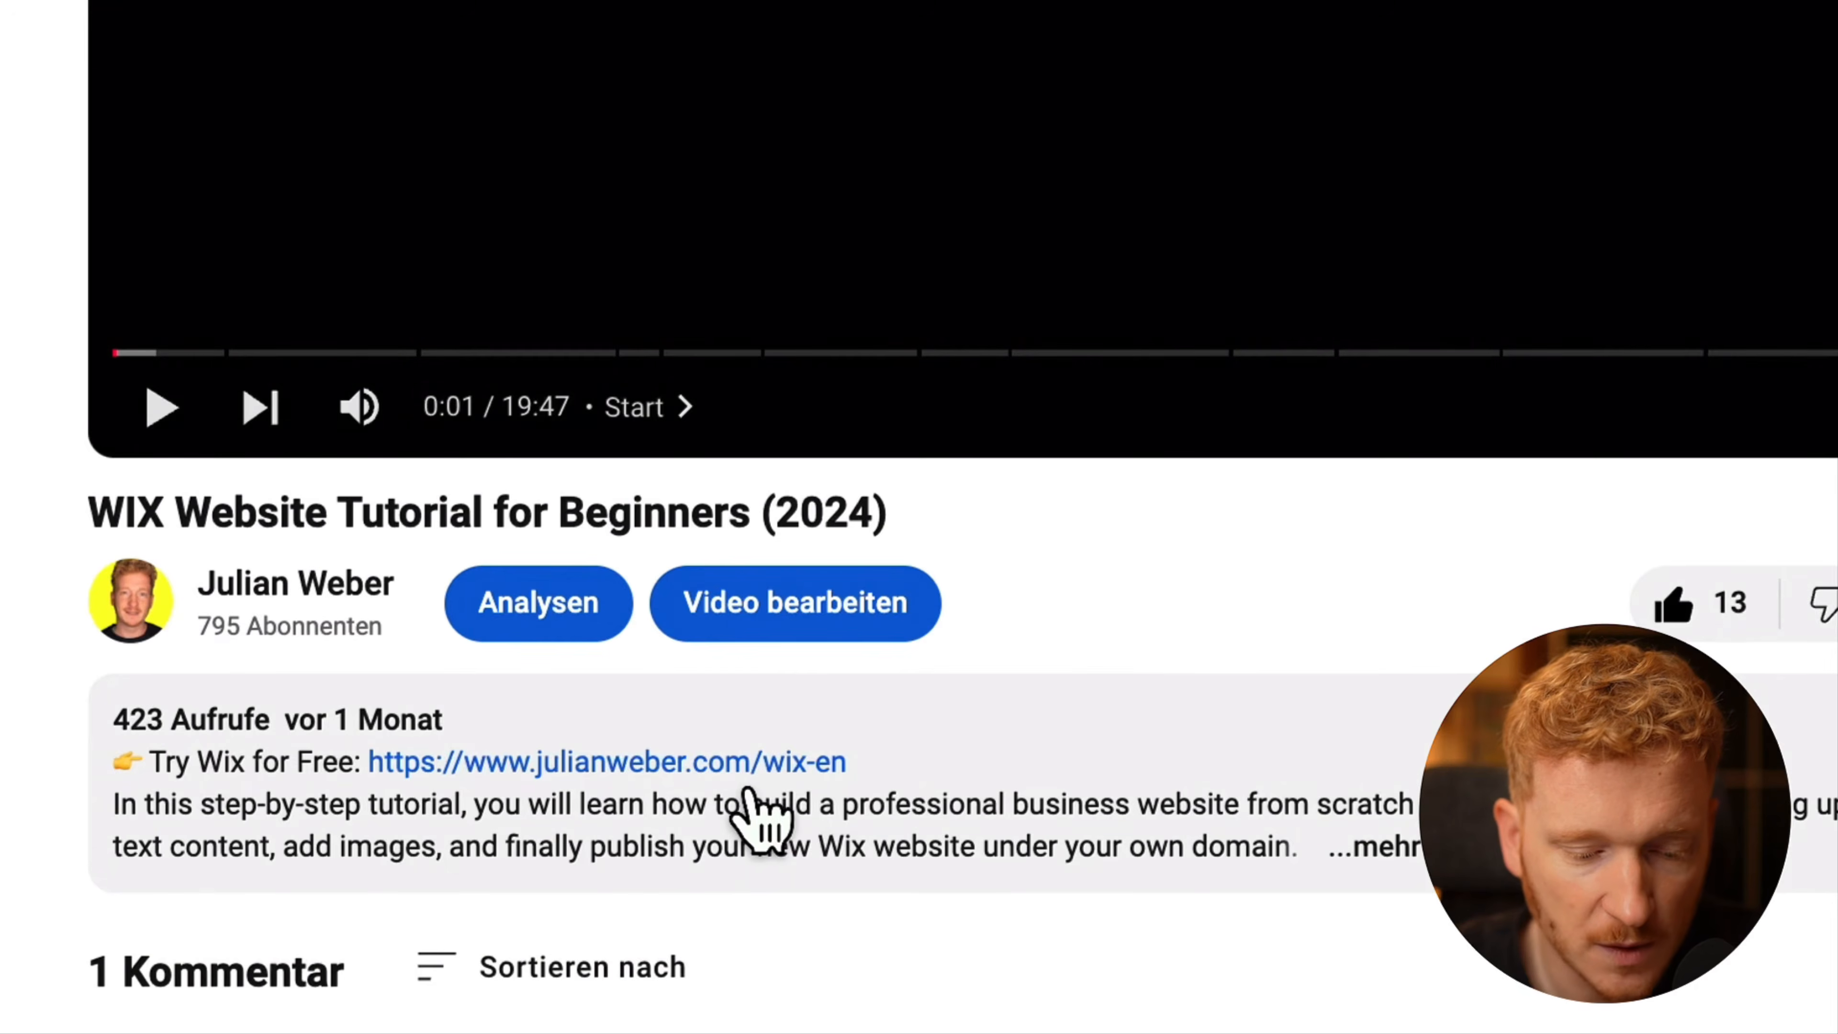
- Open the Wix link in the video description and go past the sign-up page to the Wix site creation page
{"action": "left_click", "coordinate": [738, 785]}
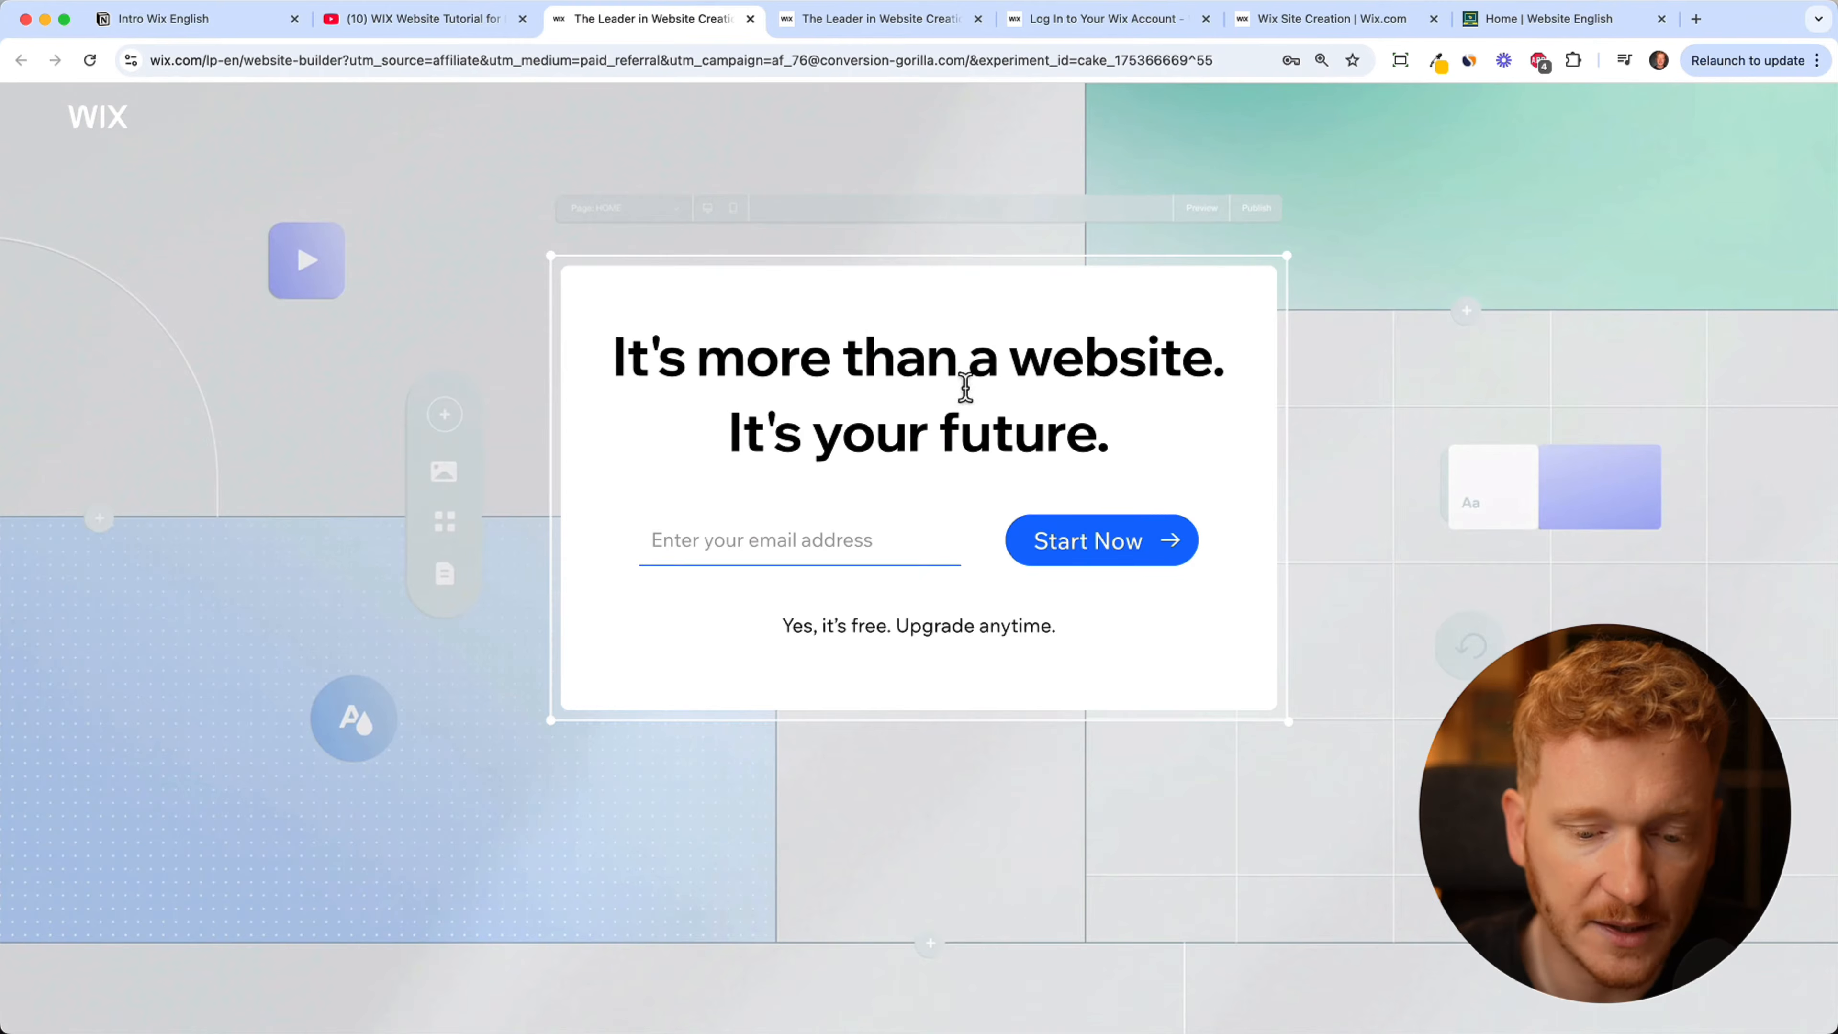
{"action": "left_click", "coordinate": [1091, 20]}
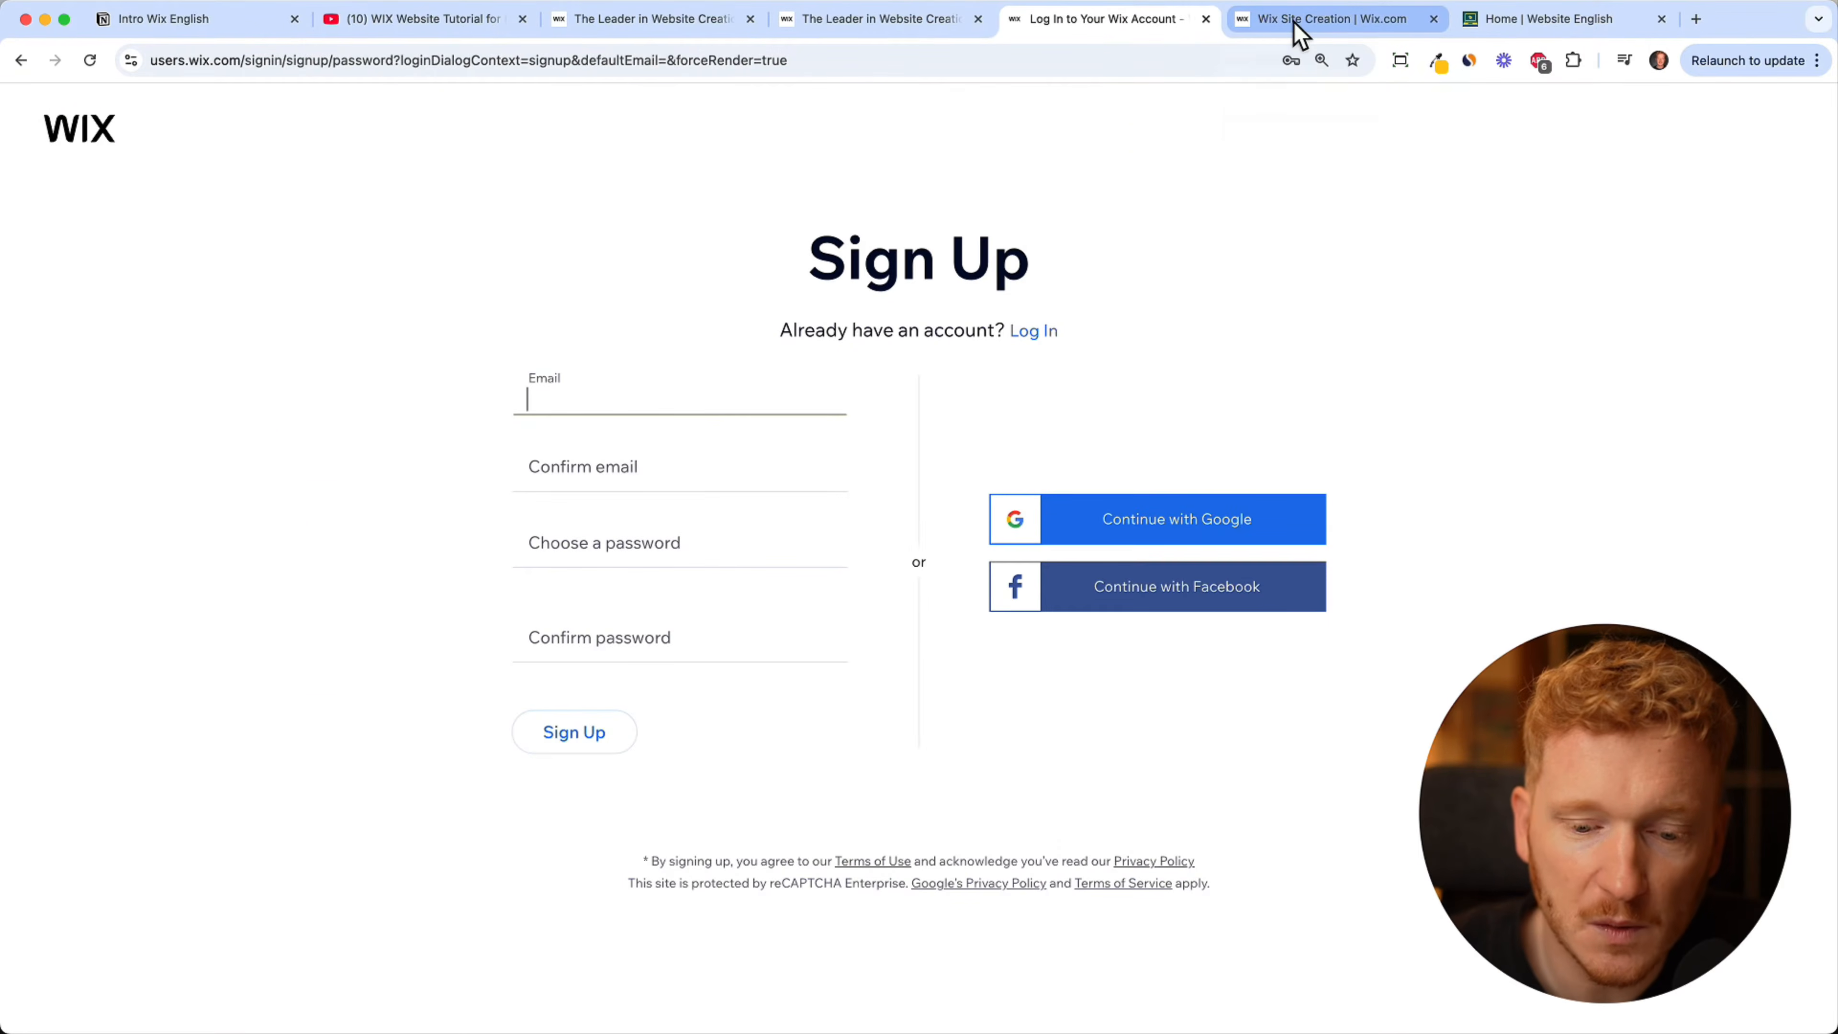
{"action": "left_click", "coordinate": [1299, 29]}
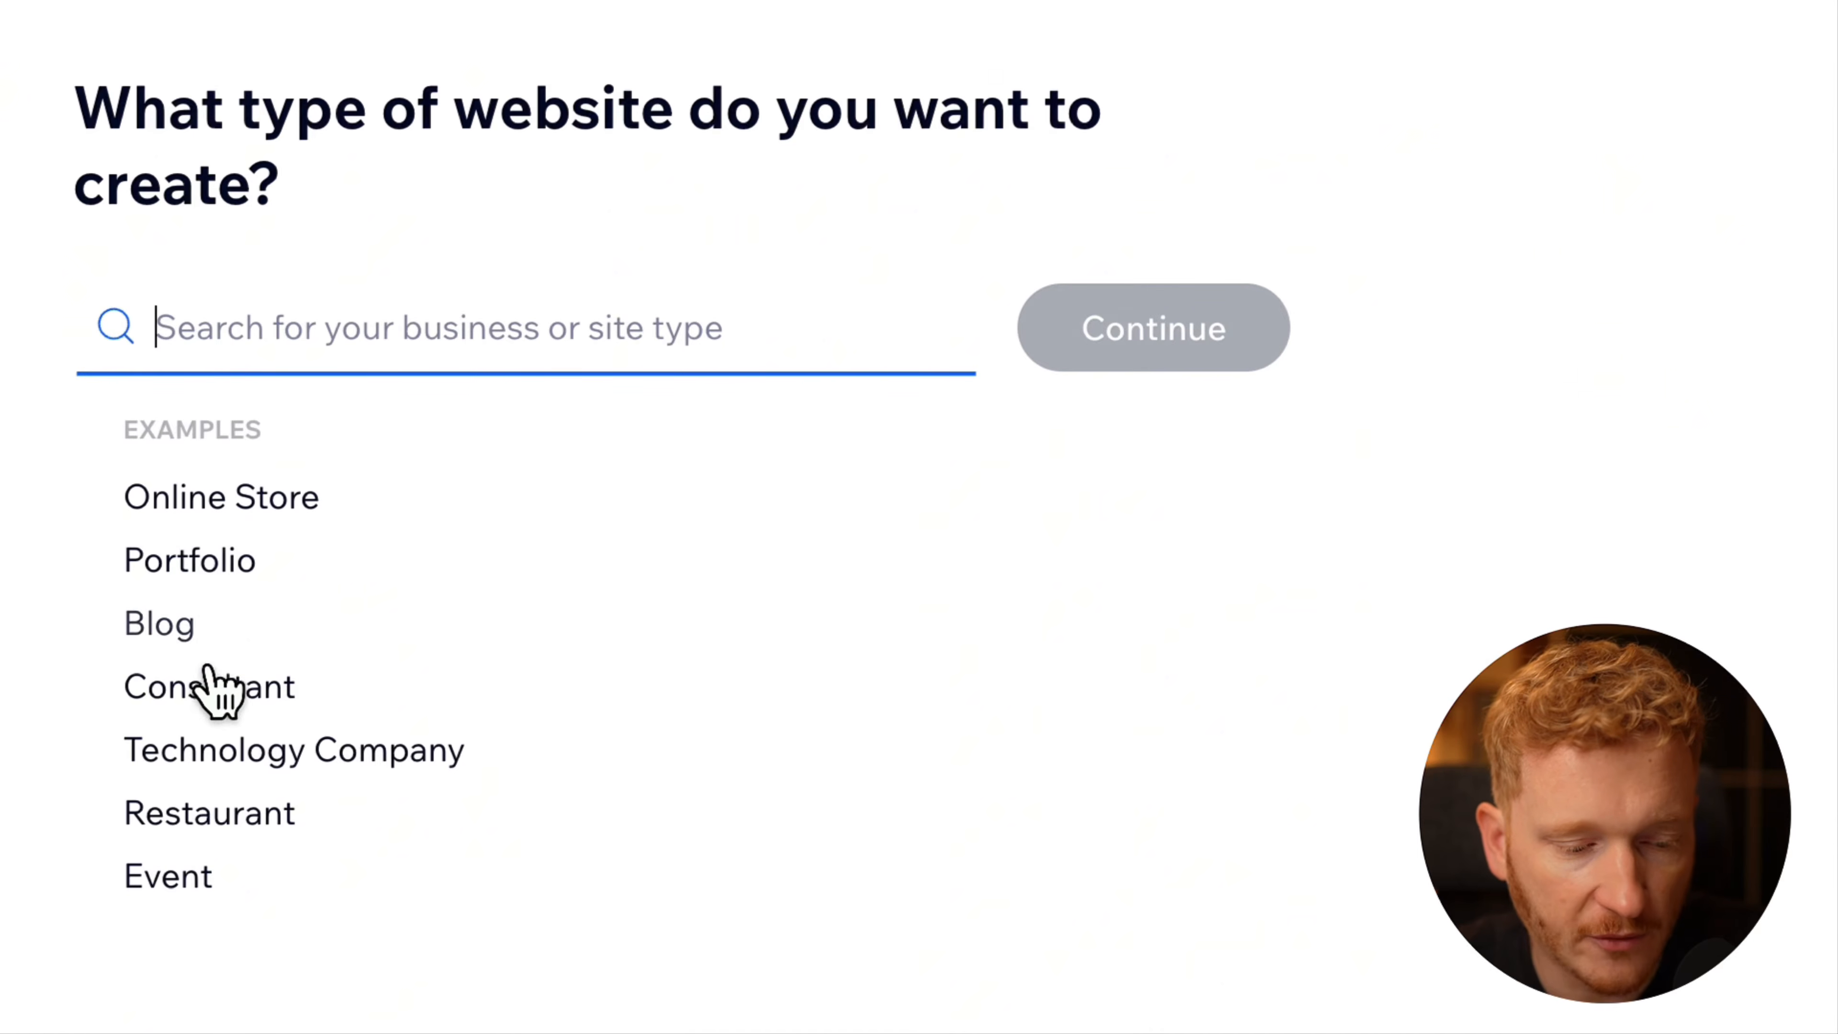
- Choose Portfolio as the website type and enter the site owner's full name as the website name
{"action": "left_click", "coordinate": [250, 572]}
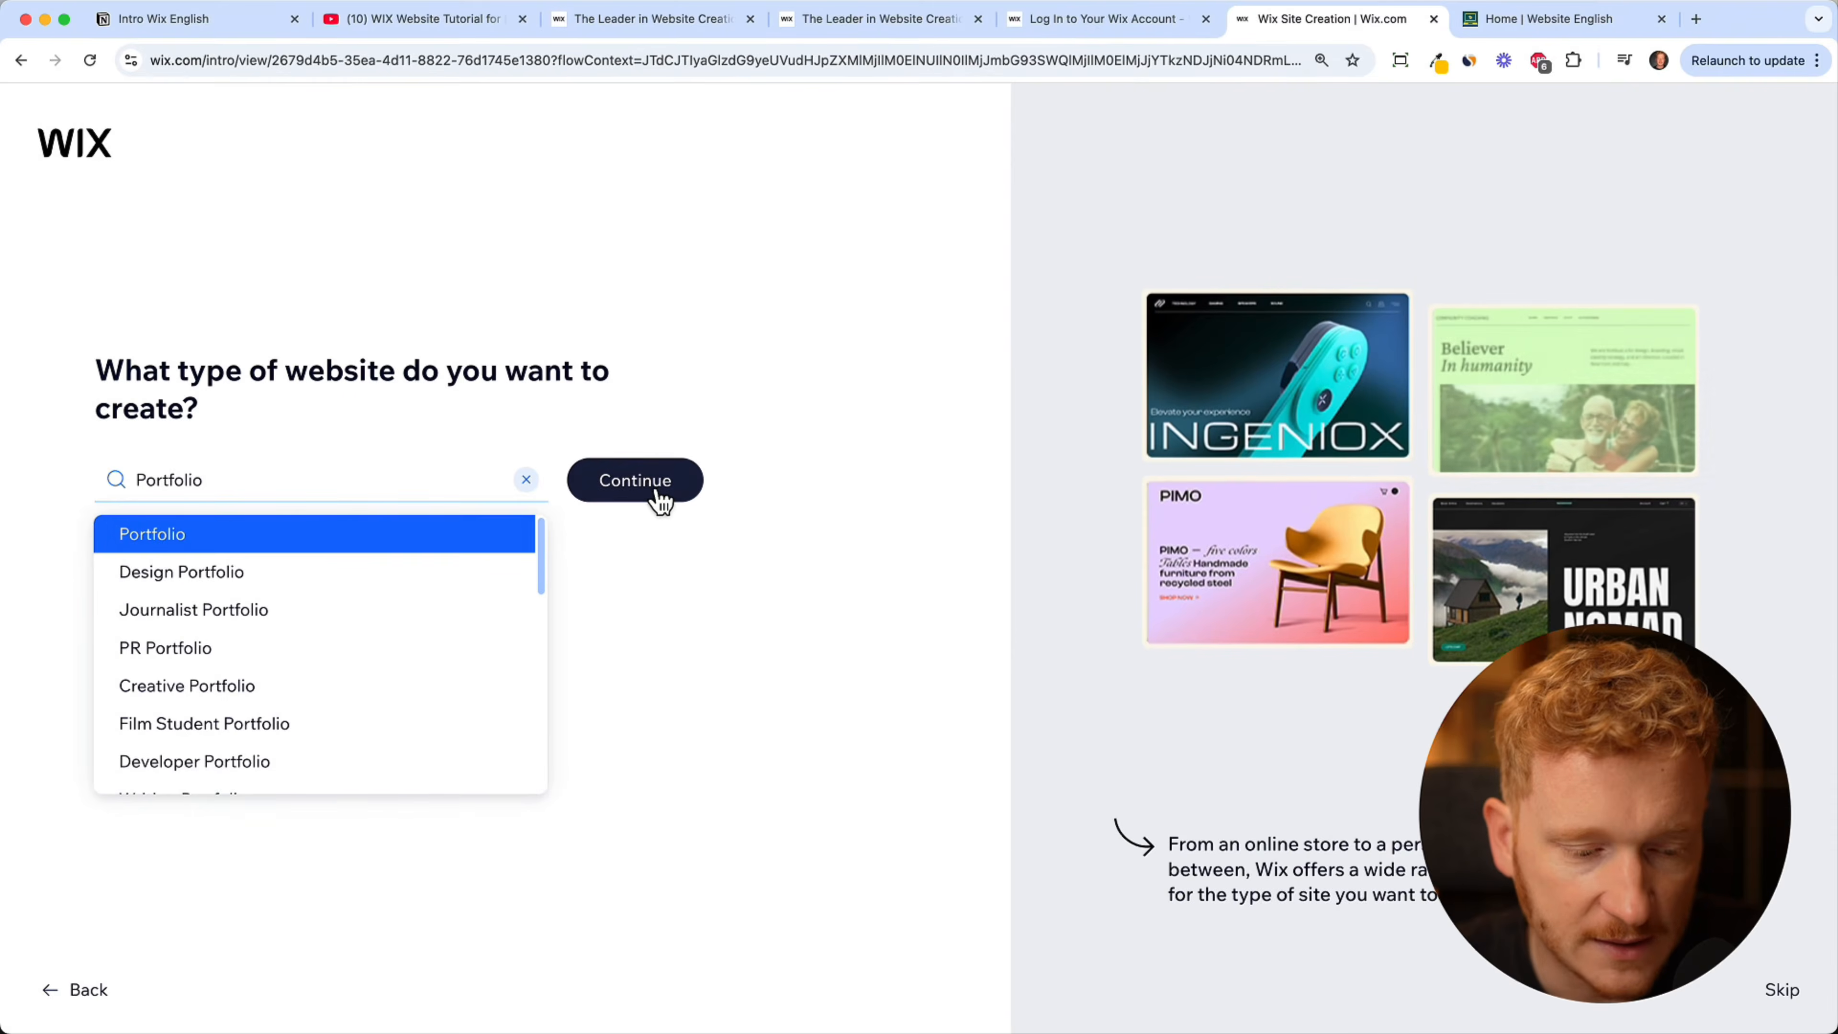
{"action": "left_click", "coordinate": [1071, 382]}
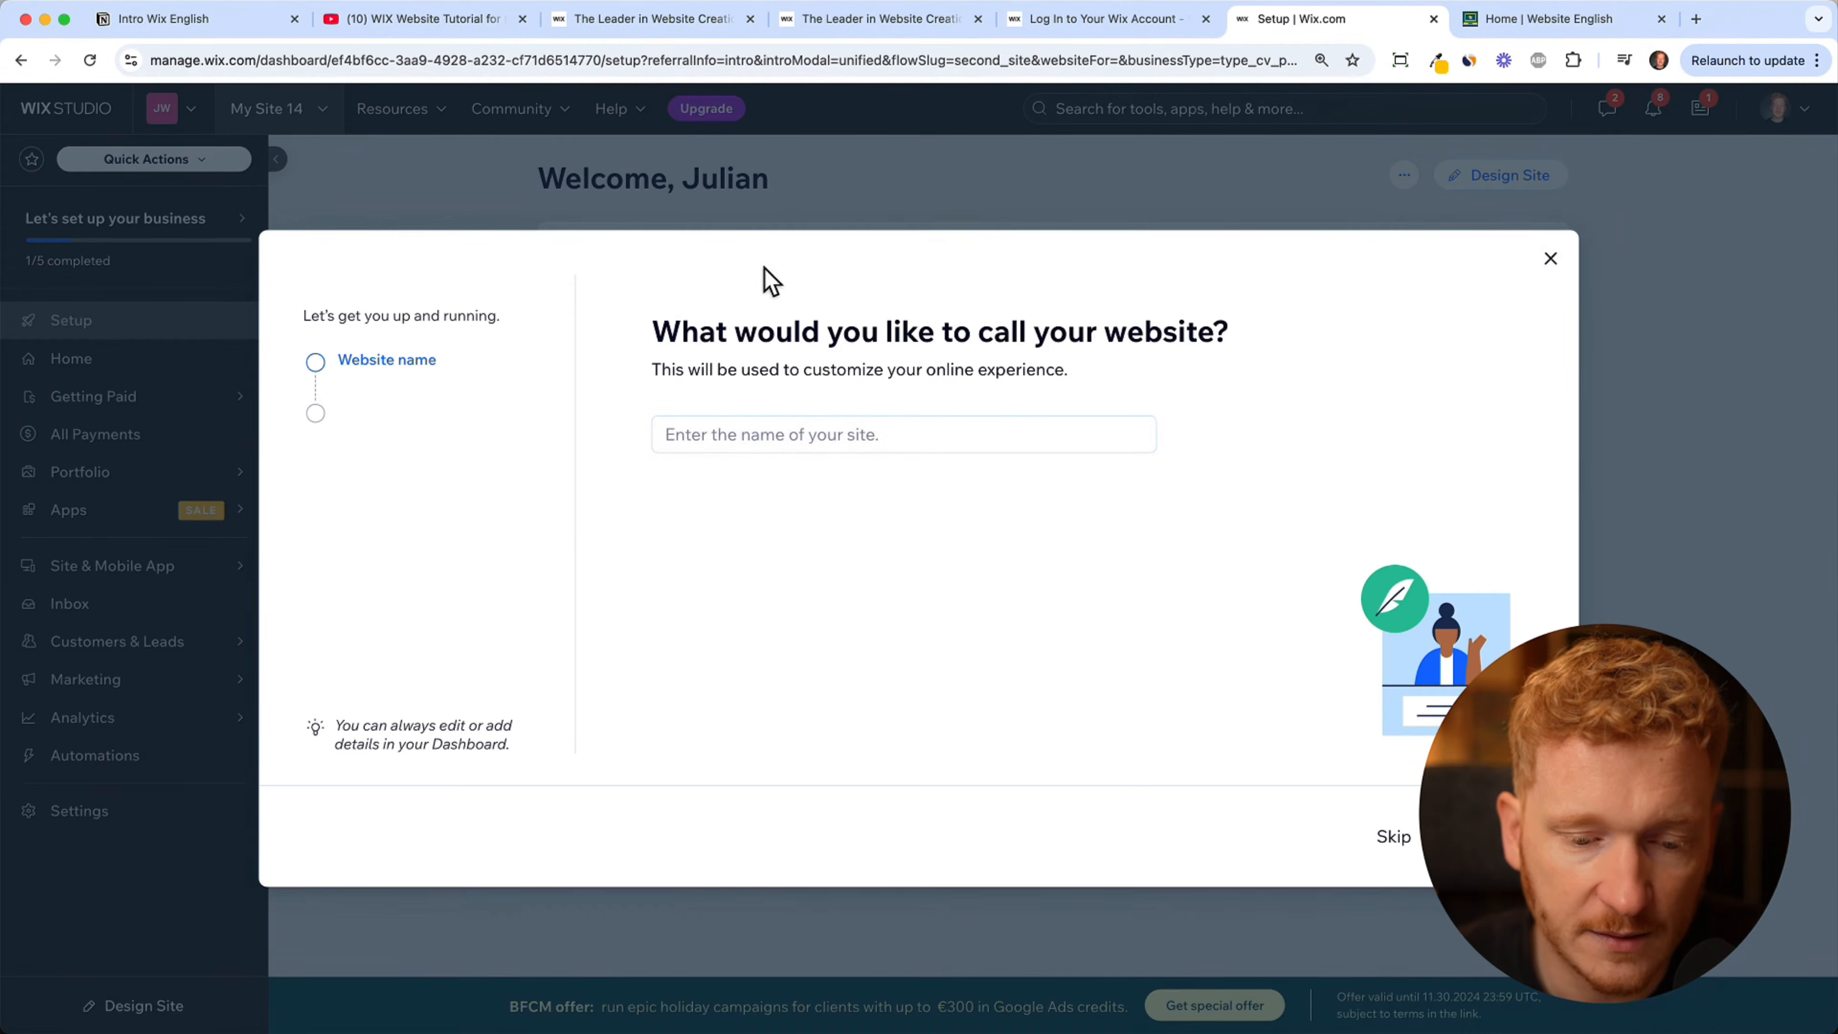
{"action": "left_click", "coordinate": [862, 442]}
{"action": "type", "text": "Julian Weber"}
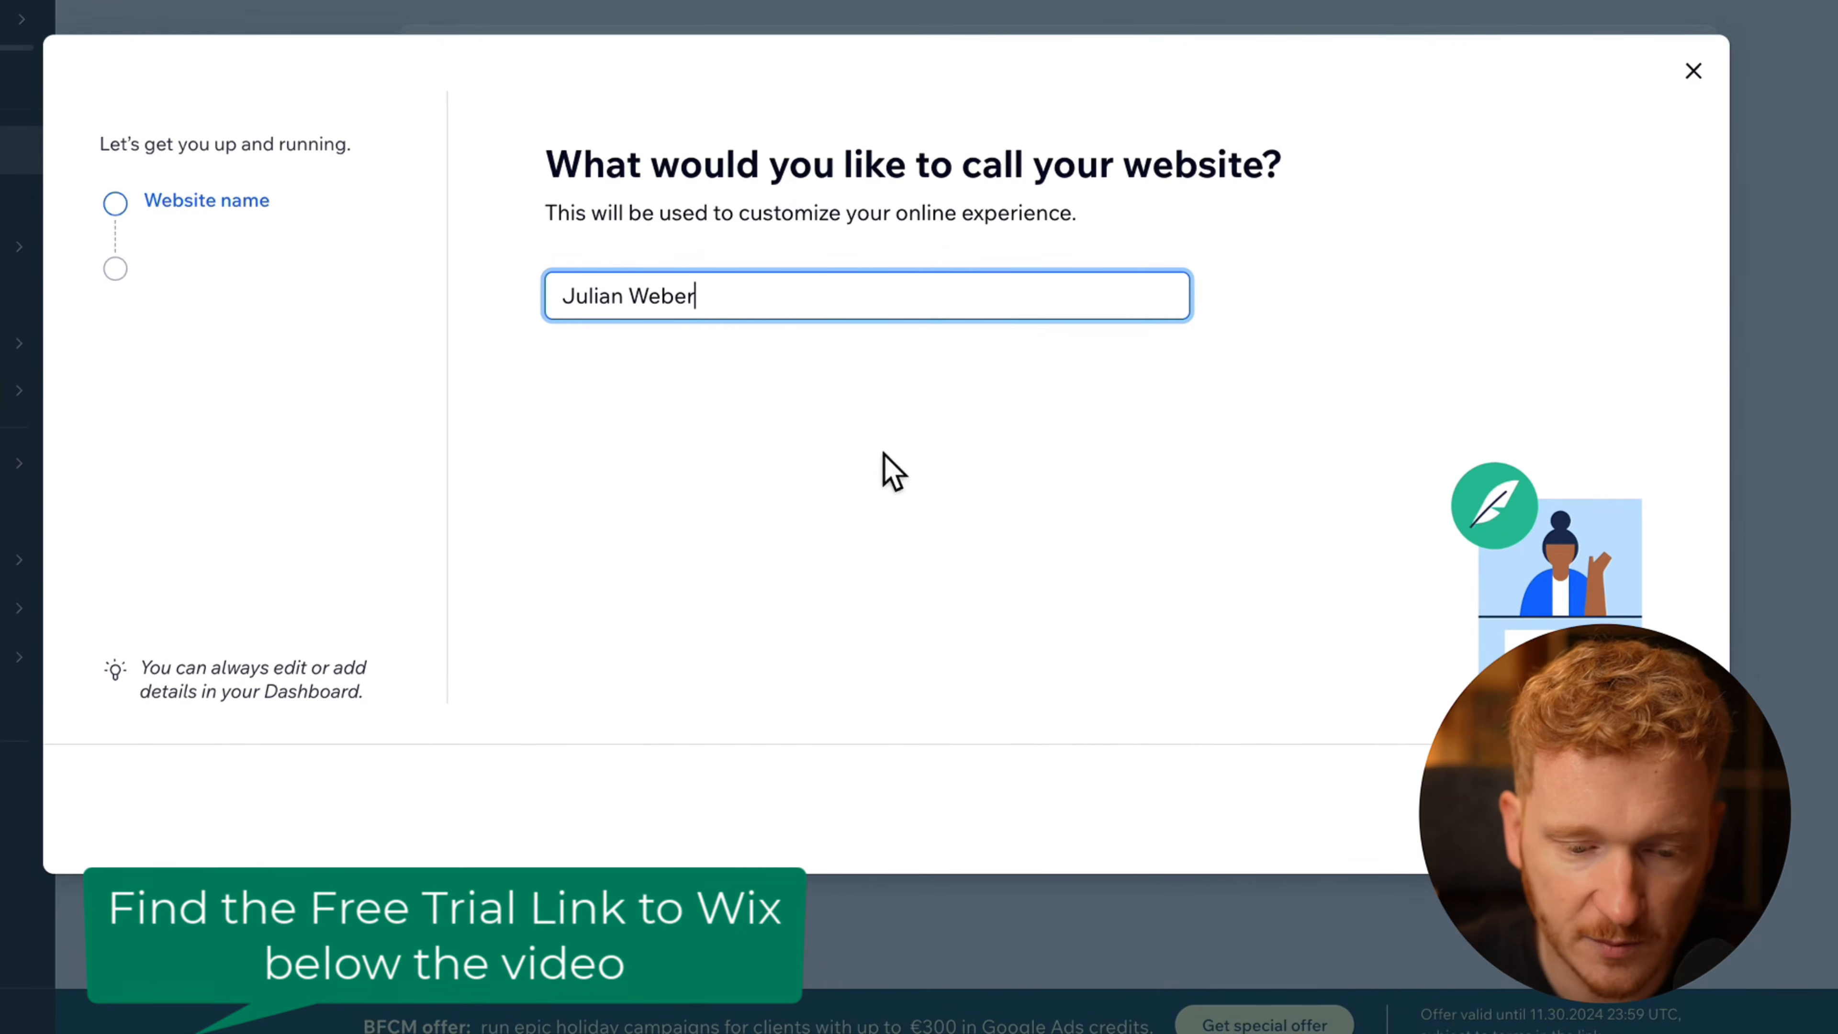
{"action": "key", "text": "Return"}
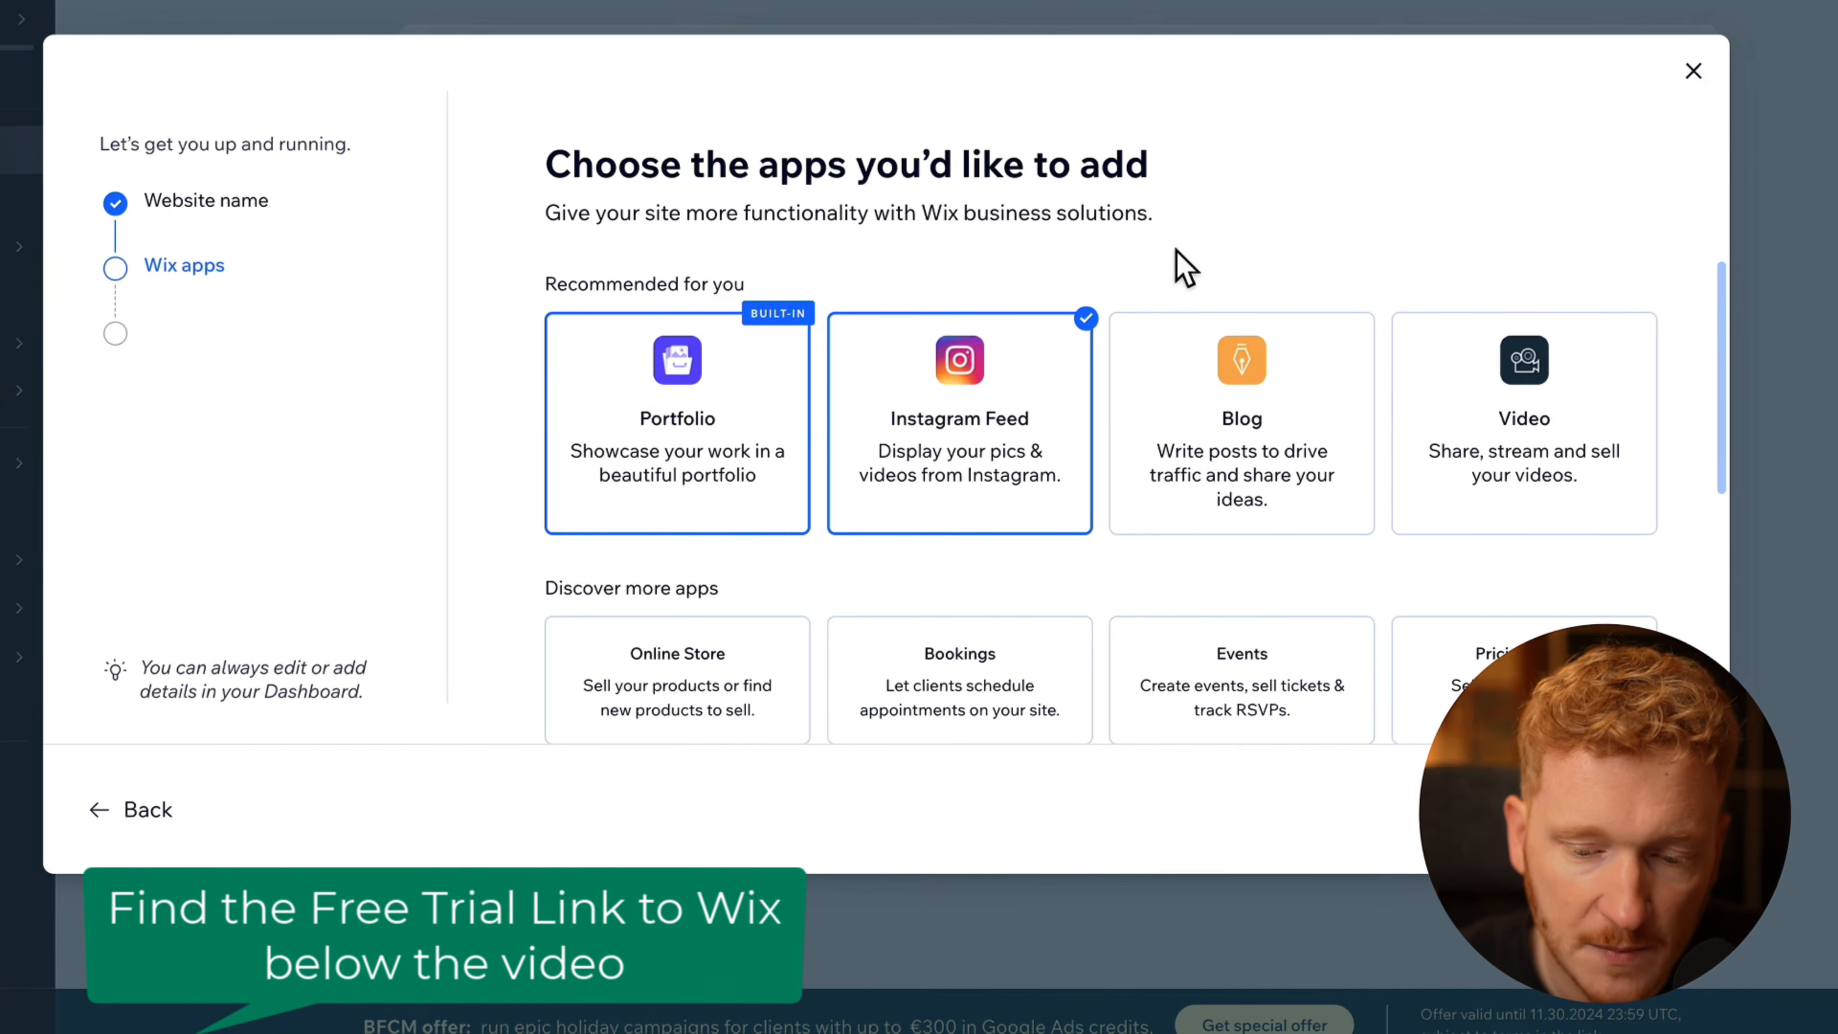
- Review the suggested apps, keep the preselected Portfolio and Instagram Feed, and continue to the dashboard
{"action": "scroll", "coordinate": [1274, 470], "scroll_direction": "down", "scroll_amount": 4}
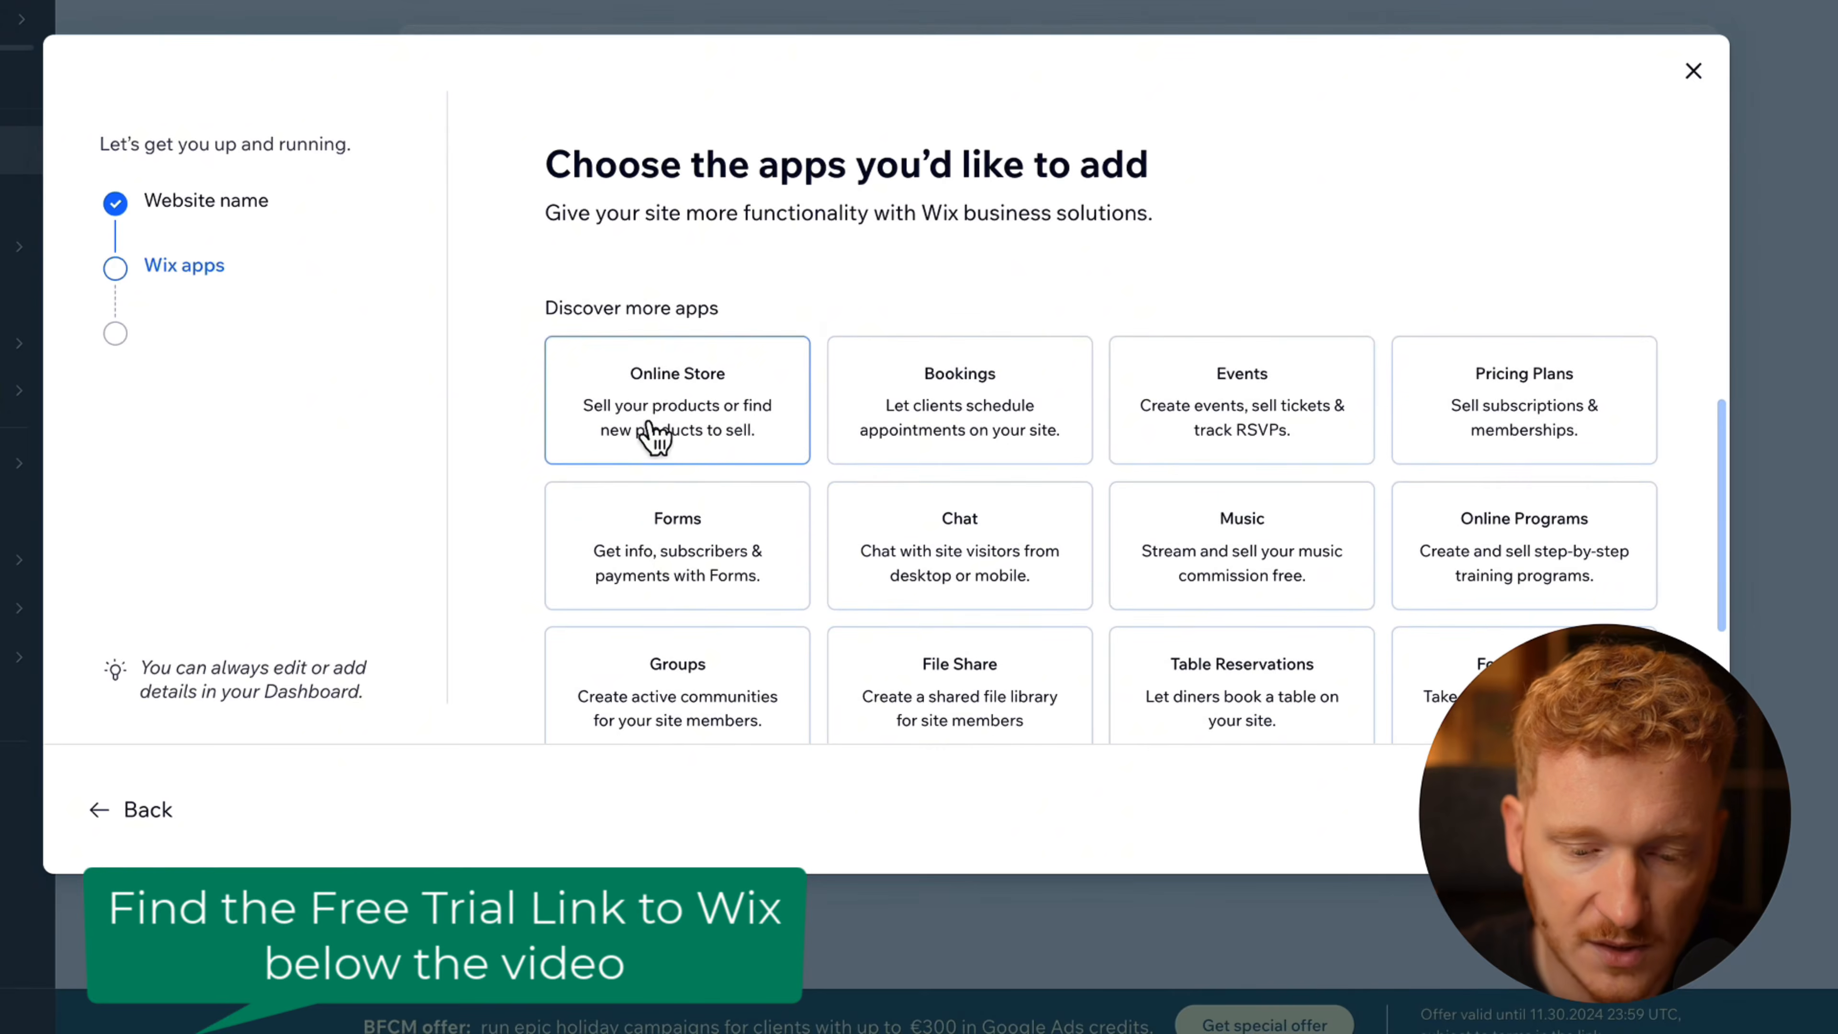
{"action": "scroll", "coordinate": [1134, 380], "scroll_direction": "up", "scroll_amount": 4}
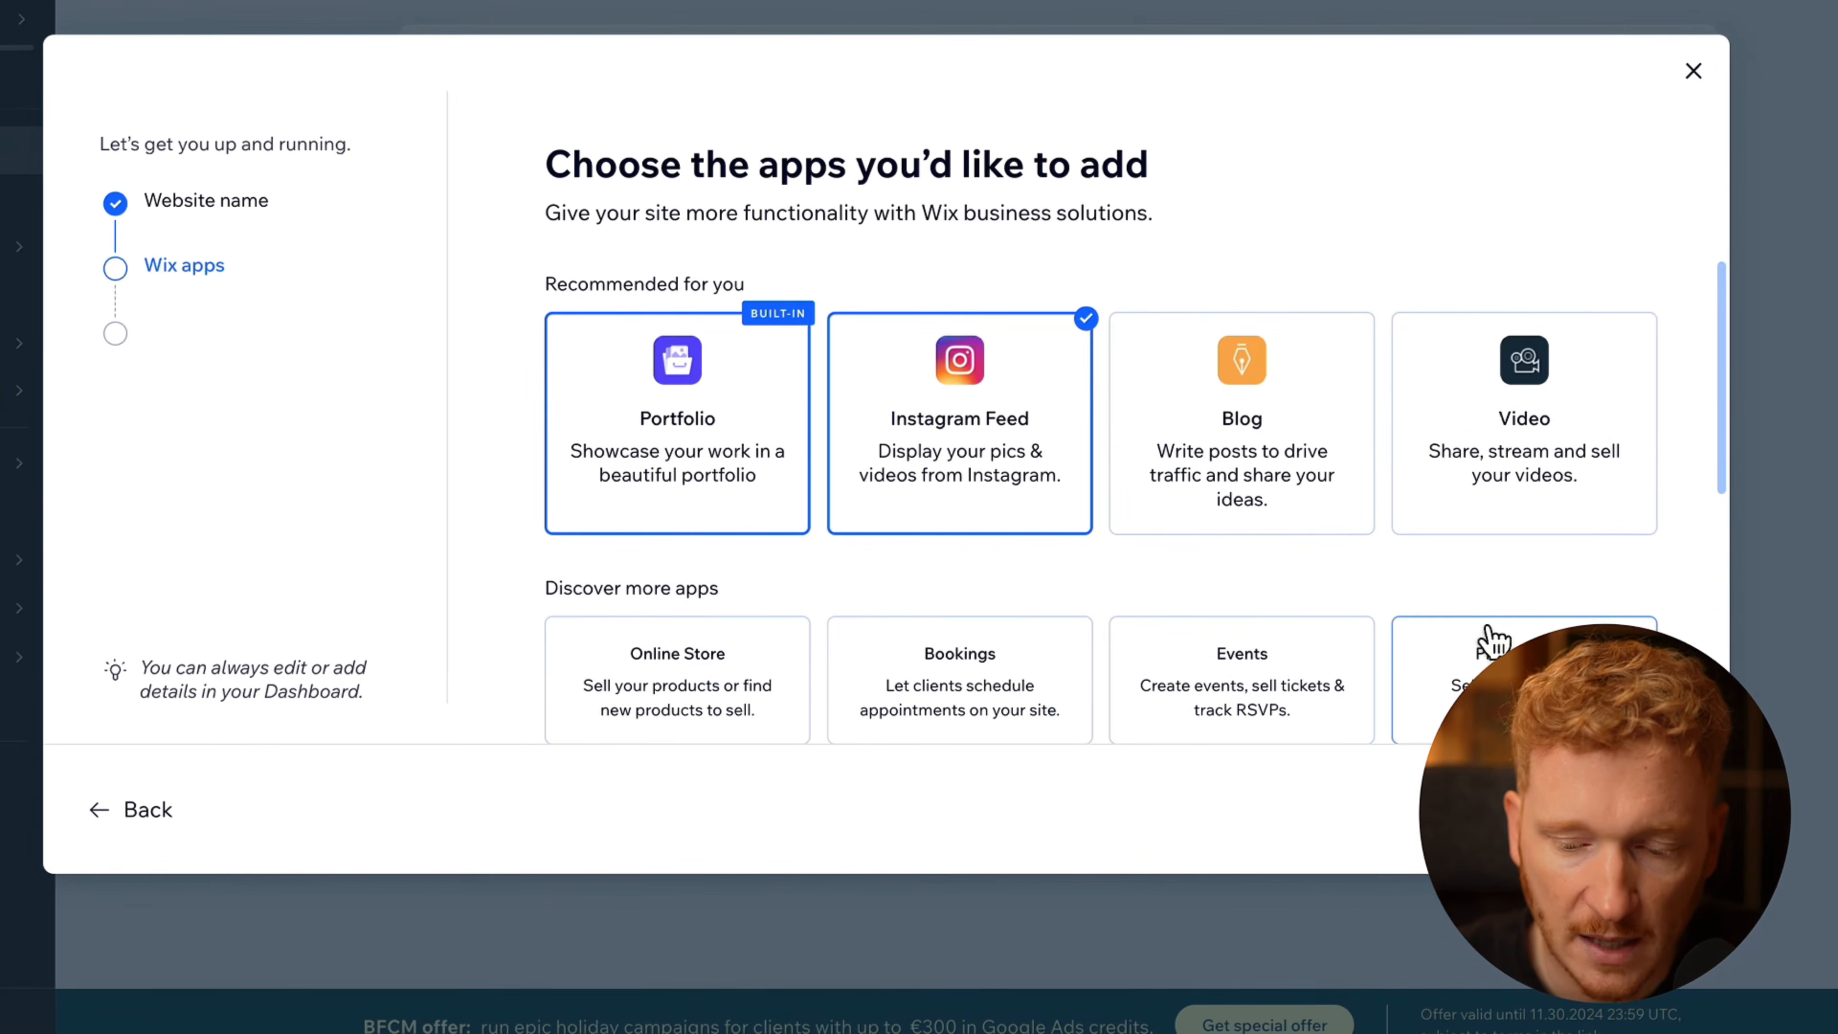
{"action": "left_click", "coordinate": [1613, 809]}
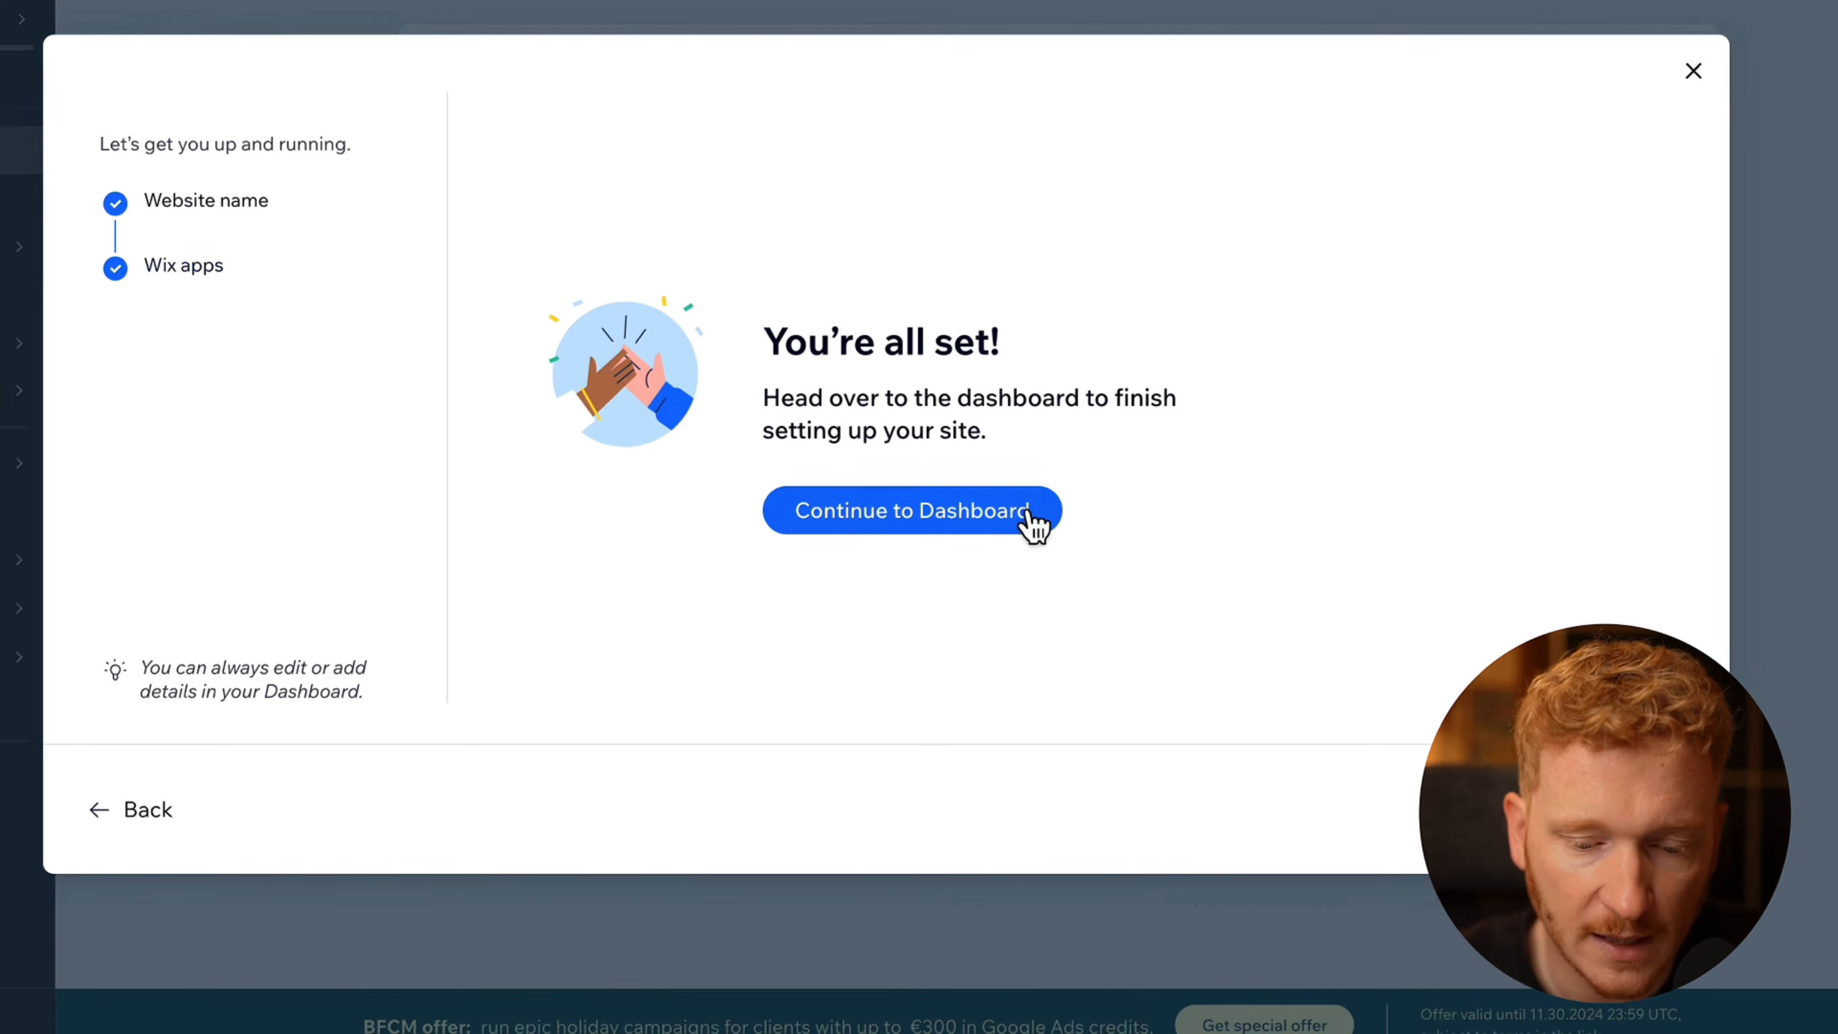
{"action": "left_click", "coordinate": [1013, 534]}
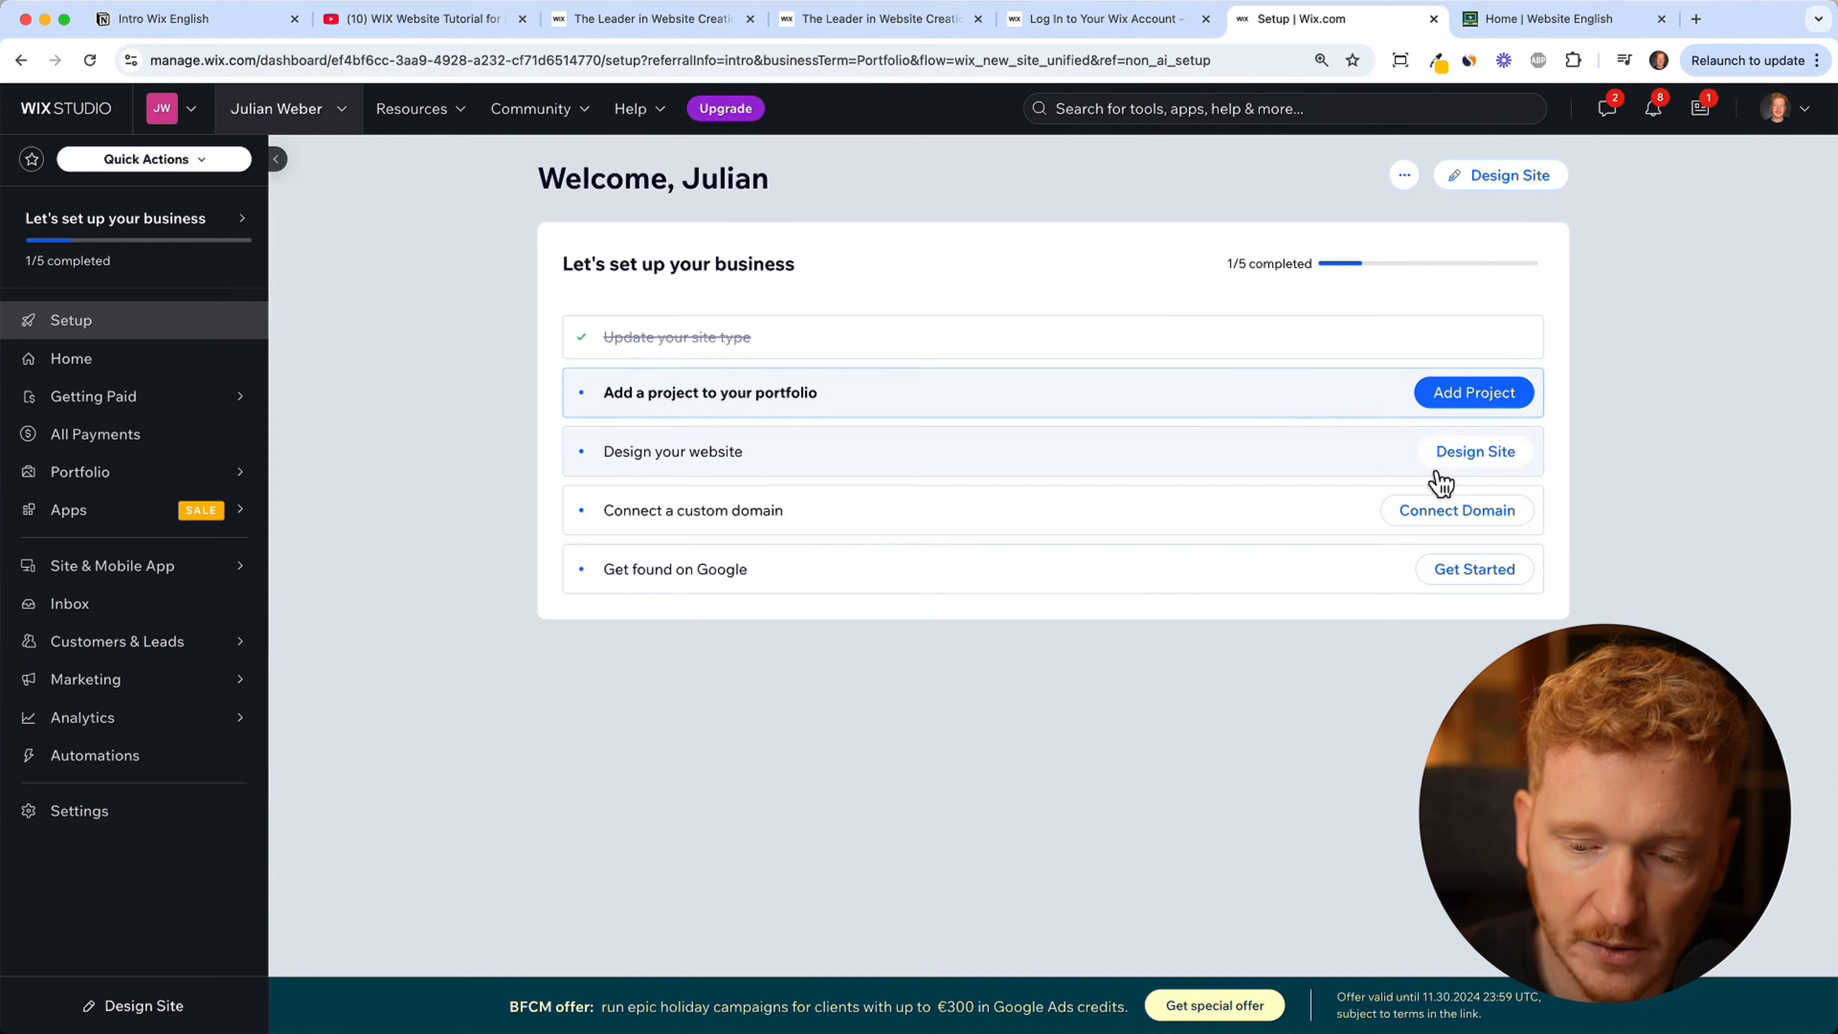
- Start designing the site by picking a template and look through the template categories
{"action": "left_click", "coordinate": [1474, 460]}
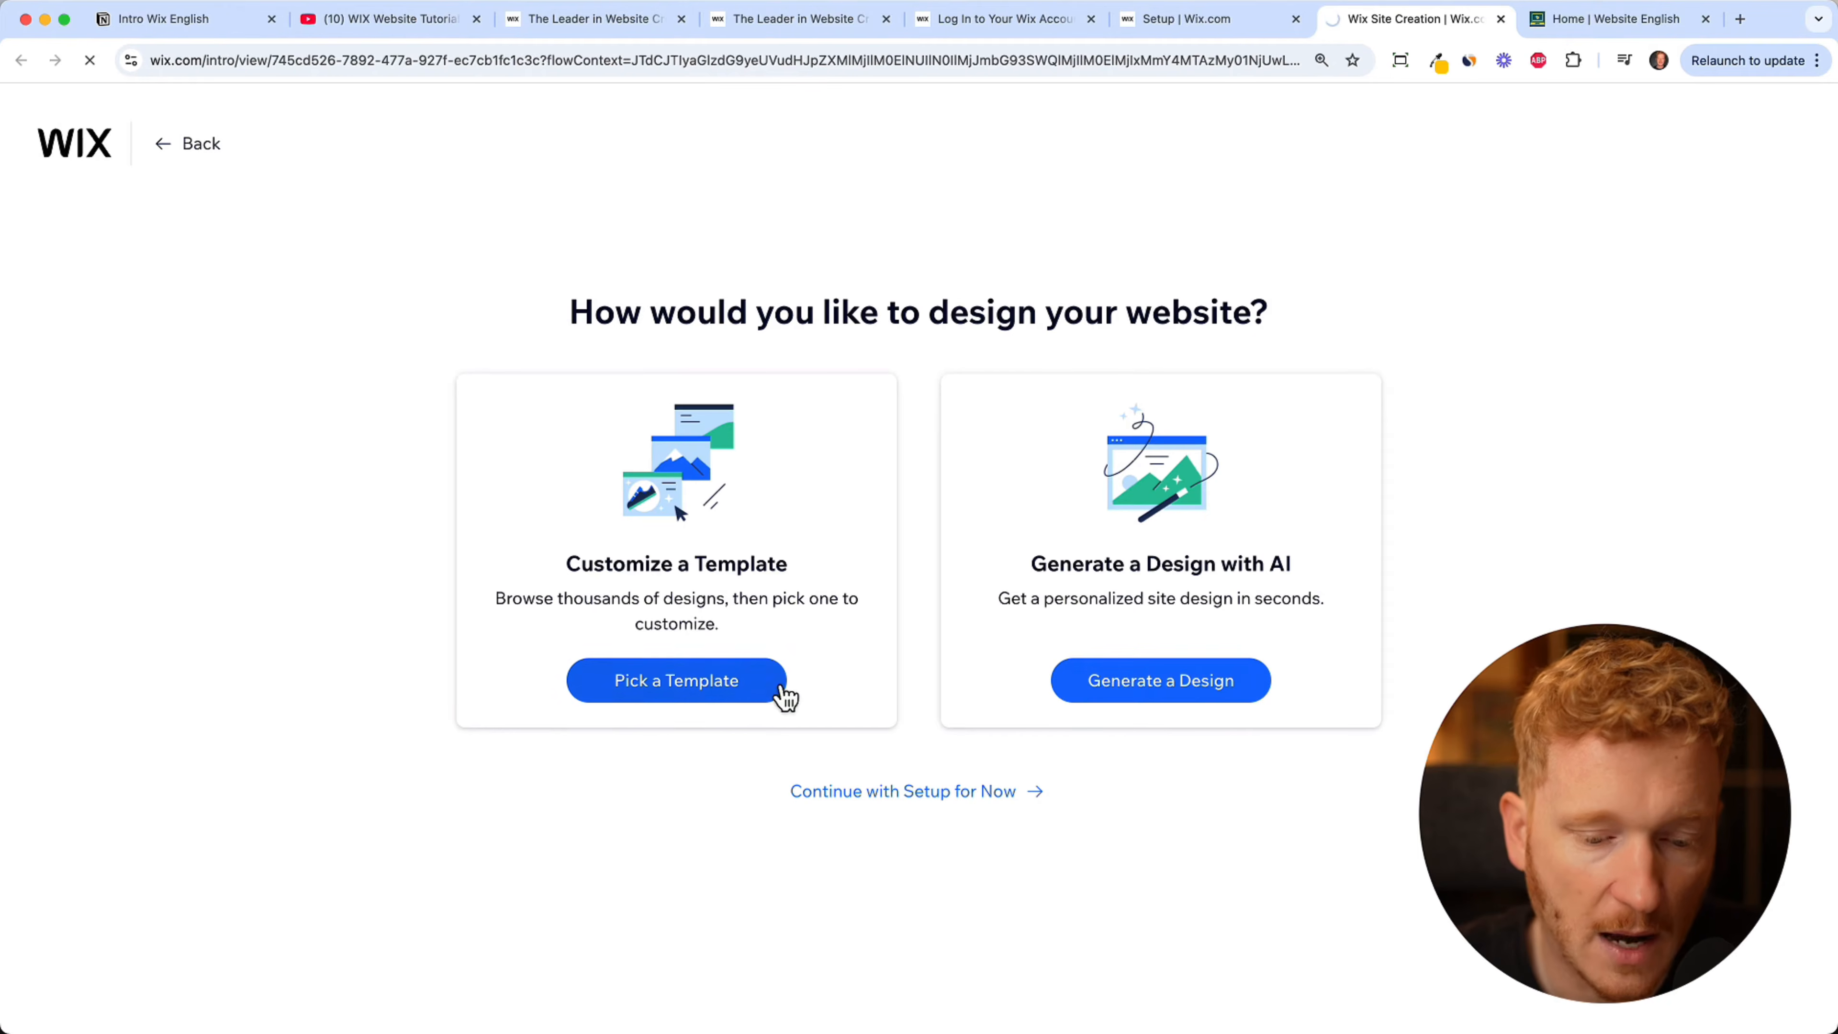
{"action": "left_click", "coordinate": [765, 698]}
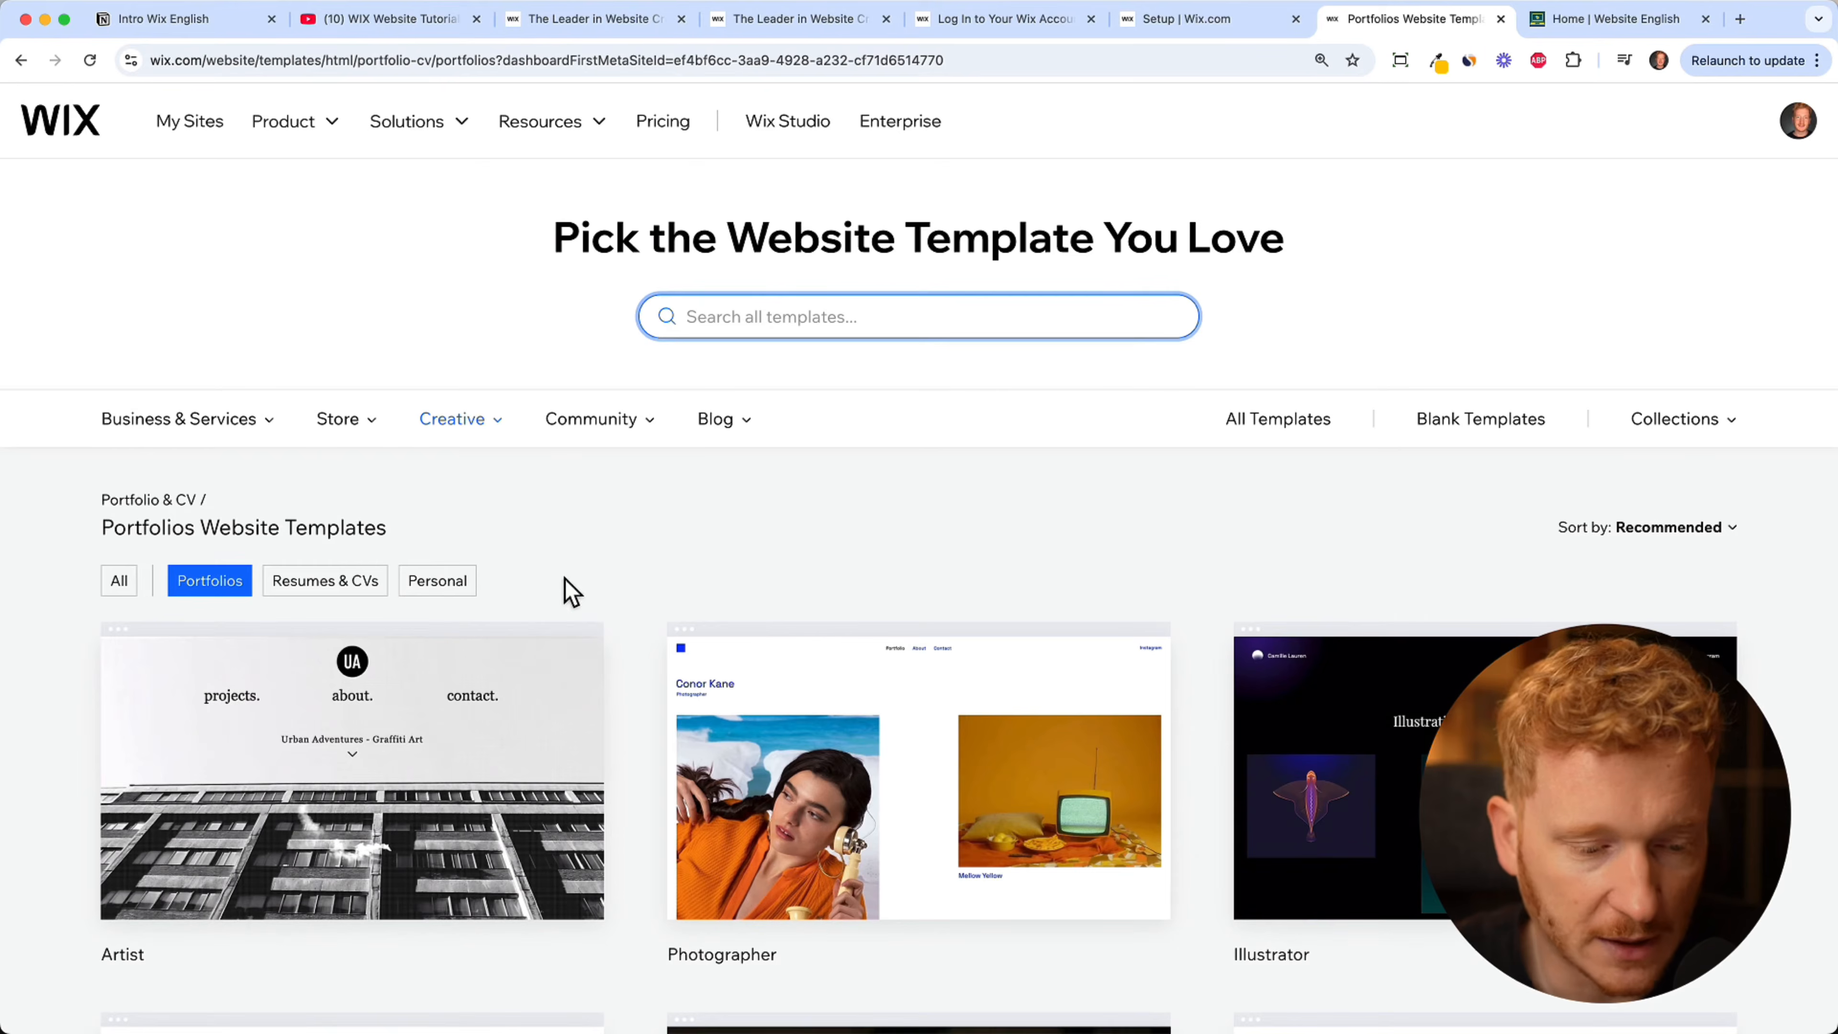
{"action": "mouse_move", "coordinate": [271, 454]}
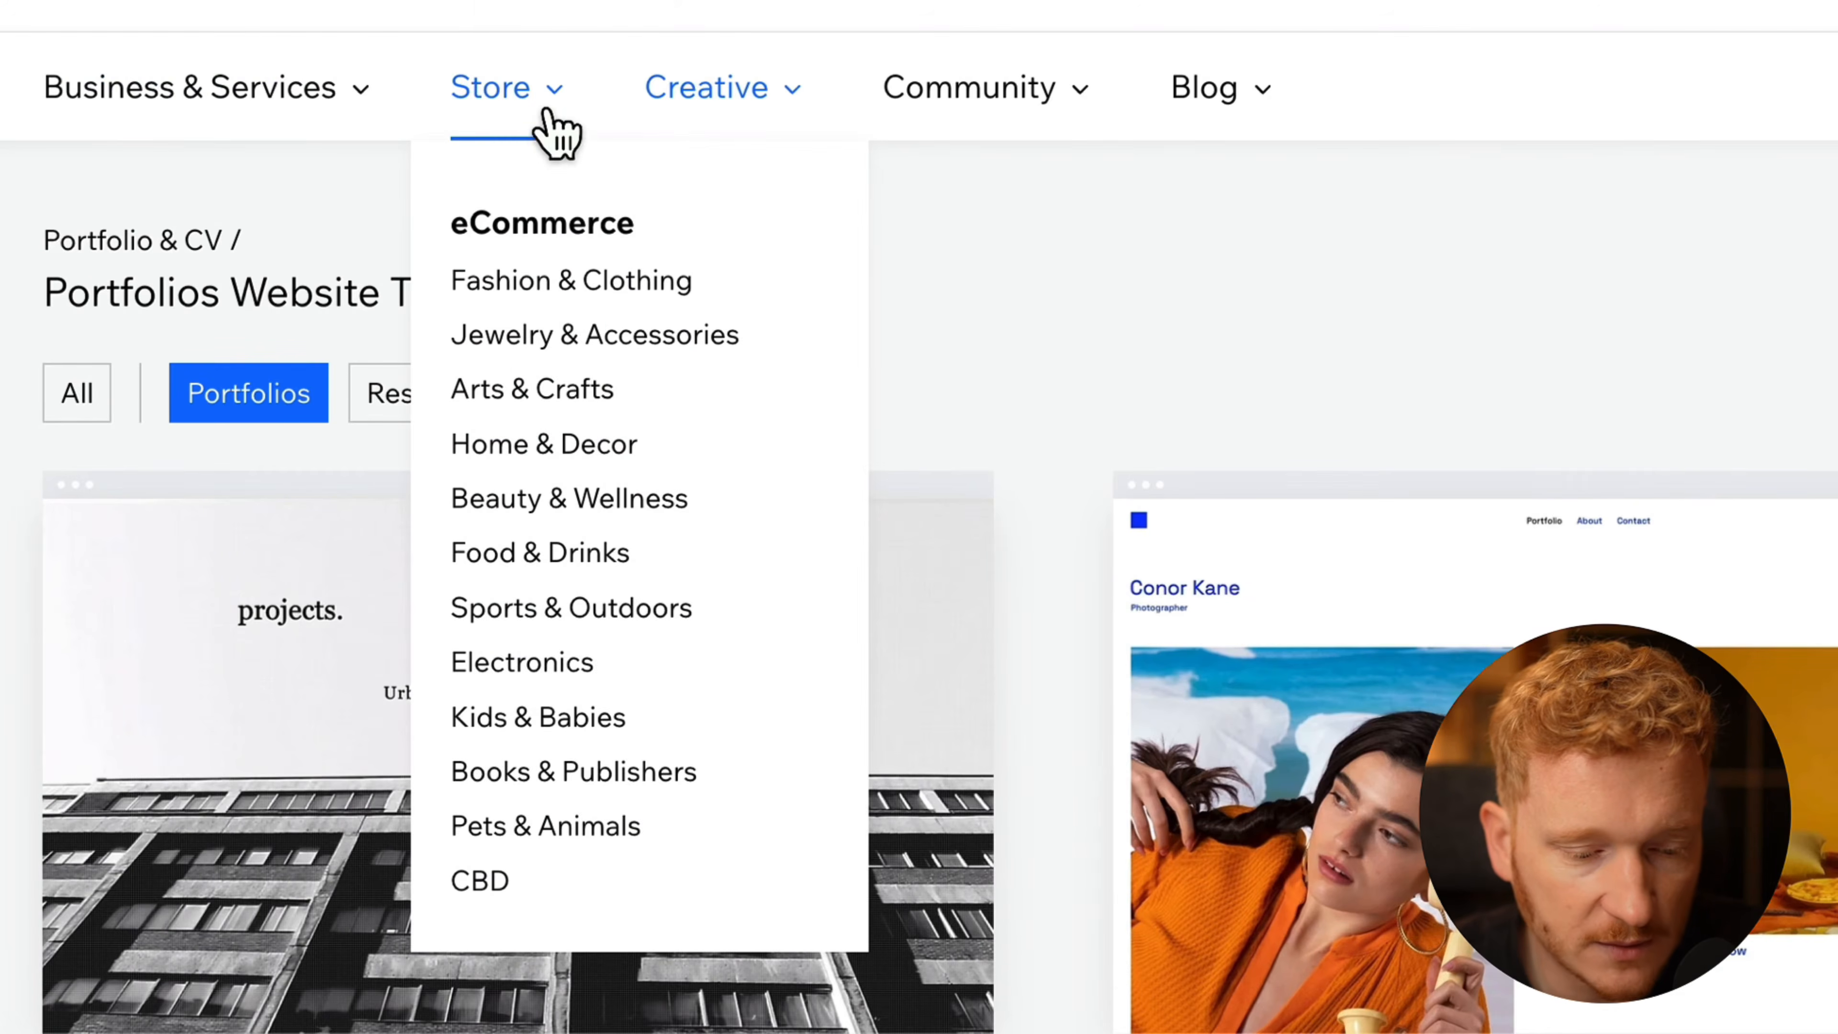
{"action": "mouse_move", "coordinate": [792, 116]}
{"action": "mouse_move", "coordinate": [1252, 121]}
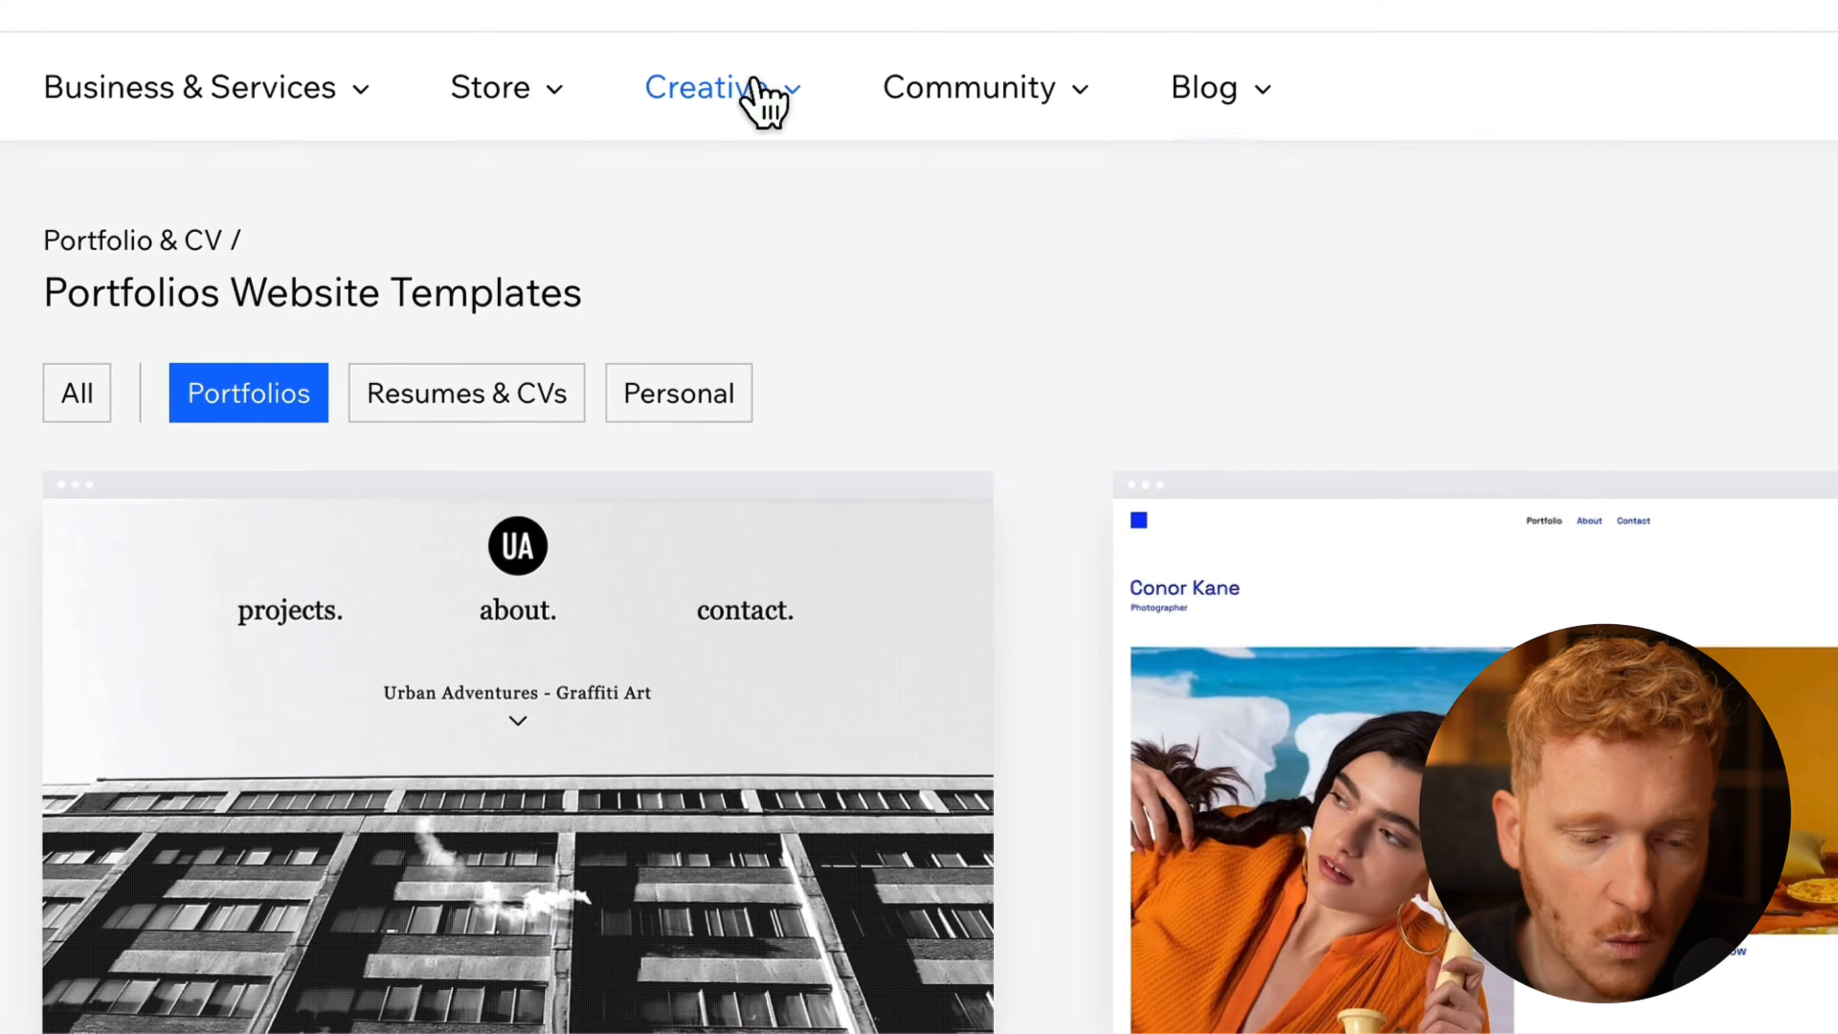
{"action": "mouse_move", "coordinate": [756, 85]}
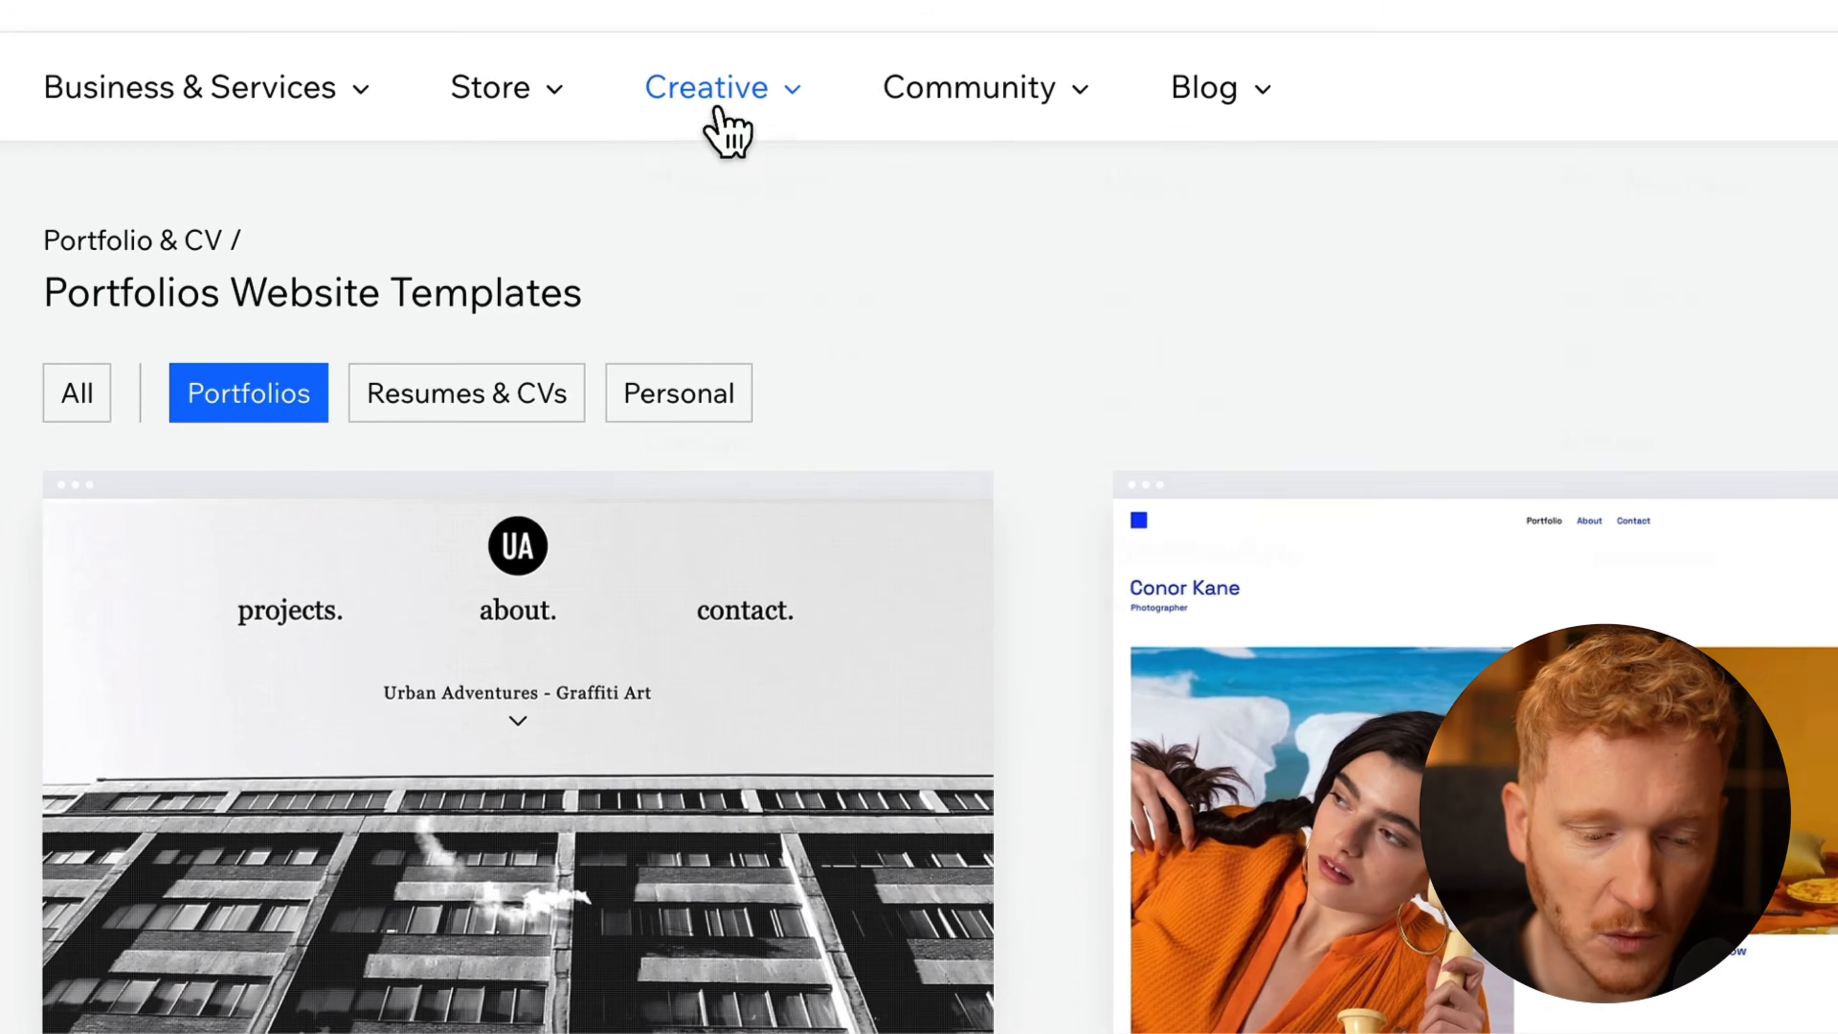
{"action": "mouse_move", "coordinate": [714, 123]}
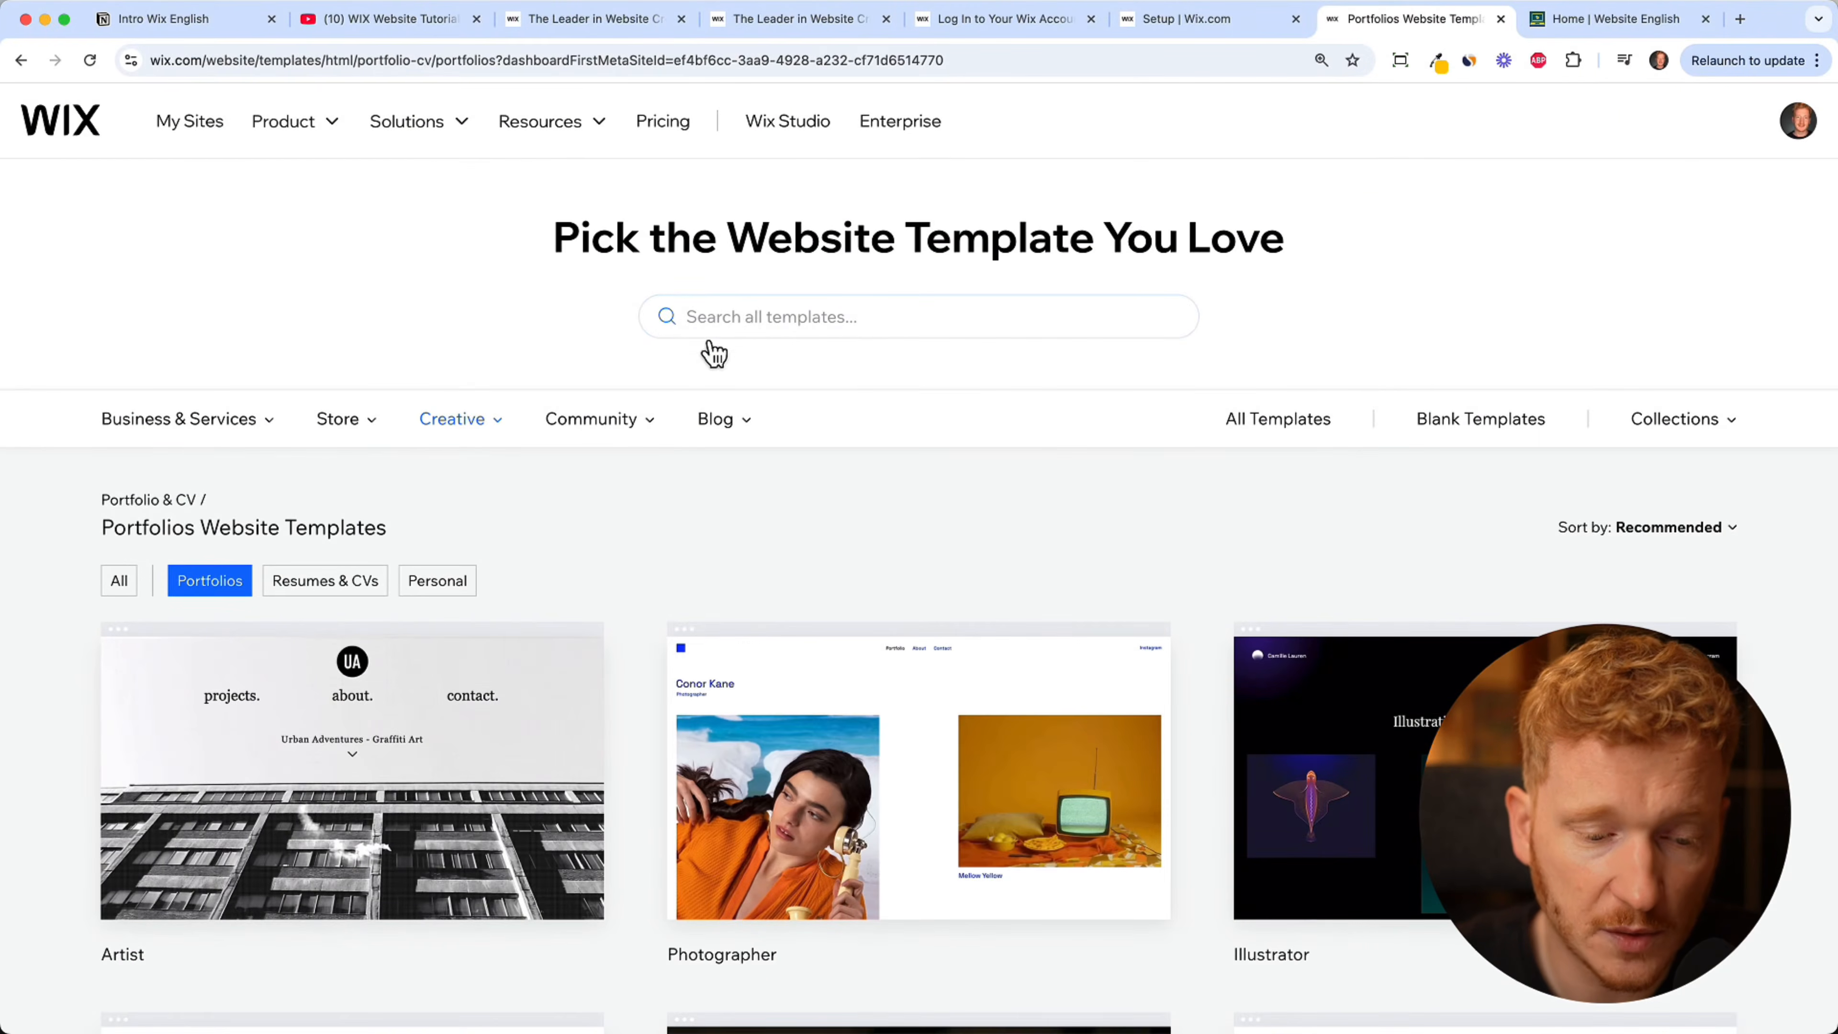
{"action": "mouse_move", "coordinate": [473, 431]}
{"action": "left_click", "coordinate": [949, 529]}
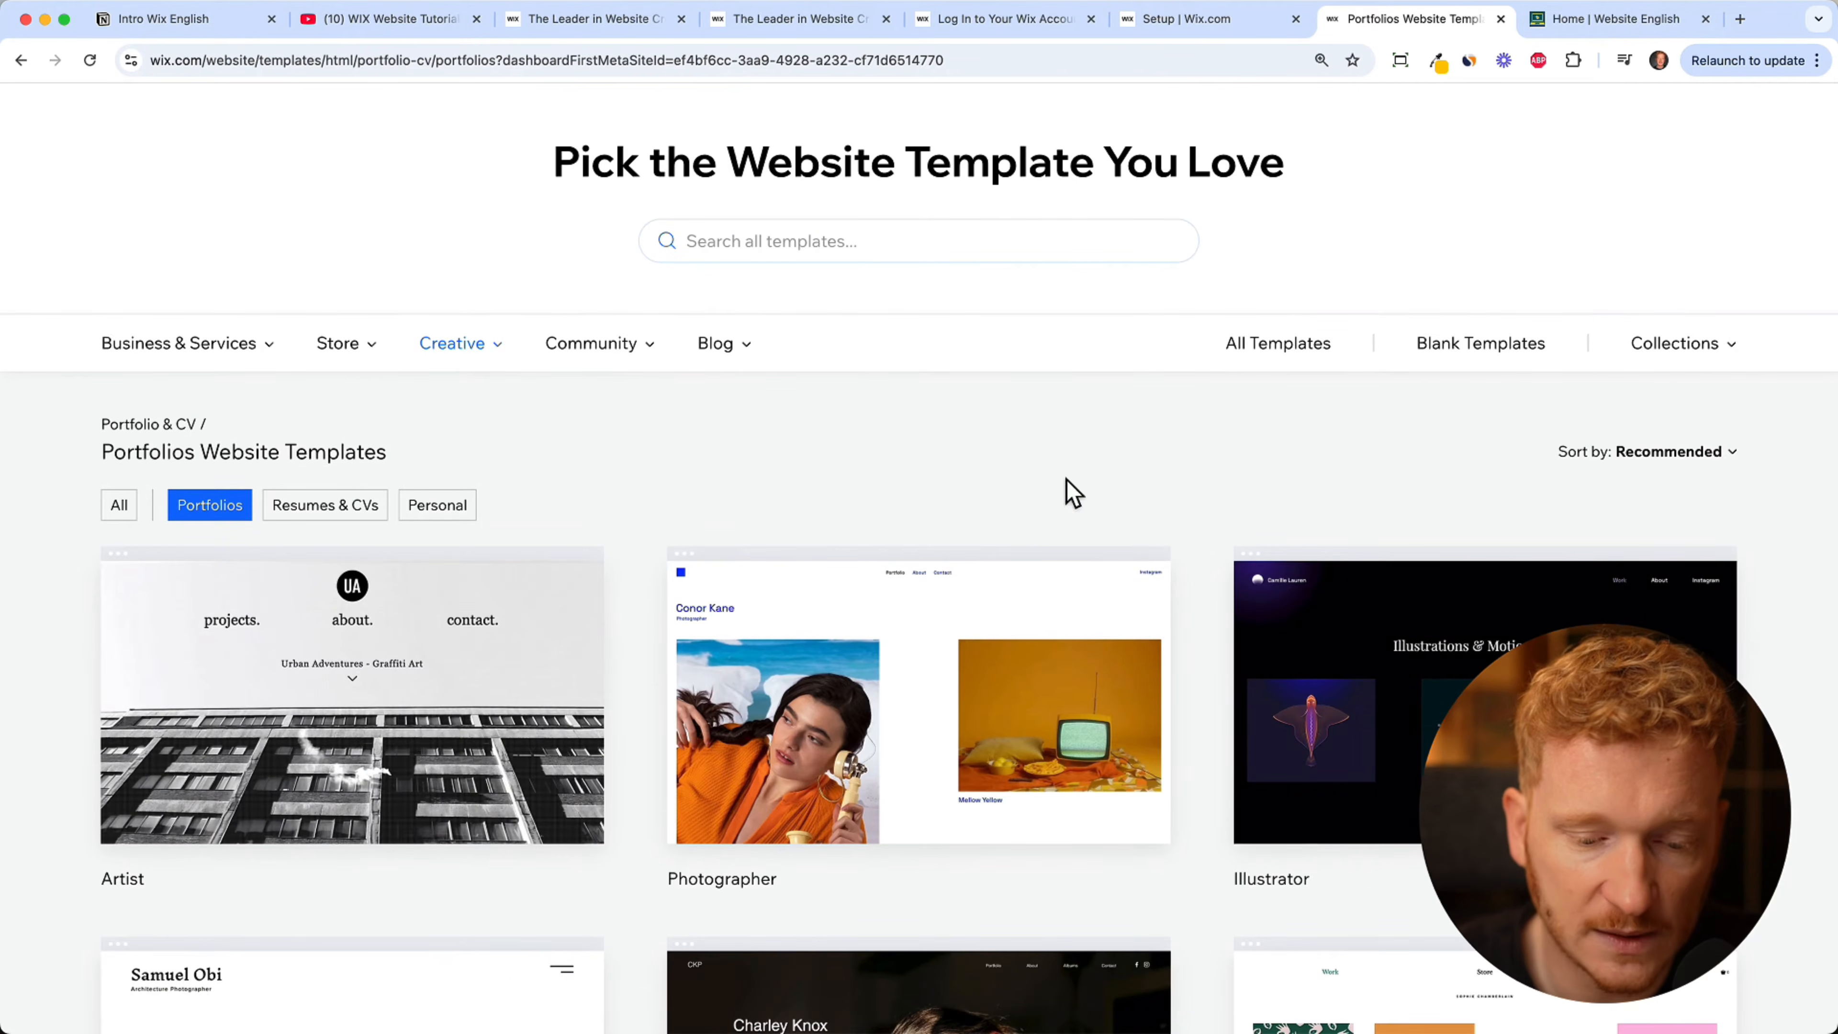
- Browse the Portfolios templates to page 2 and open the Acting Resume template for viewing
{"action": "scroll", "coordinate": [1087, 697], "scroll_direction": "down", "scroll_amount": 10}
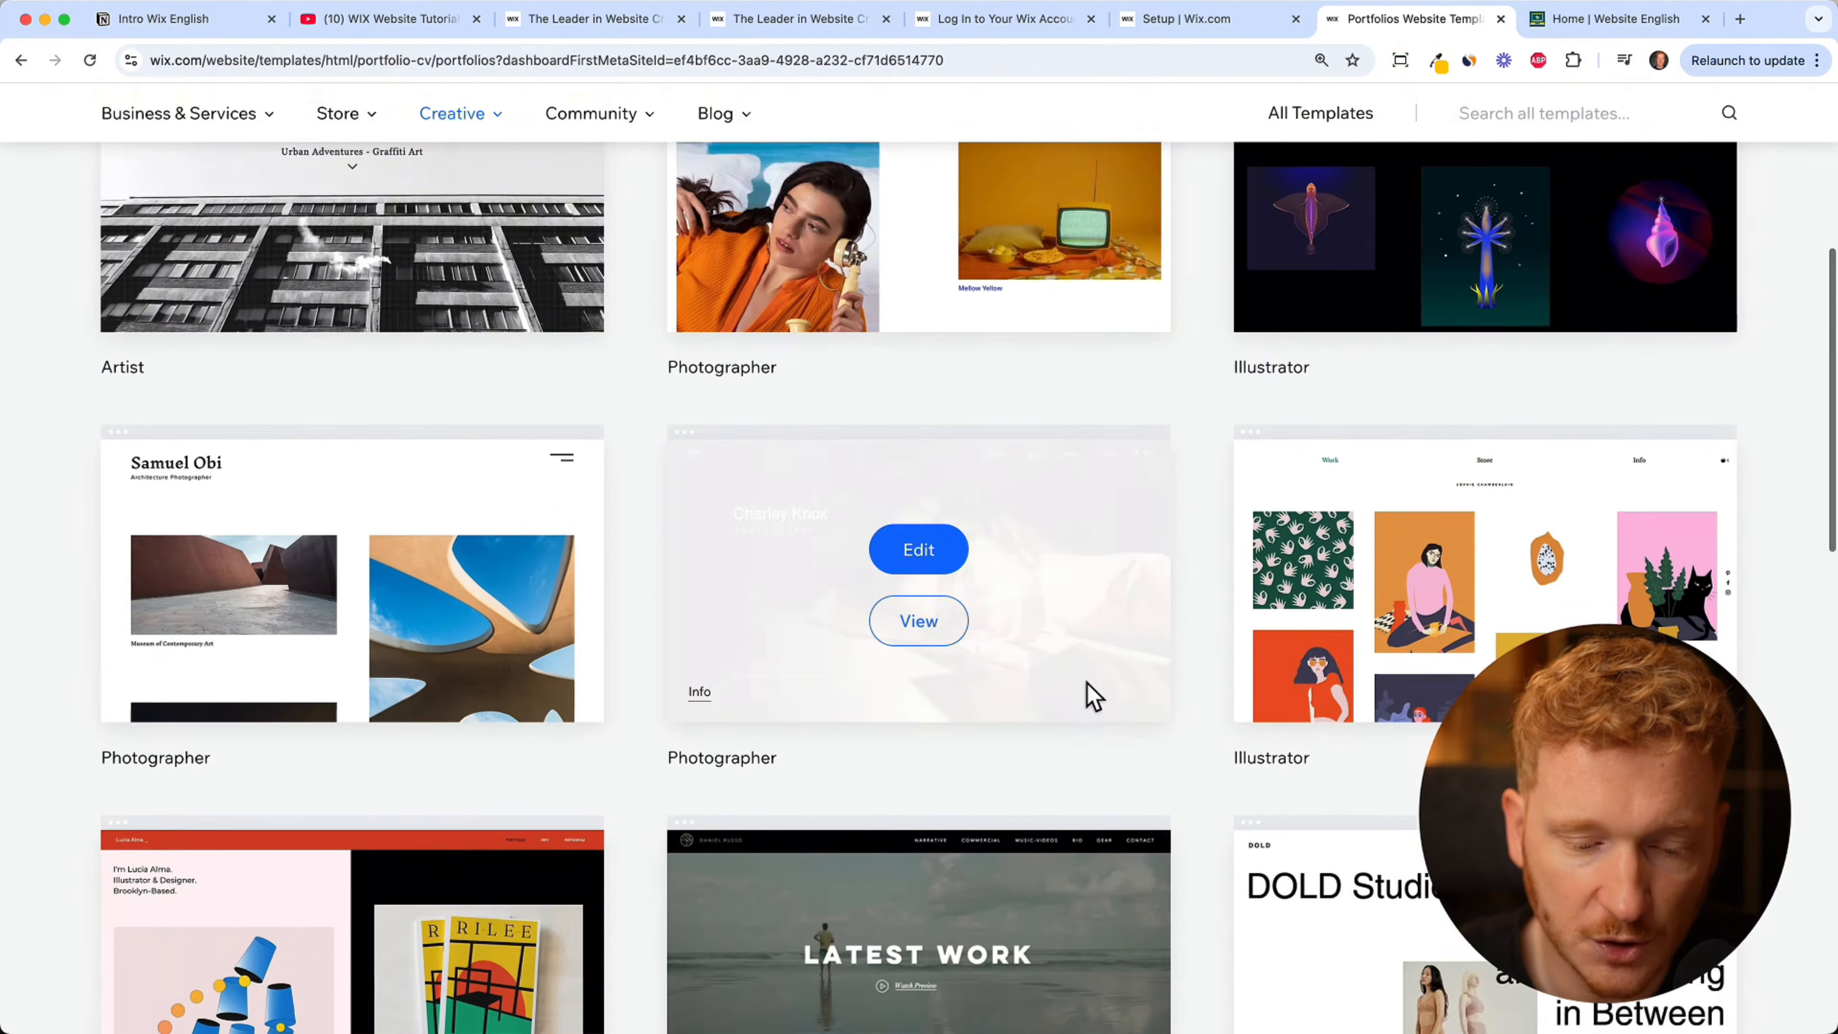
{"action": "scroll", "coordinate": [1088, 695], "scroll_direction": "down", "scroll_amount": 8}
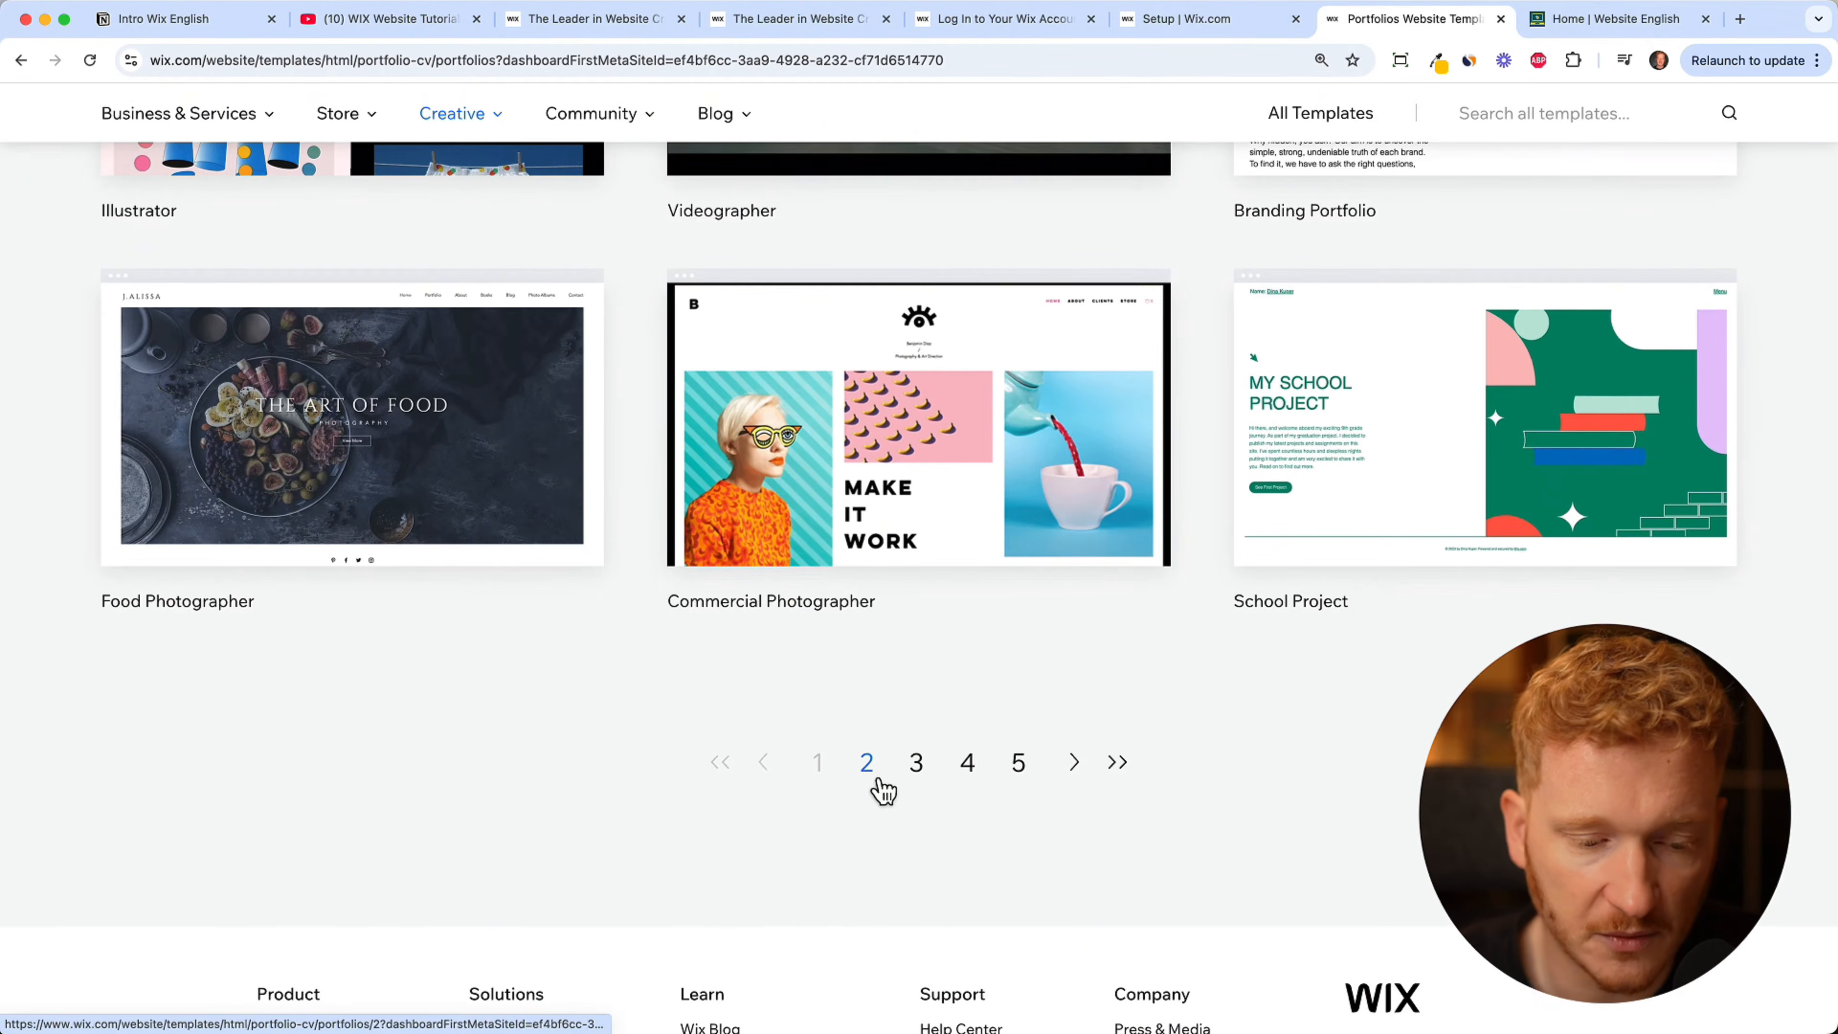
{"action": "left_click", "coordinate": [878, 782]}
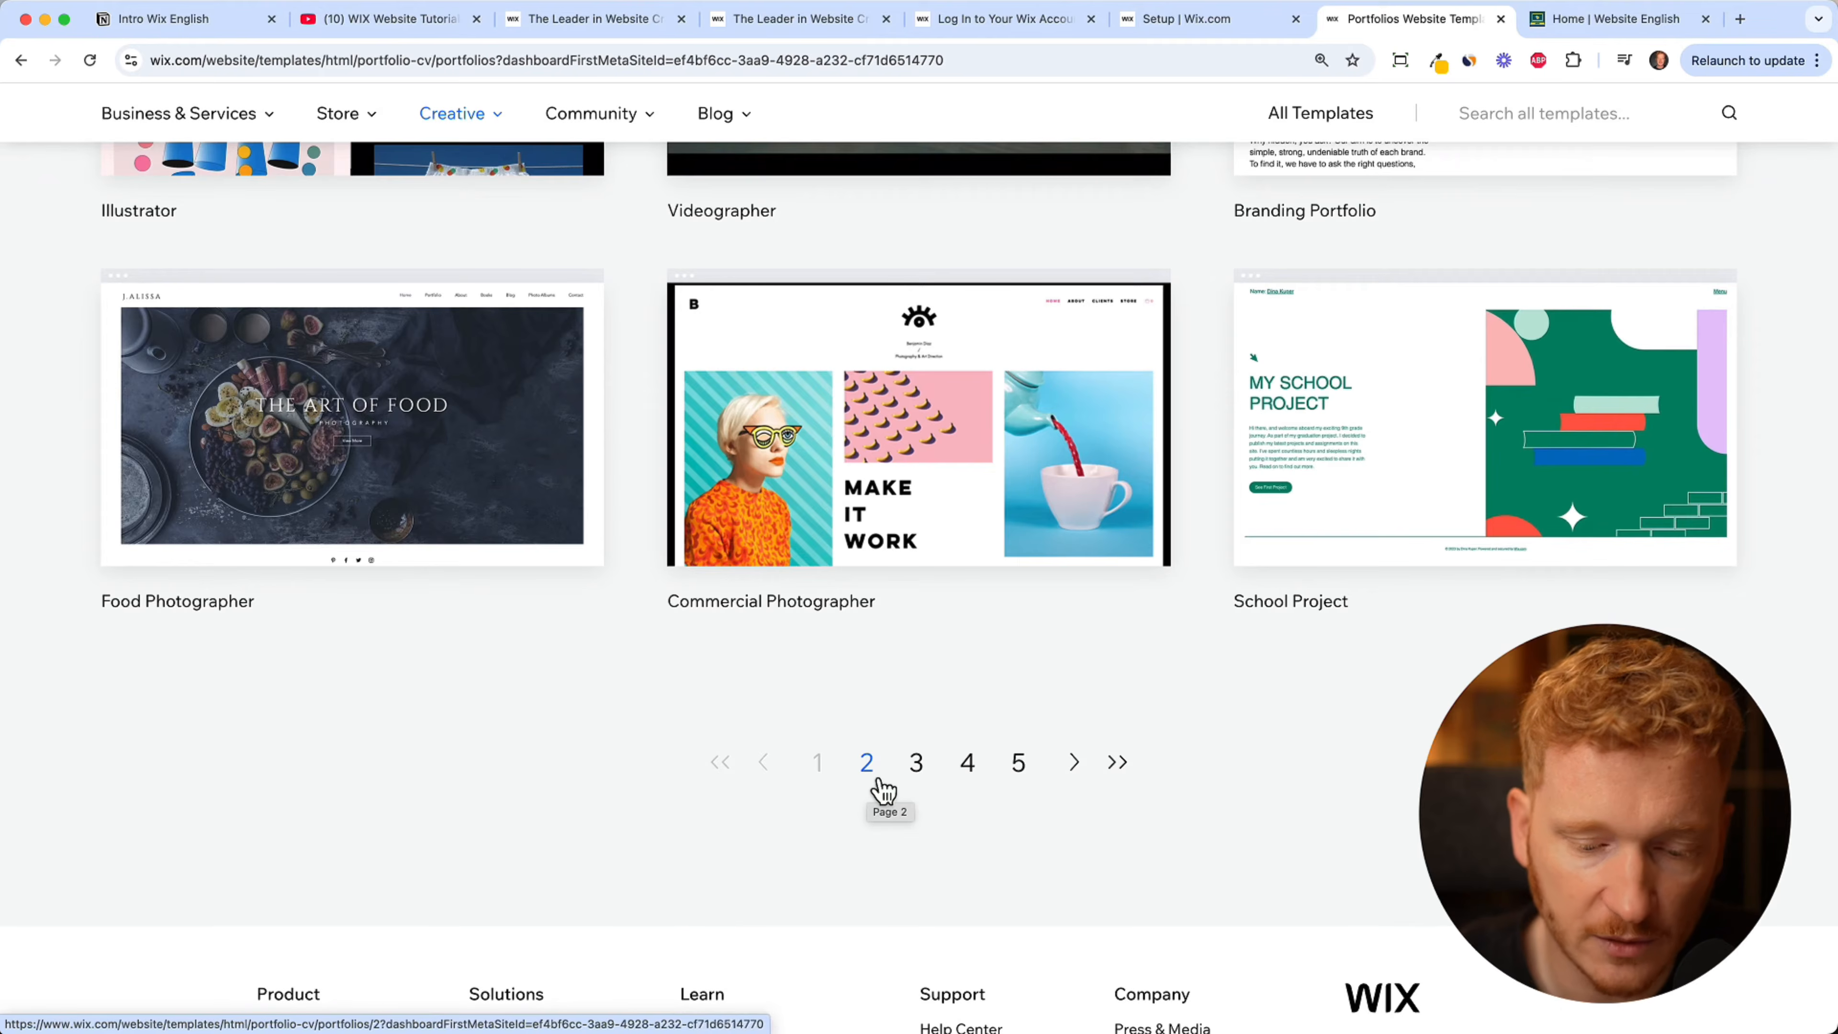
{"action": "scroll", "coordinate": [875, 787], "scroll_direction": "down", "scroll_amount": 12}
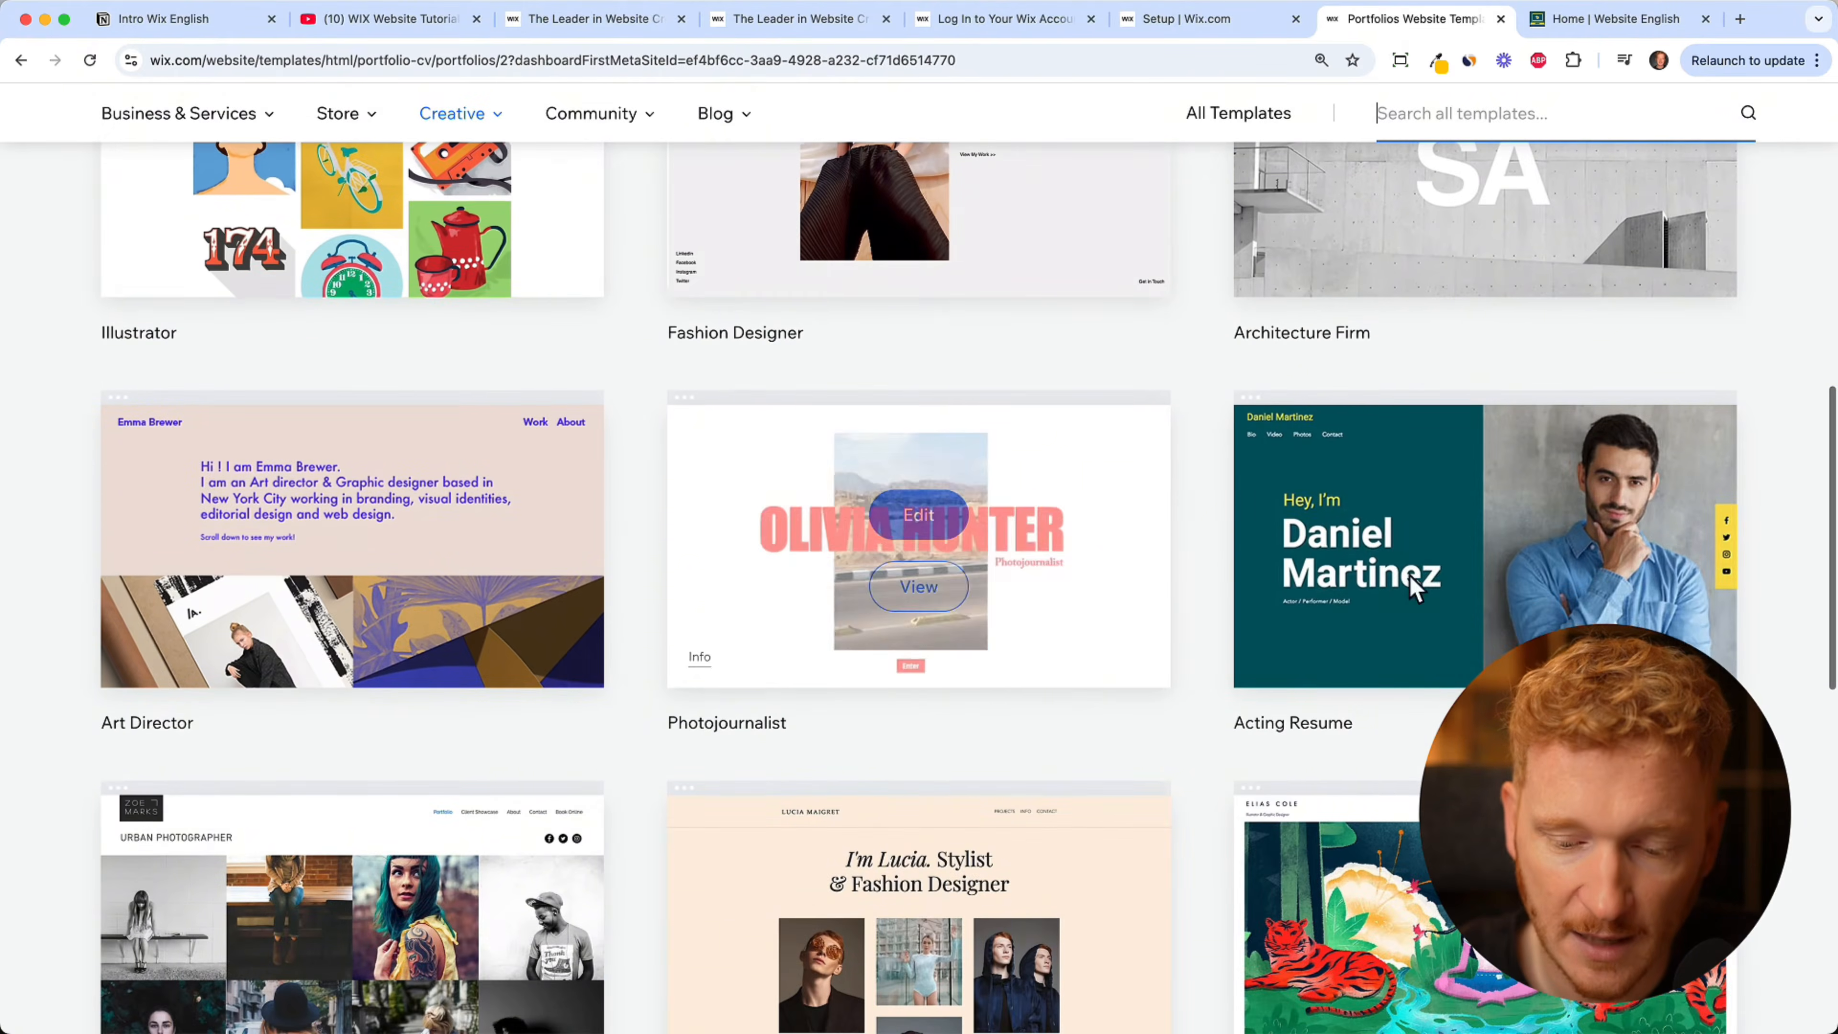
{"action": "left_click", "coordinate": [1476, 607]}
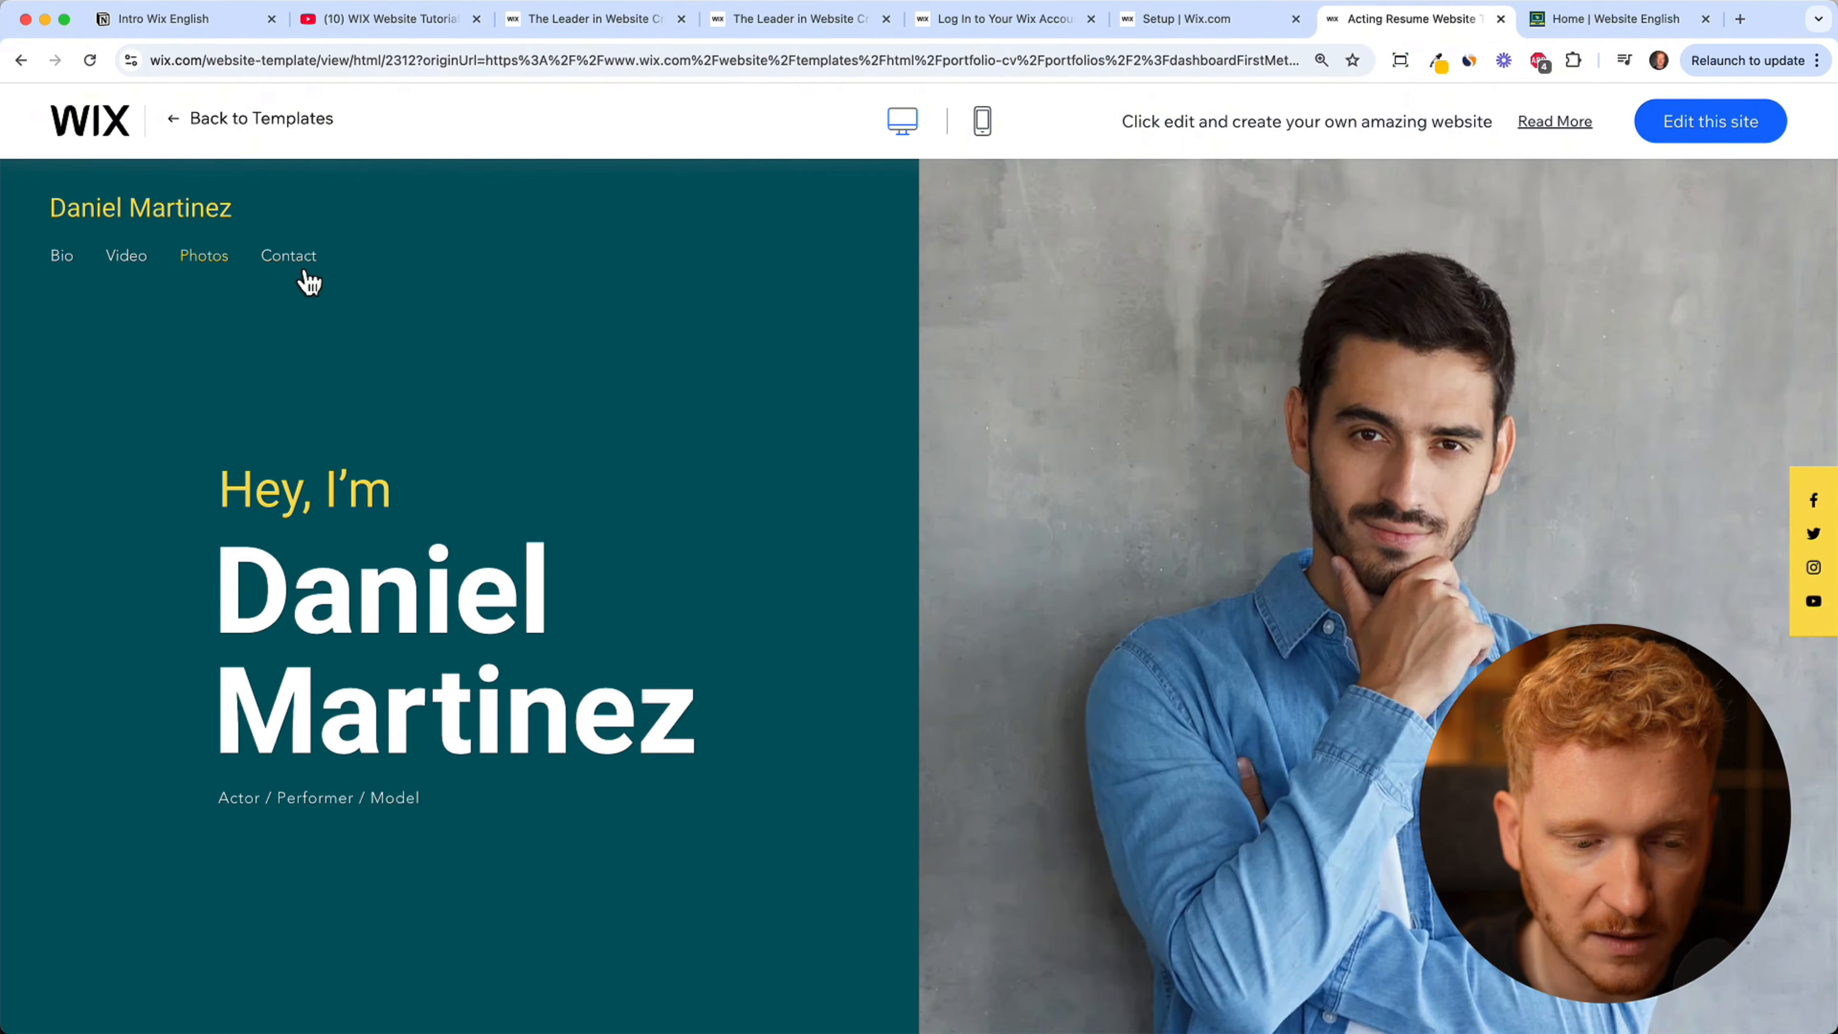
- Examine the Acting Resume template's sections in the desktop preview and in the mobile preview
{"action": "scroll", "coordinate": [778, 611], "scroll_direction": "down", "scroll_amount": 10}
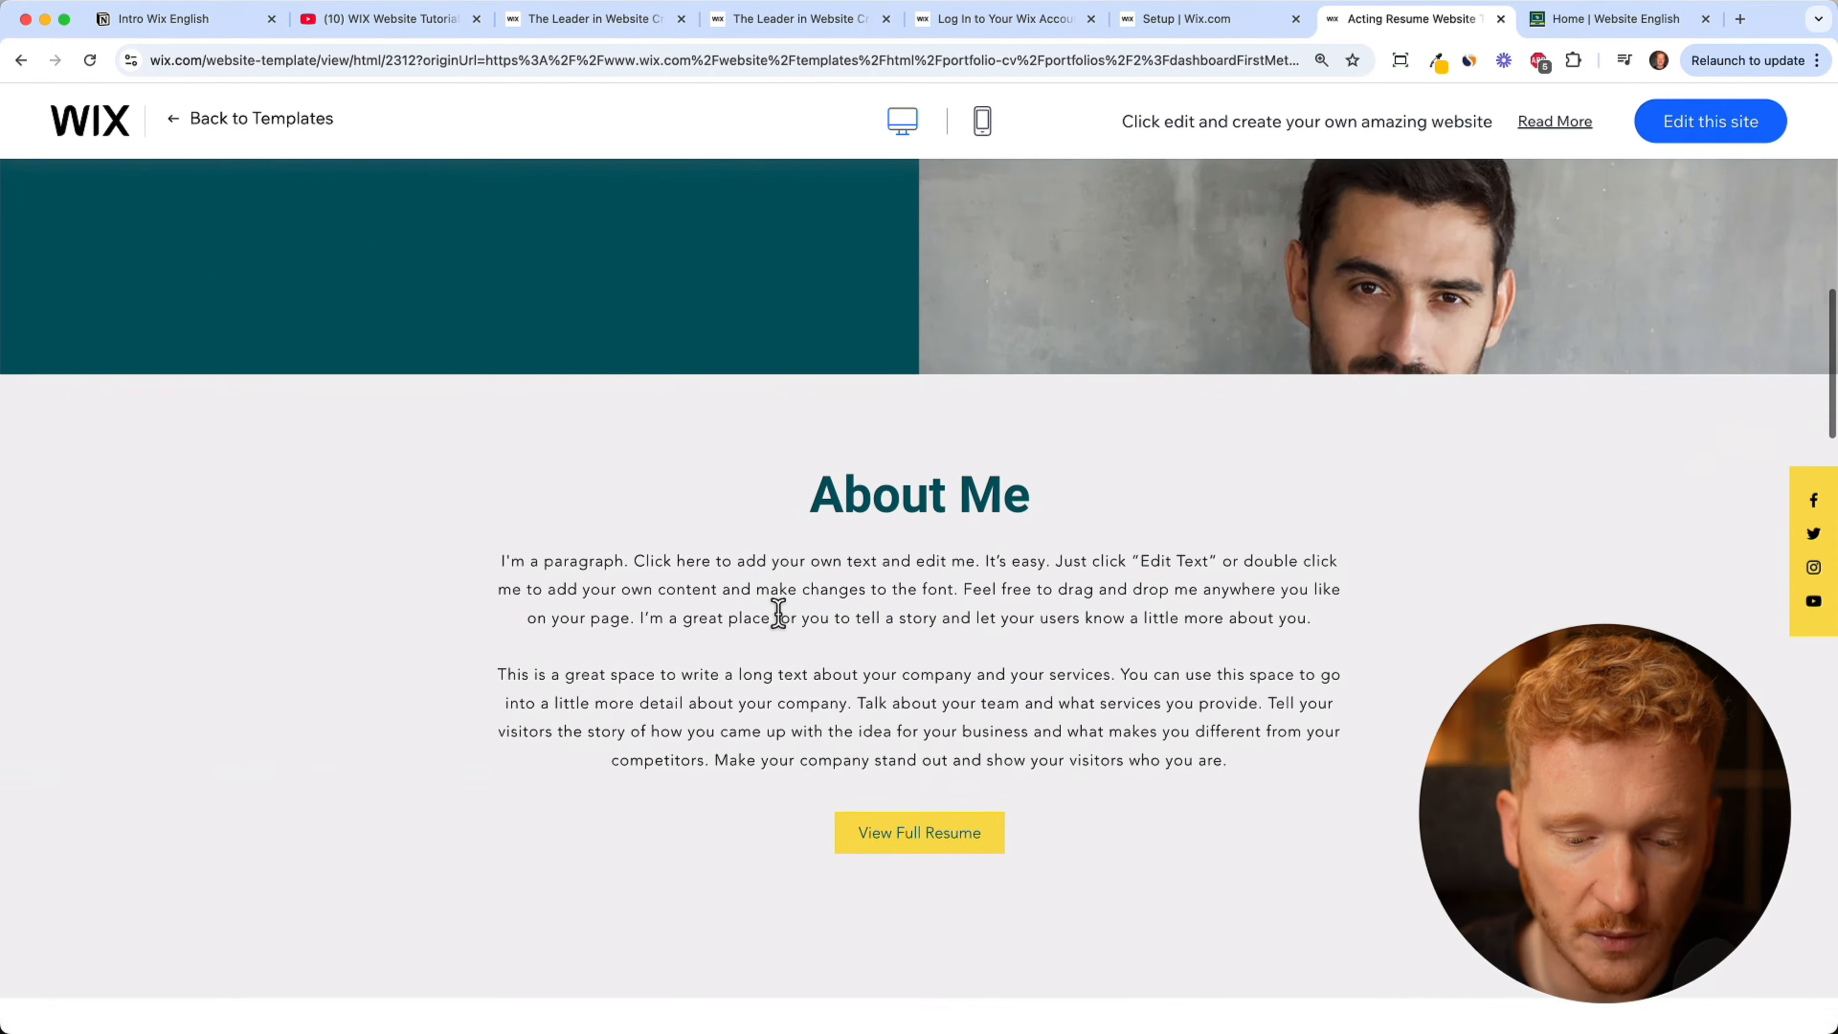
{"action": "scroll", "coordinate": [777, 612], "scroll_direction": "up", "scroll_amount": 10}
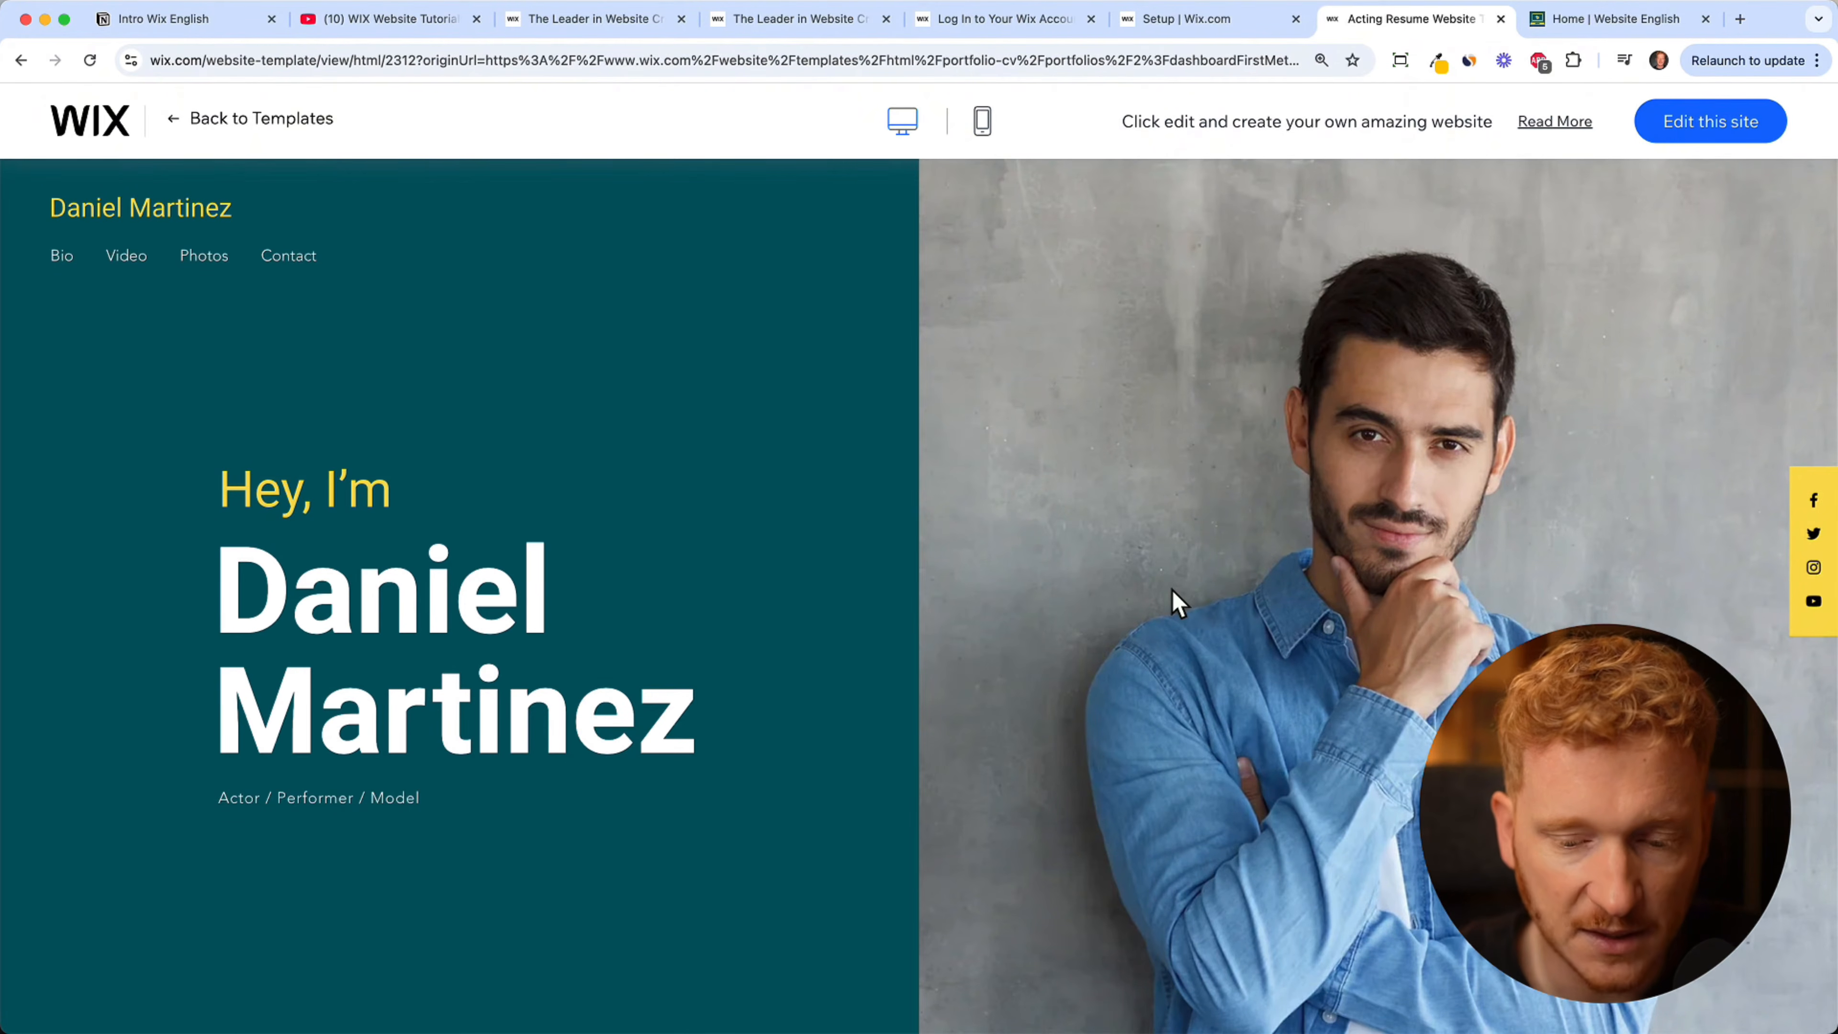
{"action": "scroll", "coordinate": [452, 615], "scroll_direction": "down", "scroll_amount": 10}
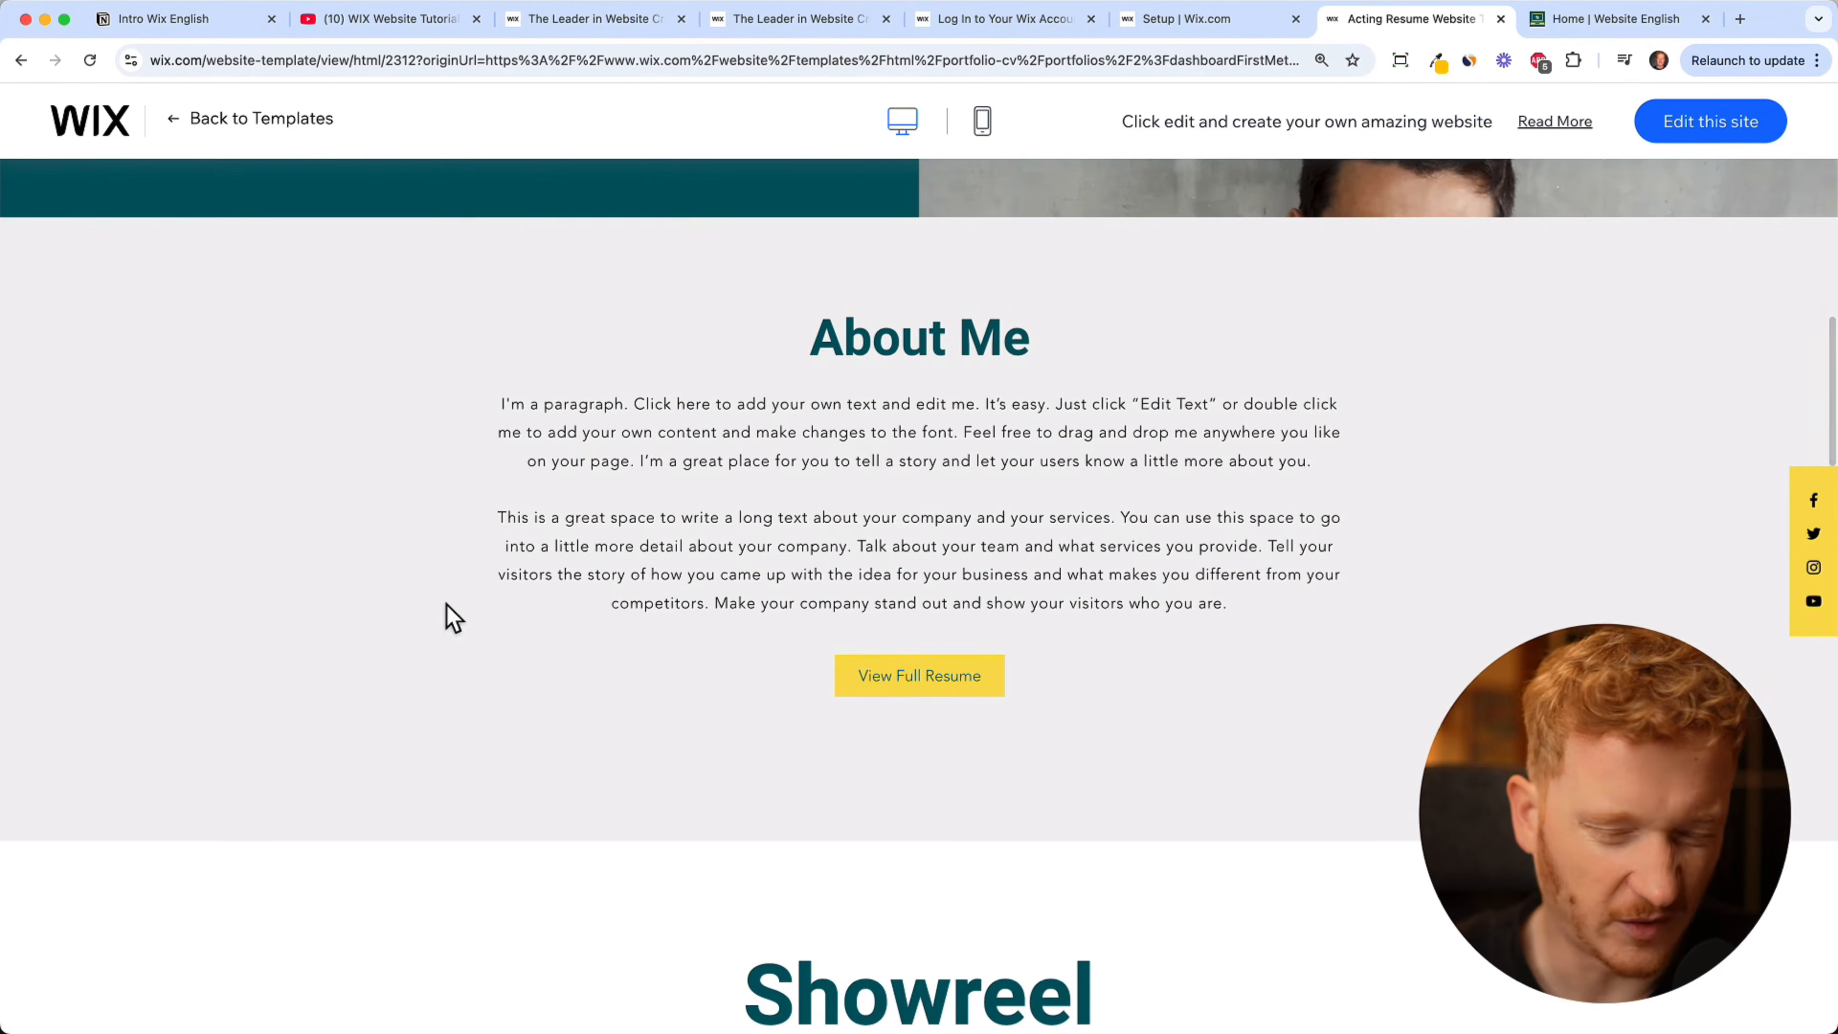
{"action": "scroll", "coordinate": [453, 617], "scroll_direction": "up", "scroll_amount": 10}
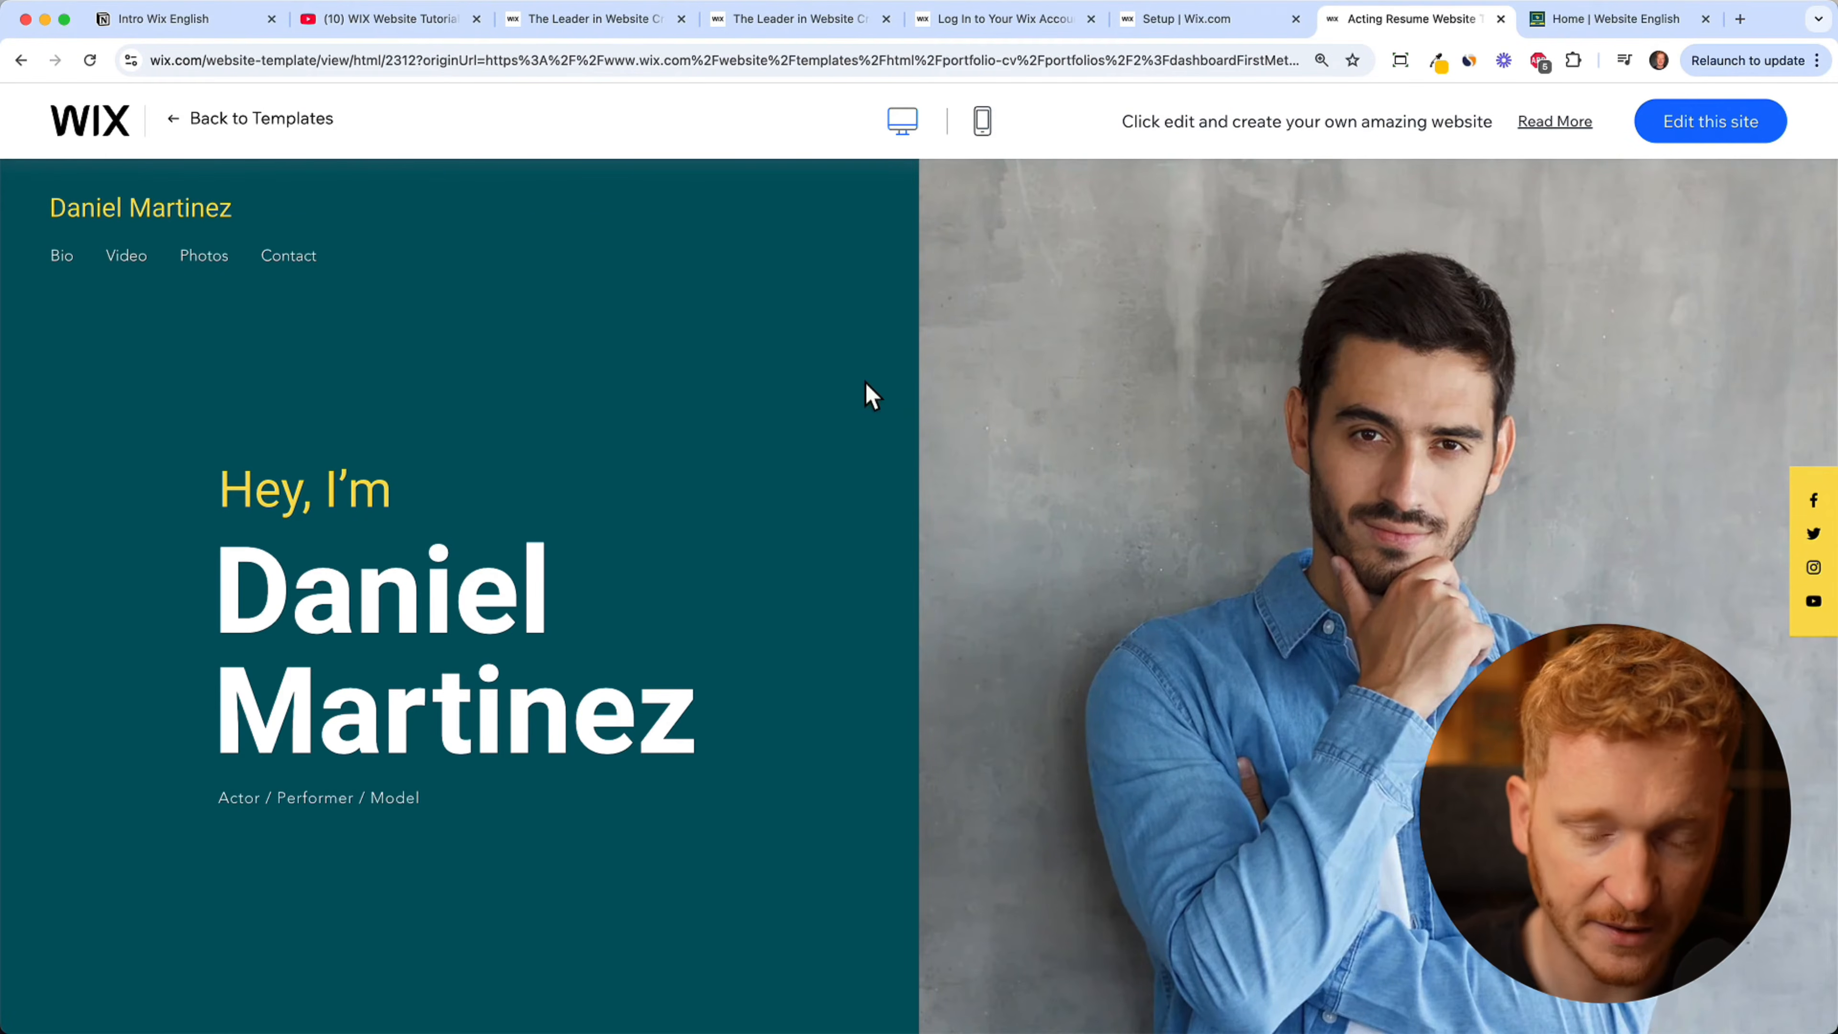
{"action": "left_click", "coordinate": [987, 125]}
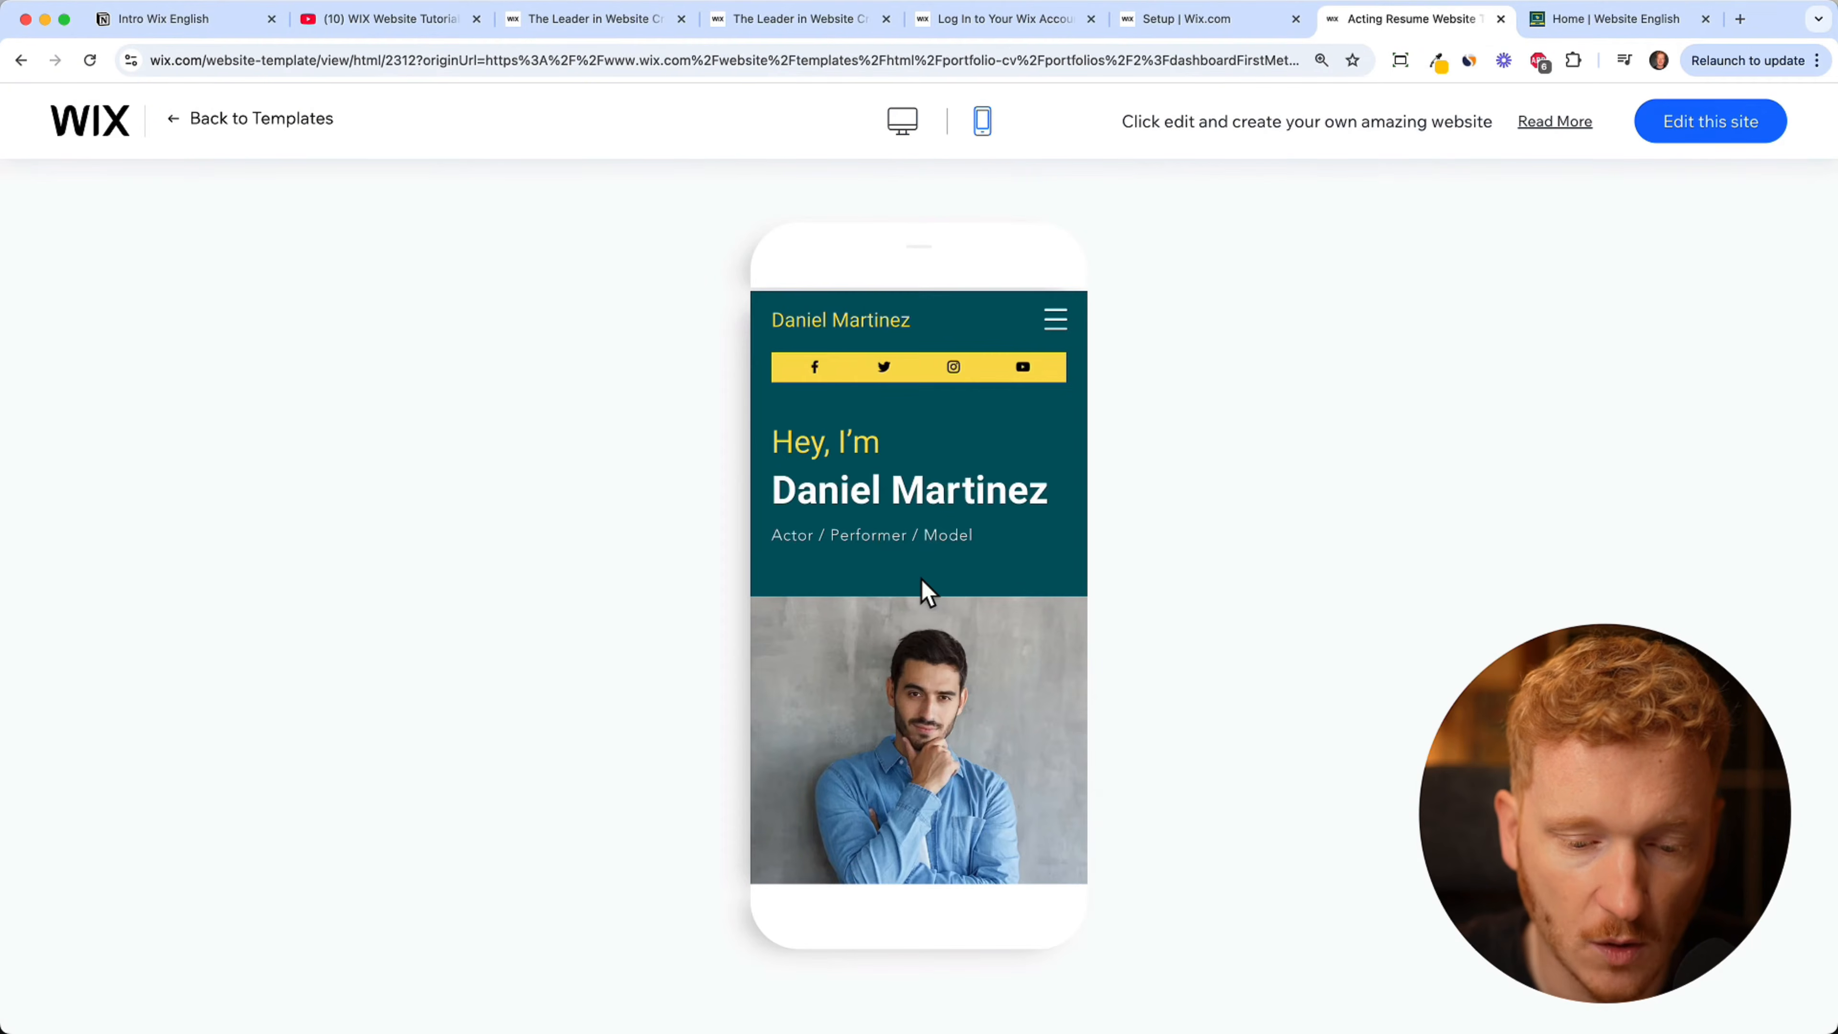
{"action": "scroll", "coordinate": [922, 579], "scroll_direction": "down", "scroll_amount": 2}
{"action": "scroll", "coordinate": [922, 579], "scroll_direction": "up", "scroll_amount": 2}
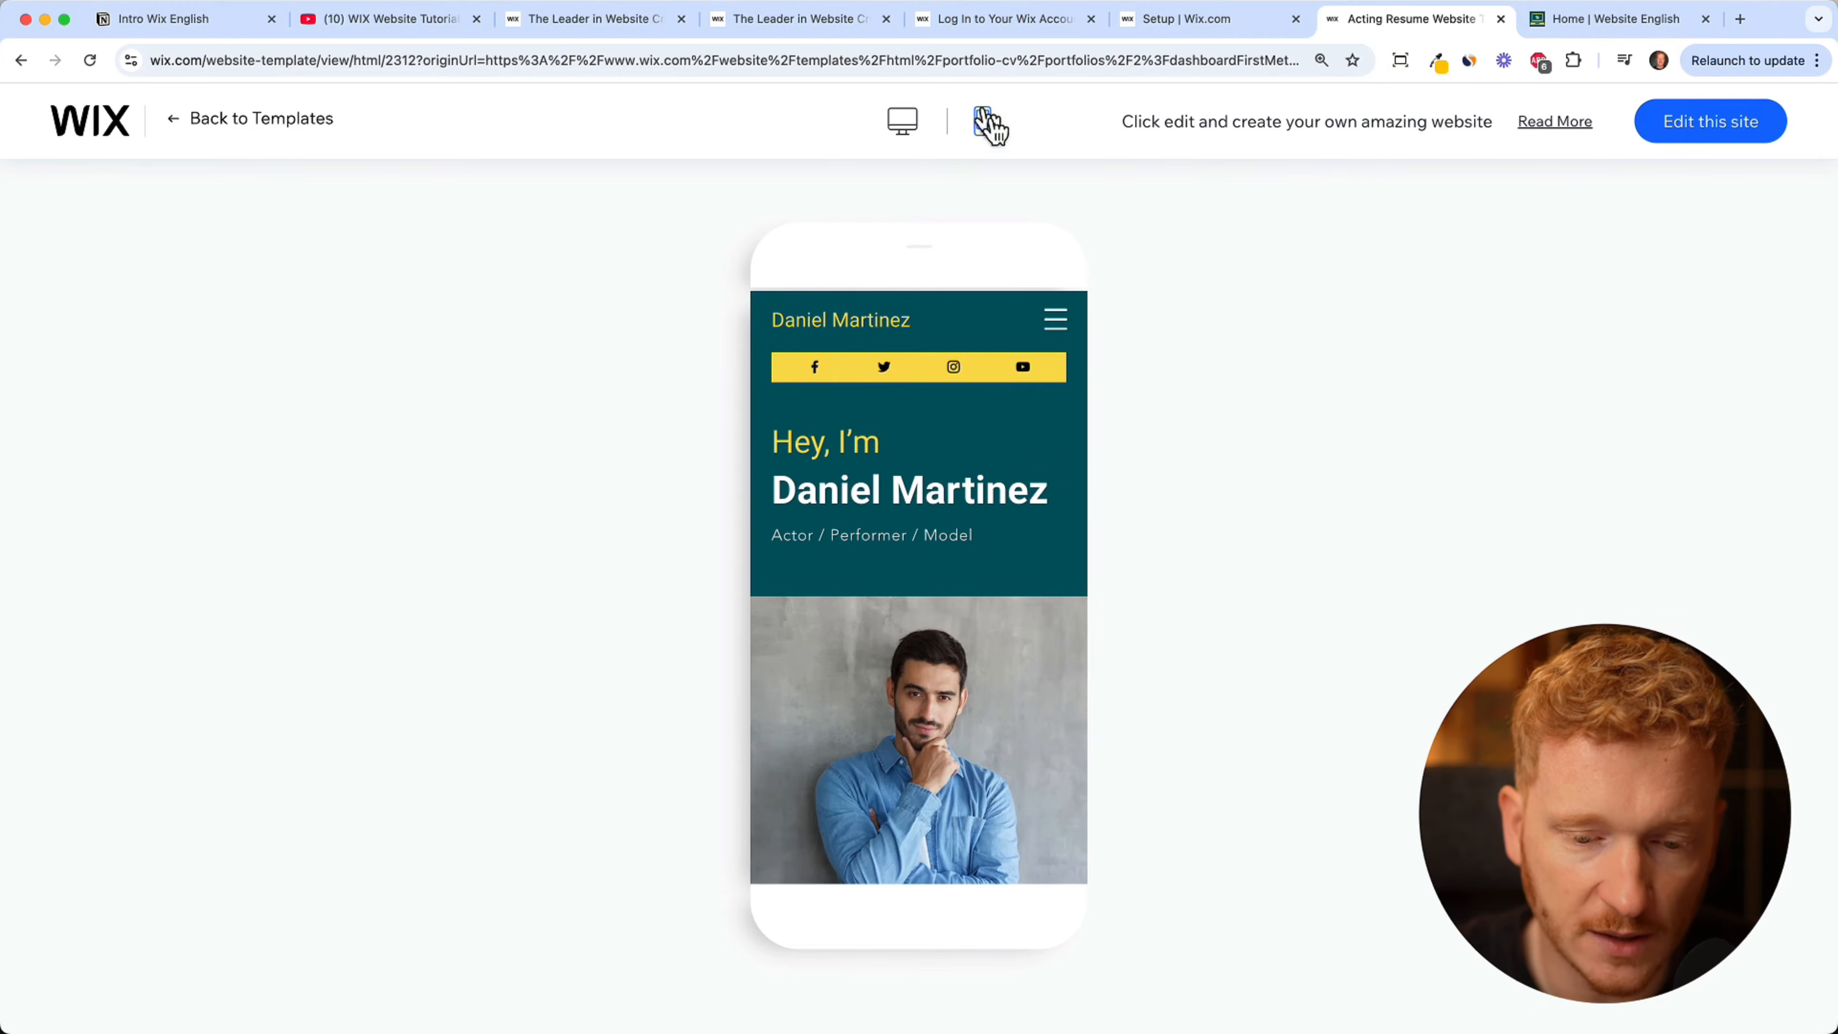
{"action": "scroll", "coordinate": [890, 587], "scroll_direction": "down", "scroll_amount": 10}
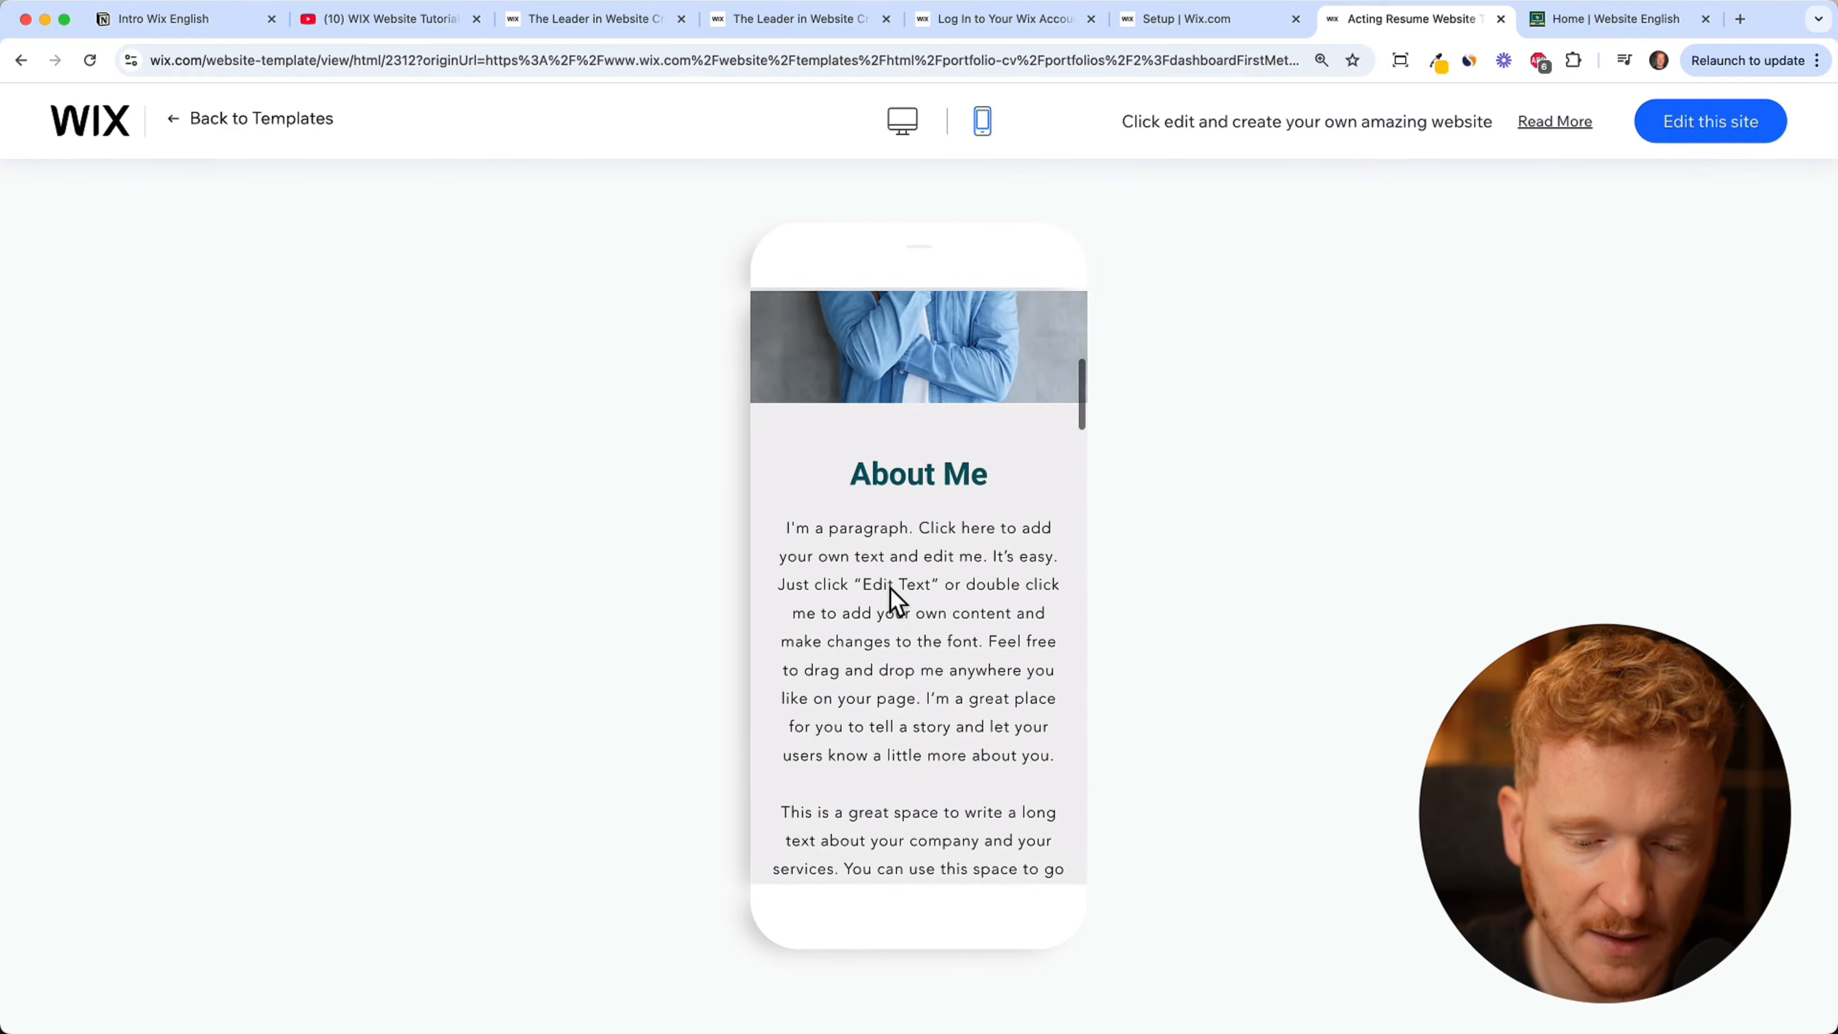
{"action": "scroll", "coordinate": [890, 597], "scroll_direction": "down", "scroll_amount": 15}
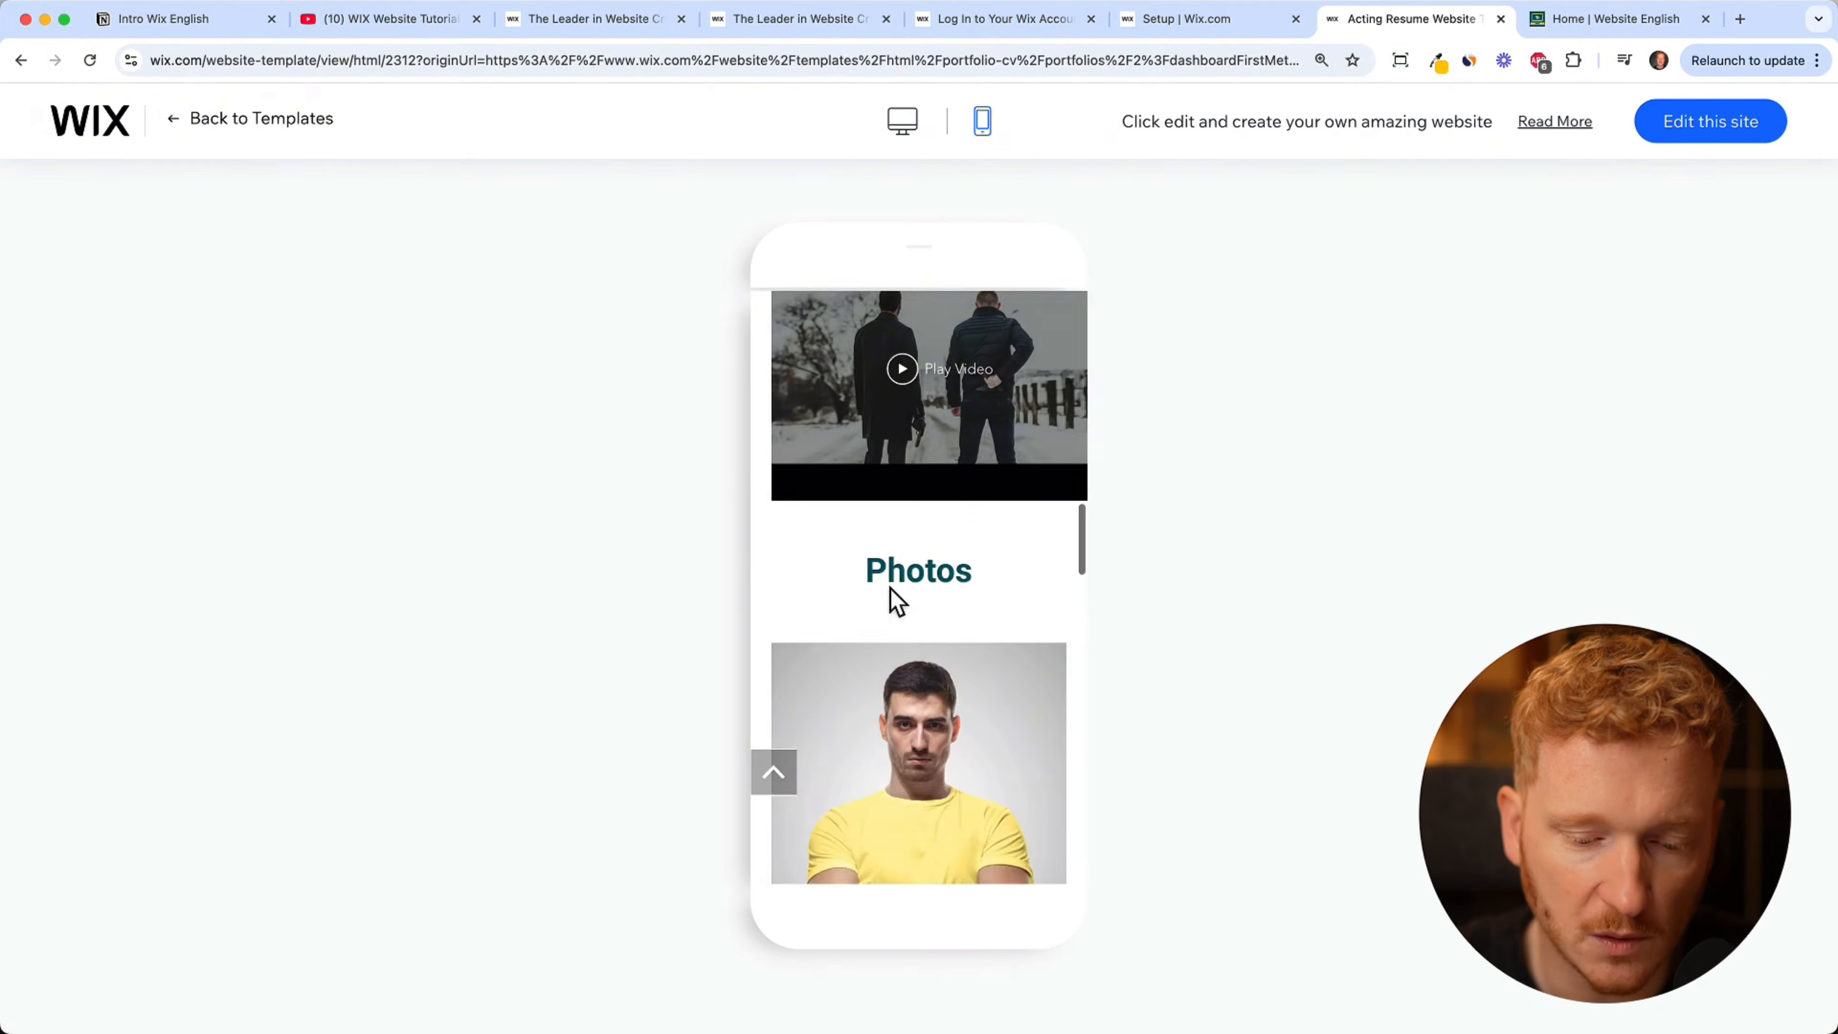
{"action": "scroll", "coordinate": [891, 598], "scroll_direction": "up", "scroll_amount": 20}
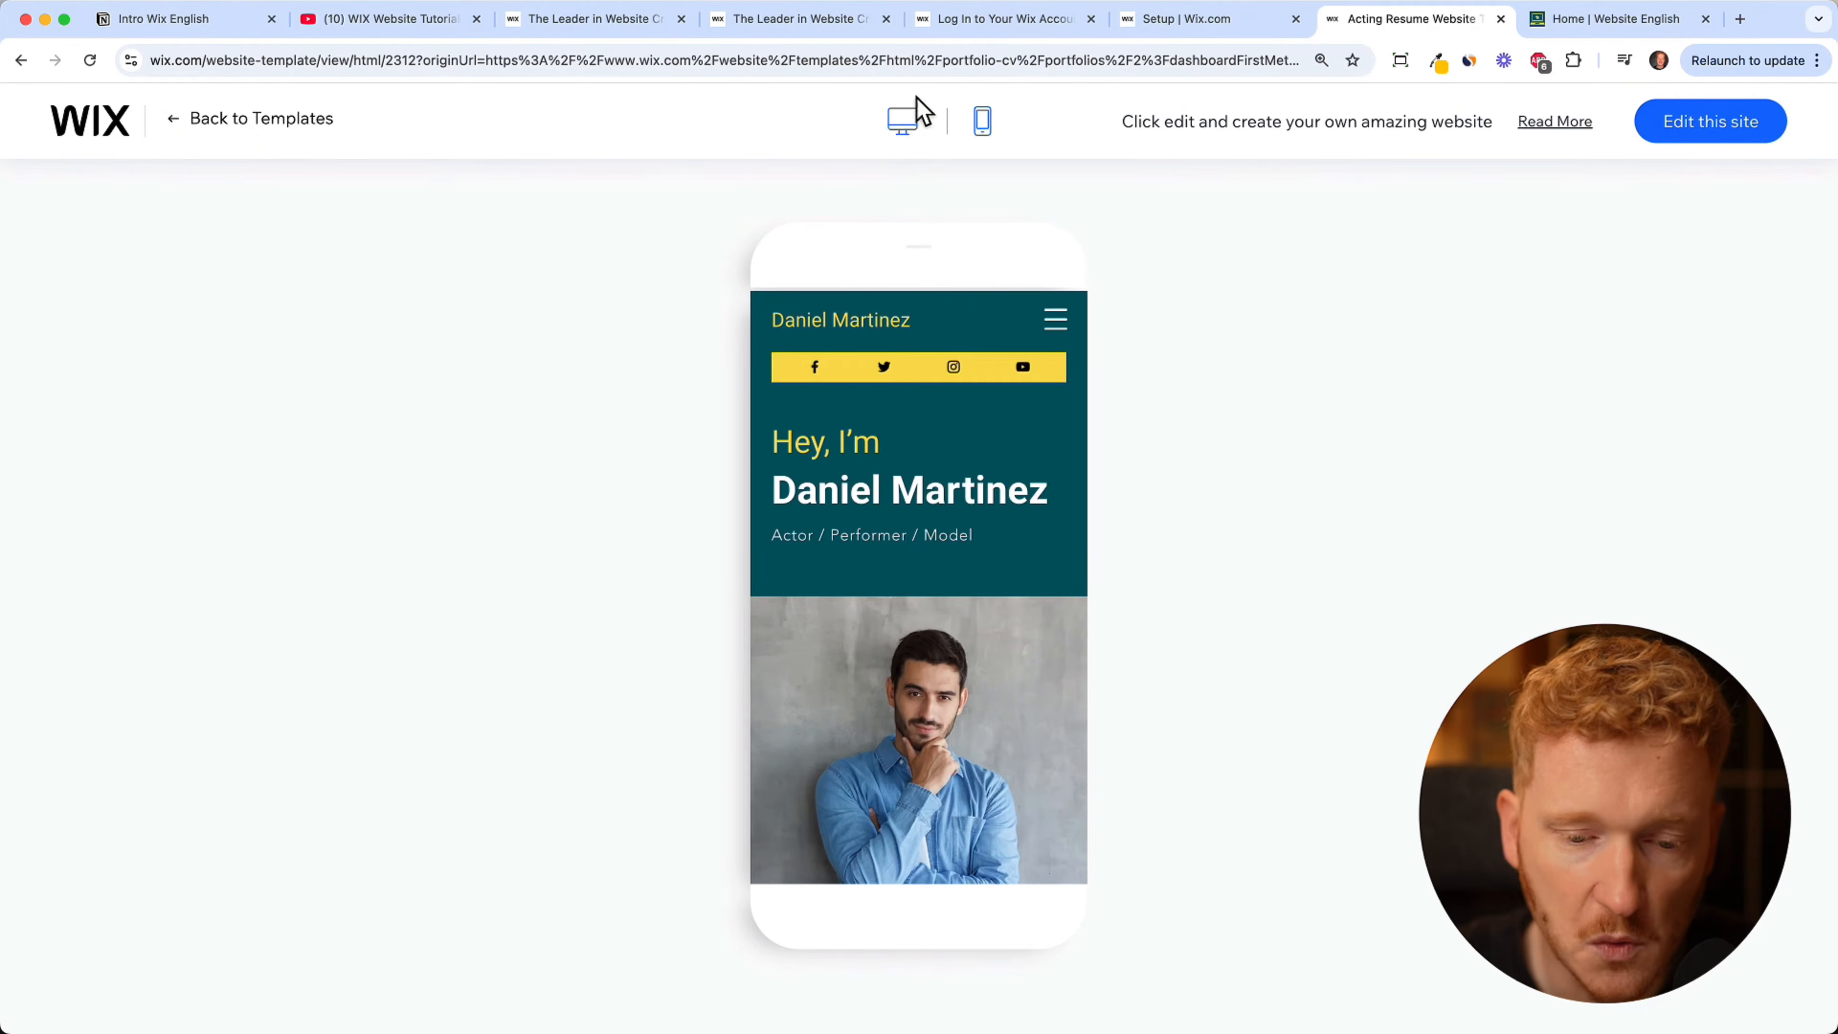
- Return to the desktop preview and start editing a site based on the Acting Resume template
{"action": "left_click", "coordinate": [904, 122]}
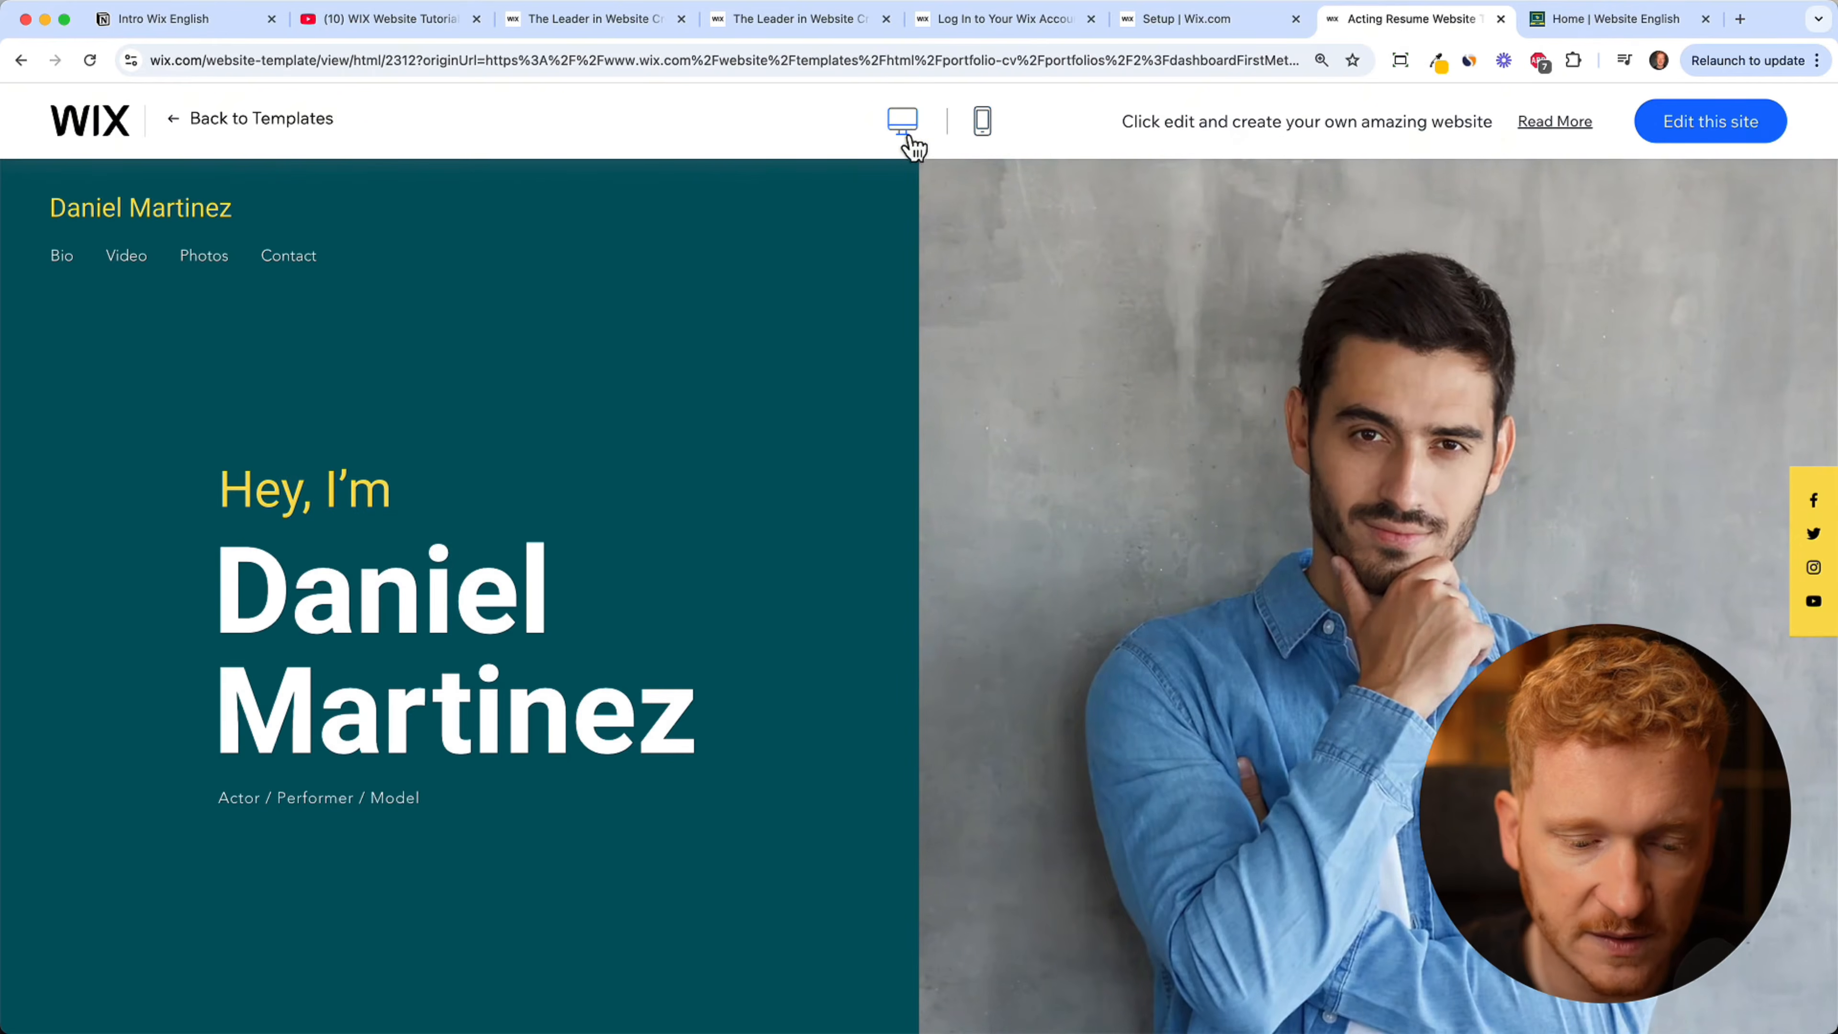
{"action": "left_click", "coordinate": [1712, 148]}
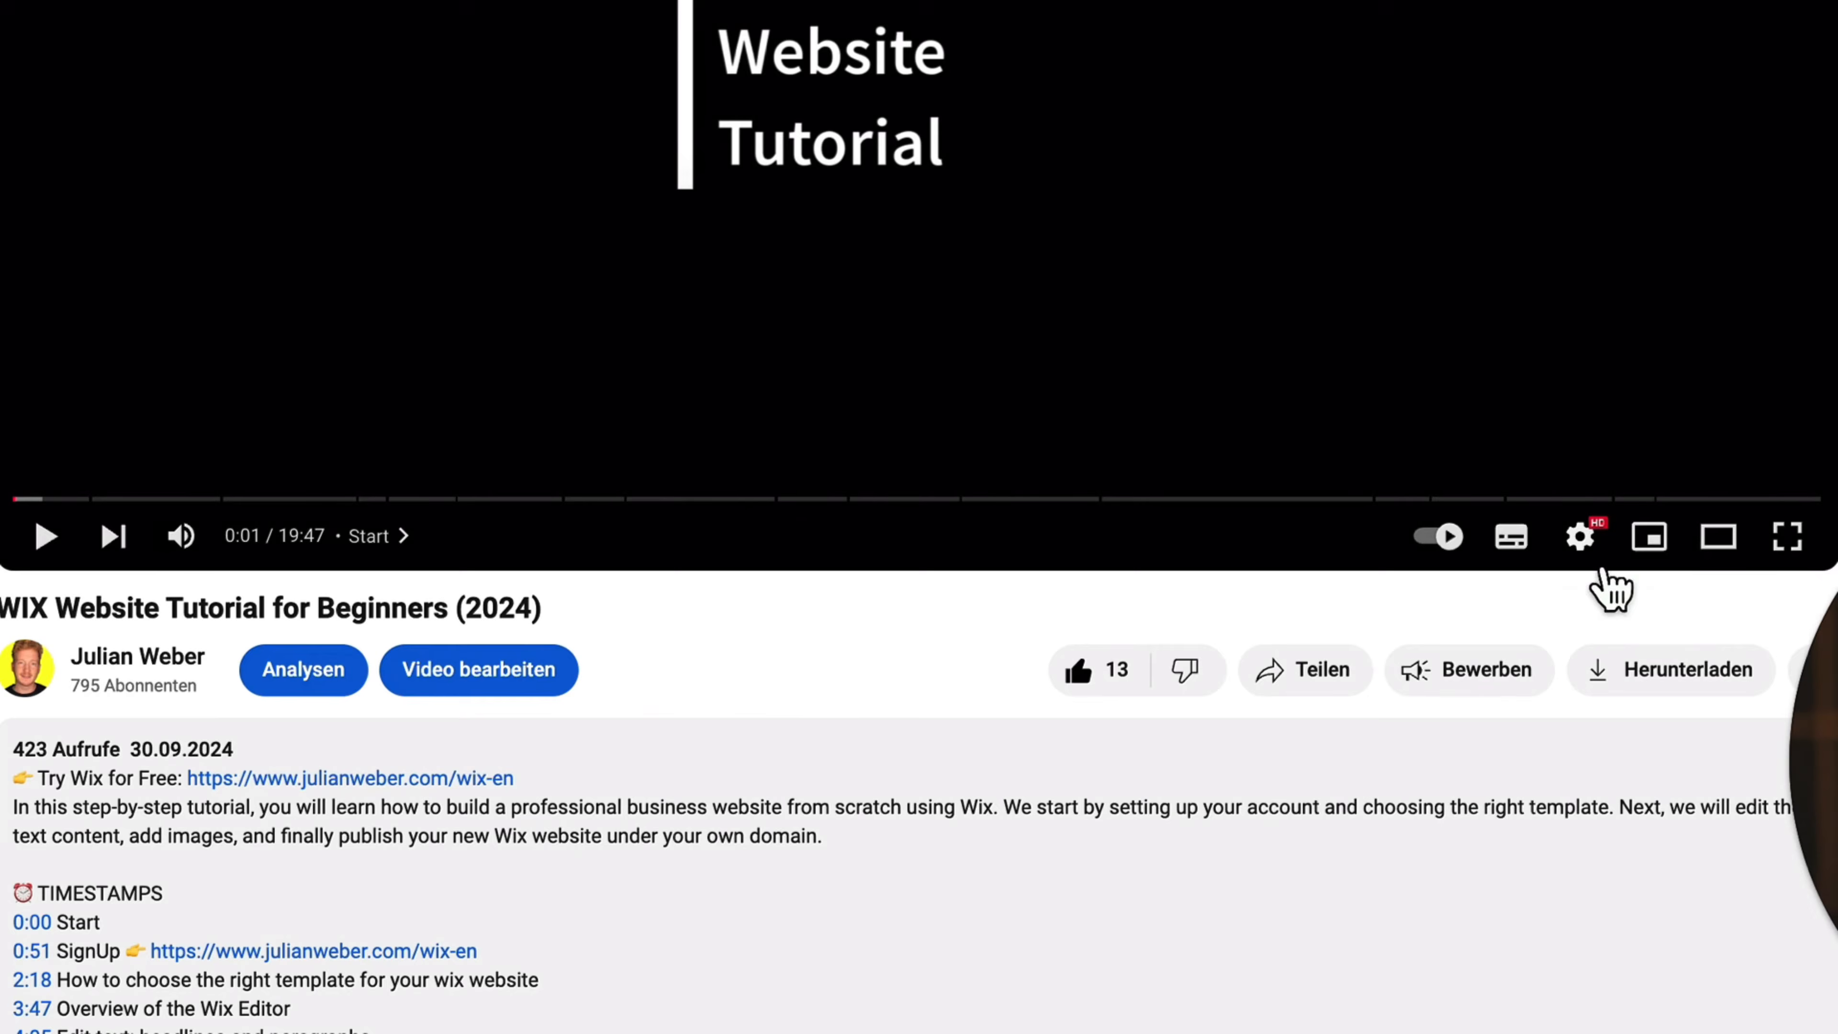
- Switch to the YouTube tutorial video and open its playback settings
{"action": "left_click", "coordinate": [1581, 539]}
{"action": "left_click", "coordinate": [1567, 327]}
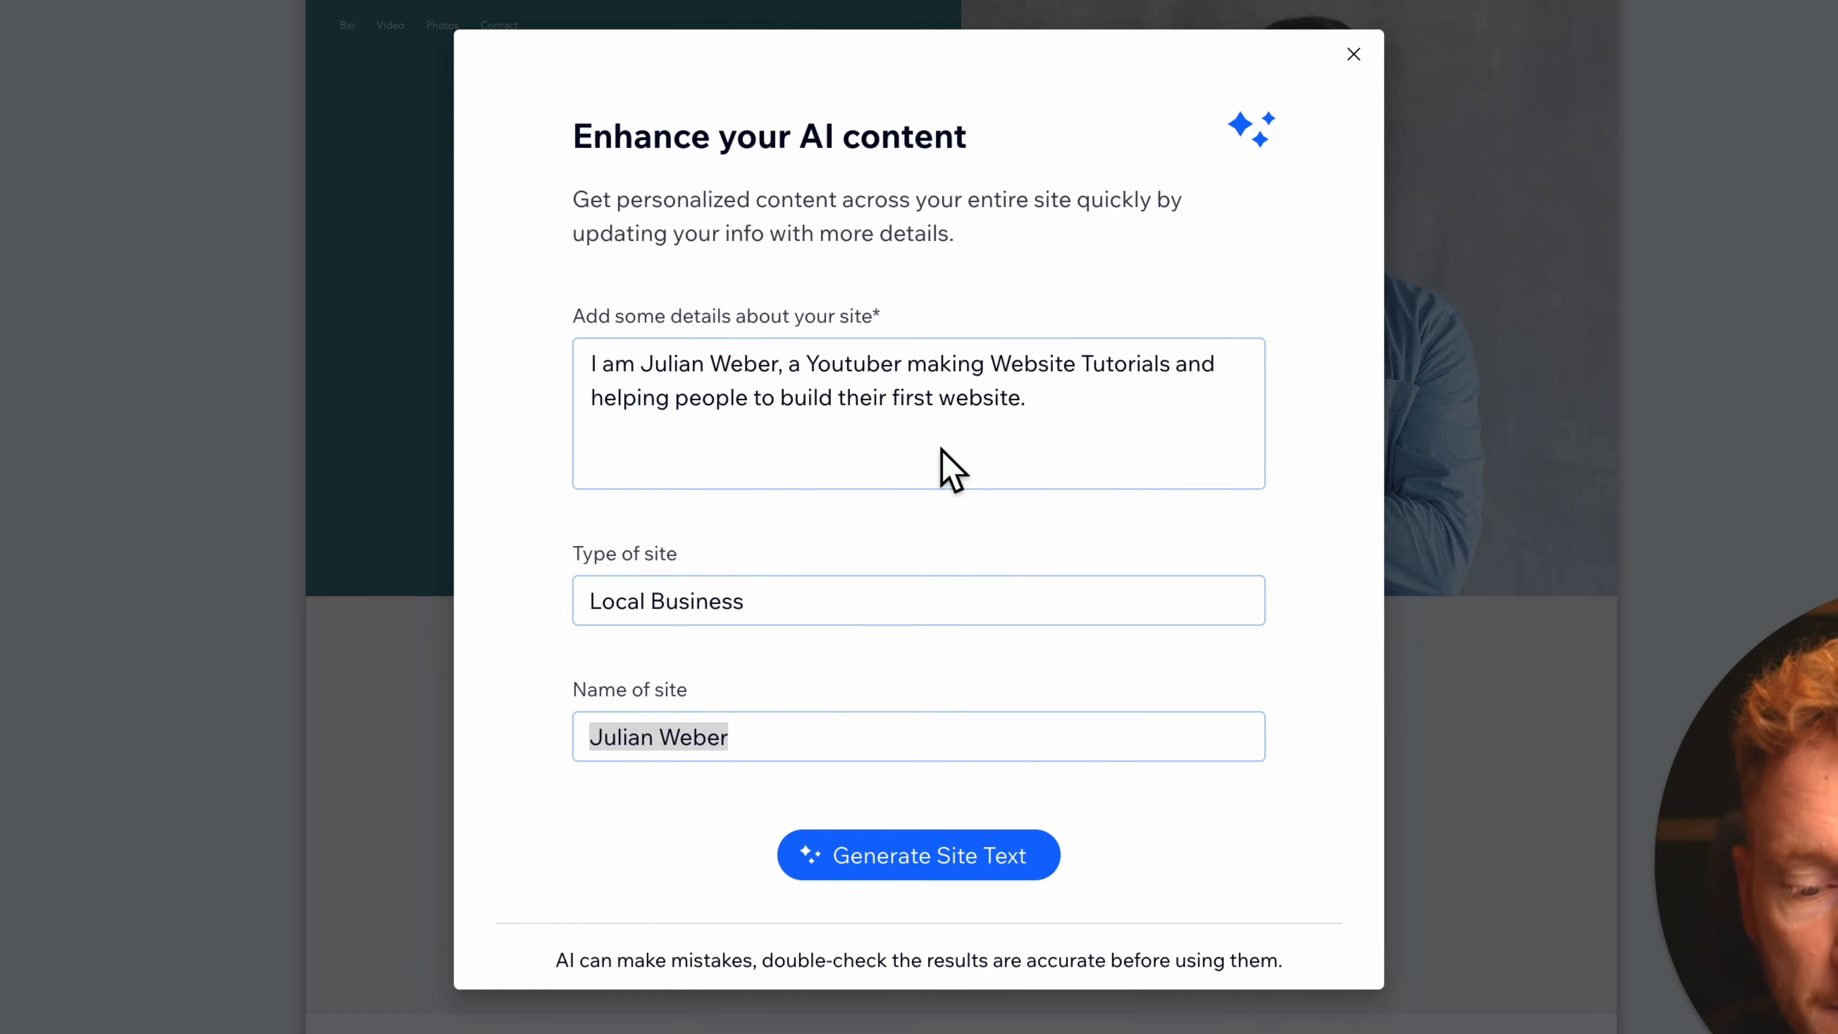
- Generate AI site text from the entered site details, the Local Business site type and the site name
{"action": "left_click", "coordinate": [1293, 648]}
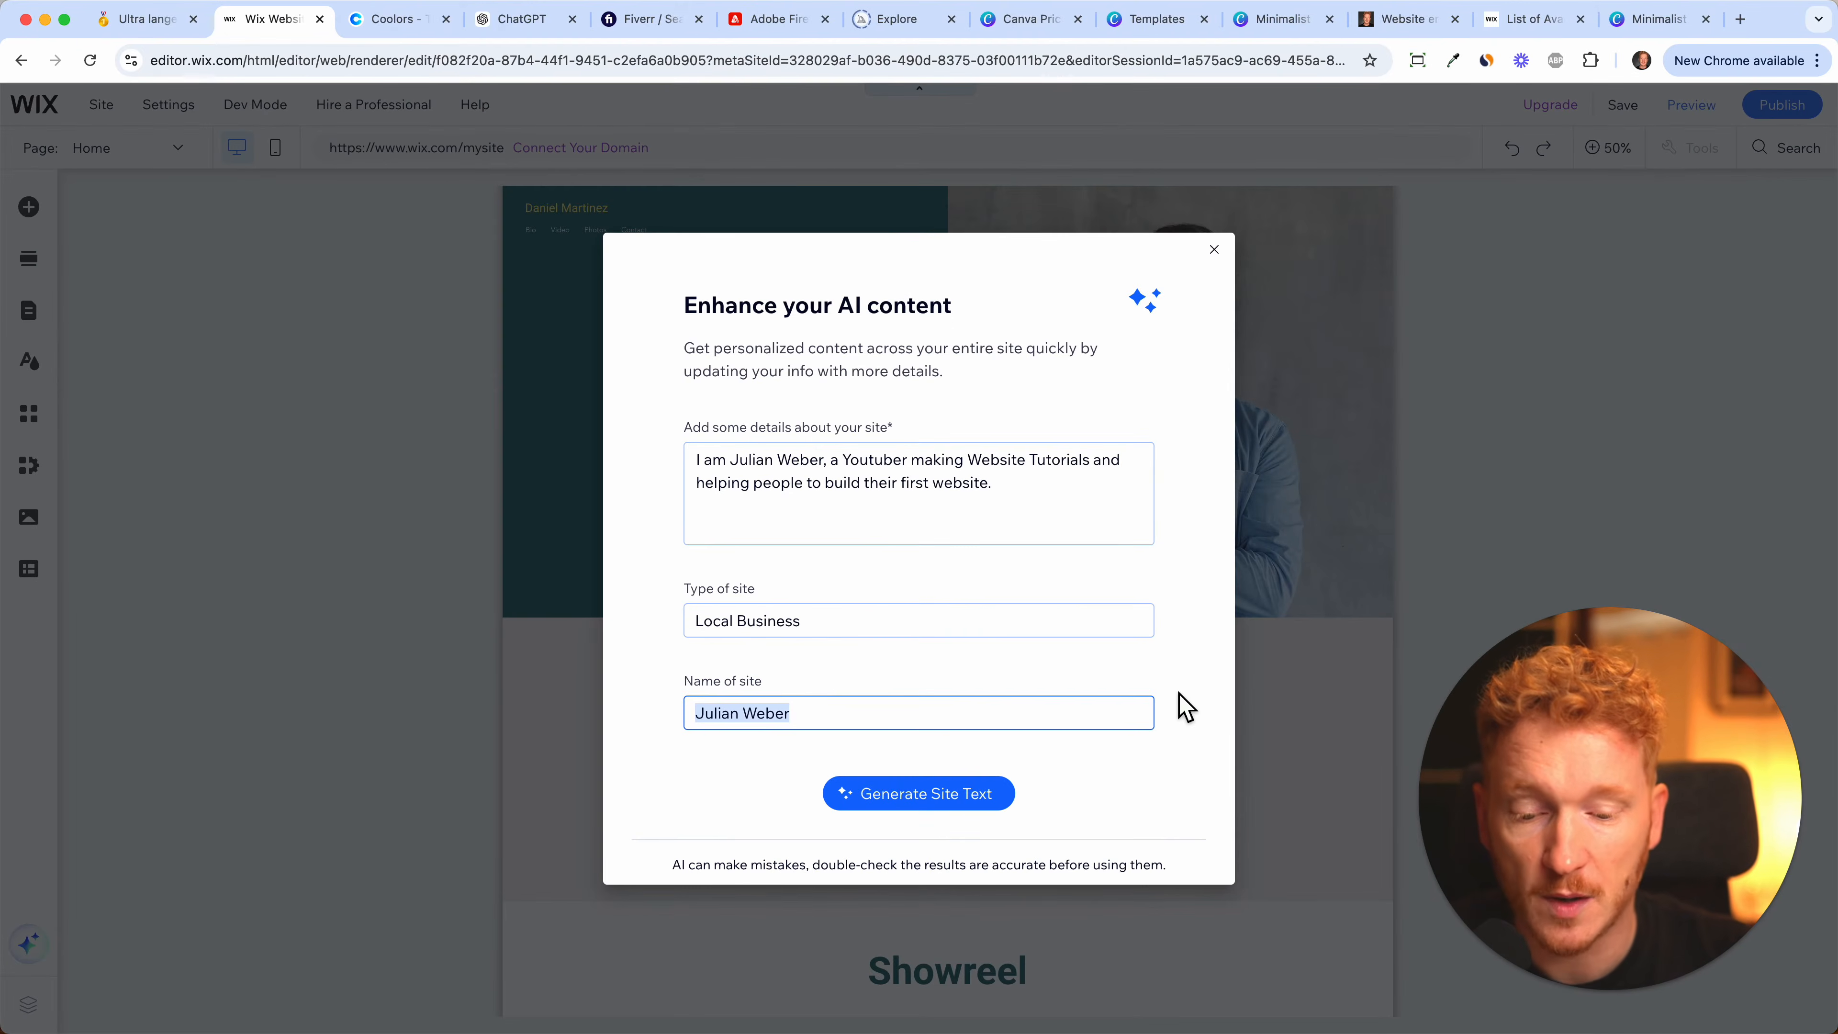
{"action": "left_click", "coordinate": [1010, 821]}
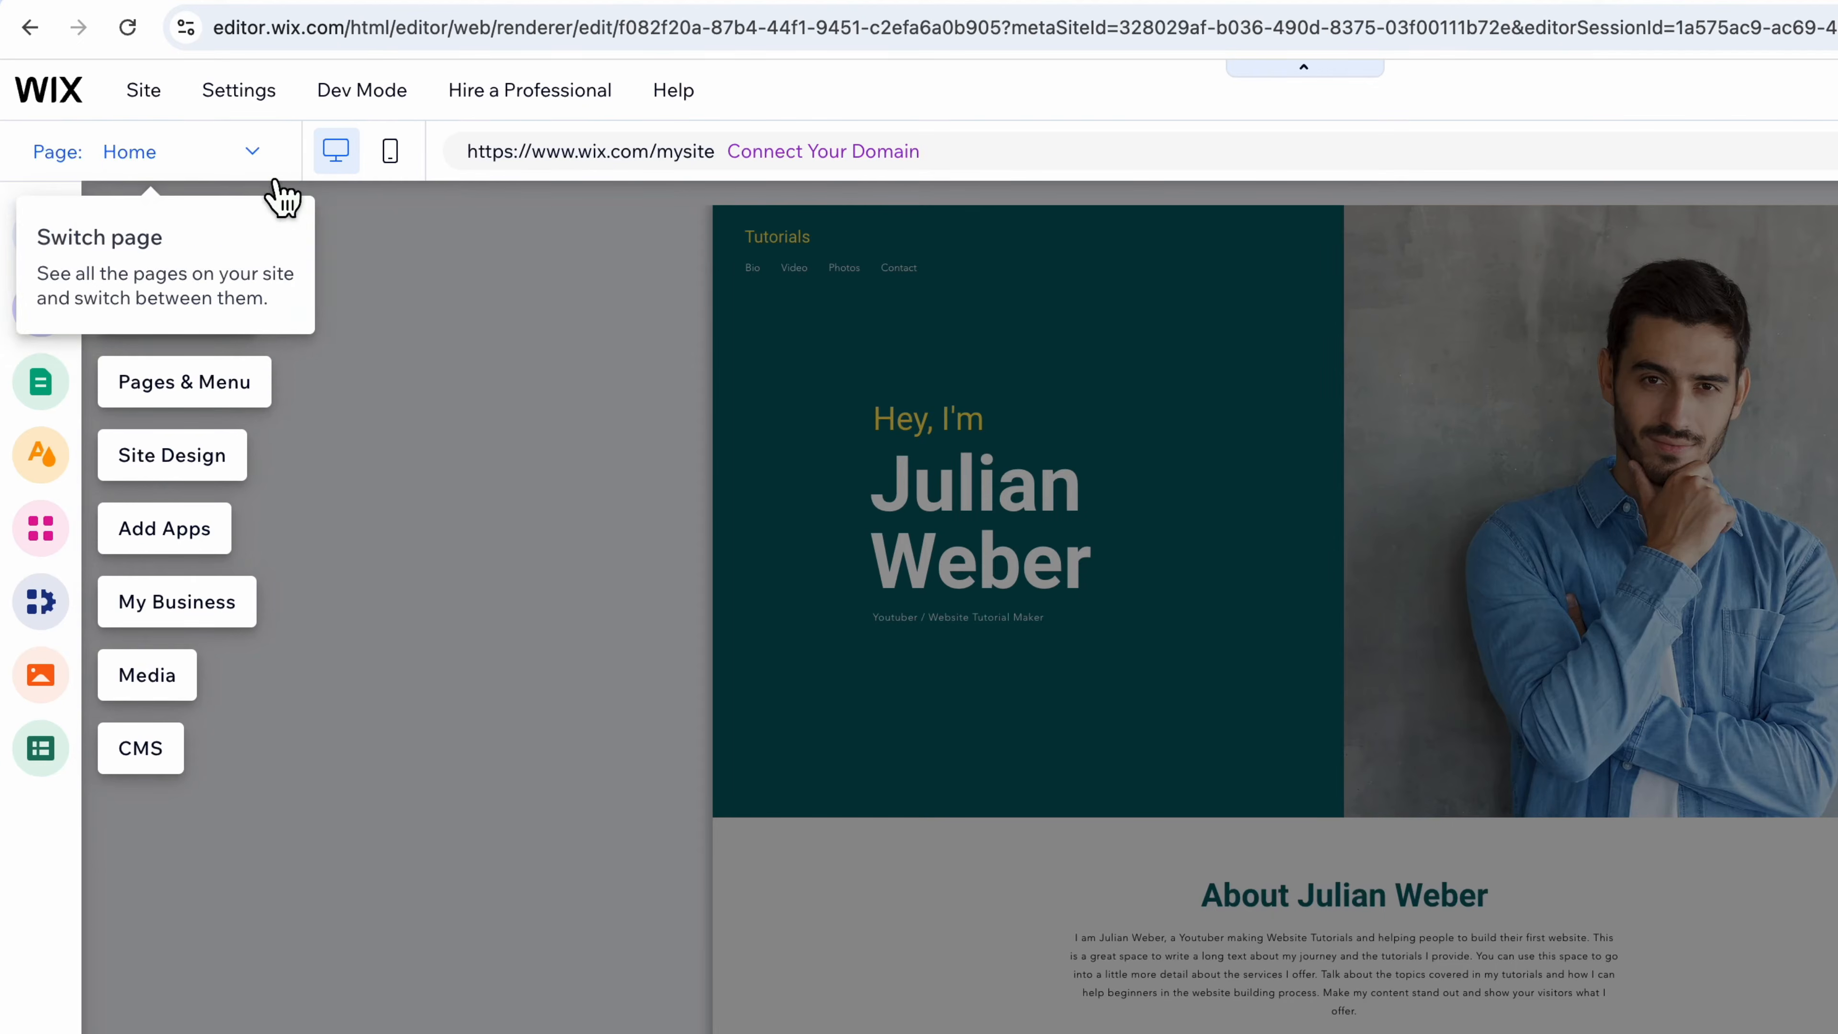
- Check the site's page list with Home selected and examine the generated text down to the contact footer
{"action": "left_click", "coordinate": [253, 165]}
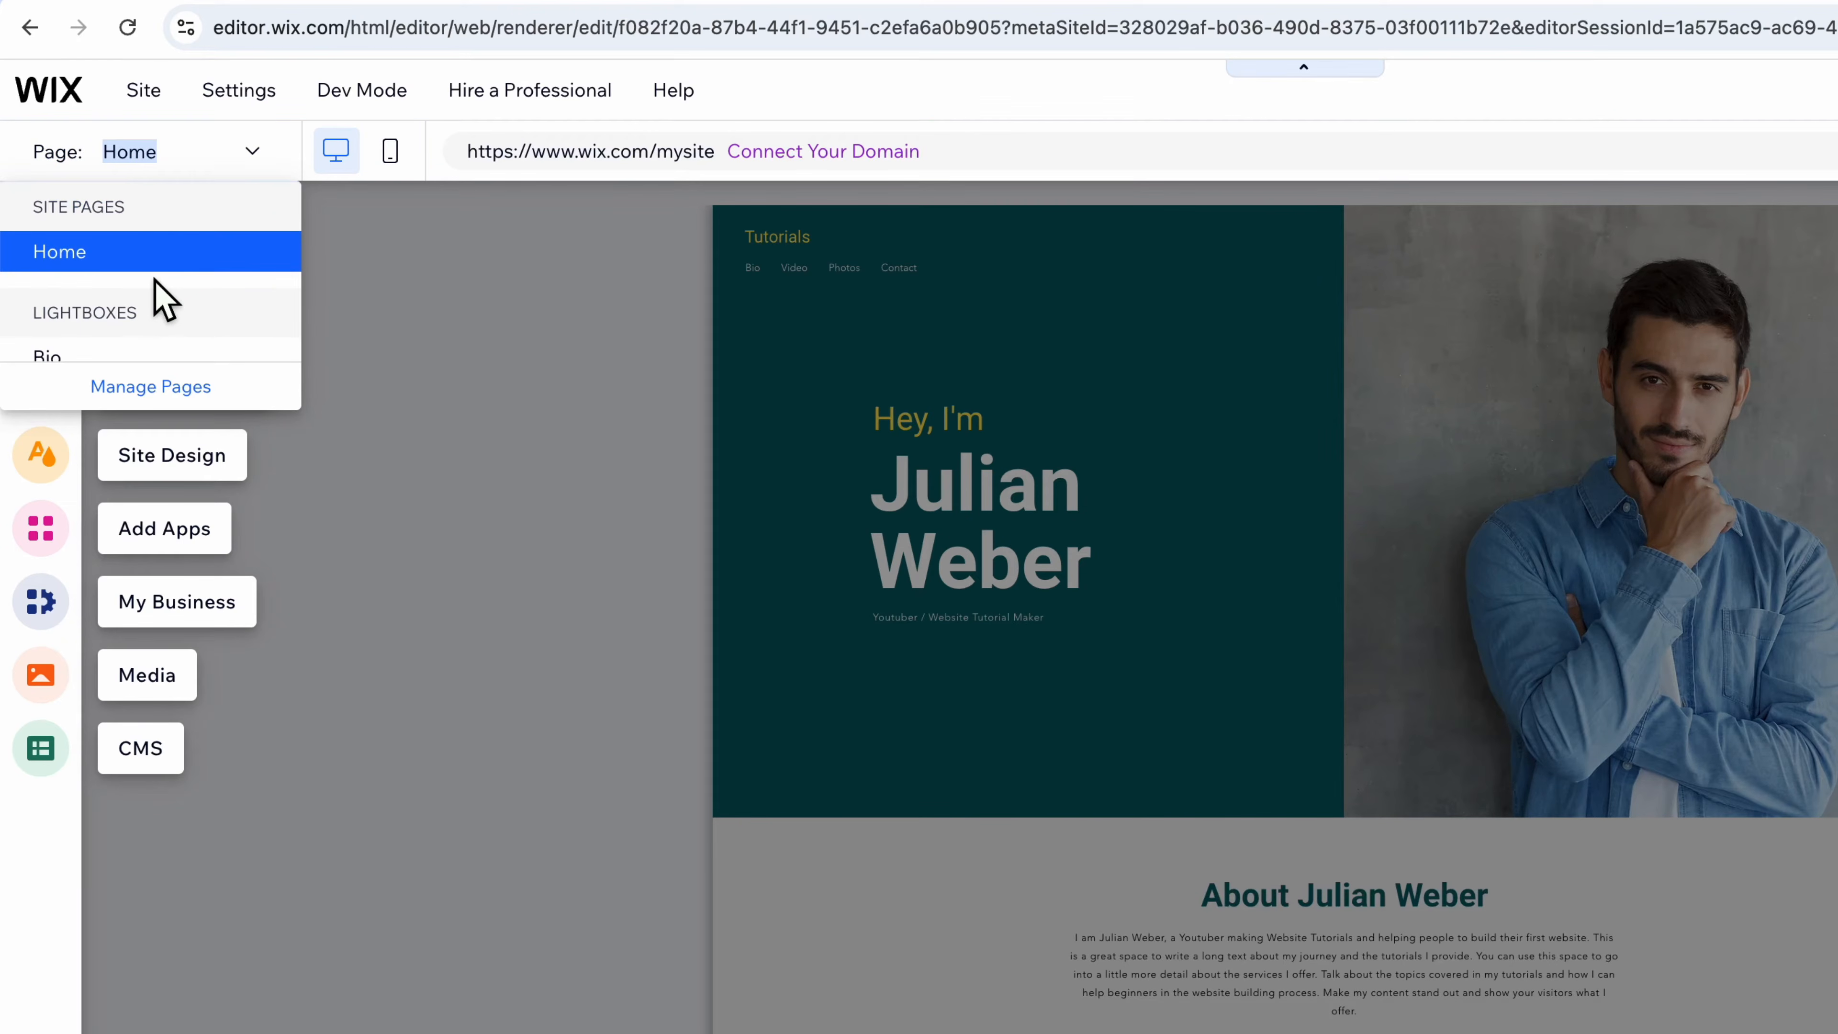
{"action": "left_click", "coordinate": [173, 255]}
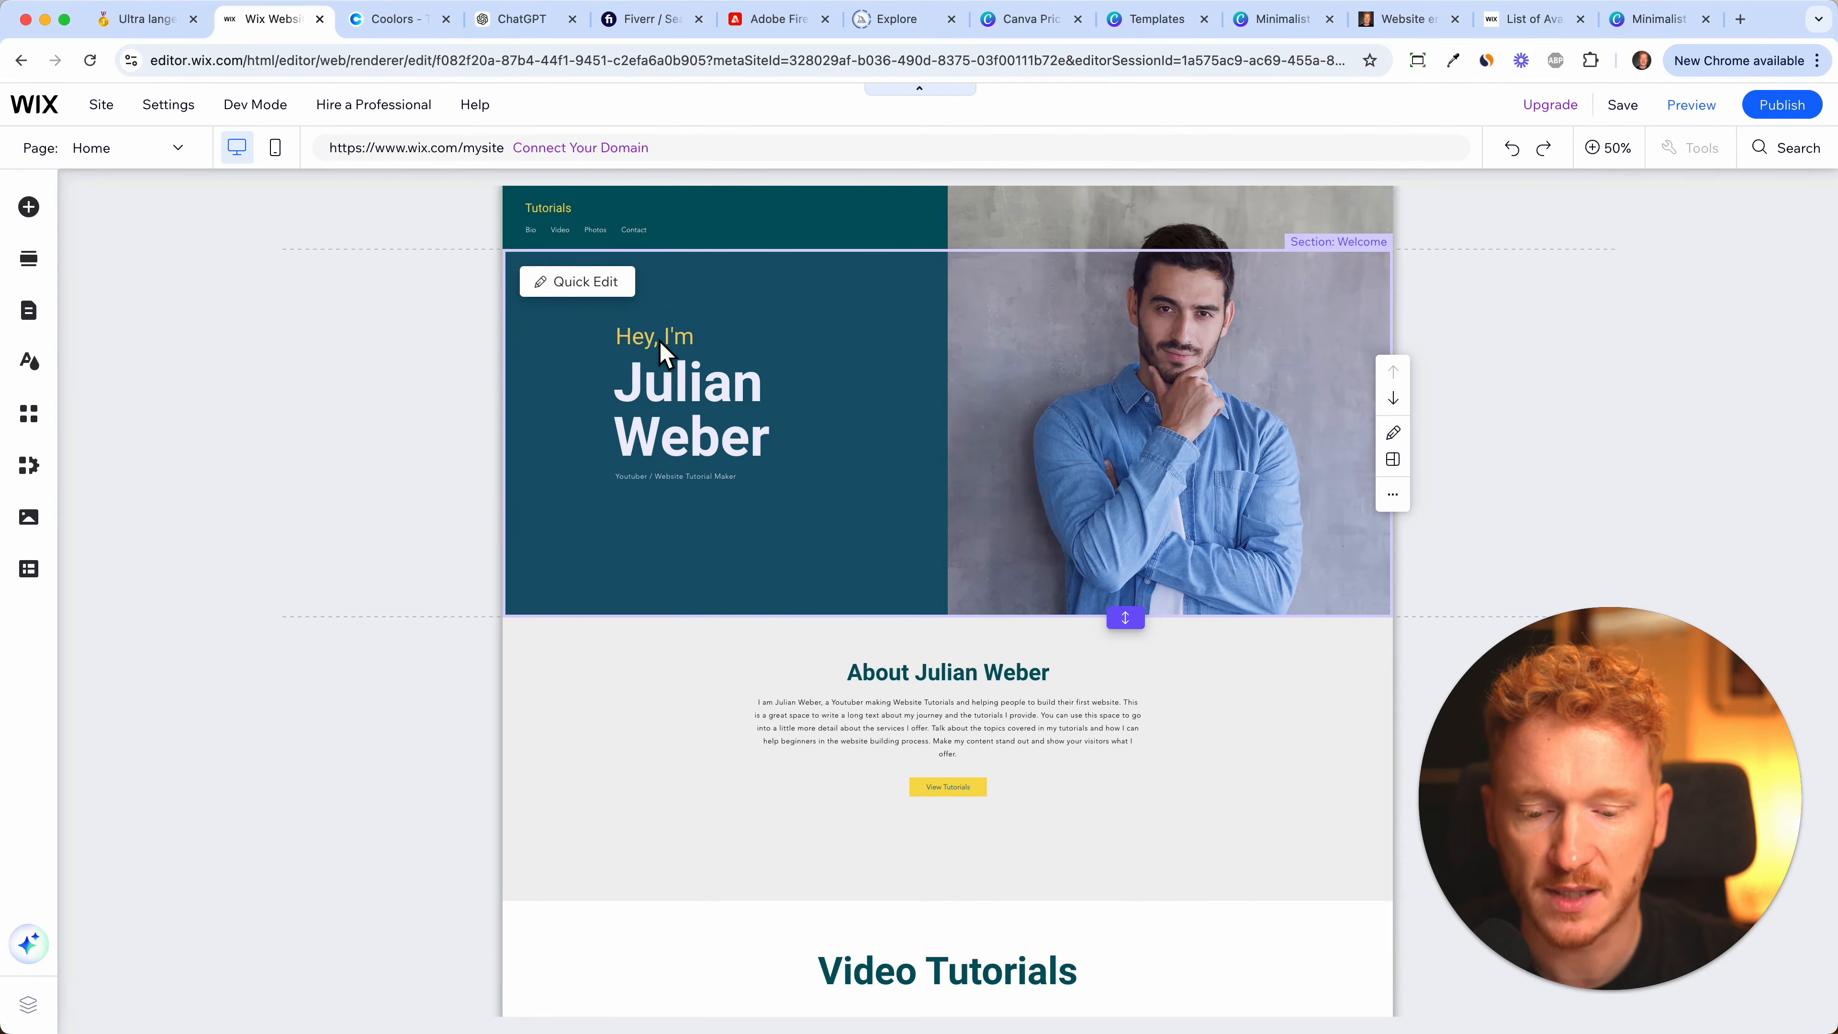
{"action": "scroll", "coordinate": [961, 792], "scroll_direction": "down", "scroll_amount": 15}
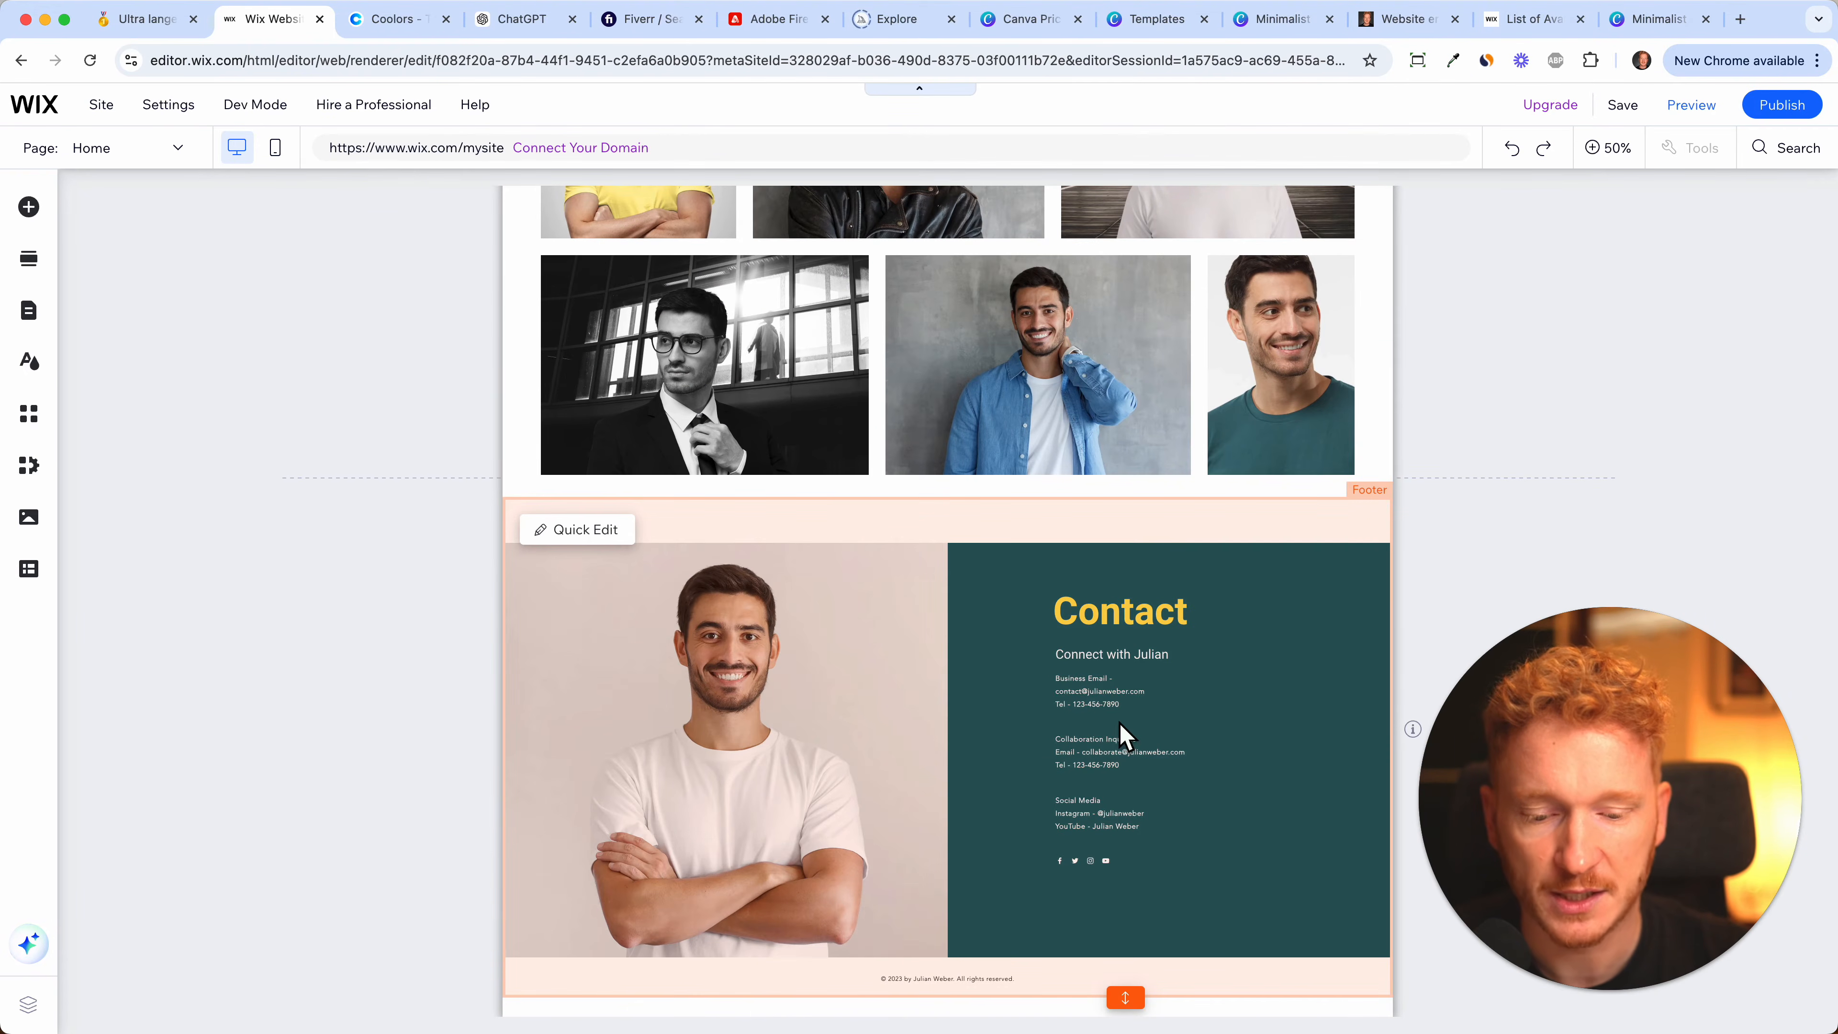
{"action": "scroll", "coordinate": [1120, 734], "scroll_direction": "up", "scroll_amount": 15}
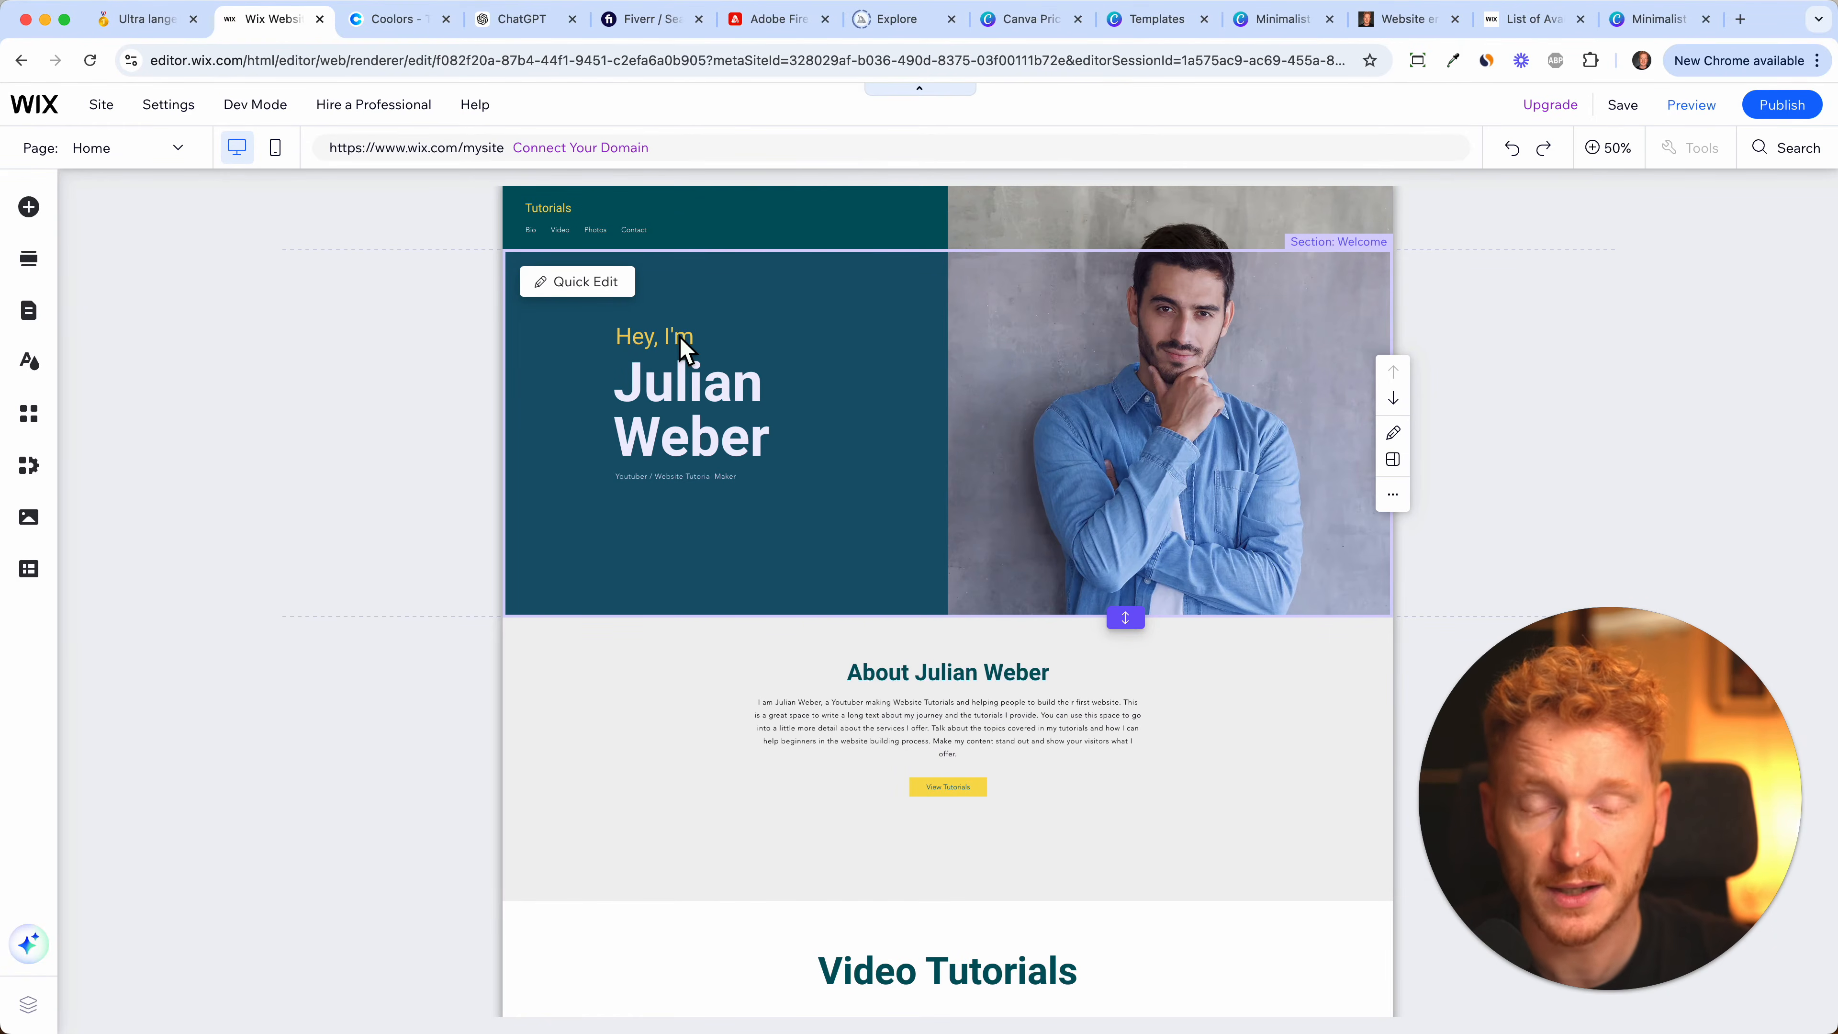
- Try out the featured site themes, including Energetic, Eclectic and Technical, ending with Natural
{"action": "left_click", "coordinate": [49, 376]}
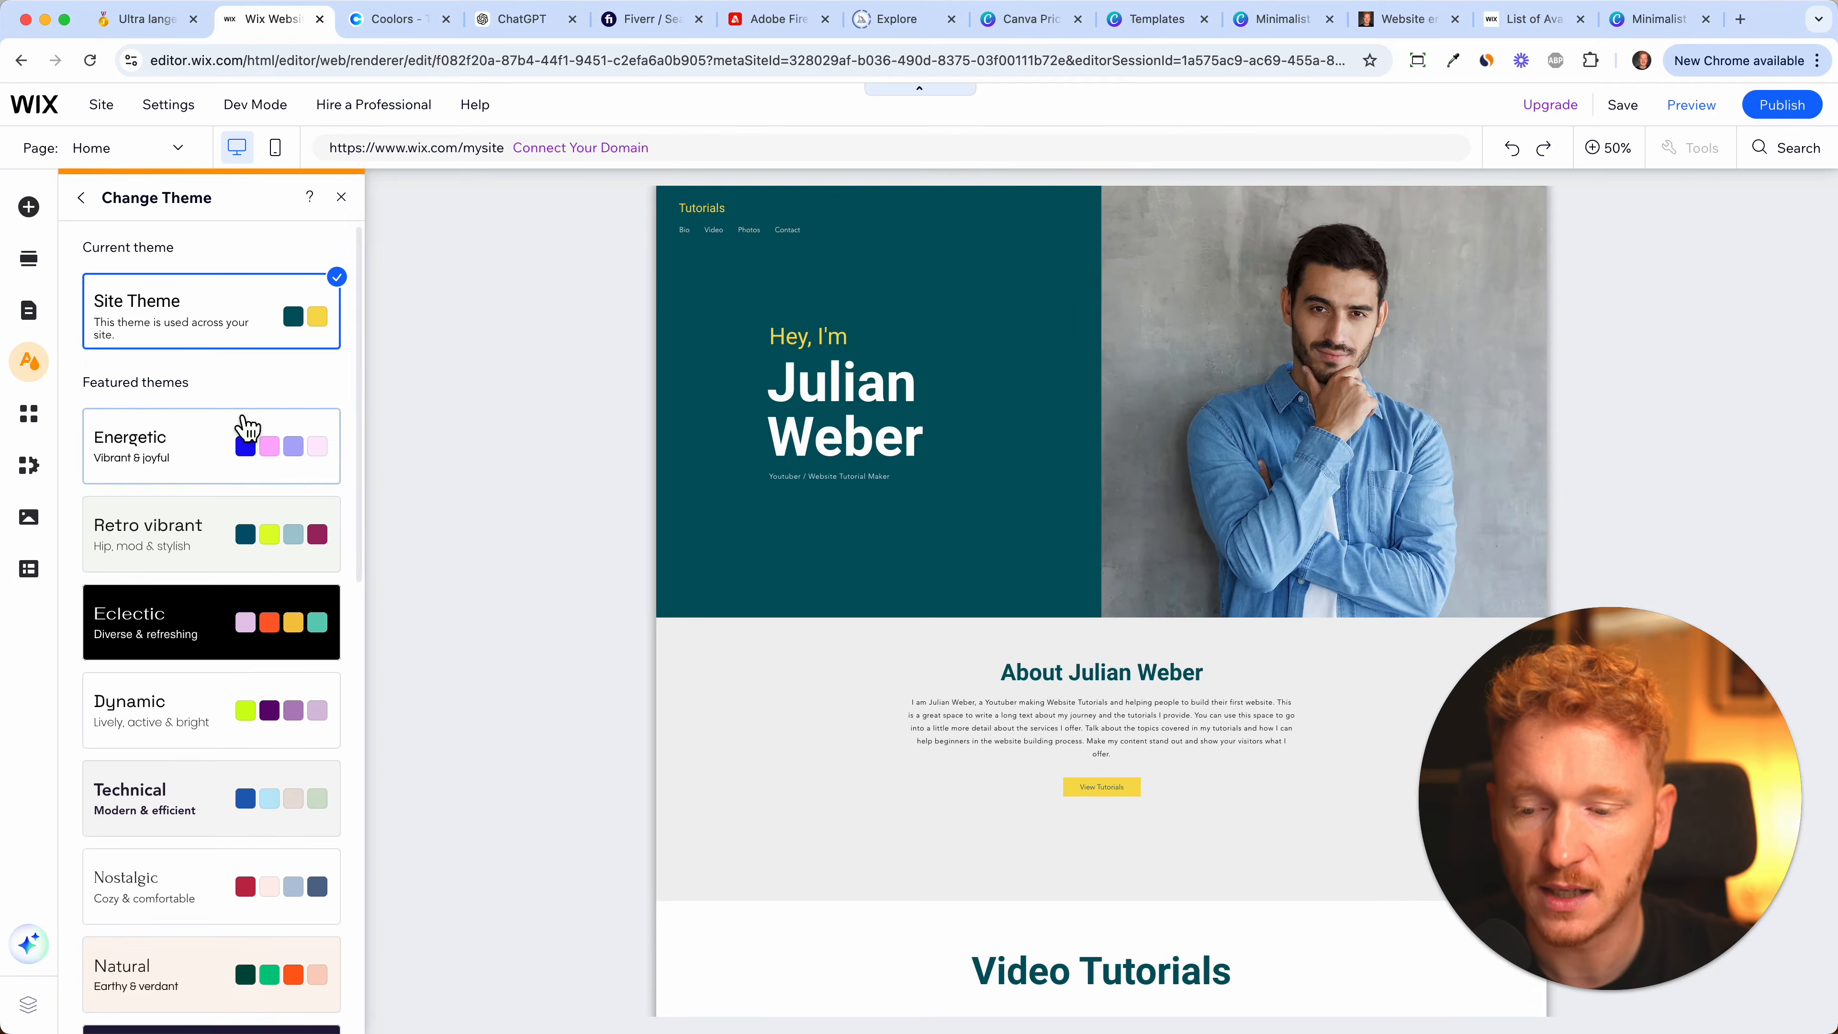
{"action": "left_click", "coordinate": [246, 455]}
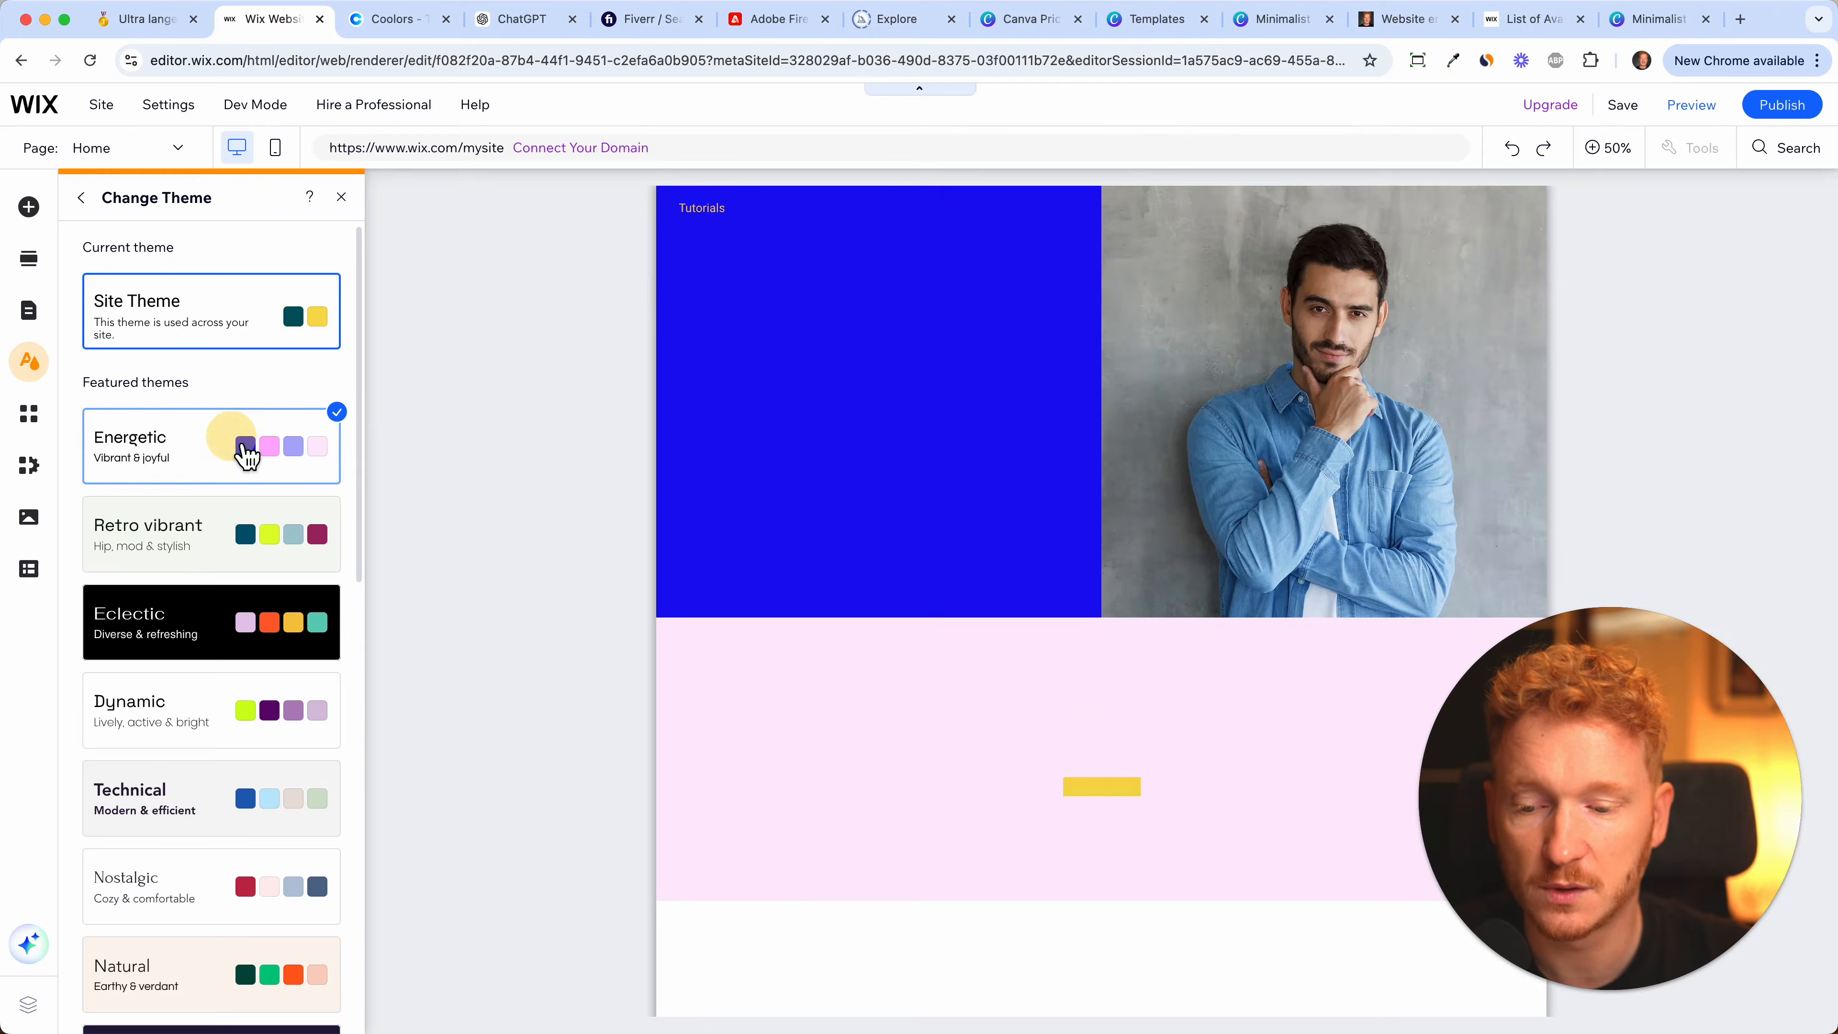
{"action": "left_click", "coordinate": [257, 535]}
{"action": "scroll", "coordinate": [283, 629], "scroll_direction": "down", "scroll_amount": 3}
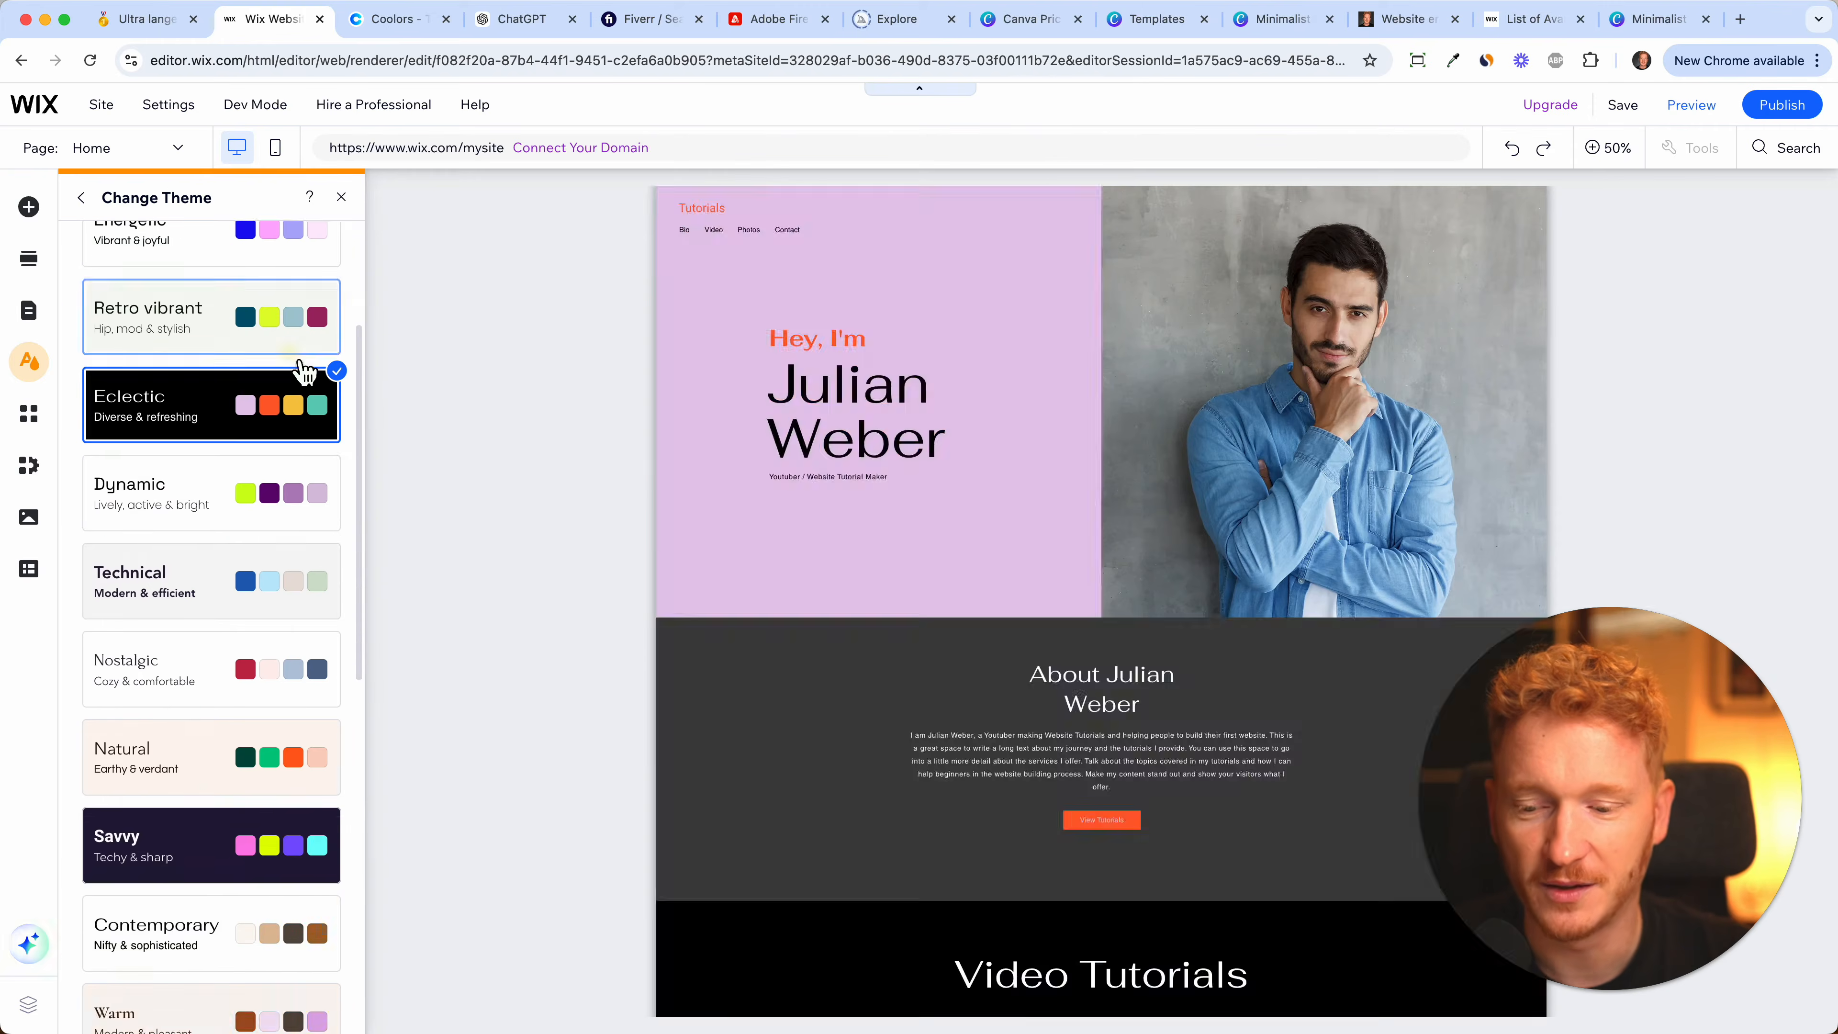
{"action": "left_click", "coordinate": [314, 527]}
{"action": "left_click", "coordinate": [303, 601]}
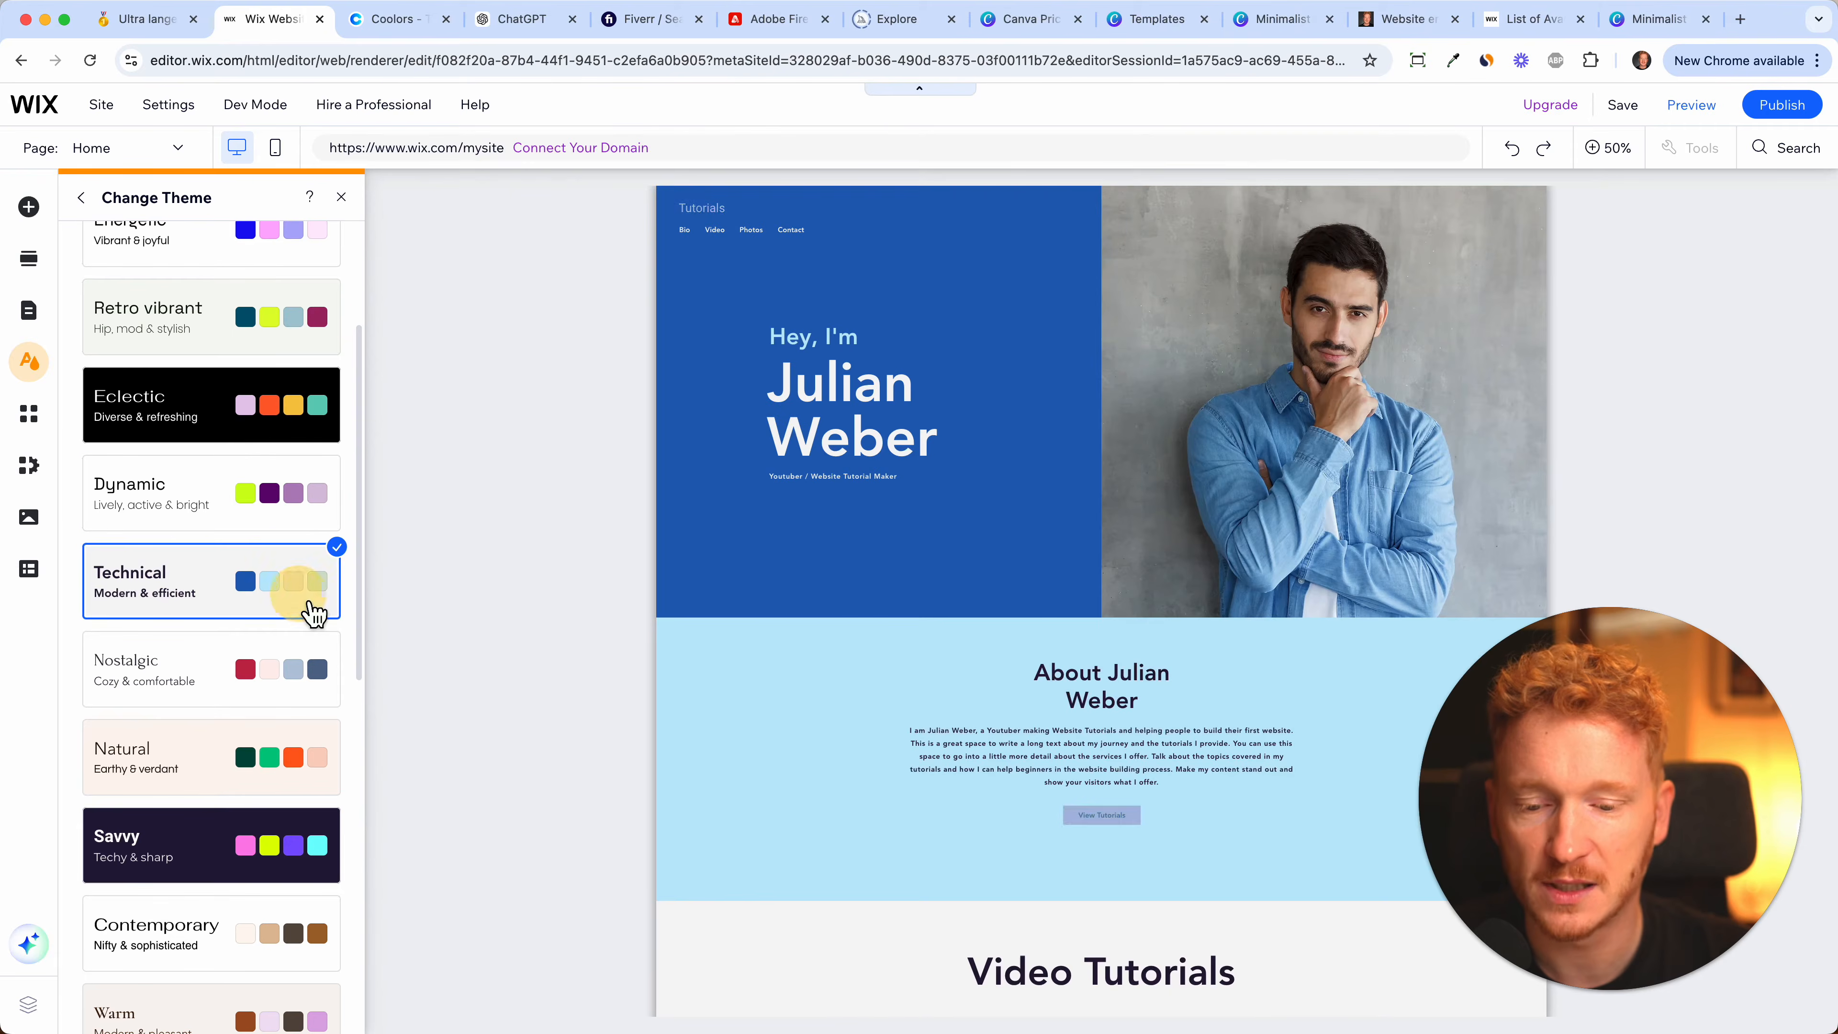
{"action": "left_click", "coordinate": [304, 688]}
{"action": "left_click", "coordinate": [304, 771]}
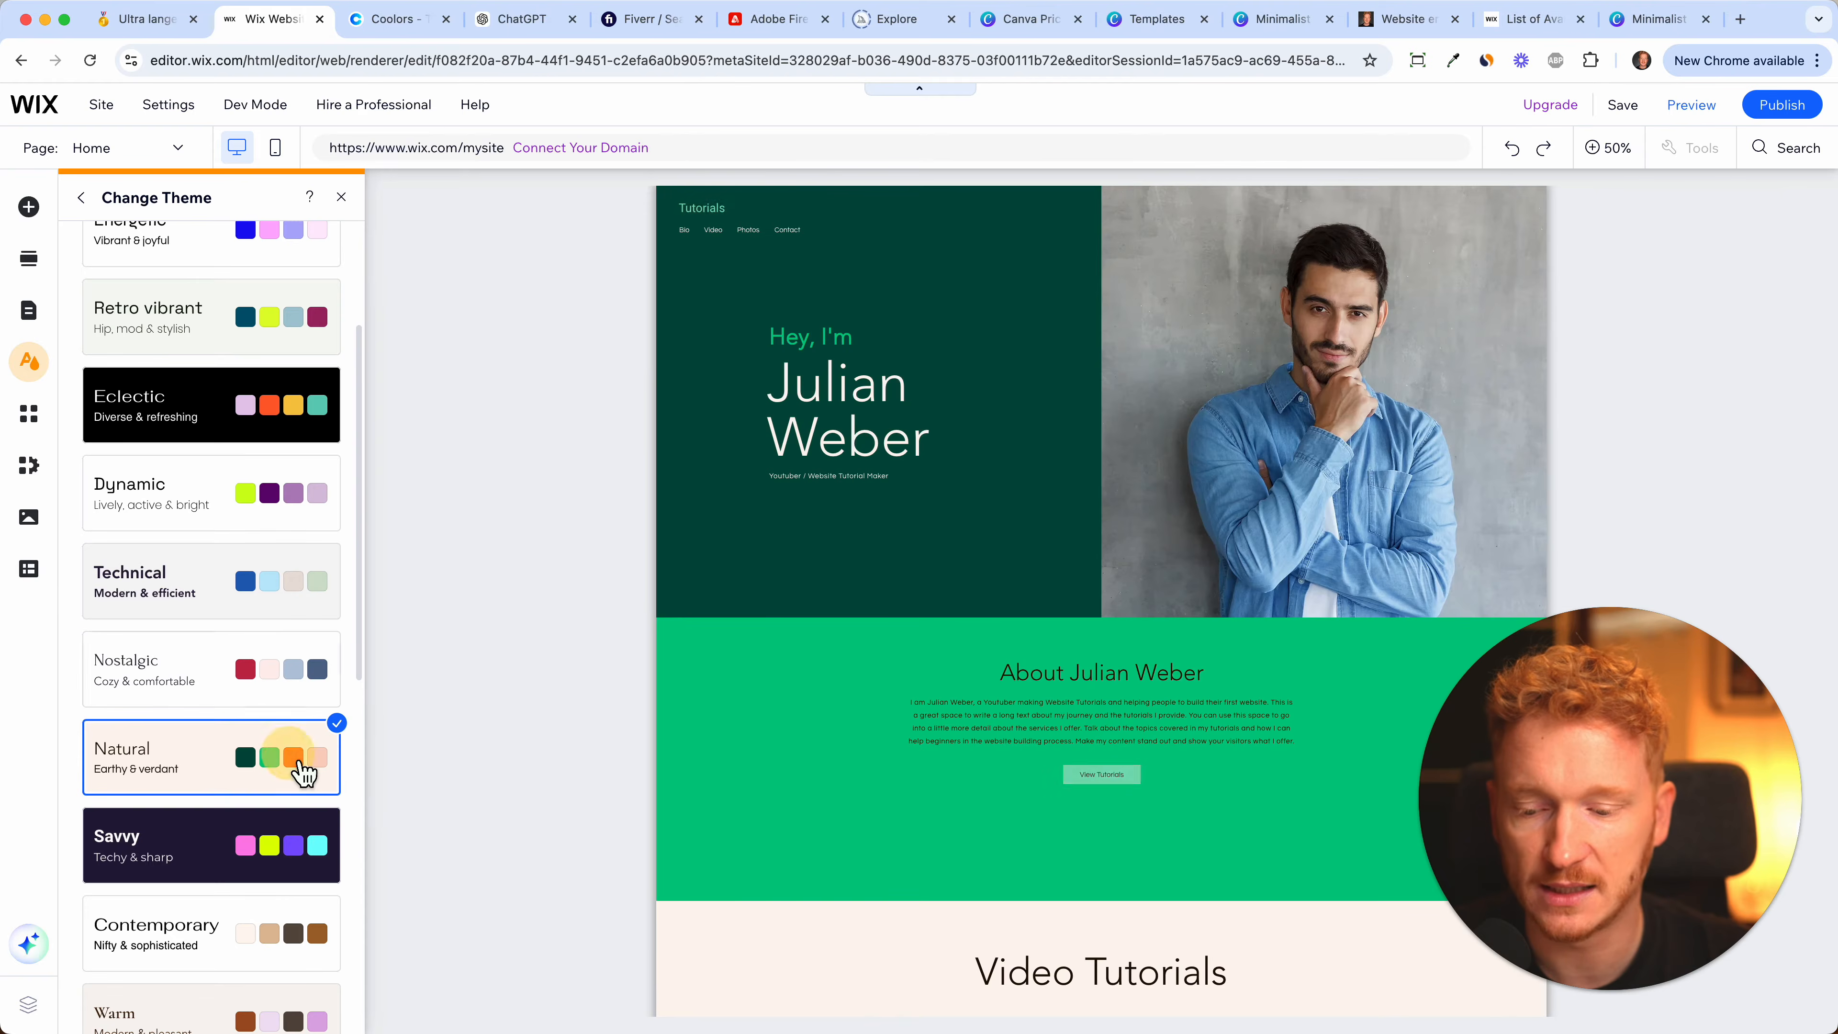
{"action": "scroll", "coordinate": [302, 409], "scroll_direction": "up", "scroll_amount": 3}
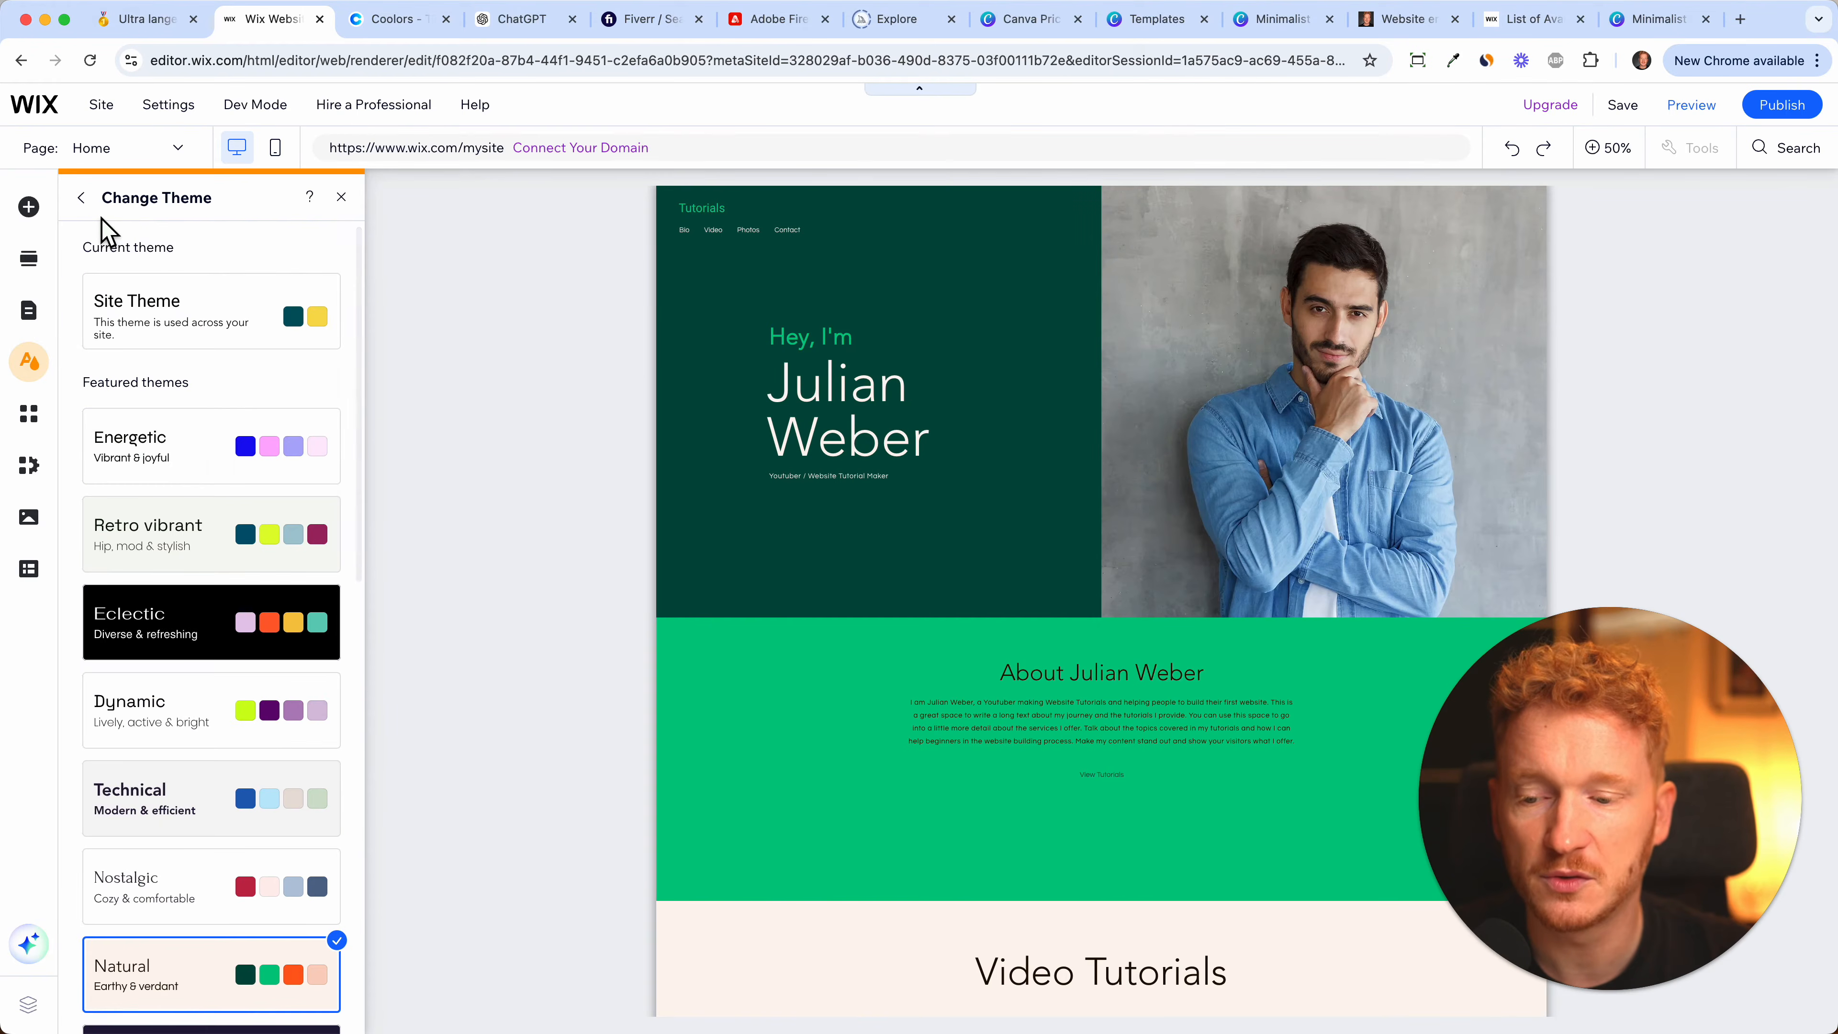
- Try custom shades for the dark green accent color in the color theme, ending with #1ABB31
{"action": "left_click", "coordinate": [85, 200]}
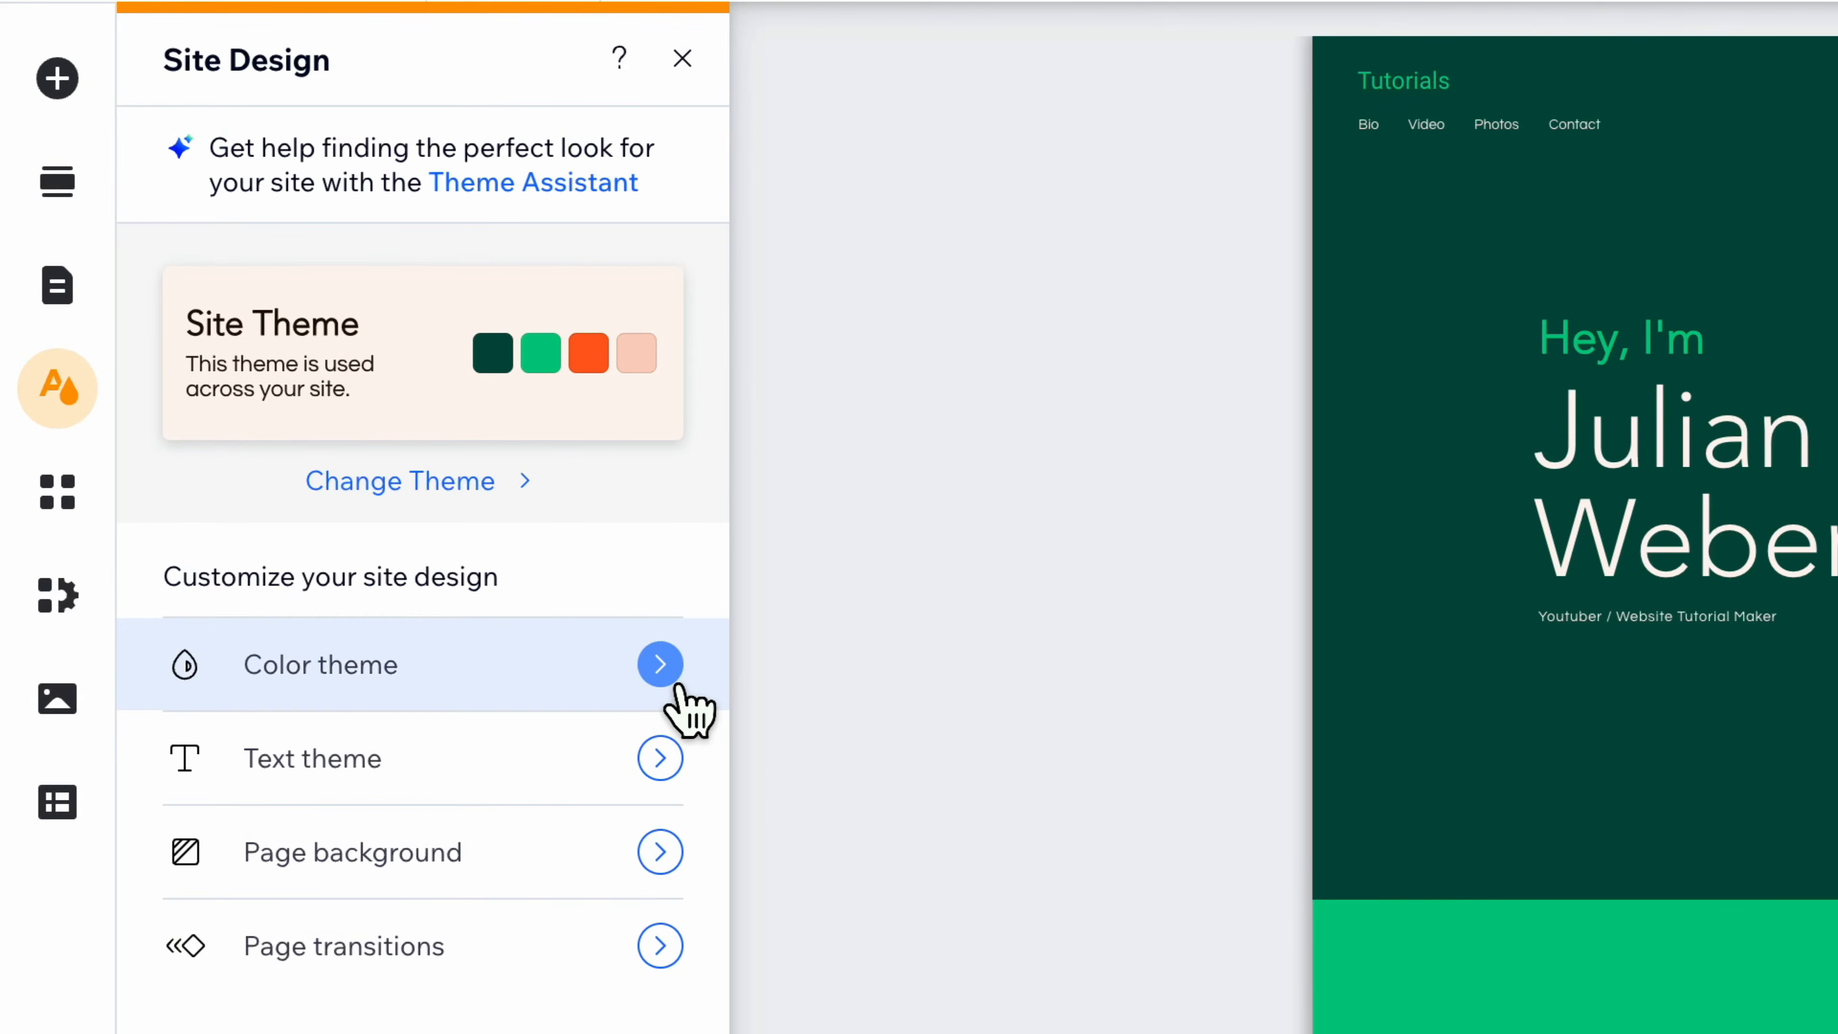
{"action": "left_click", "coordinate": [677, 686]}
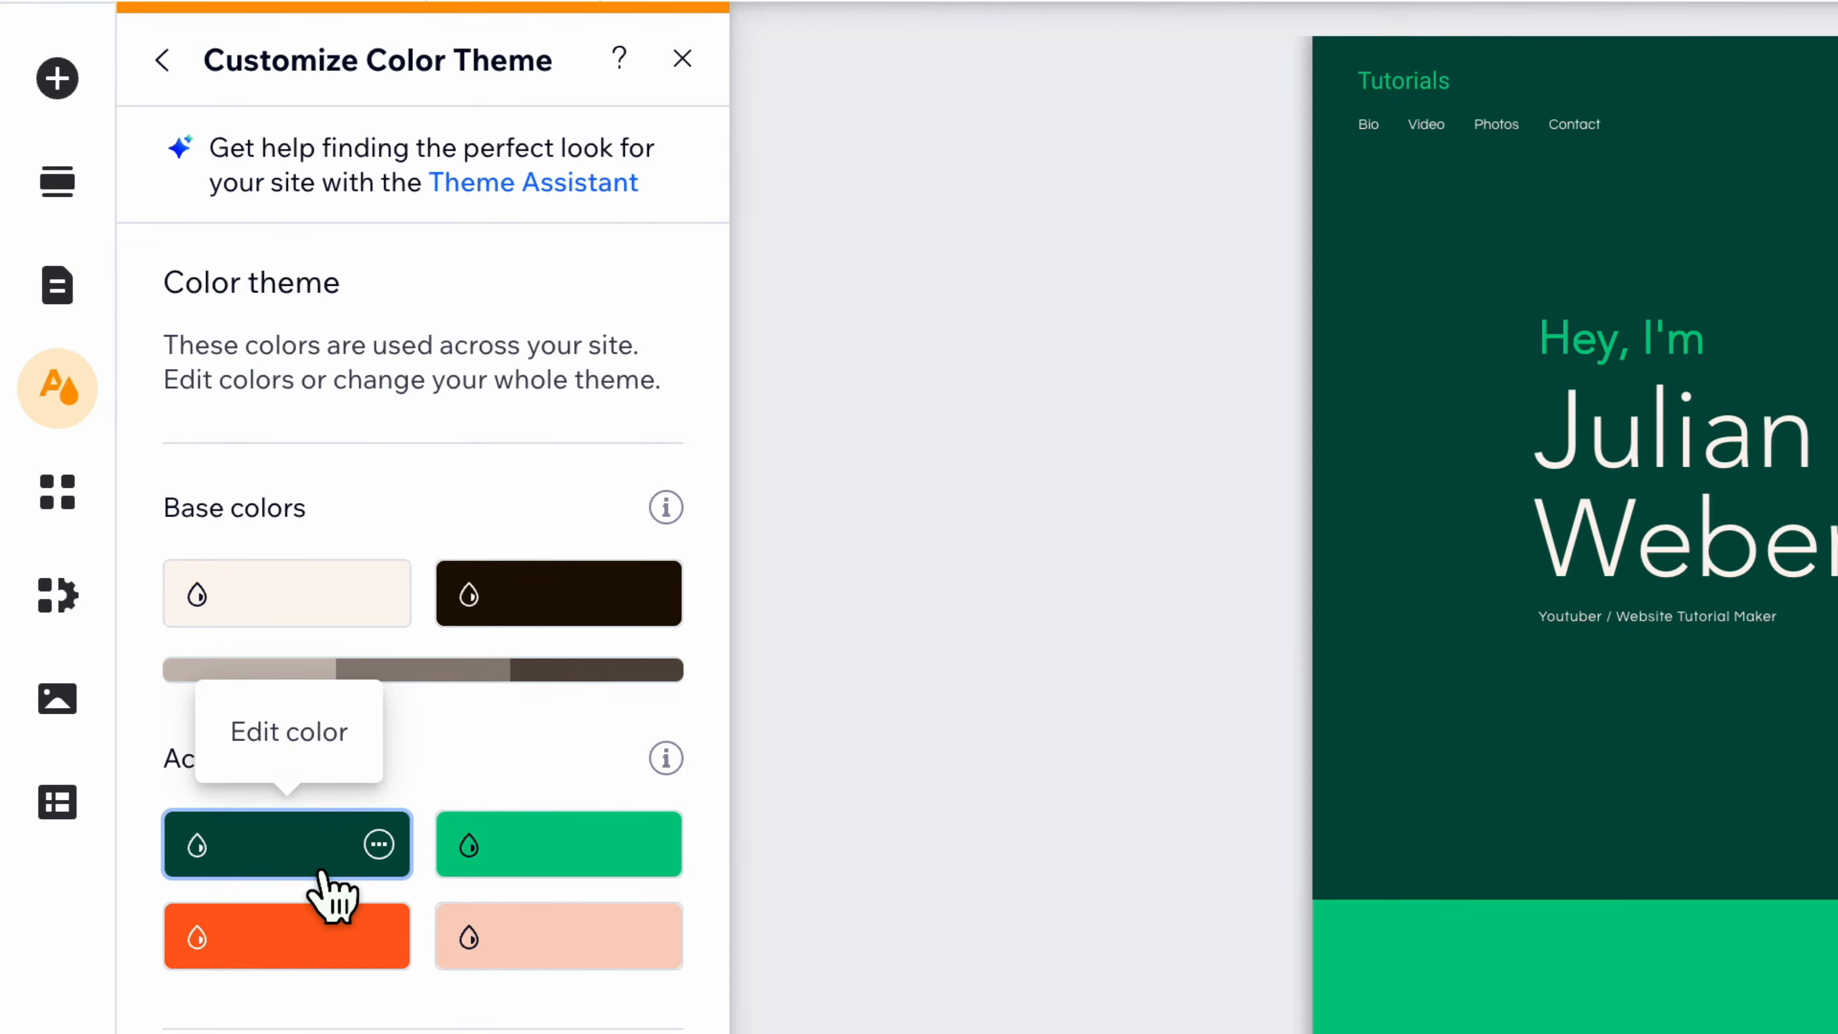
{"action": "left_click", "coordinate": [334, 829]}
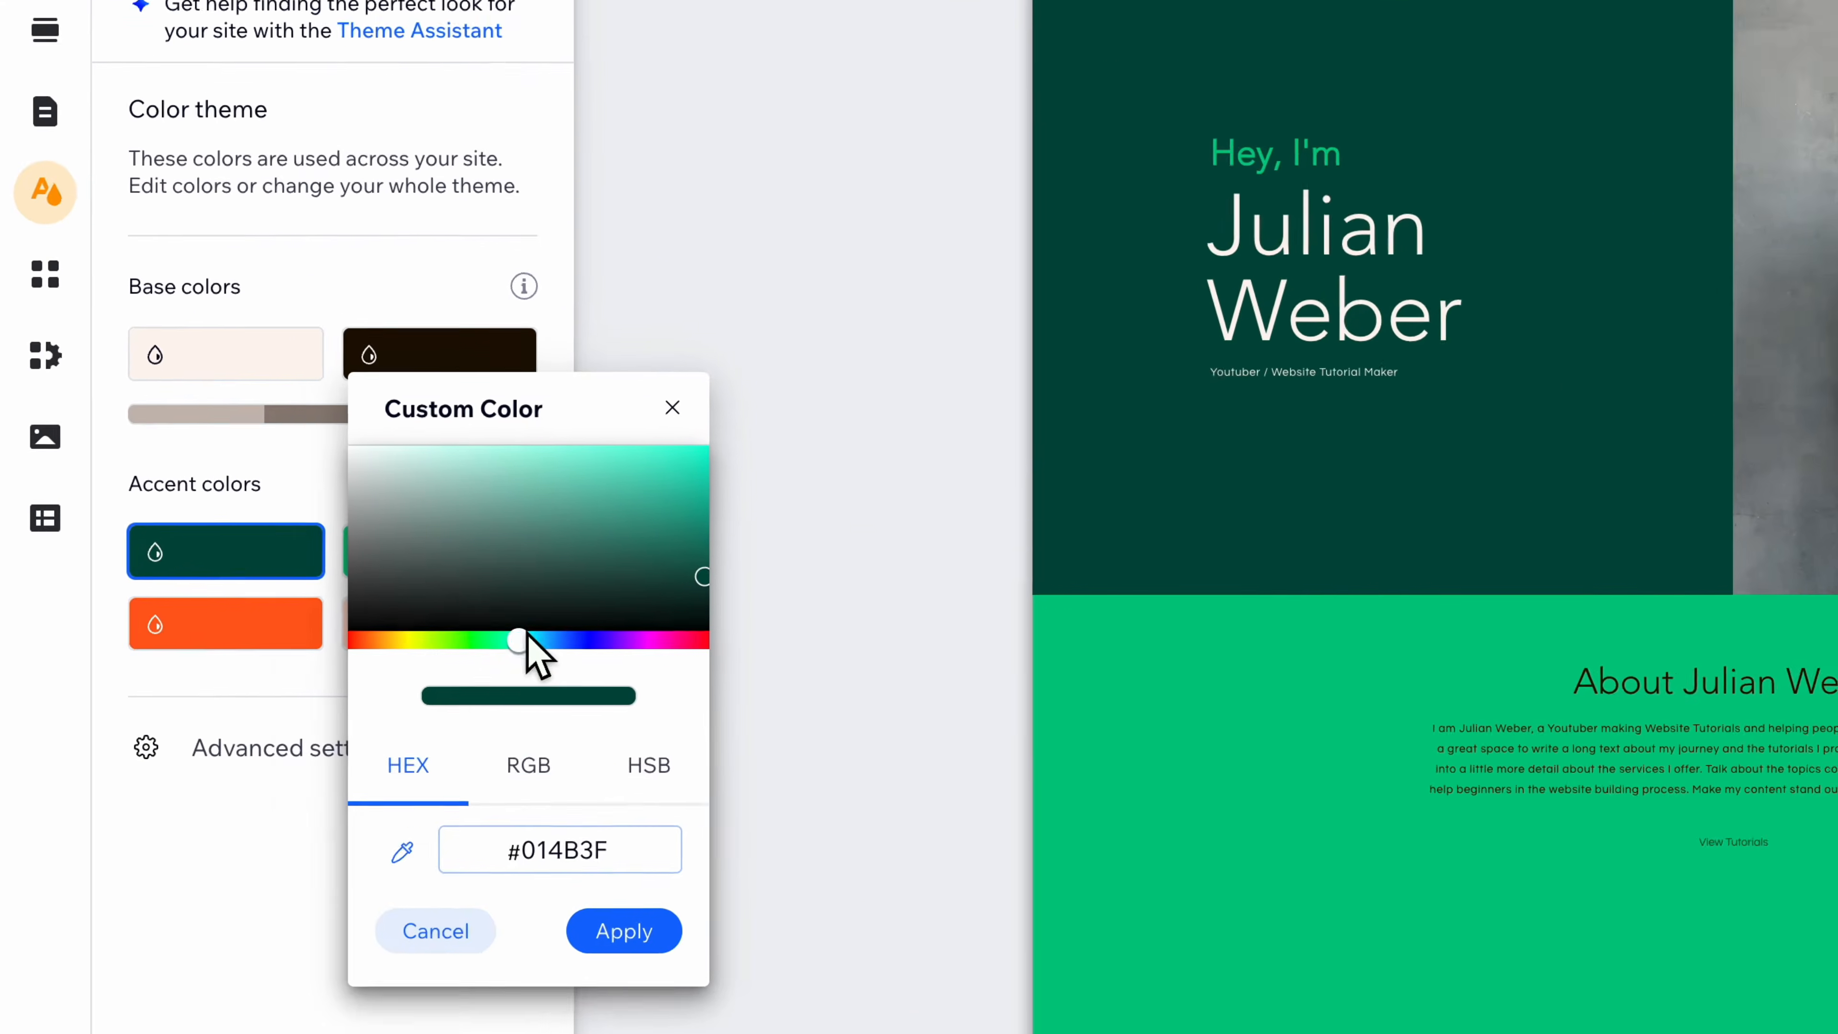
{"action": "left_click_drag", "start_coordinate": [660, 959], "coordinate": [714, 959]}
{"action": "left_click_drag", "start_coordinate": [505, 506], "coordinate": [523, 507]}
{"action": "left_click_drag", "start_coordinate": [561, 437], "coordinate": [579, 369]}
{"action": "left_click_drag", "start_coordinate": [513, 500], "coordinate": [424, 499]}
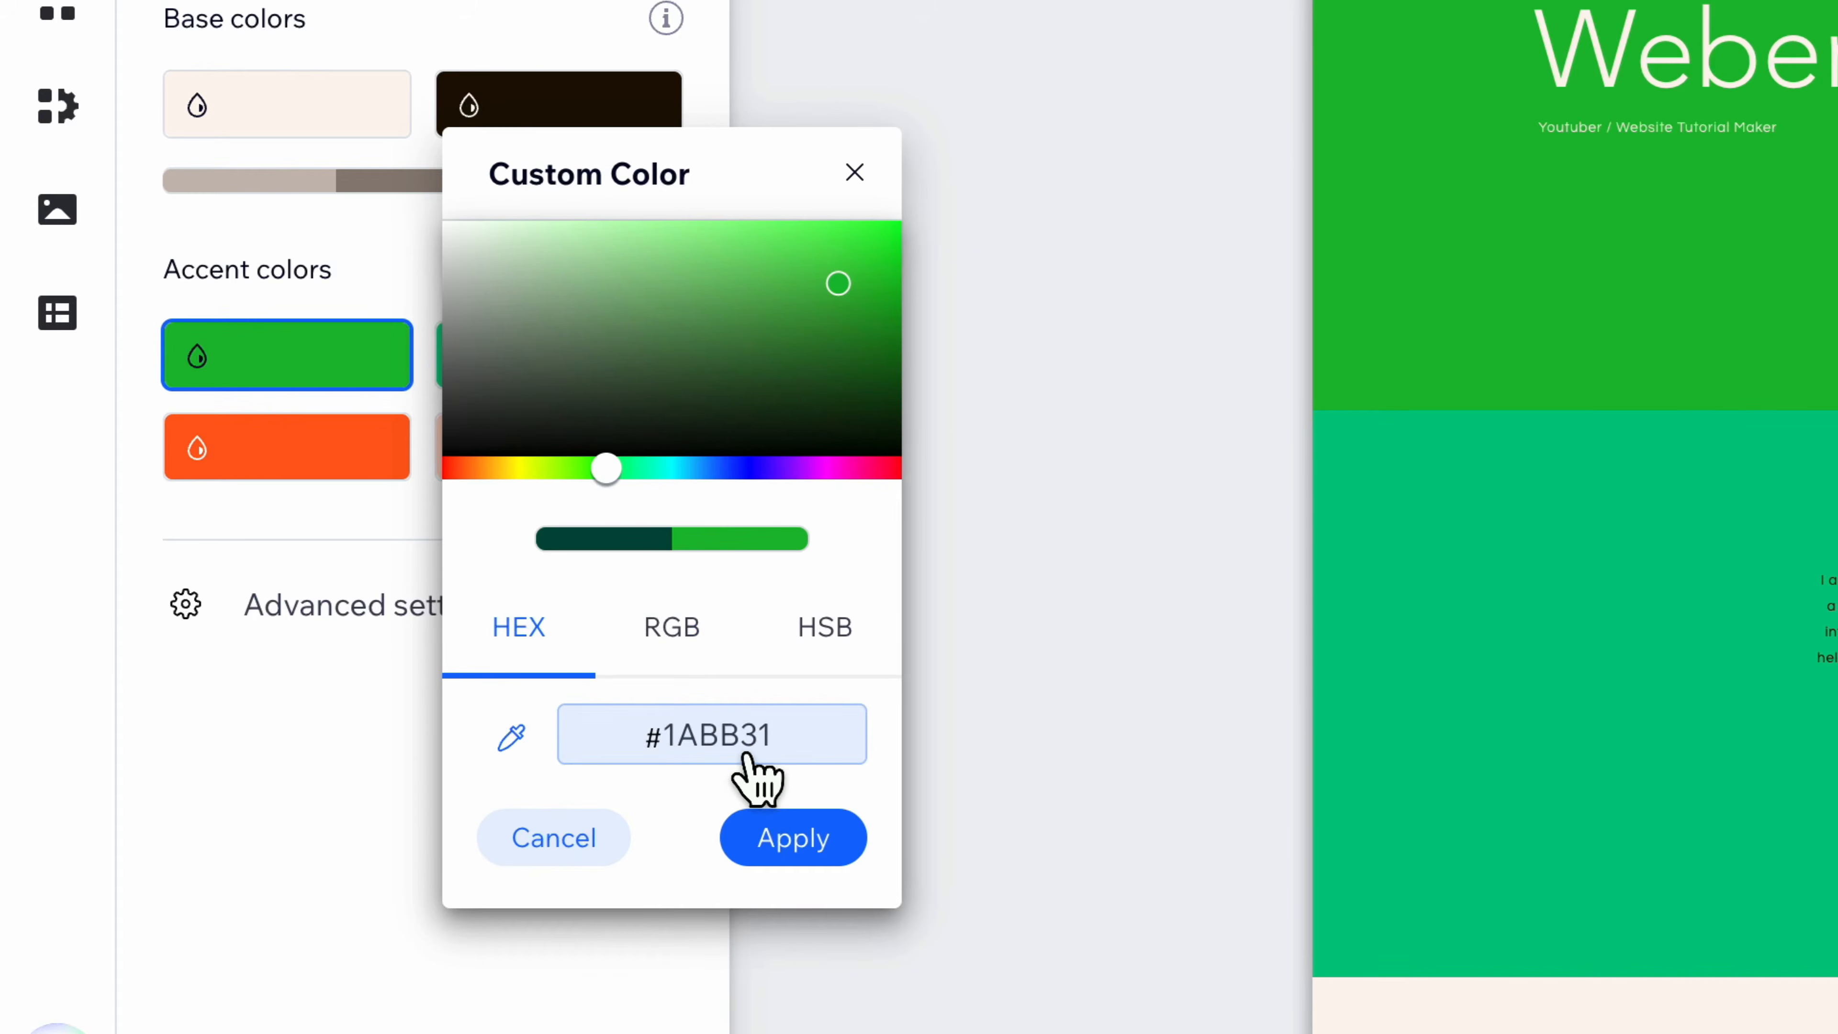
- View the custom accent color's values in RGB and HSB, and return to HEX
{"action": "left_click", "coordinate": [698, 669]}
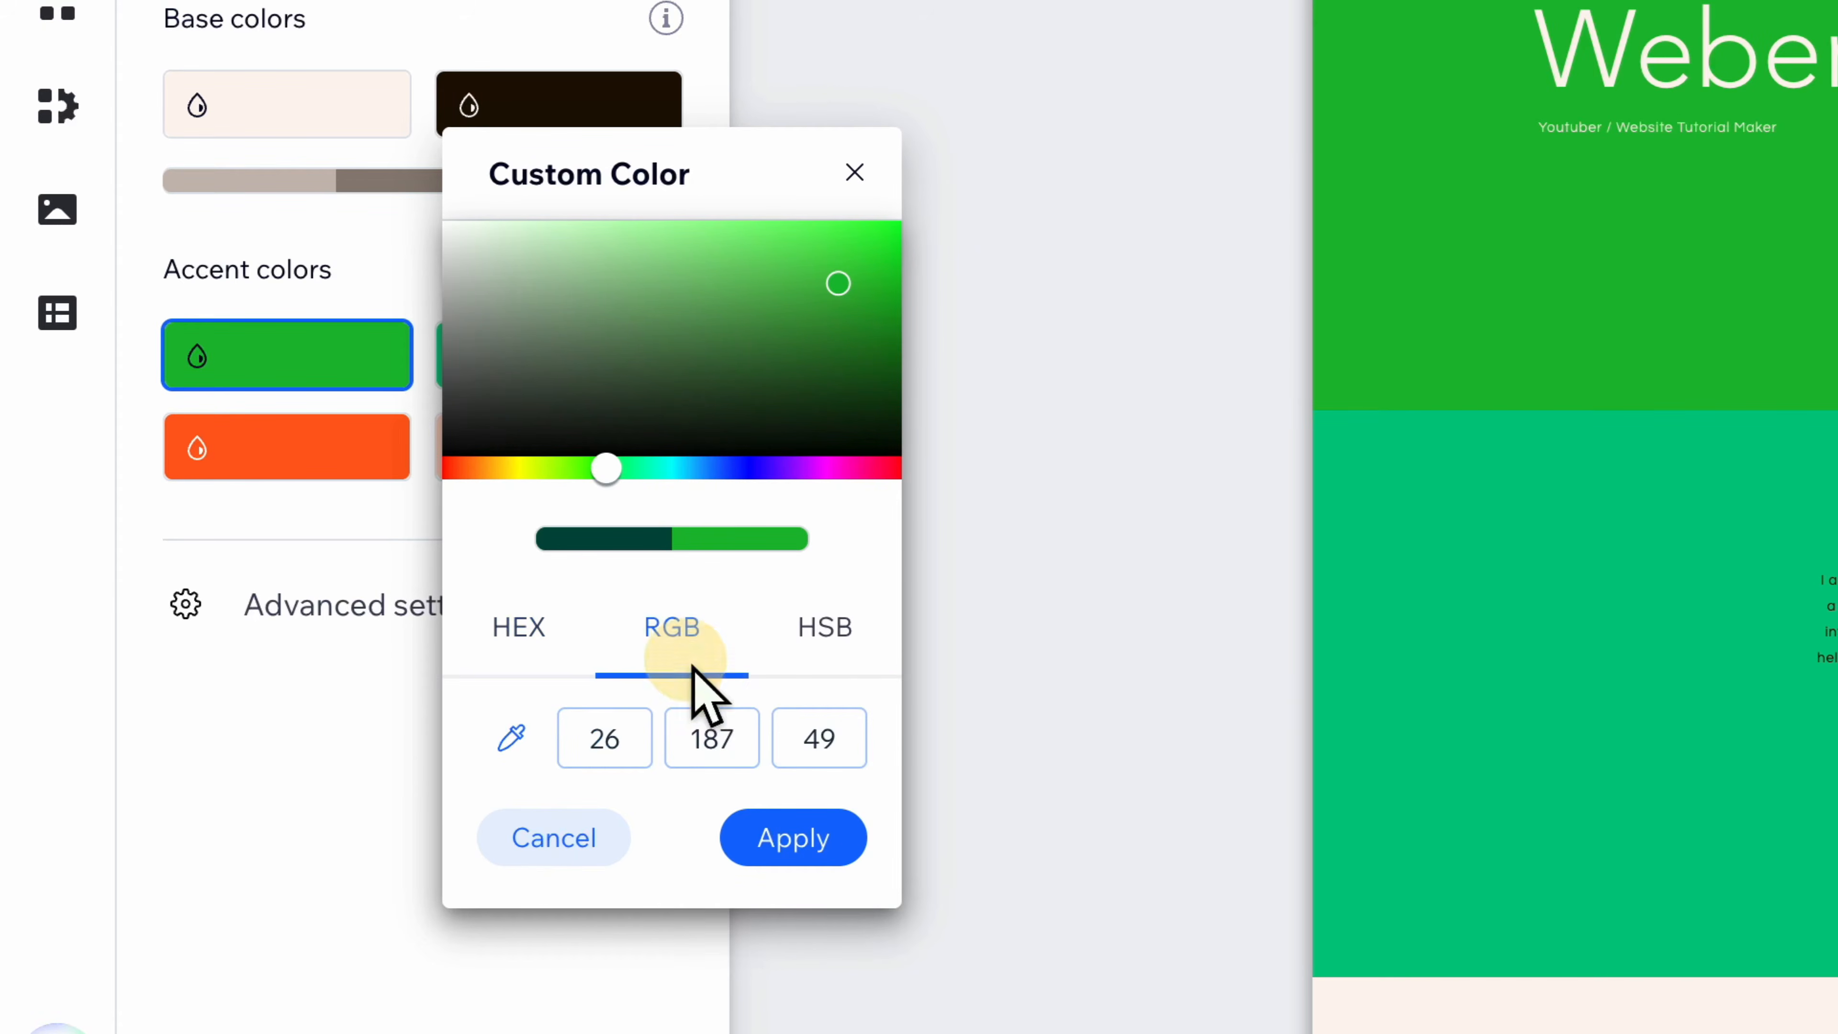
{"action": "left_click", "coordinate": [839, 668]}
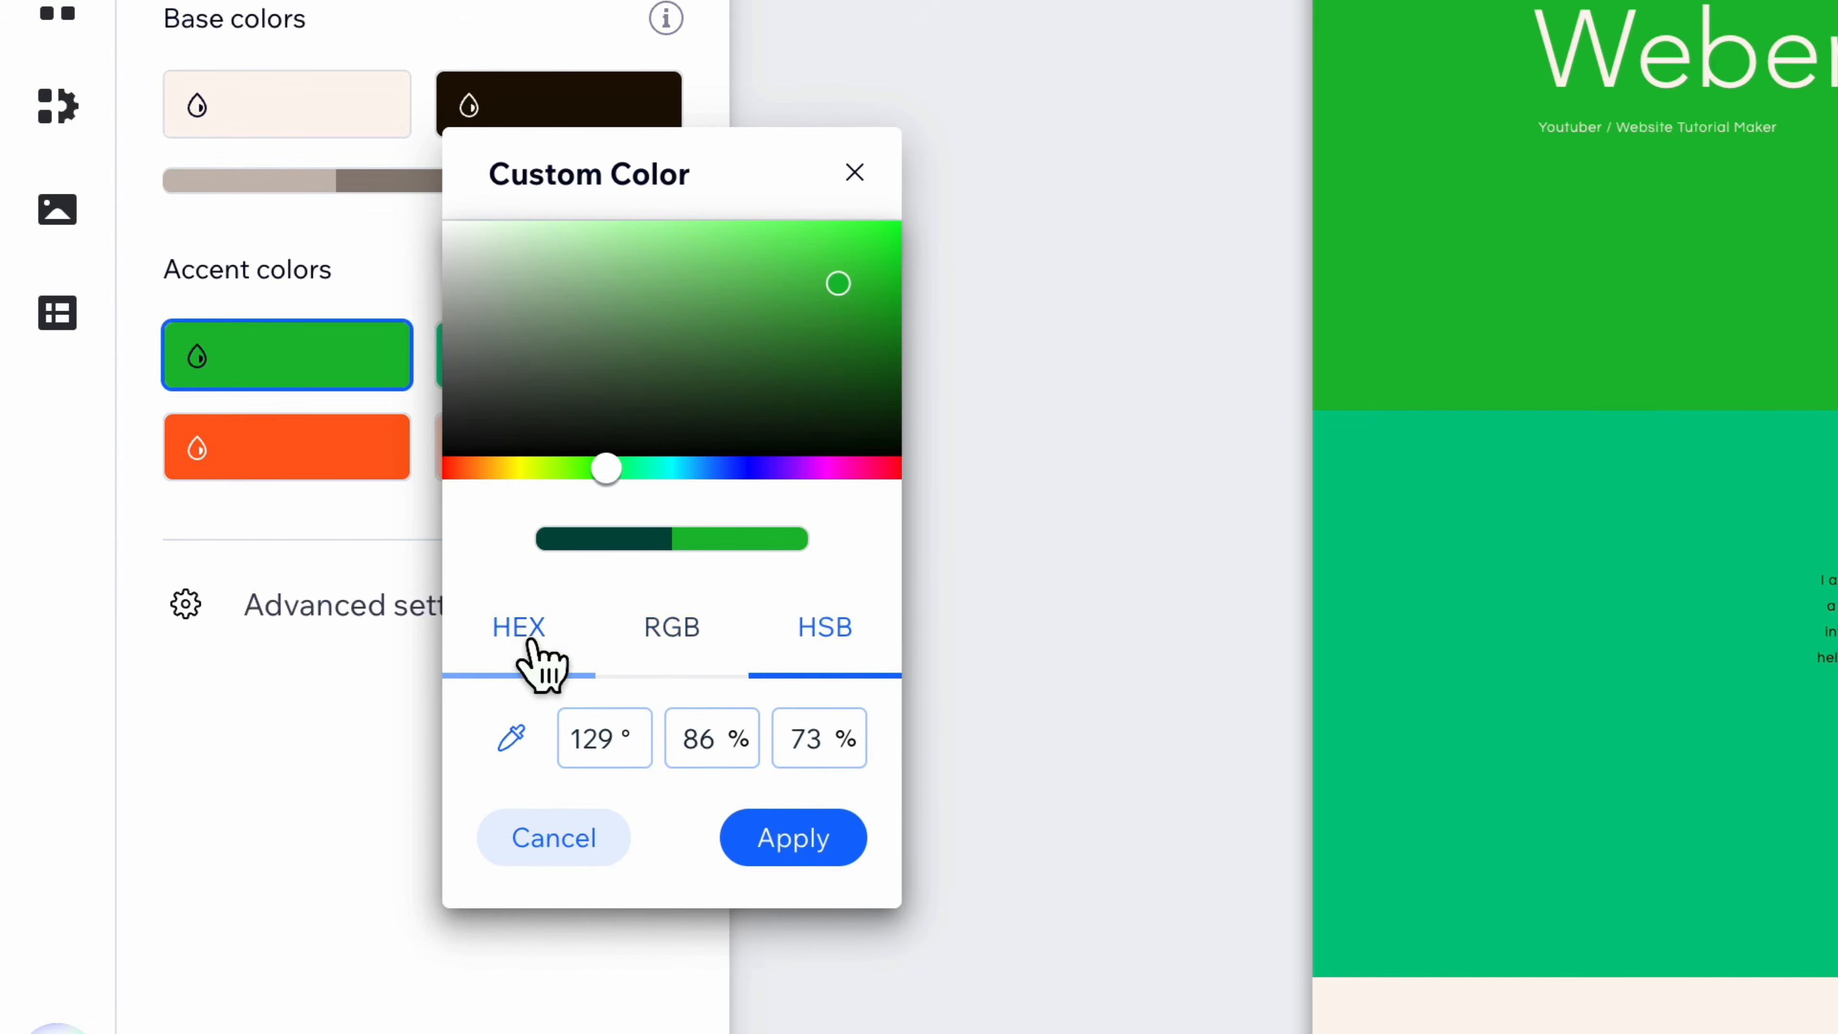
{"action": "left_click", "coordinate": [518, 632]}
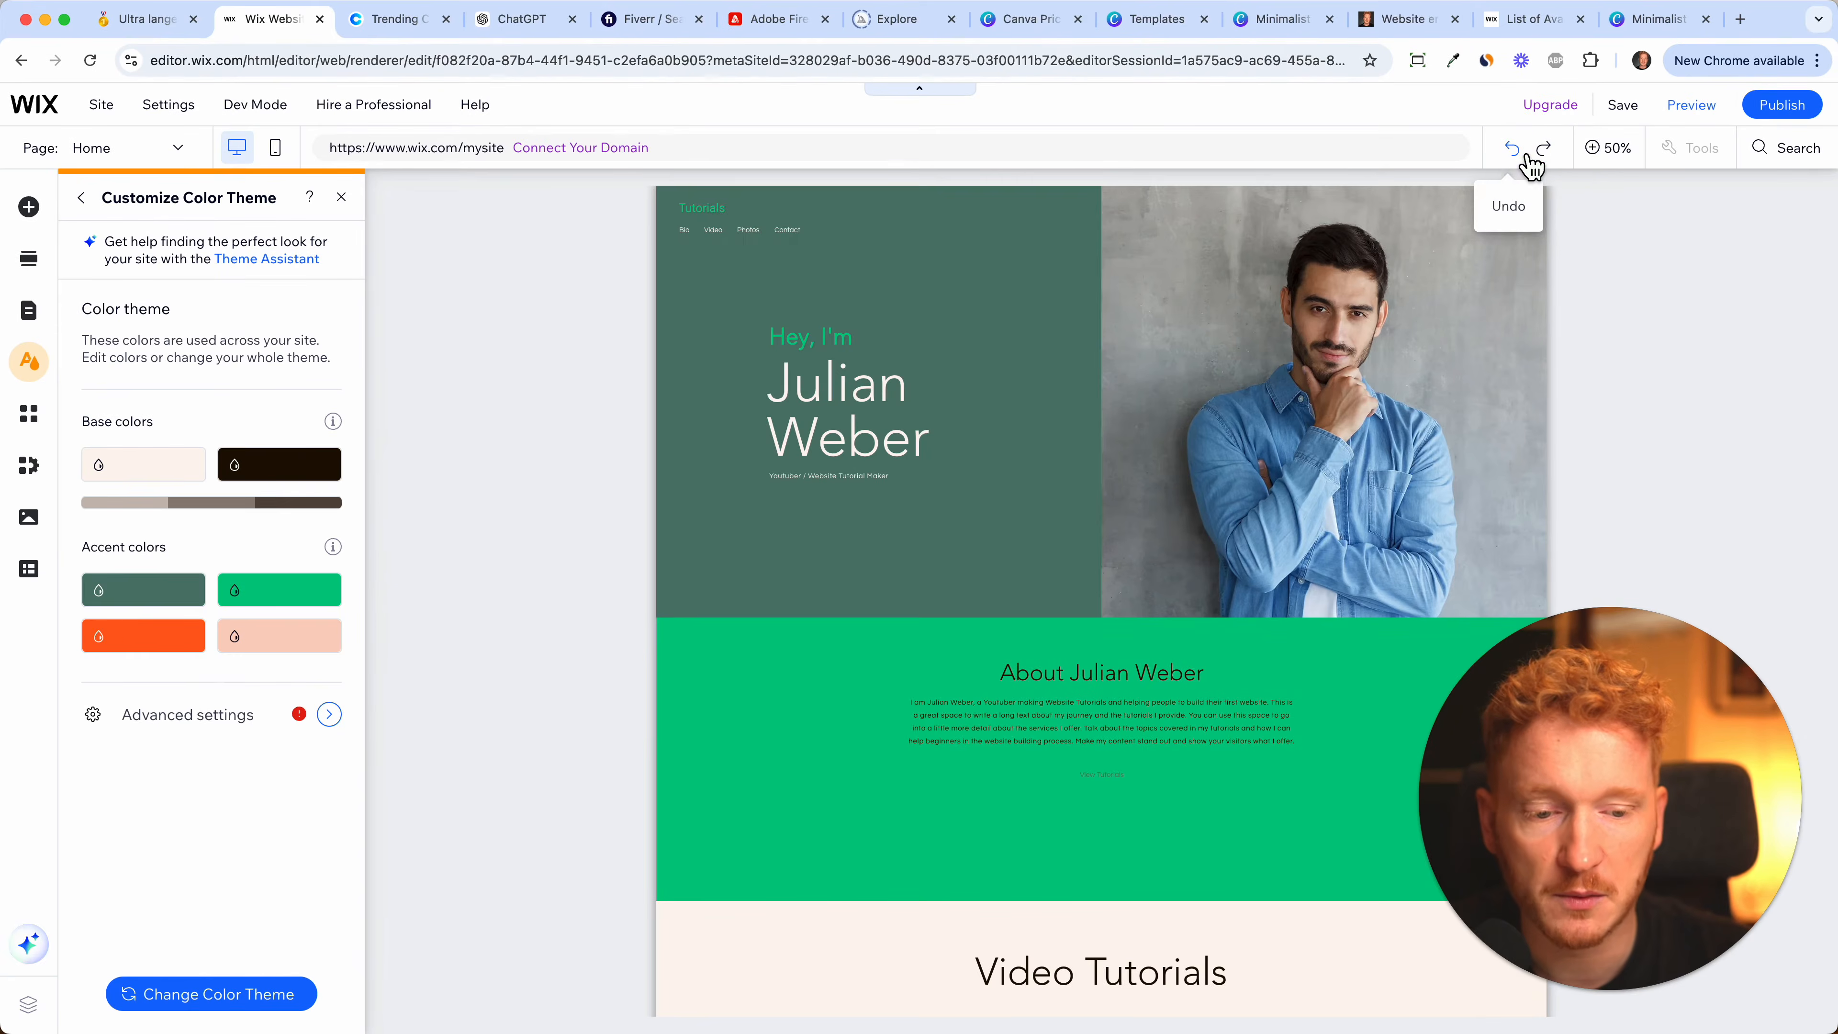
- Undo the color, theme and AI text changes back to the original template content
{"action": "left_click", "coordinate": [1527, 156]}
{"action": "left_click", "coordinate": [1527, 156]}
{"action": "left_click", "coordinate": [1527, 156]}
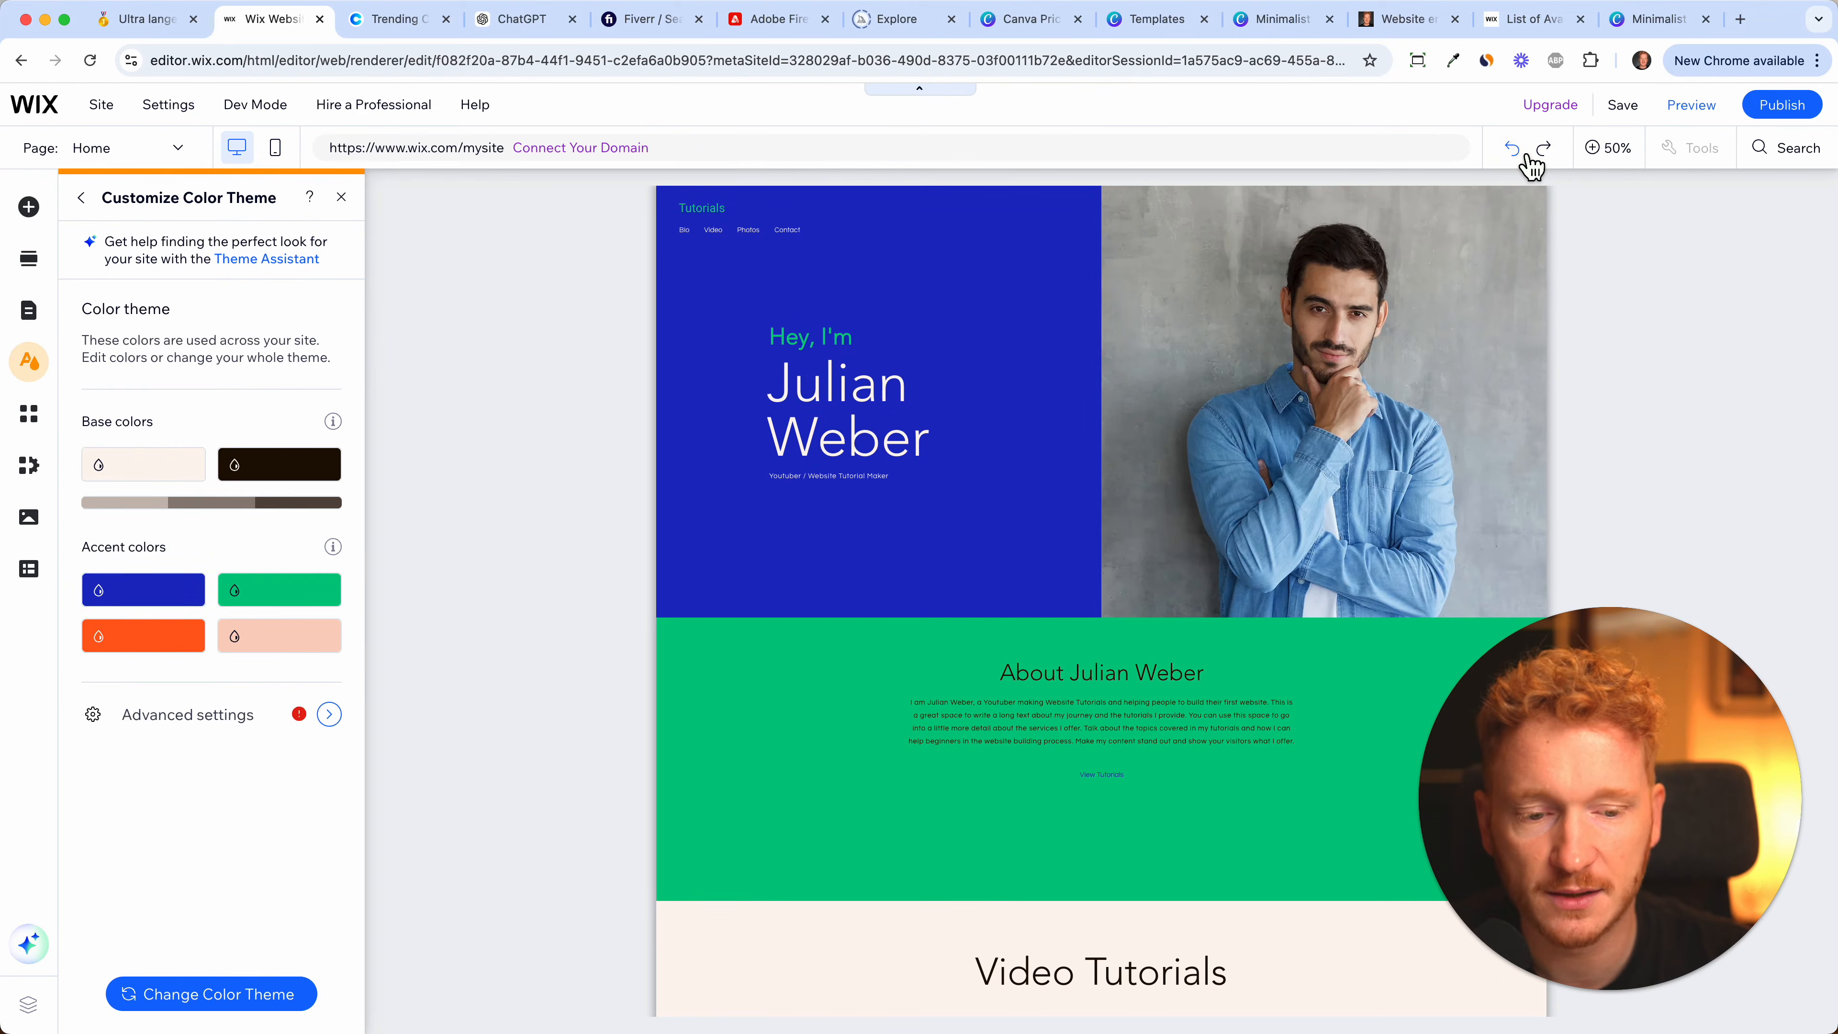
{"action": "left_click", "coordinate": [1527, 156]}
{"action": "left_click", "coordinate": [1526, 156]}
{"action": "left_click", "coordinate": [1527, 155]}
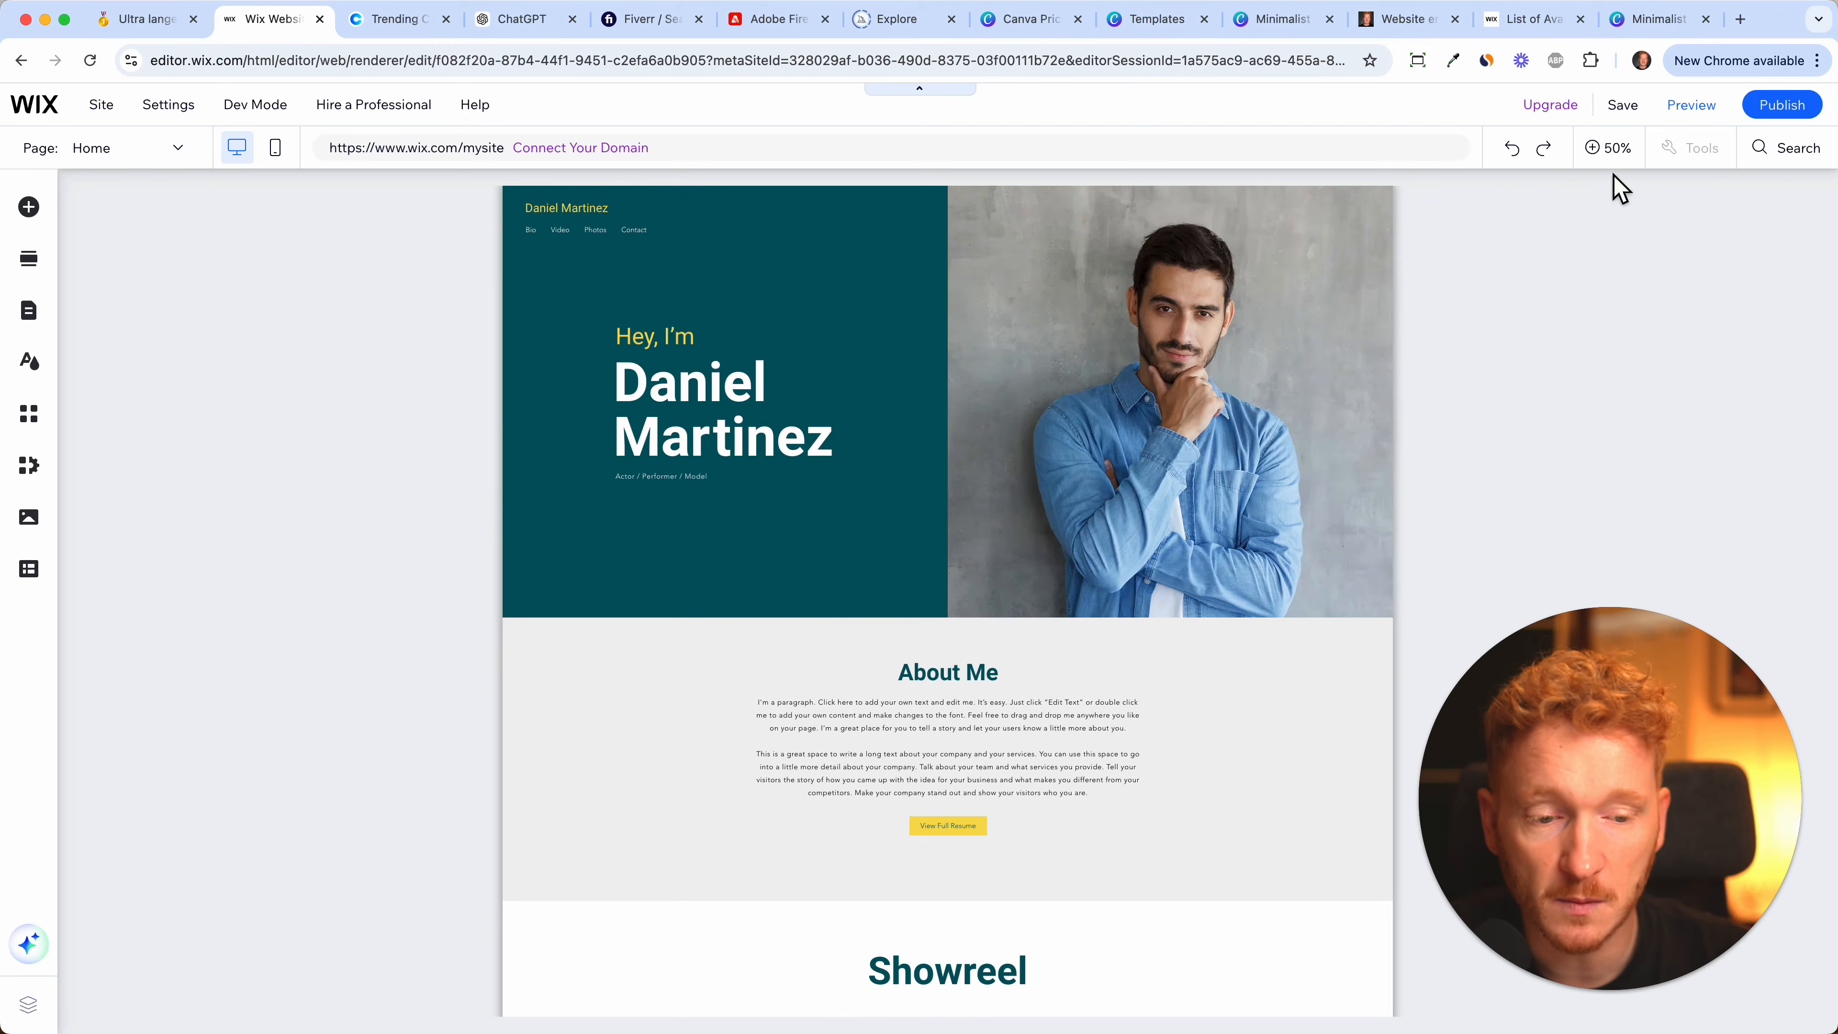
- Set the editor zoom to 100%
{"action": "left_click", "coordinate": [1611, 150]}
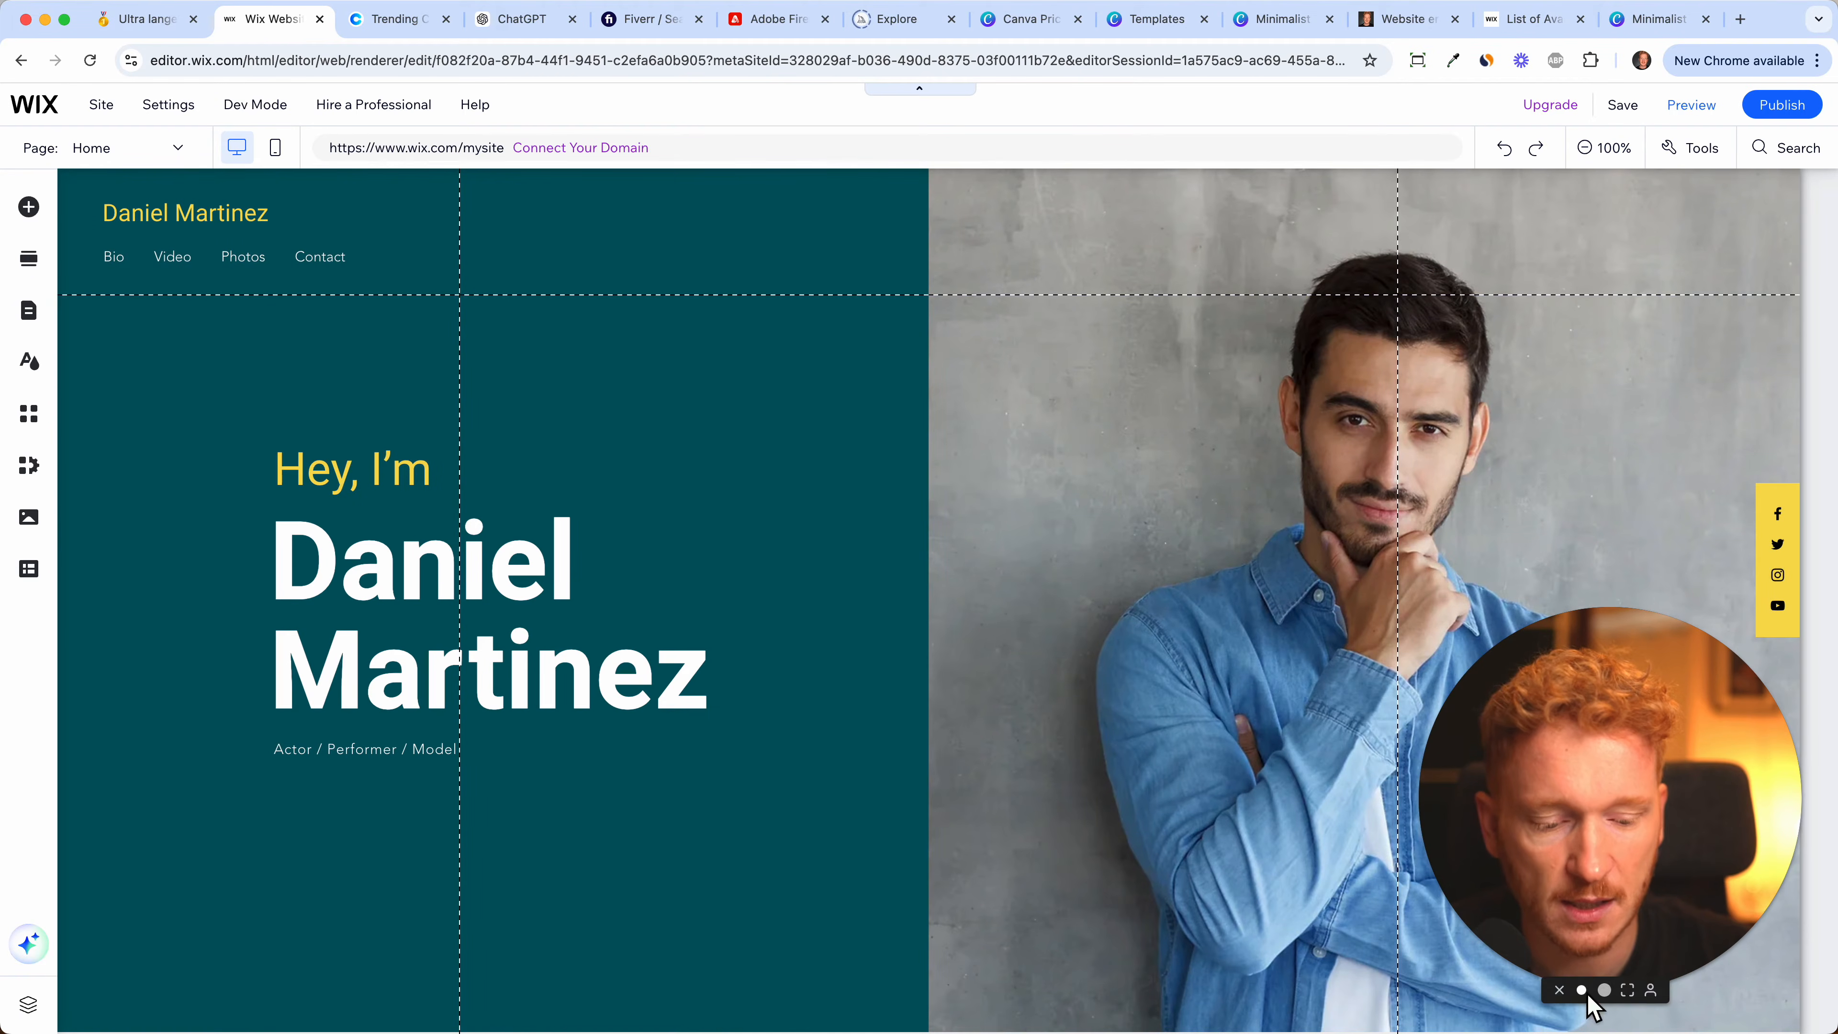
{"action": "left_click", "coordinate": [1584, 989]}
{"action": "left_click_drag", "start_coordinate": [1487, 877], "coordinate": [1680, 908]}
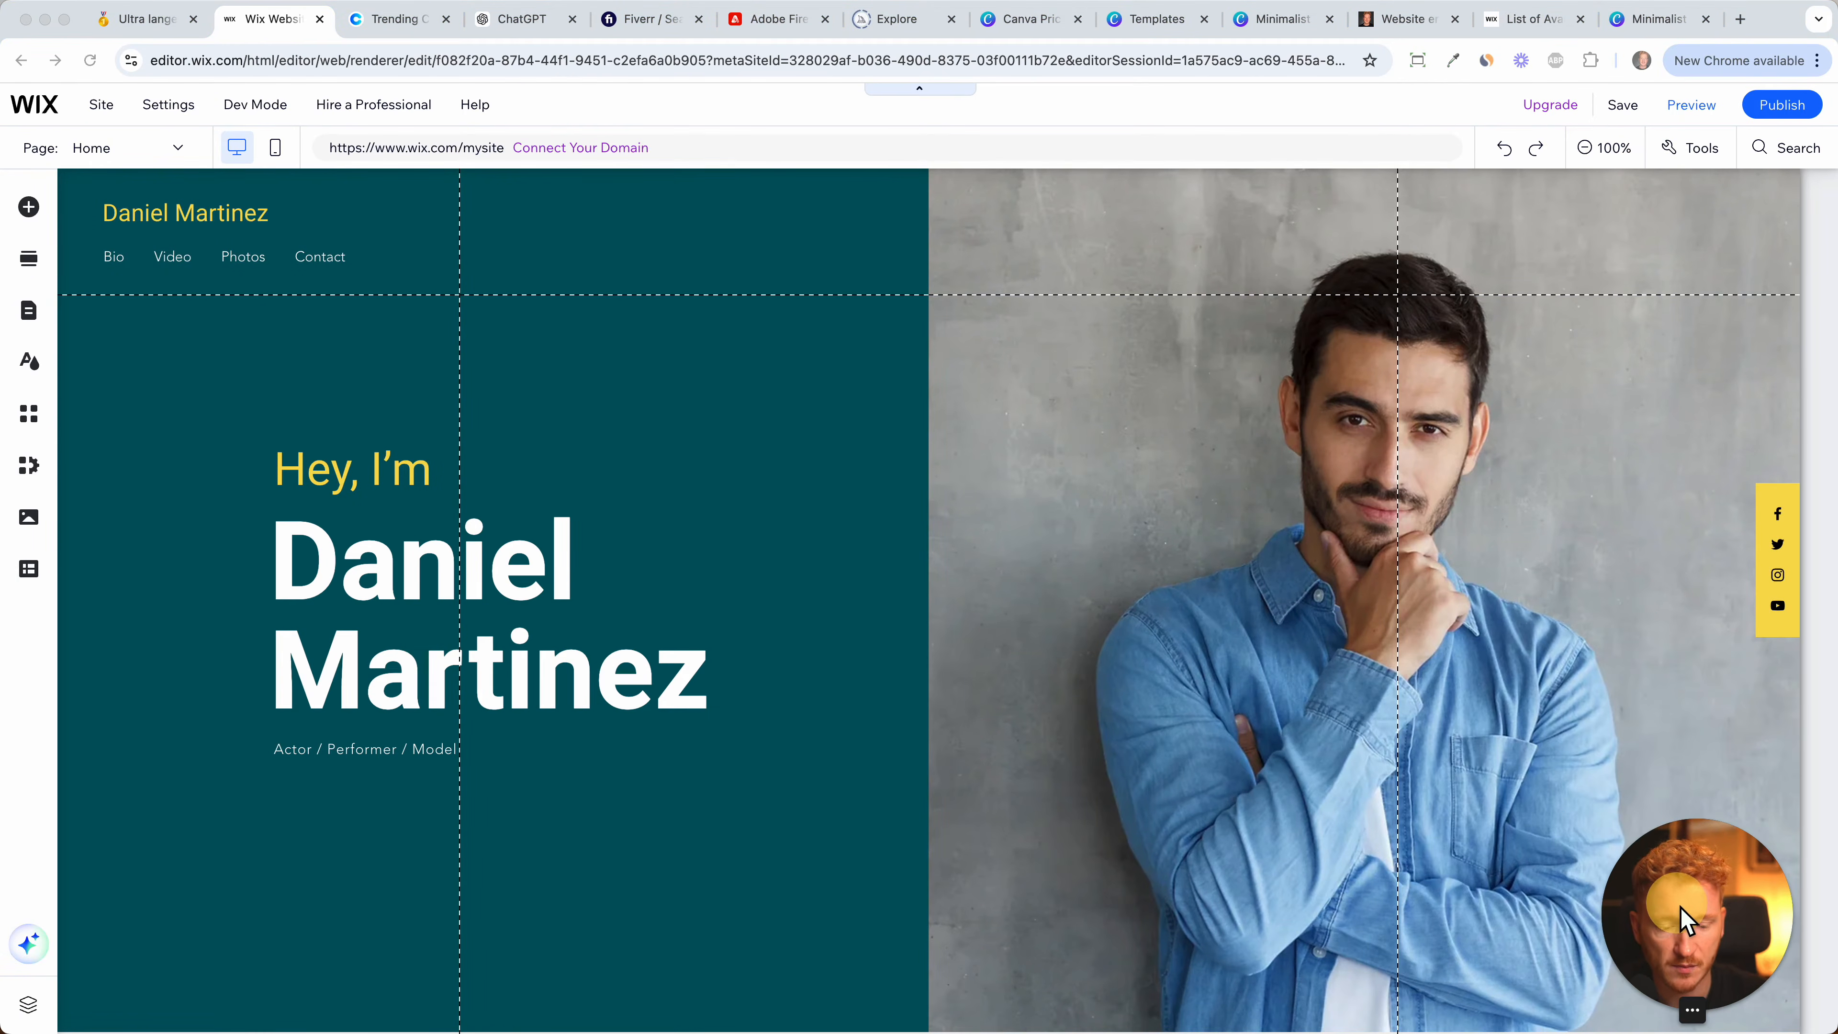
- Replace the large name heading in the Welcome section with the site owner's first and last name on two lines, and reposition it under the greeting
{"action": "scroll", "coordinate": [771, 615], "scroll_direction": "down", "scroll_amount": 1}
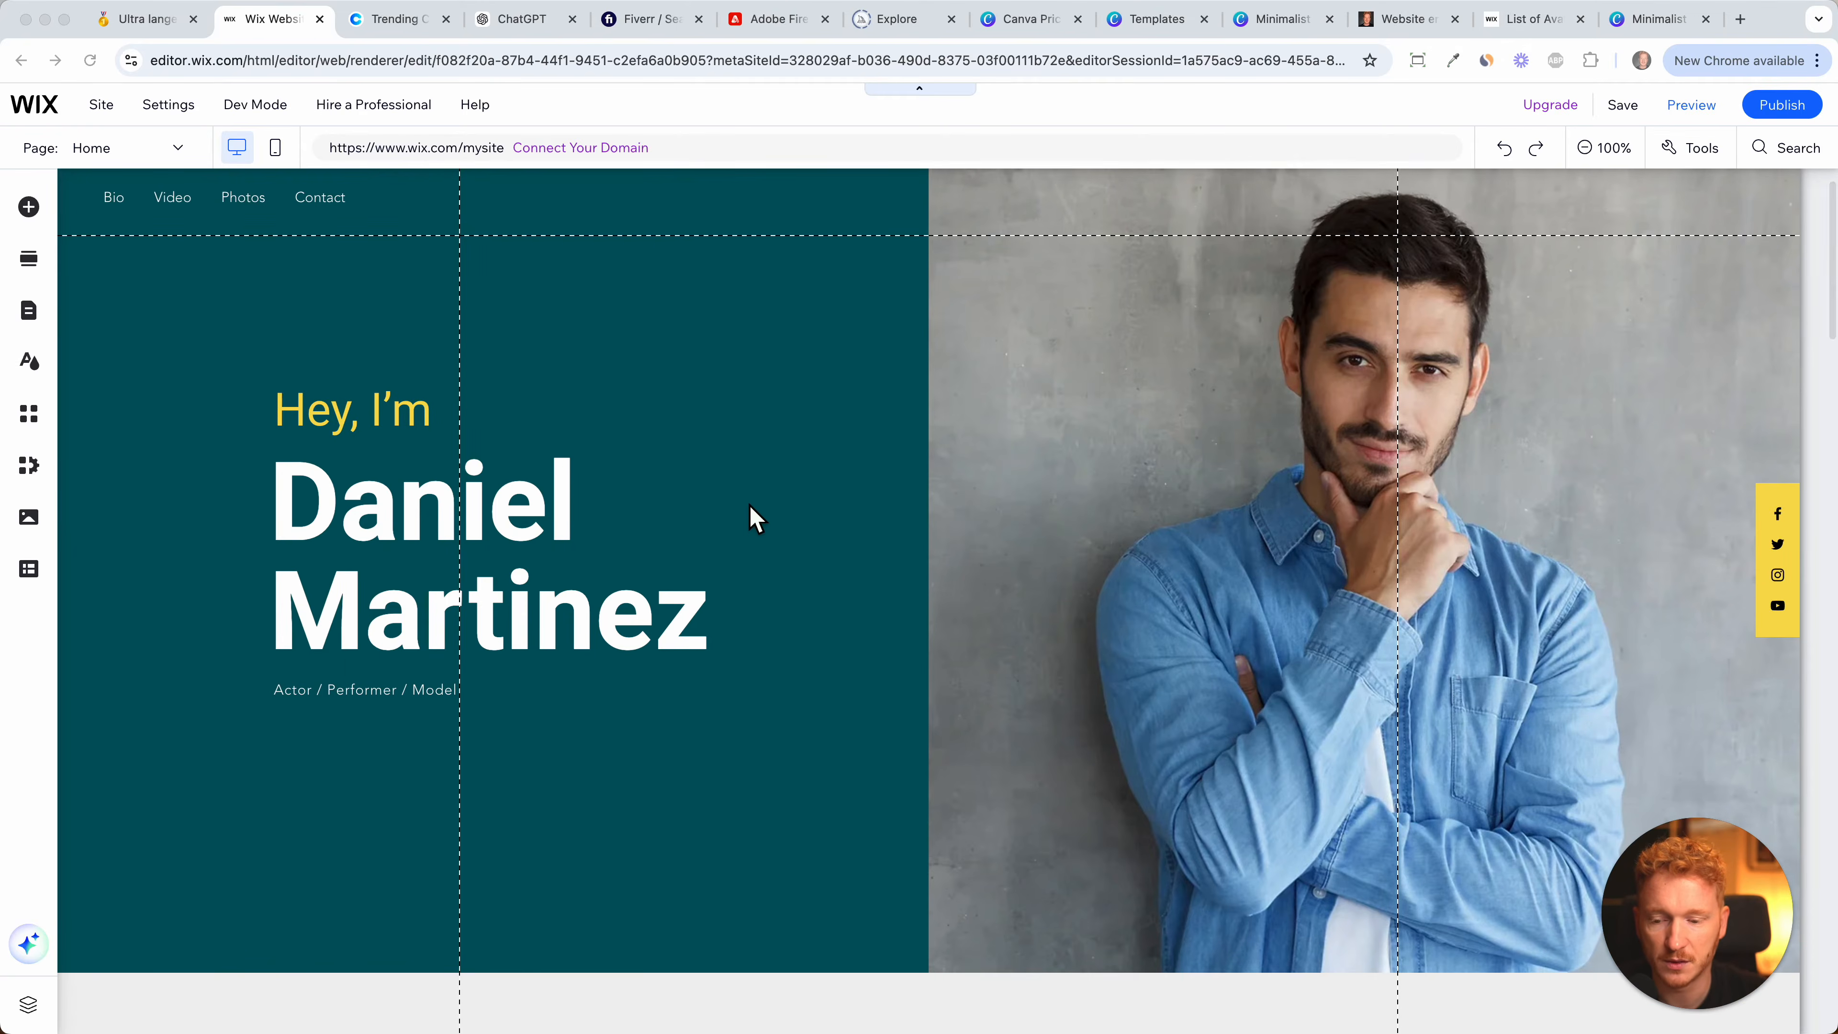
{"action": "scroll", "coordinate": [752, 516], "scroll_direction": "up", "scroll_amount": 1}
{"action": "left_click", "coordinate": [514, 568]}
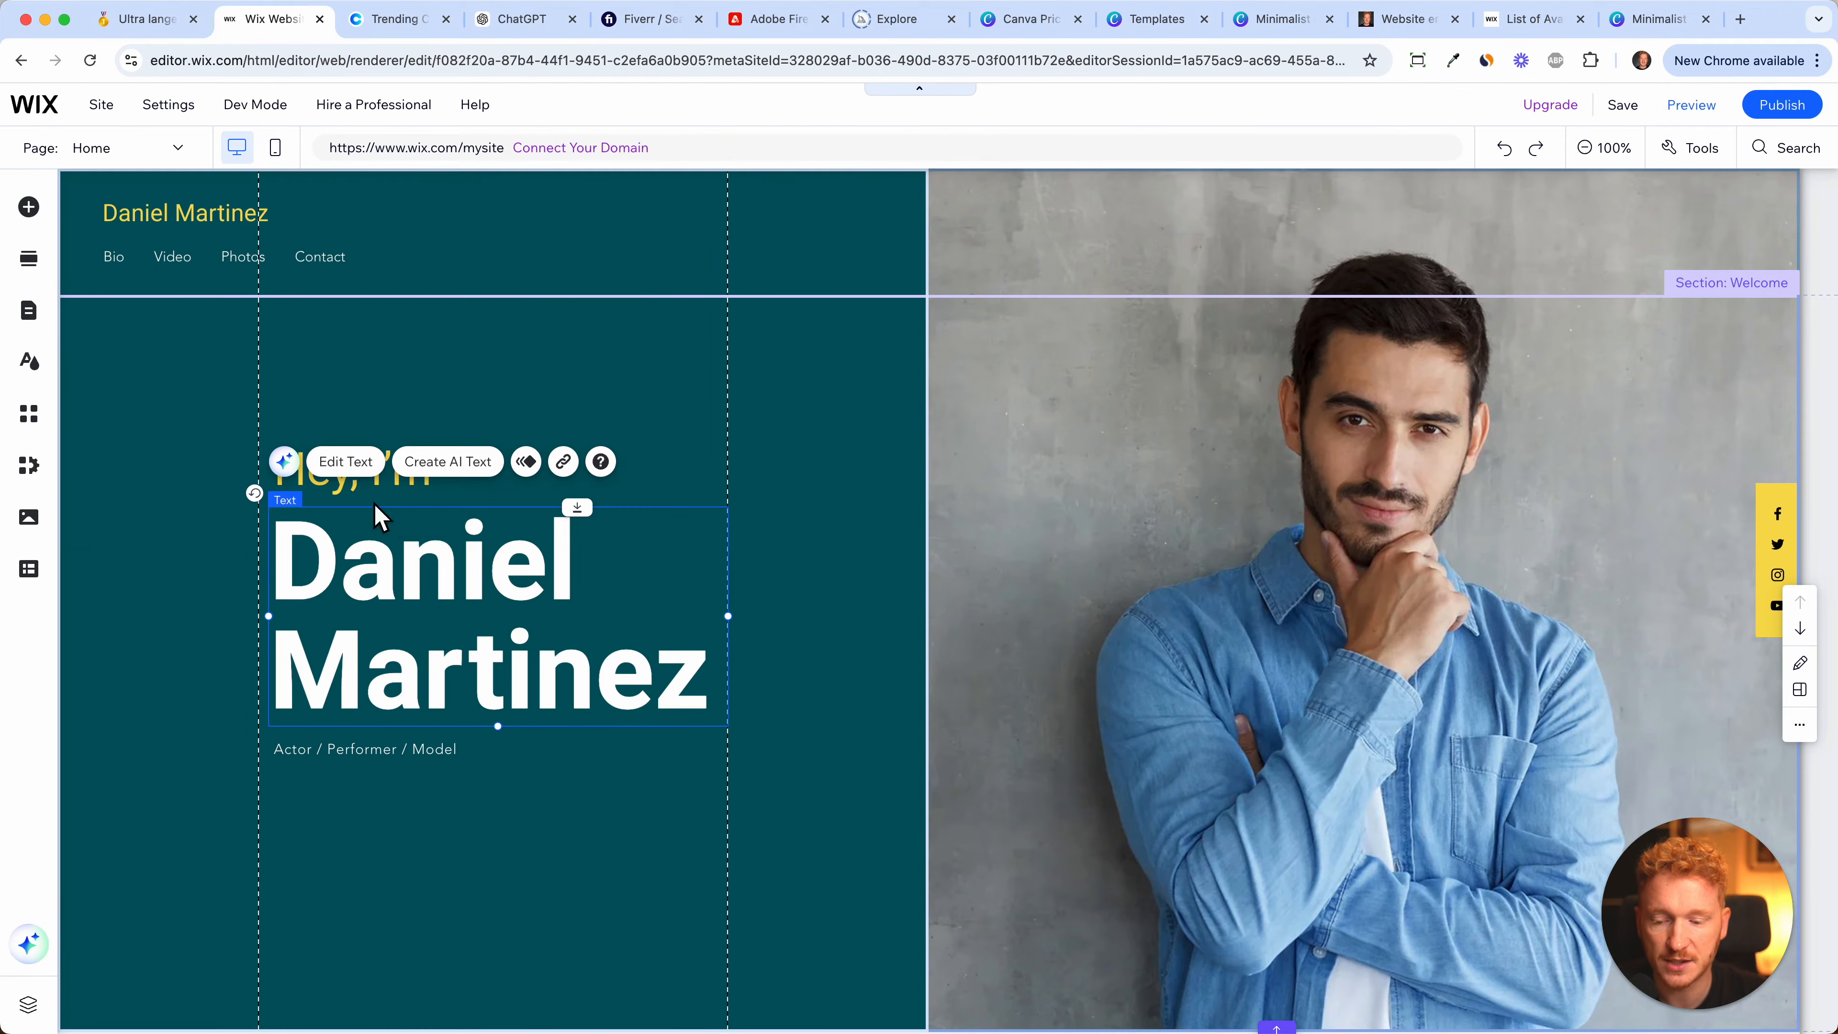
{"action": "left_click", "coordinate": [367, 467]}
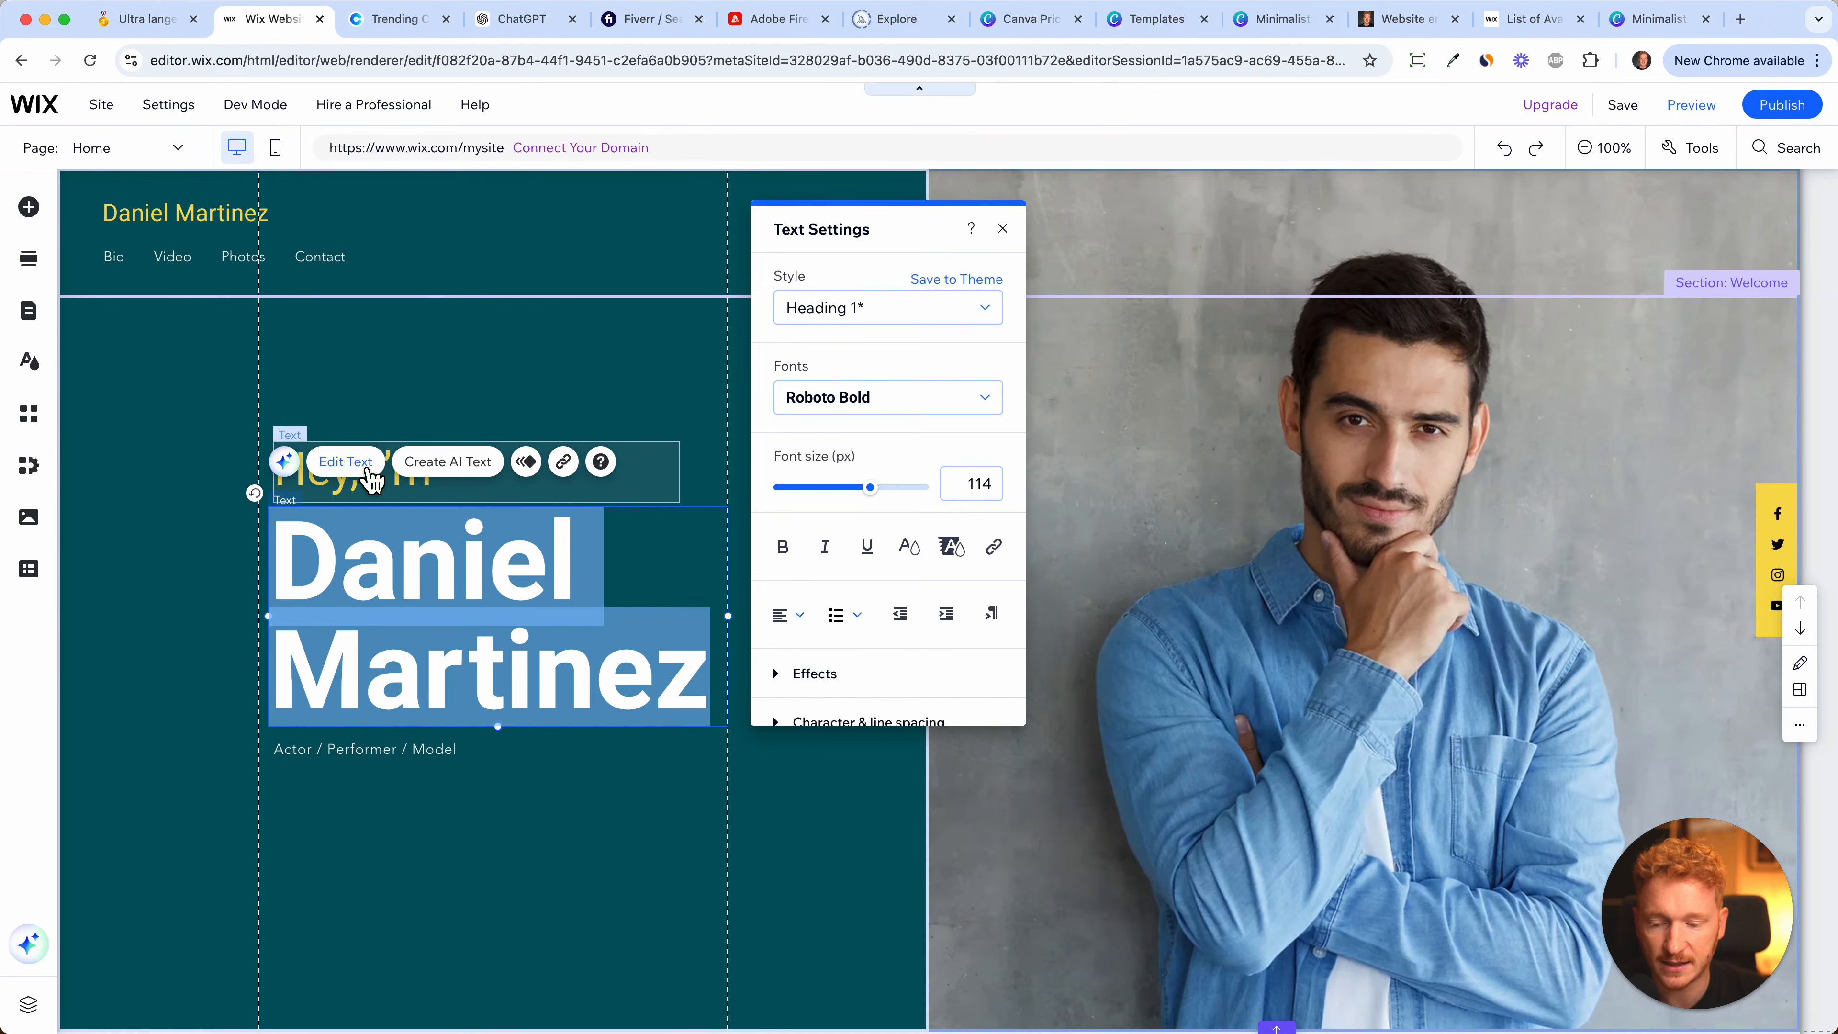
{"action": "type", "text": "Julian"}
{"action": "key", "text": "Return"}
{"action": "type", "text": "Weber"}
{"action": "key", "text": "Escape"}
{"action": "left_click", "coordinate": [477, 572]}
{"action": "left_click_drag", "start_coordinate": [473, 574], "coordinate": [435, 521]}
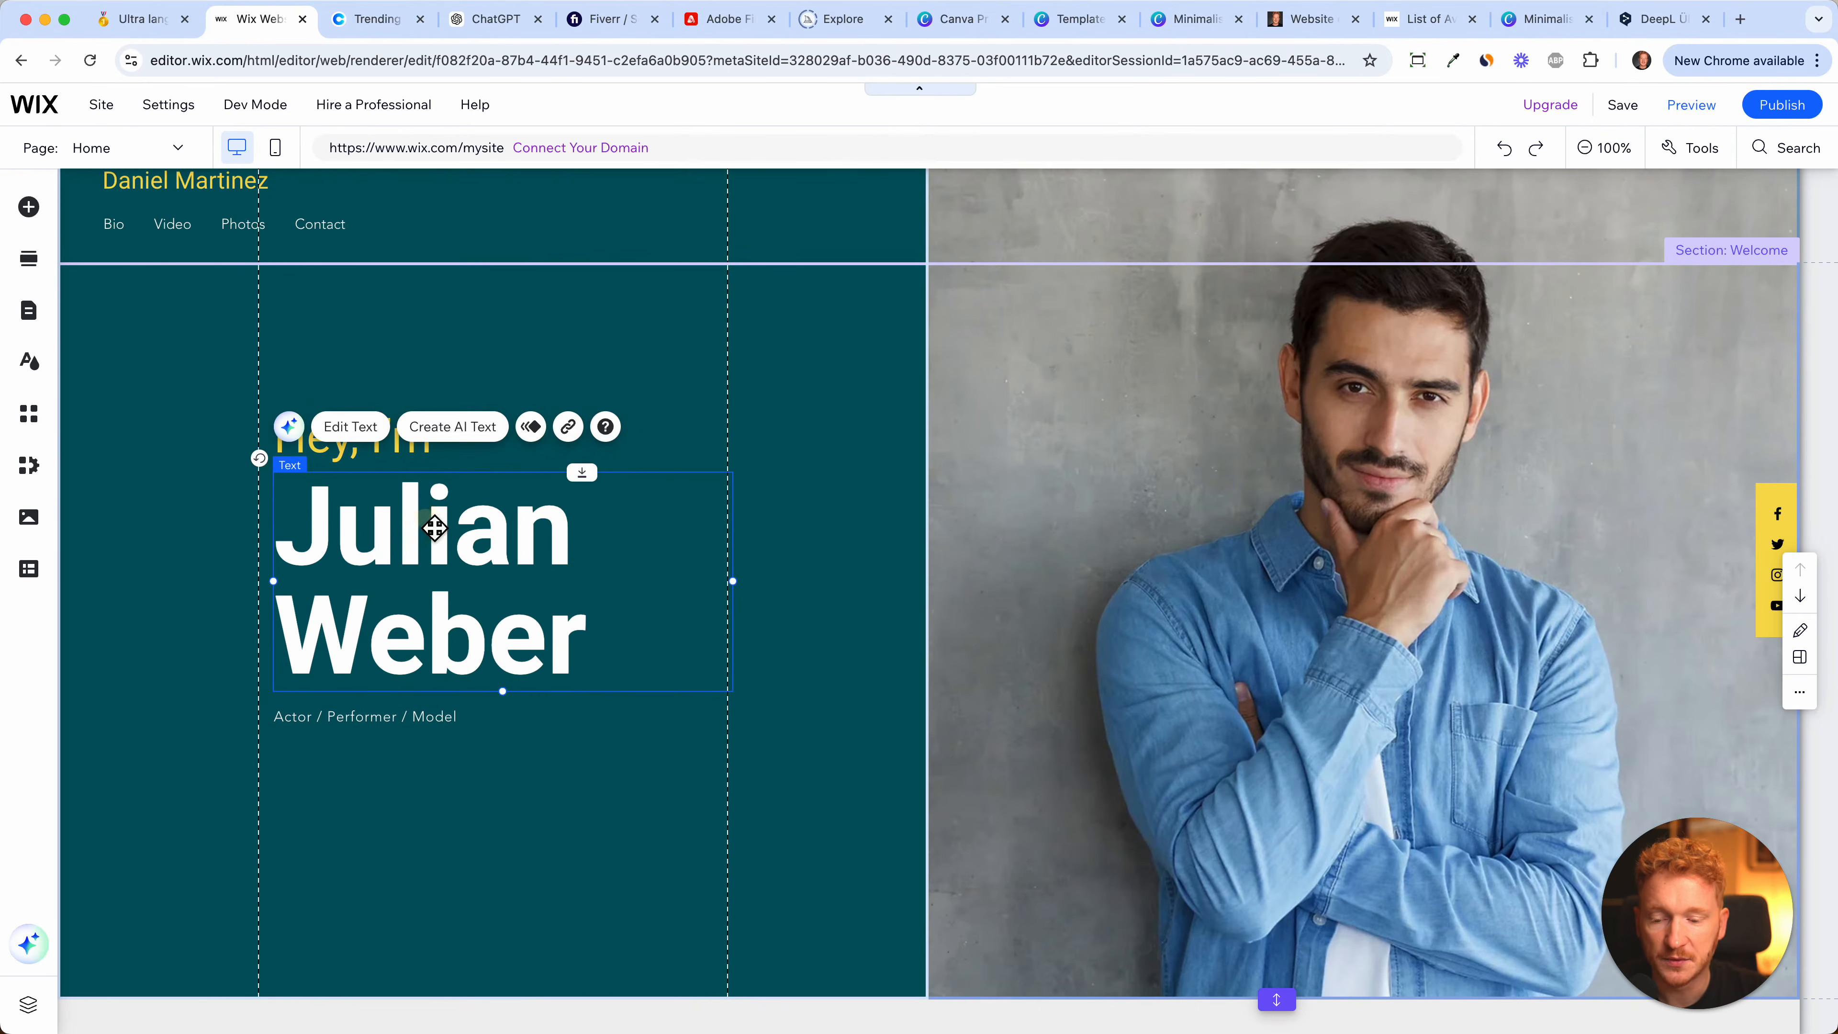
- Examine the name heading's text settings, including its heading styles, font size, formatting and link options, and close them
{"action": "left_click", "coordinate": [354, 443]}
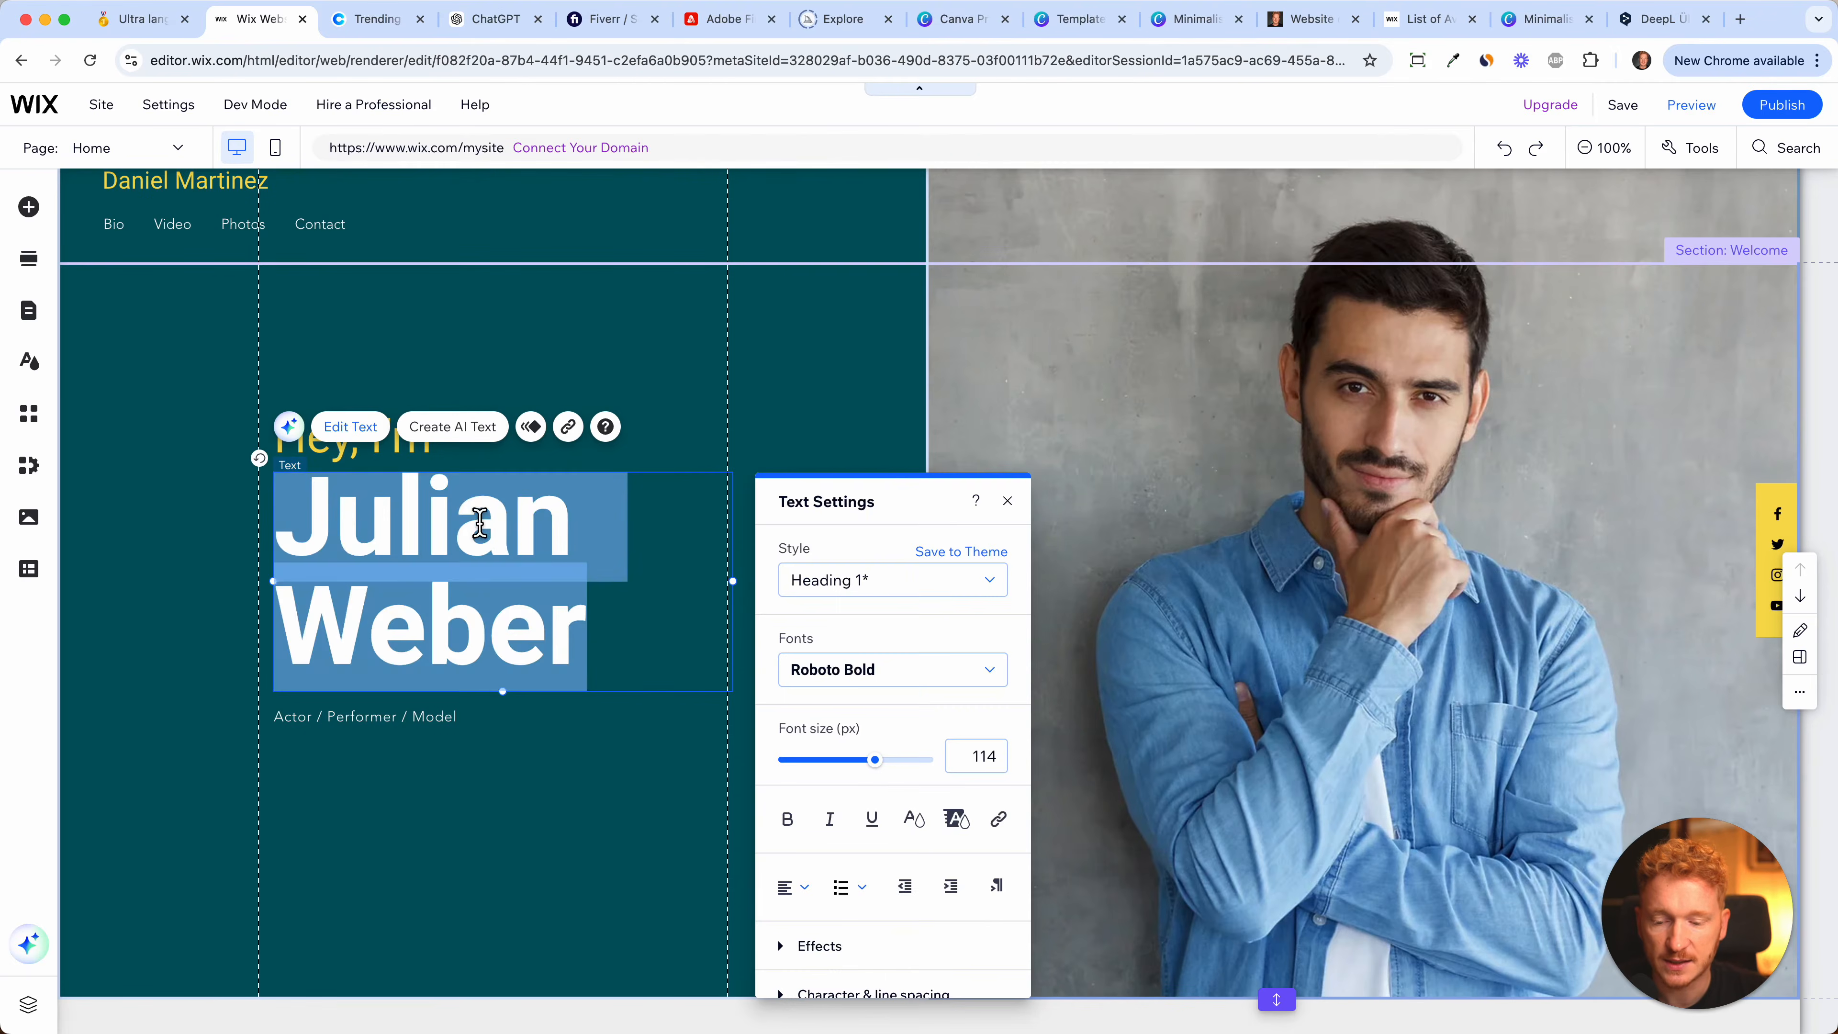
{"action": "left_click", "coordinate": [453, 542]}
{"action": "triple_click", "coordinate": [605, 649]}
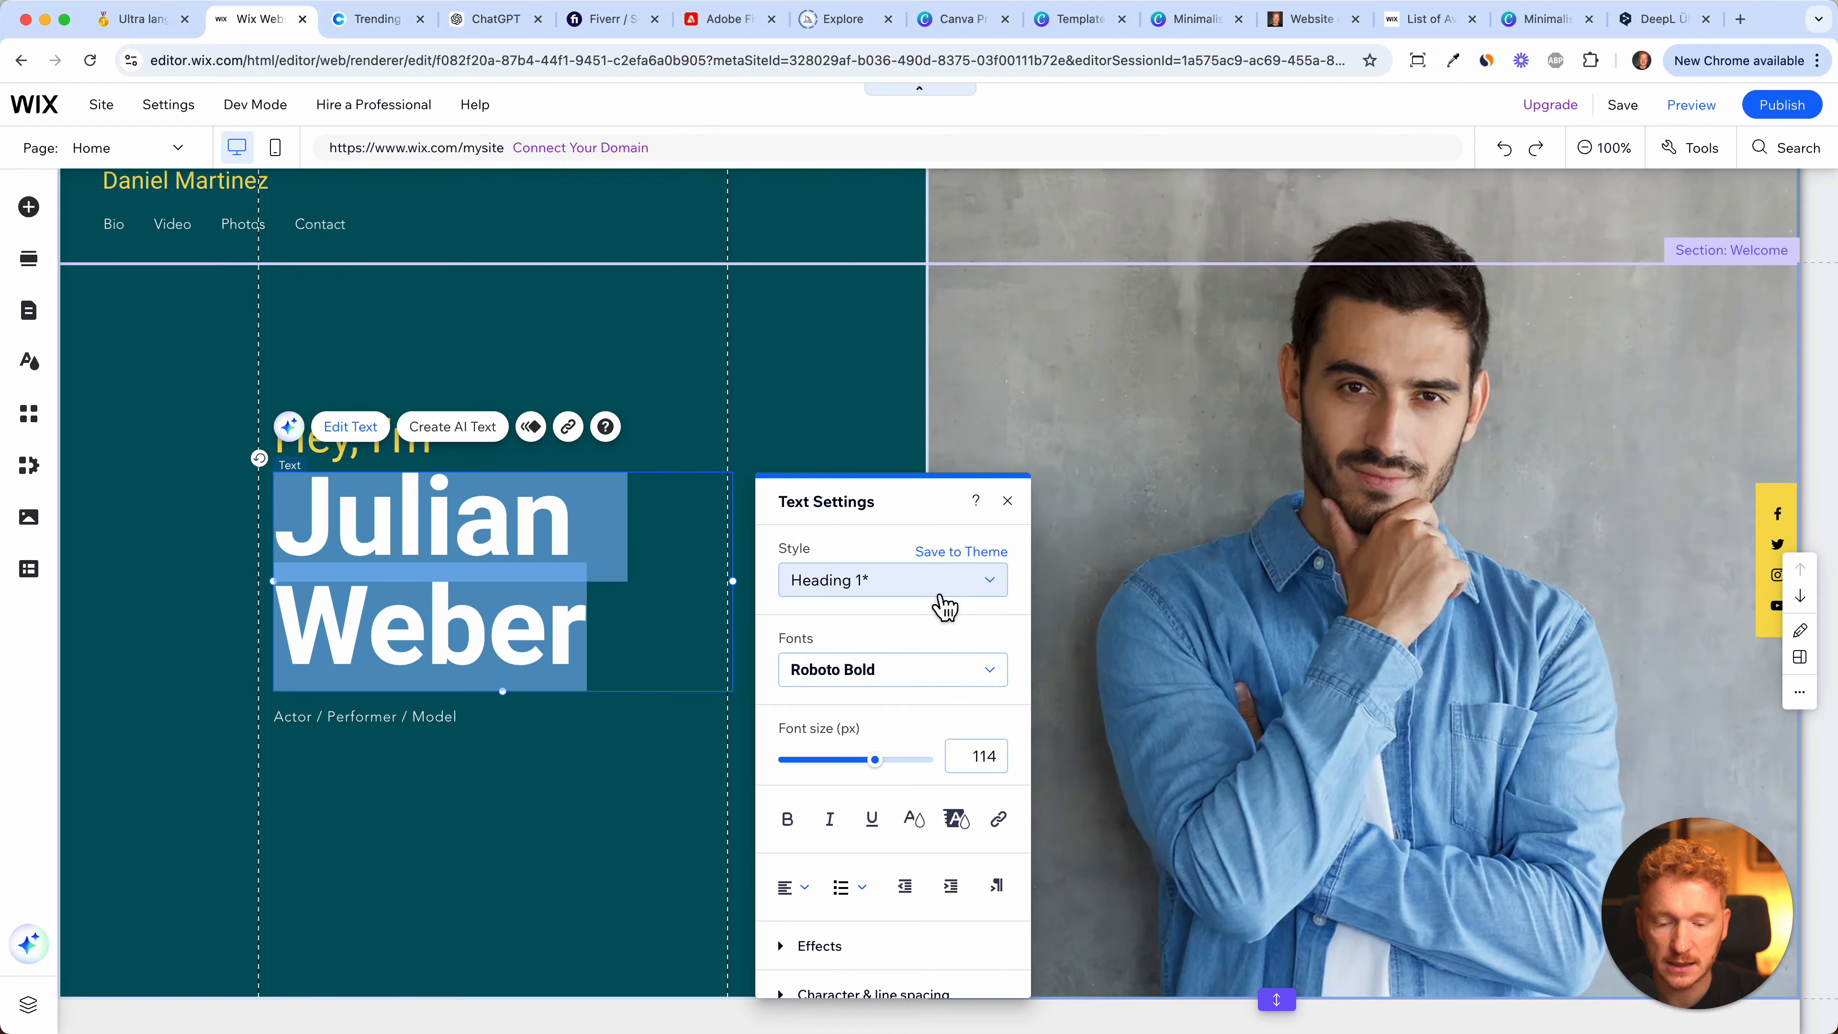
{"action": "left_click", "coordinate": [923, 599]}
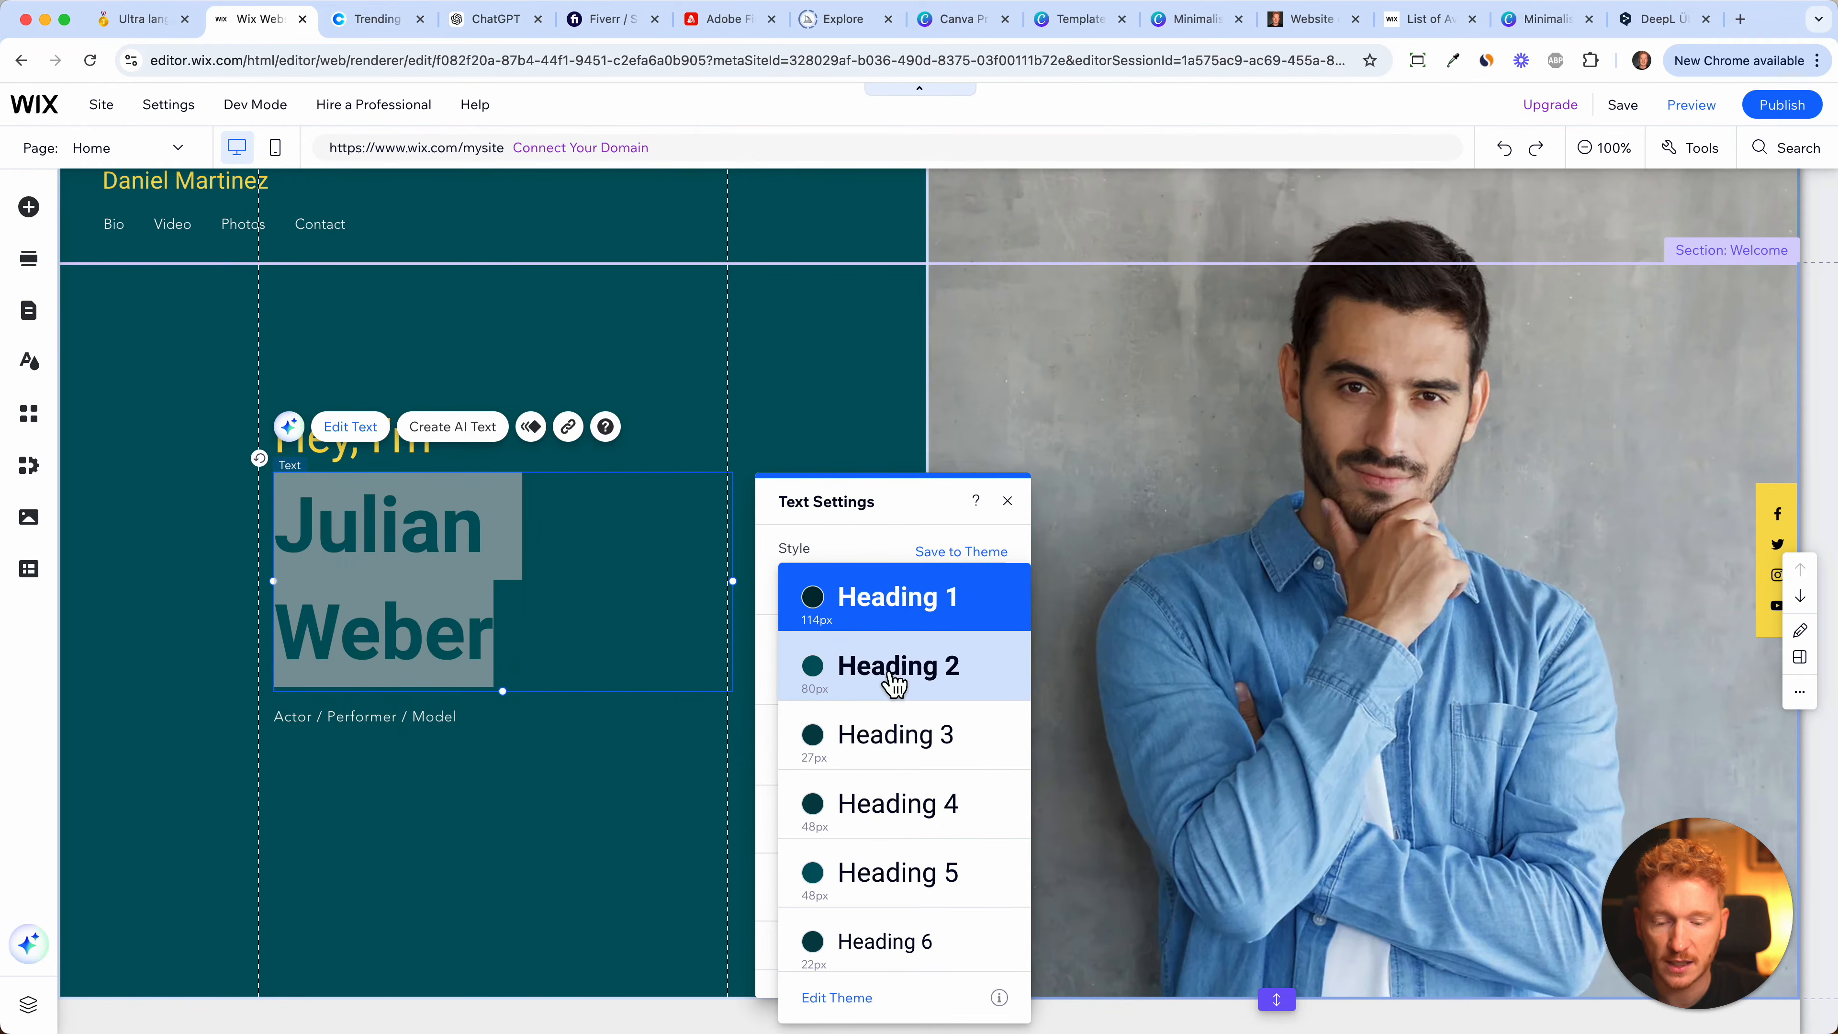
{"action": "left_click", "coordinate": [919, 532]}
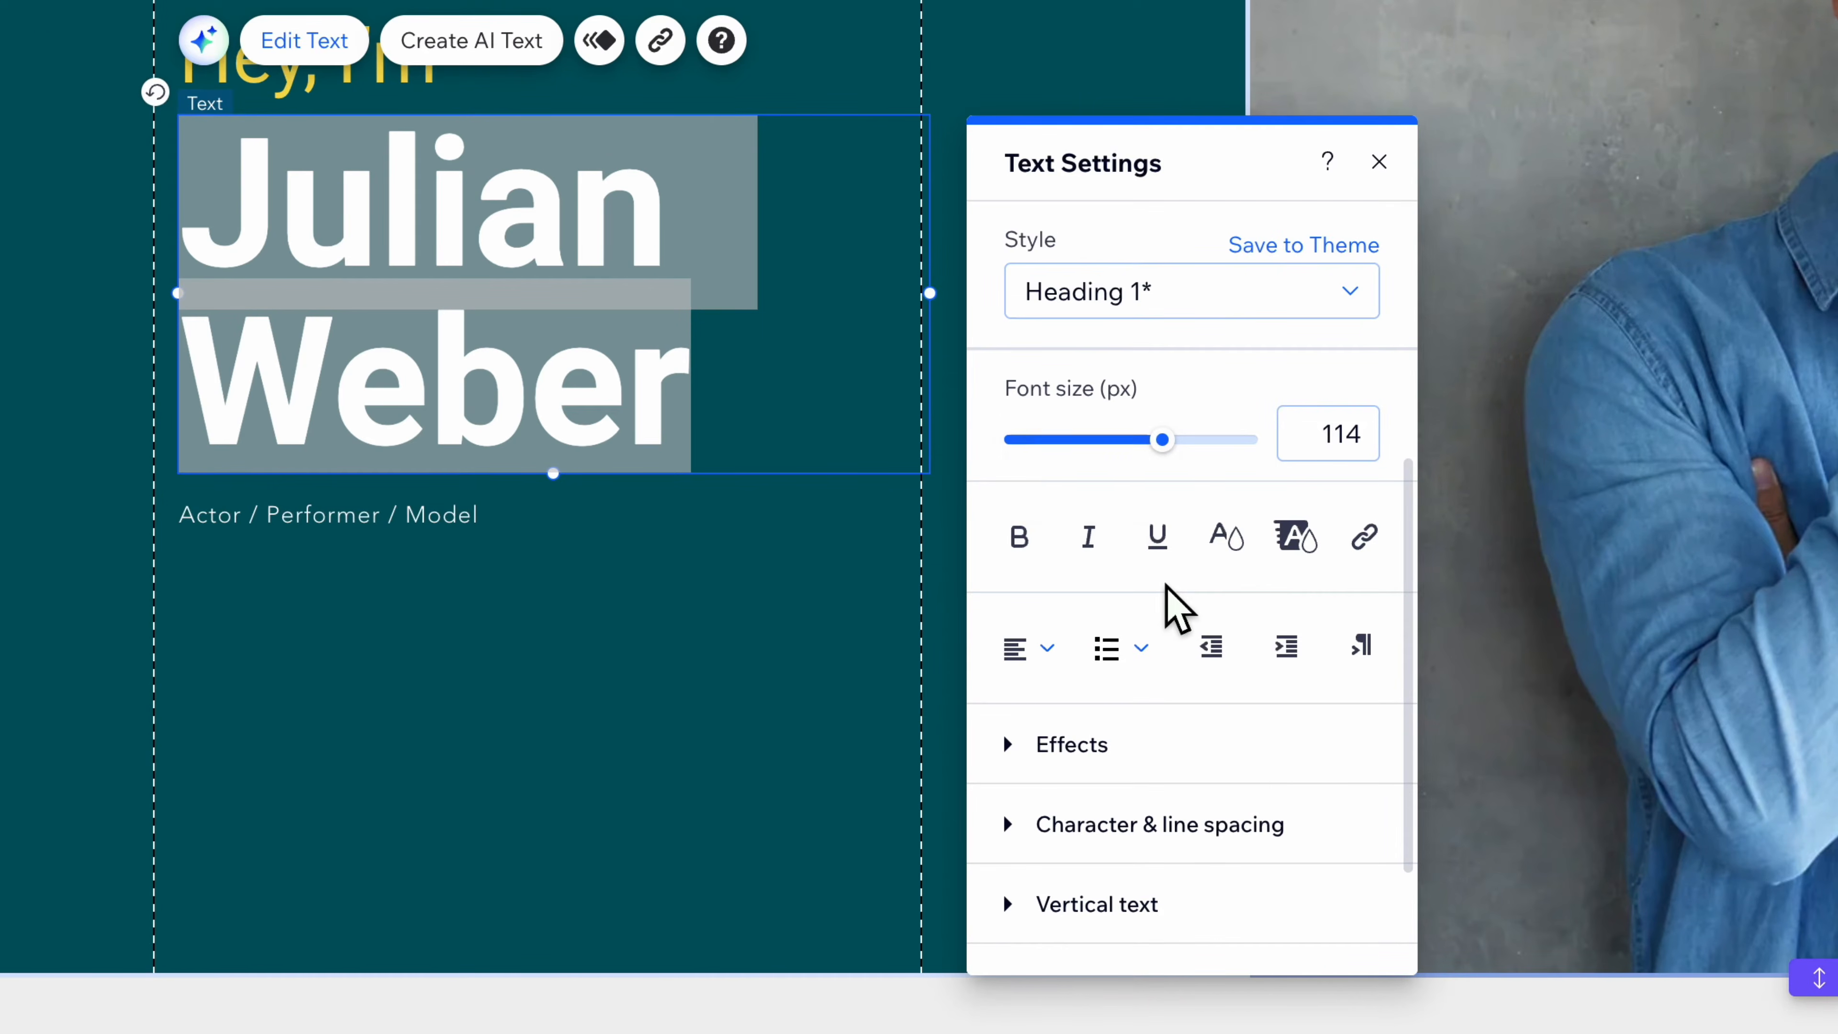
{"action": "scroll", "coordinate": [1176, 605], "scroll_direction": "down", "scroll_amount": 2}
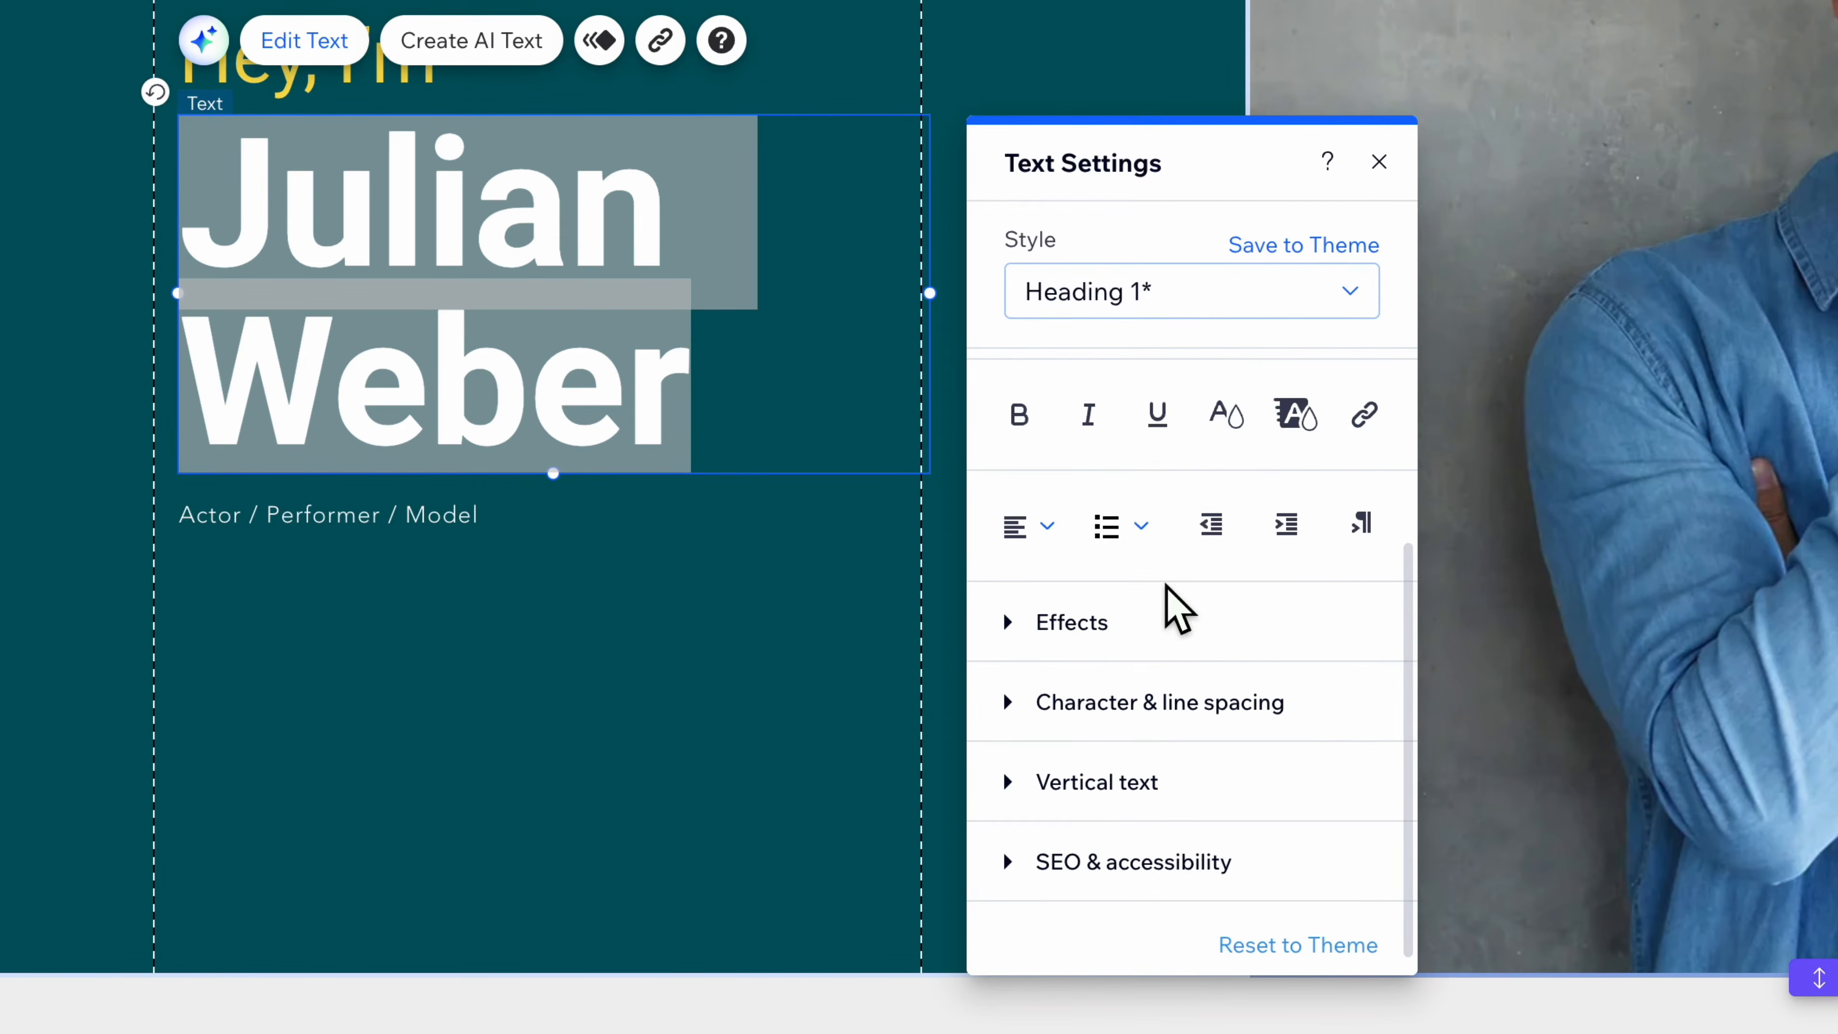
{"action": "scroll", "coordinate": [1277, 426], "scroll_direction": "up", "scroll_amount": 2}
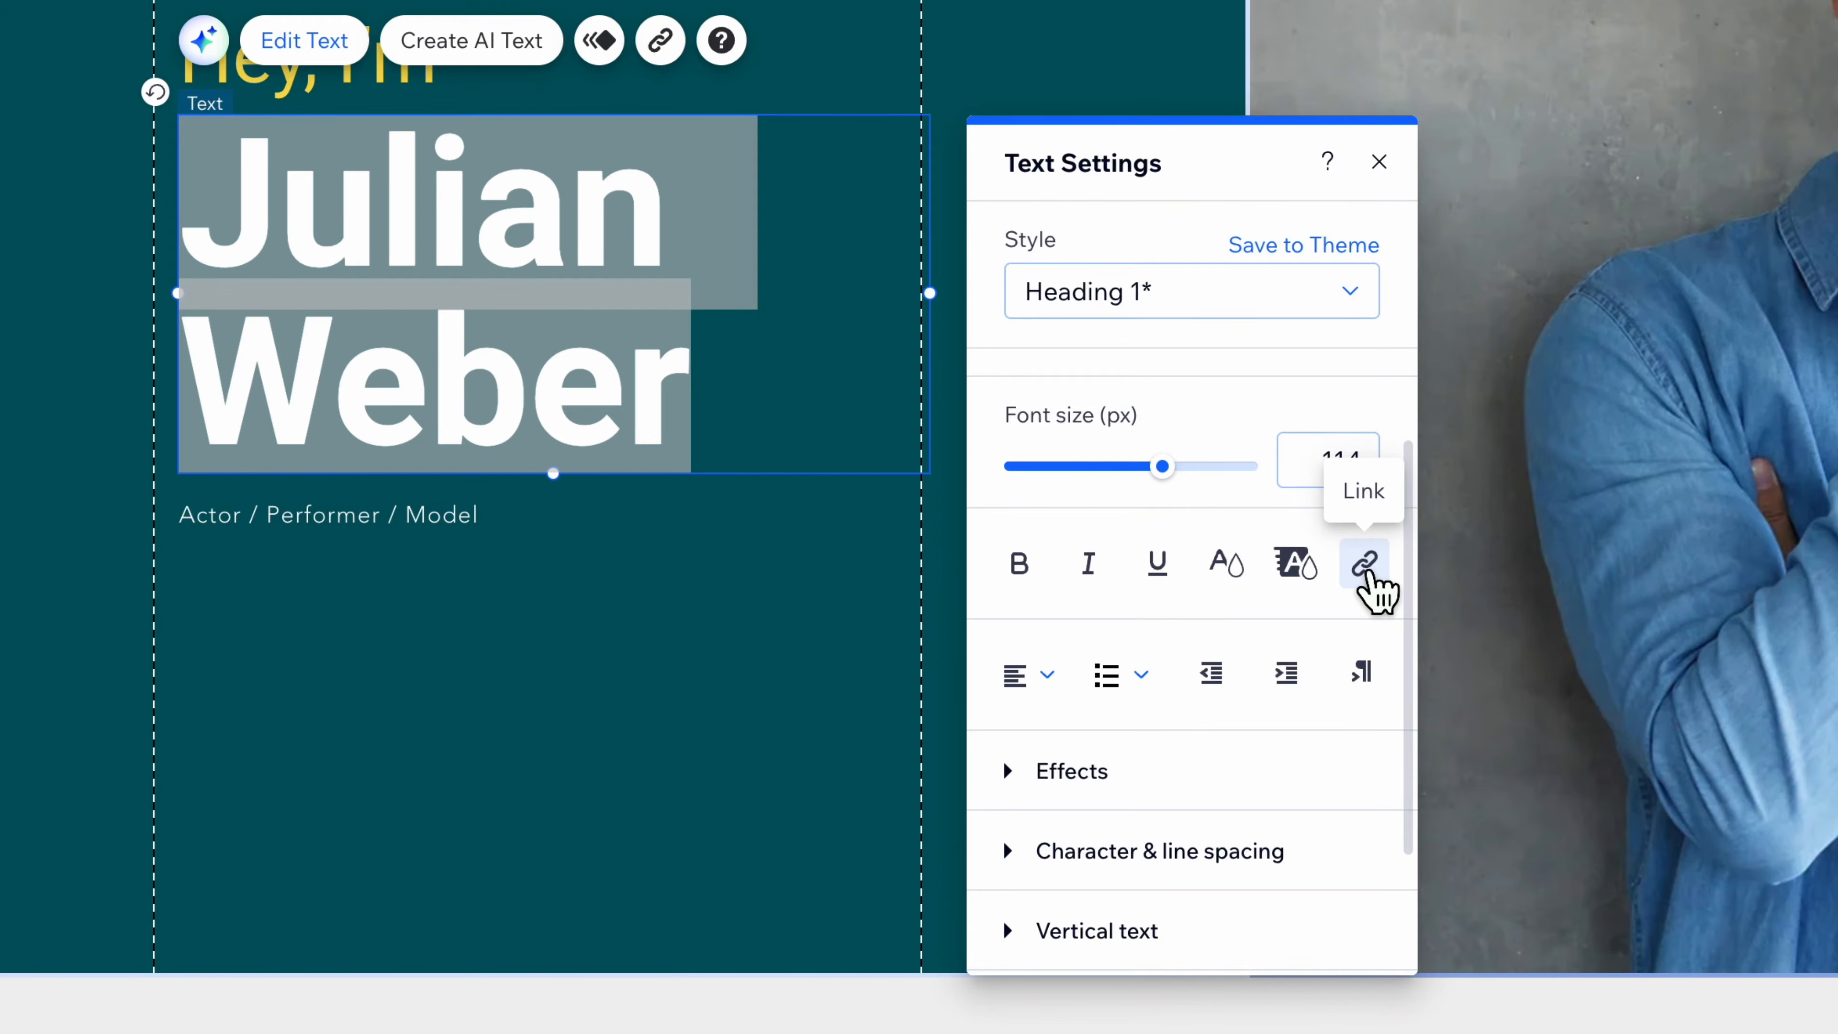
{"action": "left_click", "coordinate": [1379, 162]}
- Open the AI text tools for the "Actor / Performer / Model" line beneath the name heading to view their options
{"action": "left_click", "coordinate": [1028, 318]}
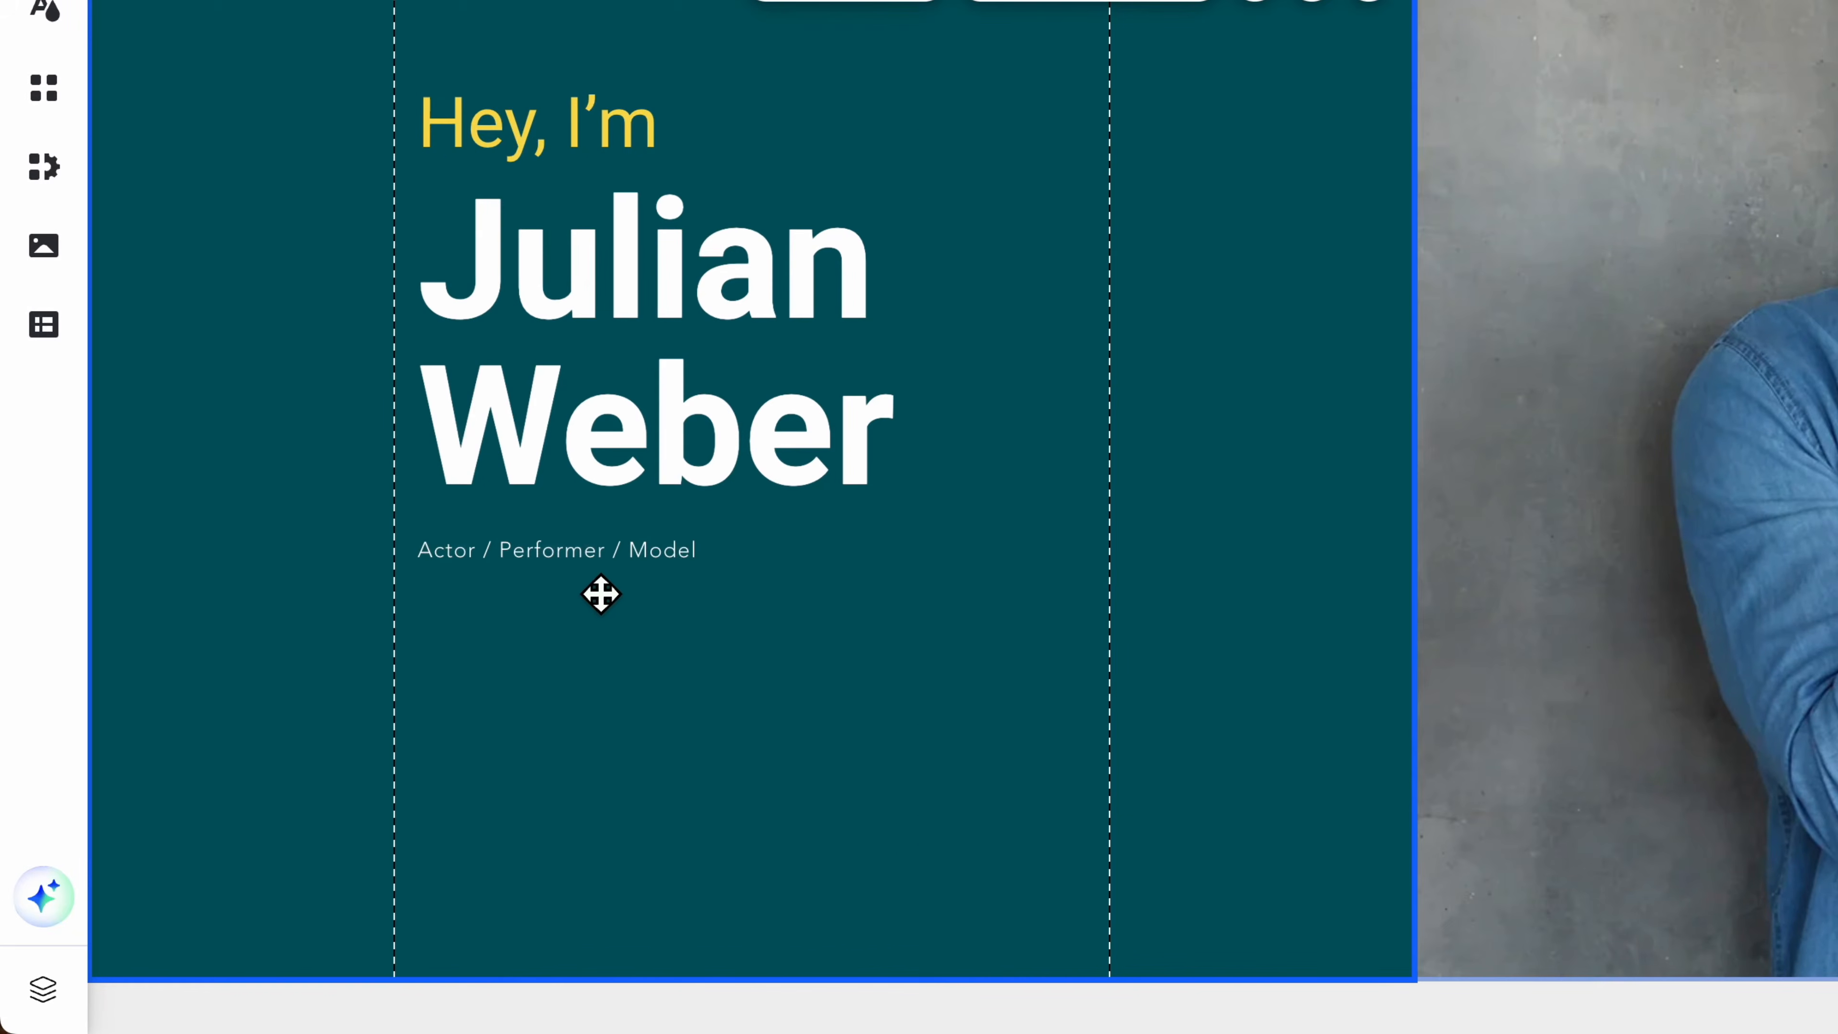
{"action": "left_click", "coordinate": [634, 575]}
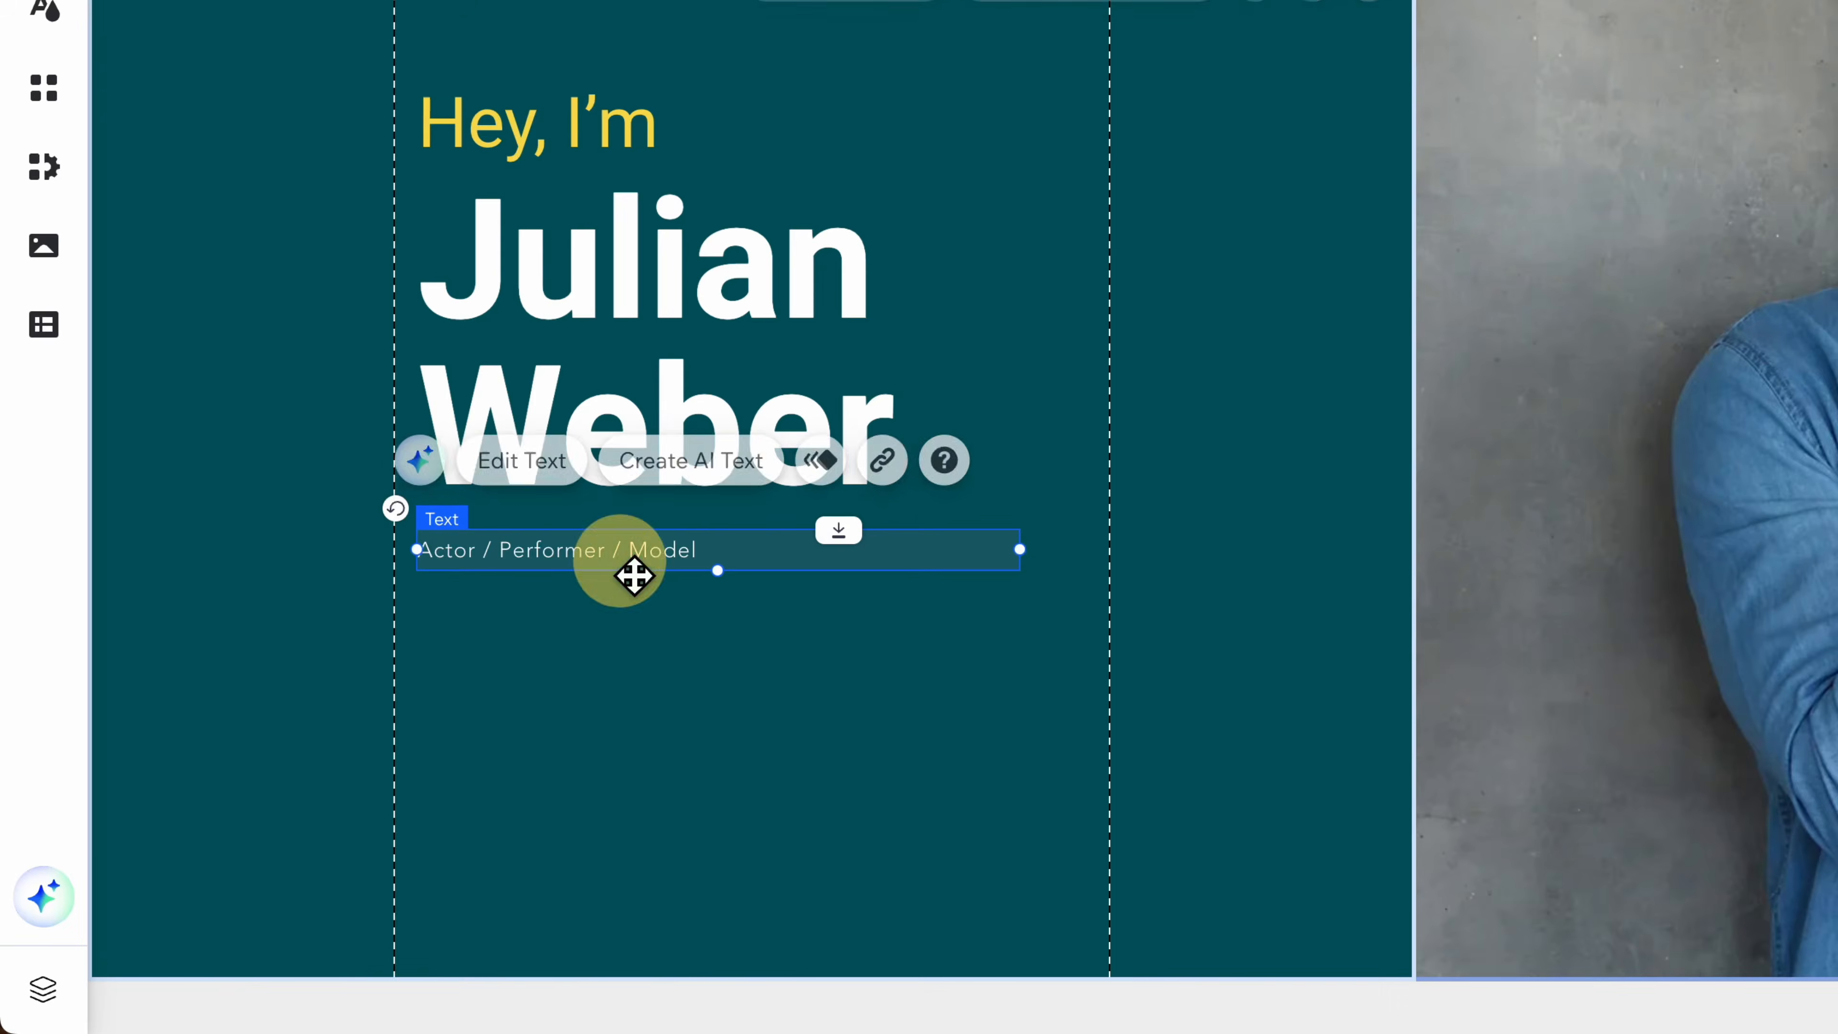
{"action": "left_click", "coordinate": [568, 471]}
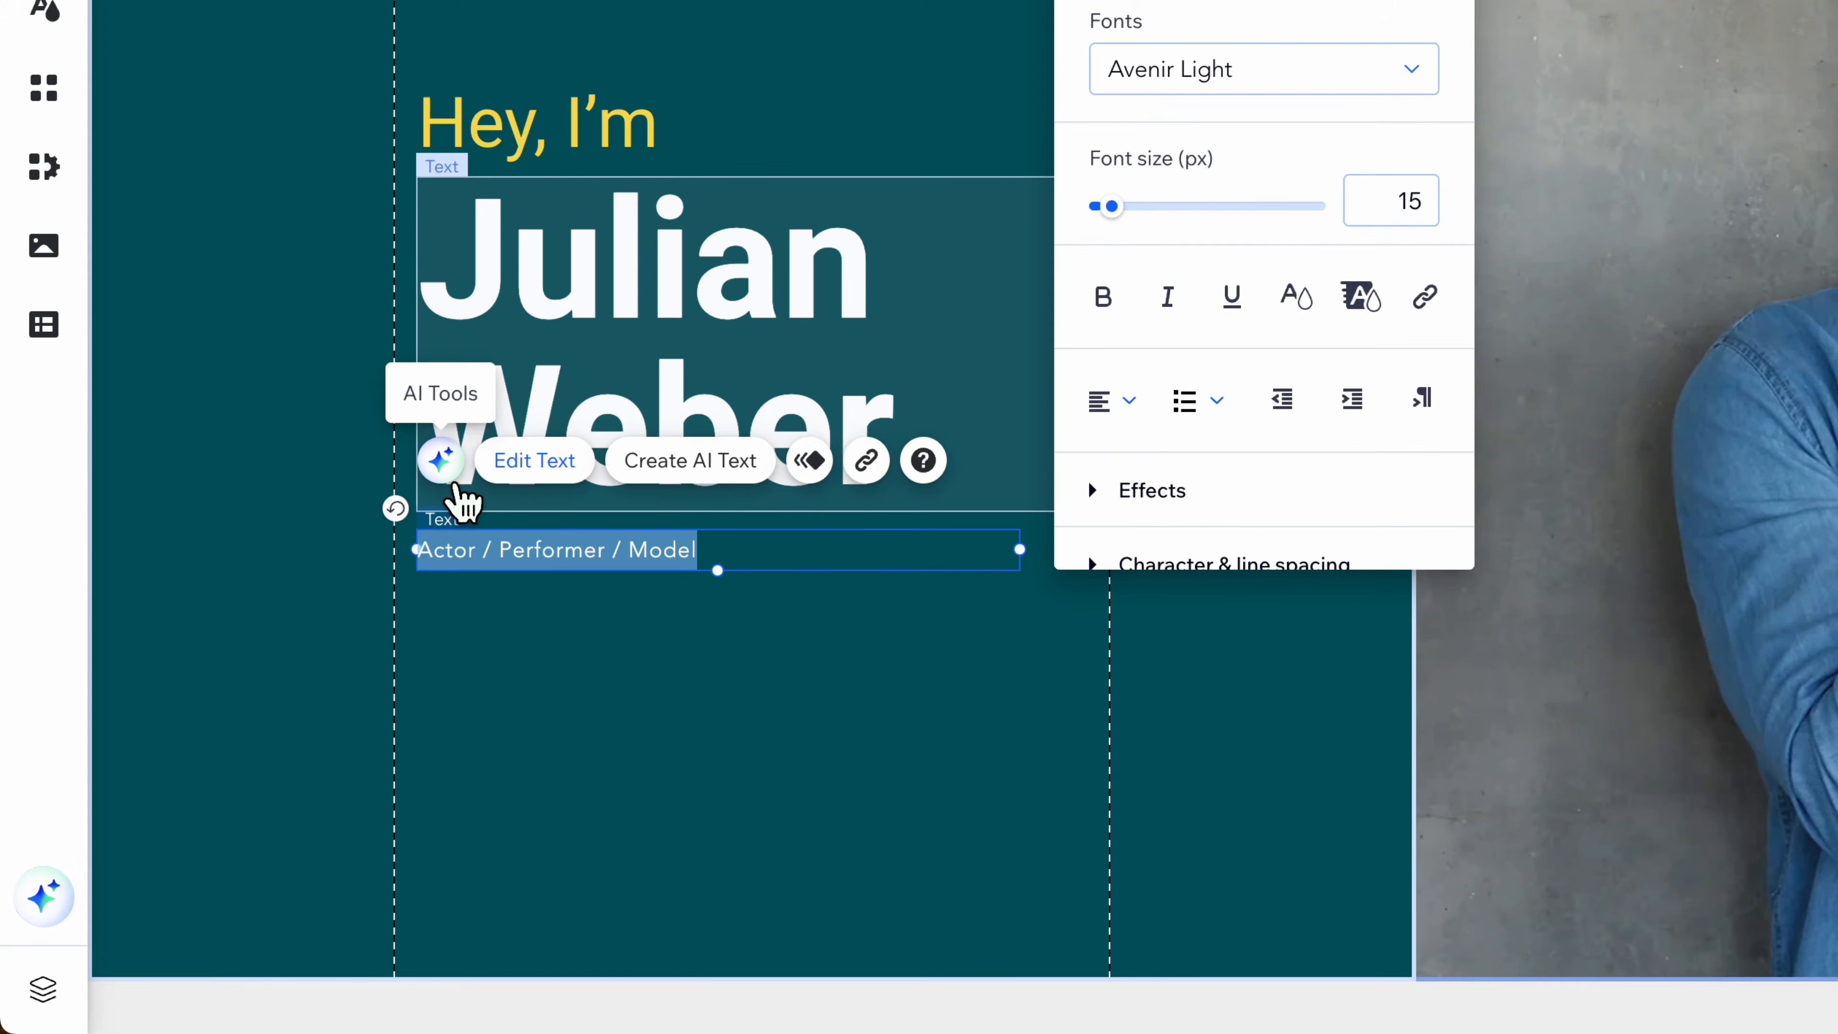
{"action": "left_click", "coordinate": [453, 481]}
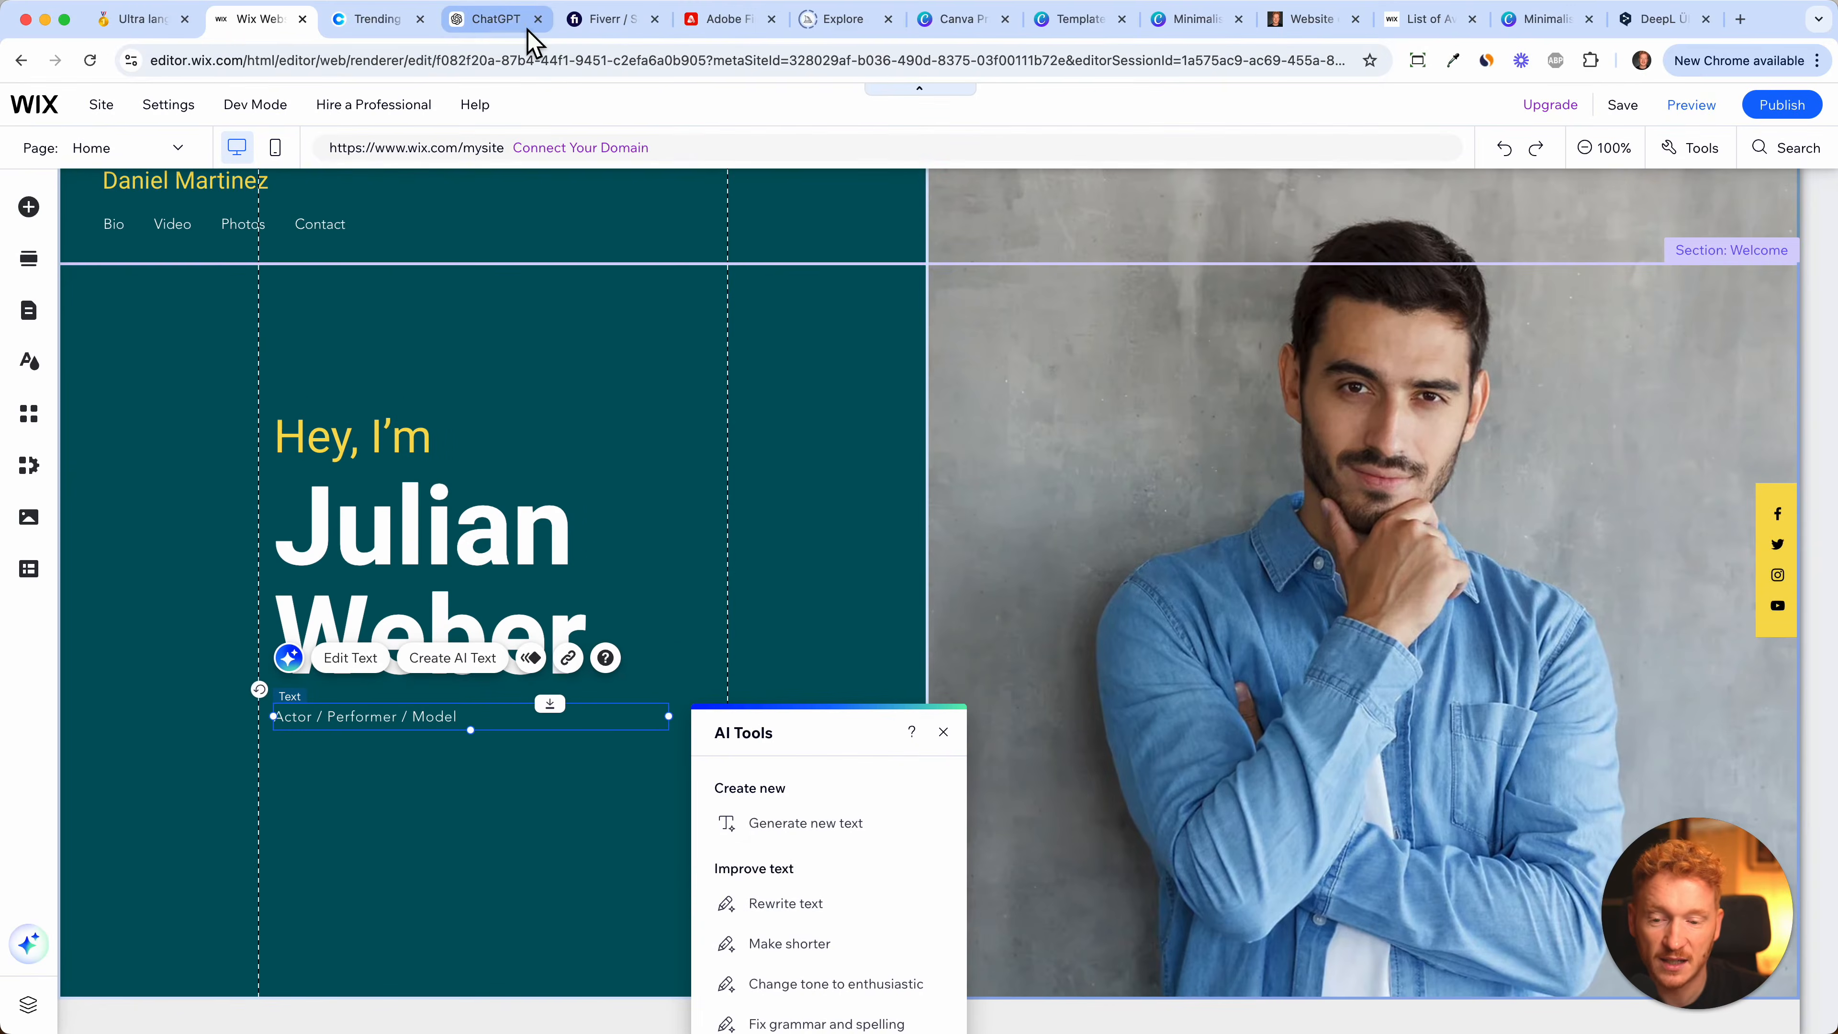
- Switch to ChatGPT and copy the generated intro from "I create easy-to-follow website tutorials" through "no coding needed!"
{"action": "left_click", "coordinate": [500, 20]}
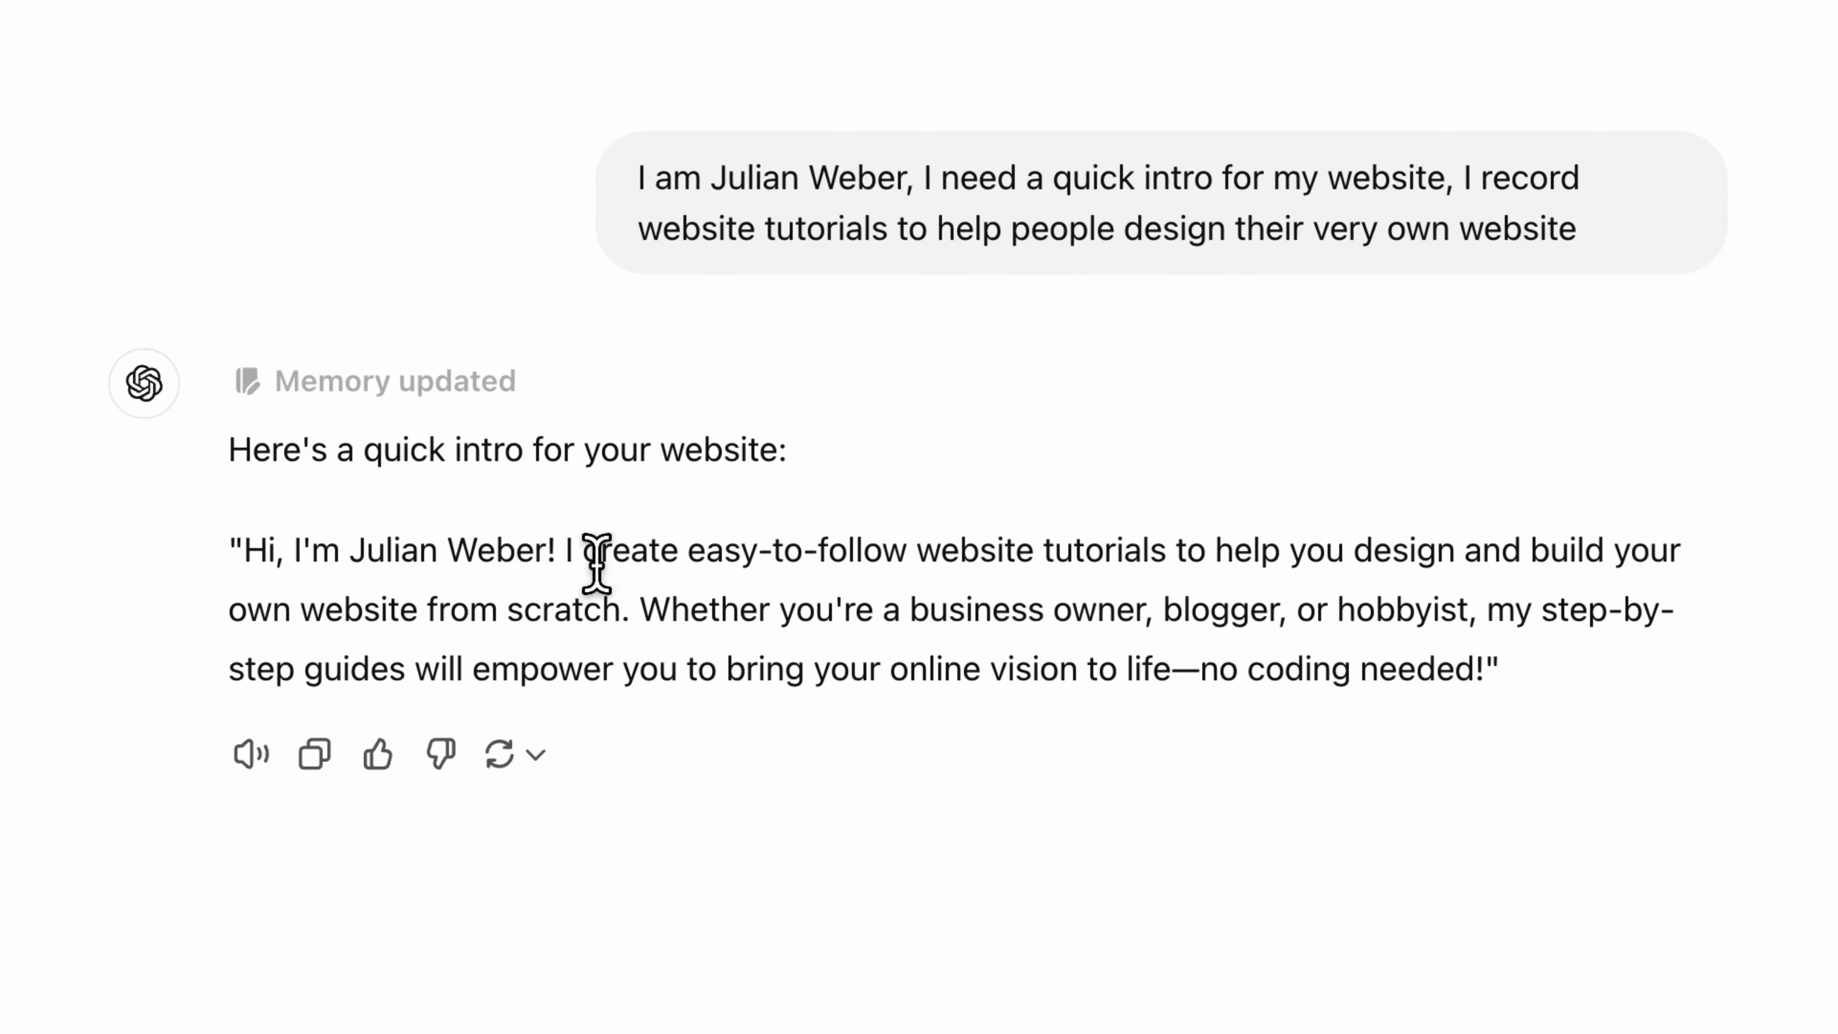
{"action": "left_click_drag", "start_coordinate": [578, 563], "coordinate": [1491, 695]}
{"action": "key", "text": "super+c"}
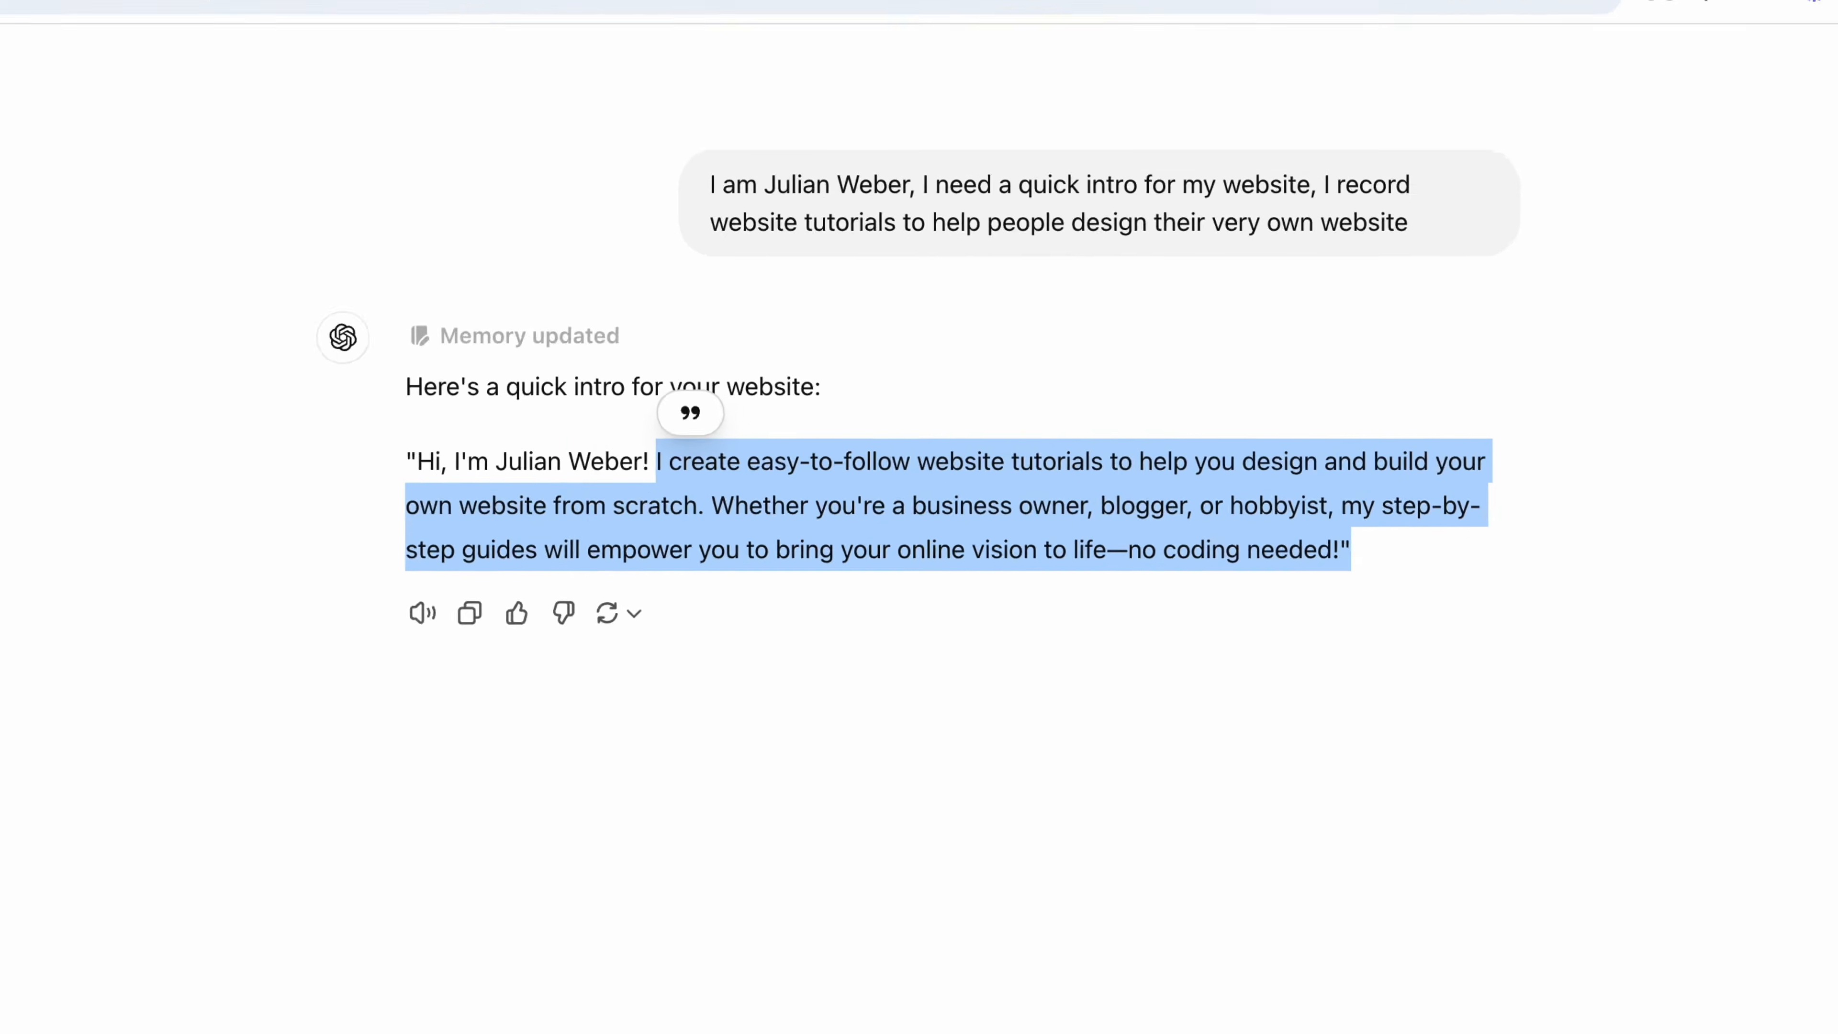
- Back in Wix, replace the "Actor / Performer / Model" text with the copied intro and remove its closing quotation mark
{"action": "left_click", "coordinate": [245, 29]}
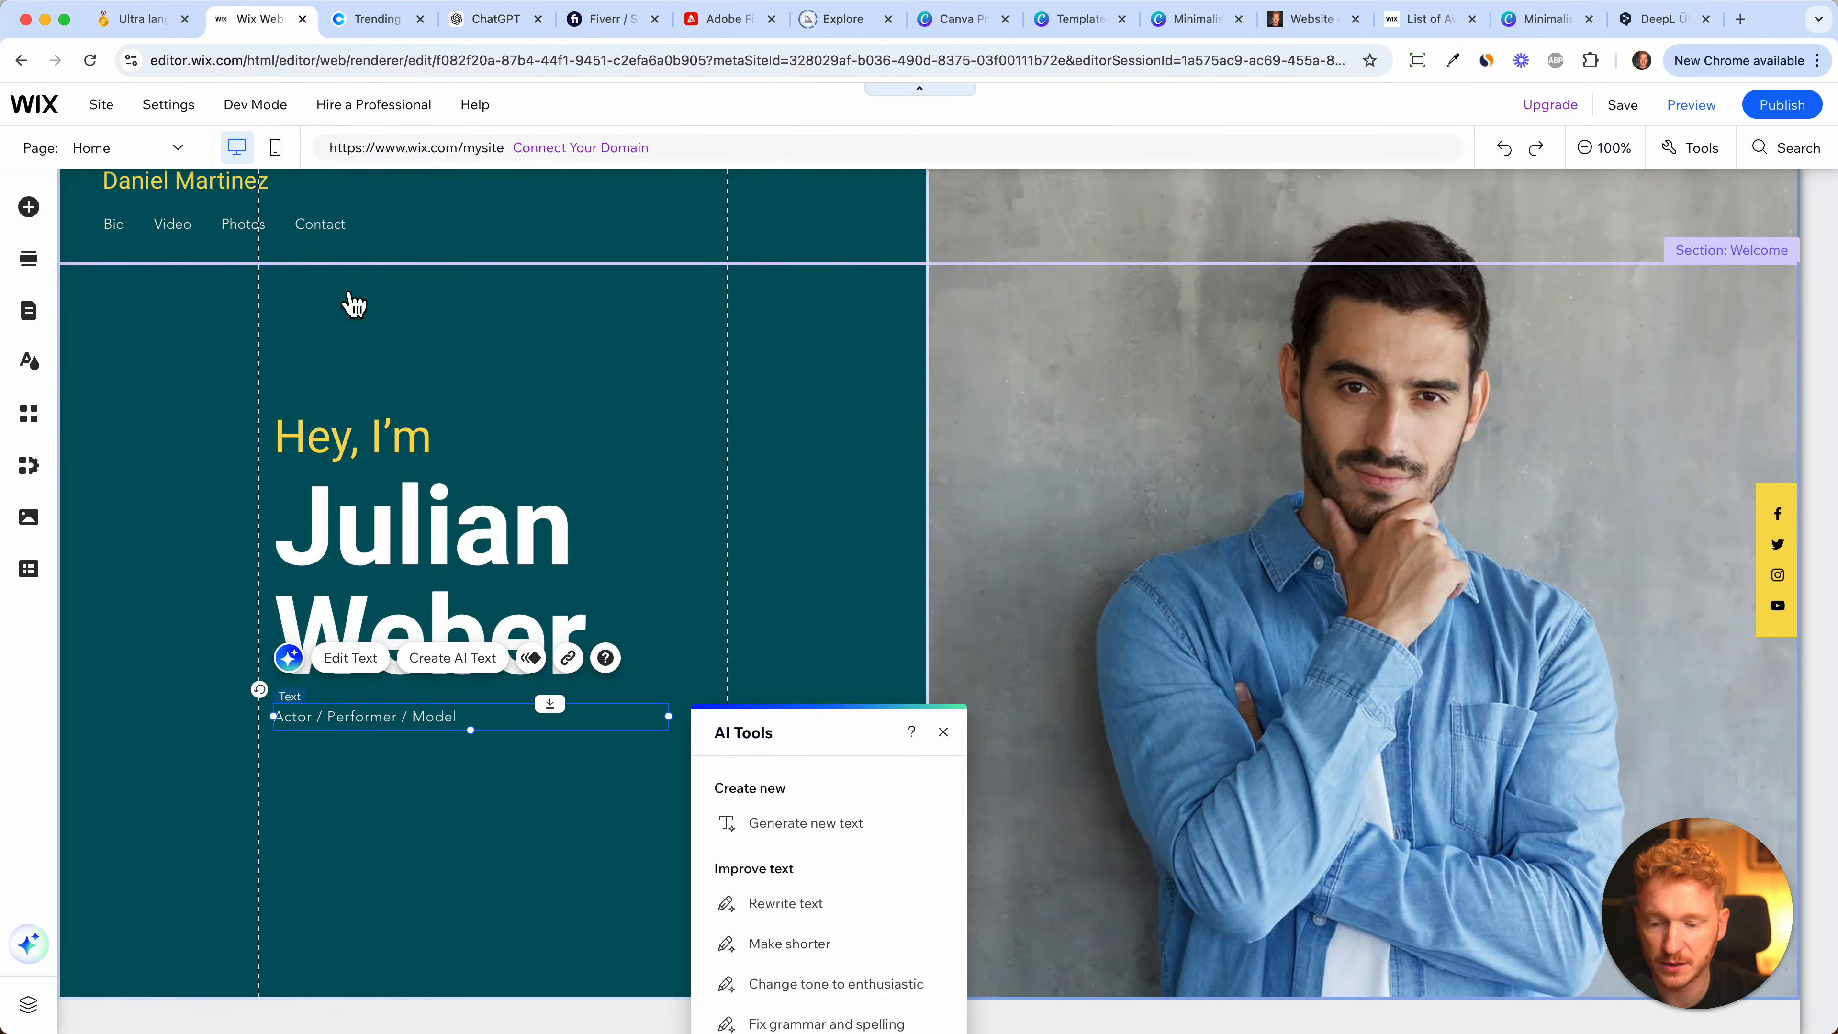
{"action": "double_click", "coordinate": [409, 708]}
{"action": "key", "text": "super+v"}
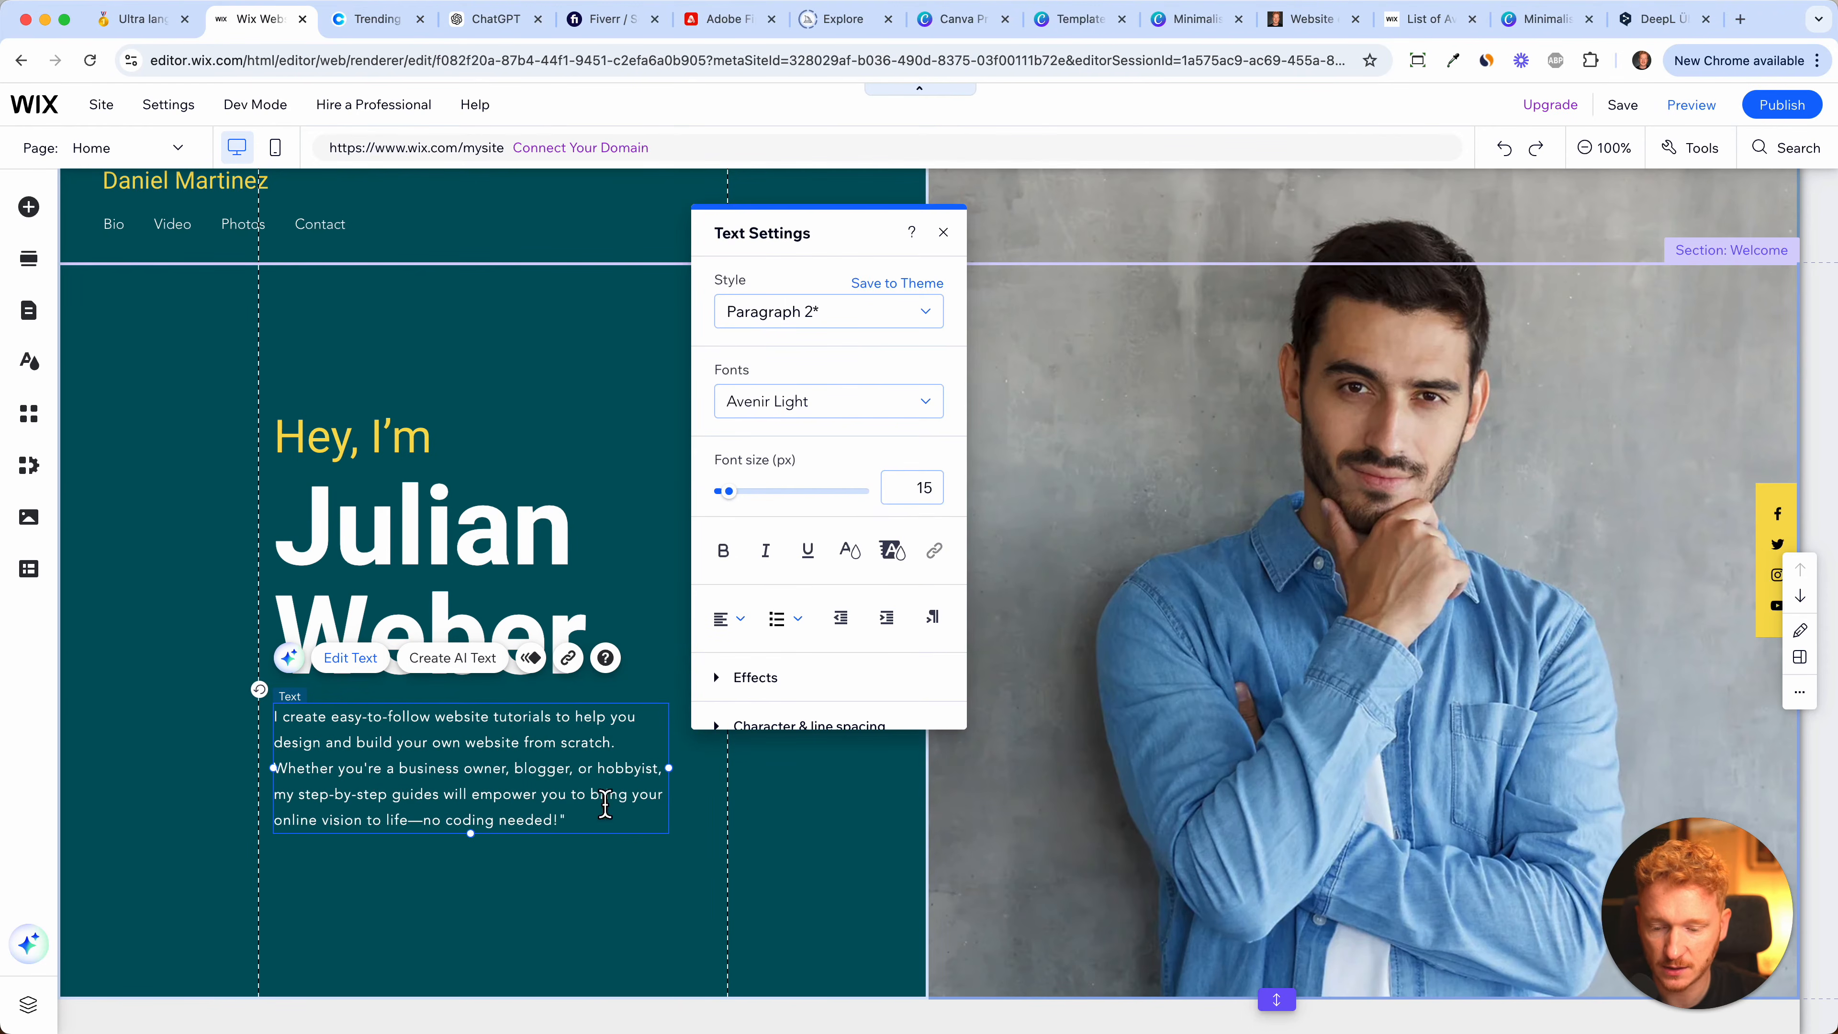
{"action": "left_click", "coordinate": [602, 433]}
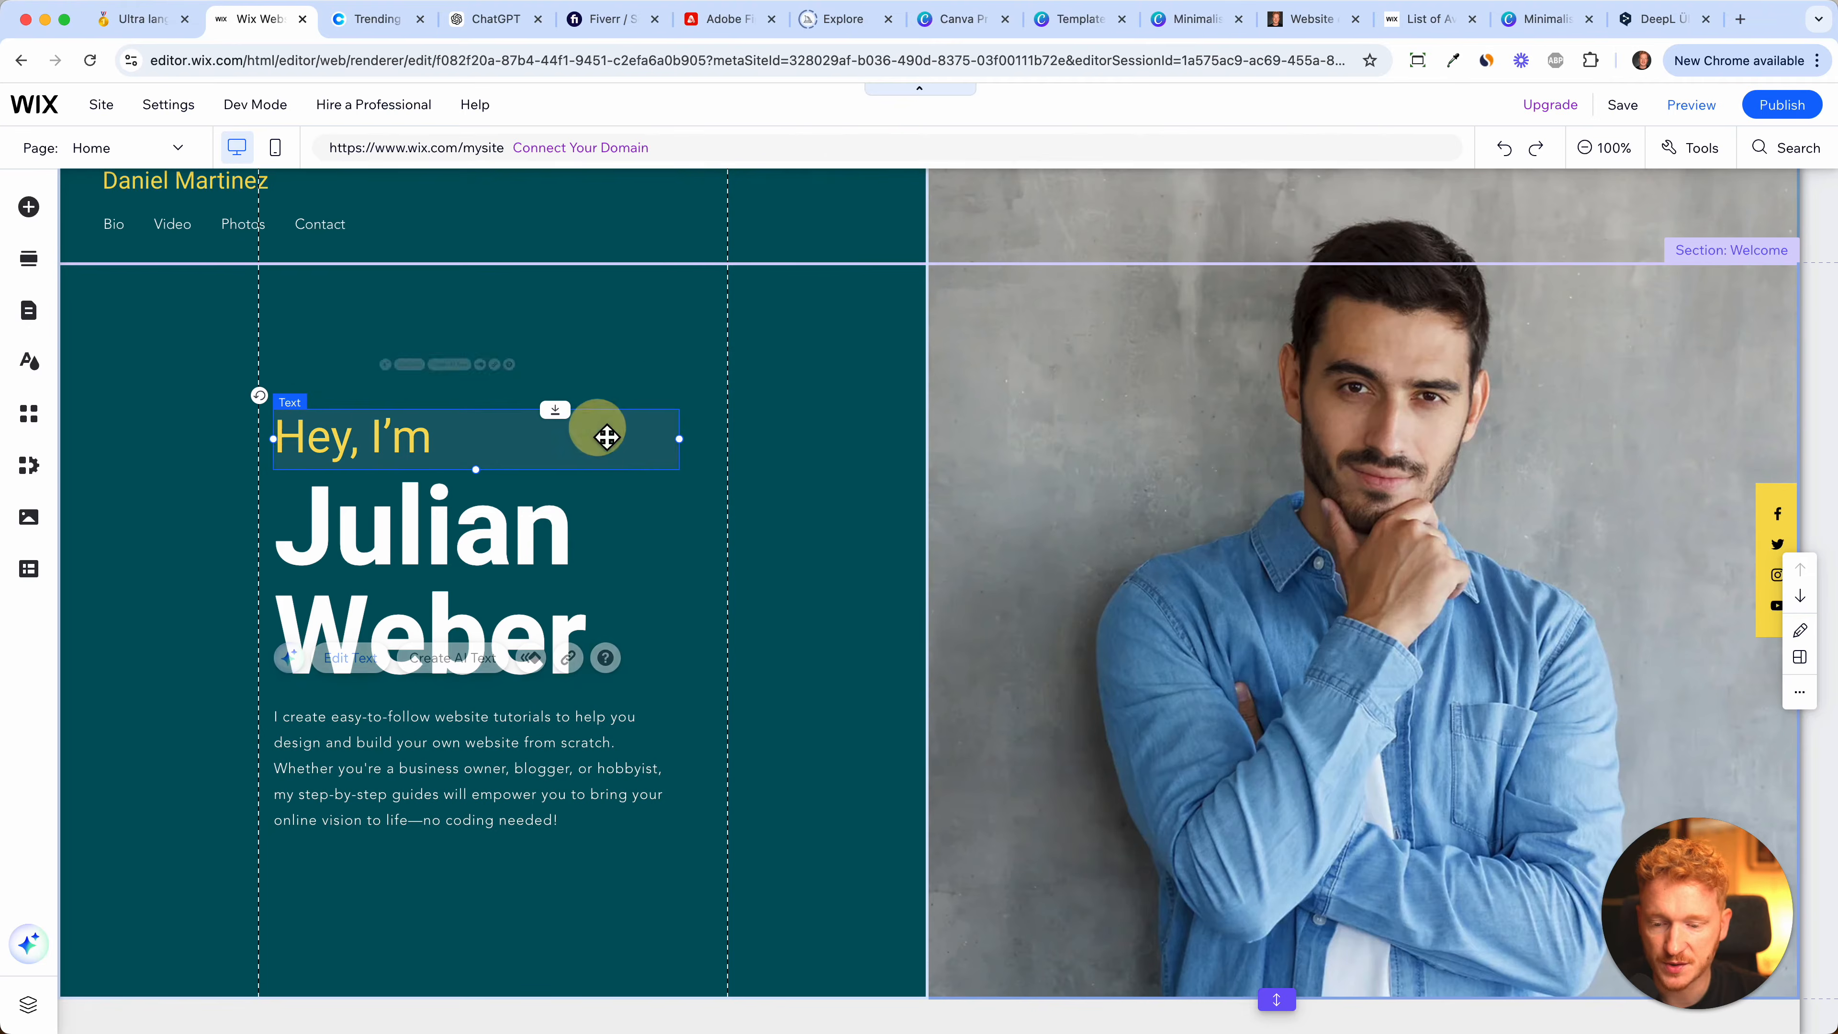
- Increase the font size of the intro paragraph beneath the name heading
{"action": "left_click", "coordinate": [390, 758]}
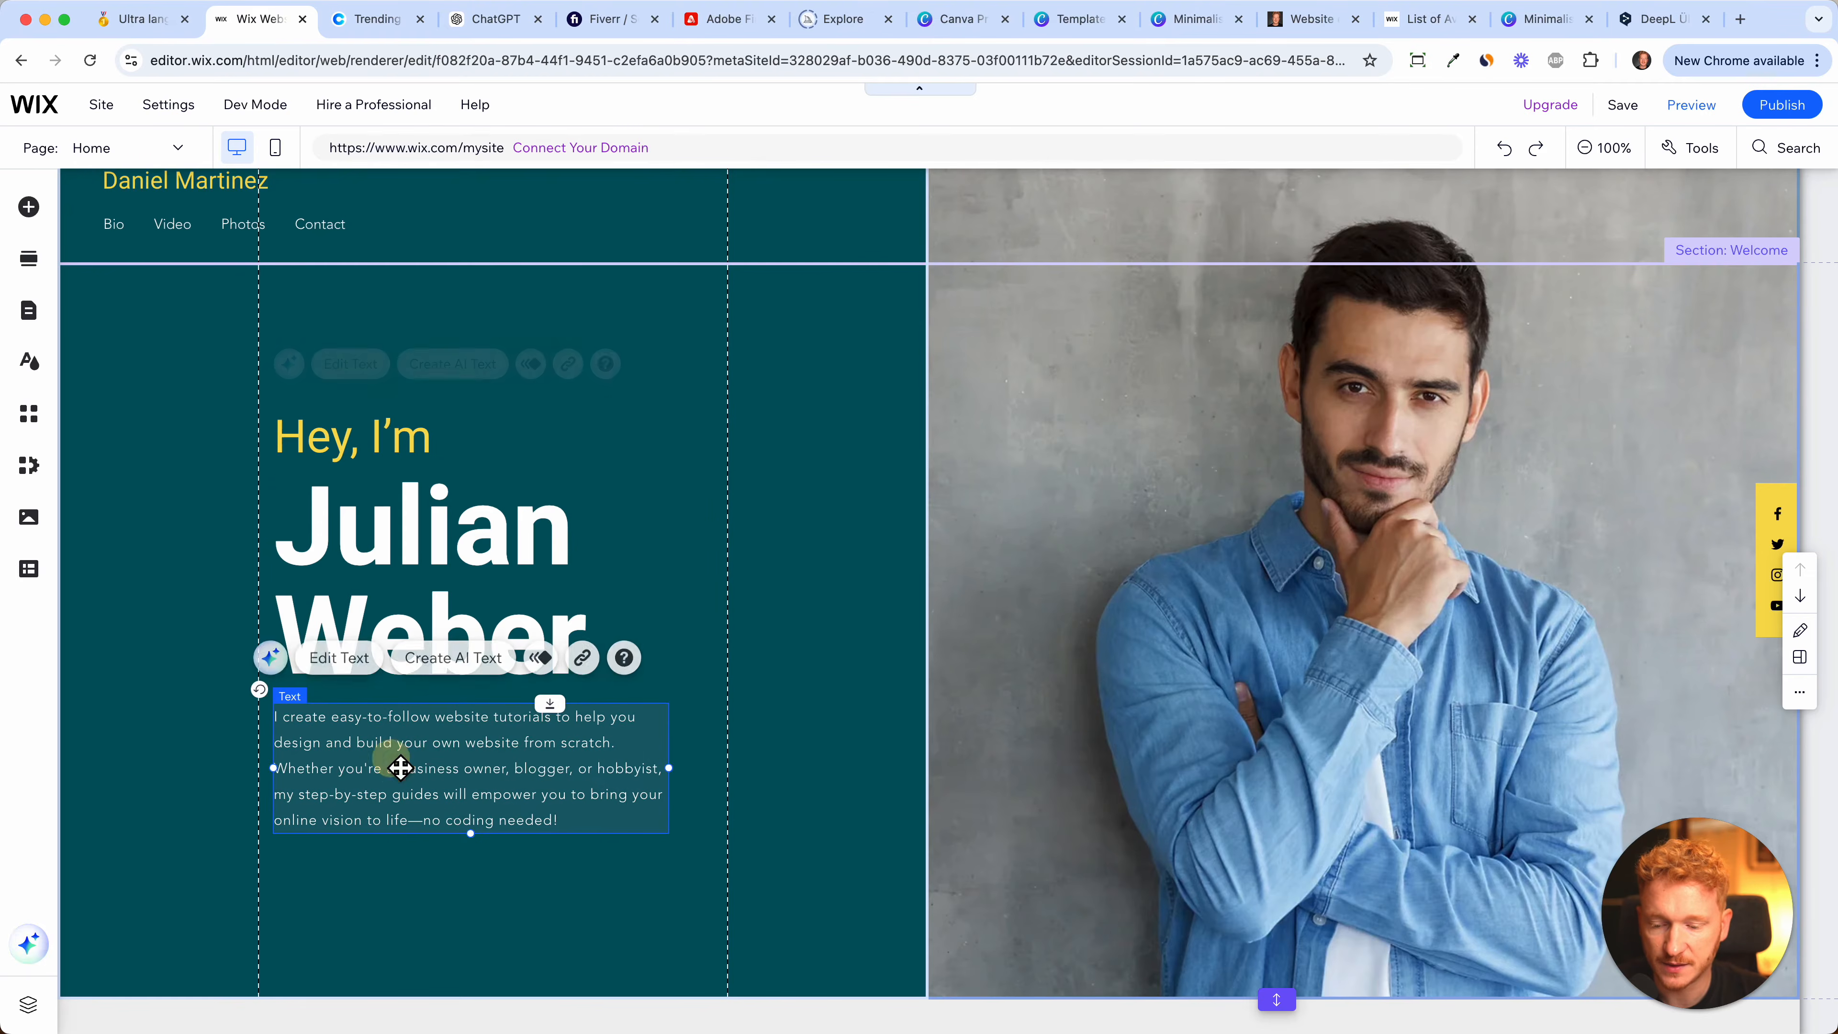
{"action": "left_click", "coordinate": [350, 657]}
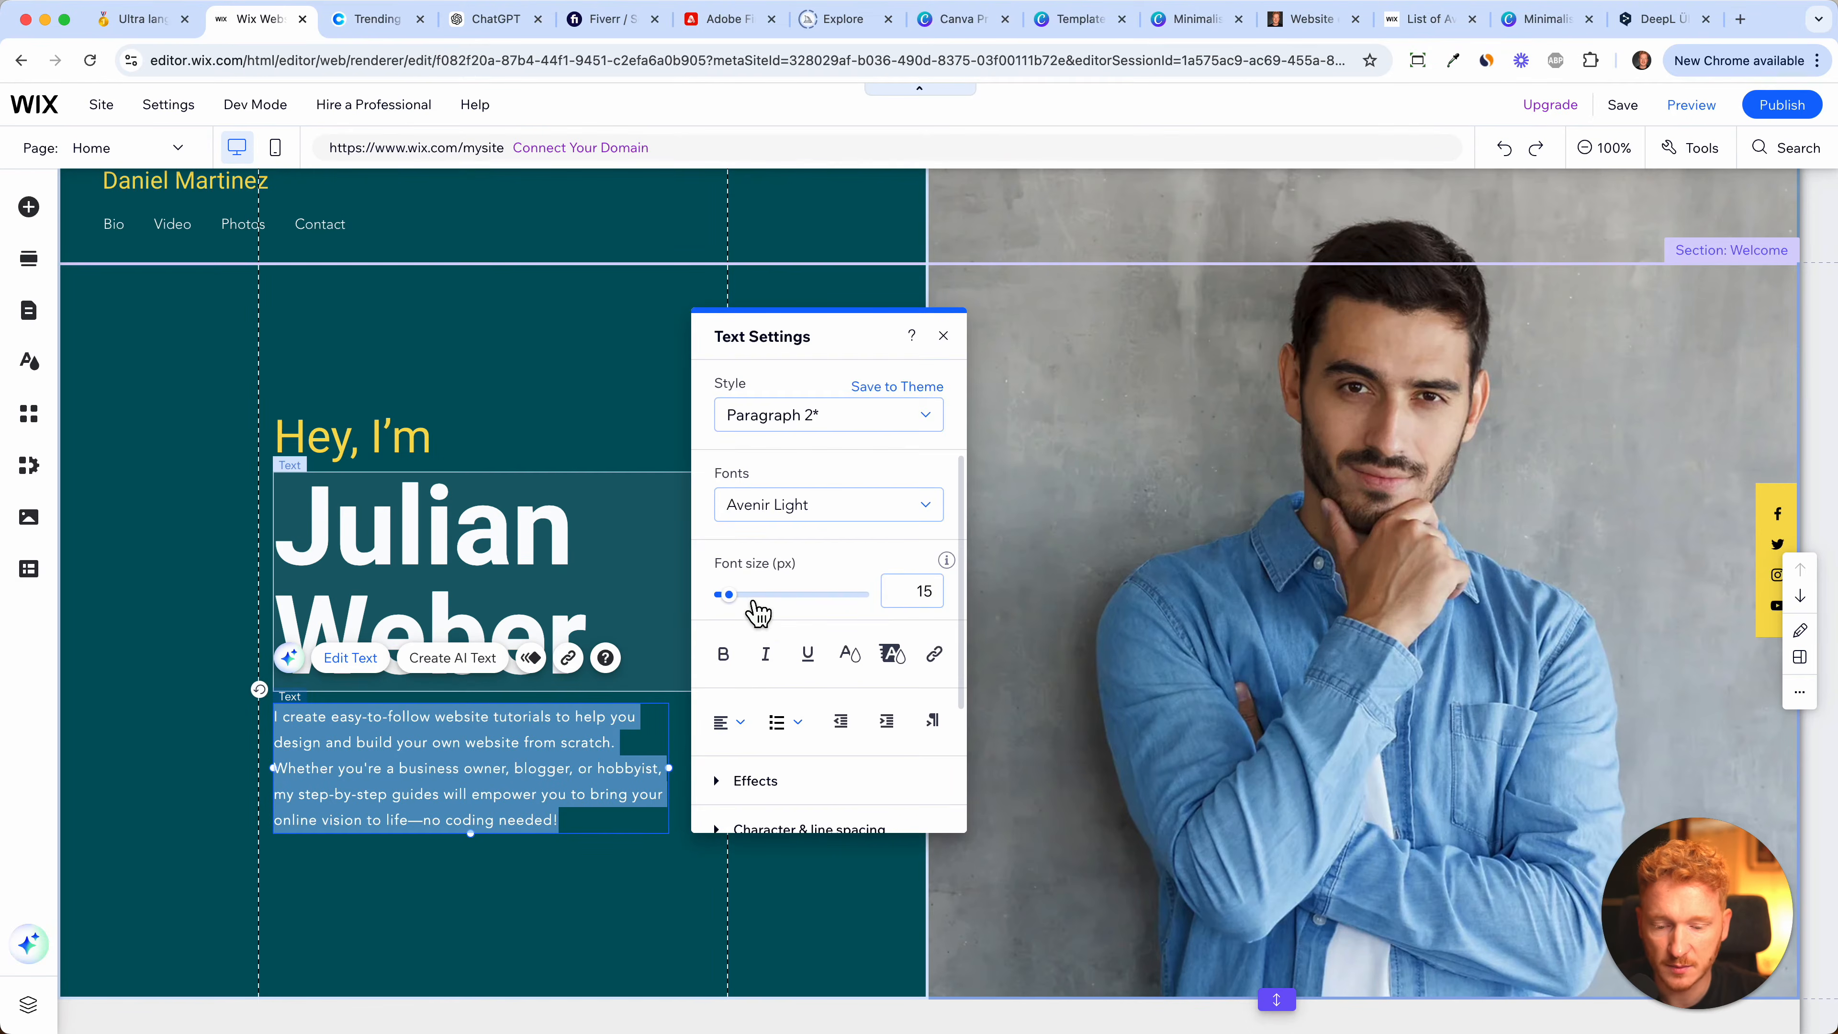
{"action": "left_click_drag", "start_coordinate": [748, 616], "coordinate": [738, 608]}
{"action": "left_click", "coordinate": [456, 325]}
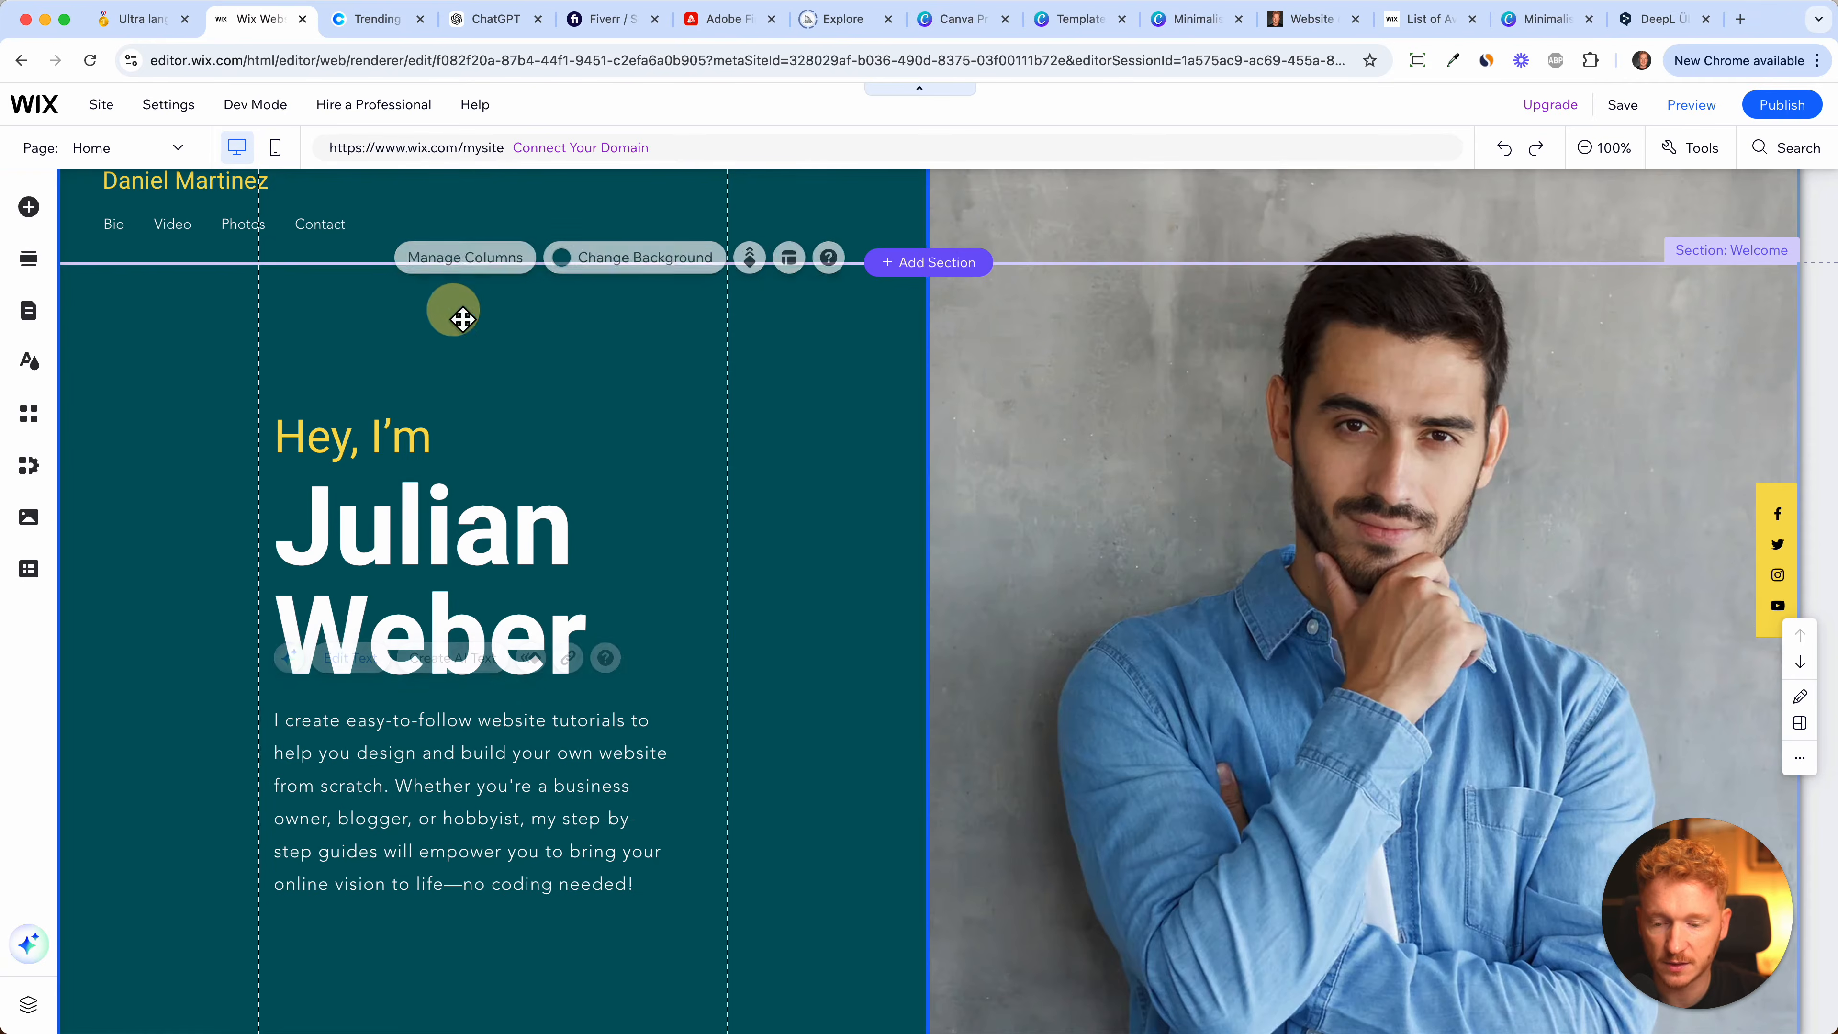
- Widen the intro paragraph's text box slightly toward the photo
{"action": "scroll", "coordinate": [601, 608], "scroll_direction": "down", "scroll_amount": 1}
{"action": "scroll", "coordinate": [601, 609], "scroll_direction": "down", "scroll_amount": 3}
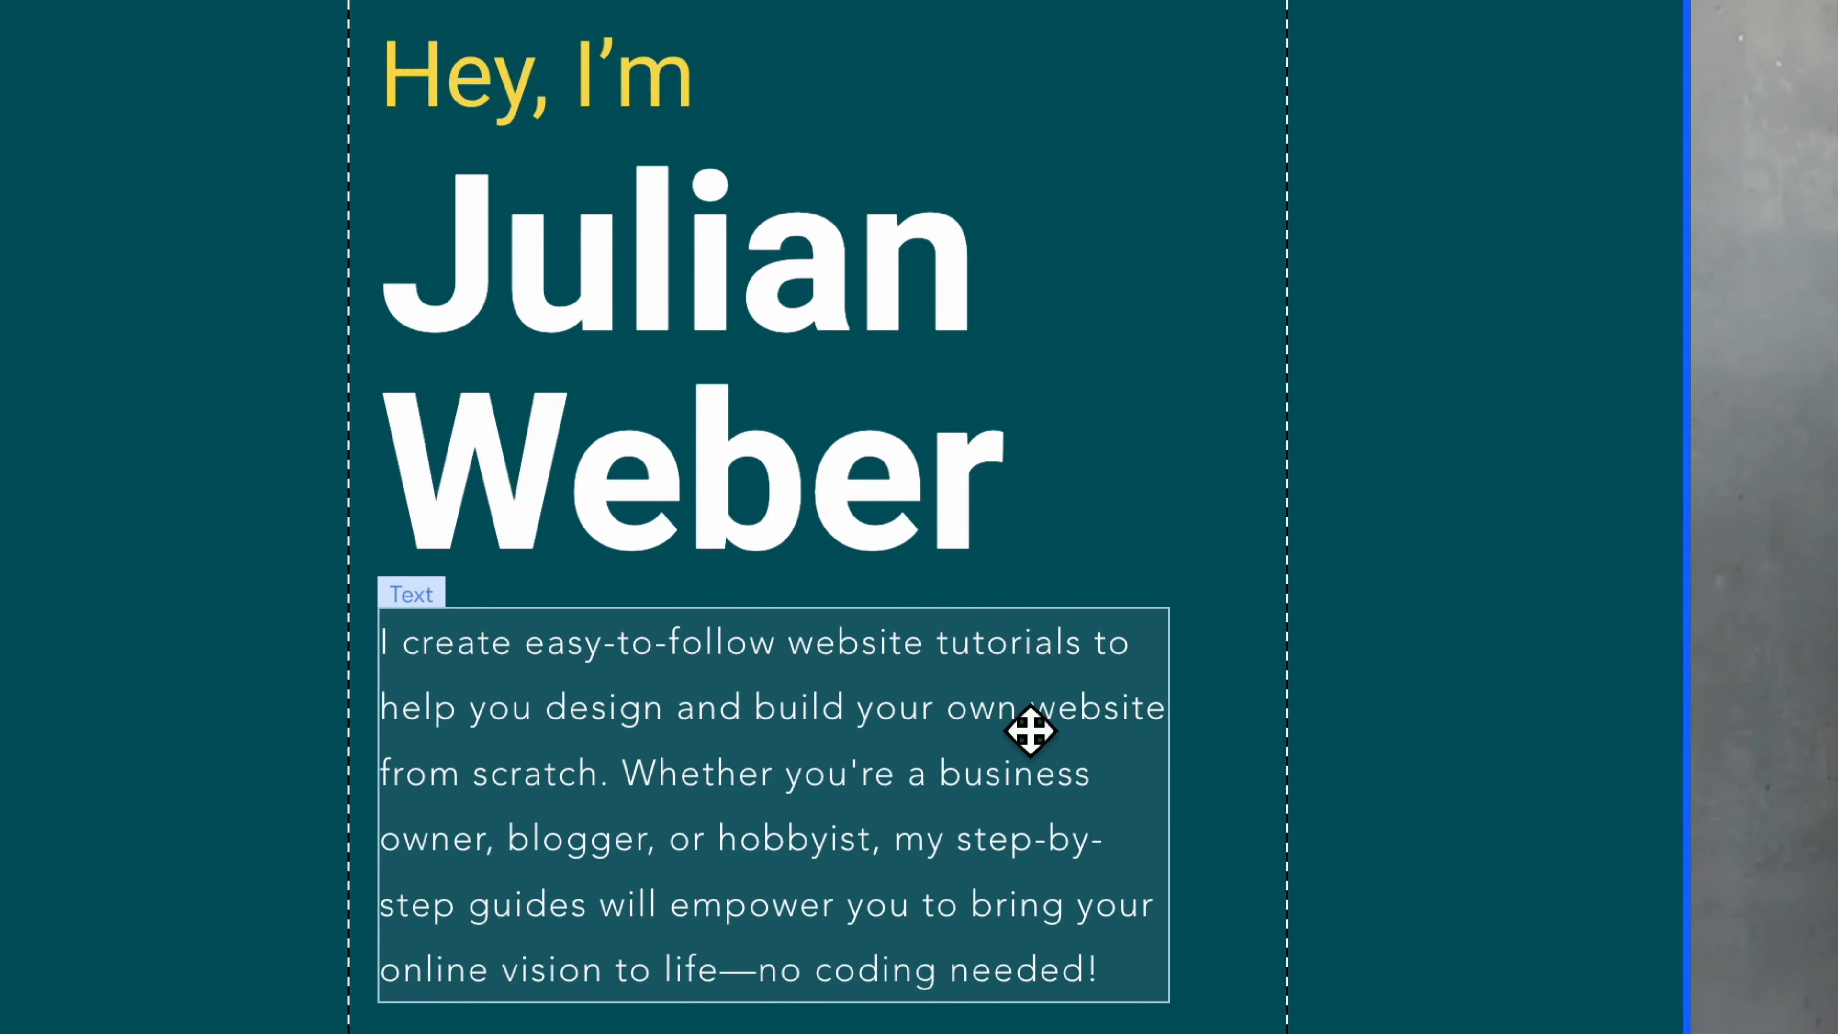
{"action": "left_click", "coordinate": [982, 780]}
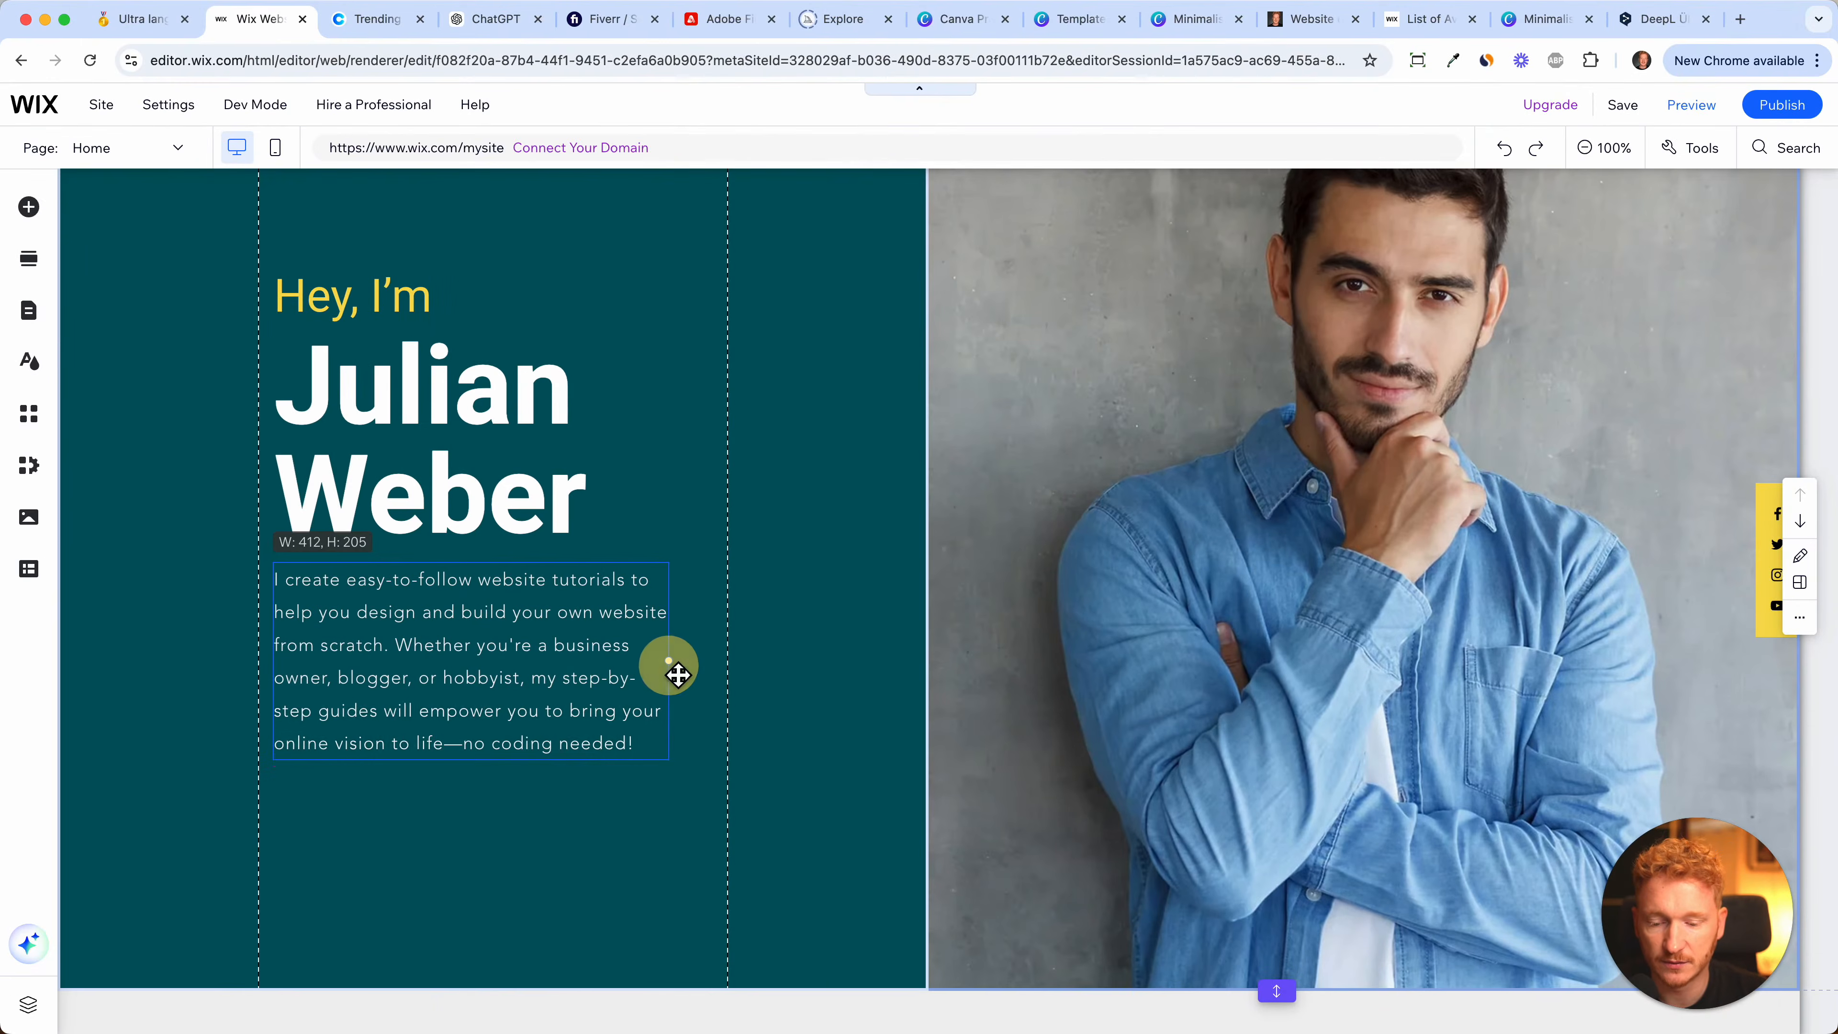
{"action": "left_click_drag", "start_coordinate": [678, 674], "coordinate": [712, 670]}
- Replace the Welcome section's photo column background with an uploaded portrait image of the site owner and check the page zoomed out
{"action": "scroll", "coordinate": [1268, 453], "scroll_direction": "up", "scroll_amount": 3}
{"action": "scroll", "coordinate": [1268, 453], "scroll_direction": "down", "scroll_amount": 1}
{"action": "left_click", "coordinate": [1268, 454]}
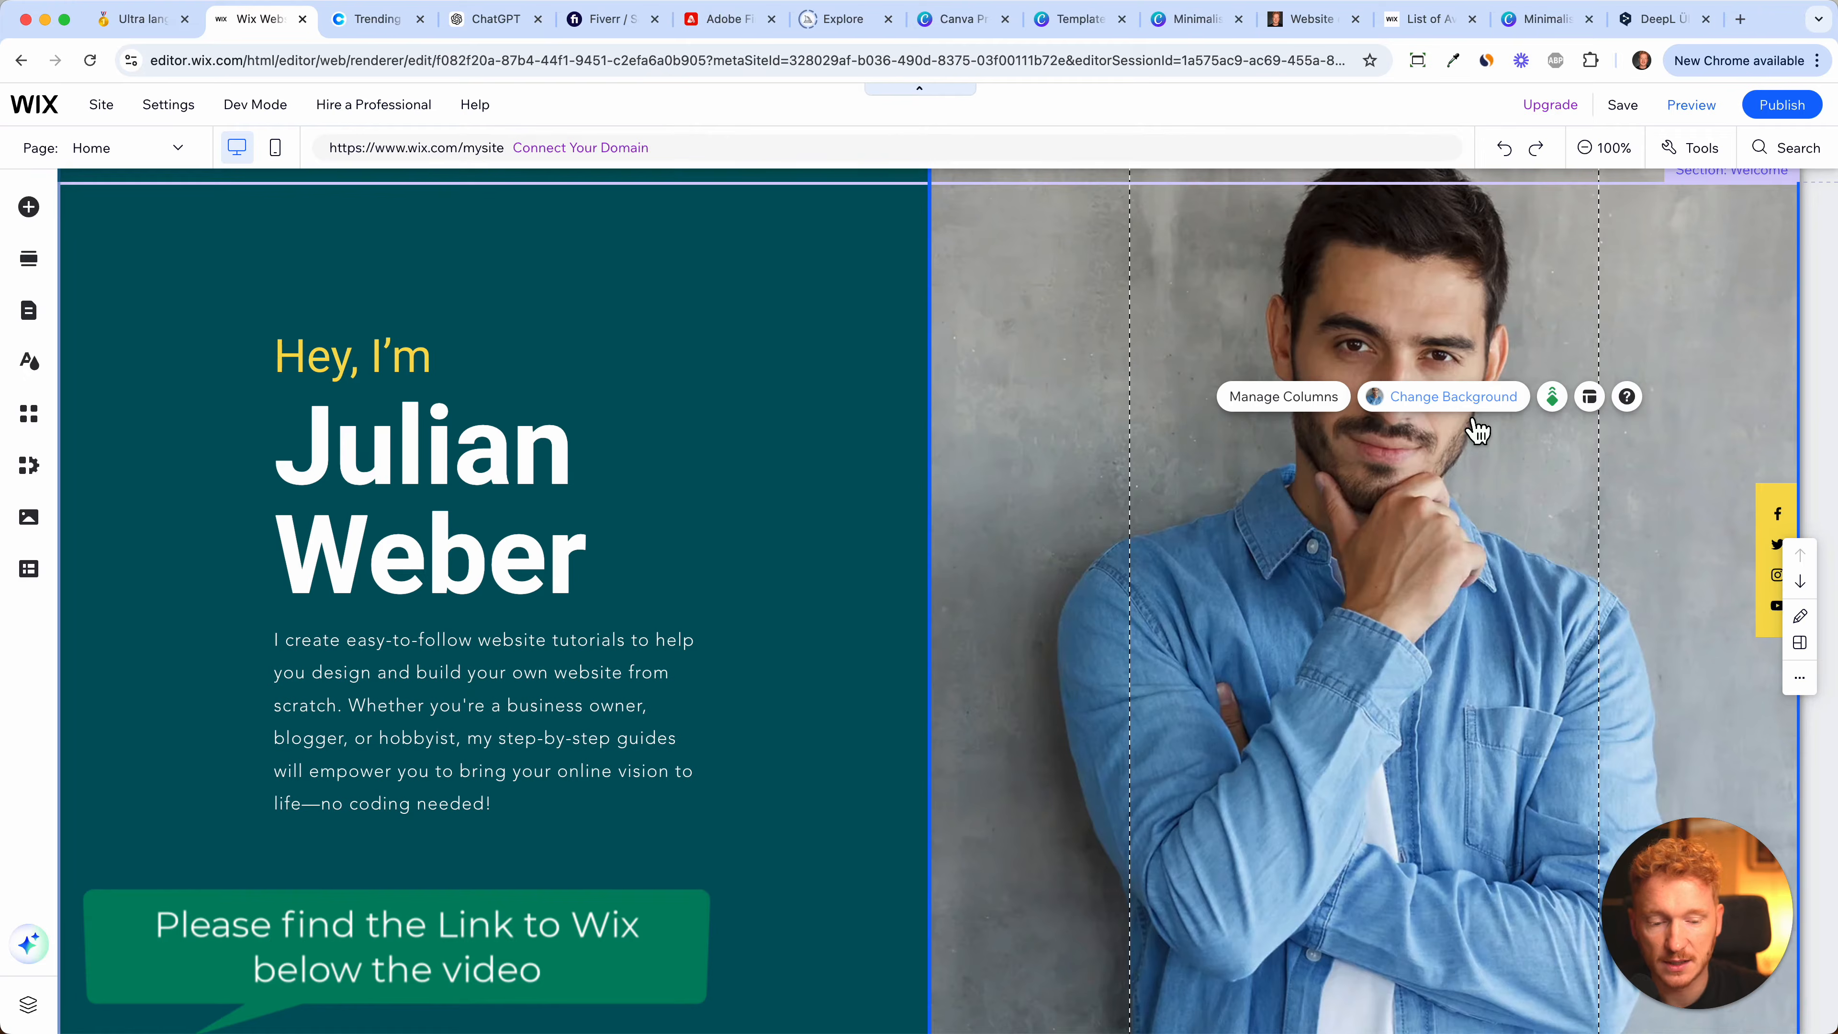
{"action": "left_click", "coordinate": [1476, 397]}
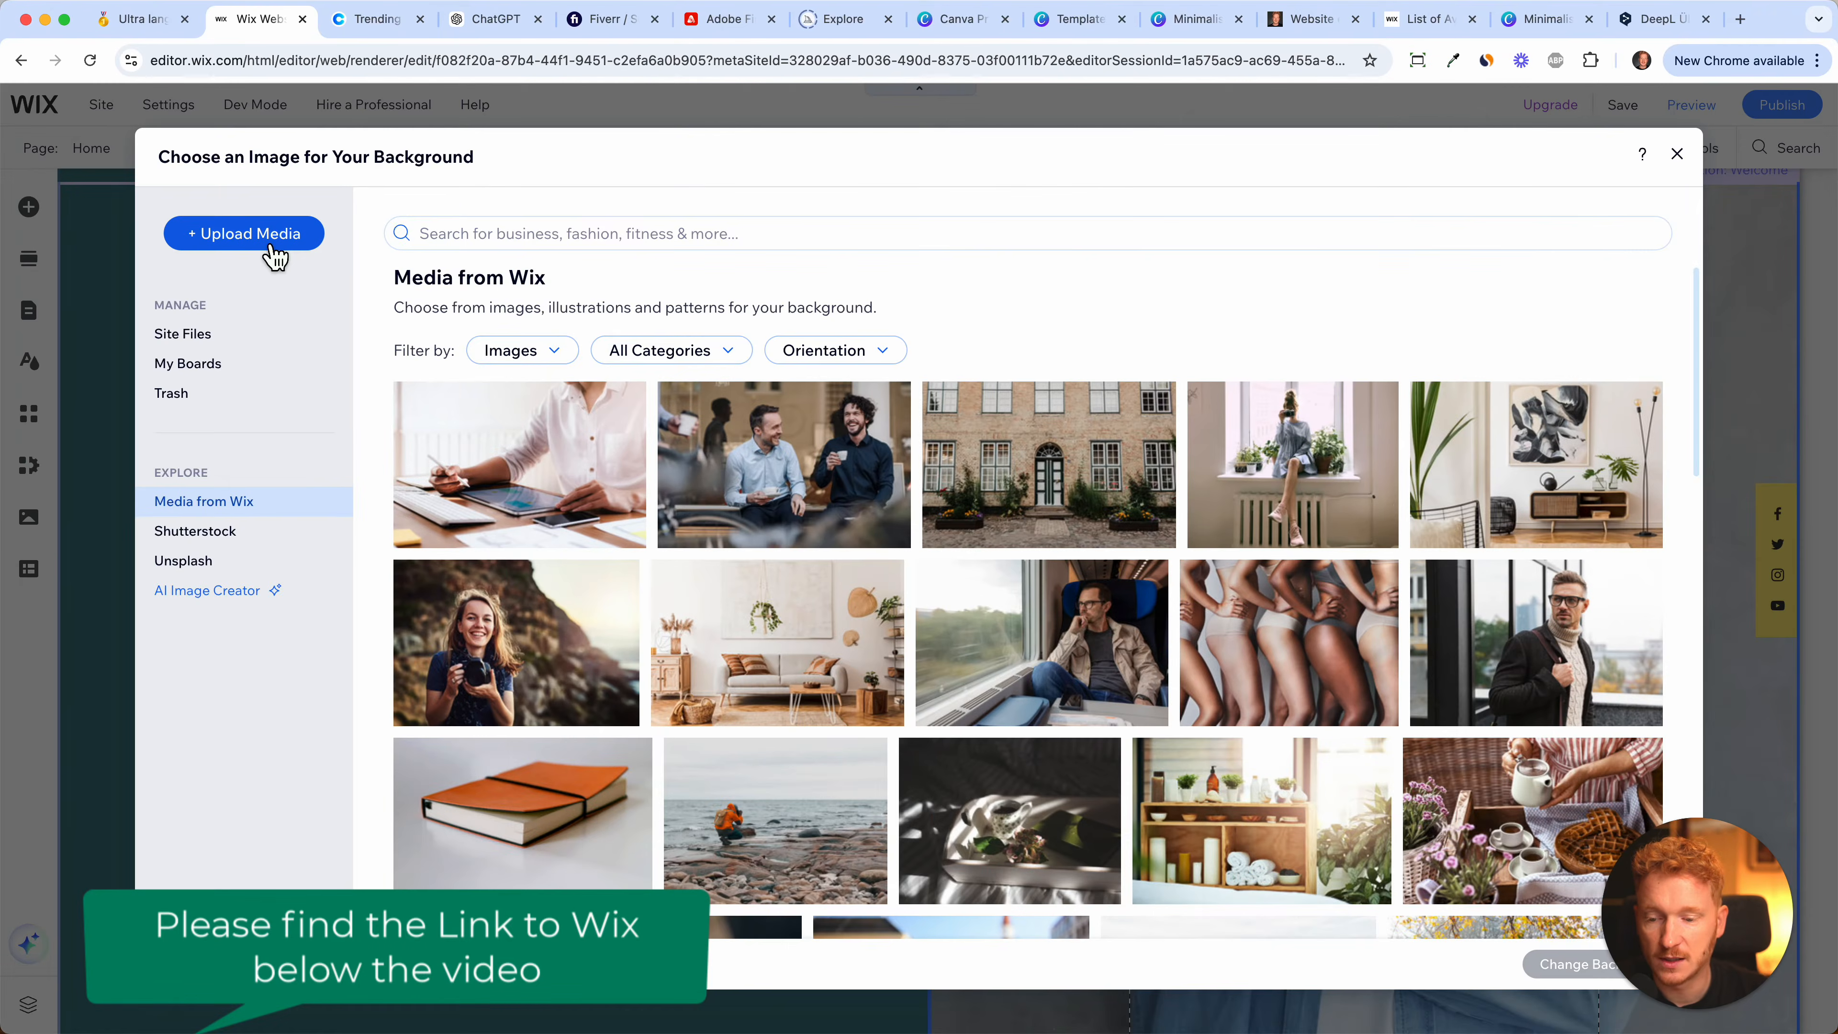
{"action": "left_click", "coordinate": [269, 246]}
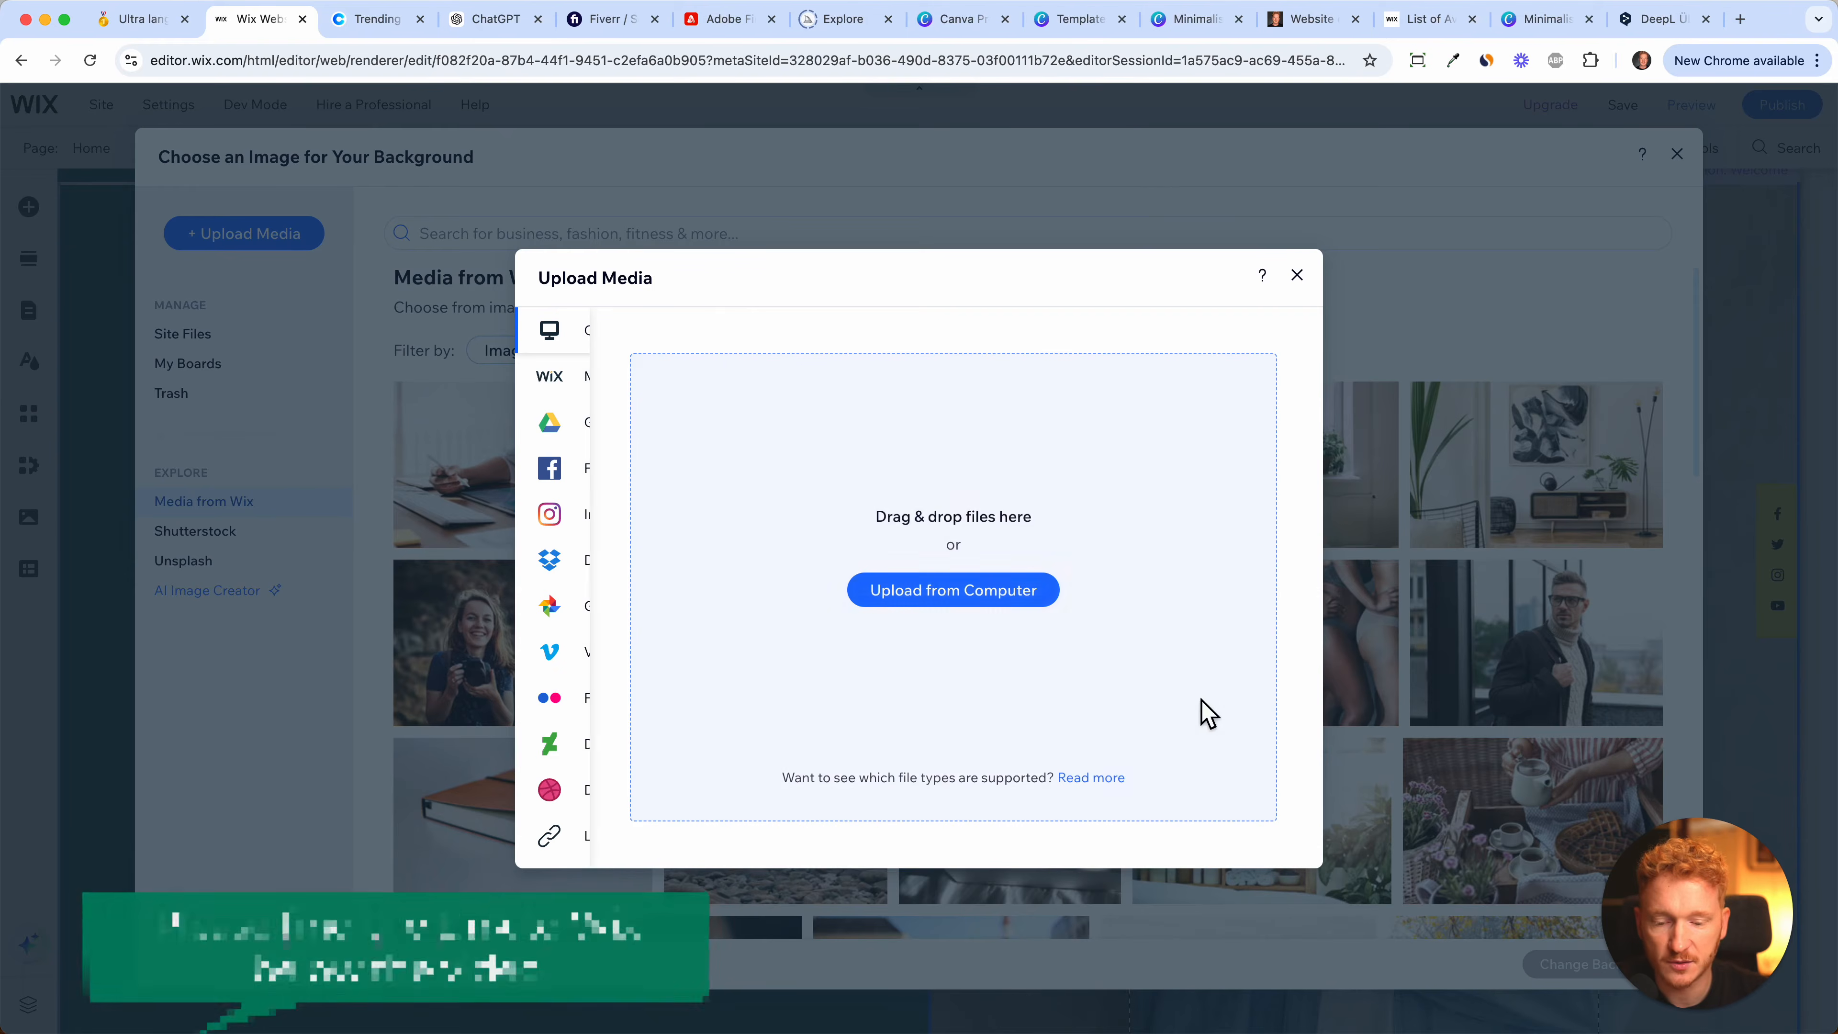
{"action": "left_click_drag", "start_coordinate": [1837, 724], "coordinate": [894, 453]}
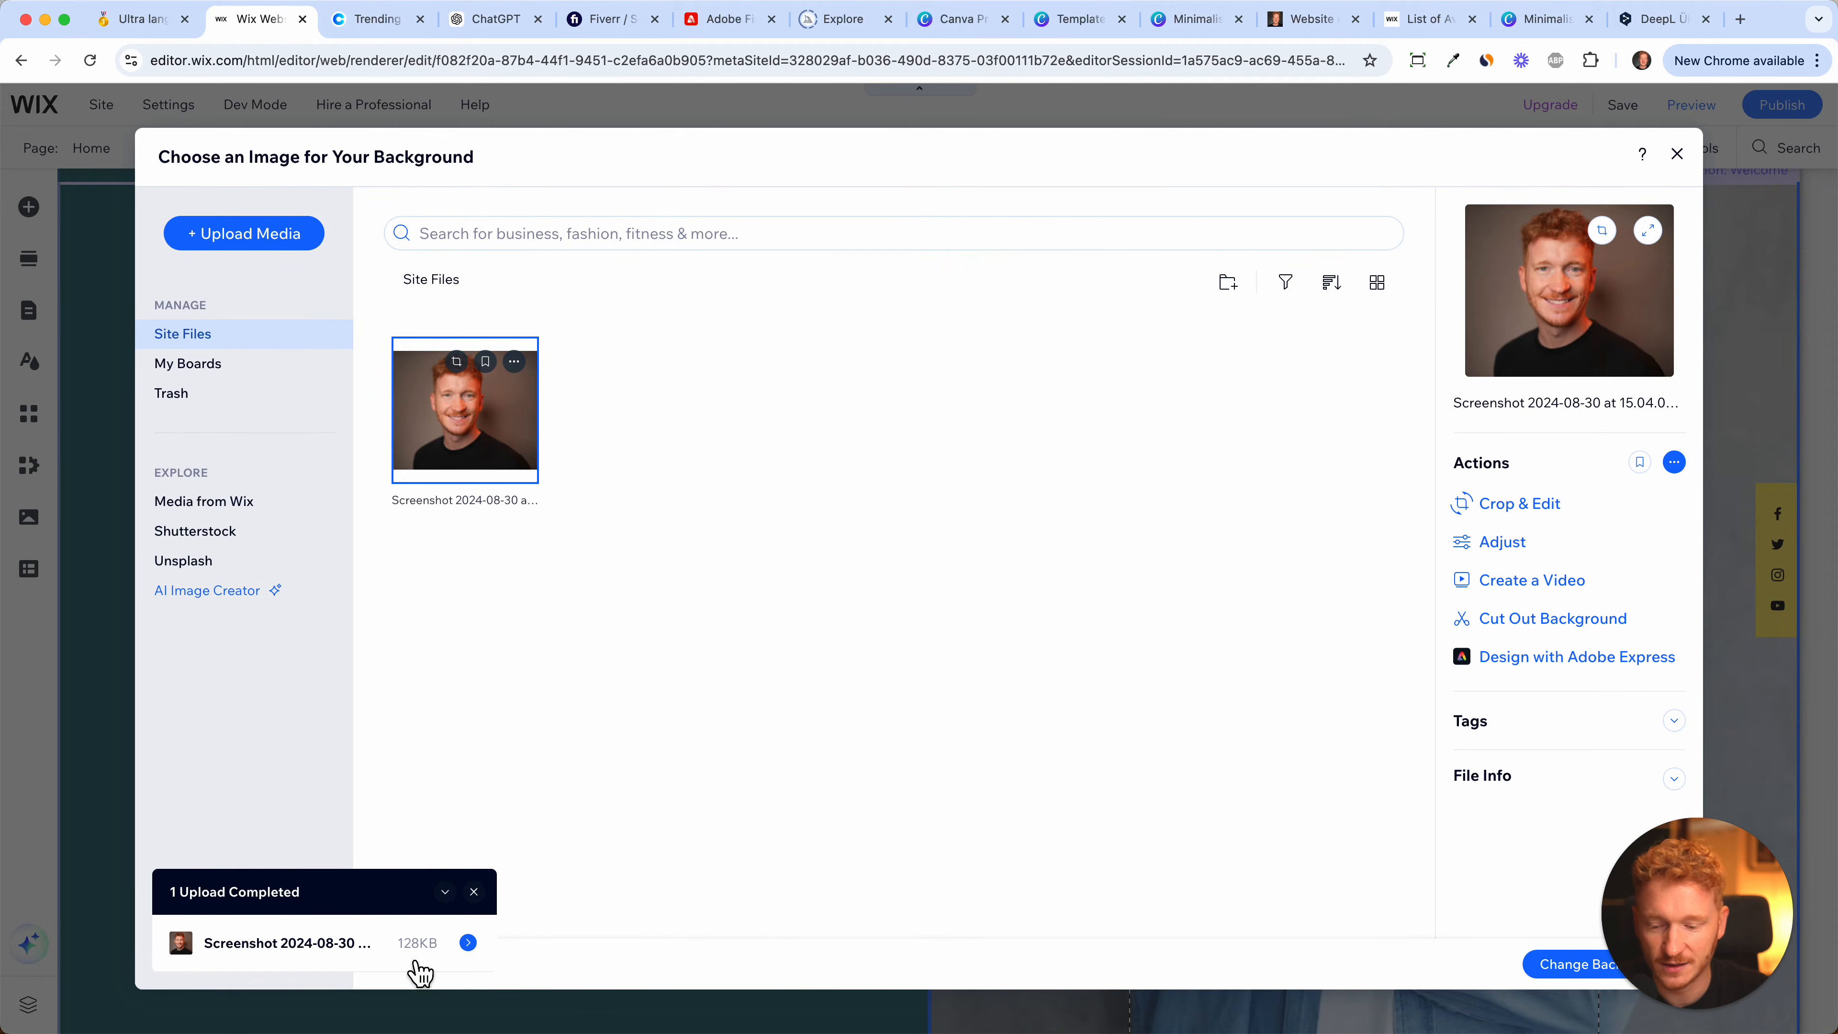
{"action": "left_click", "coordinate": [1559, 966]}
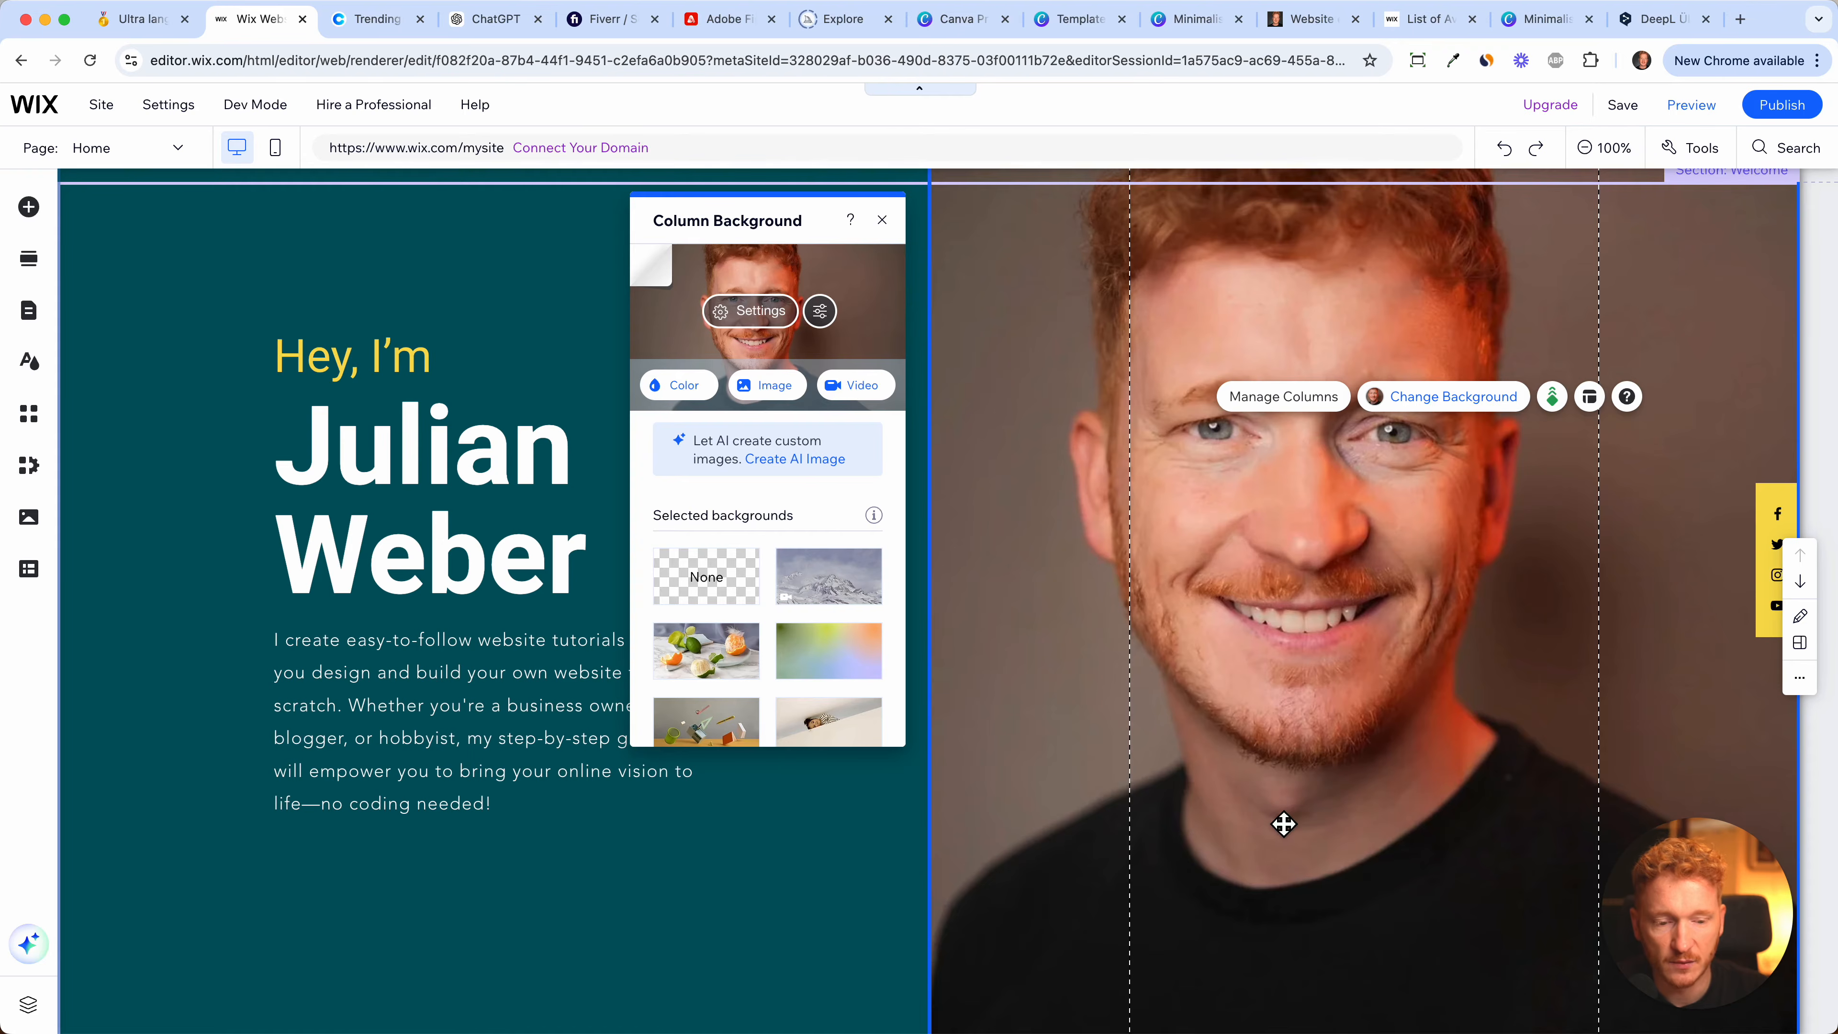
{"action": "left_click", "coordinate": [1600, 151]}
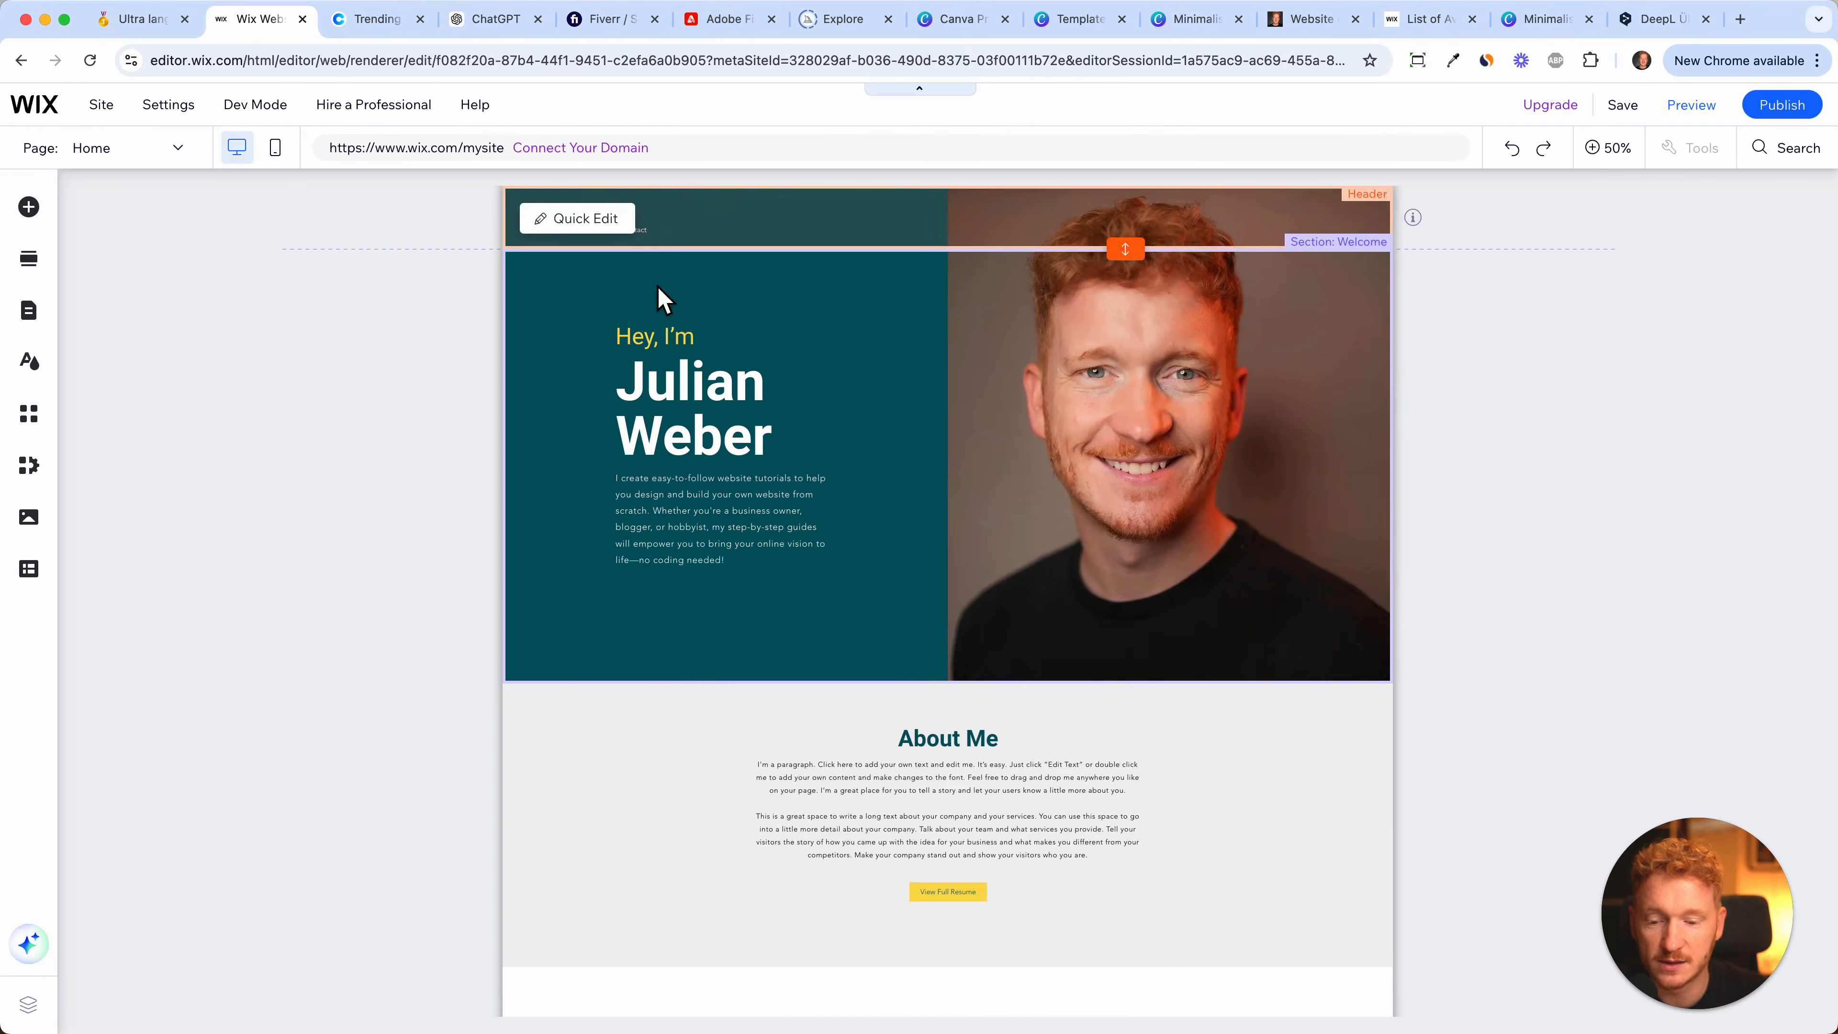
- Change the header's name button text to the site owner's full name
{"action": "left_click", "coordinate": [1598, 150]}
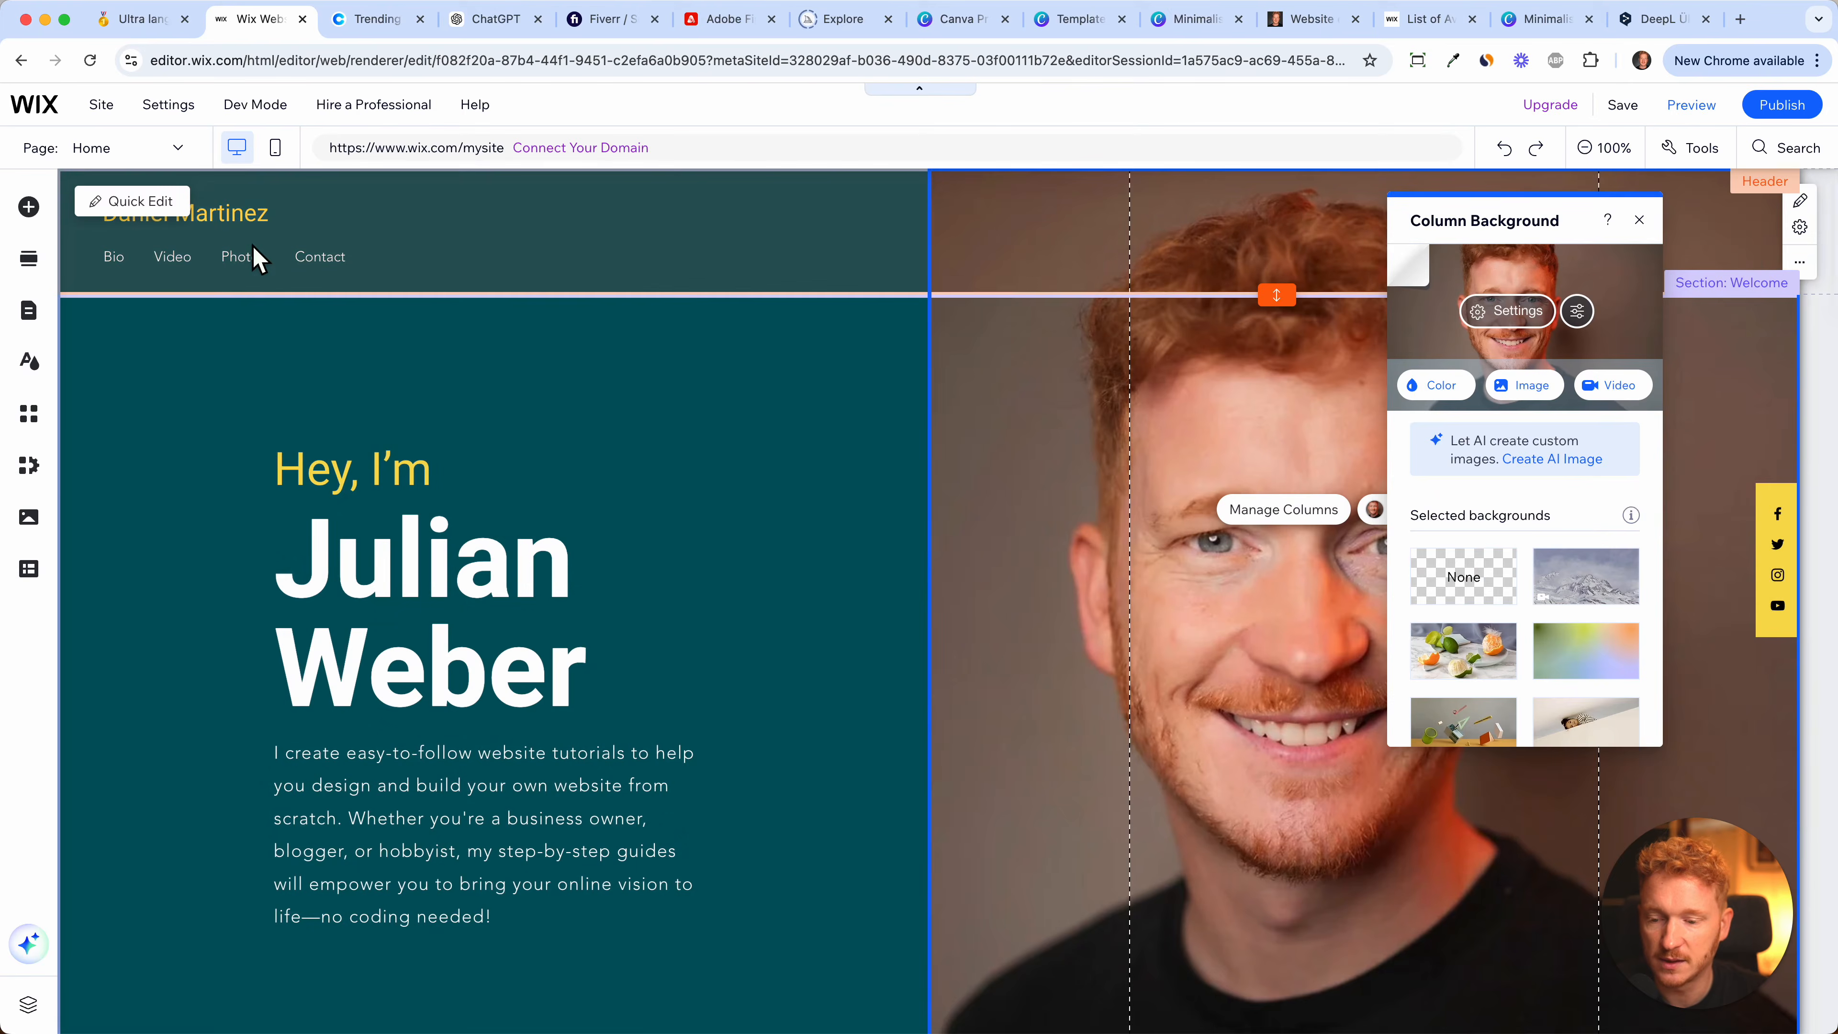
{"action": "left_click", "coordinate": [245, 233]}
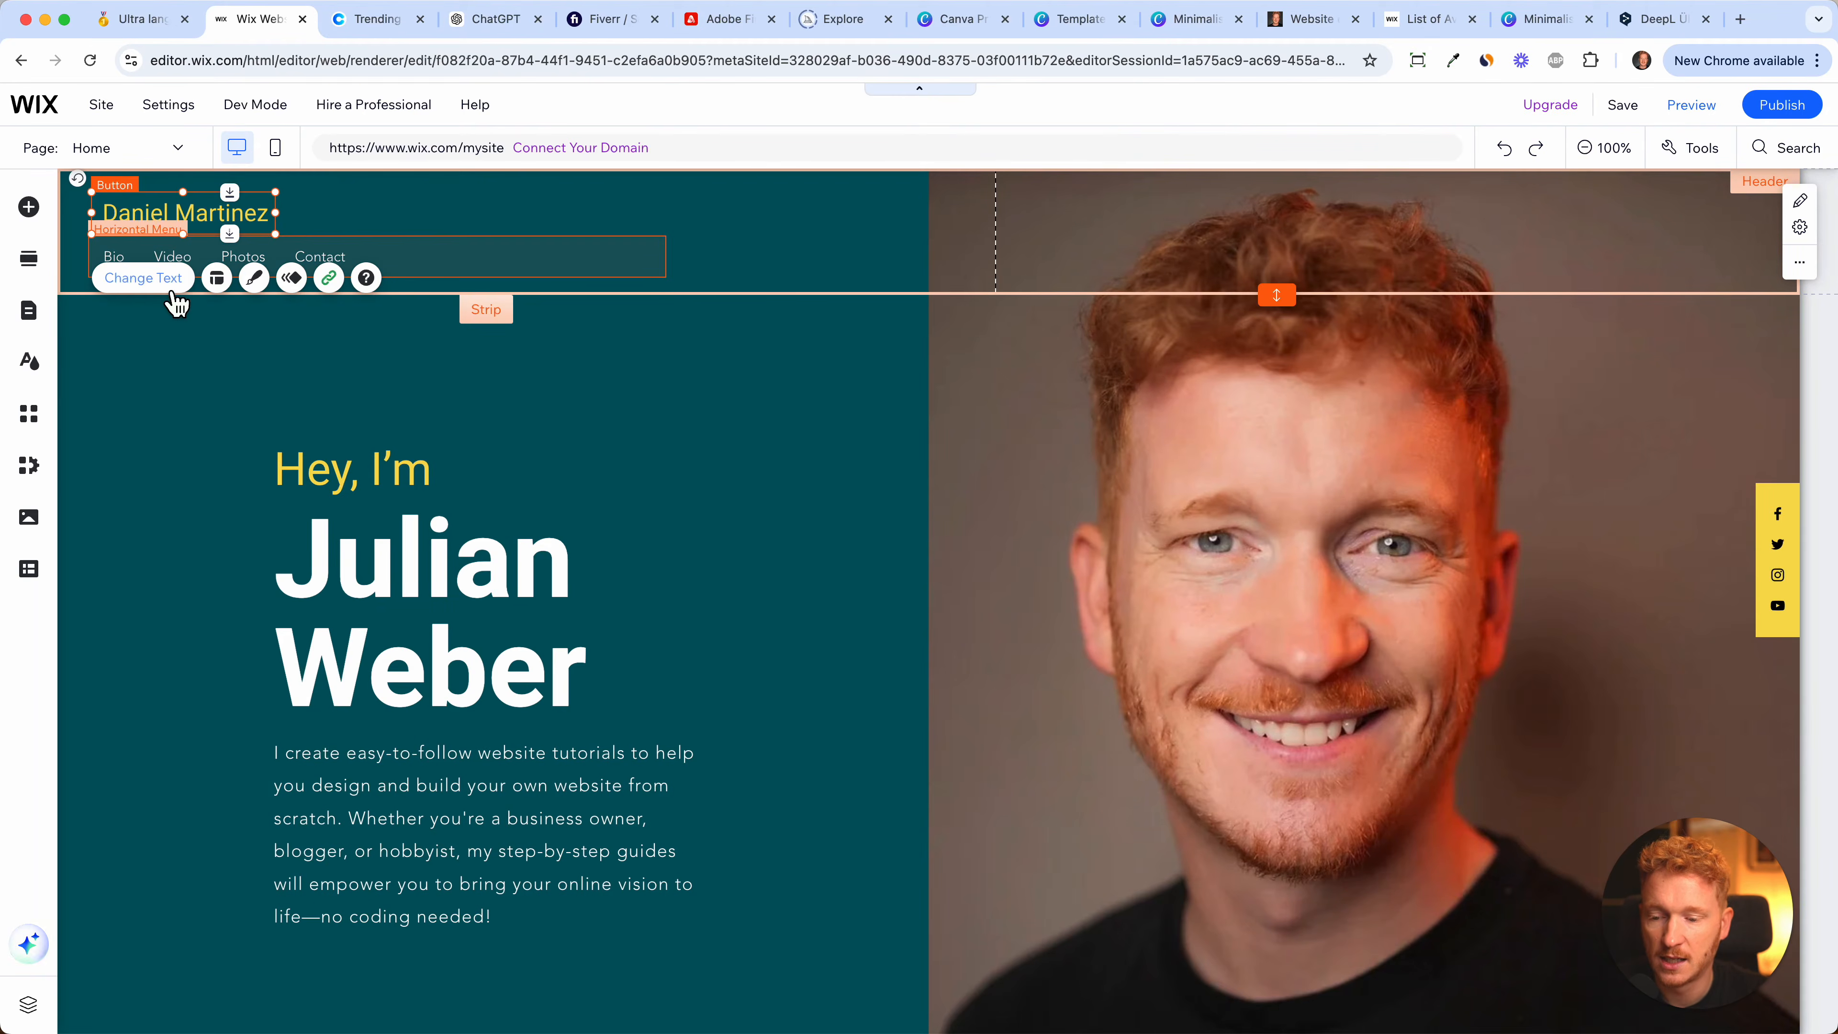
{"action": "left_click", "coordinate": [144, 277]}
{"action": "type", "text": "Julian Weber"}
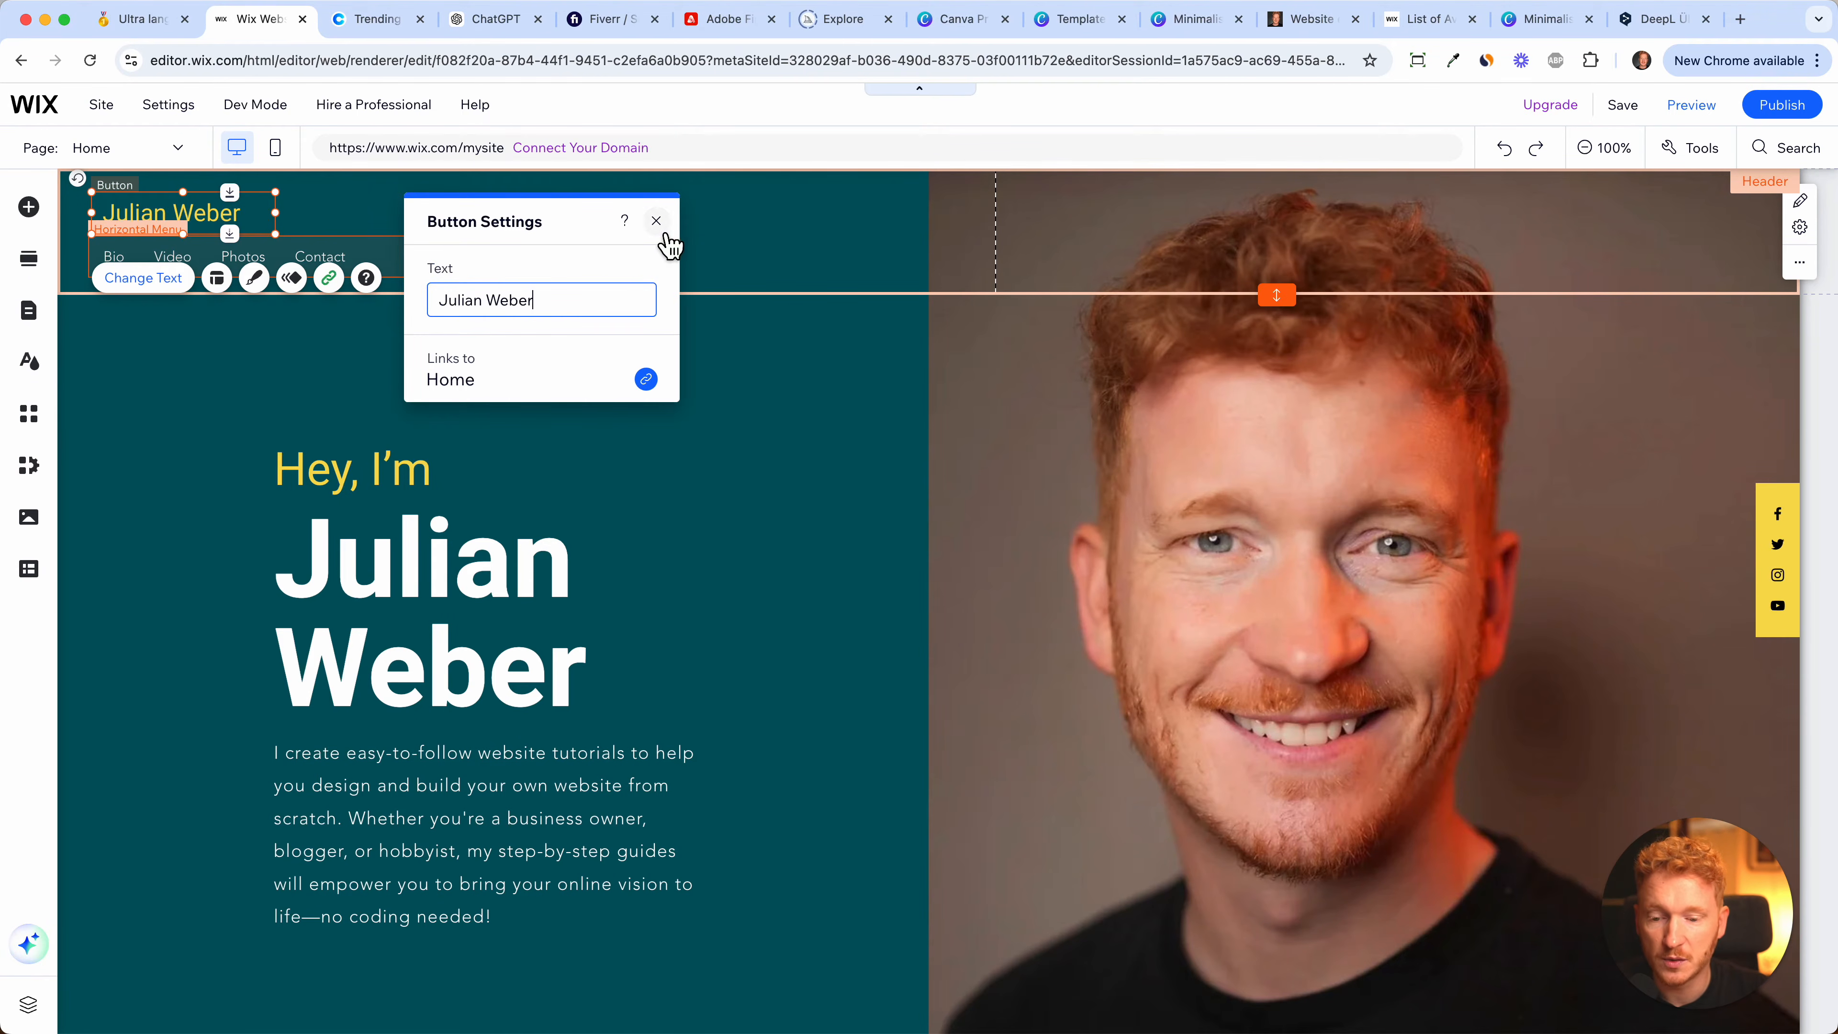
{"action": "left_click", "coordinate": [656, 221]}
{"action": "left_click", "coordinate": [715, 424]}
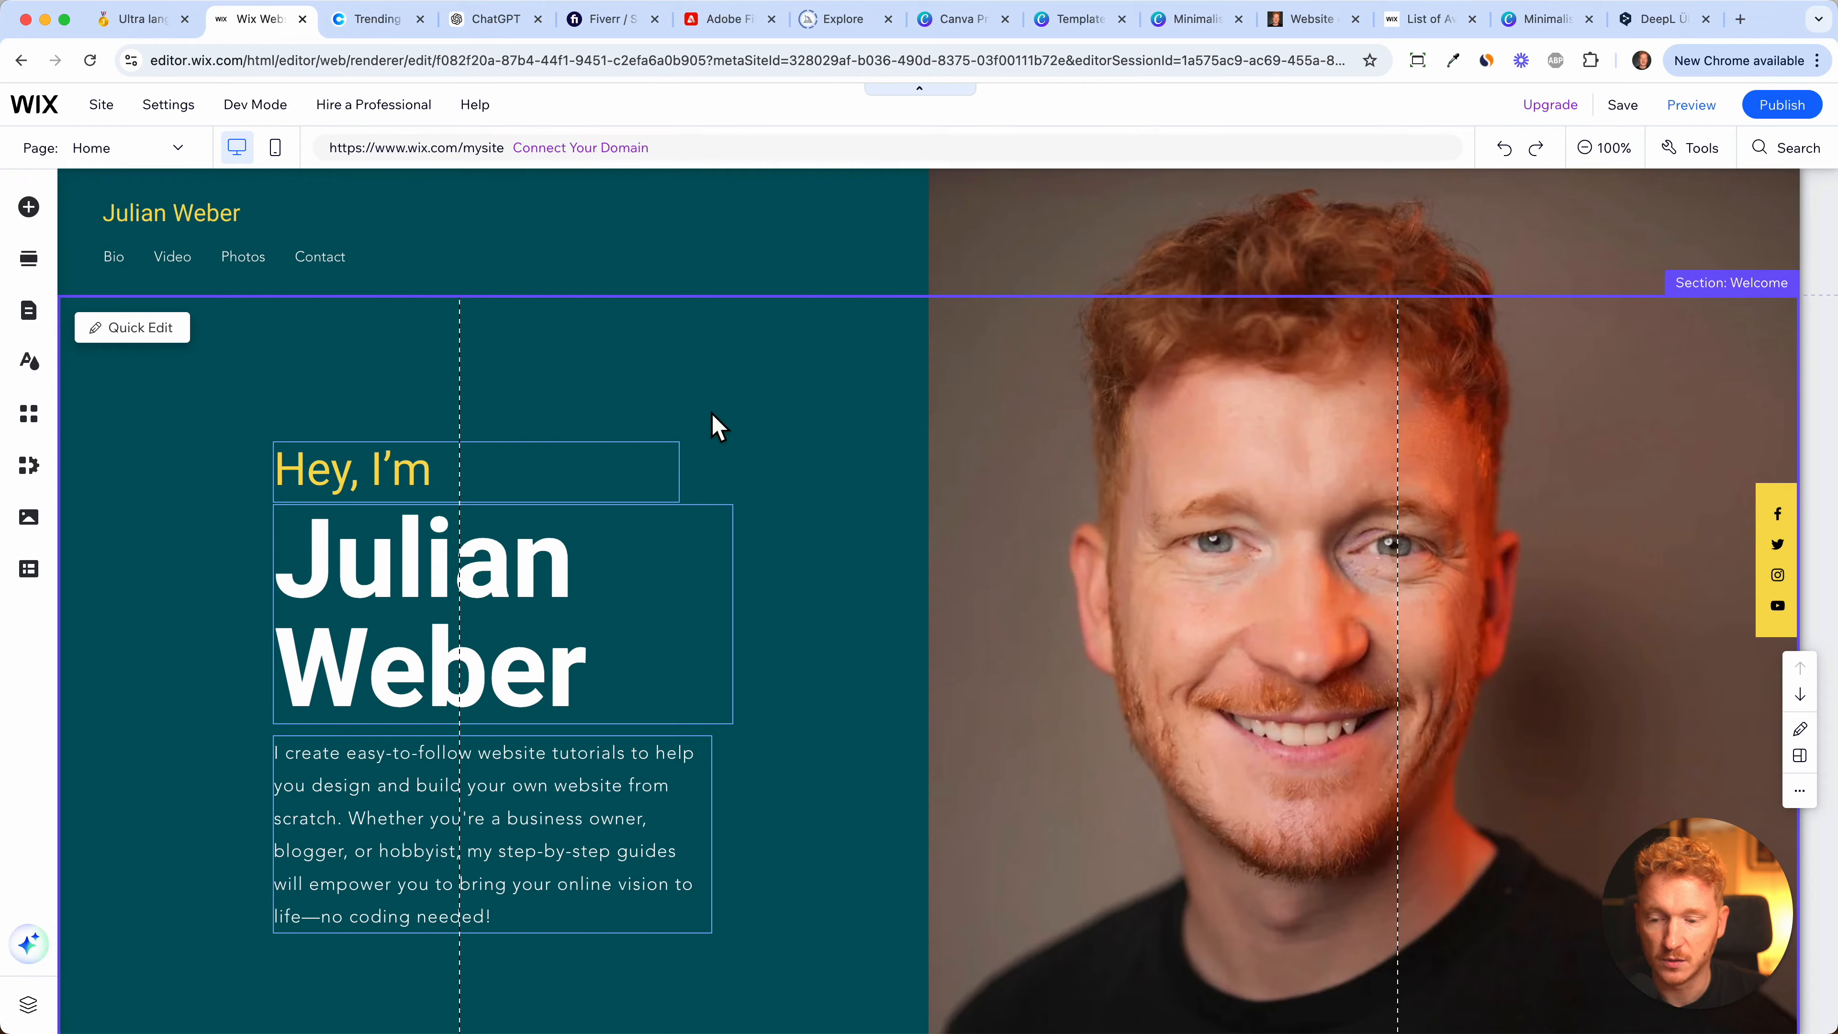
- Switch to ChatGPT and send the request "Okay make this text a little longer" for the About Me section
{"action": "scroll", "coordinate": [715, 424], "scroll_direction": "down", "scroll_amount": 7}
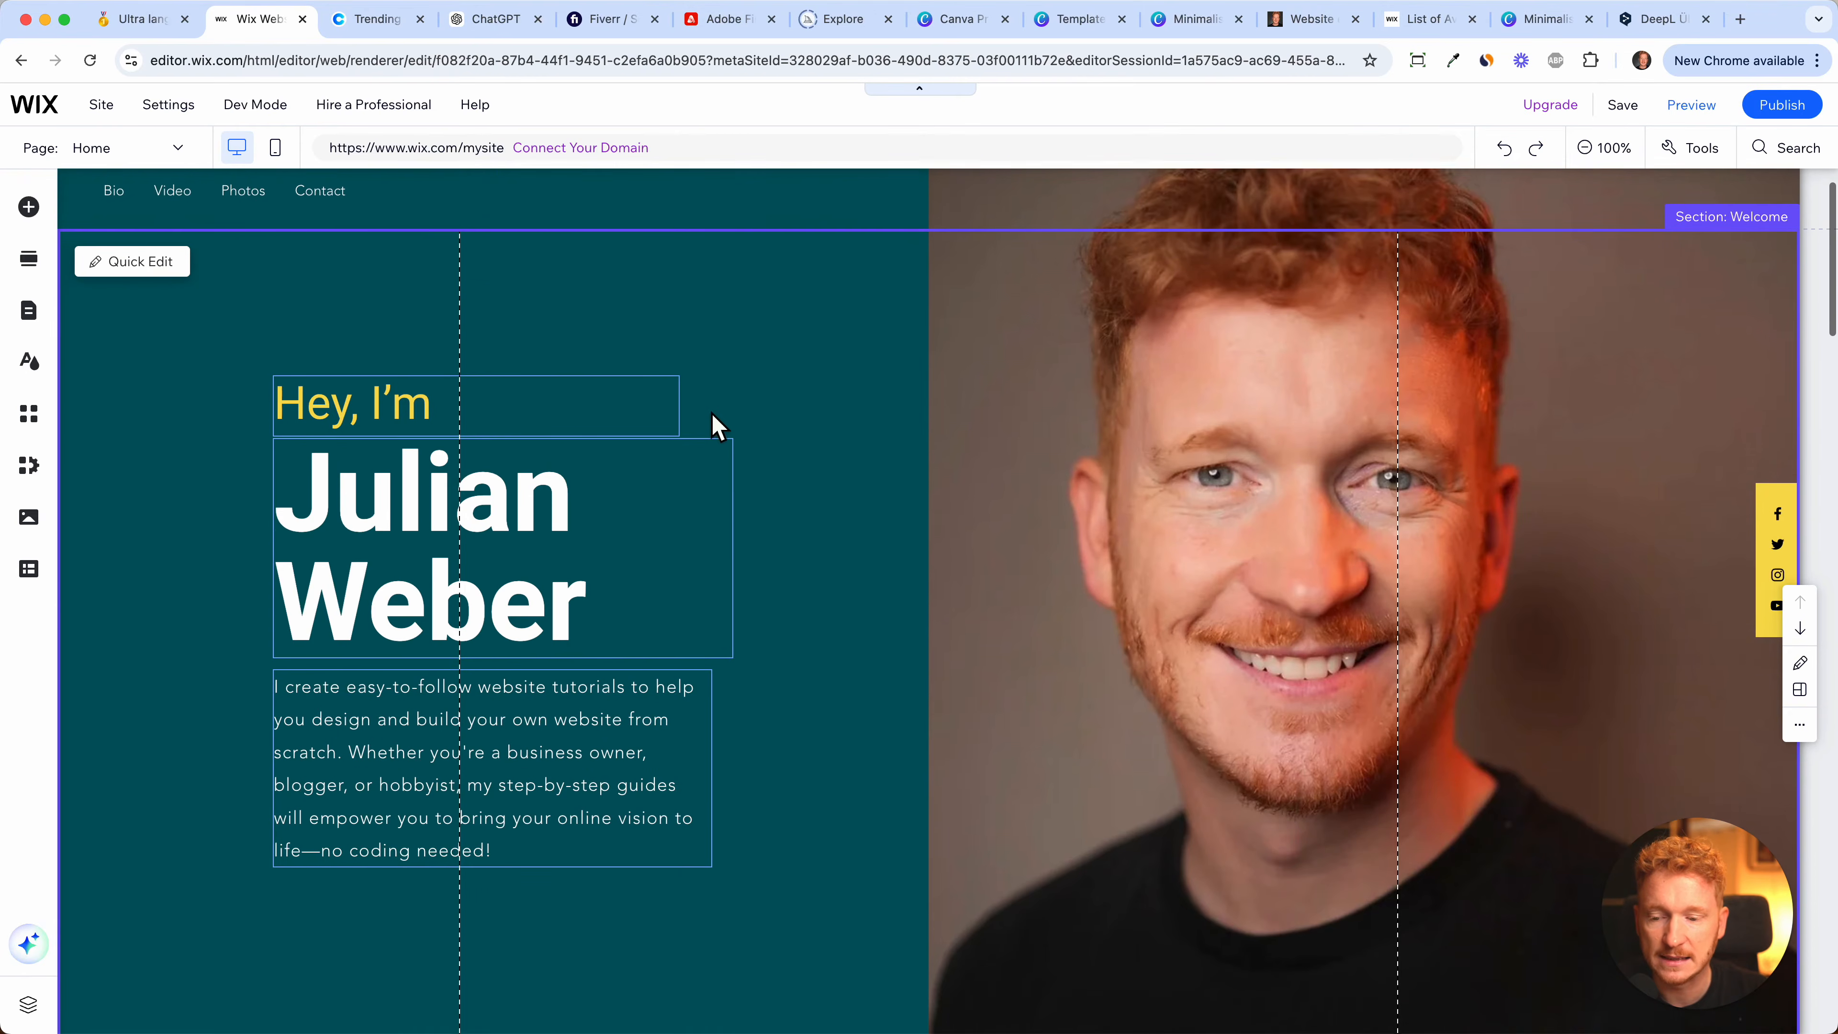
{"action": "scroll", "coordinate": [715, 424], "scroll_direction": "down", "scroll_amount": 5}
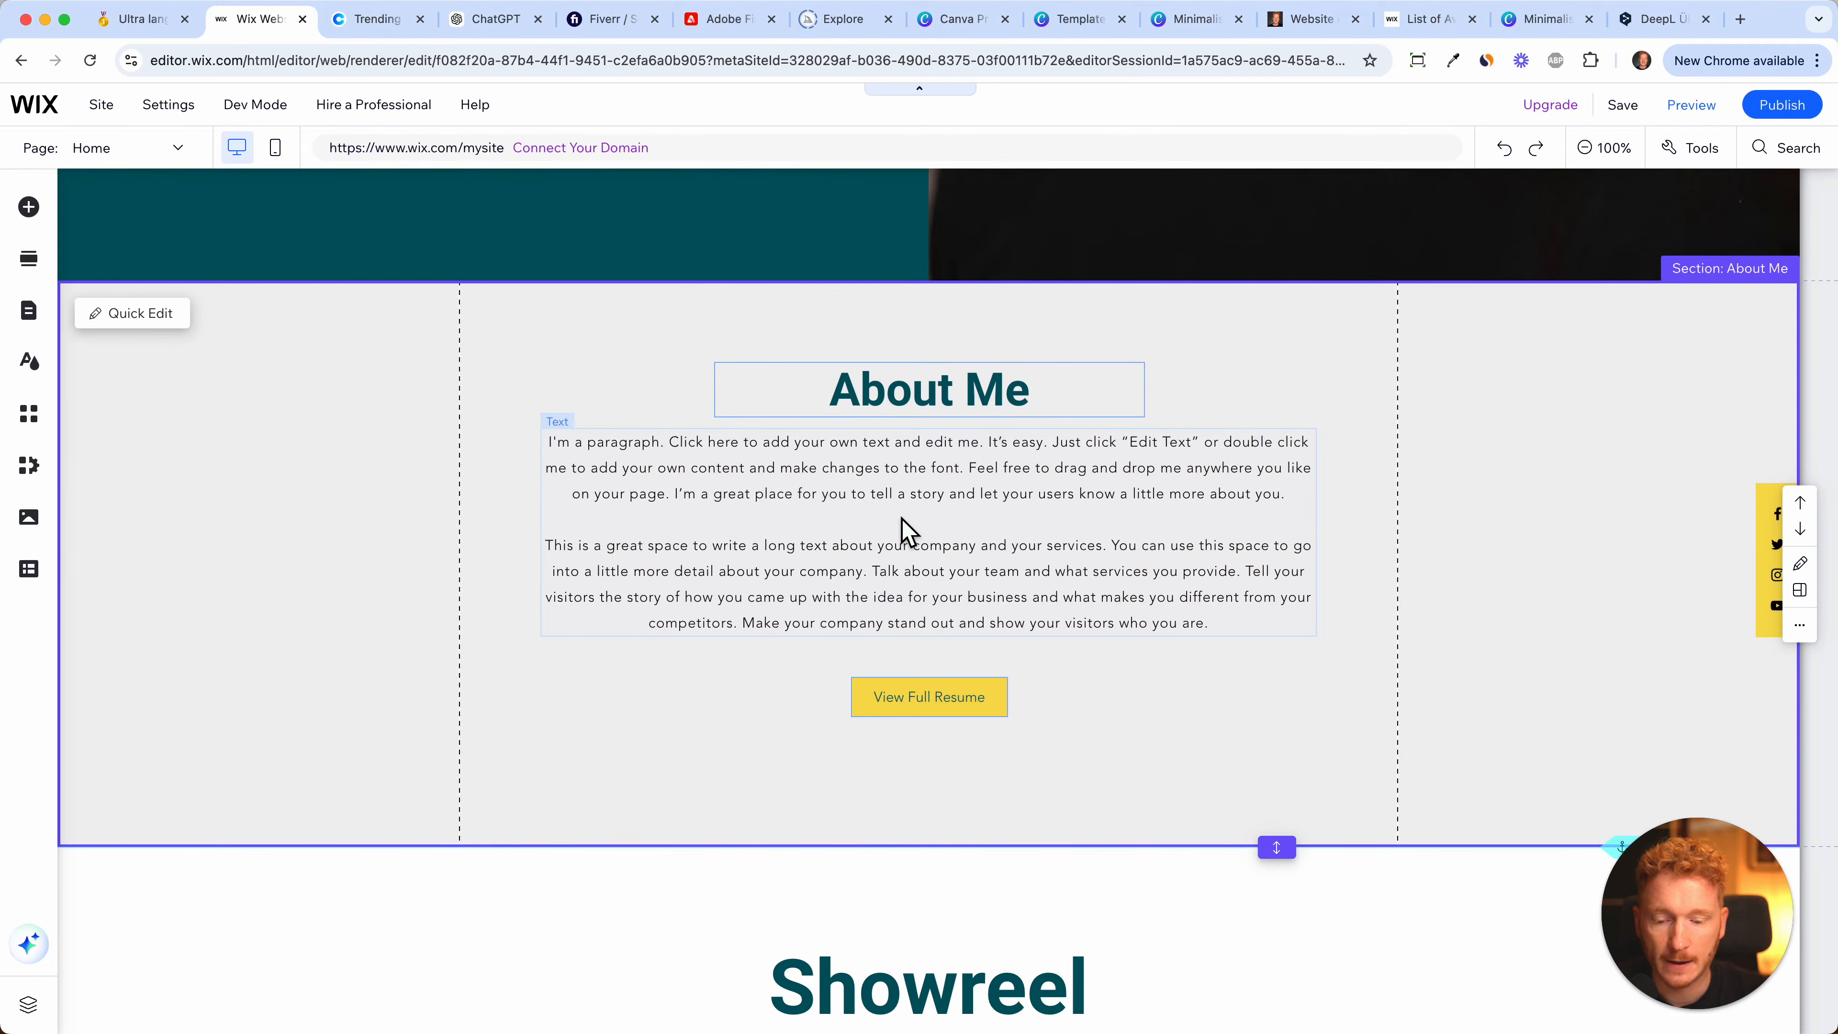
{"action": "left_click", "coordinate": [501, 33]}
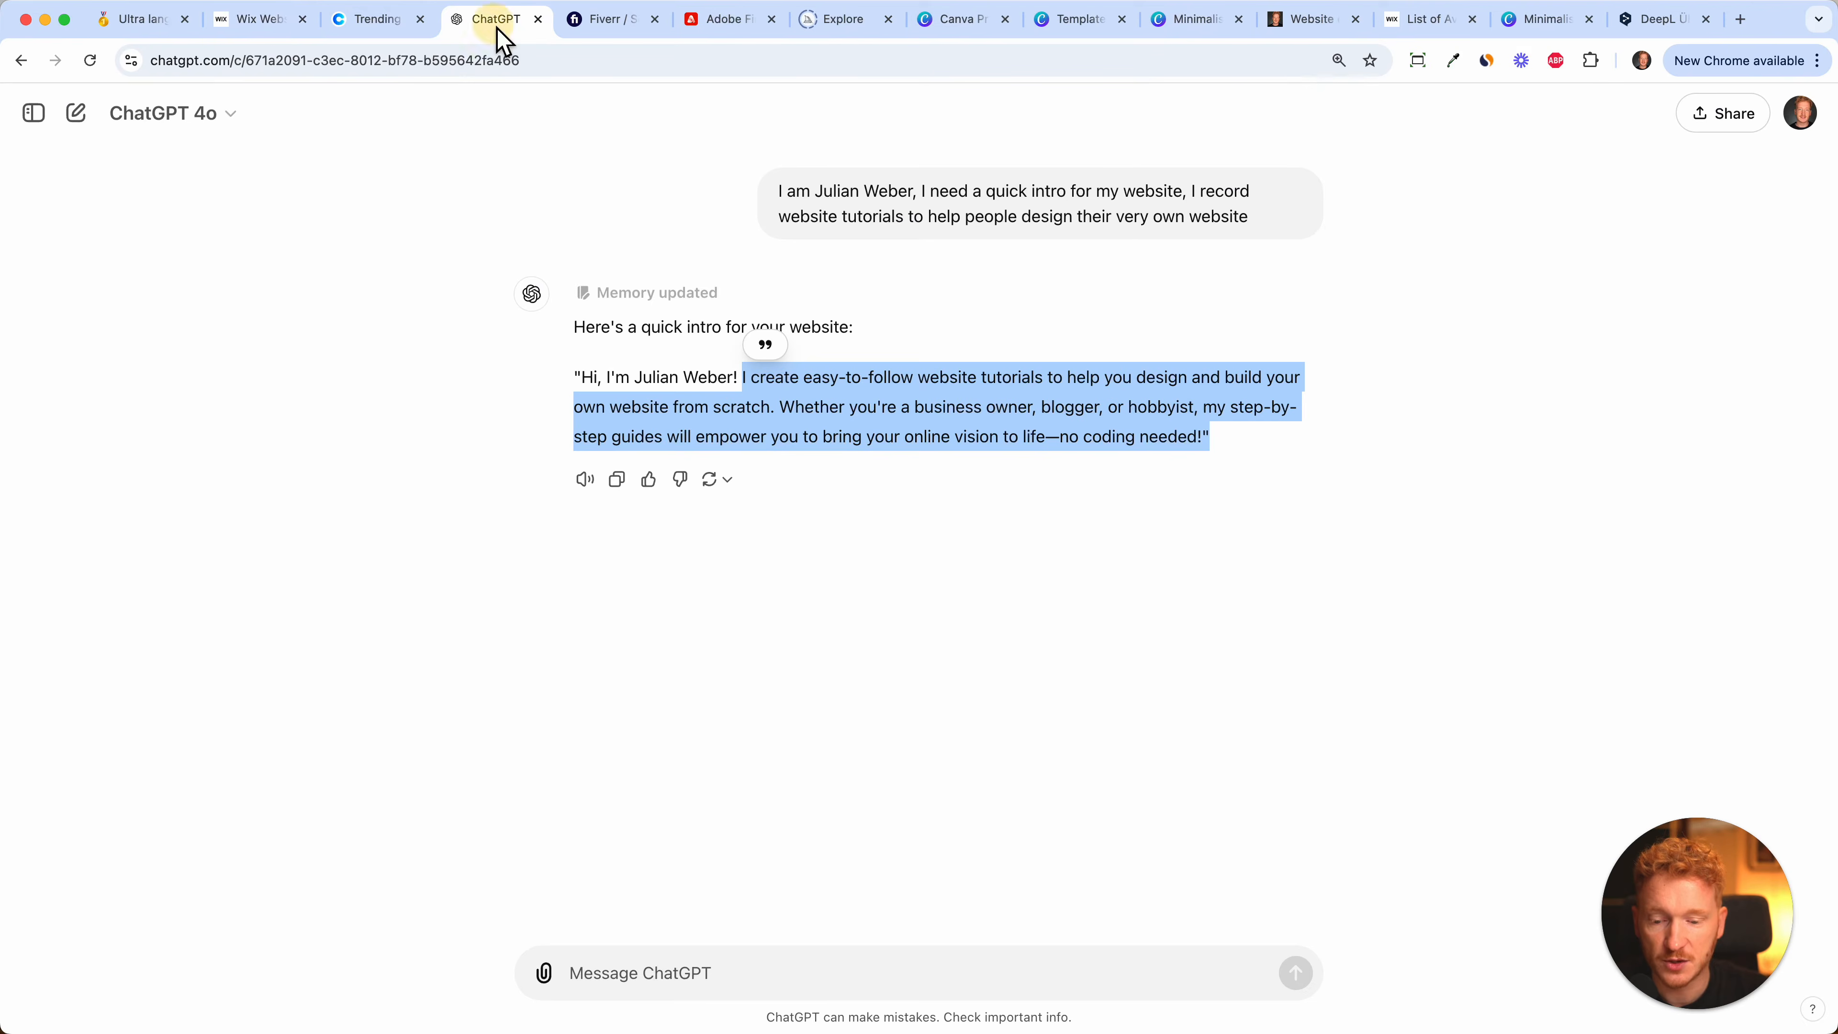
{"action": "left_click", "coordinate": [679, 979]}
{"action": "type", "text": "Okay make this text a"}
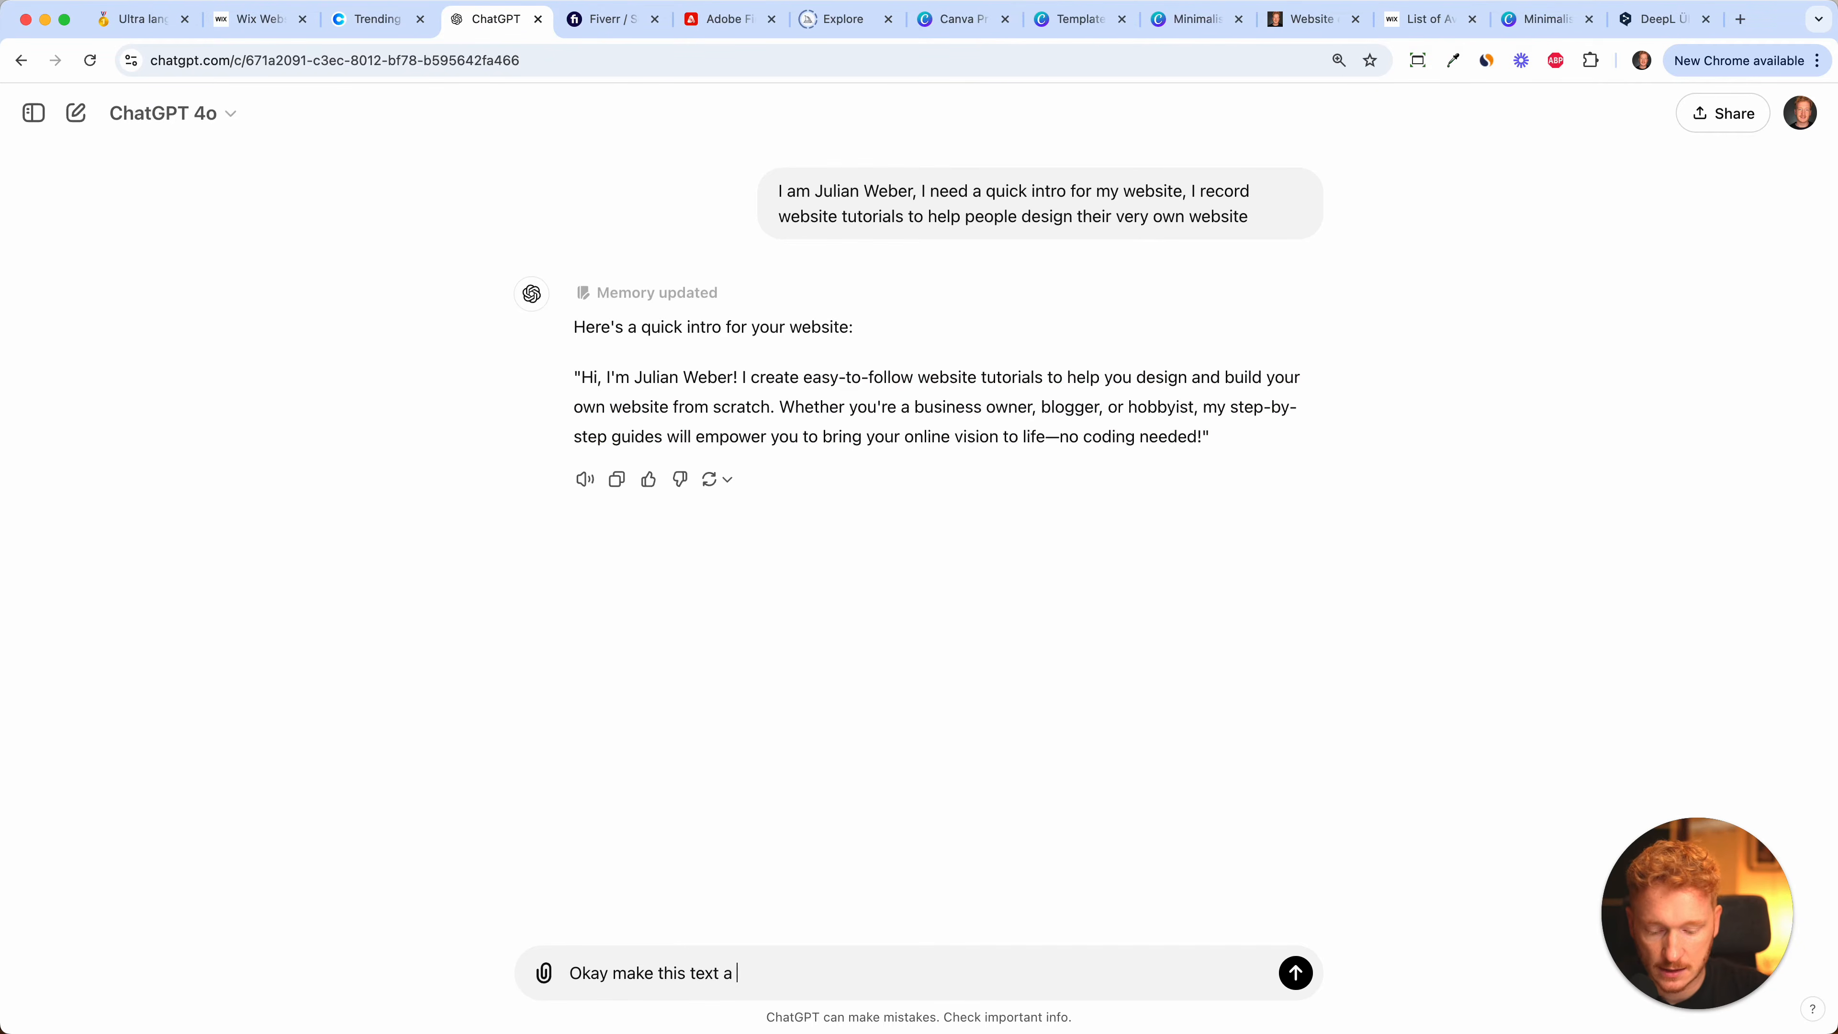
{"action": "type", "text": " little longer"}
{"action": "key", "text": "Return"}
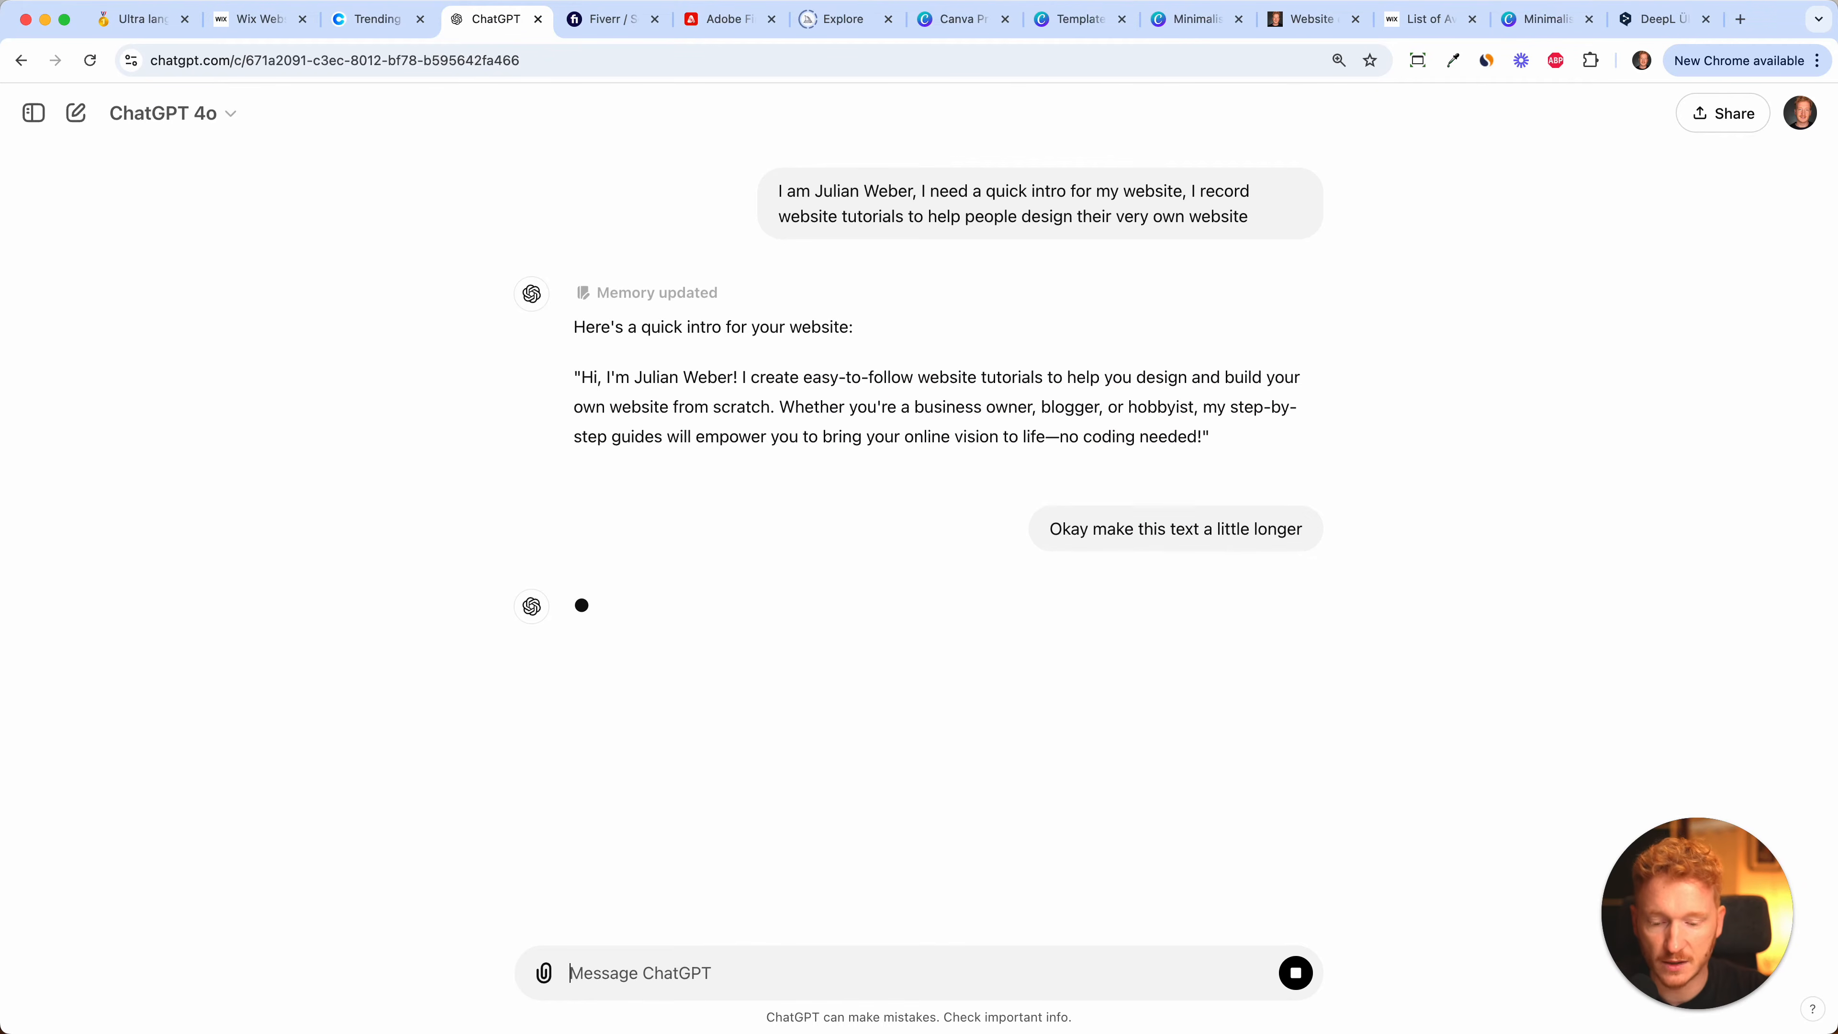
- Copy the longer intro from ChatGPT and replace the placeholder paragraphs in the Wix About Me section with it
{"action": "left_click_drag", "start_coordinate": [1157, 807], "coordinate": [583, 659]}
{"action": "key", "text": "super+c"}
{"action": "left_click", "coordinate": [239, 20]}
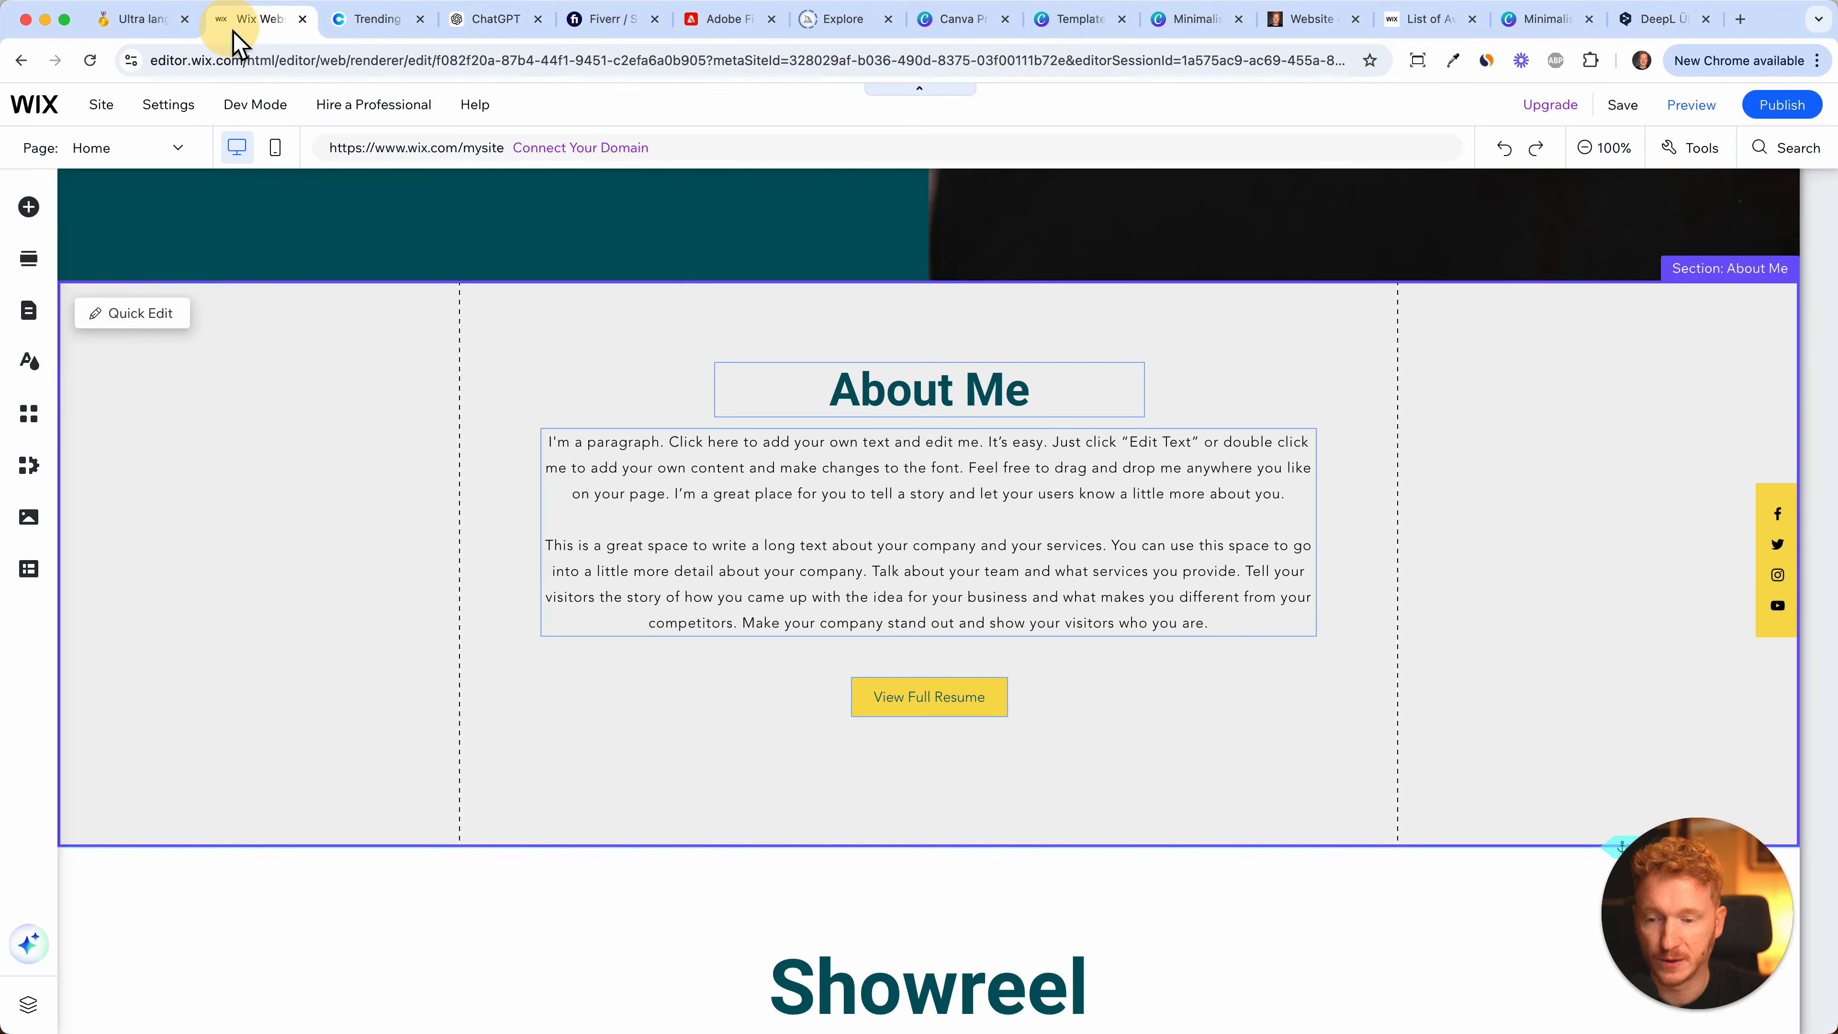
{"action": "left_click", "coordinate": [984, 468]}
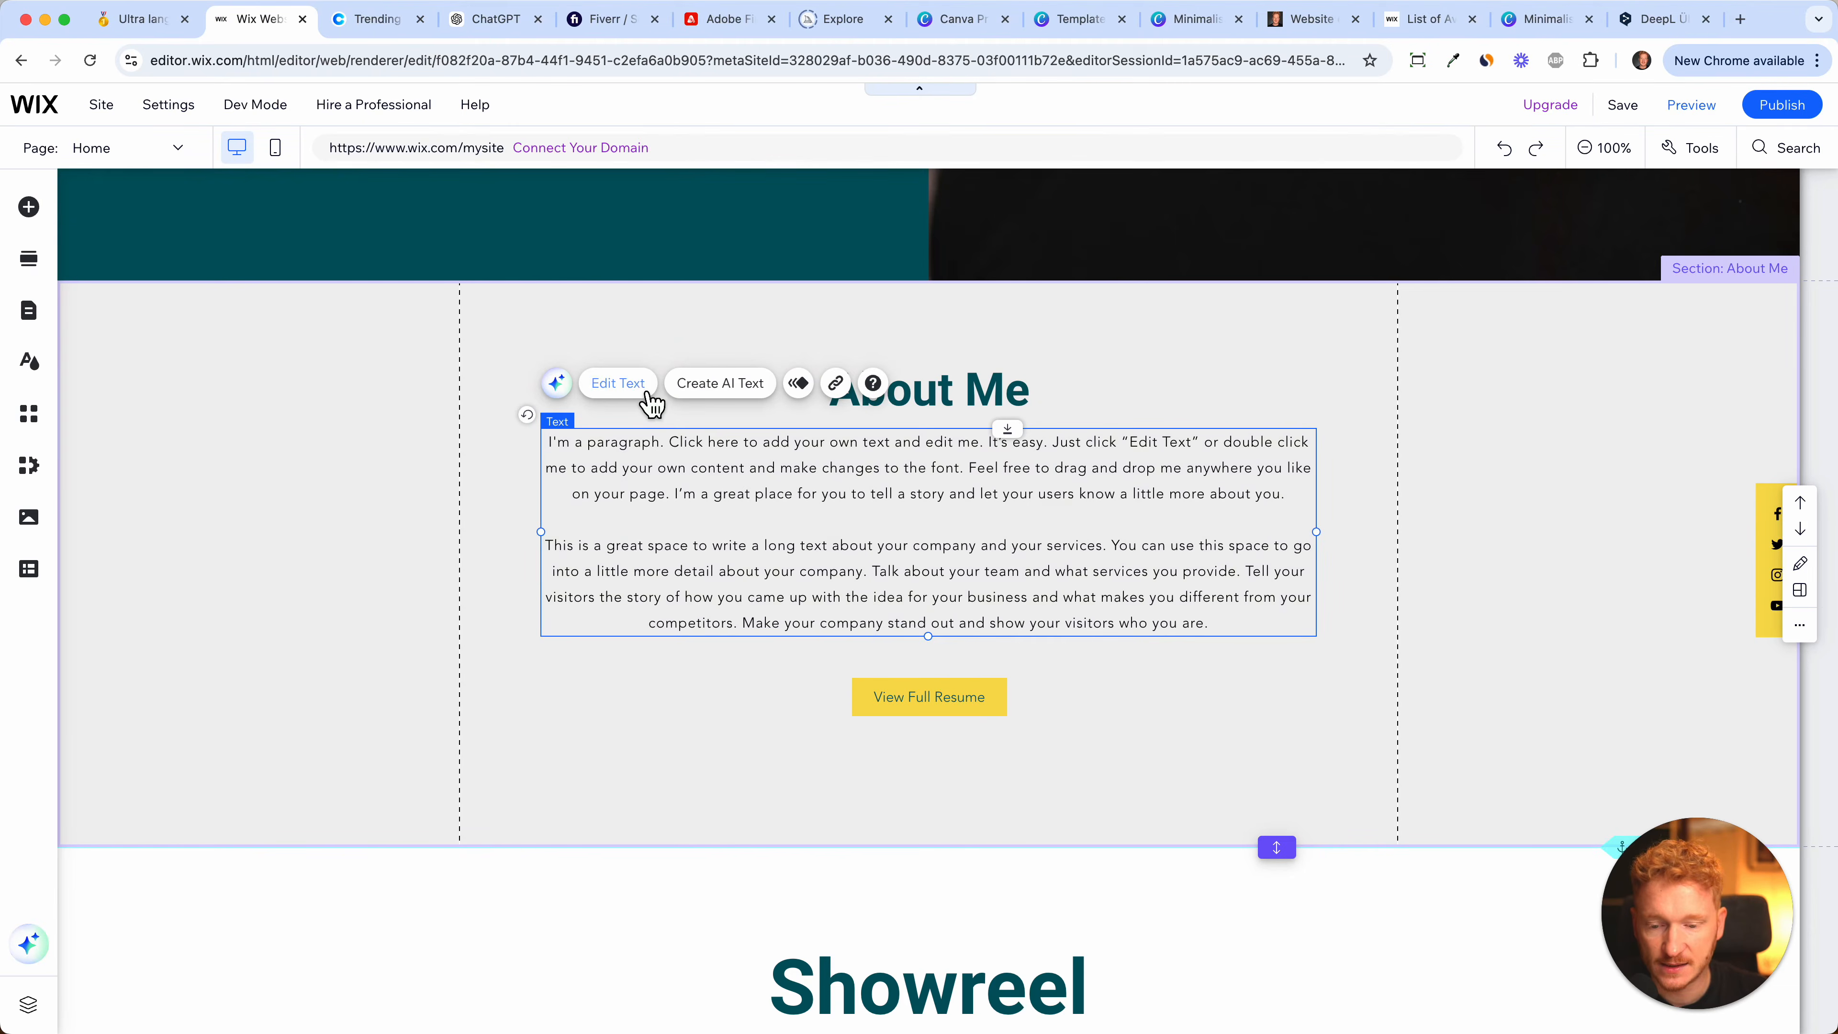
{"action": "left_click", "coordinate": [617, 383]}
{"action": "key", "text": "super+v"}
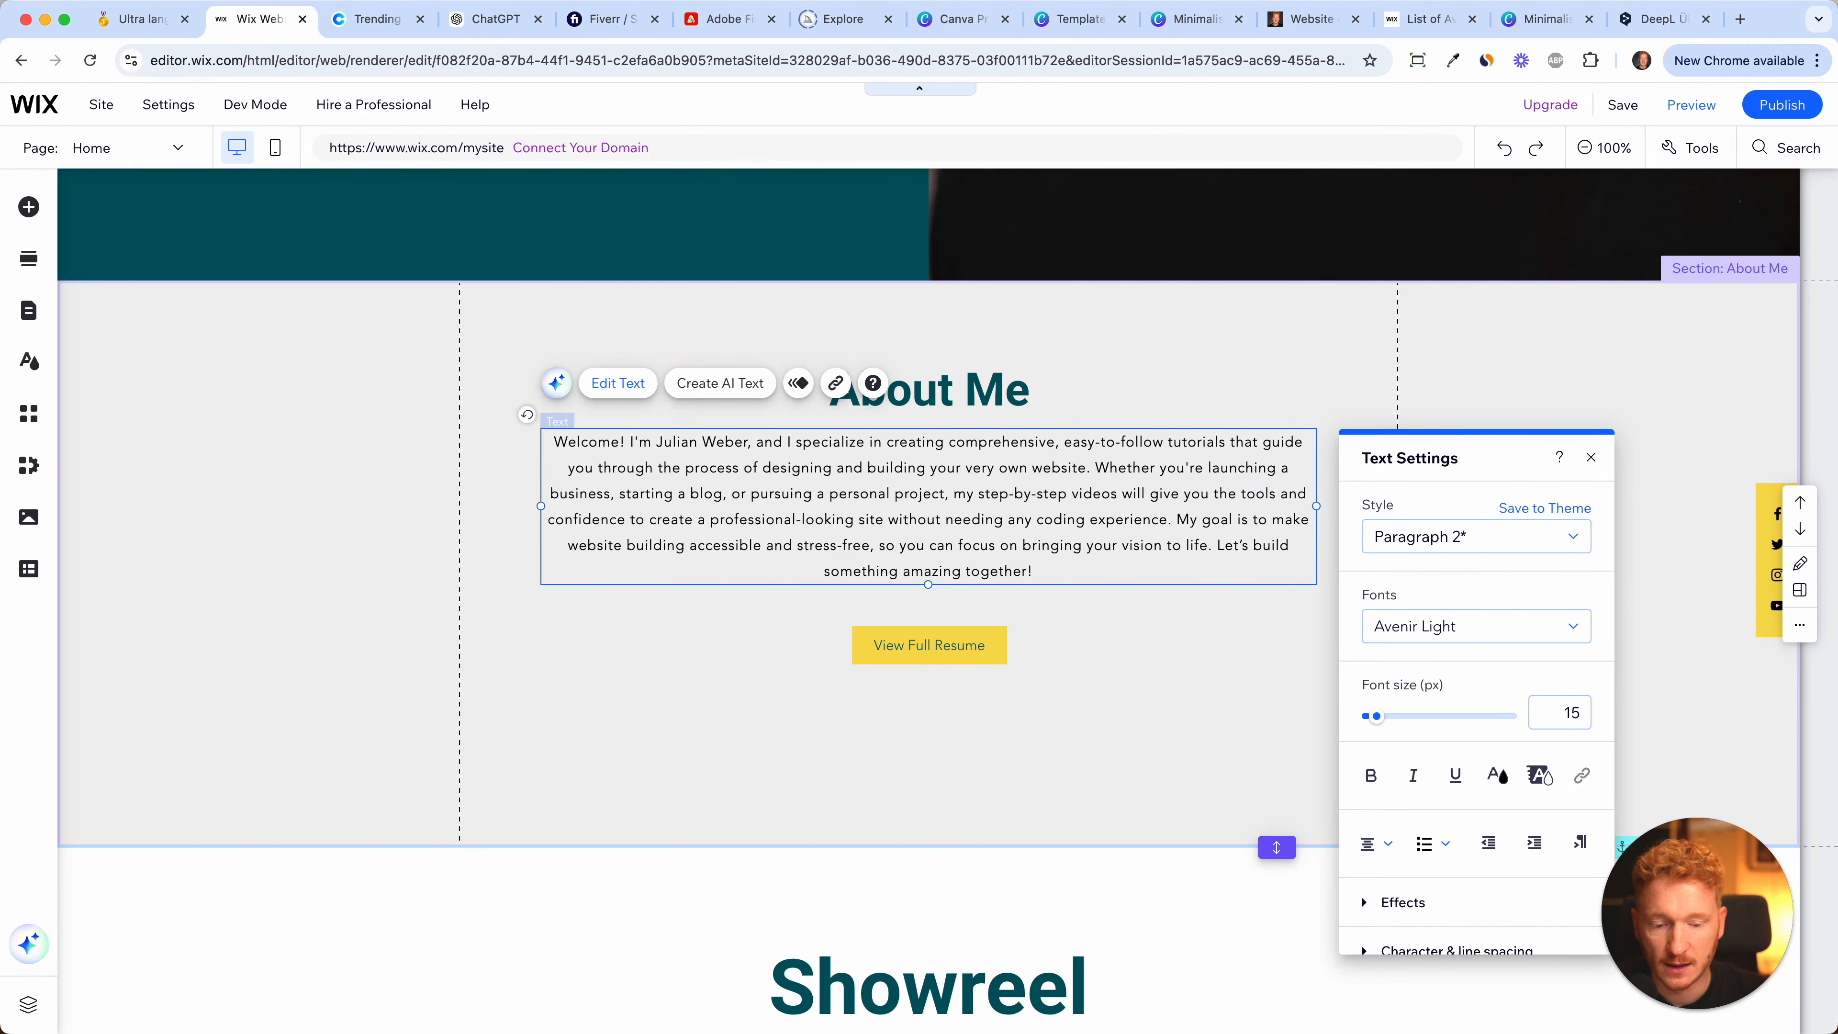
- Split the About Me text into three paragraphs with blank lines before "Whether you're launching" and "My goal is"
{"action": "left_click", "coordinate": [1179, 519]}
{"action": "key", "text": "Return"}
{"action": "key", "text": "Return"}
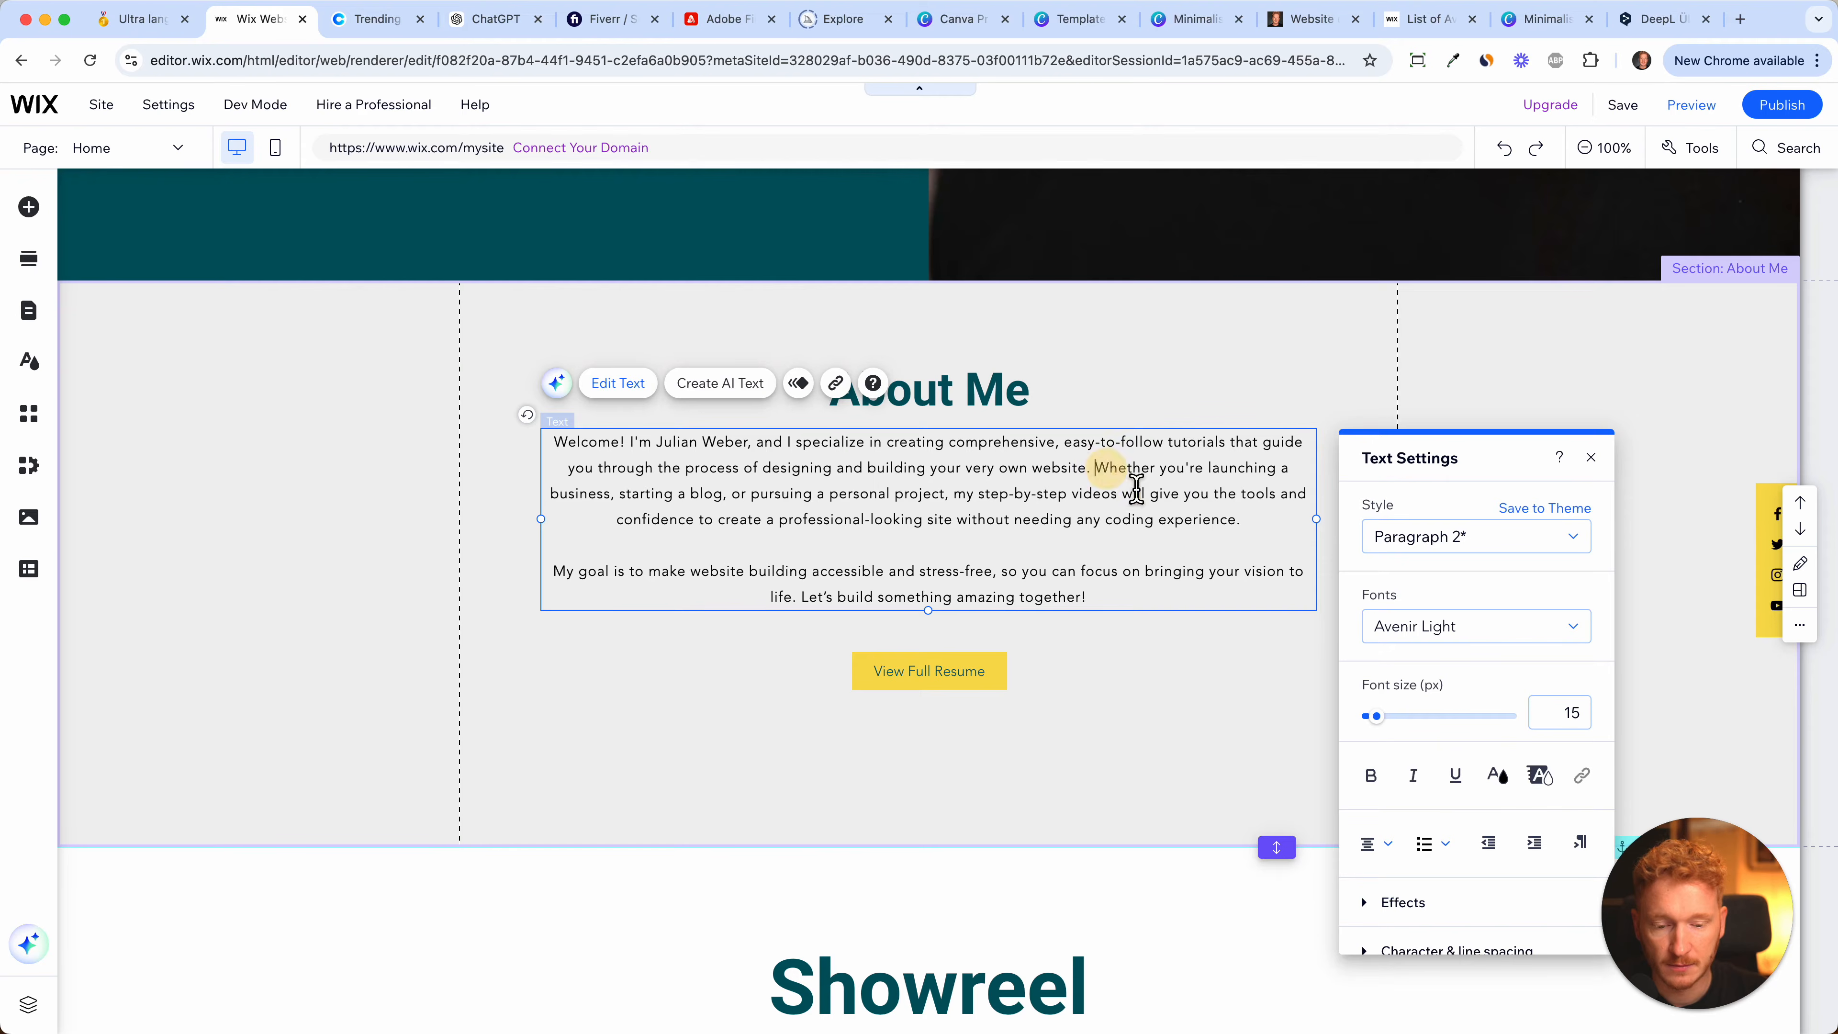
{"action": "left_click", "coordinate": [1097, 467]}
{"action": "key", "text": "Return"}
{"action": "key", "text": "Return"}
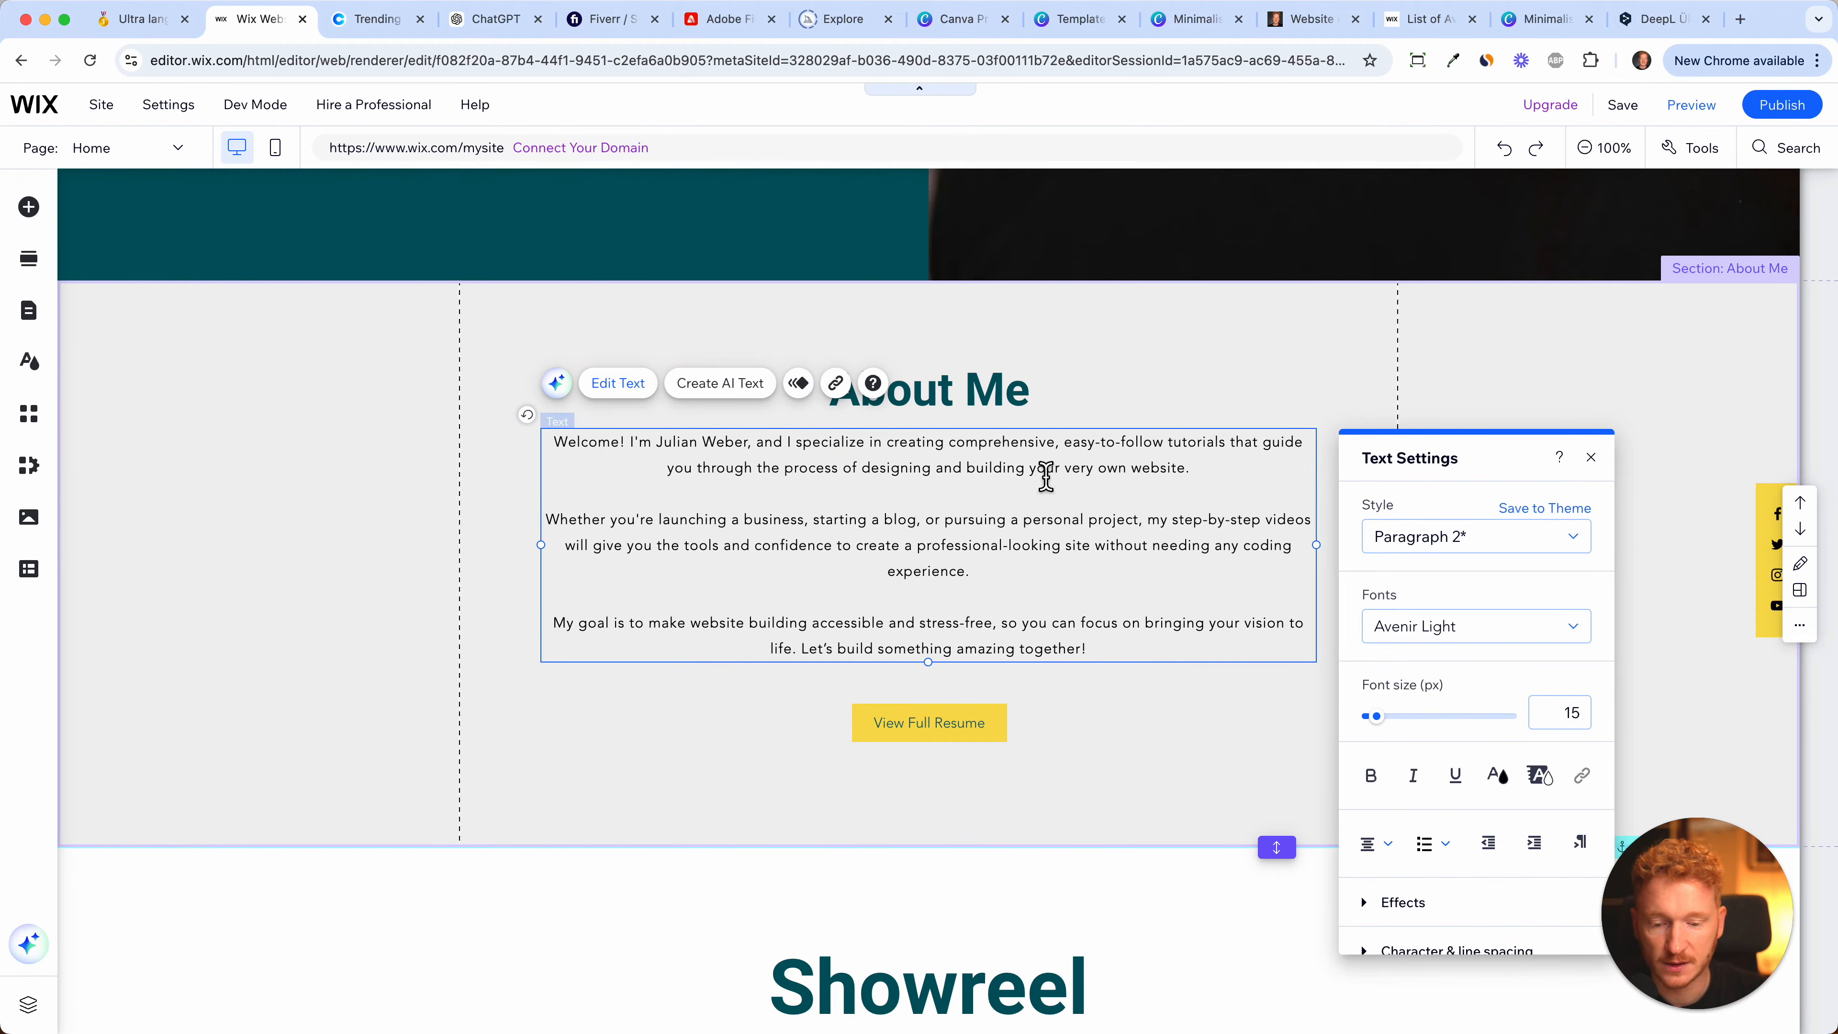
{"action": "left_click", "coordinate": [1234, 332]}
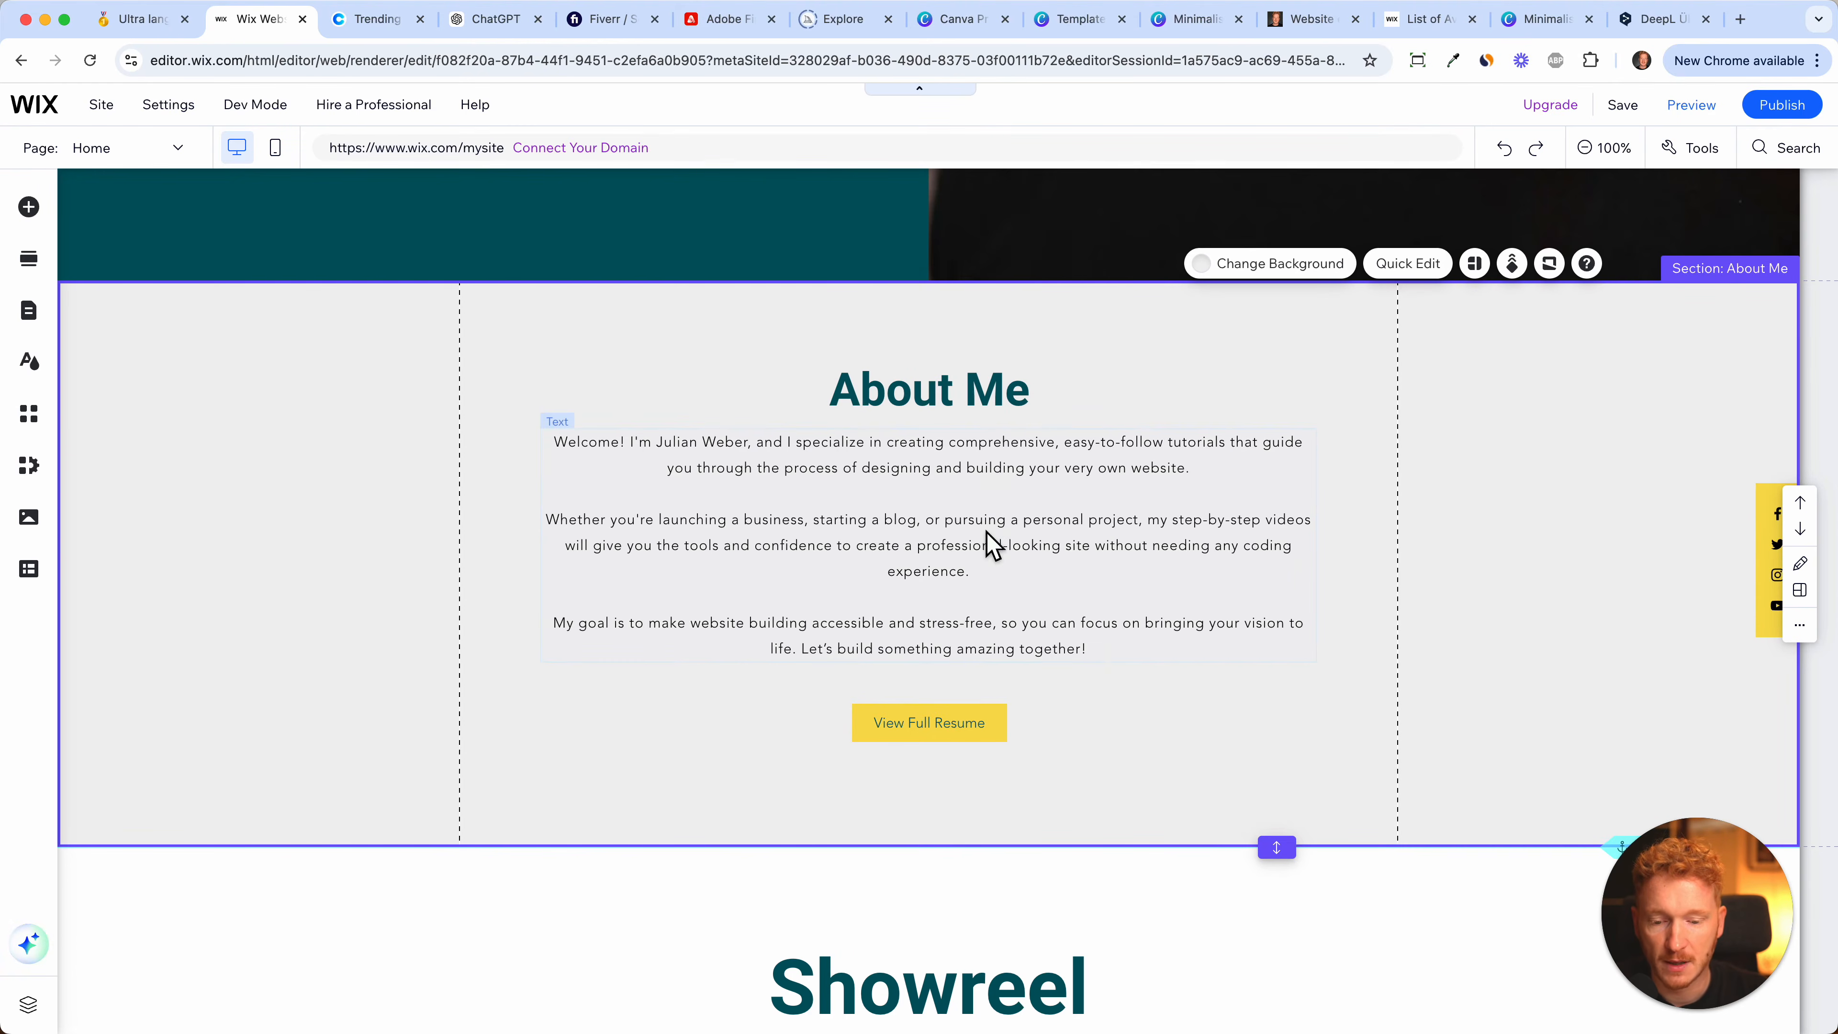
- Move the About Me heading slightly upward and shorten the section's height a little
{"action": "left_click", "coordinate": [982, 408]}
{"action": "left_click_drag", "start_coordinate": [982, 408], "coordinate": [978, 393]}
{"action": "mouse_move", "coordinate": [1282, 847]}
{"action": "left_mouse_down"}
{"action": "mouse_move", "coordinate": [1284, 961]}
{"action": "mouse_move", "coordinate": [1295, 825]}
{"action": "left_mouse_up"}
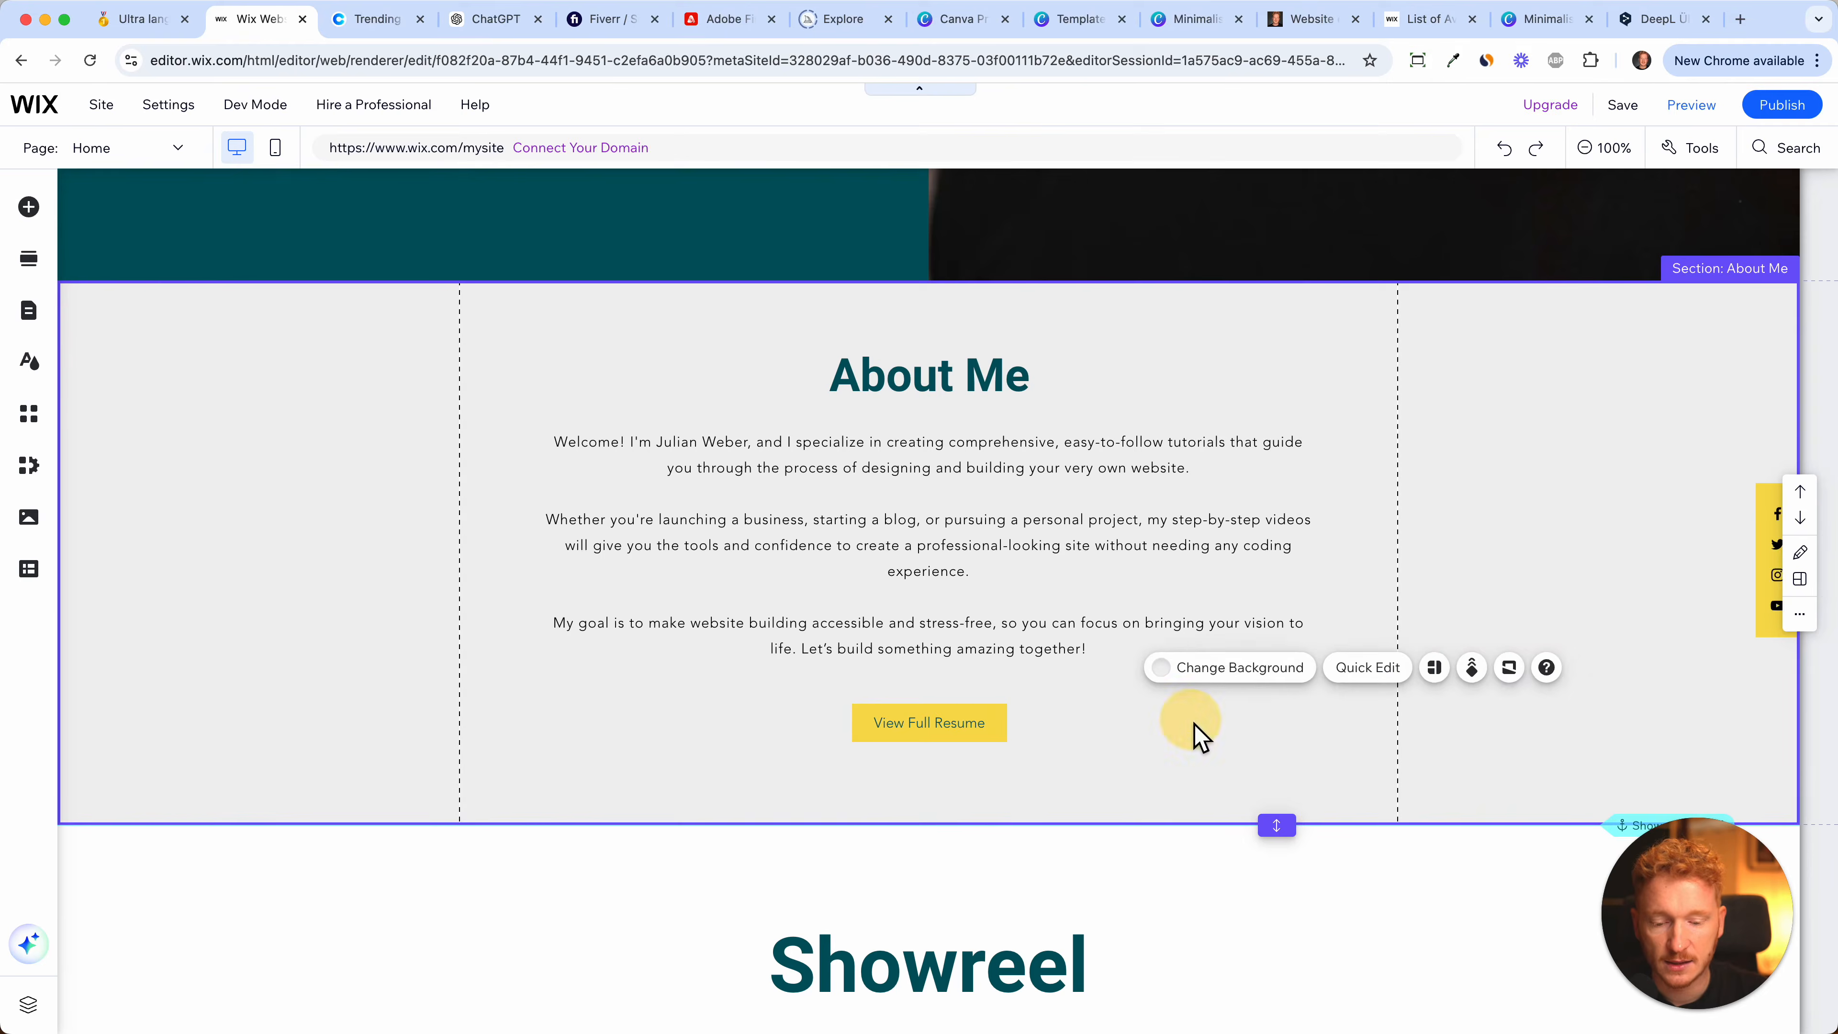
- Change the About Me button's text to "Visit my Youtube Channel" and enlarge the button slightly to fit the label
{"action": "scroll", "coordinate": [1194, 735], "scroll_direction": "down", "scroll_amount": 1}
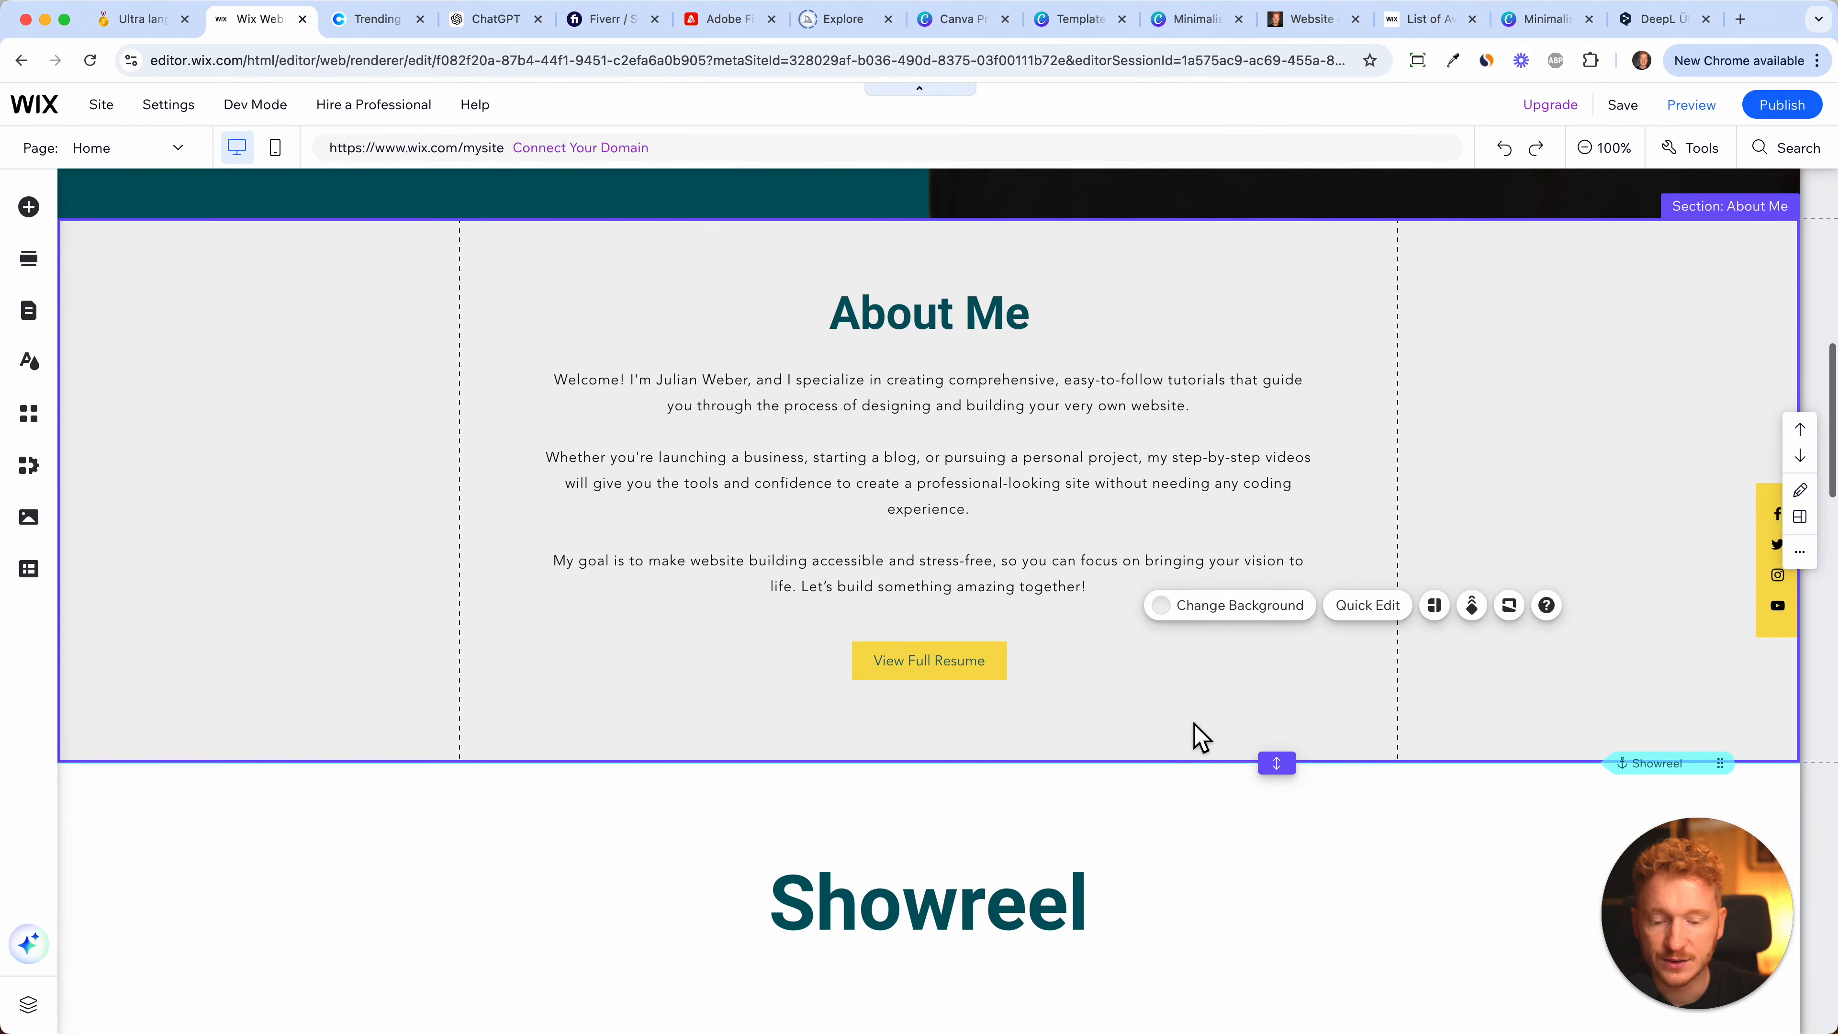
{"action": "left_click", "coordinate": [942, 671]}
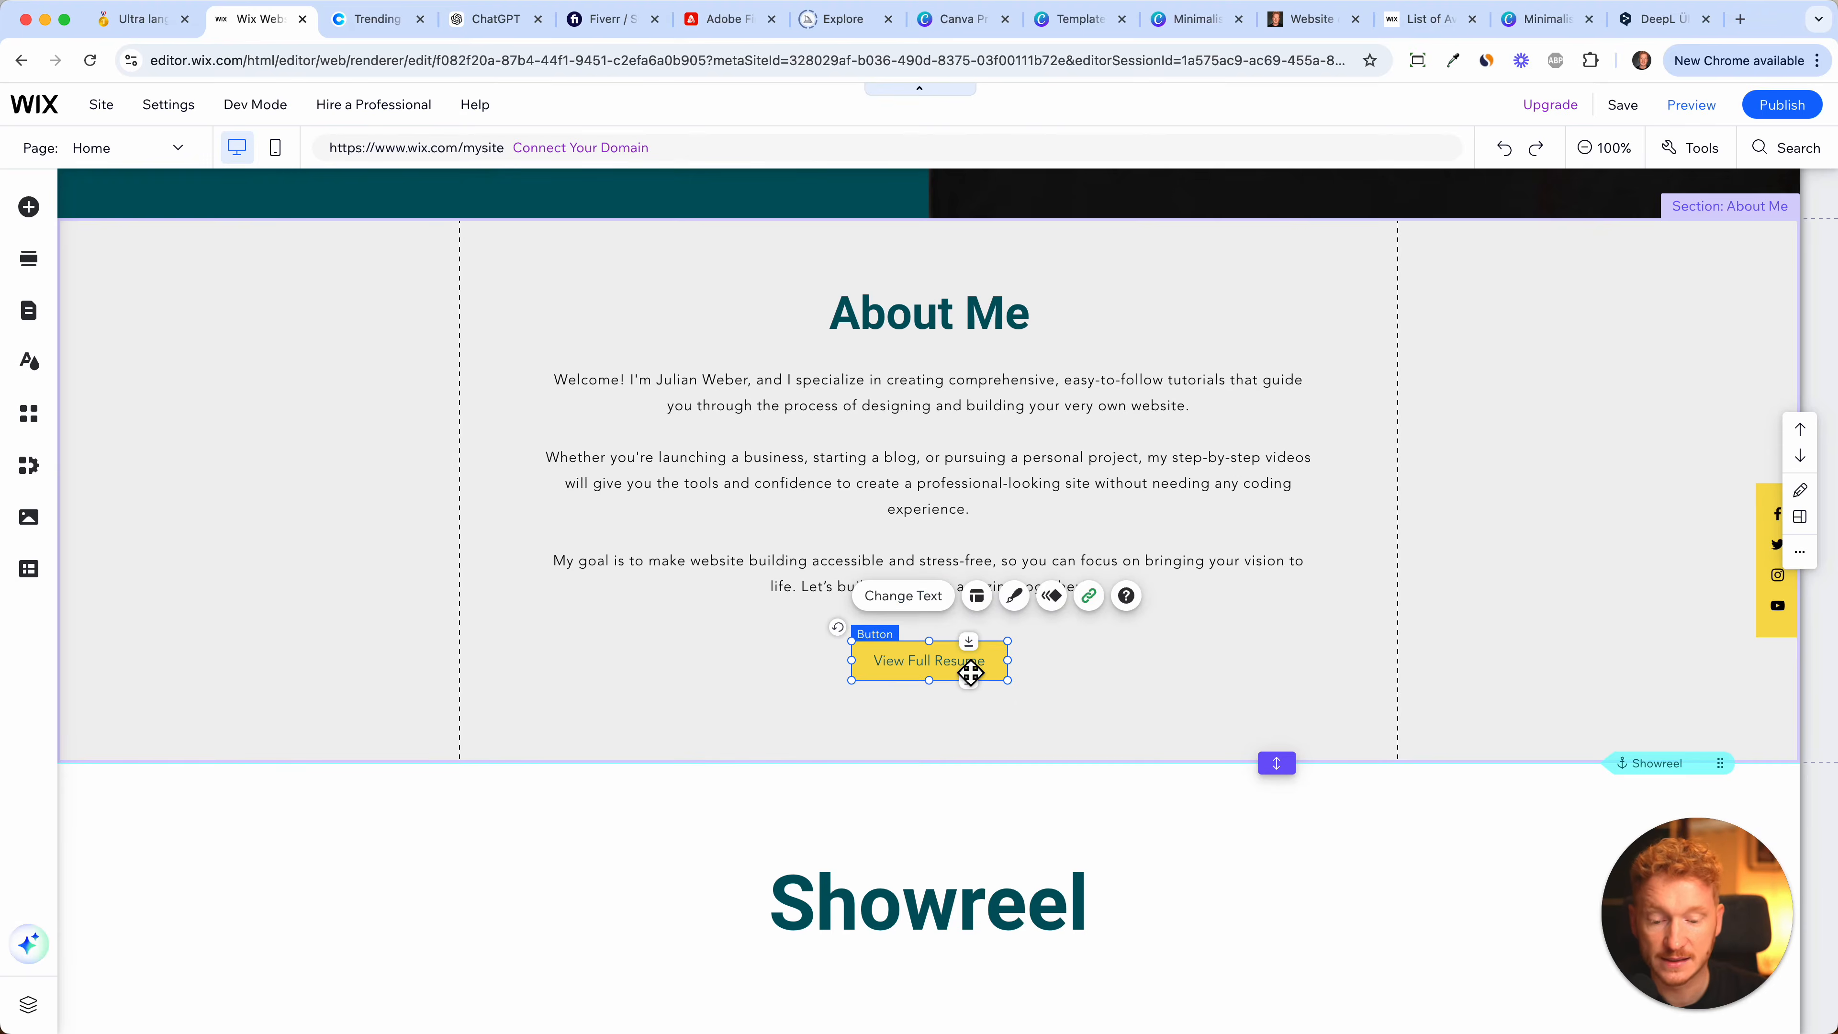
{"action": "left_click", "coordinate": [948, 609]}
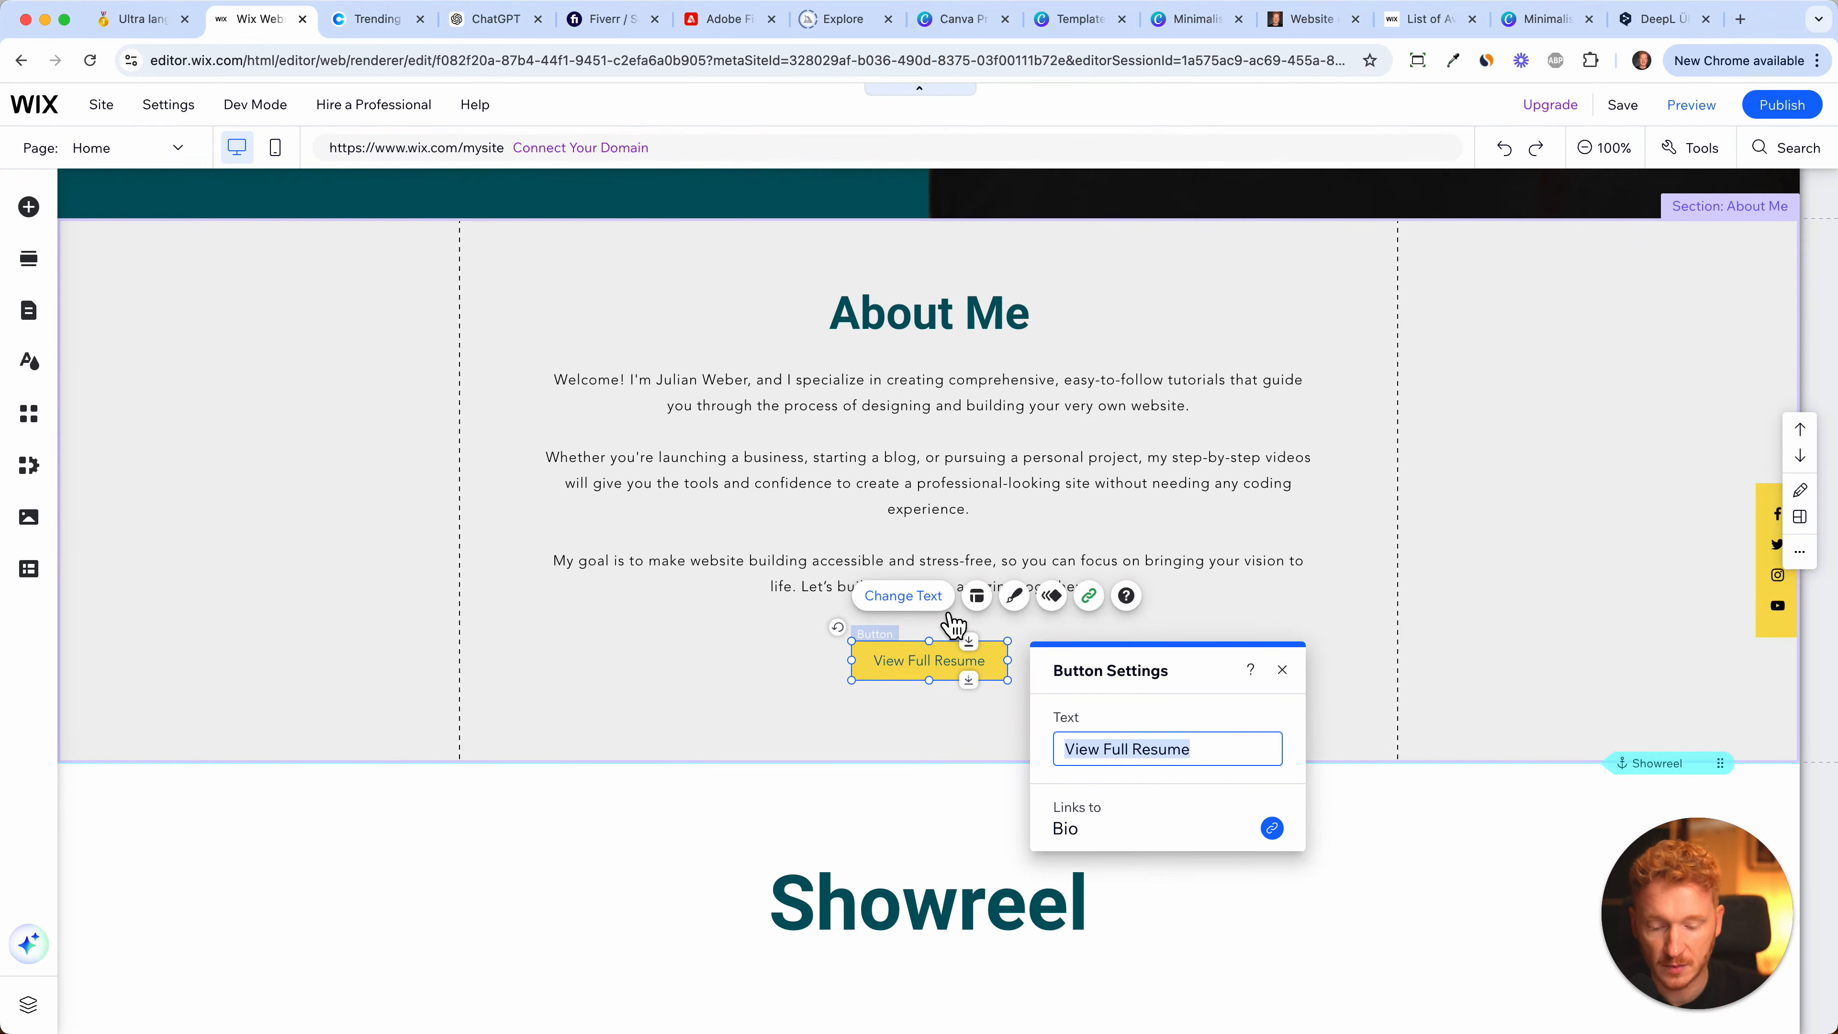
{"action": "type", "text": "Visit my"}
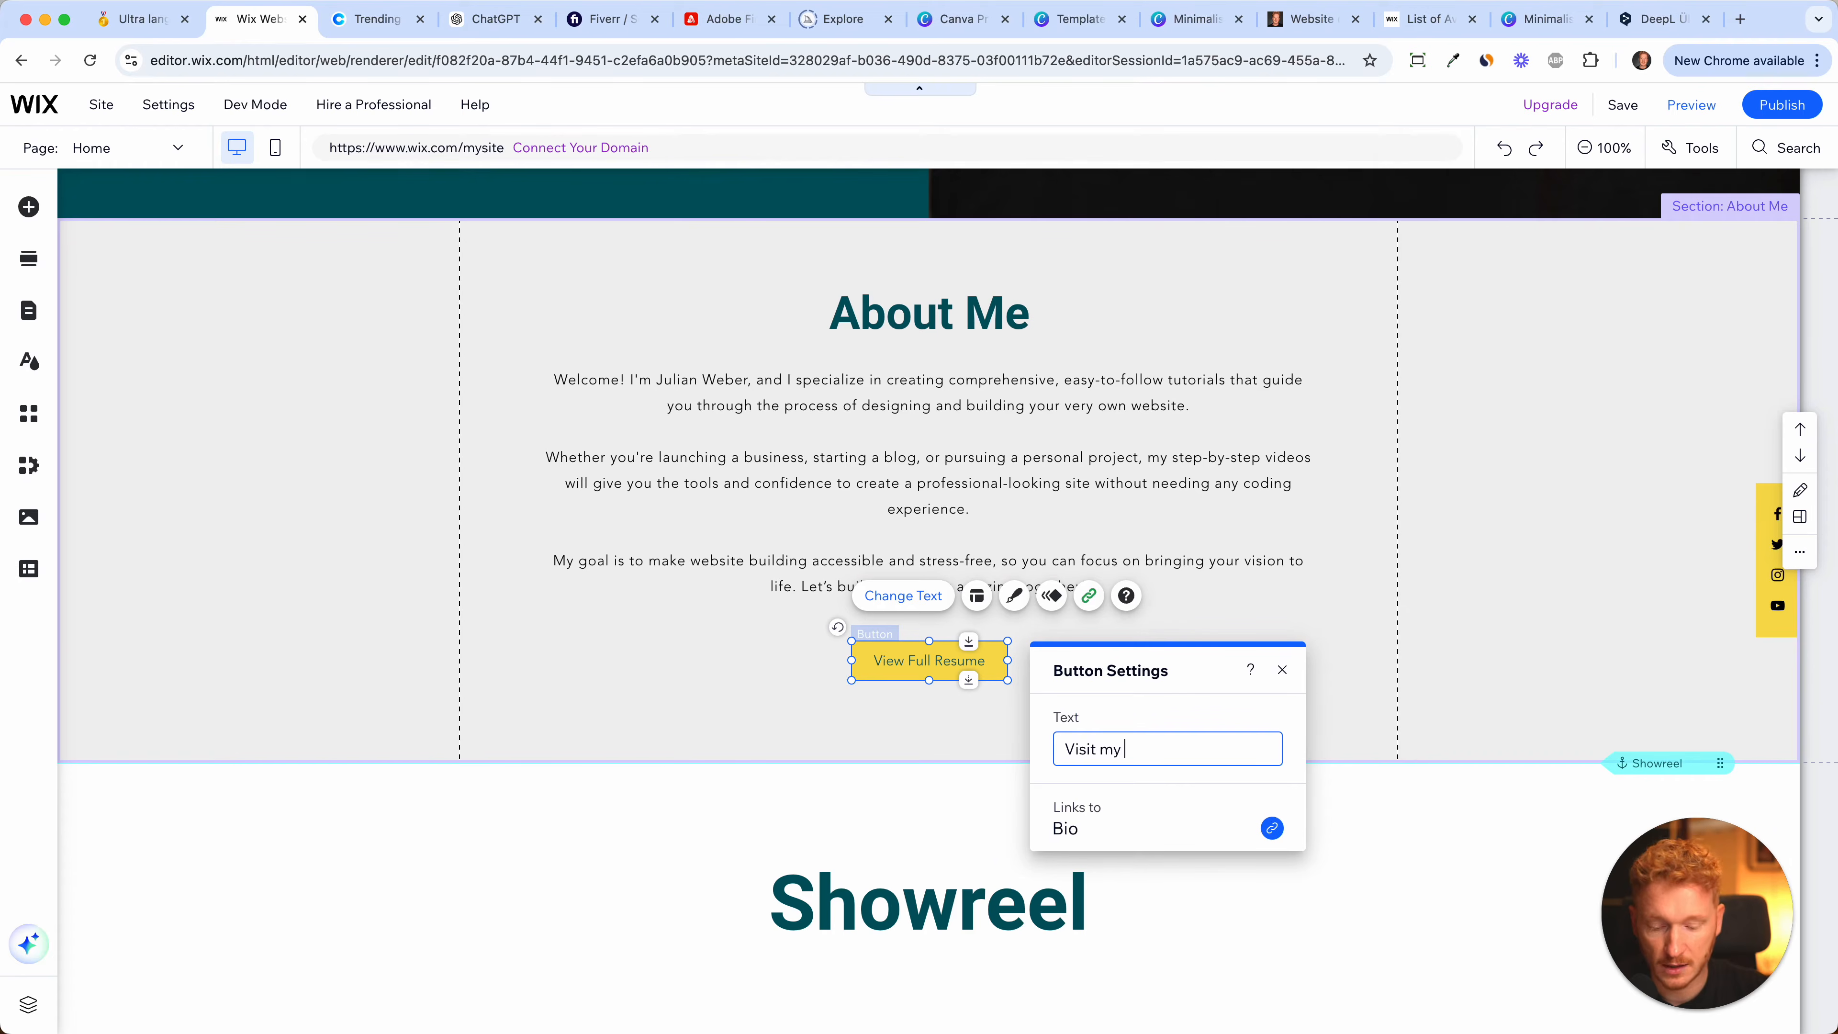
{"action": "type", "text": " Youtube Channel"}
{"action": "left_click", "coordinate": [1242, 579]}
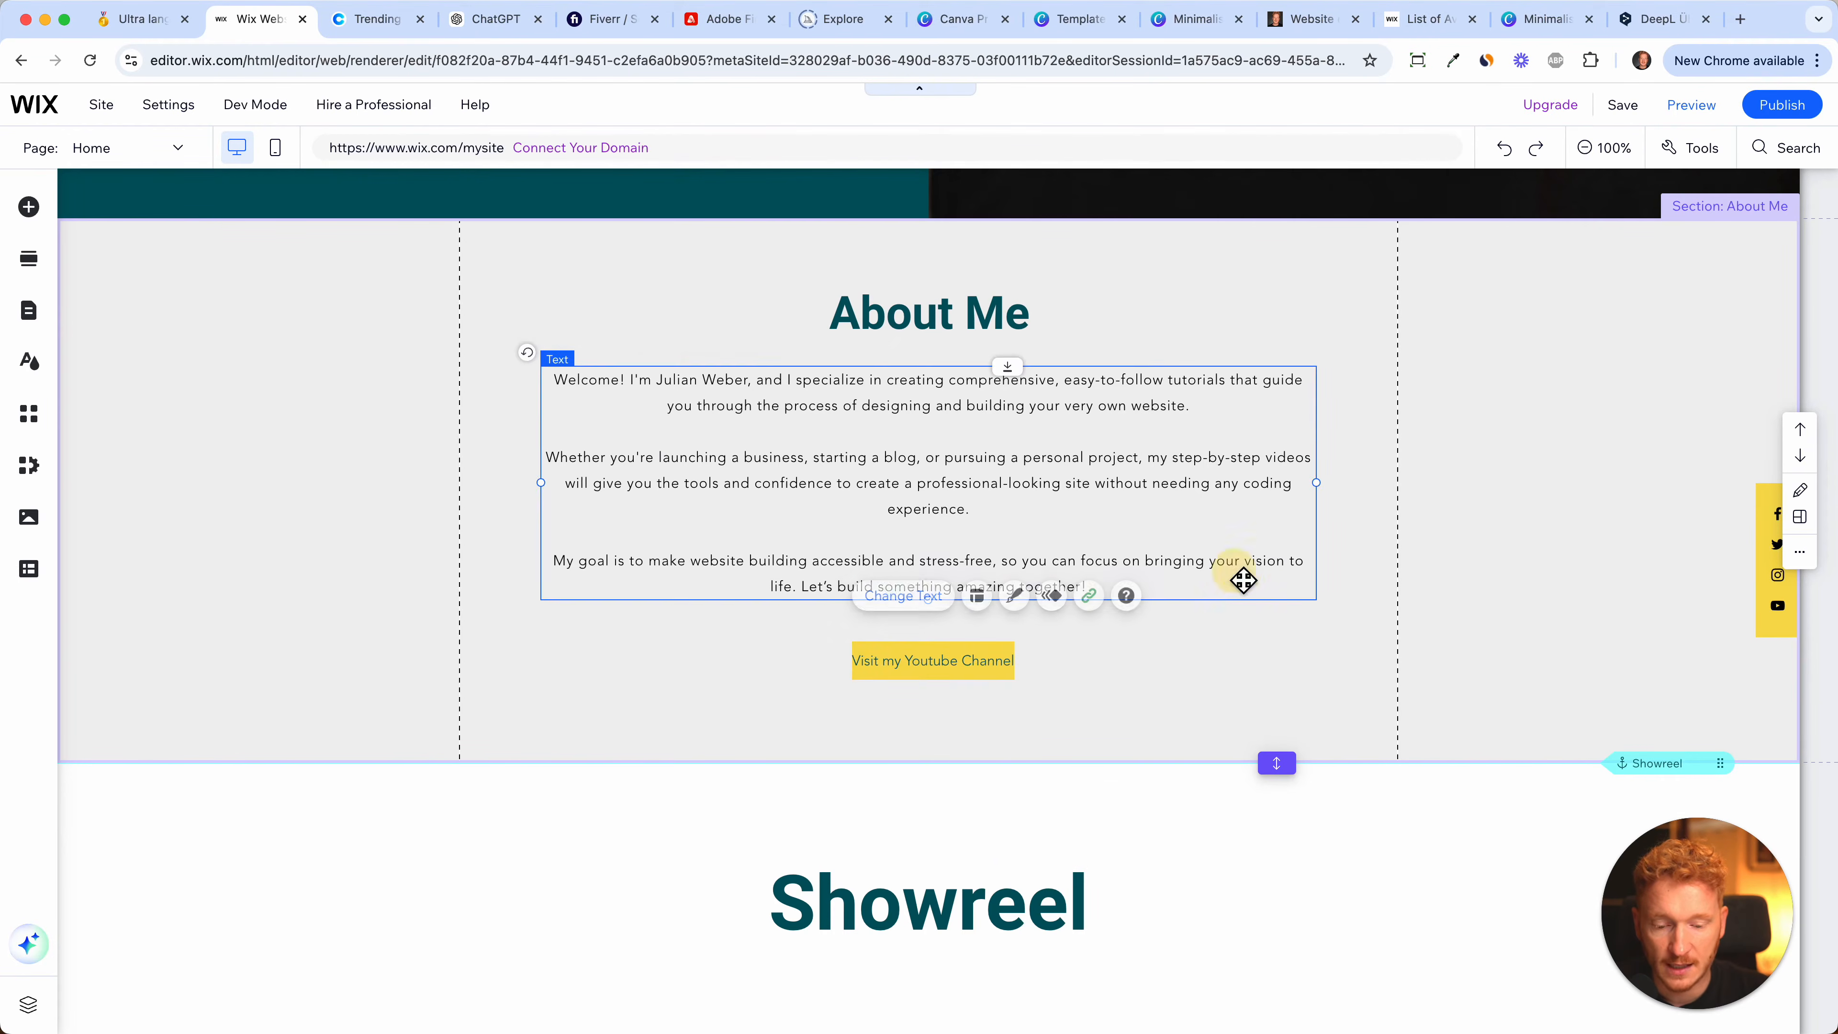
{"action": "left_click", "coordinate": [976, 669]}
{"action": "left_click_drag", "start_coordinate": [1015, 669], "coordinate": [955, 699]}
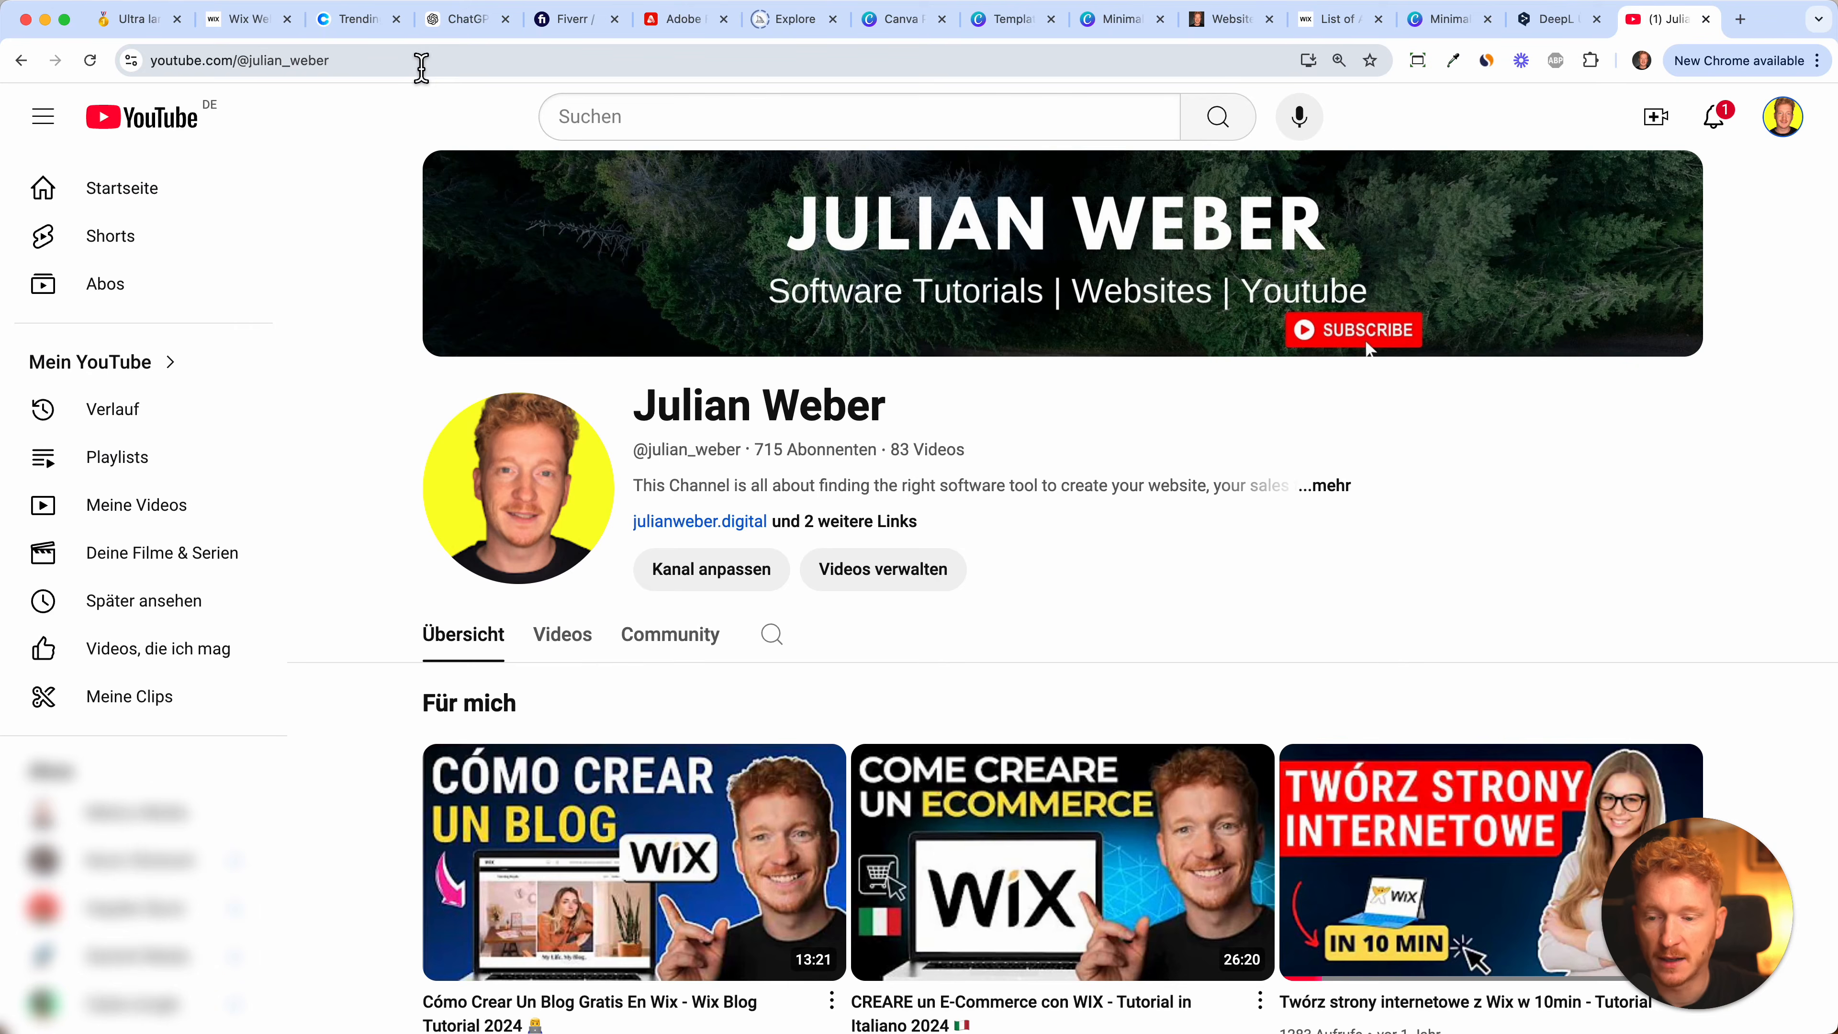
- Copy the YouTube channel's web address and switch back to the Wix editor
{"action": "left_click", "coordinate": [421, 62]}
{"action": "key", "text": "ctrl+c"}
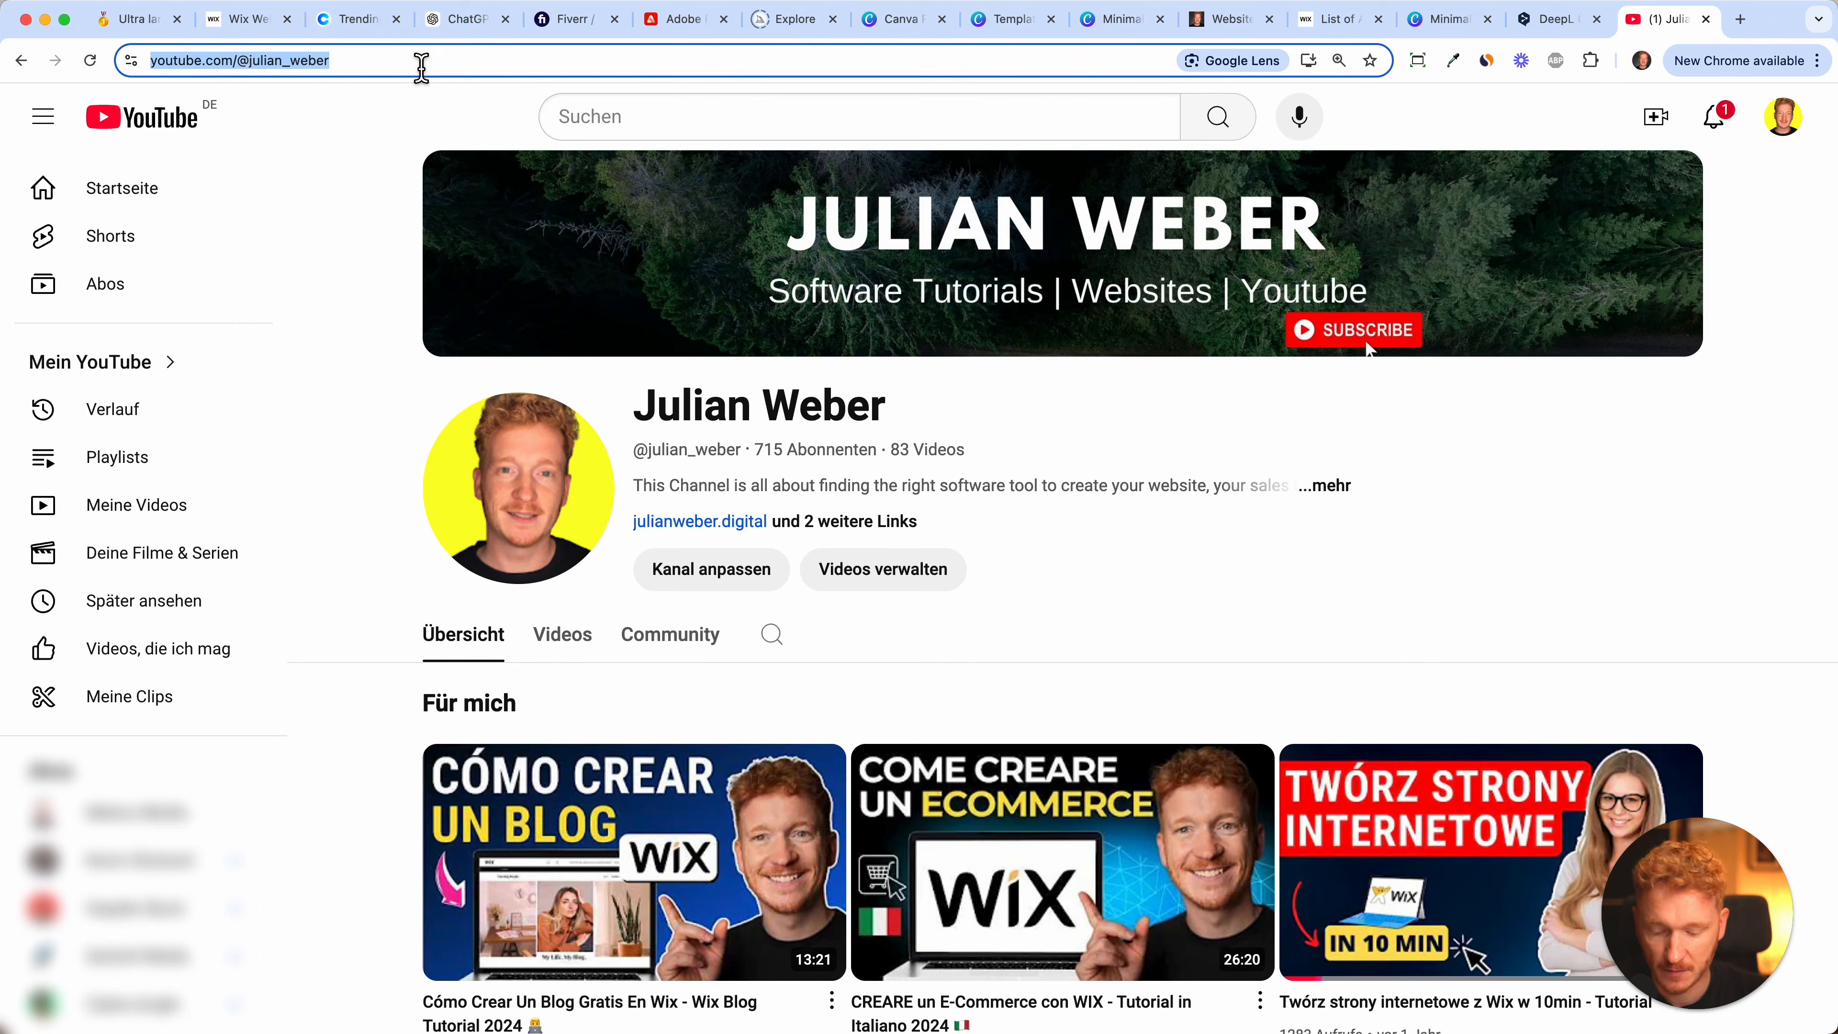
{"action": "left_click", "coordinate": [242, 20]}
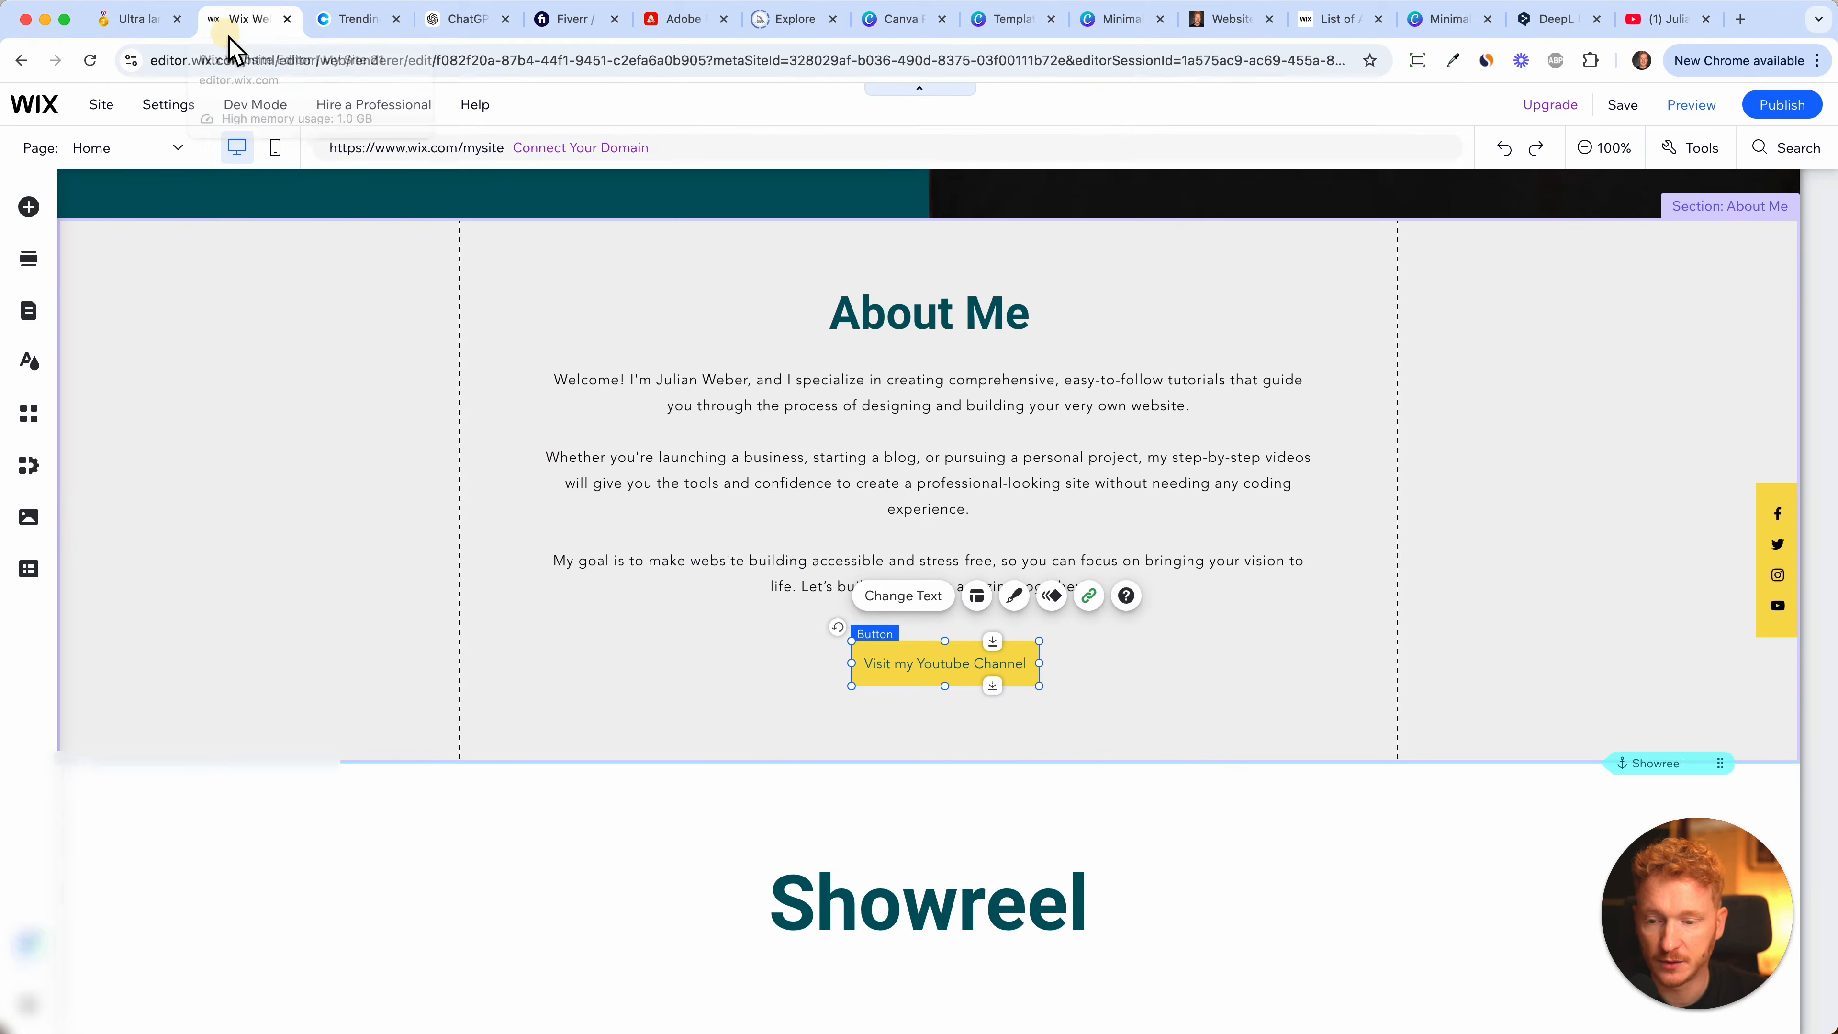
- Open the link settings of the YouTube channel button and review the Web address, Page, Section or anchor and Lightbox options
{"action": "left_click", "coordinate": [1092, 600]}
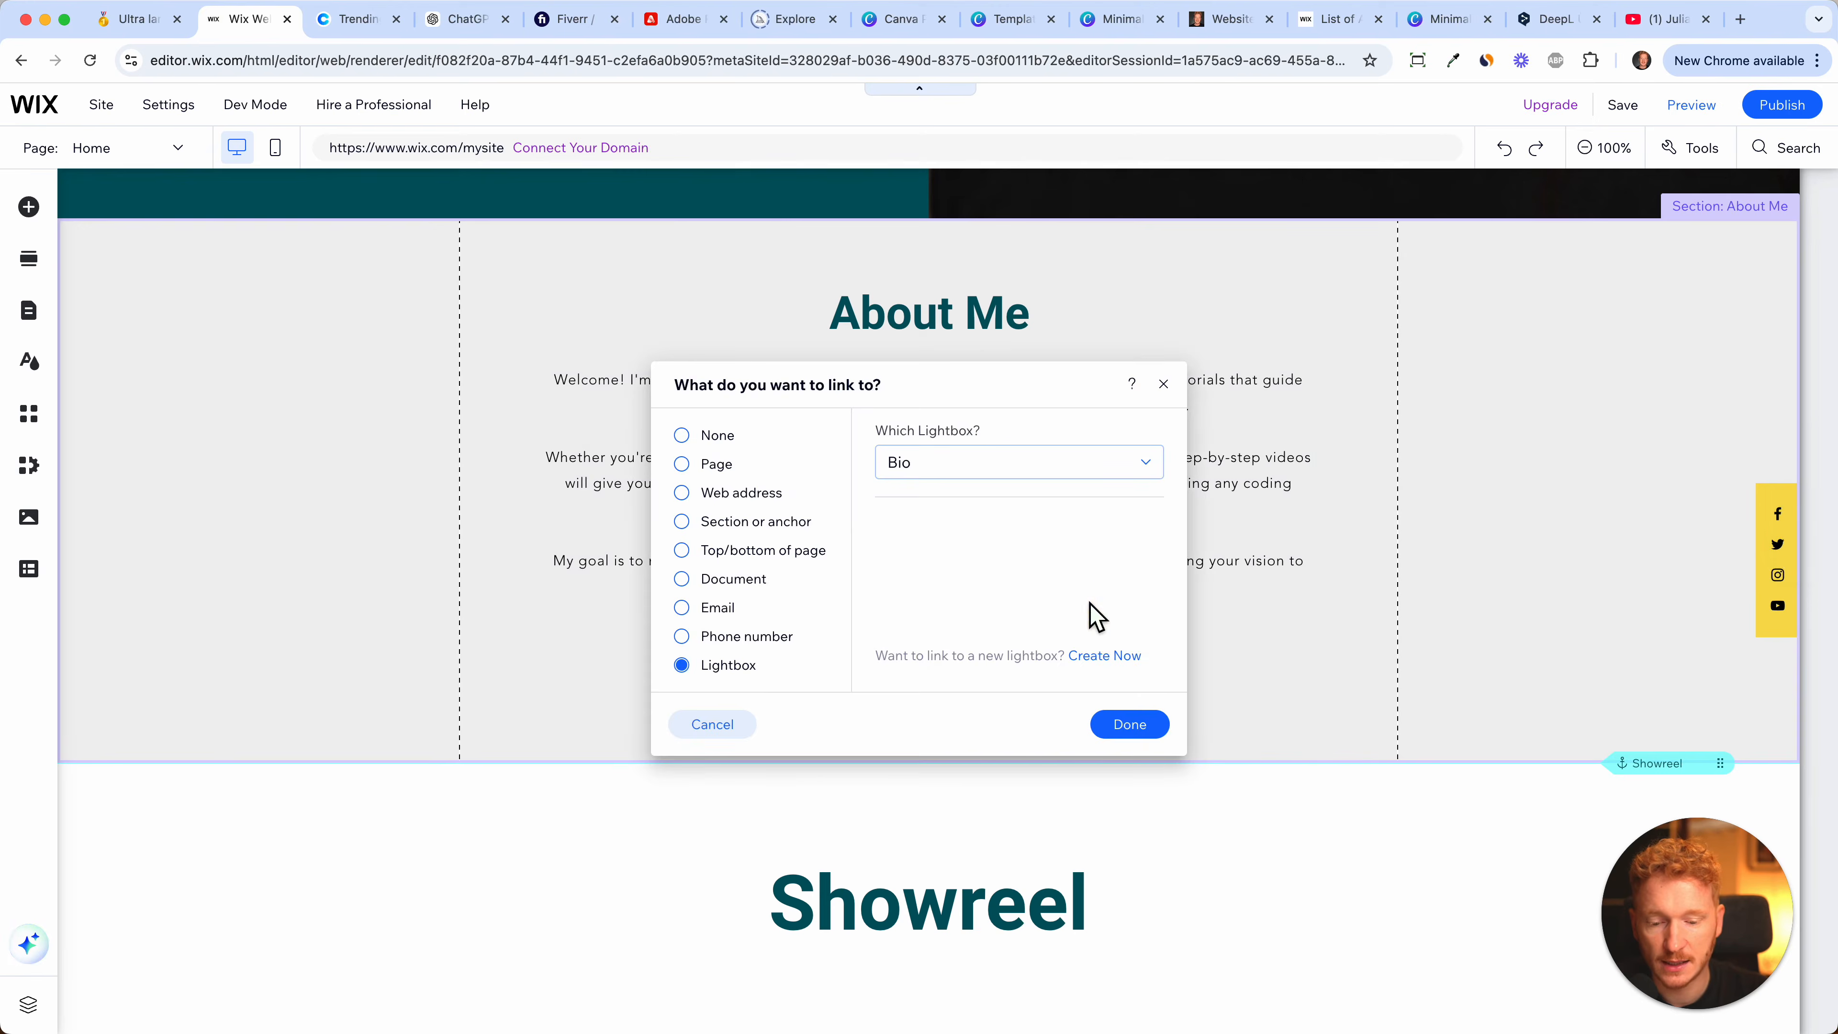
{"action": "left_click", "coordinate": [744, 503]}
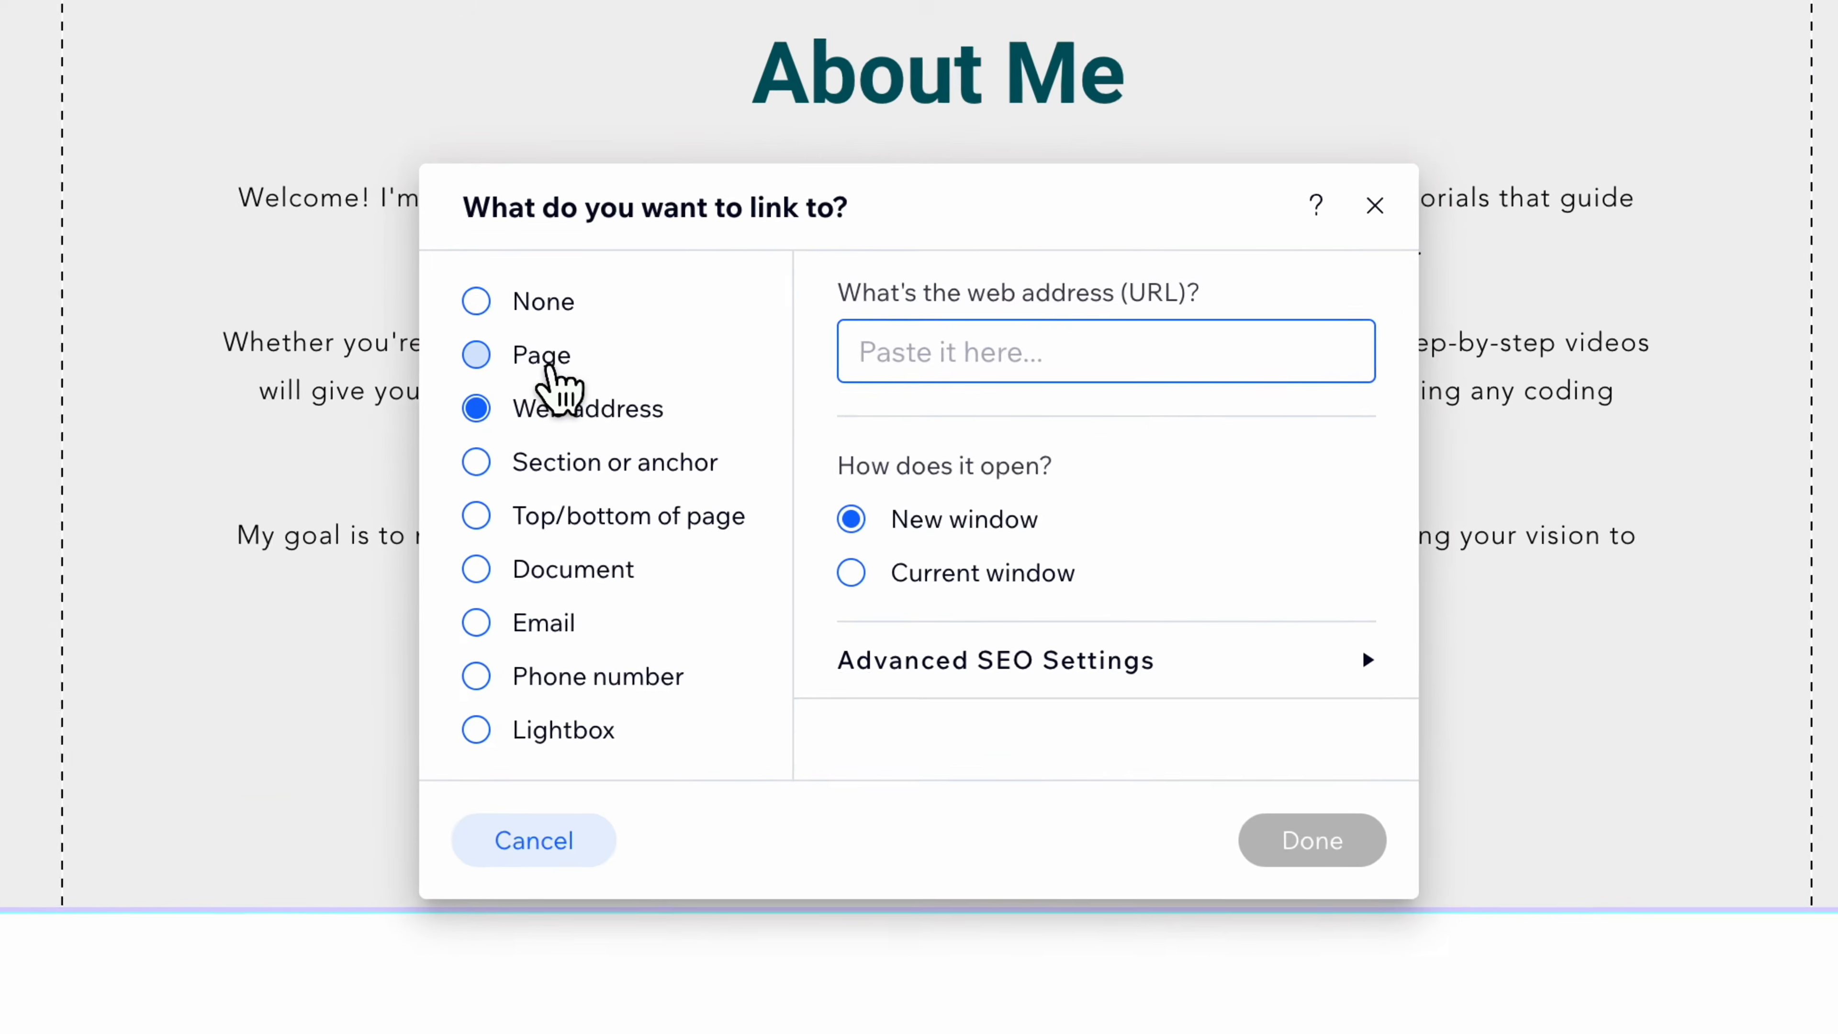
{"action": "left_click", "coordinate": [544, 359]}
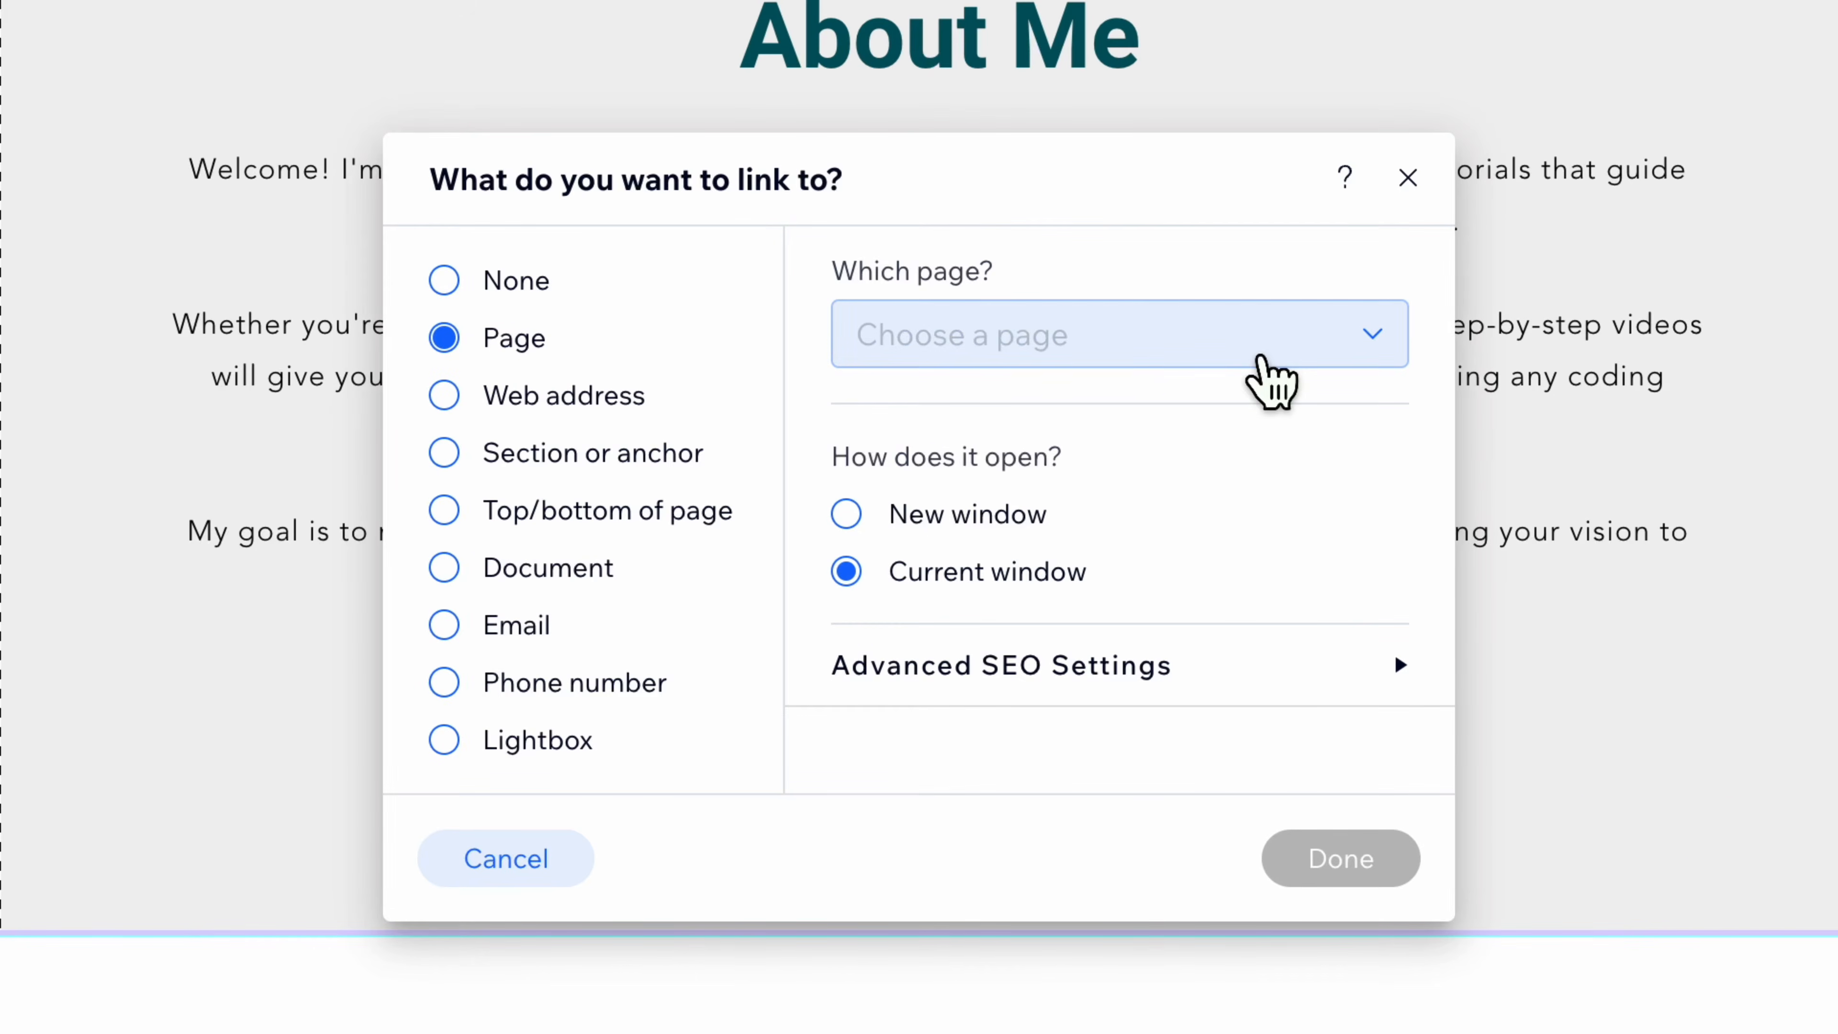
{"action": "left_click", "coordinate": [1235, 341]}
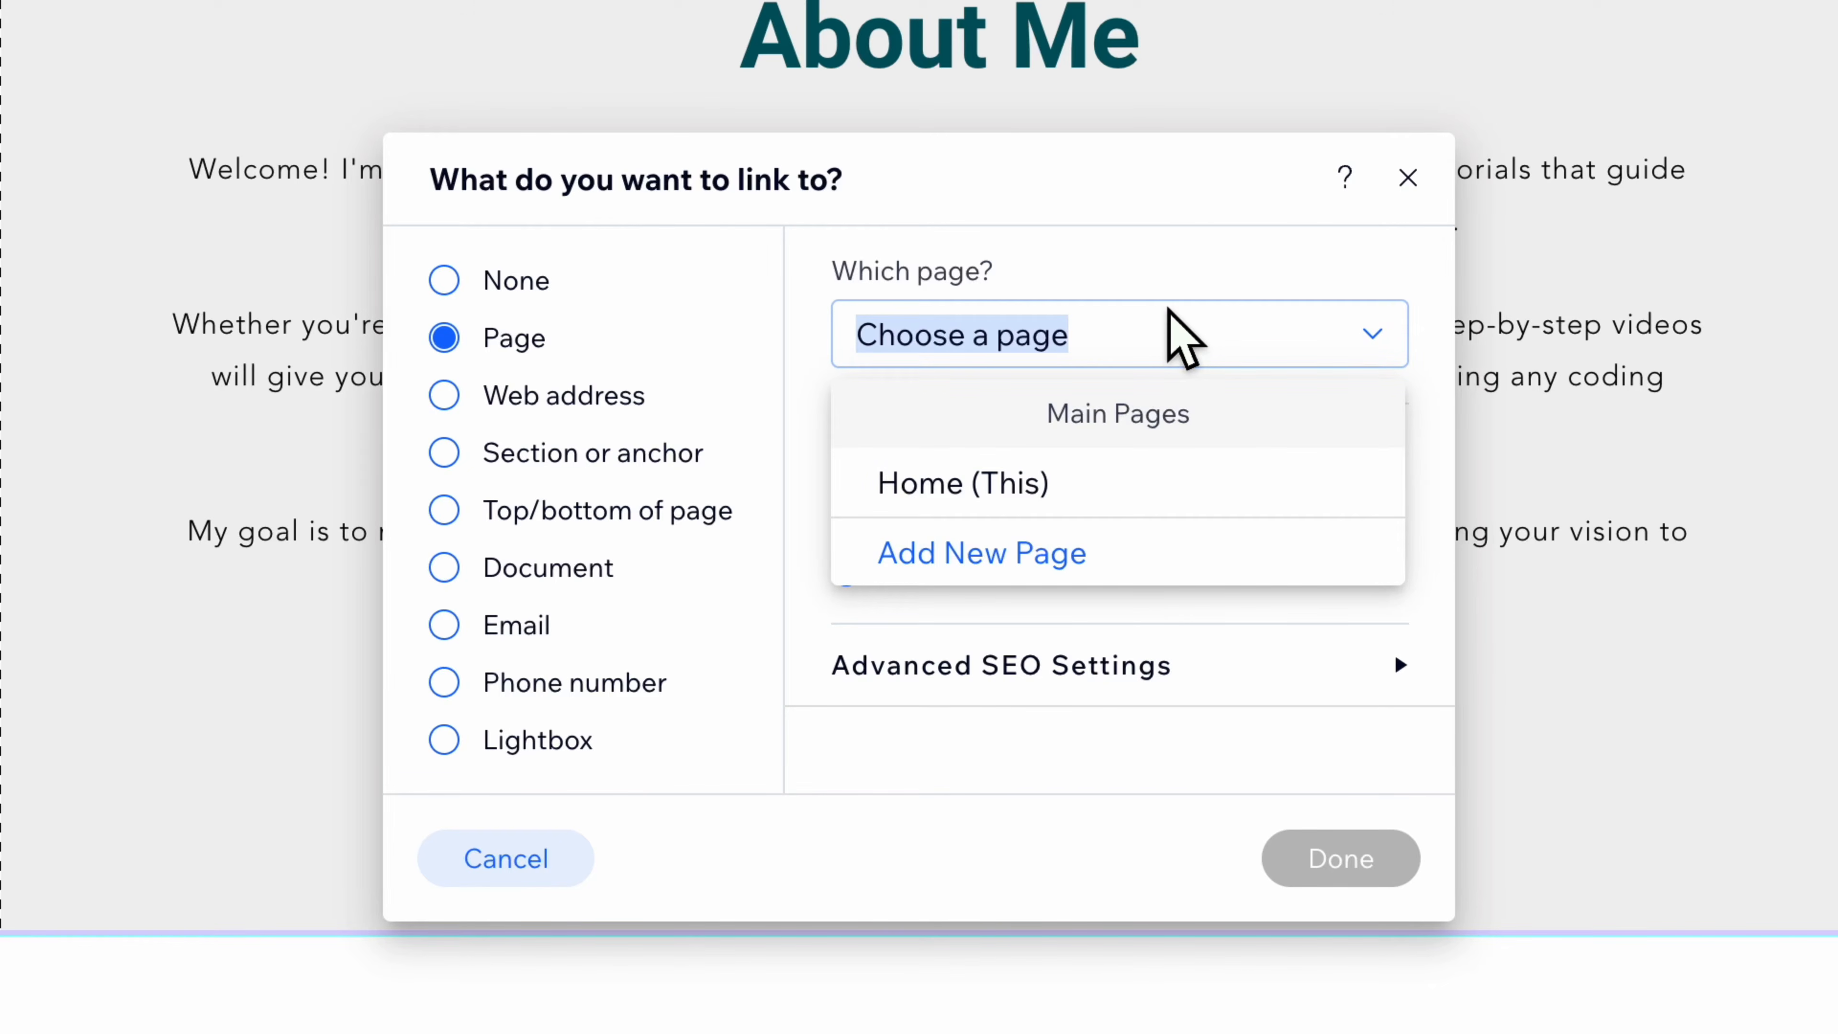
{"action": "left_click", "coordinate": [1119, 263]}
{"action": "left_click", "coordinate": [590, 454]}
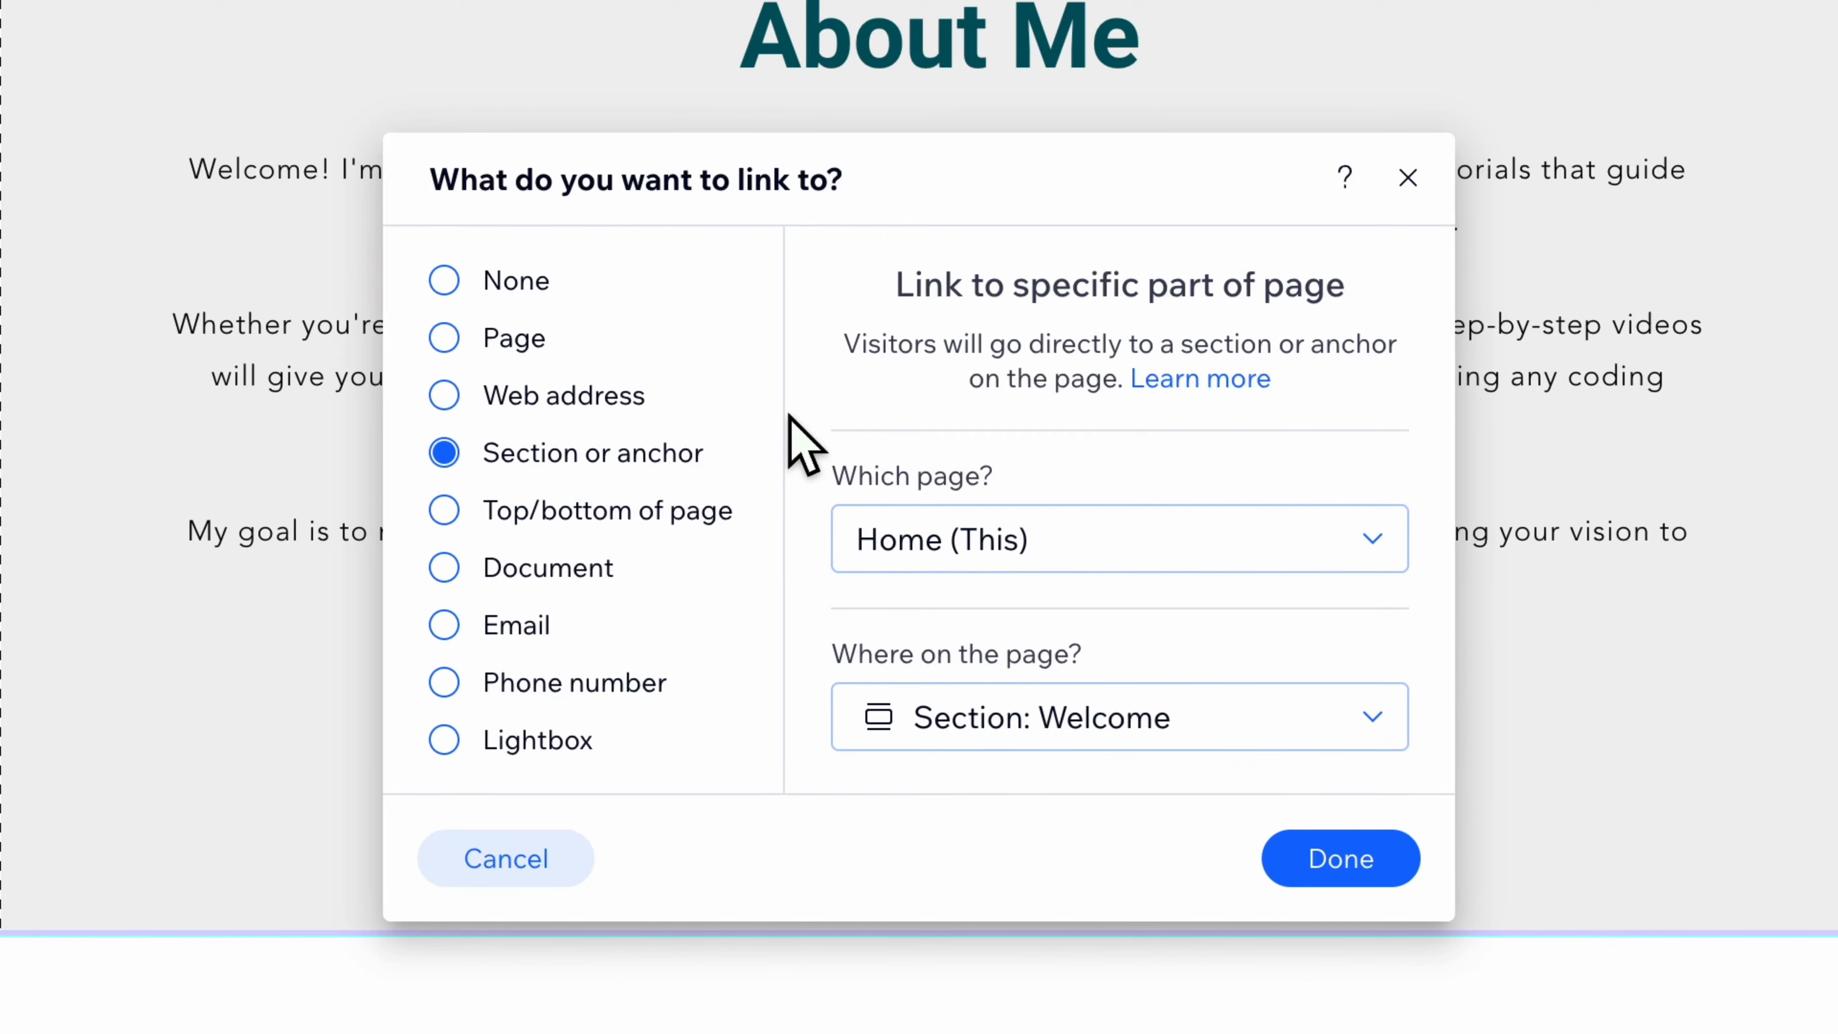
{"action": "left_click", "coordinate": [586, 576]}
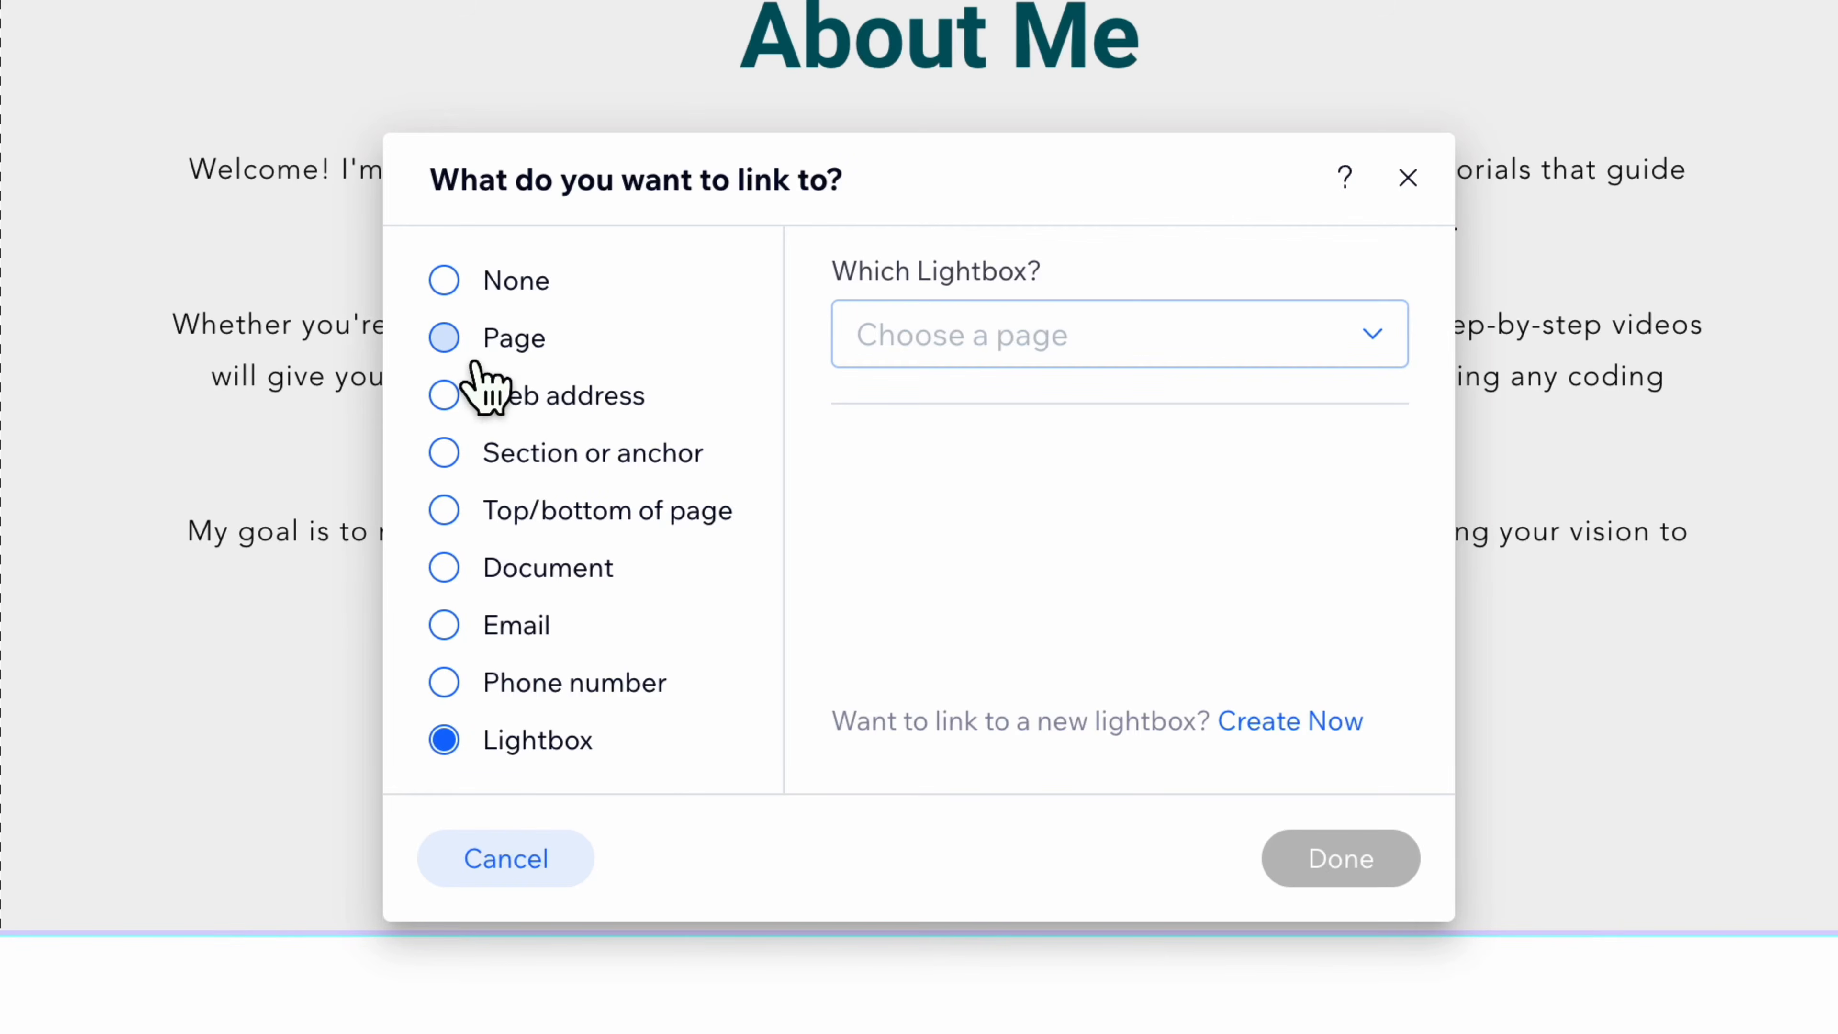
- Link the button to the copied YouTube channel web address, opening in a new window
{"action": "left_click", "coordinate": [466, 418]}
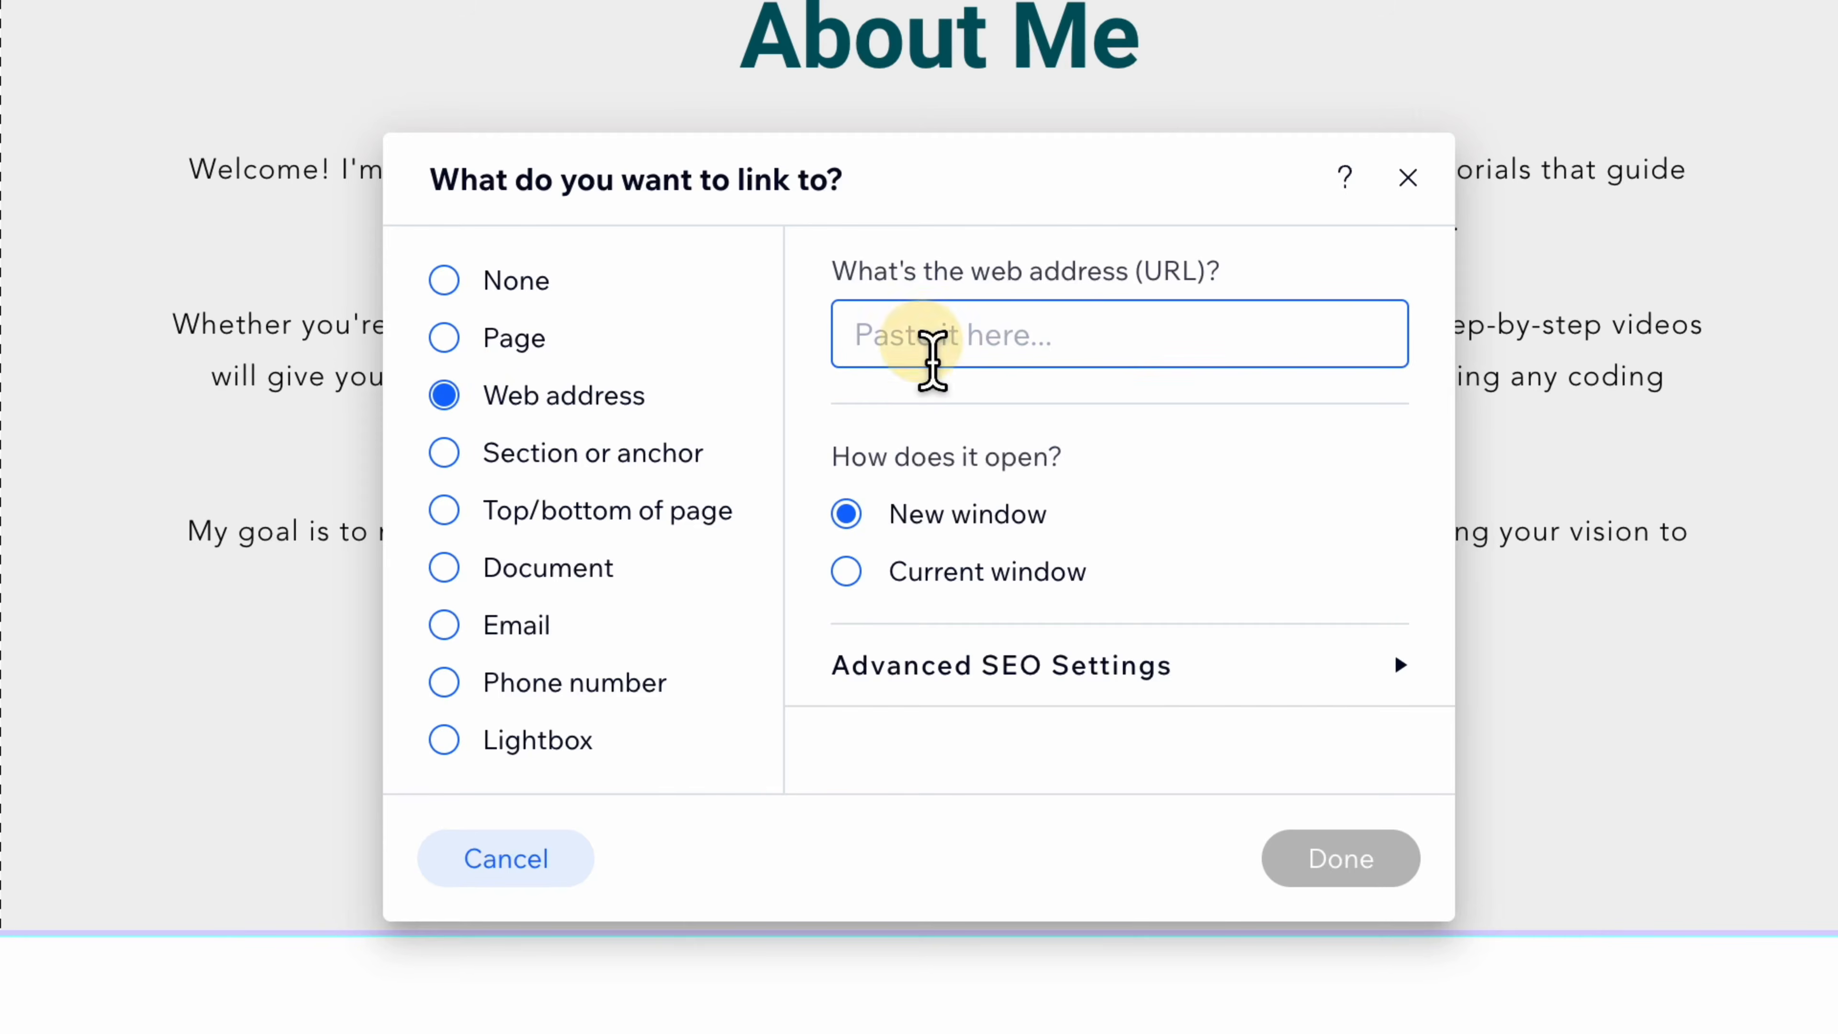
{"action": "key", "text": "ctrl+v"}
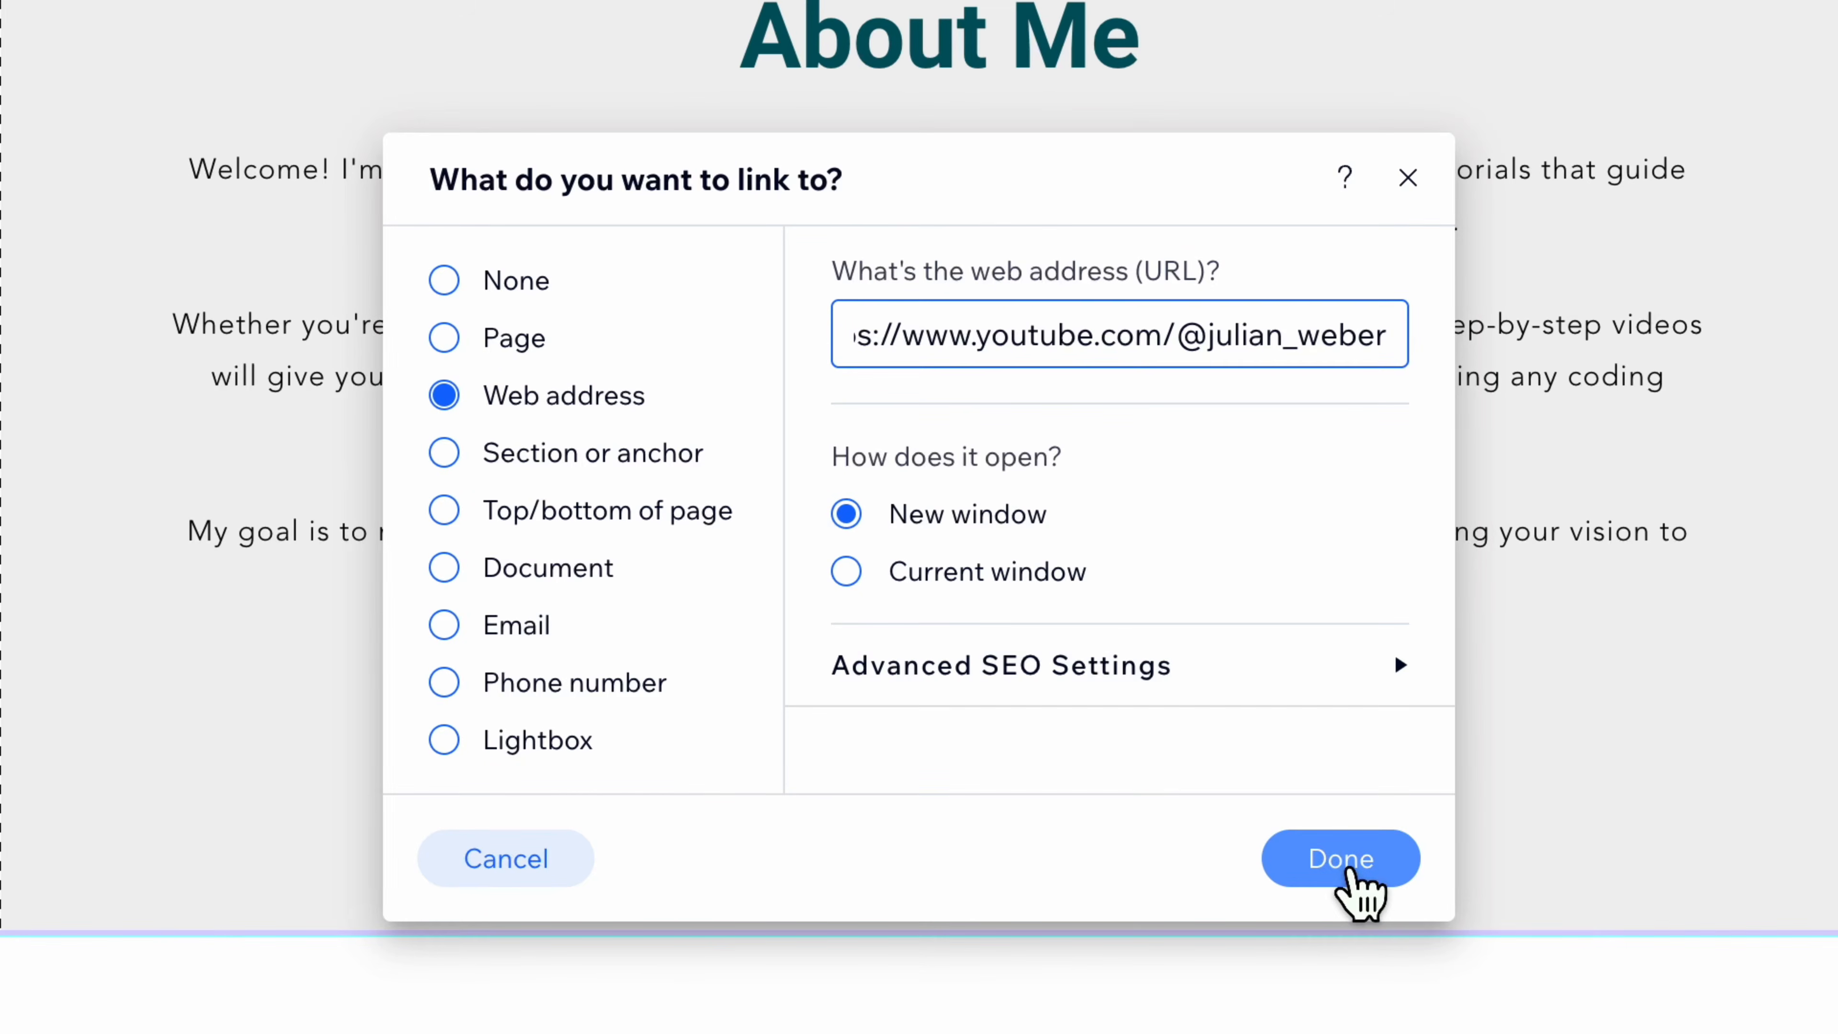
{"action": "left_click", "coordinate": [1350, 871]}
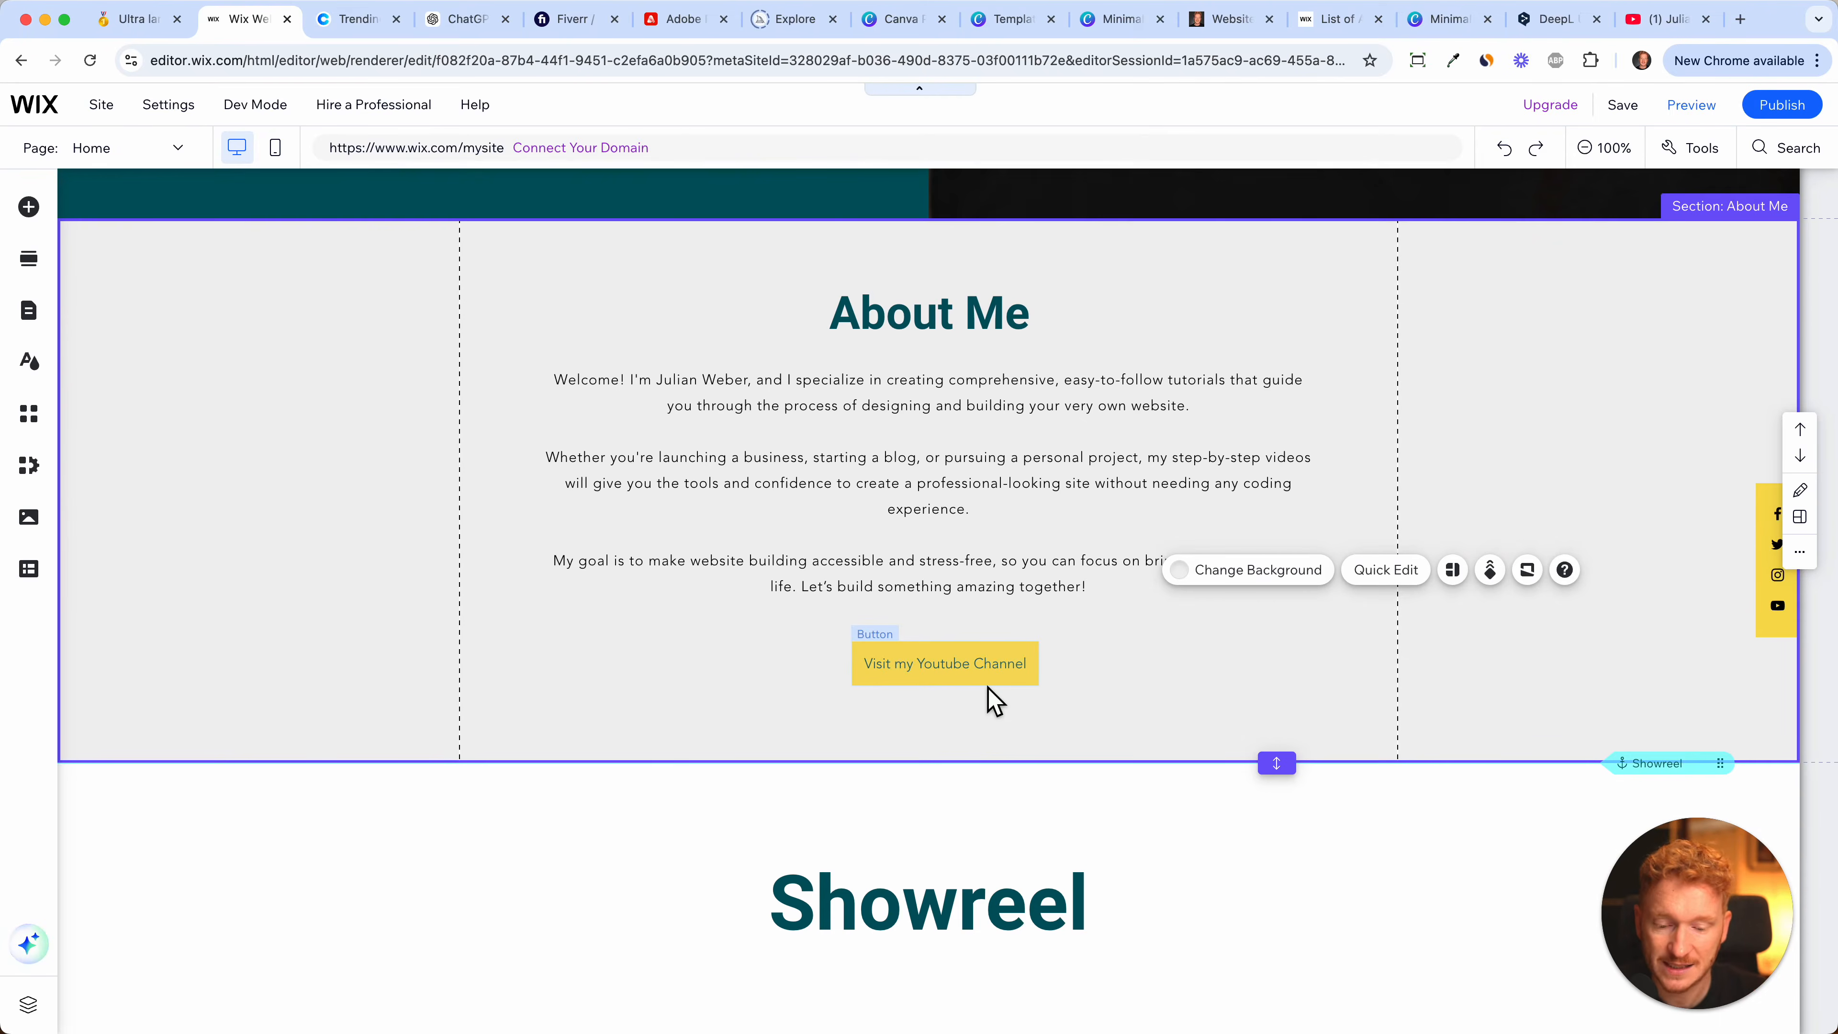
- Browse the preset button designs and turn on a shadow in the YouTube channel button's custom design
{"action": "left_click", "coordinate": [996, 659]}
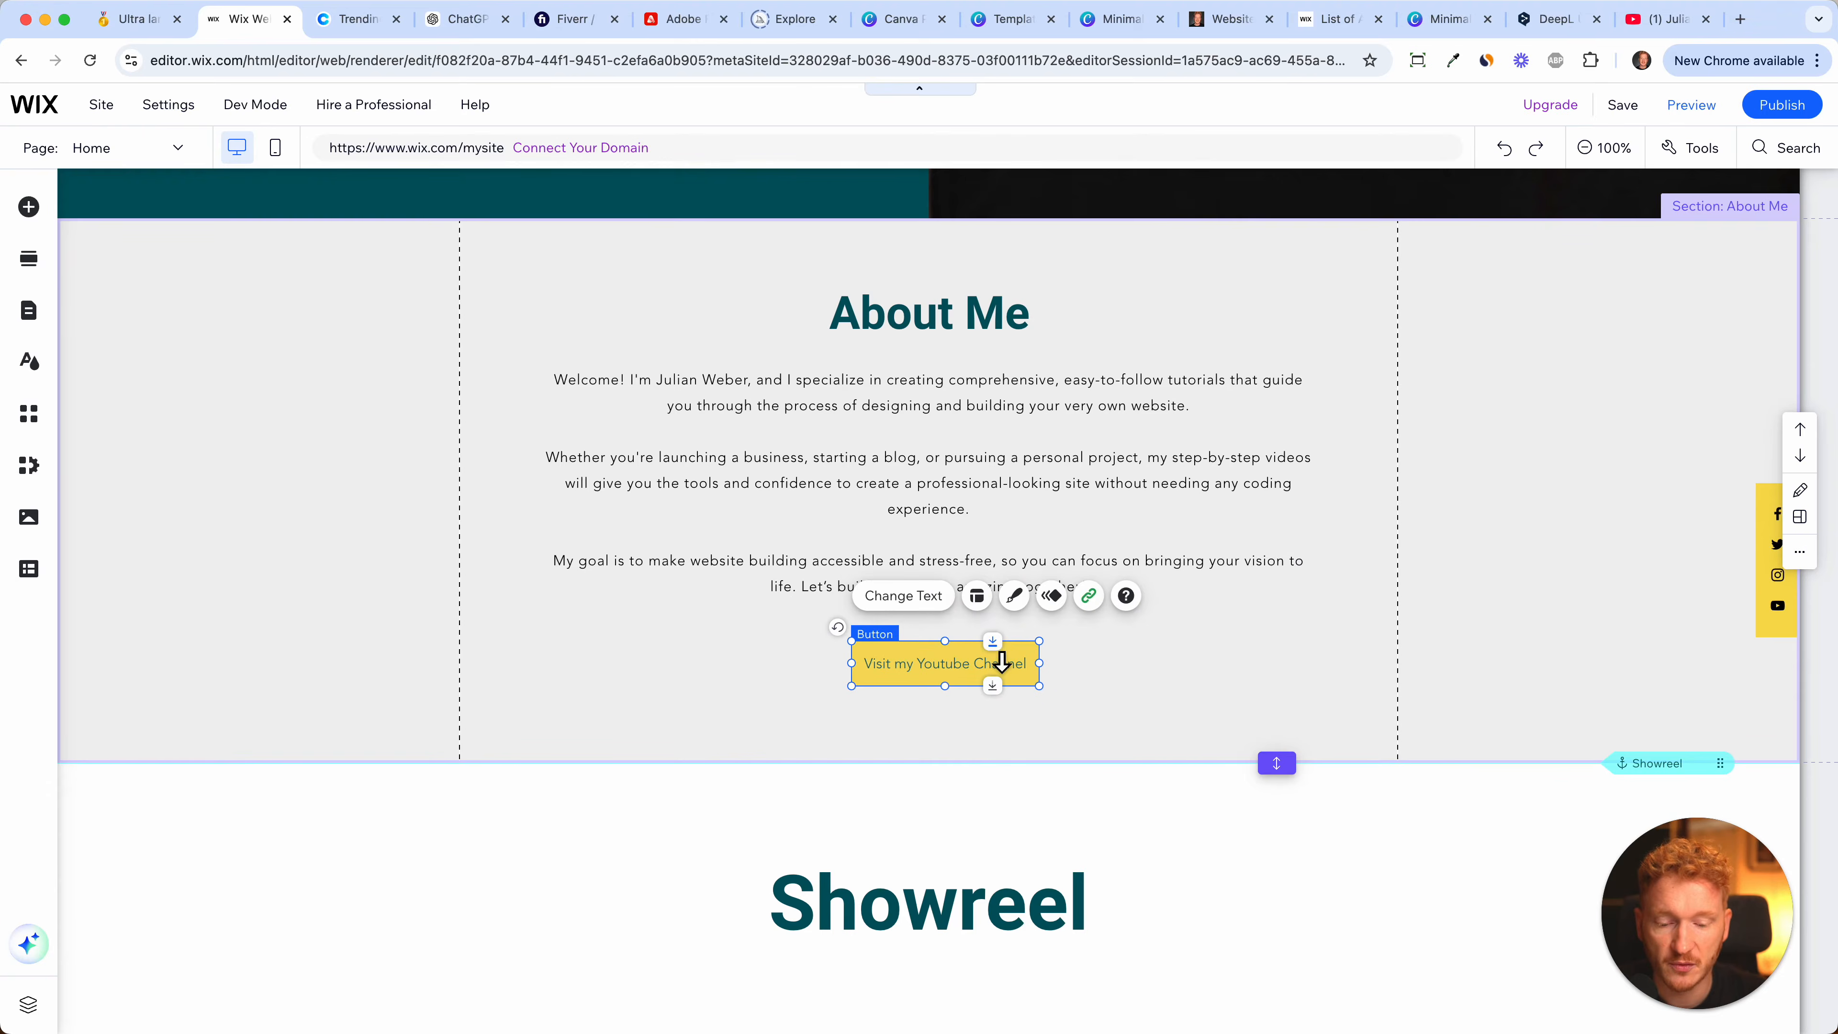
{"action": "left_click", "coordinate": [1018, 605]}
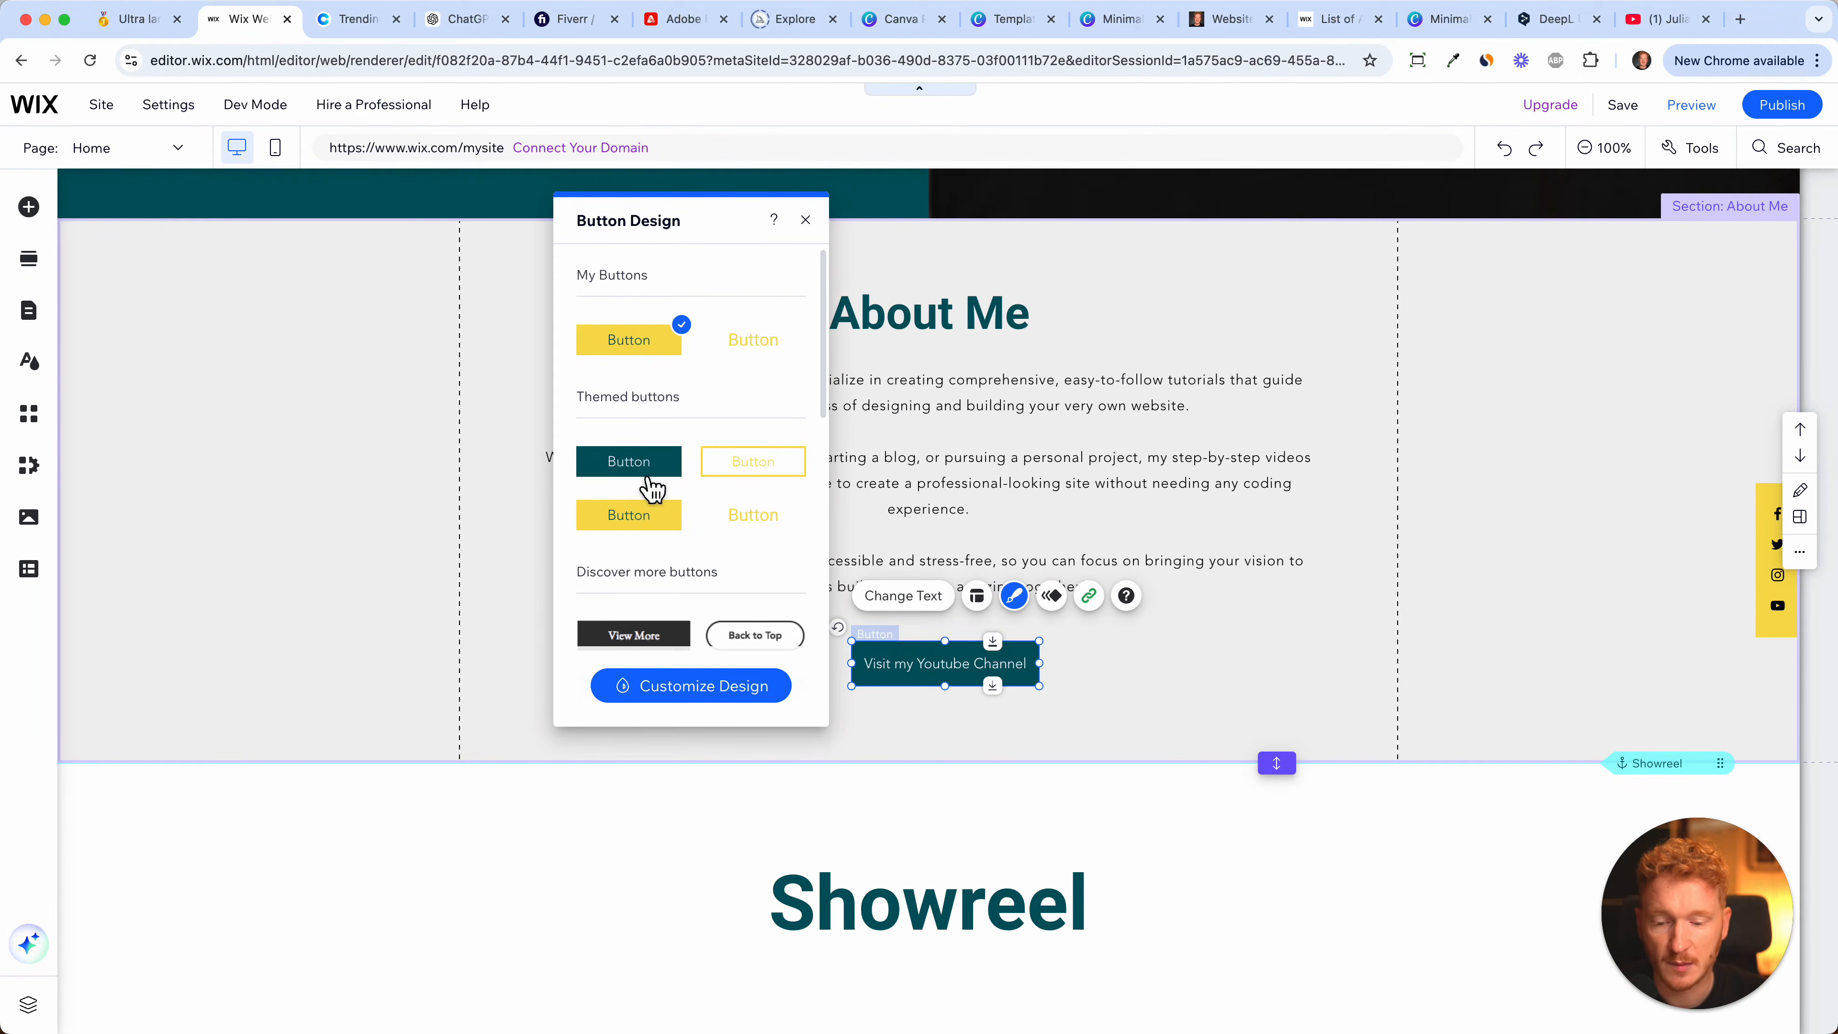
{"action": "scroll", "coordinate": [673, 470], "scroll_direction": "down", "scroll_amount": 3}
{"action": "scroll", "coordinate": [697, 609], "scroll_direction": "down", "scroll_amount": 2}
{"action": "scroll", "coordinate": [697, 610], "scroll_direction": "down", "scroll_amount": 2}
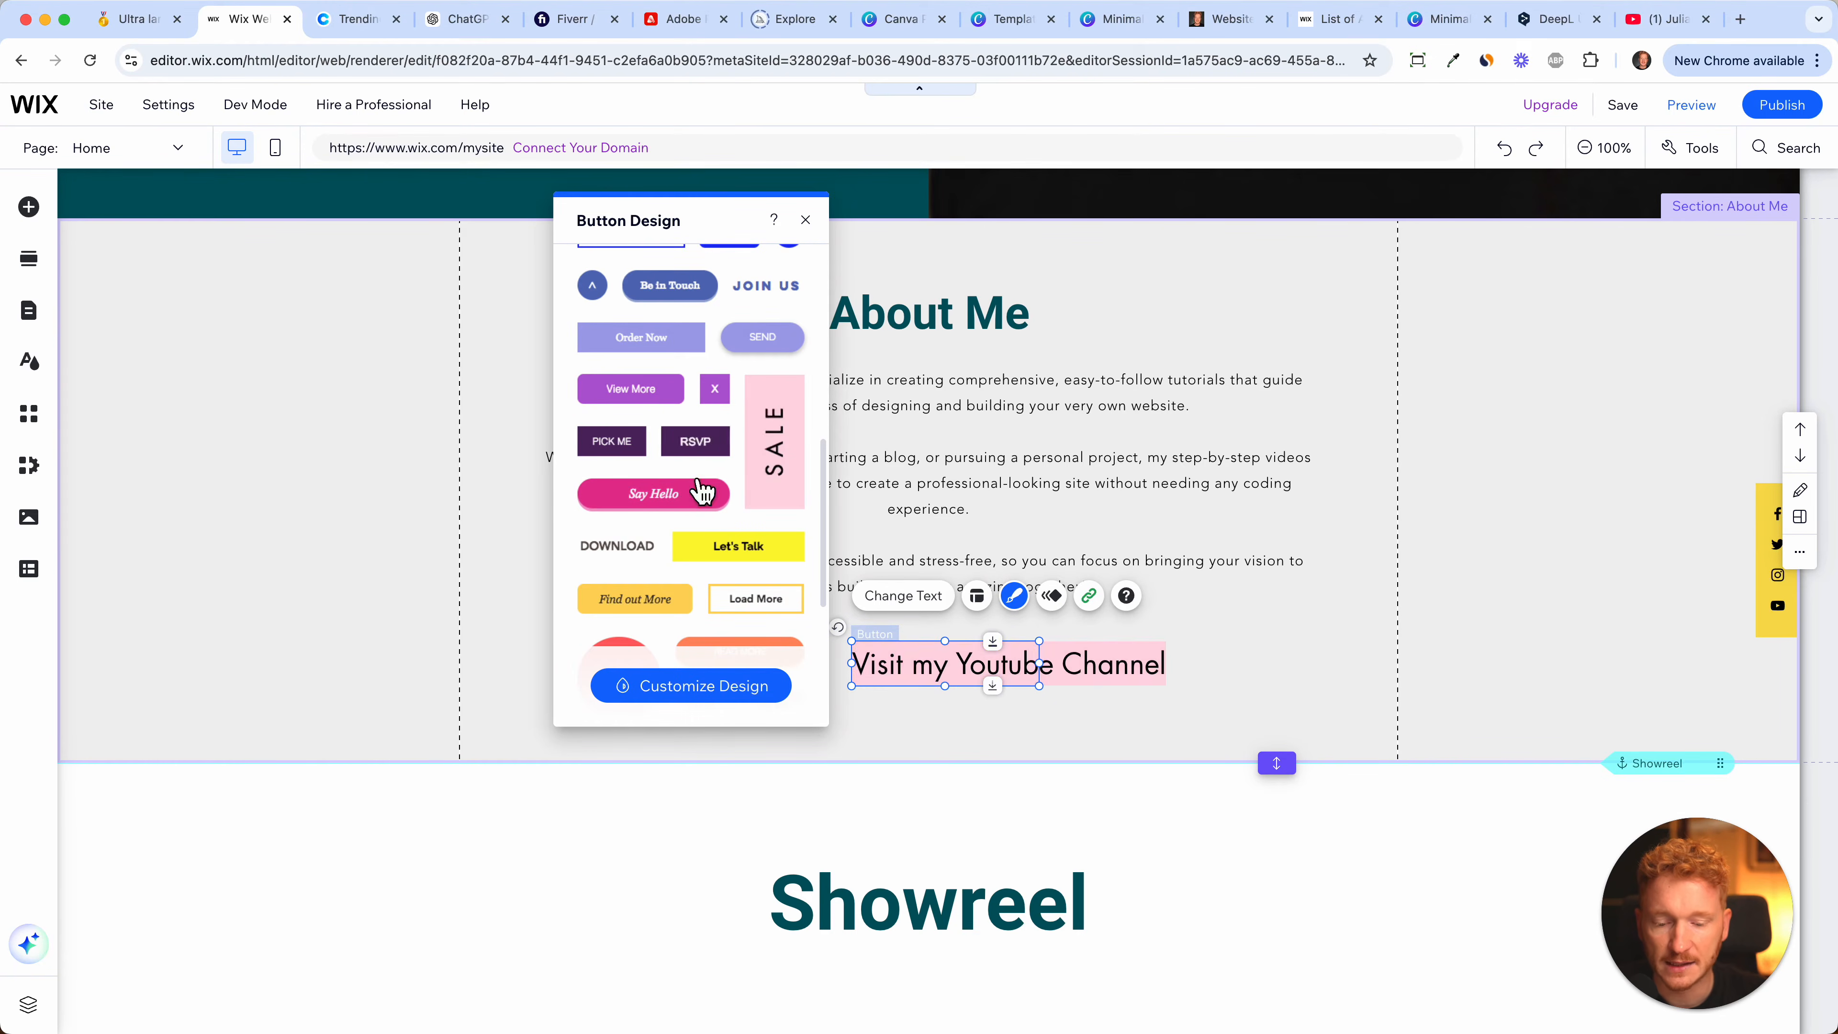
{"action": "scroll", "coordinate": [697, 599], "scroll_direction": "up", "scroll_amount": 10}
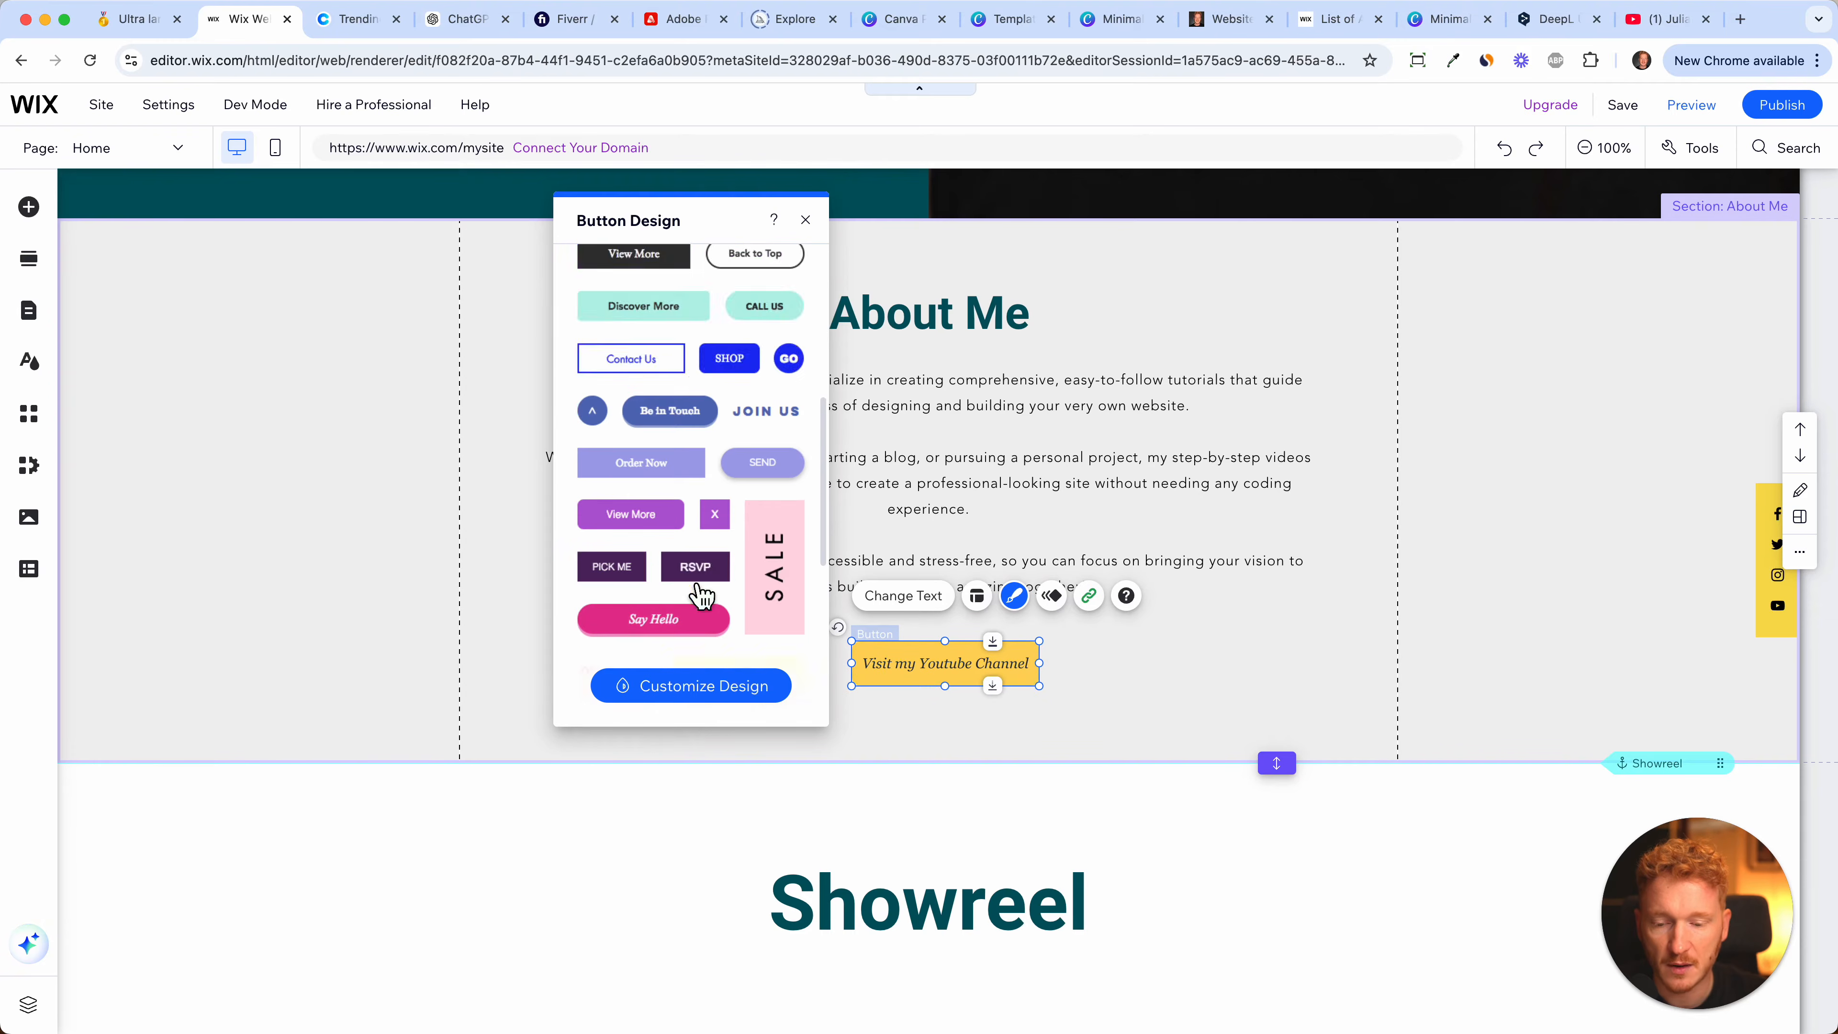
{"action": "left_click", "coordinate": [700, 686]}
{"action": "left_click", "coordinate": [651, 384]}
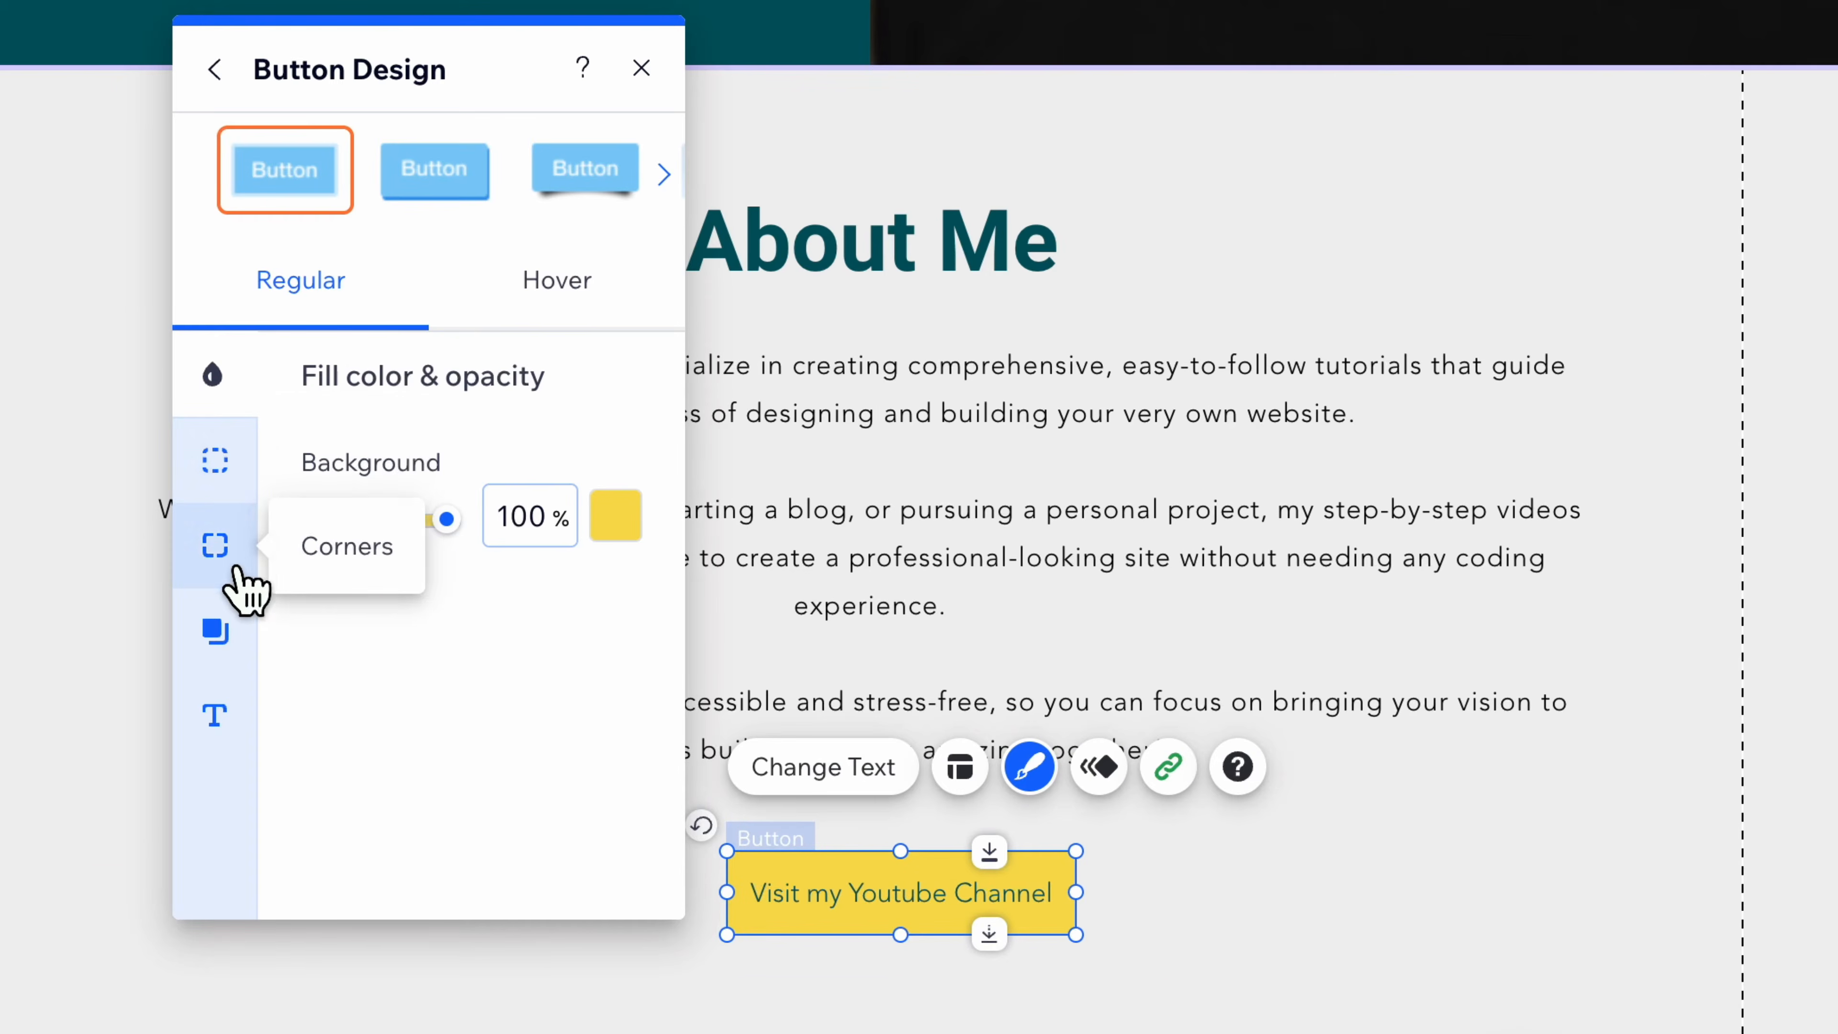
{"action": "left_click", "coordinate": [224, 630]}
{"action": "left_click", "coordinate": [601, 482]}
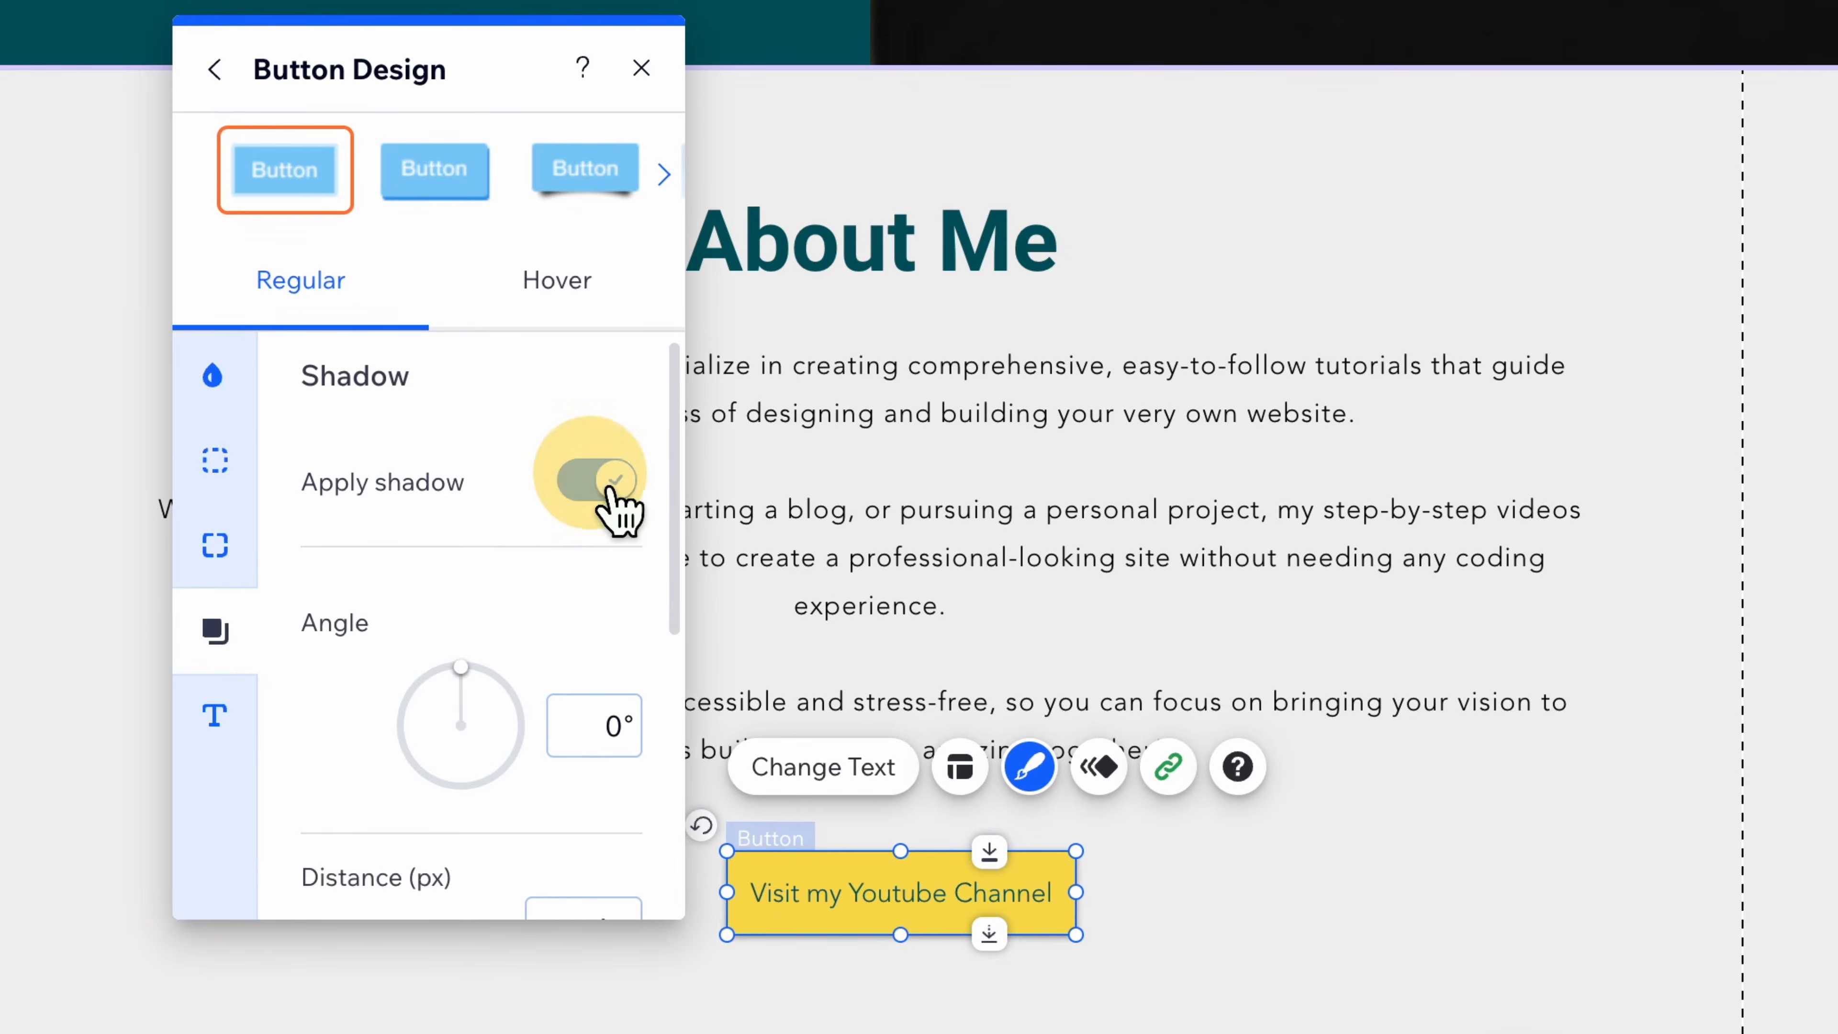
- Set the button shadow's angle to about 316.9°, its distance to about 9 px and its size to 0 px
{"action": "scroll", "coordinate": [510, 688], "scroll_direction": "down", "scroll_amount": 3}
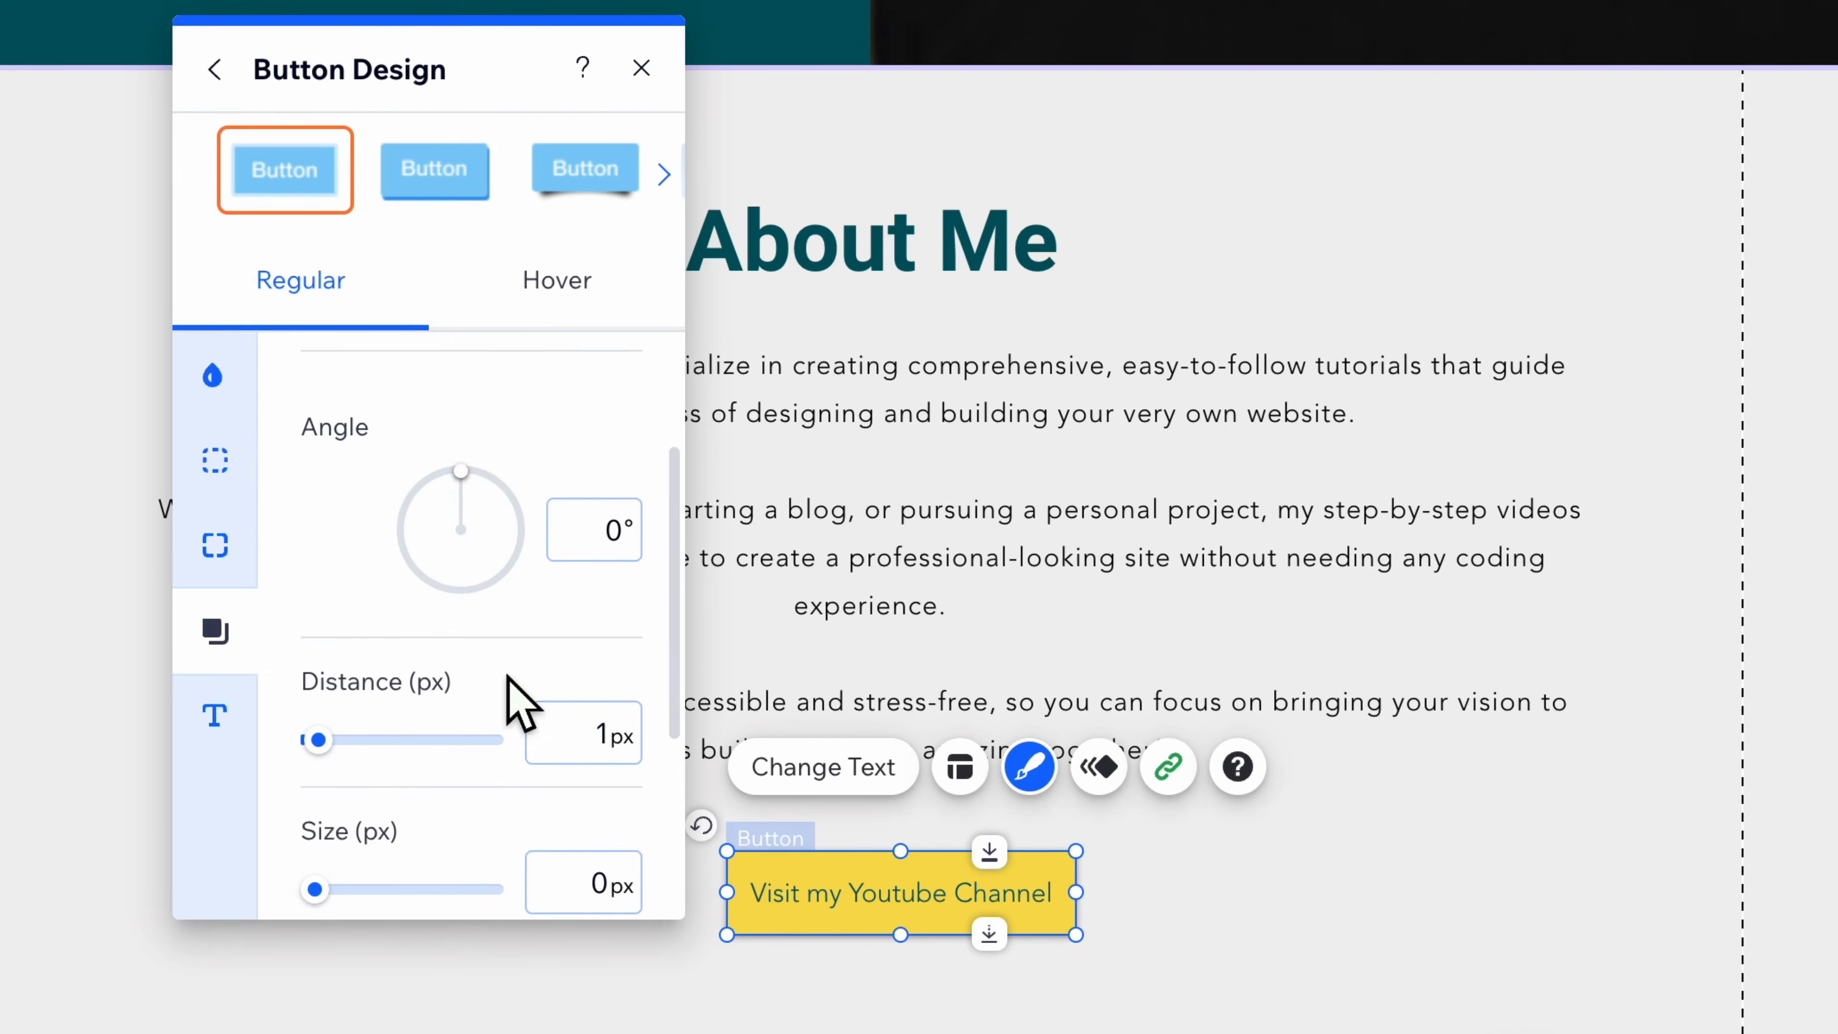
{"action": "left_click_drag", "start_coordinate": [462, 472], "coordinate": [391, 585]}
{"action": "left_click_drag", "start_coordinate": [322, 742], "coordinate": [339, 757]}
{"action": "left_click_drag", "start_coordinate": [360, 757], "coordinate": [374, 756]}
{"action": "left_click_drag", "start_coordinate": [325, 895], "coordinate": [333, 906]}
{"action": "left_click_drag", "start_coordinate": [432, 536], "coordinate": [425, 487]}
{"action": "left_click_drag", "start_coordinate": [383, 755], "coordinate": [357, 753]}
{"action": "left_click_drag", "start_coordinate": [329, 889], "coordinate": [312, 889]}
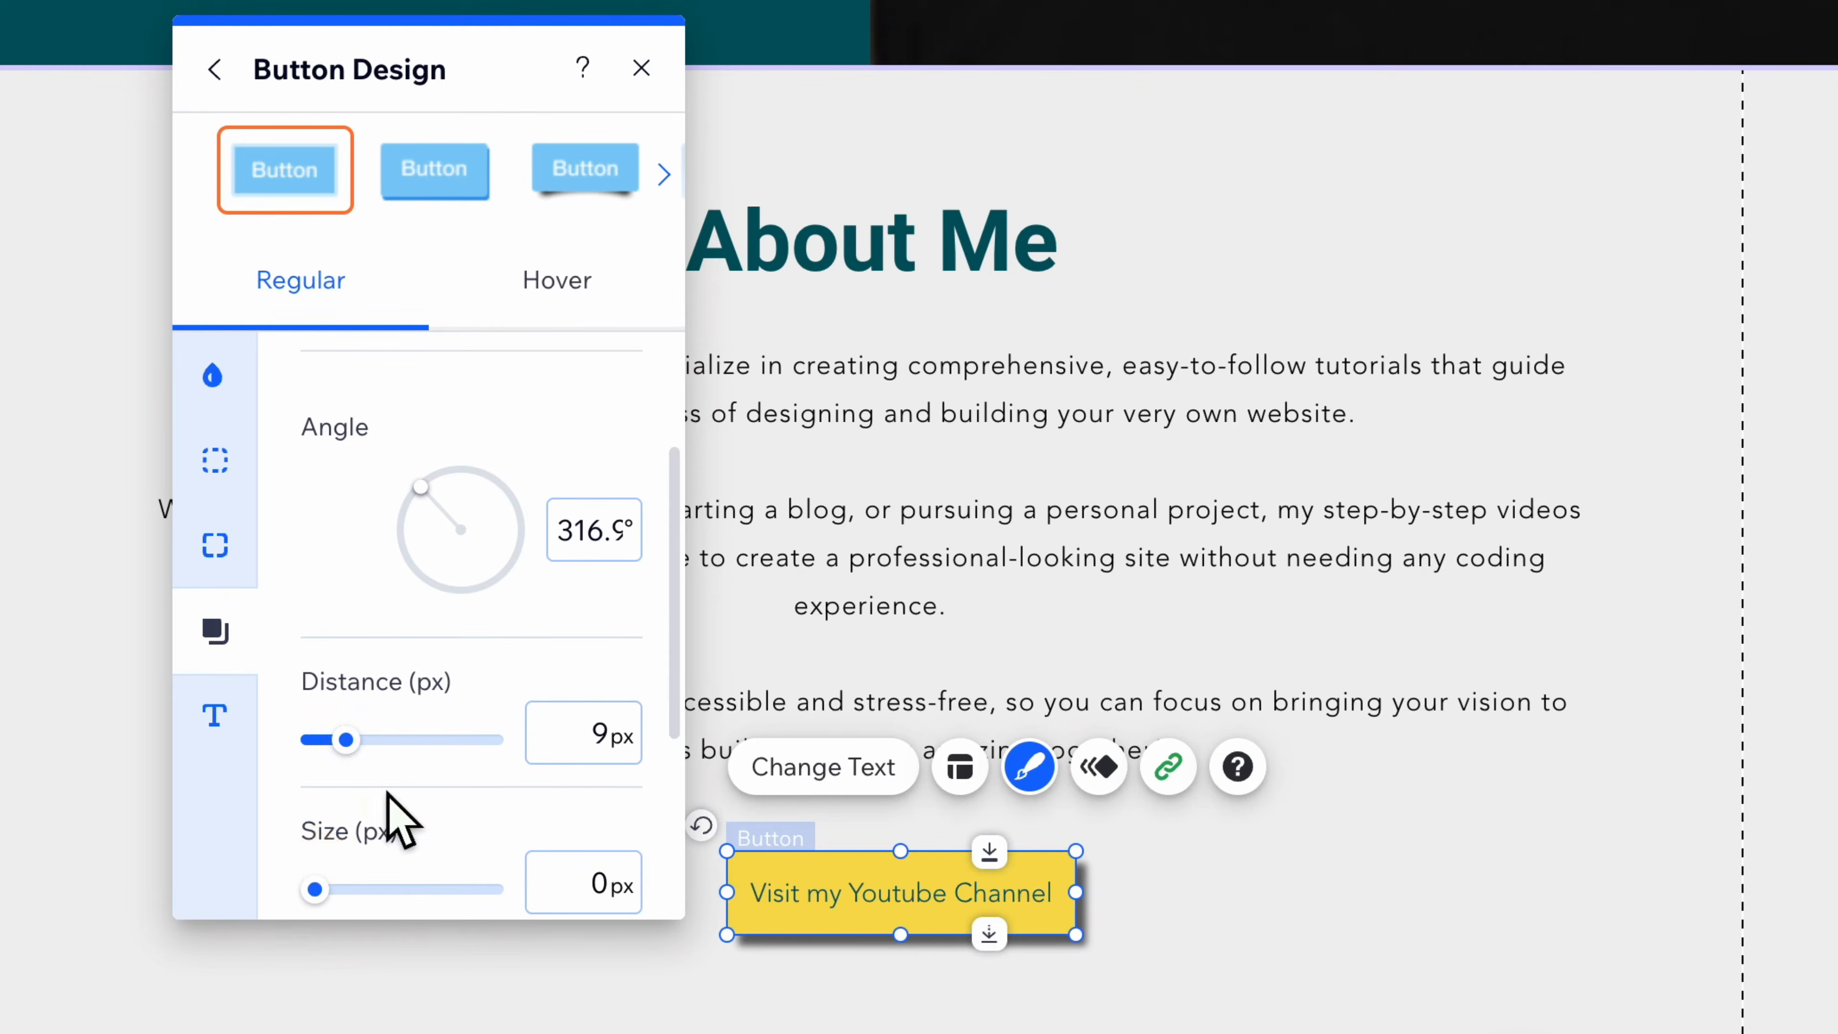
{"action": "left_click_drag", "start_coordinate": [359, 746], "coordinate": [357, 756]}
{"action": "scroll", "coordinate": [506, 697], "scroll_direction": "up", "scroll_amount": 3}
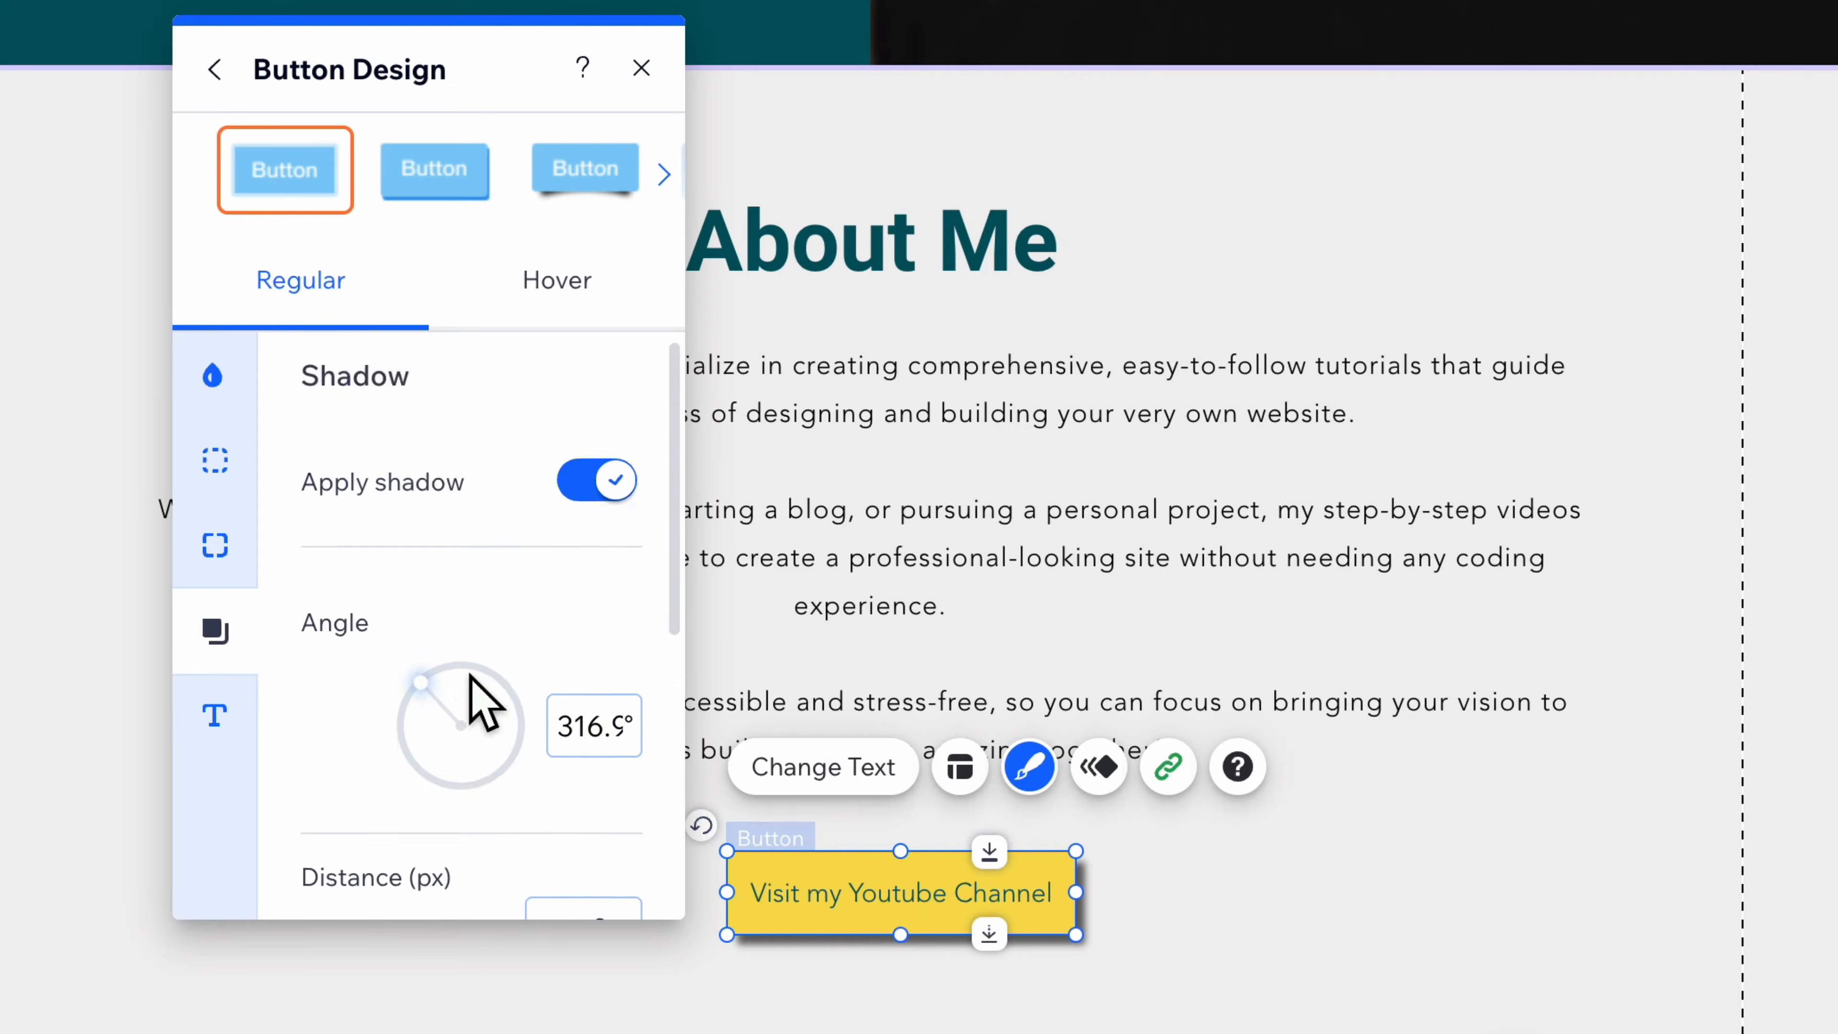
{"action": "scroll", "coordinate": [473, 698], "scroll_direction": "down", "scroll_amount": 7}
{"action": "scroll", "coordinate": [478, 697], "scroll_direction": "up", "scroll_amount": 6}
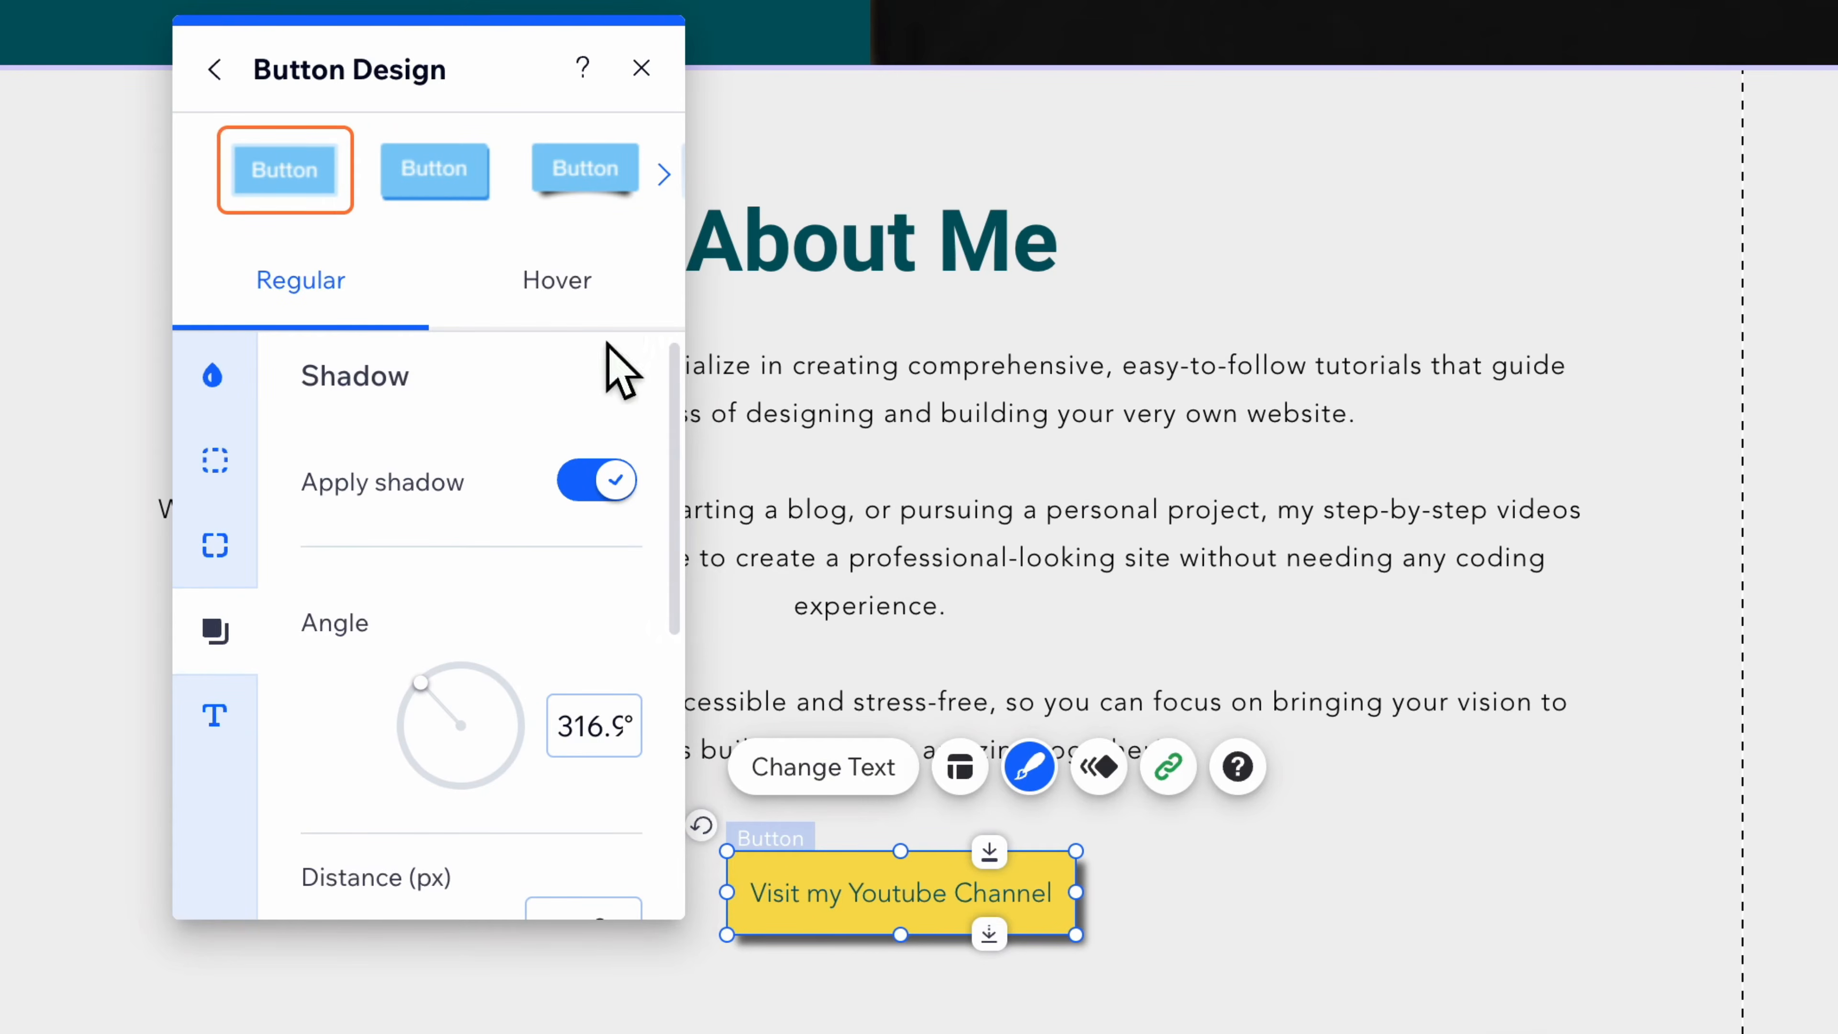
- Check the button's hover design, return to its regular state and close the design settings
{"action": "left_click", "coordinate": [599, 308]}
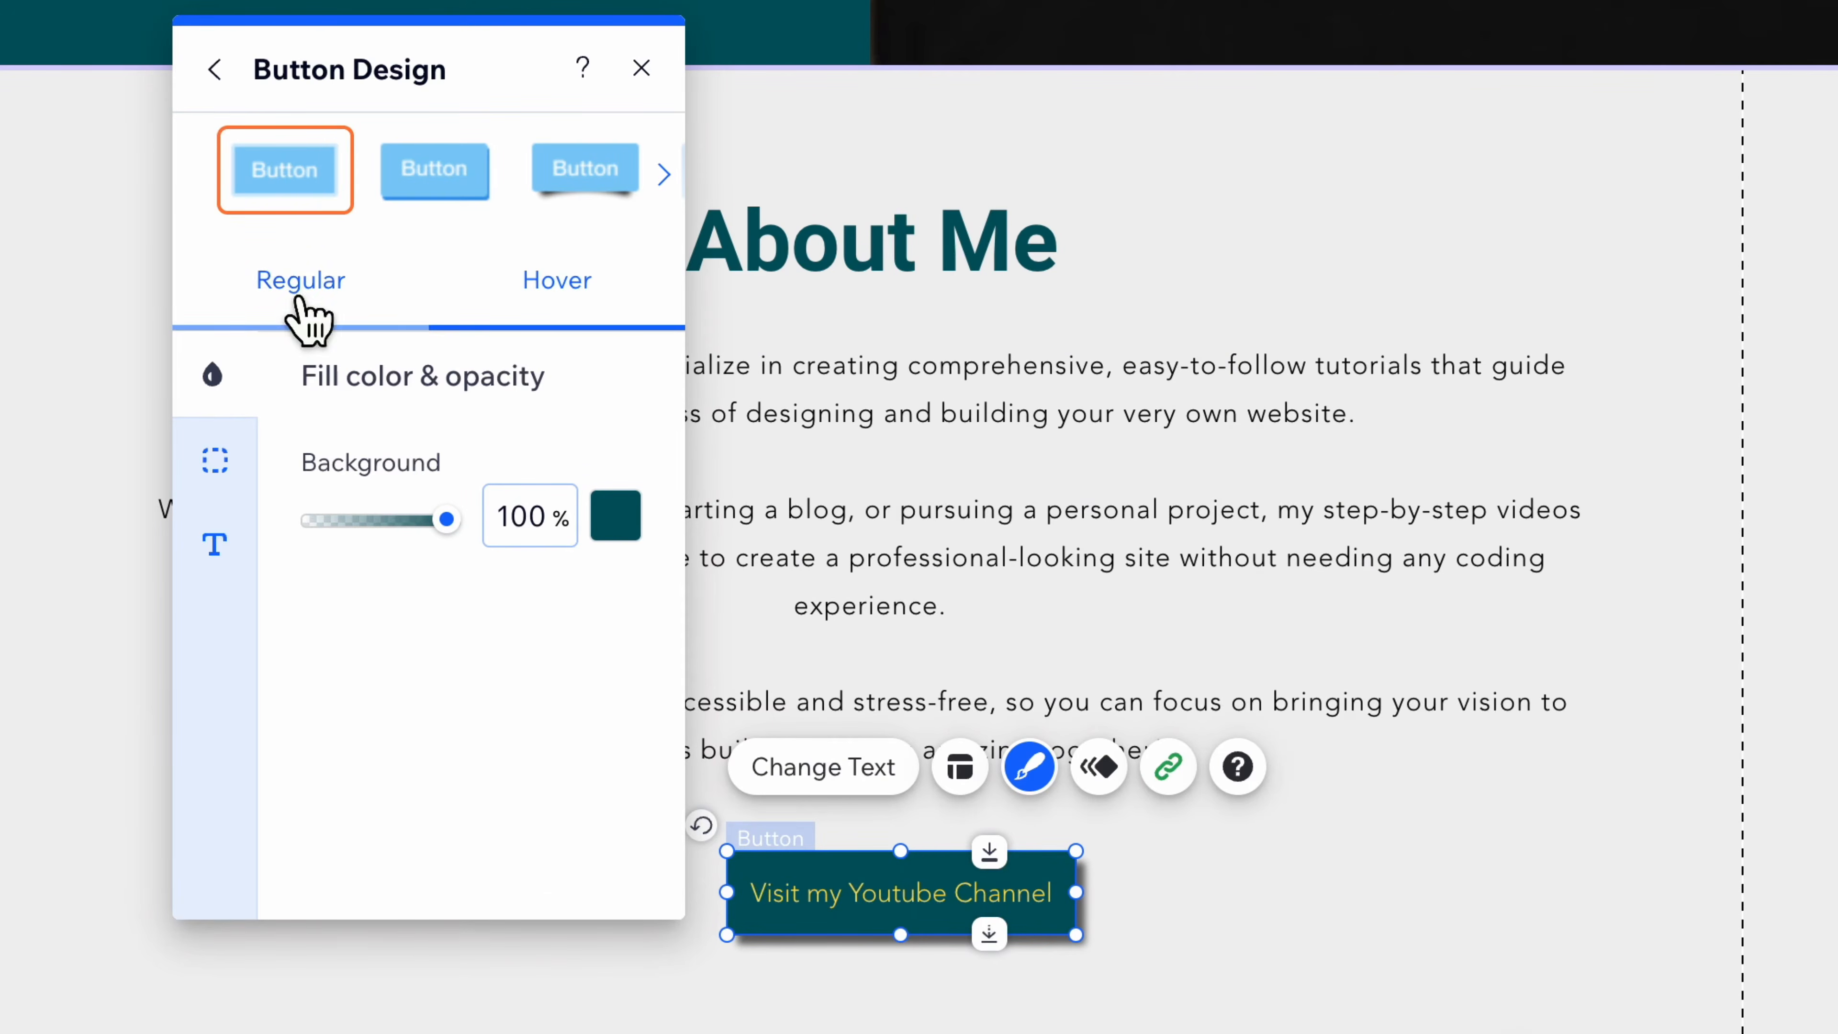
{"action": "left_click", "coordinate": [308, 310]}
{"action": "left_click", "coordinate": [641, 67]}
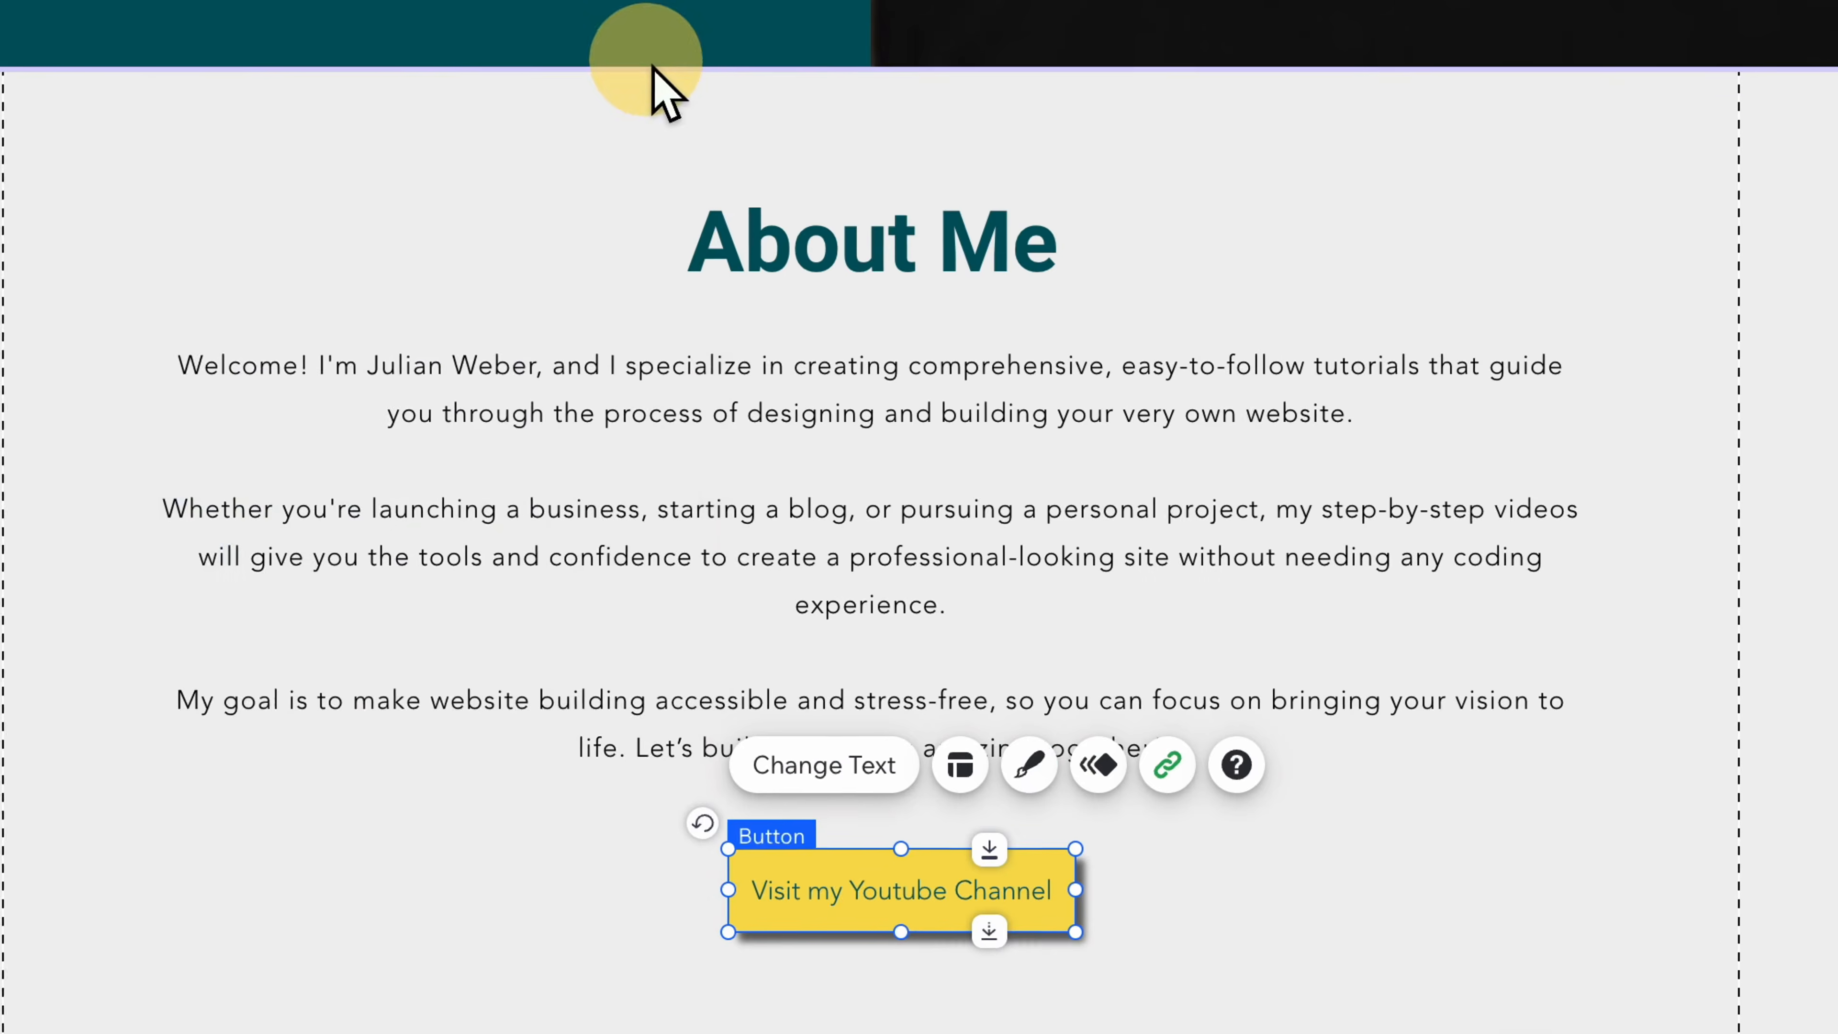
{"action": "left_click", "coordinate": [1592, 492]}
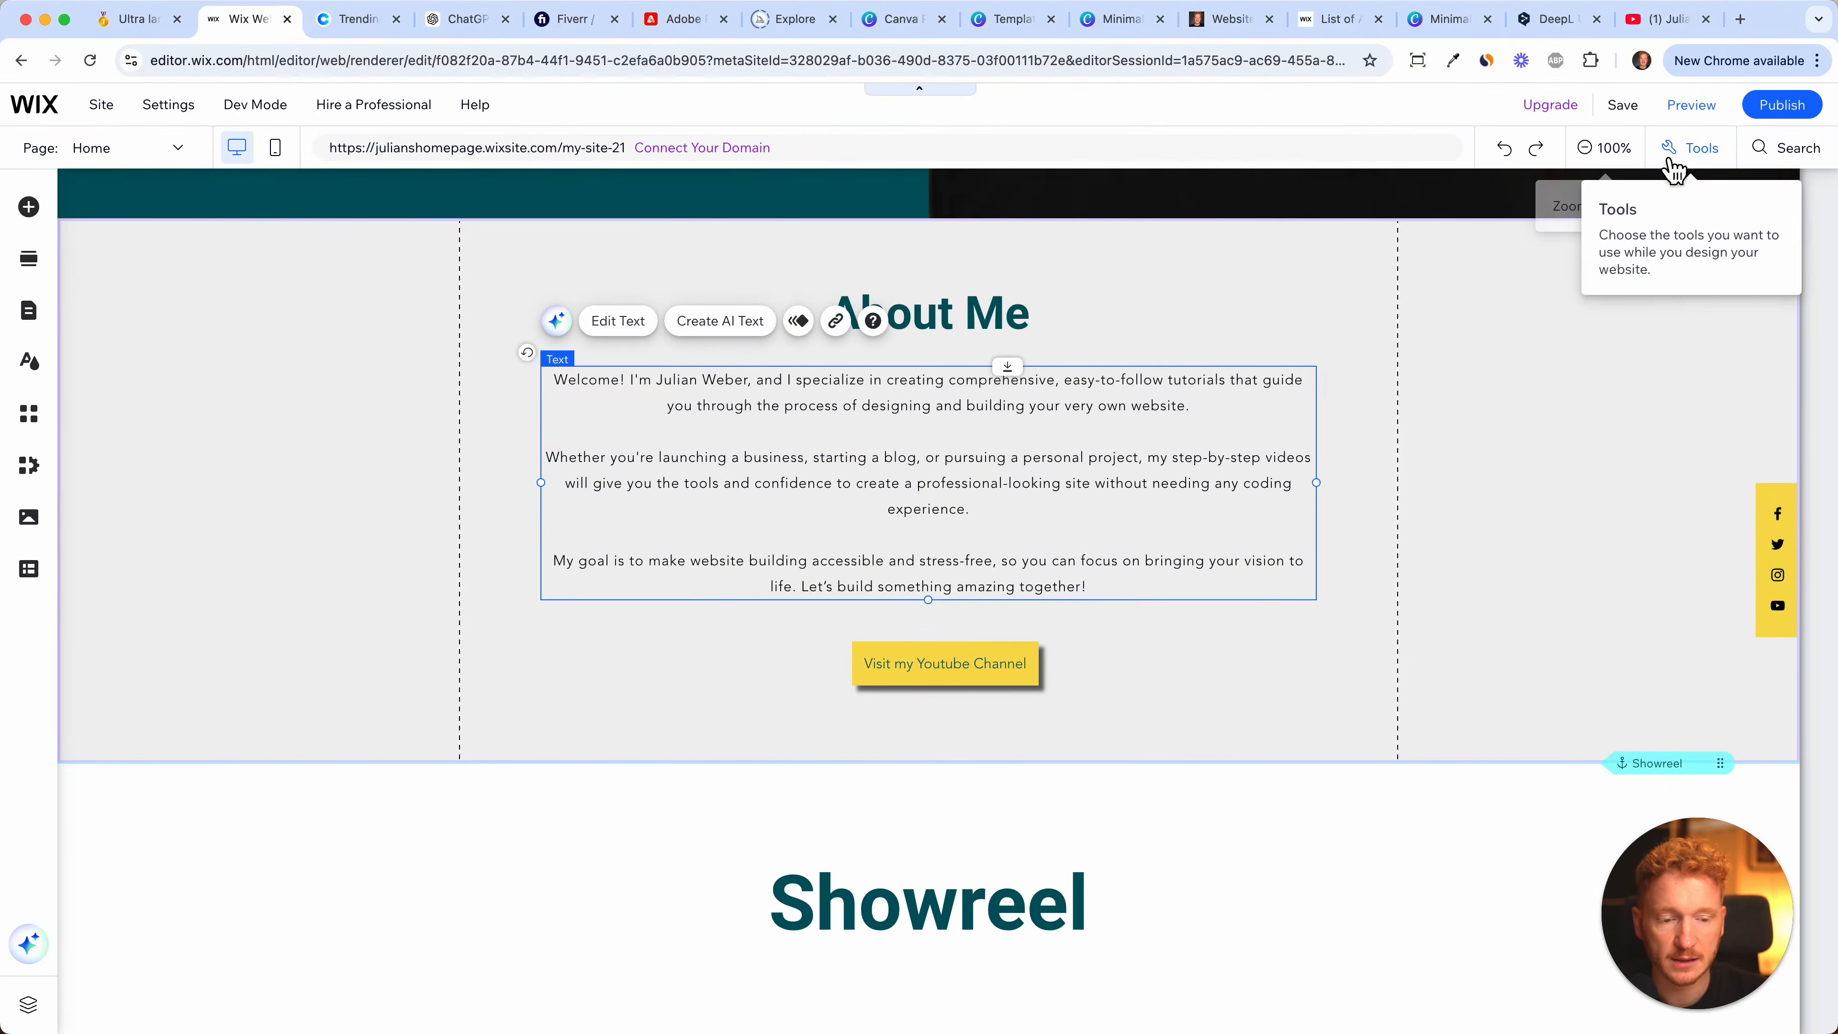
- Preview the site, test the YouTube channel button's link and return to the preview's welcome section
{"action": "left_click", "coordinate": [1691, 105]}
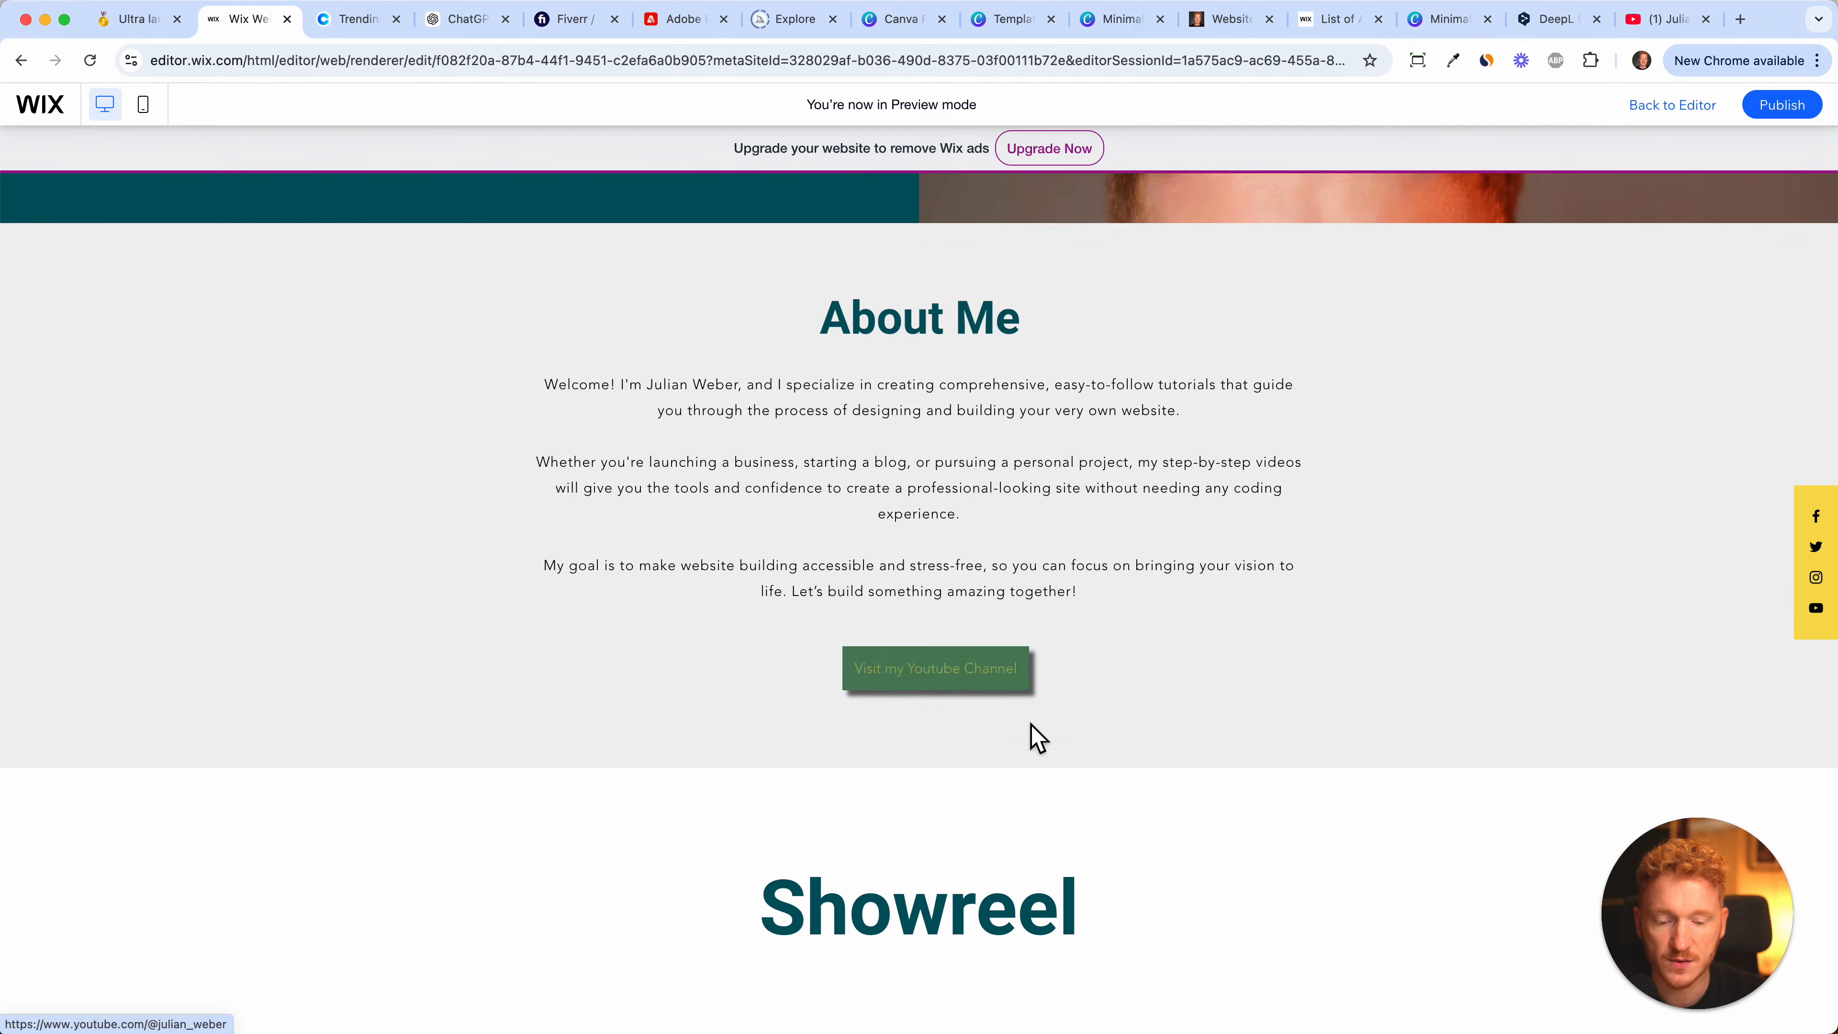
{"action": "left_click", "coordinate": [978, 683]}
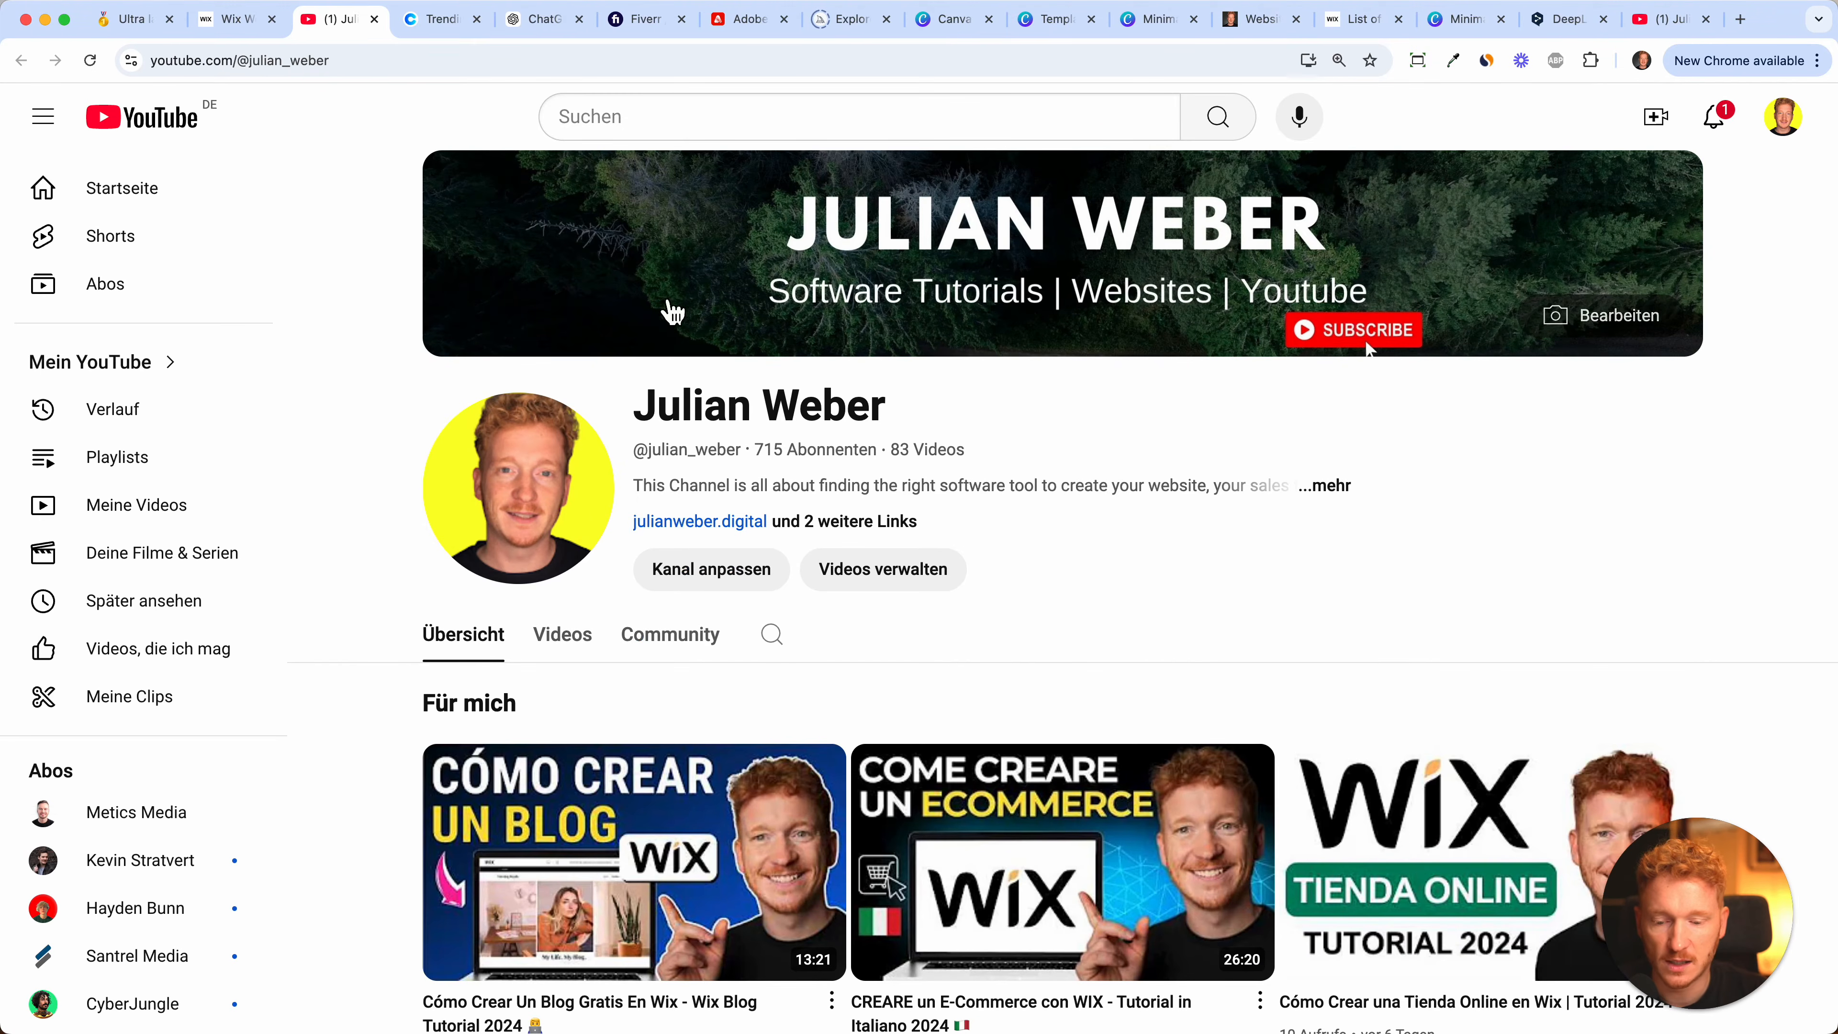
{"action": "left_click", "coordinate": [233, 22]}
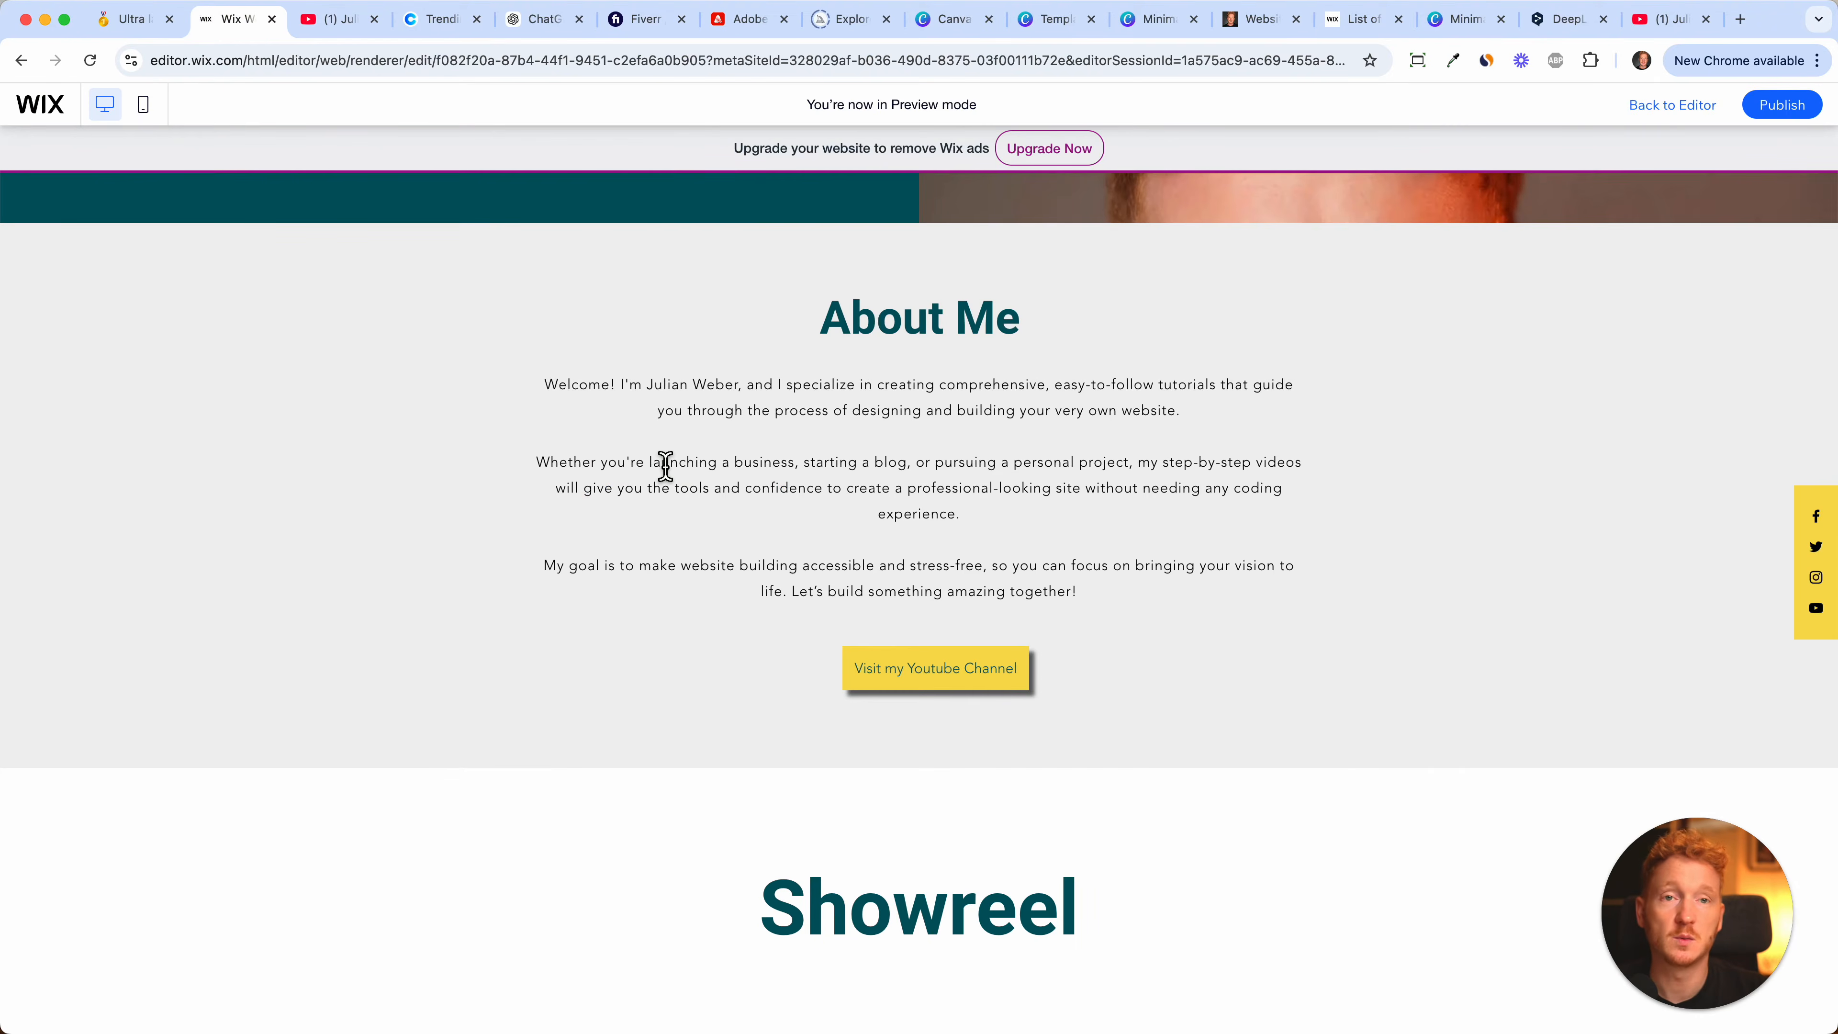
{"action": "scroll", "coordinate": [664, 464], "scroll_direction": "up", "scroll_amount": 10}
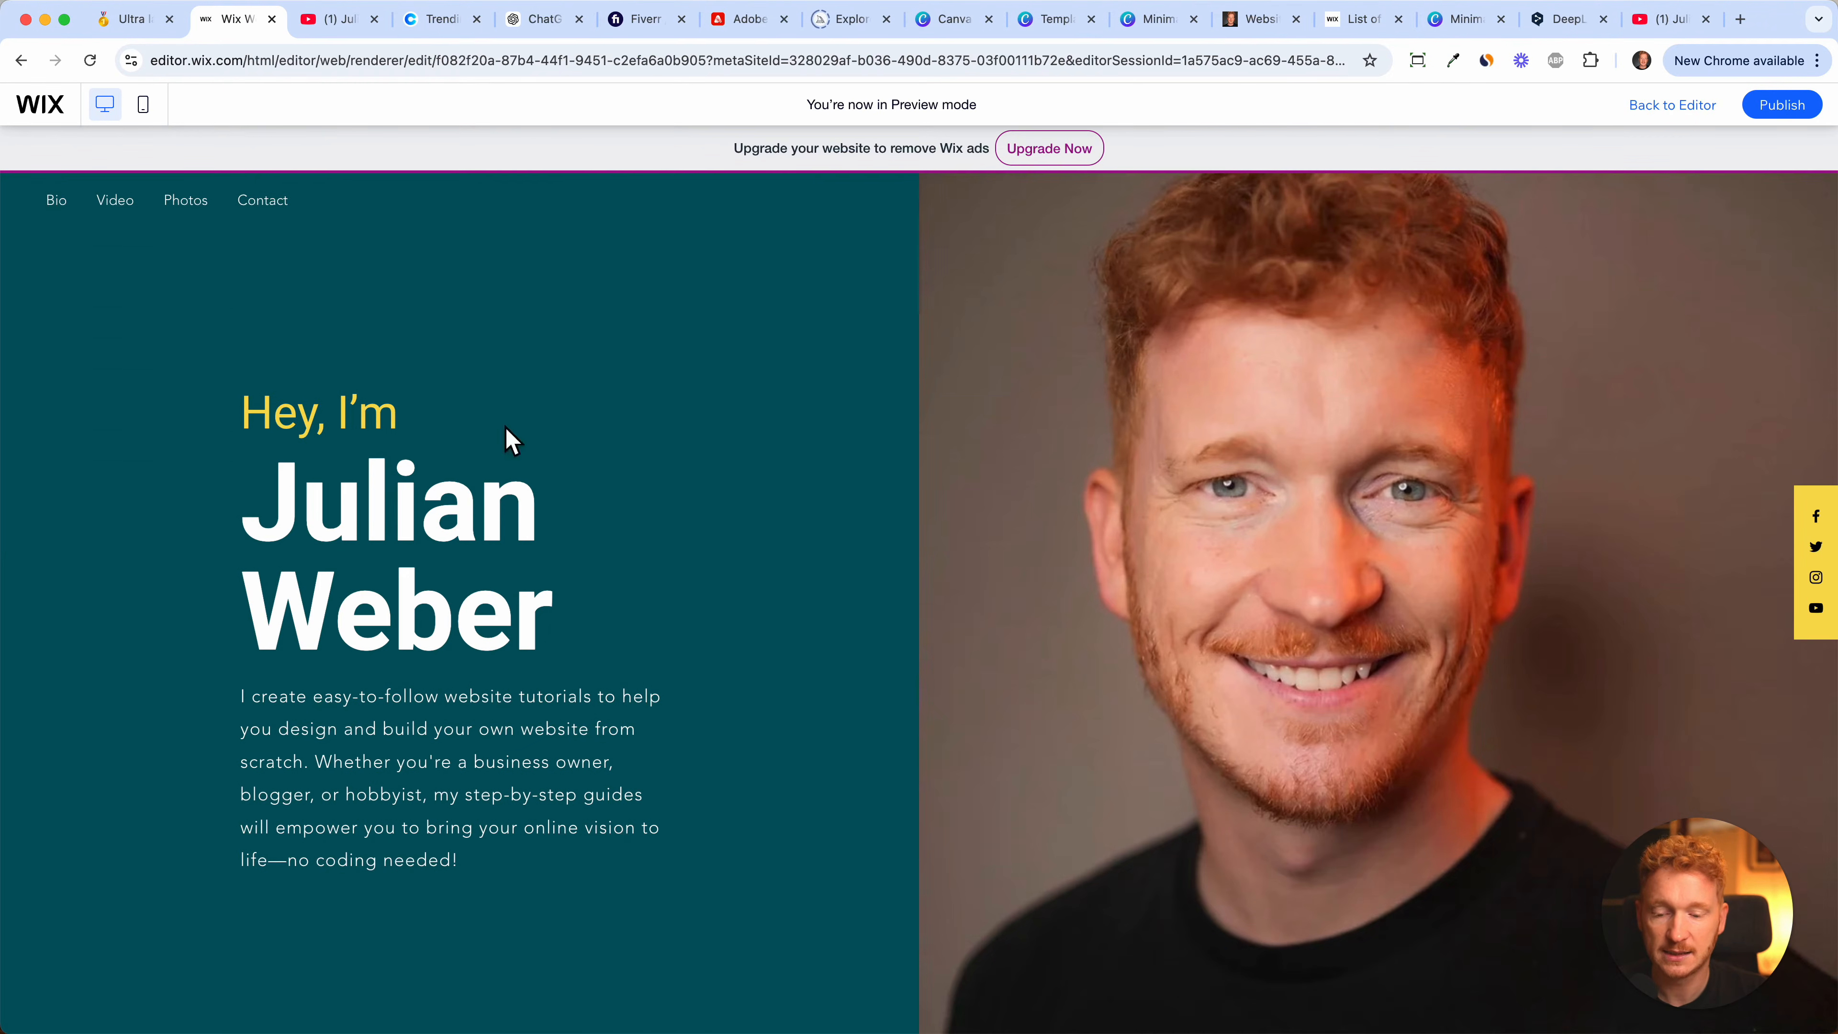
- Review the About Me section in the preview, return to the editor and inspect the Showreel video section
{"action": "scroll", "coordinate": [1348, 684], "scroll_direction": "down", "scroll_amount": 10}
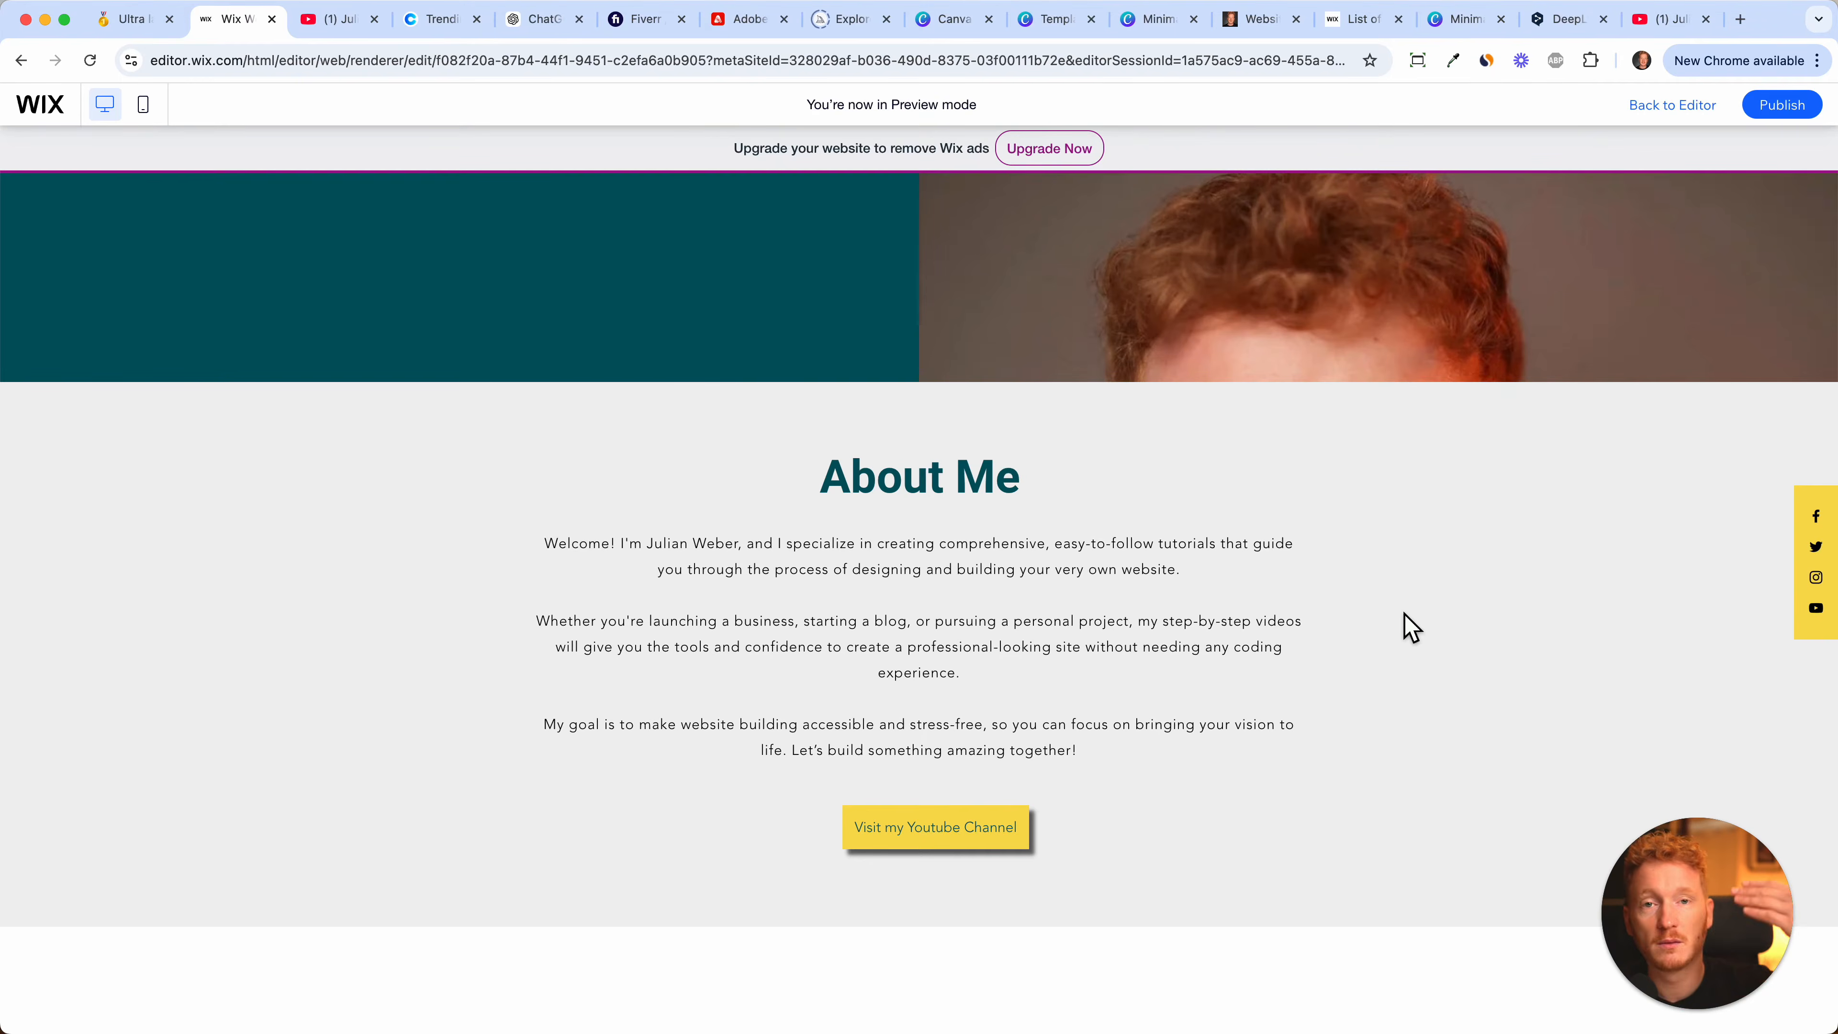
{"action": "scroll", "coordinate": [1405, 615], "scroll_direction": "up", "scroll_amount": 5}
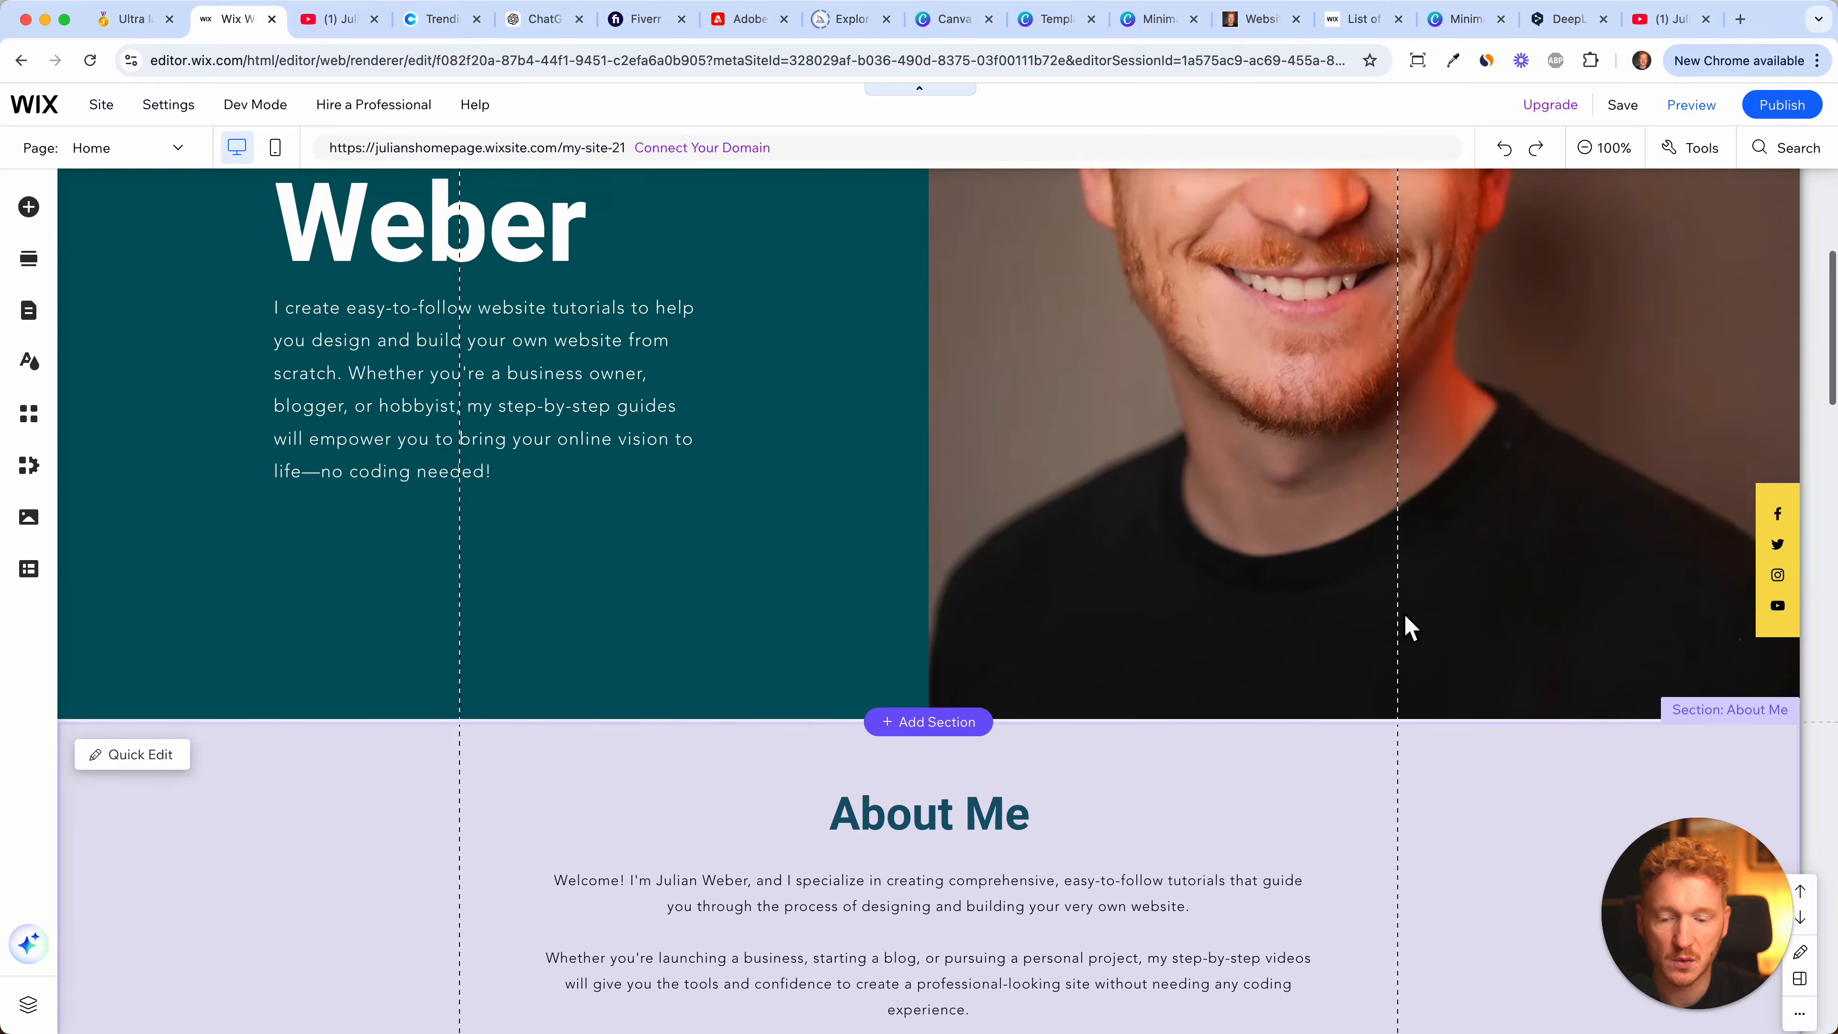
{"action": "scroll", "coordinate": [1408, 627], "scroll_direction": "up", "scroll_amount": 5}
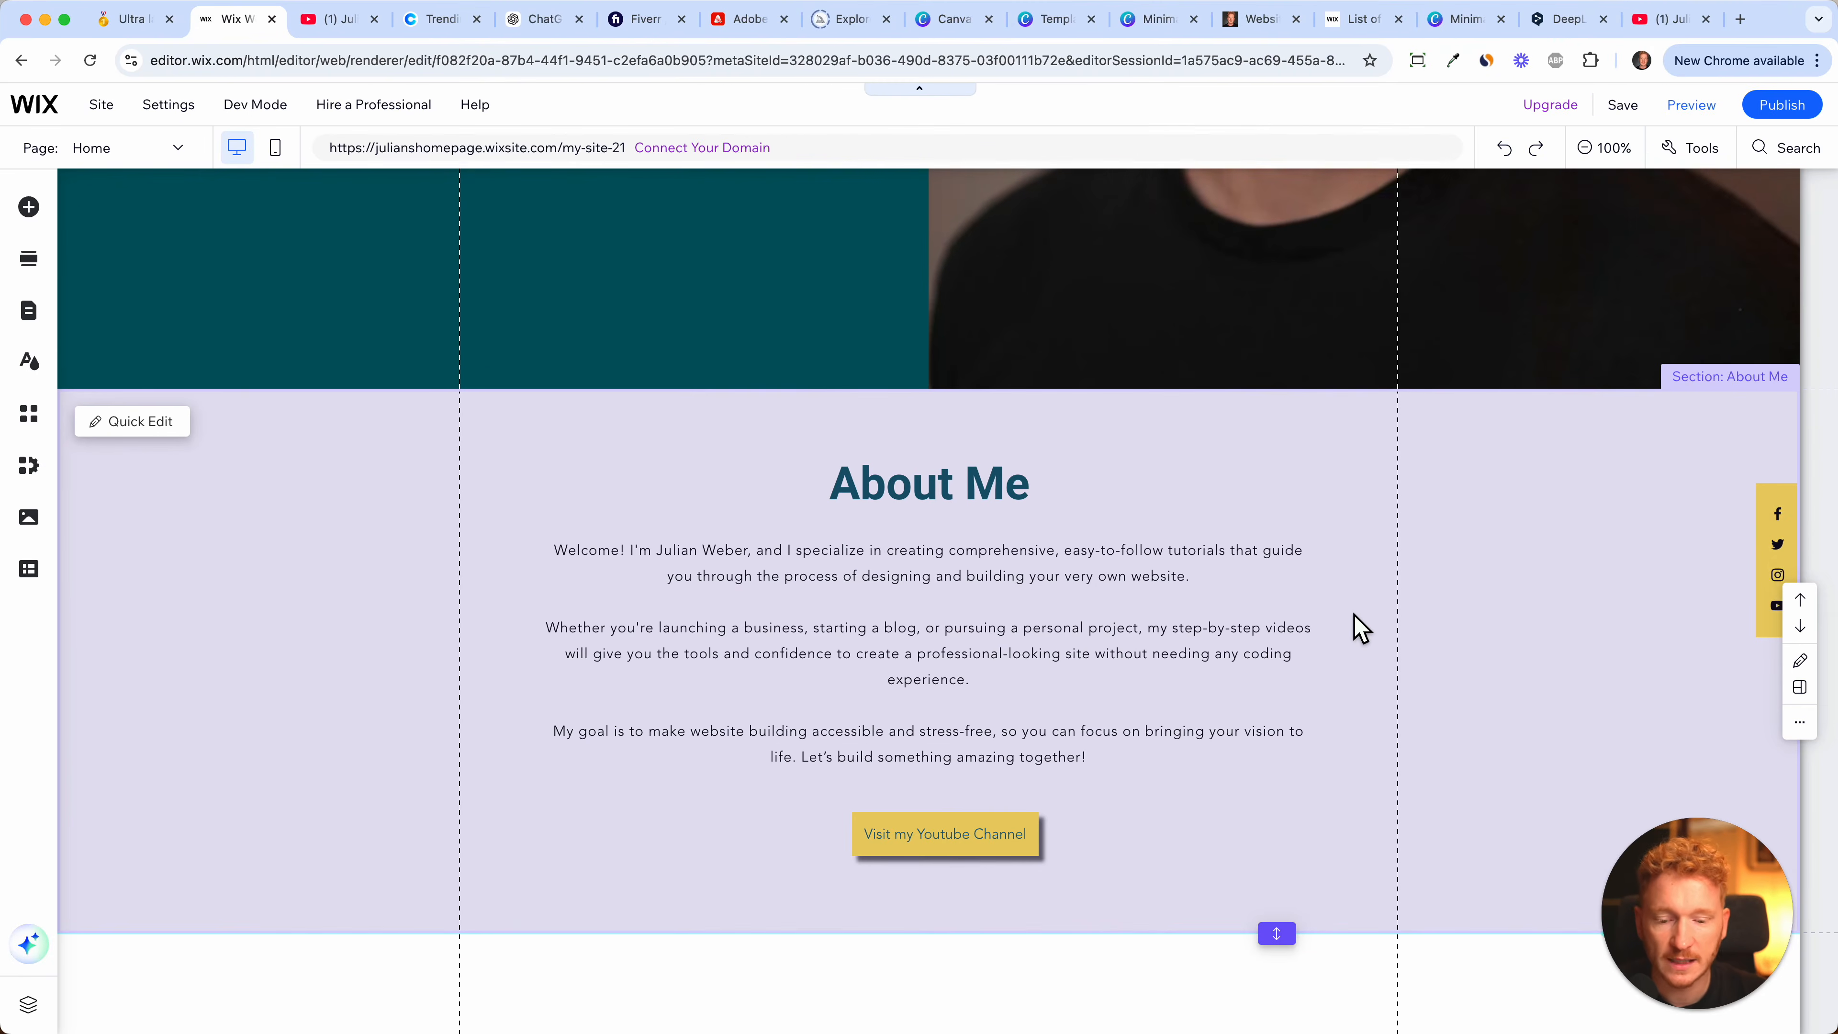
{"action": "scroll", "coordinate": [1360, 626], "scroll_direction": "down", "scroll_amount": 5}
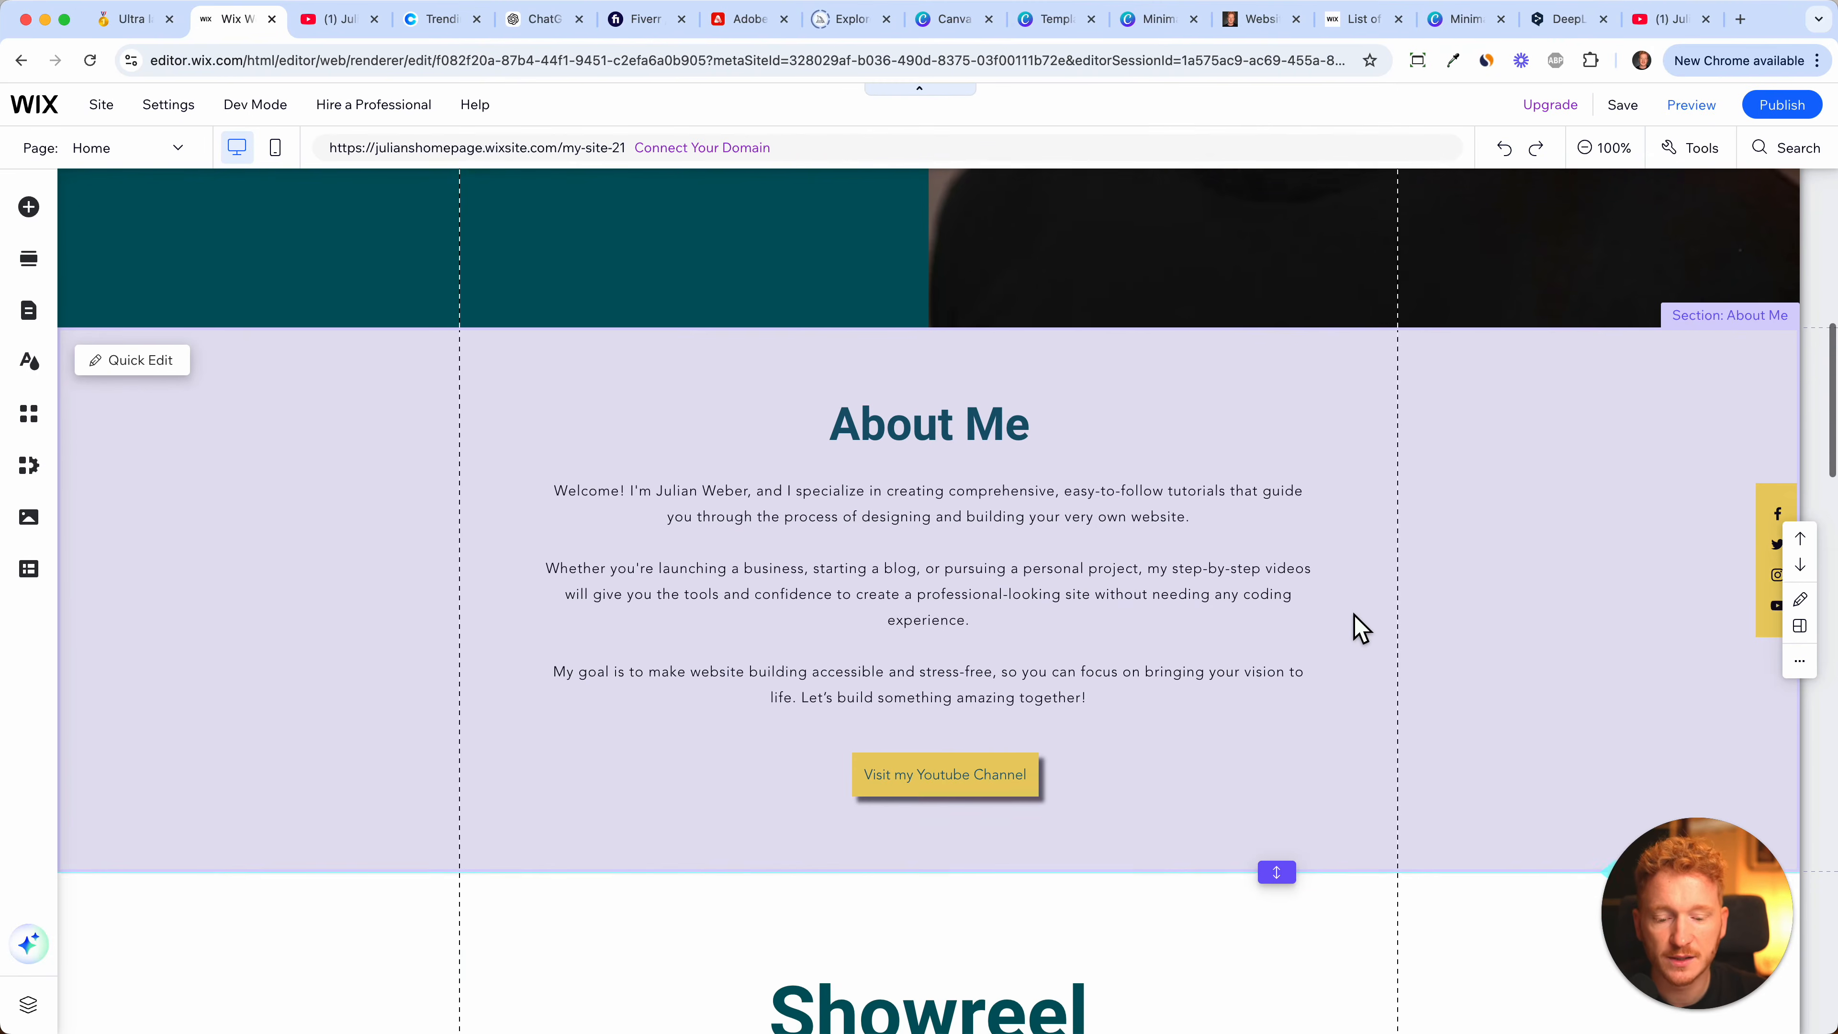
{"action": "scroll", "coordinate": [1360, 626], "scroll_direction": "down", "scroll_amount": 7}
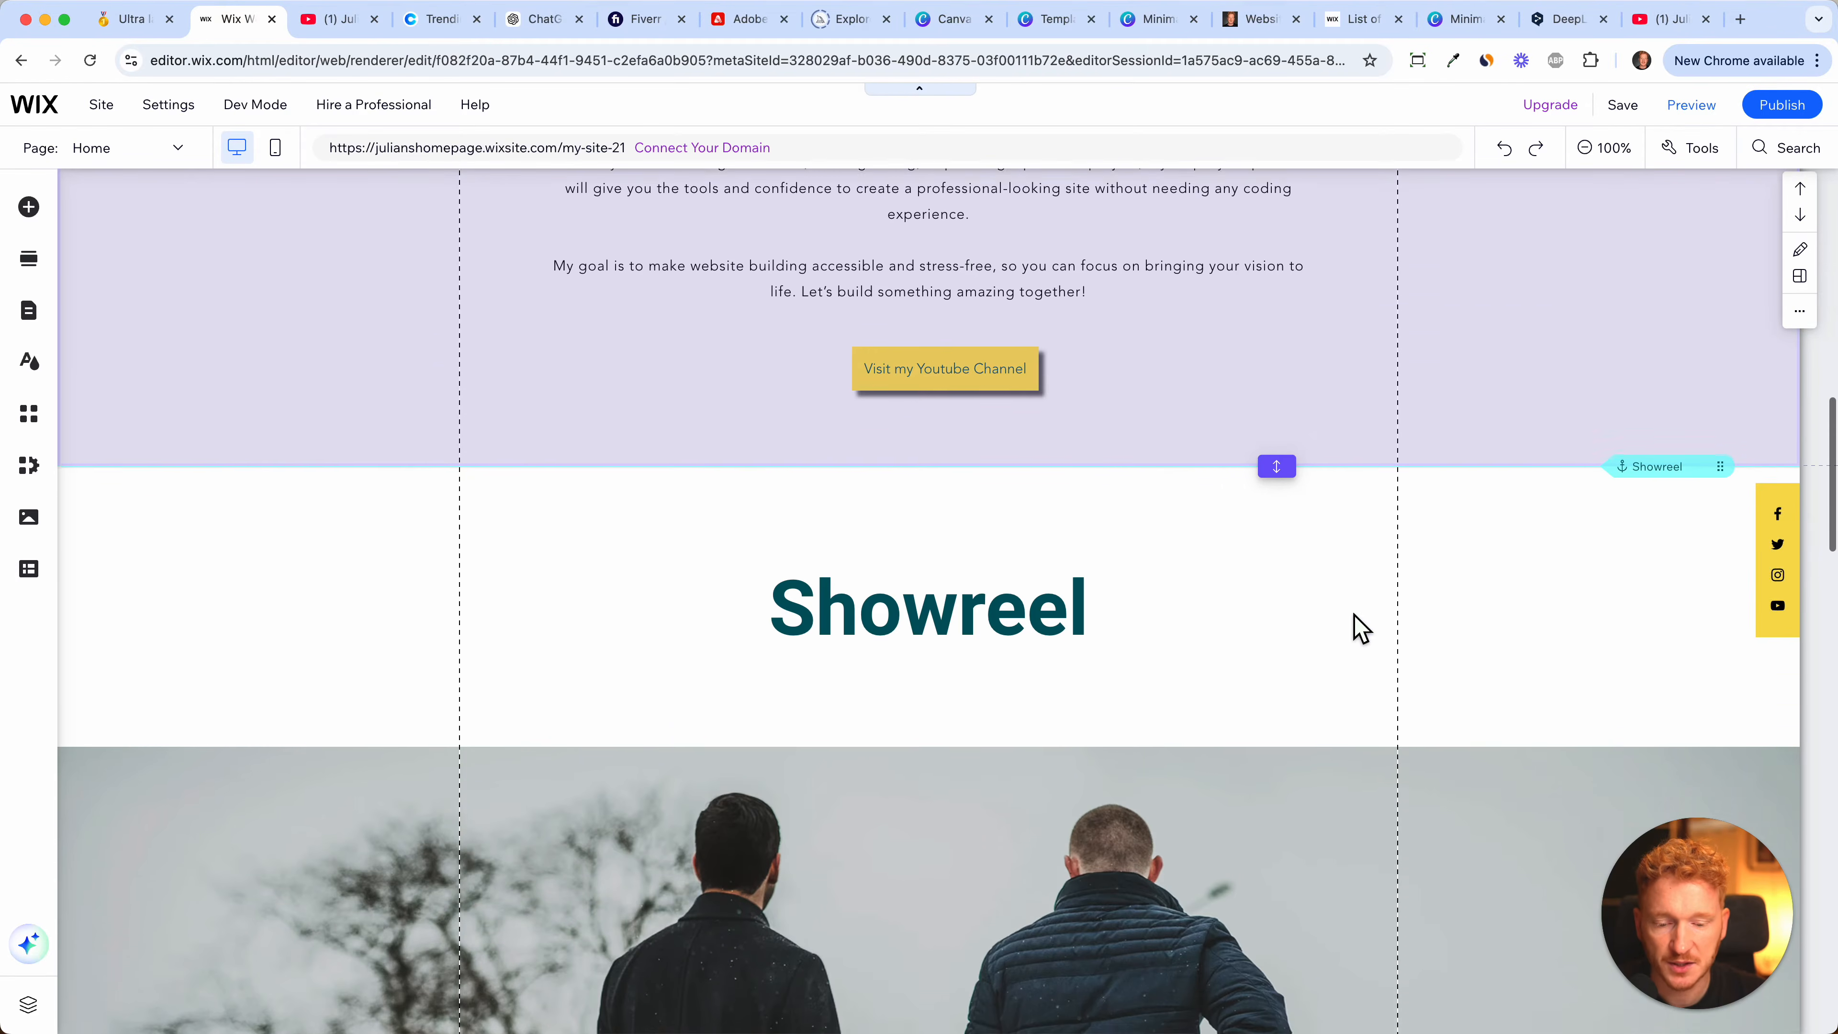
{"action": "scroll", "coordinate": [1361, 626], "scroll_direction": "down", "scroll_amount": 1}
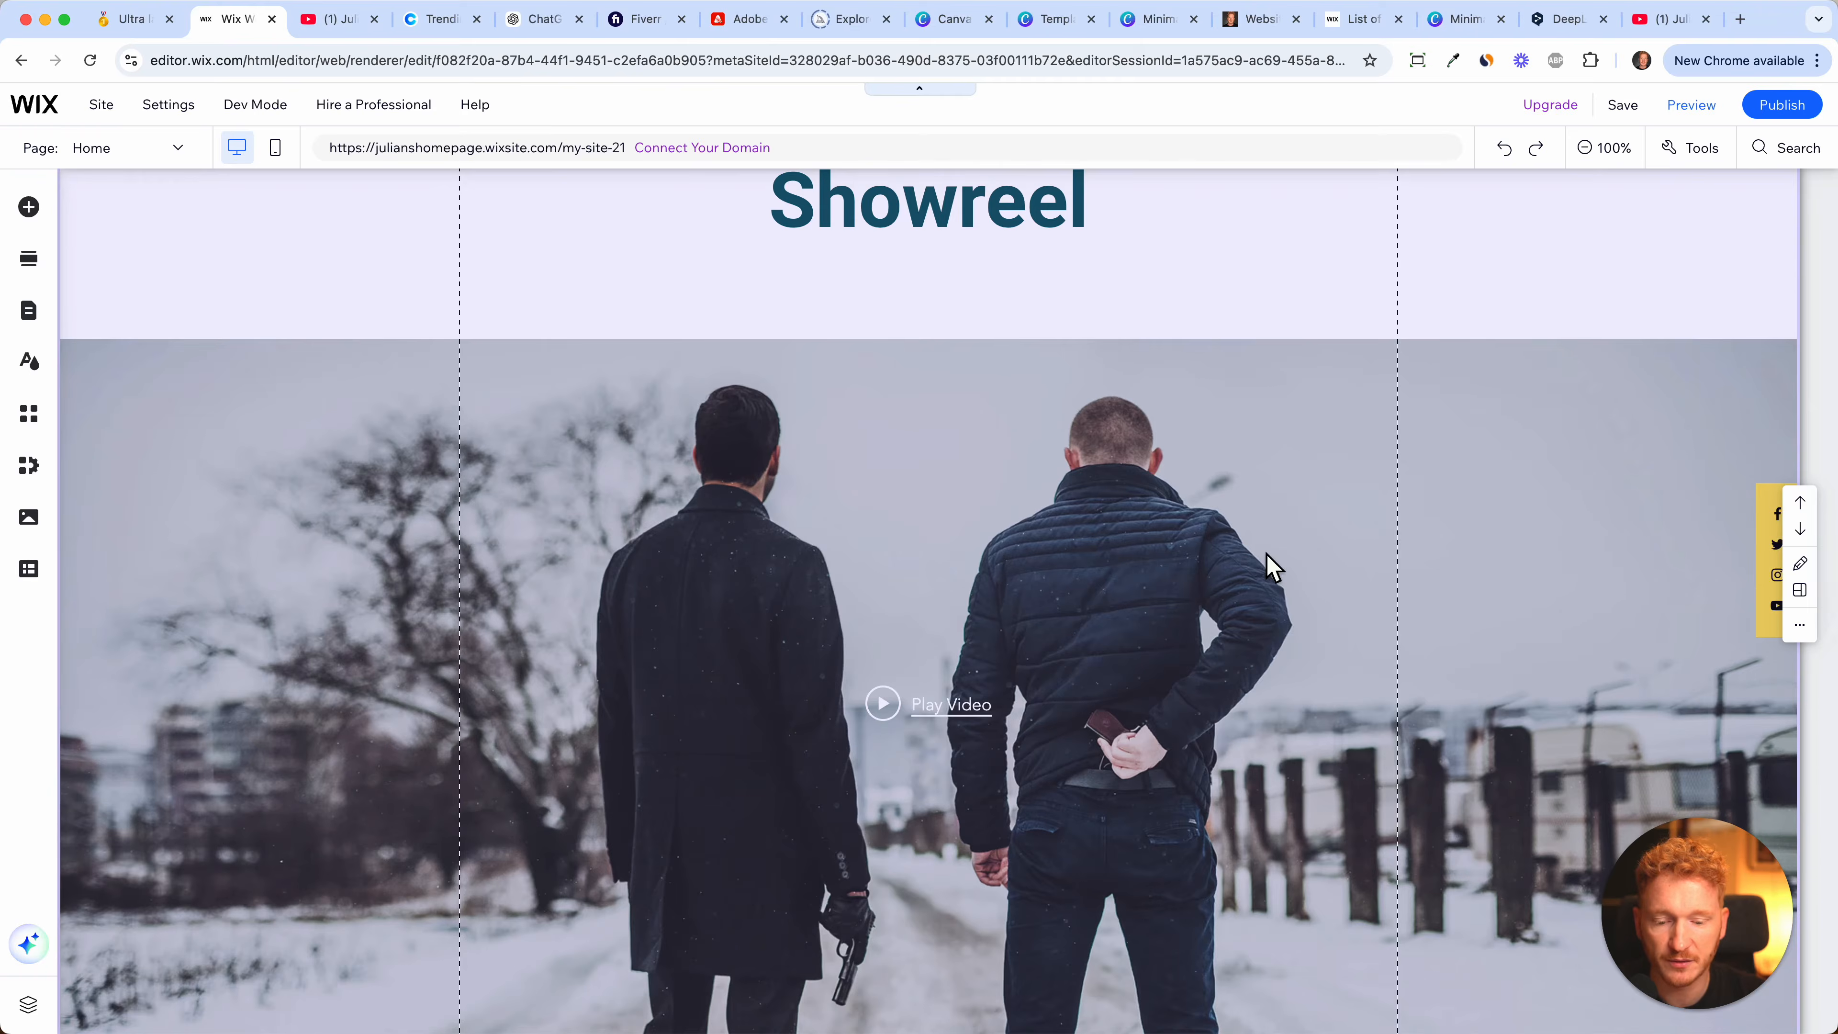
{"action": "scroll", "coordinate": [1274, 568], "scroll_direction": "up", "scroll_amount": 1}
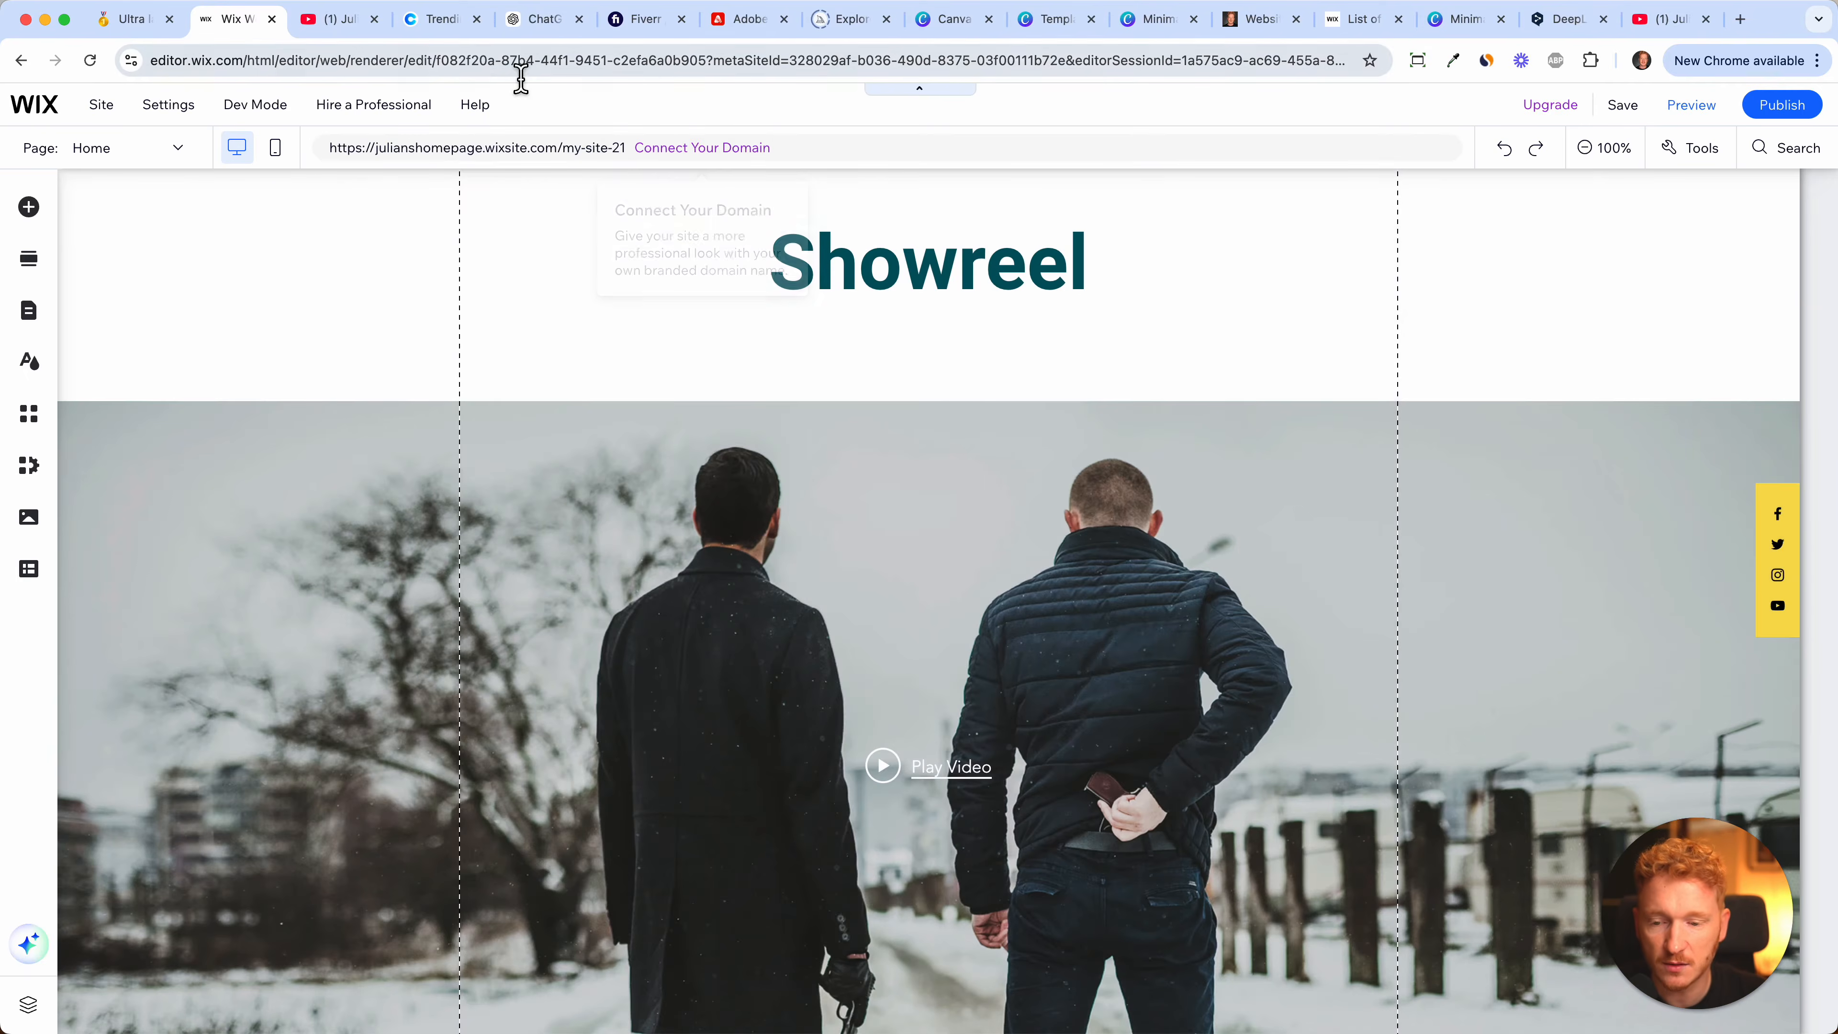
- On the YouTube channel, search for "wix tutorial" and copy the share link of the "WIX Website Tutorial for Beginners (2024)" video
{"action": "left_click", "coordinate": [330, 29]}
{"action": "scroll", "coordinate": [1018, 551], "scroll_direction": "down", "scroll_amount": 1}
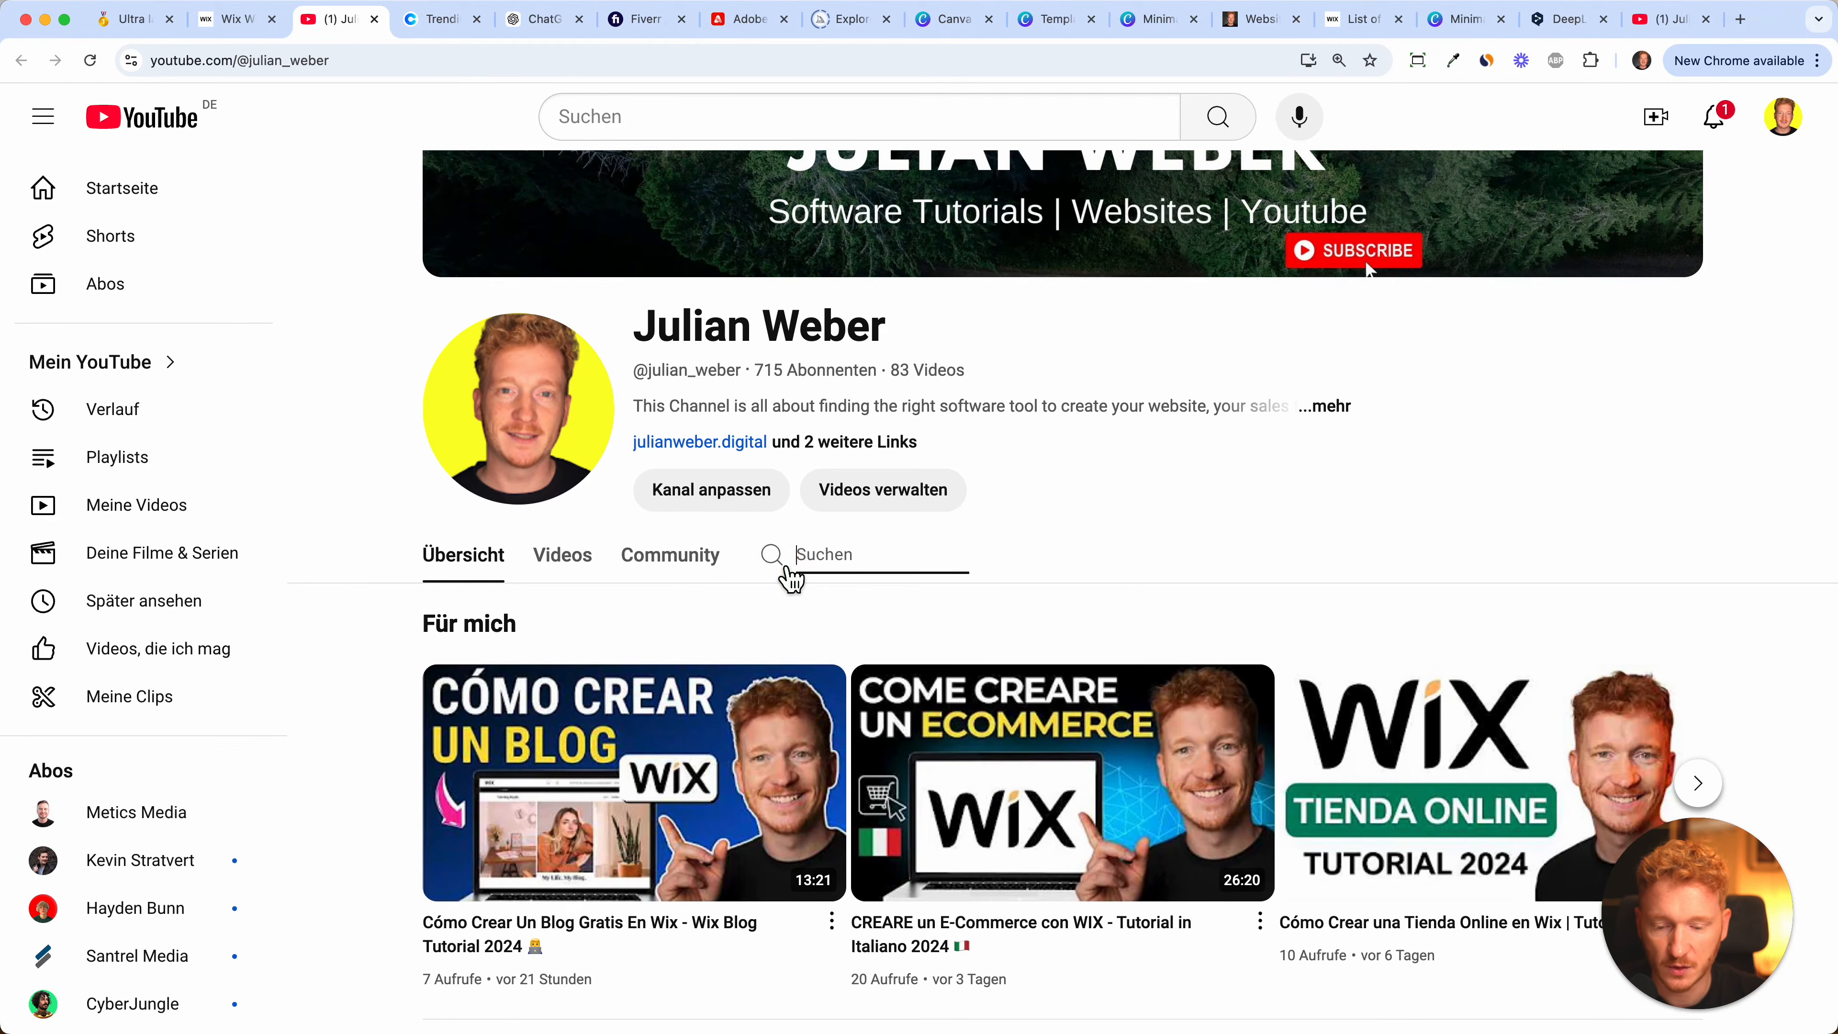
{"action": "left_click", "coordinate": [1429, 472]}
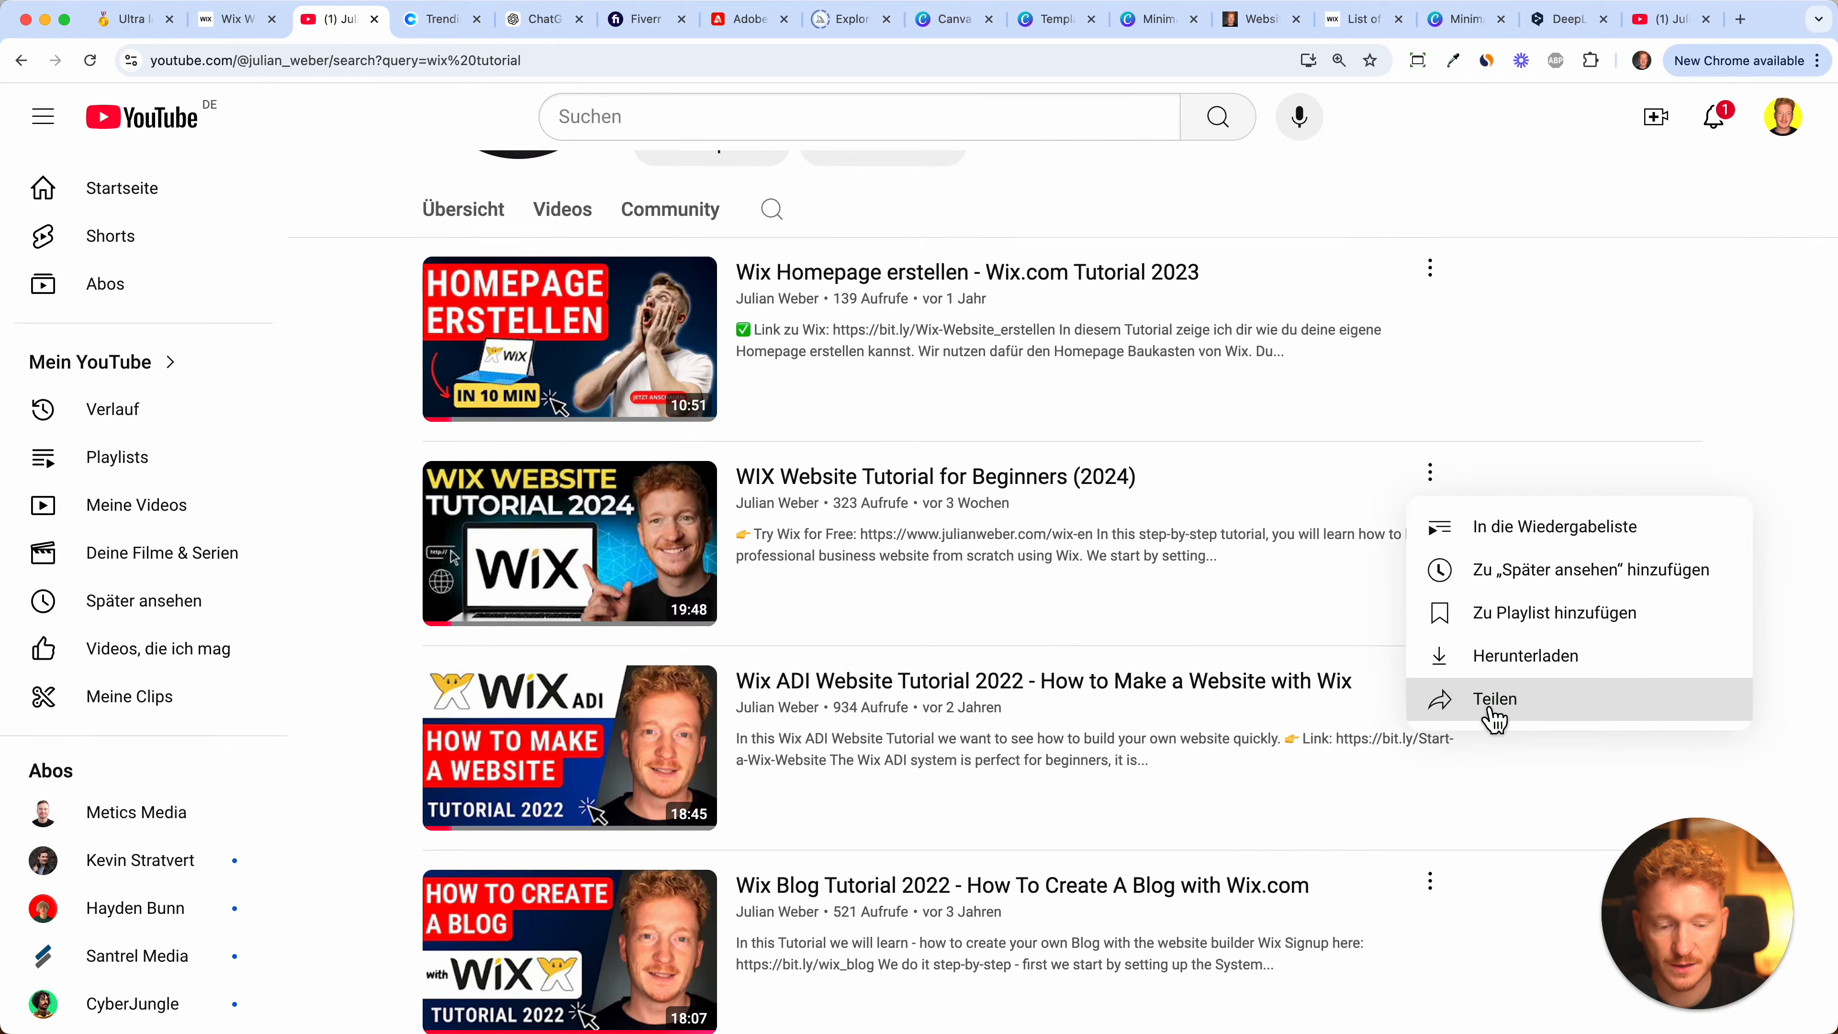
{"action": "left_click", "coordinate": [1481, 706]}
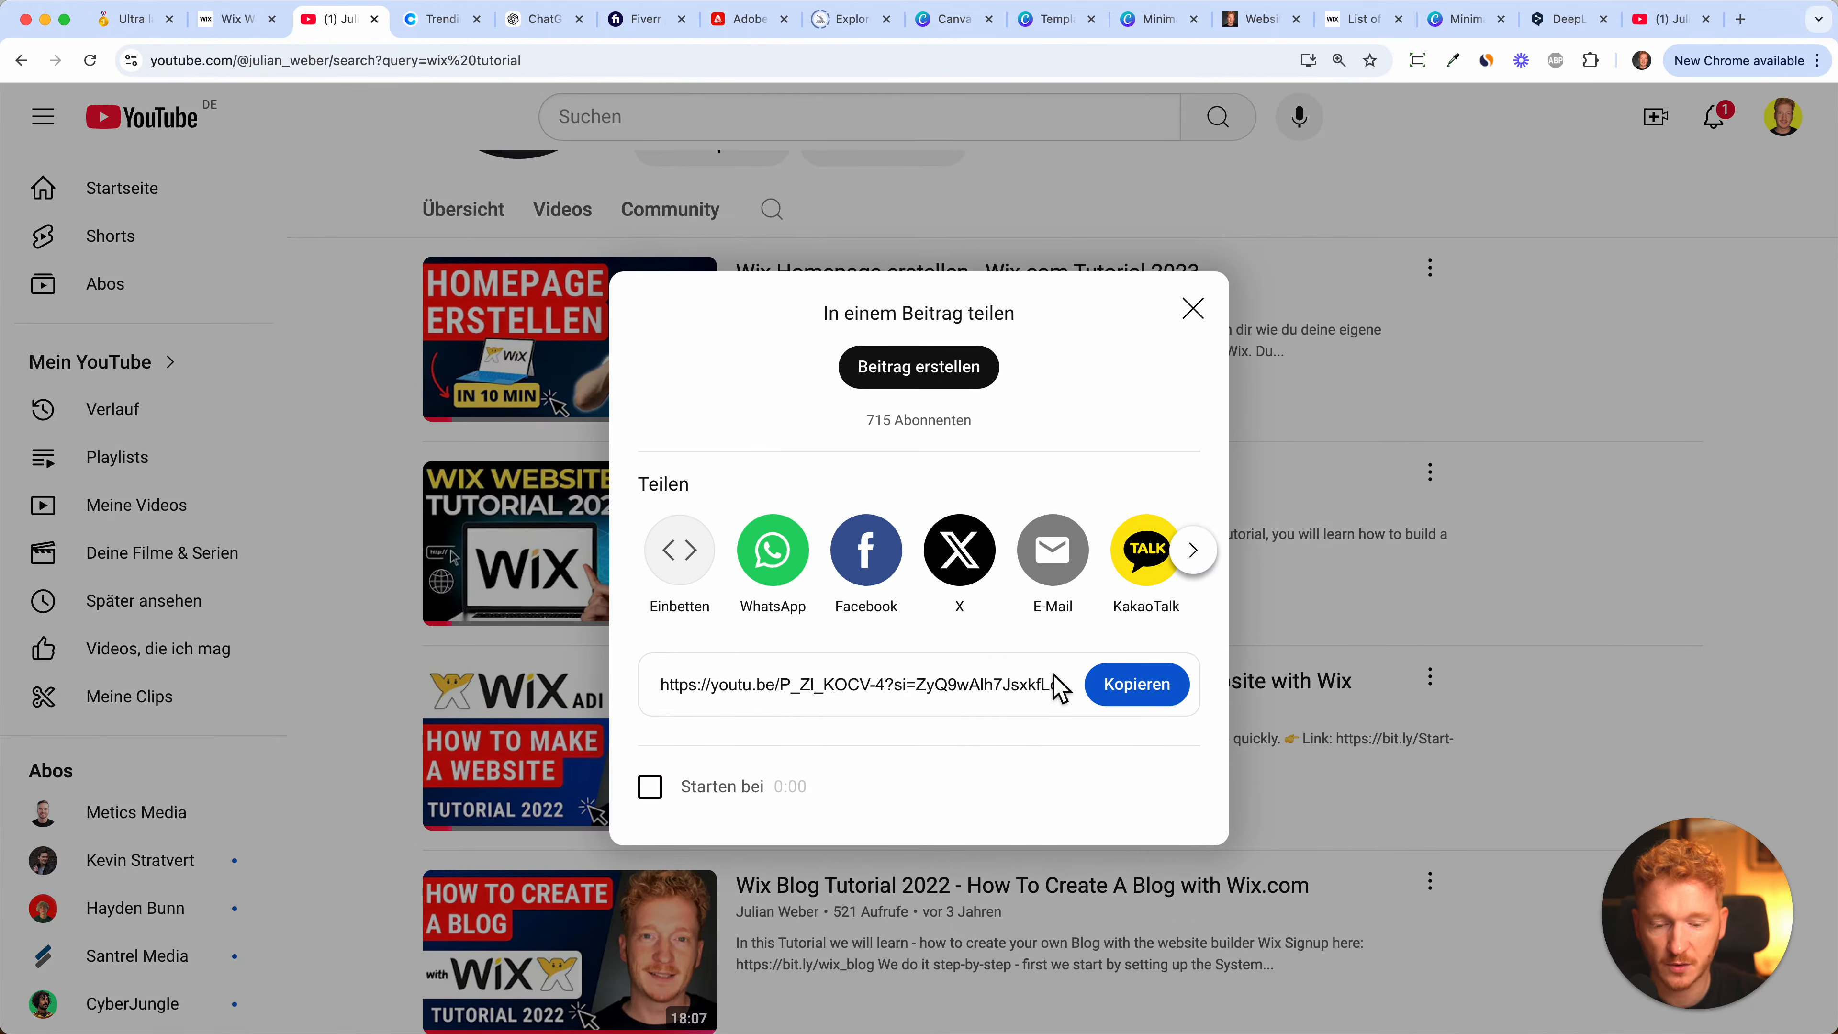
{"action": "left_click", "coordinate": [1132, 684]}
- Back in the Wix editor, embed the copied YouTube tutorial link in the Showreel video's library and close the dashboard
{"action": "left_click", "coordinate": [239, 30]}
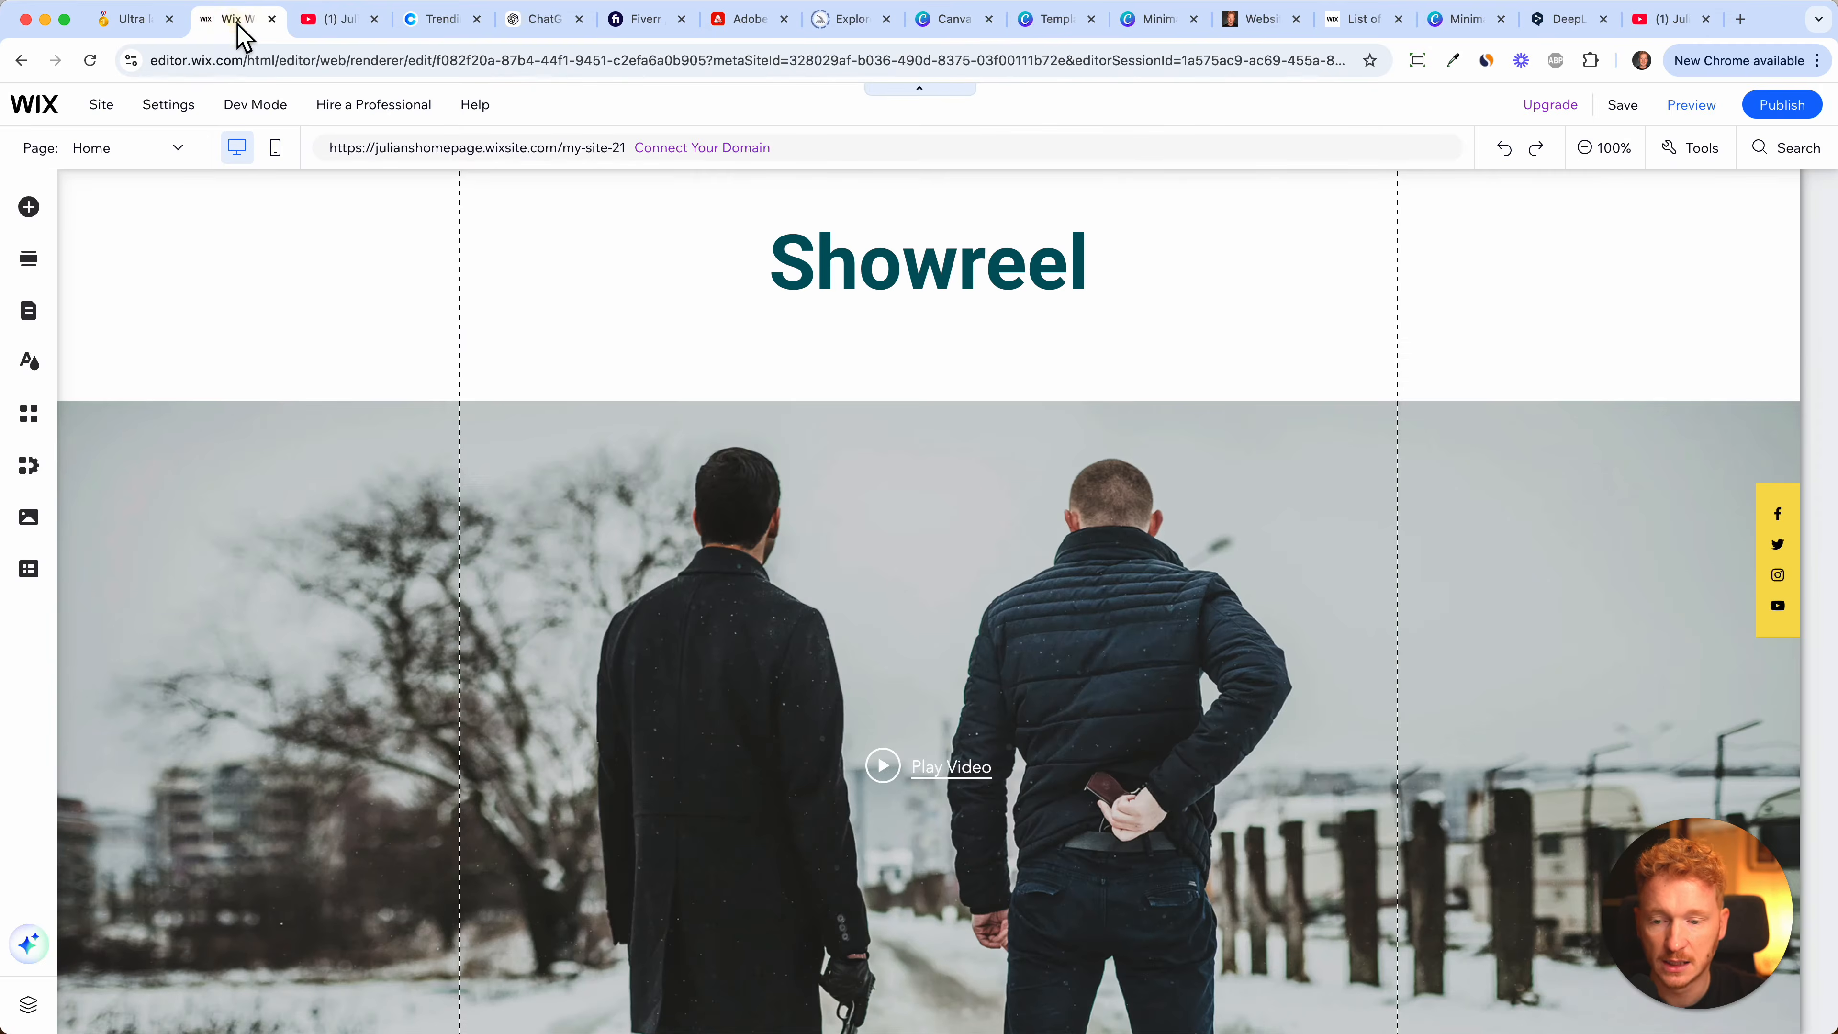
{"action": "scroll", "coordinate": [993, 515], "scroll_direction": "down", "scroll_amount": 2}
{"action": "left_click", "coordinate": [997, 520]}
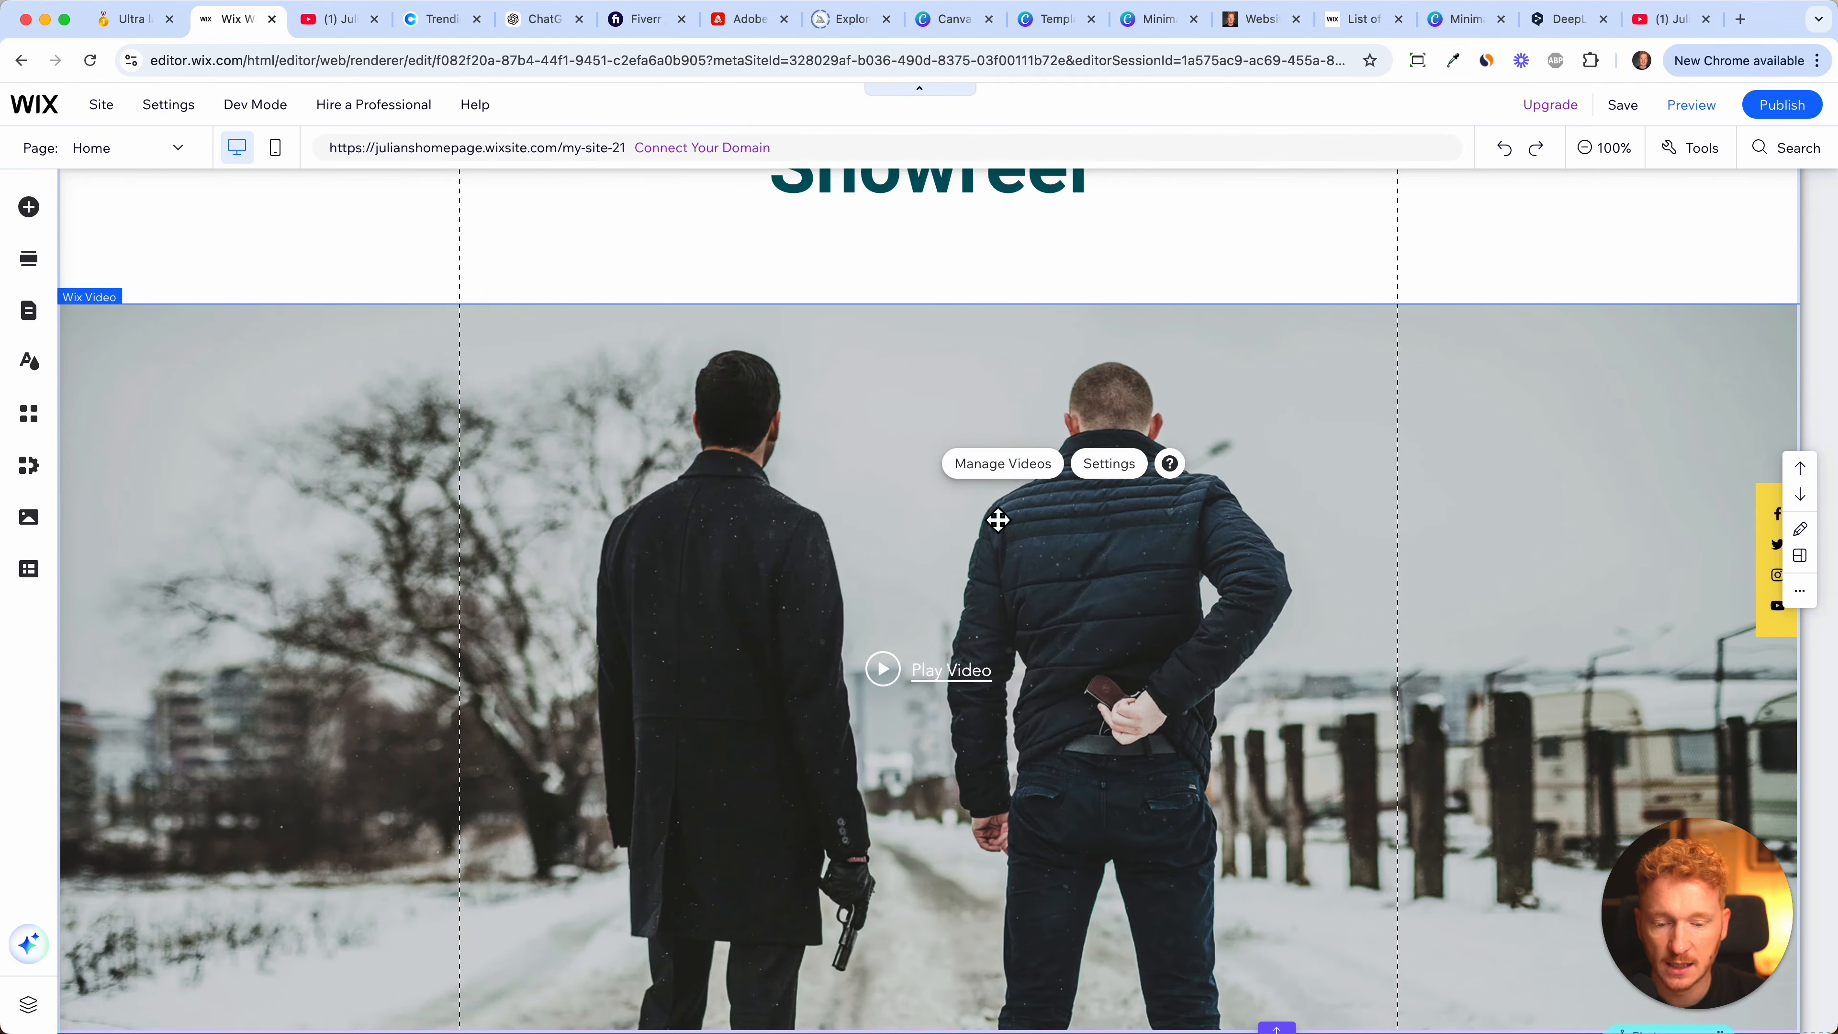
{"action": "left_click", "coordinate": [1021, 470]}
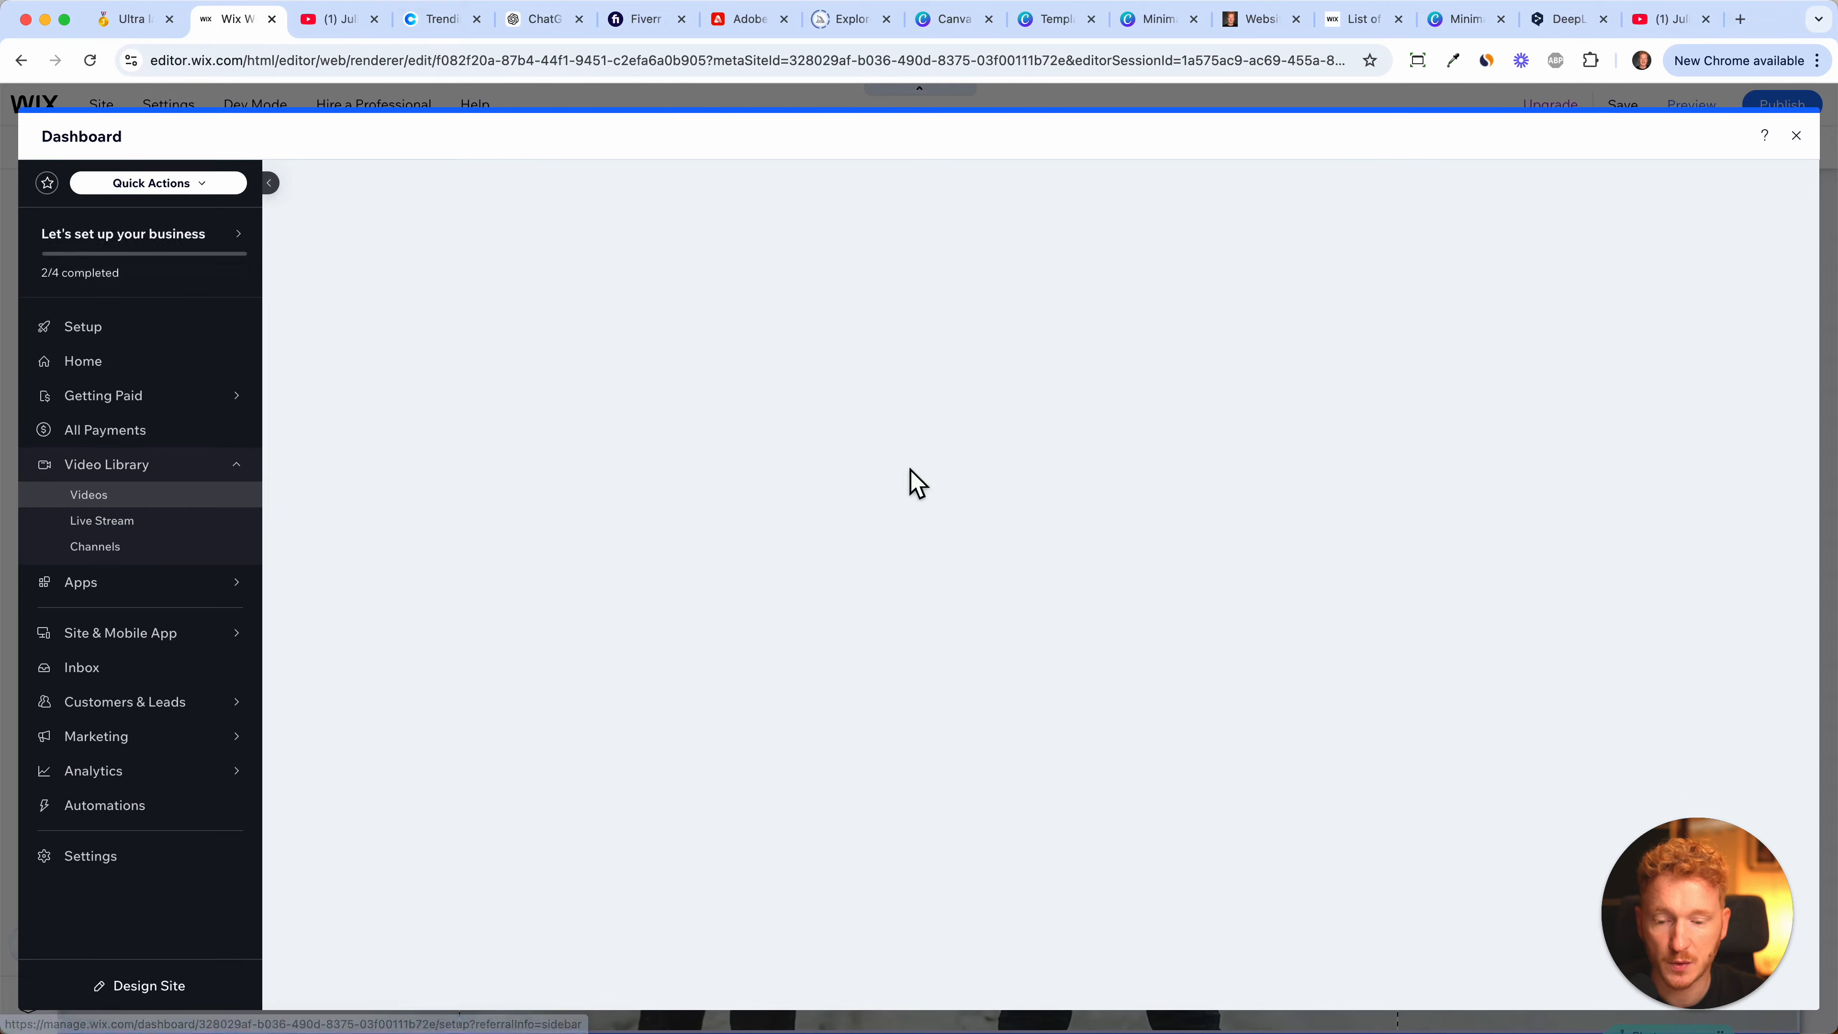
{"action": "left_click", "coordinate": [1041, 460]}
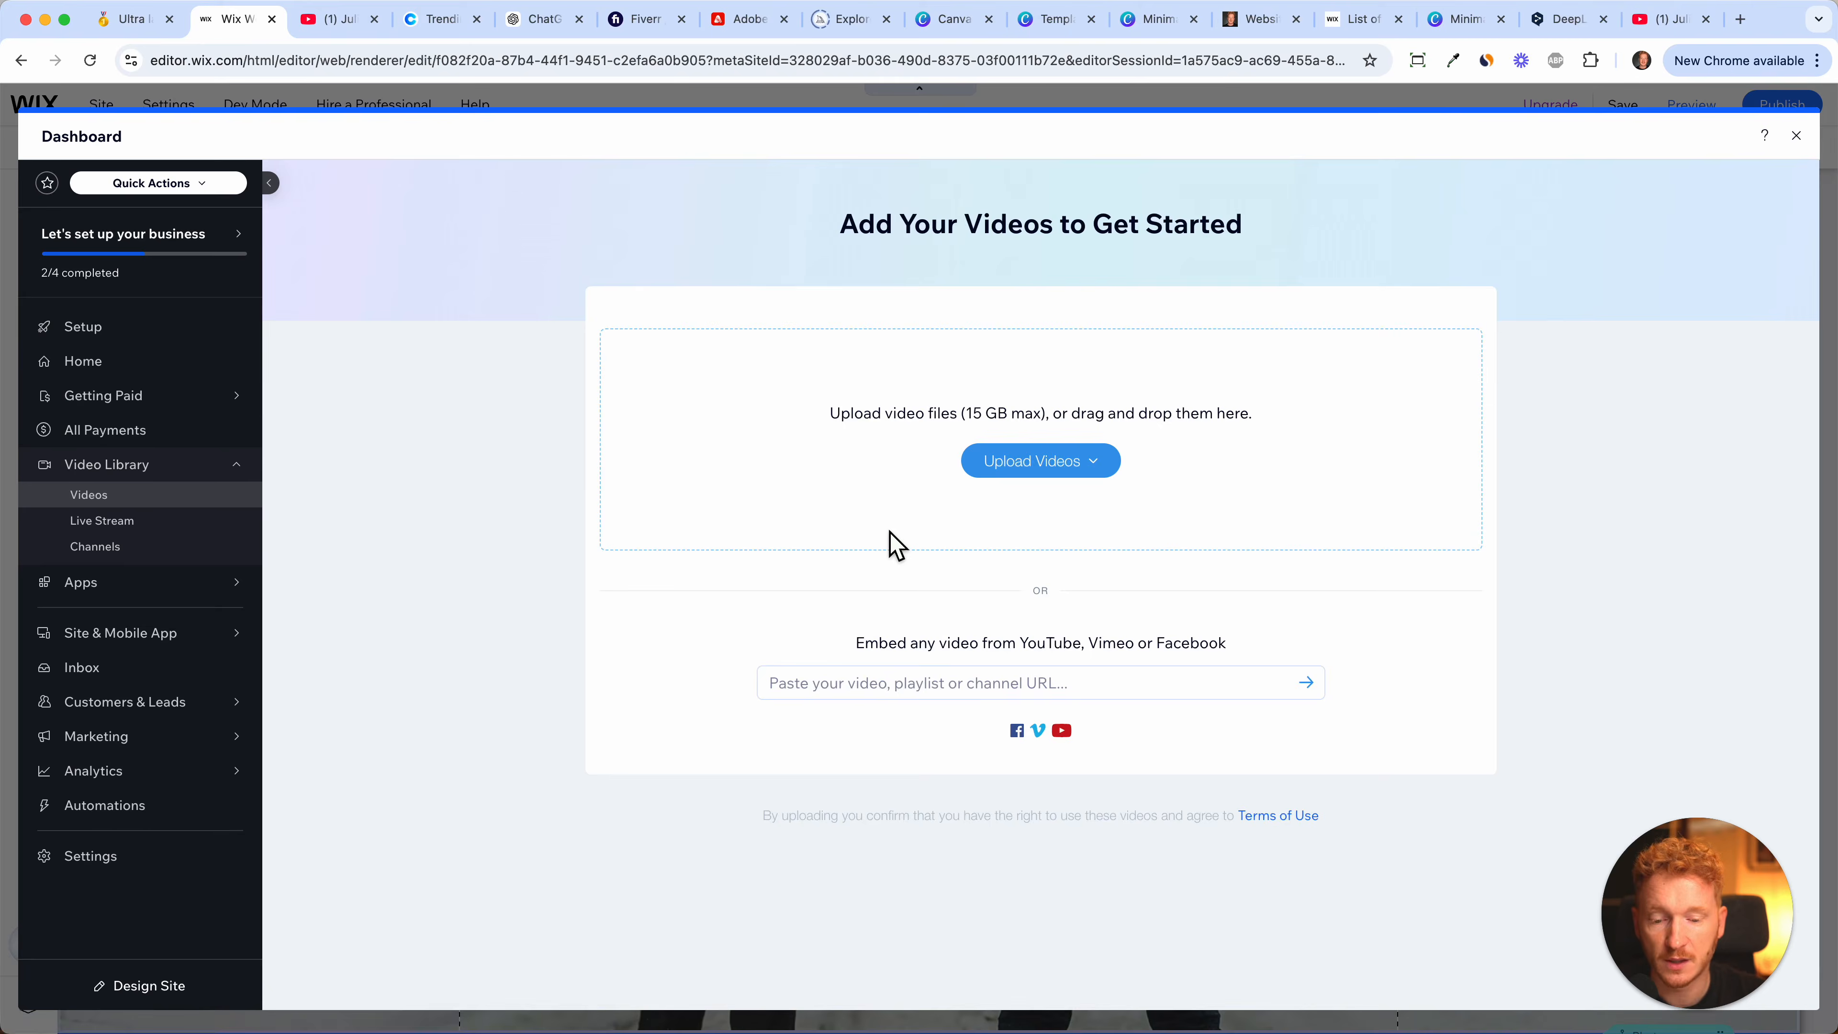
{"action": "left_click", "coordinate": [864, 693]}
{"action": "type", "text": "https://youtu.be/P_ZI_KOCV-4?si=ZyQ9wAlh7JsxkfLq"}
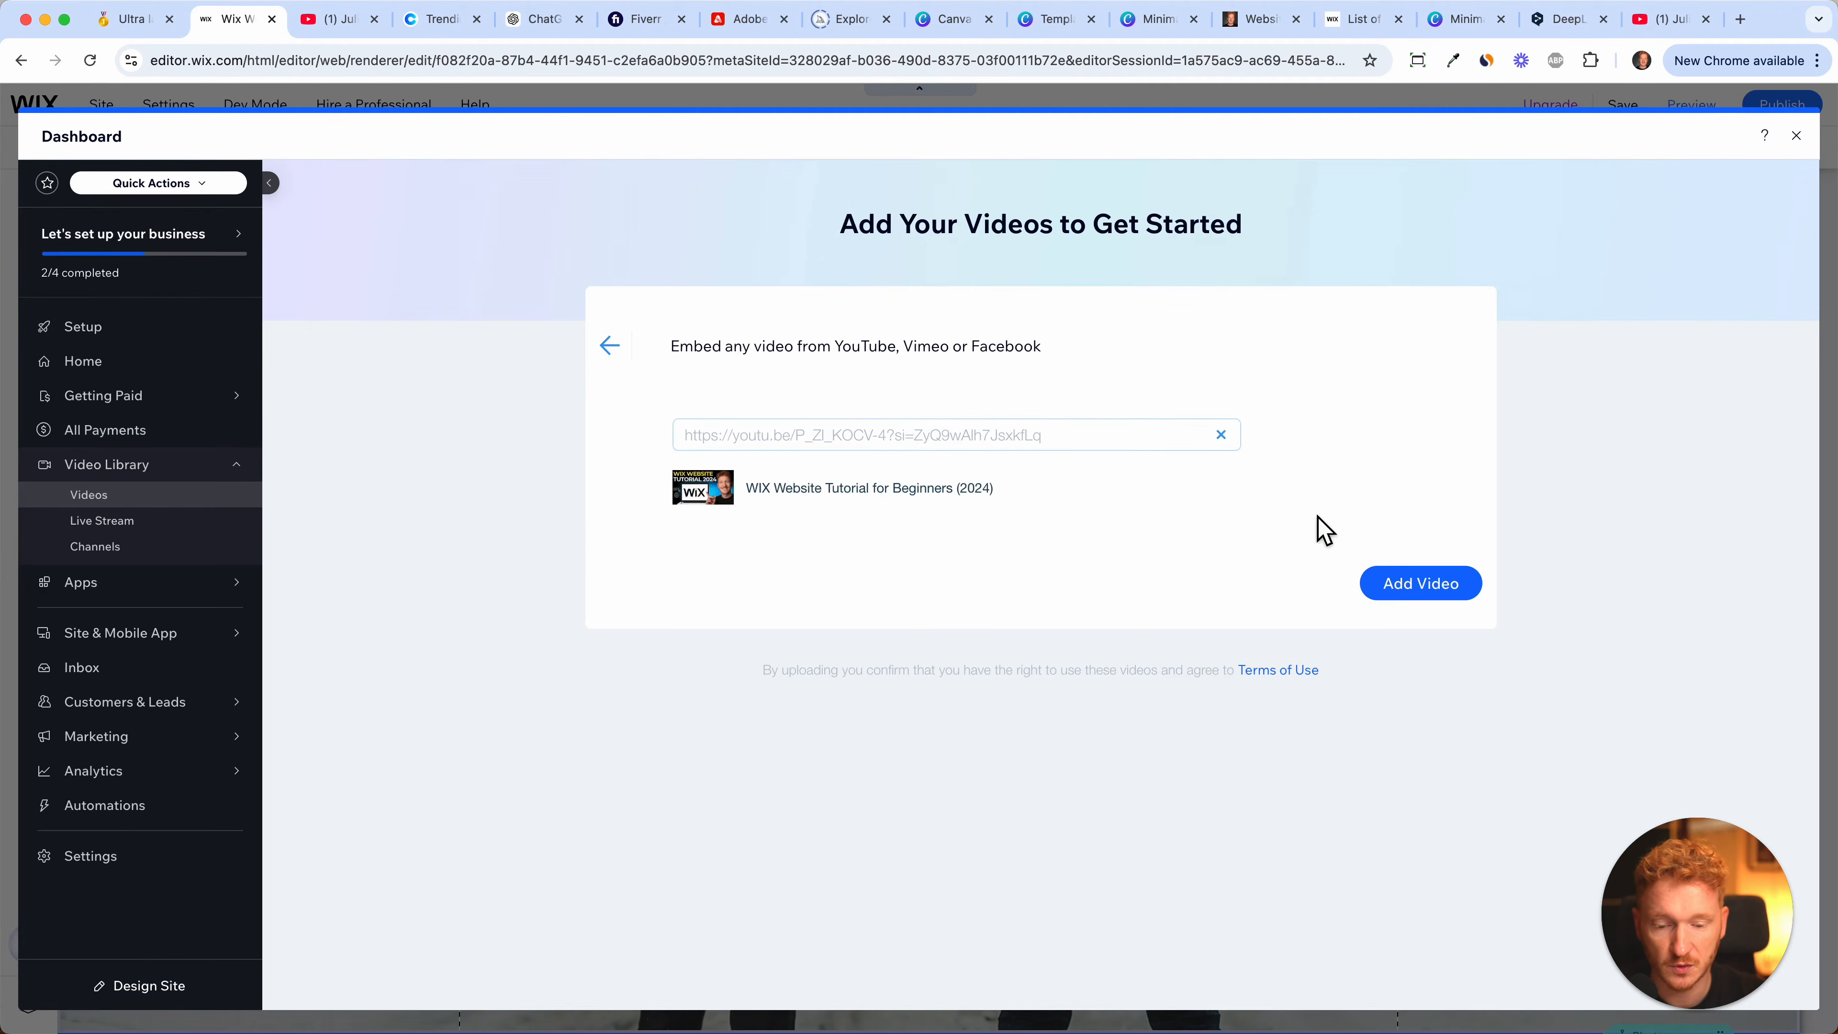
{"action": "left_click", "coordinate": [1396, 595]}
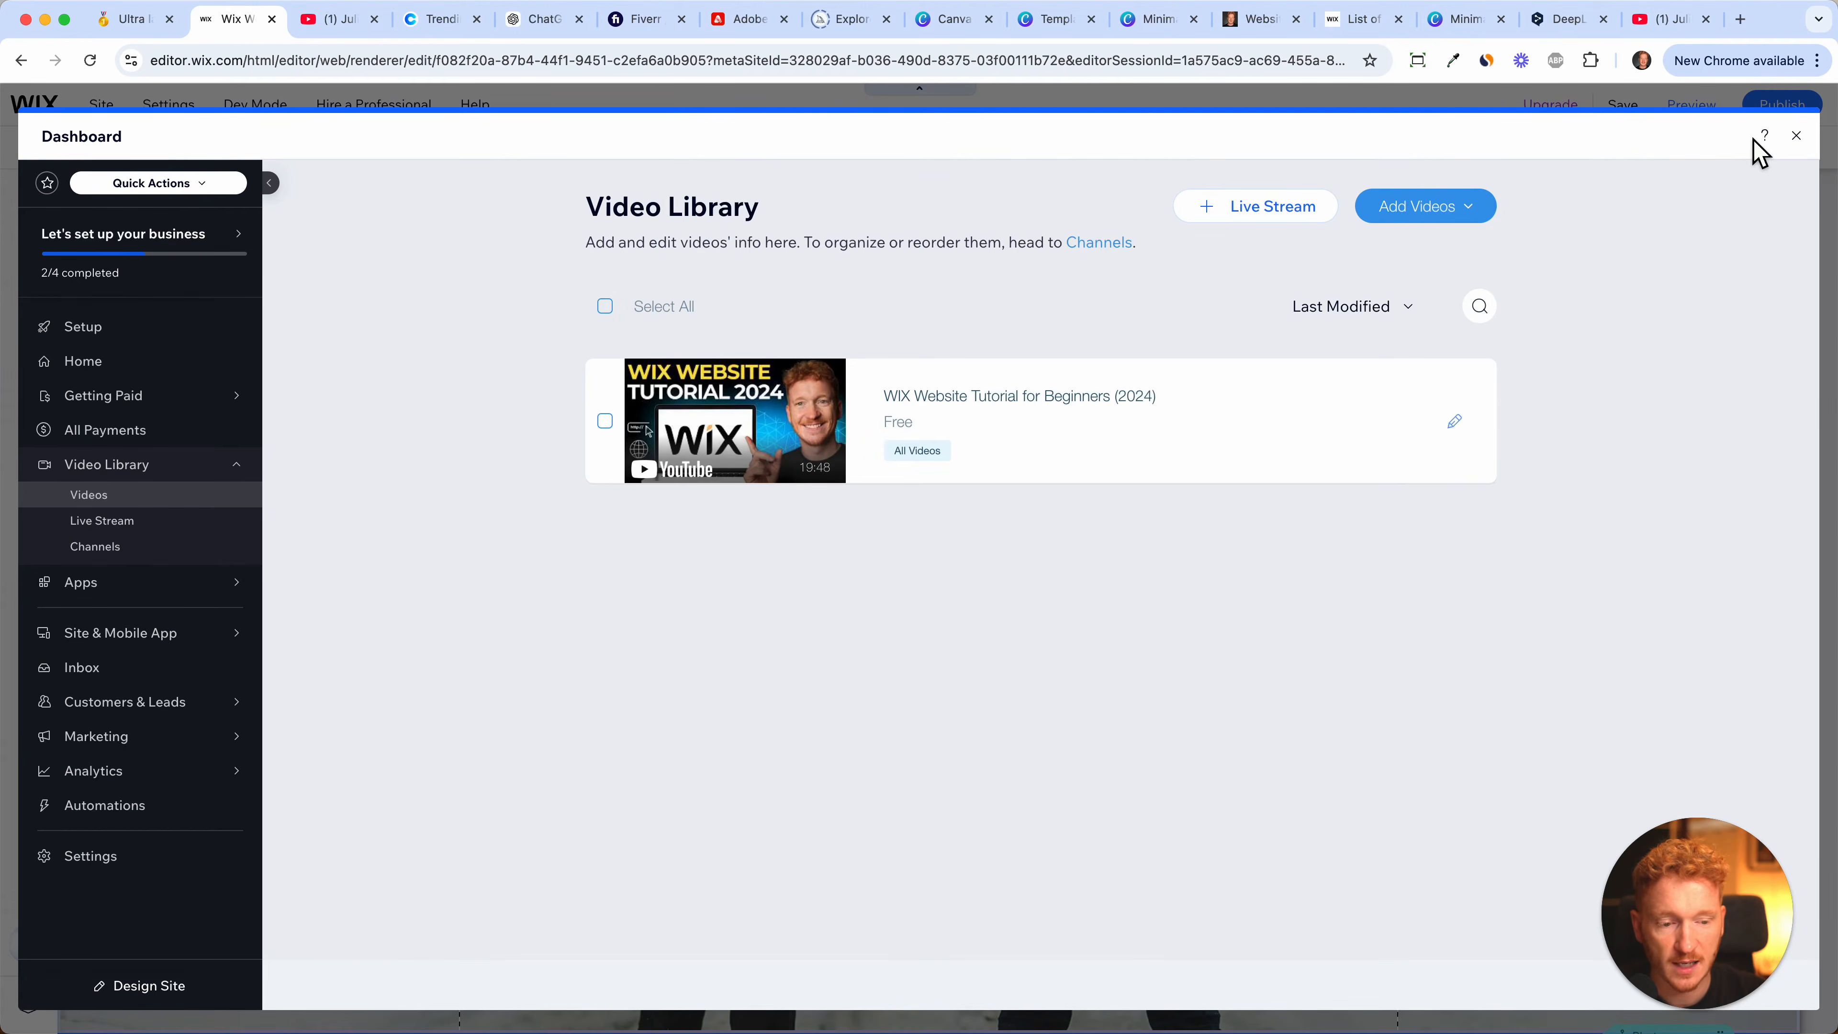
{"action": "left_click", "coordinate": [1796, 136]}
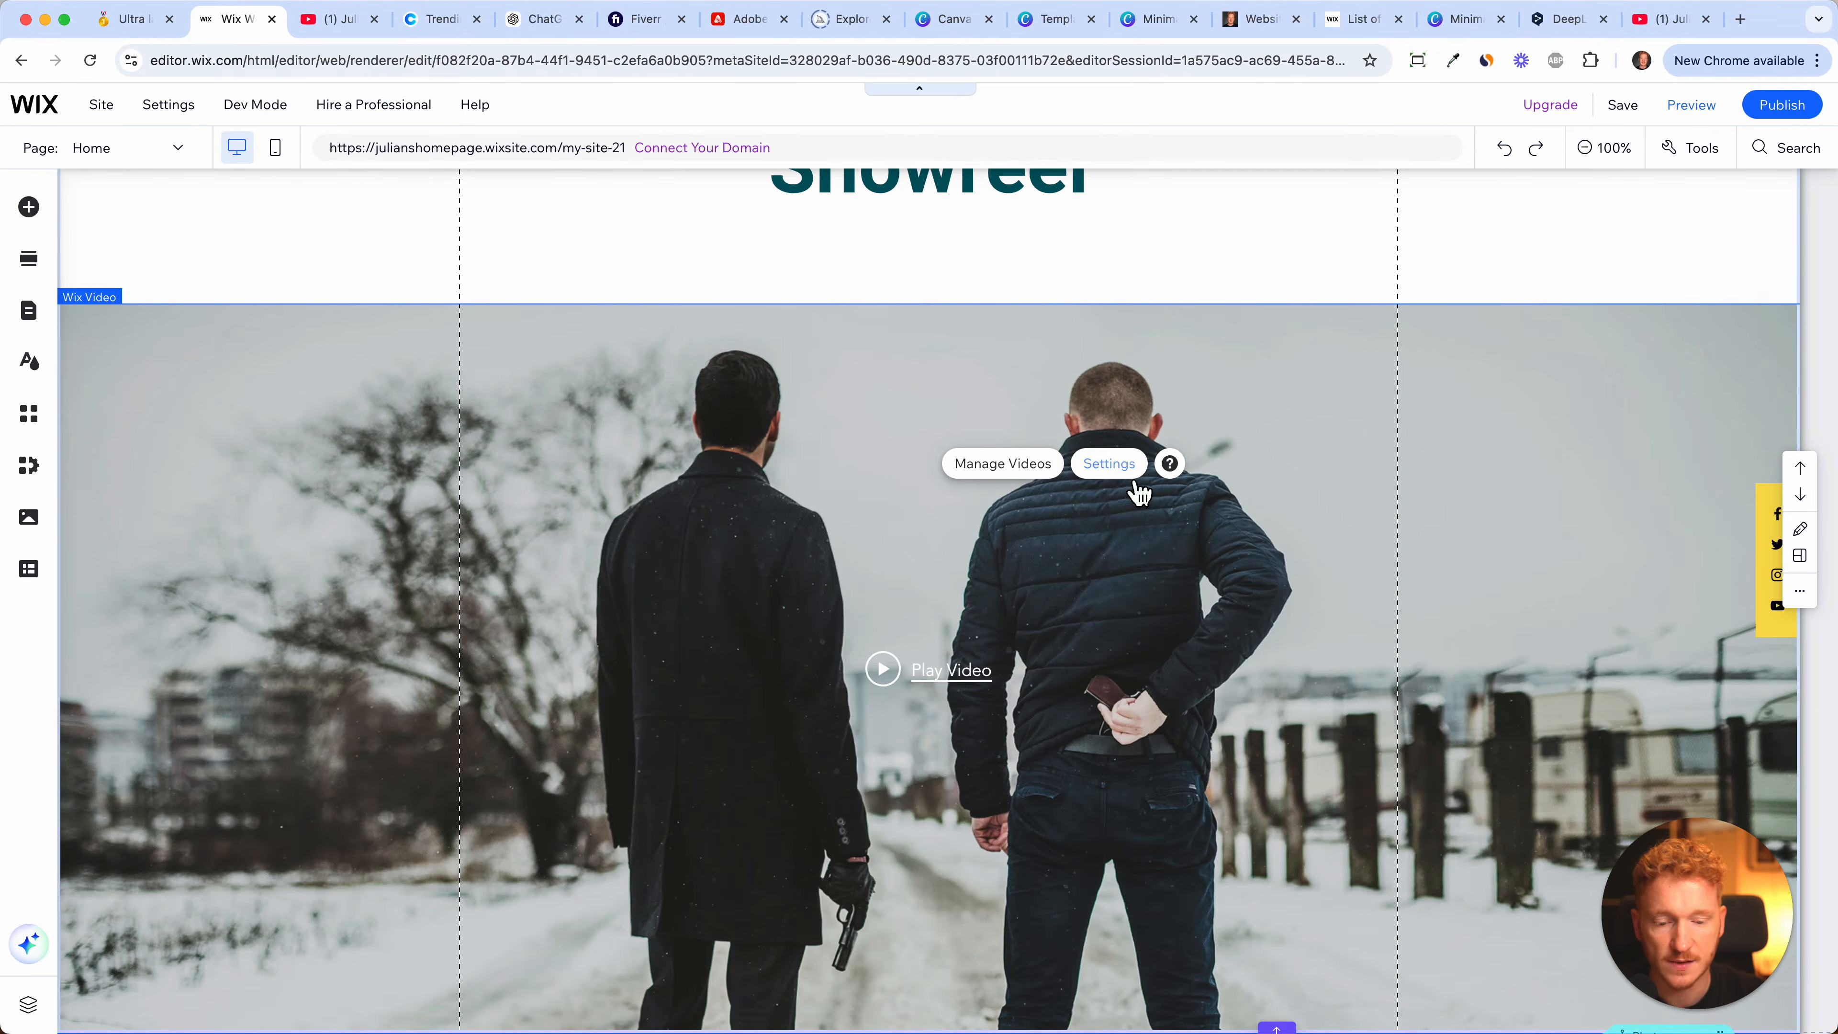
- Set the Showreel player to show the single video "WIX Website Tutorial for Beginners (2024)" in the Compact layout
{"action": "left_click", "coordinate": [1114, 466]}
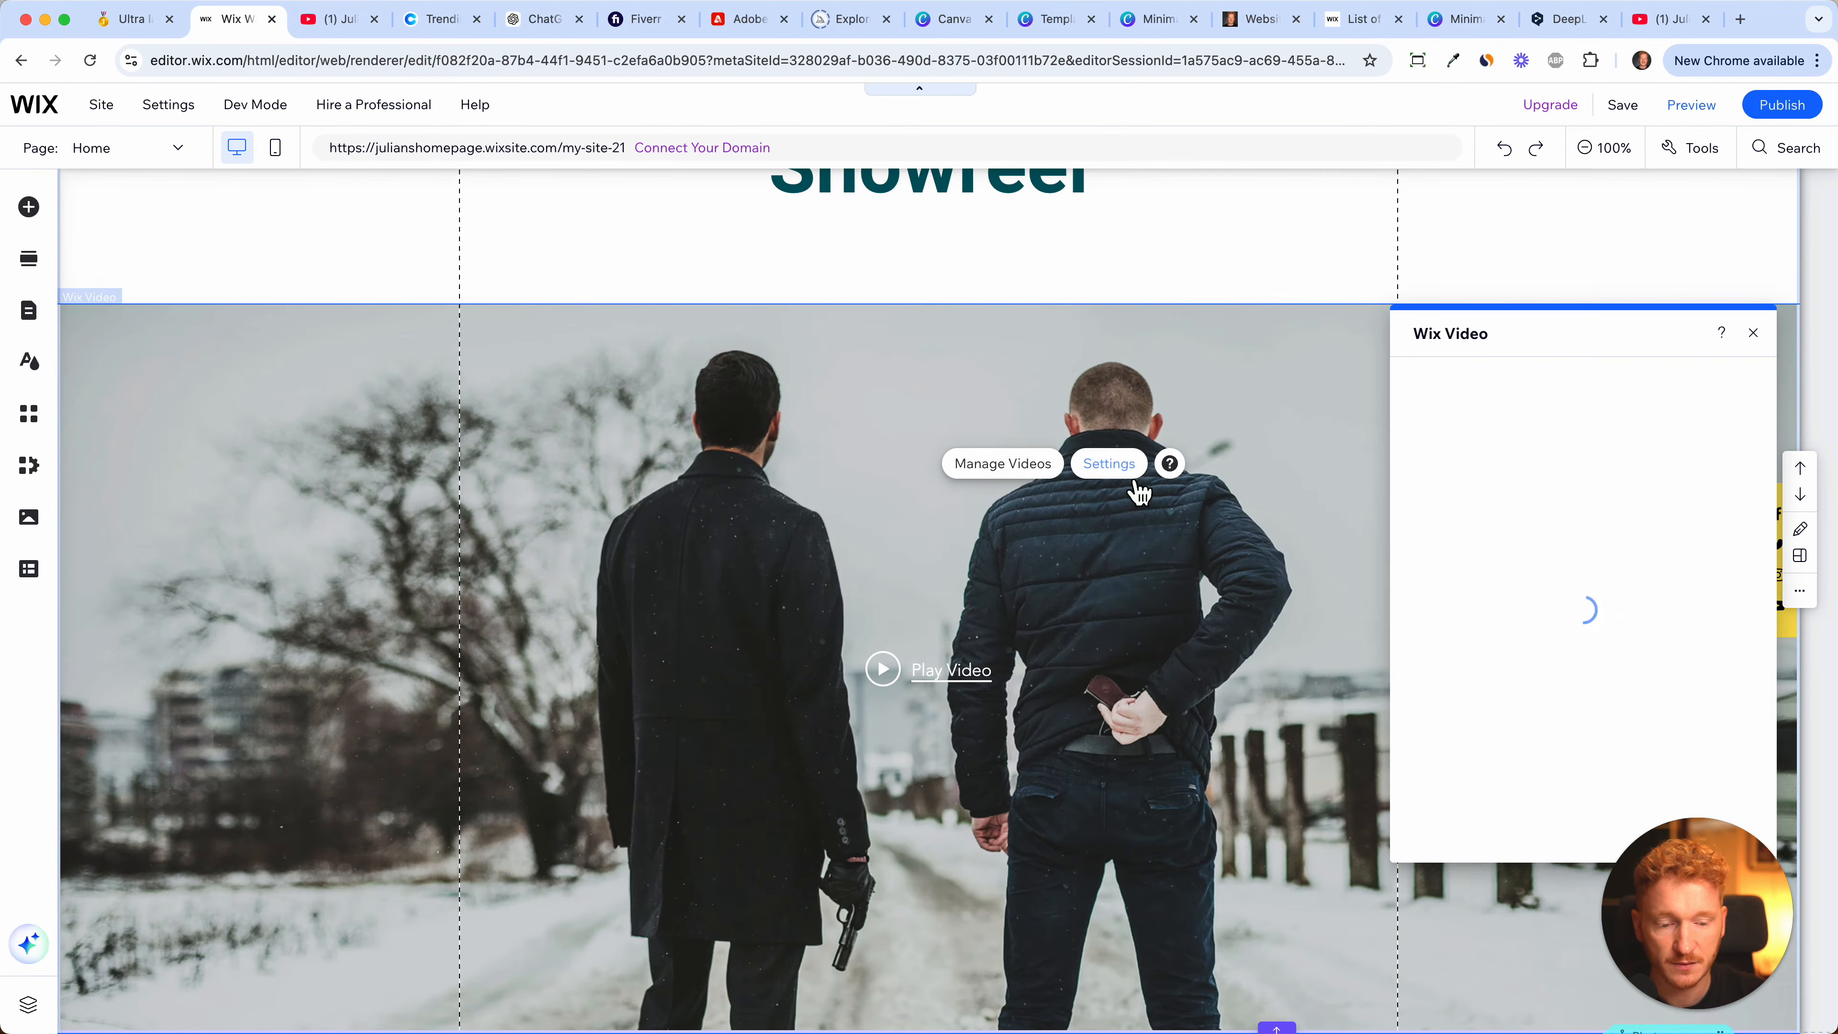
{"action": "left_click", "coordinate": [1453, 425]}
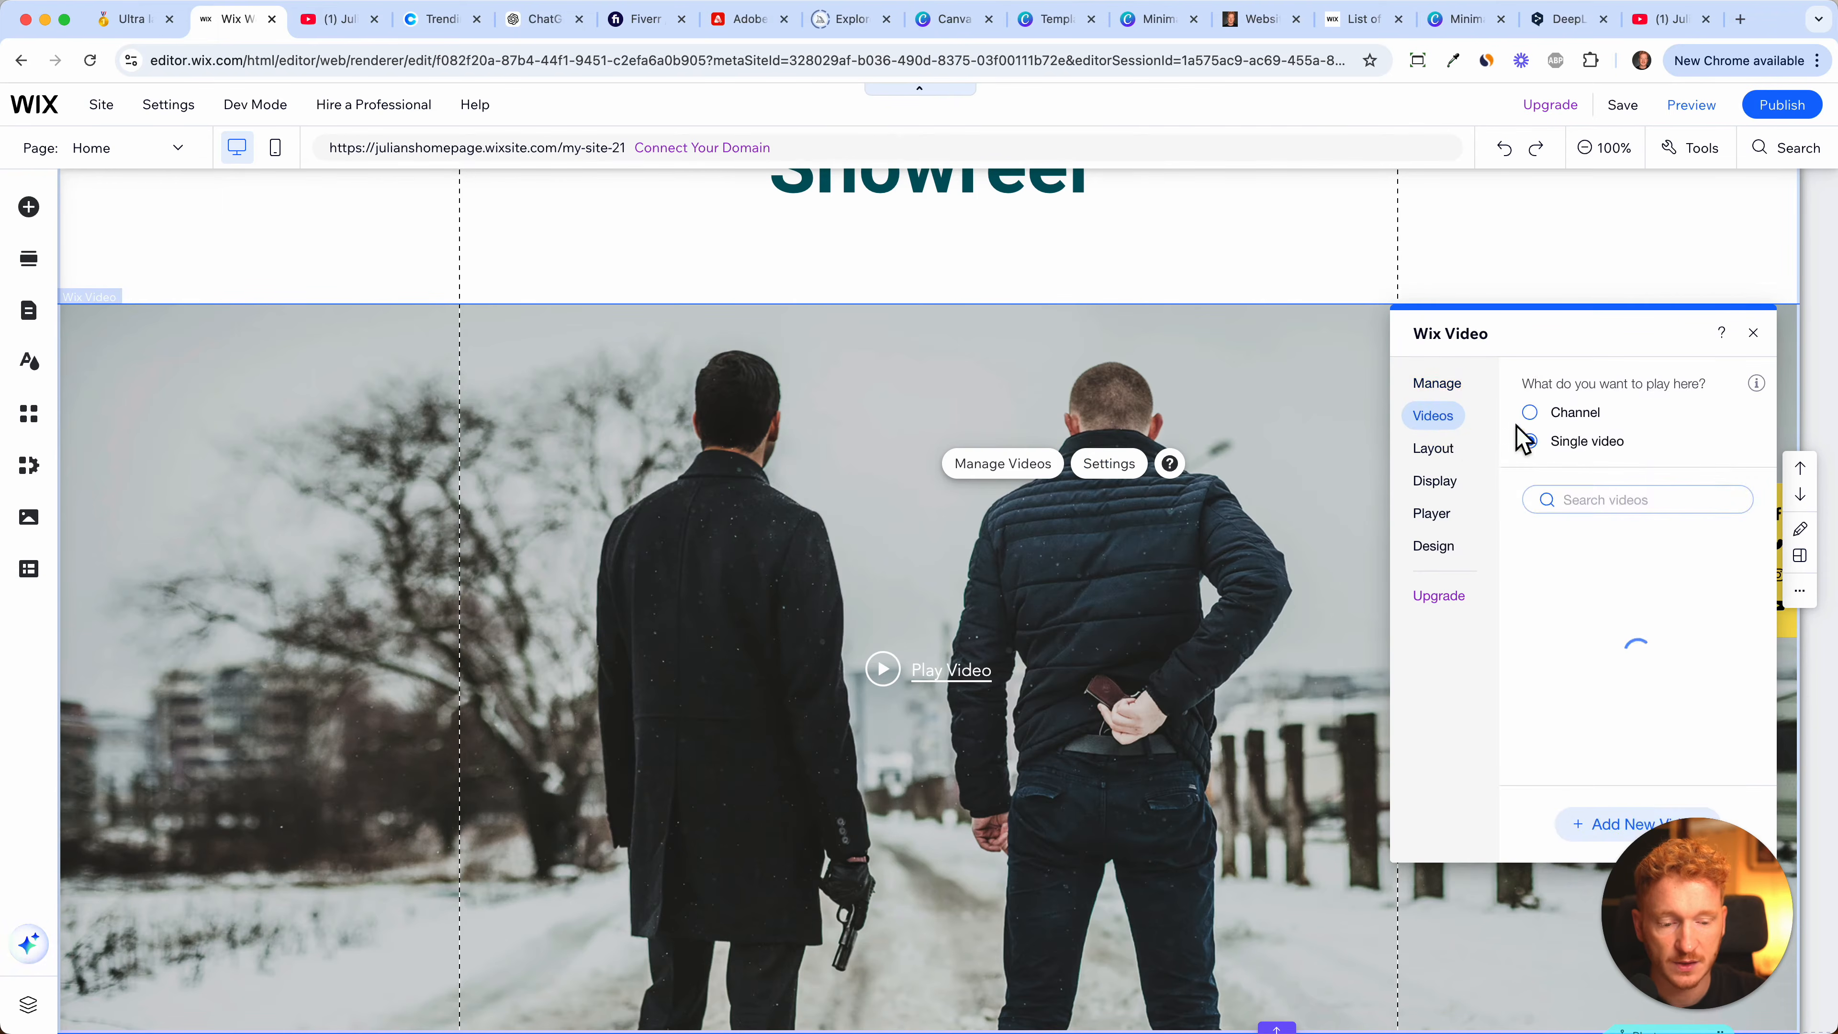
{"action": "left_click", "coordinate": [1535, 550]}
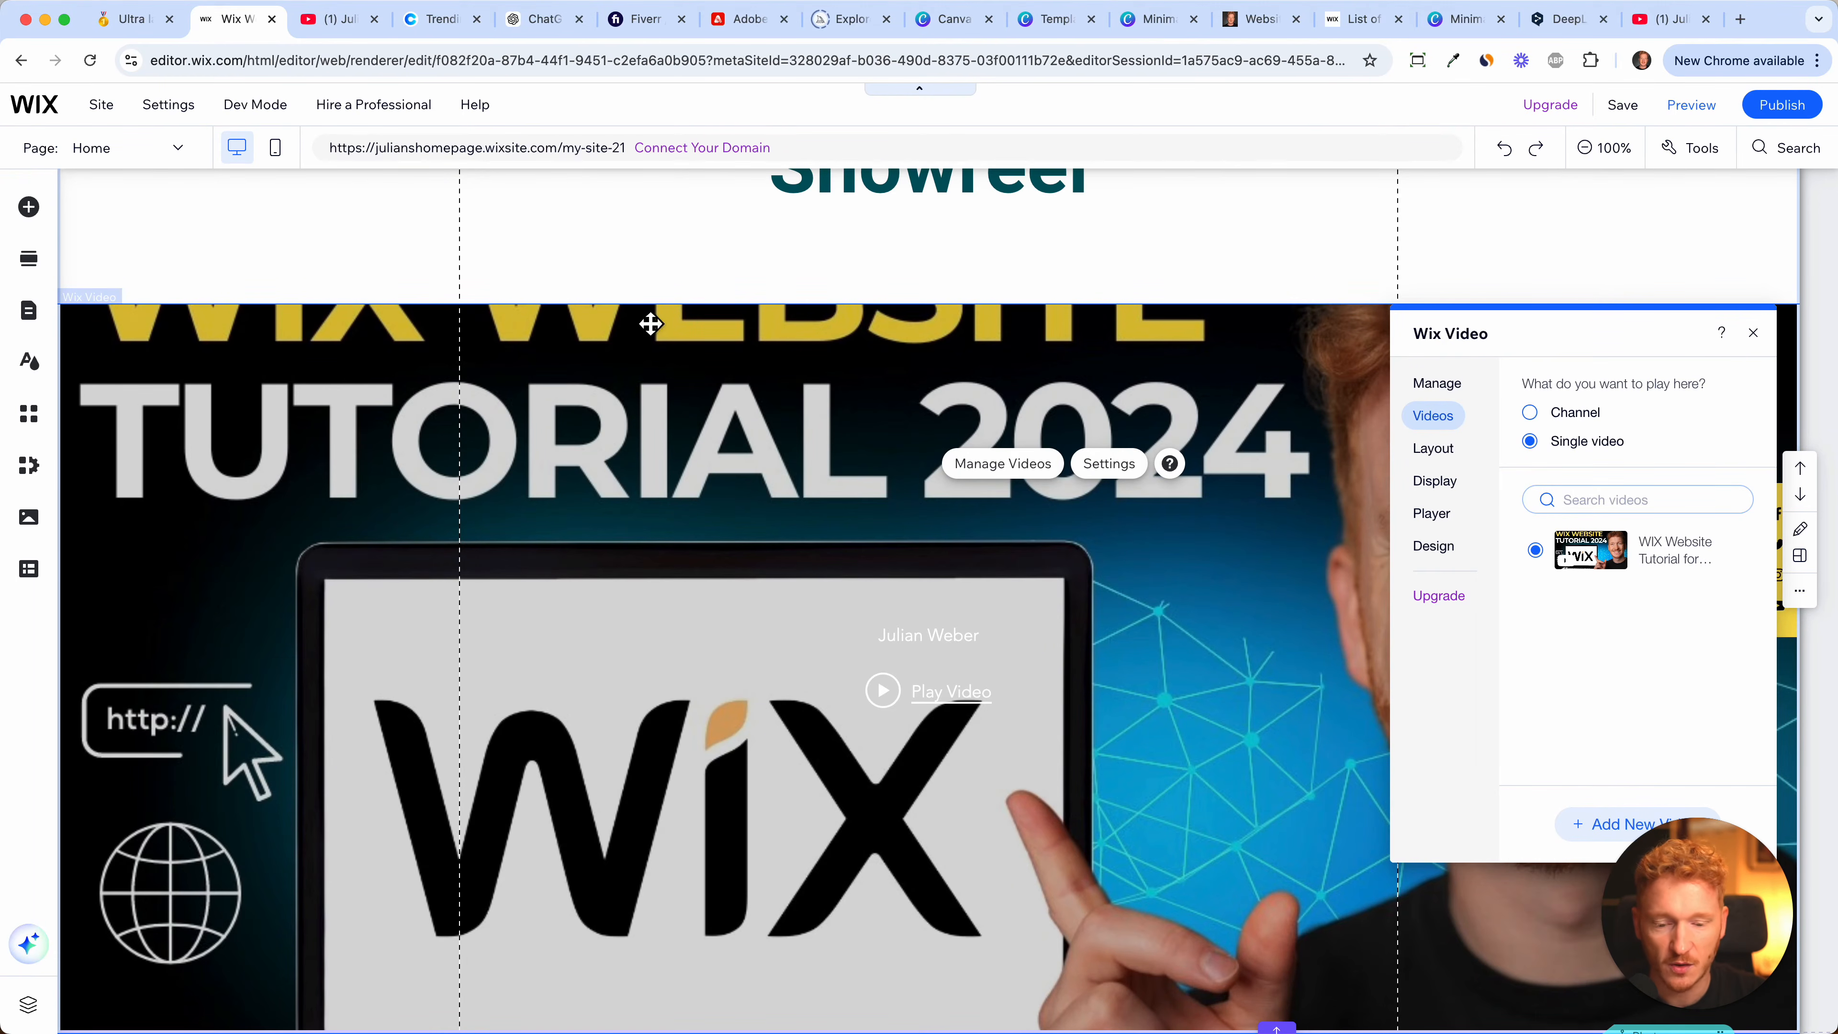
{"action": "left_click", "coordinate": [1434, 449]}
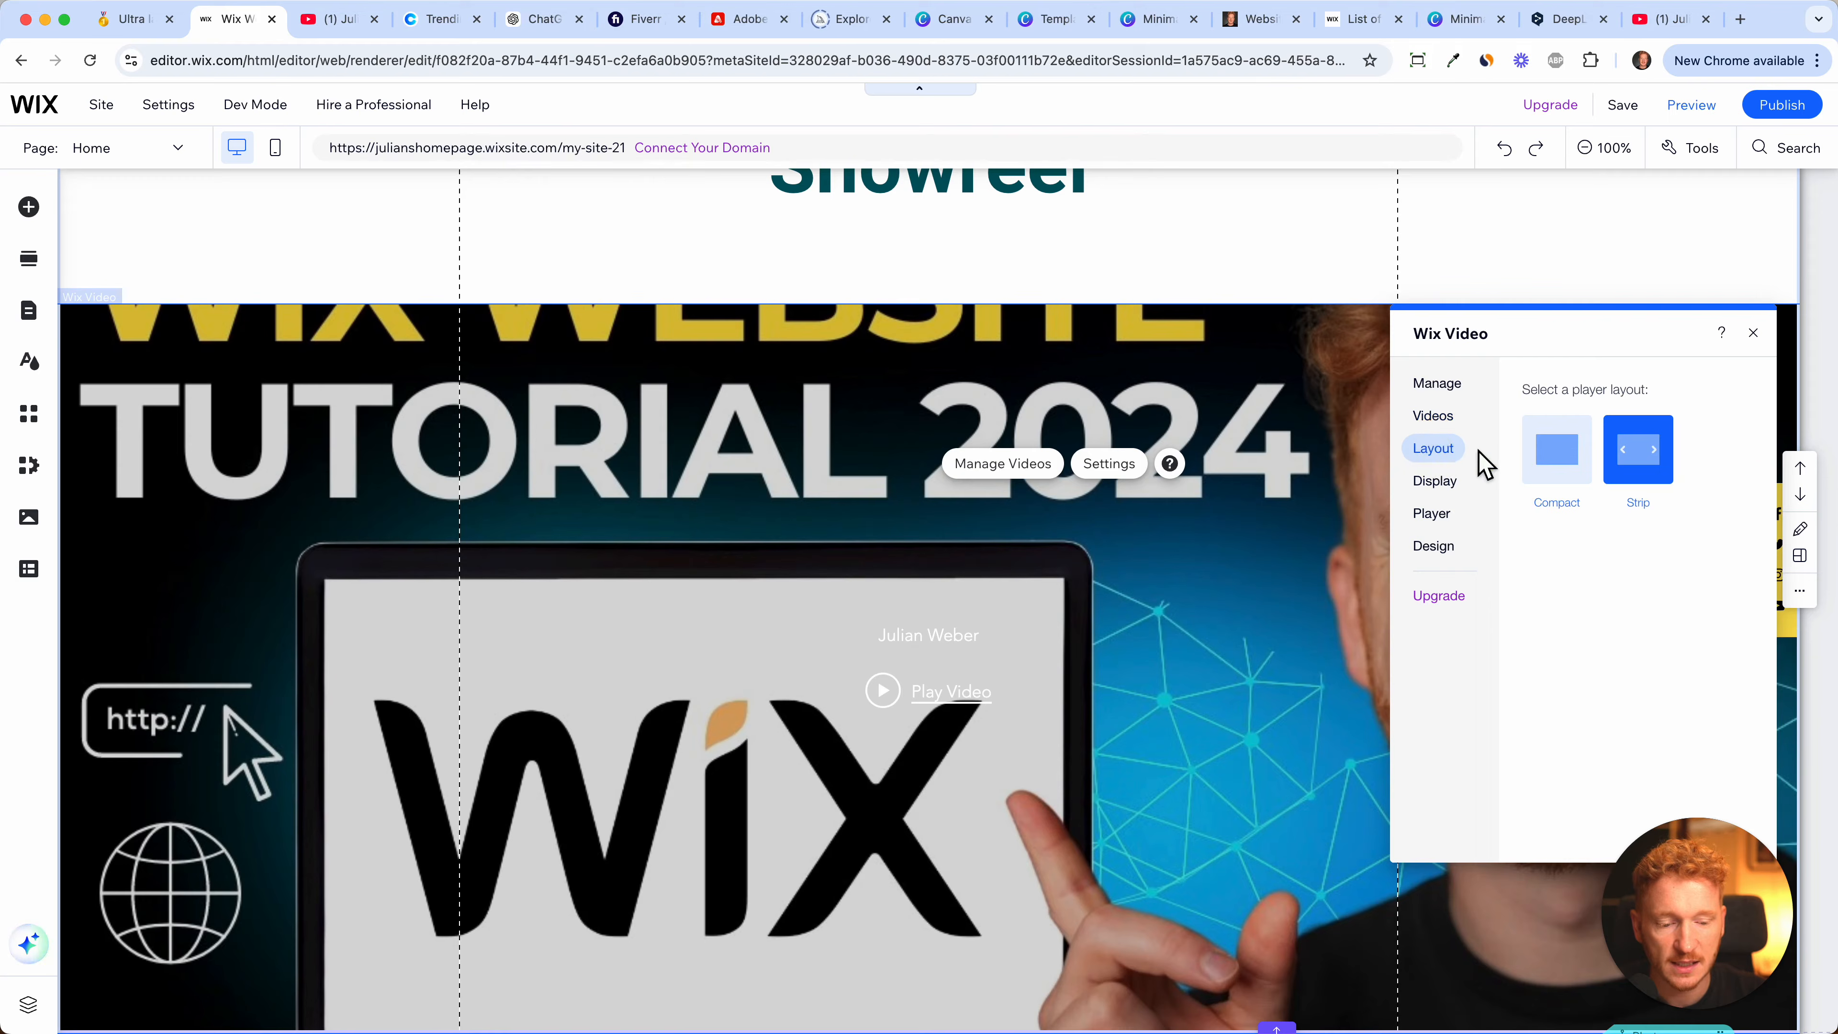
{"action": "left_click", "coordinate": [1565, 463]}
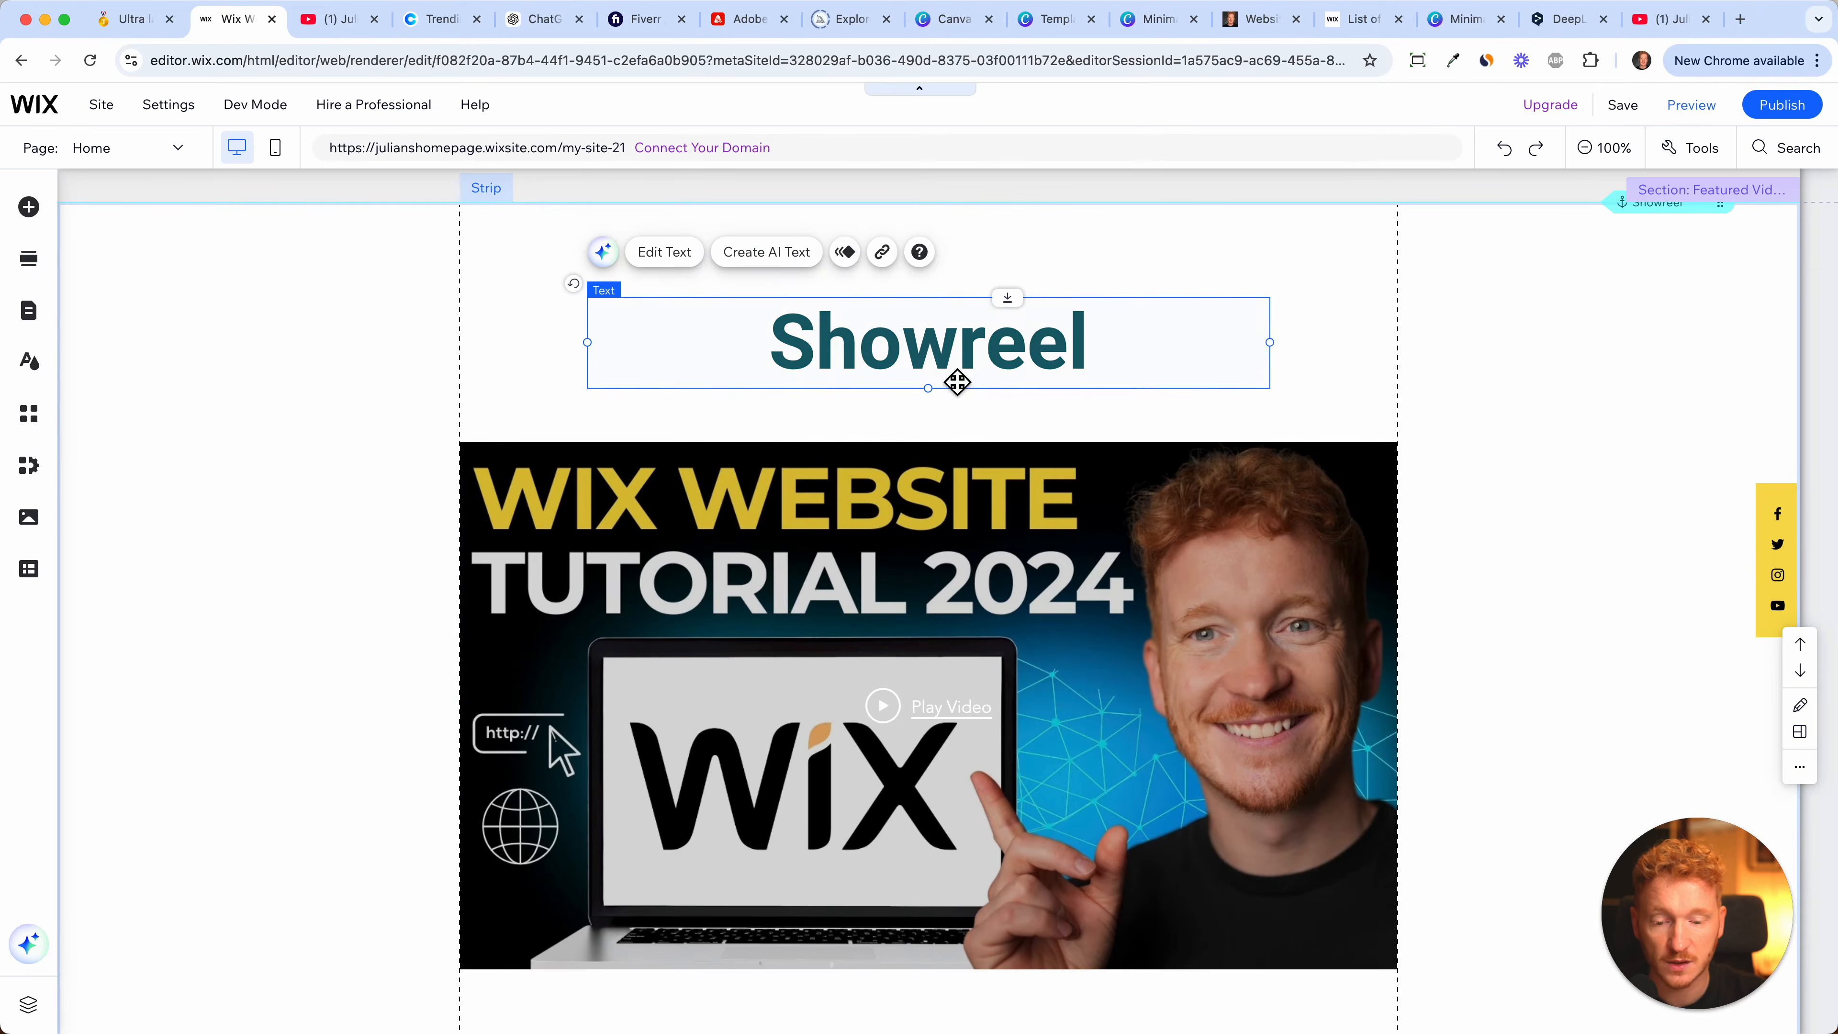
- Change the "Showreel" heading above the video to "My tutorial"
{"action": "left_click", "coordinate": [663, 281]}
{"action": "left_click", "coordinate": [789, 321]}
{"action": "left_click", "coordinate": [664, 252]}
{"action": "type", "text": "My tutoria"}
{"action": "type", "text": "l"}
{"action": "left_click", "coordinate": [1578, 481]}
- Add a dark teal themed button directly below the tutorial video
{"action": "scroll", "coordinate": [1555, 480], "scroll_direction": "down", "scroll_amount": 5}
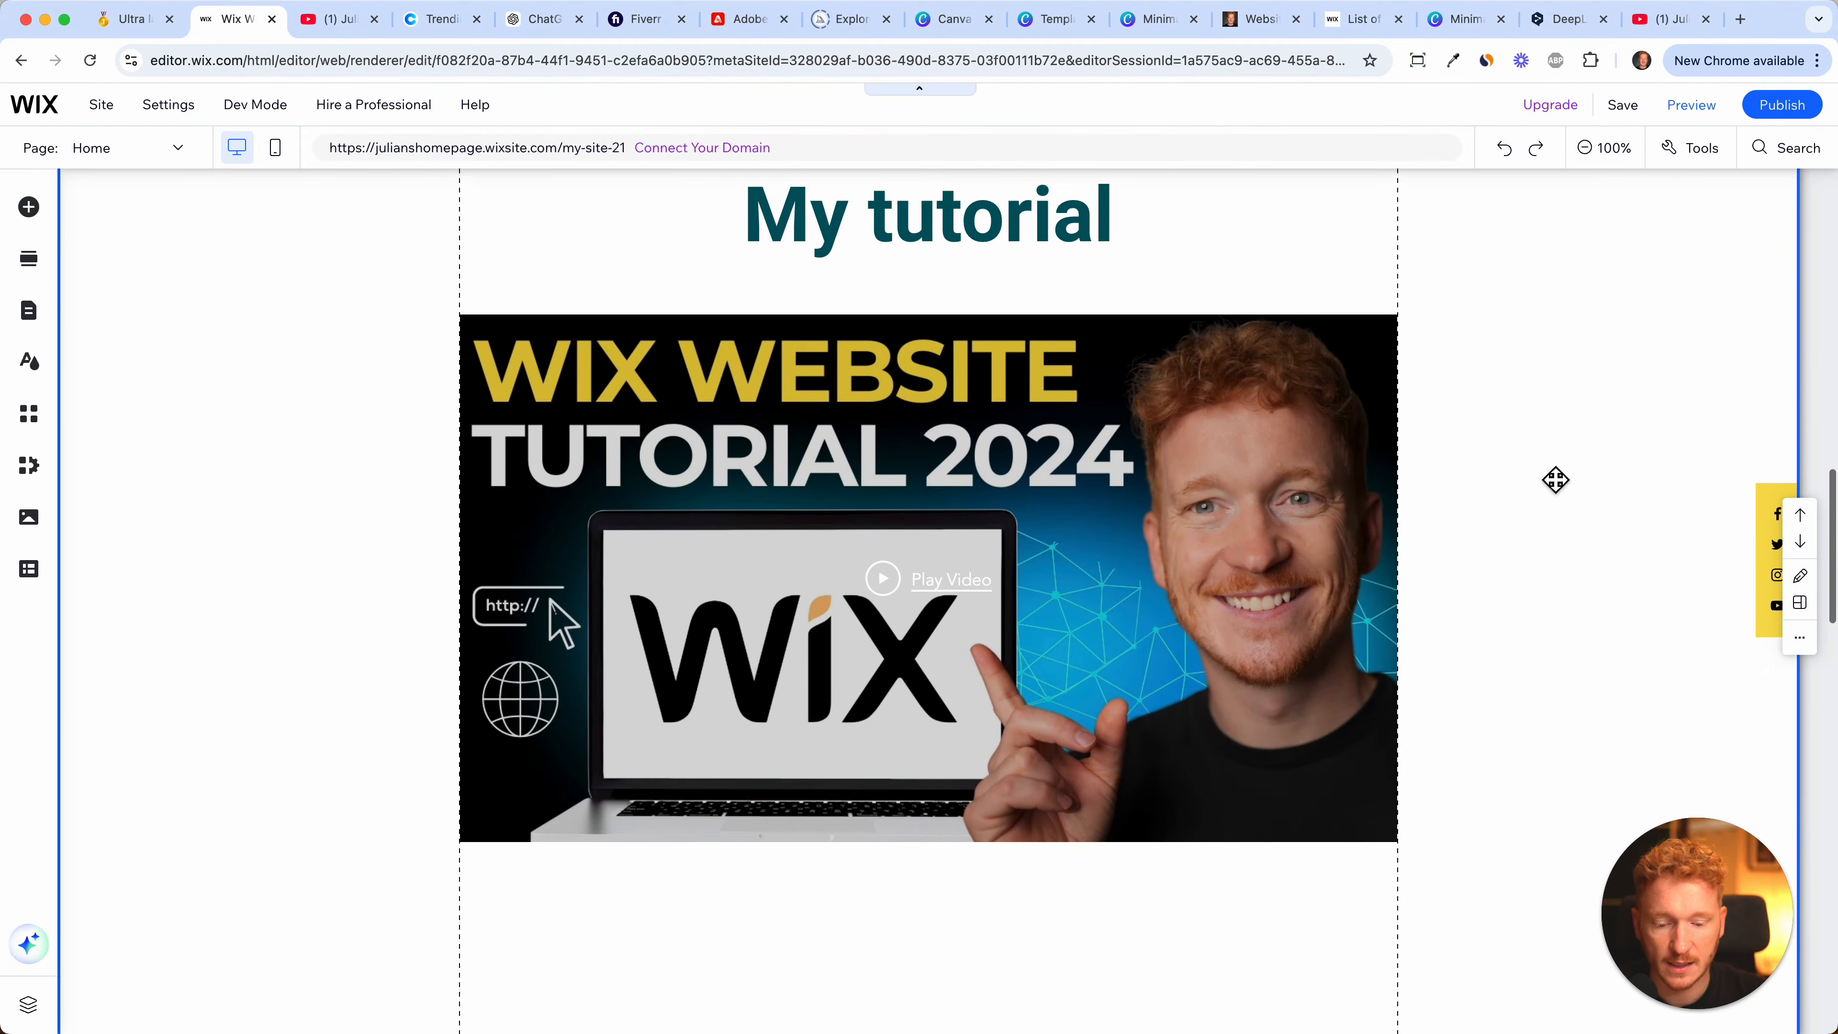
{"action": "scroll", "coordinate": [990, 759], "scroll_direction": "up", "scroll_amount": 2}
{"action": "scroll", "coordinate": [989, 759], "scroll_direction": "up", "scroll_amount": 1}
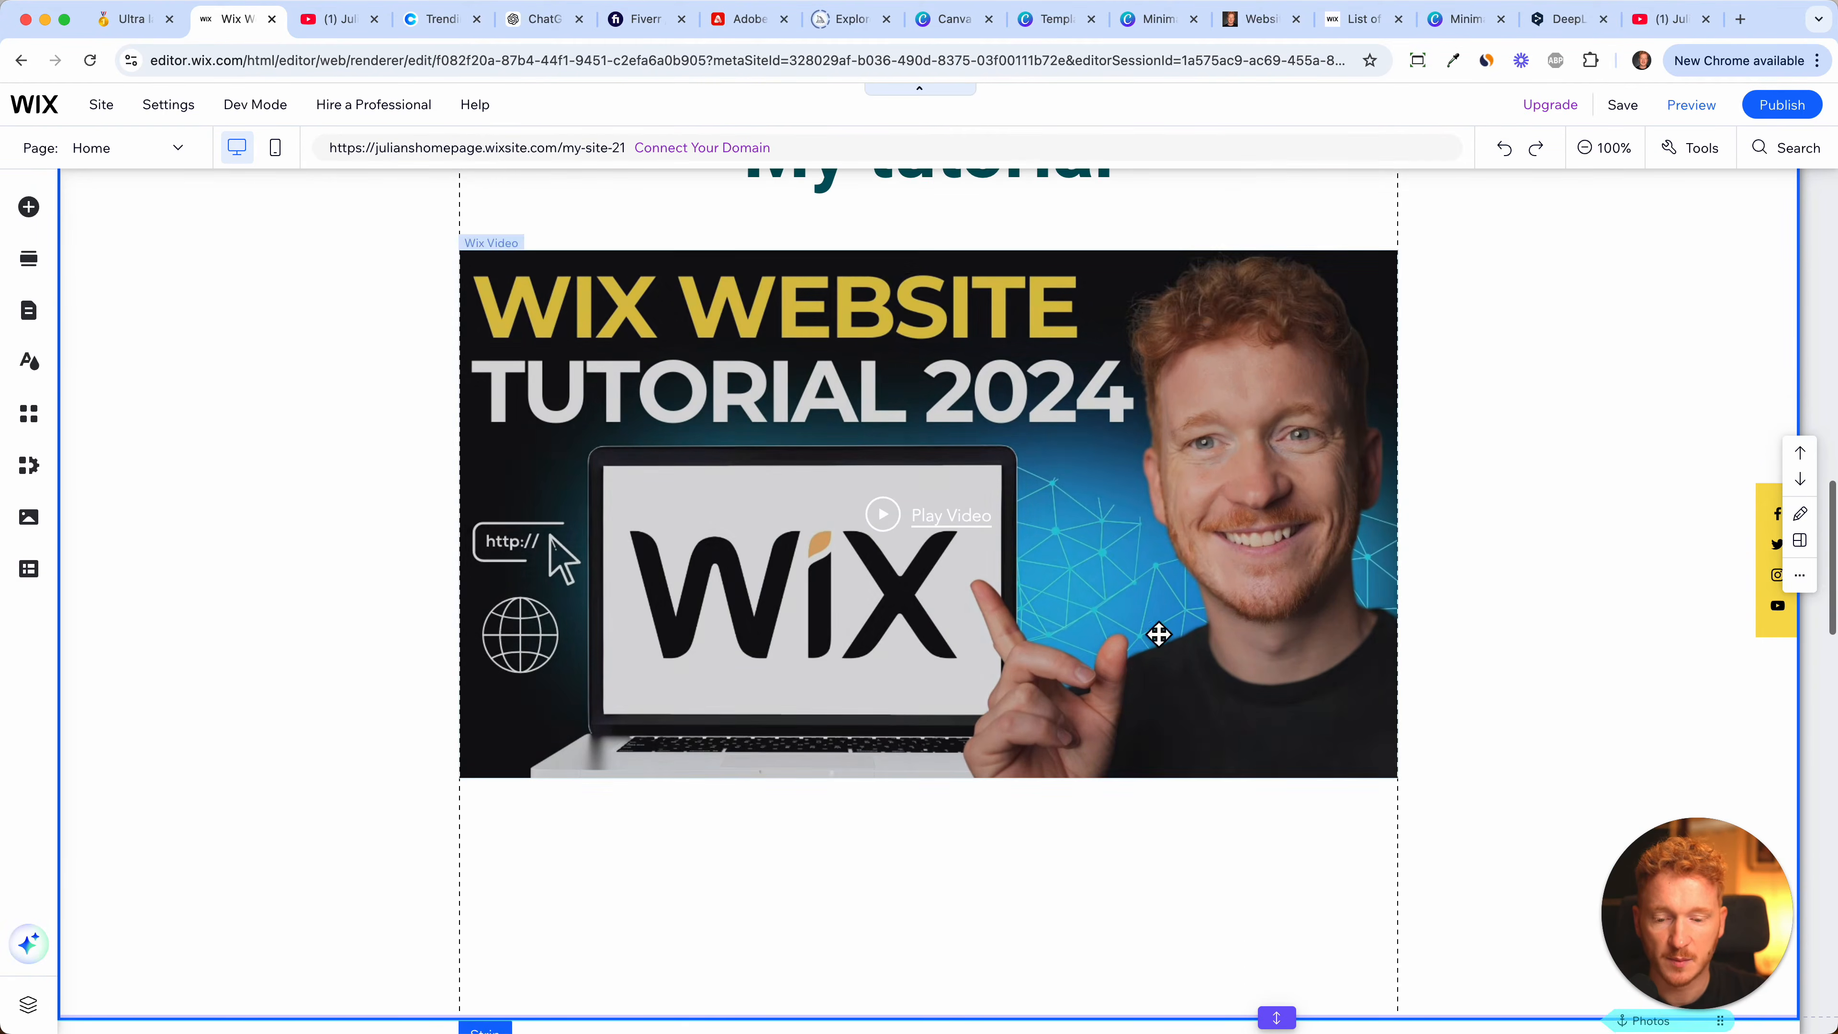
{"action": "left_click", "coordinate": [29, 208]}
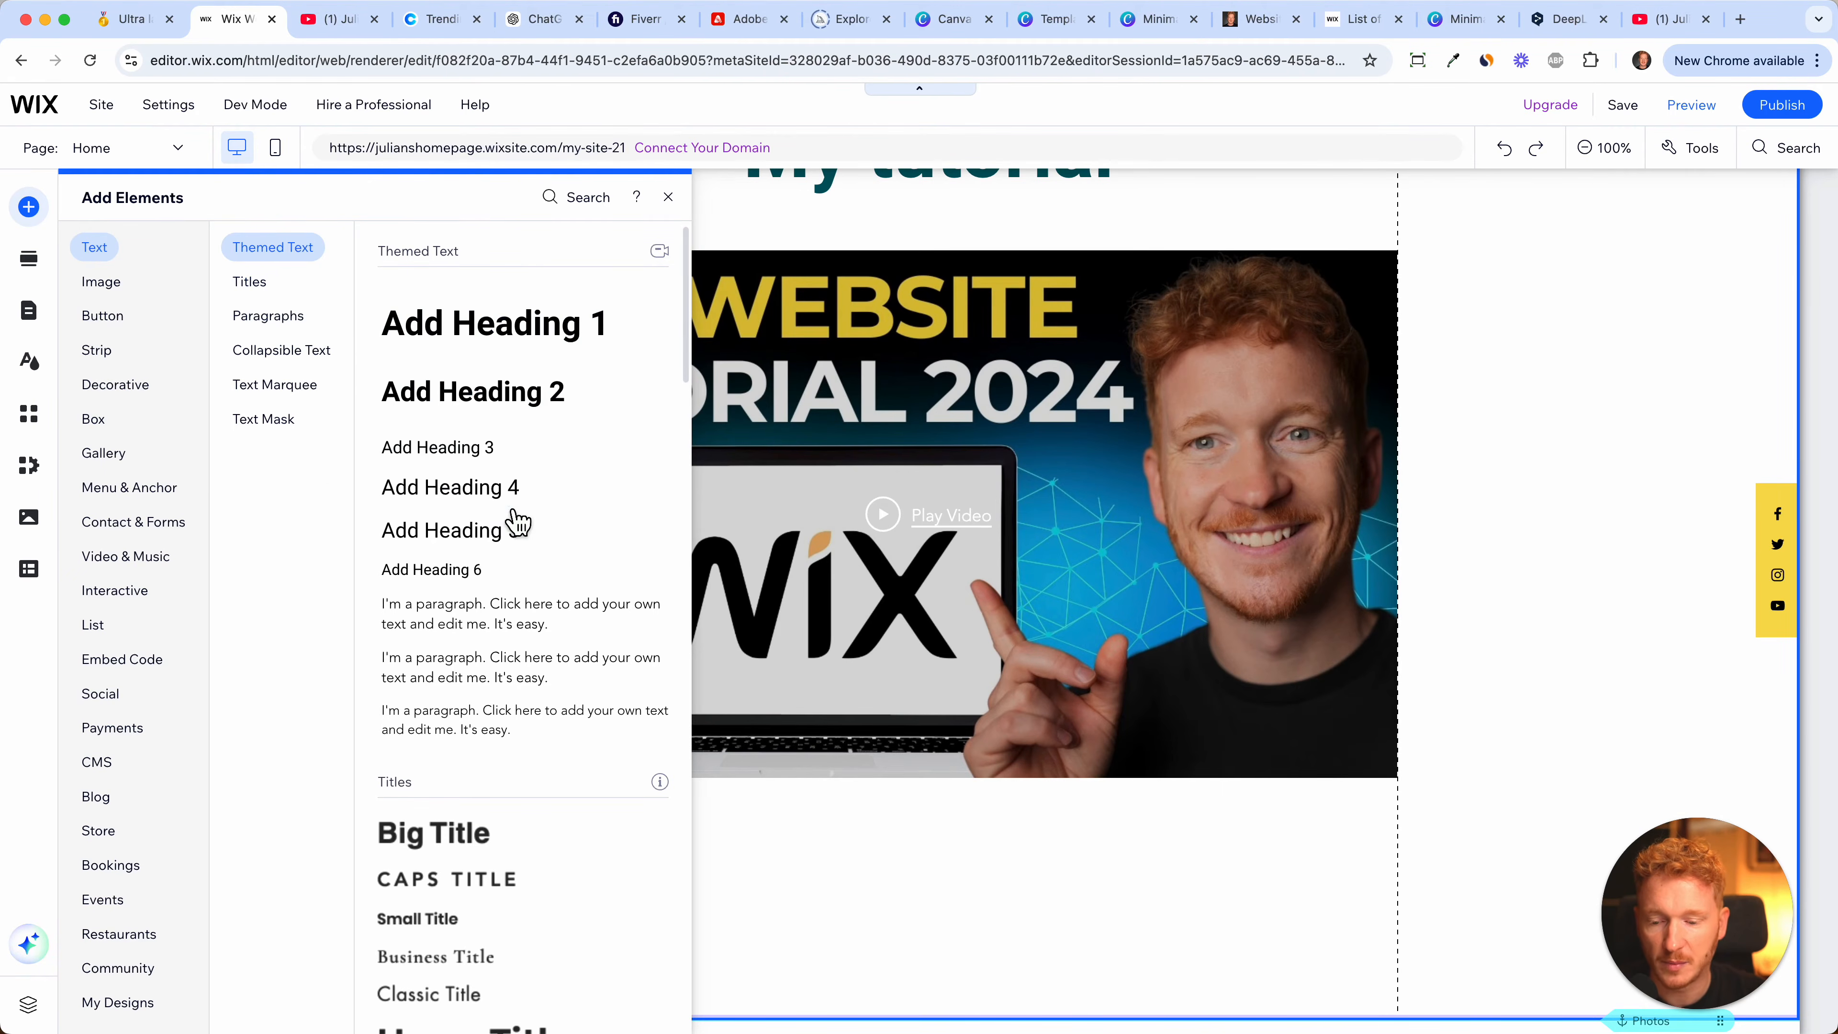
{"action": "scroll", "coordinate": [492, 905], "scroll_direction": "down", "scroll_amount": 5}
{"action": "left_click", "coordinate": [108, 316]}
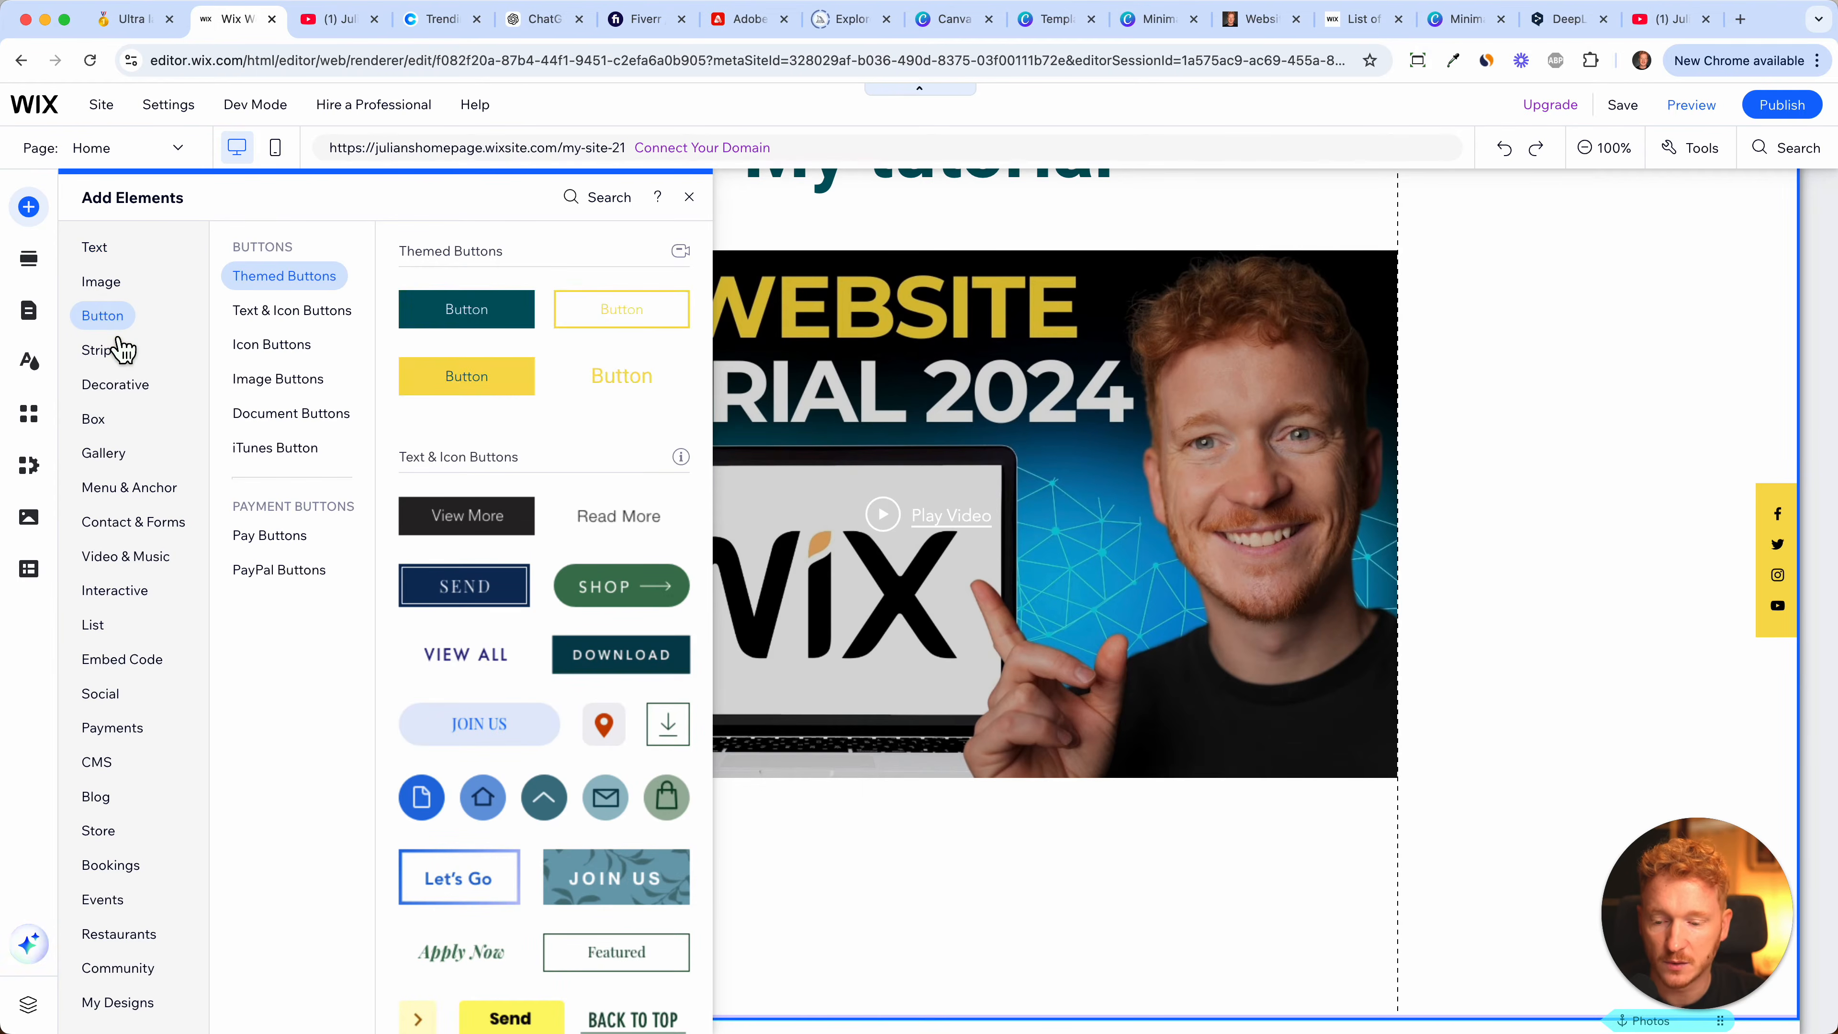
{"action": "left_click_drag", "start_coordinate": [466, 324], "coordinate": [894, 820]}
{"action": "scroll", "coordinate": [889, 821], "scroll_direction": "up", "scroll_amount": 3}
{"action": "scroll", "coordinate": [919, 977], "scroll_direction": "down", "scroll_amount": 4}
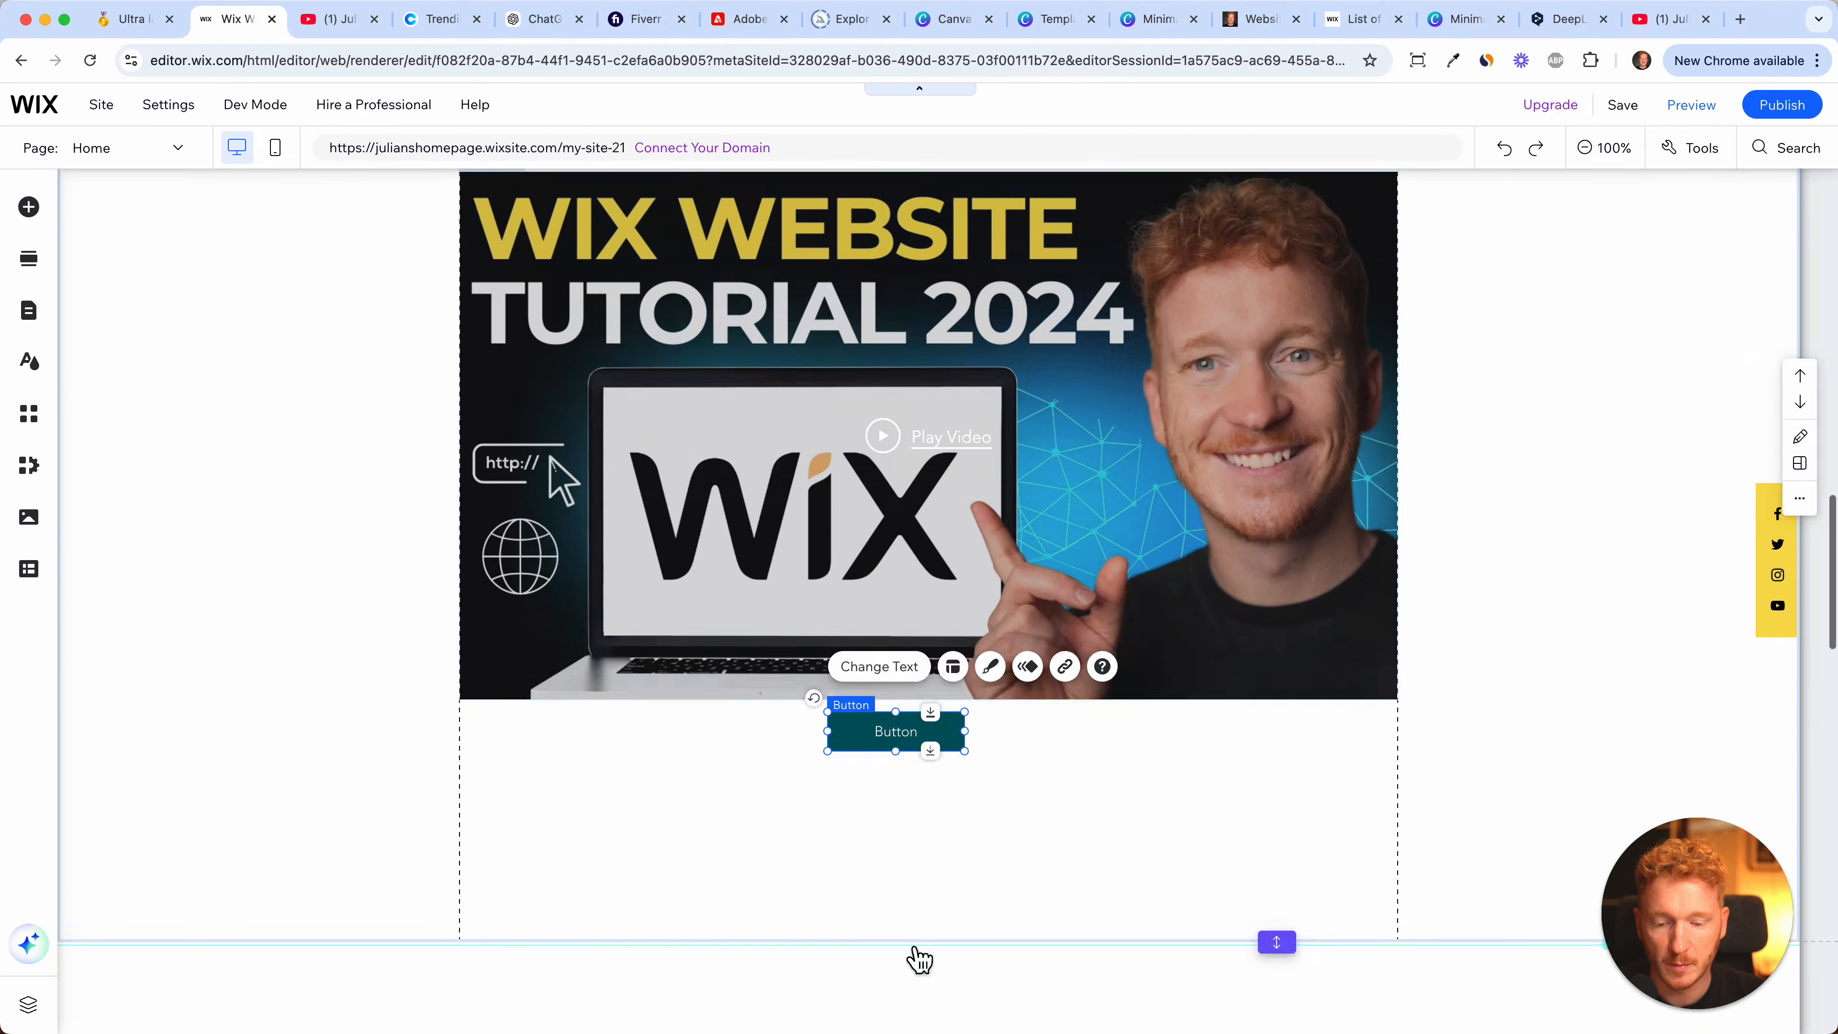
- Move the new button slightly lower, widen it and set its text to "Visit Wix.com"
{"action": "left_click_drag", "start_coordinate": [920, 748], "coordinate": [993, 781]}
{"action": "left_click", "coordinate": [996, 782]}
{"action": "left_click", "coordinate": [933, 784]}
{"action": "left_click", "coordinate": [925, 706]}
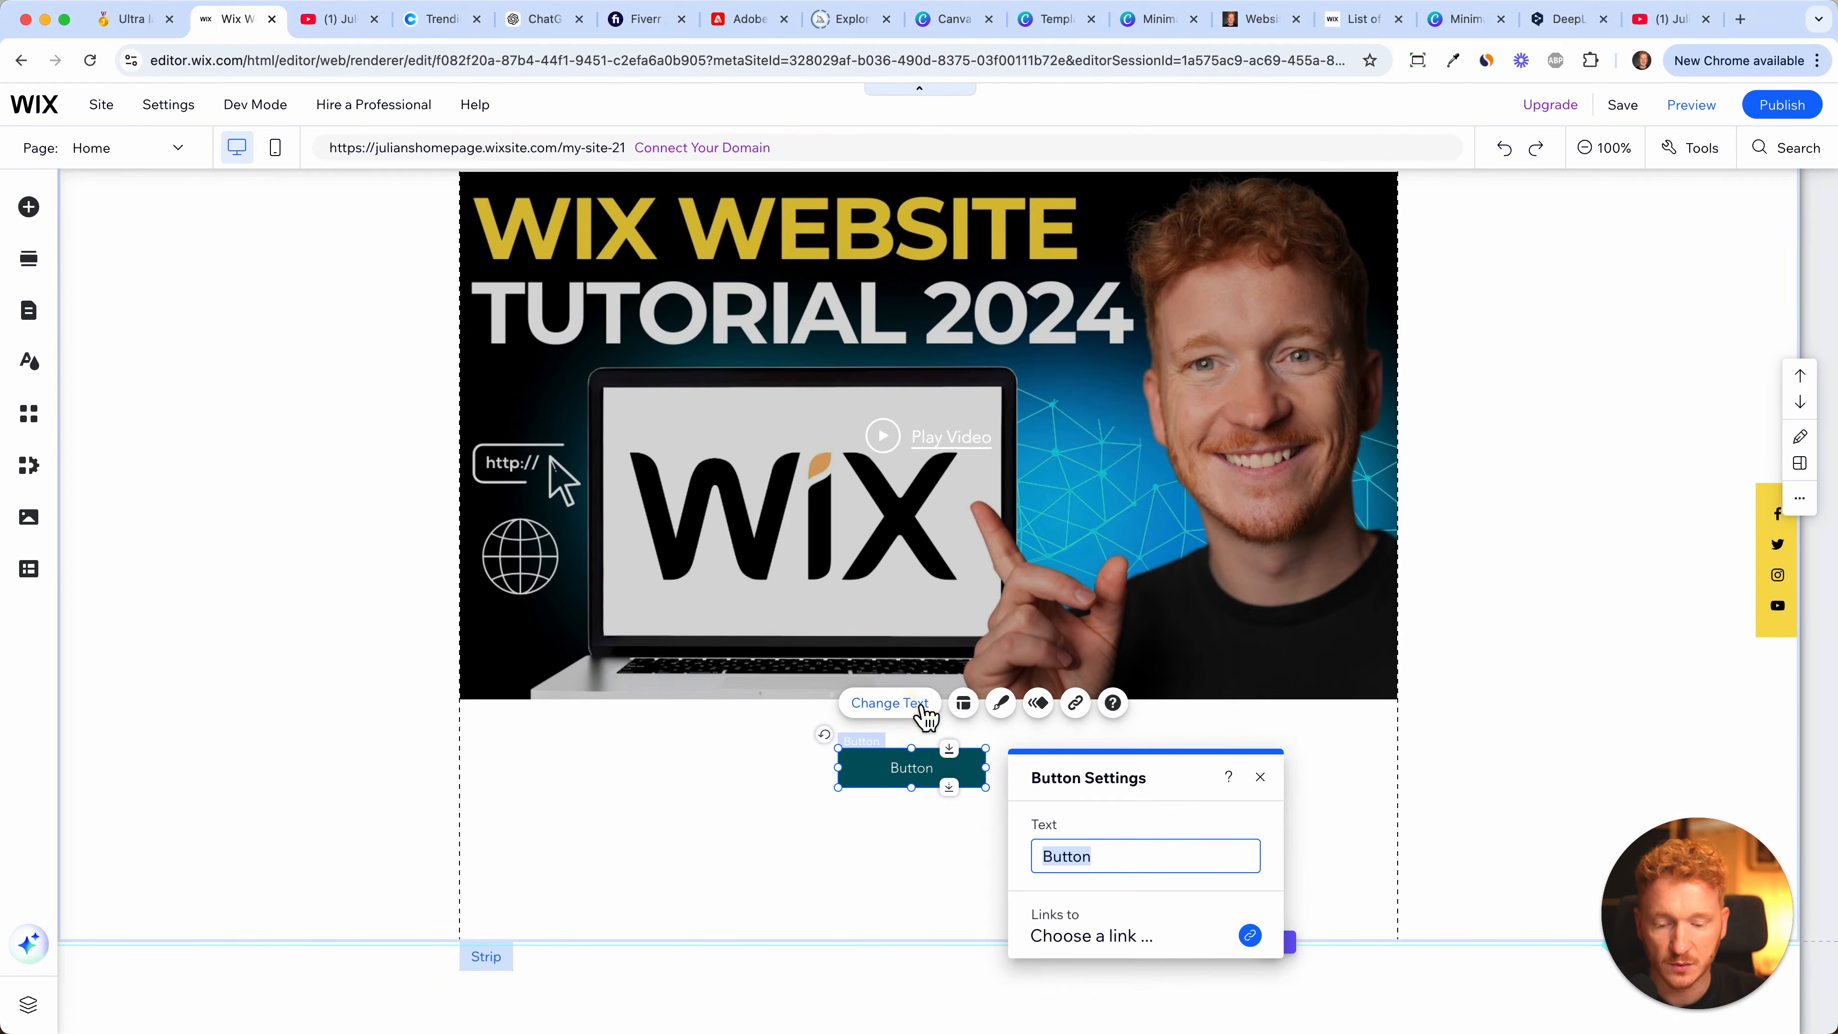
{"action": "type", "text": "Vist"}
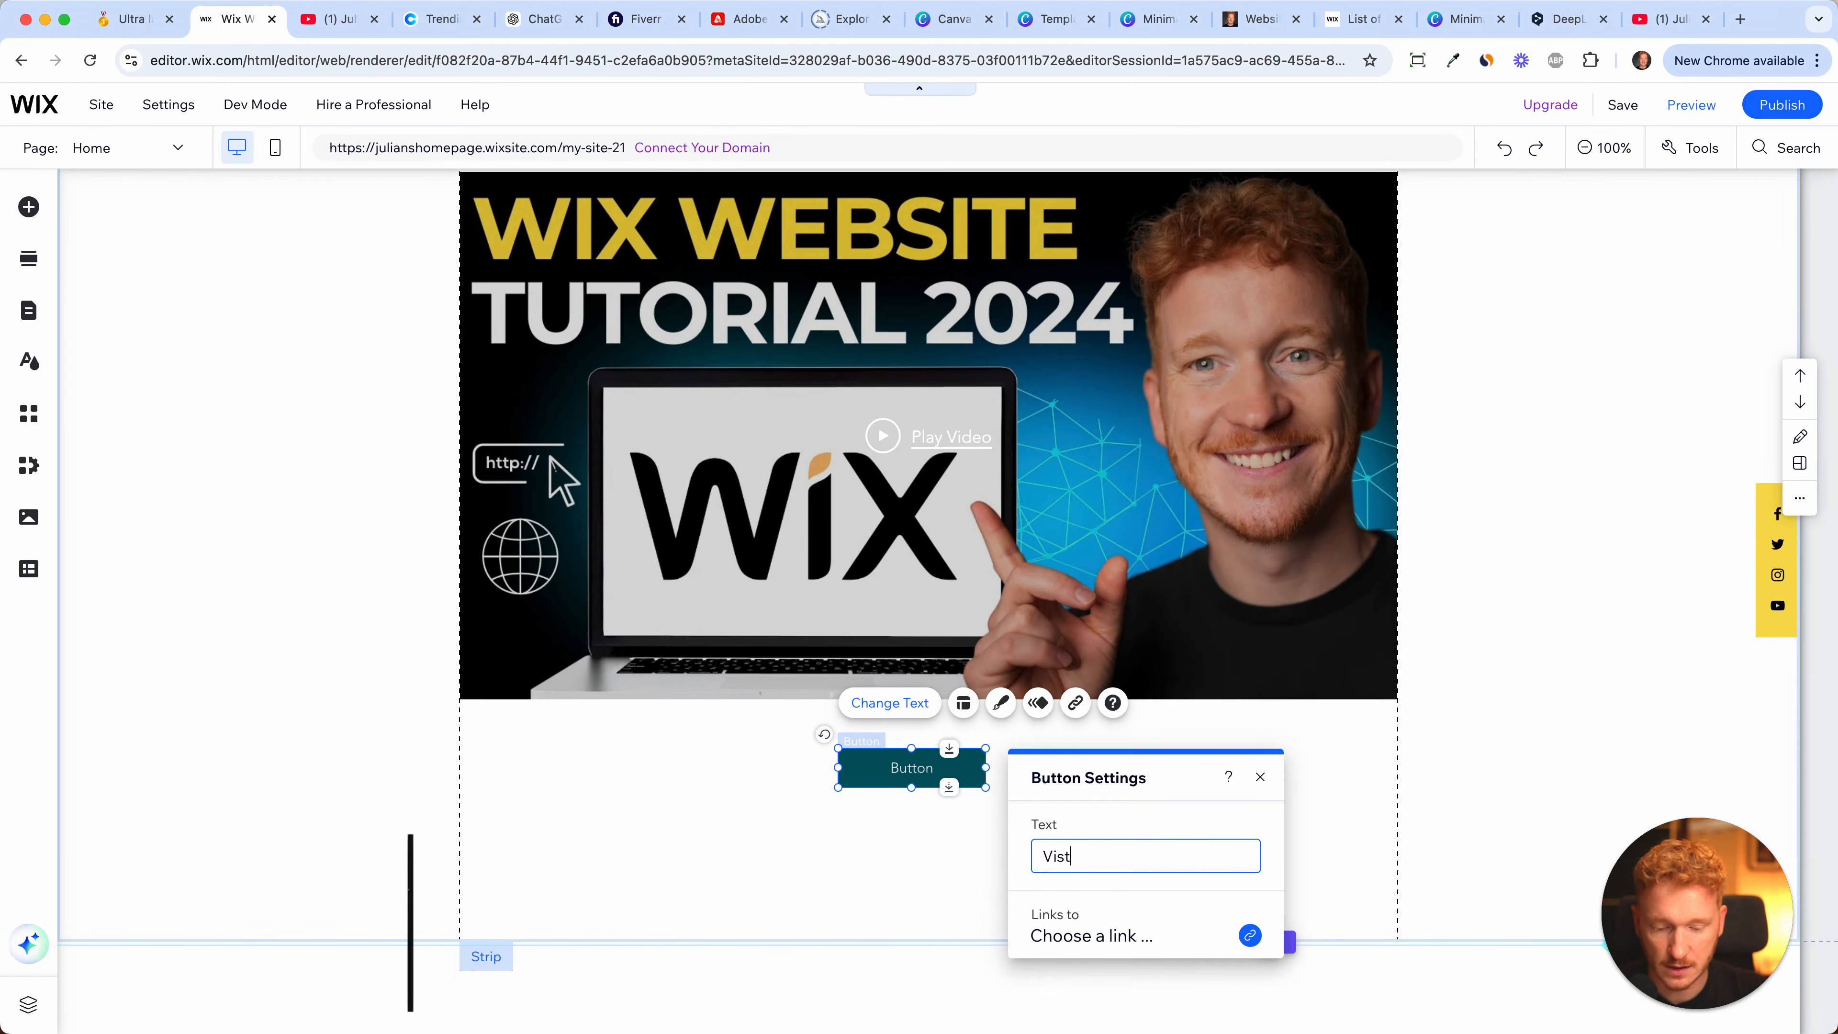
{"action": "key", "text": "BackSpace"}
{"action": "type", "text": "it Wix.com"}
- Link the Visit Wix.com button to the web address wix.com, opening in a new window
{"action": "left_click", "coordinate": [1075, 703]}
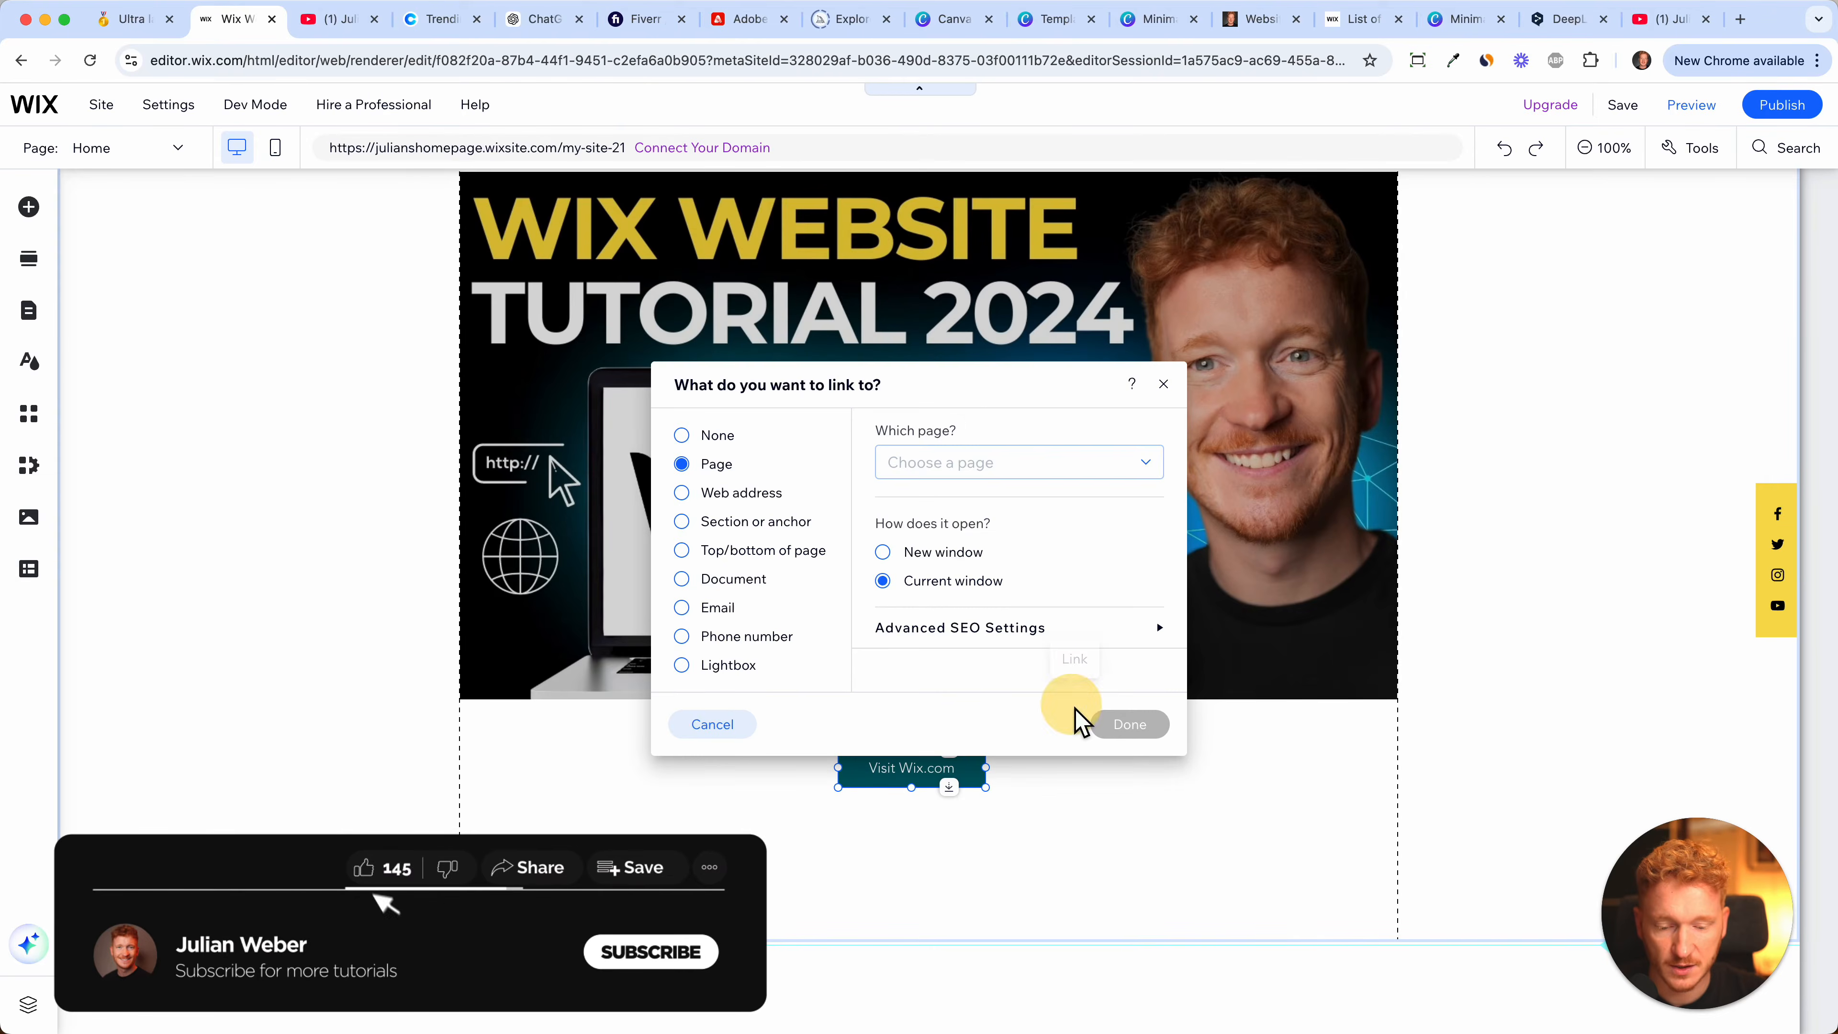
{"action": "left_click", "coordinate": [745, 493]}
{"action": "left_click", "coordinate": [991, 472]}
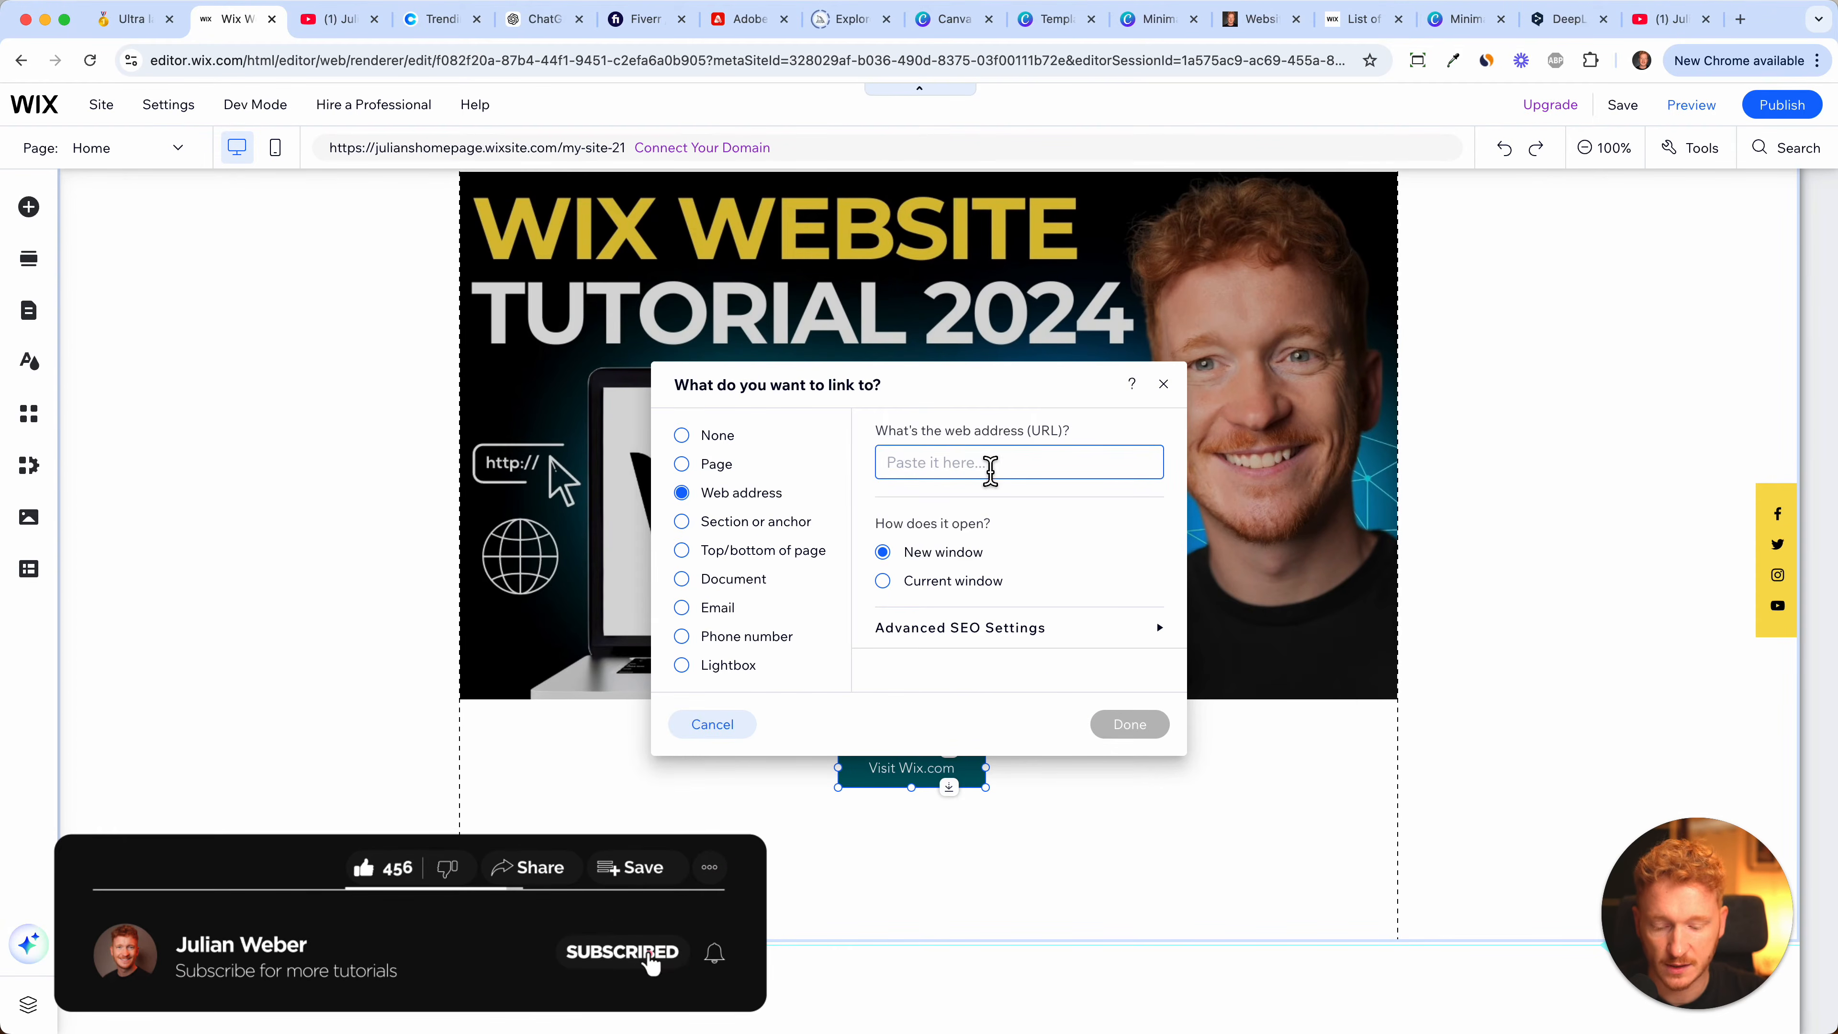
{"action": "type", "text": "wix.com"}
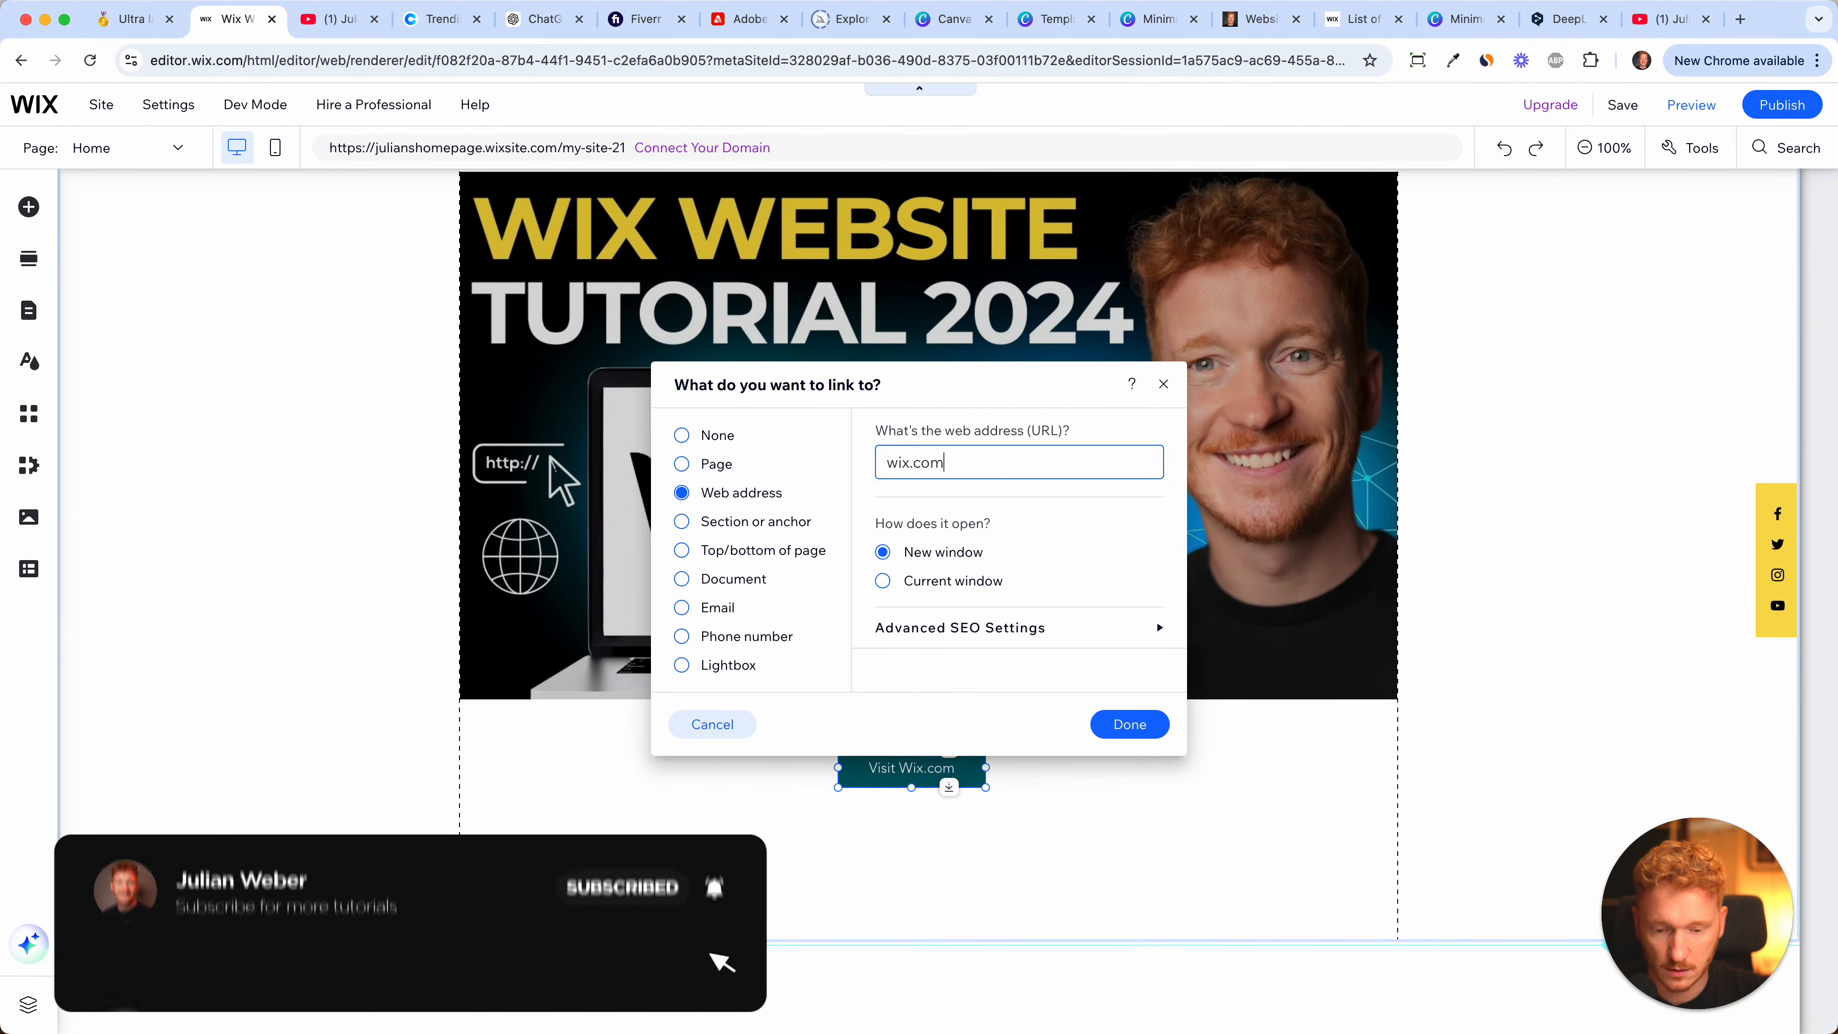
{"action": "left_click", "coordinate": [1130, 724]}
- Widen the Visit Wix.com button, centre it below the video and reduce the empty space beneath it
{"action": "mouse_move", "coordinate": [958, 776]}
{"action": "left_mouse_down"}
{"action": "mouse_move", "coordinate": [1045, 772]}
{"action": "mouse_move", "coordinate": [948, 772]}
{"action": "mouse_move", "coordinate": [977, 778]}
{"action": "mouse_move", "coordinate": [972, 807]}
{"action": "mouse_move", "coordinate": [969, 772]}
{"action": "left_mouse_up"}
{"action": "left_click", "coordinate": [1128, 777]}
{"action": "scroll", "coordinate": [1124, 780], "scroll_direction": "up", "scroll_amount": 2}
{"action": "scroll", "coordinate": [1124, 780], "scroll_direction": "down", "scroll_amount": 4}
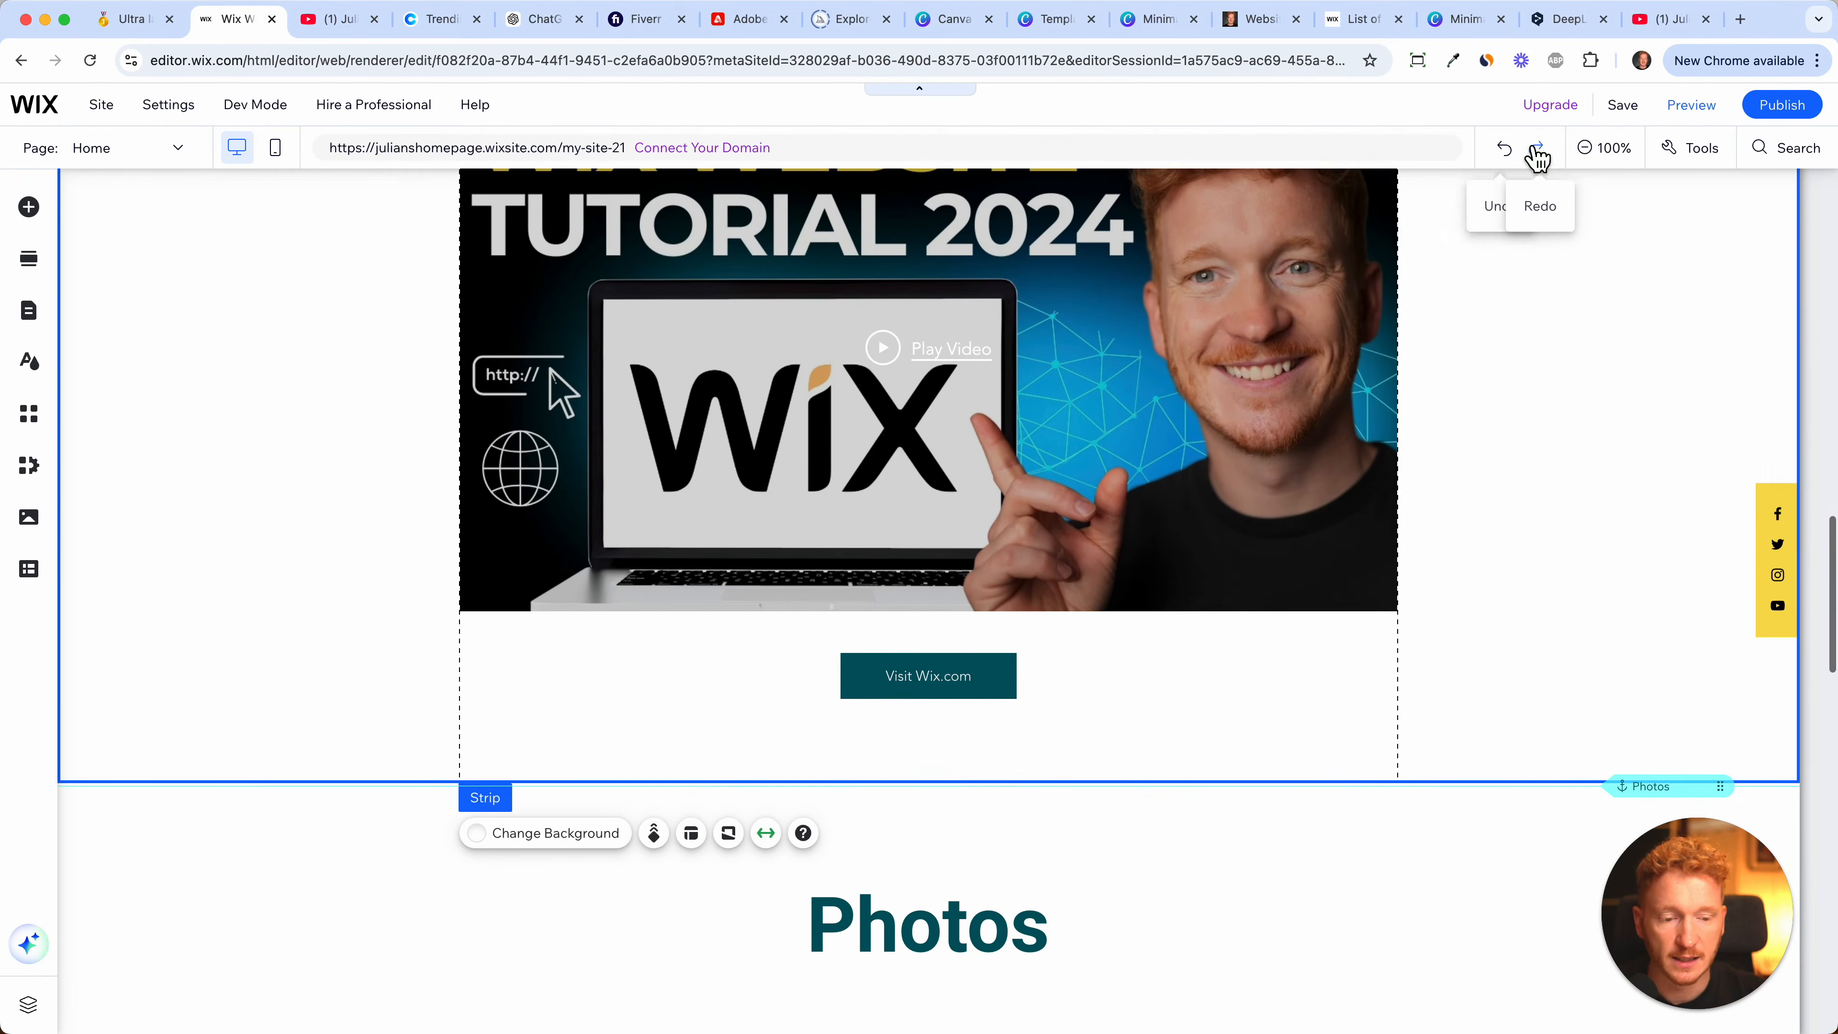
- Zoom the editor out to 50% and check the page layout from the welcome section down to Photos
{"action": "left_click", "coordinate": [1591, 161]}
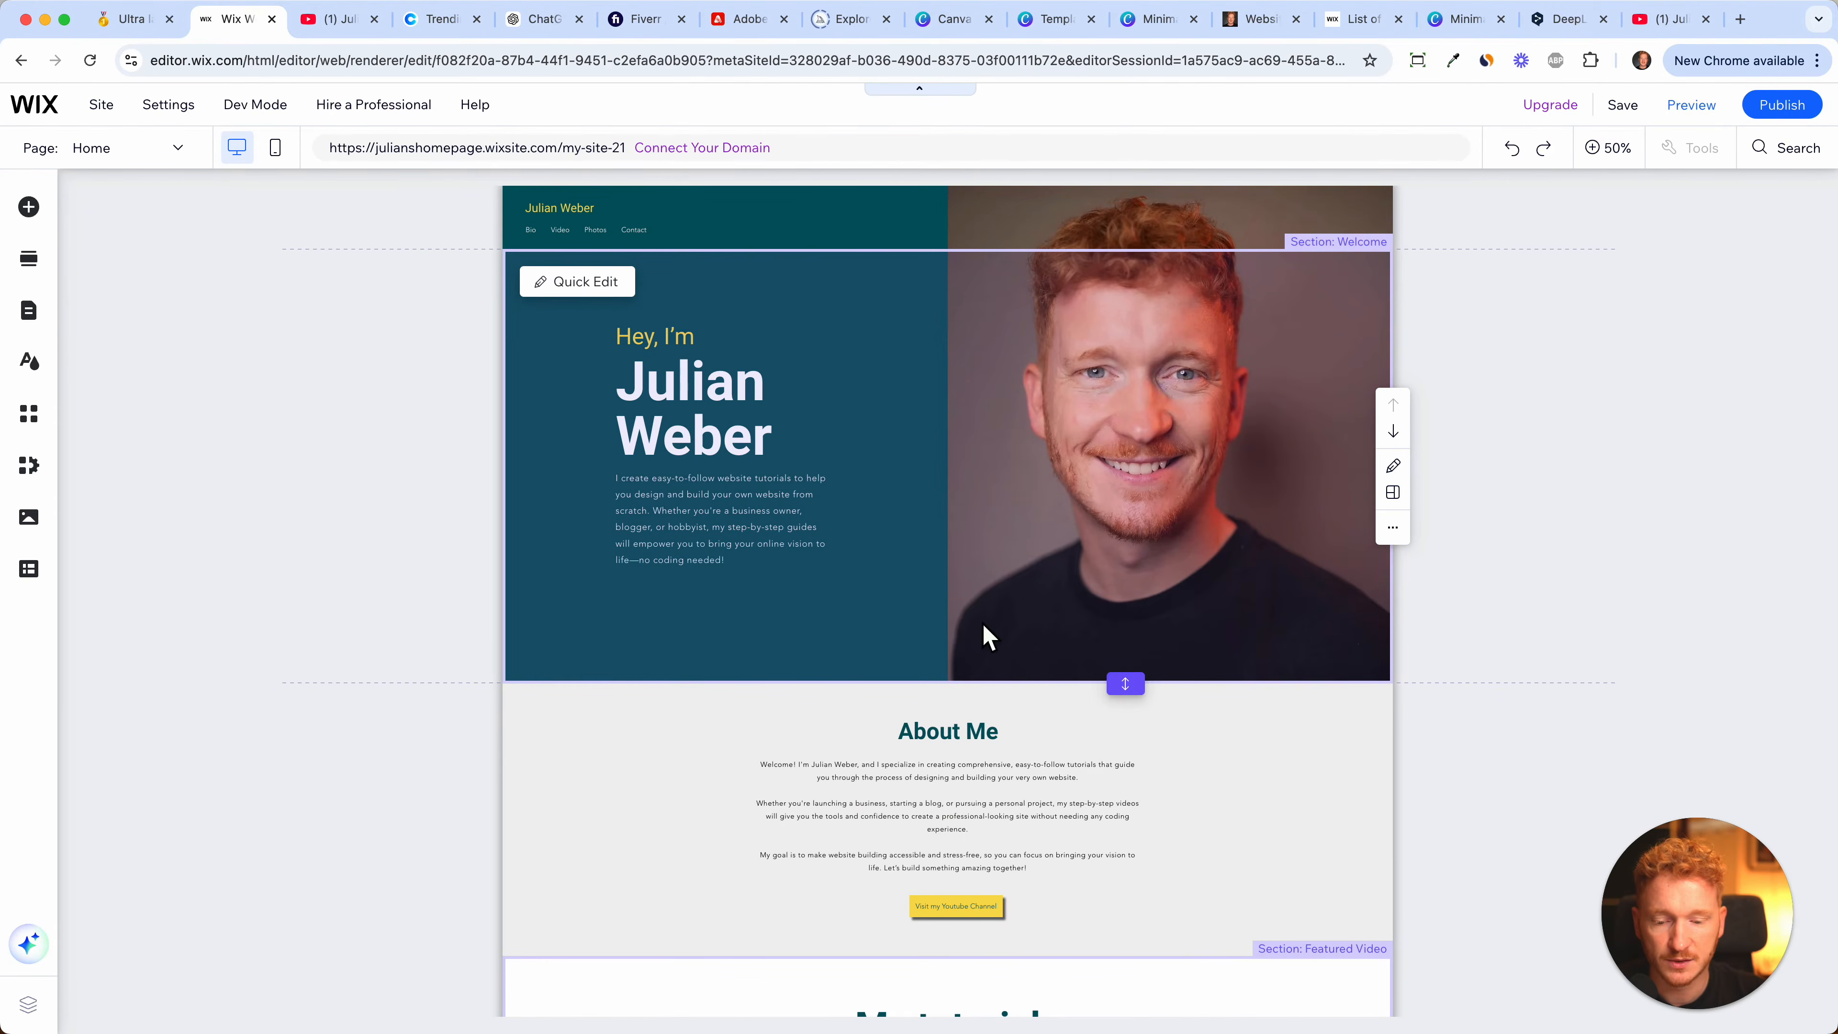
{"action": "scroll", "coordinate": [984, 635], "scroll_direction": "down", "scroll_amount": 5}
{"action": "scroll", "coordinate": [1019, 617], "scroll_direction": "down", "scroll_amount": 8}
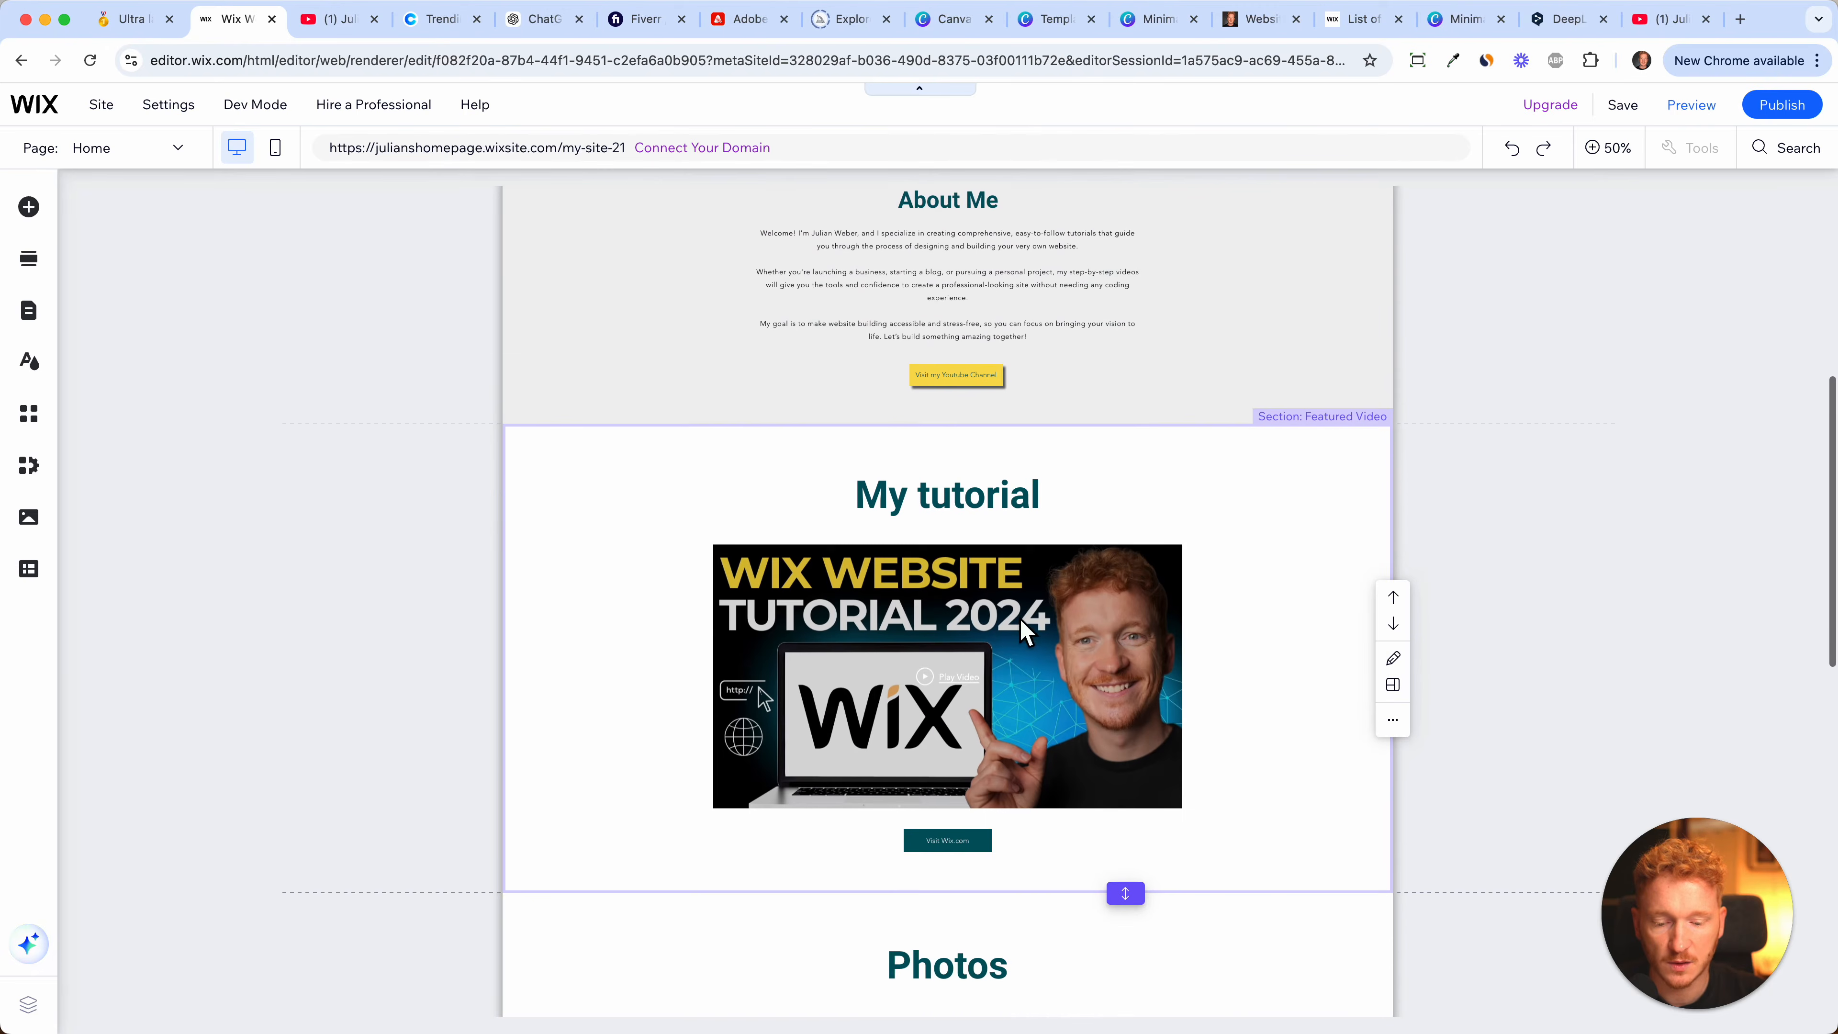
- Delete the Photos section from the home page
{"action": "scroll", "coordinate": [1020, 619], "scroll_direction": "down", "scroll_amount": 2}
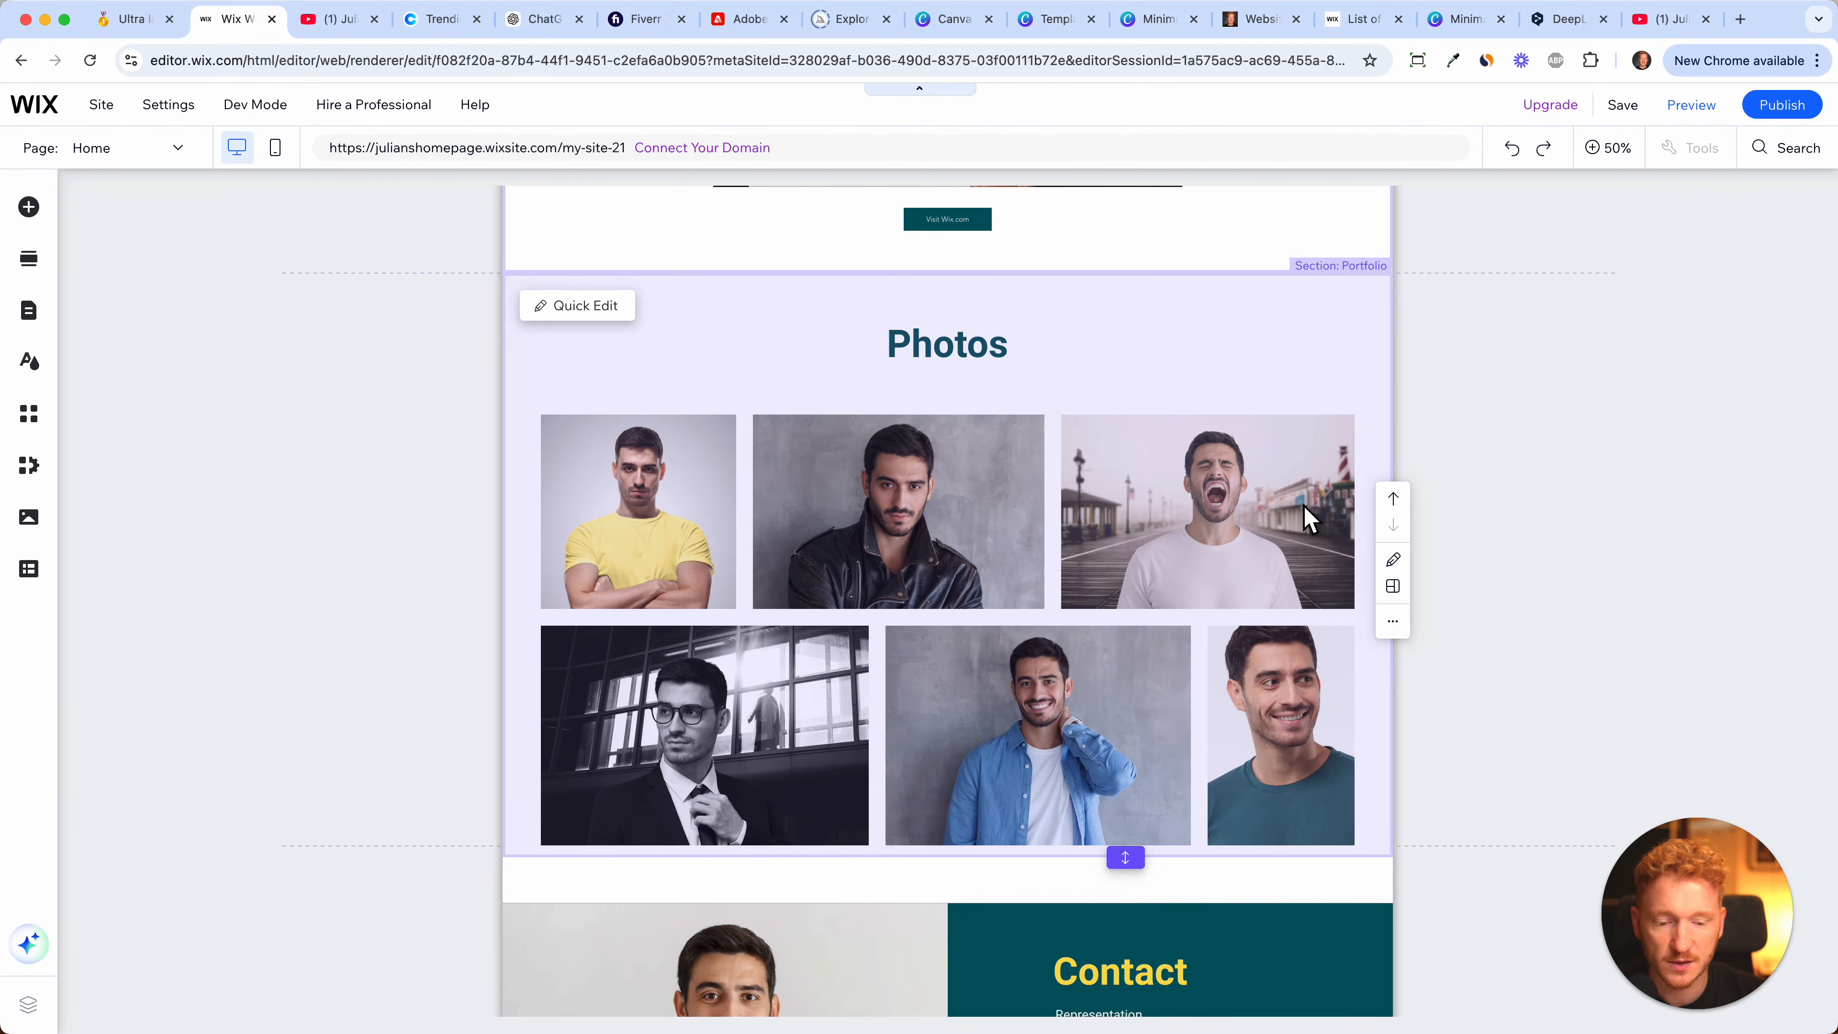
{"action": "left_click", "coordinate": [1392, 621]}
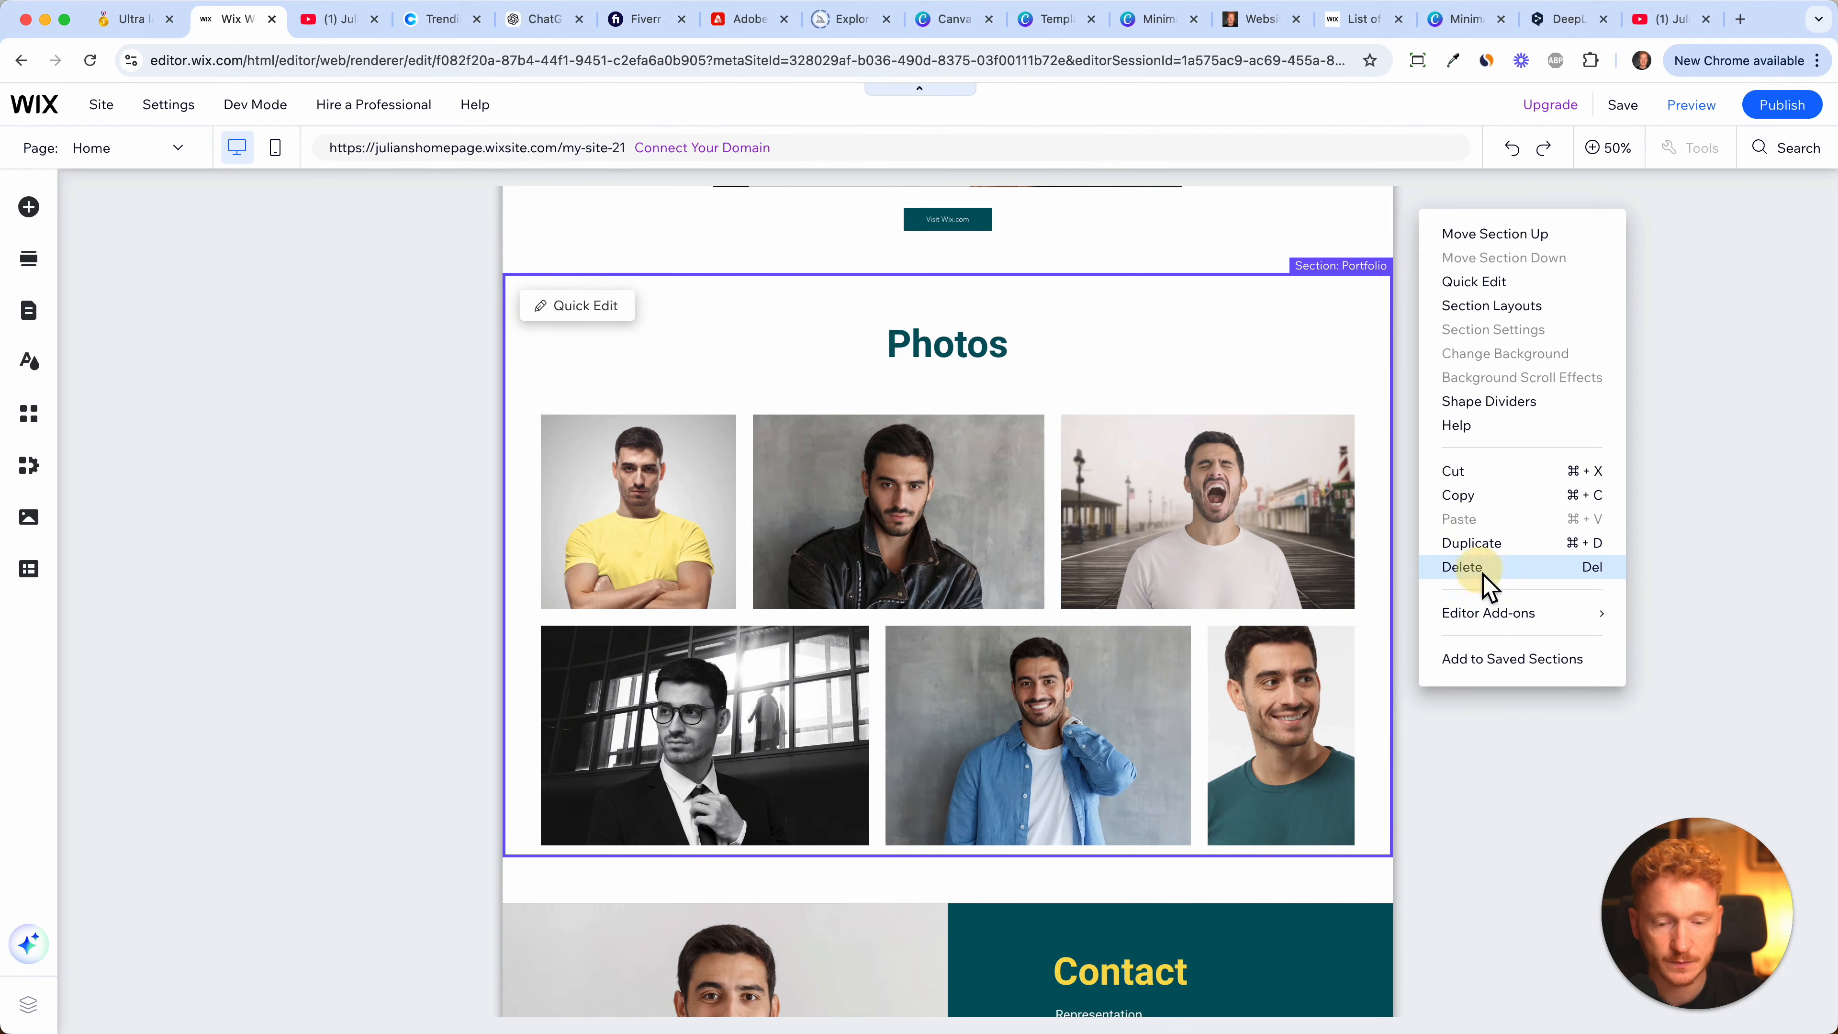
{"action": "left_click", "coordinate": [1469, 567]}
{"action": "scroll", "coordinate": [1311, 555], "scroll_direction": "up", "scroll_amount": 6}
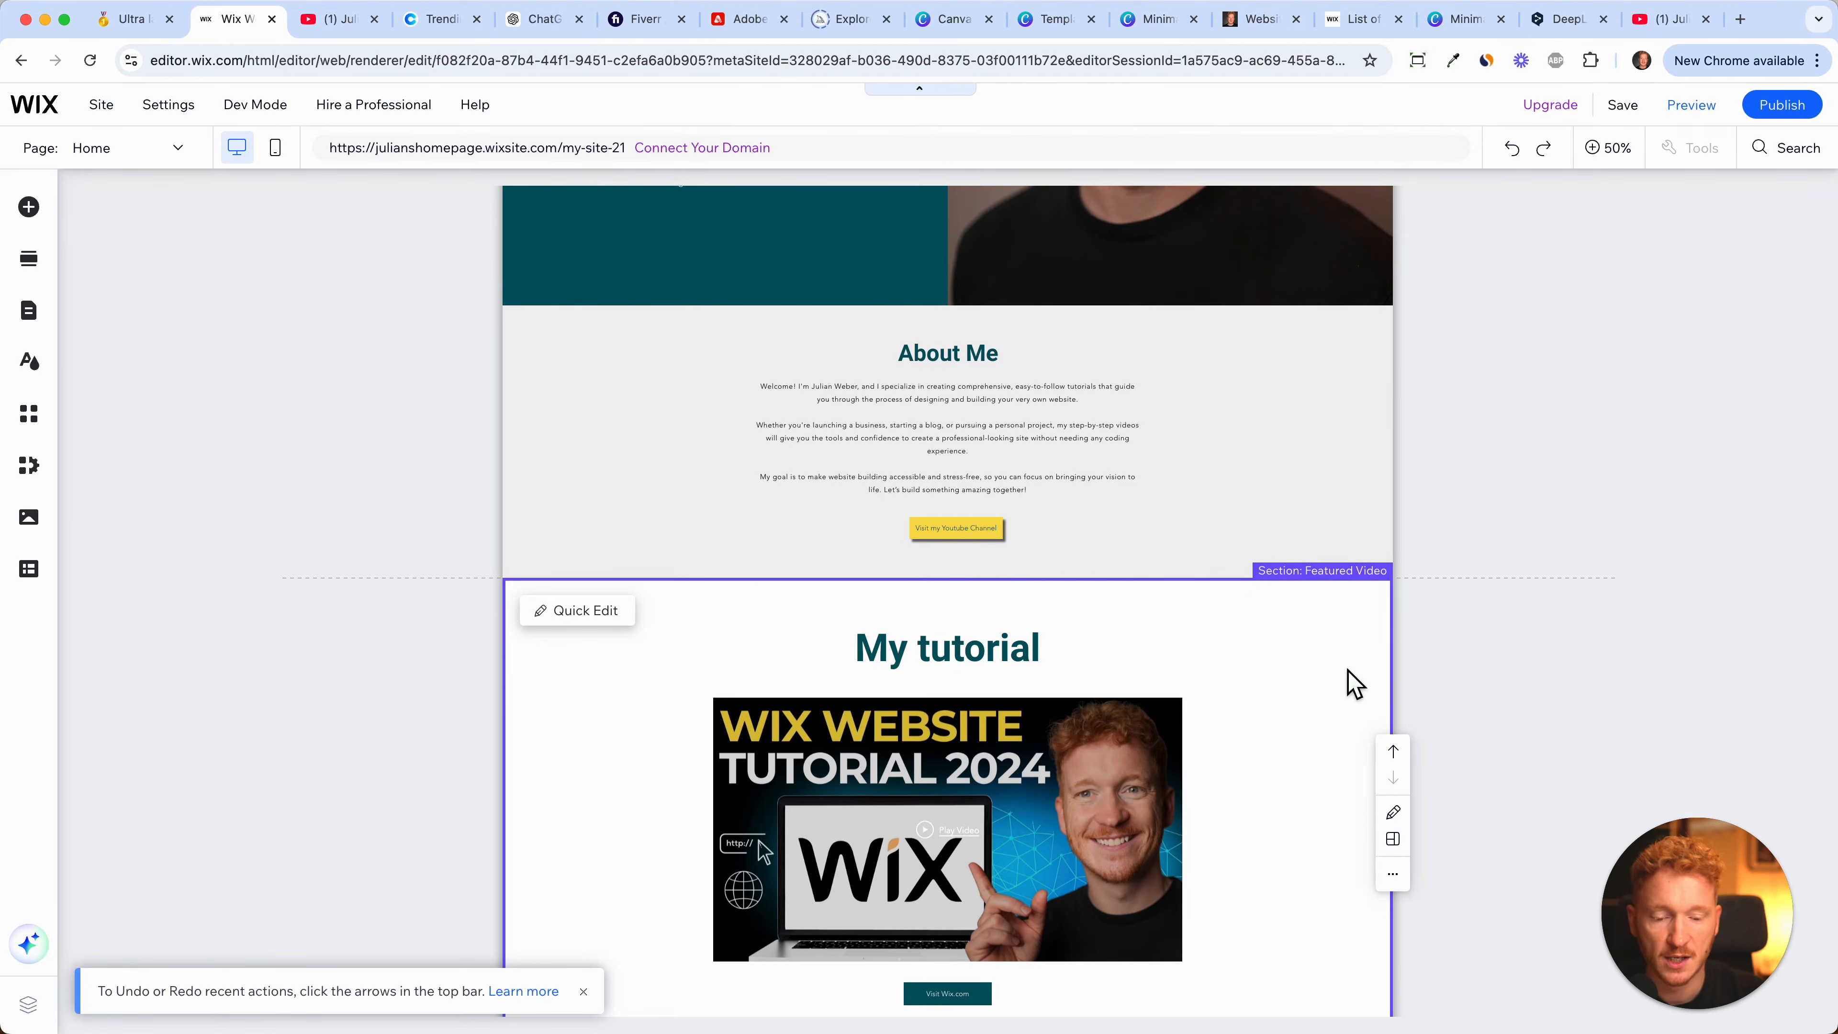
{"action": "left_click", "coordinate": [1397, 757]}
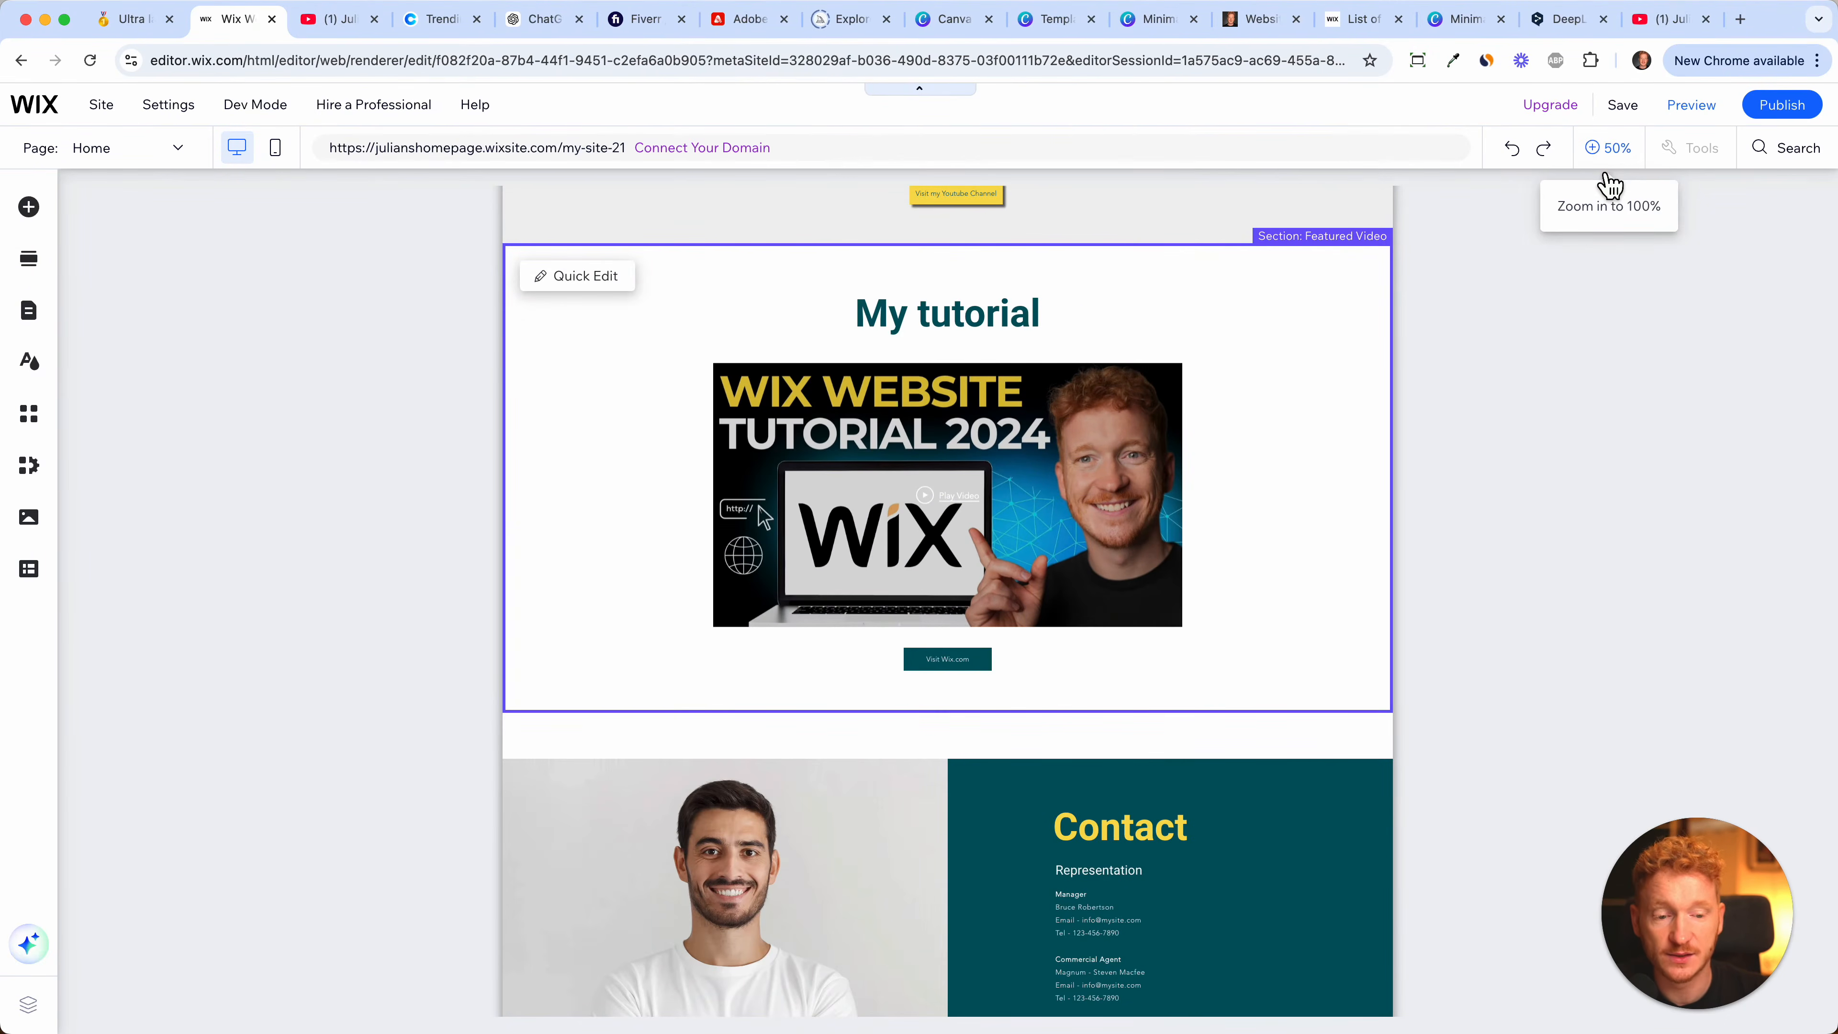
- Return the editor zoom to 100% and add a blank section between the My tutorial section and the footer
{"action": "left_click", "coordinate": [1605, 174]}
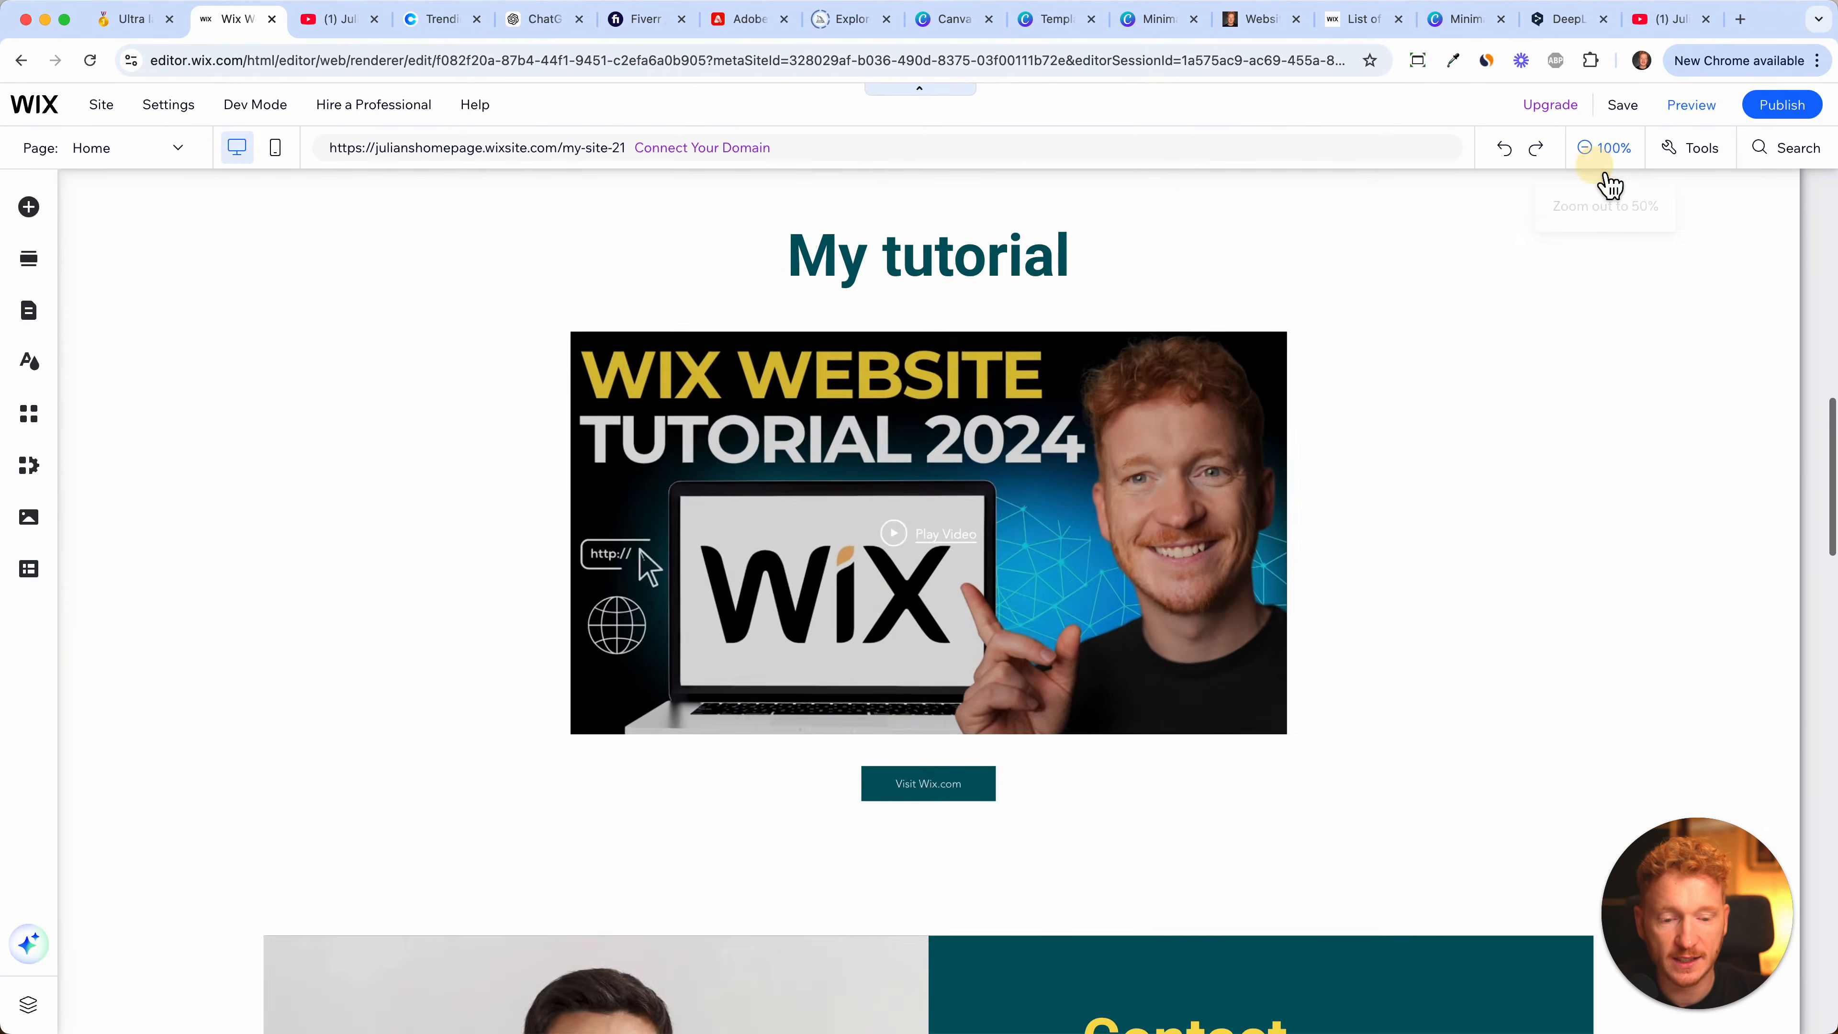
{"action": "scroll", "coordinate": [1379, 477], "scroll_direction": "down", "scroll_amount": 2}
{"action": "scroll", "coordinate": [1378, 478], "scroll_direction": "down", "scroll_amount": 5}
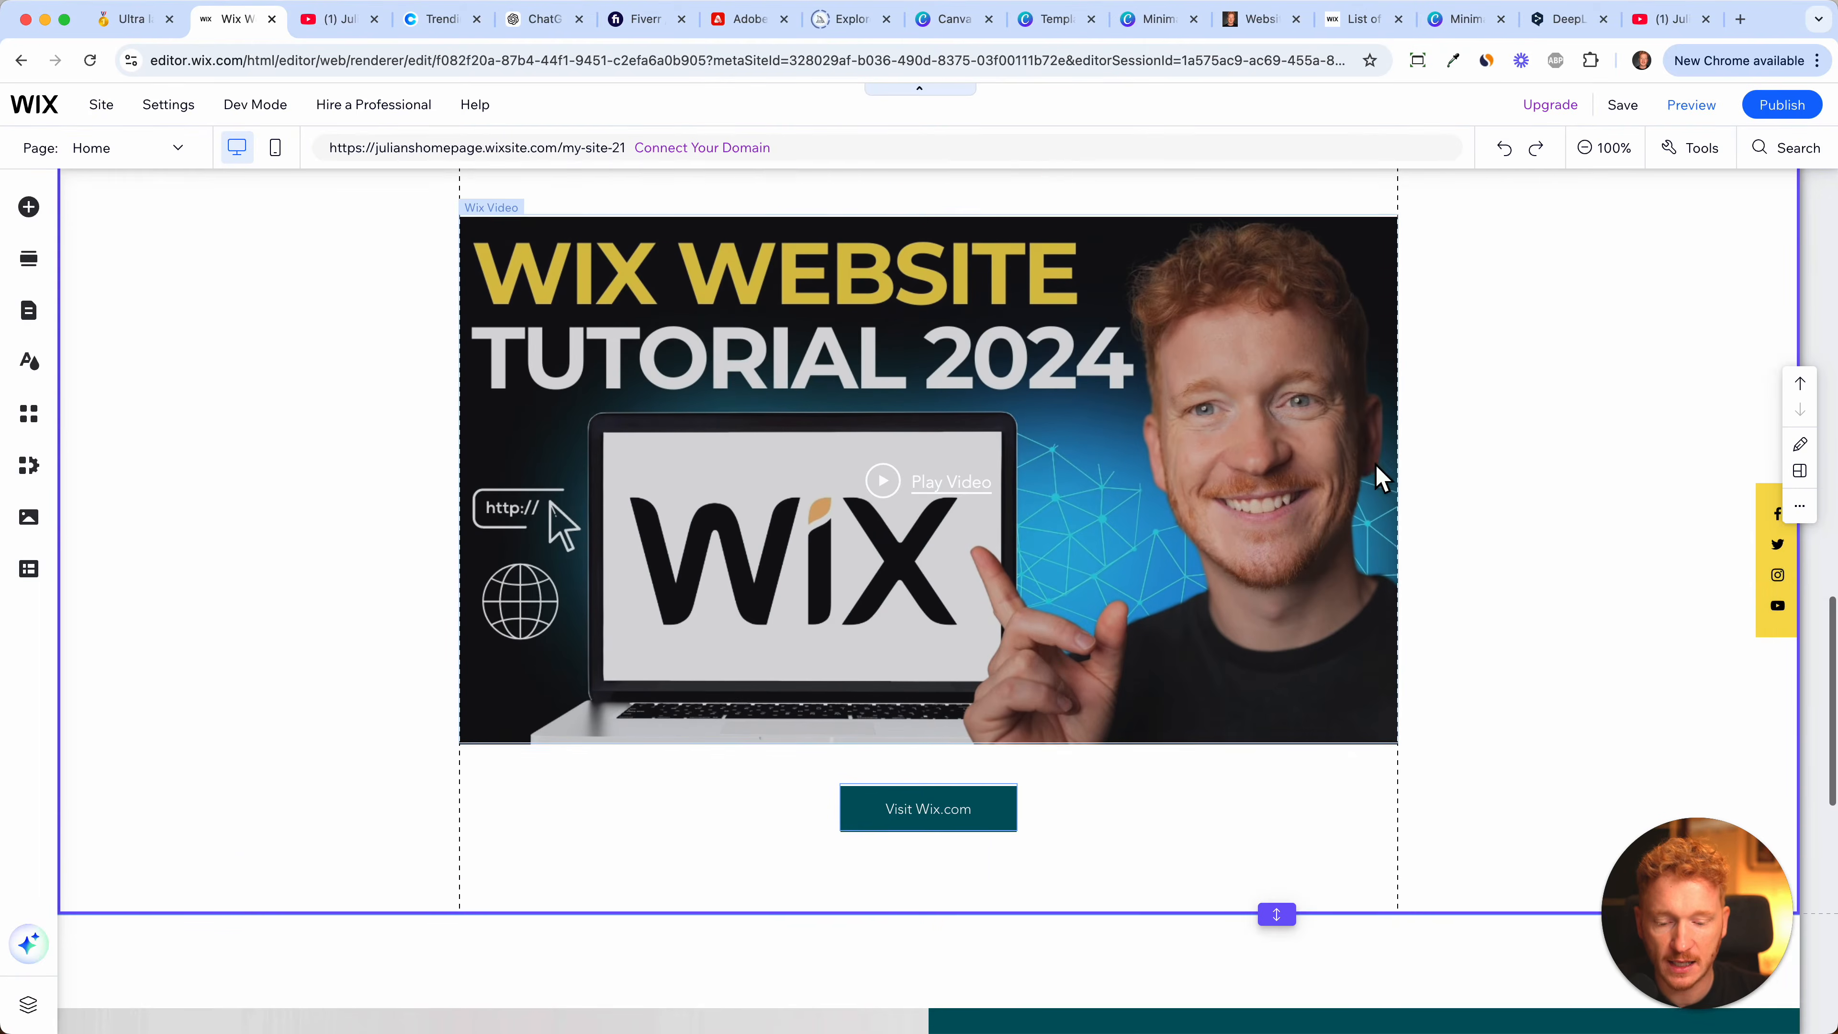
{"action": "left_click", "coordinate": [1087, 750]}
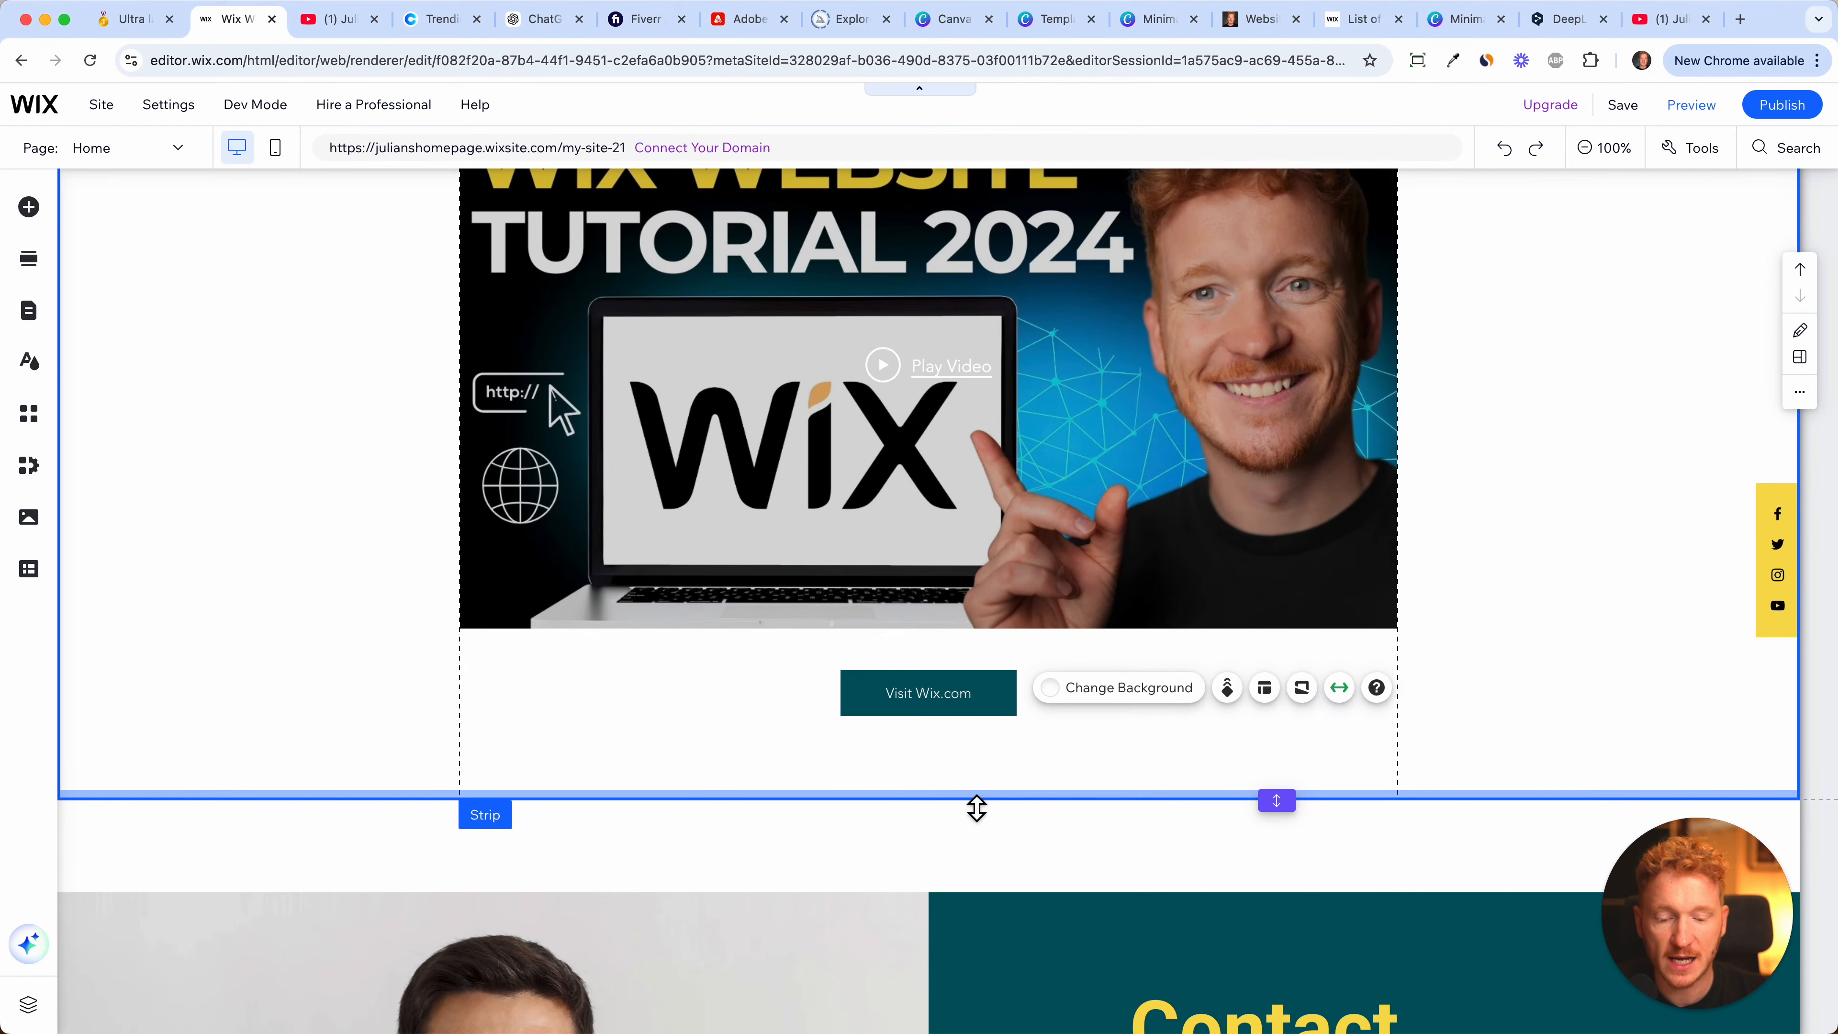
{"action": "left_click", "coordinate": [1158, 872]}
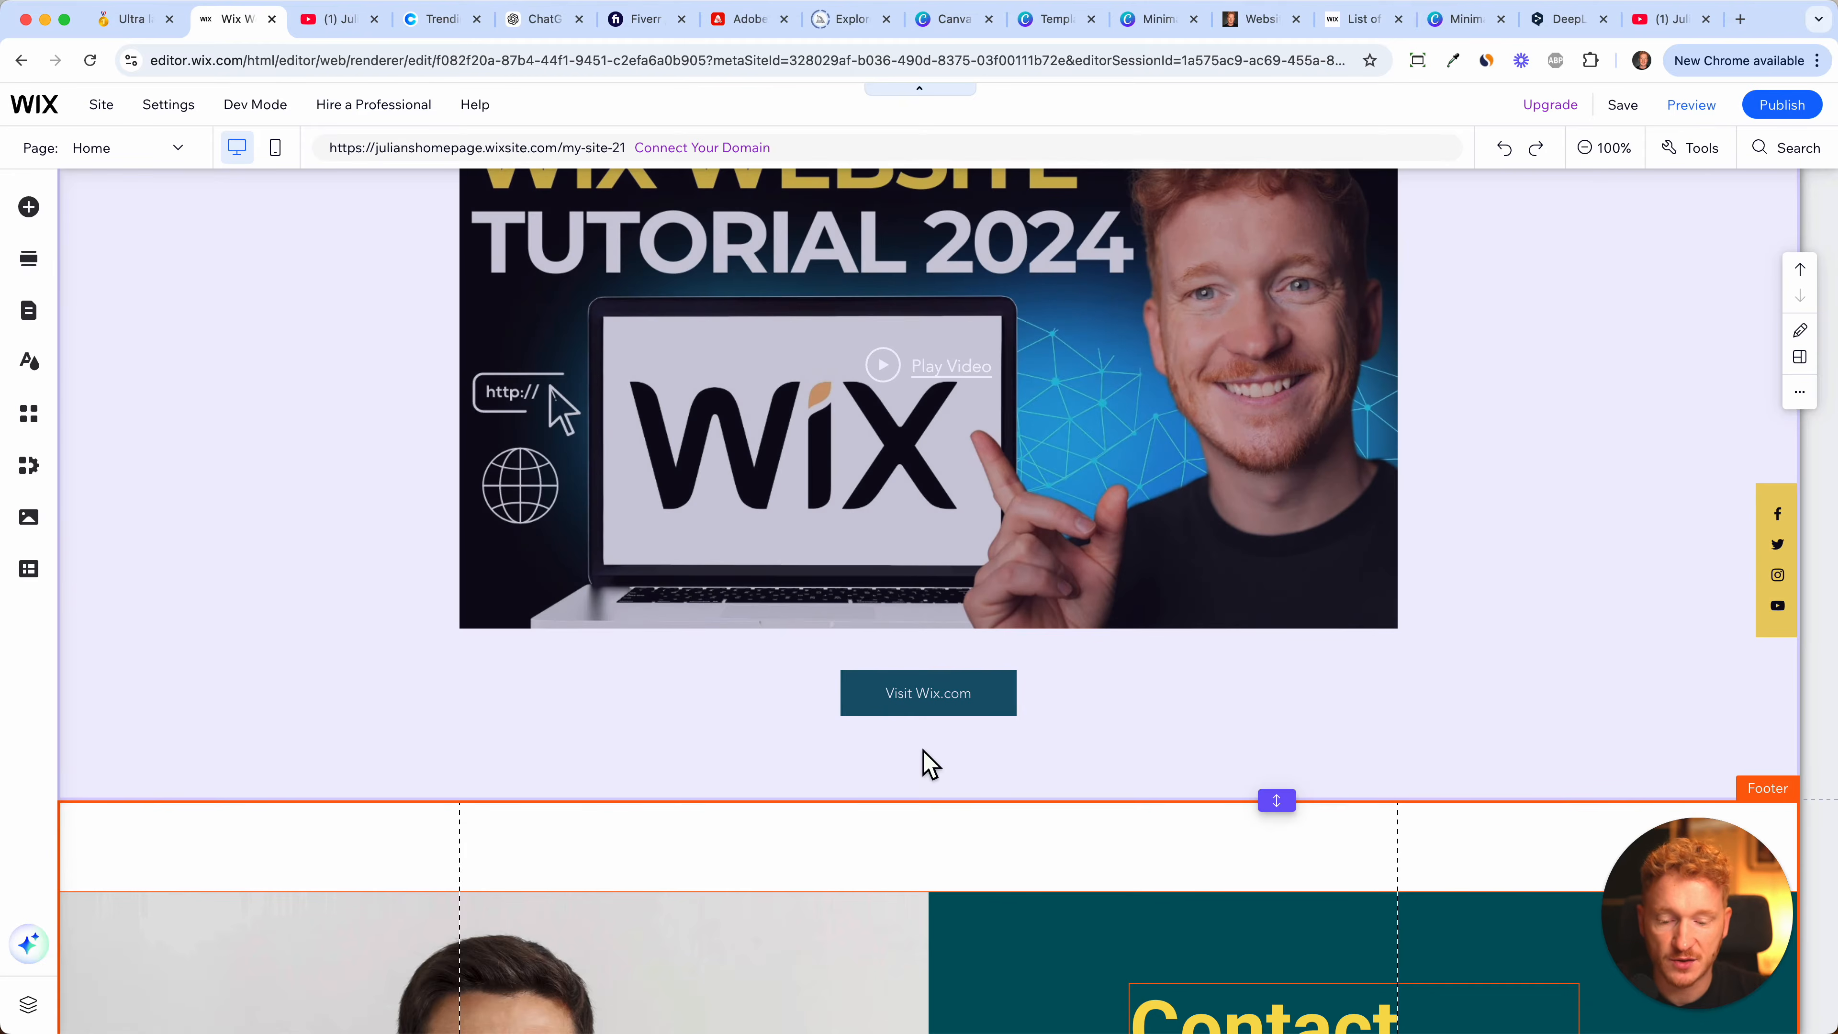
{"action": "left_click", "coordinate": [965, 807]}
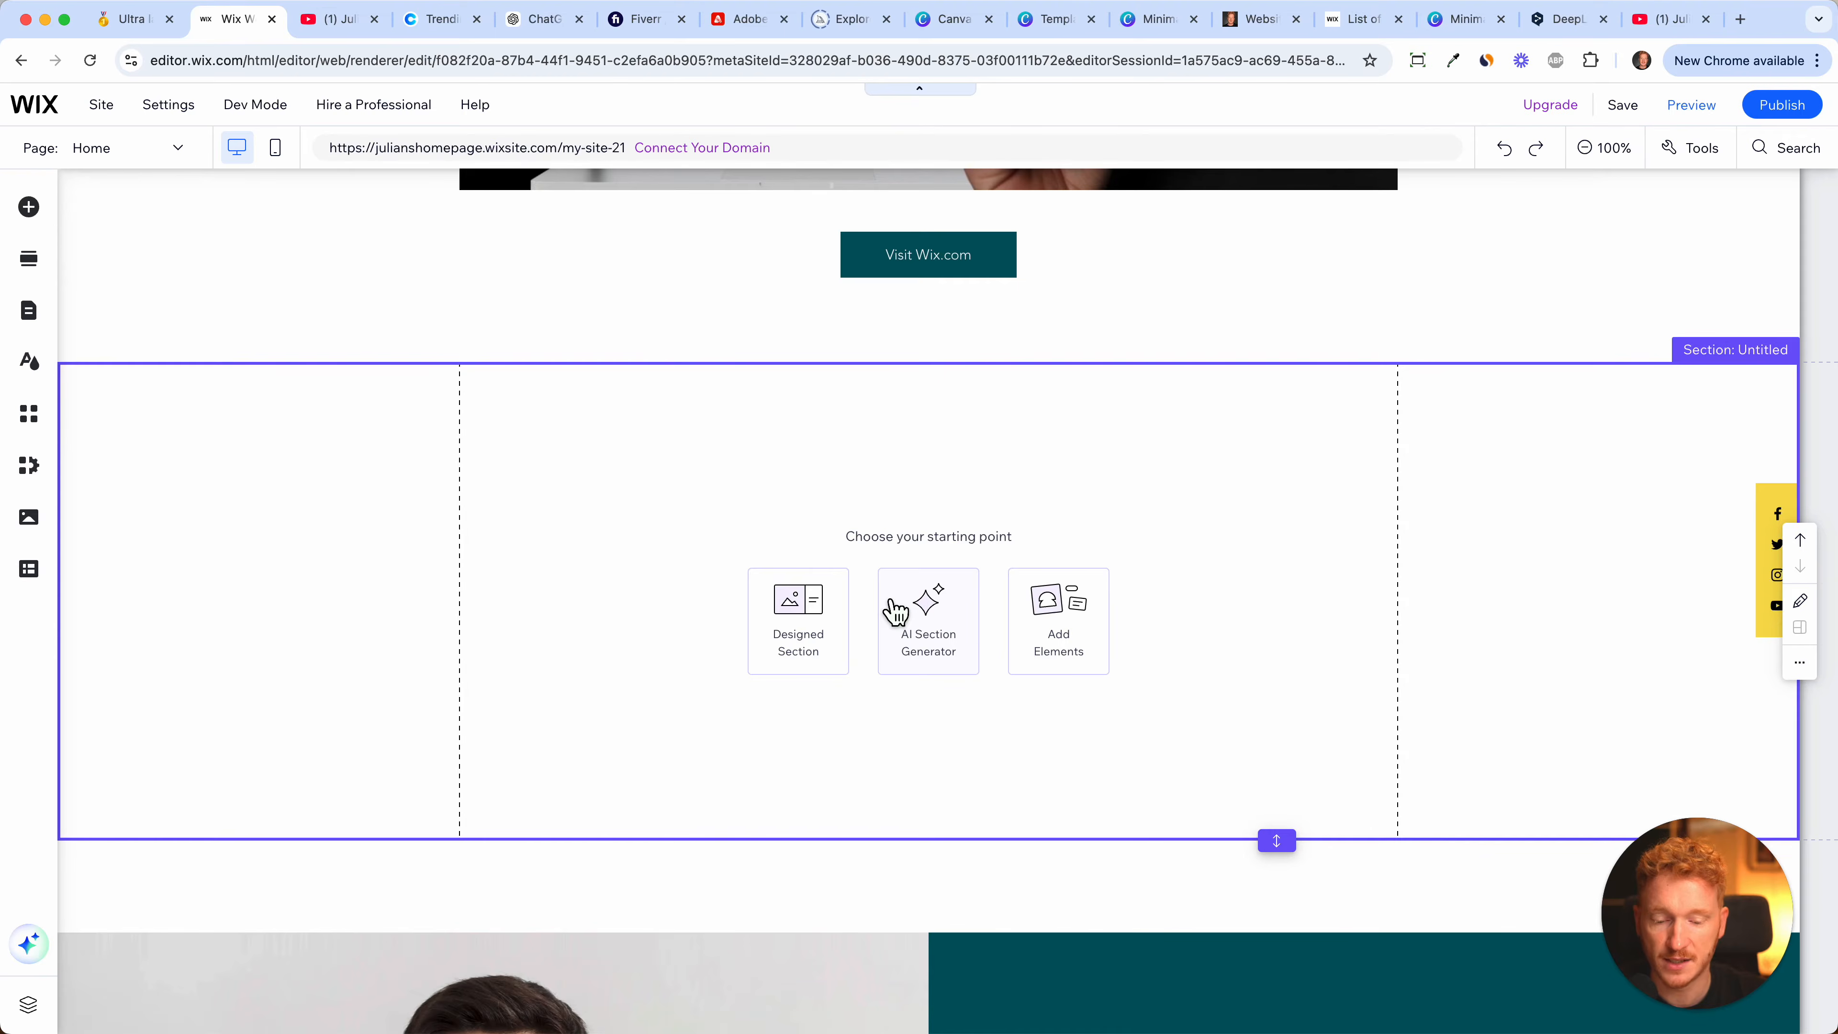
- Fill the new section with the designed Contact layout that combines contact details, a message form and a map underneath
{"action": "left_click", "coordinate": [811, 619]}
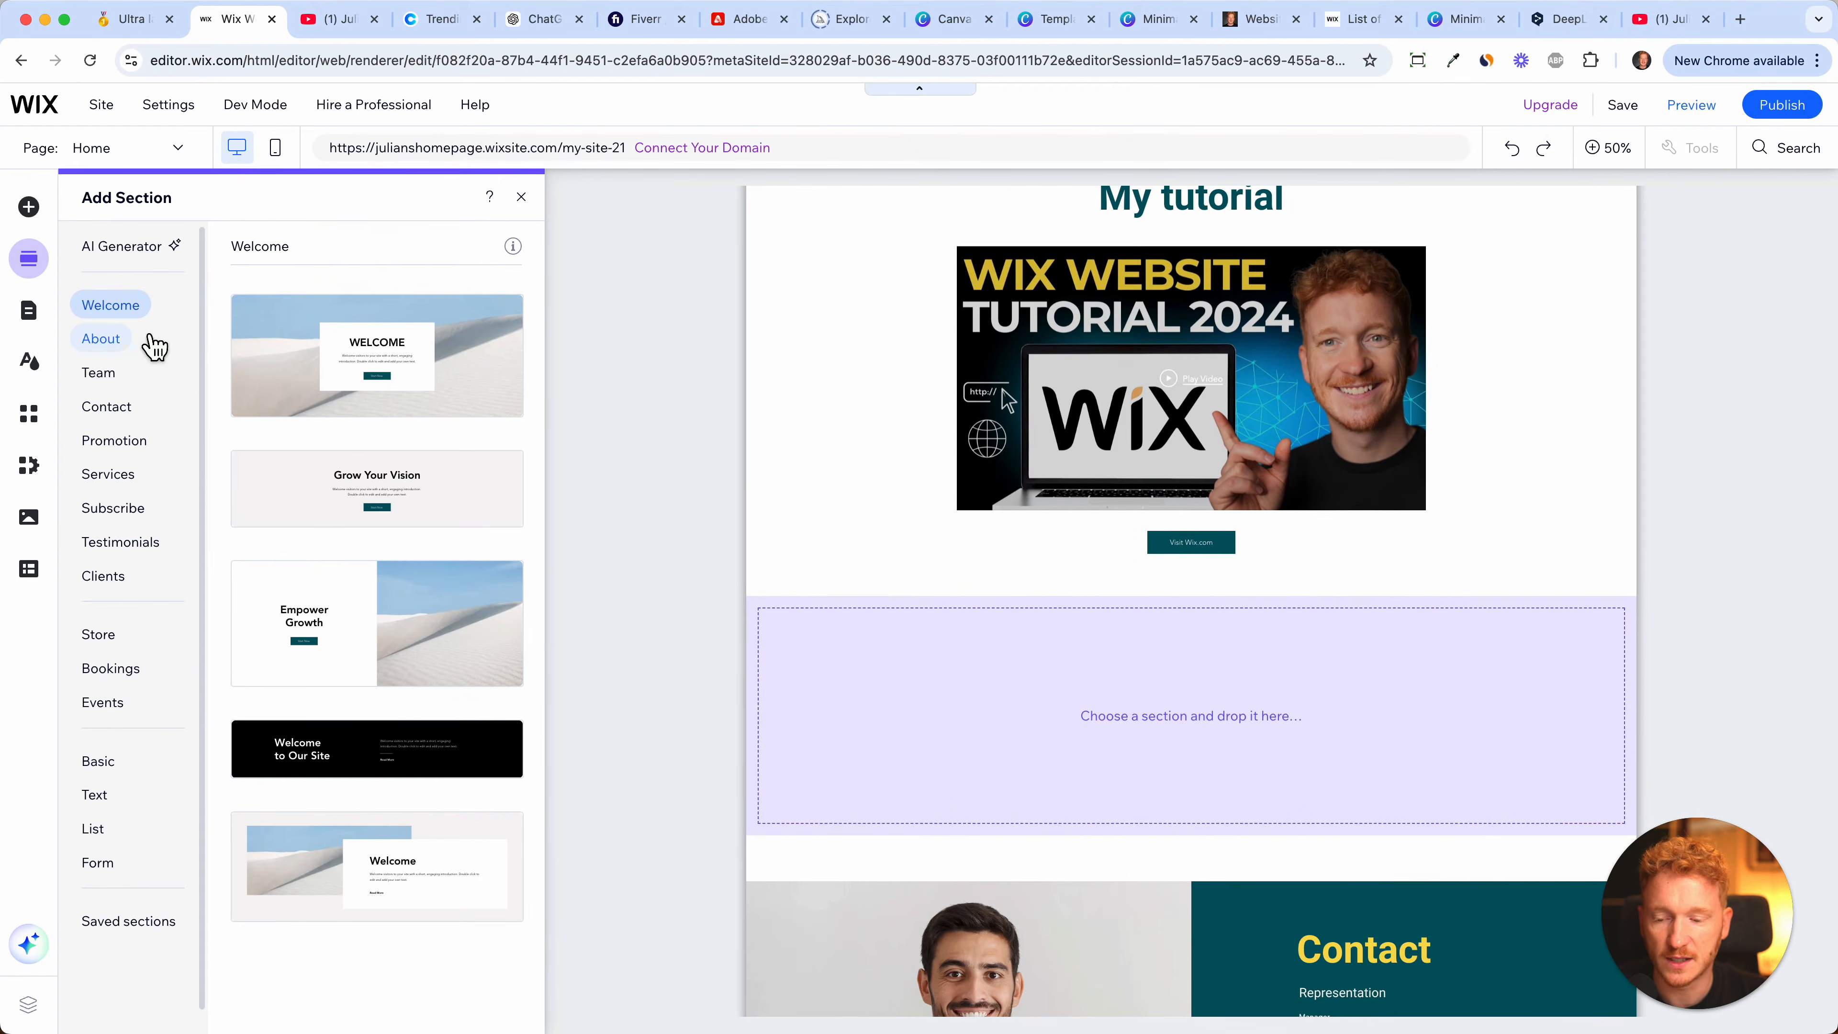
{"action": "left_click", "coordinate": [122, 344]}
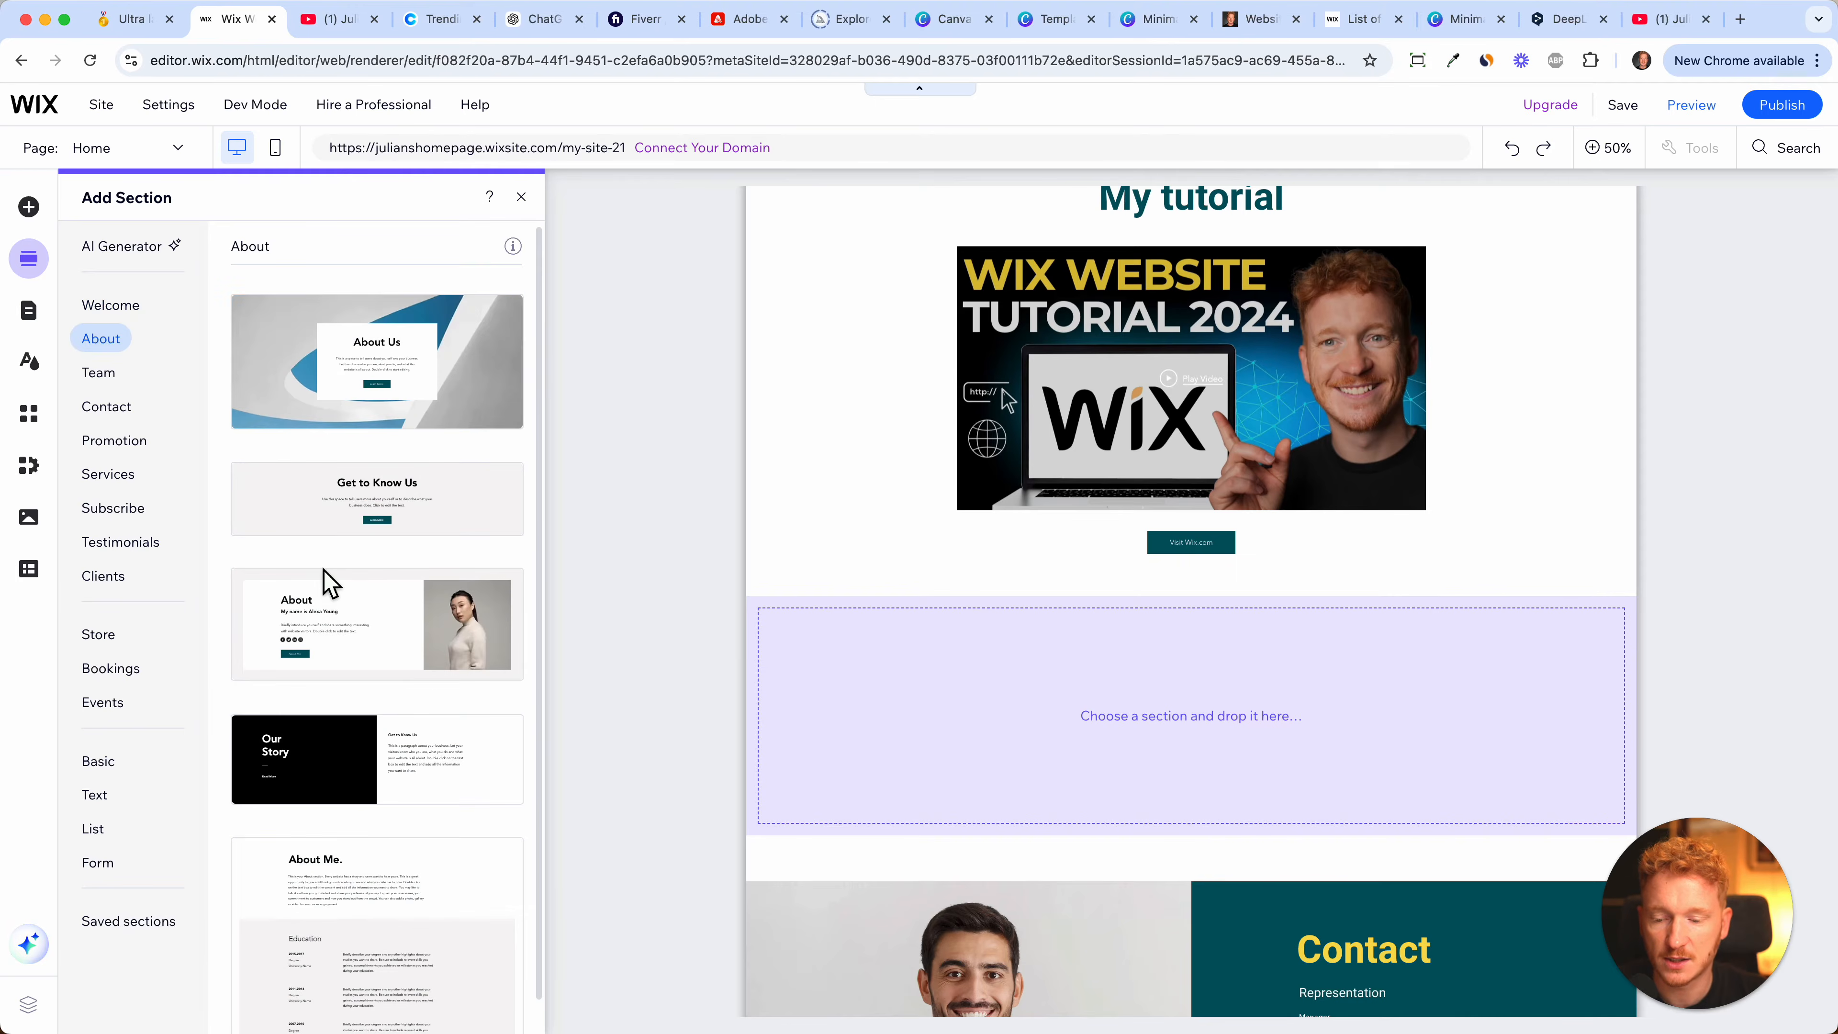
{"action": "left_click", "coordinate": [109, 374]}
{"action": "scroll", "coordinate": [340, 608], "scroll_direction": "down", "scroll_amount": 1}
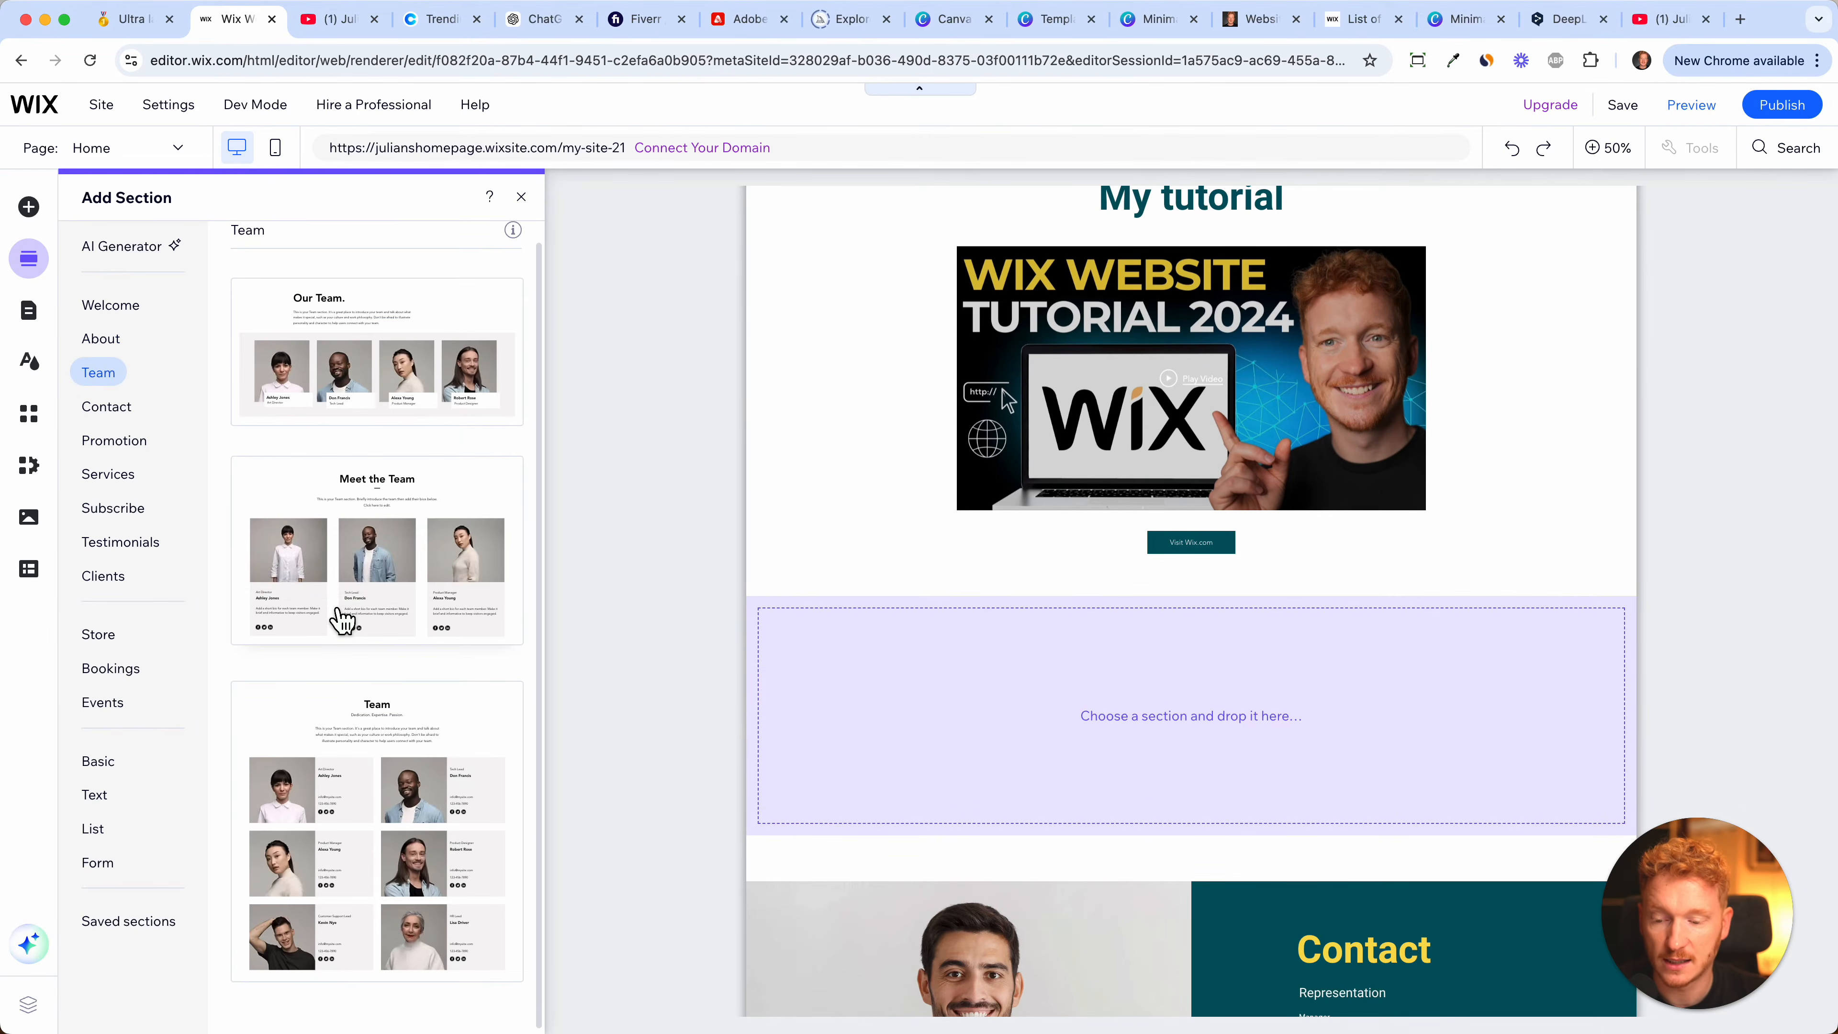
{"action": "left_click", "coordinate": [120, 542]}
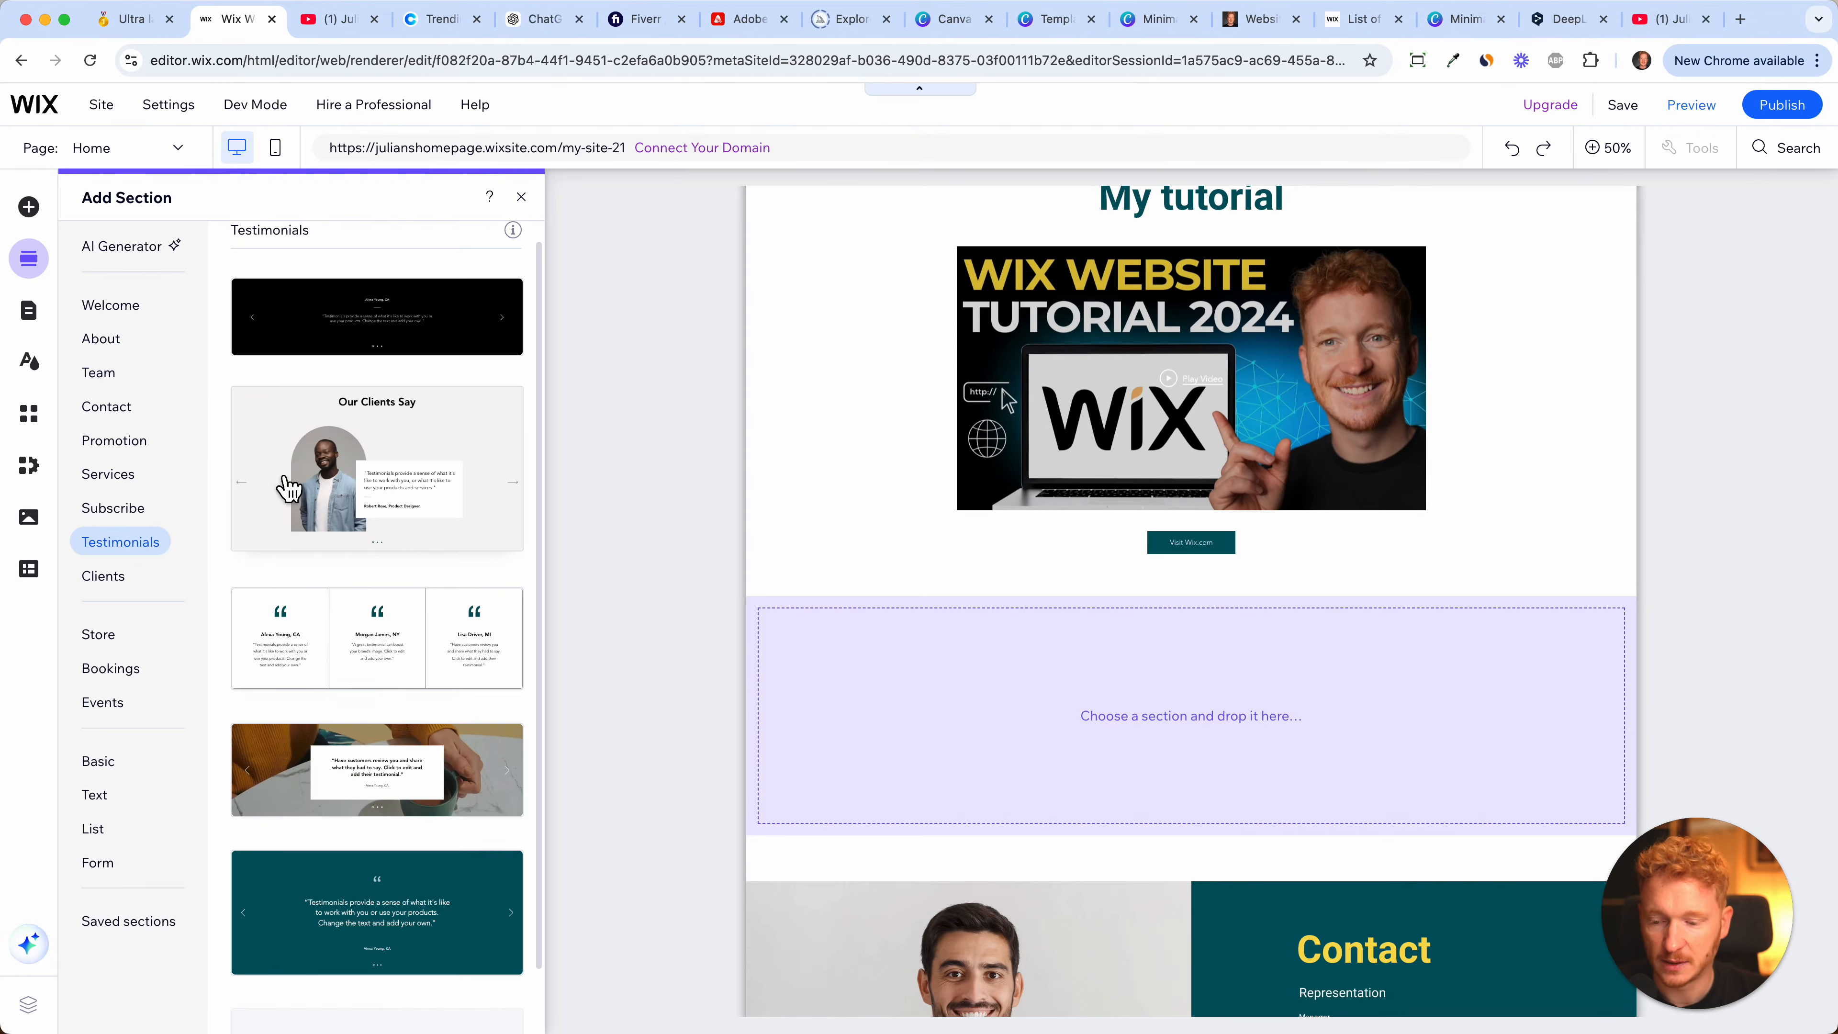
{"action": "left_click", "coordinate": [138, 424]}
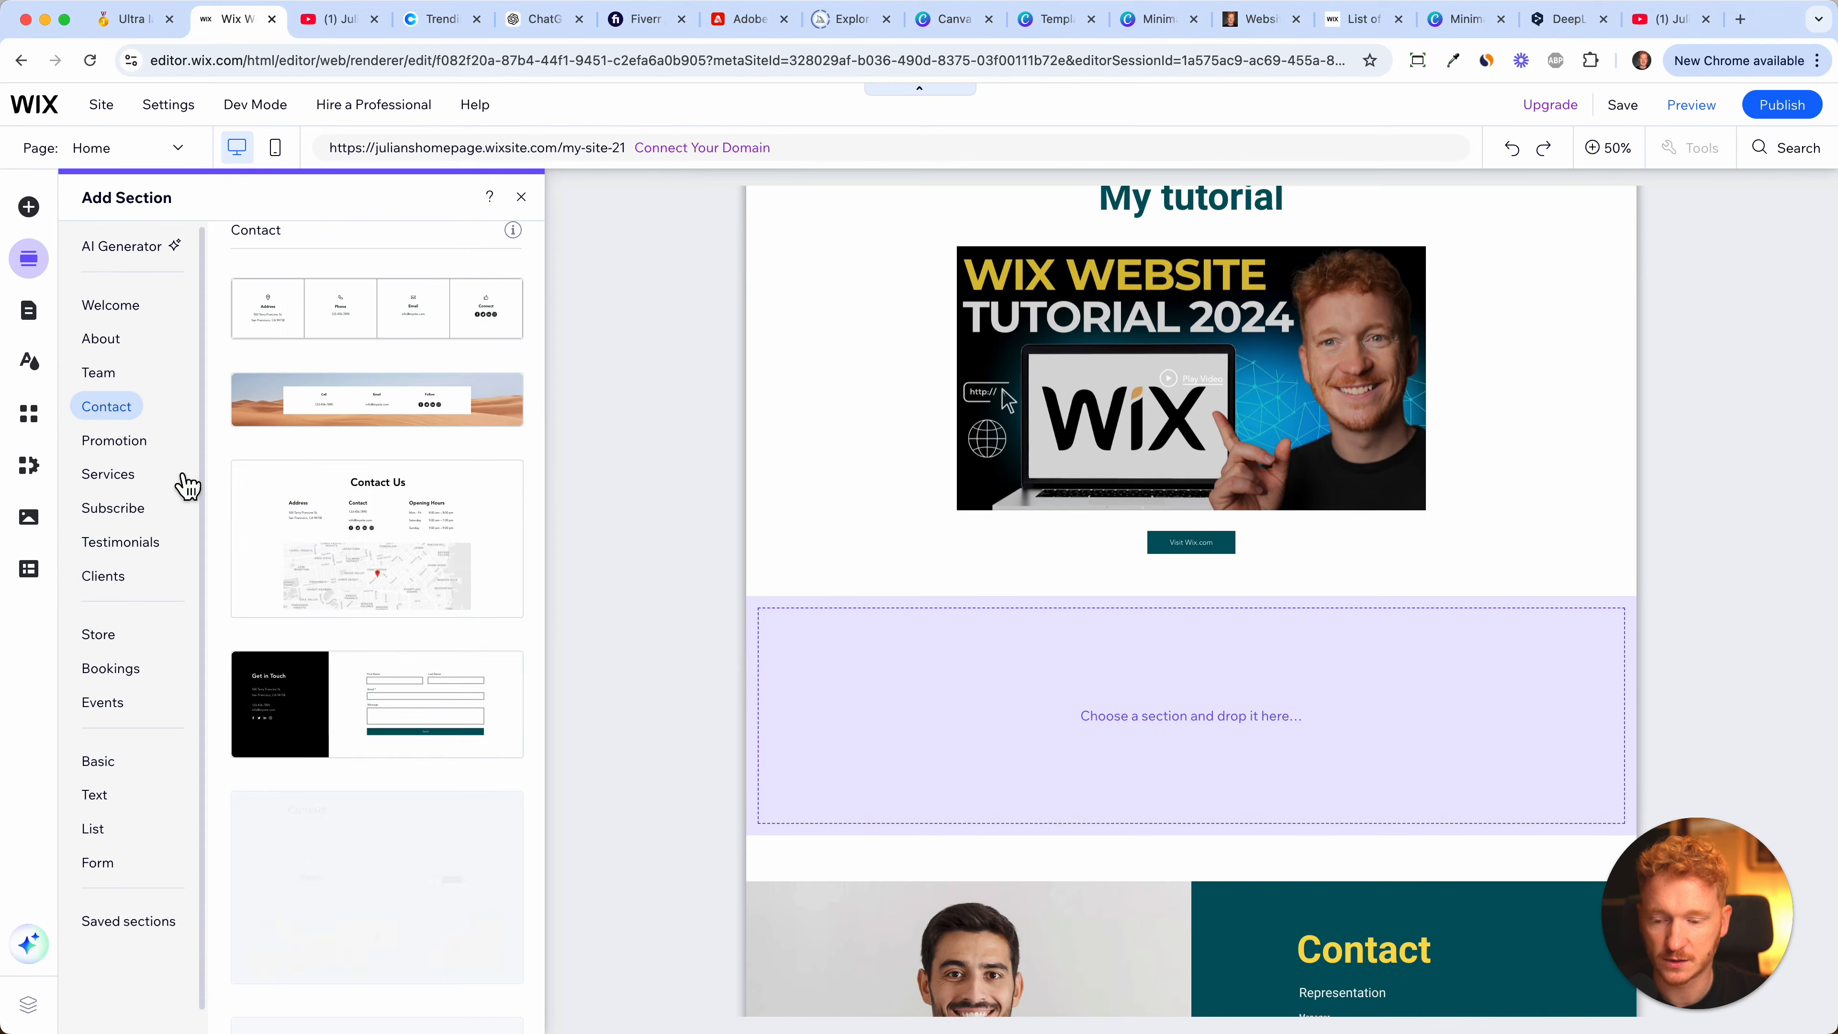
{"action": "left_click", "coordinate": [274, 557]}
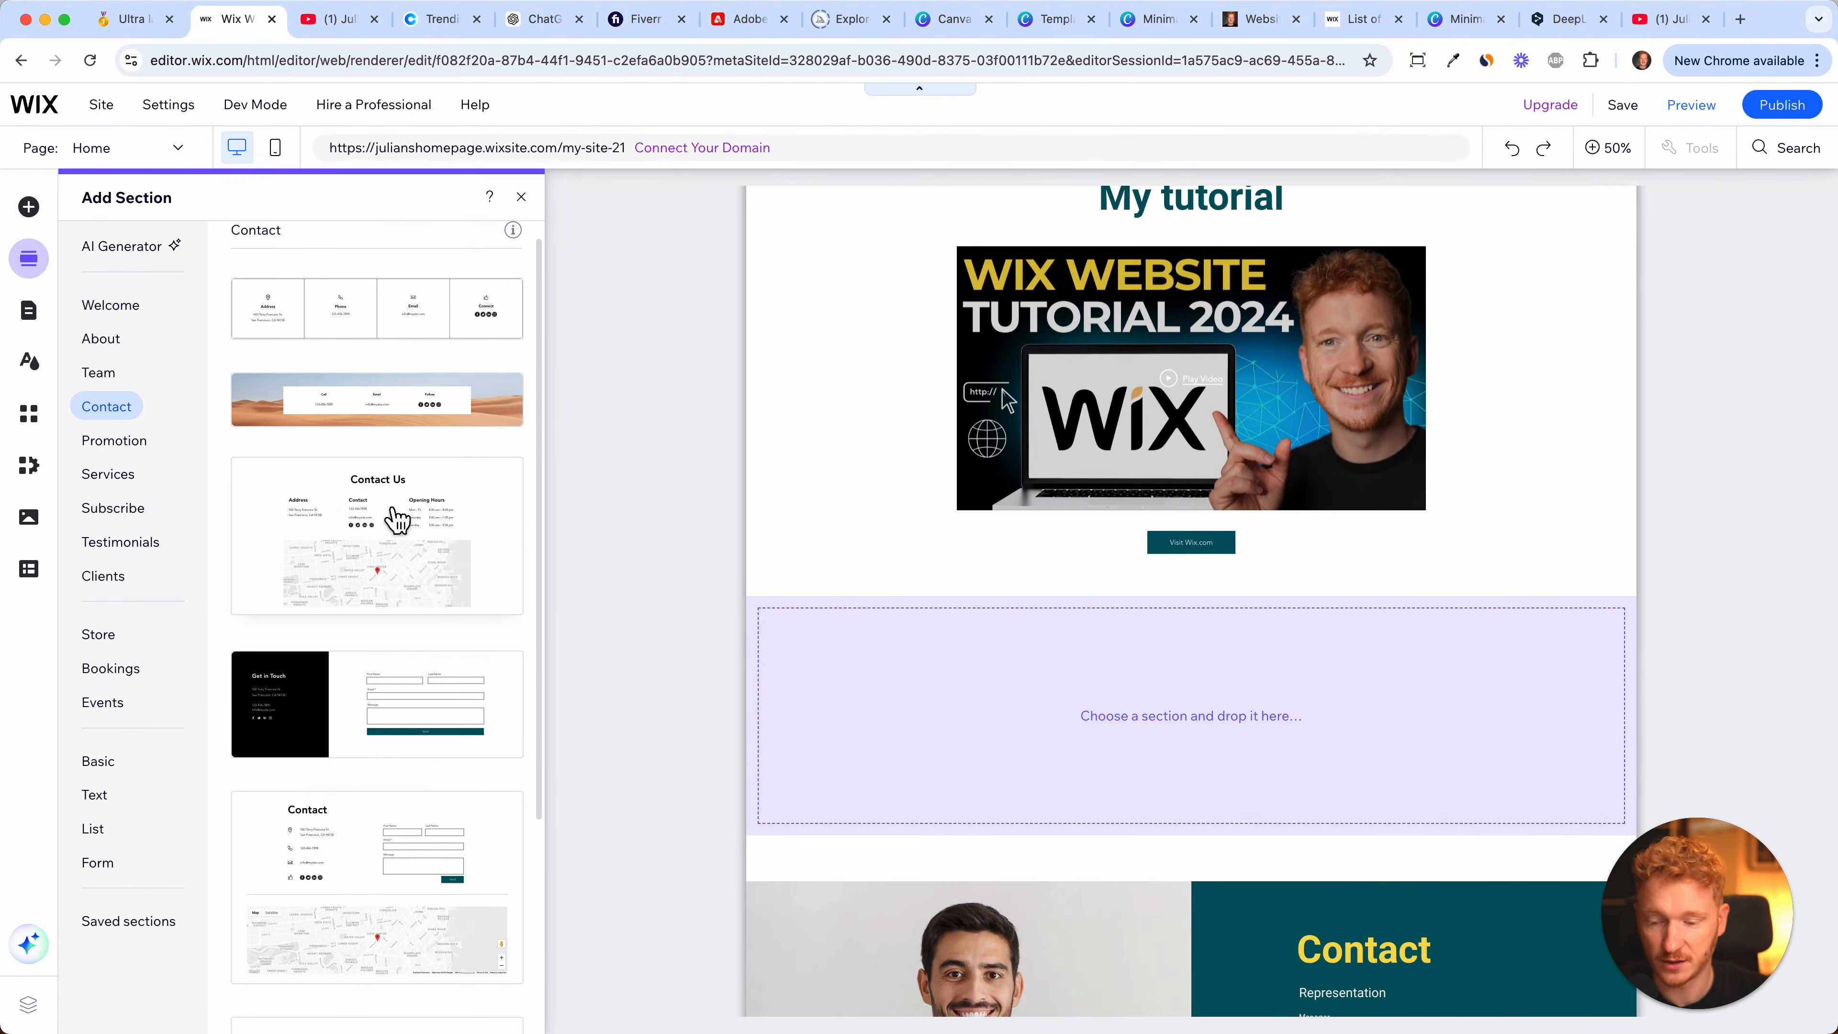
{"action": "scroll", "coordinate": [463, 496], "scroll_direction": "down", "scroll_amount": 4}
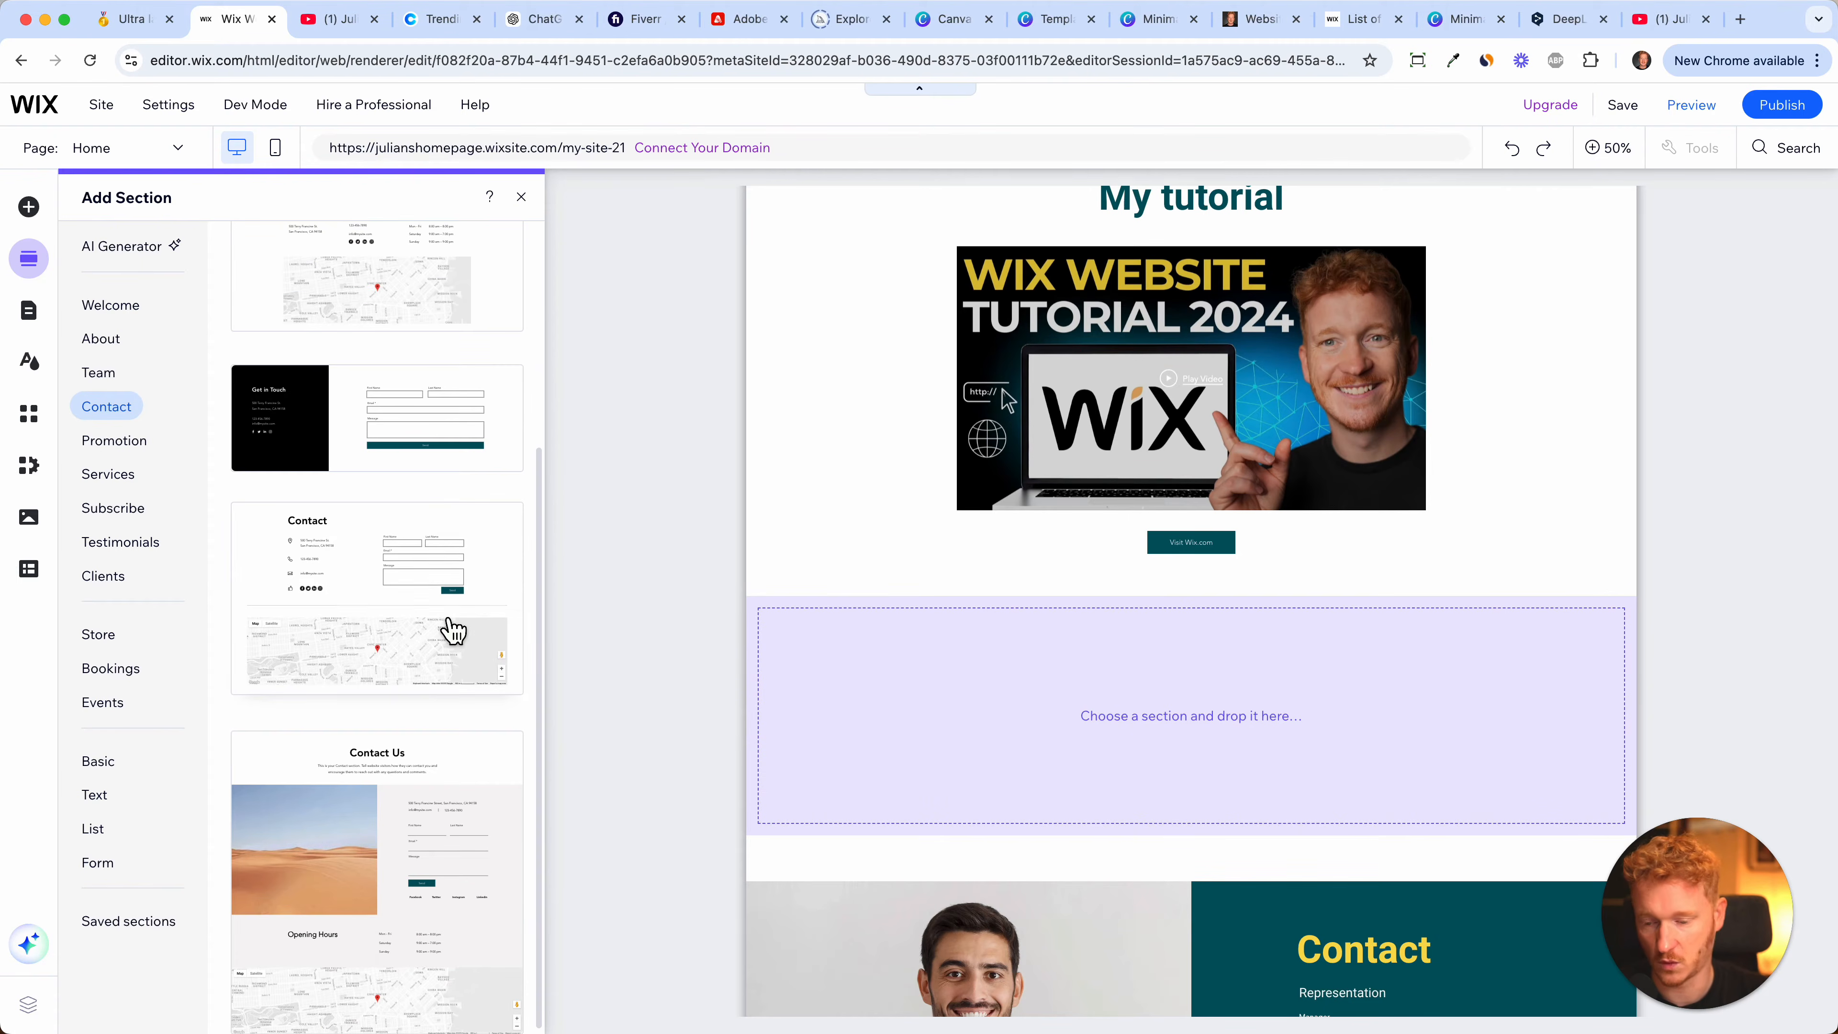
{"action": "left_click", "coordinate": [355, 579]}
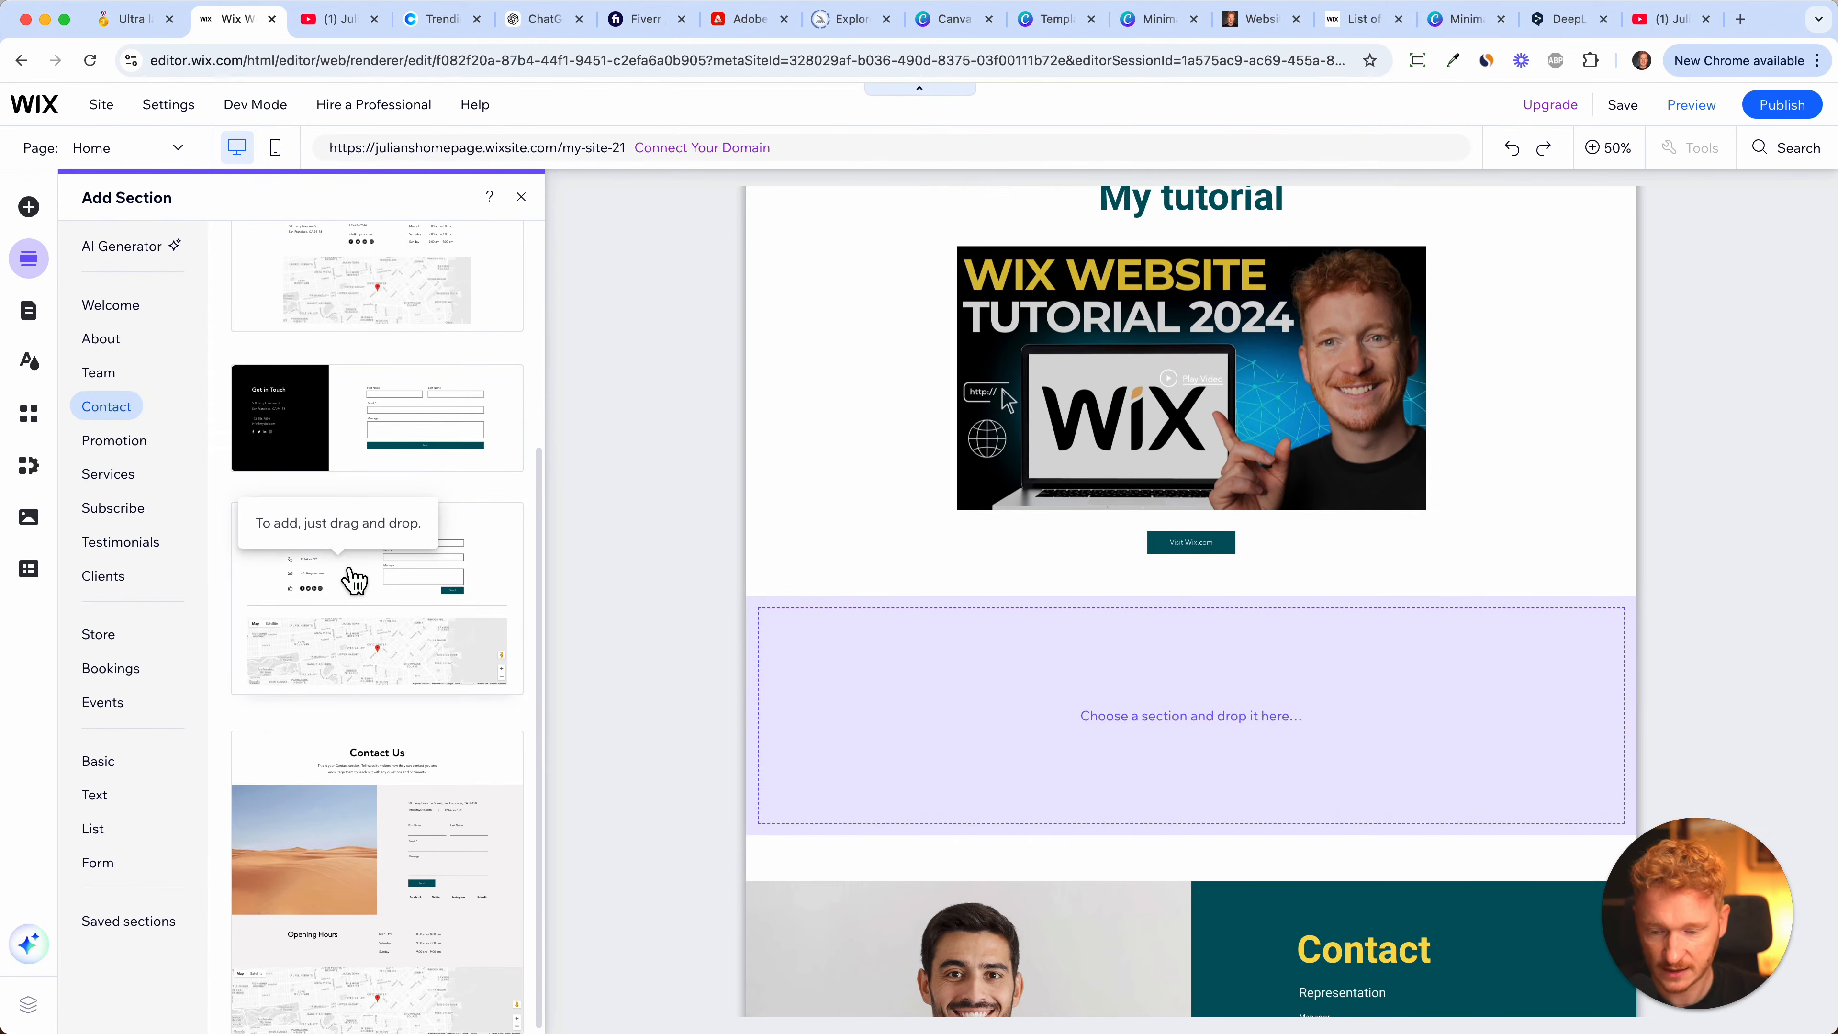
{"action": "left_click_drag", "start_coordinate": [354, 579], "coordinate": [928, 773]}
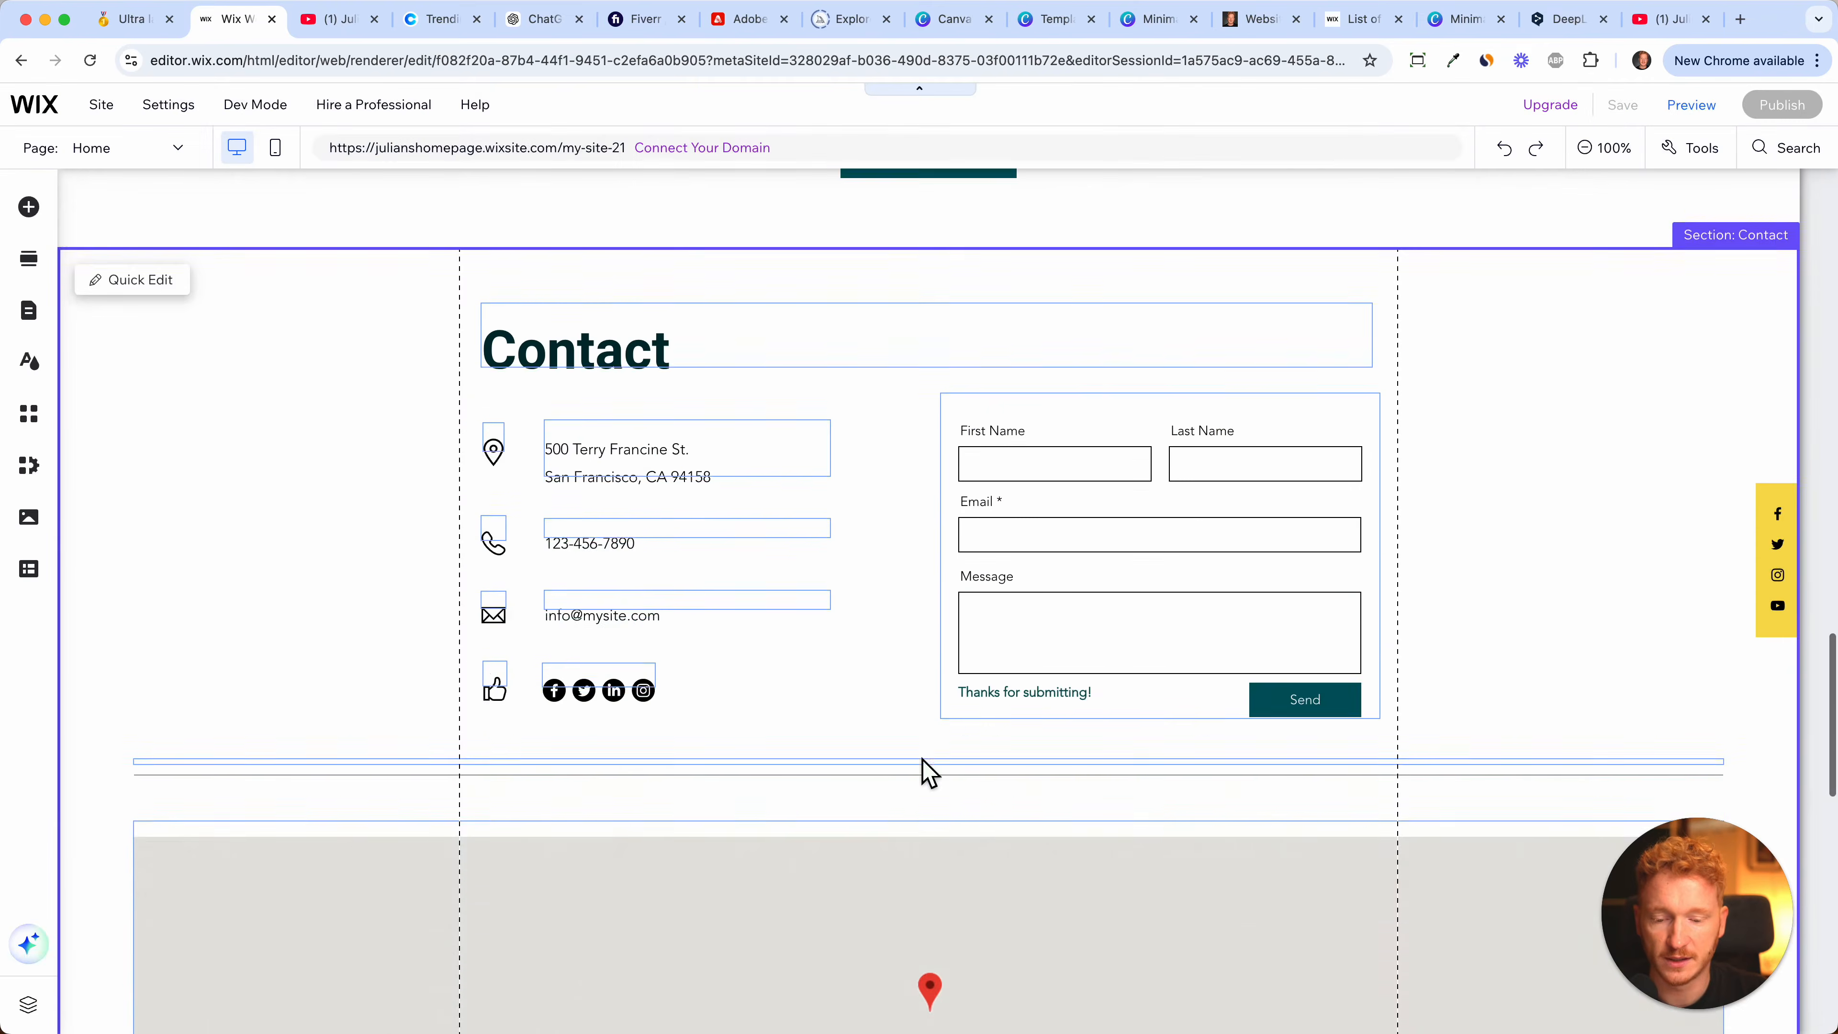
- Link the phone number text in the Contact section as a phone number link, using the number shown in the text
{"action": "left_click", "coordinate": [655, 339]}
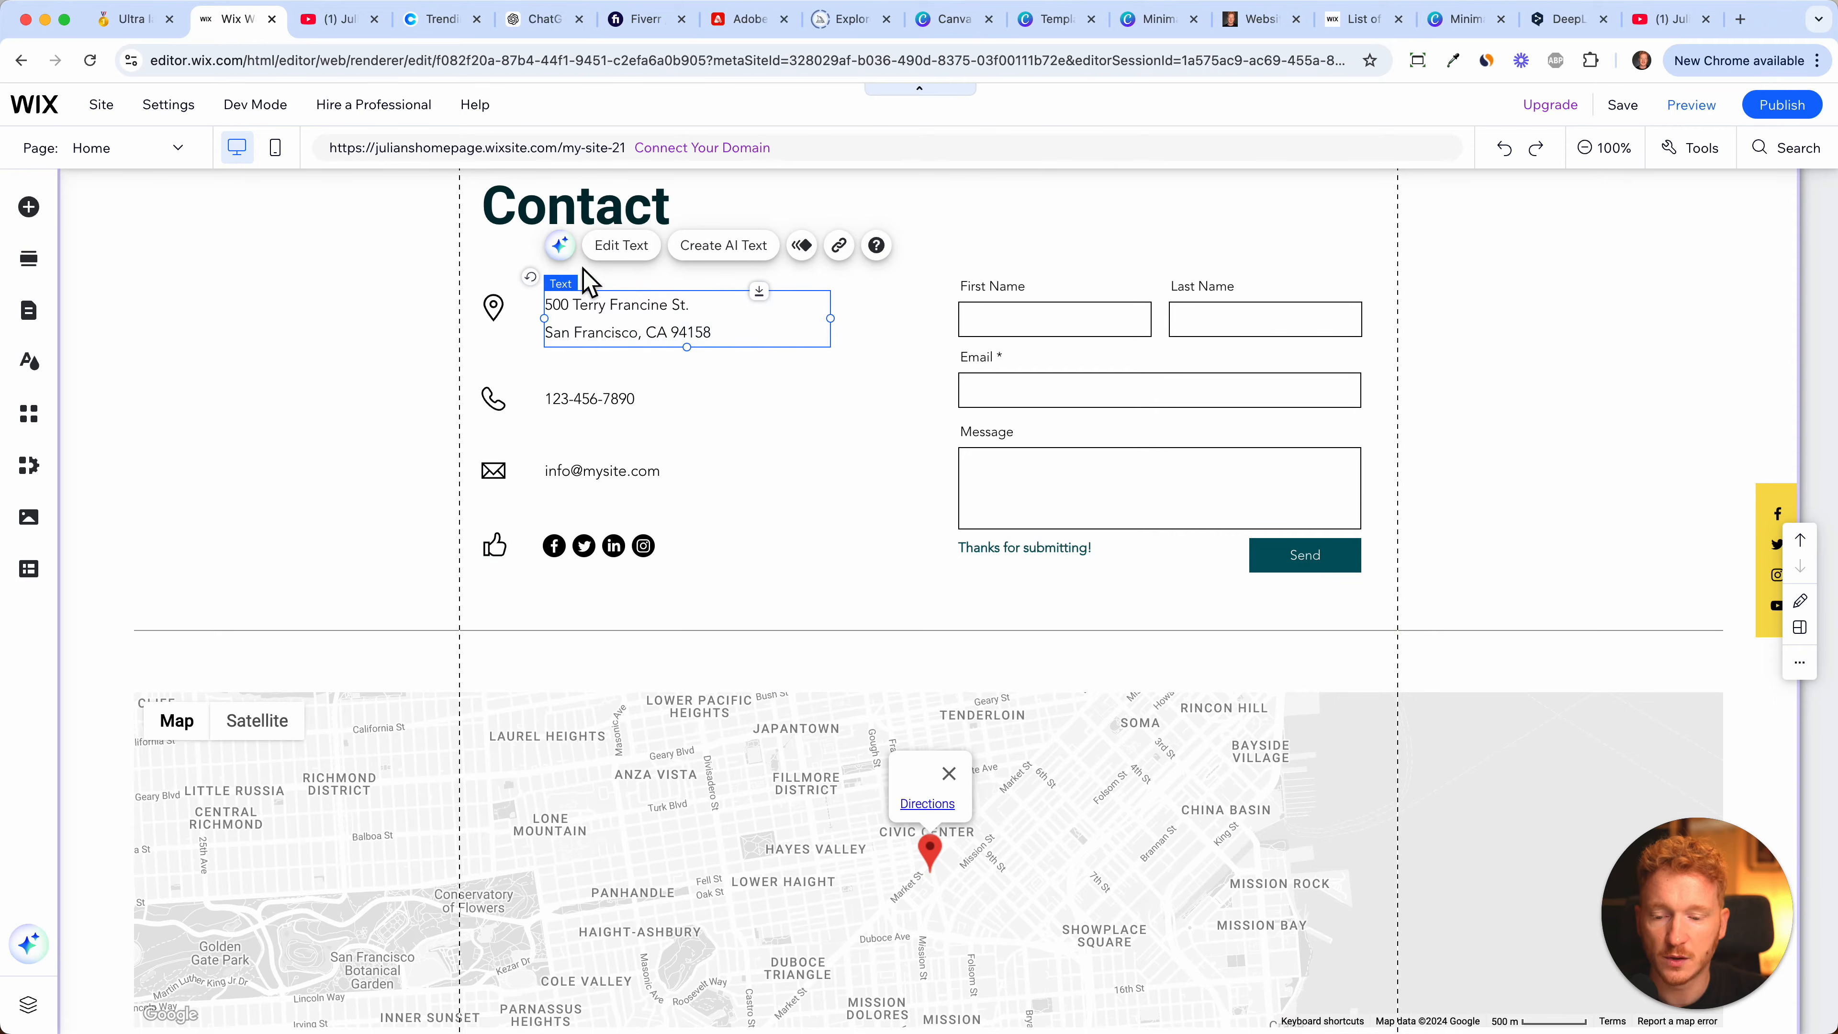
{"action": "left_click", "coordinate": [636, 260]}
{"action": "left_click", "coordinate": [627, 411]}
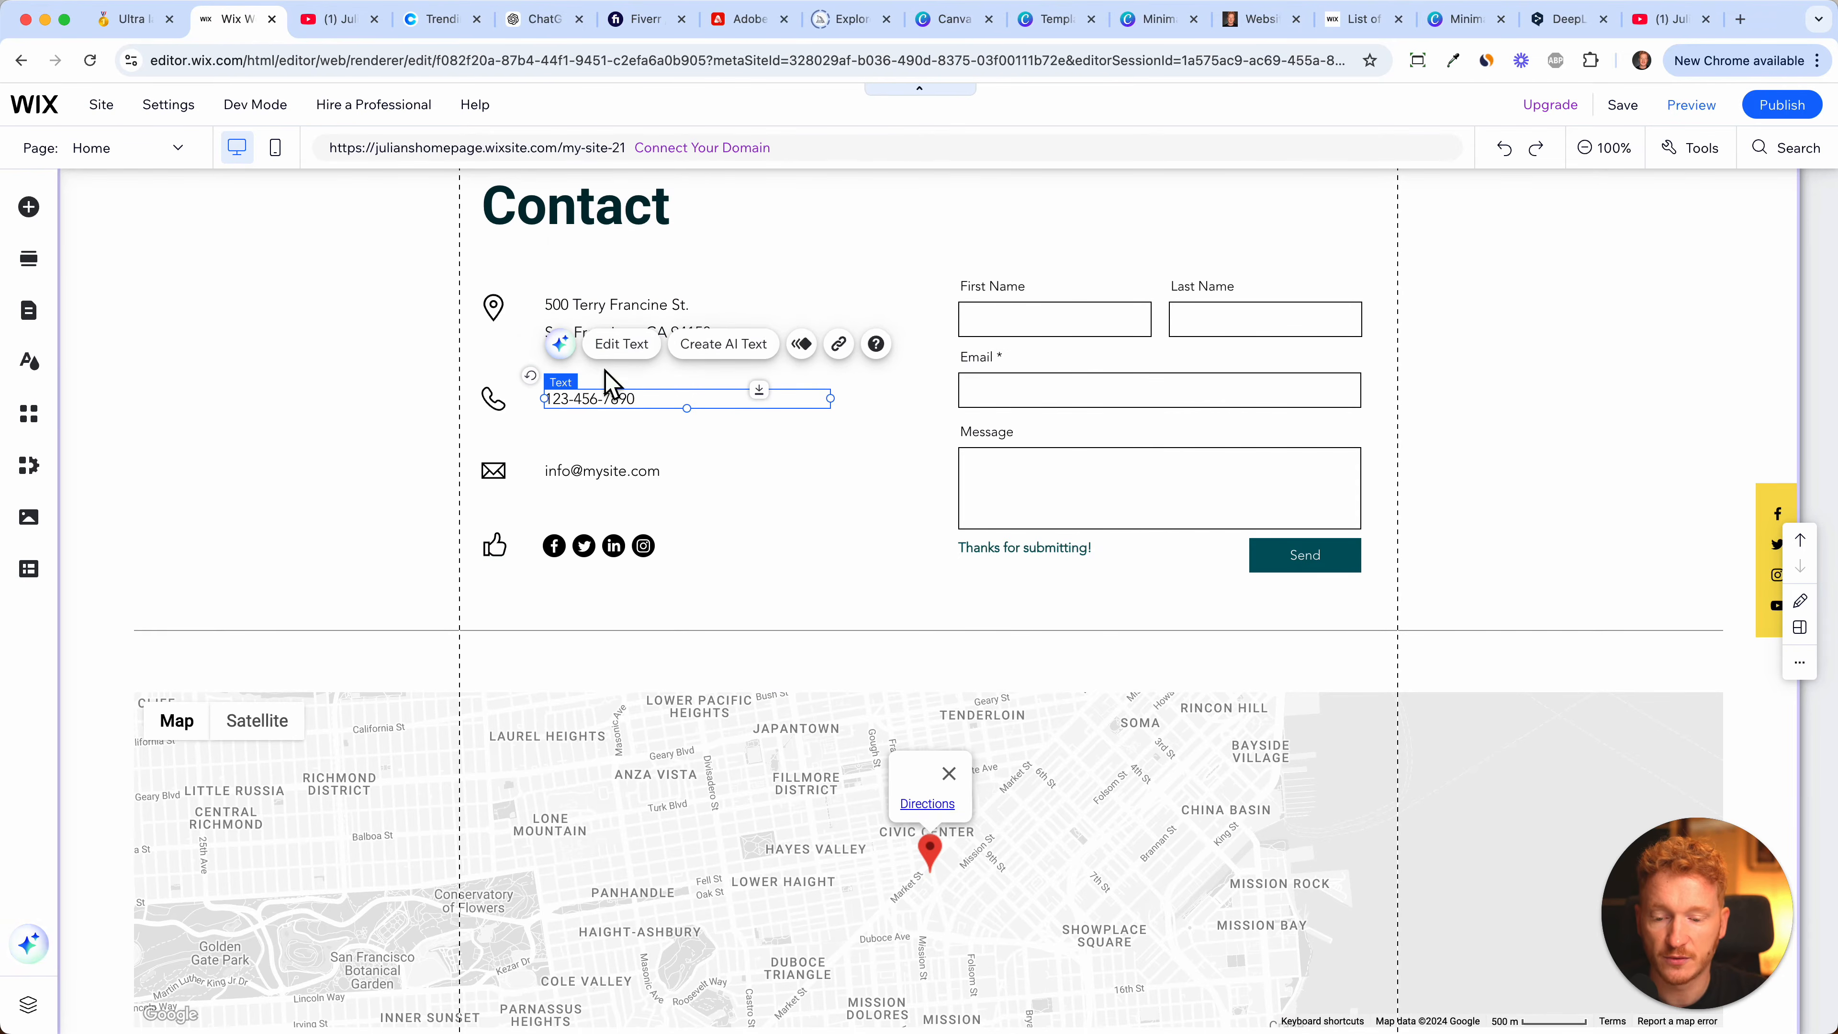
{"action": "left_click", "coordinate": [642, 369]}
{"action": "left_click", "coordinate": [612, 413]}
{"action": "left_click", "coordinate": [629, 398]}
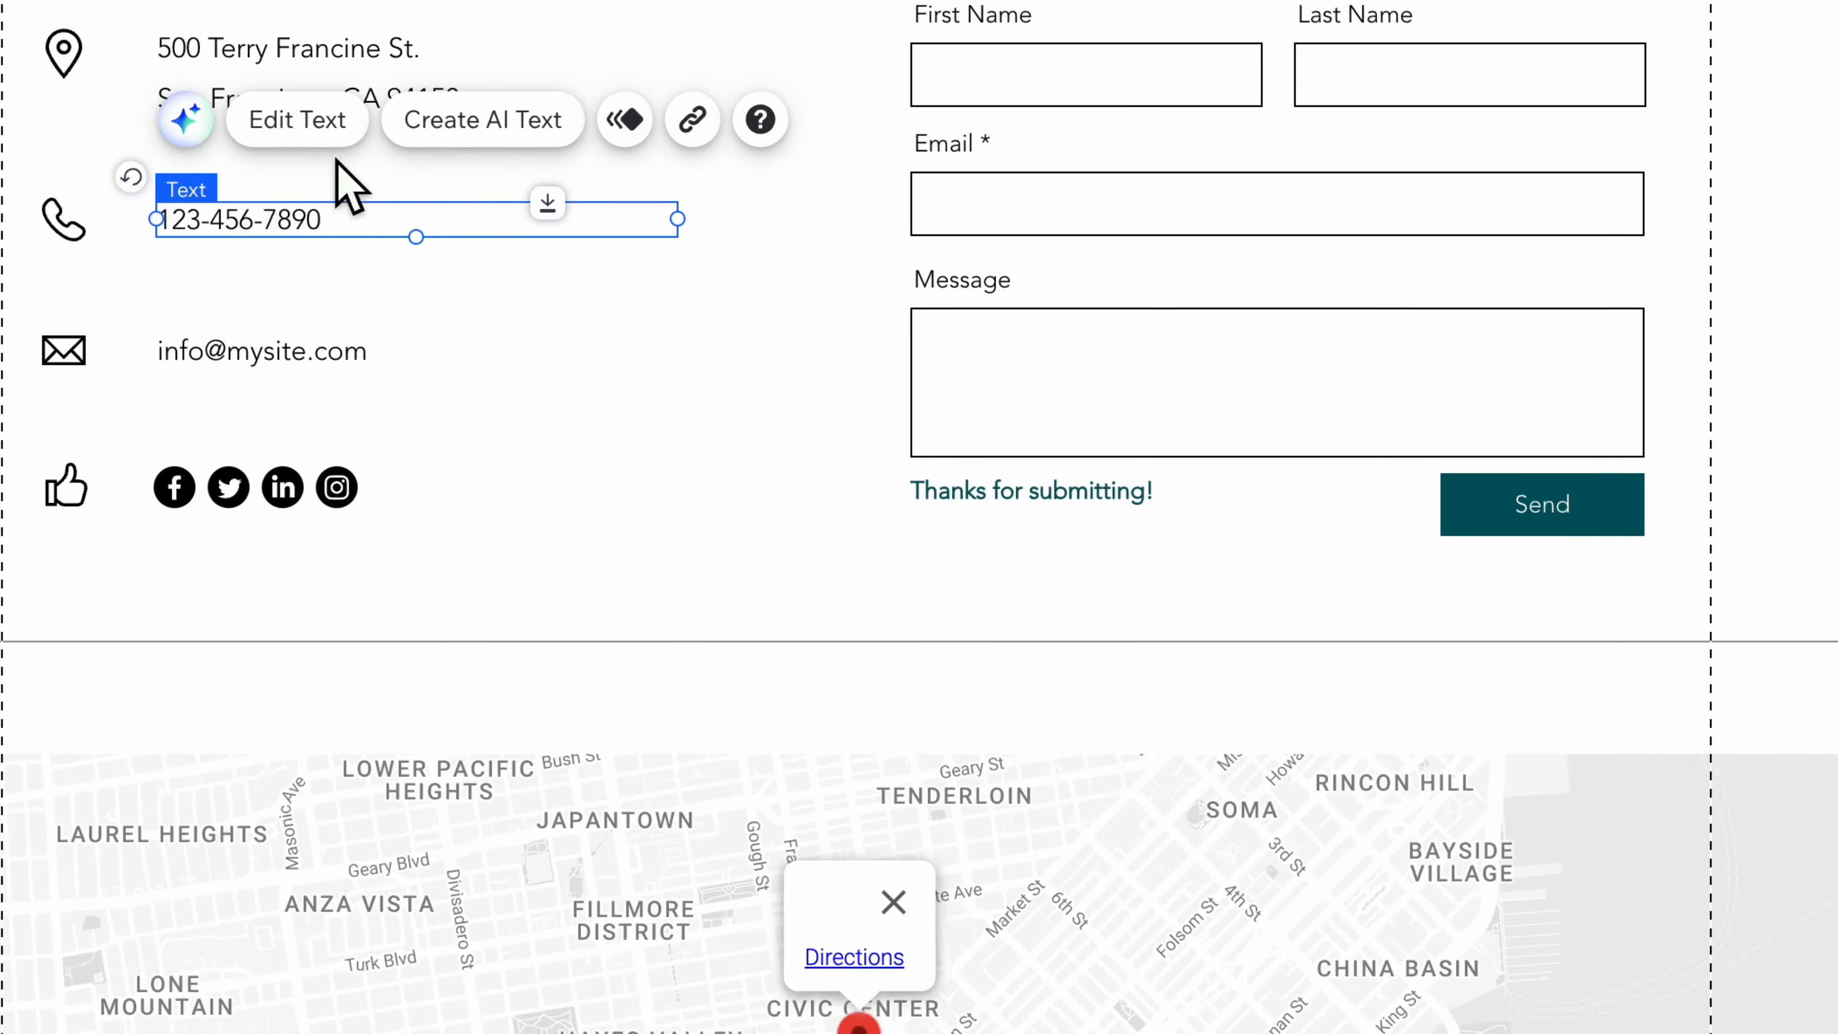
{"action": "left_click", "coordinate": [339, 138]}
{"action": "key", "text": "ctrl+c"}
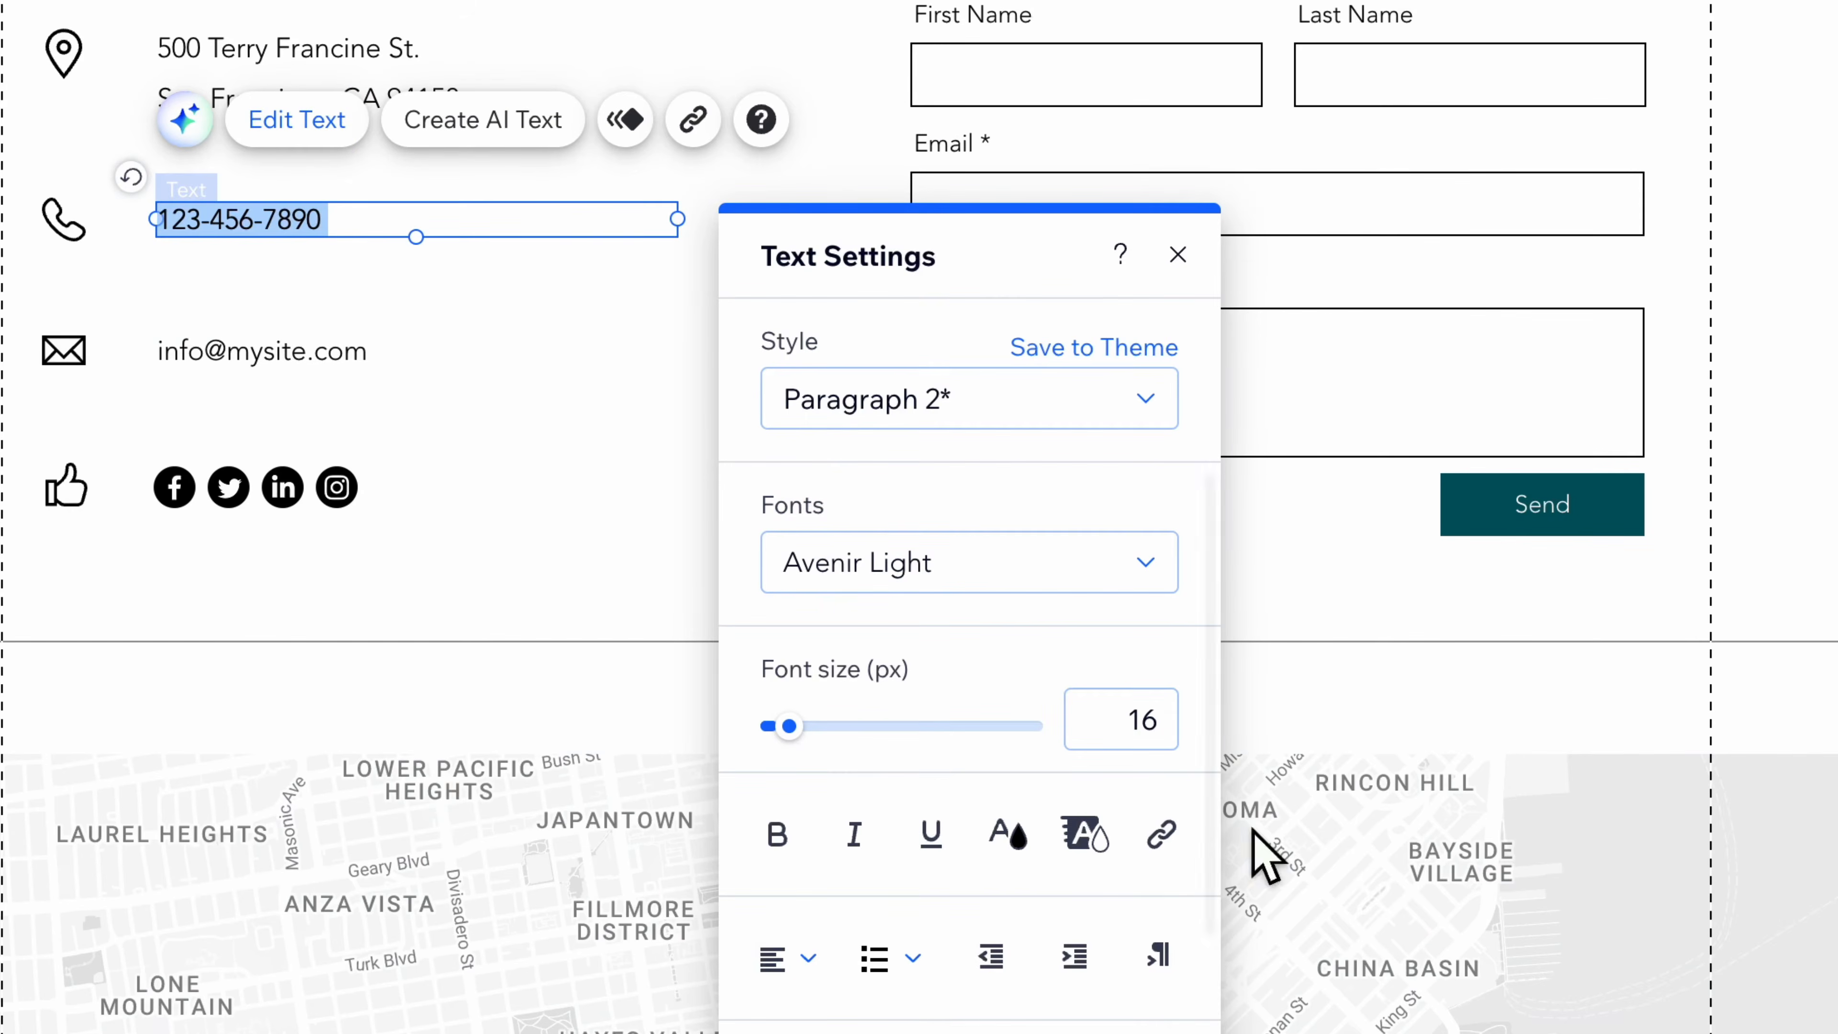
{"action": "left_click", "coordinate": [1161, 833]}
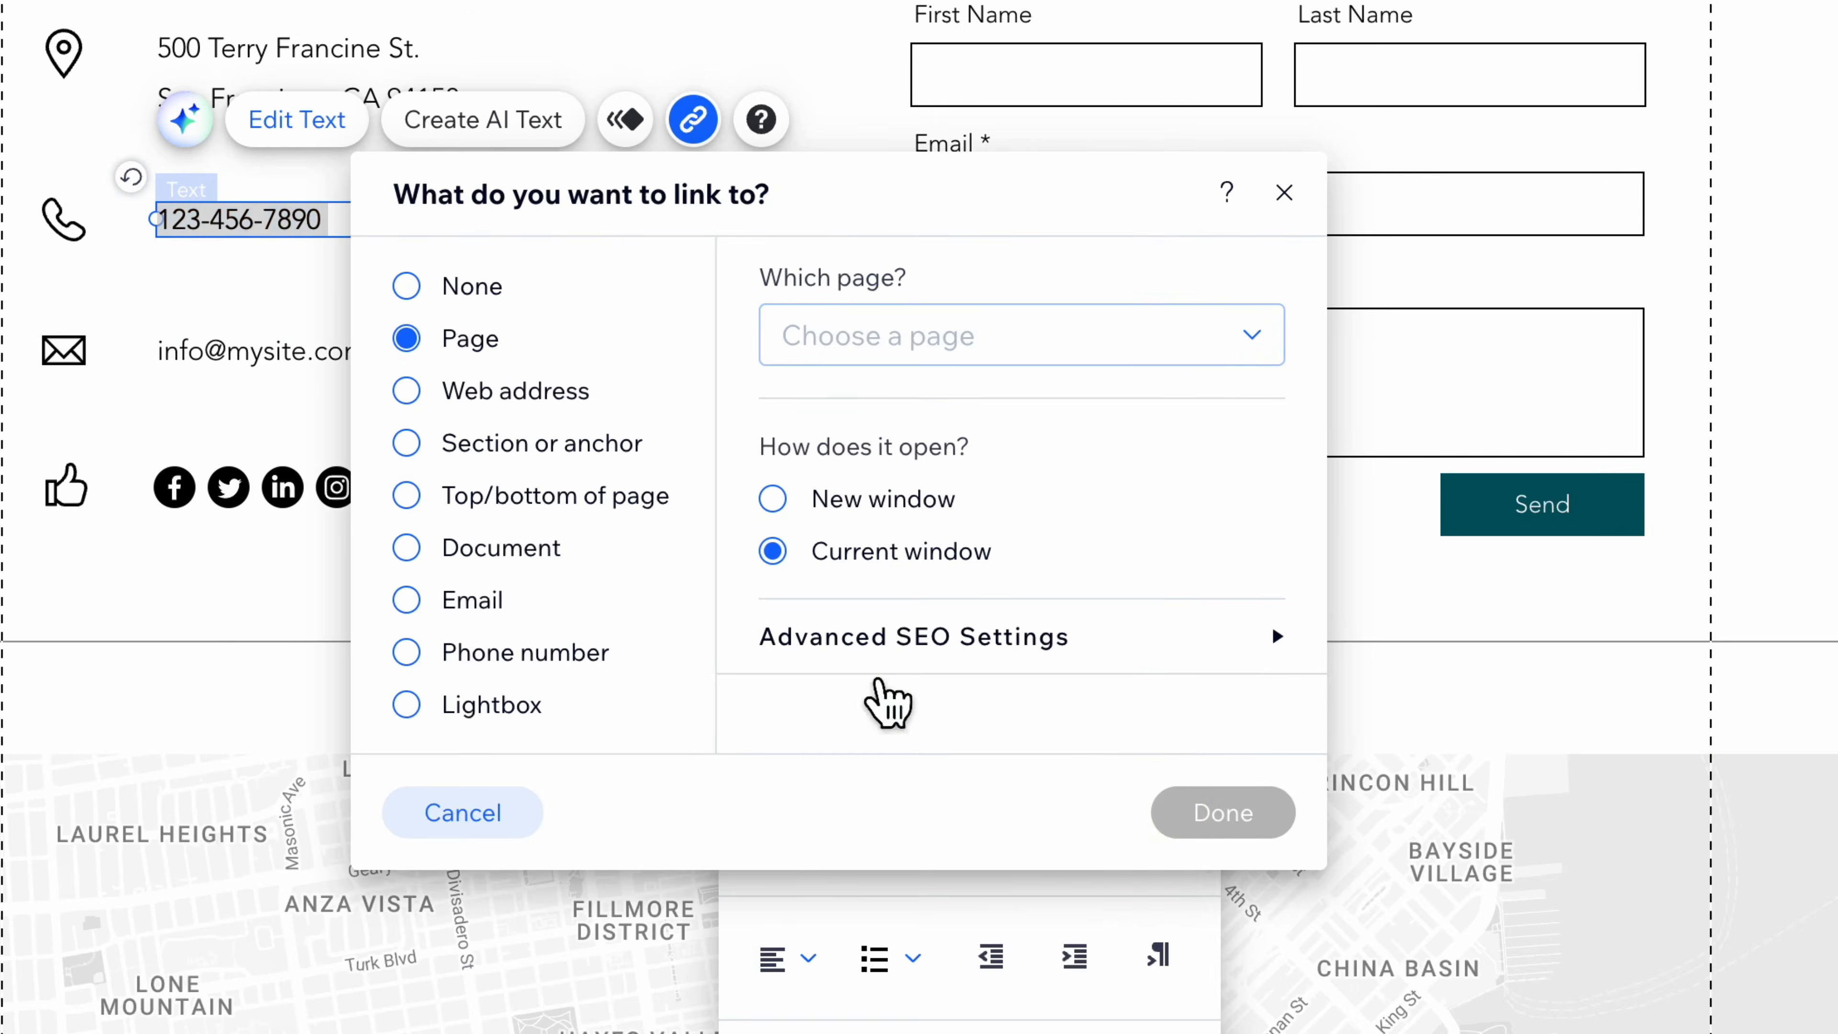
{"action": "left_click", "coordinate": [535, 653]}
{"action": "key", "text": "ctrl+v"}
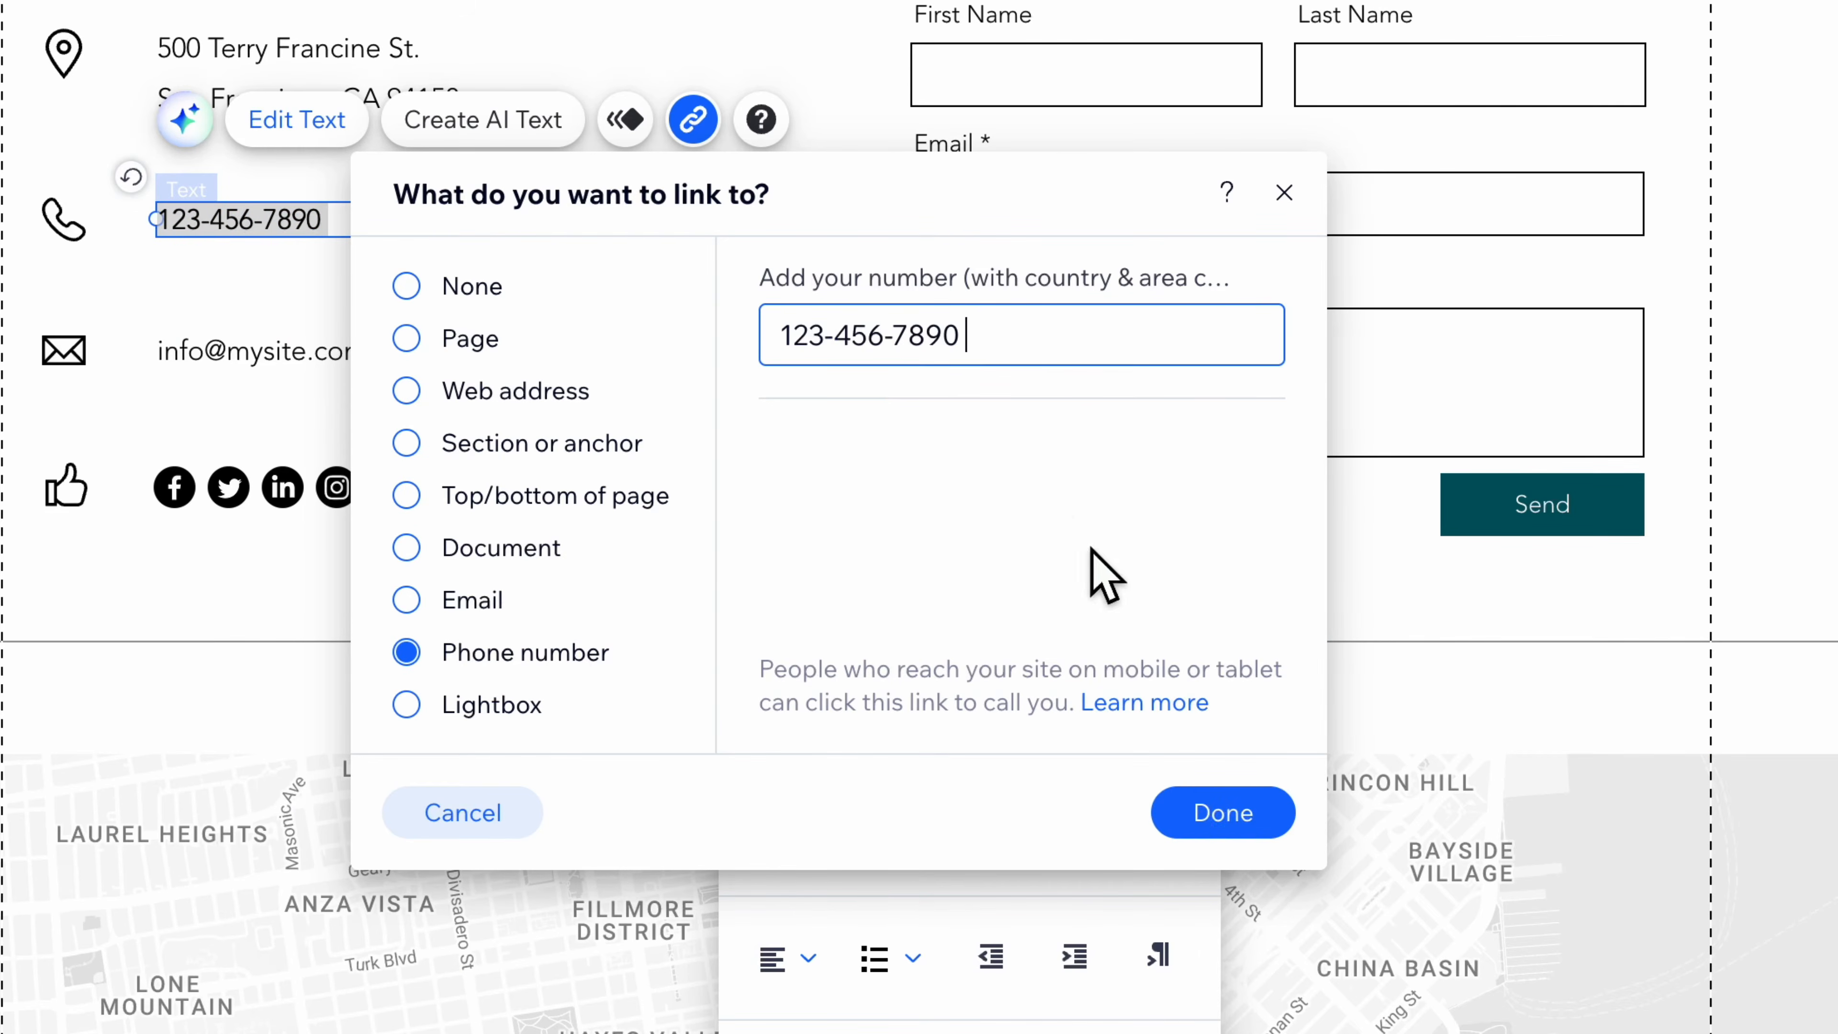
{"action": "left_click", "coordinate": [1222, 812]}
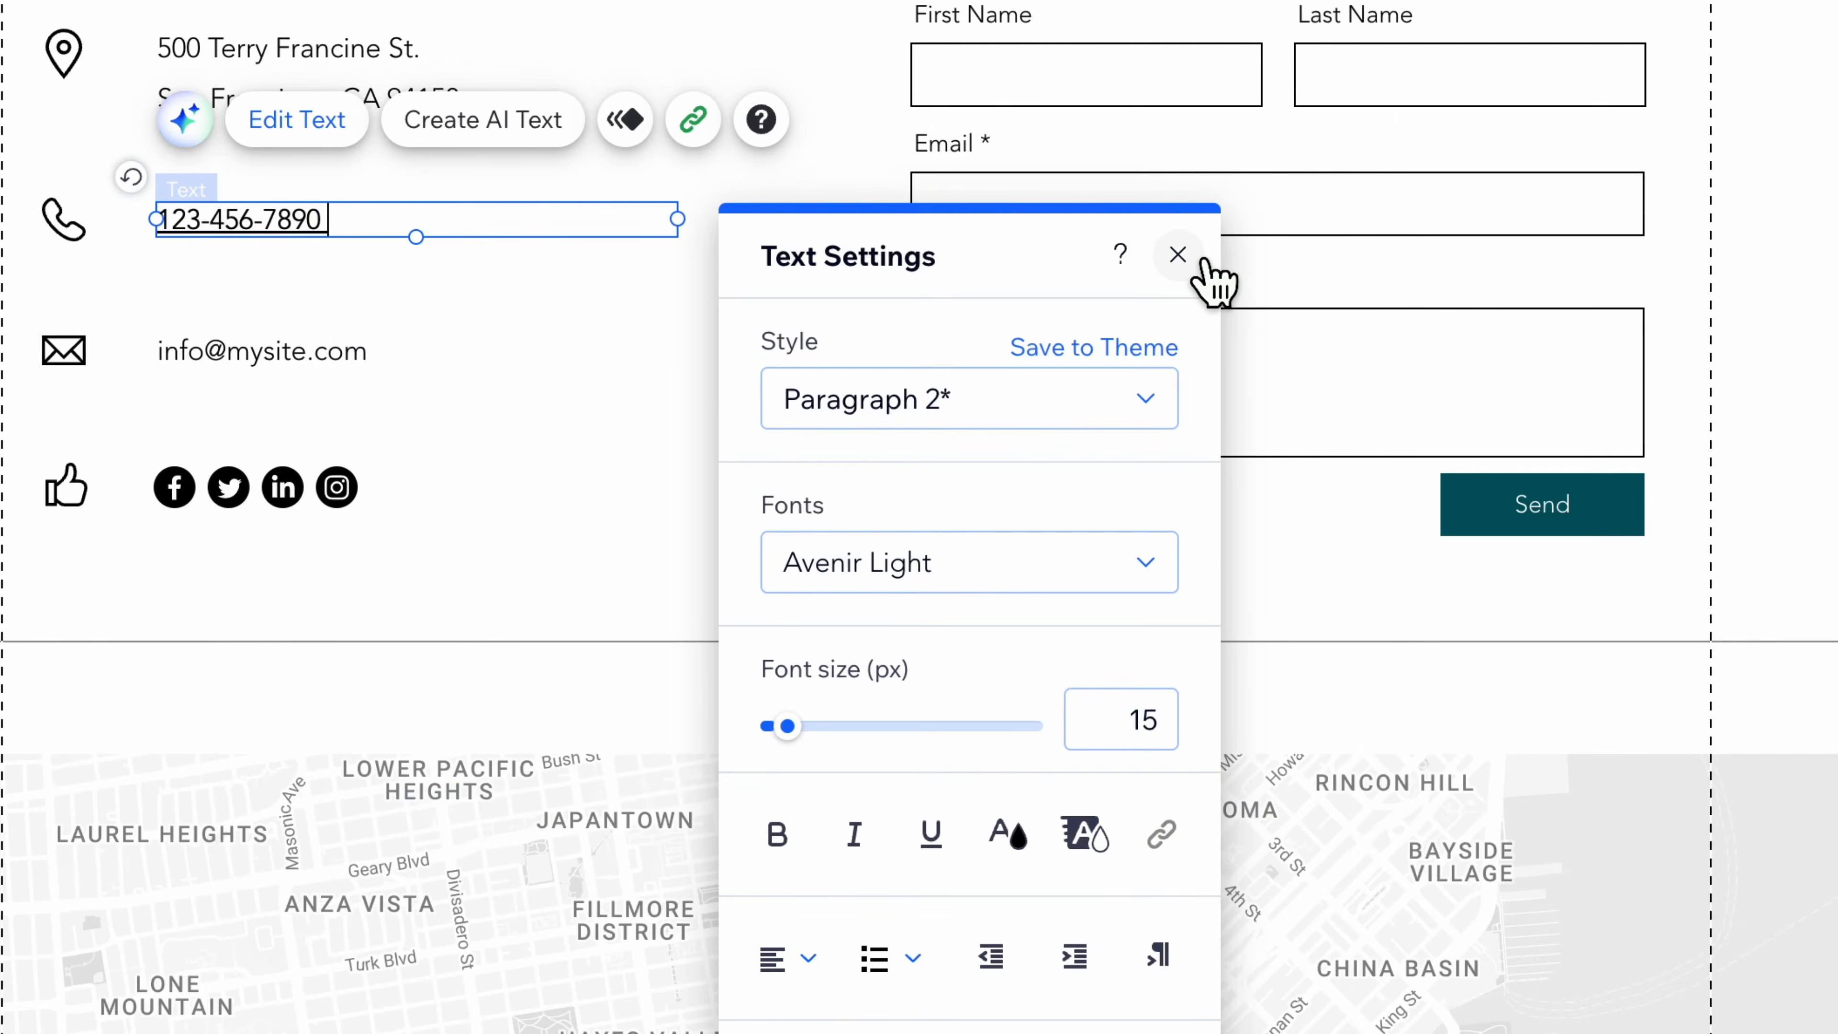
{"action": "left_click", "coordinate": [1178, 254]}
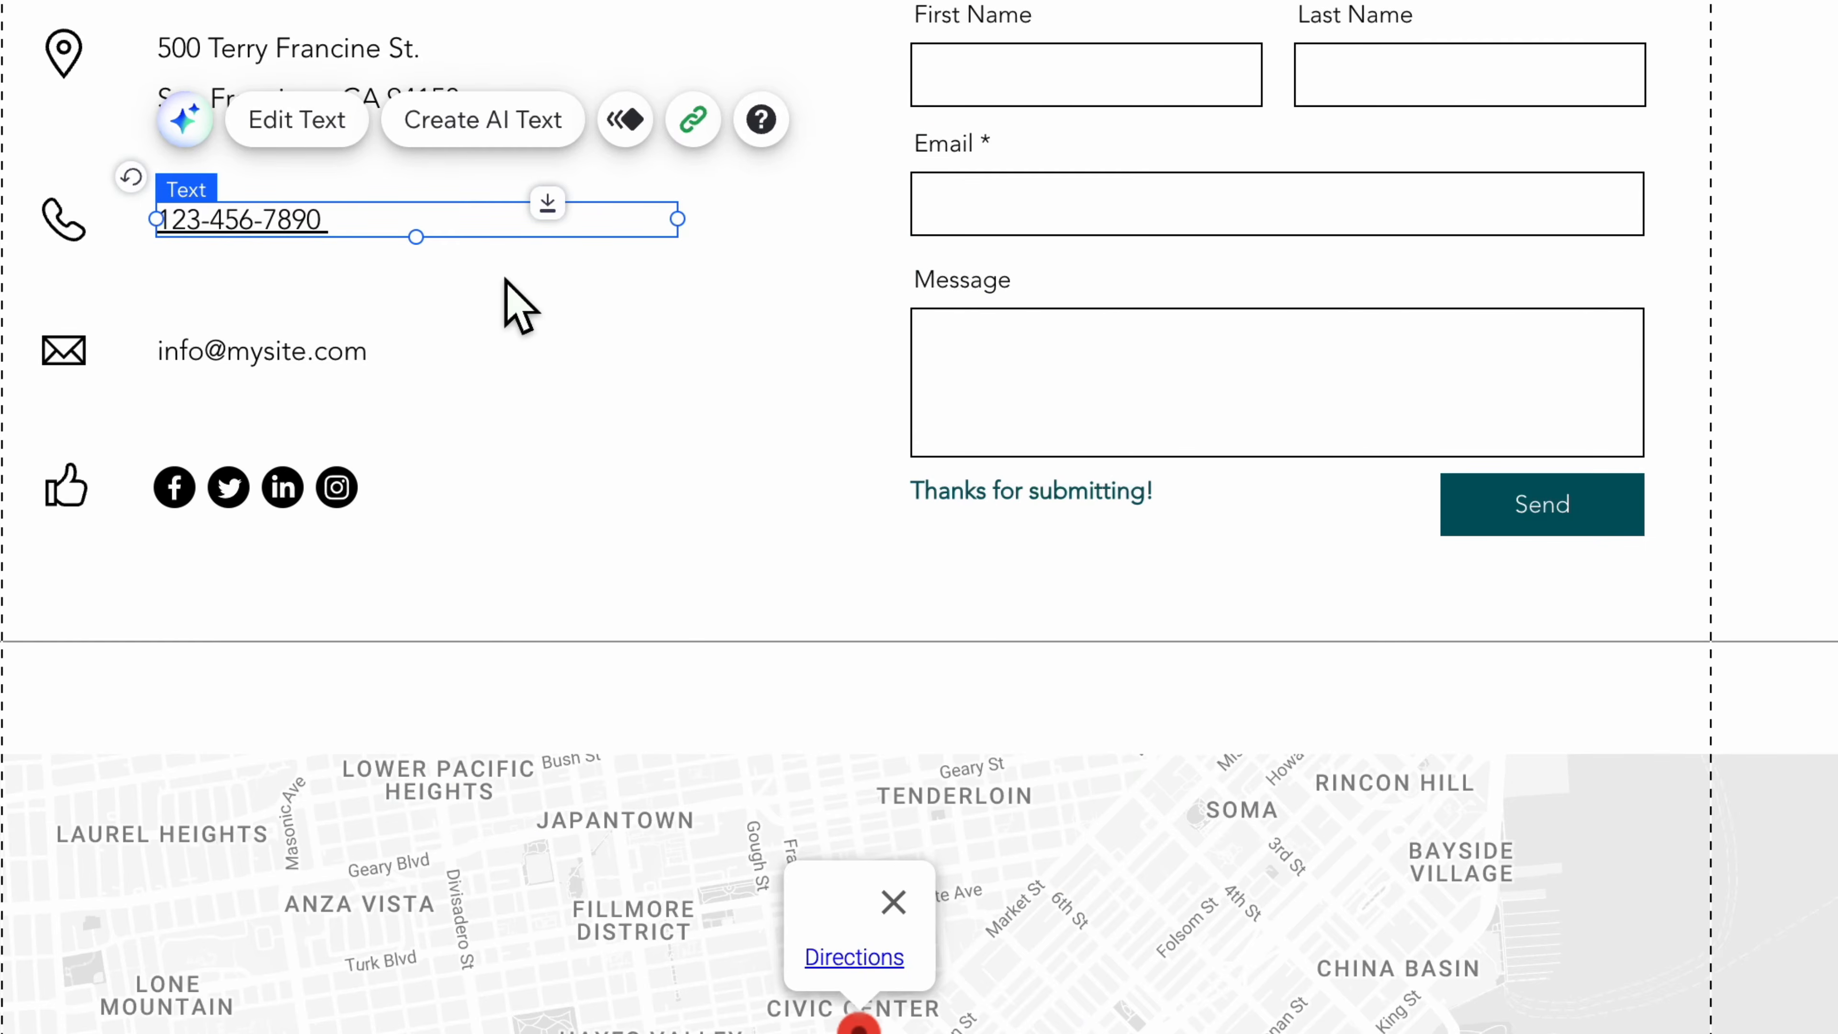
- Link the email text in the Contact section as an email link, using the address shown in the text and no subject
{"action": "double_click", "coordinate": [393, 352]}
{"action": "key", "text": "ctrl+c"}
{"action": "left_click", "coordinate": [1166, 951]}
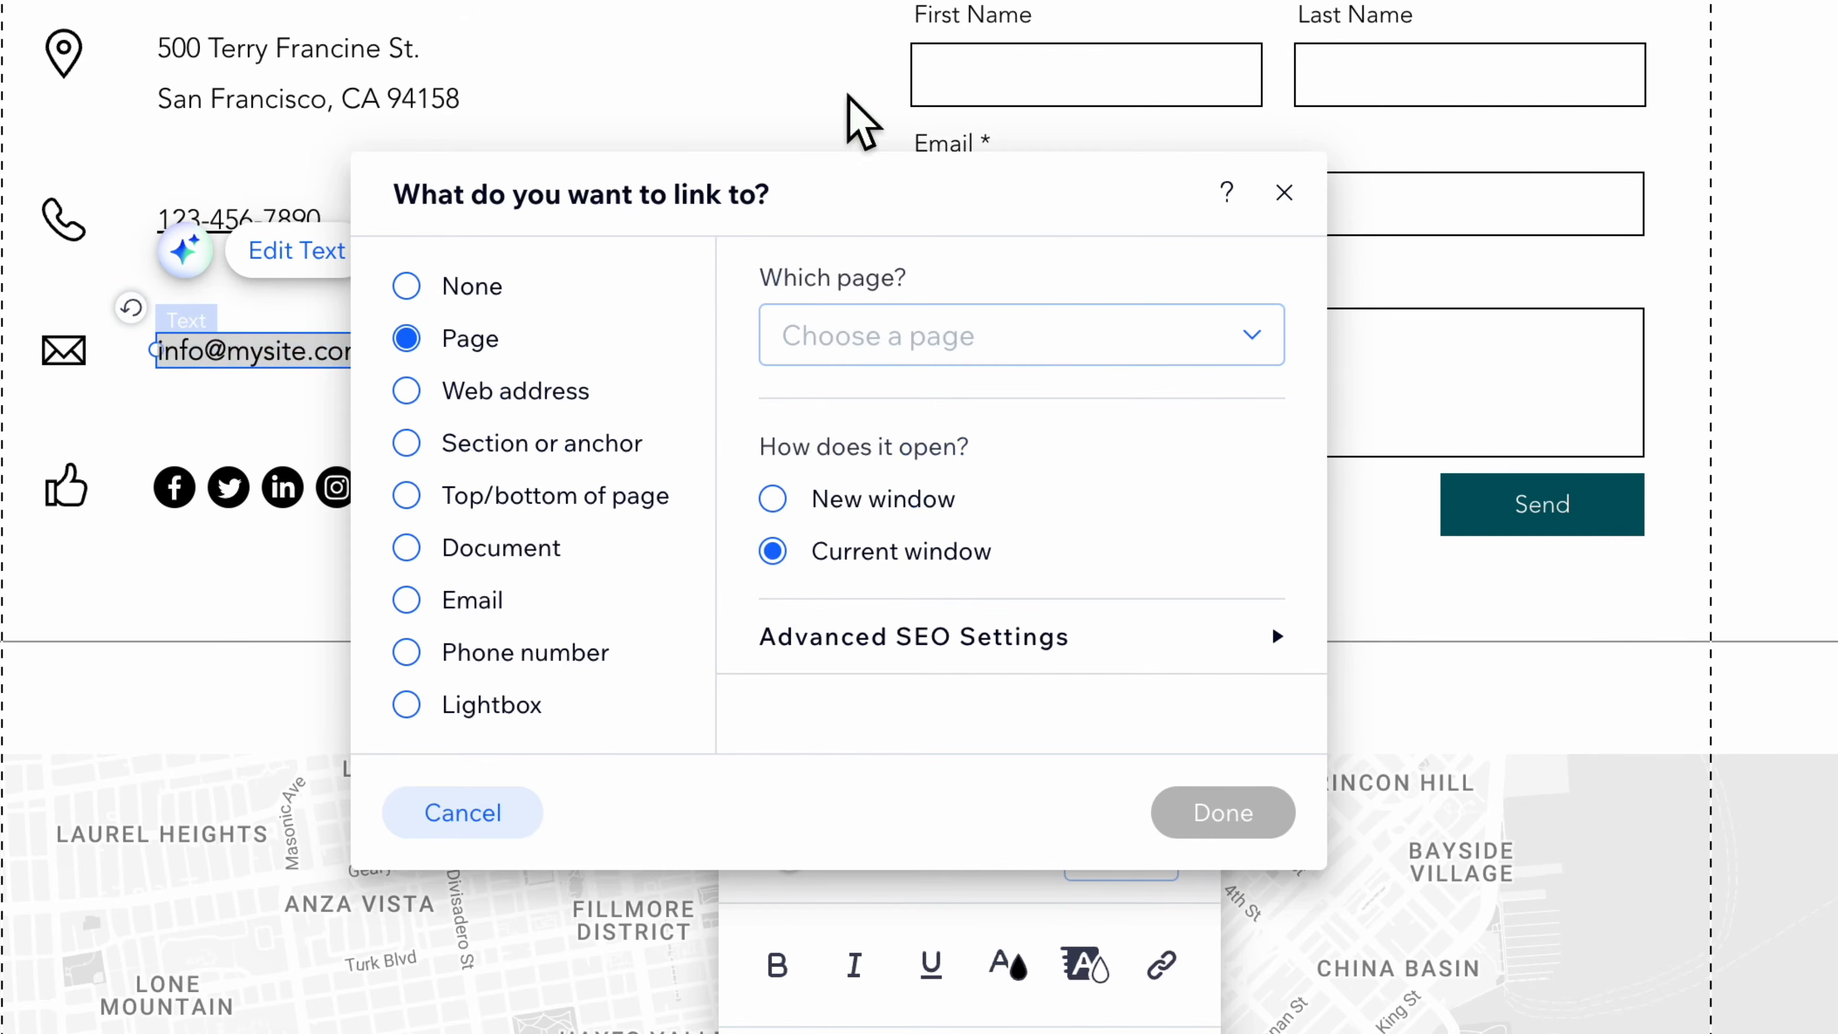
{"action": "left_click", "coordinate": [489, 602]}
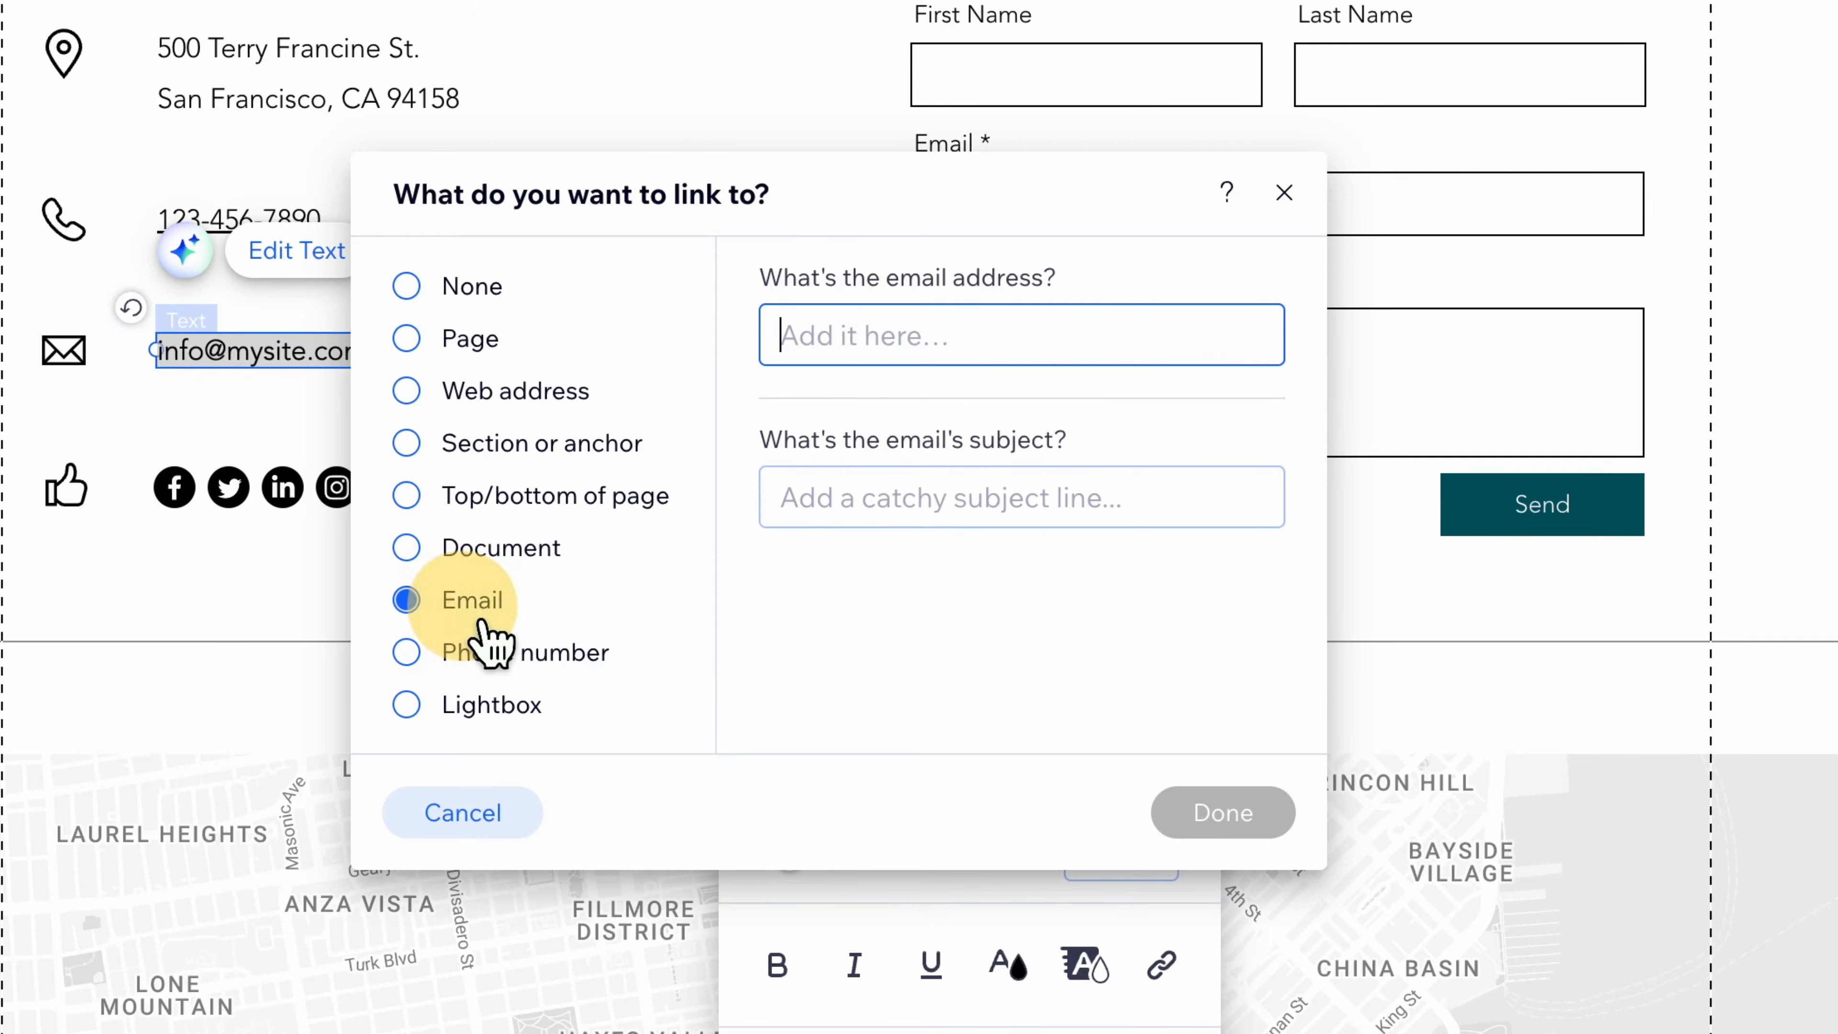
{"action": "key", "text": "ctrl+v"}
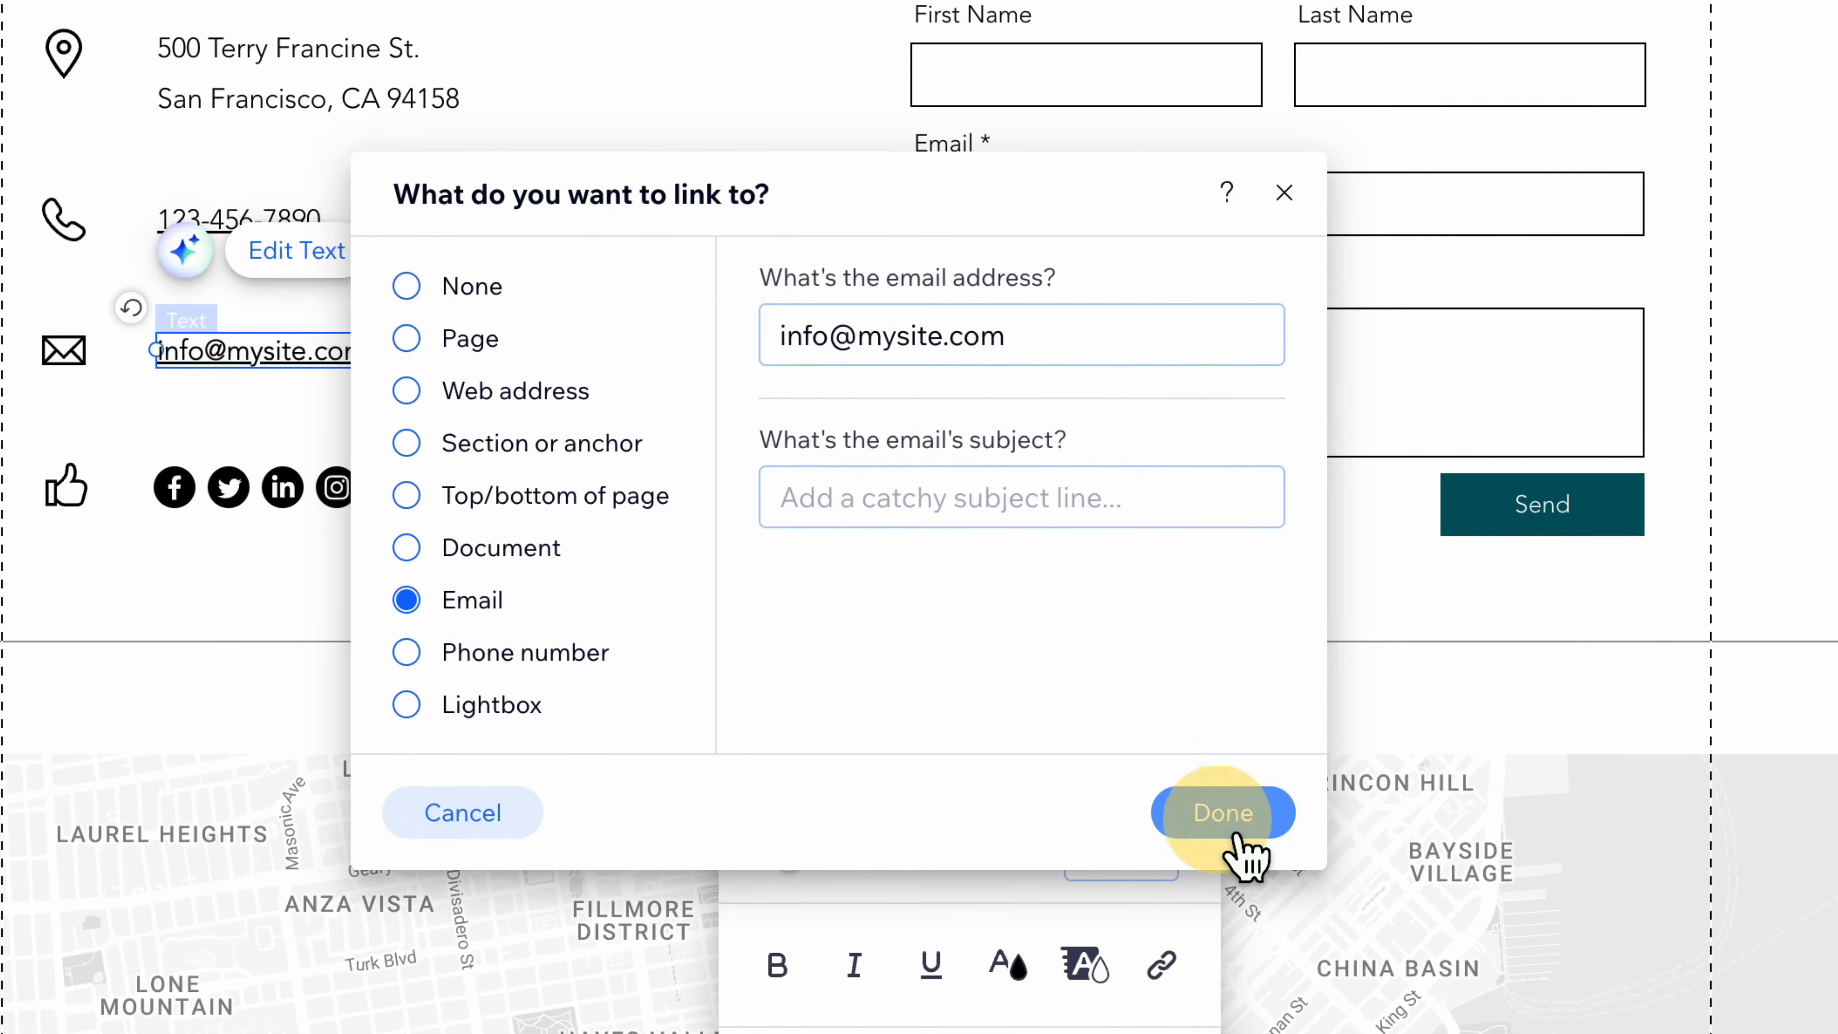
{"action": "left_click", "coordinate": [1233, 831]}
{"action": "left_click", "coordinate": [655, 98]}
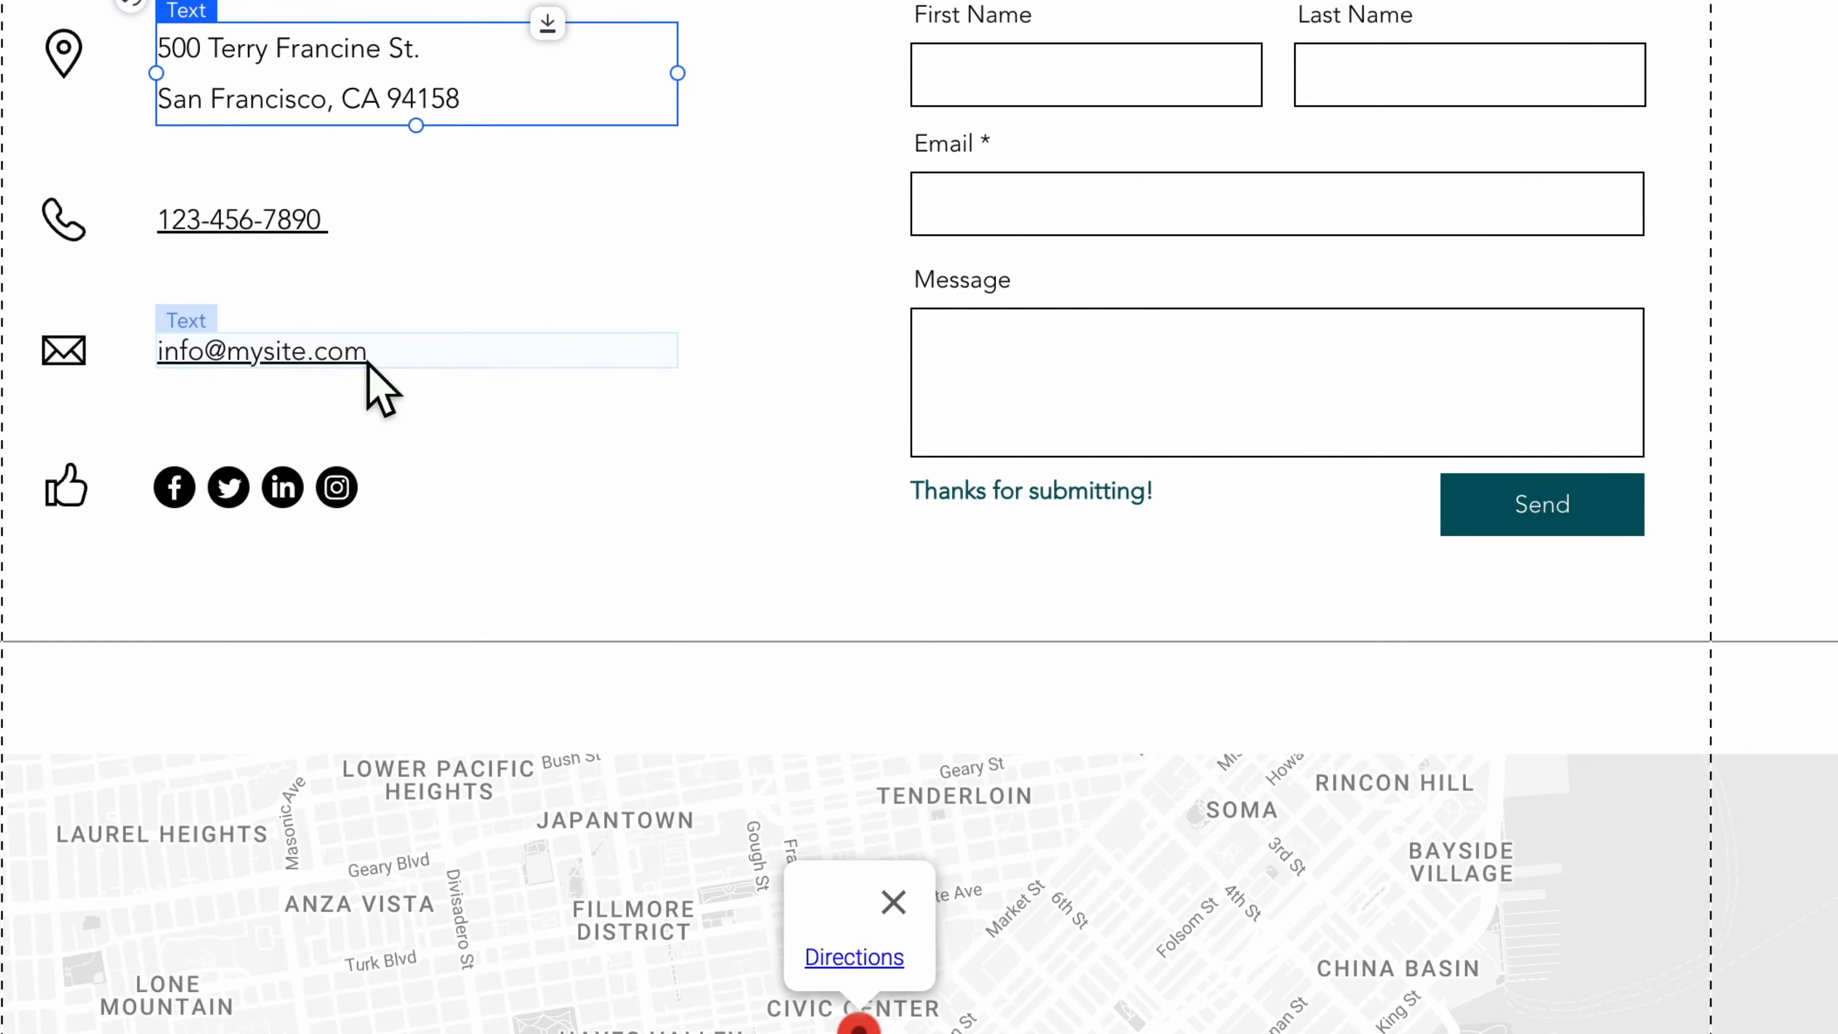
- Open the social links of the Contact section's social bar and add the grey rectangular YouTube icon, found by searching youtube
{"action": "left_click", "coordinate": [286, 488]}
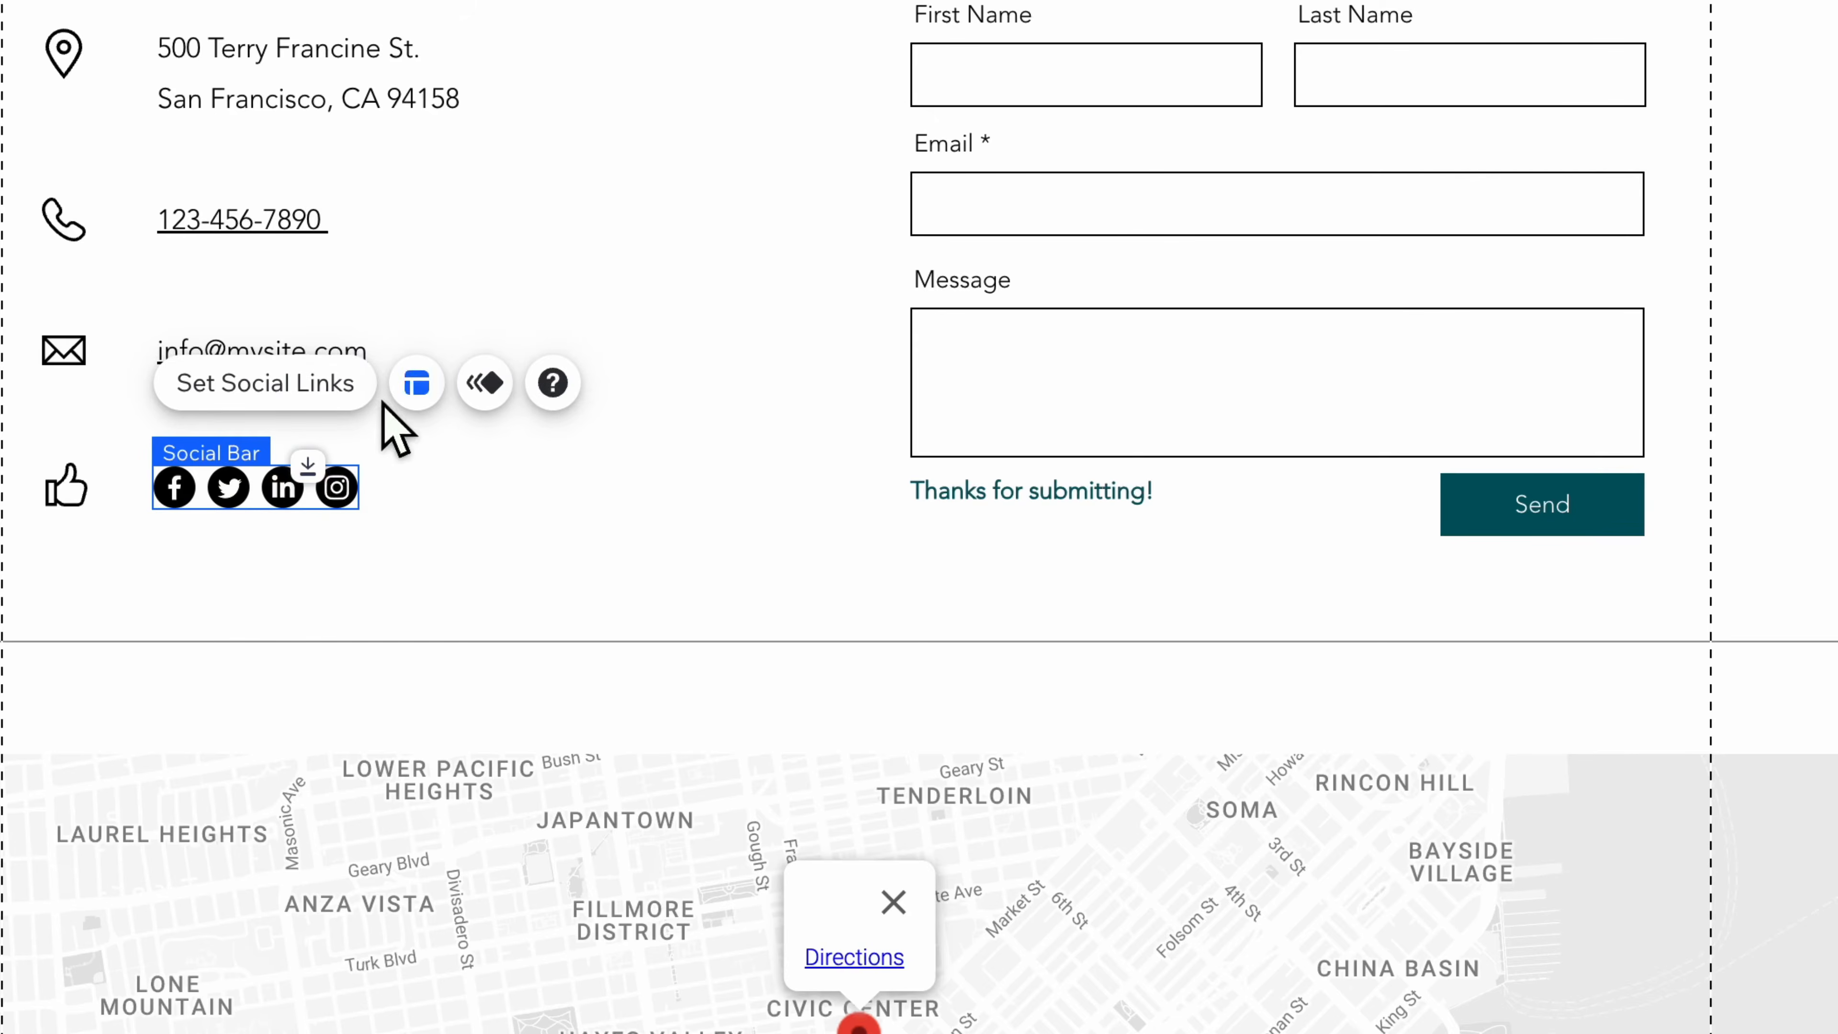
{"action": "left_click", "coordinate": [348, 385]}
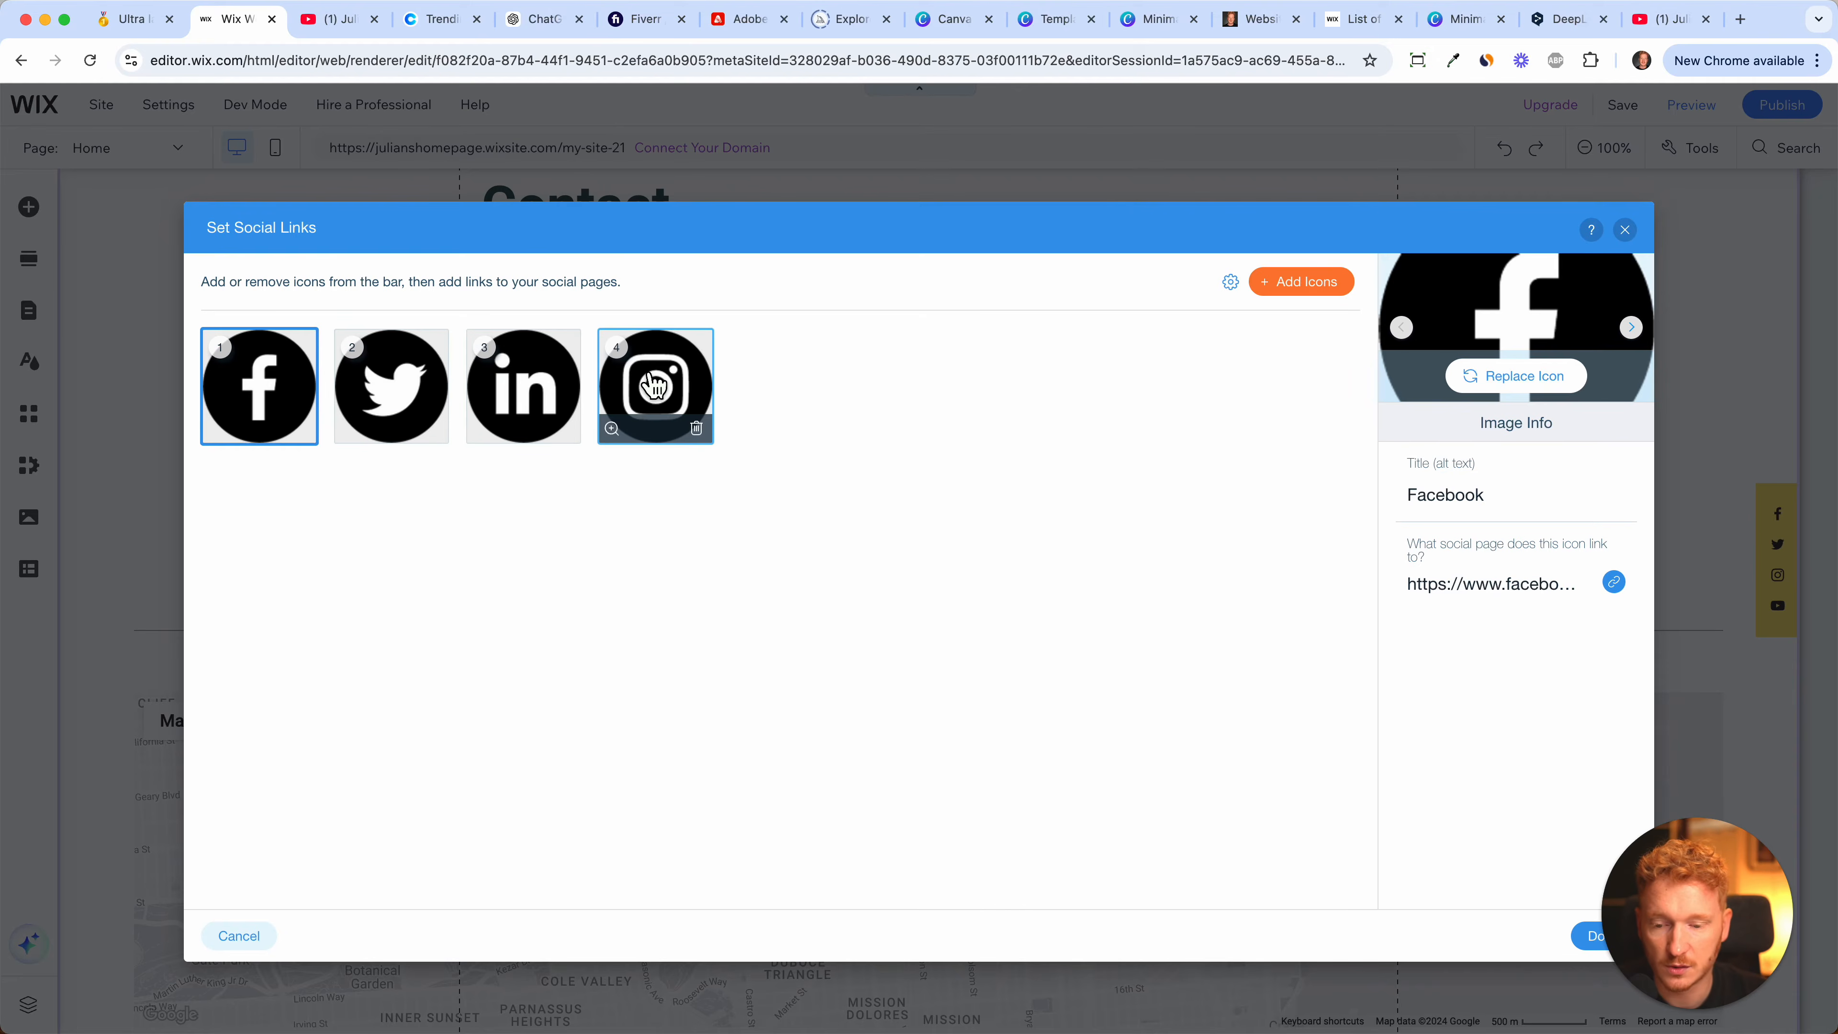
{"action": "left_click", "coordinate": [1318, 300]}
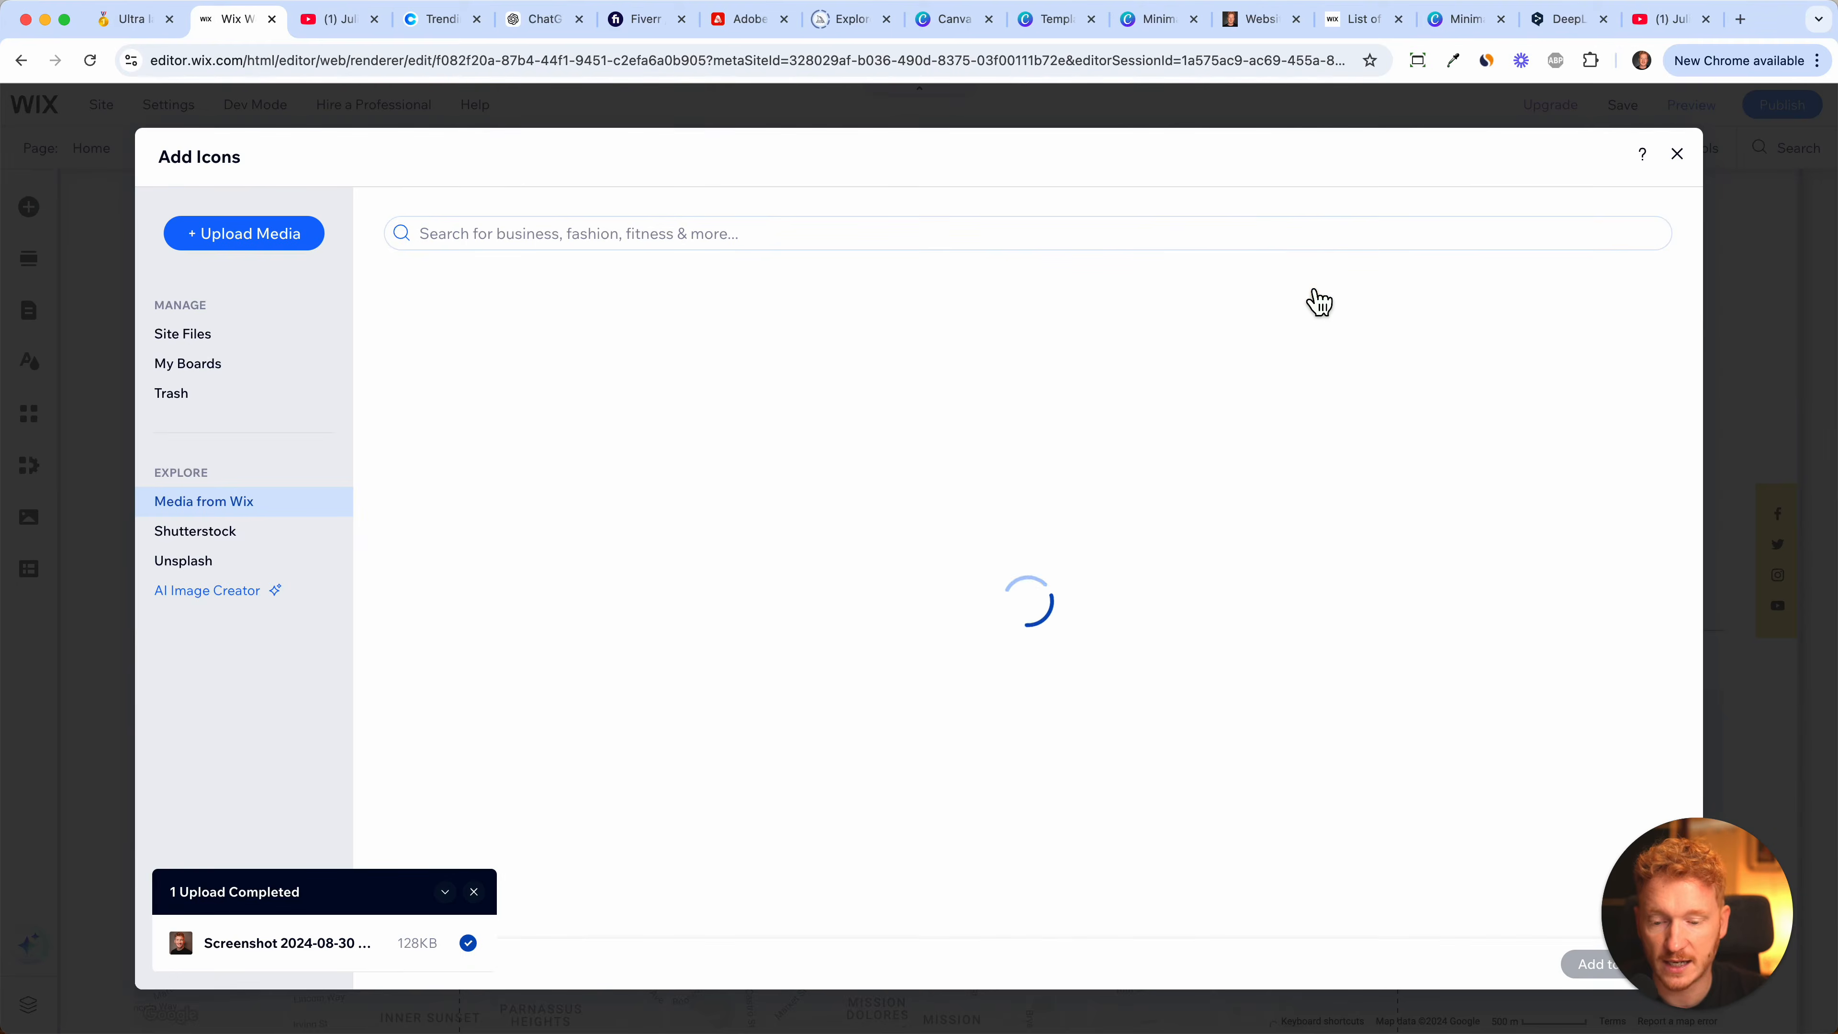
{"action": "left_click", "coordinate": [705, 235]}
{"action": "type", "text": "youtube"}
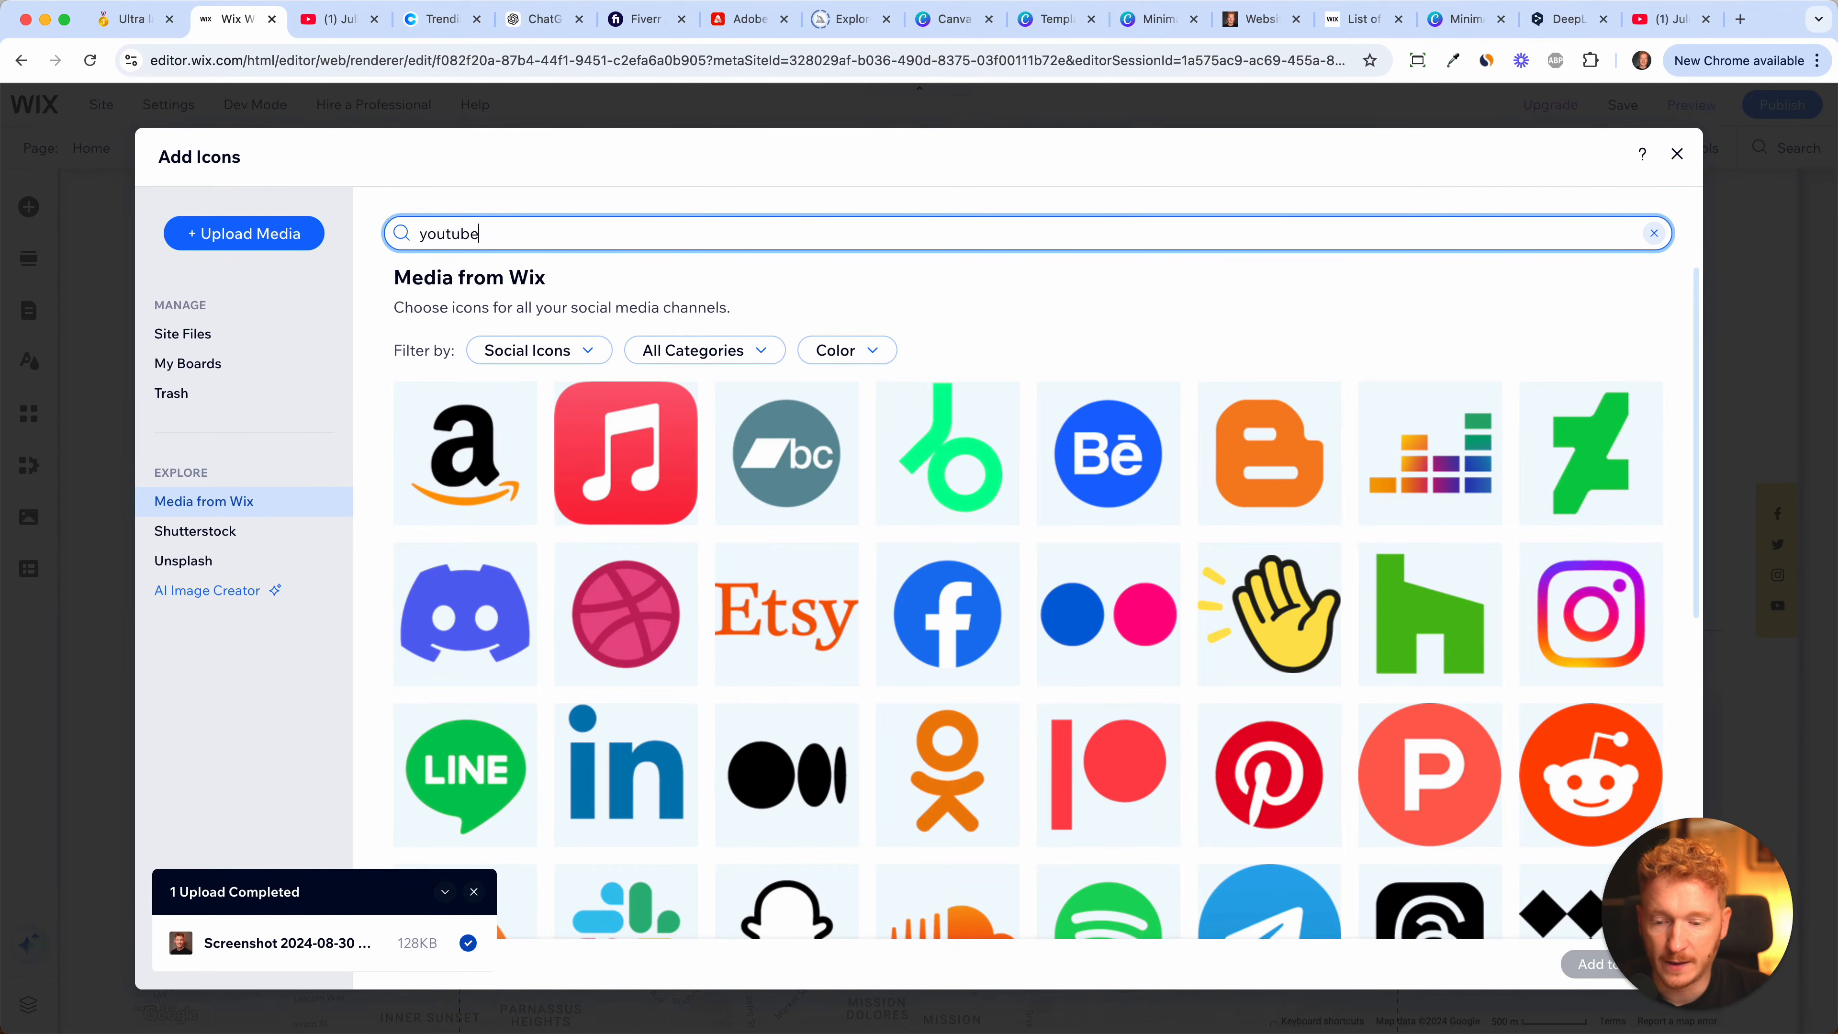
{"action": "key", "text": "Return"}
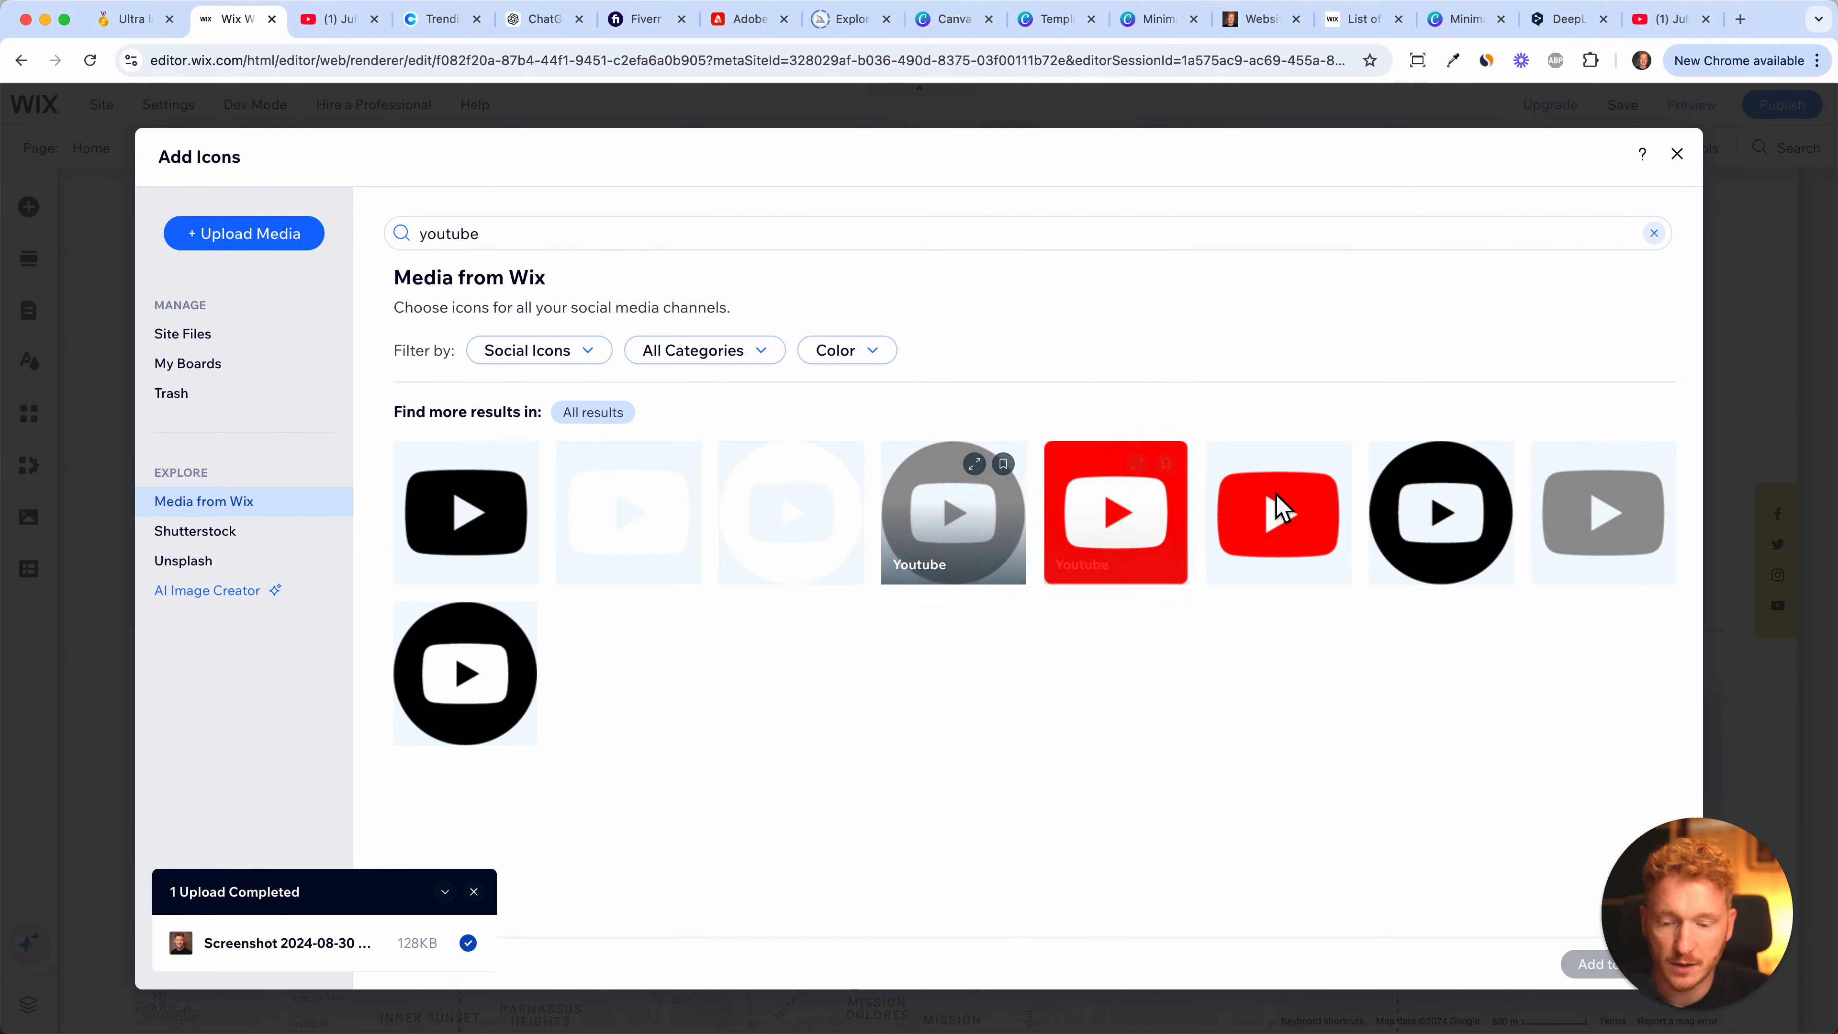
{"action": "left_click", "coordinate": [1598, 539]}
{"action": "left_click", "coordinate": [1585, 968]}
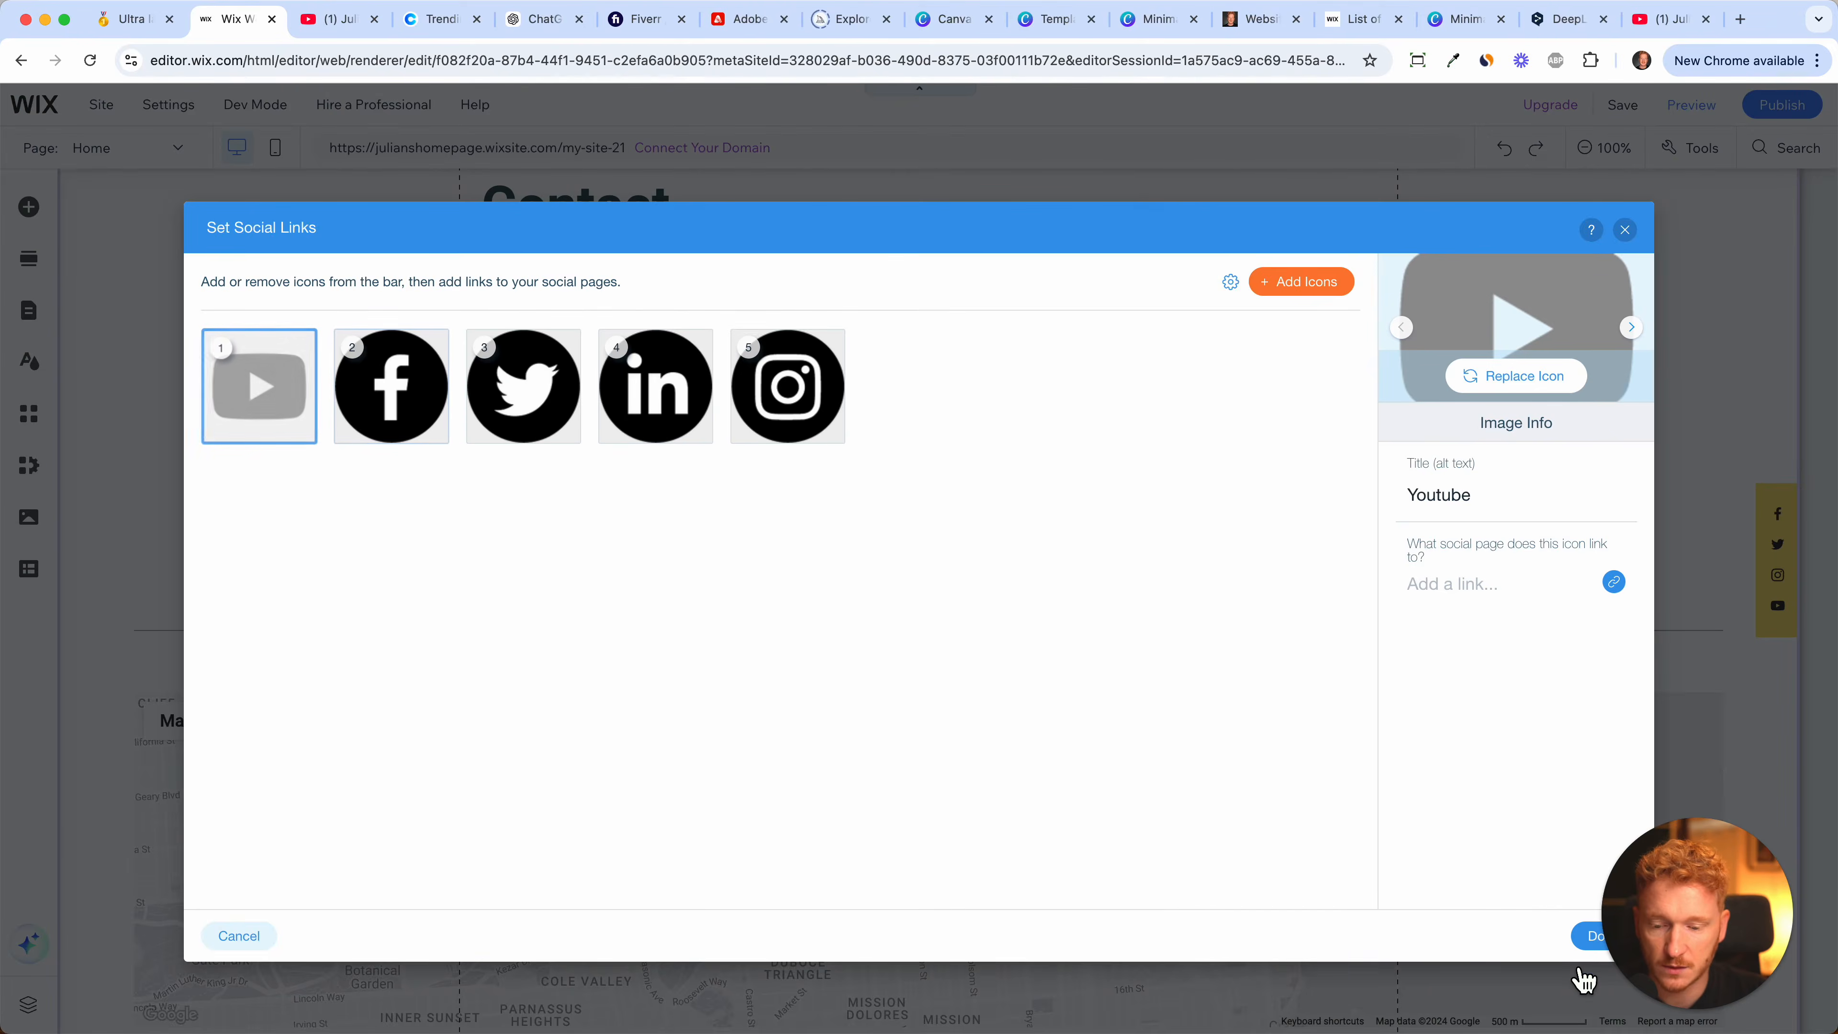
- Add the black rectangular YouTube icon to the social bar and remove the grey YouTube icon
{"action": "left_click", "coordinate": [1301, 293]}
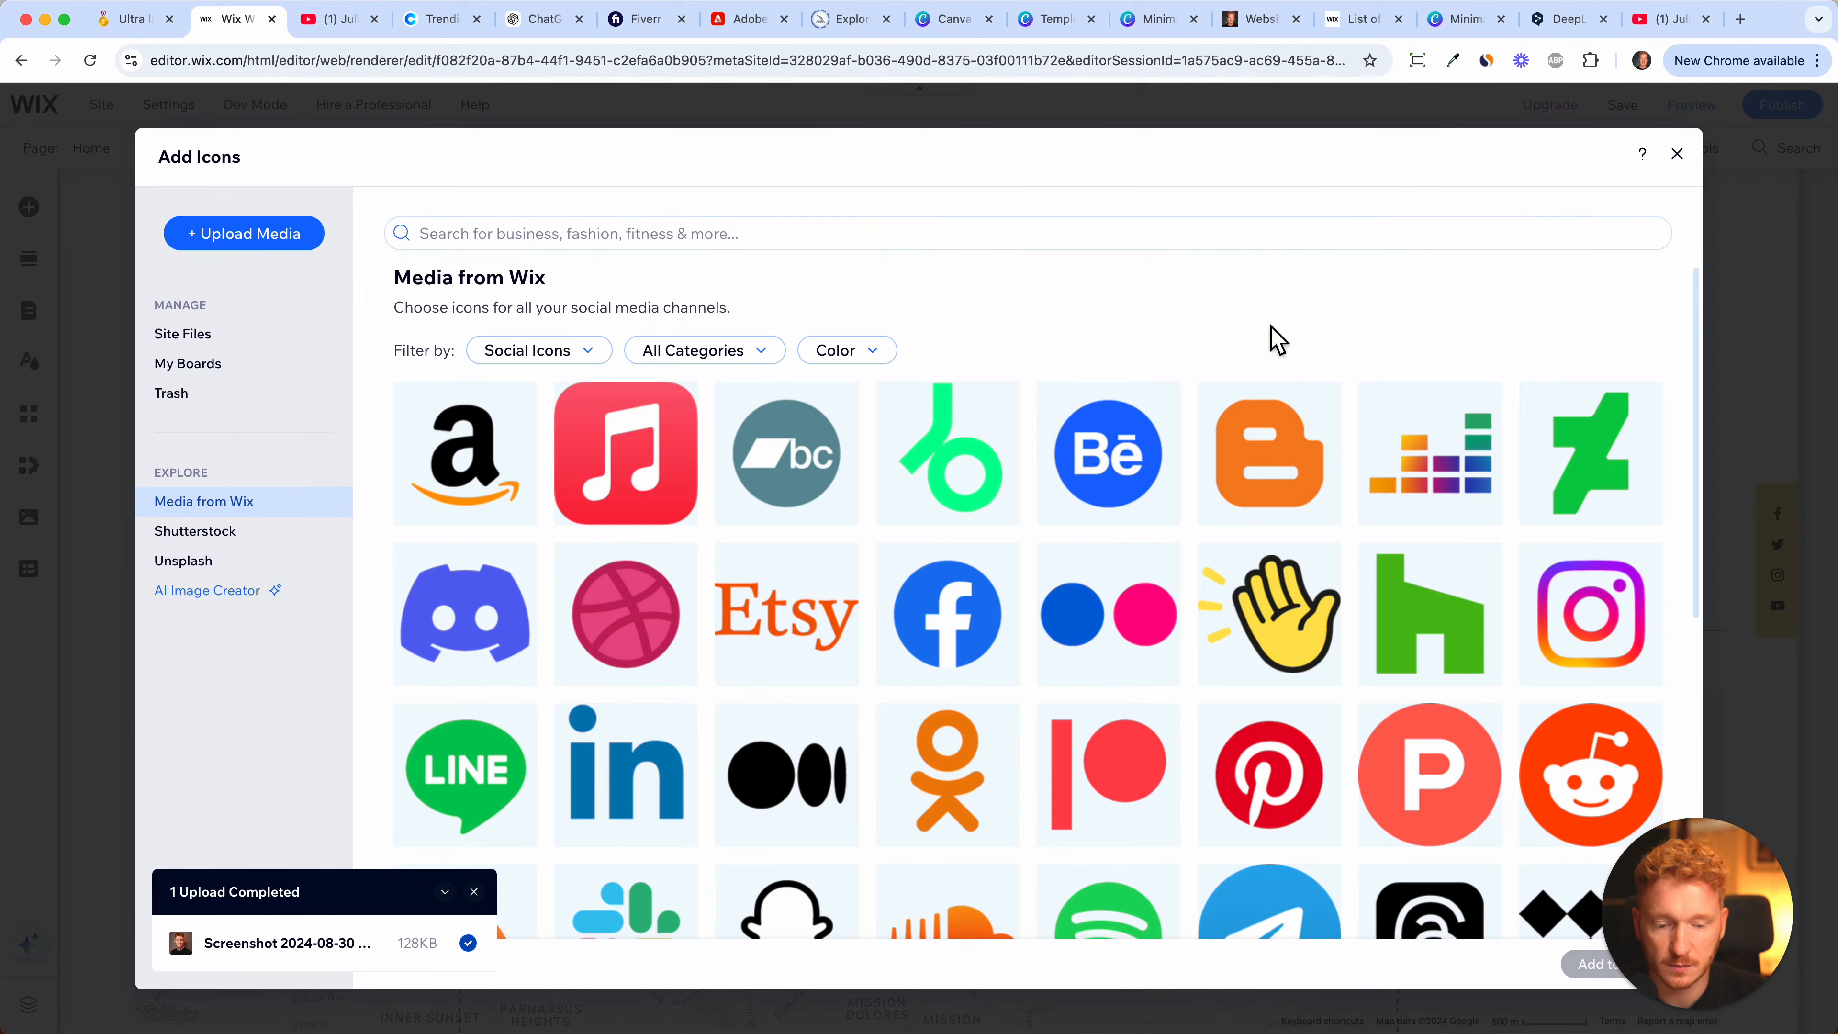
{"action": "left_click", "coordinate": [736, 233]}
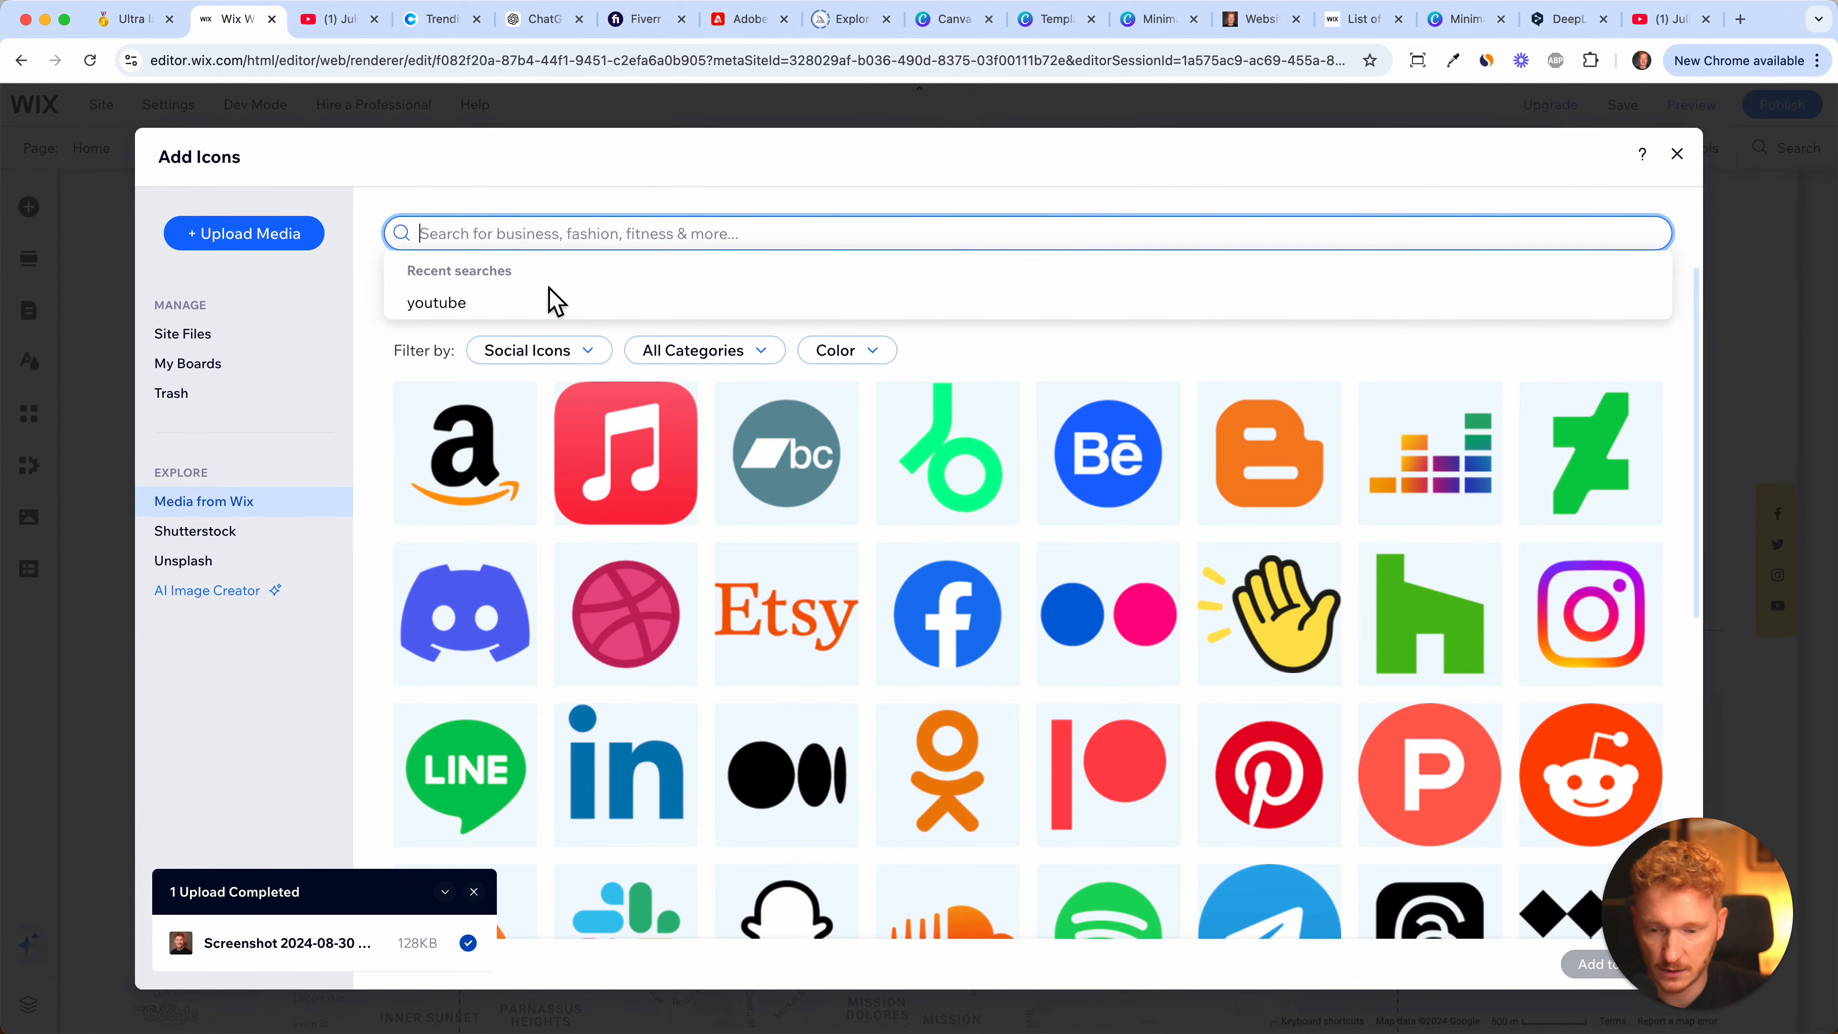
{"action": "left_click", "coordinate": [513, 299]}
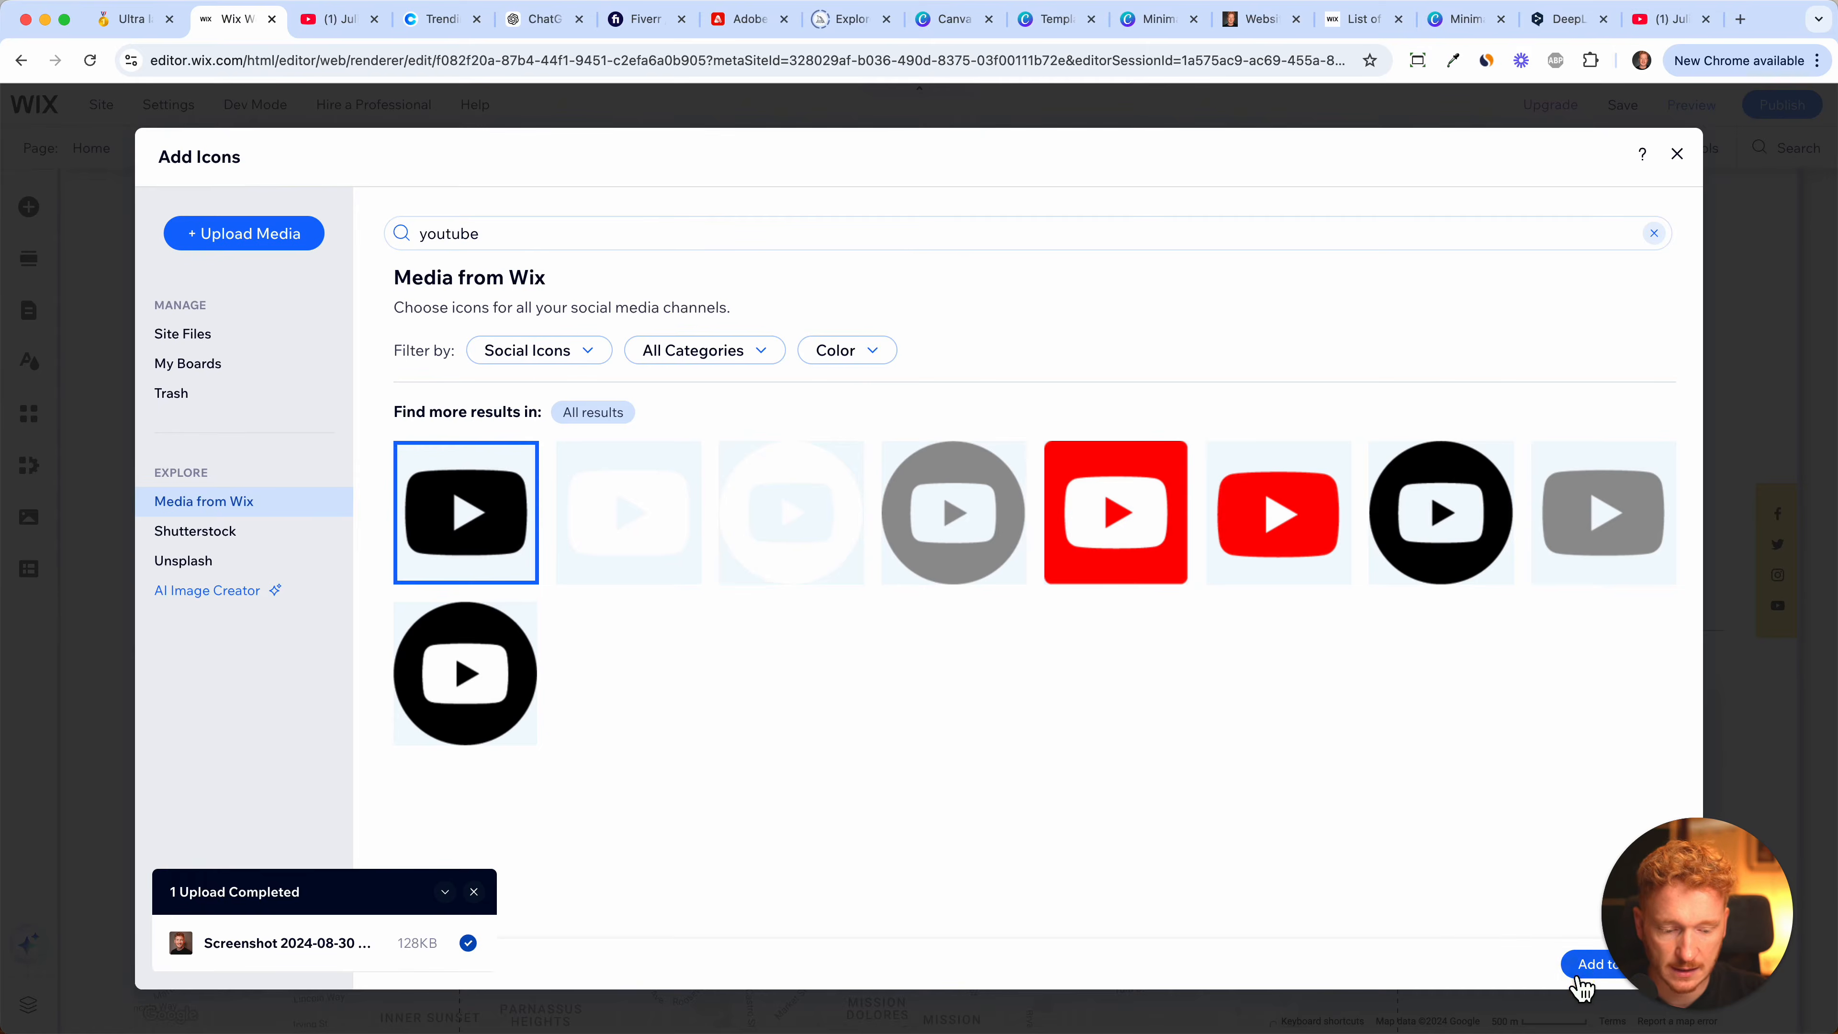
{"action": "left_click", "coordinate": [1592, 963]}
{"action": "left_click", "coordinate": [438, 433]}
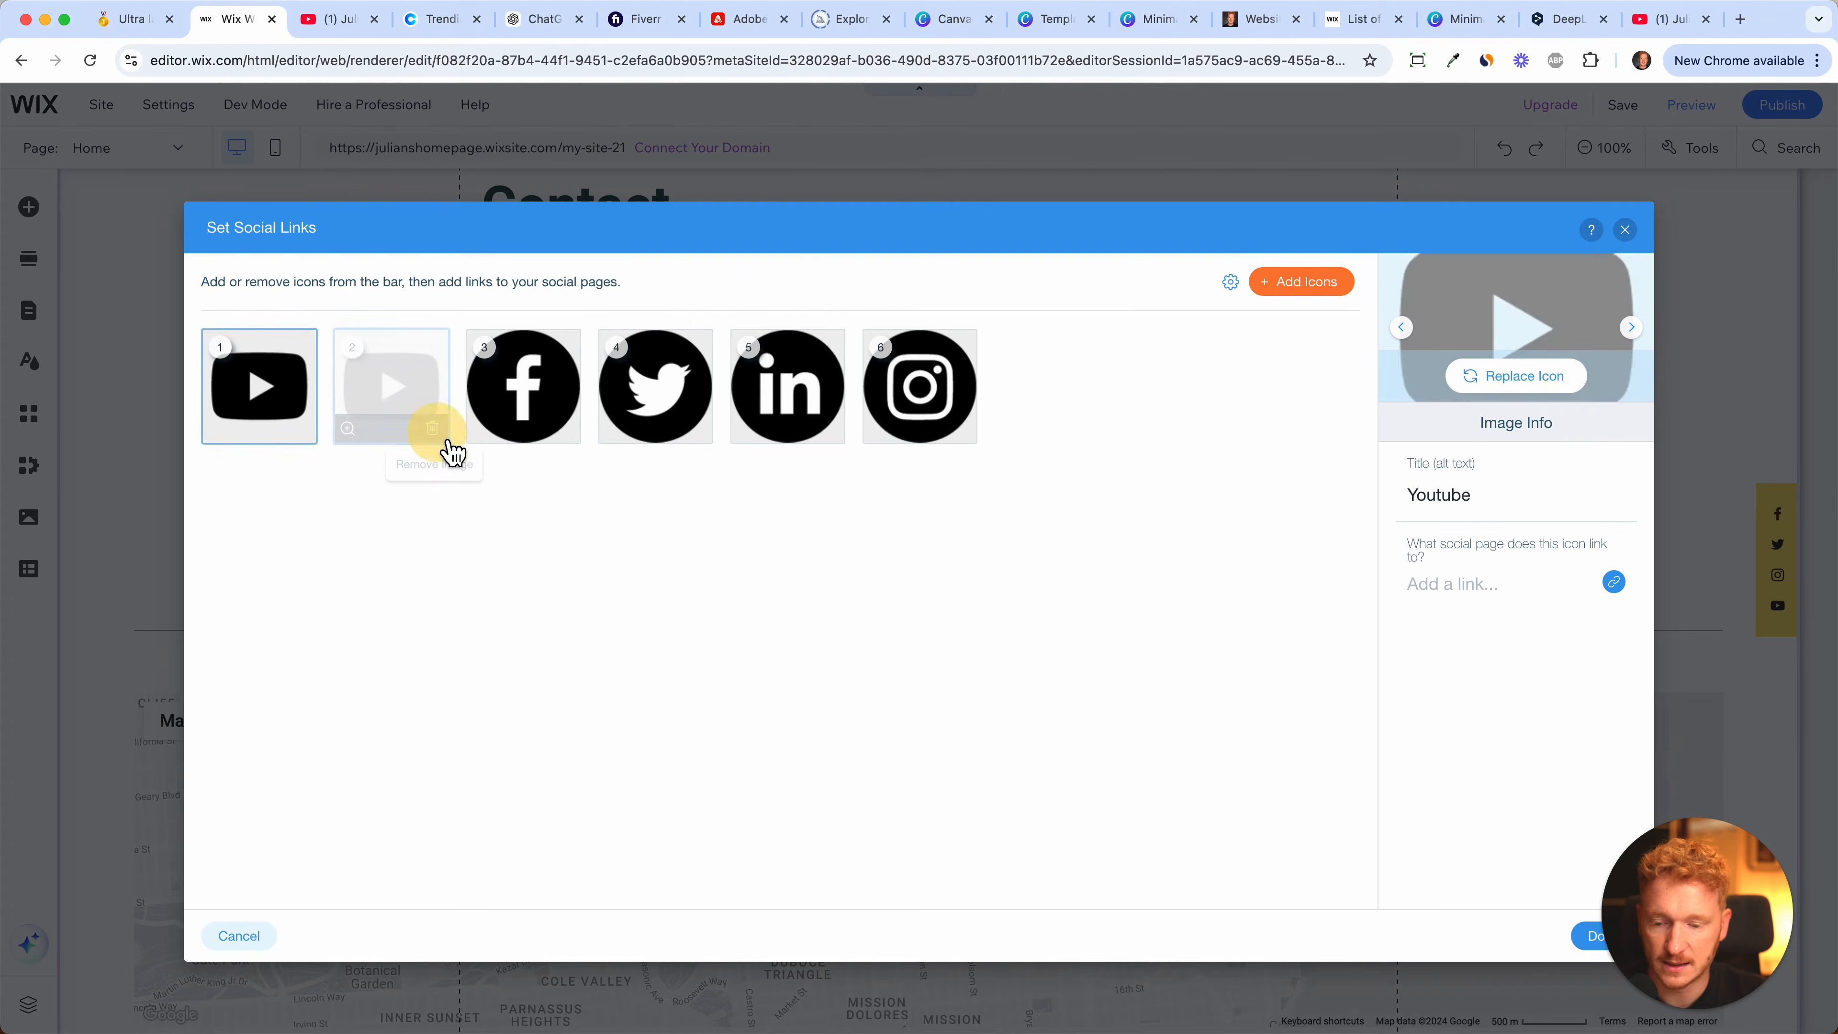
- Copy the channel's base address from the open YouTube page and set it as the link of the YouTube icon in Wix
{"action": "left_click", "coordinate": [340, 29]}
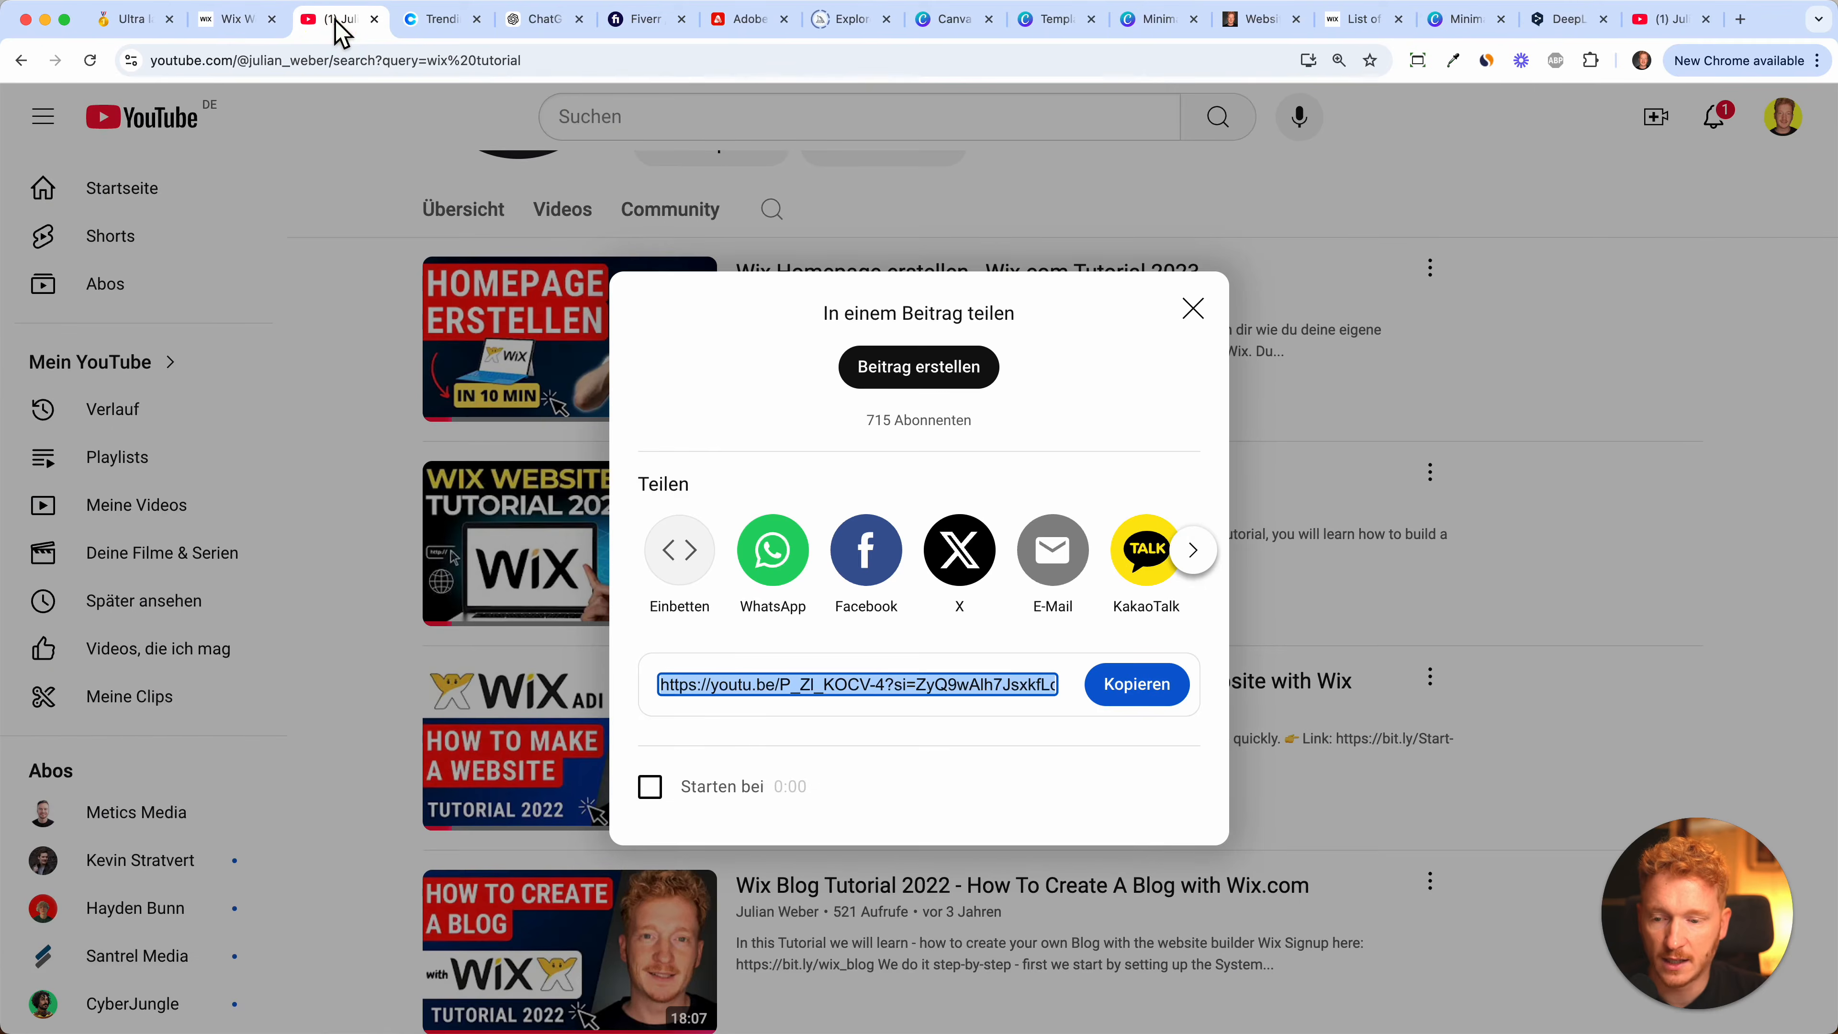
{"action": "left_click", "coordinate": [1213, 320]}
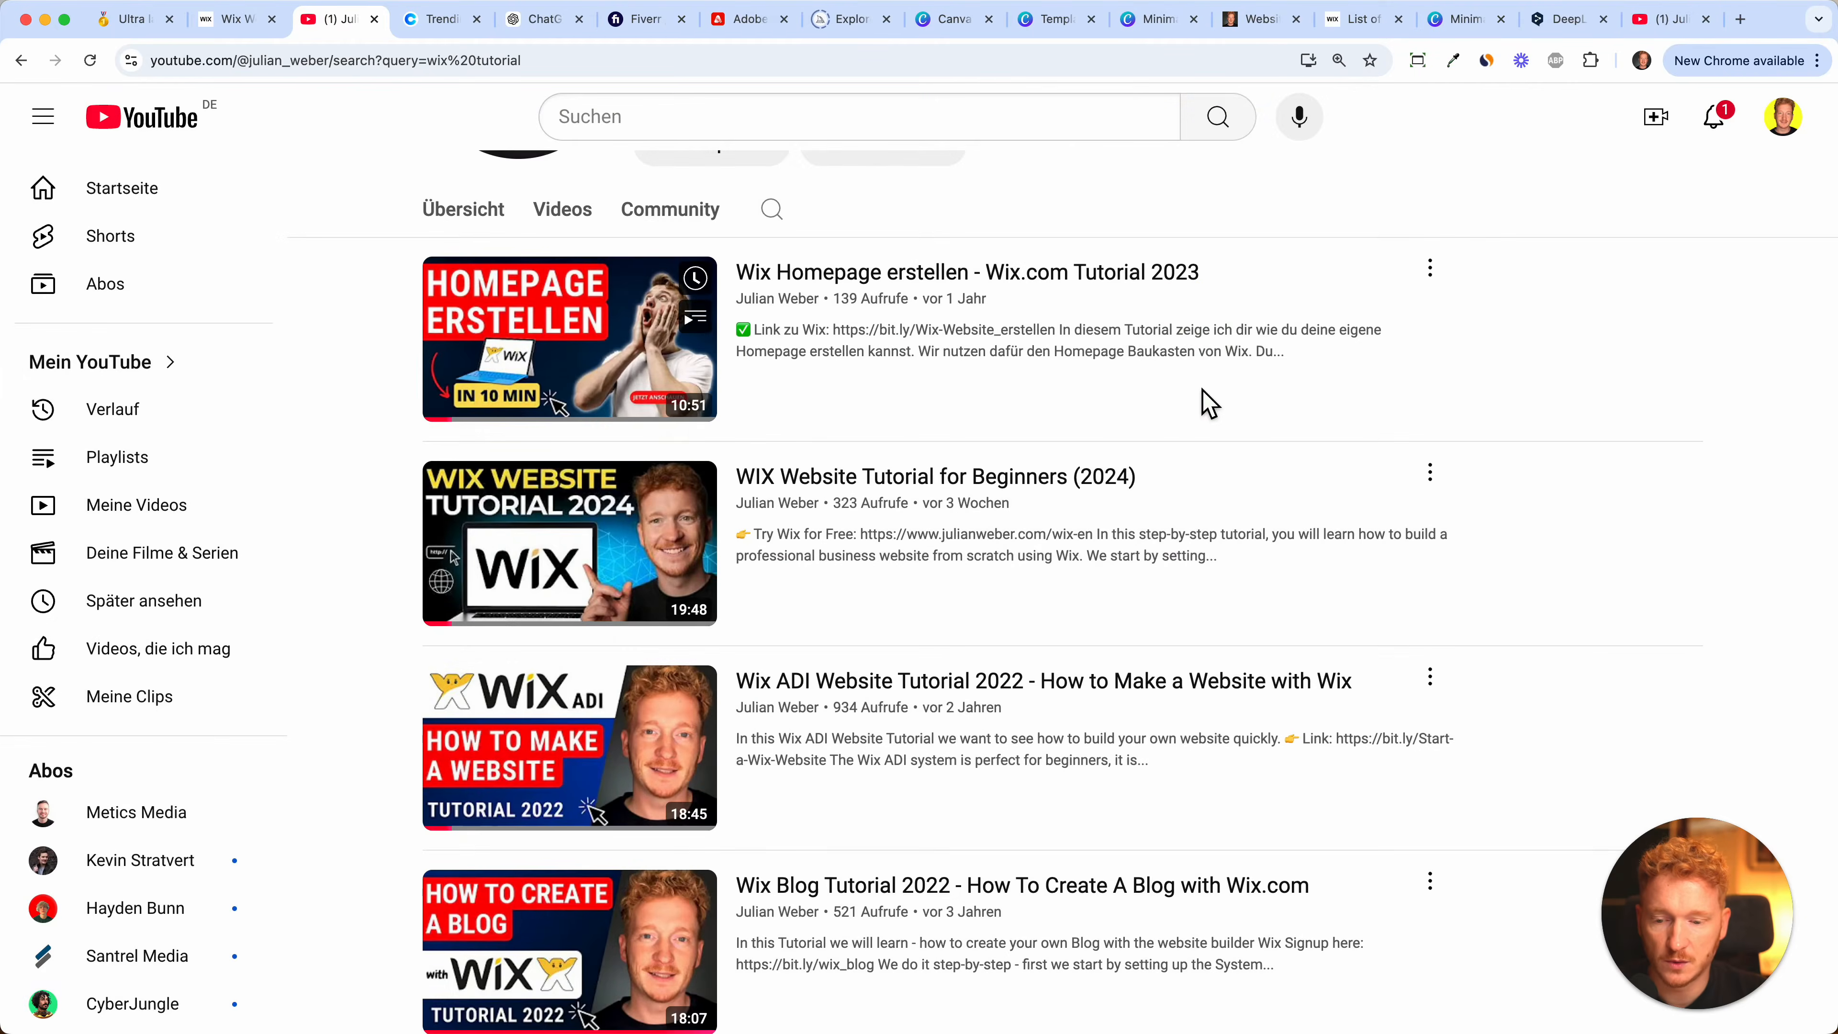
{"action": "scroll", "coordinate": [1202, 399], "scroll_direction": "up", "scroll_amount": 5}
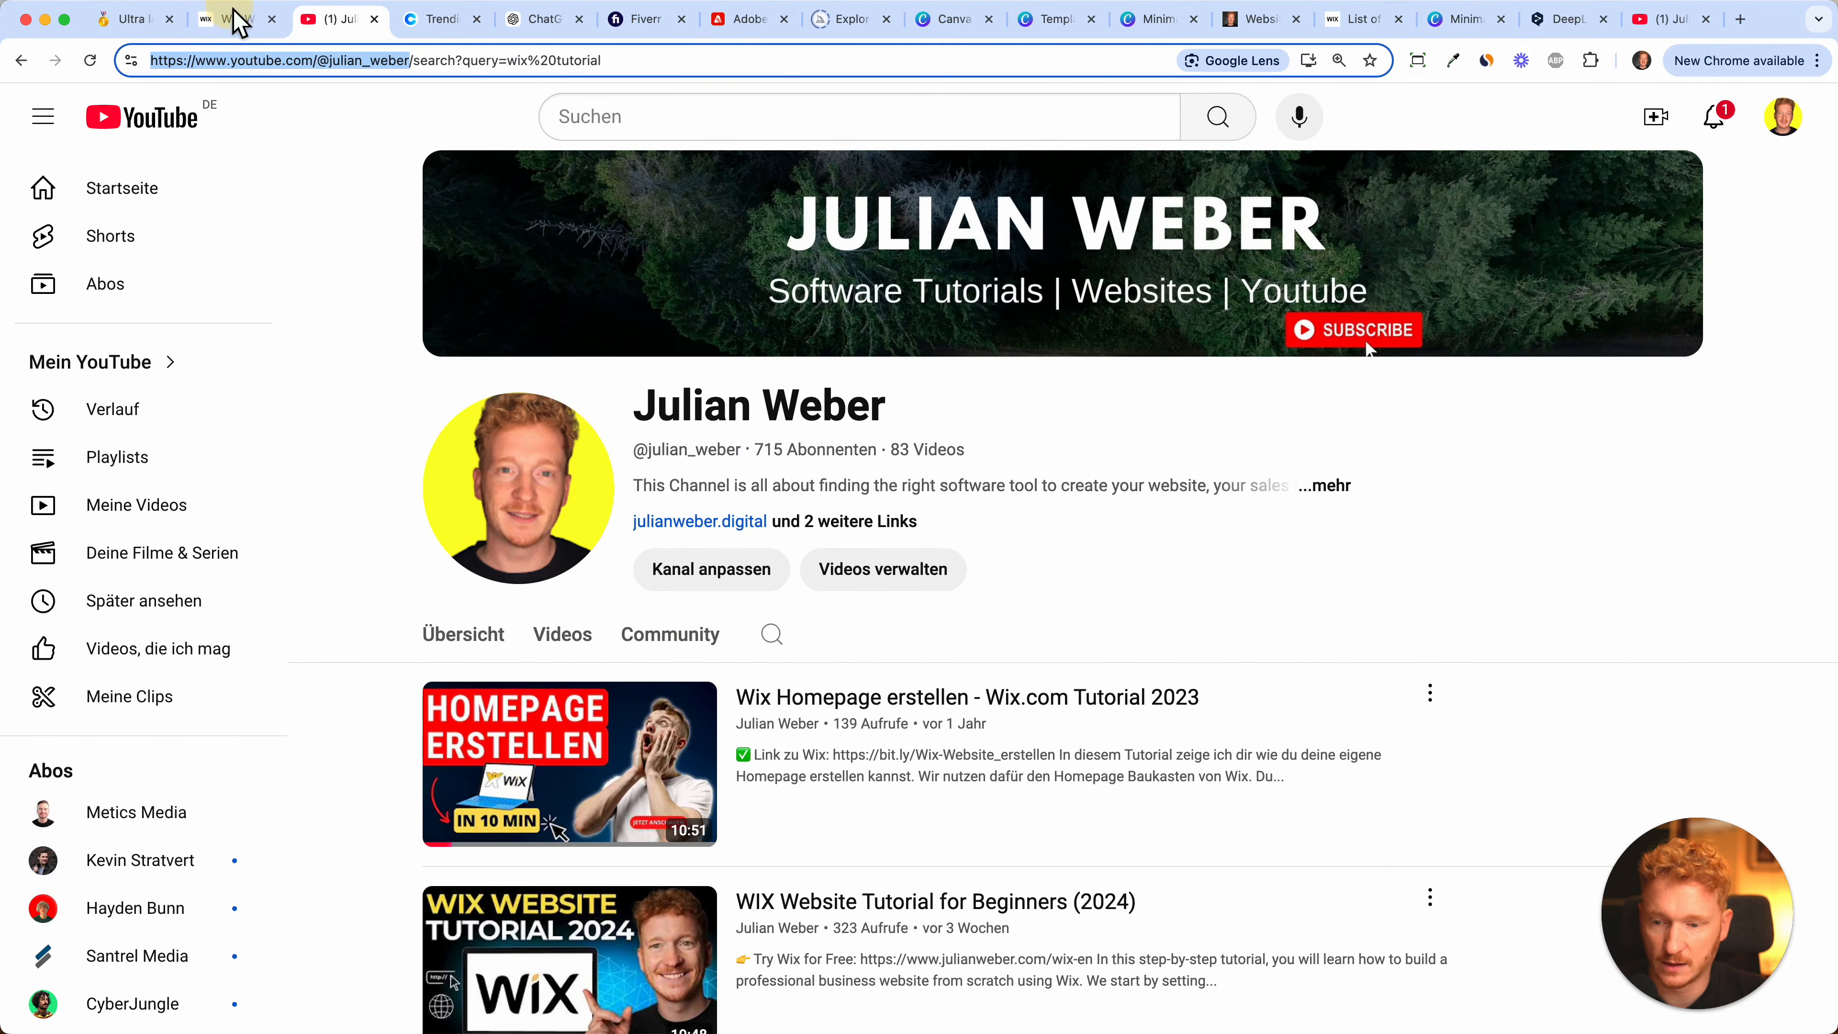
{"action": "left_click", "coordinate": [236, 22]}
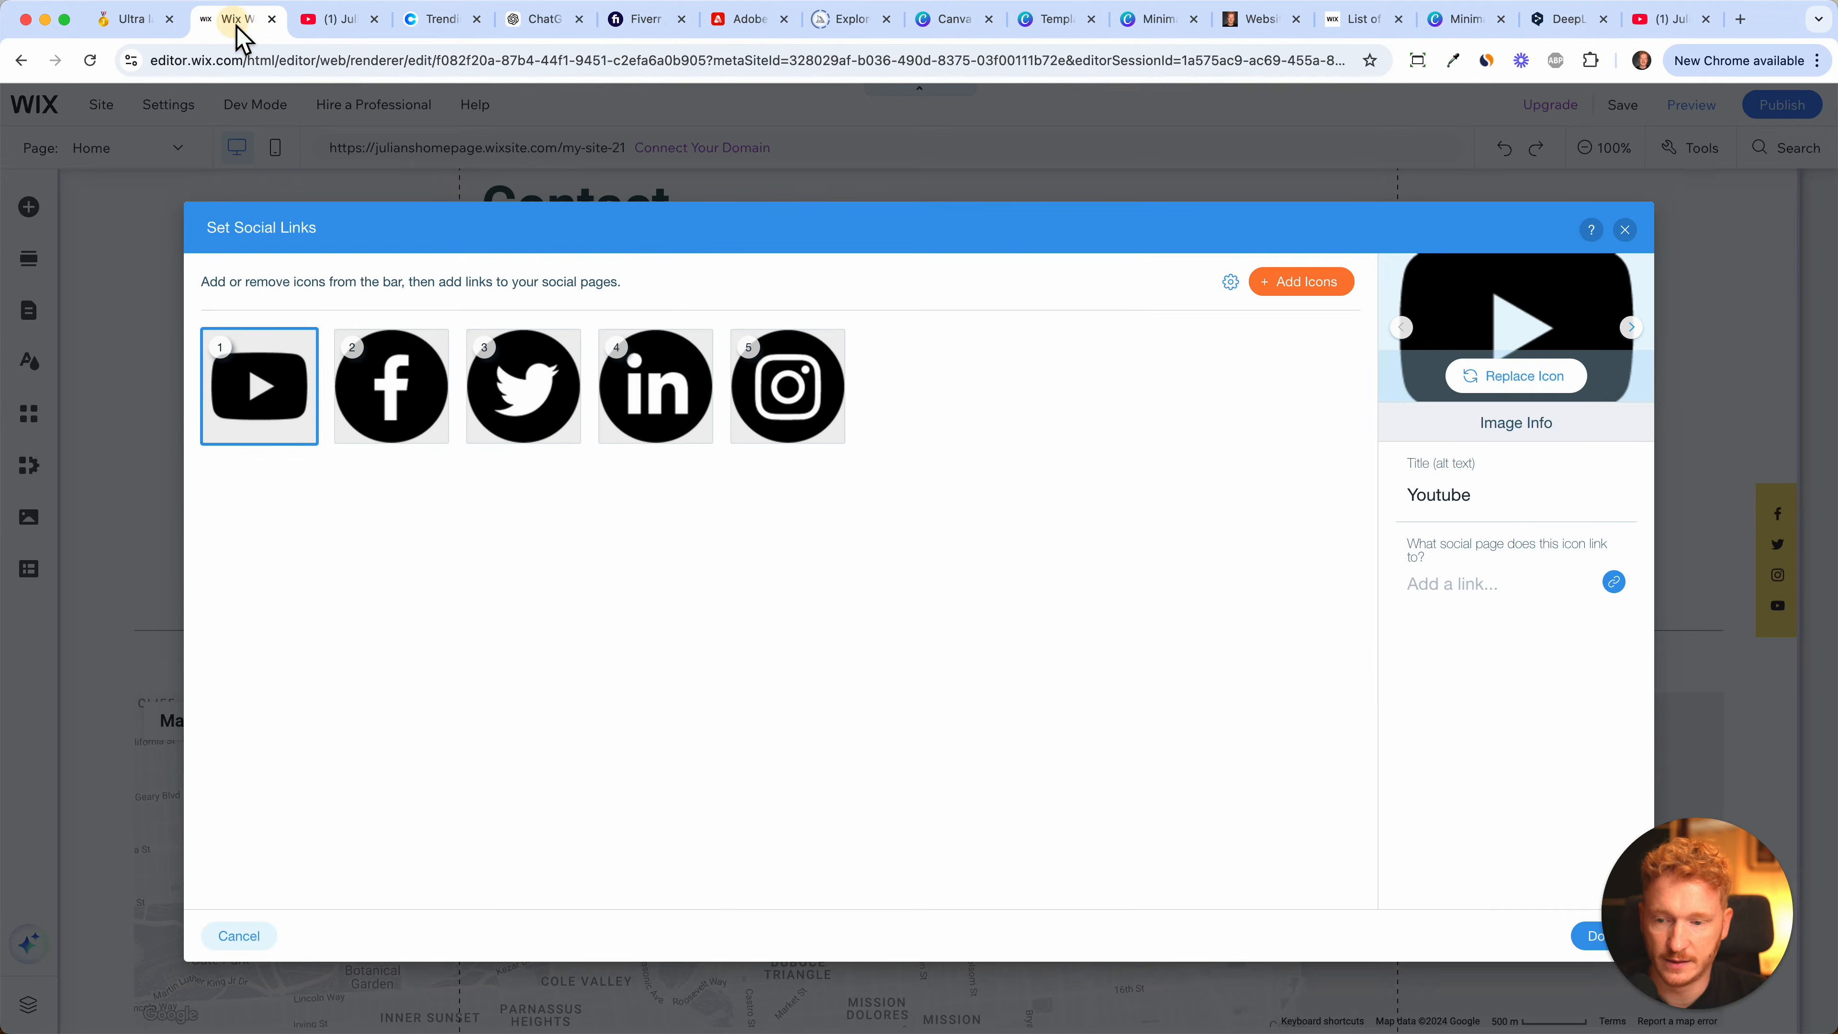
{"action": "left_click", "coordinate": [1469, 598]}
{"action": "type", "text": "https://www.youtube.com/@julian_weber"}
{"action": "left_click", "coordinate": [1154, 731]}
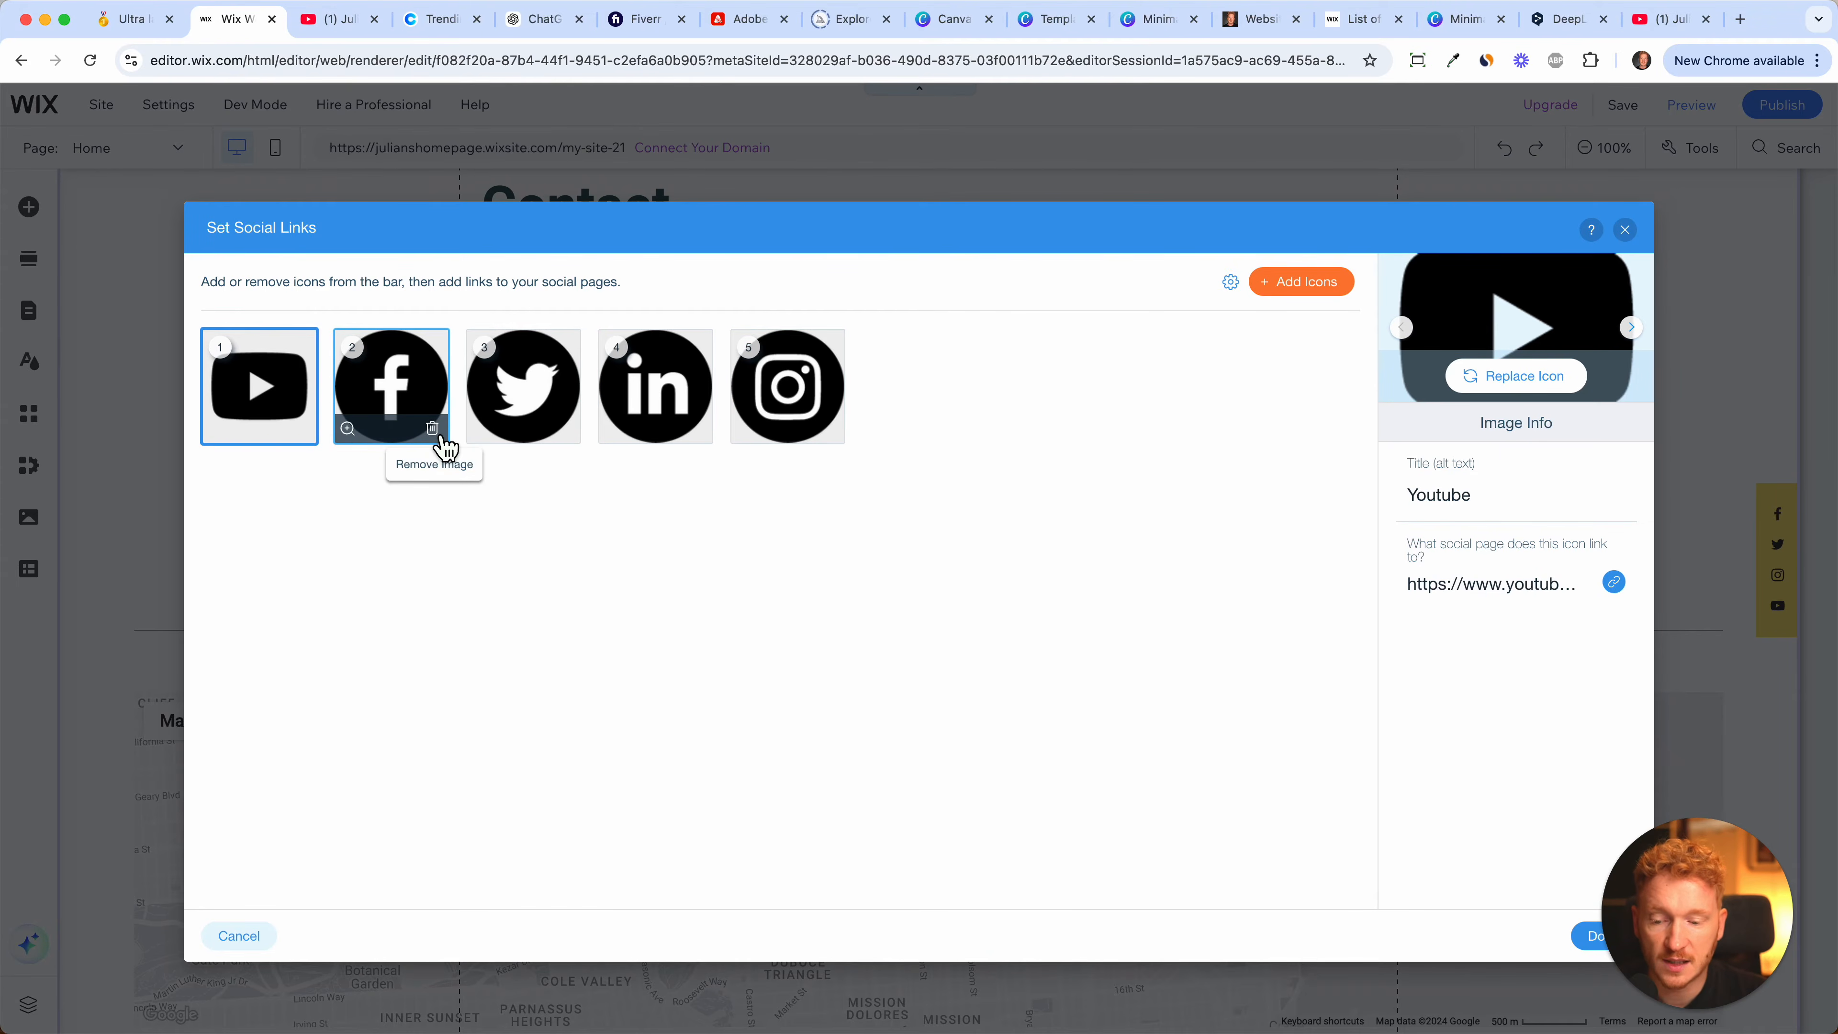
- Remove the Facebook icon from the social bar and apply the social link changes
{"action": "left_click", "coordinate": [434, 430]}
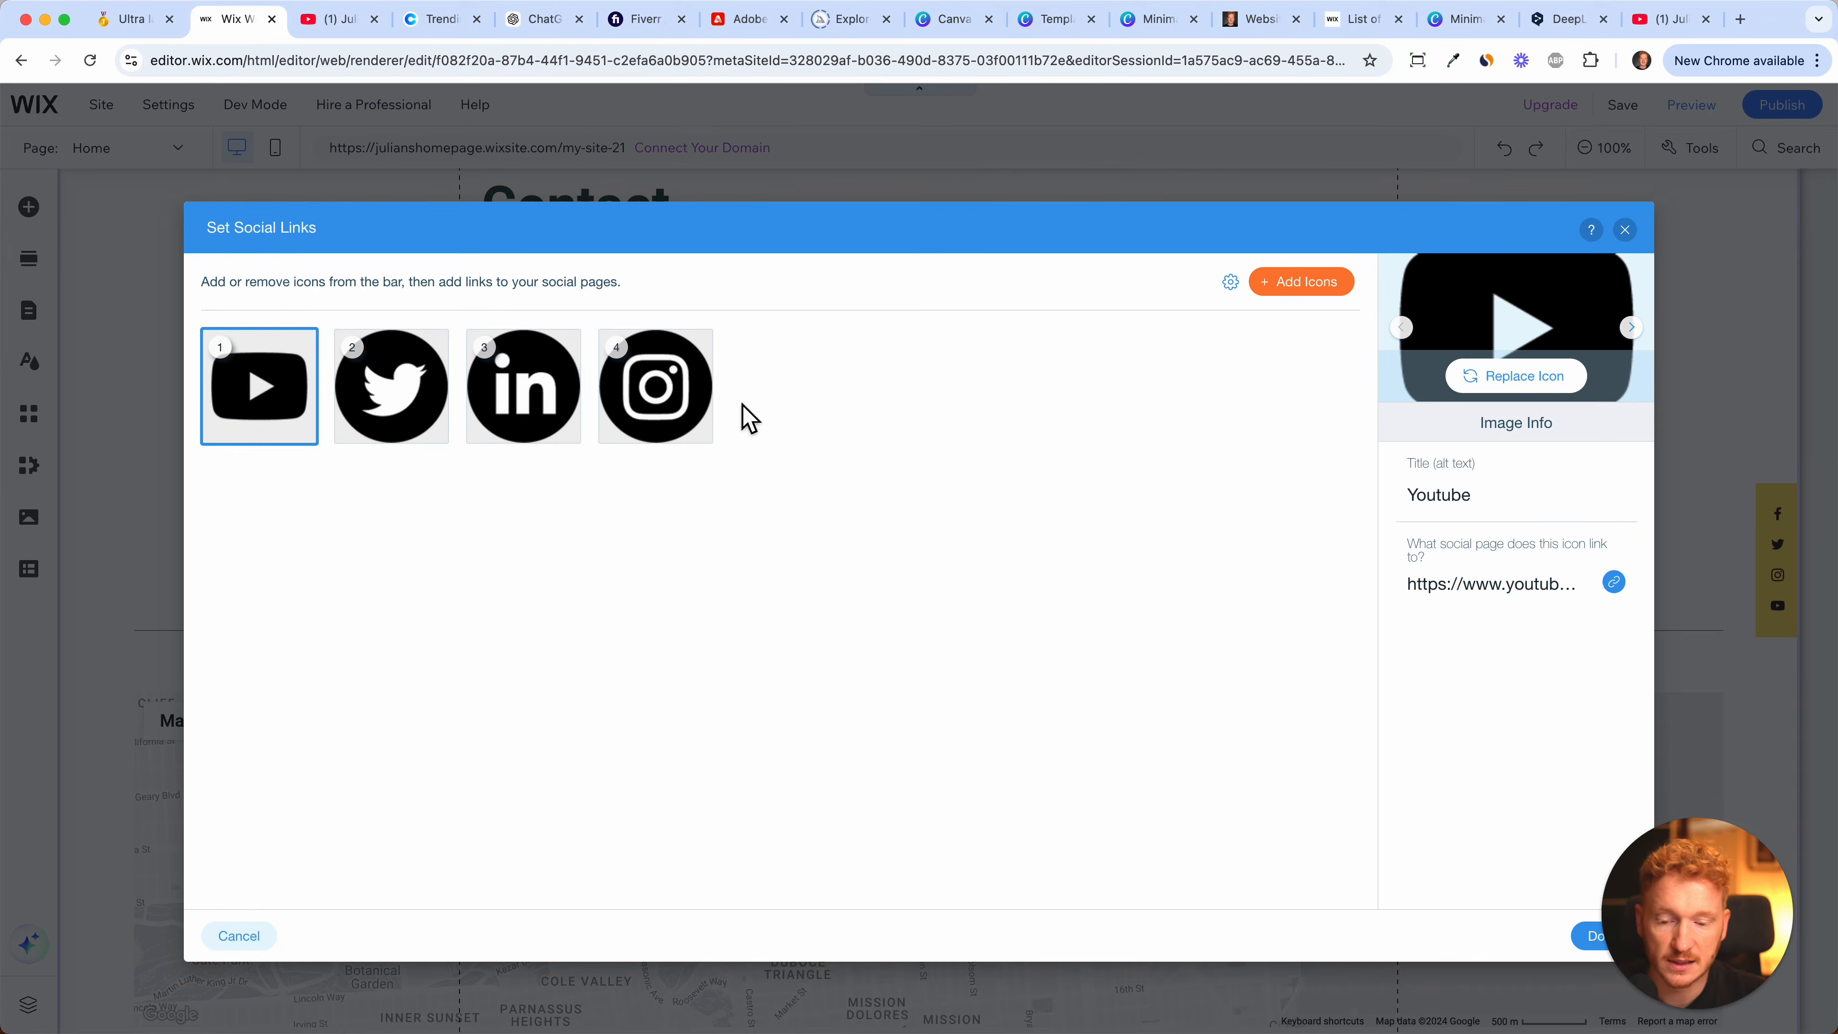
{"action": "left_click_drag", "start_coordinate": [1737, 877], "coordinate": [1762, 748]}
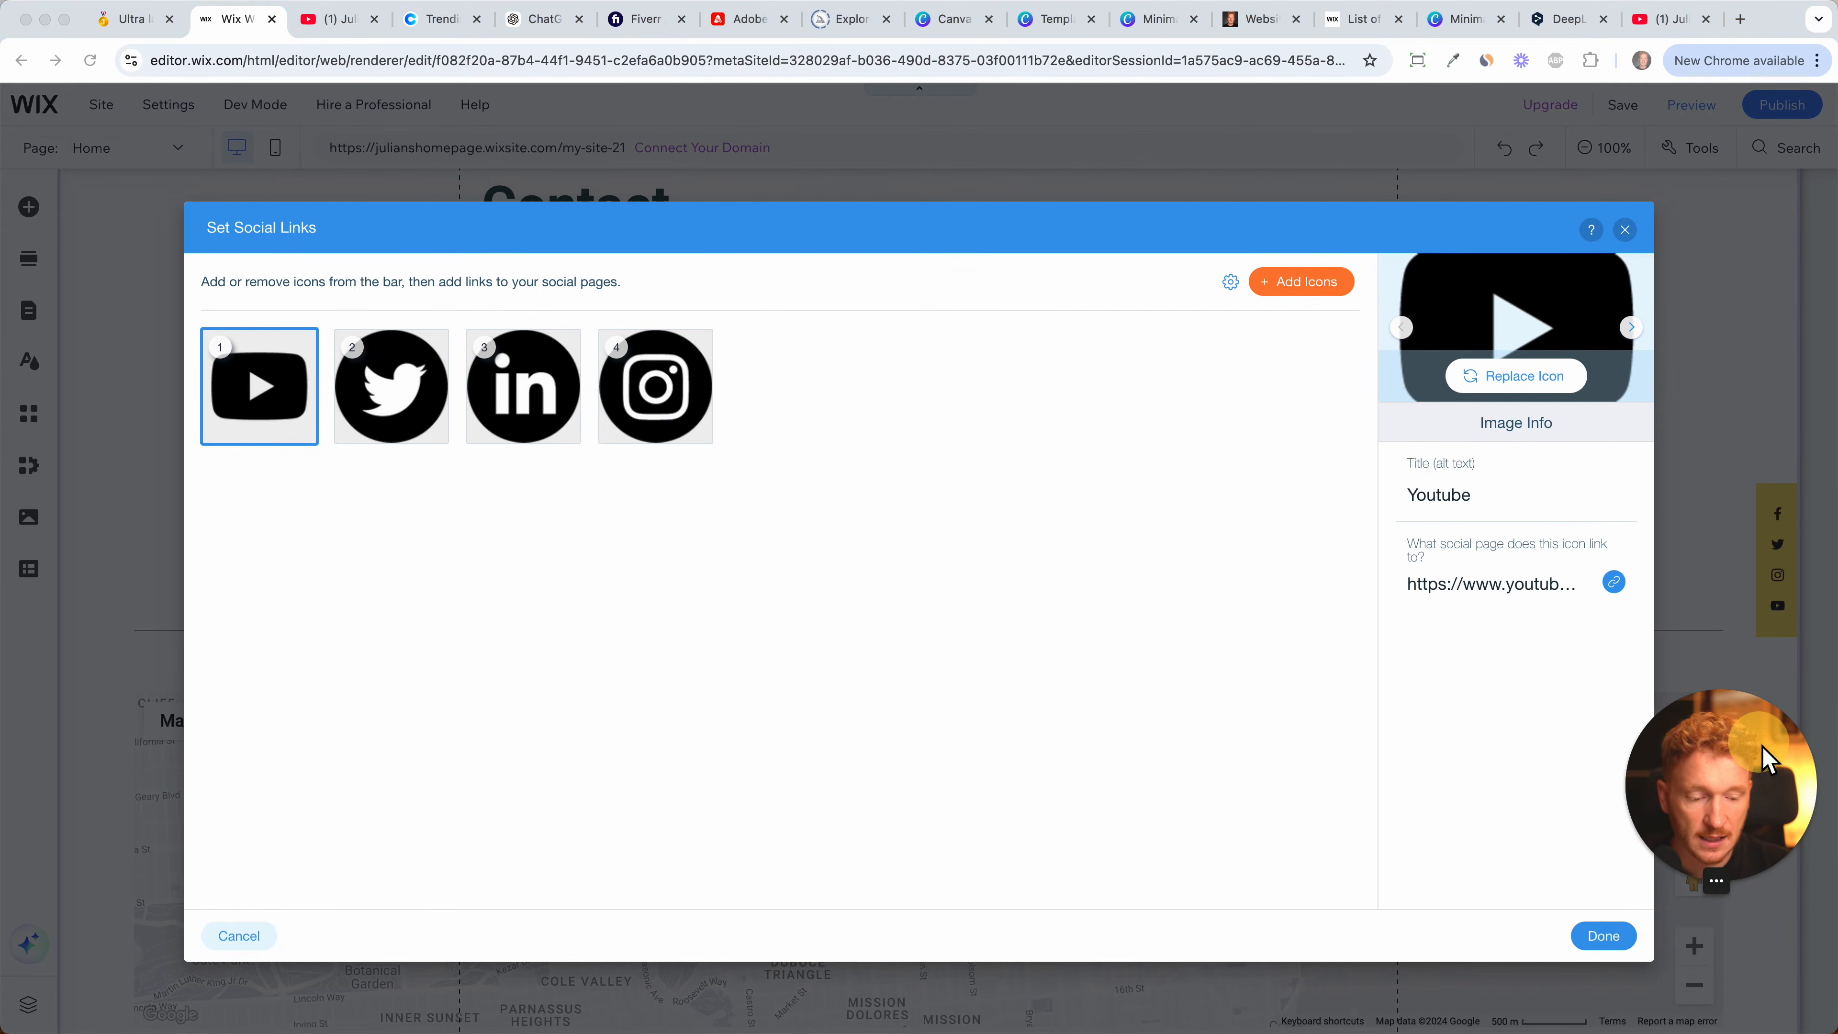
{"action": "left_click", "coordinate": [1614, 939]}
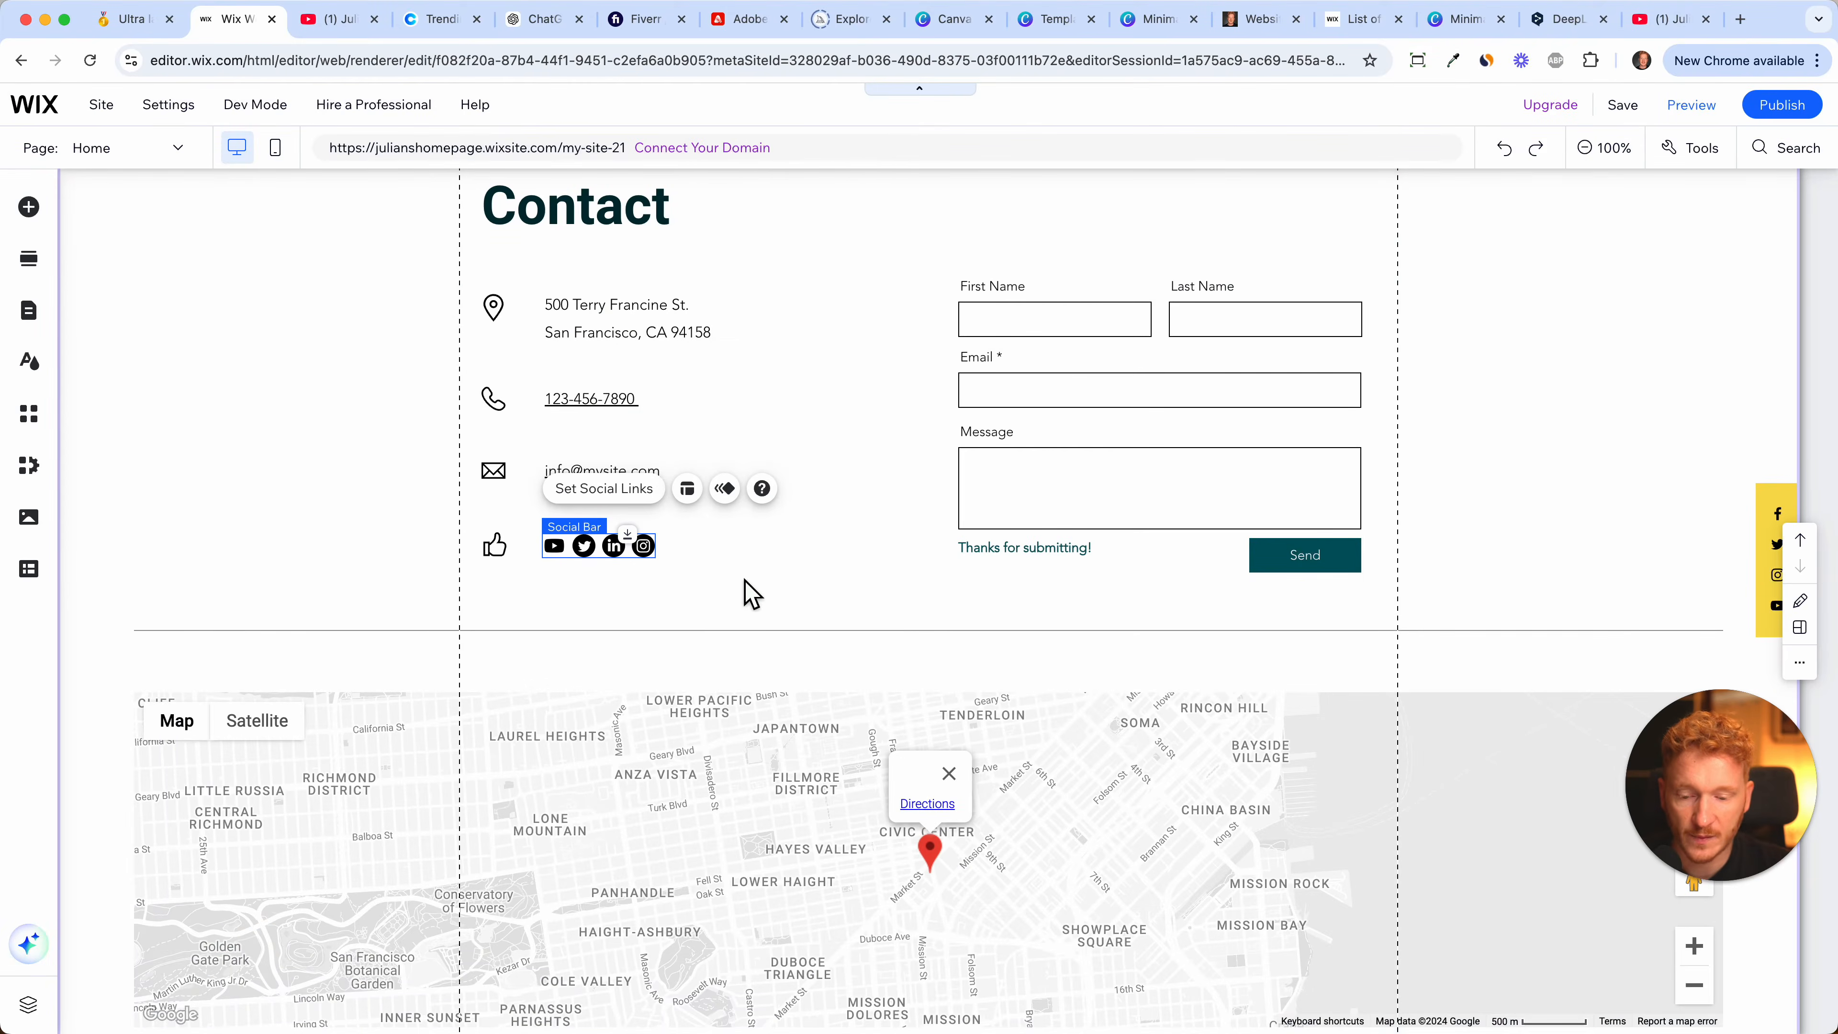
- Enlarge the social bar's icons and align the bar with the contact texts above it
{"action": "left_click", "coordinate": [695, 494]}
{"action": "left_click_drag", "start_coordinate": [727, 655], "coordinate": [756, 725]}
{"action": "left_click", "coordinate": [877, 453]}
{"action": "left_click_drag", "start_coordinate": [723, 562], "coordinate": [720, 558]}
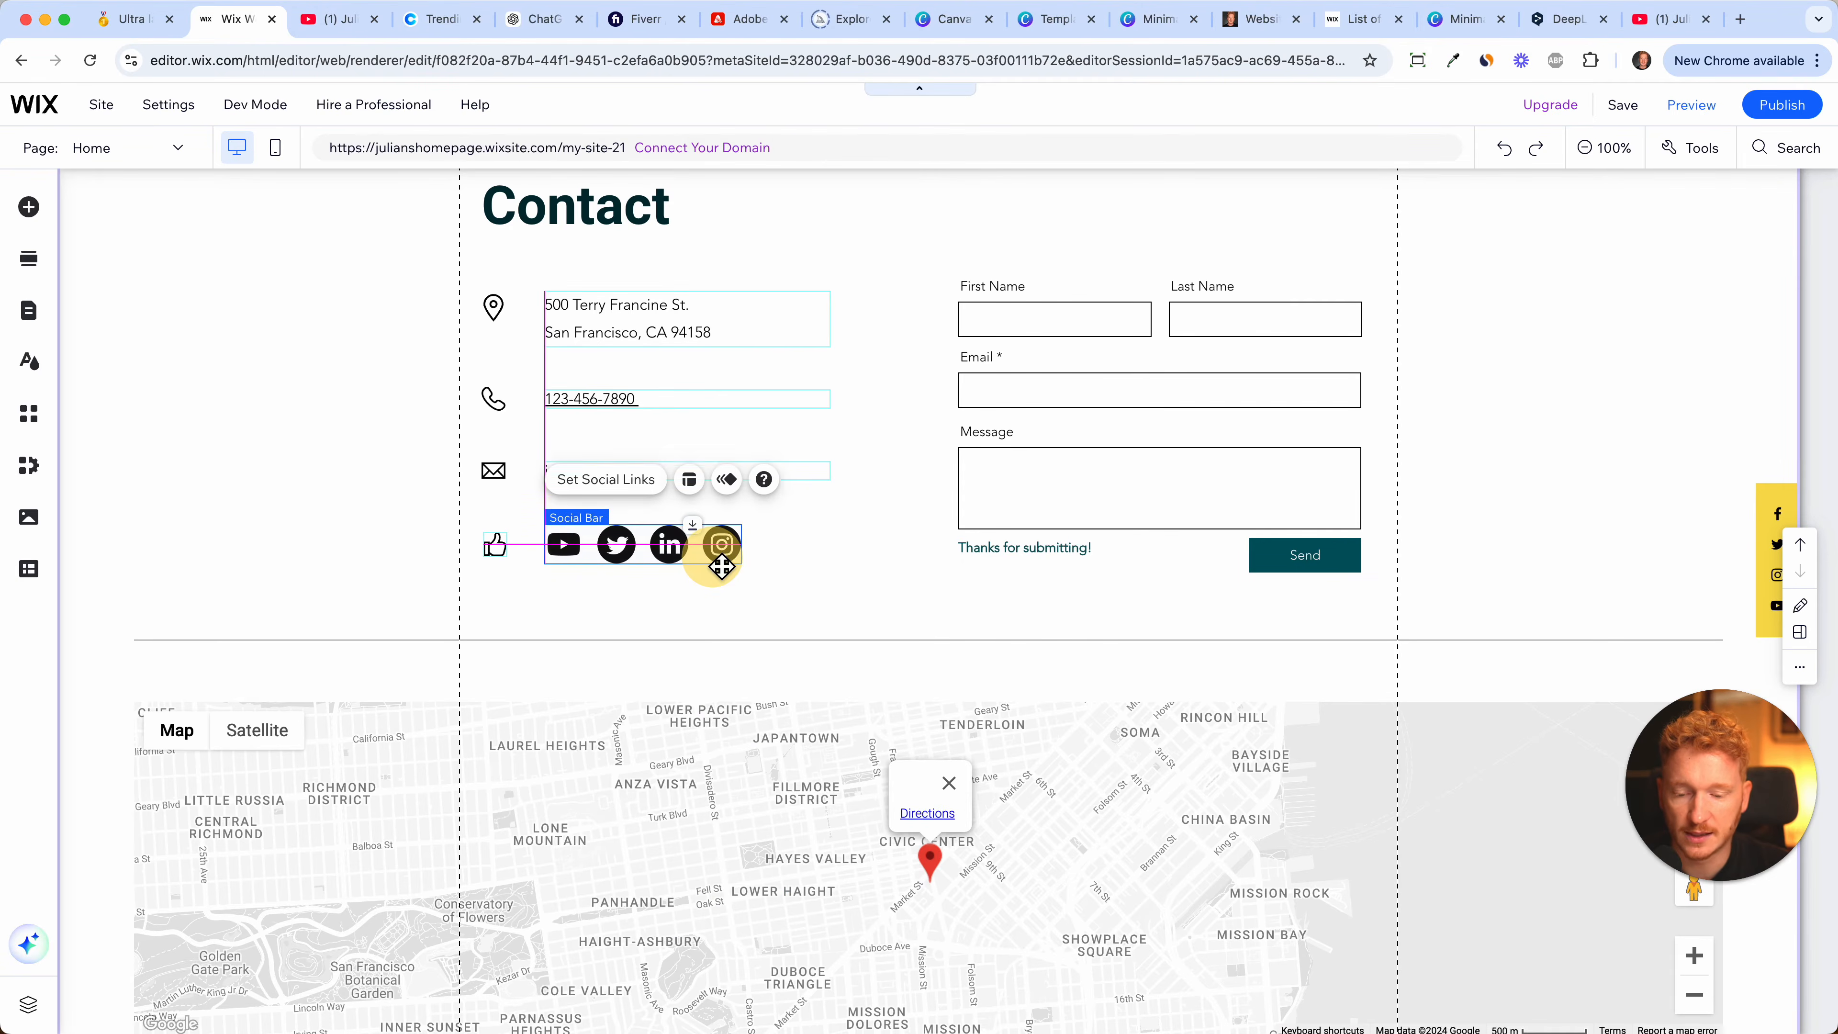
- Add a Phone contact field to the form in the Contact section
{"action": "scroll", "coordinate": [1085, 695], "scroll_direction": "up", "scroll_amount": 3}
{"action": "left_click", "coordinate": [1085, 692]}
{"action": "left_click_drag", "start_coordinate": [1085, 692], "coordinate": [1086, 661]}
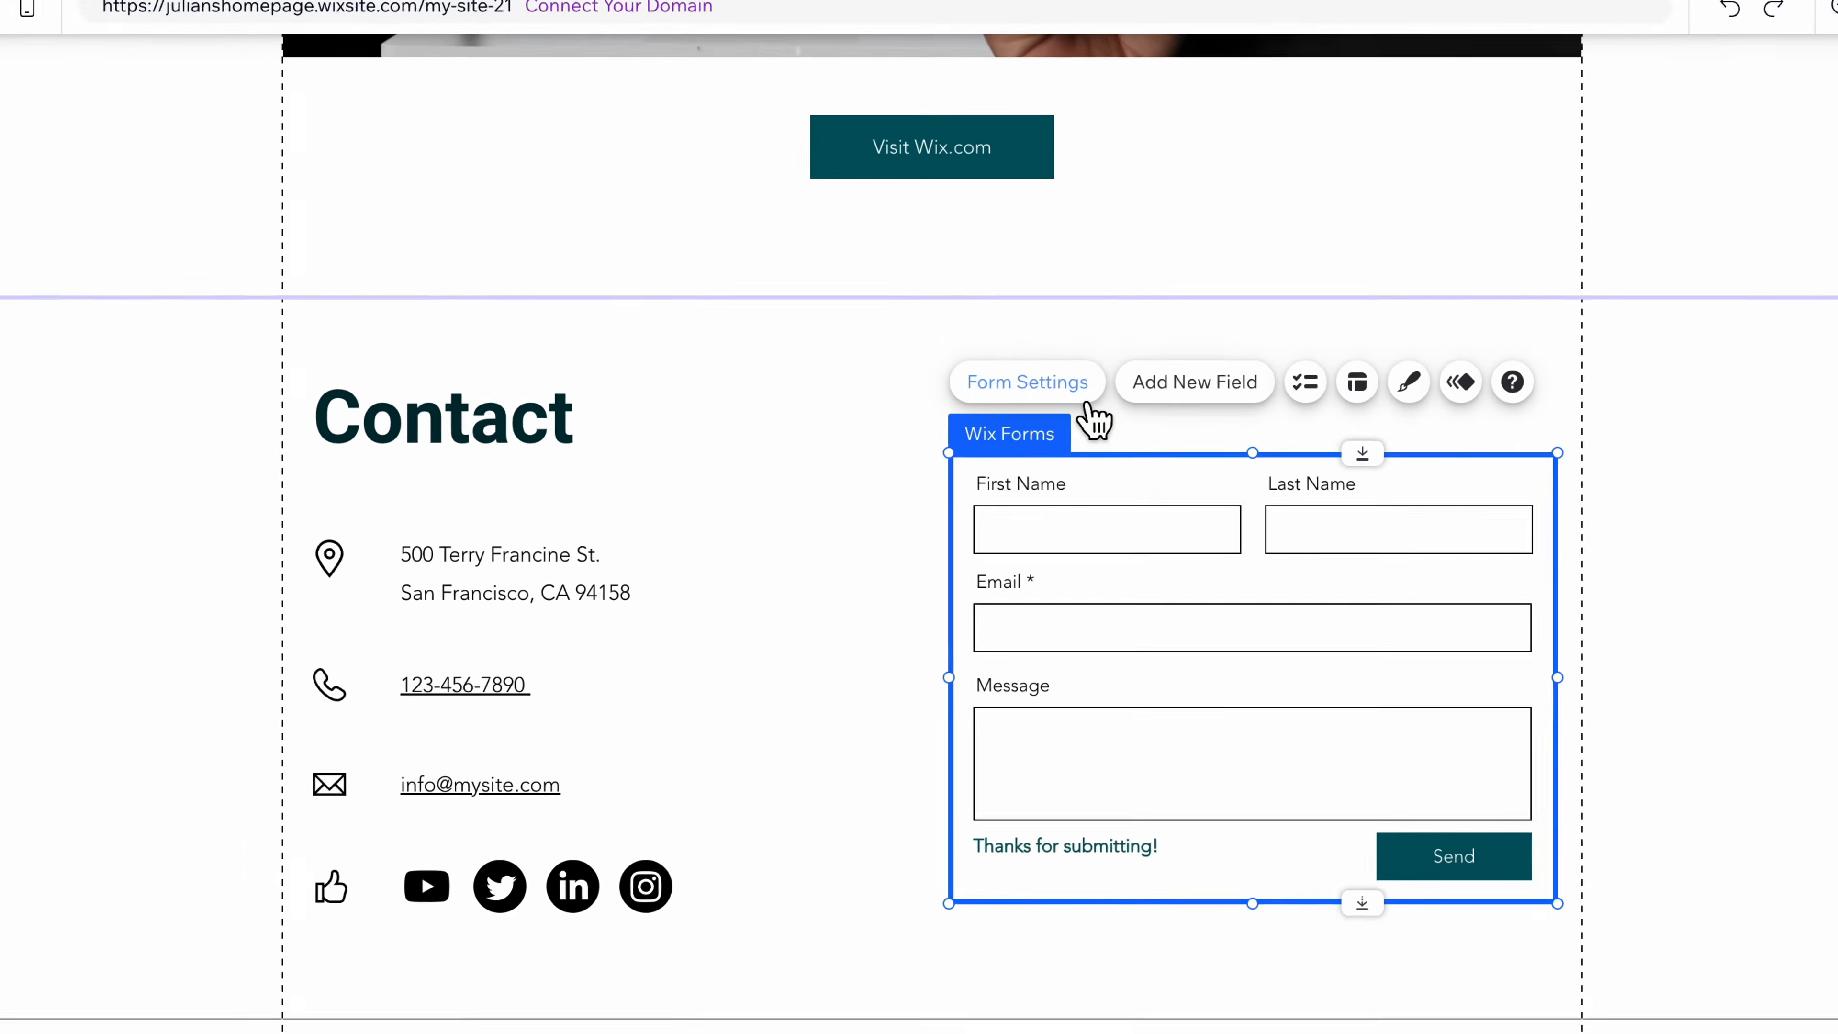
{"action": "left_click", "coordinate": [1260, 391]}
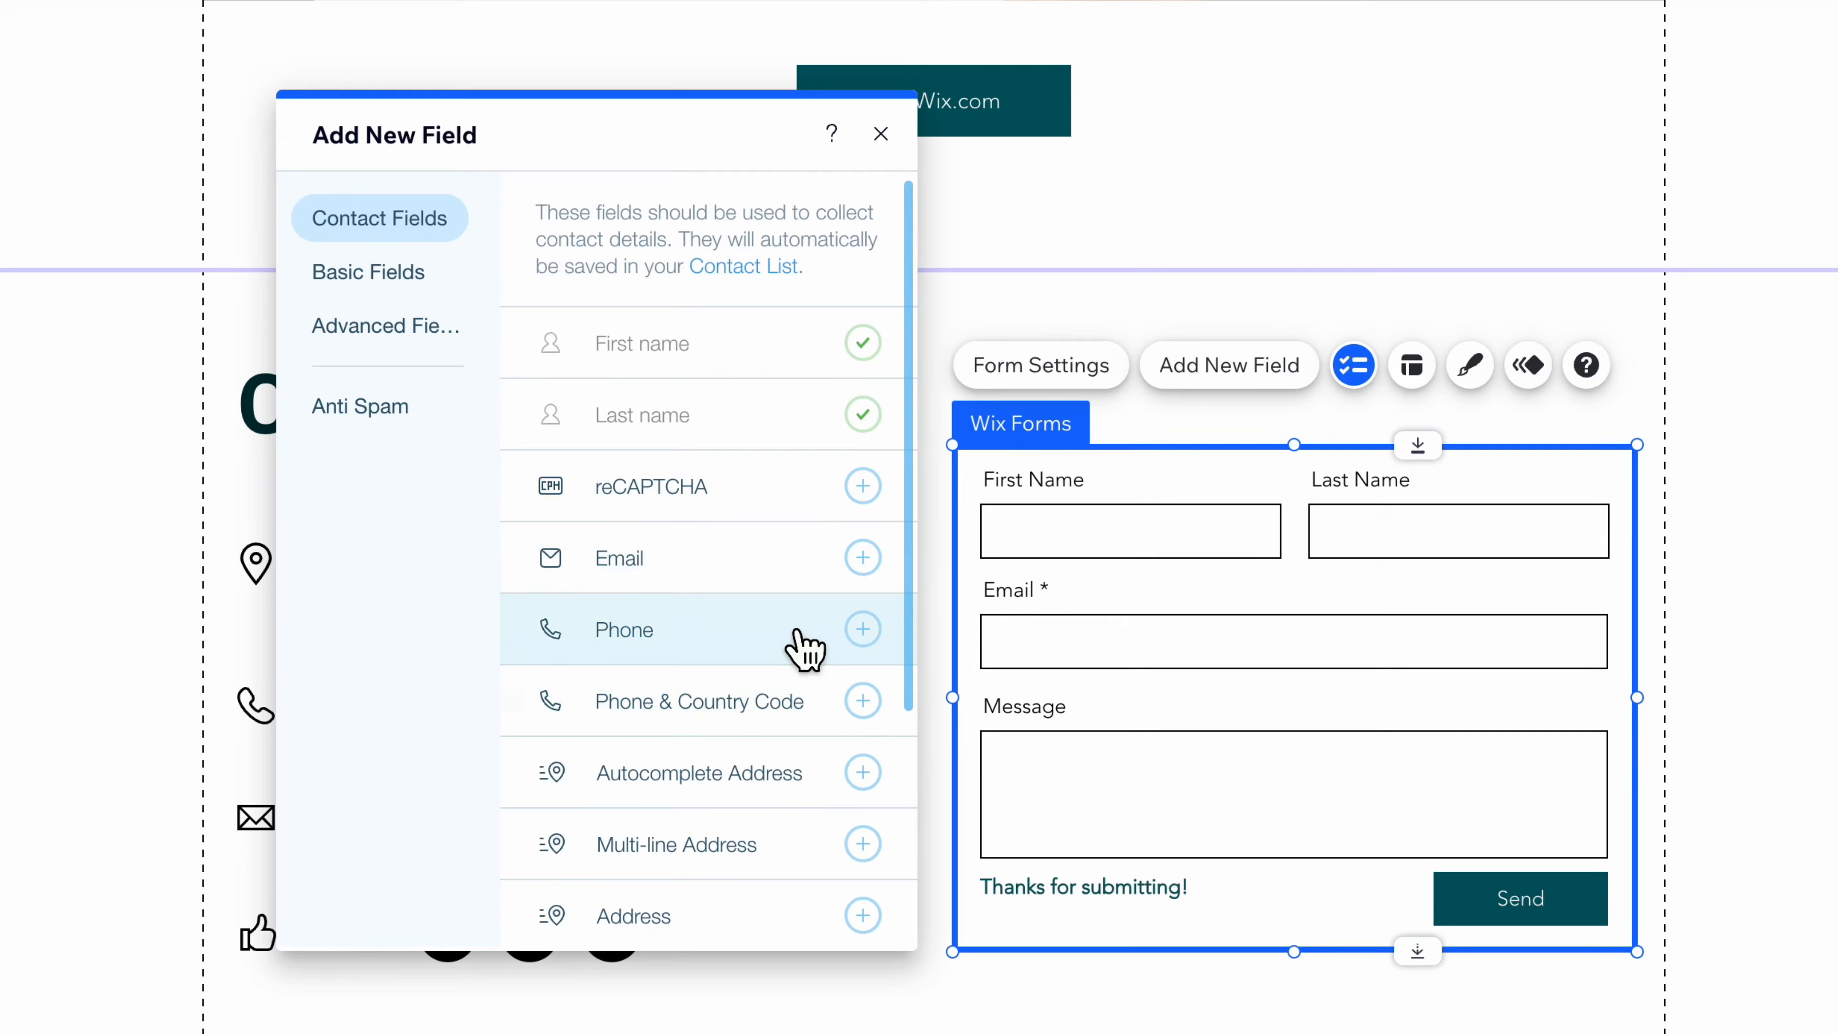
{"action": "scroll", "coordinate": [767, 706], "scroll_direction": "down", "scroll_amount": 3}
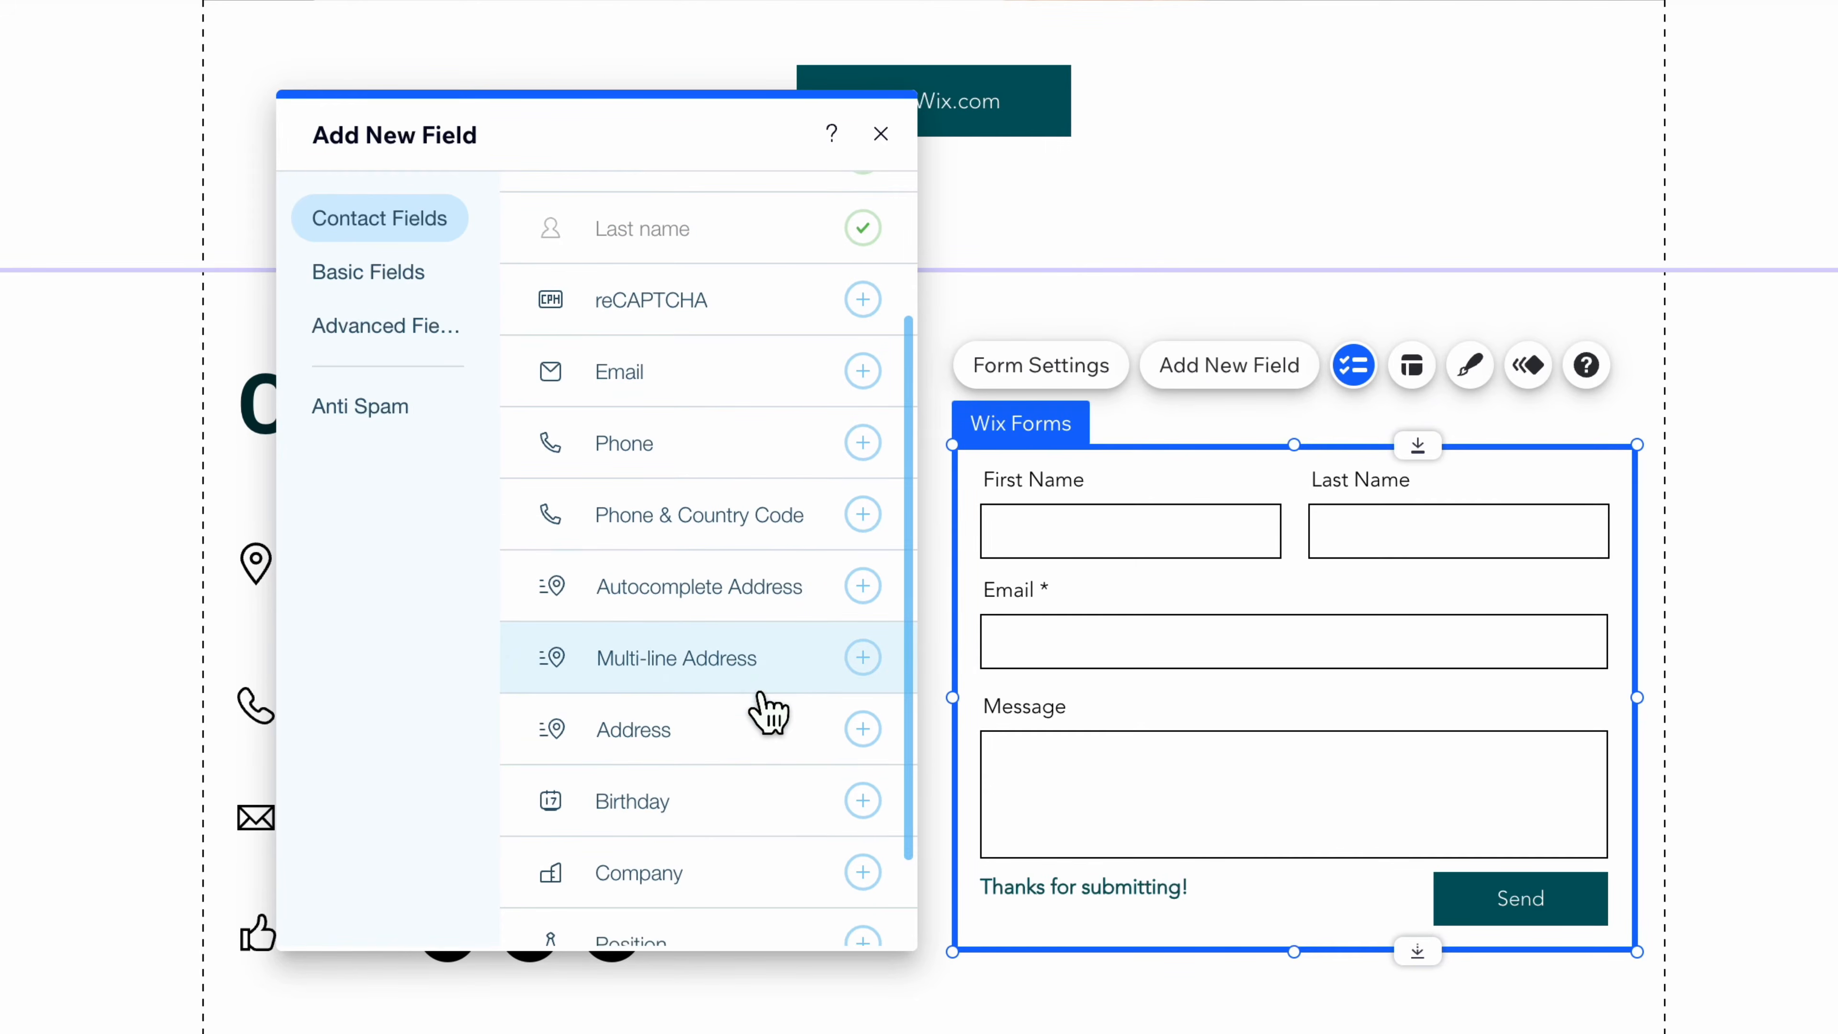
{"action": "scroll", "coordinate": [759, 833], "scroll_direction": "down", "scroll_amount": 2}
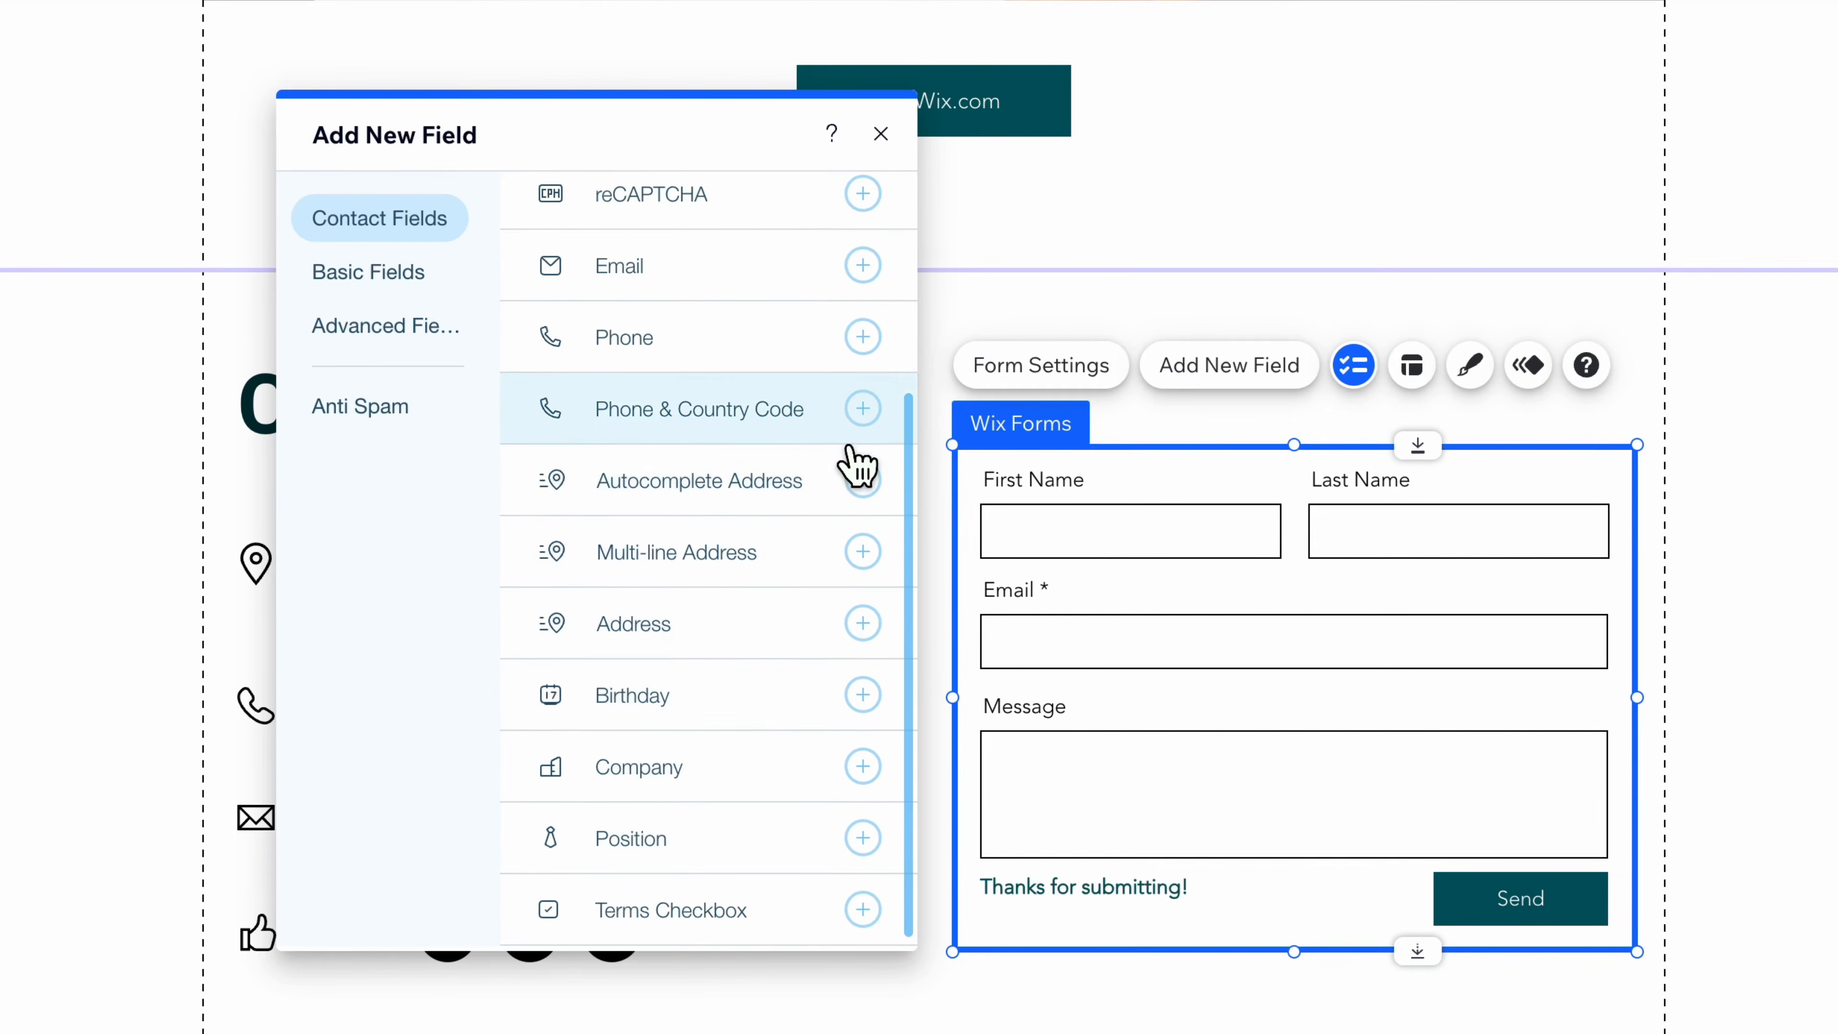
{"action": "scroll", "coordinate": [853, 460], "scroll_direction": "up", "scroll_amount": 1}
{"action": "left_click", "coordinate": [864, 406]}
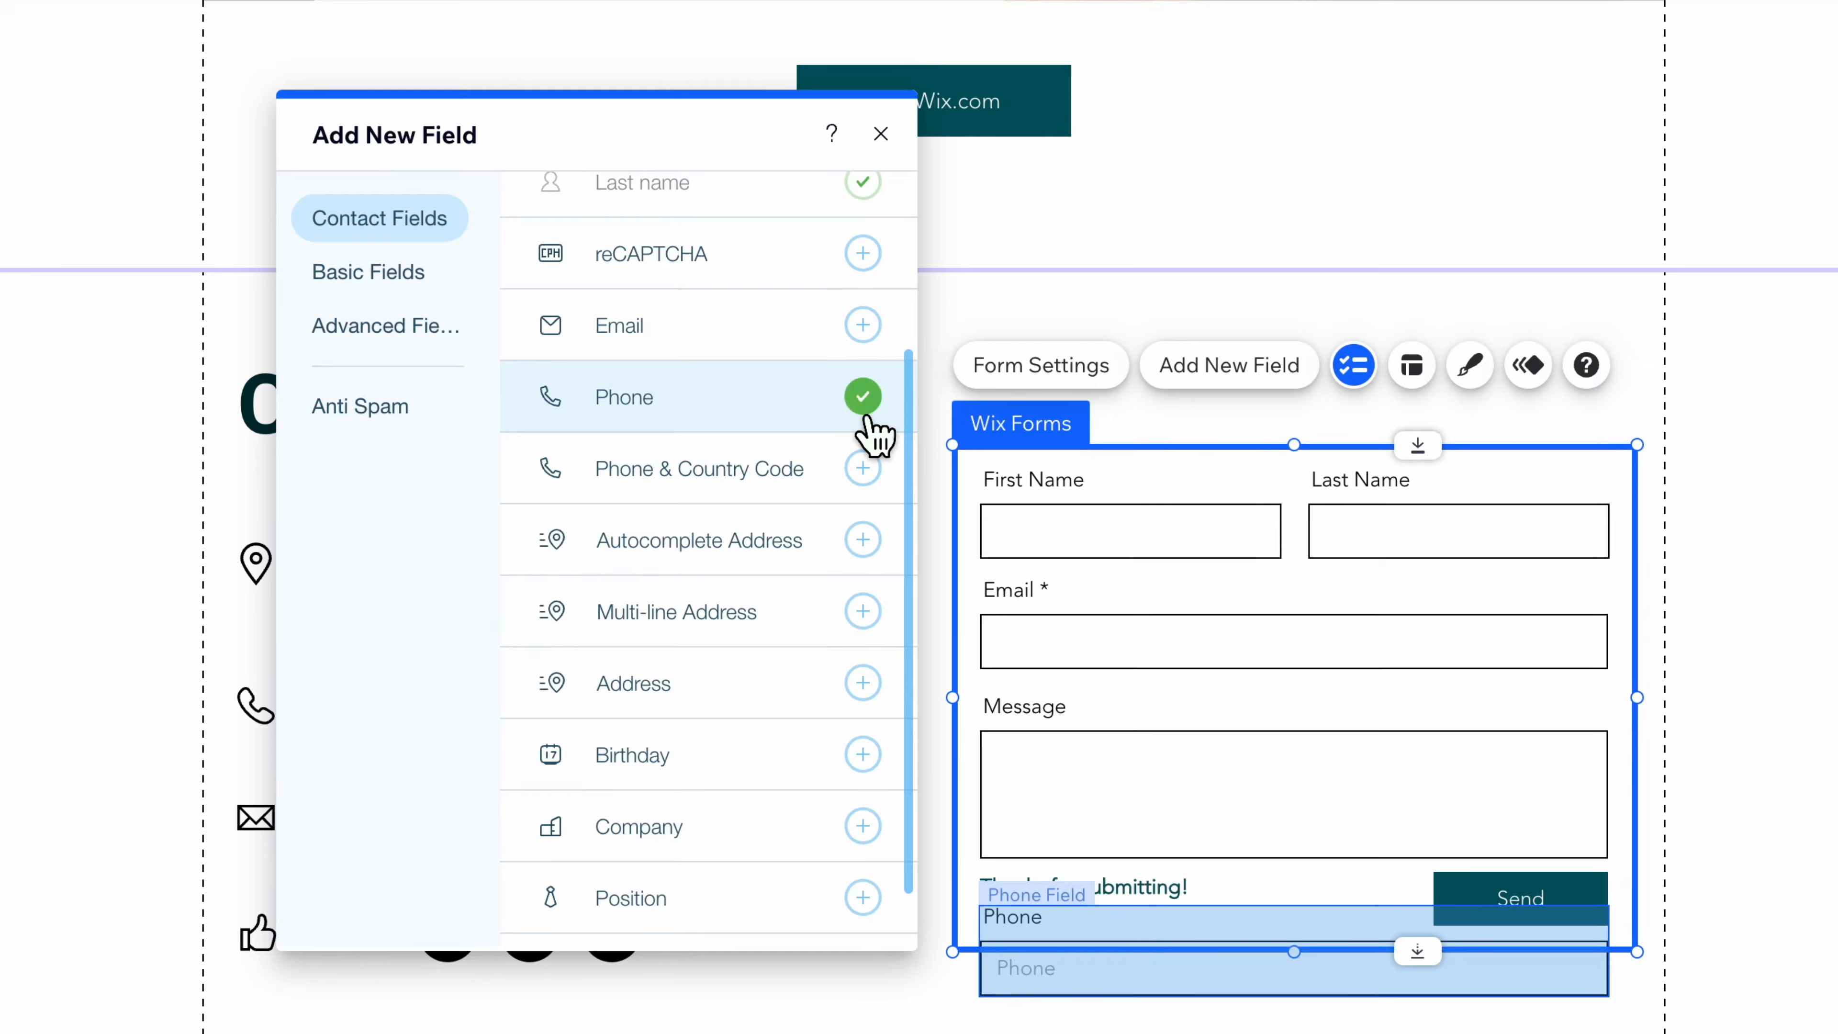
- Move the Message field down and place the Phone field between the Email and Message fields
{"action": "left_click", "coordinate": [1328, 982]}
{"action": "left_click_drag", "start_coordinate": [1329, 982], "coordinate": [1323, 674]}
{"action": "left_click_drag", "start_coordinate": [1296, 788], "coordinate": [1296, 890]}
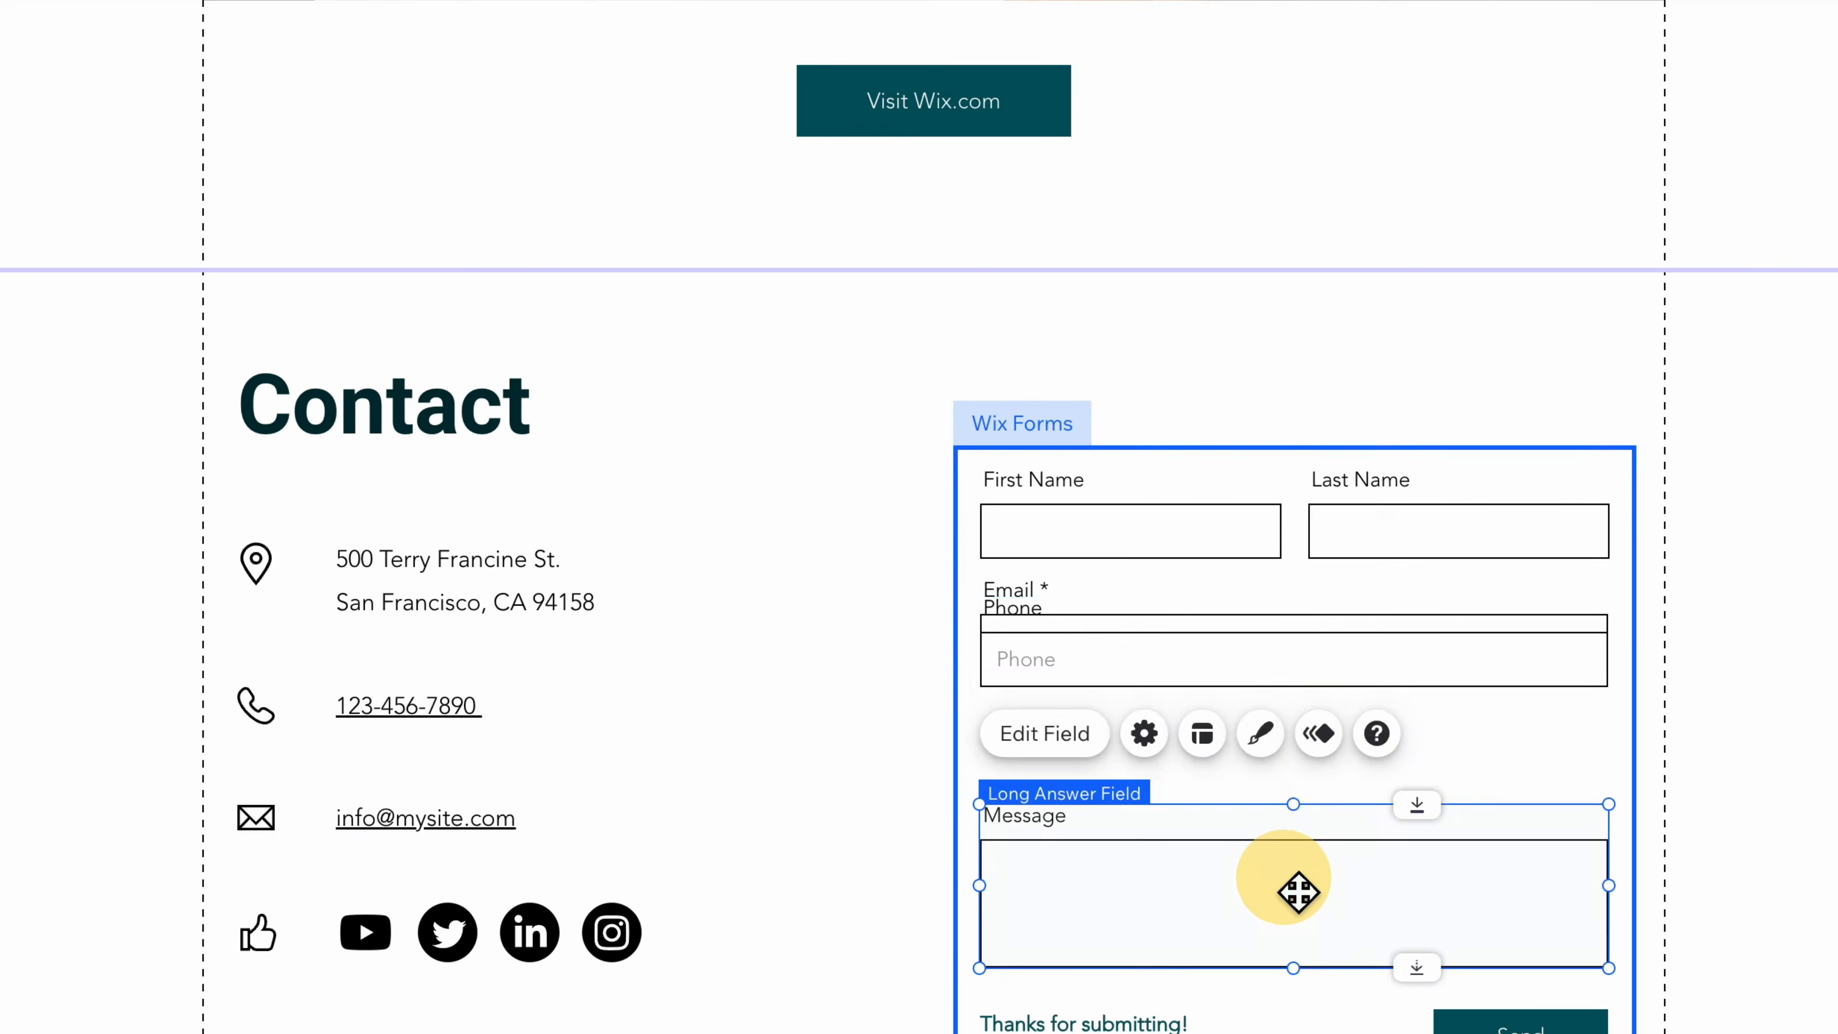
{"action": "left_click", "coordinate": [1324, 652]}
{"action": "left_click_drag", "start_coordinate": [1325, 652], "coordinate": [1321, 755]}
{"action": "left_click", "coordinate": [1743, 587]}
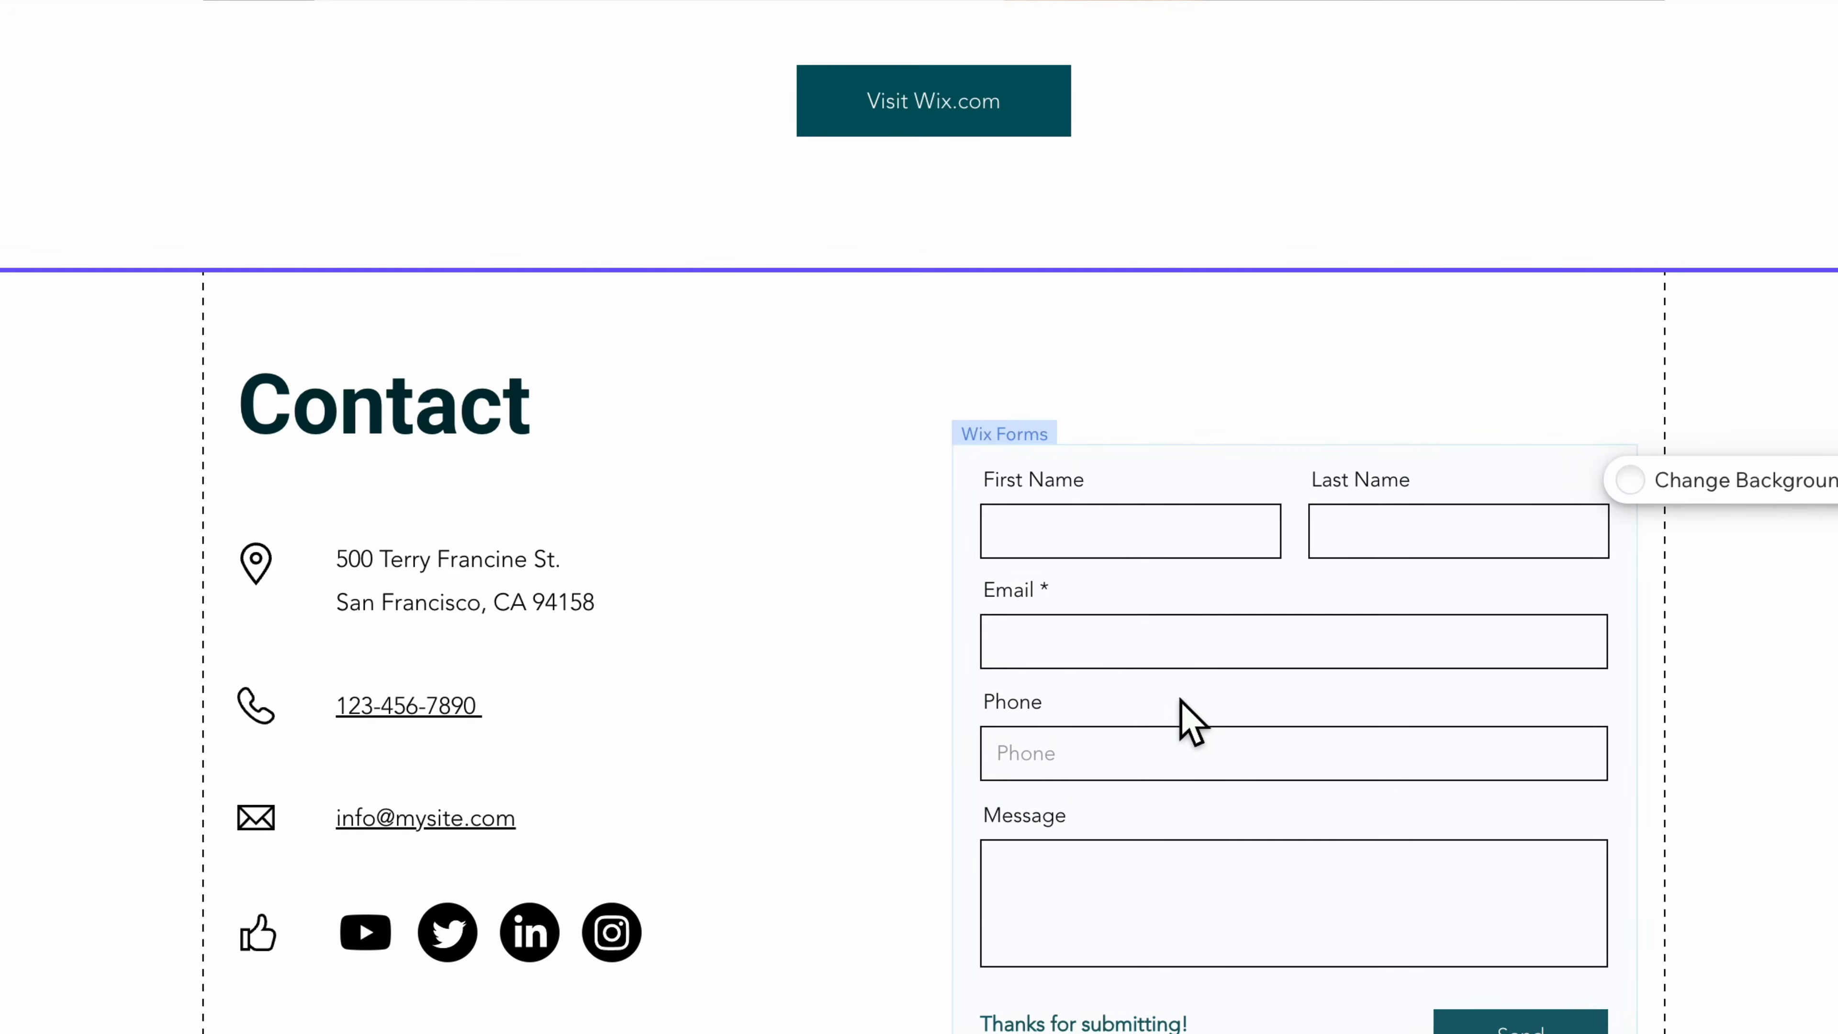
- Make the contact form's Phone field required
{"action": "left_click", "coordinate": [1251, 712]}
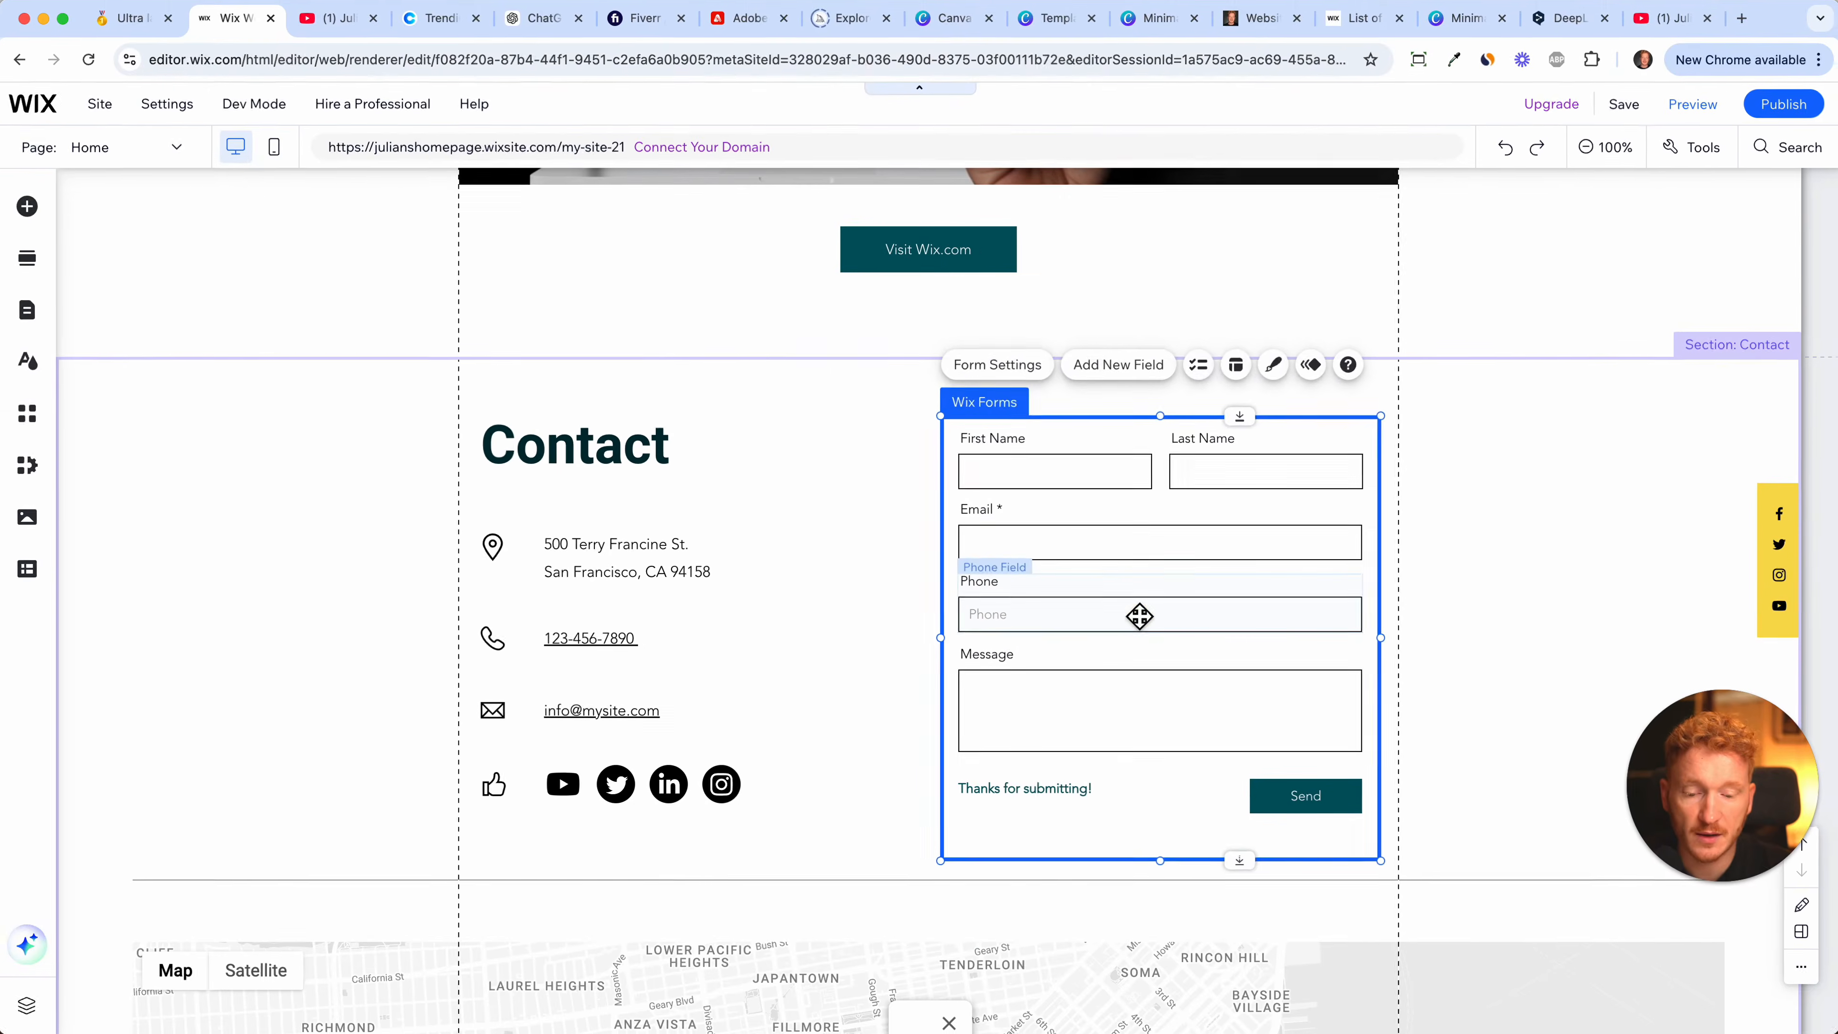
{"action": "left_click", "coordinate": [1139, 616]}
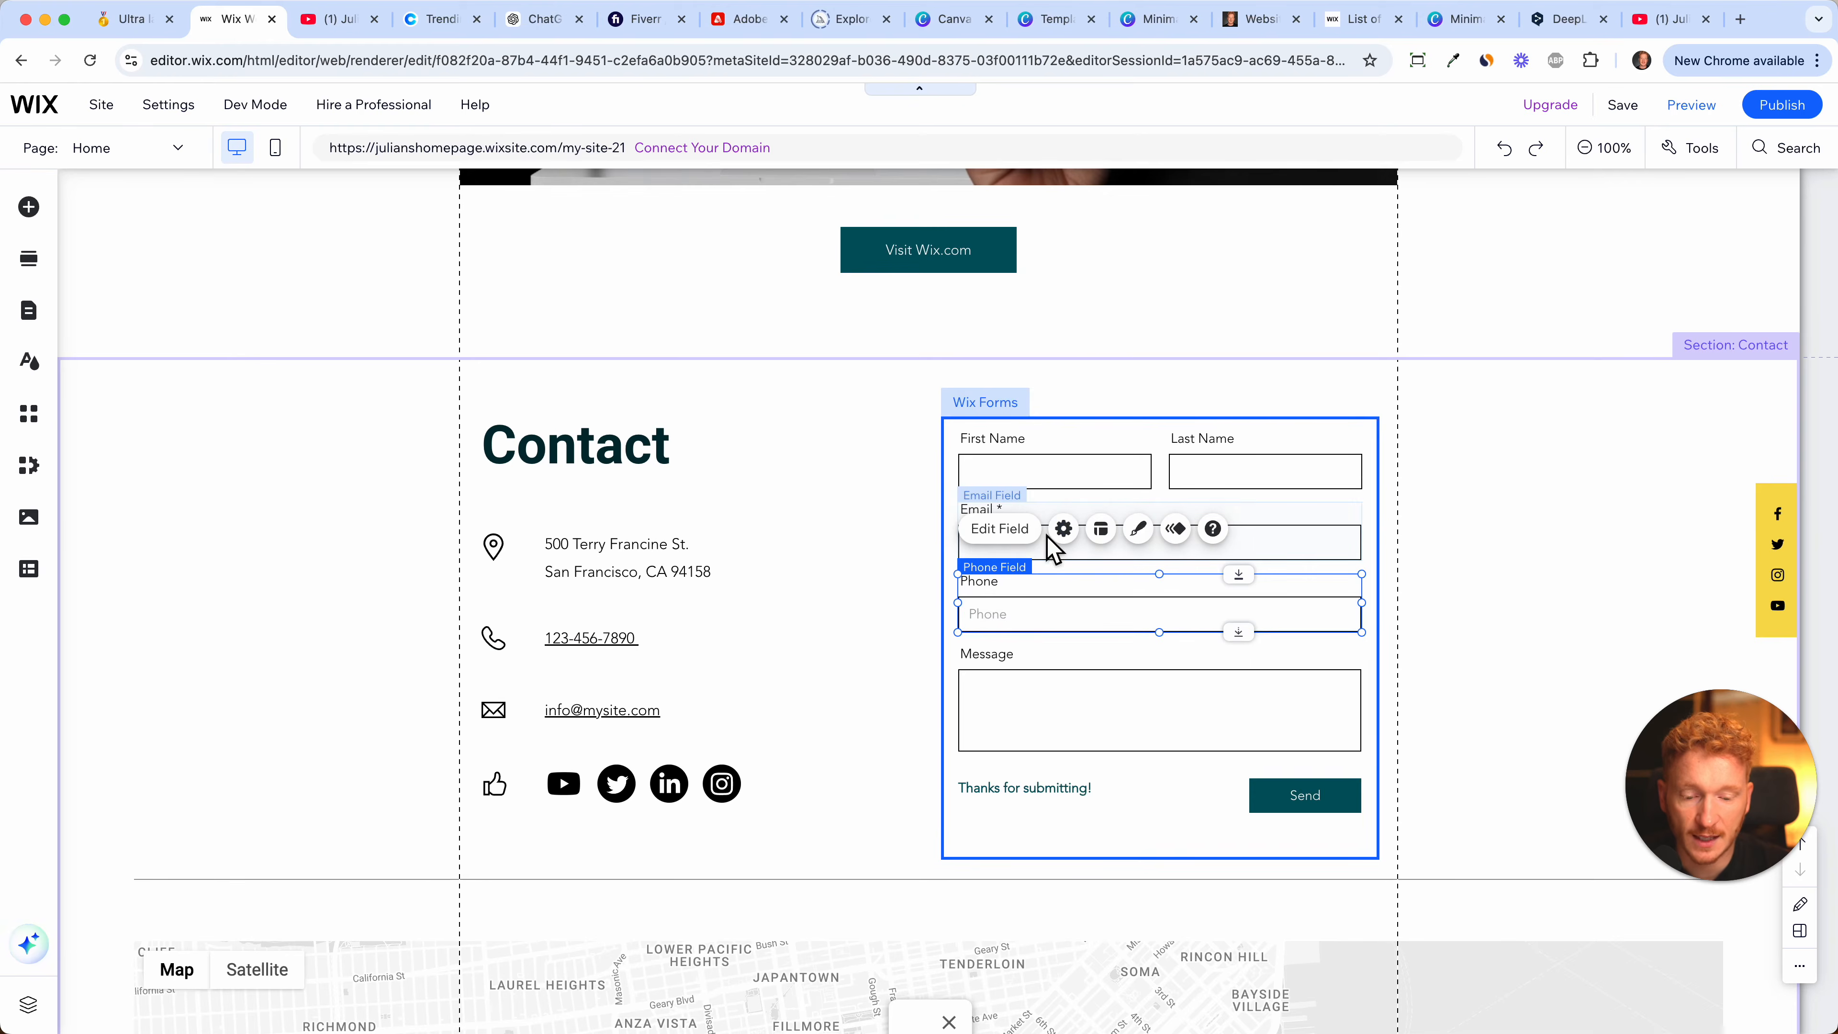
{"action": "left_click", "coordinate": [1030, 545]}
{"action": "scroll", "coordinate": [1548, 540], "scroll_direction": "down", "scroll_amount": 5}
{"action": "left_click", "coordinate": [1416, 493]}
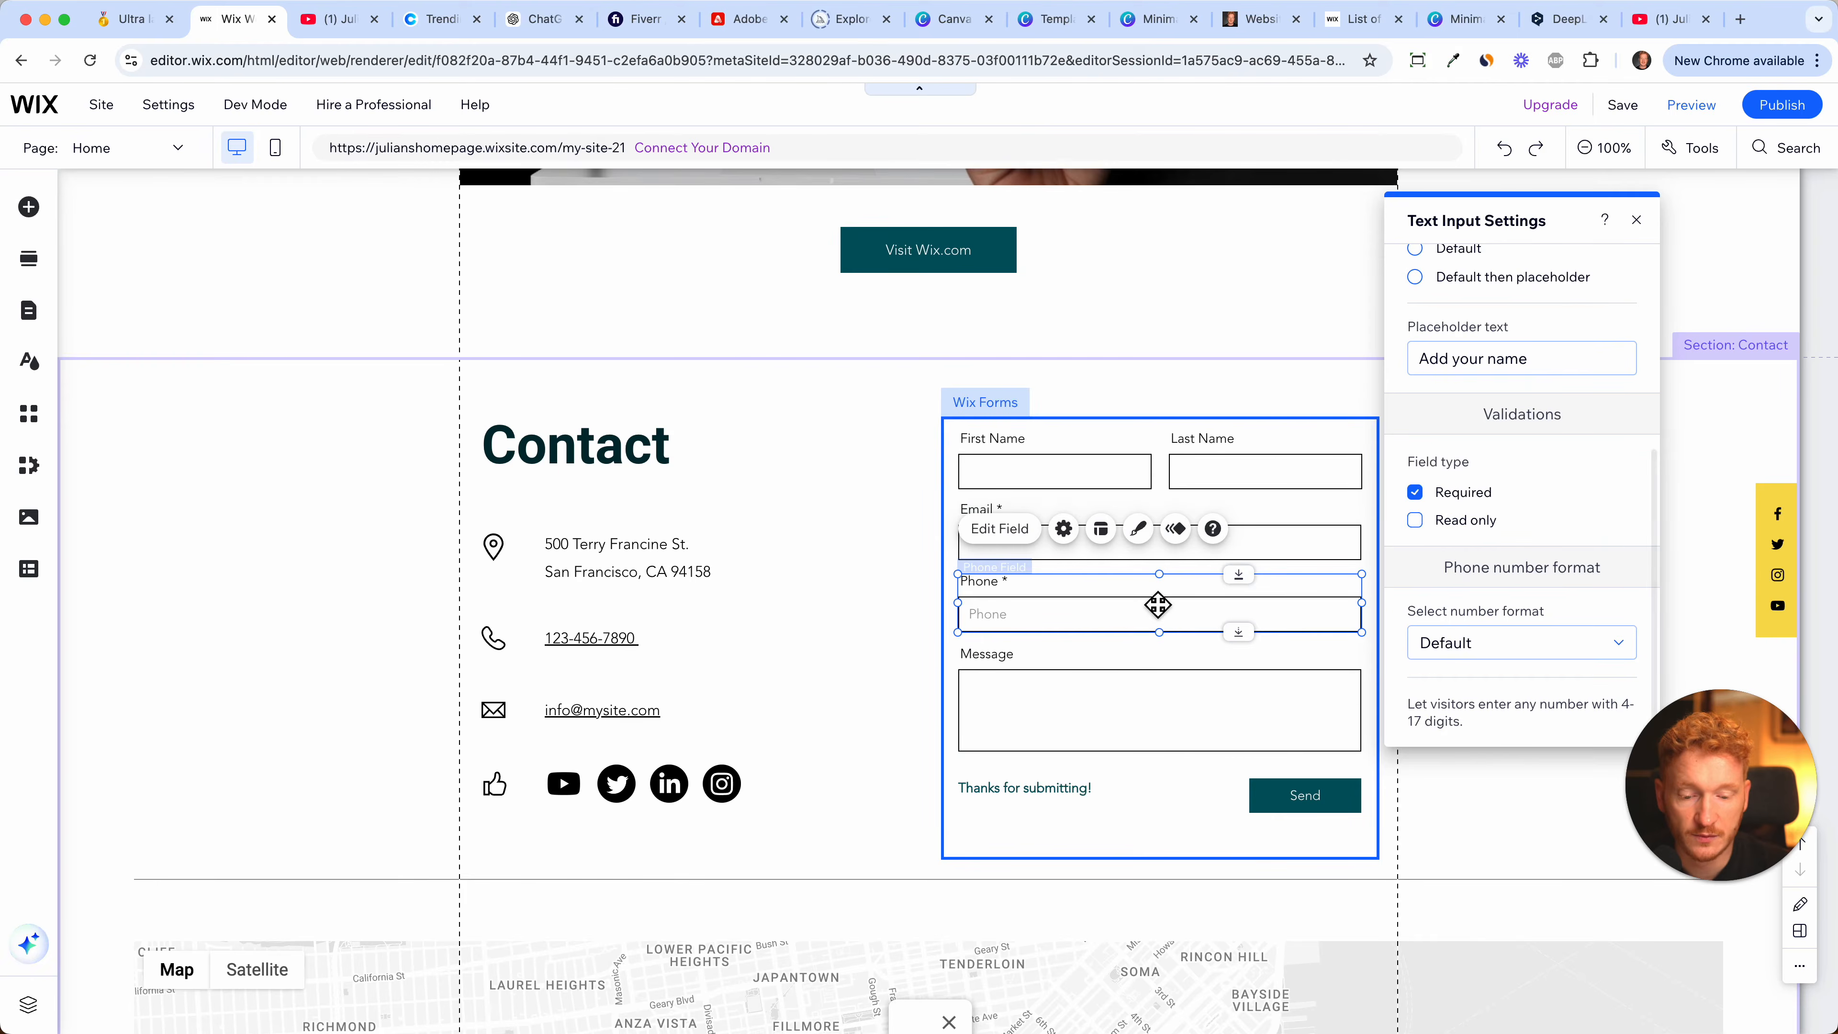
- Browse the available design presets for the contact form
{"action": "scroll", "coordinate": [1156, 607], "scroll_direction": "up", "scroll_amount": 2}
{"action": "scroll", "coordinate": [1338, 550], "scroll_direction": "up", "scroll_amount": 1}
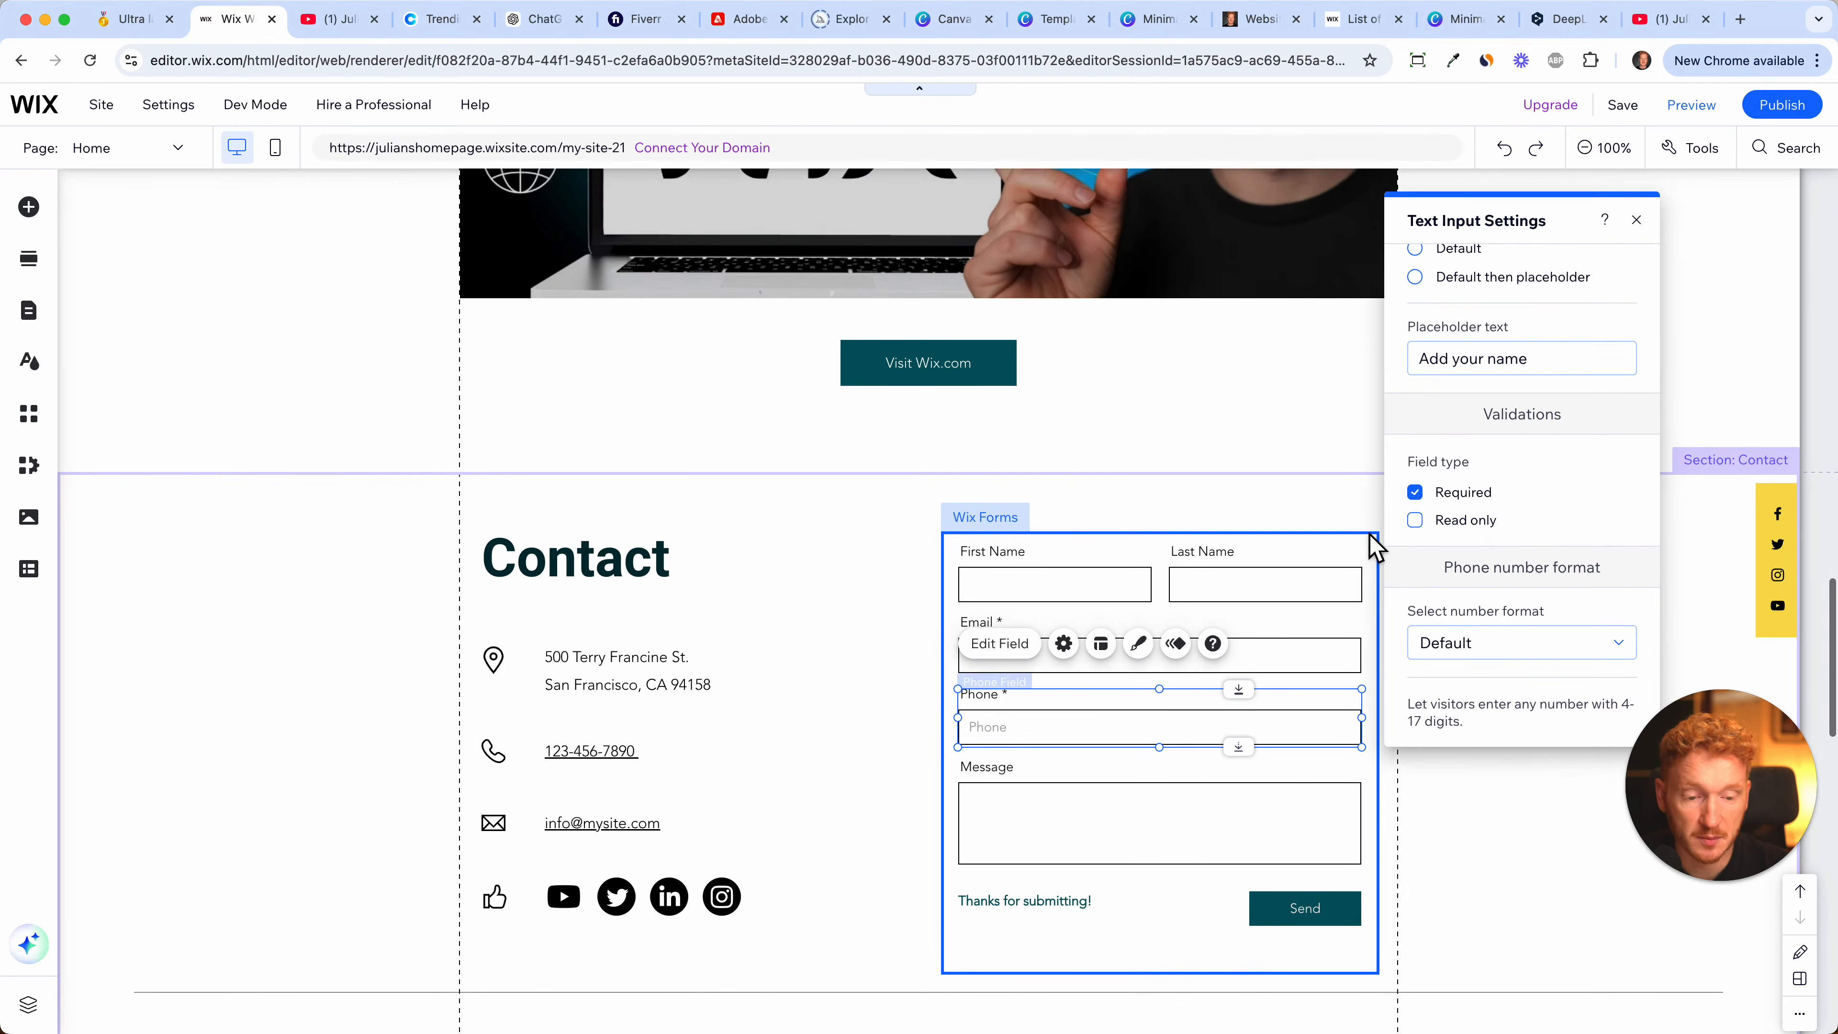
{"action": "scroll", "coordinate": [1483, 518], "scroll_direction": "up", "scroll_amount": 5}
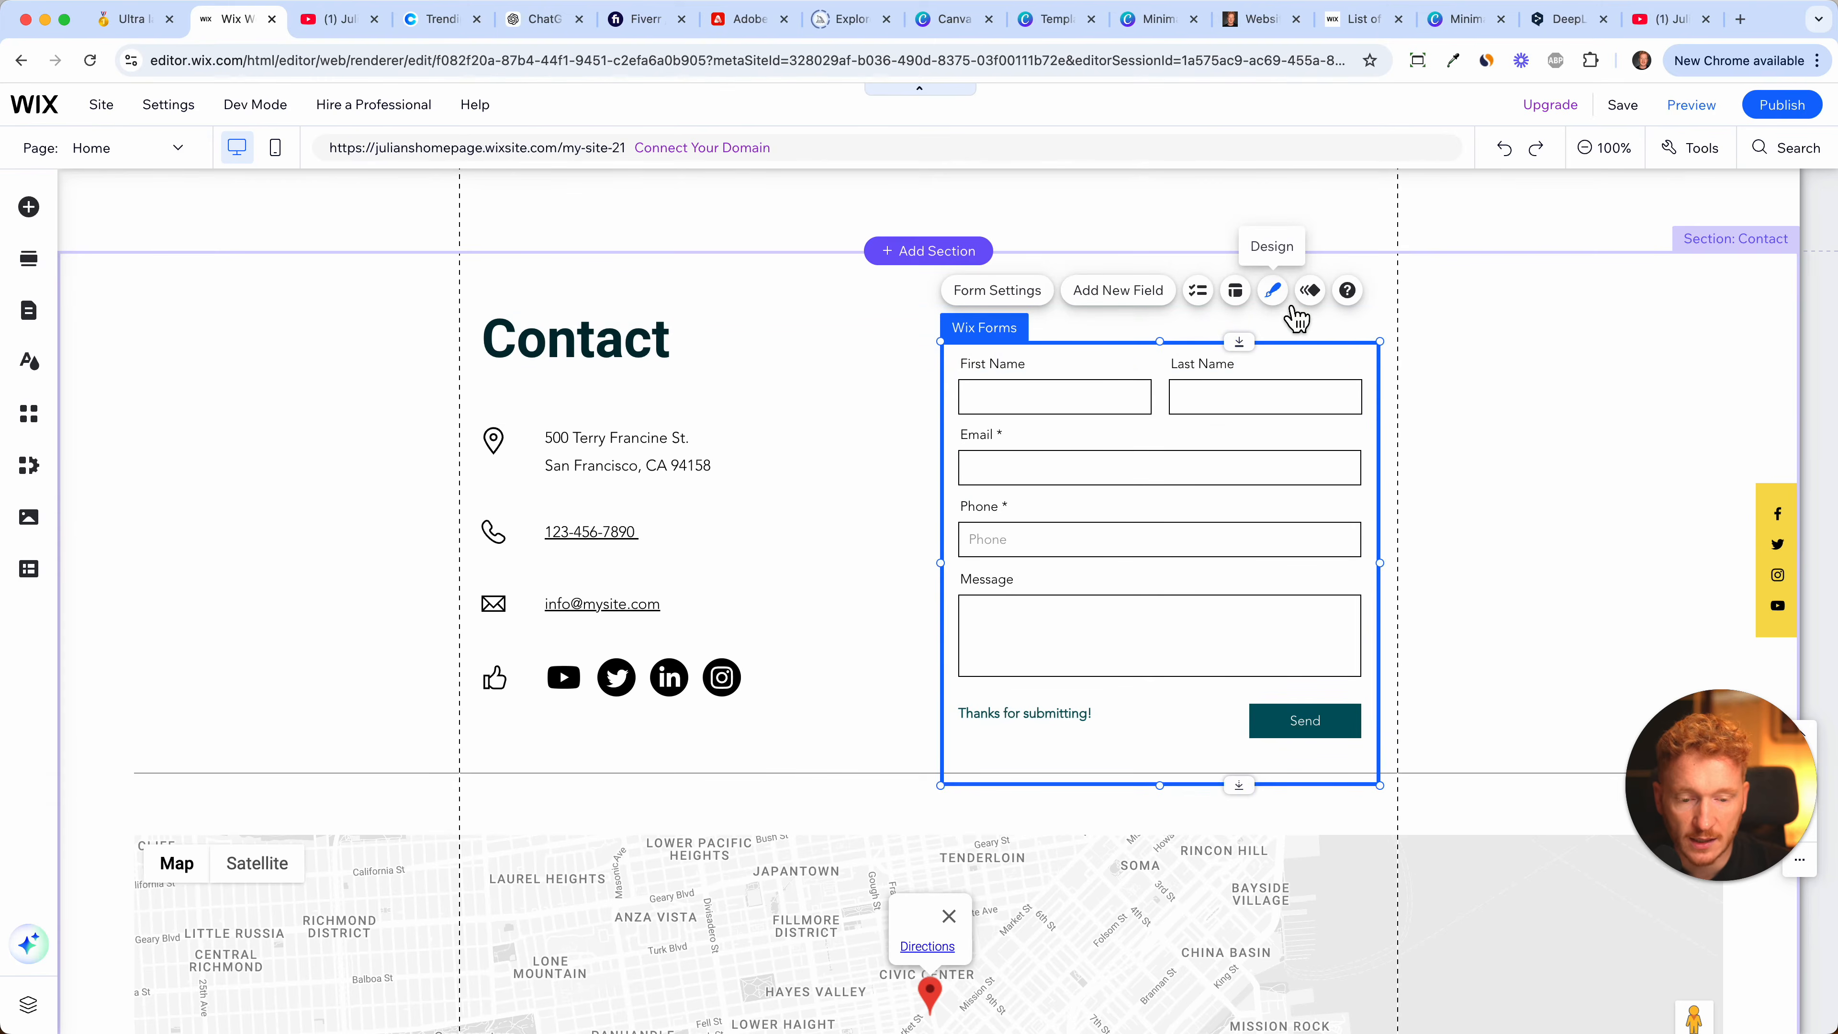
{"action": "left_click", "coordinate": [1277, 295]}
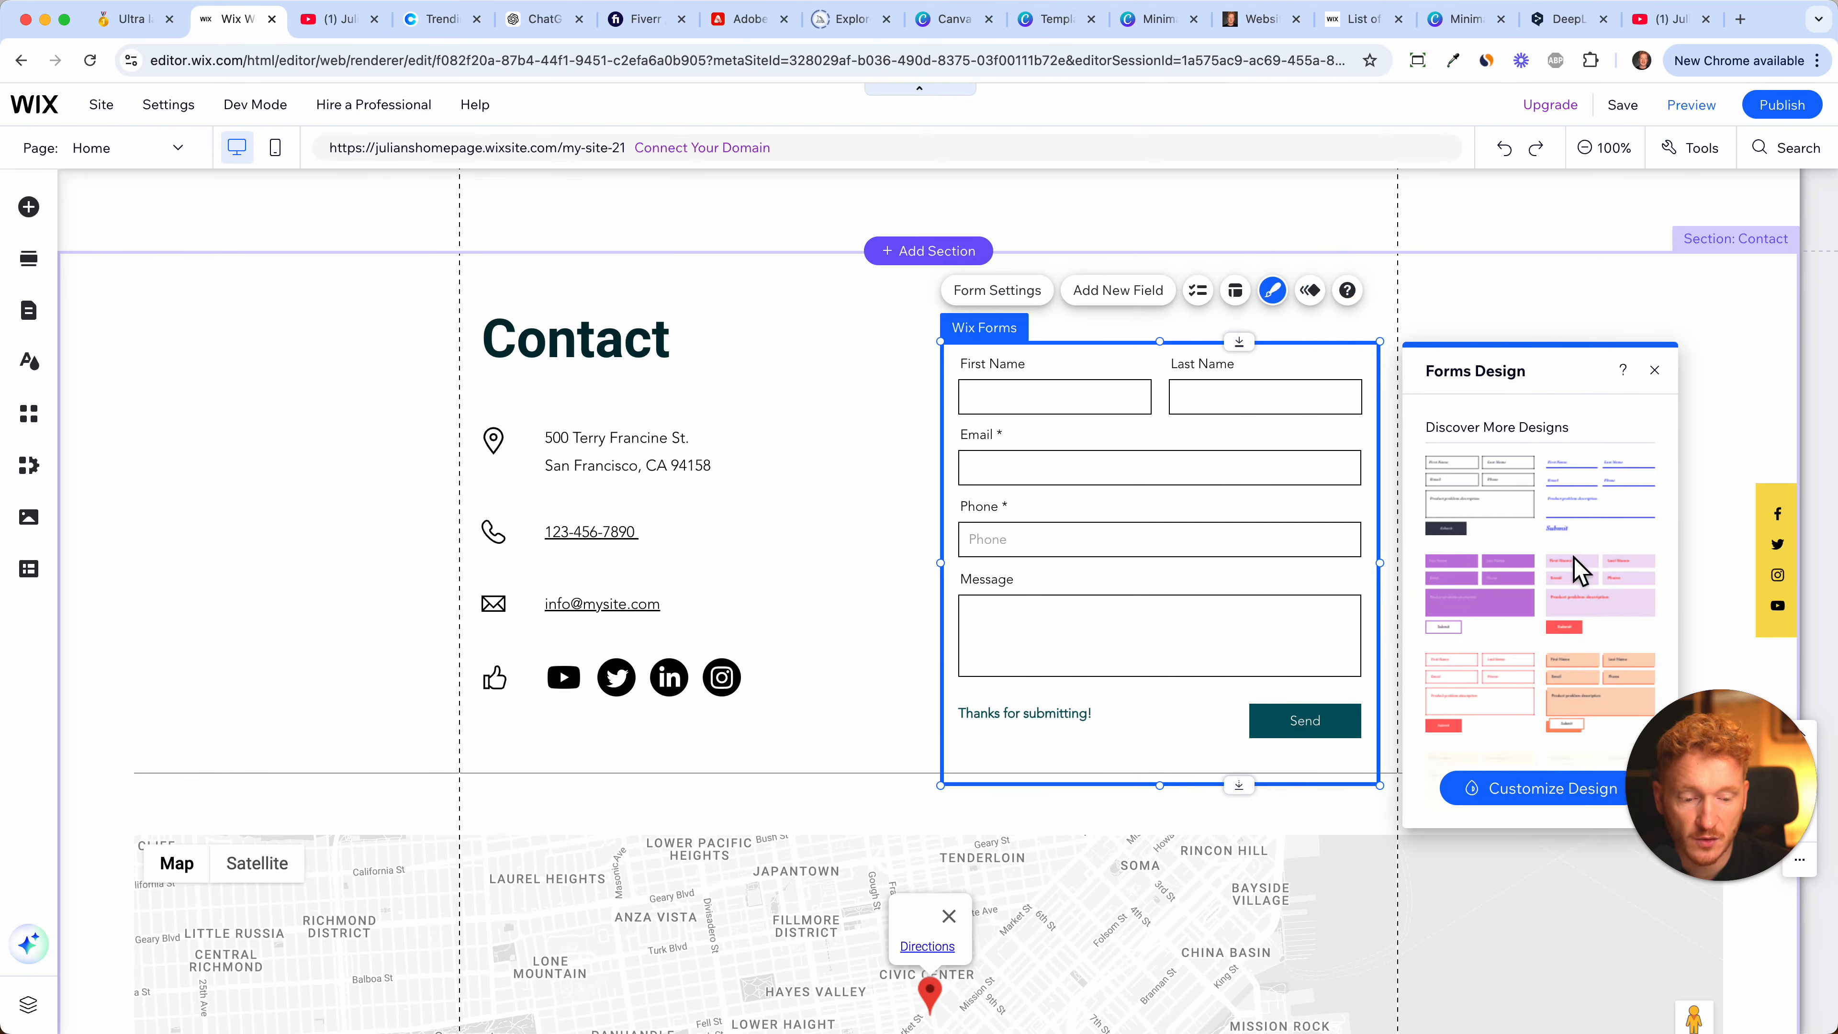
{"action": "scroll", "coordinate": [1513, 666], "scroll_direction": "down", "scroll_amount": 3}
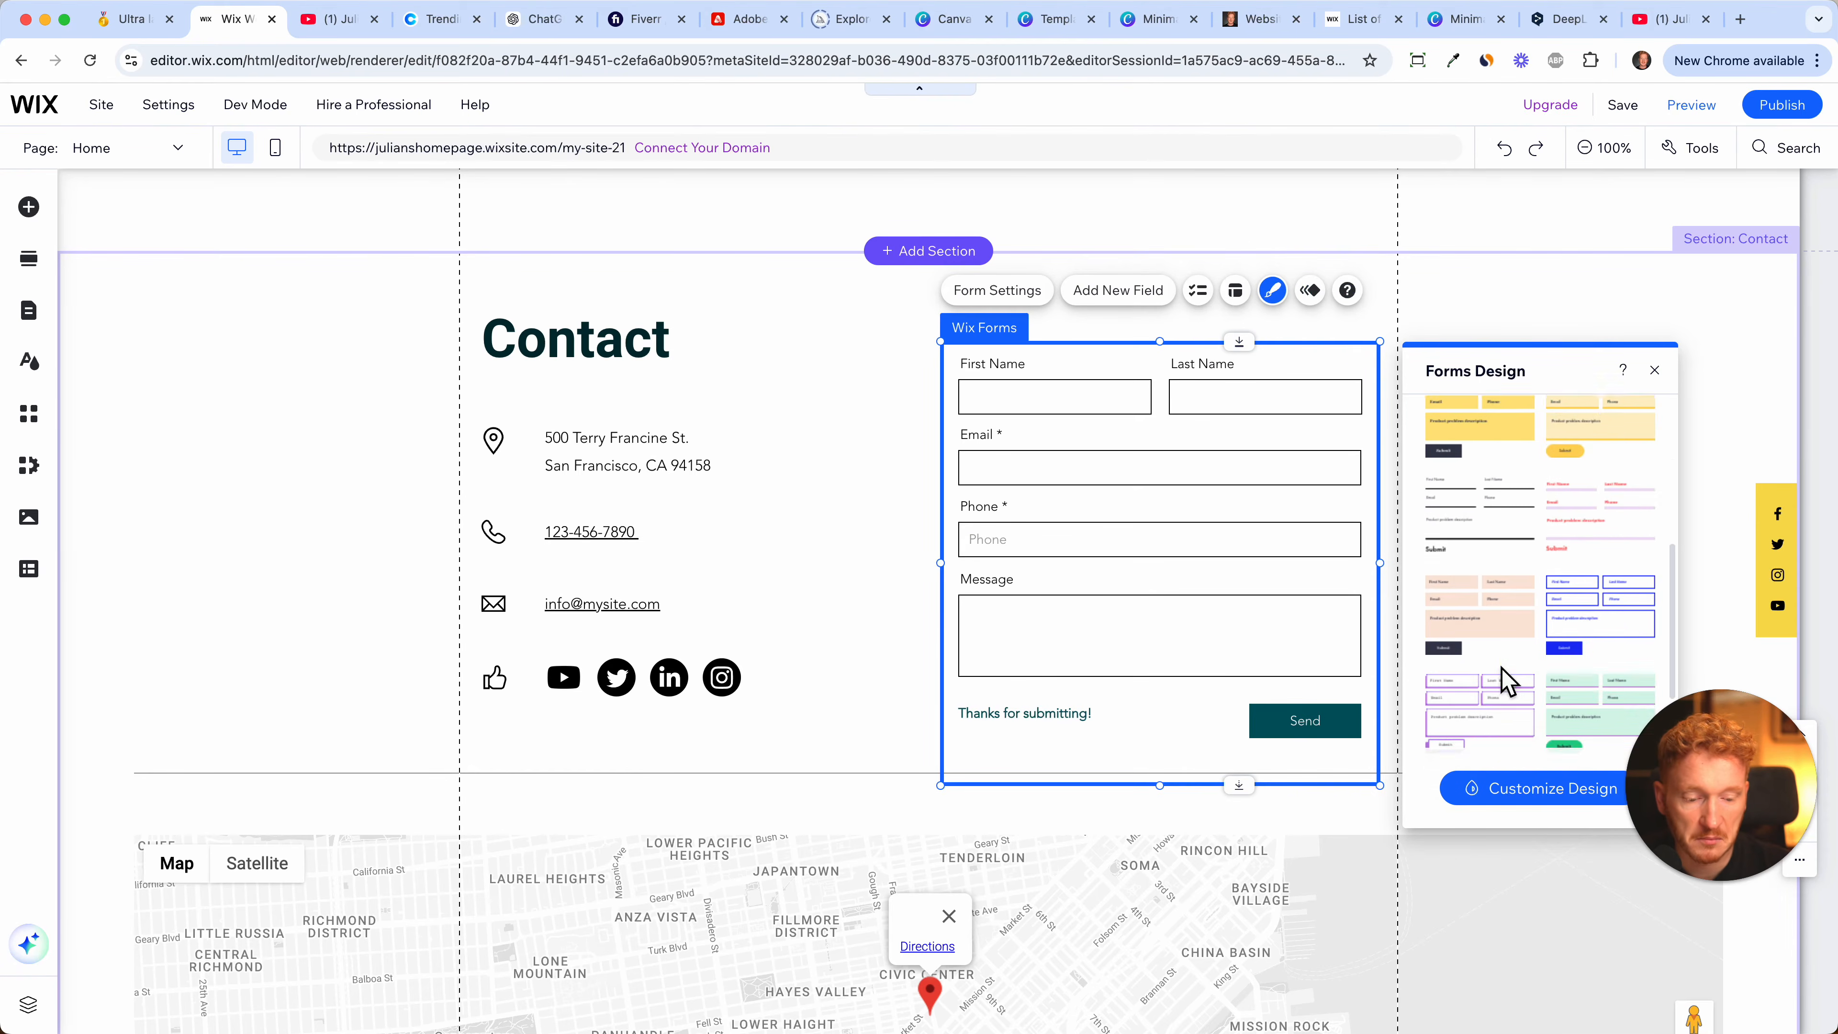
{"action": "scroll", "coordinate": [1536, 544], "scroll_direction": "up", "scroll_amount": 3}
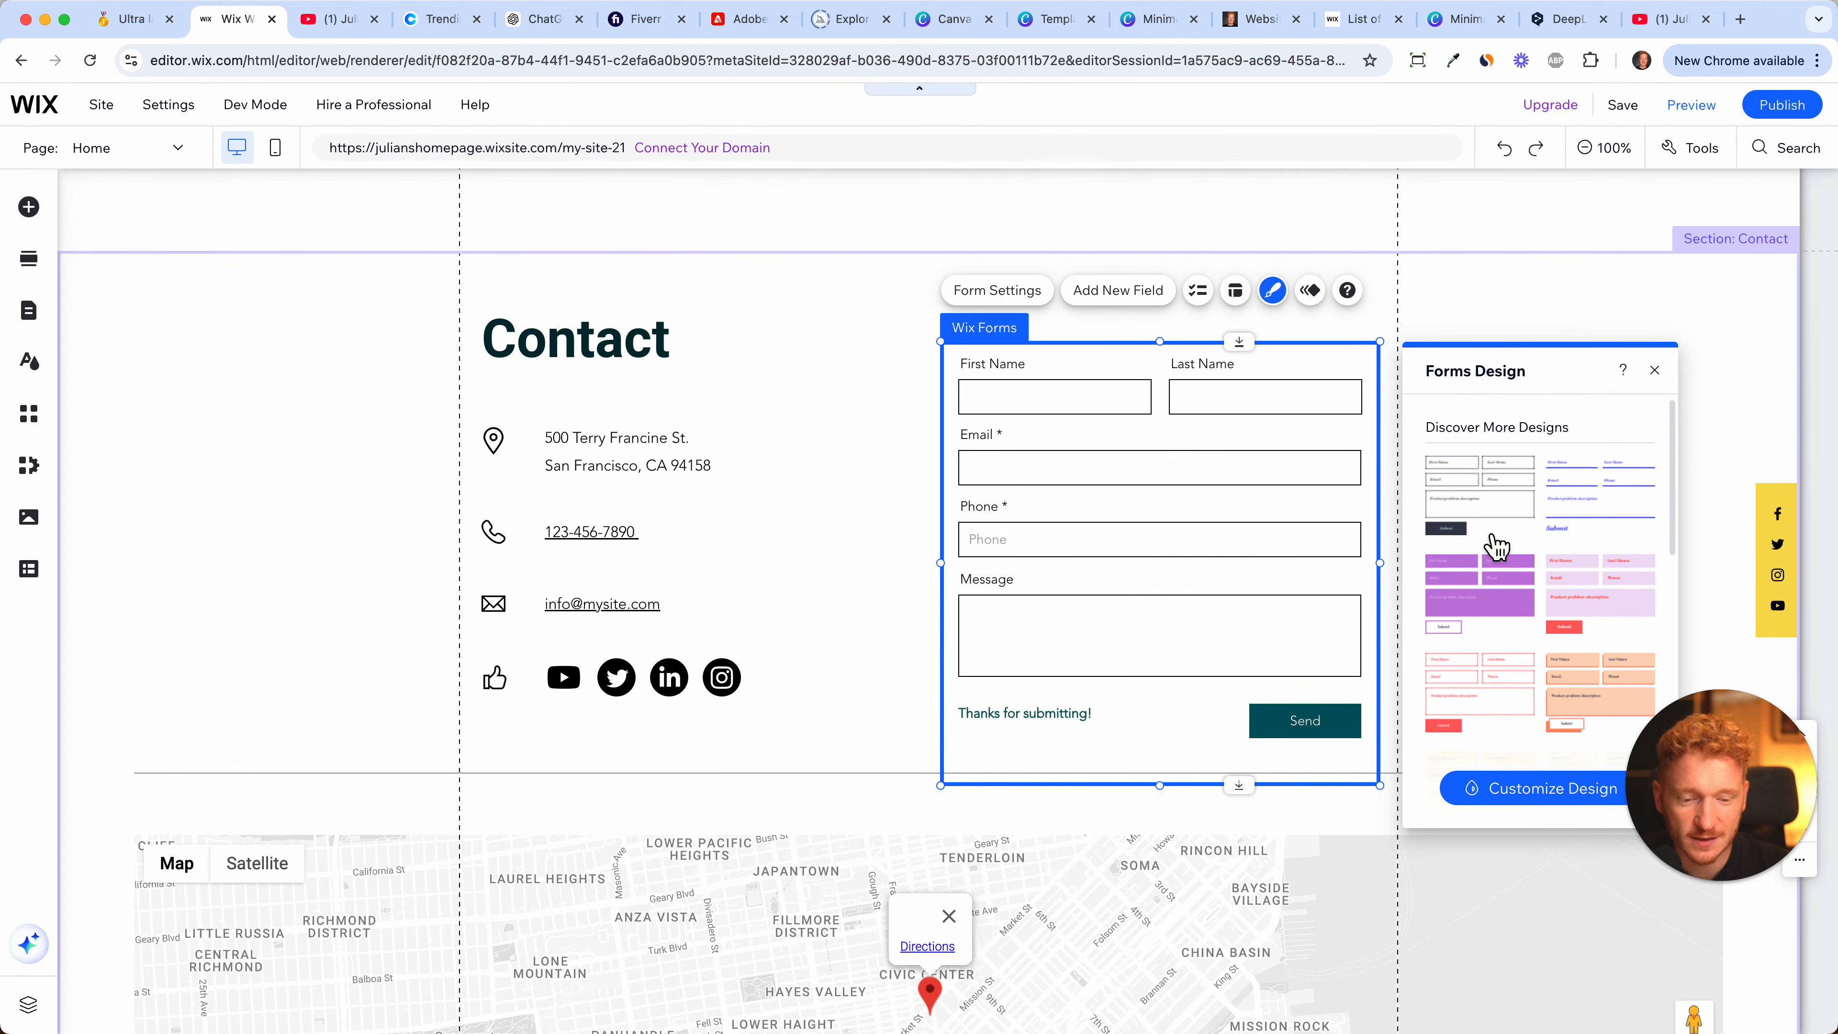
- Rename the contact form "Contact form on Homepage" in its form settings
{"action": "left_click", "coordinate": [1004, 305]}
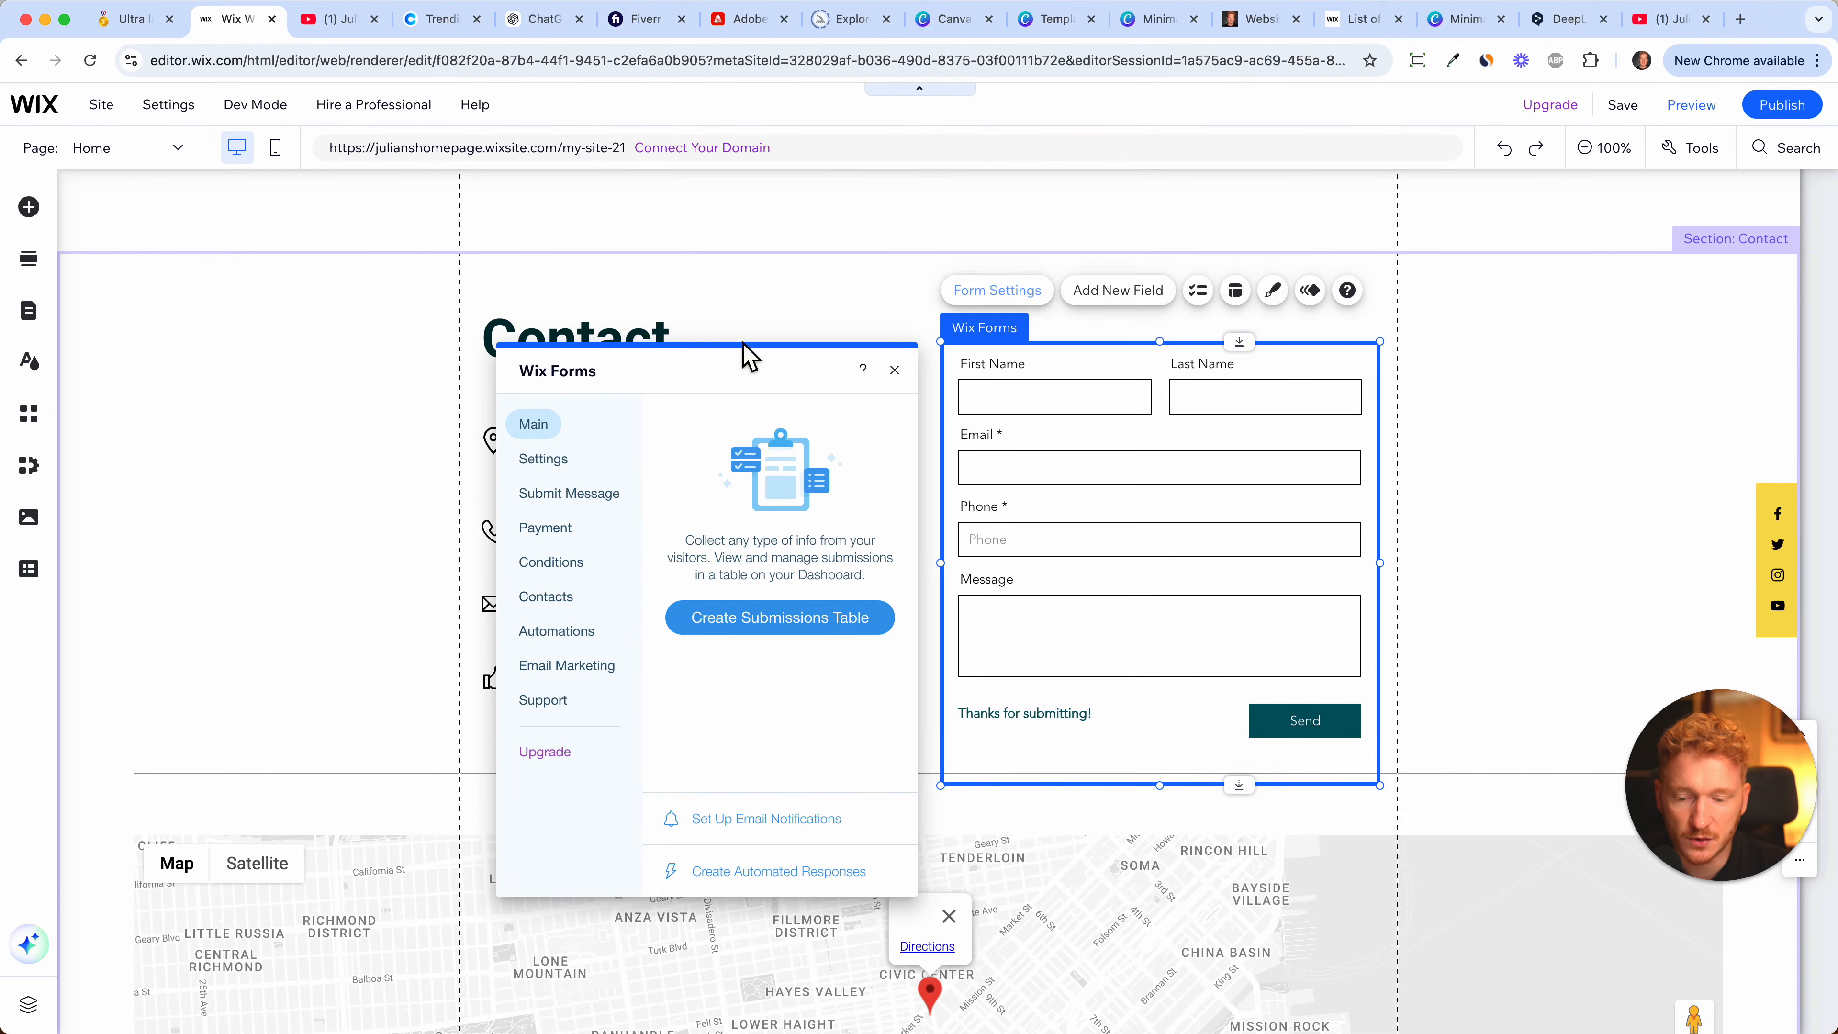
{"action": "left_click", "coordinate": [543, 458]}
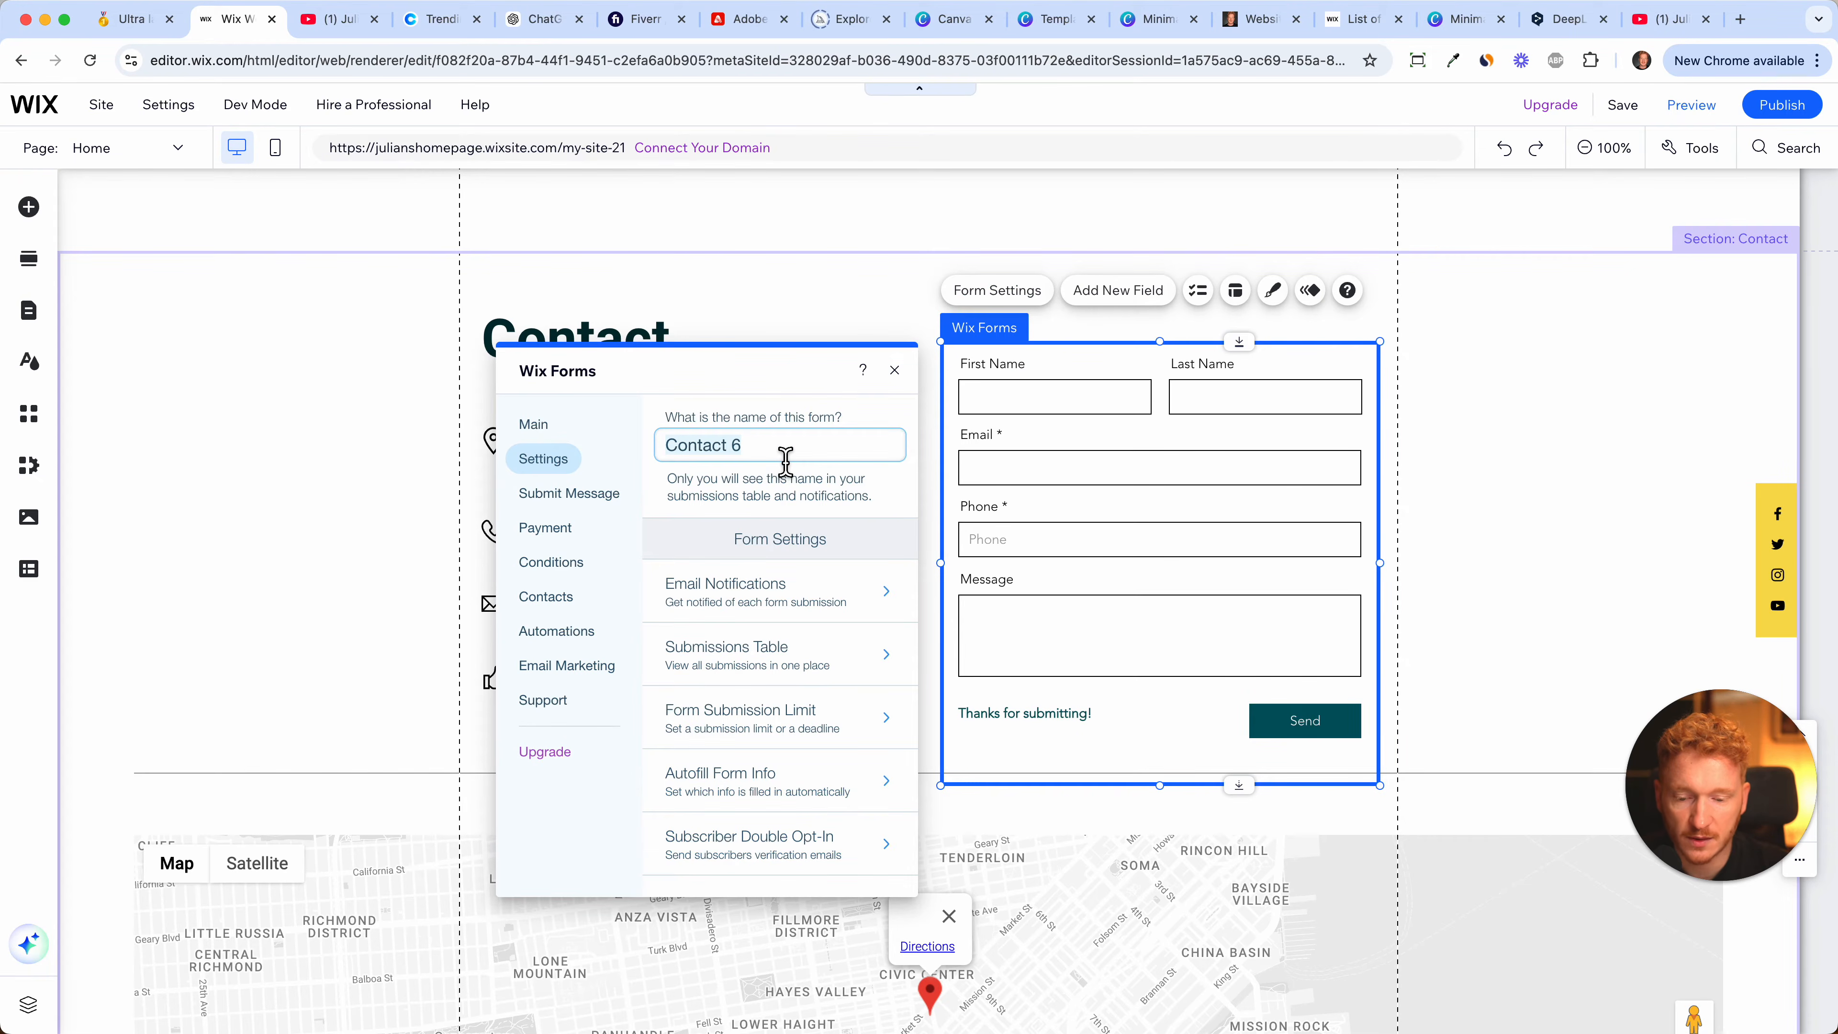
{"action": "key", "text": "Right"}
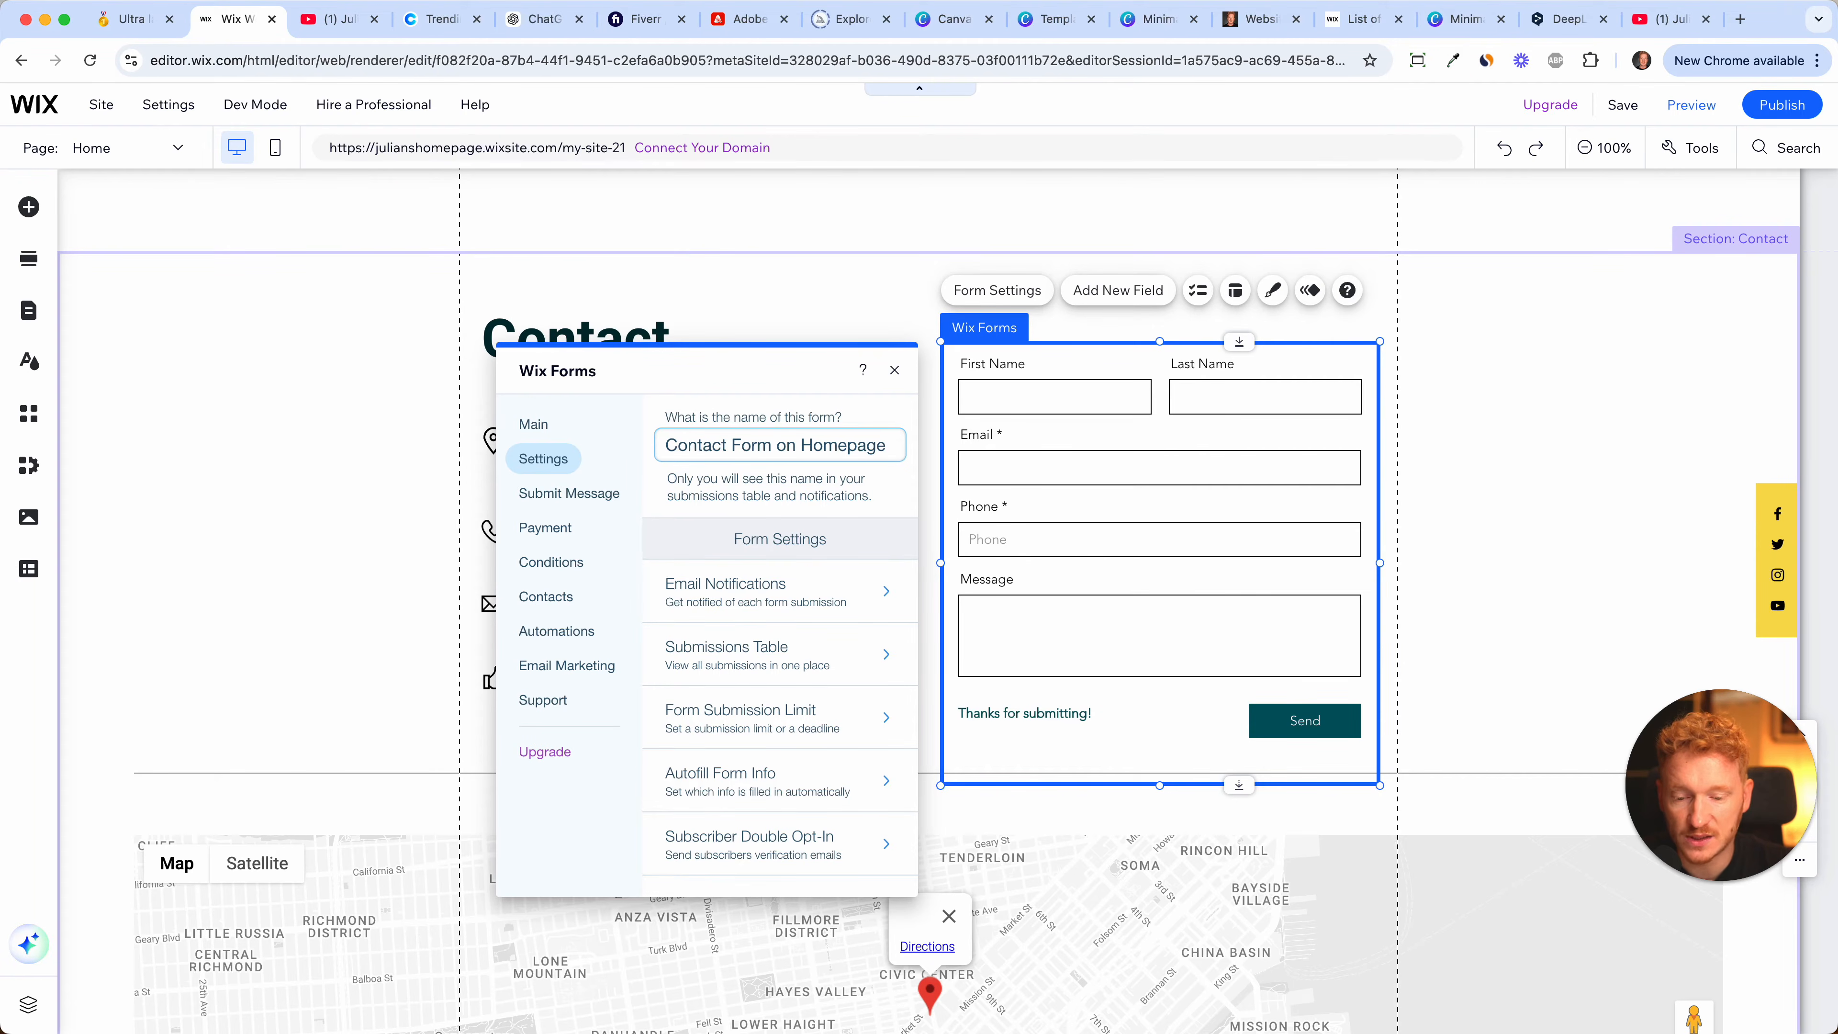
{"action": "left_click", "coordinate": [731, 445]}
{"action": "key", "text": "BackSpace"}
{"action": "type", "text": "f"}
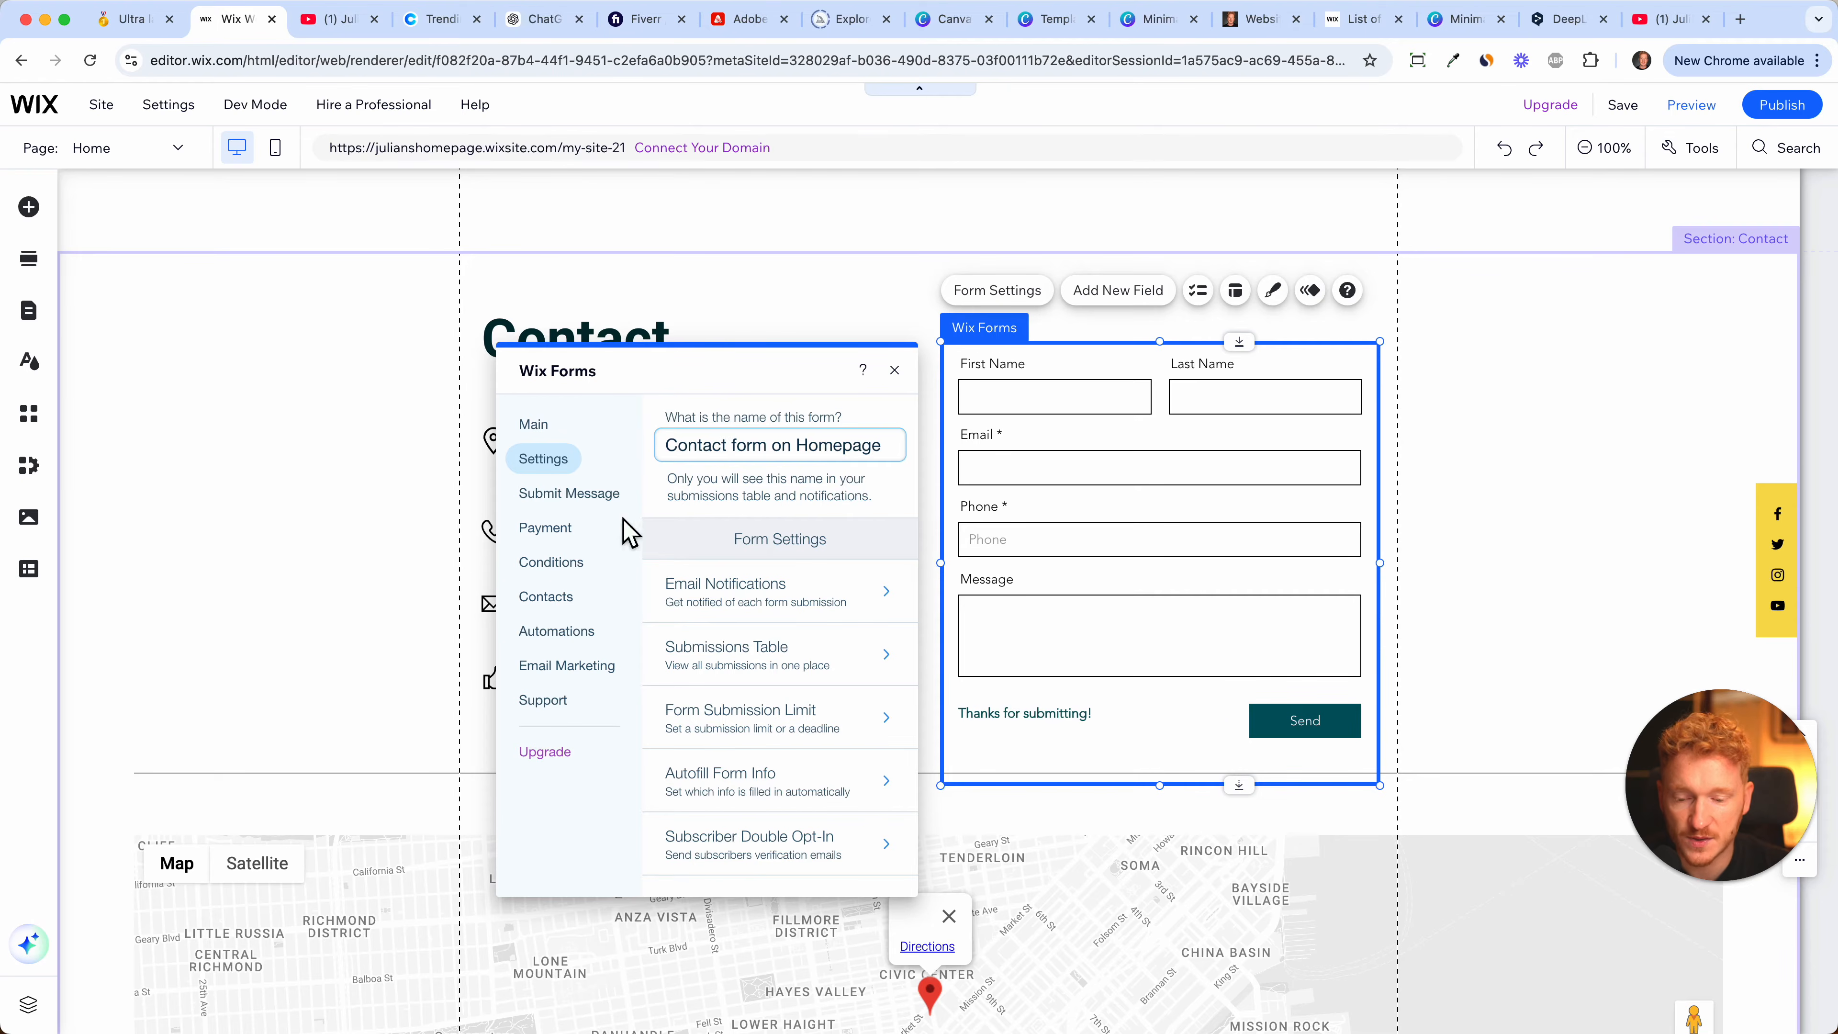
- Set the contact form's success message to "Thanks for submitting! We will get back to you asap!"
{"action": "left_click", "coordinate": [611, 500]}
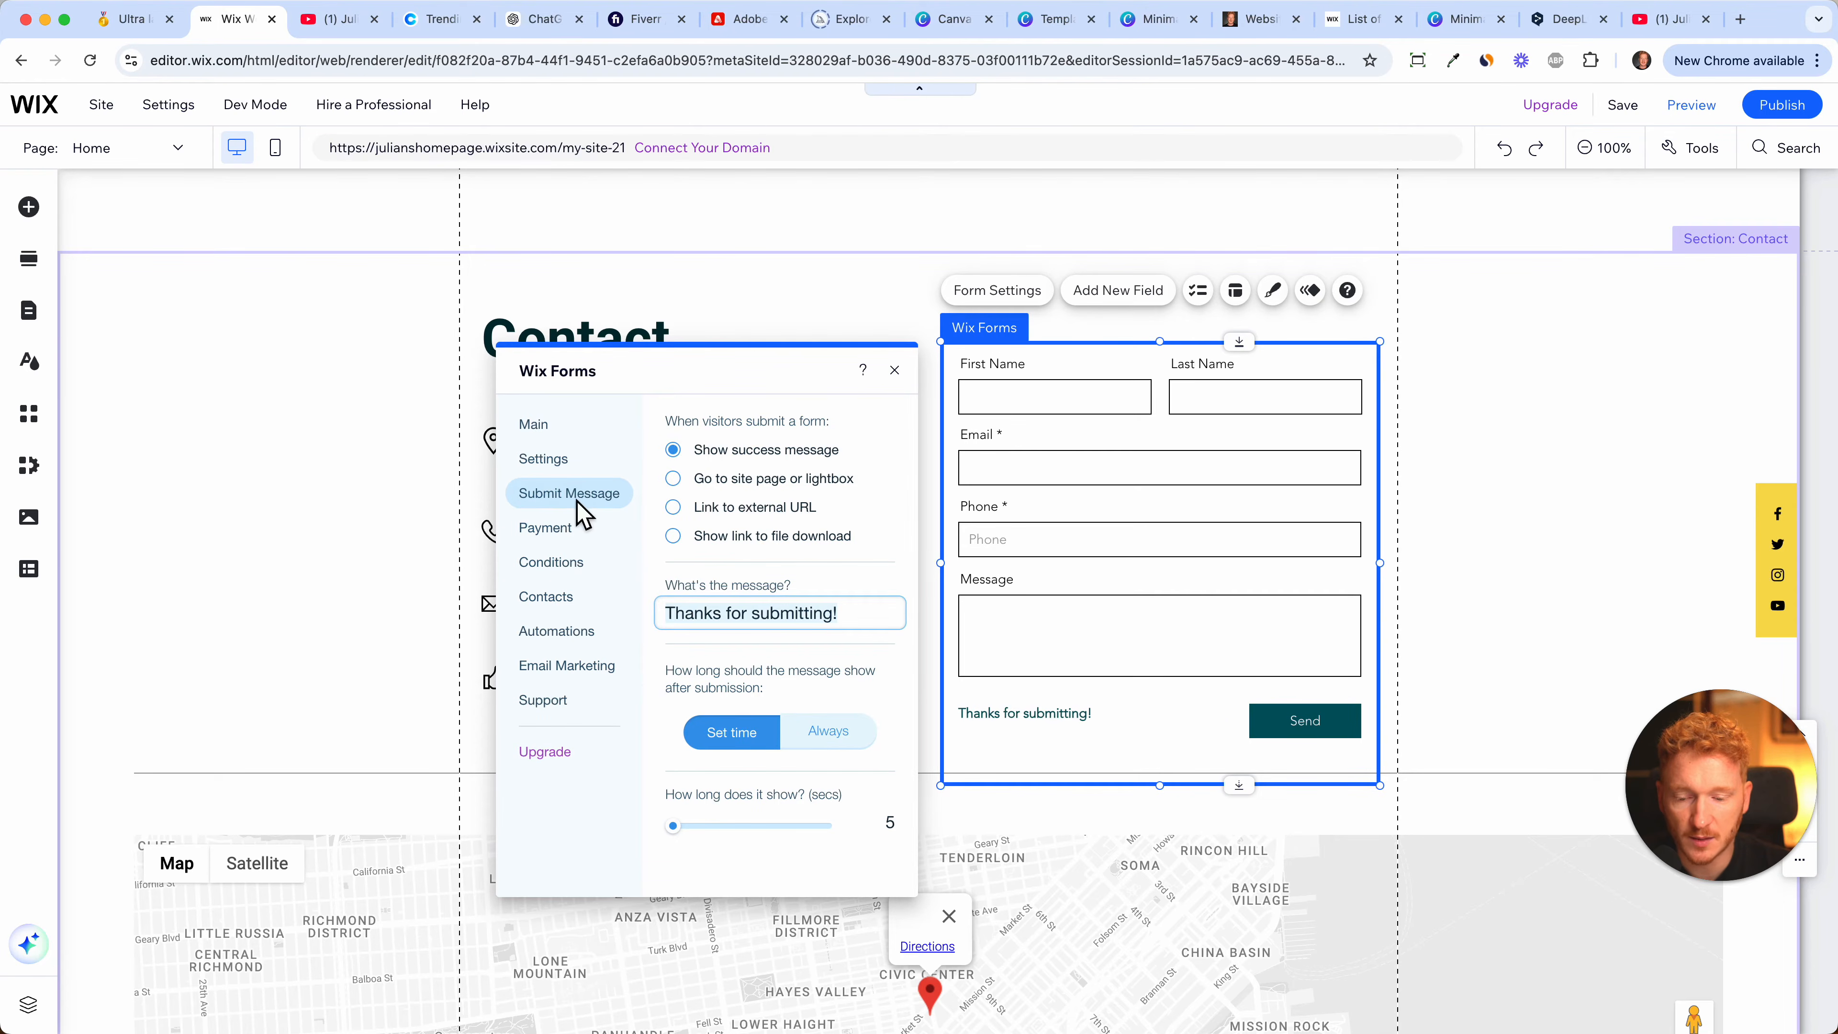
{"action": "left_click", "coordinate": [854, 619]}
{"action": "type", "text": "We will get back to"}
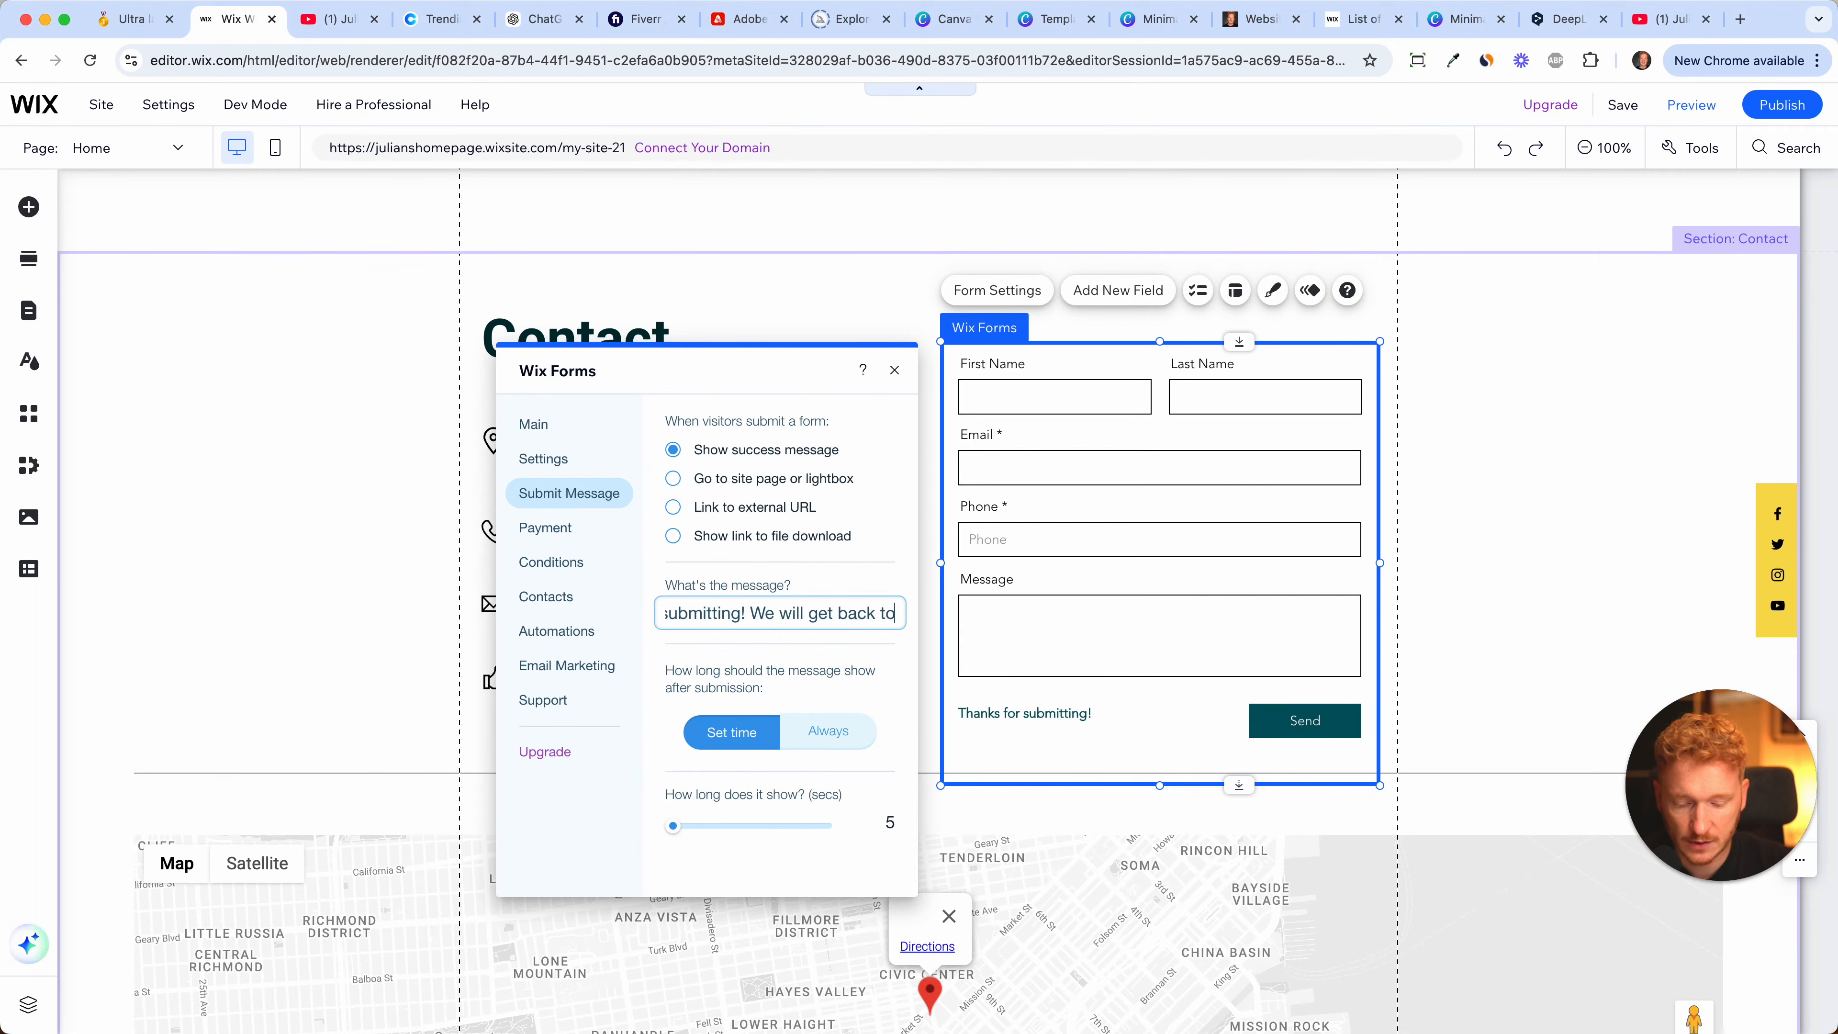
{"action": "type", "text": " you asap!"}
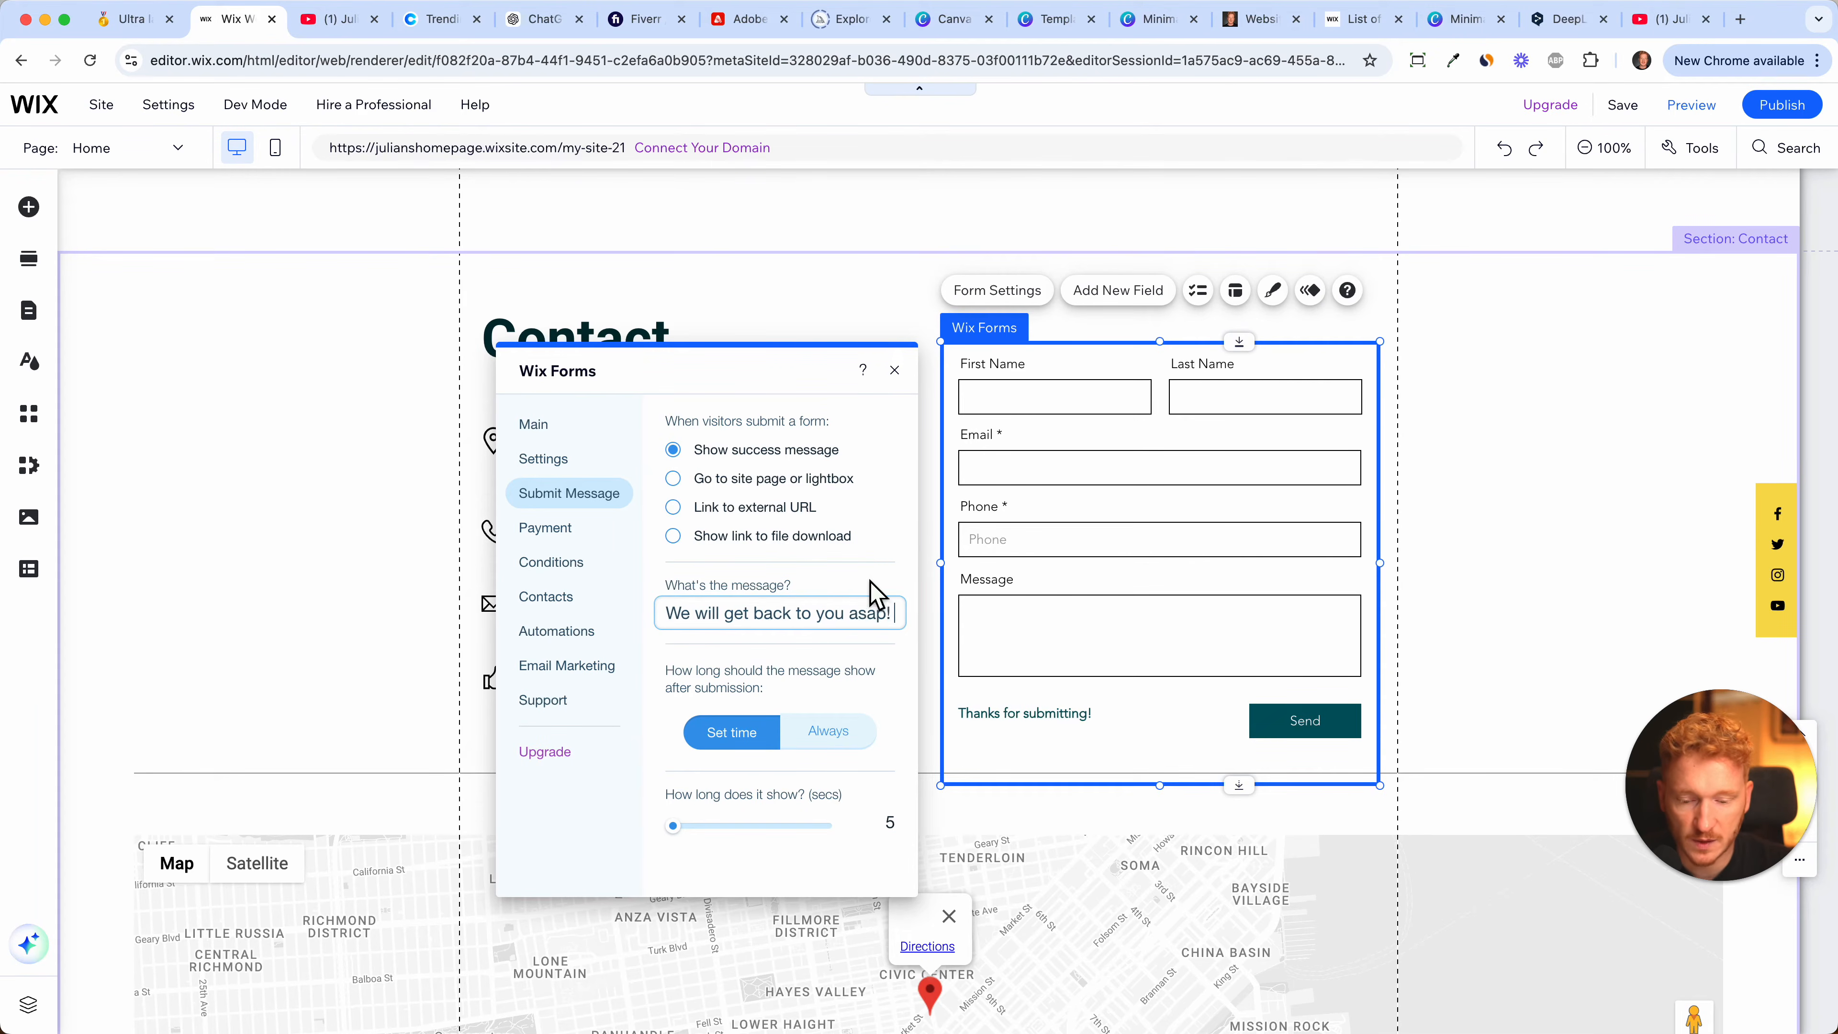
{"action": "left_click", "coordinate": [874, 579]}
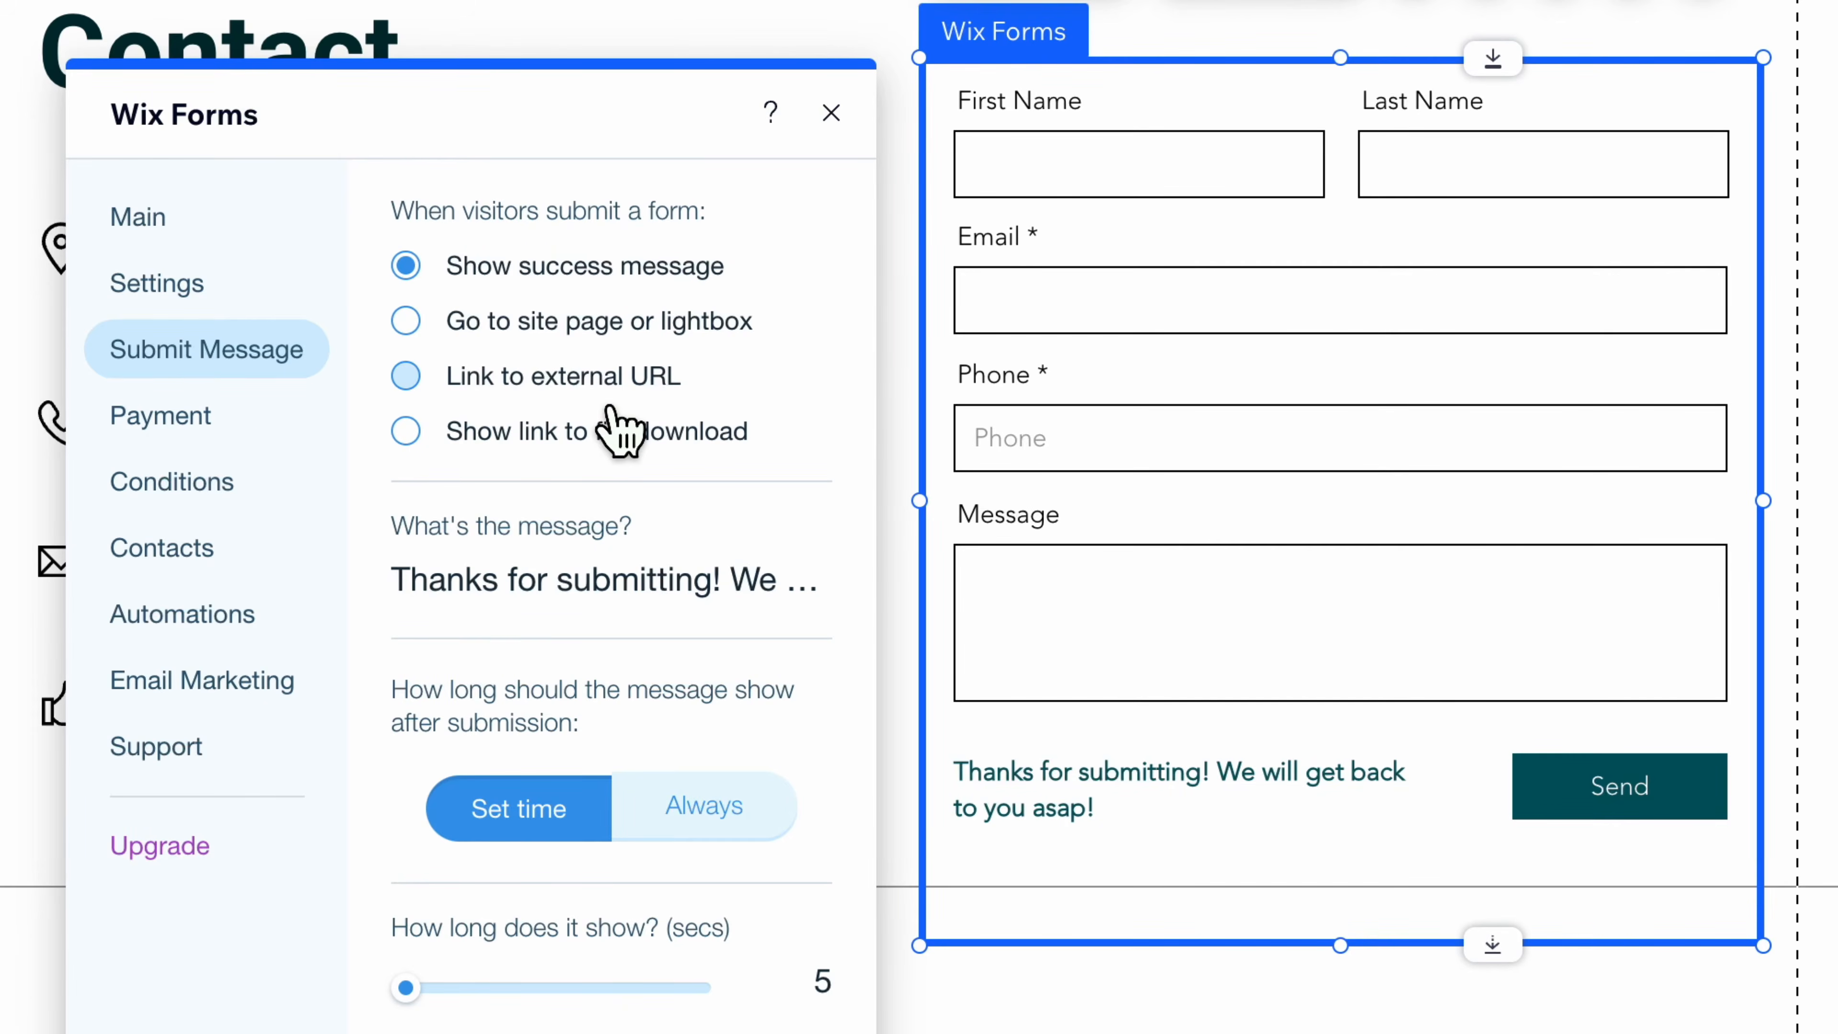
- Examine the contact form's Payment, Conditions, Contacts, Automations and Email Marketing settings, and close the form settings
{"action": "left_click", "coordinate": [218, 418]}
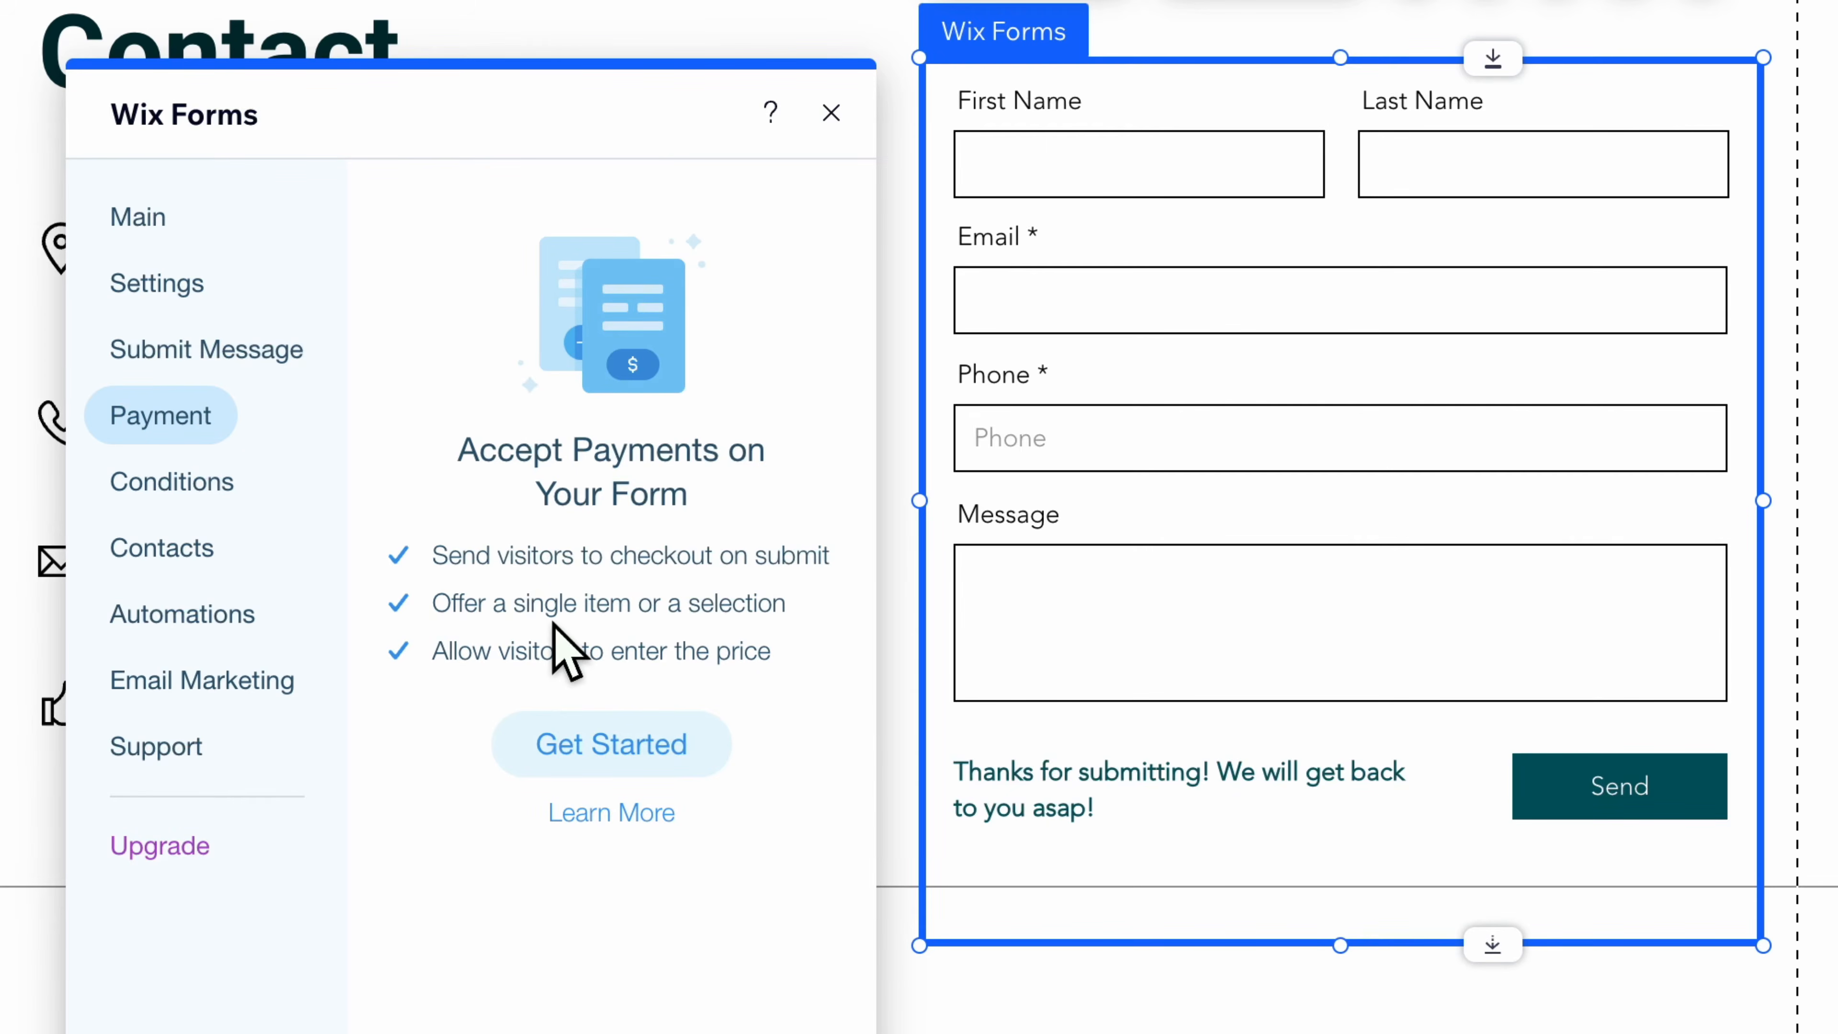
{"action": "left_click", "coordinate": [212, 507]}
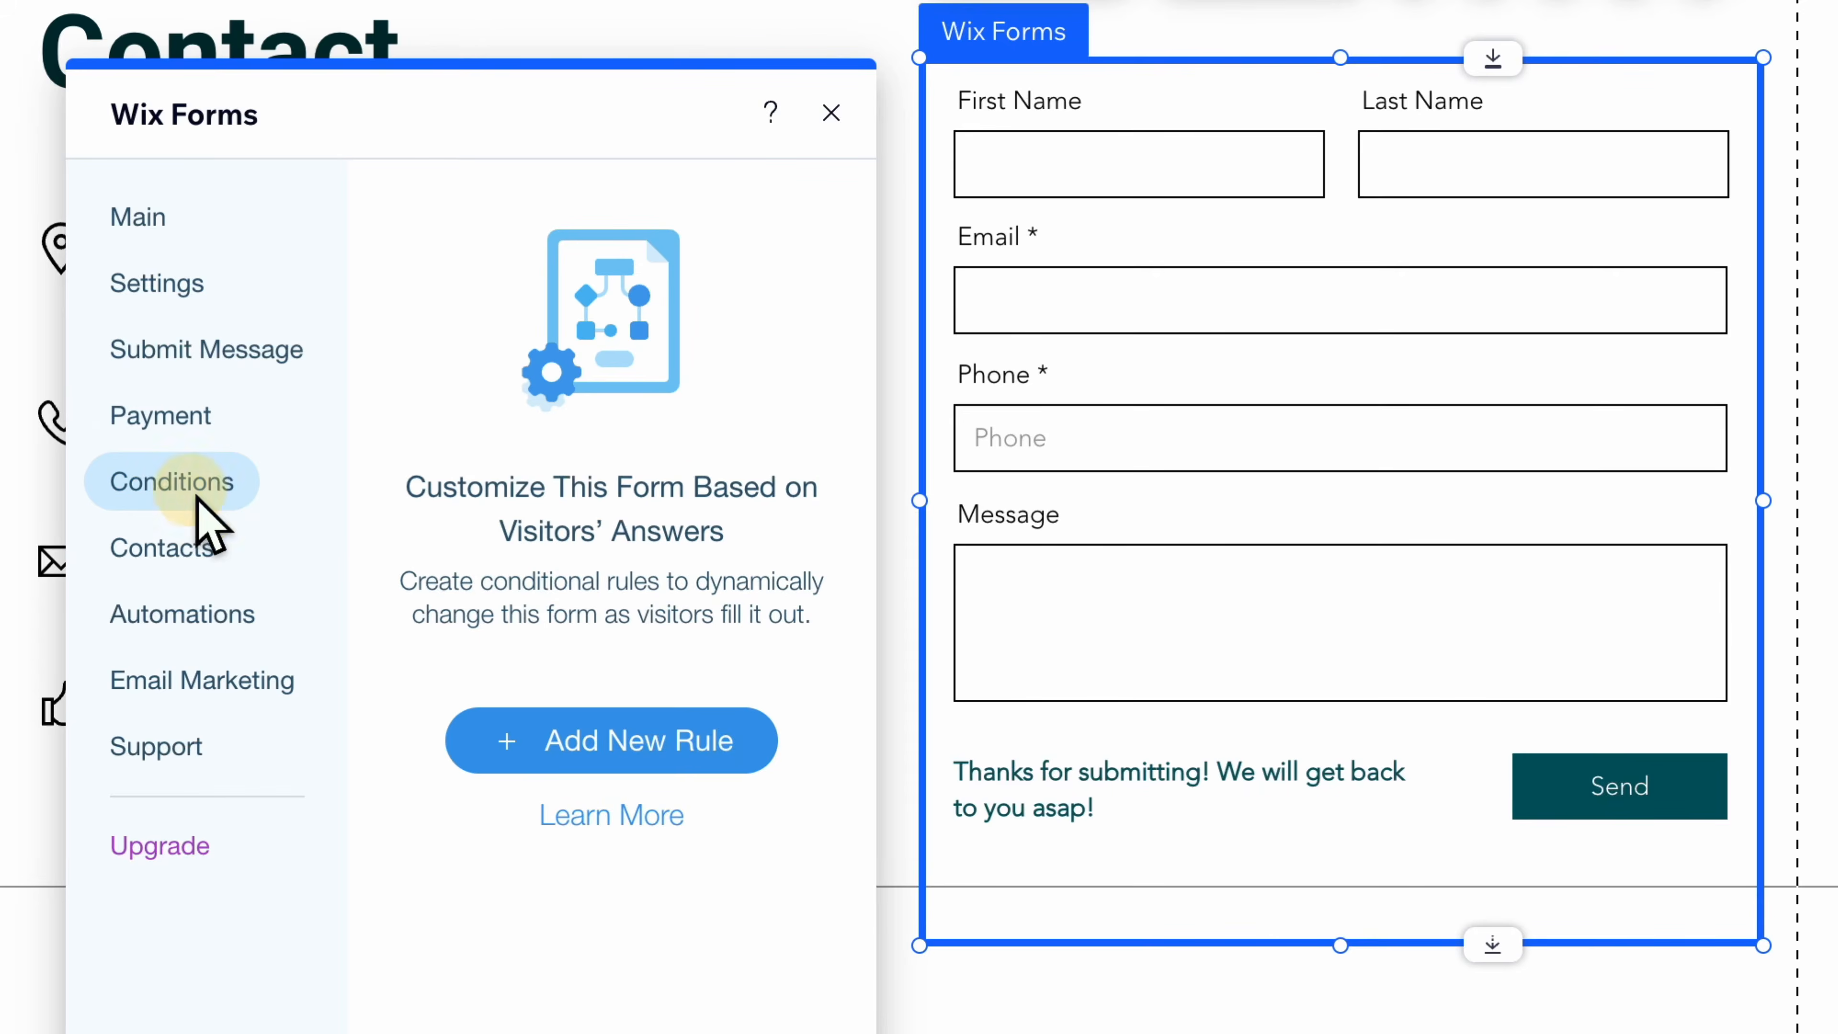
{"action": "left_click", "coordinate": [210, 554]}
{"action": "left_click", "coordinate": [209, 630]}
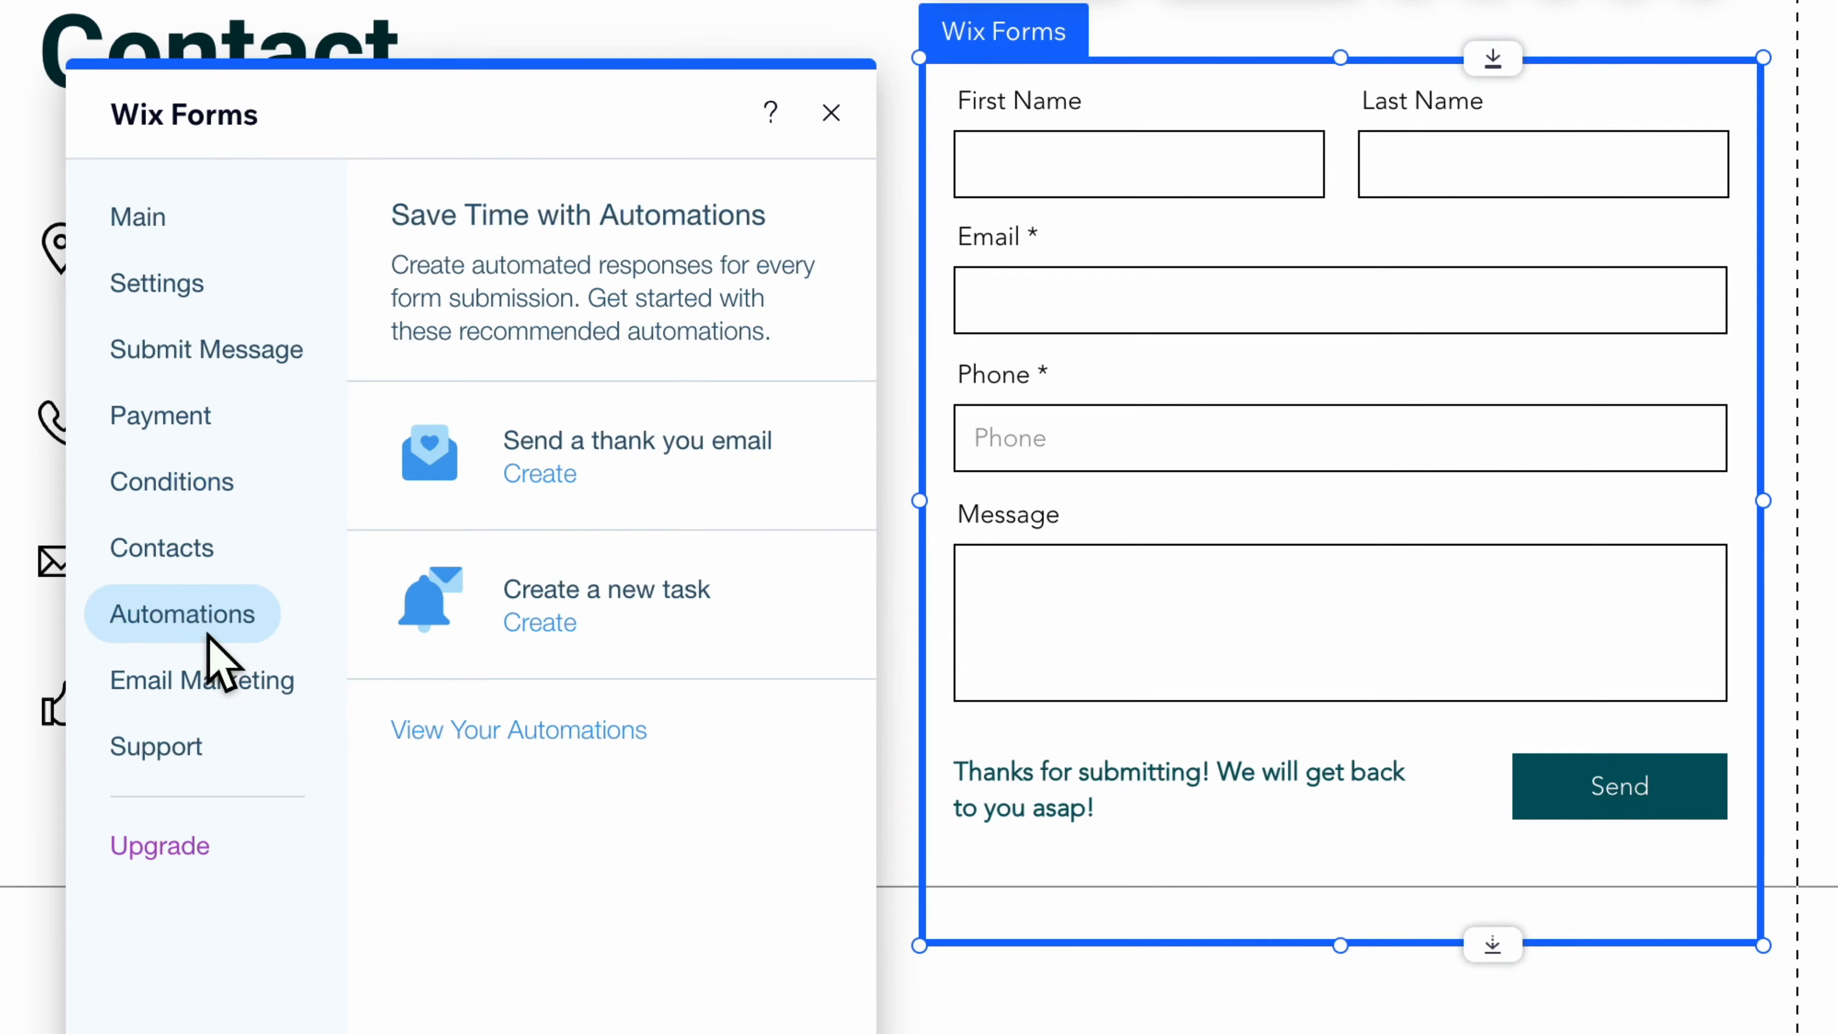
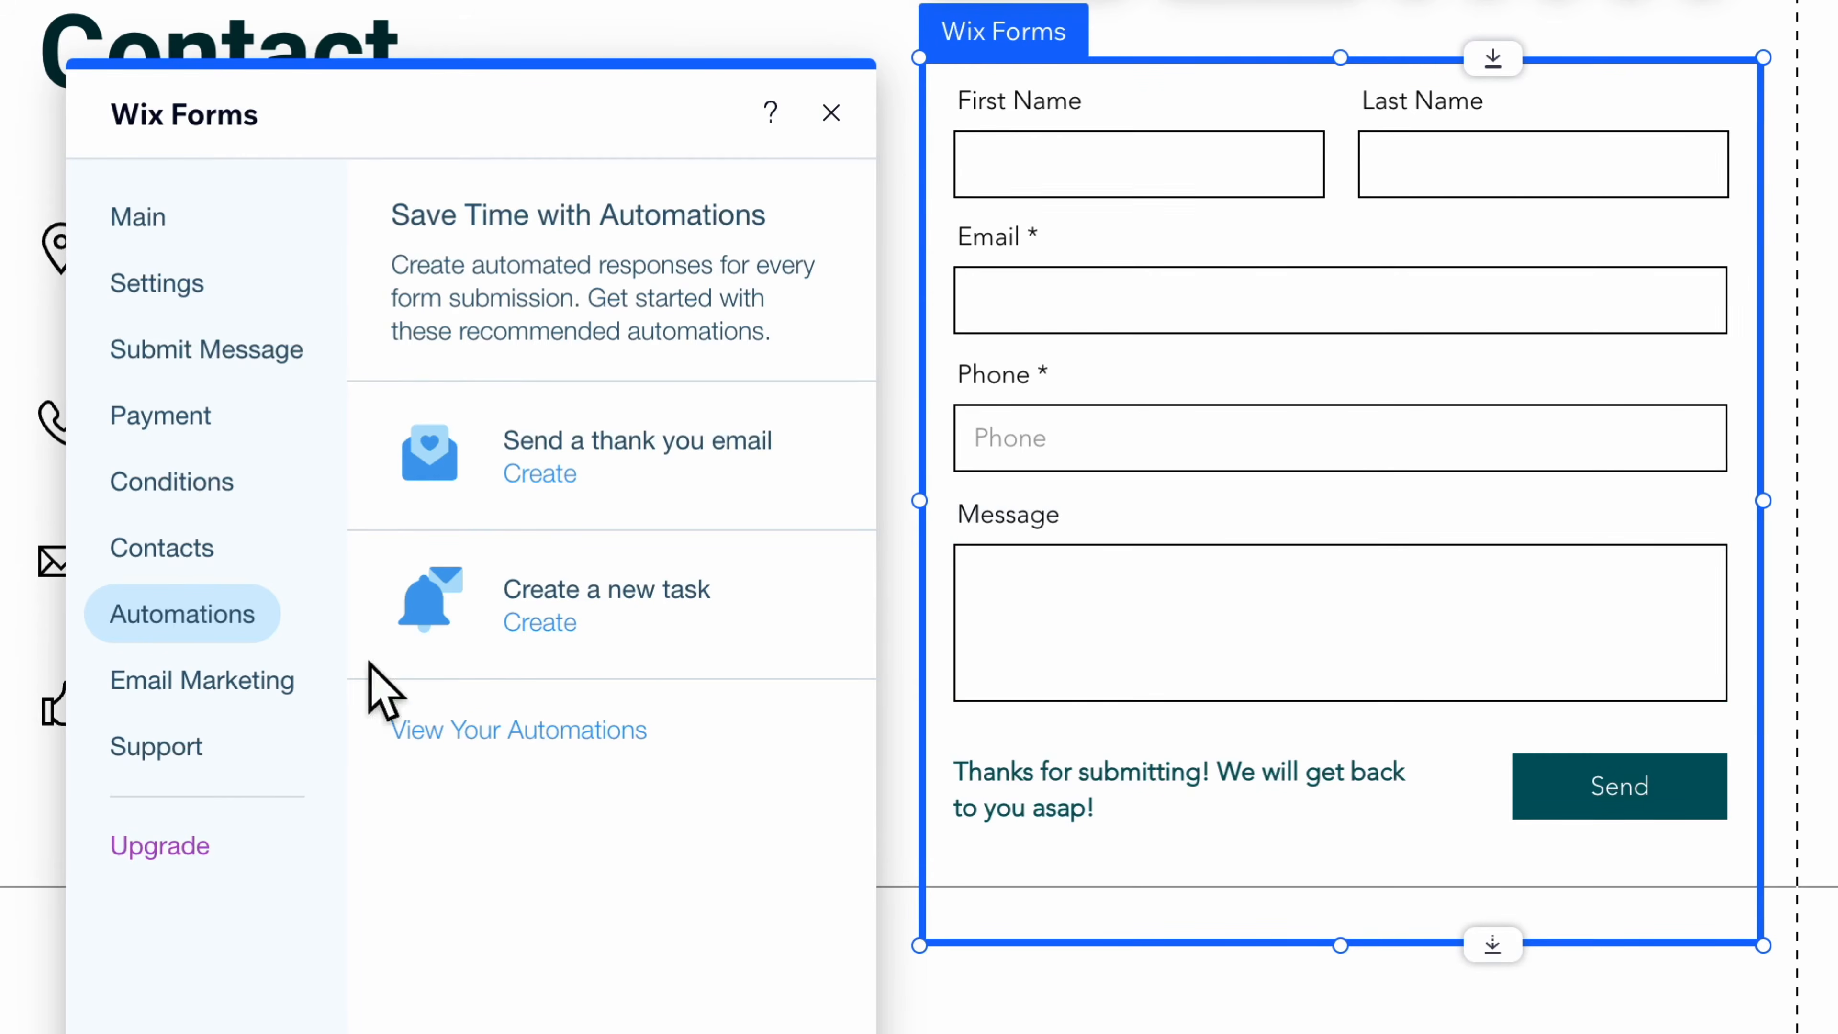
{"action": "left_click", "coordinate": [202, 680]}
{"action": "left_click", "coordinate": [831, 112]}
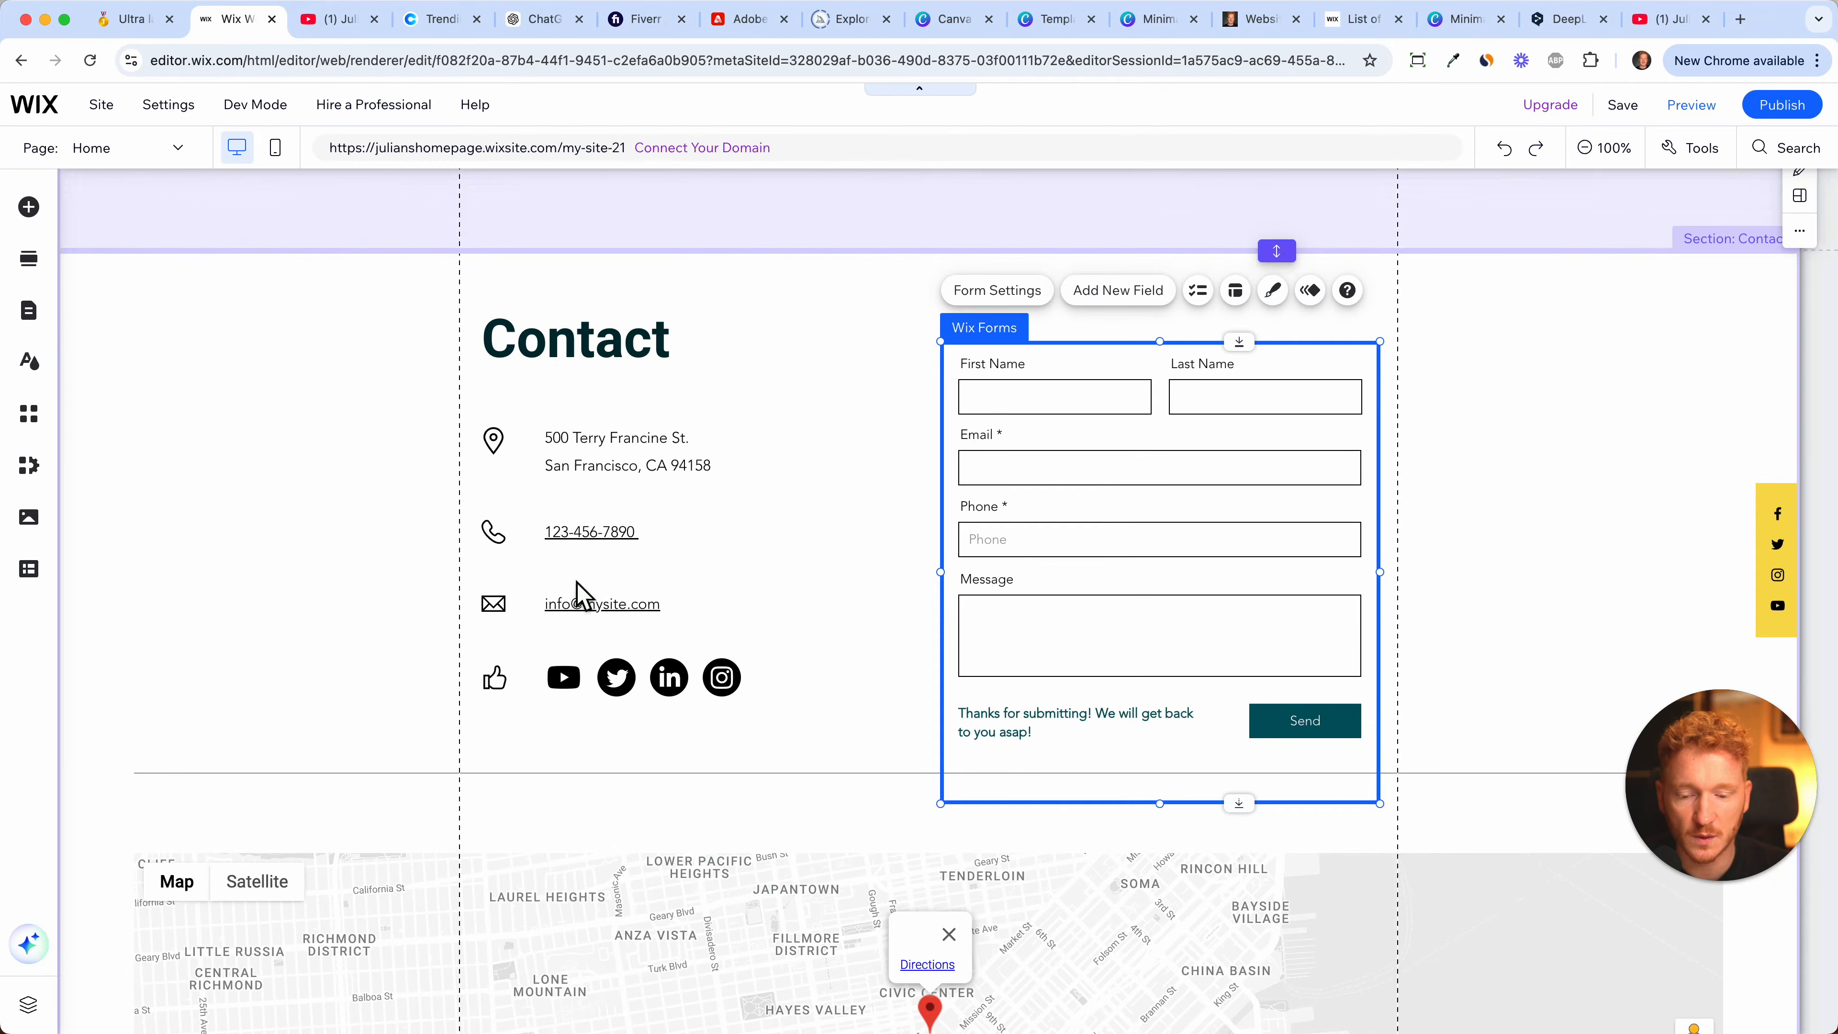
- Set the Google Maps location below the contact form to New York, NY, USA
{"action": "scroll", "coordinate": [833, 833], "scroll_direction": "down", "scroll_amount": 5}
{"action": "left_click", "coordinate": [675, 623]}
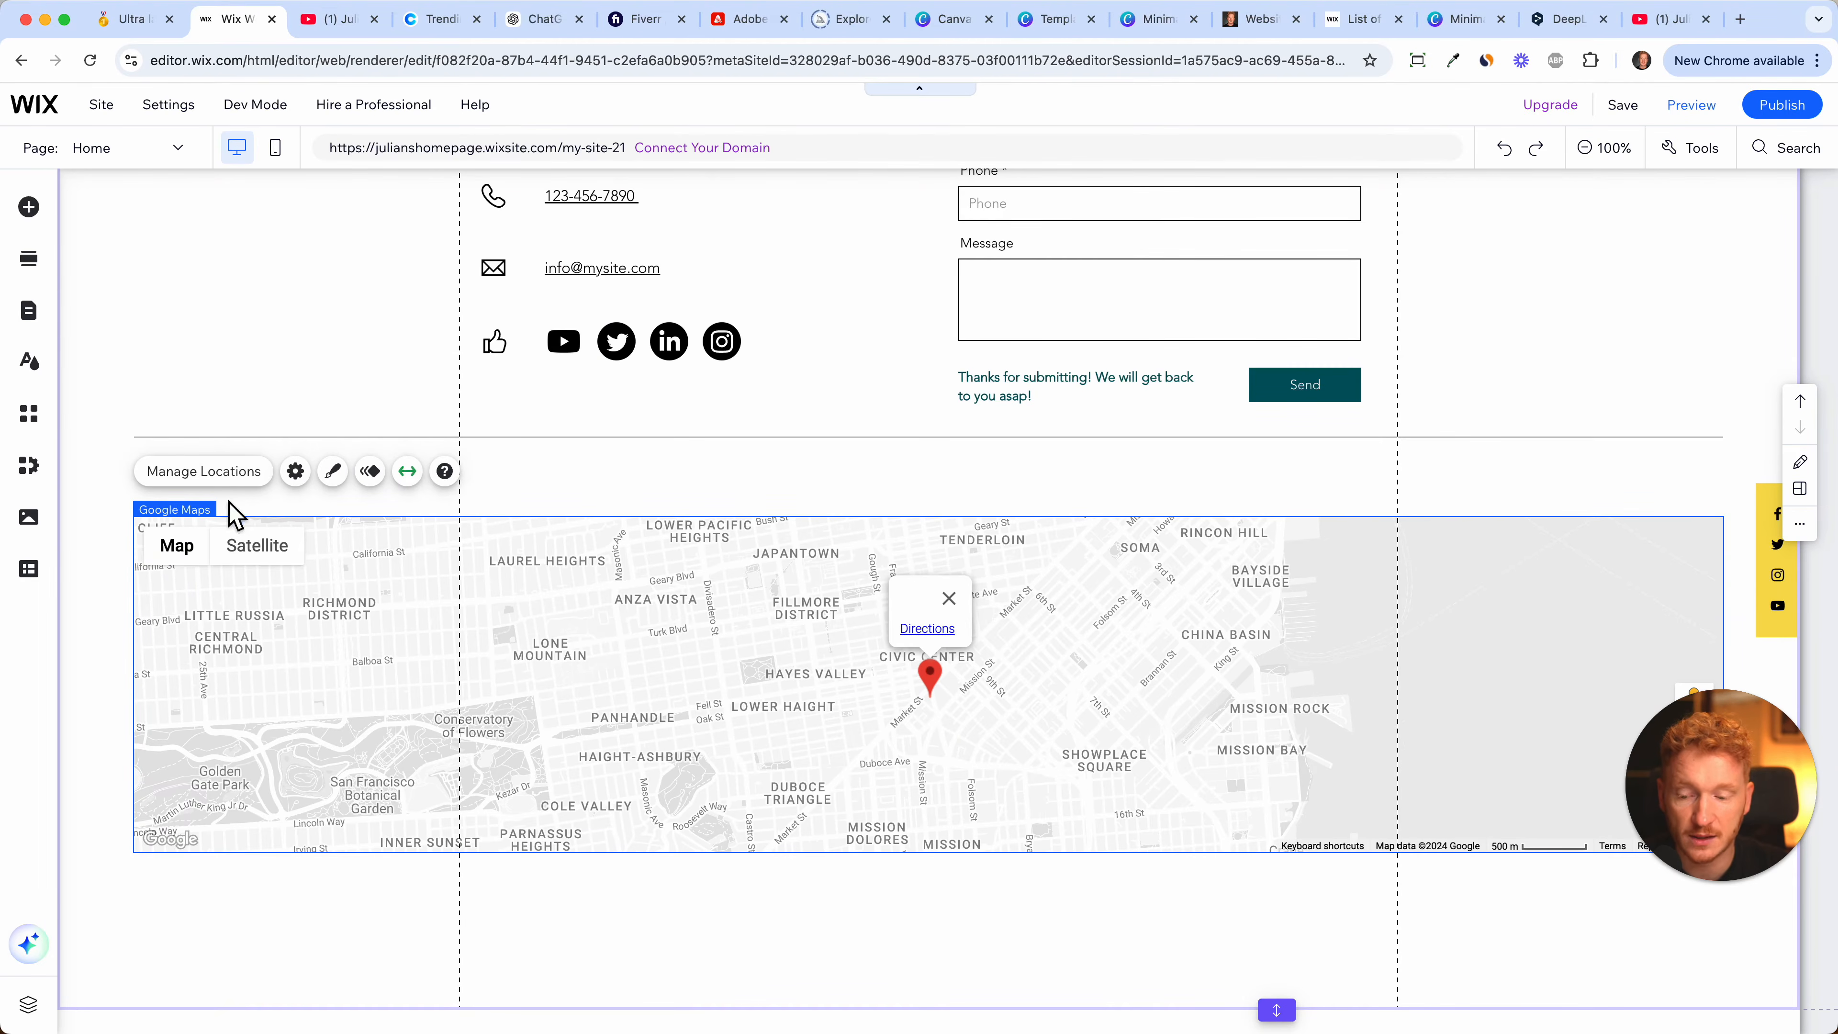
{"action": "left_click", "coordinate": [242, 472]}
{"action": "left_click", "coordinate": [1566, 665]}
{"action": "type", "text": "New"}
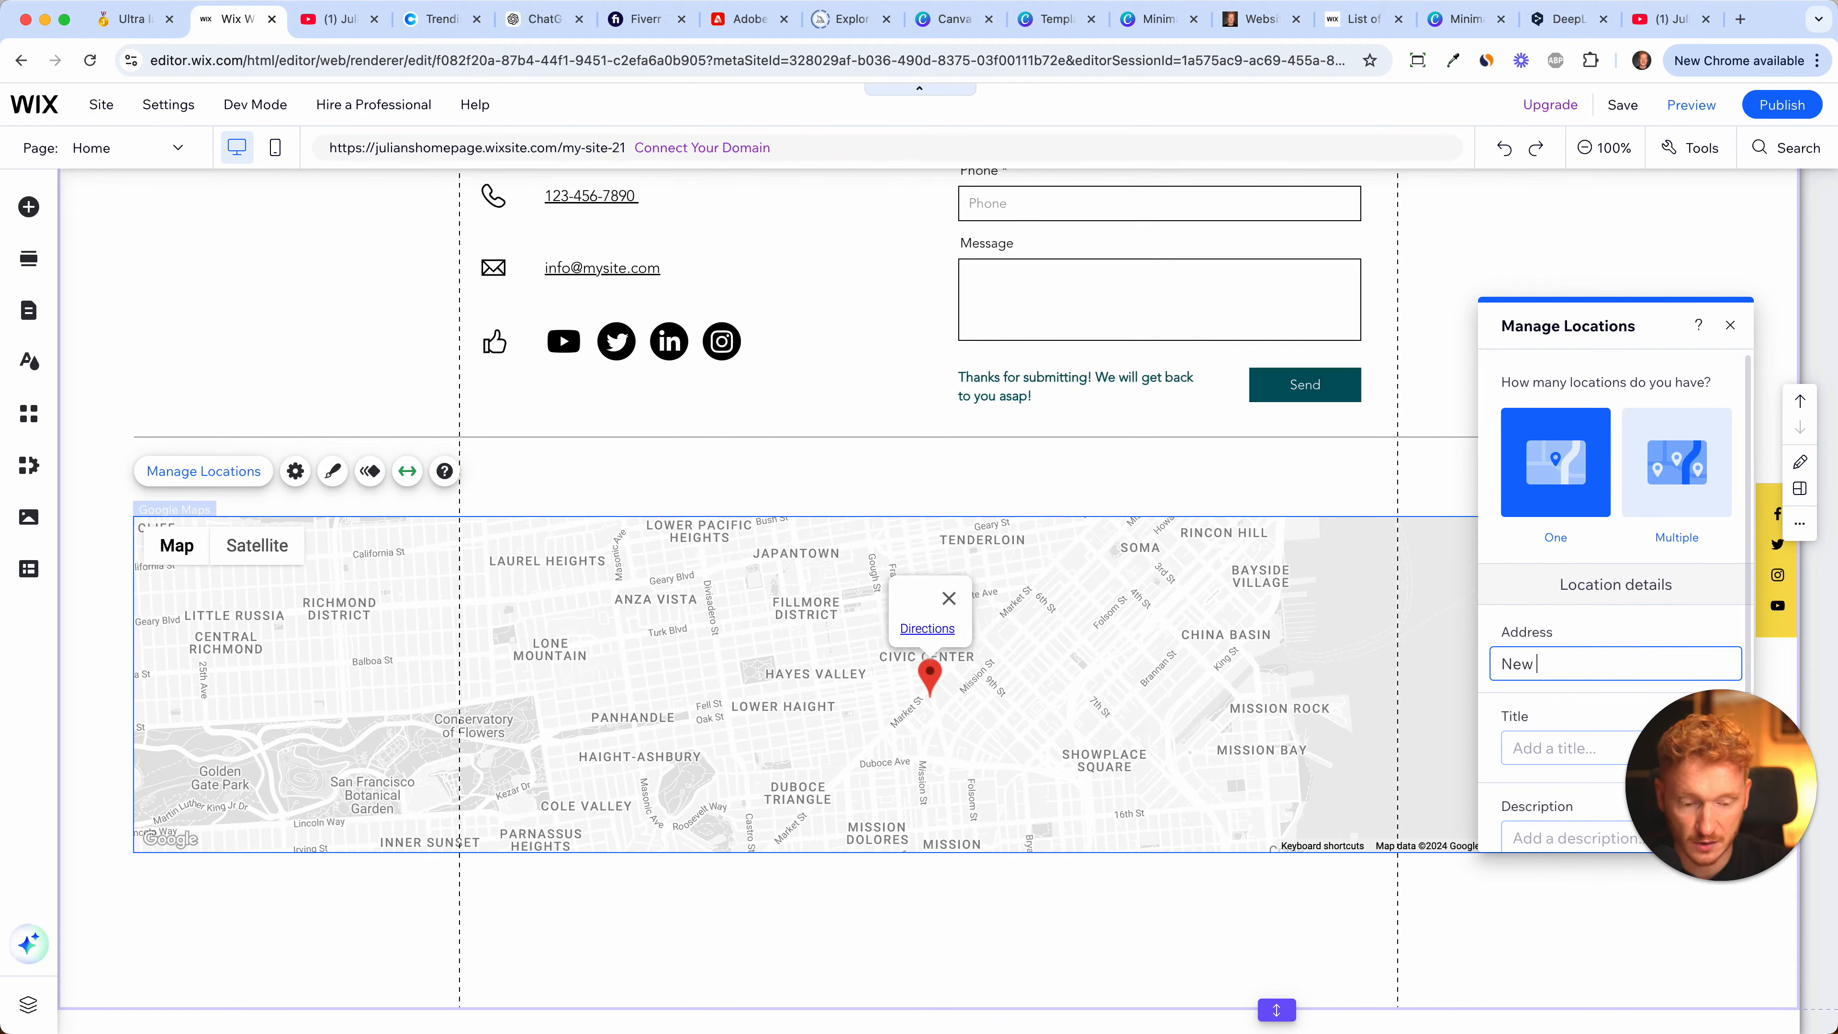
{"action": "type", "text": " York"}
{"action": "key", "text": "Return"}
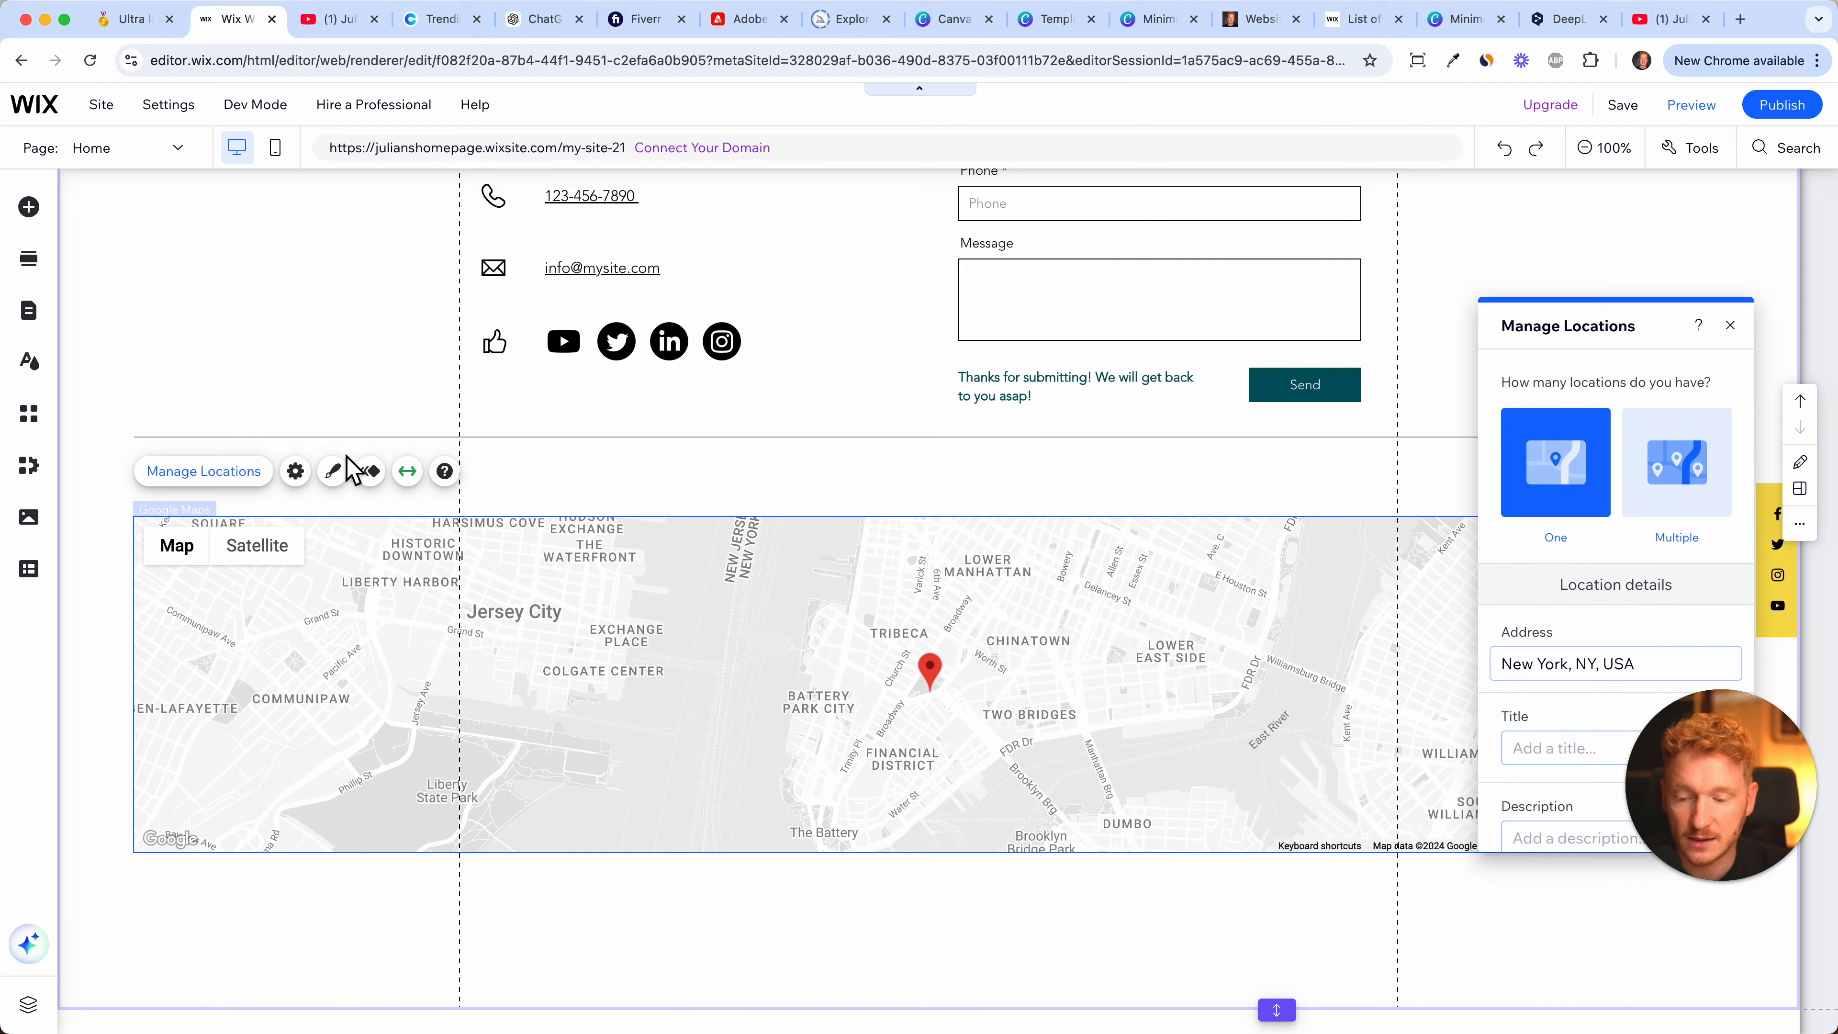
- Apply the So Square map design to the Google Maps element
{"action": "left_click", "coordinate": [335, 477]}
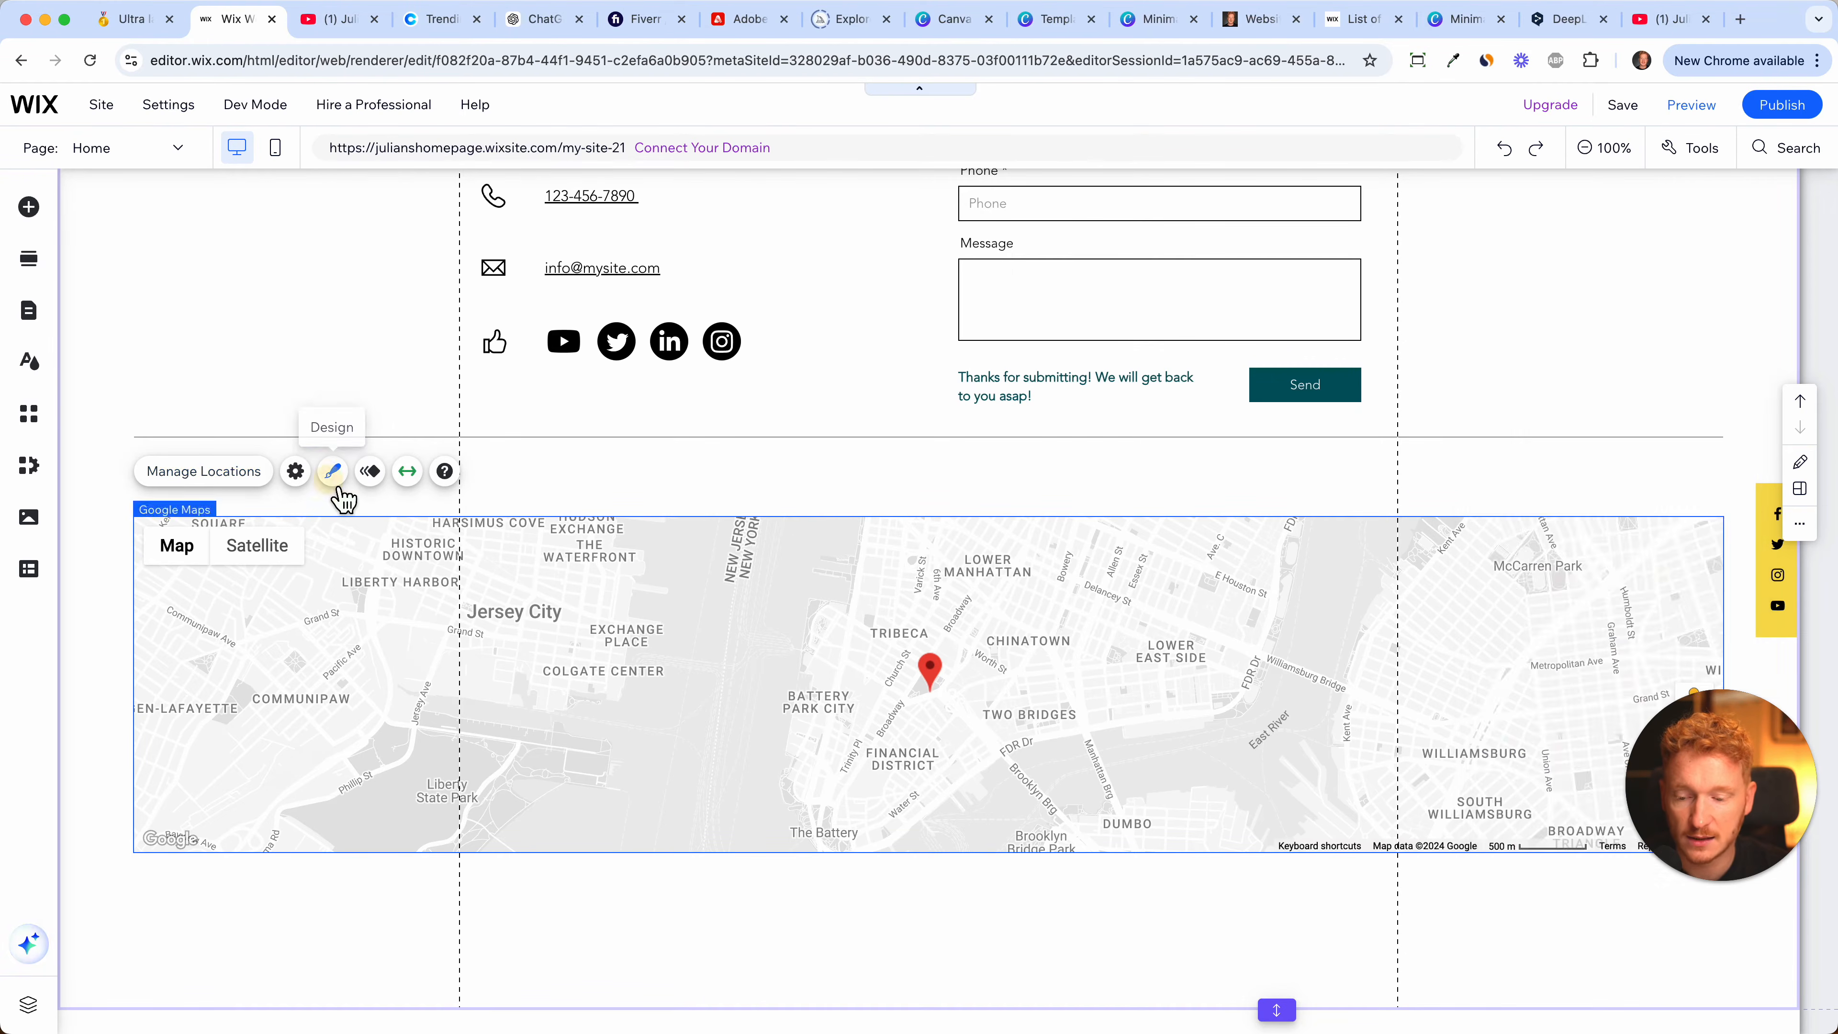
{"action": "left_click", "coordinate": [332, 472]}
{"action": "left_click", "coordinate": [1545, 688]}
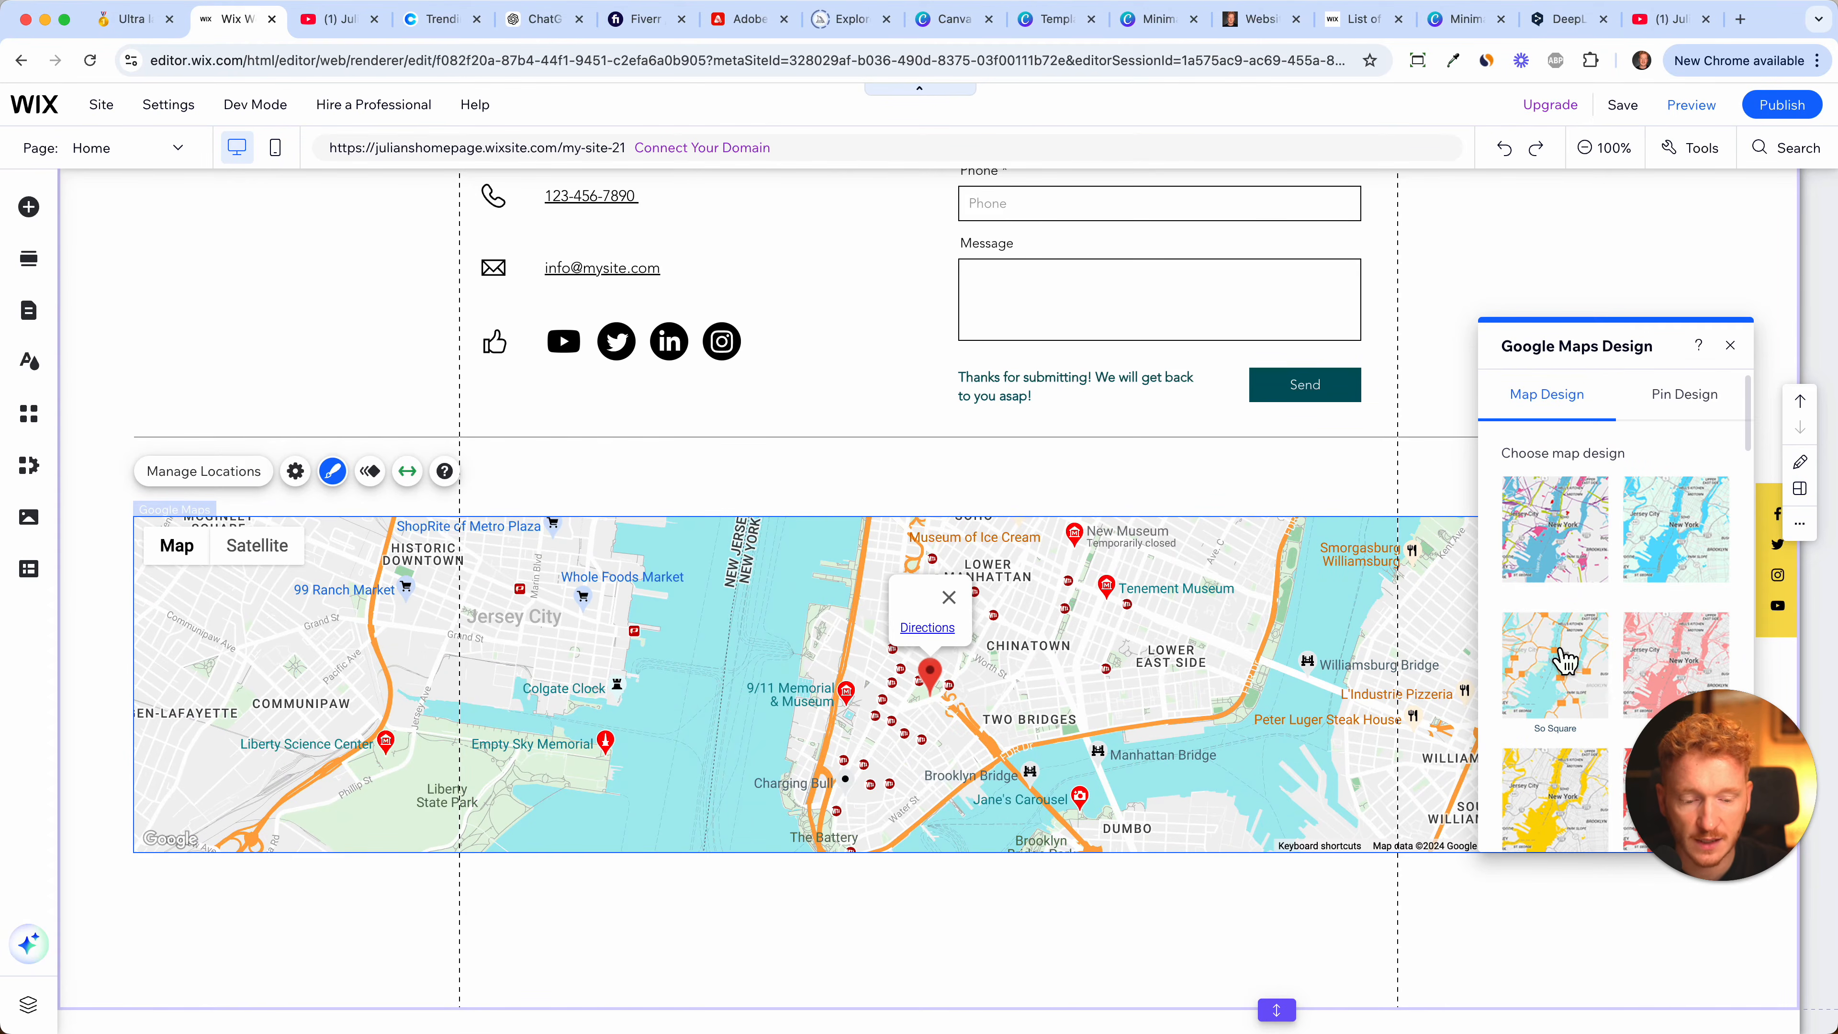
{"action": "left_click", "coordinate": [1730, 346]}
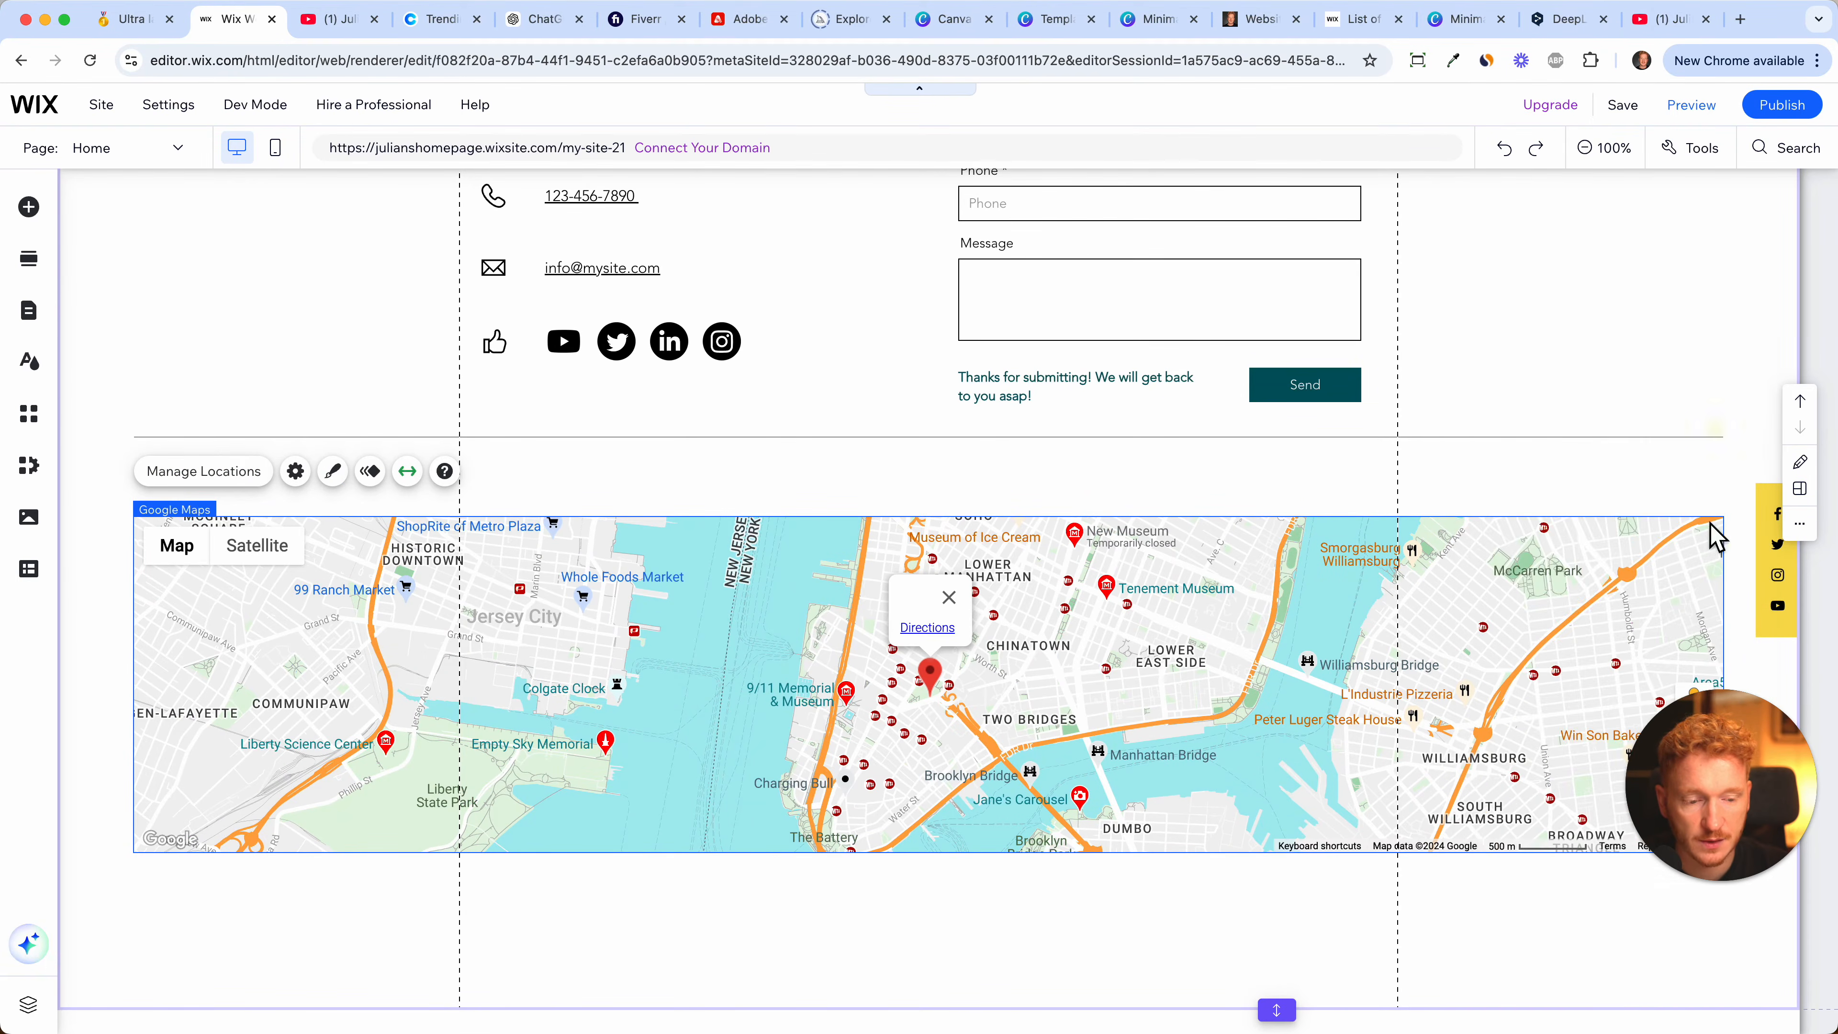
- Extend the Contact section downward and enlarge the map's height to fill the added space
{"action": "scroll", "coordinate": [1158, 782], "scroll_direction": "down", "scroll_amount": 4}
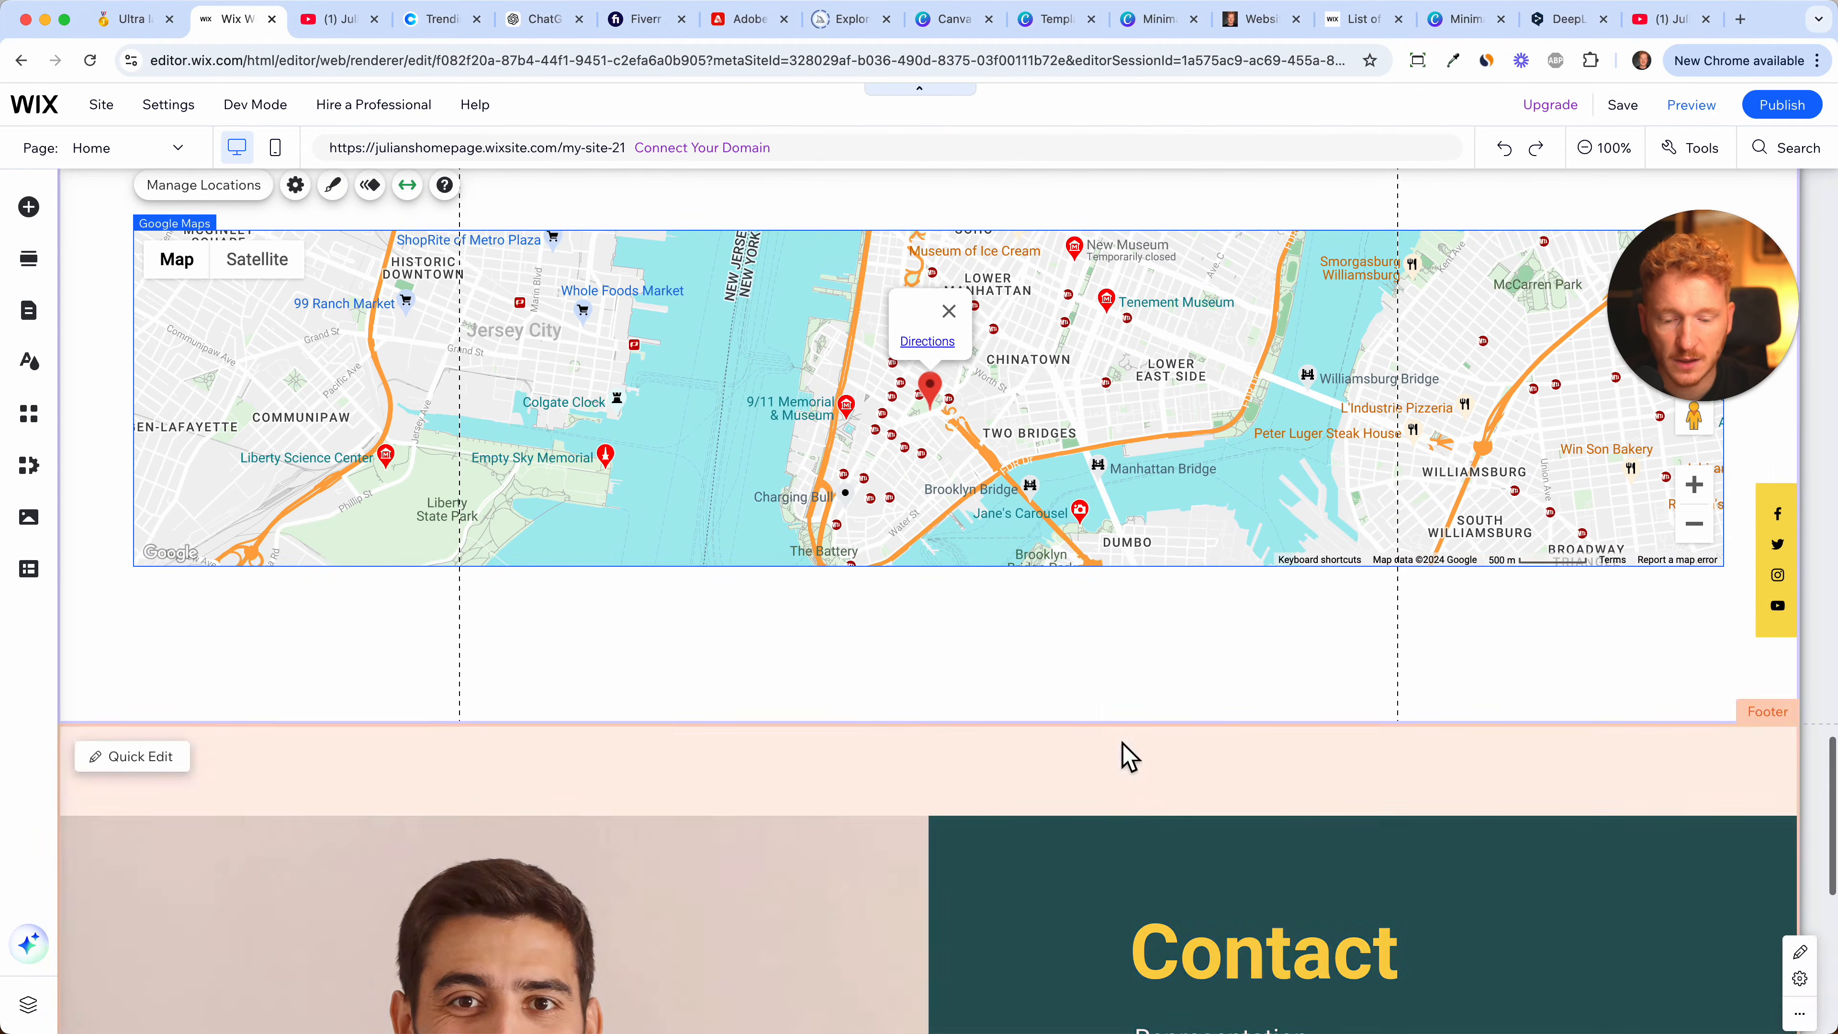
{"action": "left_click_drag", "start_coordinate": [1141, 568], "coordinate": [1158, 684]}
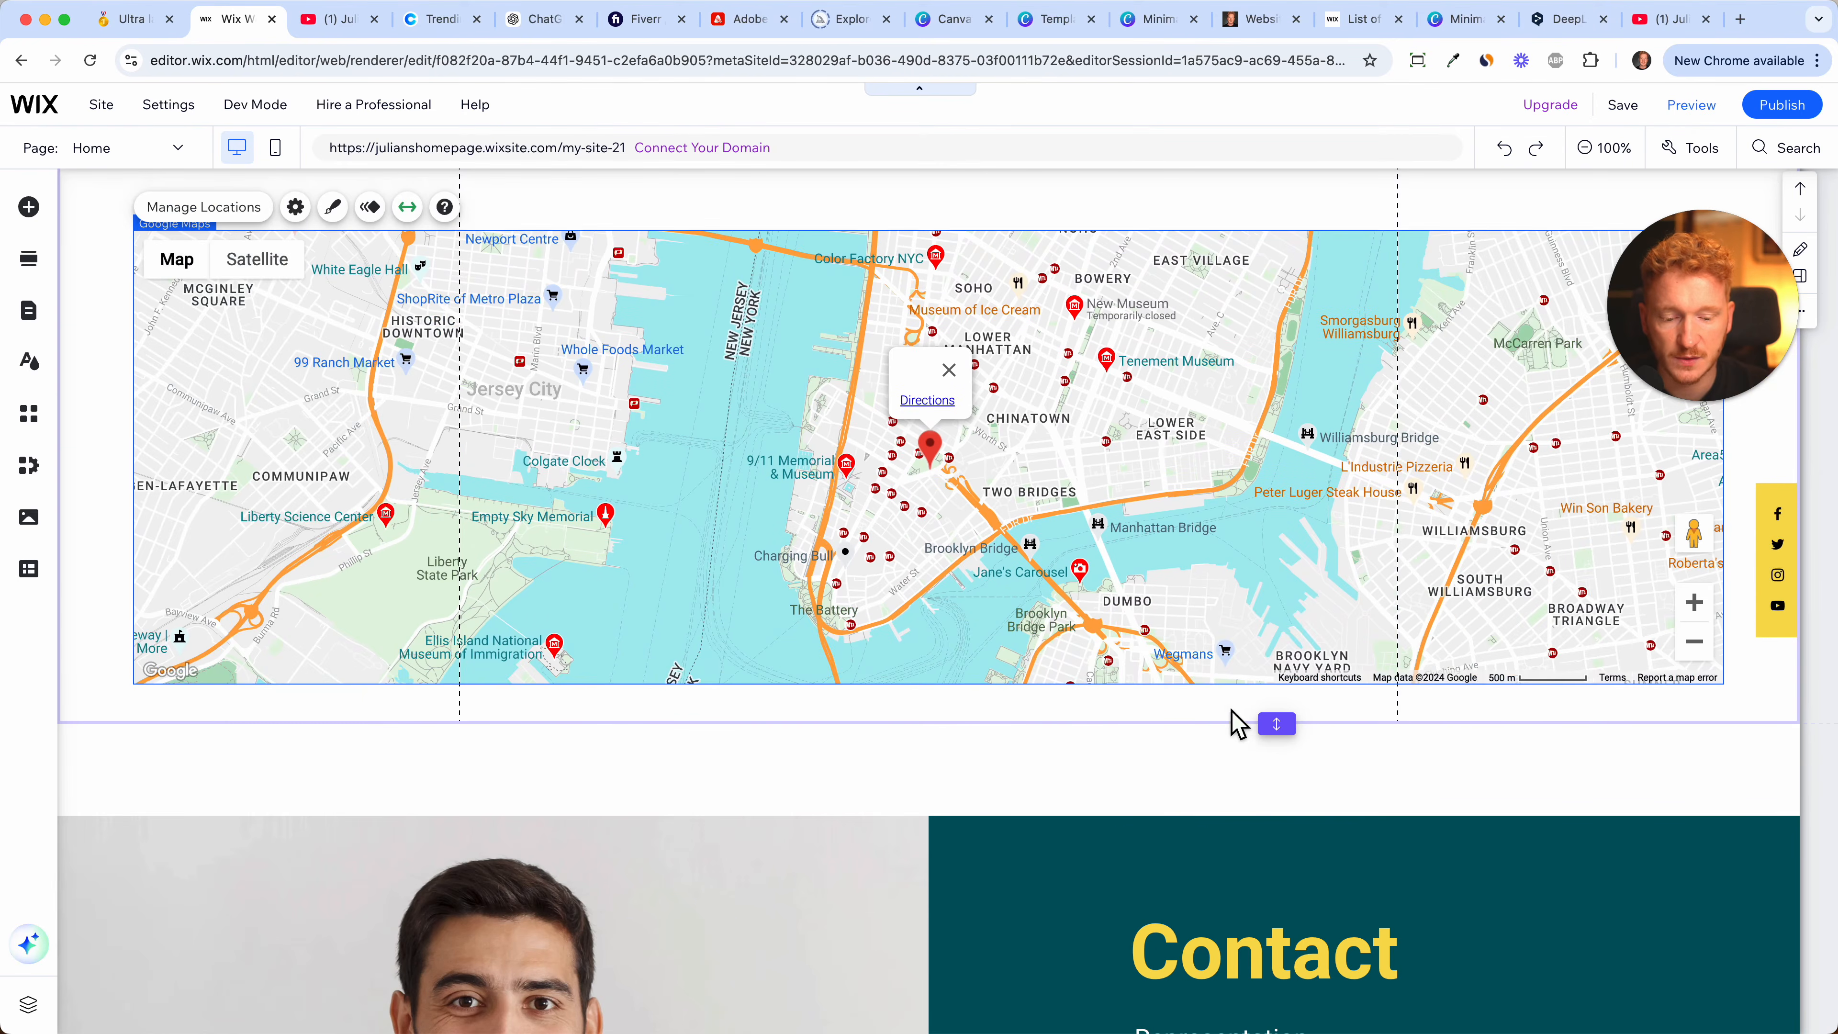
{"action": "left_click_drag", "start_coordinate": [1277, 724], "coordinate": [1295, 964]}
{"action": "left_click", "coordinate": [1099, 695]}
{"action": "left_click_drag", "start_coordinate": [1099, 694], "coordinate": [1103, 874]}
{"action": "scroll", "coordinate": [1101, 872], "scroll_direction": "up", "scroll_amount": 2}
{"action": "scroll", "coordinate": [1103, 872], "scroll_direction": "down", "scroll_amount": 3}
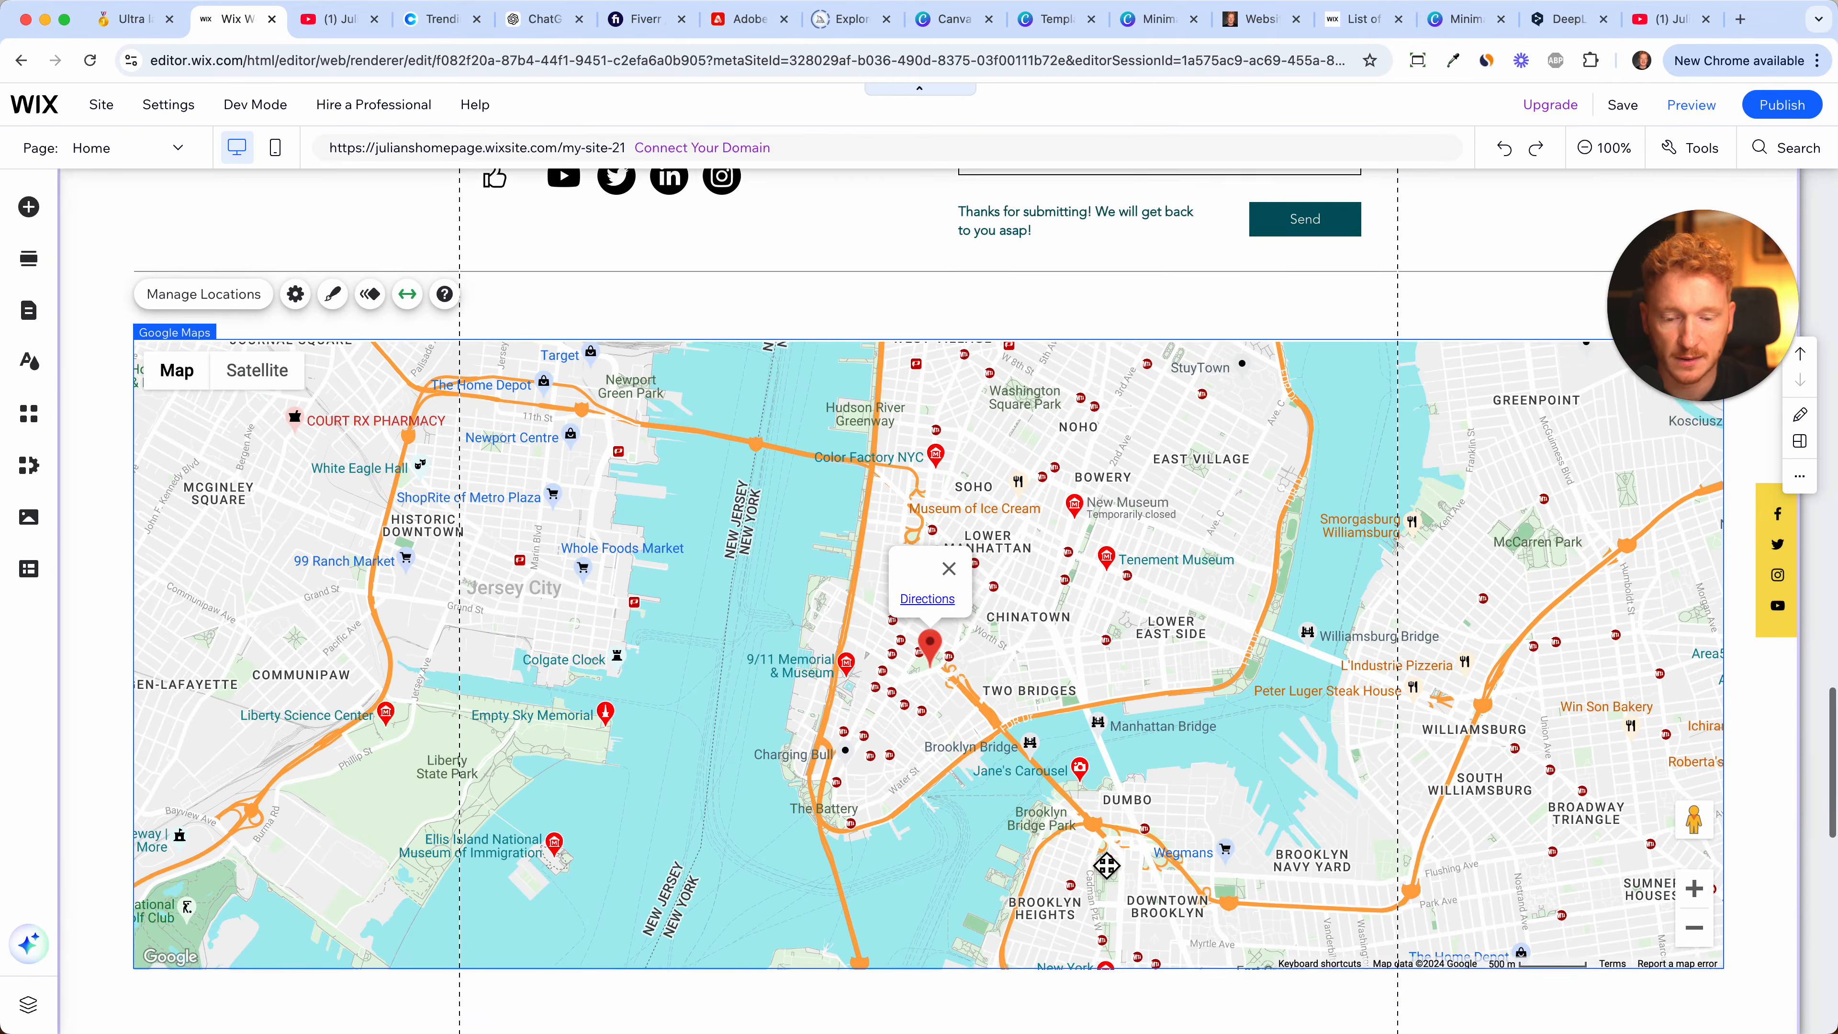
{"action": "scroll", "coordinate": [1410, 751], "scroll_direction": "up", "scroll_amount": 2}
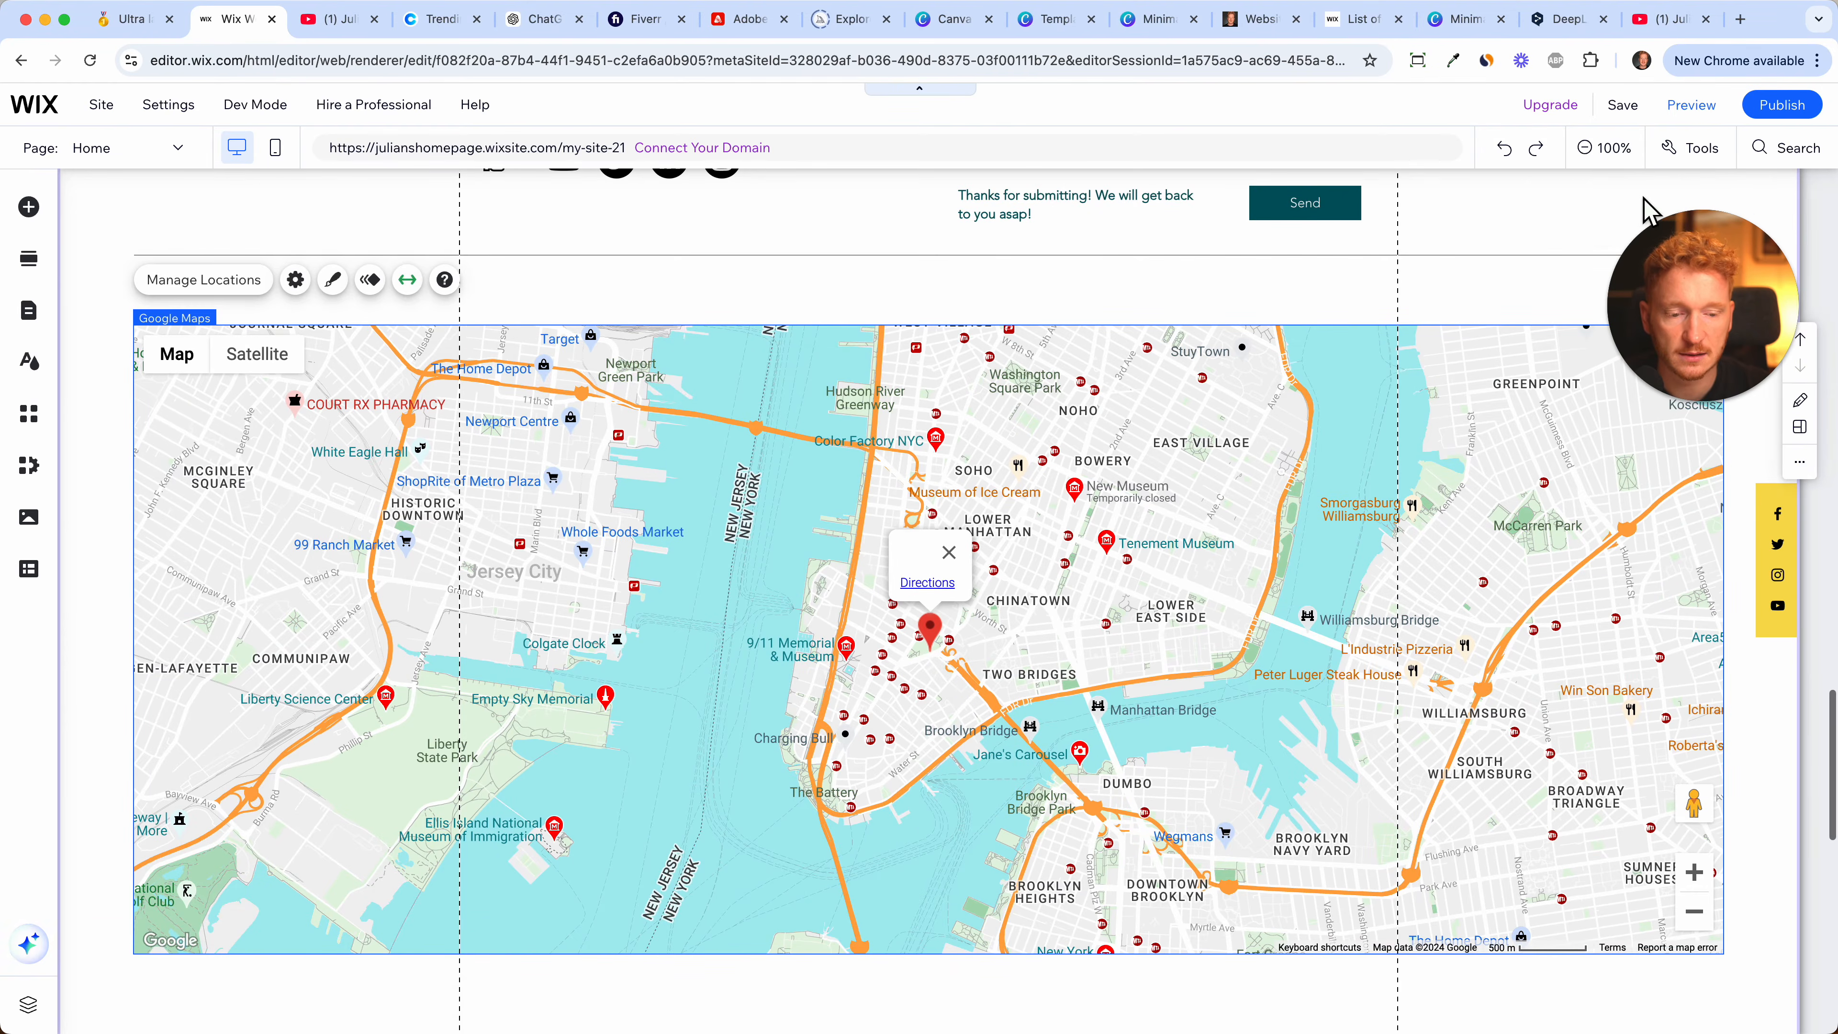
- Review the homepage layout at 50% zoom from the Welcome section down to the Contact section's map
{"action": "left_click", "coordinate": [1625, 154]}
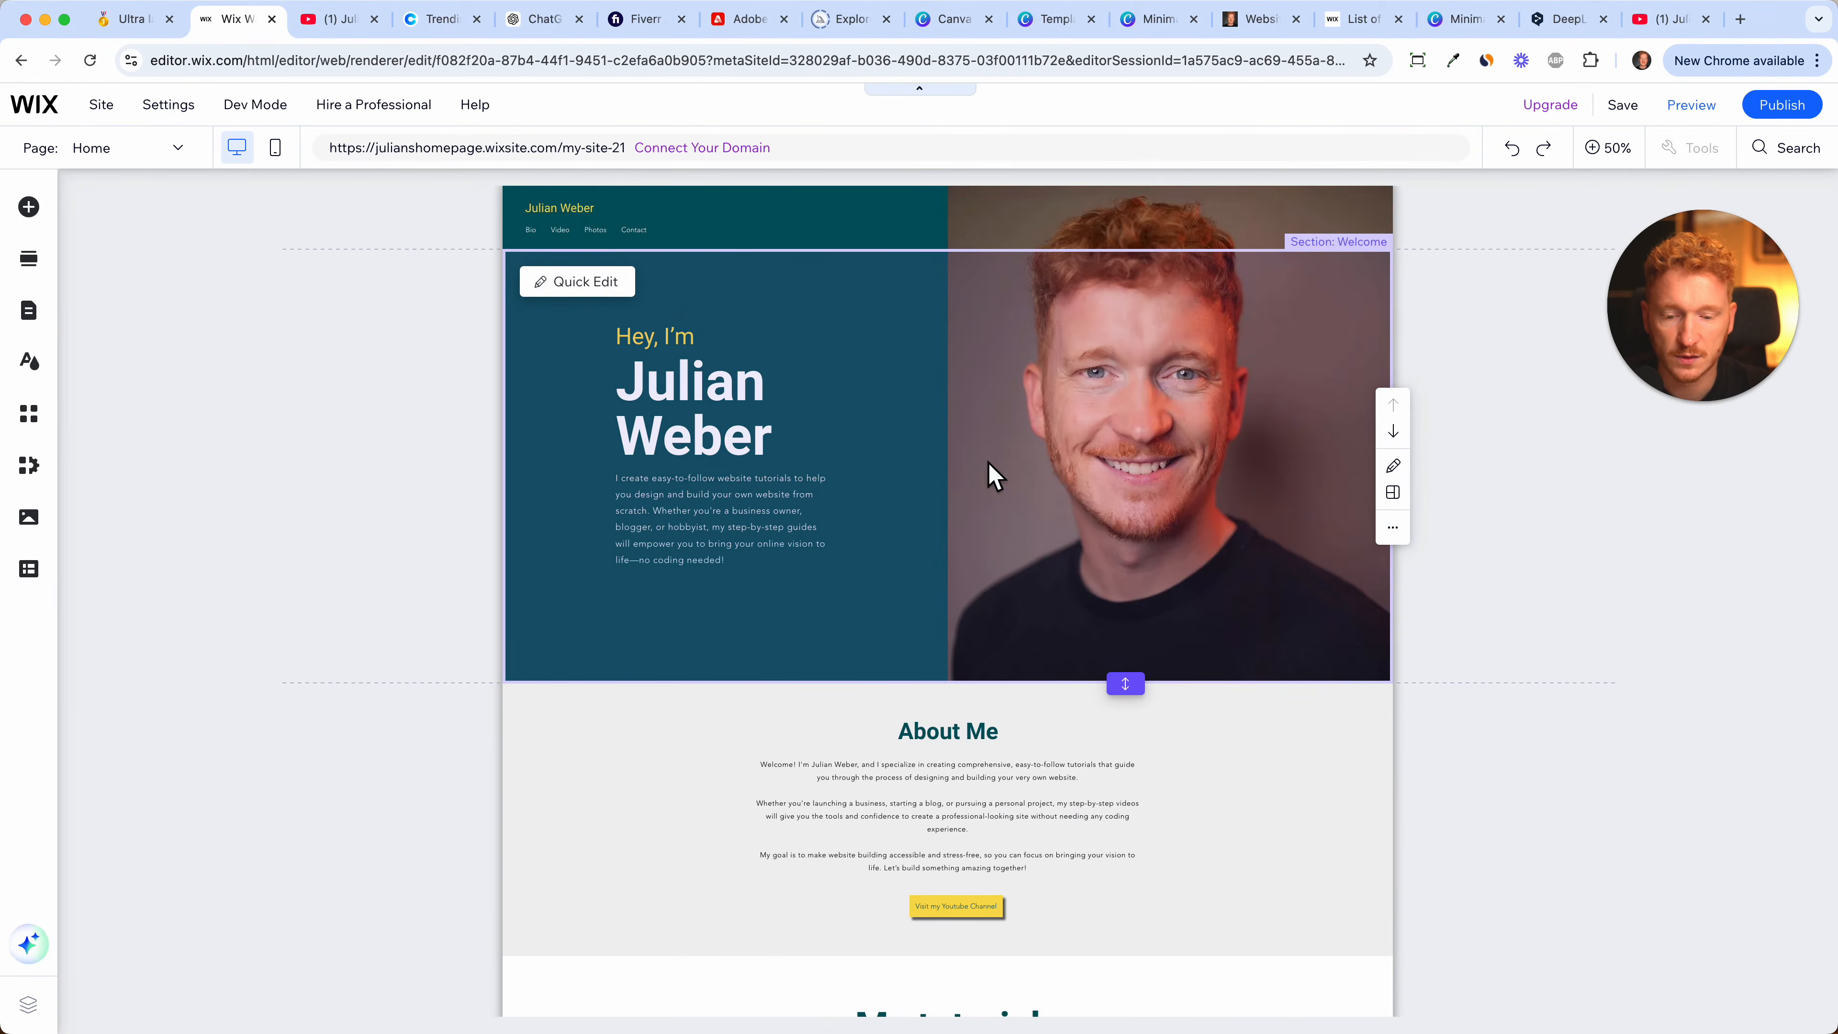
{"action": "scroll", "coordinate": [1020, 600], "scroll_direction": "down", "scroll_amount": 5}
{"action": "scroll", "coordinate": [994, 534], "scroll_direction": "down", "scroll_amount": 5}
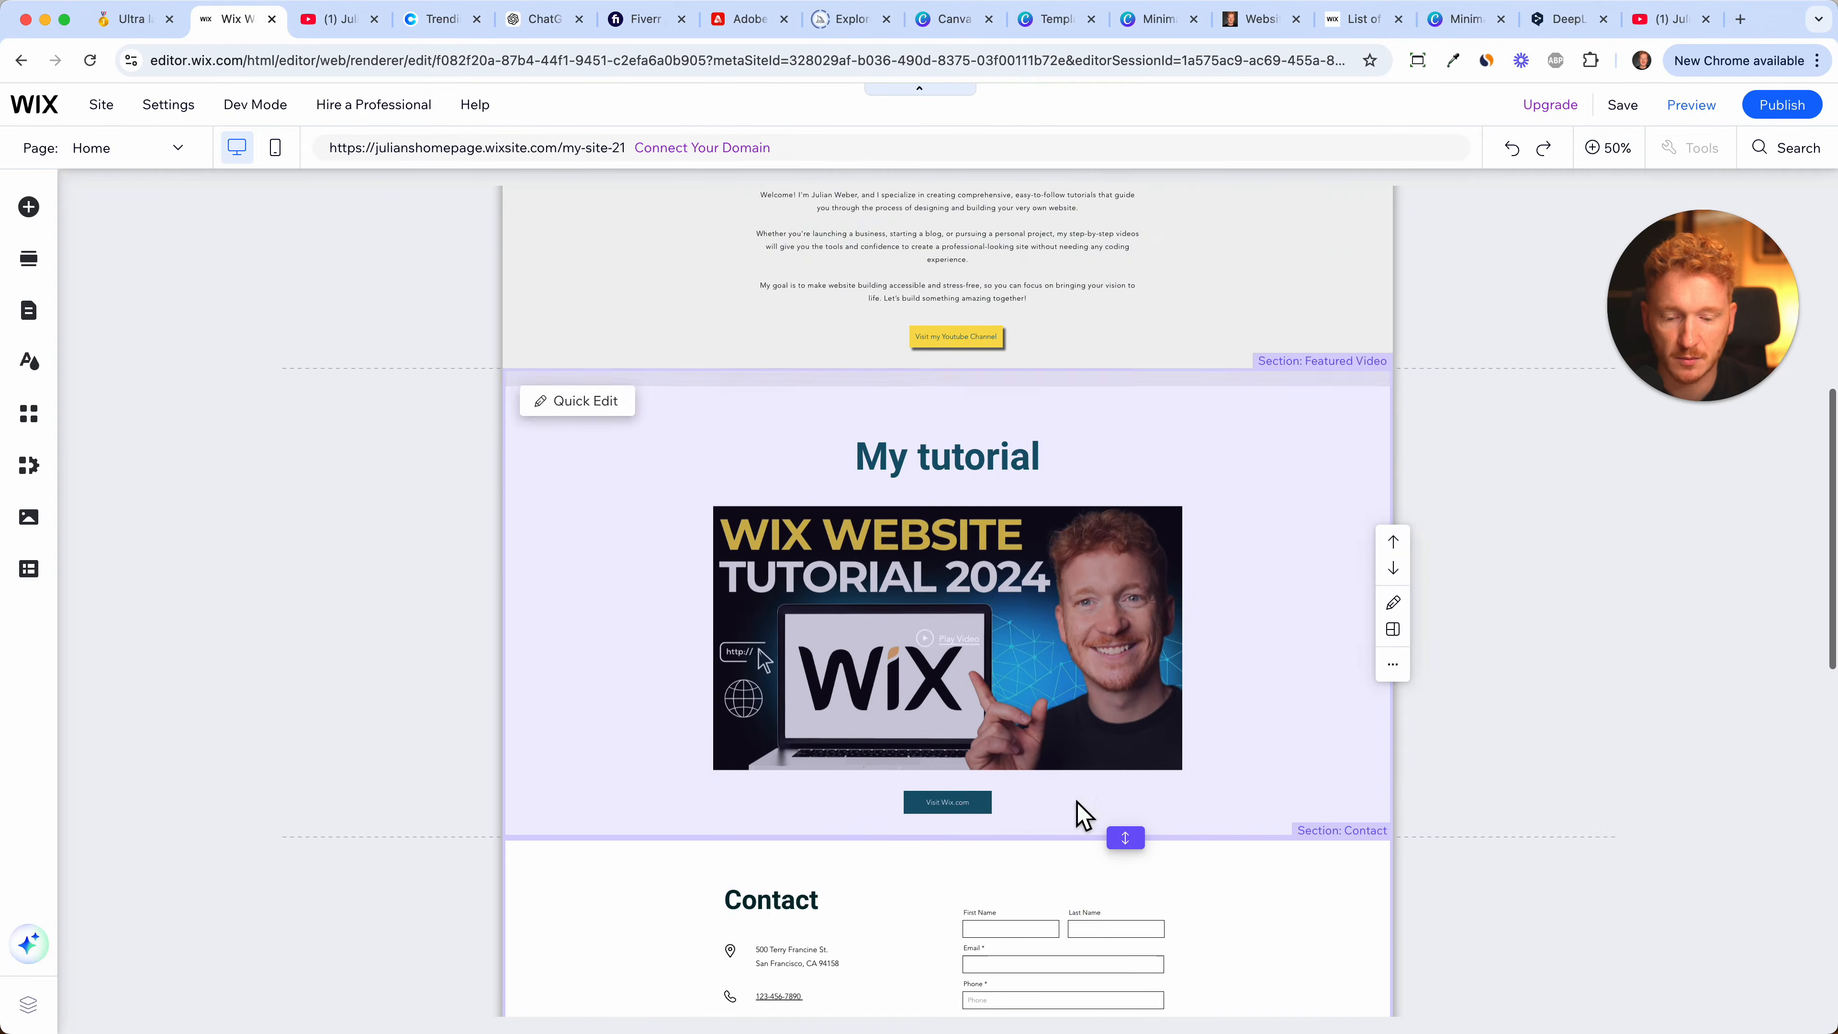
{"action": "scroll", "coordinate": [1086, 753], "scroll_direction": "down", "scroll_amount": 5}
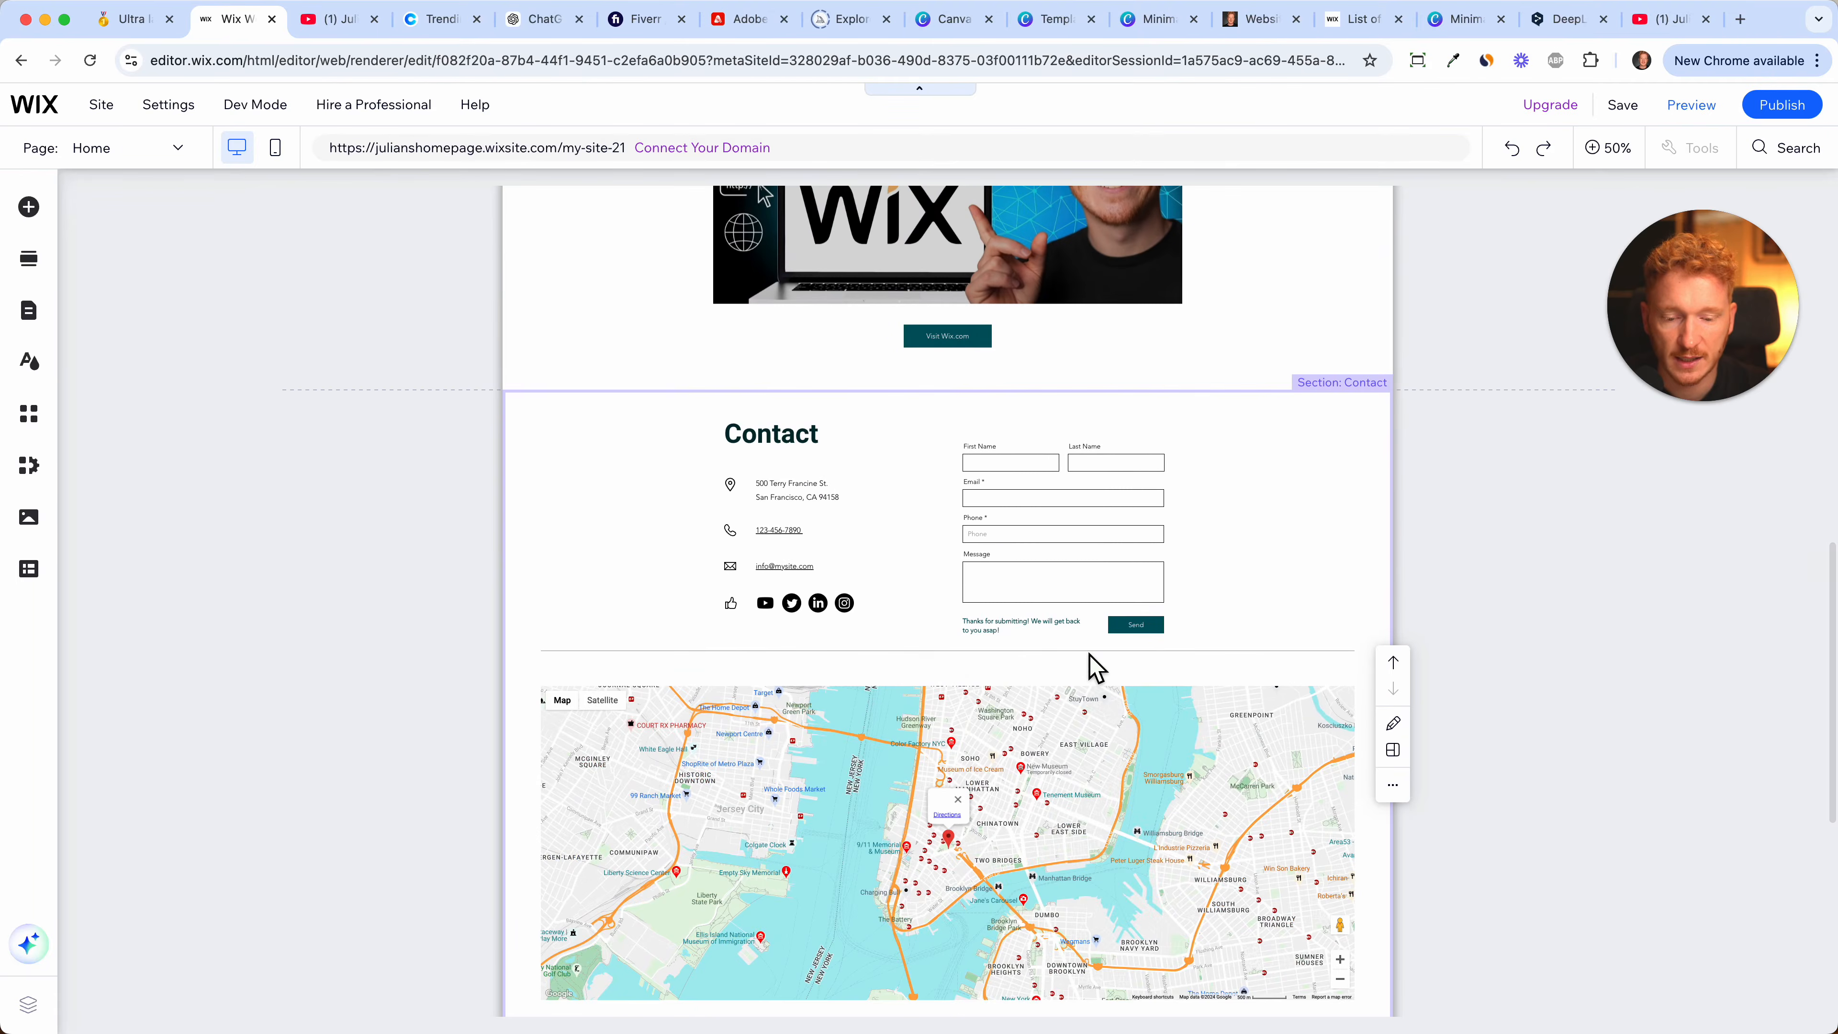
{"action": "scroll", "coordinate": [1090, 656], "scroll_direction": "down", "scroll_amount": 2}
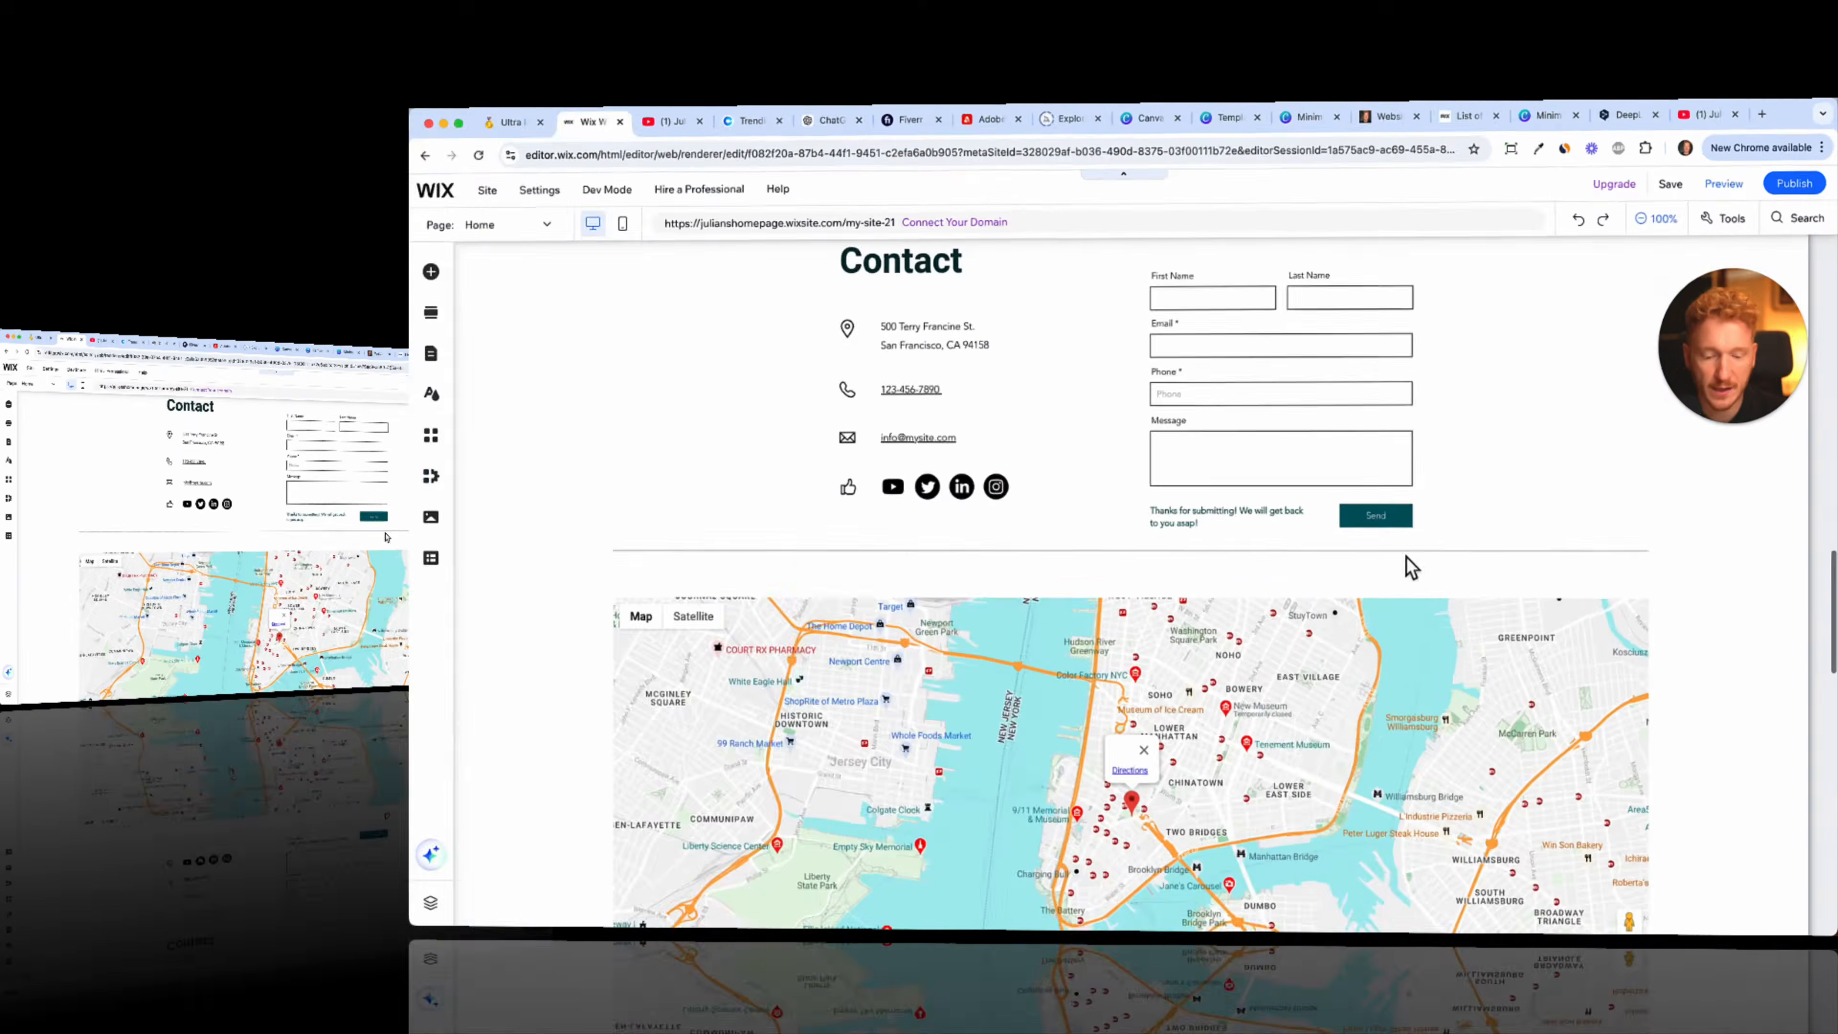
- Add a new section between the Contact section and the footer, starting from the AI section generator
{"action": "scroll", "coordinate": [1127, 802], "scroll_direction": "down", "scroll_amount": 5}
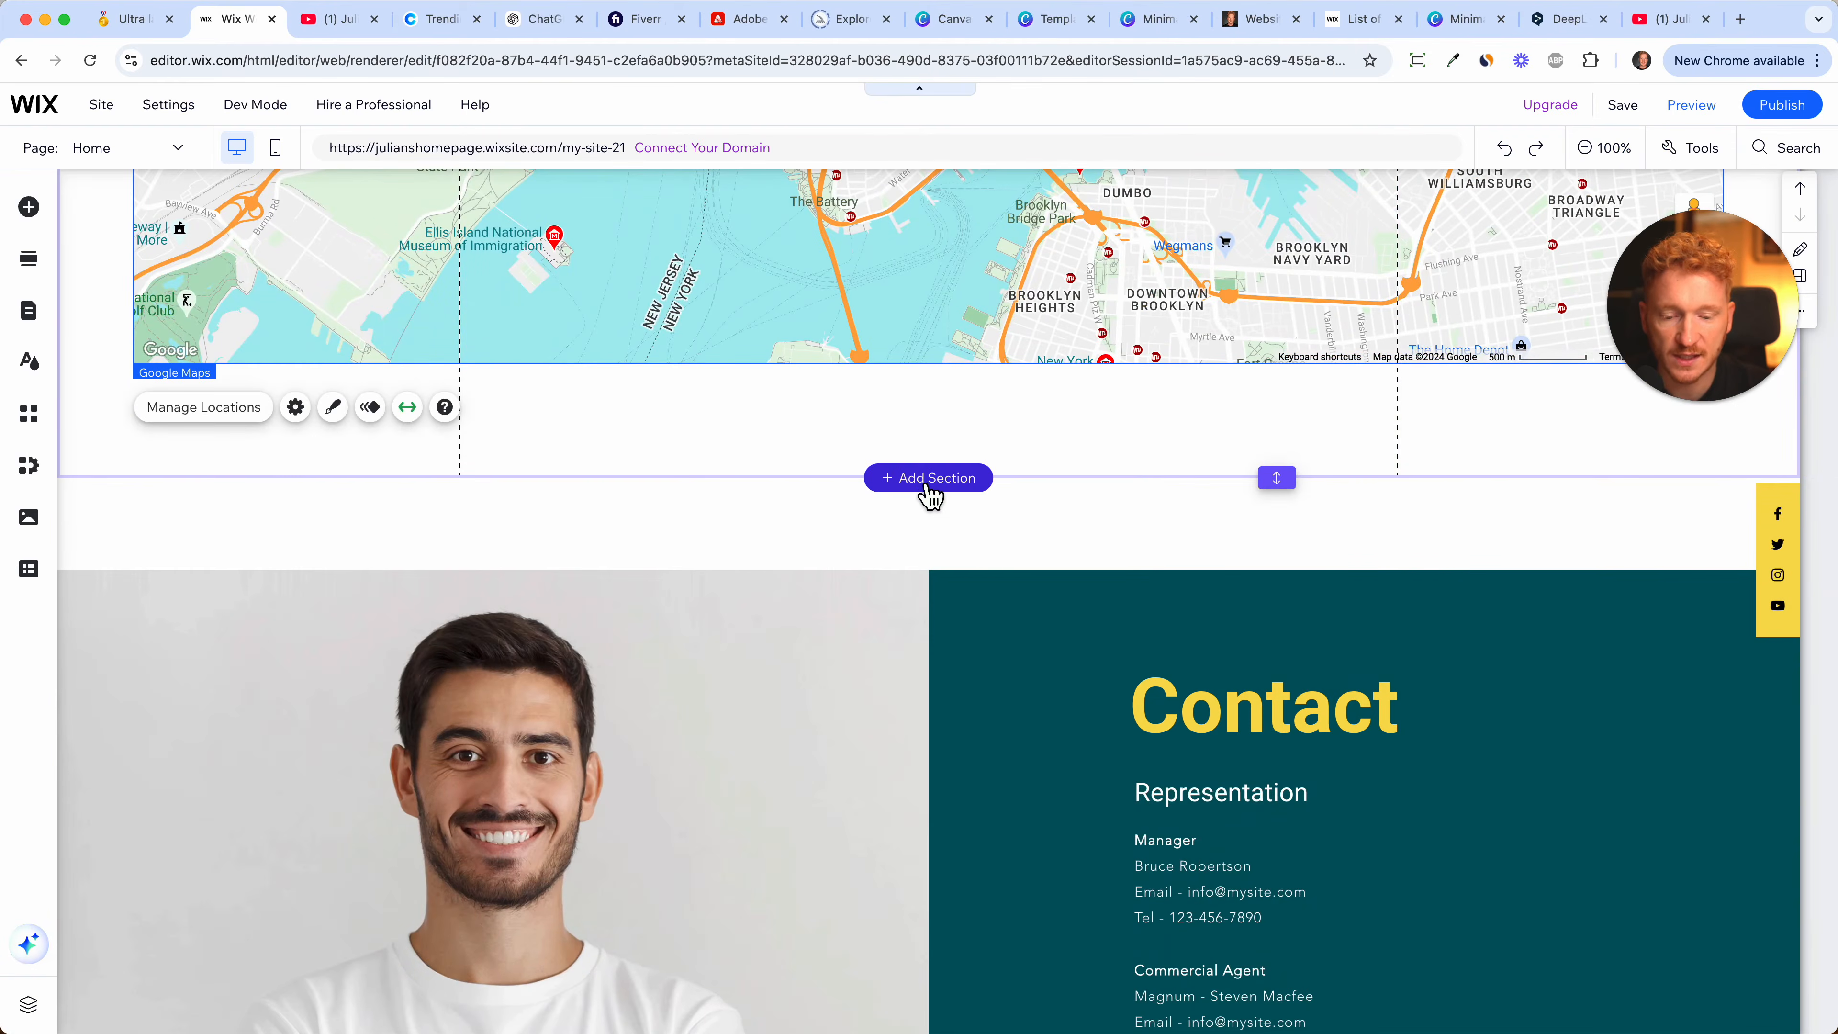
{"action": "left_click", "coordinate": [928, 478]}
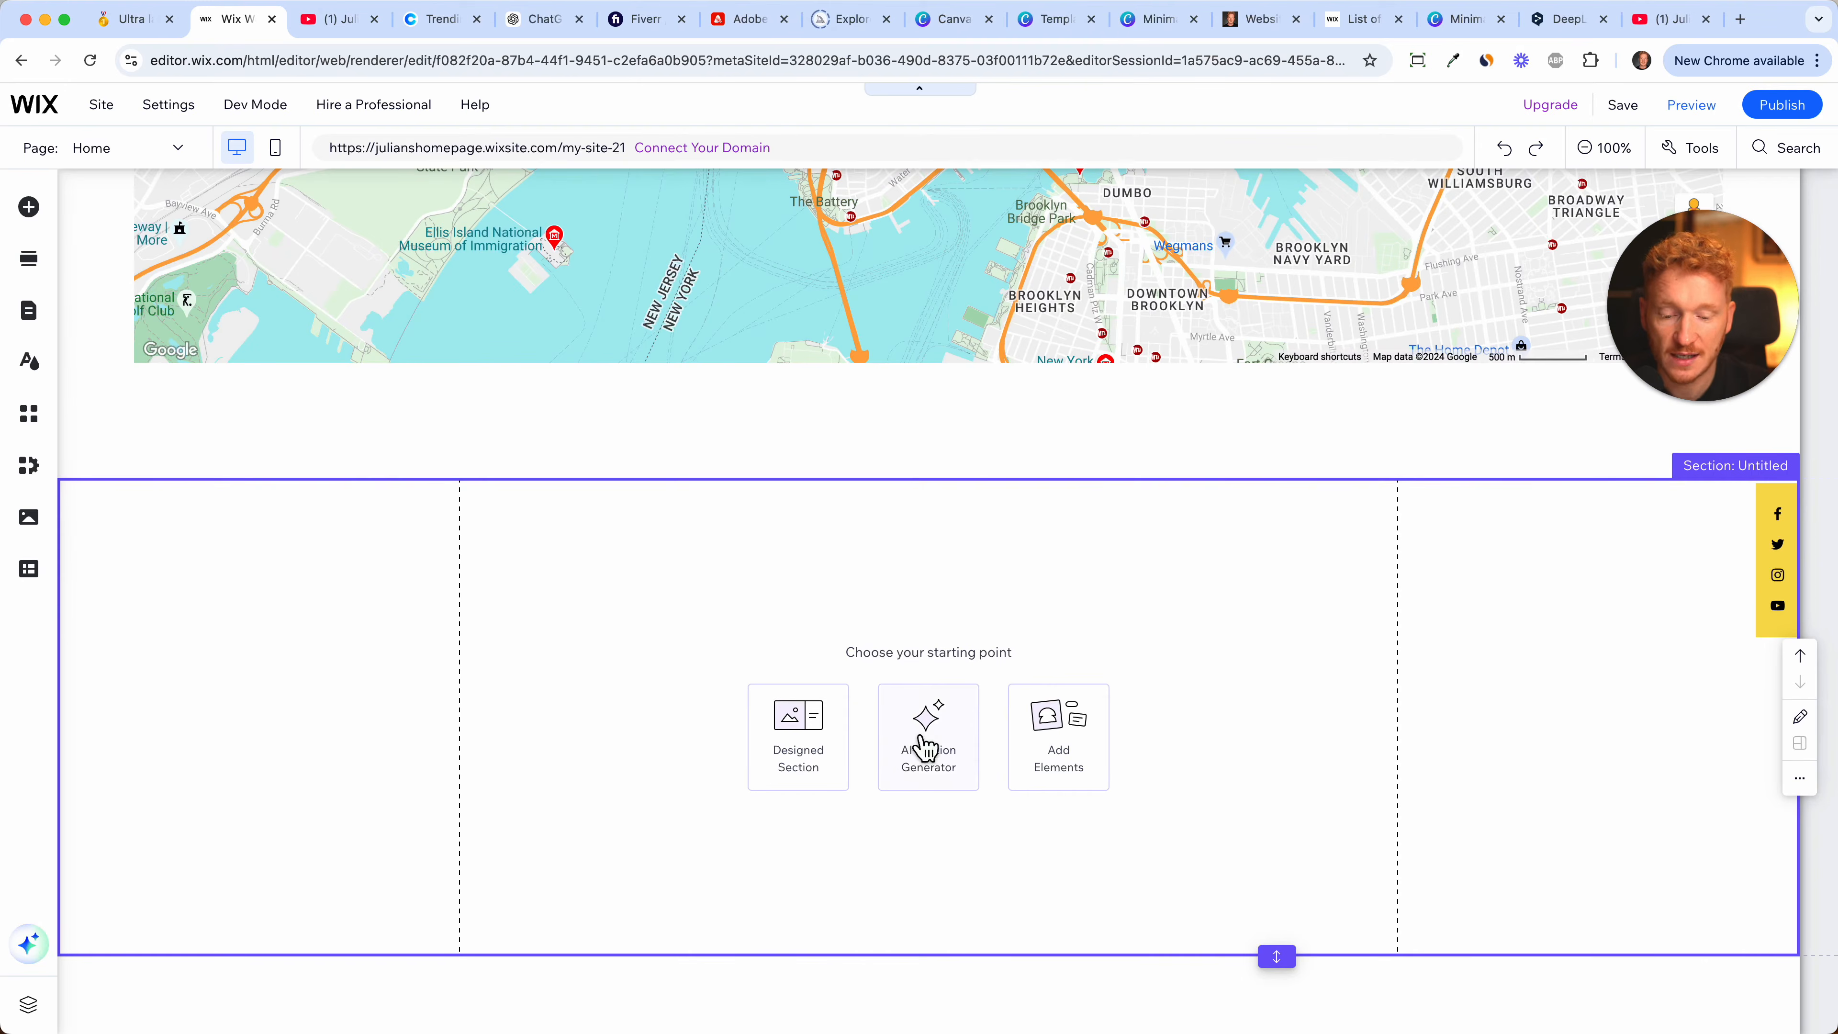
{"action": "left_click", "coordinate": [964, 760]}
- Set the AI section type to Team with the description "Okay I have three team members, a cutter, copwrite and a sound design."
{"action": "left_click", "coordinate": [443, 492]}
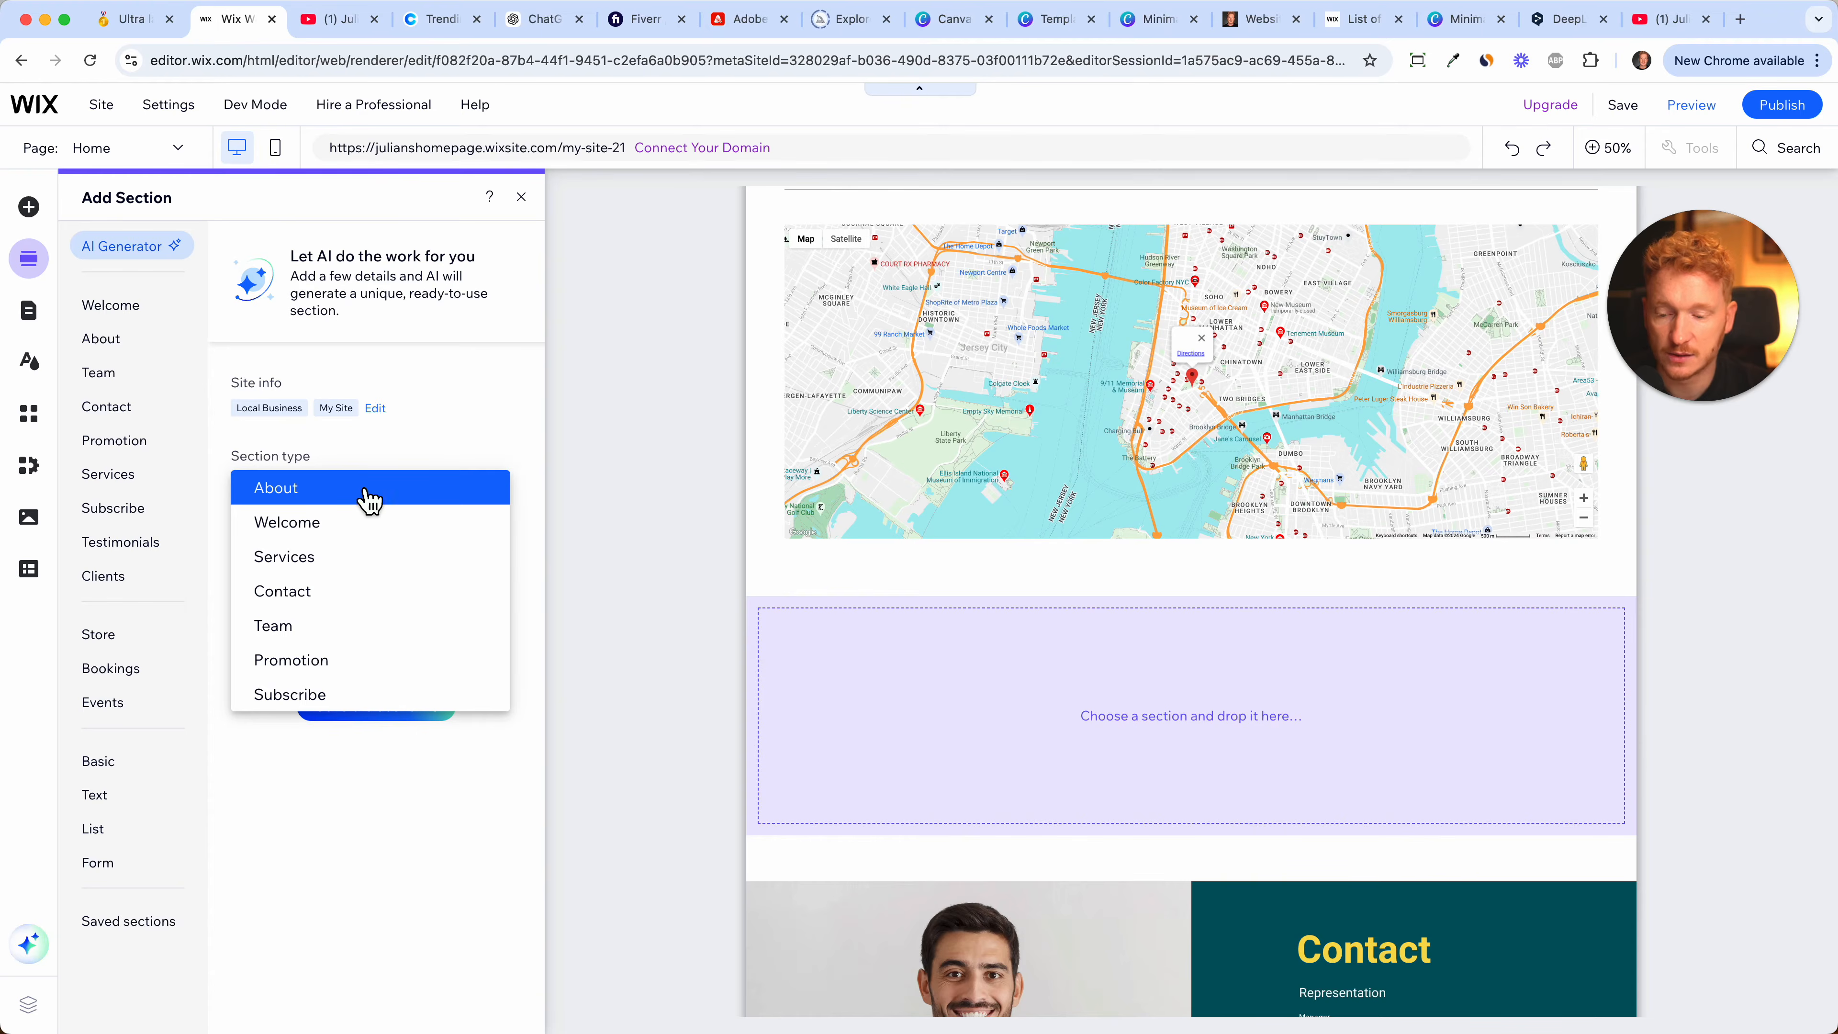
{"action": "left_click", "coordinate": [321, 630]}
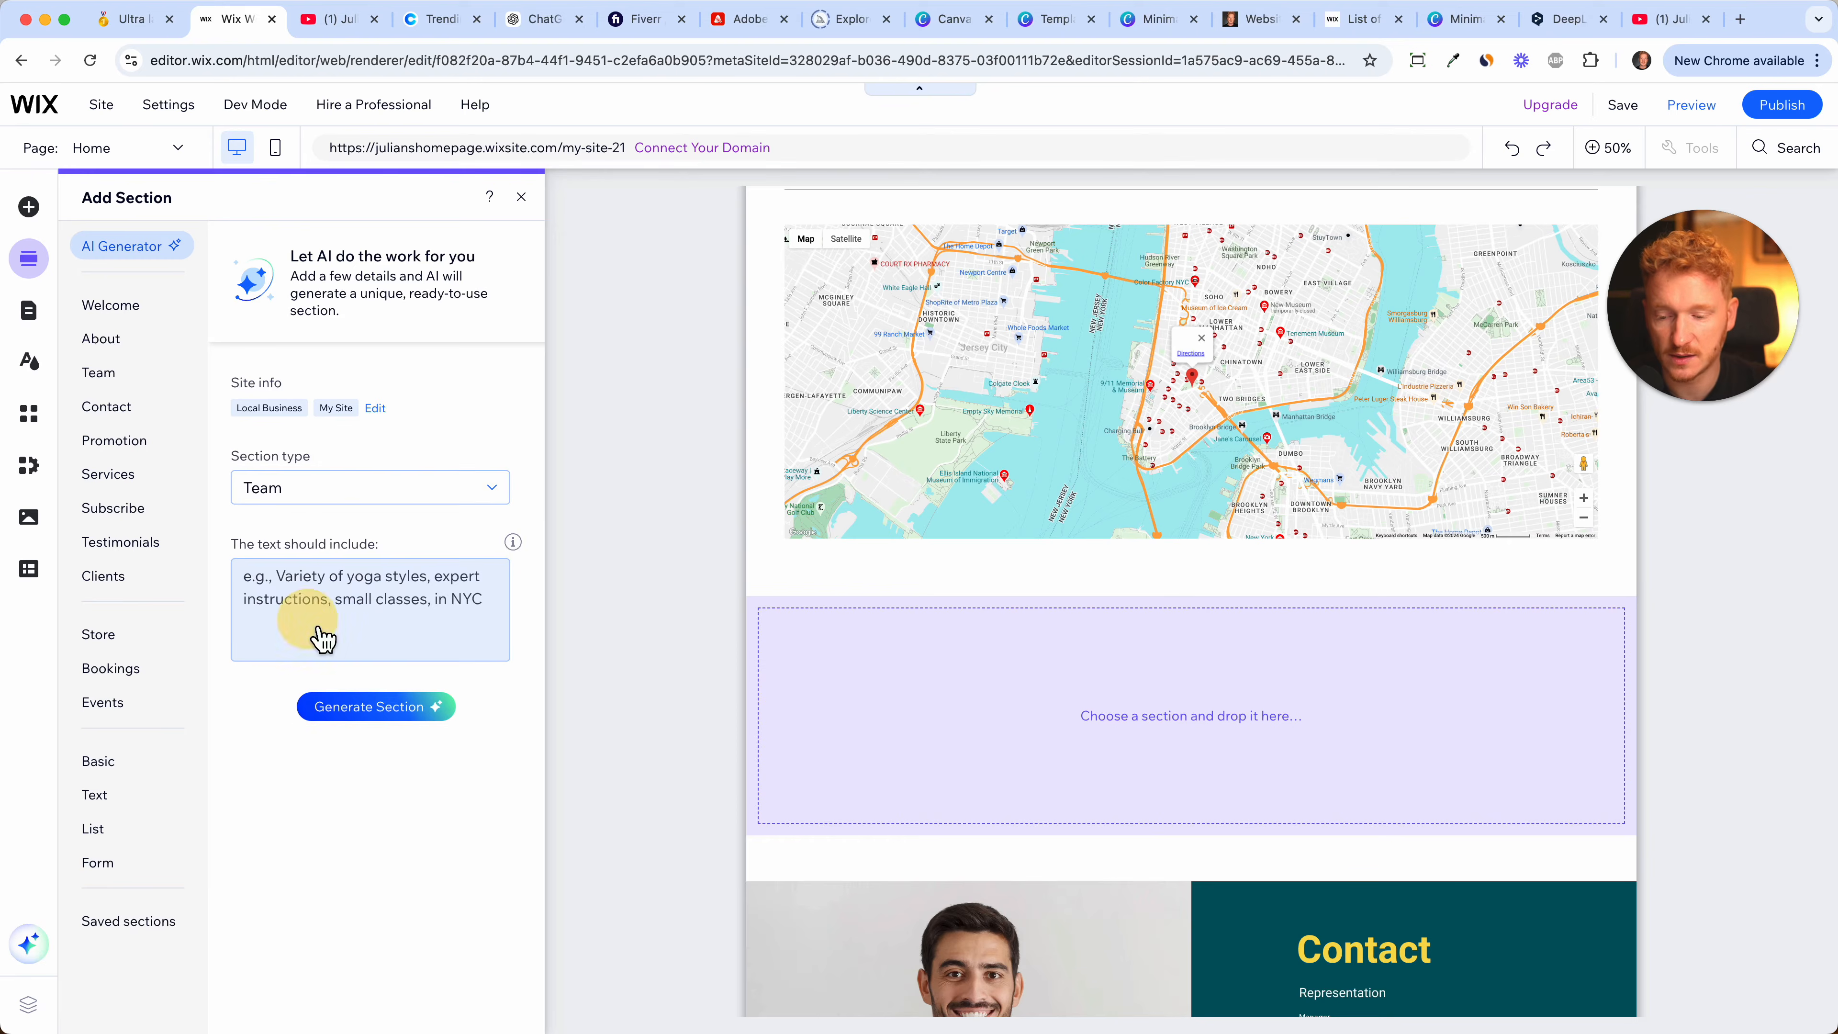
{"action": "left_click", "coordinate": [440, 597]}
{"action": "type", "text": "Okay I hav"}
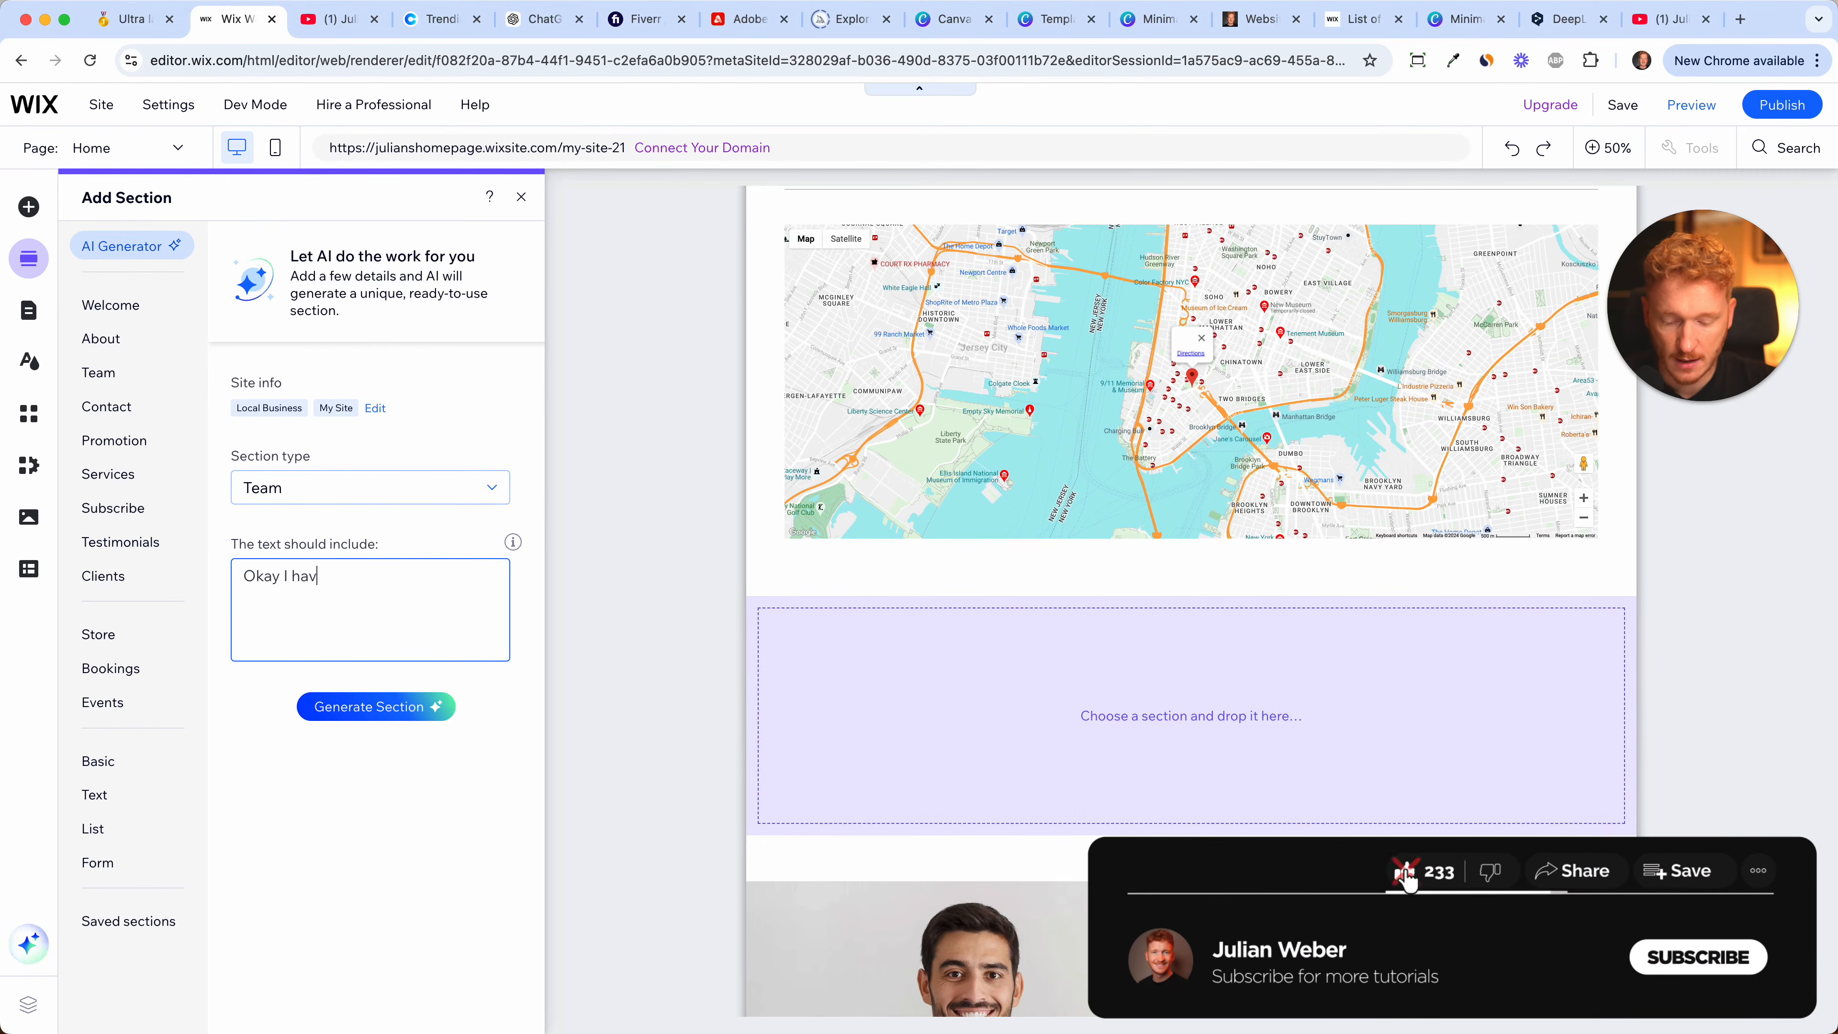
{"action": "type", "text": "e three team memb"}
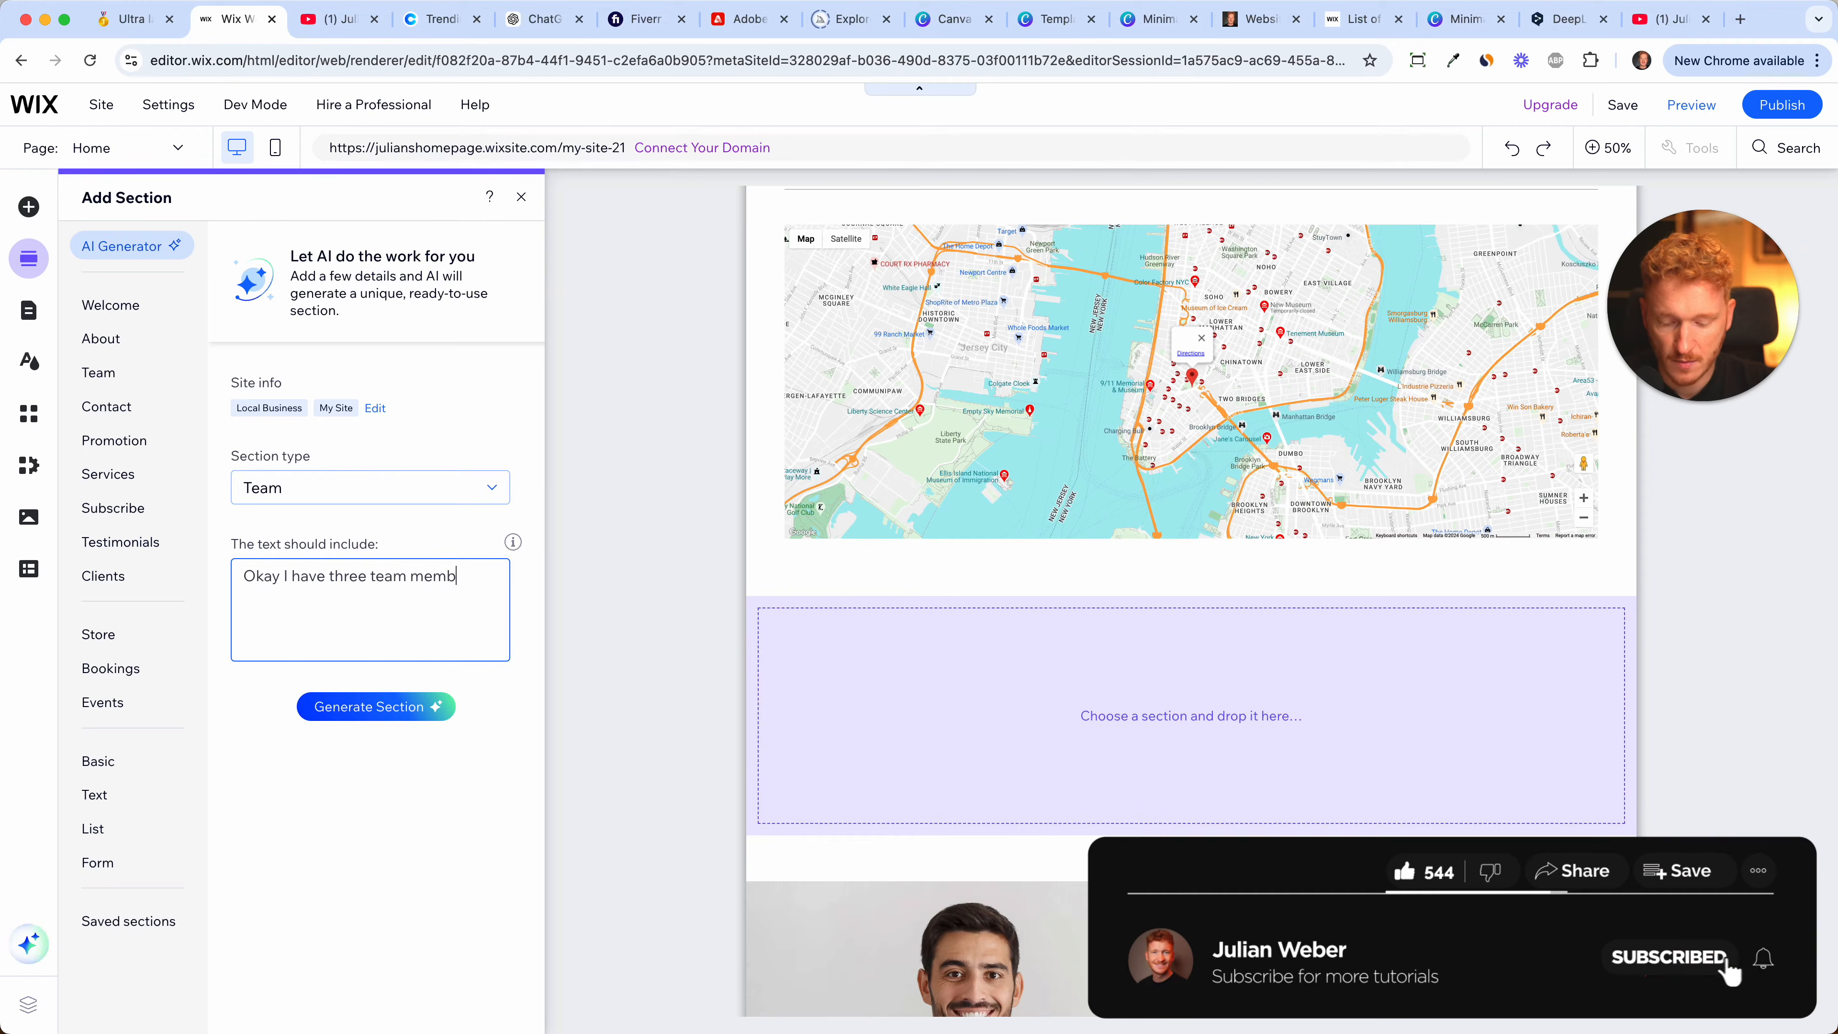
{"action": "type", "text": "ers, a cutter, c"}
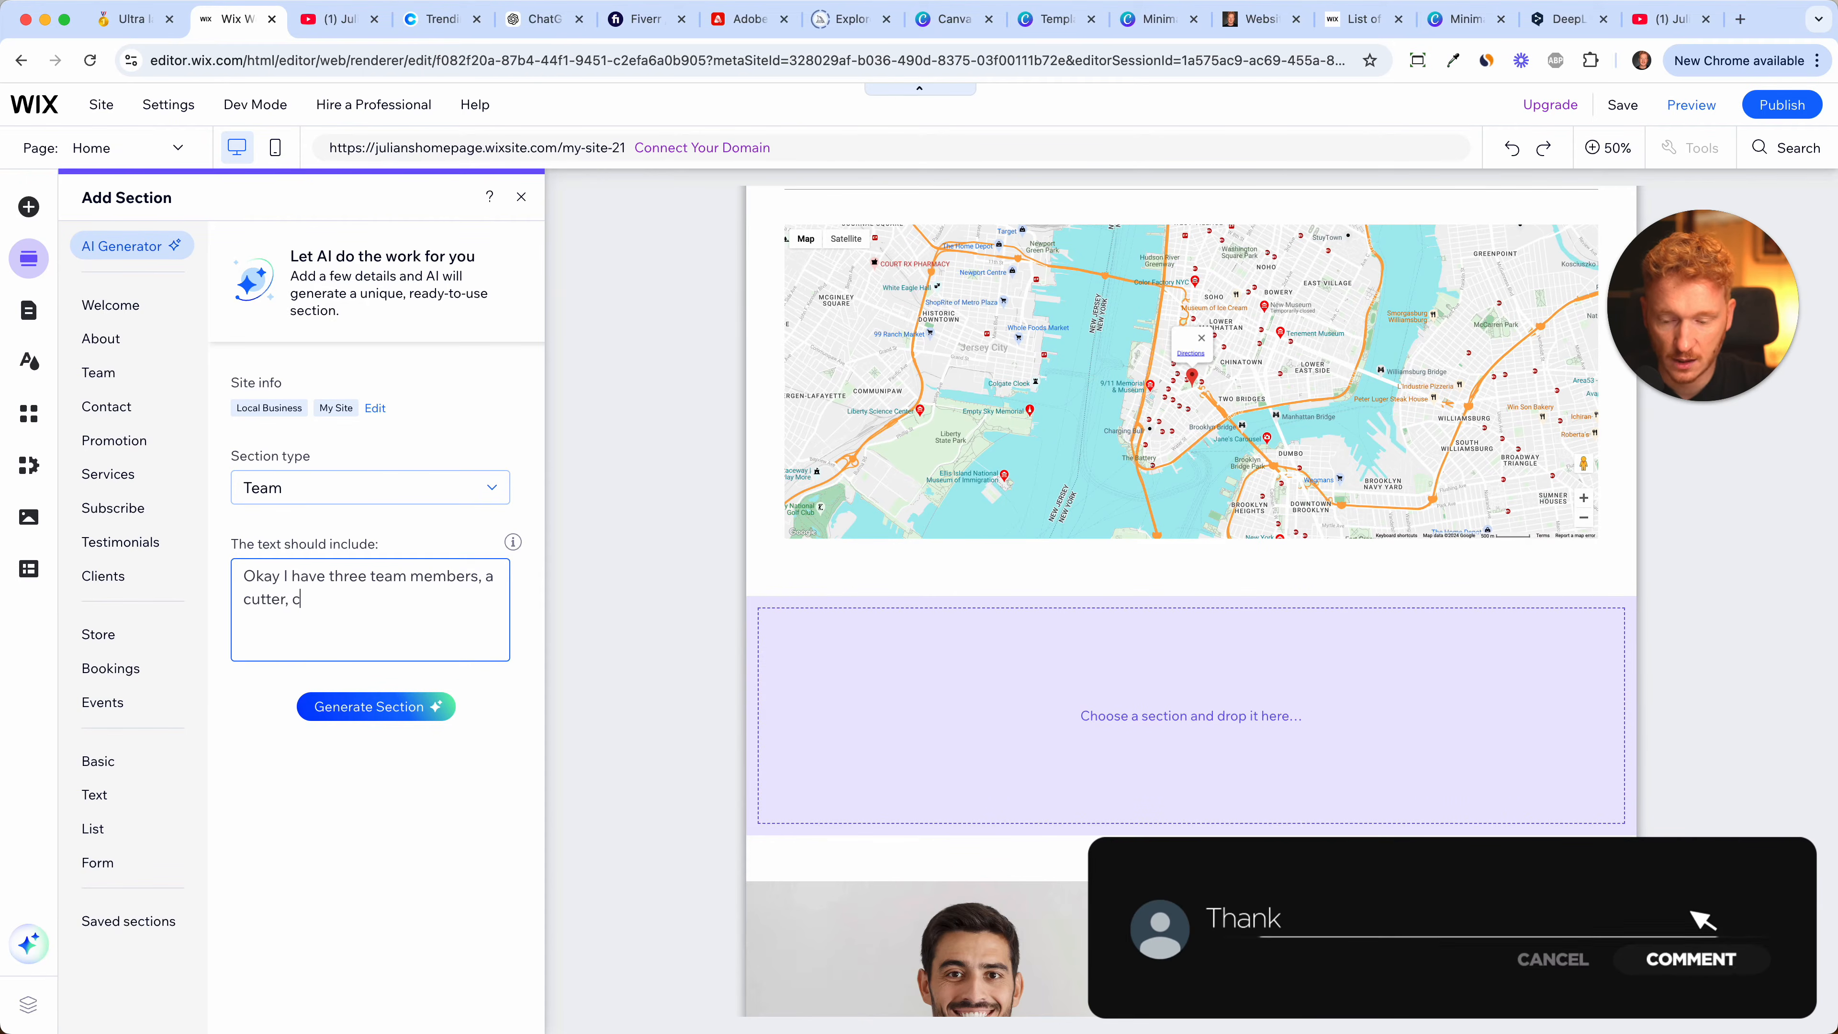
{"action": "type", "text": "opwrite and a sound d"}
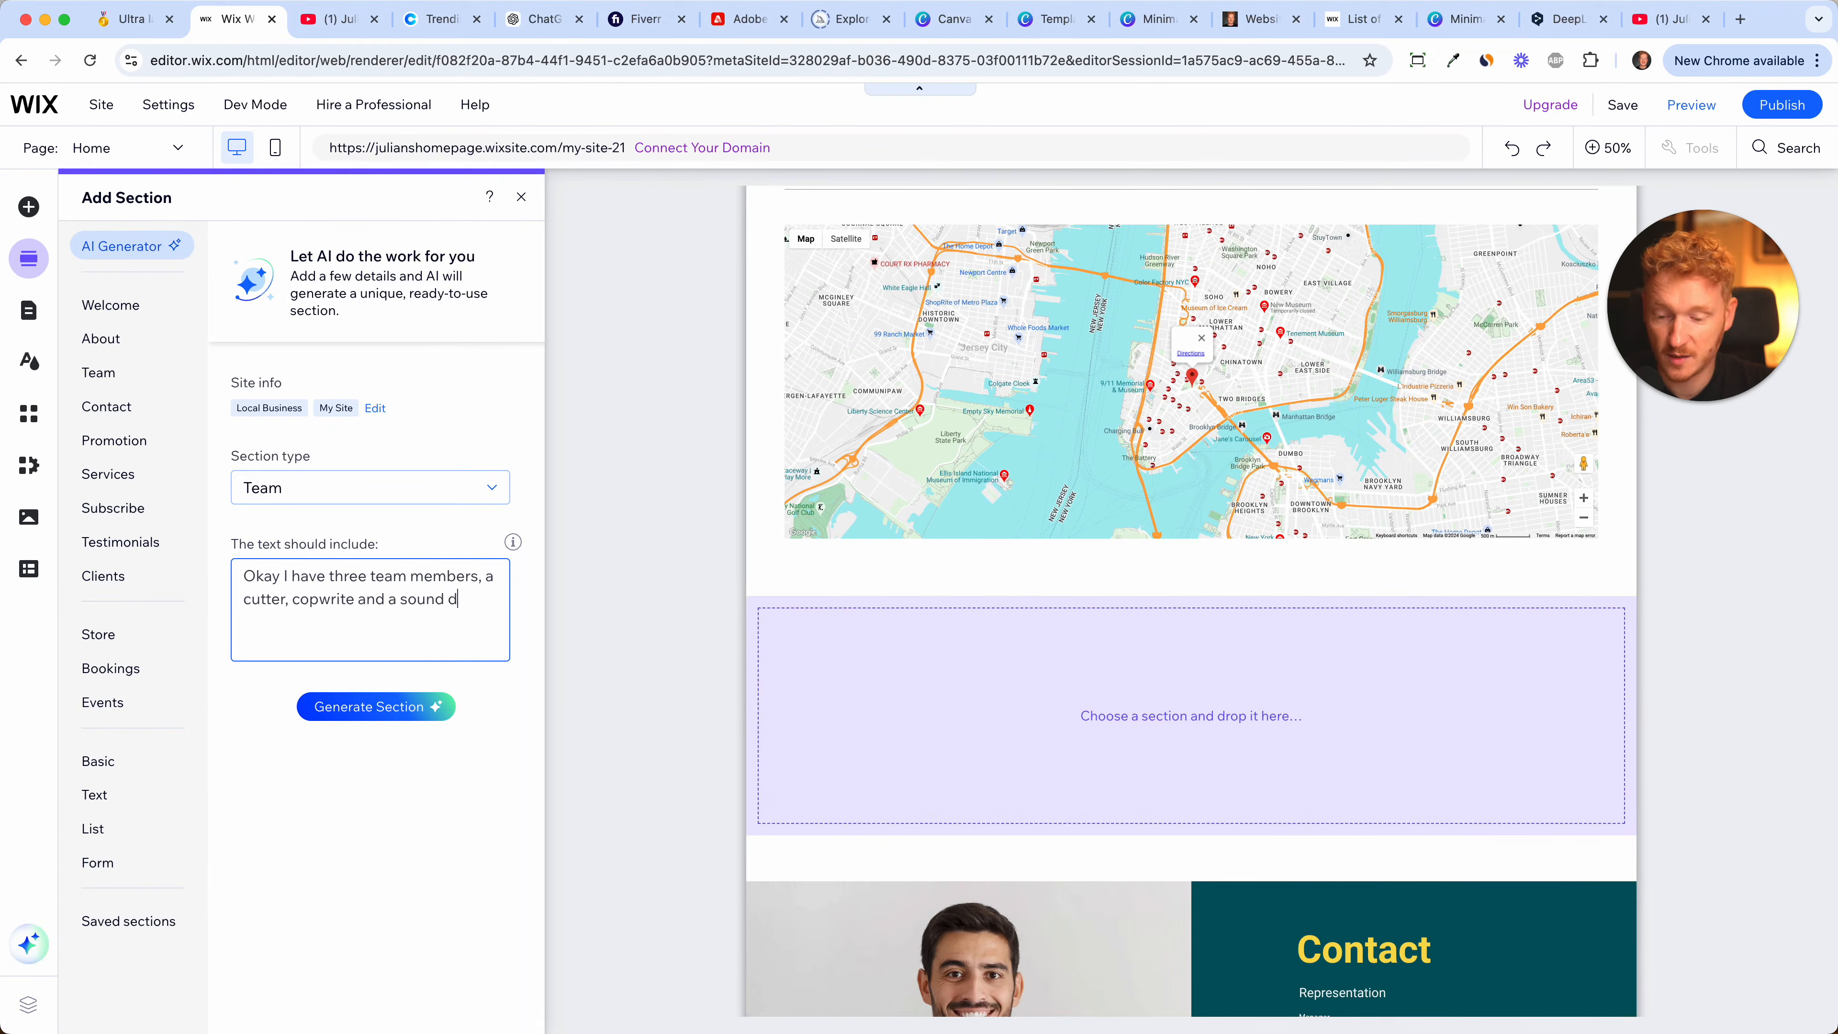
{"action": "type", "text": "esign."}
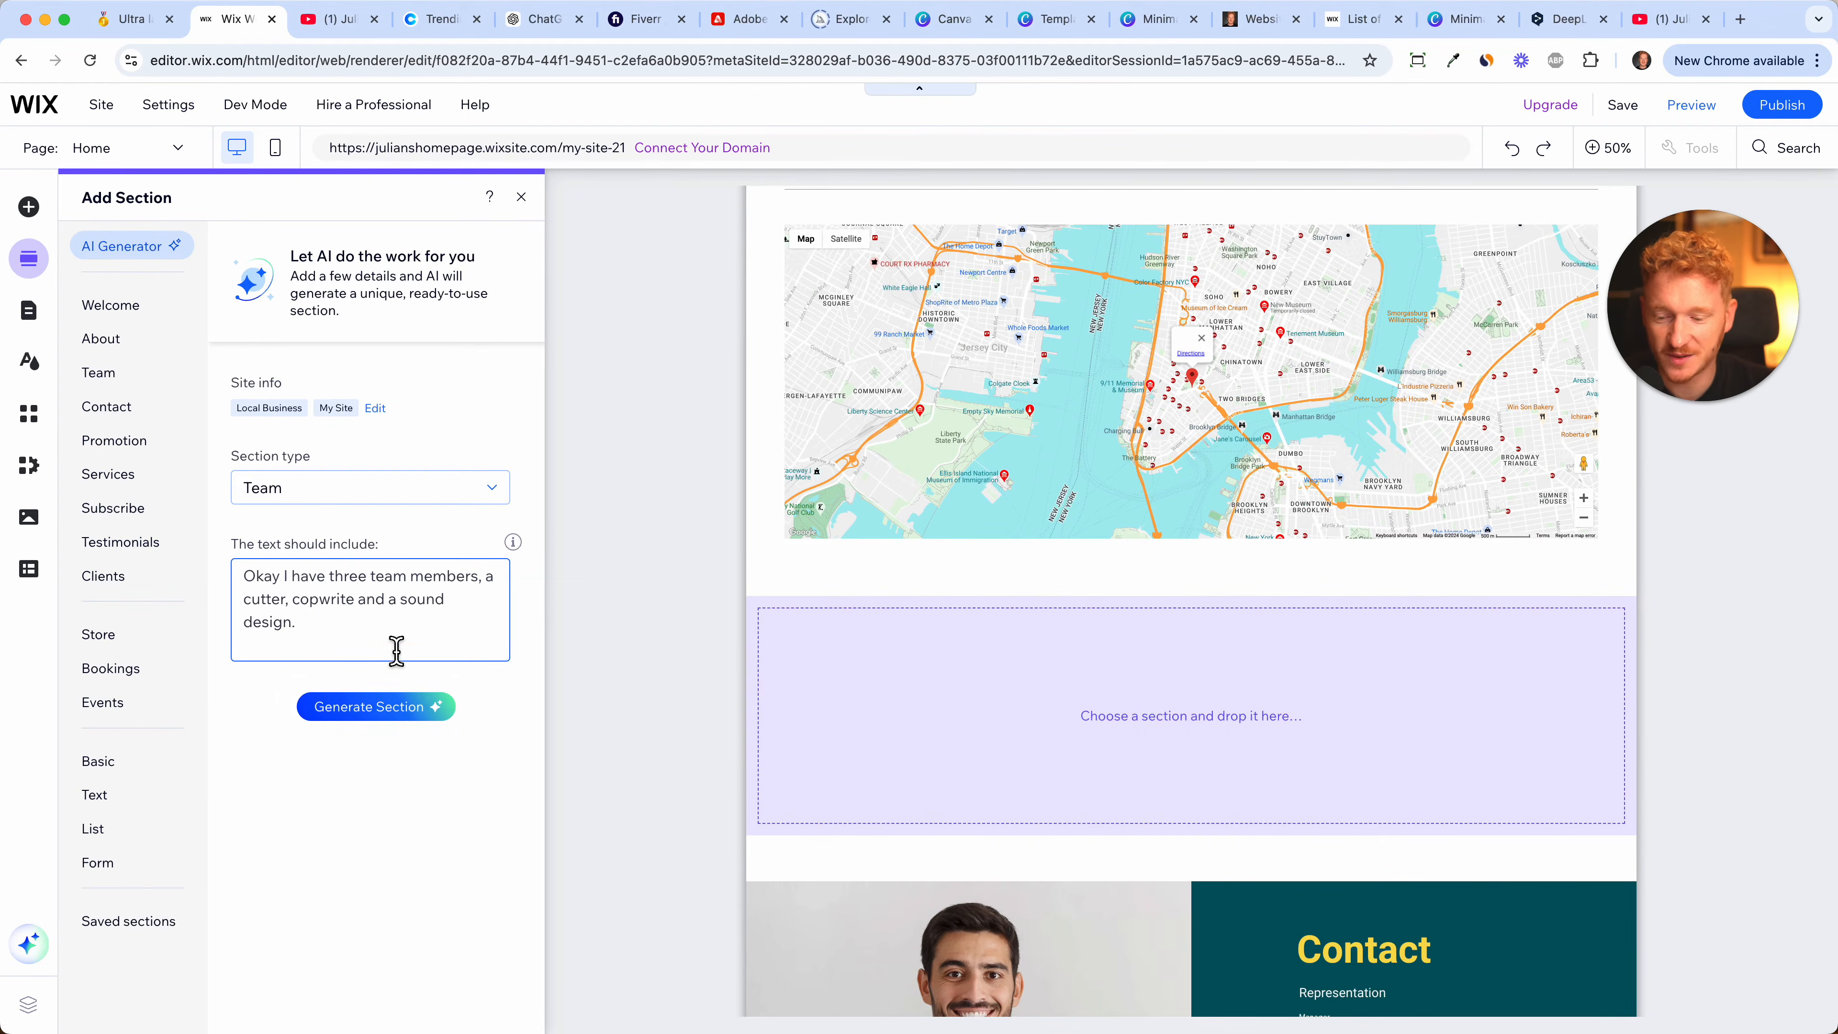
- Generate the AI team sections and add the dark teal Meet Our Team design with four member cards to the page
{"action": "left_click", "coordinate": [410, 730]}
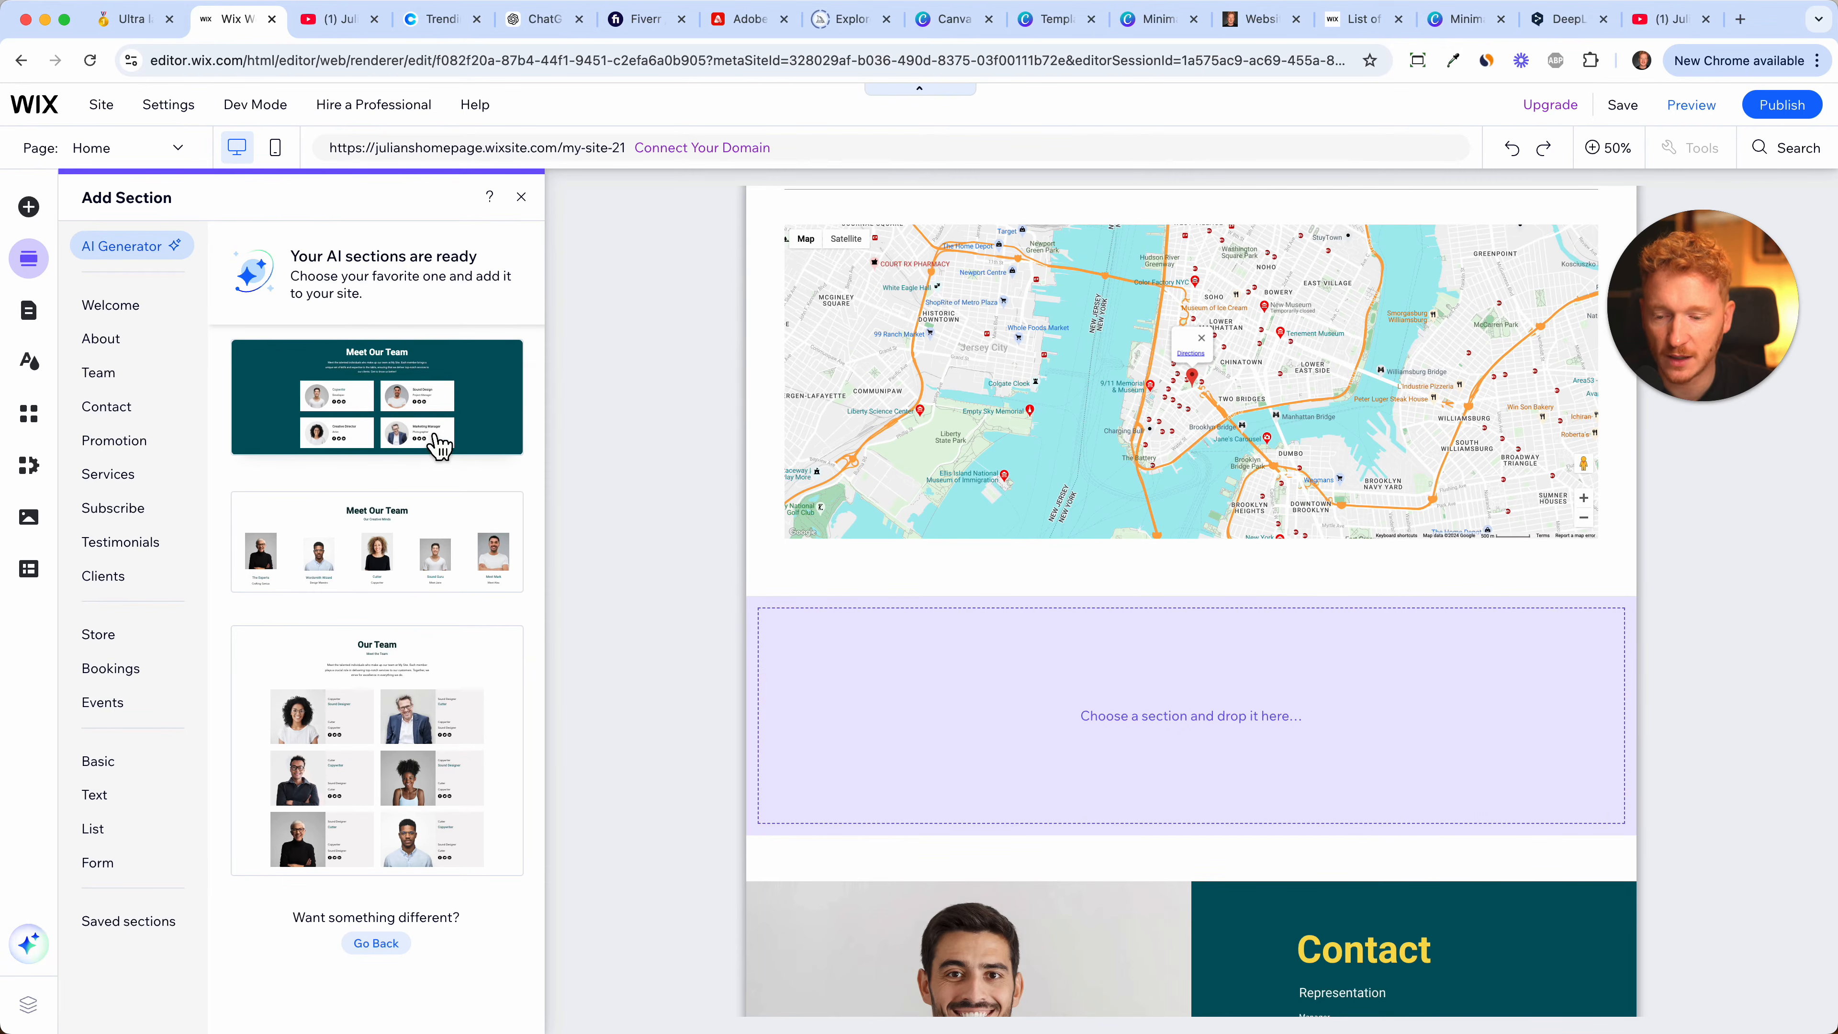
{"action": "left_click", "coordinate": [436, 438]}
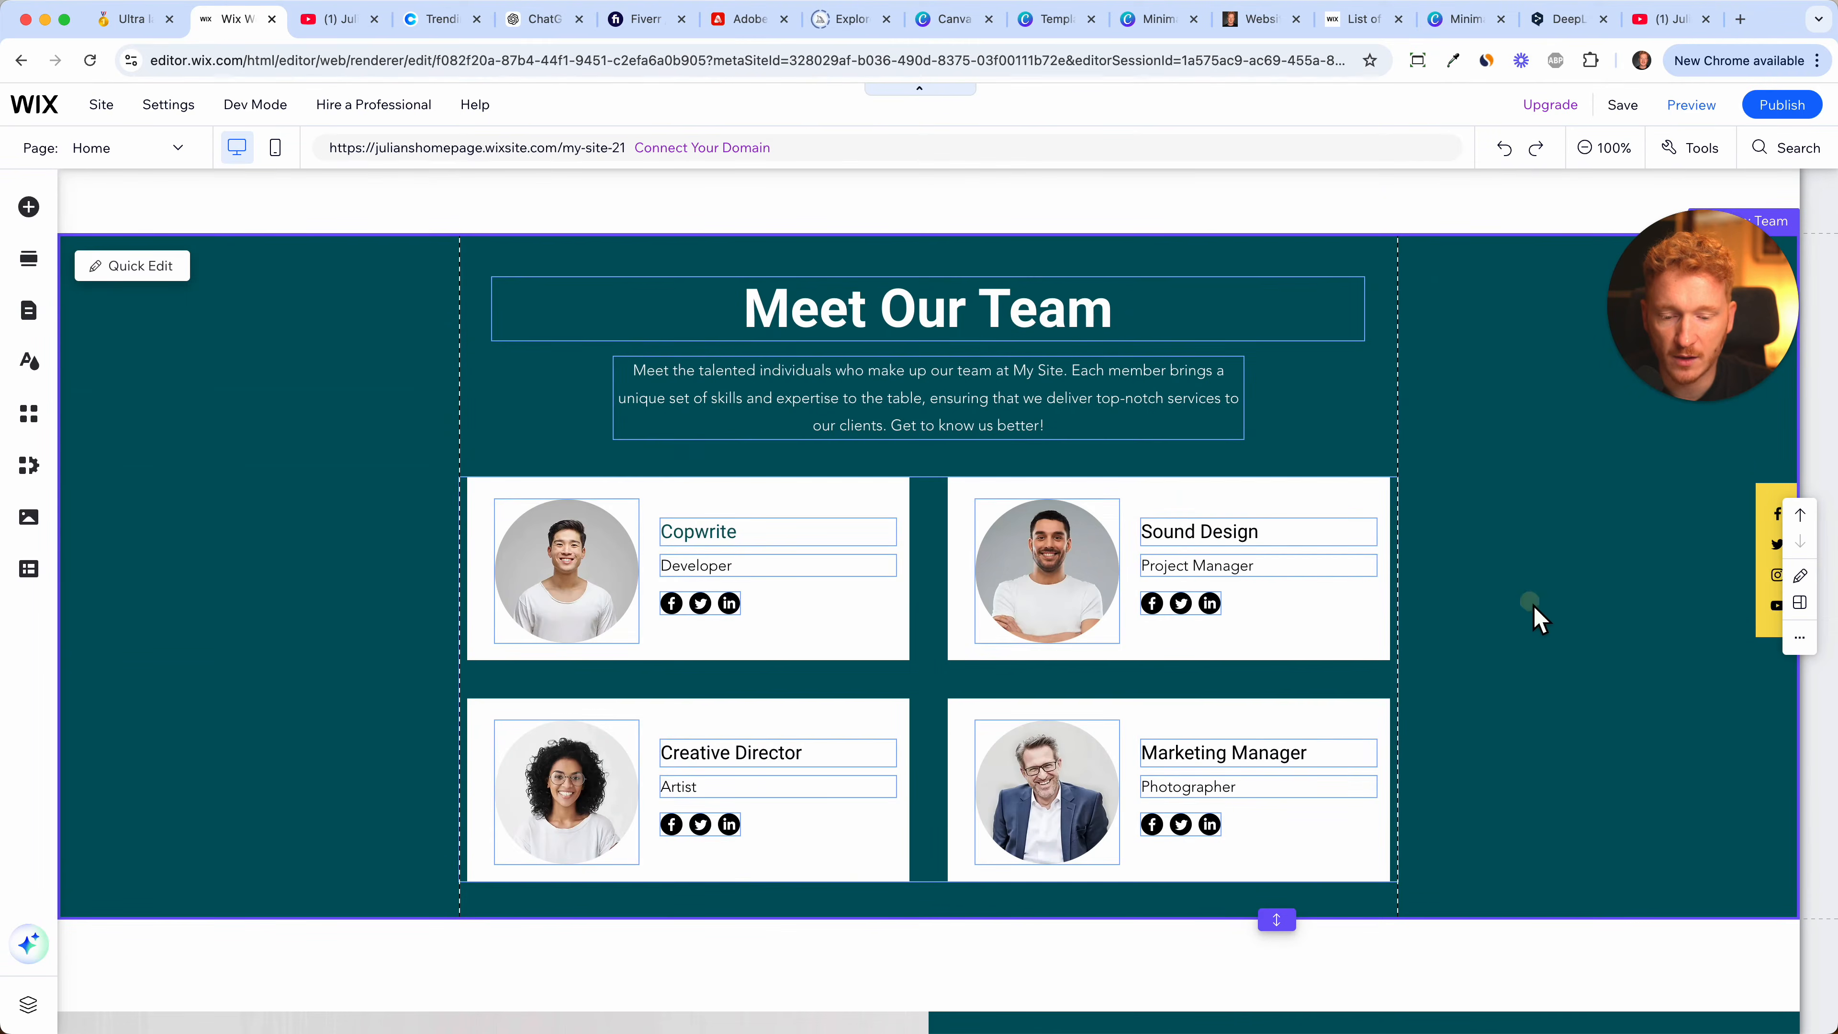
{"action": "left_click", "coordinate": [1527, 614]}
- Extend the Team section's height slightly downward to add space below the member cards
{"action": "left_click", "coordinate": [709, 538]}
{"action": "left_click", "coordinate": [707, 537]}
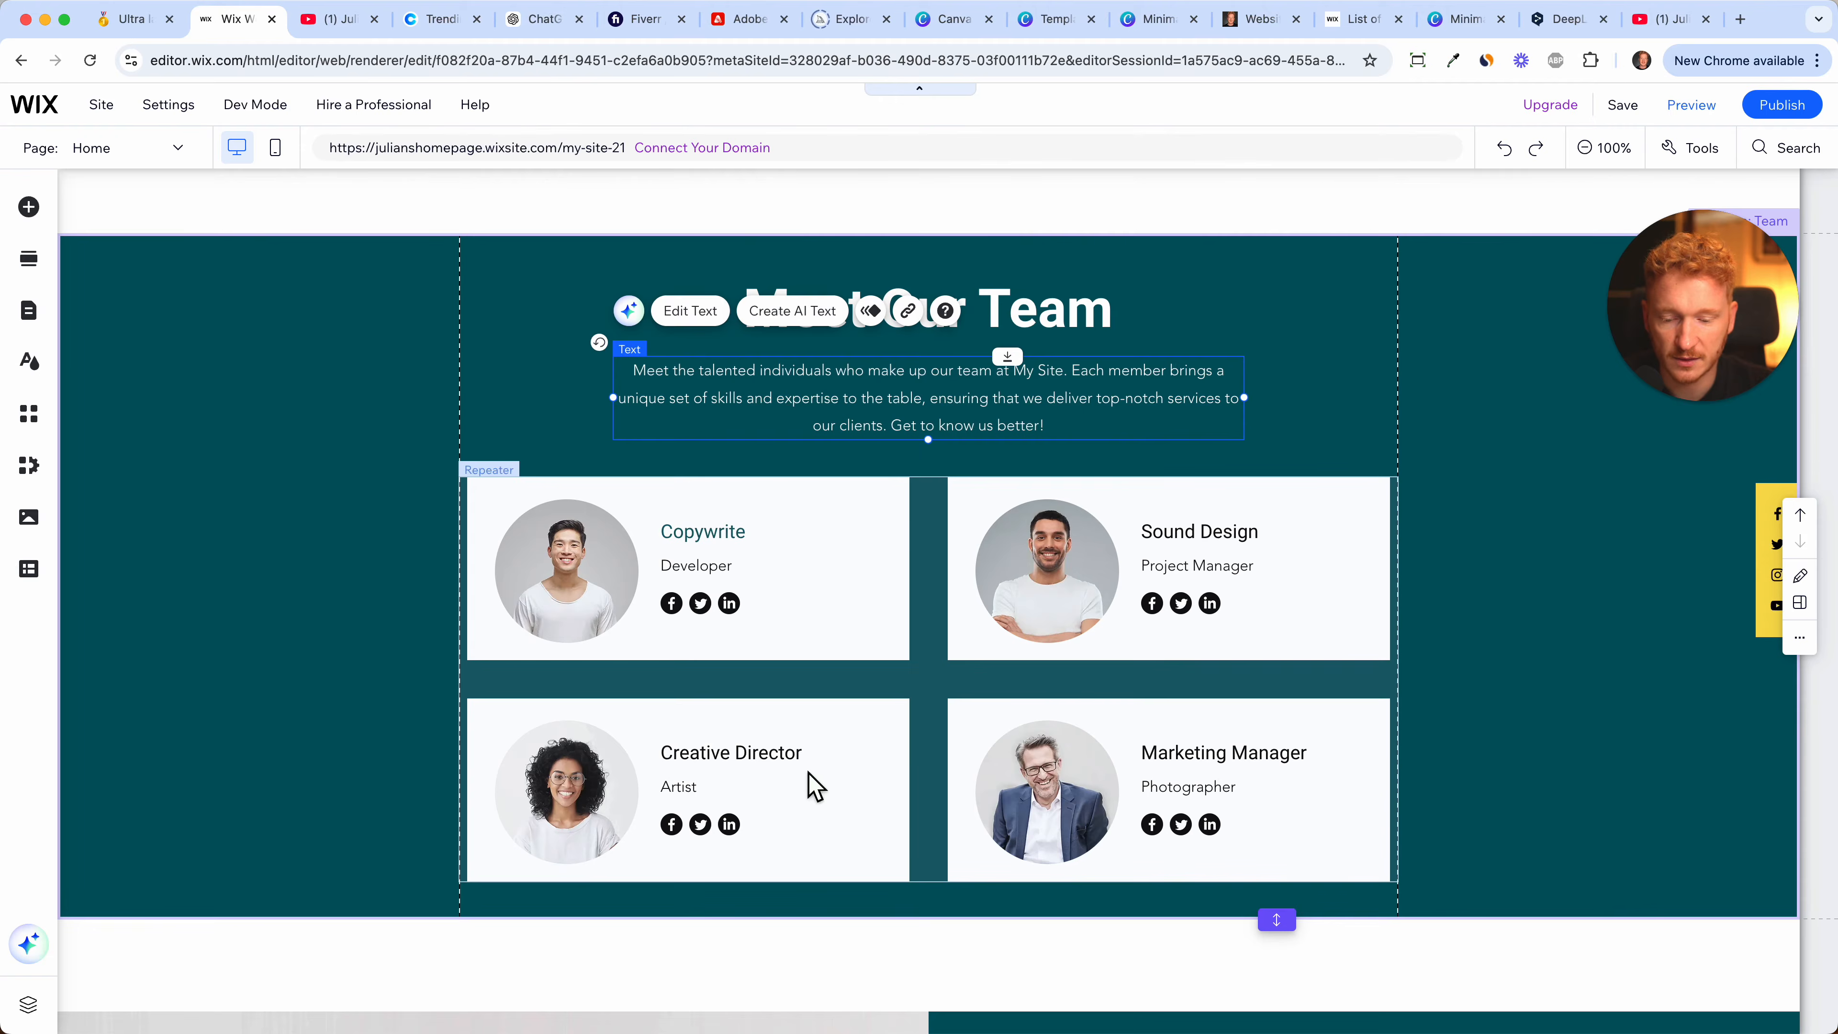
{"action": "left_click", "coordinate": [1317, 784]}
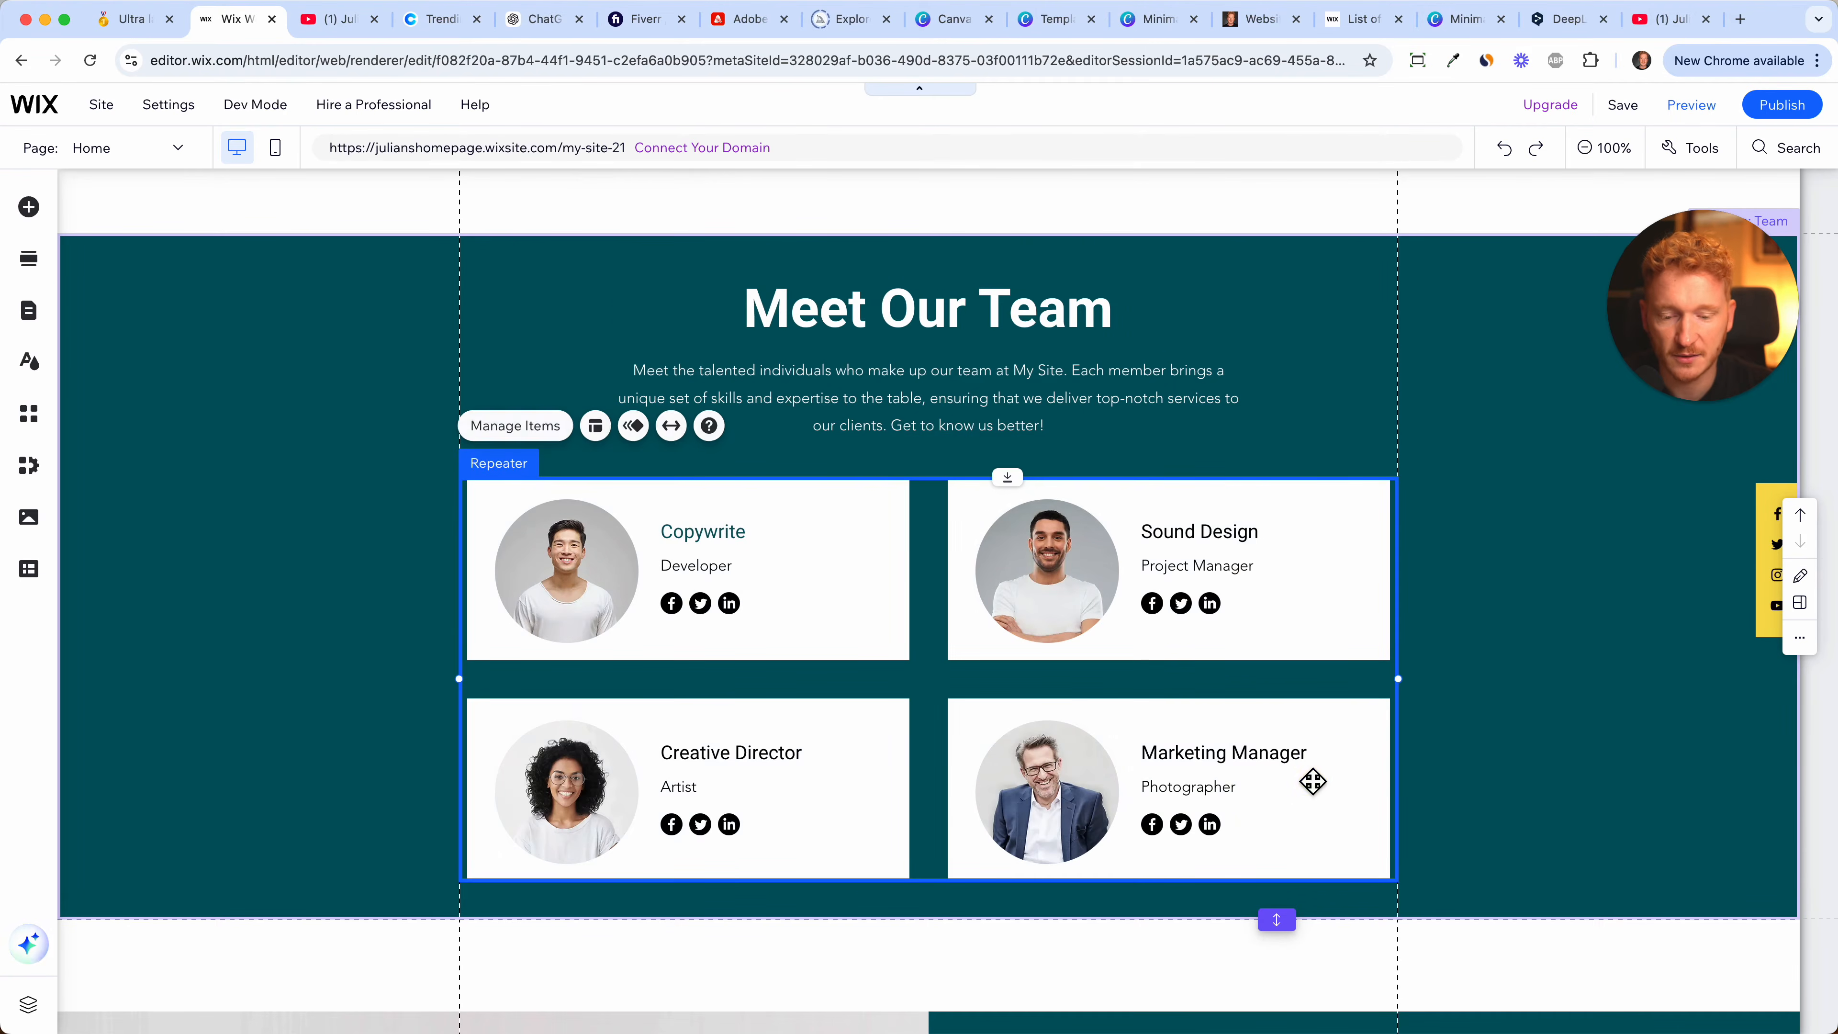
{"action": "left_click", "coordinate": [1279, 376]}
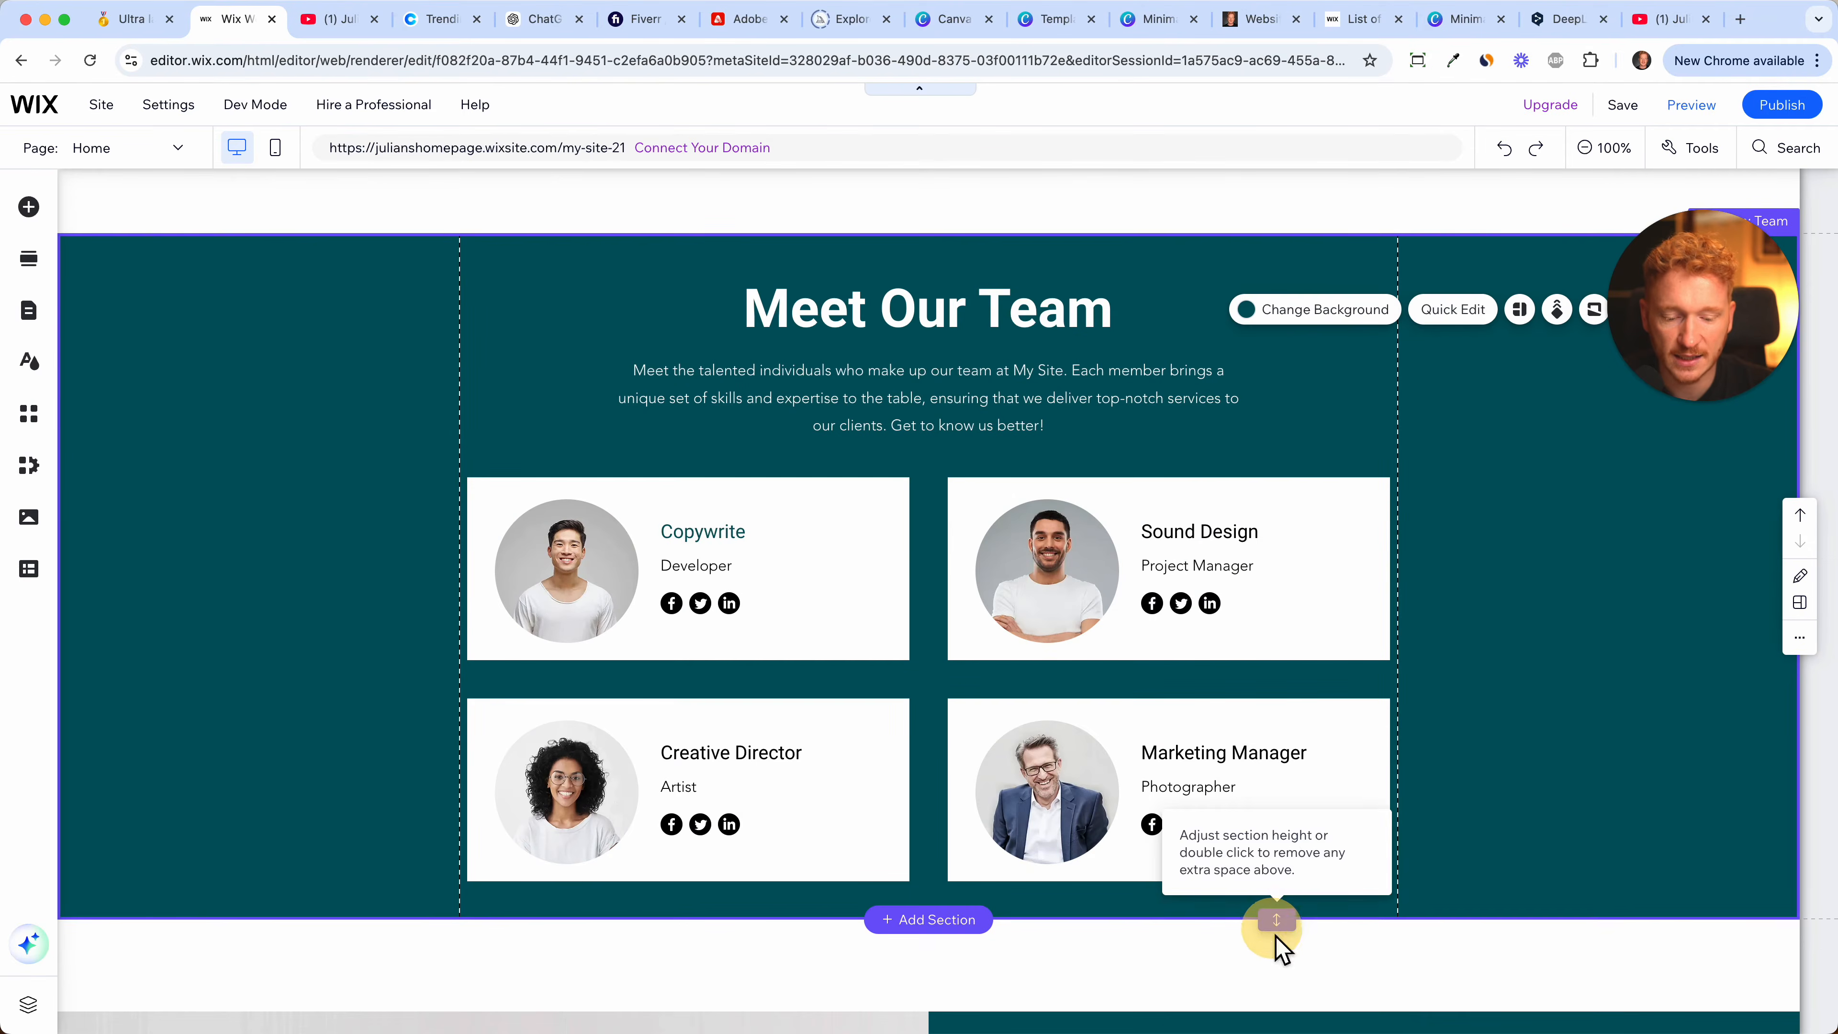
{"action": "left_click_drag", "start_coordinate": [1276, 921], "coordinate": [1275, 956]}
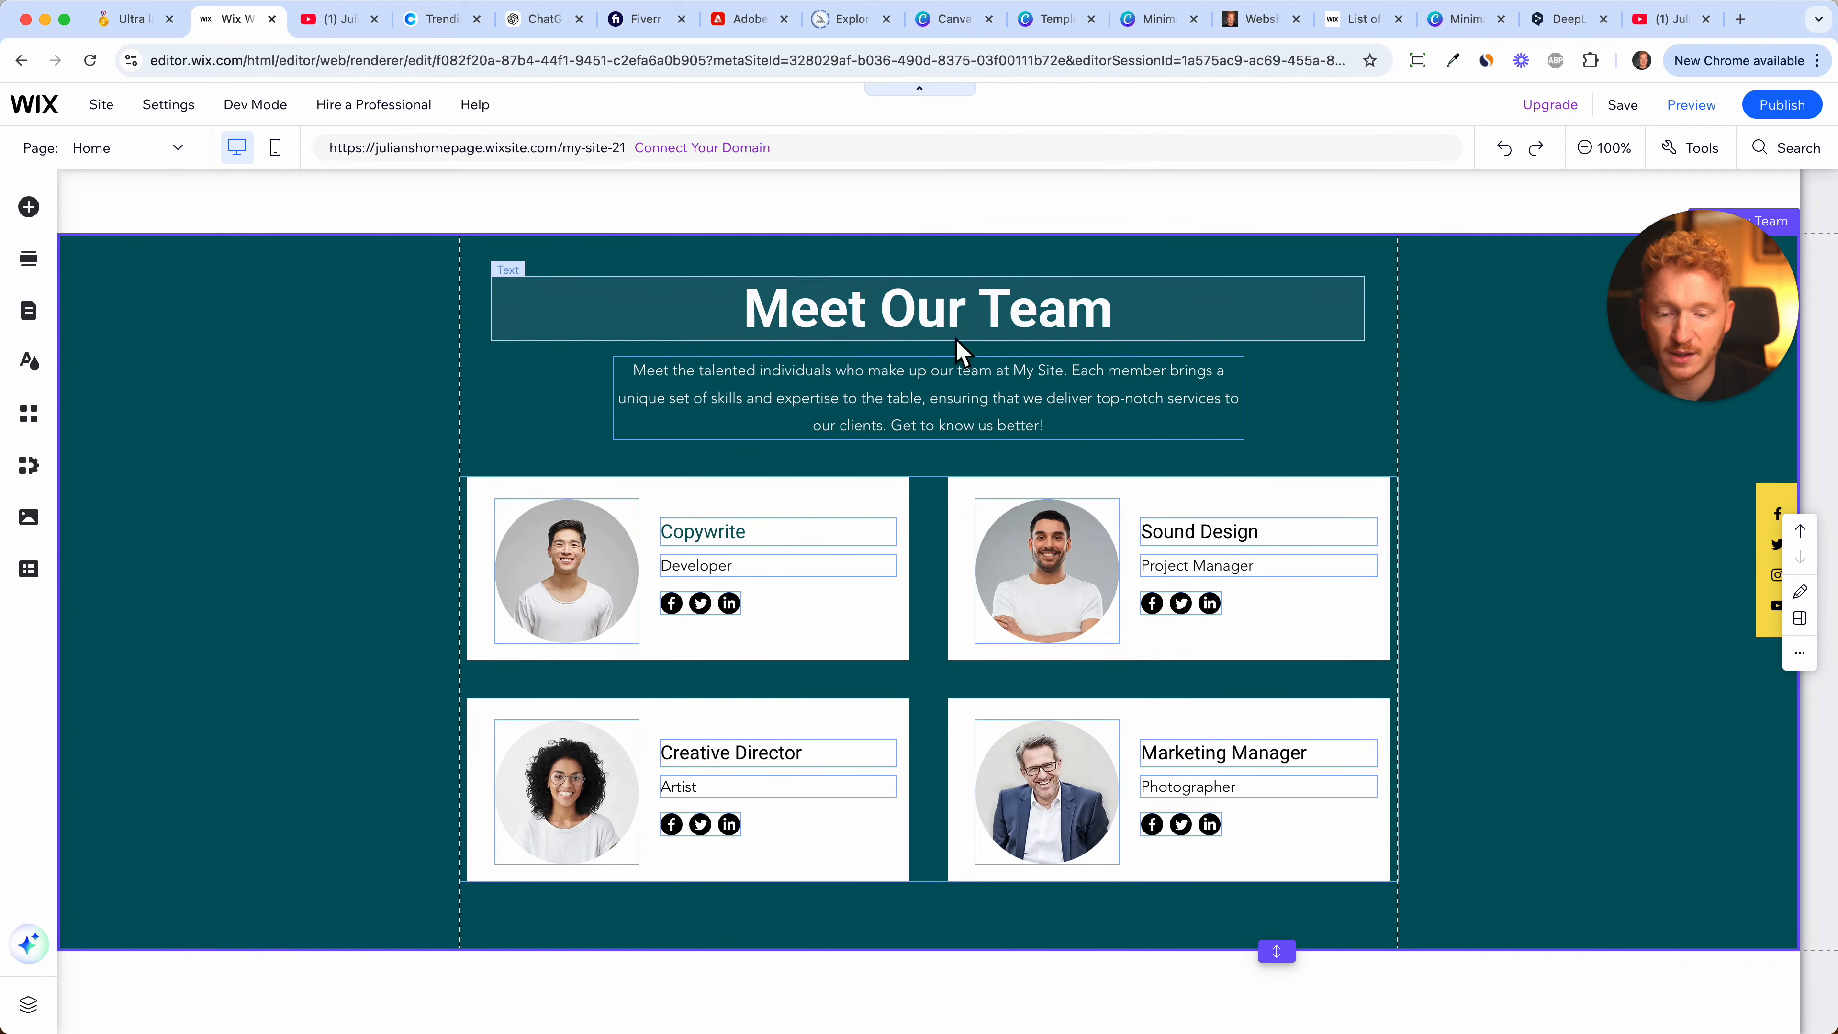
- Replace the Copywrite member's photo with the Portrait Smirk image, found by searching Media from Wix for "portrait"
{"action": "left_click", "coordinate": [944, 374]}
{"action": "left_click", "coordinate": [632, 546]}
{"action": "left_click", "coordinate": [588, 572]}
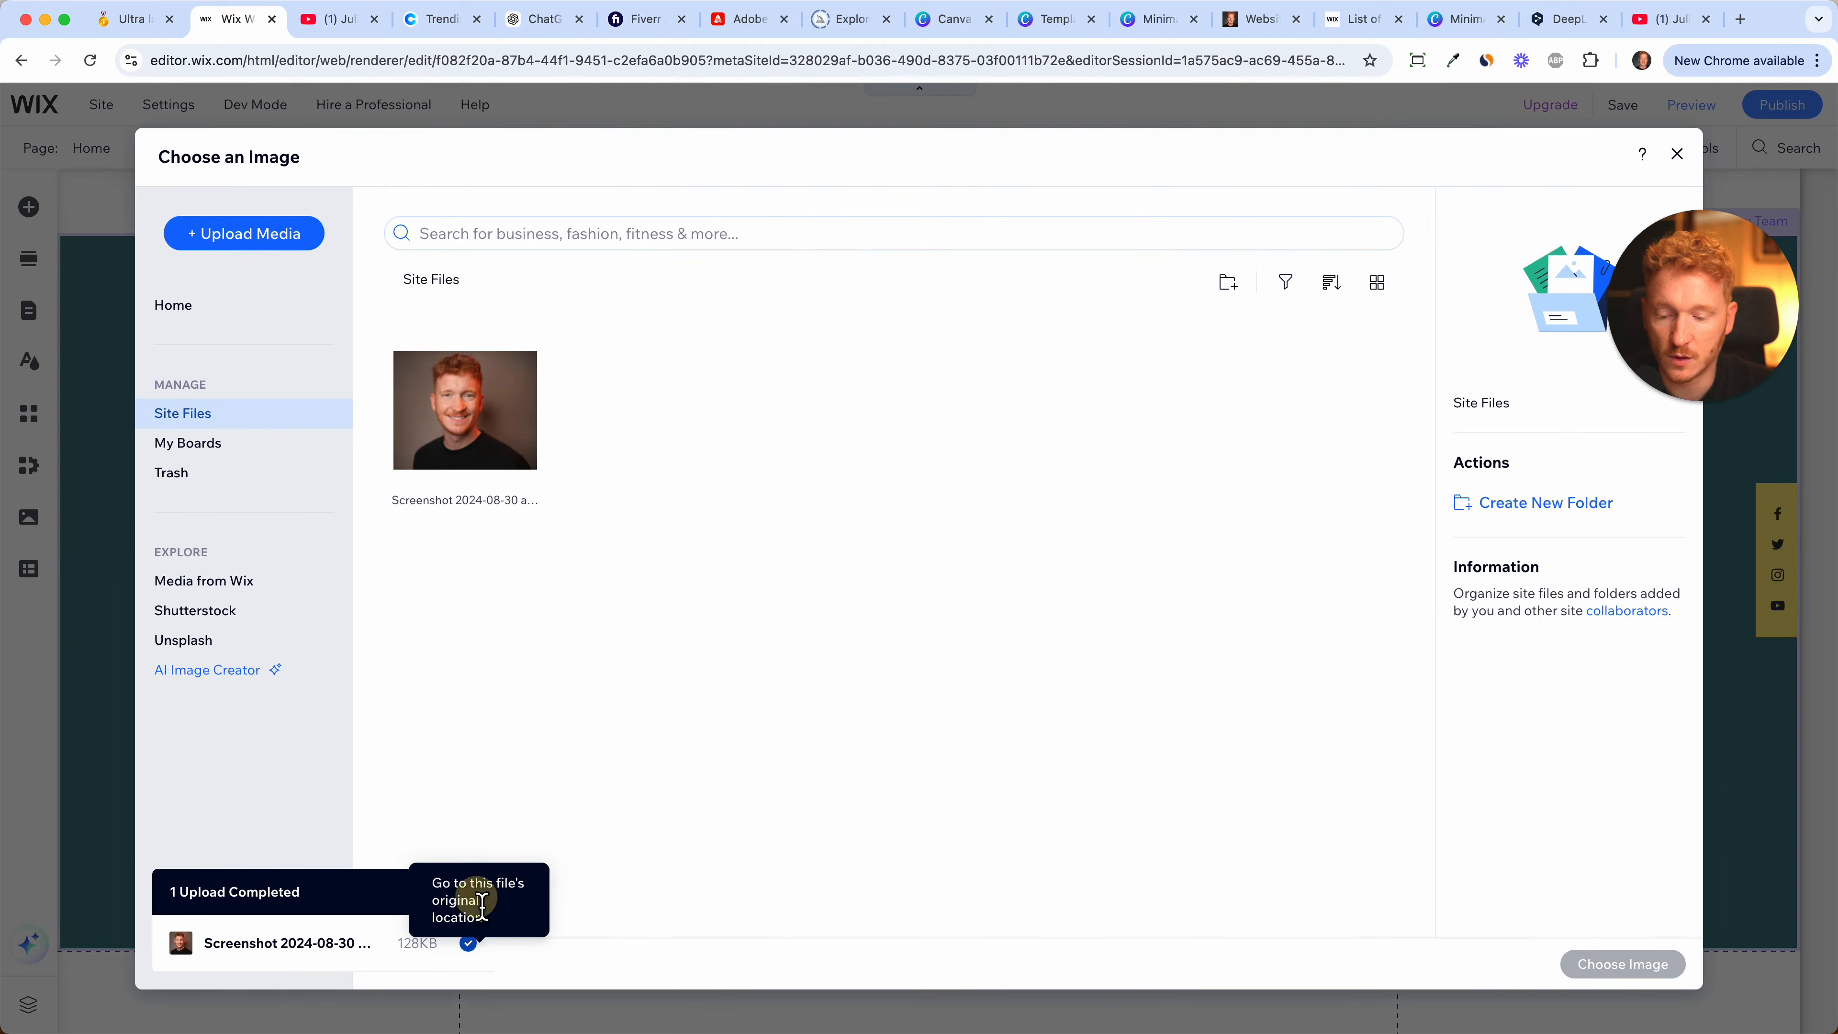
{"action": "left_click", "coordinate": [480, 902]}
{"action": "left_click", "coordinate": [523, 760]}
{"action": "left_click", "coordinate": [475, 895]}
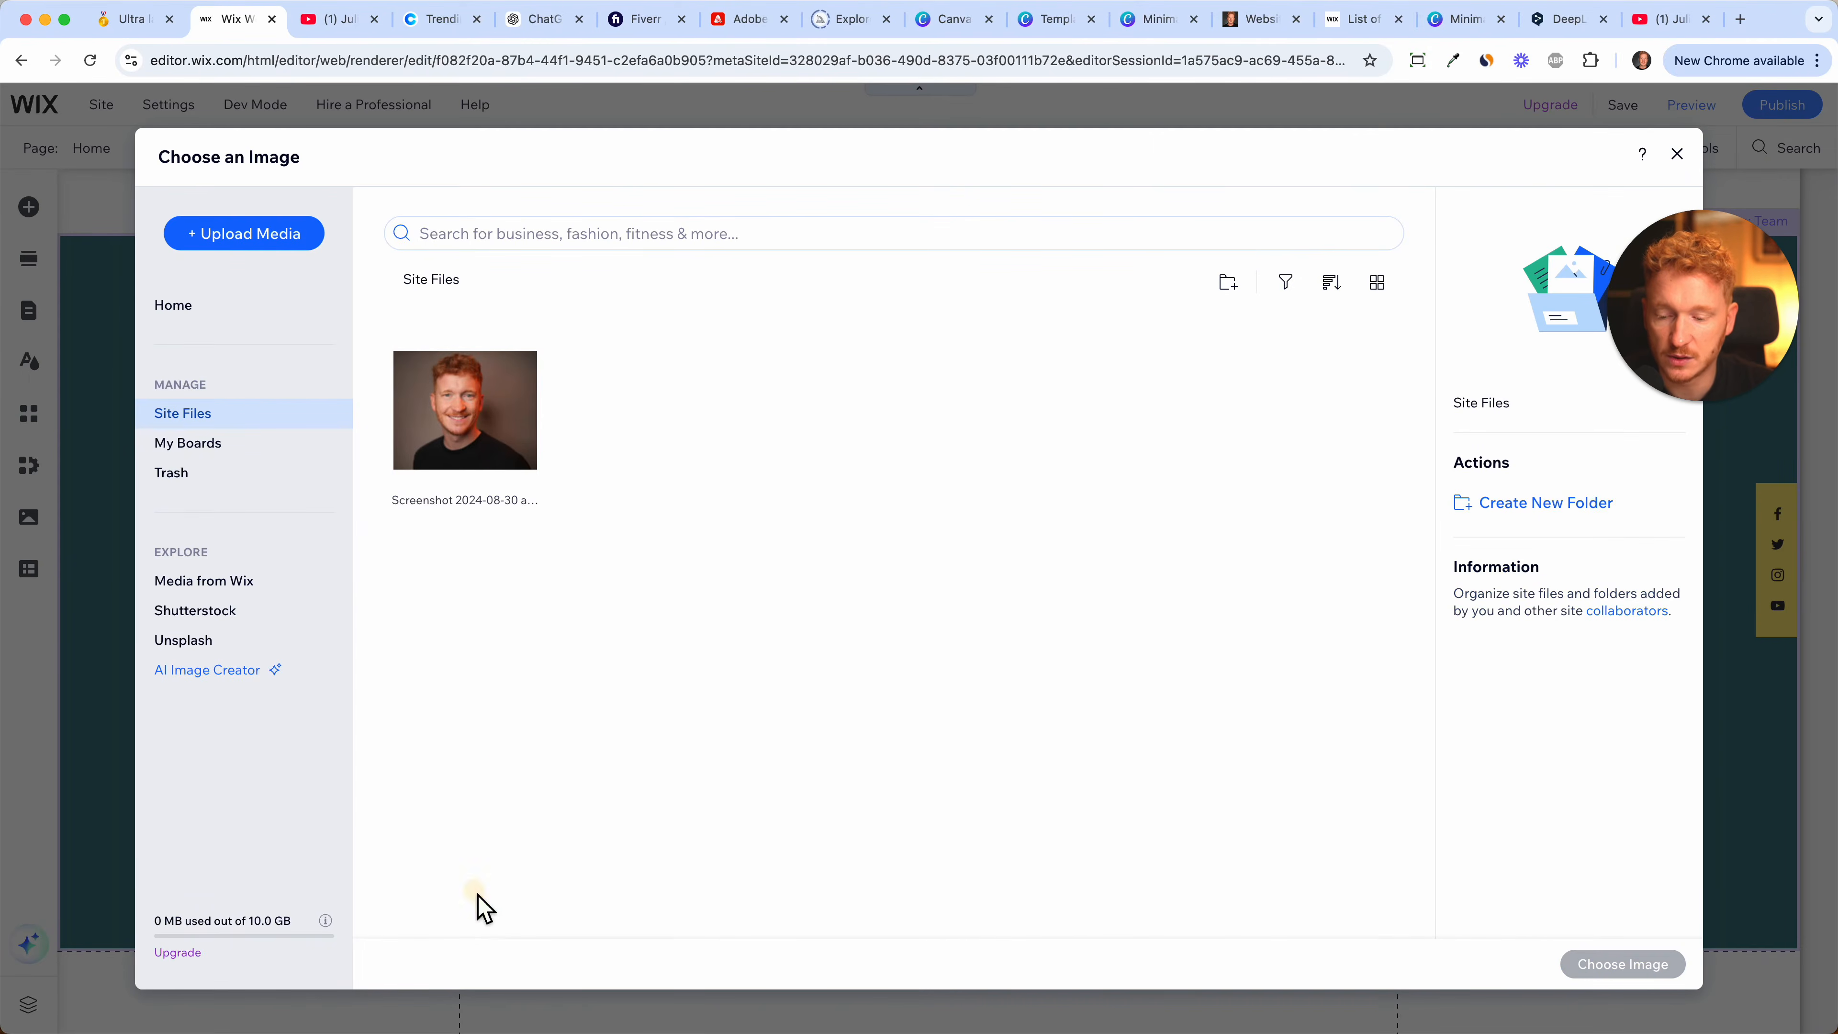
{"action": "left_click", "coordinate": [263, 593]}
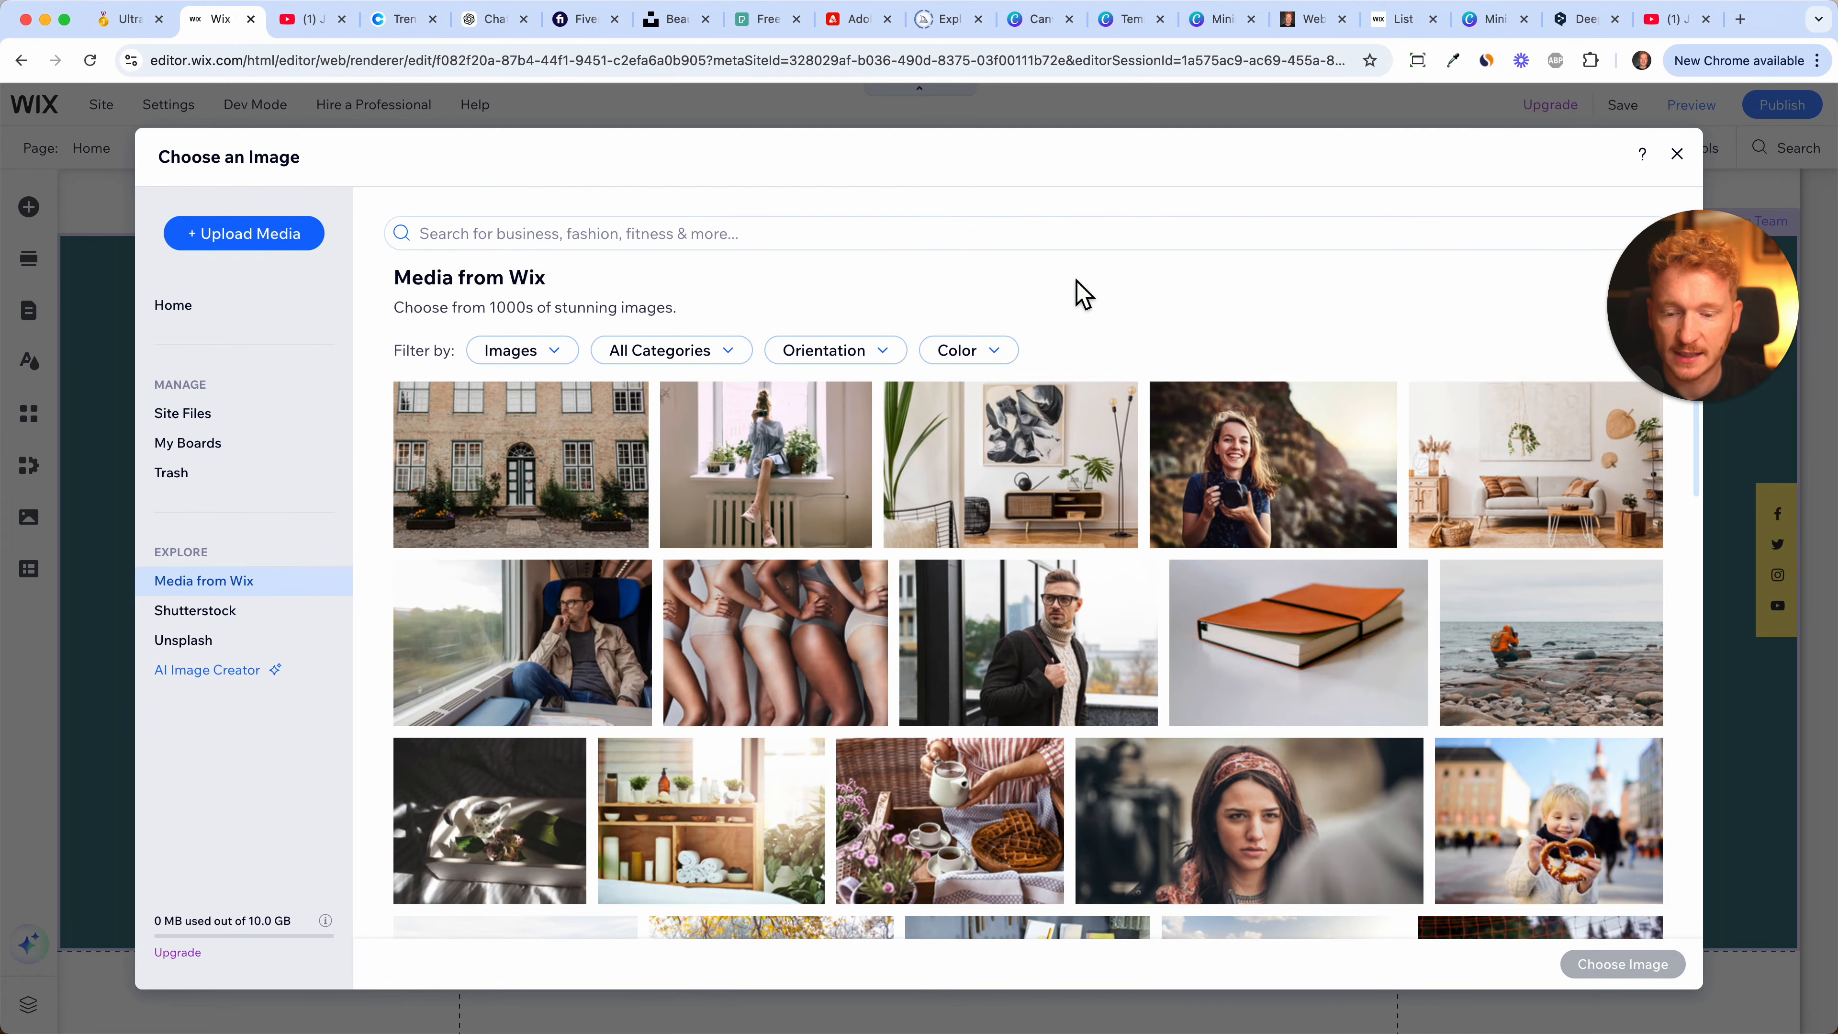
{"action": "left_click", "coordinate": [745, 256]}
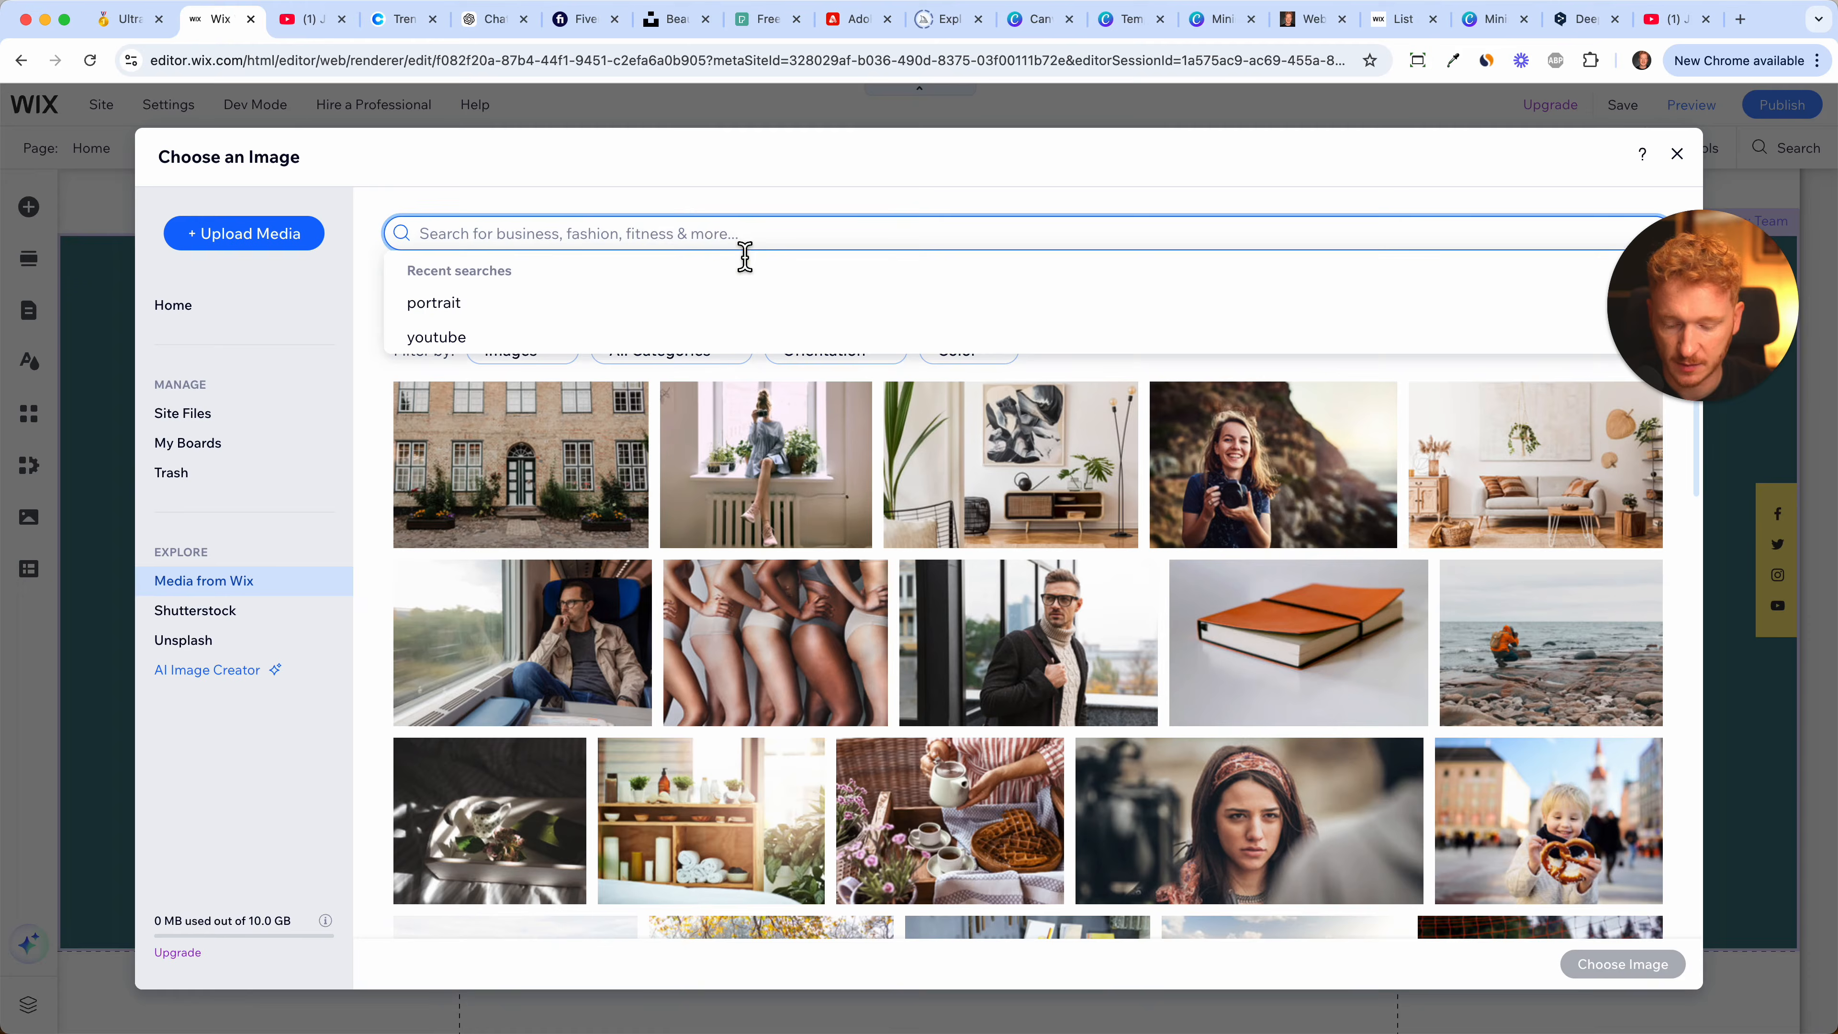
{"action": "left_click", "coordinate": [496, 304]}
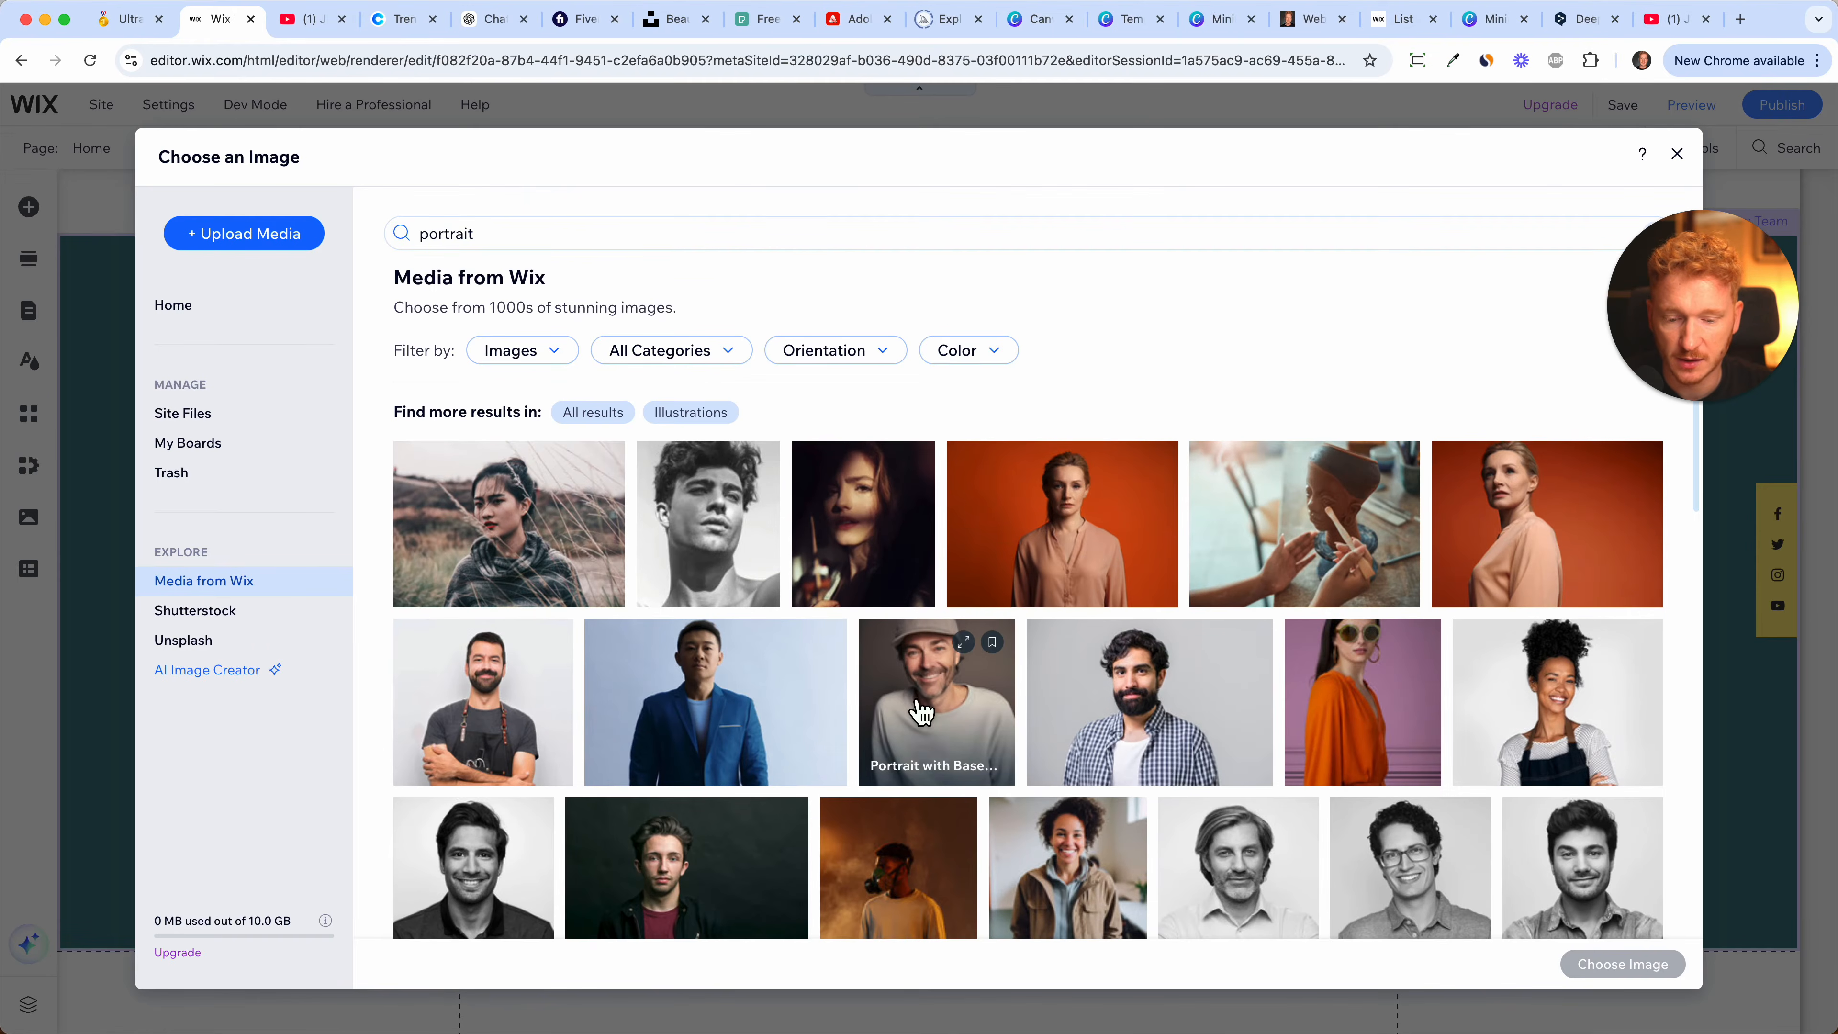
{"action": "scroll", "coordinate": [924, 753], "scroll_direction": "down", "scroll_amount": 3}
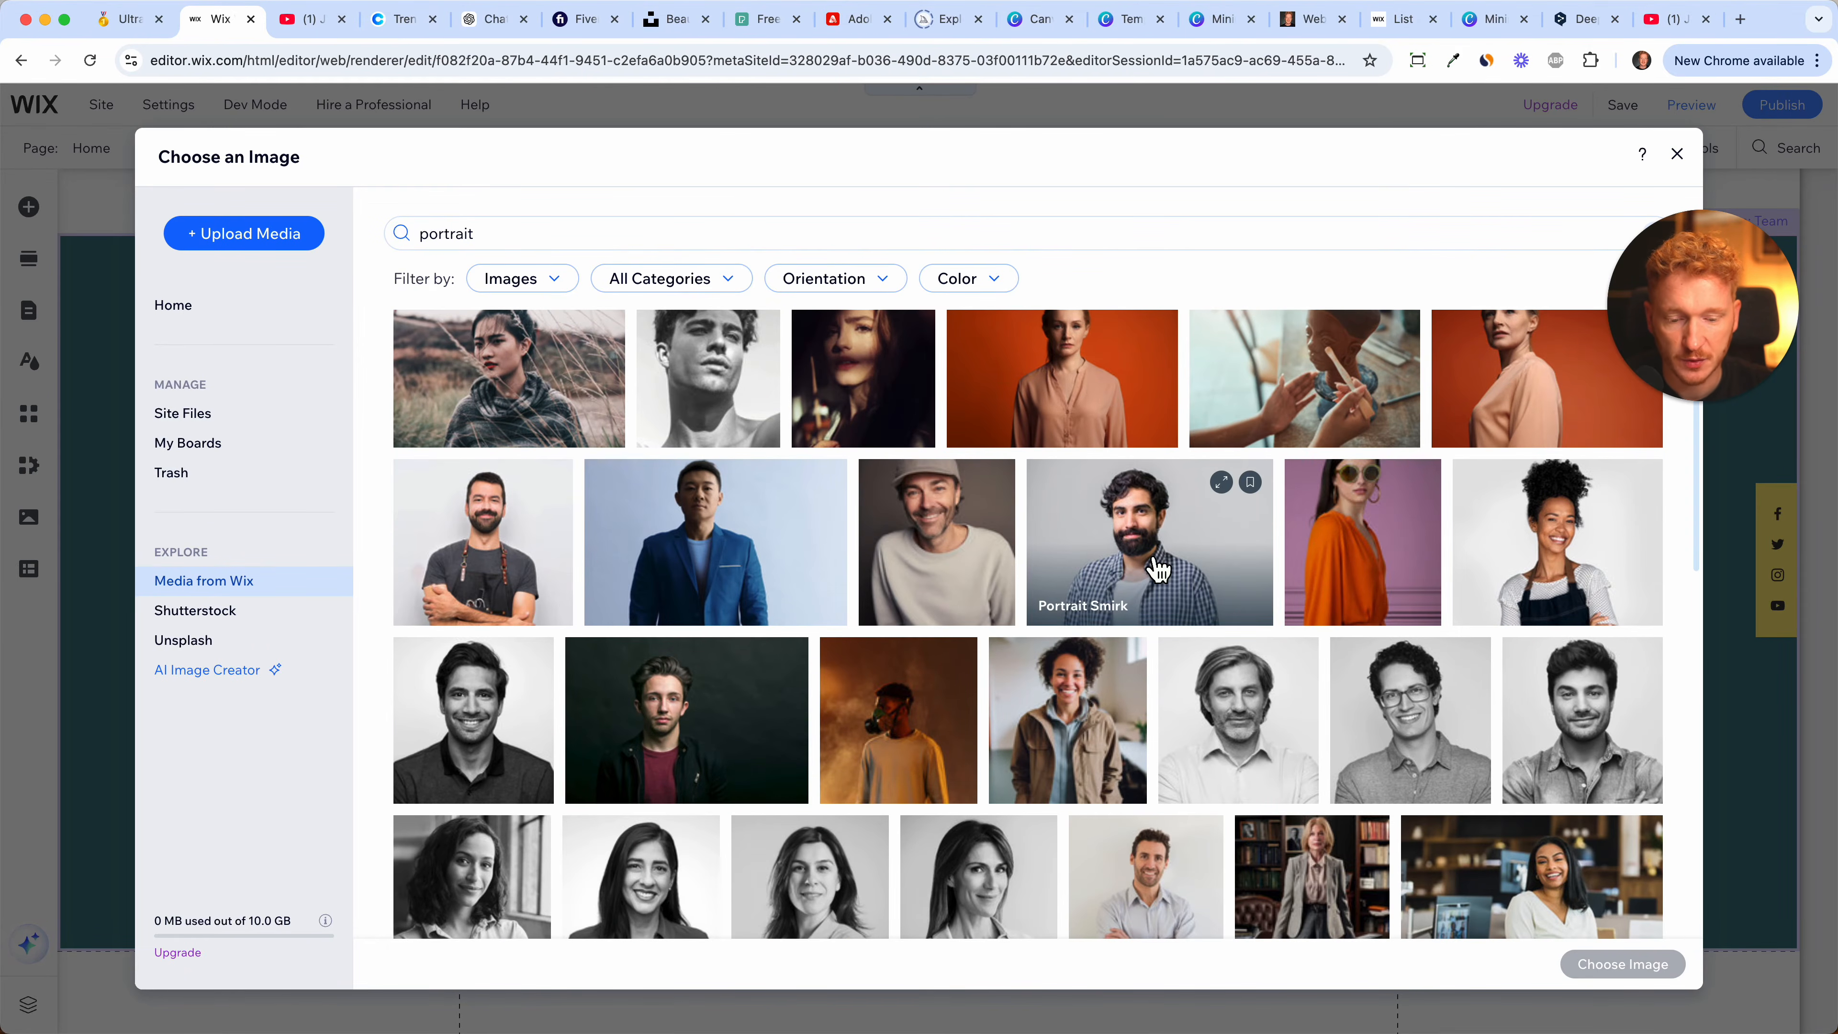
{"action": "left_click", "coordinate": [1154, 561]}
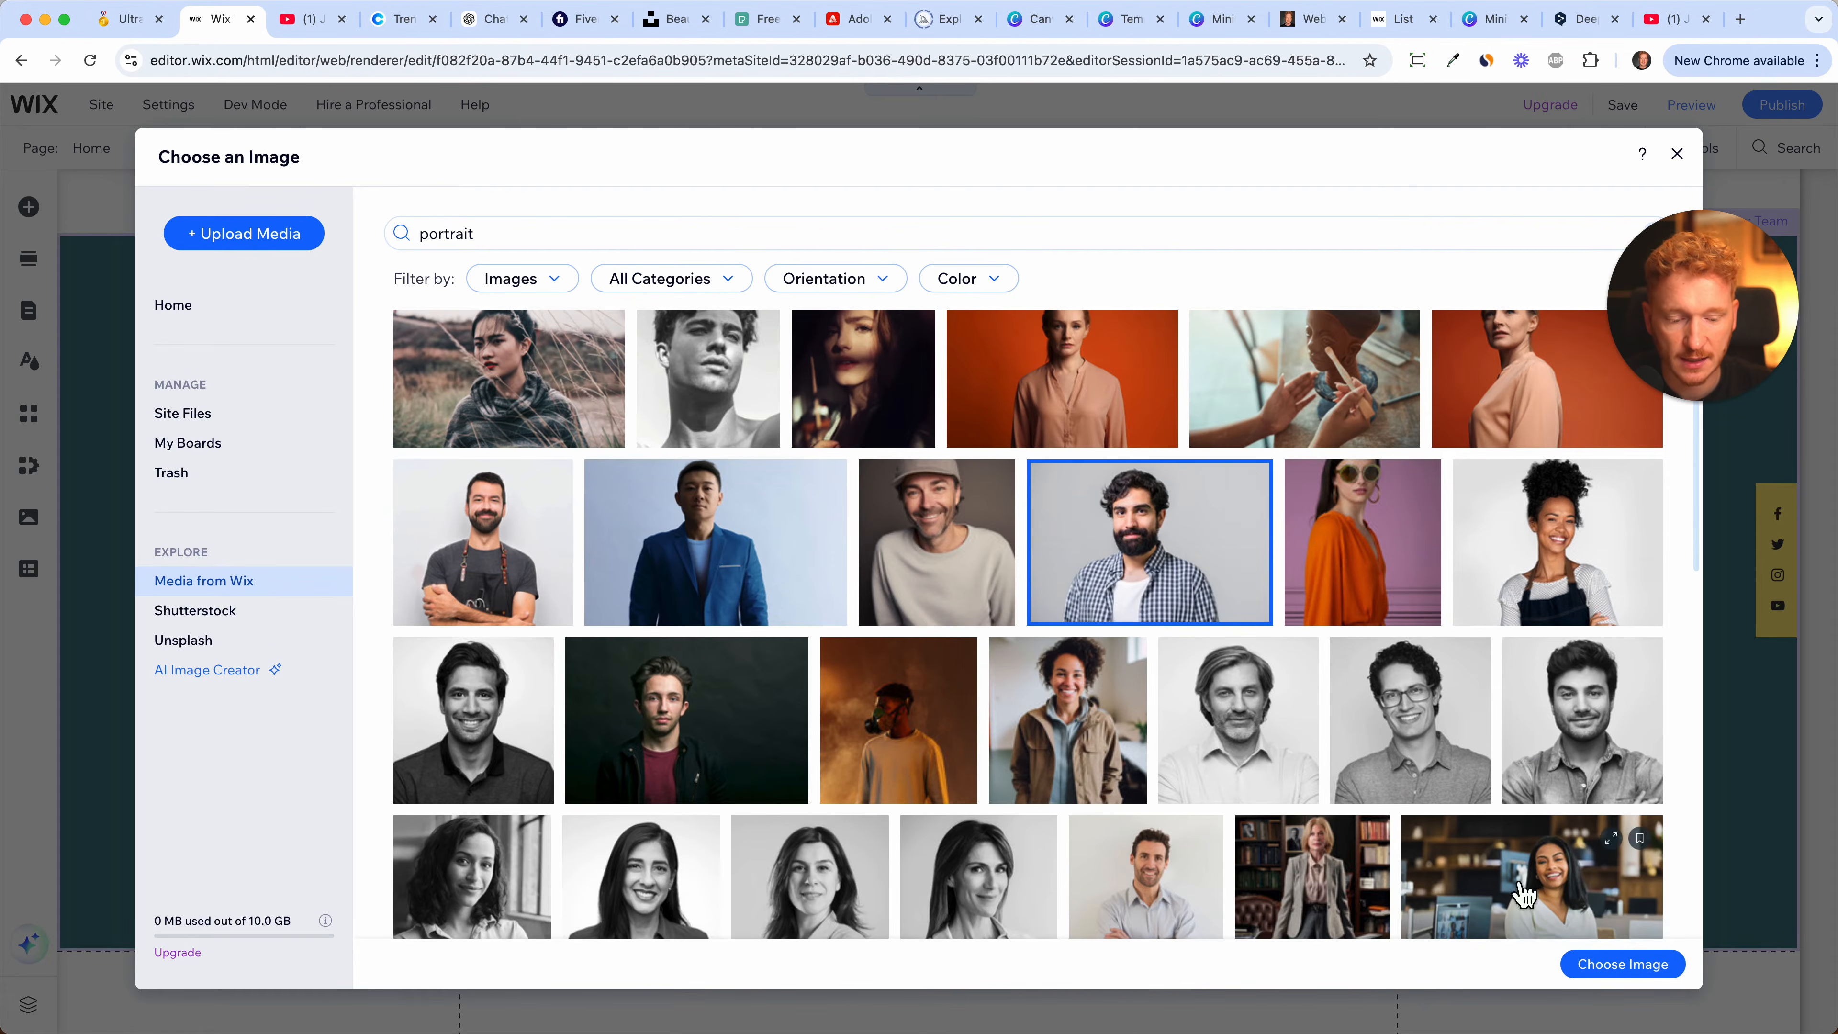
{"action": "left_click", "coordinate": [1609, 973]}
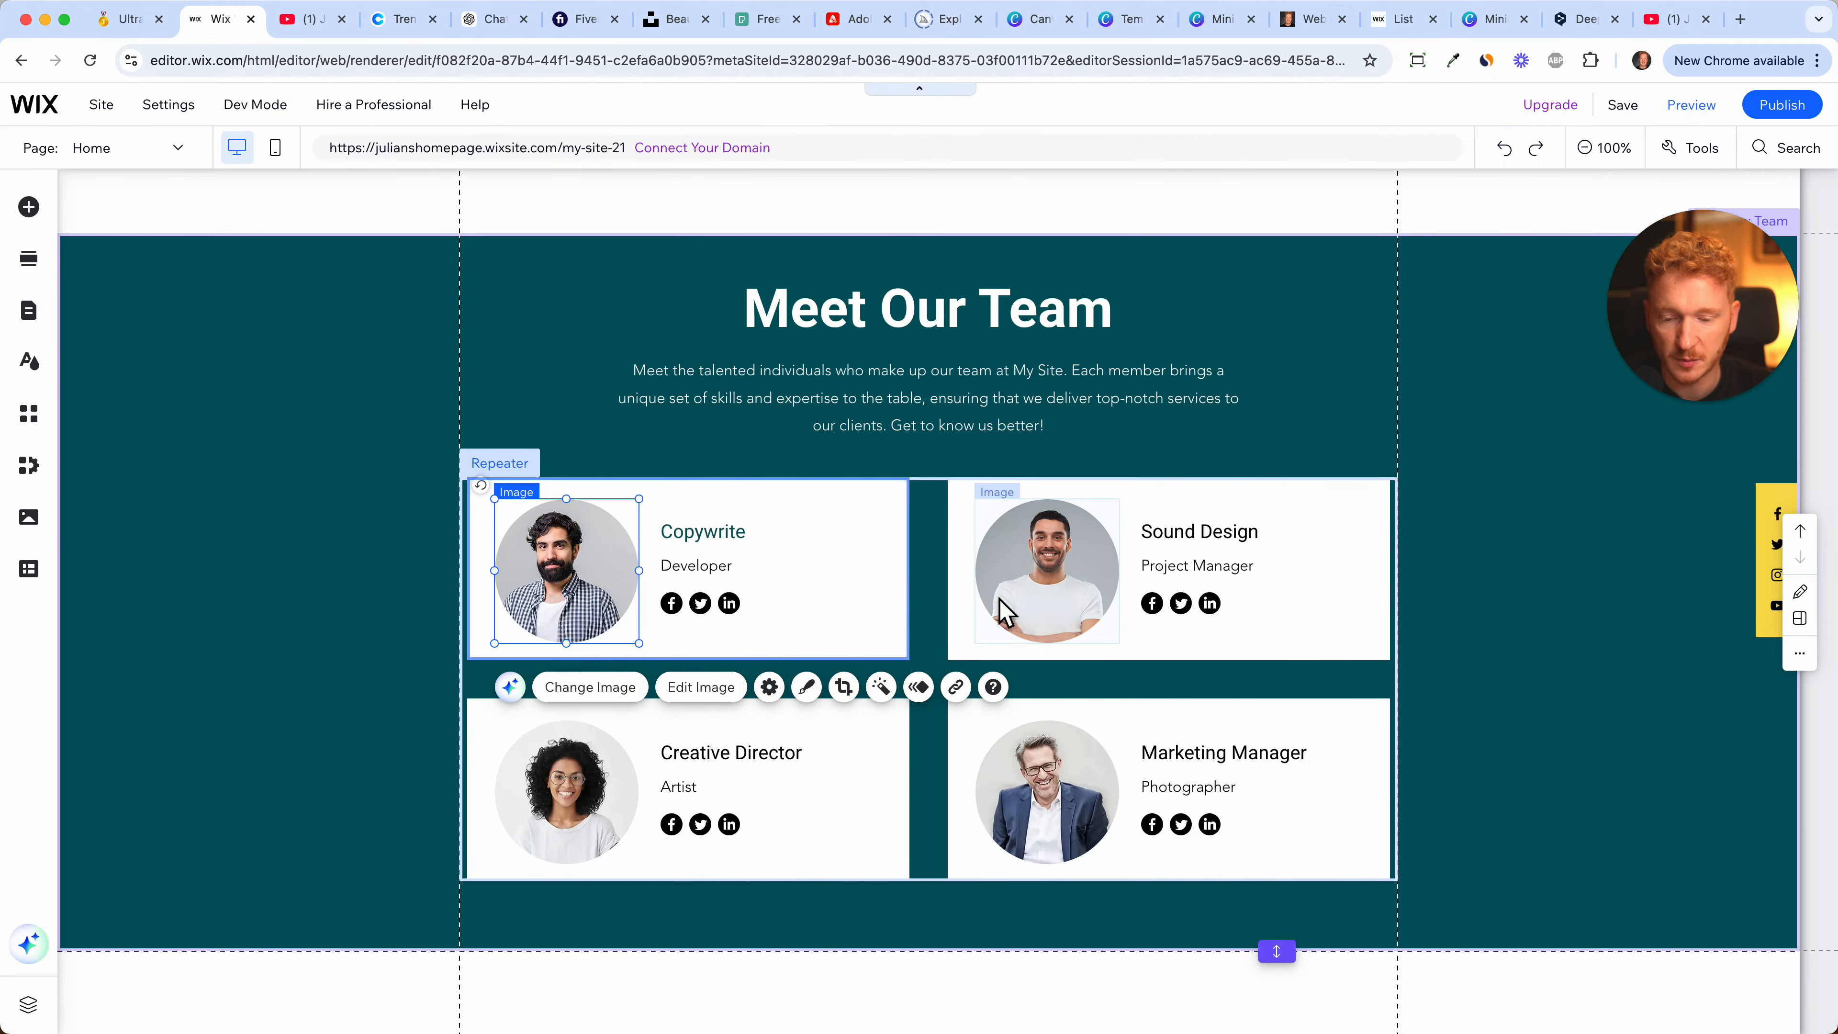
- Replace the Sound Design member's photo with the Unsplash image of a man in a red beanie and dark turtleneck, searching for "portrait"
{"action": "left_click", "coordinate": [1063, 592]}
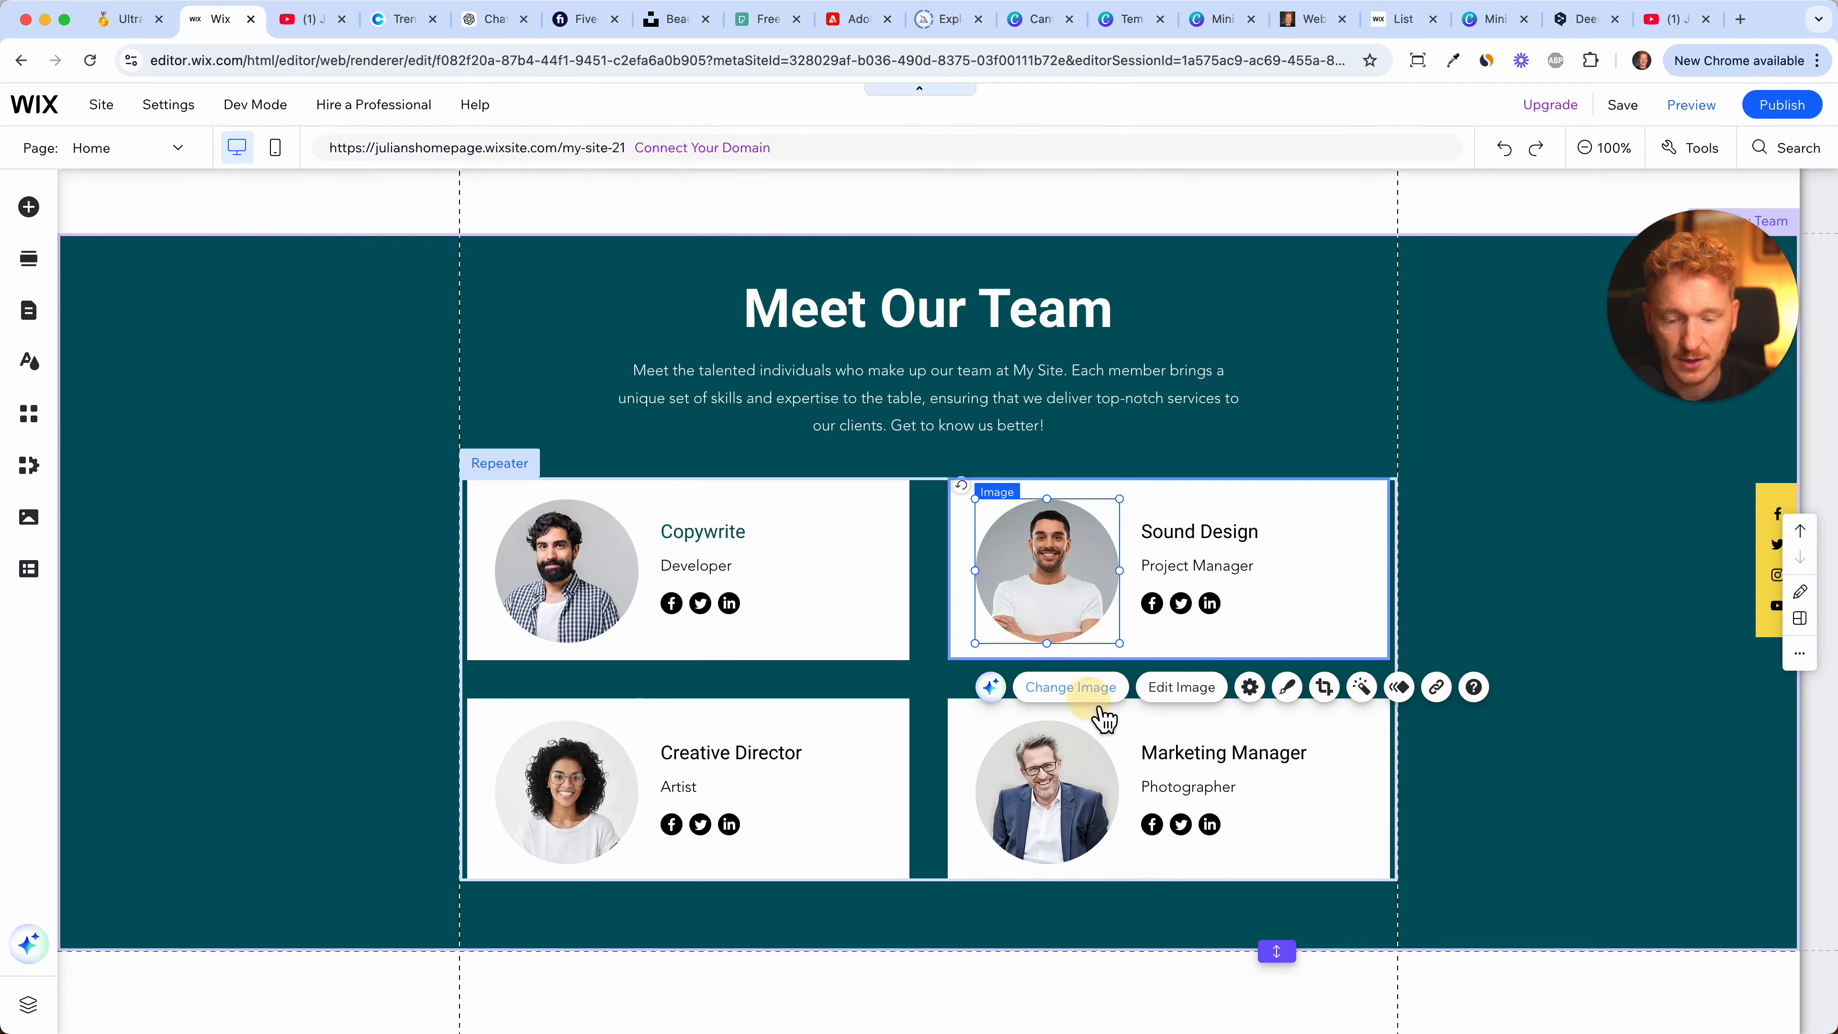
{"action": "left_click", "coordinate": [1093, 702]}
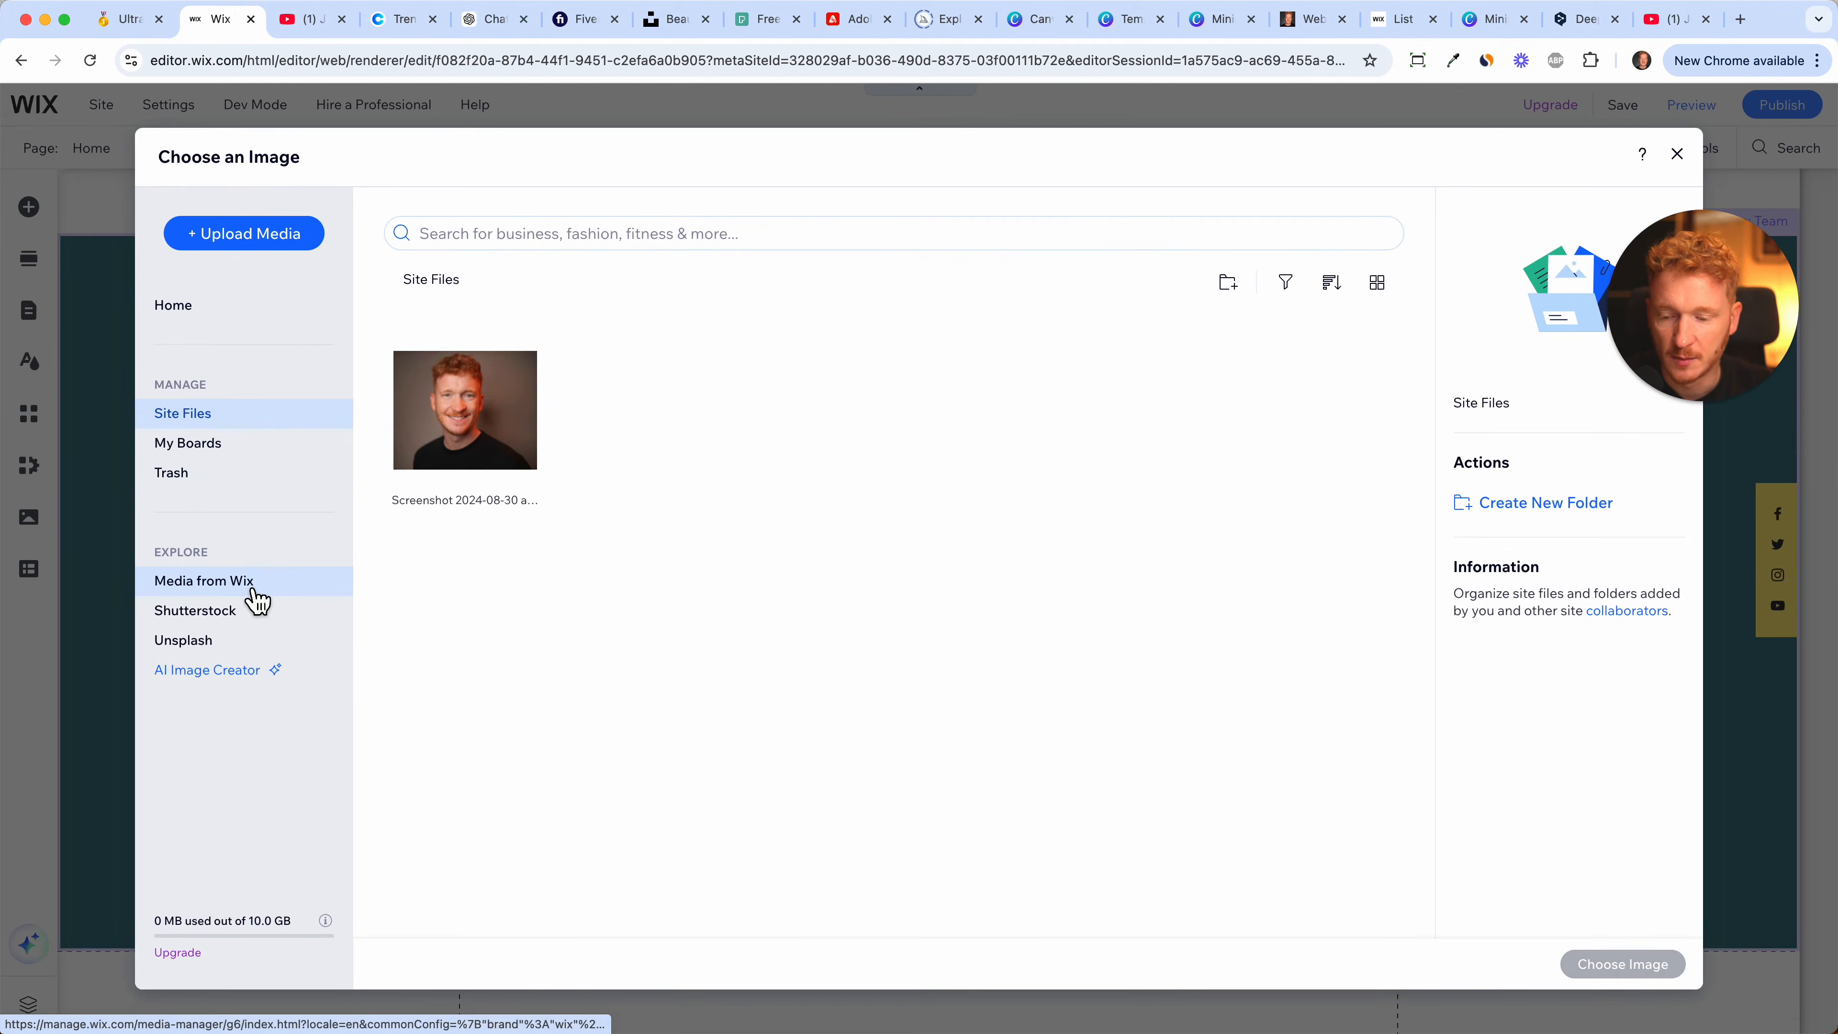
{"action": "left_click", "coordinate": [215, 616]}
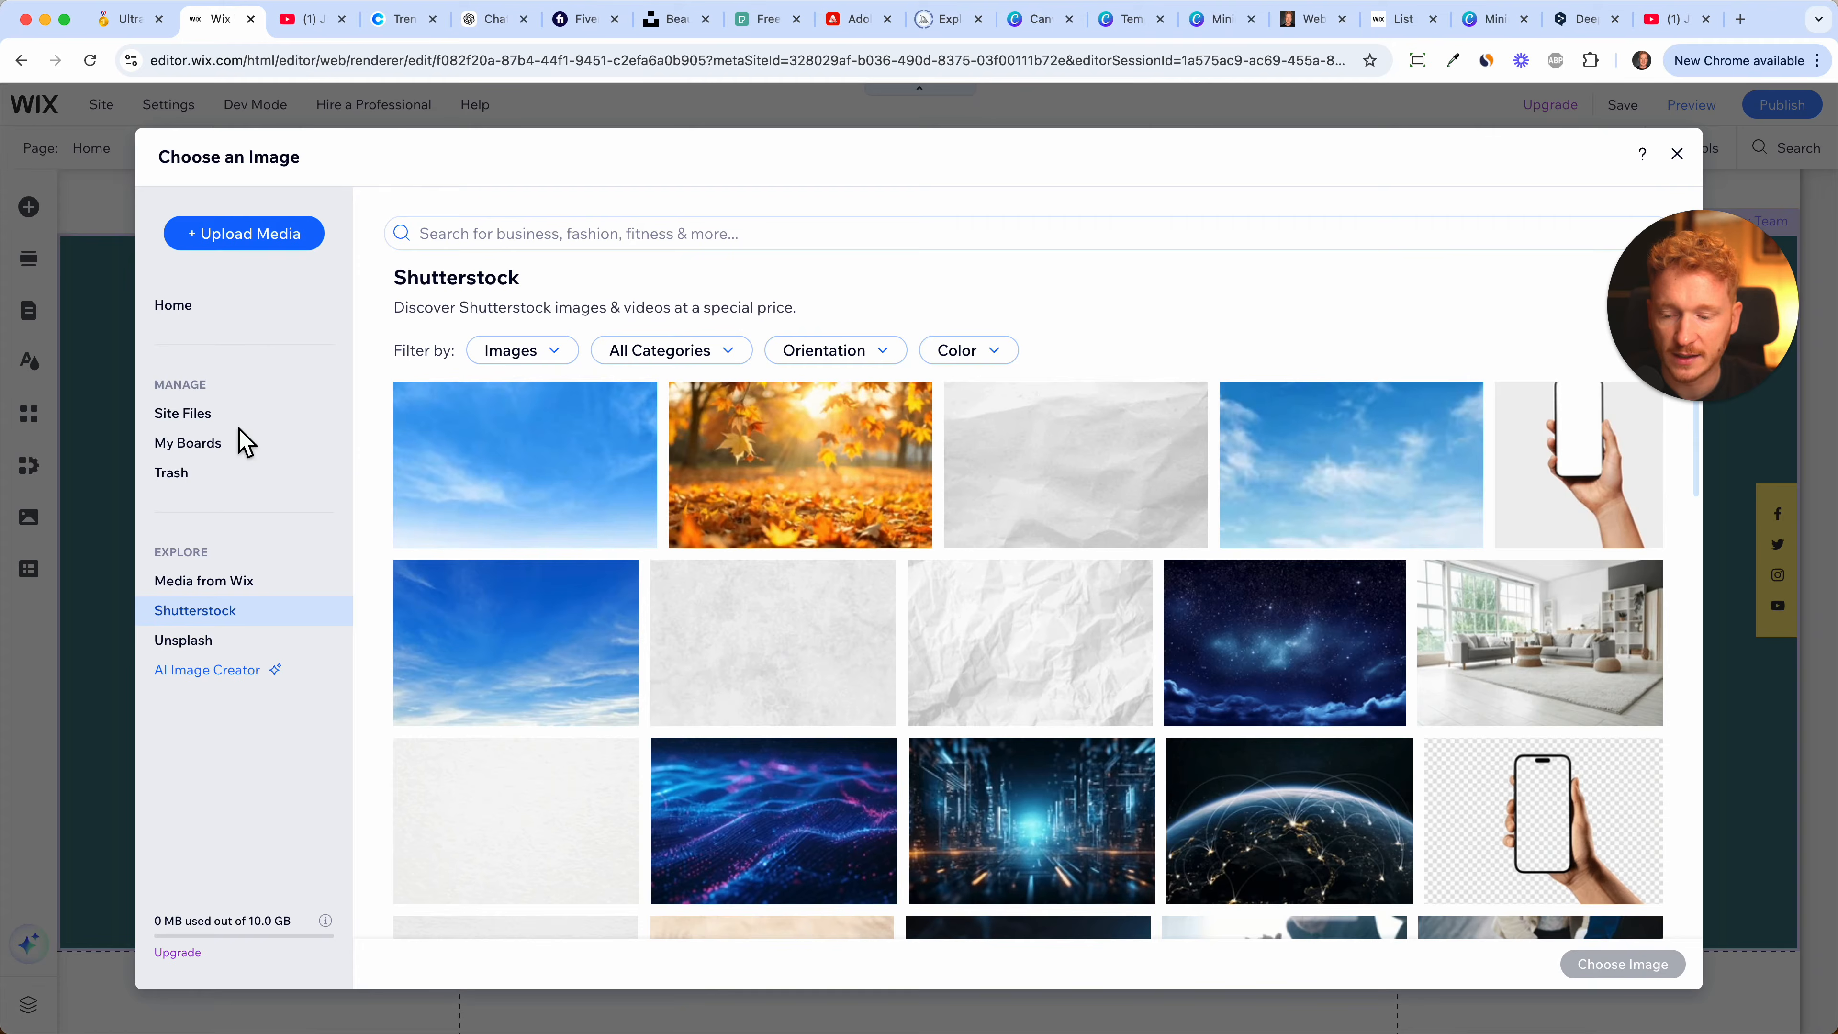
{"action": "left_click", "coordinate": [206, 650]}
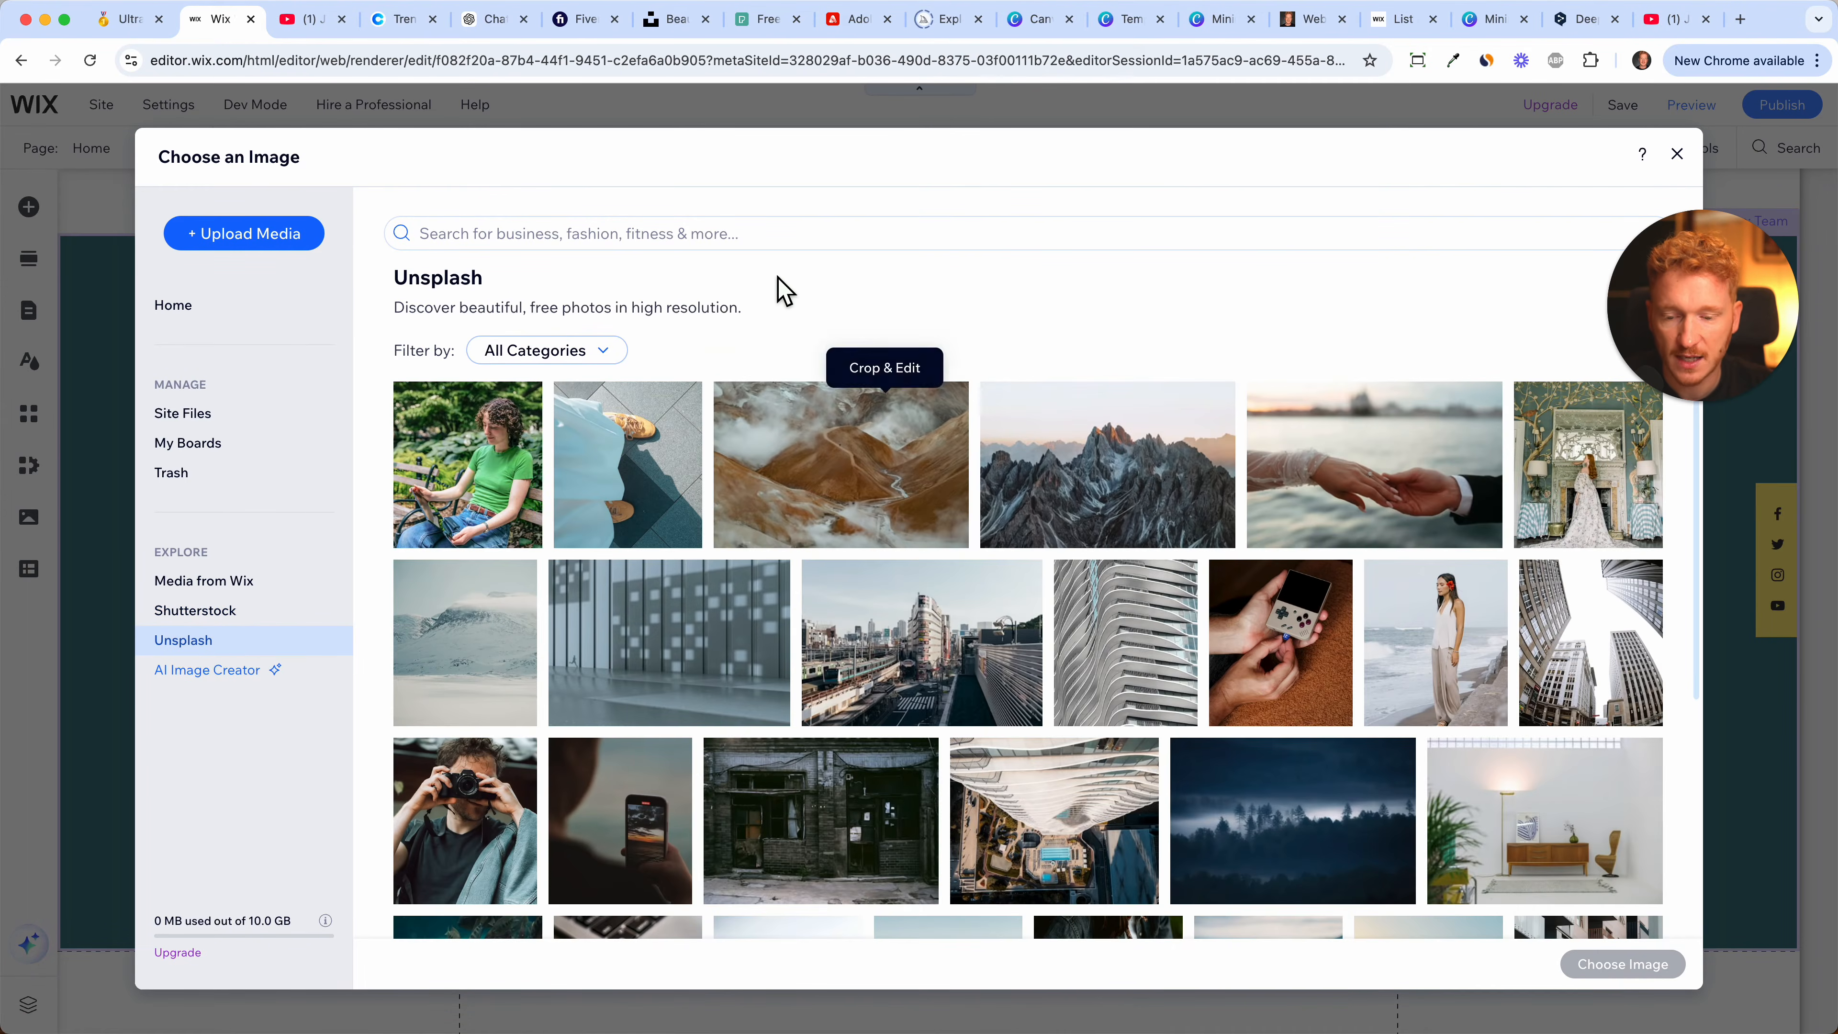
{"action": "left_click", "coordinate": [767, 236]}
{"action": "left_click", "coordinate": [631, 302]}
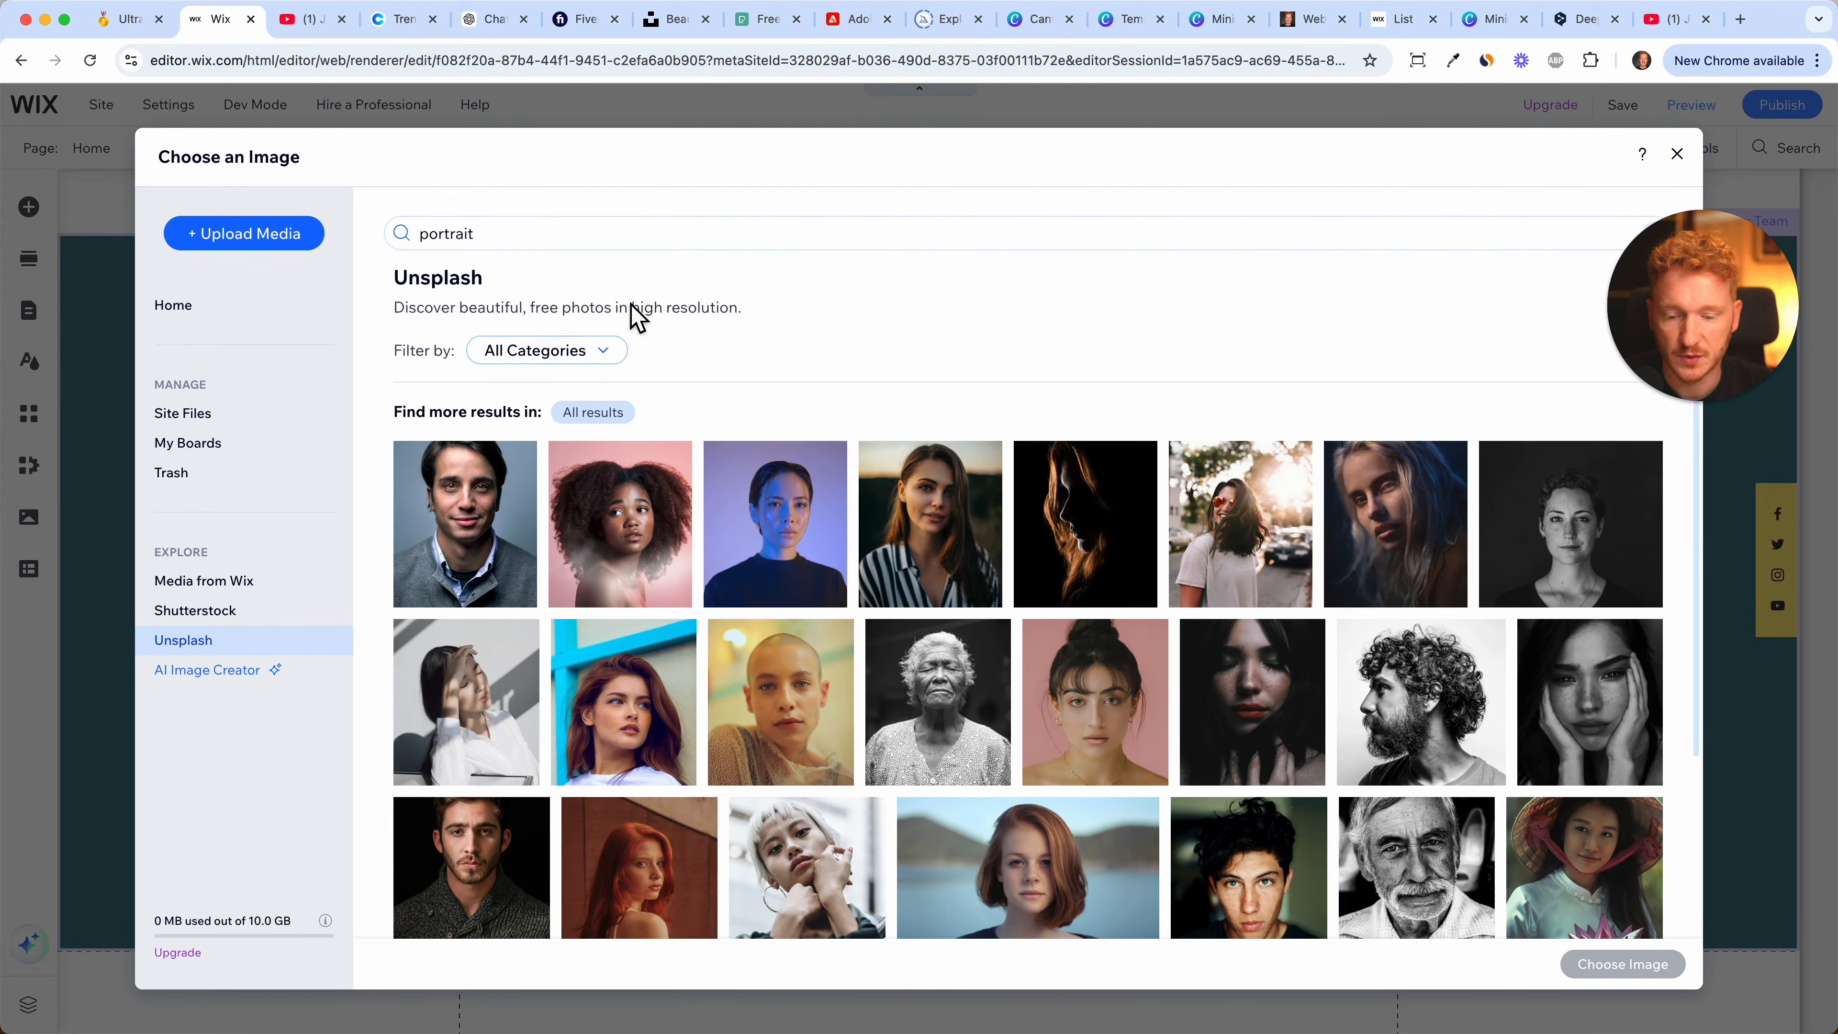
{"action": "scroll", "coordinate": [1037, 415], "scroll_direction": "down", "scroll_amount": 8}
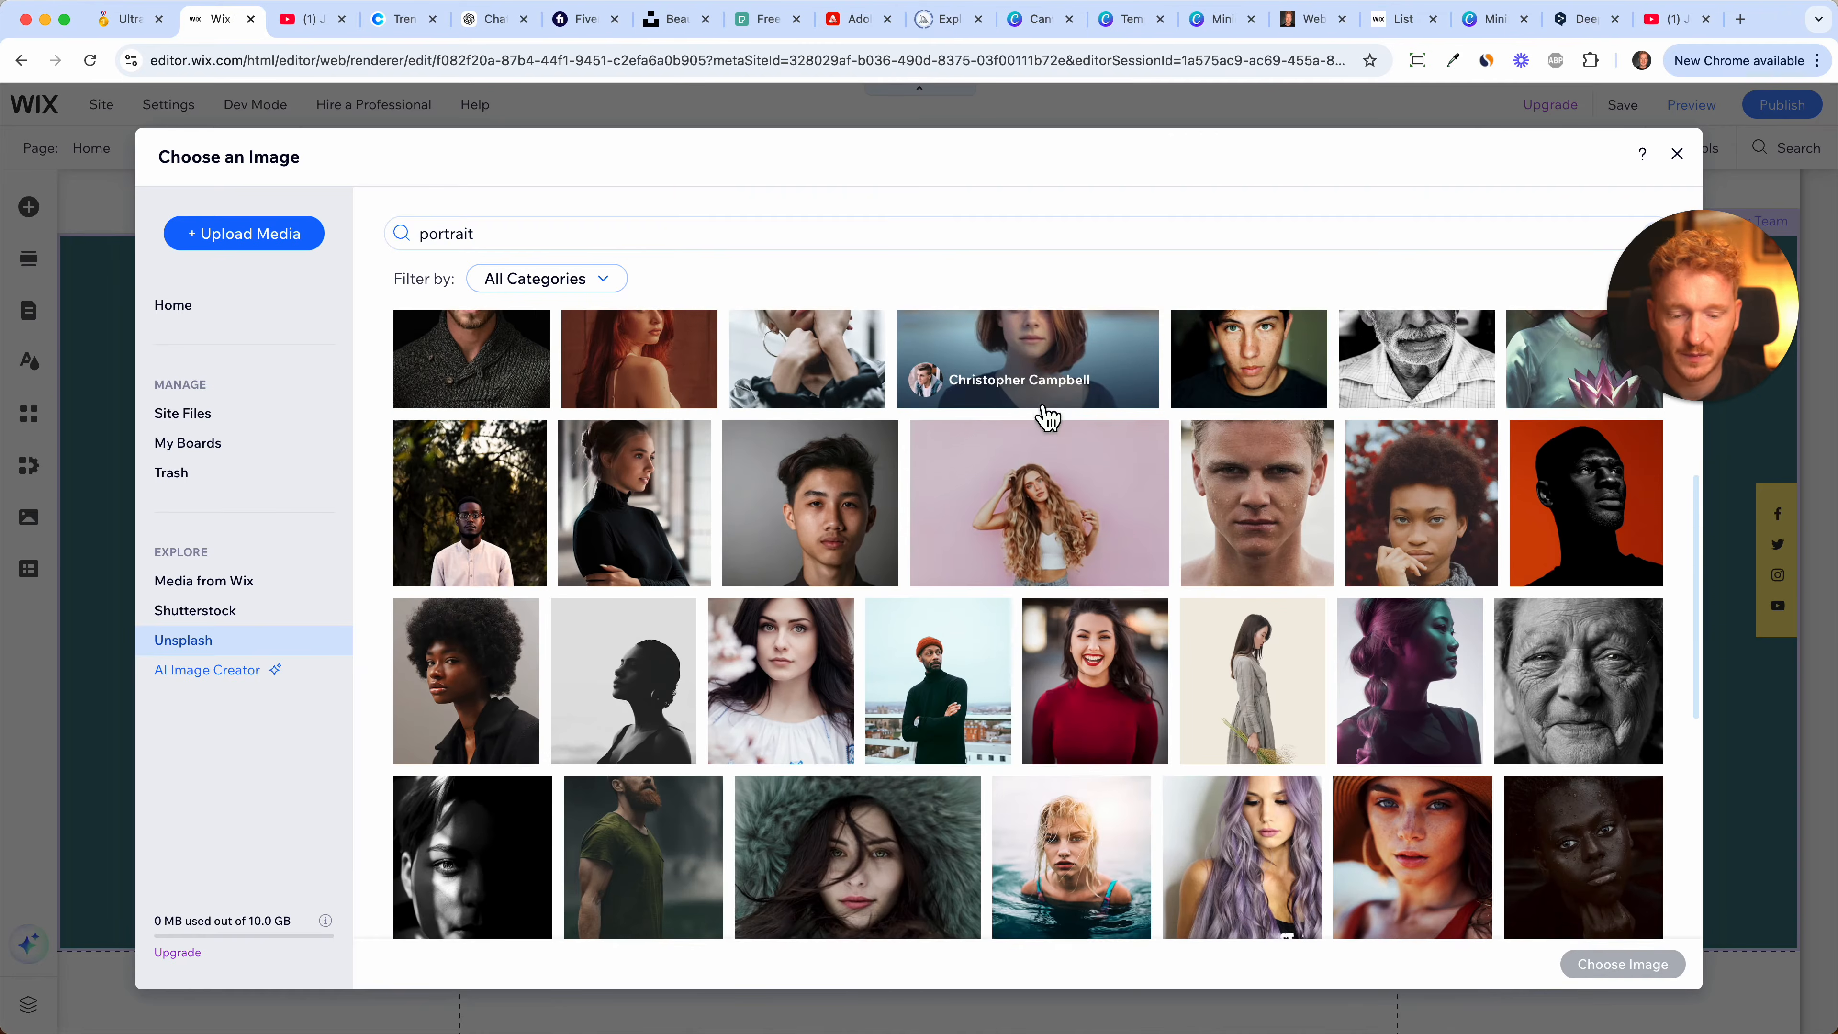
{"action": "scroll", "coordinate": [1047, 417], "scroll_direction": "down", "scroll_amount": 1}
{"action": "scroll", "coordinate": [956, 492], "scroll_direction": "down", "scroll_amount": 1}
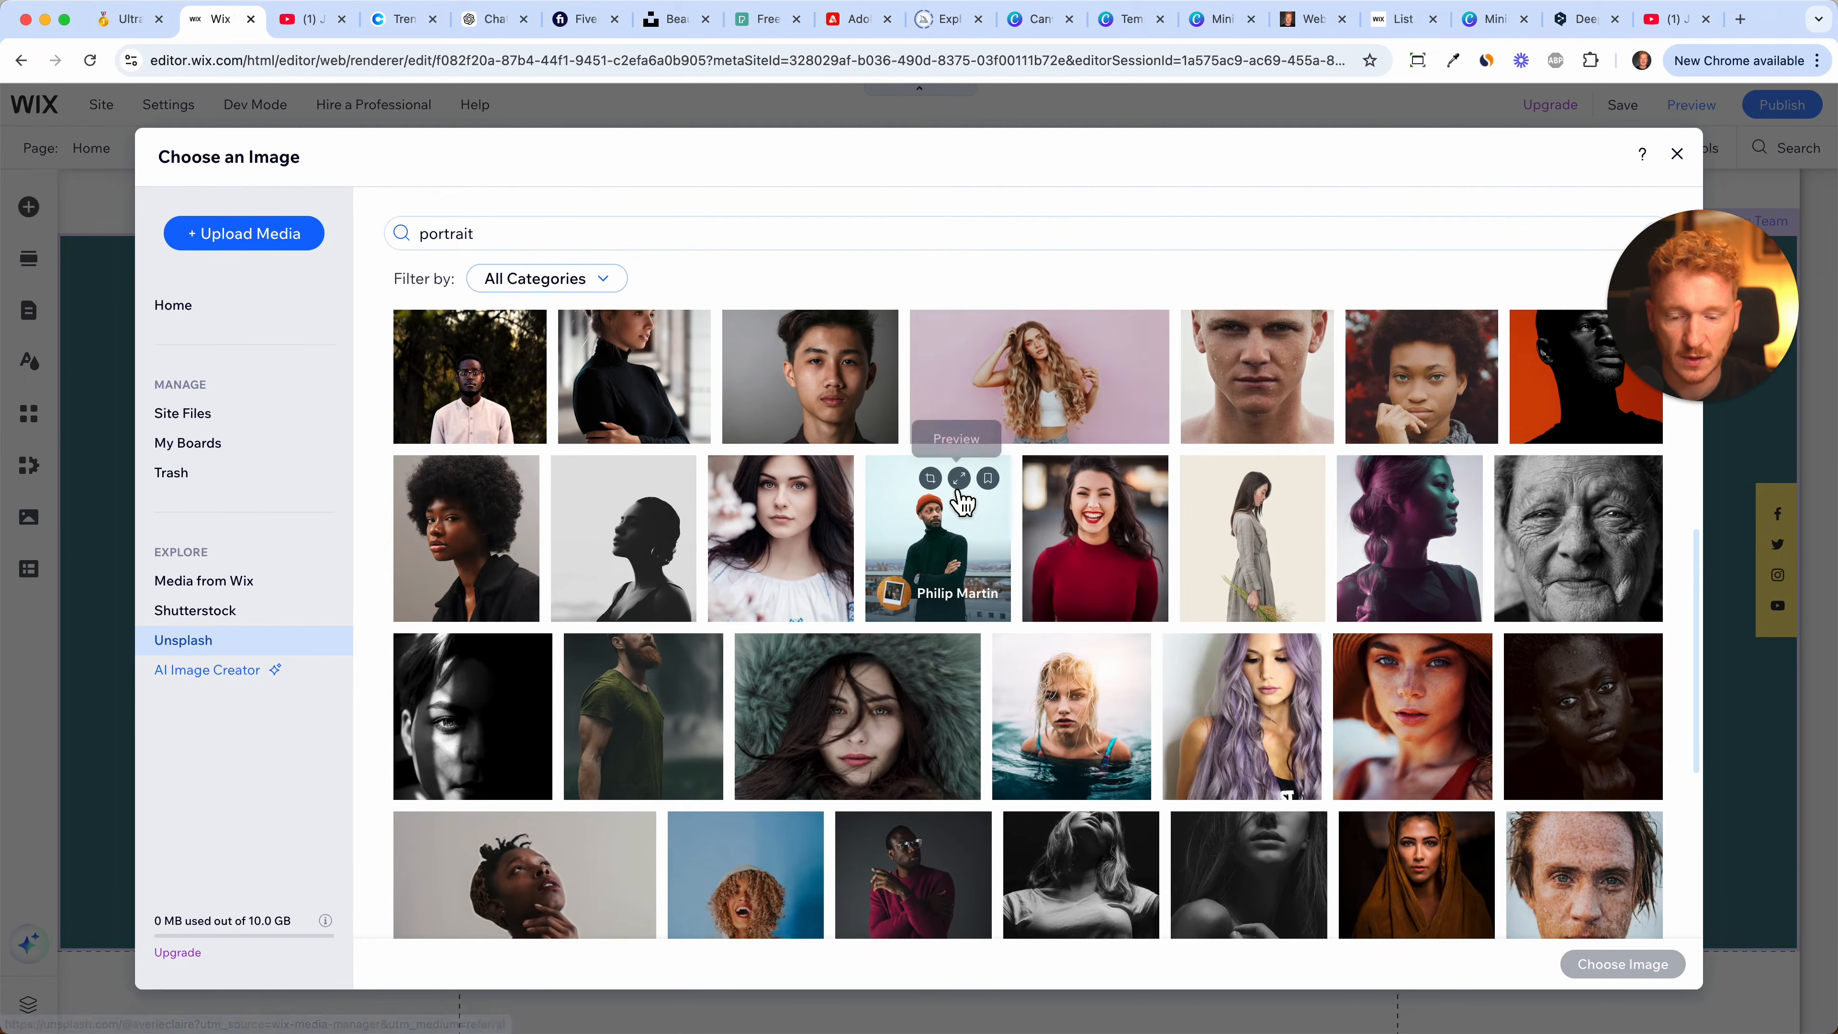
{"action": "left_click", "coordinate": [945, 564]}
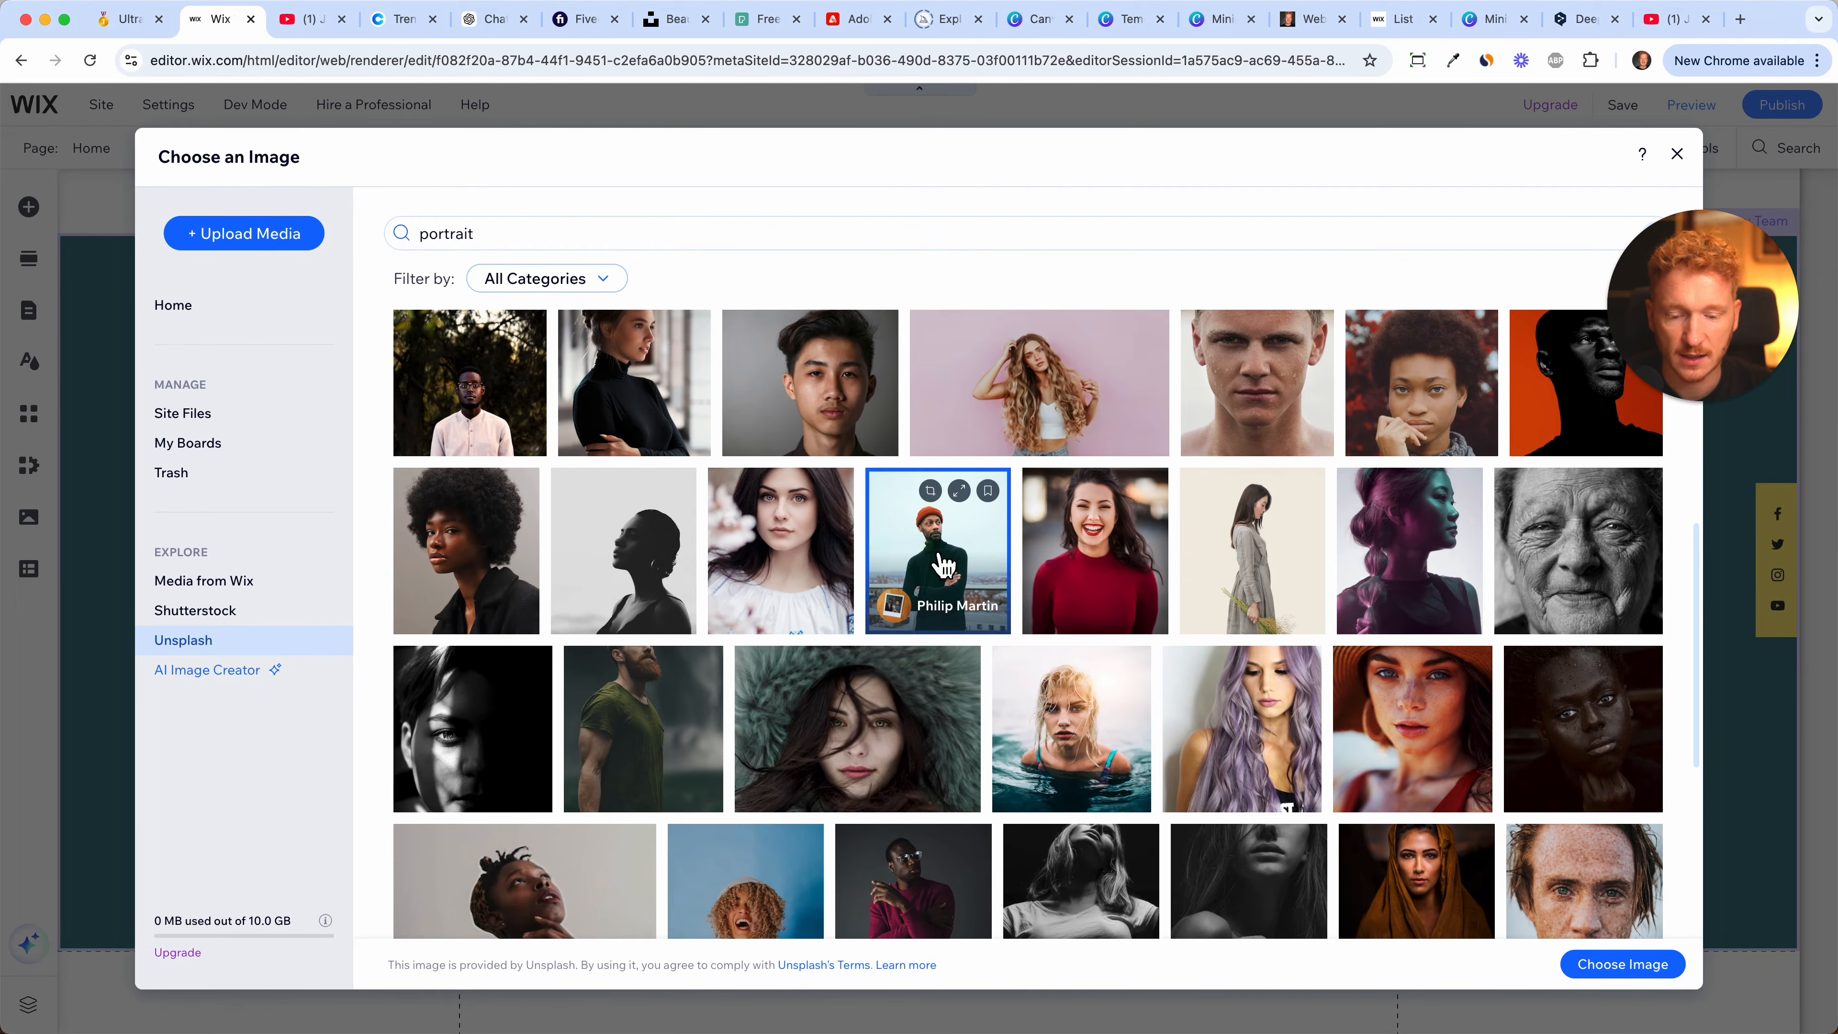
{"action": "left_click", "coordinate": [1638, 967]}
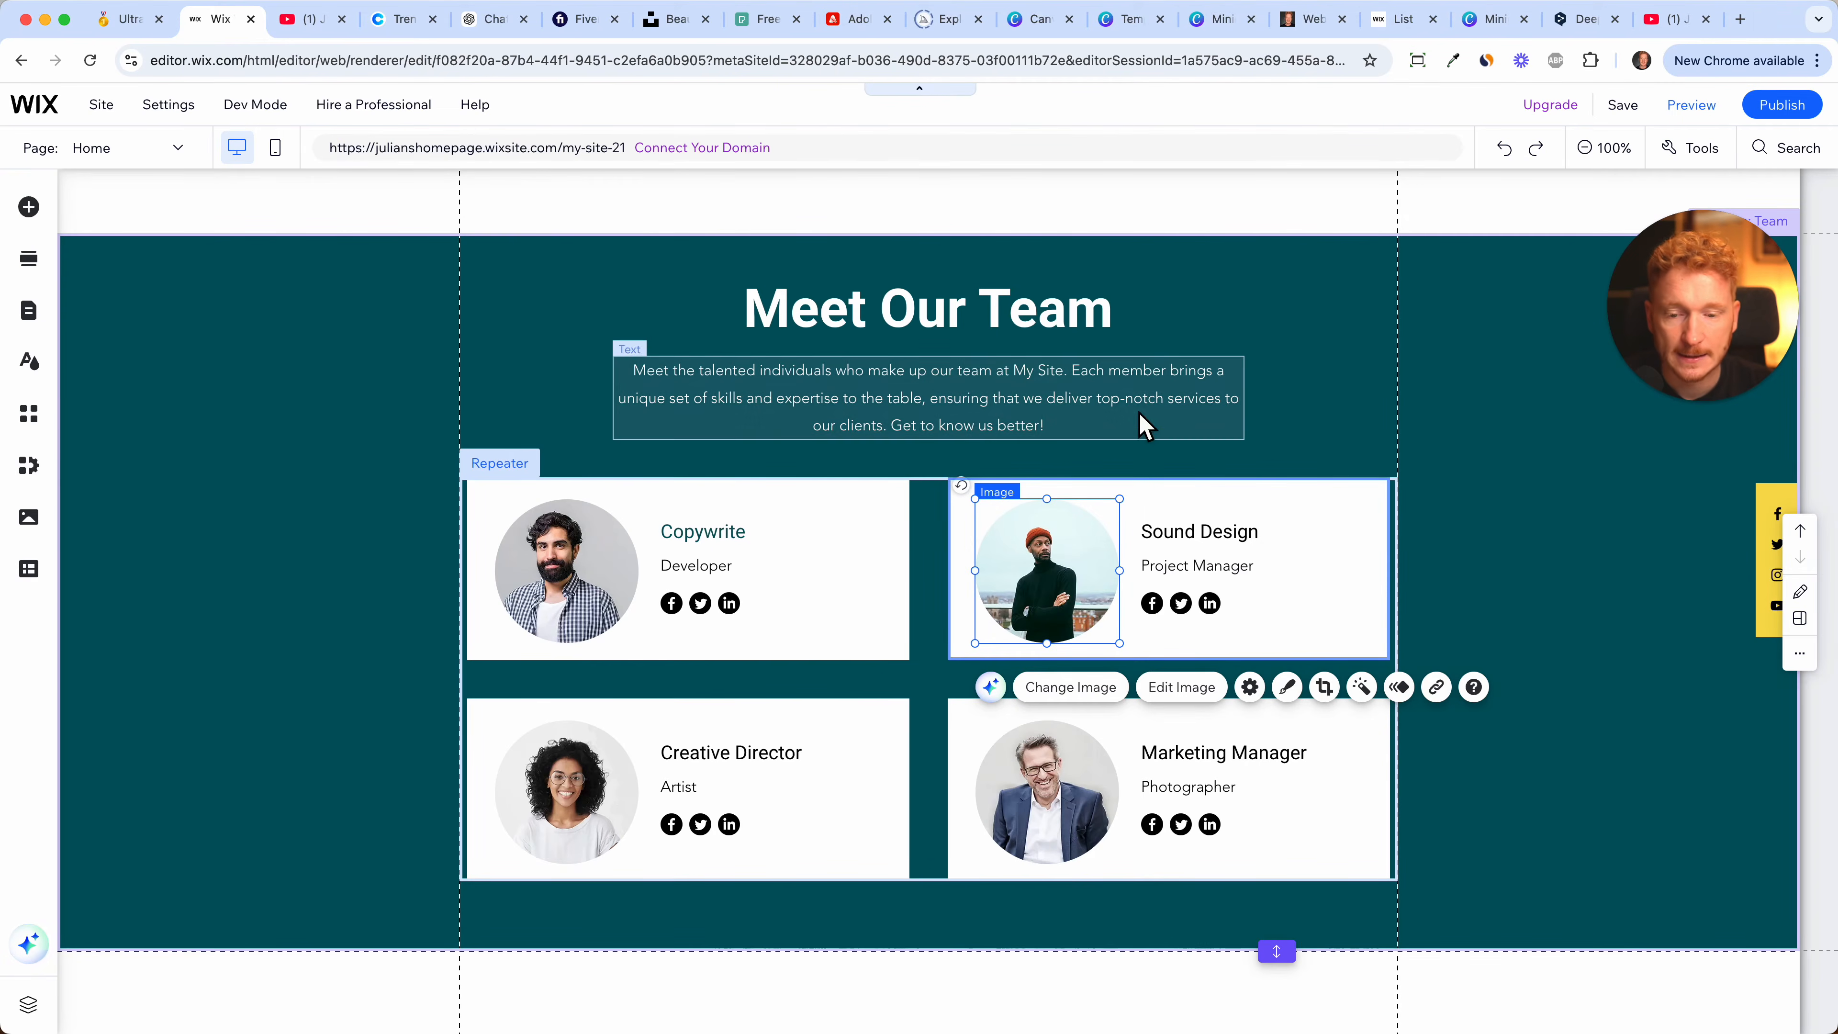
- Switch to the Unsplash website to browse its homepage photos, and open the Pexels free stock photo site
{"action": "left_click", "coordinate": [649, 31]}
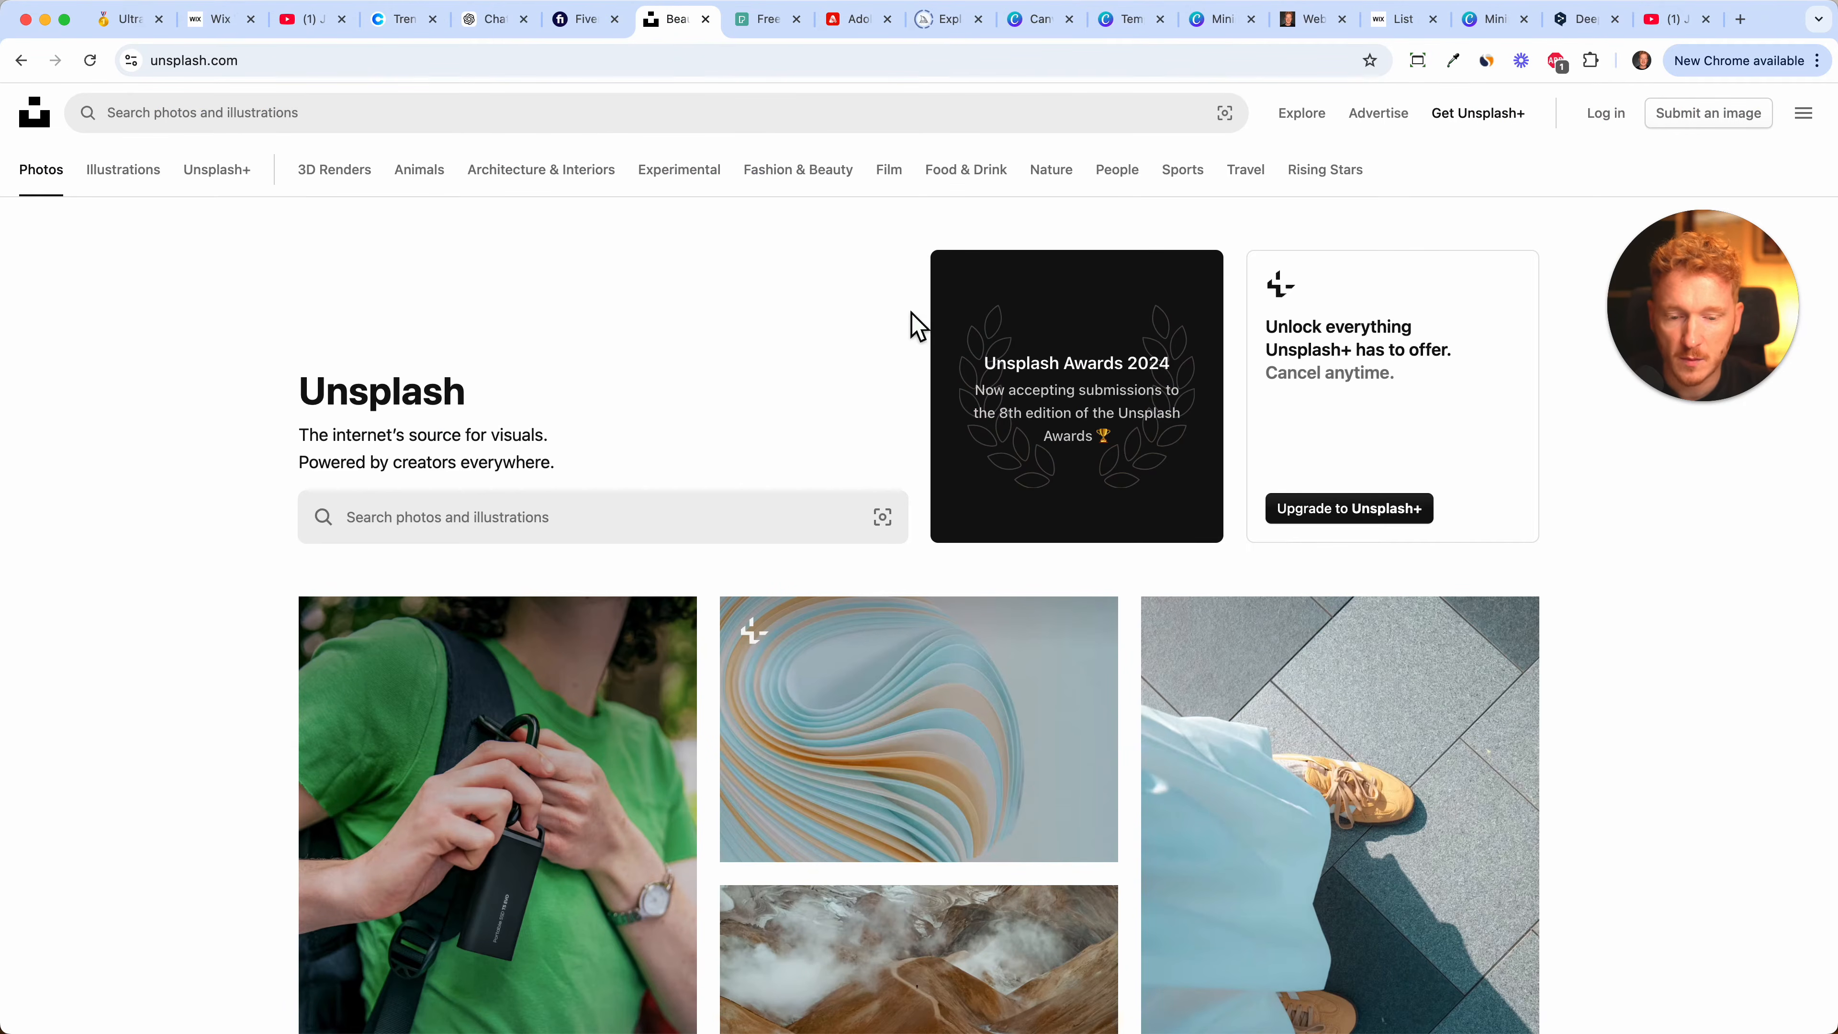
{"action": "scroll", "coordinate": [726, 408], "scroll_direction": "down", "scroll_amount": 20}
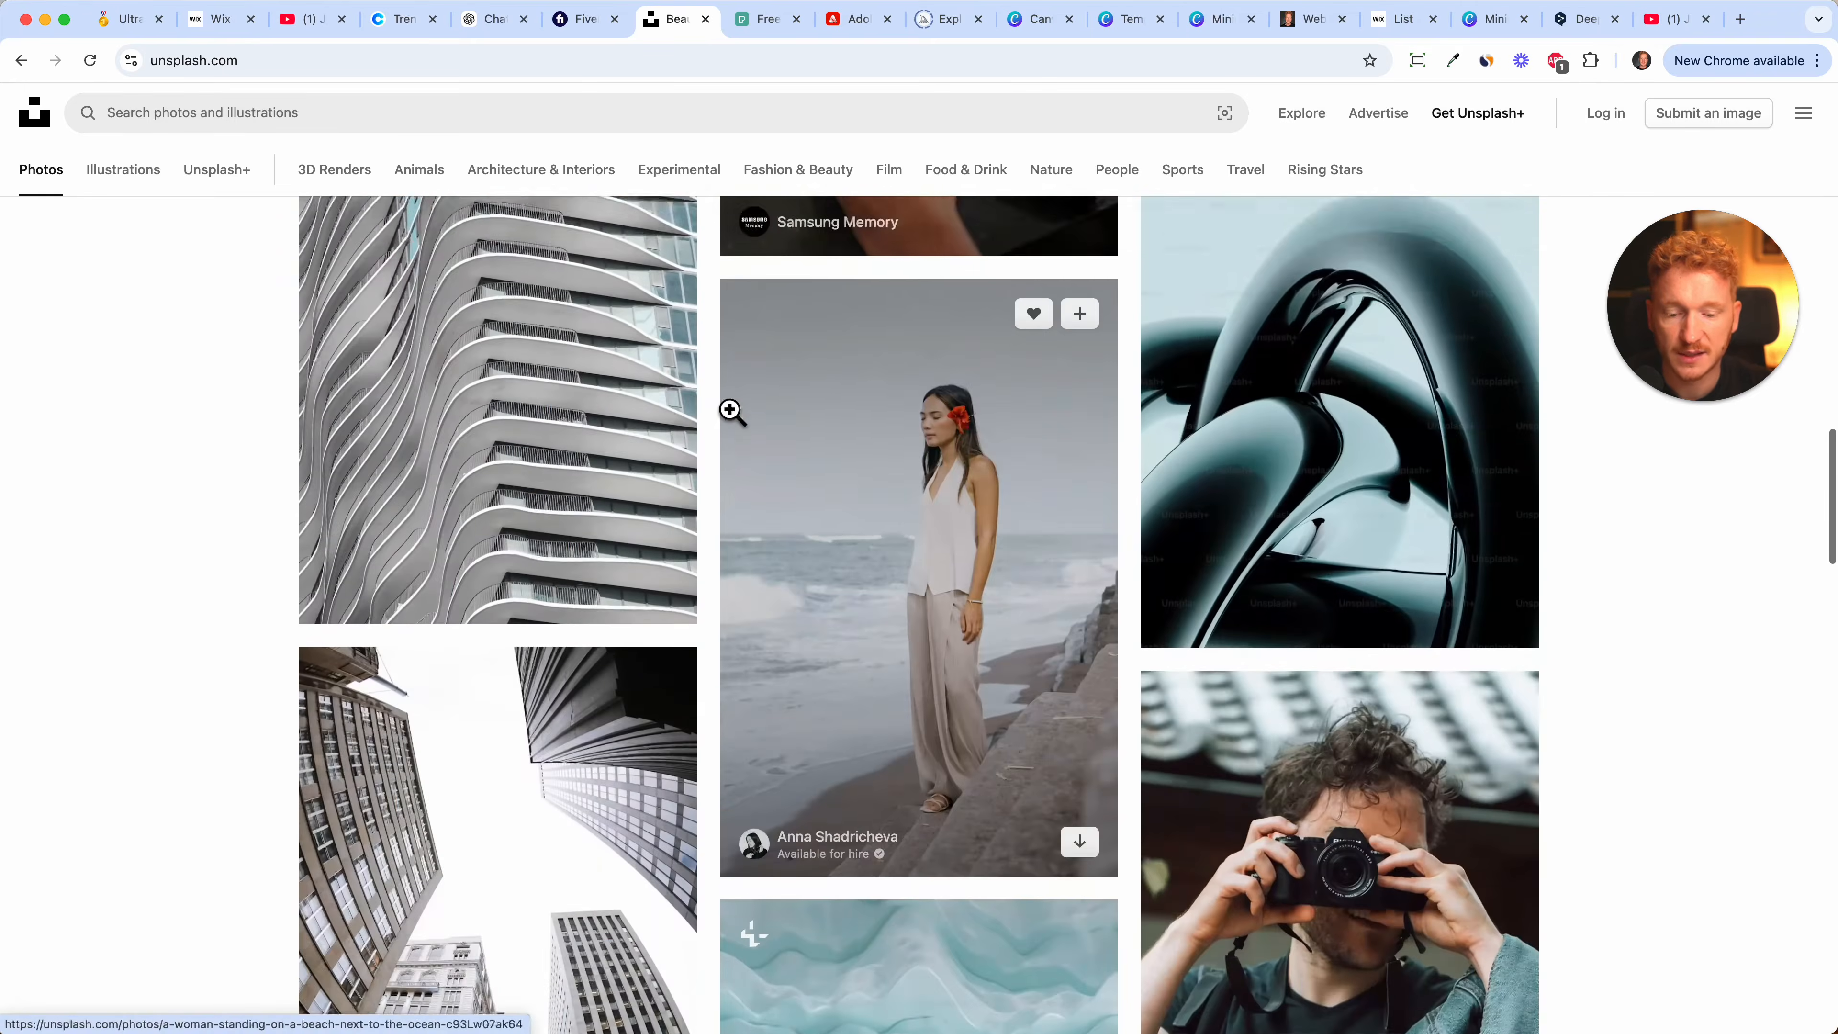
{"action": "scroll", "coordinate": [729, 409], "scroll_direction": "down", "scroll_amount": 18}
{"action": "scroll", "coordinate": [729, 409], "scroll_direction": "up", "scroll_amount": 18}
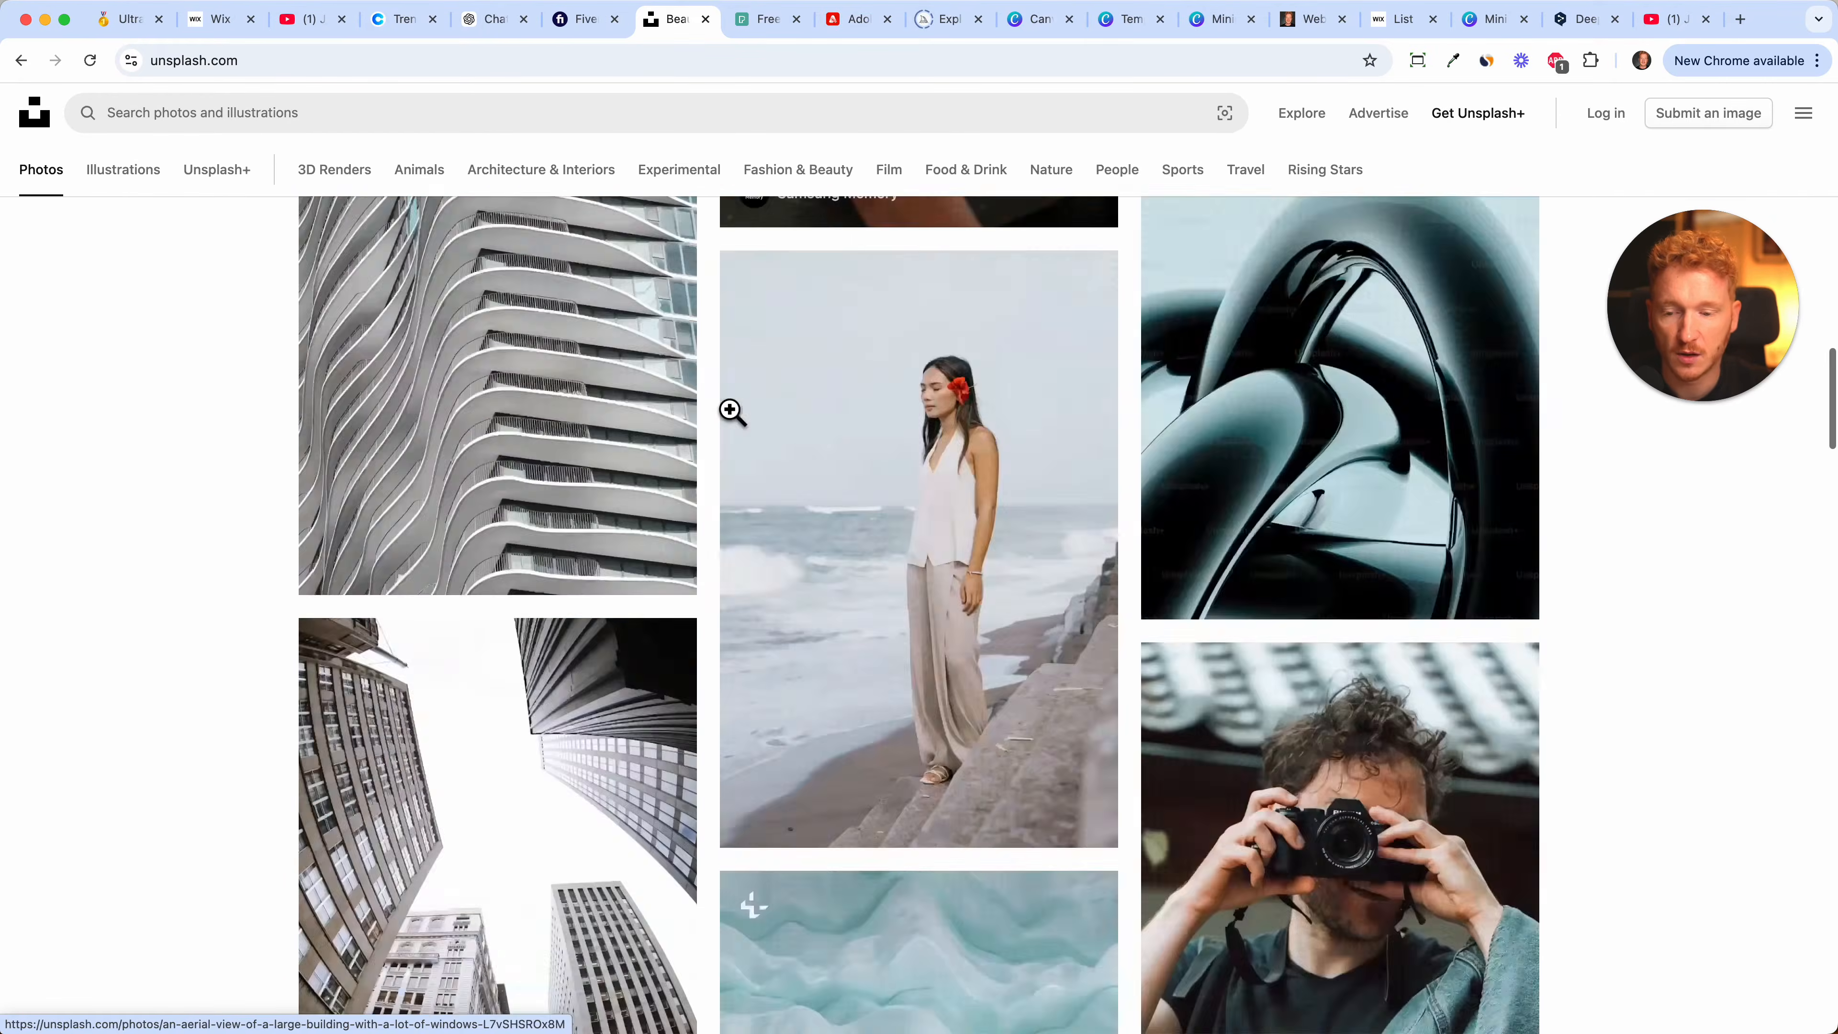
{"action": "scroll", "coordinate": [729, 409], "scroll_direction": "up", "scroll_amount": 20}
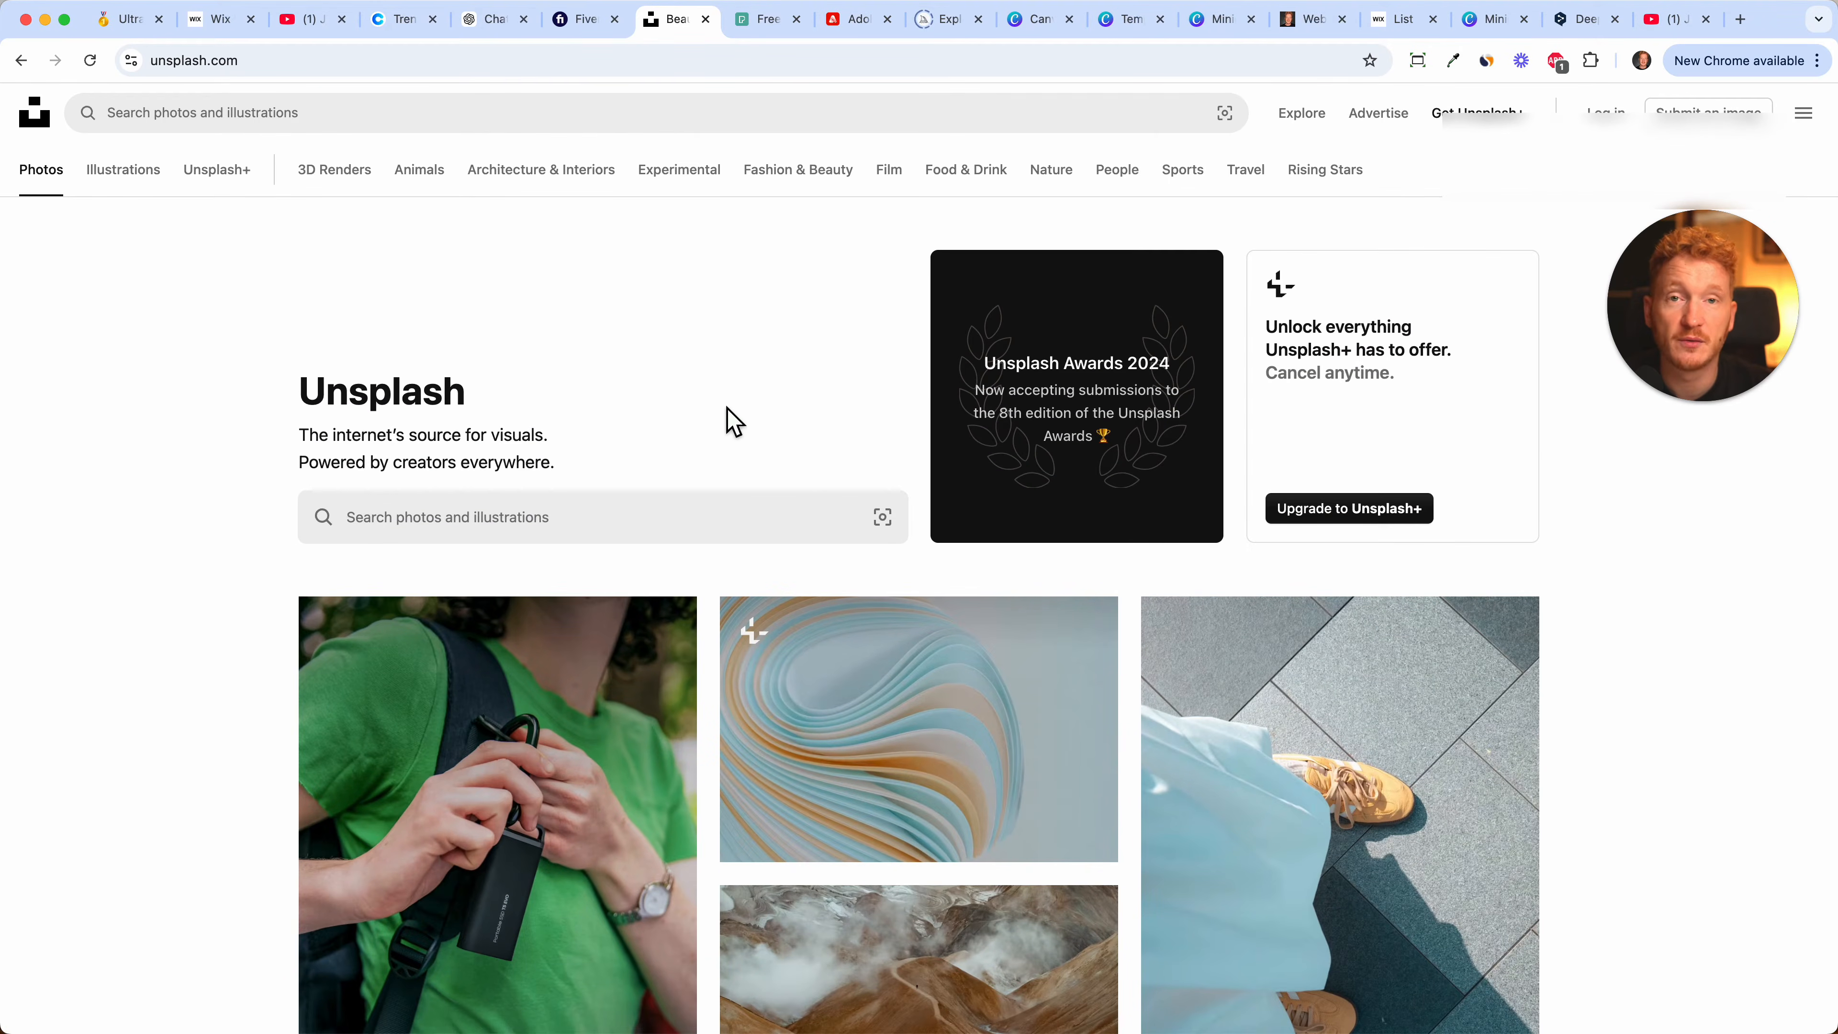
{"action": "left_click", "coordinate": [756, 35]}
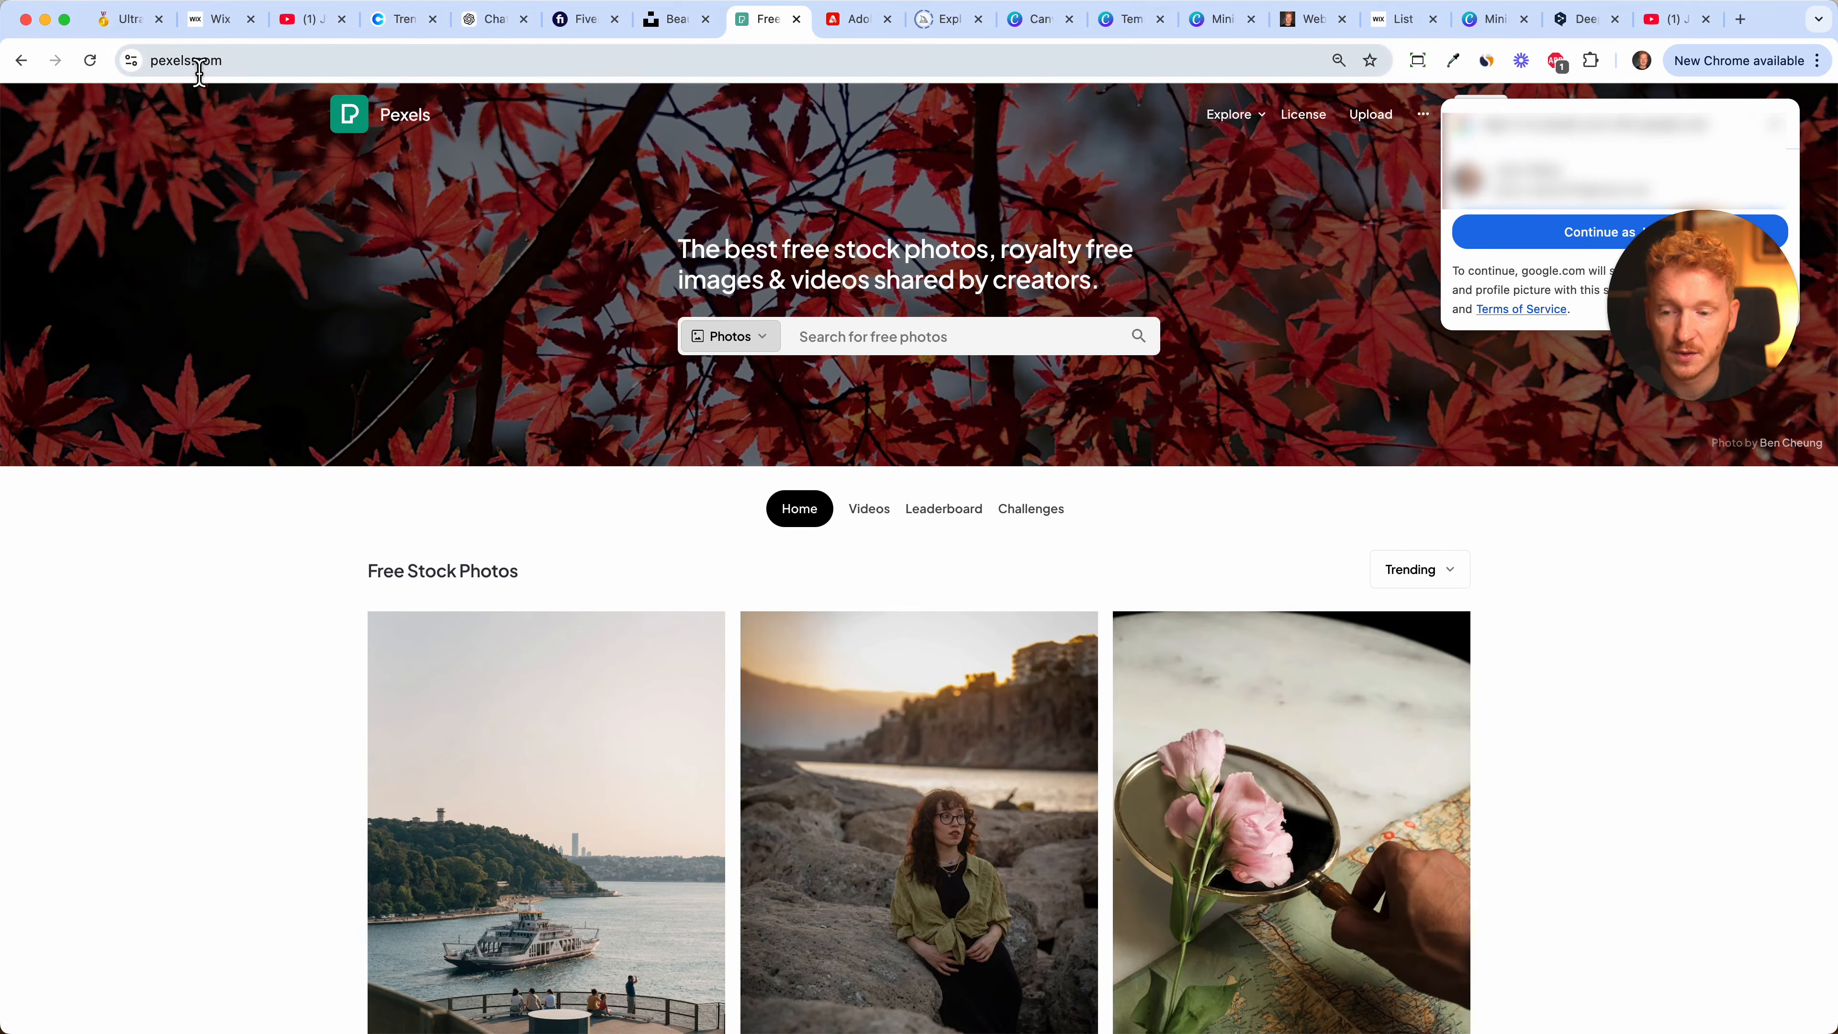
- Set the Pexels homepage search to look for videos instead of photos
{"action": "left_click", "coordinate": [742, 341]}
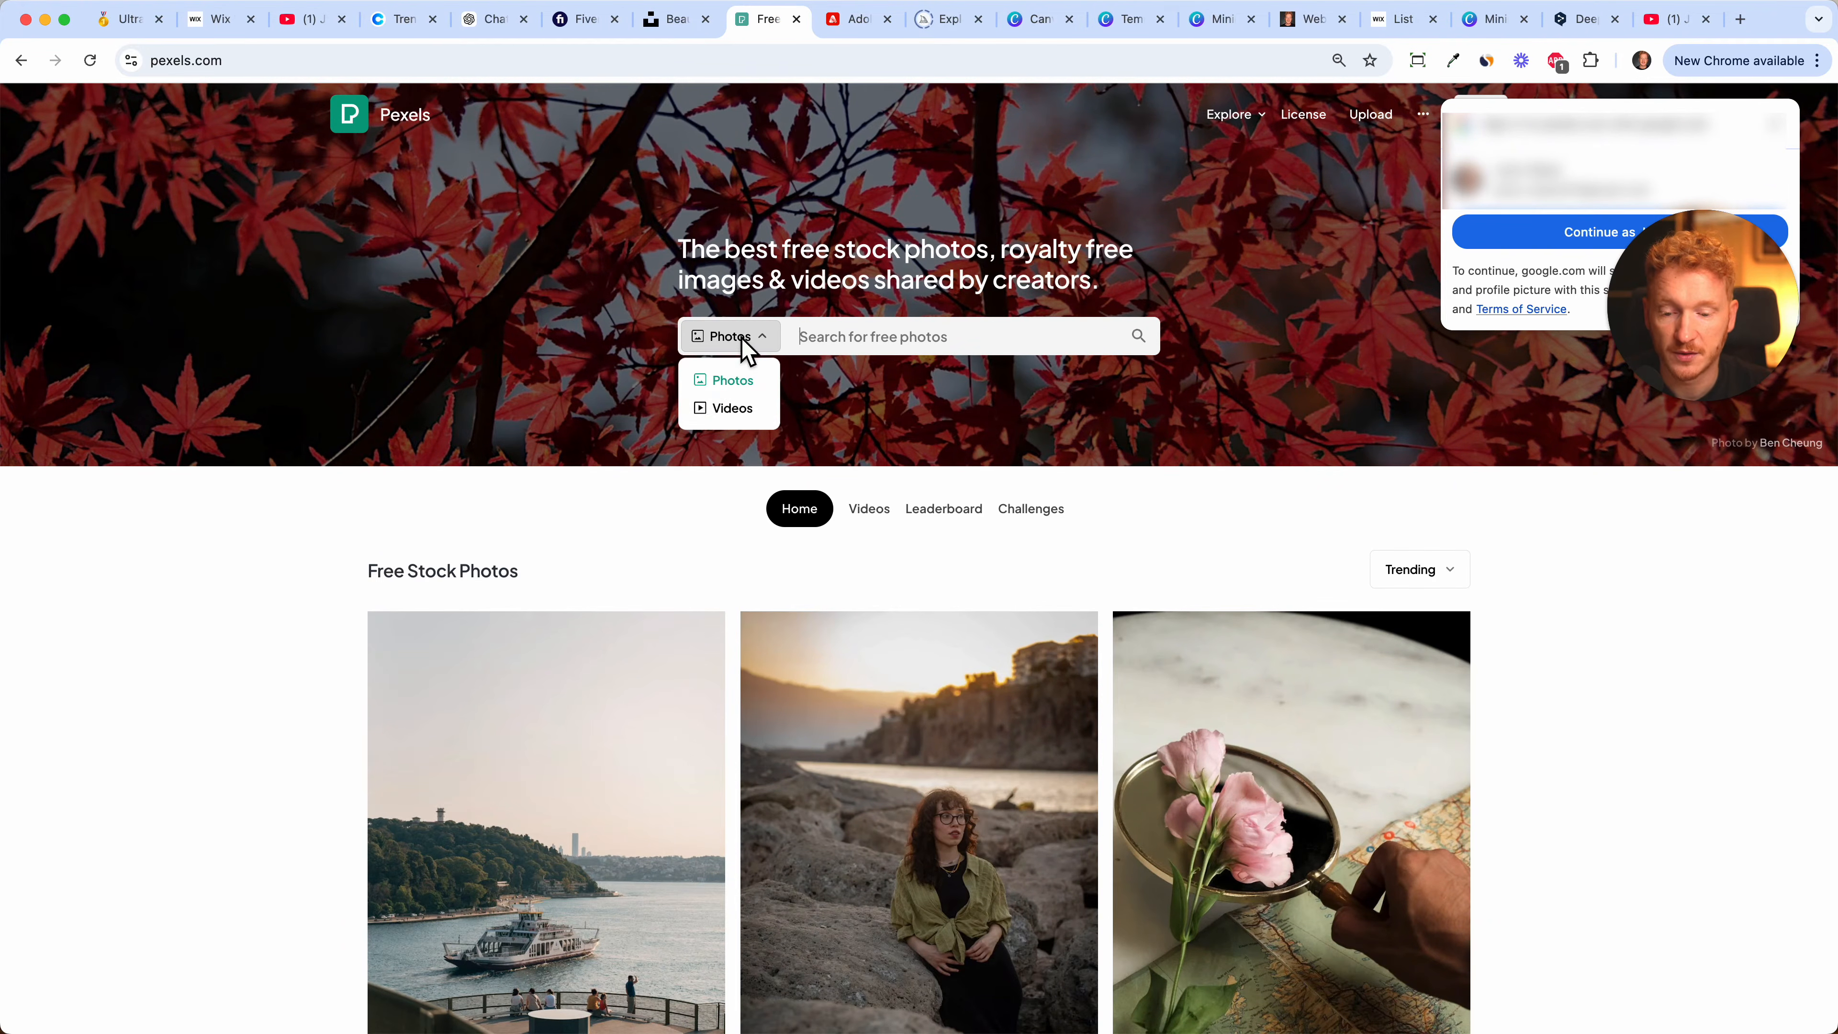
{"action": "left_click", "coordinate": [744, 410]}
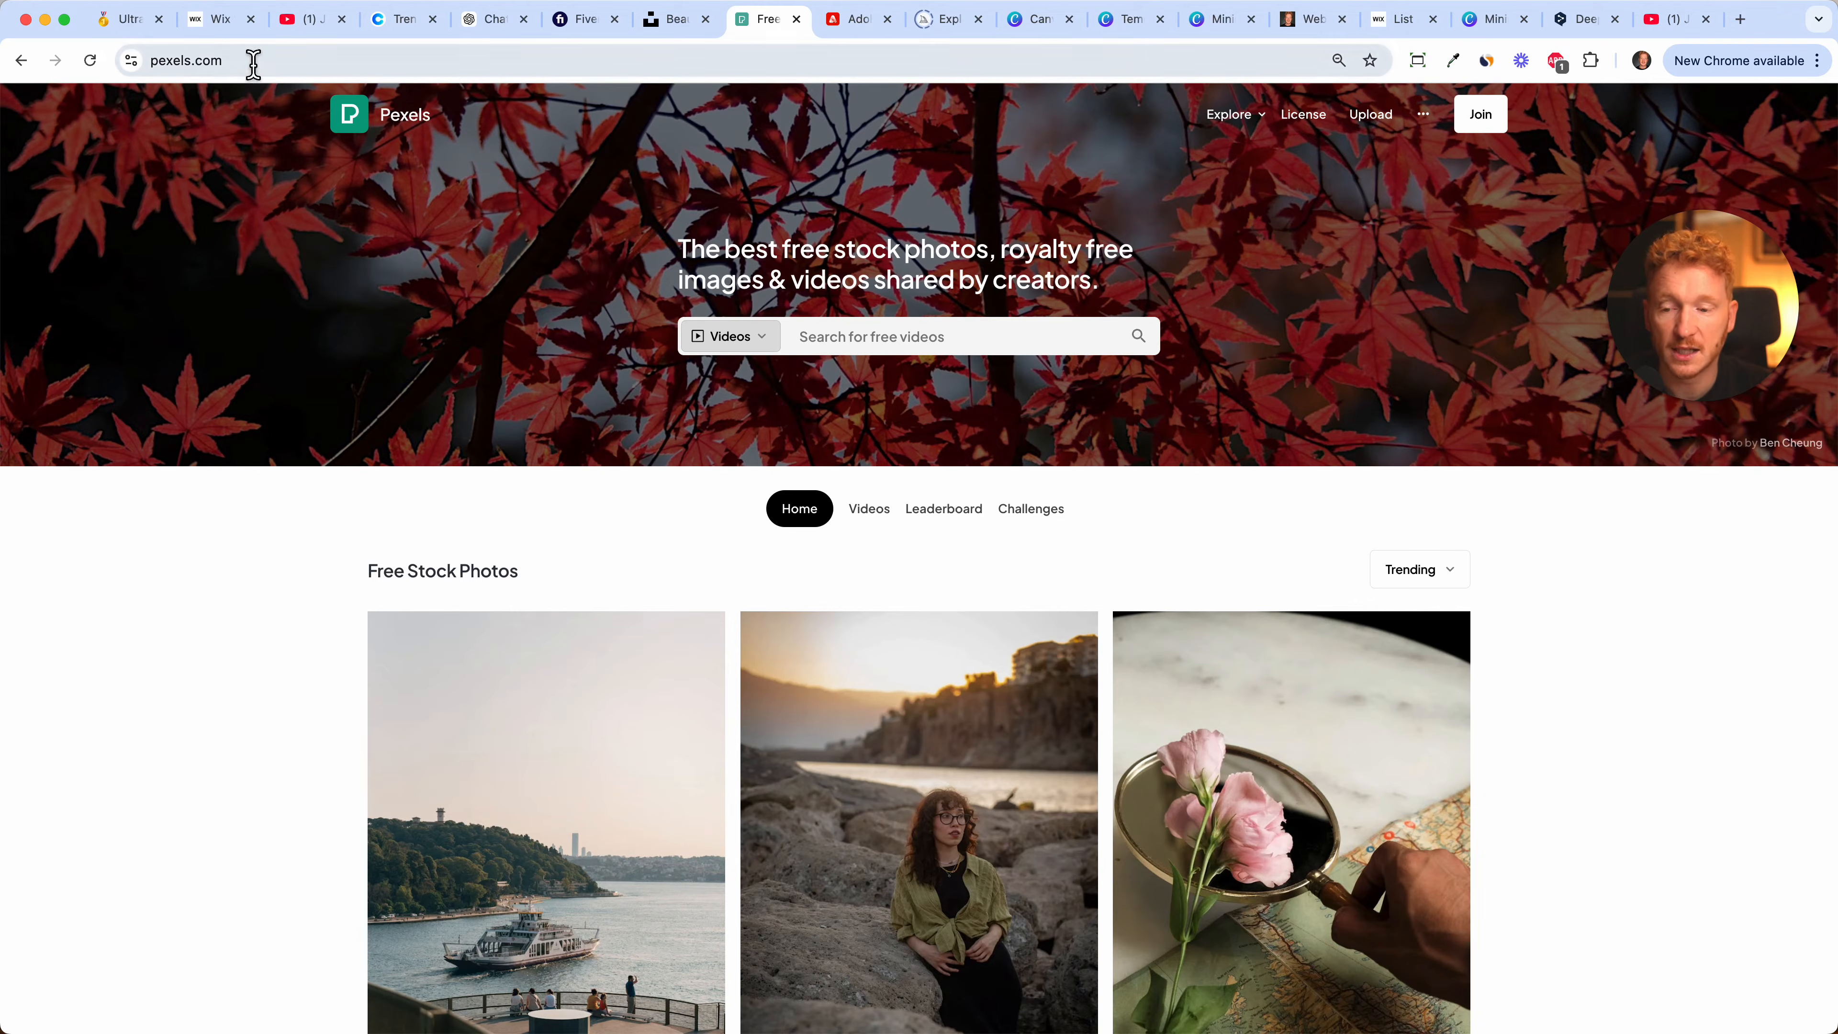
- Return to the Wix editor and move the Team section up so it sits above the Contact section
{"action": "left_click", "coordinate": [222, 43]}
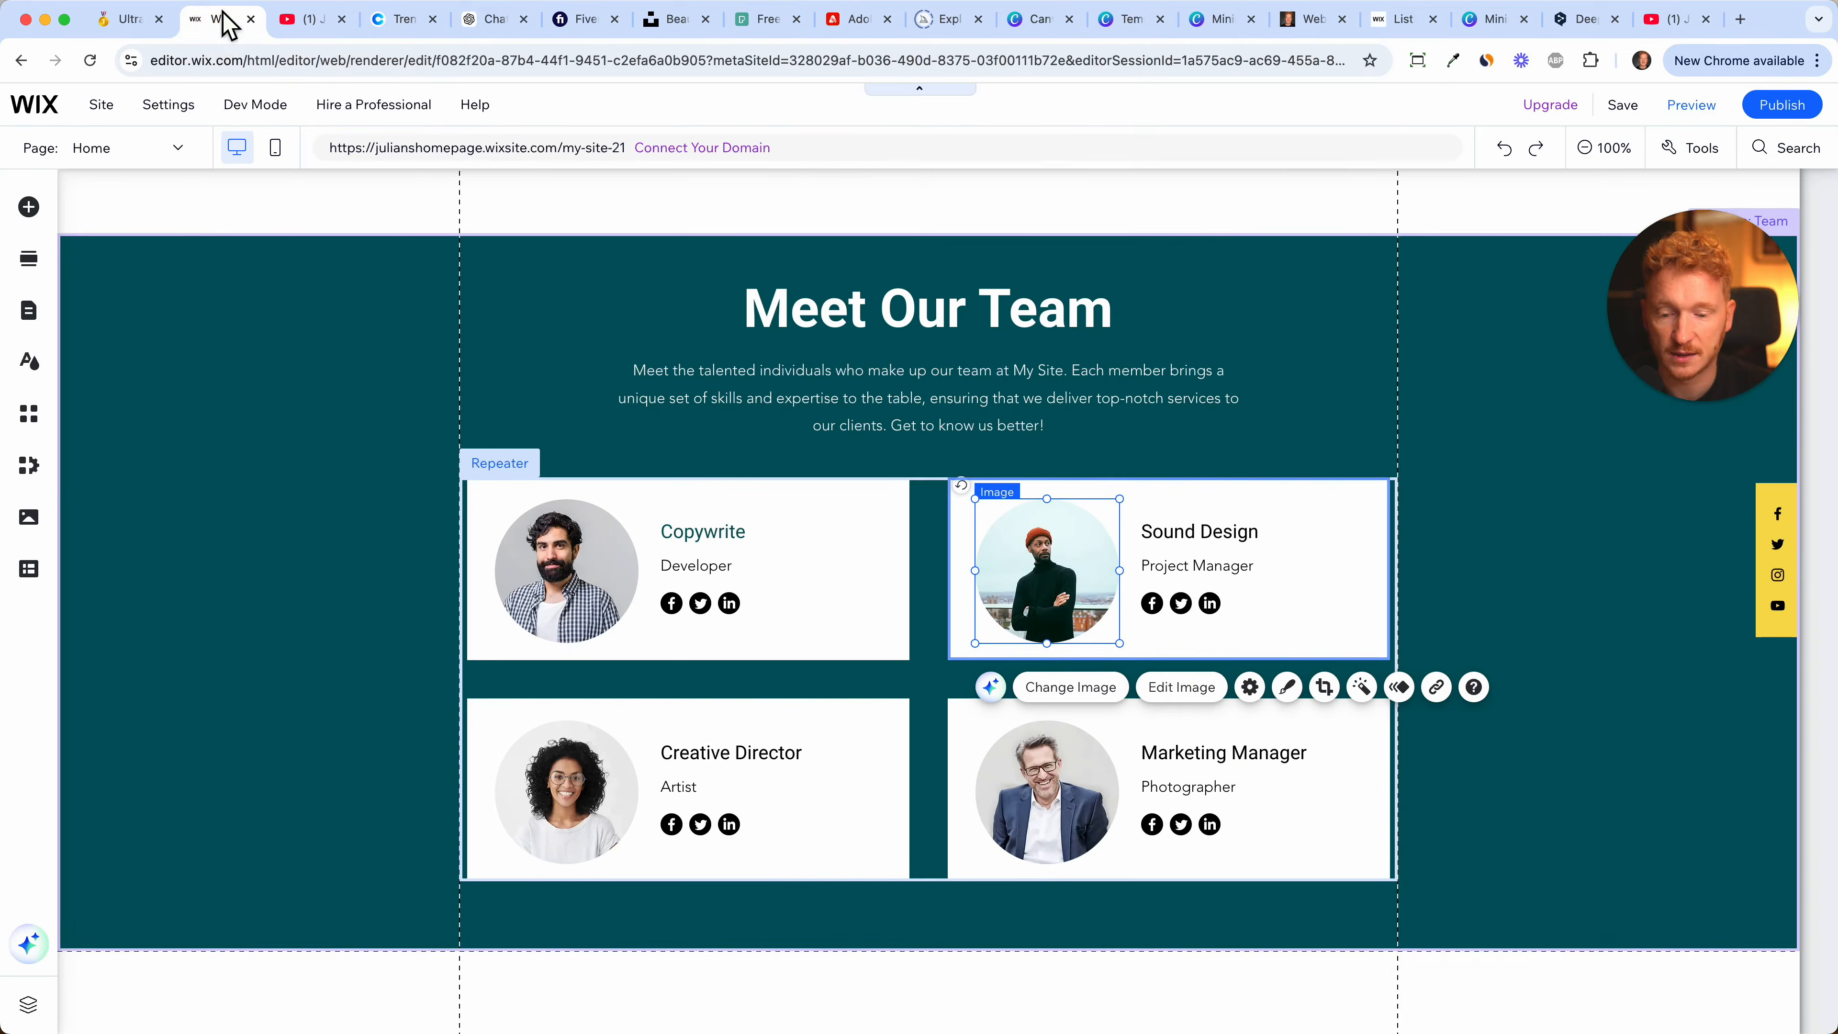
{"action": "scroll", "coordinate": [1373, 546], "scroll_direction": "up", "scroll_amount": 5}
{"action": "scroll", "coordinate": [1396, 651], "scroll_direction": "down", "scroll_amount": 2}
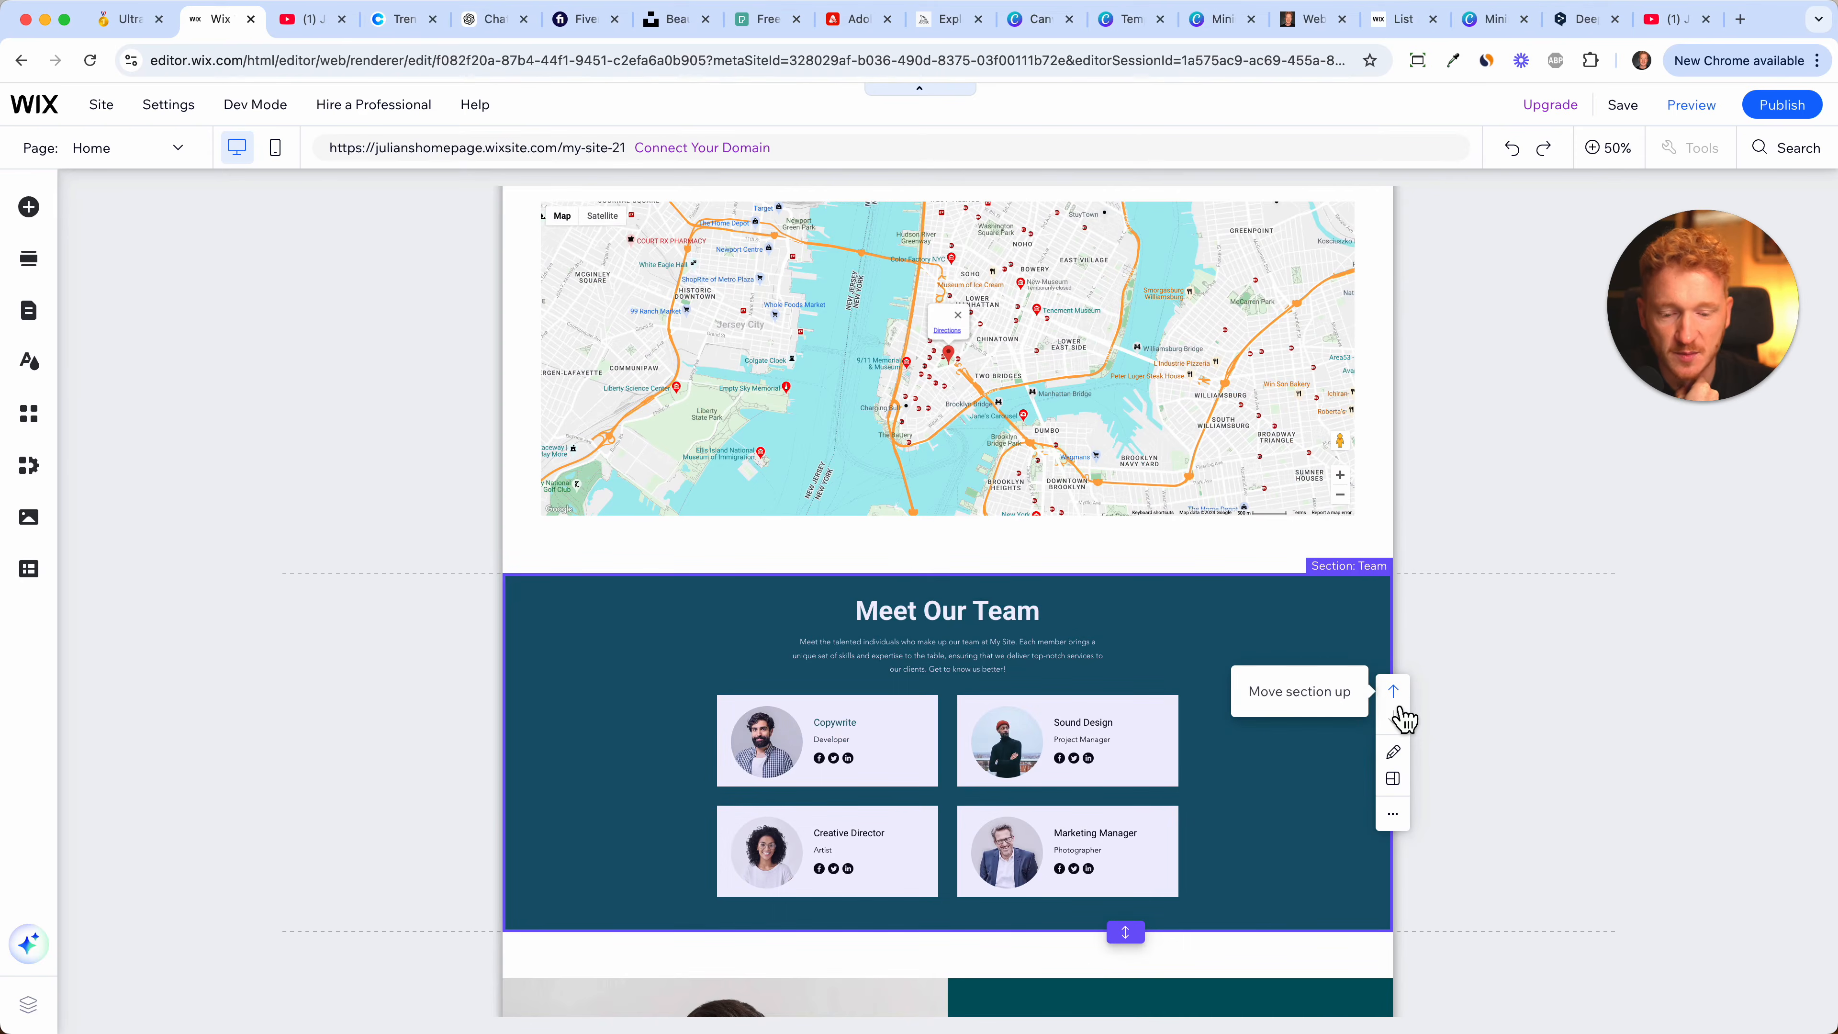
{"action": "left_click", "coordinate": [1396, 702]}
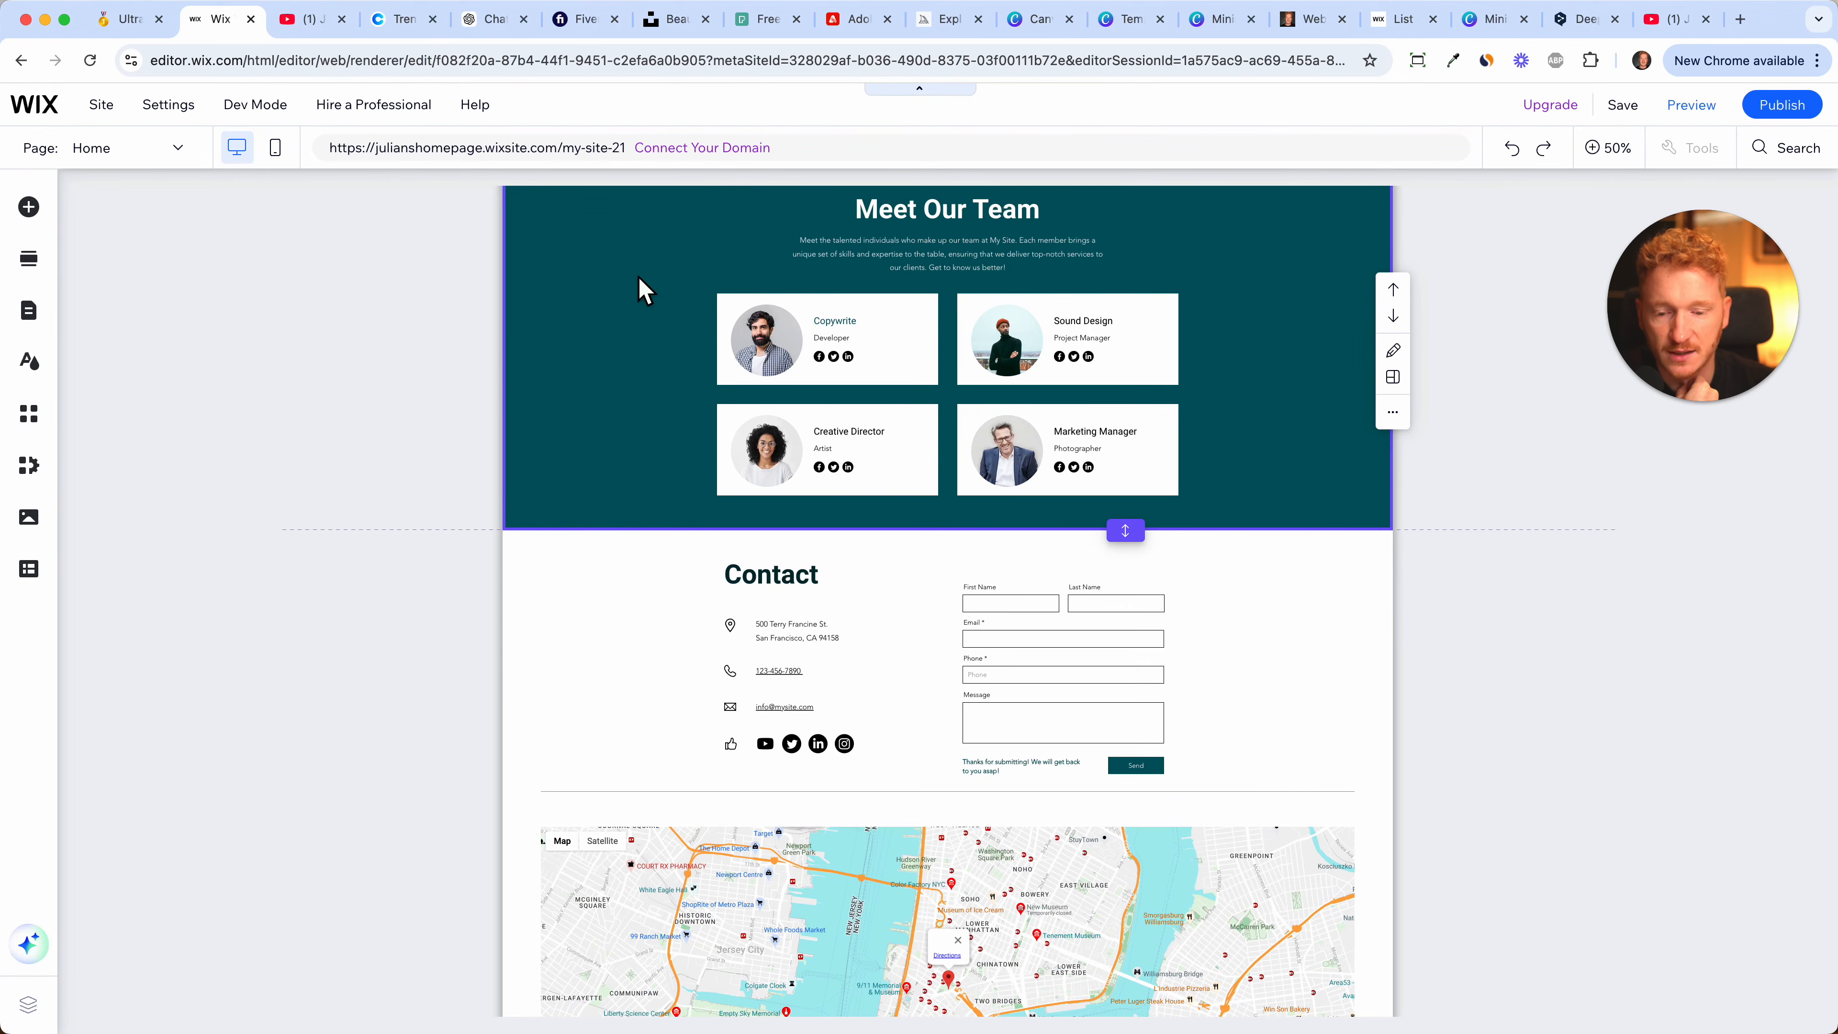
- Review the zoomed-out page layout from the Welcome section down to the footer
{"action": "scroll", "coordinate": [665, 340], "scroll_direction": "up", "scroll_amount": 15}
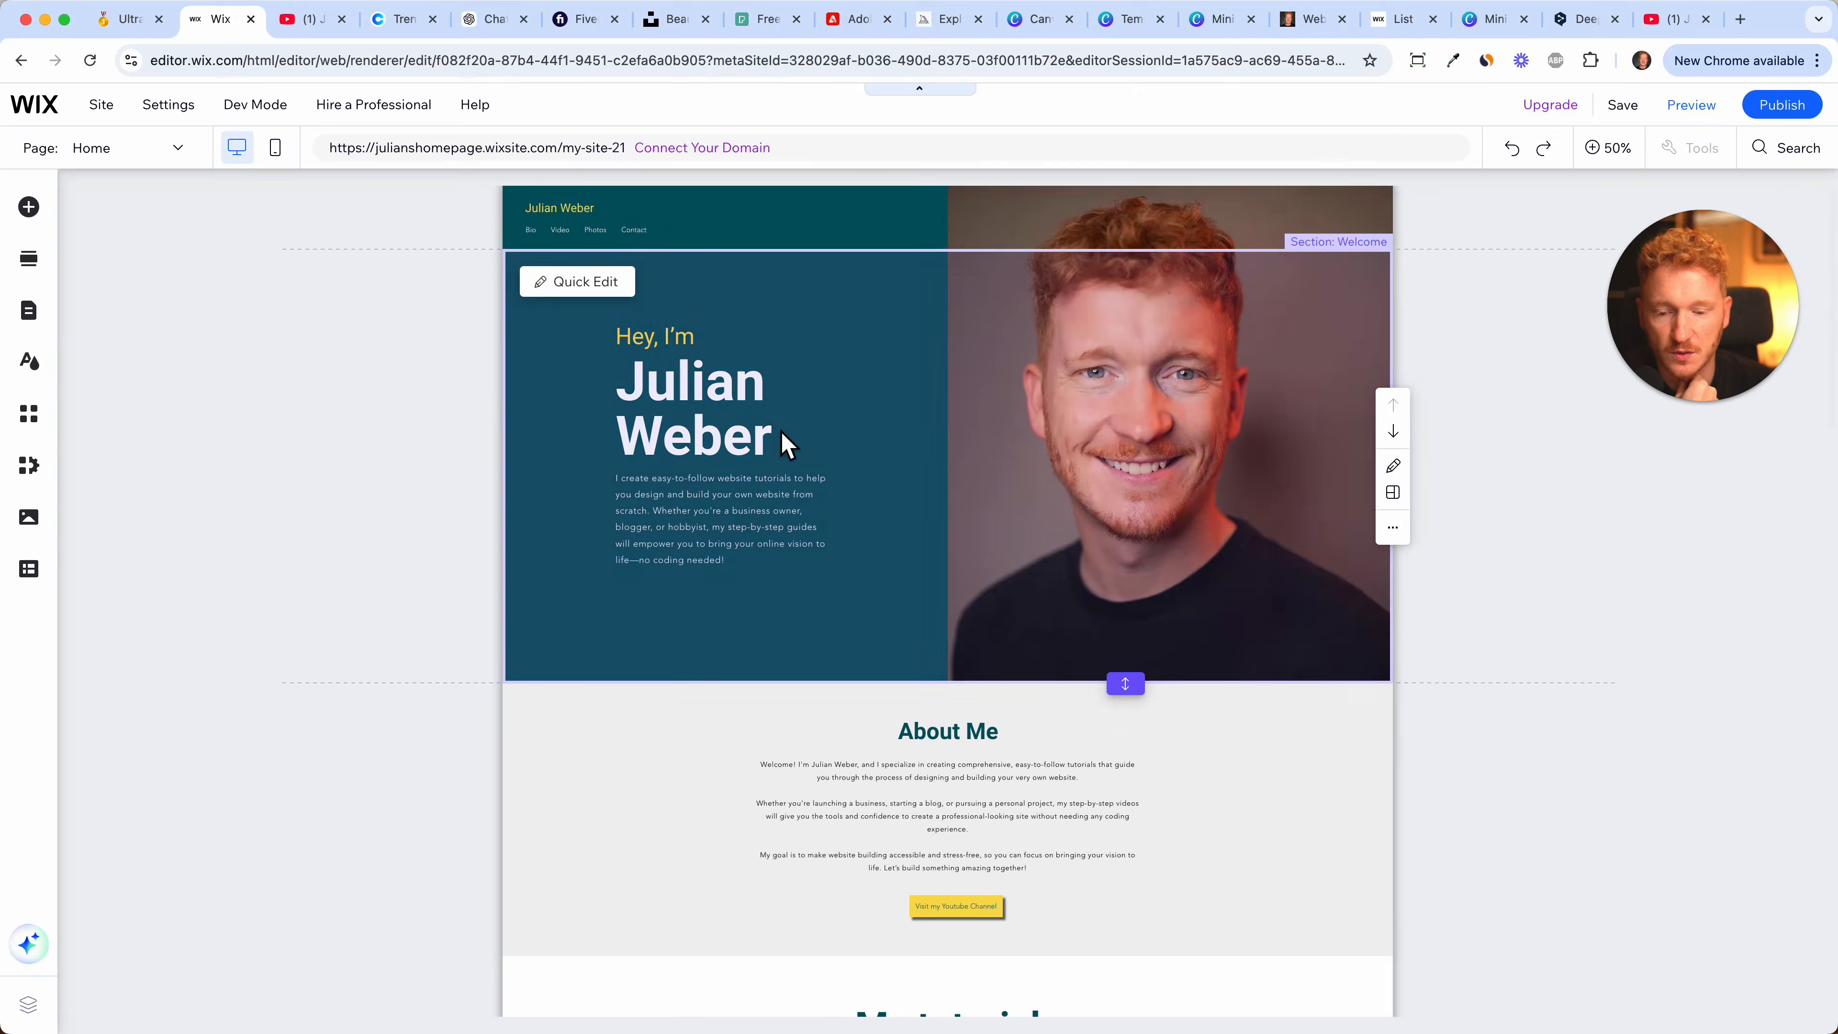
{"action": "scroll", "coordinate": [969, 406], "scroll_direction": "down", "scroll_amount": 8}
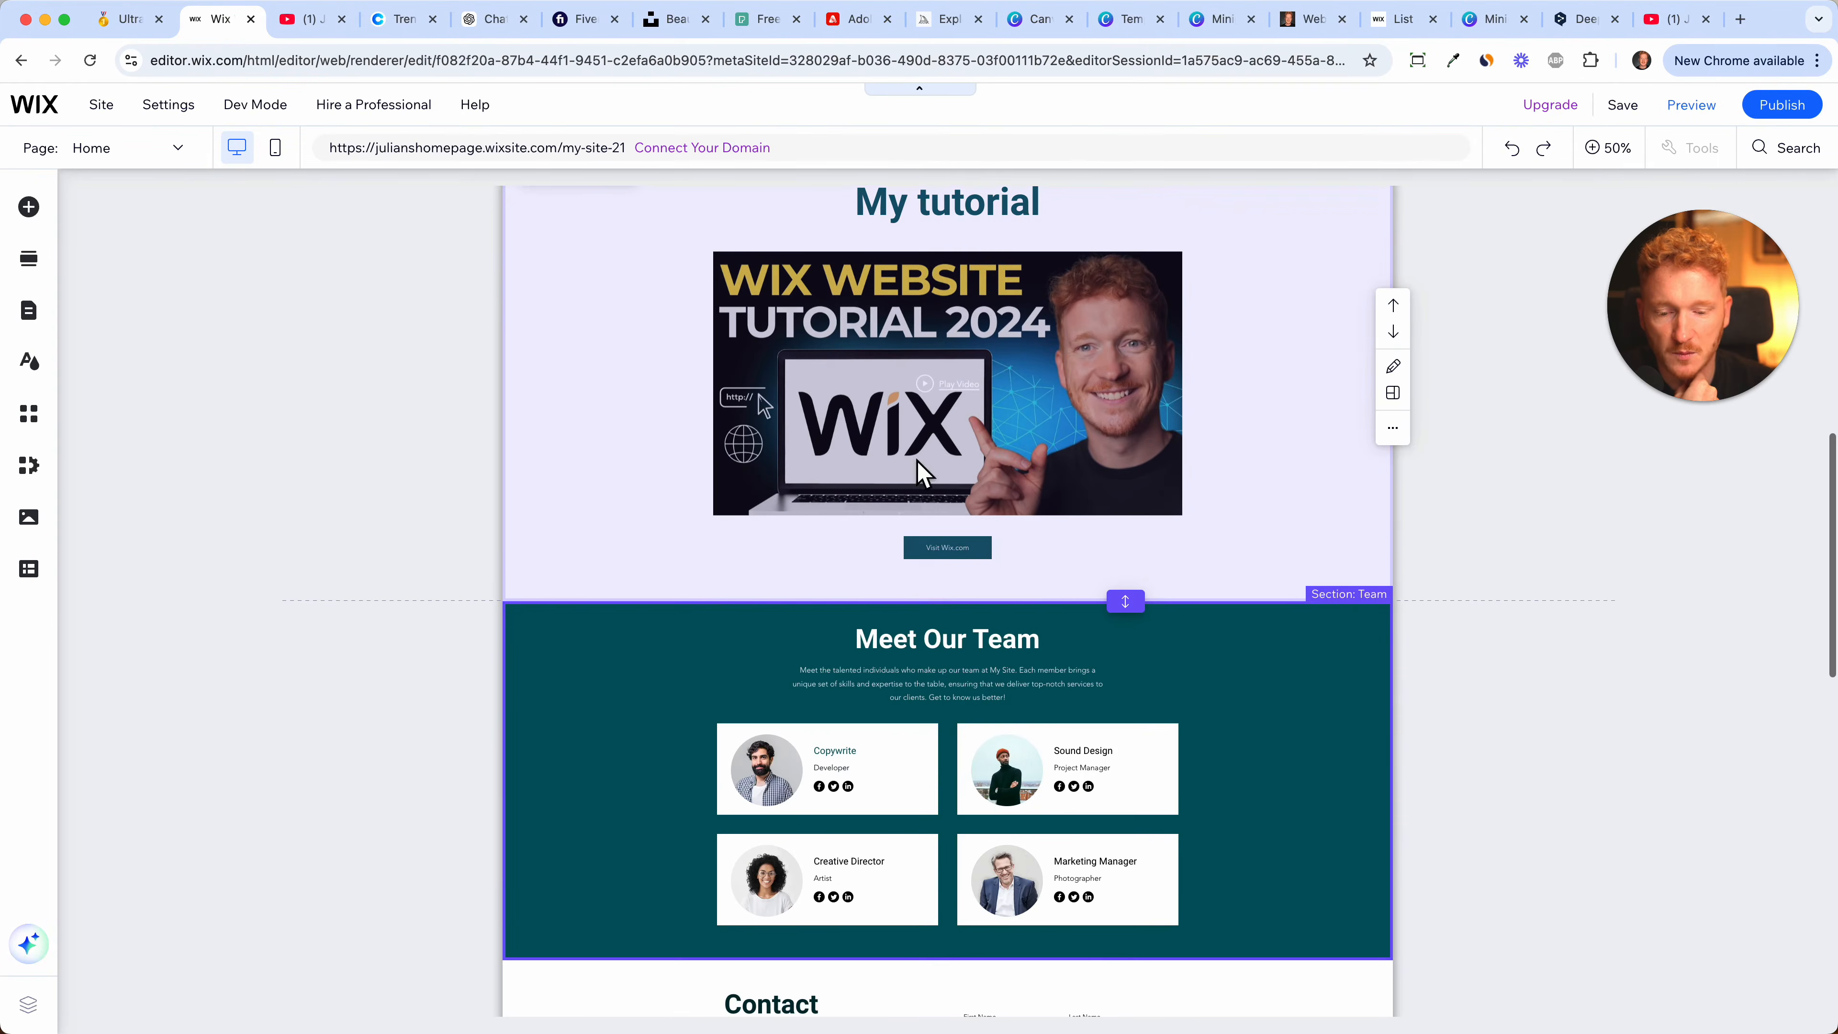
{"action": "scroll", "coordinate": [923, 475], "scroll_direction": "down", "scroll_amount": 8}
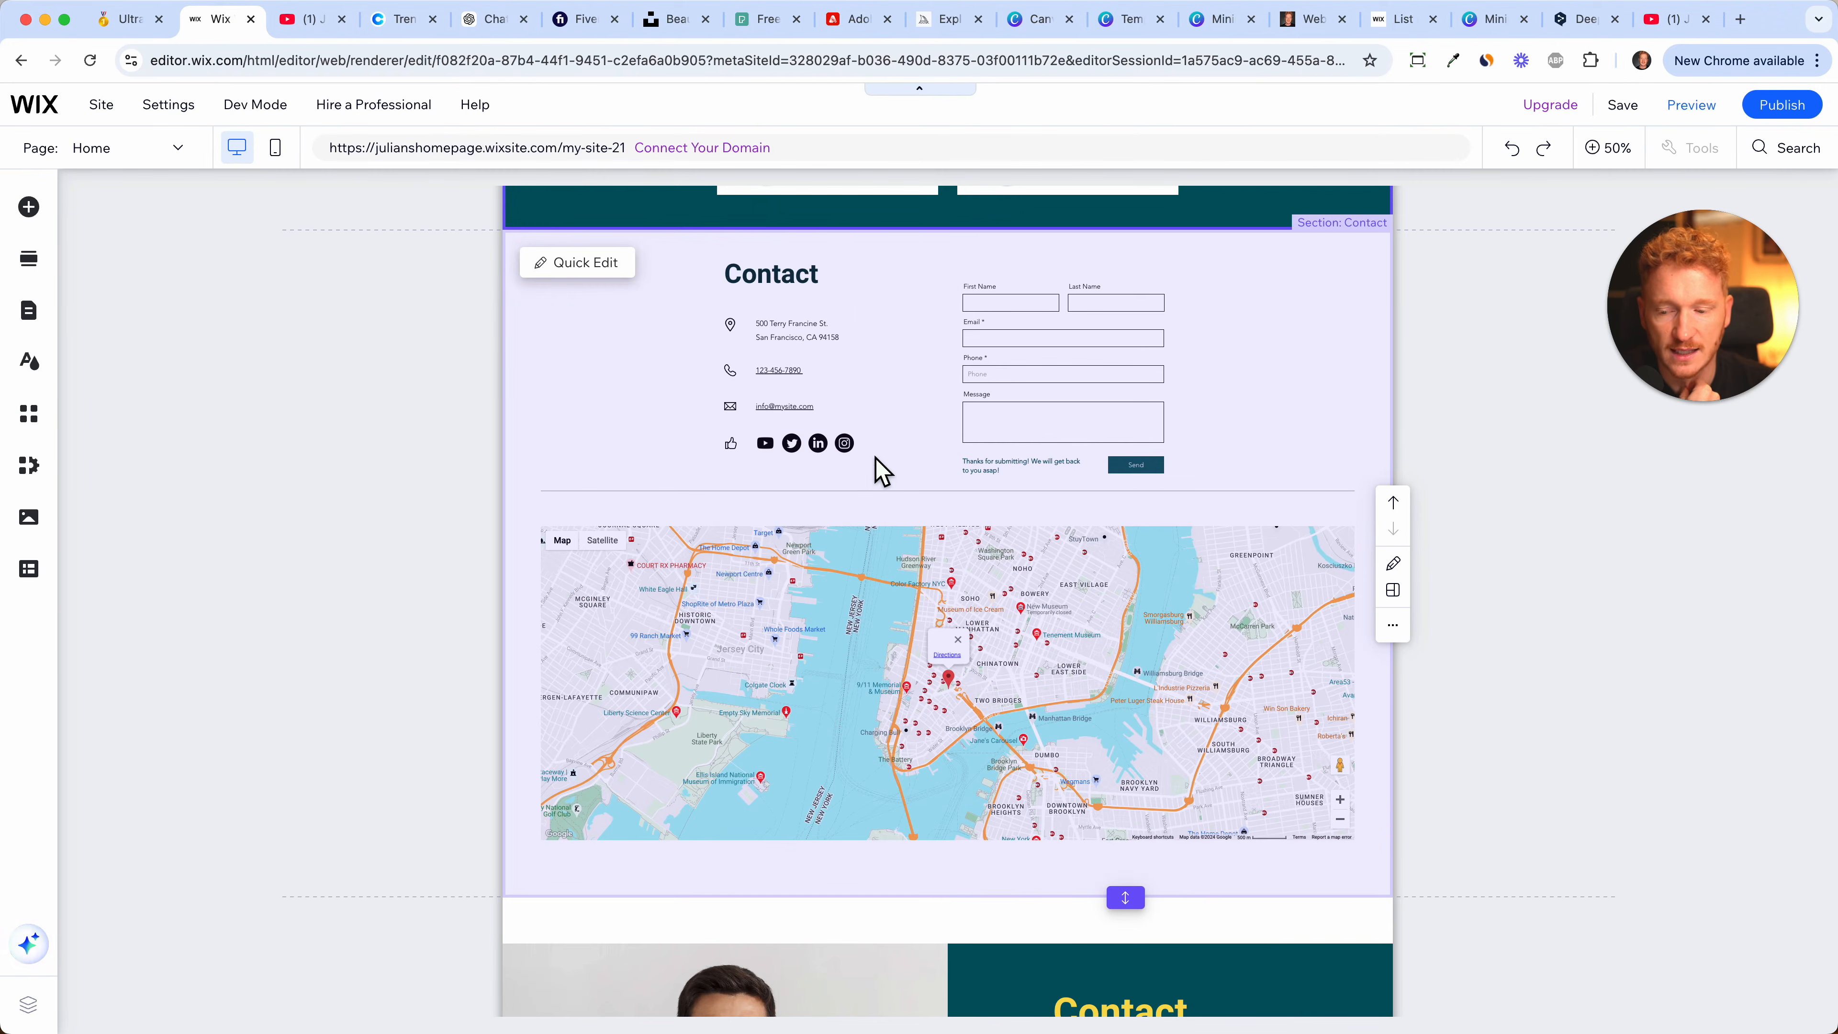
{"action": "scroll", "coordinate": [1313, 391], "scroll_direction": "down", "scroll_amount": 5}
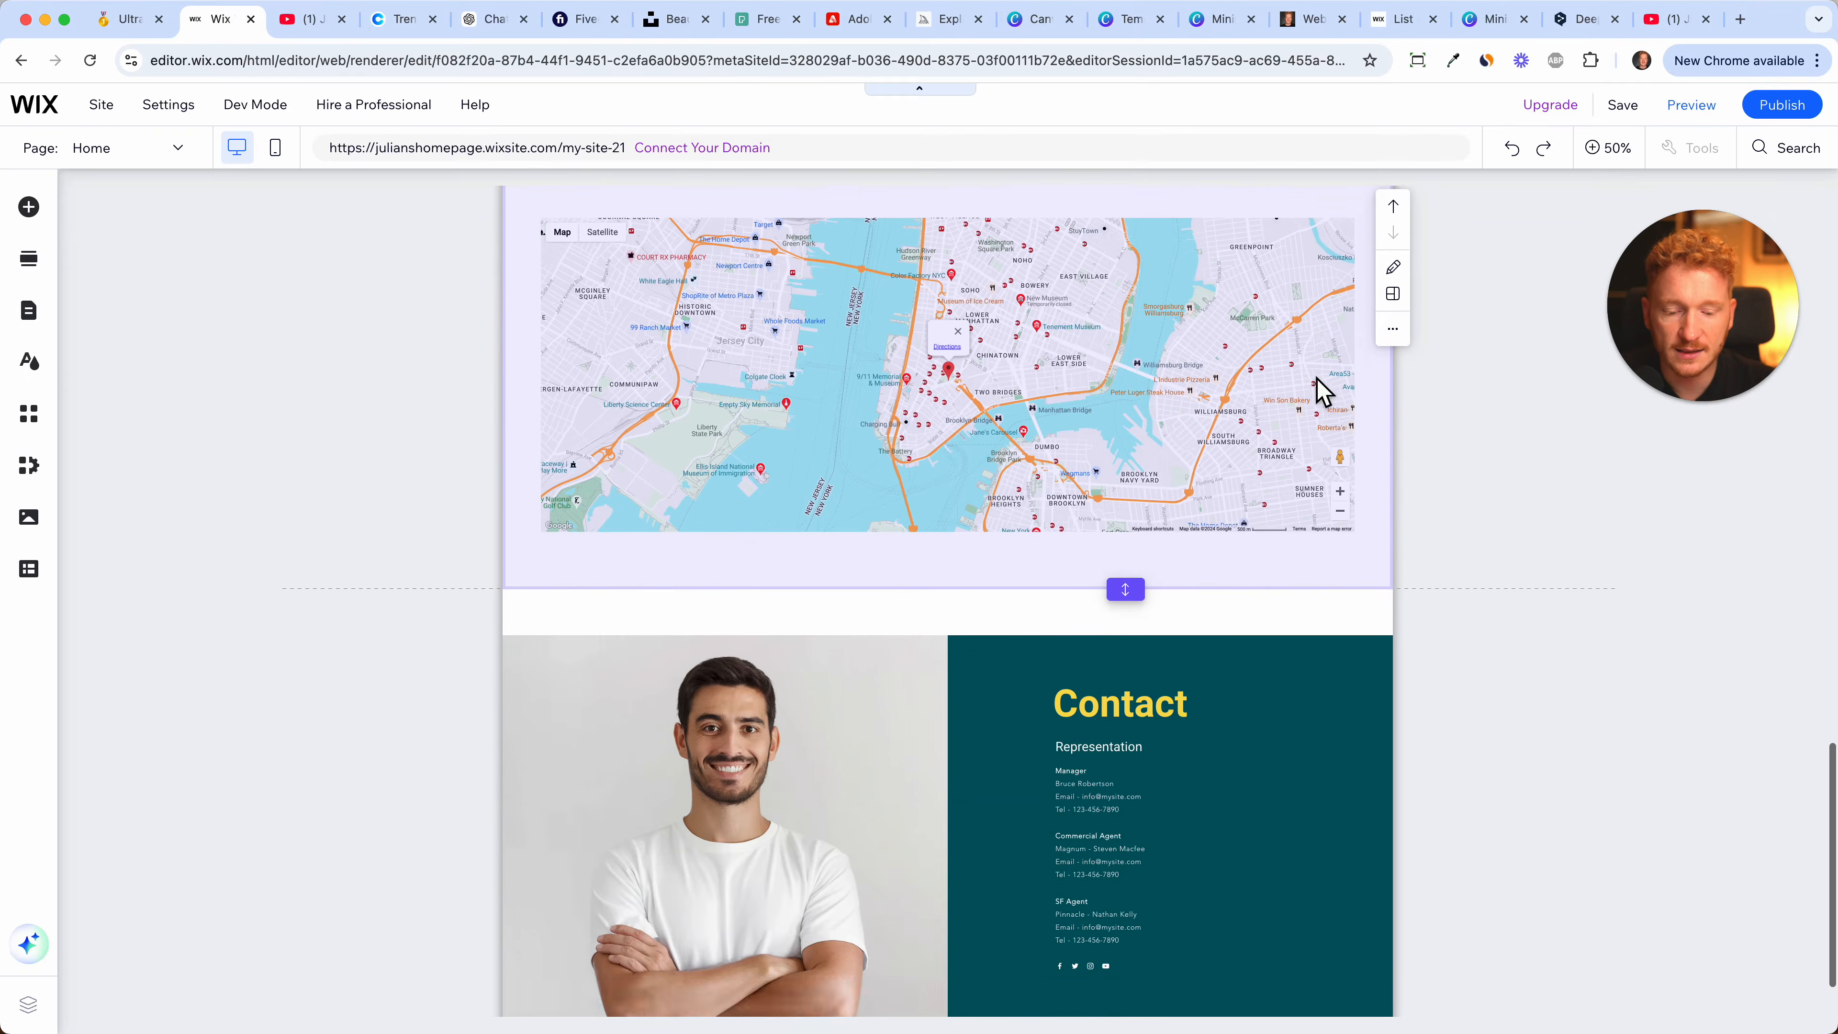
{"action": "scroll", "coordinate": [1146, 752], "scroll_direction": "down", "scroll_amount": 1}
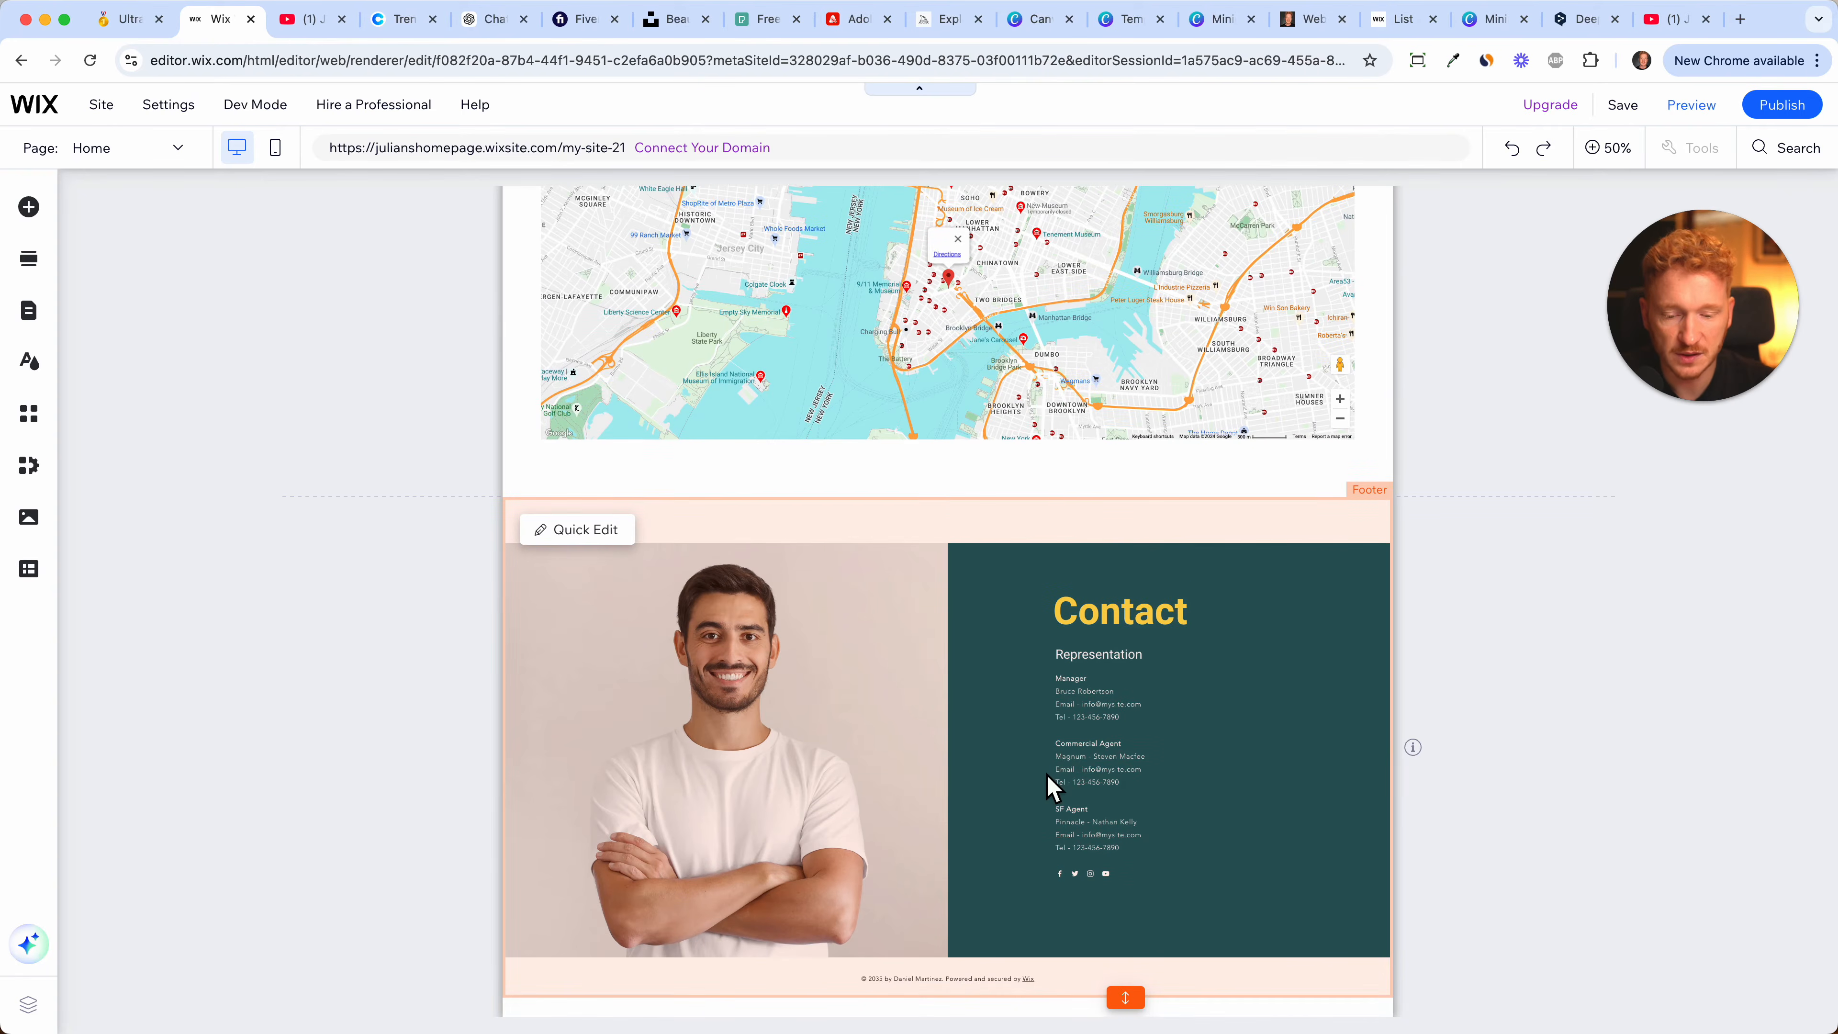
- Delete the footer's two-column strip with the man's photo and the Contact representation details
{"action": "left_click", "coordinate": [1608, 148]}
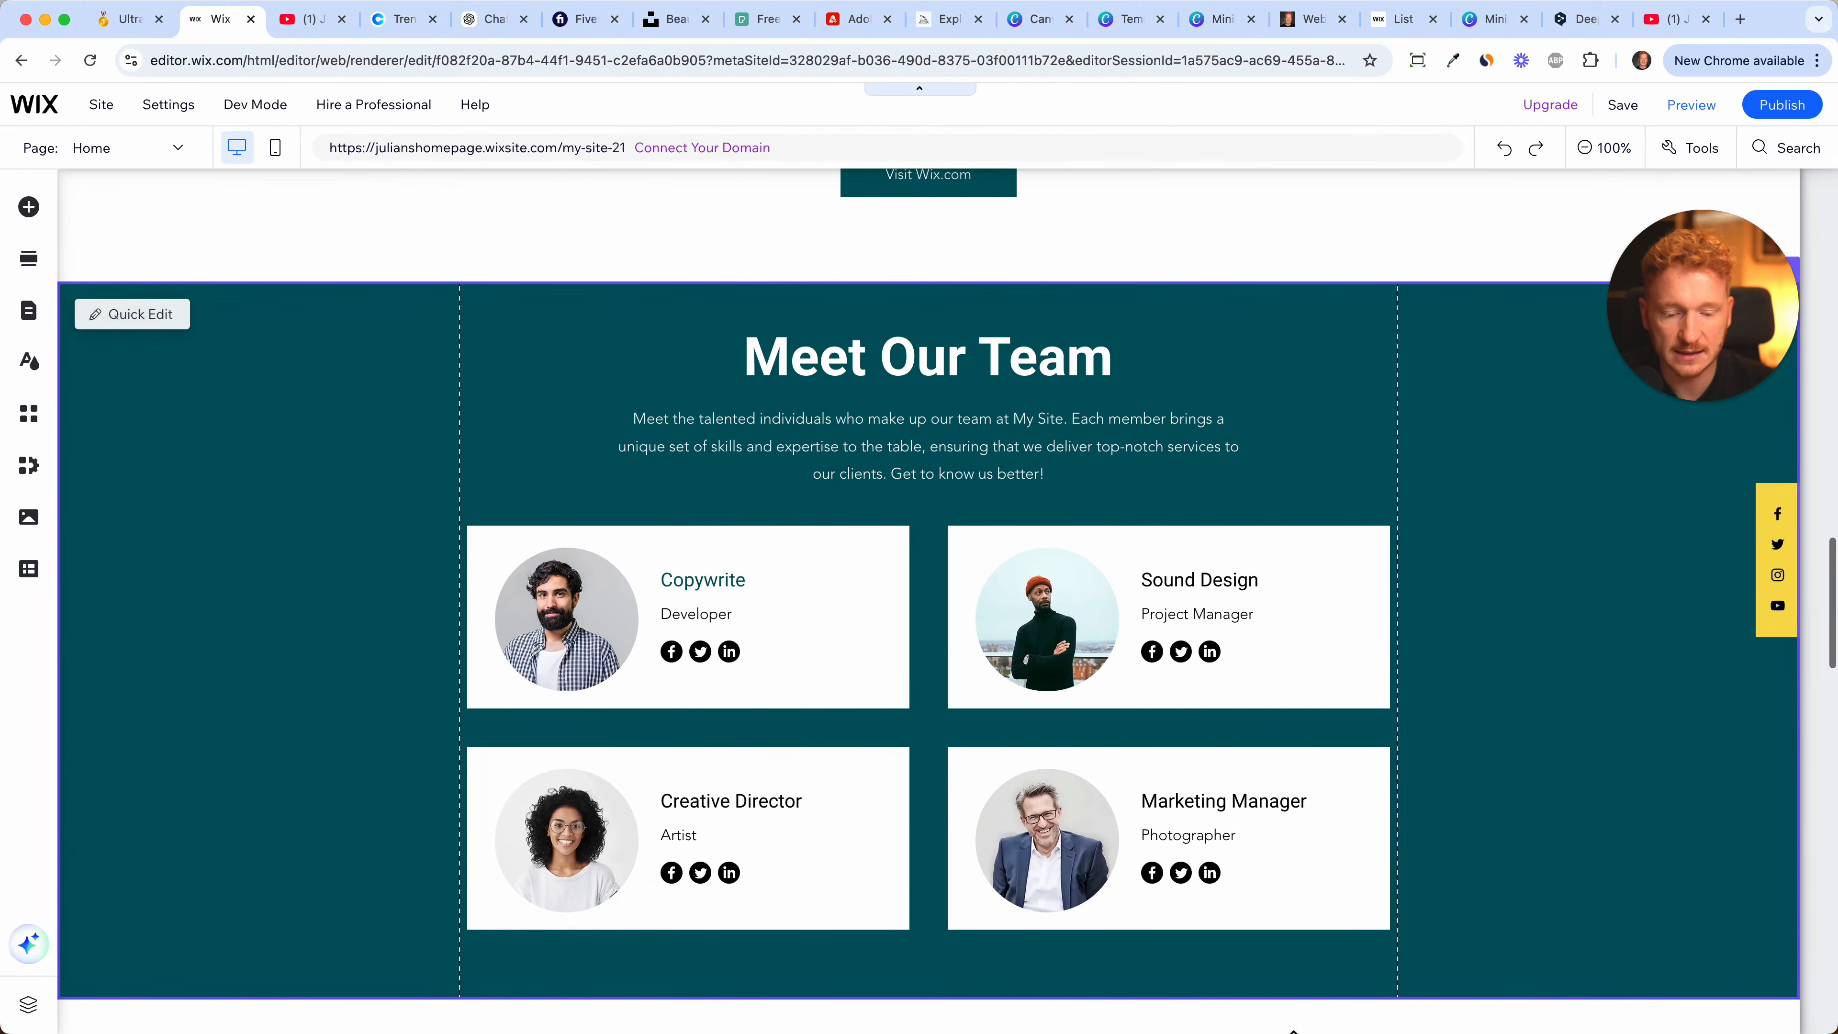
{"action": "scroll", "coordinate": [1338, 818], "scroll_direction": "down", "scroll_amount": 8}
{"action": "scroll", "coordinate": [1339, 818], "scroll_direction": "down", "scroll_amount": 10}
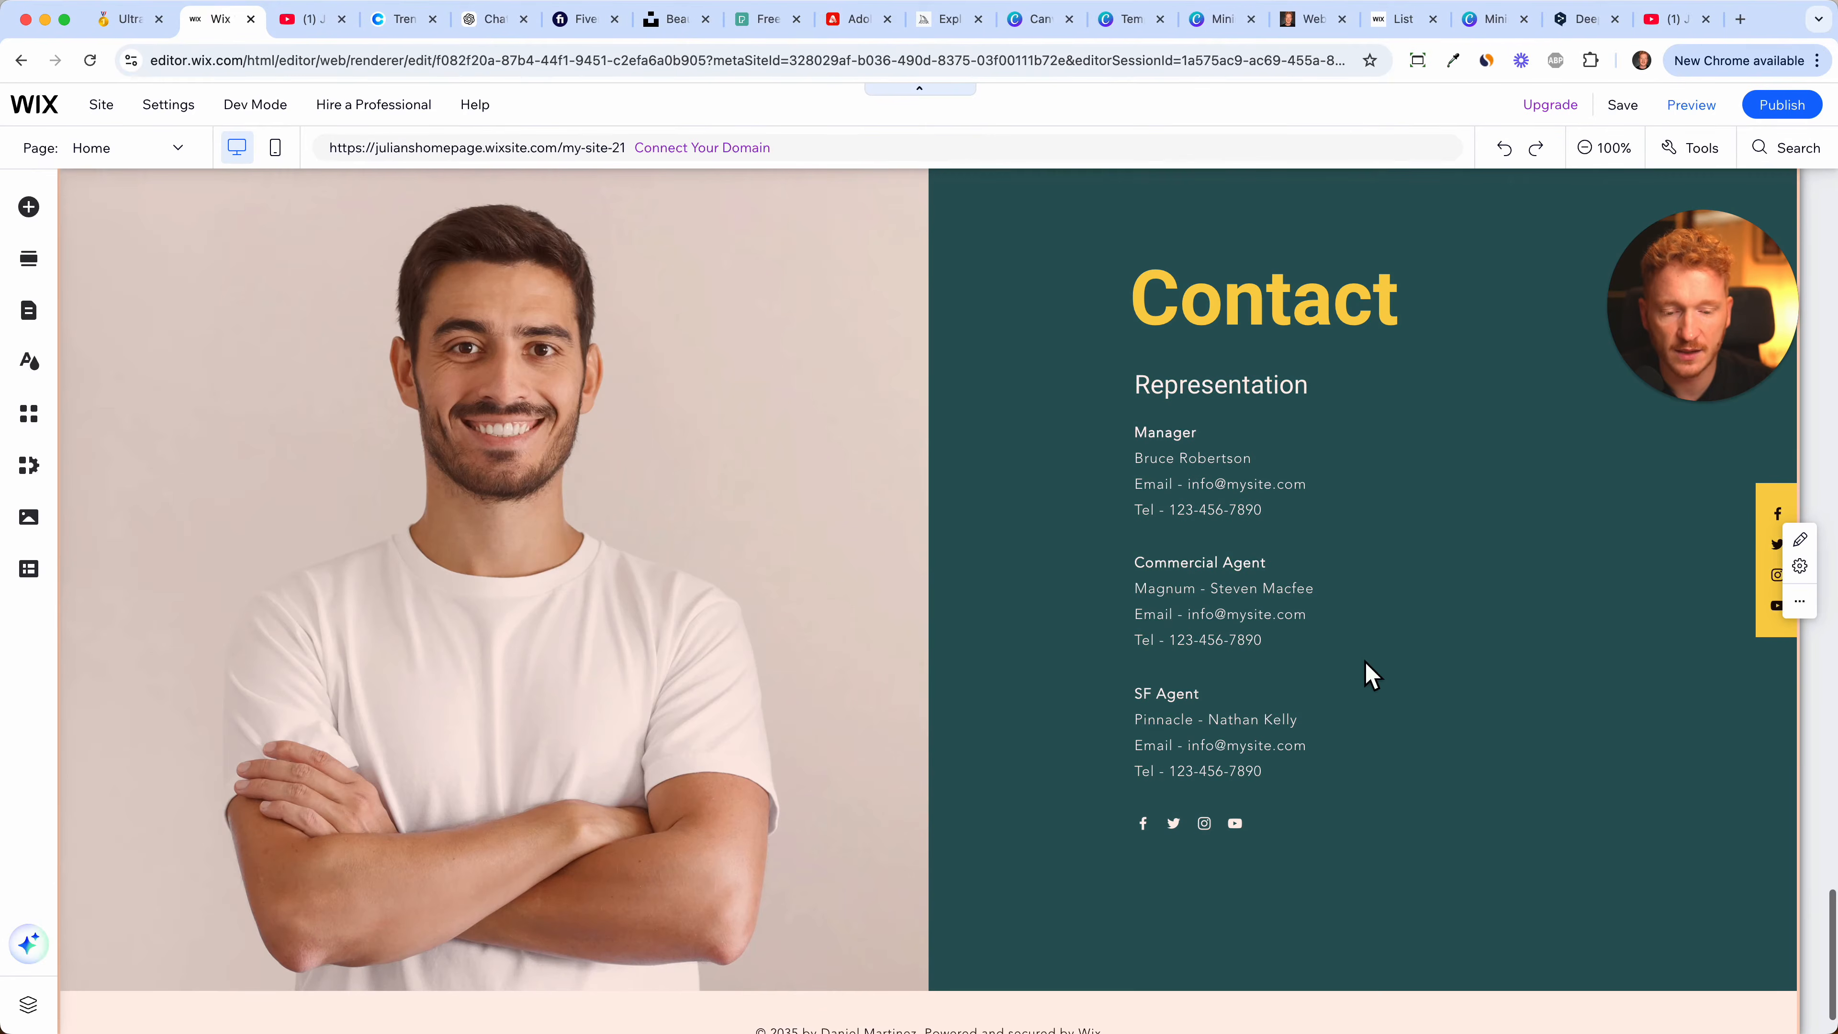
{"action": "scroll", "coordinate": [1241, 554], "scroll_direction": "up", "scroll_amount": 1}
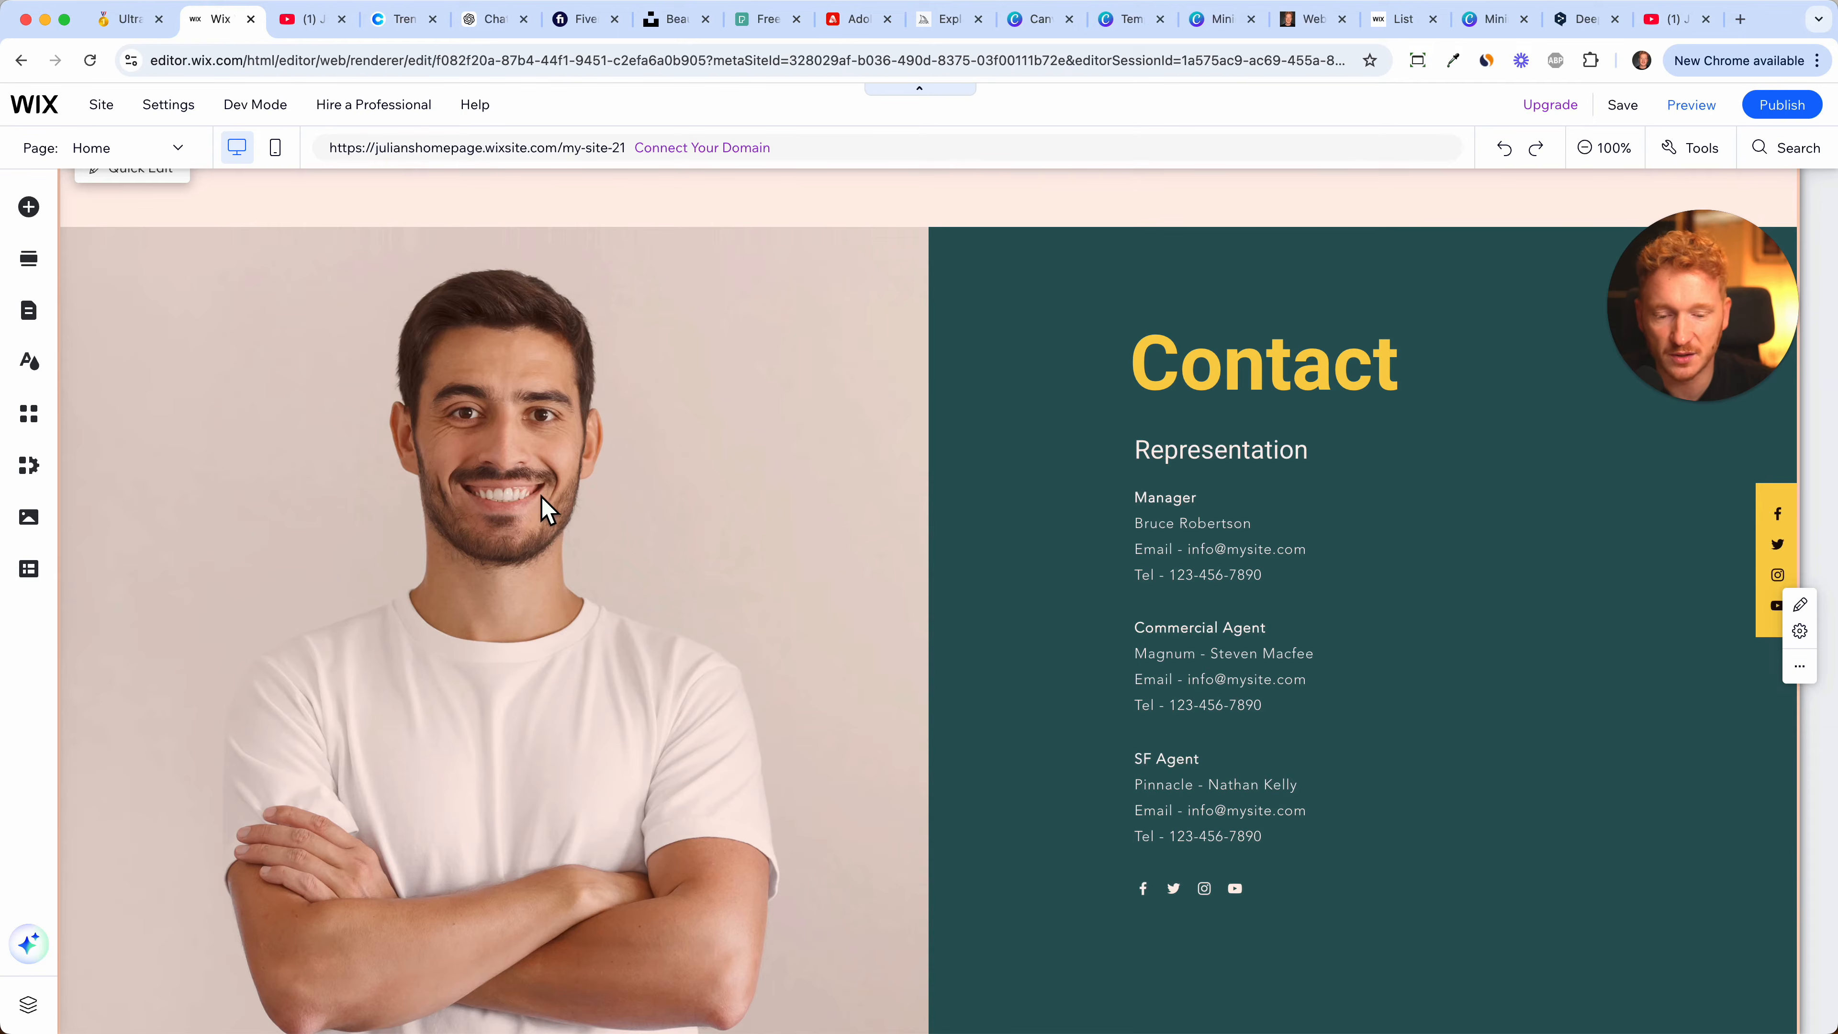
{"action": "left_click", "coordinate": [1019, 494]}
{"action": "left_click", "coordinate": [1019, 494]}
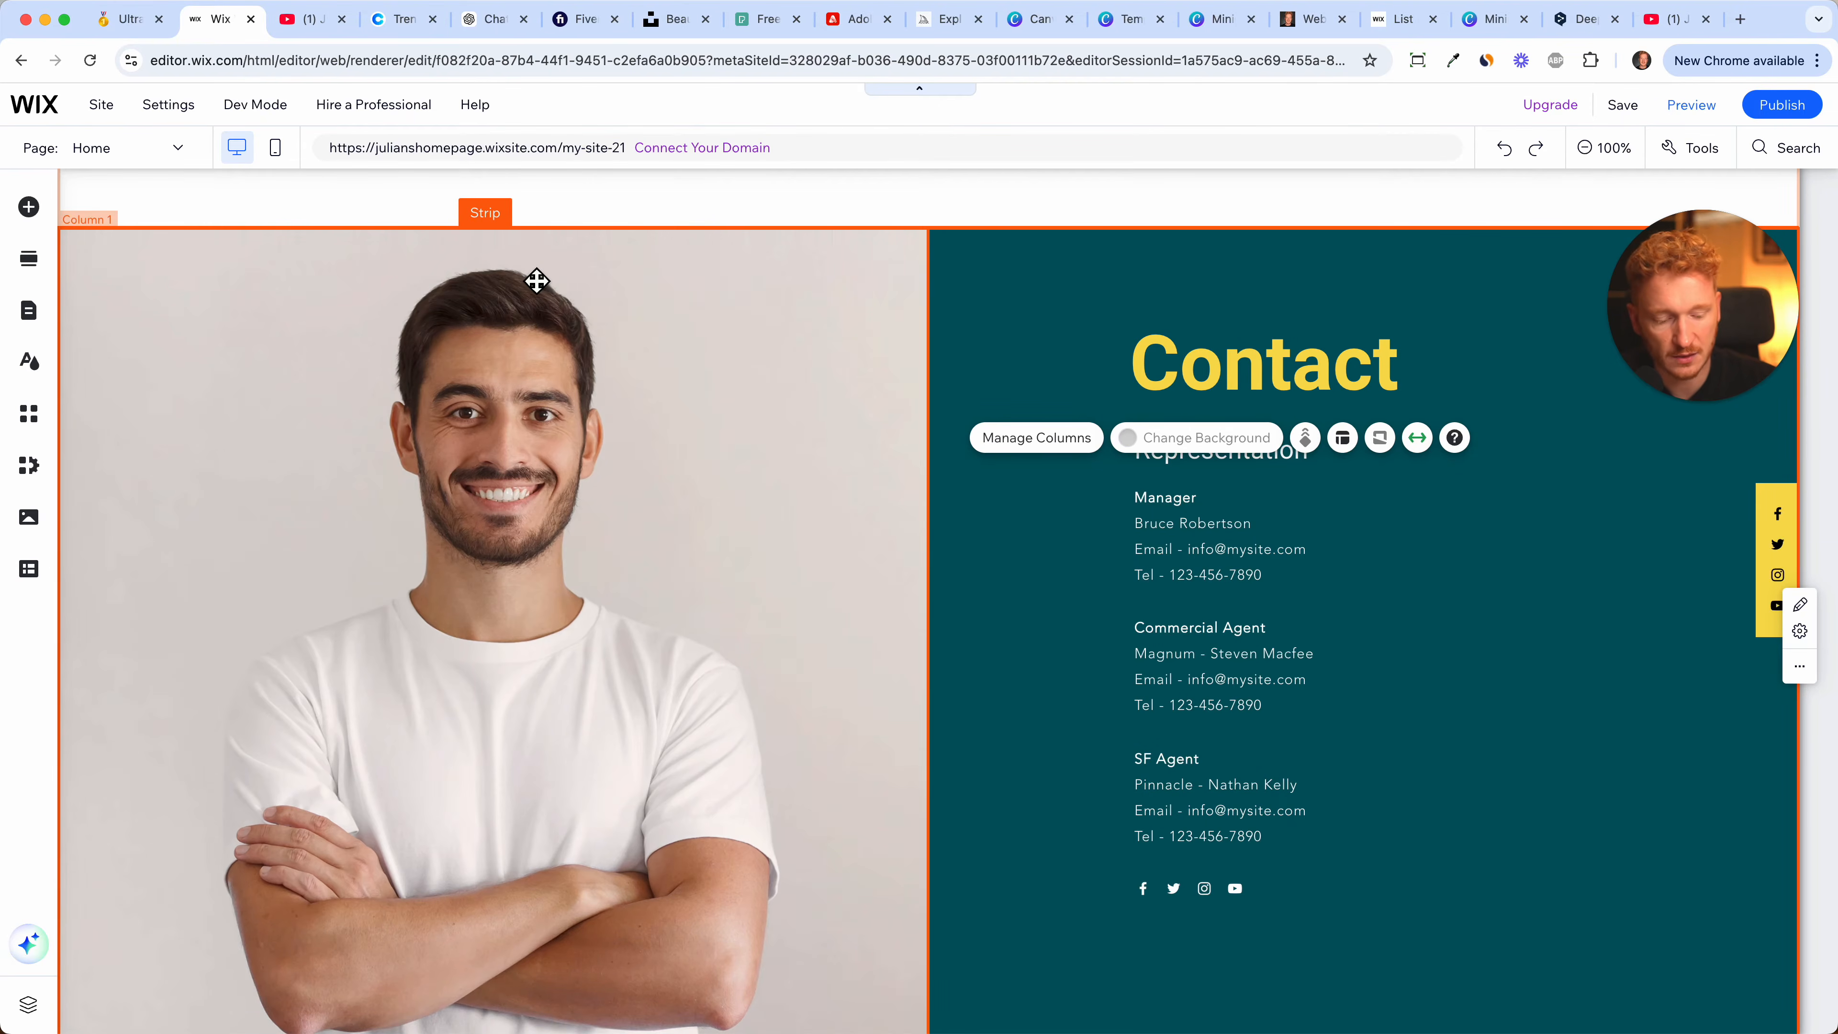
{"action": "key", "text": "Delete"}
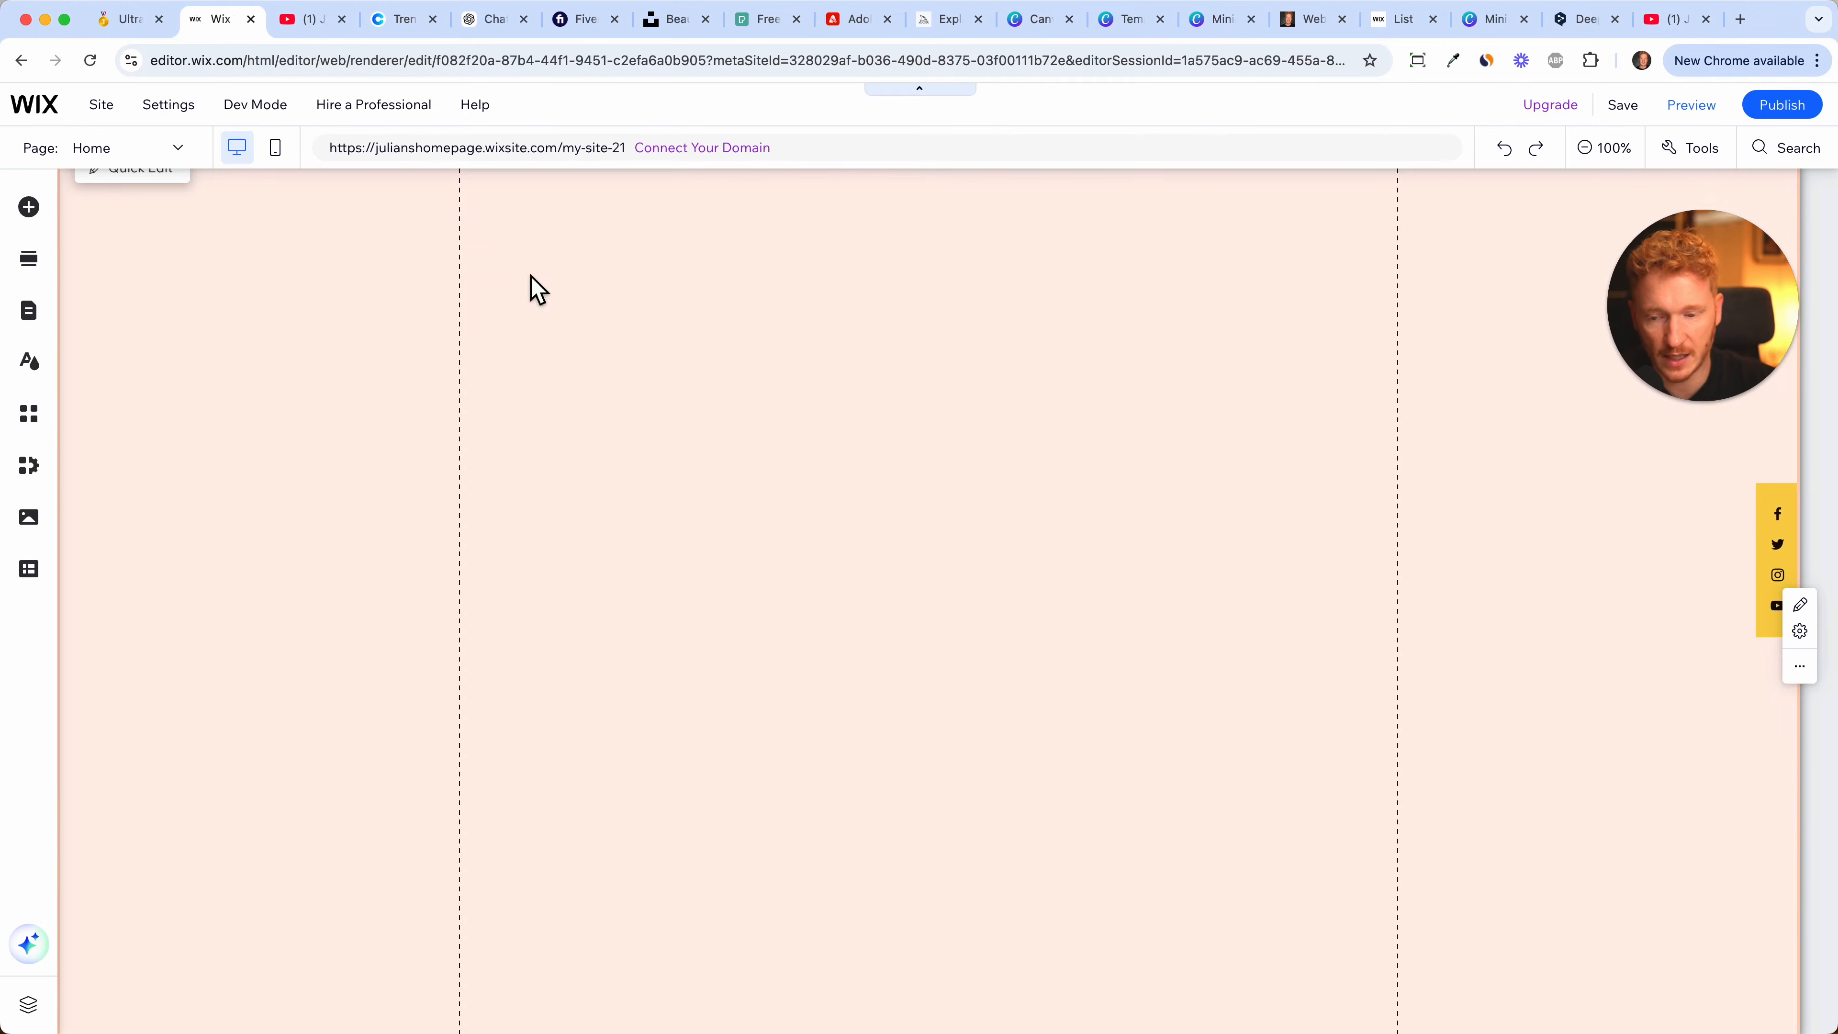
- Move the footer's copyright text up to just below the footer's upper edge
{"action": "scroll", "coordinate": [672, 312], "scroll_direction": "up", "scroll_amount": 2}
{"action": "scroll", "coordinate": [767, 419], "scroll_direction": "down", "scroll_amount": 5}
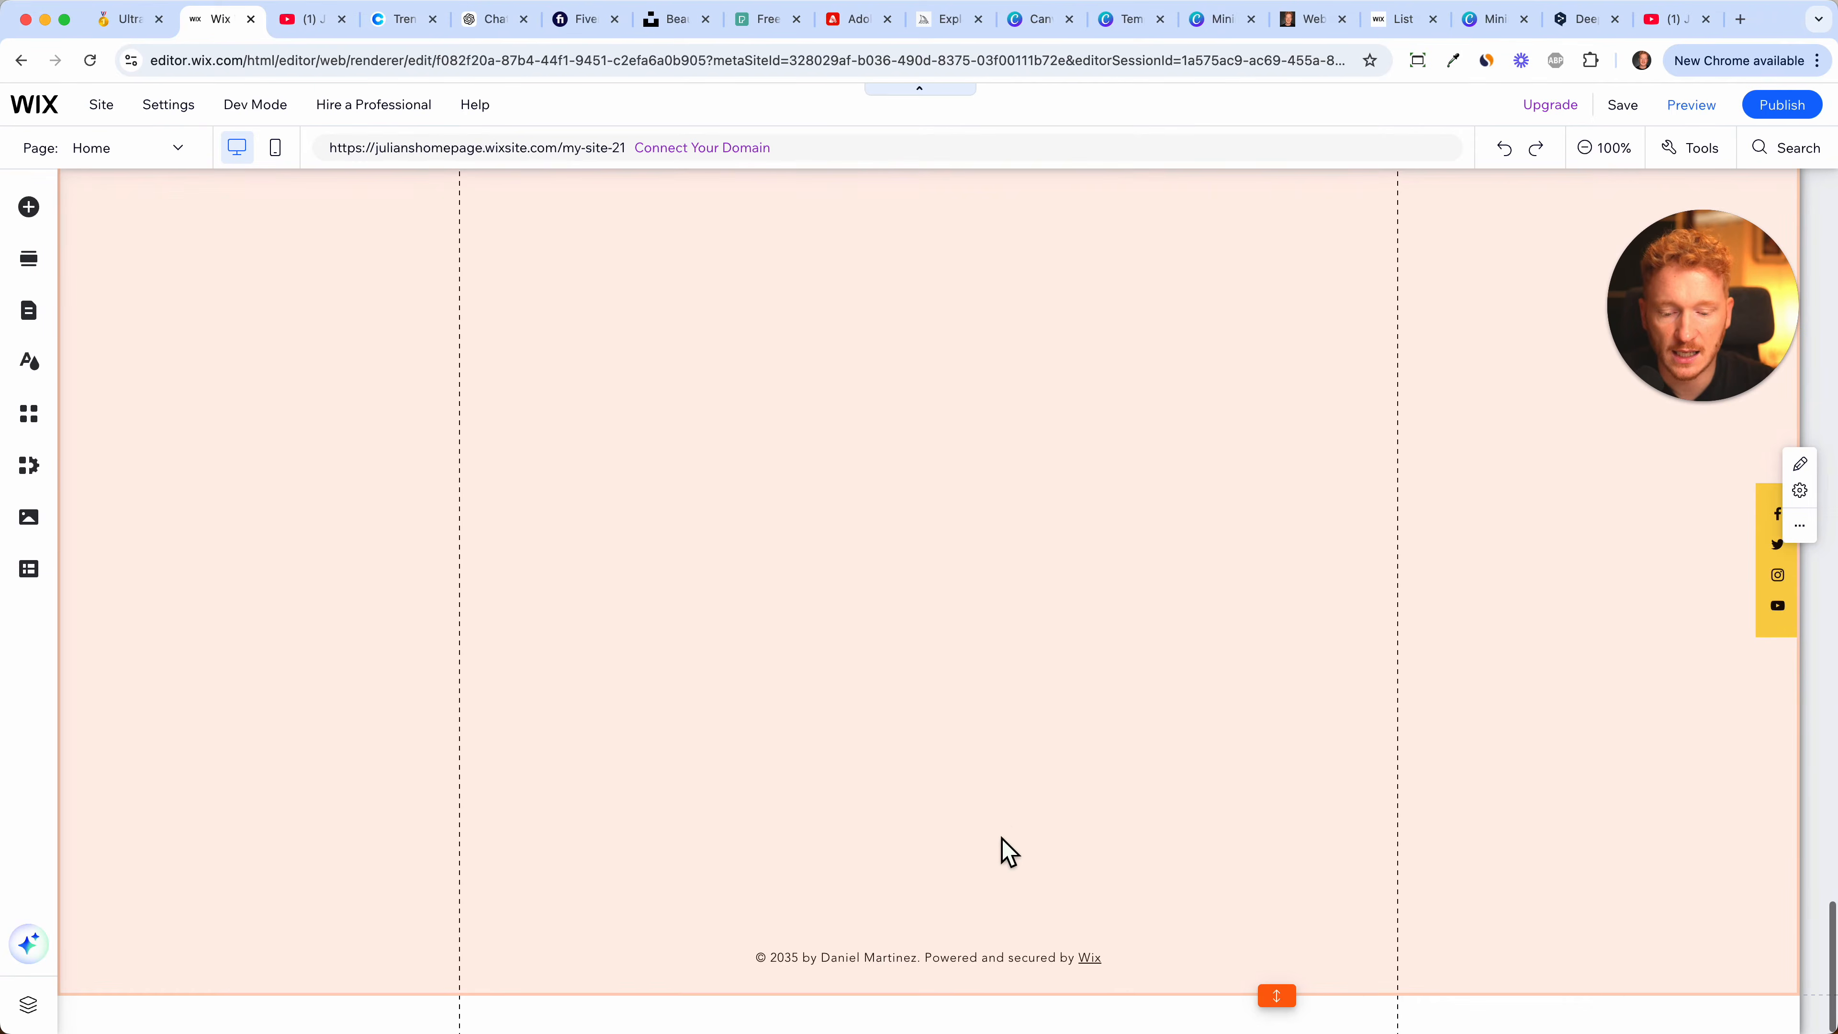
{"action": "left_click", "coordinate": [951, 968]}
{"action": "left_click_drag", "start_coordinate": [952, 969], "coordinate": [954, 337]}
{"action": "scroll", "coordinate": [949, 346], "scroll_direction": "up", "scroll_amount": 3}
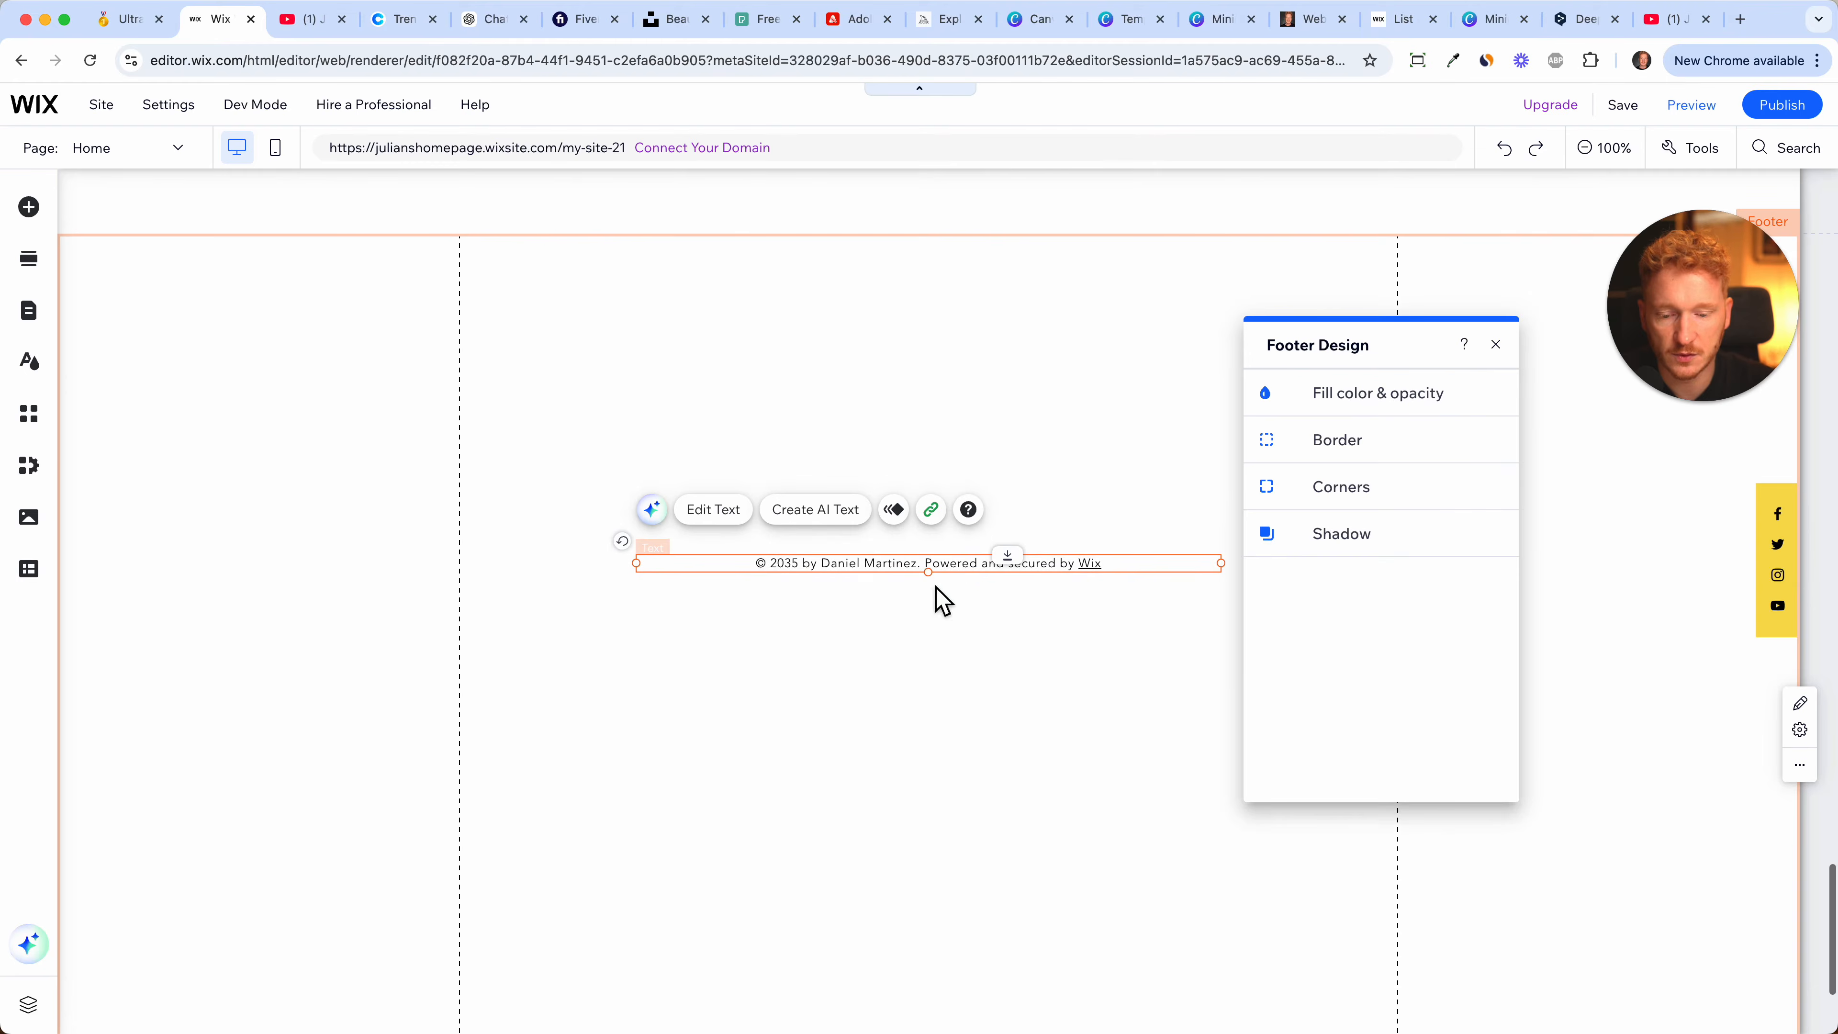
{"action": "left_click", "coordinate": [957, 569]}
{"action": "left_click_drag", "start_coordinate": [960, 573], "coordinate": [960, 320]}
- Rewrite the footer copyright line as "© 2025 by" followed by the site owner's name, removing the "Powered and secured by Wix" credit
{"action": "left_click", "coordinate": [729, 279]}
{"action": "type", "text": "© 2025 by Julian Weber. Powered and secured by Wix"}
{"action": "left_click_drag", "start_coordinate": [1134, 322], "coordinate": [884, 316]}
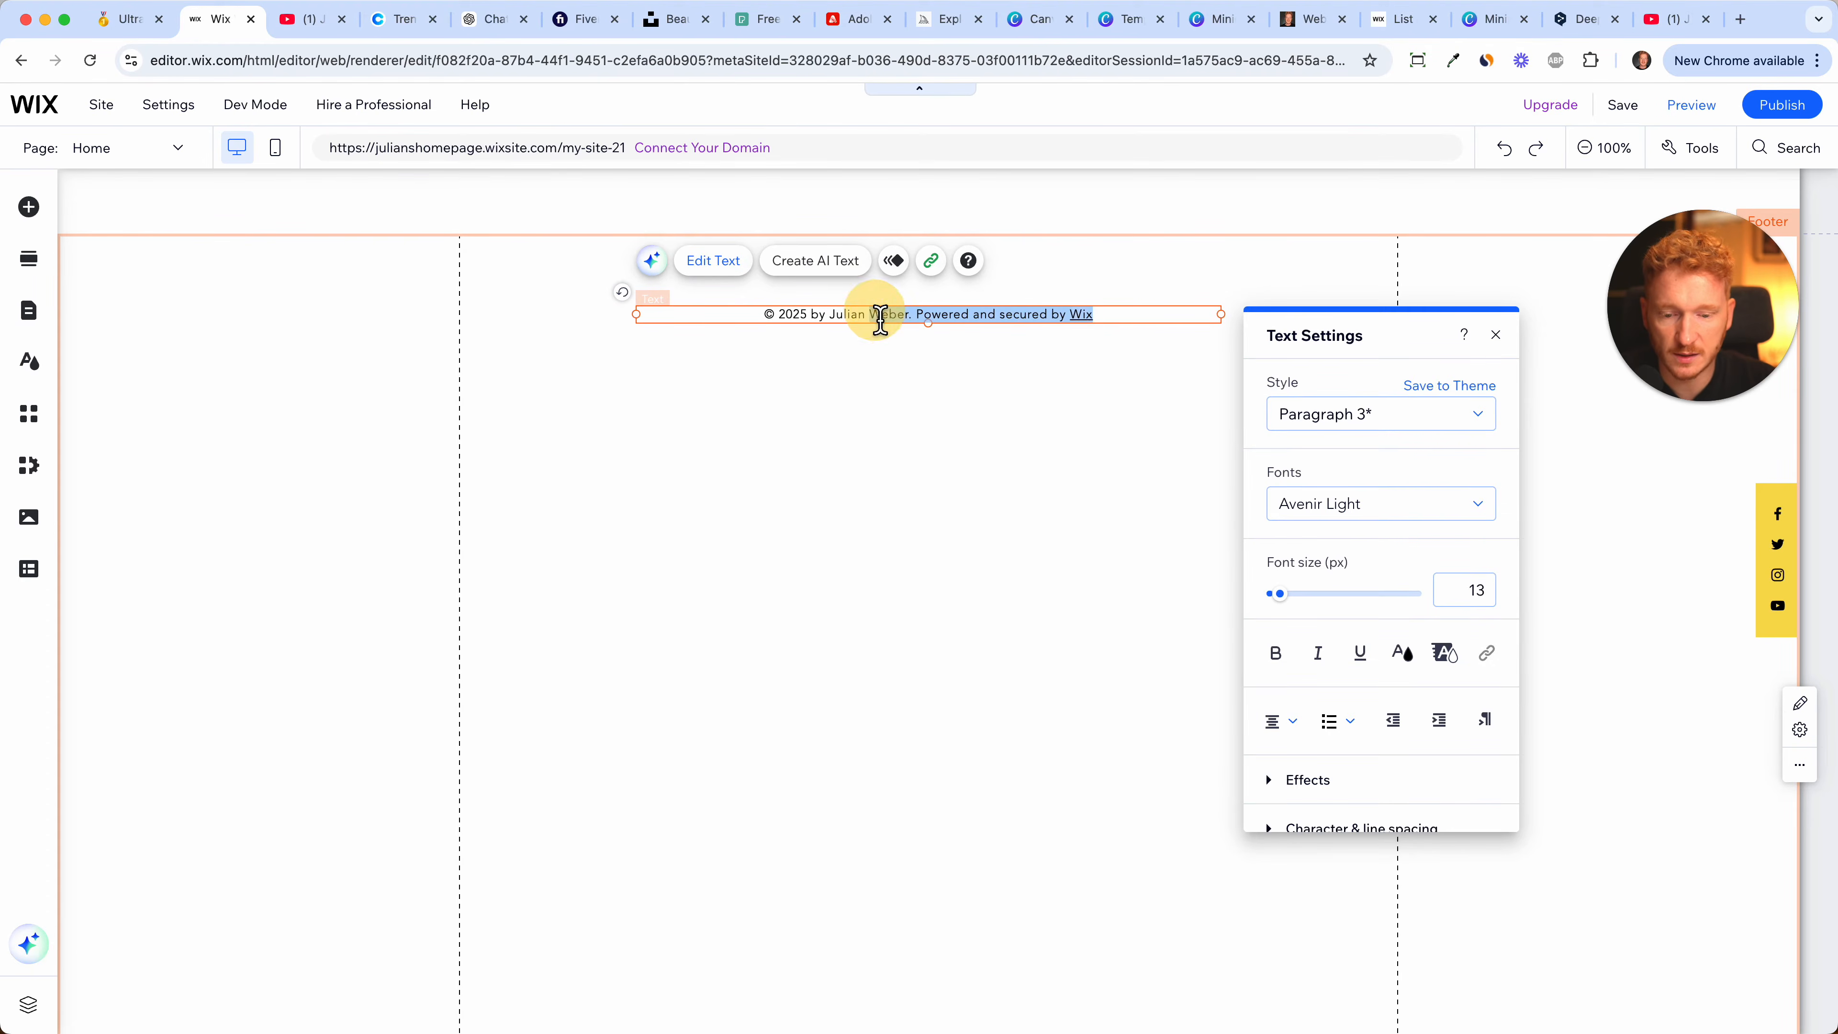
{"action": "key", "text": "BackSpace"}
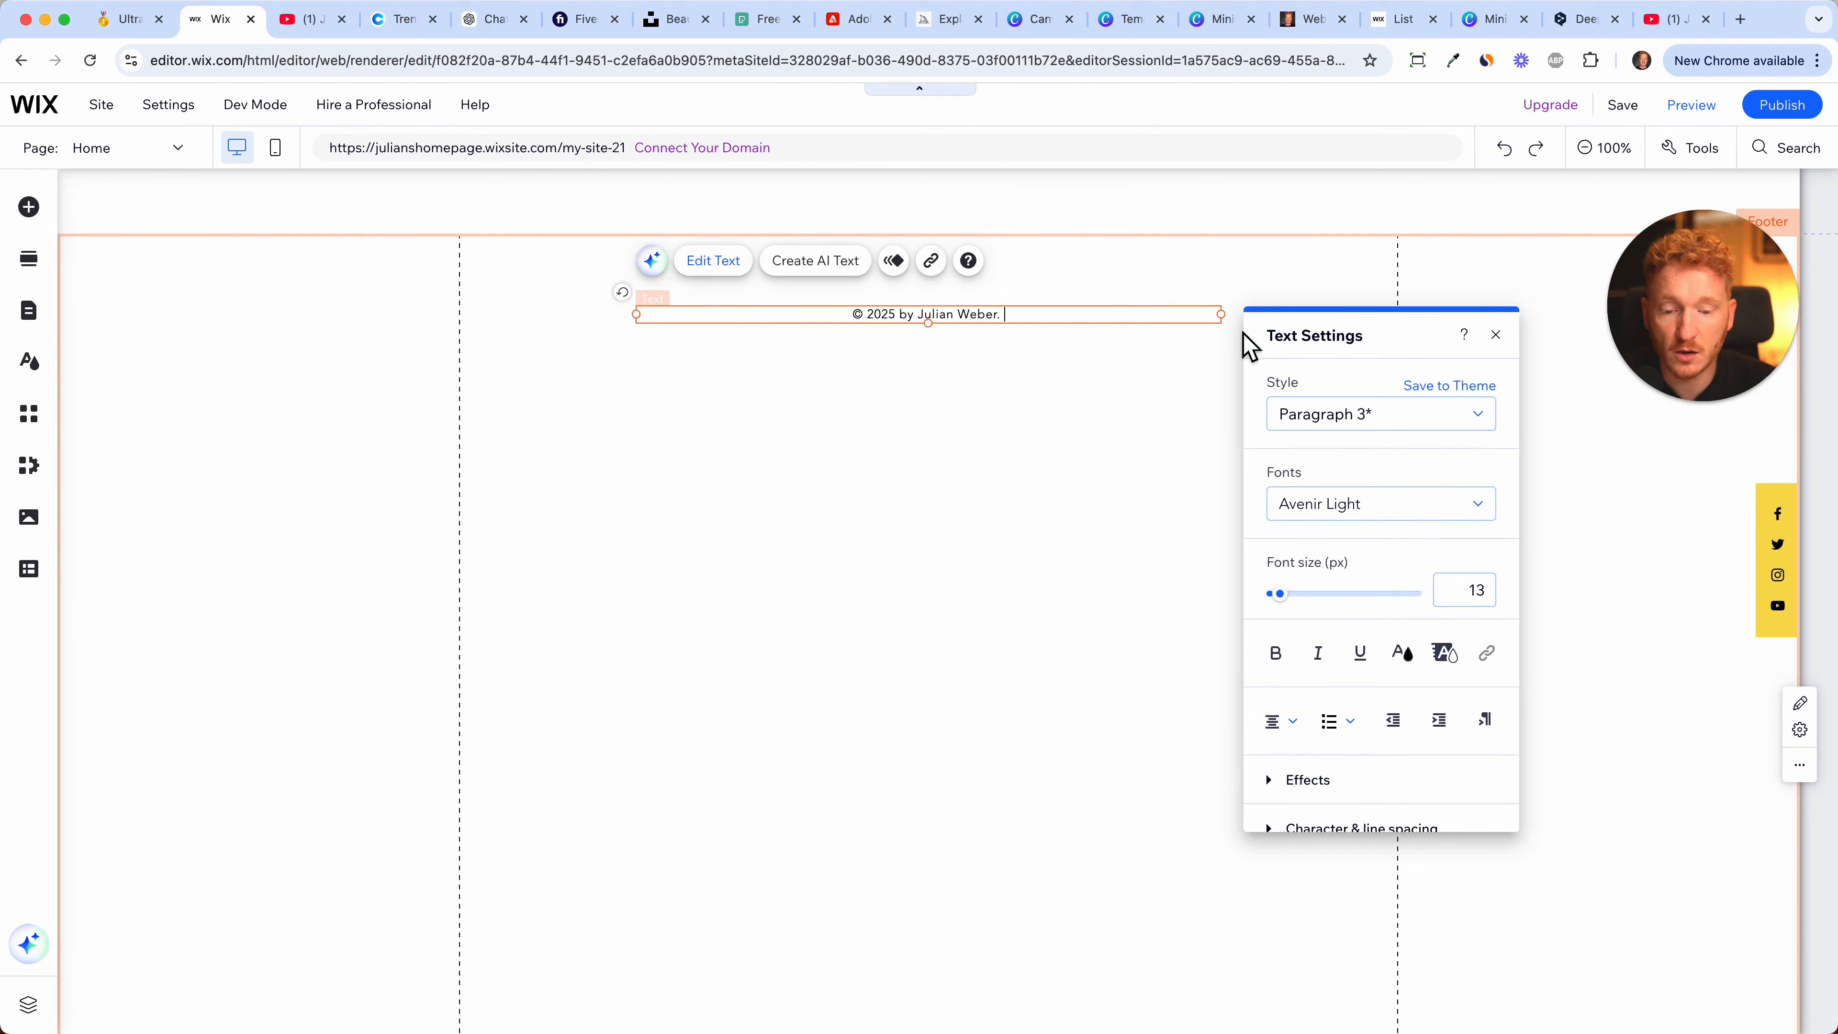
- Add the line "Data Policy and Terms & Conditions" above the copyright line in the footer text
{"action": "left_click", "coordinate": [847, 319]}
{"action": "key", "text": "Return"}
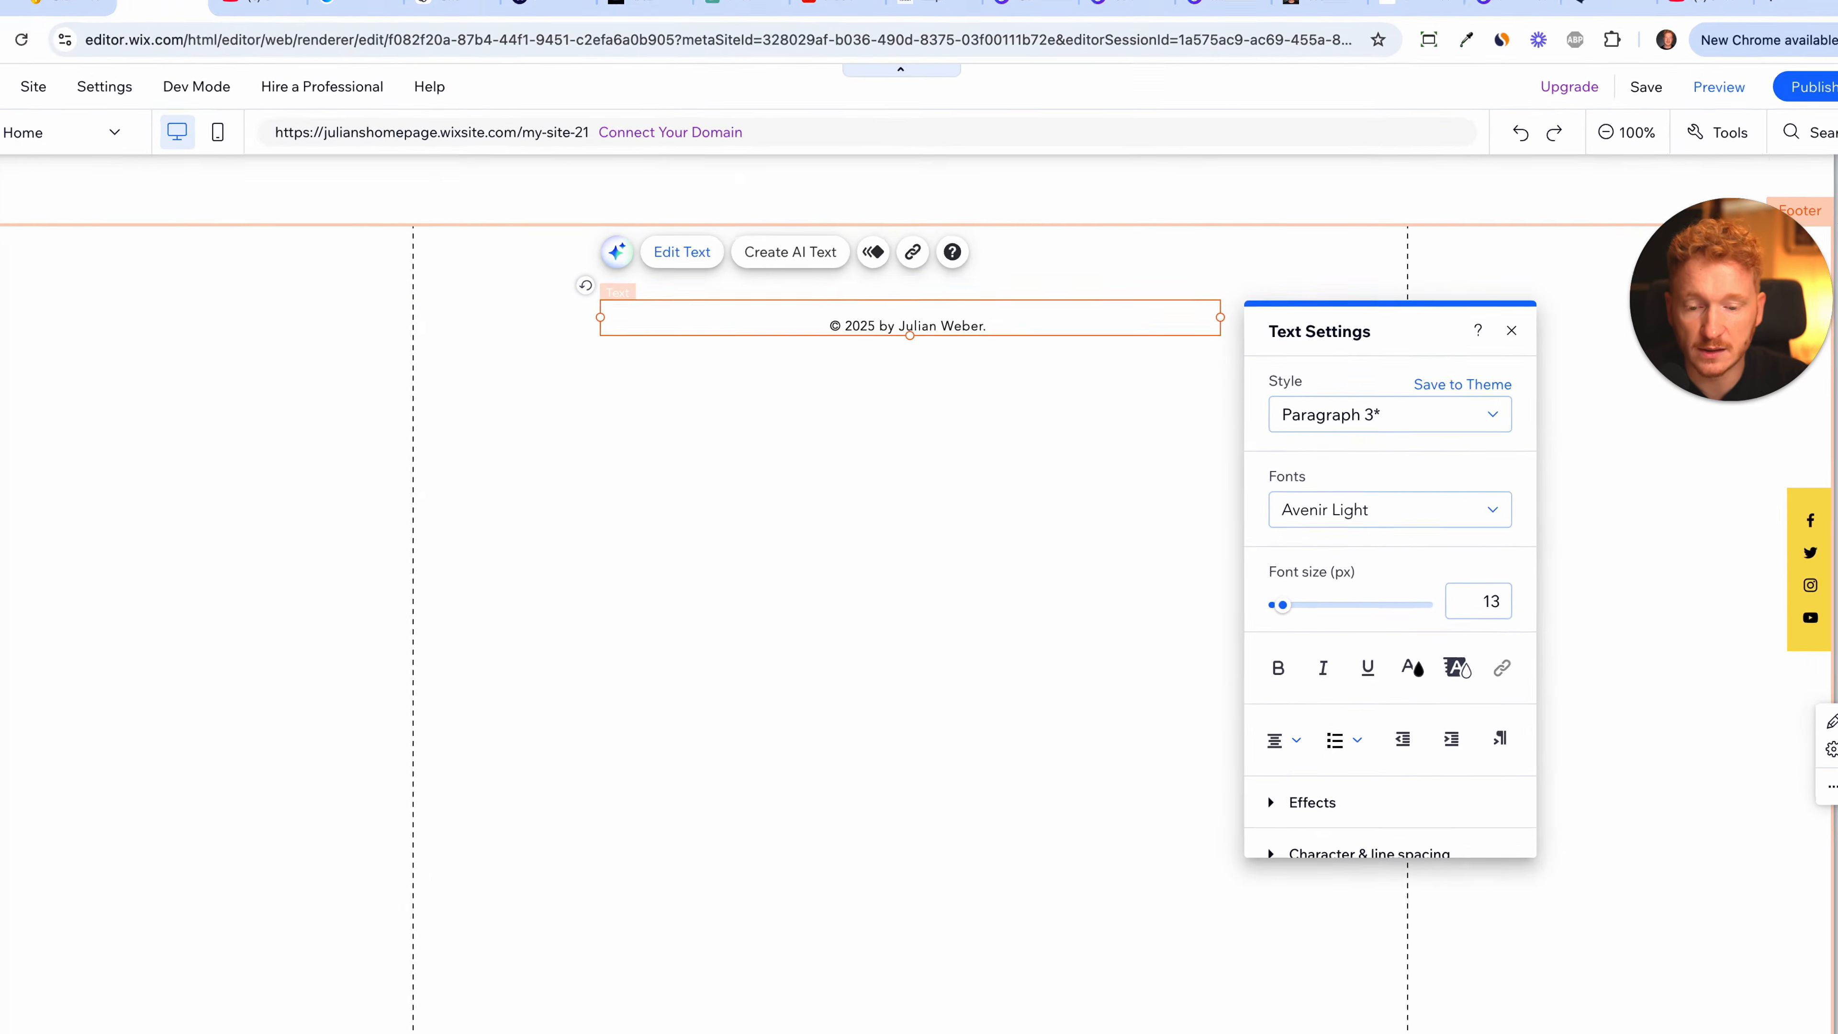
{"action": "key", "text": "Up"}
{"action": "type", "text": "Data Policy an"}
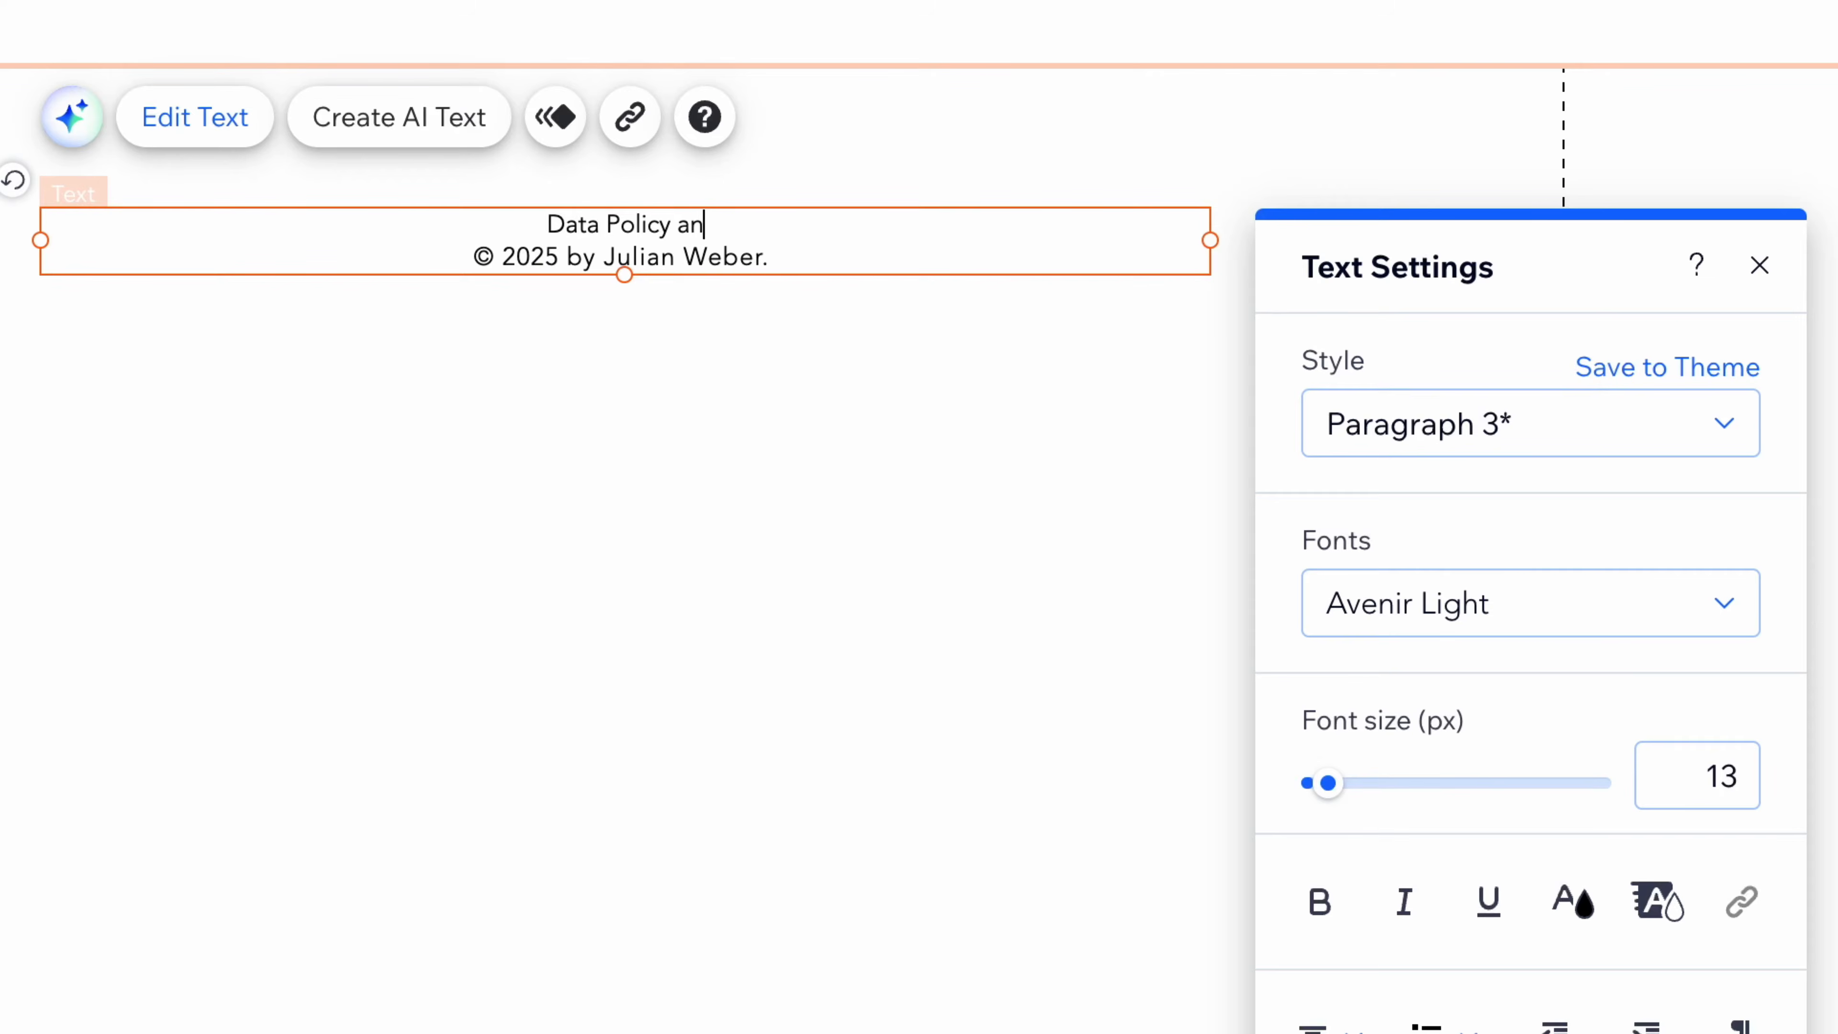
{"action": "key", "text": "BackSpace"}
{"action": "key", "text": "BackSpace"}
{"action": "type", "text": "and "}
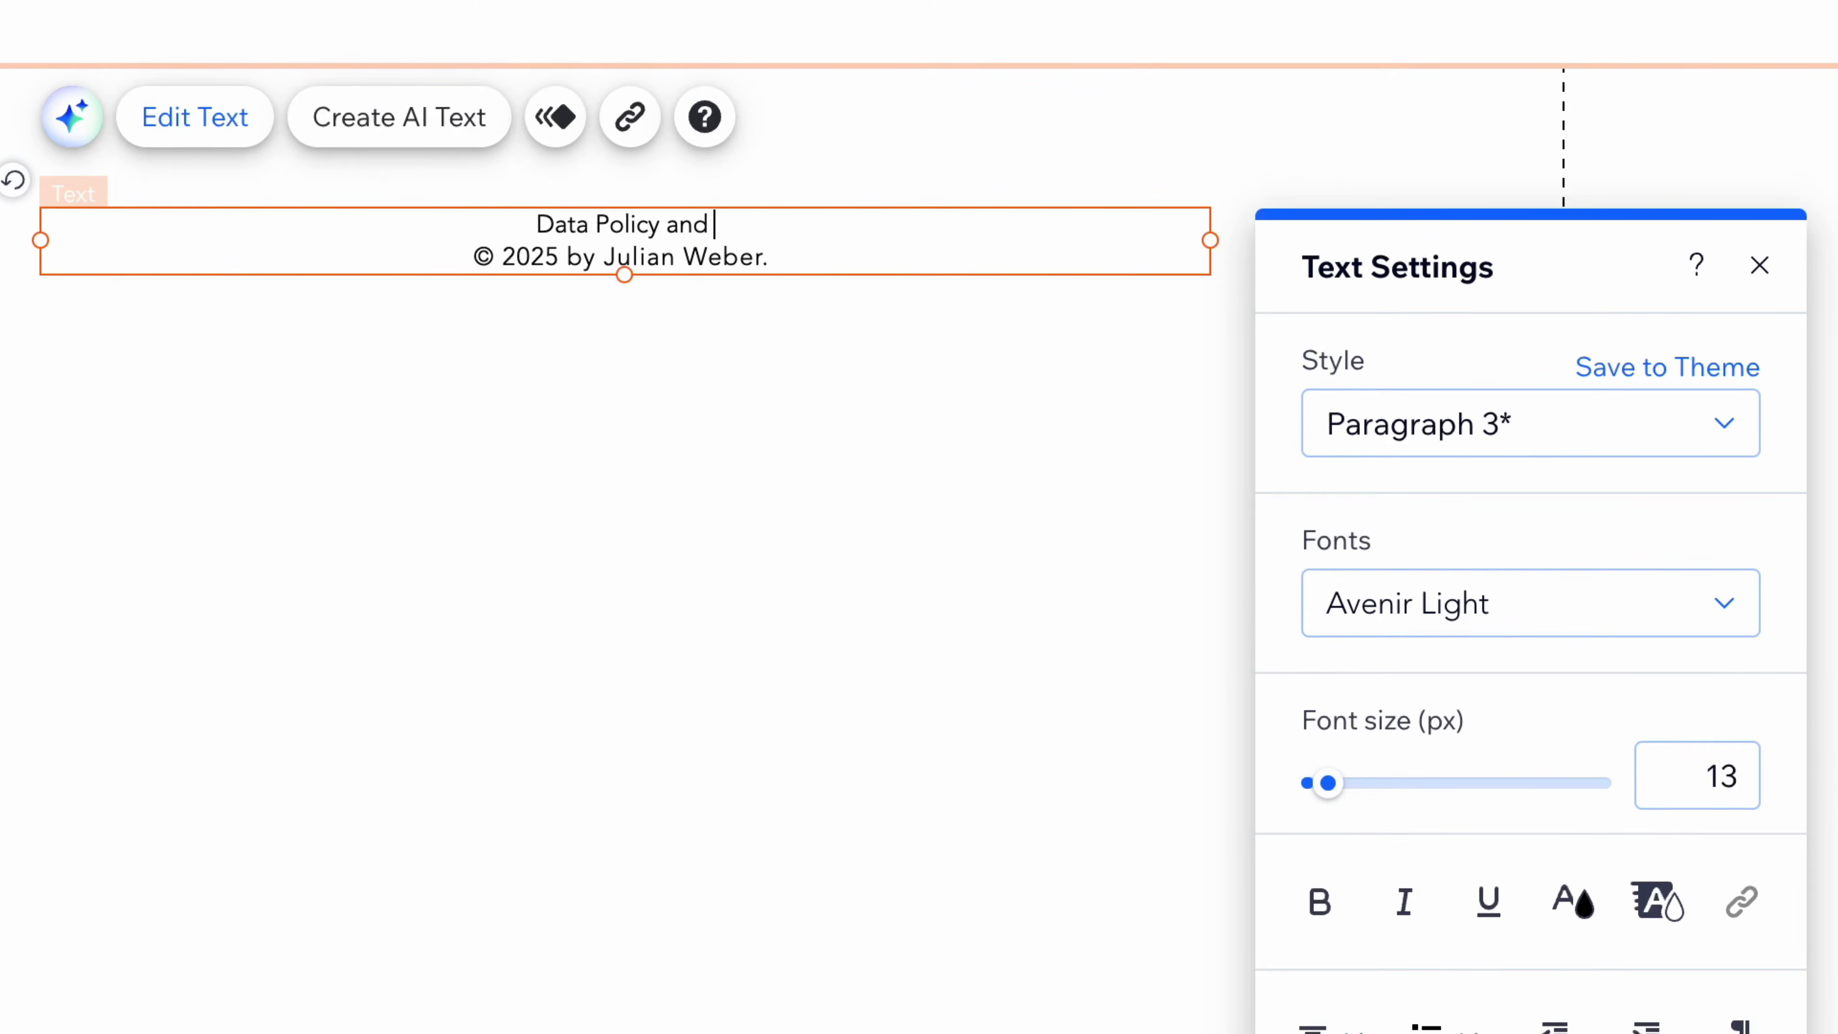
{"action": "type", "text": "Terms and Conditions"}
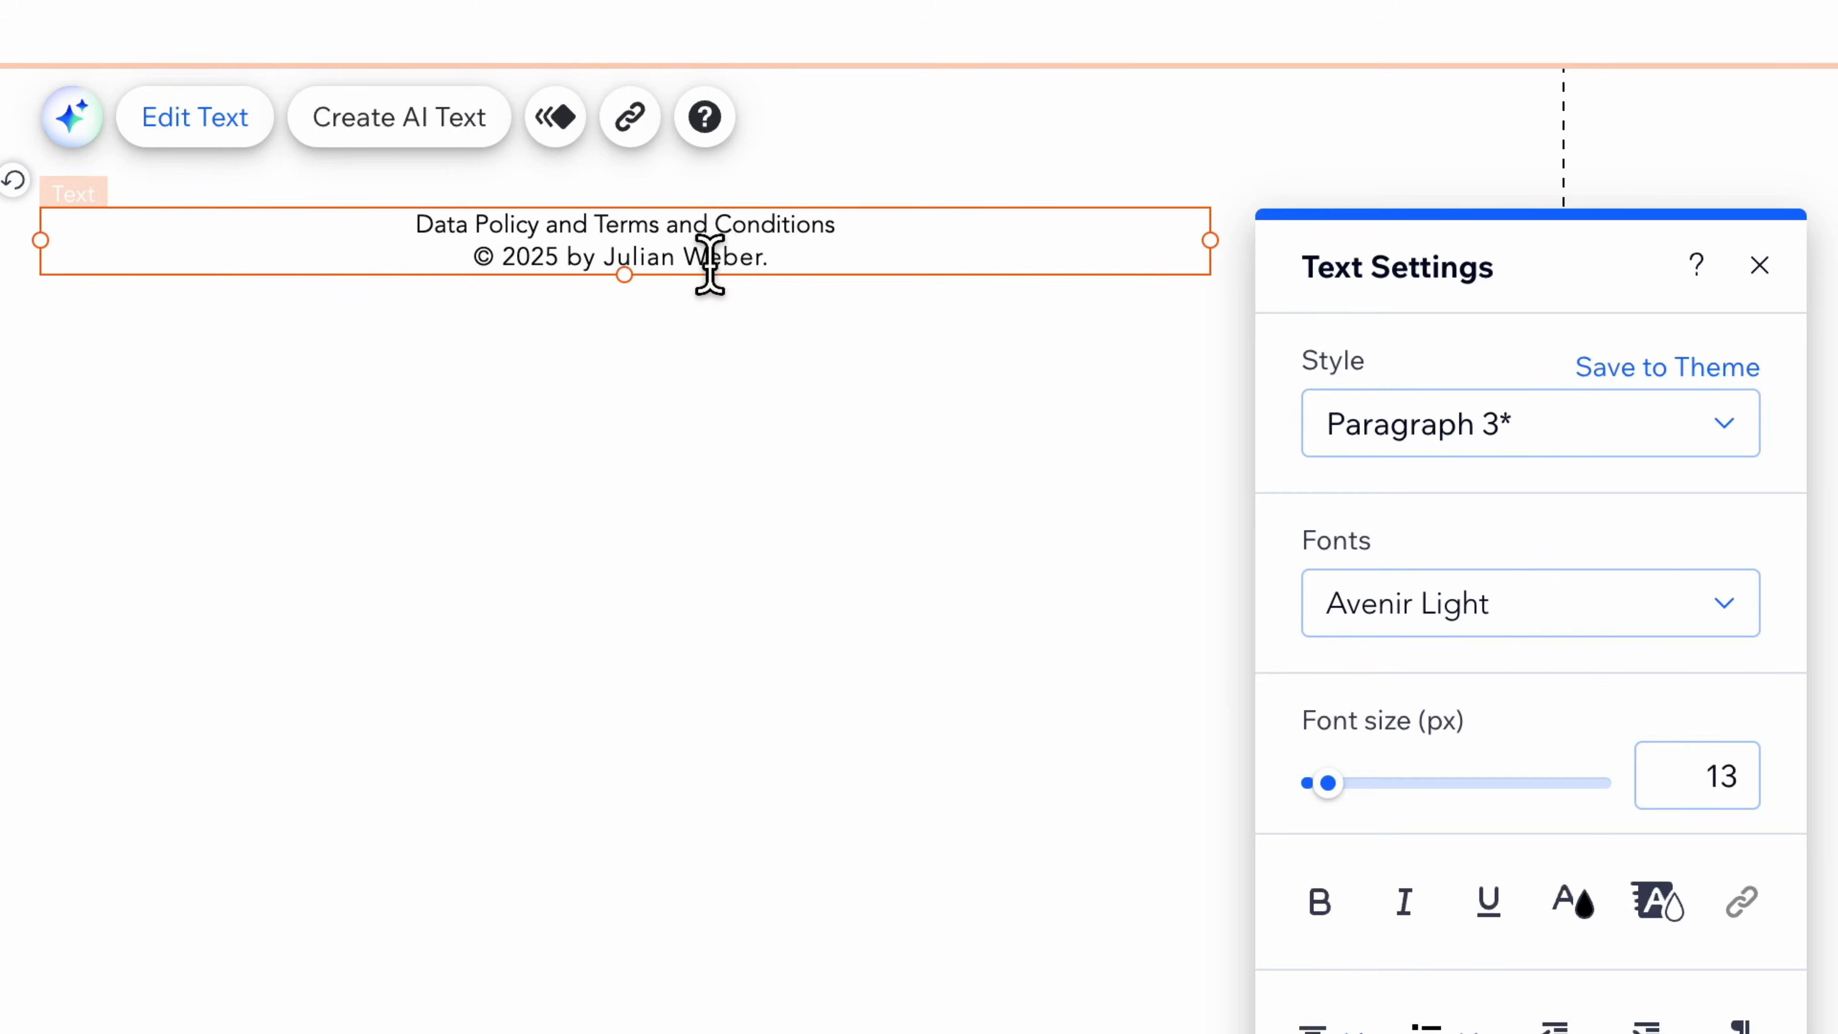
{"action": "double_click", "coordinate": [693, 225]}
{"action": "type", "text": "&"}
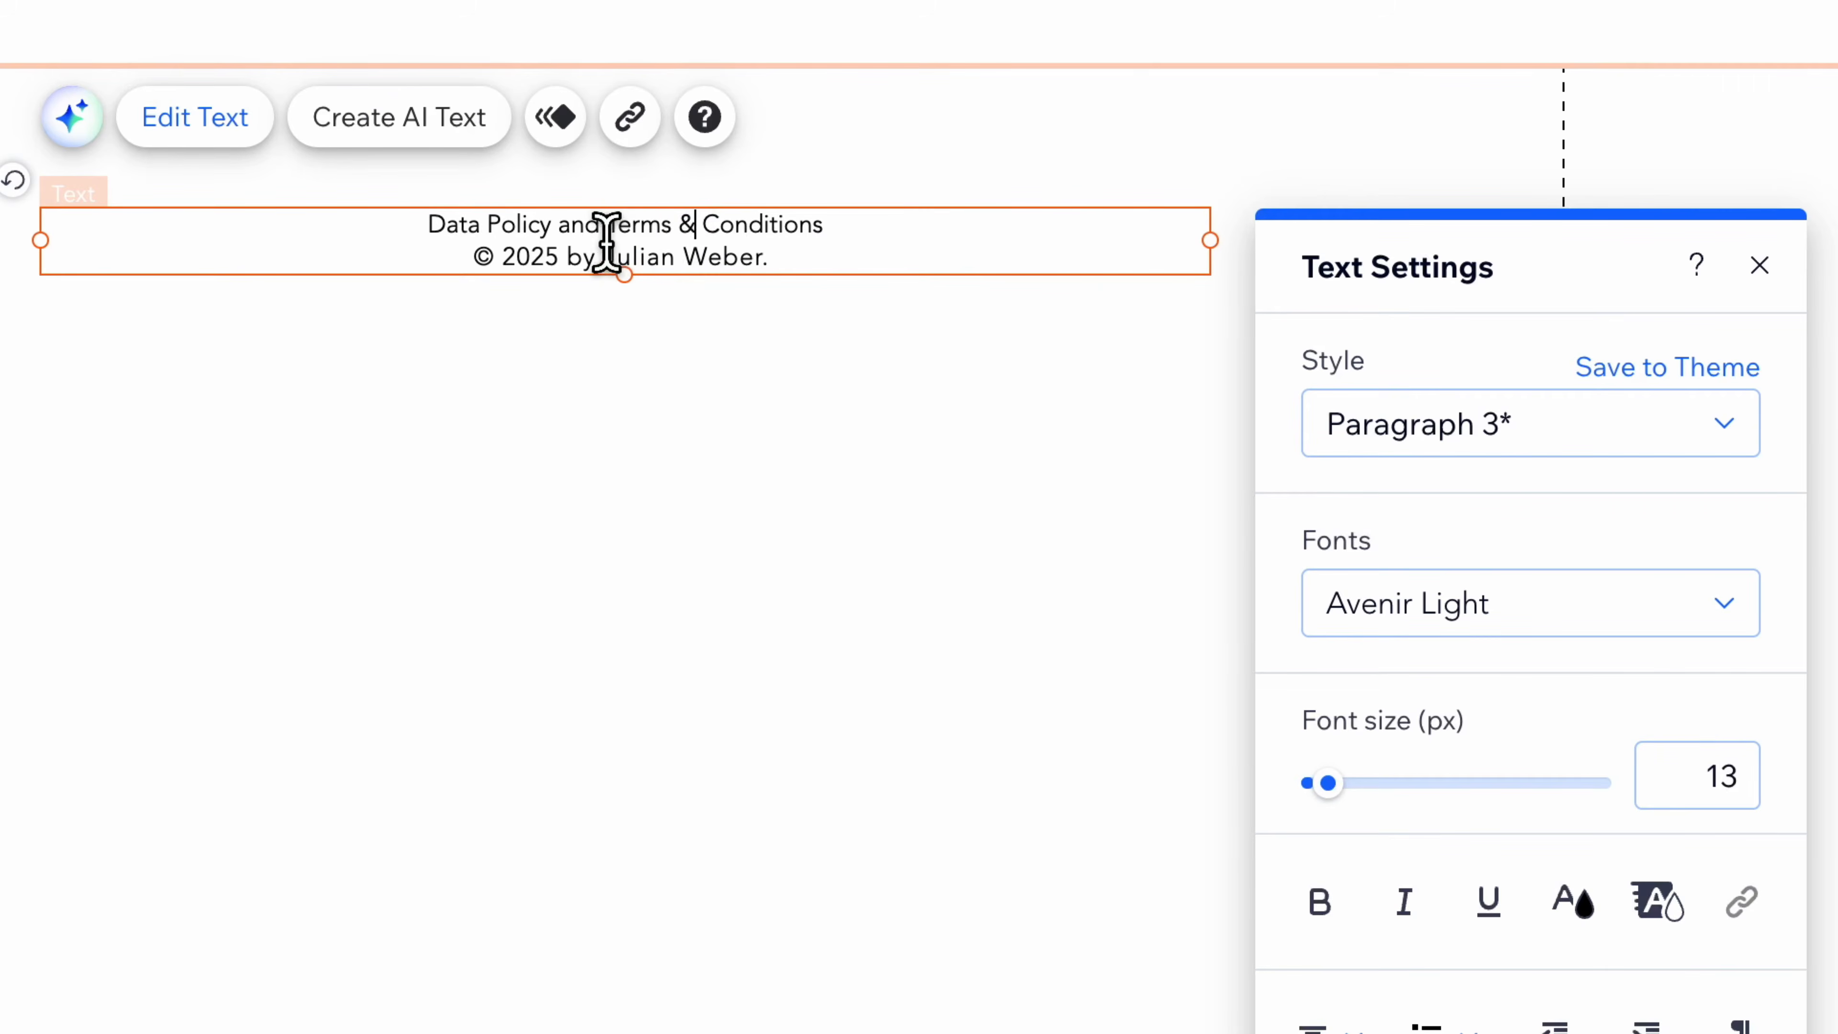
- Remove the trailing period from the copyright line and insert a blank line between the two footer text lines
{"action": "left_click", "coordinate": [861, 263]}
{"action": "key", "text": "BackSpace"}
{"action": "key", "text": "BackSpace"}
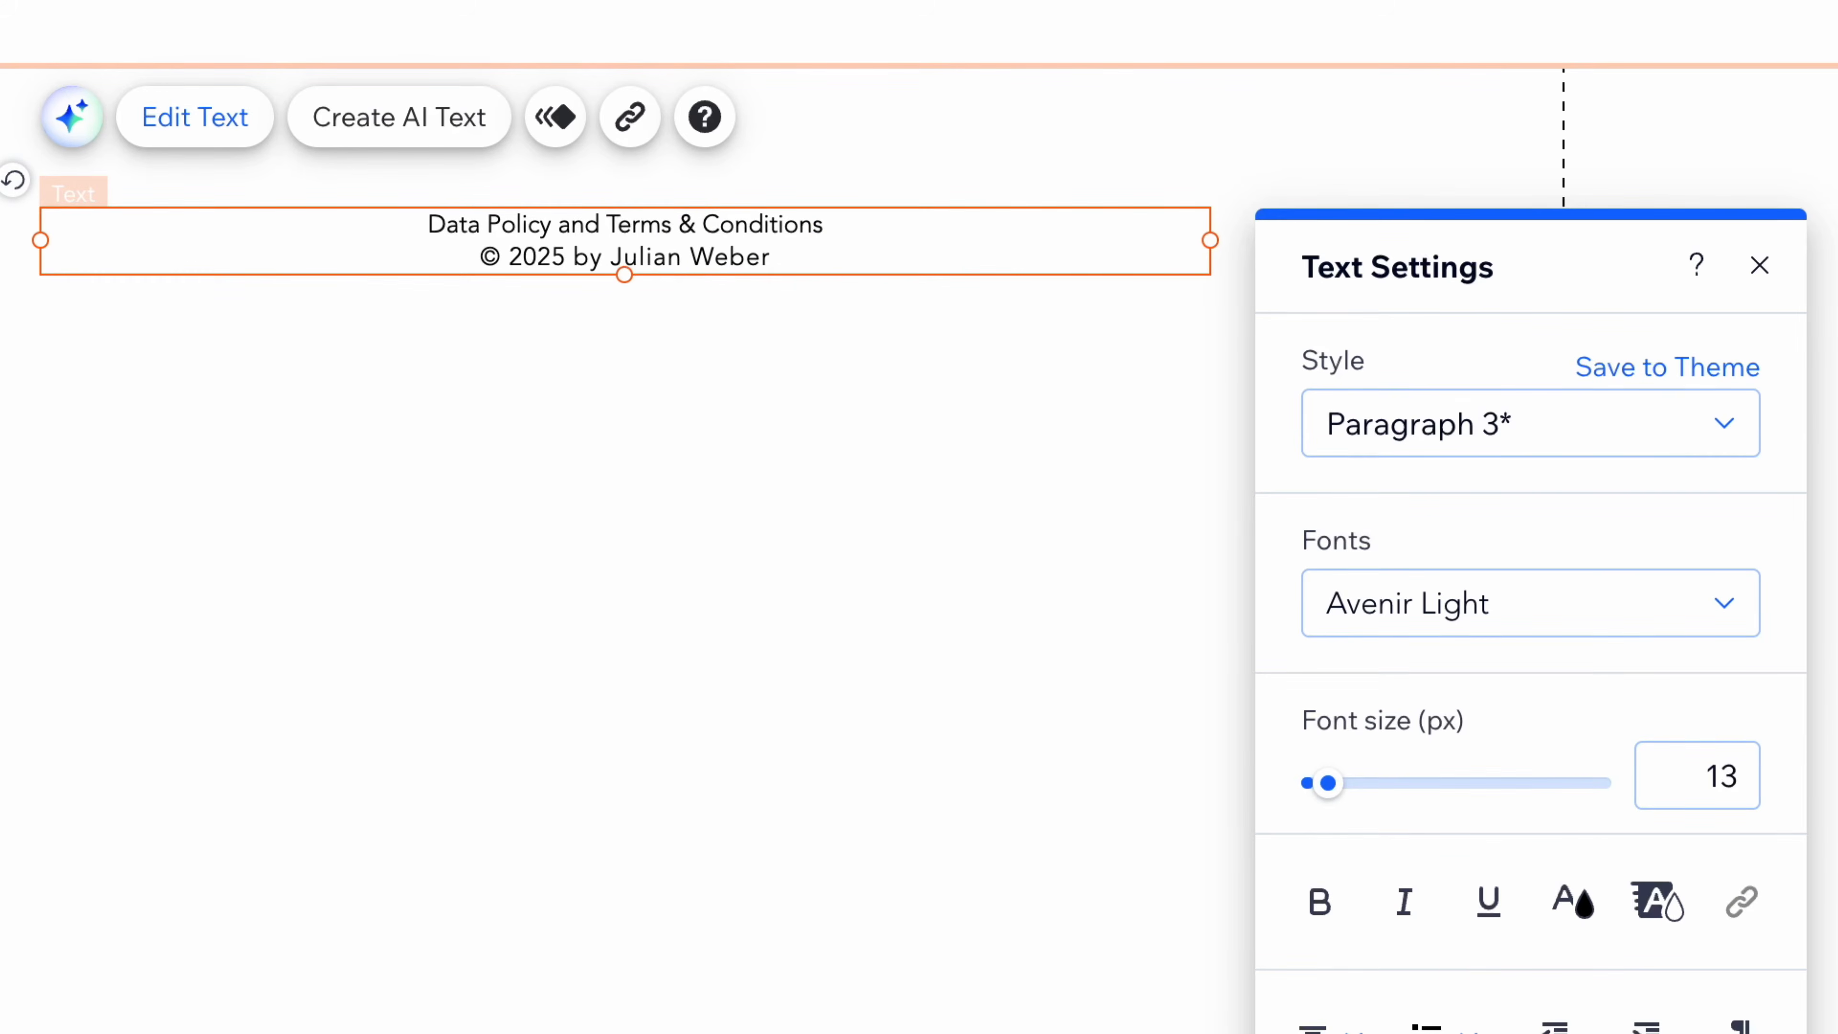
{"action": "left_click", "coordinate": [900, 233]}
{"action": "key", "text": "Return"}
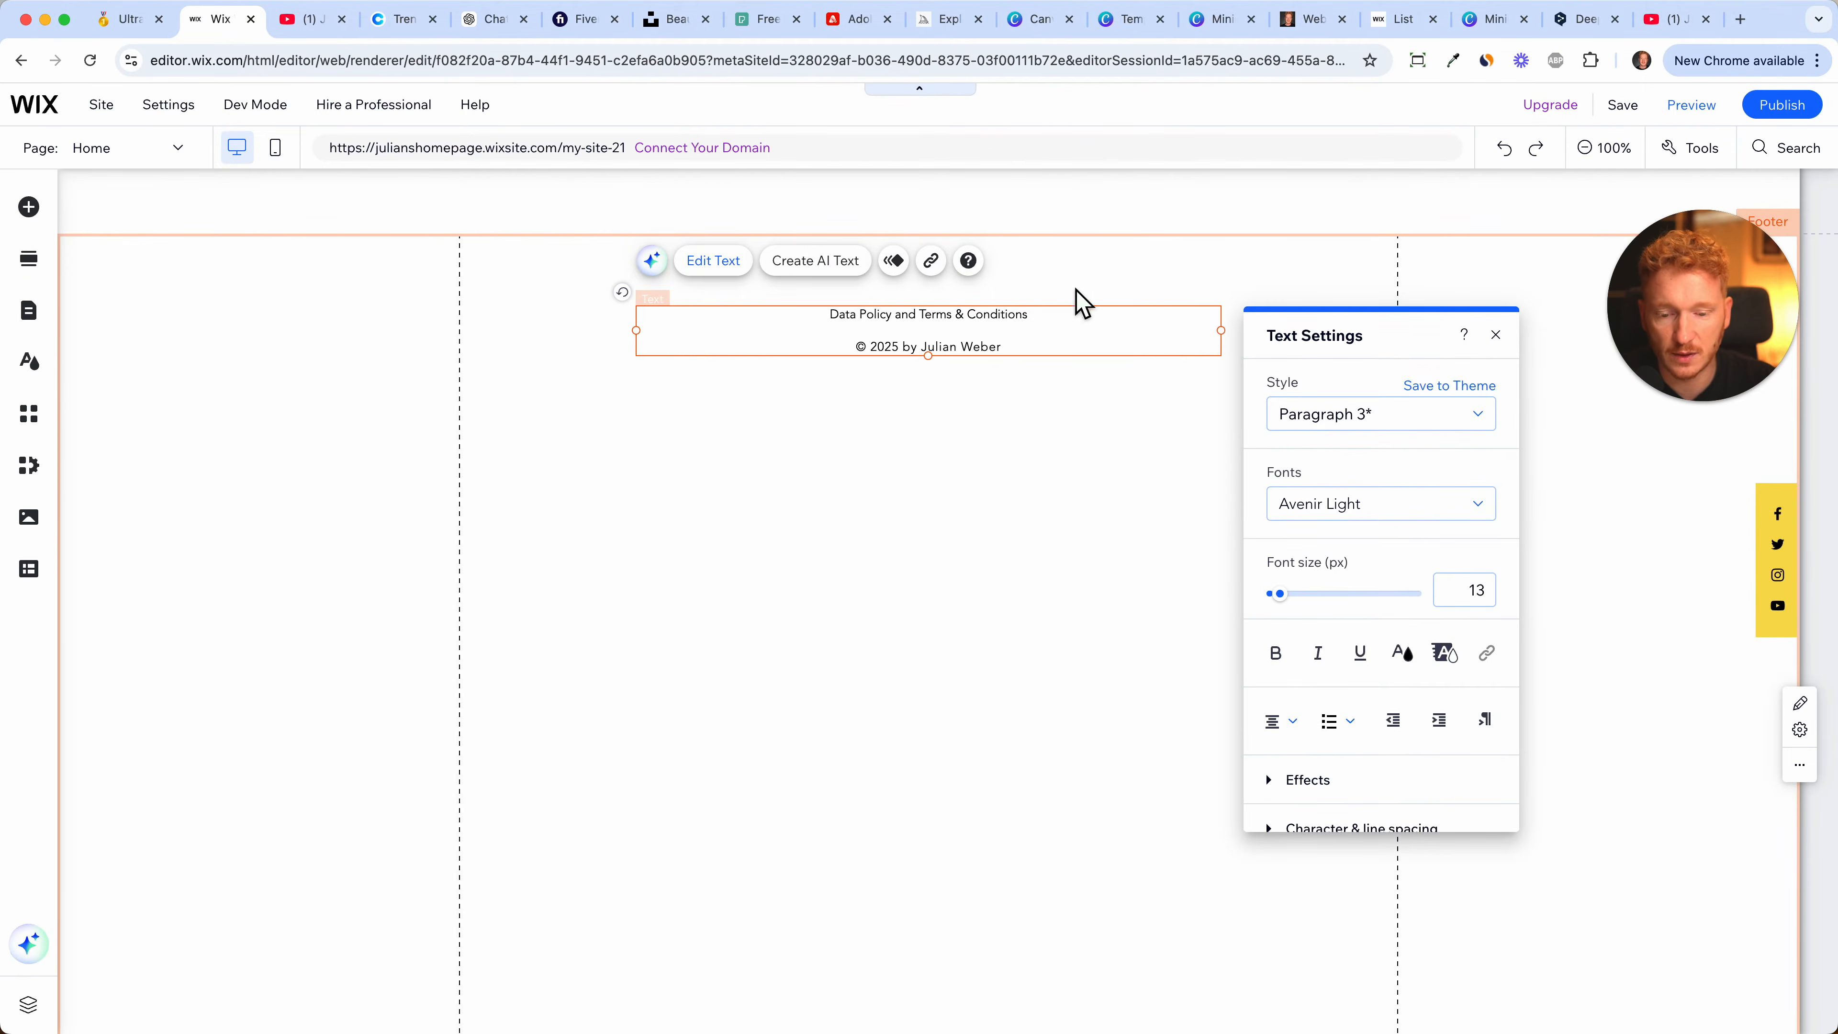
- Hyphenate "Data-Policy" in the first line of the footer text and finish editing it
{"action": "left_click", "coordinate": [1082, 302]}
{"action": "left_click", "coordinate": [899, 326]}
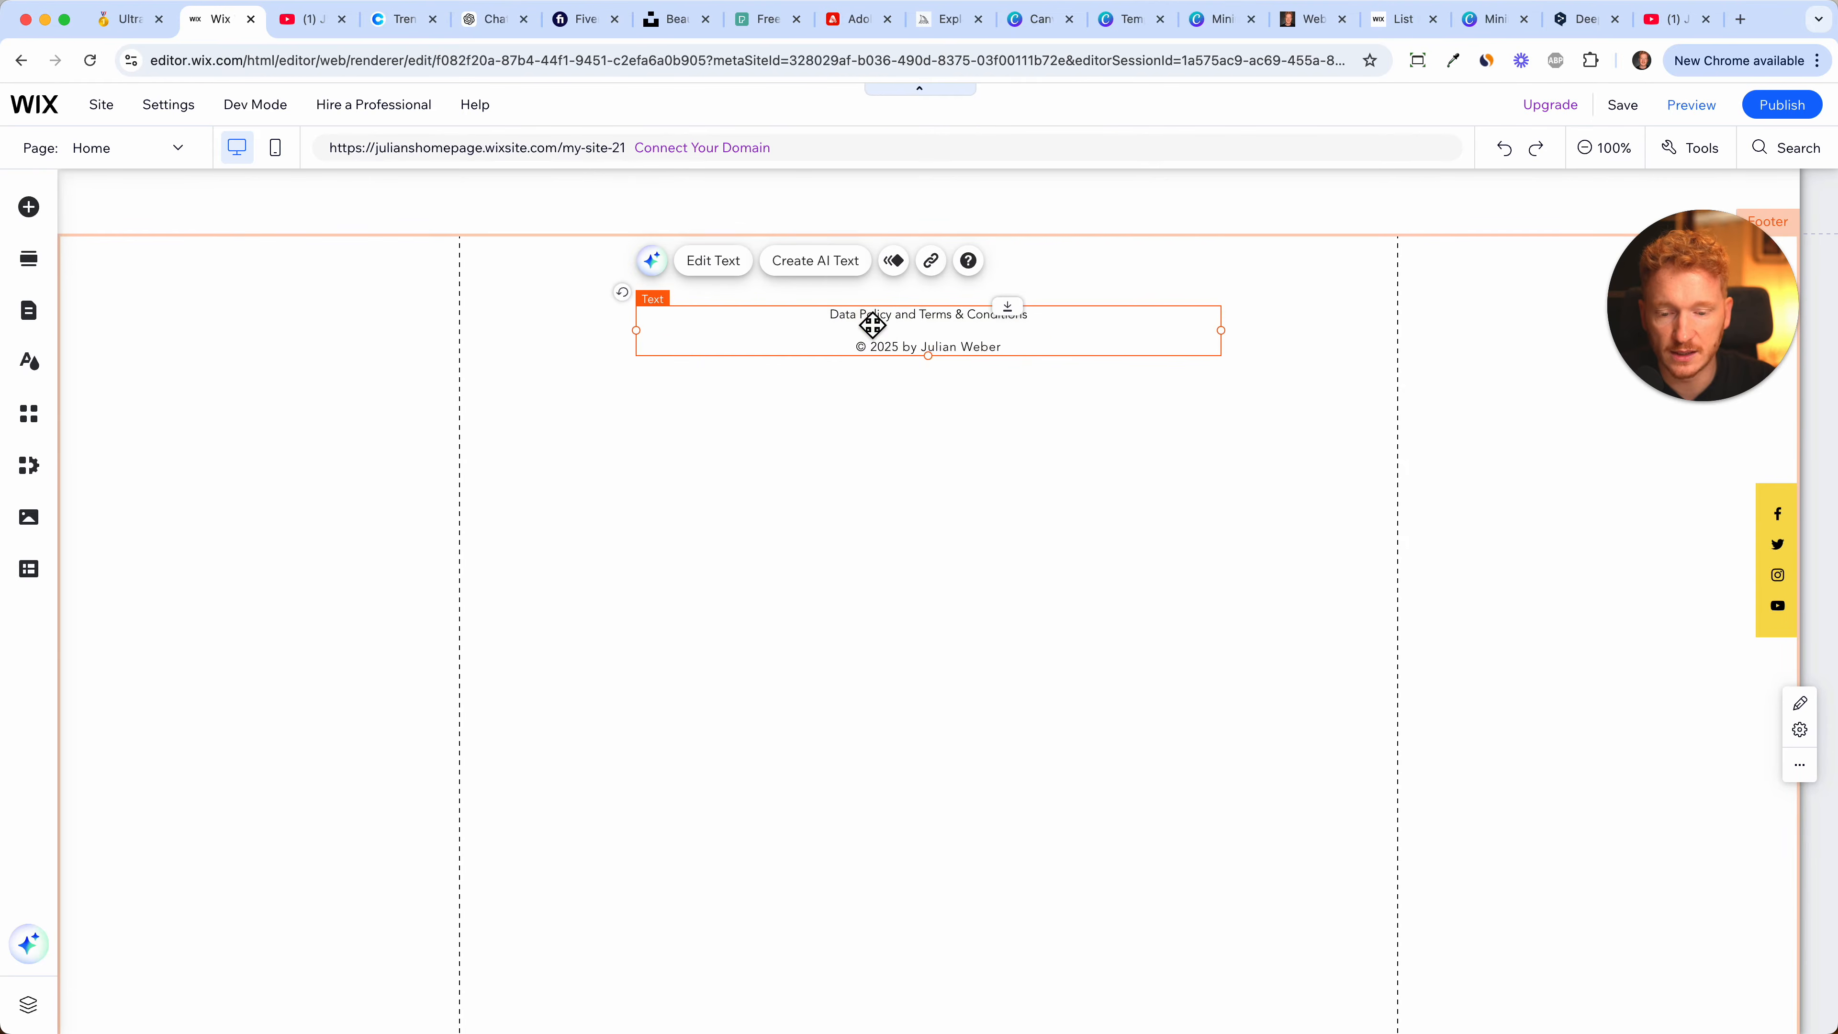
{"action": "left_click", "coordinate": [931, 495]}
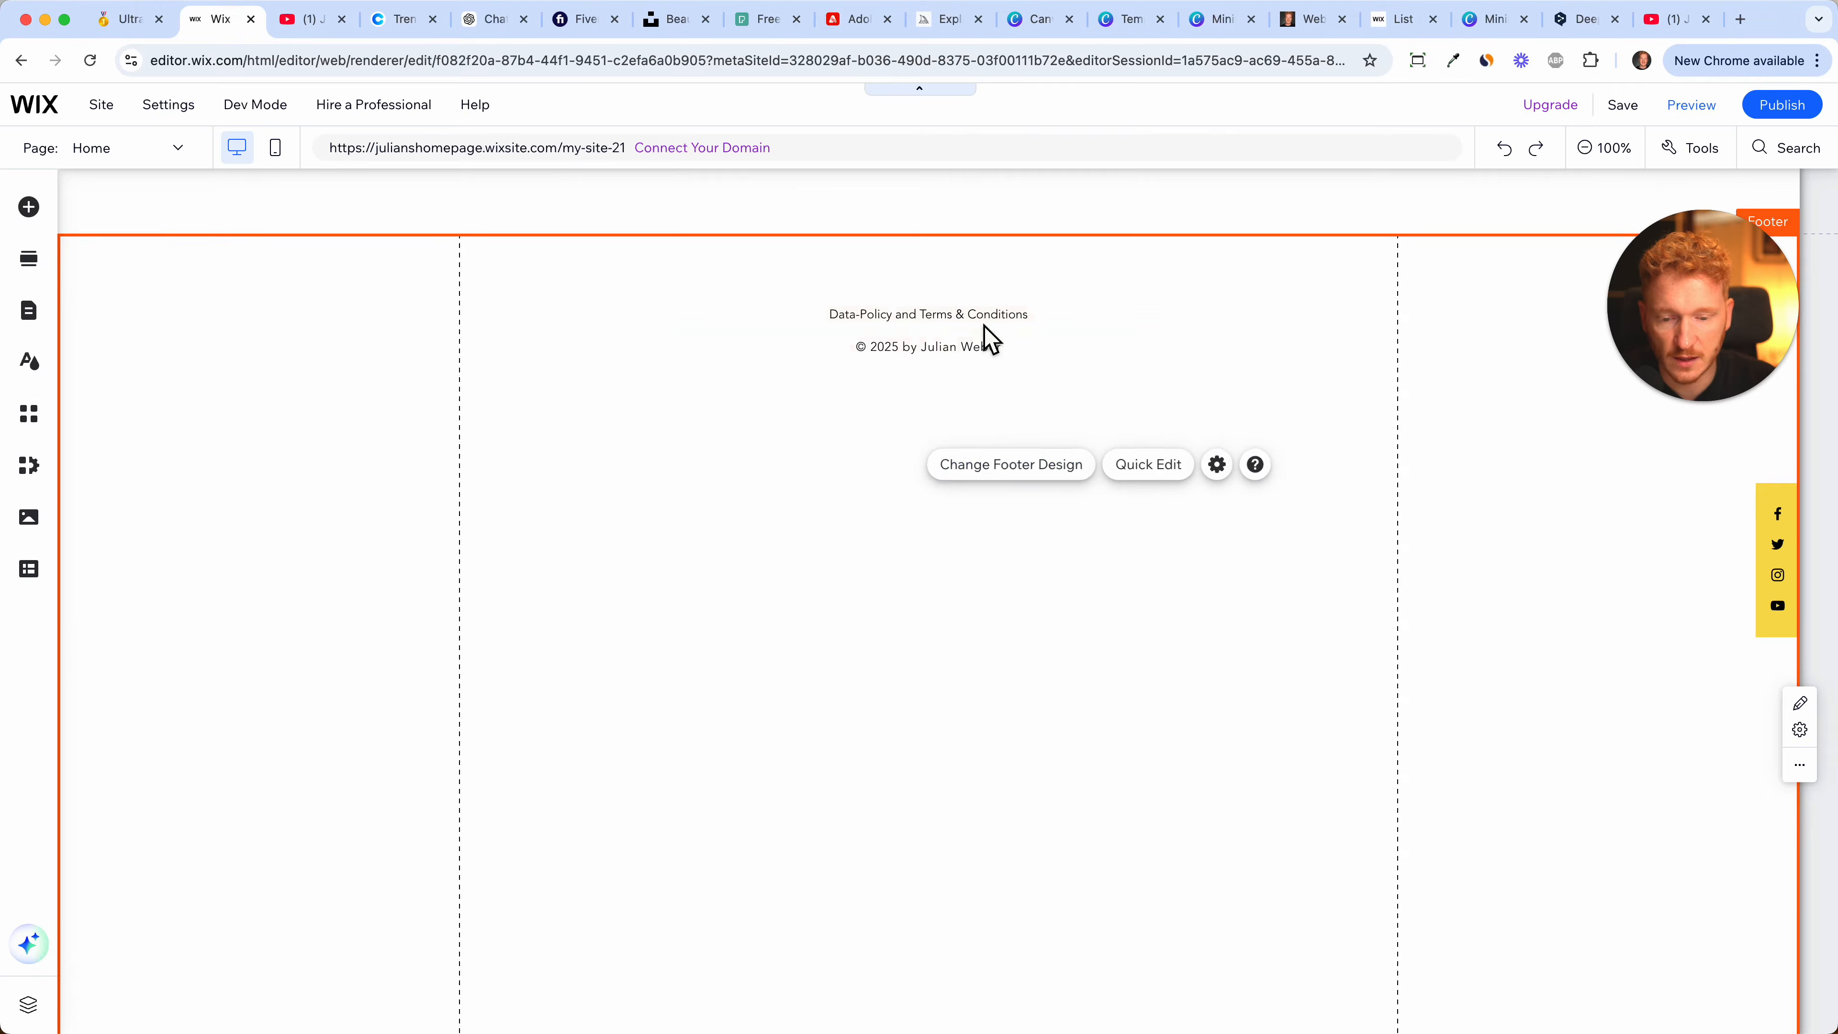
- Shorten the footer's height so its lower edge sits just below the copyright line
{"action": "scroll", "coordinate": [1072, 590], "scroll_direction": "down", "scroll_amount": 1}
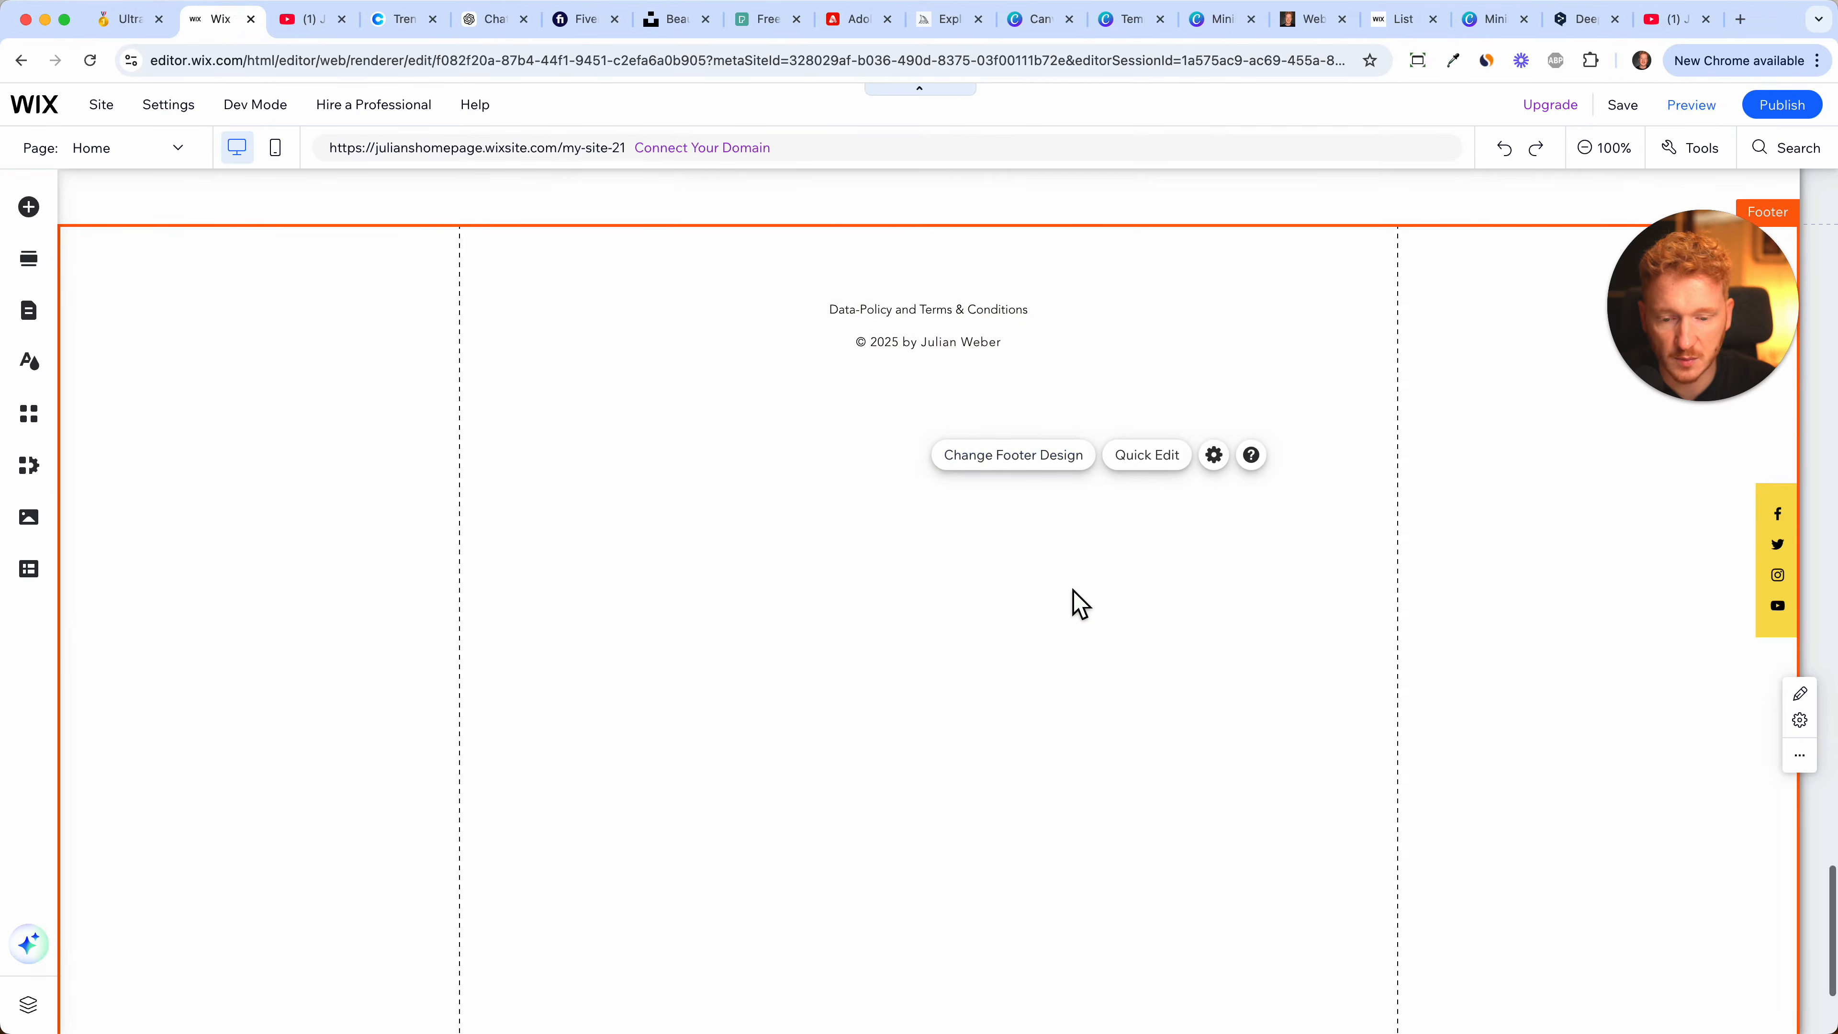
{"action": "scroll", "coordinate": [1072, 604], "scroll_direction": "down", "scroll_amount": 3}
{"action": "mouse_move", "coordinate": [1278, 1003]}
{"action": "left_mouse_down"}
{"action": "mouse_move", "coordinate": [1290, 868]}
{"action": "mouse_move", "coordinate": [1284, 1024]}
{"action": "mouse_move", "coordinate": [1282, 993]}
{"action": "left_mouse_up"}
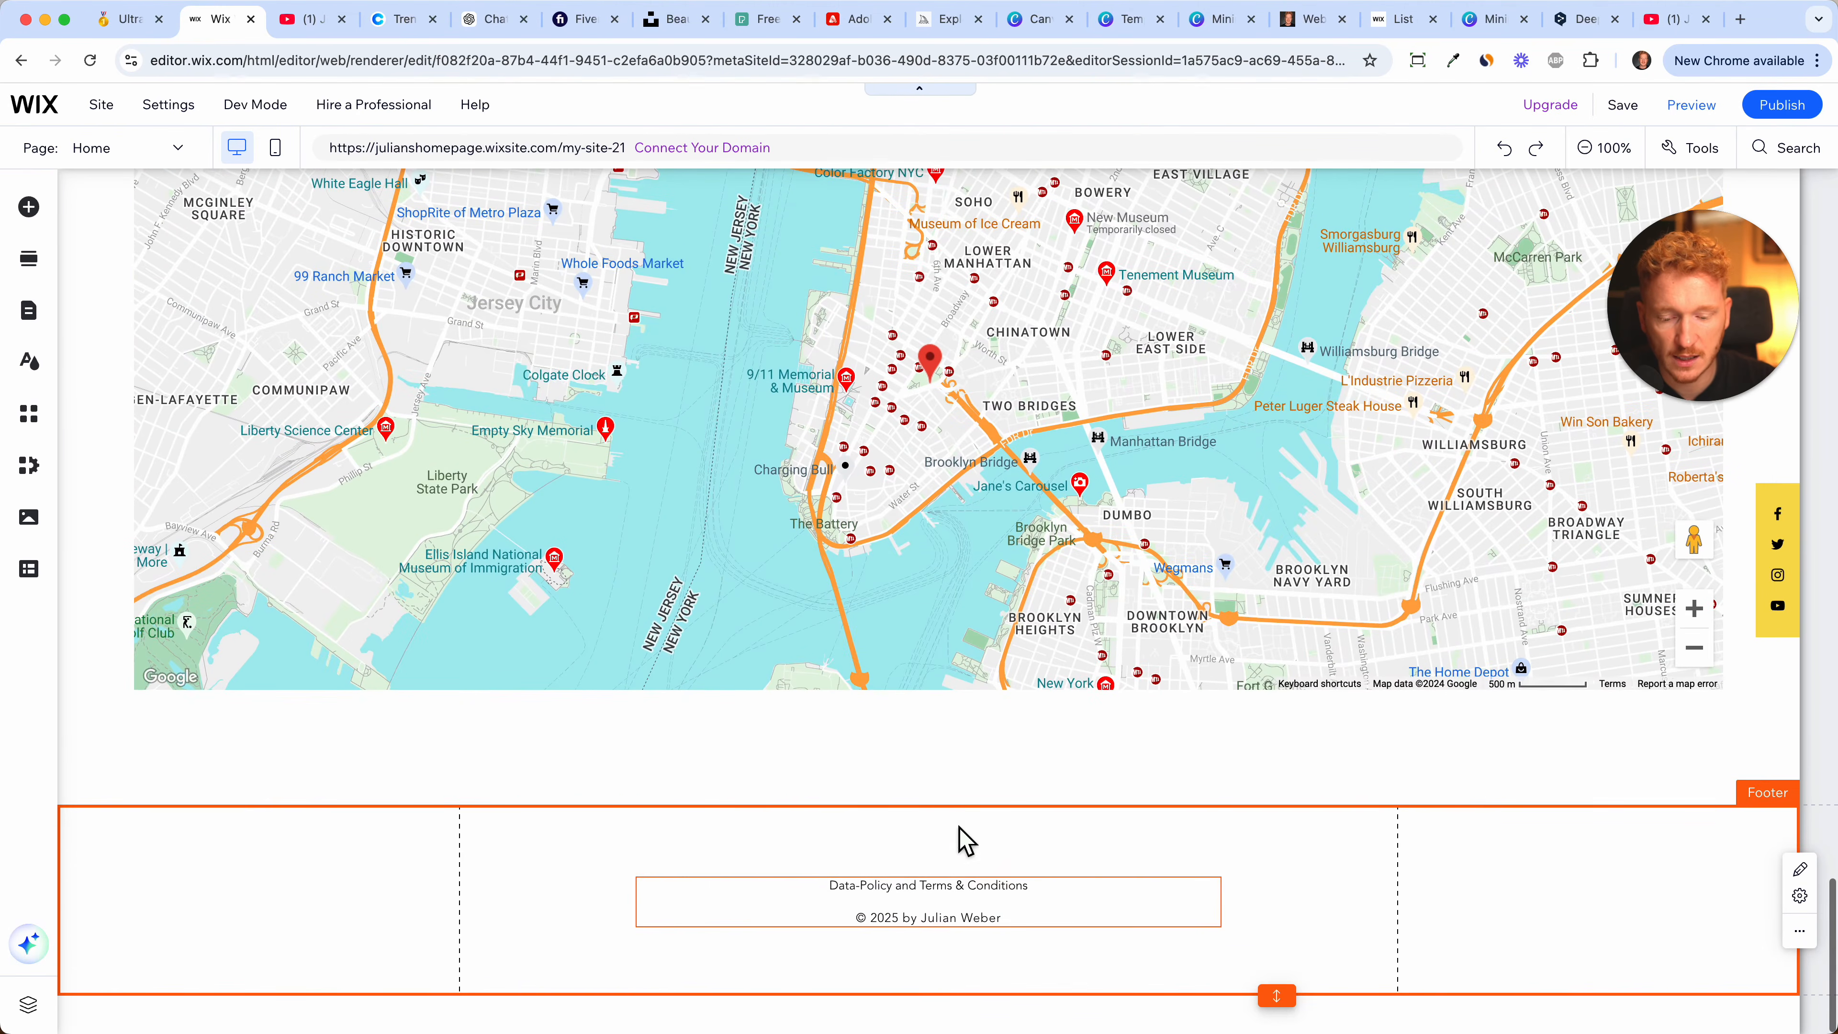
- Review the whole page in the zoomed-out view, from the Welcome section to the shortened footer
{"action": "scroll", "coordinate": [1065, 771], "scroll_direction": "up", "scroll_amount": 2}
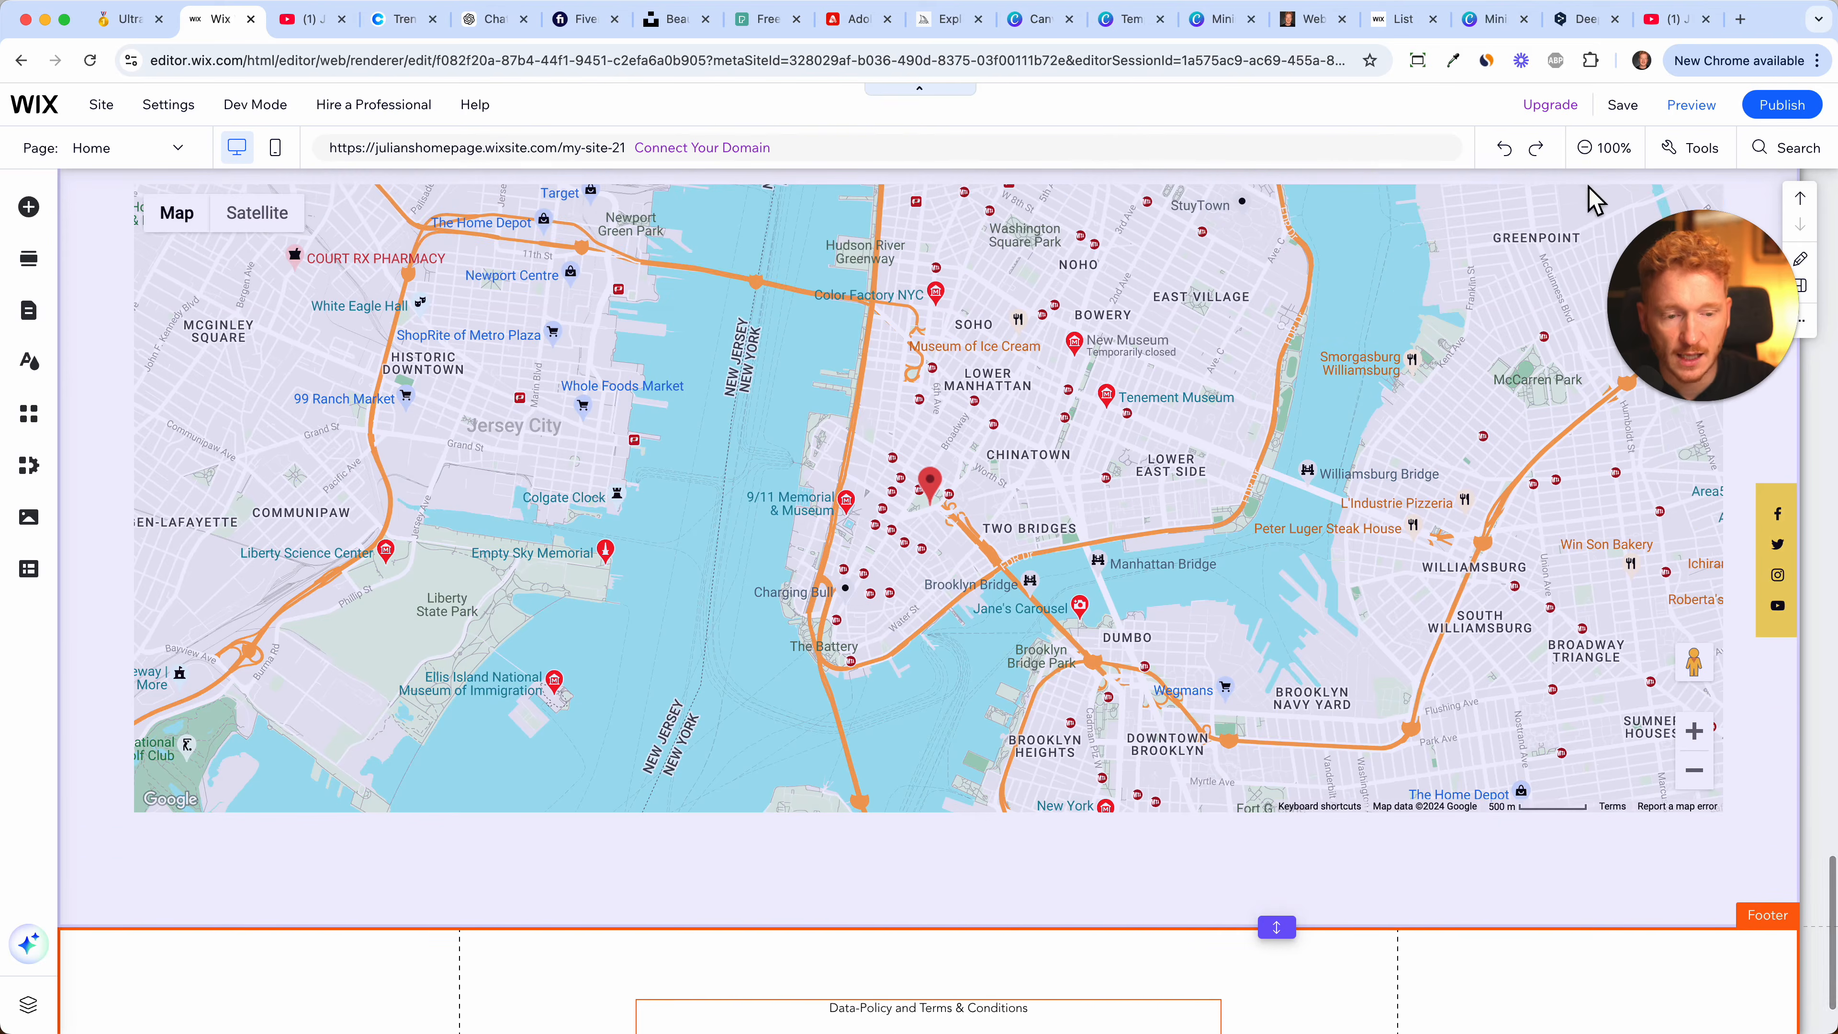
{"action": "left_click", "coordinate": [1615, 152]}
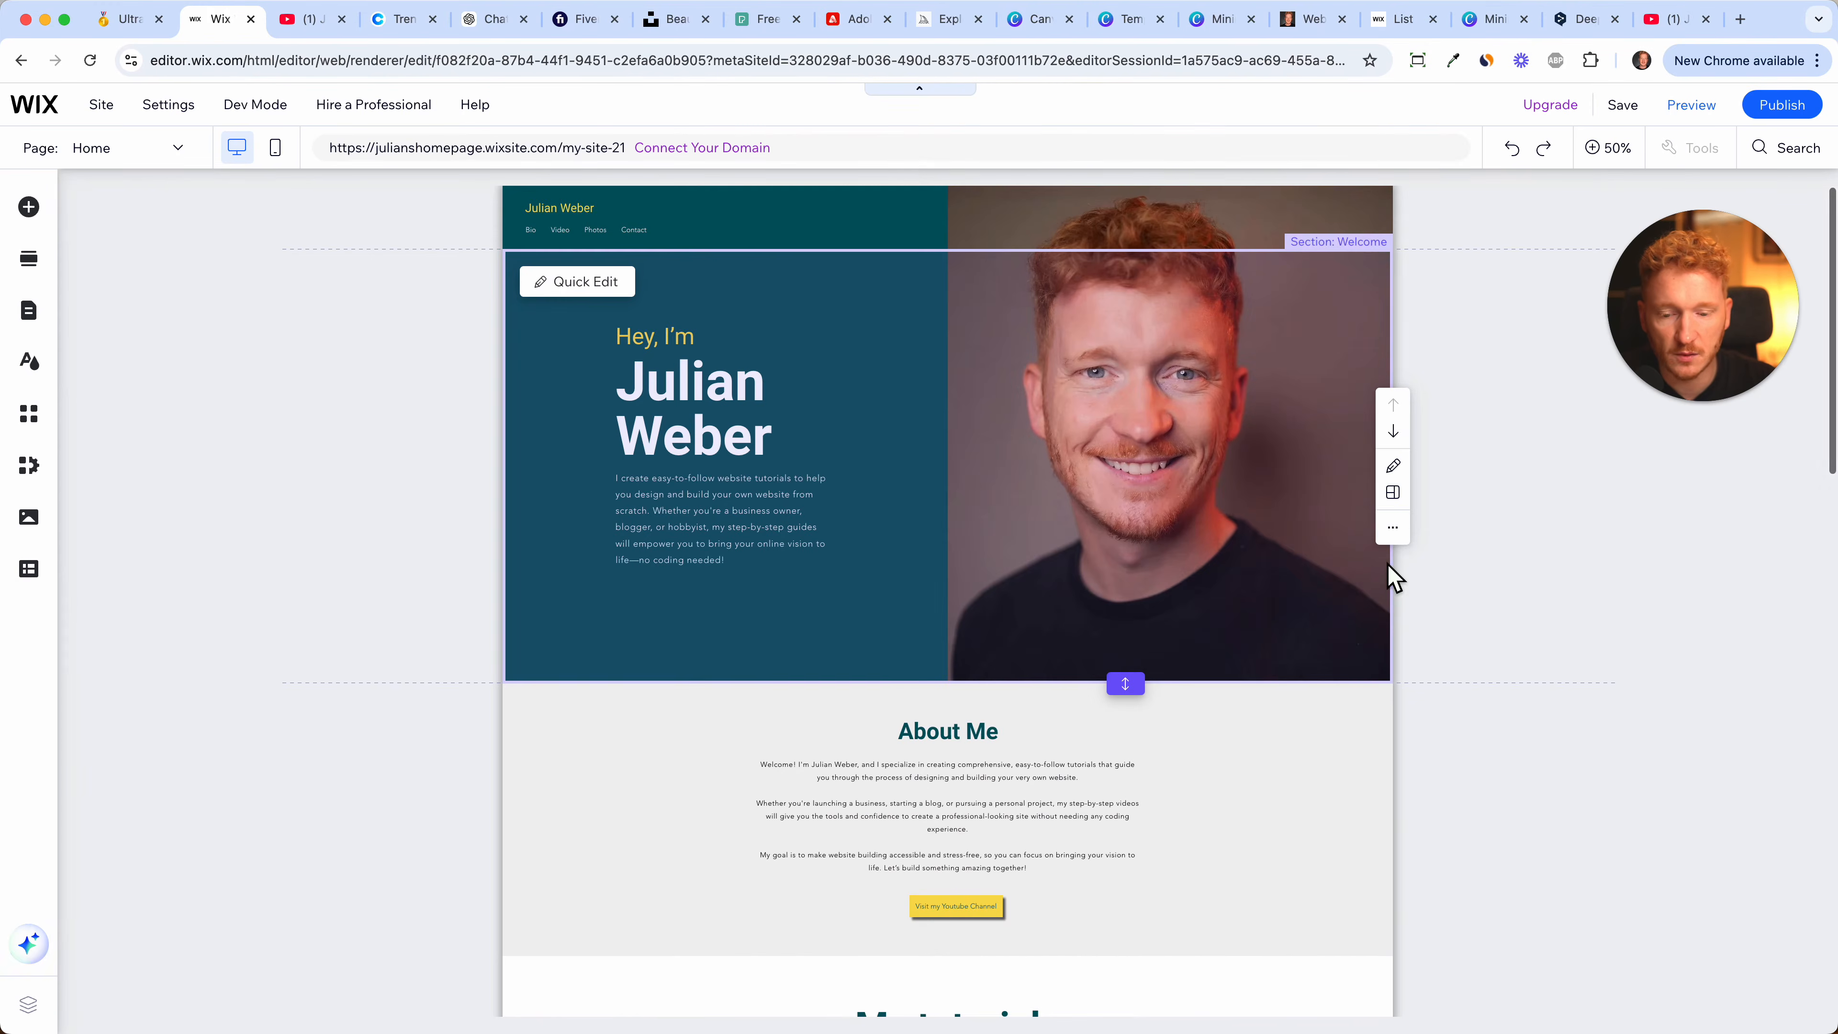
{"action": "scroll", "coordinate": [1256, 735], "scroll_direction": "down", "scroll_amount": 8}
{"action": "scroll", "coordinate": [1260, 734], "scroll_direction": "down", "scroll_amount": 10}
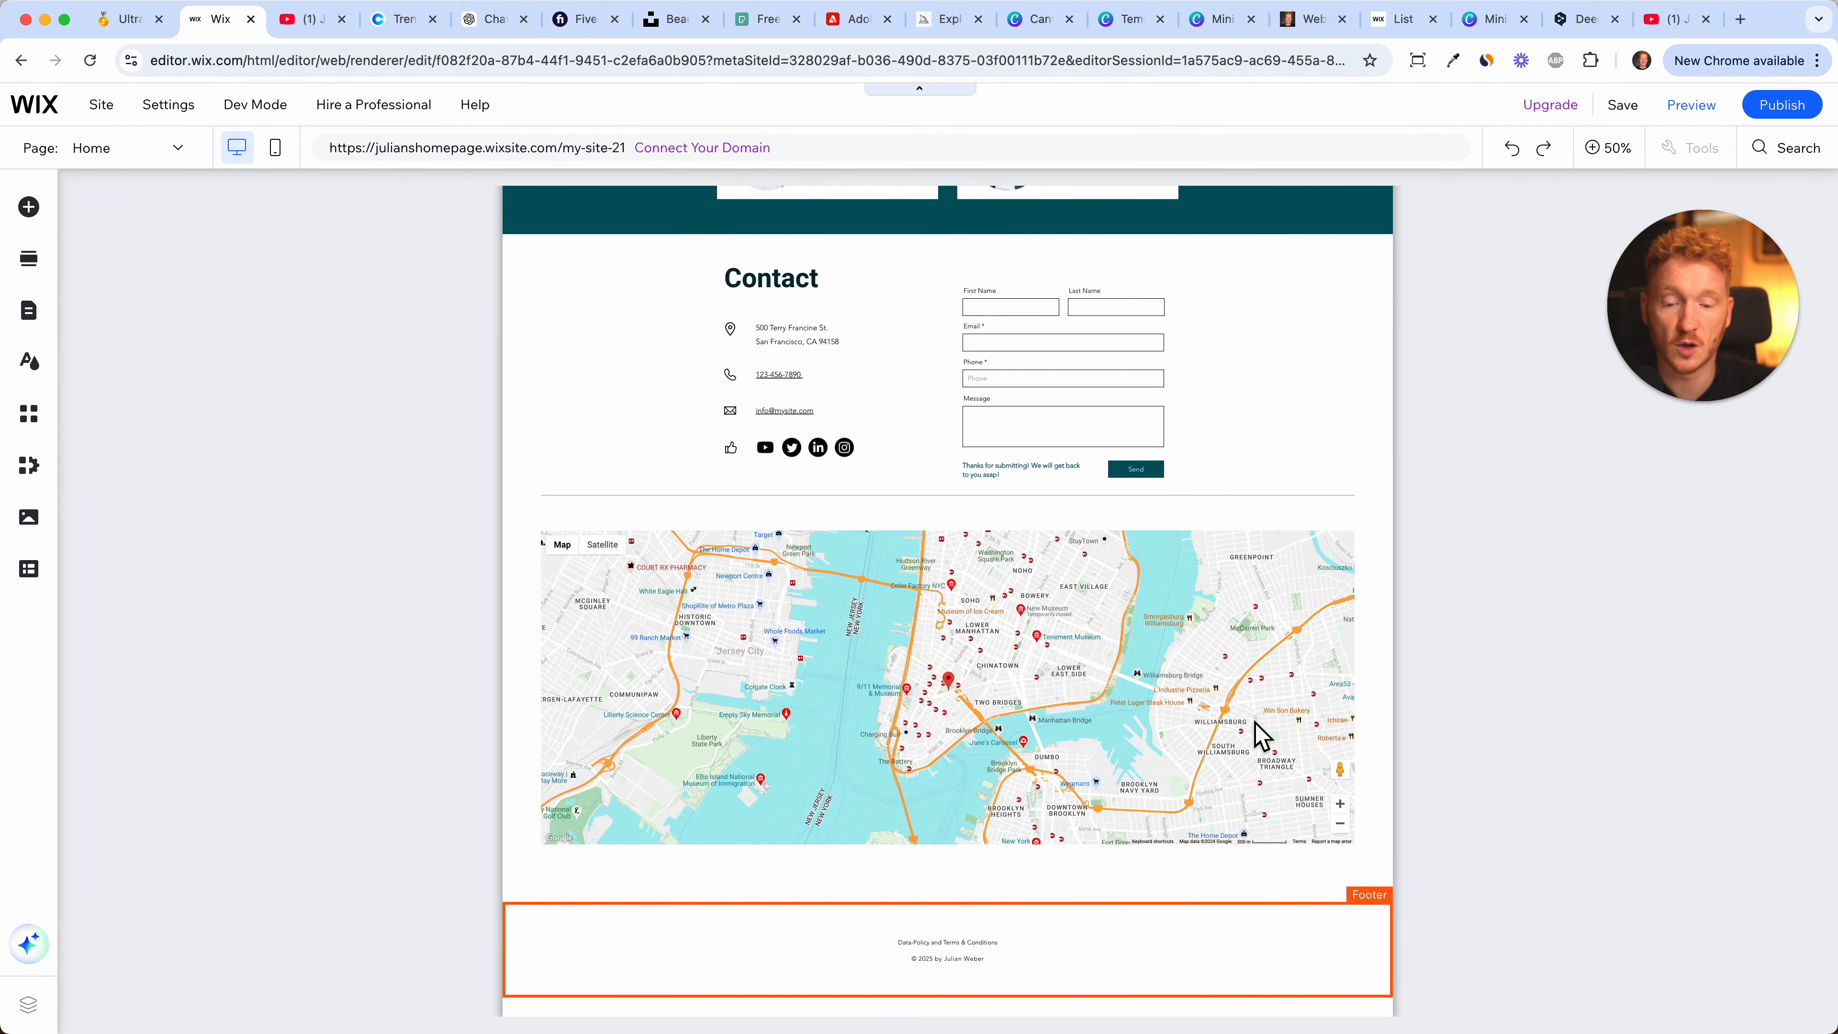
{"action": "scroll", "coordinate": [908, 822], "scroll_direction": "up", "scroll_amount": 20}
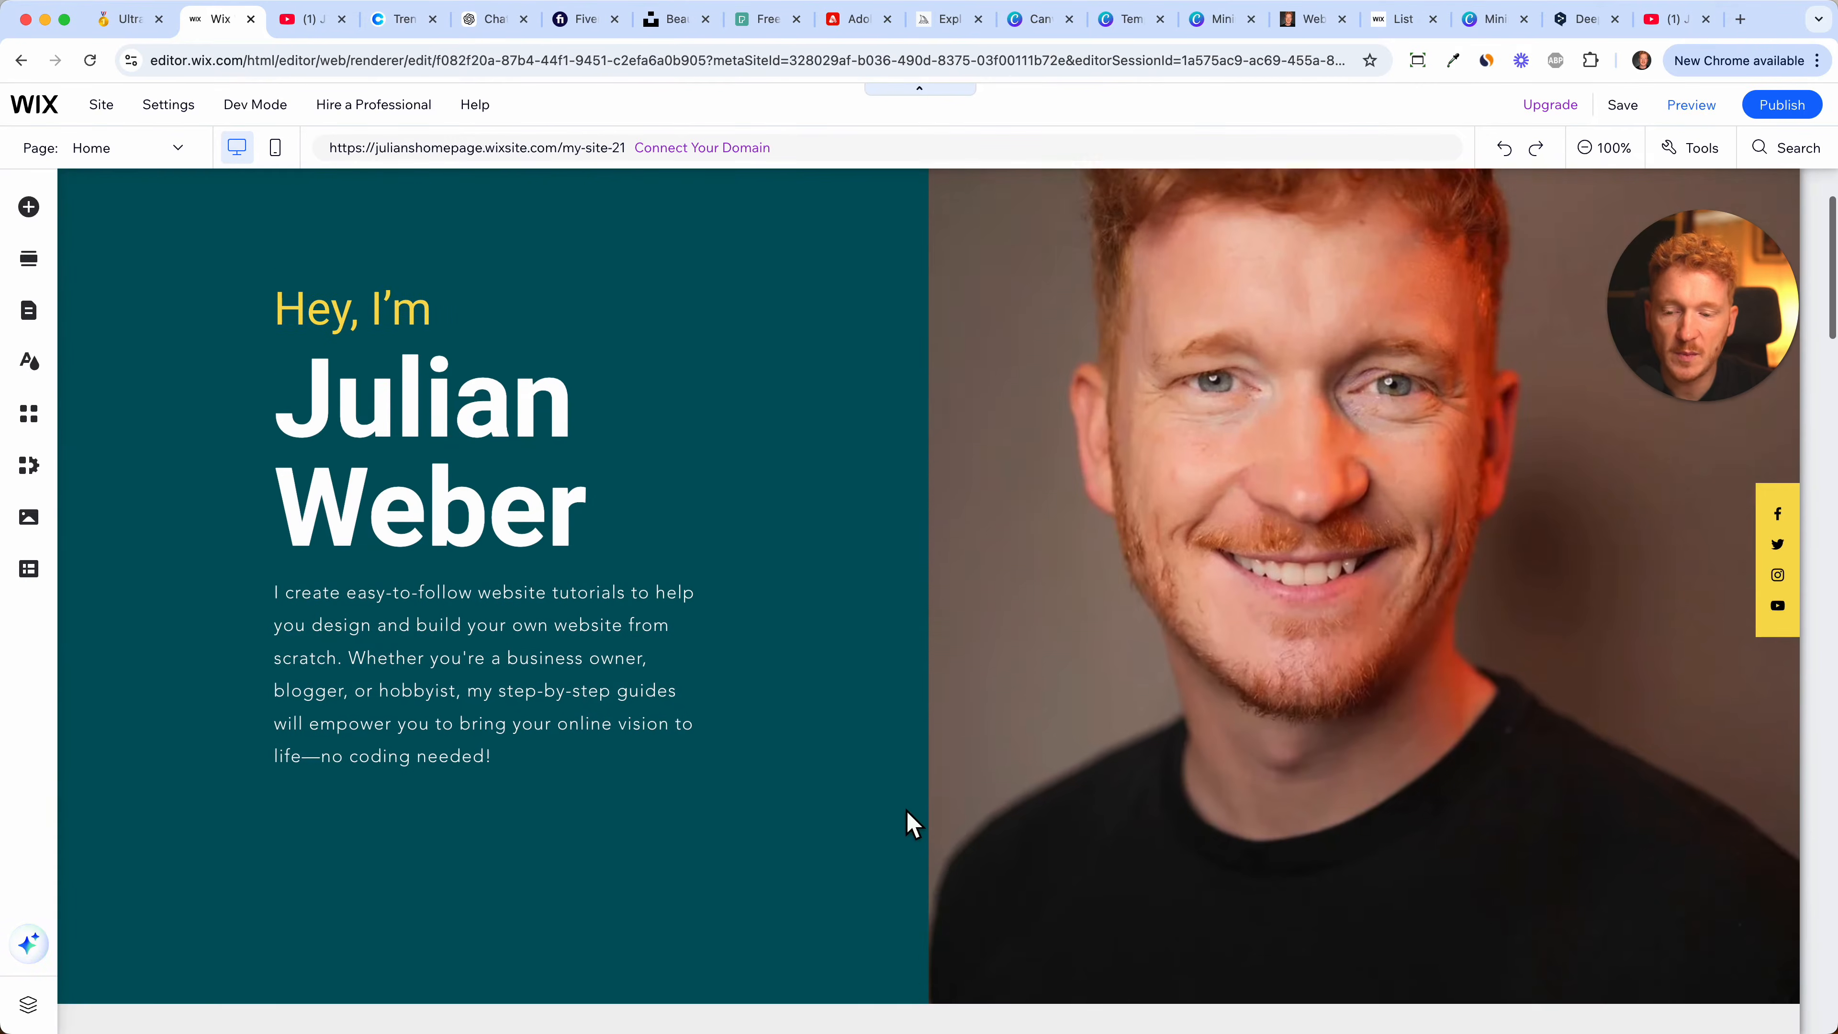
- Switch to Canva's pricing page and compare the prices and features of its Free, Pro, Teams and Enterprise plans
{"action": "scroll", "coordinate": [908, 821], "scroll_direction": "up", "scroll_amount": 3}
{"action": "left_click", "coordinate": [181, 213]}
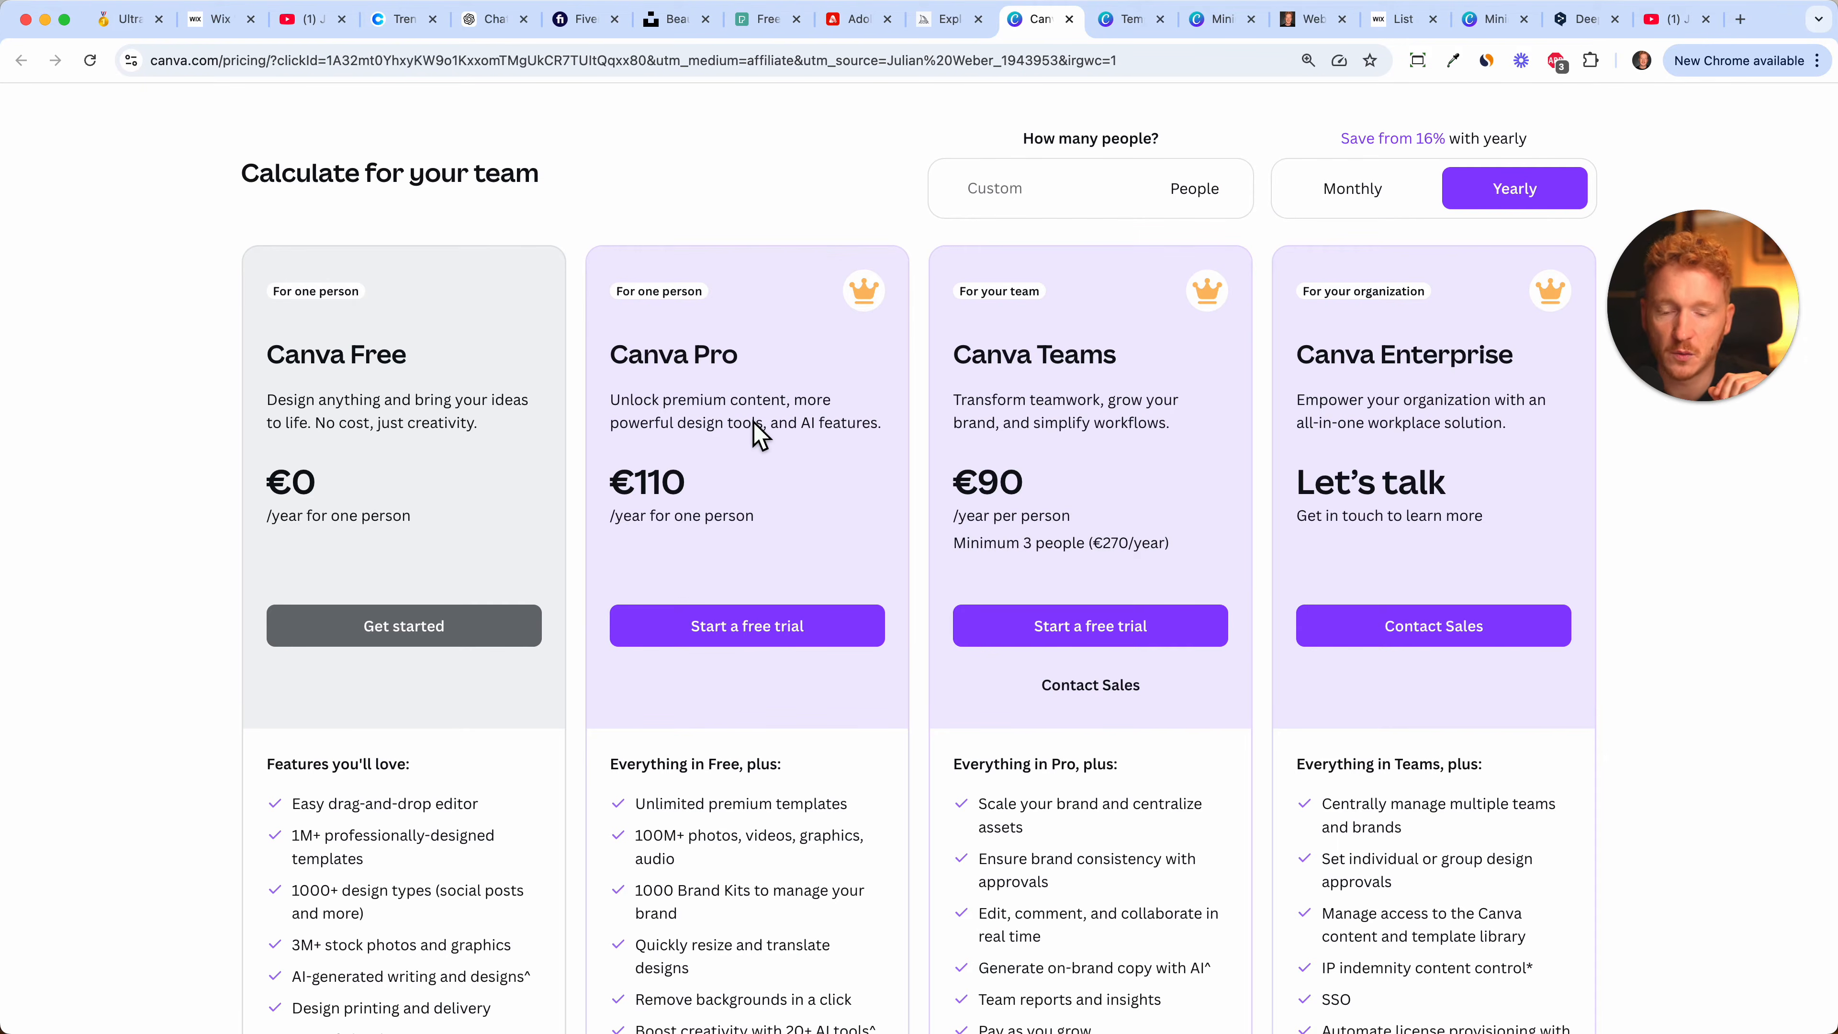
{"action": "scroll", "coordinate": [755, 434], "scroll_direction": "down", "scroll_amount": 3}
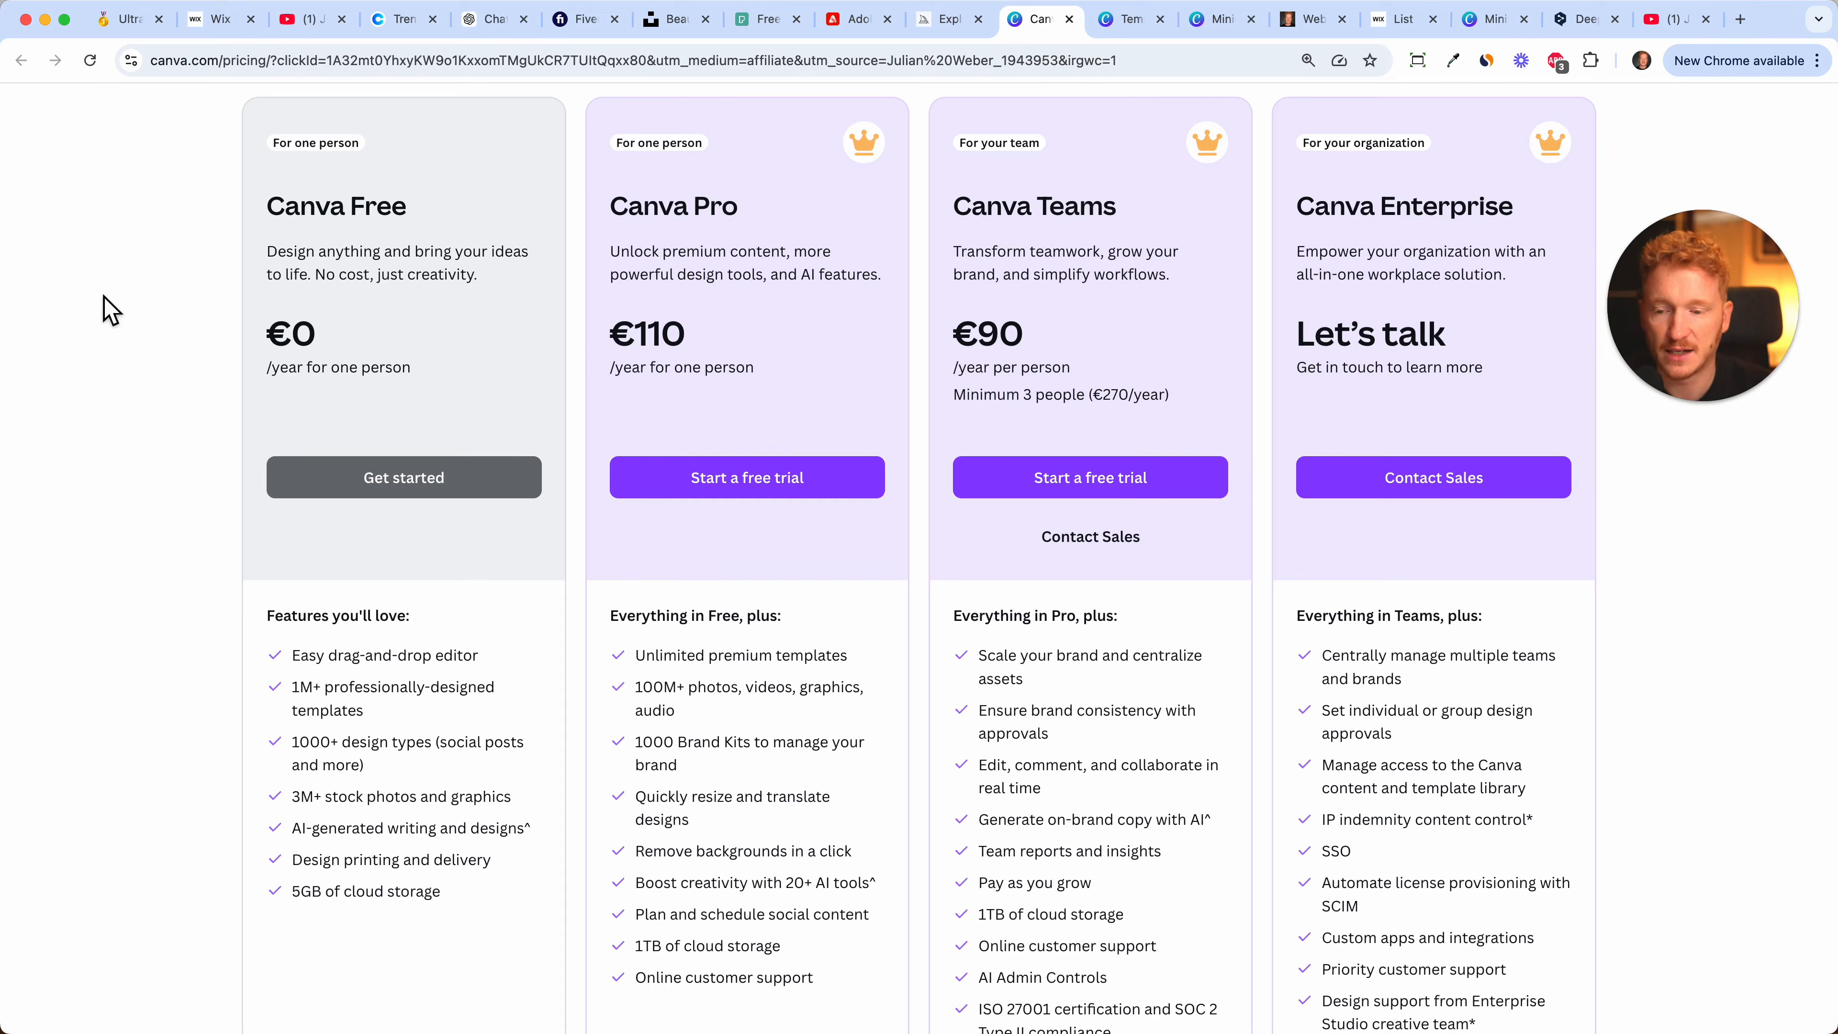
{"action": "left_click", "coordinate": [218, 19]}
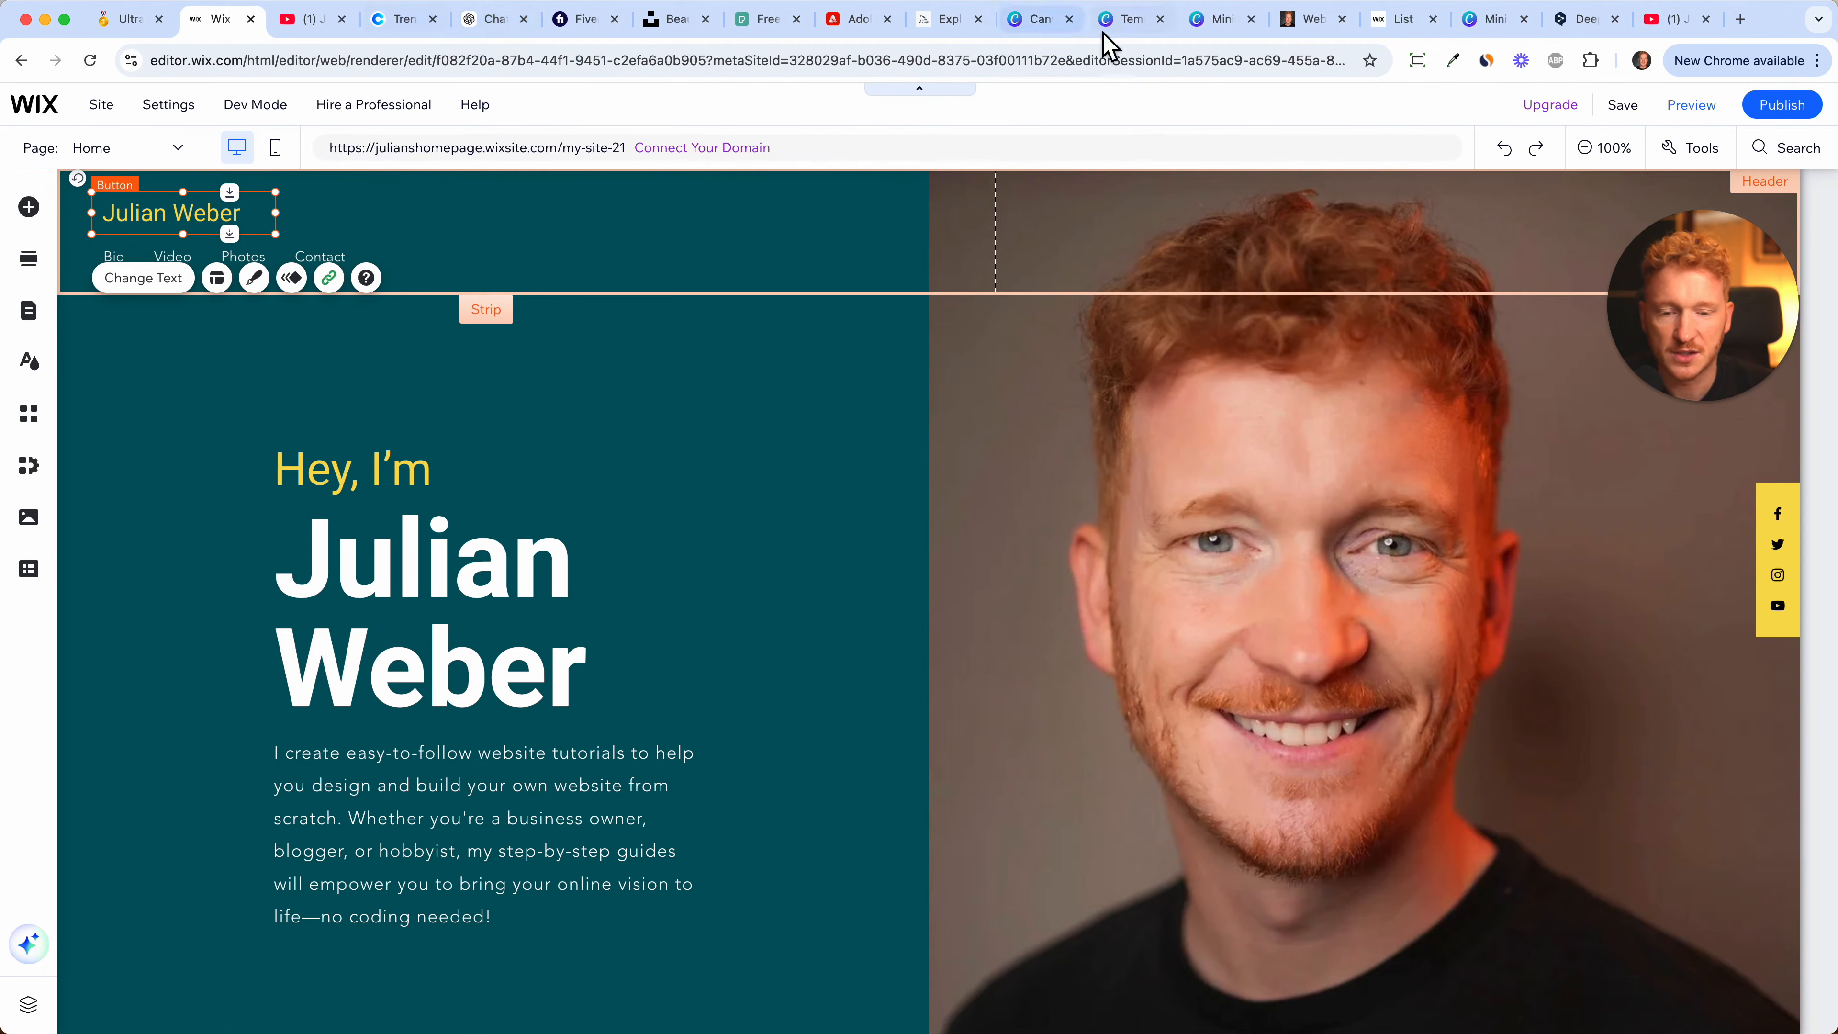
{"action": "left_click", "coordinate": [1040, 20]}
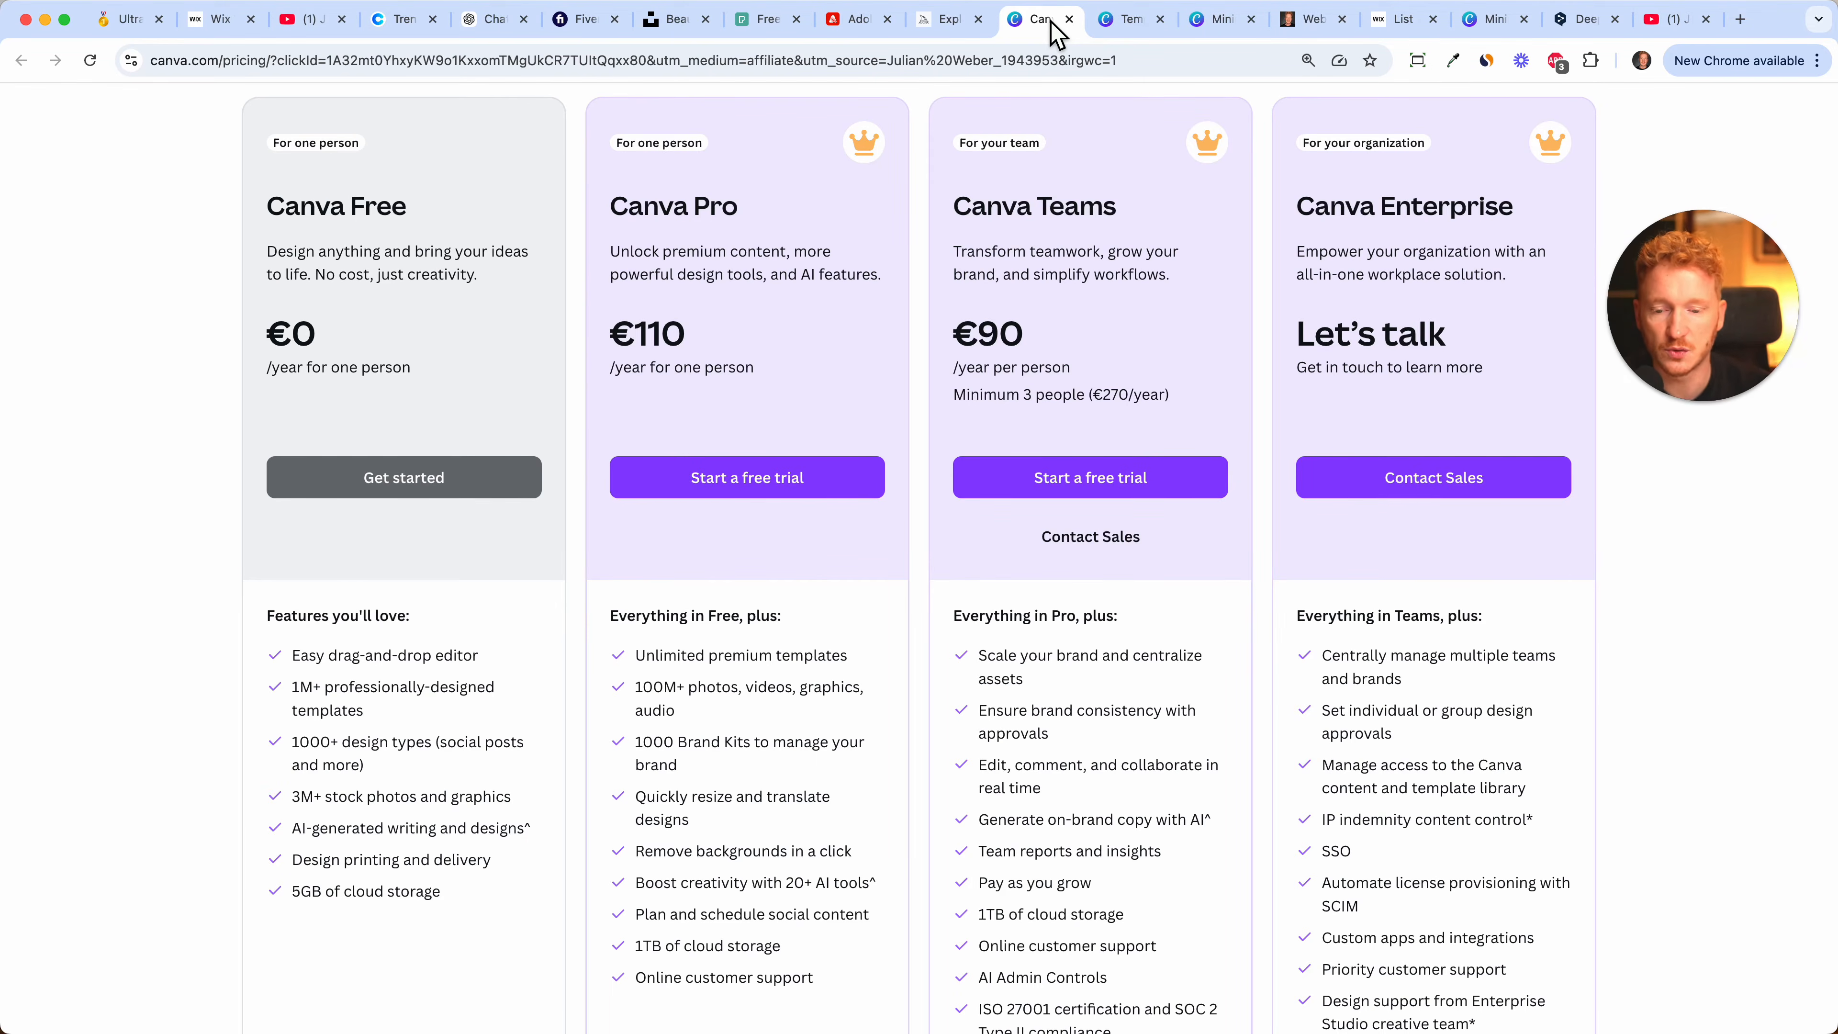
{"action": "scroll", "coordinate": [787, 255], "scroll_direction": "up", "scroll_amount": 4}
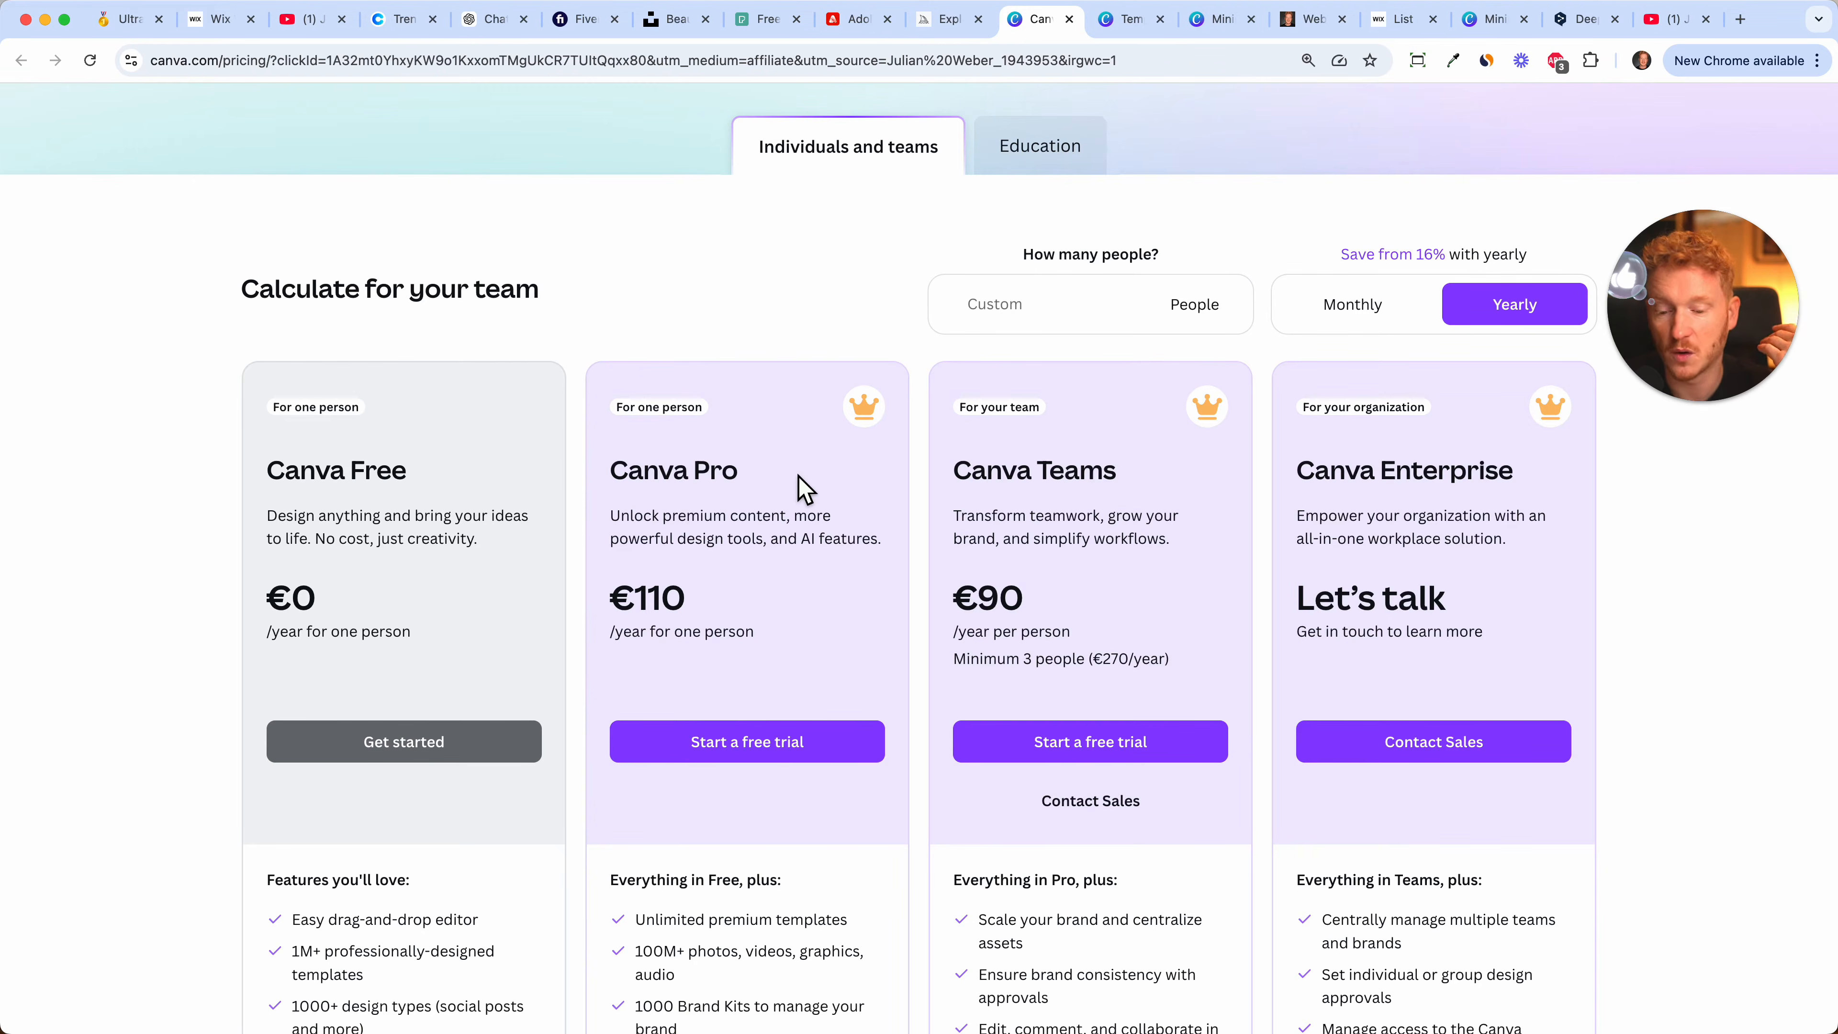
- Browse Canva's template results for "logo computer" to examine the available logo designs
{"action": "left_click", "coordinate": [1132, 29]}
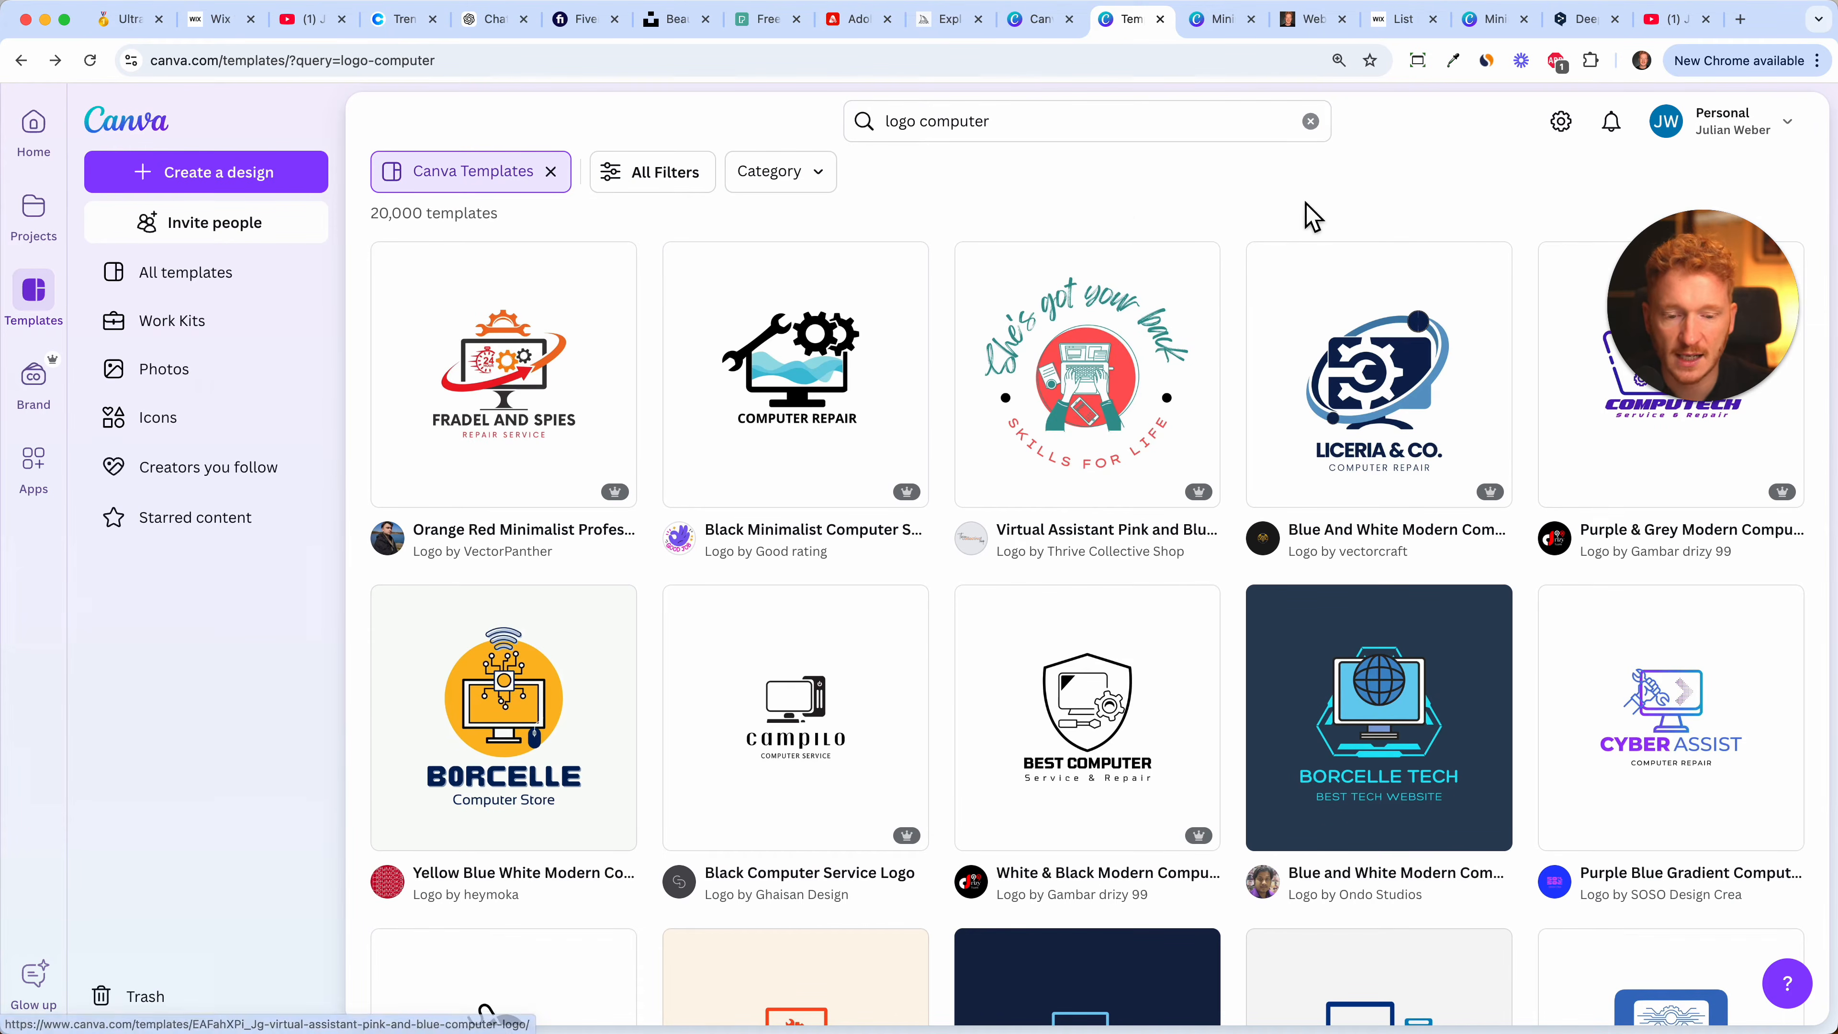
{"action": "scroll", "coordinate": [1235, 247], "scroll_direction": "down", "scroll_amount": 6}
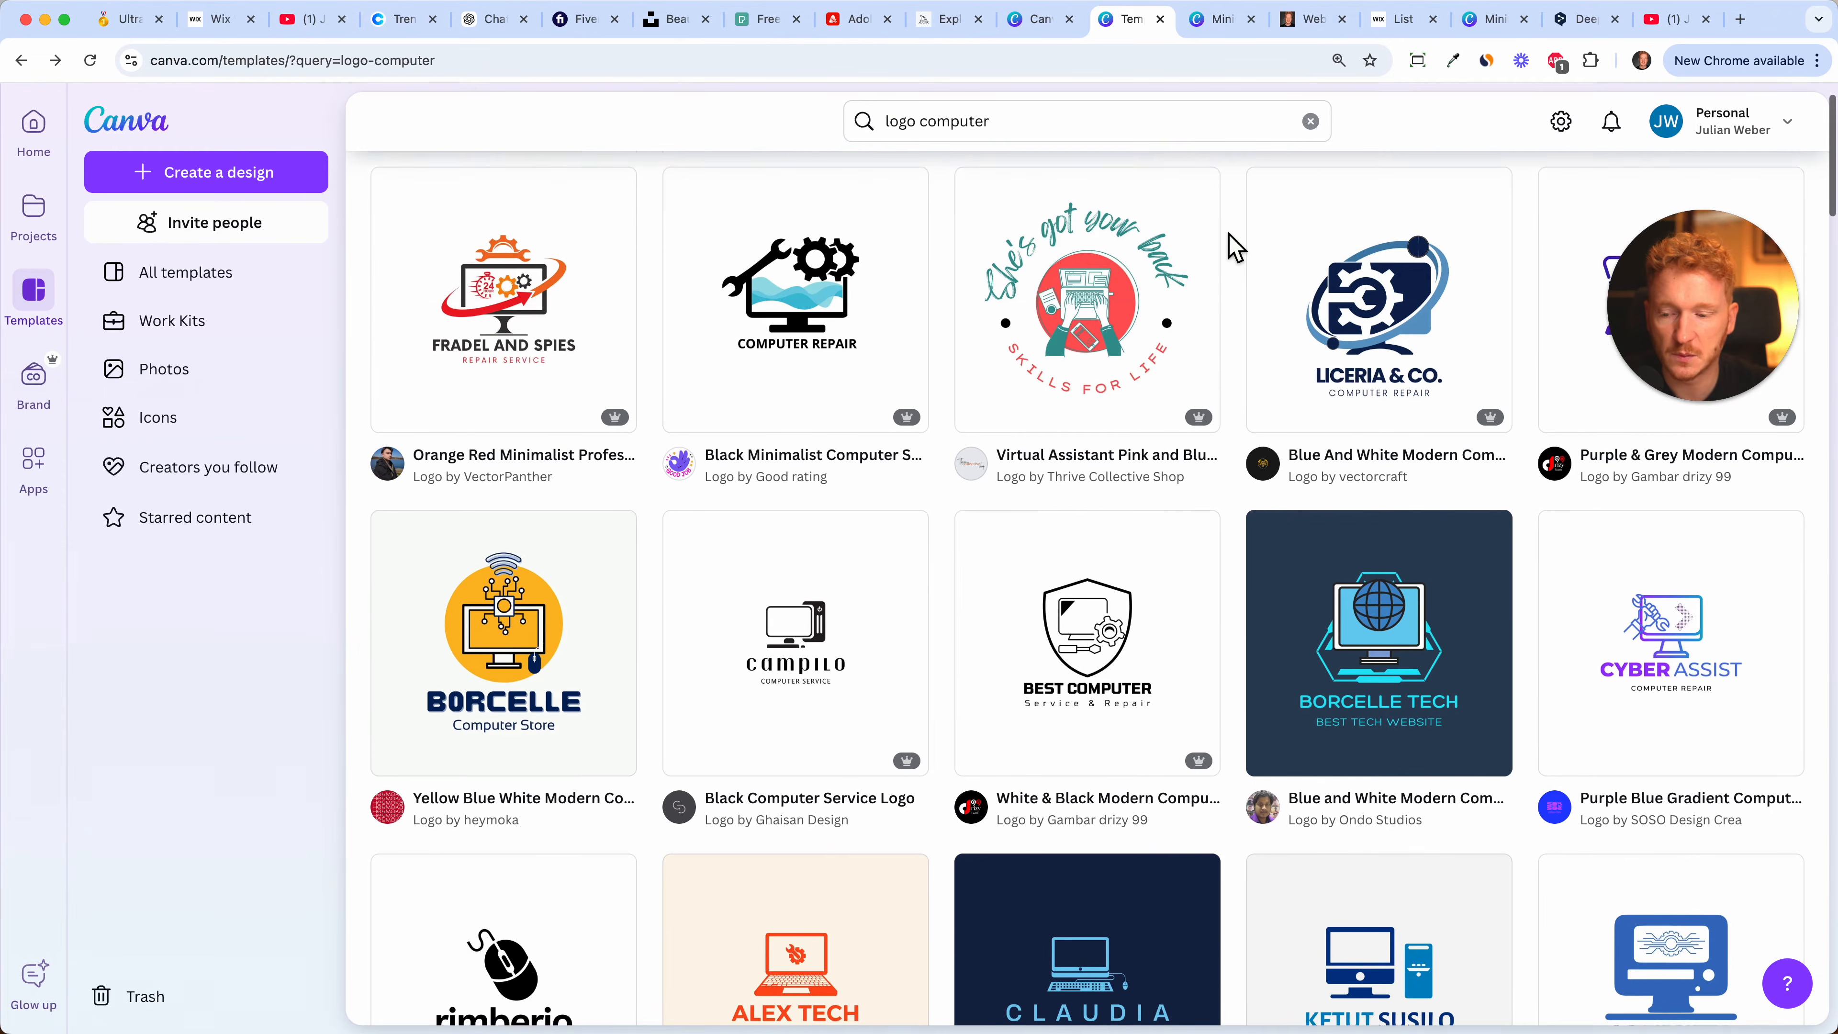
{"action": "scroll", "coordinate": [1235, 248], "scroll_direction": "down", "scroll_amount": 10}
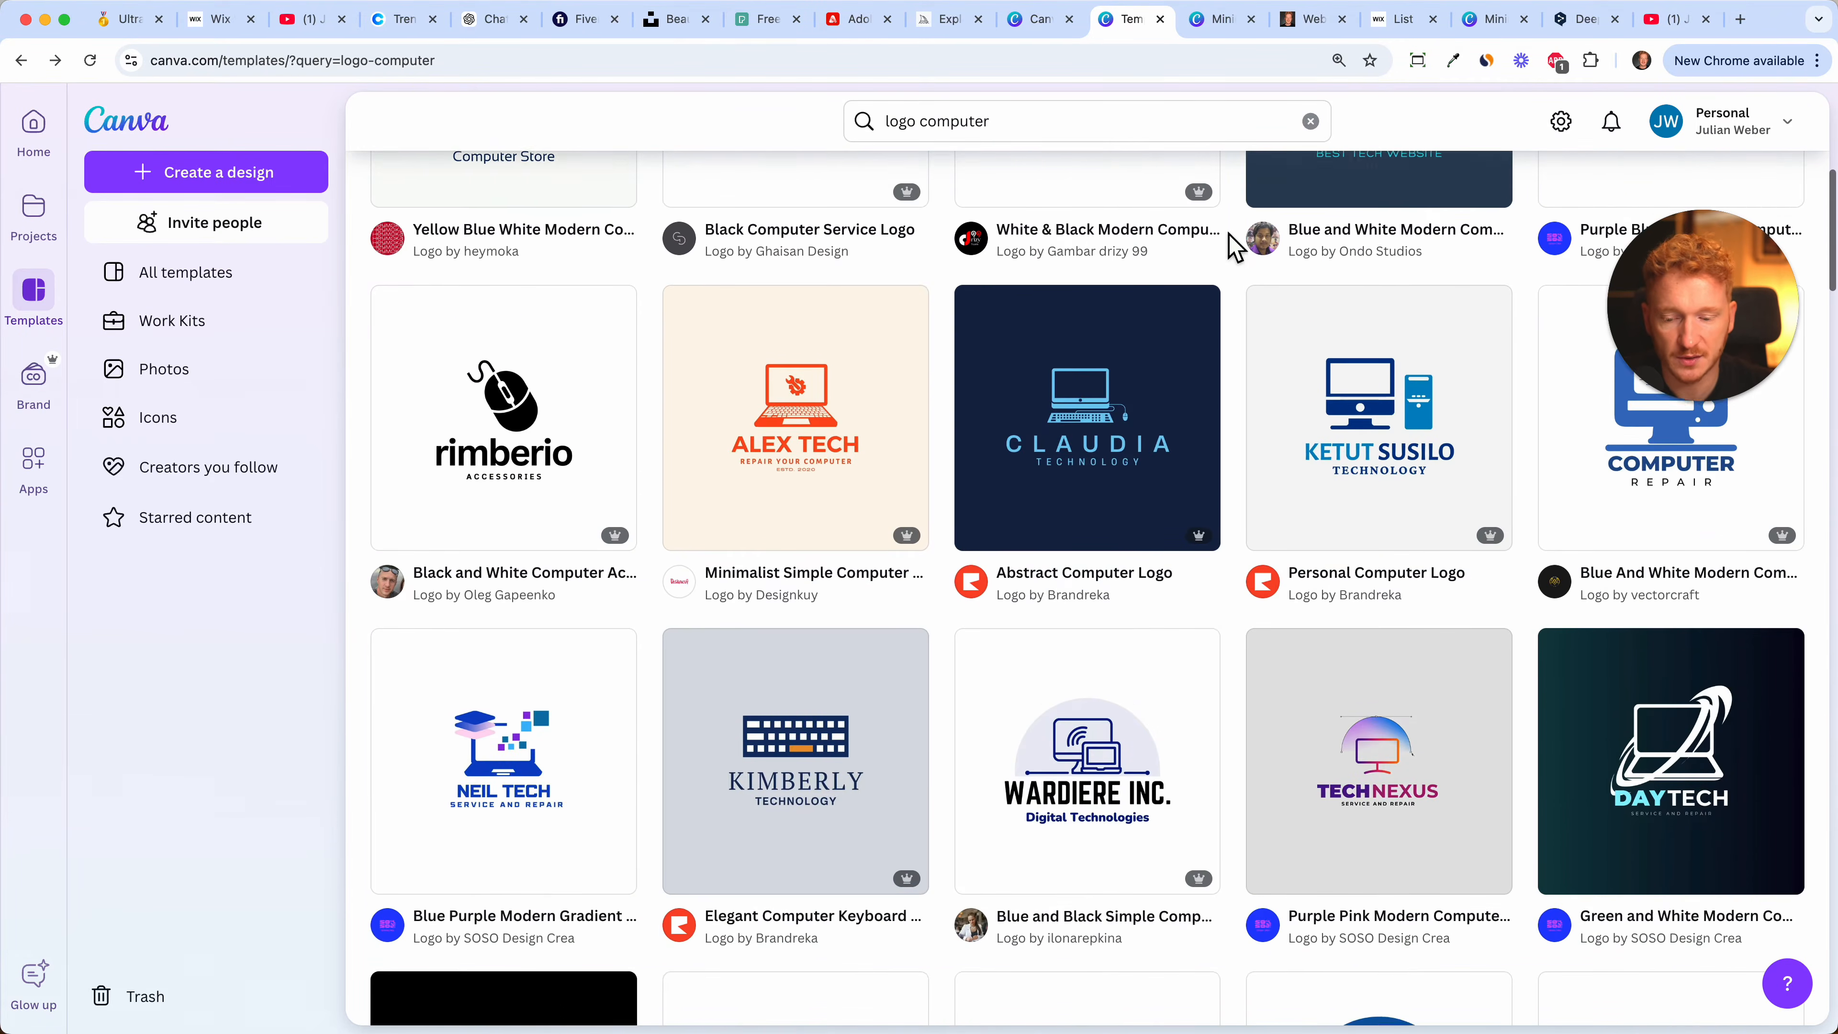
{"action": "scroll", "coordinate": [1236, 248], "scroll_direction": "down", "scroll_amount": 10}
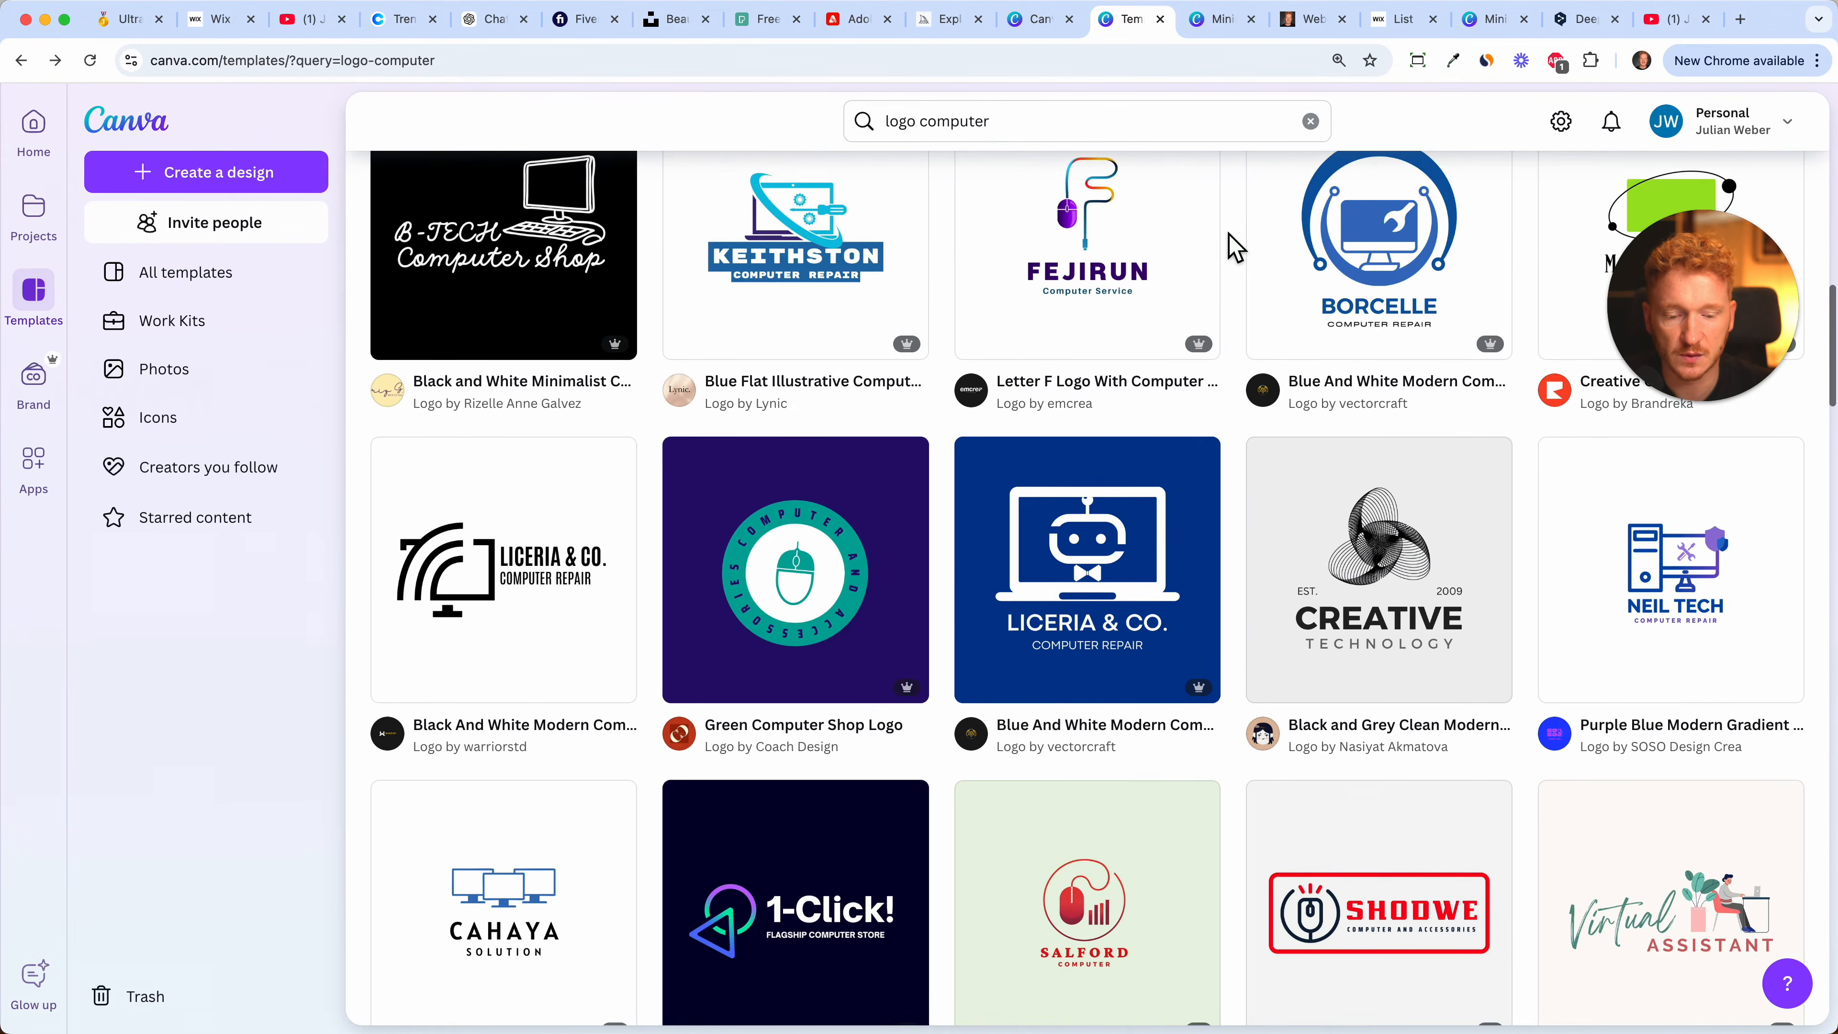
{"action": "scroll", "coordinate": [1235, 247], "scroll_direction": "down", "scroll_amount": 10}
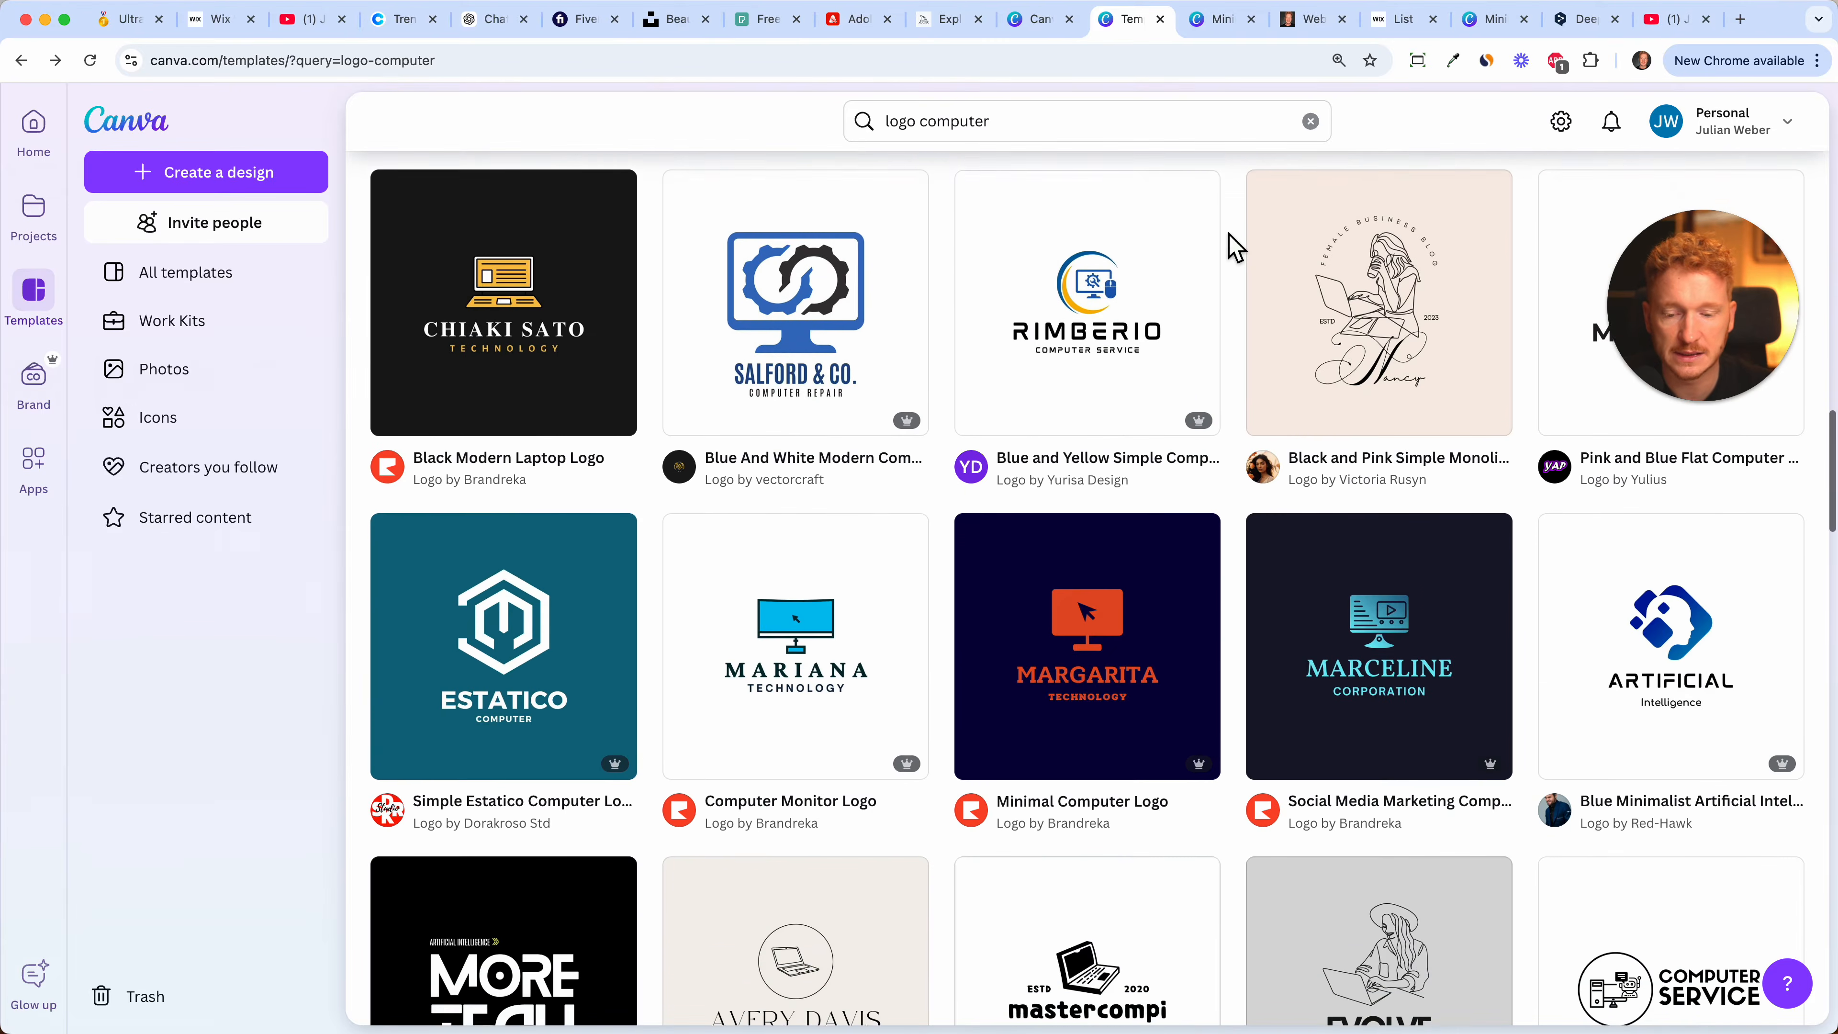
{"action": "scroll", "coordinate": [1230, 217], "scroll_direction": "up", "scroll_amount": 1}
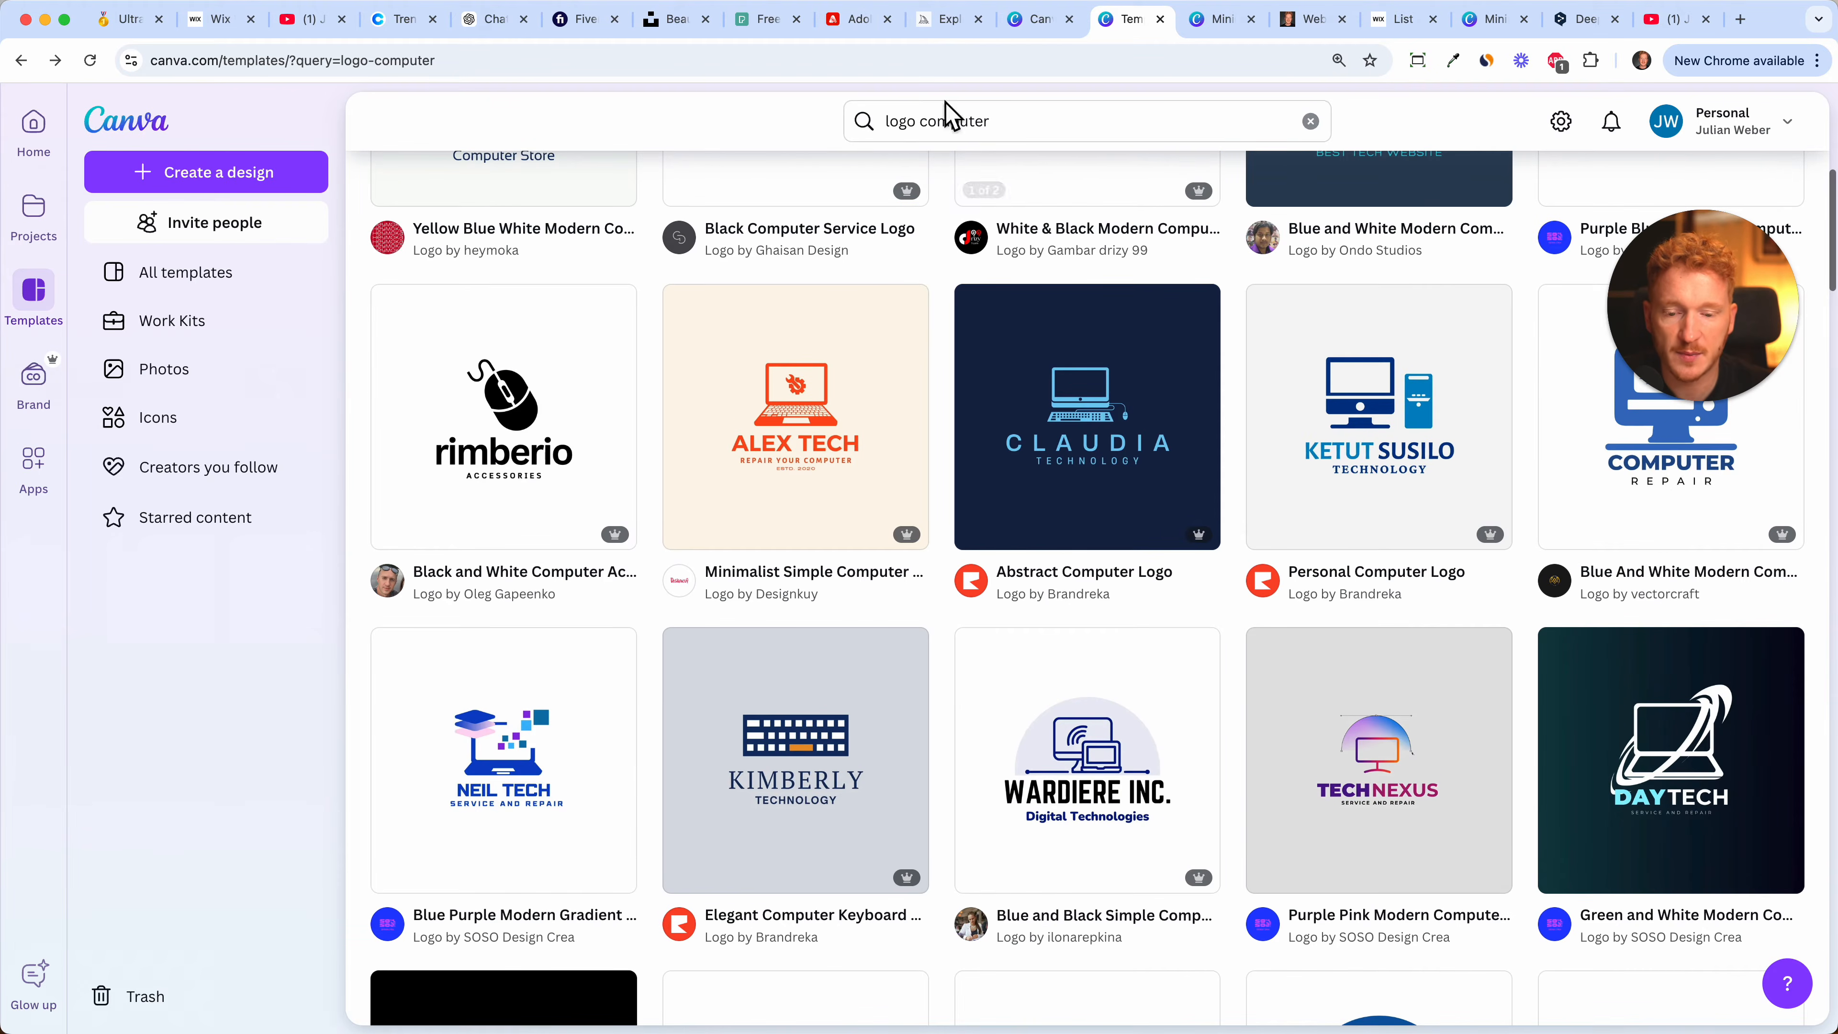
- Search the Canva templates for "yoga", refine the search to "yoga logo", and look at the designs
{"action": "left_click", "coordinate": [1007, 123]}
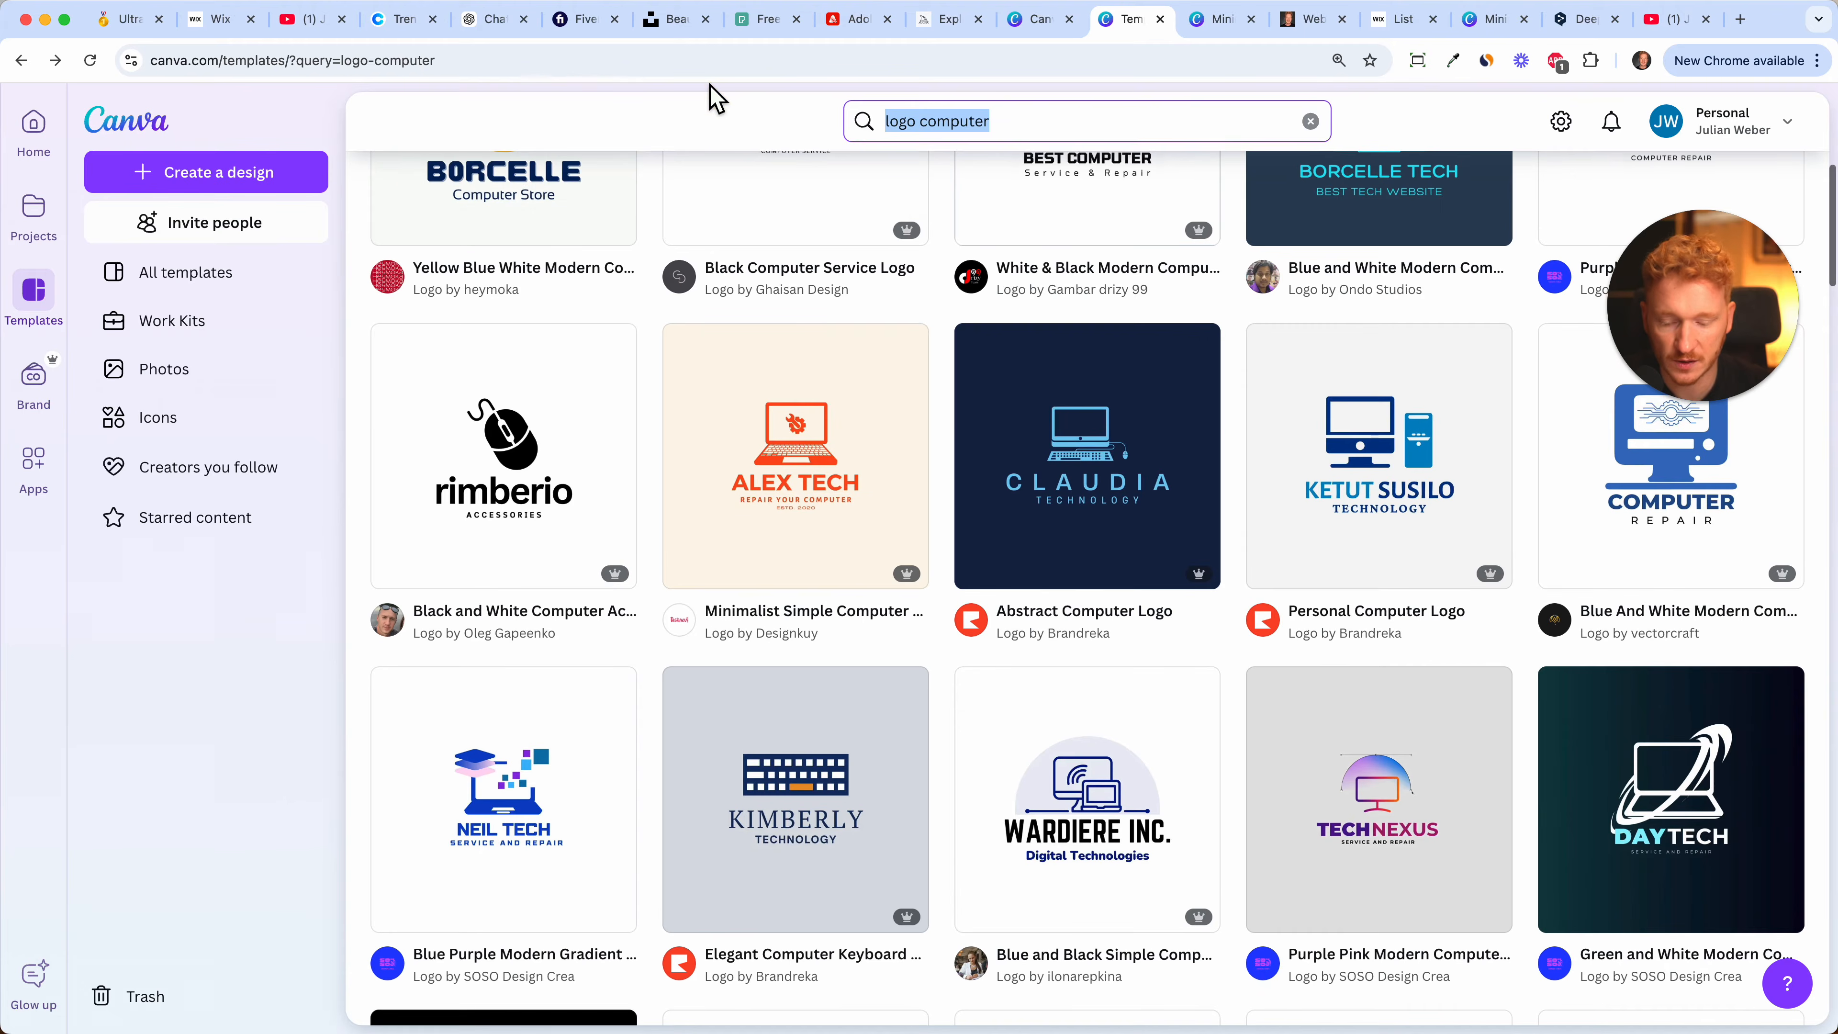
{"action": "type", "text": "yoga"}
{"action": "key", "text": "Return"}
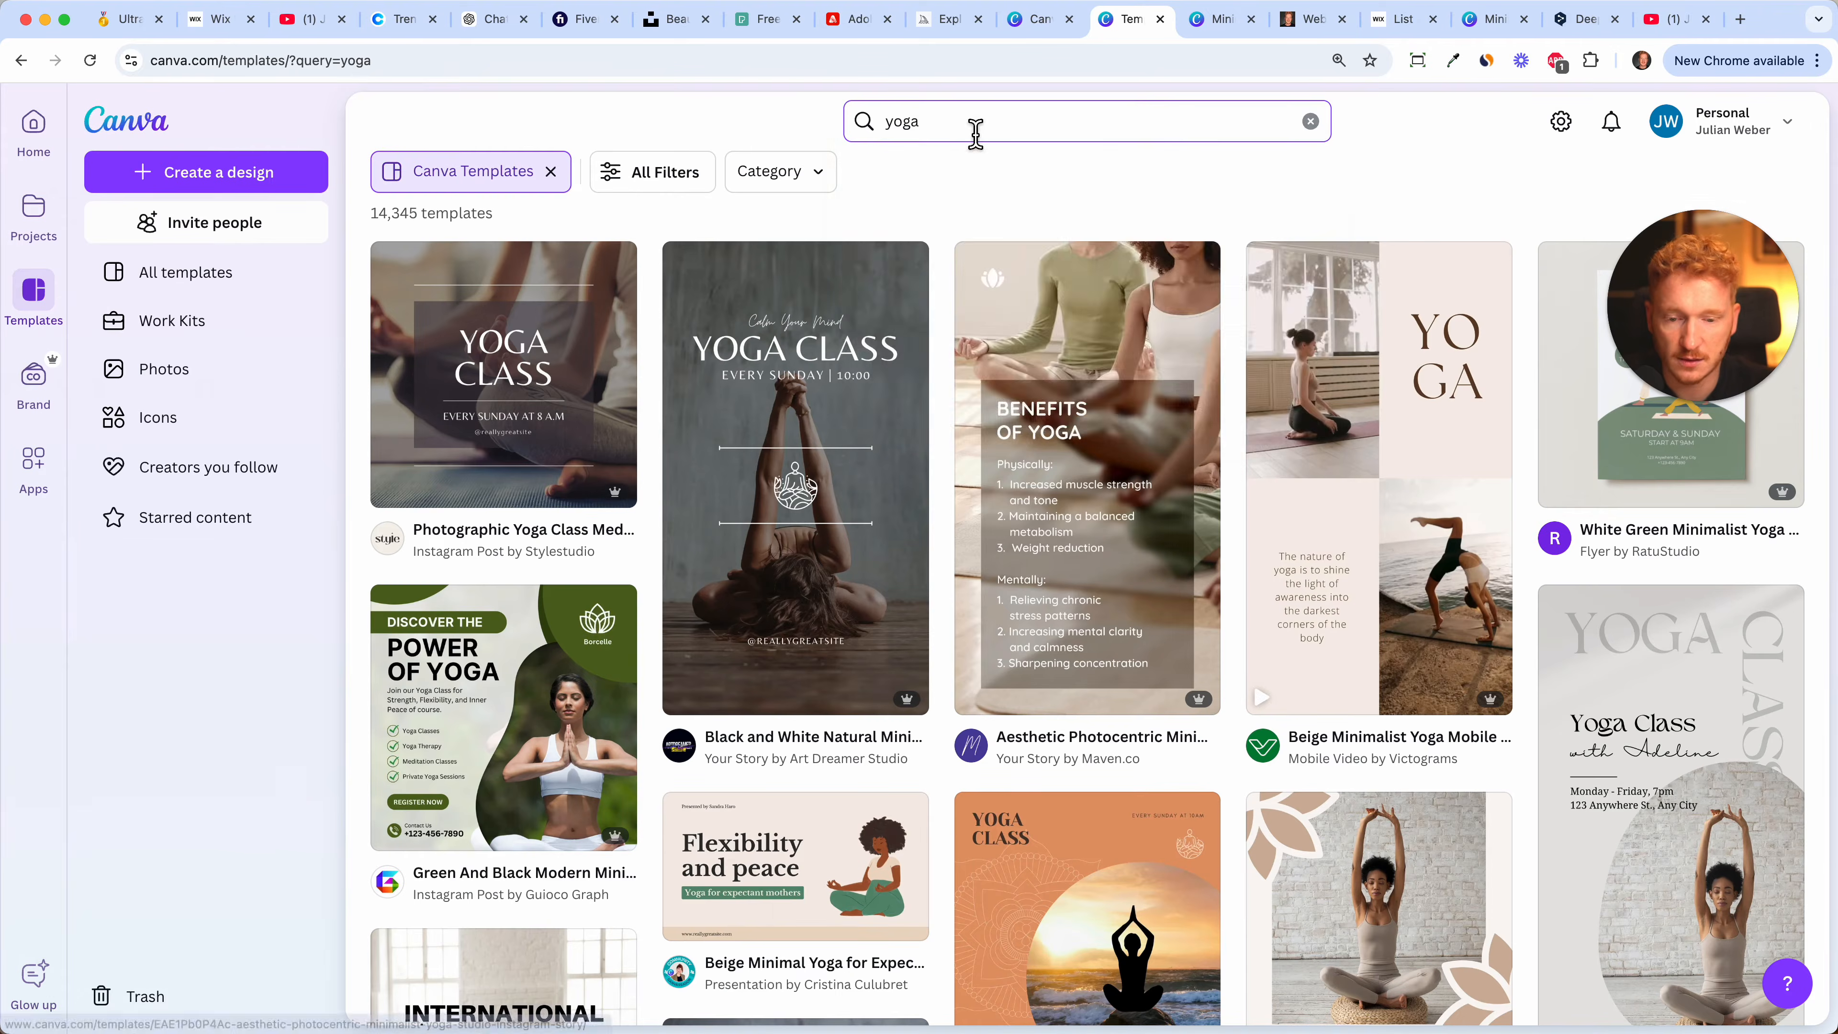
{"action": "left_click", "coordinate": [972, 123]}
{"action": "type", "text": "logo"}
{"action": "key", "text": "Return"}
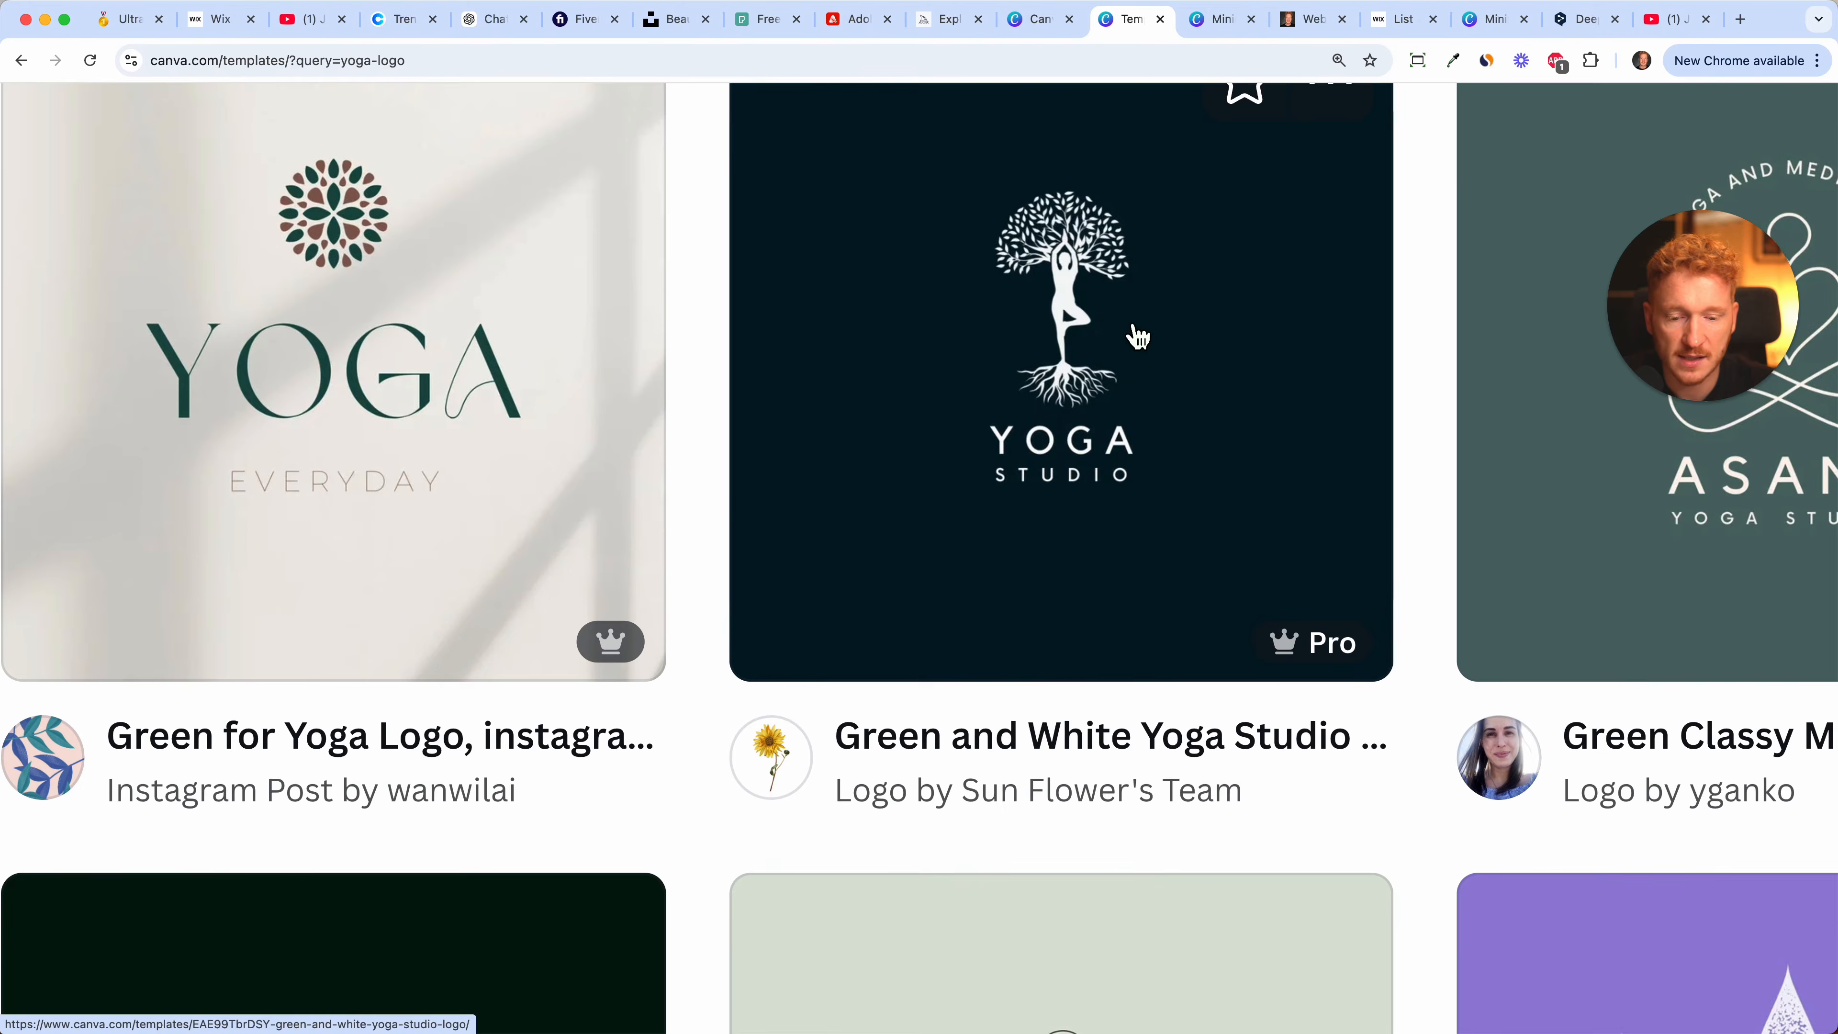
- Search the templates for "logo computer" again and open the Minimalist Simple Computer Service Logo for customization
{"action": "left_click", "coordinate": [949, 135]}
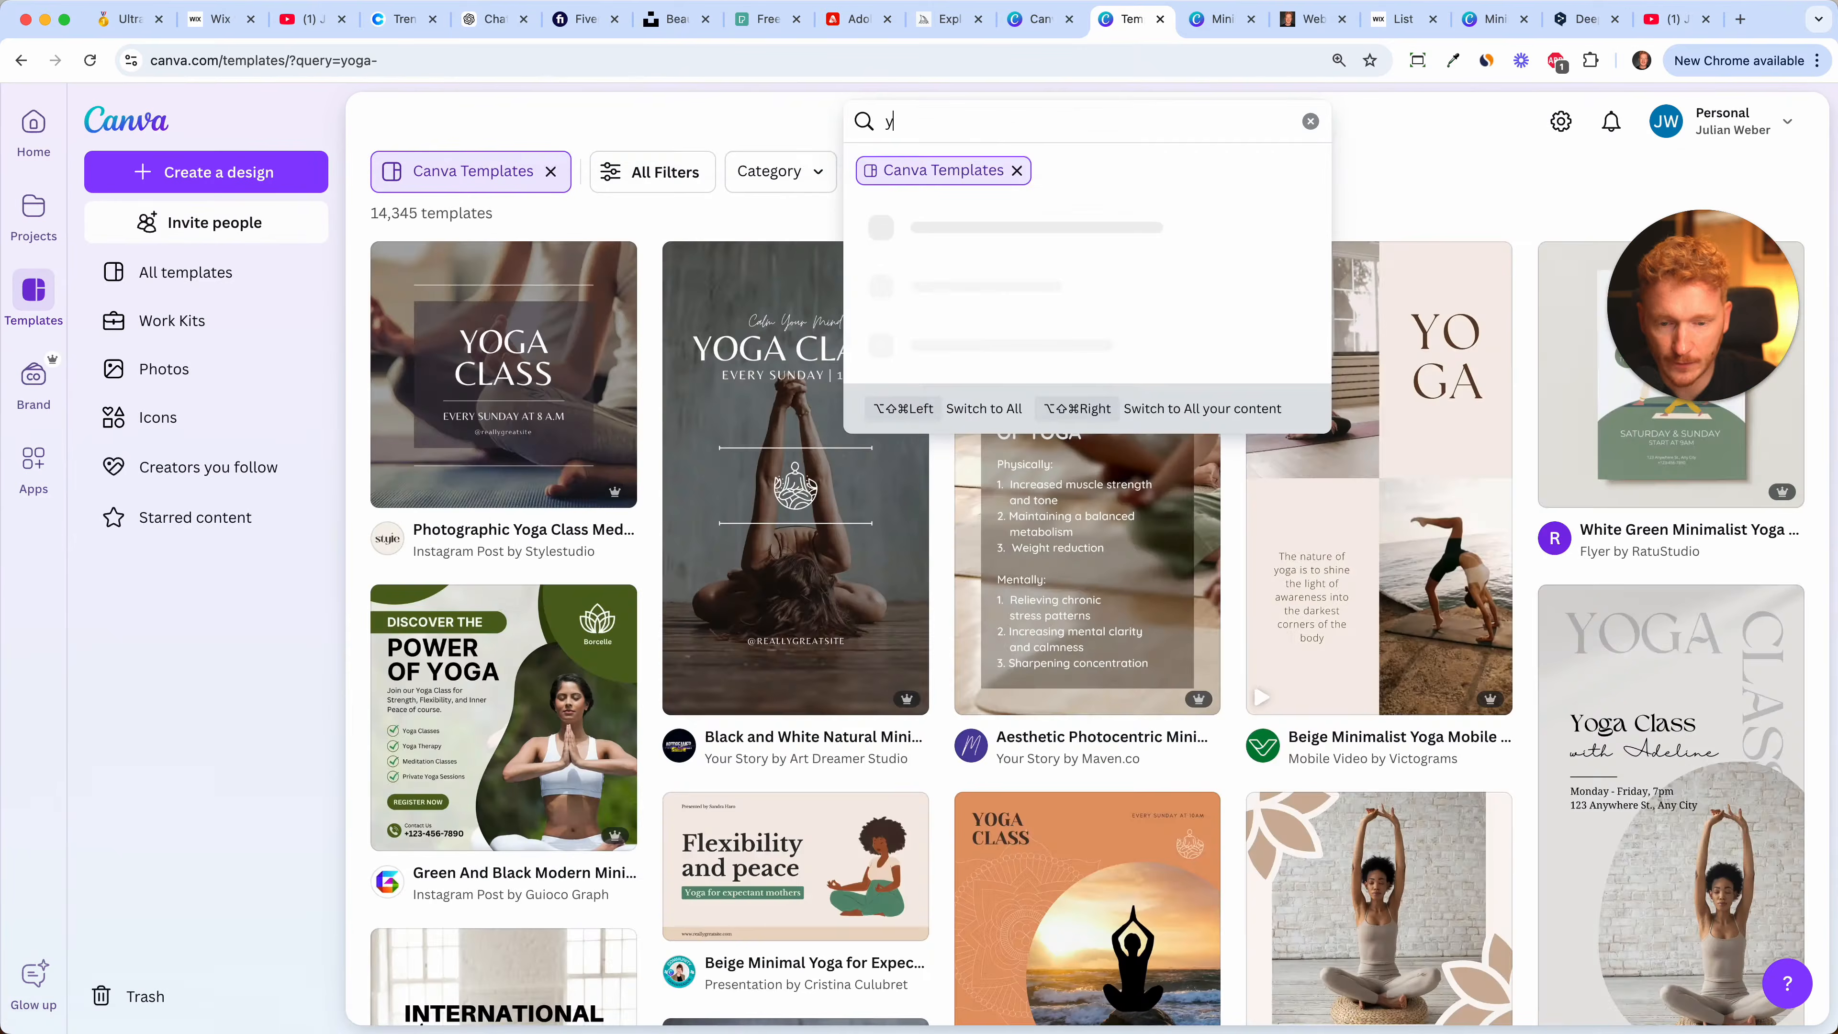
{"action": "key", "text": "BackSpace"}
{"action": "type", "text": "logo computer"}
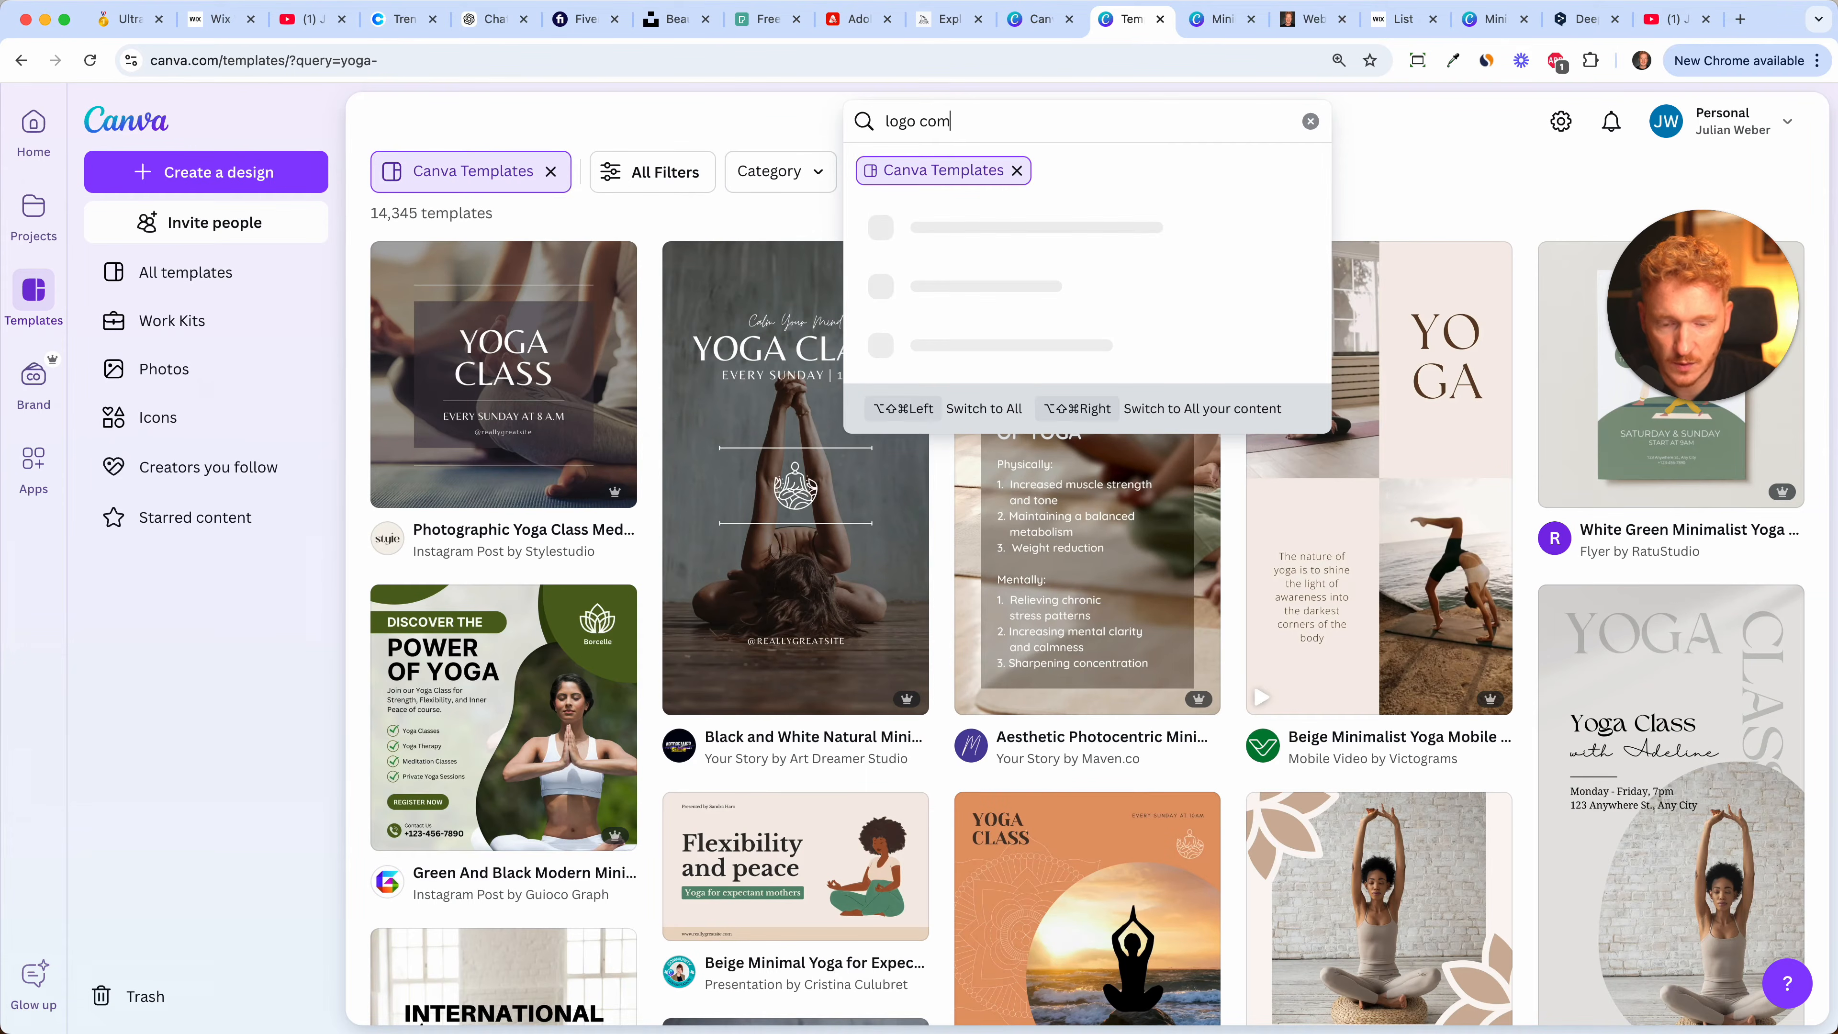
{"action": "key", "text": "Return"}
{"action": "scroll", "coordinate": [1345, 771], "scroll_direction": "down", "scroll_amount": 3}
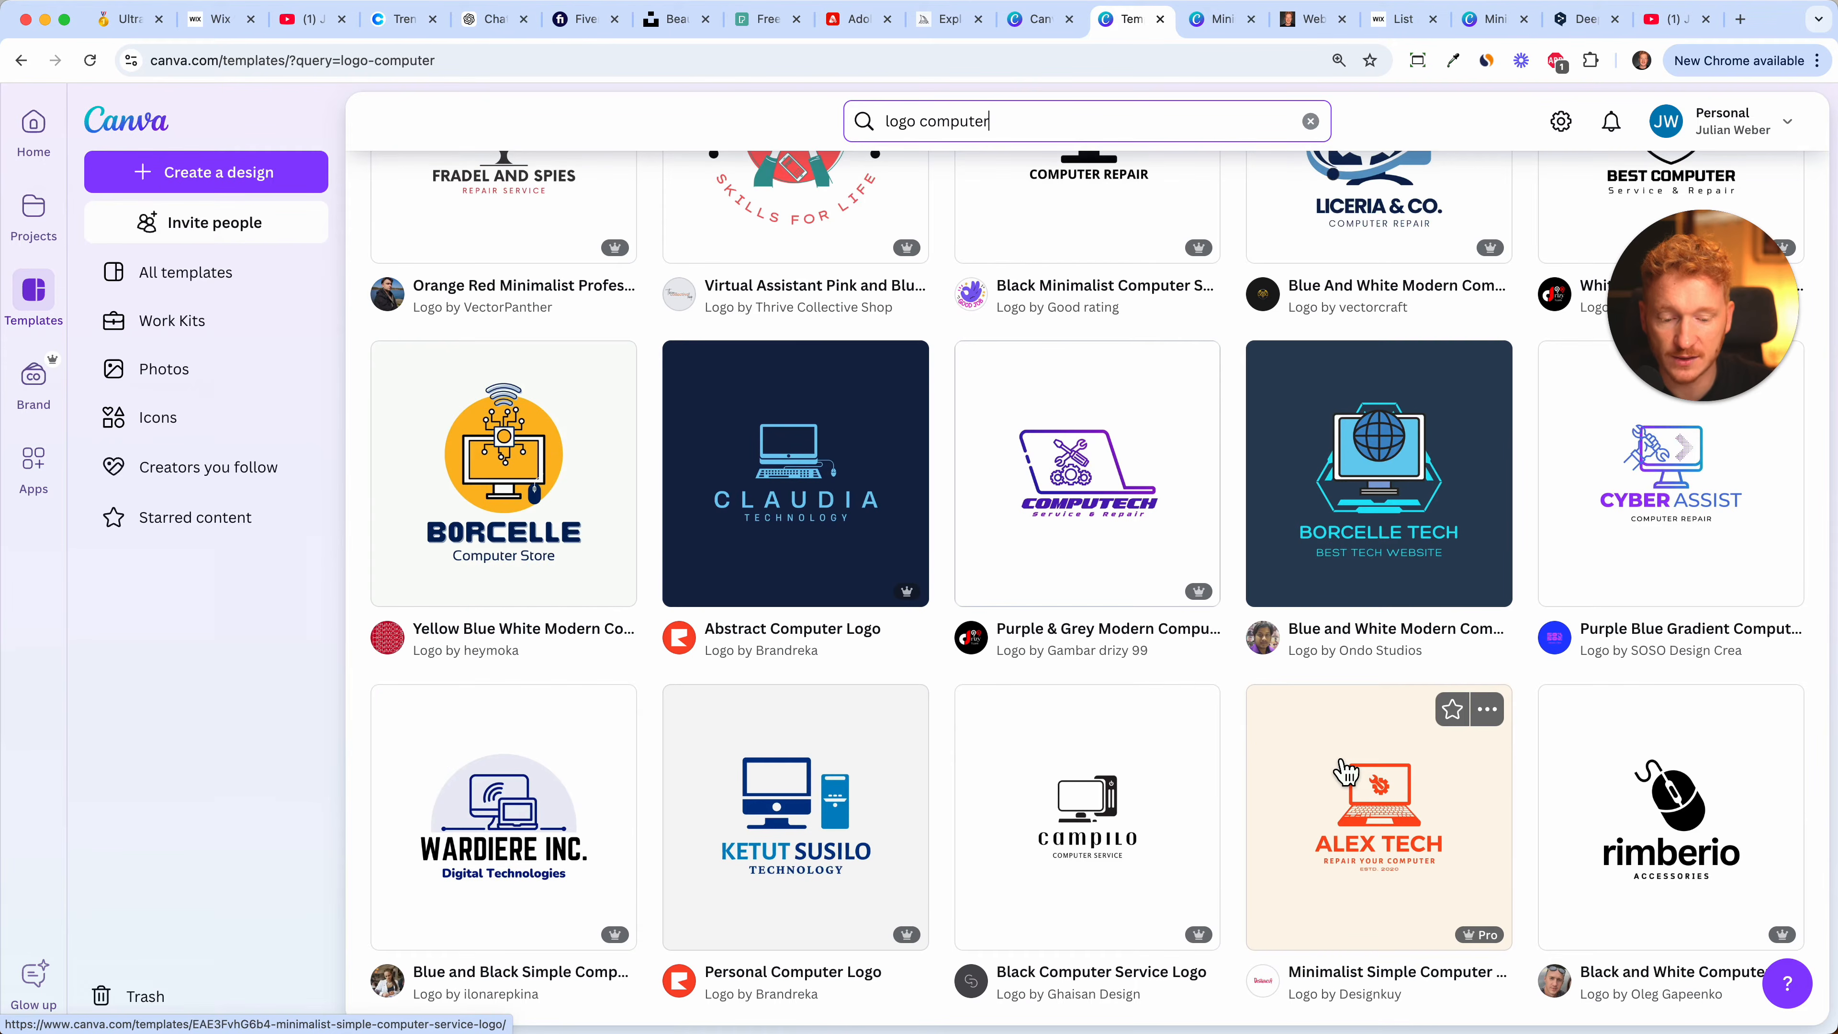
{"action": "left_click", "coordinate": [1345, 772]}
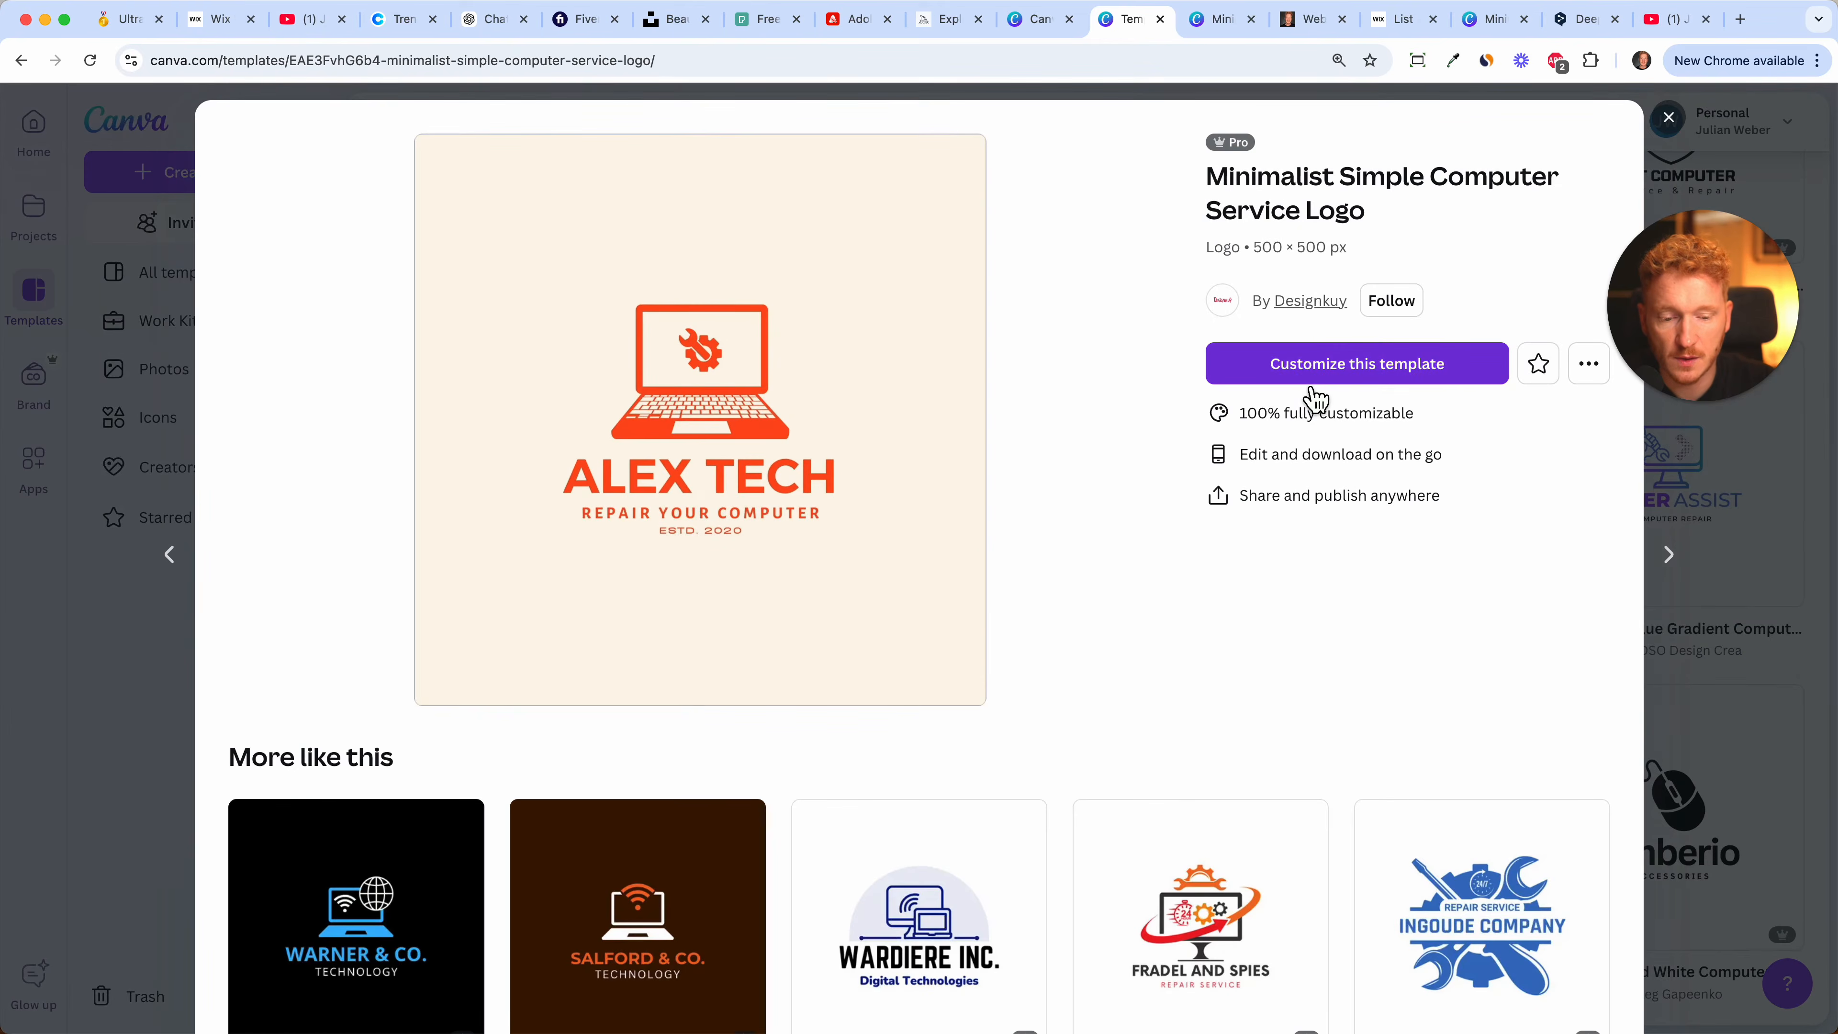
{"action": "left_click", "coordinate": [1315, 395]}
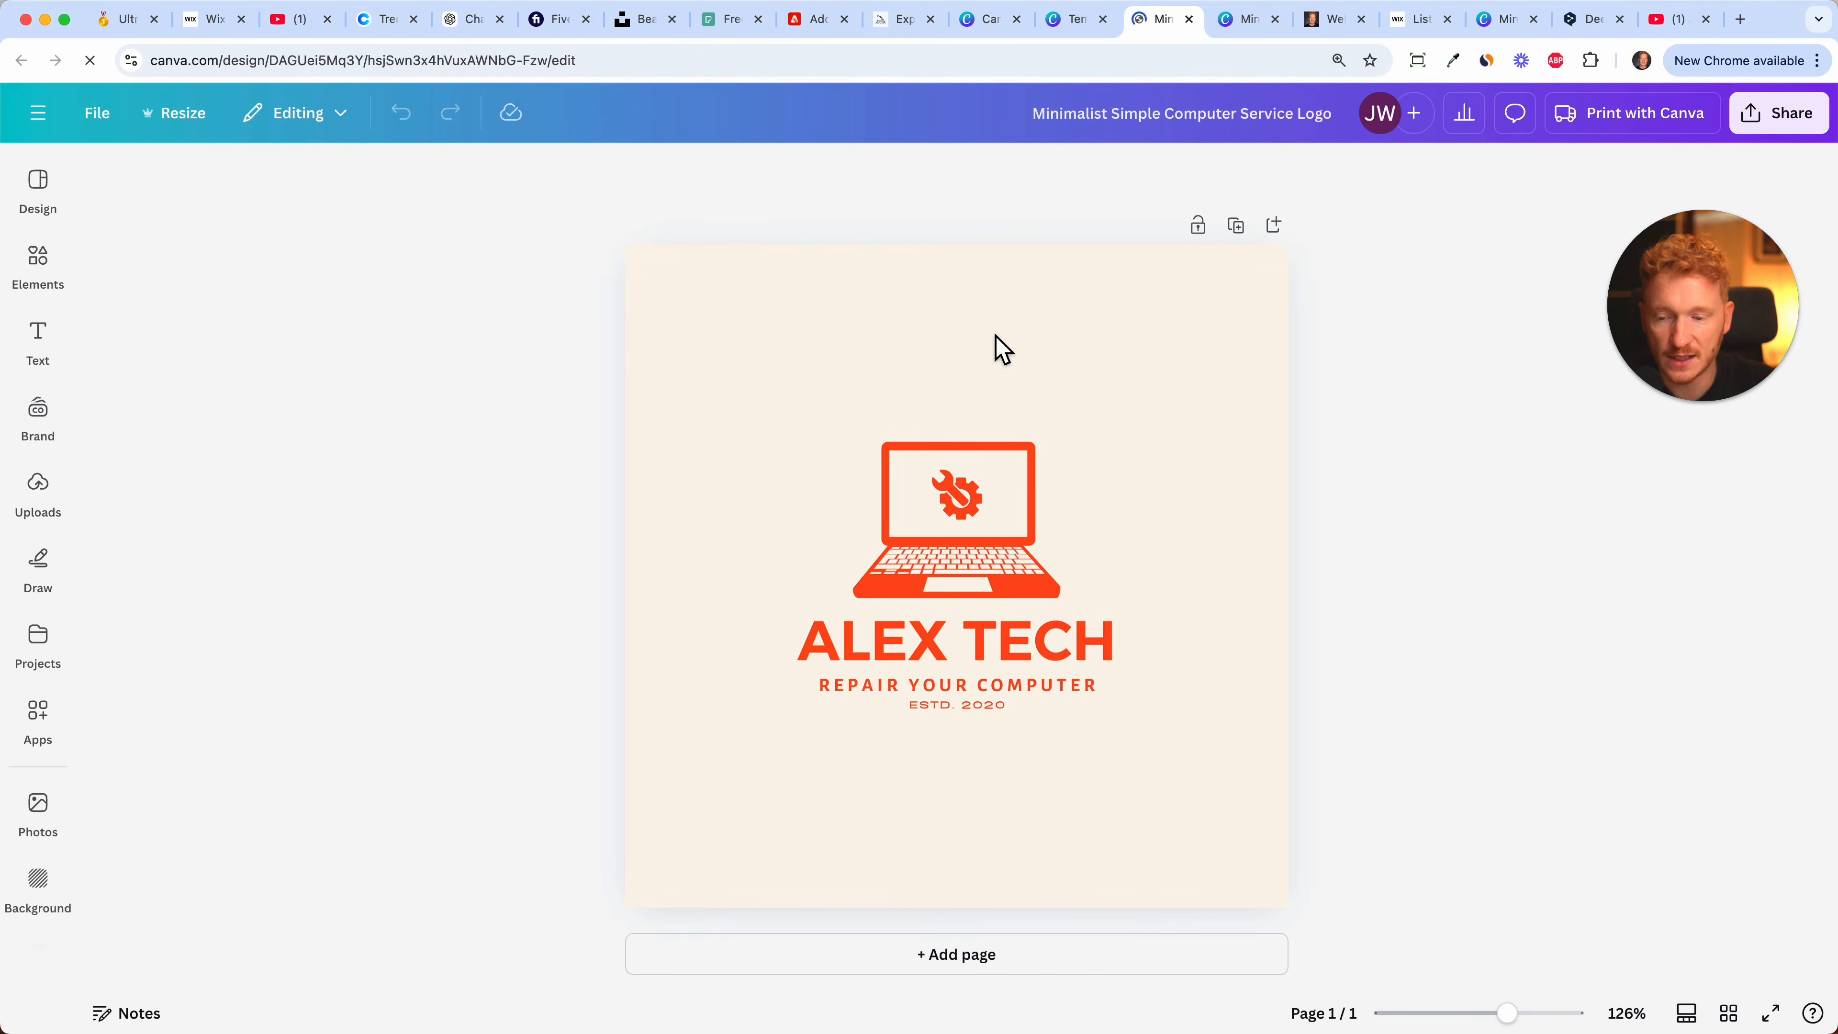
- Move the laptop icon to the left part of the canvas and place the ALEX TECH heading beside it
{"action": "left_click", "coordinate": [1193, 526]}
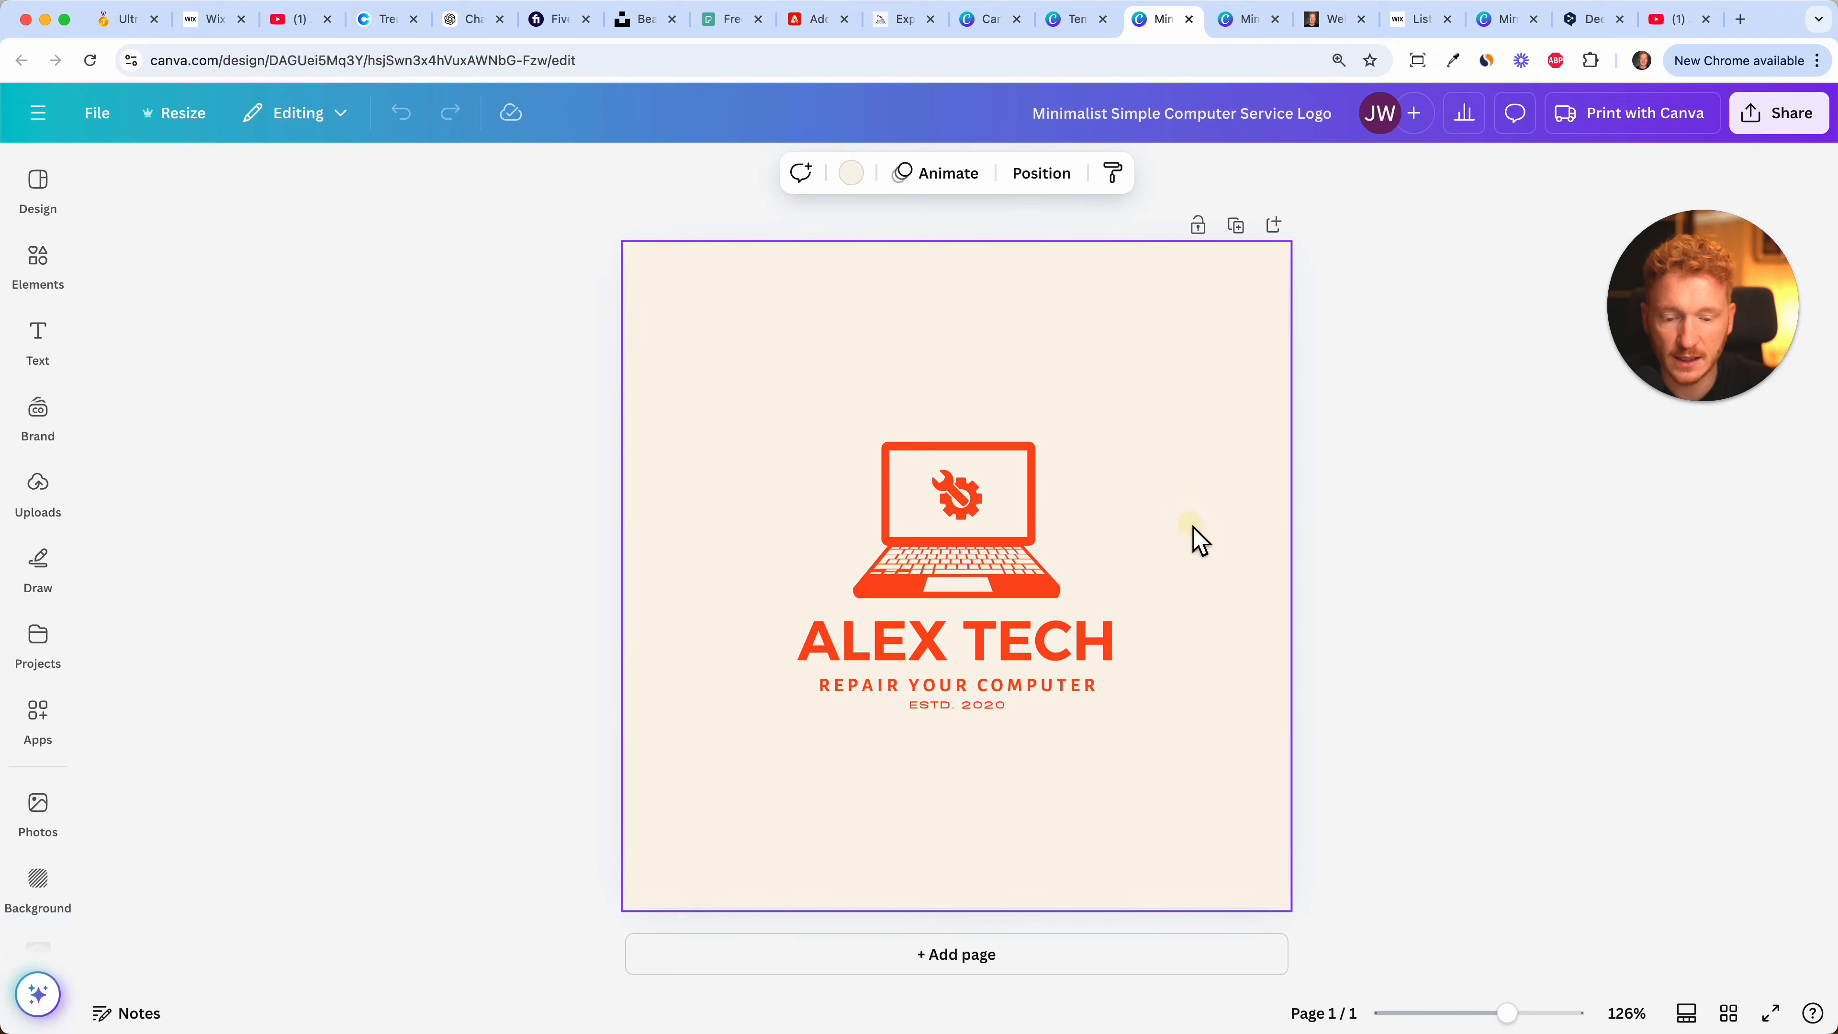
{"action": "left_click_drag", "start_coordinate": [1112, 411], "coordinate": [772, 591]}
{"action": "left_click_drag", "start_coordinate": [899, 656], "coordinate": [991, 509]}
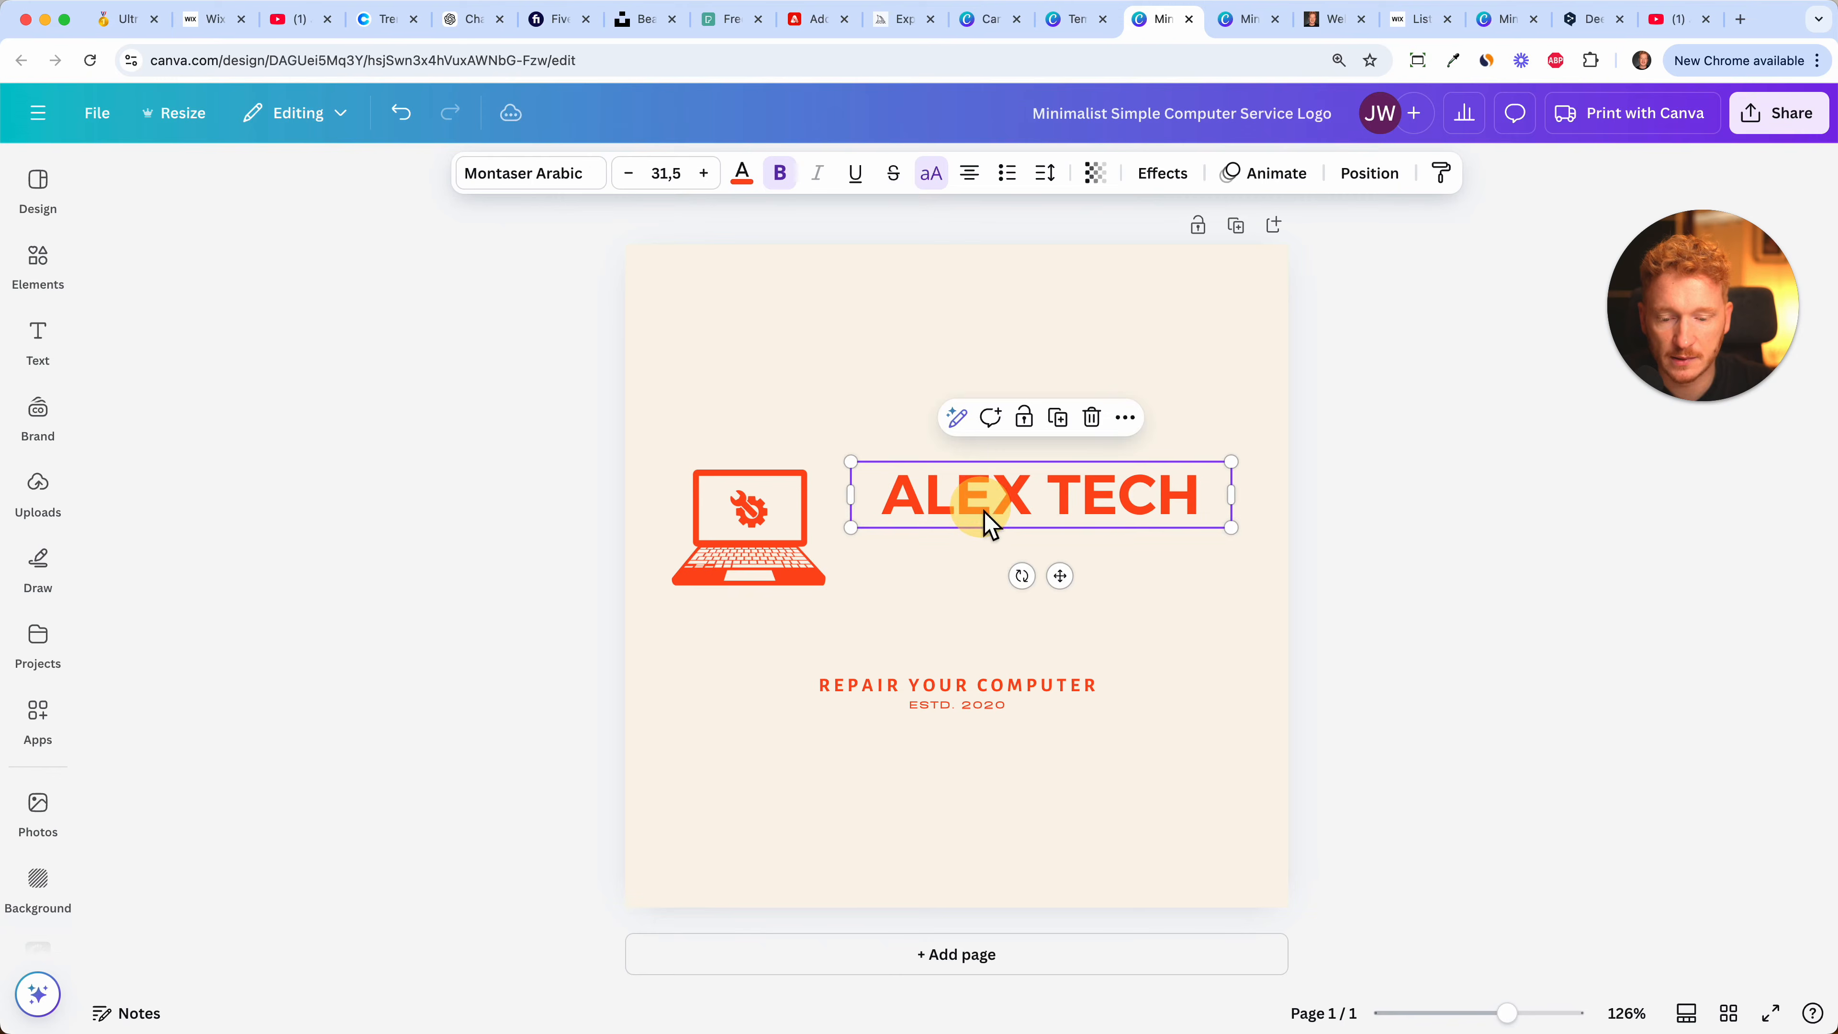
- Left-align the logo heading, replace its text with the site owner's name in capitals, and scale it to fit one line
{"action": "left_click", "coordinate": [991, 196]}
{"action": "double_click", "coordinate": [968, 493]}
{"action": "type", "text": "JULIAN WEBER"}
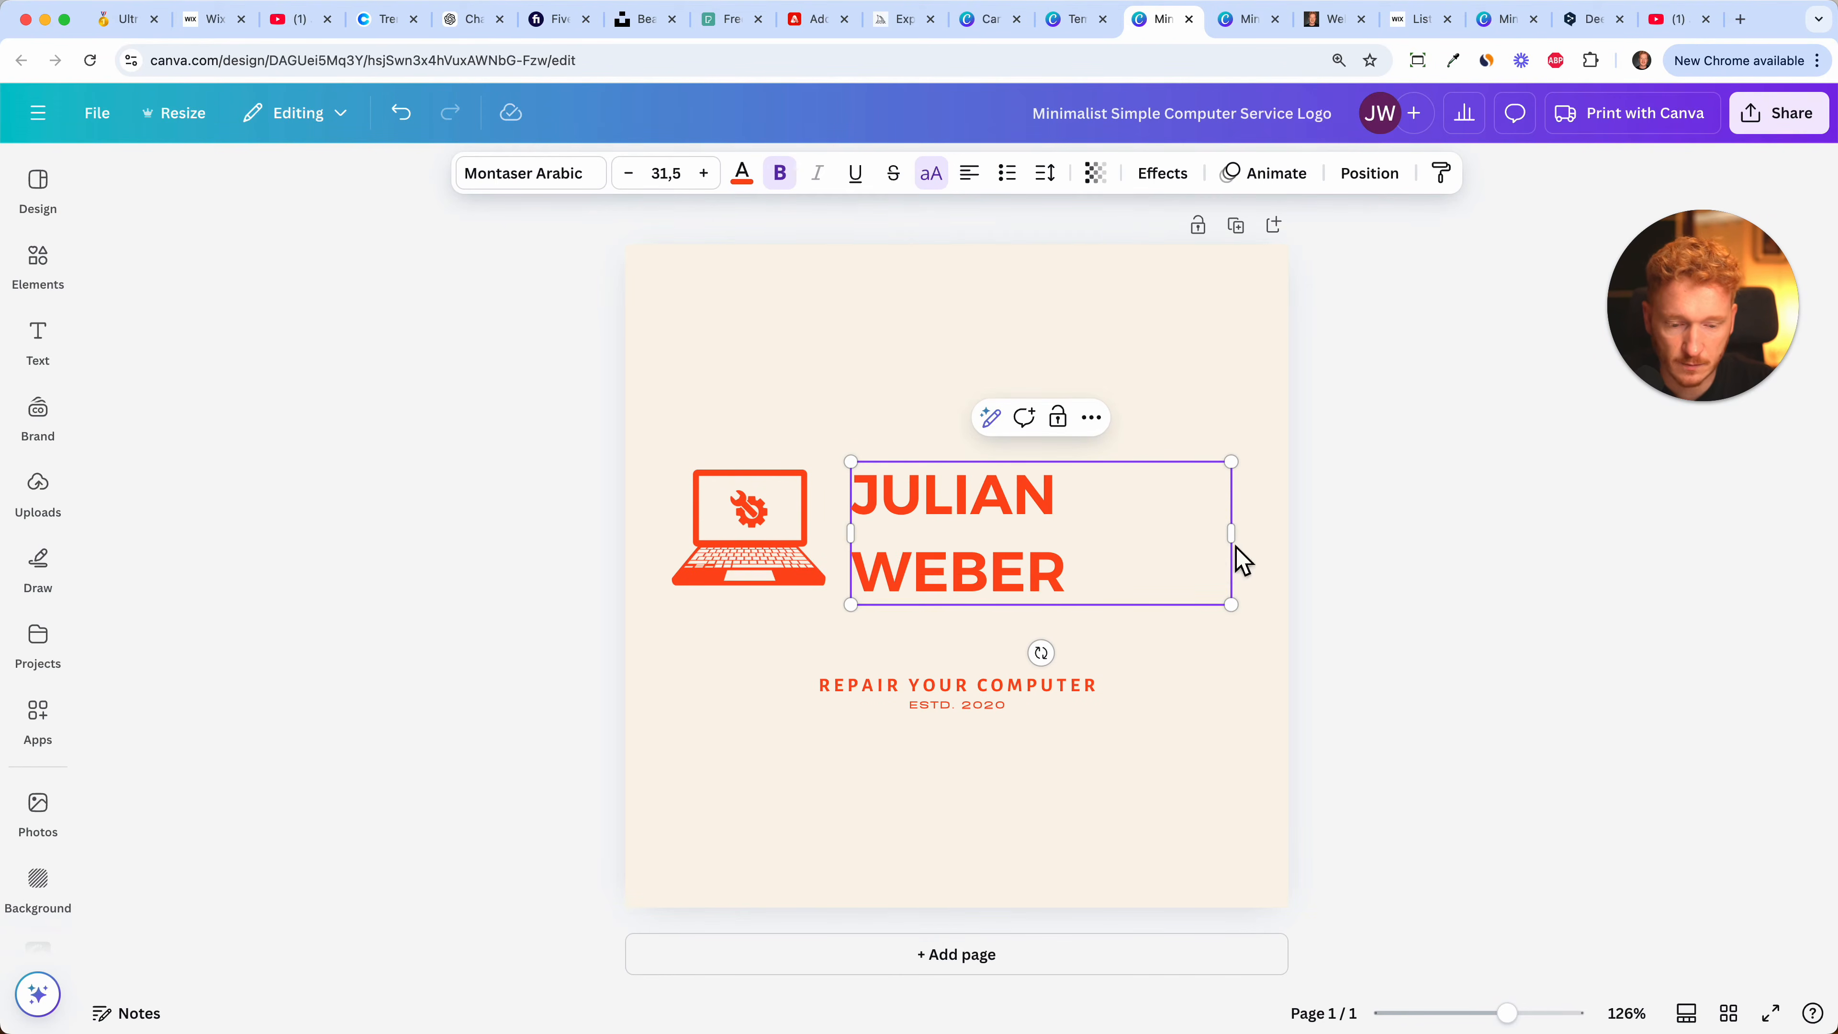
{"action": "left_click_drag", "start_coordinate": [1243, 549], "coordinate": [1260, 480]}
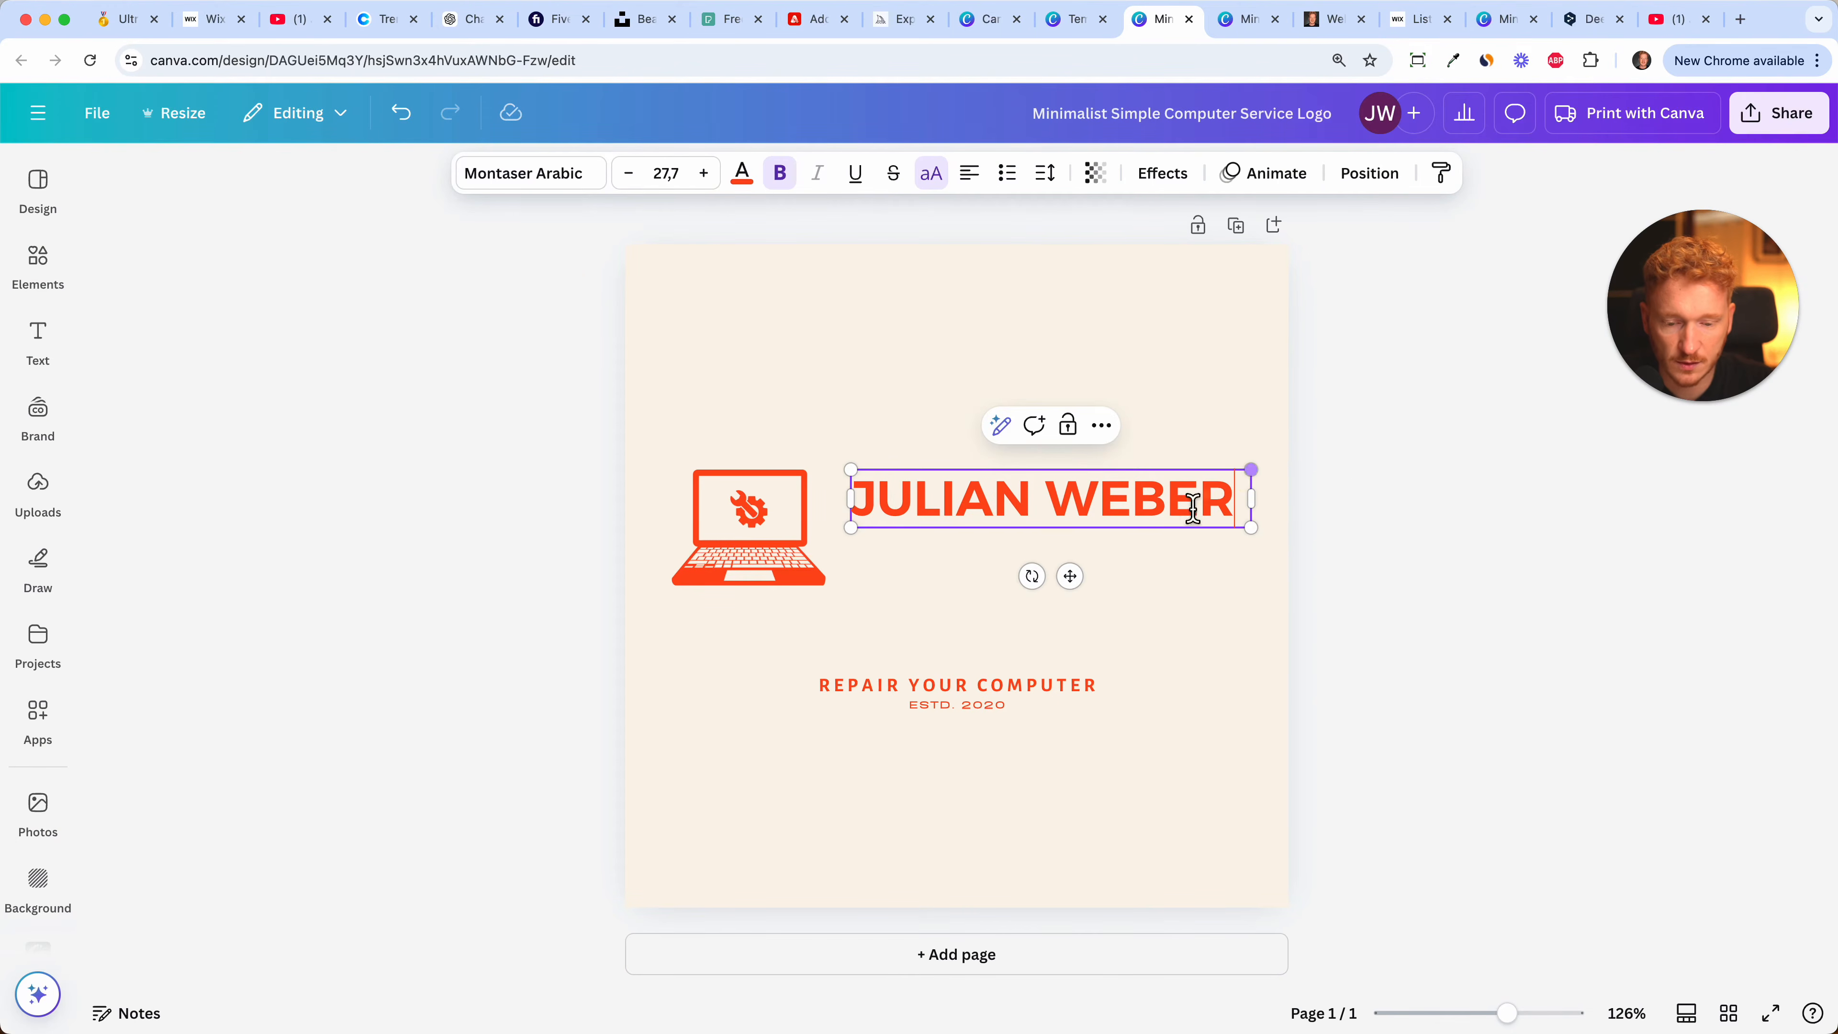
- Move the tagline directly under the heading, left-align it, and change its text to "SOFTWARE TUTORIALS"
{"action": "left_click_drag", "start_coordinate": [1001, 692], "coordinate": [1066, 566]}
{"action": "left_click", "coordinate": [971, 173]}
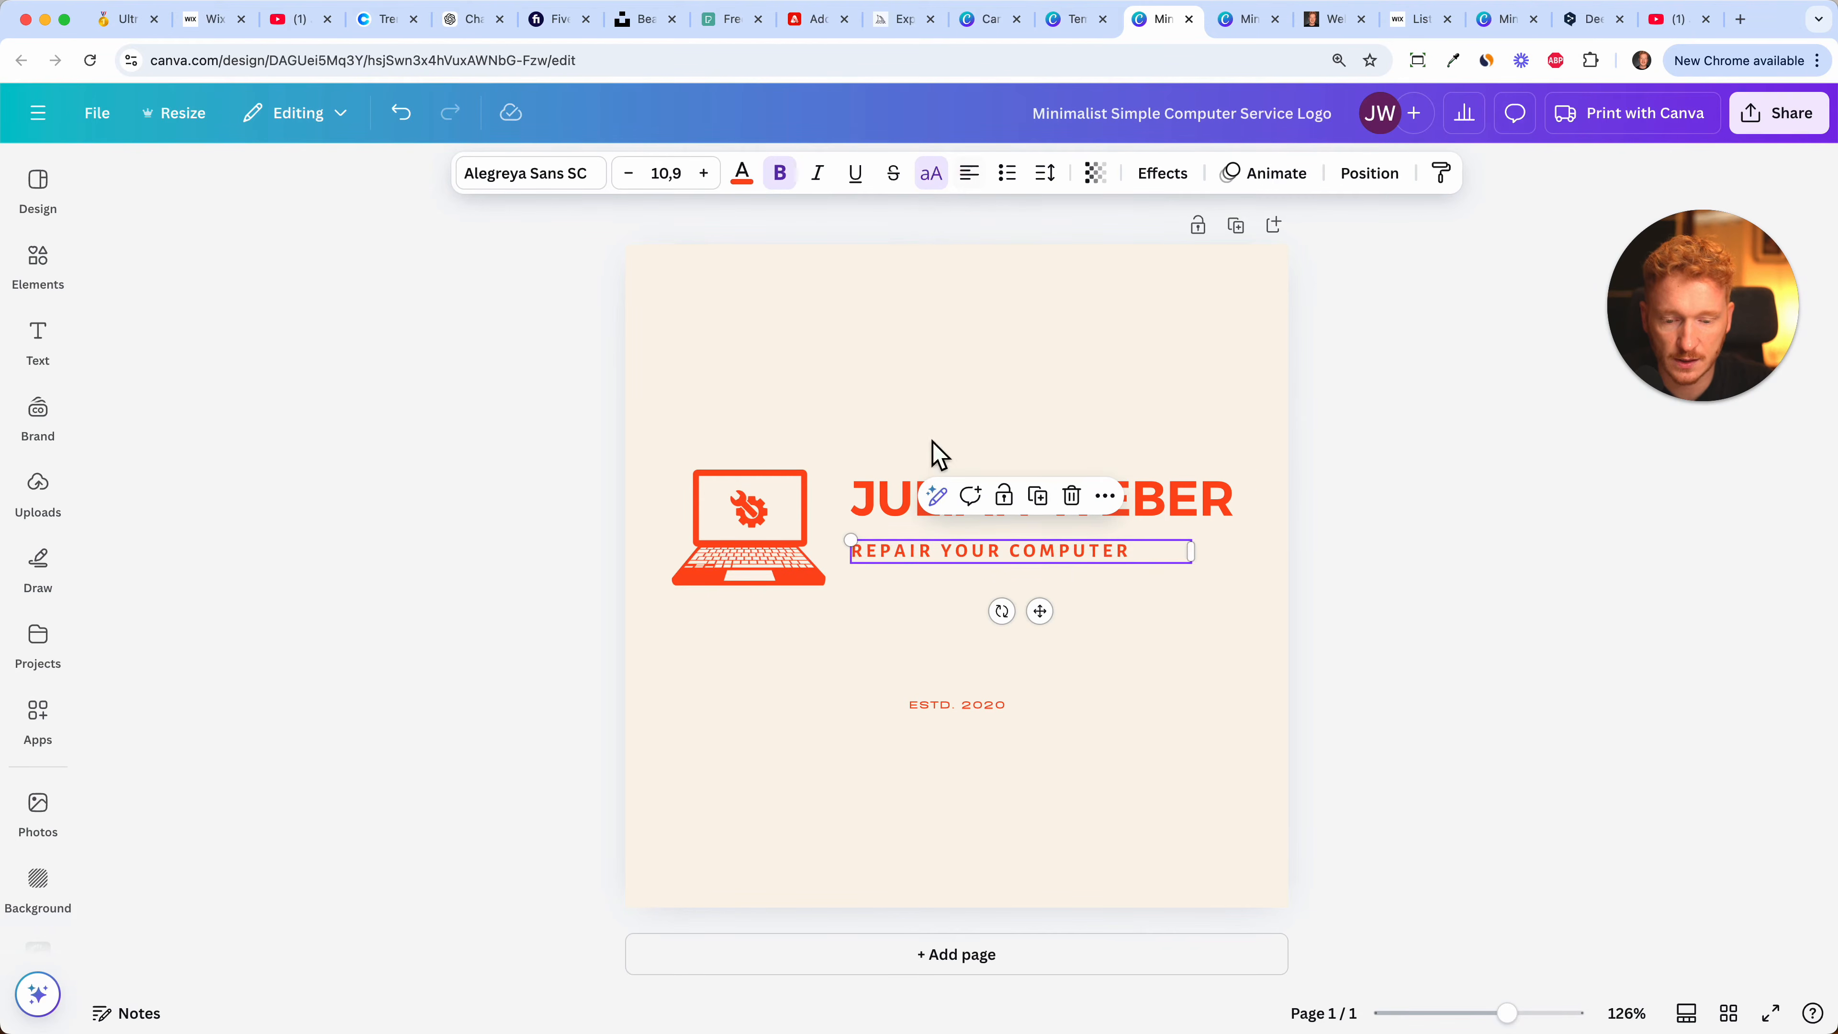
{"action": "double_click", "coordinate": [949, 563]}
{"action": "type", "text": "SOFT"}
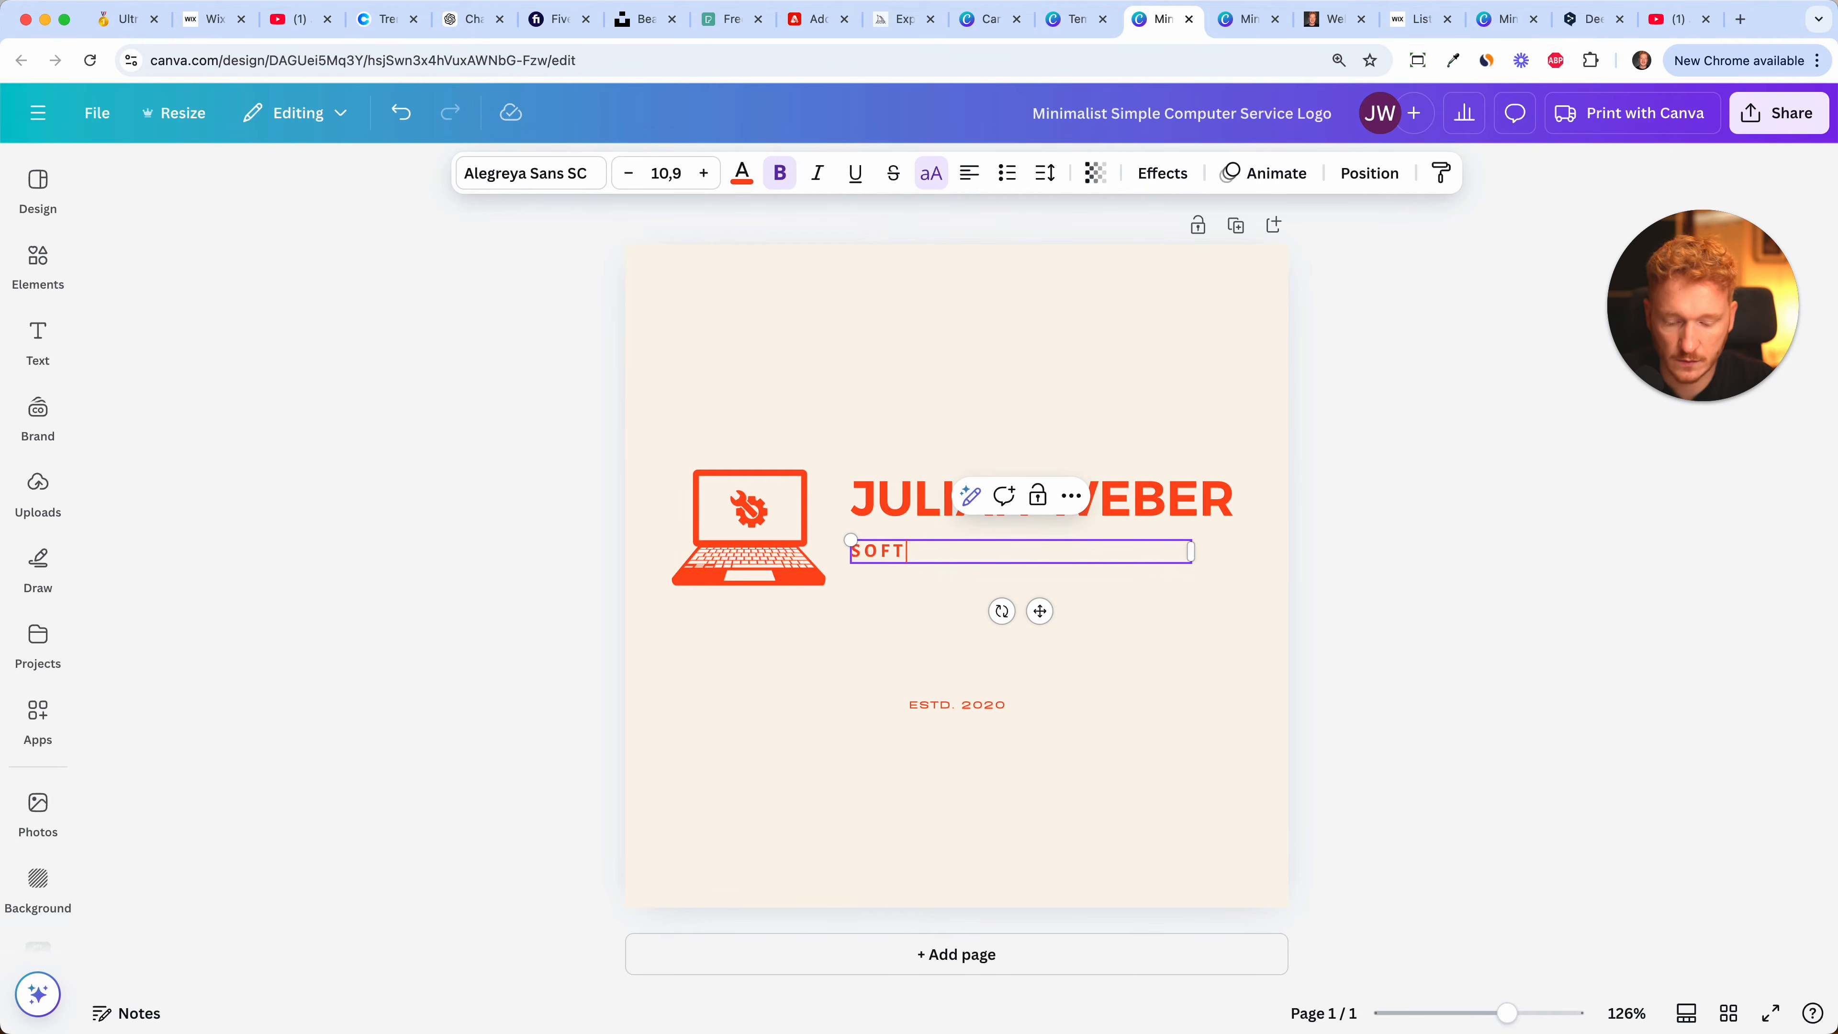
{"action": "type", "text": "WARE TUTORIAL"}
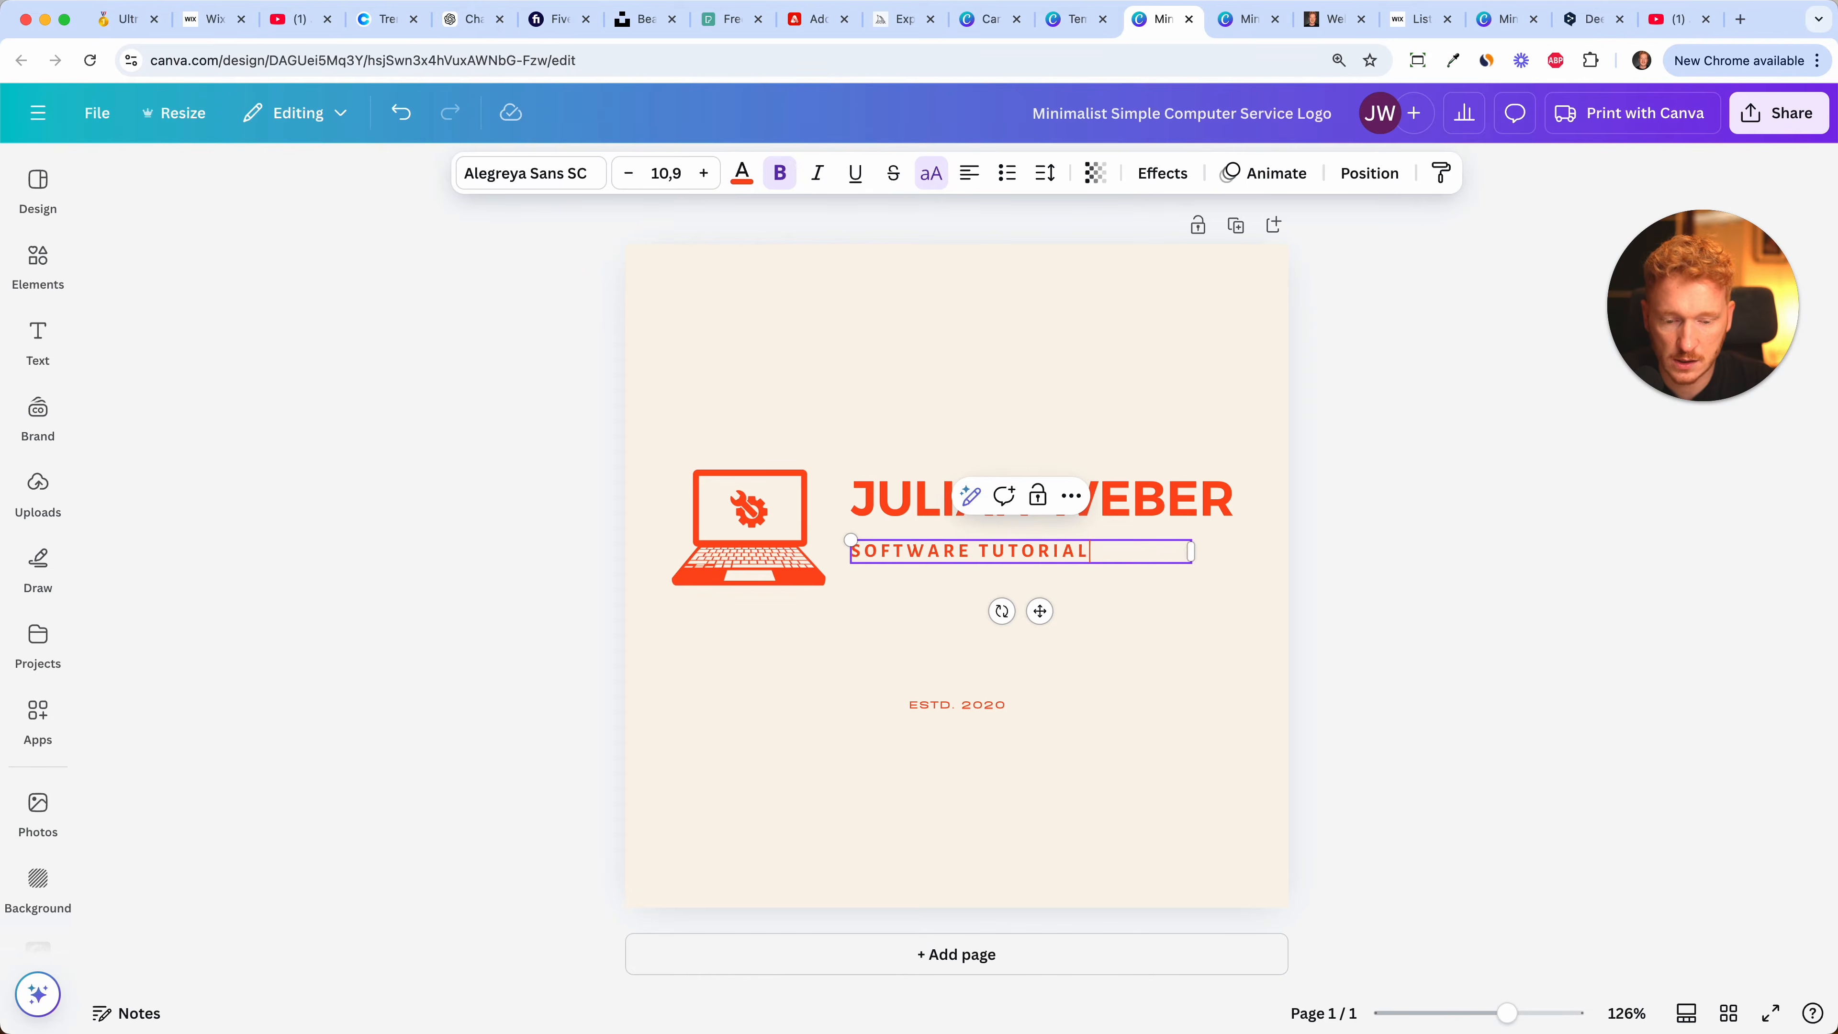
{"action": "type", "text": "S"}
- Delete the "ESTD. 2020" line from the logo
{"action": "left_click", "coordinate": [954, 708]}
{"action": "left_click", "coordinate": [956, 706]}
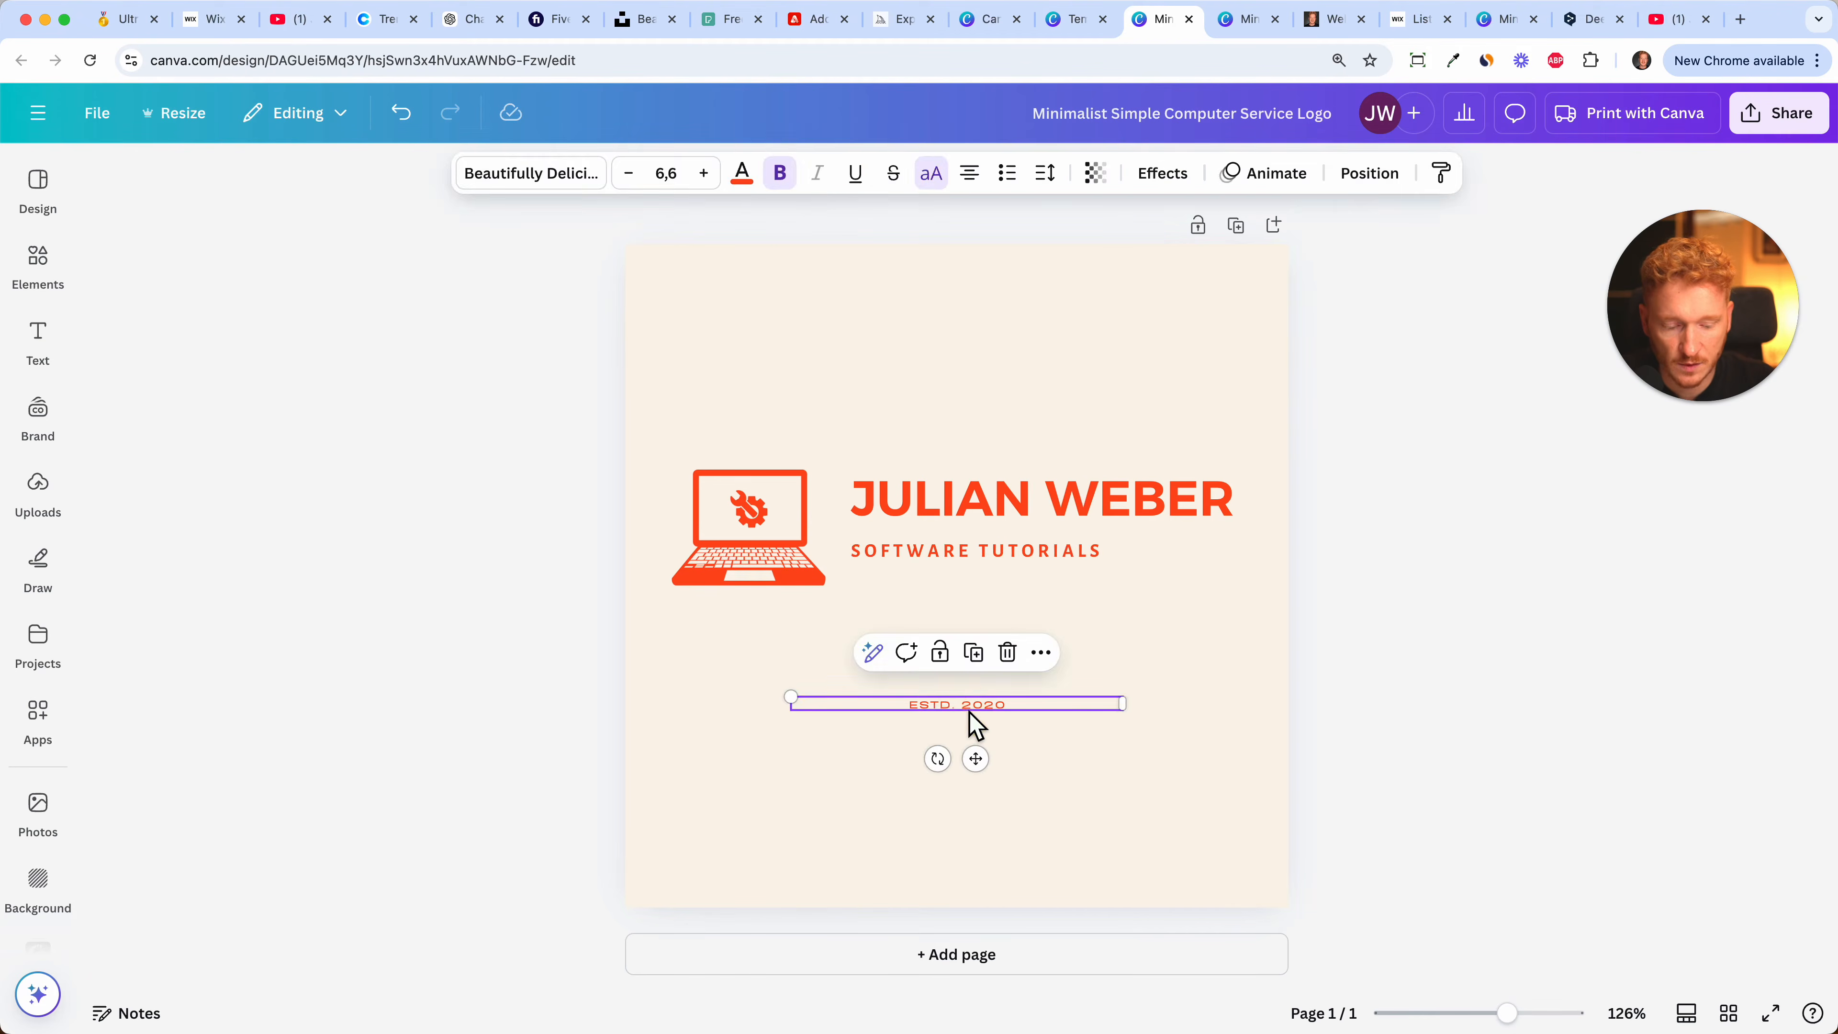
{"action": "key", "text": "BackSpace"}
- Remove the beige page background and shift the heading and tagline slightly down beside the laptop icon
{"action": "left_click", "coordinate": [1003, 295]}
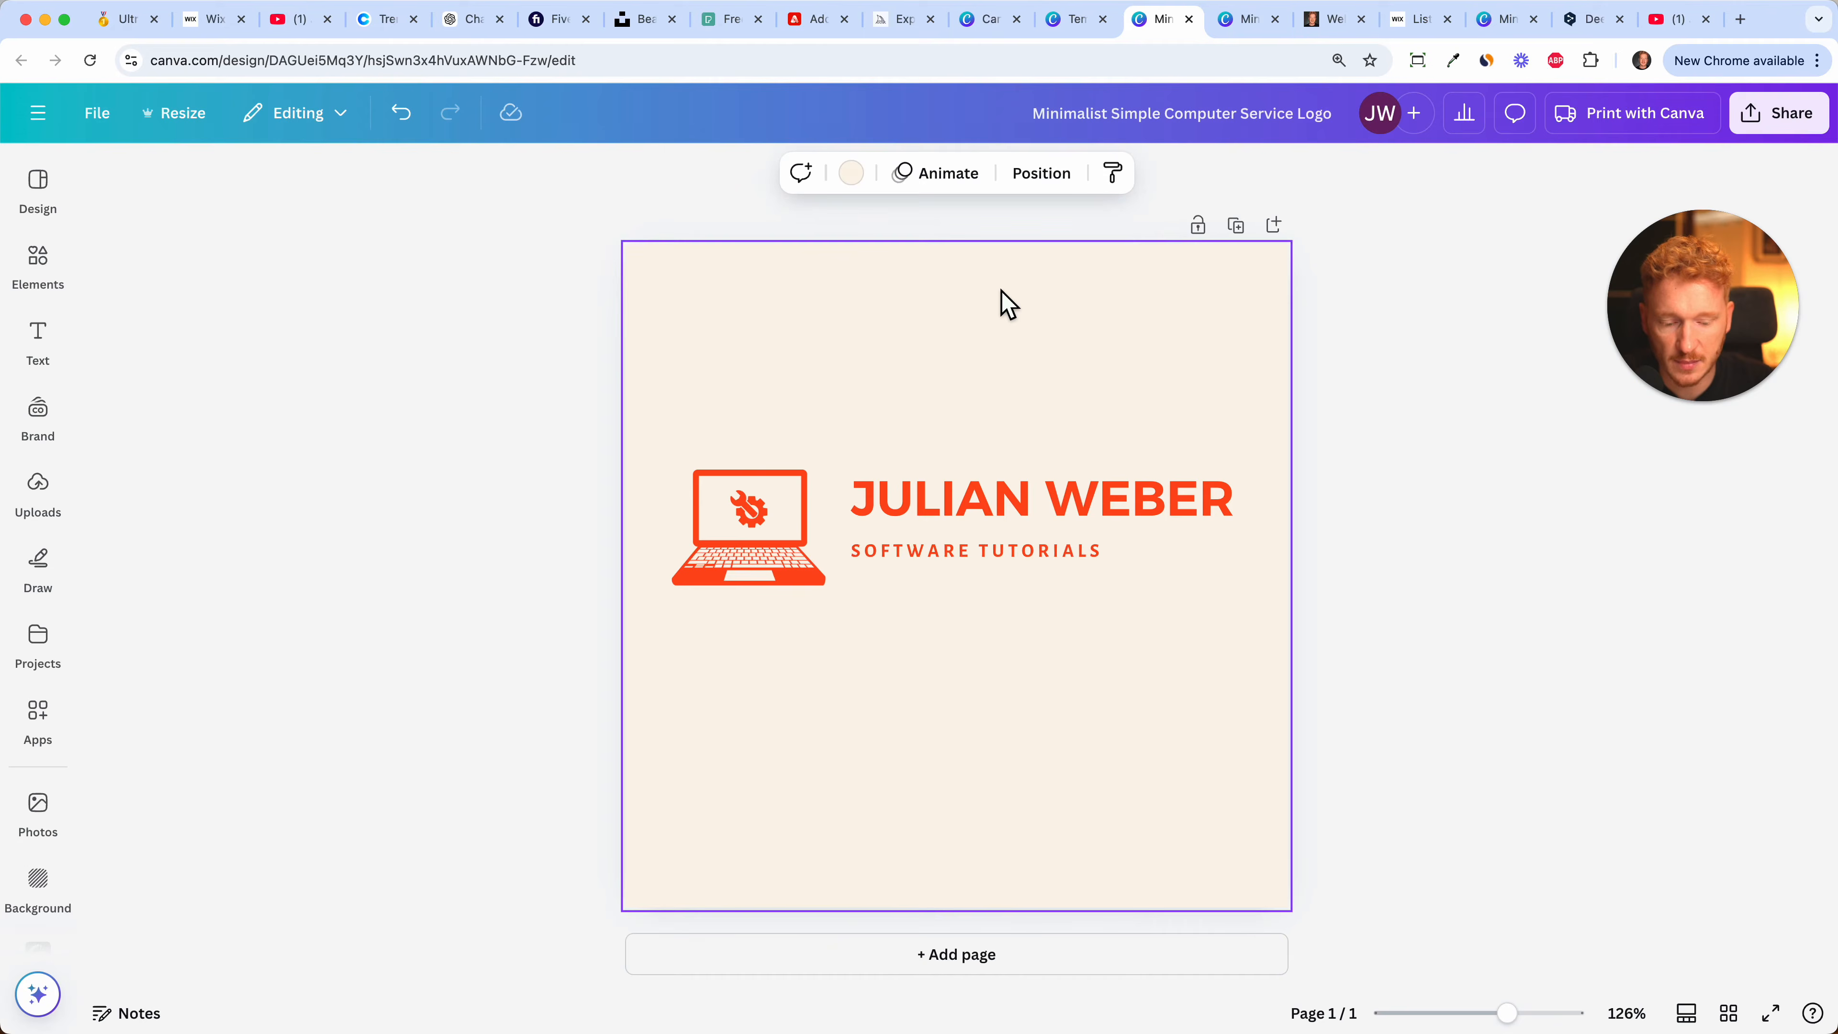
{"action": "key", "text": "BackSpace"}
{"action": "left_click_drag", "start_coordinate": [1170, 410], "coordinate": [1005, 513]}
{"action": "left_click", "coordinate": [939, 308]}
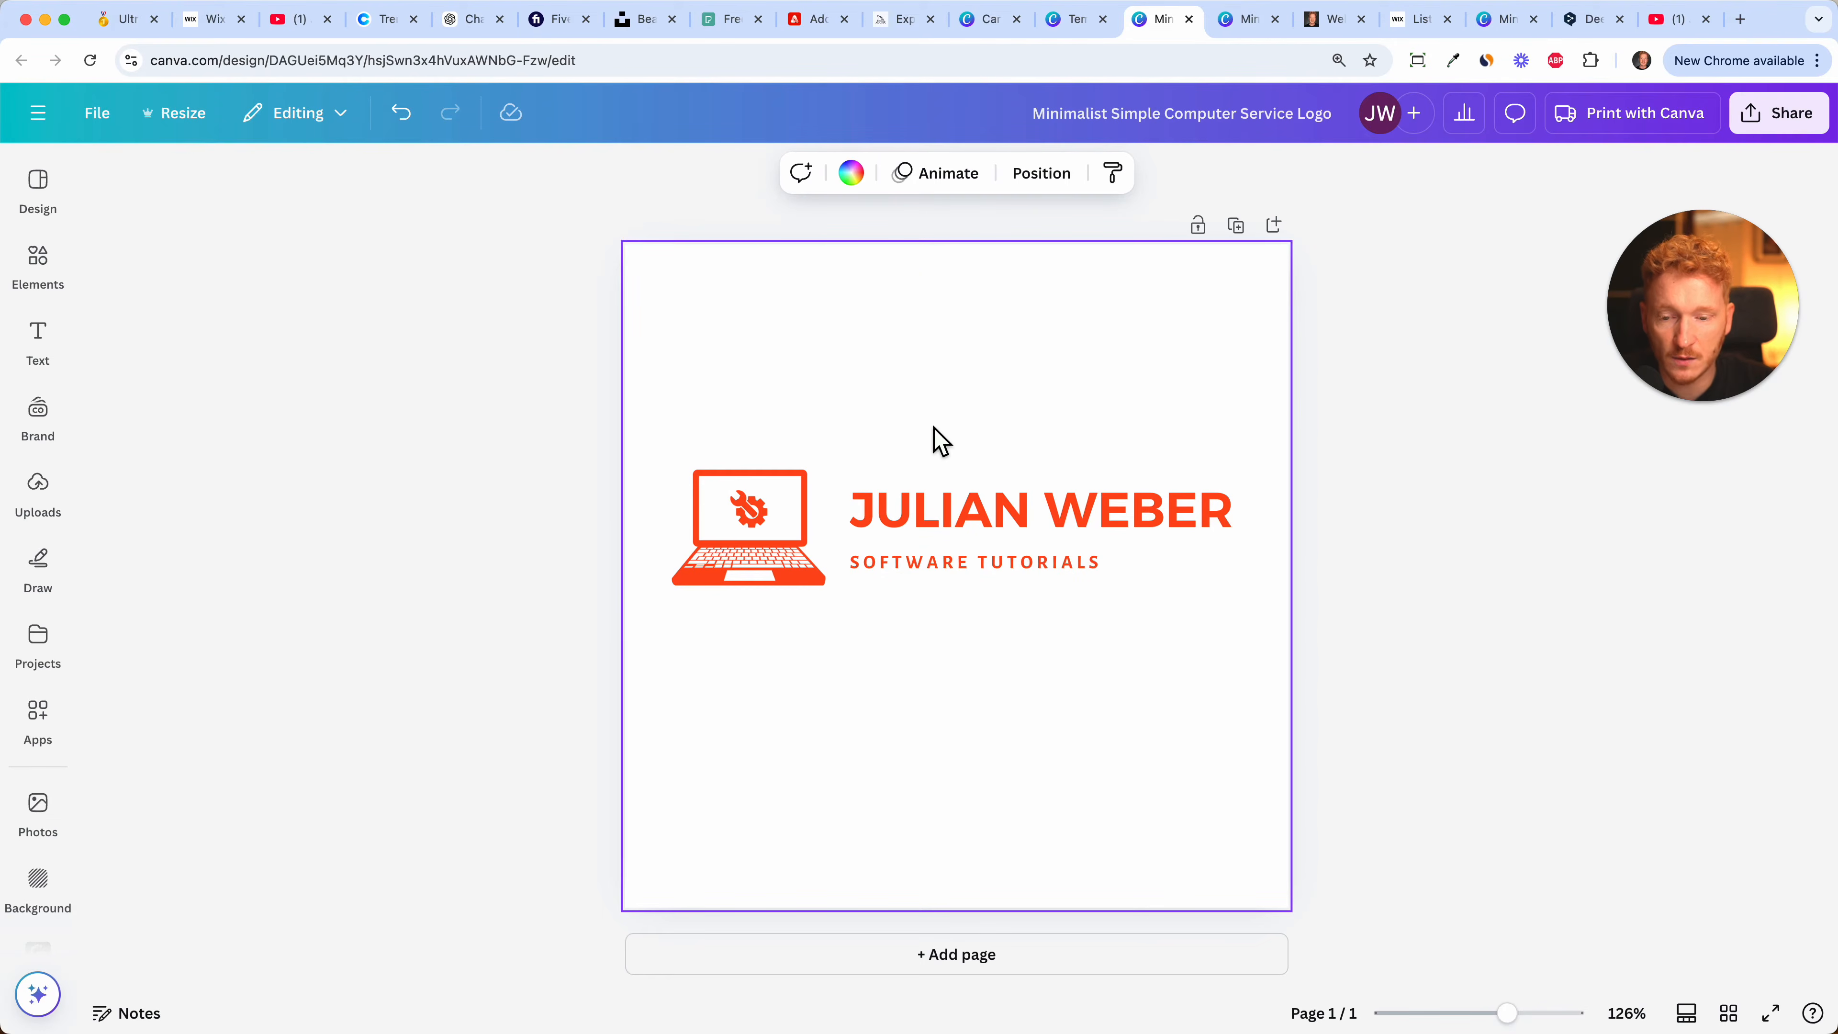
- Switch to the Wix editor and get the hex code of the yellow "Hey, I'm" text from its color settings
{"action": "left_click", "coordinate": [210, 21]}
{"action": "left_click", "coordinate": [347, 469]}
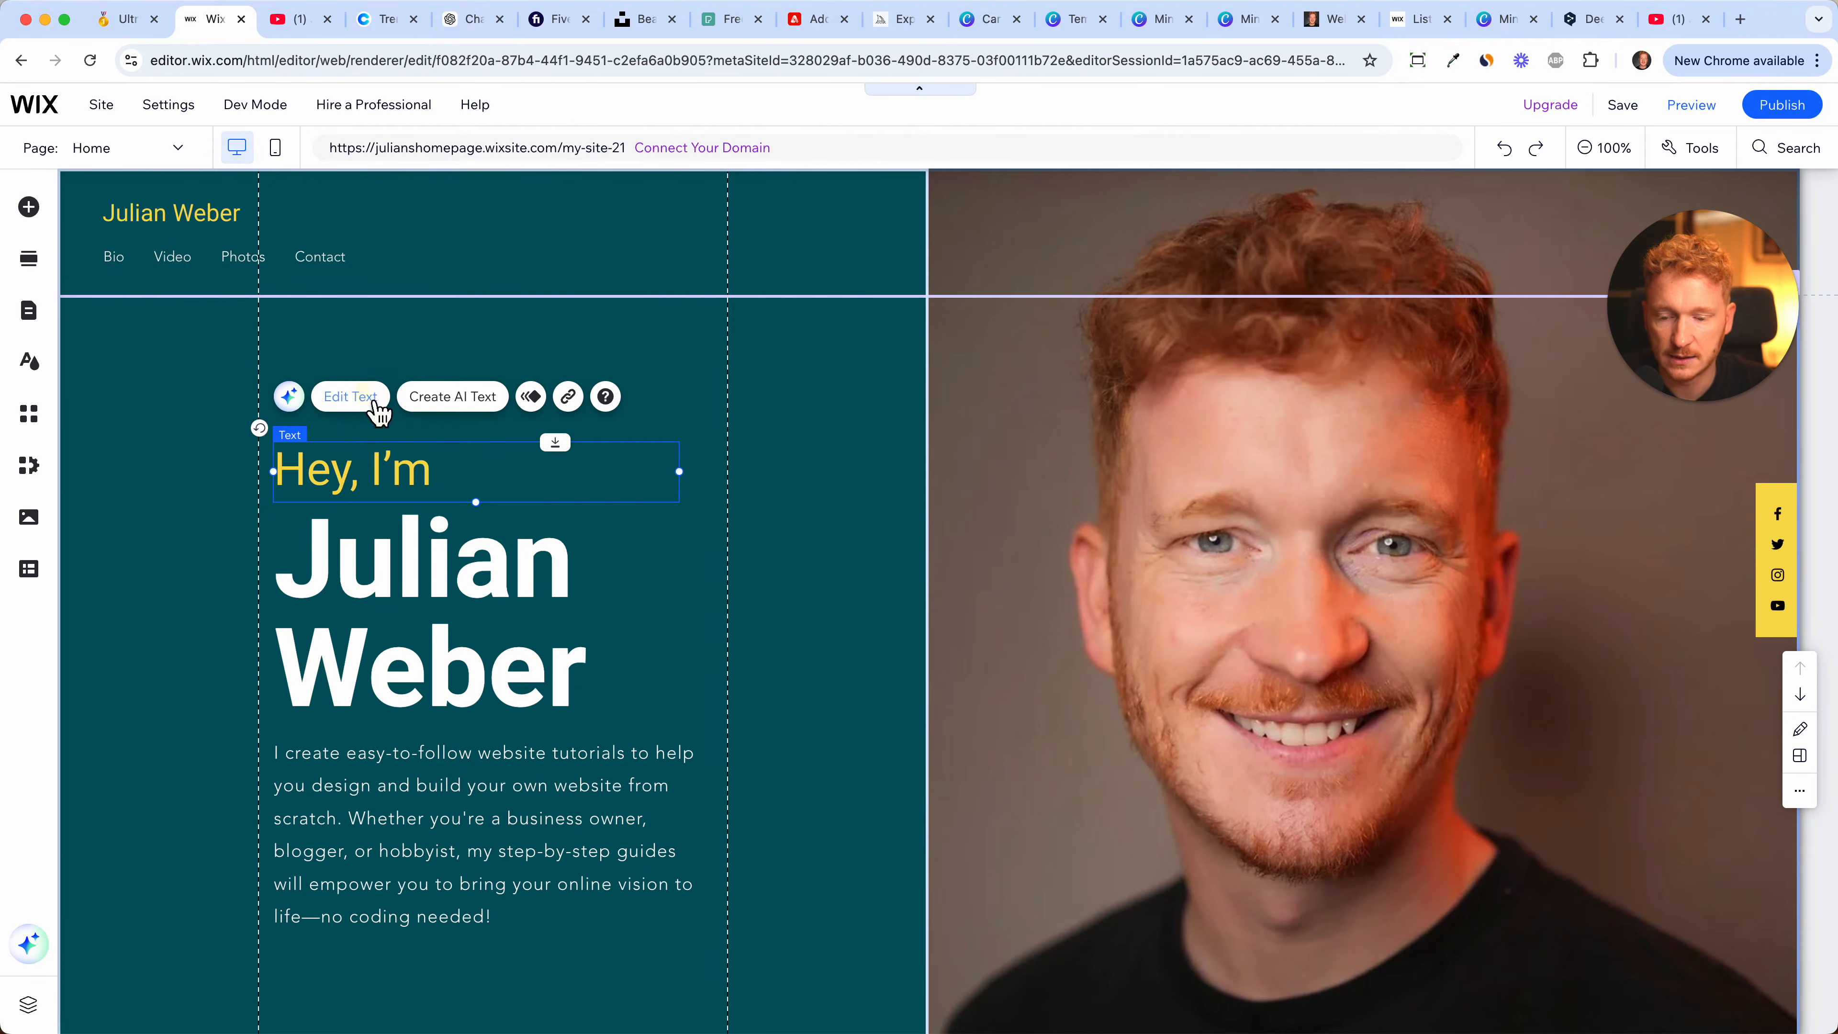
{"action": "left_click", "coordinate": [378, 411]}
{"action": "left_click", "coordinate": [862, 786]}
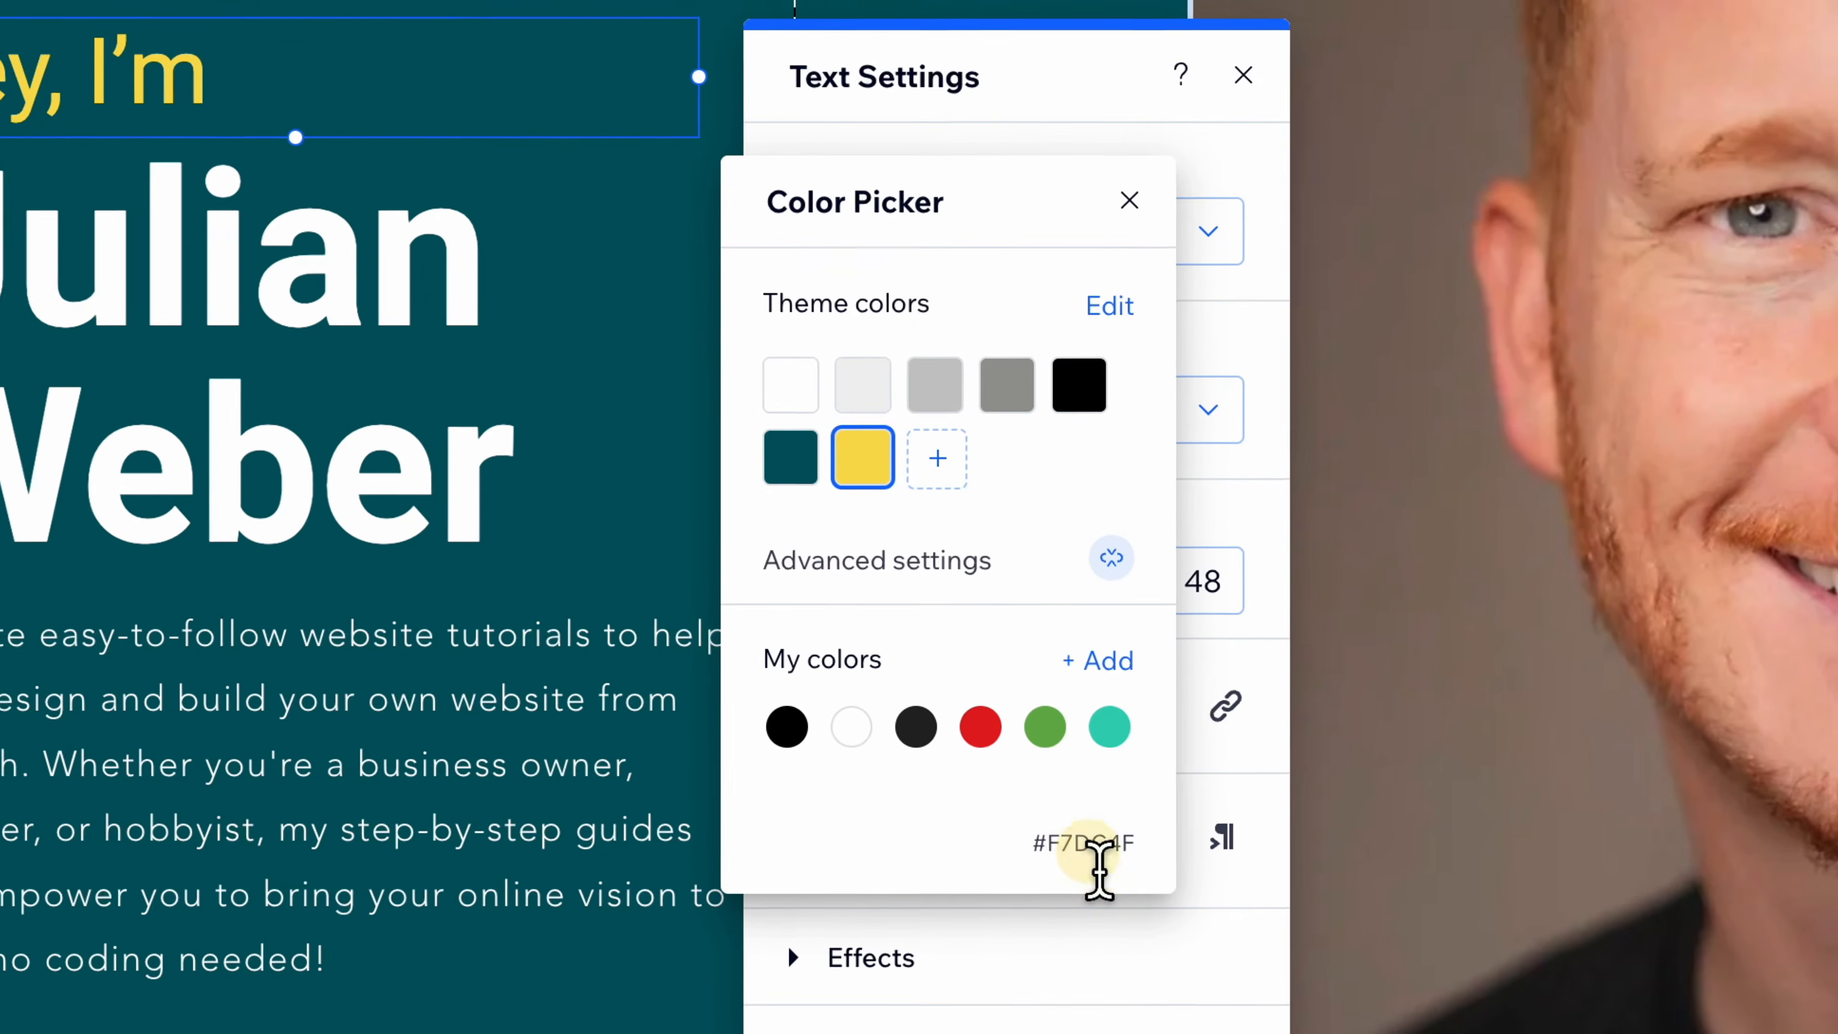
{"action": "left_click", "coordinate": [1099, 865]}
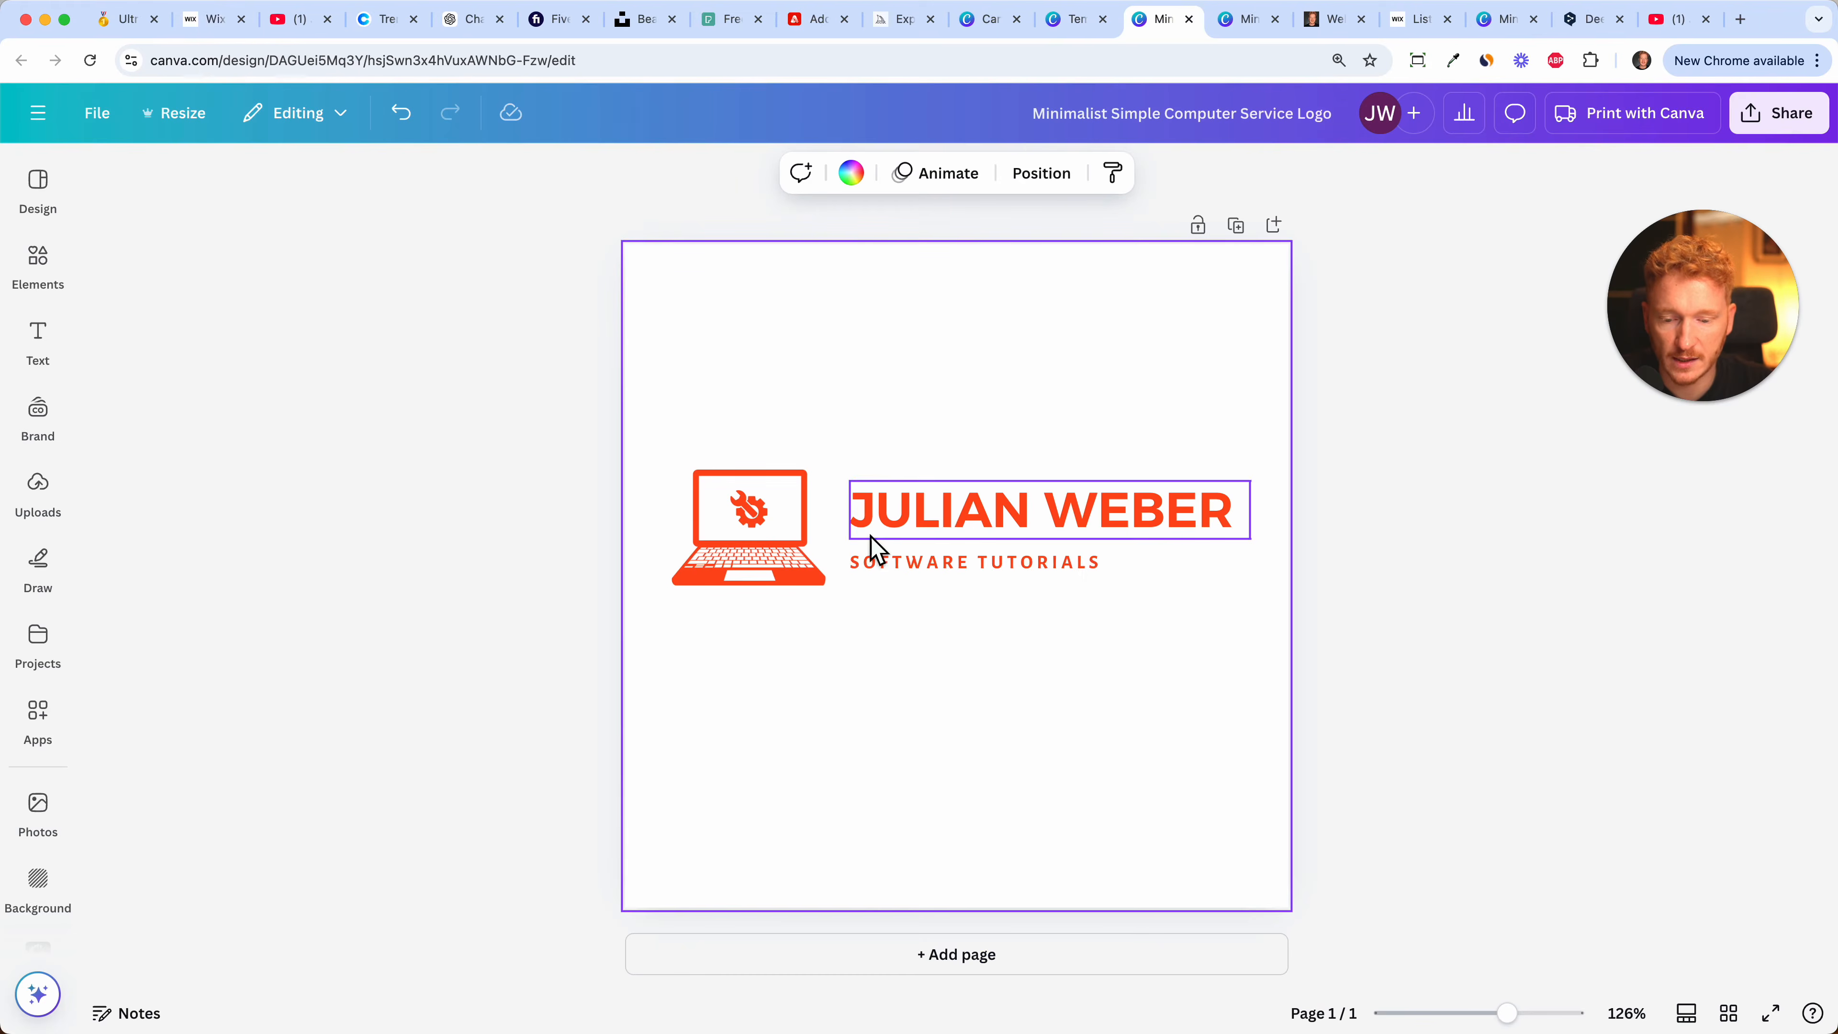
- Recolor the logo's heading and tagline together to the yellow #F7DC4F
{"action": "left_click", "coordinate": [1013, 563]}
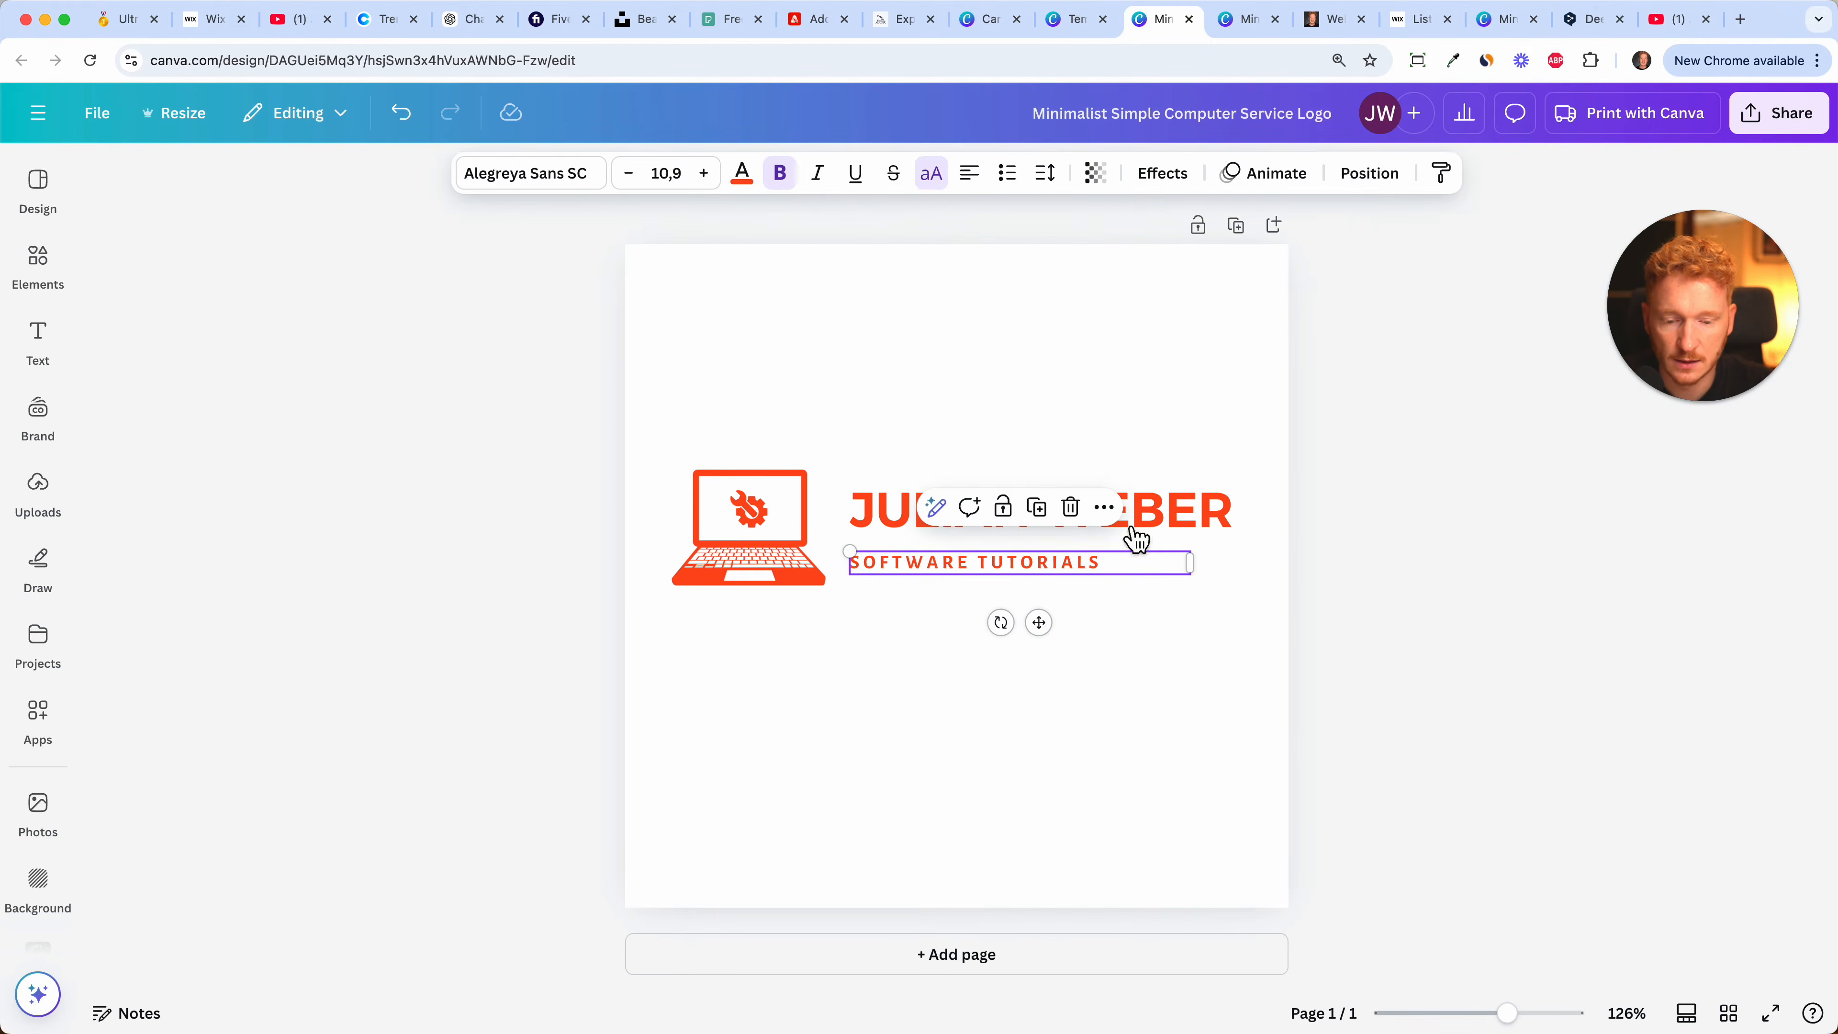
{"action": "left_click", "coordinate": [1149, 517], "text": "shift"}
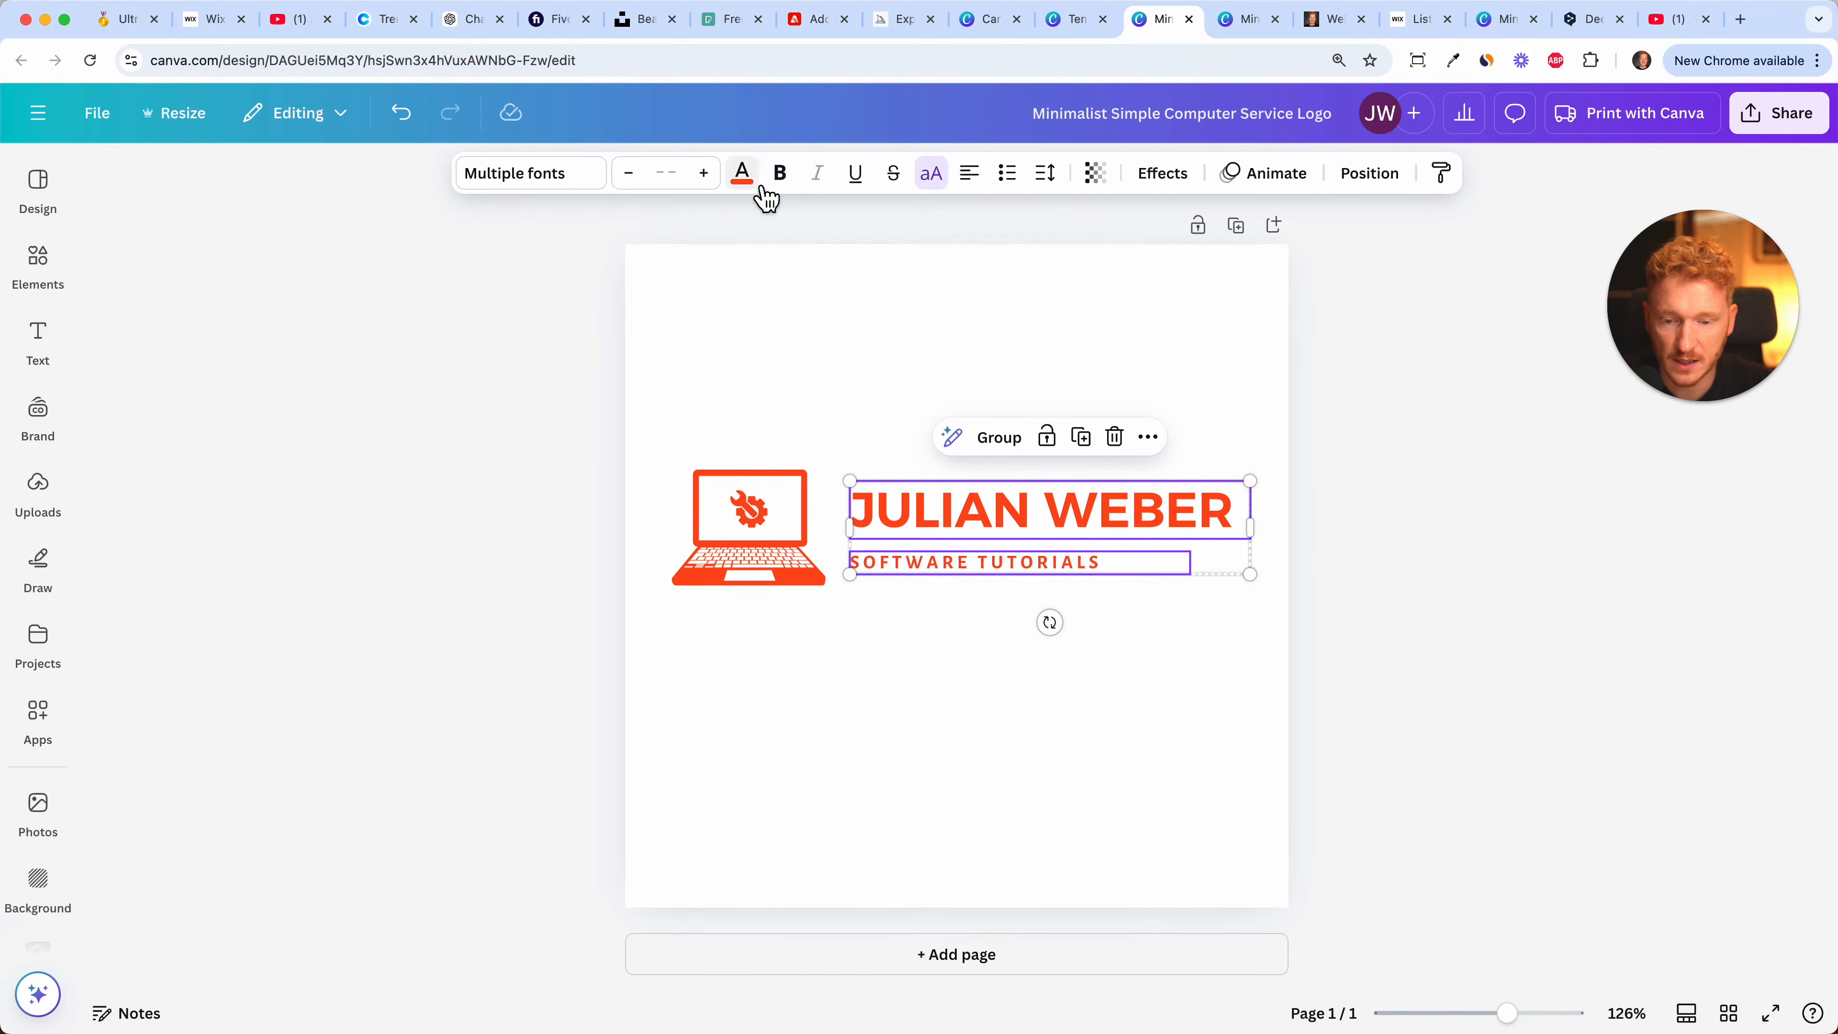
{"action": "left_click", "coordinate": [744, 173]}
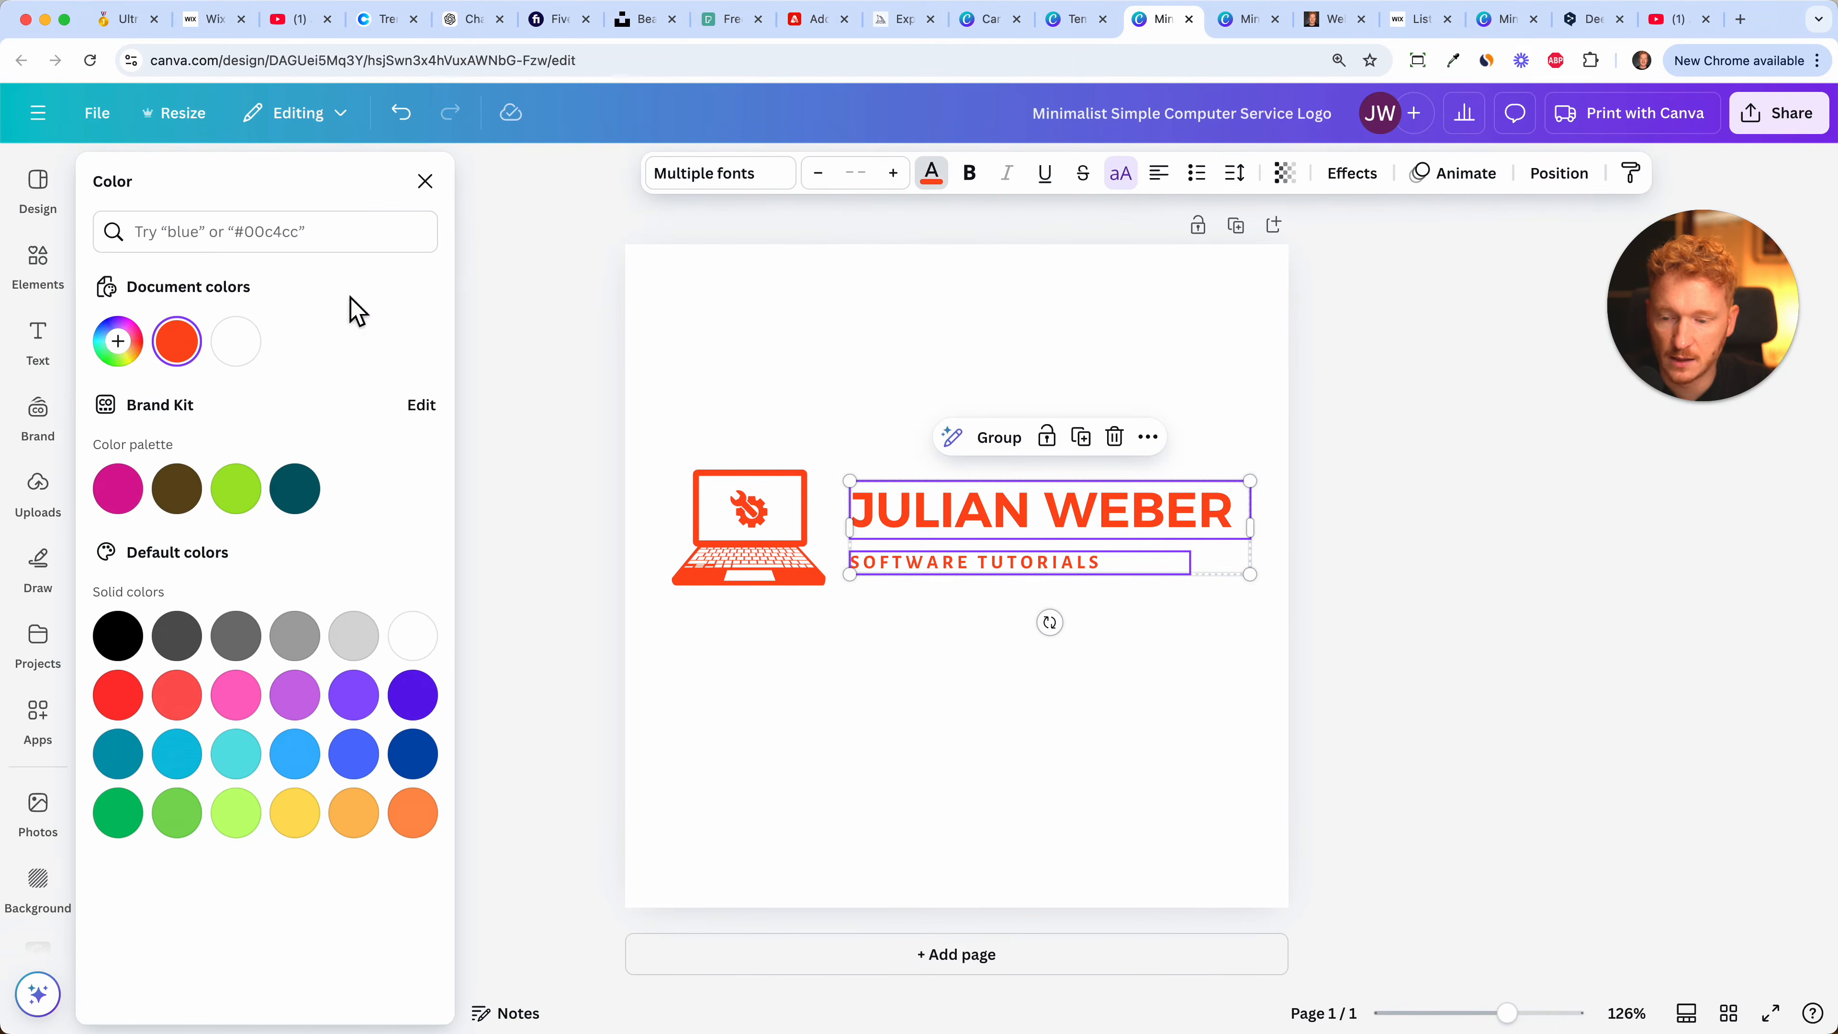
{"action": "left_click", "coordinate": [118, 341]}
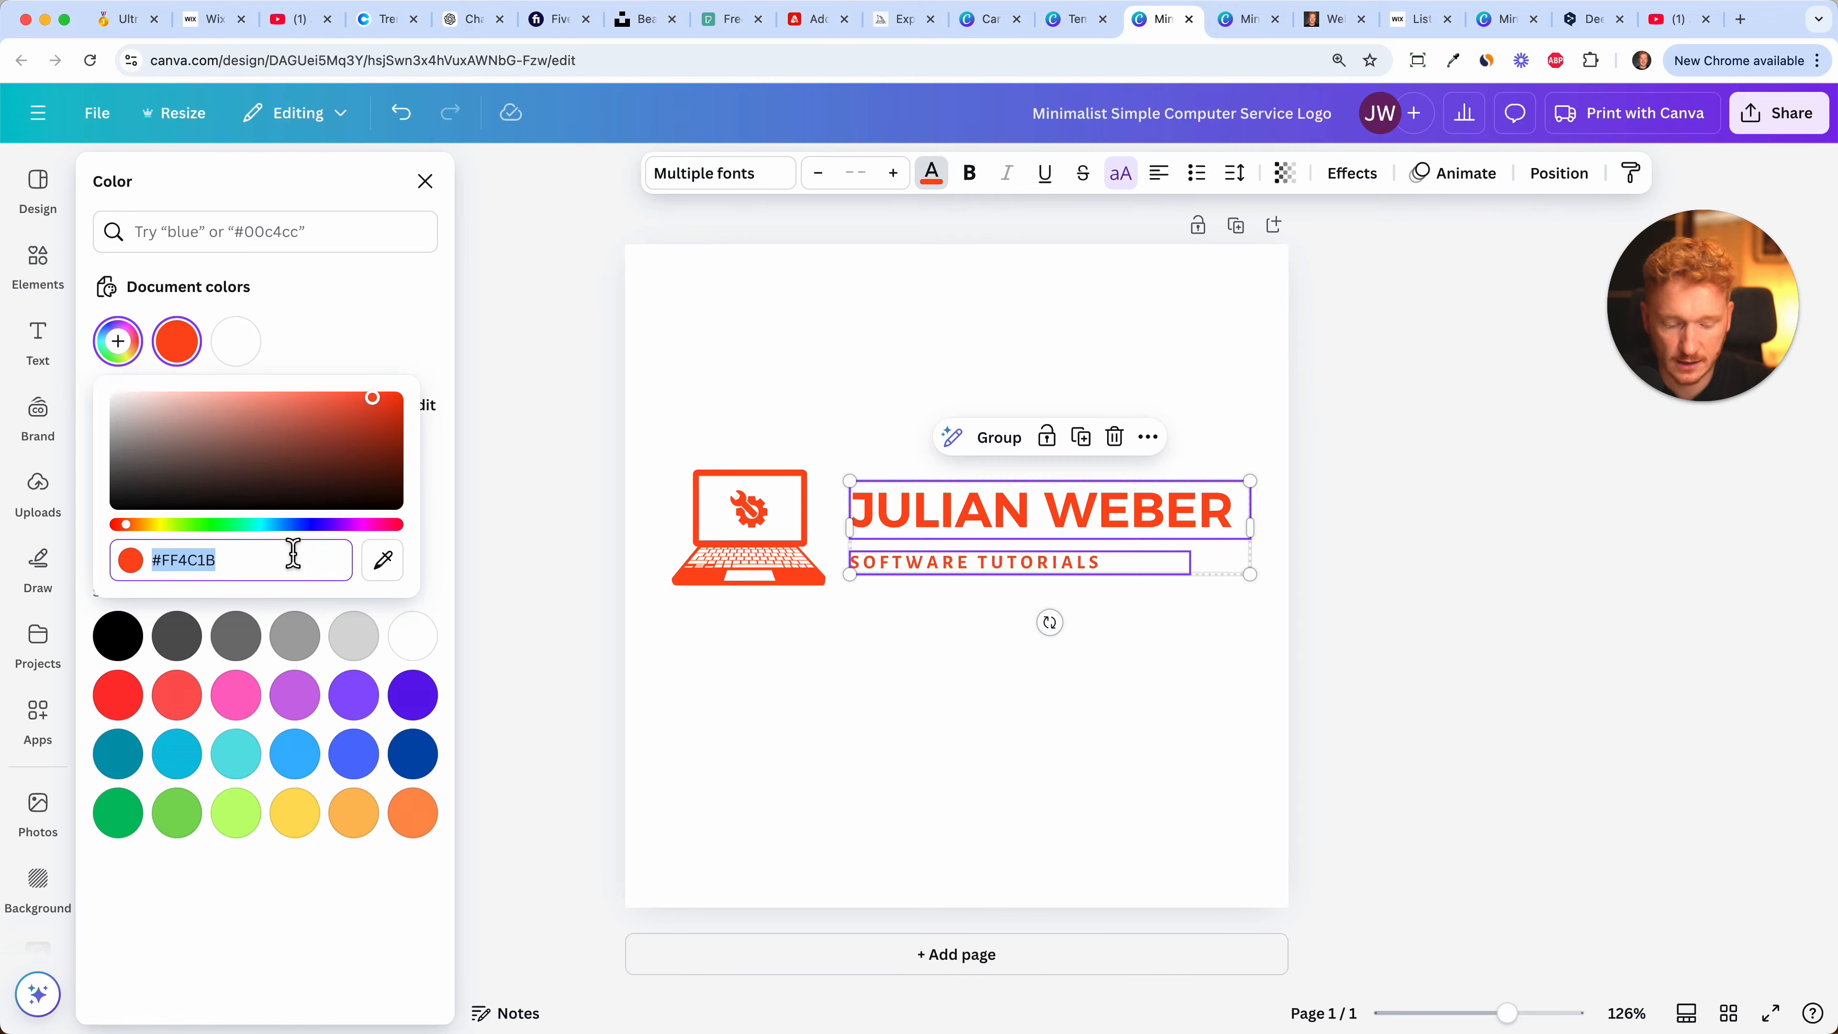
{"action": "type", "text": "#F7DC4F"}
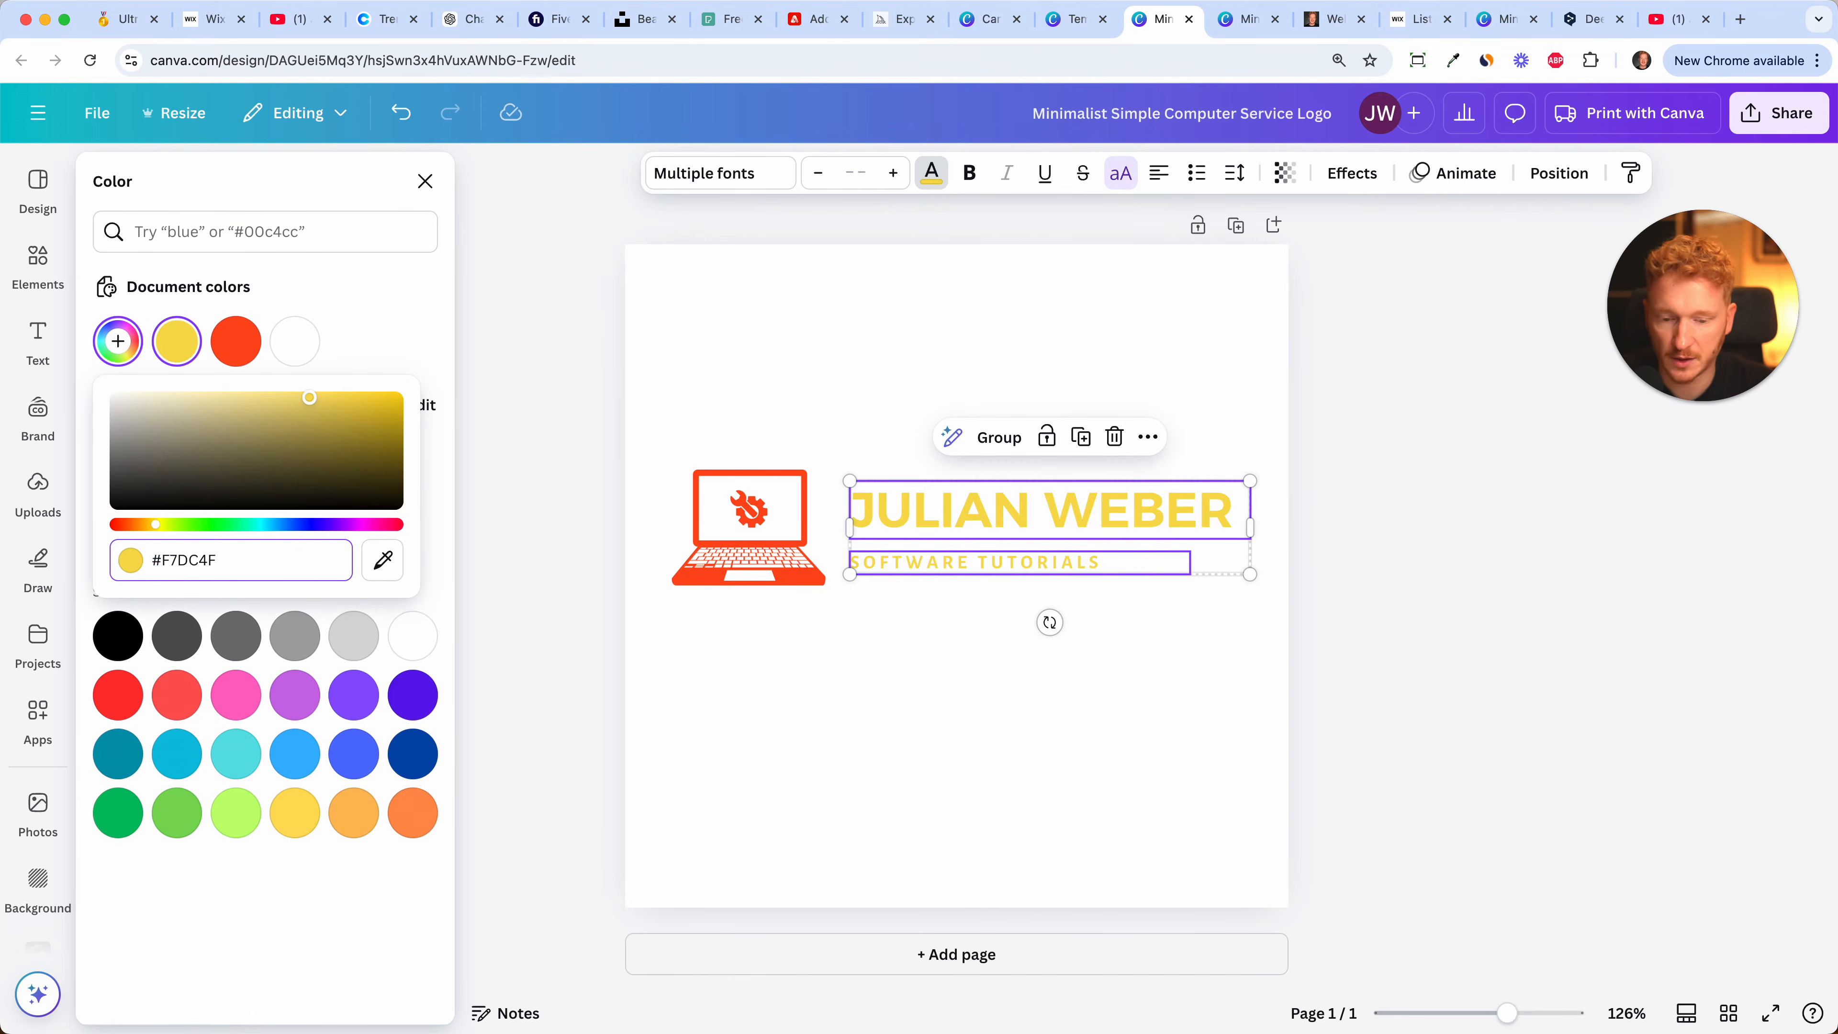
{"action": "left_click", "coordinate": [877, 420]}
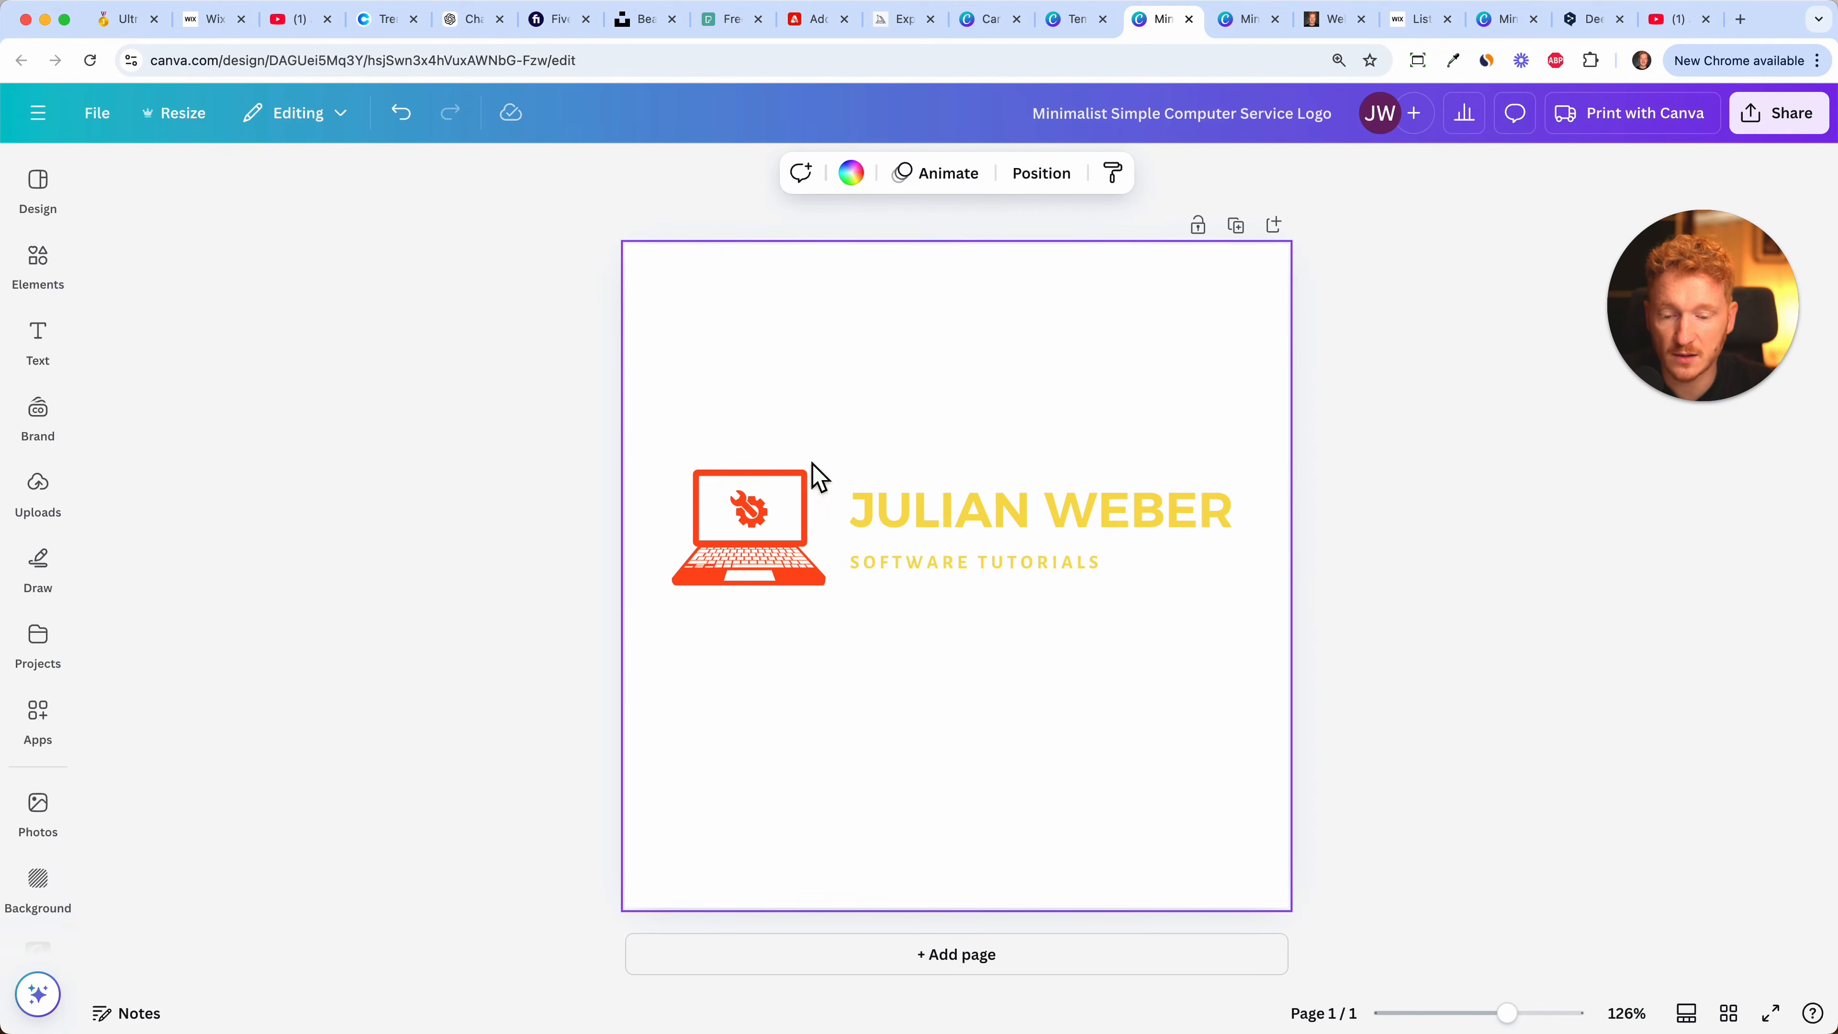
- Recolor the wrench-and-gear icon and the laptop graphic to the same yellow #F7DC4F as the text
{"action": "left_click", "coordinate": [784, 508]}
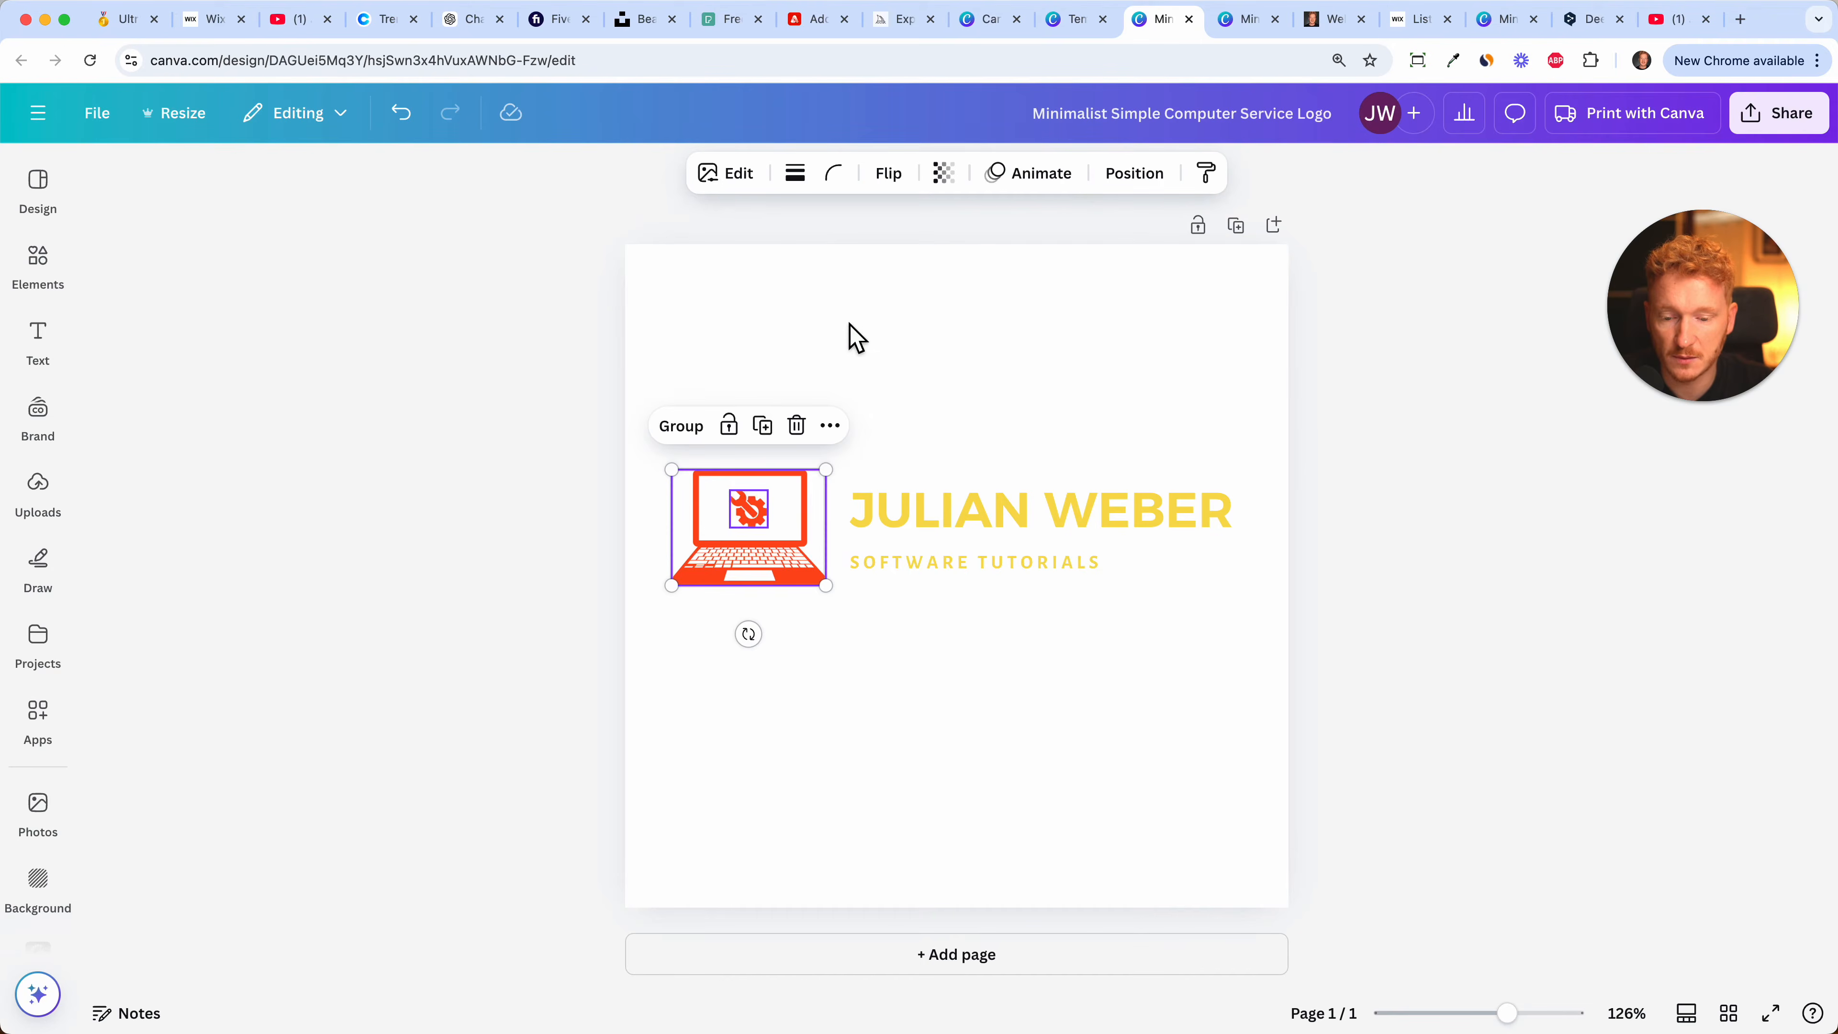
{"action": "left_click", "coordinate": [856, 336]}
{"action": "double_click", "coordinate": [760, 518]}
{"action": "left_click", "coordinate": [760, 172]}
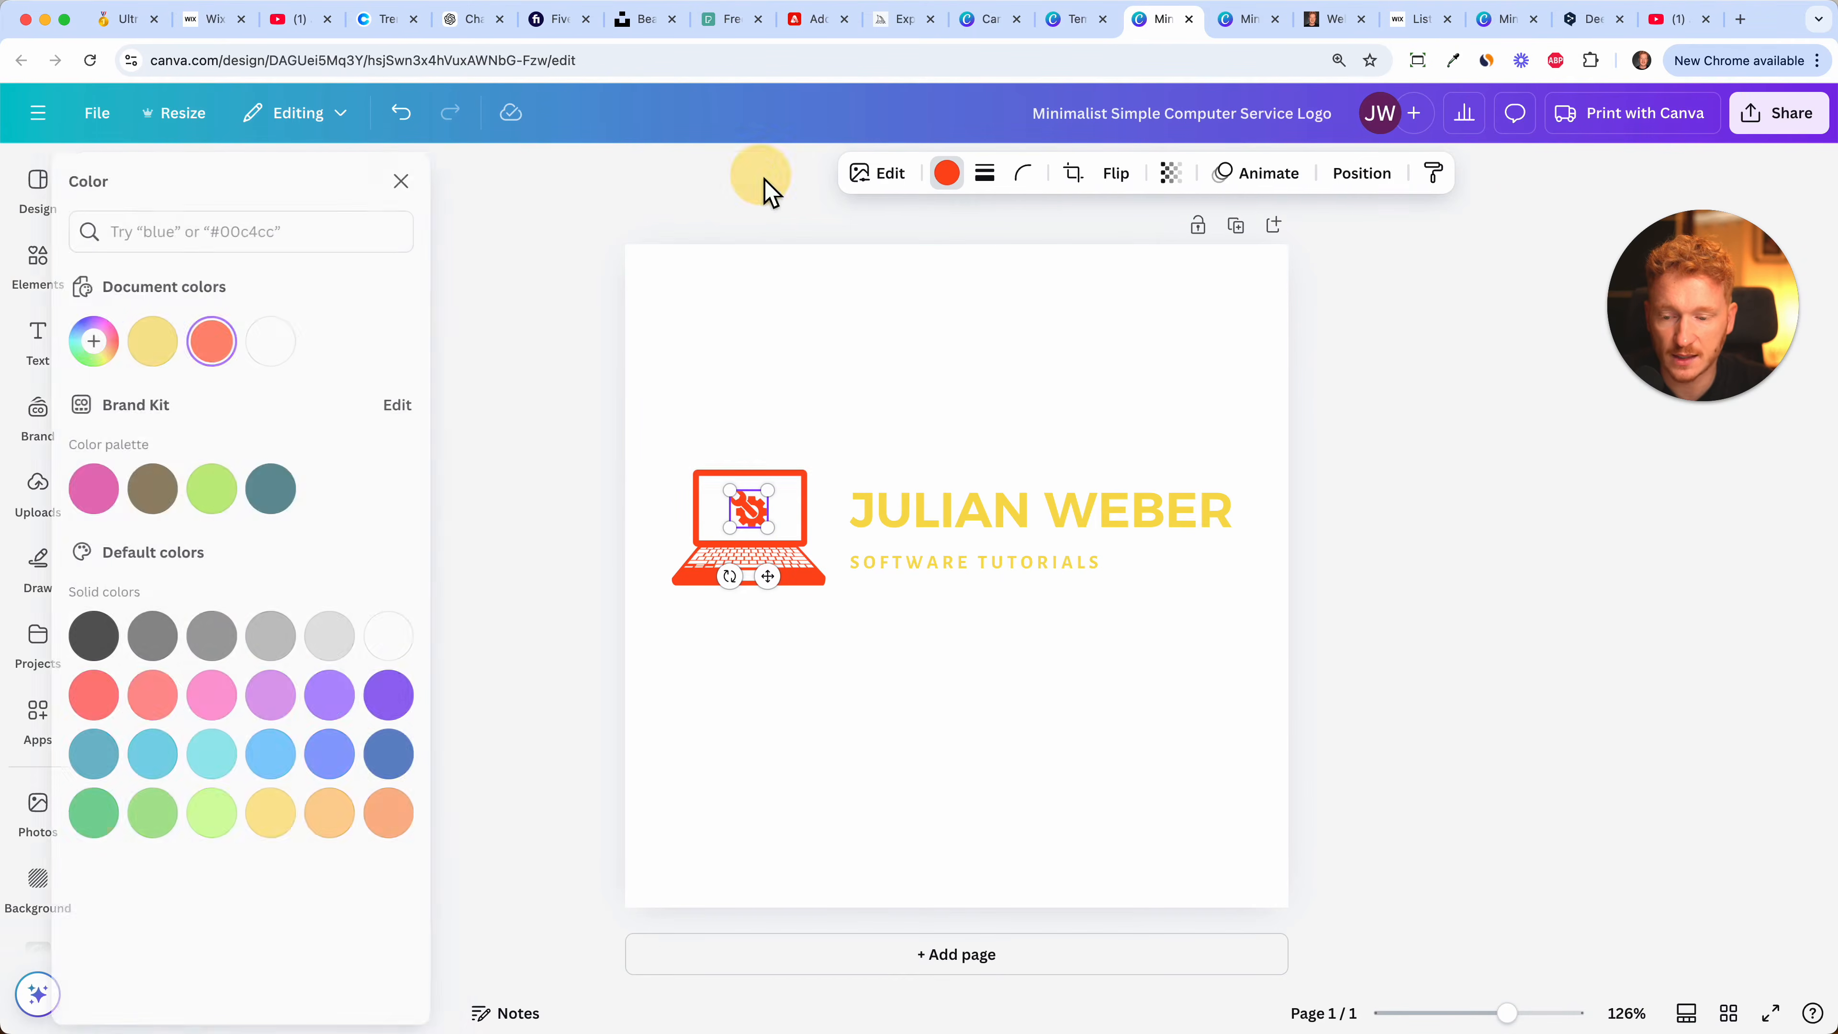
{"action": "left_click", "coordinate": [176, 344]}
{"action": "left_click", "coordinate": [796, 565]}
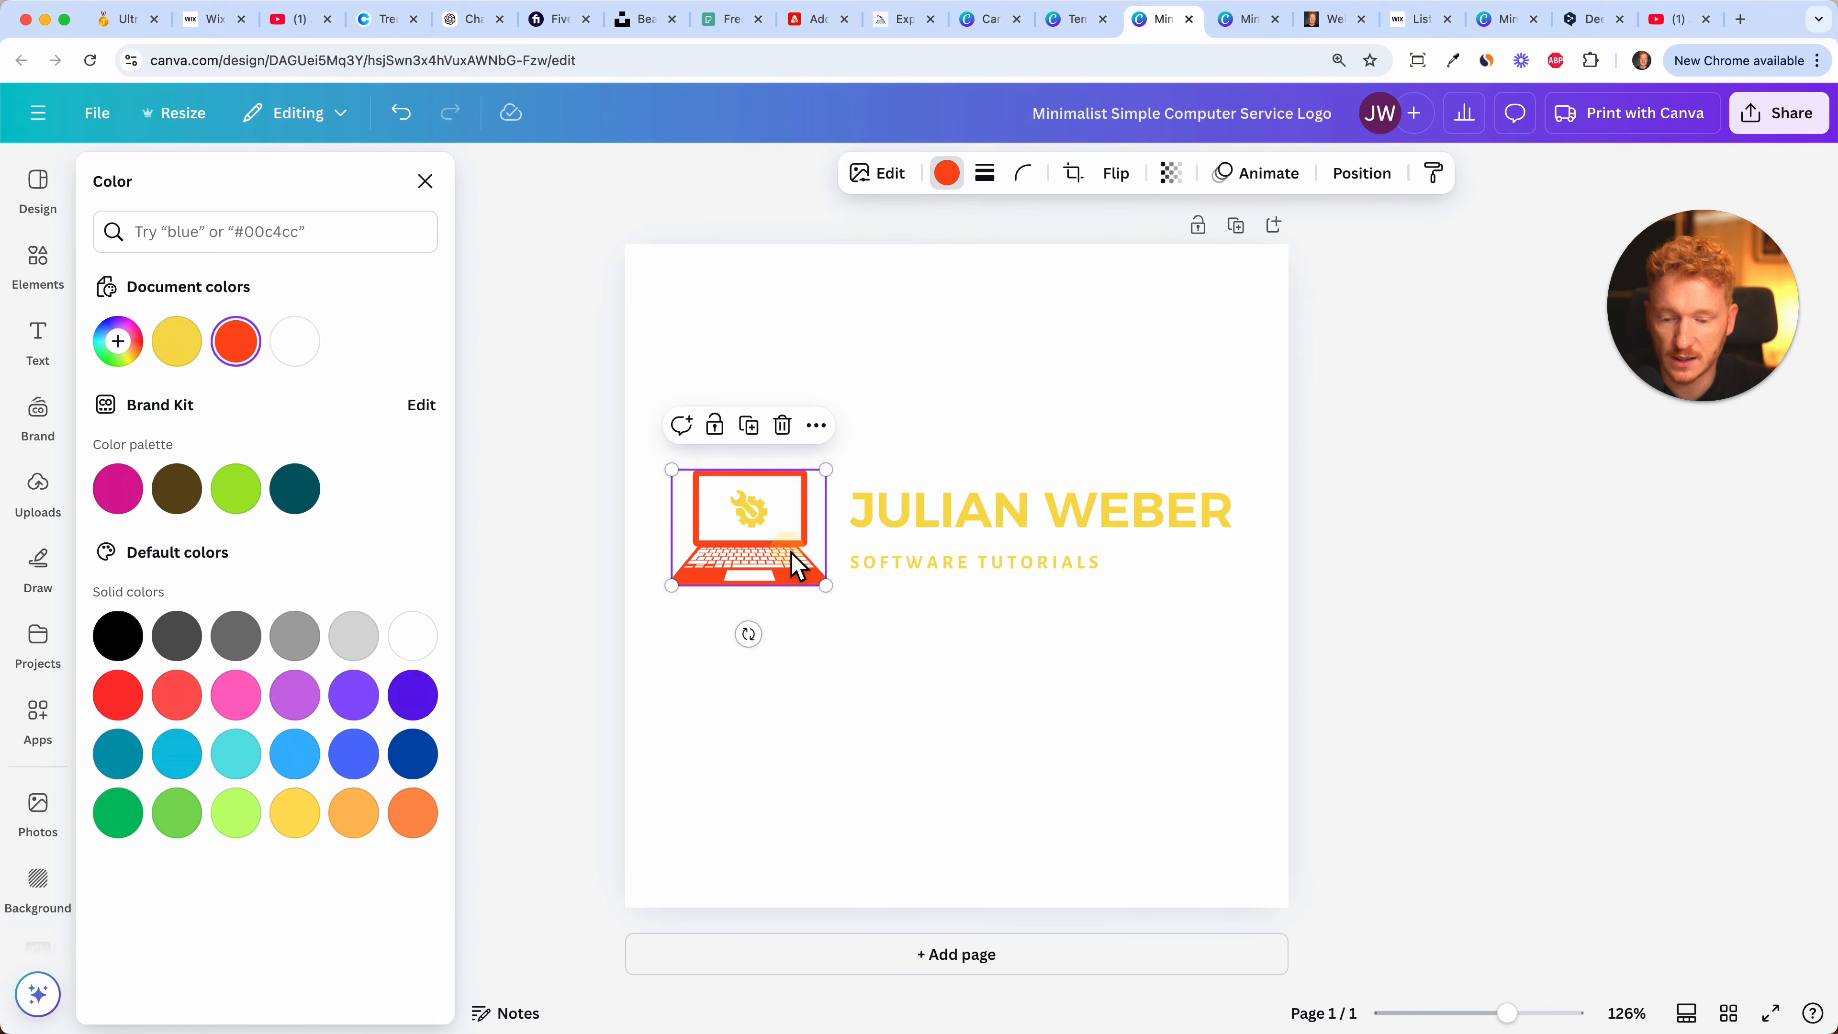
{"action": "left_click", "coordinate": [180, 347]}
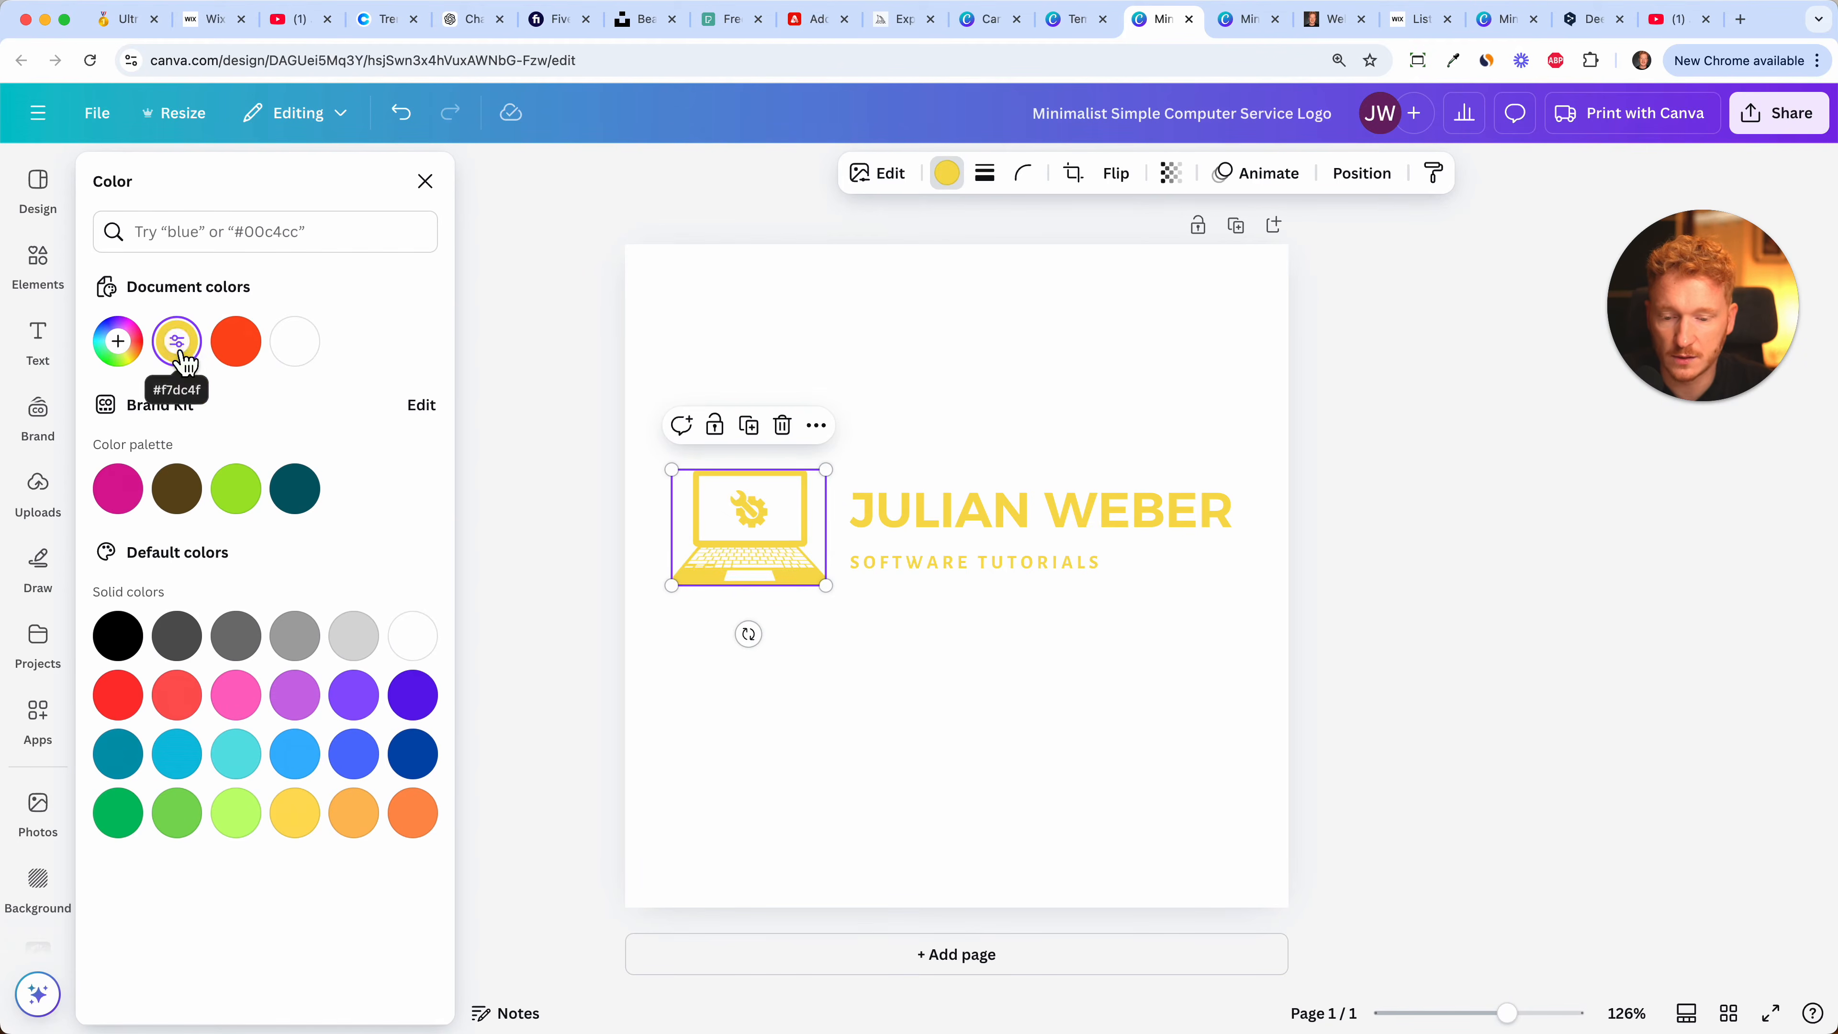
{"action": "left_click", "coordinate": [790, 394]}
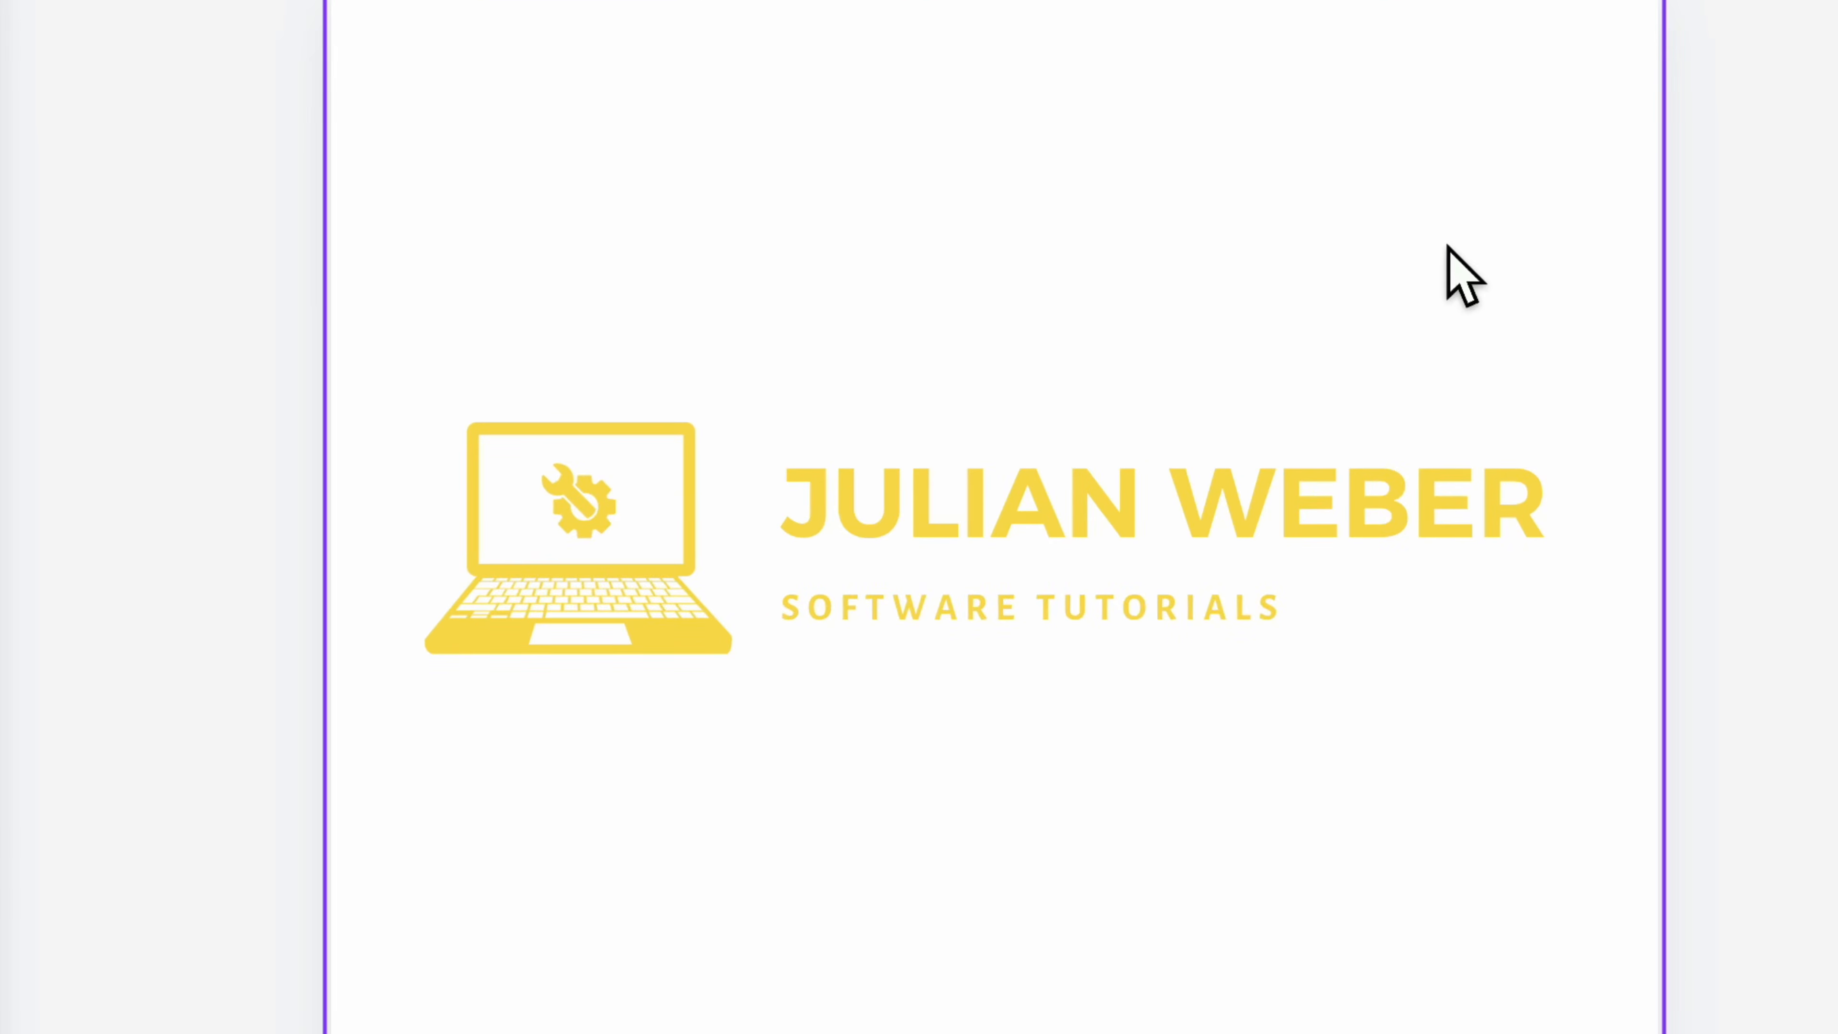
- Try moving the heading and tagline together slightly closer to the laptop icon, and return them to their original place
{"action": "left_click_drag", "start_coordinate": [1251, 337], "coordinate": [1094, 637]}
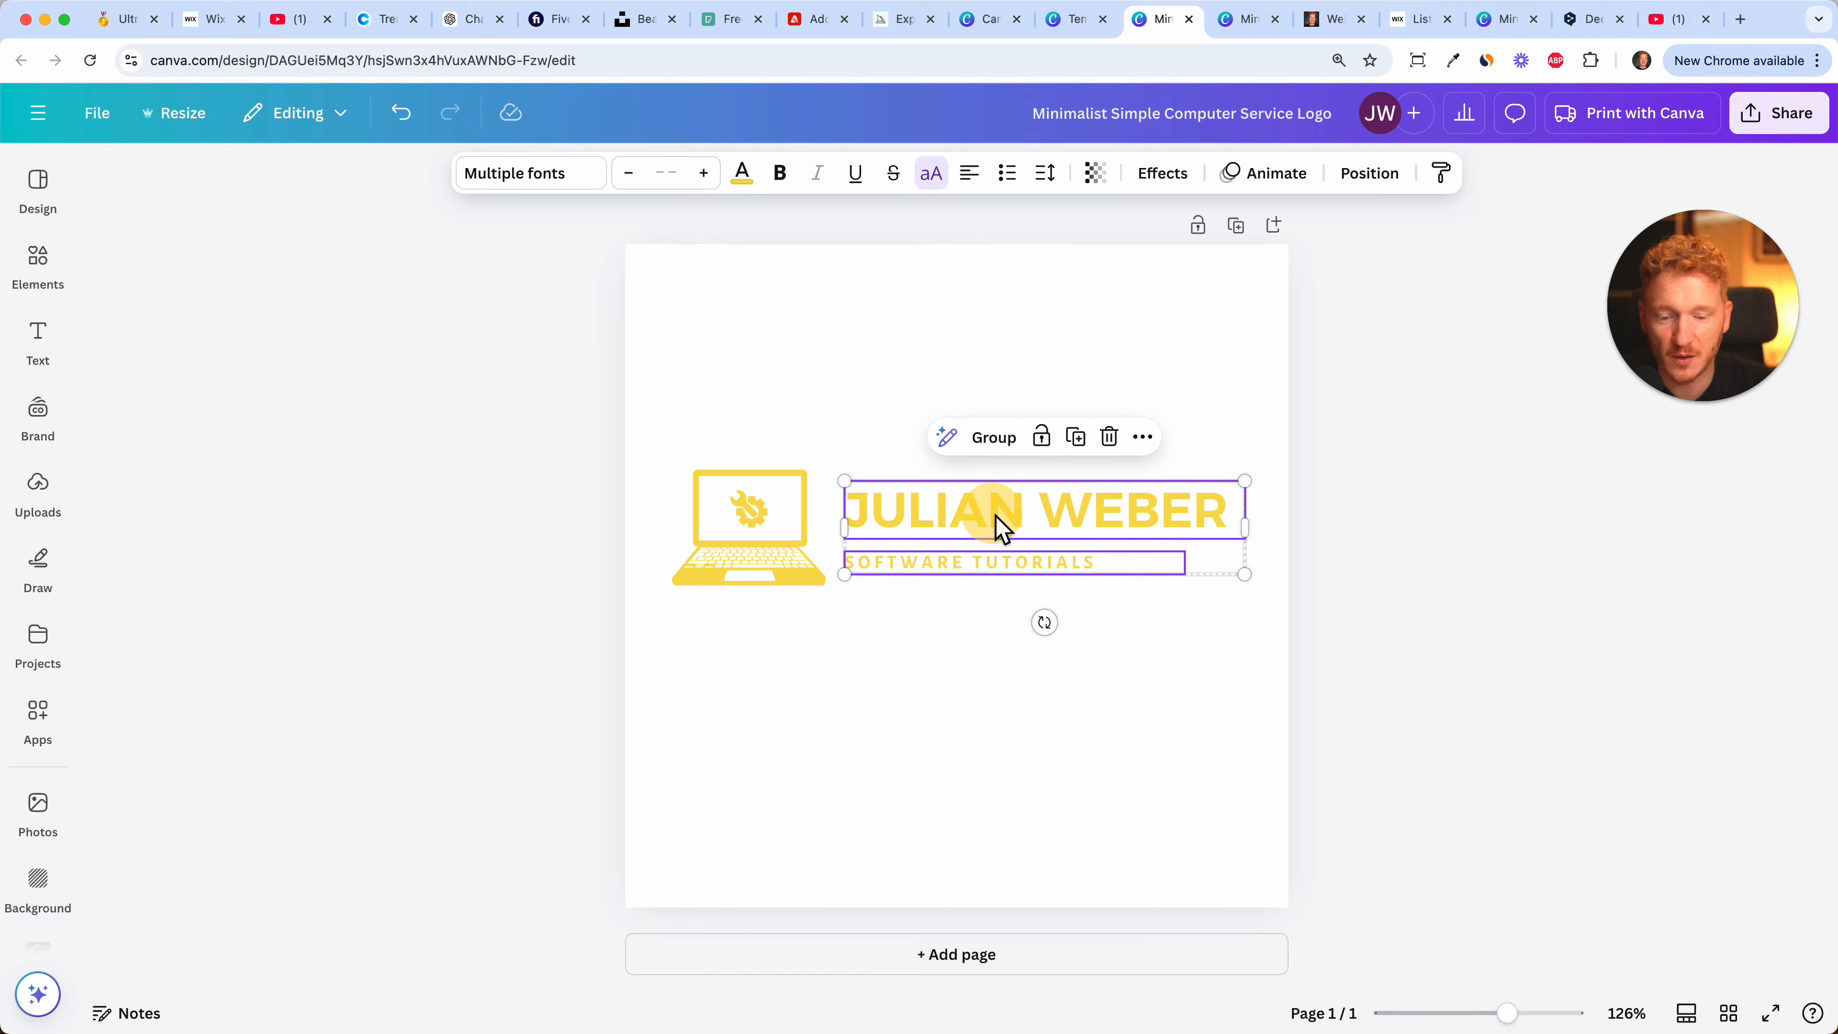
{"action": "left_click", "coordinate": [1288, 59]}
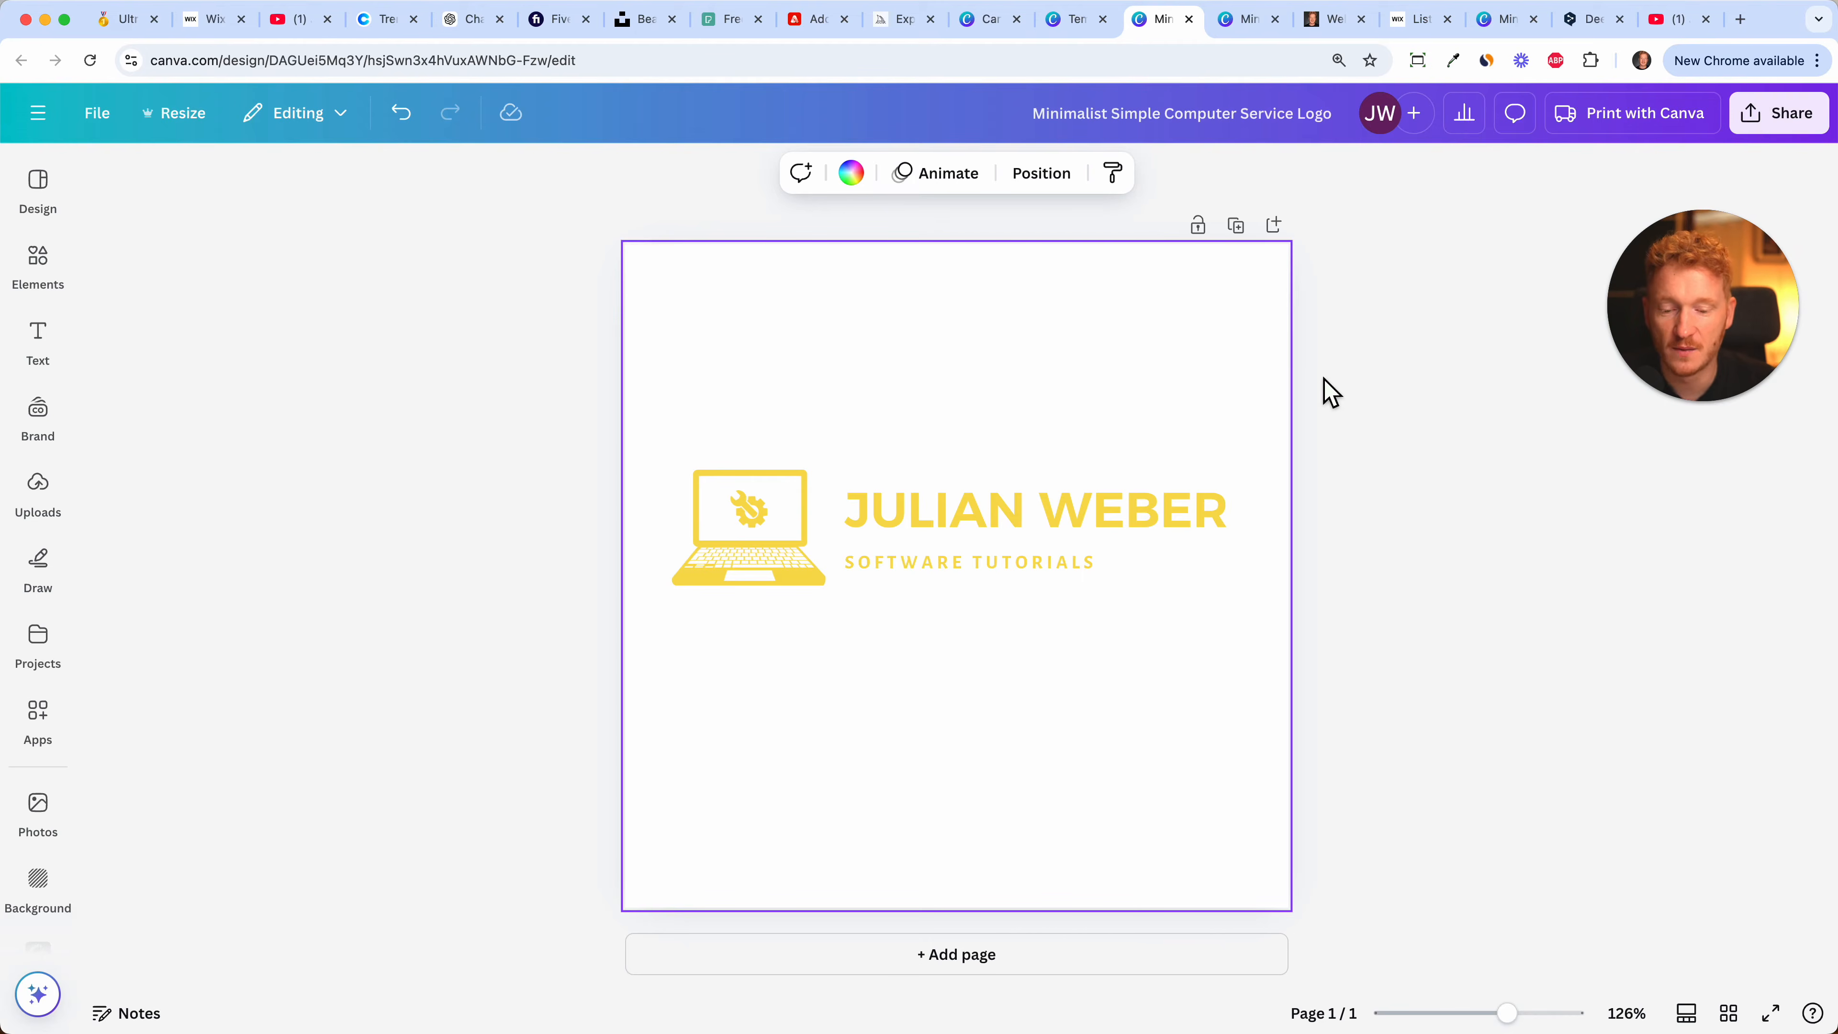
{"action": "left_click_drag", "start_coordinate": [1009, 428], "coordinate": [964, 570]}
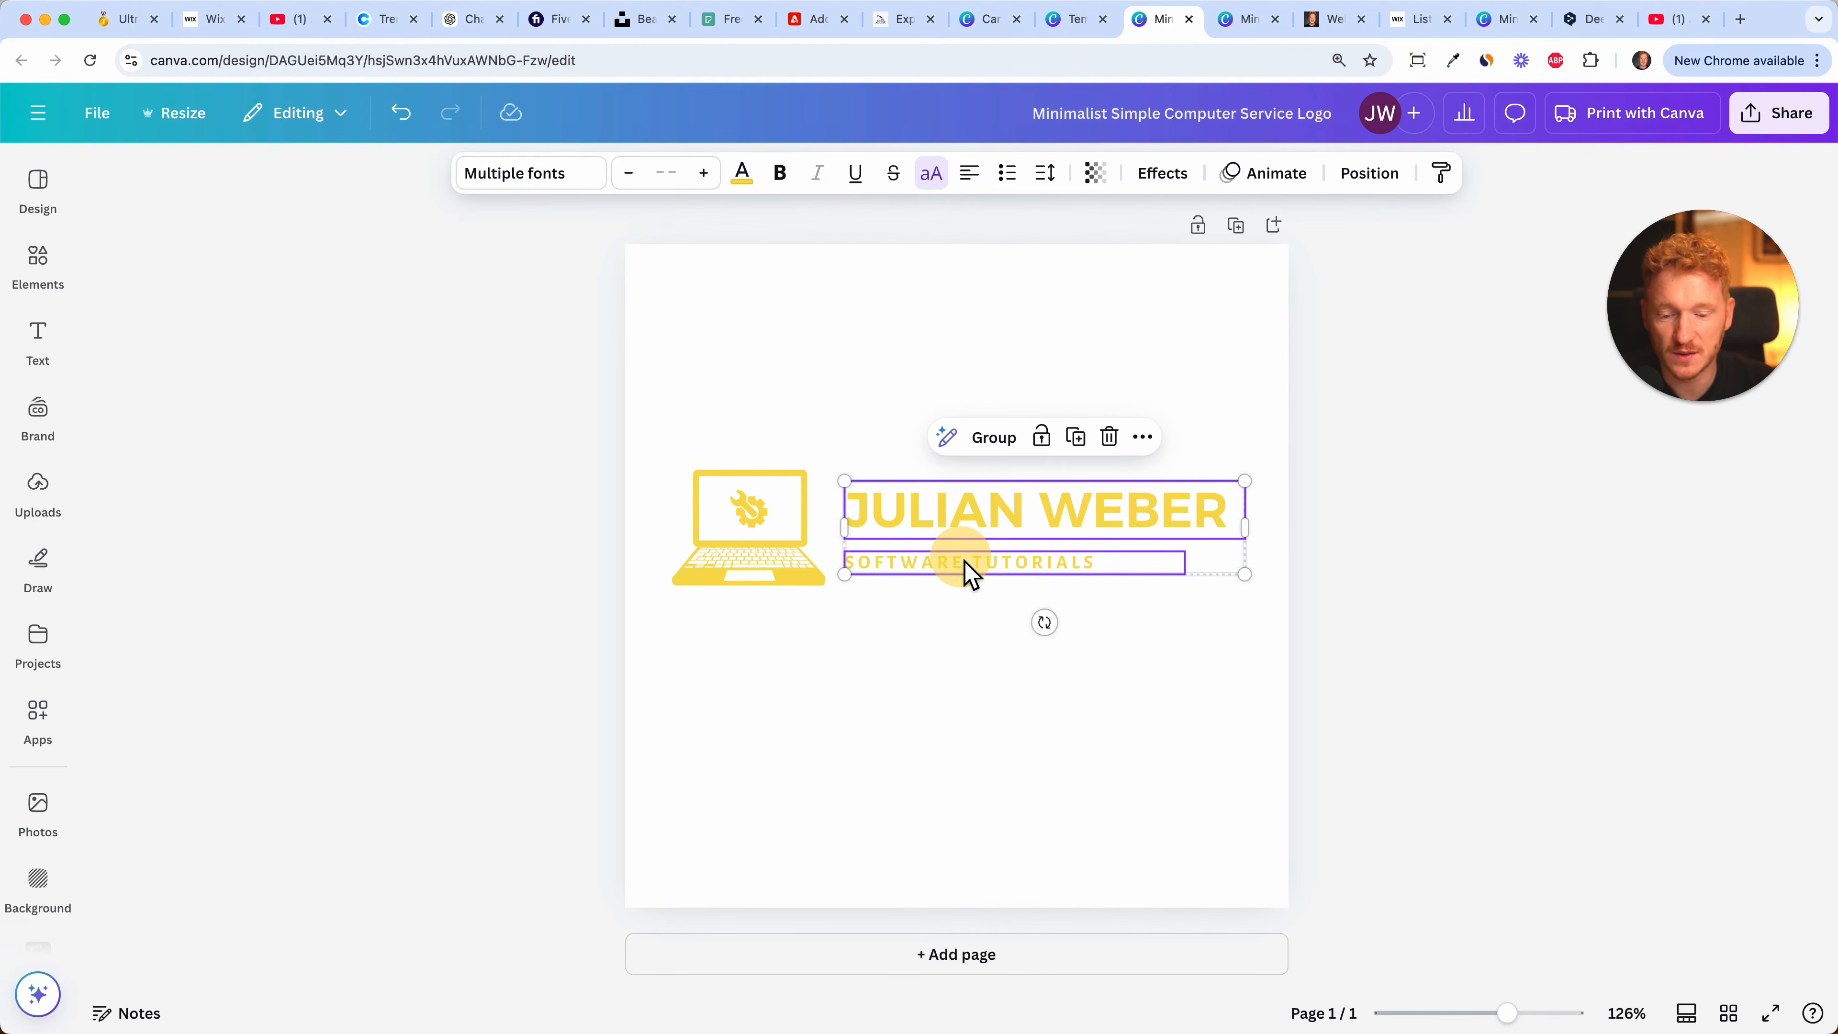
{"action": "left_click", "coordinate": [1027, 532]}
{"action": "left_click", "coordinate": [1086, 346]}
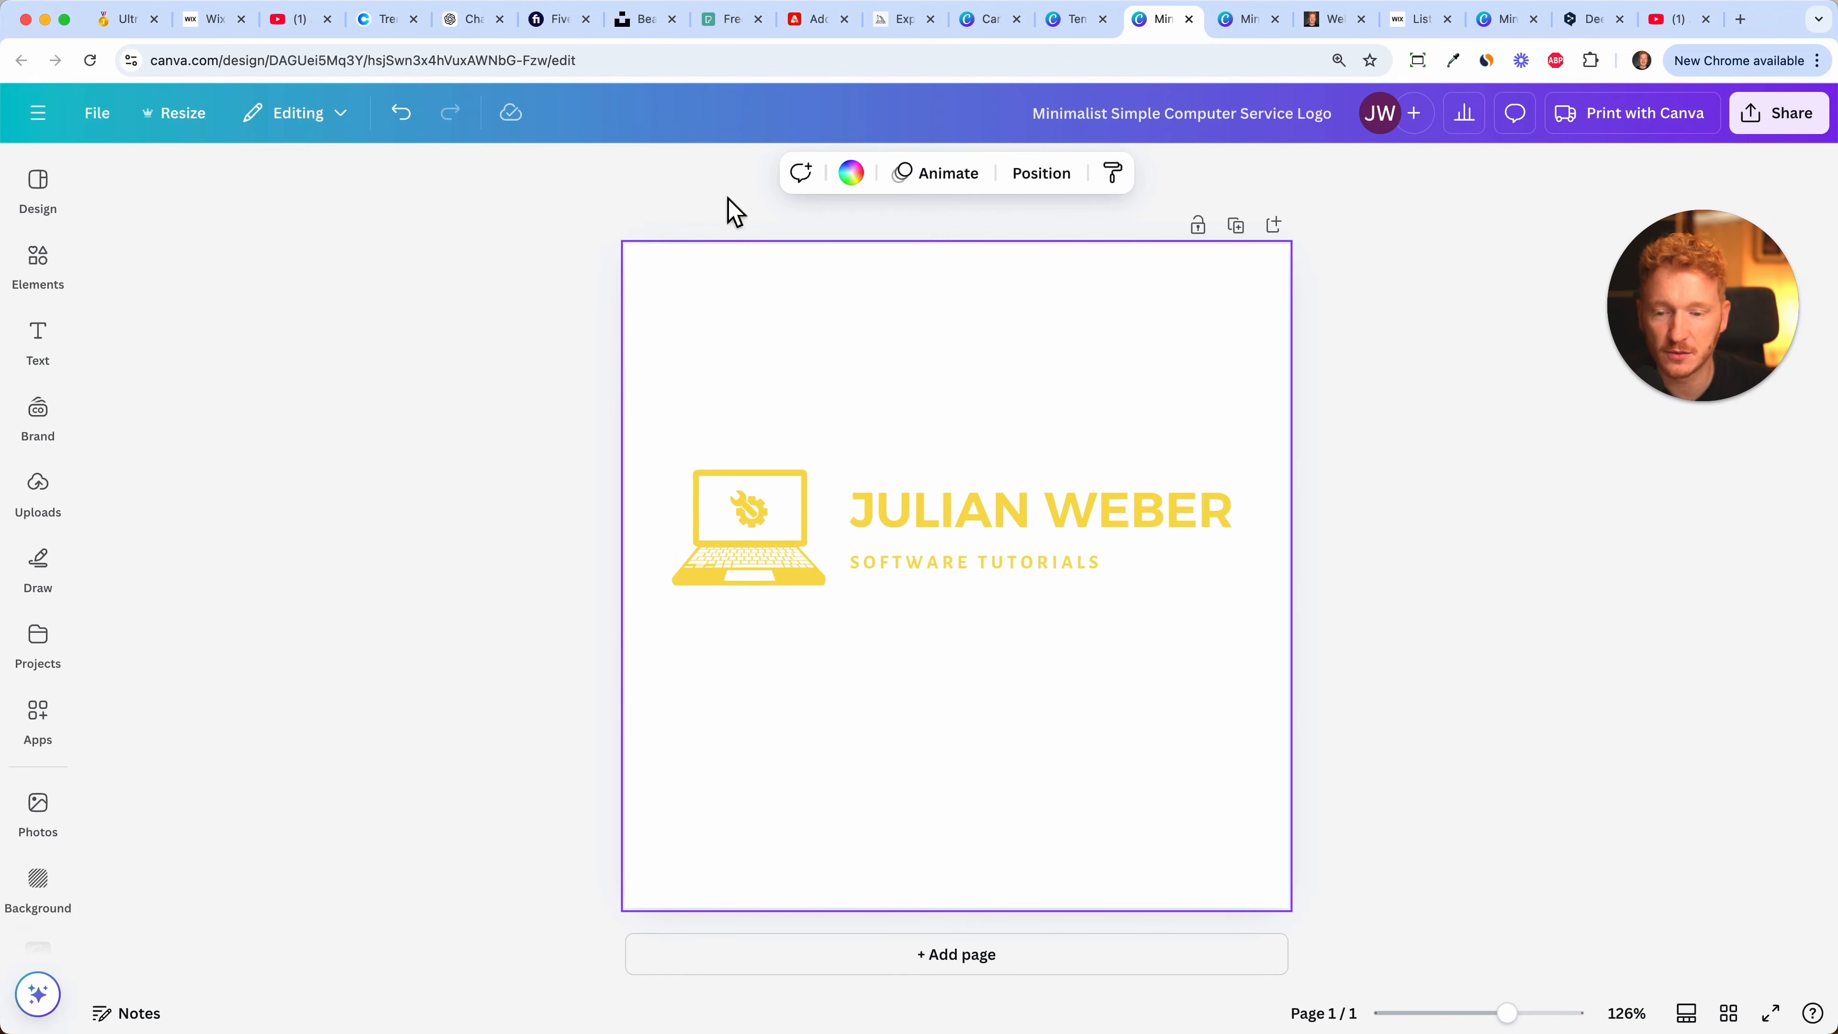
- Switch to Fiverr and browse the logo design services, examining their styles, ratings and starting prices
{"action": "left_click", "coordinate": [556, 22]}
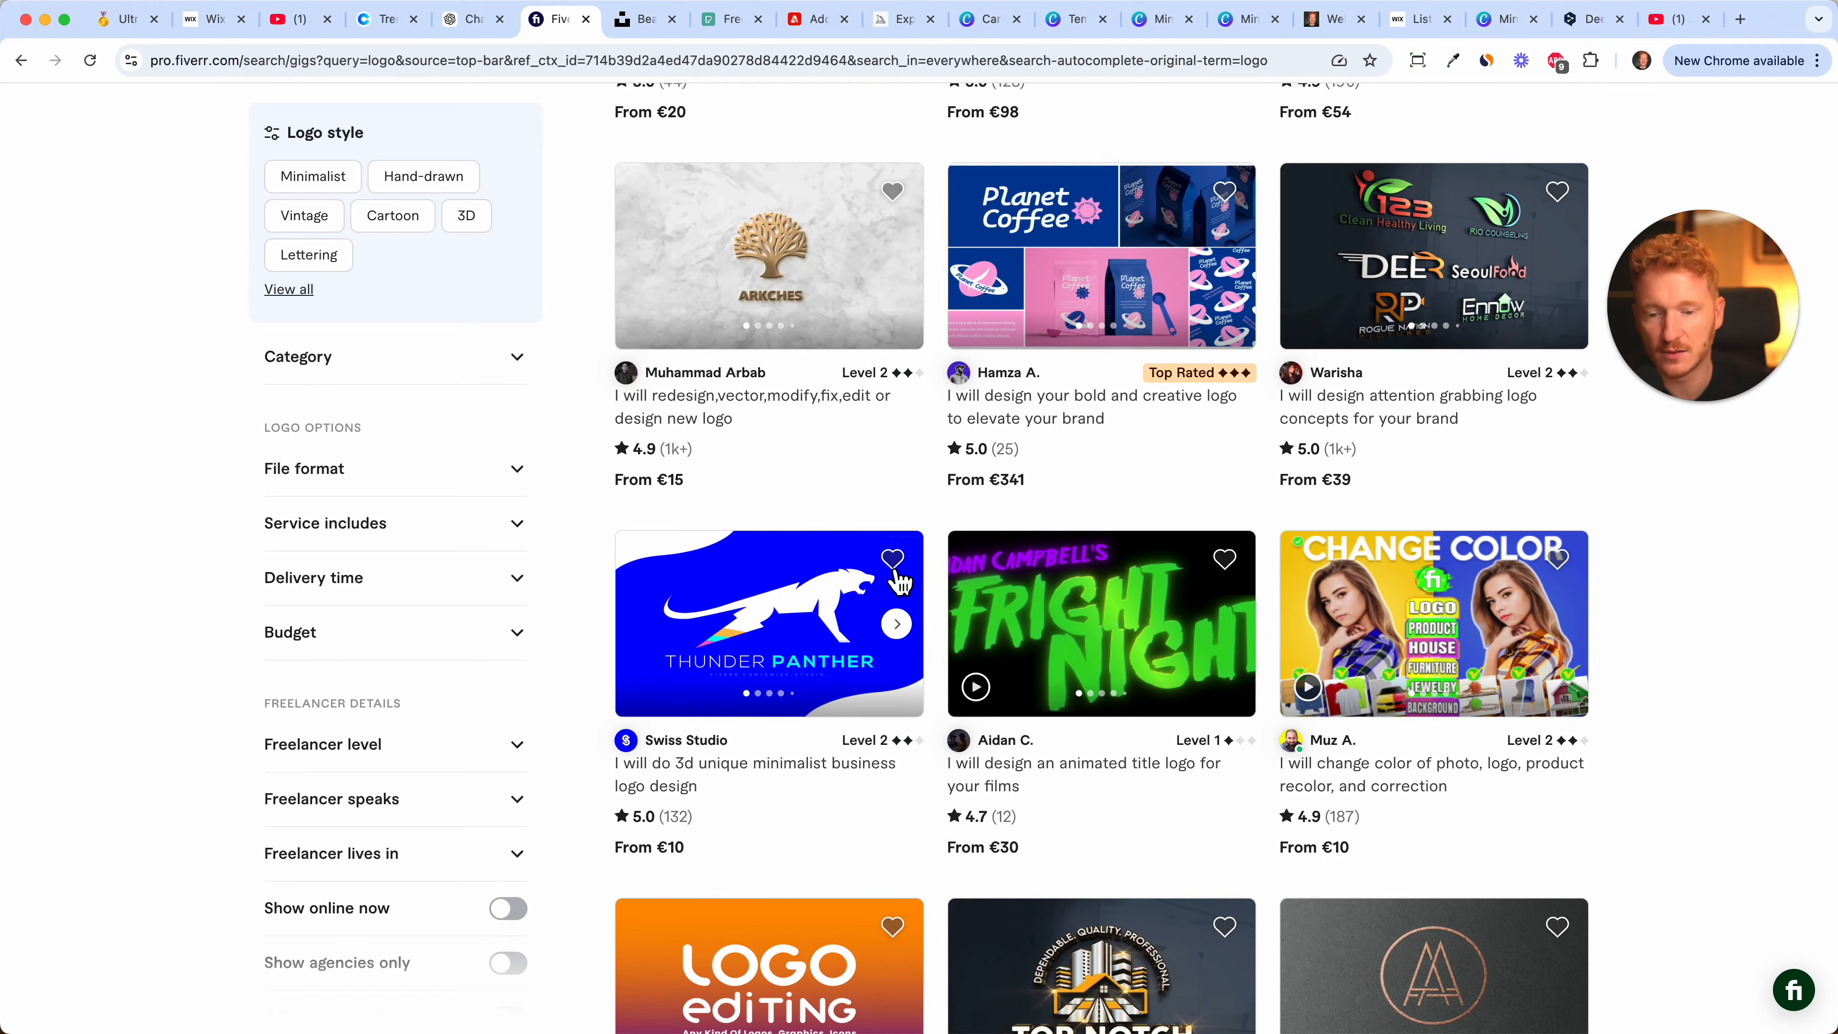
{"action": "scroll", "coordinate": [1069, 435], "scroll_direction": "up", "scroll_amount": 15}
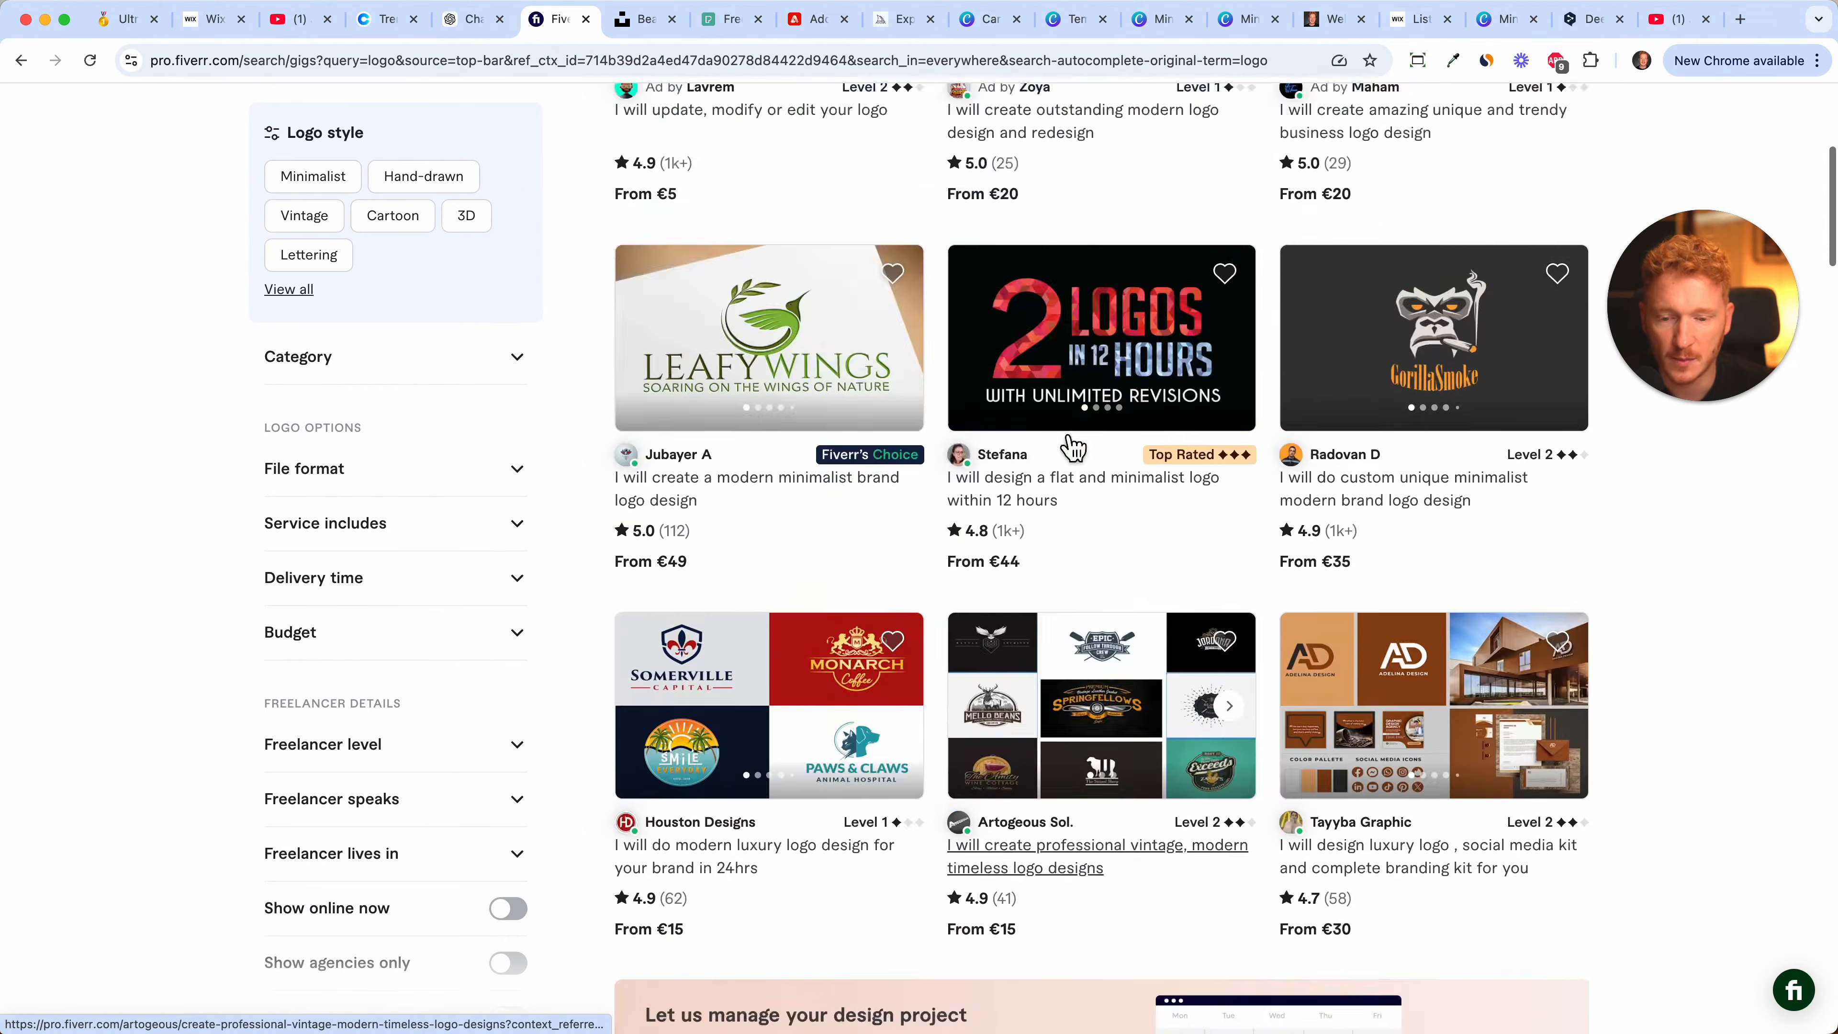
{"action": "scroll", "coordinate": [1073, 447], "scroll_direction": "up", "scroll_amount": 6}
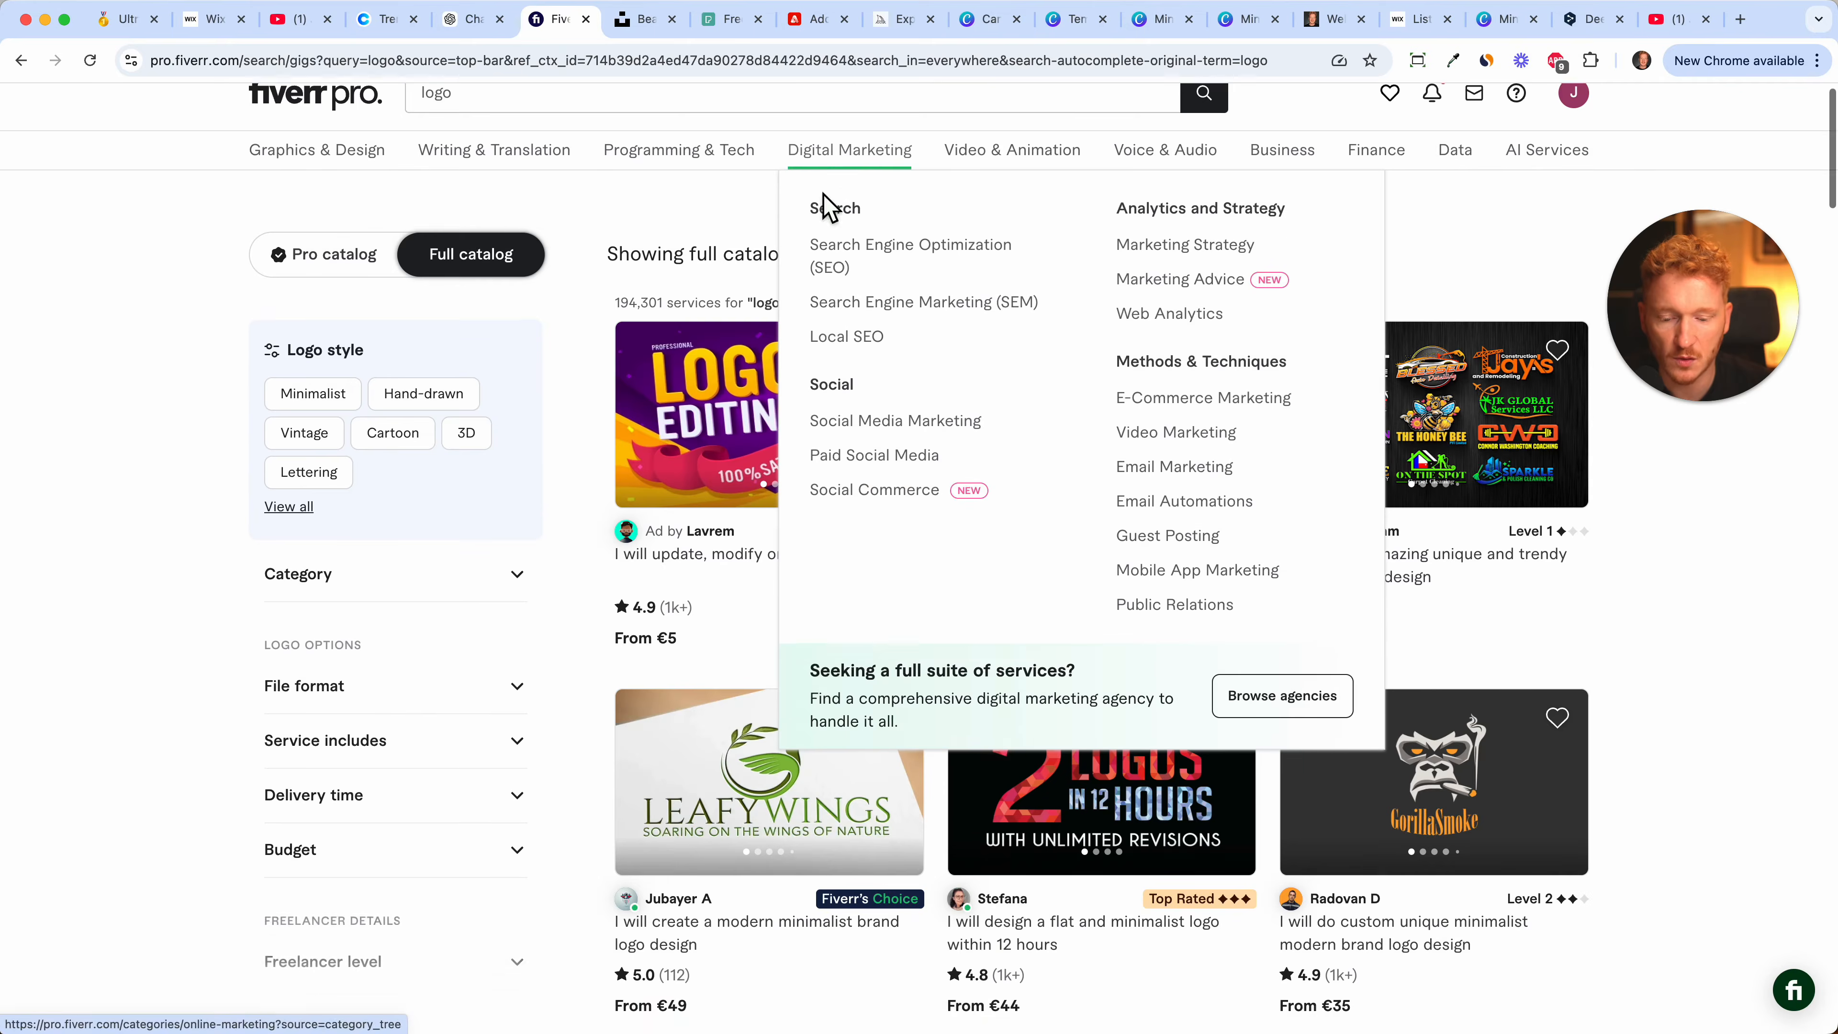
{"action": "scroll", "coordinate": [814, 647], "scroll_direction": "down", "scroll_amount": 3}
{"action": "scroll", "coordinate": [814, 647], "scroll_direction": "down", "scroll_amount": 10}
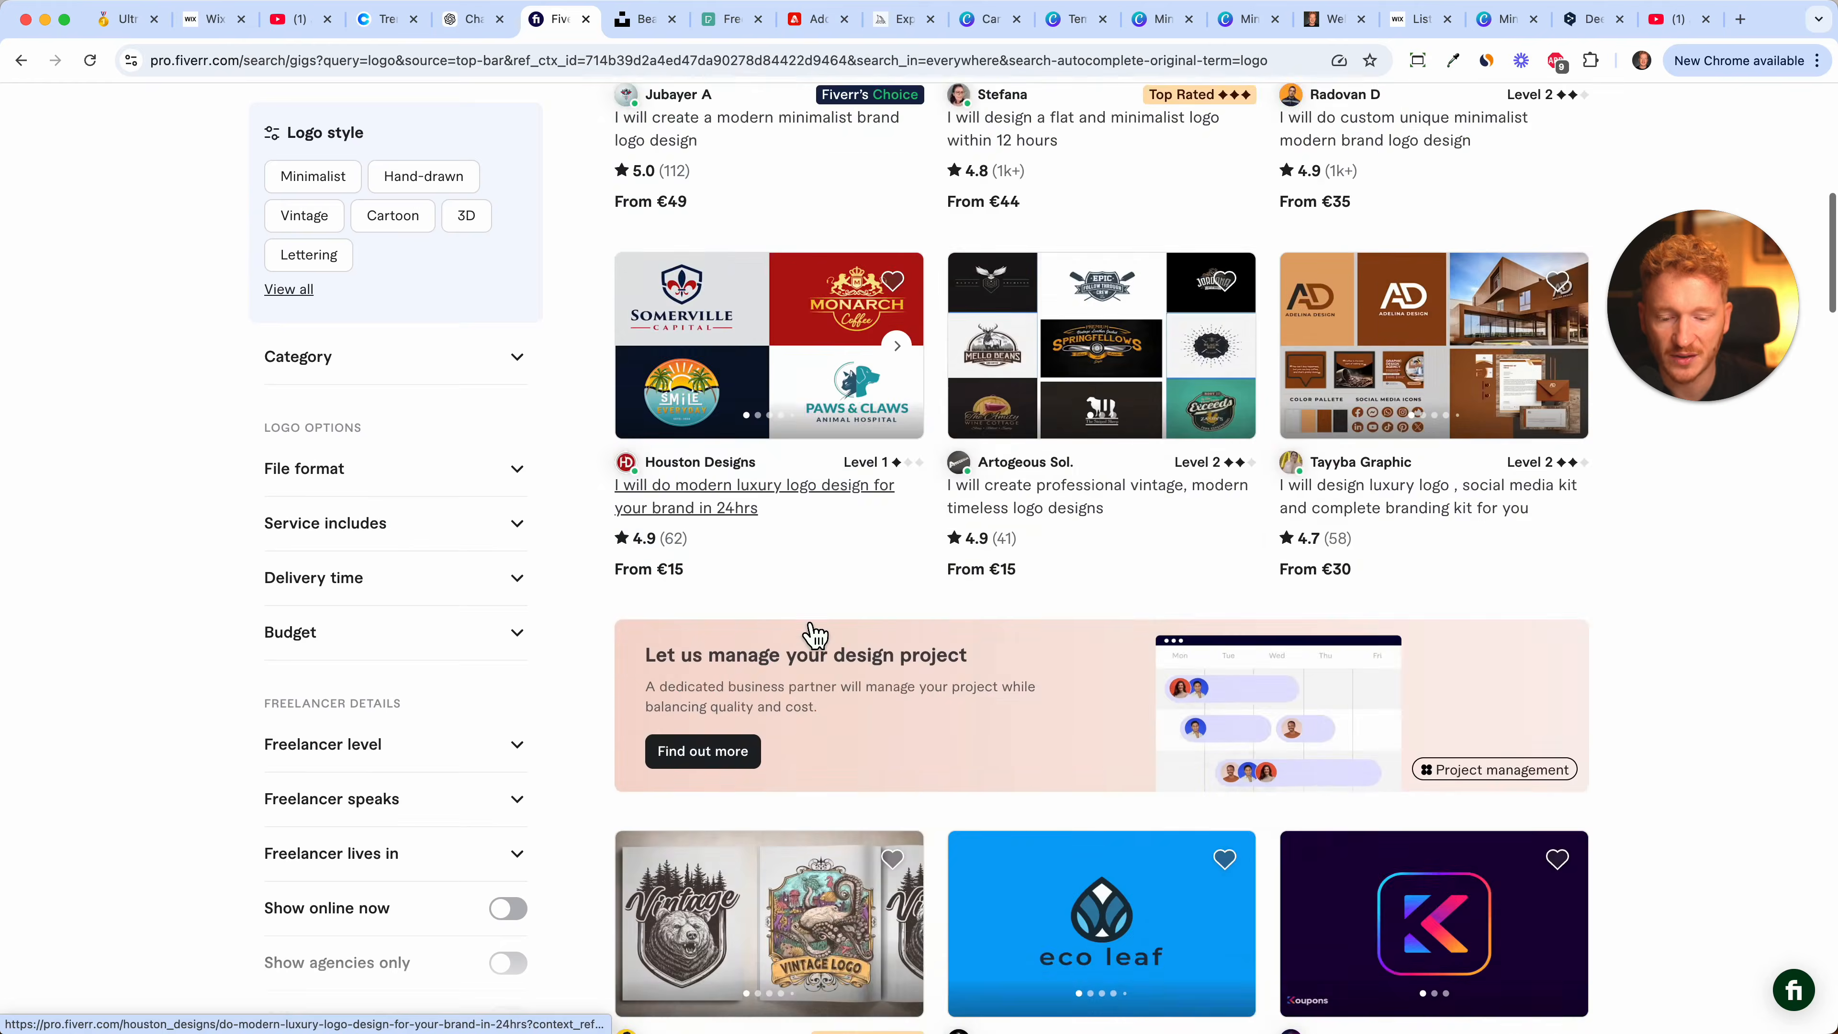
{"action": "scroll", "coordinate": [815, 633], "scroll_direction": "down", "scroll_amount": 8}
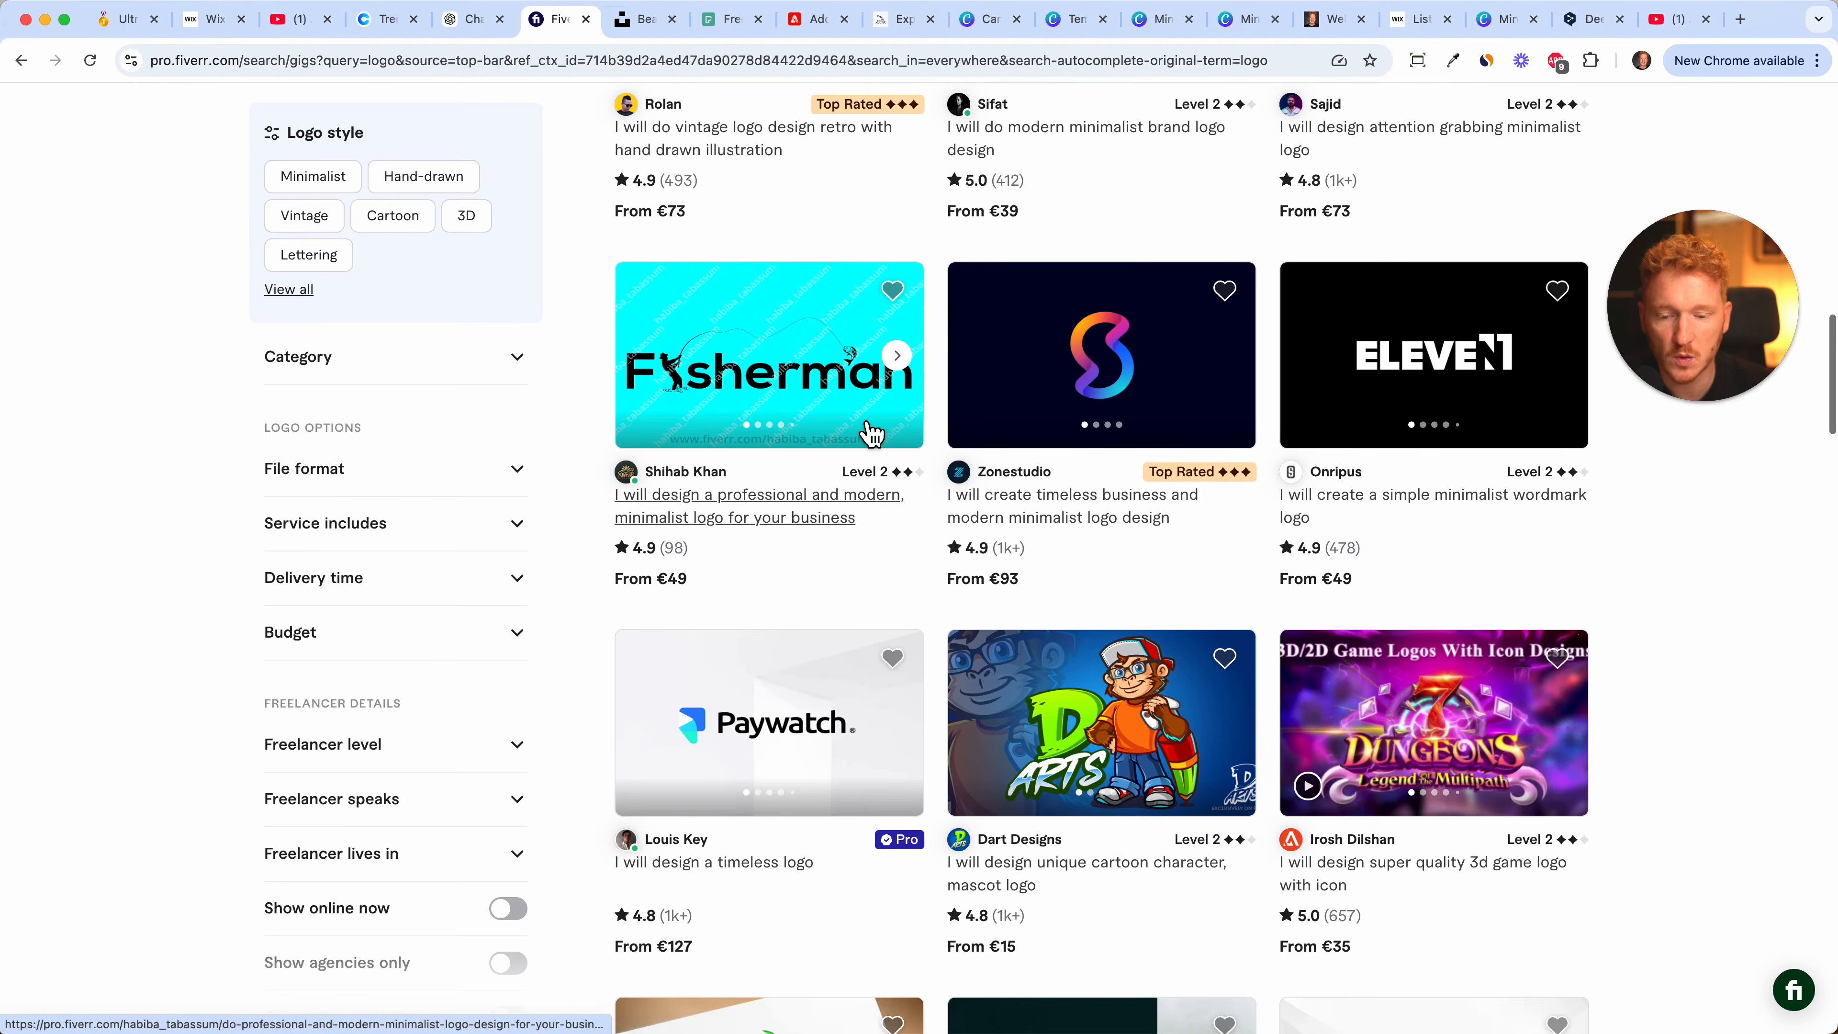
- Browse the Fiverr logo design gigs, examining the sample logos, ratings and starting prices
{"action": "scroll", "coordinate": [801, 386], "scroll_direction": "up", "scroll_amount": 5}
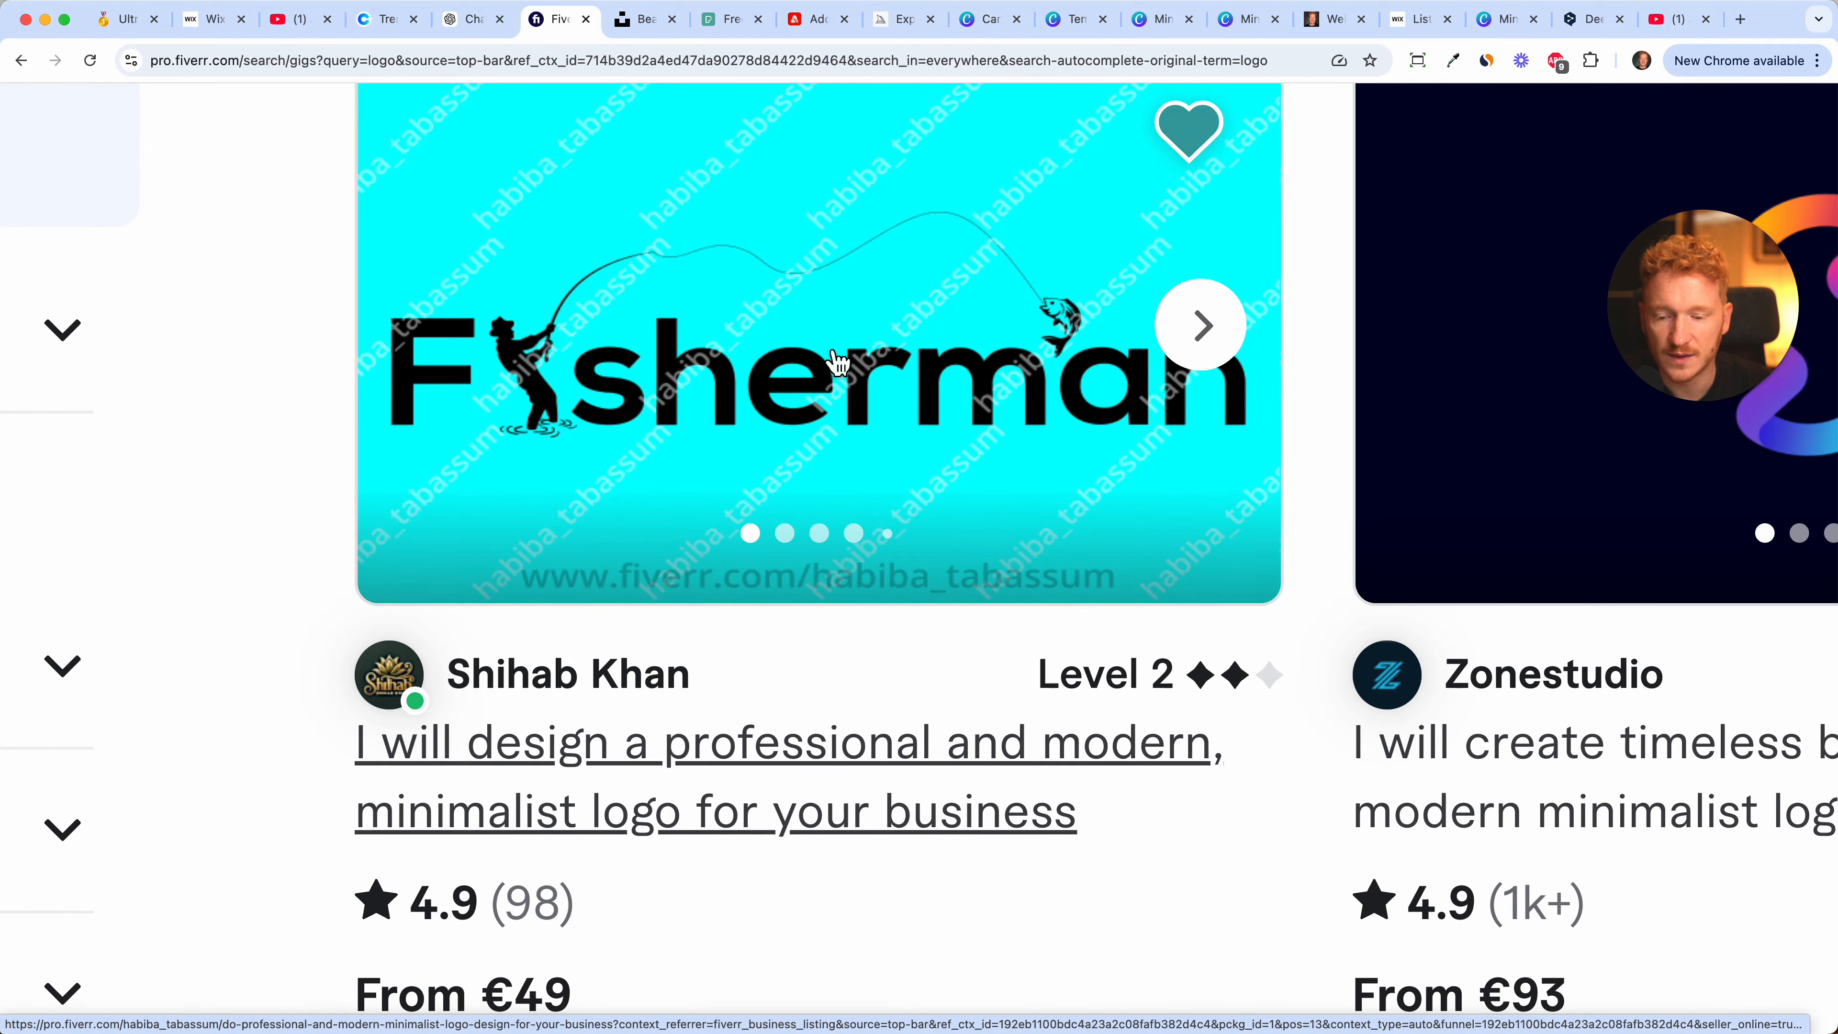
{"action": "scroll", "coordinate": [995, 561], "scroll_direction": "down", "scroll_amount": 5}
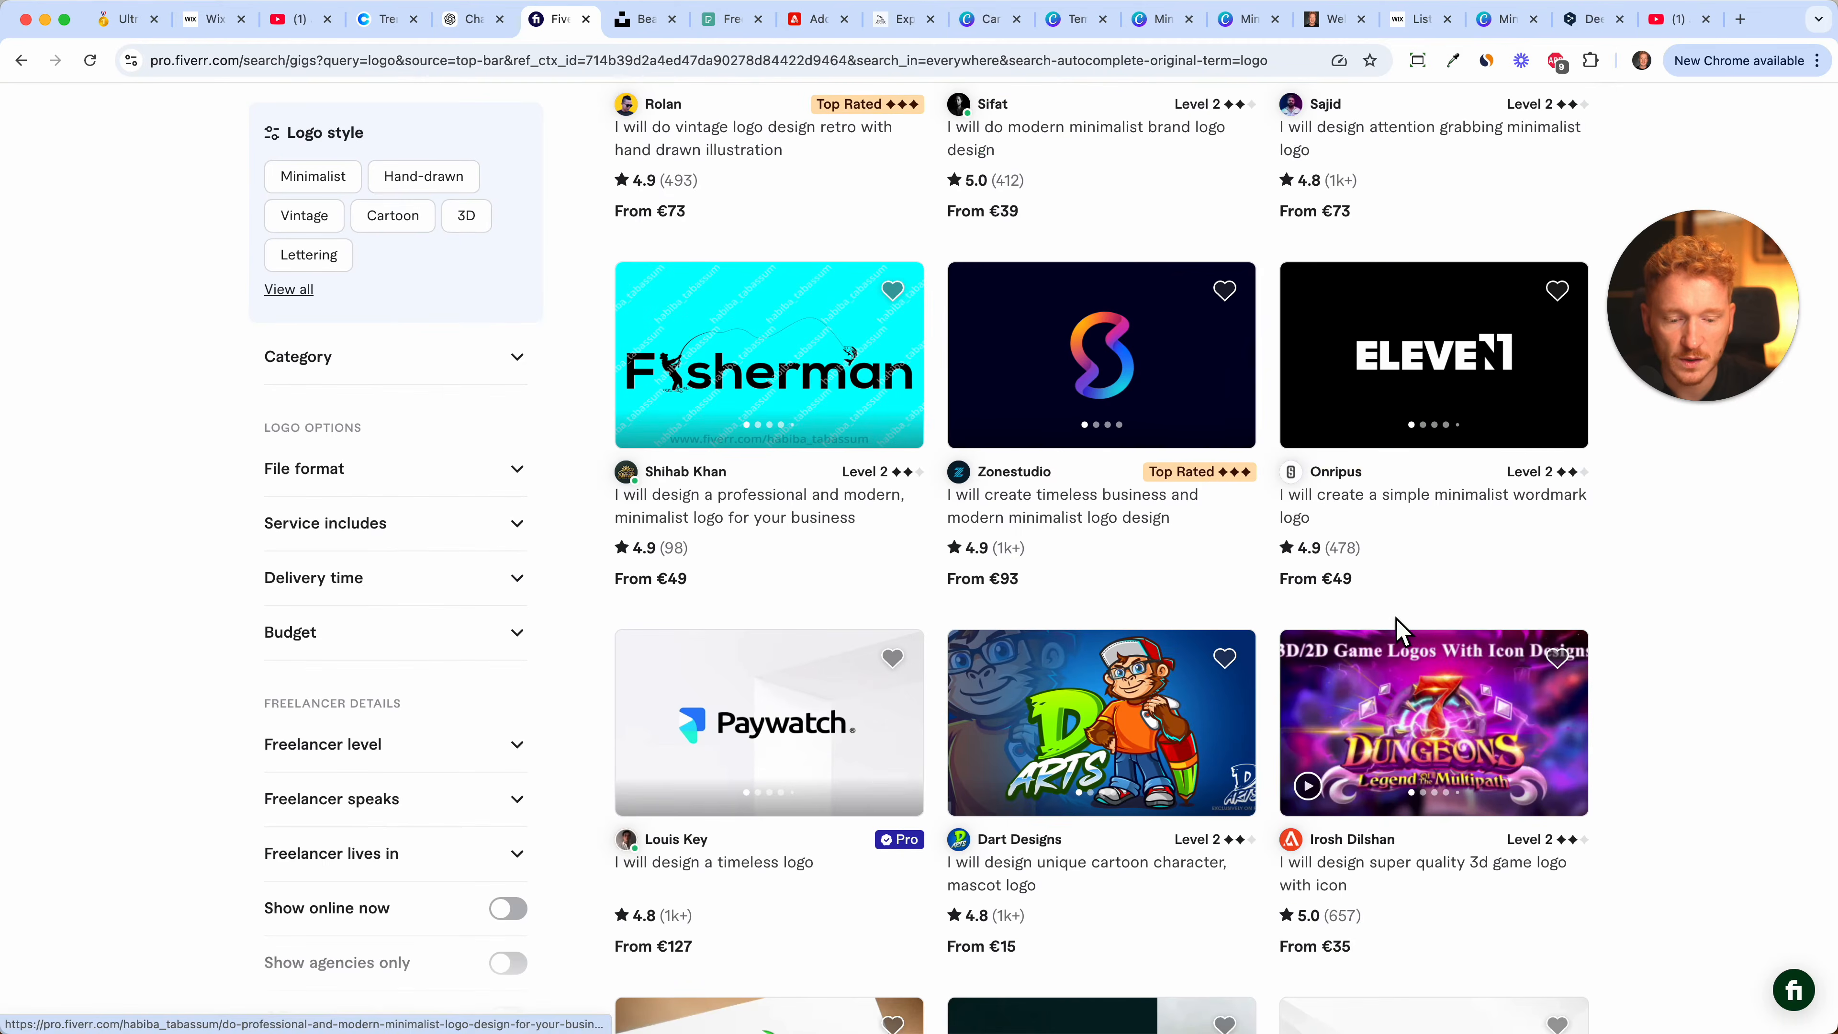
{"action": "scroll", "coordinate": [1404, 633], "scroll_direction": "down", "scroll_amount": 3}
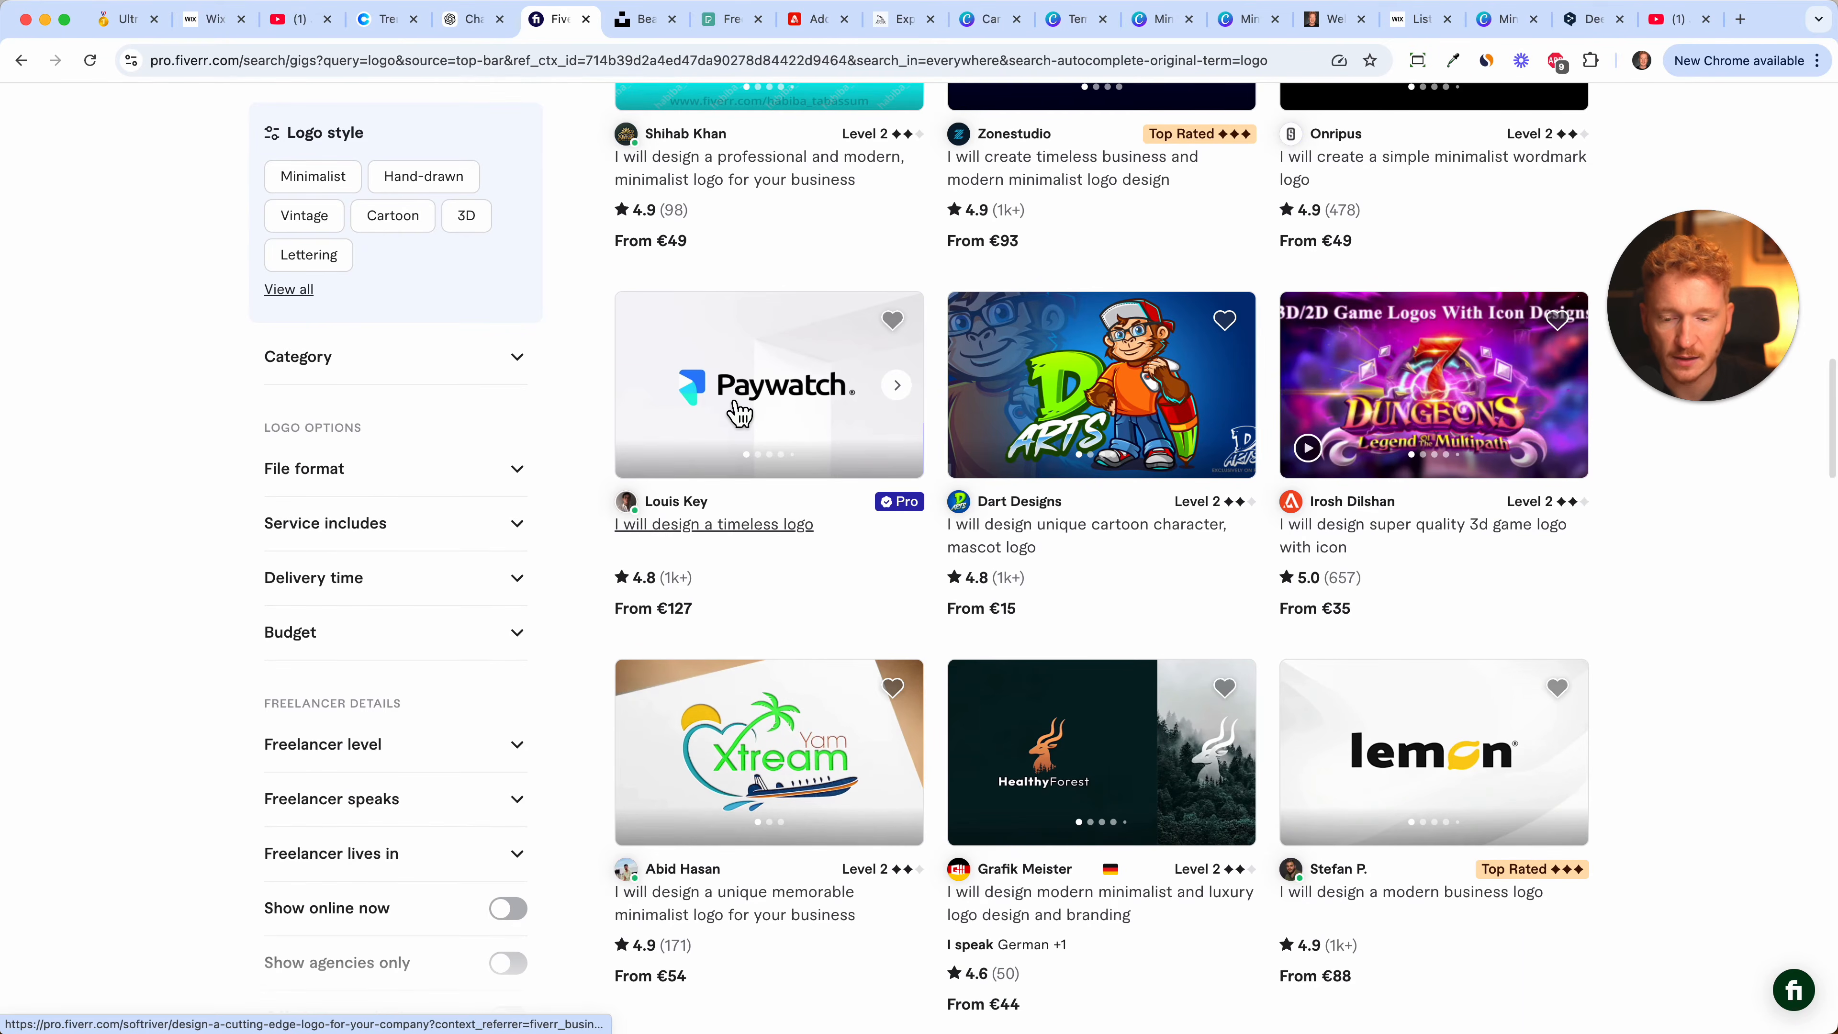
{"action": "scroll", "coordinate": [739, 413], "scroll_direction": "up", "scroll_amount": 5}
{"action": "scroll", "coordinate": [739, 414], "scroll_direction": "up", "scroll_amount": 1}
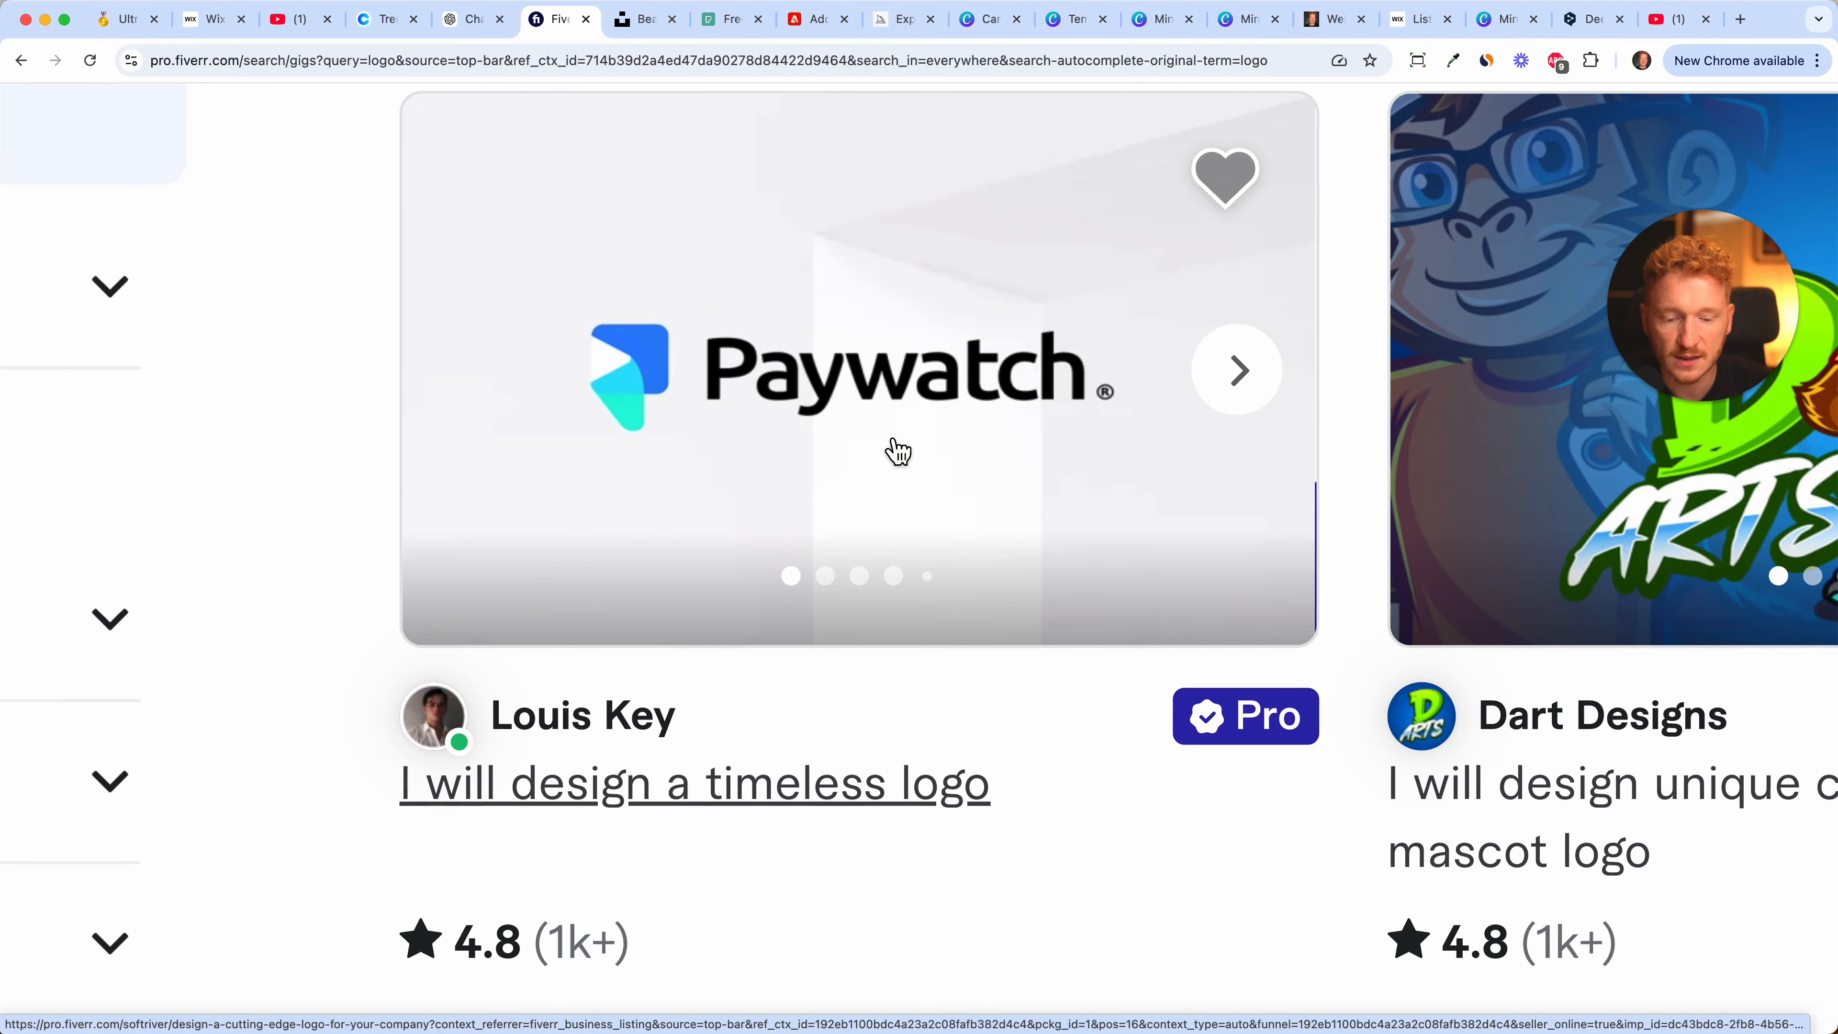
{"action": "scroll", "coordinate": [899, 452], "scroll_direction": "down", "scroll_amount": 5}
{"action": "scroll", "coordinate": [1140, 616], "scroll_direction": "down", "scroll_amount": 3}
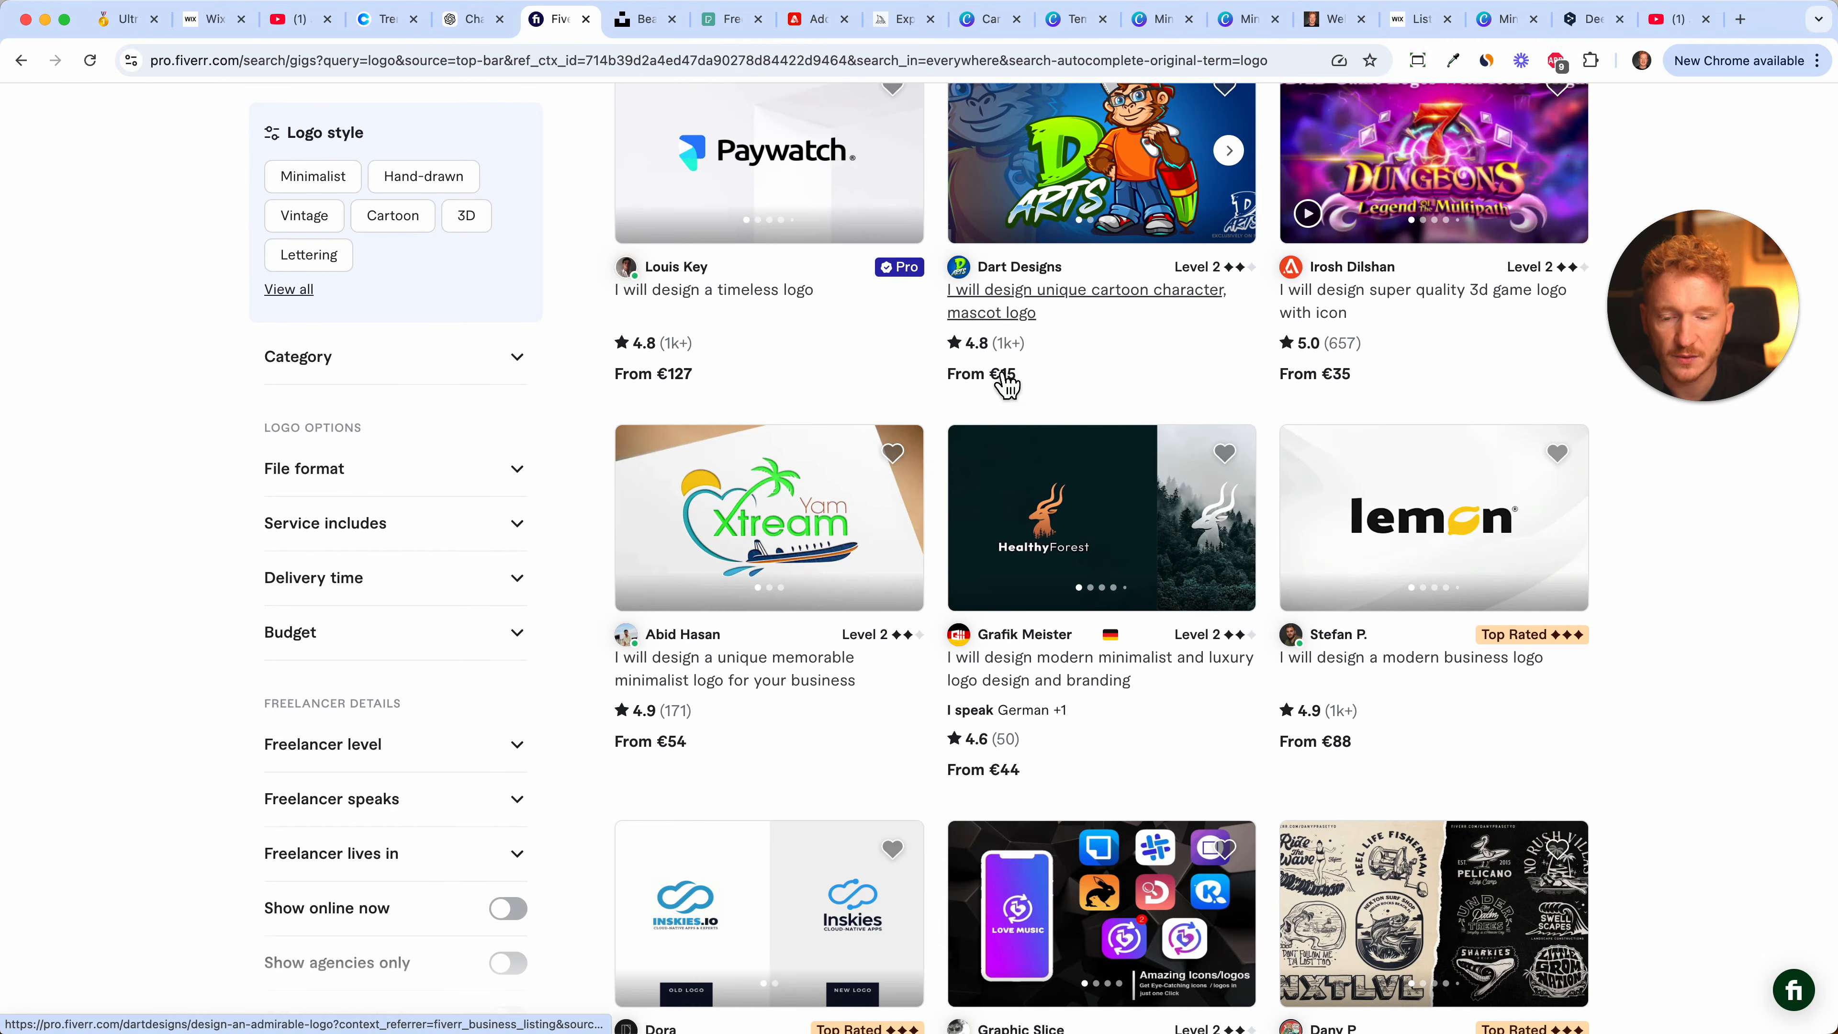
{"action": "scroll", "coordinate": [1000, 382], "scroll_direction": "up", "scroll_amount": 4}
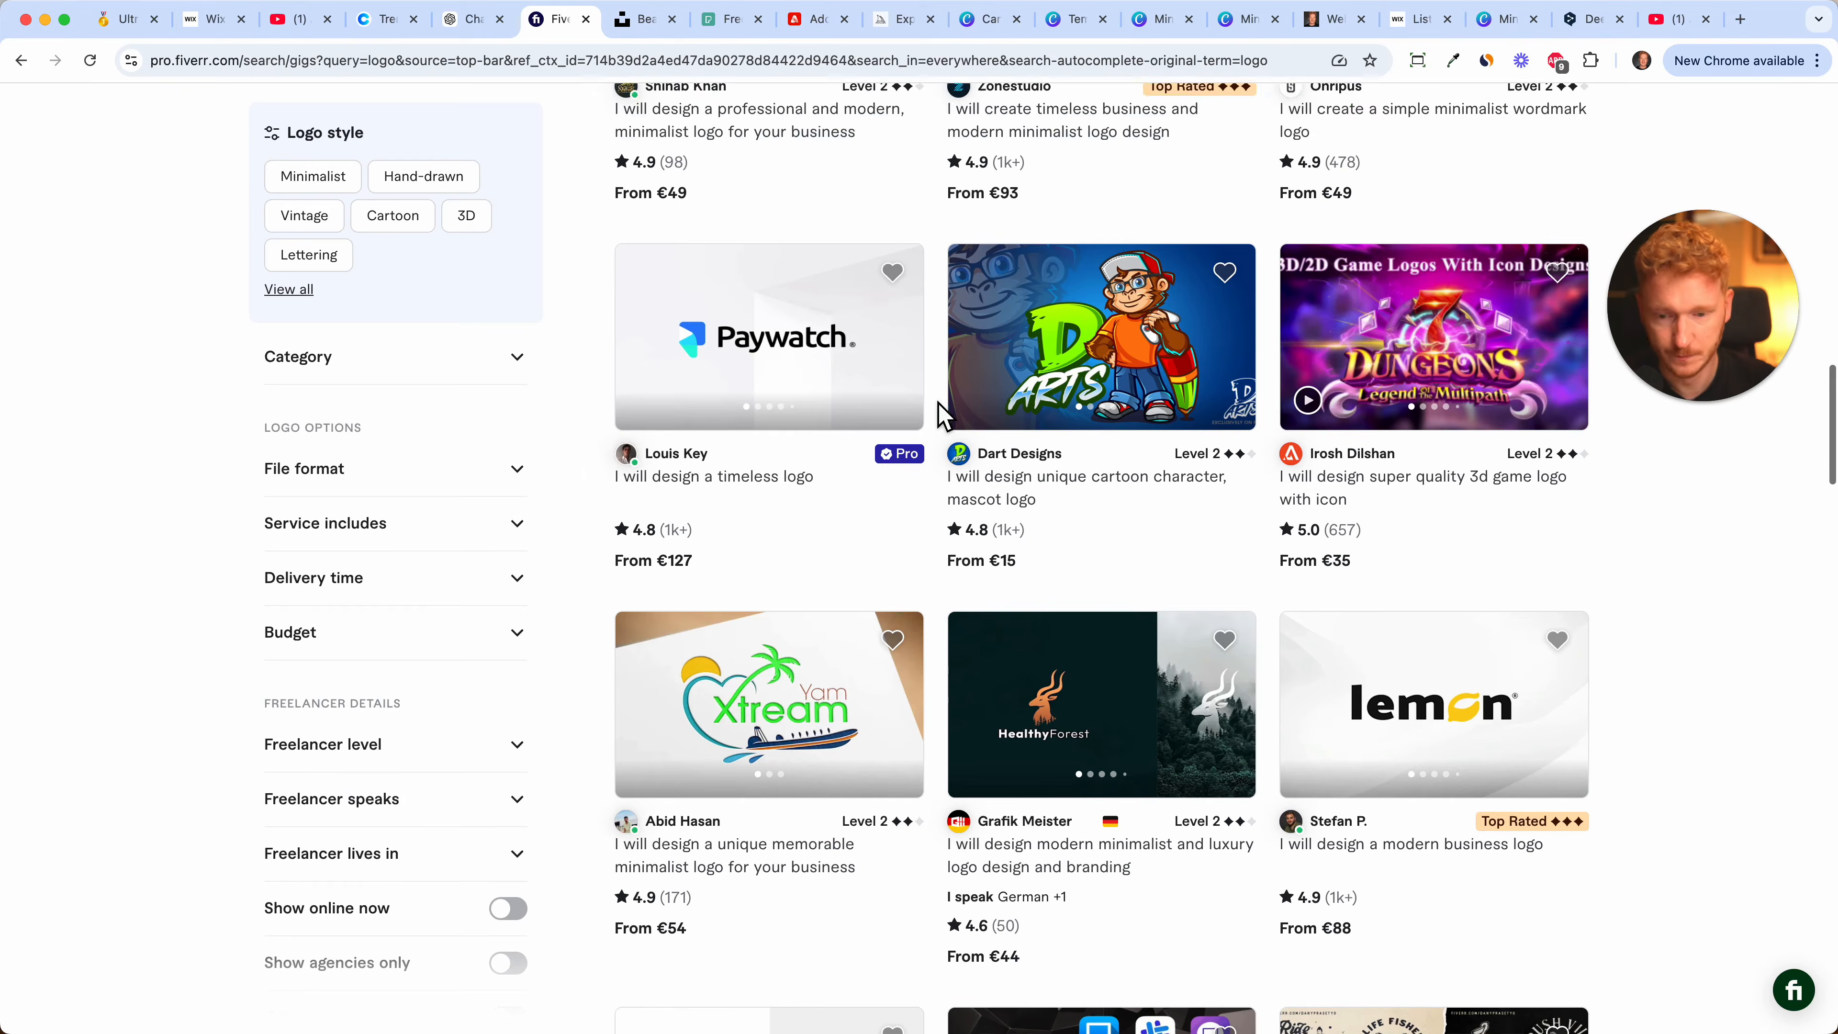
{"action": "scroll", "coordinate": [939, 414], "scroll_direction": "up", "scroll_amount": 12}
{"action": "scroll", "coordinate": [939, 414], "scroll_direction": "up", "scroll_amount": 3}
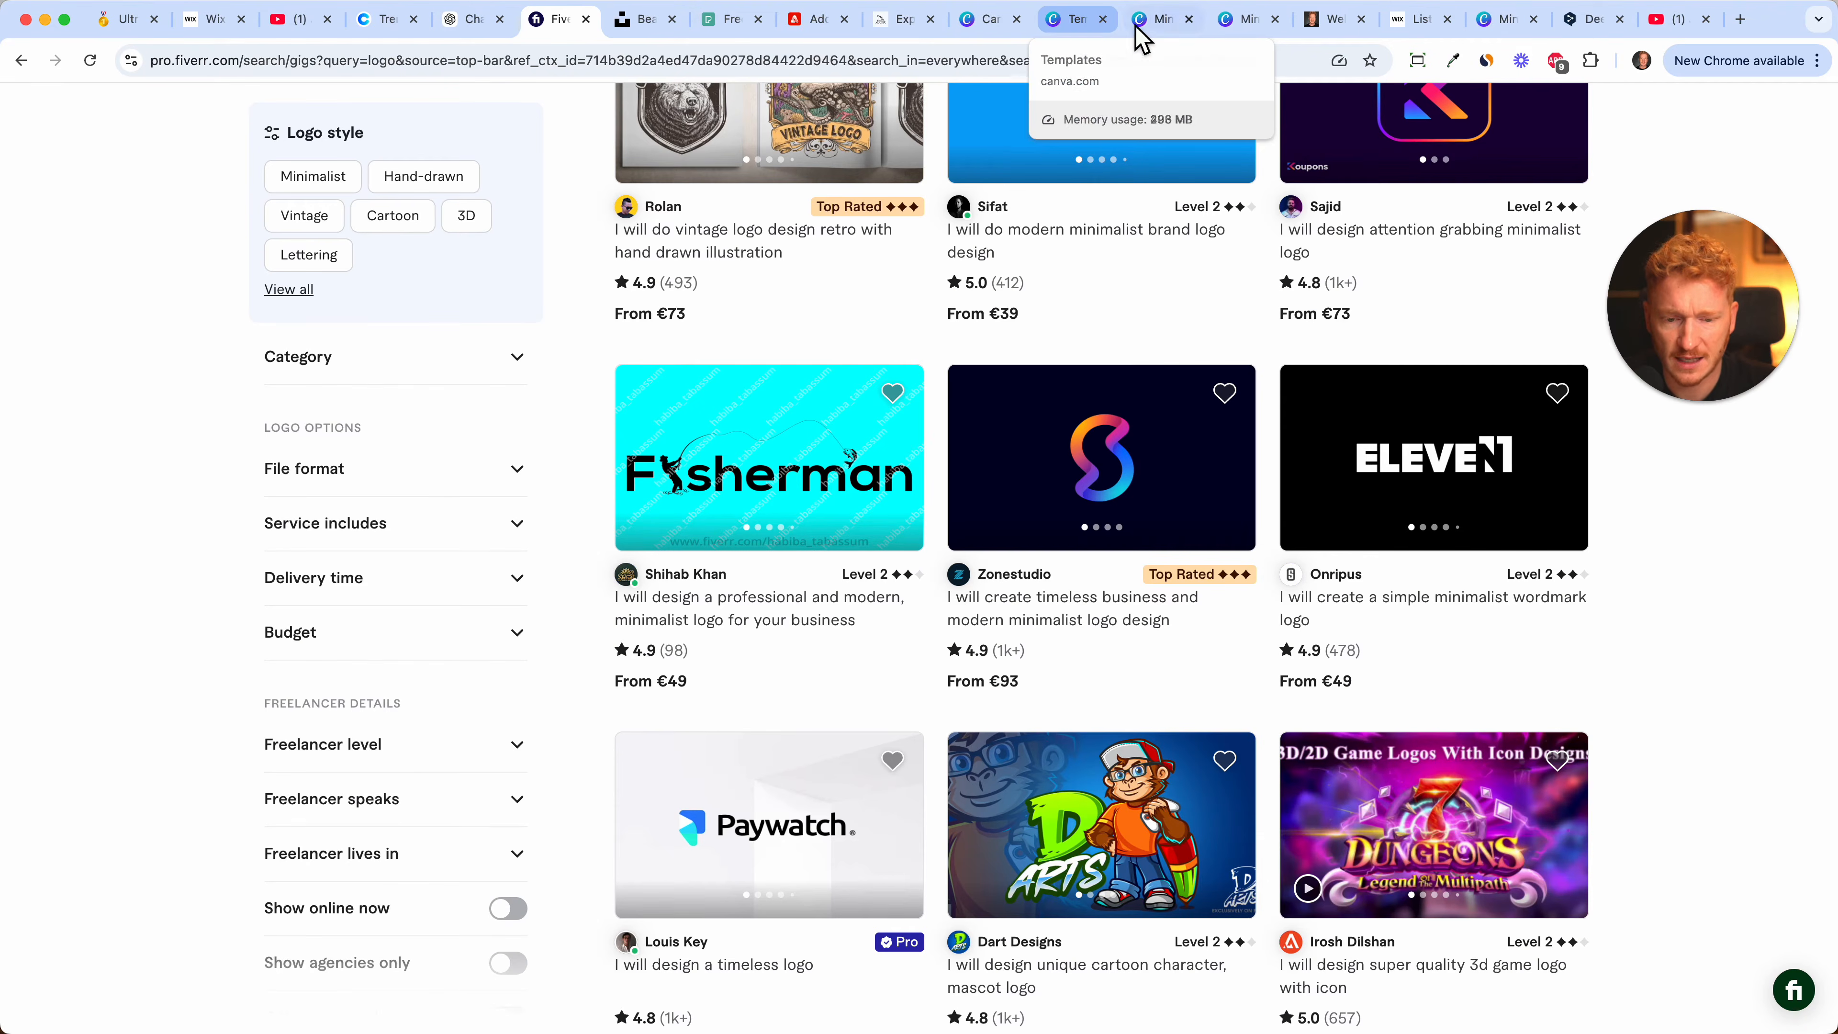
- In the Canva logo design, duplicate the page, delete both text lines on the copy and enlarge its laptop icon
{"action": "left_click", "coordinate": [1150, 20]}
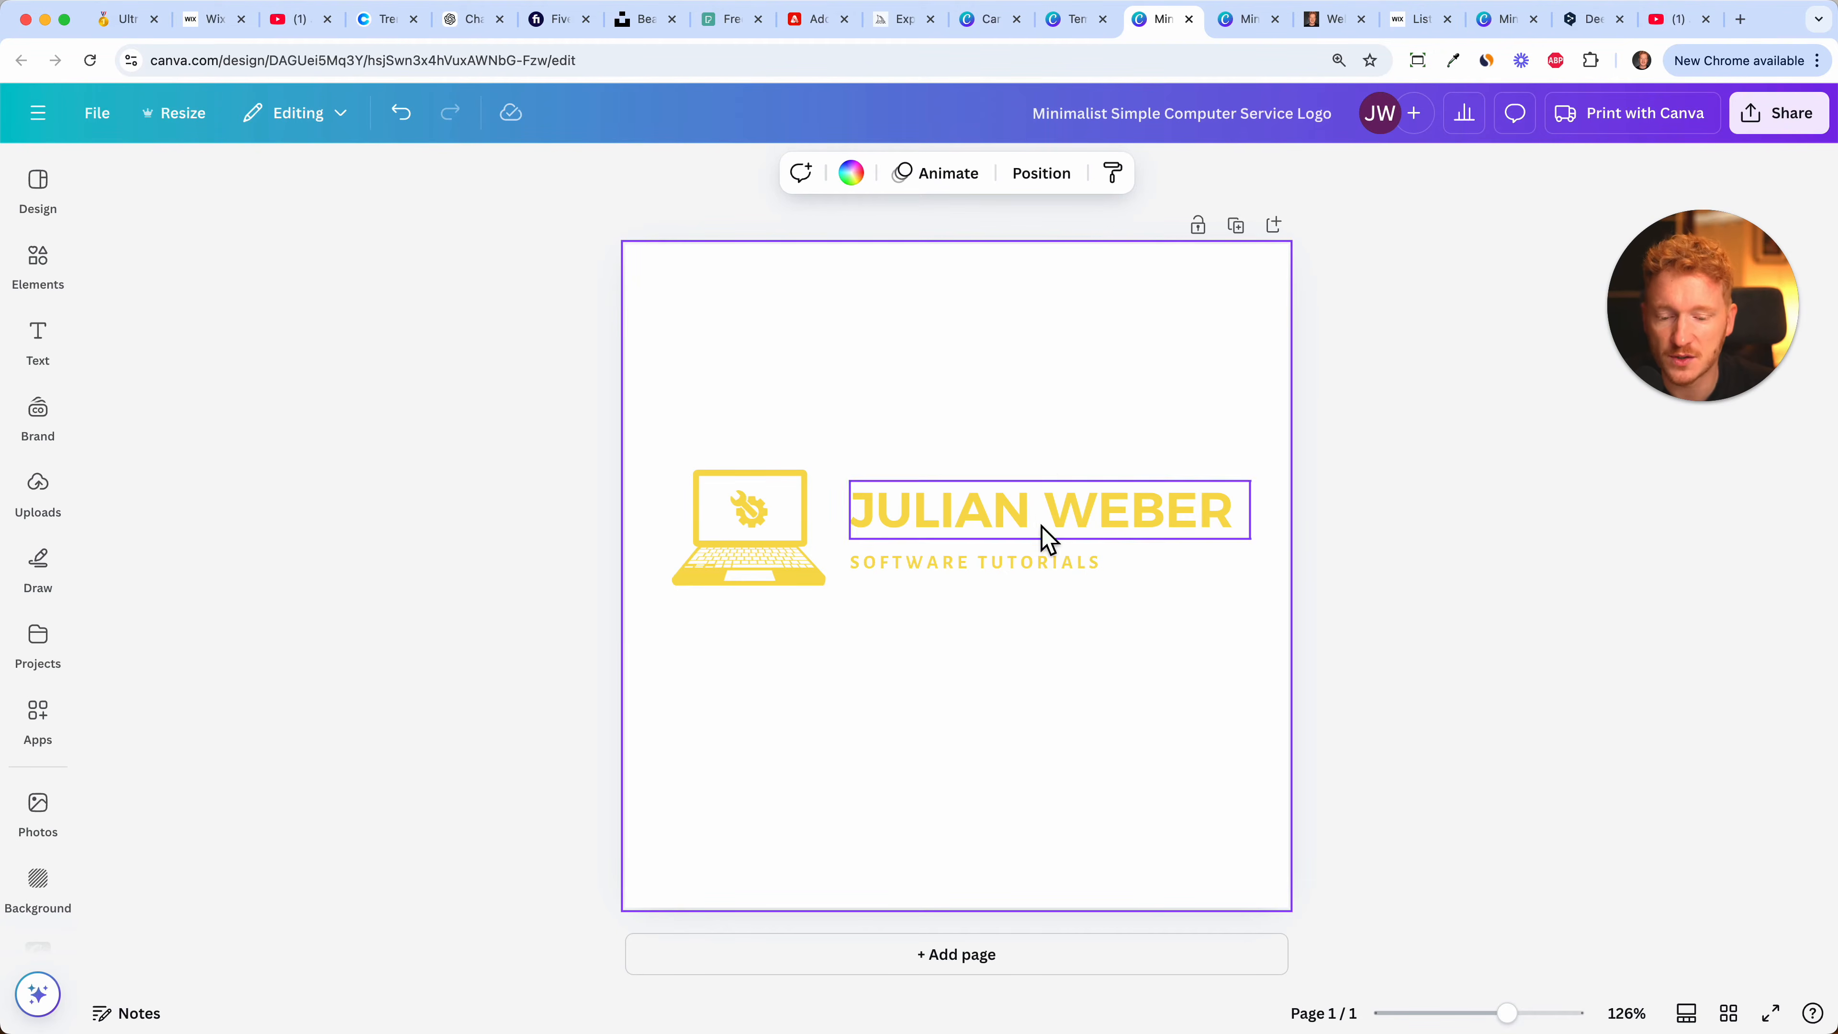
{"action": "left_click", "coordinate": [1360, 360]}
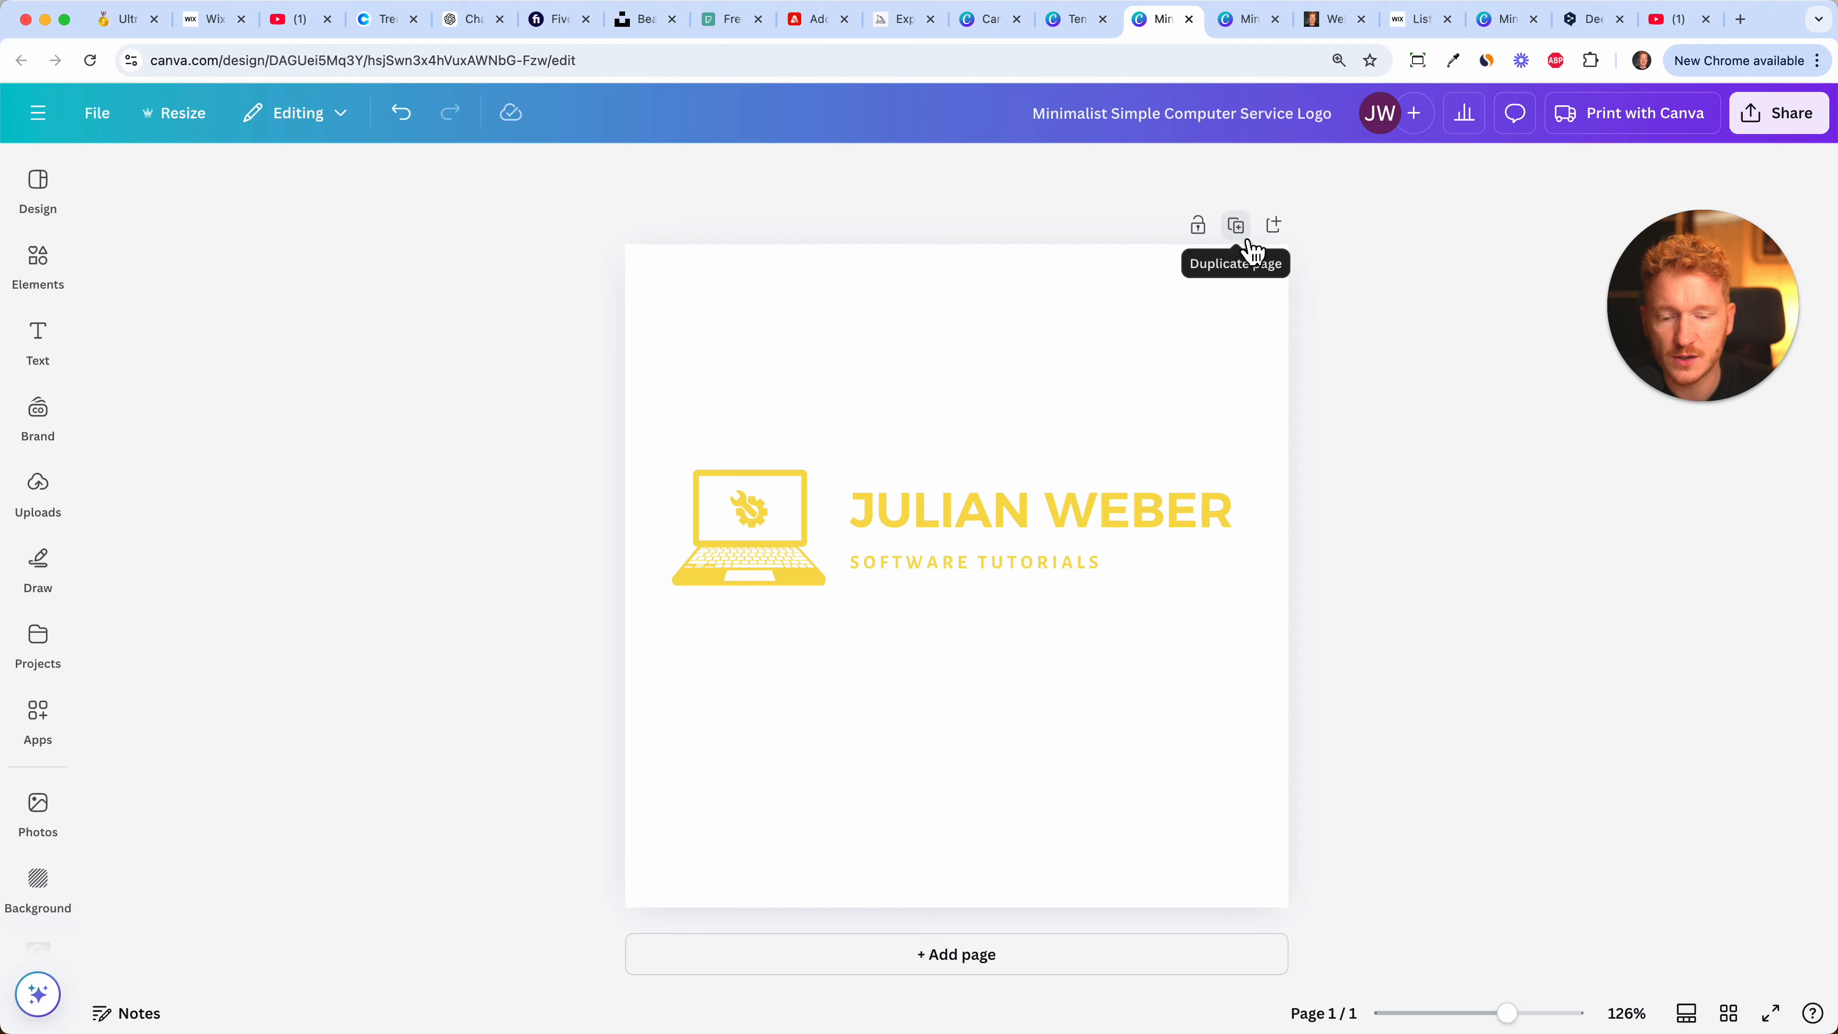
{"action": "left_click", "coordinate": [1236, 226]}
{"action": "left_click_drag", "start_coordinate": [1191, 403], "coordinate": [964, 681]}
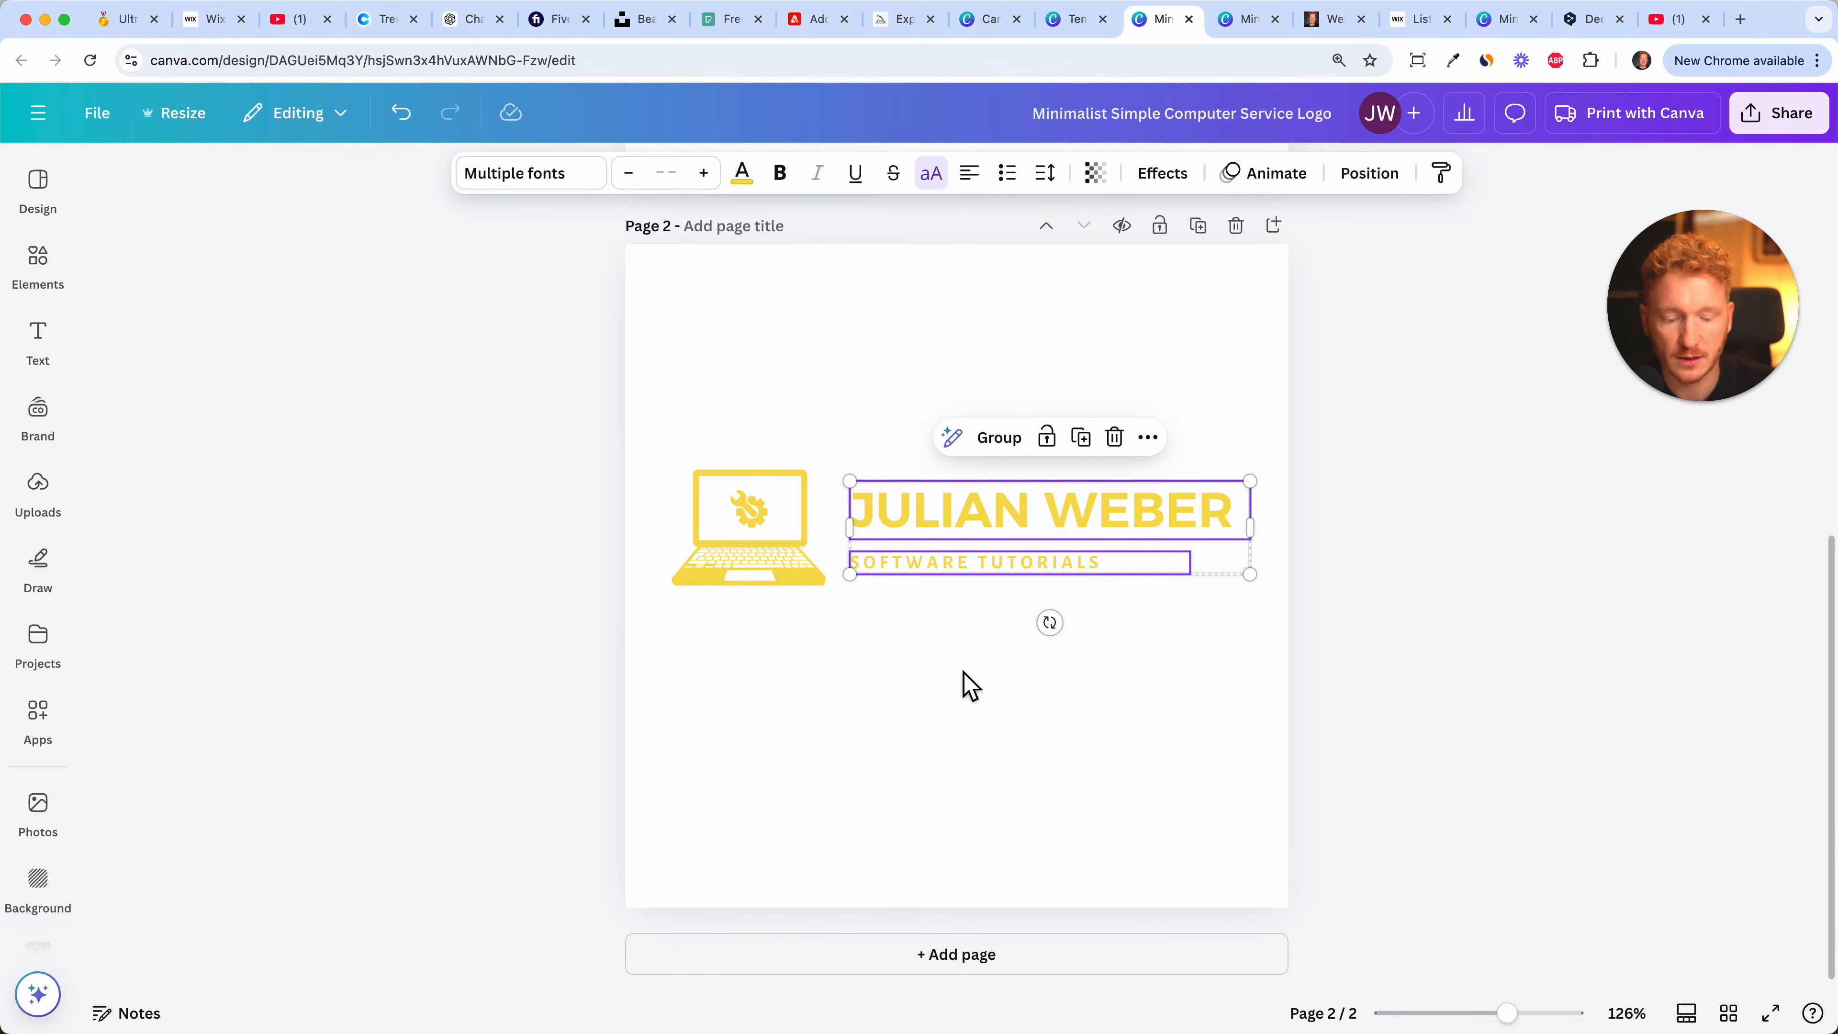
{"action": "key", "text": "BackSpace"}
{"action": "left_click", "coordinate": [796, 572]}
{"action": "left_click_drag", "start_coordinate": [824, 585], "coordinate": [1197, 771]}
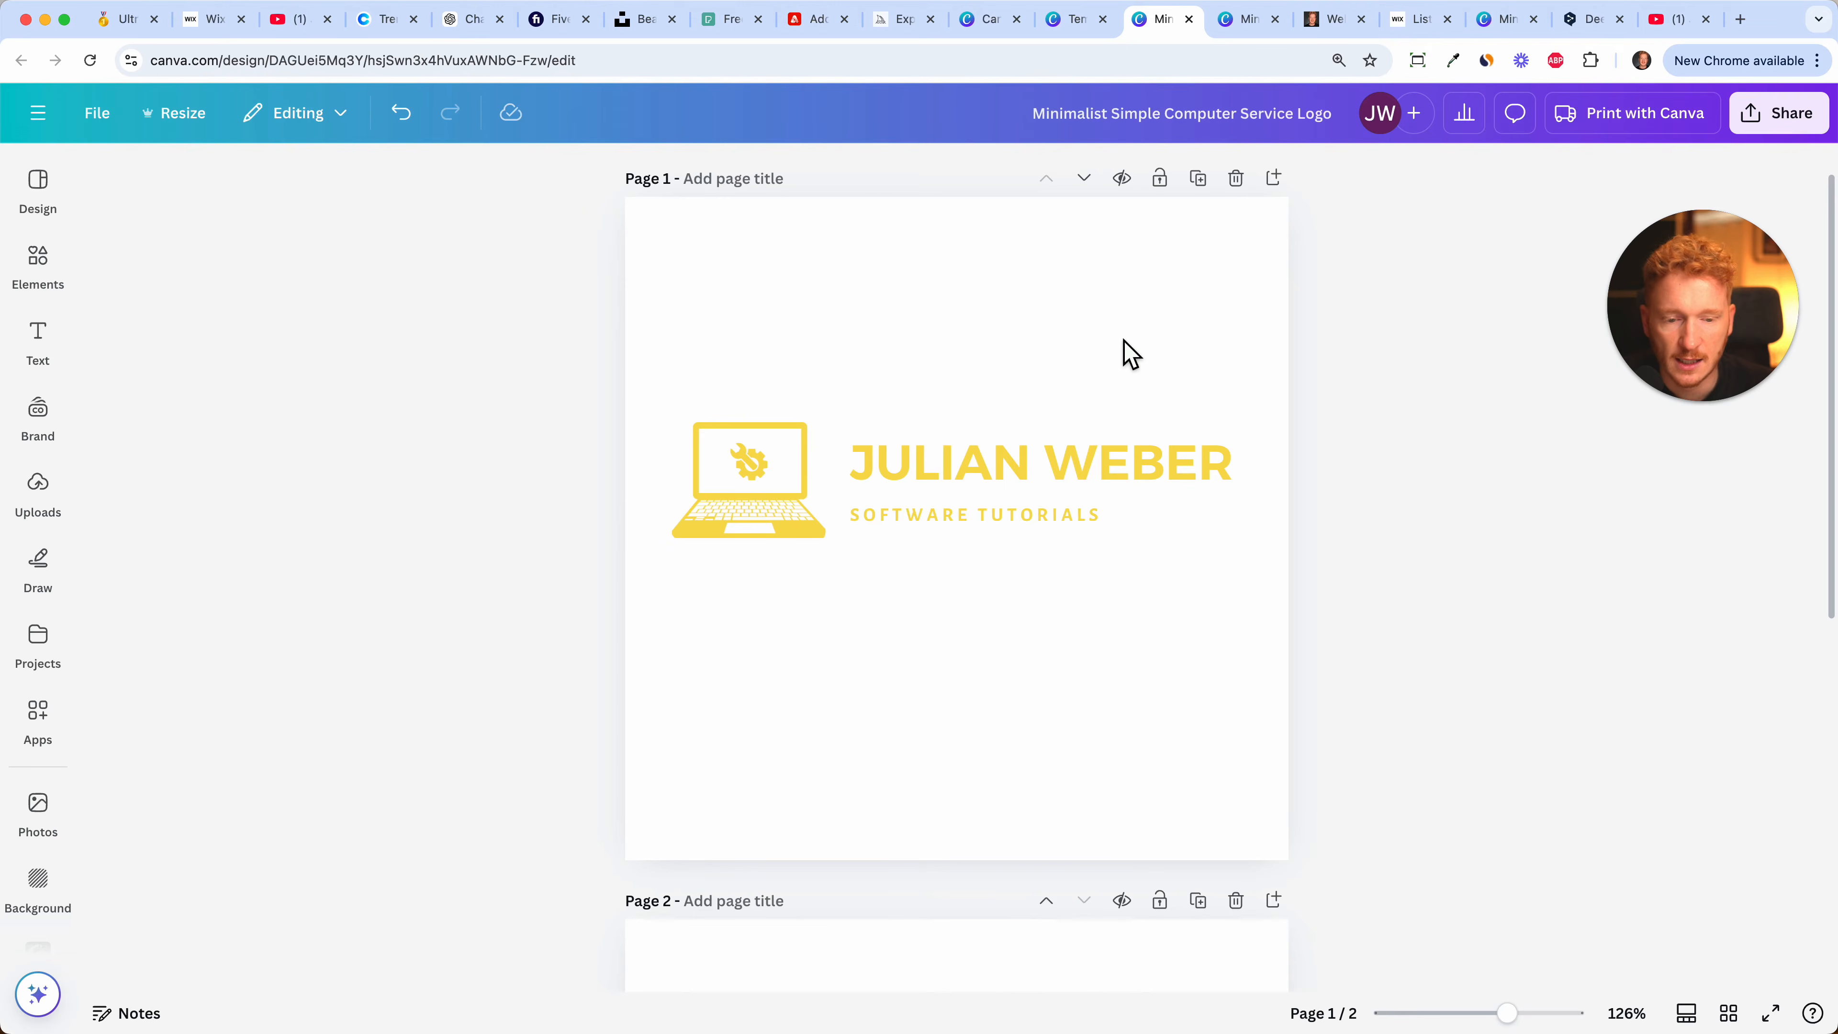
- Download only page 1 of the logo design as a PNG with a transparent background
{"action": "left_click_drag", "start_coordinate": [1656, 305], "coordinate": [1634, 845]}
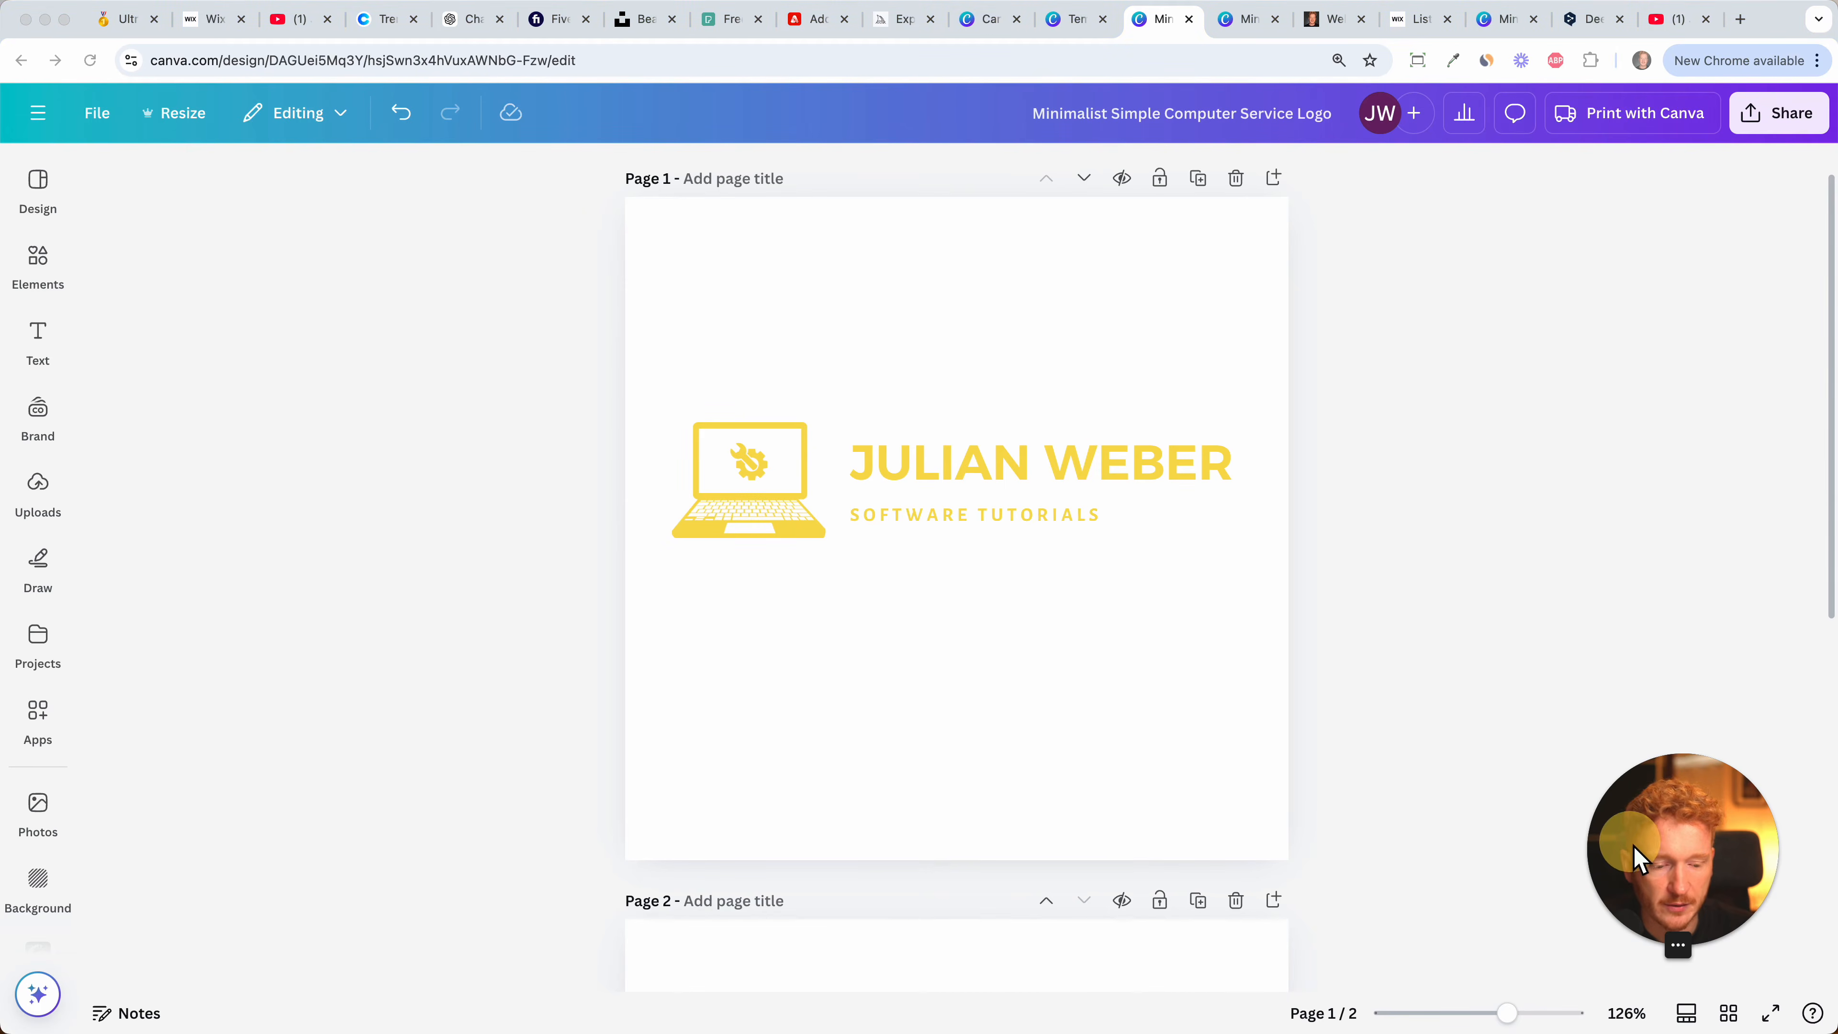
{"action": "left_click", "coordinate": [1760, 140]}
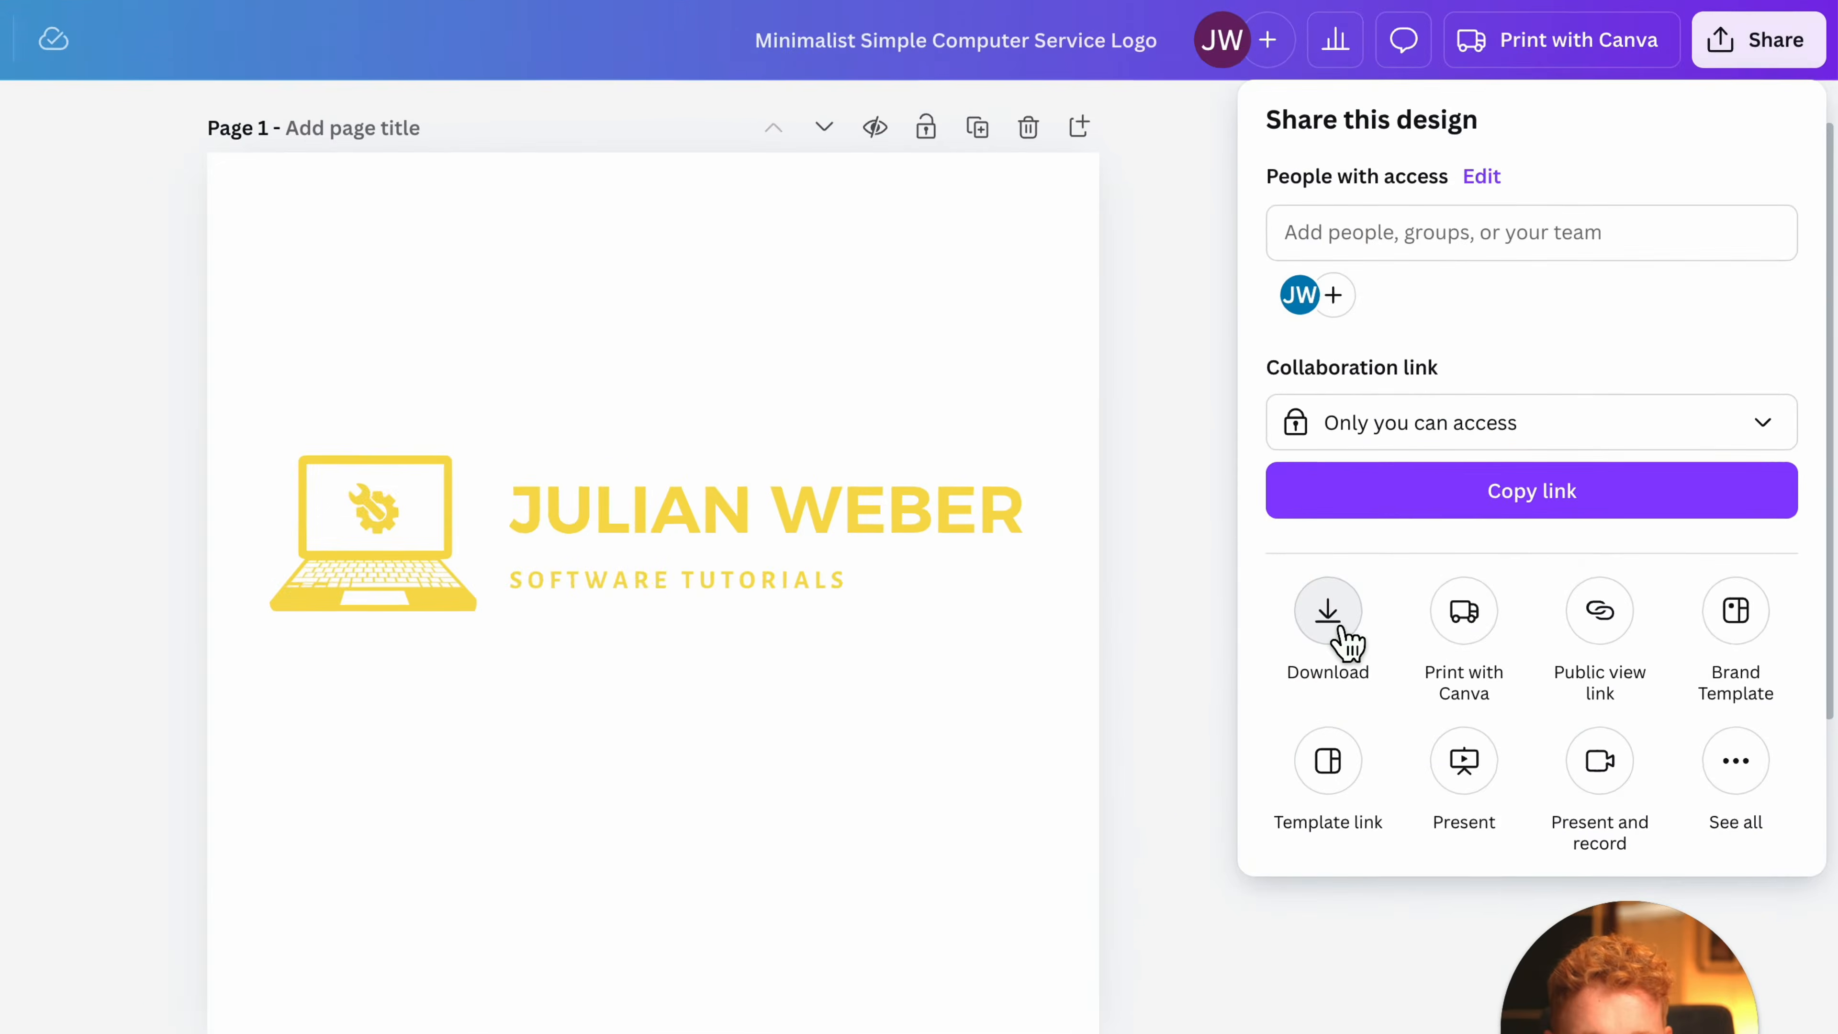
{"action": "left_click", "coordinate": [1338, 636]}
{"action": "left_click", "coordinate": [1385, 540]}
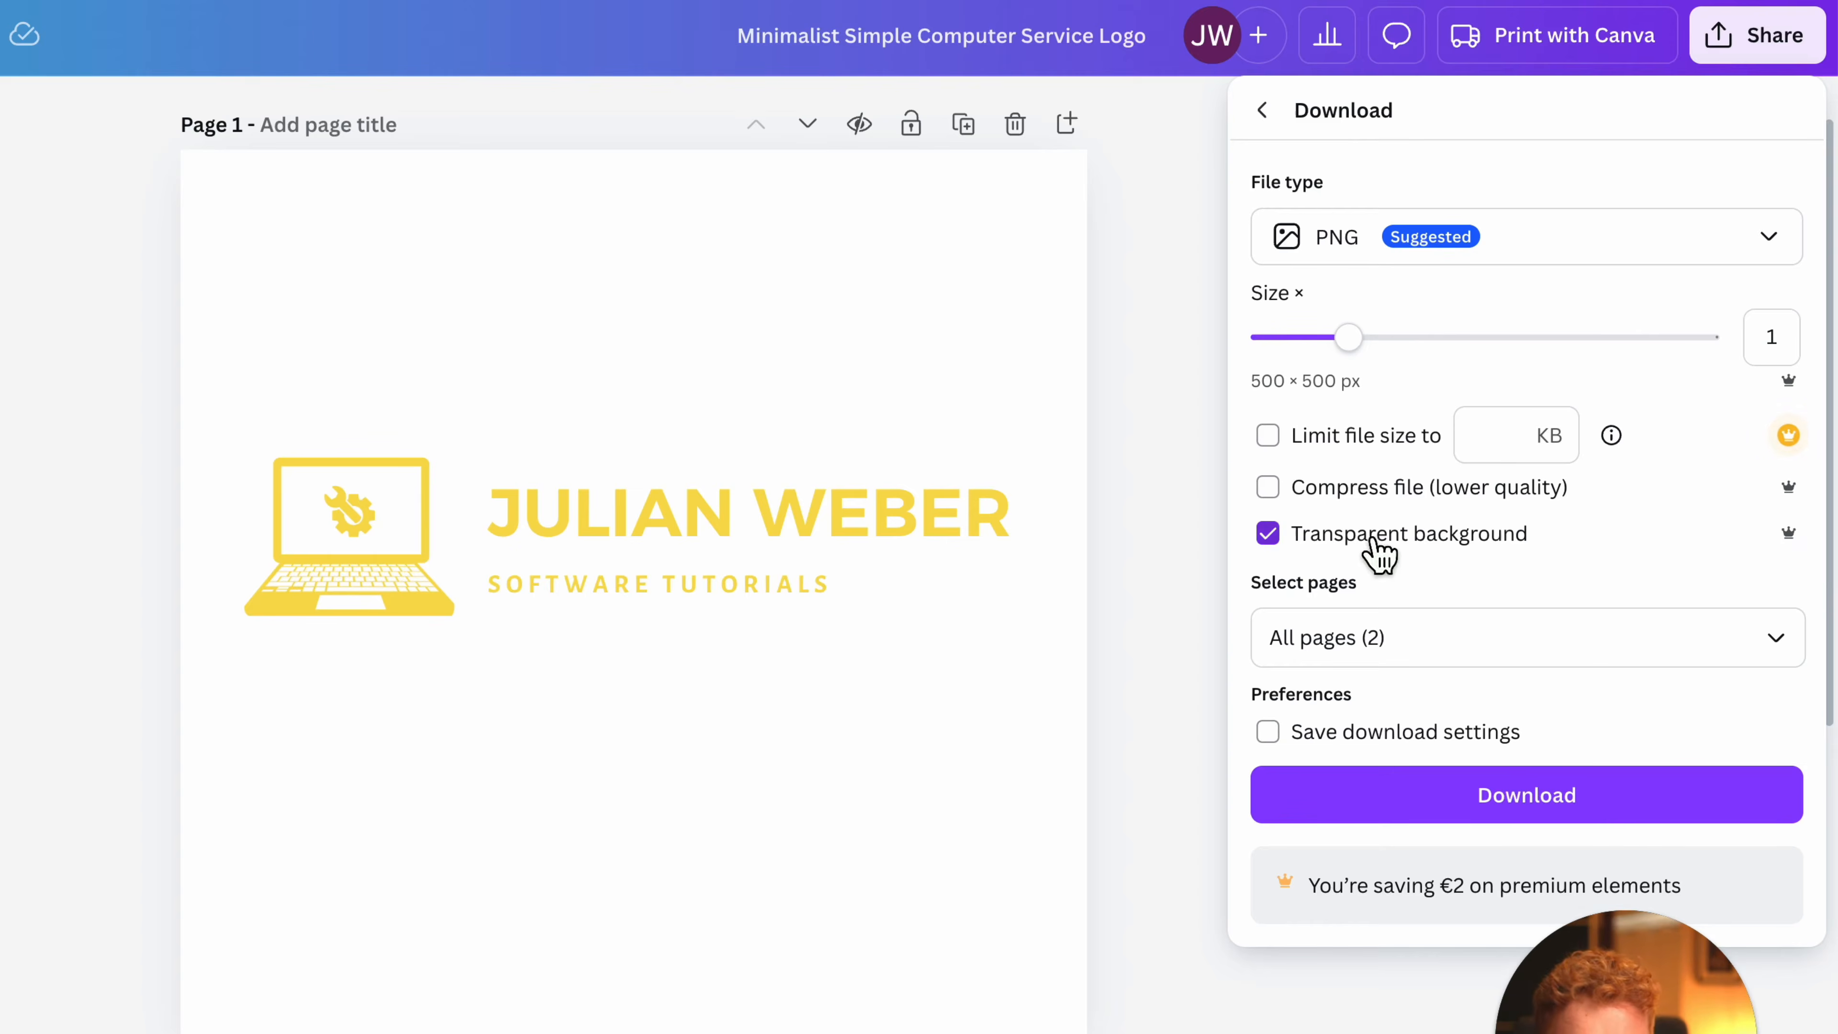
{"action": "left_click", "coordinate": [1403, 644]}
{"action": "left_click", "coordinate": [1405, 815]}
{"action": "left_click", "coordinate": [1407, 825]}
{"action": "left_click", "coordinate": [1400, 887]}
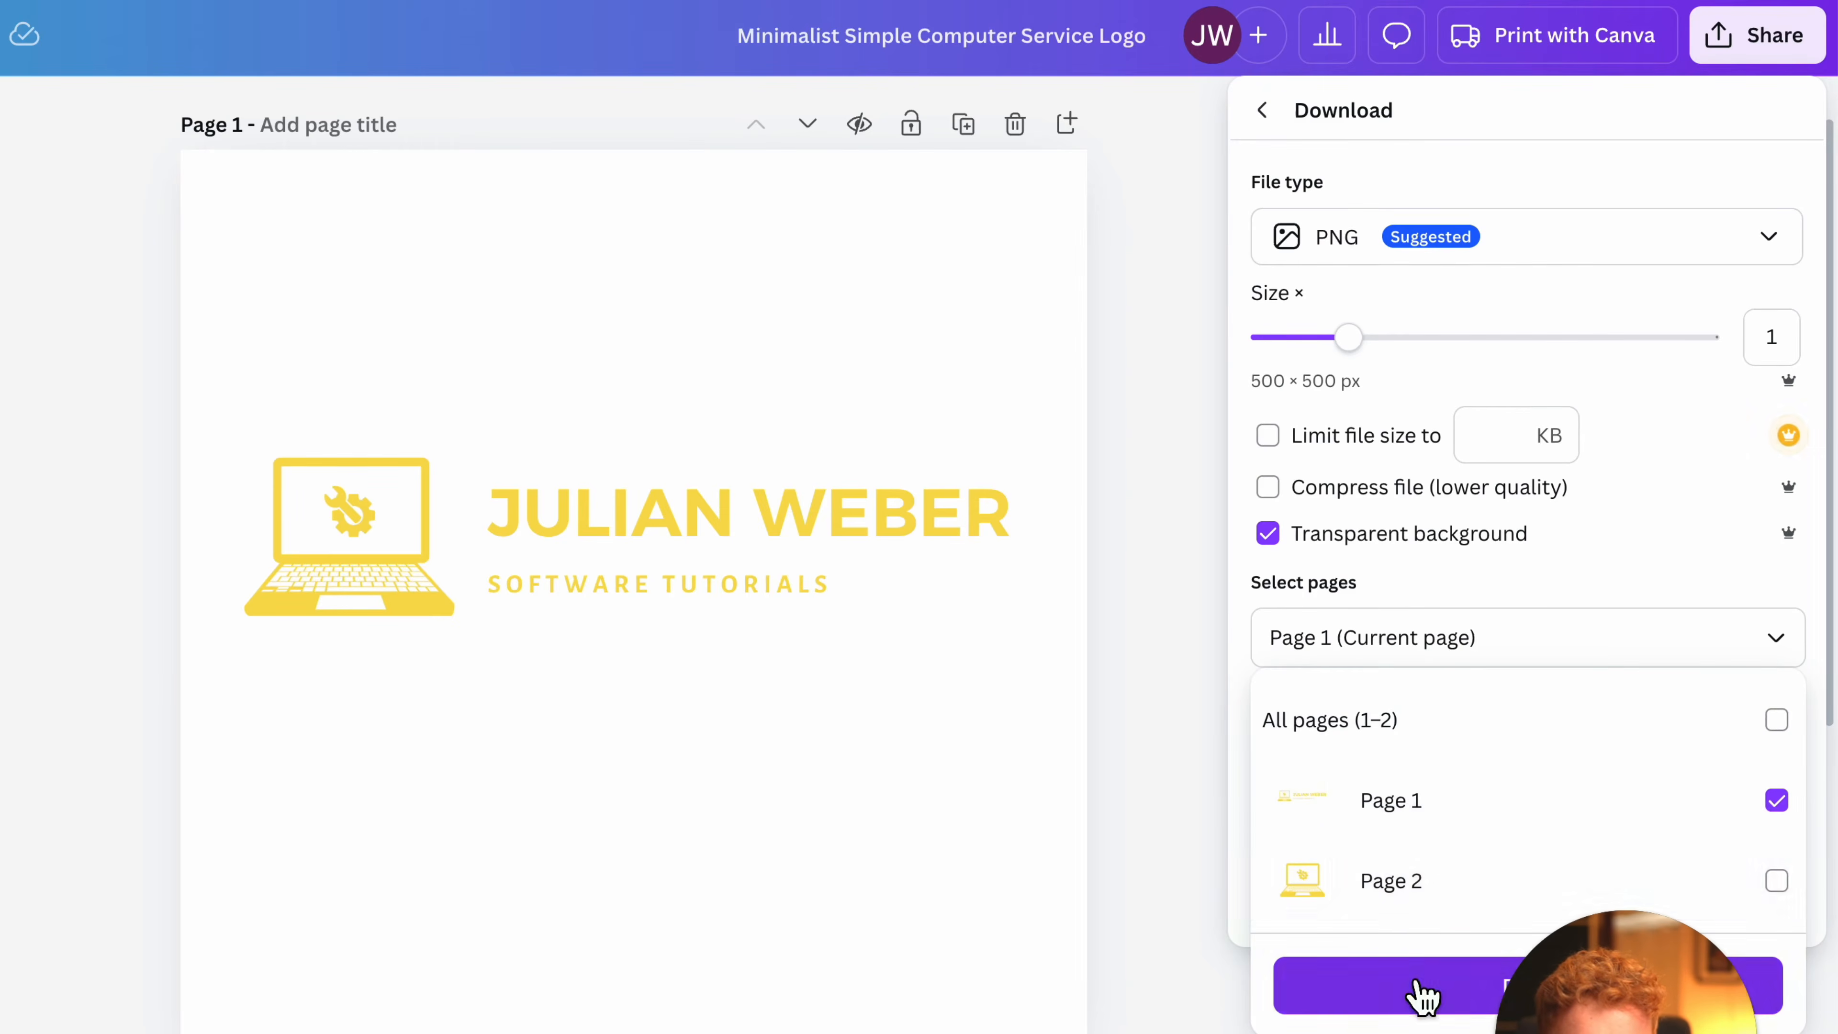
{"action": "left_click", "coordinate": [1422, 996]}
{"action": "left_click", "coordinate": [1454, 804]}
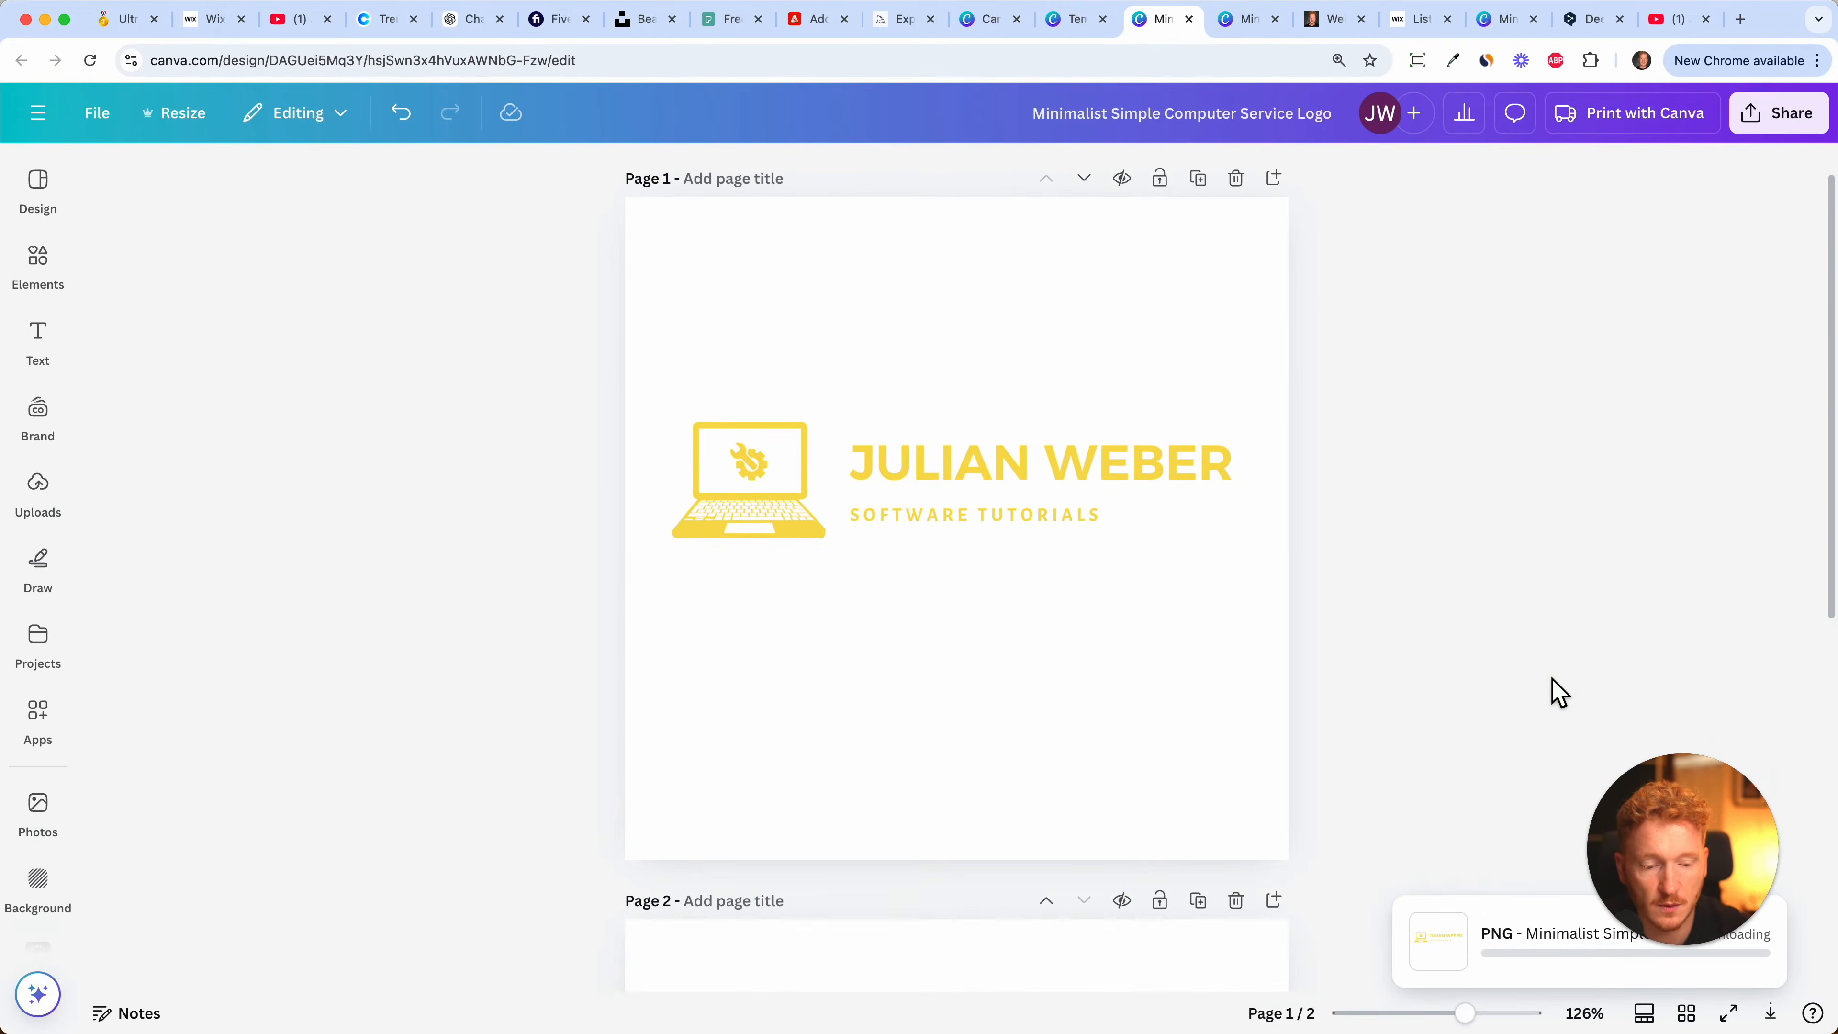
- Switch to the Wix editor, close the open text and colour settings, and delete the header's site title
{"action": "left_click", "coordinate": [219, 25]}
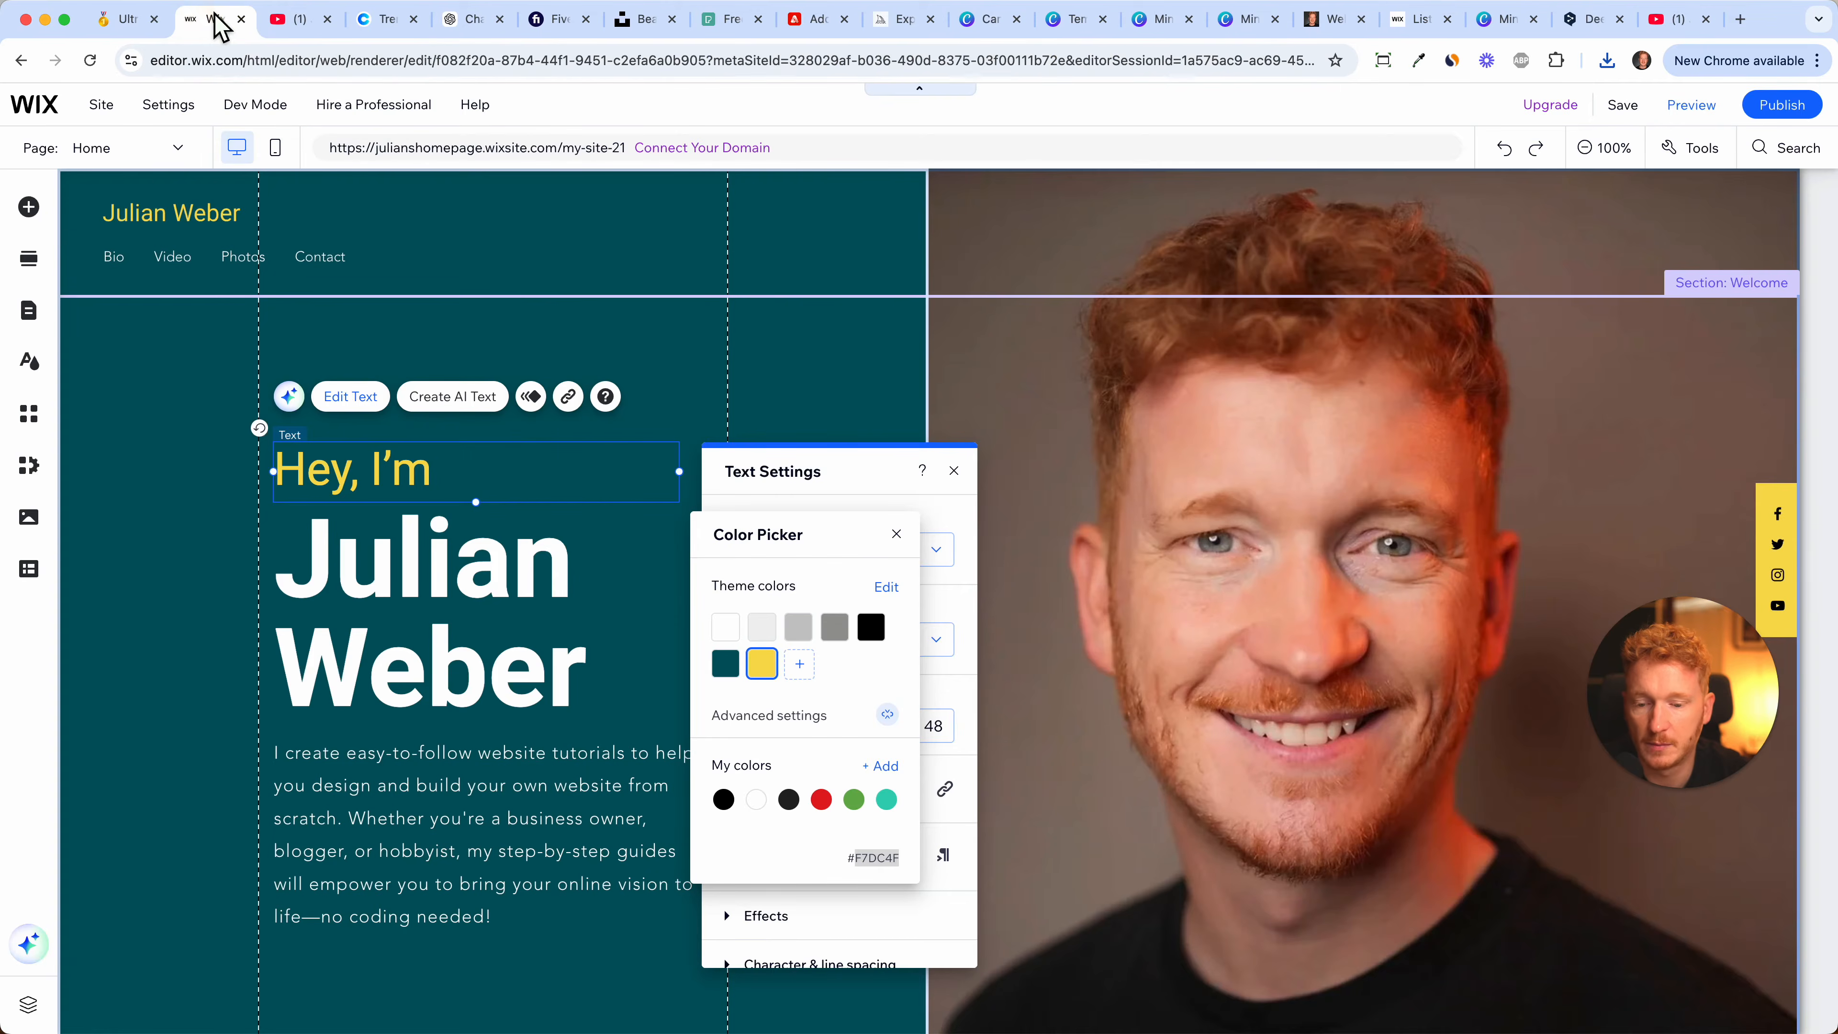
{"action": "left_click", "coordinate": [896, 533]}
{"action": "left_click", "coordinate": [954, 470]}
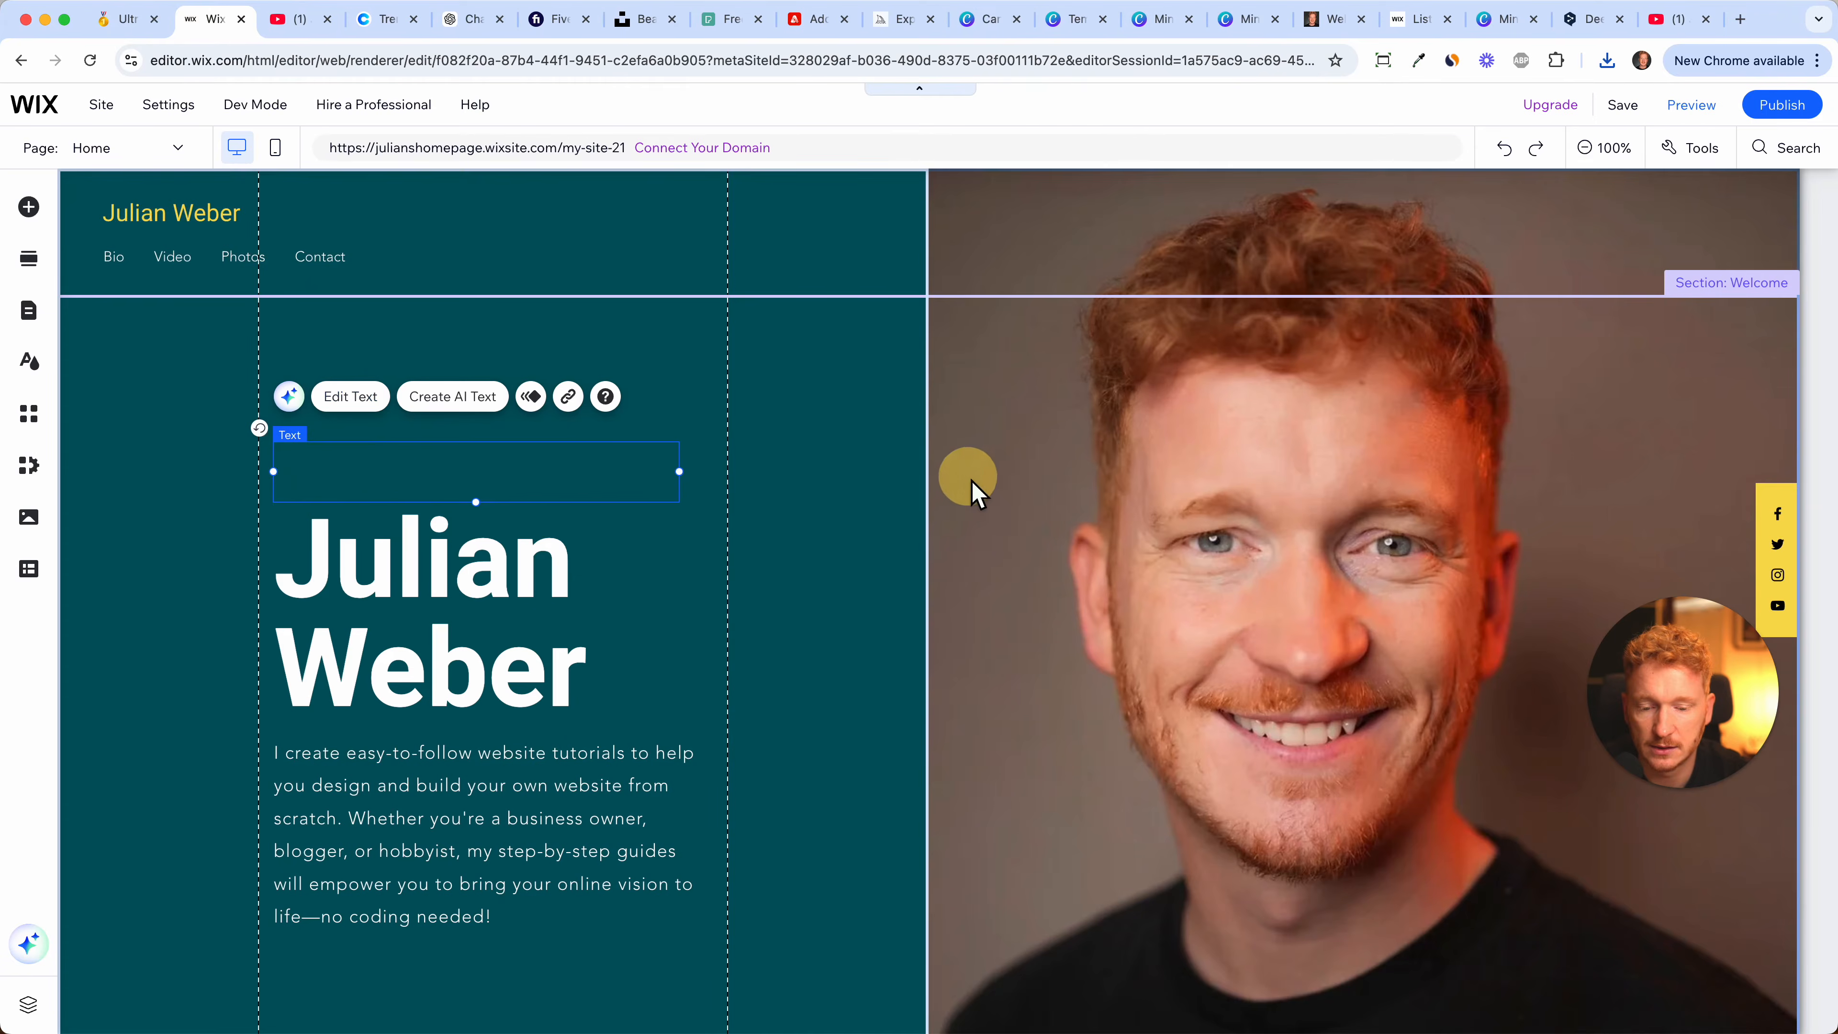
{"action": "left_click", "coordinate": [226, 222]}
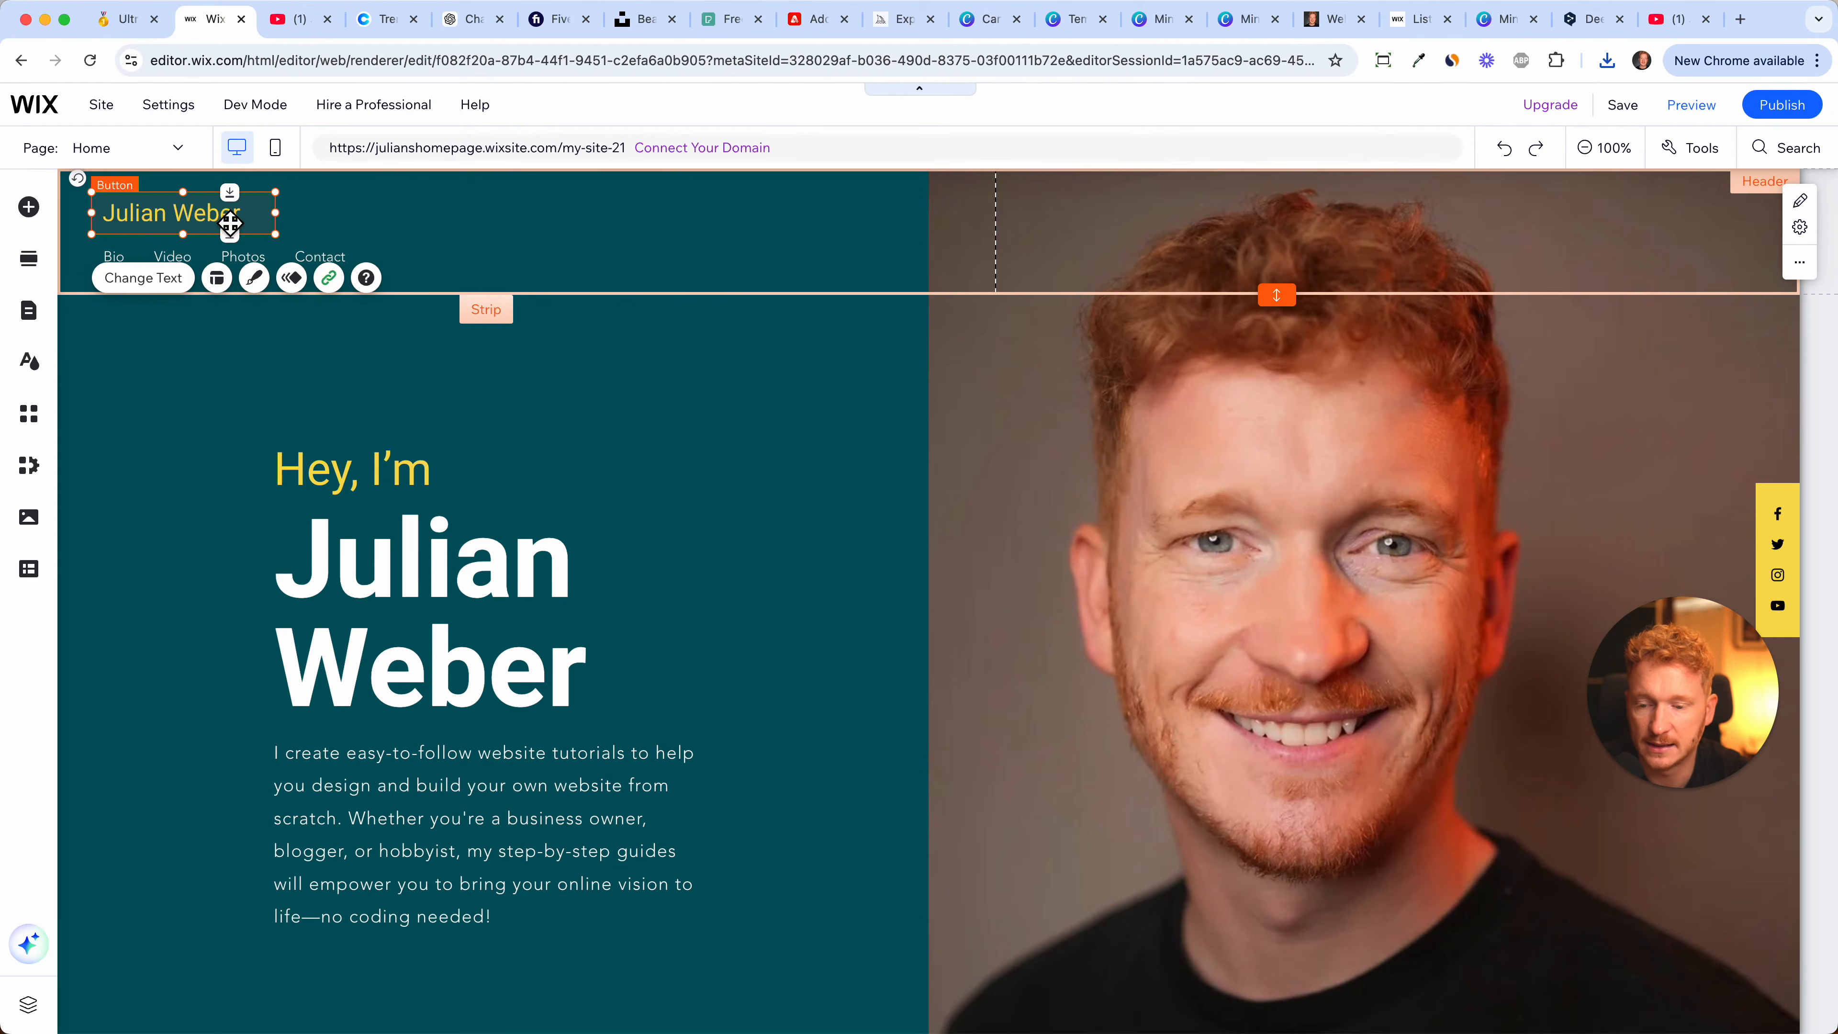
{"action": "key", "text": "Delete"}
- Upload the downloaded logo PNG from the computer as a new image element
{"action": "left_click", "coordinate": [28, 207]}
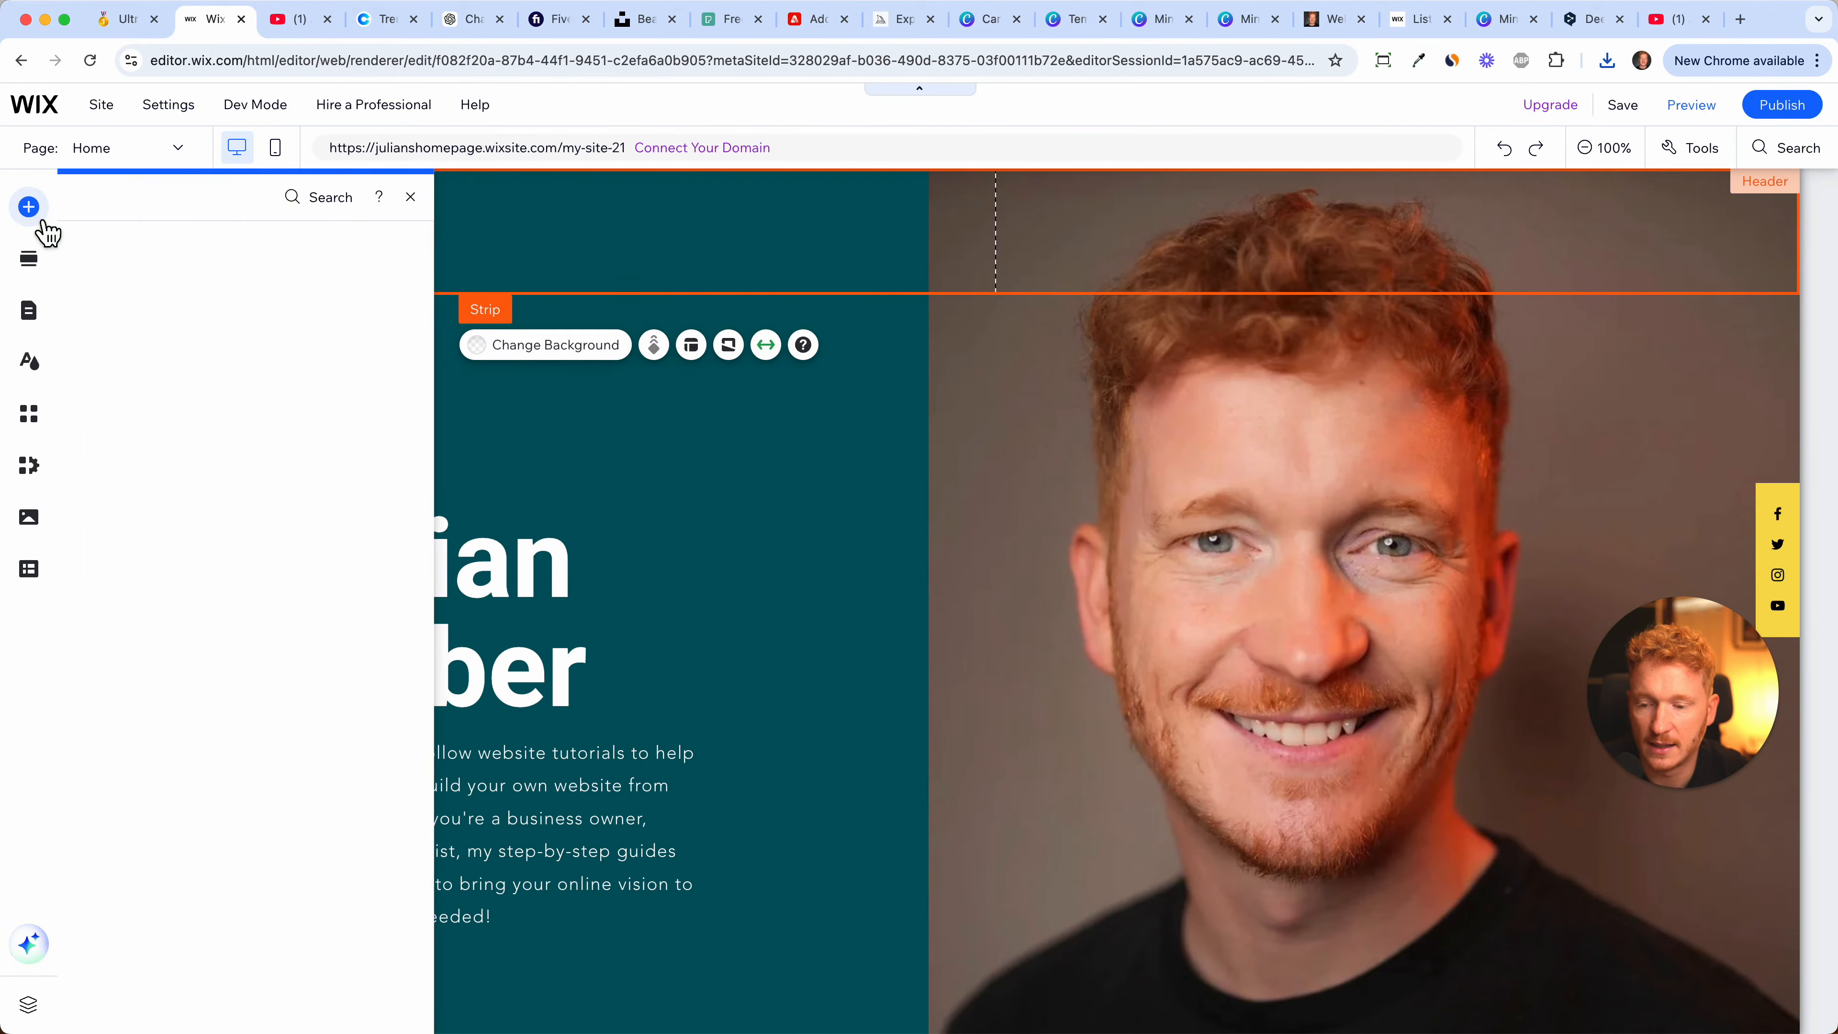
{"action": "left_click", "coordinate": [275, 550]}
{"action": "left_click", "coordinate": [109, 283]}
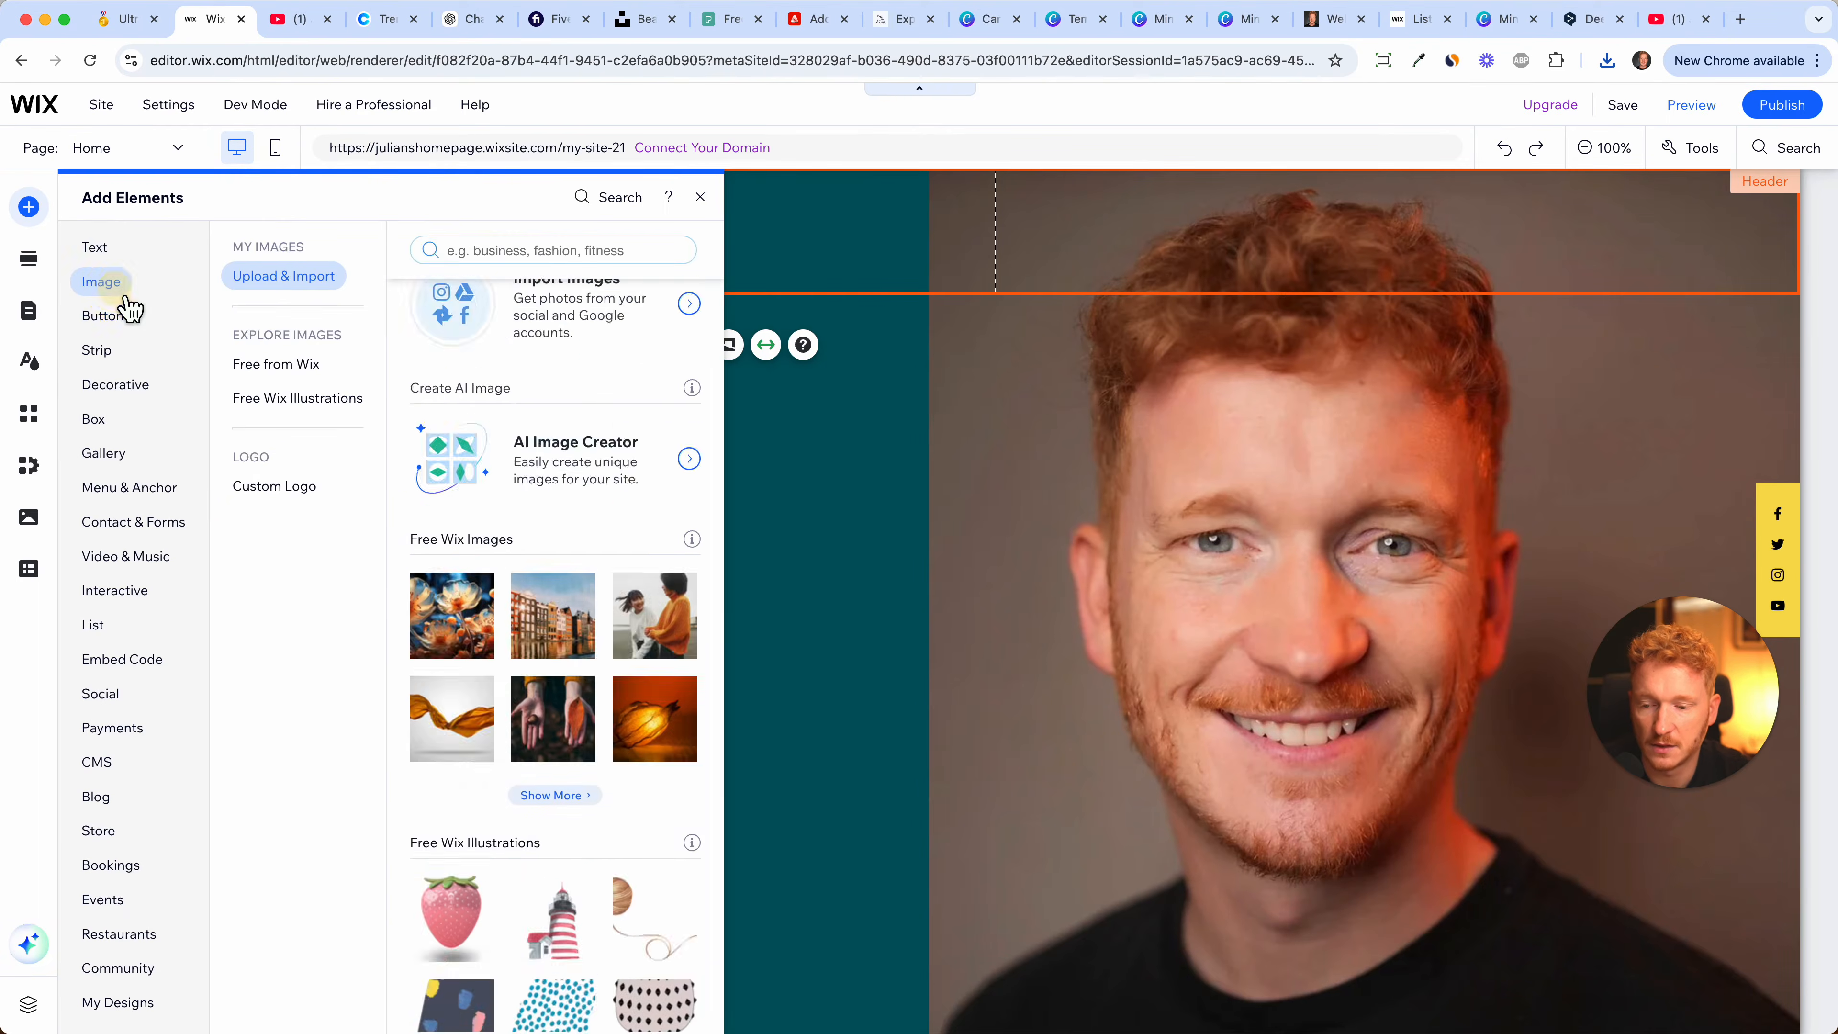
{"action": "left_click", "coordinate": [578, 407]}
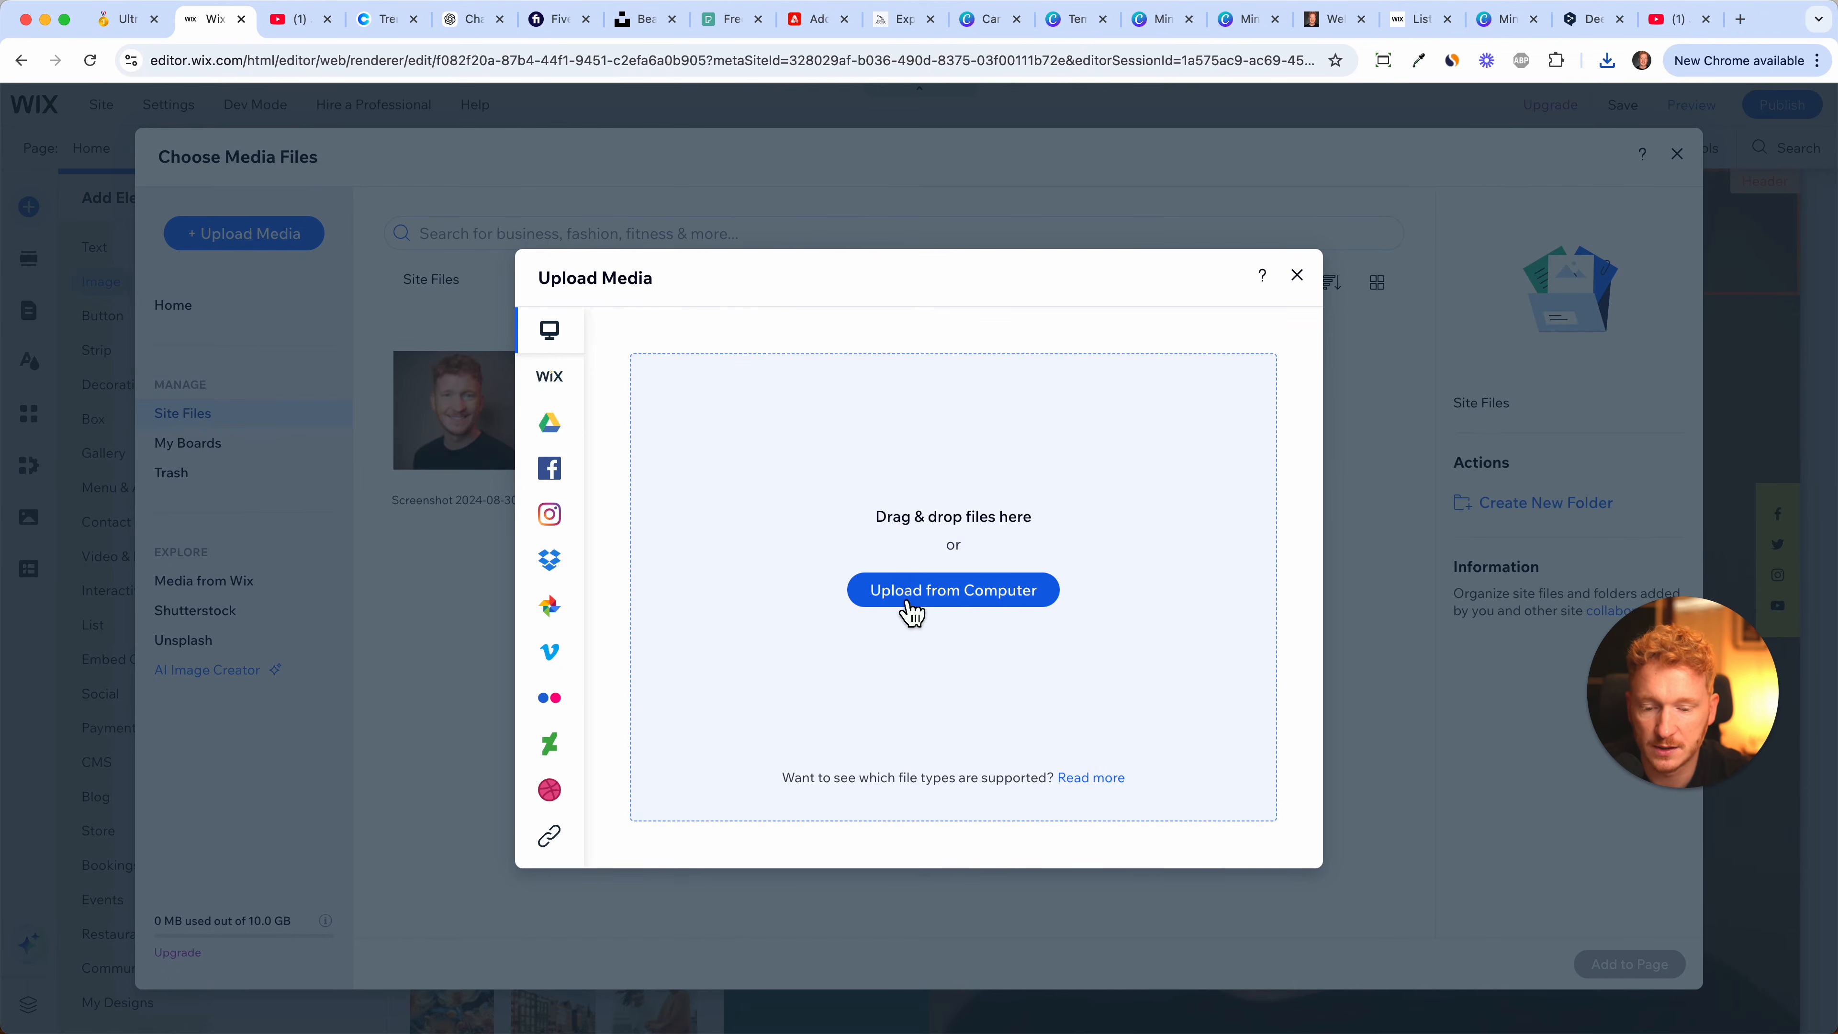
{"action": "left_click", "coordinate": [910, 592]}
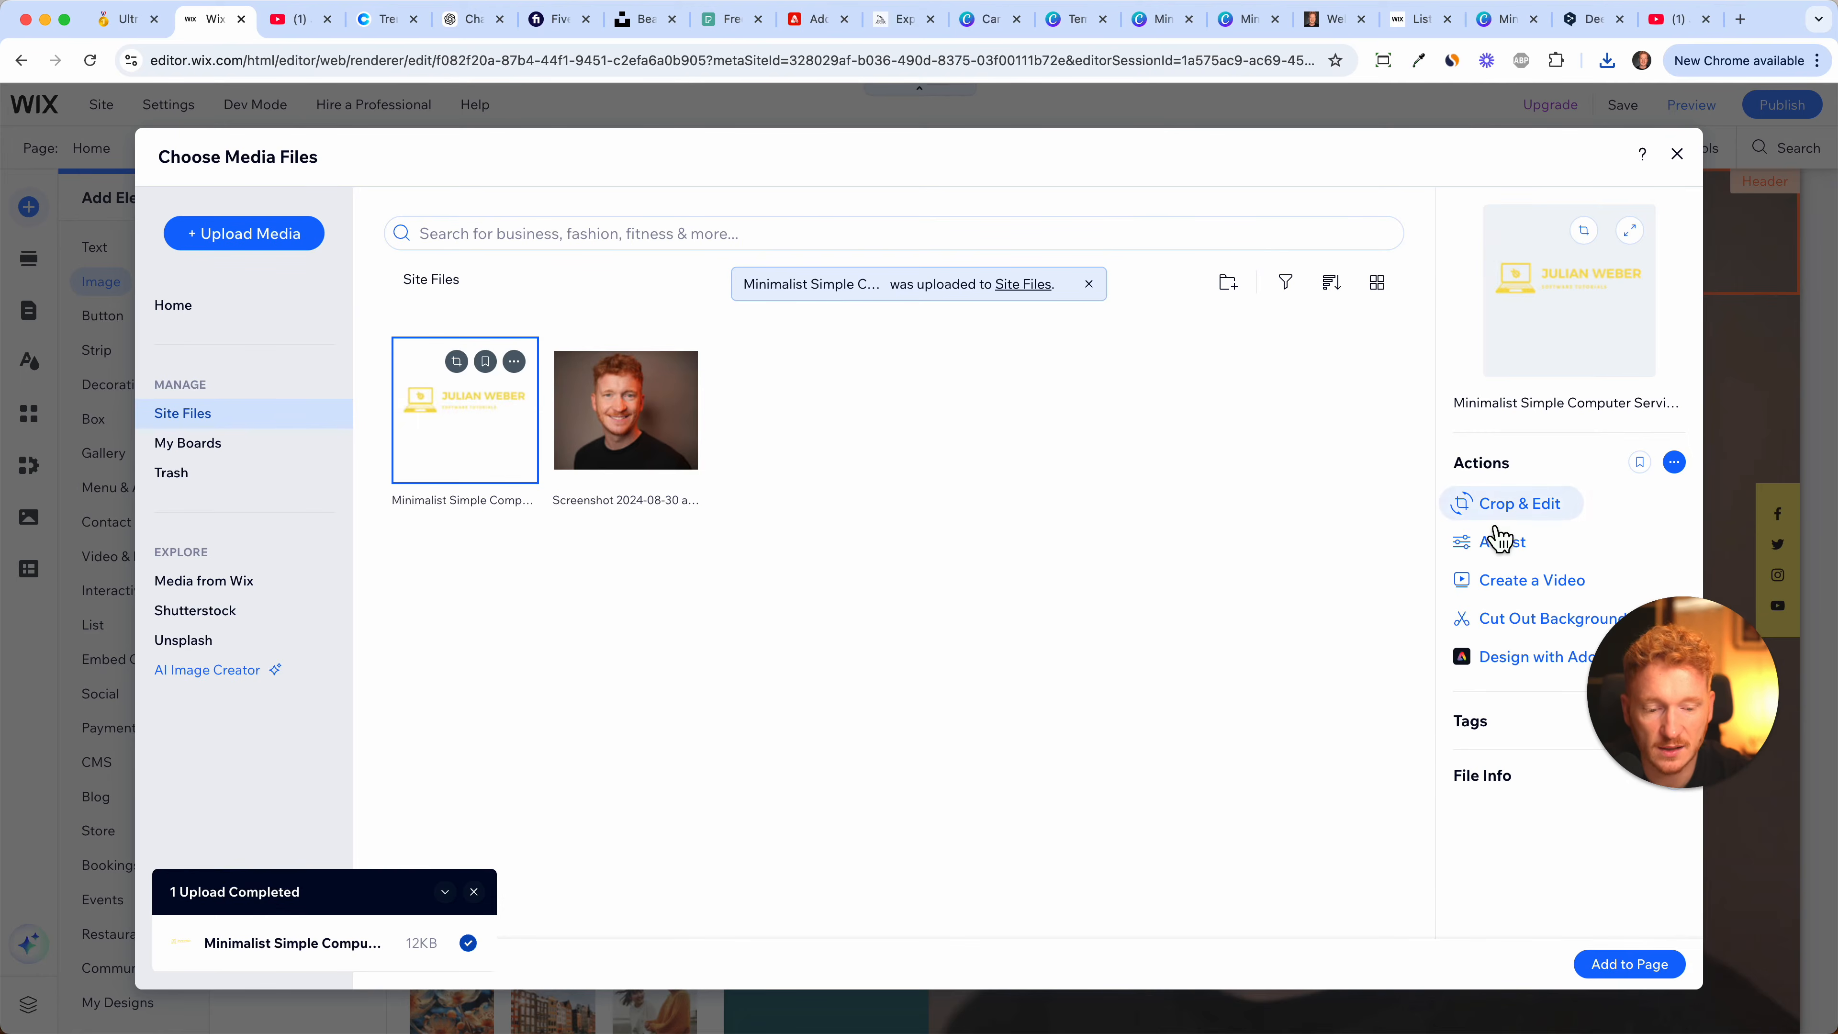
- Crop the uploaded logo's empty margins, reducing its height to 139 px, save it and add it to the page
{"action": "left_click", "coordinate": [1512, 512]}
{"action": "left_click_drag", "start_coordinate": [1131, 973], "coordinate": [1156, 664]}
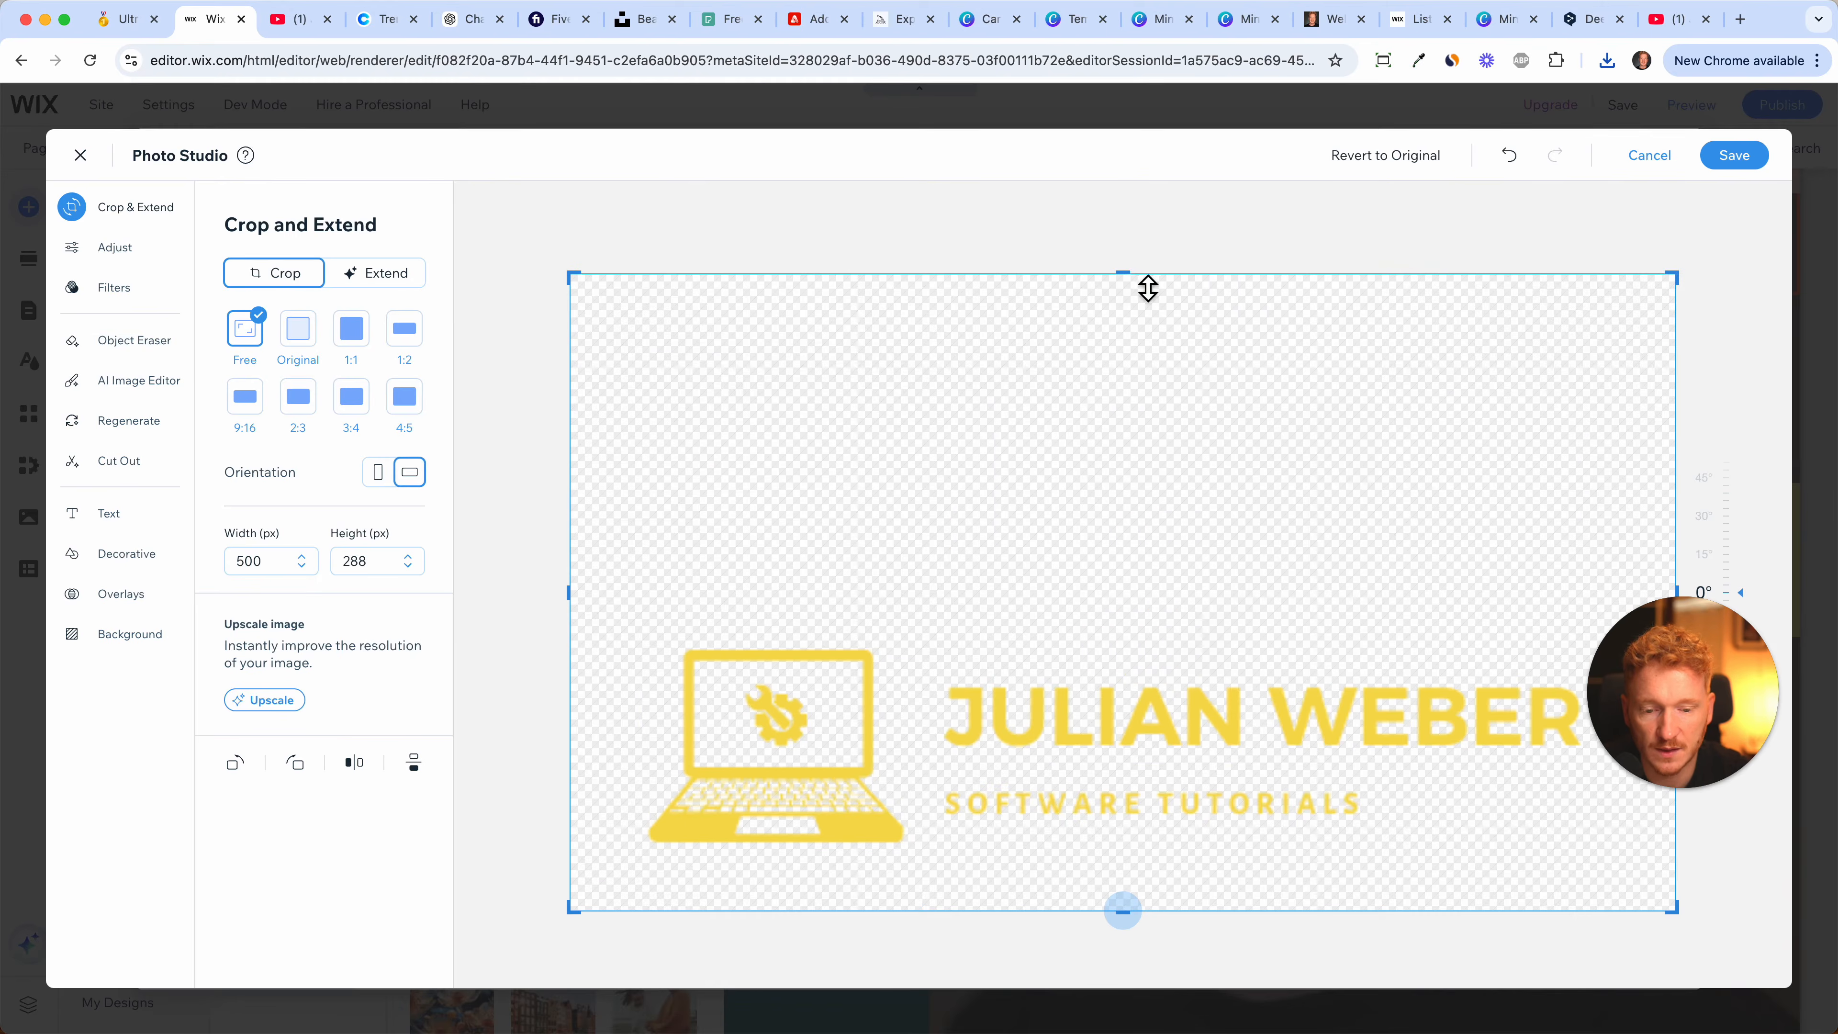
{"action": "left_click_drag", "start_coordinate": [1124, 283], "coordinate": [1123, 607]}
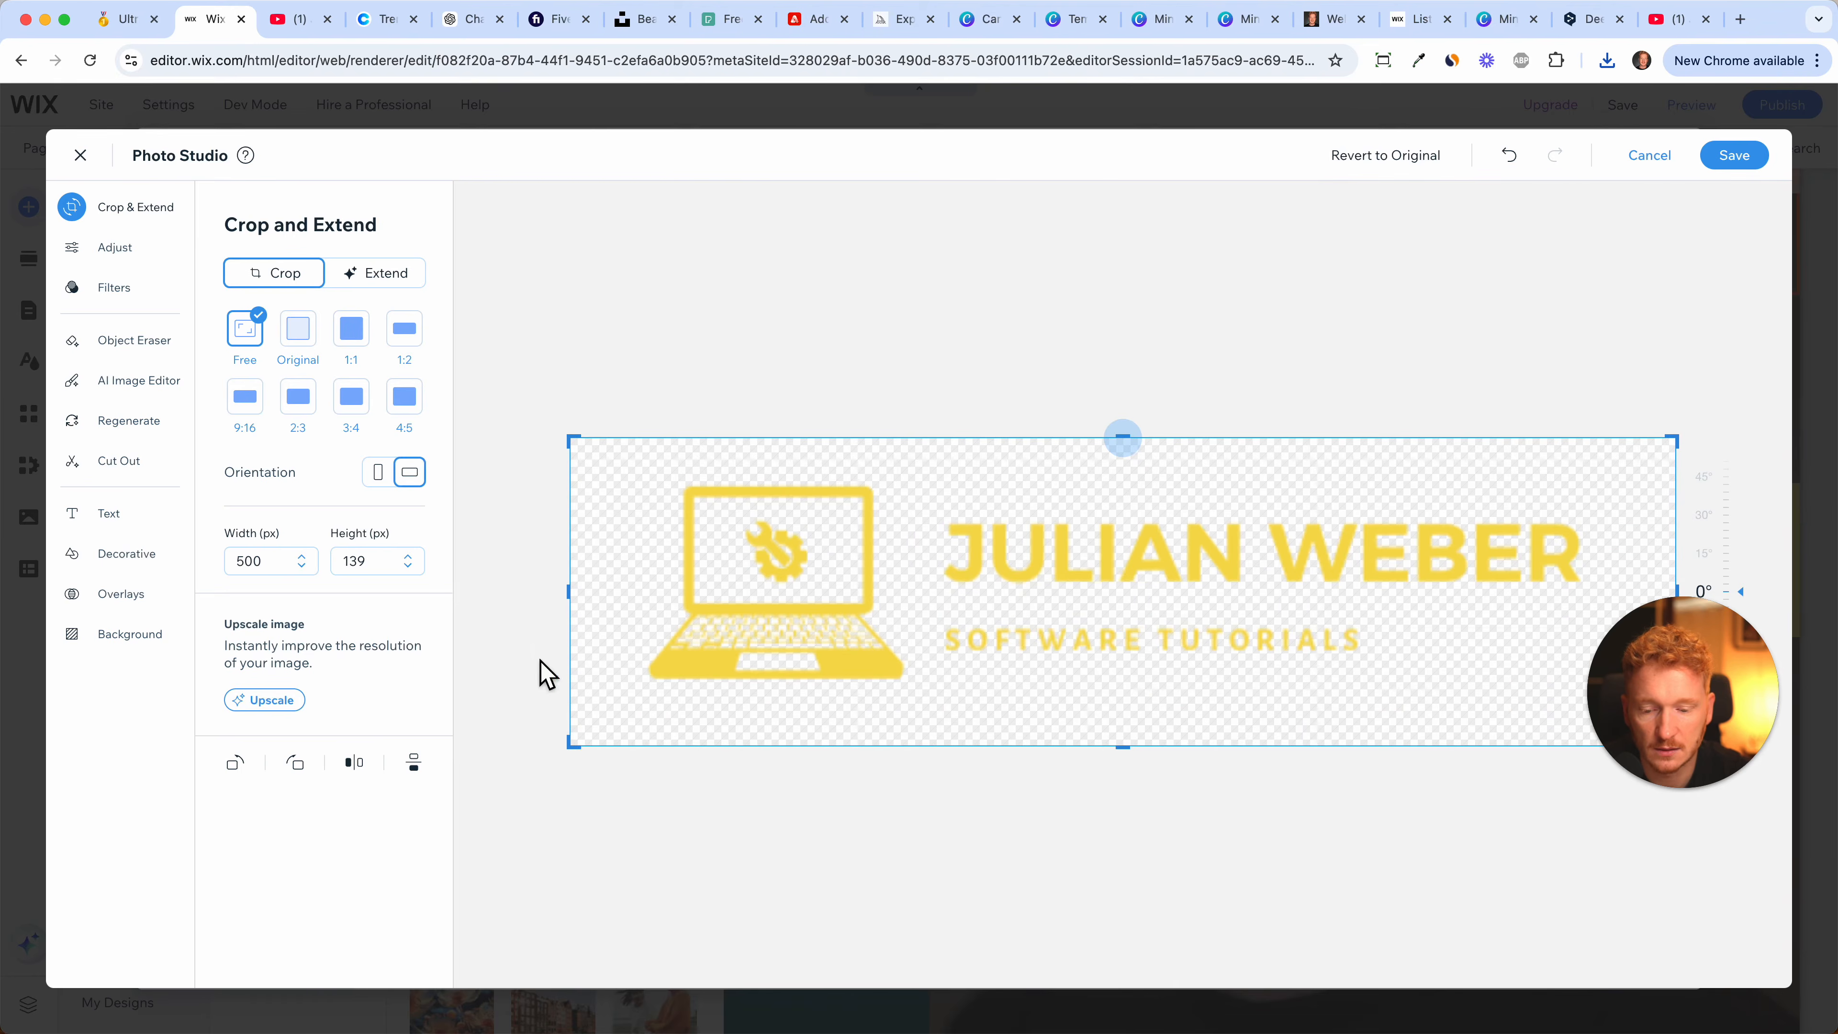
{"action": "left_click_drag", "start_coordinate": [571, 602], "coordinate": [673, 602]}
{"action": "left_click", "coordinate": [1735, 156]}
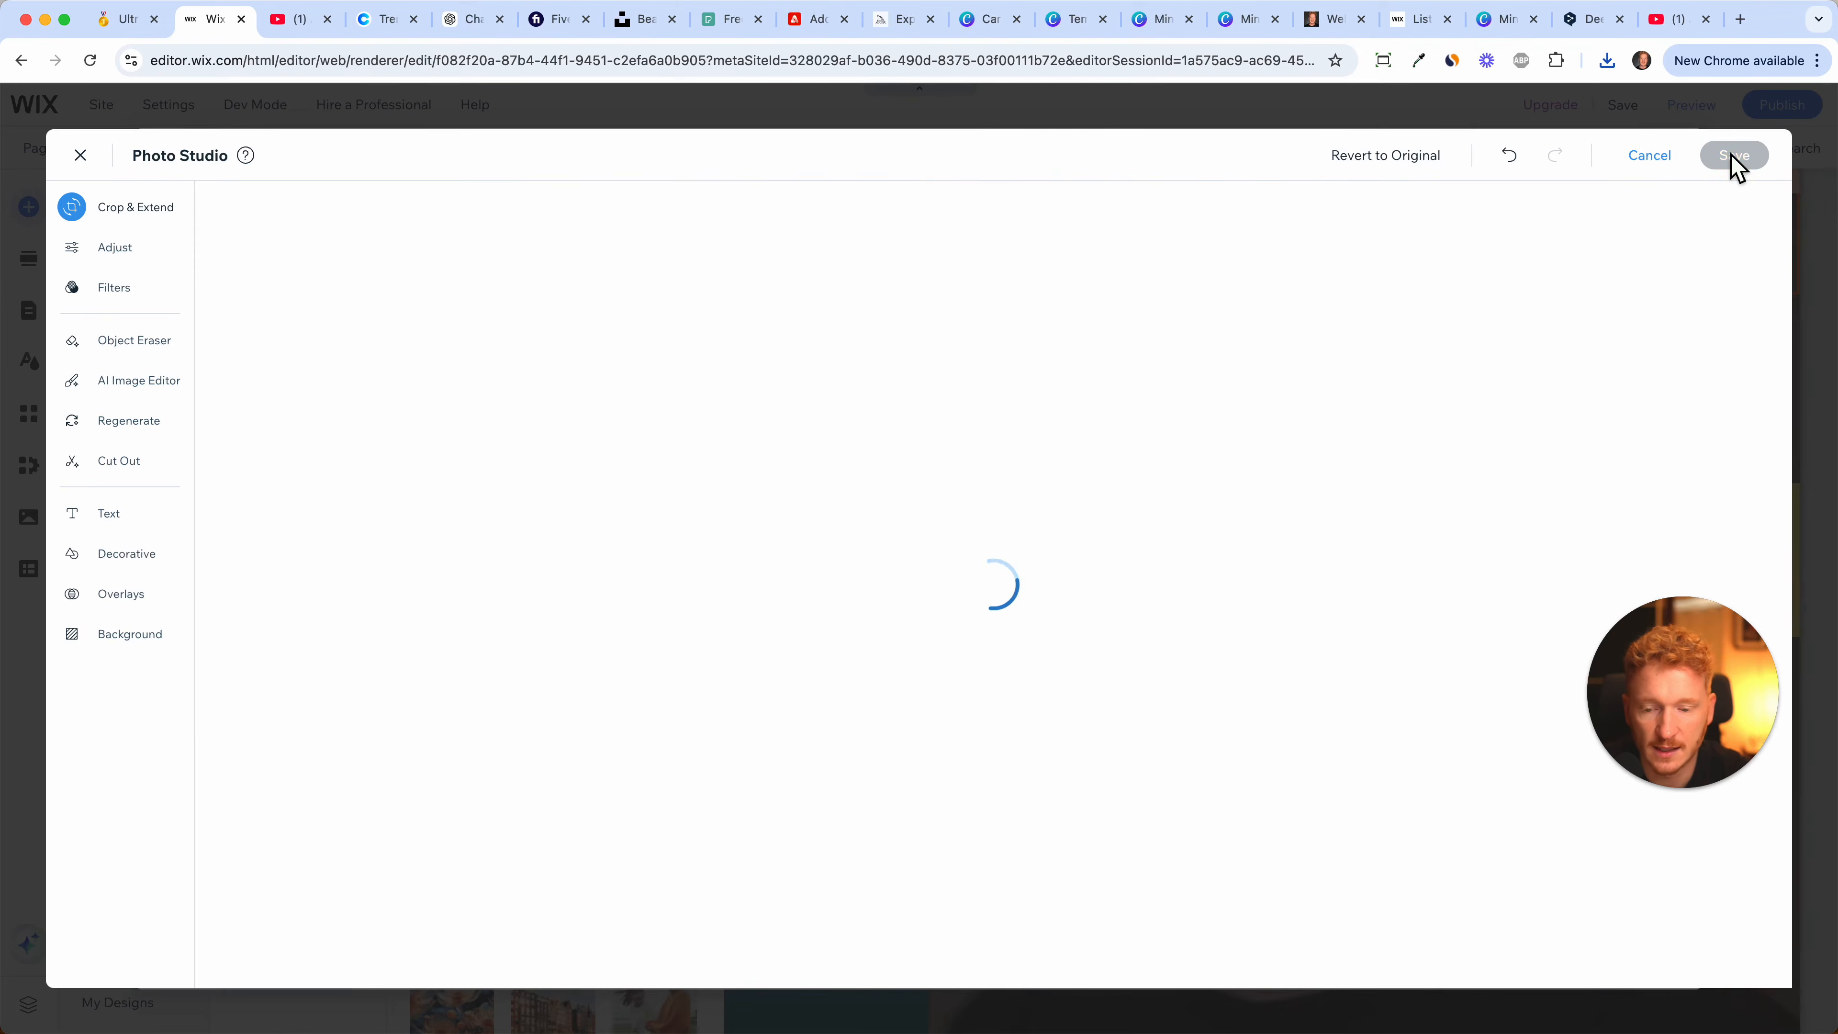
{"action": "left_click", "coordinate": [1630, 968]}
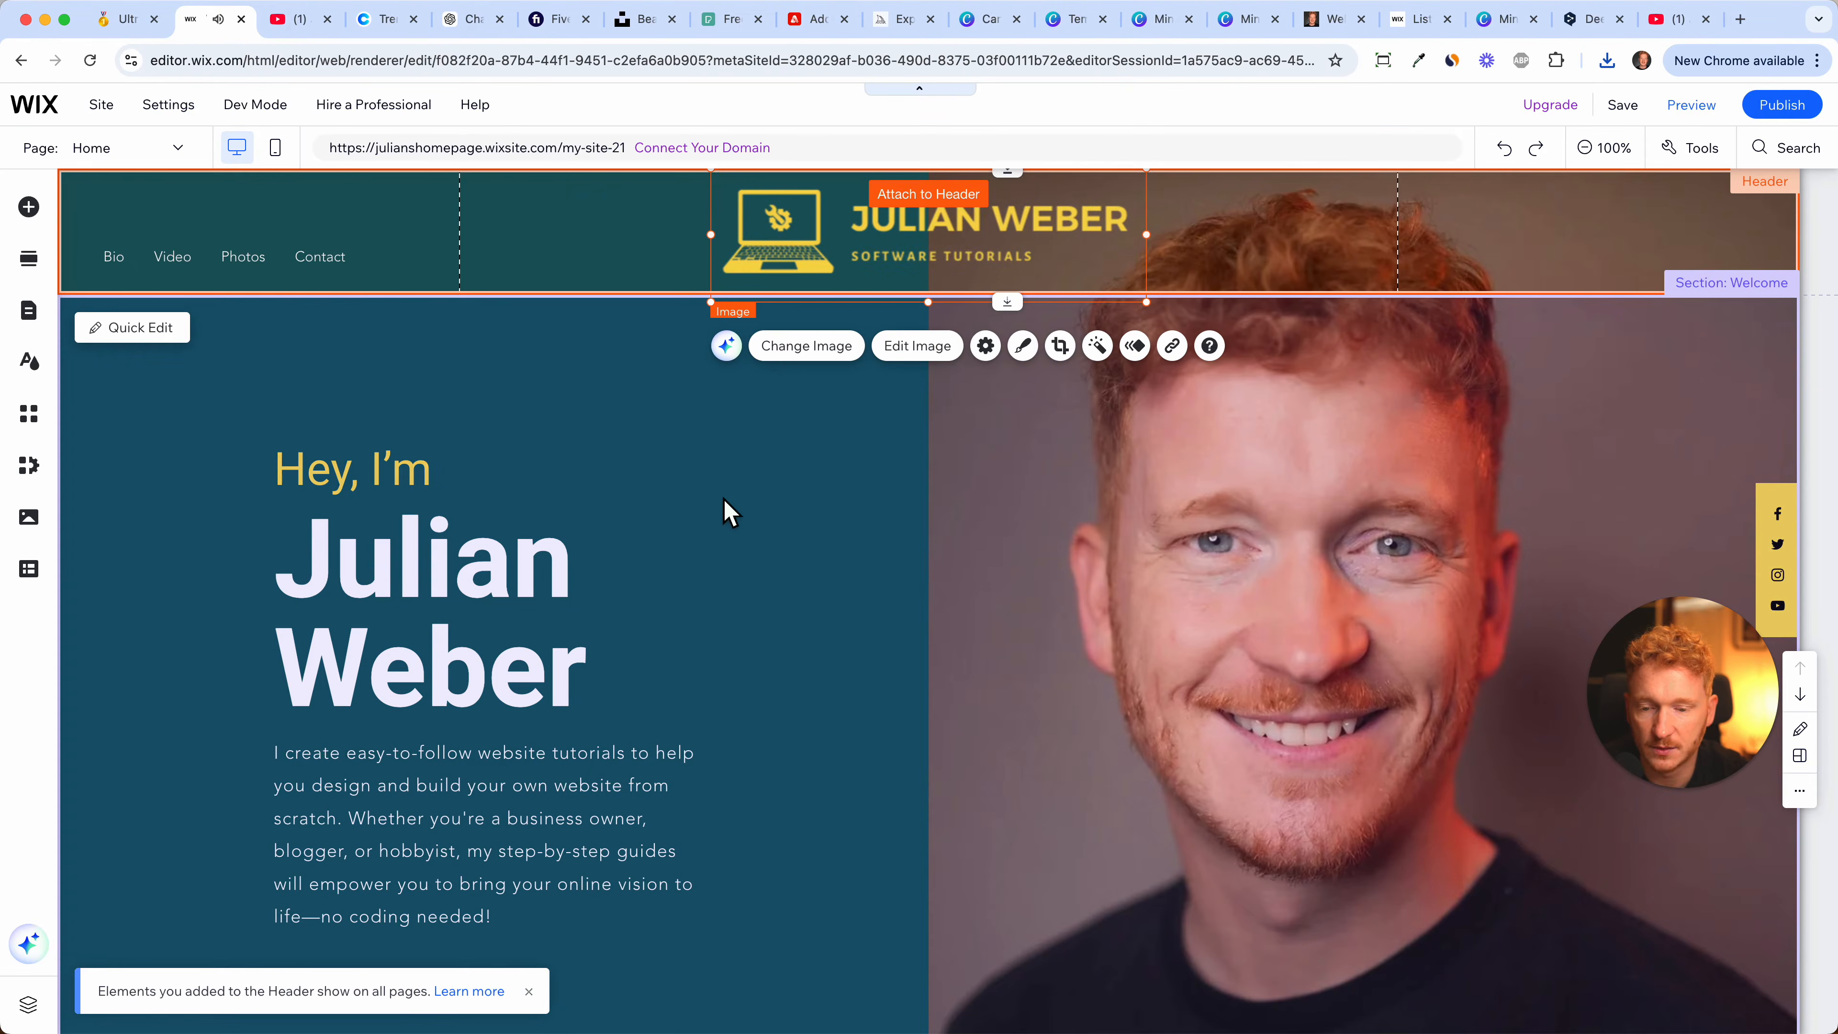
- Shrink the logo image and place it in the header where the site title was
{"action": "left_click_drag", "start_coordinate": [1147, 302], "coordinate": [549, 241]}
{"action": "left_click", "coordinate": [282, 268]}
{"action": "left_click_drag", "start_coordinate": [205, 218], "coordinate": [211, 240]}
{"action": "left_click_drag", "start_coordinate": [320, 261], "coordinate": [351, 286]}
- Resize the horizontal menu and position it directly beside the logo, vertically aligned with it
{"action": "left_click_drag", "start_coordinate": [525, 232], "coordinate": [503, 231]}
{"action": "left_click_drag", "start_coordinate": [948, 239], "coordinate": [833, 230]}
{"action": "left_click", "coordinate": [604, 255]}
{"action": "left_click_drag", "start_coordinate": [604, 255], "coordinate": [621, 257]}
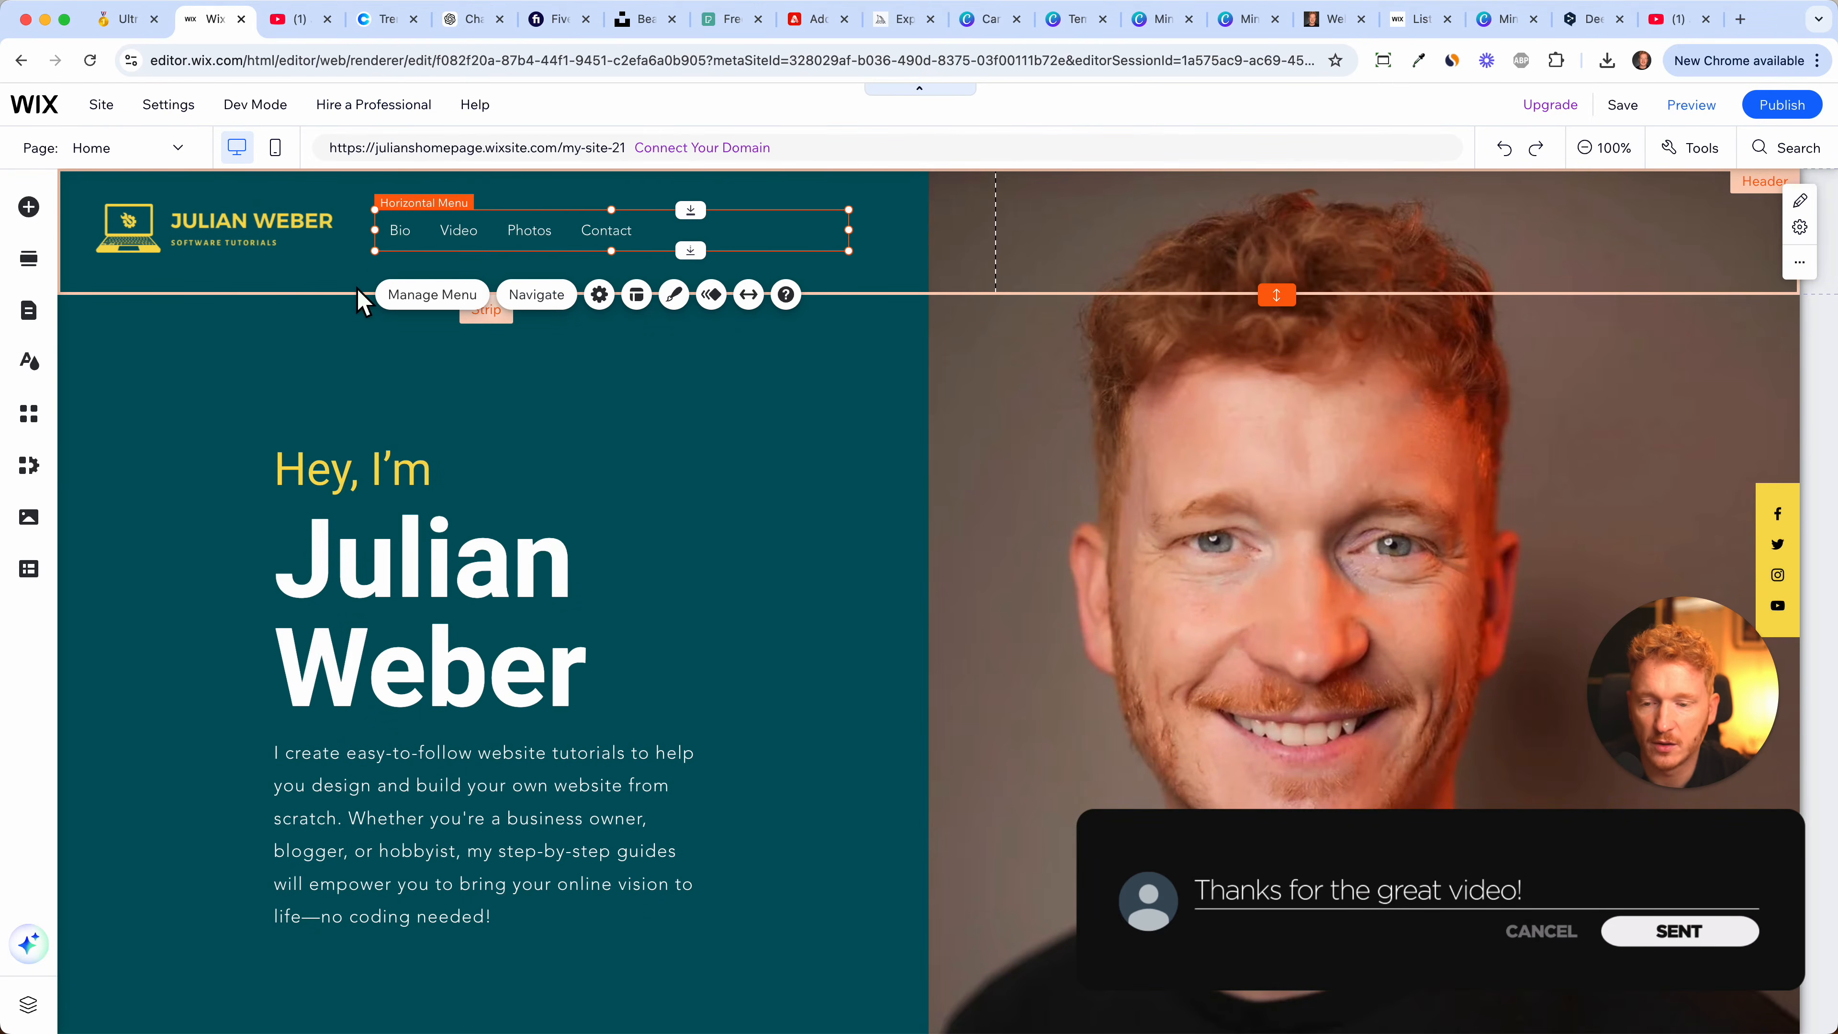
{"action": "left_click", "coordinate": [1225, 351]}
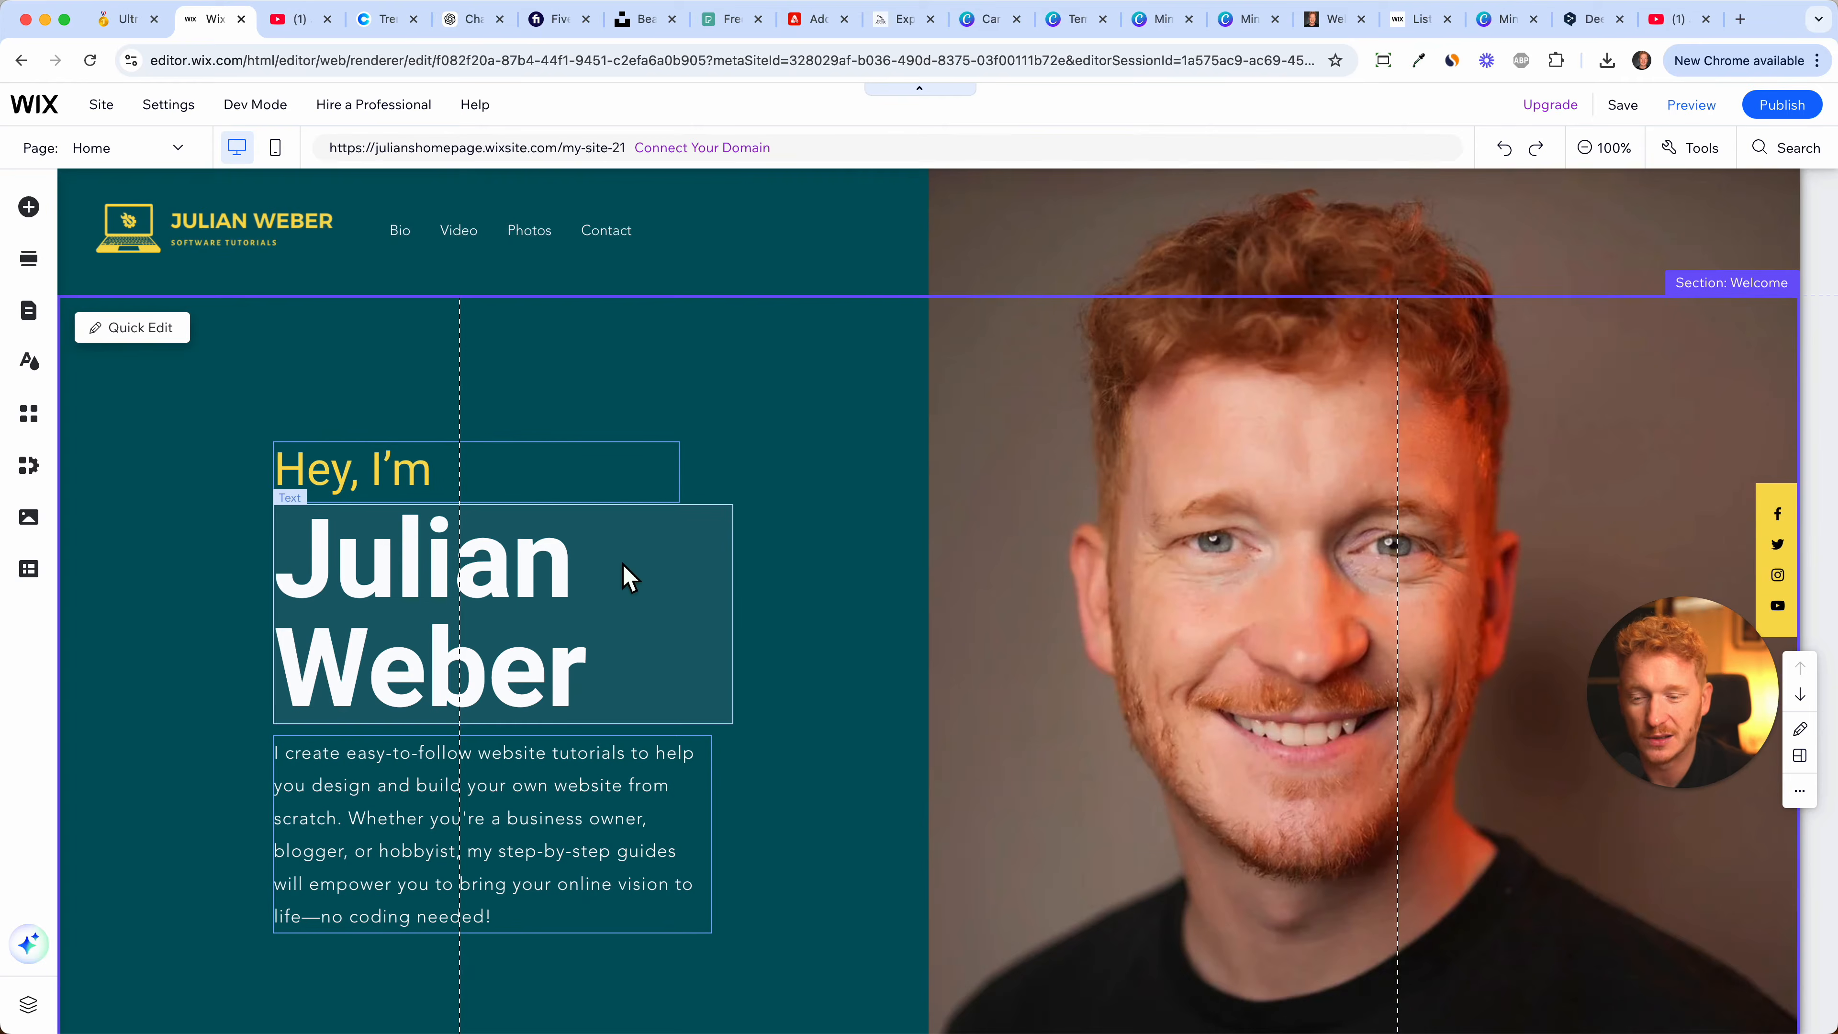
- Switch the site editor to the mobile view and examine the layout of the whole page
{"action": "left_click", "coordinate": [283, 154]}
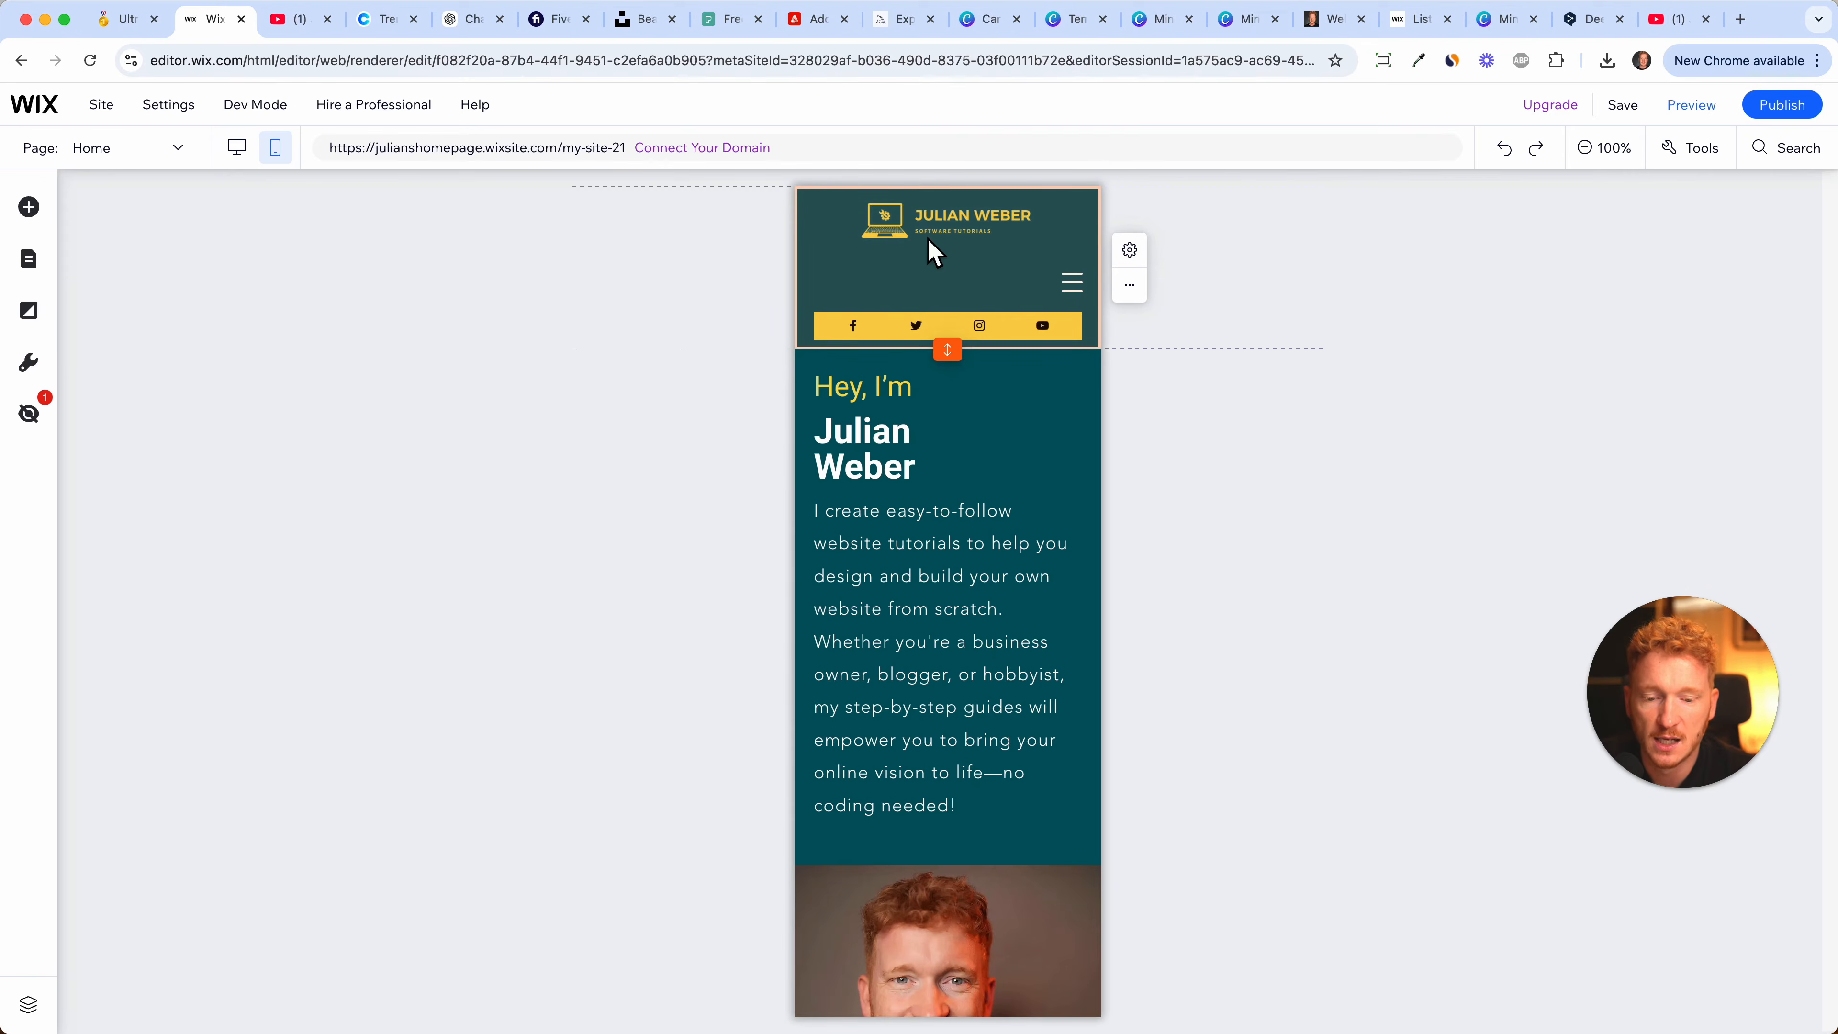
{"action": "scroll", "coordinate": [1002, 463], "scroll_direction": "down", "scroll_amount": 2}
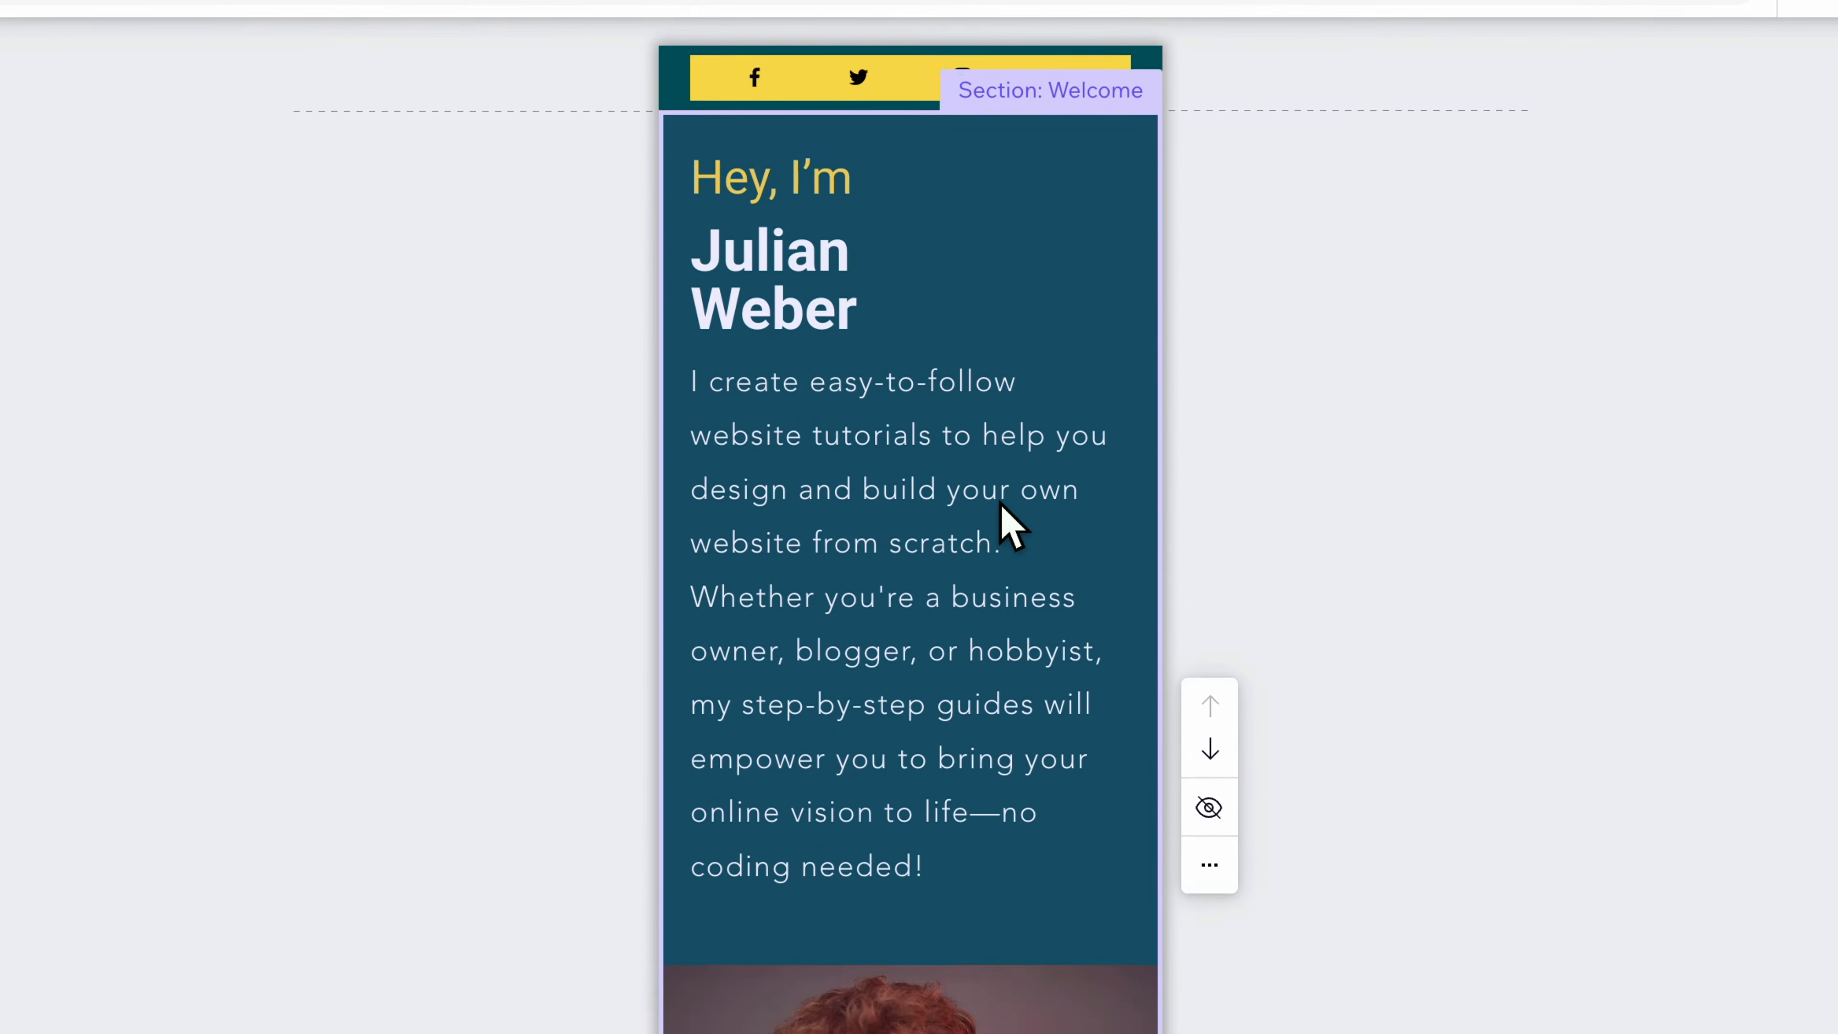
{"action": "scroll", "coordinate": [1011, 526], "scroll_direction": "down", "scroll_amount": 8}
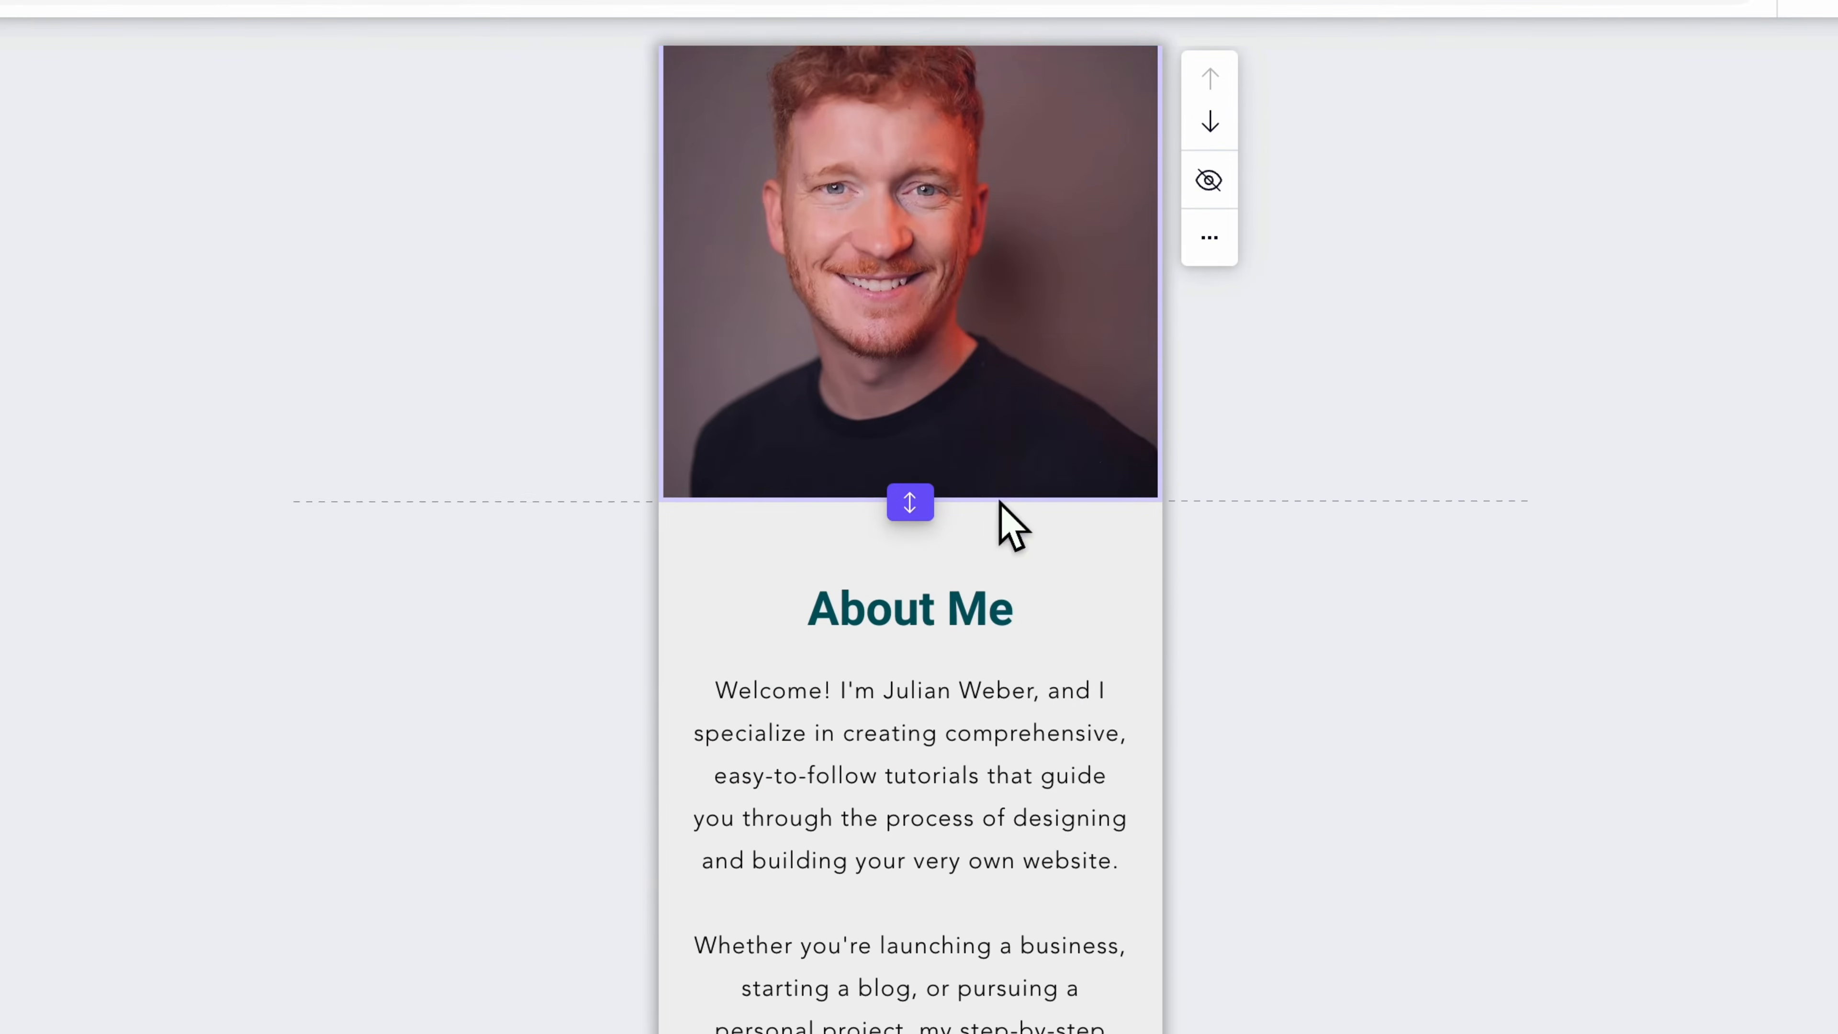
{"action": "scroll", "coordinate": [1011, 525], "scroll_direction": "down", "scroll_amount": 10}
{"action": "scroll", "coordinate": [1011, 525], "scroll_direction": "down", "scroll_amount": 15}
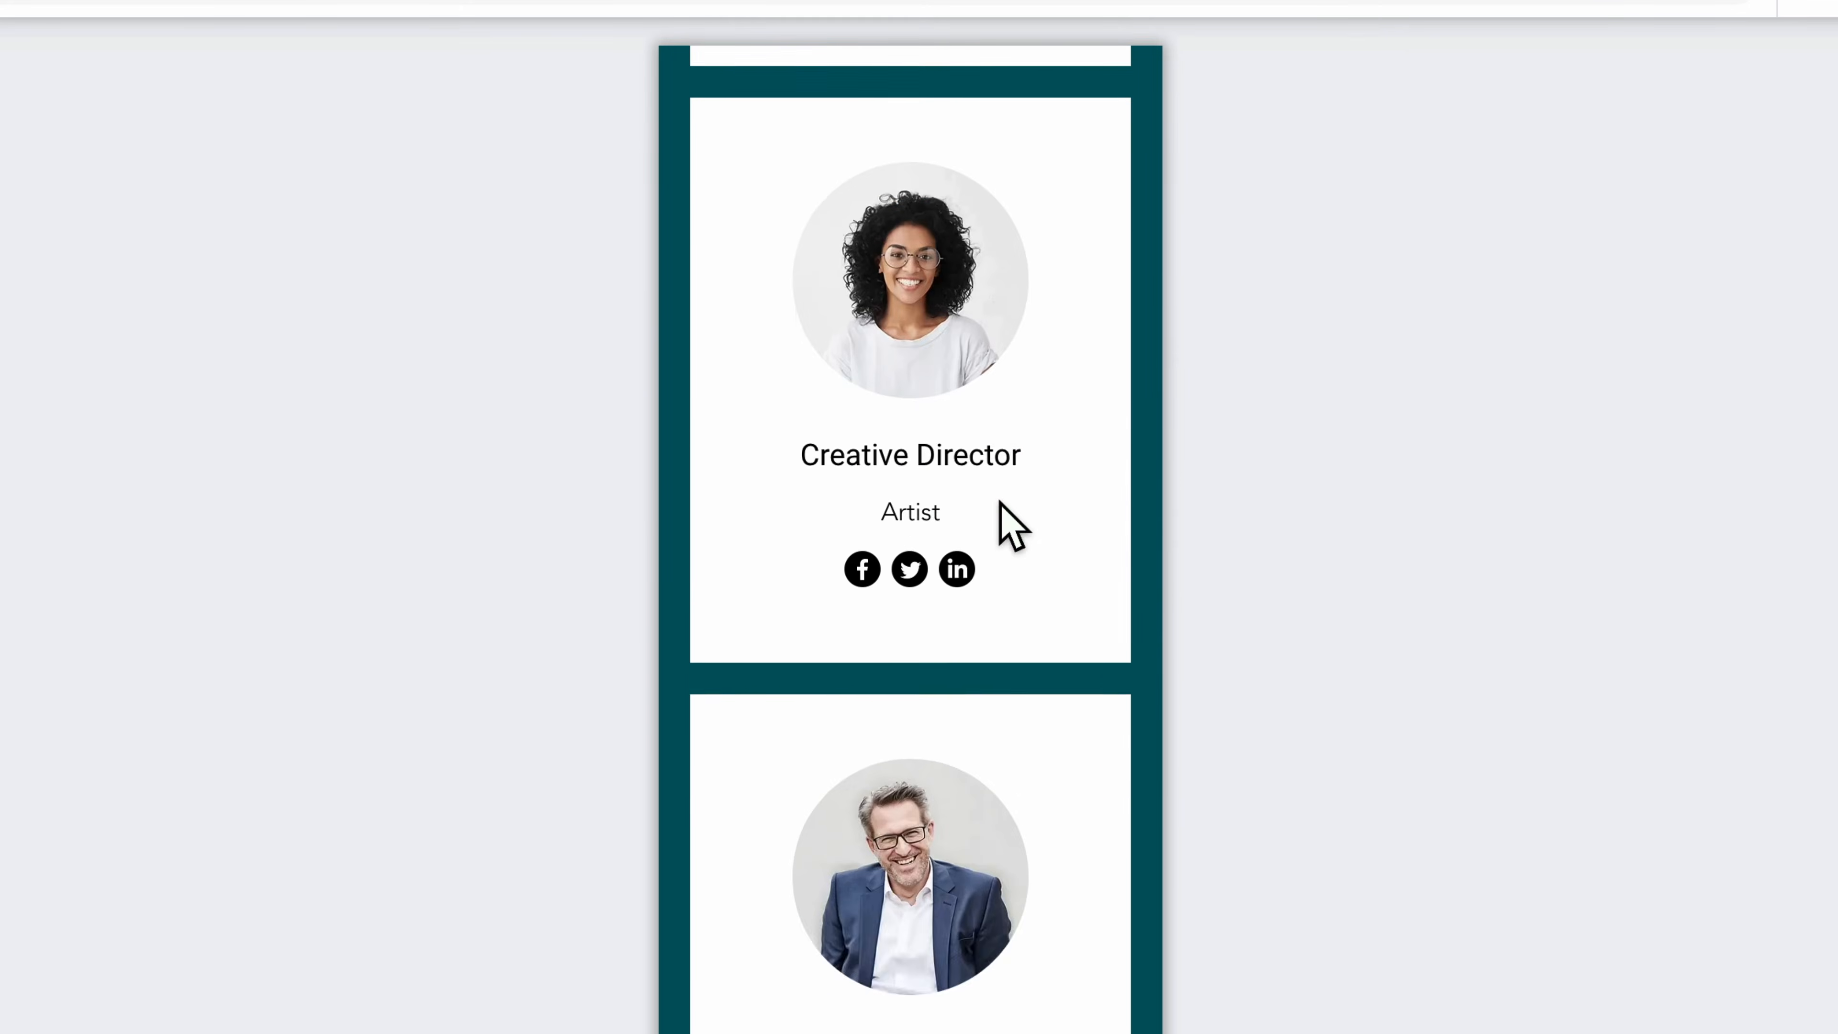
{"action": "scroll", "coordinate": [1010, 525], "scroll_direction": "down", "scroll_amount": 15}
{"action": "scroll", "coordinate": [1011, 525], "scroll_direction": "up", "scroll_amount": 20}
{"action": "scroll", "coordinate": [1011, 525], "scroll_direction": "up", "scroll_amount": 10}
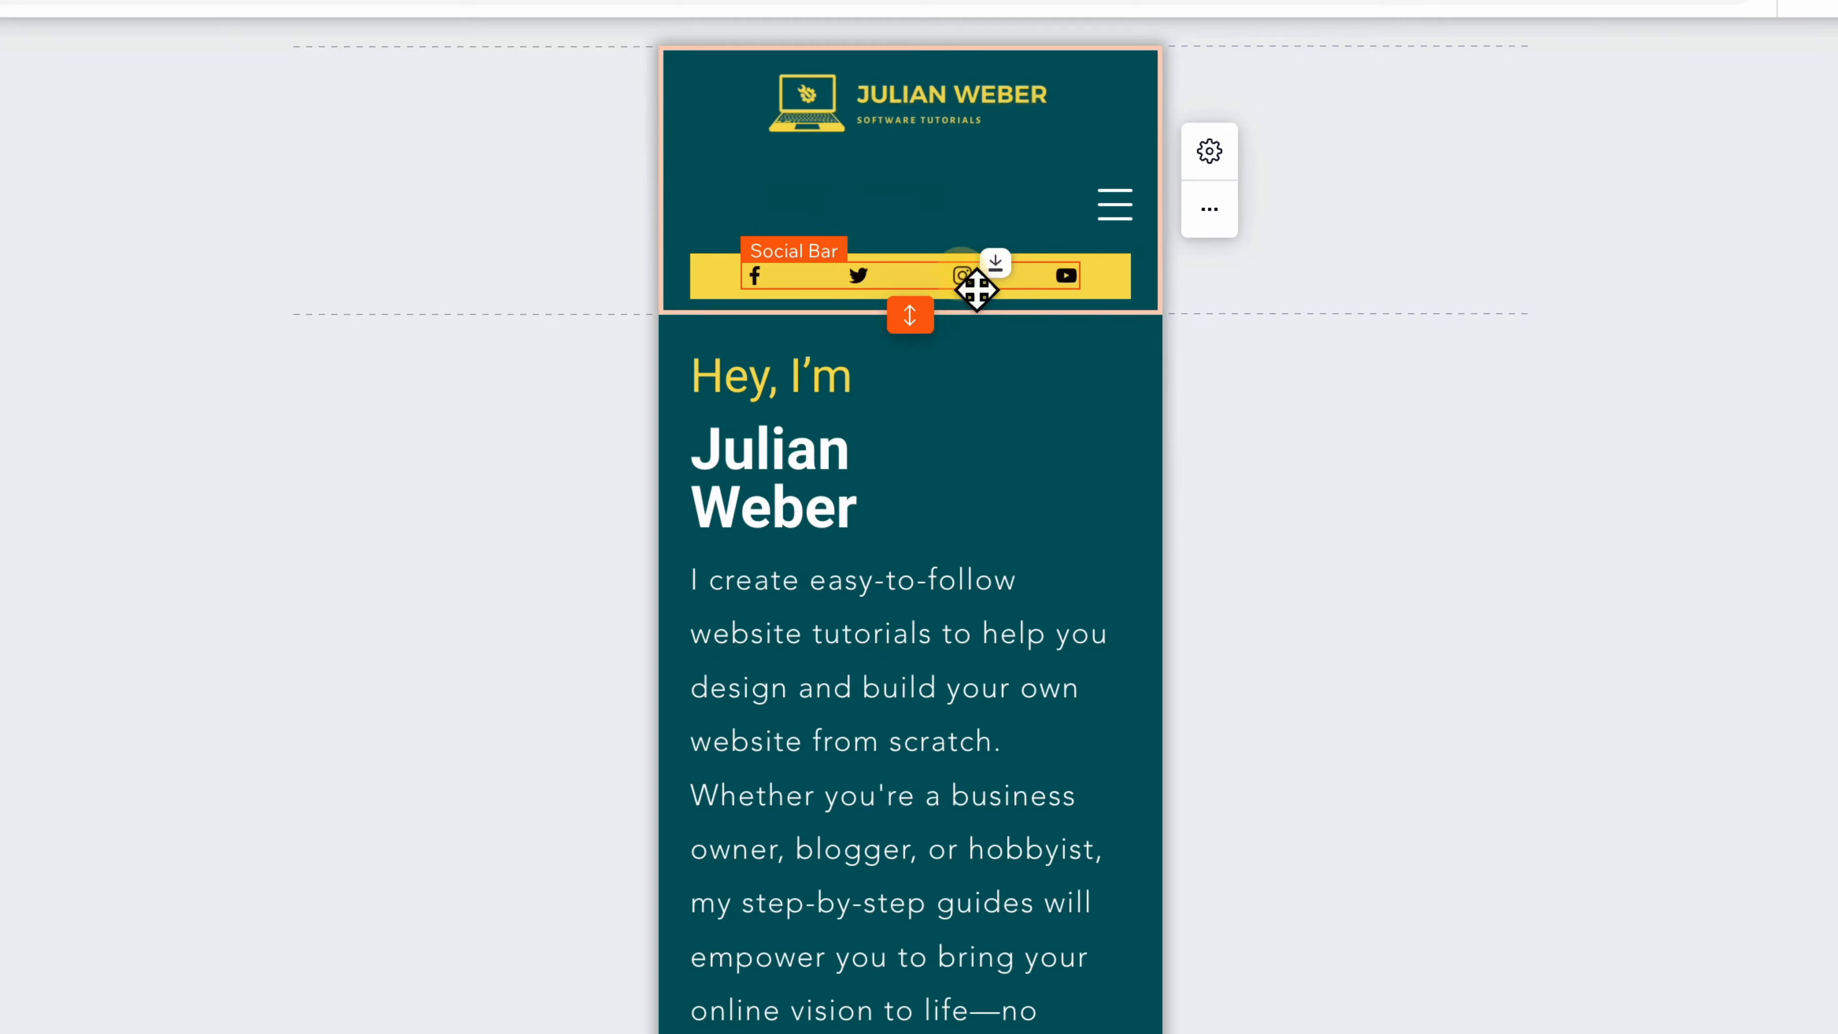
- Hide the yellow container box with the social bar in the mobile header
{"action": "left_click", "coordinate": [976, 280]}
{"action": "left_click", "coordinate": [1104, 290]}
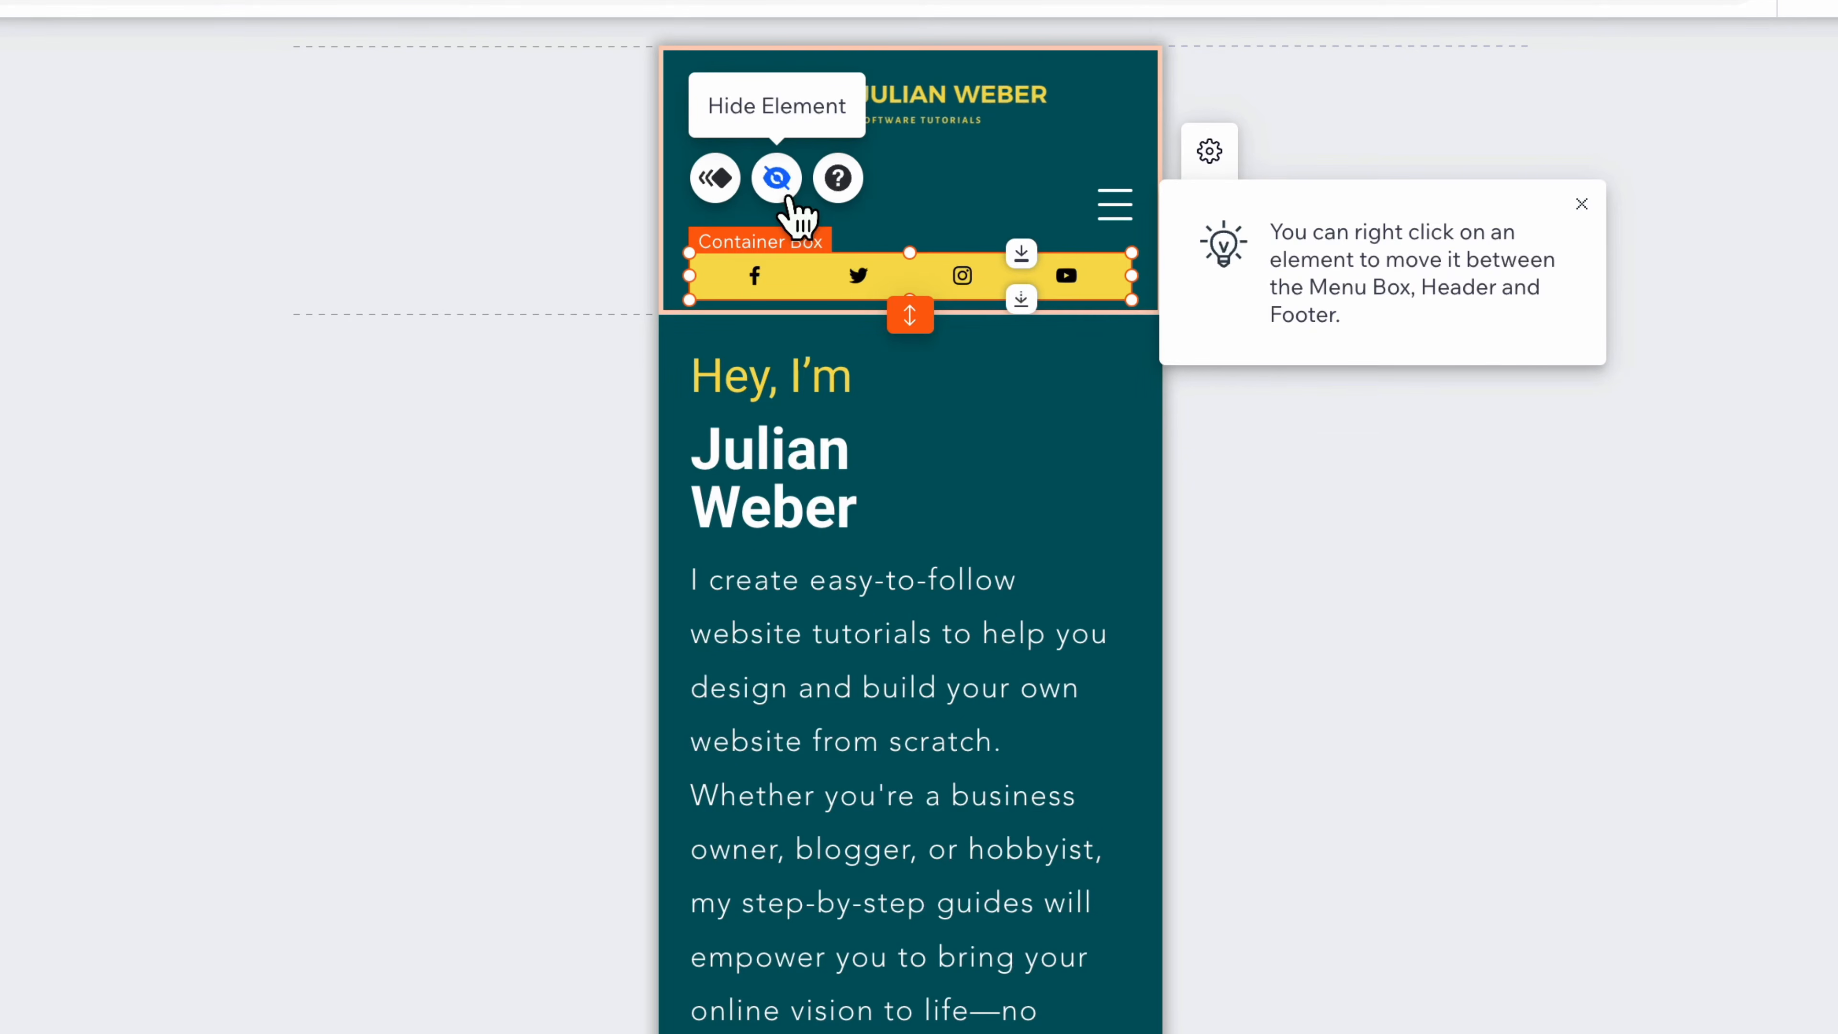
{"action": "left_click", "coordinate": [788, 196]}
- Place the logo and the mobile menu icon side by side in the header and reduce the header's height
{"action": "left_click_drag", "start_coordinate": [913, 116], "coordinate": [862, 139]}
{"action": "left_click_drag", "start_coordinate": [1136, 215], "coordinate": [1107, 150]}
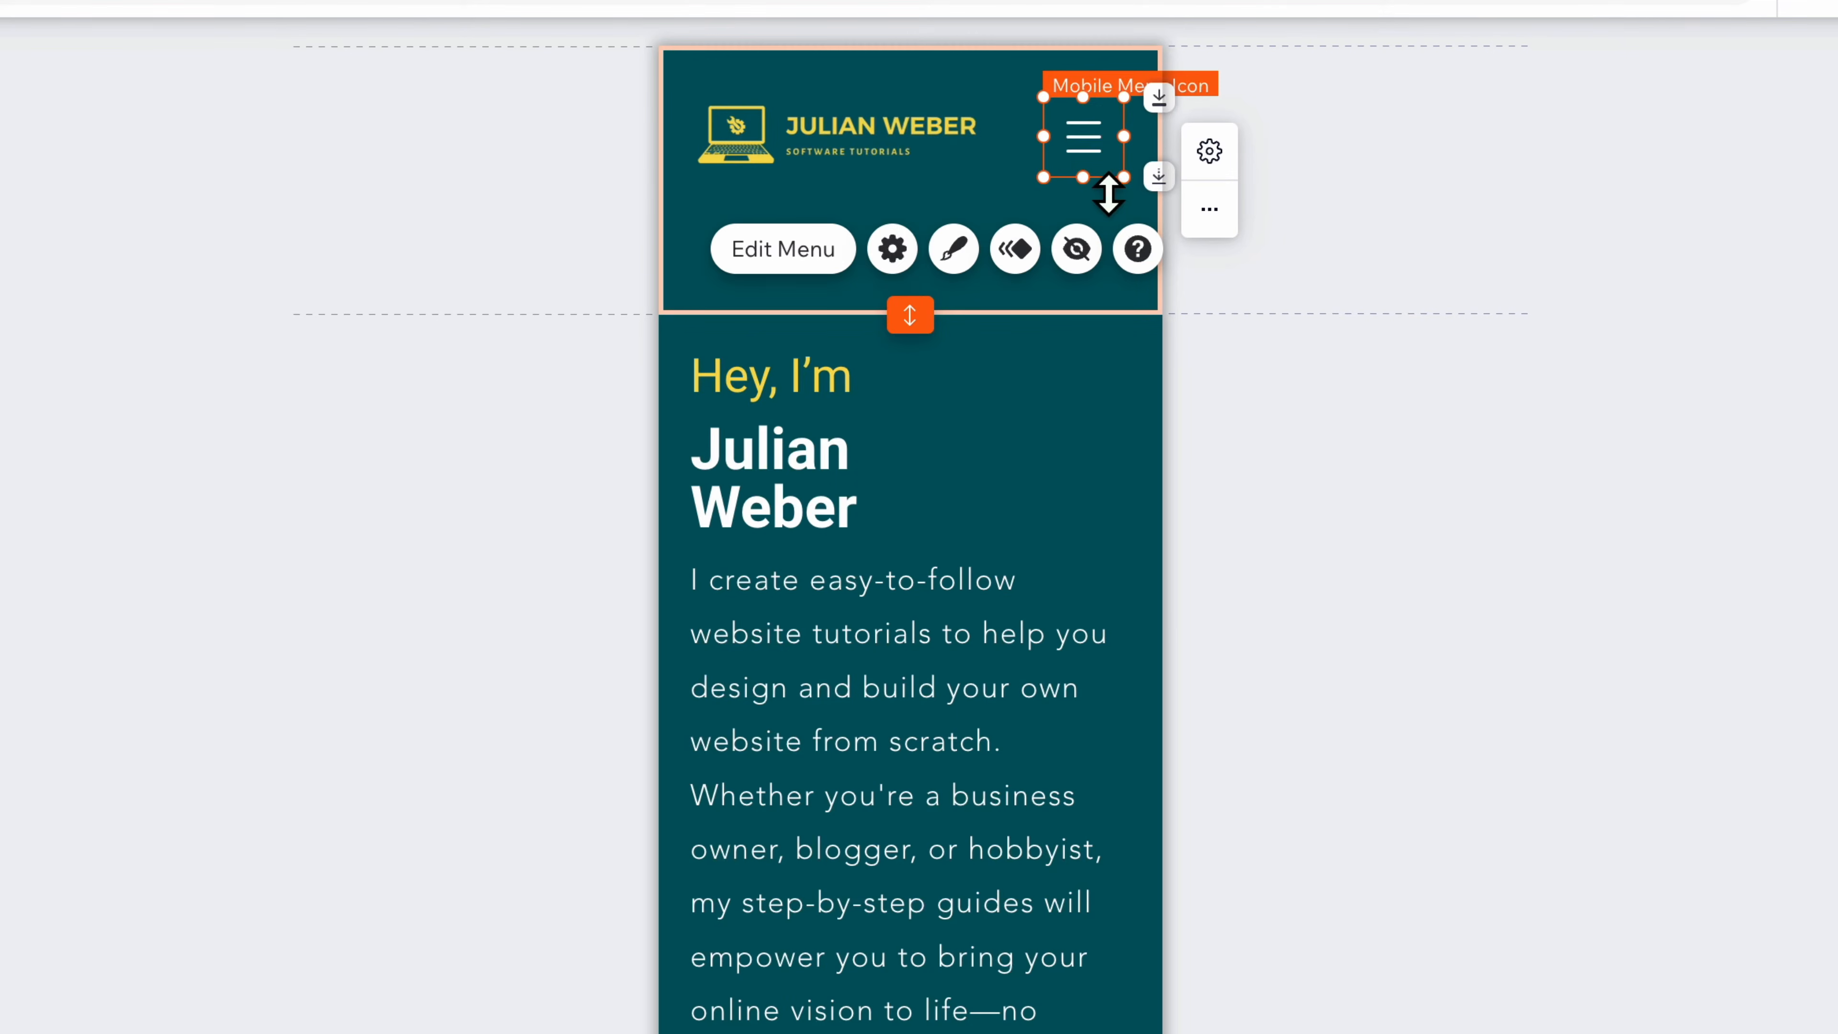
{"action": "left_click_drag", "start_coordinate": [913, 319], "coordinate": [955, 217]}
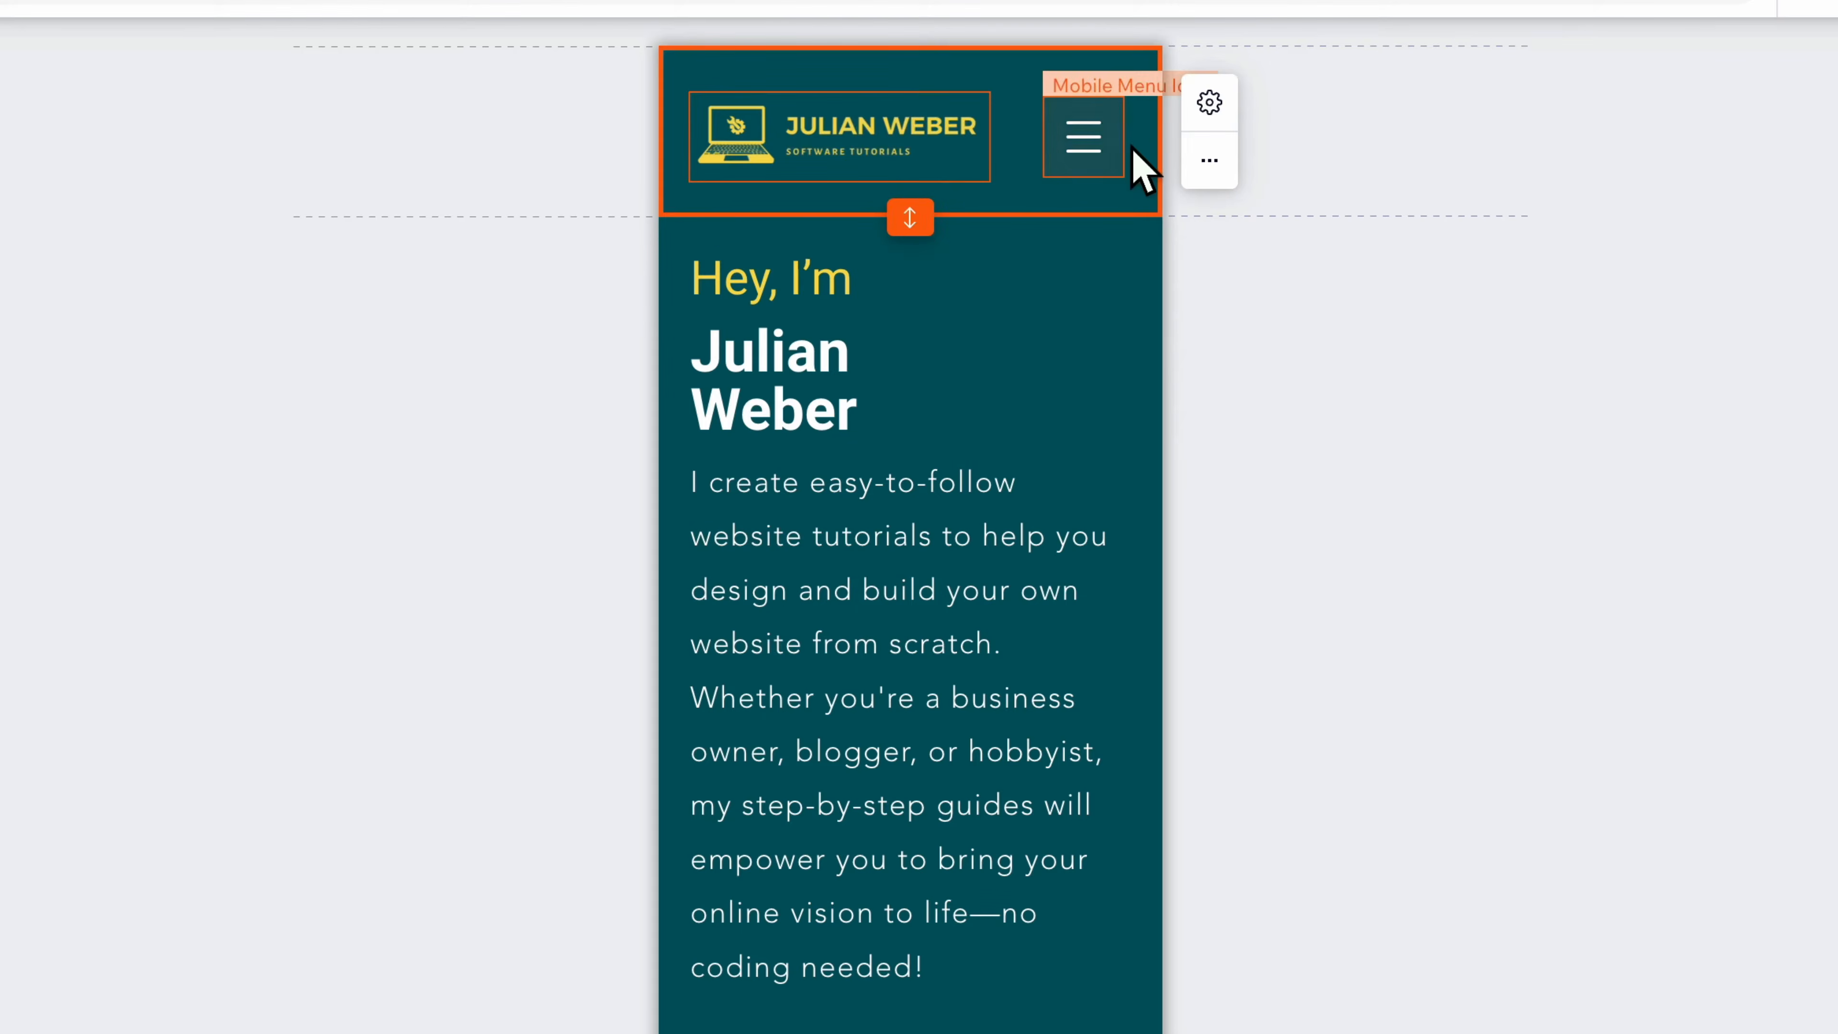
{"action": "left_click", "coordinate": [1115, 143]}
- Enlarge the name heading in the Welcome section and reduce the intro paragraph's text size to 17 px
{"action": "left_click", "coordinate": [843, 393]}
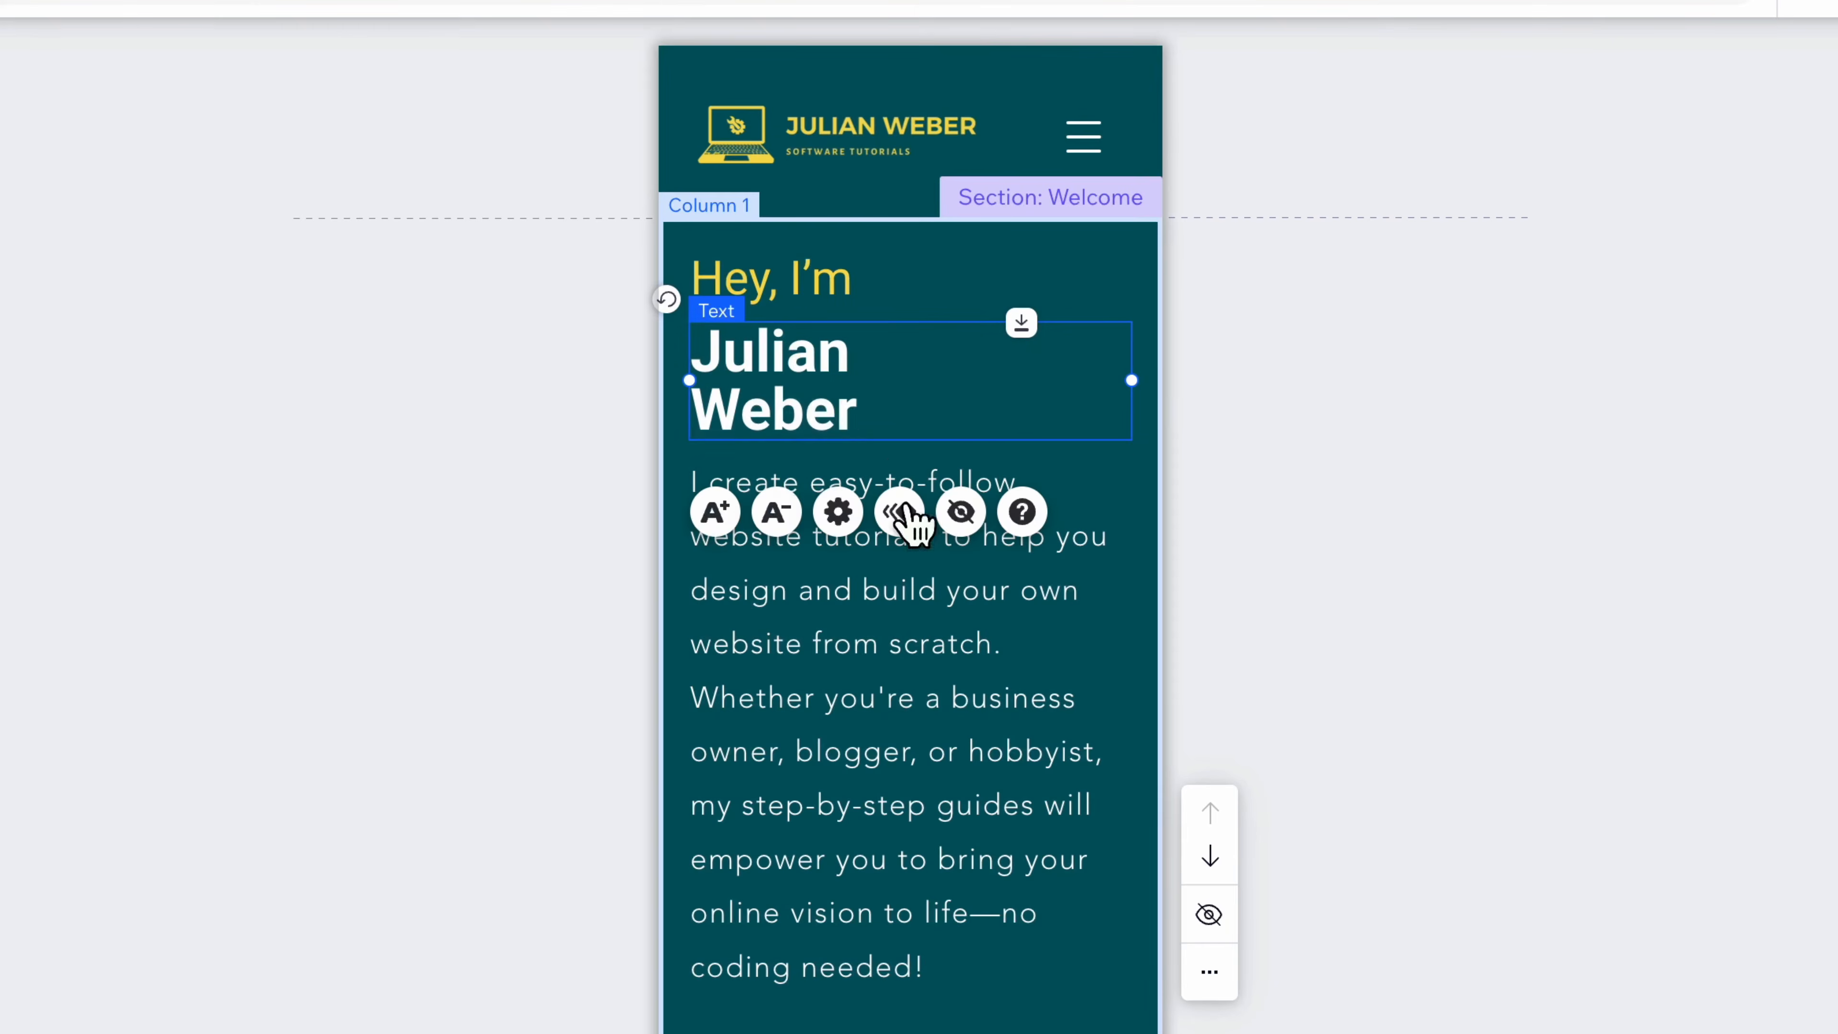
{"action": "left_click", "coordinate": [797, 522]}
{"action": "left_click", "coordinate": [789, 516]}
{"action": "left_click", "coordinate": [738, 516]}
{"action": "left_click", "coordinate": [738, 515]}
{"action": "left_click", "coordinate": [738, 515]}
{"action": "left_click", "coordinate": [743, 527]}
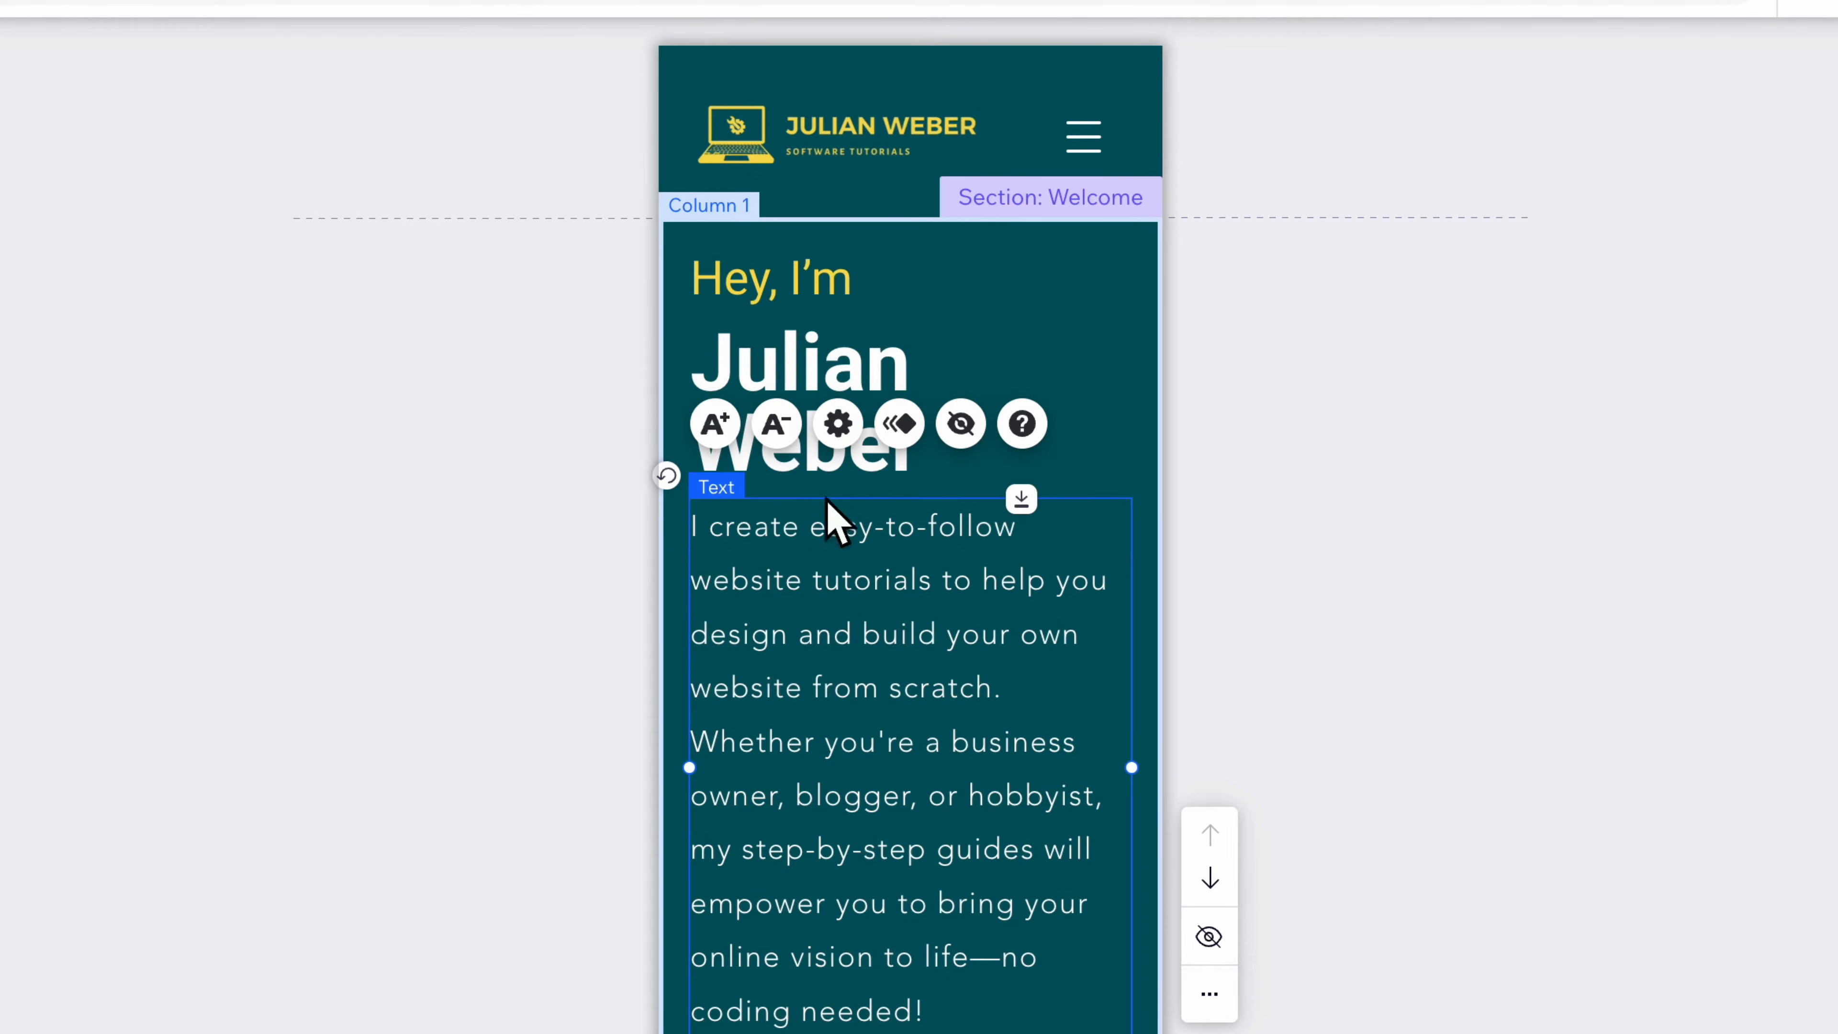
{"action": "left_click", "coordinate": [788, 434]}
{"action": "left_click", "coordinate": [788, 434]}
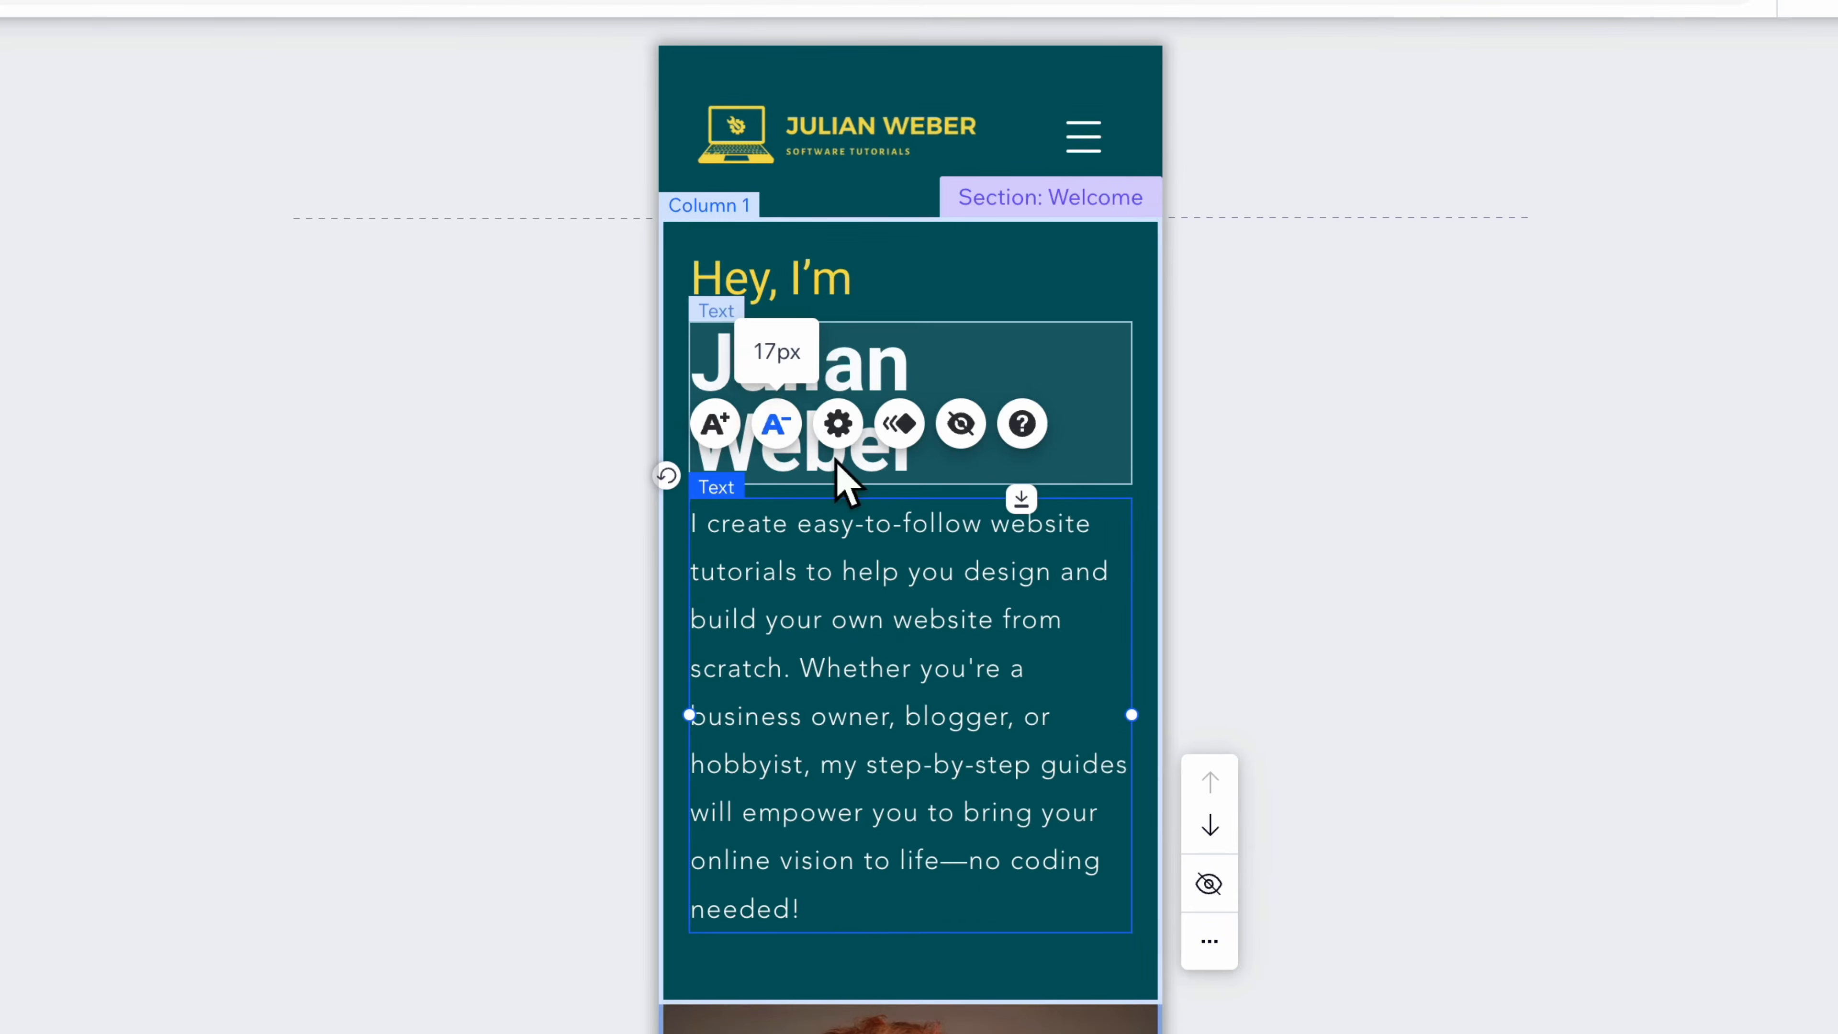
- Space out the My tutorial section by extending its strip and moving the Visit Wix.com button, the video and the title down
{"action": "scroll", "coordinate": [997, 891], "scroll_direction": "down", "scroll_amount": 5}
{"action": "scroll", "coordinate": [992, 629], "scroll_direction": "down", "scroll_amount": 10}
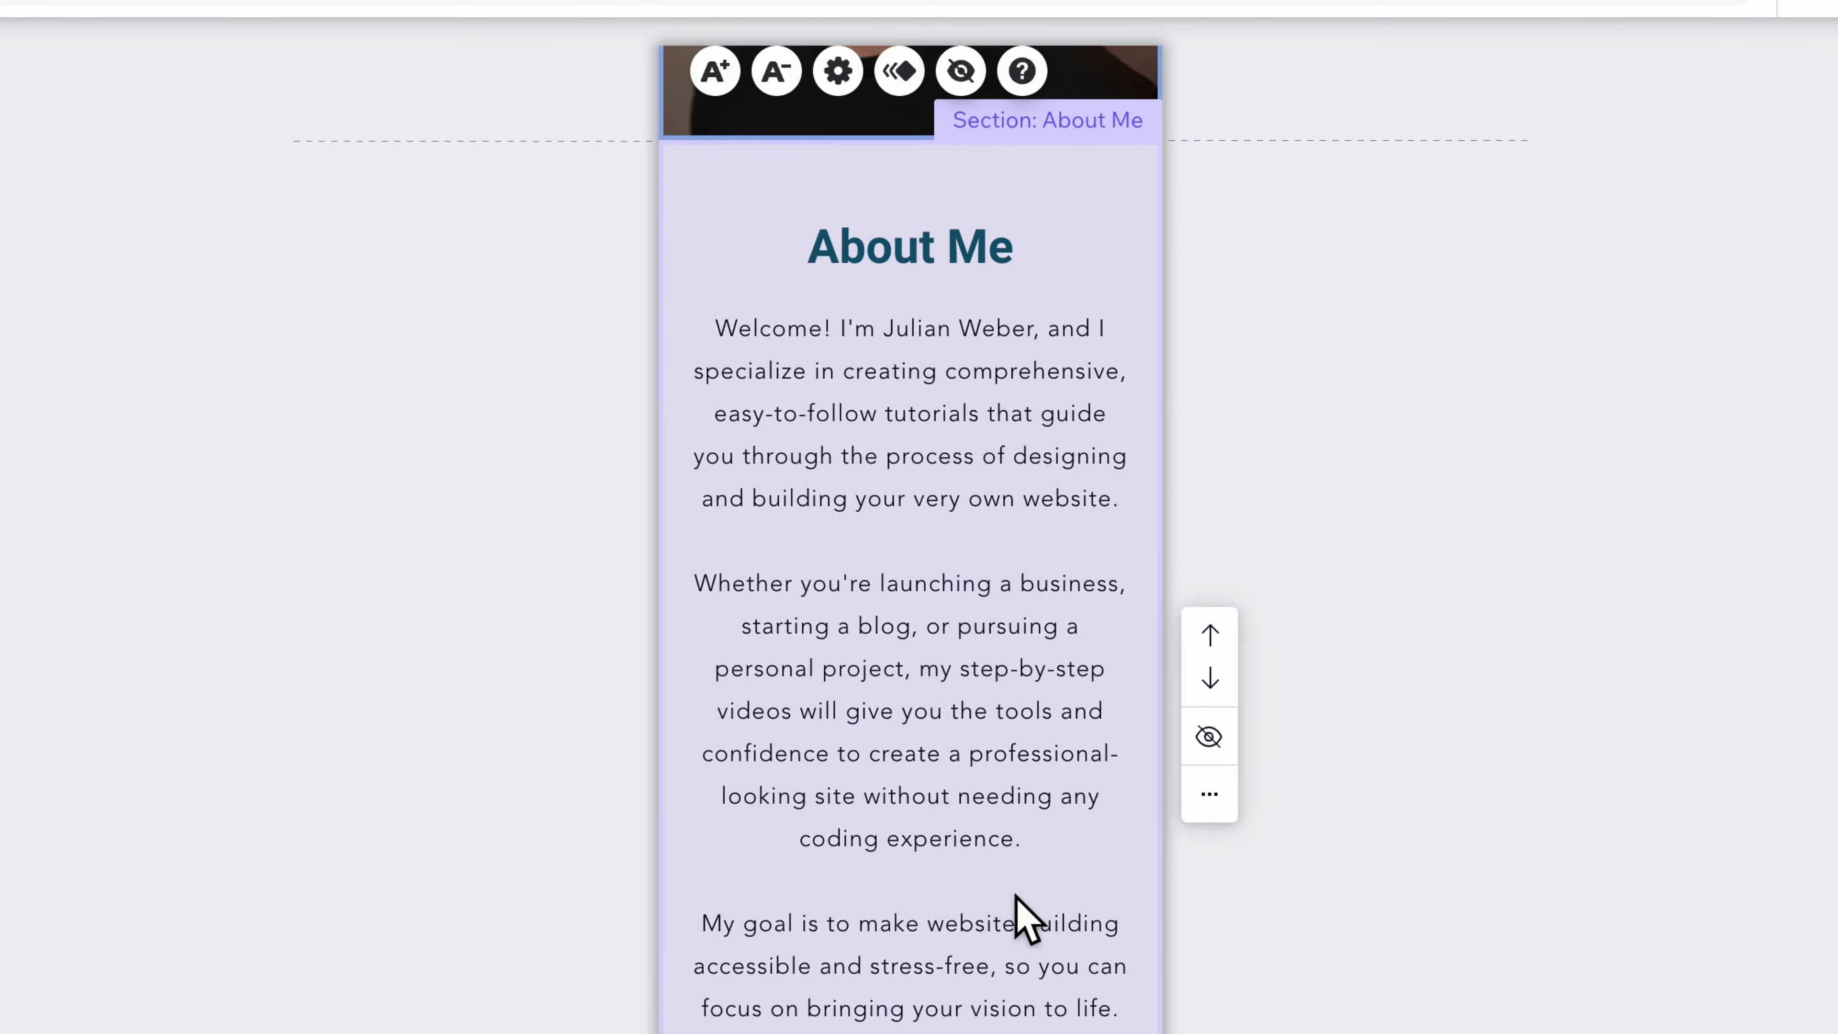
{"action": "scroll", "coordinate": [1105, 973], "scroll_direction": "down", "scroll_amount": 6}
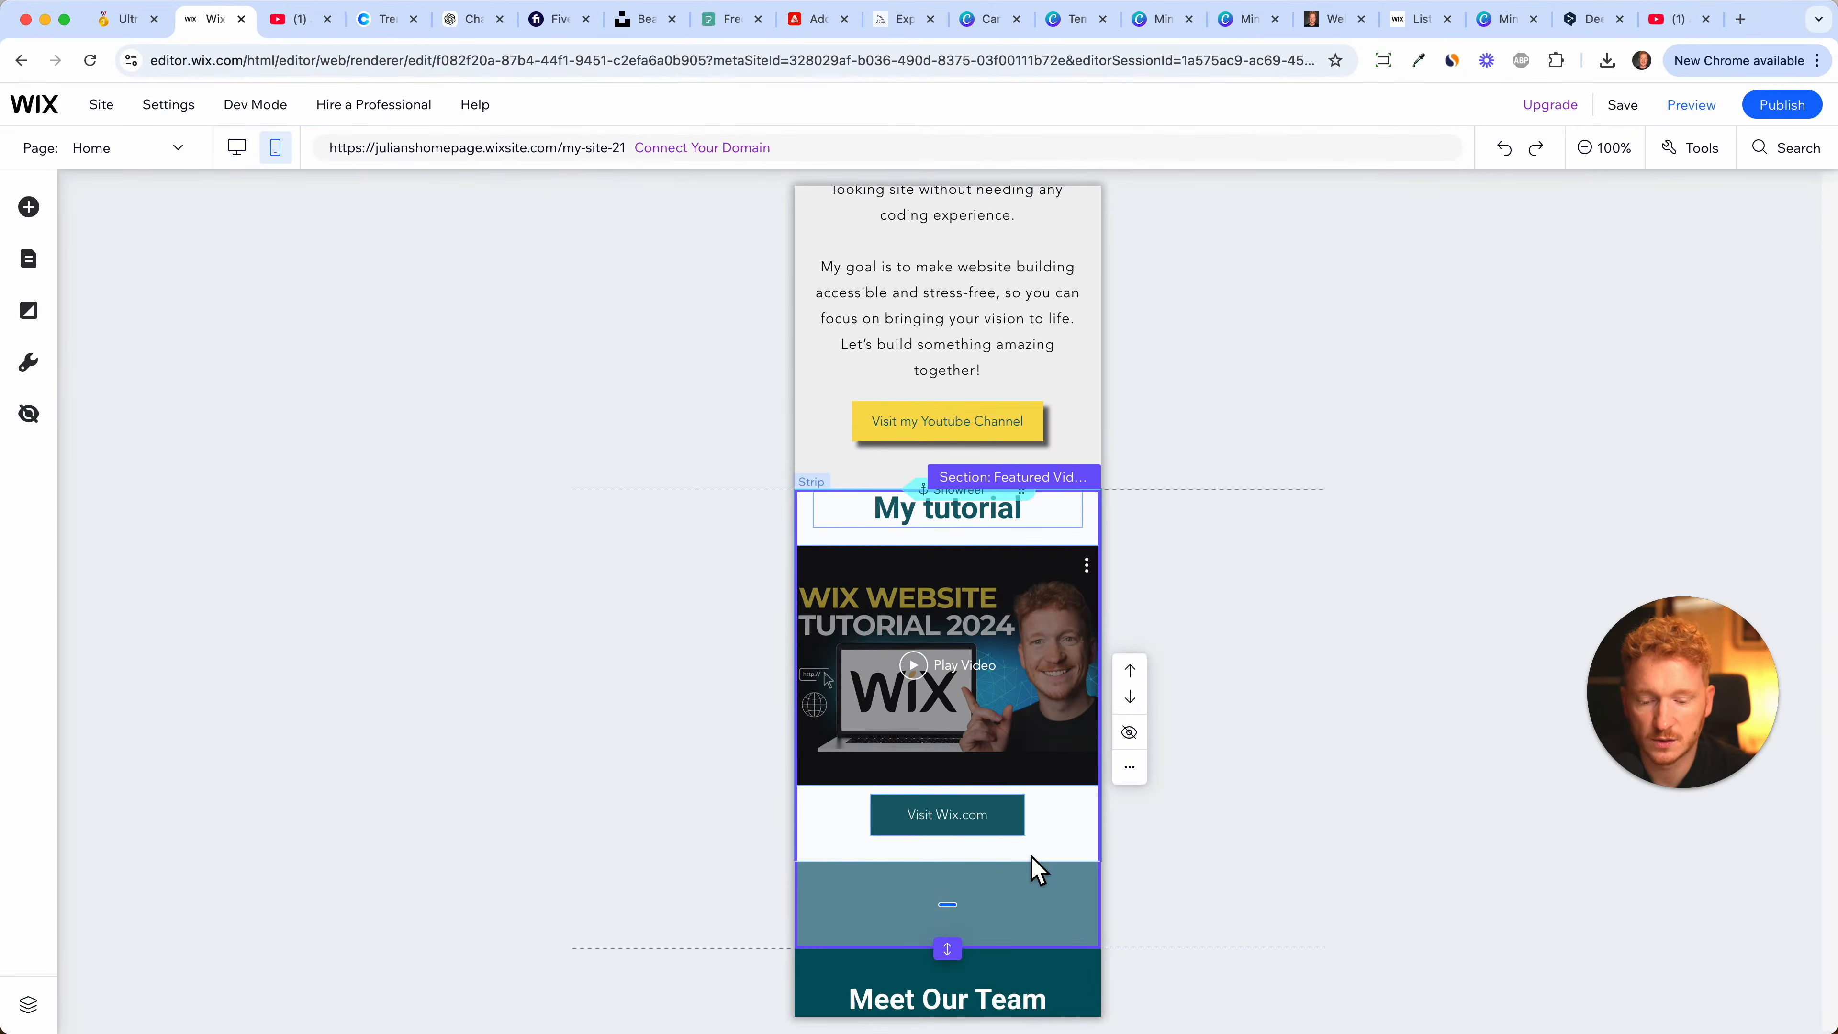
{"action": "left_click_drag", "start_coordinate": [977, 866], "coordinate": [980, 956]}
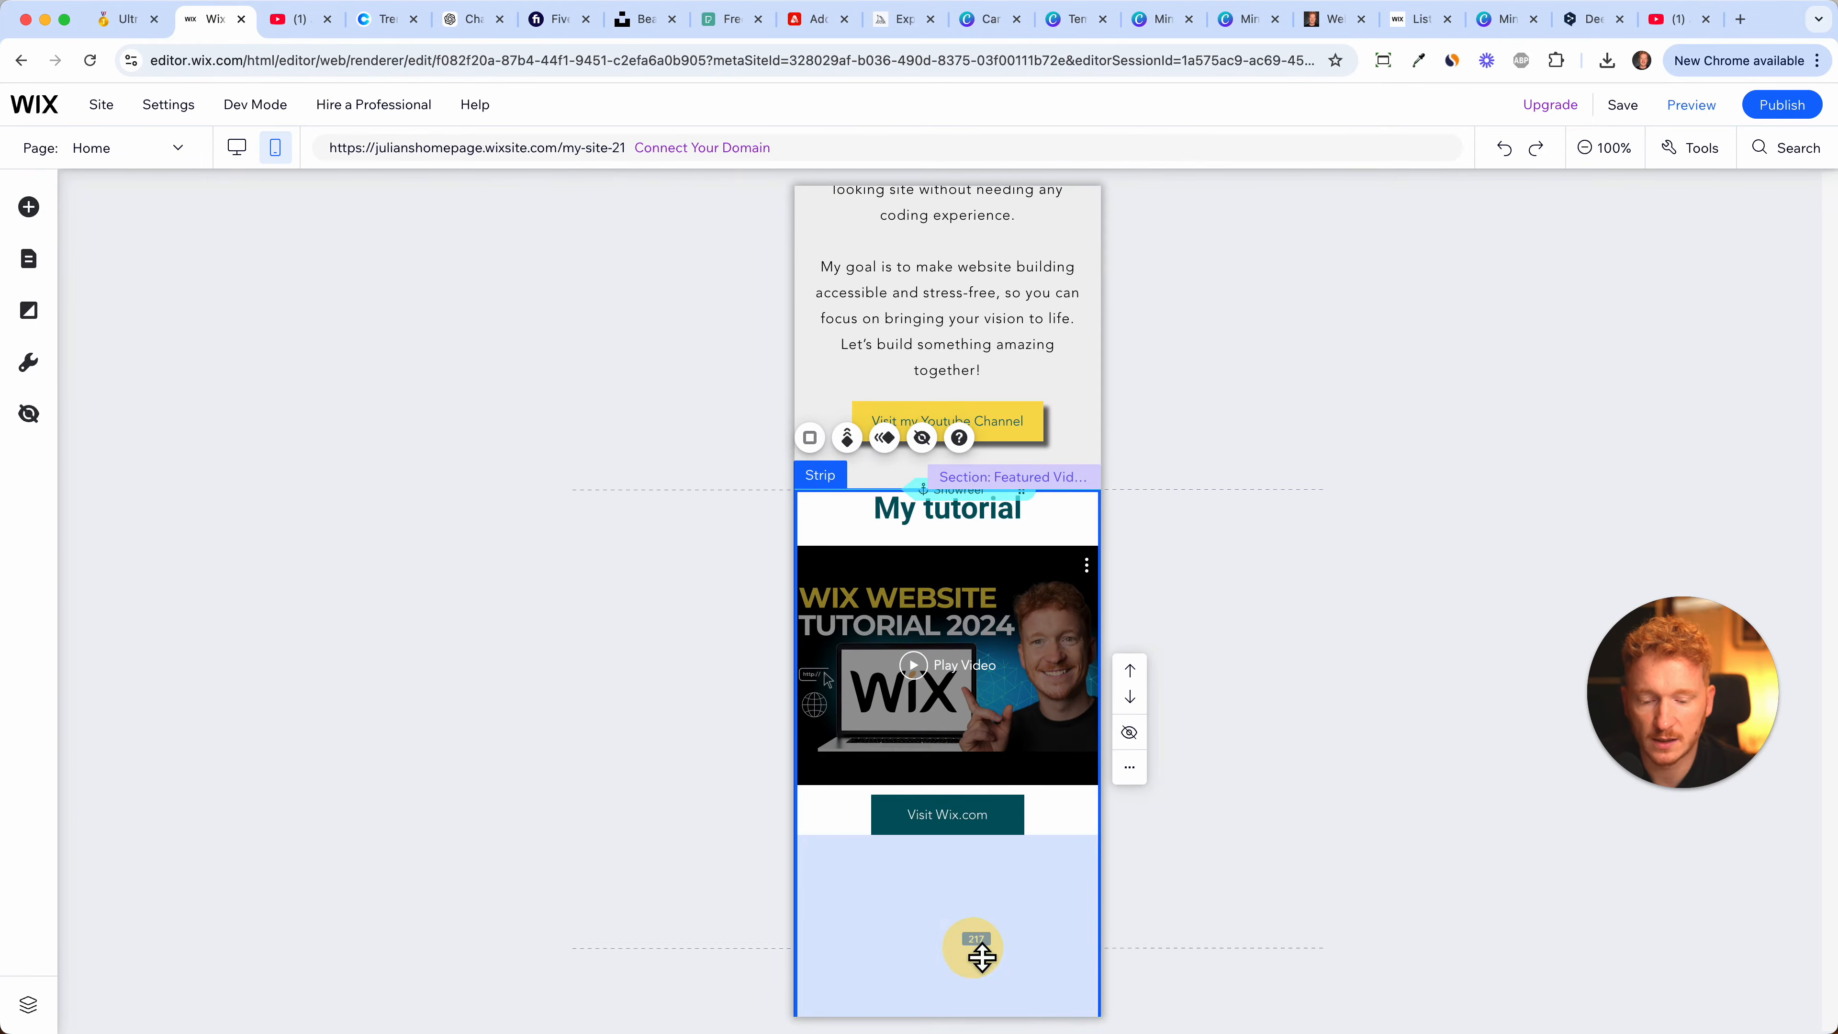
{"action": "left_click_drag", "start_coordinate": [976, 829], "coordinate": [972, 921]}
{"action": "left_click", "coordinate": [971, 679]}
{"action": "left_click_drag", "start_coordinate": [972, 678], "coordinate": [973, 729]}
{"action": "left_click", "coordinate": [984, 515]}
{"action": "left_click_drag", "start_coordinate": [984, 516], "coordinate": [988, 556]}
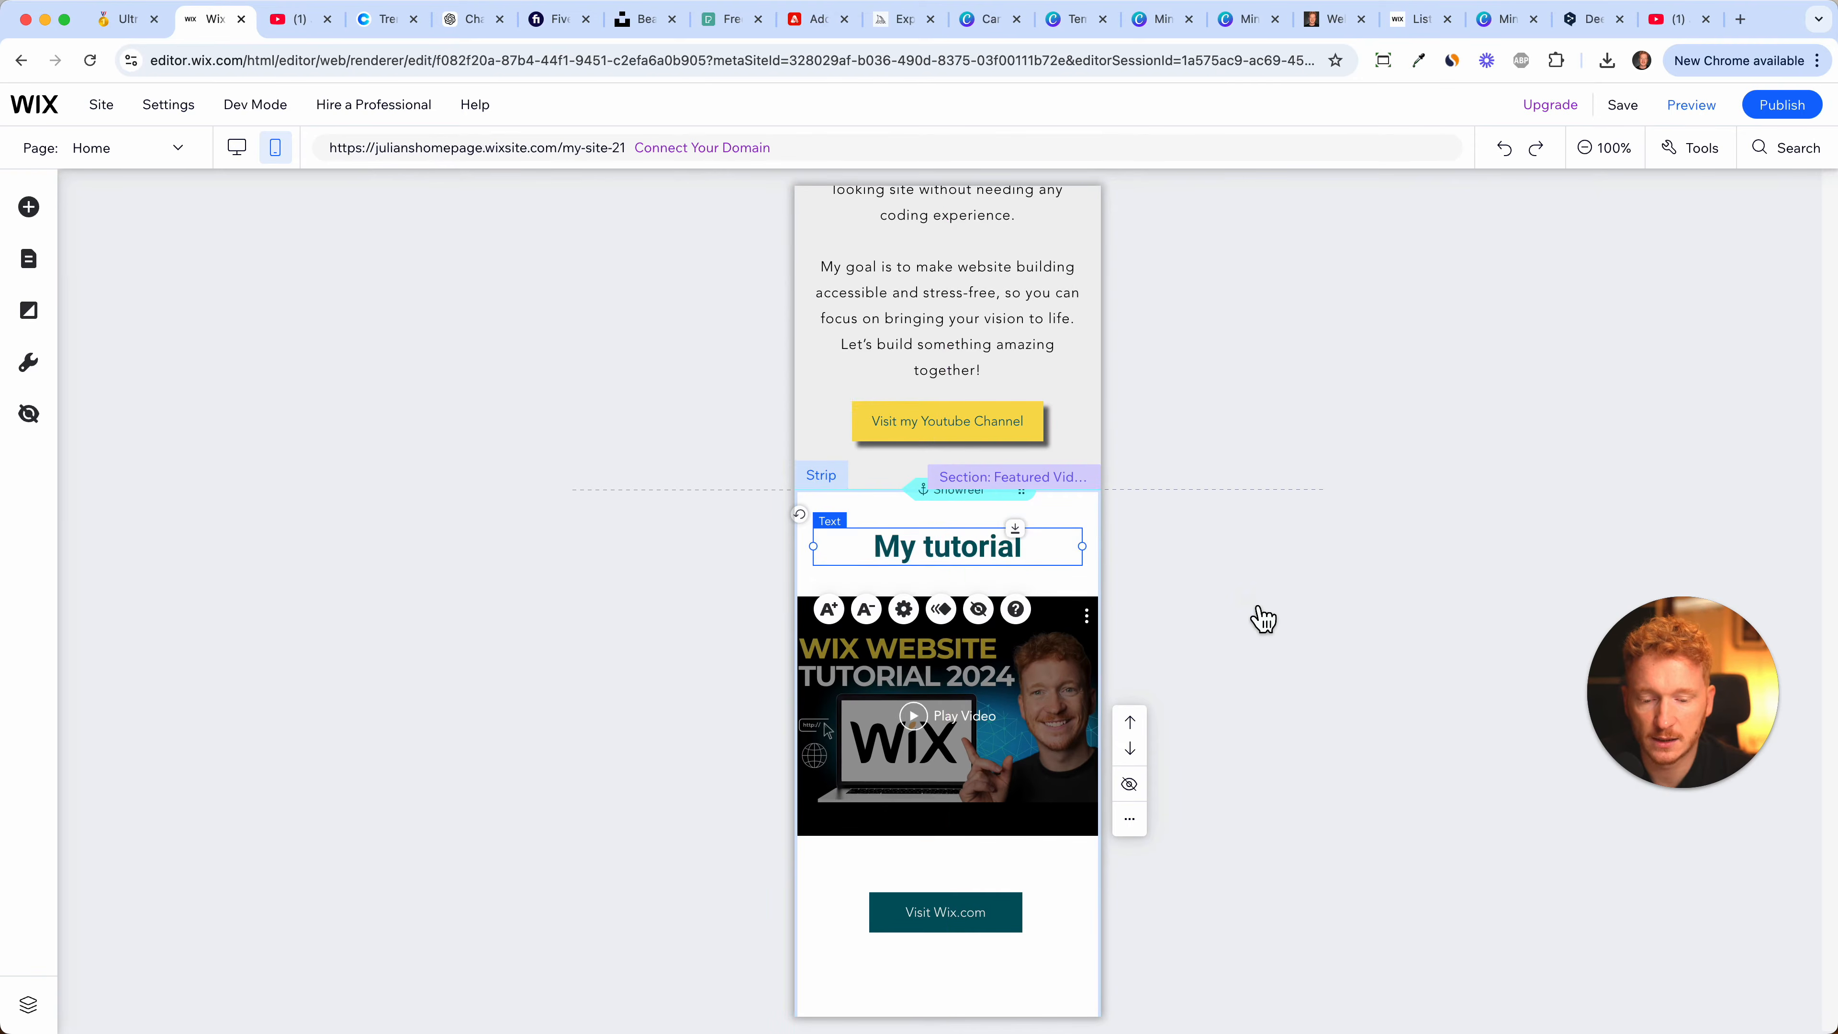
{"action": "left_click", "coordinate": [1263, 618]}
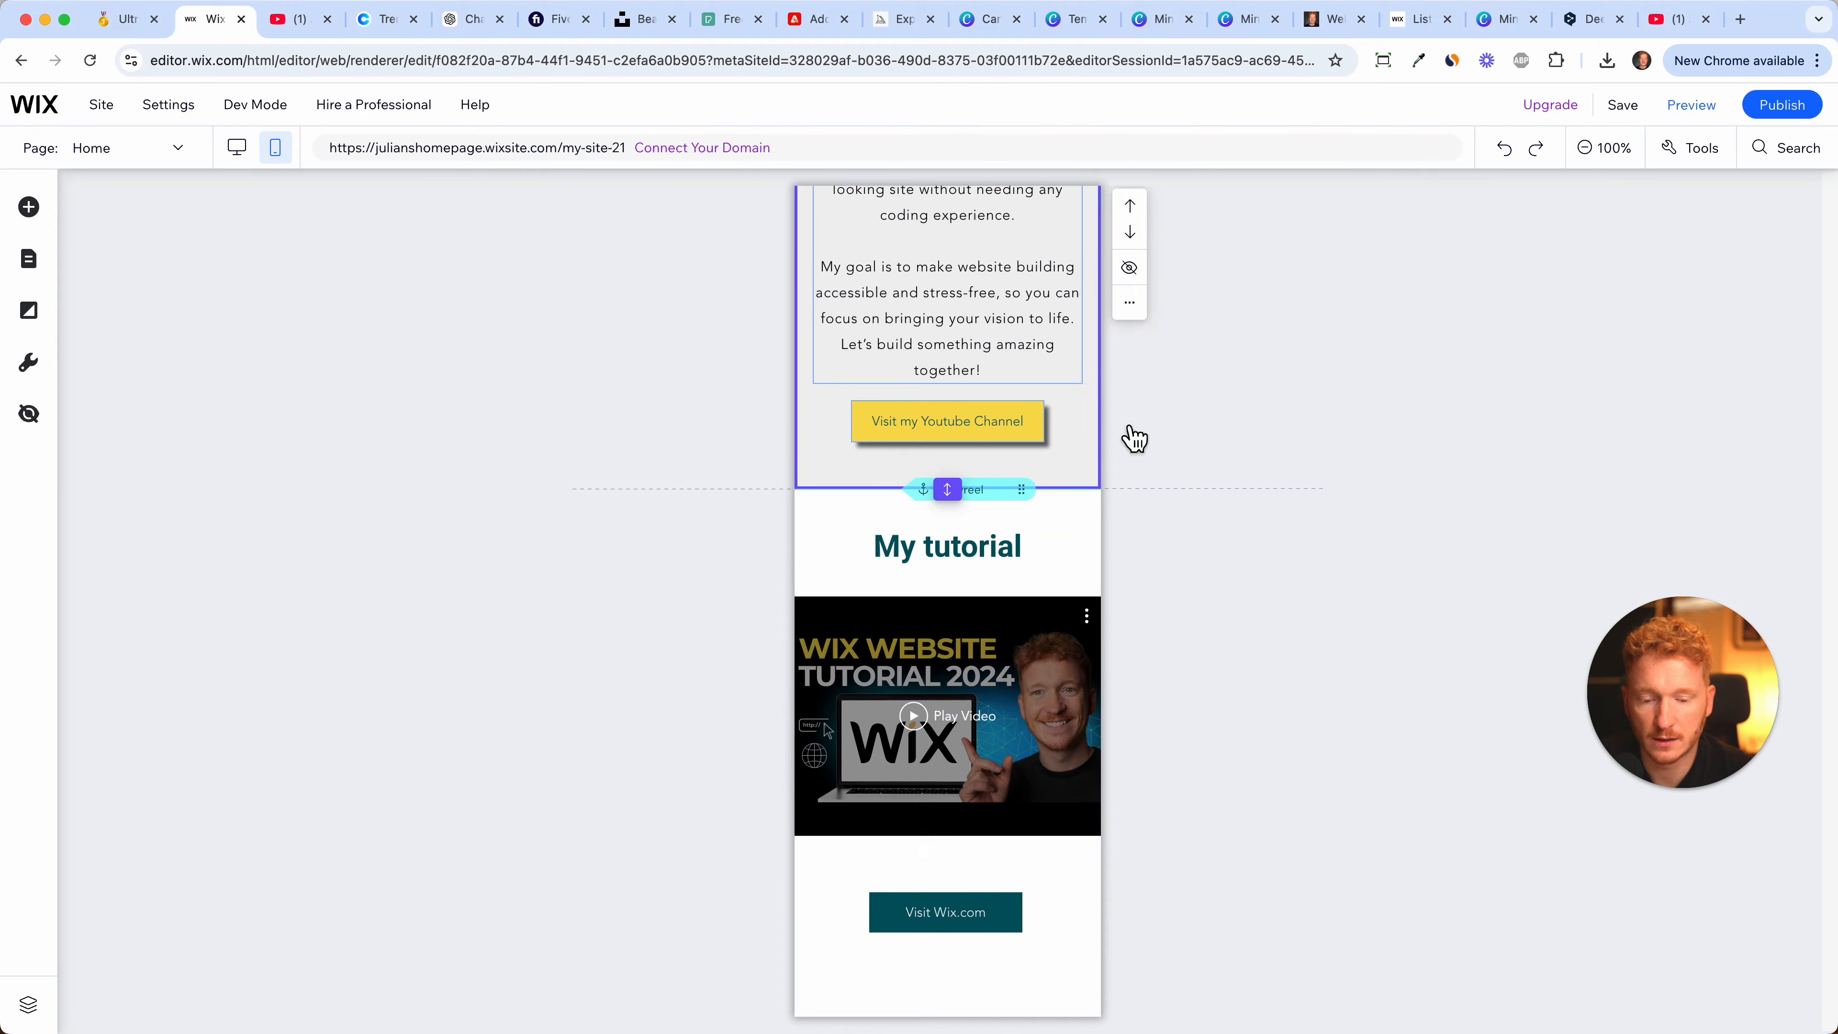
- Reduce the empty space below the Visit Wix.com button in the My tutorial strip
{"action": "scroll", "coordinate": [1157, 546], "scroll_direction": "down", "scroll_amount": 3}
{"action": "scroll", "coordinate": [1158, 548], "scroll_direction": "down", "scroll_amount": 2}
{"action": "left_click", "coordinate": [956, 656]}
{"action": "left_click_drag", "start_coordinate": [1002, 677], "coordinate": [1013, 646]}
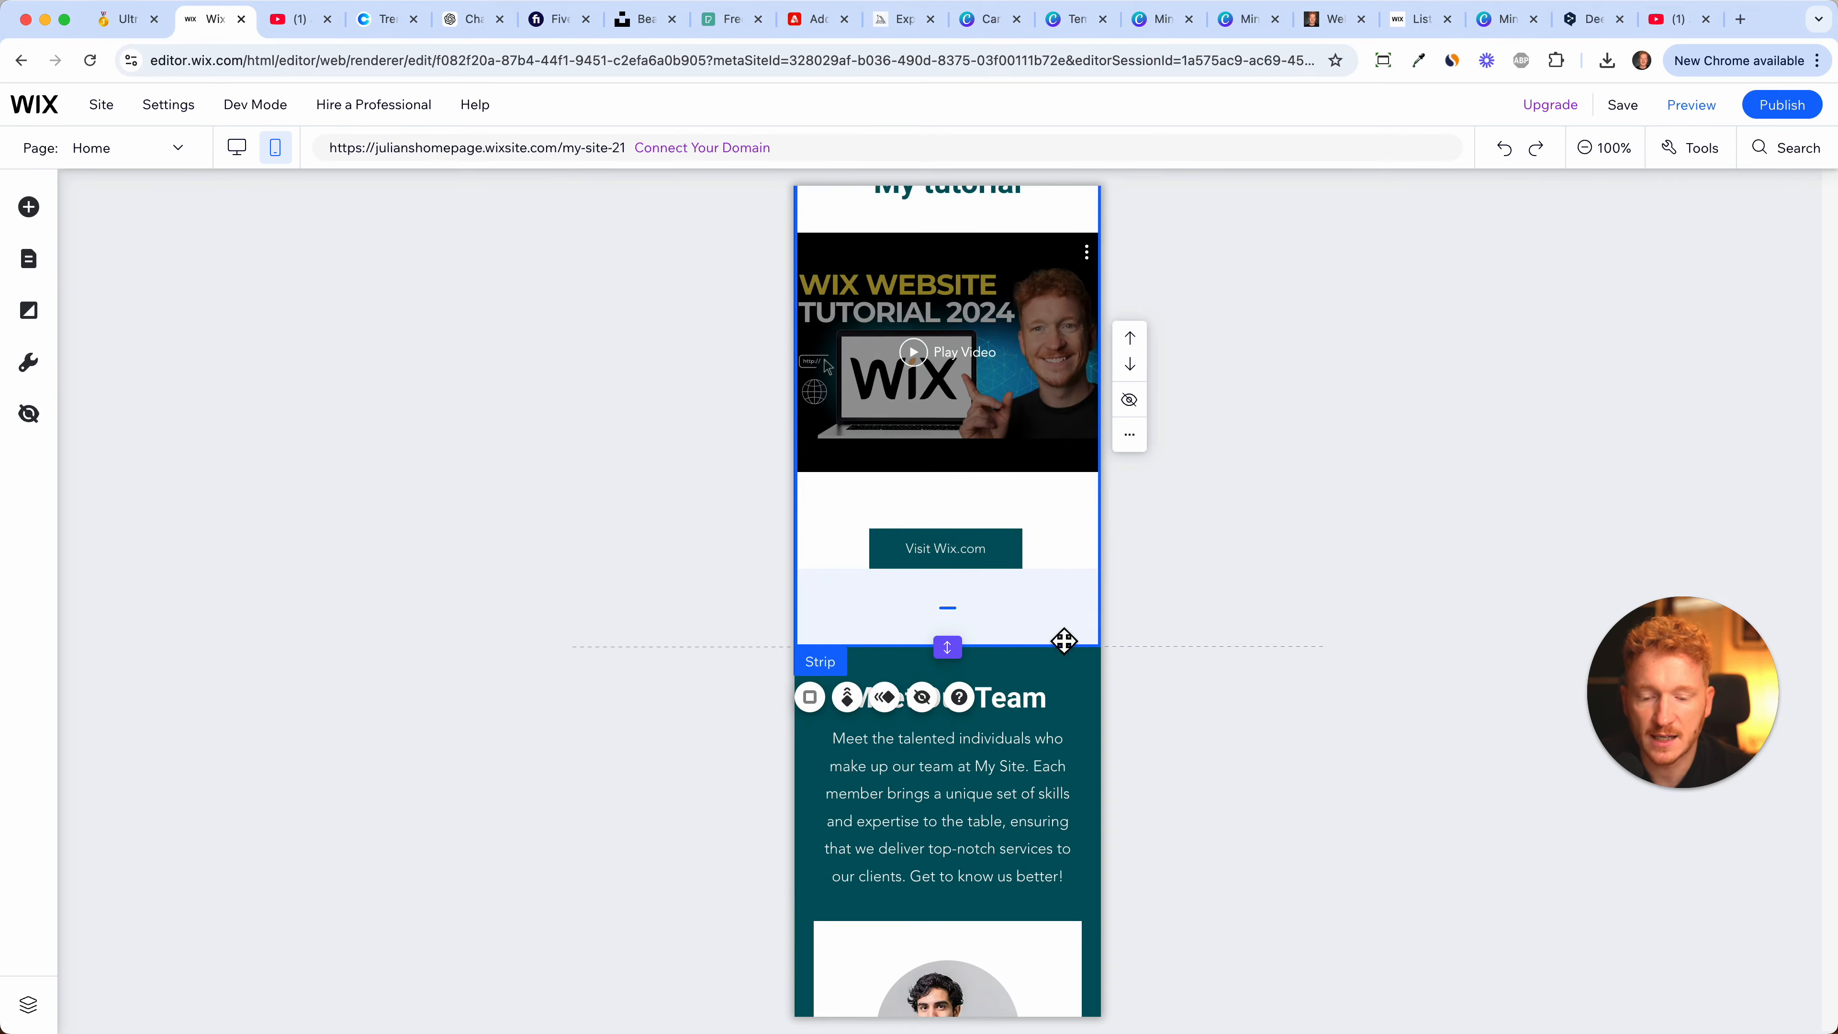
- Extend the Team section slightly below the last team member's card
{"action": "scroll", "coordinate": [1064, 643], "scroll_direction": "down", "scroll_amount": 1}
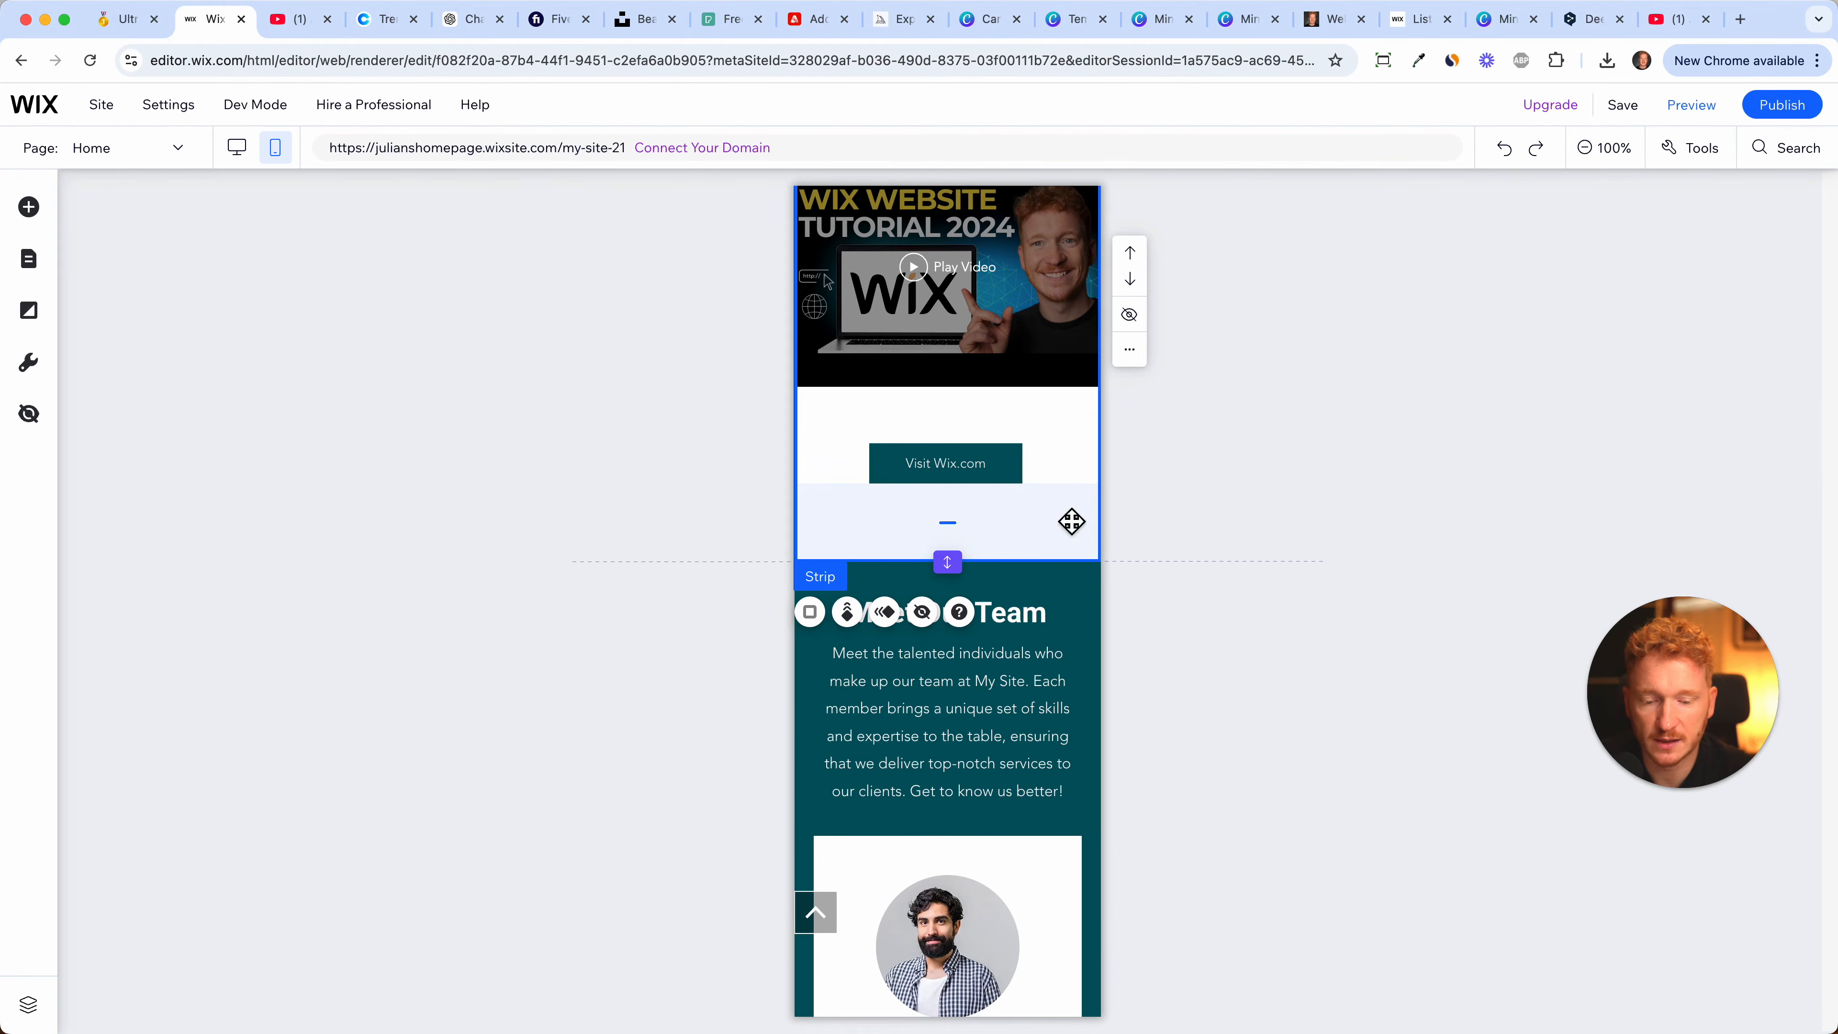
{"action": "scroll", "coordinate": [1087, 587], "scroll_direction": "down", "scroll_amount": 4}
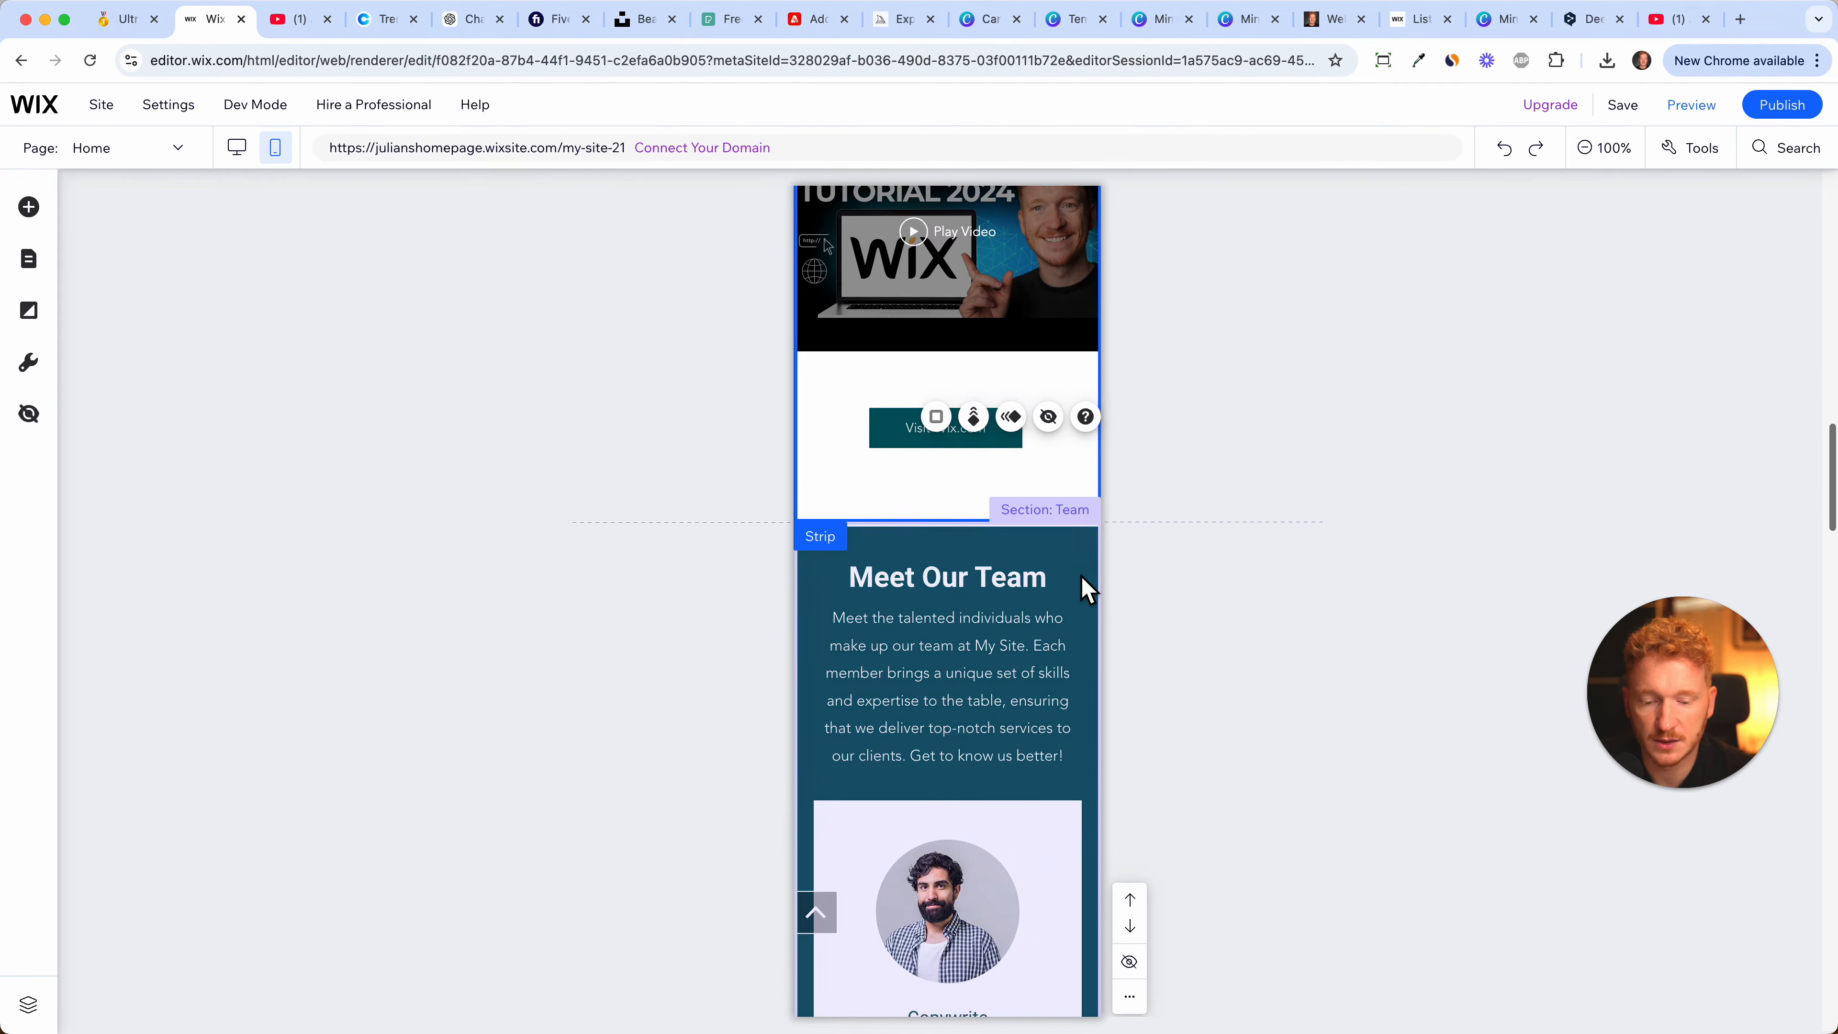
{"action": "scroll", "coordinate": [1063, 478], "scroll_direction": "down", "scroll_amount": 9}
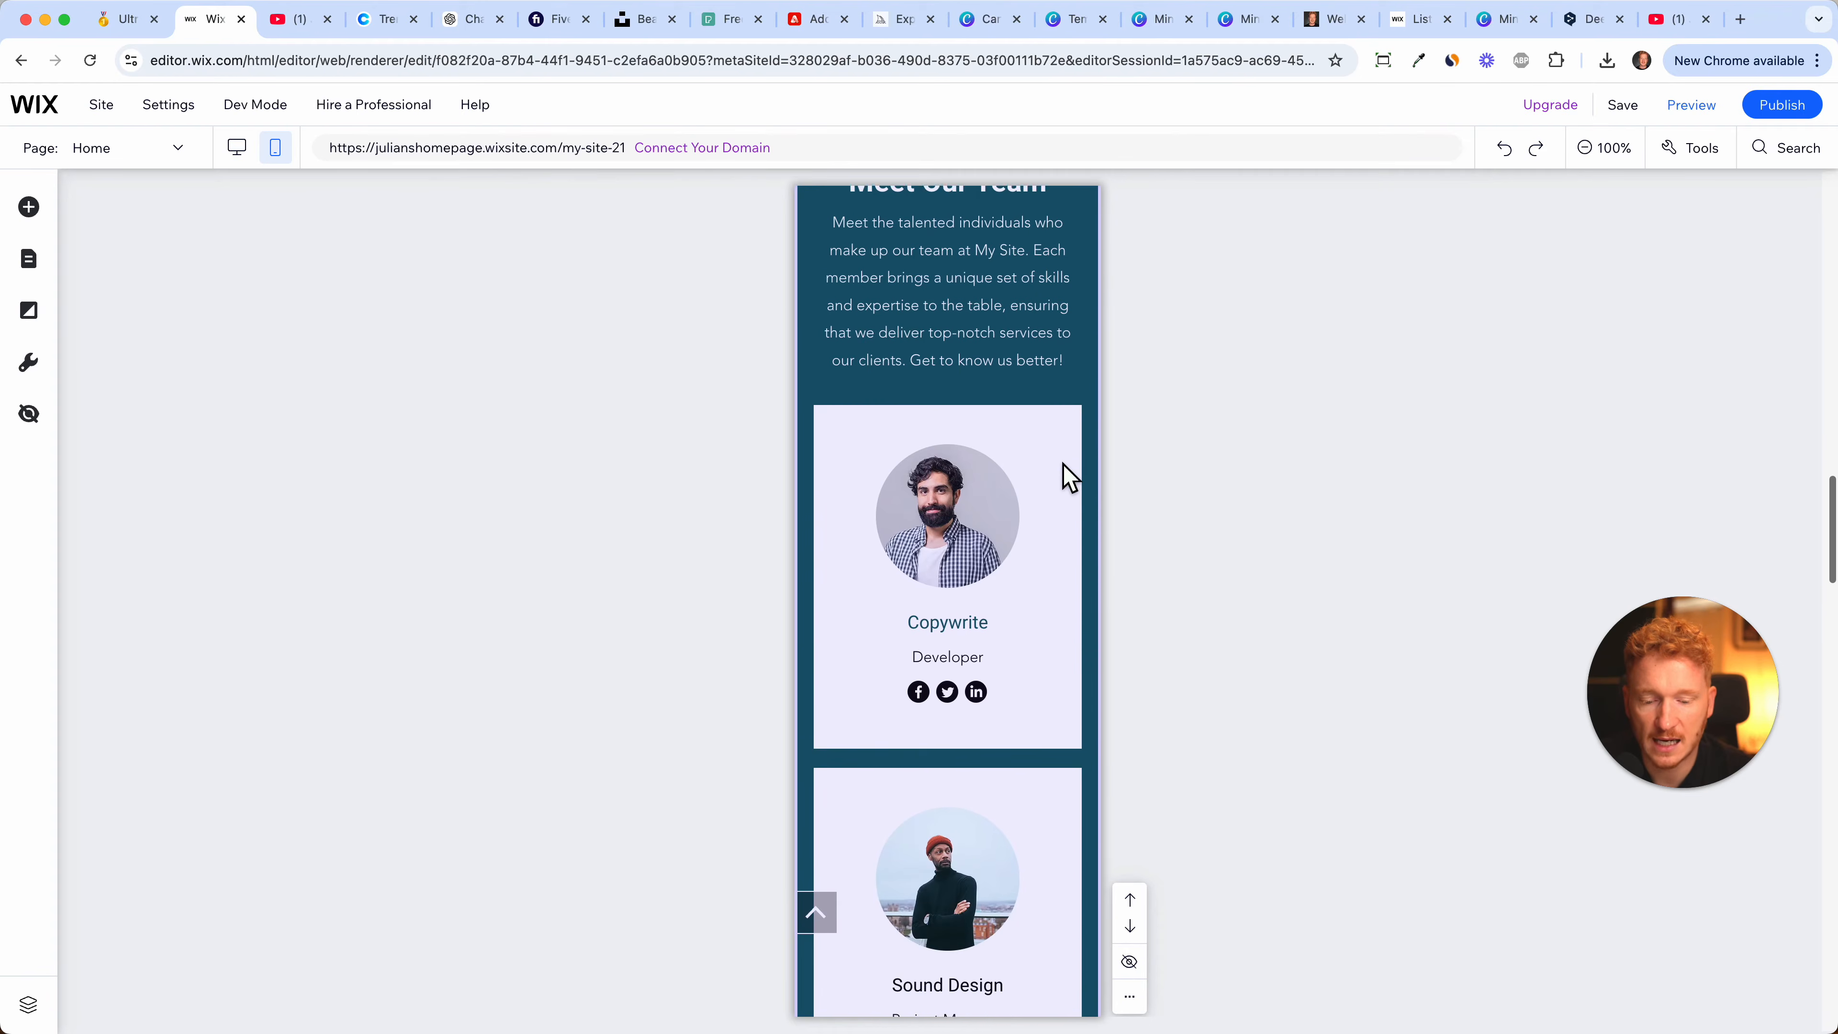
{"action": "scroll", "coordinate": [1063, 477], "scroll_direction": "down", "scroll_amount": 11}
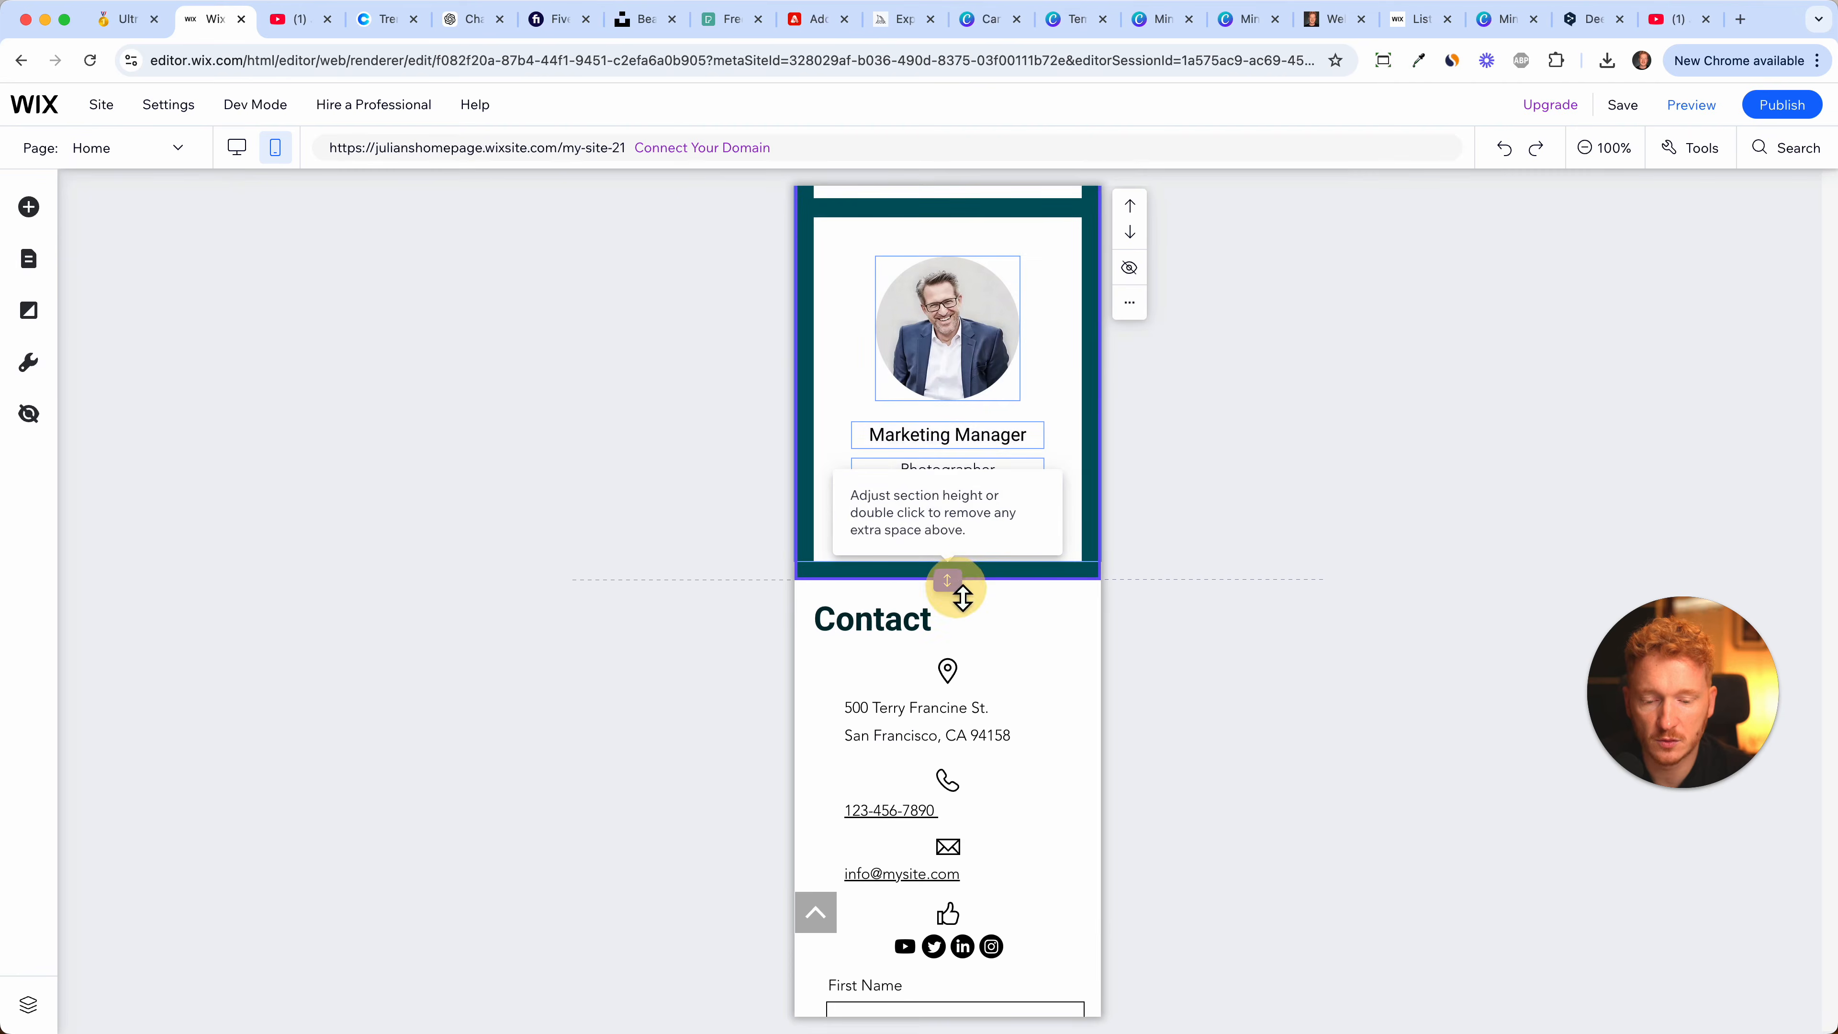
{"action": "left_click_drag", "start_coordinate": [949, 580], "coordinate": [956, 608]}
- Left-align the location, phone, mail and thumbs-up icons and the social bar with the contact details text
{"action": "scroll", "coordinate": [1005, 651], "scroll_direction": "down", "scroll_amount": 4}
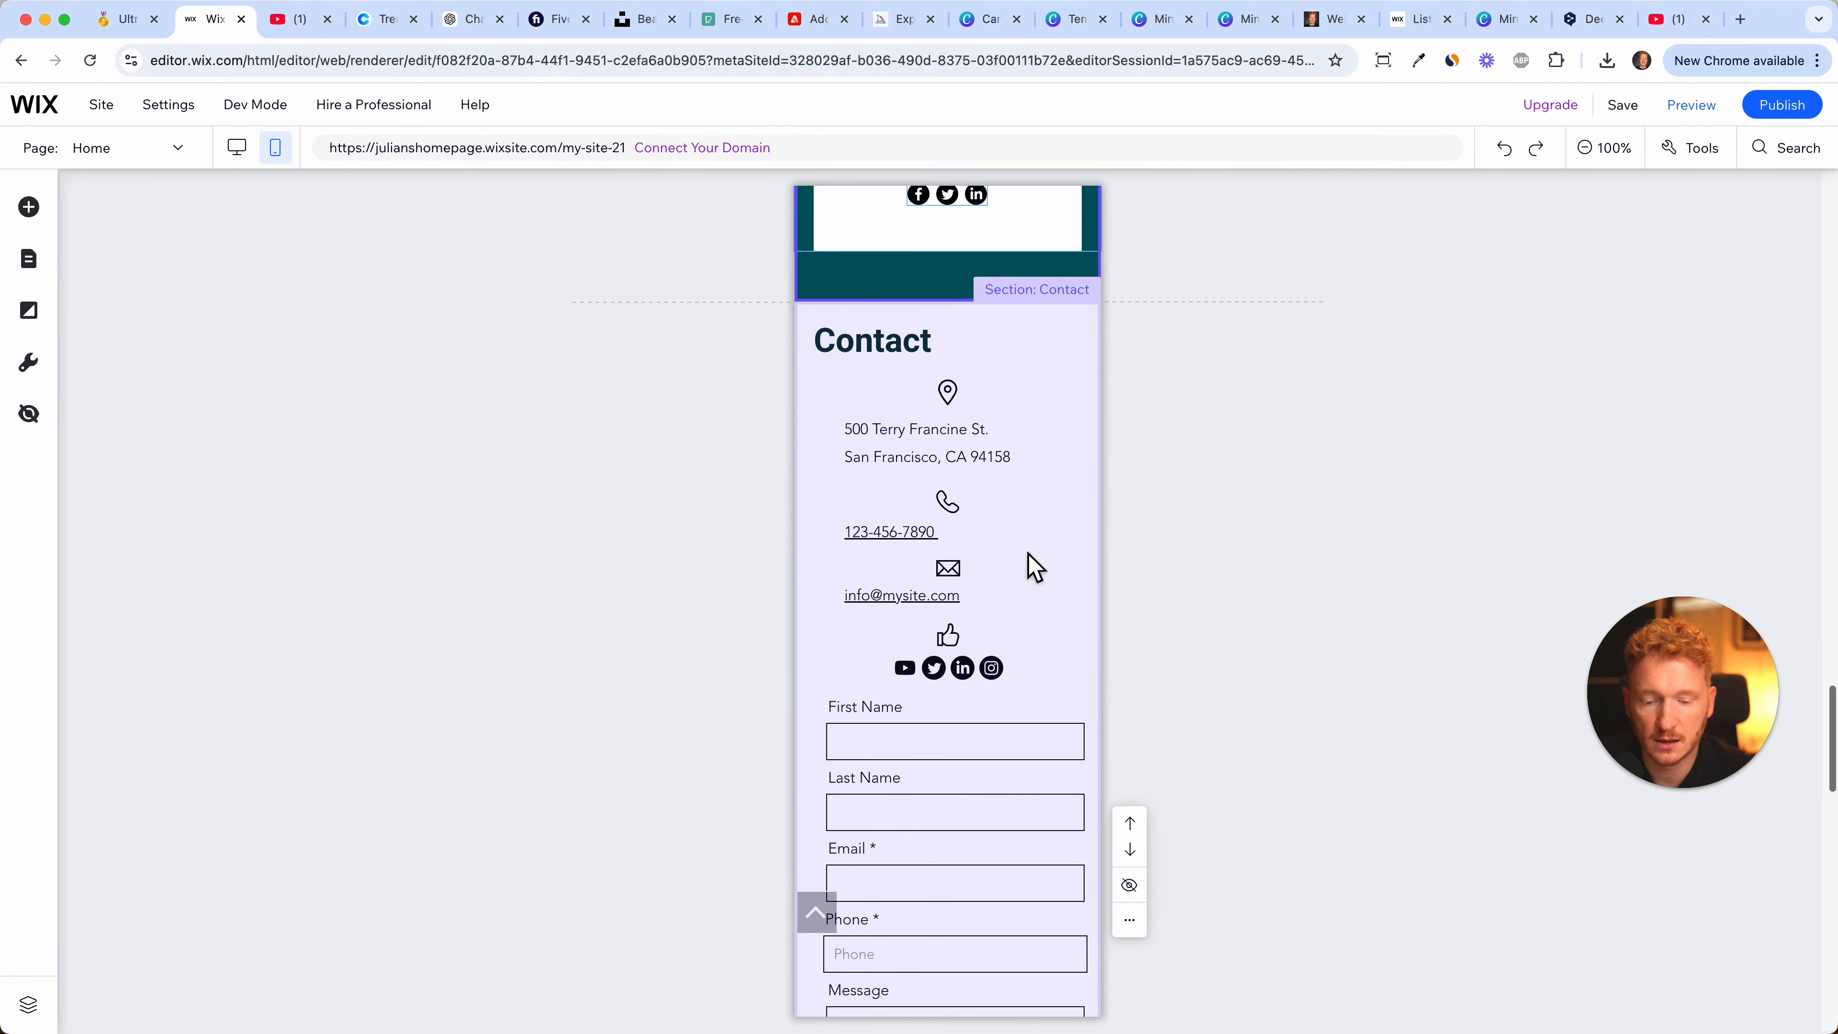
{"action": "left_click", "coordinate": [967, 418]}
{"action": "left_click_drag", "start_coordinate": [955, 404], "coordinate": [862, 398]}
{"action": "left_click_drag", "start_coordinate": [948, 501], "coordinate": [853, 499]}
{"action": "left_click_drag", "start_coordinate": [952, 576], "coordinate": [862, 572]}
{"action": "left_click_drag", "start_coordinate": [953, 644], "coordinate": [861, 640]}
{"action": "scroll", "coordinate": [1018, 681], "scroll_direction": "down", "scroll_amount": 3}
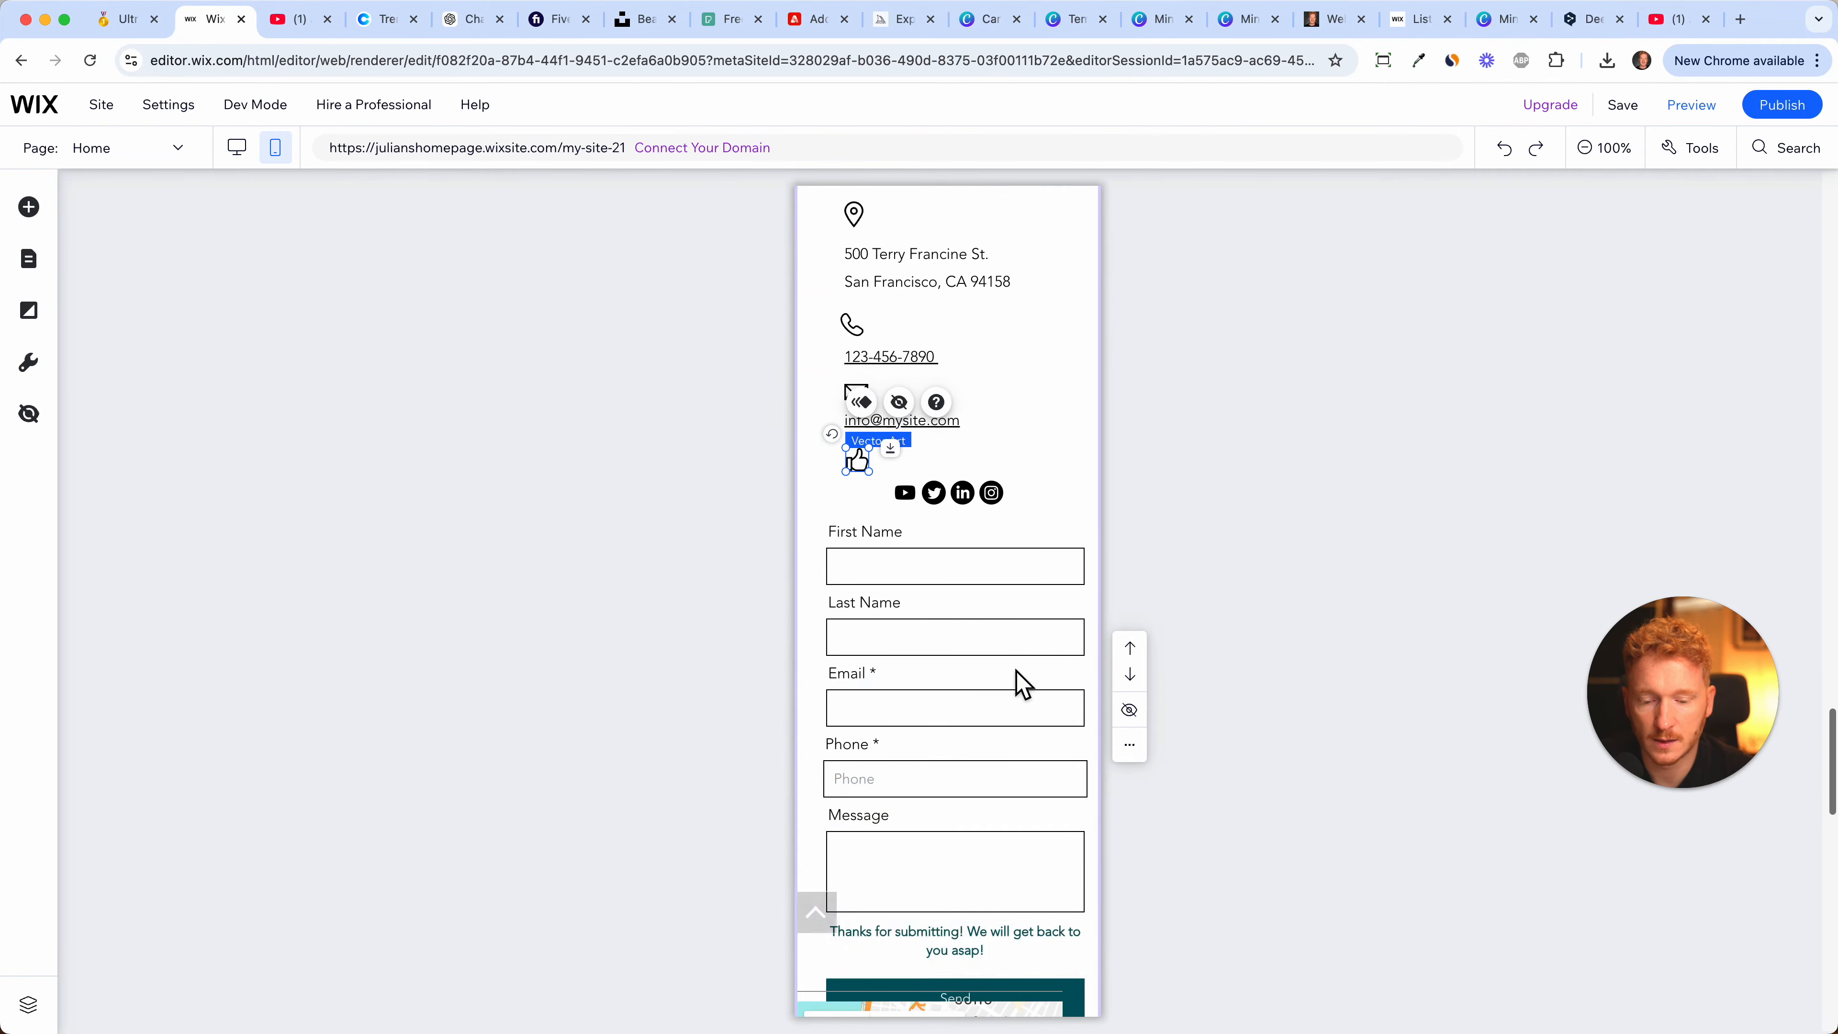
{"action": "left_click_drag", "start_coordinate": [973, 499], "coordinate": [931, 502]}
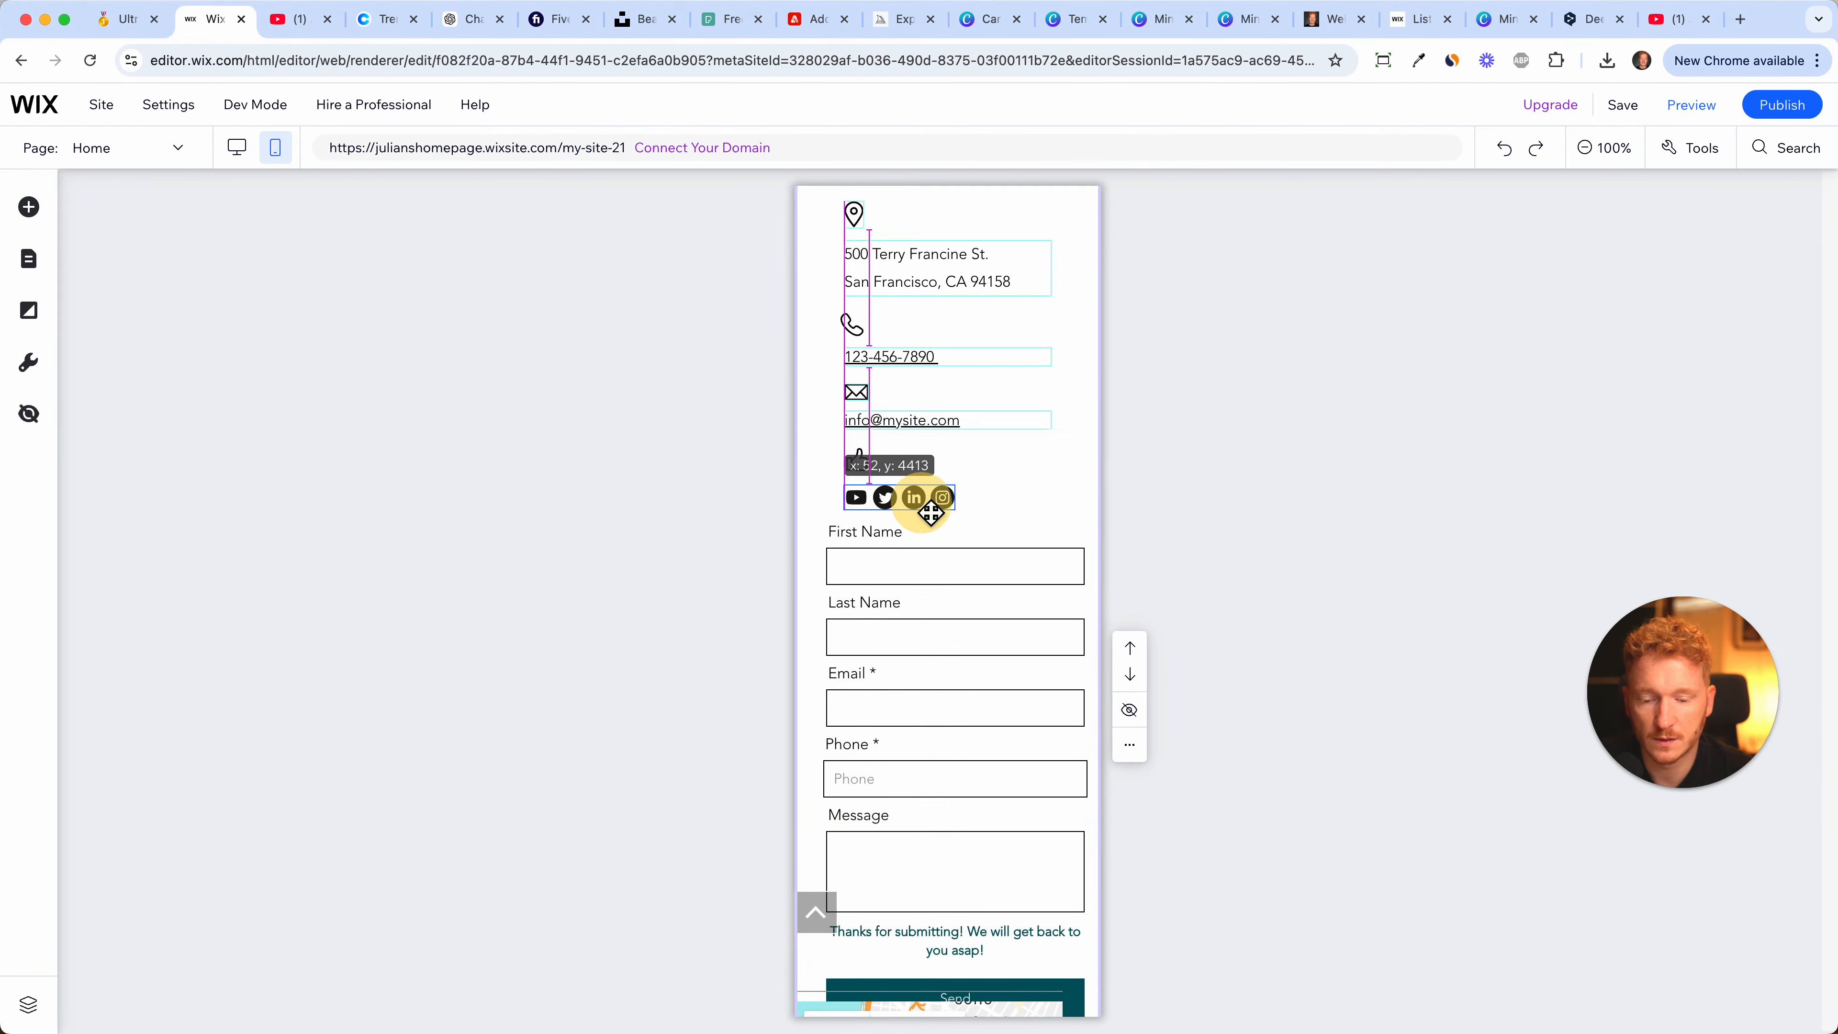
- Extend the Contact section's height and move the Google map down, clear of the Send button
{"action": "scroll", "coordinate": [934, 507], "scroll_direction": "down", "scroll_amount": 8}
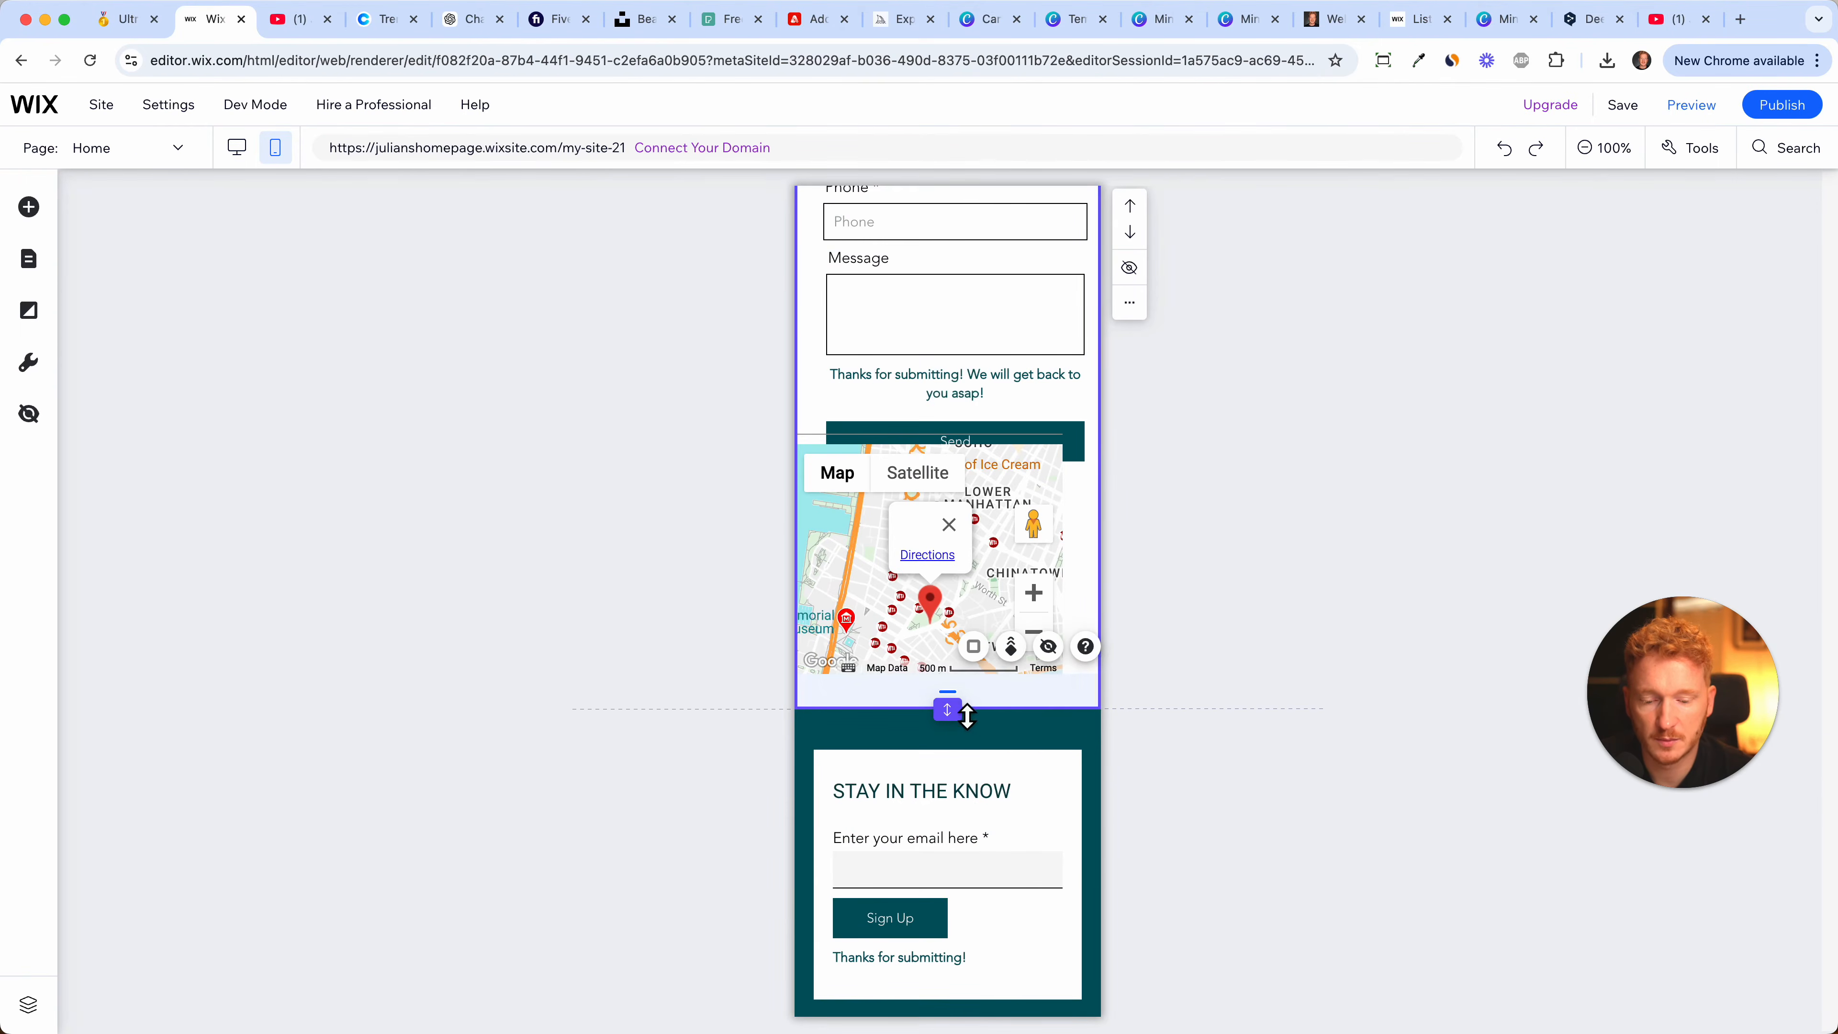
{"action": "left_click_drag", "start_coordinate": [964, 710], "coordinate": [964, 825]}
{"action": "left_click_drag", "start_coordinate": [1006, 644], "coordinate": [1025, 726]}
- Move the contact form down, away from the social icons, and reposition the map with a gap below the Send button
{"action": "left_click", "coordinate": [1025, 463]}
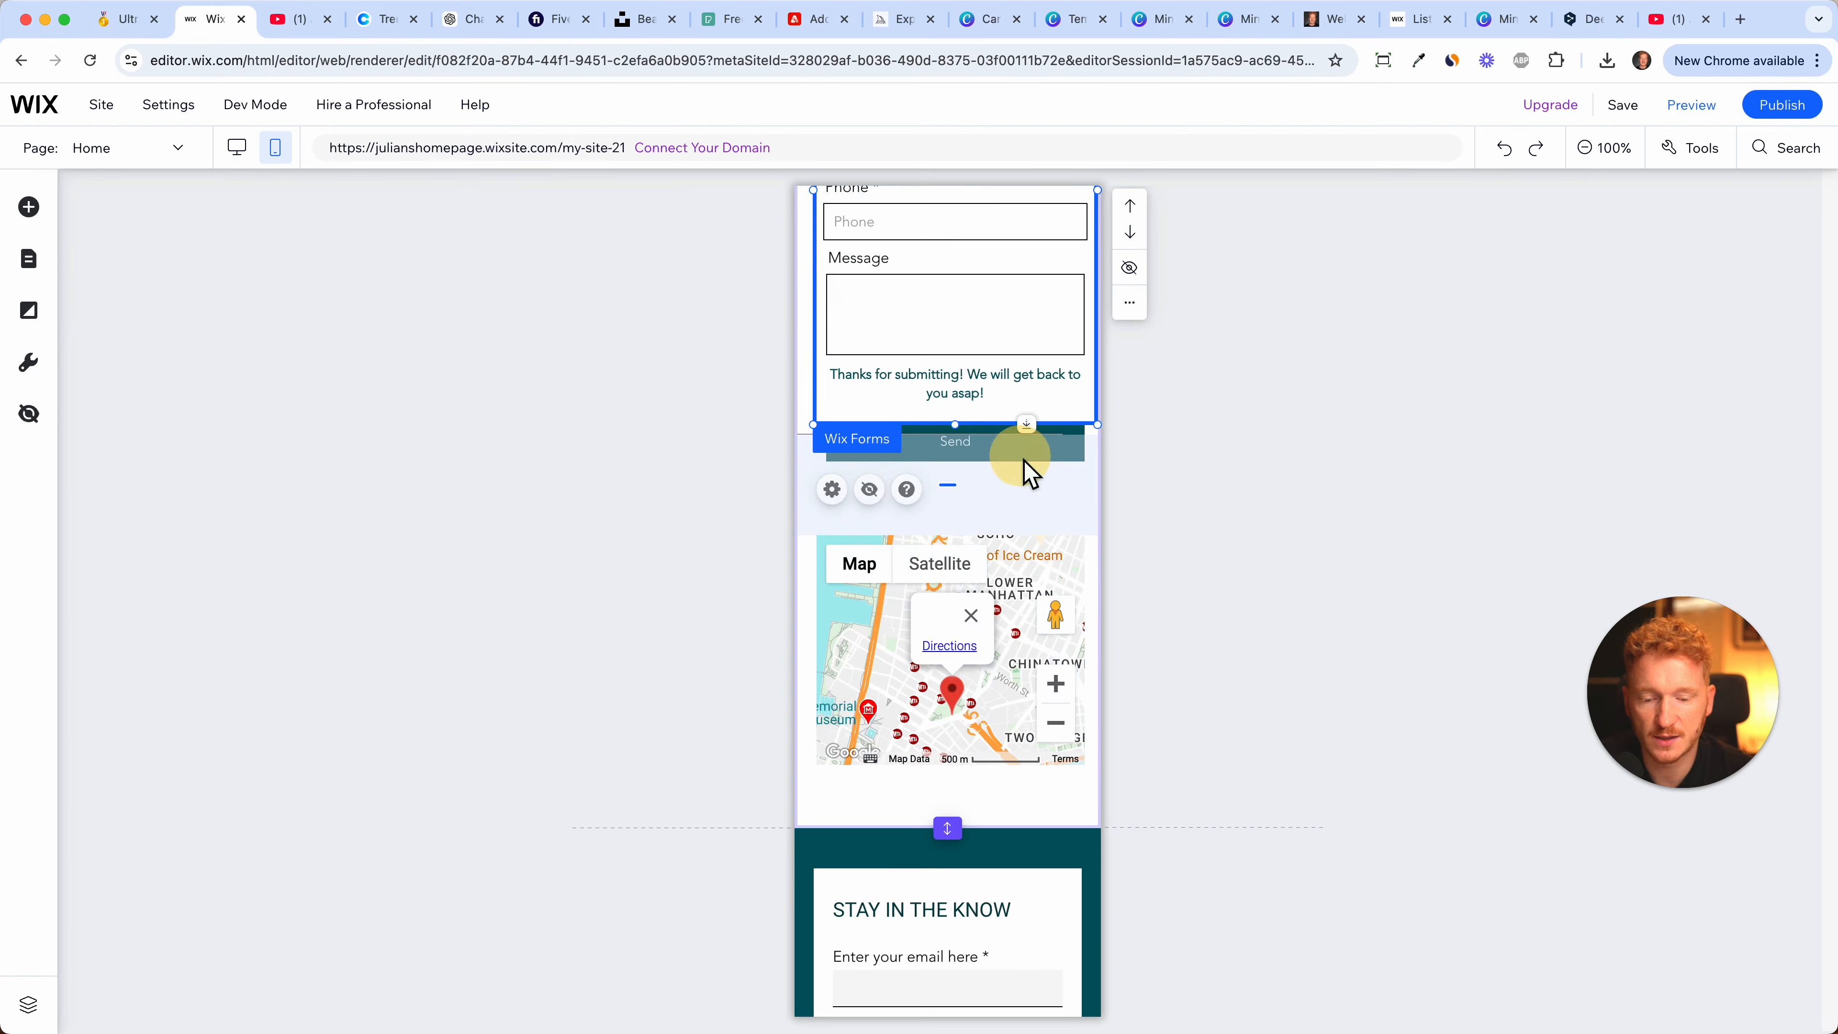
{"action": "scroll", "coordinate": [1031, 416], "scroll_direction": "up", "scroll_amount": 1}
{"action": "scroll", "coordinate": [1032, 416], "scroll_direction": "up", "scroll_amount": 5}
{"action": "left_click_drag", "start_coordinate": [998, 475], "coordinate": [988, 530]}
{"action": "scroll", "coordinate": [1013, 677], "scroll_direction": "down", "scroll_amount": 6}
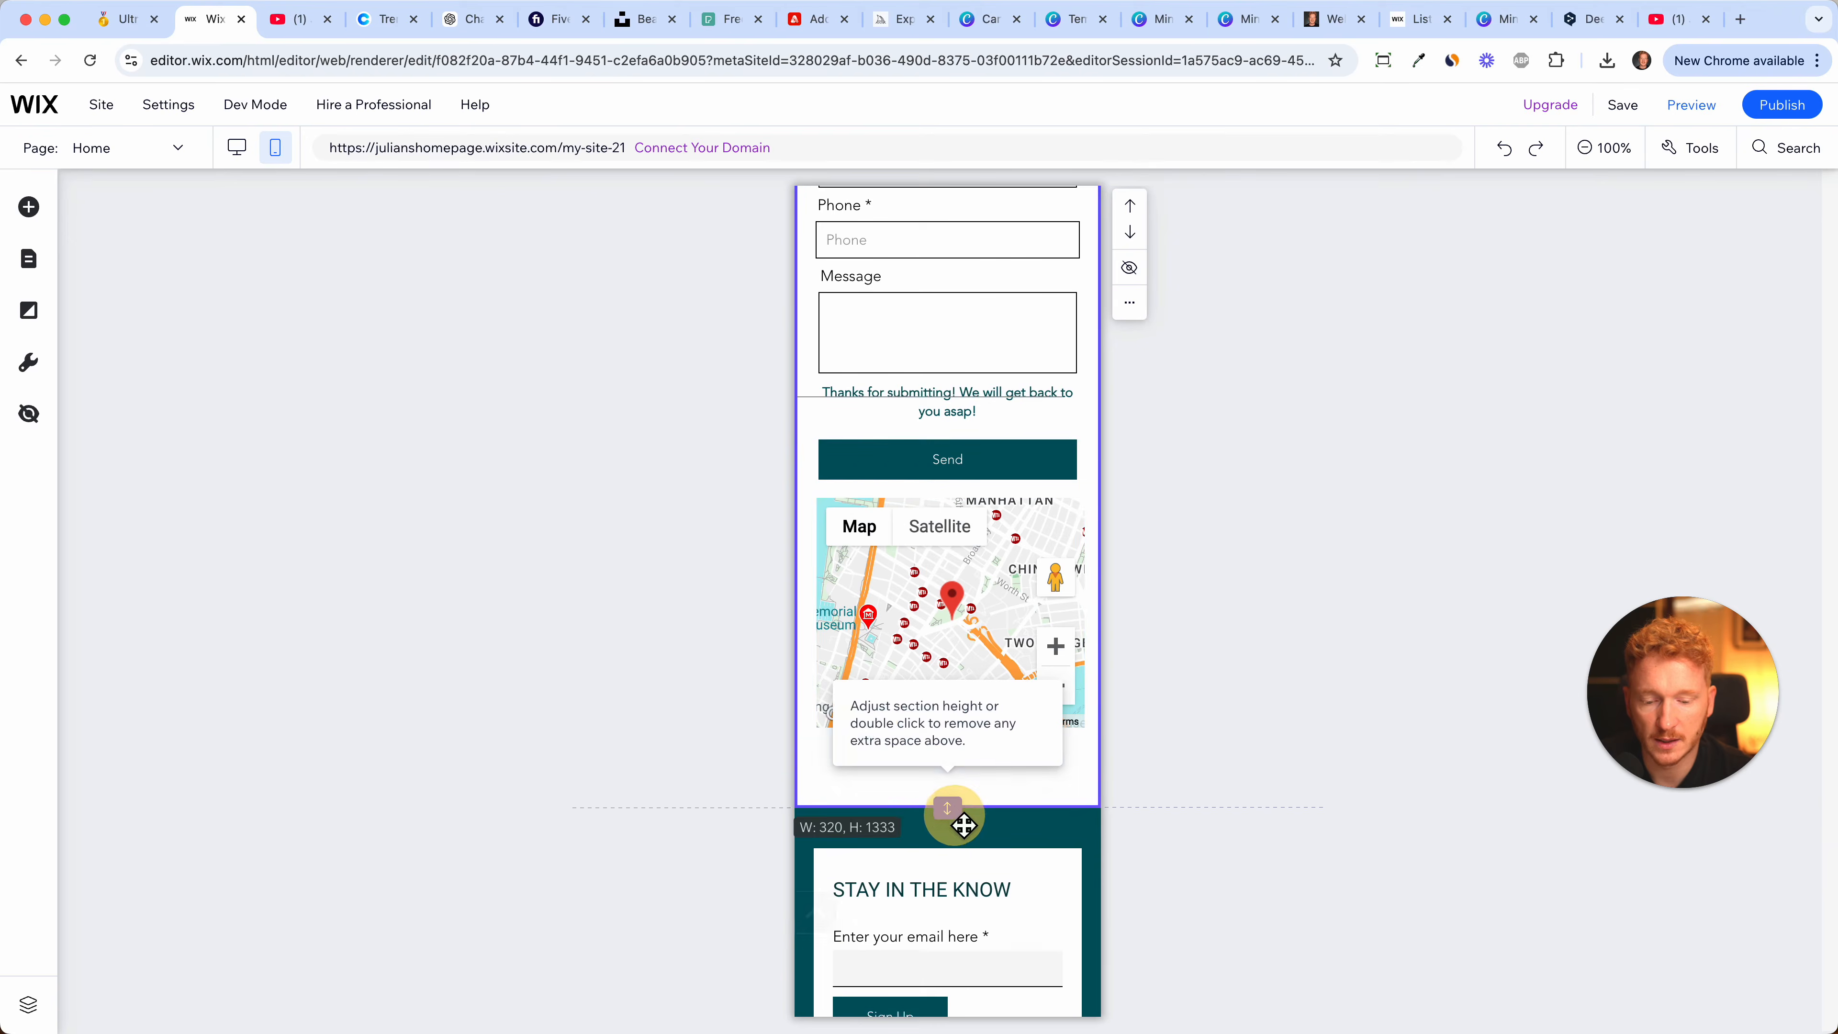
{"action": "left_click", "coordinate": [1026, 608]}
- Move the centred footer text slightly down from the footer's upper edge and adjust the footer's height
{"action": "scroll", "coordinate": [1031, 688], "scroll_direction": "down", "scroll_amount": 5}
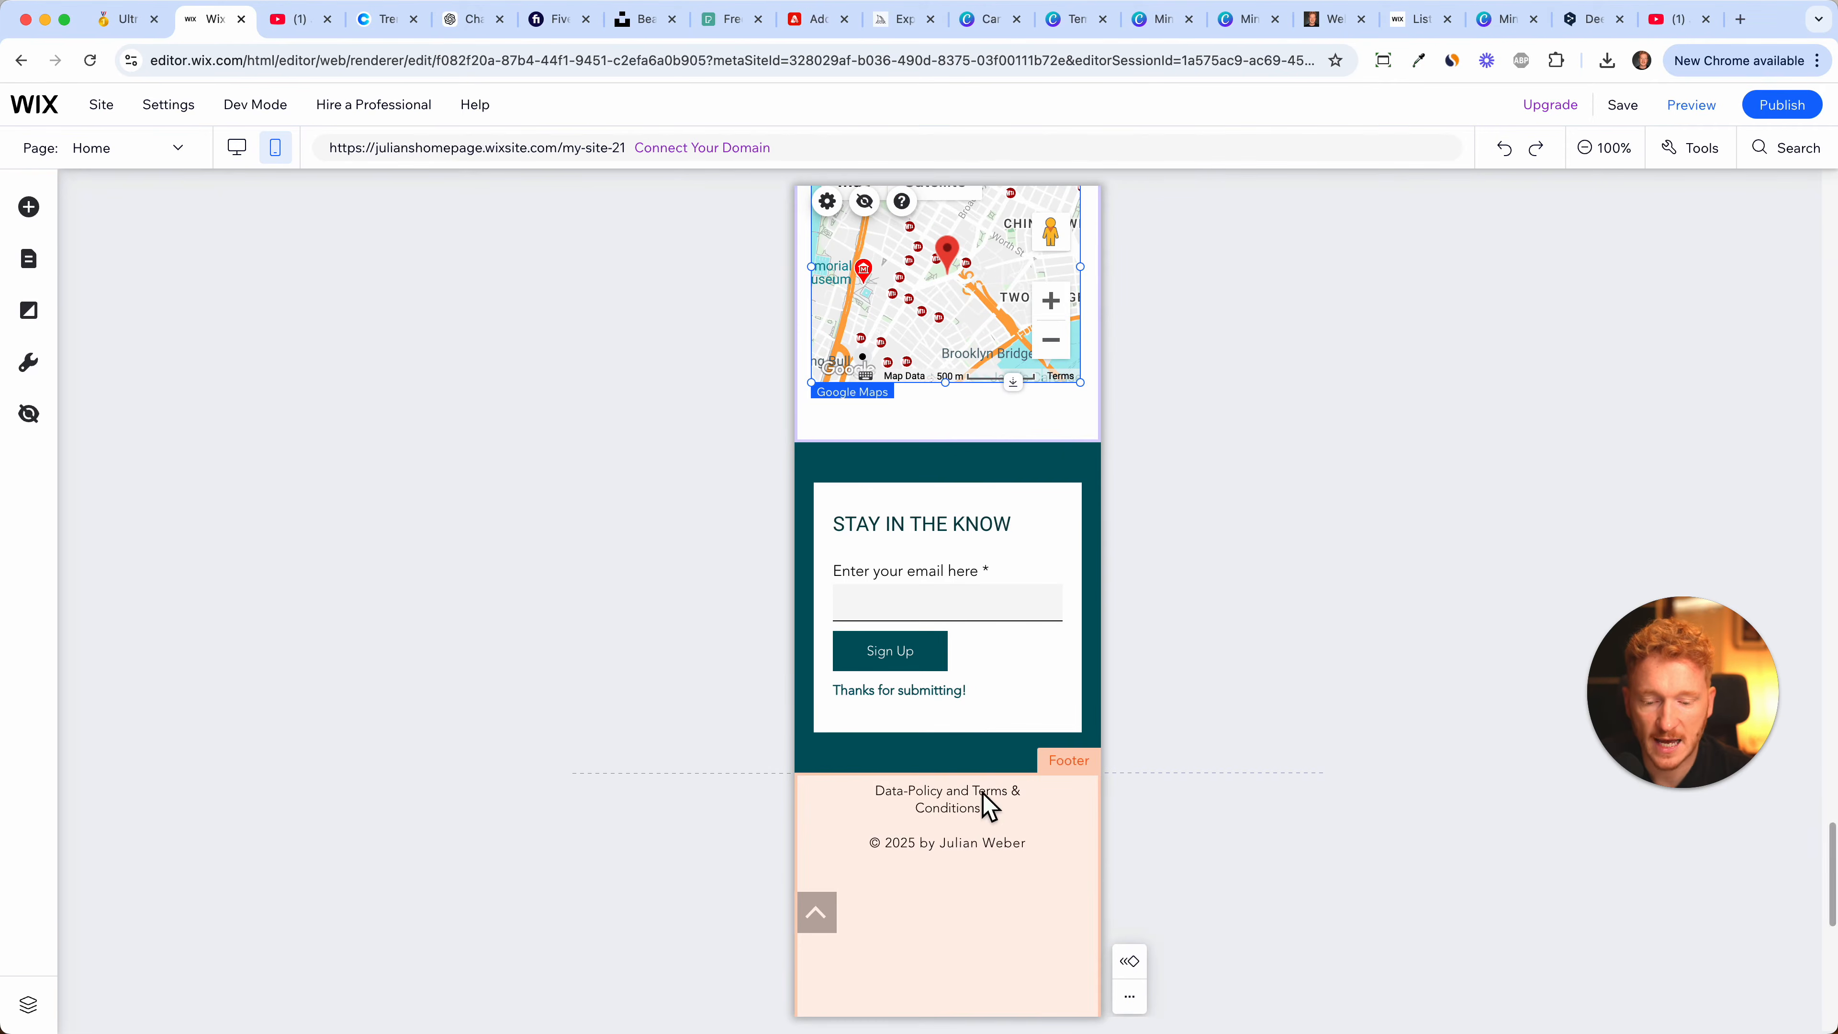
{"action": "scroll", "coordinate": [985, 814], "scroll_direction": "down", "scroll_amount": 3}
{"action": "left_click", "coordinate": [984, 677]}
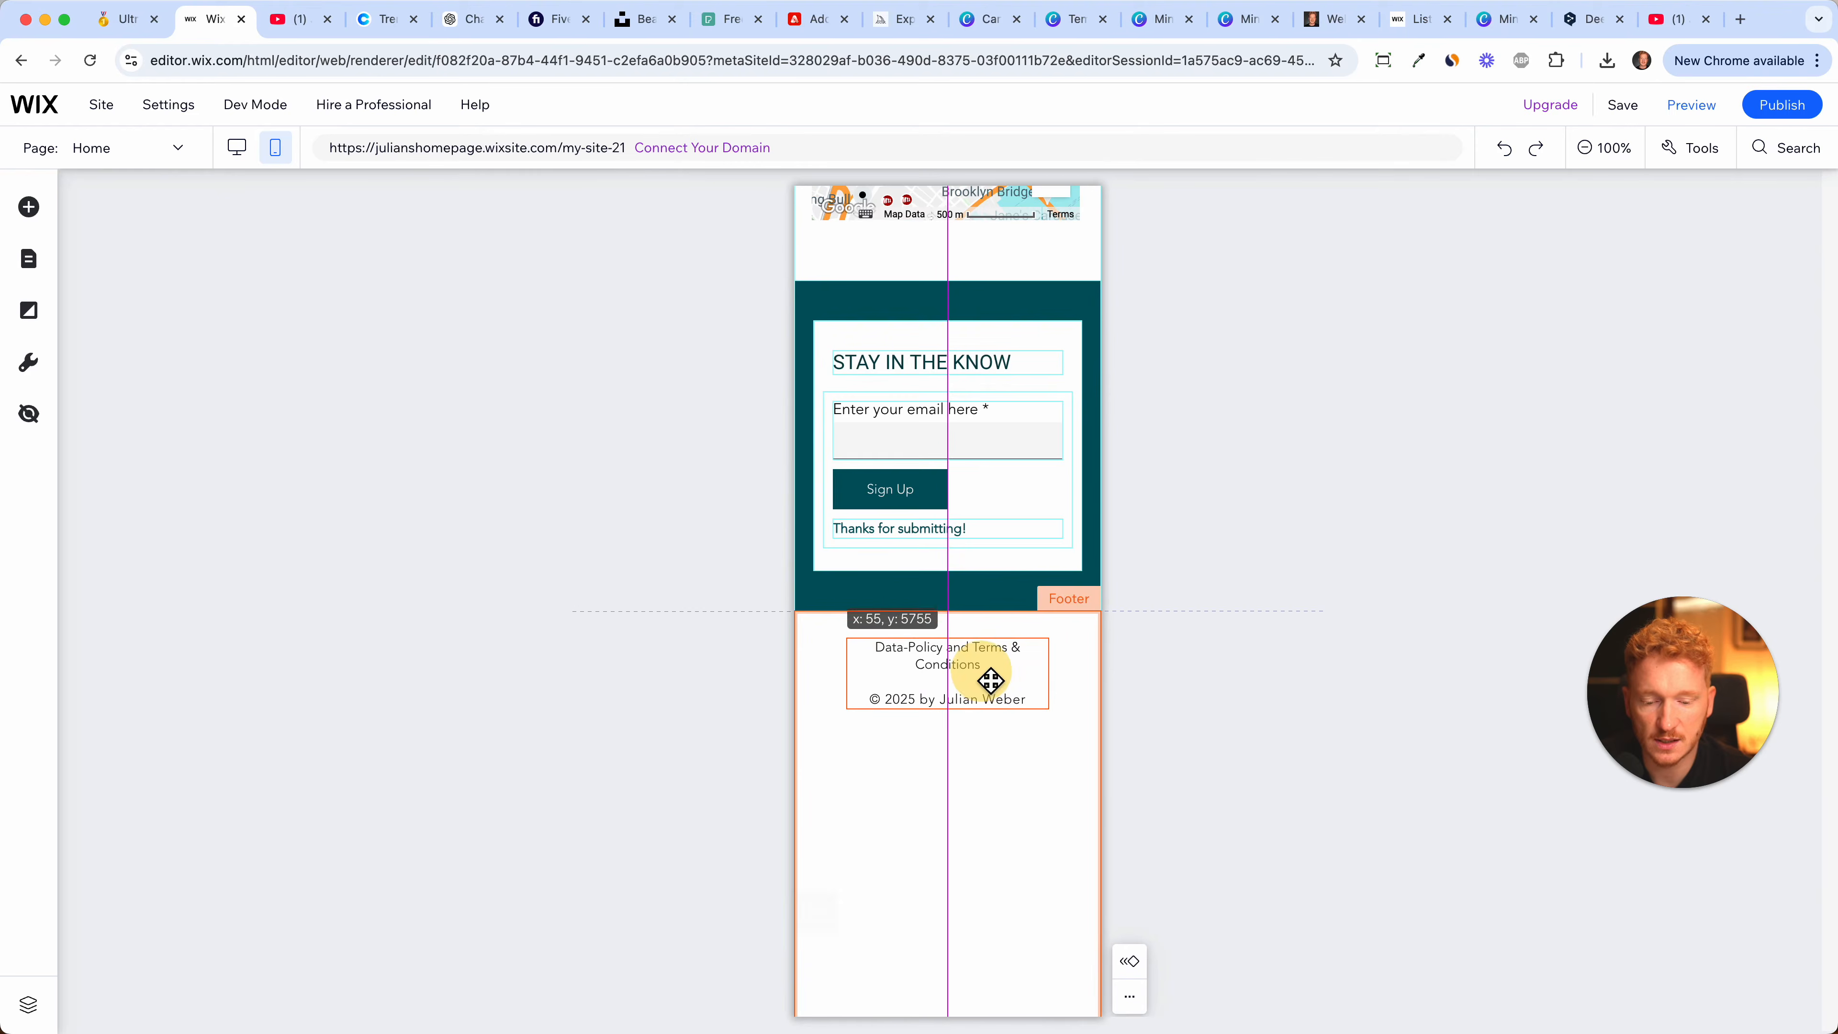
{"action": "scroll", "coordinate": [1001, 813], "scroll_direction": "down", "scroll_amount": 4}
{"action": "scroll", "coordinate": [1013, 956], "scroll_direction": "down", "scroll_amount": 3}
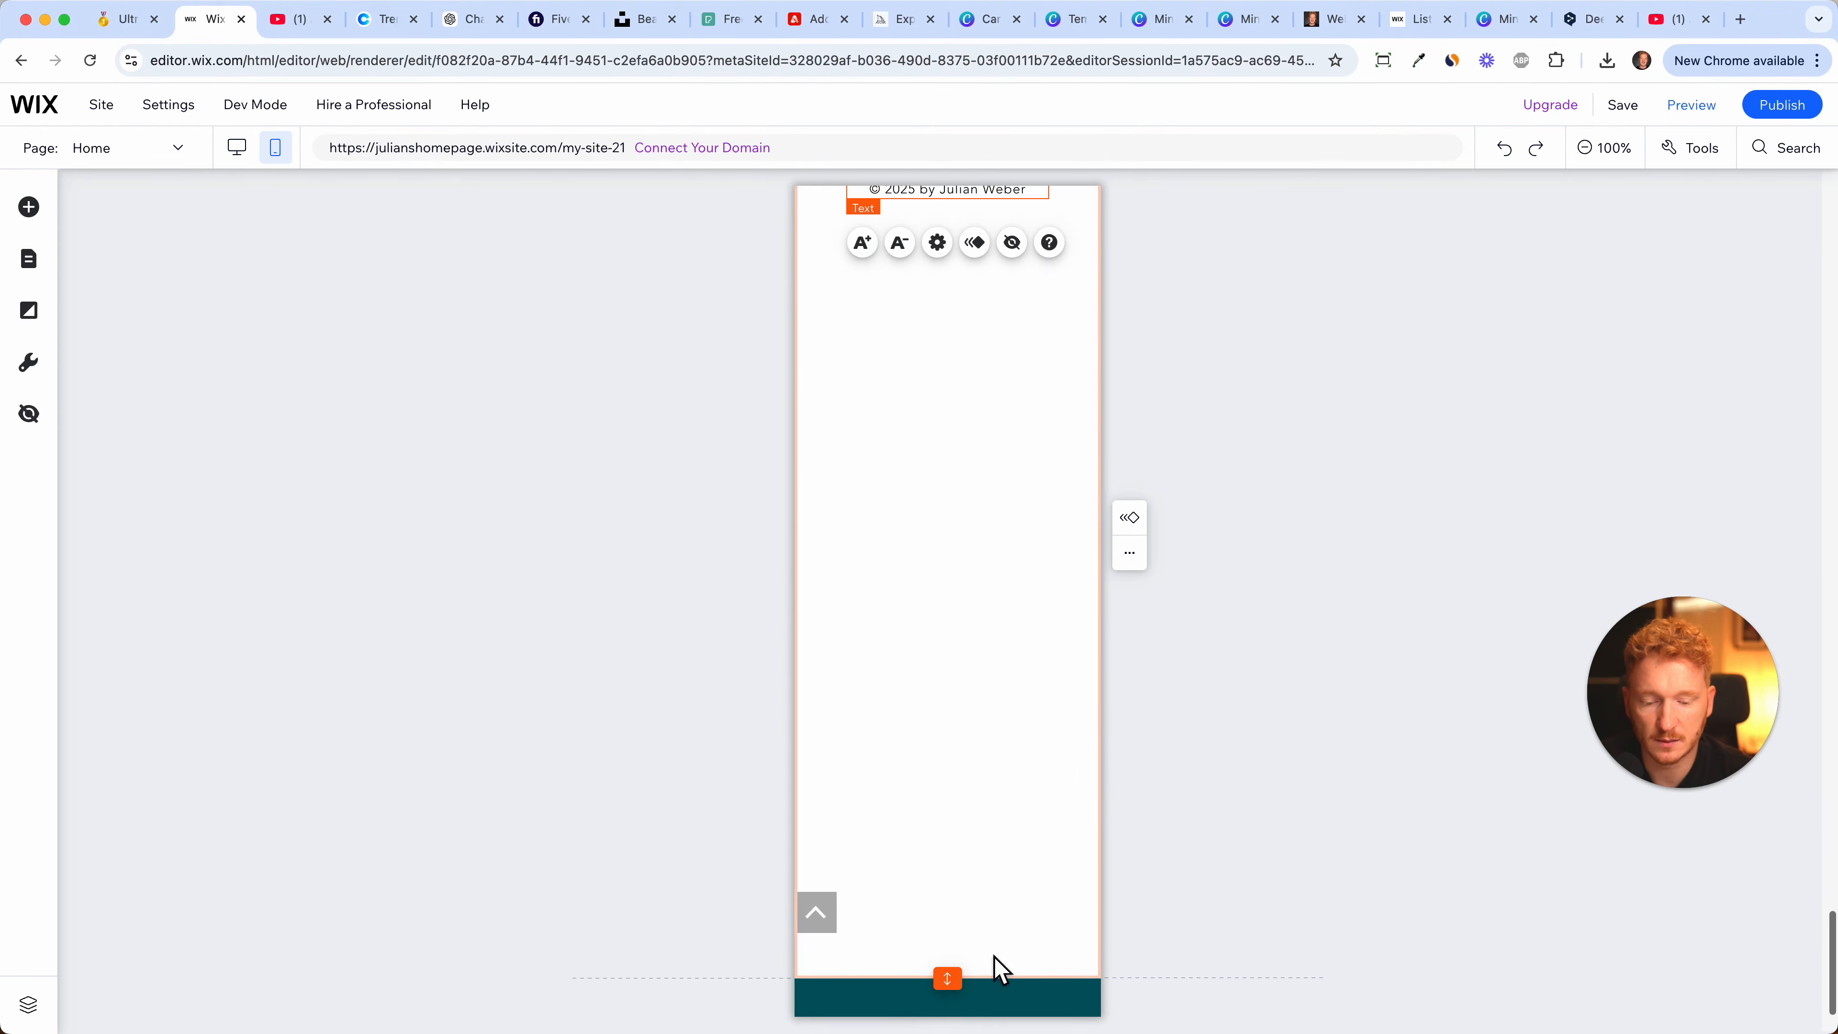
{"action": "mouse_move", "coordinate": [948, 973]}
{"action": "left_mouse_down"}
{"action": "mouse_move", "coordinate": [960, 890]}
{"action": "mouse_move", "coordinate": [974, 934]}
{"action": "mouse_move", "coordinate": [956, 998]}
{"action": "left_mouse_up"}
{"action": "scroll", "coordinate": [1055, 791], "scroll_direction": "up", "scroll_amount": 20}
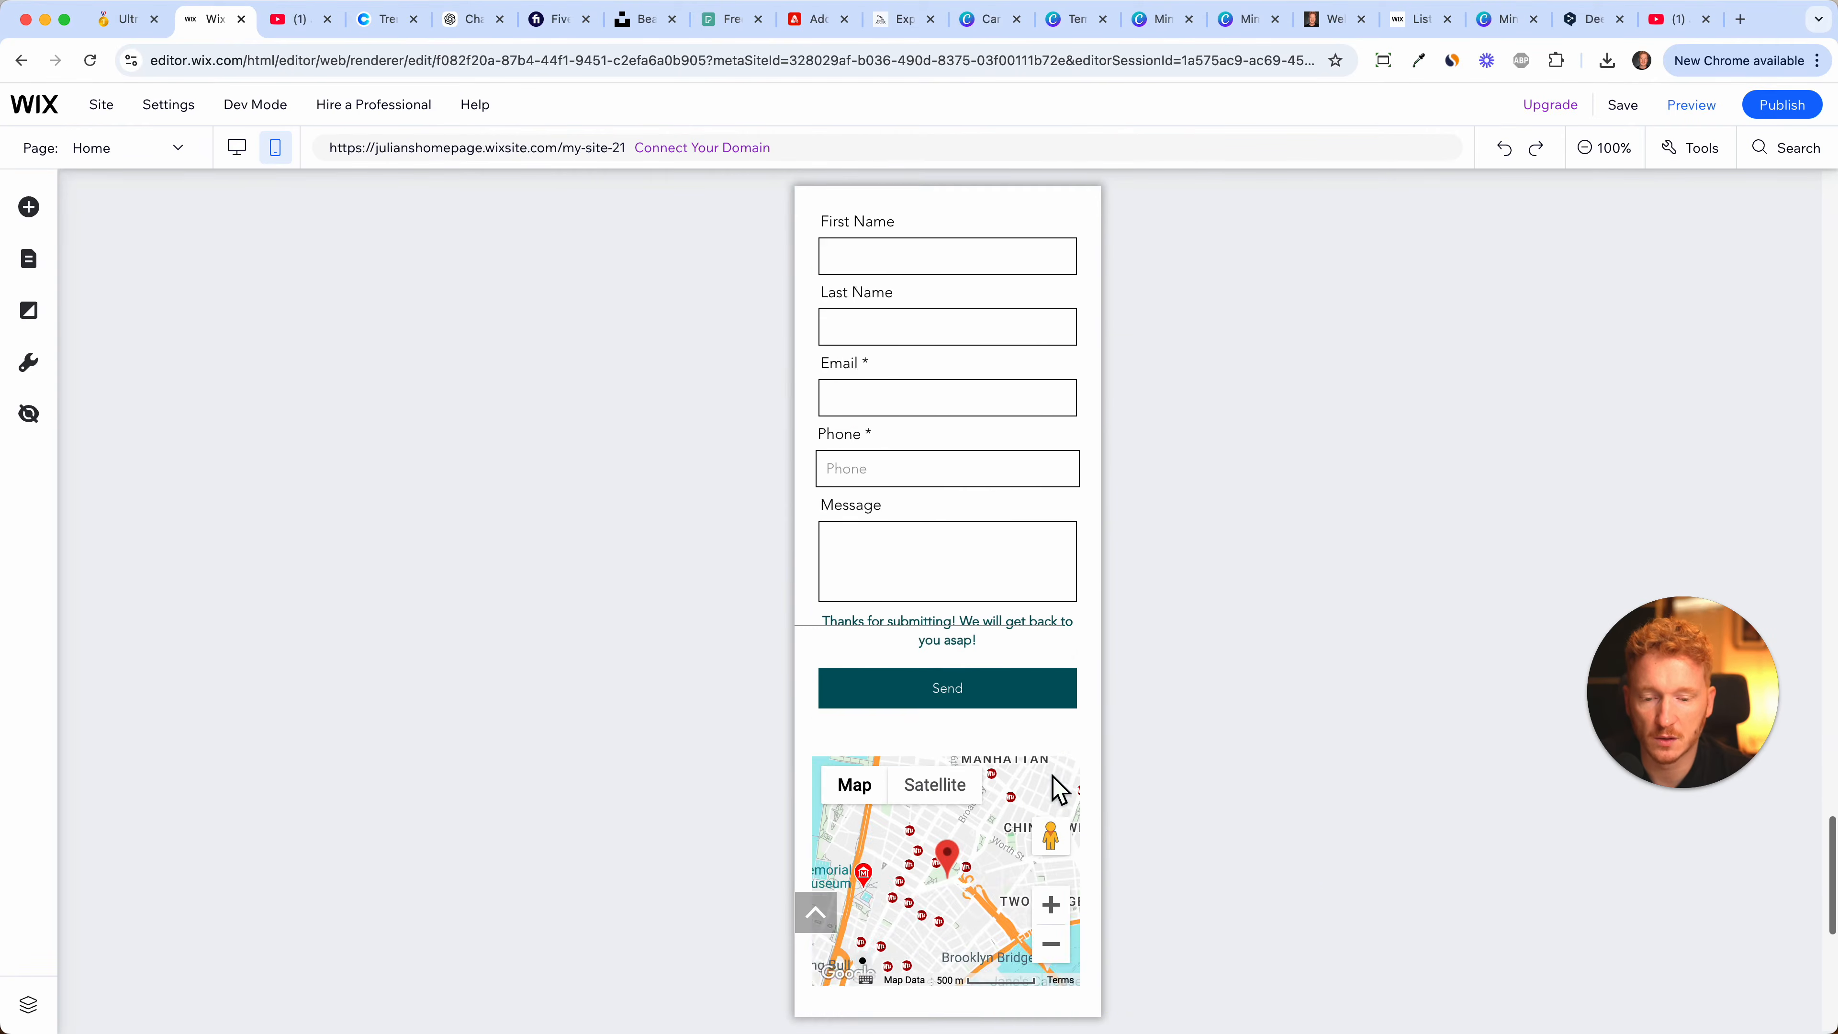
- Return to the desktop view, then publish the site and open its live version
{"action": "left_click", "coordinate": [245, 161]}
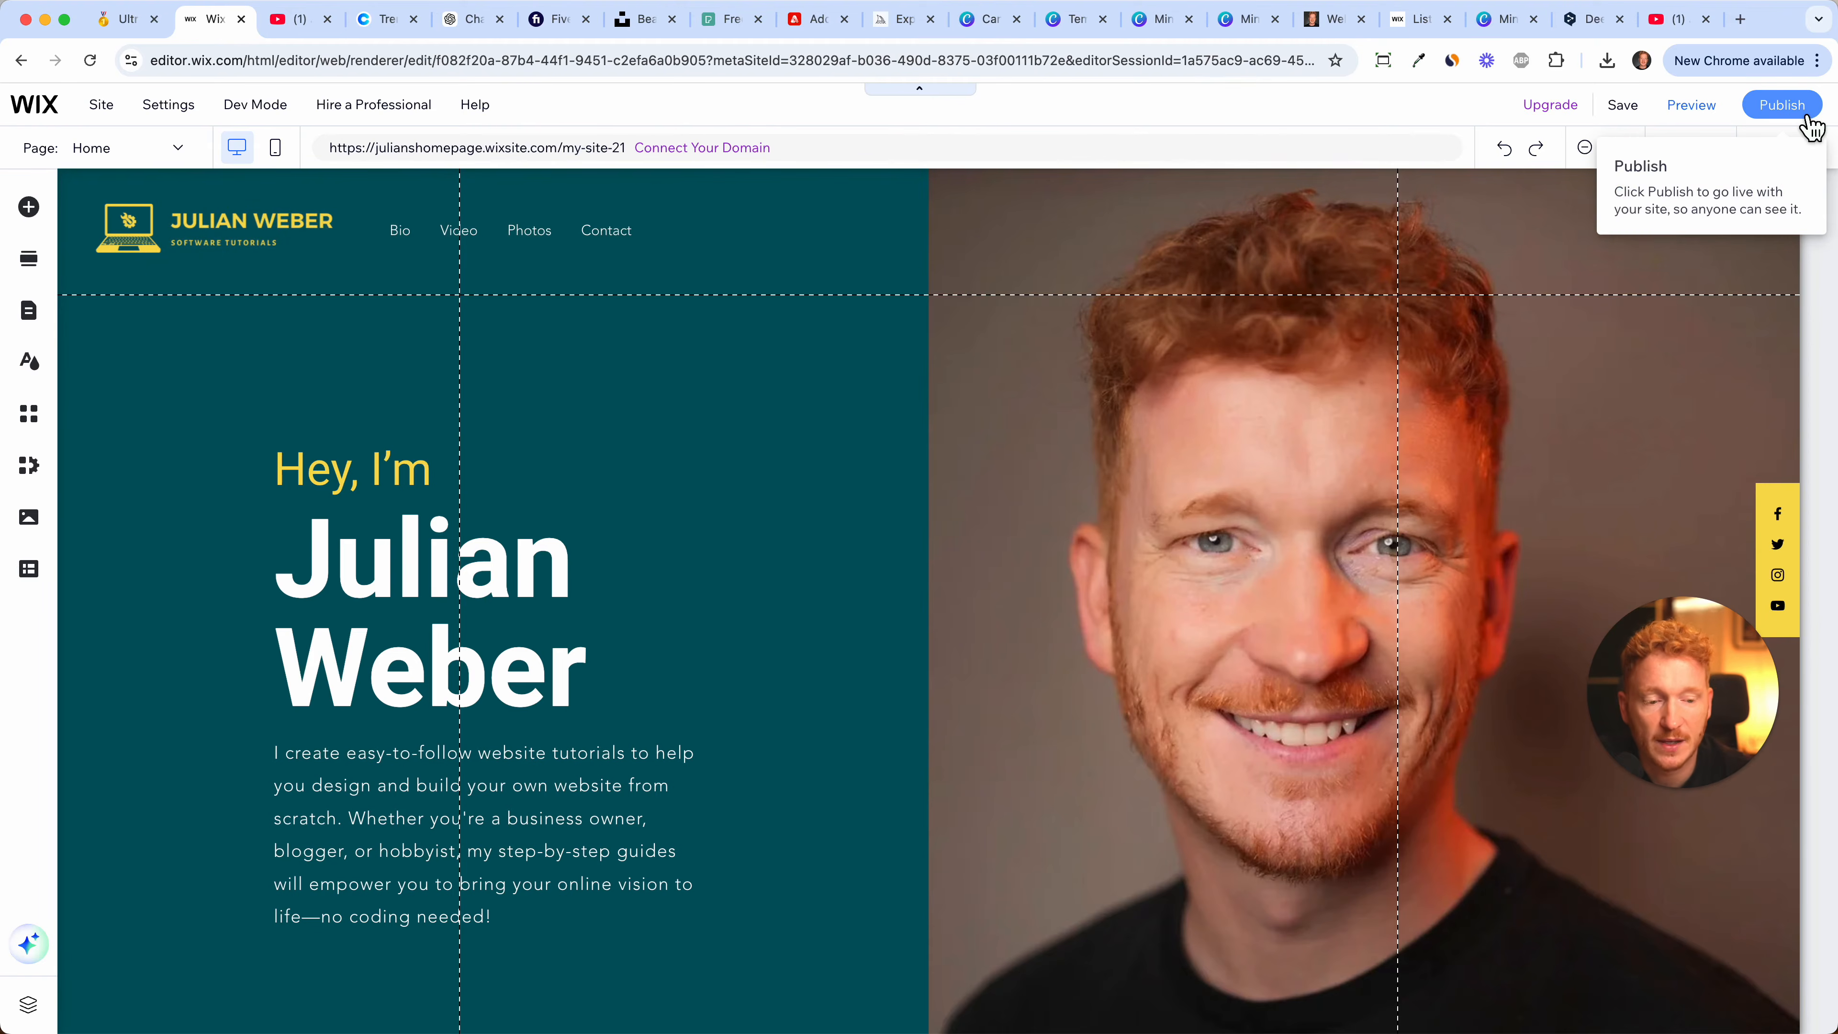
{"action": "left_click", "coordinate": [1783, 105]}
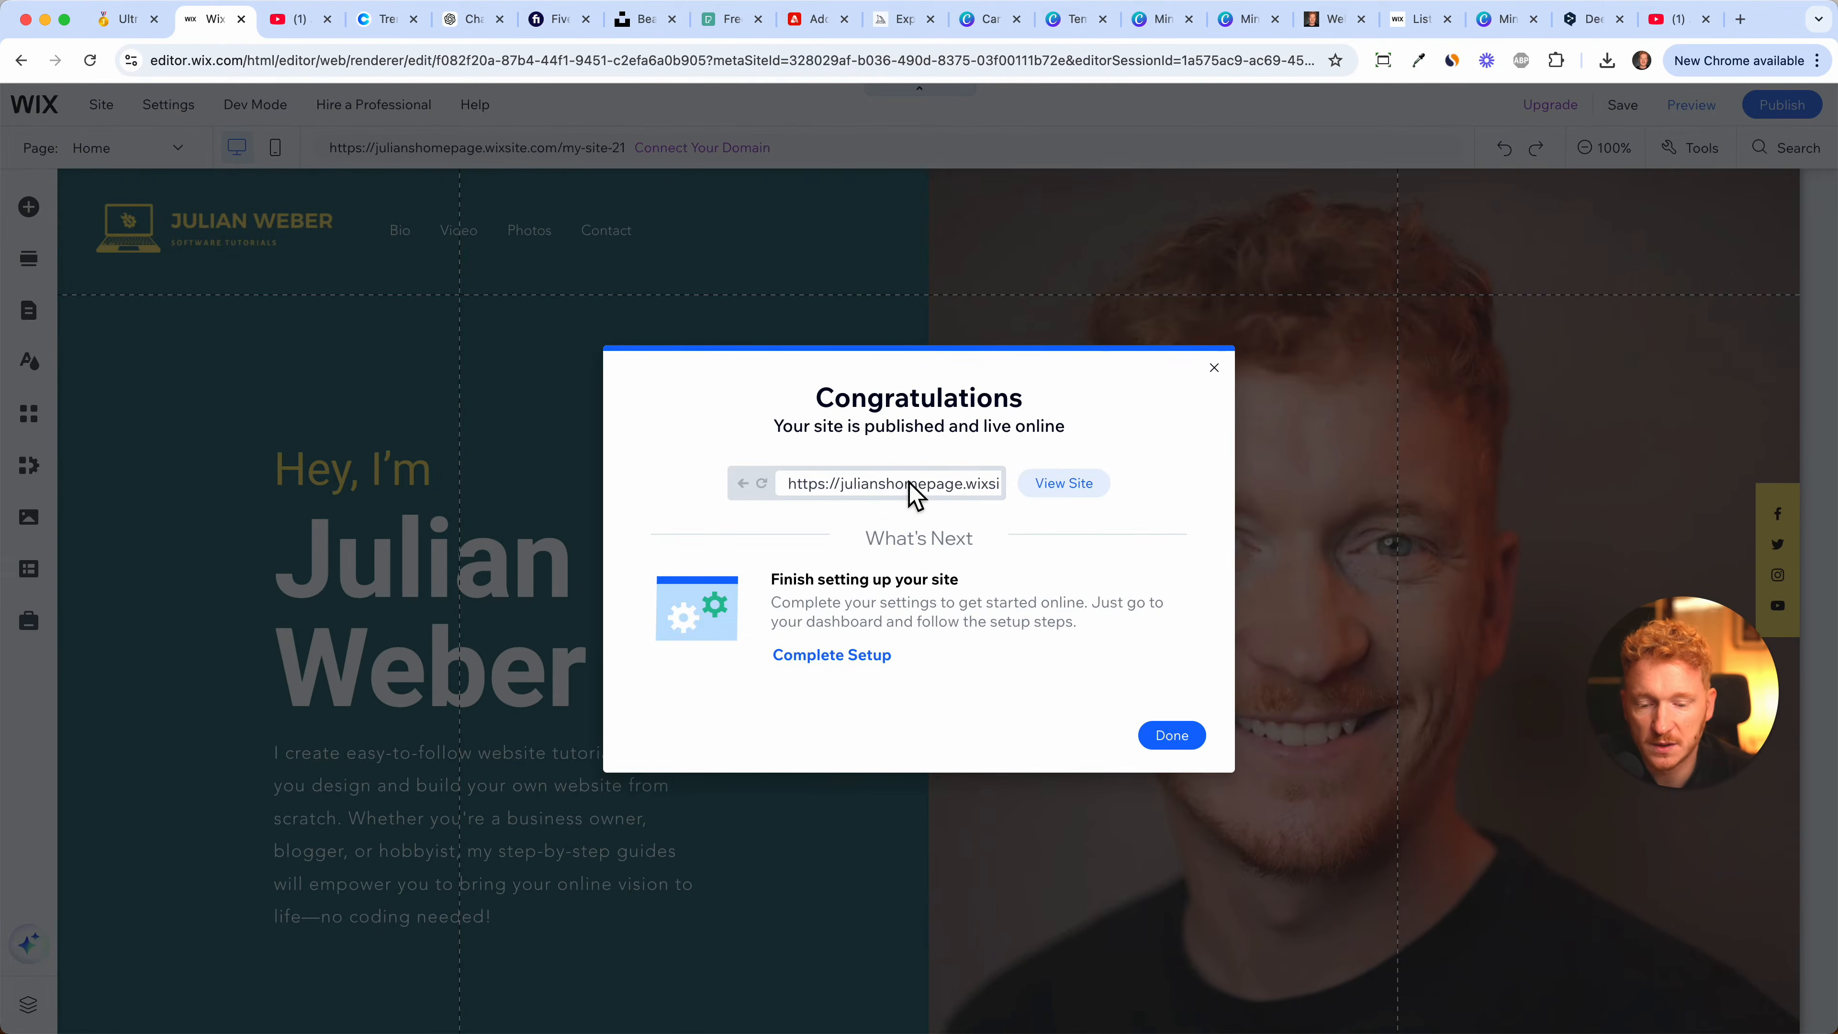
{"action": "left_click", "coordinate": [1061, 485]}
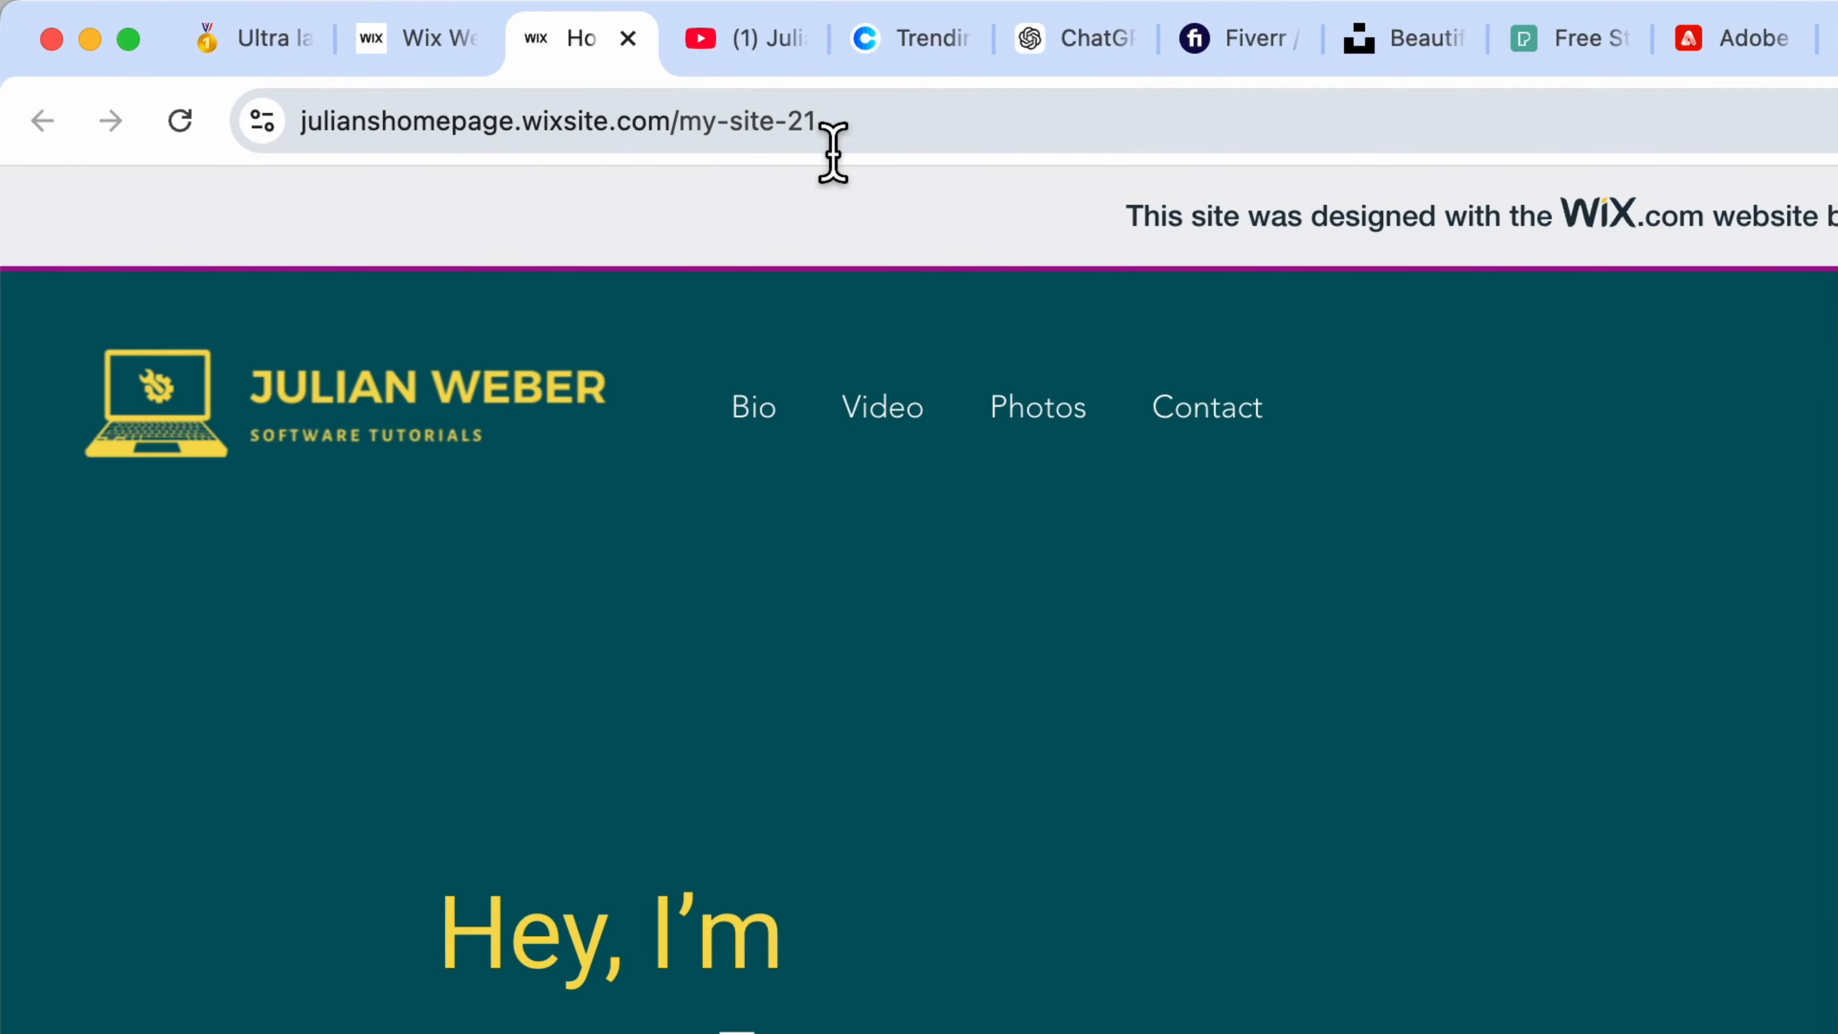
- Examine the published site's web address, in particular its my-site-21 ending
{"action": "left_click_drag", "start_coordinate": [821, 136], "coordinate": [700, 137]}
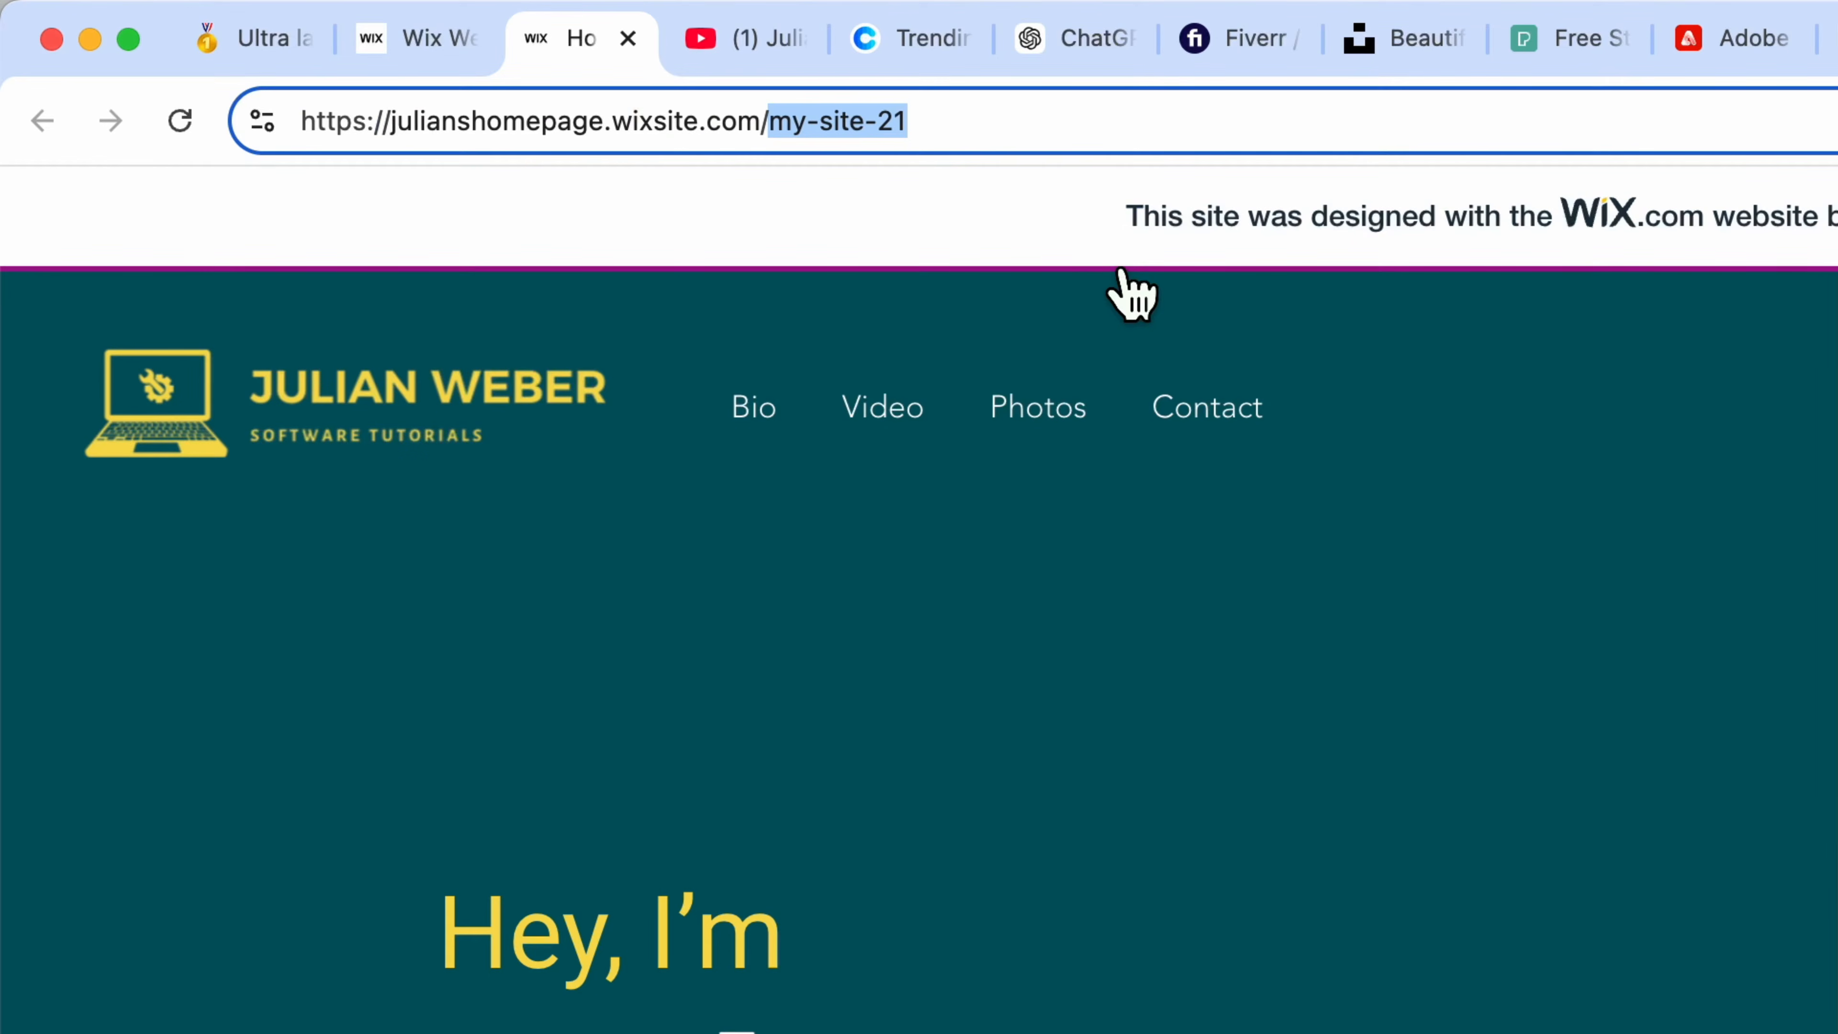
{"action": "left_click", "coordinate": [1265, 550]}
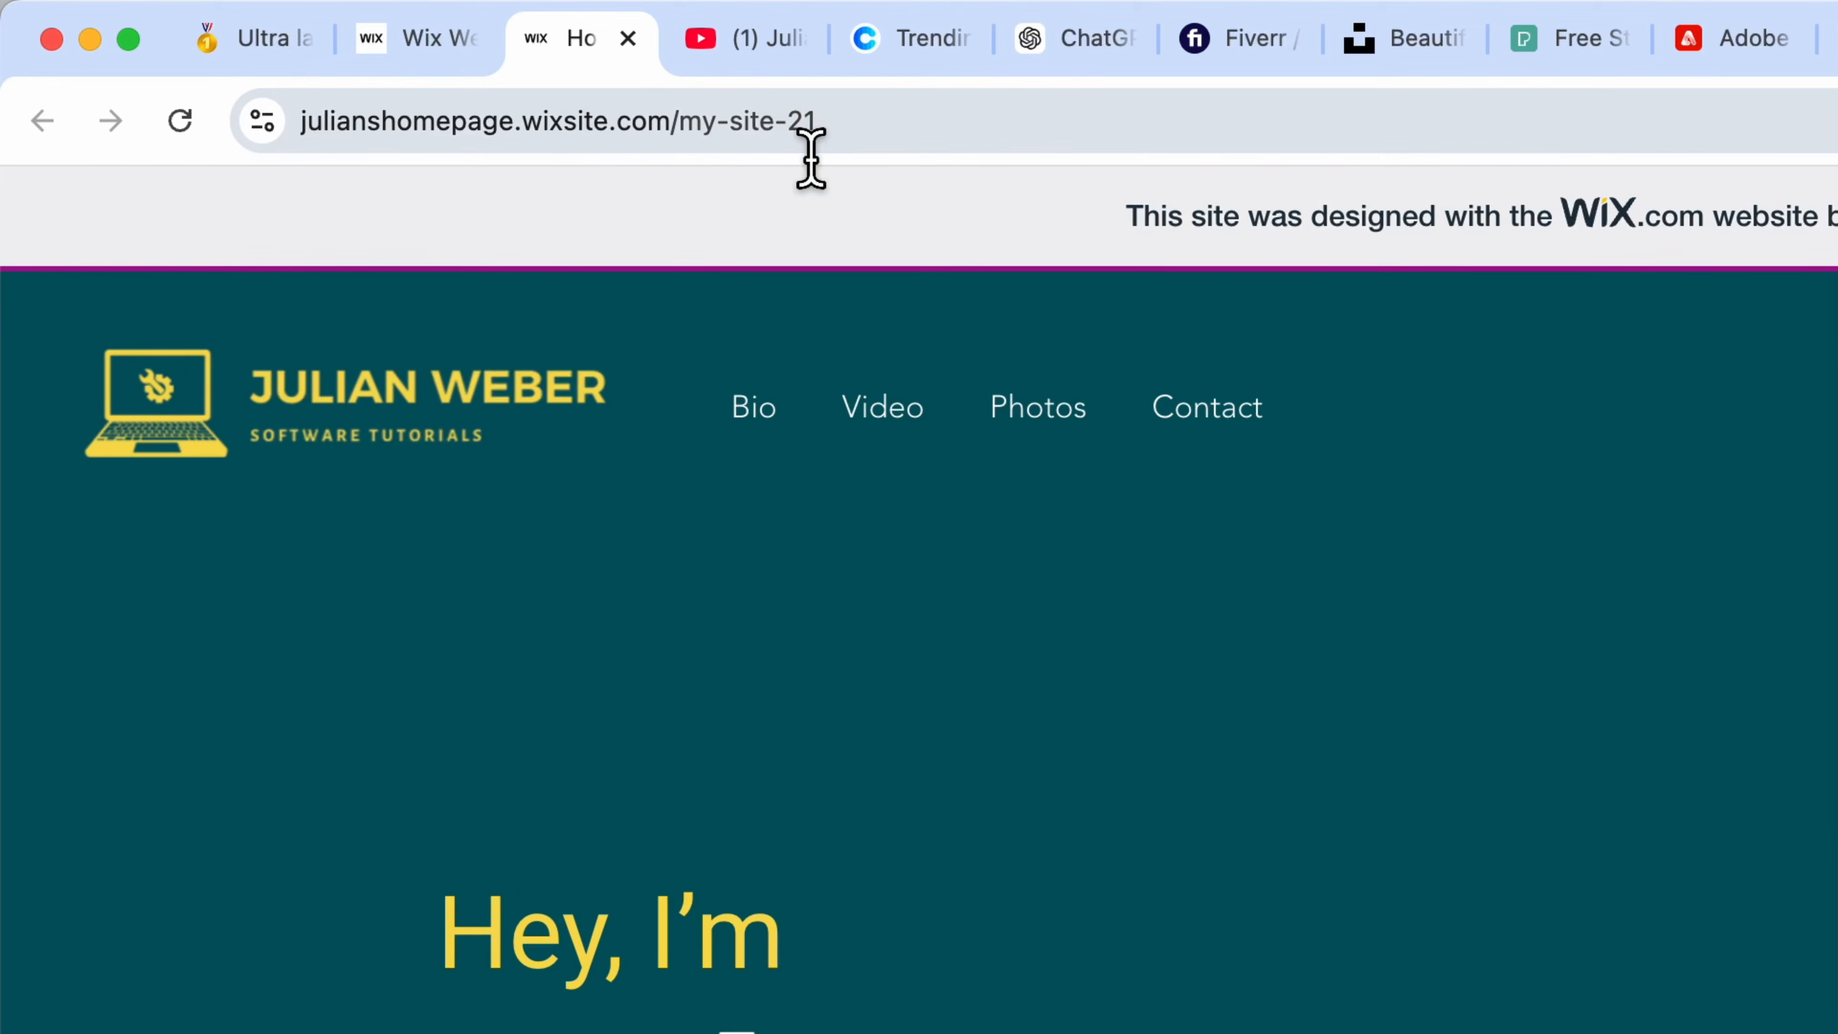
{"action": "left_click", "coordinate": [825, 145]}
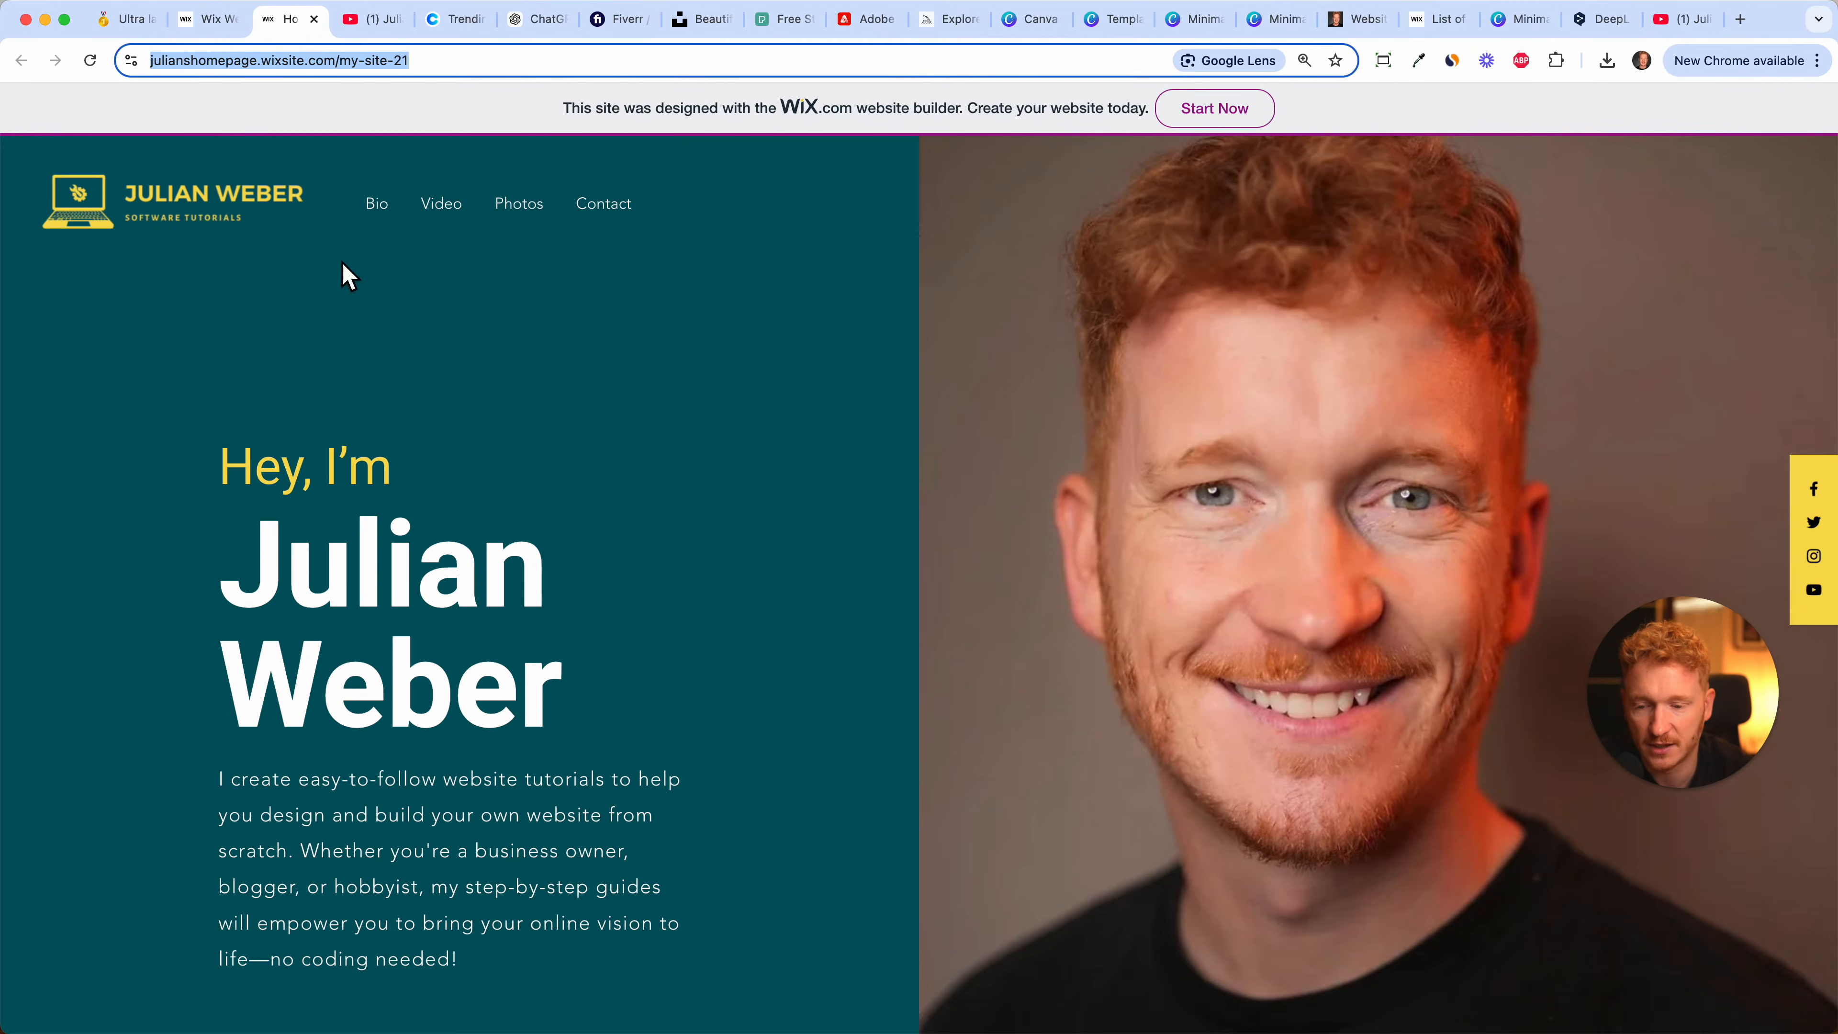
- Look through the live page and test the Visit my Youtube Channel button in the About Me section
{"action": "scroll", "coordinate": [488, 371], "scroll_direction": "down", "scroll_amount": 1}
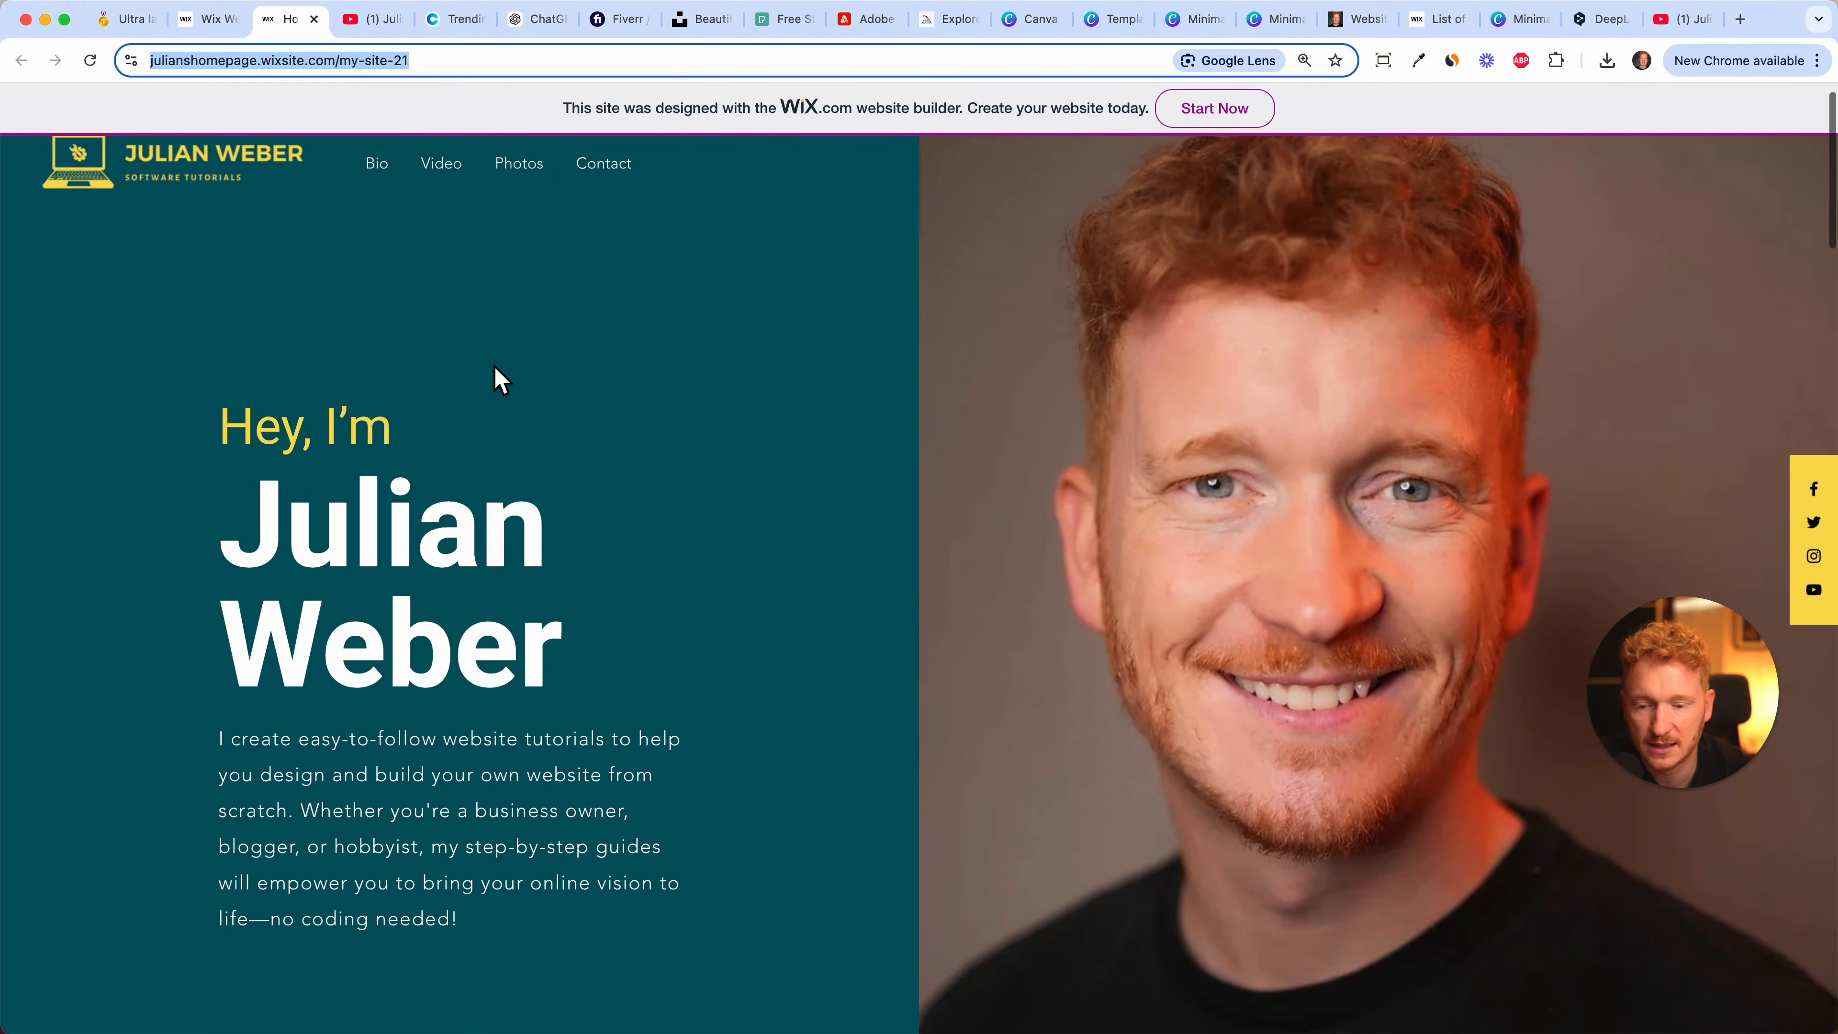
{"action": "scroll", "coordinate": [619, 474], "scroll_direction": "down", "scroll_amount": 10}
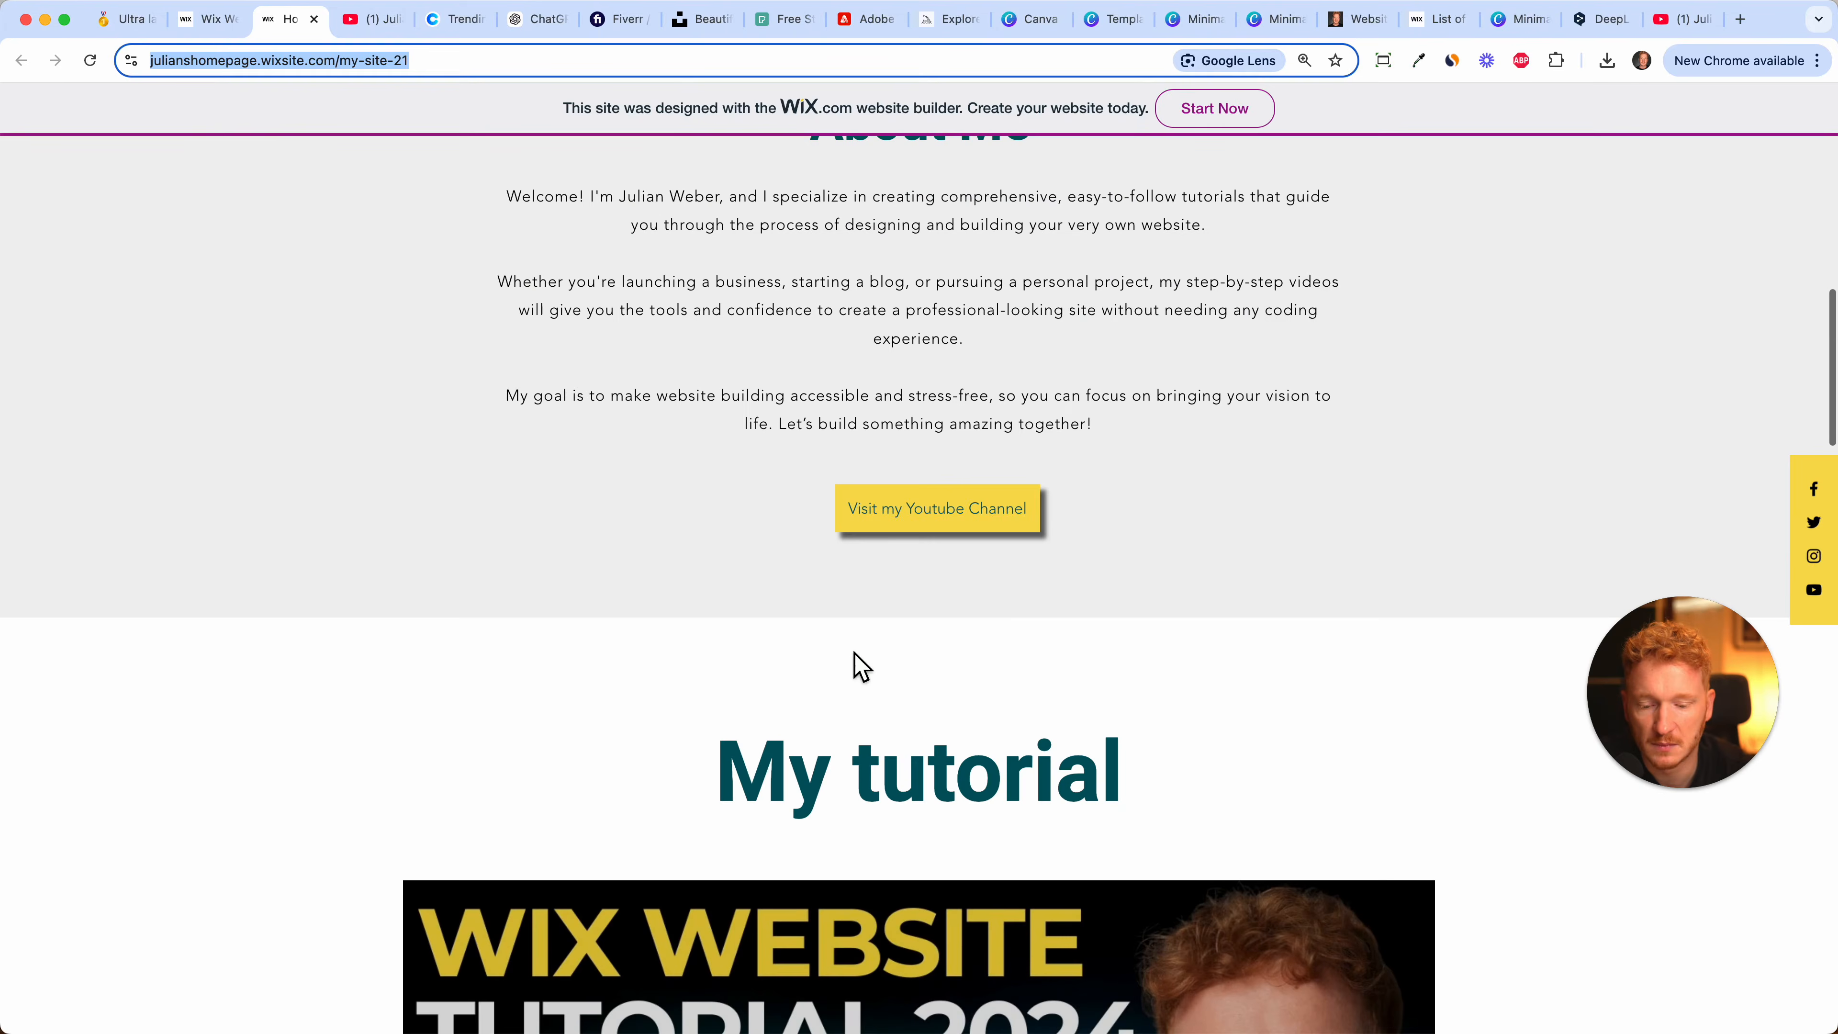
{"action": "left_click", "coordinate": [960, 517]}
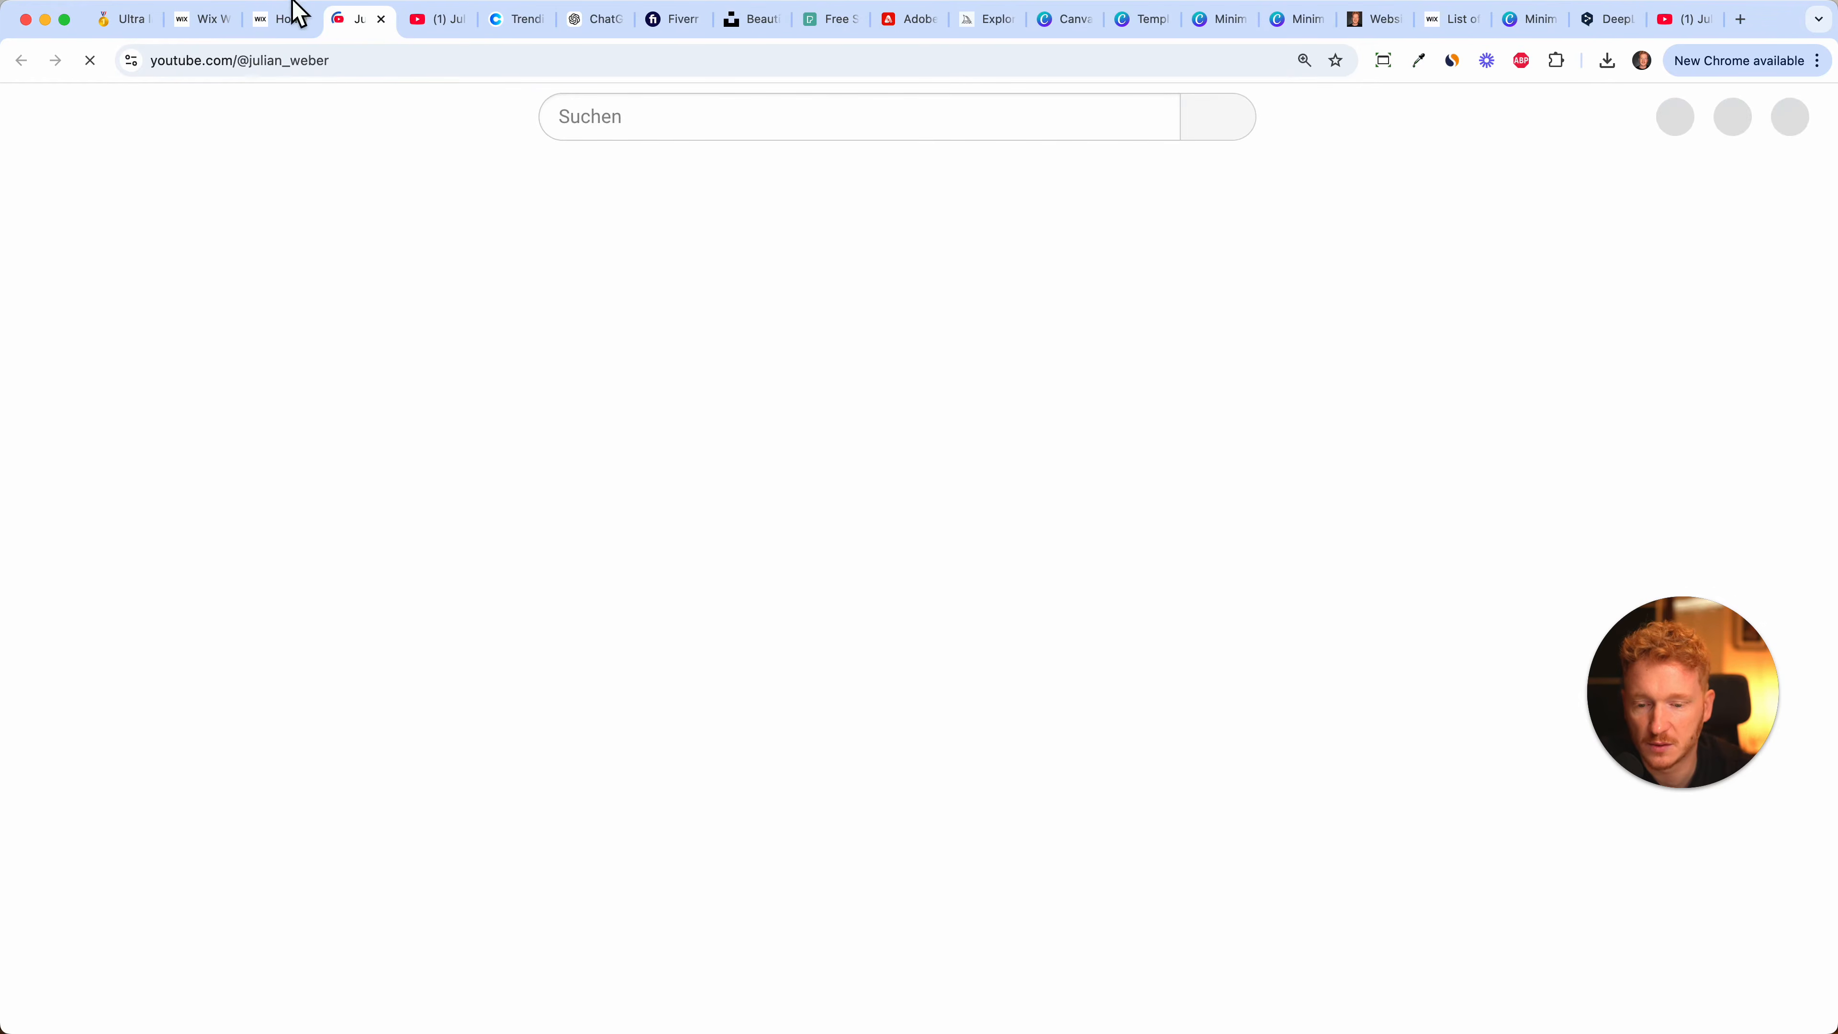
- Return to the published site and play the embedded video in the My tutorial section
{"action": "left_click", "coordinate": [279, 23]}
{"action": "scroll", "coordinate": [738, 627], "scroll_direction": "down", "scroll_amount": 6}
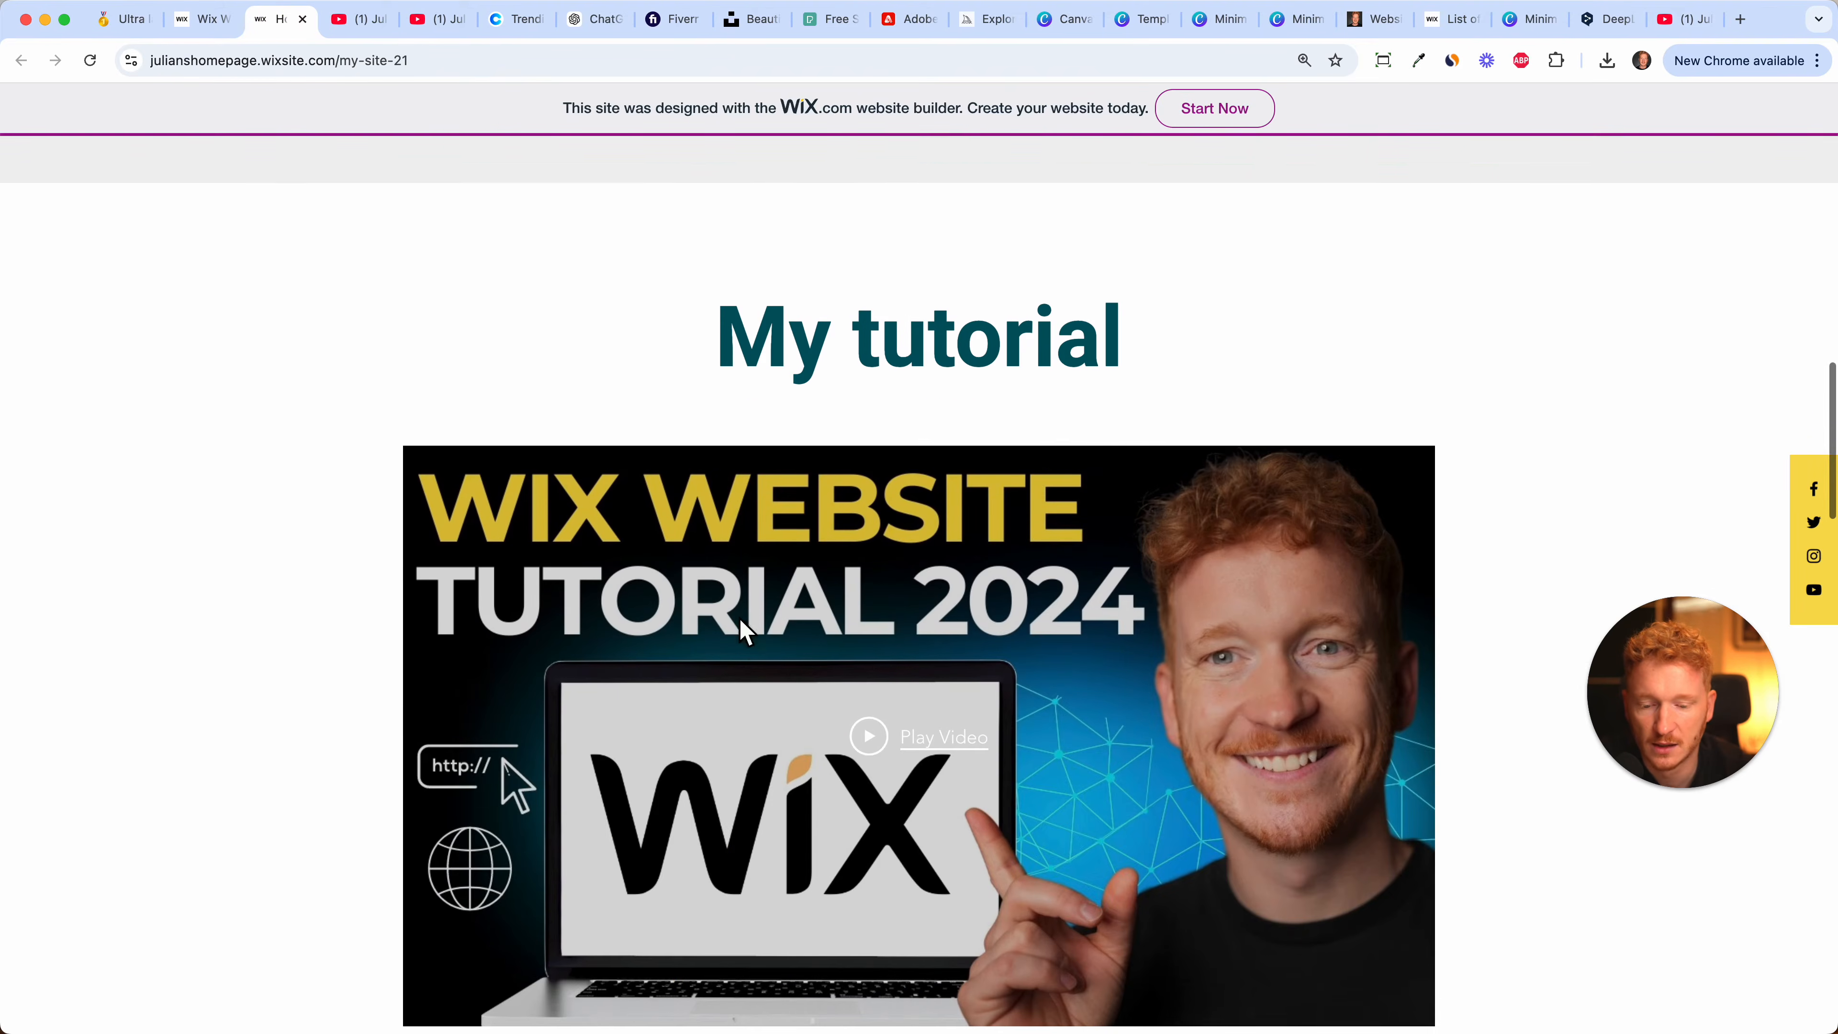
{"action": "left_click", "coordinate": [945, 730]}
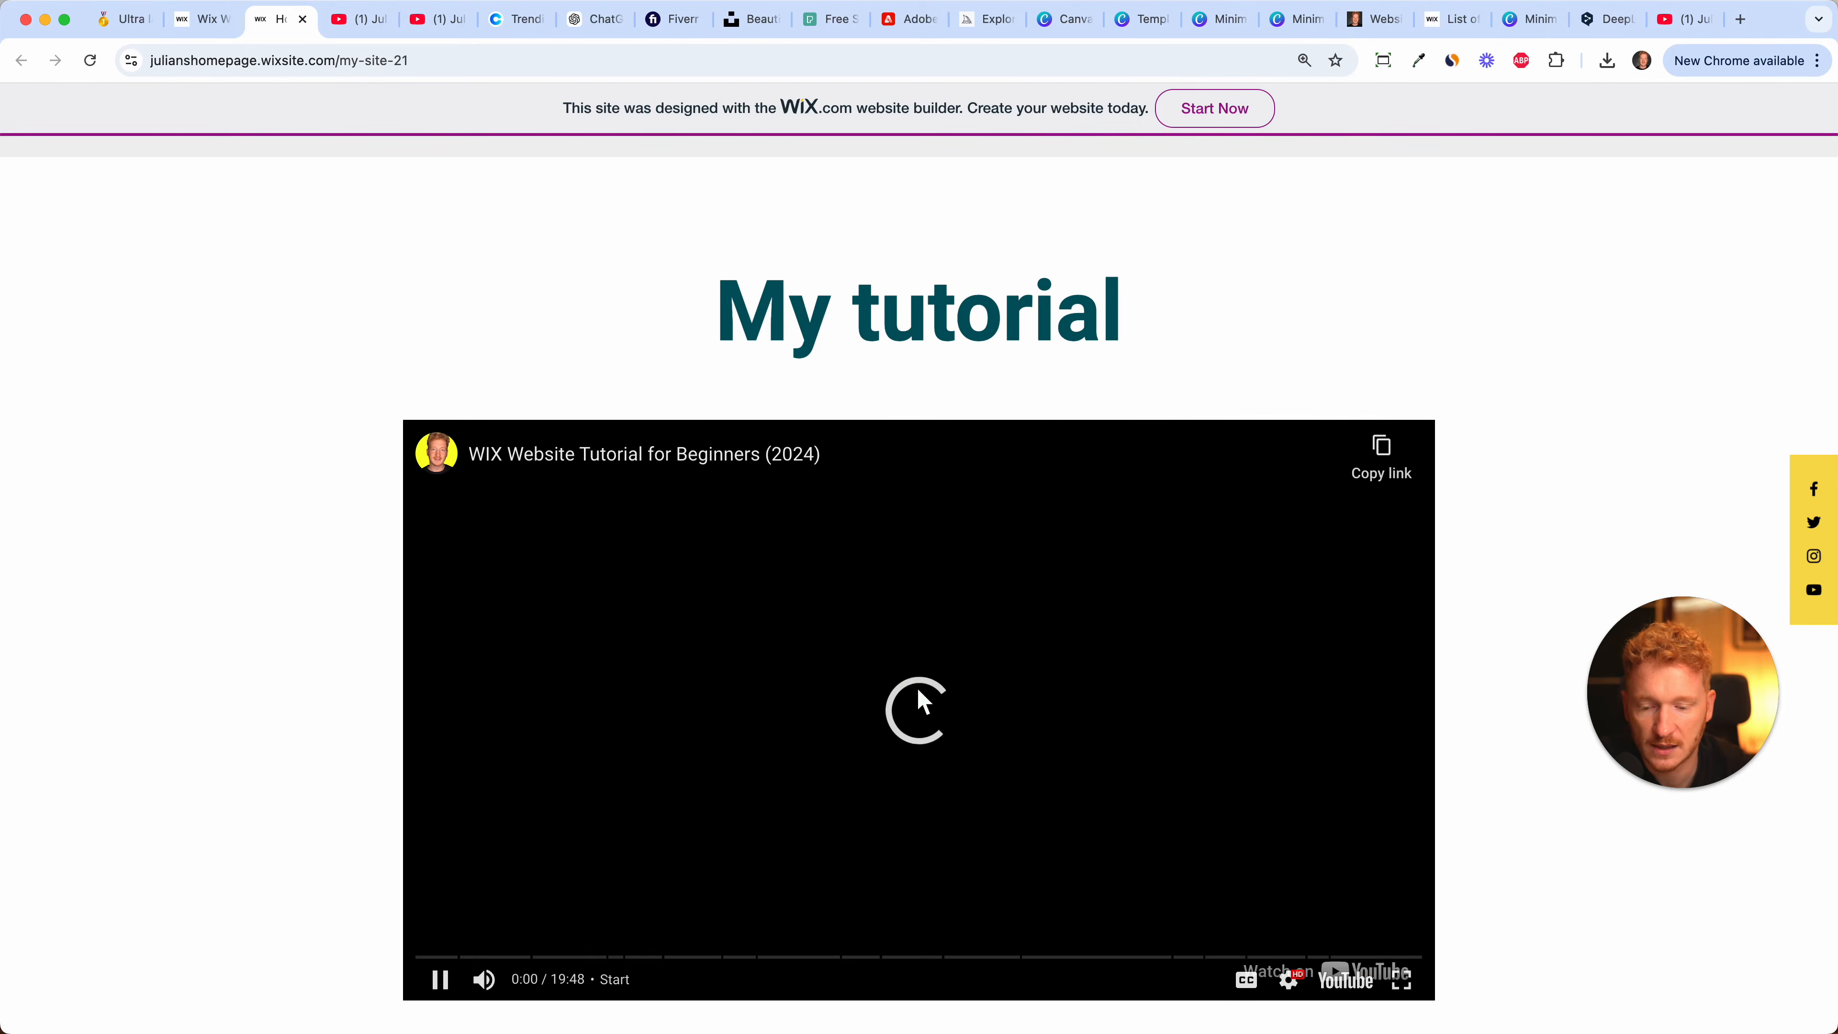
- Look through the live page's team, contact, map, newsletter and footer sections, then return to its start and highlight the site's web address
{"action": "scroll", "coordinate": [919, 706], "scroll_direction": "down", "scroll_amount": 8}
{"action": "scroll", "coordinate": [923, 700], "scroll_direction": "down", "scroll_amount": 6}
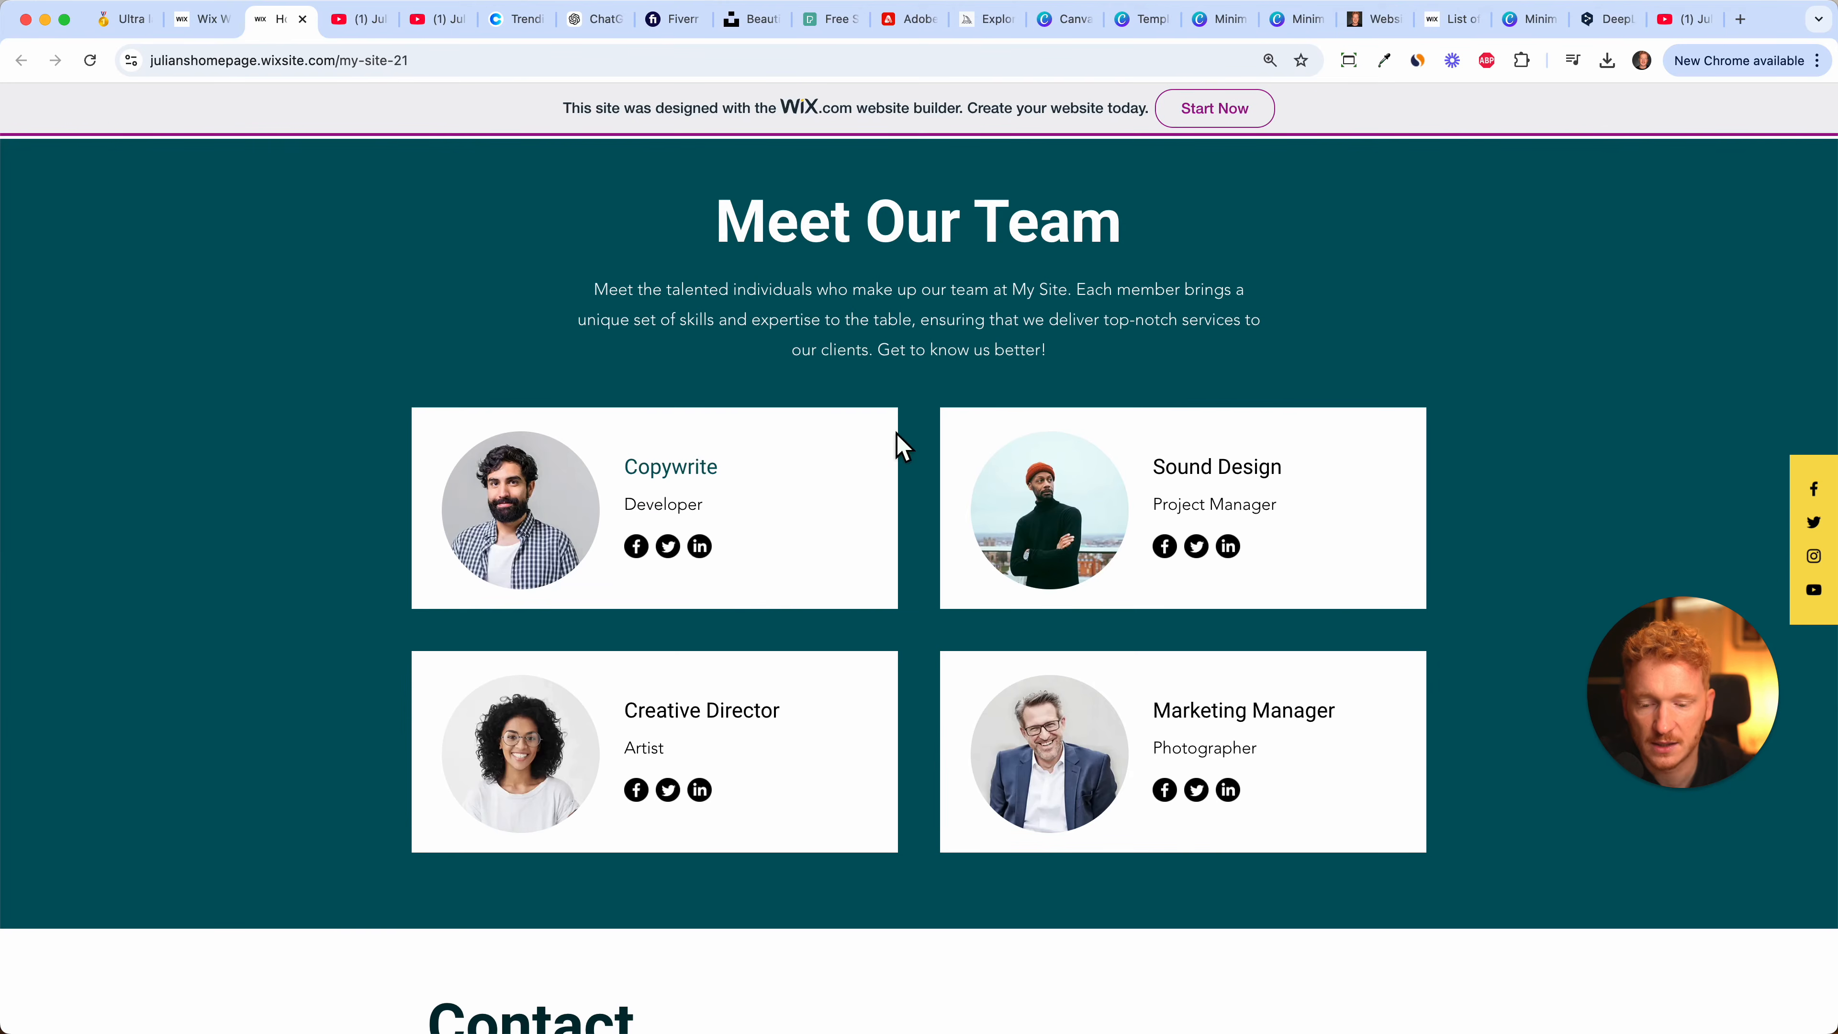
{"action": "scroll", "coordinate": [768, 601], "scroll_direction": "down", "scroll_amount": 8}
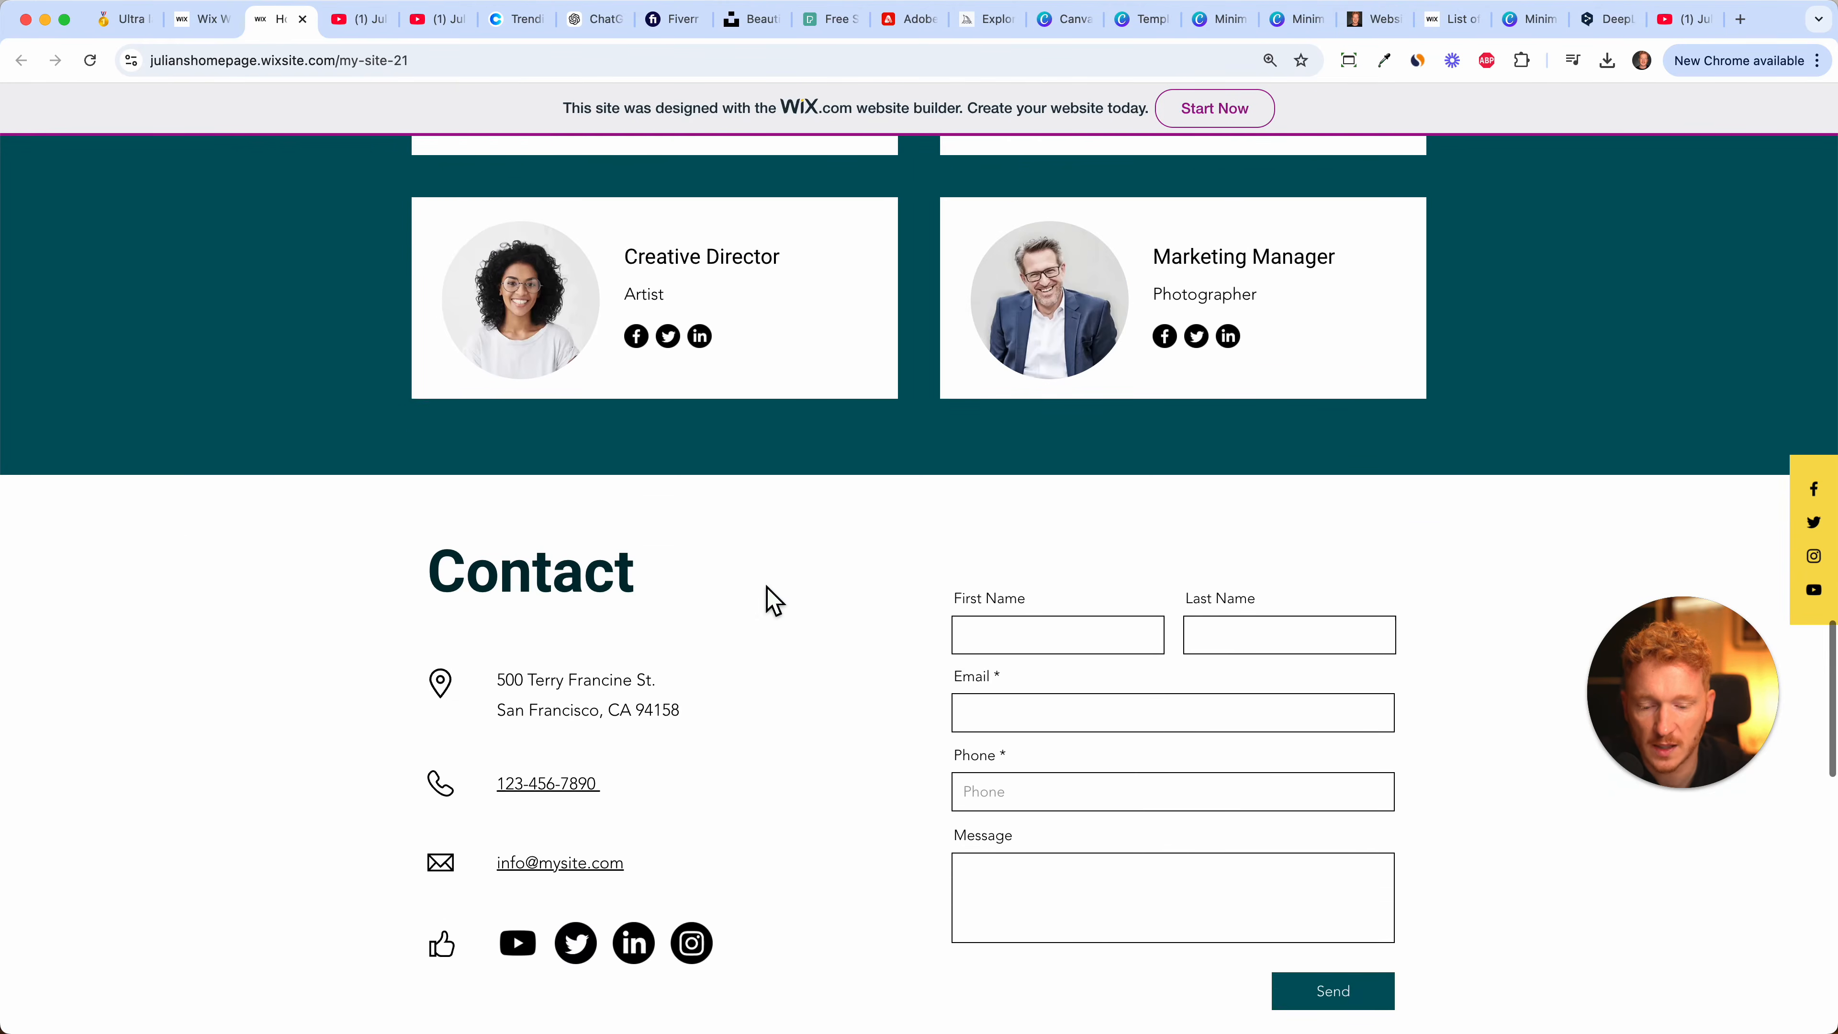
{"action": "scroll", "coordinate": [971, 706], "scroll_direction": "down", "scroll_amount": 8}
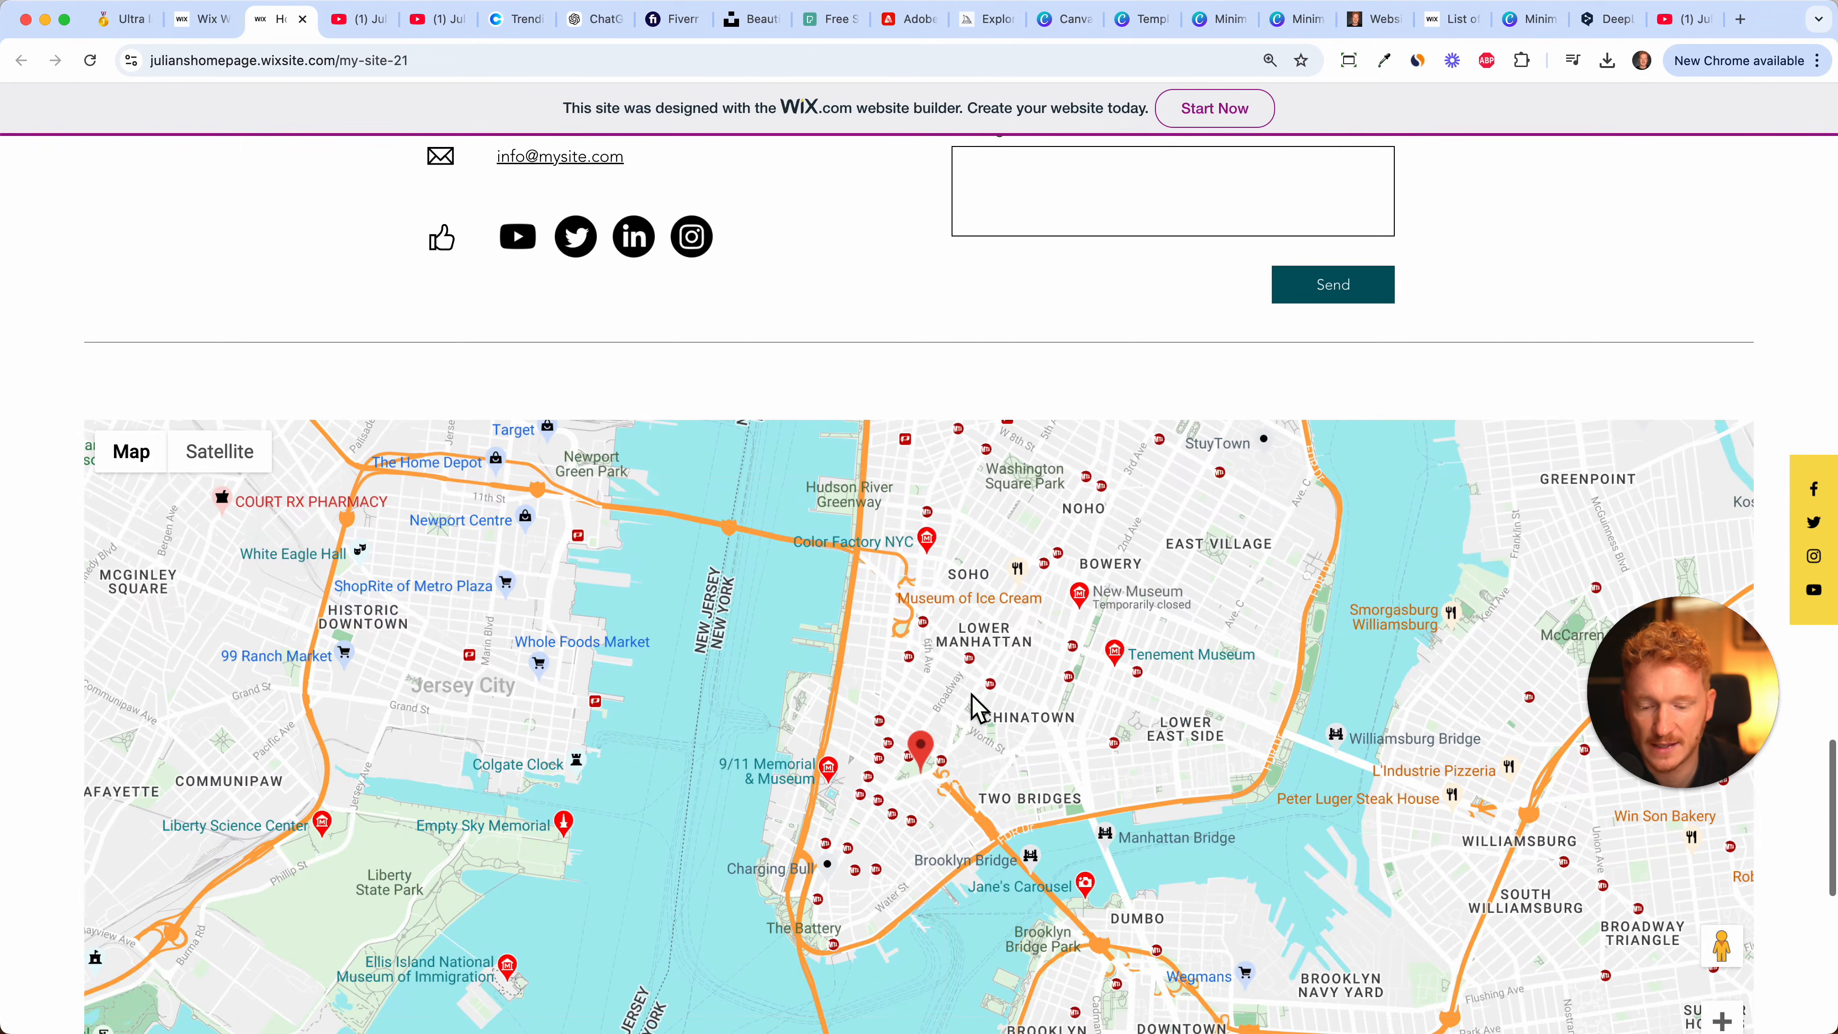
{"action": "left_click", "coordinate": [1026, 652]}
{"action": "scroll", "coordinate": [1030, 665], "scroll_direction": "down", "scroll_amount": 6}
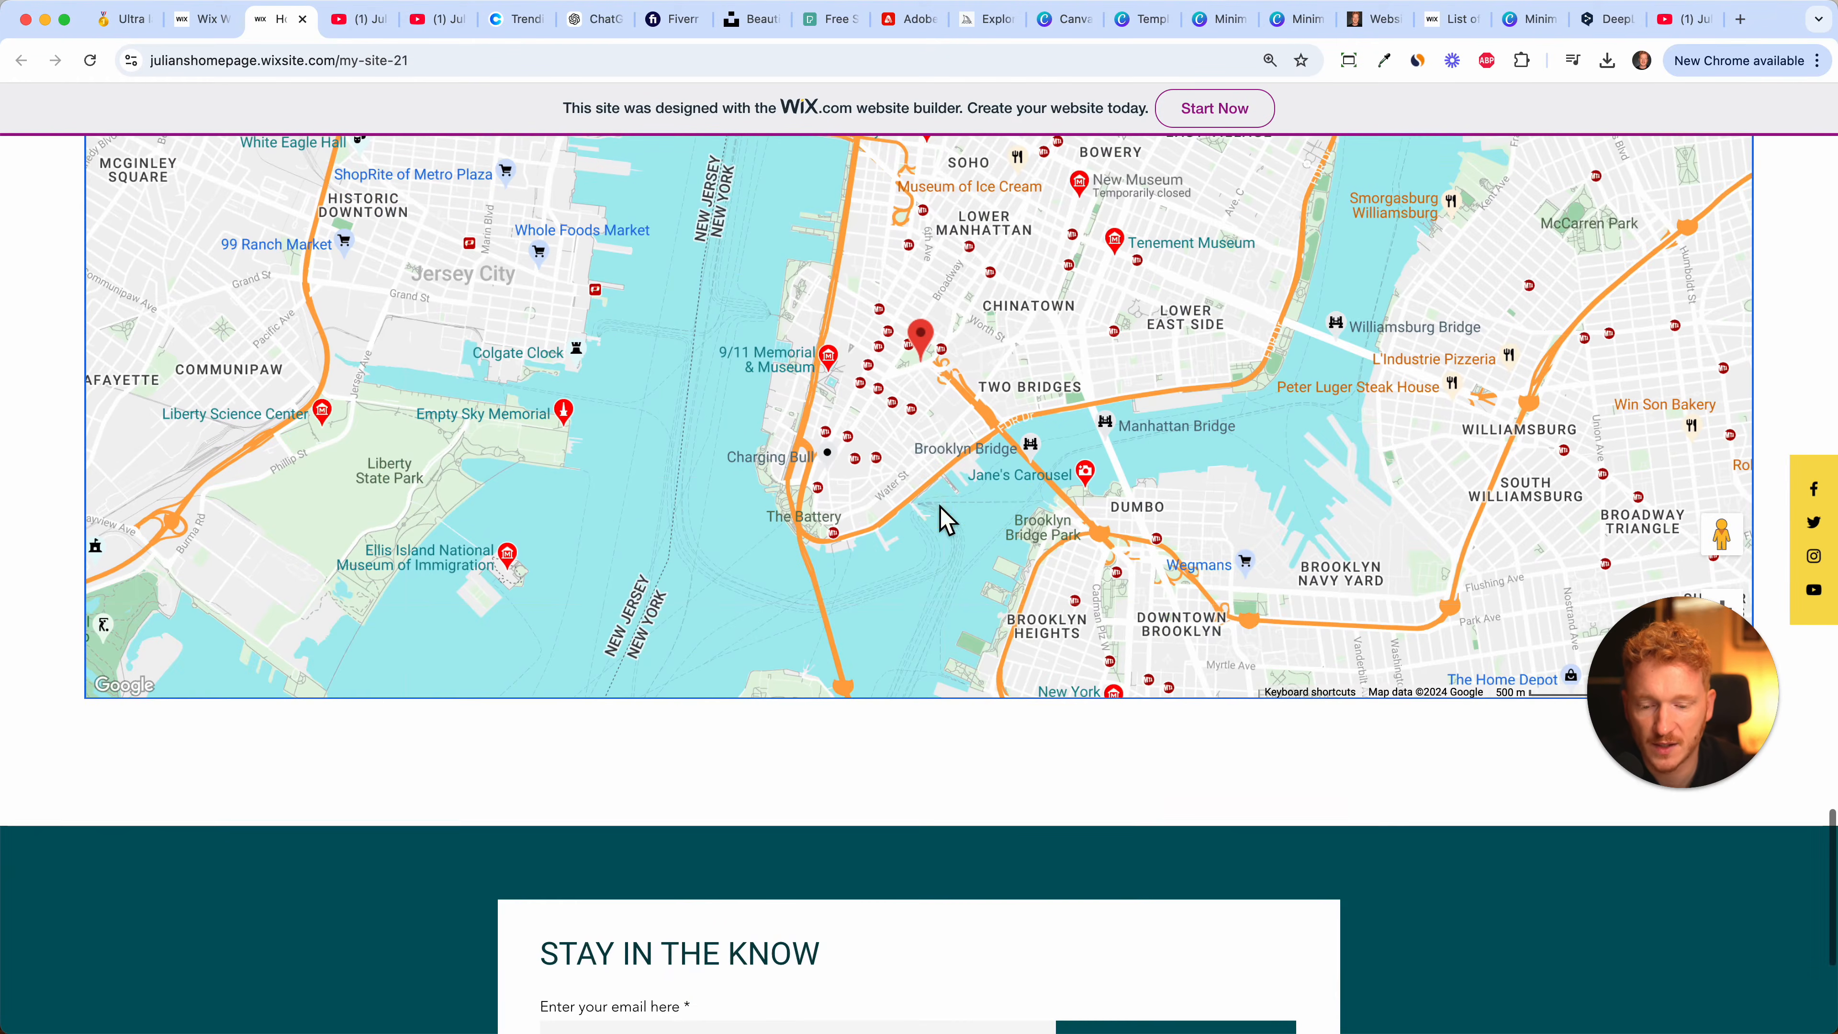
{"action": "scroll", "coordinate": [1022, 517], "scroll_direction": "down", "scroll_amount": 5}
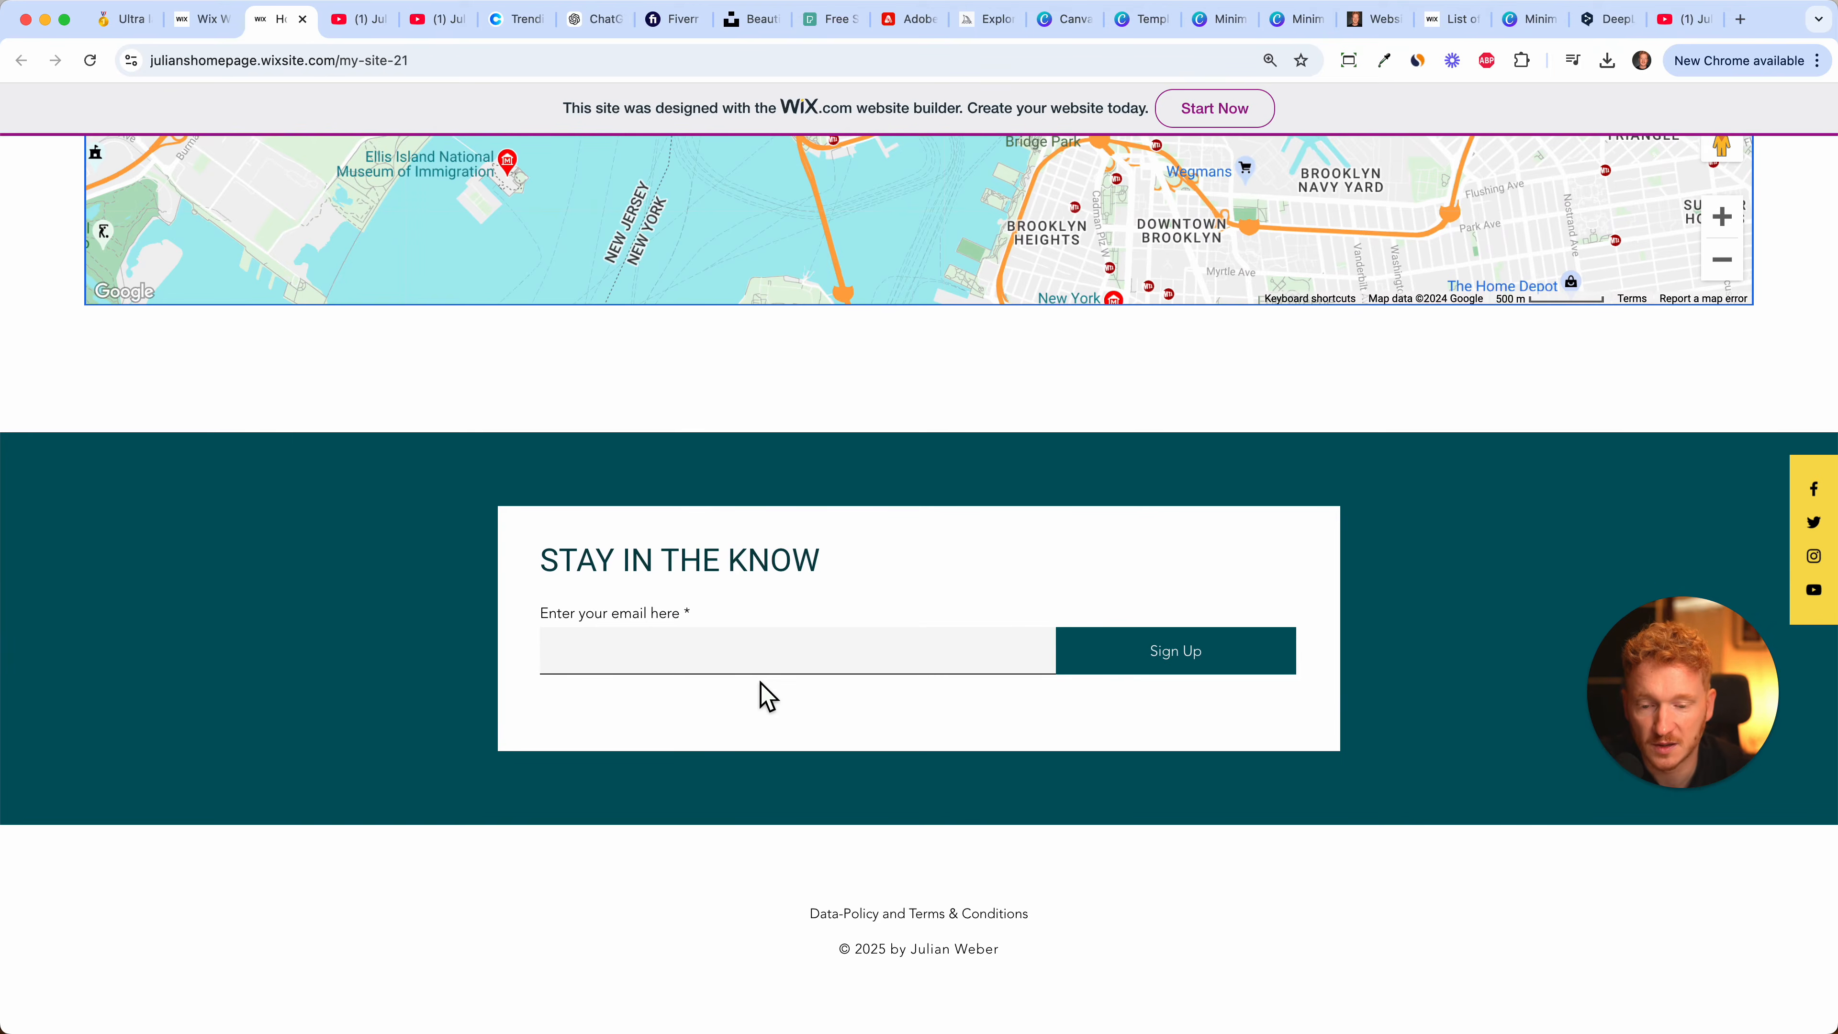
{"action": "scroll", "coordinate": [834, 500], "scroll_direction": "up", "scroll_amount": 15}
{"action": "scroll", "coordinate": [834, 498], "scroll_direction": "up", "scroll_amount": 8}
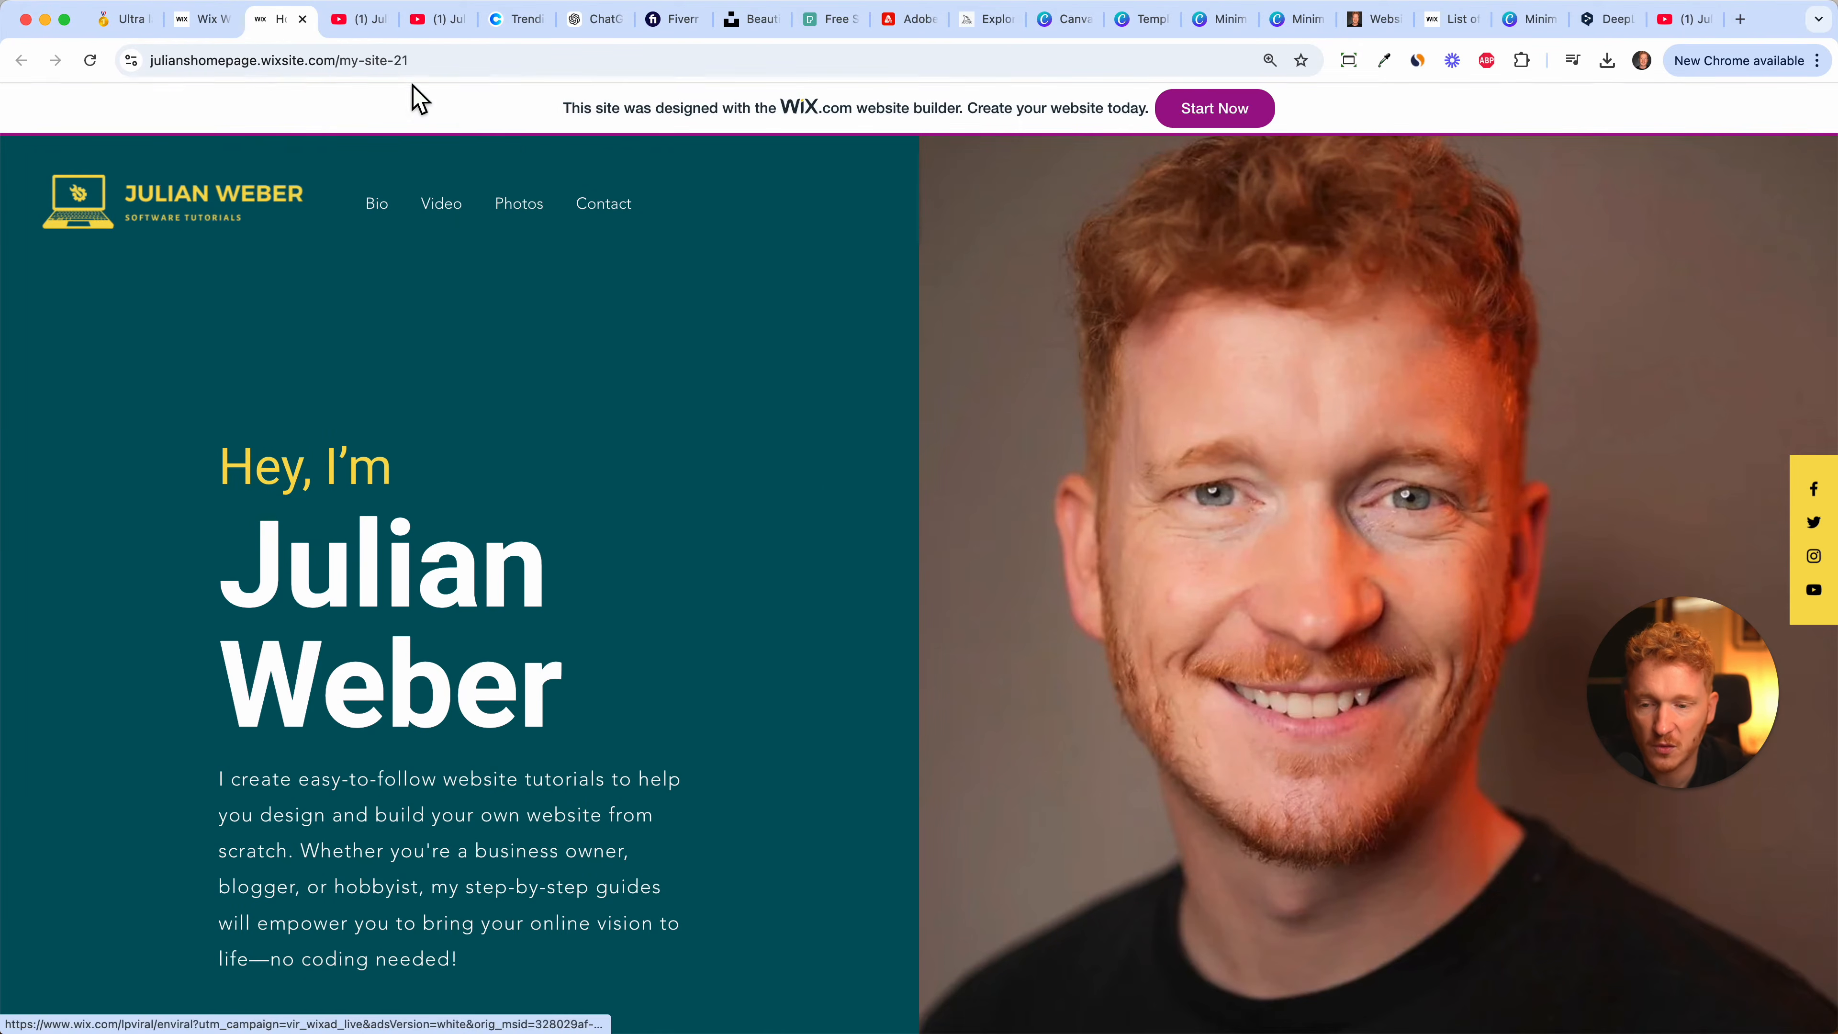
{"action": "left_click", "coordinate": [446, 72]}
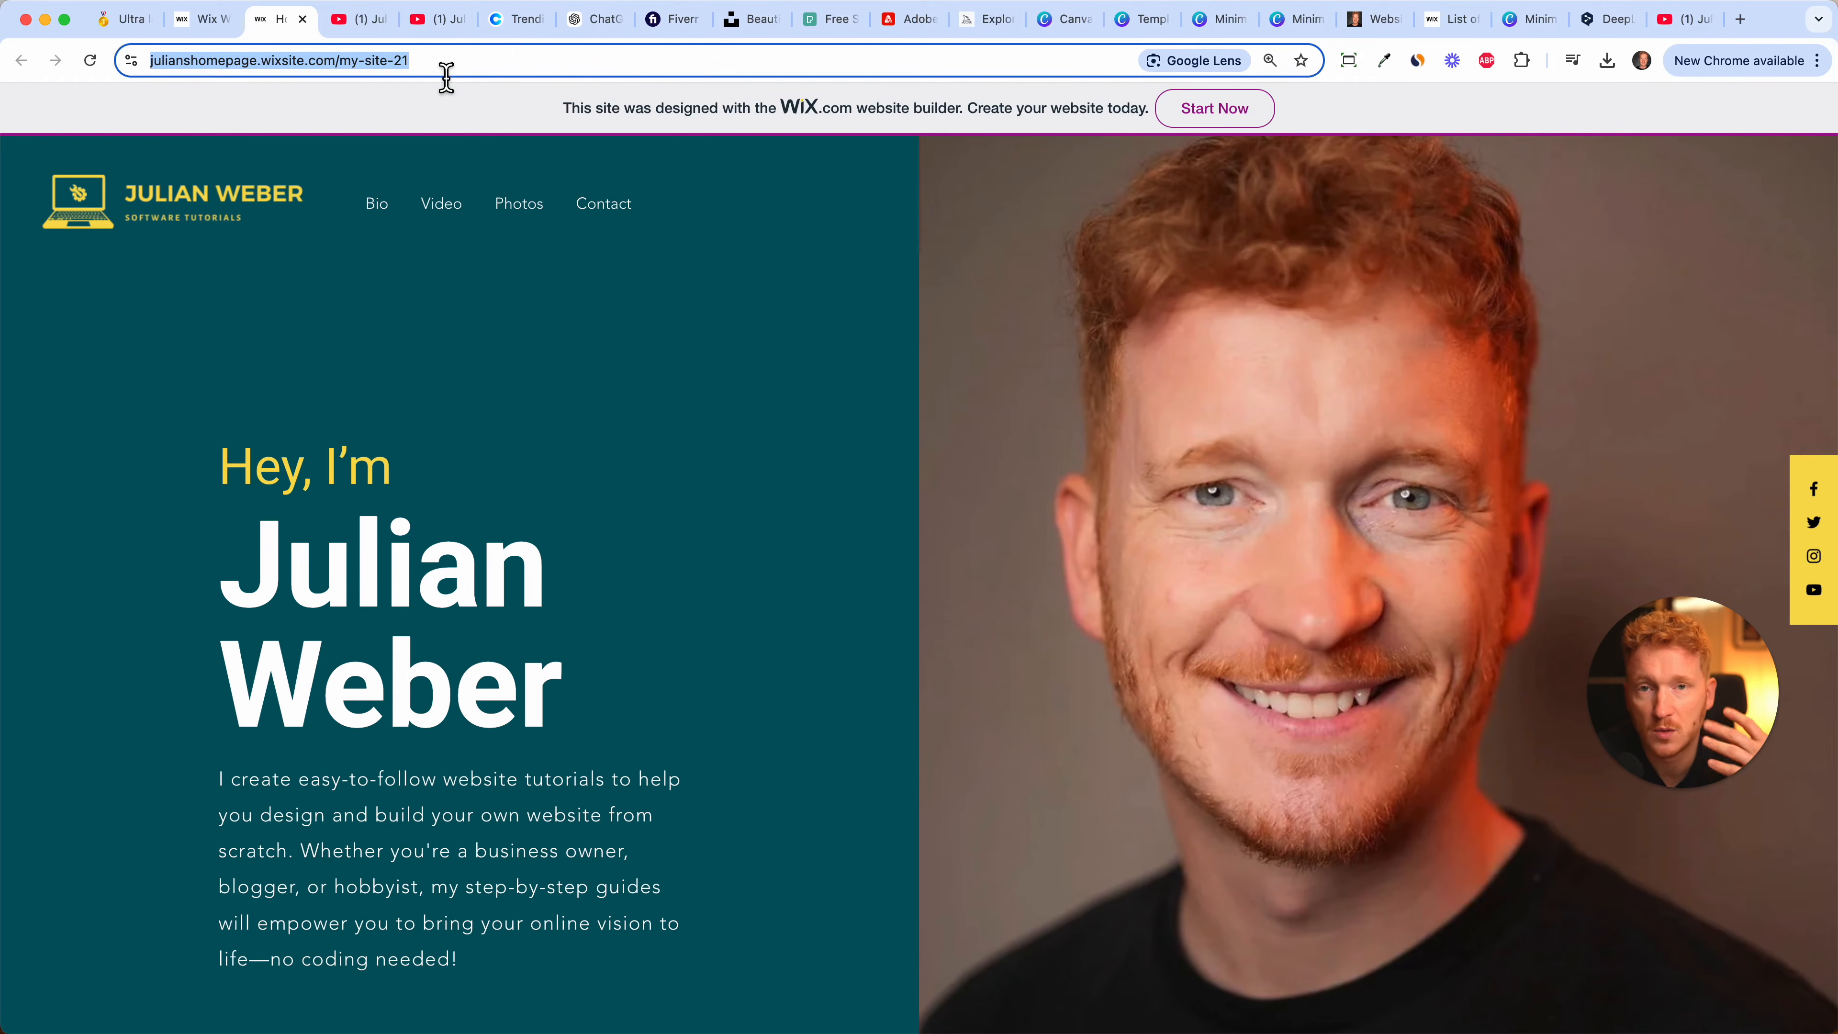
- Return to the Wix editor, dismiss the publish confirmation and open the setup for connecting a custom domain
{"action": "left_click", "coordinate": [221, 40]}
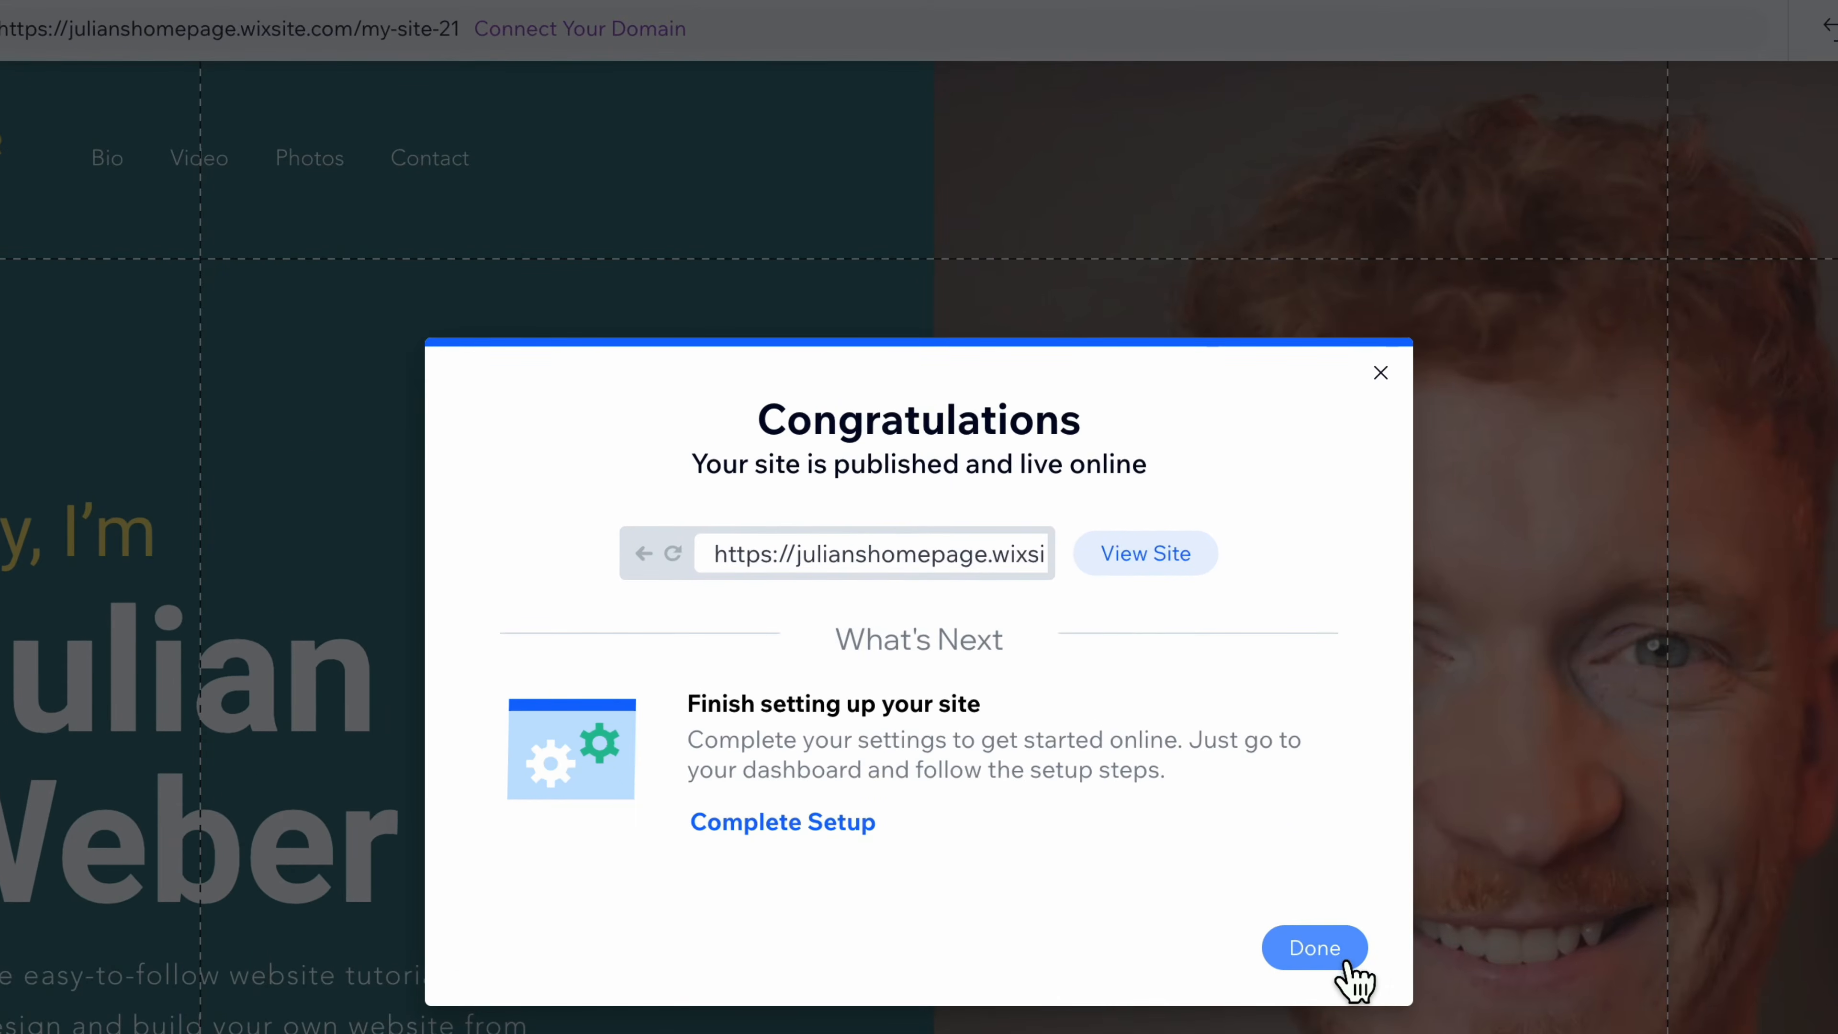
{"action": "left_click", "coordinate": [1347, 963]}
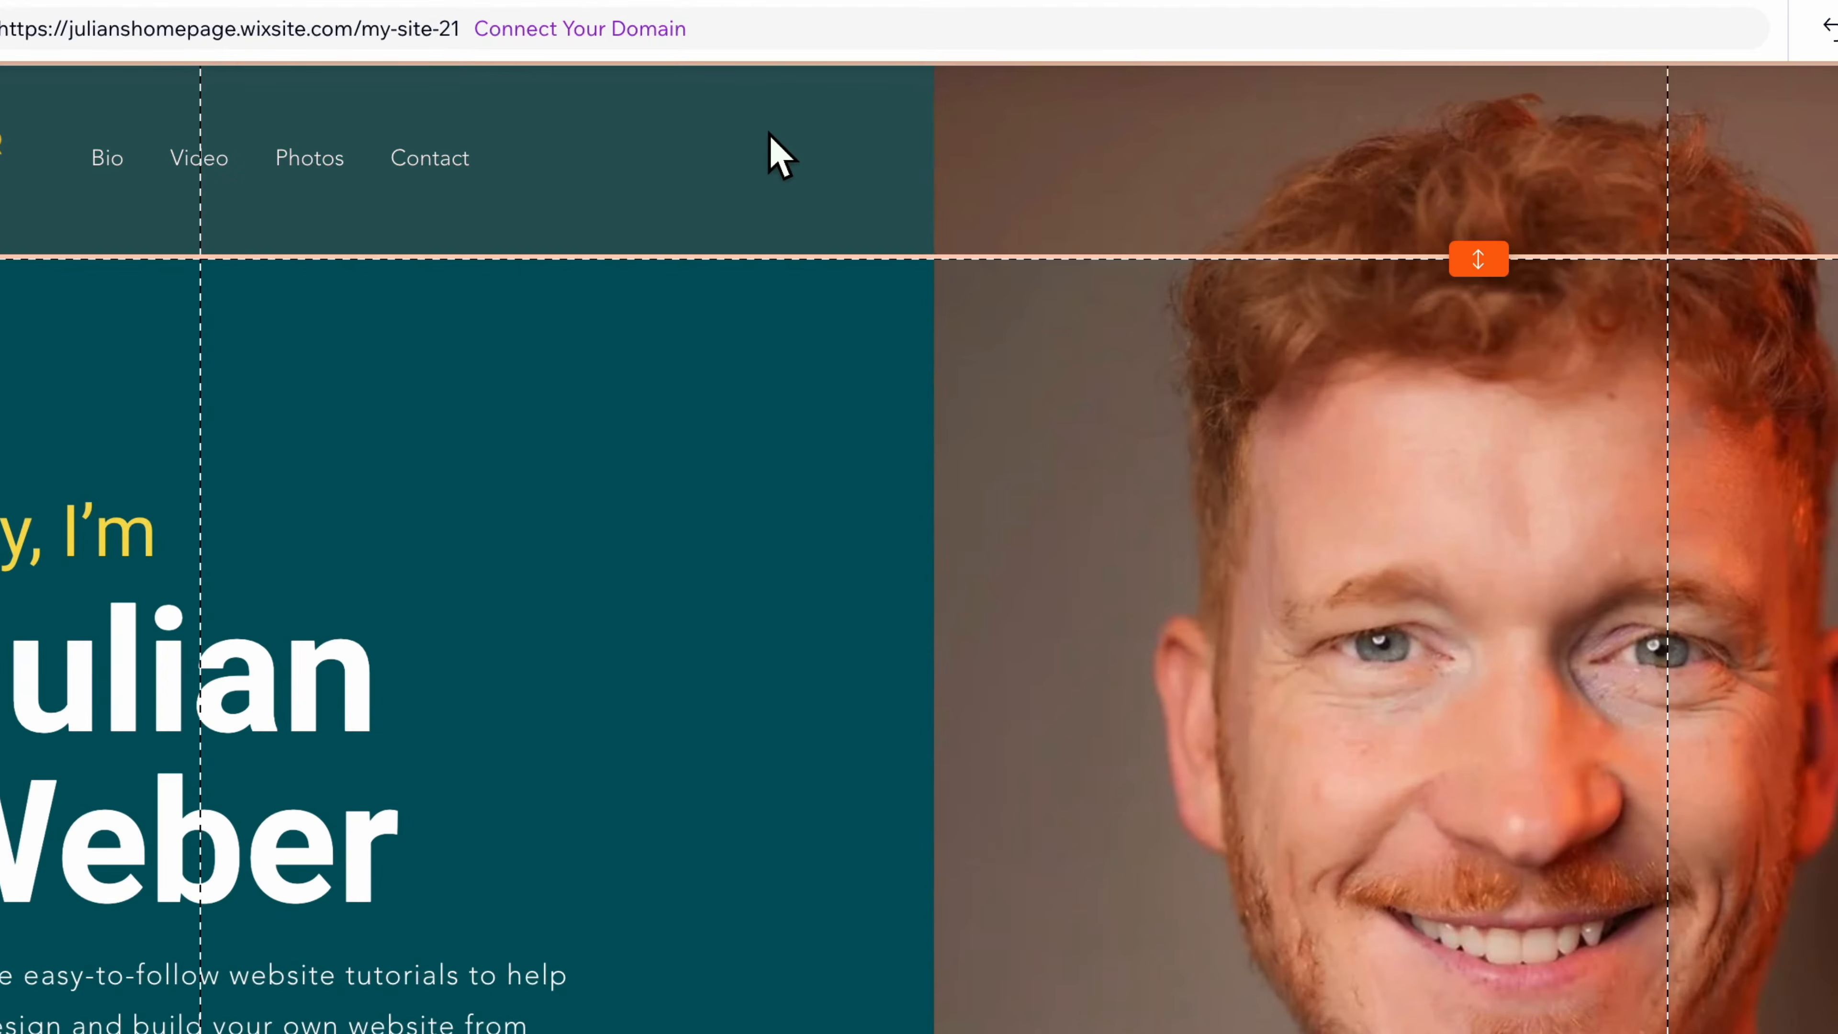
{"action": "left_click", "coordinate": [662, 52]}
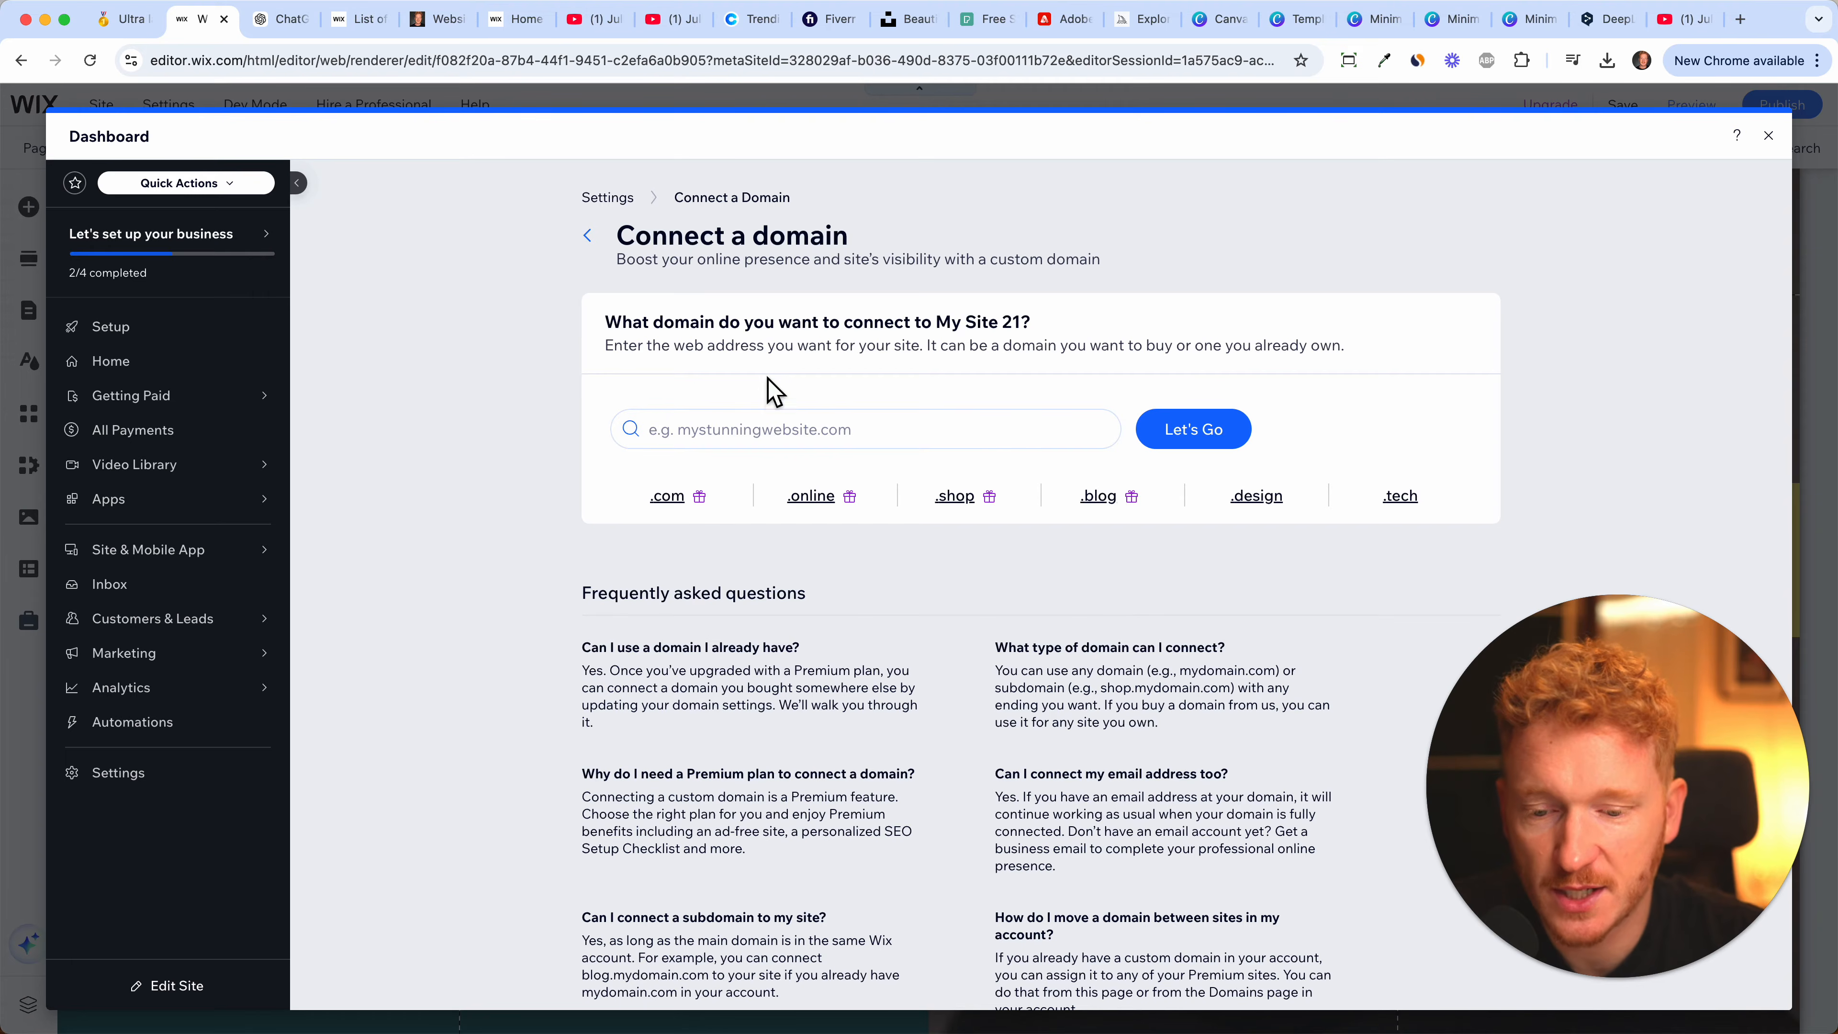
- Check a .com domain made of the site owner's full name, decline reassigning it and look through the recommended domains
{"action": "left_click", "coordinate": [729, 427]}
{"action": "type", "text": "julianweber.com"}
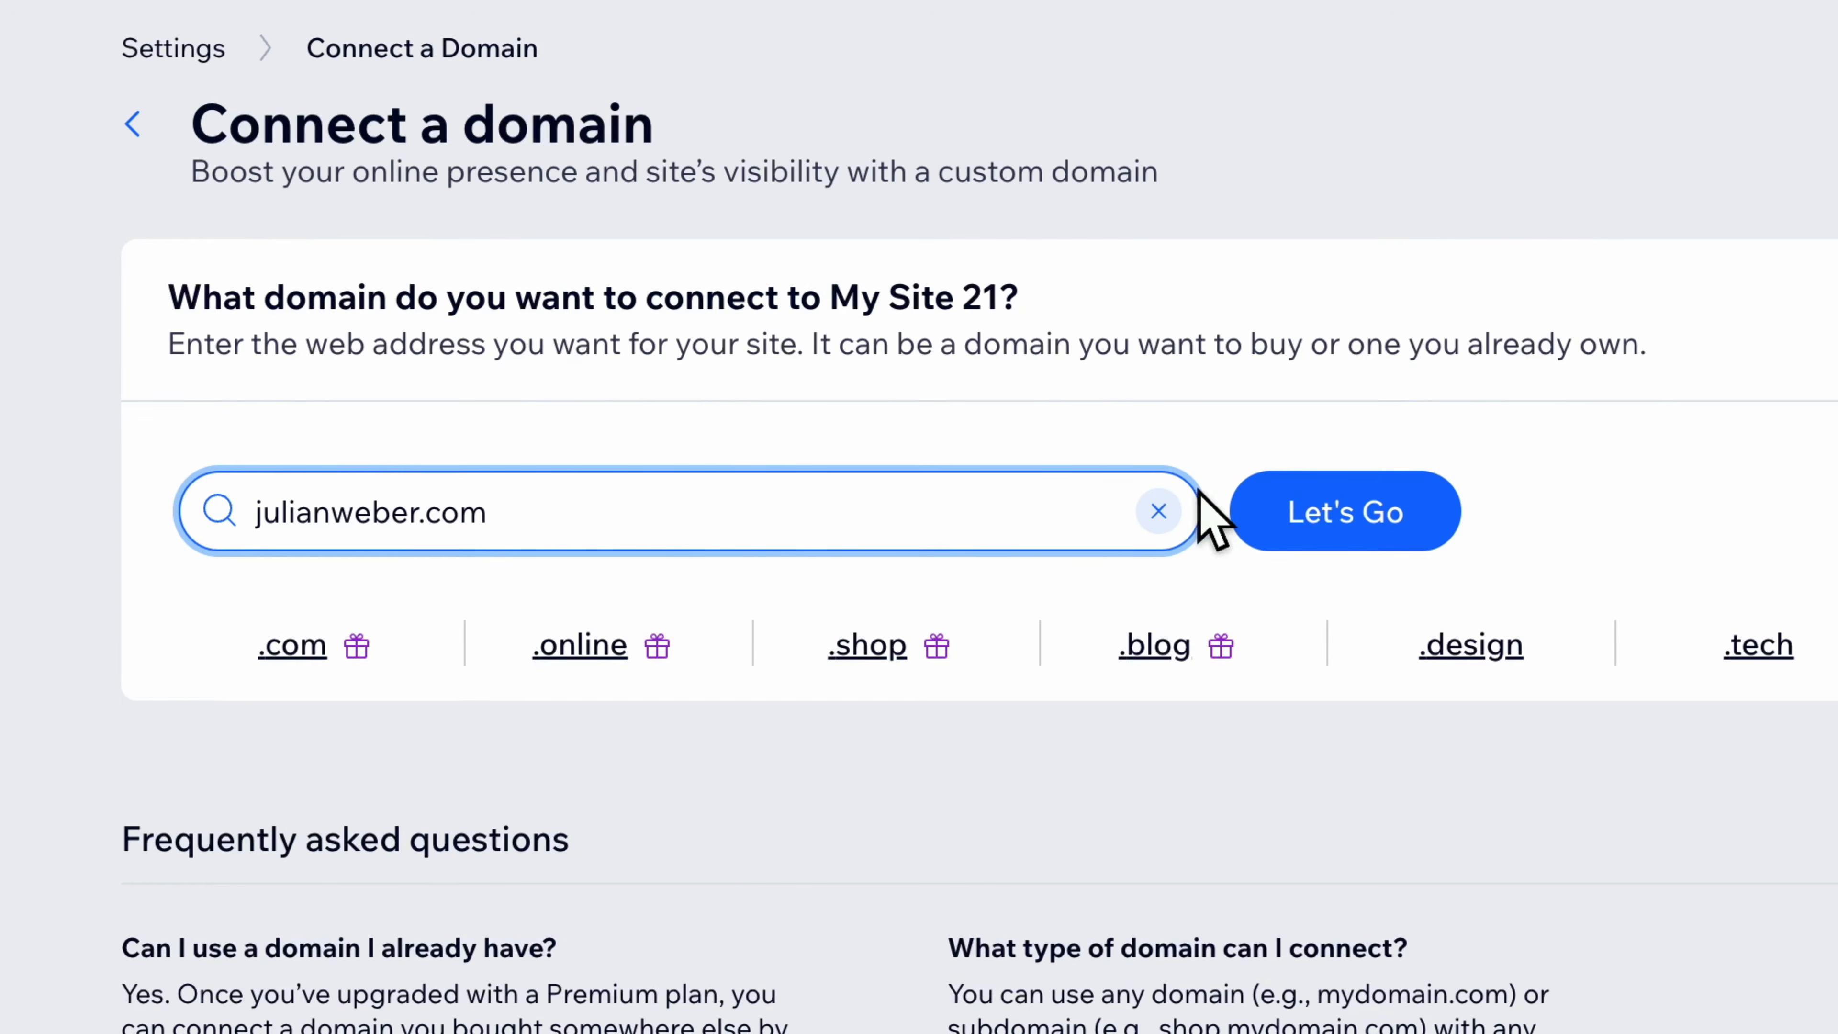
{"action": "left_click", "coordinate": [1301, 534]}
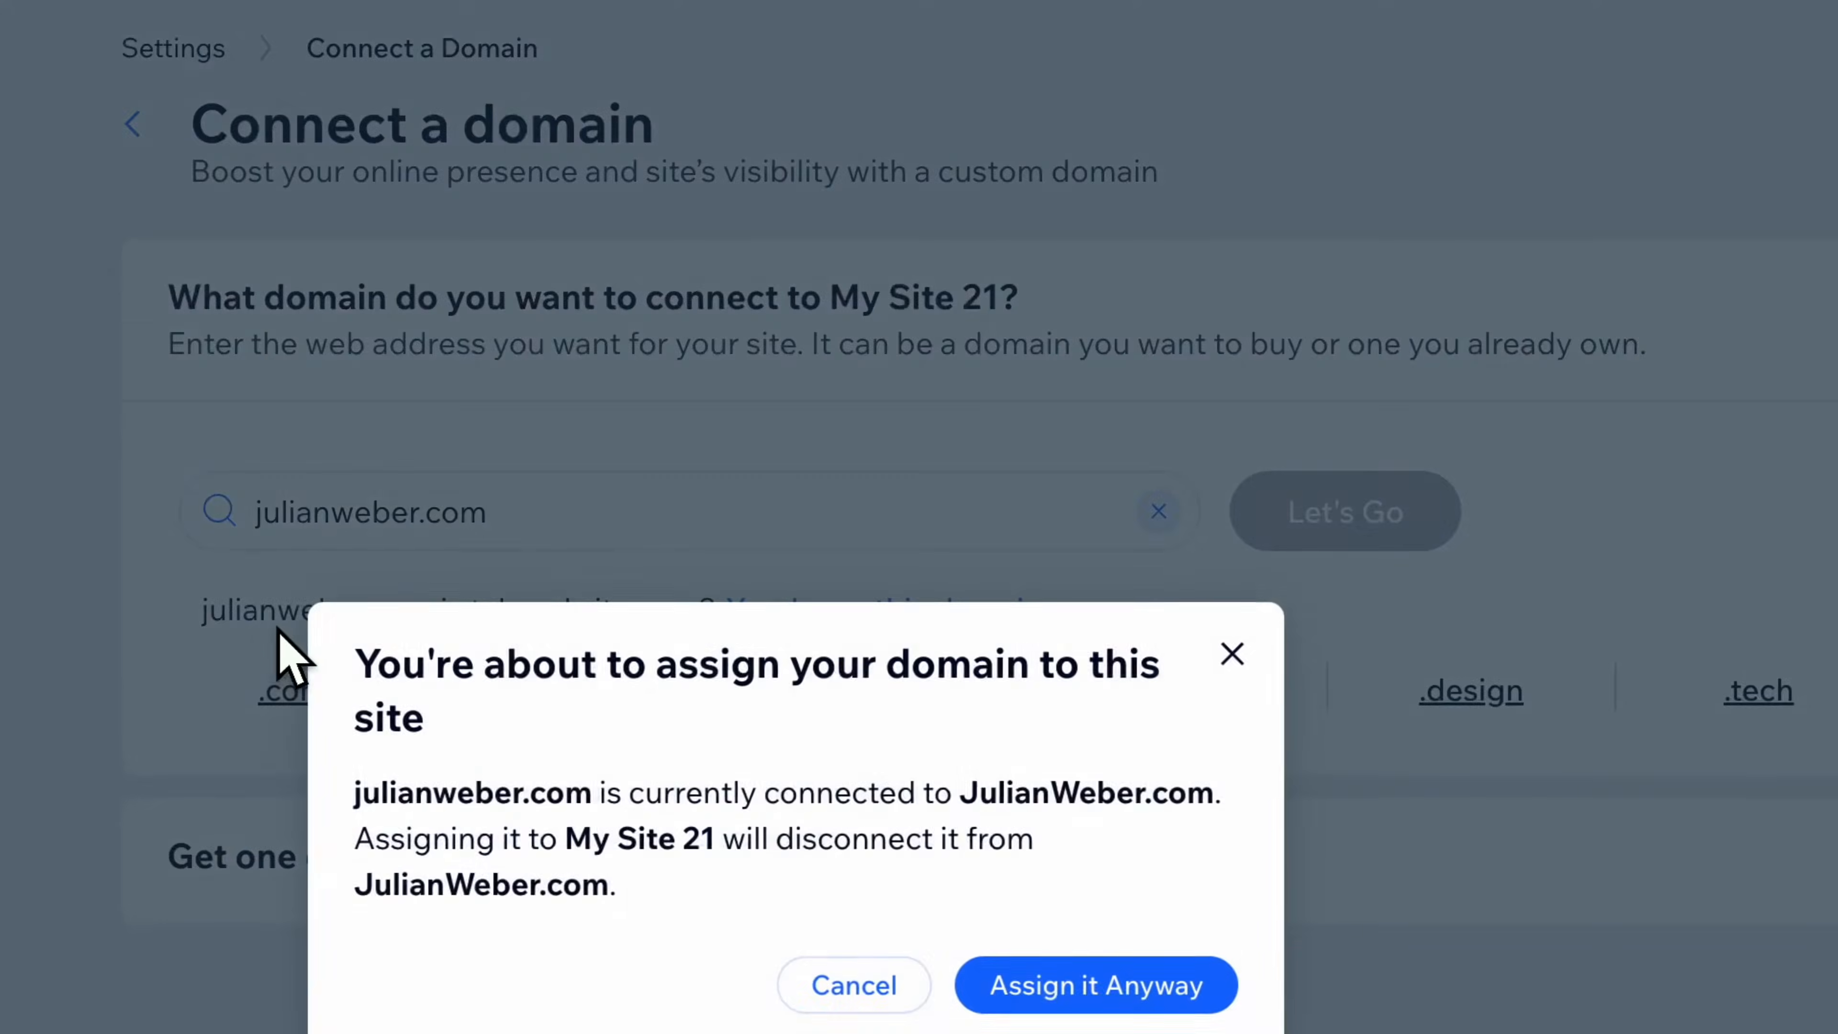
{"action": "left_click", "coordinate": [1219, 662]}
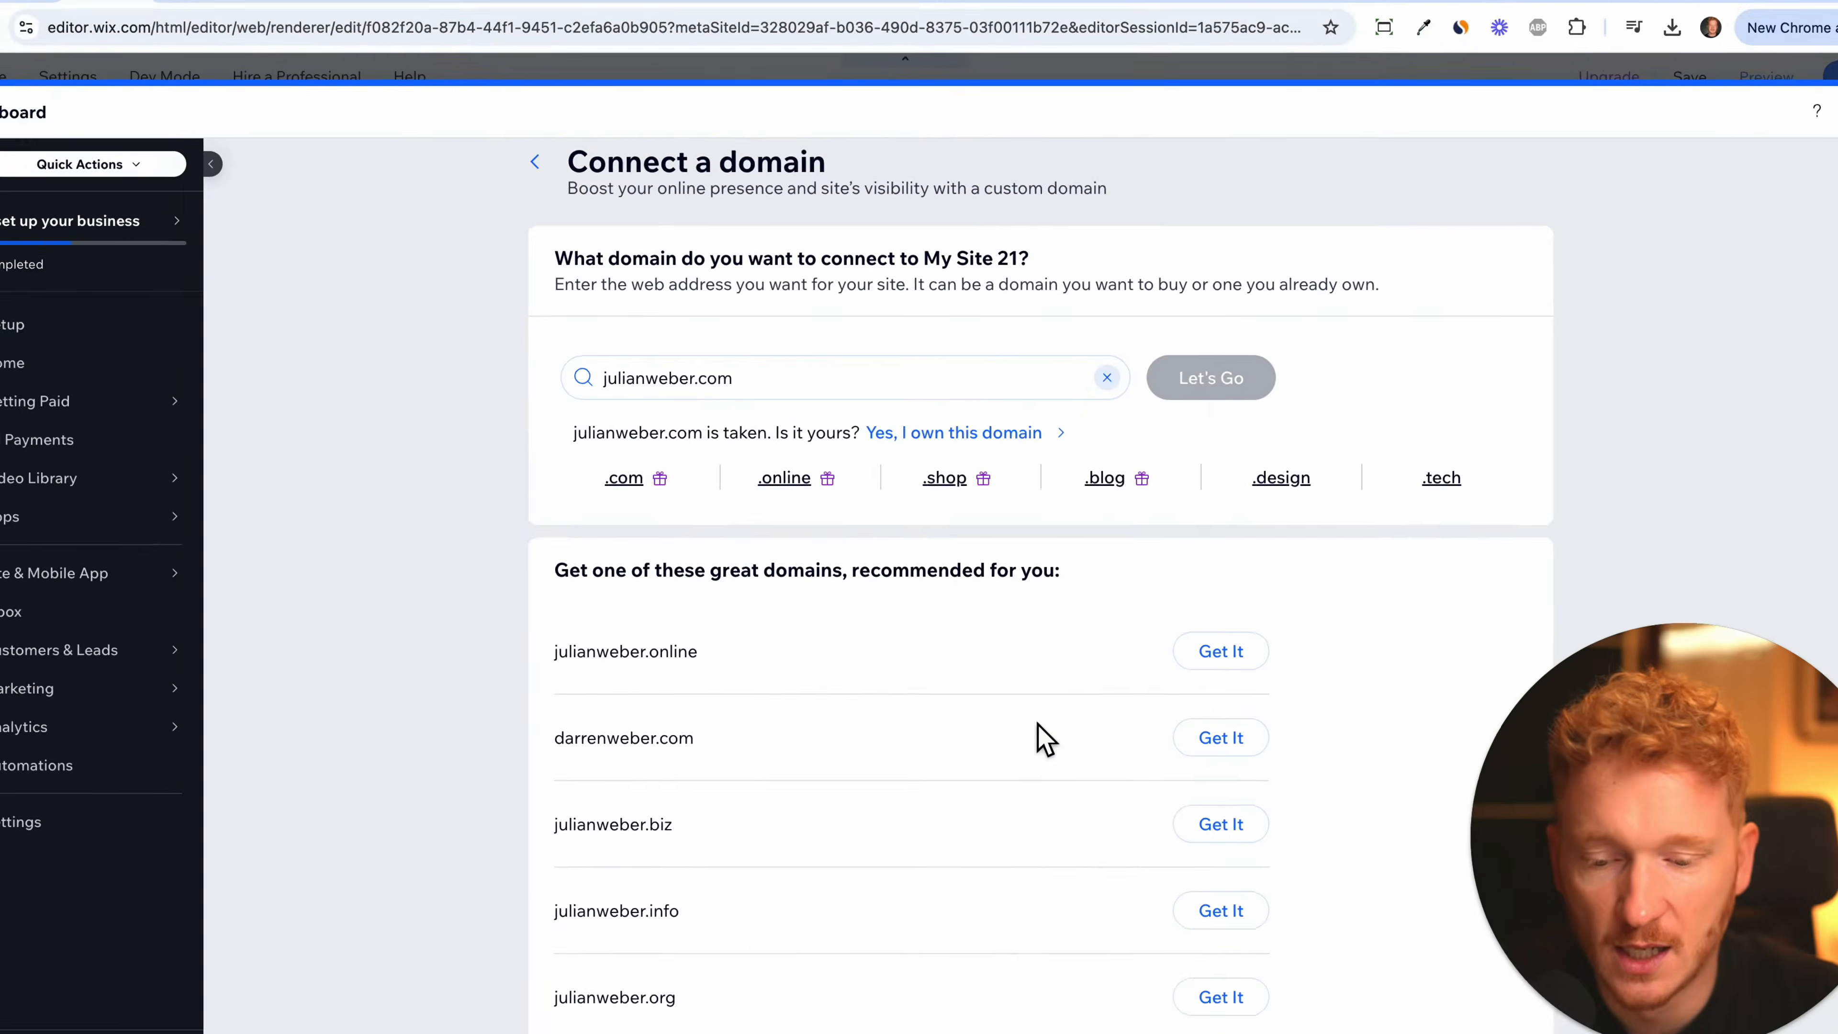
{"action": "scroll", "coordinate": [1027, 680], "scroll_direction": "down", "scroll_amount": 2}
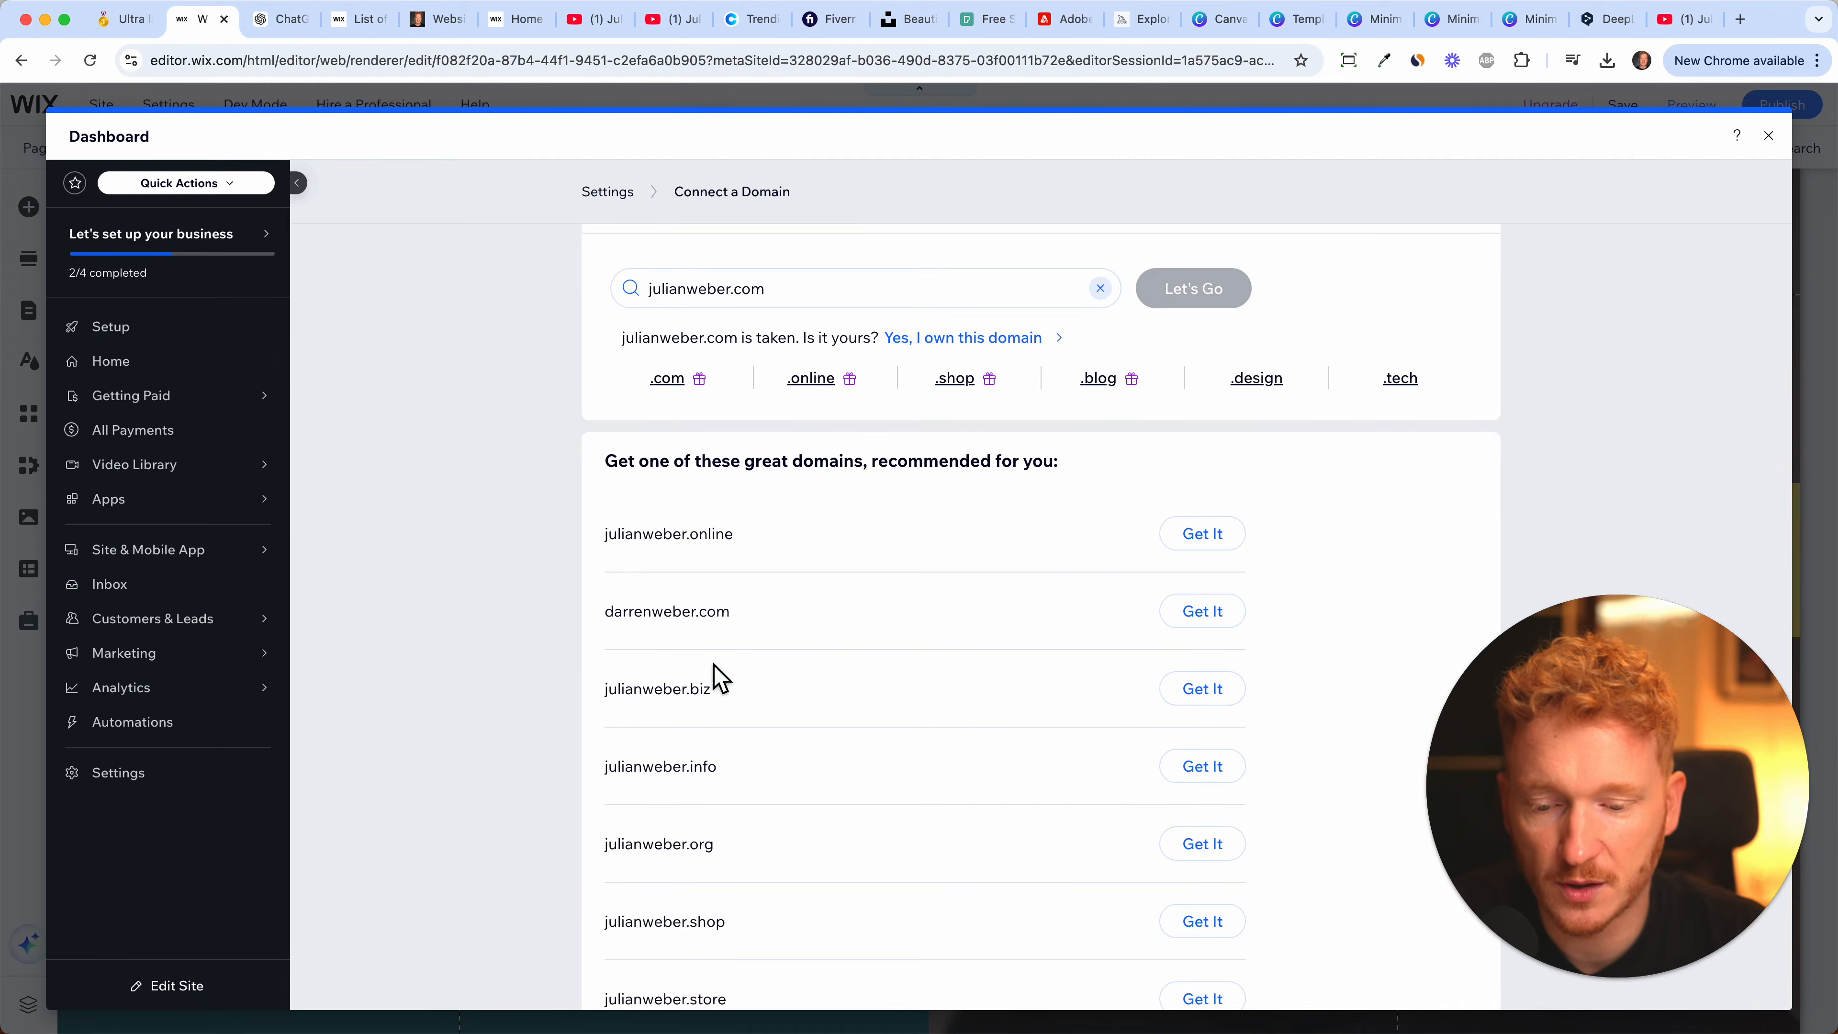
{"action": "scroll", "coordinate": [750, 702], "scroll_direction": "down", "scroll_amount": 1}
{"action": "scroll", "coordinate": [750, 701], "scroll_direction": "up", "scroll_amount": 3}
- View the owner's existing website, highlight the domain name in its header and return to the domain search
{"action": "left_click", "coordinate": [455, 21]}
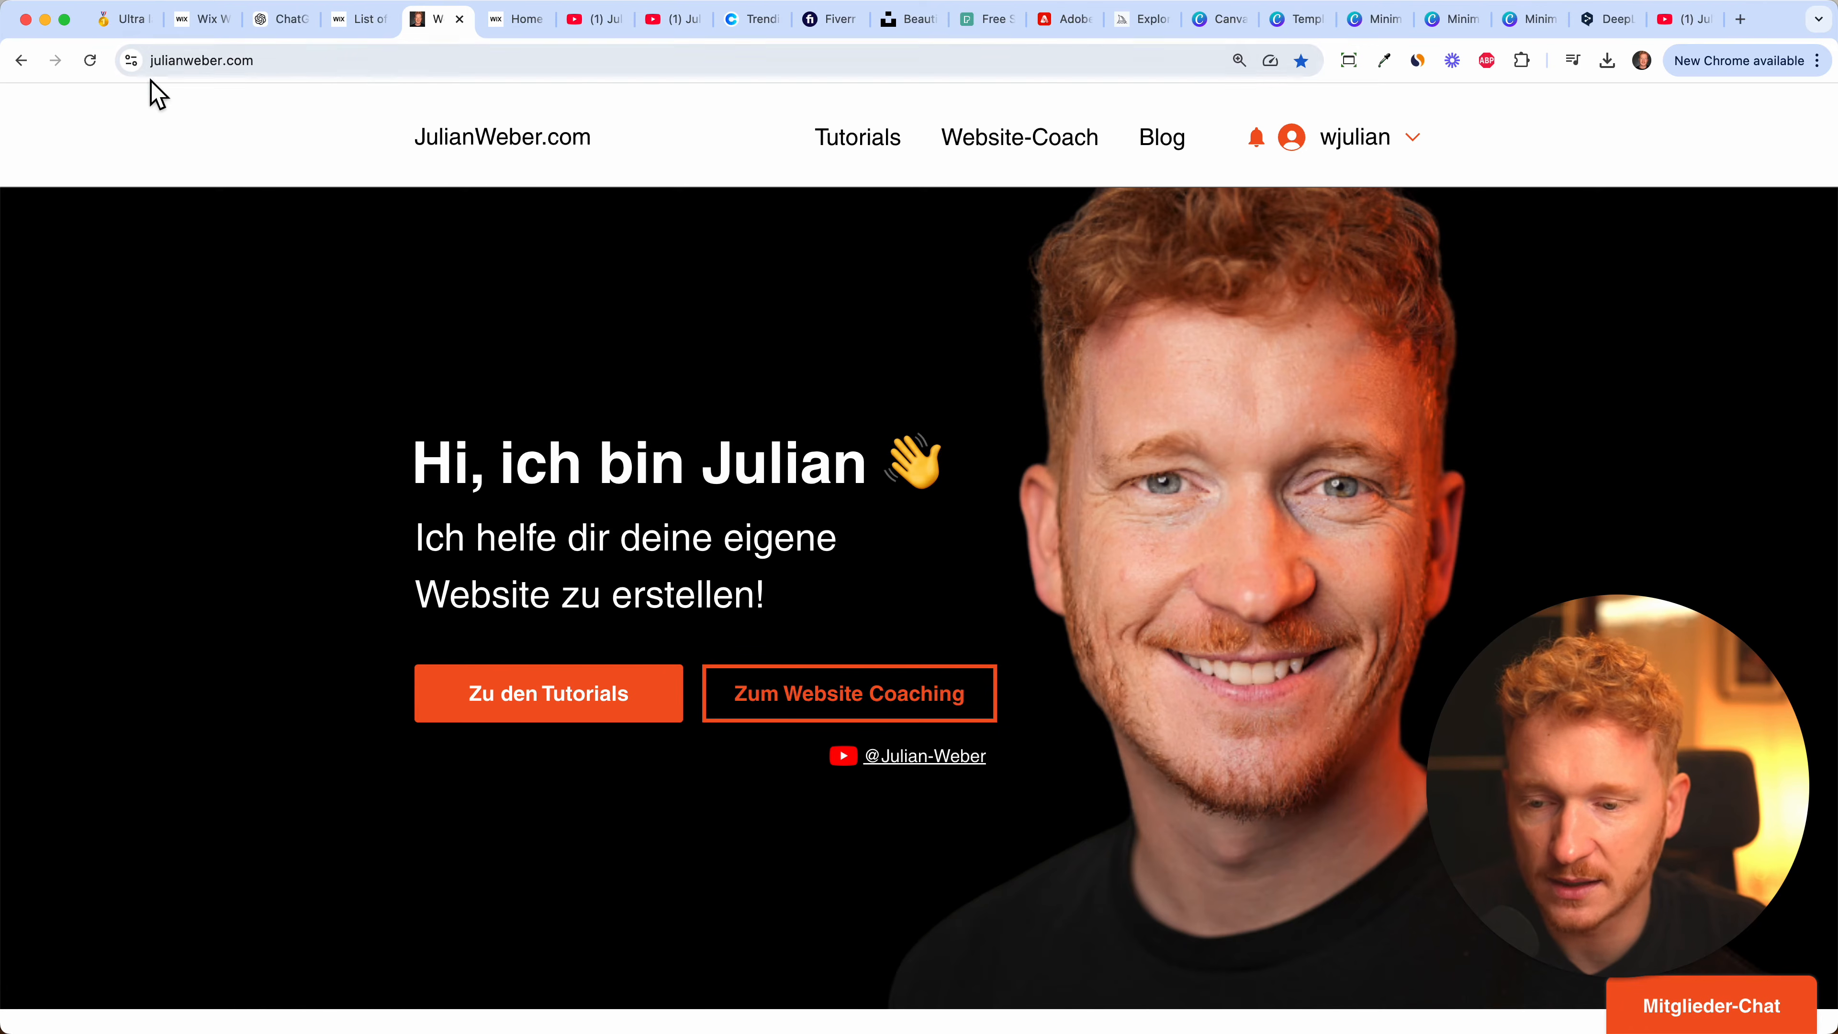
{"action": "left_click_drag", "start_coordinate": [390, 139], "coordinate": [607, 139]}
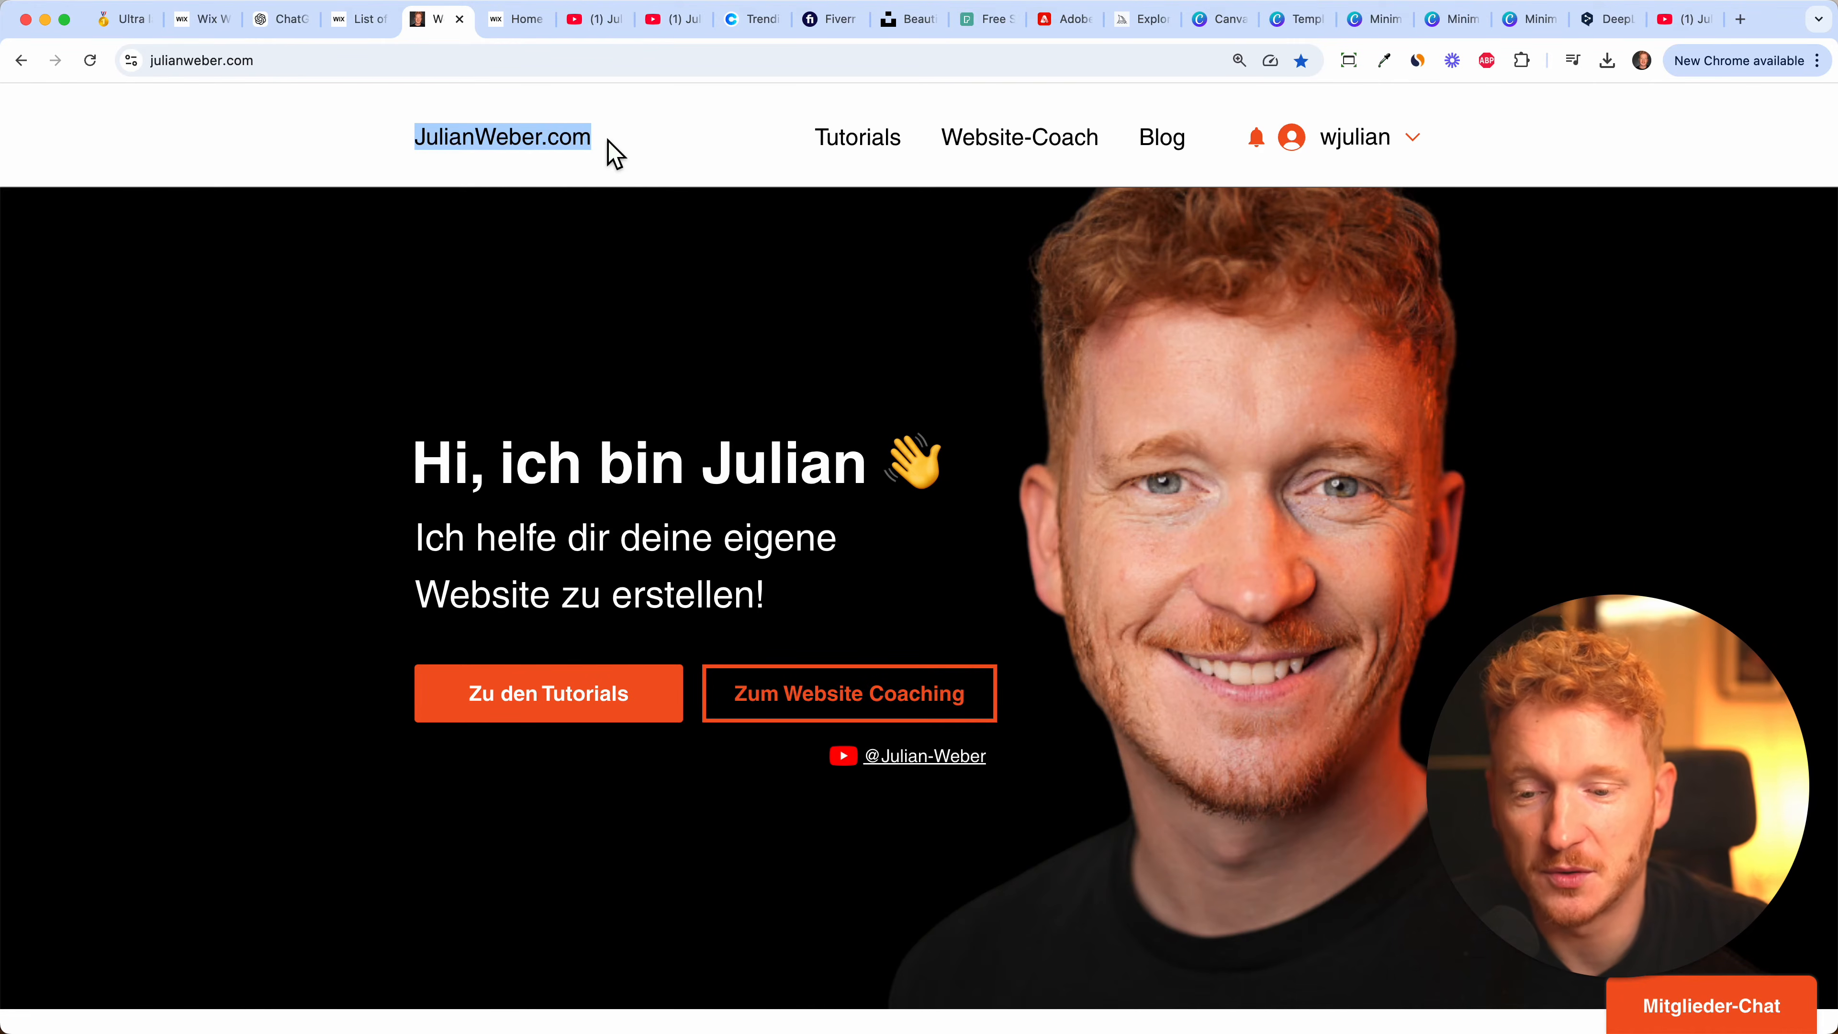
{"action": "left_click", "coordinate": [199, 20]}
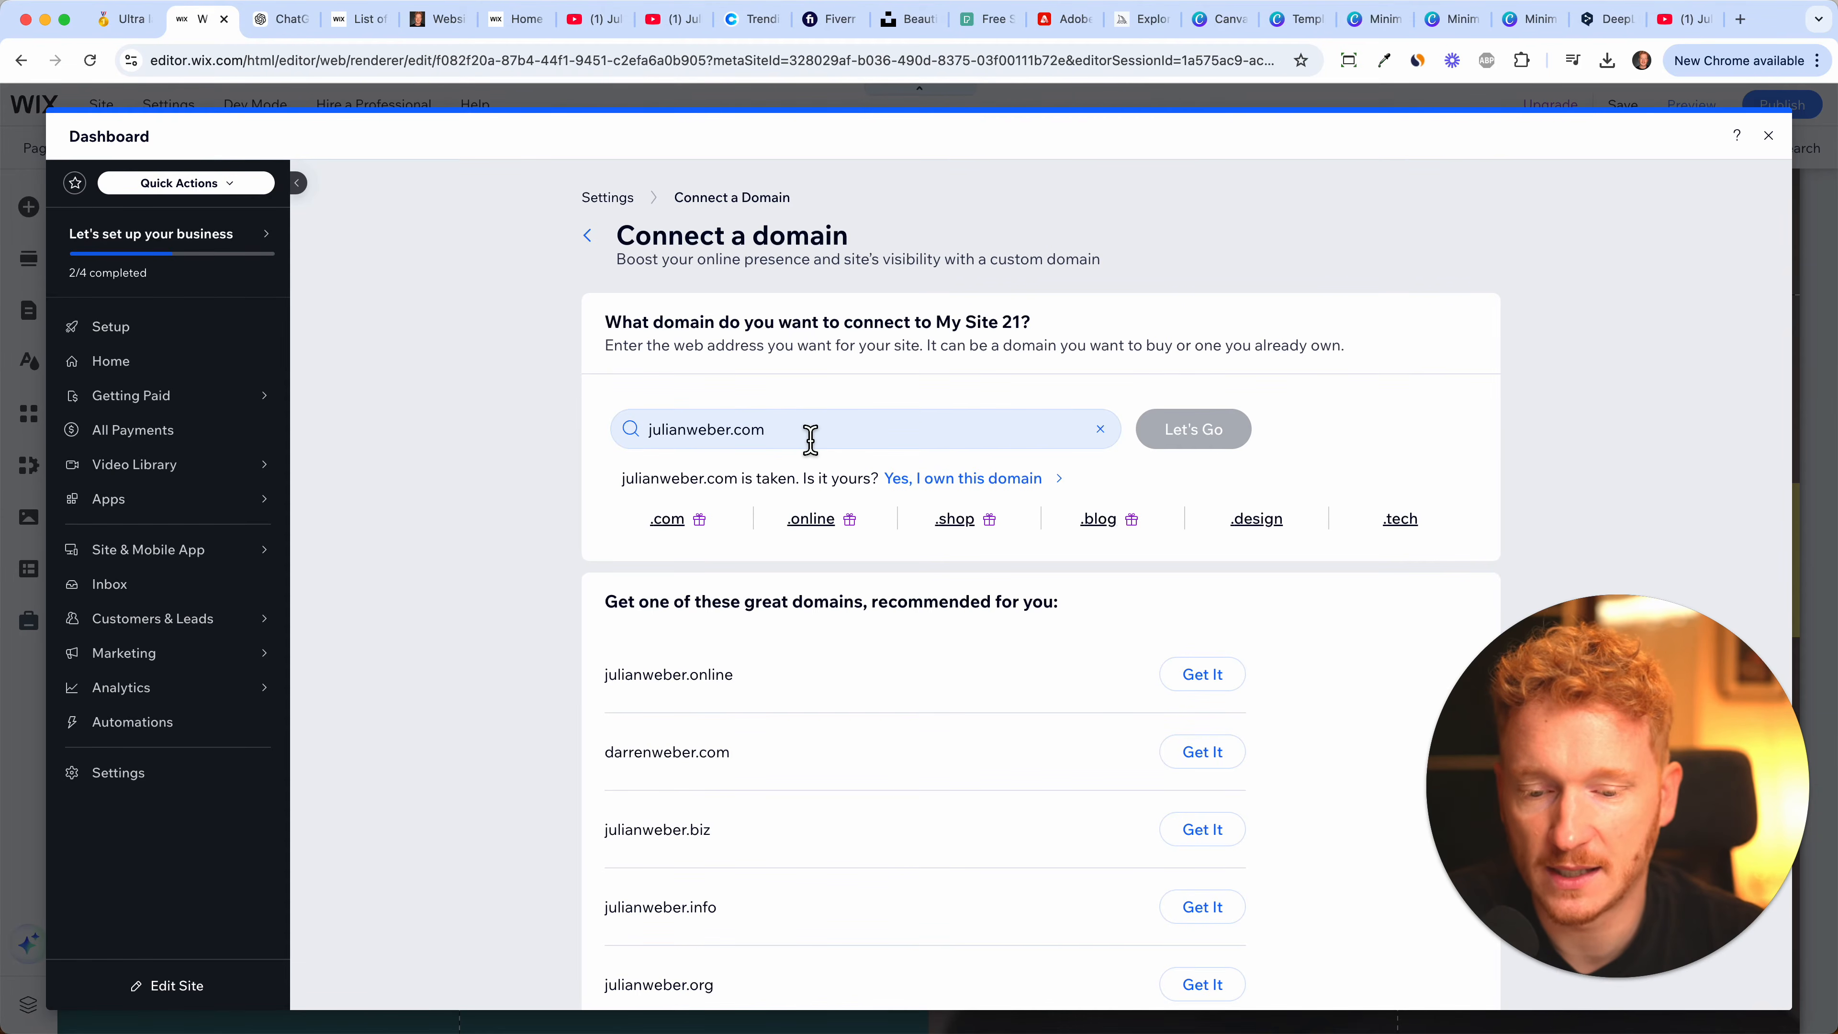
- Switch to ChatGPT and read its bullet points on what is important when buying a domain
{"action": "left_click", "coordinate": [293, 22]}
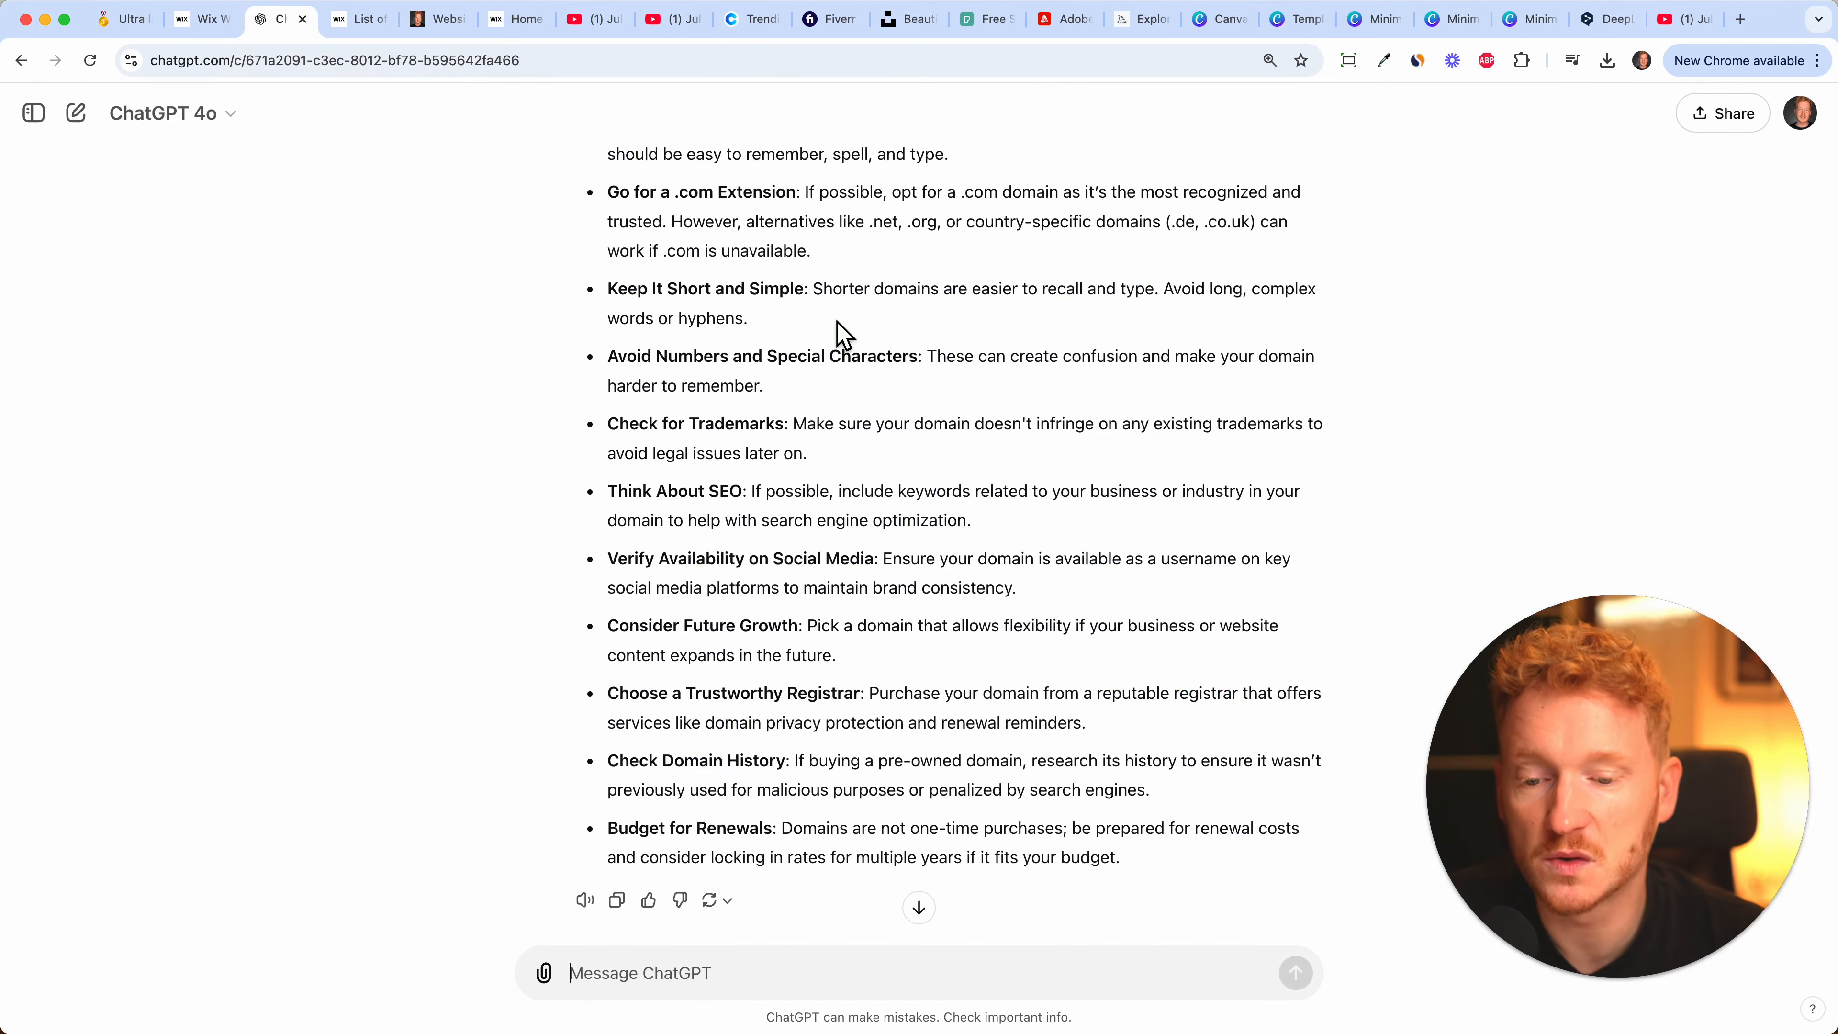
{"action": "scroll", "coordinate": [842, 335], "scroll_direction": "up", "scroll_amount": 3}
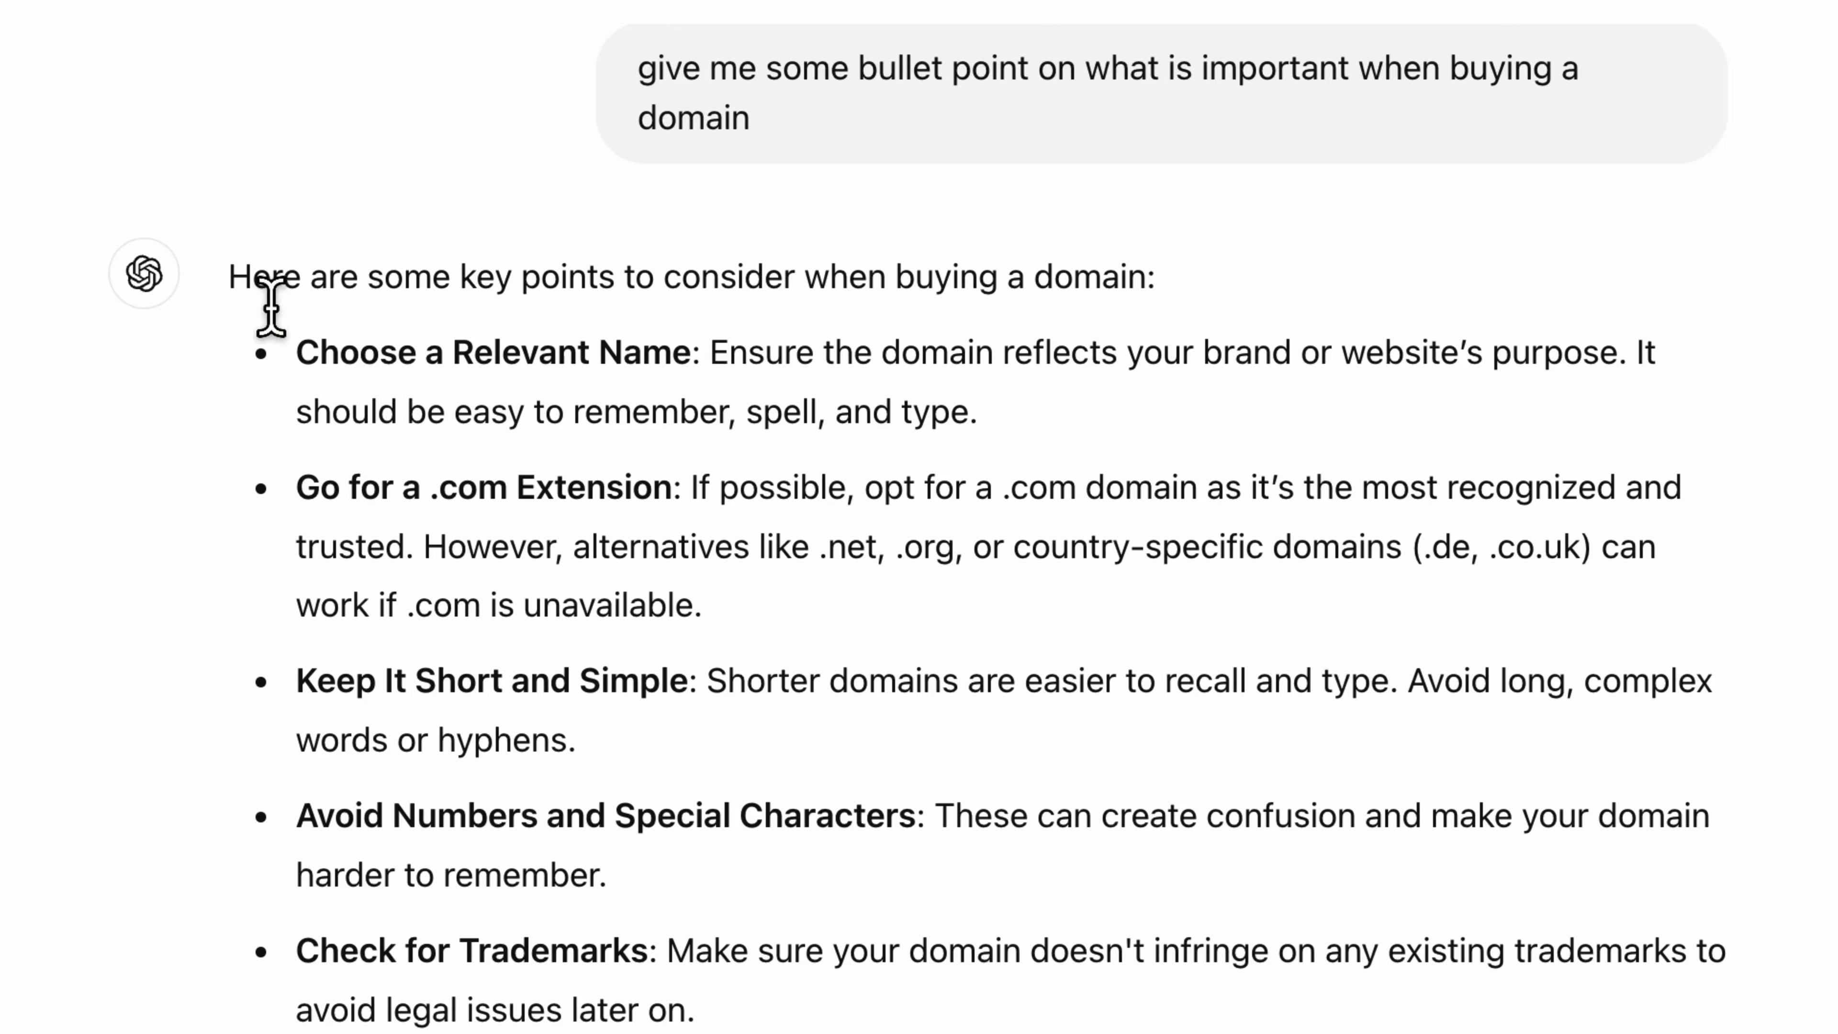
{"action": "scroll", "coordinate": [588, 416], "scroll_direction": "down", "scroll_amount": 2}
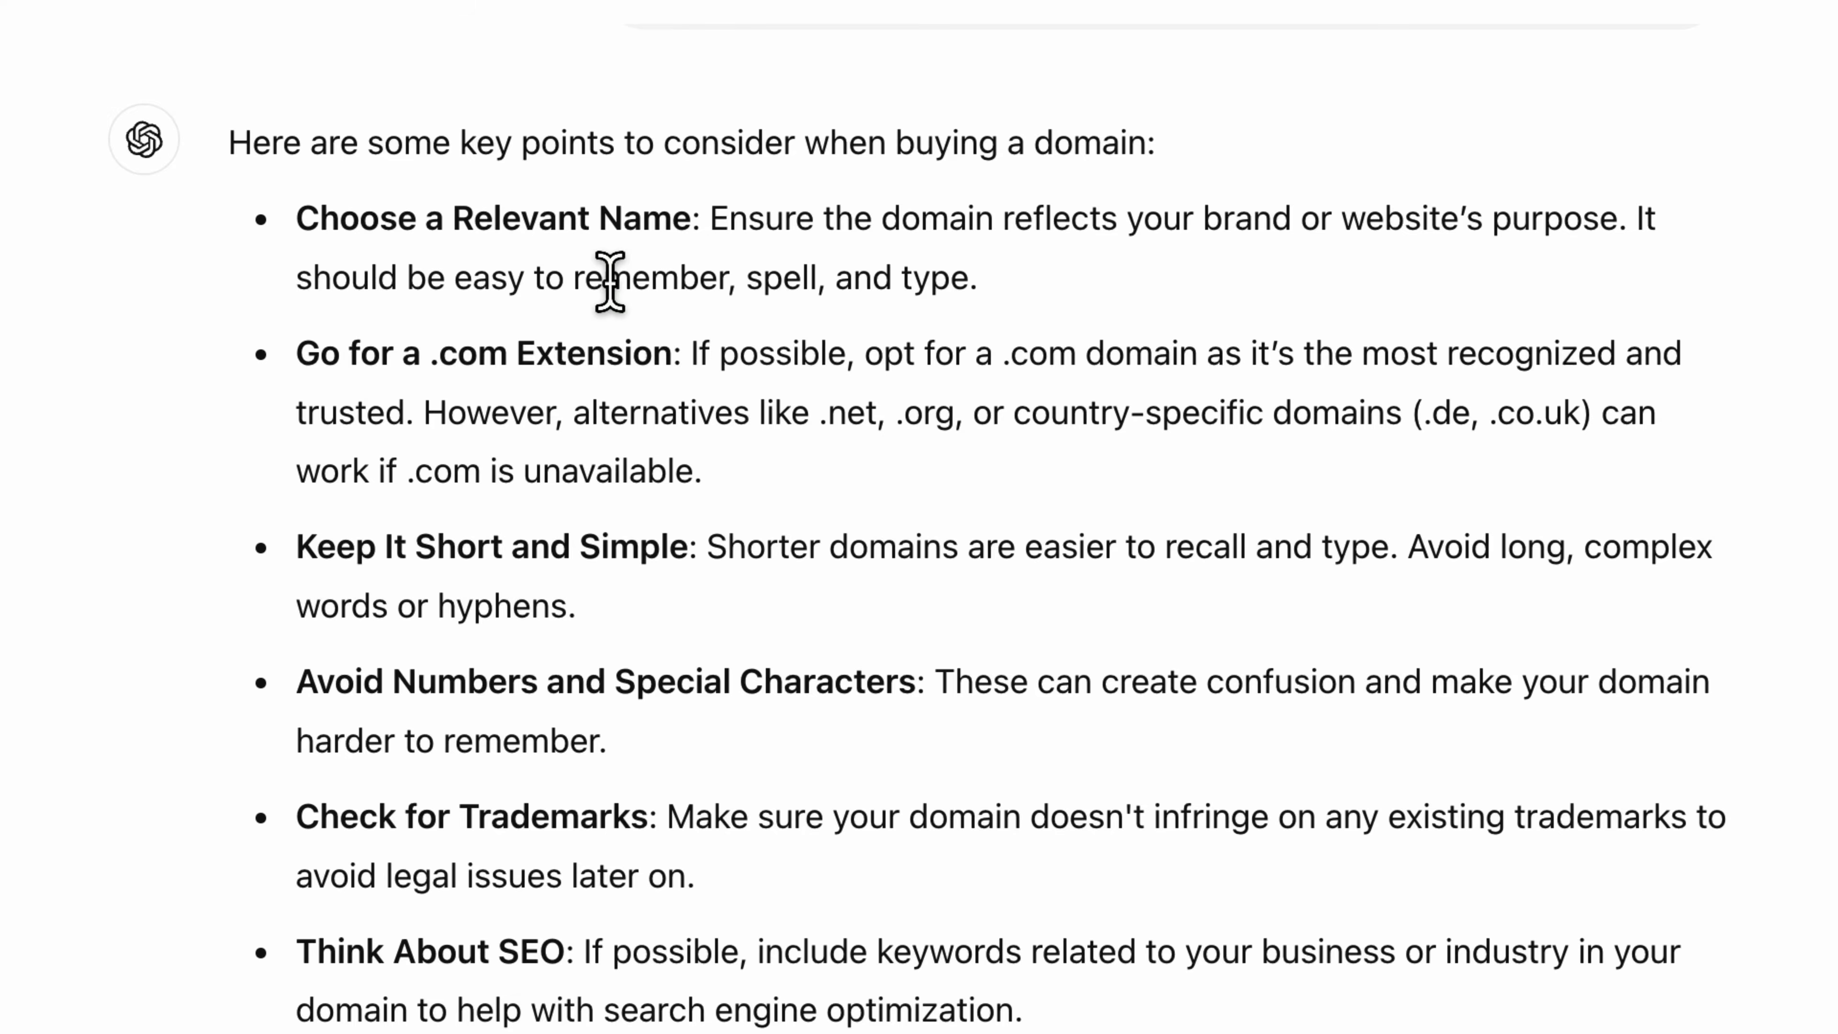
{"action": "left_click_drag", "start_coordinate": [296, 353], "coordinate": [673, 355]}
{"action": "left_click", "coordinate": [296, 353]}
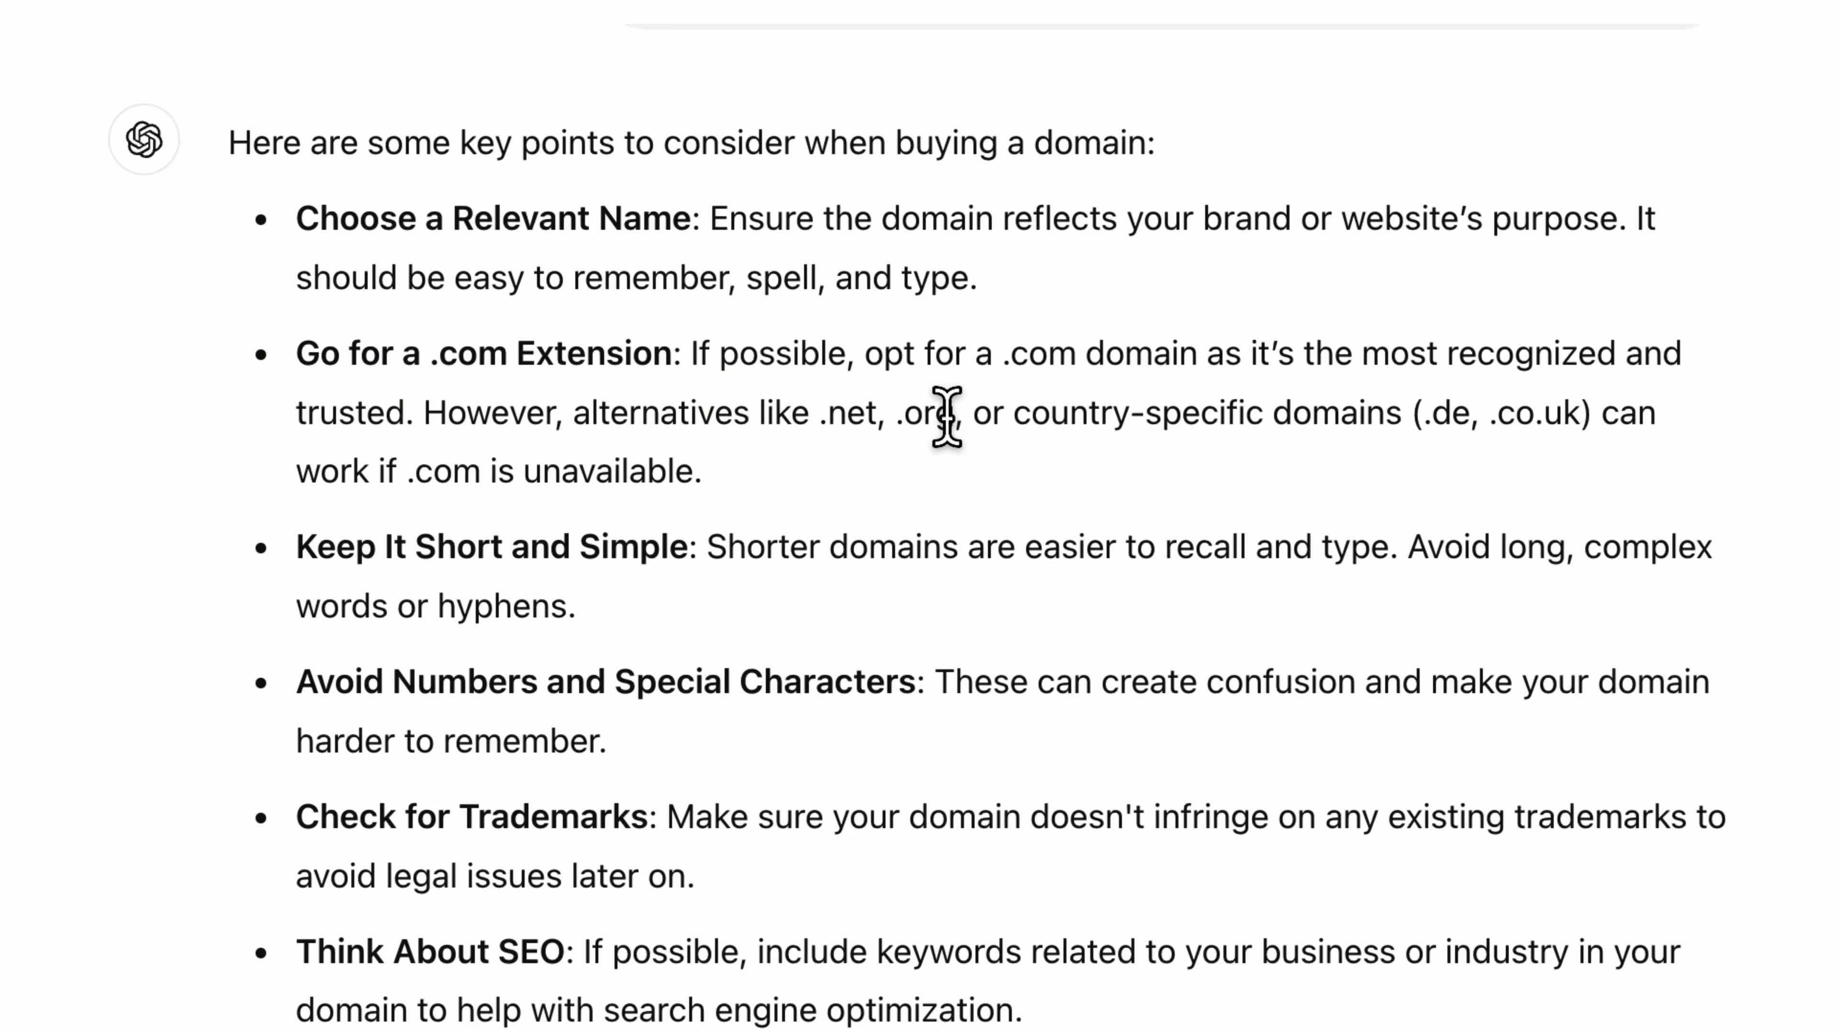
{"action": "scroll", "coordinate": [956, 550], "scroll_direction": "down", "scroll_amount": 2}
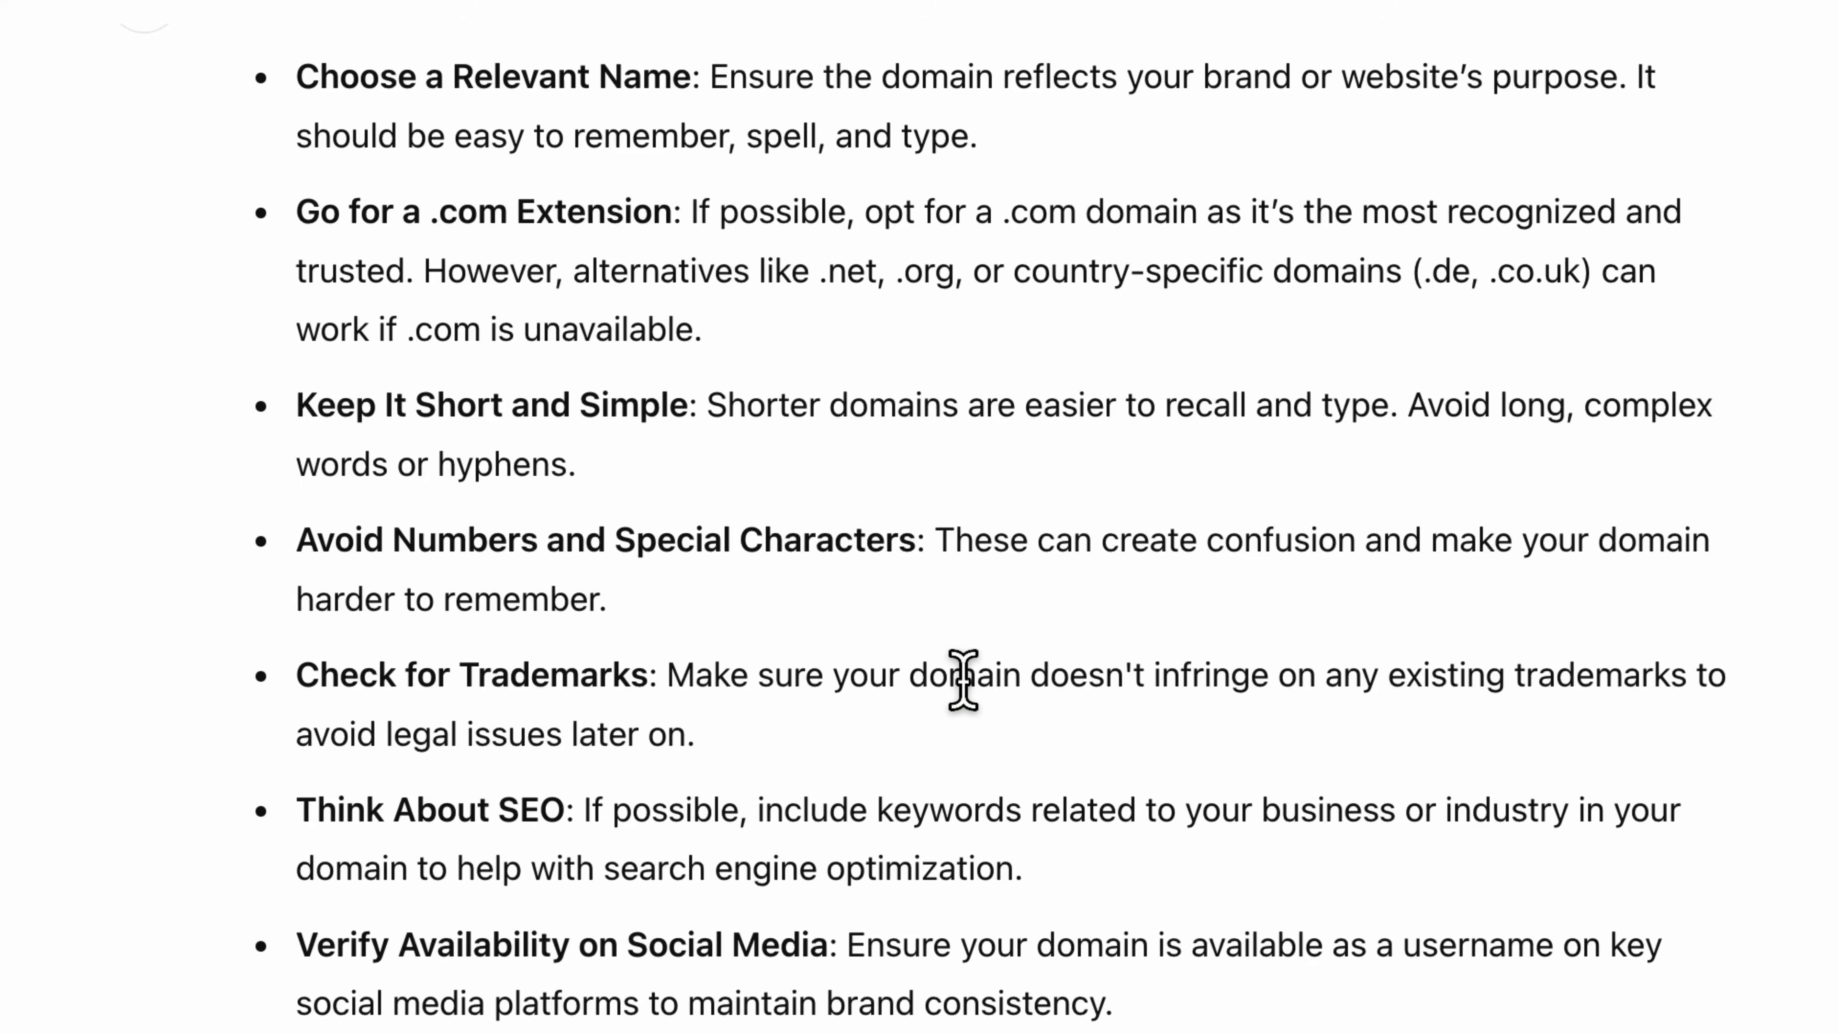
{"action": "scroll", "coordinate": [963, 681], "scroll_direction": "down", "scroll_amount": 2}
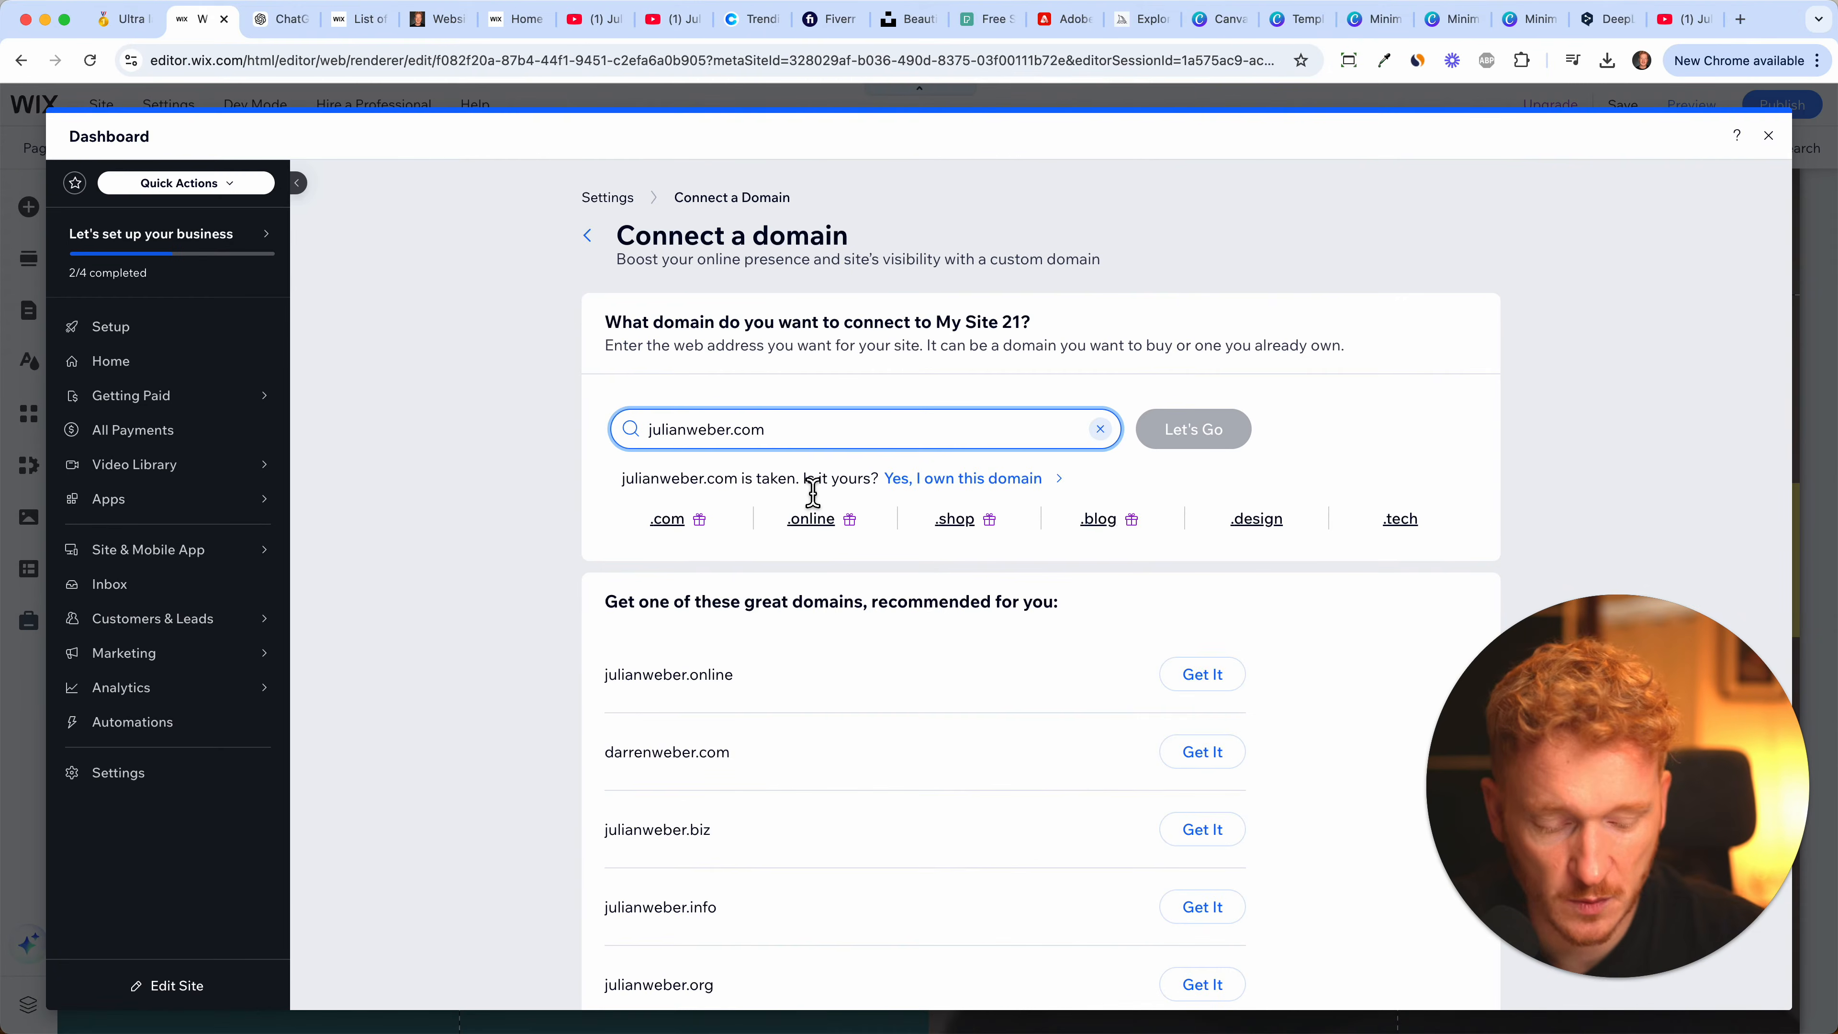
- Search for the domain julian-tutorials.com and continue with the option to get it for free with a Premium plan
{"action": "type", "text": "-"}
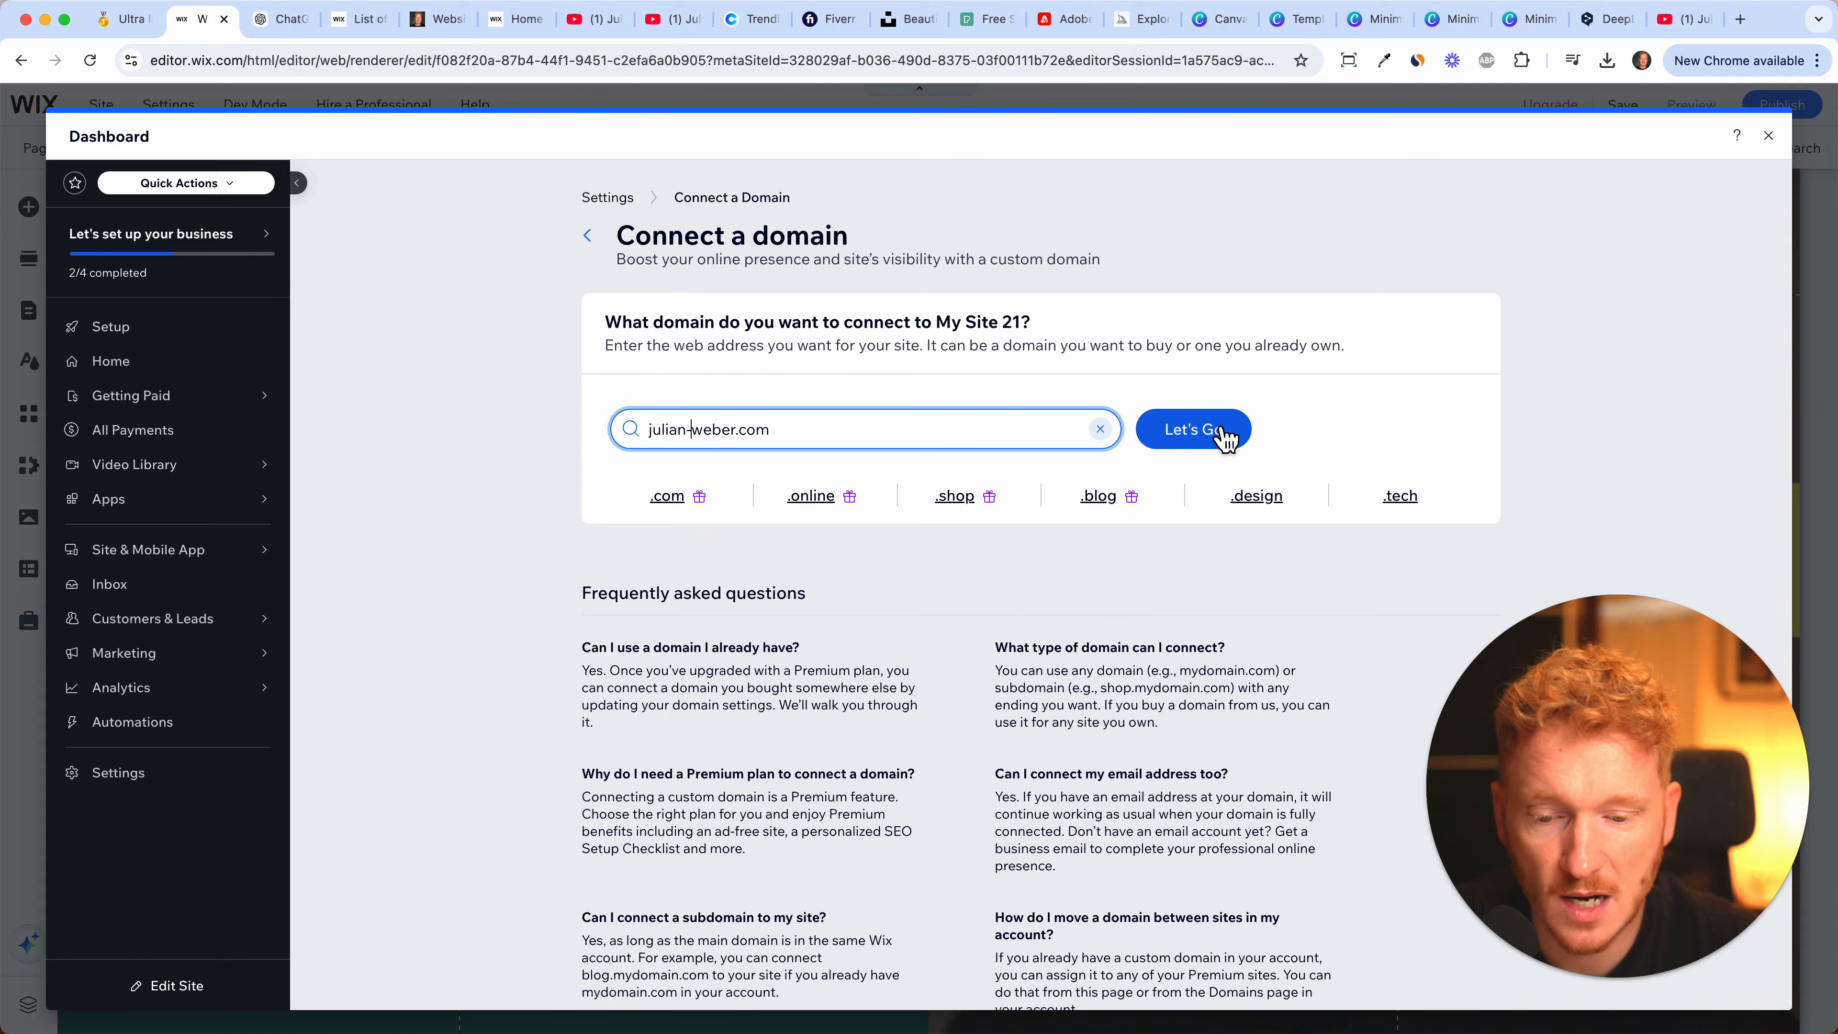
{"action": "left_click", "coordinate": [1192, 448]}
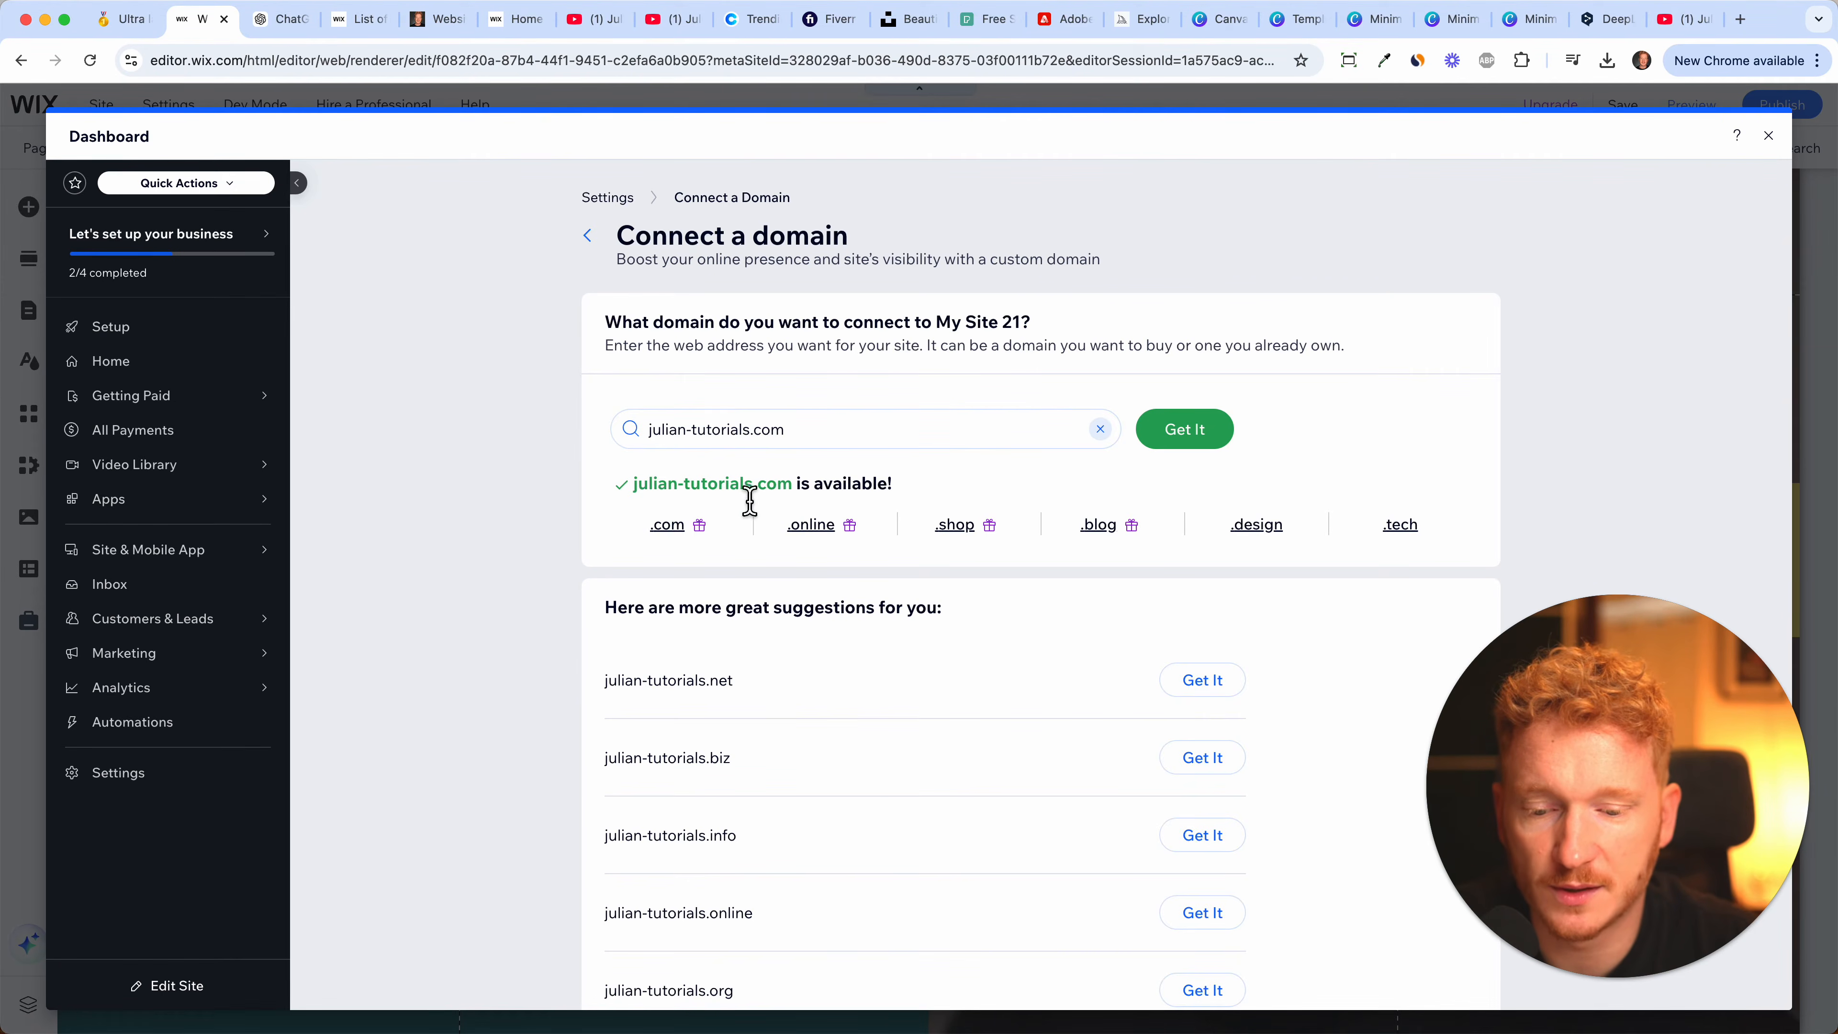
{"action": "left_click", "coordinate": [1185, 439]}
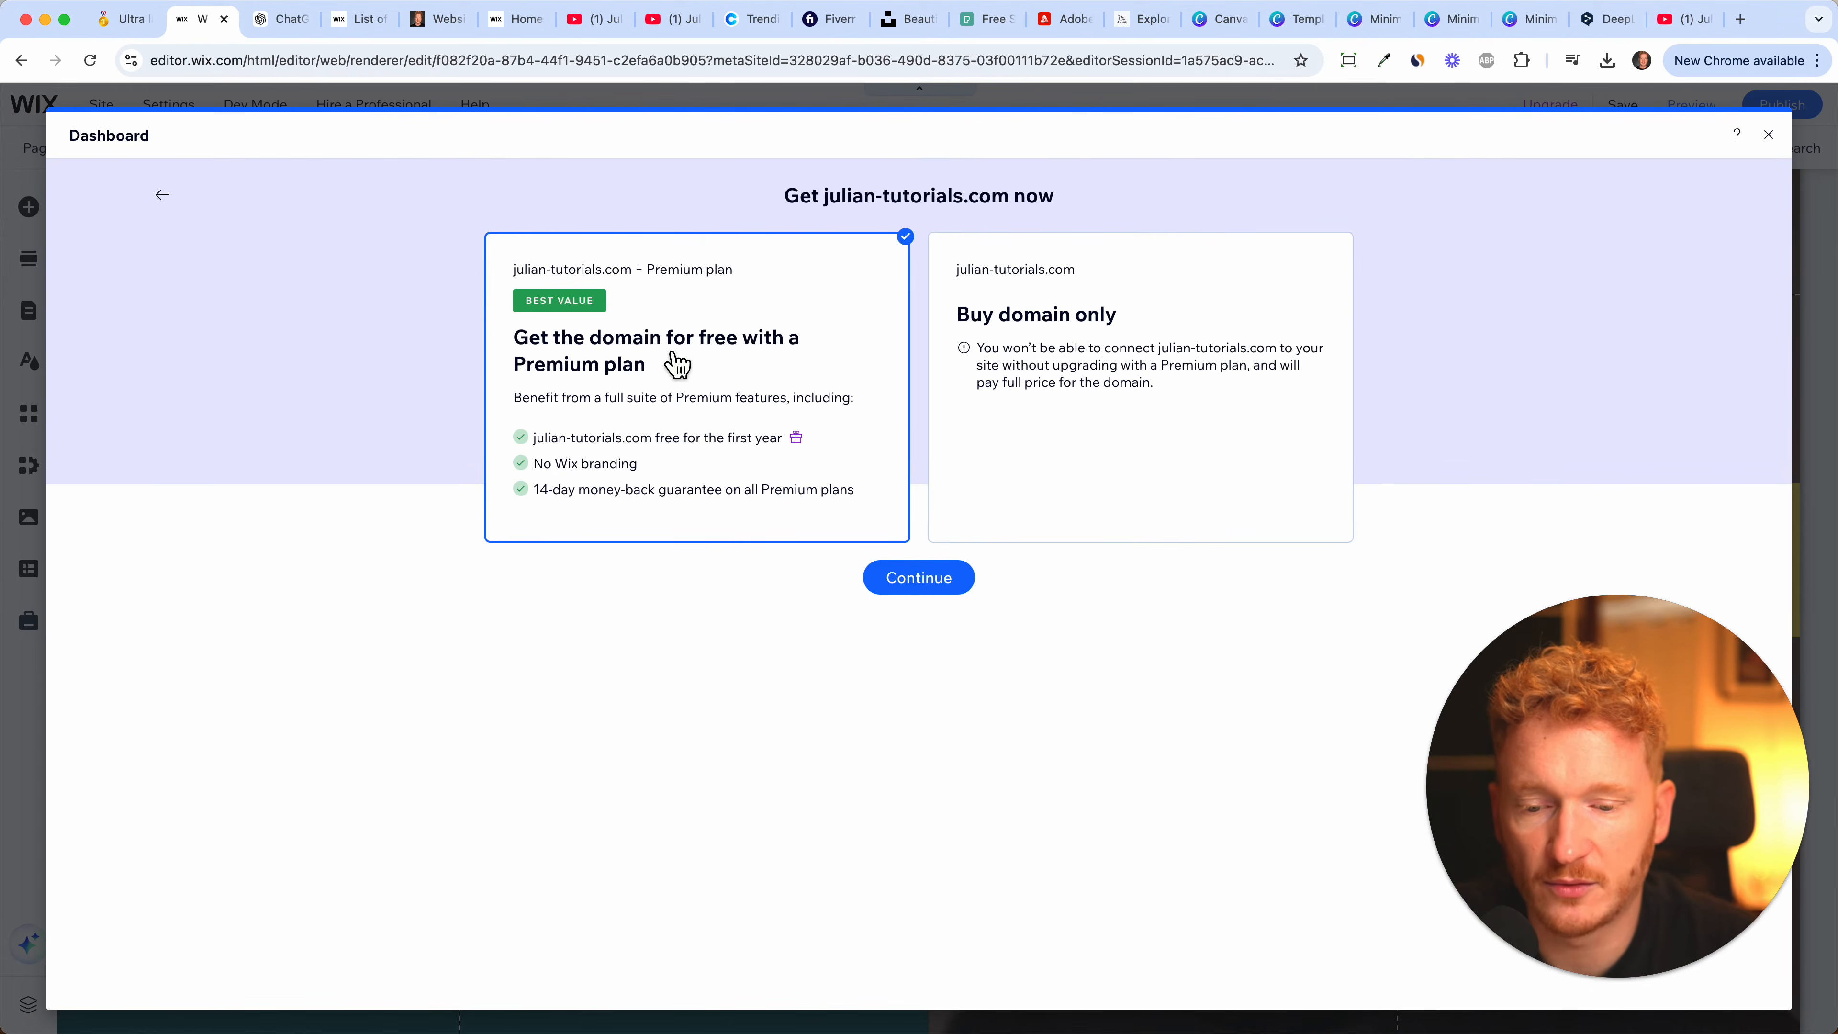
{"action": "left_click", "coordinate": [911, 590]}
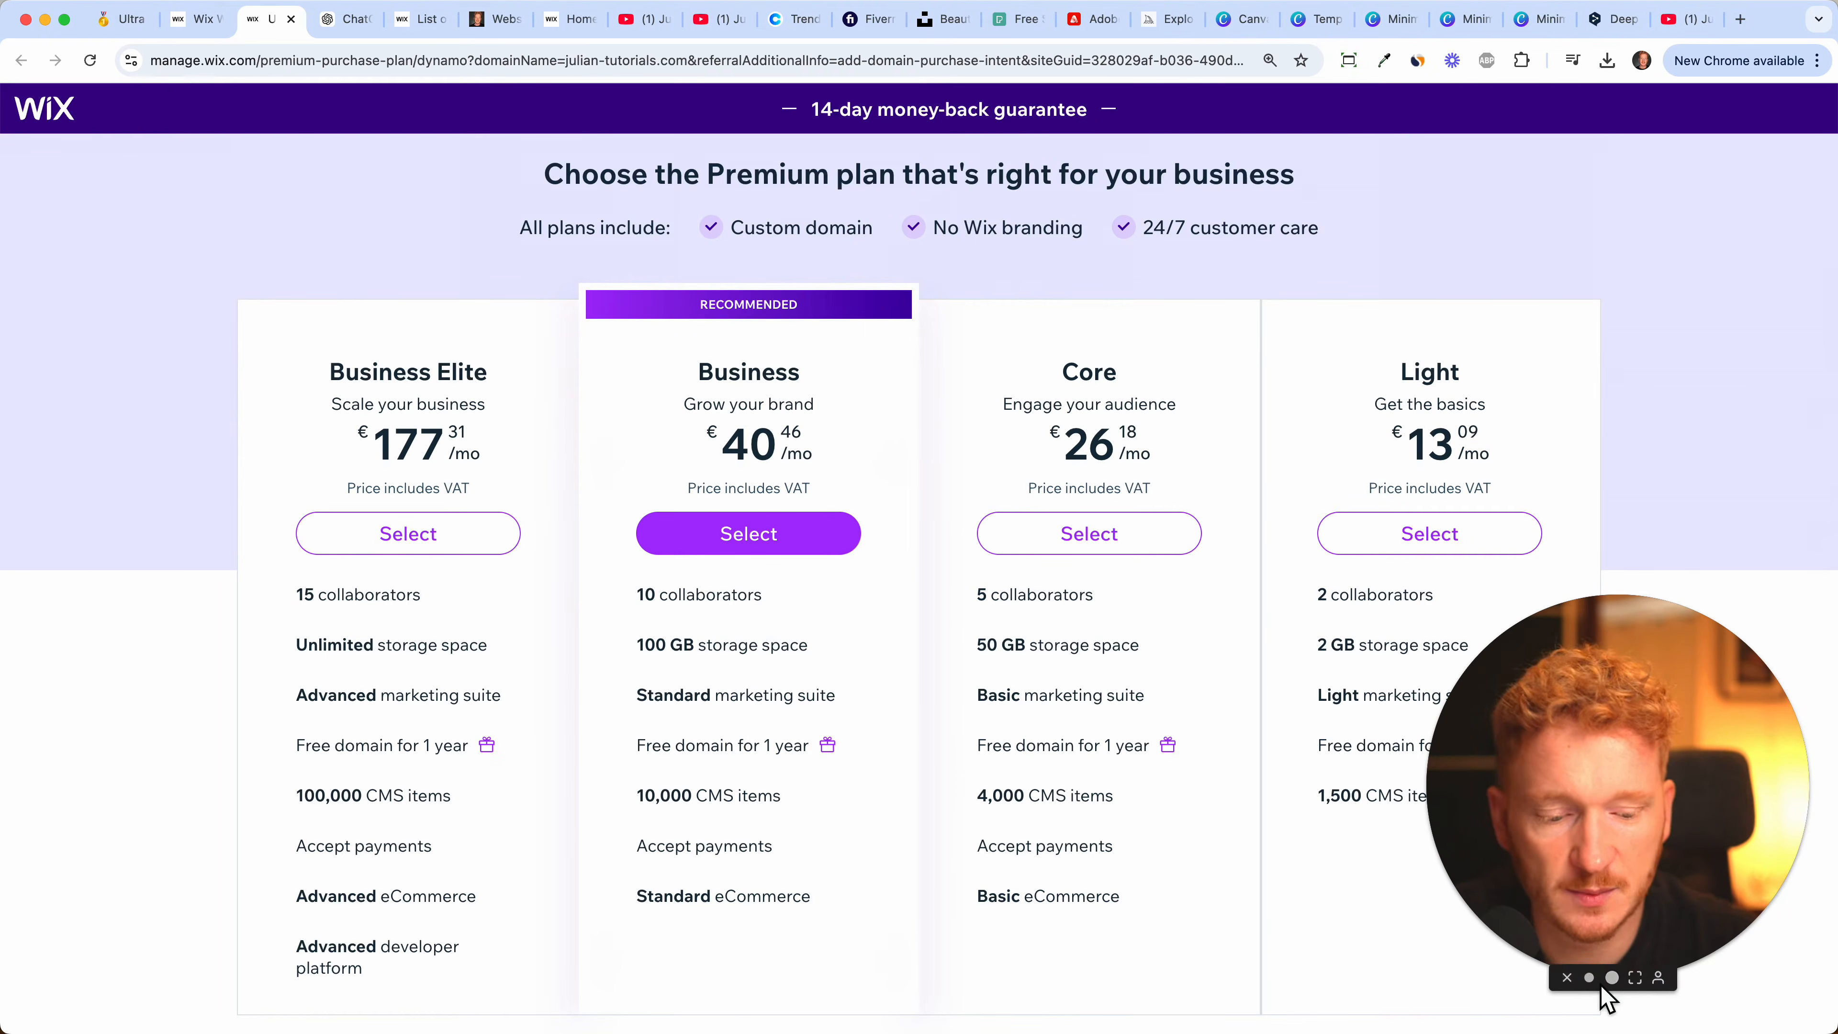
{"action": "left_click", "coordinate": [1591, 981]}
{"action": "left_click_drag", "start_coordinate": [1515, 894], "coordinate": [1703, 903]}
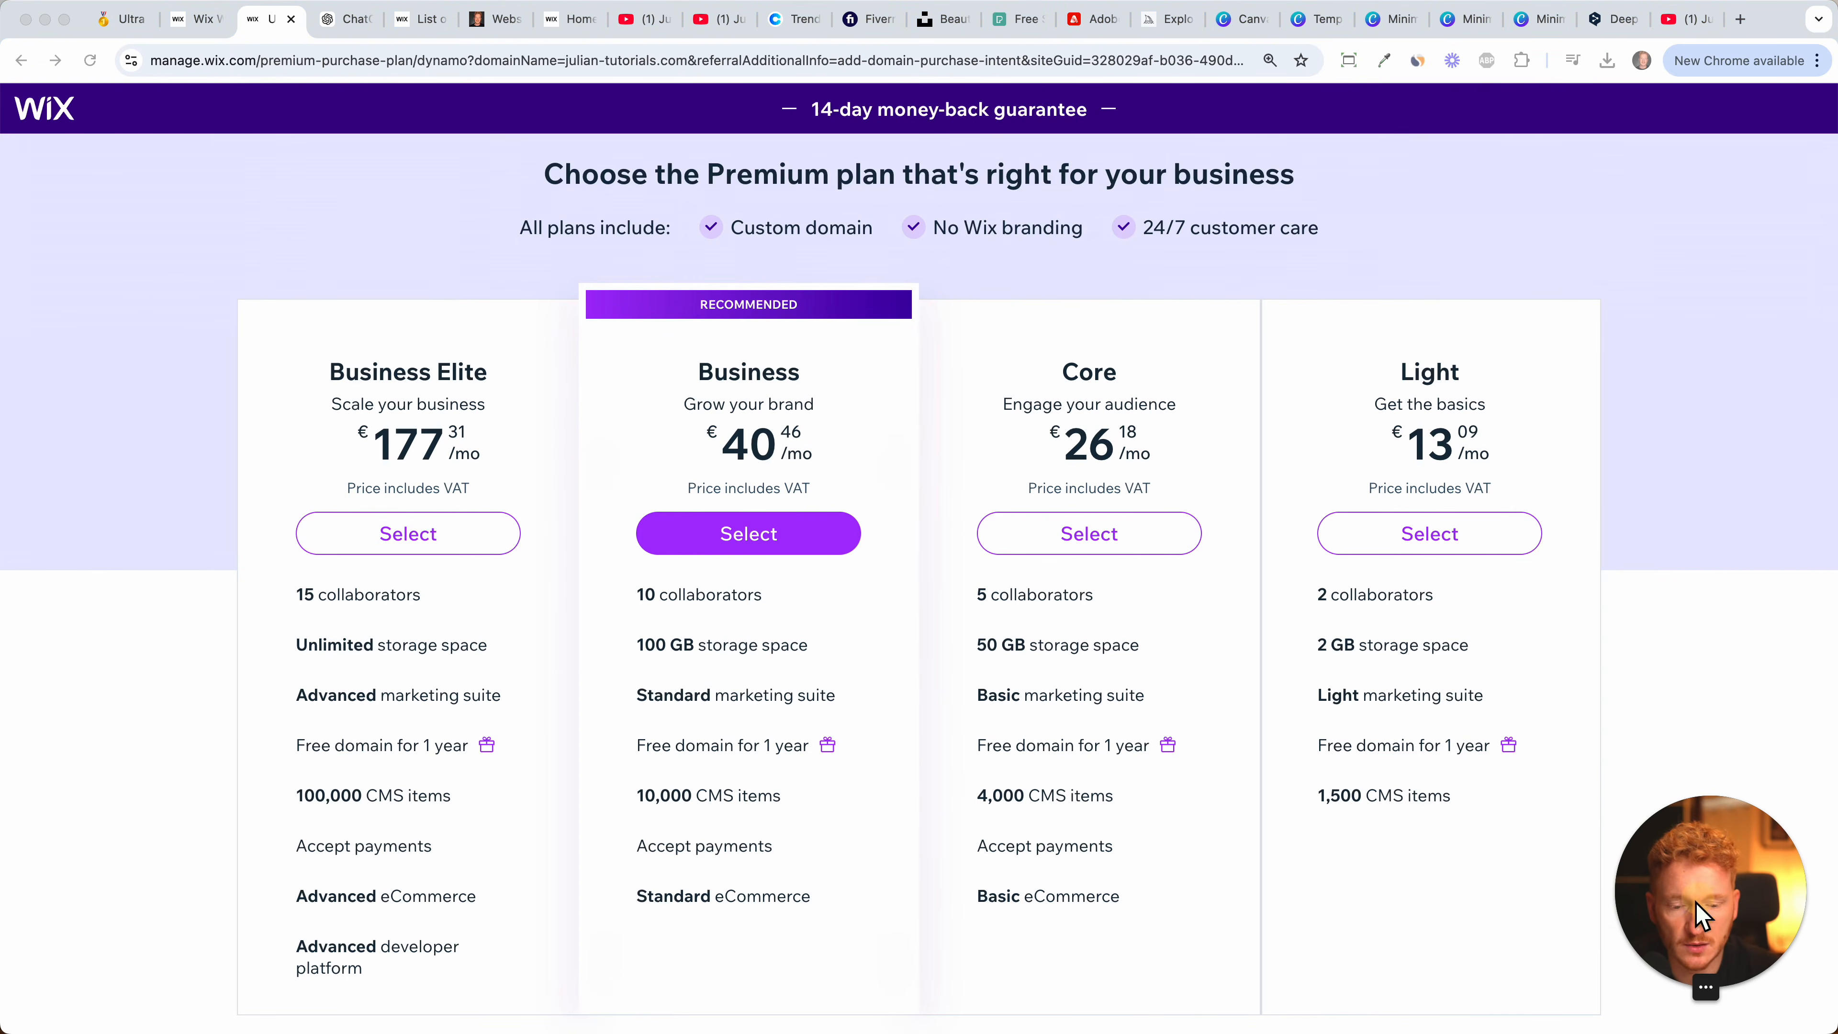
- Compare the Business Elite, Business, Core and Light Premium plans, including the money-back guarantee and the Core plan's Basic eCommerce feature
{"action": "left_click_drag", "start_coordinate": [811, 115], "coordinate": [1053, 131]}
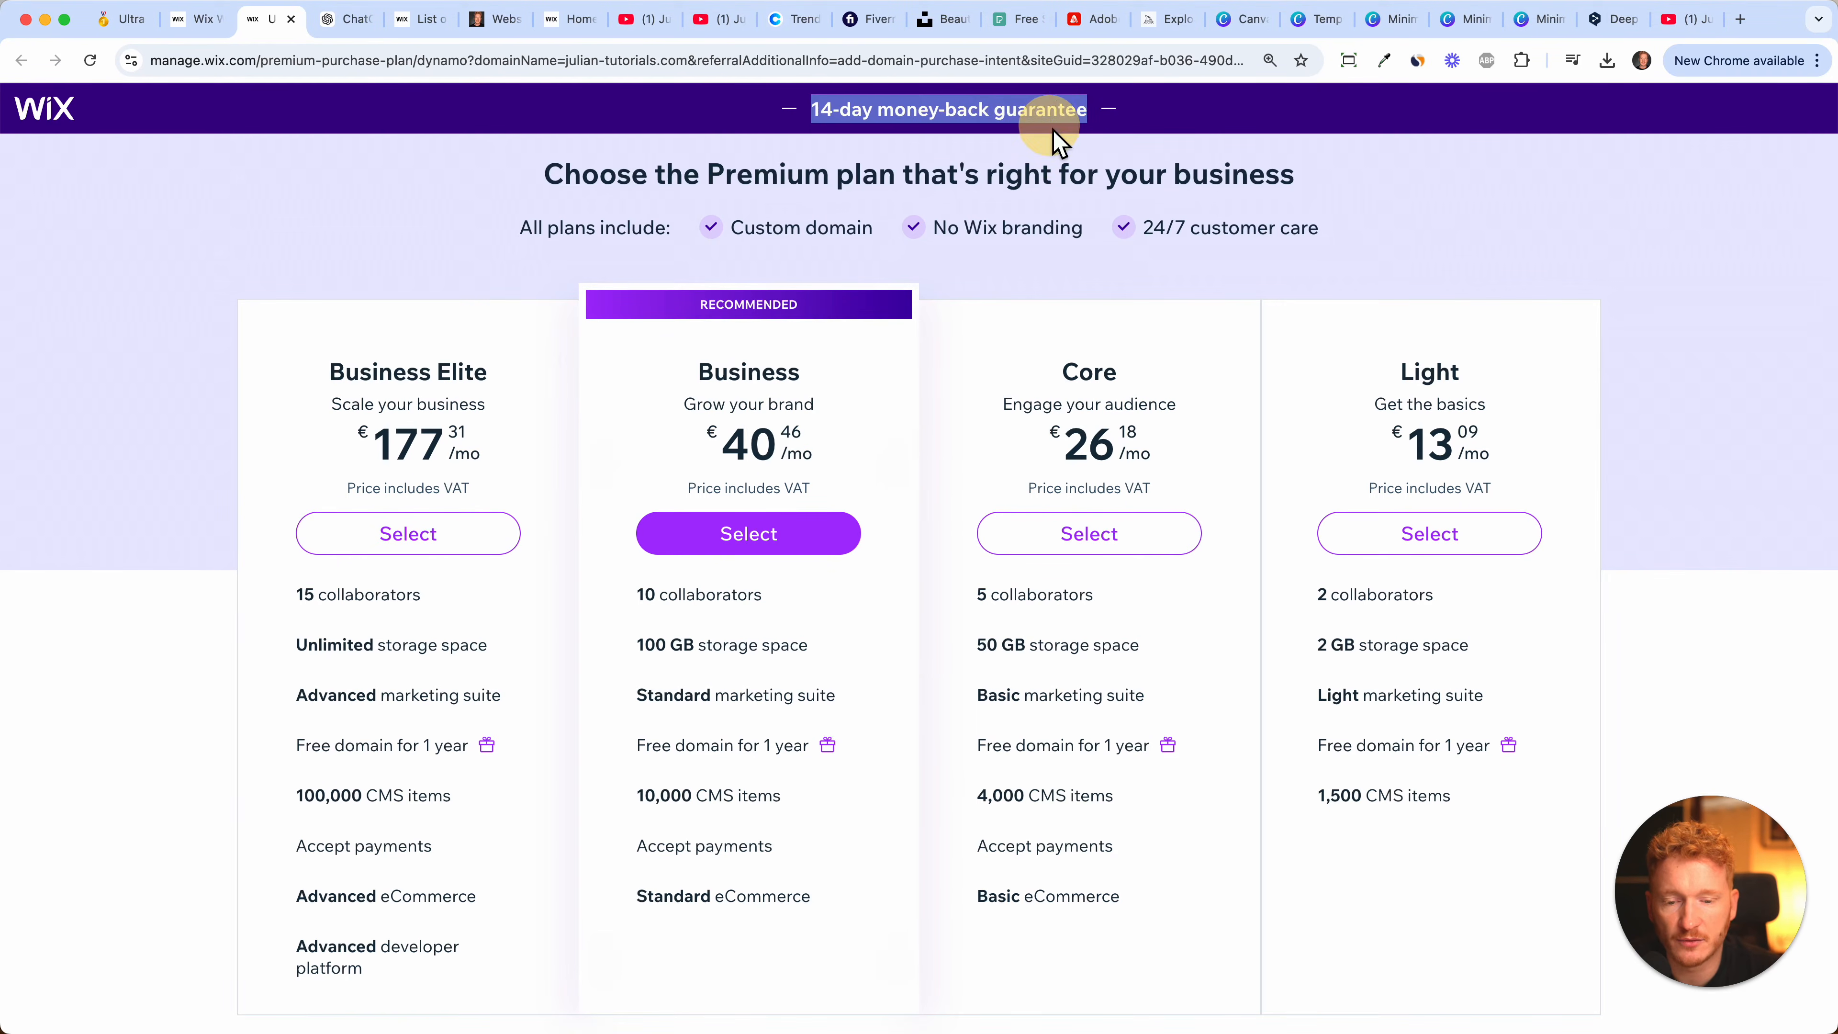
{"action": "scroll", "coordinate": [1158, 299], "scroll_direction": "down", "scroll_amount": 1}
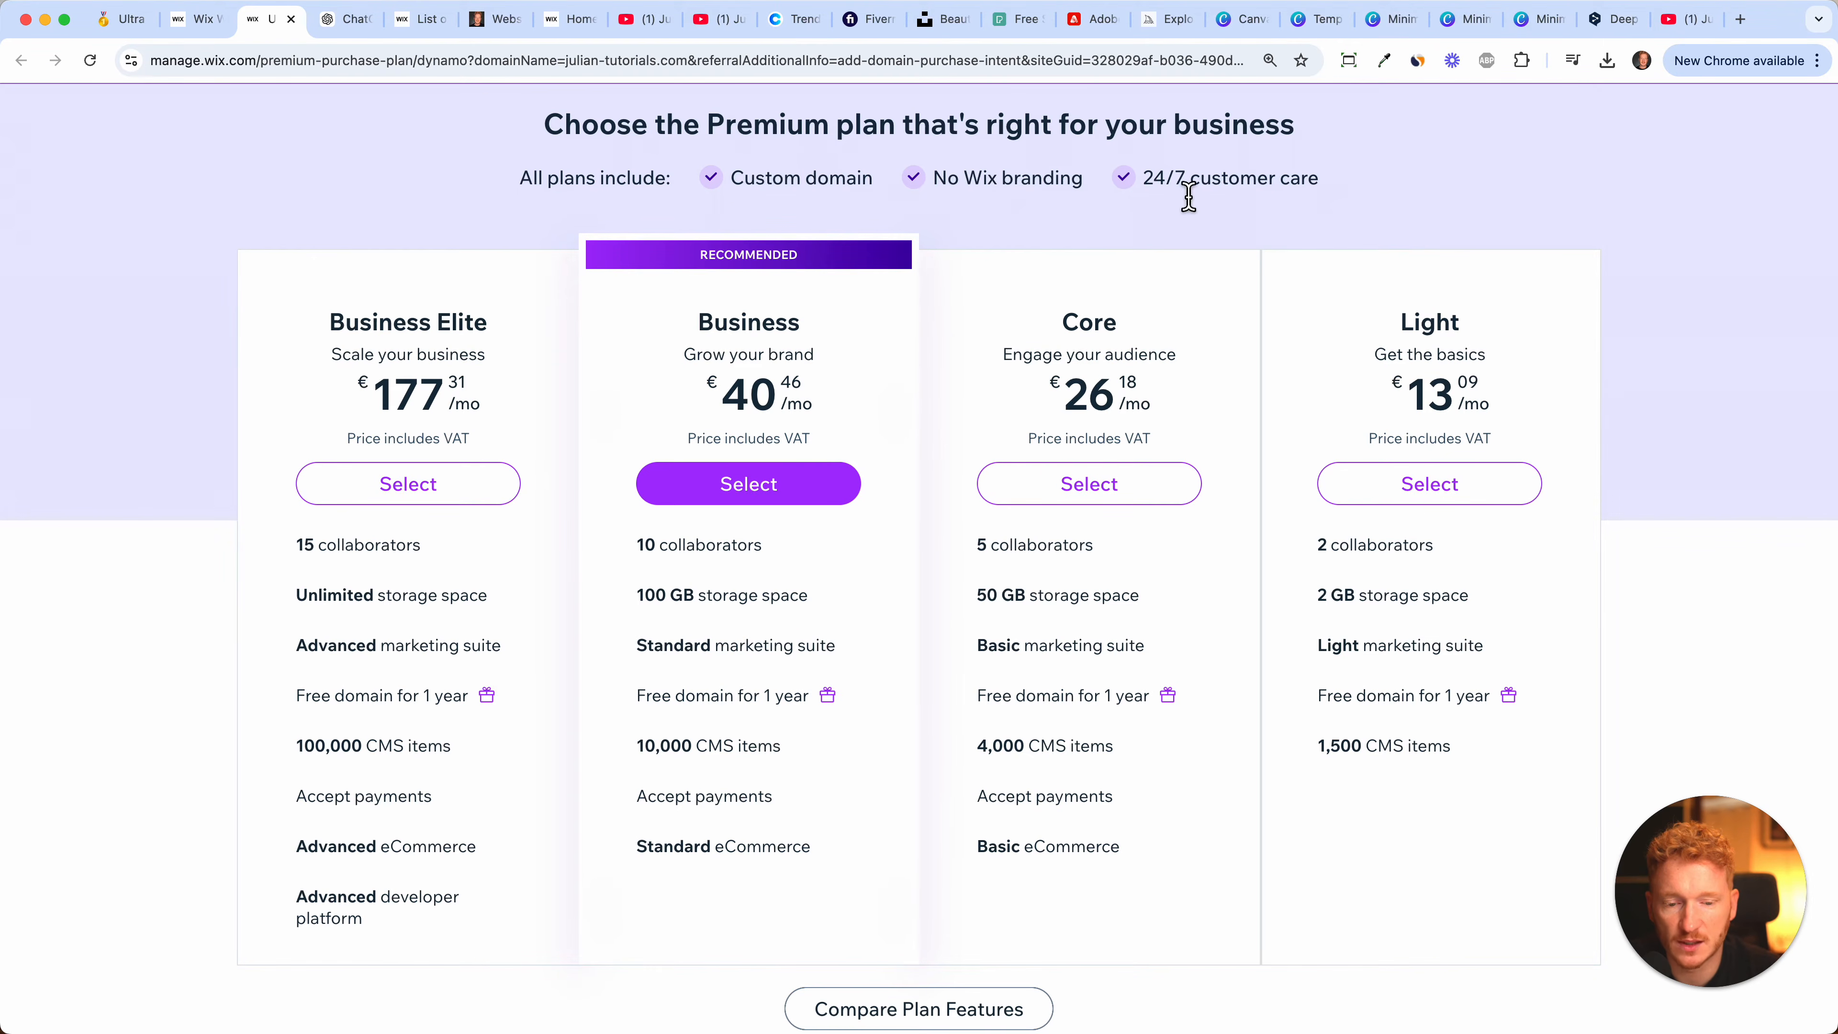
{"action": "scroll", "coordinate": [1187, 195], "scroll_direction": "up", "scroll_amount": 1}
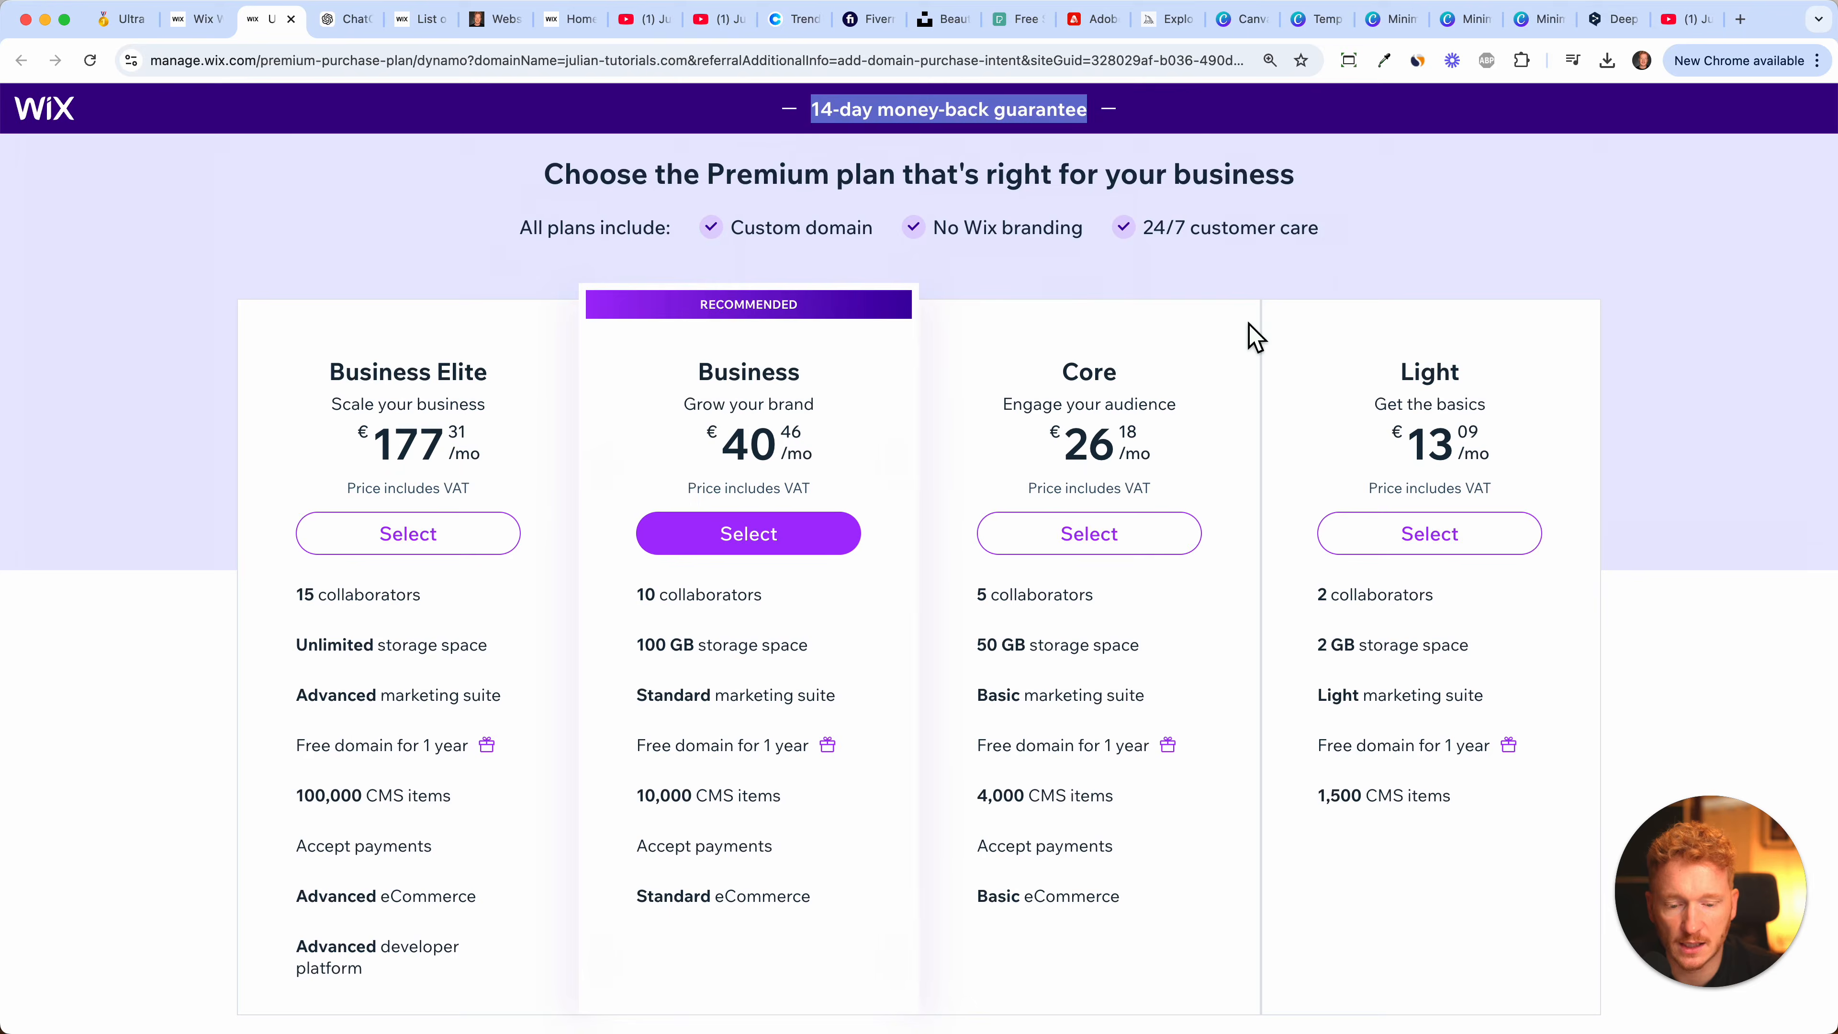
{"action": "scroll", "coordinate": [1255, 337], "scroll_direction": "down", "scroll_amount": 1}
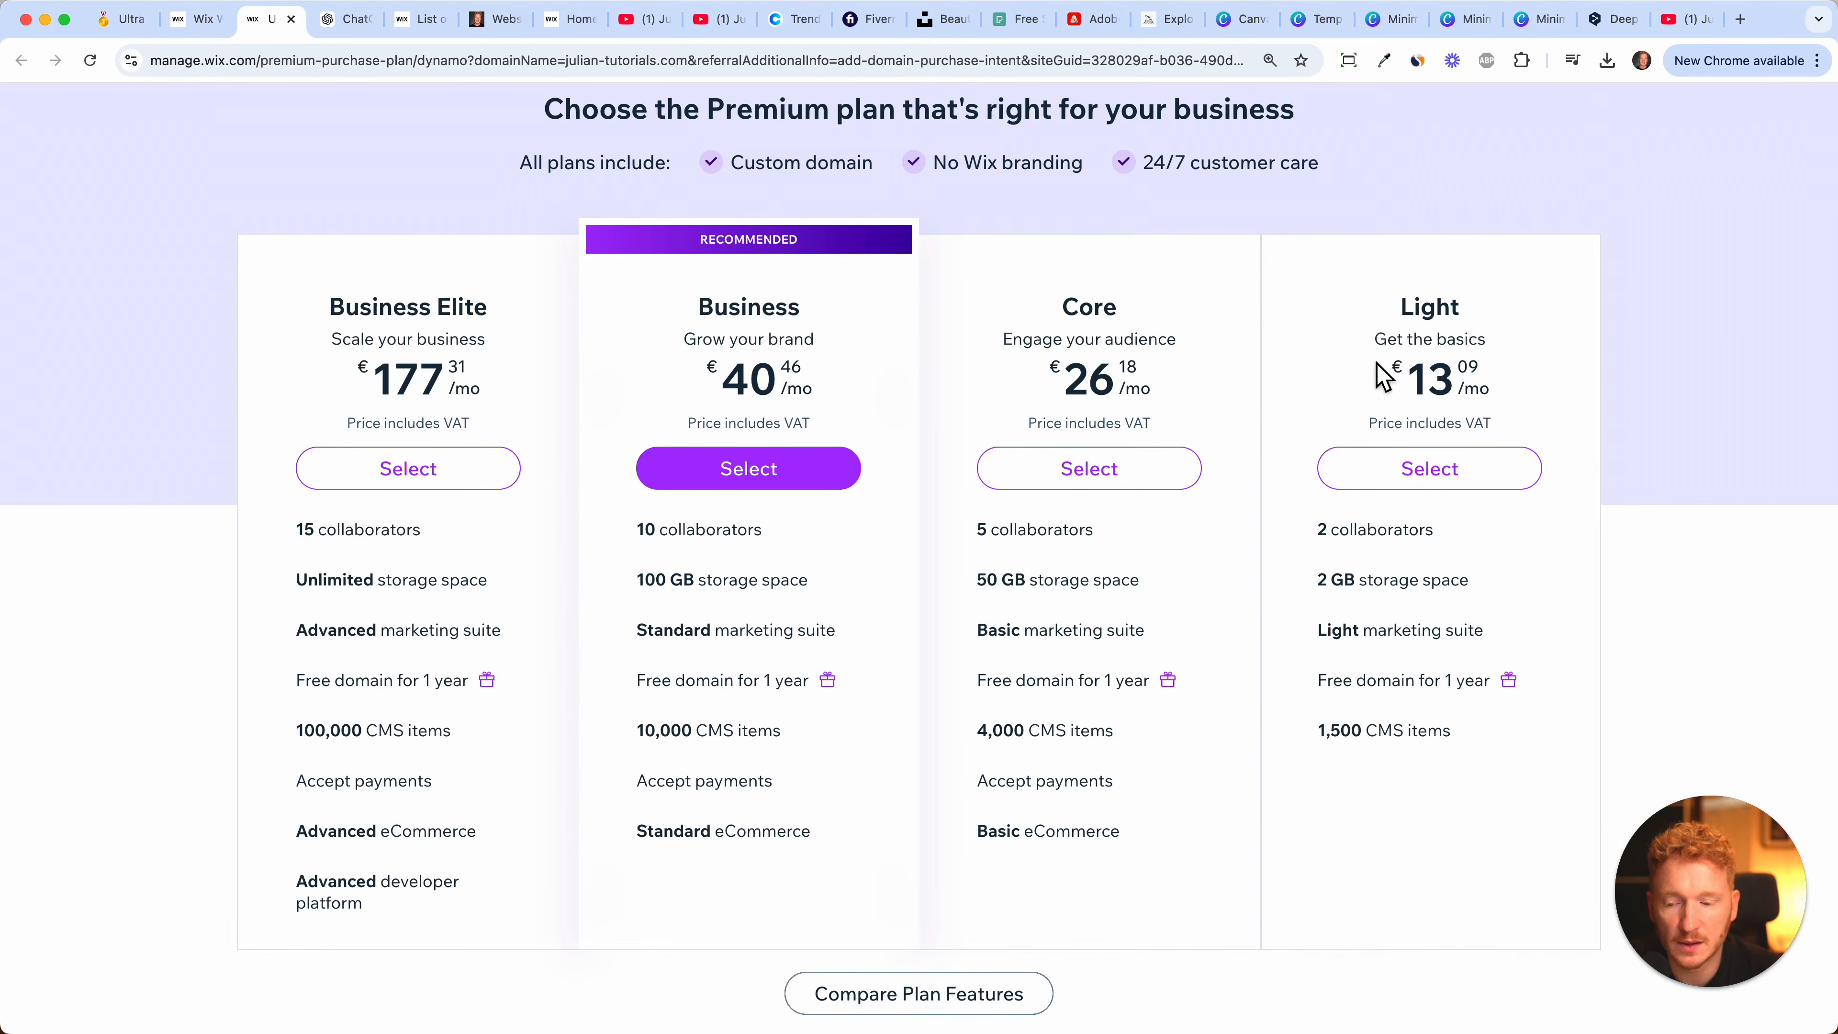
{"action": "mouse_move", "coordinate": [974, 785]}
{"action": "left_mouse_down"}
{"action": "mouse_move", "coordinate": [1131, 786]}
{"action": "mouse_move", "coordinate": [972, 805]}
{"action": "left_mouse_up"}
{"action": "scroll", "coordinate": [1133, 847], "scroll_direction": "down", "scroll_amount": 1}
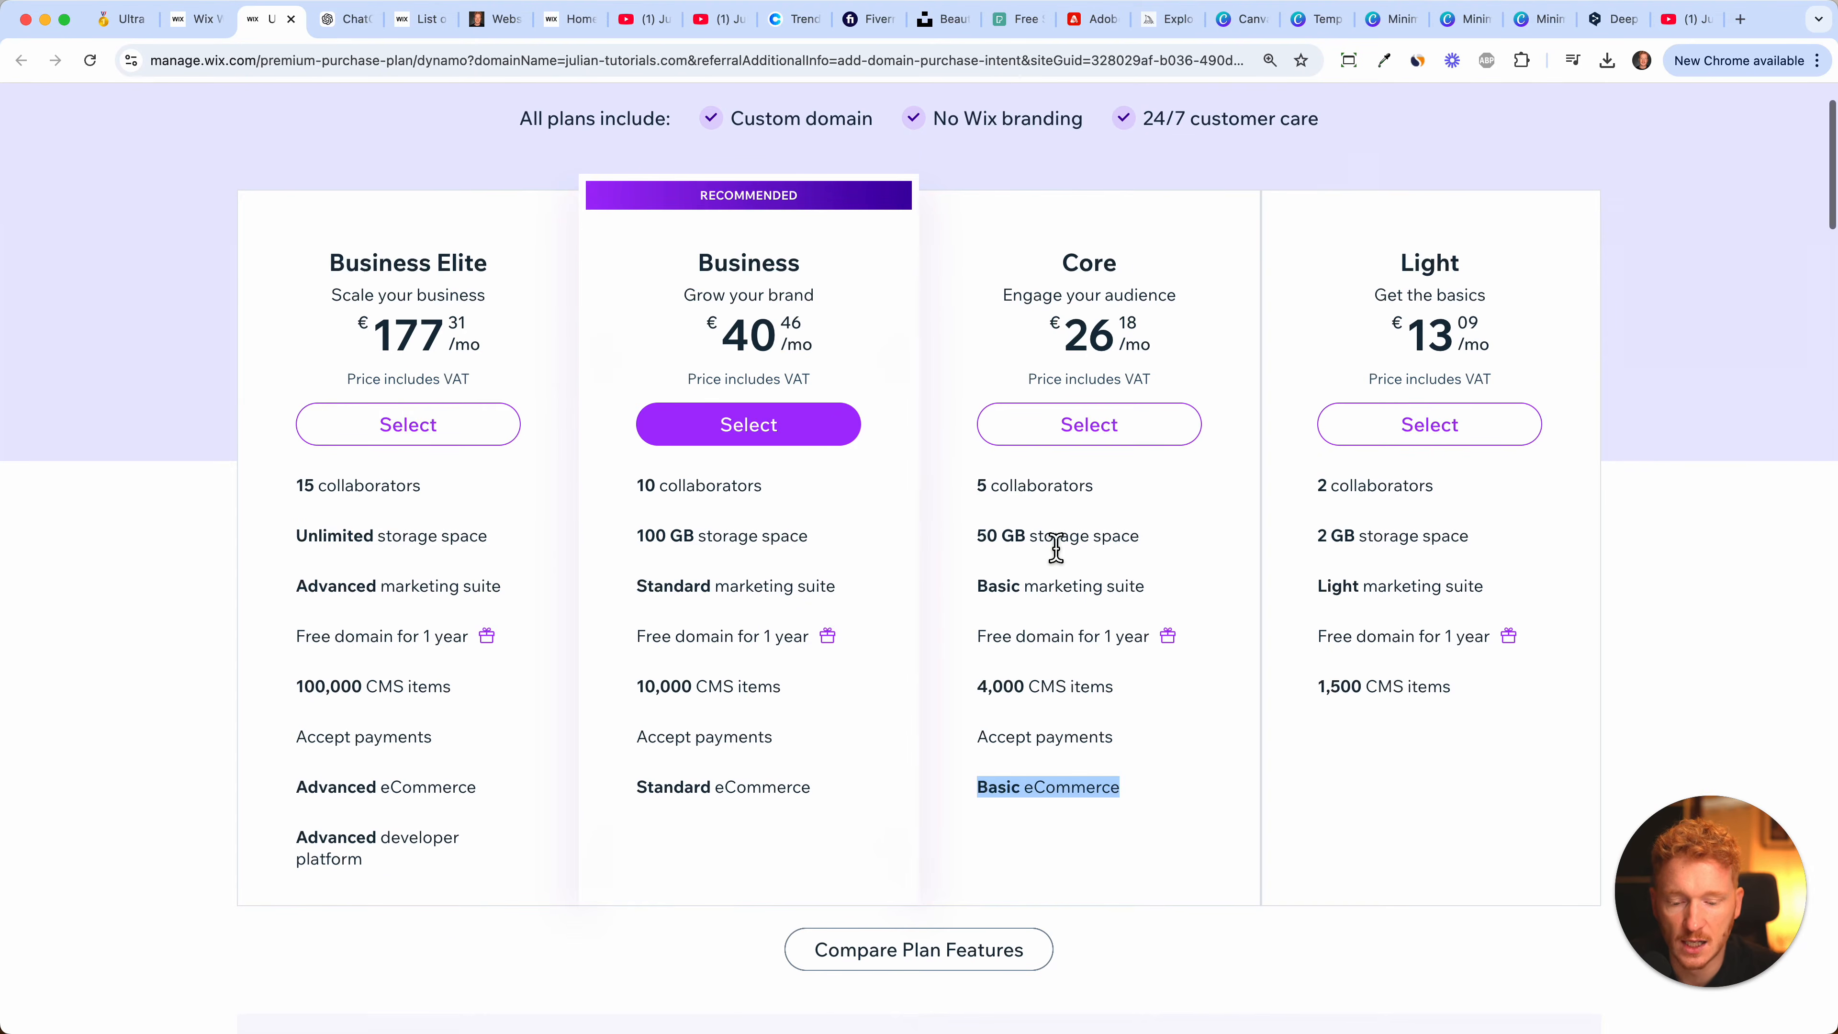
- Examine the detailed feature comparison of the Premium plans, including site features and marketing suite limits, and return to the plan overview
{"action": "scroll", "coordinate": [1055, 548], "scroll_direction": "down", "scroll_amount": 15}
{"action": "scroll", "coordinate": [1055, 548], "scroll_direction": "down", "scroll_amount": 6}
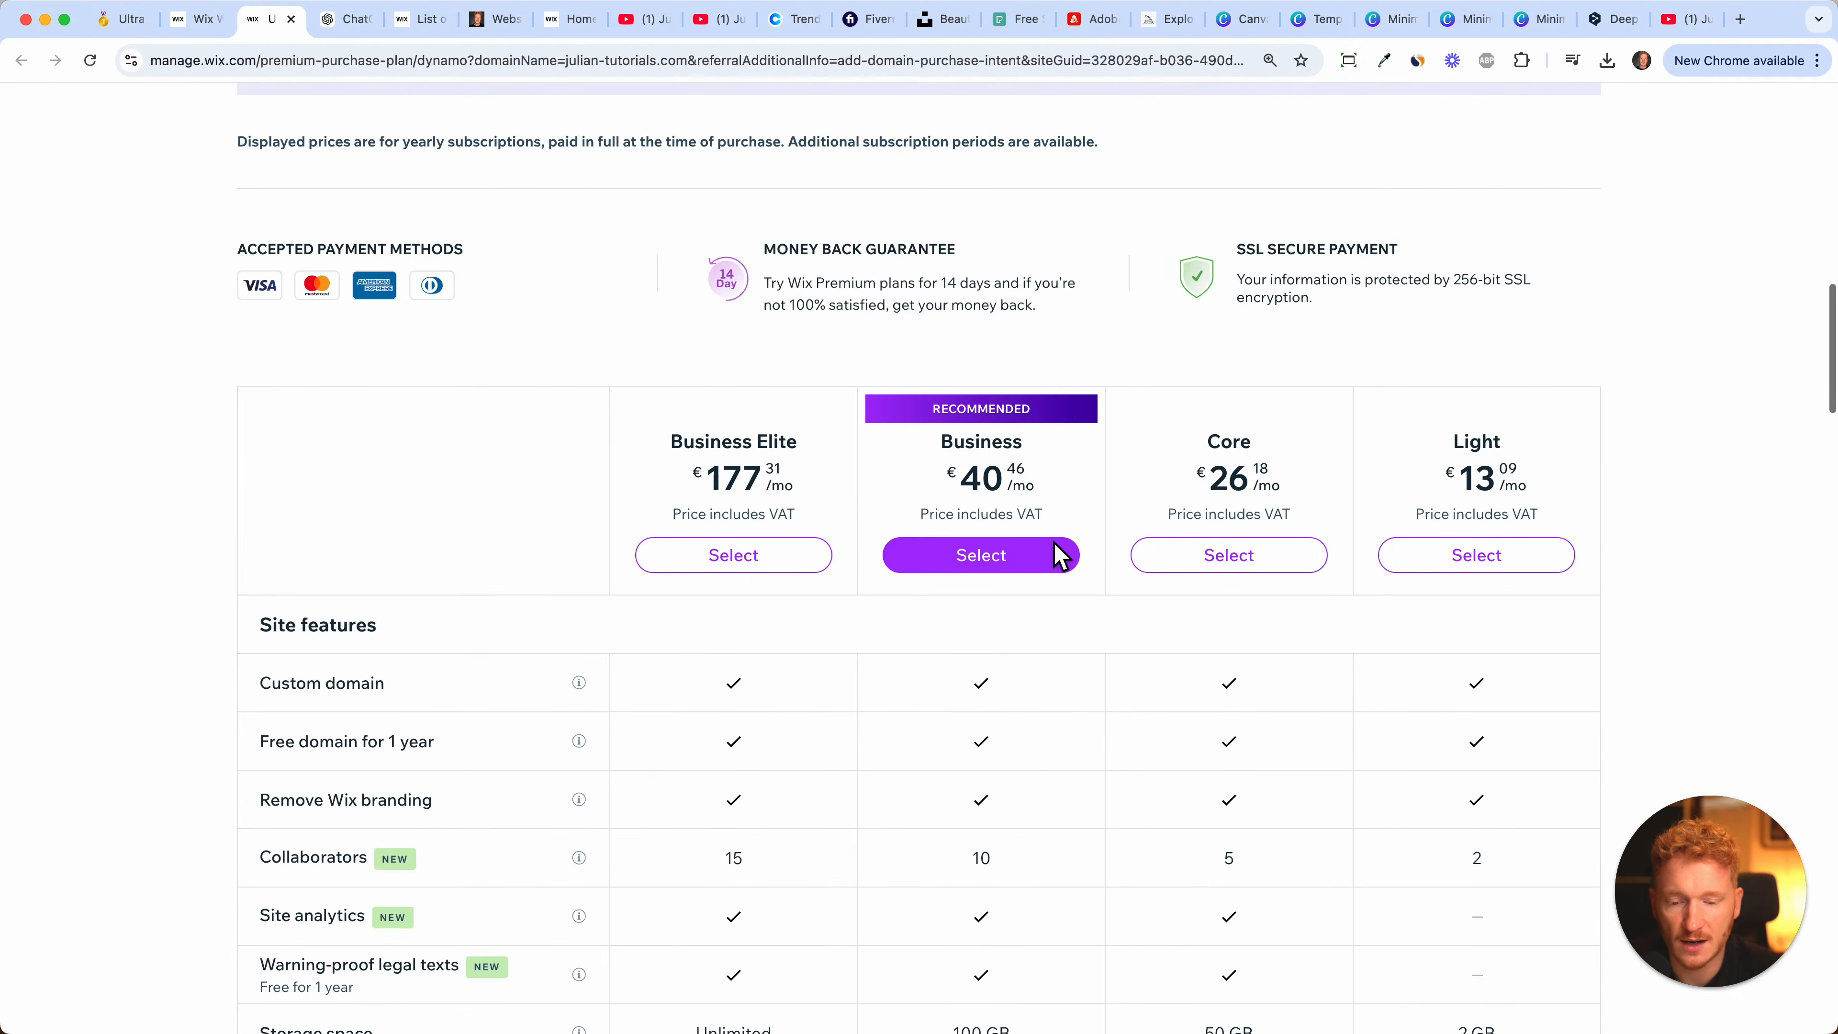
{"action": "scroll", "coordinate": [1239, 562], "scroll_direction": "up", "scroll_amount": 2}
{"action": "scroll", "coordinate": [1176, 706], "scroll_direction": "down", "scroll_amount": 5}
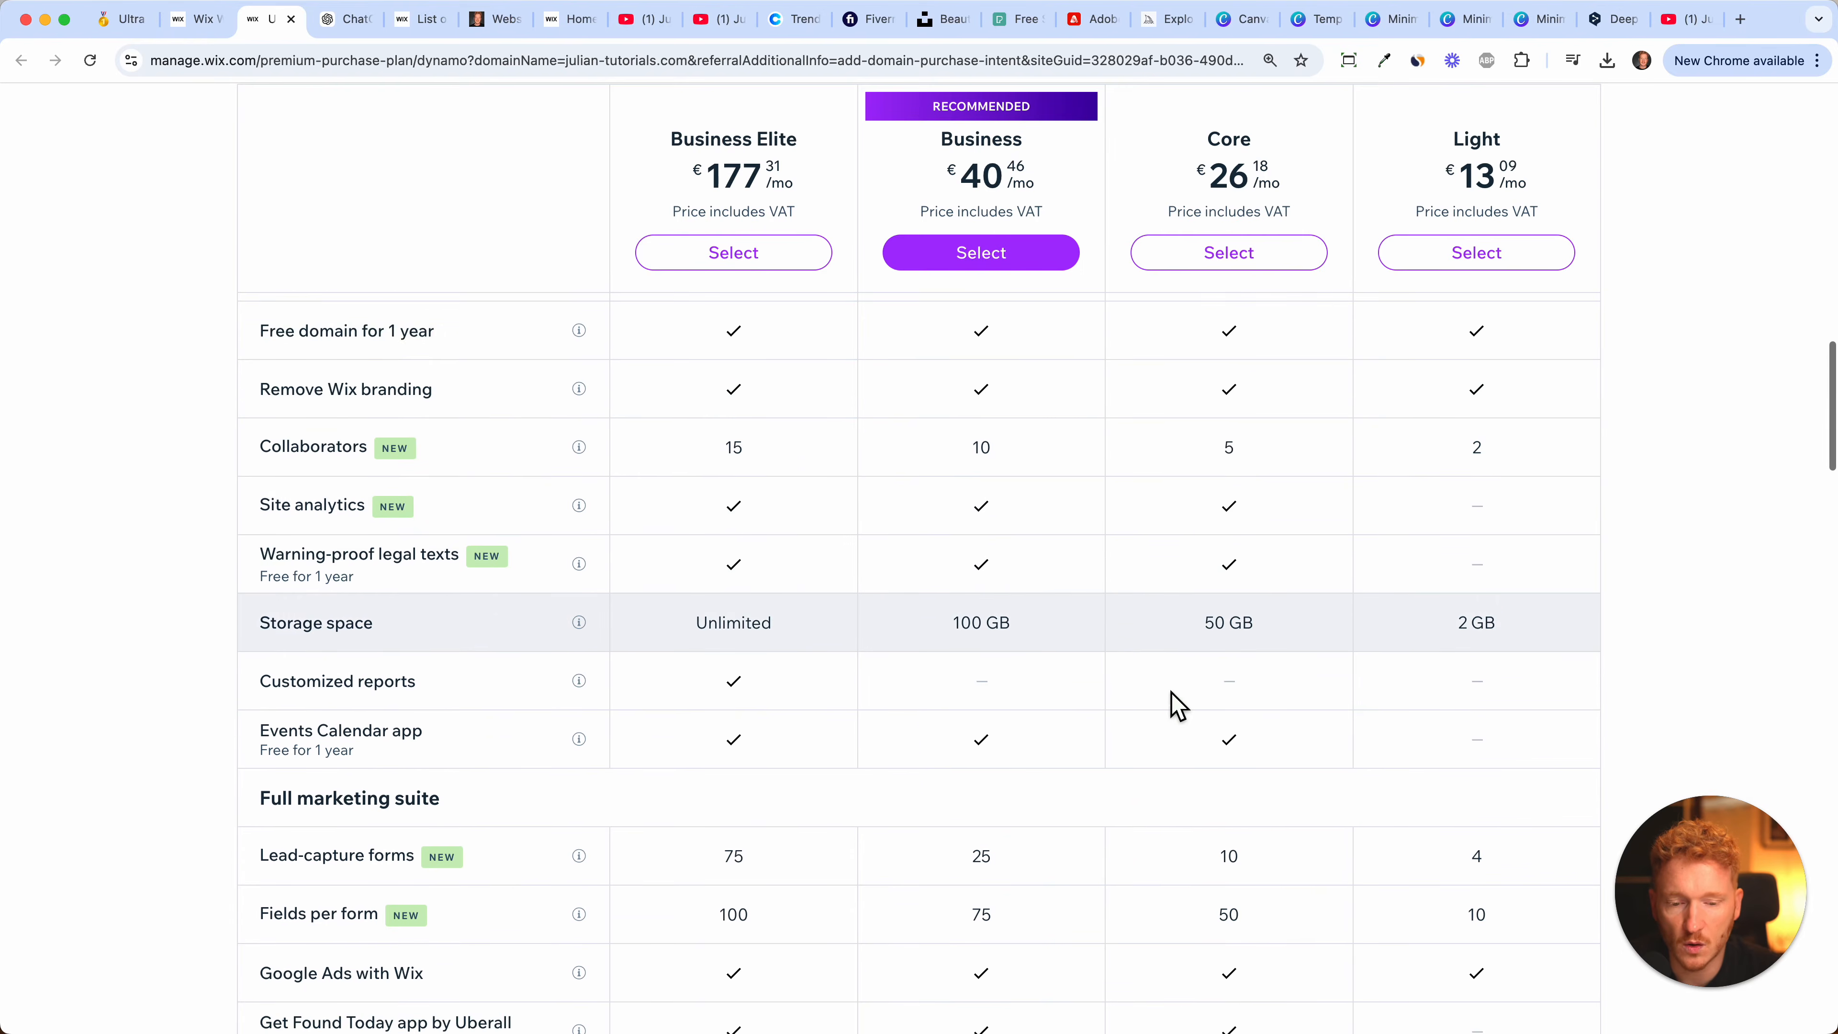
{"action": "scroll", "coordinate": [1178, 706], "scroll_direction": "up", "scroll_amount": 8}
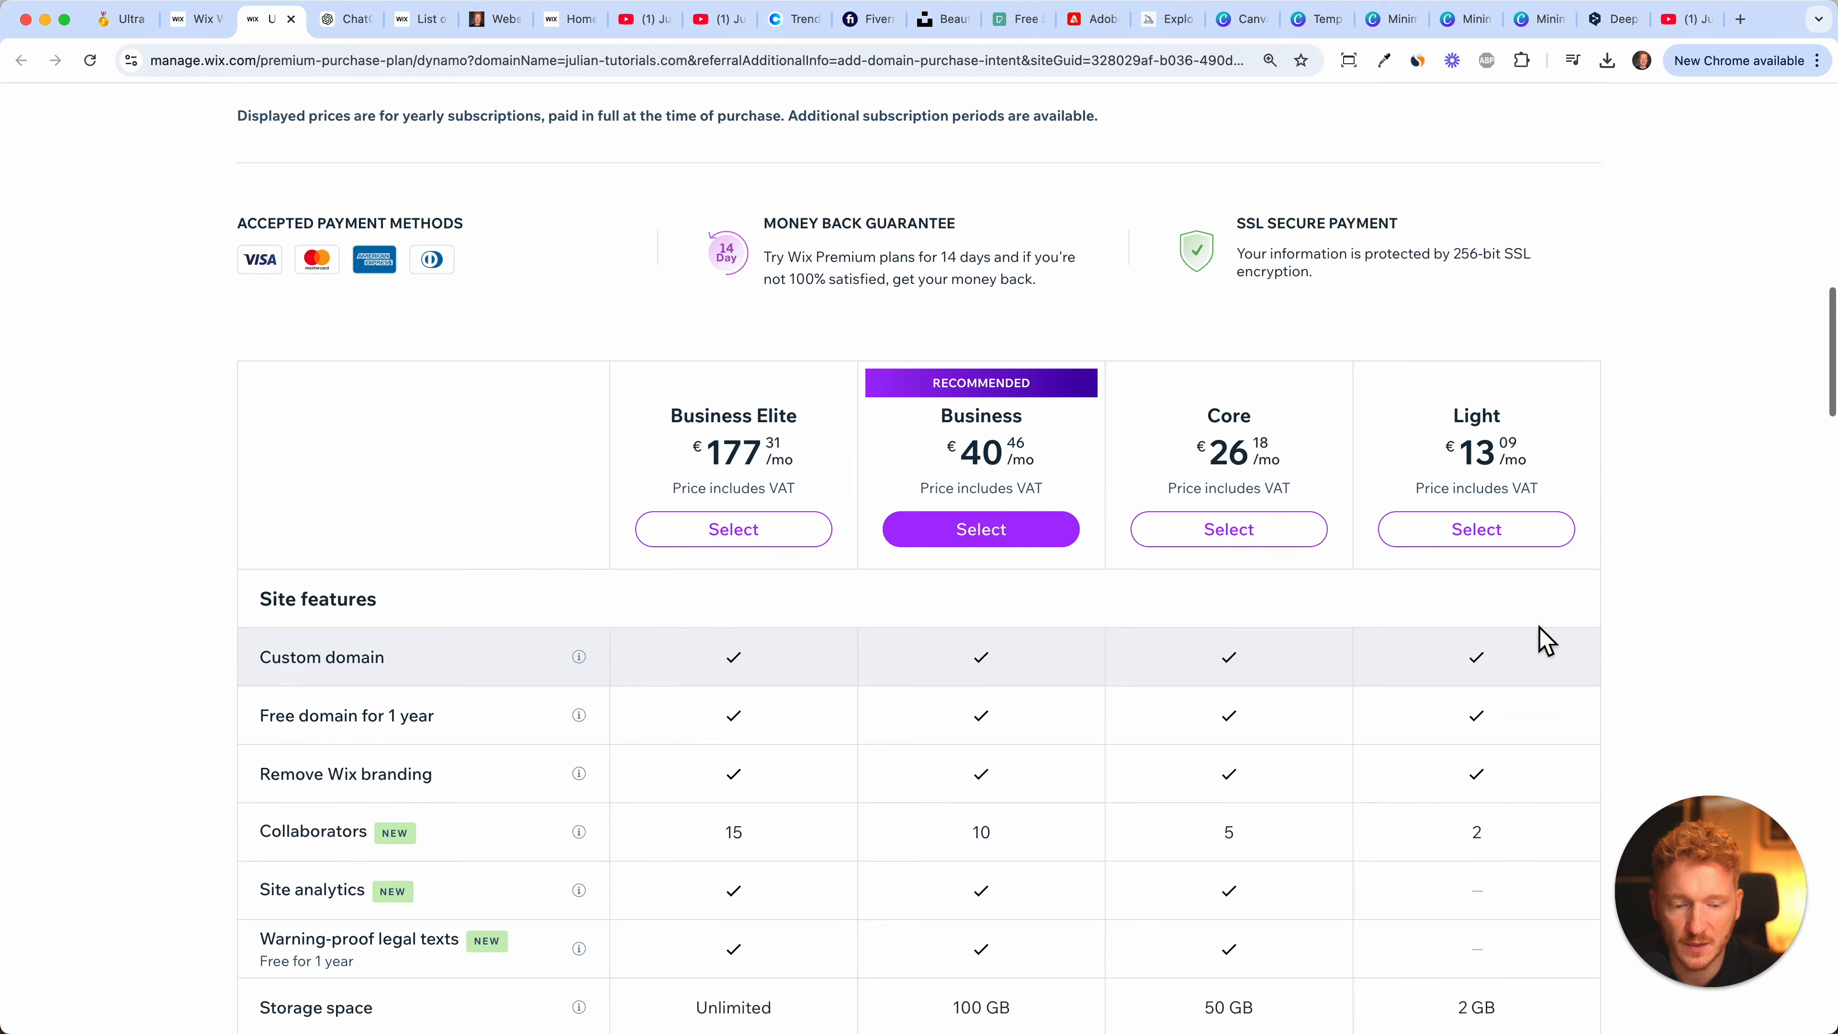
{"action": "scroll", "coordinate": [1373, 611], "scroll_direction": "down", "scroll_amount": 1}
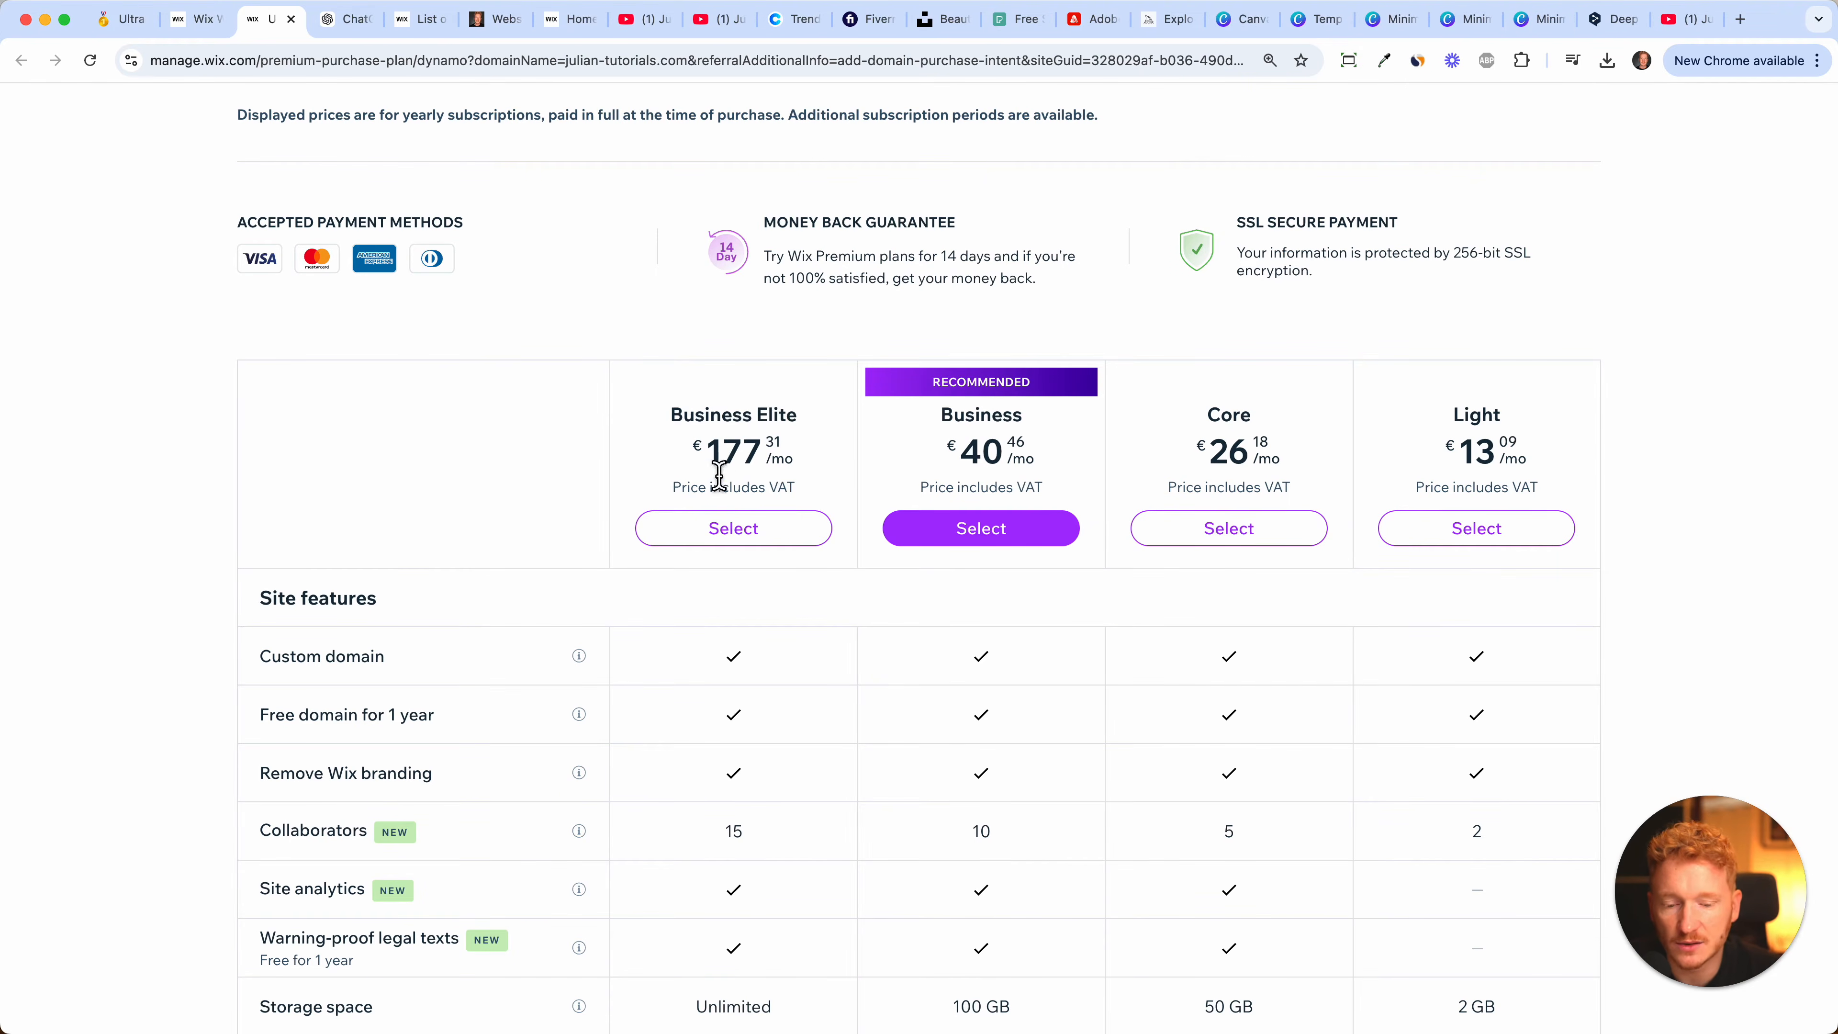
{"action": "scroll", "coordinate": [1383, 378], "scroll_direction": "down", "scroll_amount": 5}
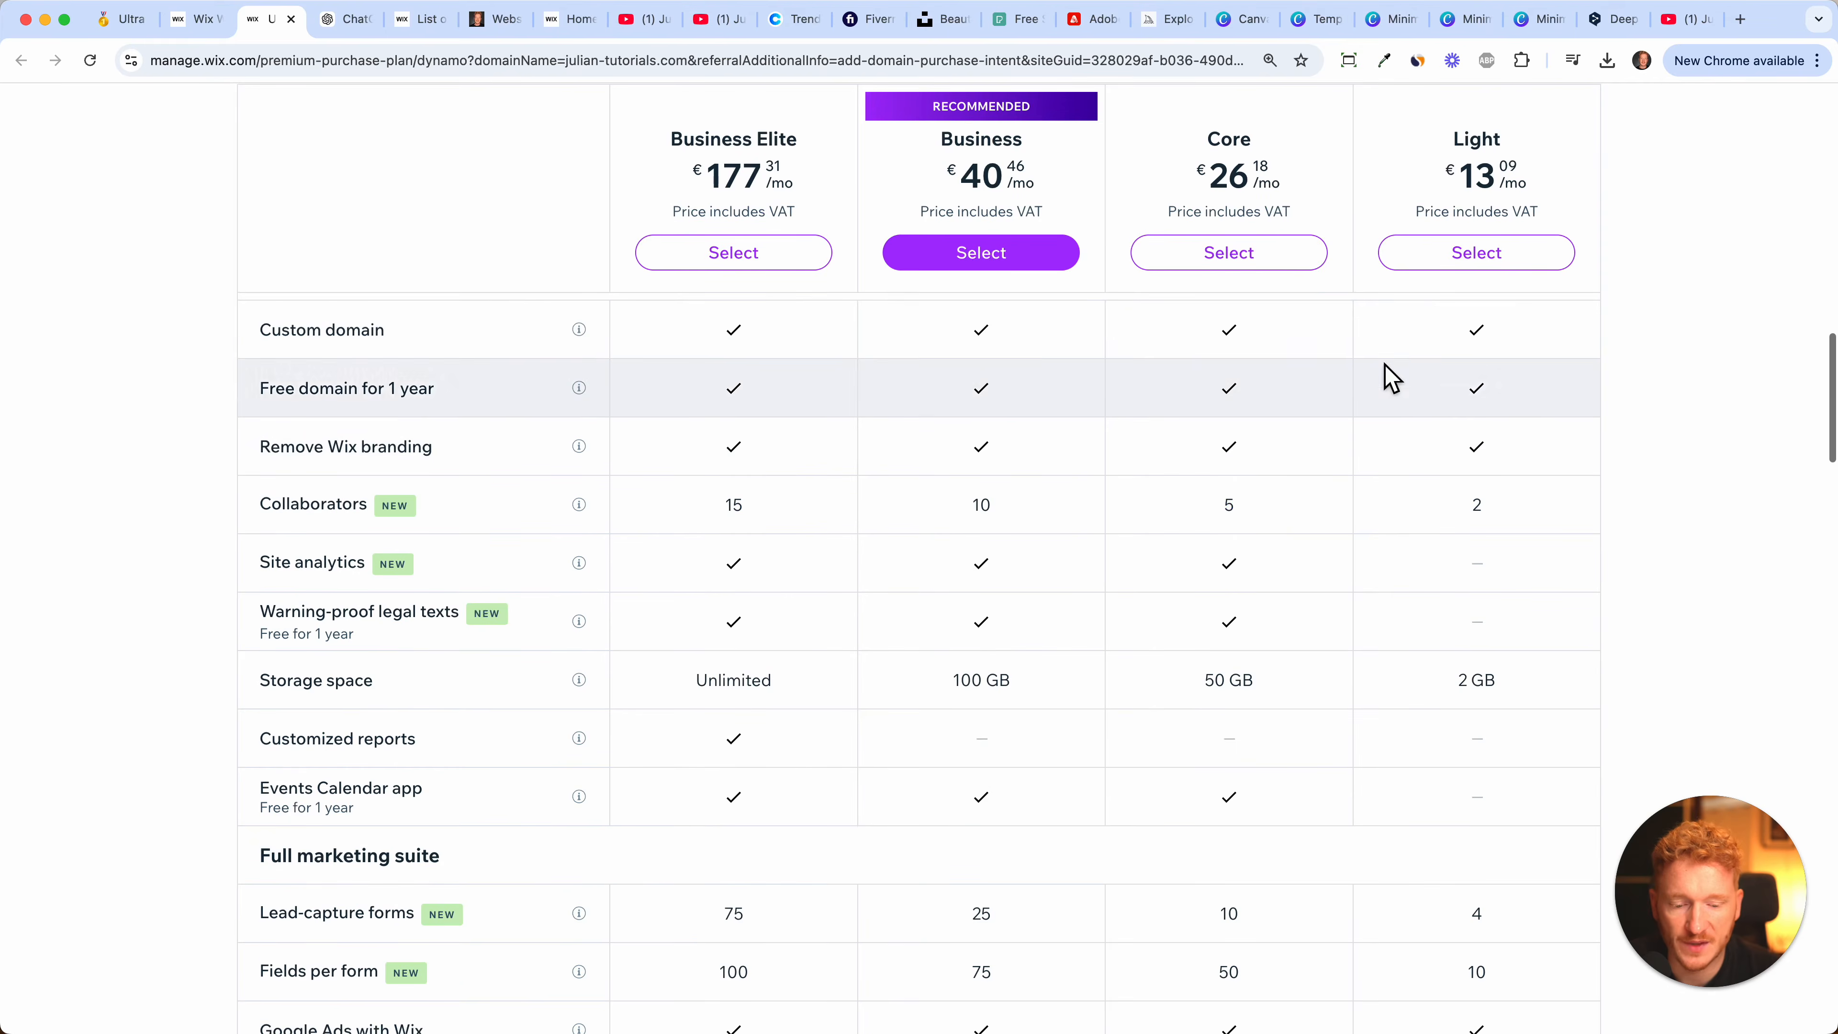
{"action": "scroll", "coordinate": [1322, 439], "scroll_direction": "up", "scroll_amount": 20}
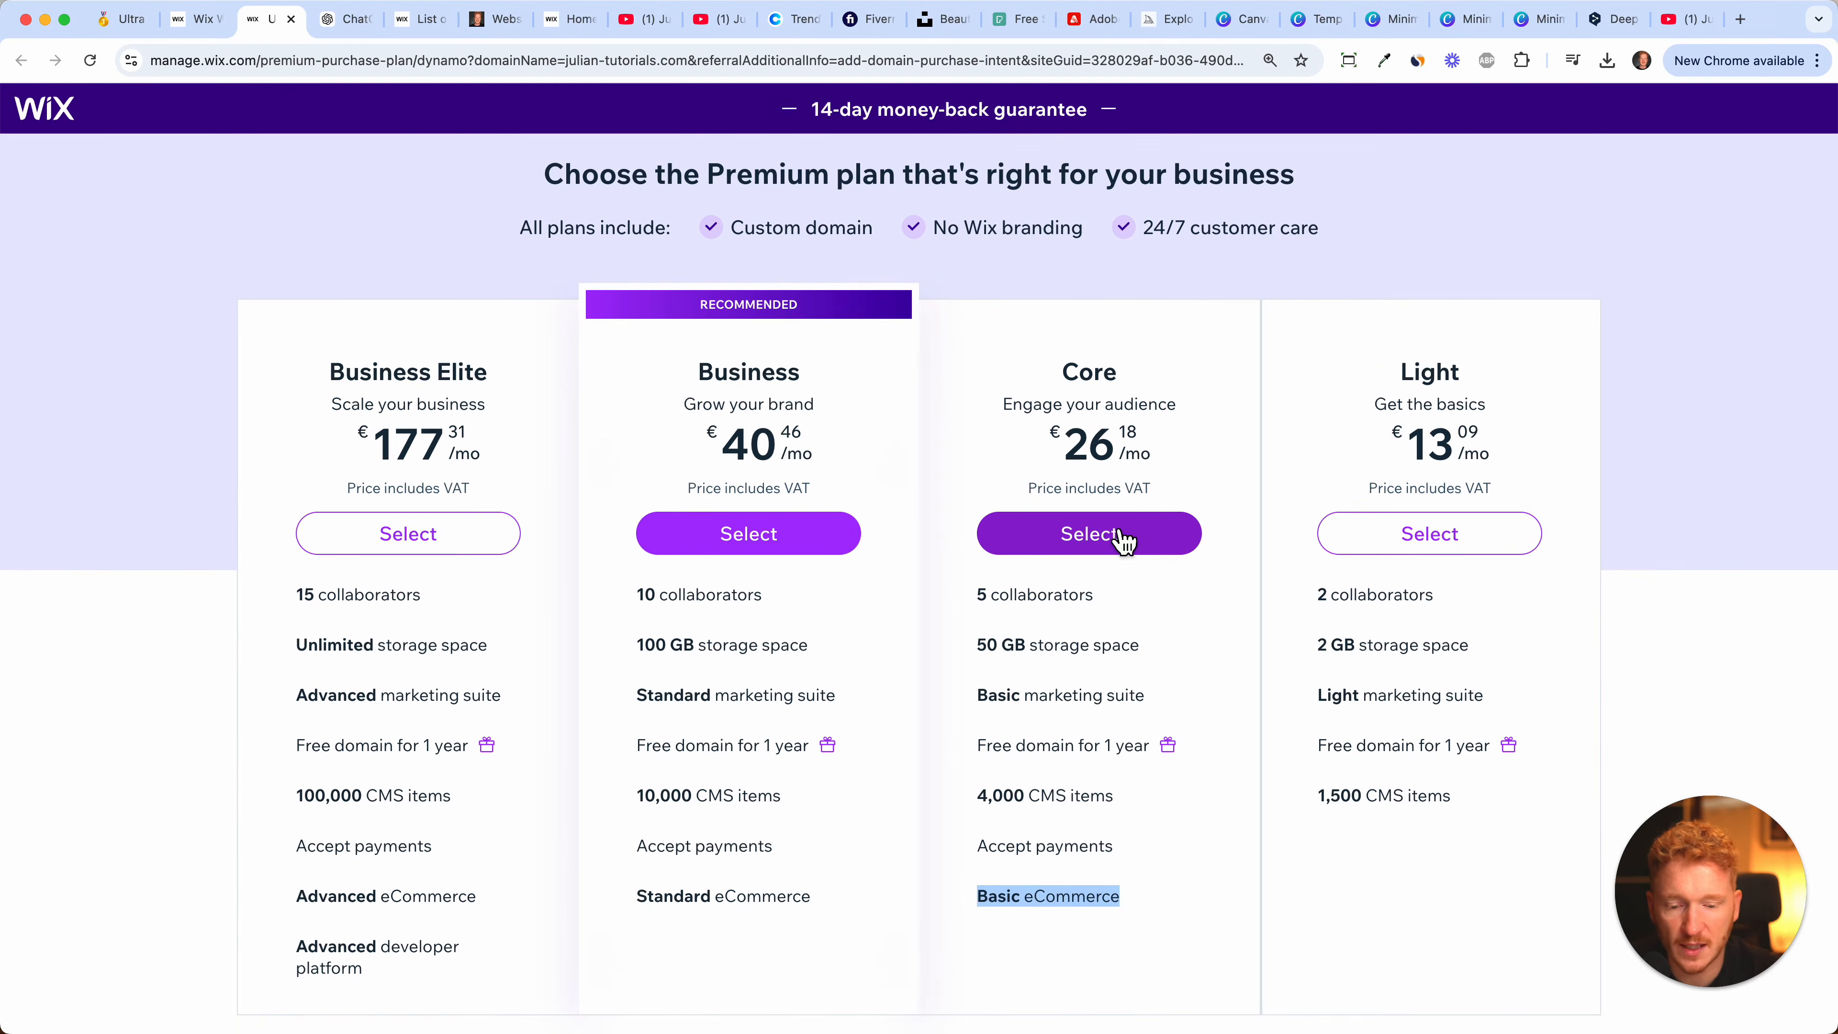
- Select the Core plan with the Monthly billing cycle and continue to checkout
{"action": "left_click", "coordinate": [1102, 558]}
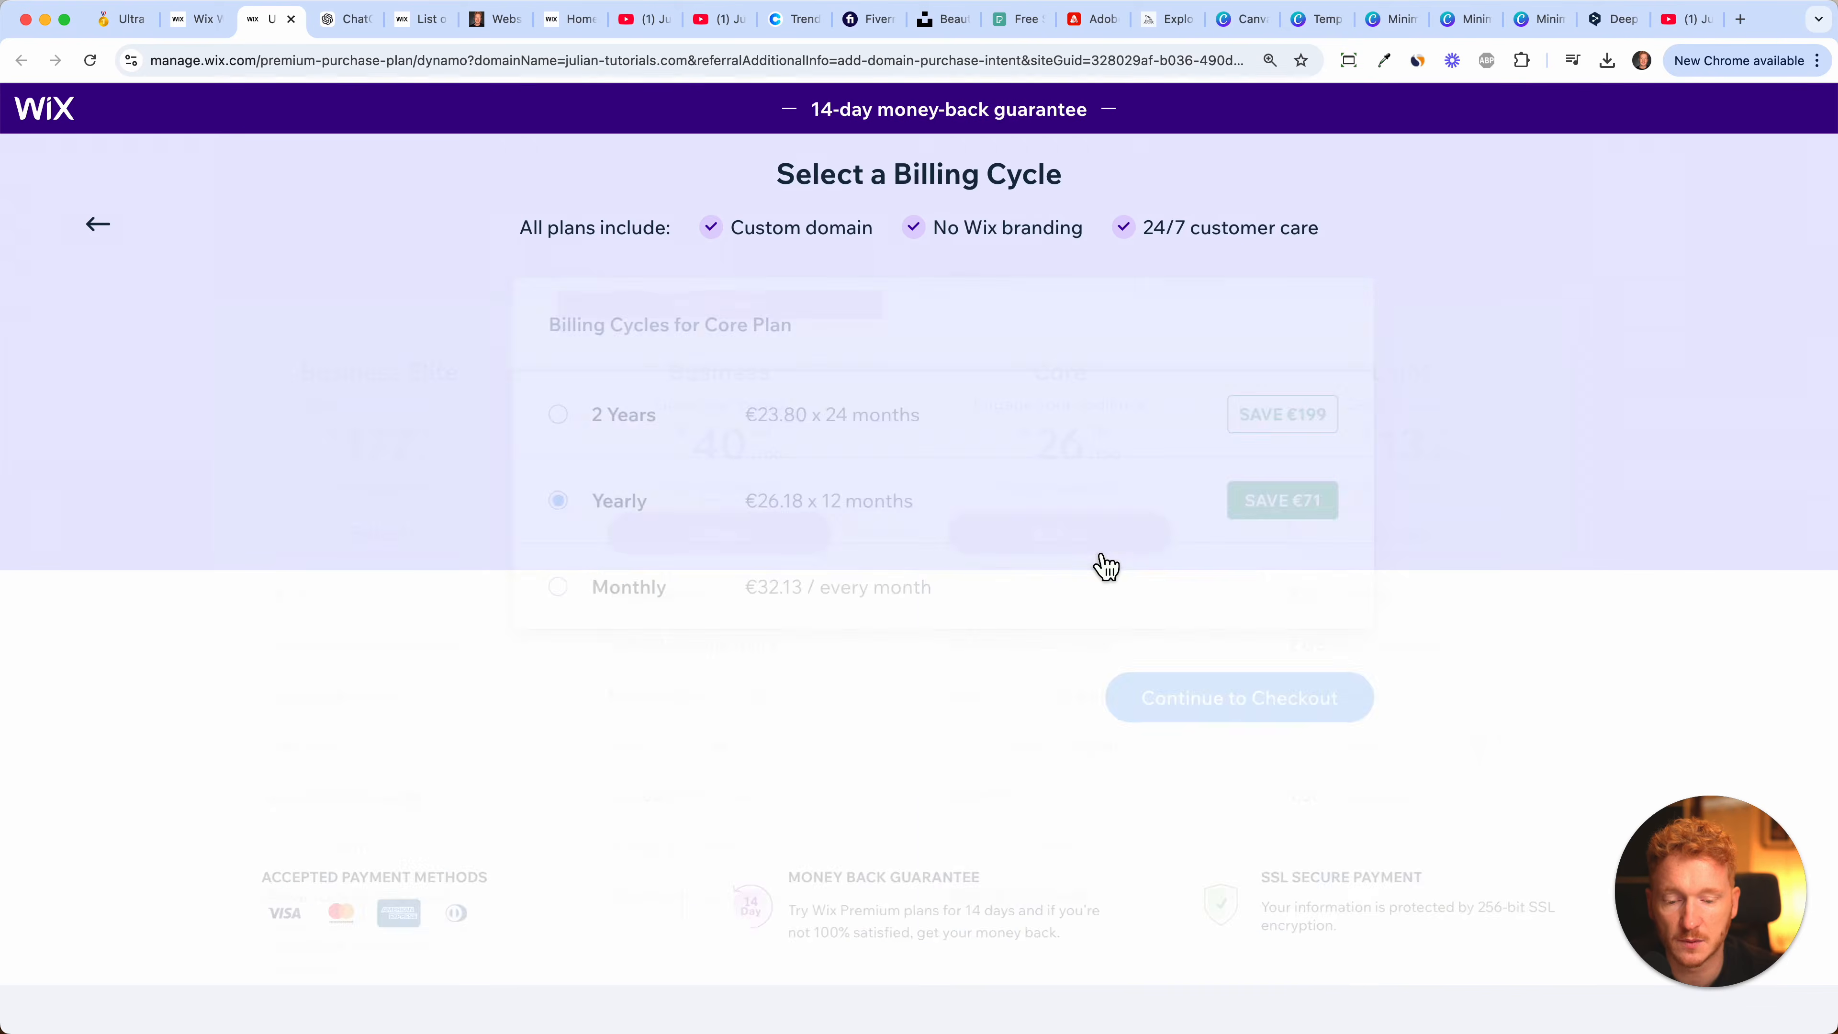
{"action": "left_click", "coordinate": [533, 590]}
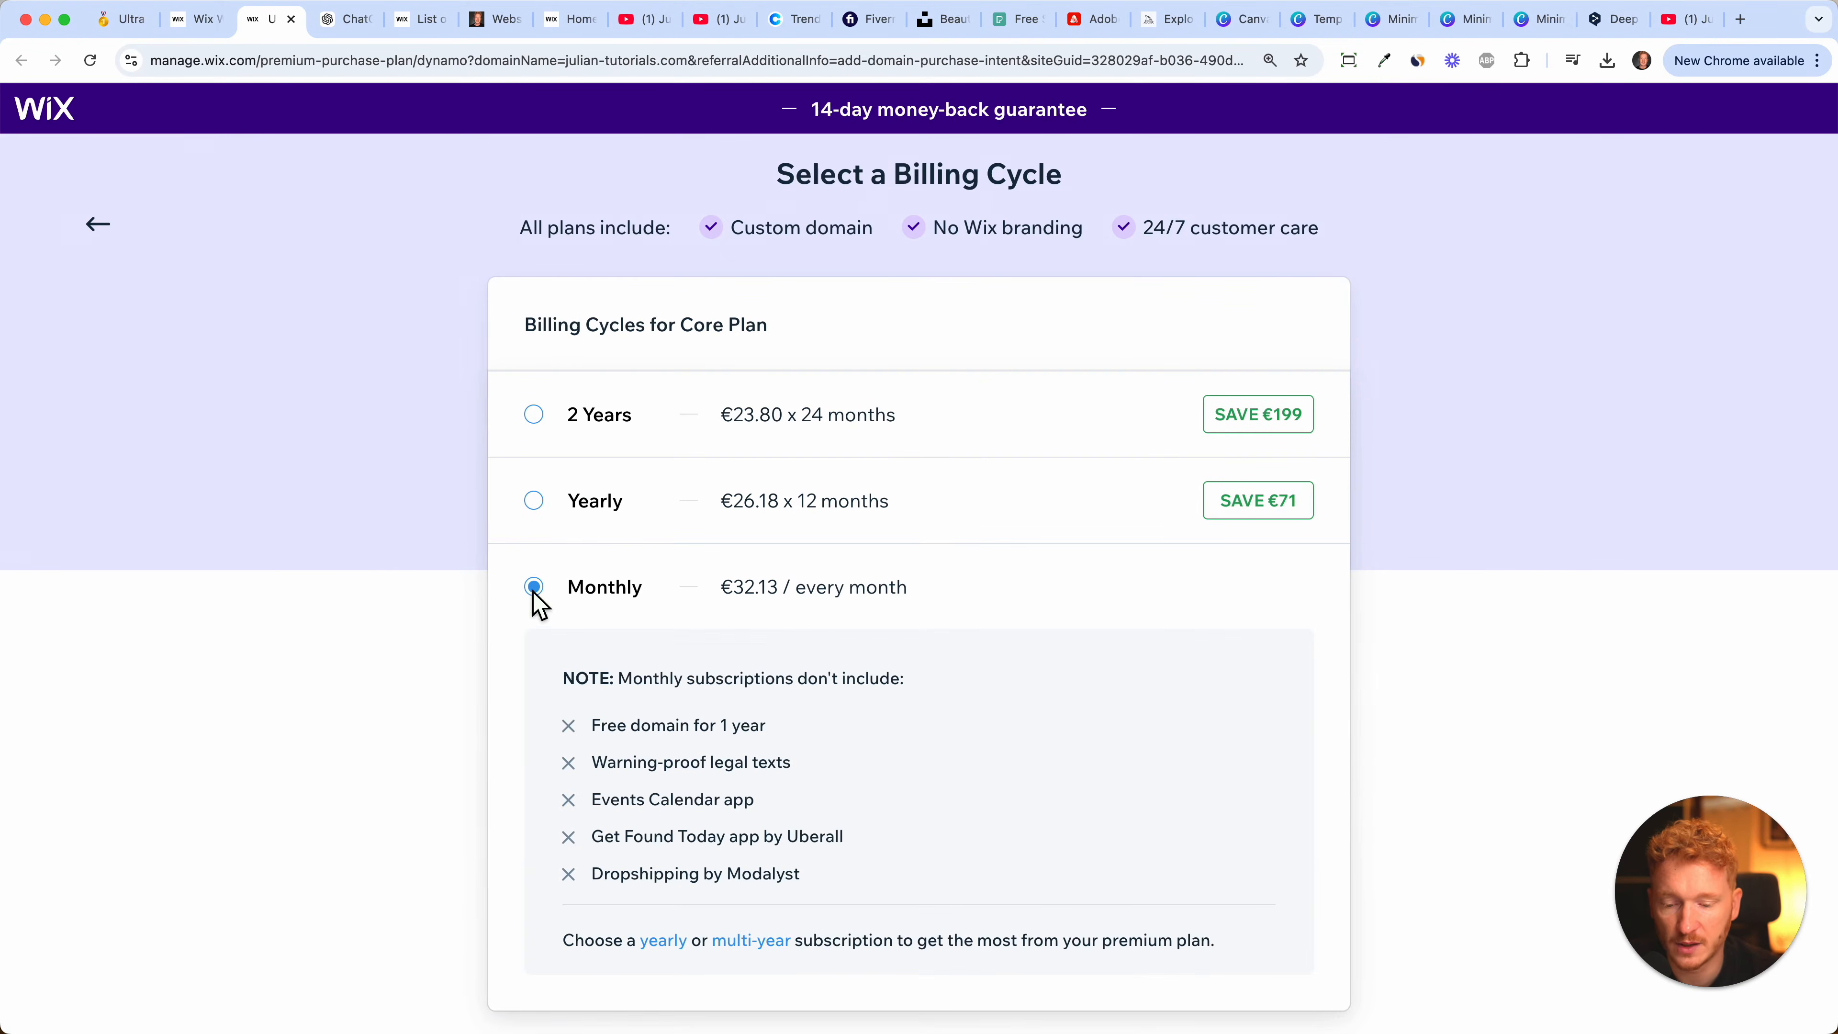
{"action": "scroll", "coordinate": [1002, 651], "scroll_direction": "down", "scroll_amount": 2}
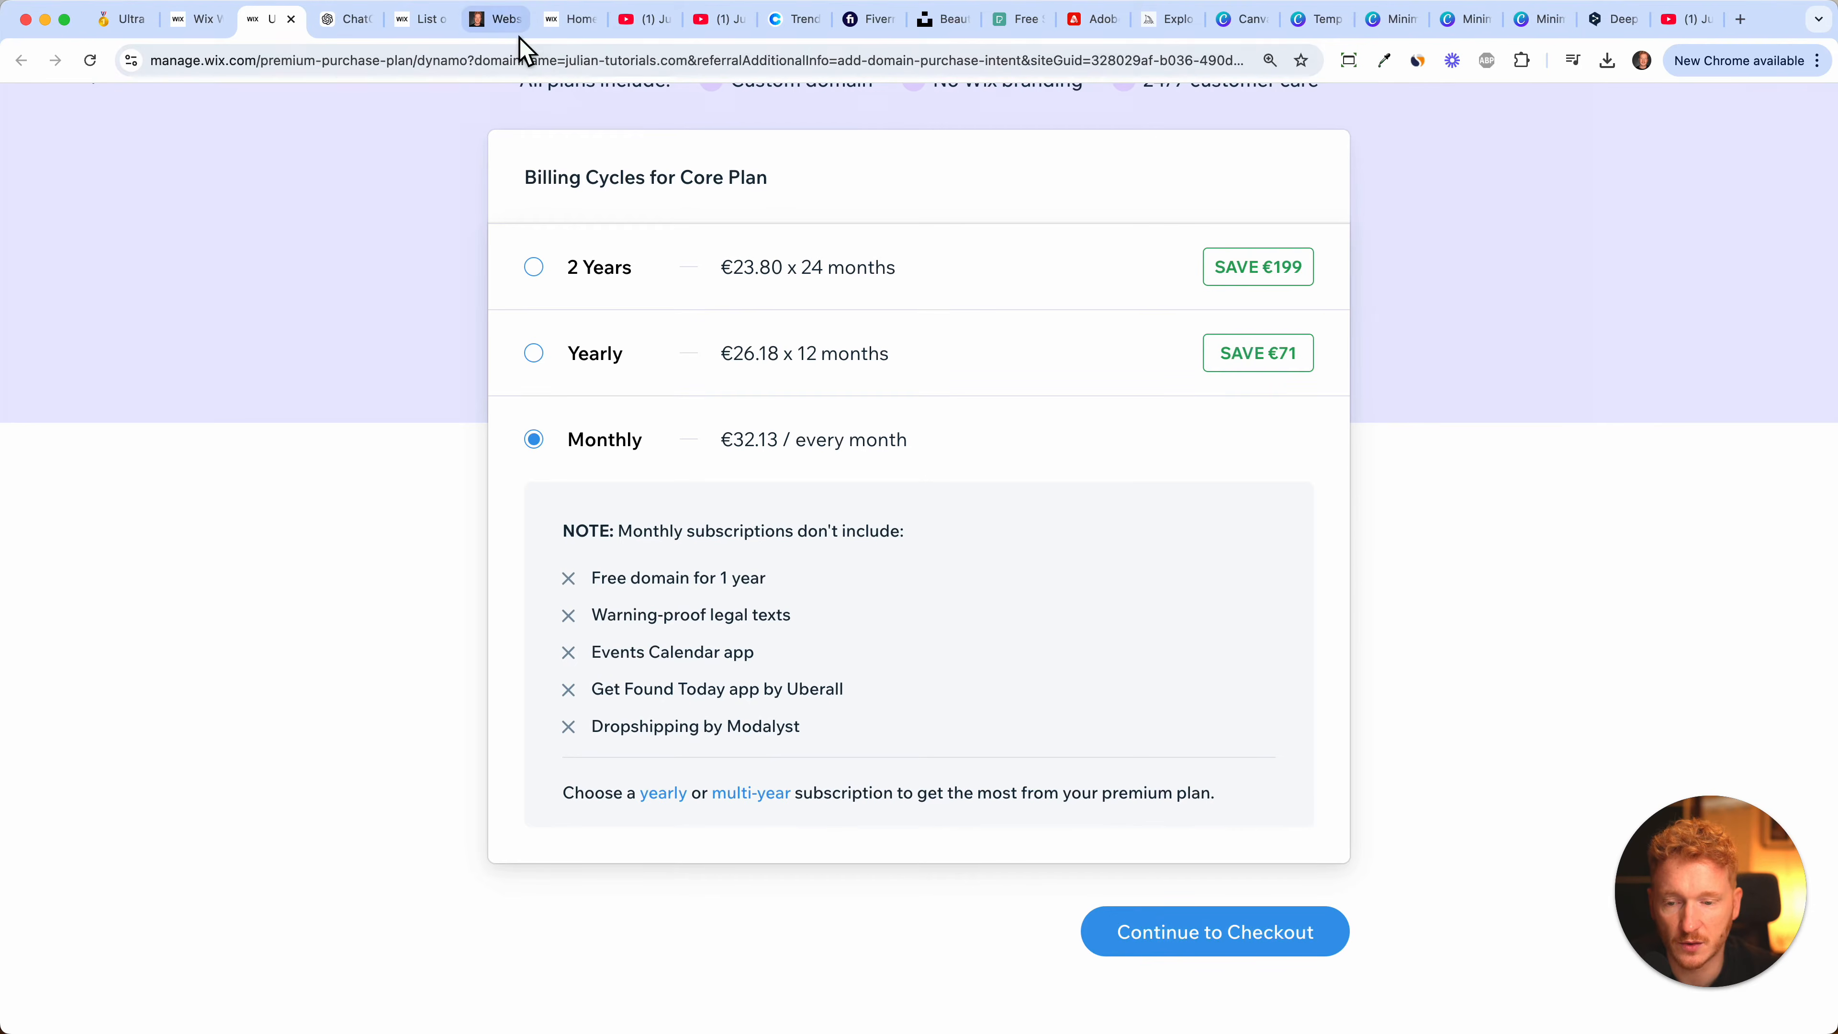
{"action": "left_click", "coordinate": [496, 20]}
{"action": "left_click", "coordinate": [274, 22]}
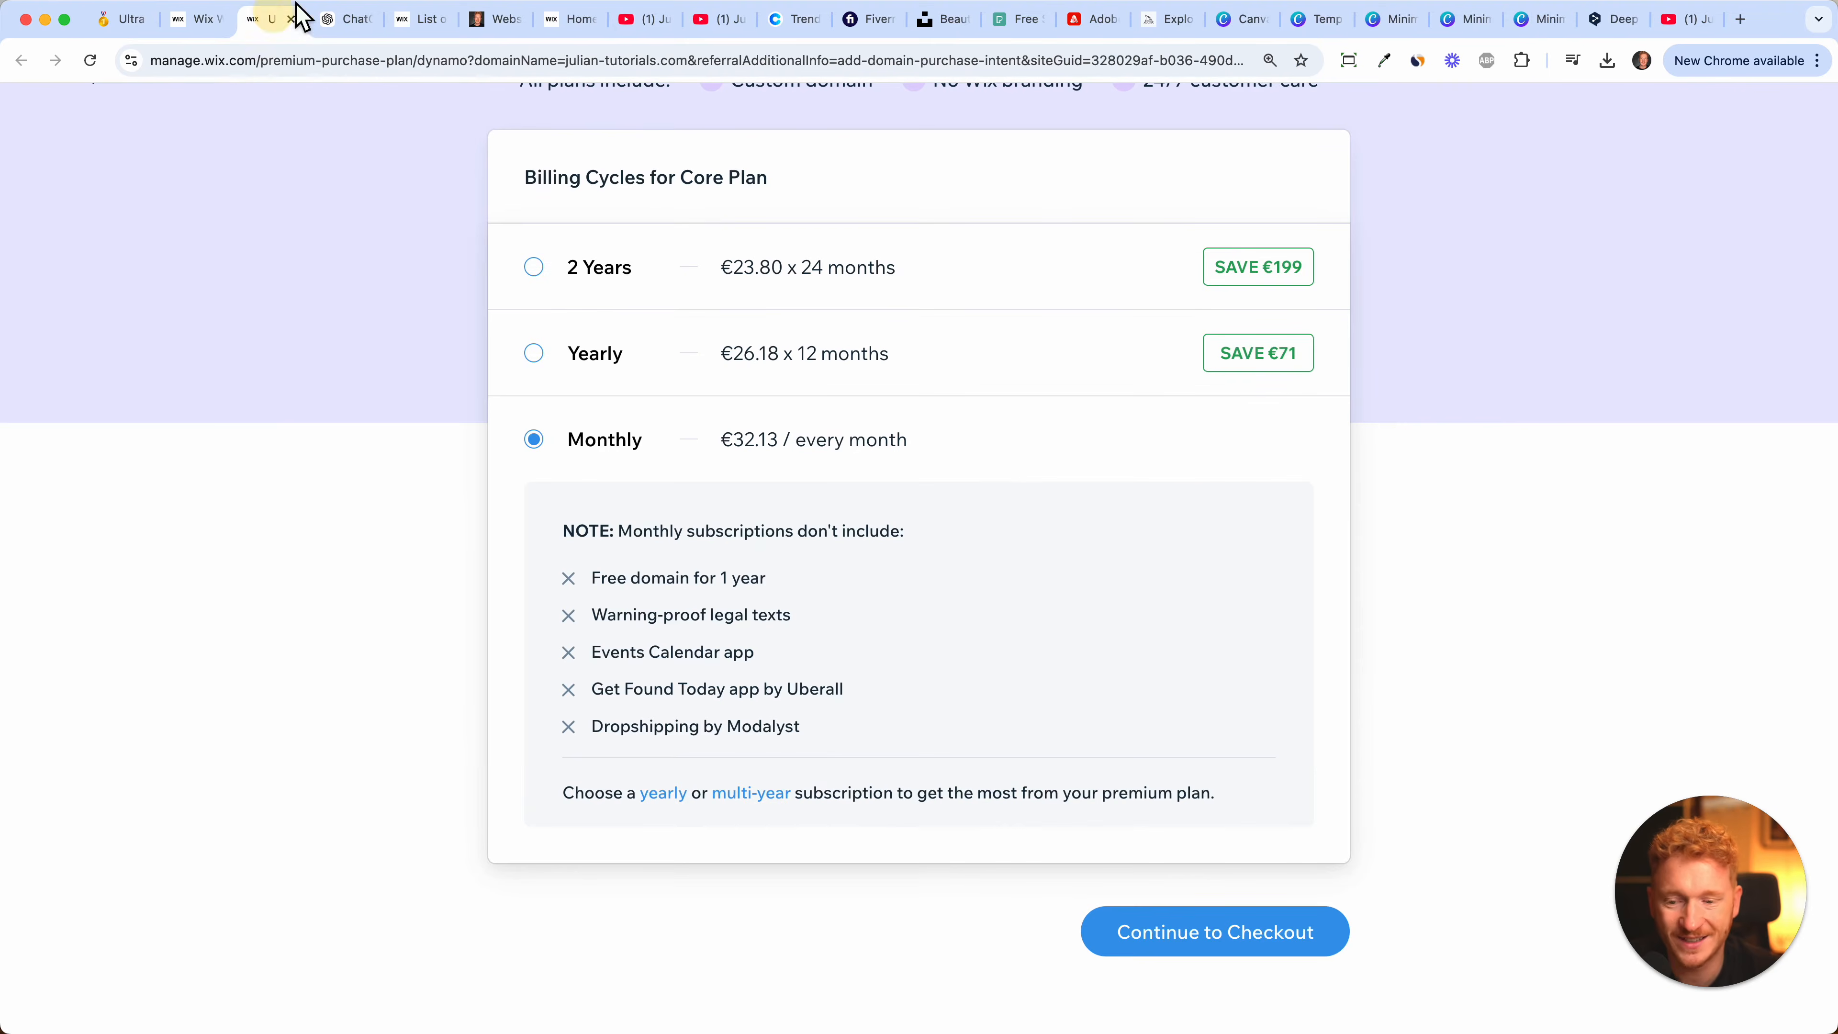
{"action": "left_click", "coordinate": [1161, 936]}
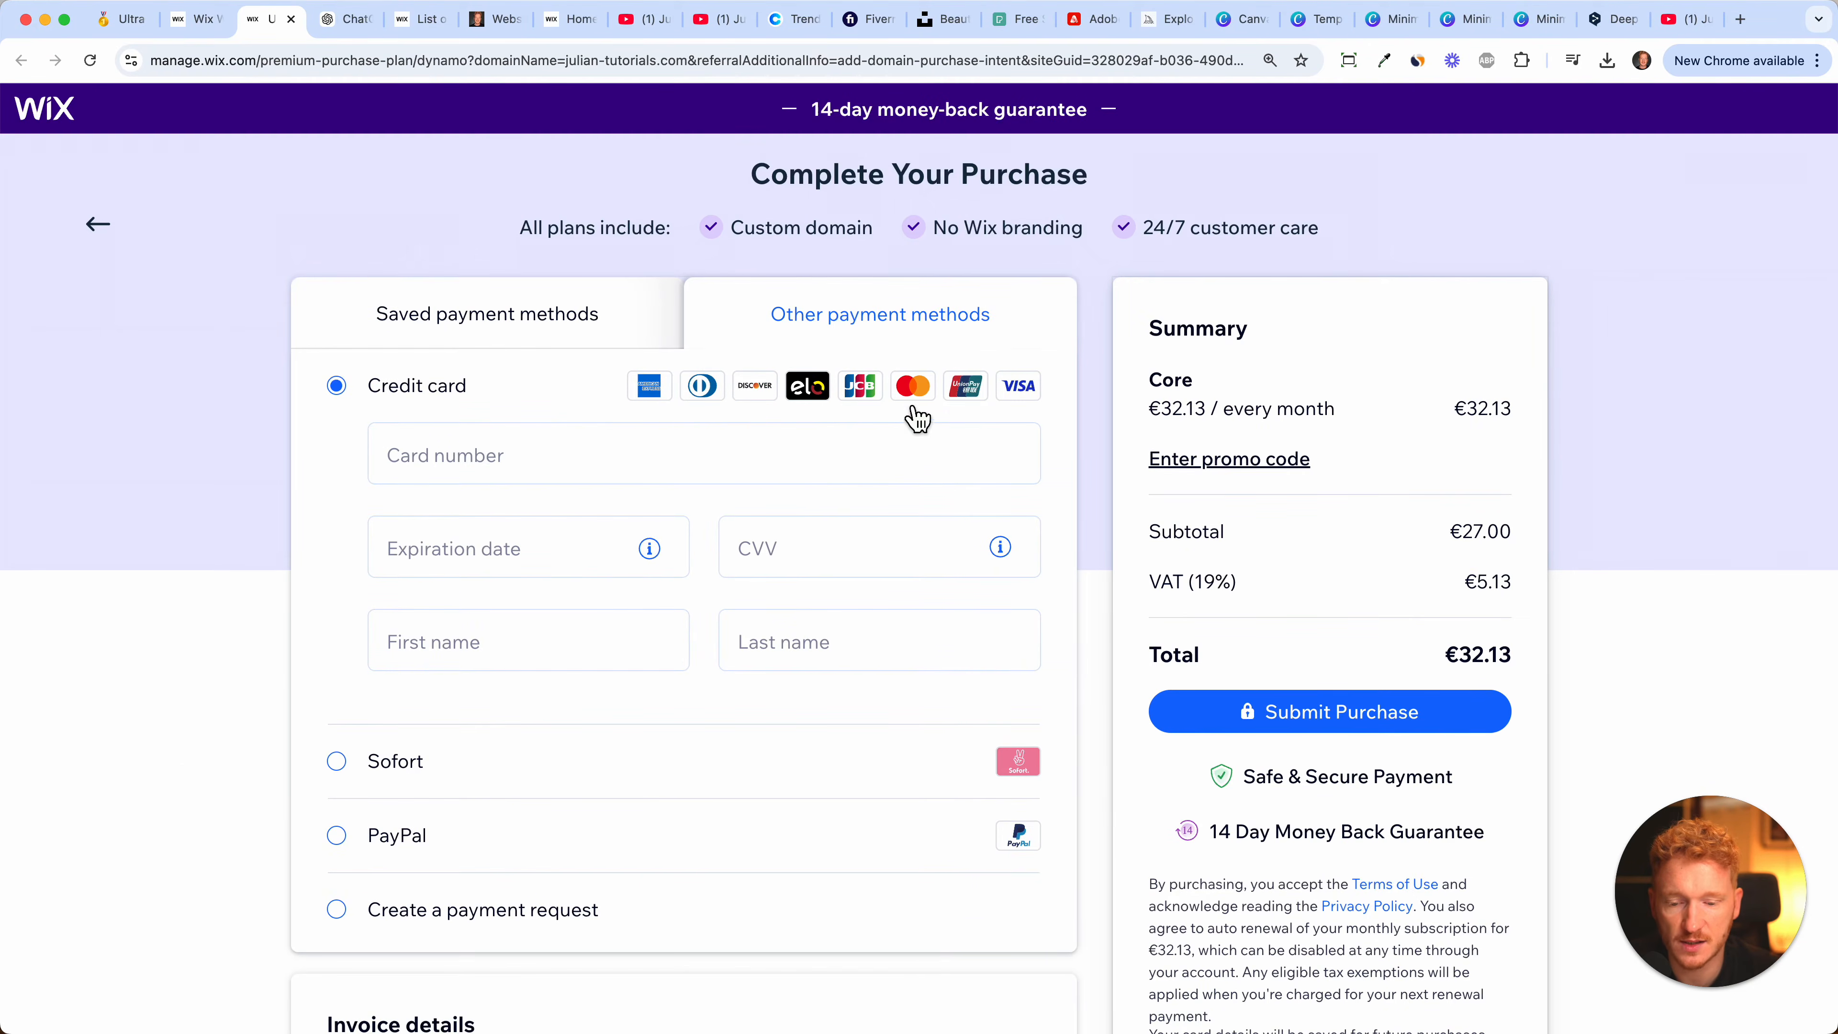
- Review the payment methods and the invoice details form on the Core plan's purchase page
{"action": "scroll", "coordinate": [796, 502], "scroll_direction": "down", "scroll_amount": 5}
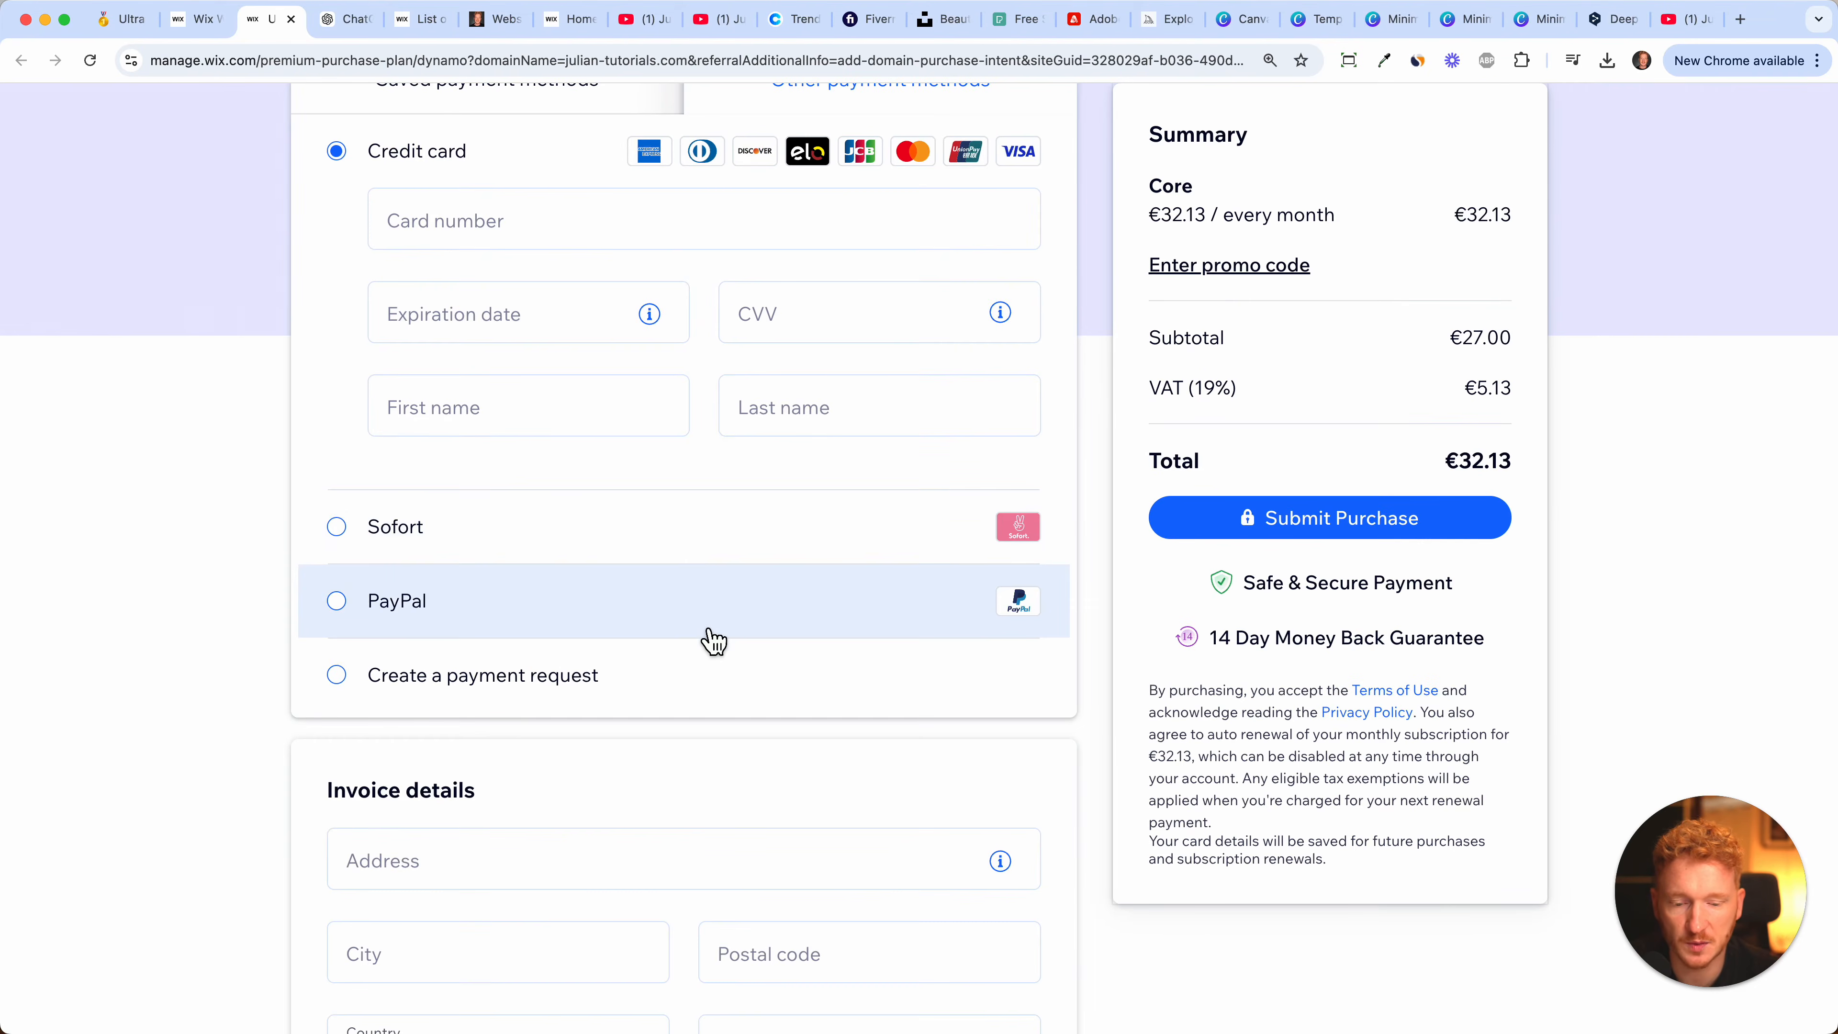
{"action": "scroll", "coordinate": [706, 640], "scroll_direction": "down", "scroll_amount": 5}
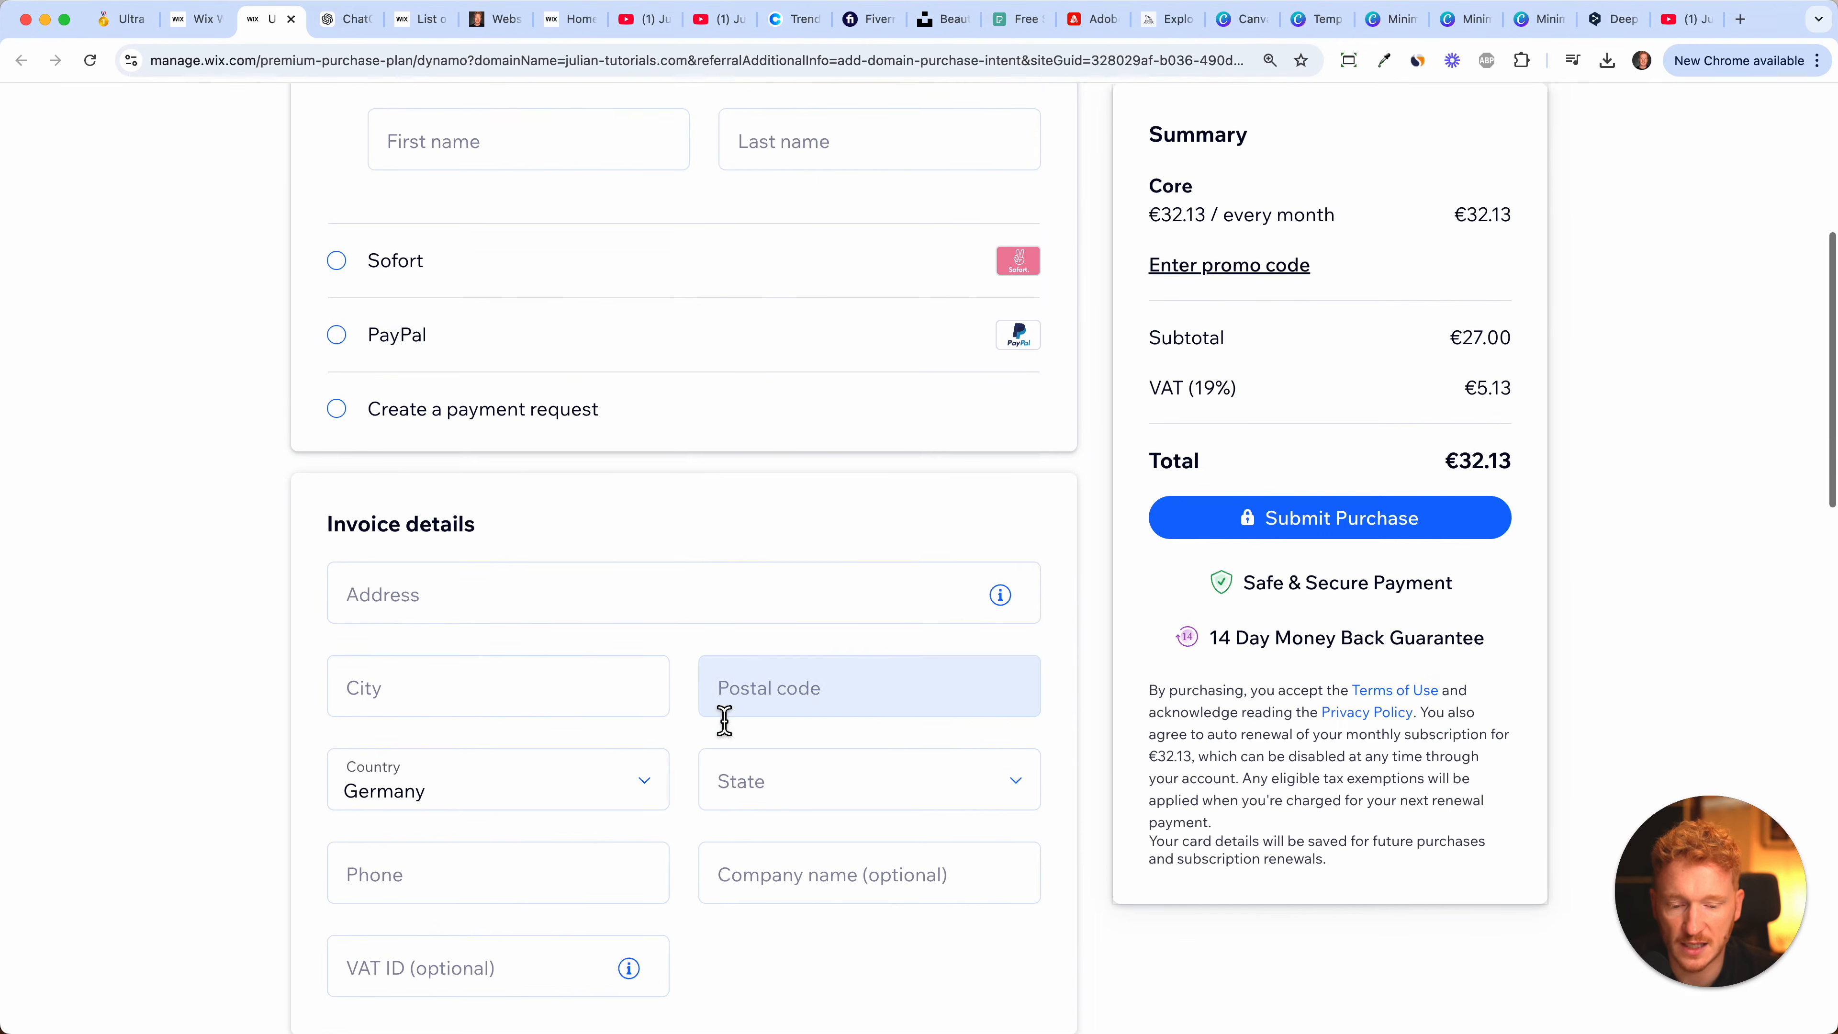
{"action": "scroll", "coordinate": [722, 720], "scroll_direction": "down", "scroll_amount": 15}
{"action": "scroll", "coordinate": [722, 715], "scroll_direction": "up", "scroll_amount": 20}
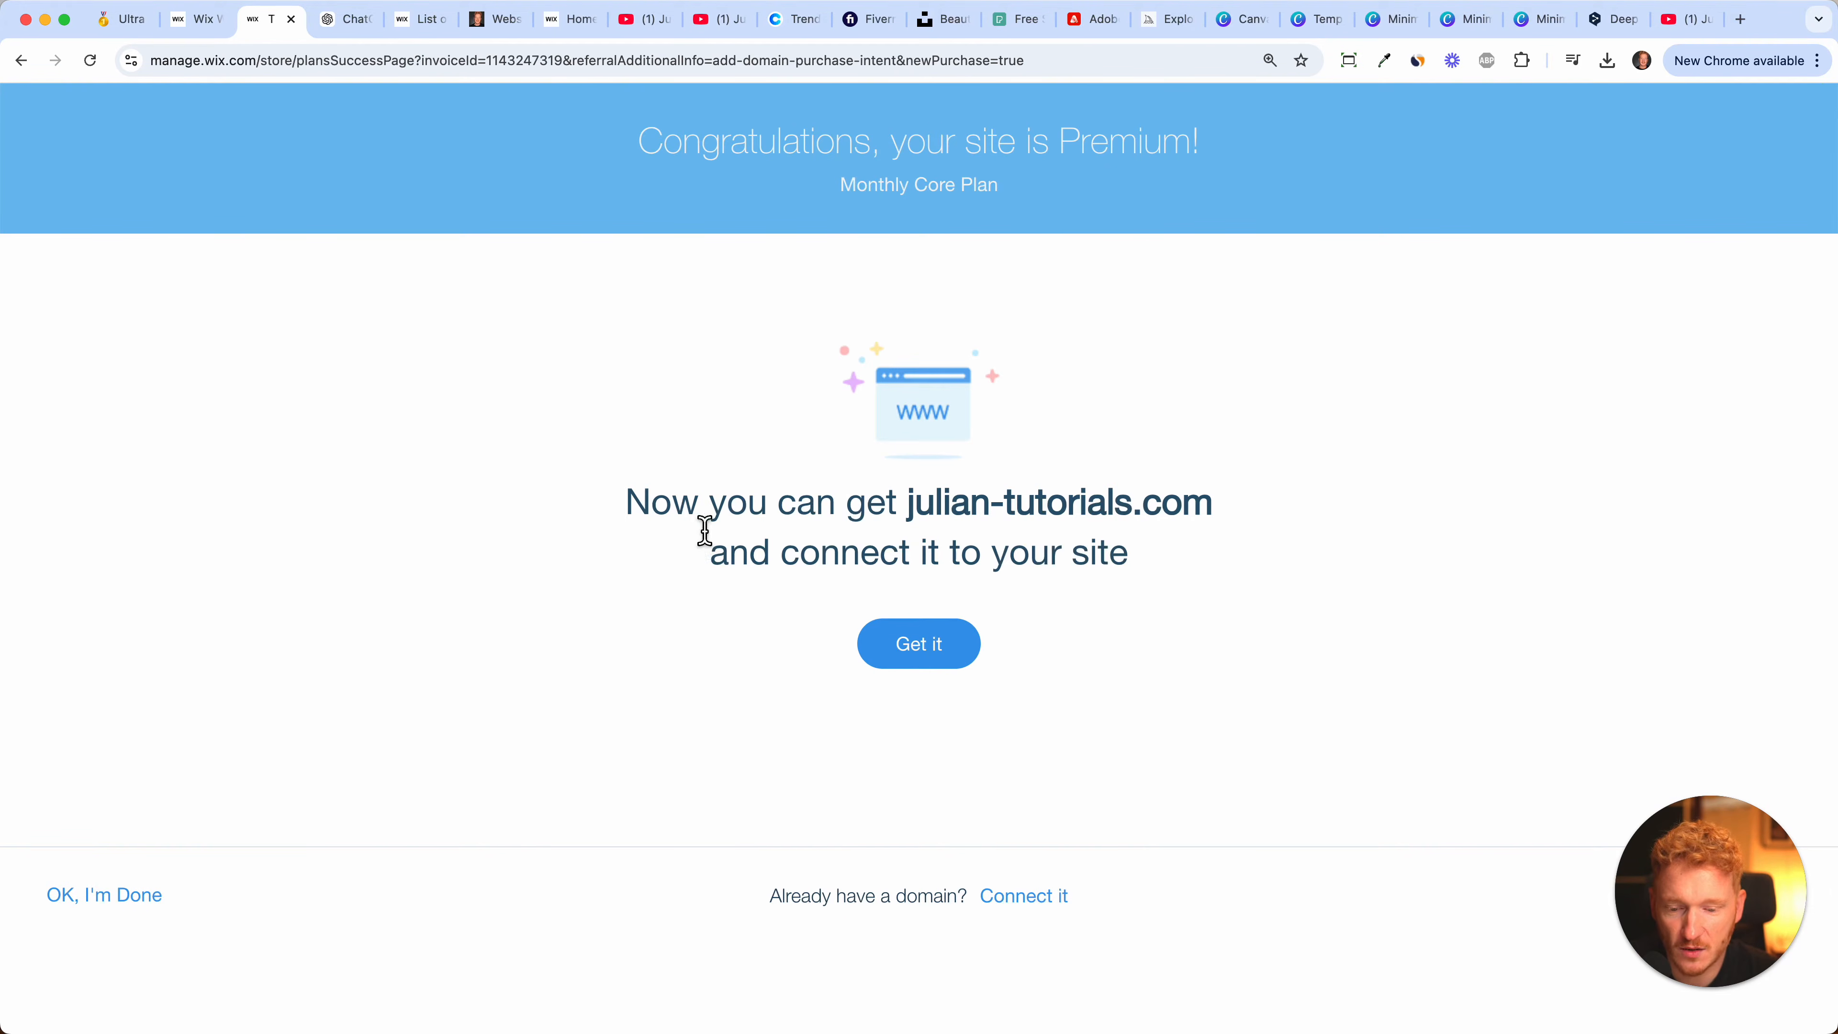
- Get the domain julian-tutorials.com for a 1-year registration period with Basic Protection and proceed with the purchase
{"action": "left_click", "coordinate": [909, 656]}
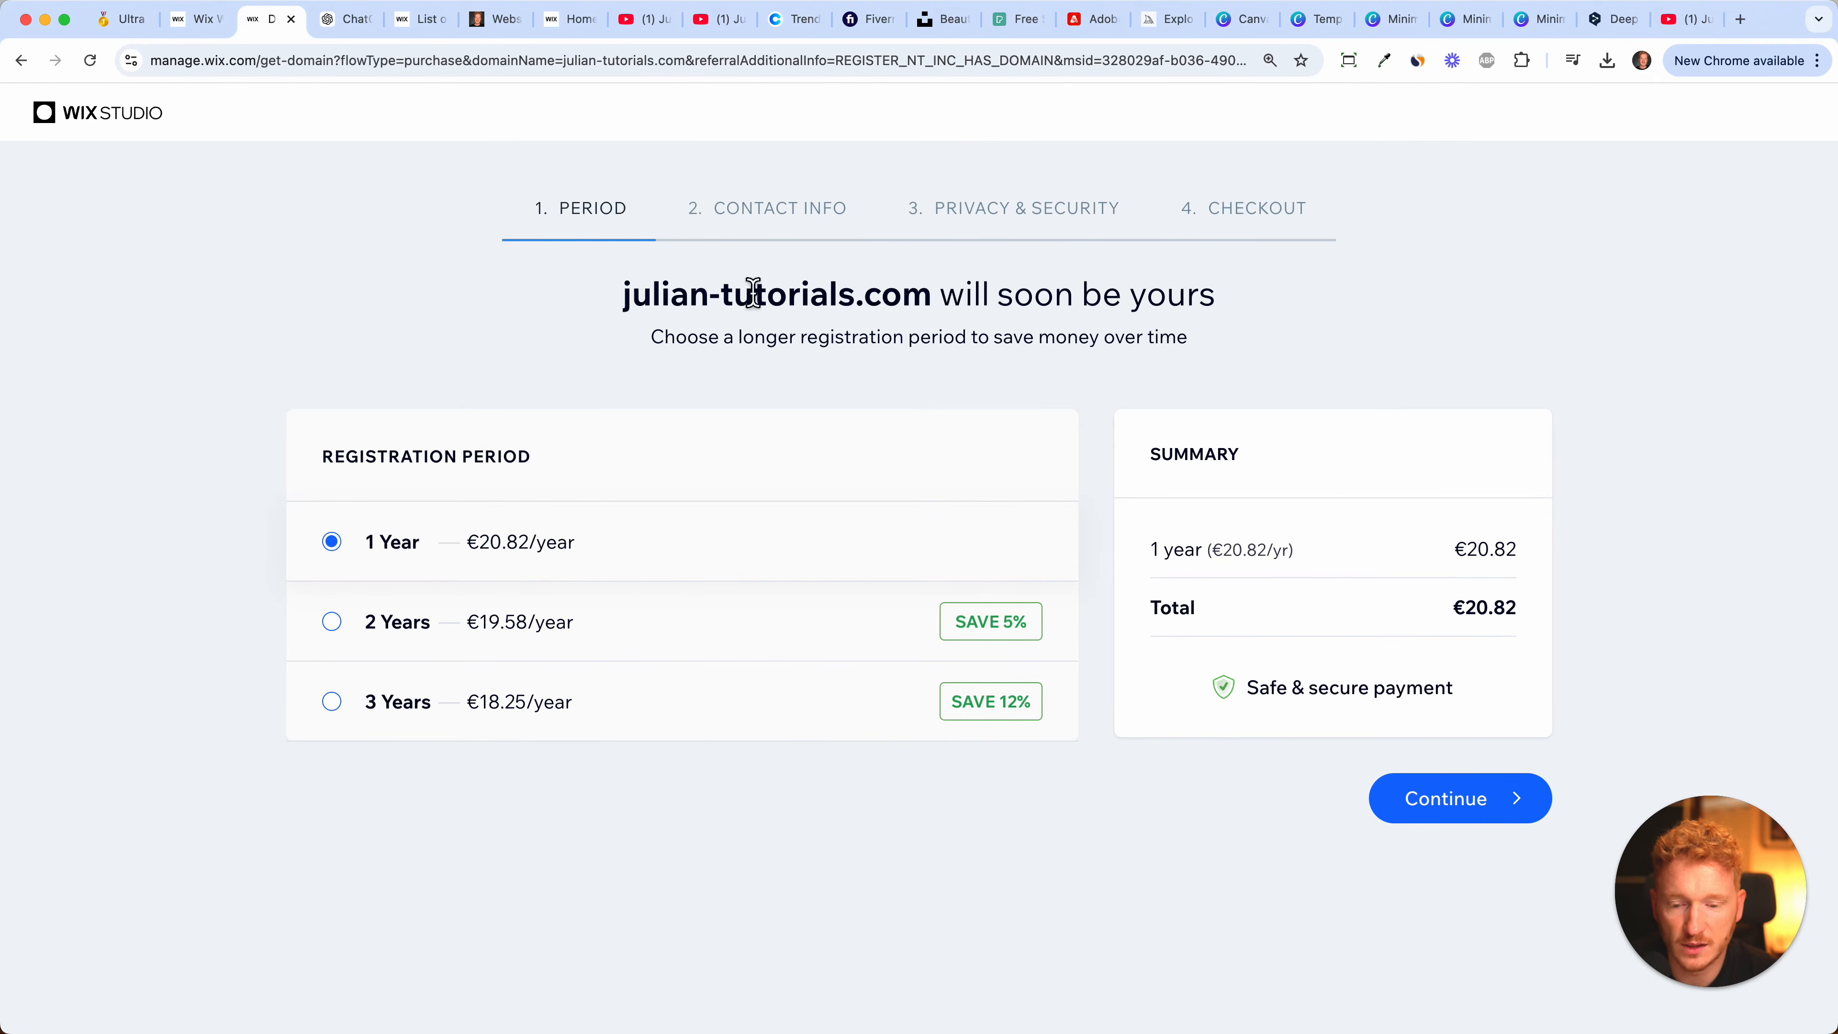
{"action": "left_click", "coordinate": [1462, 816]}
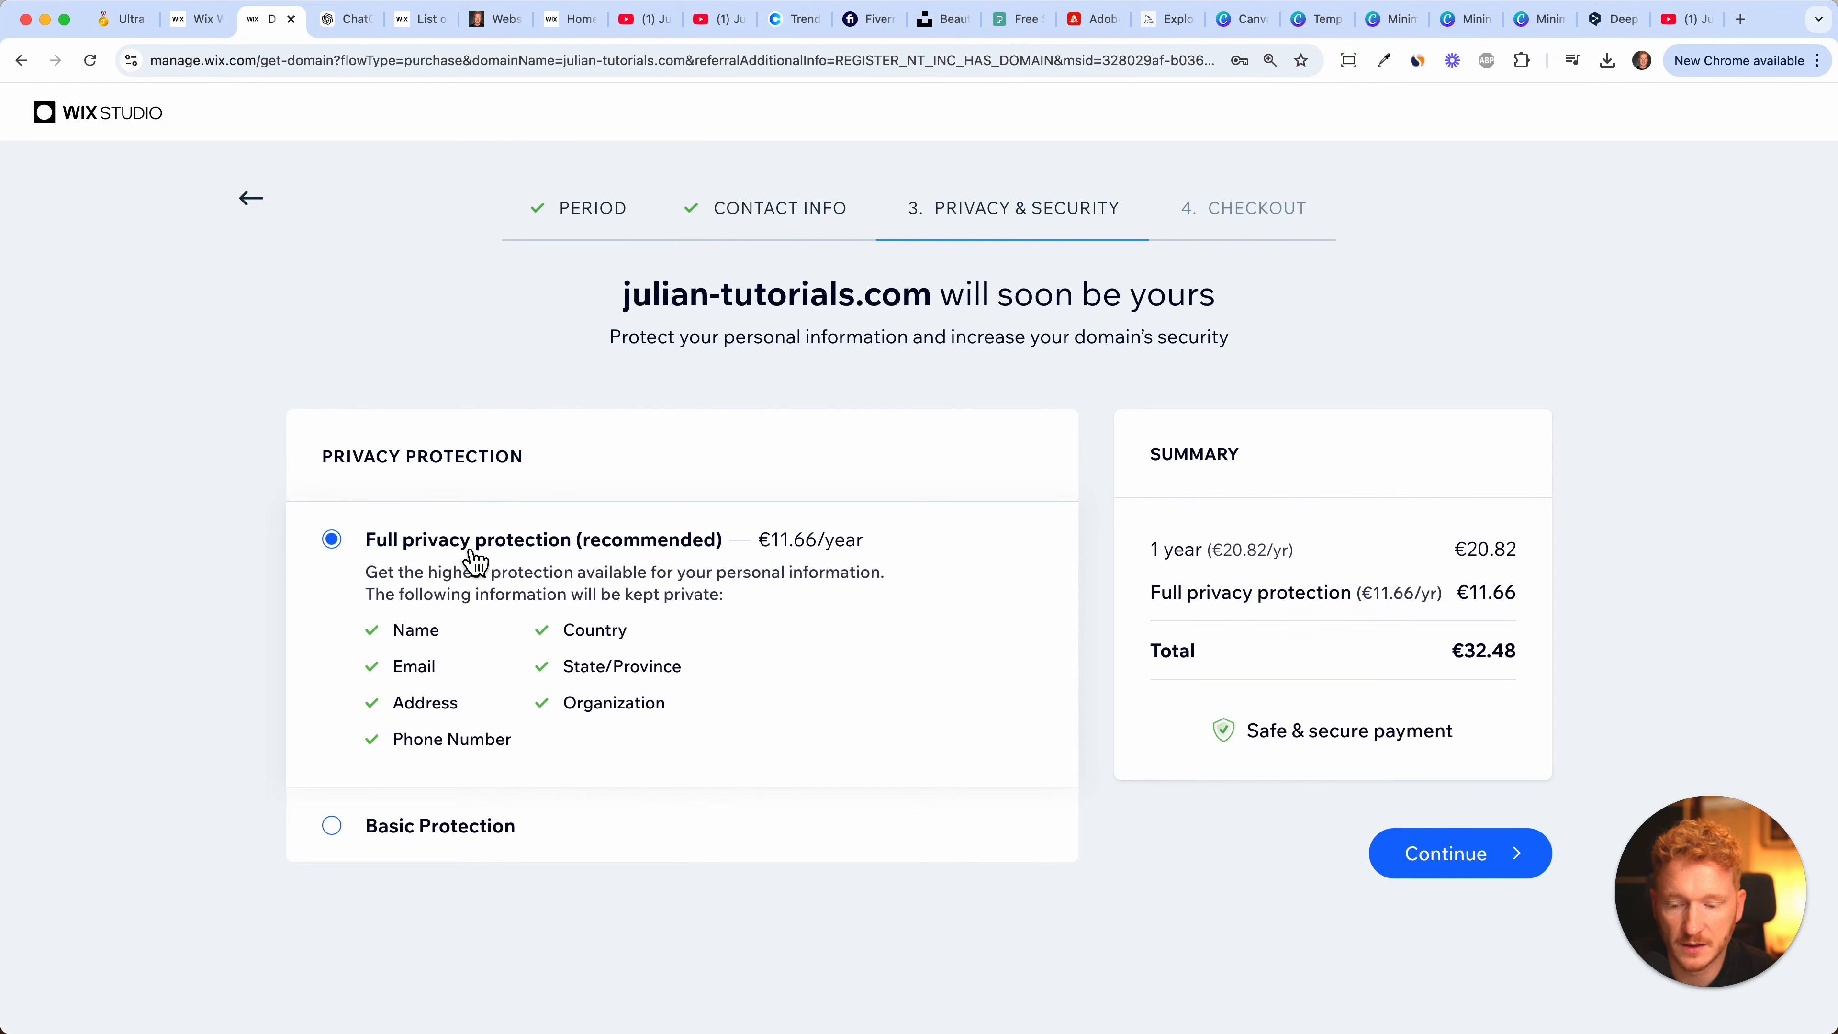
{"action": "left_click", "coordinate": [332, 828]}
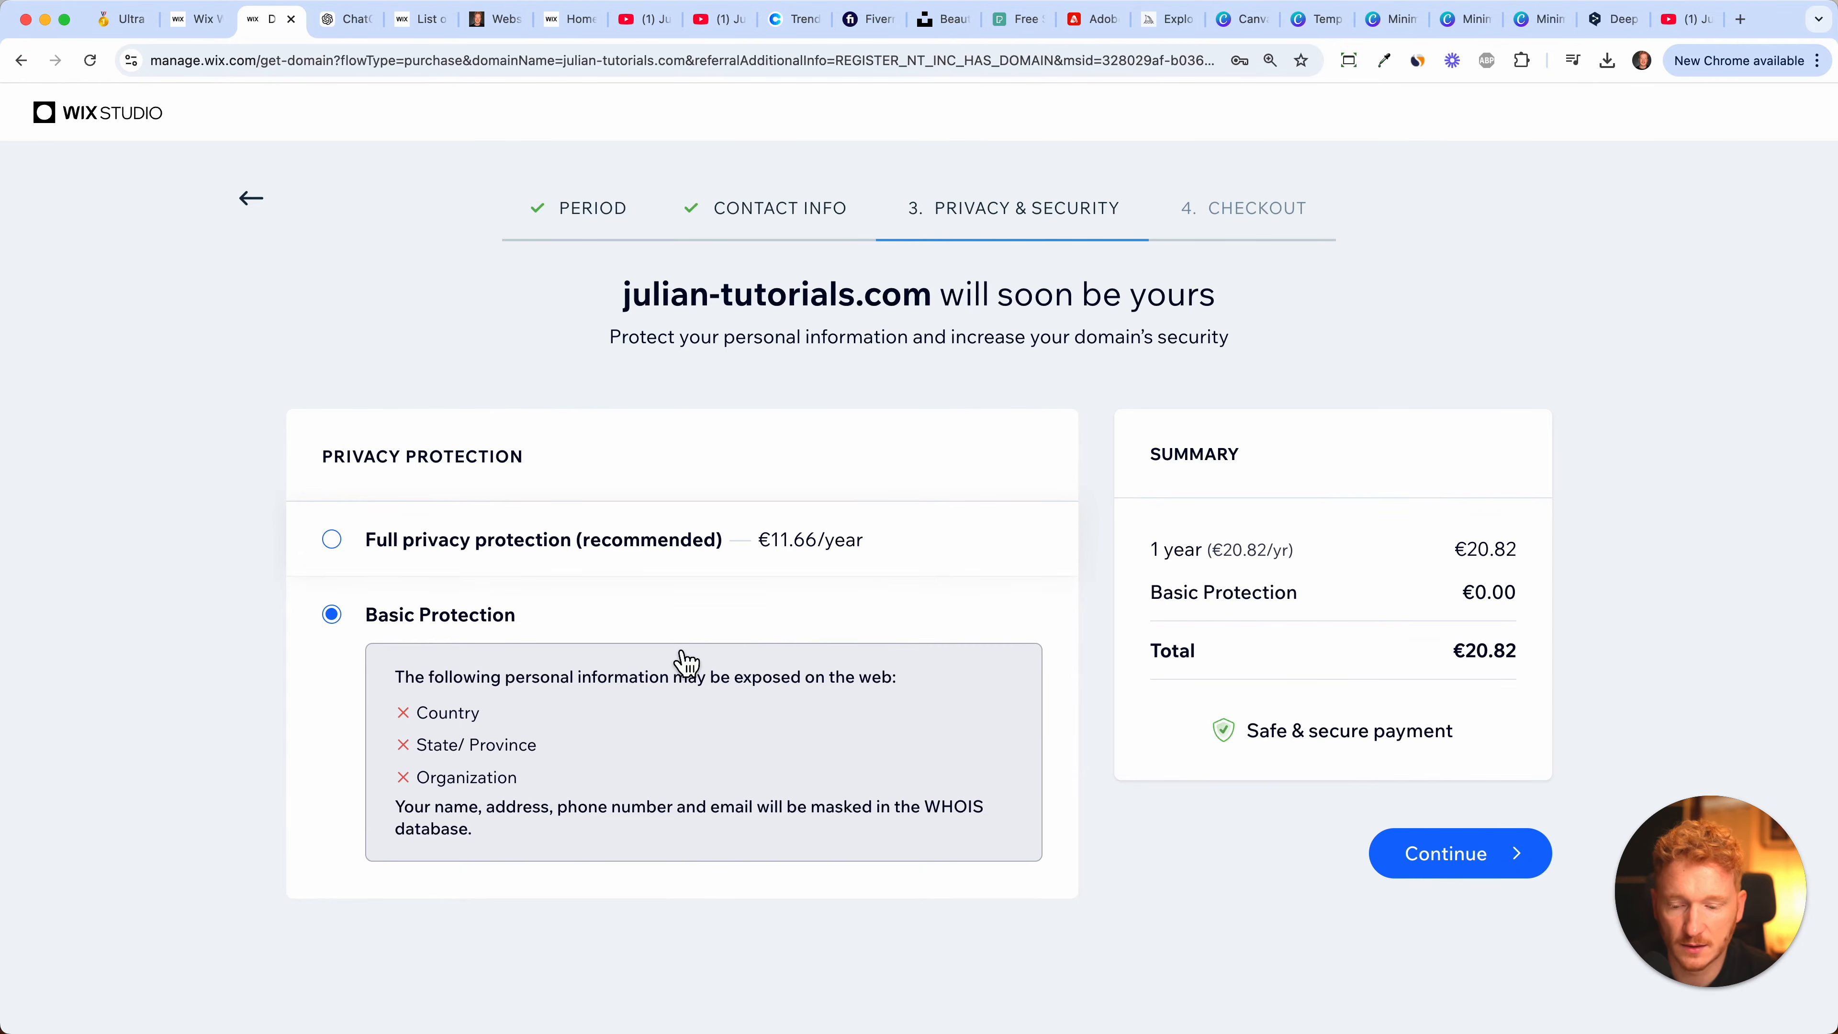
{"action": "left_click", "coordinate": [1465, 871]}
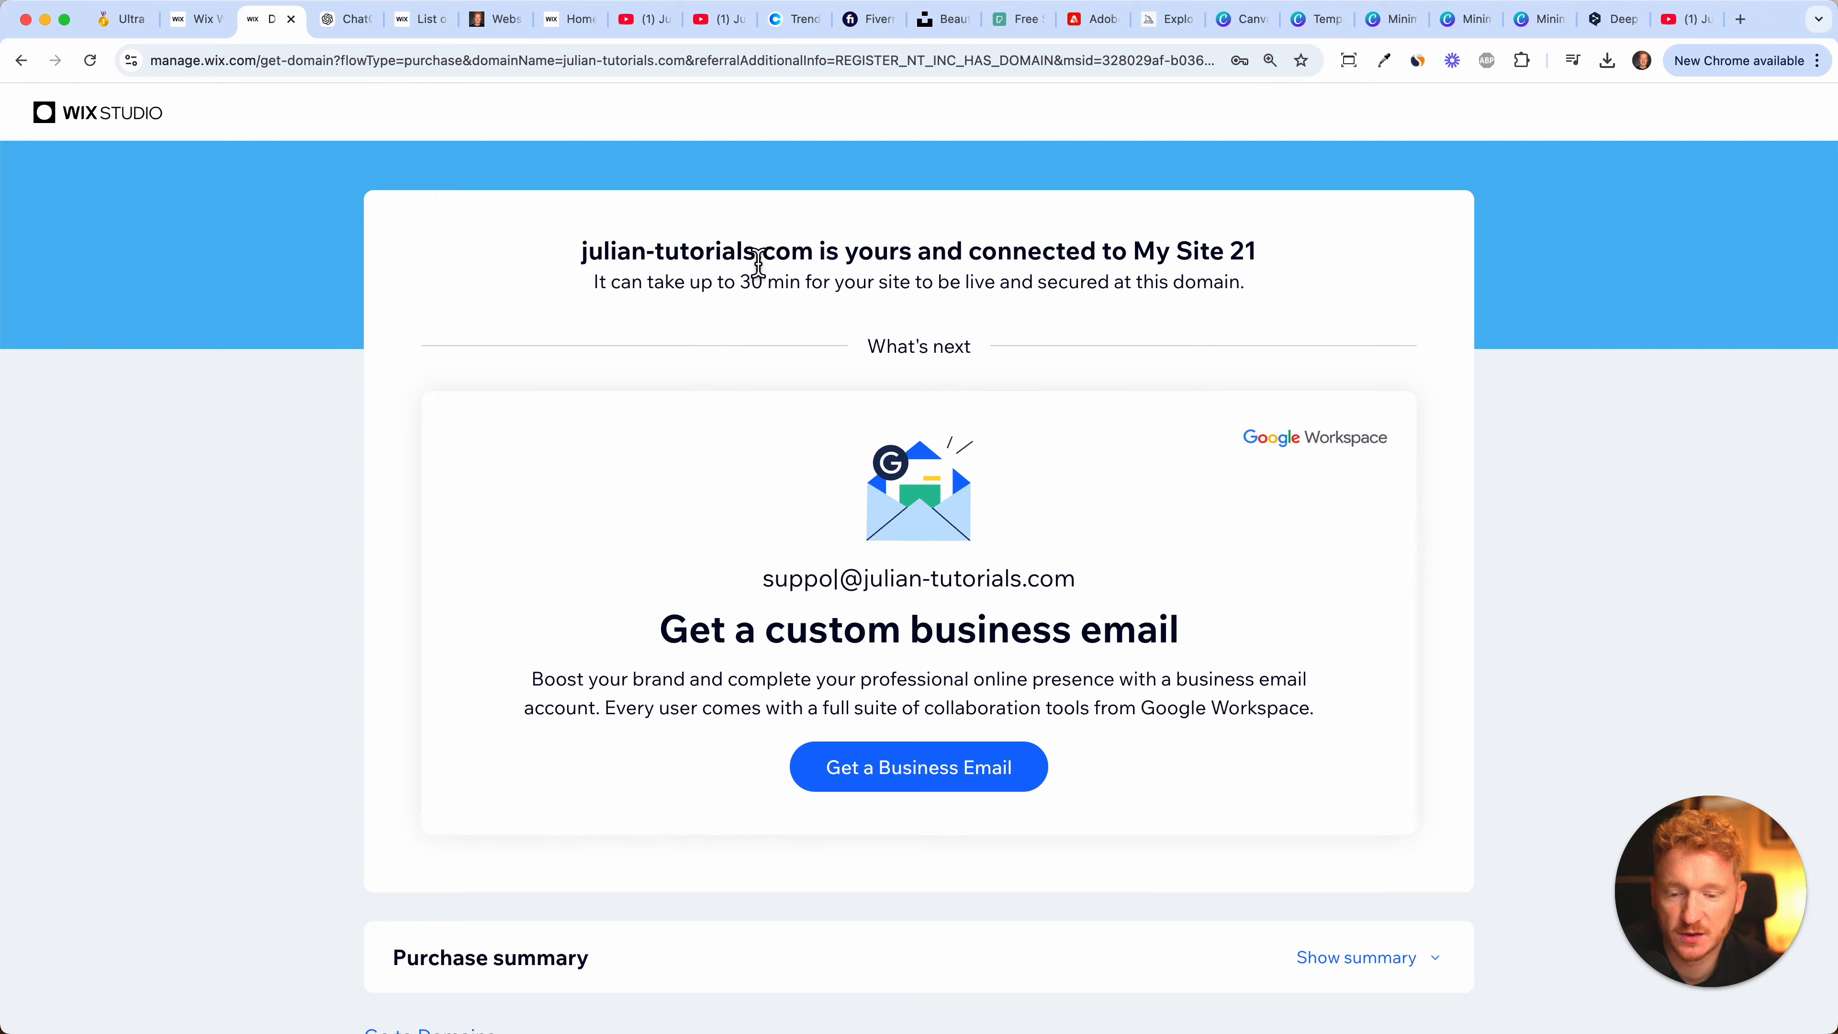
- Copy the domain julian-tutorials.com, load it in the ChatGPT browser tab to check the site, and return to the domain purchase page
{"action": "left_click_drag", "start_coordinate": [626, 292], "coordinate": [587, 269]}
{"action": "key", "text": "super+c"}
{"action": "left_click", "coordinate": [816, 262]}
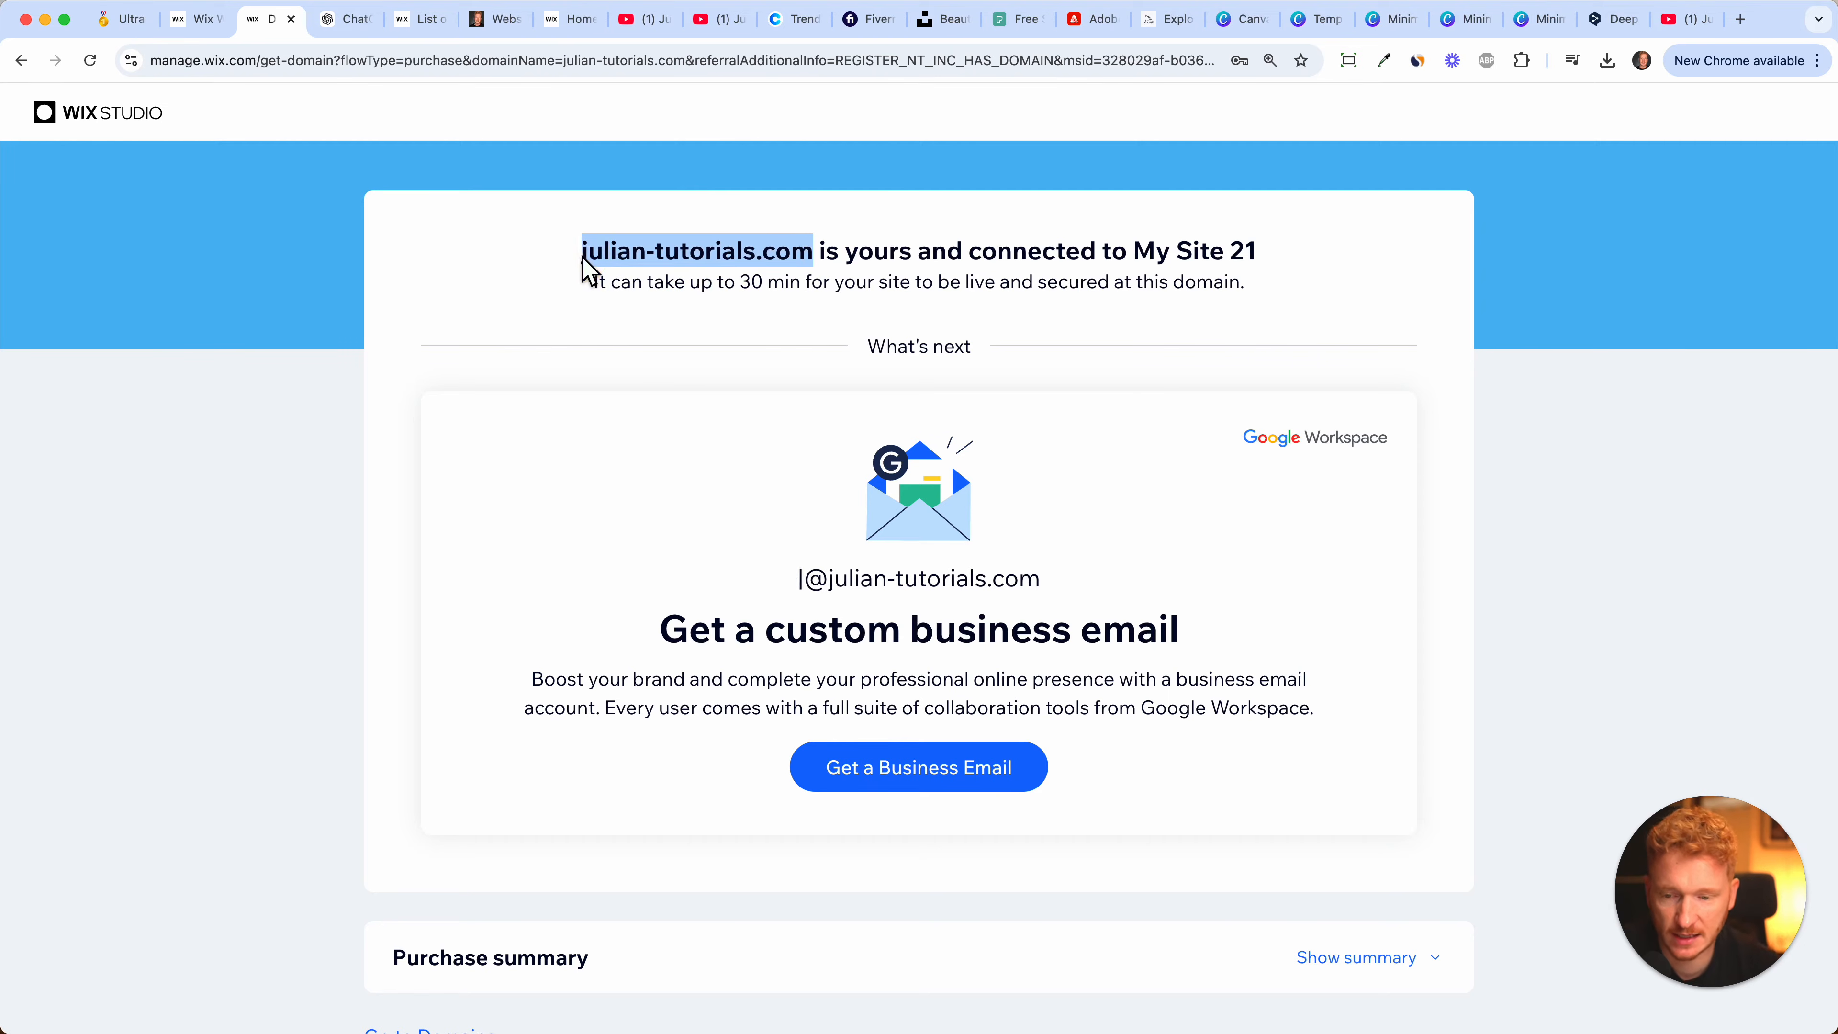
{"action": "left_click", "coordinate": [347, 20]}
{"action": "left_click", "coordinate": [388, 66]}
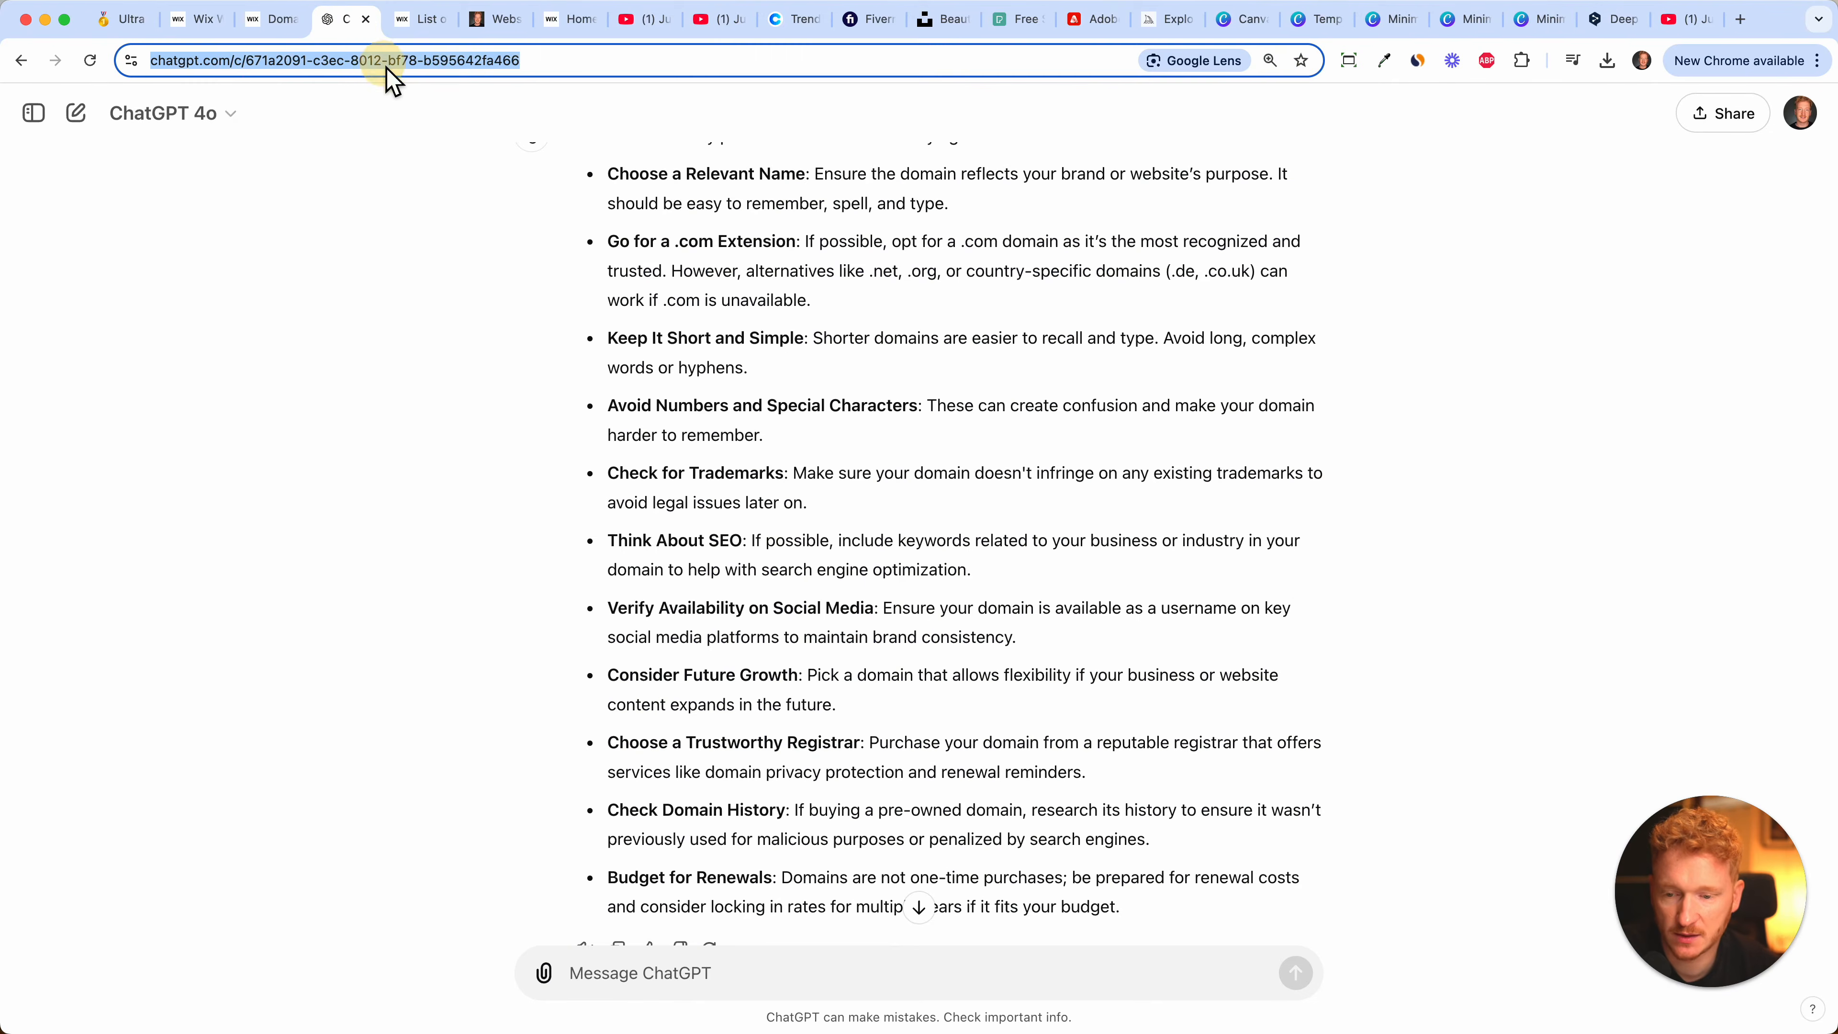
{"action": "key", "text": "super+v"}
{"action": "key", "text": "Return"}
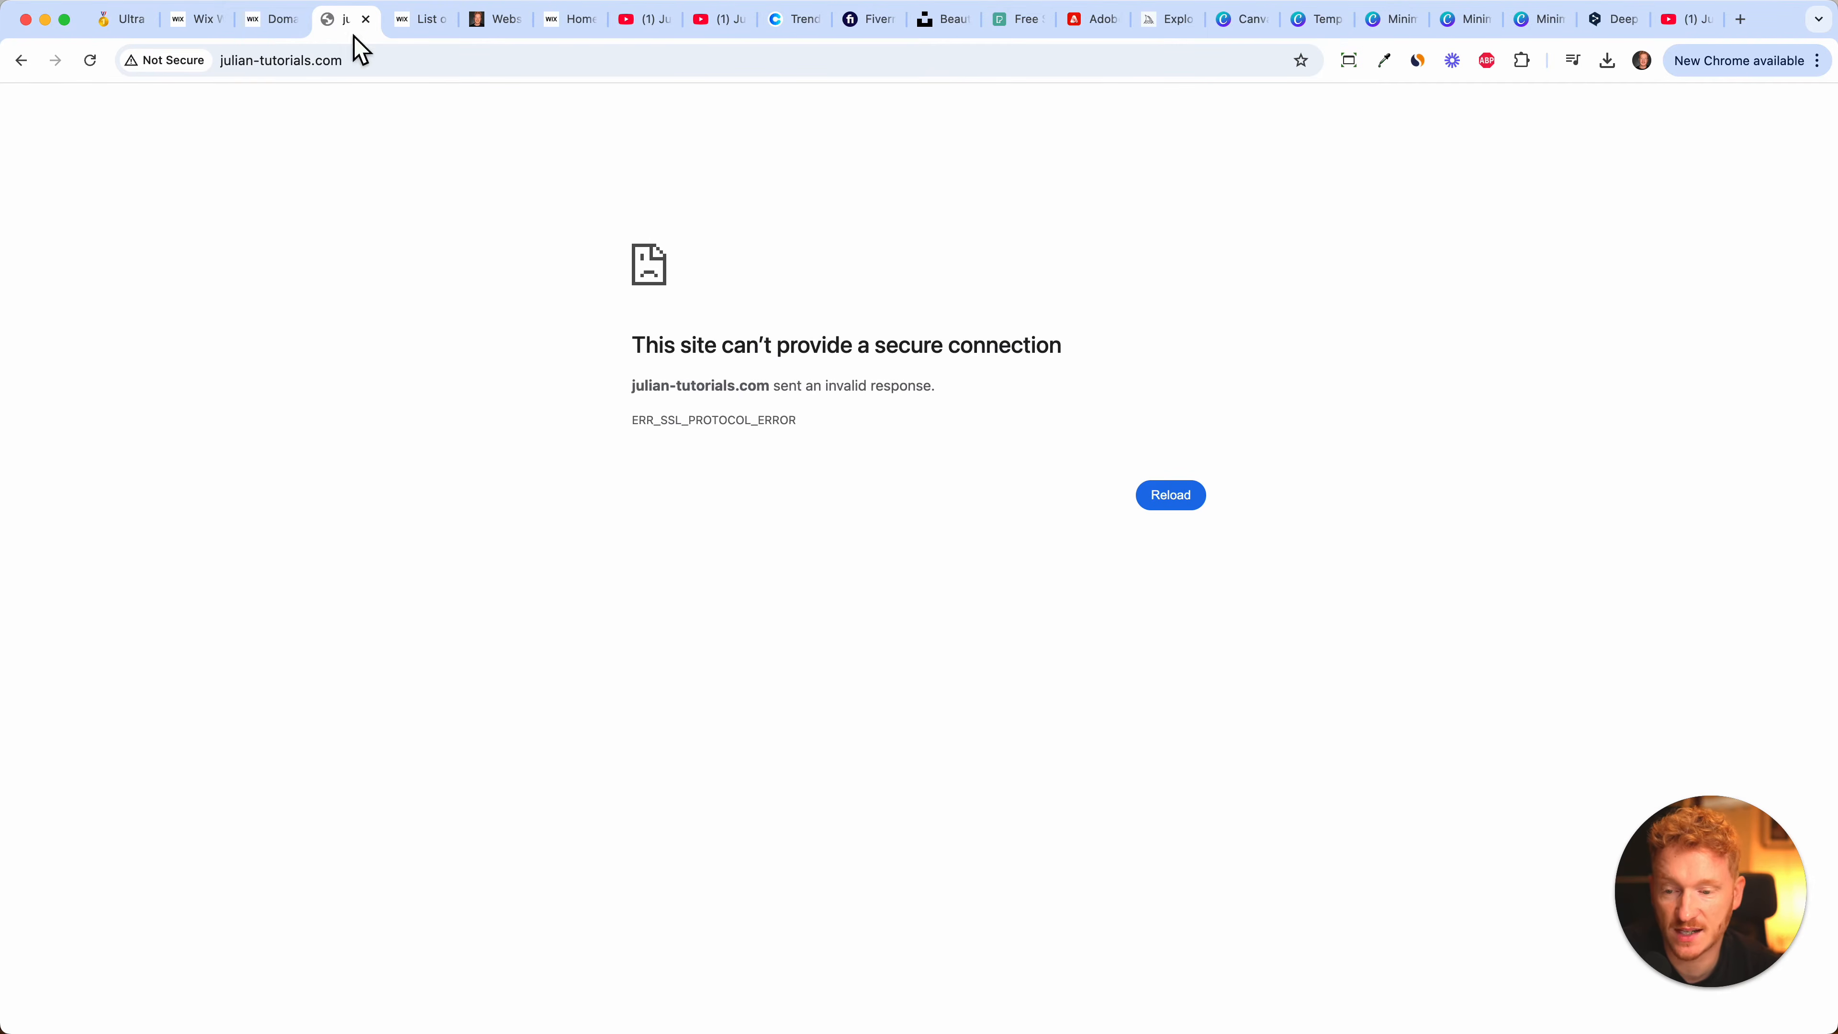
{"action": "left_click", "coordinate": [279, 24]}
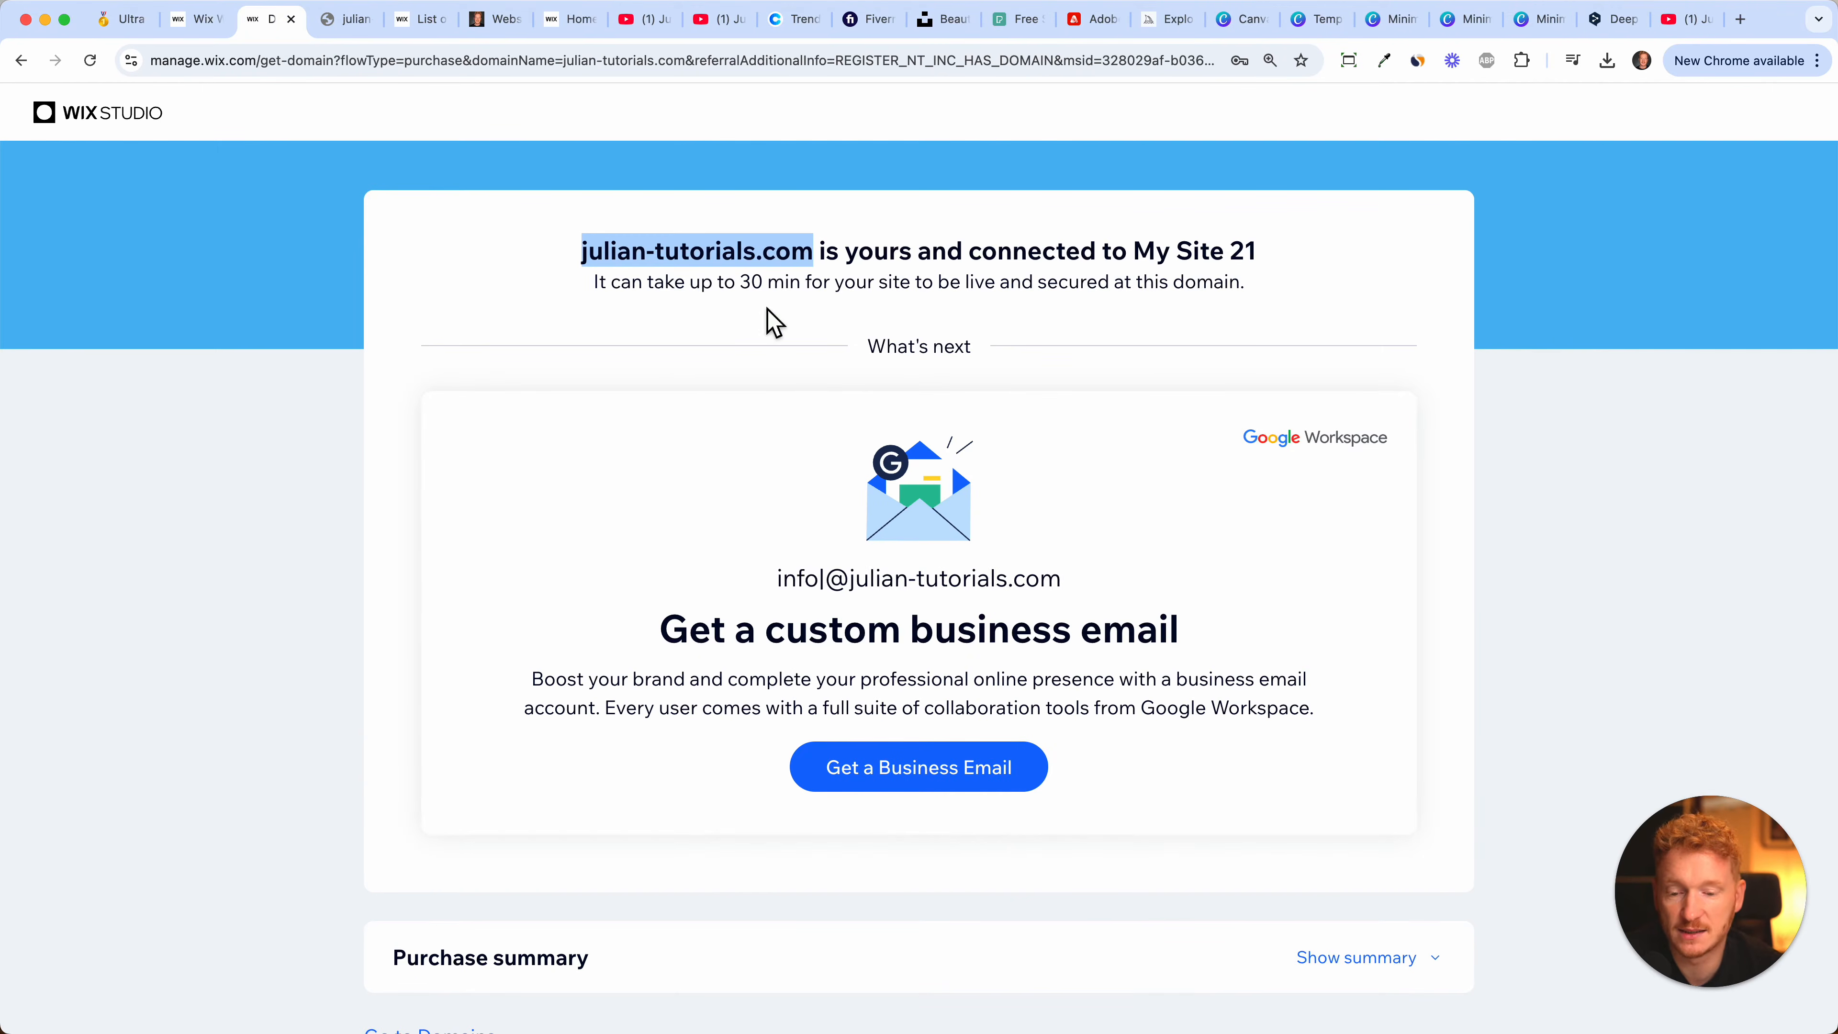
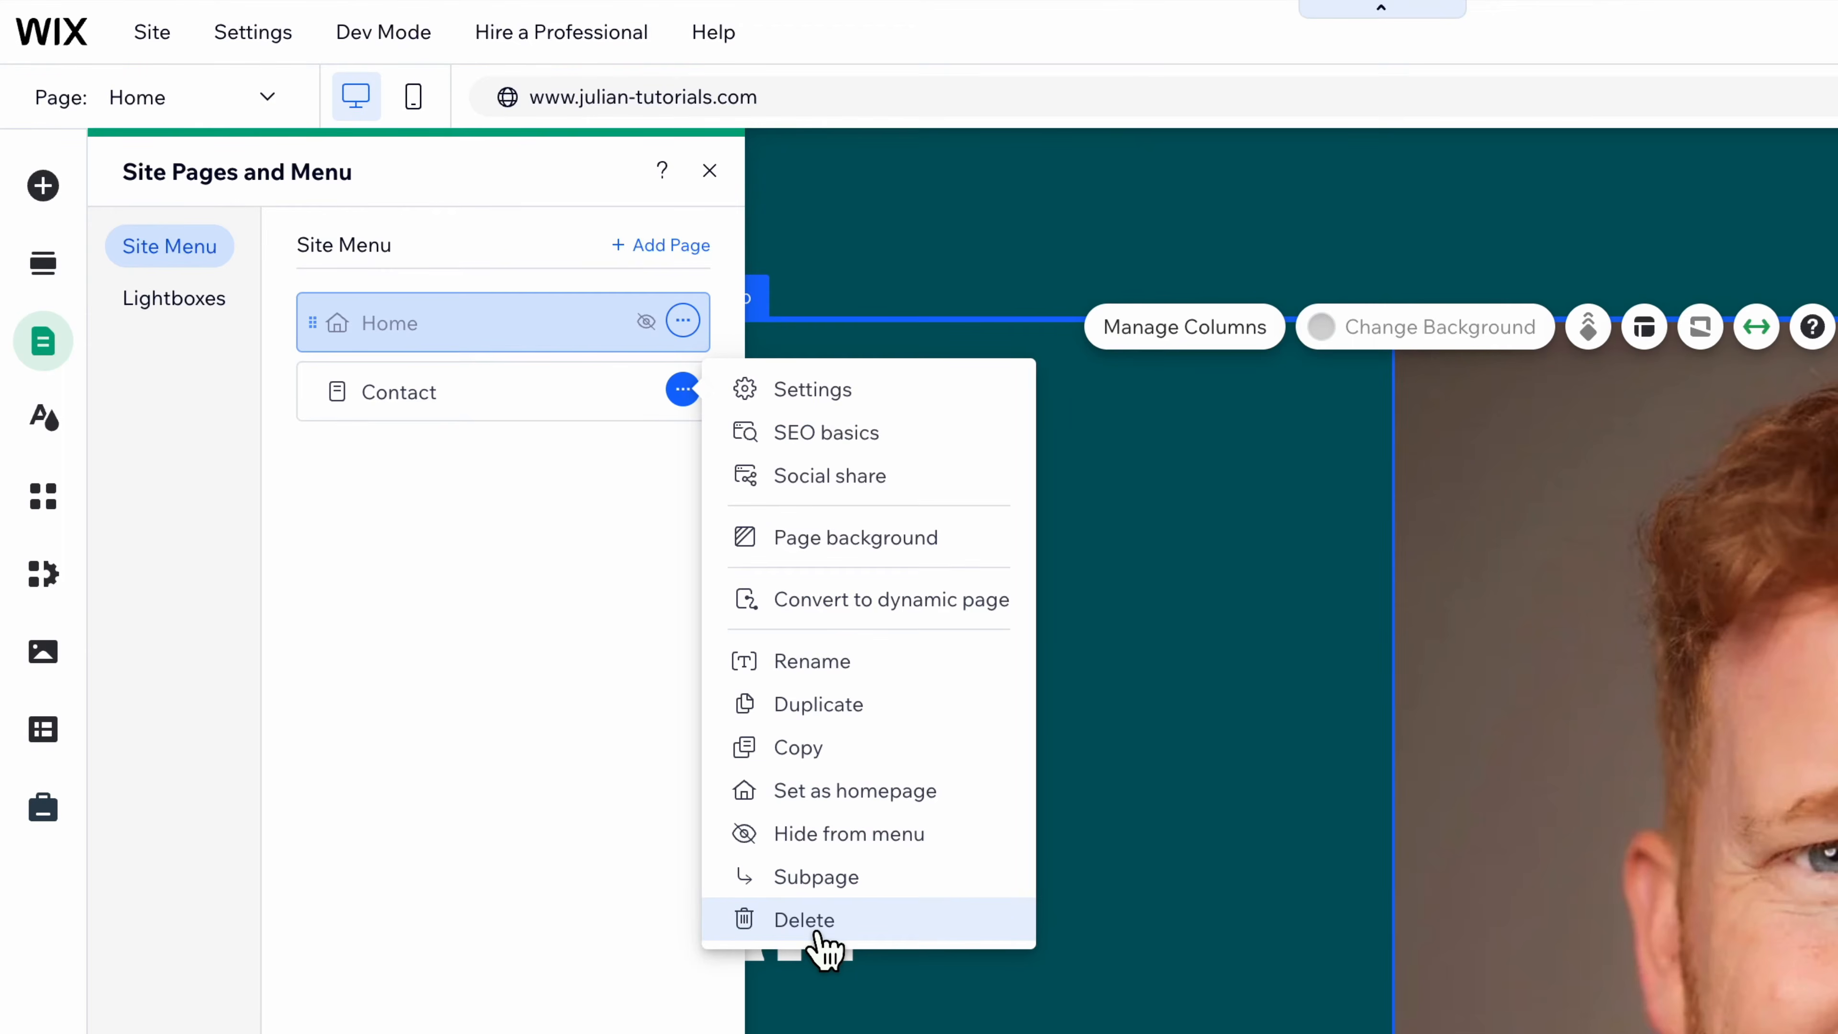
- Delete the Contact page from the site menu and confirm the deletion
{"action": "left_click", "coordinate": [816, 933]}
{"action": "key", "text": "Return"}
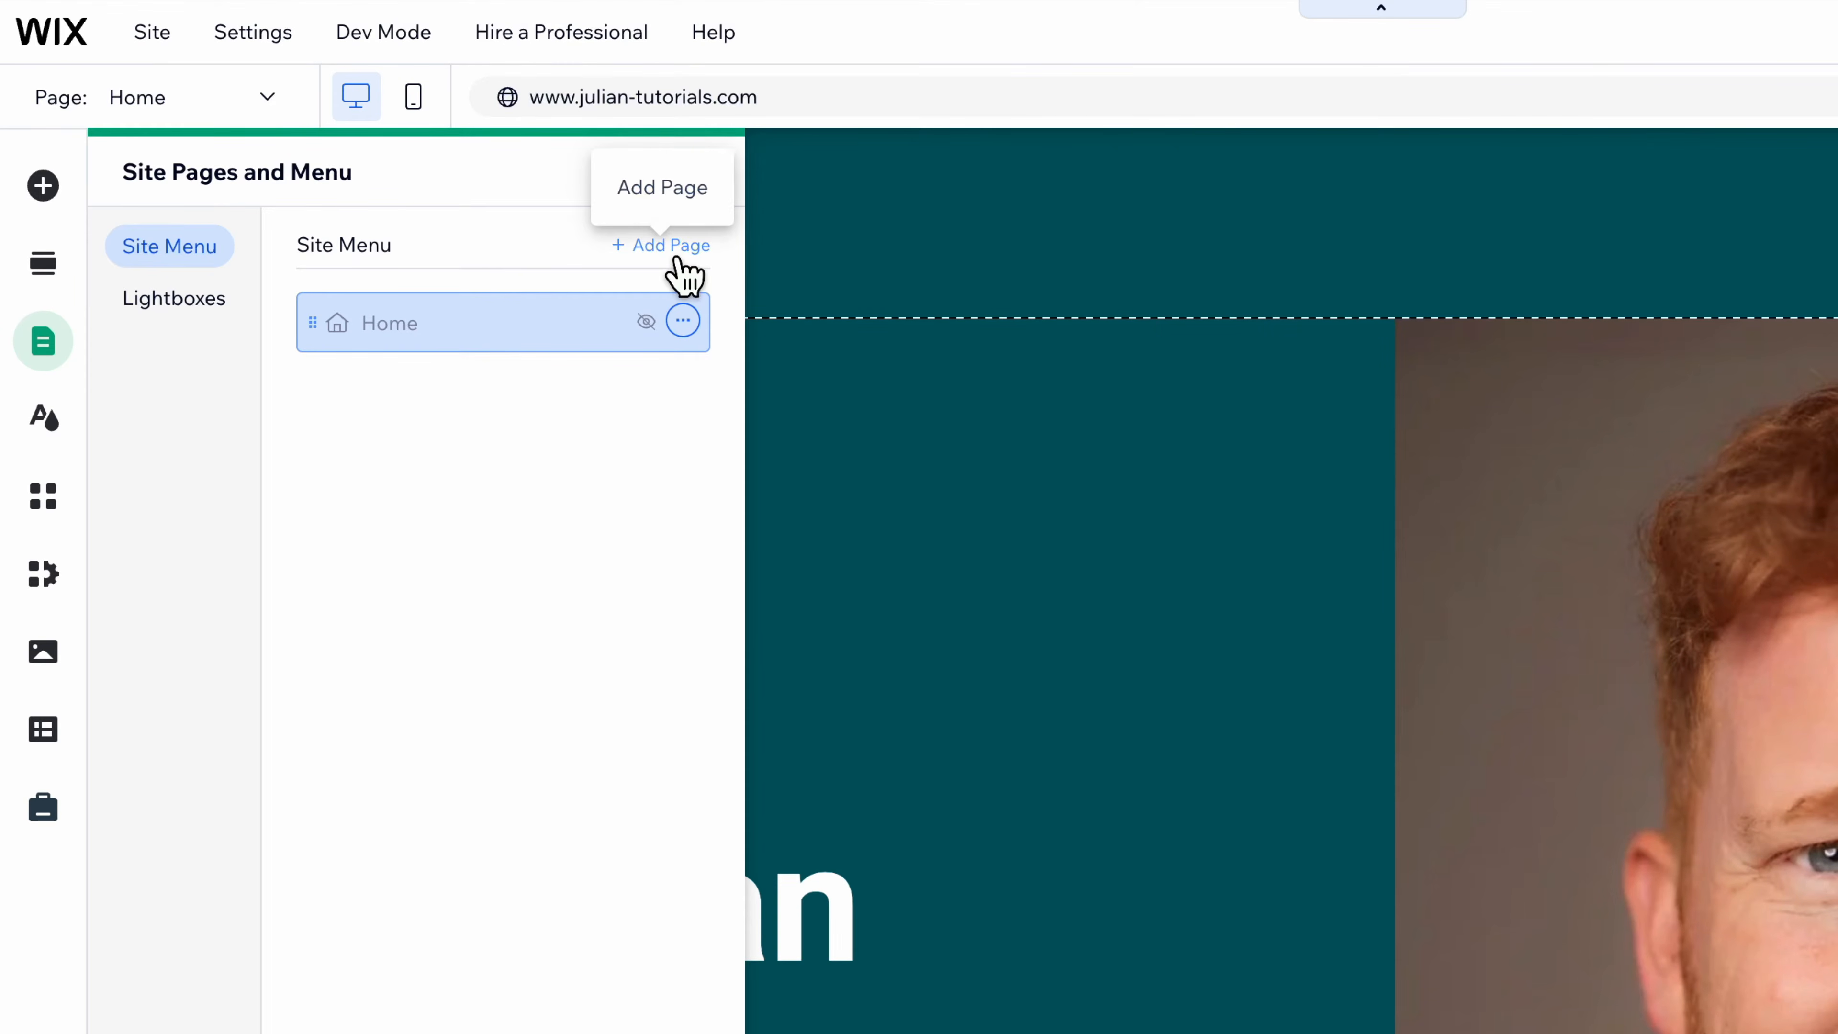
- Start adding a new page to the site menu and compare the Services, Contact and About page templates
{"action": "left_click", "coordinate": [579, 973]}
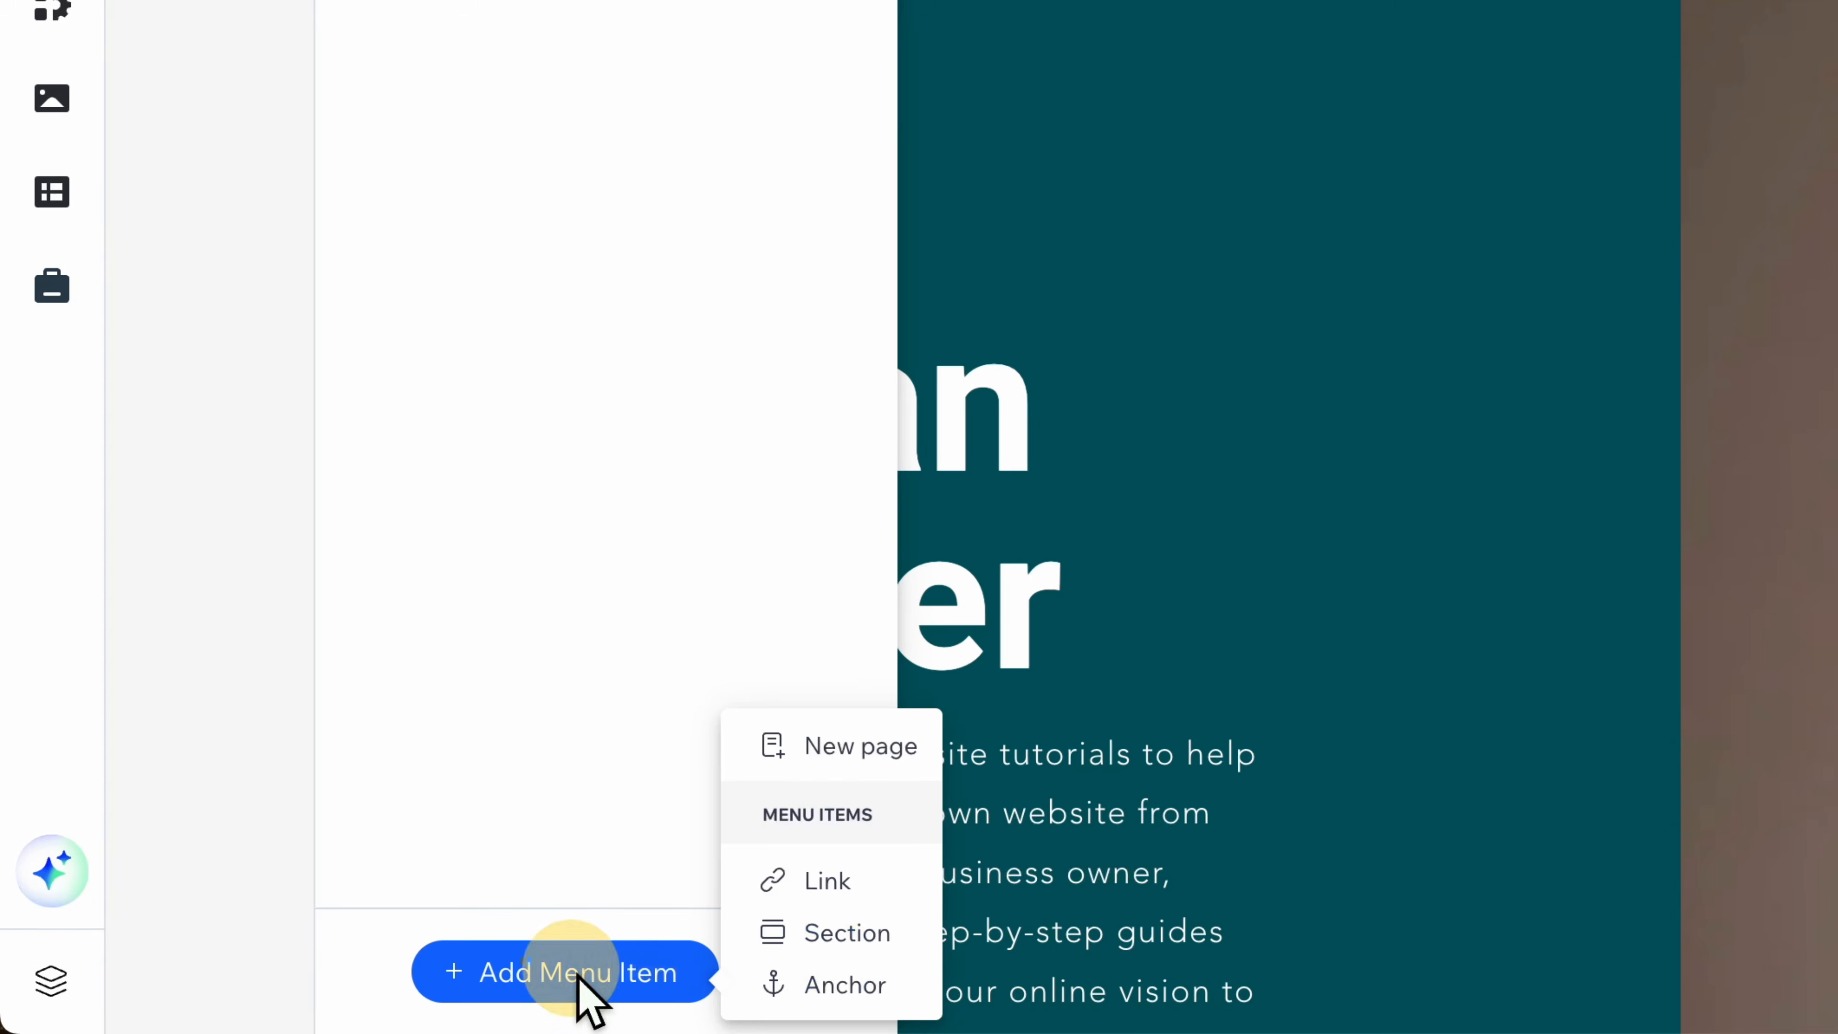
{"action": "left_click", "coordinate": [879, 759]}
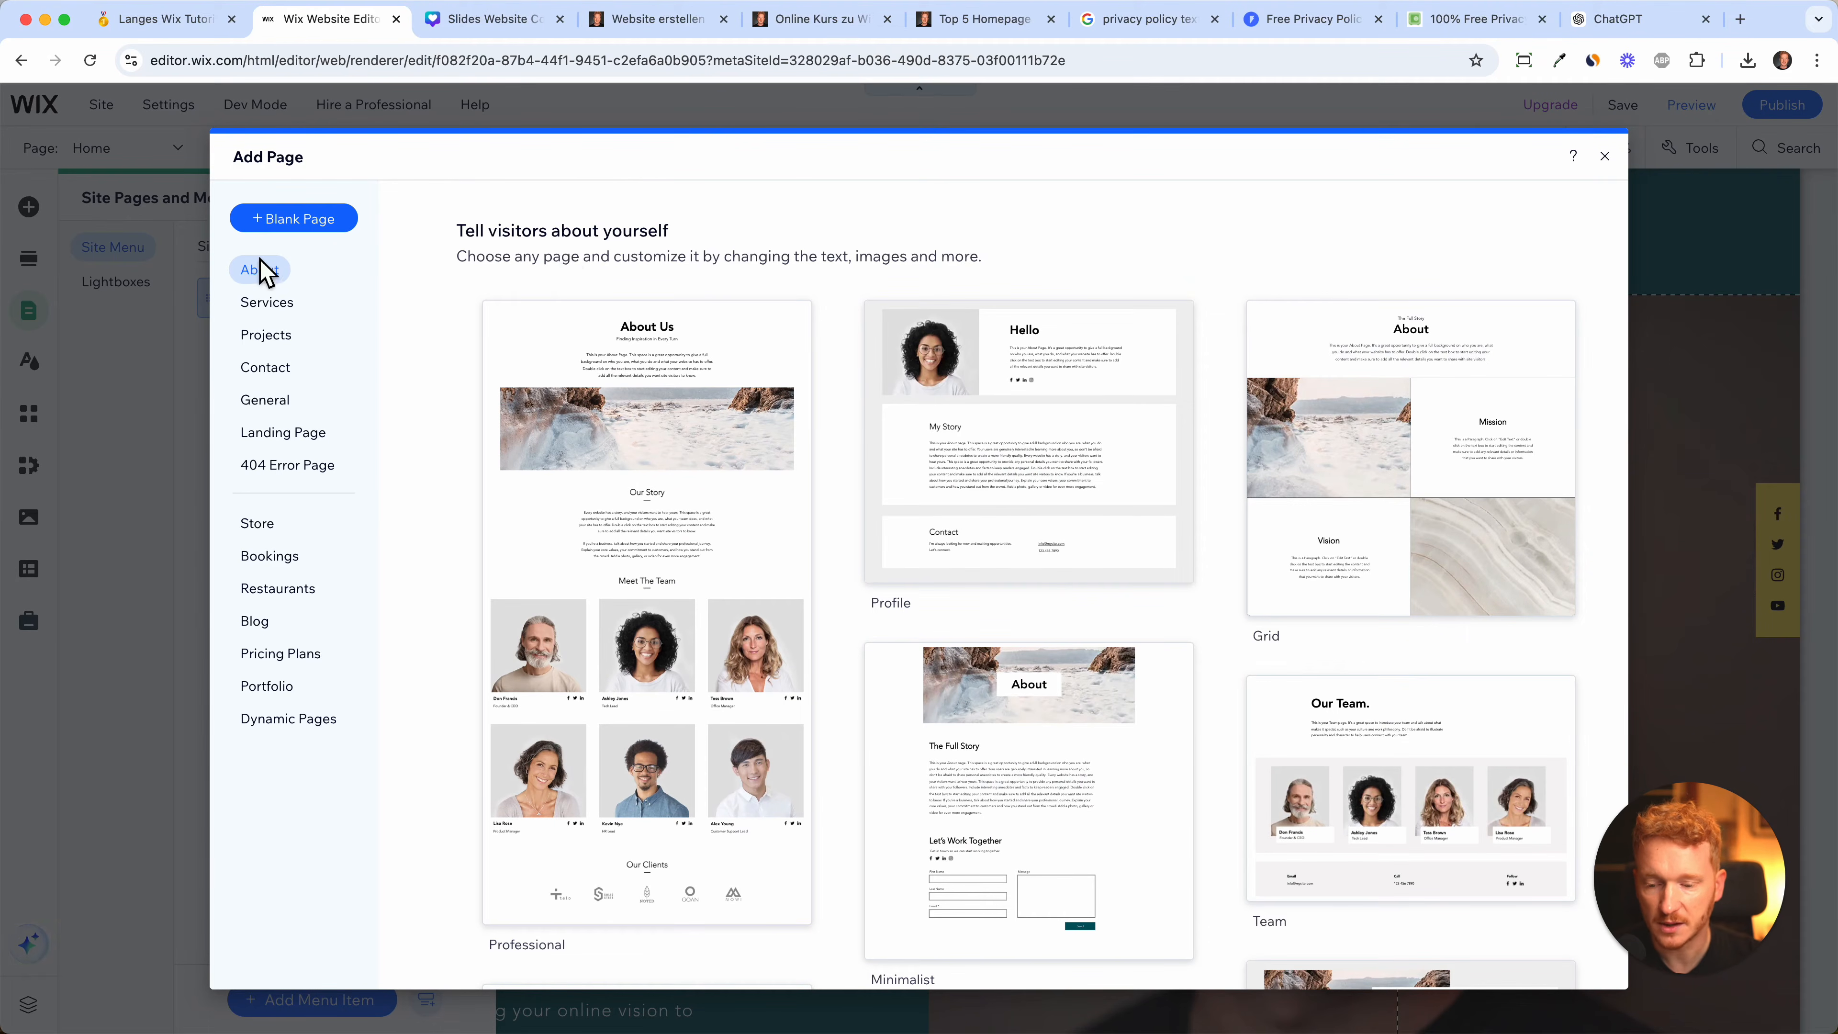
{"action": "left_click", "coordinate": [273, 304]}
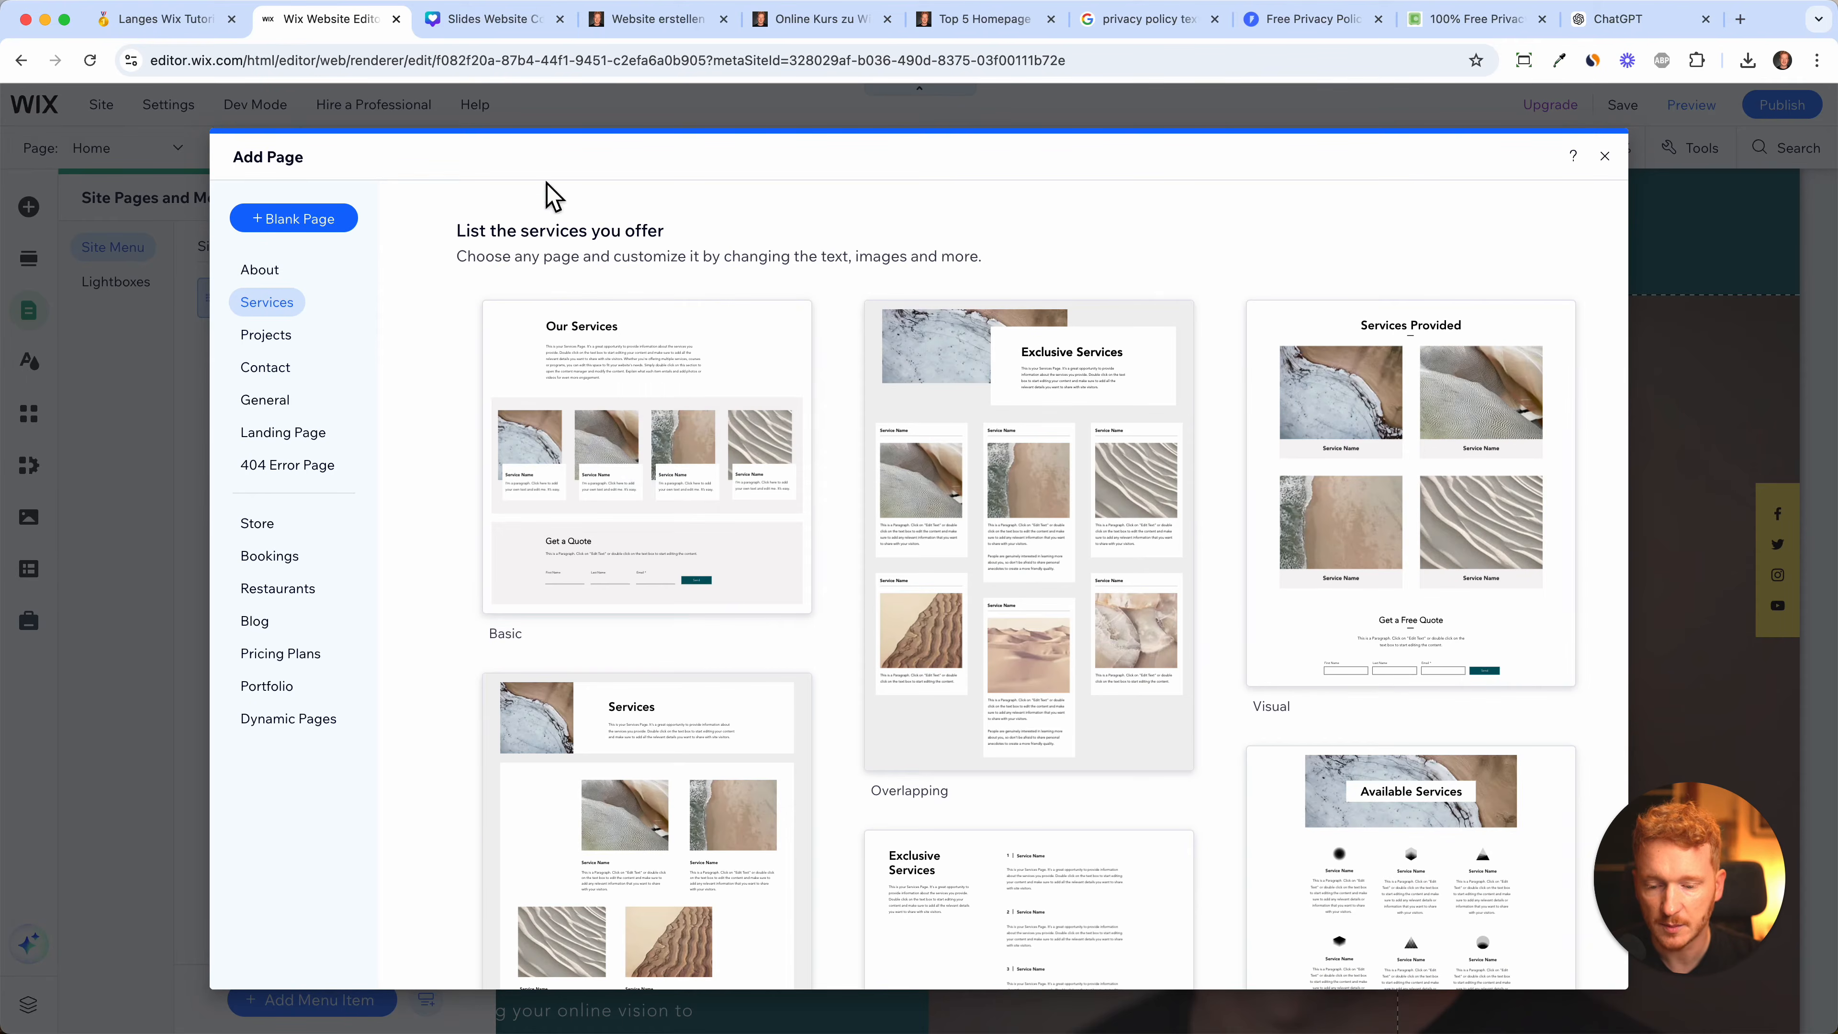
{"action": "left_click", "coordinate": [269, 367]}
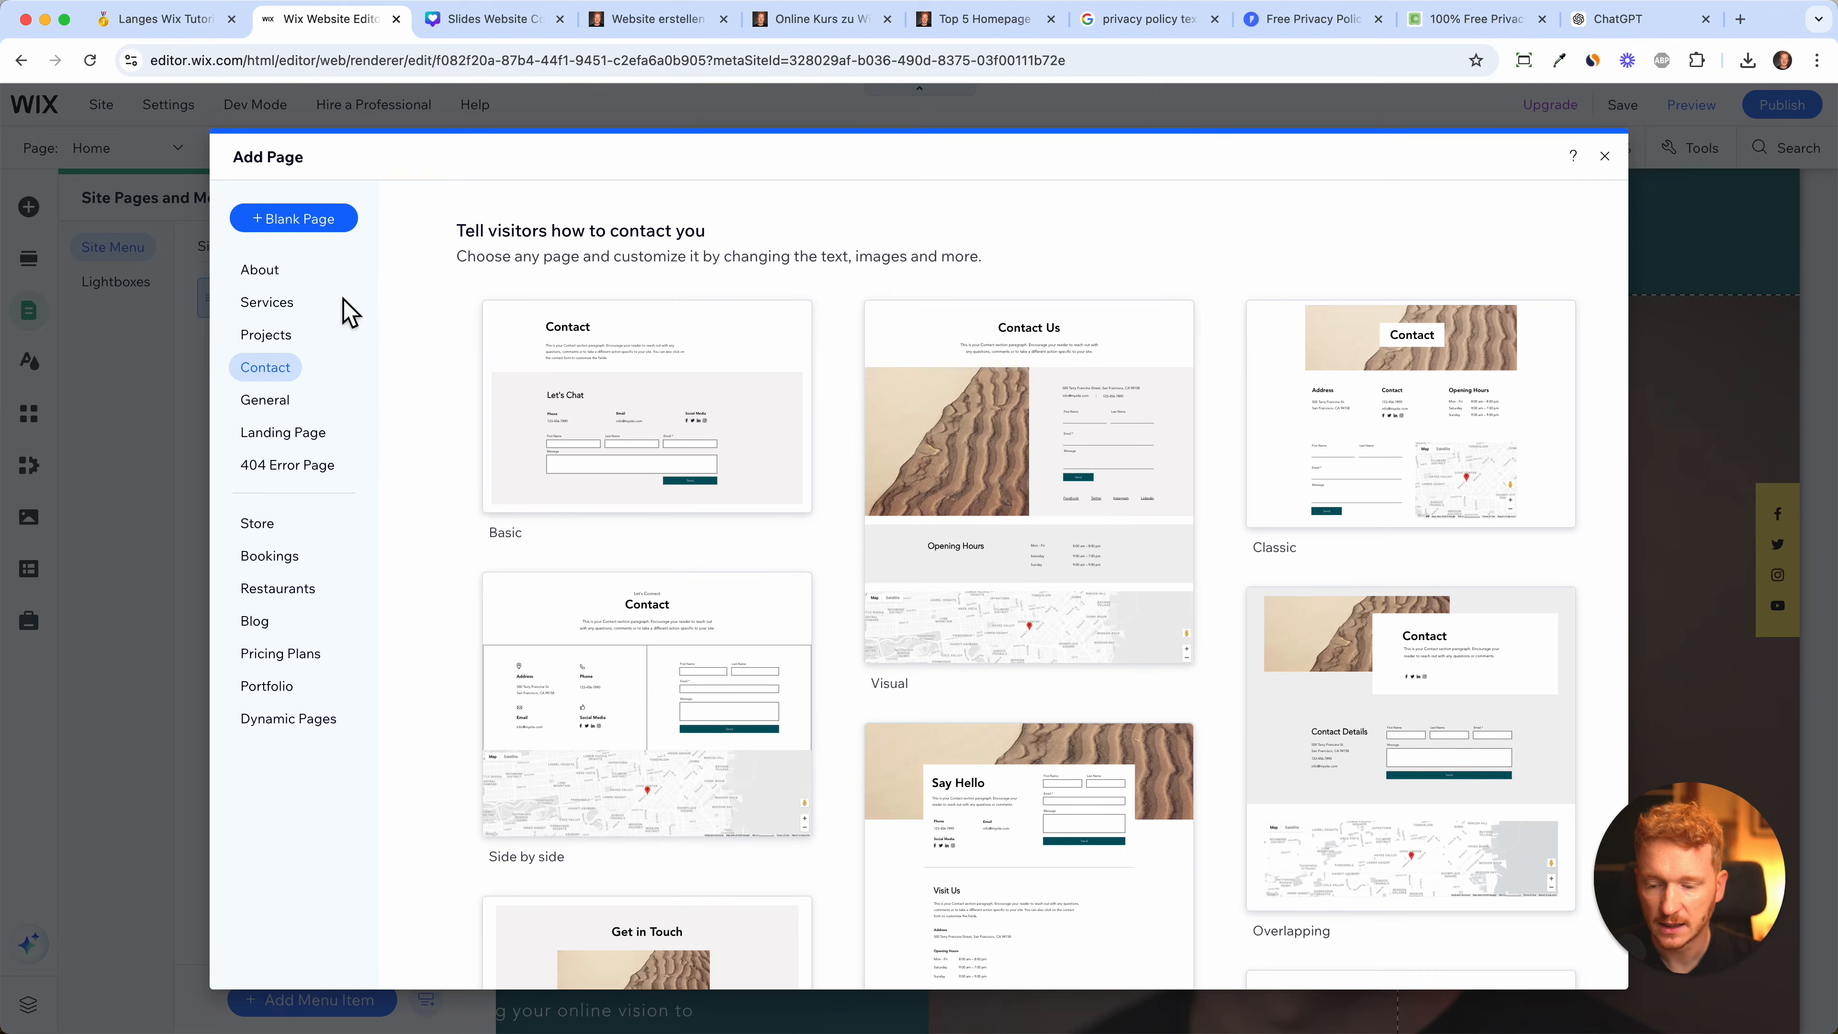
{"action": "left_click", "coordinate": [270, 286]}
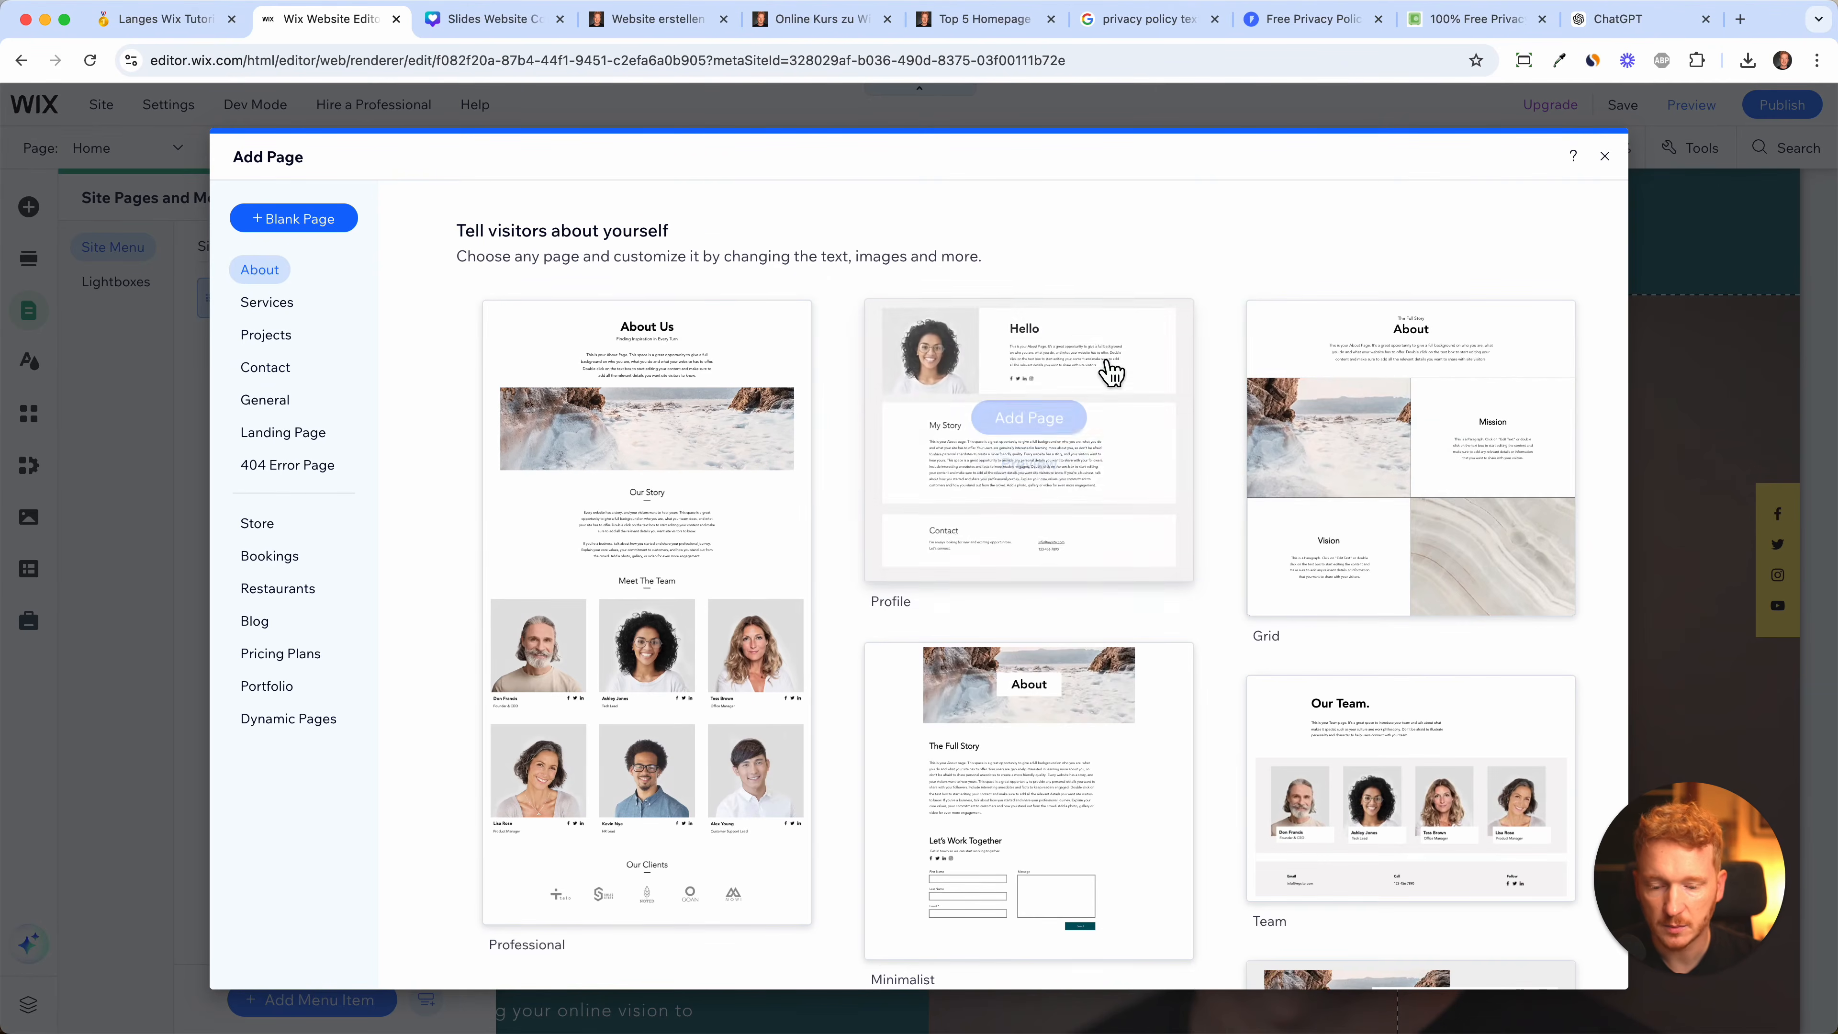
- Look through the About page templates and add the Professional one to the site
{"action": "scroll", "coordinate": [1238, 609], "scroll_direction": "down", "scroll_amount": 8}
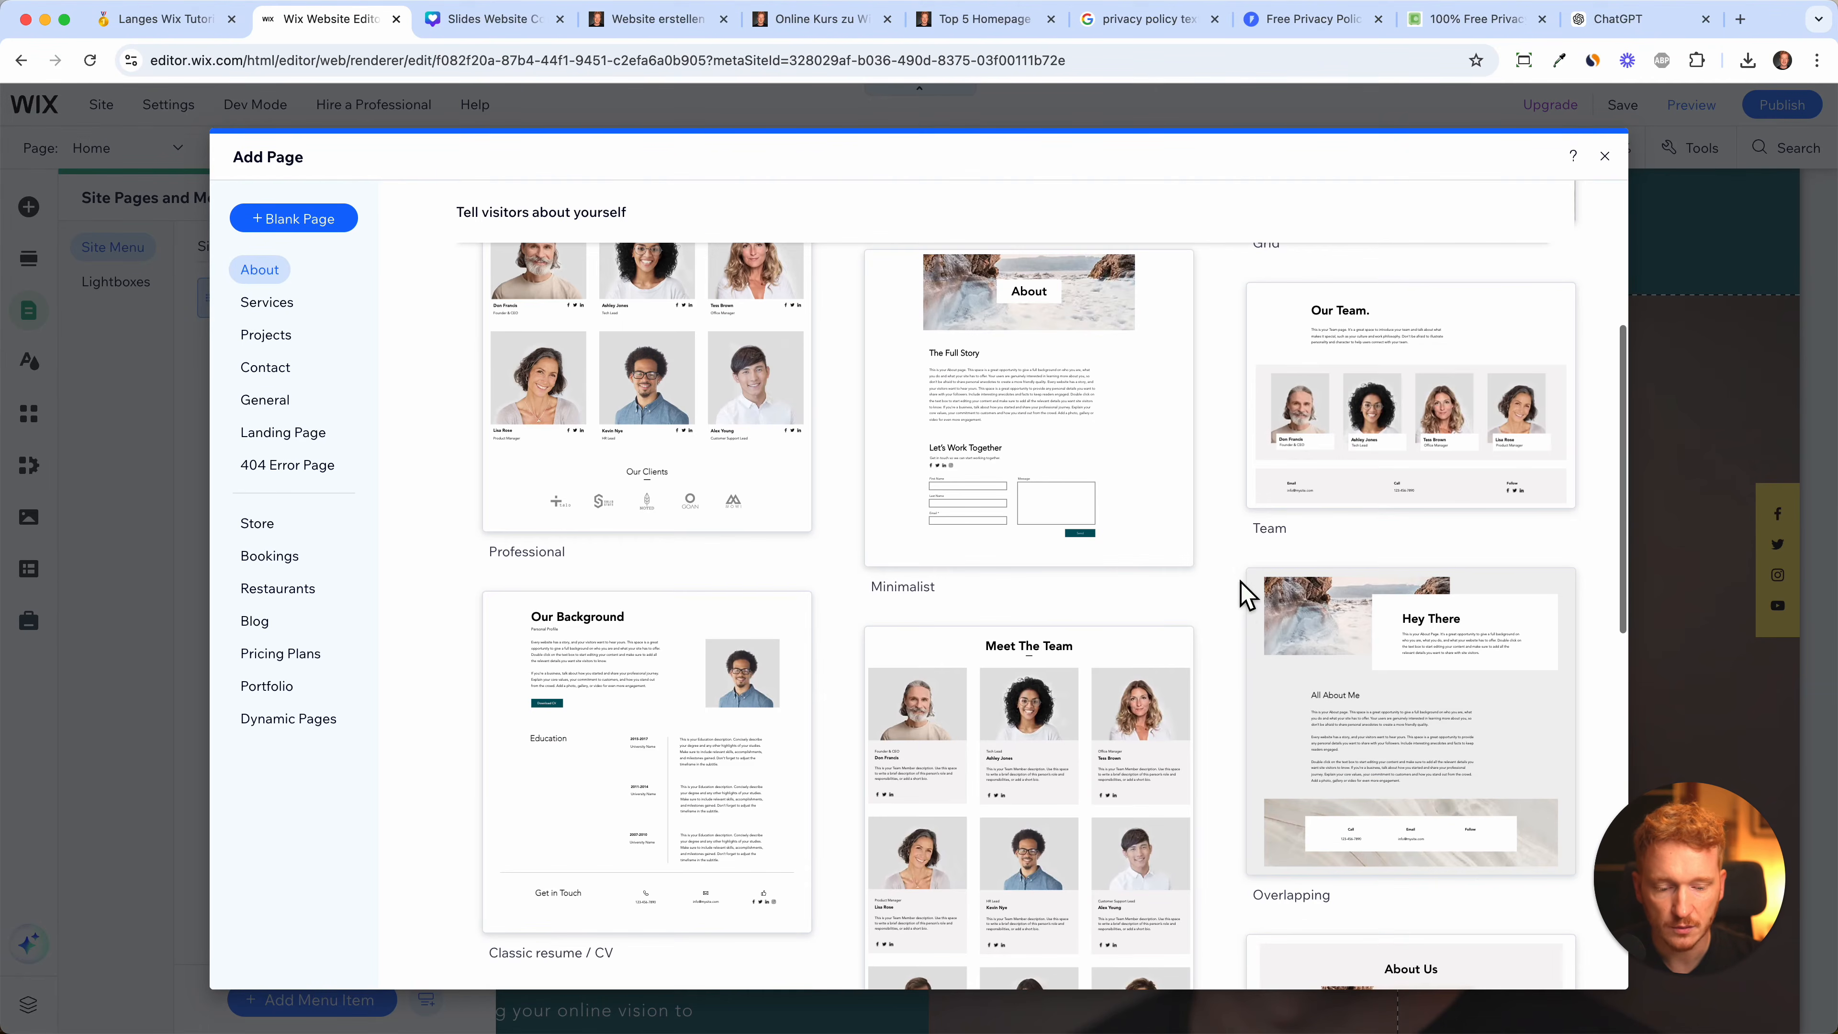
{"action": "scroll", "coordinate": [1243, 592], "scroll_direction": "down", "scroll_amount": 10}
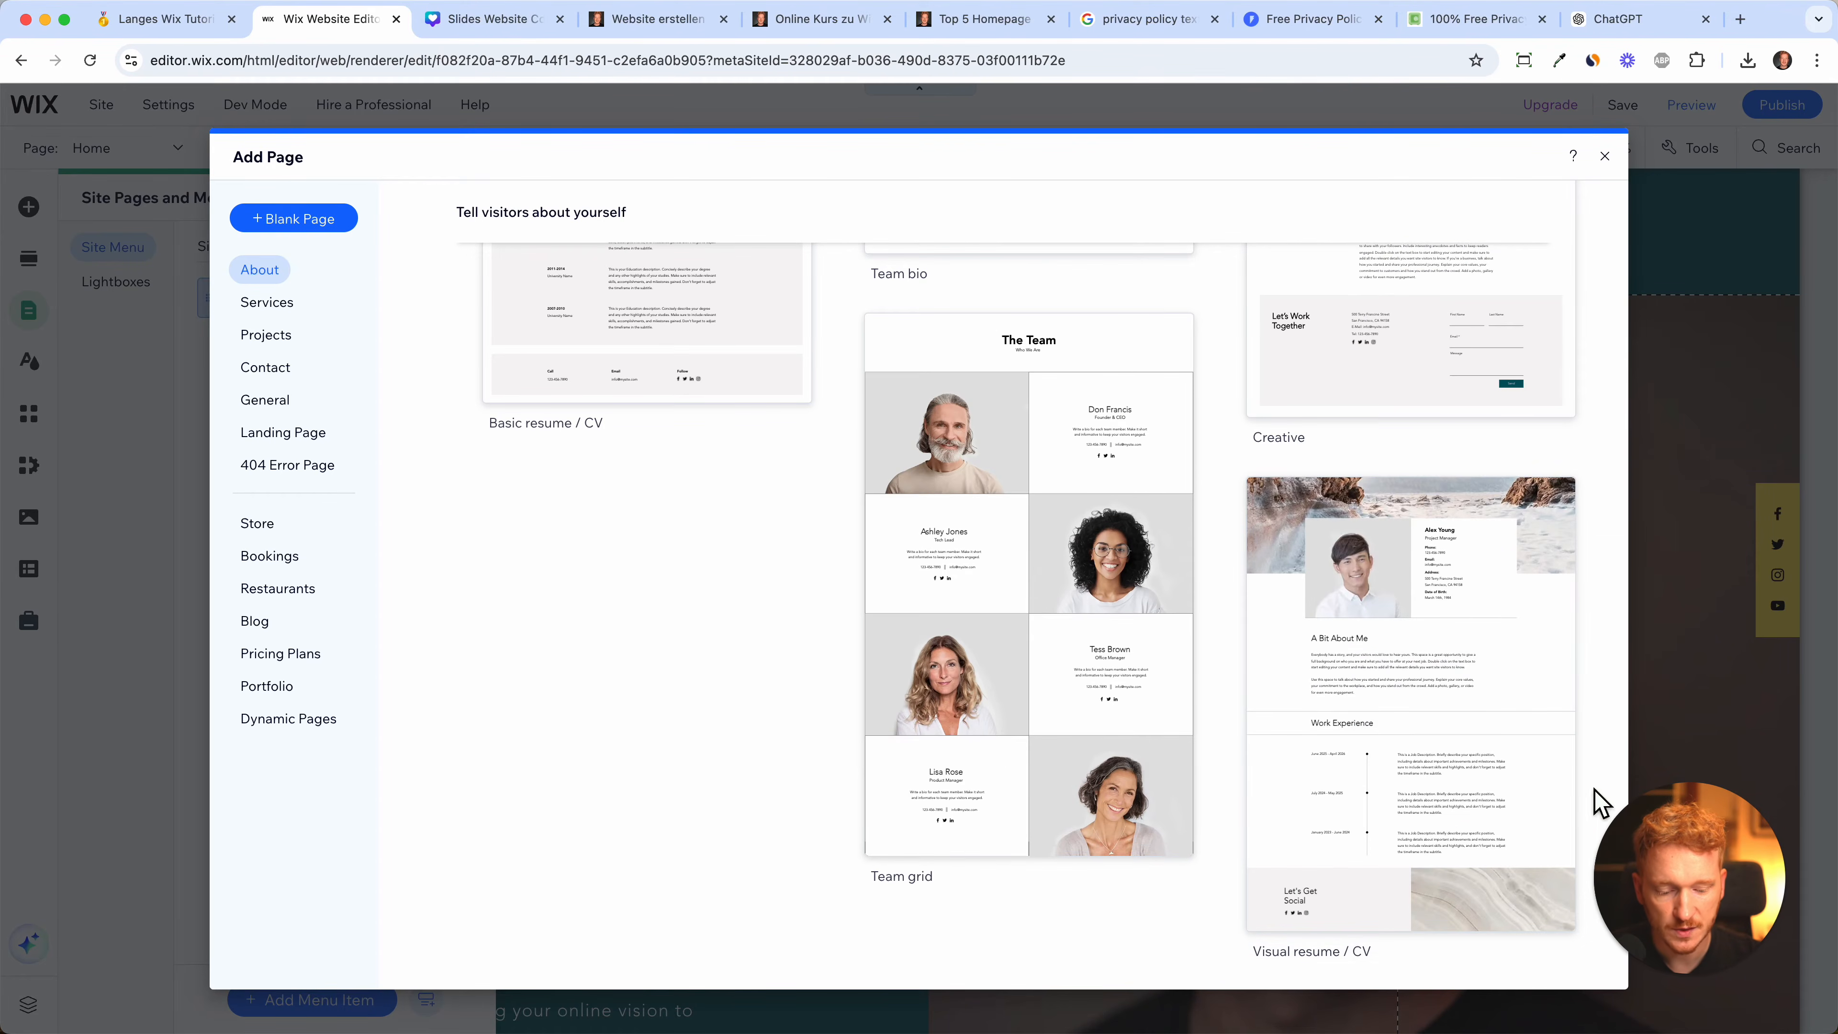
{"action": "scroll", "coordinate": [1366, 726], "scroll_direction": "up", "scroll_amount": 10}
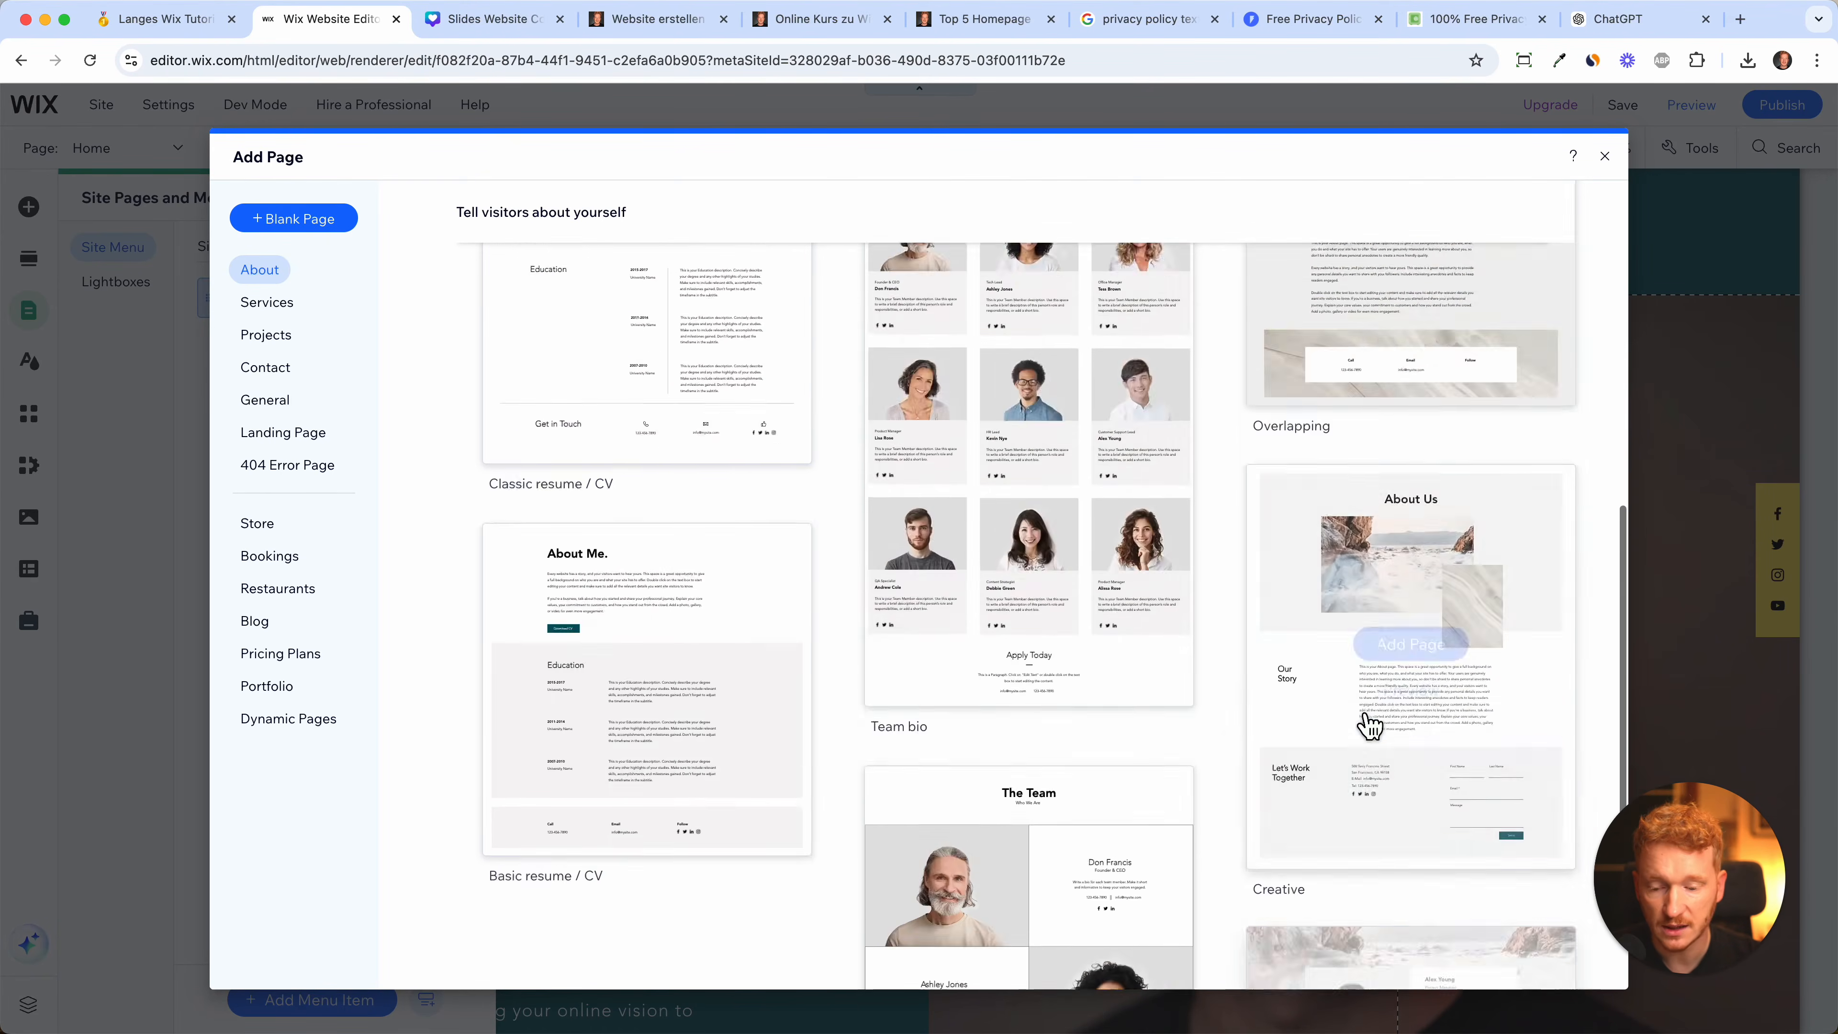
{"action": "scroll", "coordinate": [771, 456], "scroll_direction": "up", "scroll_amount": 5}
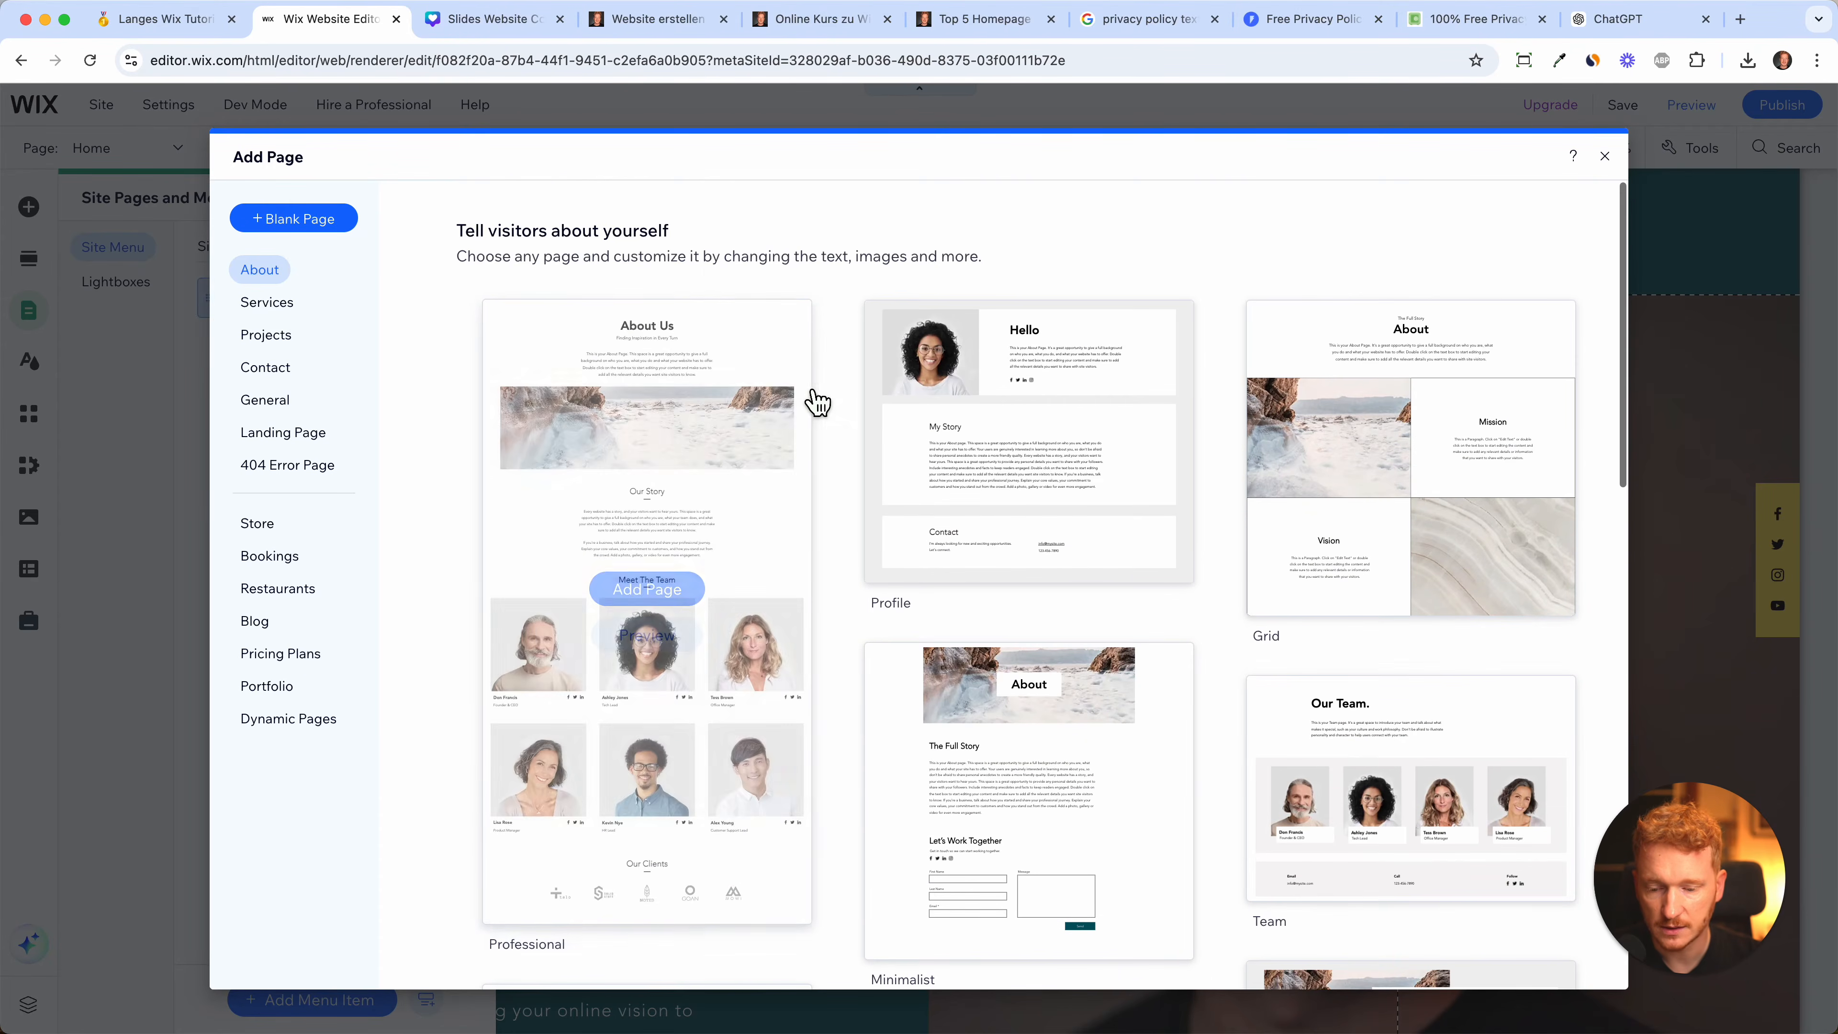
{"action": "left_click", "coordinate": [669, 585]}
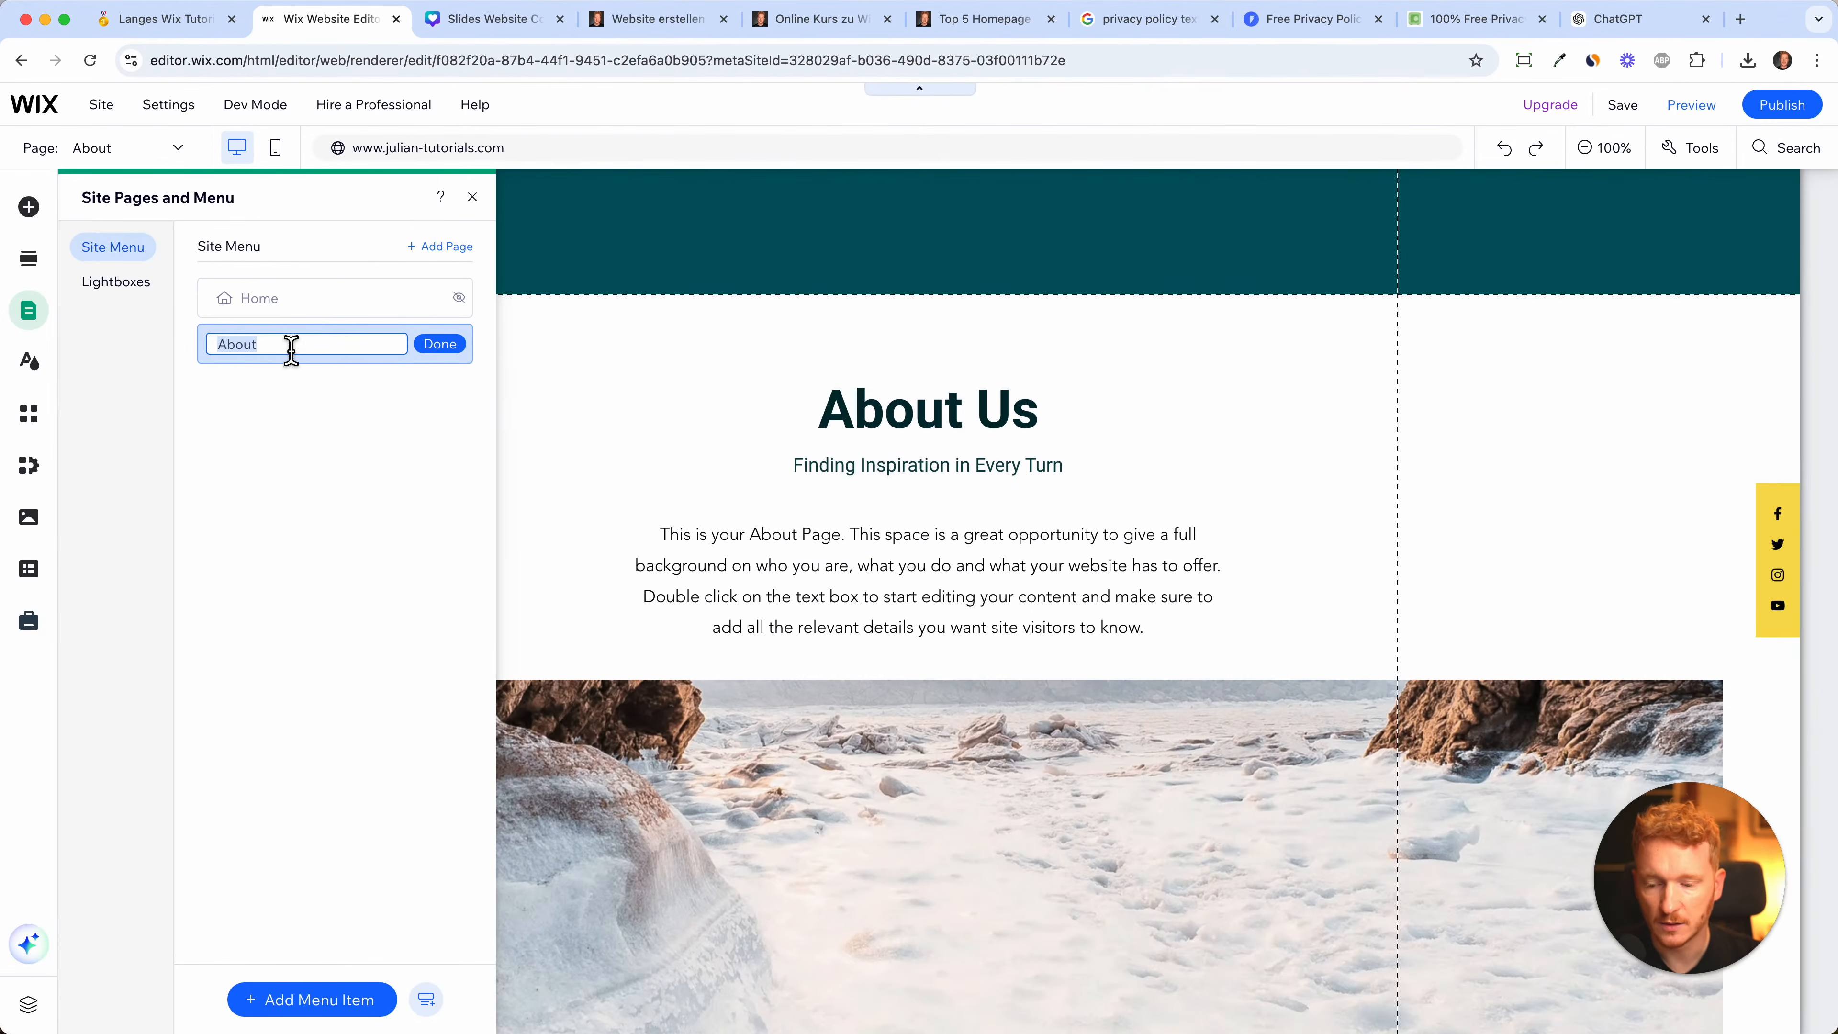
- Rename the new About page in the site menu to "About us"
{"action": "left_click", "coordinate": [354, 348]}
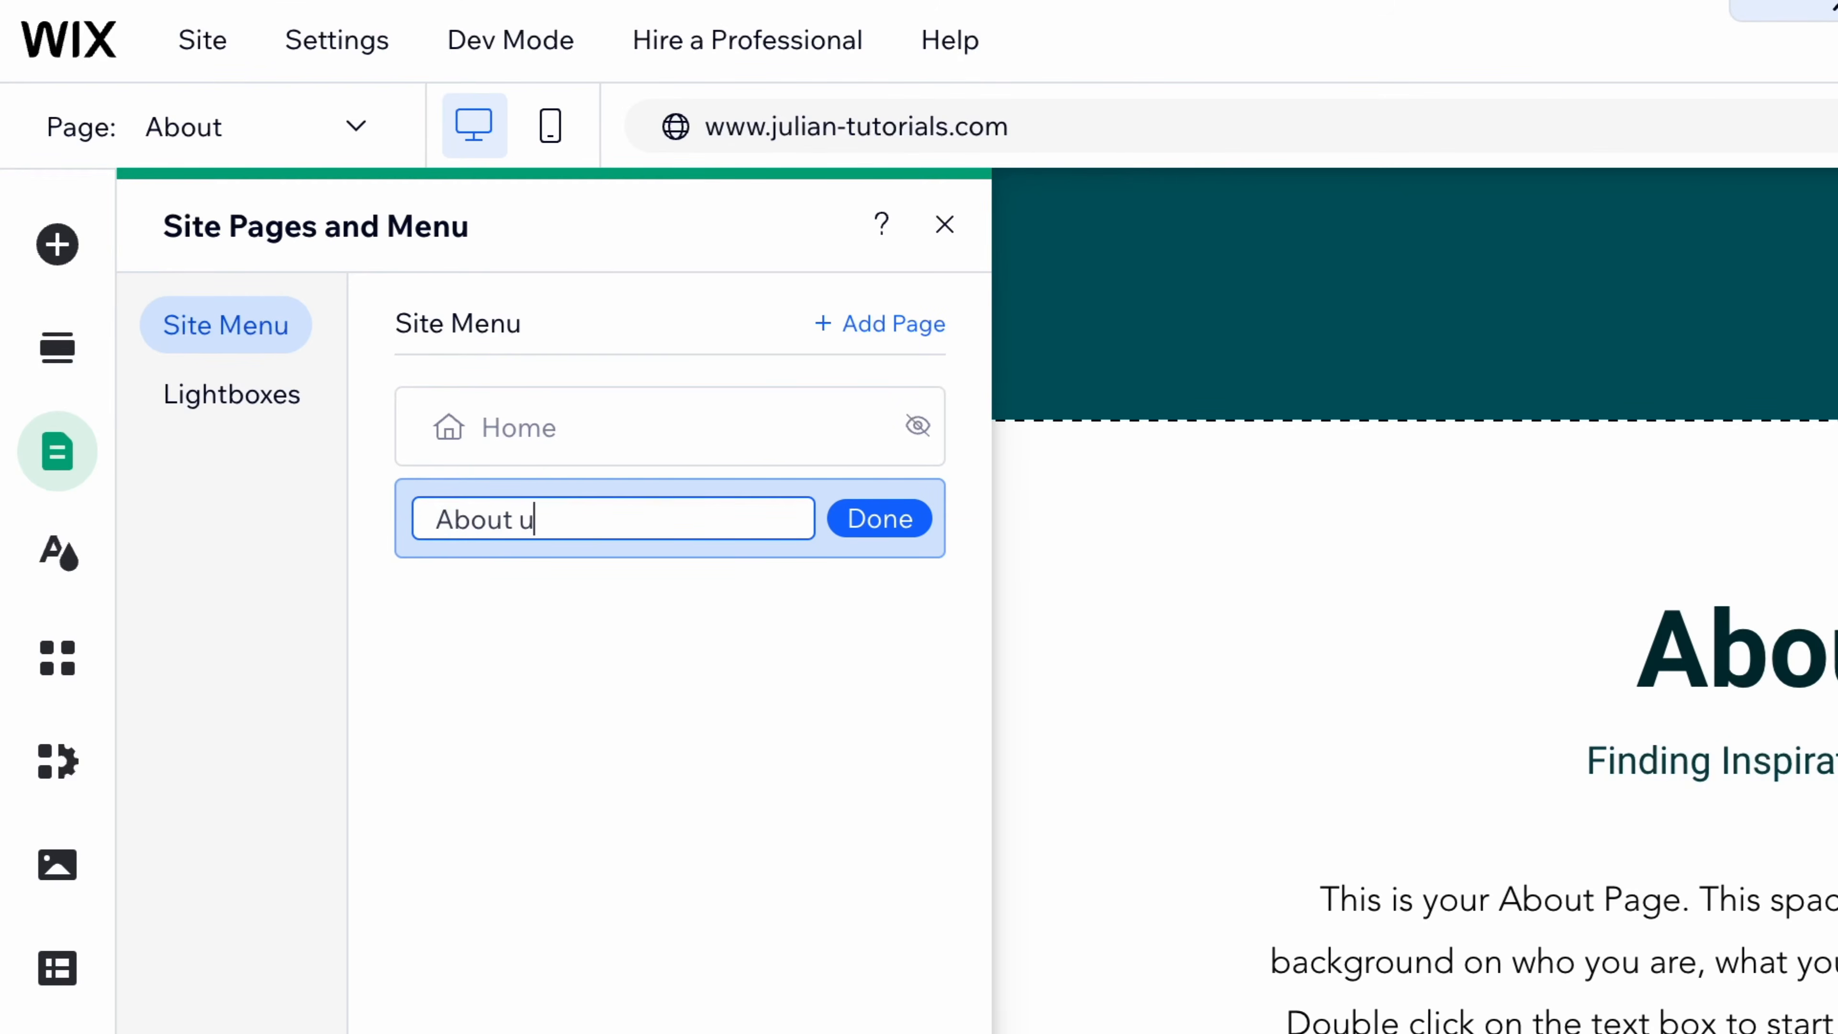
{"action": "left_click", "coordinate": [923, 527]}
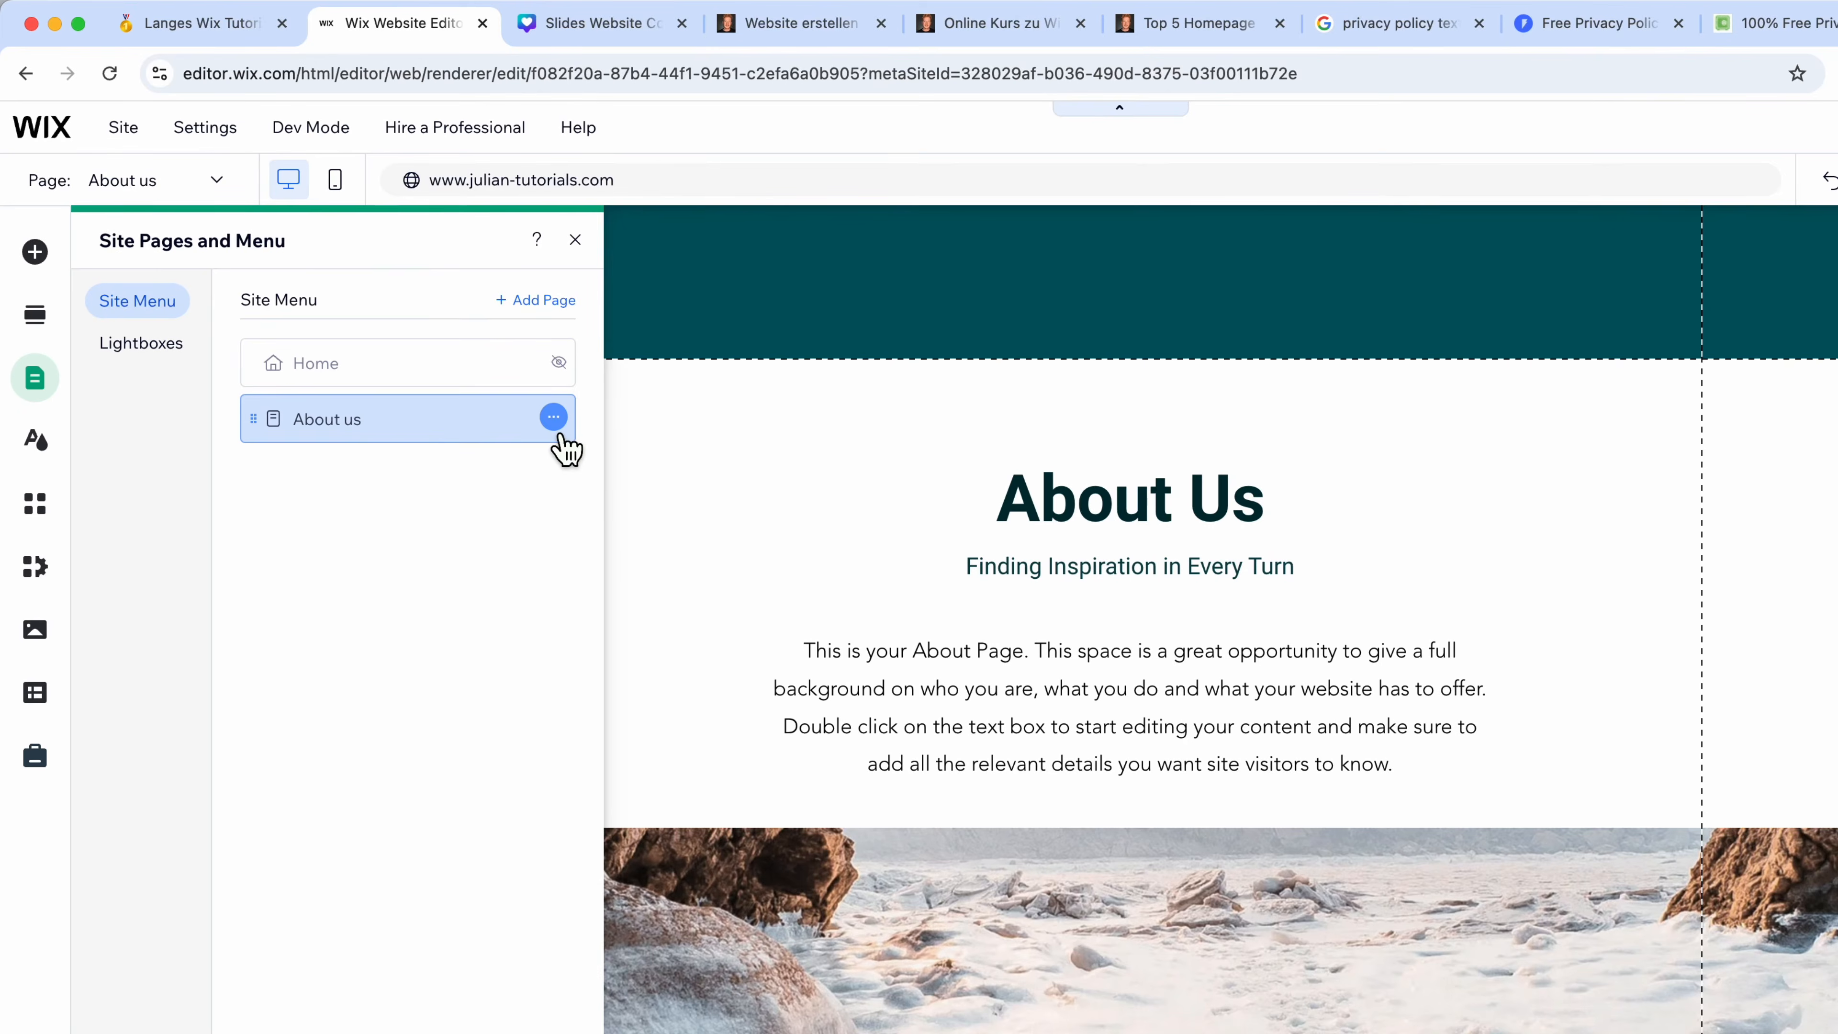
- Glance at the About us page settings and check the page's entry in the header menu
{"action": "left_click", "coordinate": [553, 418]}
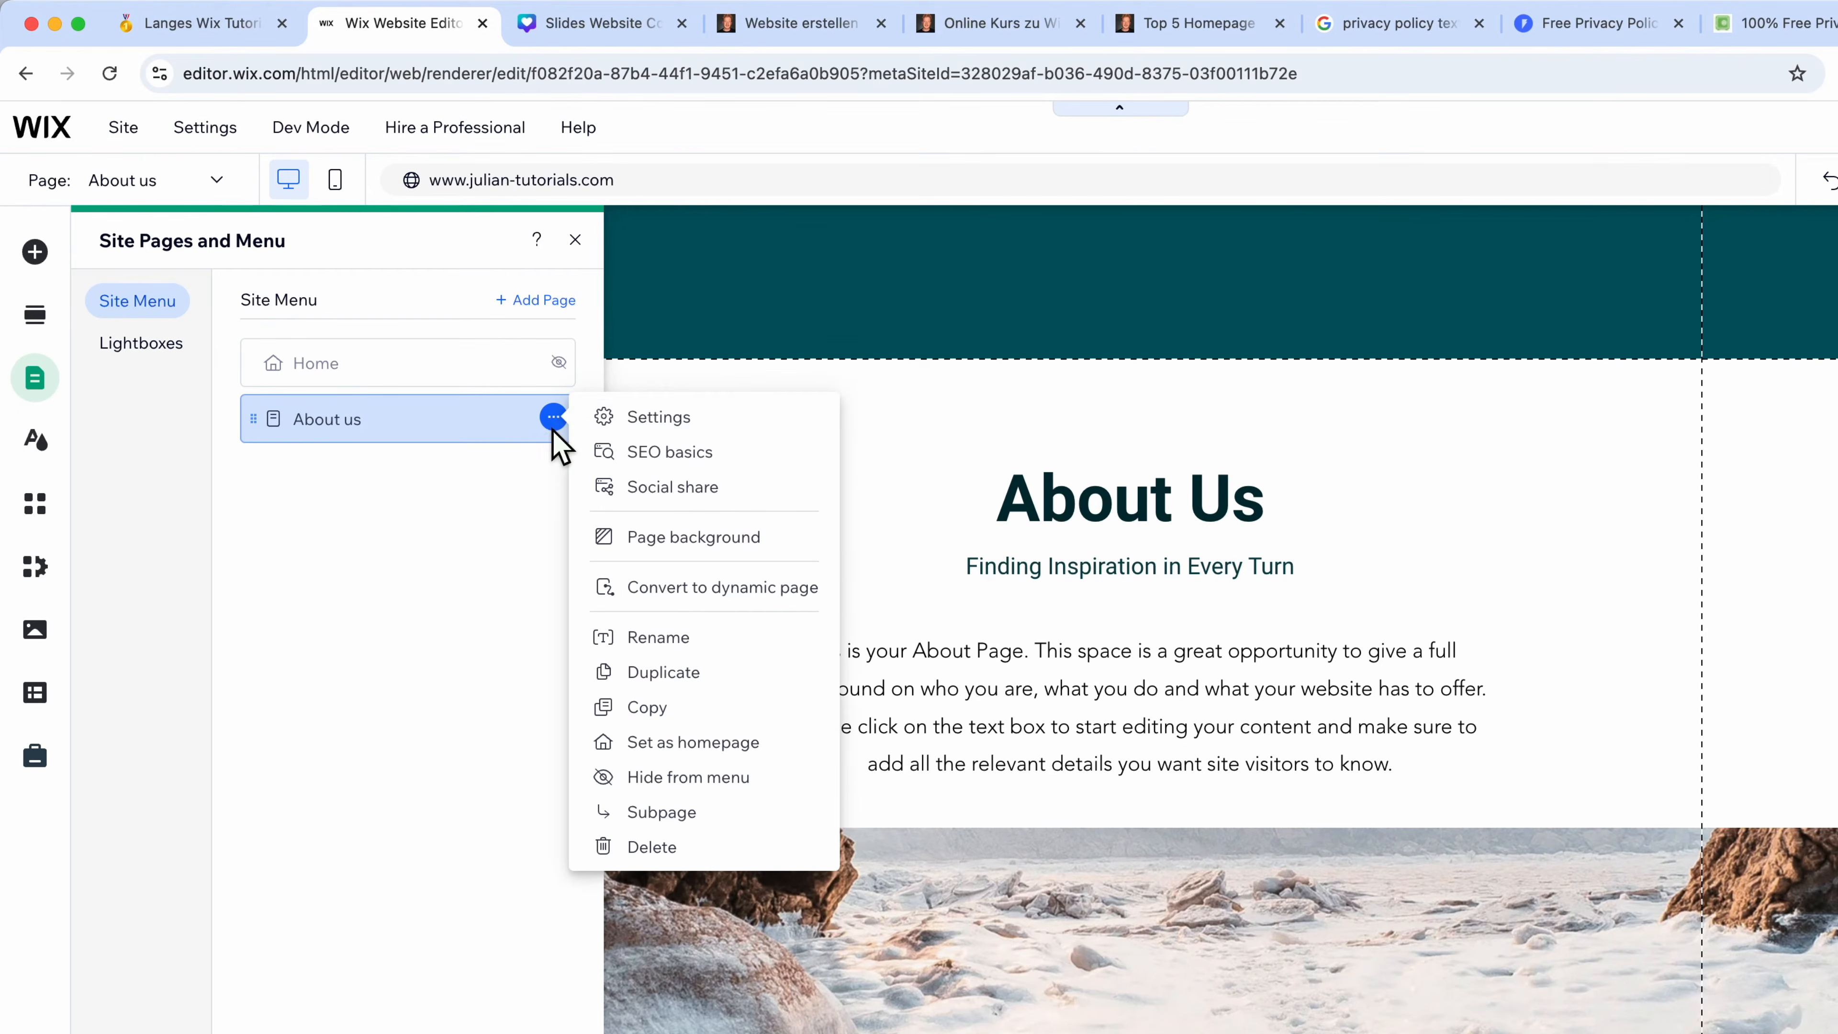
{"action": "left_click", "coordinate": [657, 427]}
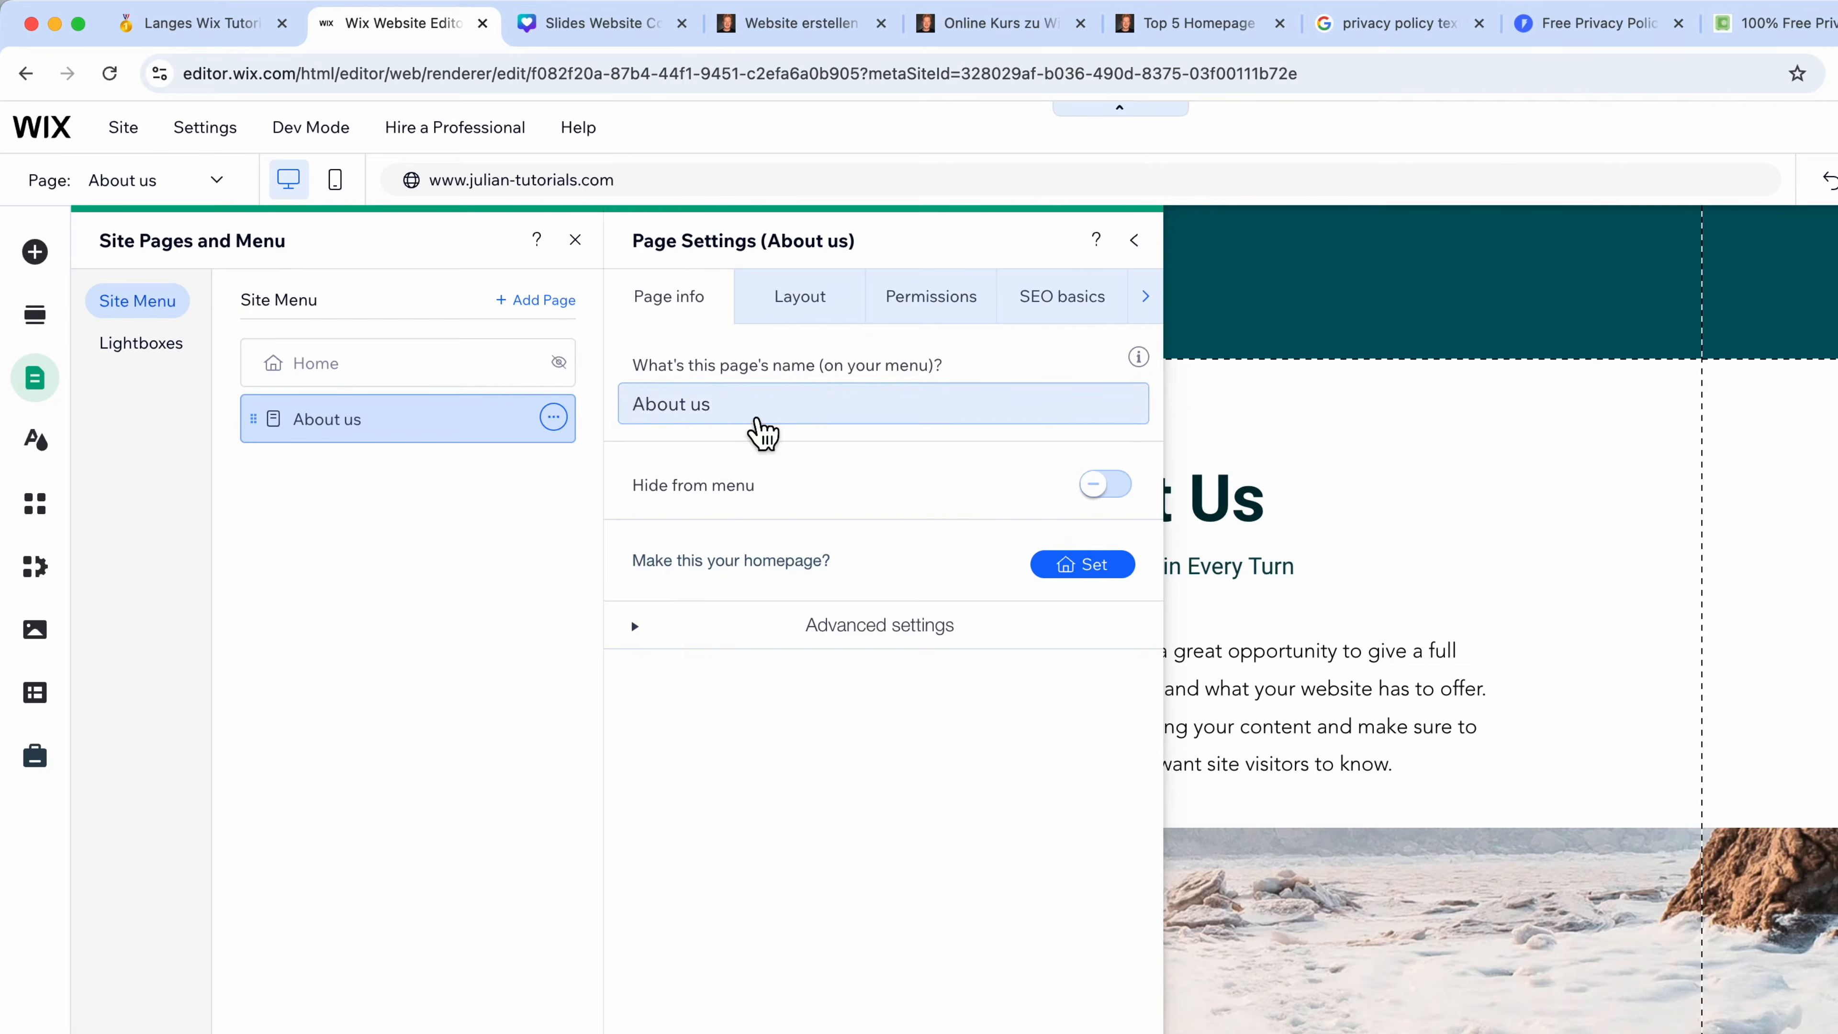
{"action": "left_click", "coordinate": [1133, 242]}
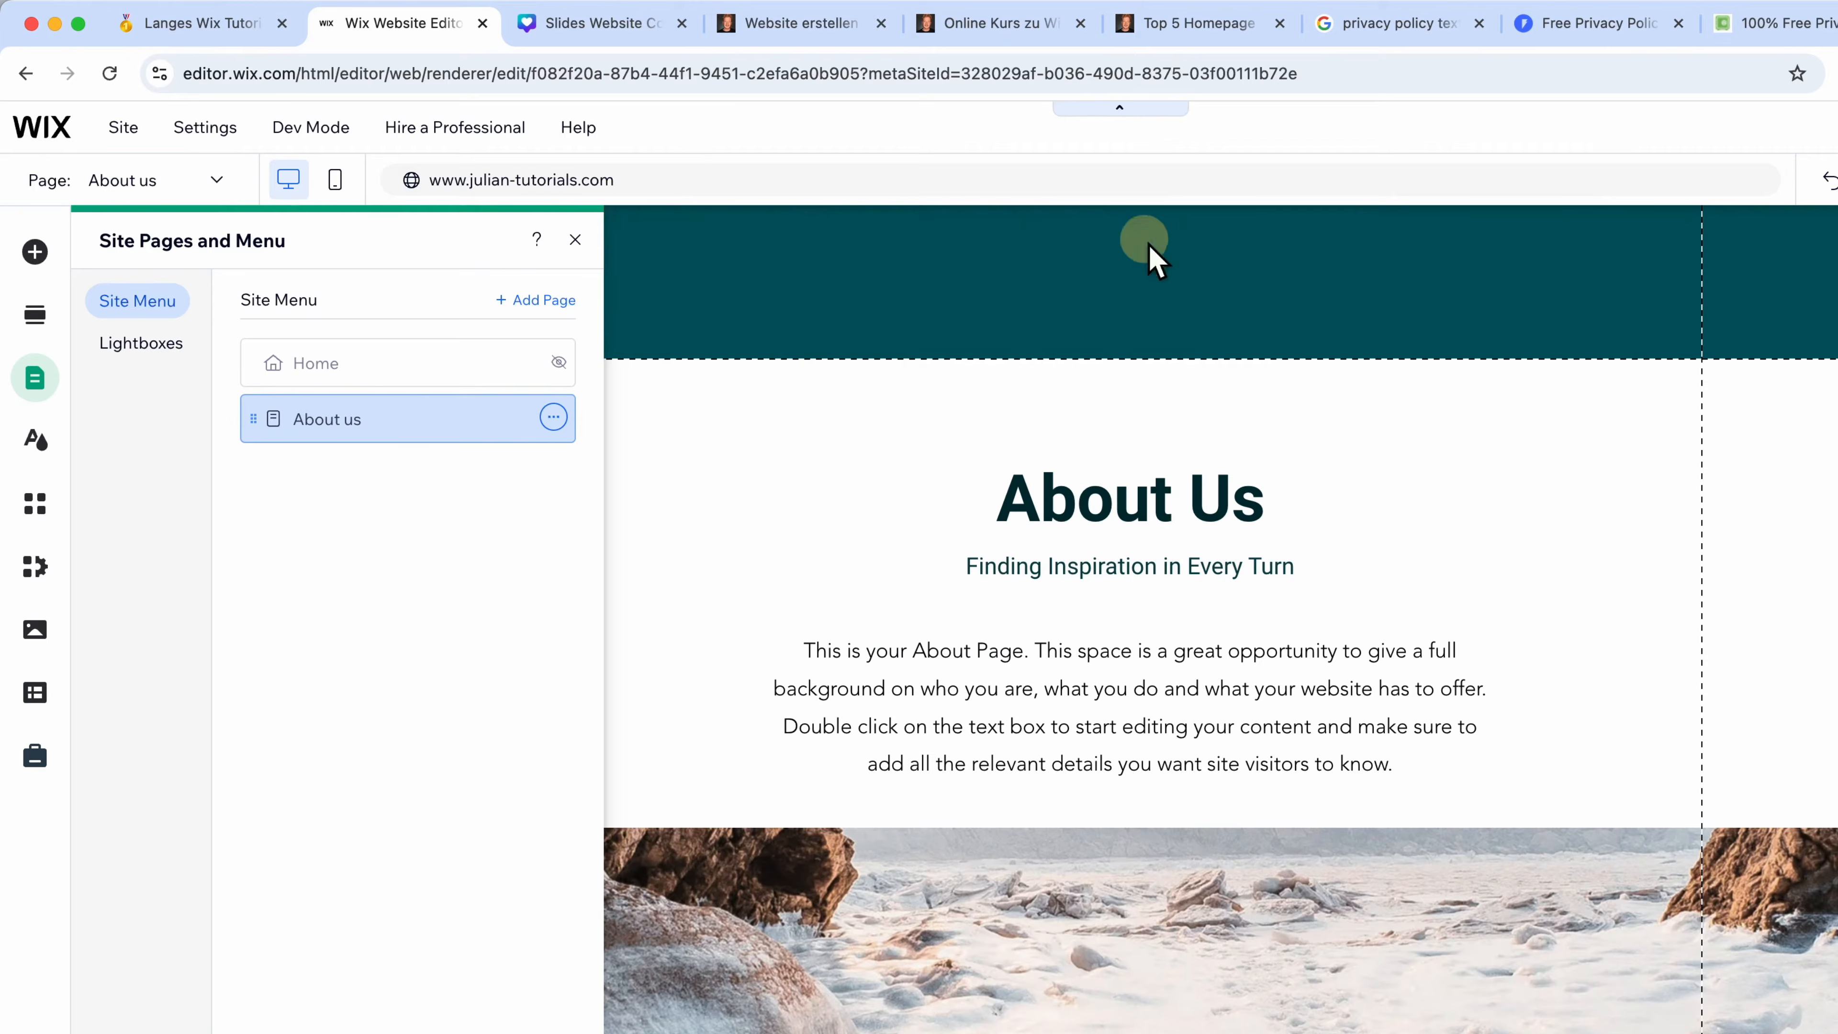
{"action": "left_click", "coordinate": [575, 240]}
{"action": "left_click", "coordinate": [502, 302]}
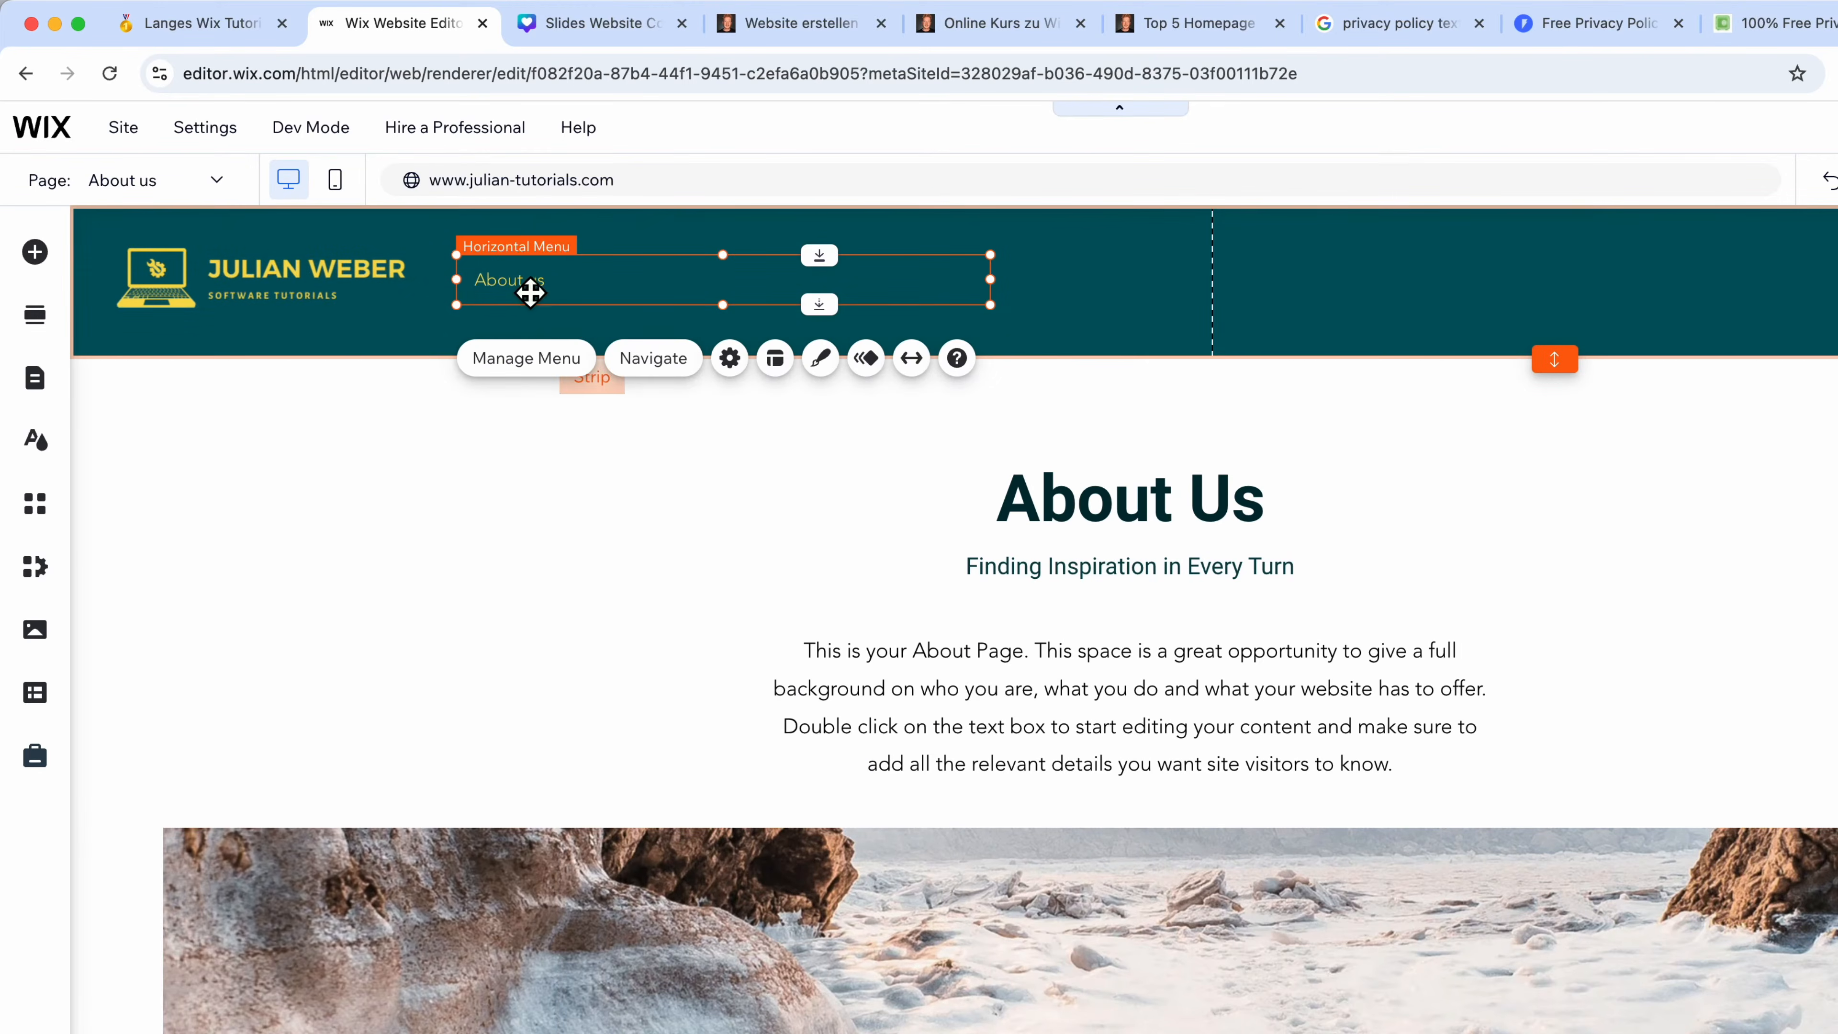
- Review the page info, layout and permission options in the settings of the About us page
{"action": "left_click", "coordinate": [51, 383]}
{"action": "left_click", "coordinate": [553, 417]}
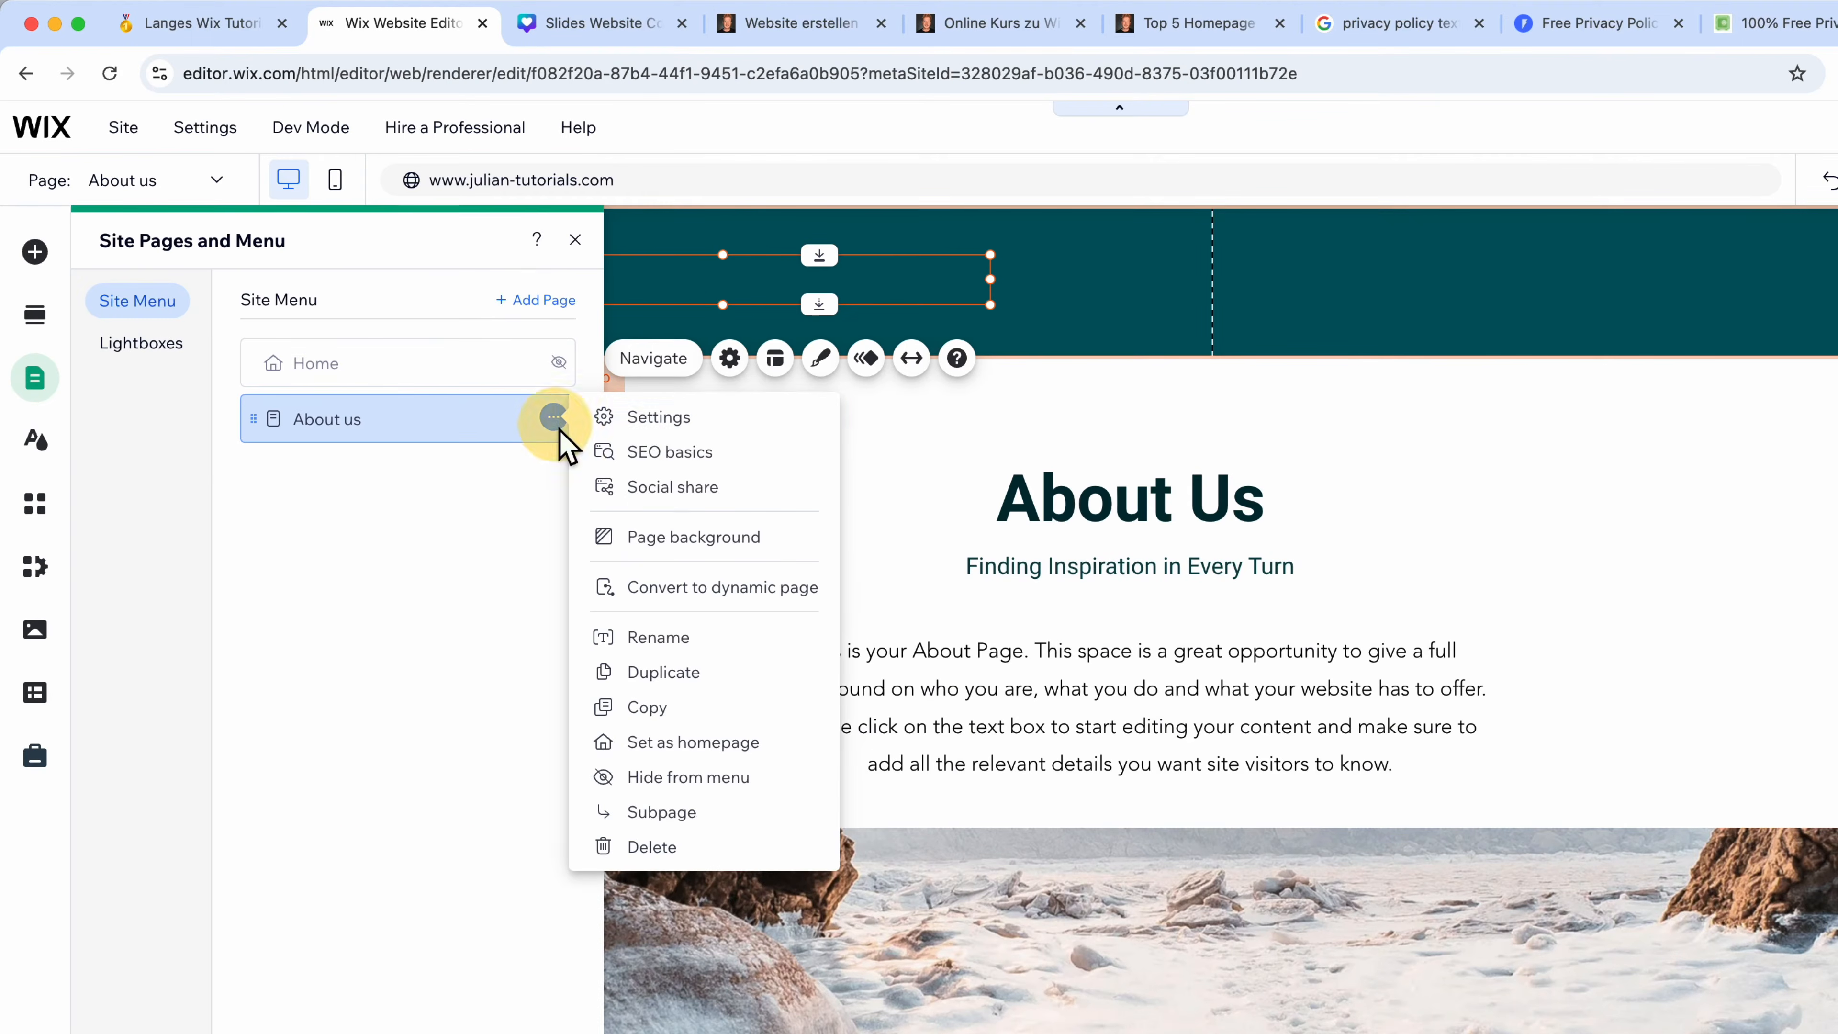
{"action": "left_click", "coordinate": [677, 416]}
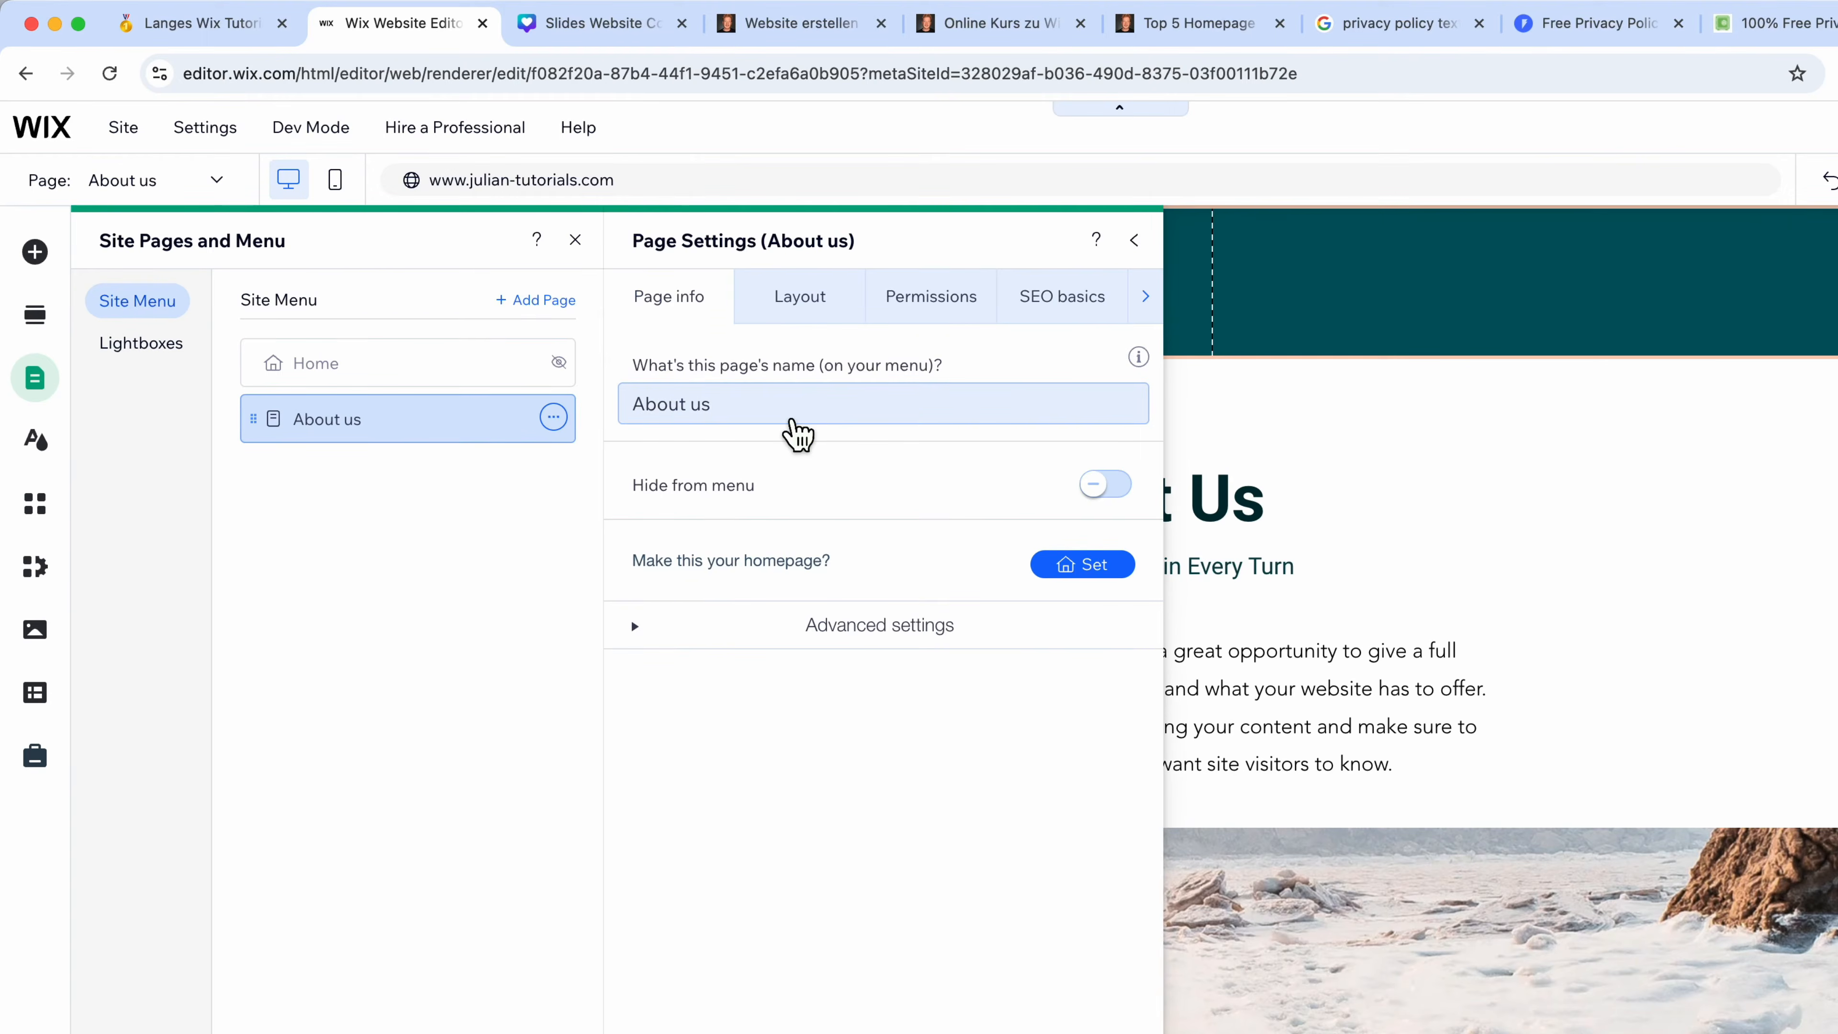
{"action": "left_click", "coordinate": [834, 316]}
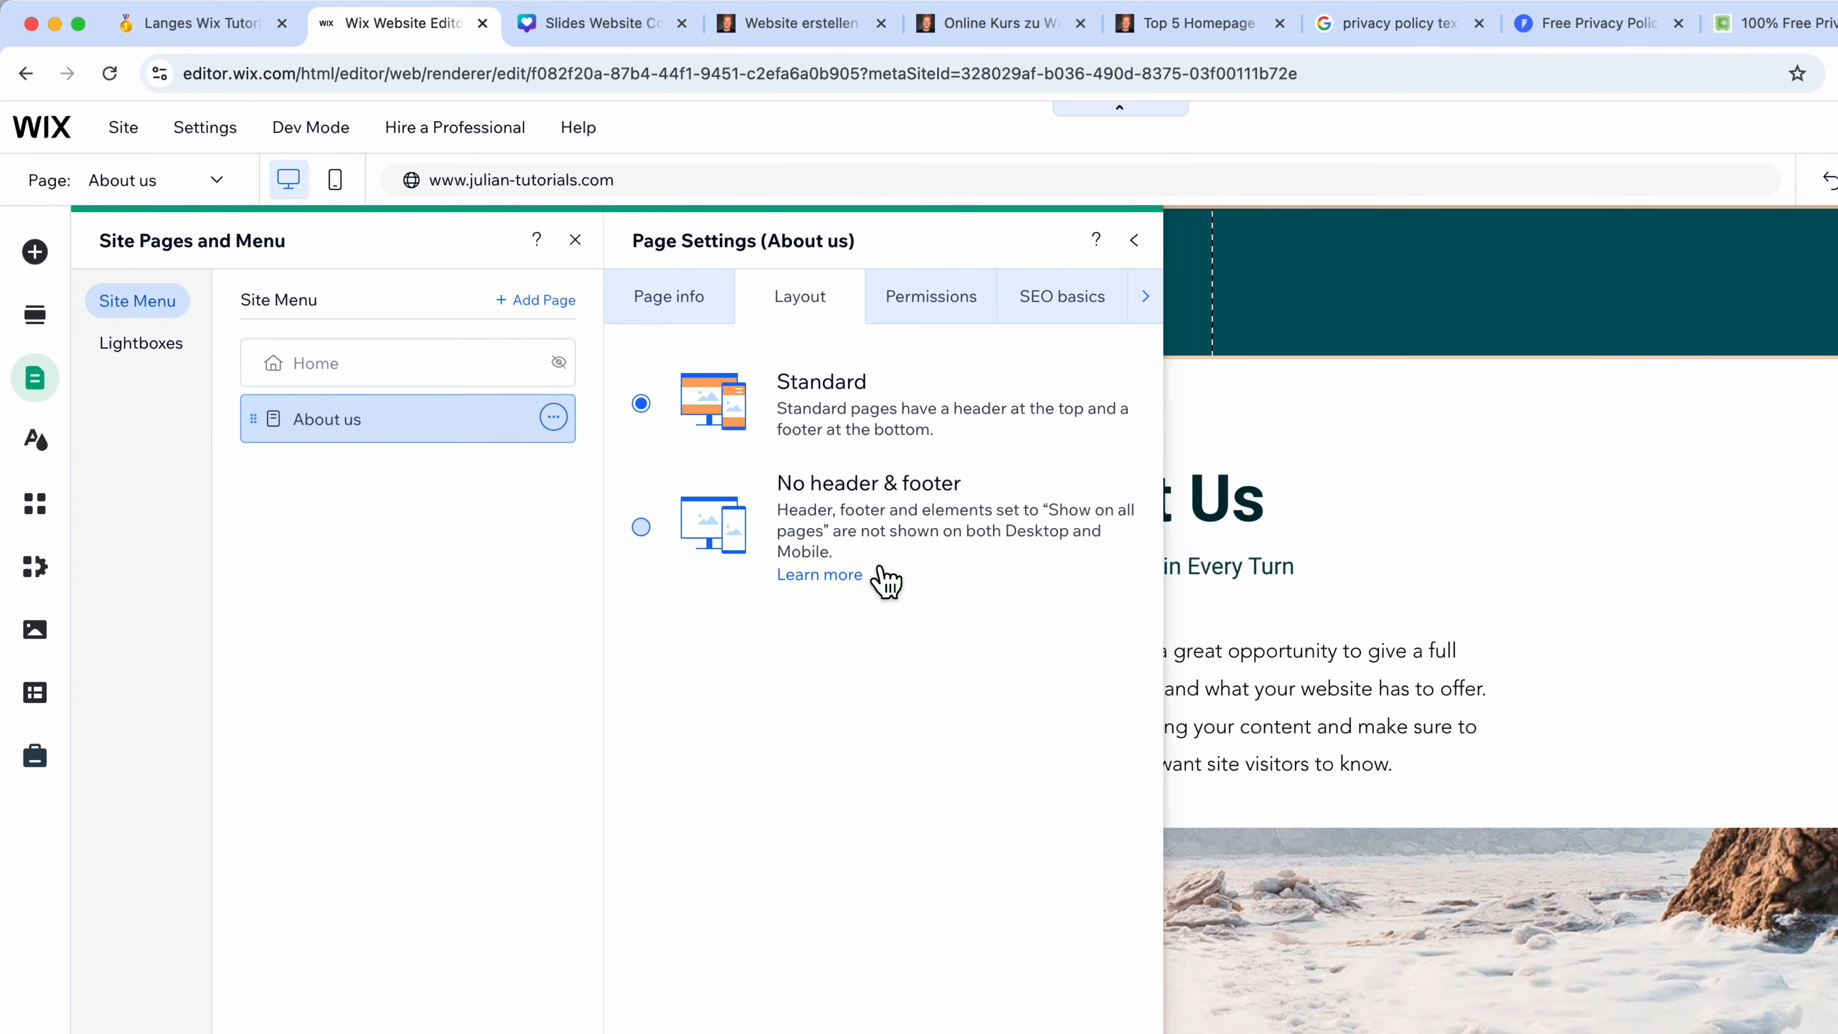
{"action": "left_click", "coordinate": [966, 322]}
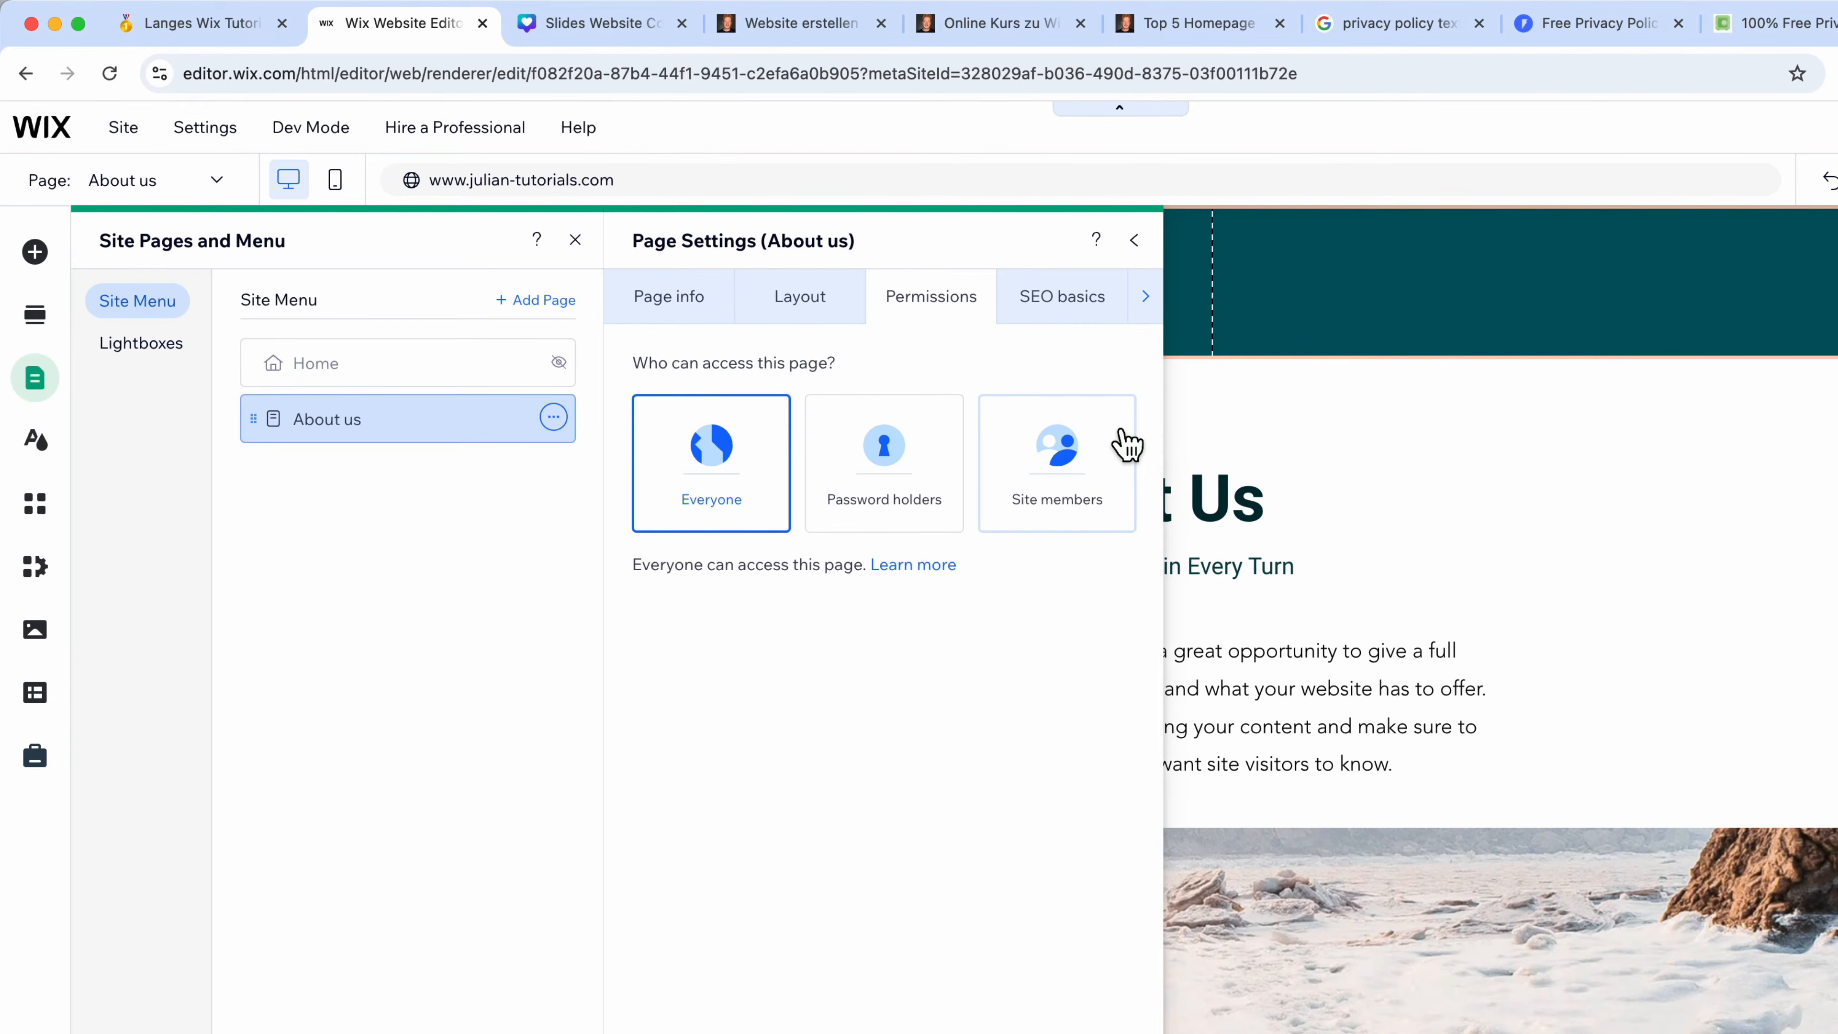
{"action": "left_click", "coordinate": [1042, 311]}
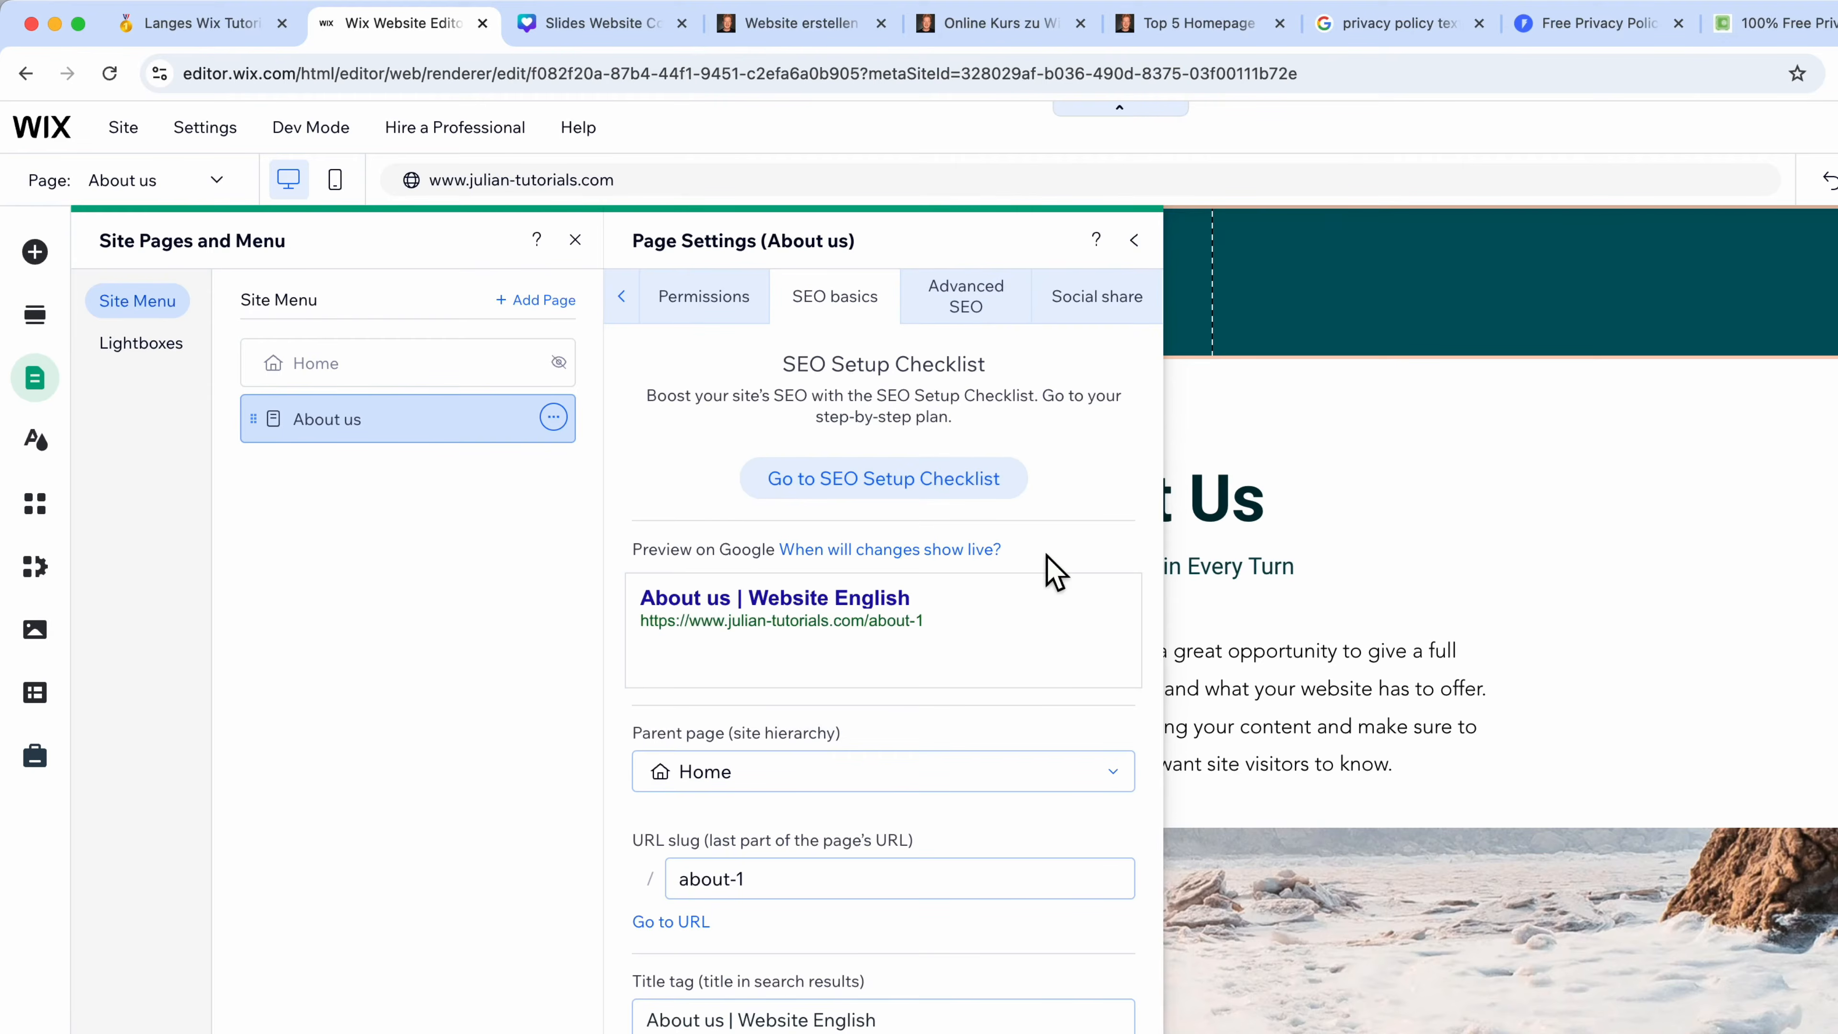
{"action": "scroll", "coordinate": [1058, 669], "scroll_direction": "down", "scroll_amount": 3}
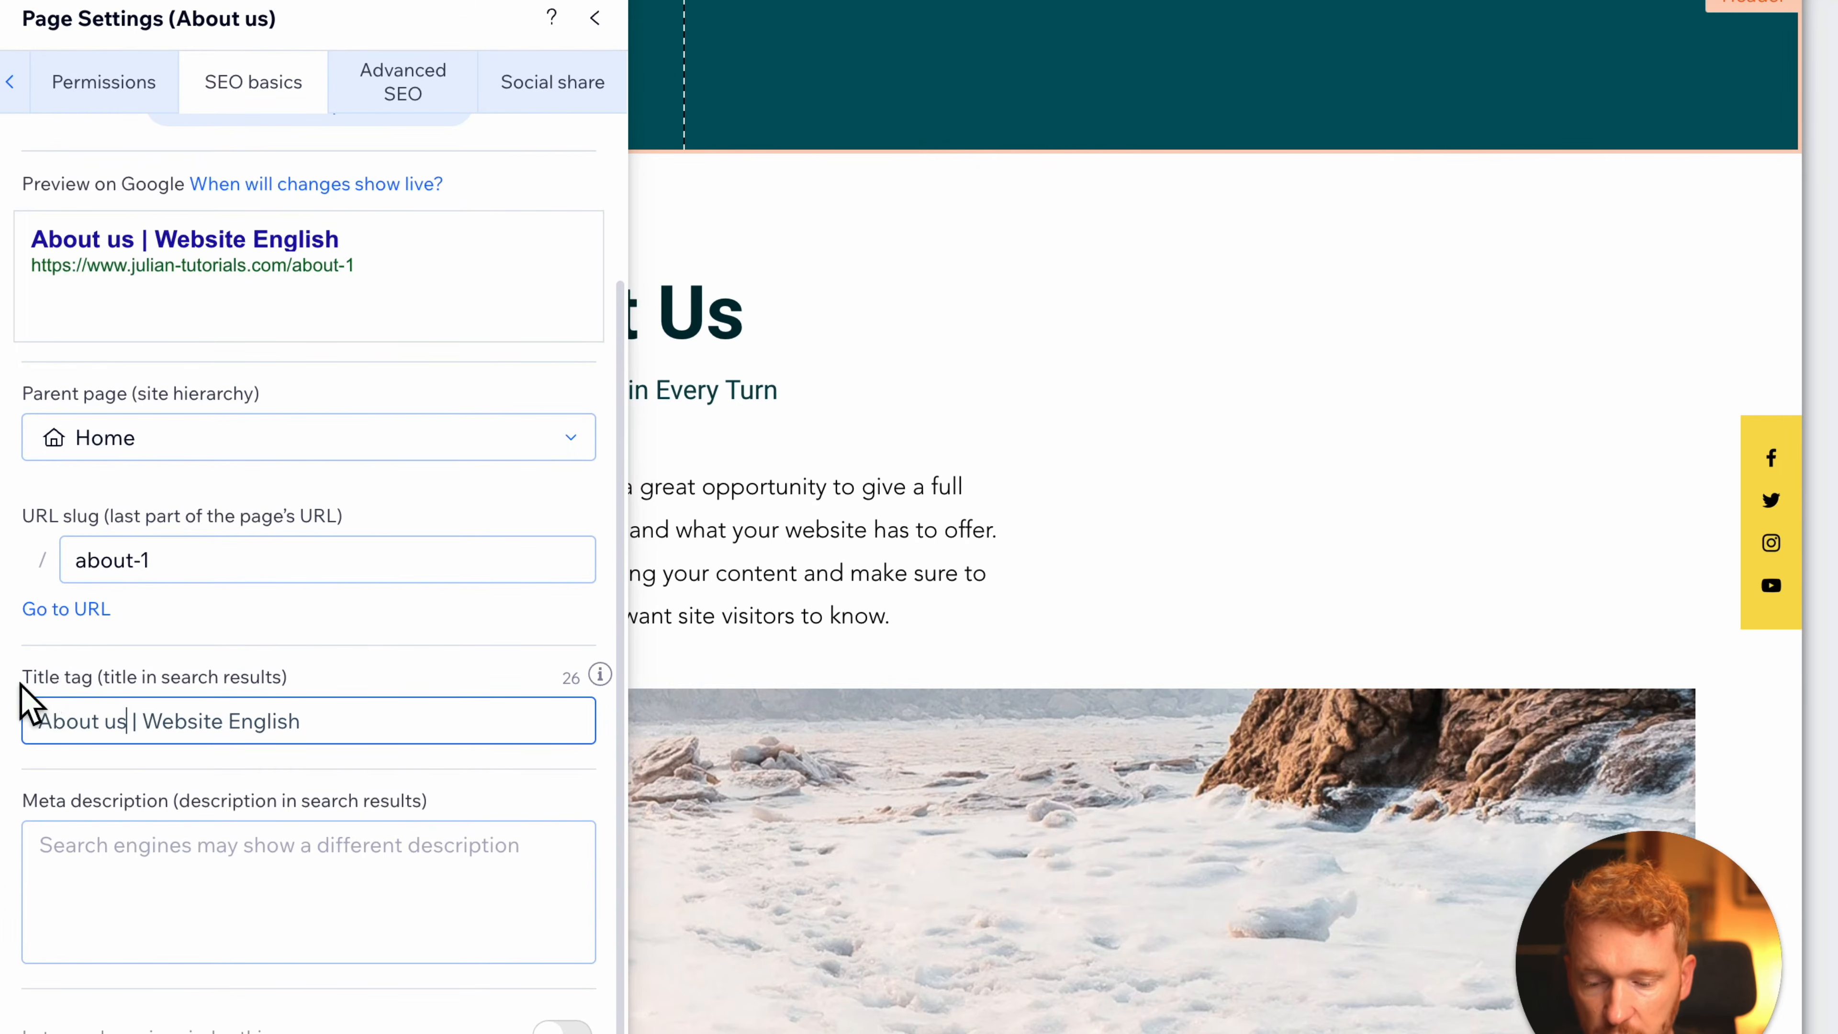
{"action": "key", "text": "BackSpace"}
{"action": "key", "text": "BackSpace"}
{"action": "type", "text": "Julian's Tutorials"}
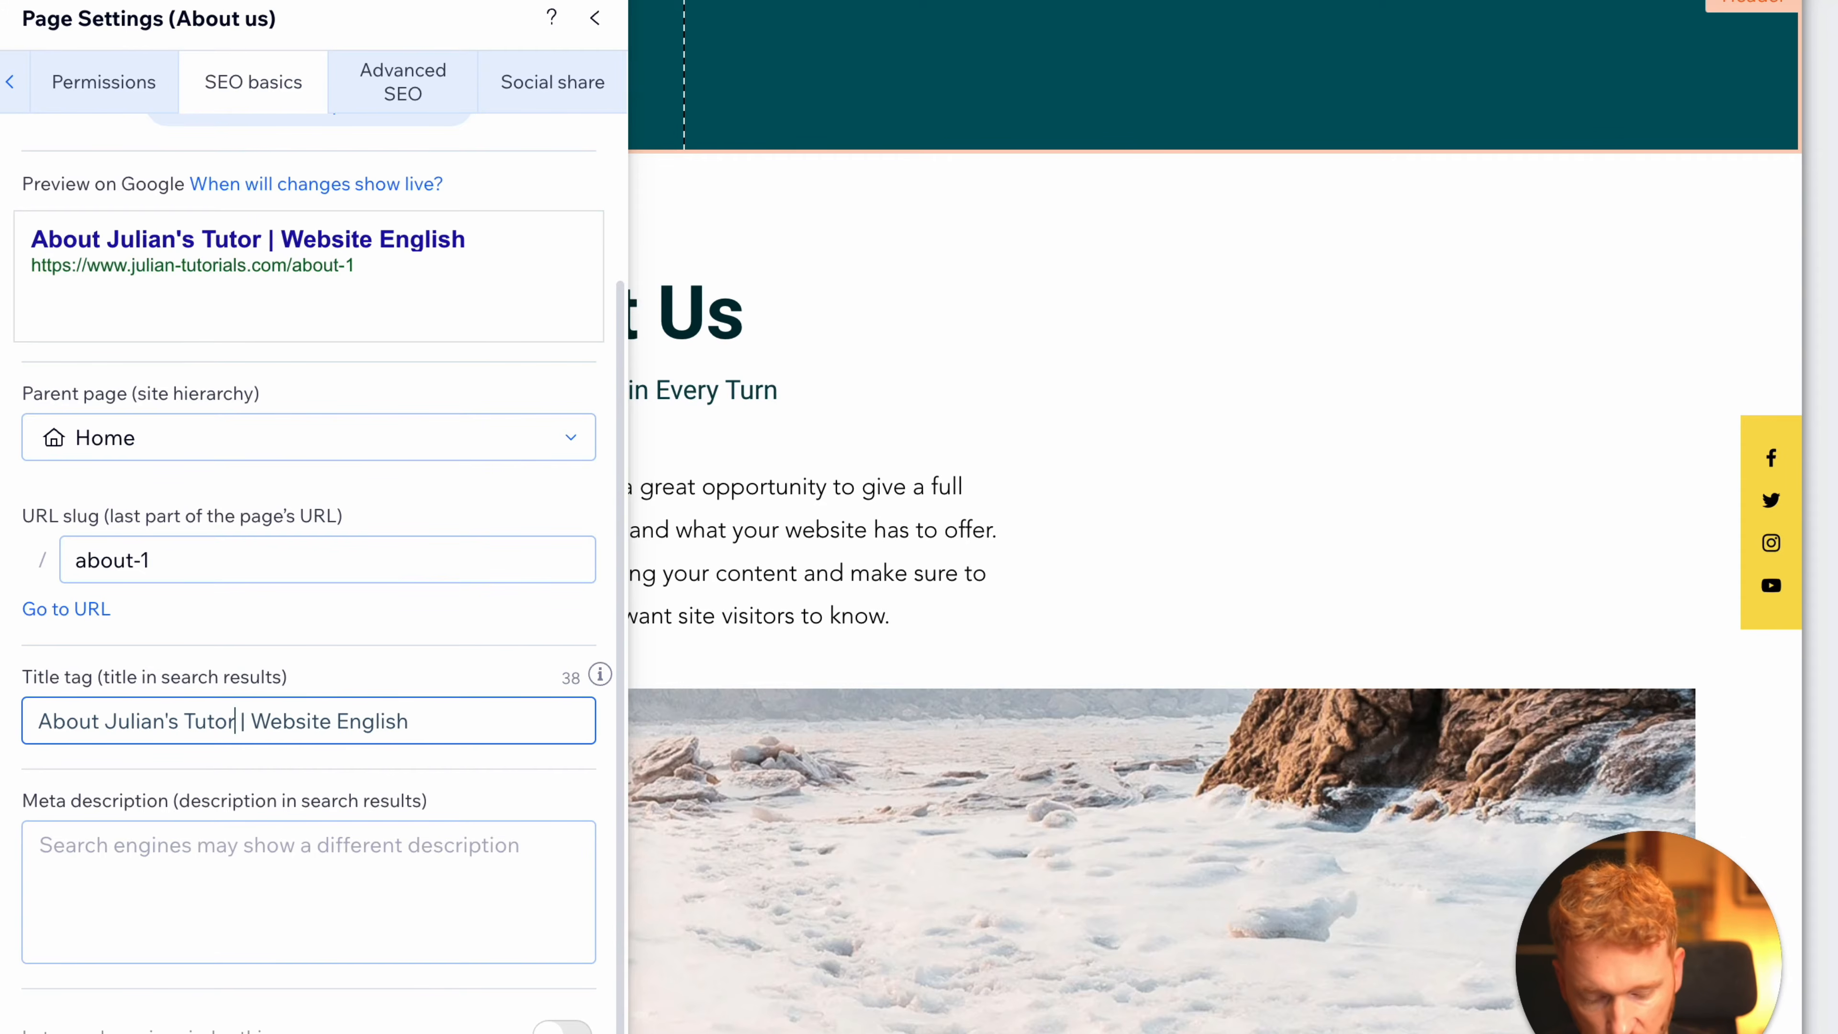
{"action": "key", "text": "shift+End"}
{"action": "type", "text": "| ww"}
{"action": "key", "text": "BackSpace"}
{"action": "key", "text": "BackSpace"}
{"action": "type", "text": "ww"}
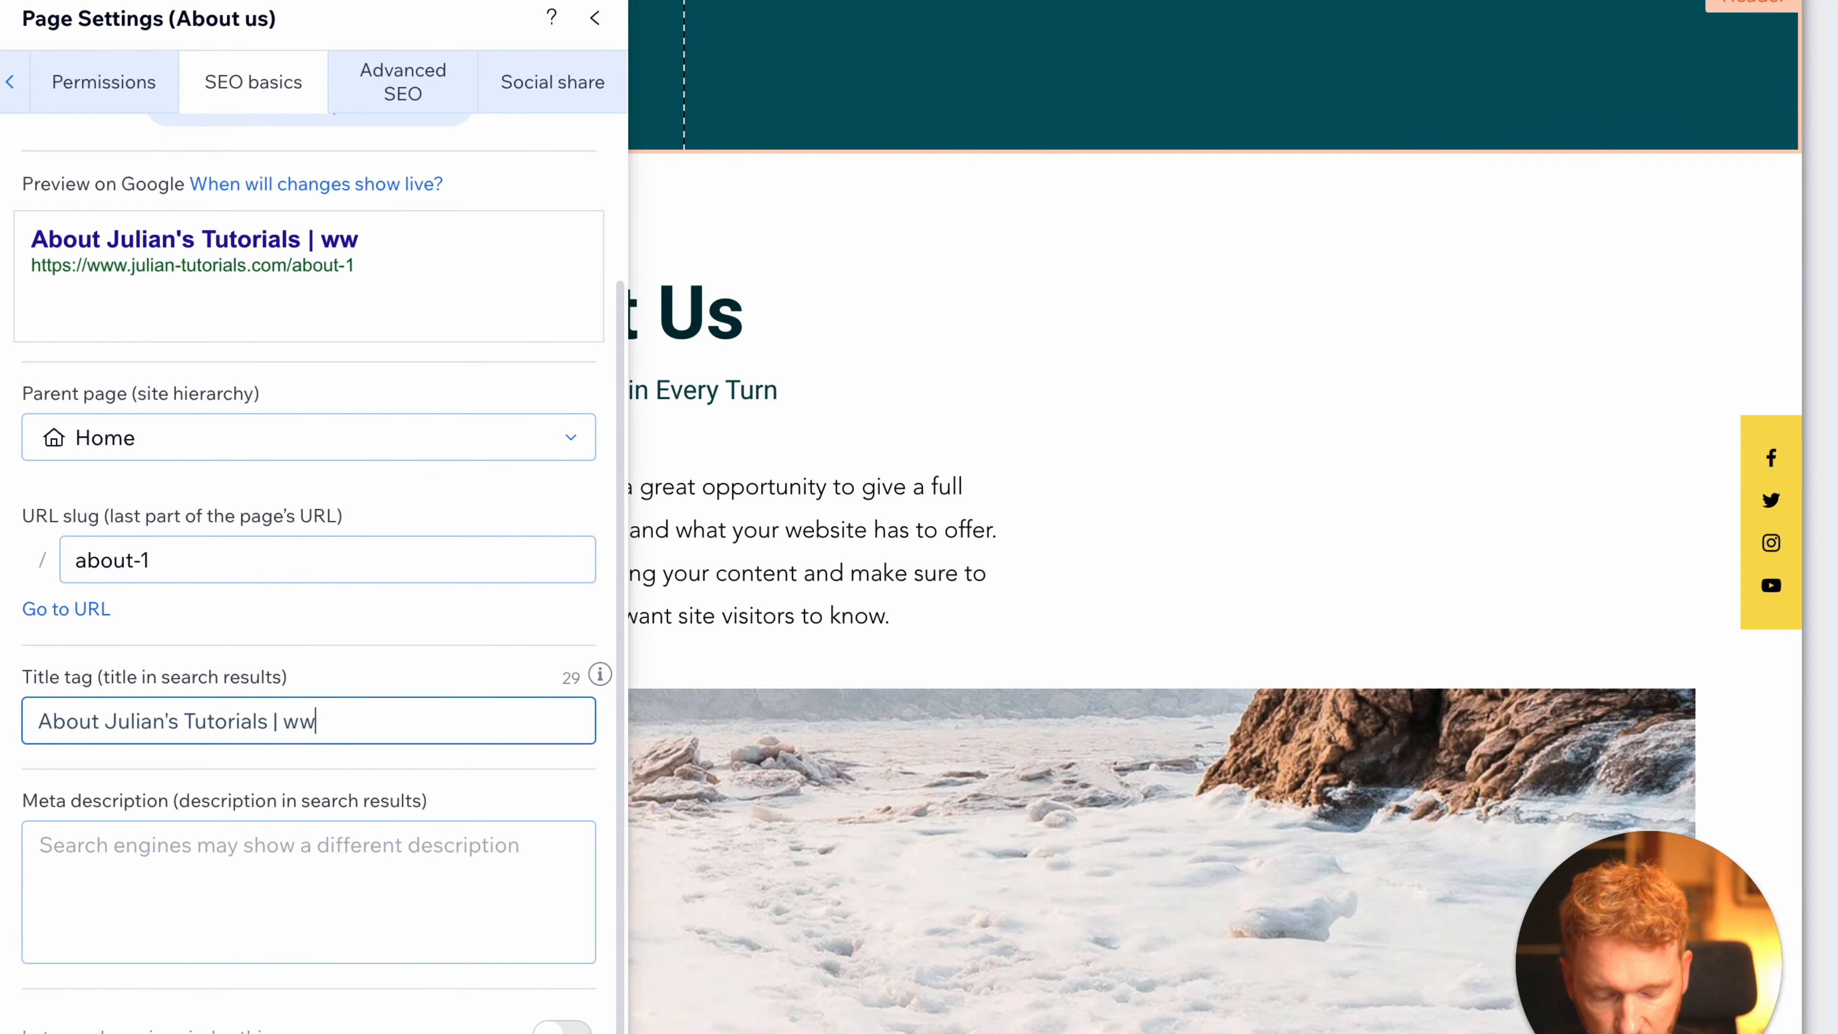
{"action": "type", "text": "w.julian-tutorials.com"}
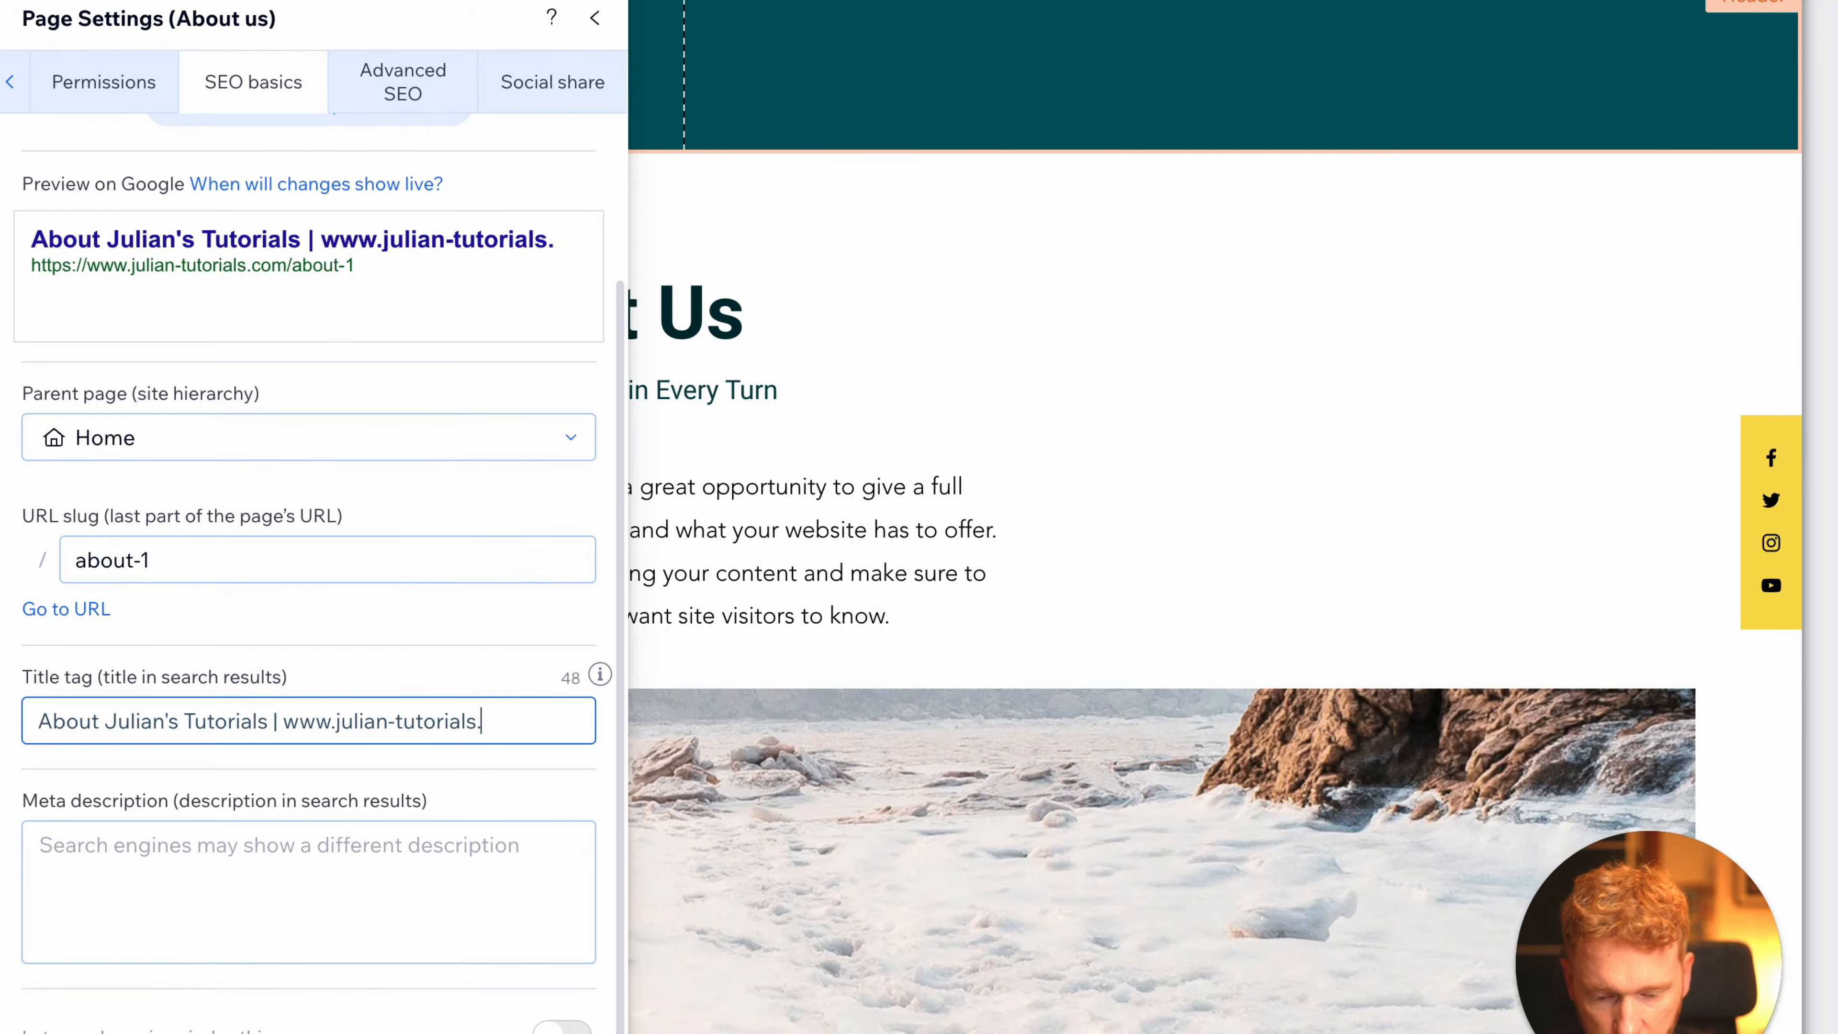
- Enter the meta description "I help people to build their own website from scratch. In my Youtube Tutorials I compare the most popular website builder in the world."
{"action": "left_click", "coordinate": [366, 893]}
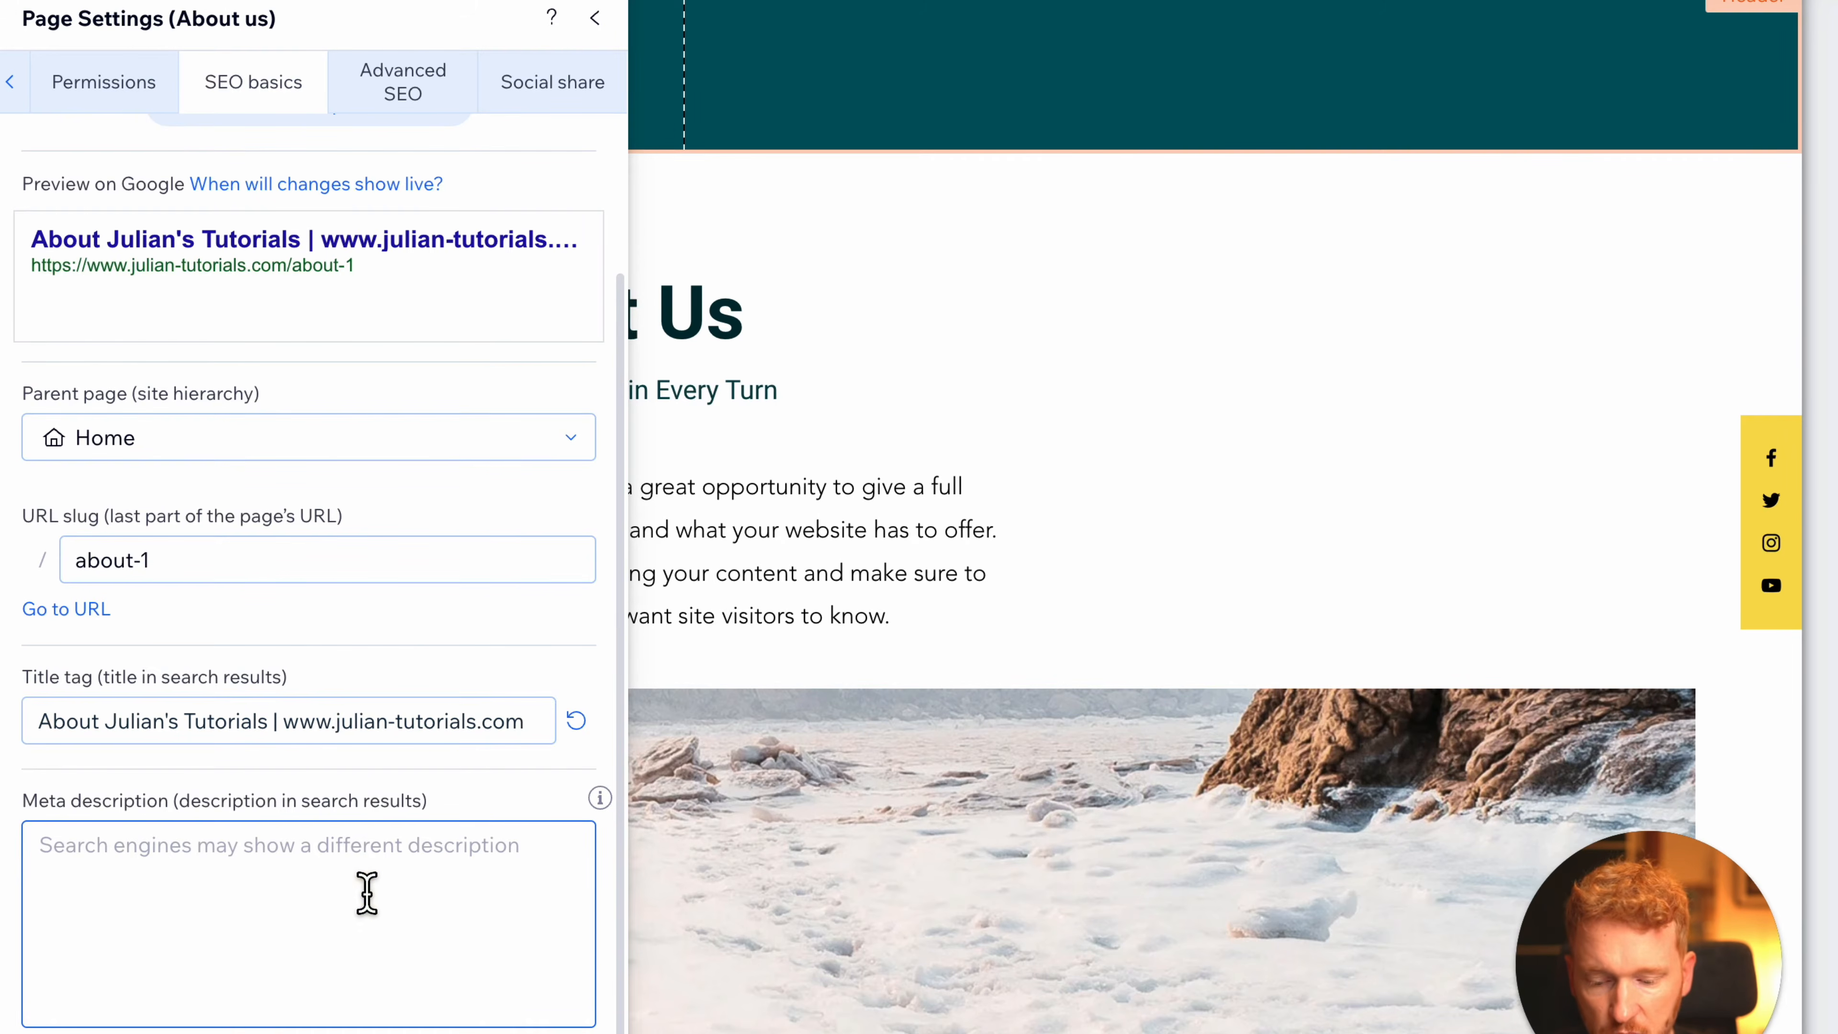
{"action": "type", "text": "I help people to build their own website from scratch. In my Youtube Tutorials I compare the most popular website builder in the world."}
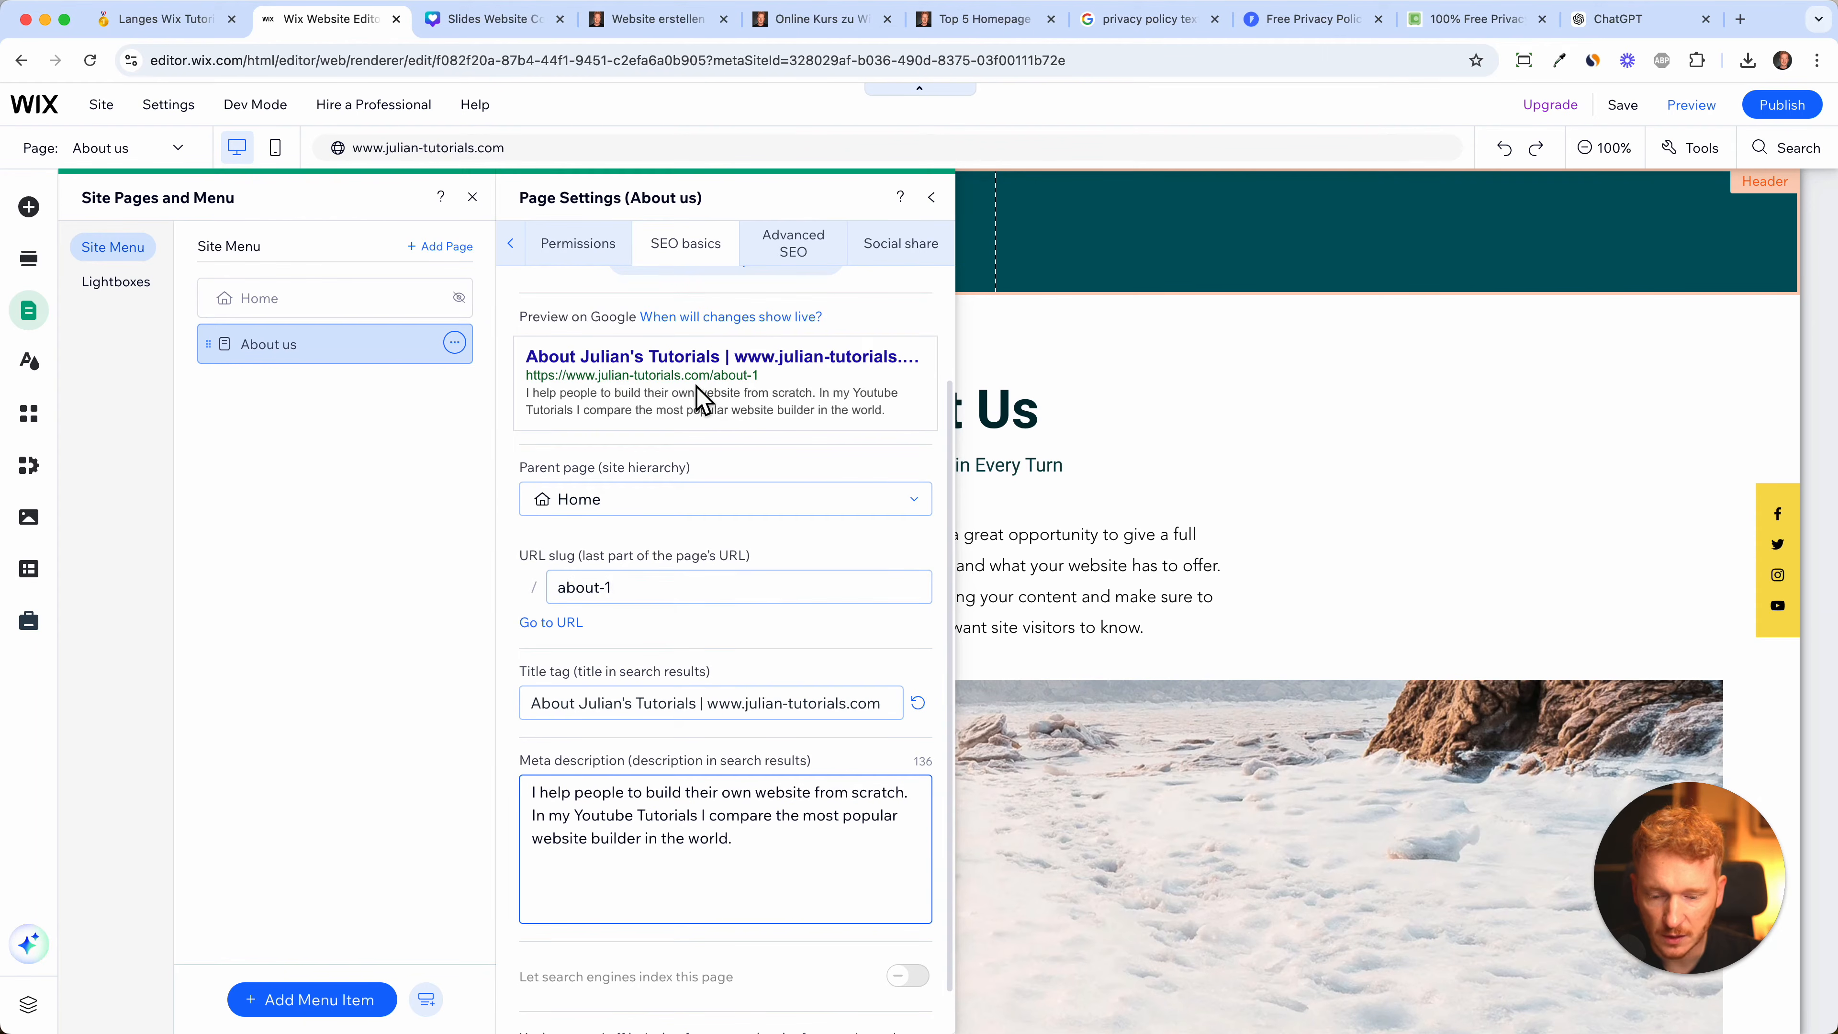
- Set the URL slug of the About us page to about-us
{"action": "left_click", "coordinate": [705, 589]}
{"action": "left_click", "coordinate": [708, 591]}
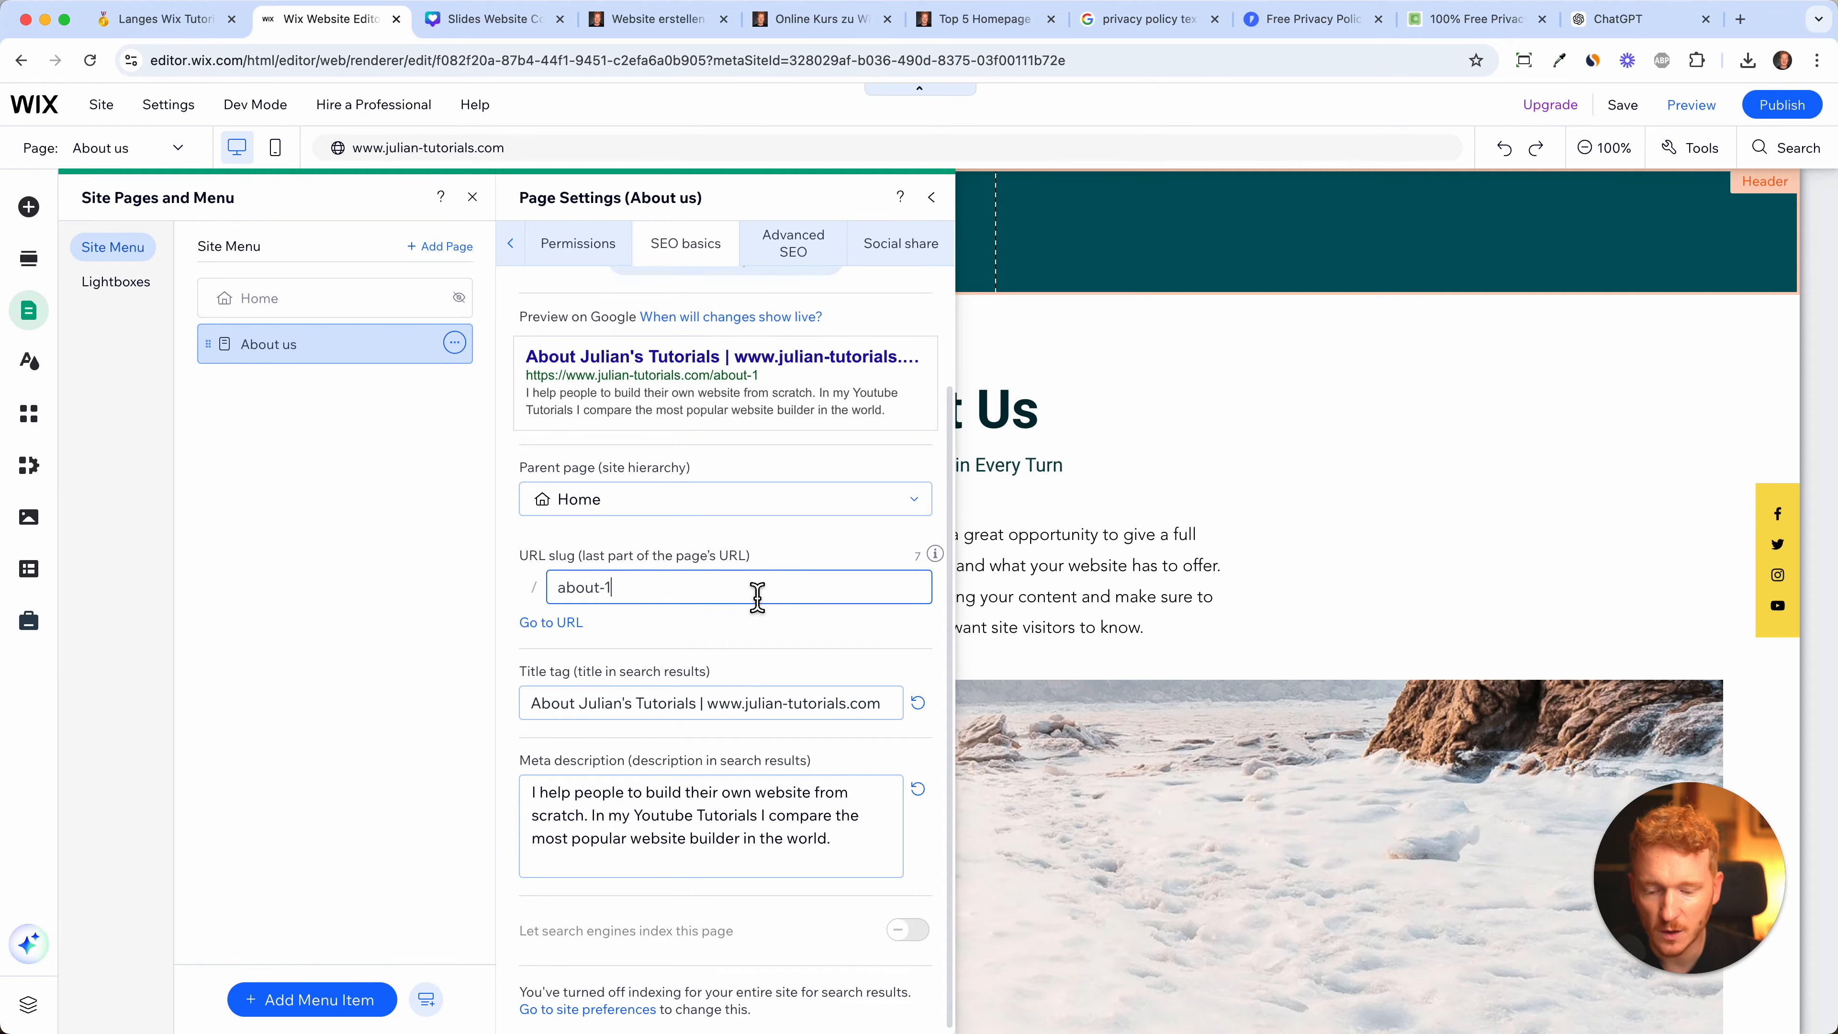
{"action": "key", "text": "BackSpace"}
{"action": "type", "text": "us"}
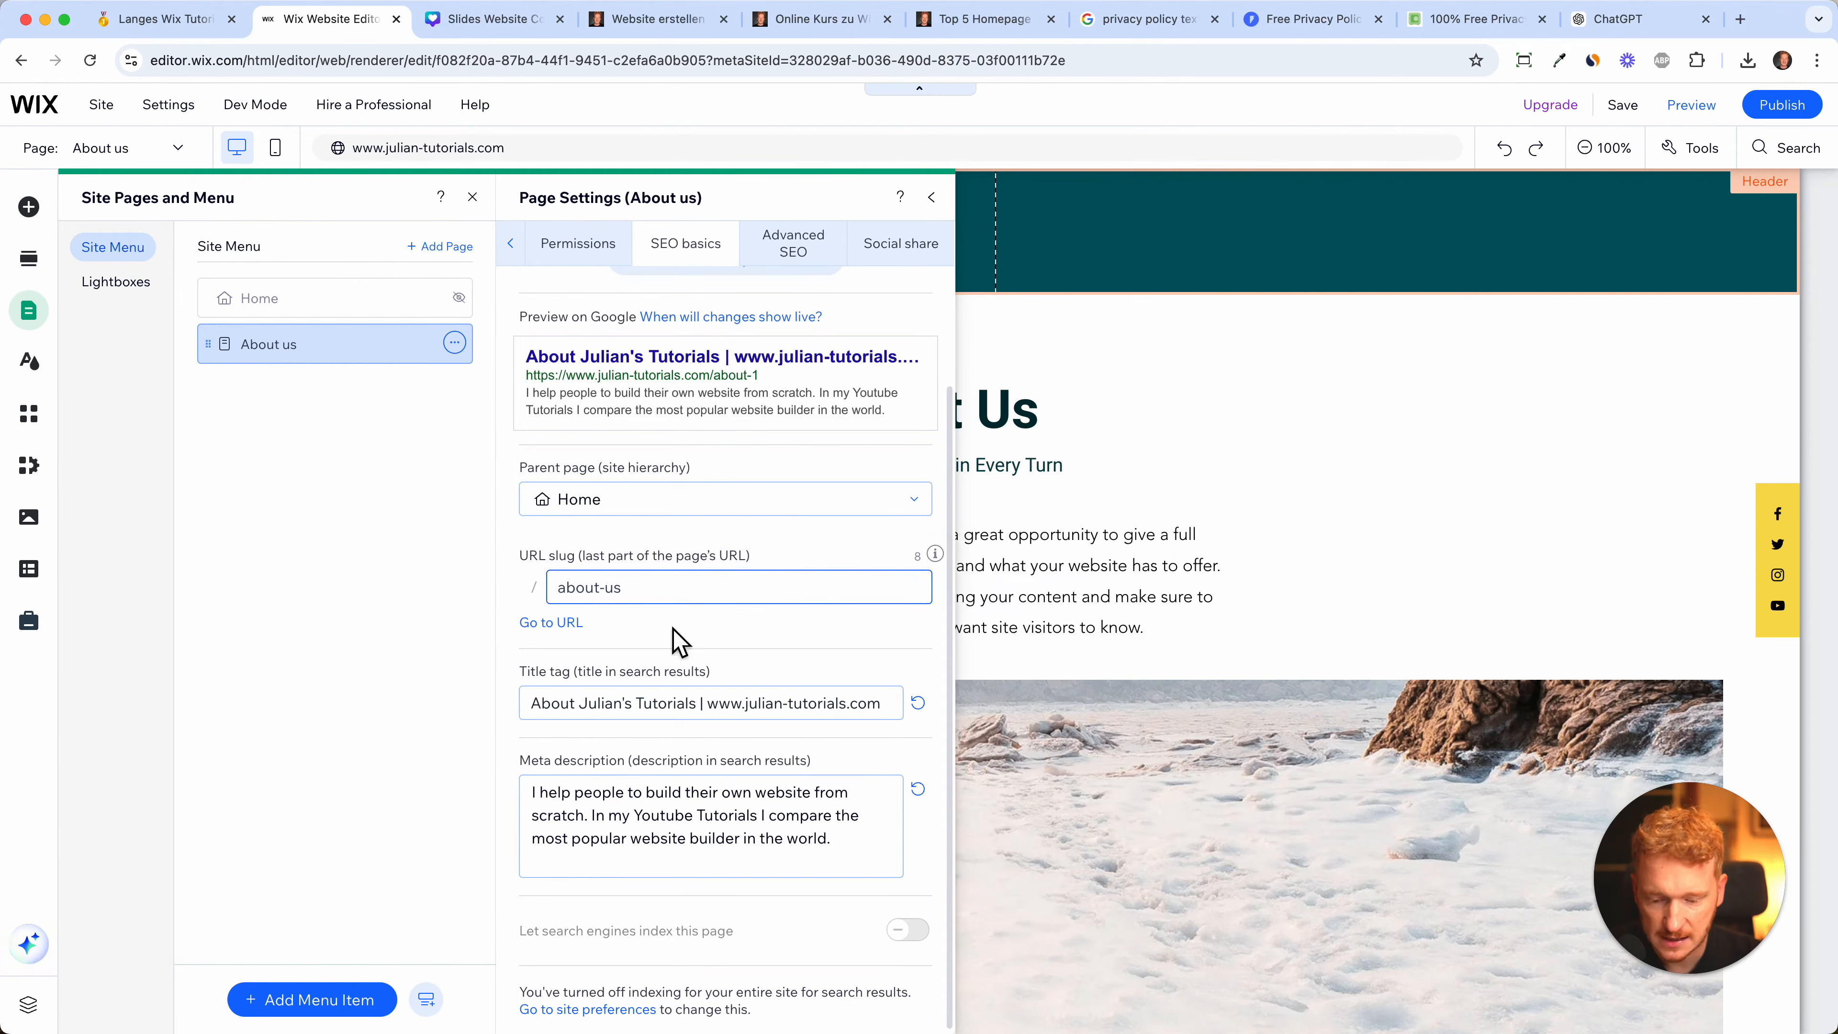
- Load the page's live URL from its SEO settings and return to the editor to check the slug
{"action": "left_click", "coordinate": [589, 637]}
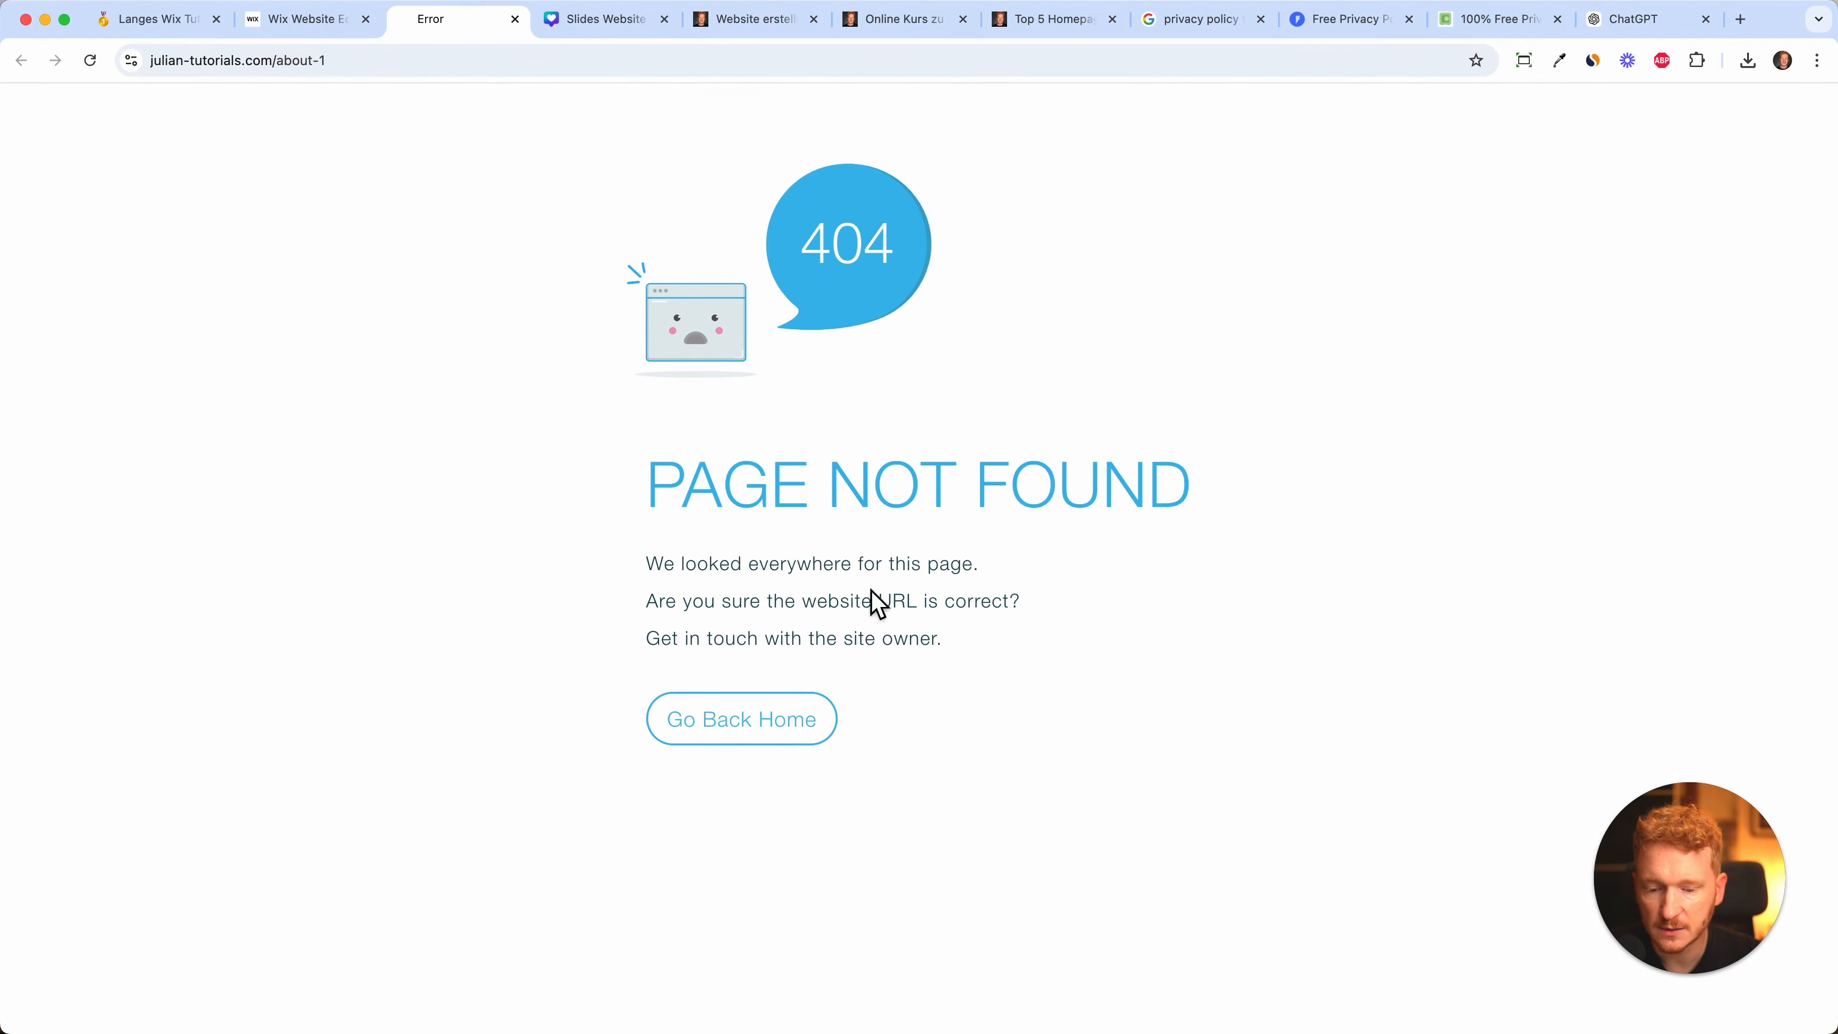
{"action": "left_click", "coordinate": [329, 22]}
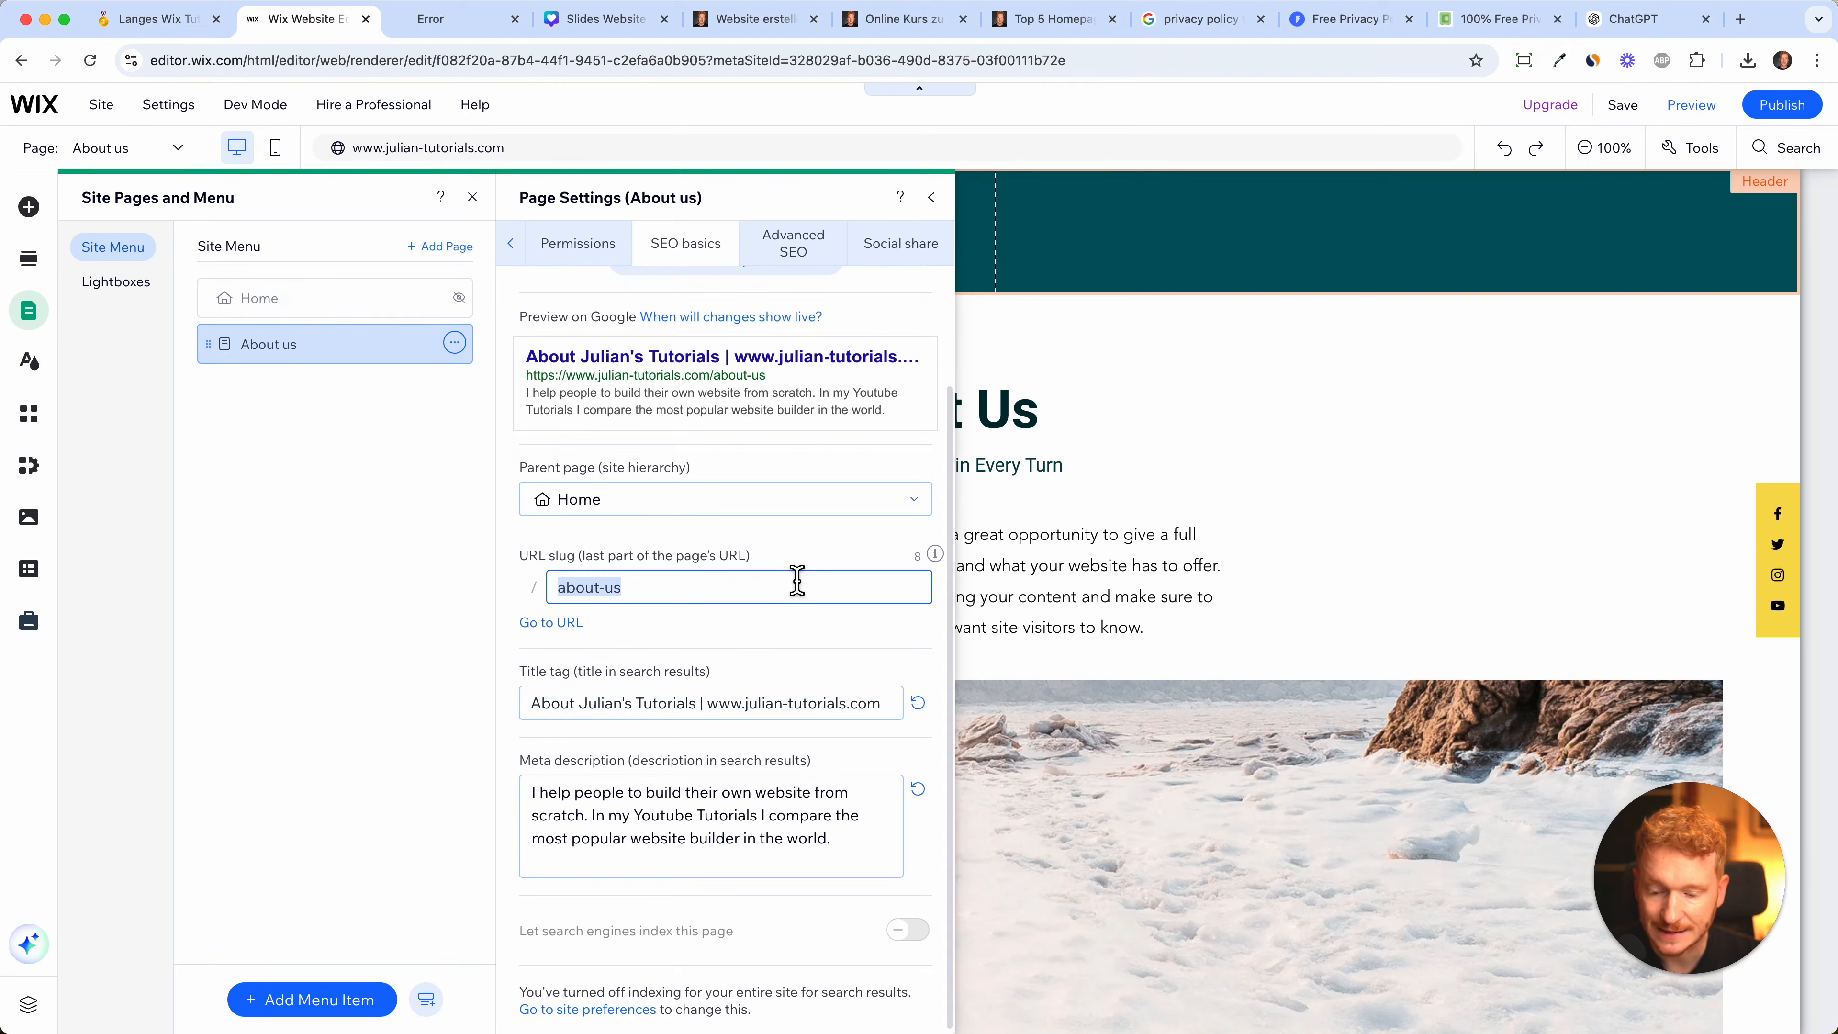
{"action": "left_click", "coordinate": [699, 600]}
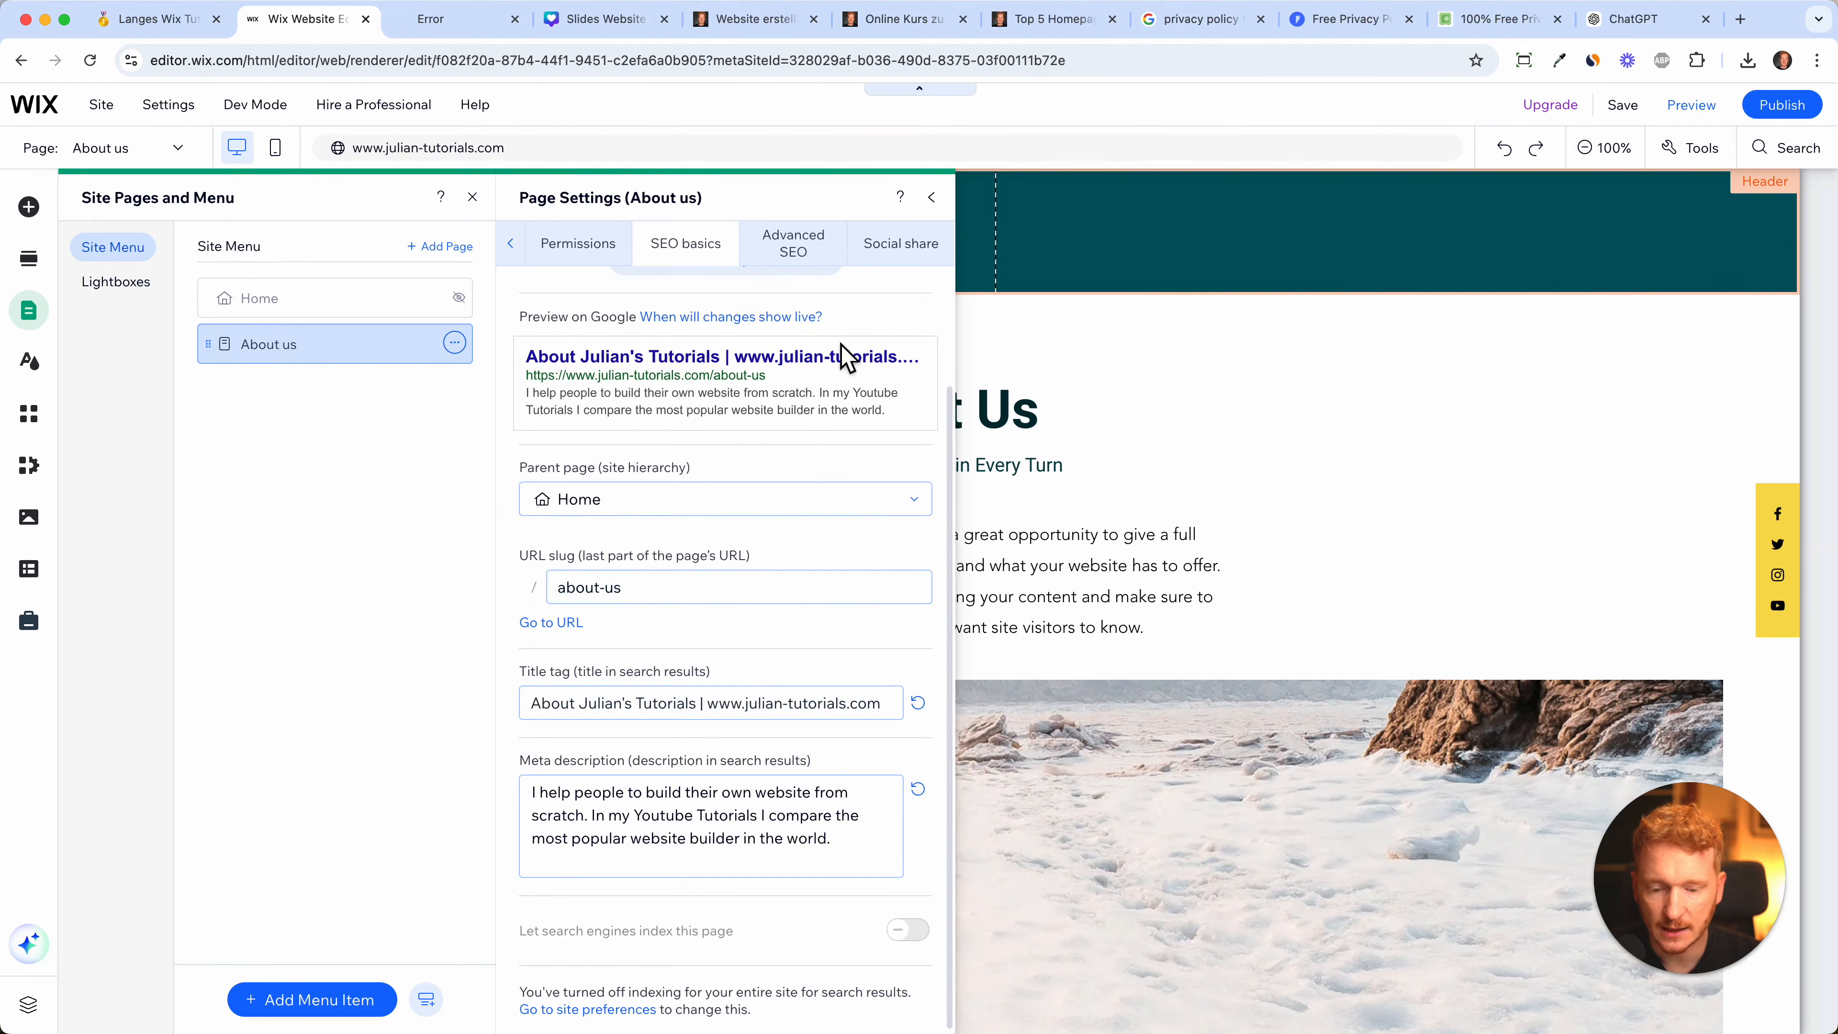
- Add the site file photo of three people at a table as the About us page's social share image and close the page settings
{"action": "left_click", "coordinate": [899, 271]}
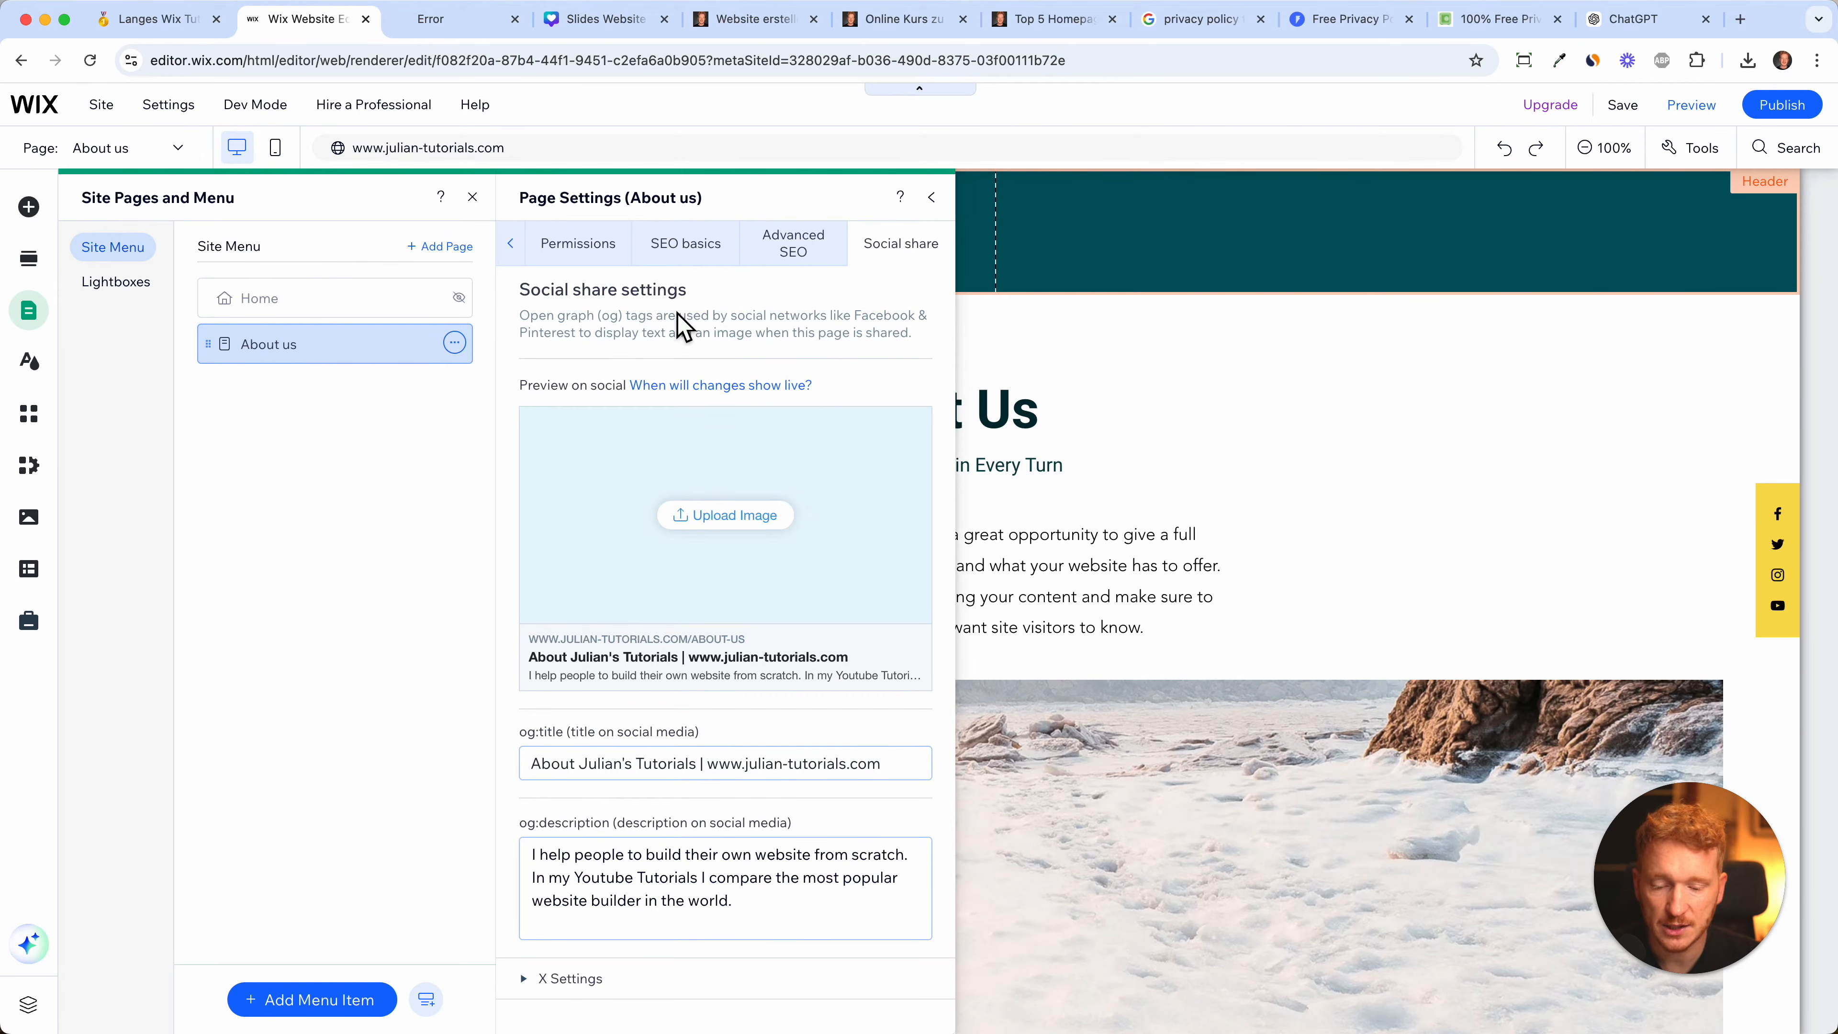
{"action": "left_click", "coordinate": [699, 518]}
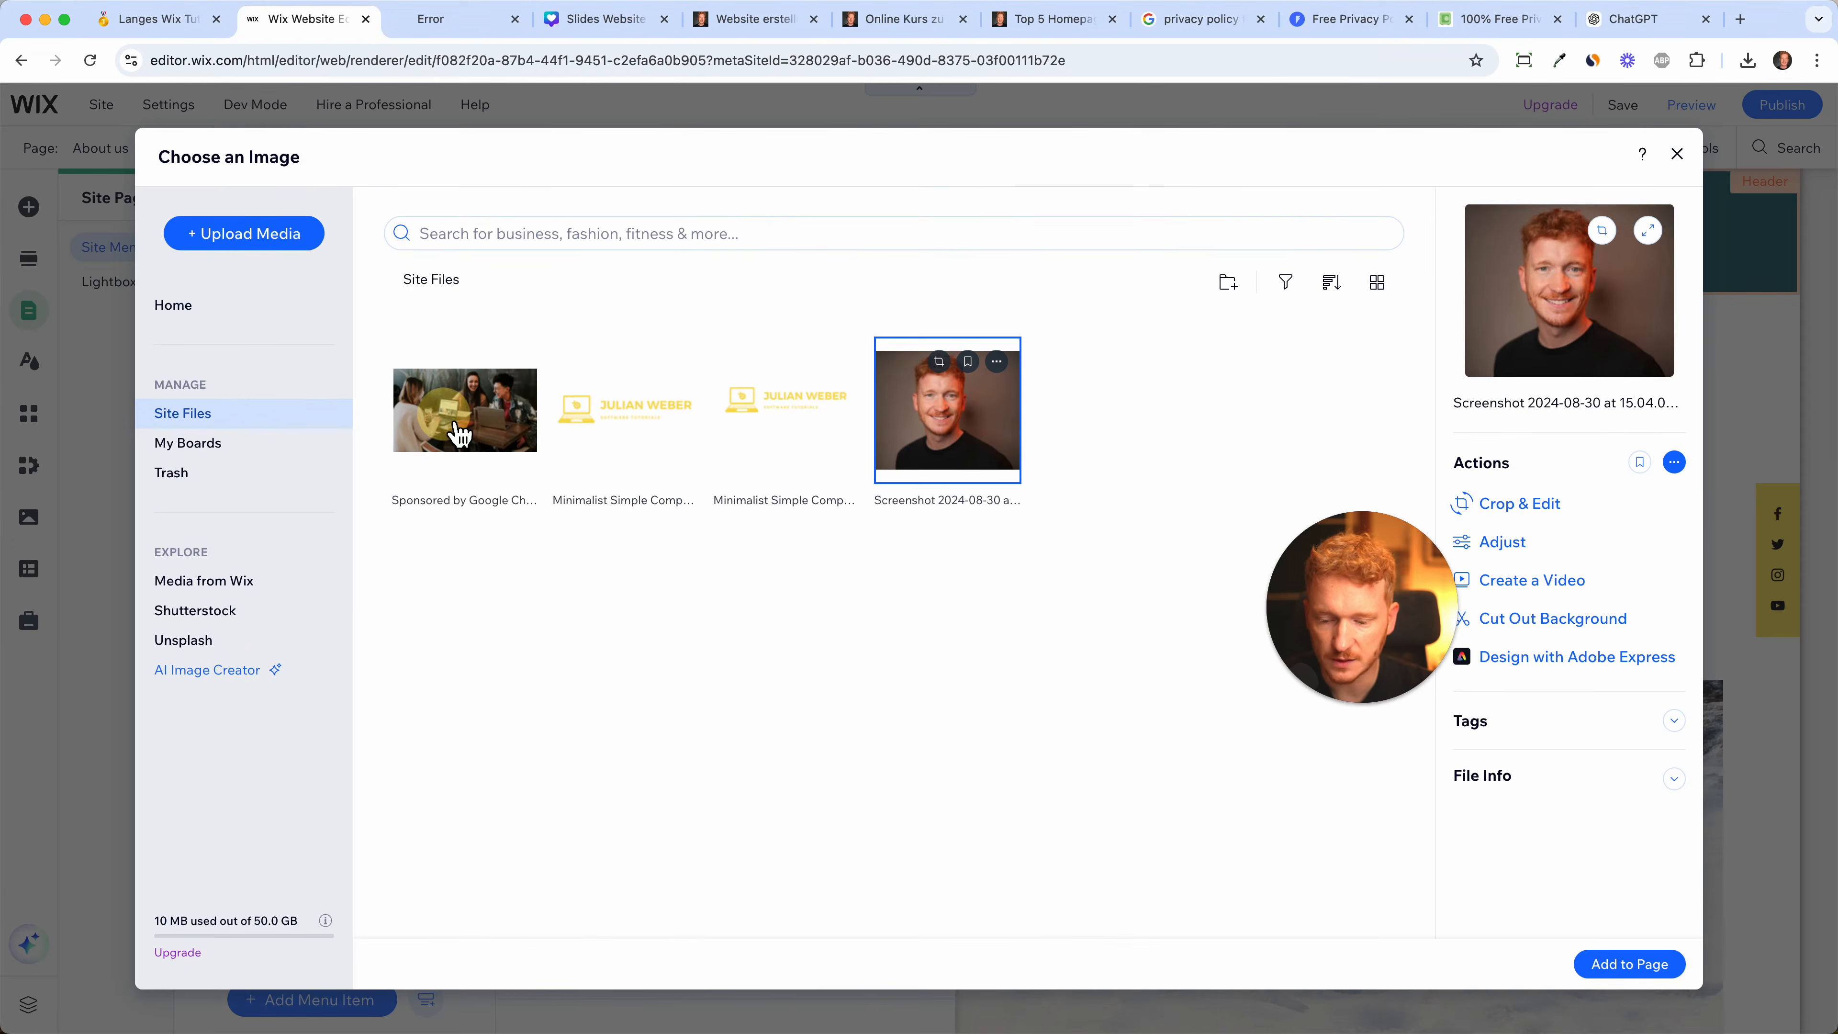
{"action": "left_click", "coordinate": [459, 433]}
{"action": "left_click", "coordinate": [1631, 963]}
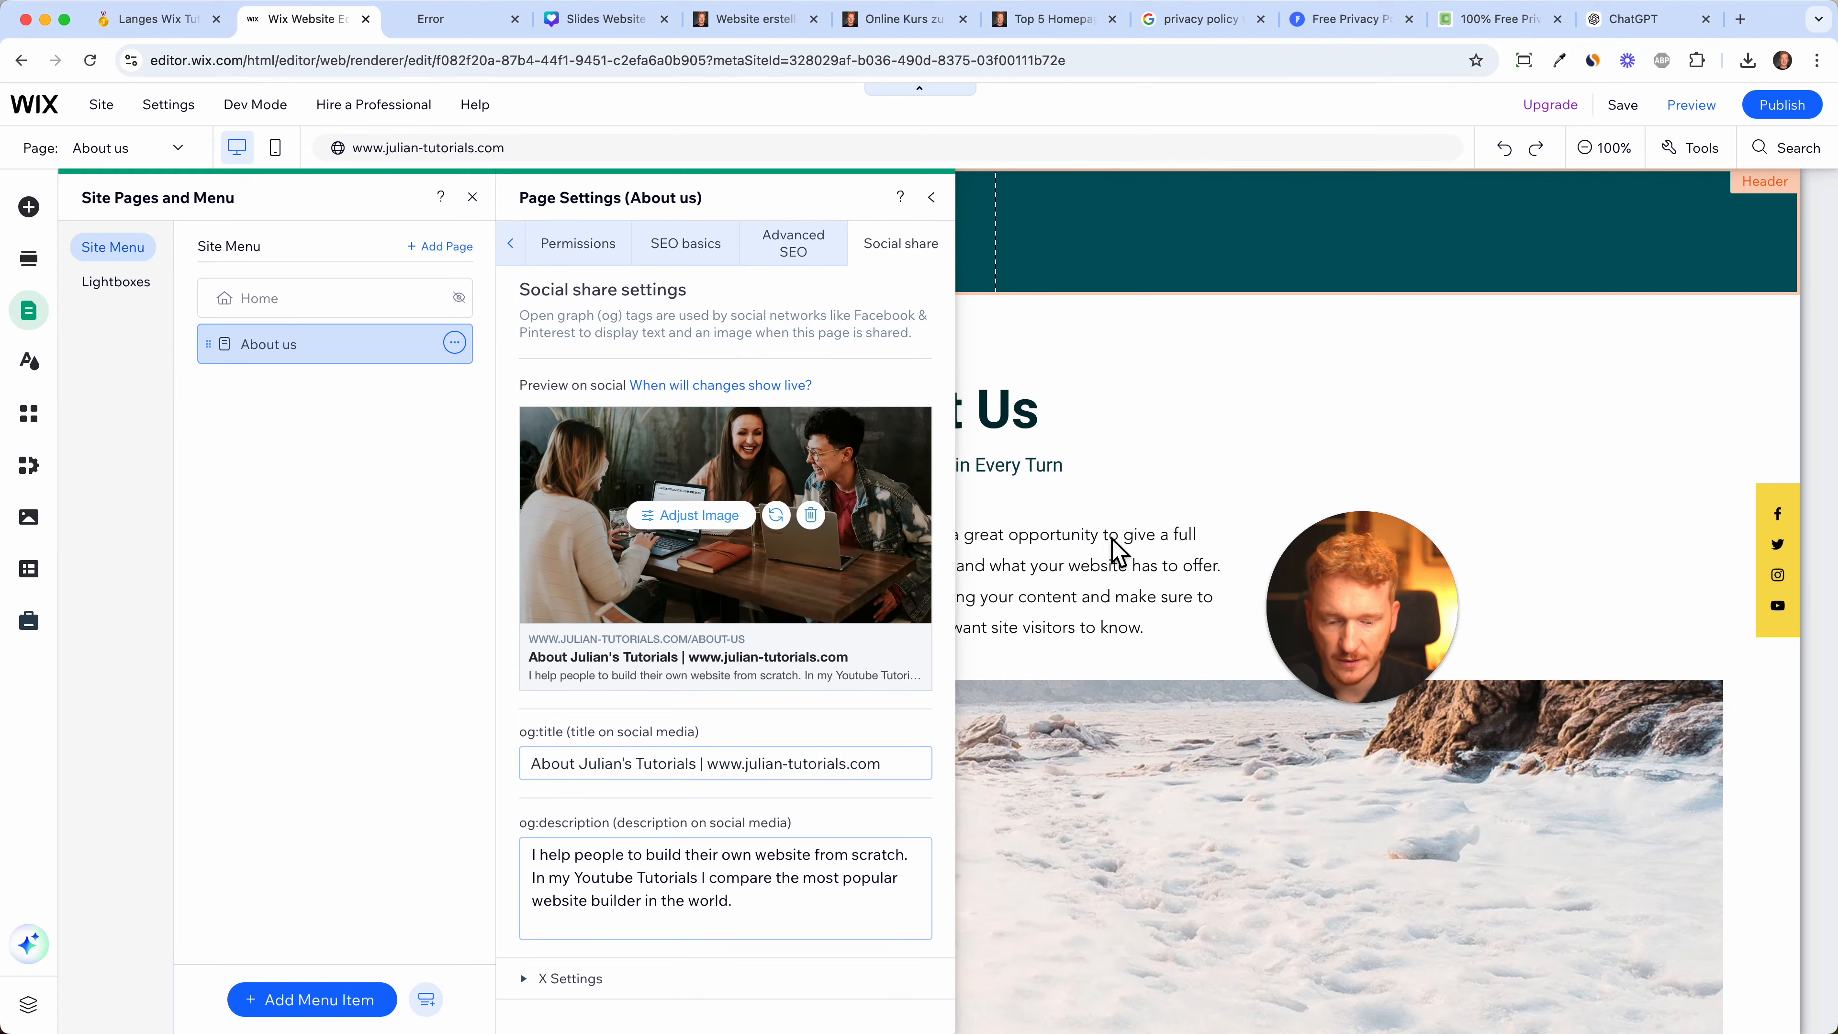
{"action": "left_click_drag", "start_coordinate": [1383, 609], "coordinate": [1679, 879]}
{"action": "left_click", "coordinate": [944, 213]}
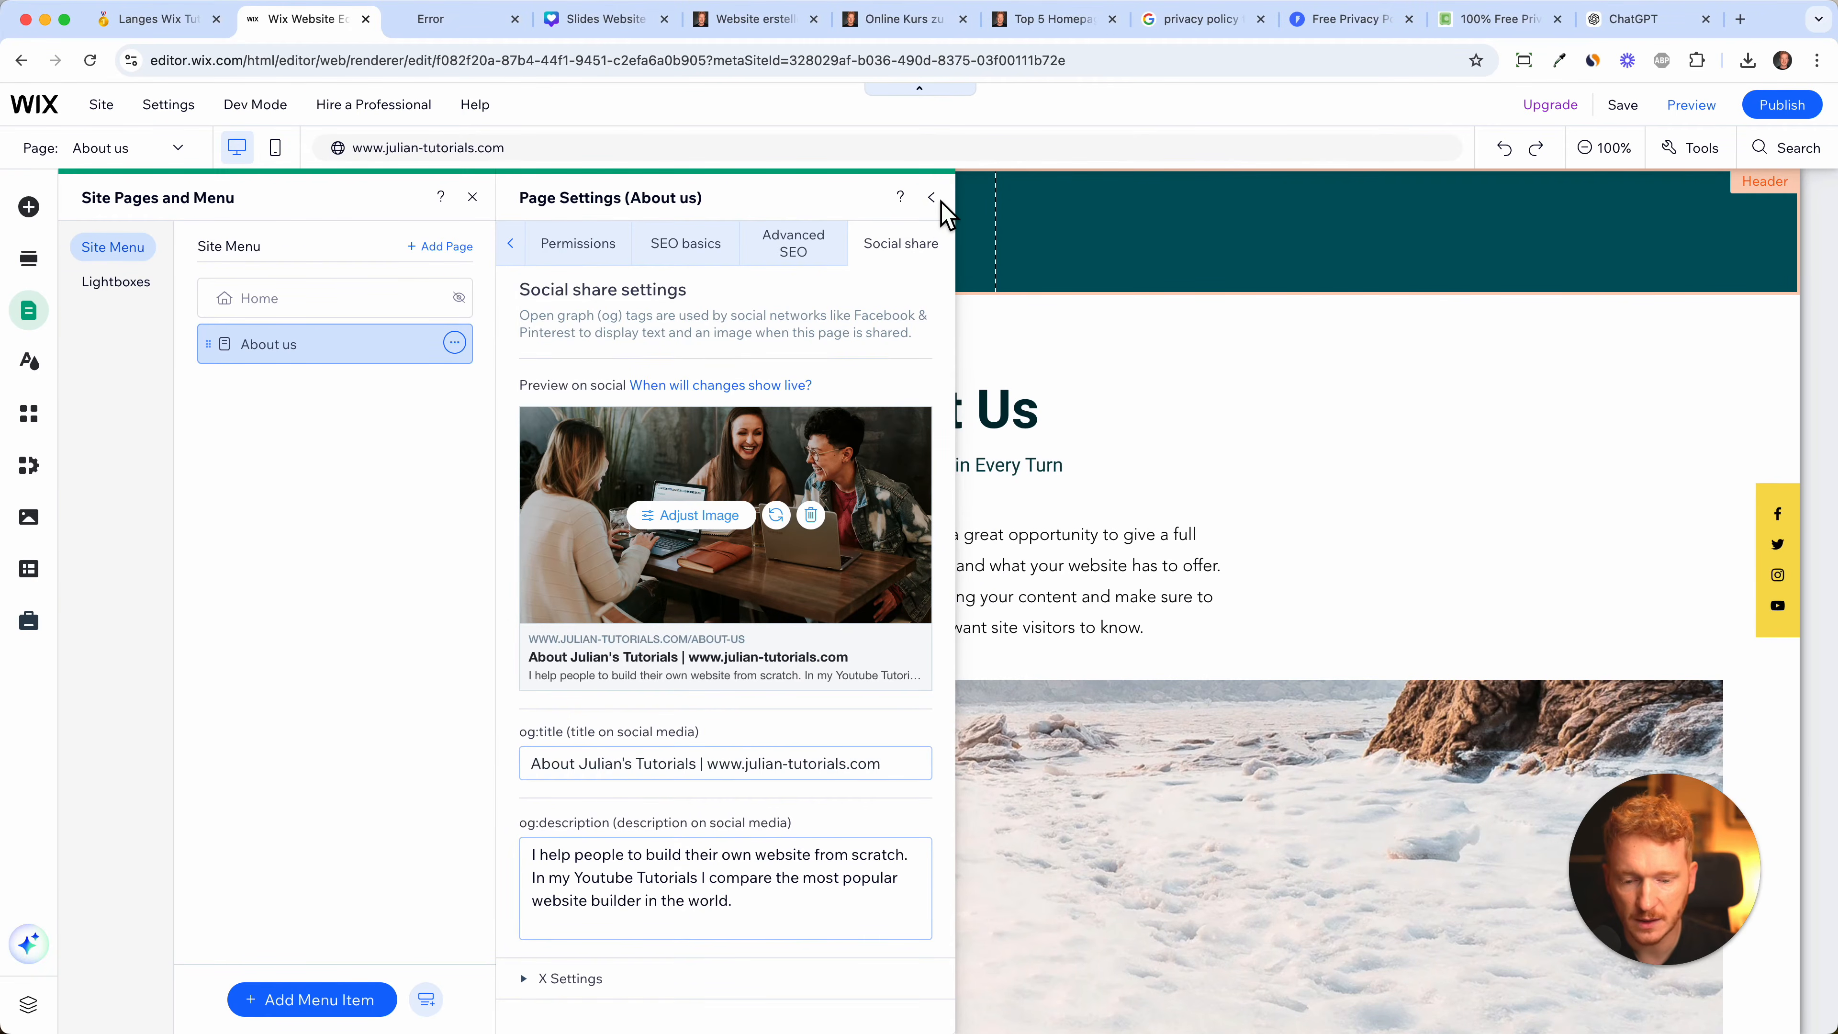
{"action": "left_click", "coordinate": [937, 213]}
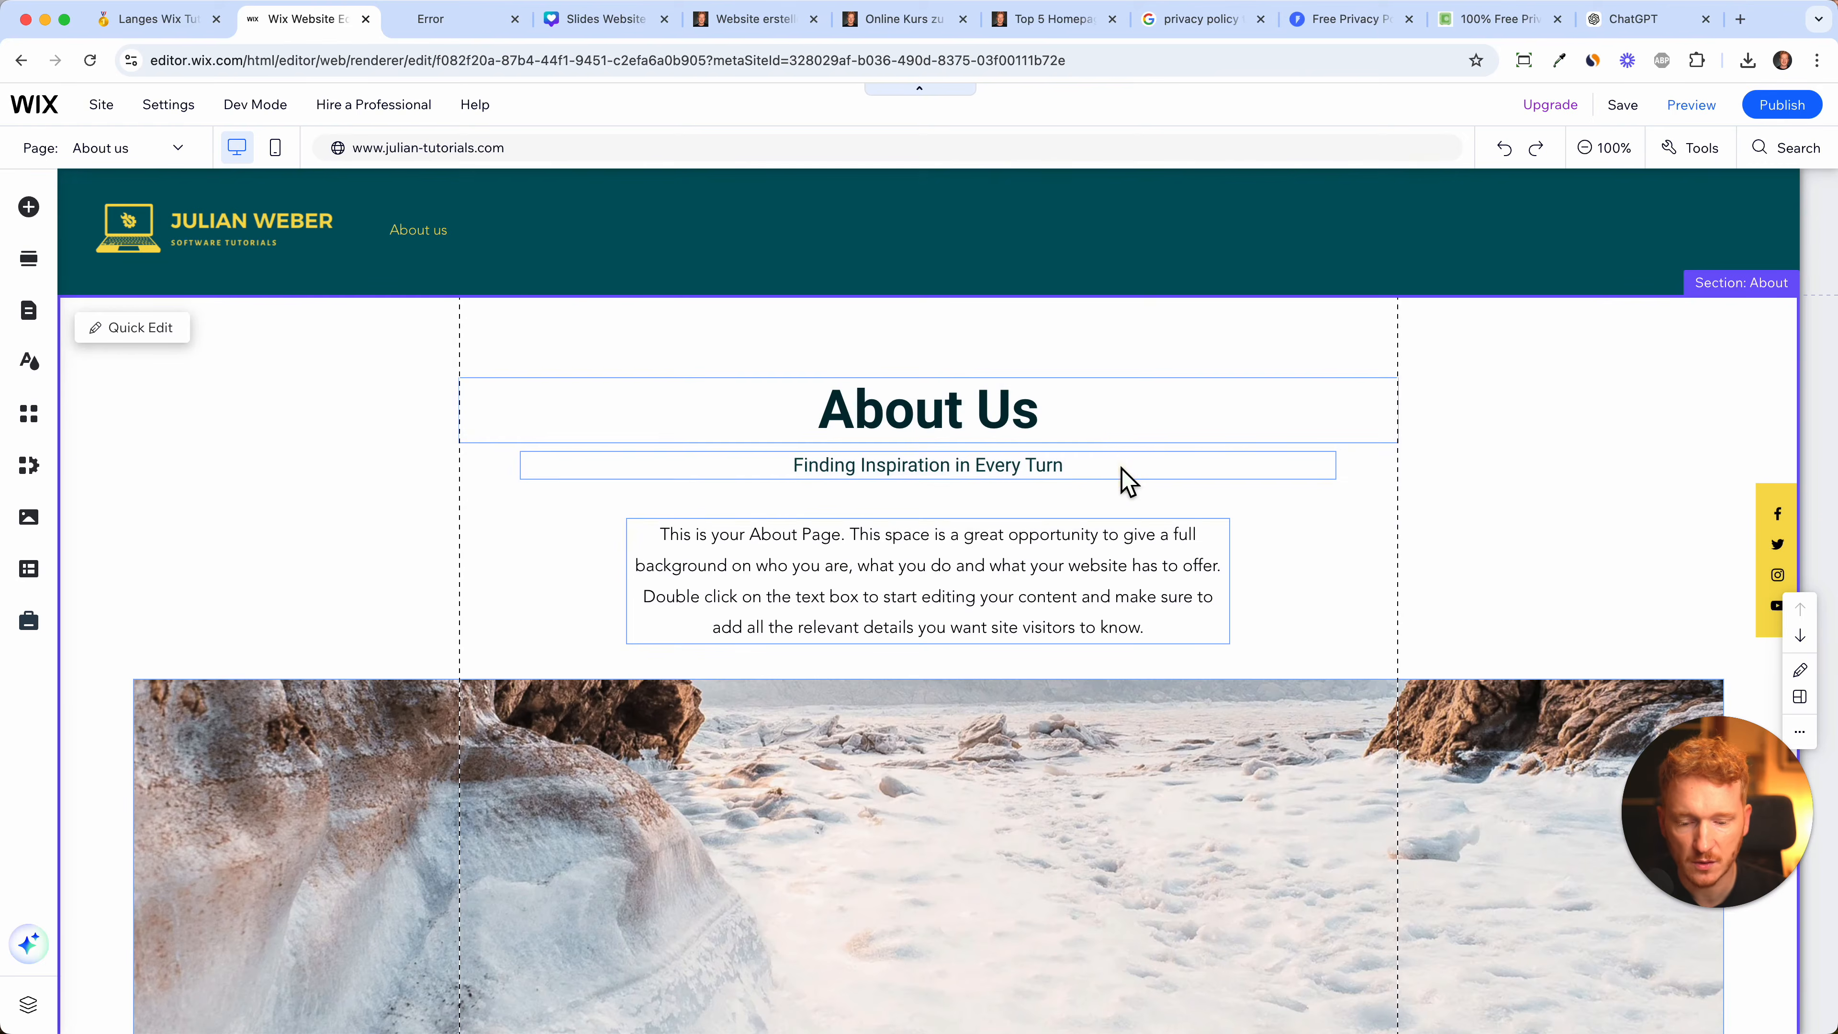
{"action": "left_click", "coordinate": [963, 476]}
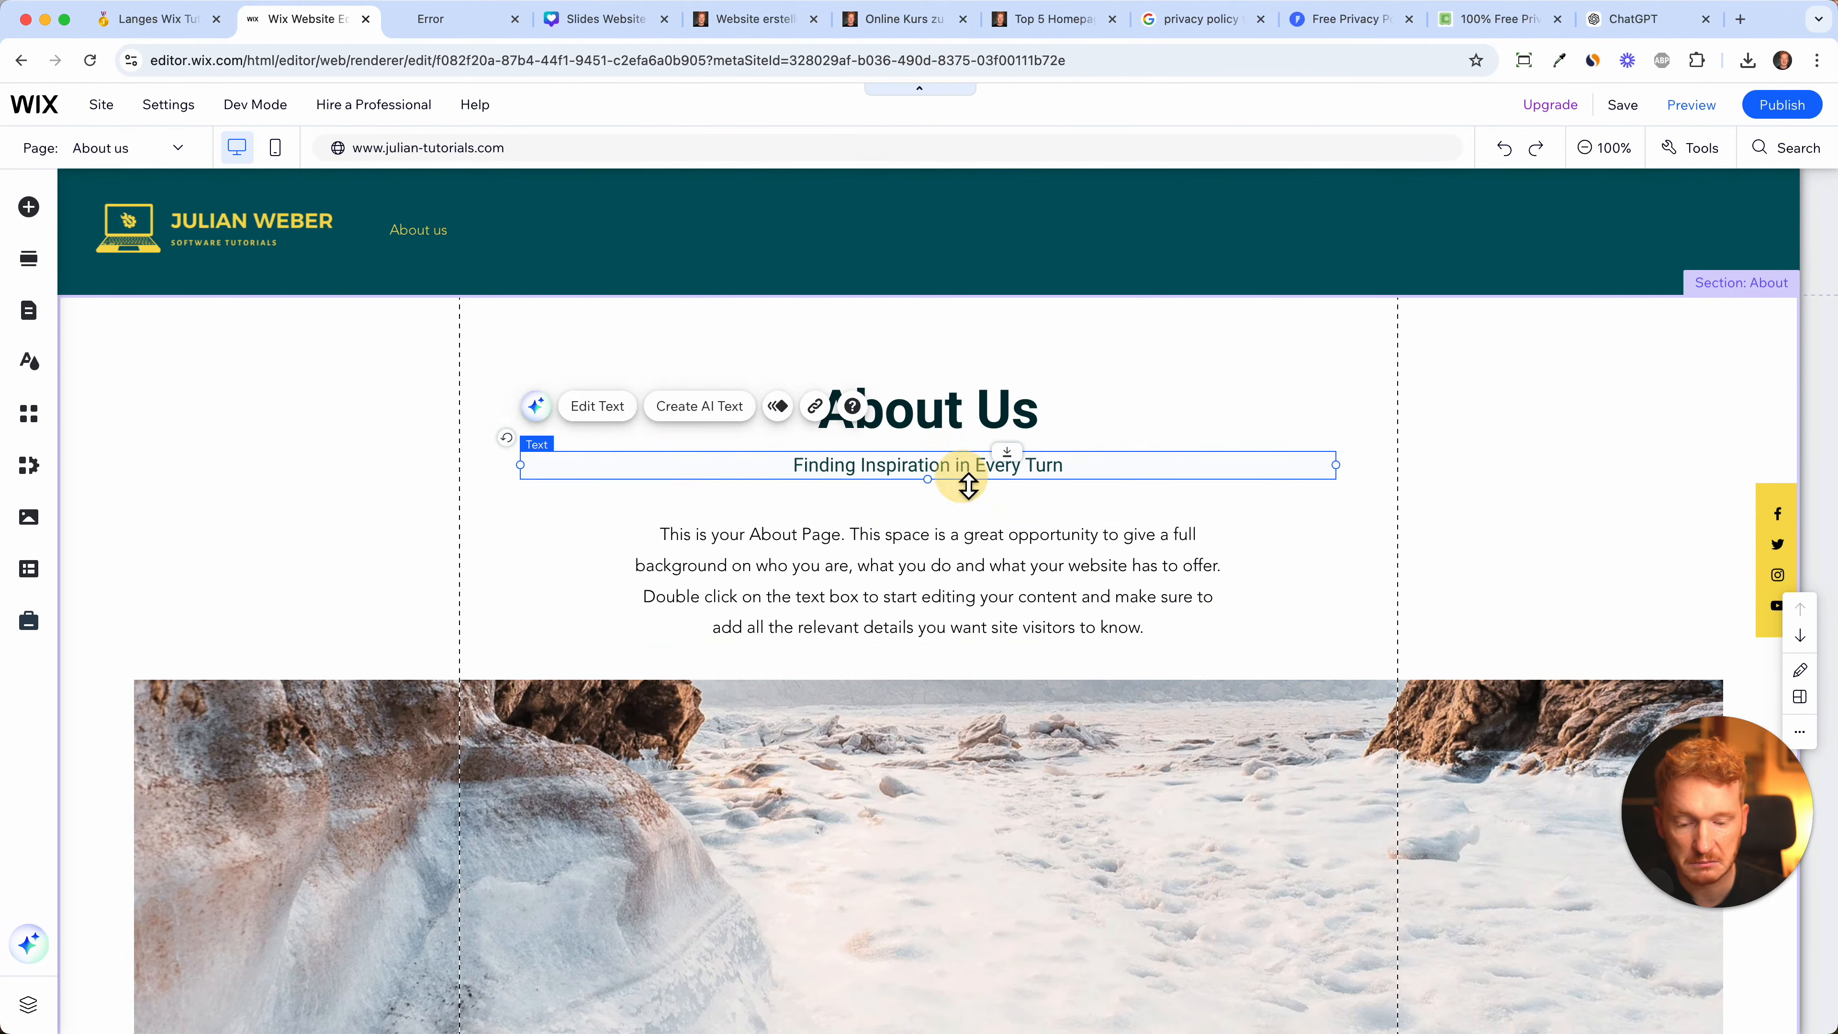
{"action": "left_click", "coordinate": [951, 594]}
- Replace the background of the strip above Our Story with the photo of three people with laptops at a table
{"action": "scroll", "coordinate": [952, 591], "scroll_direction": "down", "scroll_amount": 6}
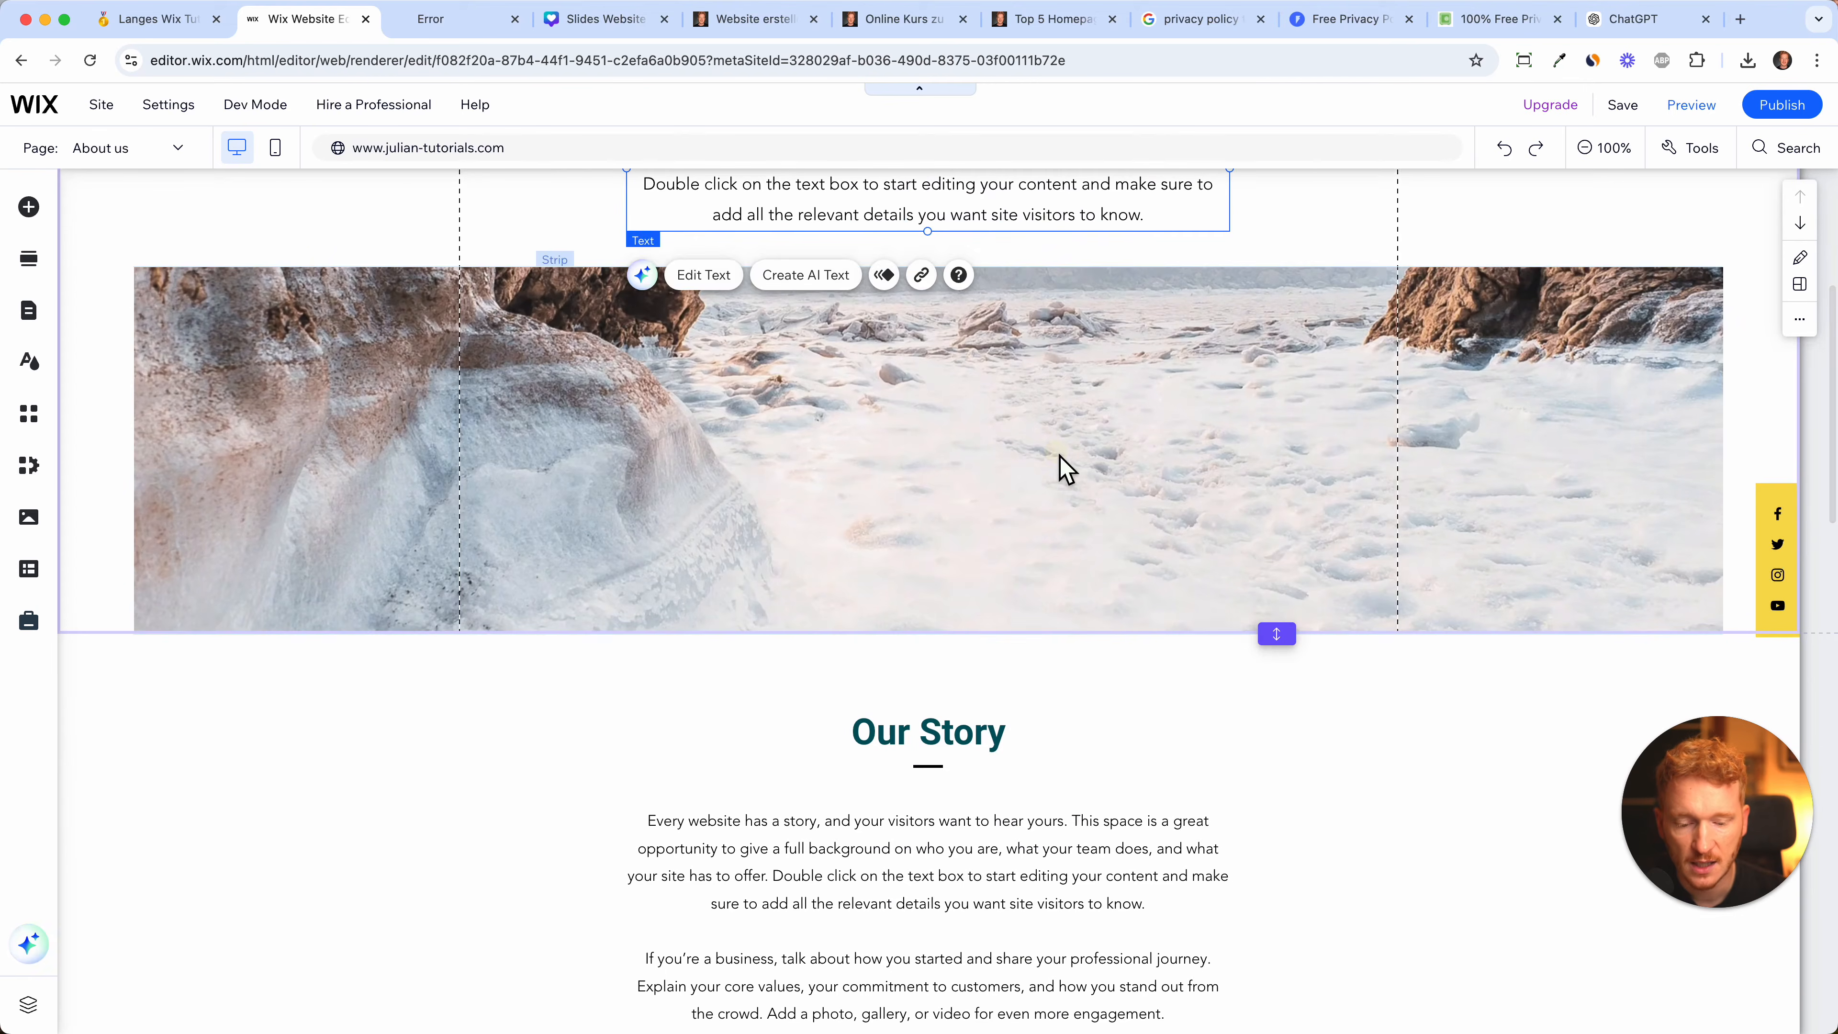
{"action": "left_click", "coordinate": [1063, 463]}
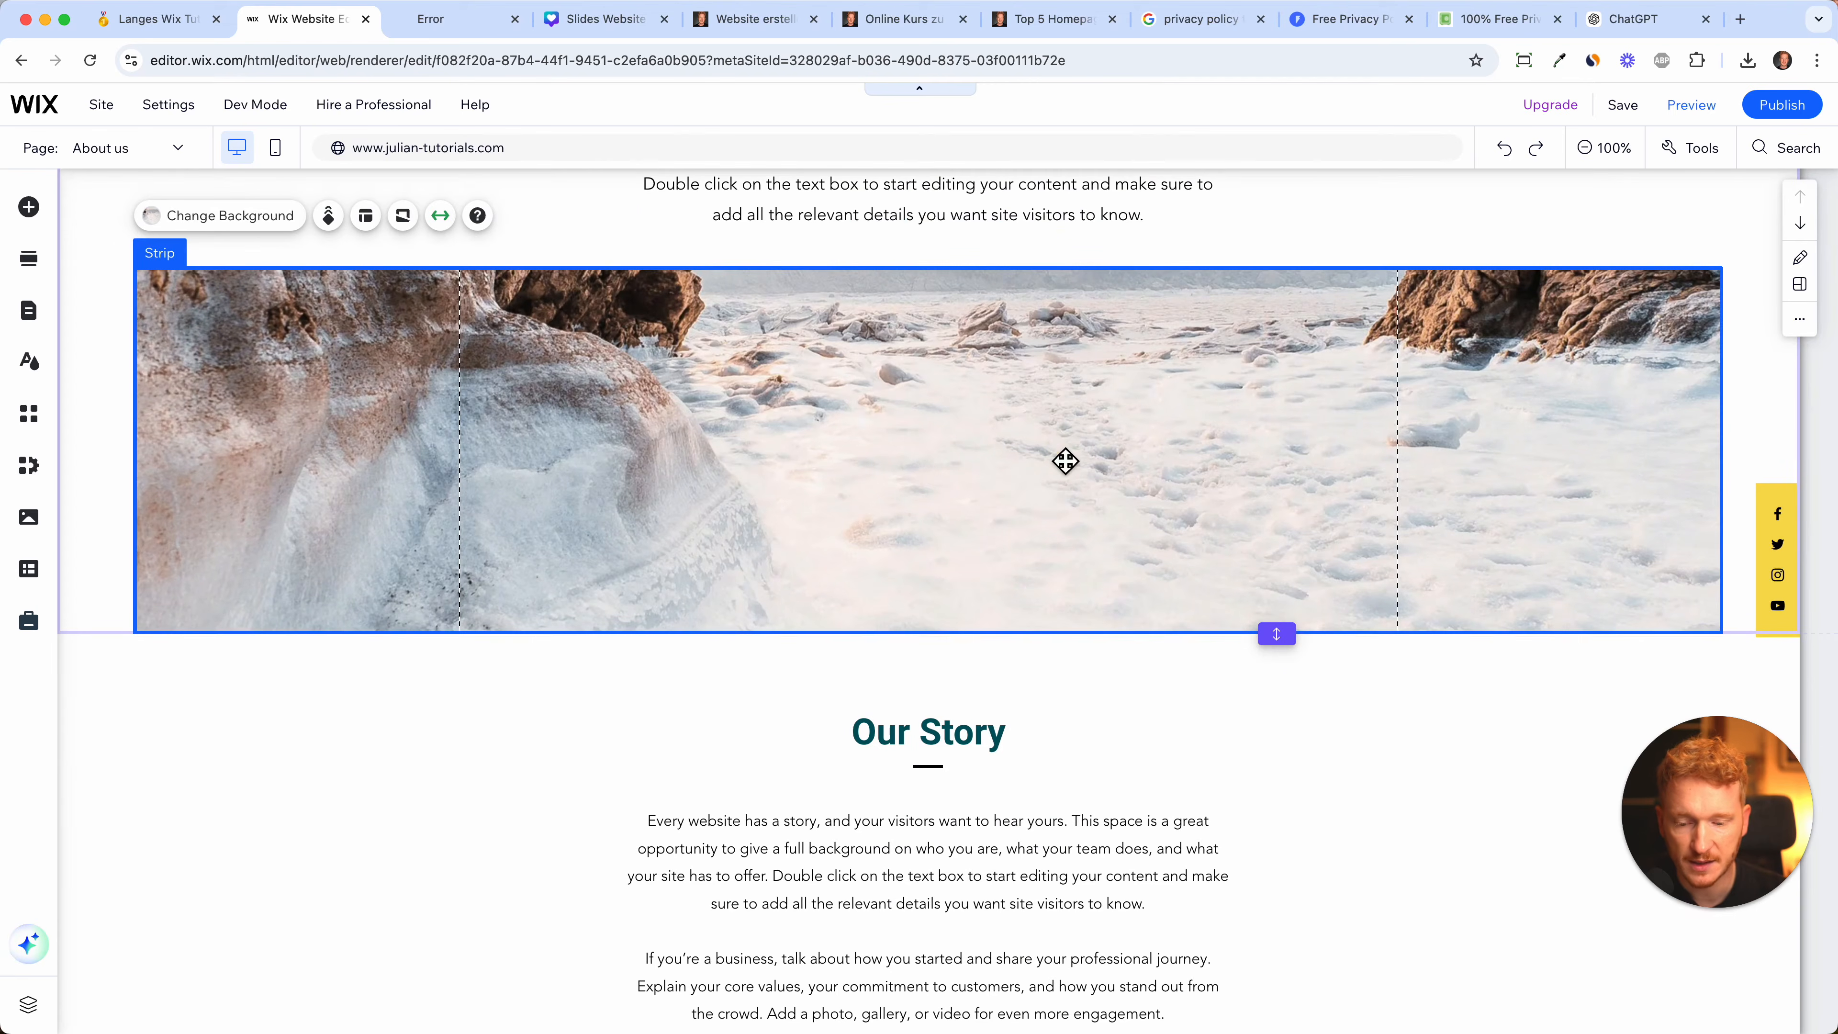
{"action": "left_click", "coordinate": [269, 230]}
{"action": "left_click", "coordinate": [1614, 464]}
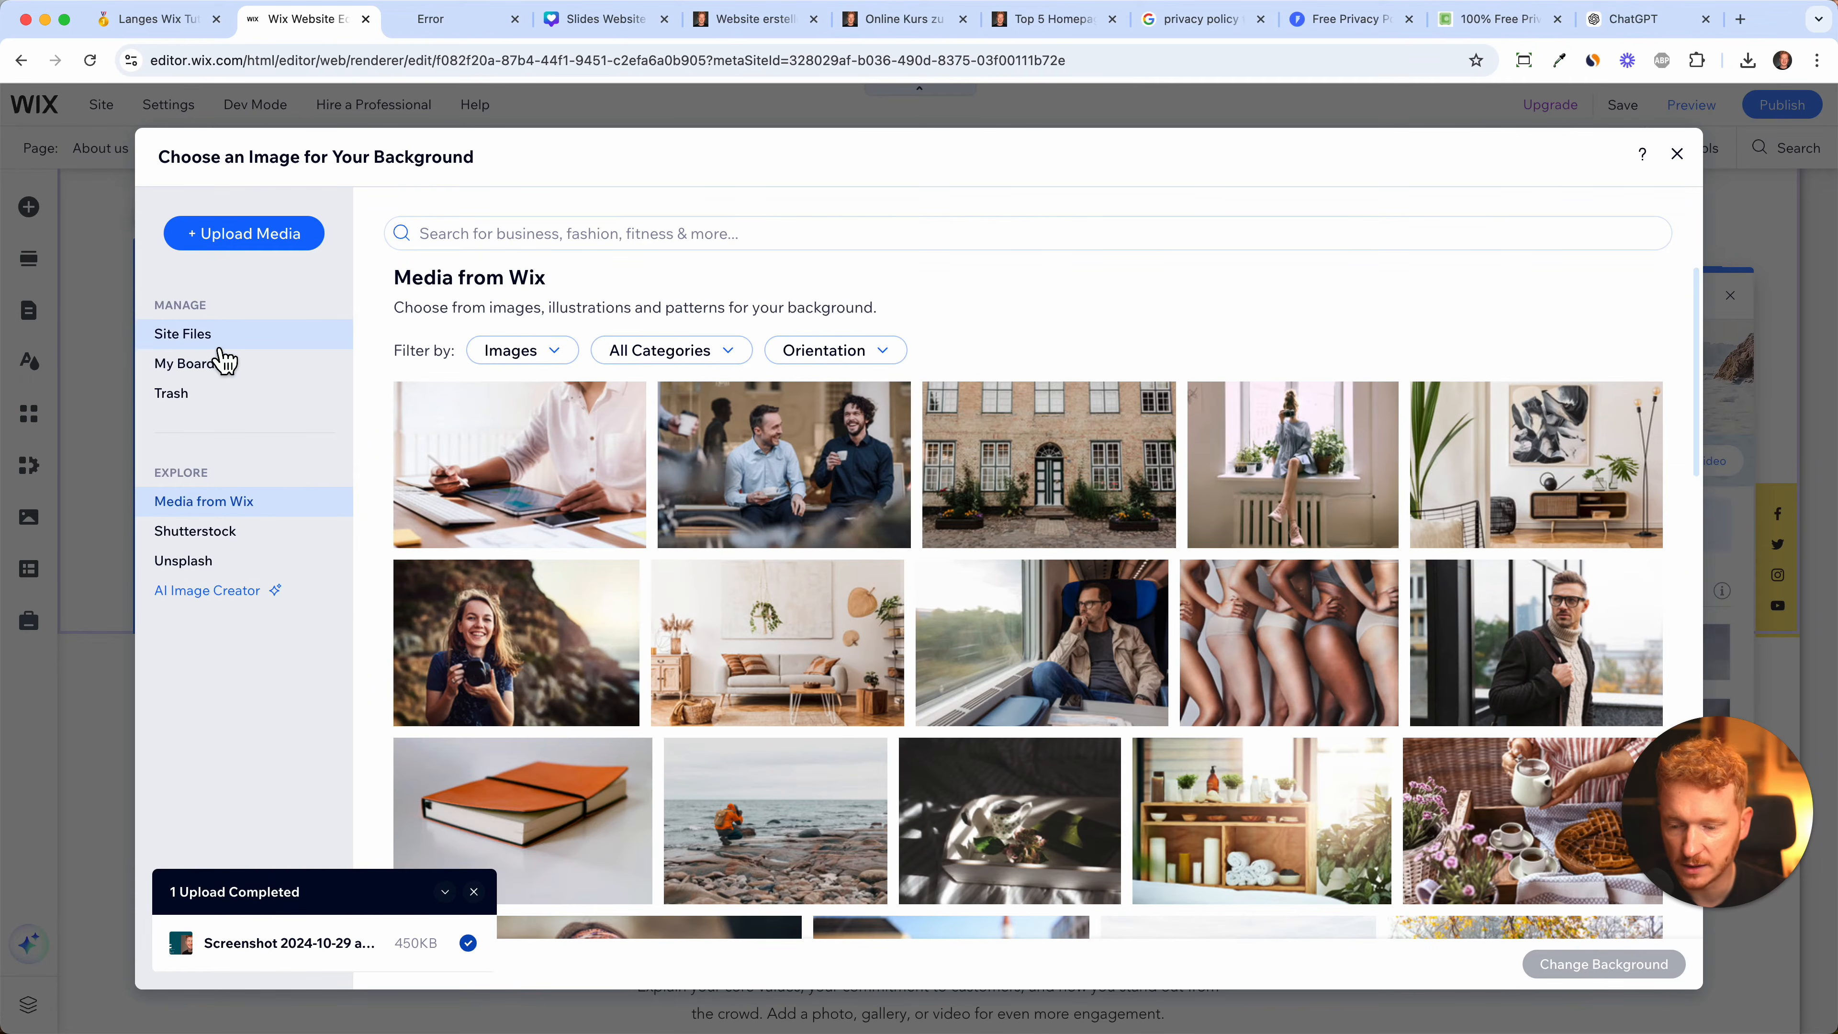
{"action": "left_click", "coordinate": [202, 562]}
{"action": "left_click", "coordinate": [506, 242]}
{"action": "type", "text": "team"}
{"action": "key", "text": "Return"}
{"action": "left_click", "coordinate": [781, 725]}
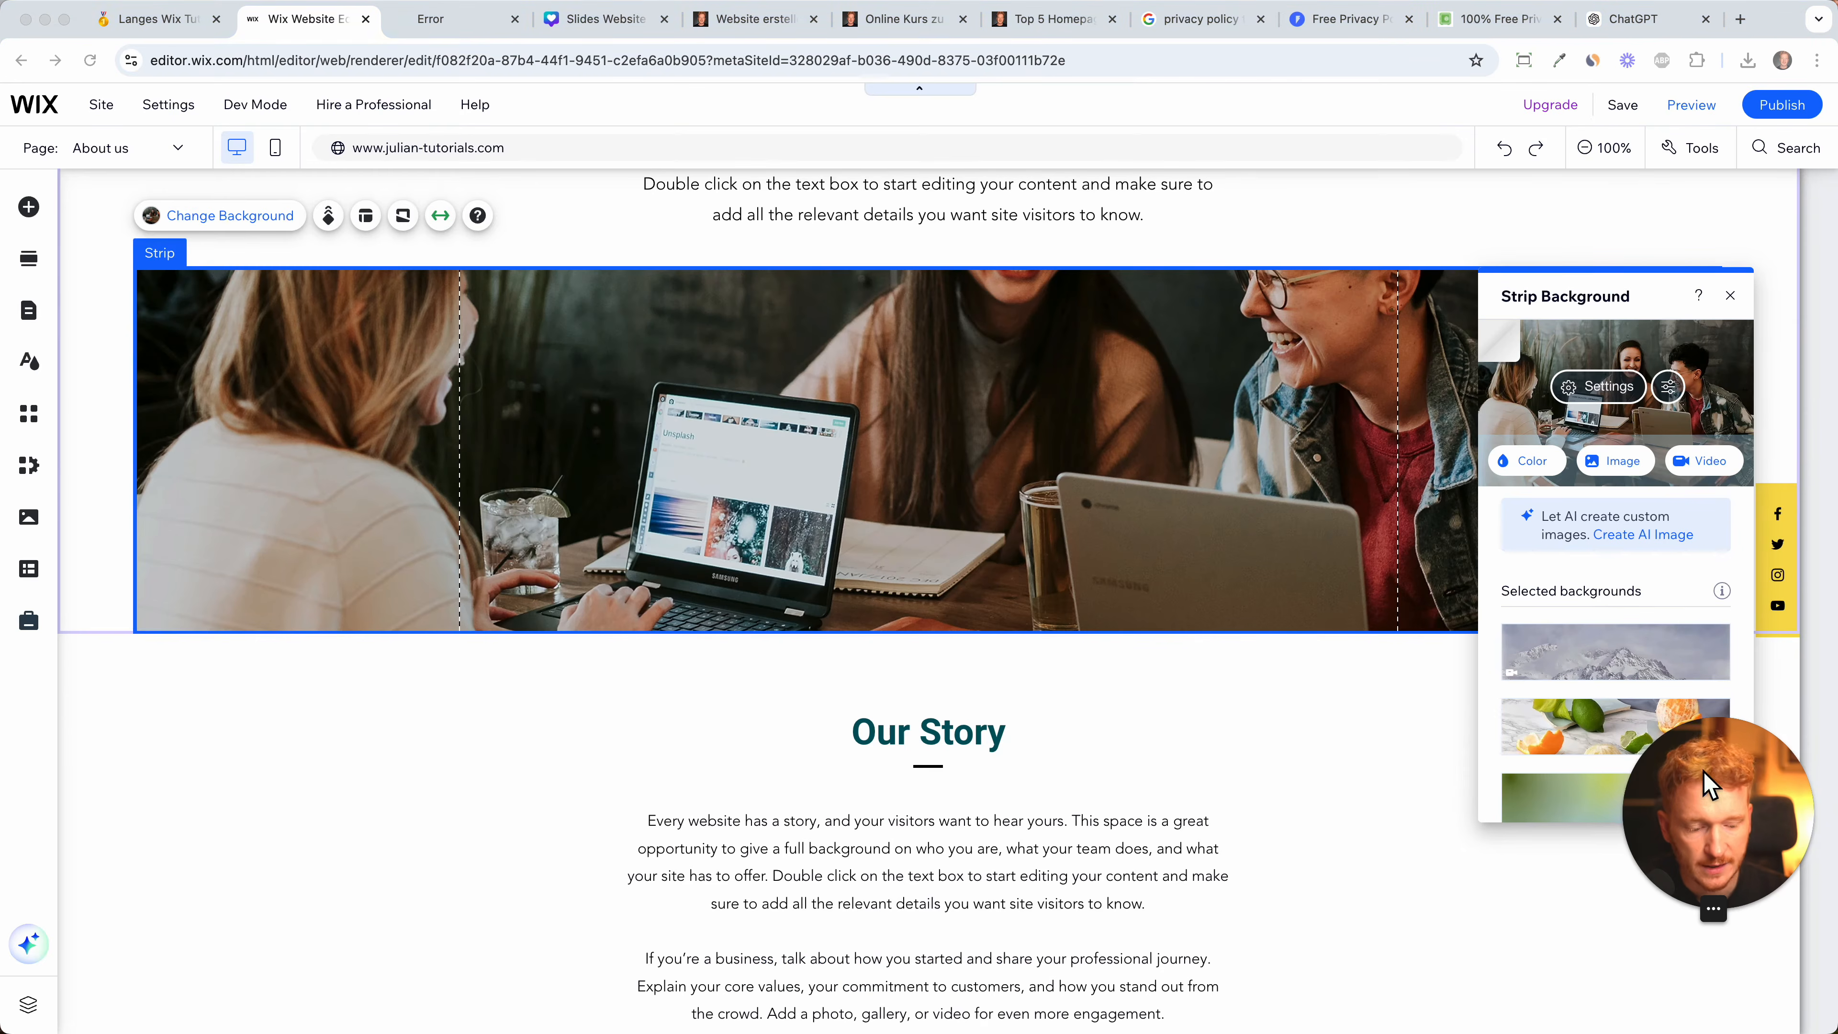
{"action": "left_click", "coordinate": [1730, 296]}
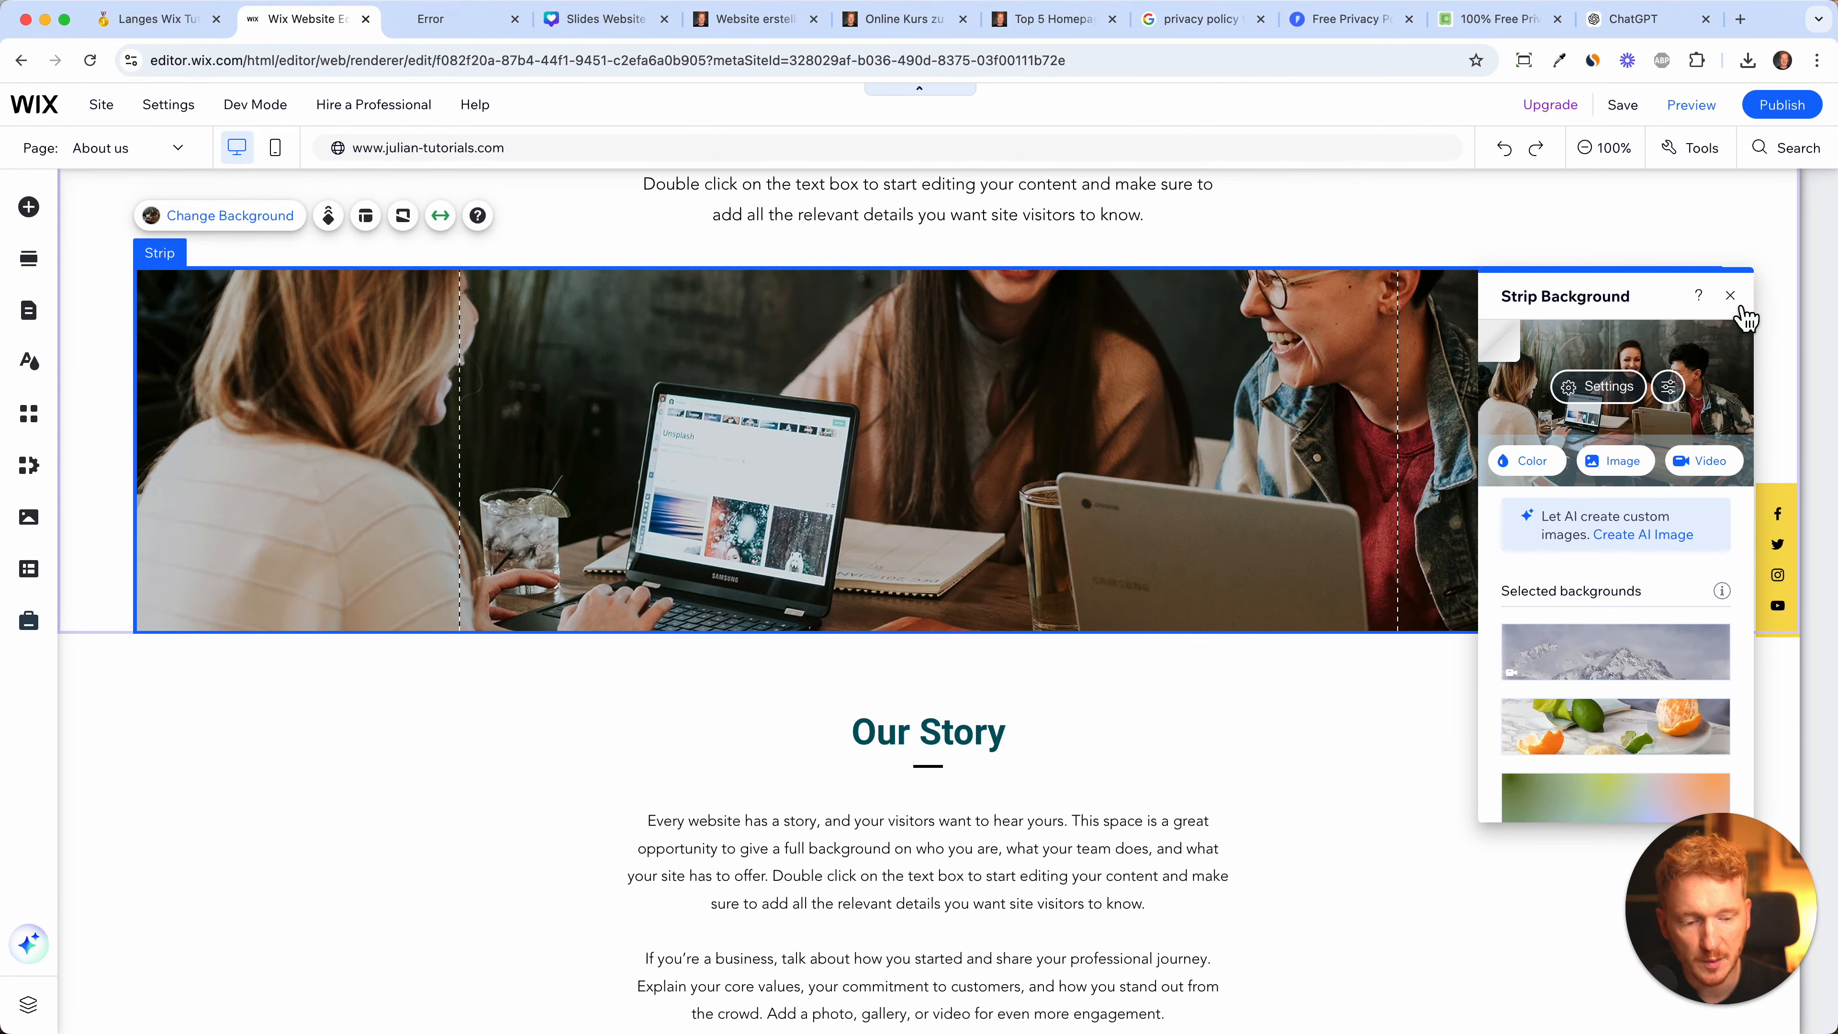
{"action": "left_click", "coordinate": [1730, 296]}
- Crop away the upper edge of the strip's background photo in Photo Studio and save the edited image
{"action": "scroll", "coordinate": [1038, 426], "scroll_direction": "up", "scroll_amount": 1}
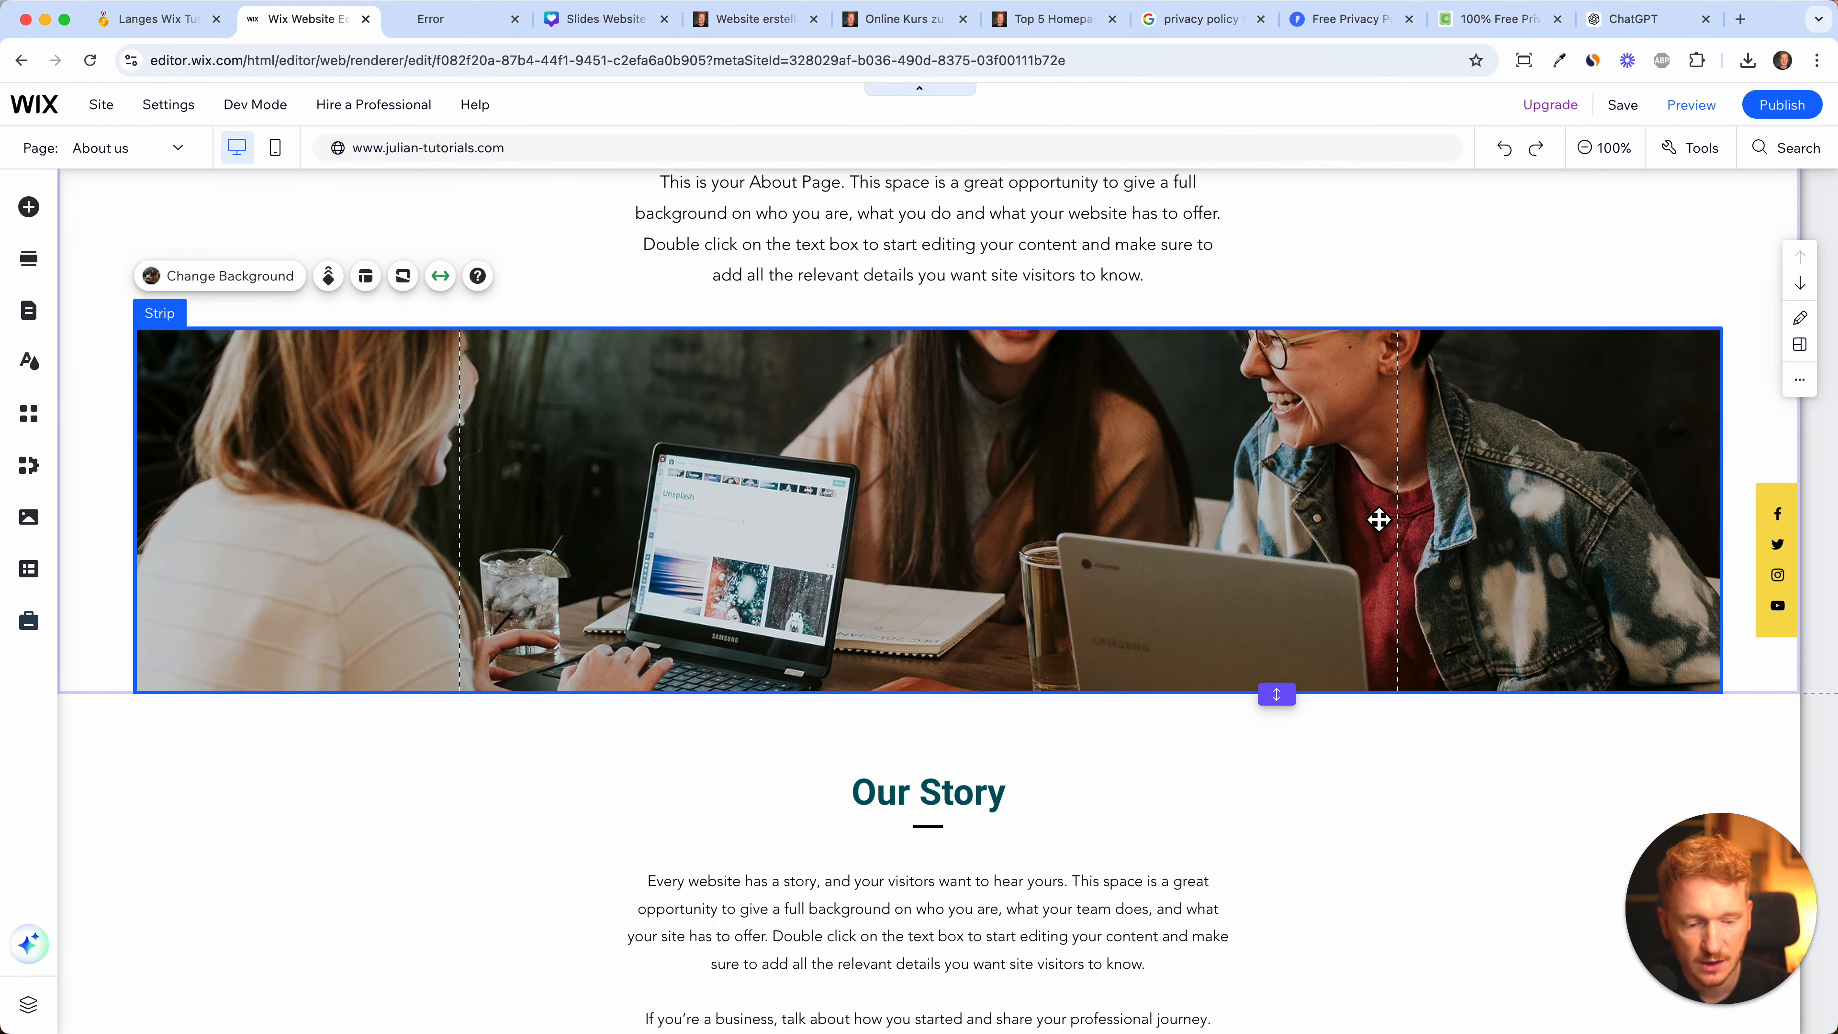
{"action": "left_click", "coordinate": [247, 288]}
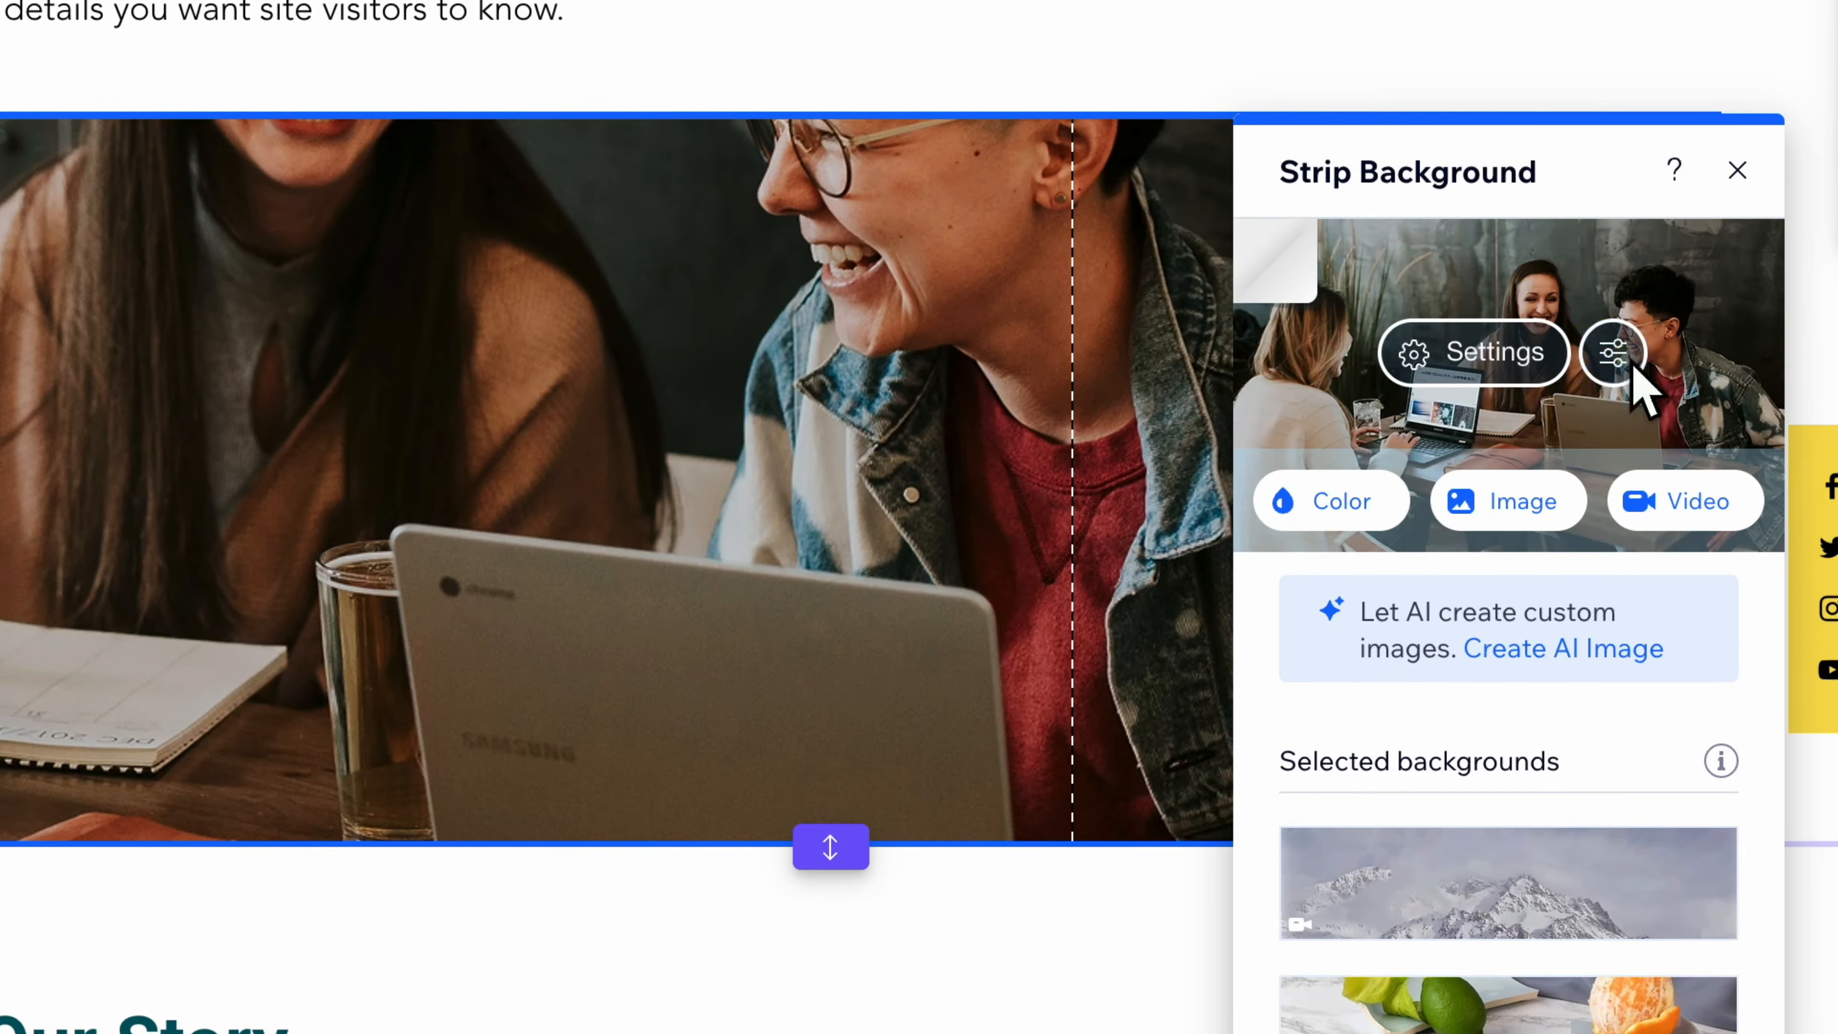
{"action": "left_click", "coordinate": [1628, 366]}
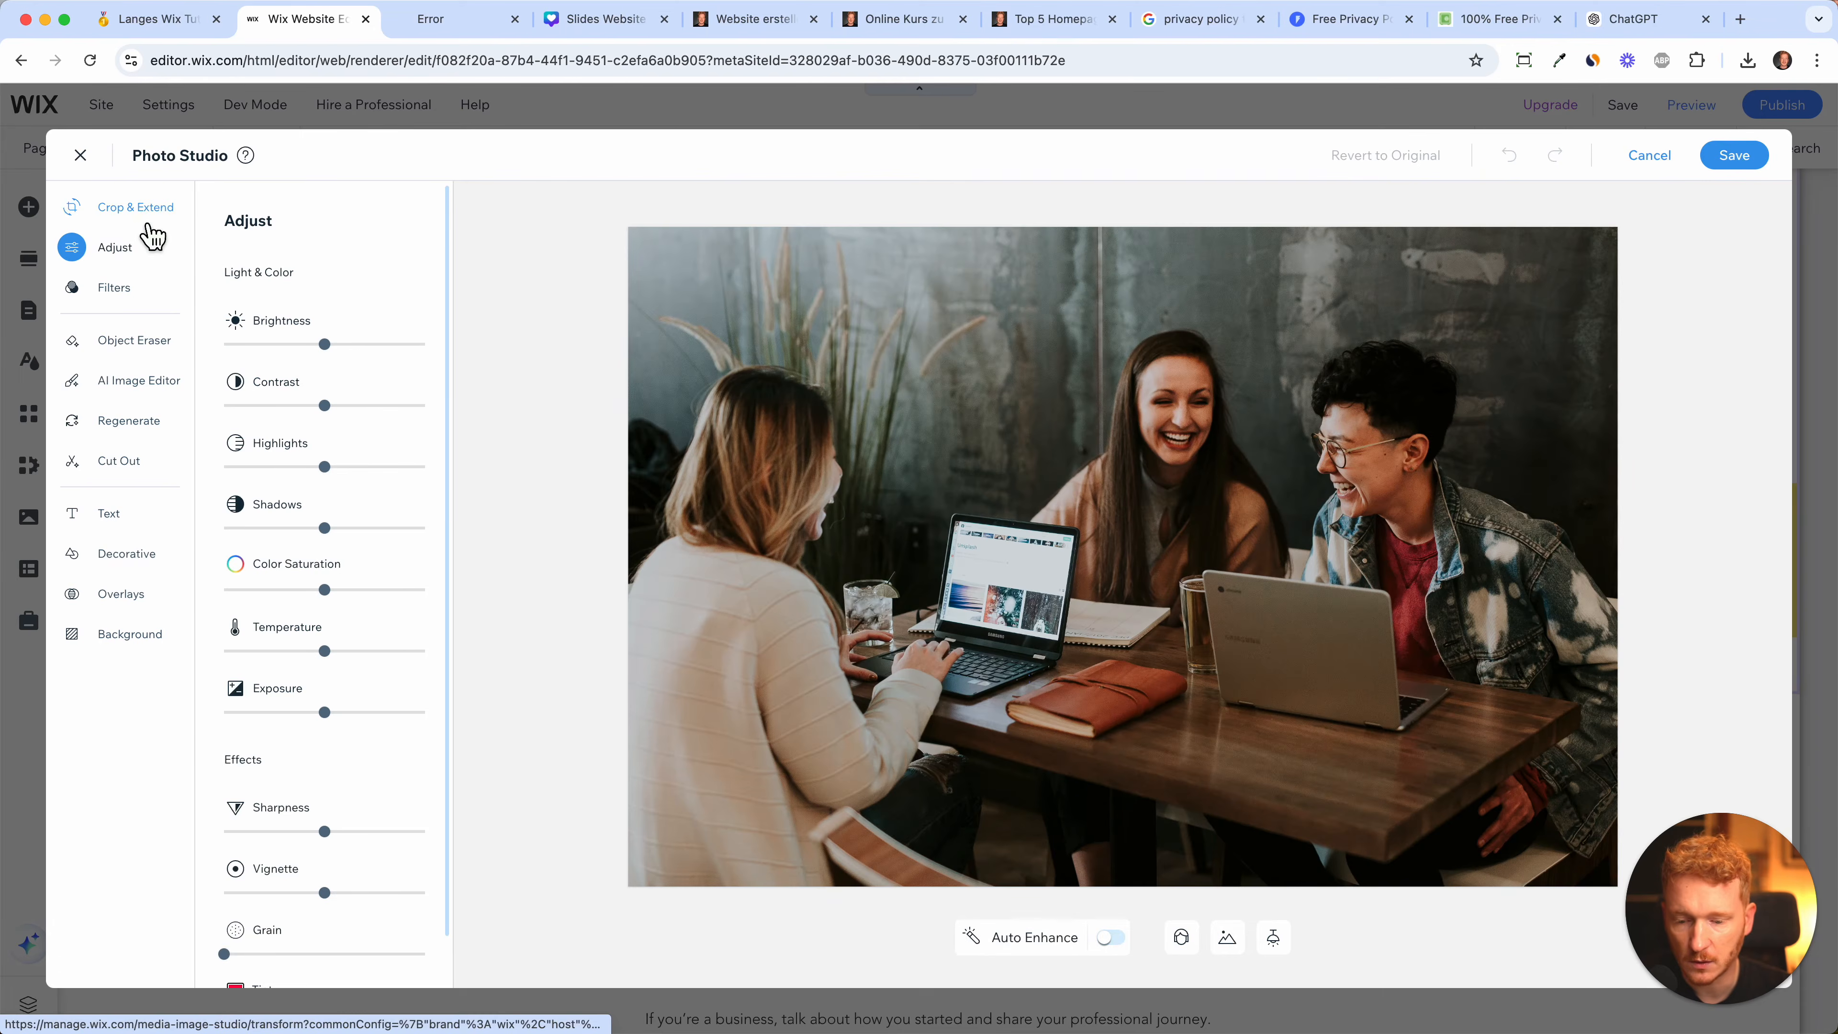
{"action": "left_click", "coordinate": [150, 231]}
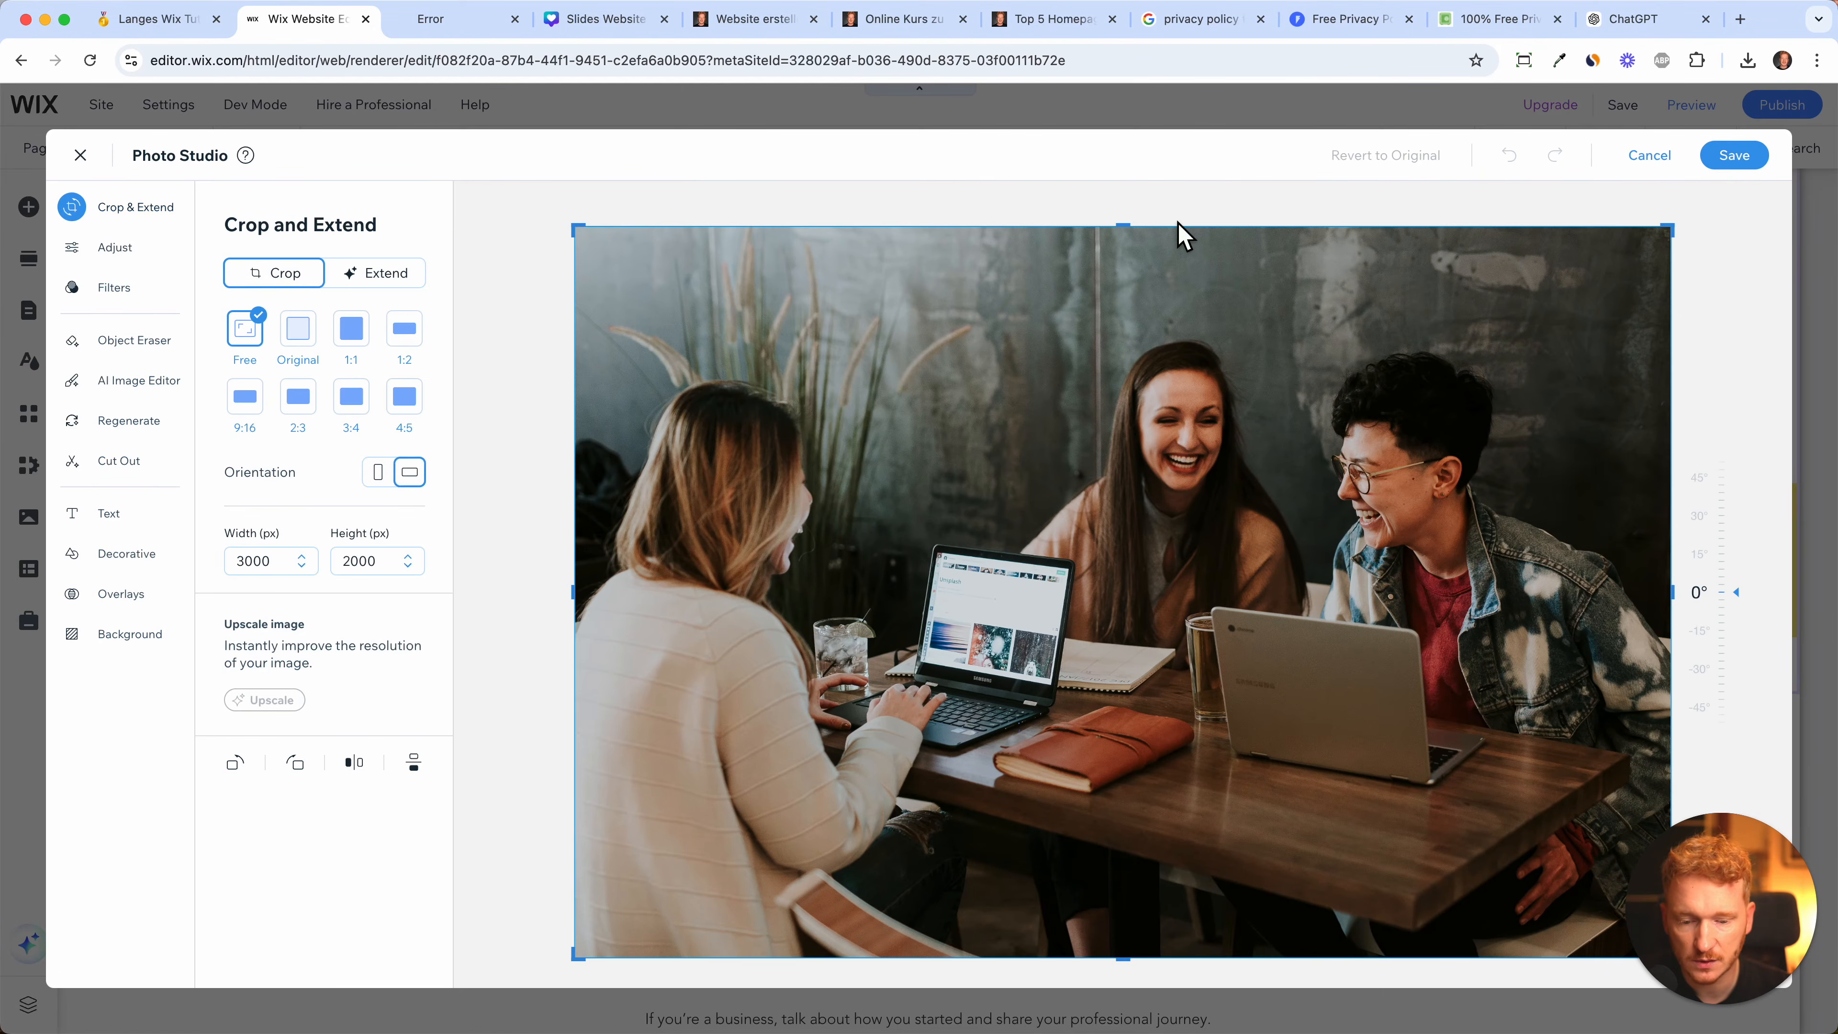
{"action": "left_click_drag", "start_coordinate": [1136, 234], "coordinate": [1132, 308]}
{"action": "left_click", "coordinate": [1742, 165]}
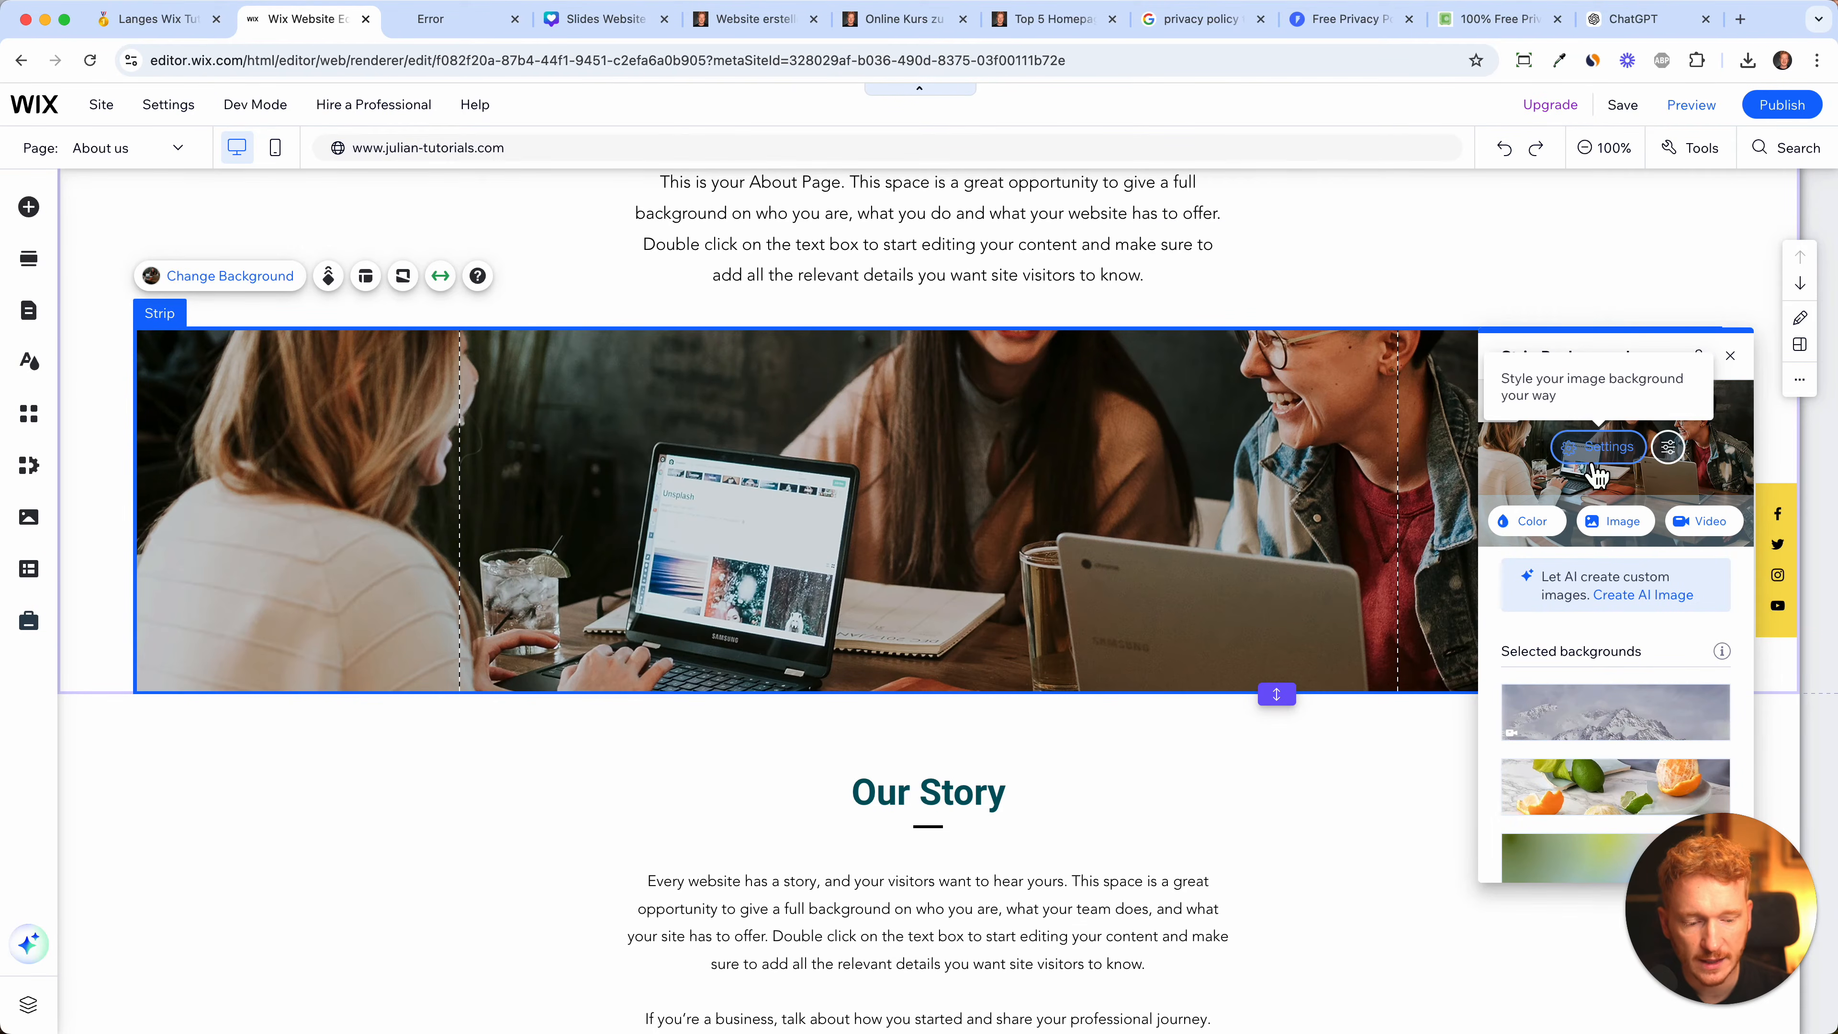
- Position the strip's background image at top centre in its image settings and close them
{"action": "left_click", "coordinate": [1619, 457]}
{"action": "left_click_drag", "start_coordinate": [1685, 913], "coordinate": [1278, 883]}
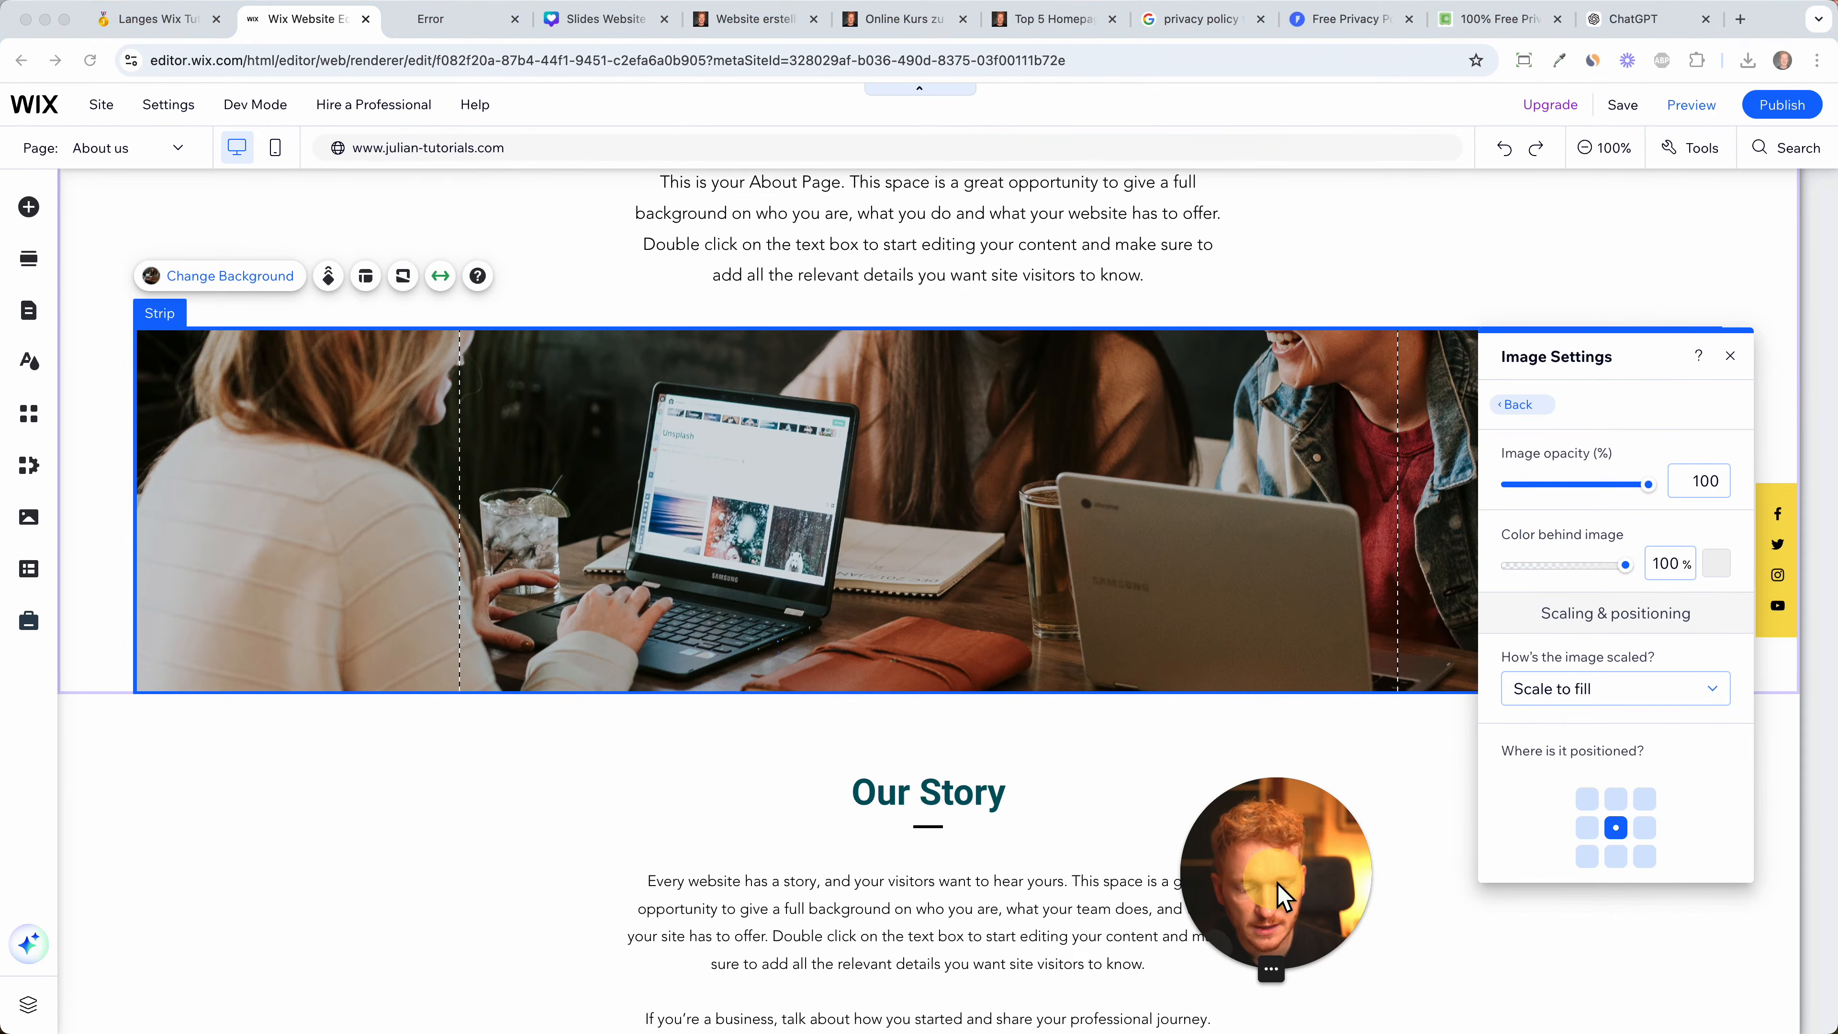
{"action": "left_click", "coordinate": [1618, 799]}
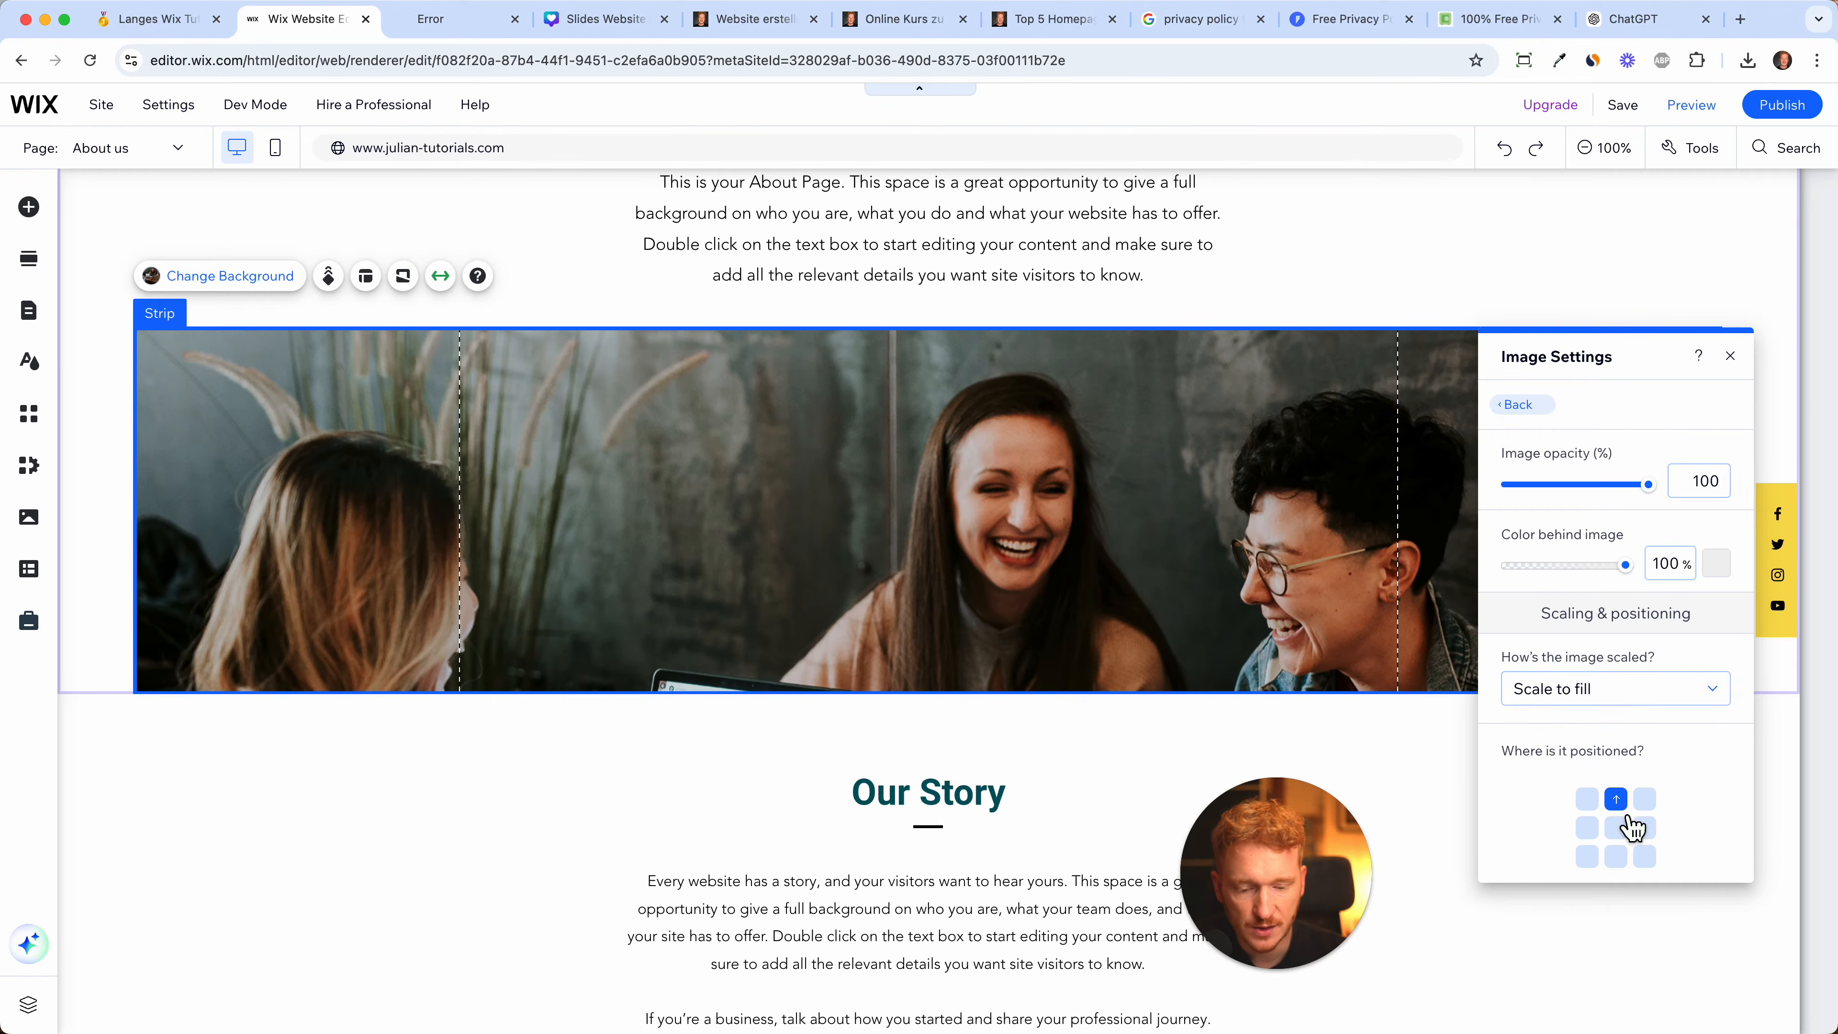
{"action": "left_click", "coordinate": [1730, 357]}
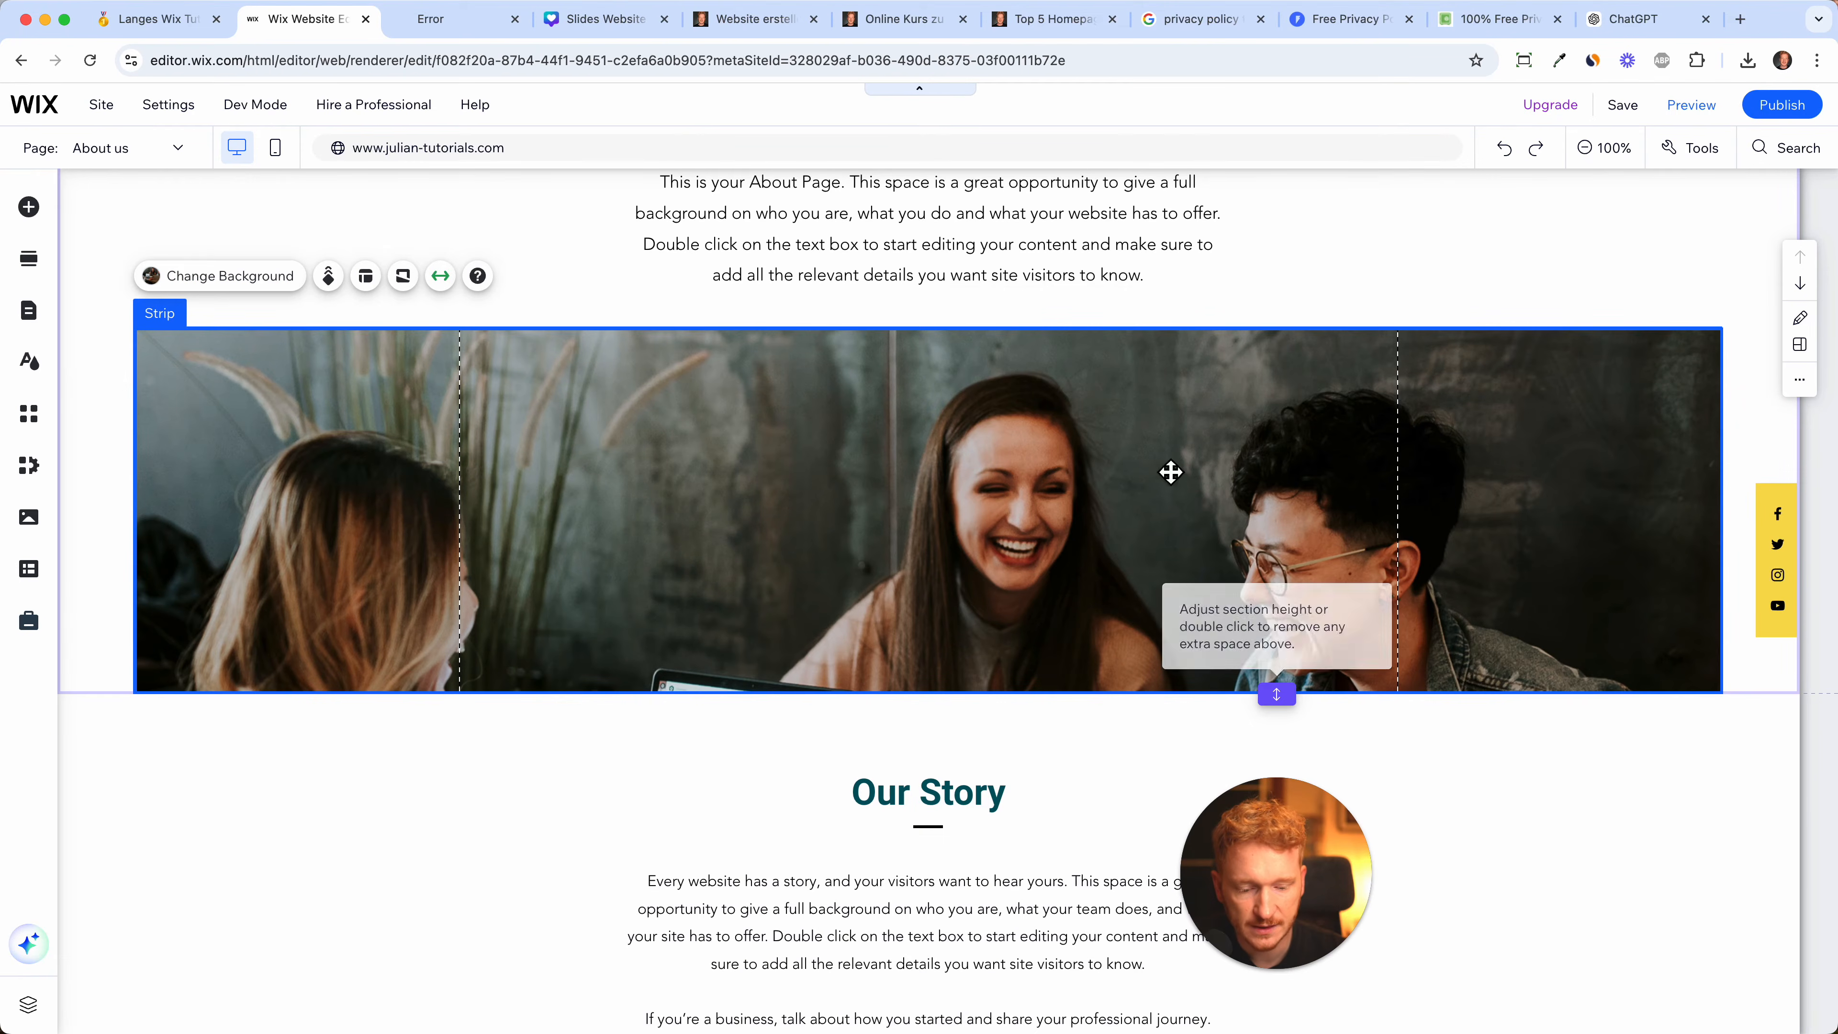
- Increase the height of the section above Our Story and extend the photo strip downward within it
{"action": "left_click_drag", "start_coordinate": [1285, 710], "coordinate": [1293, 824]}
{"action": "left_click", "coordinate": [1282, 677]}
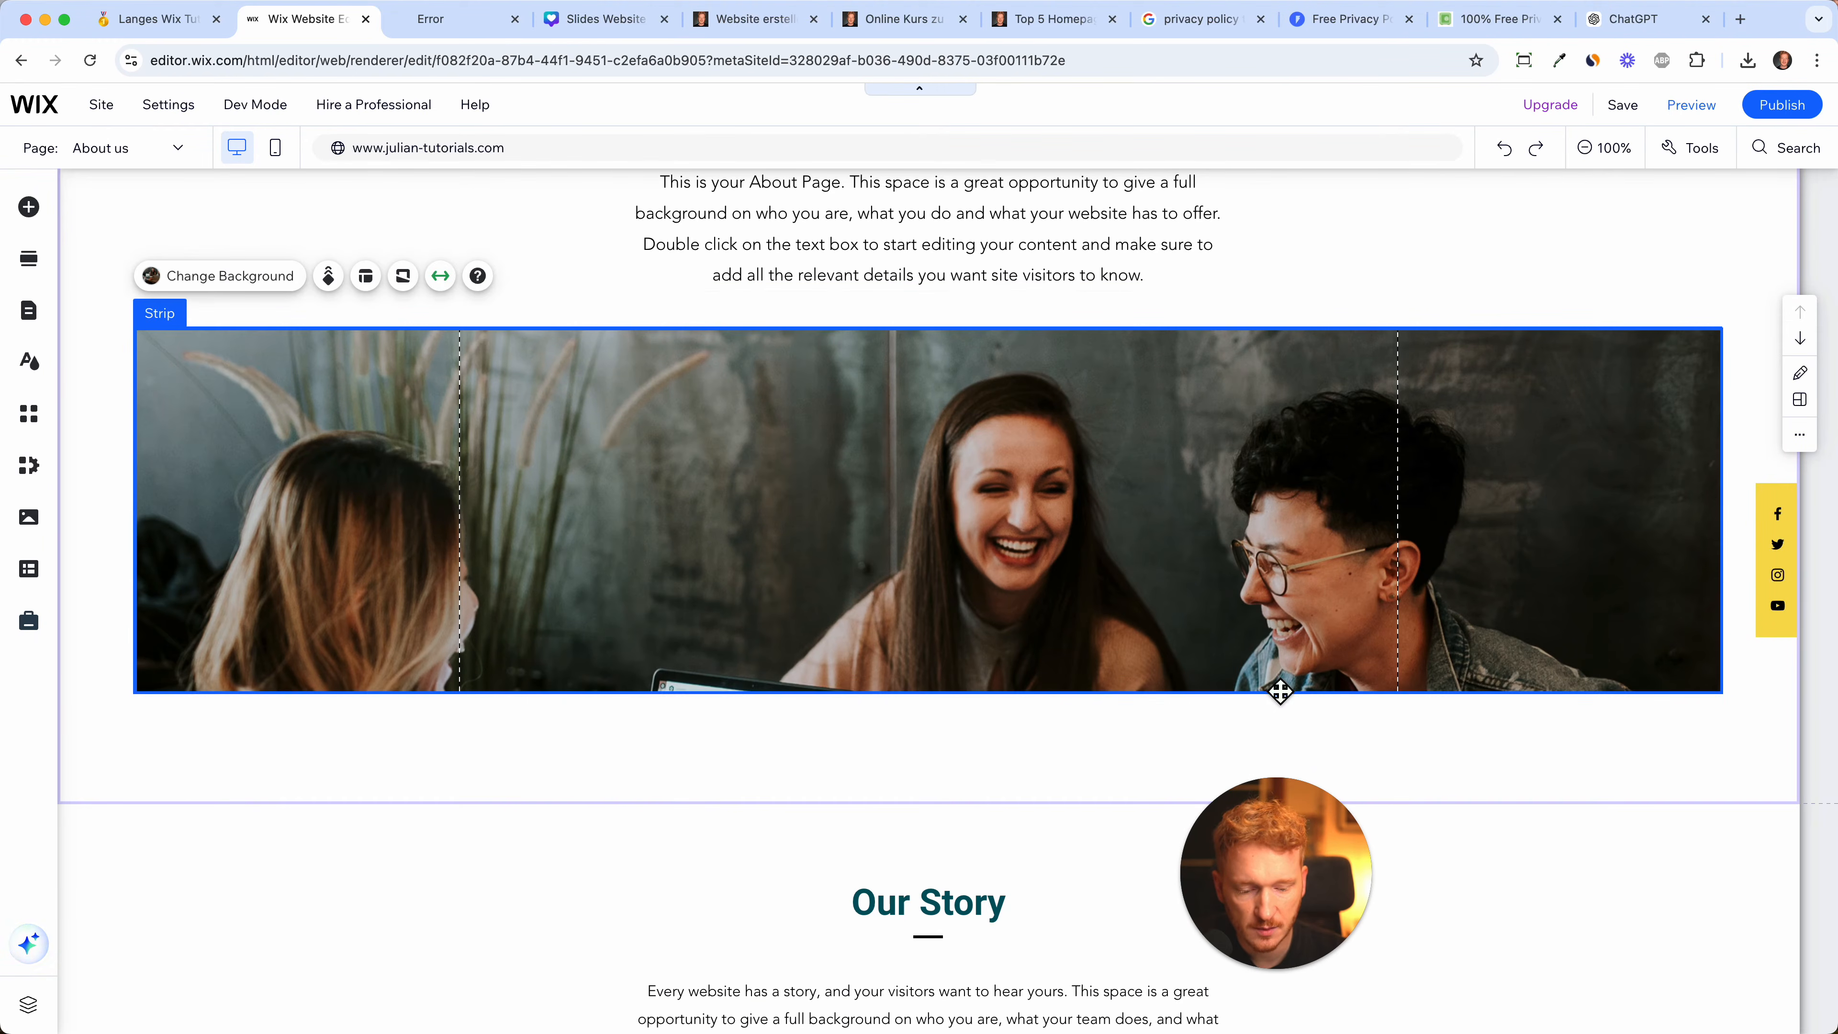
{"action": "left_click_drag", "start_coordinate": [1275, 696], "coordinate": [1278, 760]}
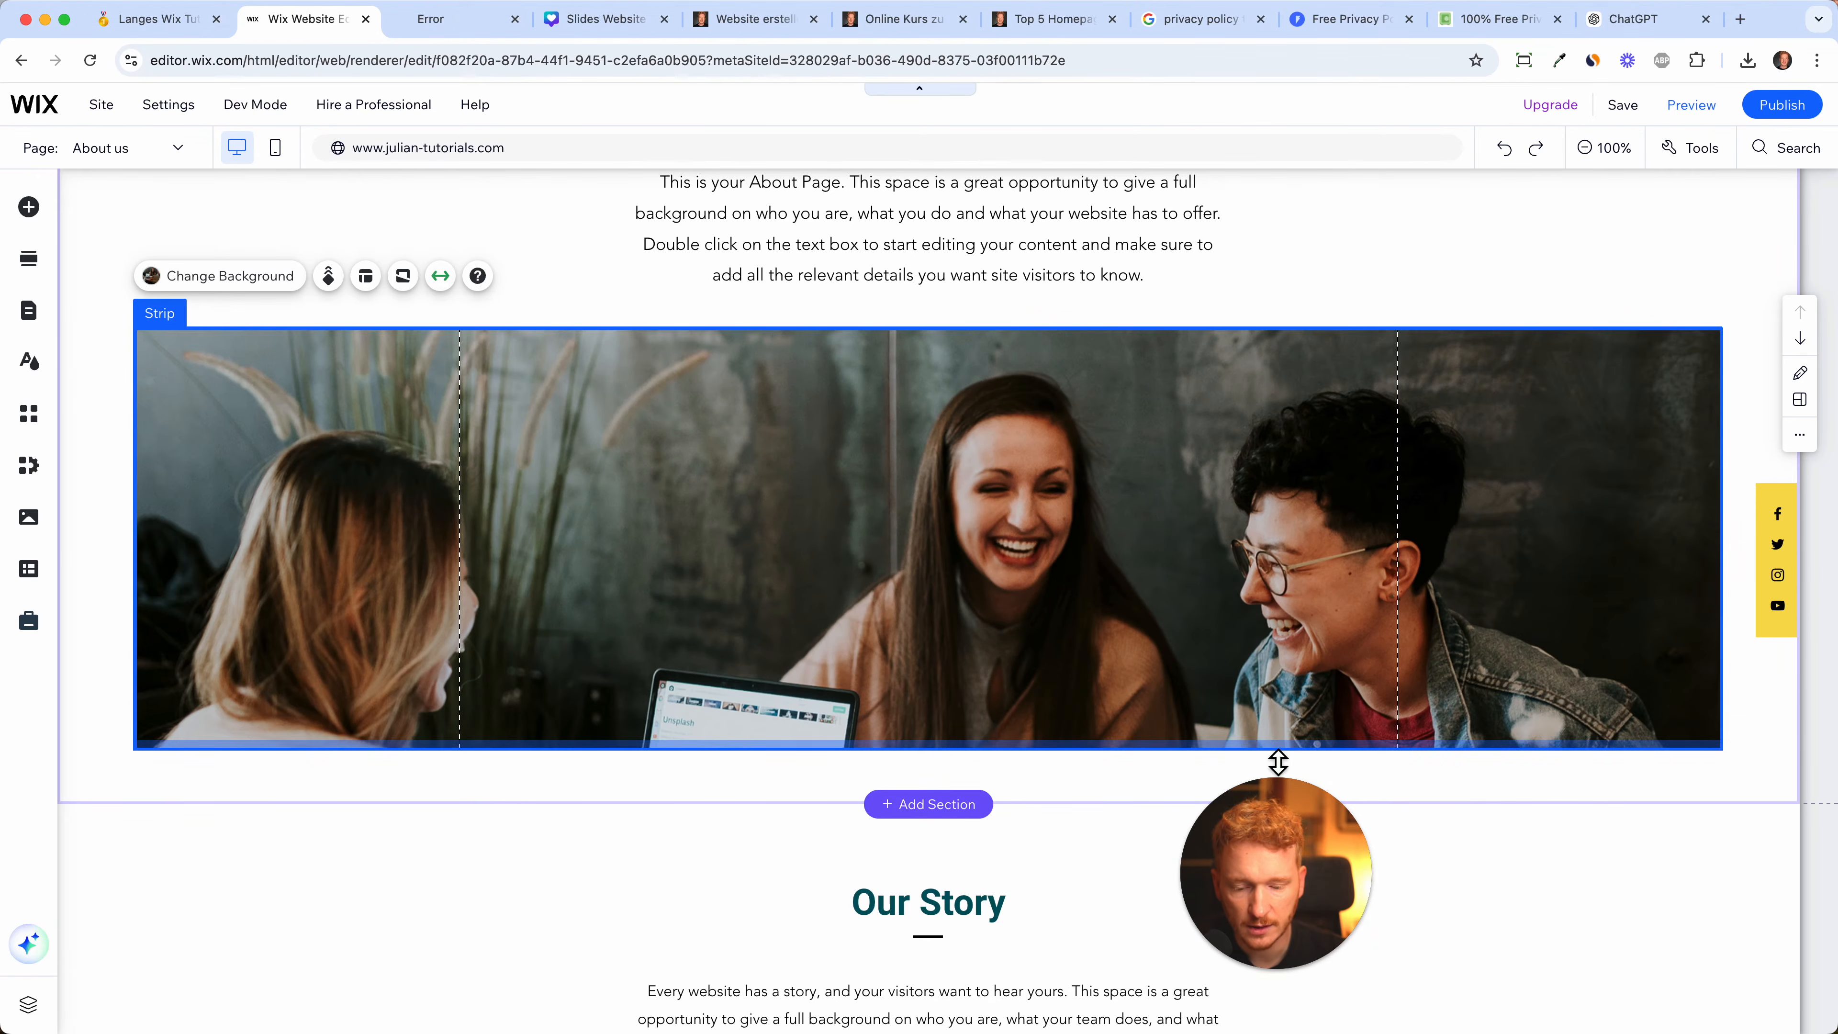
{"action": "scroll", "coordinate": [1226, 600], "scroll_direction": "down", "scroll_amount": 4}
{"action": "scroll", "coordinate": [708, 396], "scroll_direction": "up", "scroll_amount": 2}
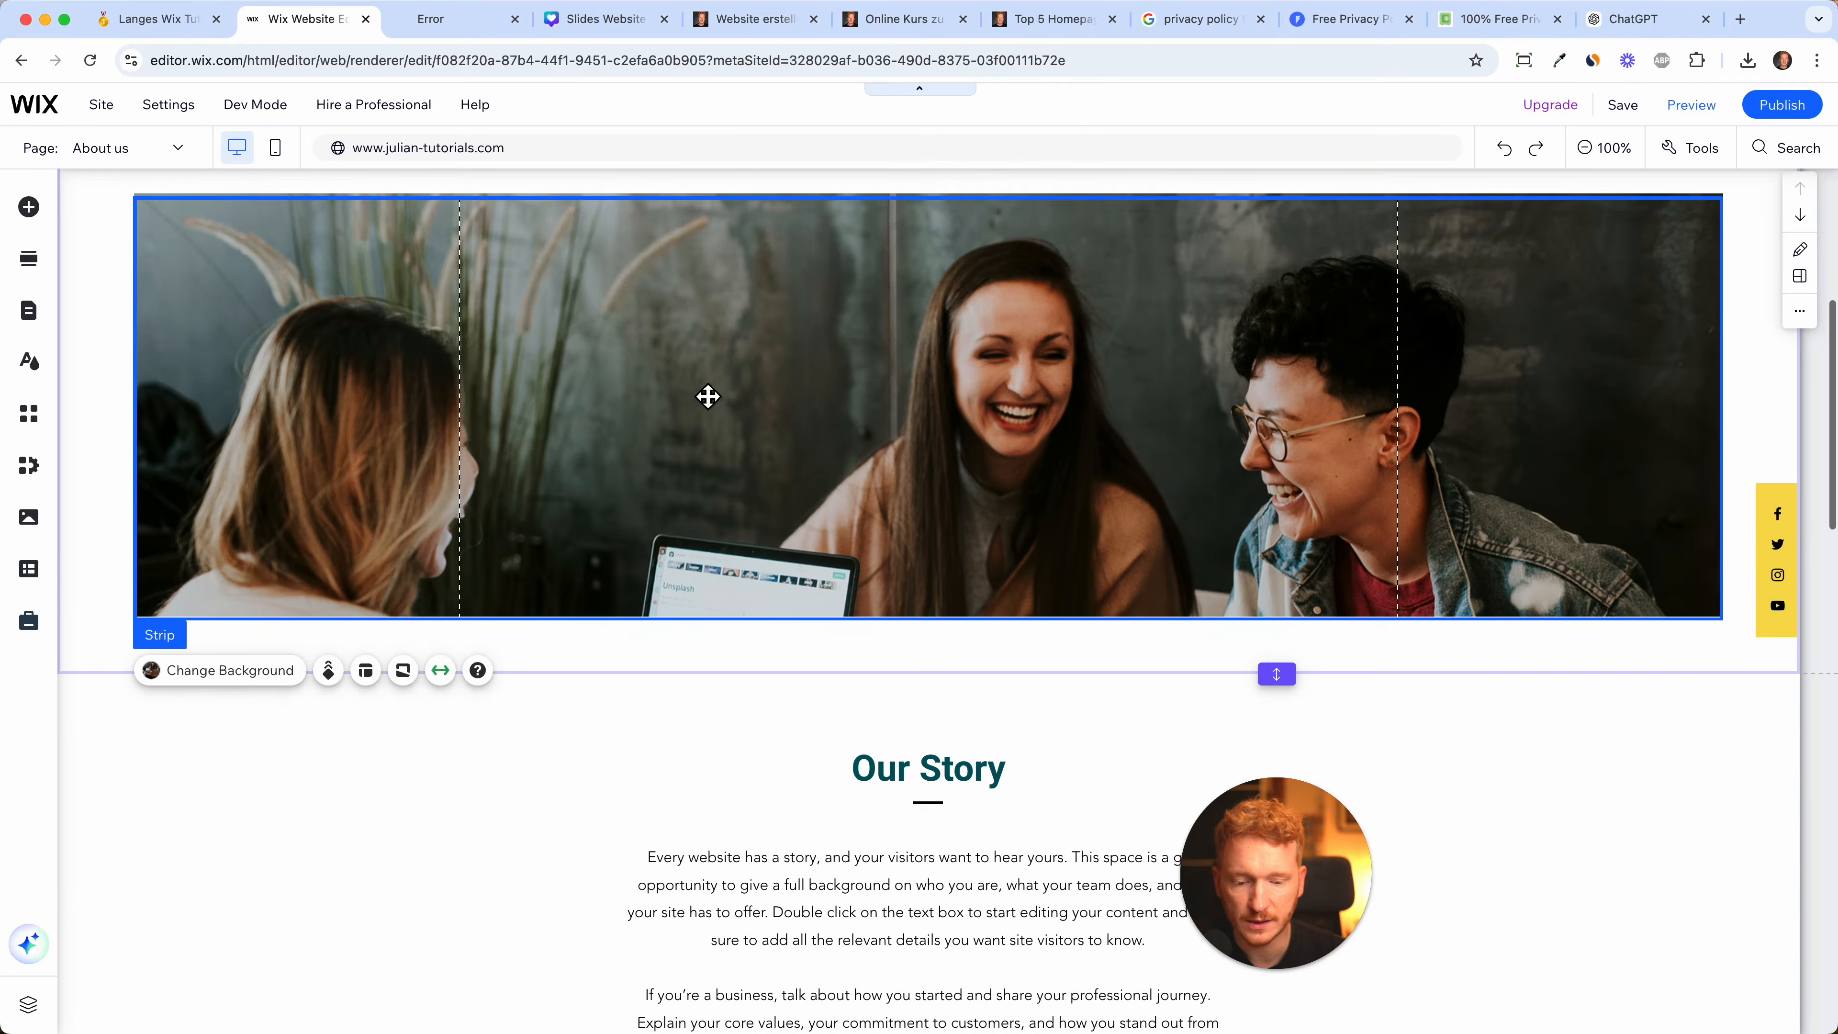
{"action": "scroll", "coordinate": [708, 396], "scroll_direction": "up", "scroll_amount": 1}
{"action": "scroll", "coordinate": [1284, 860], "scroll_direction": "down", "scroll_amount": 2}
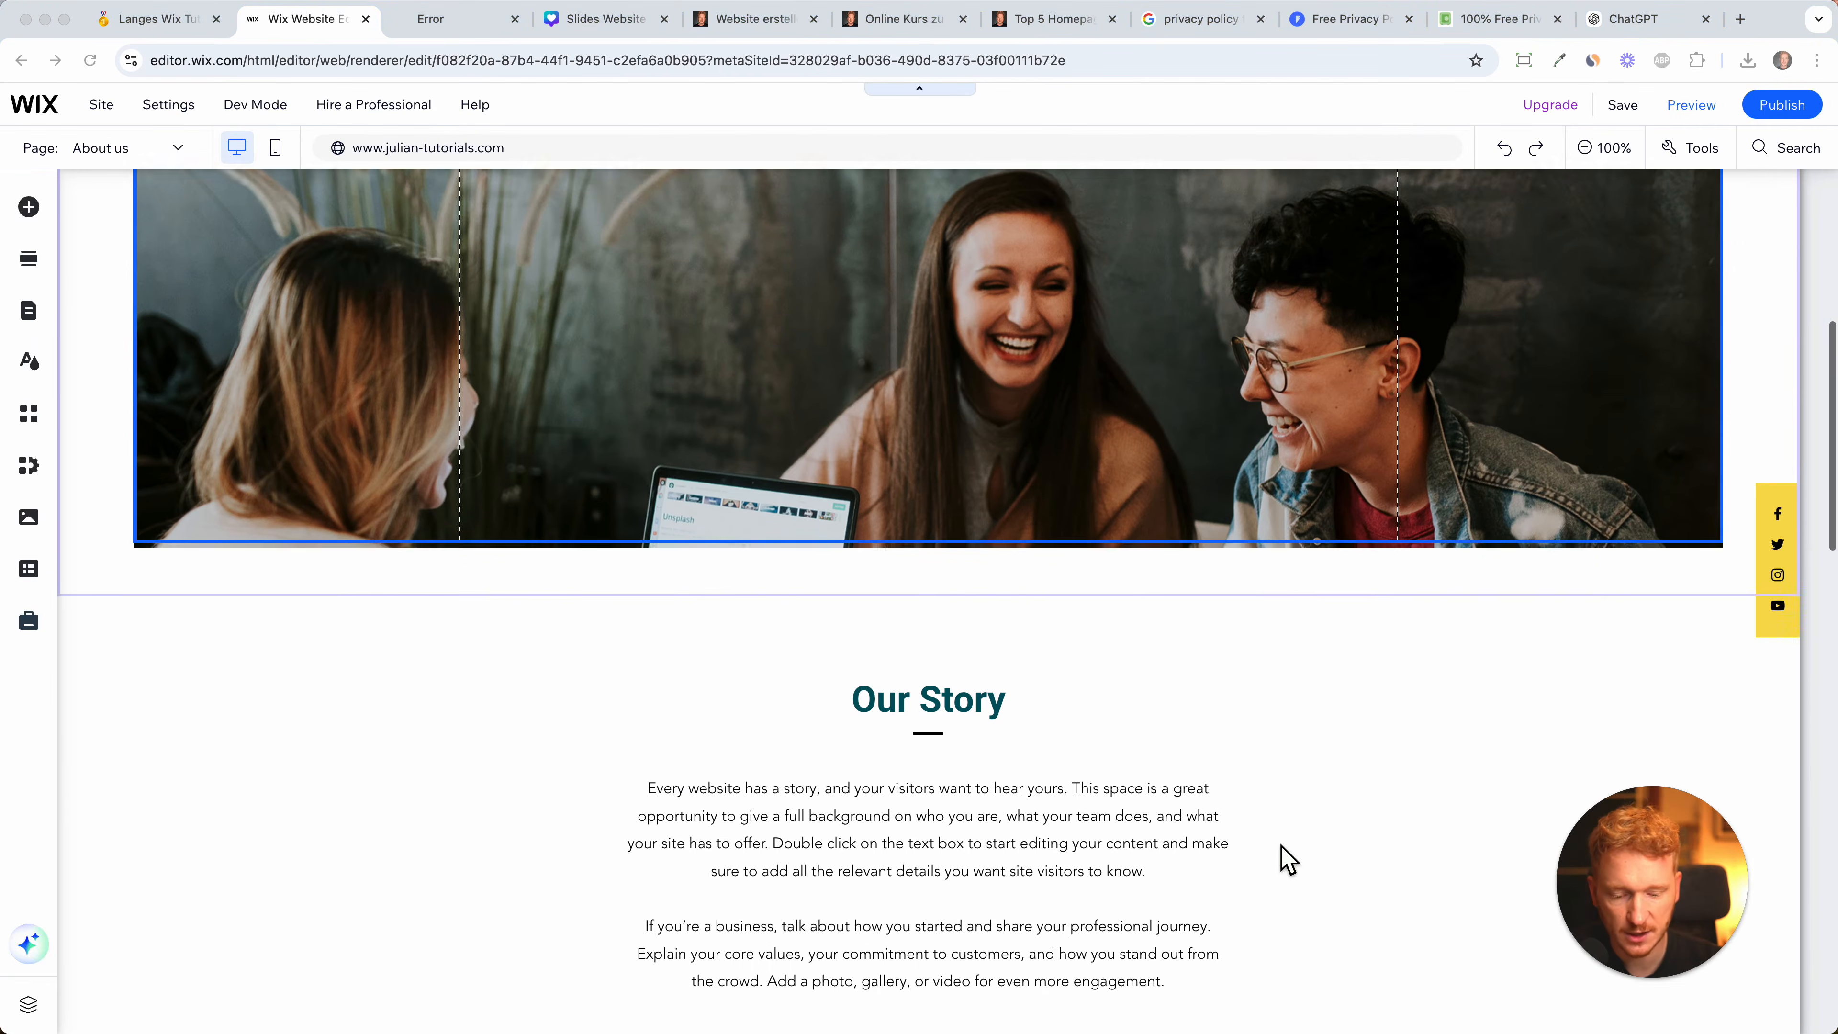
- Replace the first Meet The Team photo with the portrait screenshot from the site files
{"action": "scroll", "coordinate": [1091, 685], "scroll_direction": "down", "scroll_amount": 2}
{"action": "scroll", "coordinate": [971, 735], "scroll_direction": "down", "scroll_amount": 5}
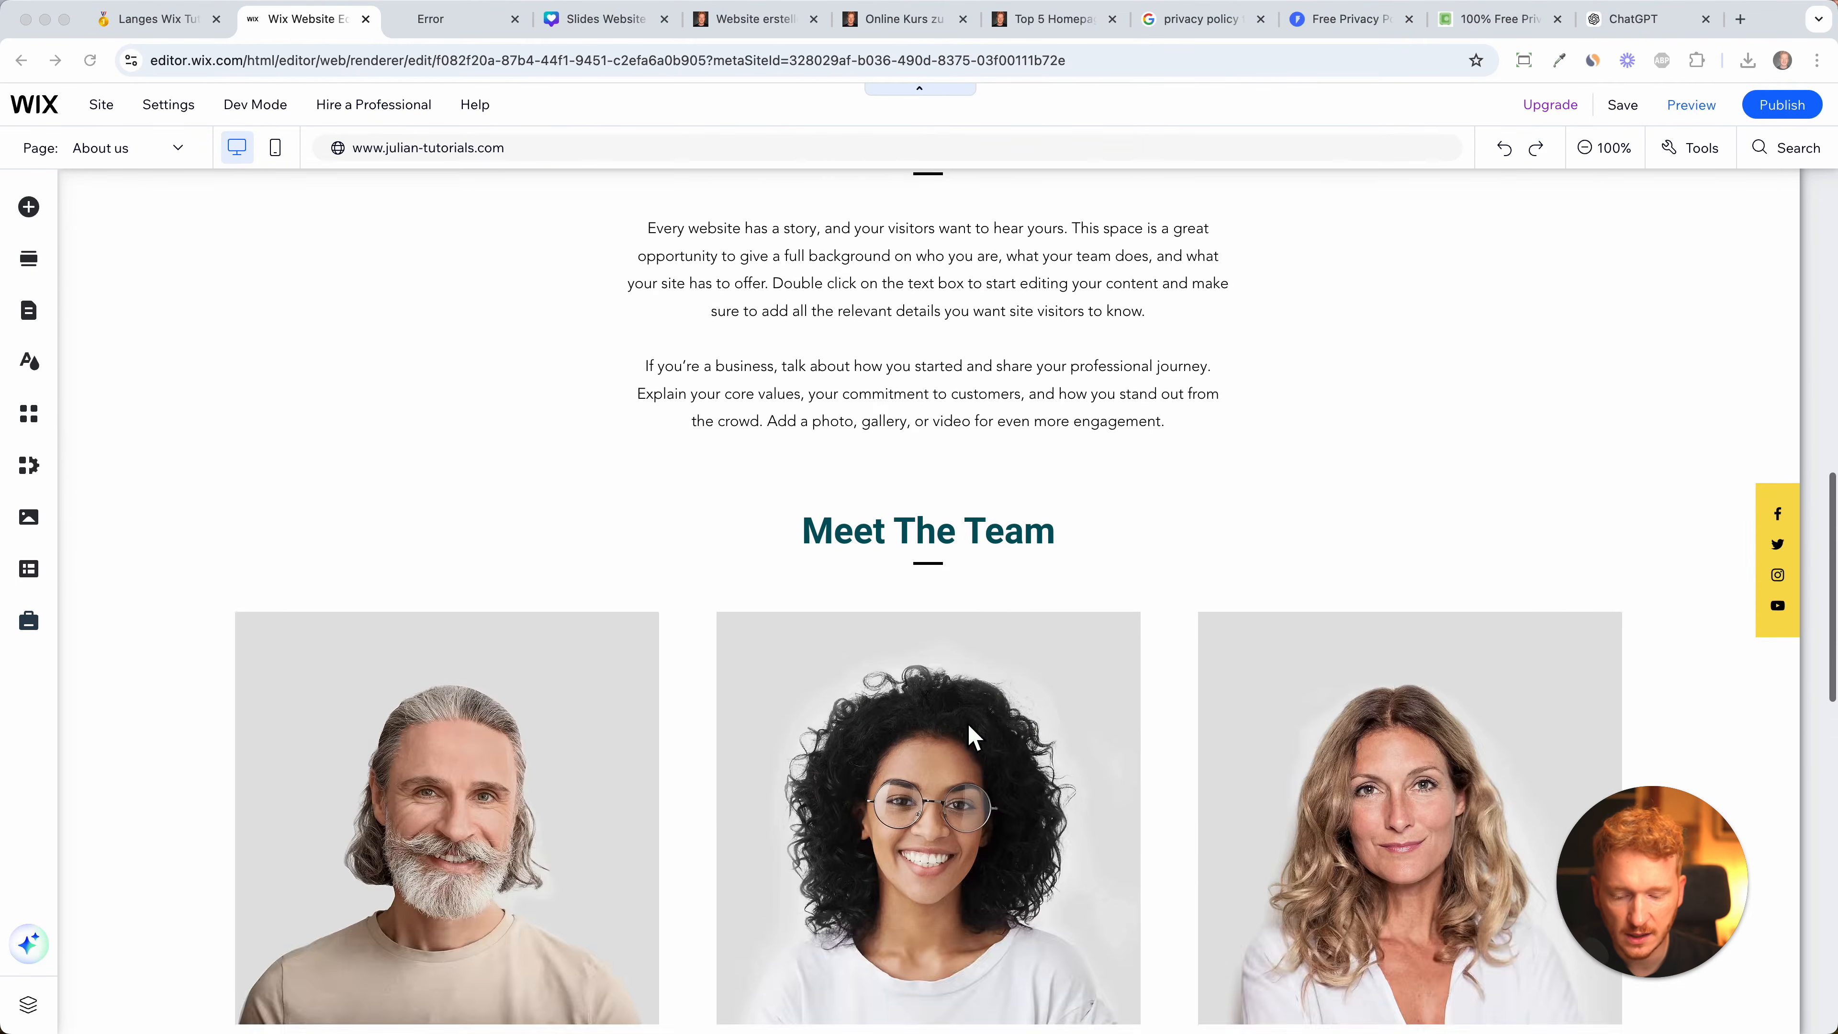
{"action": "scroll", "coordinate": [971, 735], "scroll_direction": "down", "scroll_amount": 5}
{"action": "left_click", "coordinate": [549, 486]}
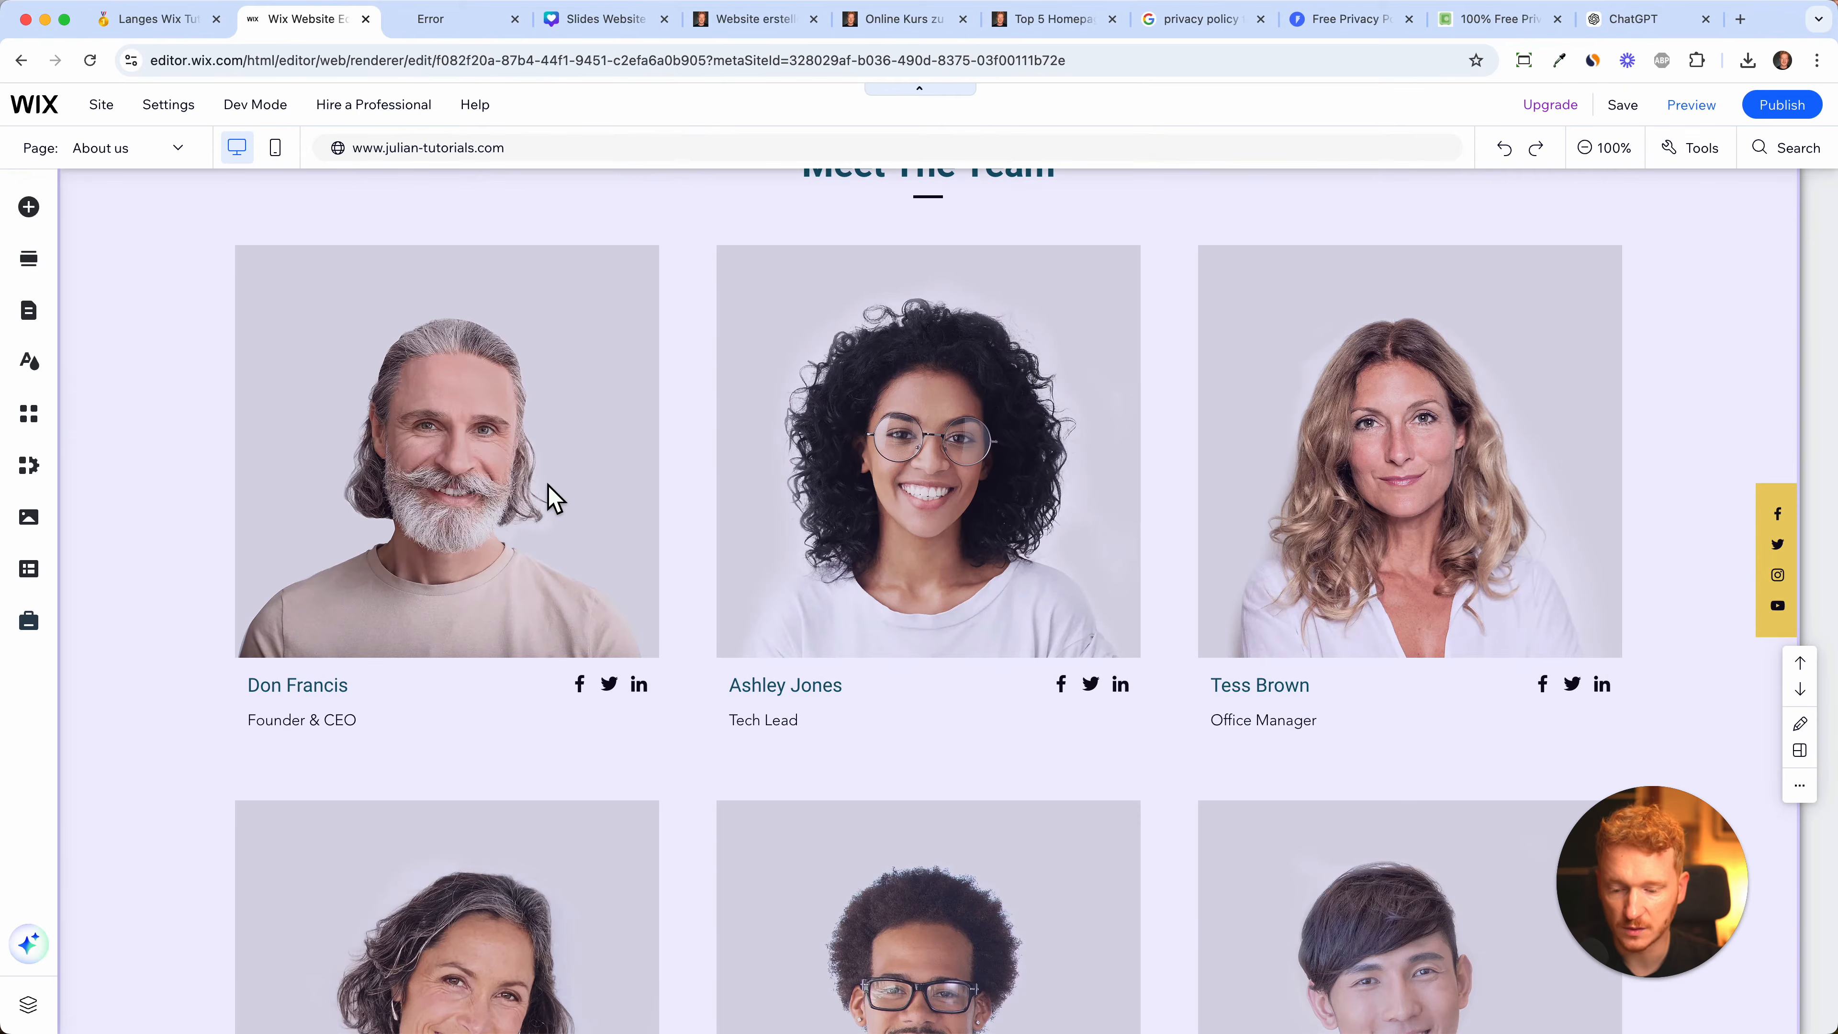
{"action": "left_click", "coordinate": [548, 486]}
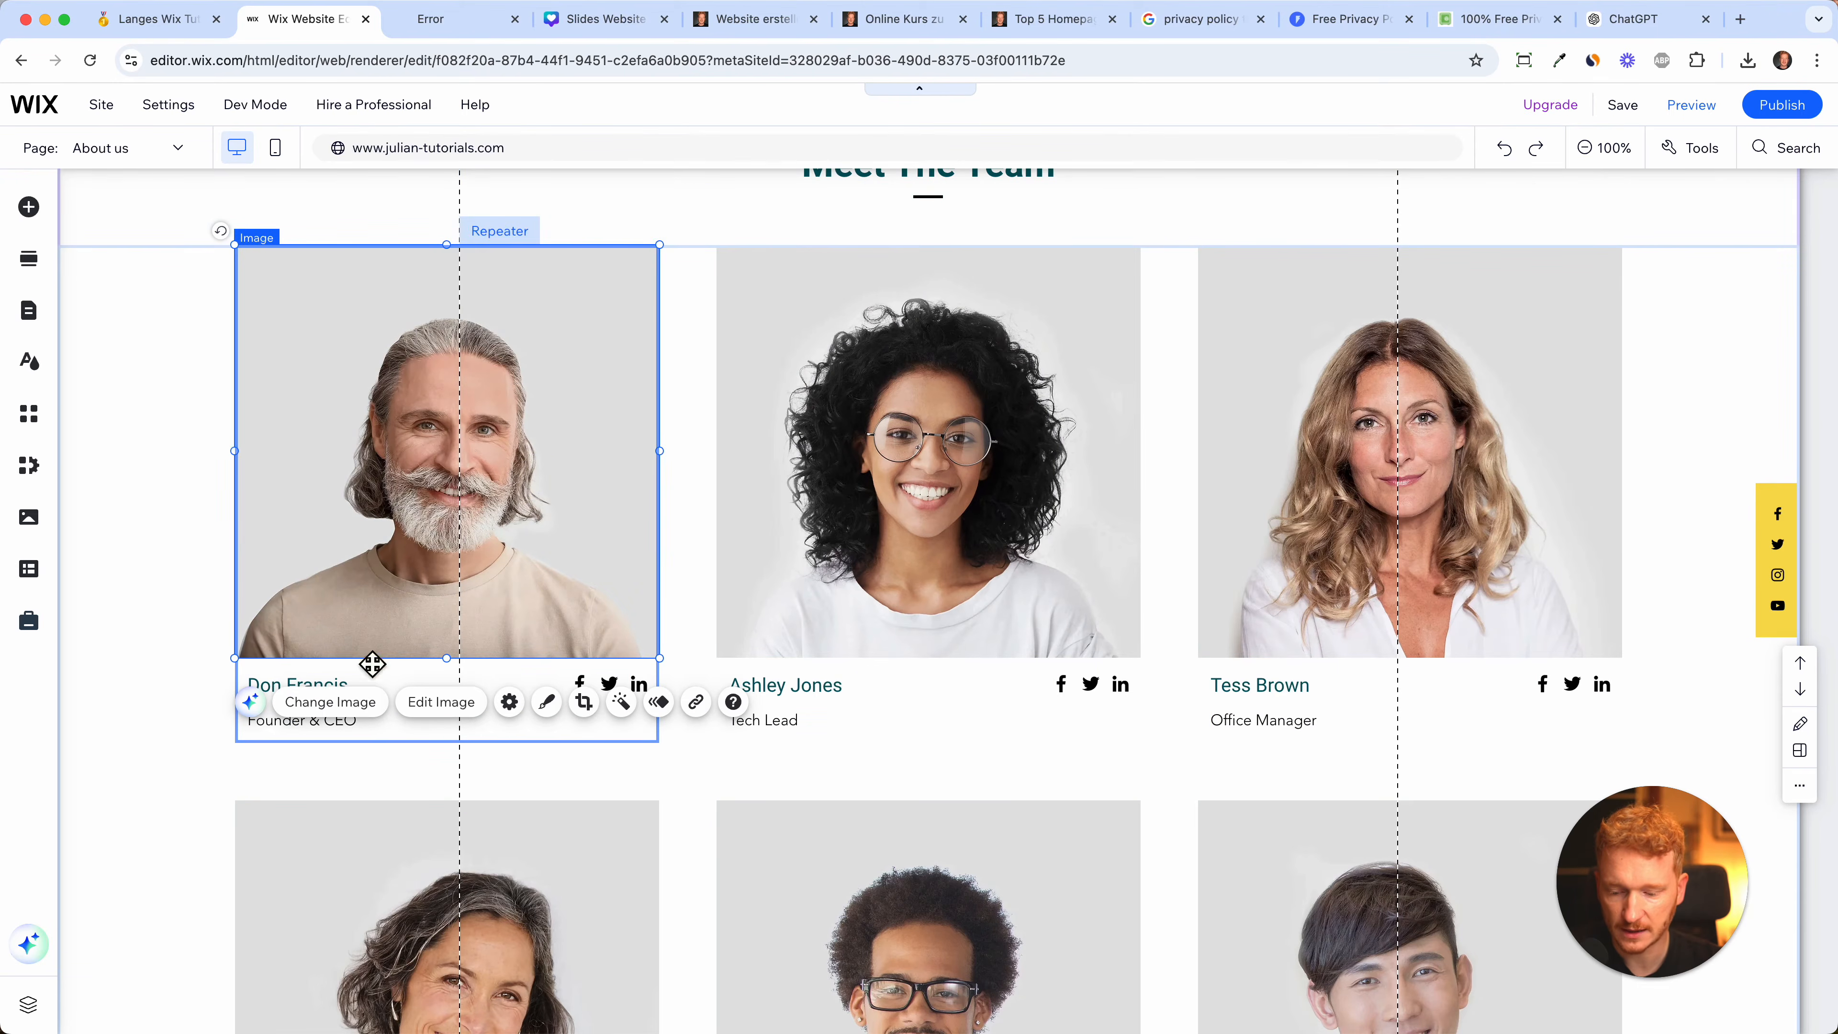
{"action": "left_click", "coordinate": [342, 711]}
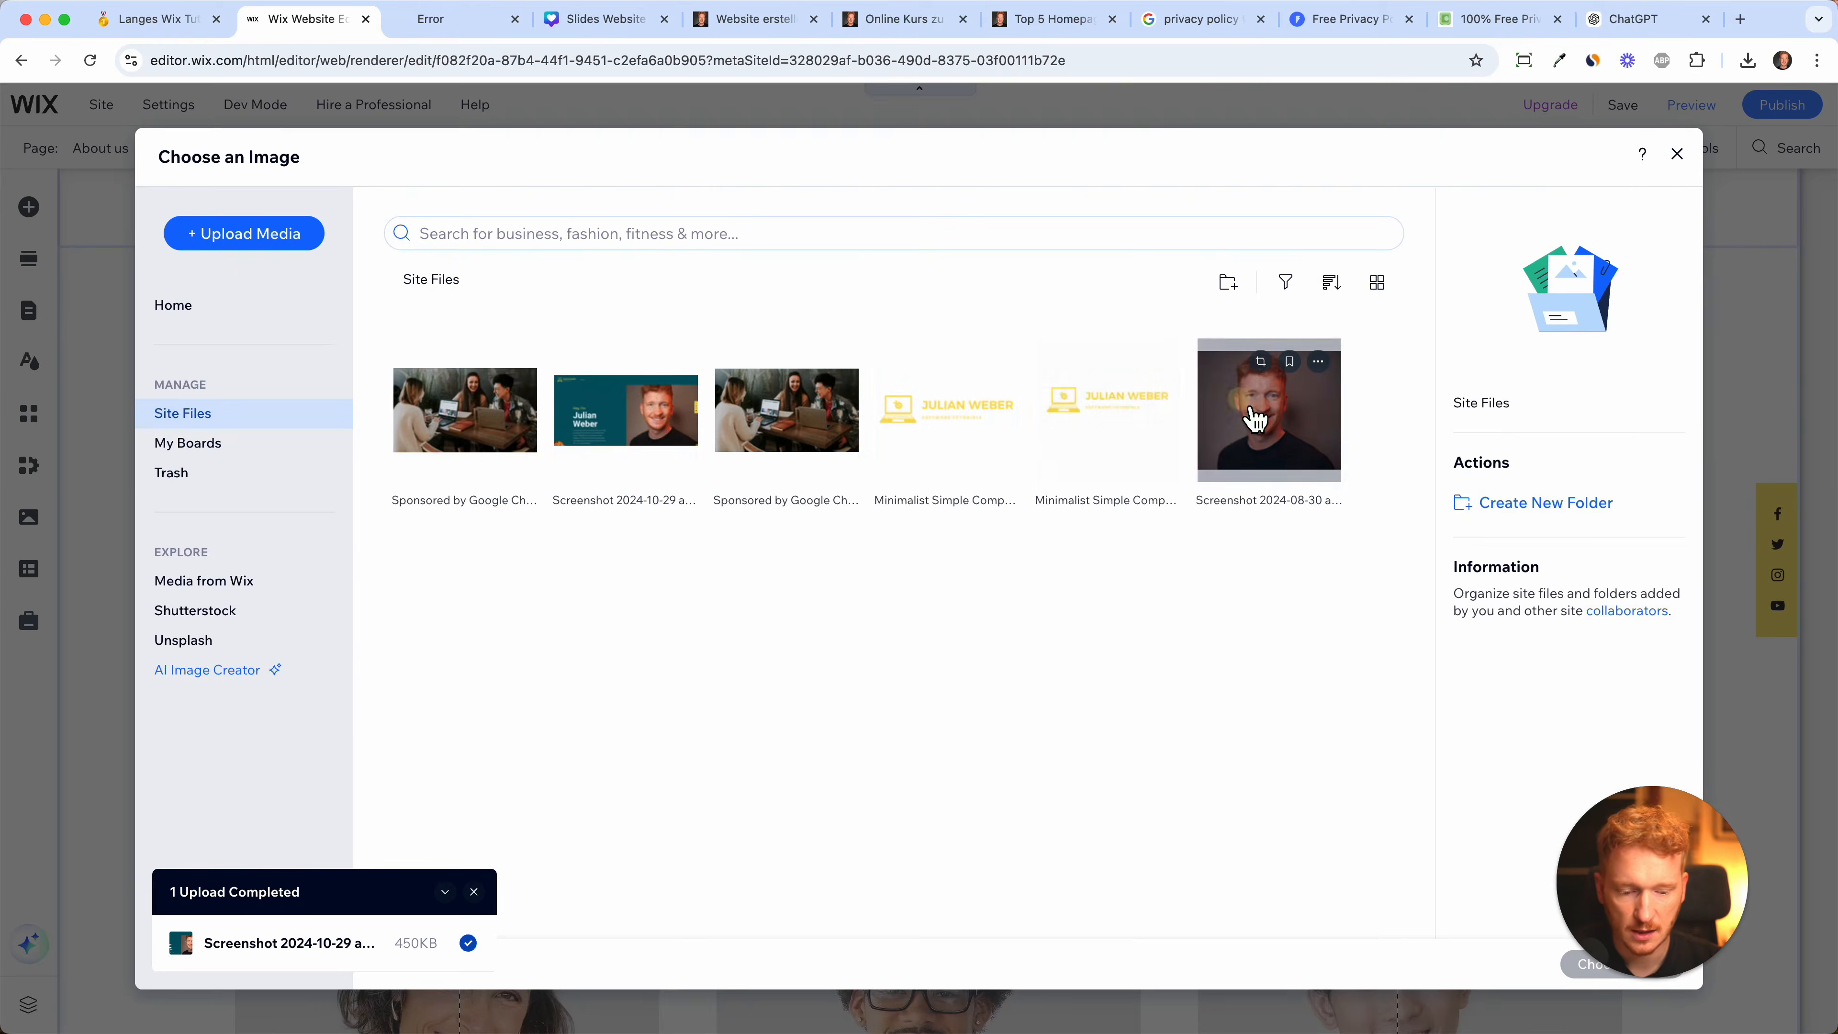
{"action": "left_click", "coordinate": [1255, 418]}
{"action": "left_click", "coordinate": [1592, 964]}
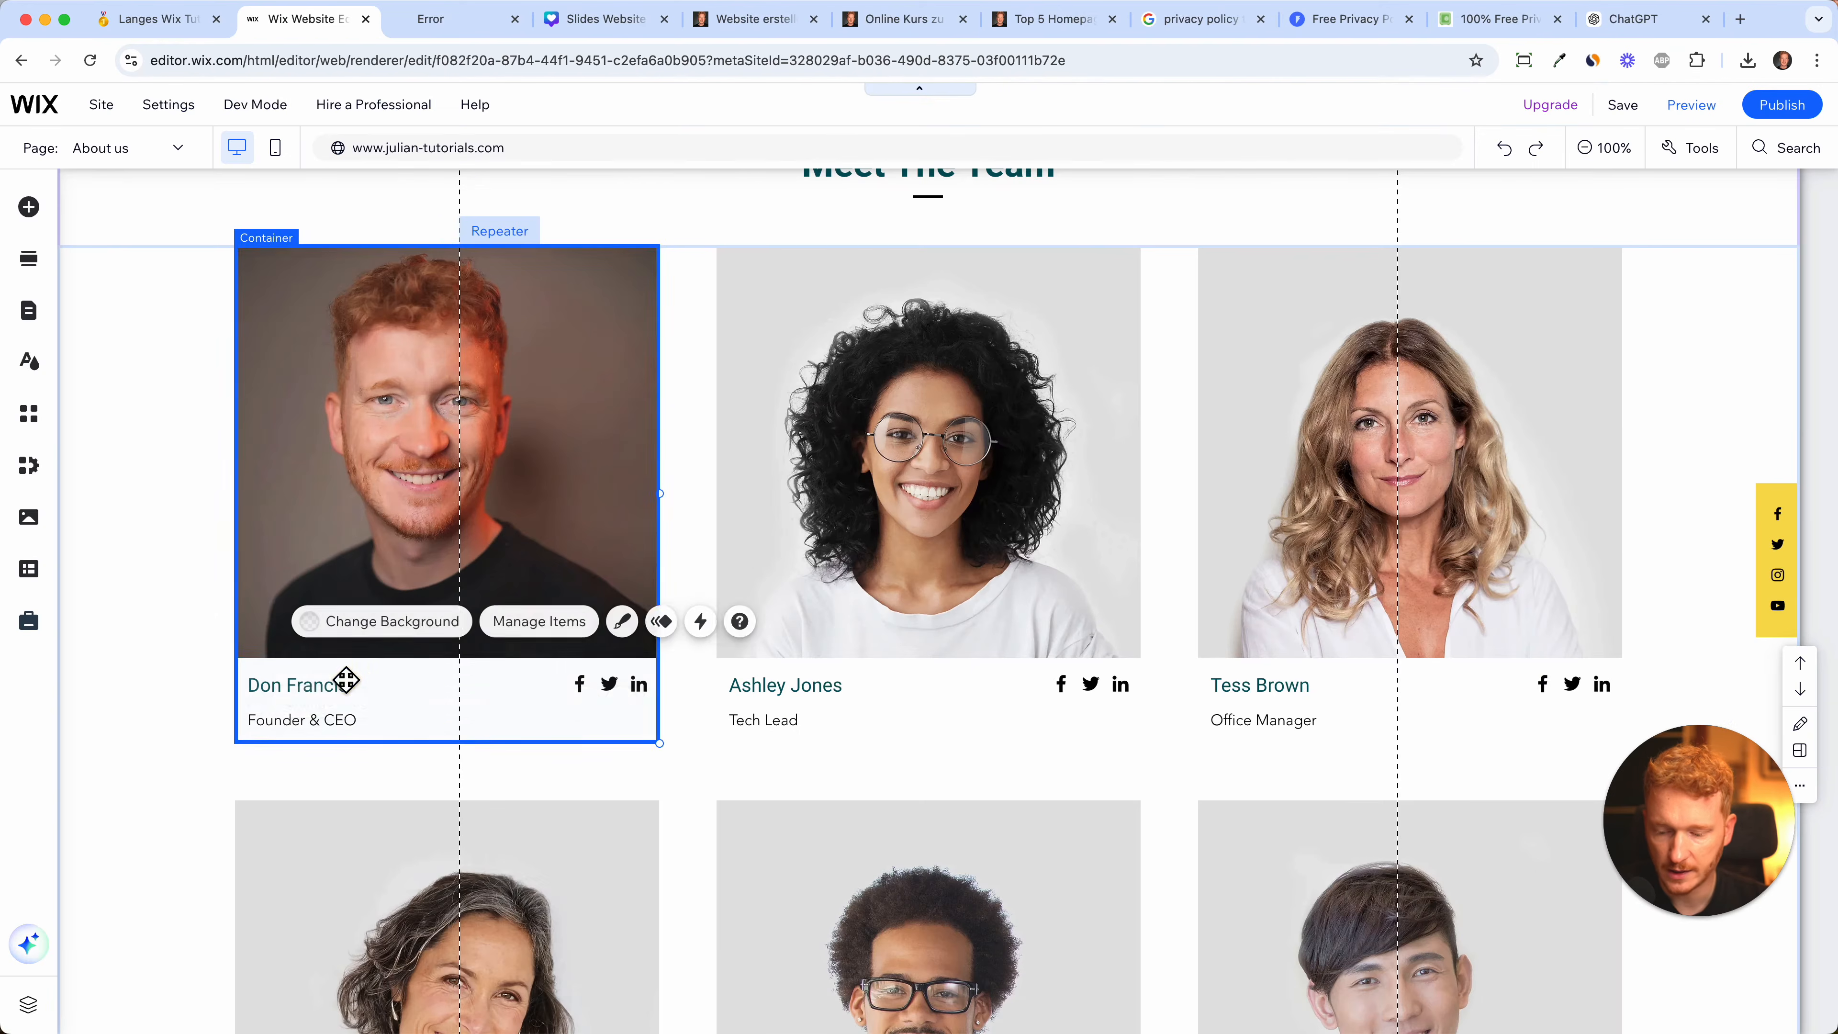
- Change the first team member's name to the site owner's full name
{"action": "left_click", "coordinate": [309, 698]}
{"action": "left_click", "coordinate": [324, 626]}
{"action": "type", "text": "Julian Weber"}
{"action": "left_click", "coordinate": [160, 448]}
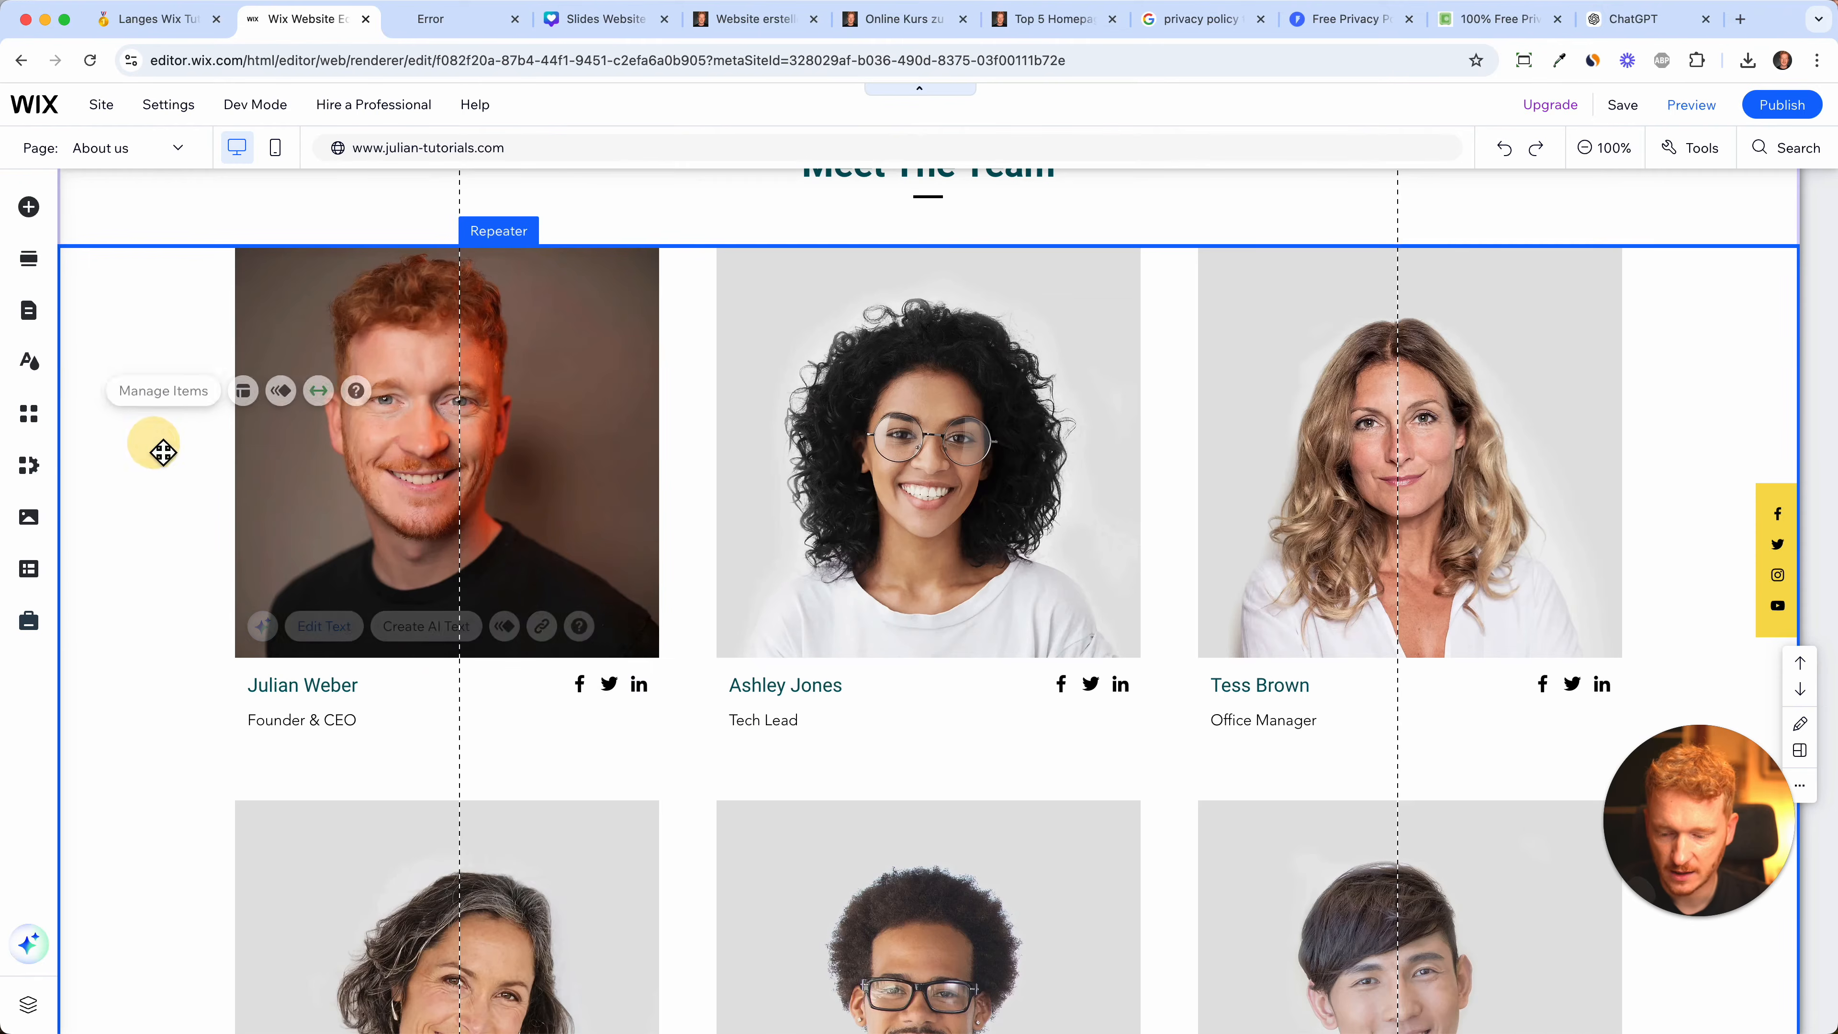
- Remove the Twitter icon from the first team member's social links
{"action": "left_click", "coordinate": [602, 687]}
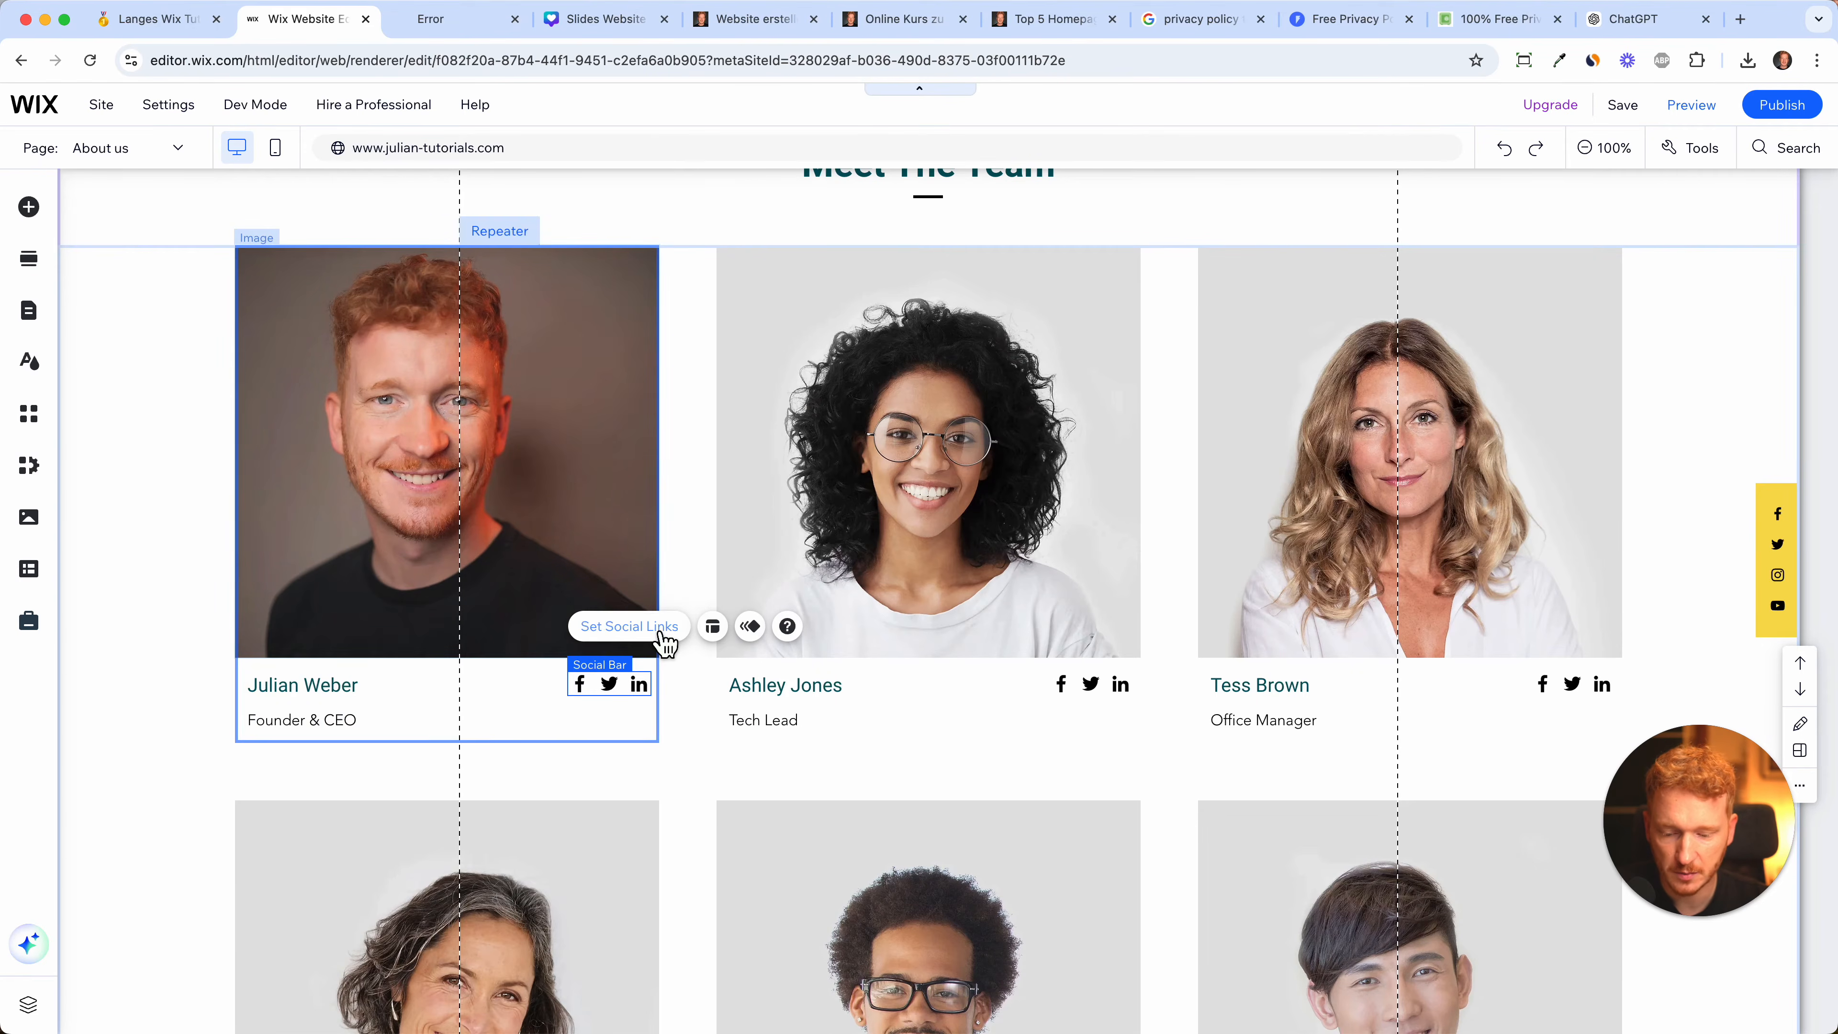
{"action": "left_click", "coordinate": [628, 626]}
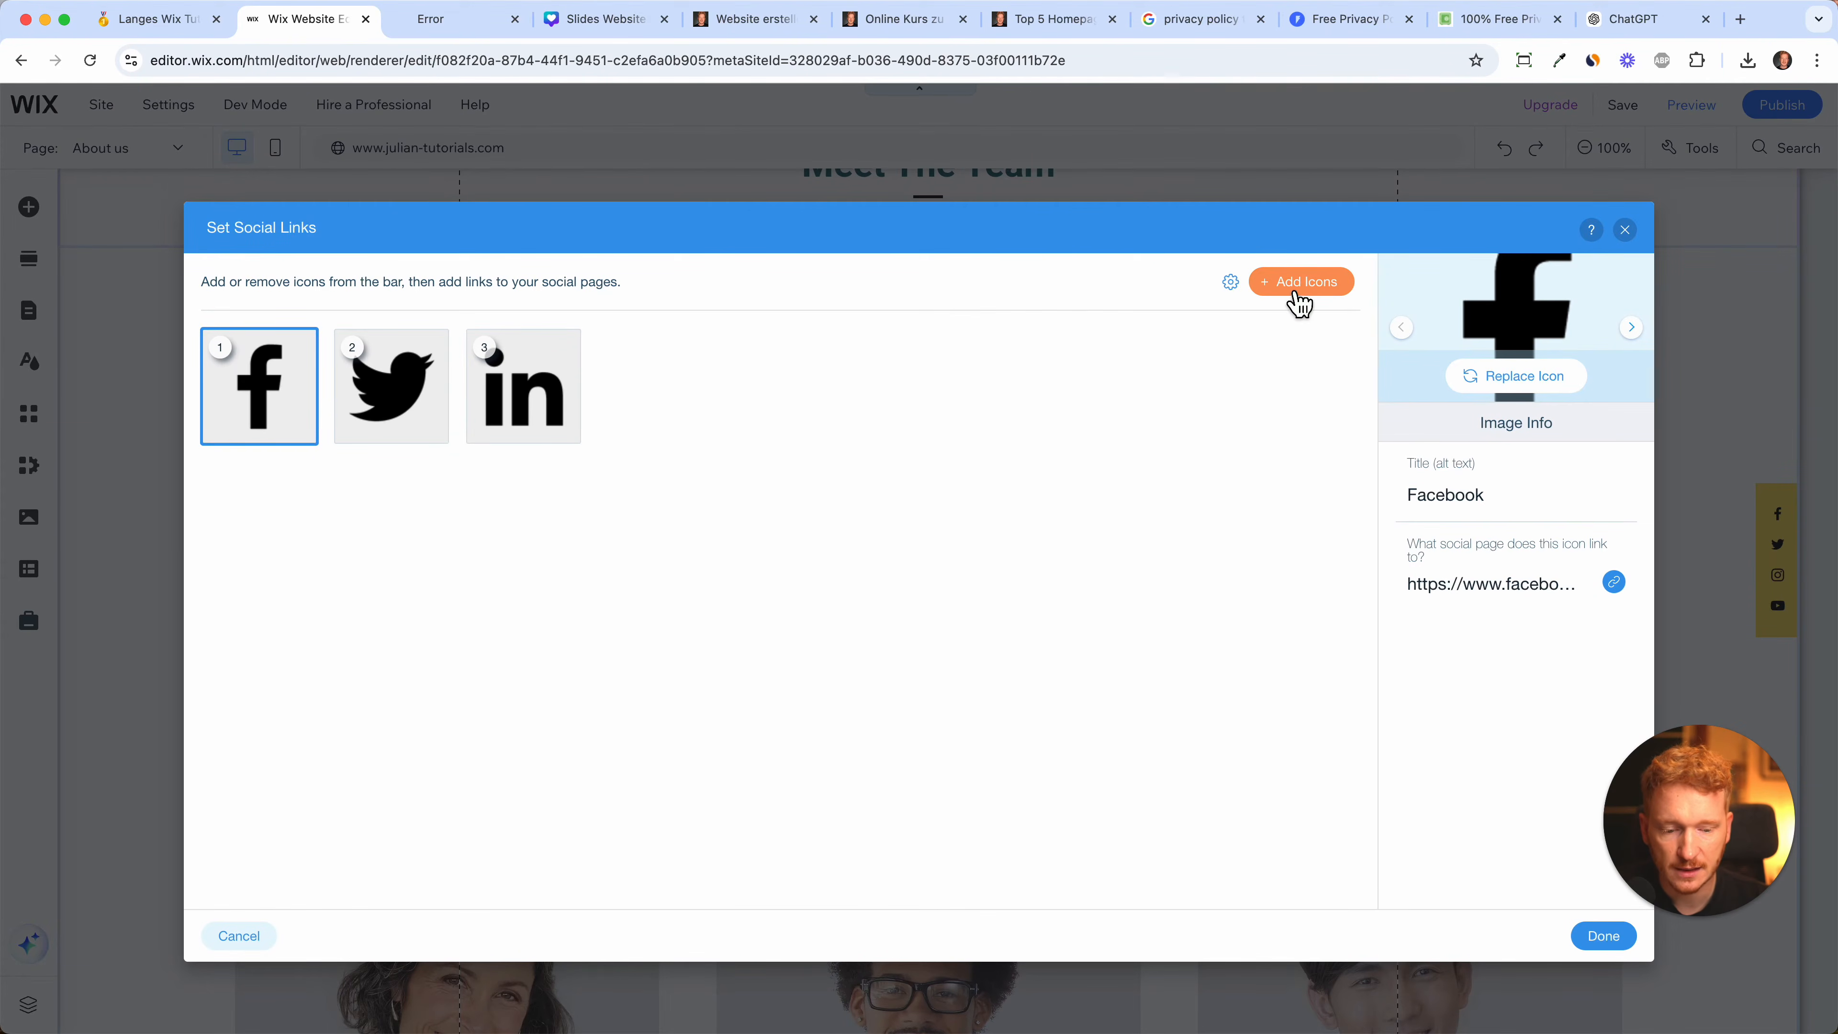
{"action": "left_click", "coordinate": [443, 443]}
{"action": "left_click", "coordinate": [443, 443]}
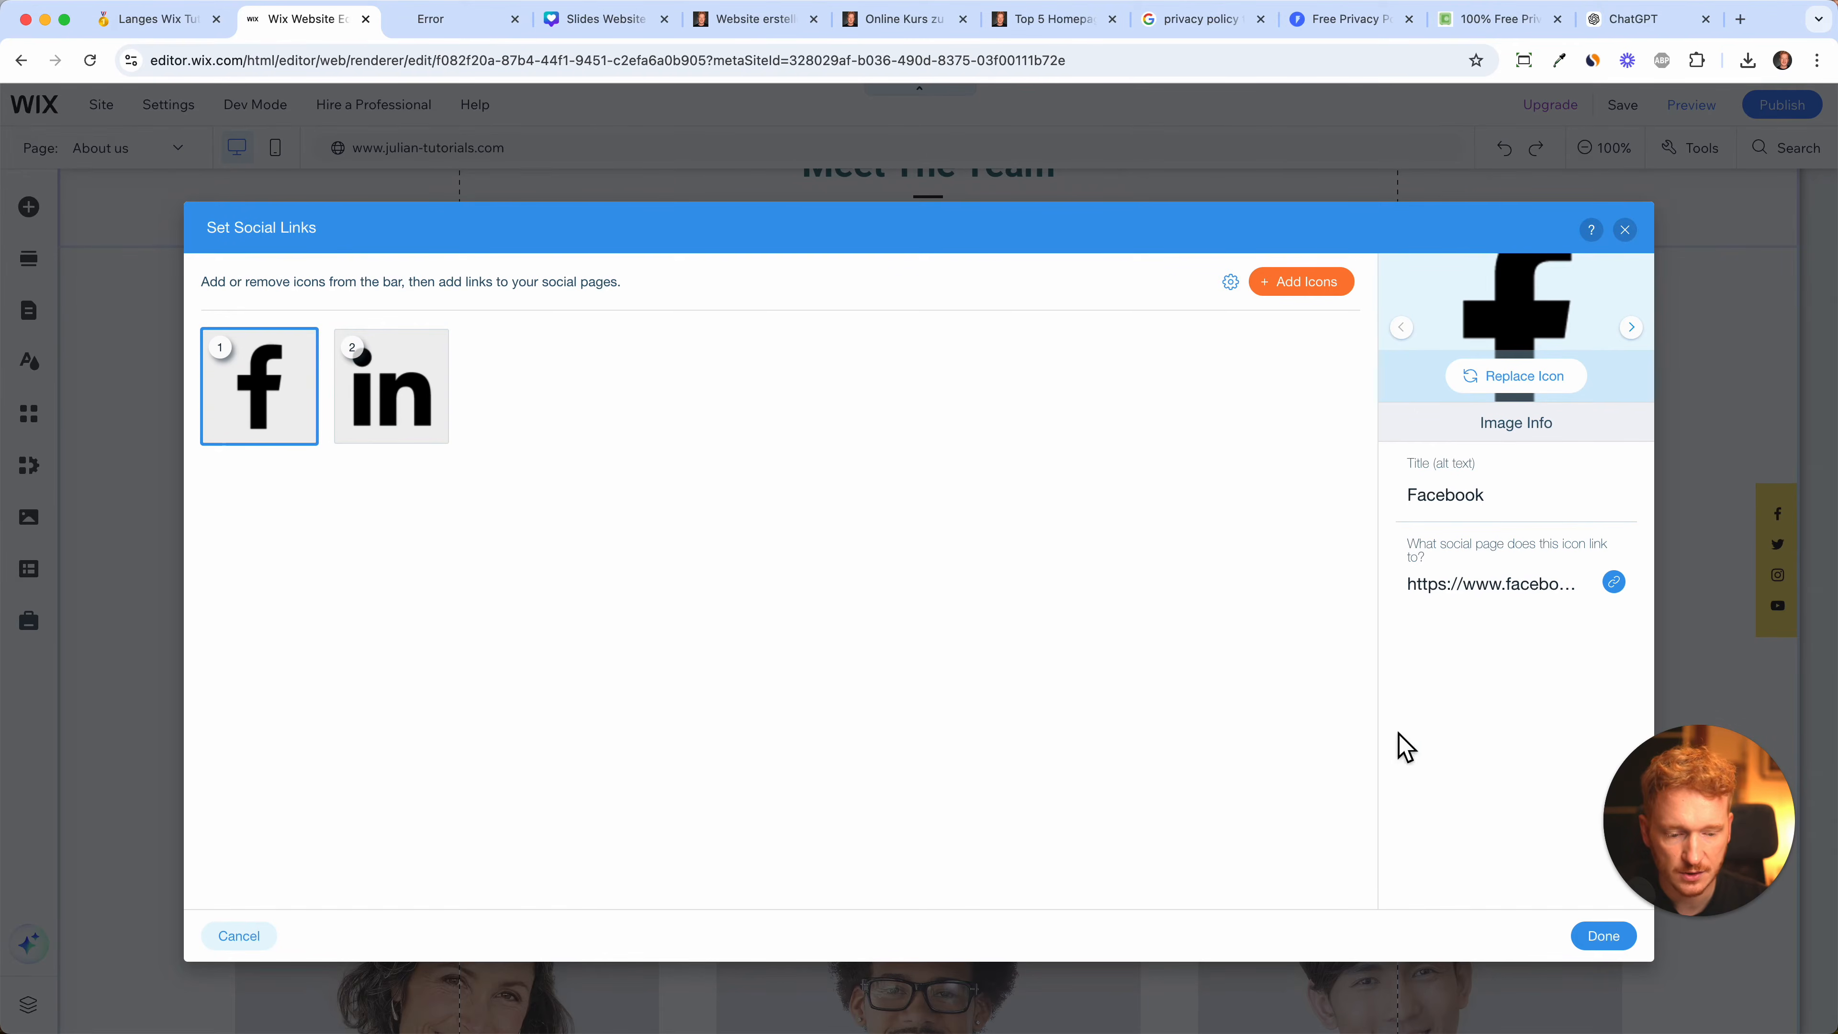
- Search the social icons for youtube, add the black rectangular YouTube icon to the first team member's social bar and apply the links
{"action": "left_click", "coordinate": [1295, 281]}
{"action": "left_click", "coordinate": [586, 237]}
{"action": "type", "text": "youtube"}
{"action": "key", "text": "Return"}
{"action": "left_click", "coordinate": [521, 493]}
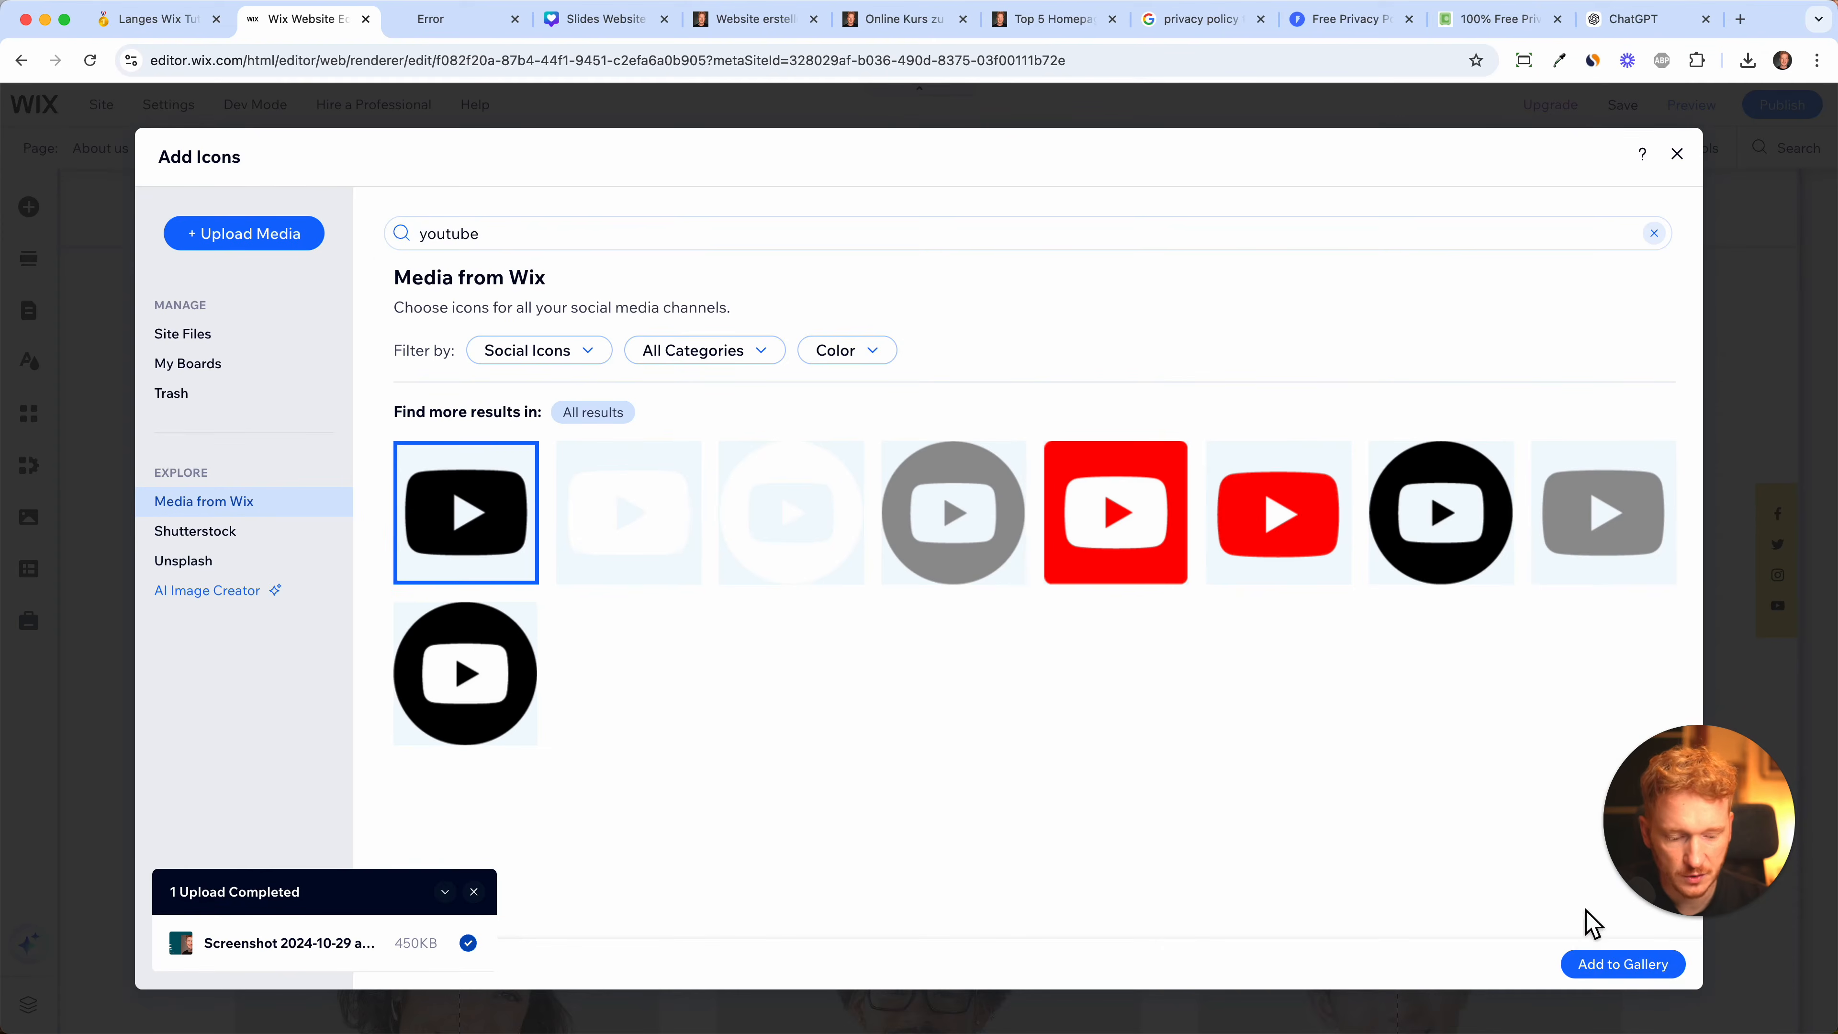
{"action": "left_click", "coordinate": [1623, 964]}
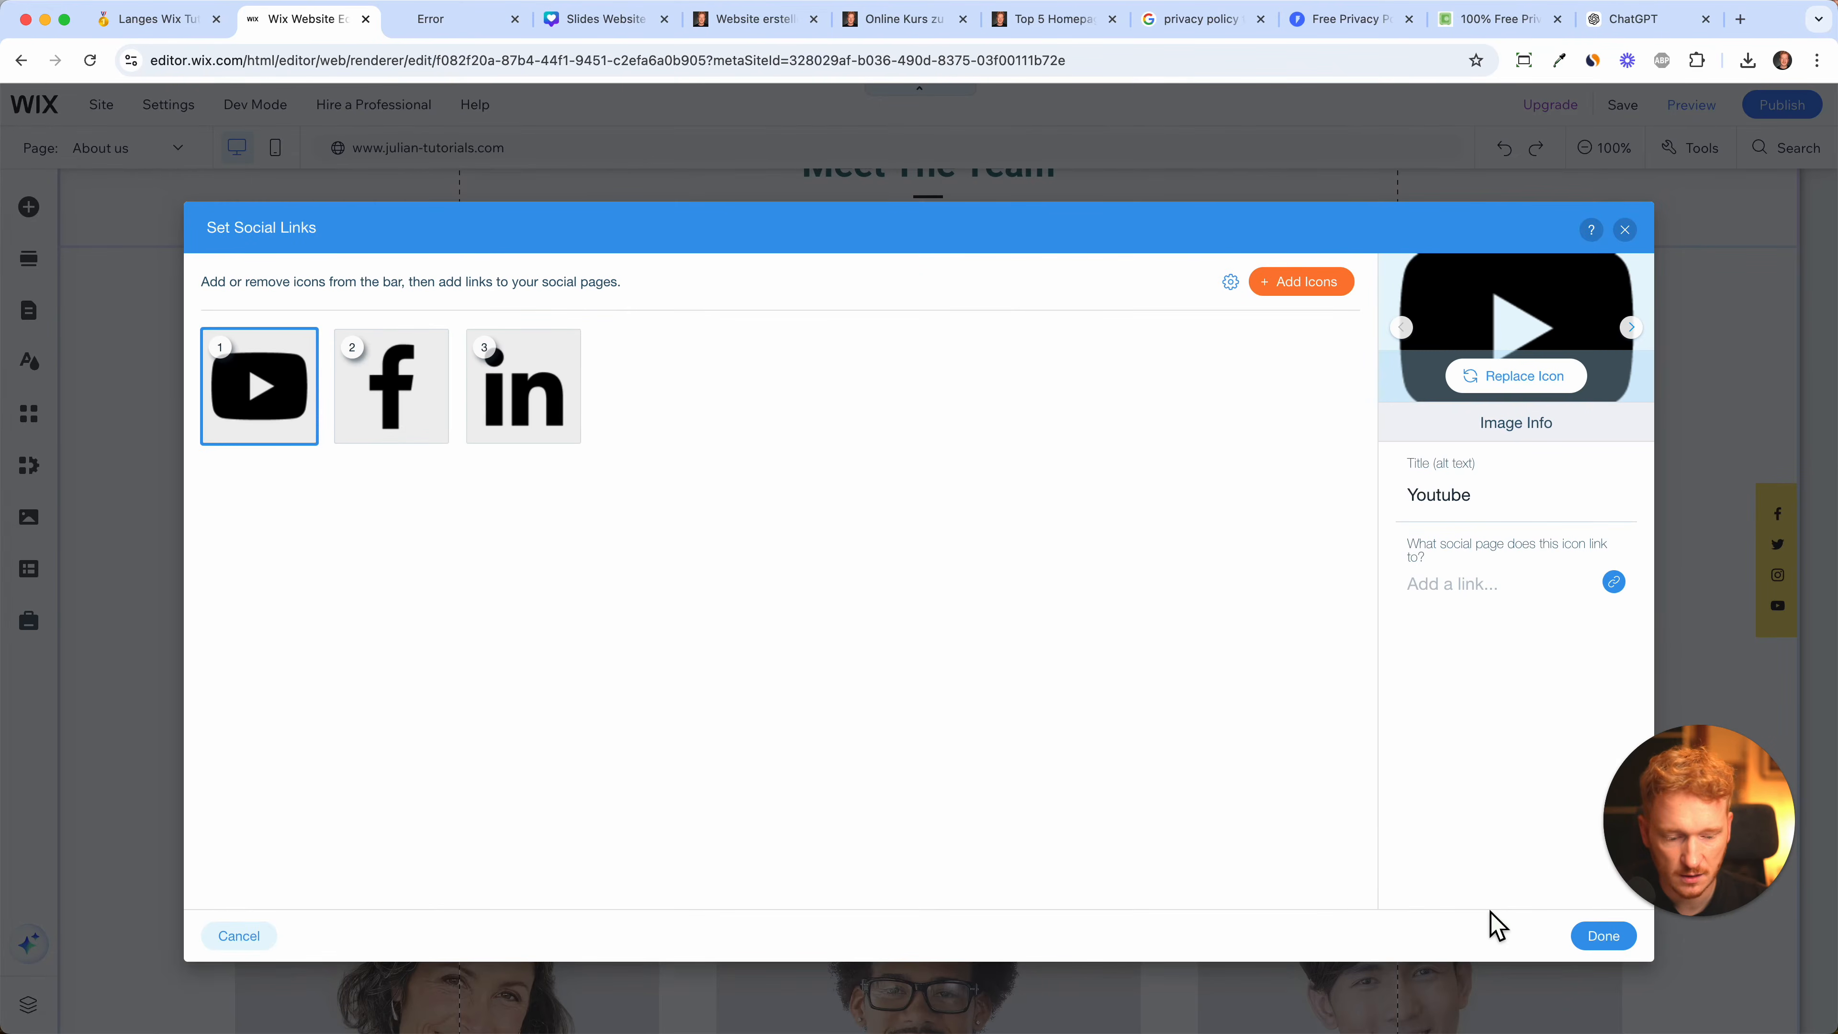
{"action": "left_click", "coordinate": [1603, 936]}
{"action": "left_click", "coordinate": [166, 393]}
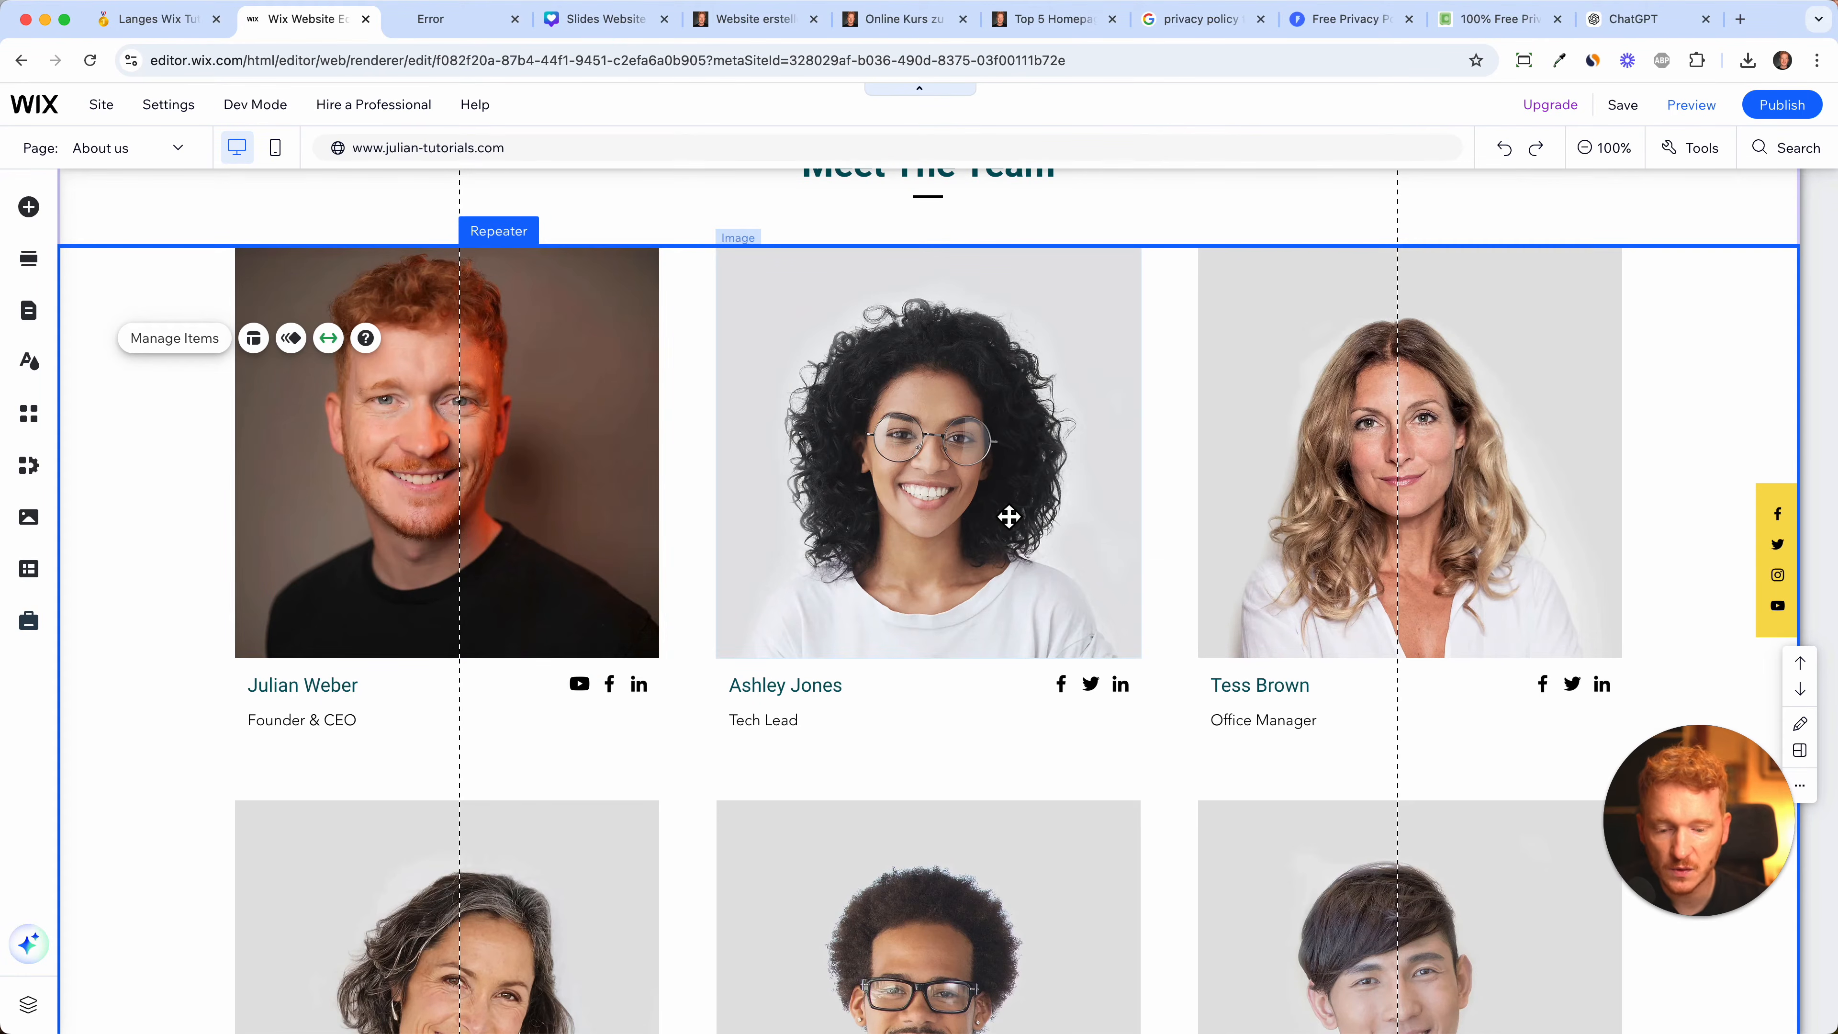
- Delete Item 6 and Item 5 from the Meet The Team repeater
{"action": "scroll", "coordinate": [1022, 537], "scroll_direction": "down", "scroll_amount": 2}
{"action": "scroll", "coordinate": [1022, 537], "scroll_direction": "up", "scroll_amount": 3}
{"action": "left_click", "coordinate": [850, 245]}
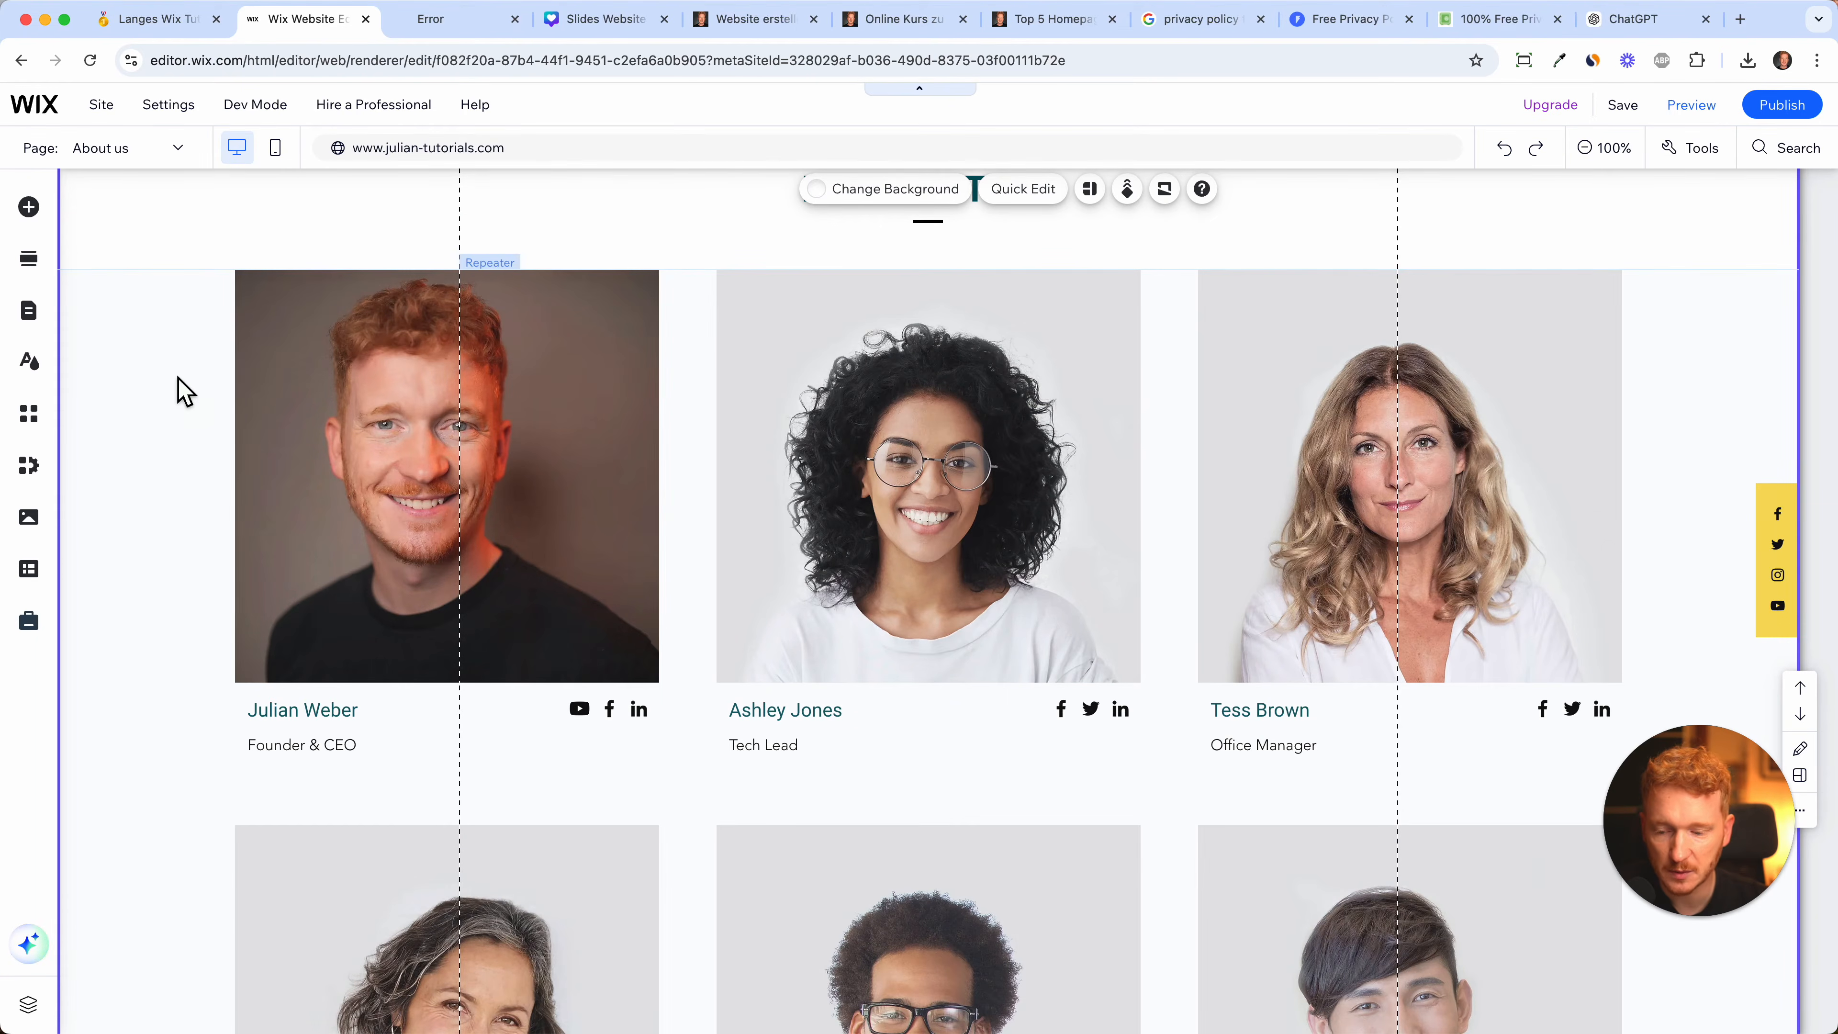
{"action": "left_click", "coordinate": [186, 391]}
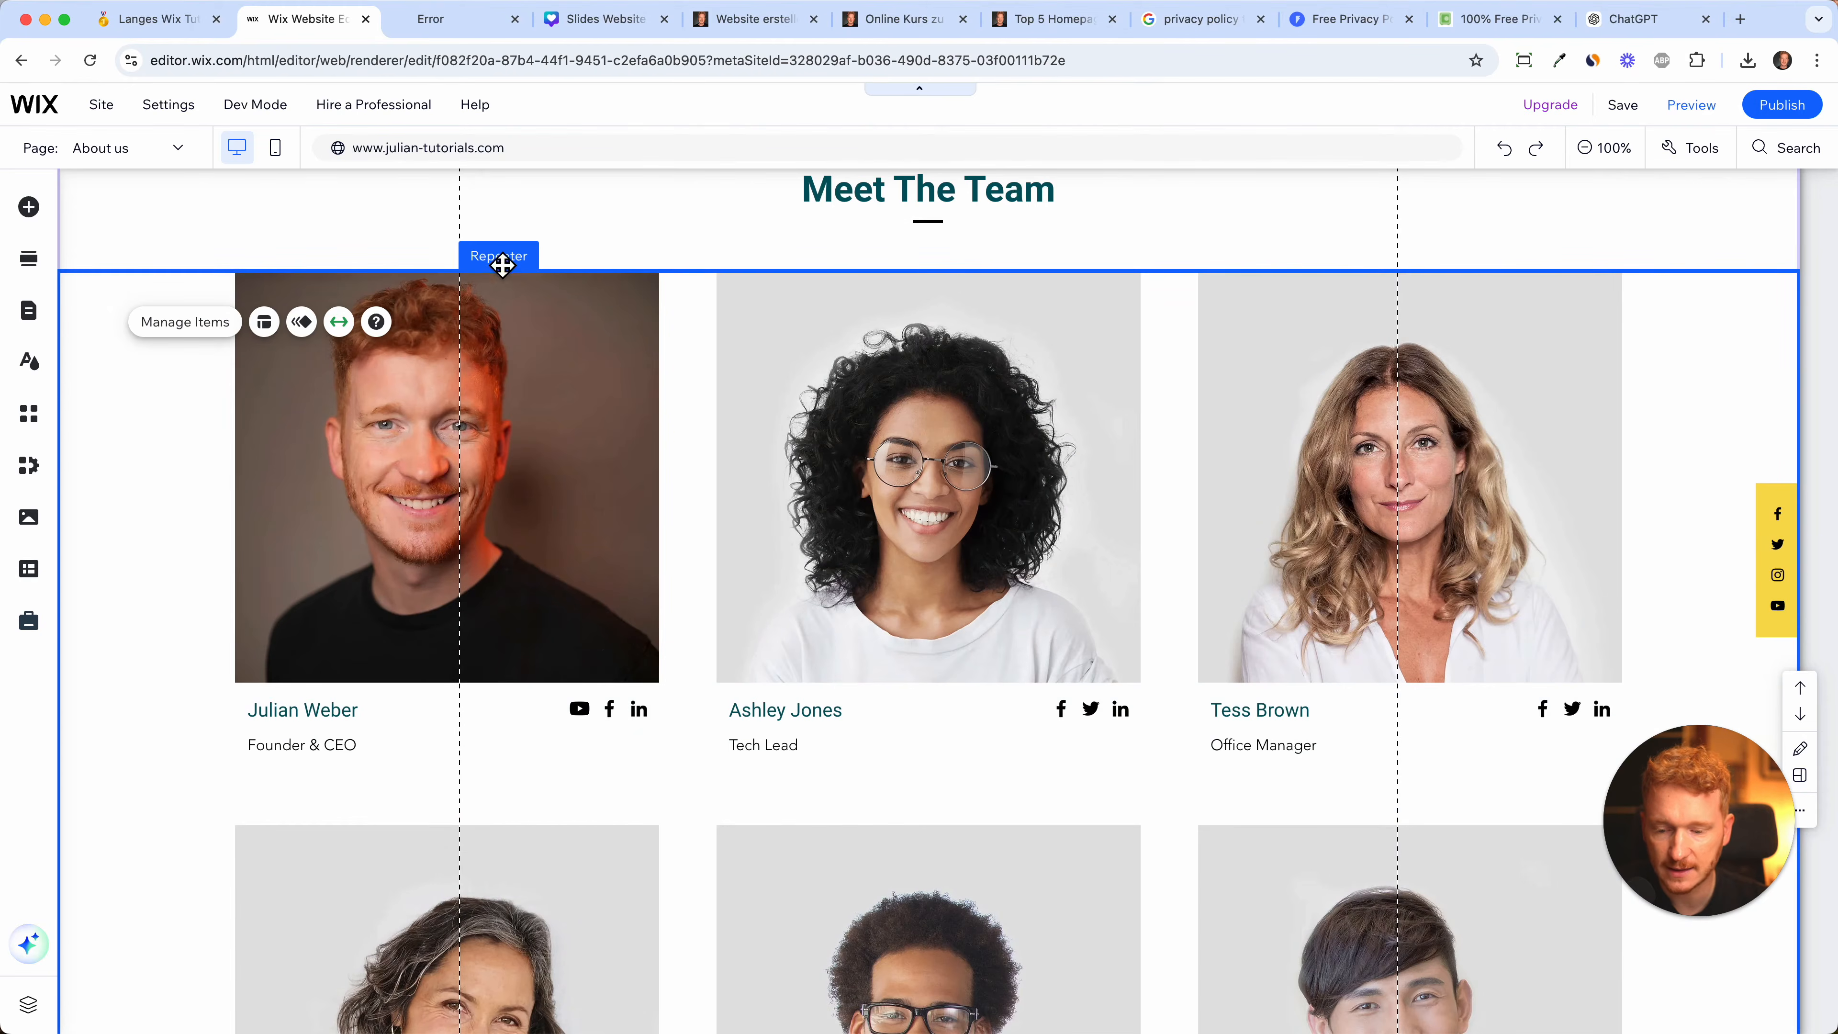
{"action": "left_click", "coordinate": [185, 322]}
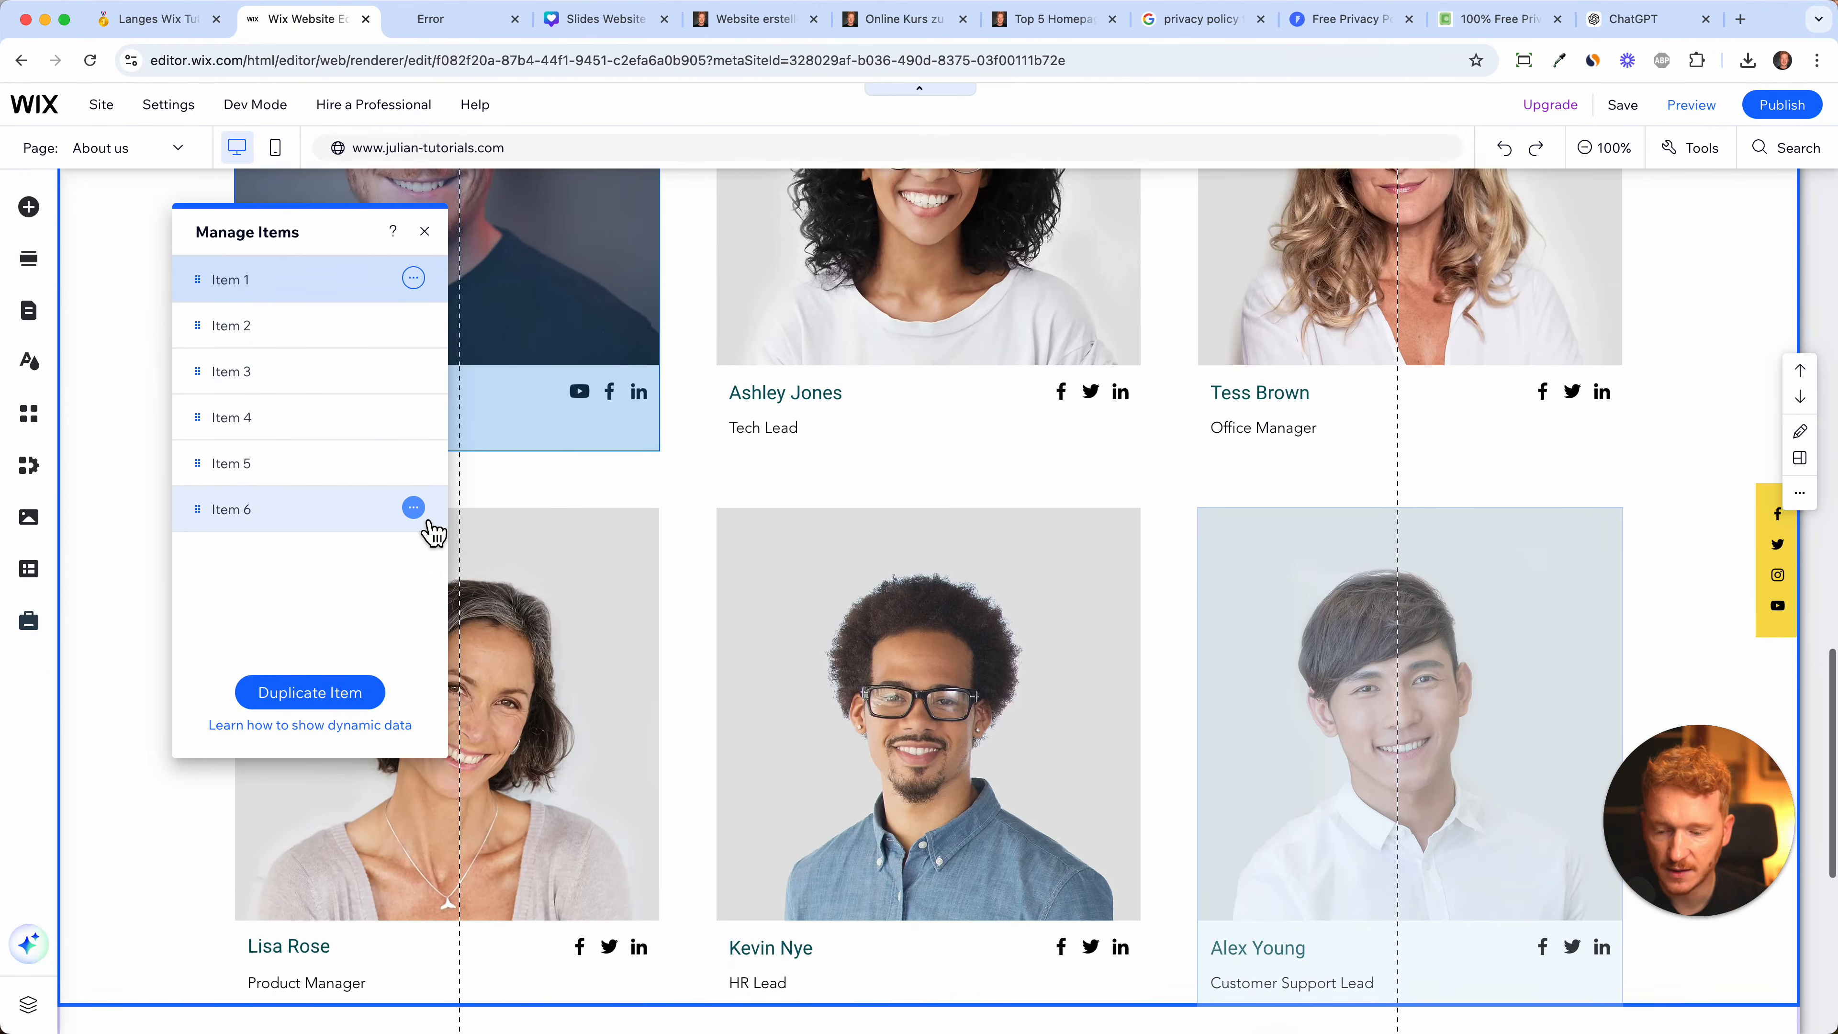
{"action": "left_click", "coordinate": [414, 510]}
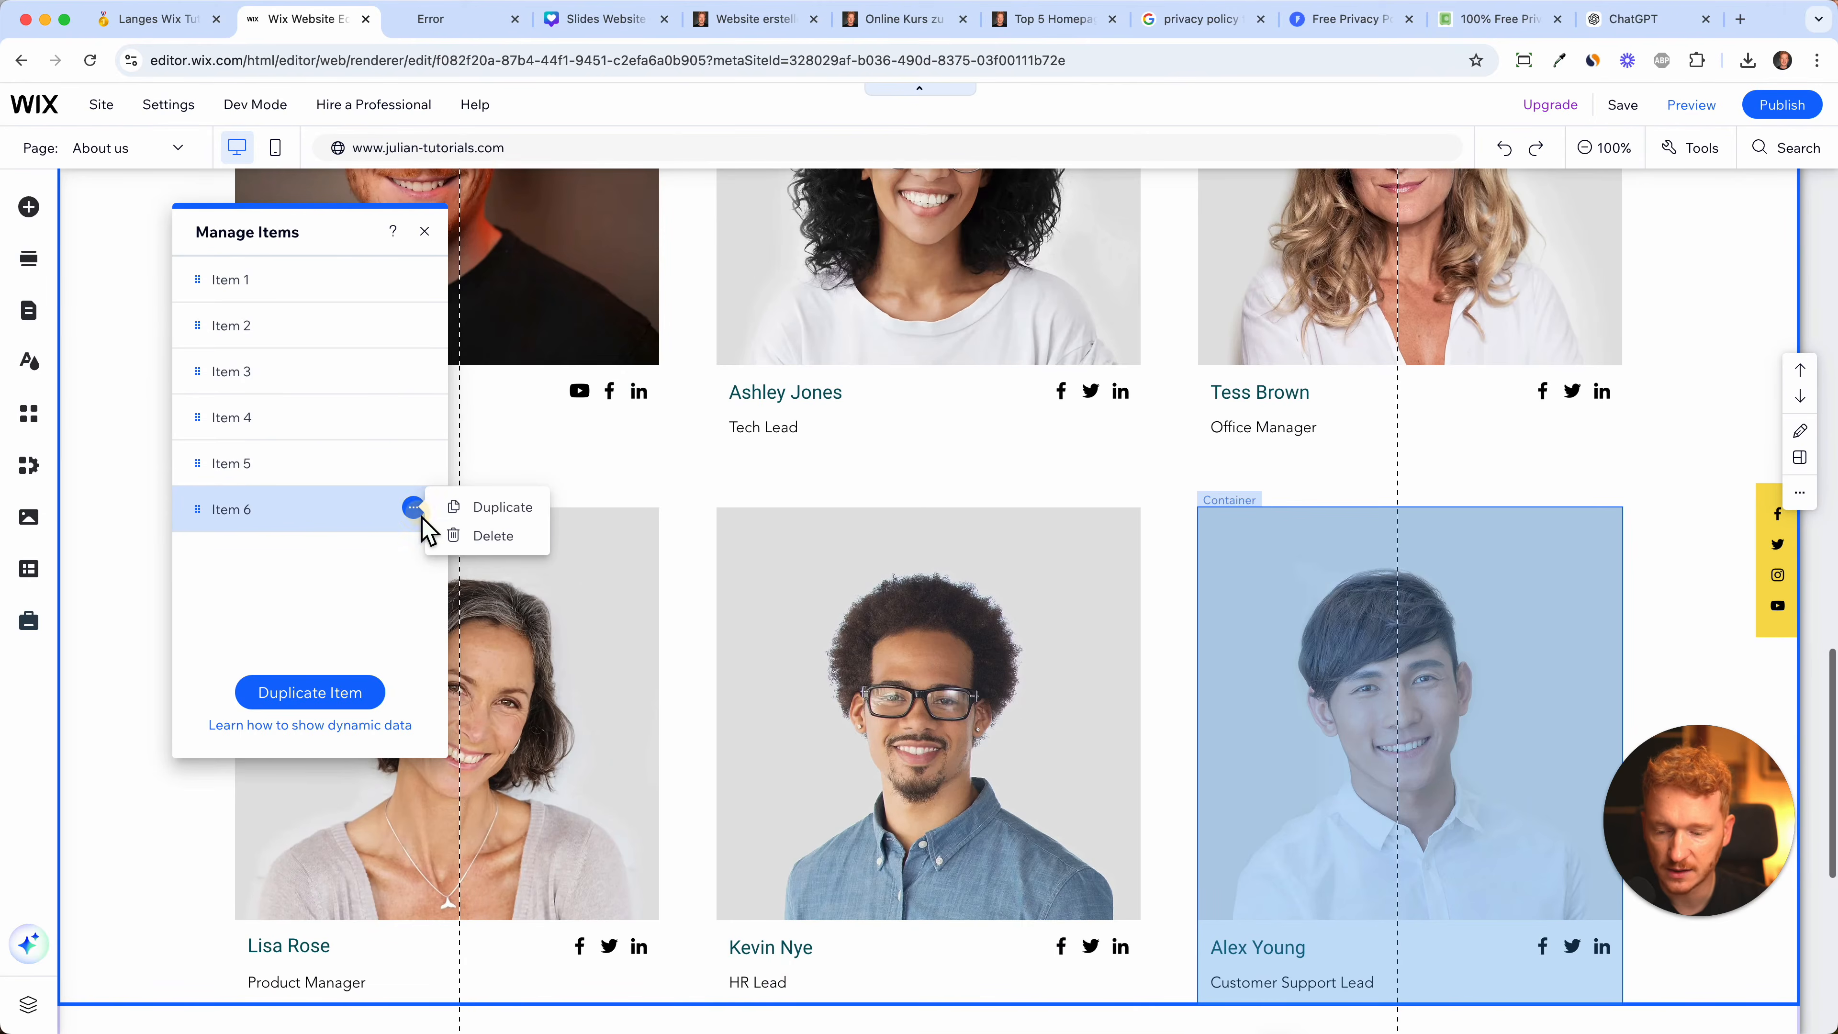
{"action": "left_click", "coordinate": [481, 547]}
{"action": "left_click", "coordinate": [413, 463]}
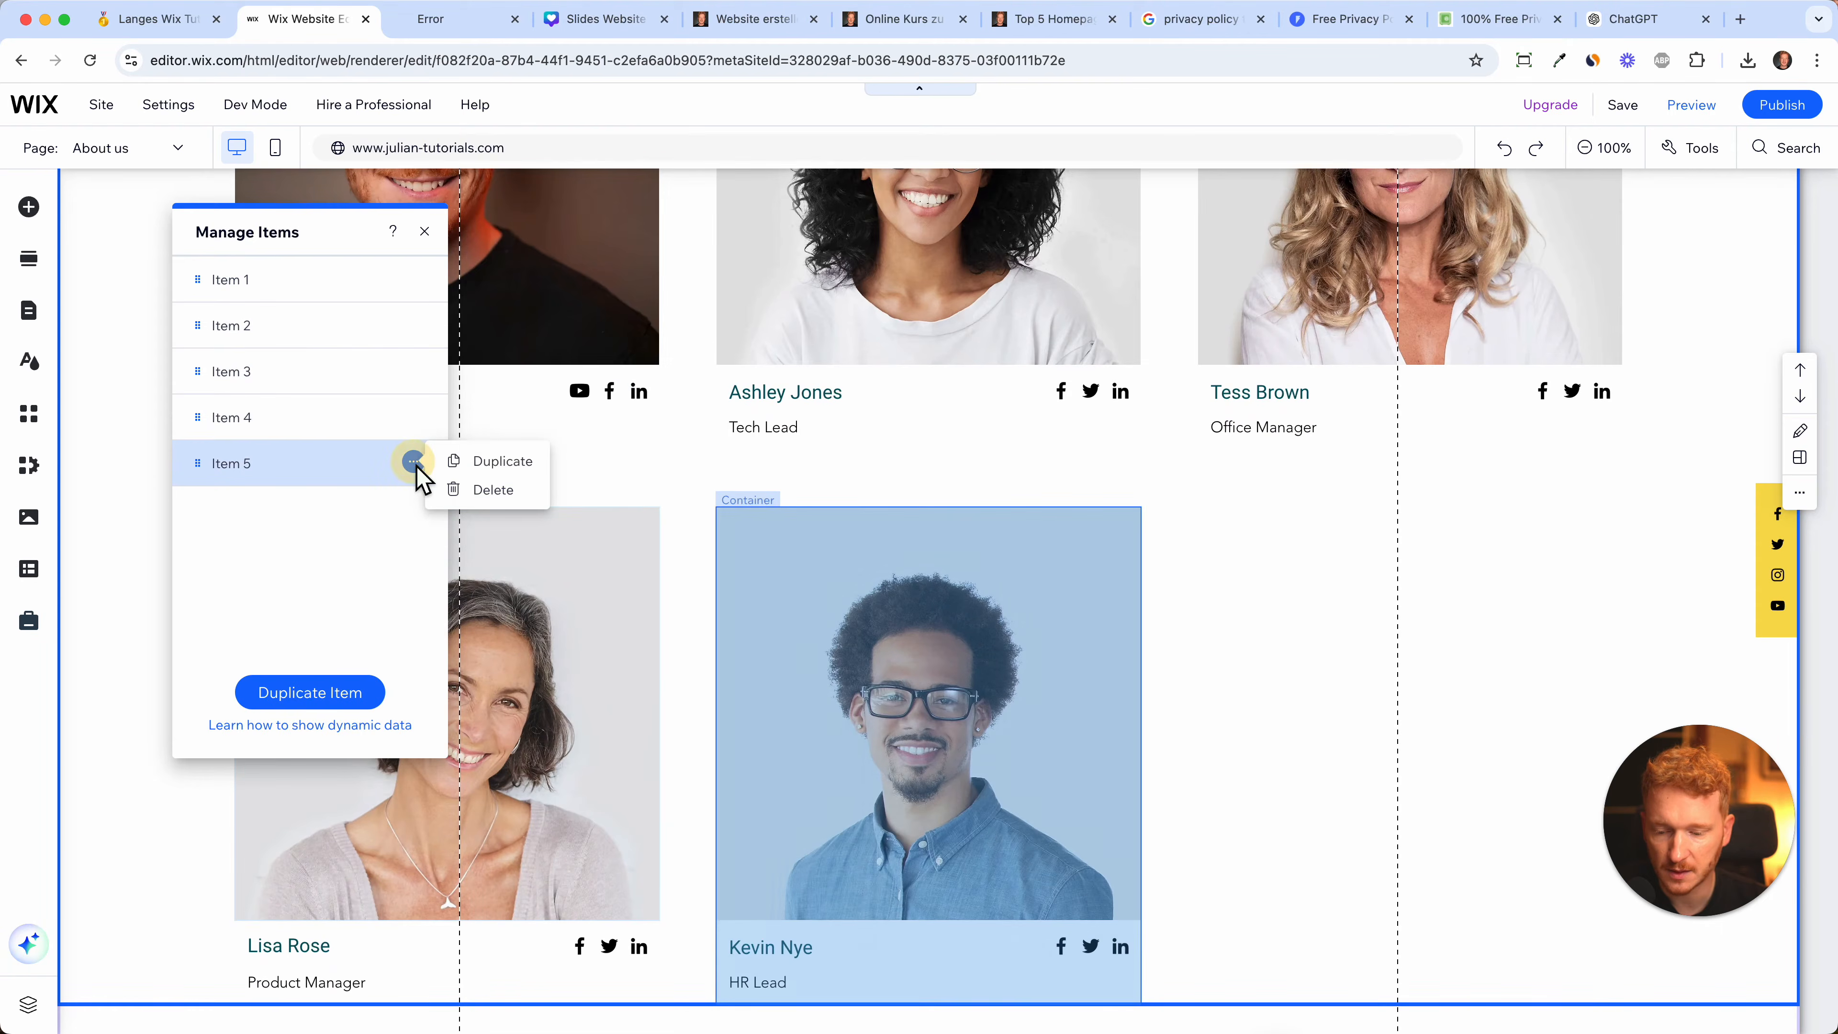
{"action": "left_click", "coordinate": [493, 490]}
- Turn off Stretch to full width for the Meet The Team repeater
{"action": "left_click", "coordinate": [1285, 627]}
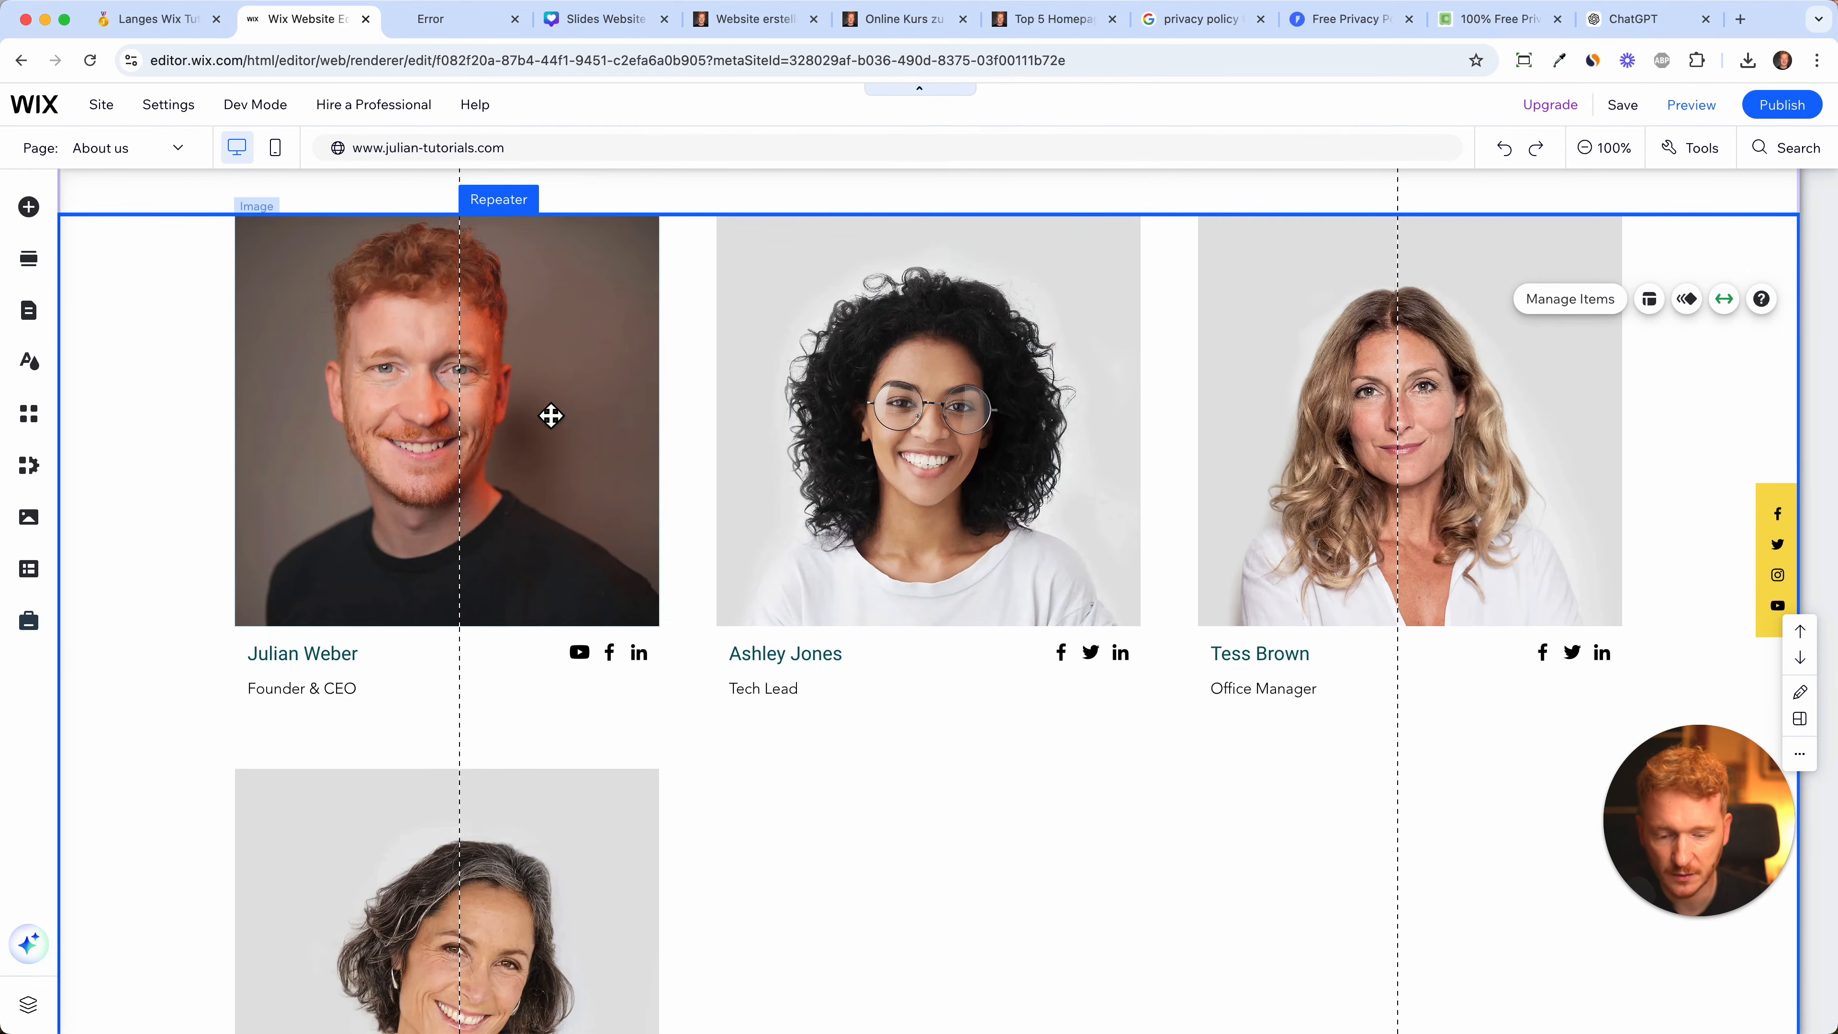
{"action": "scroll", "coordinate": [776, 689], "scroll_direction": "down", "scroll_amount": 5}
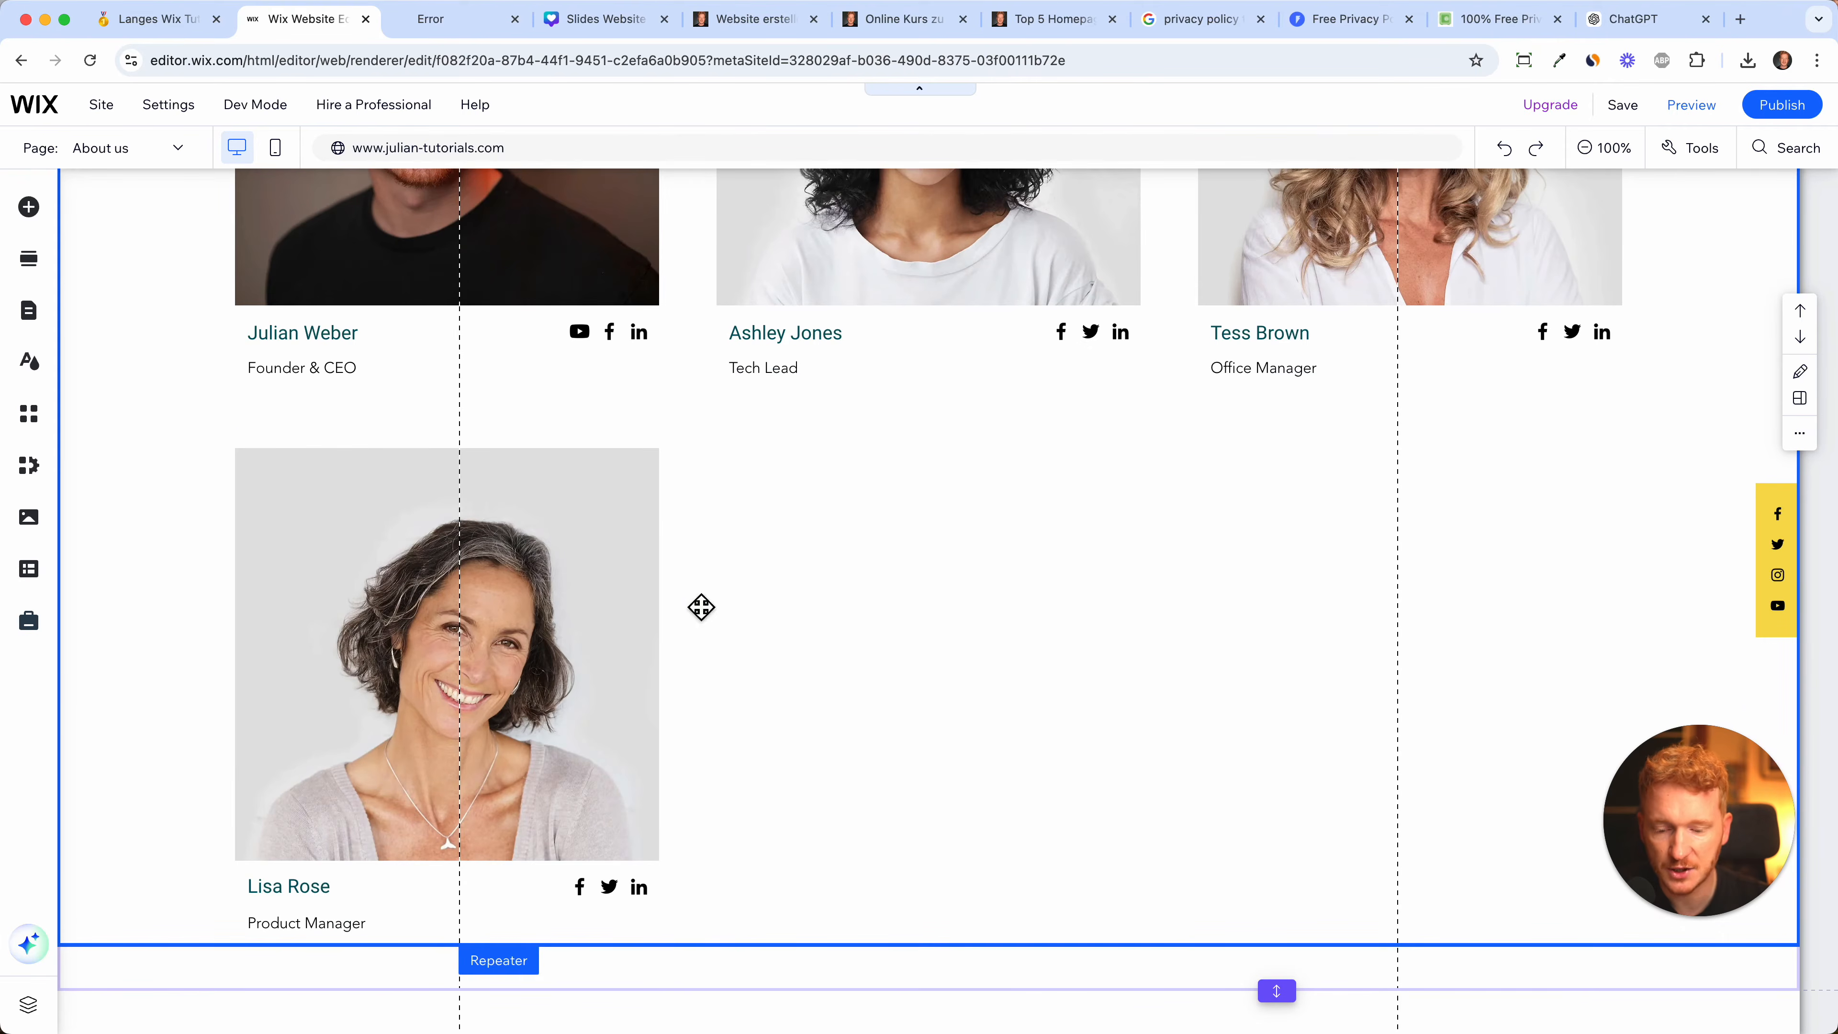
{"action": "scroll", "coordinate": [984, 660], "scroll_direction": "up", "scroll_amount": 5}
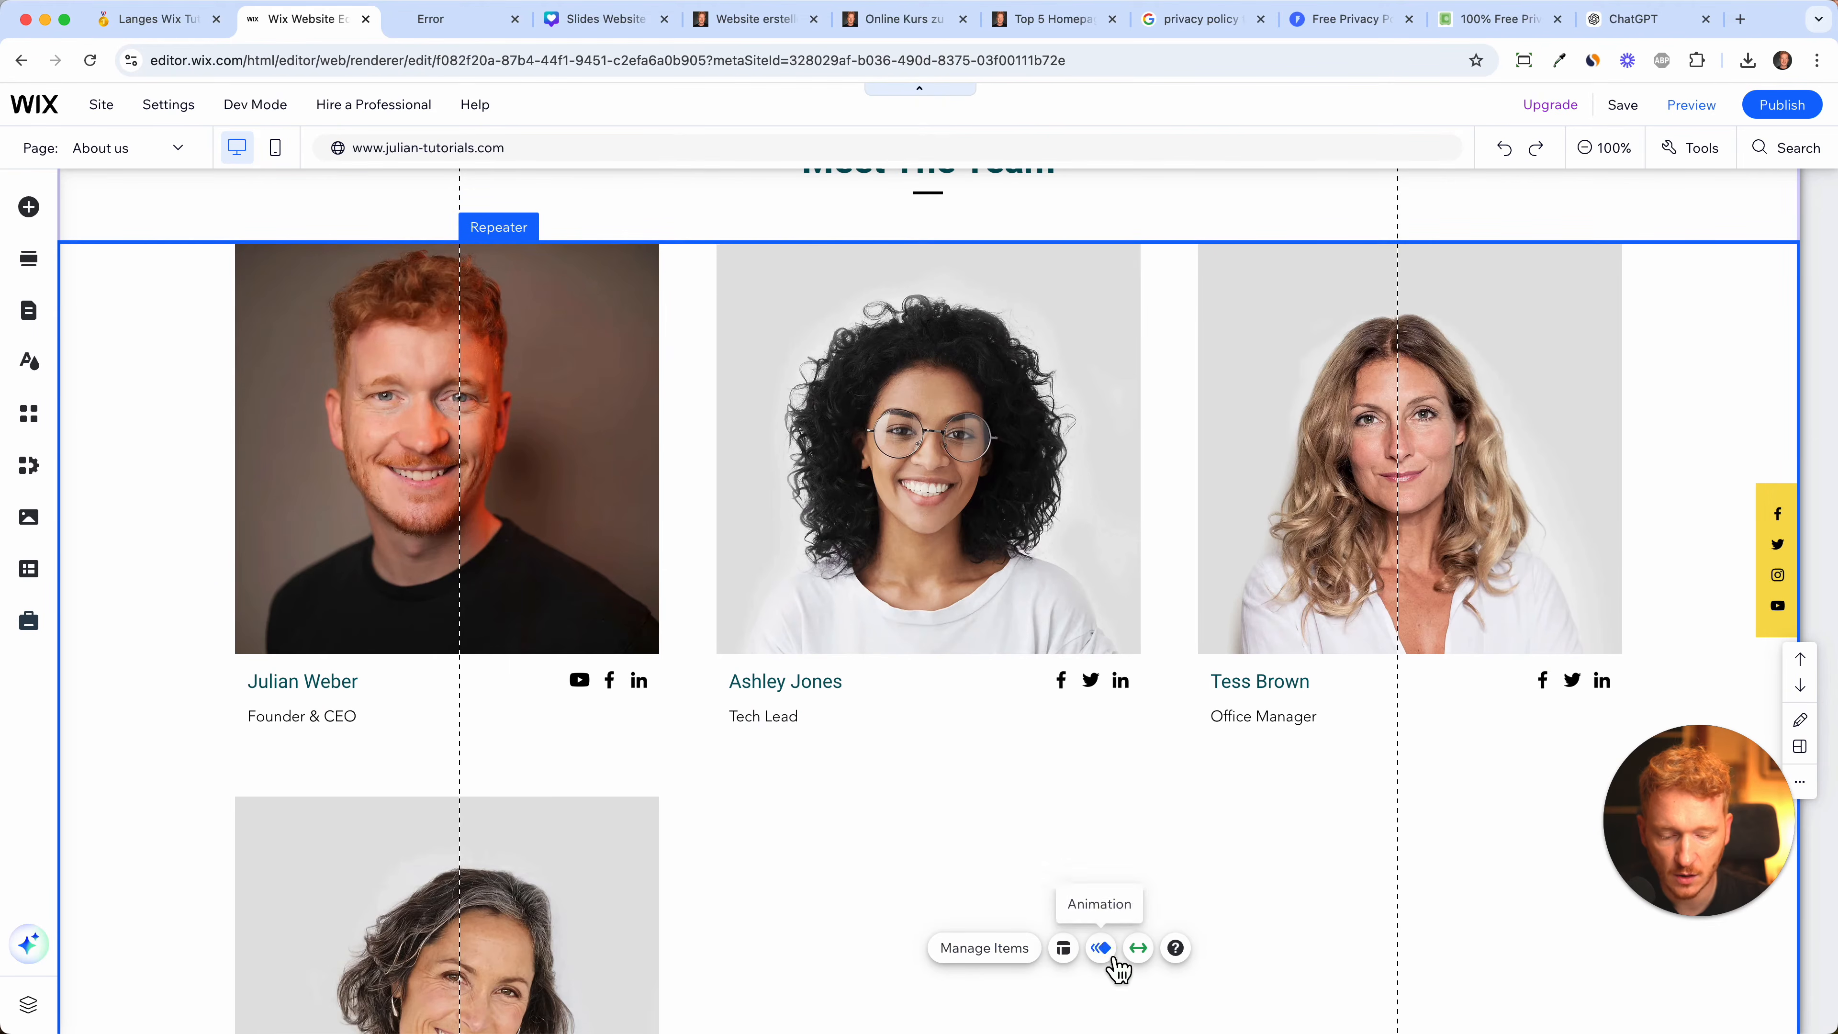
{"action": "left_click", "coordinate": [1139, 954]}
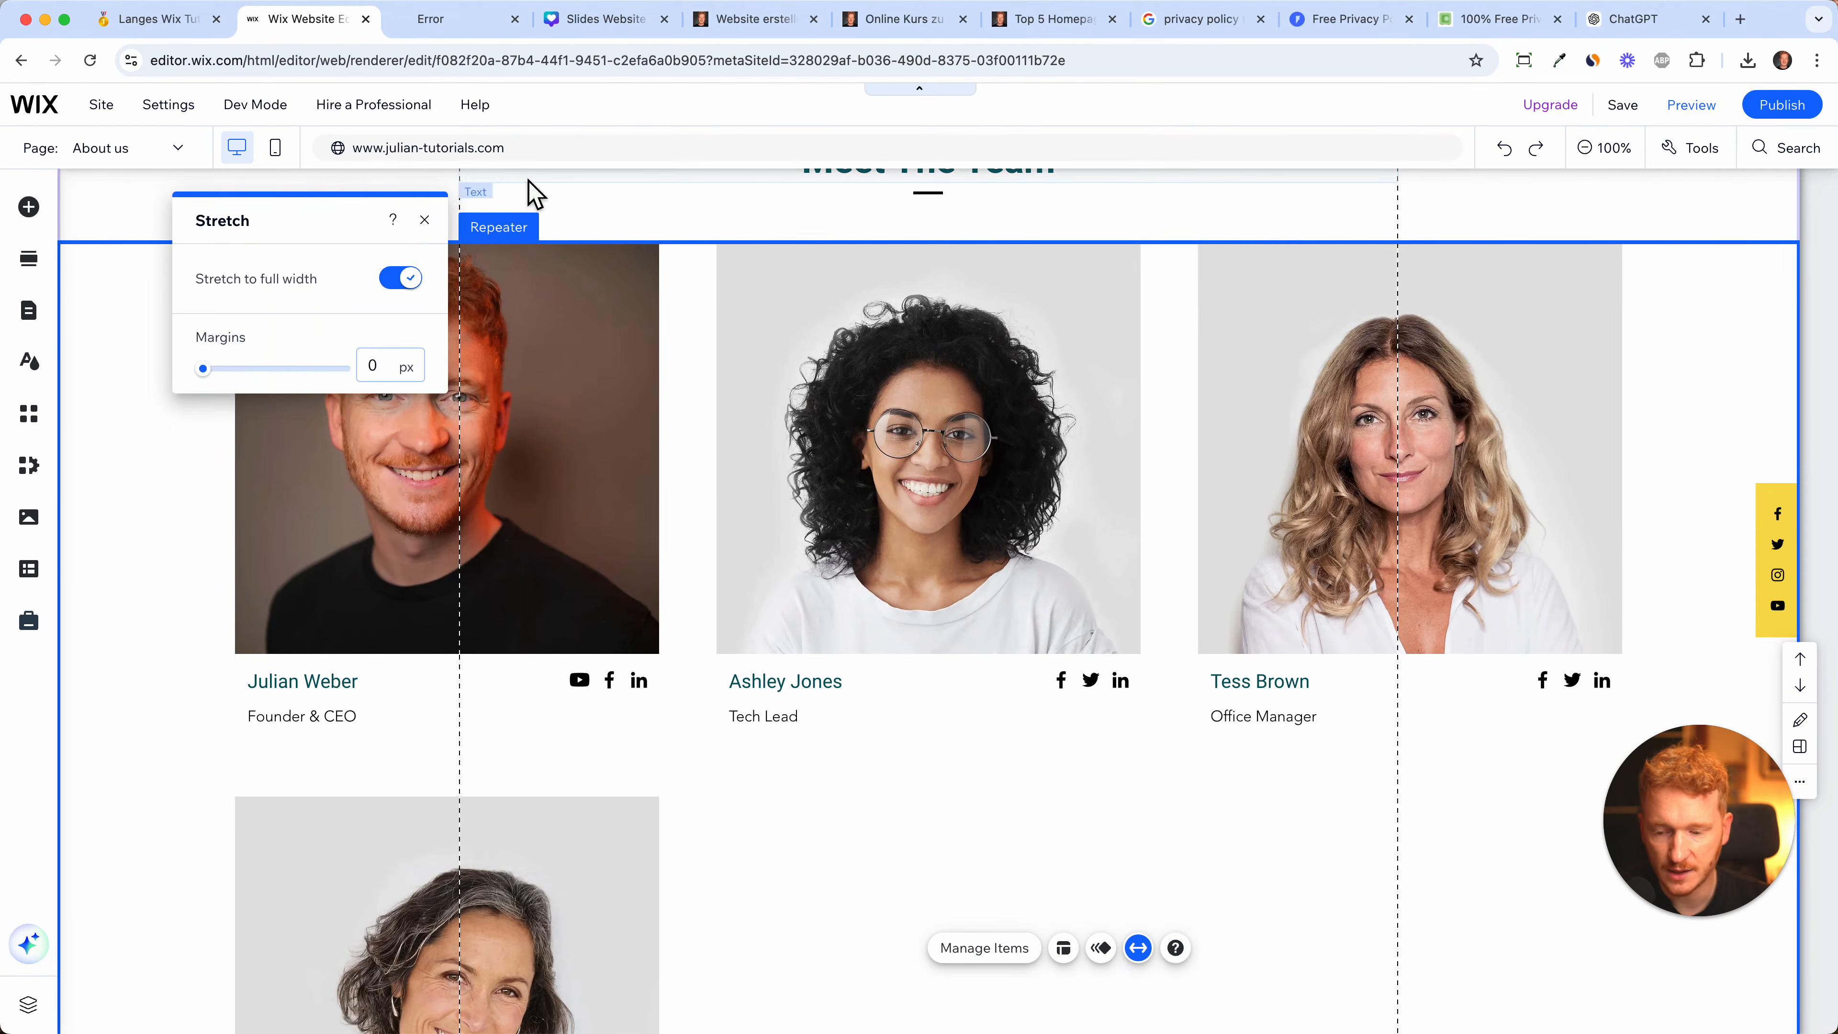
{"action": "left_click", "coordinate": [403, 279]}
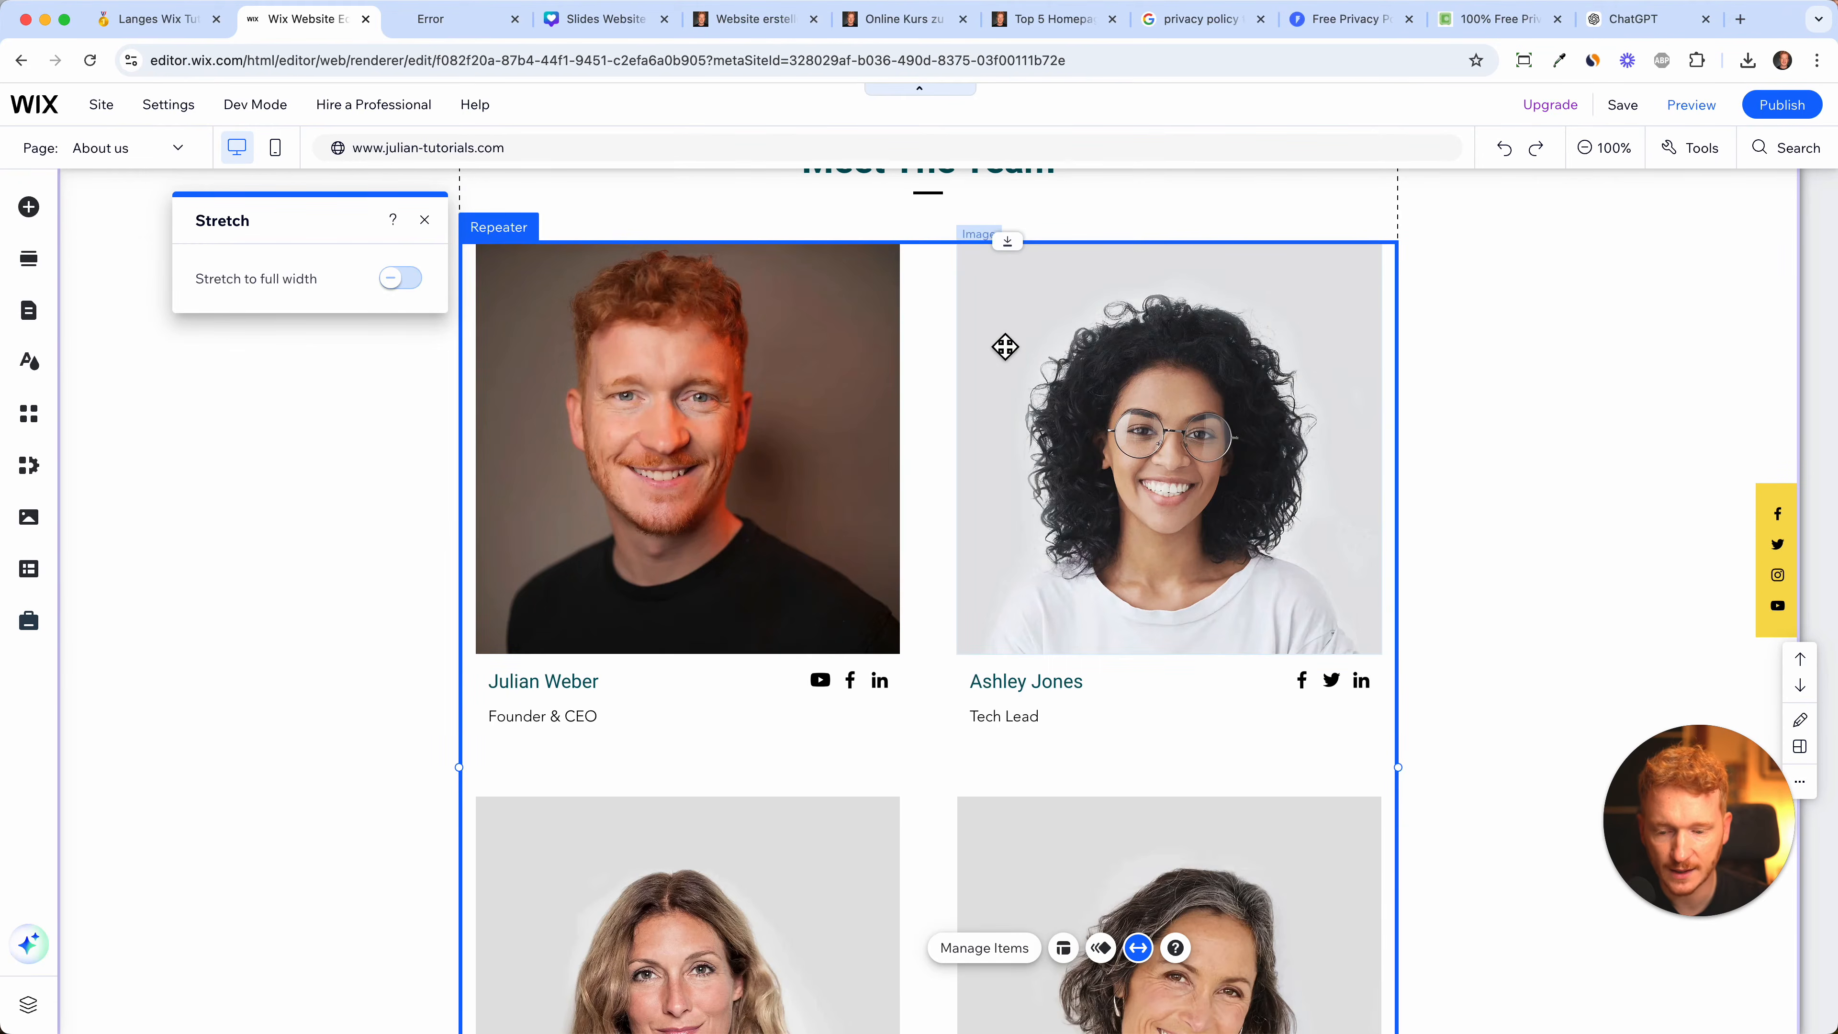
{"action": "scroll", "coordinate": [1078, 735], "scroll_direction": "down", "scroll_amount": 3}
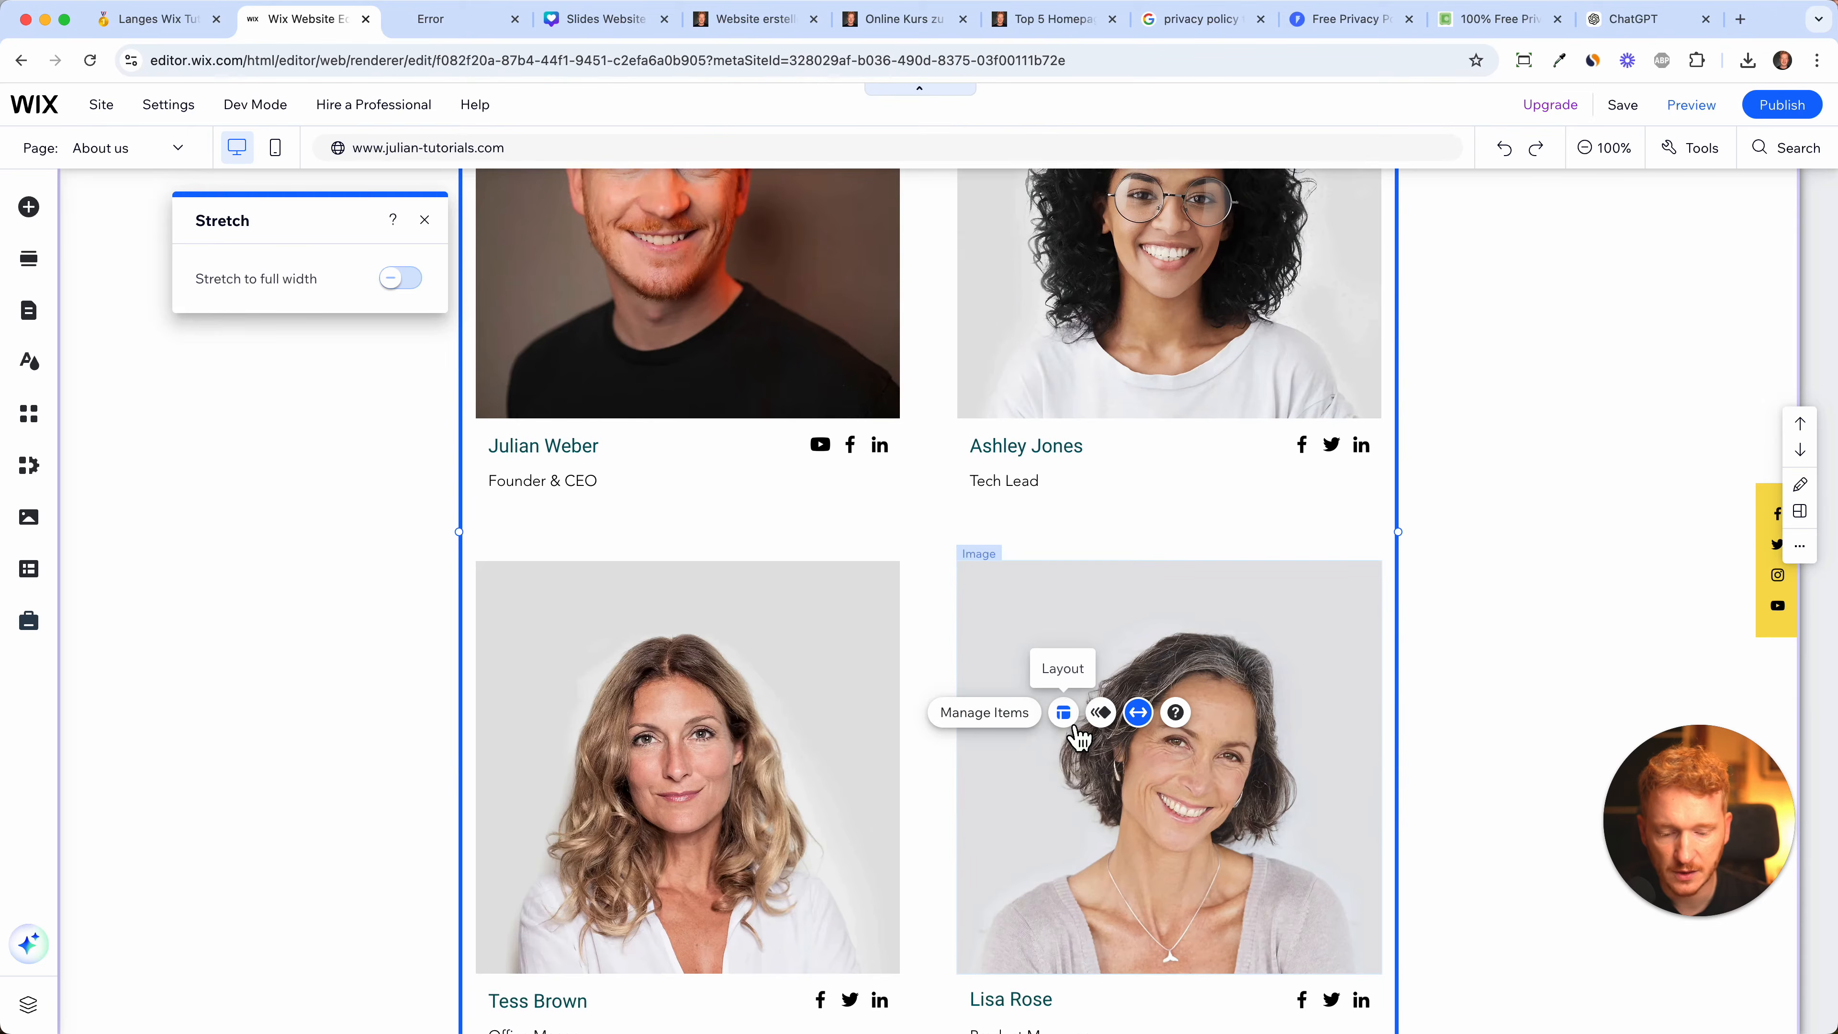
- Slightly reduce the spacing between items in the Meet The Team repeater's layout
{"action": "left_click", "coordinate": [1065, 715]}
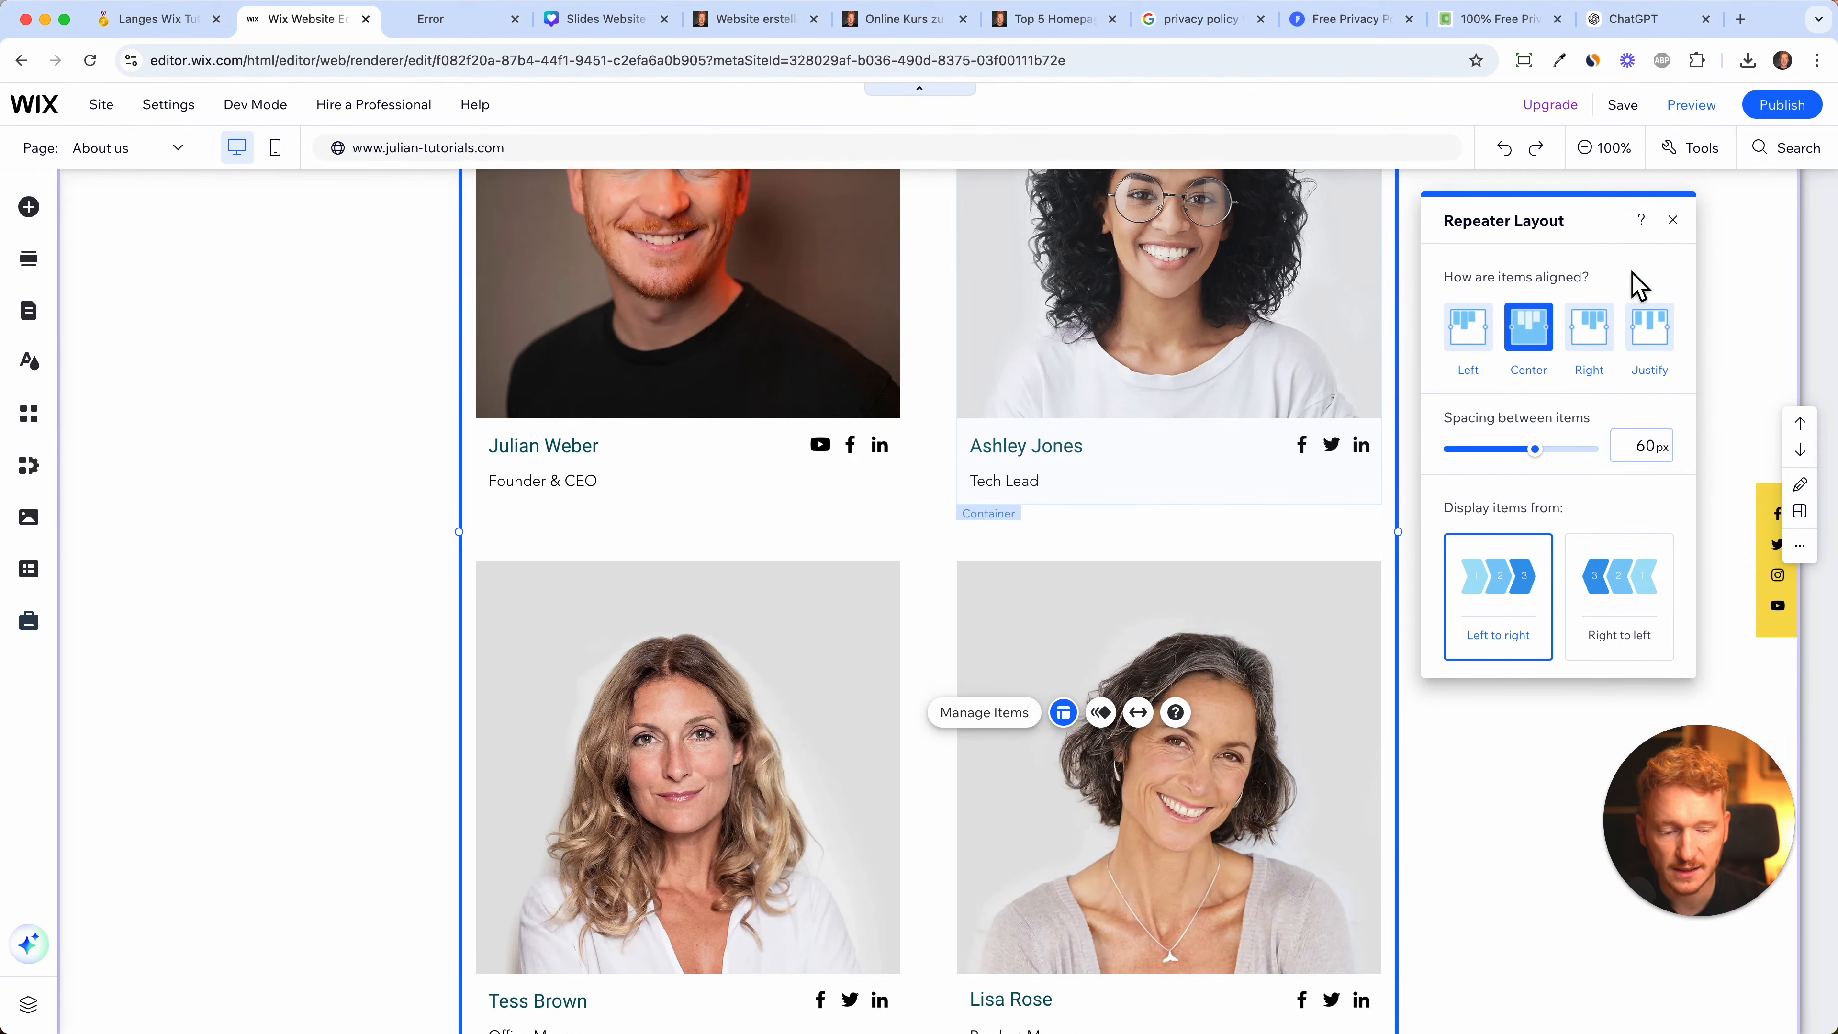
{"action": "mouse_move", "coordinate": [1544, 464]}
{"action": "left_mouse_down"}
{"action": "mouse_move", "coordinate": [1514, 465]}
{"action": "mouse_move", "coordinate": [1536, 472]}
{"action": "left_mouse_up"}
{"action": "left_click", "coordinate": [1672, 219]}
{"action": "scroll", "coordinate": [1317, 484], "scroll_direction": "up", "scroll_amount": 5}
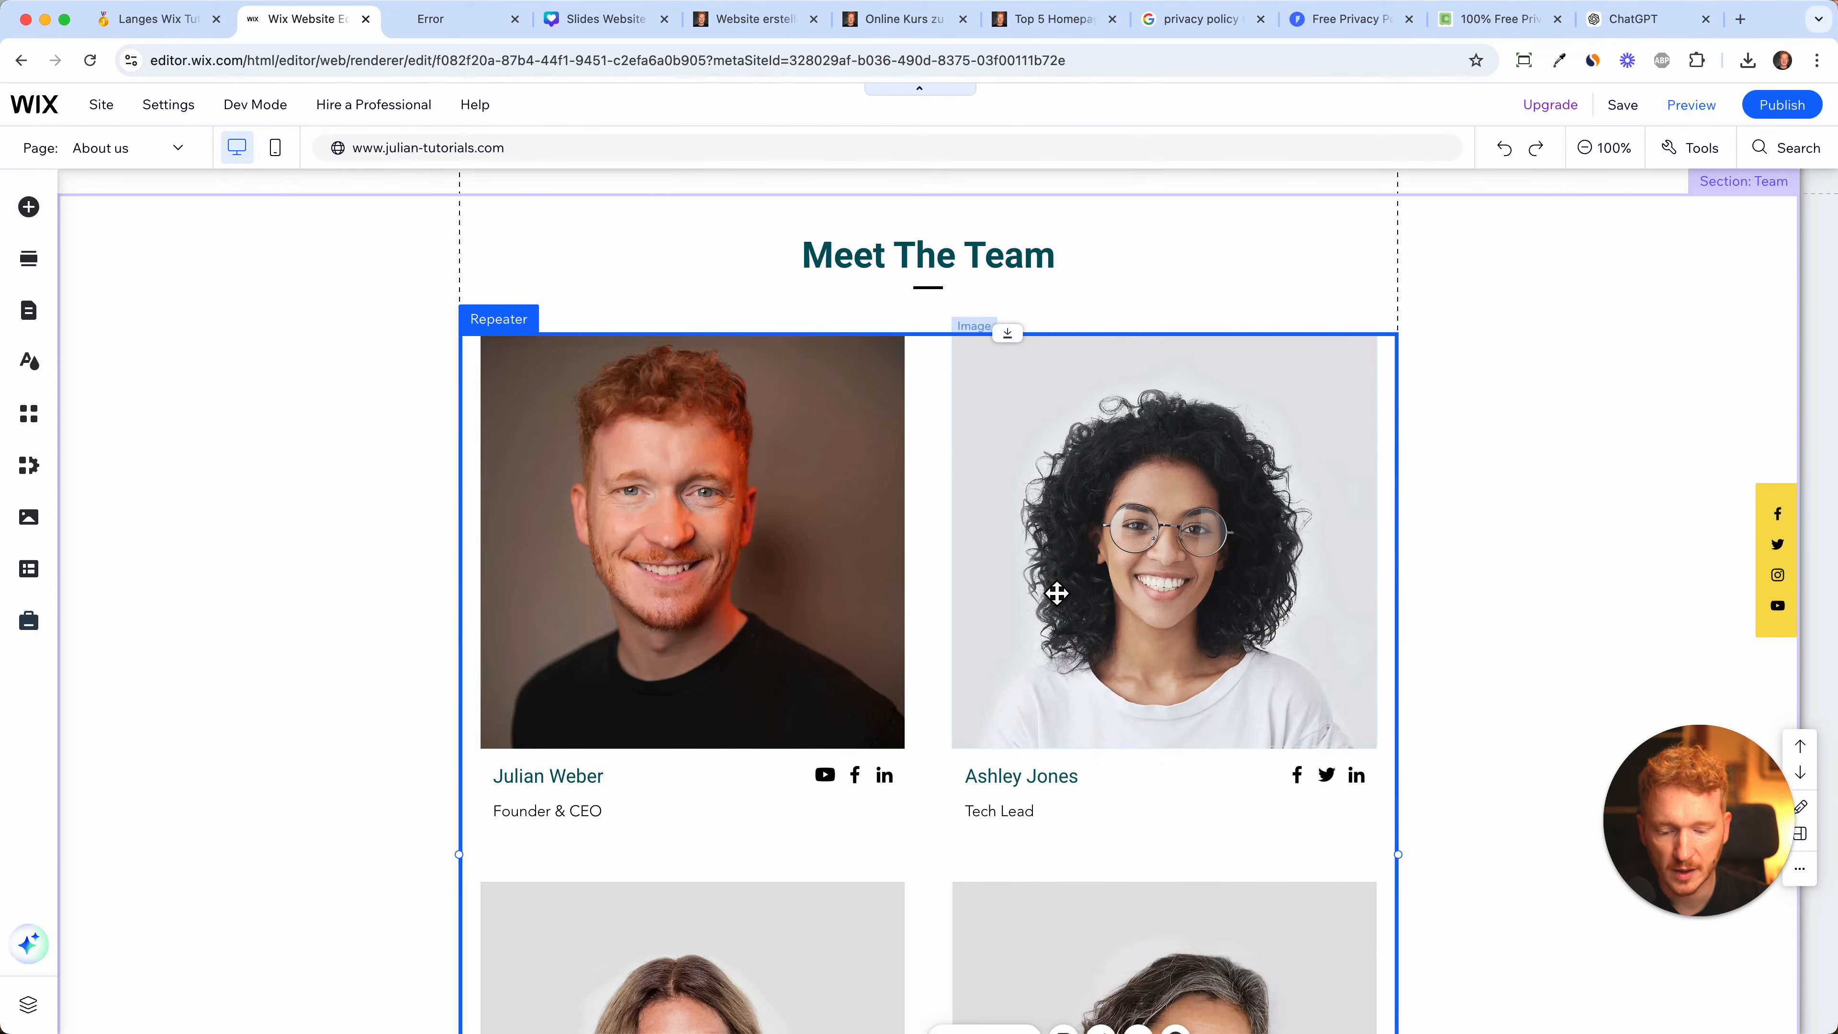
- Add the designed Our Clients Say testimonials section with the arched portrait below the Our Clients section
{"action": "scroll", "coordinate": [1054, 591], "scroll_direction": "down", "scroll_amount": 5}
{"action": "scroll", "coordinate": [1056, 592], "scroll_direction": "down", "scroll_amount": 5}
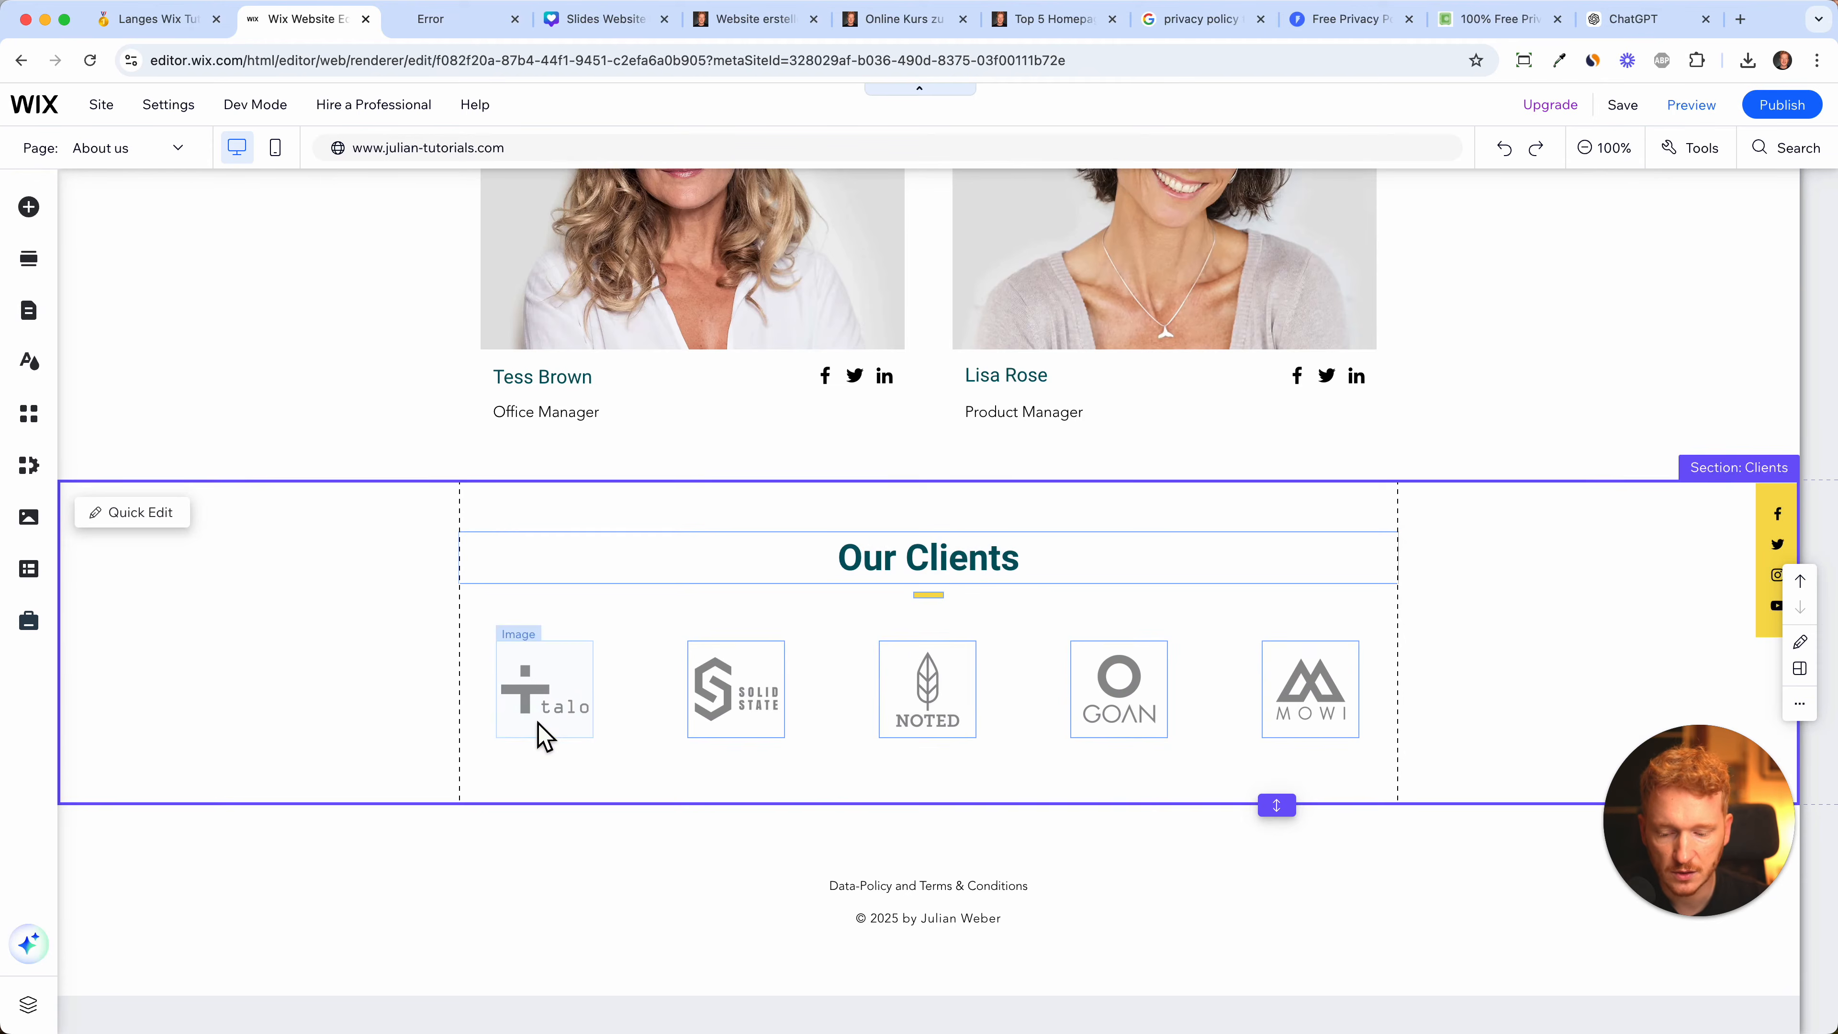
{"action": "left_click", "coordinate": [543, 728]}
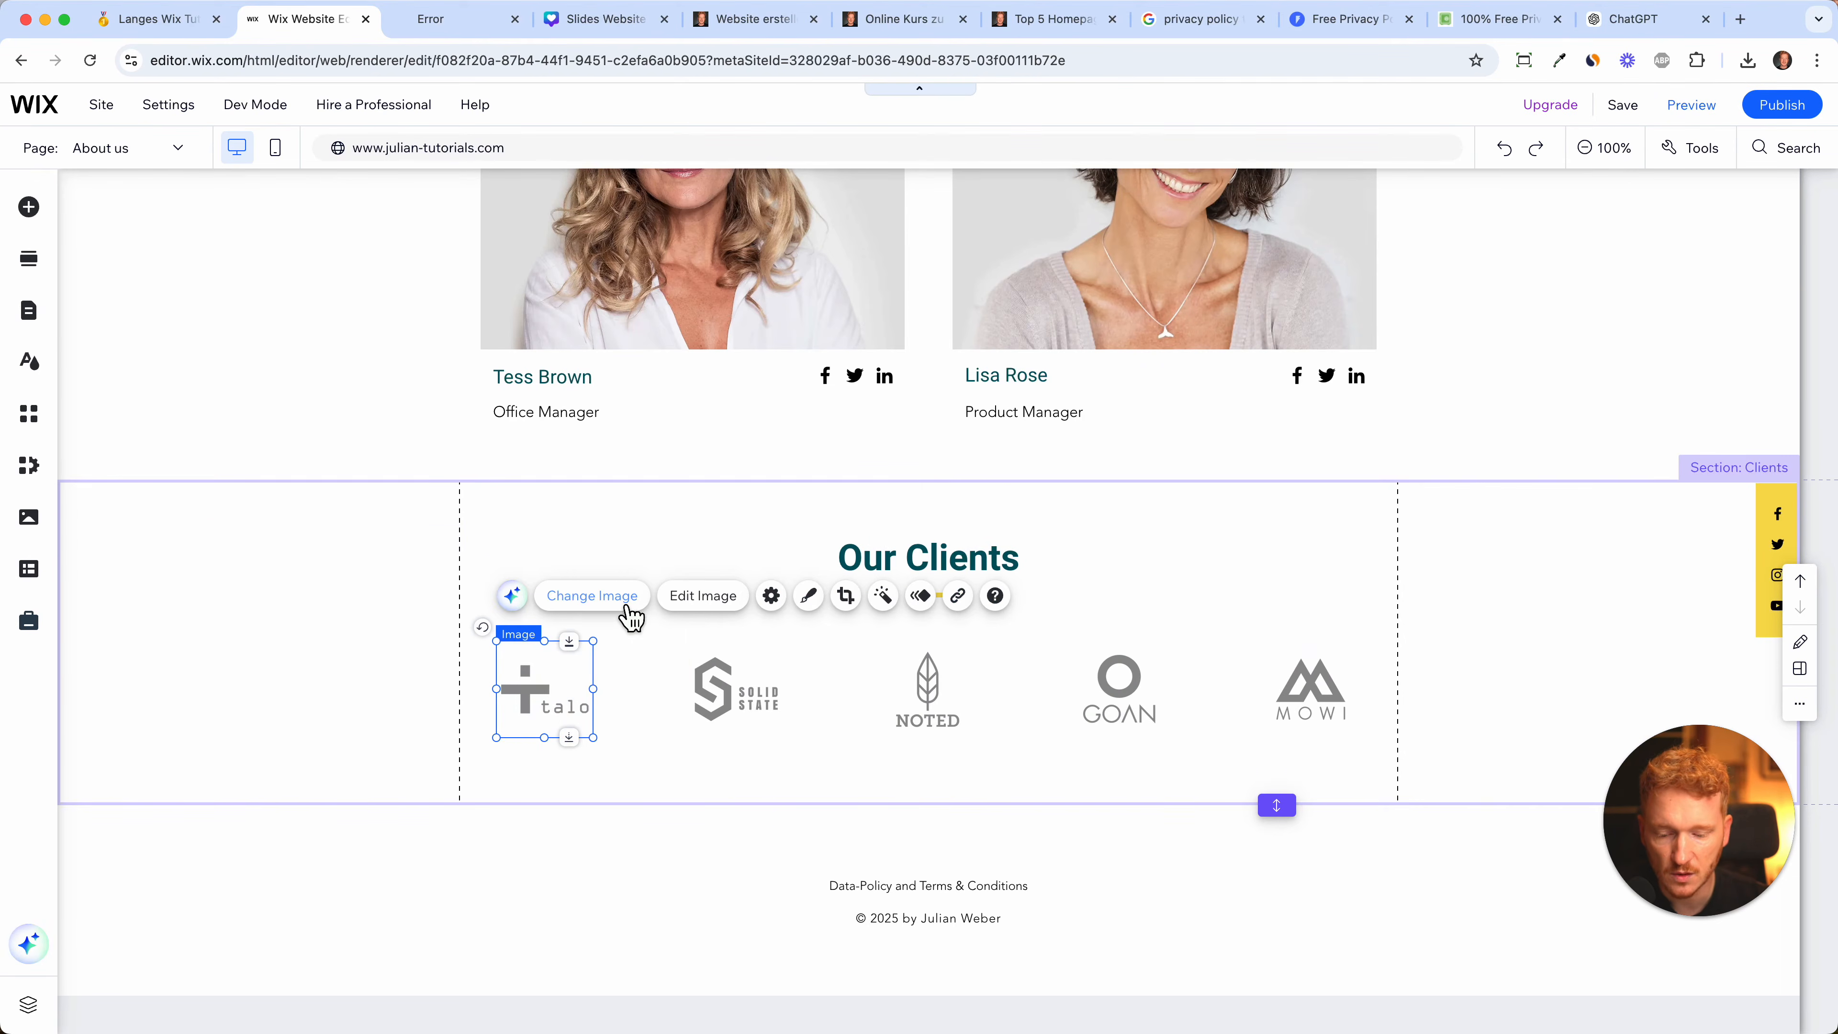
{"action": "left_click", "coordinate": [1035, 783]}
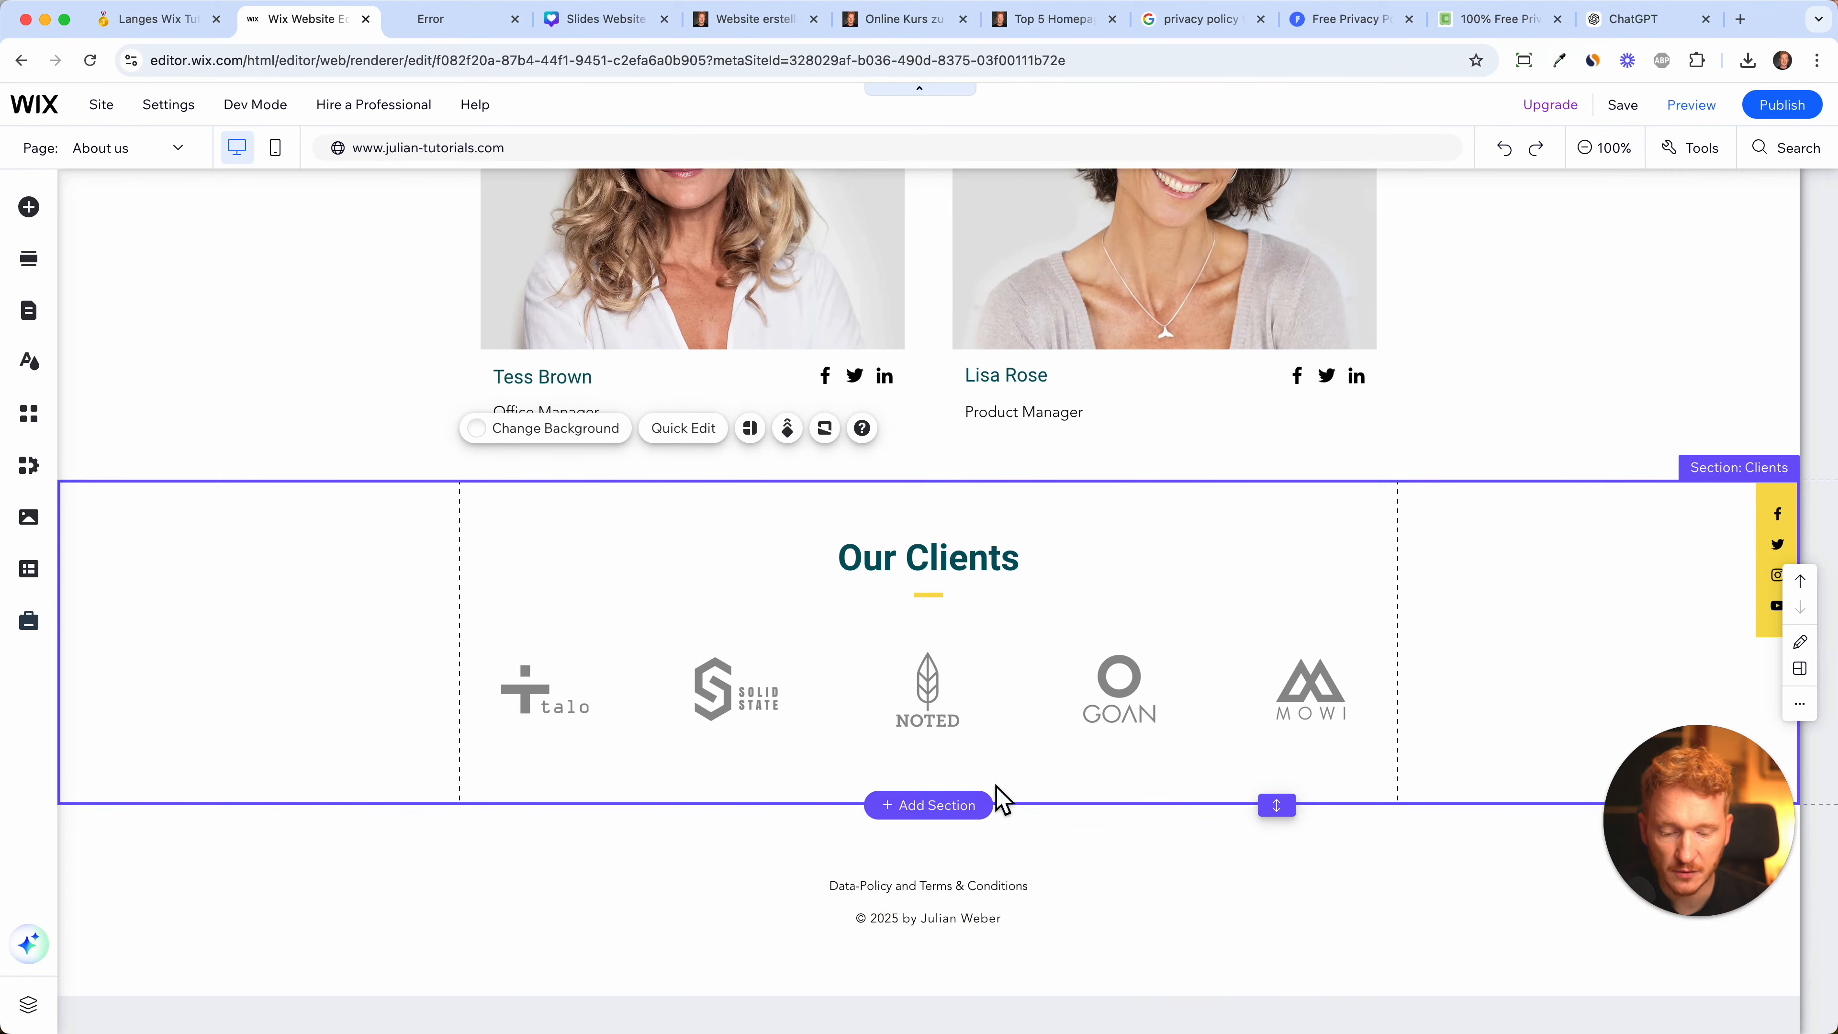
{"action": "left_click", "coordinate": [938, 810]}
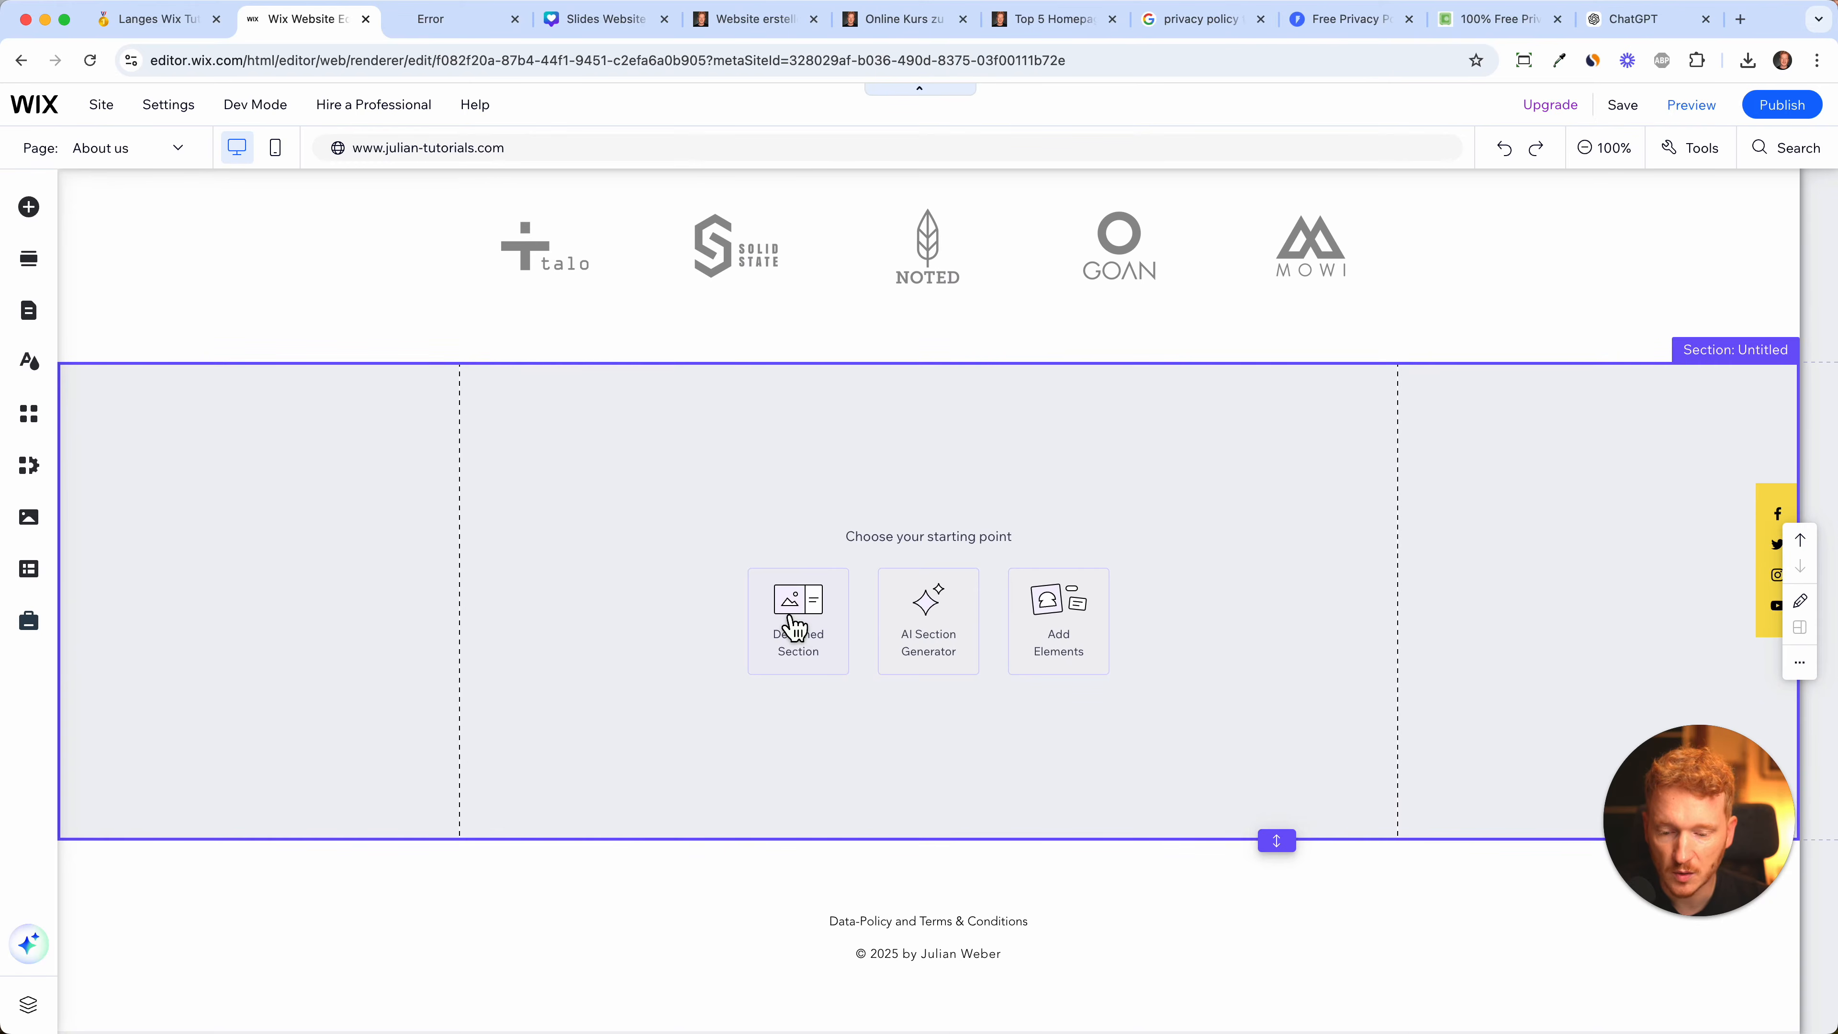
{"action": "left_click", "coordinate": [793, 627]}
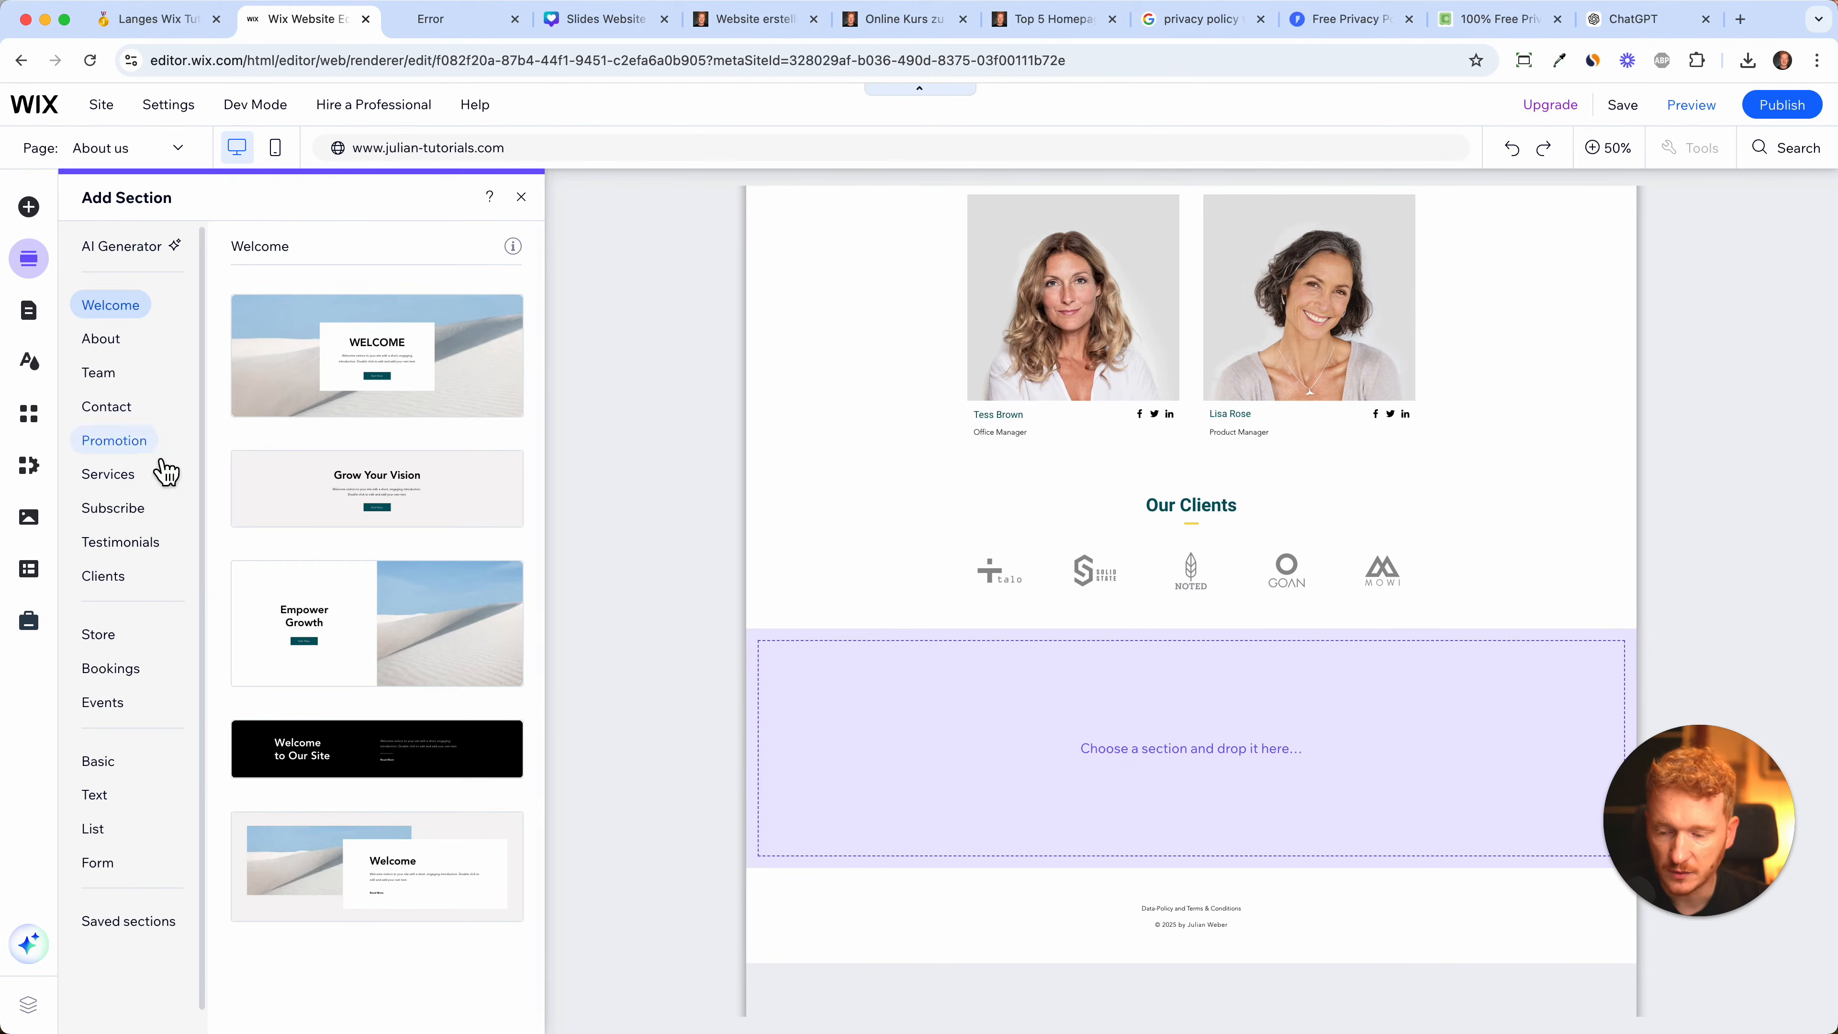
{"action": "left_click", "coordinate": [159, 542]}
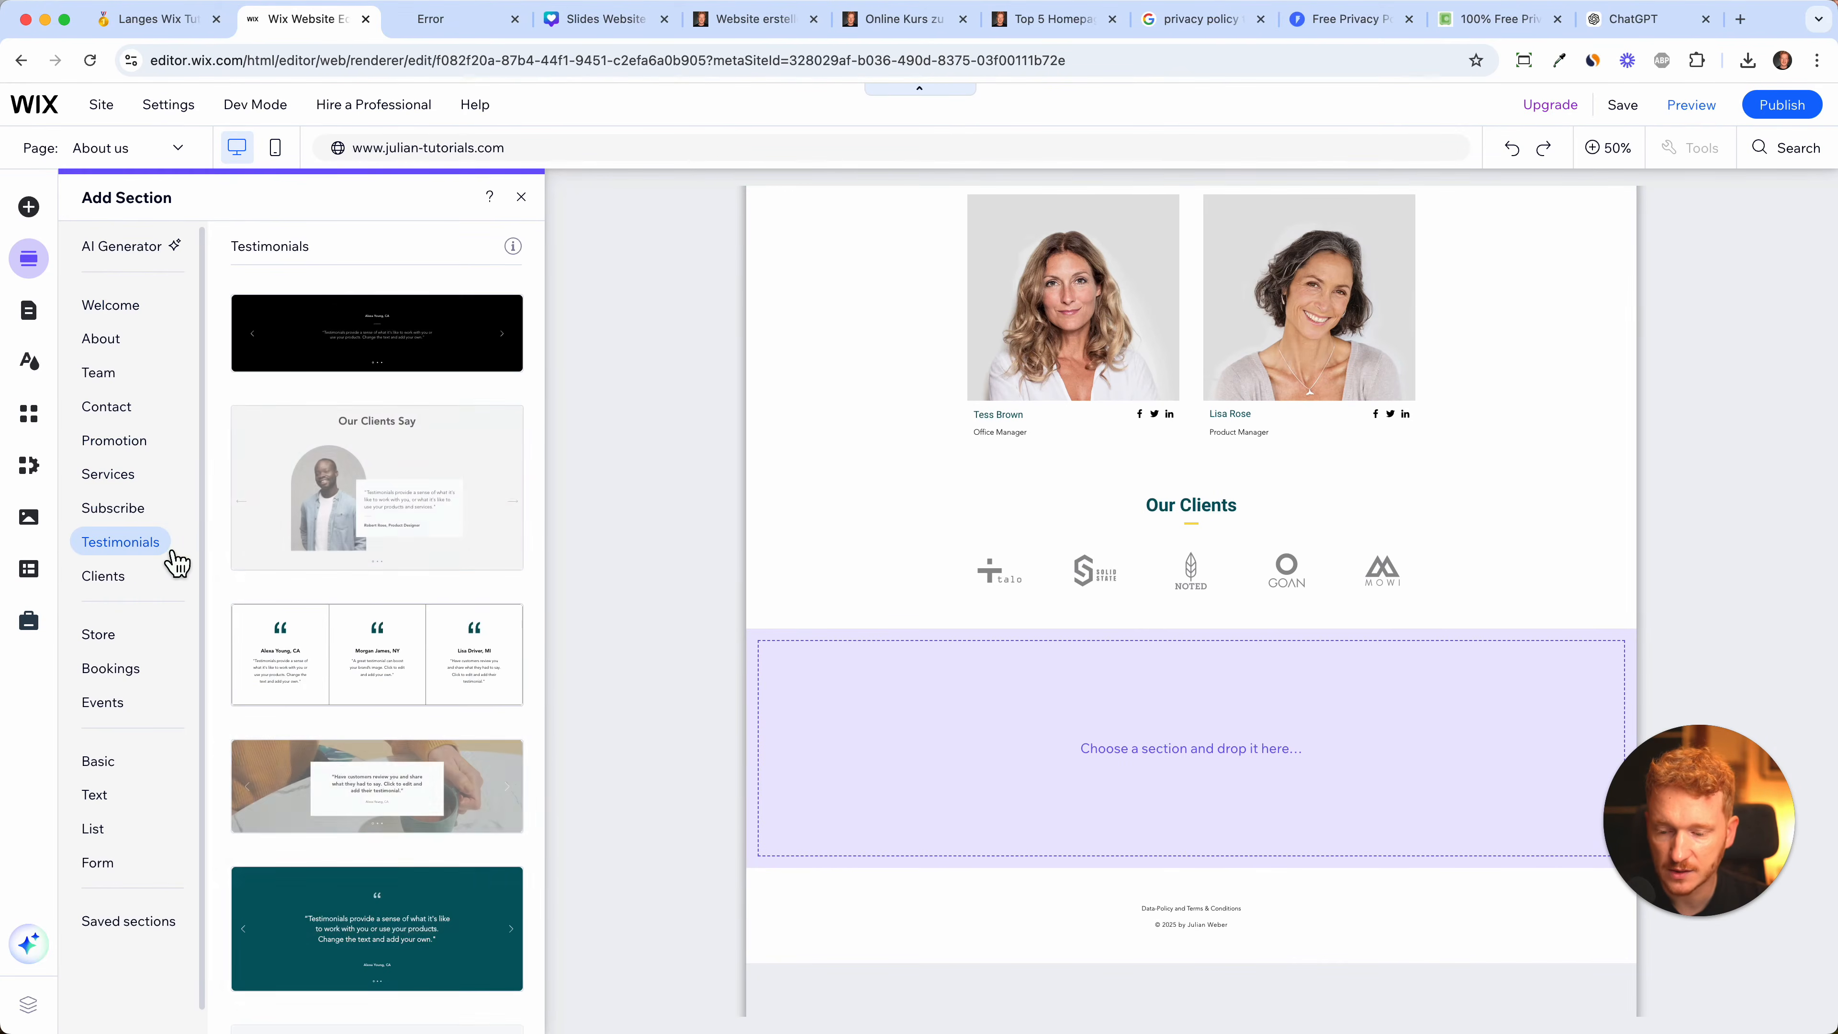
{"action": "scroll", "coordinate": [427, 883], "scroll_direction": "down", "scroll_amount": 2}
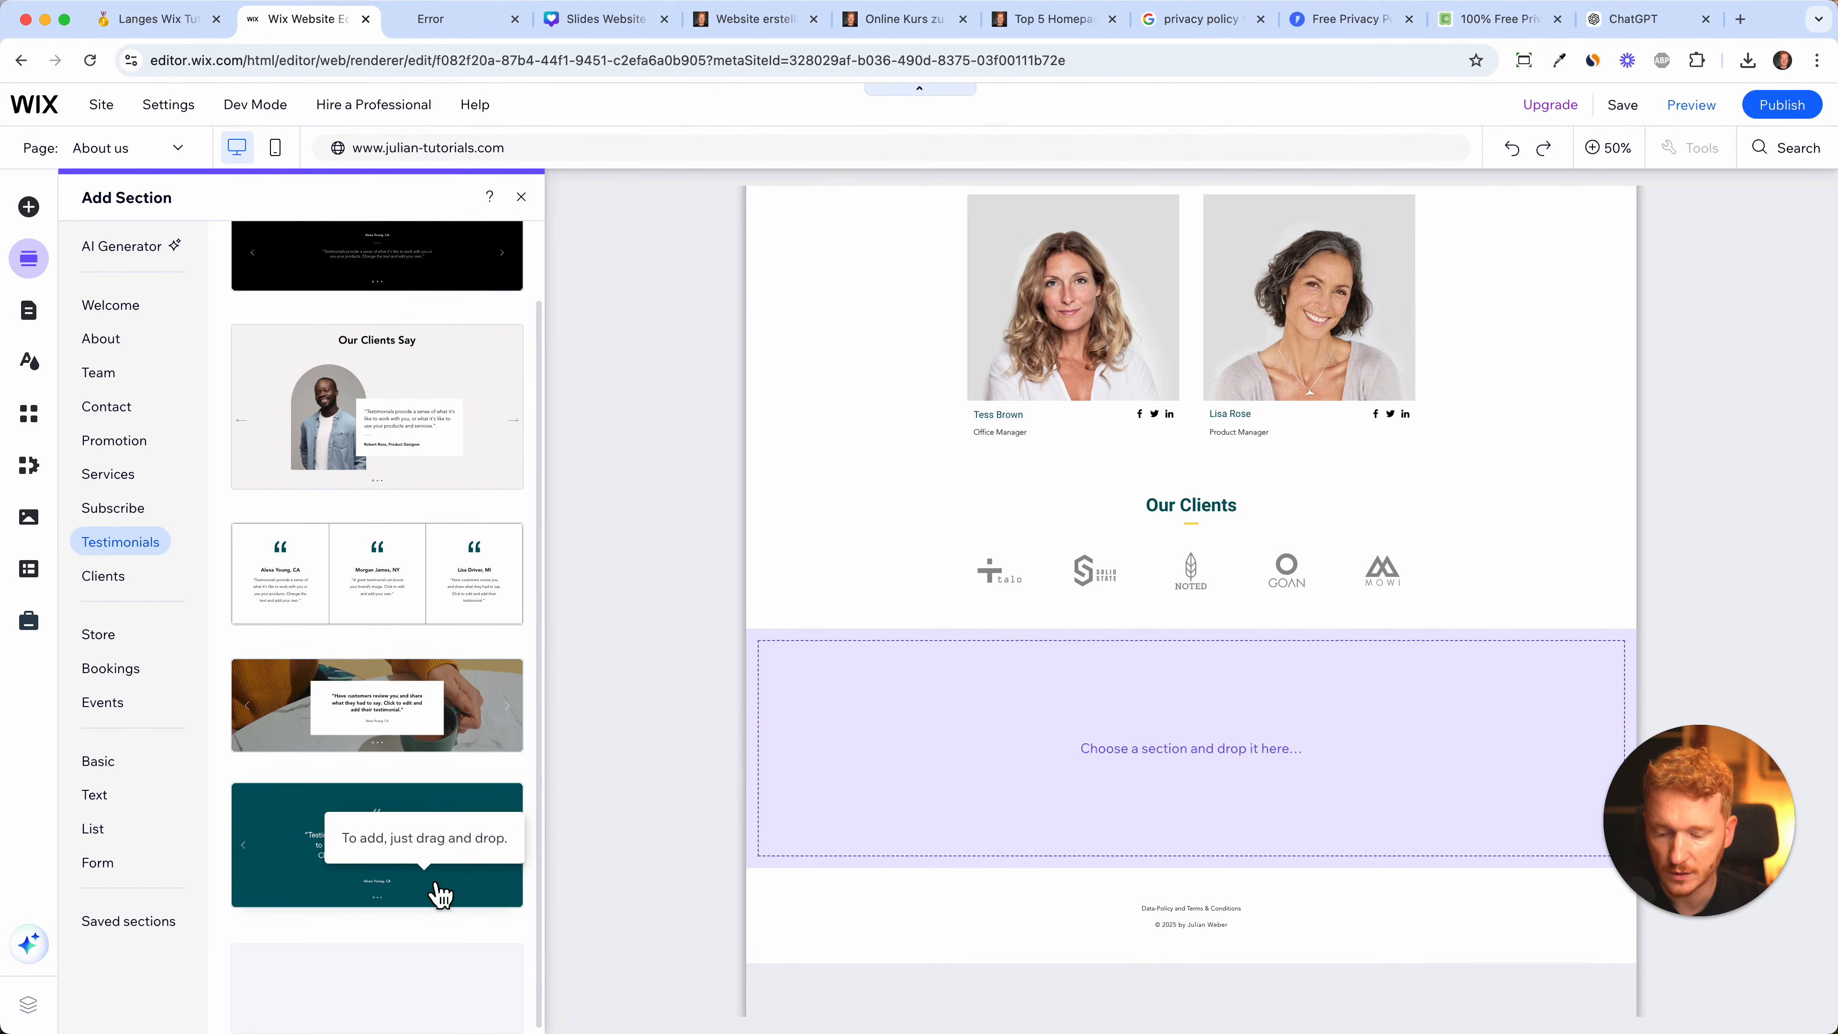
{"action": "scroll", "coordinate": [413, 464], "scroll_direction": "up", "scroll_amount": 2}
{"action": "left_click", "coordinate": [438, 471]}
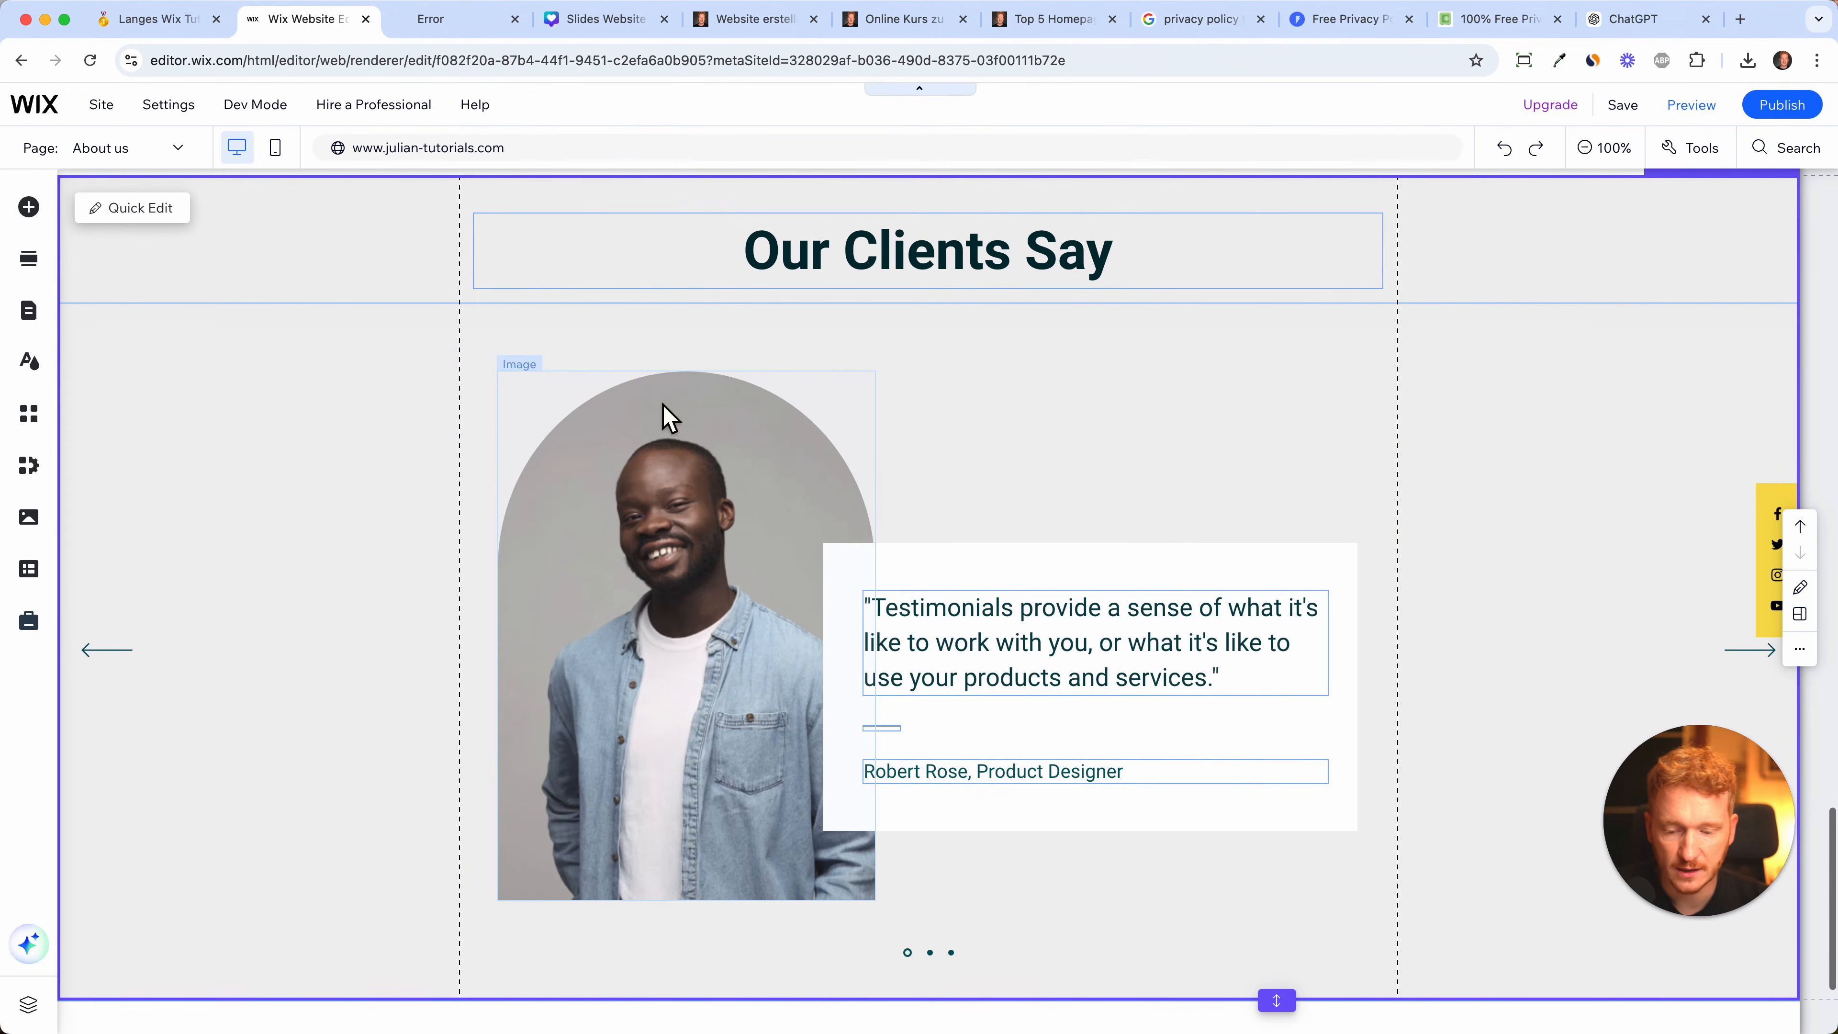
- Inspect the portrait, quote and author text elements on the first testimonial slide
{"action": "left_click", "coordinate": [684, 464]}
{"action": "left_click", "coordinate": [1038, 641]}
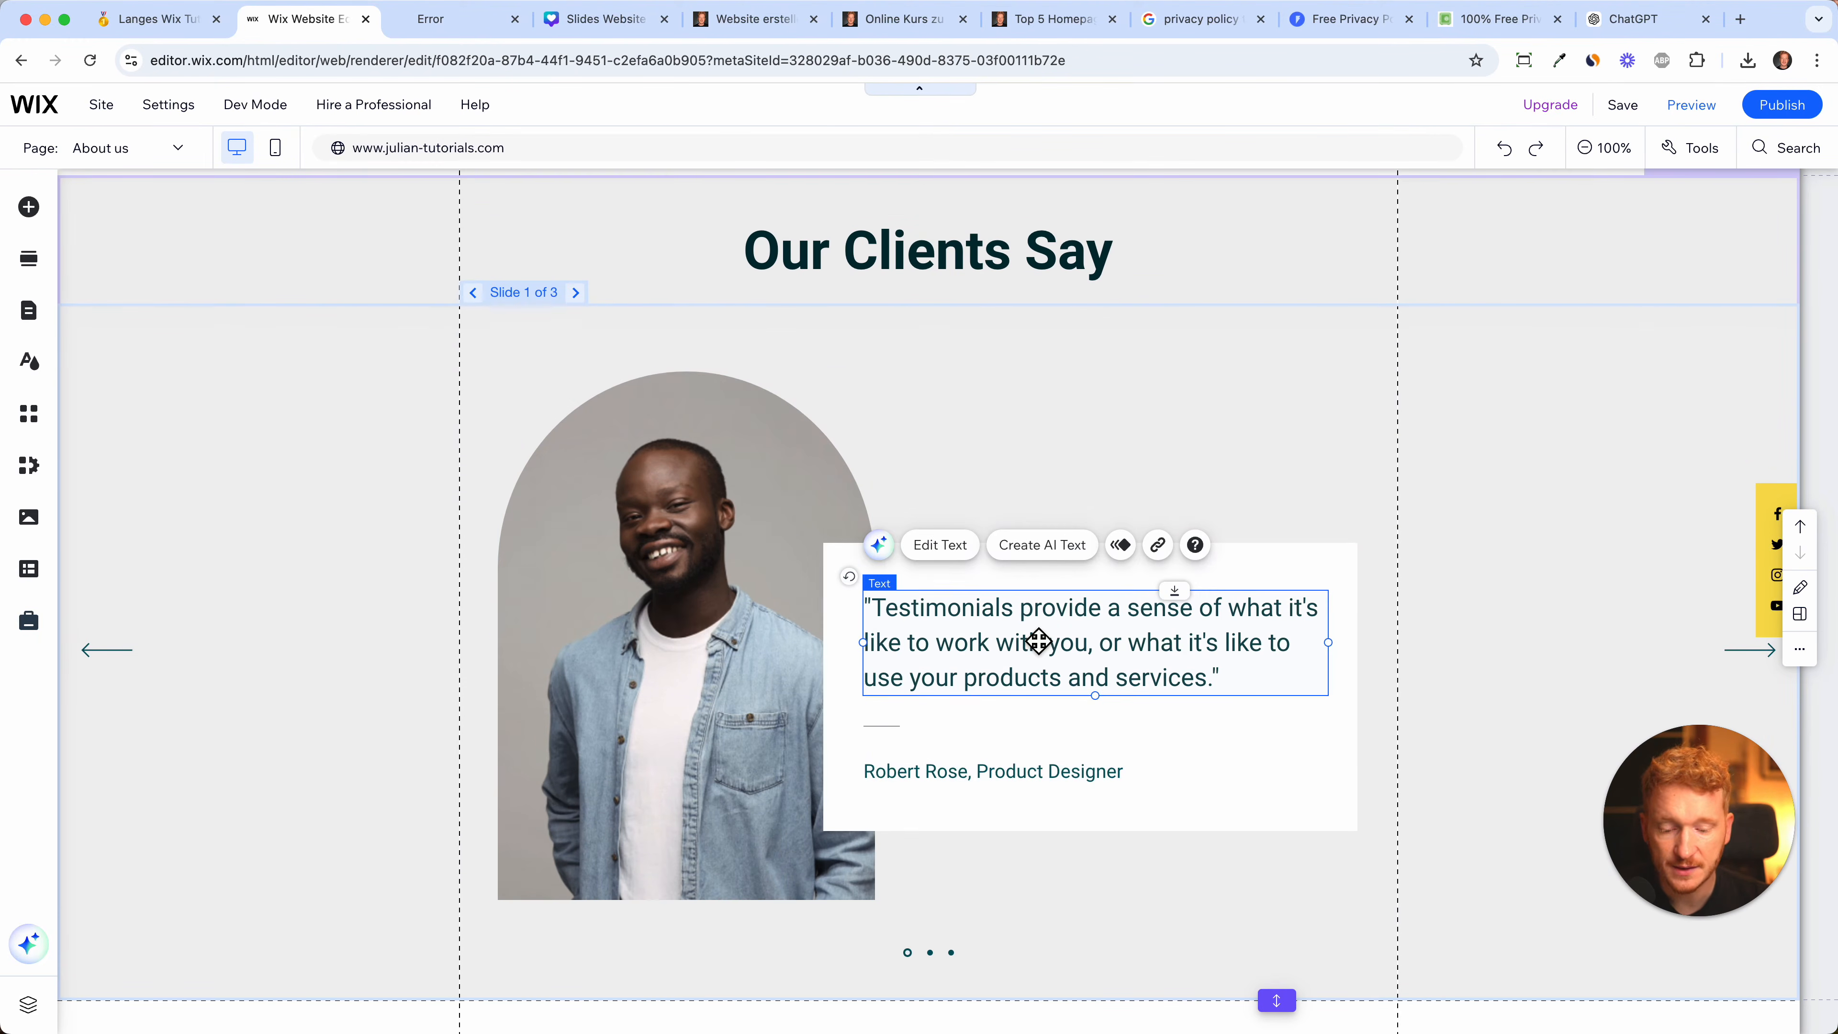
{"action": "left_click", "coordinate": [1013, 784]}
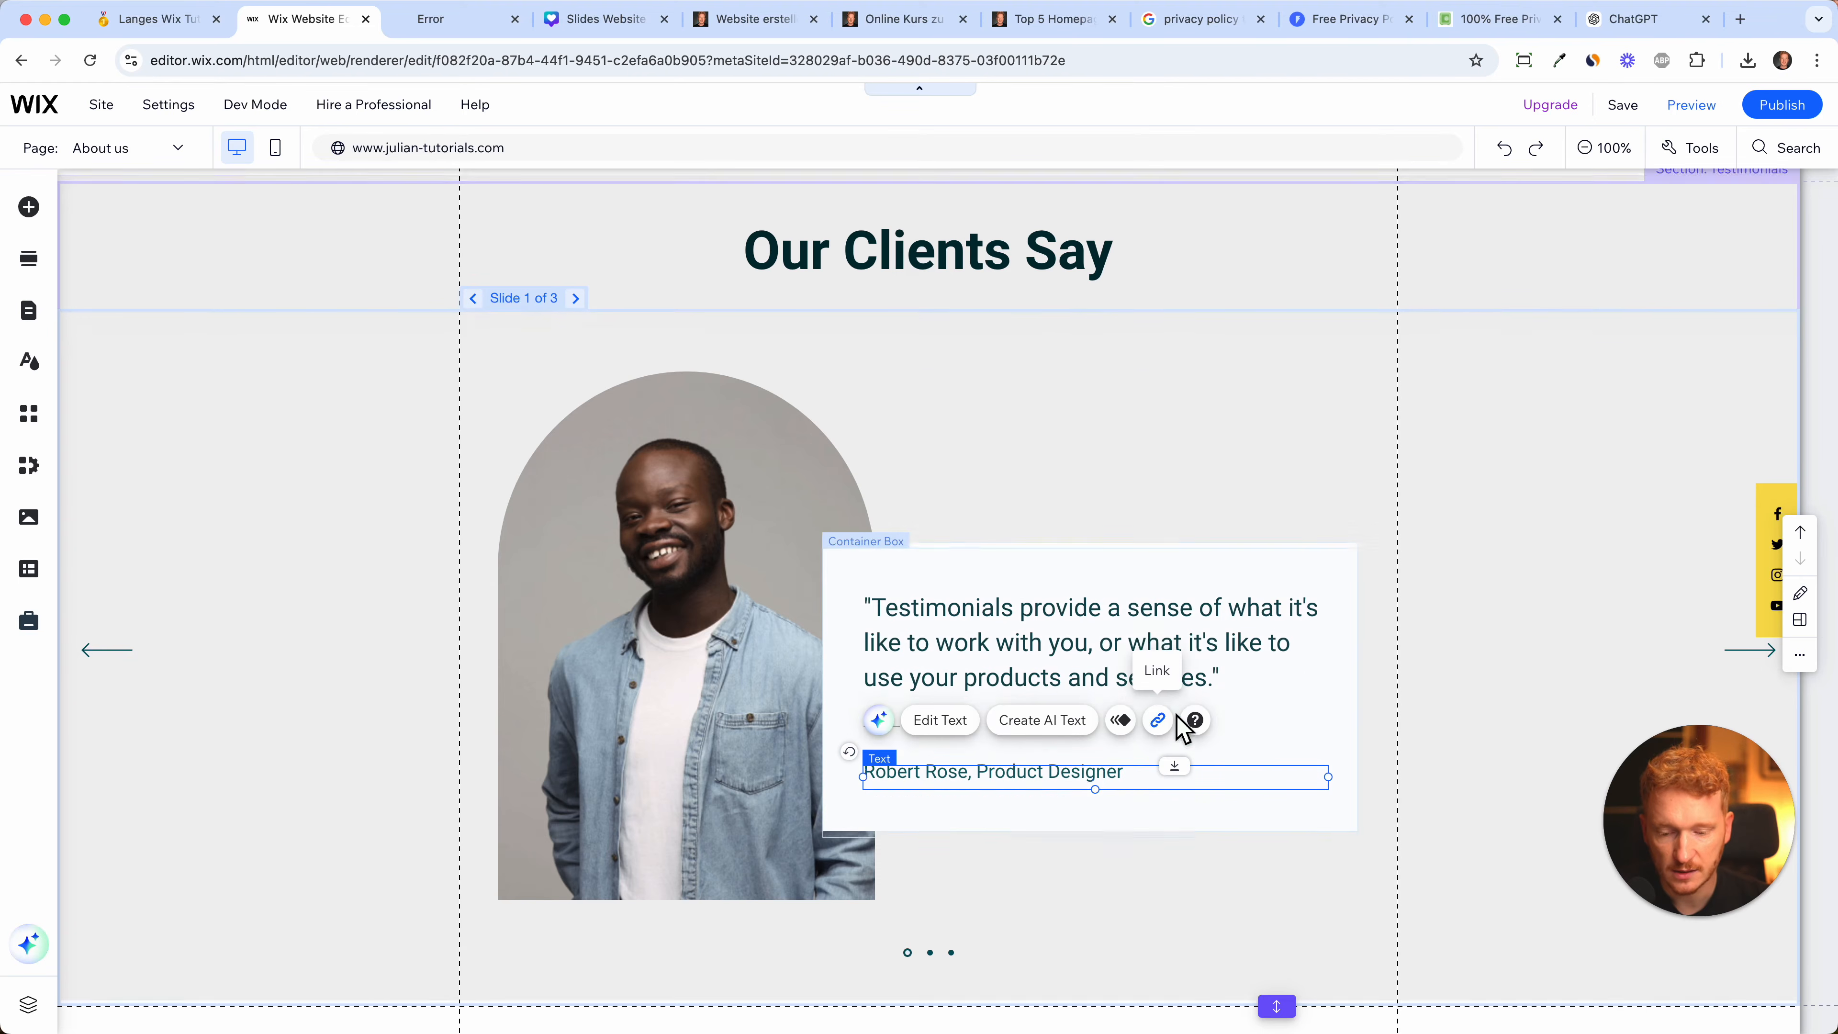
{"action": "scroll", "coordinate": [1172, 753], "scroll_direction": "up", "scroll_amount": 2}
{"action": "scroll", "coordinate": [1176, 579], "scroll_direction": "down", "scroll_amount": 3}
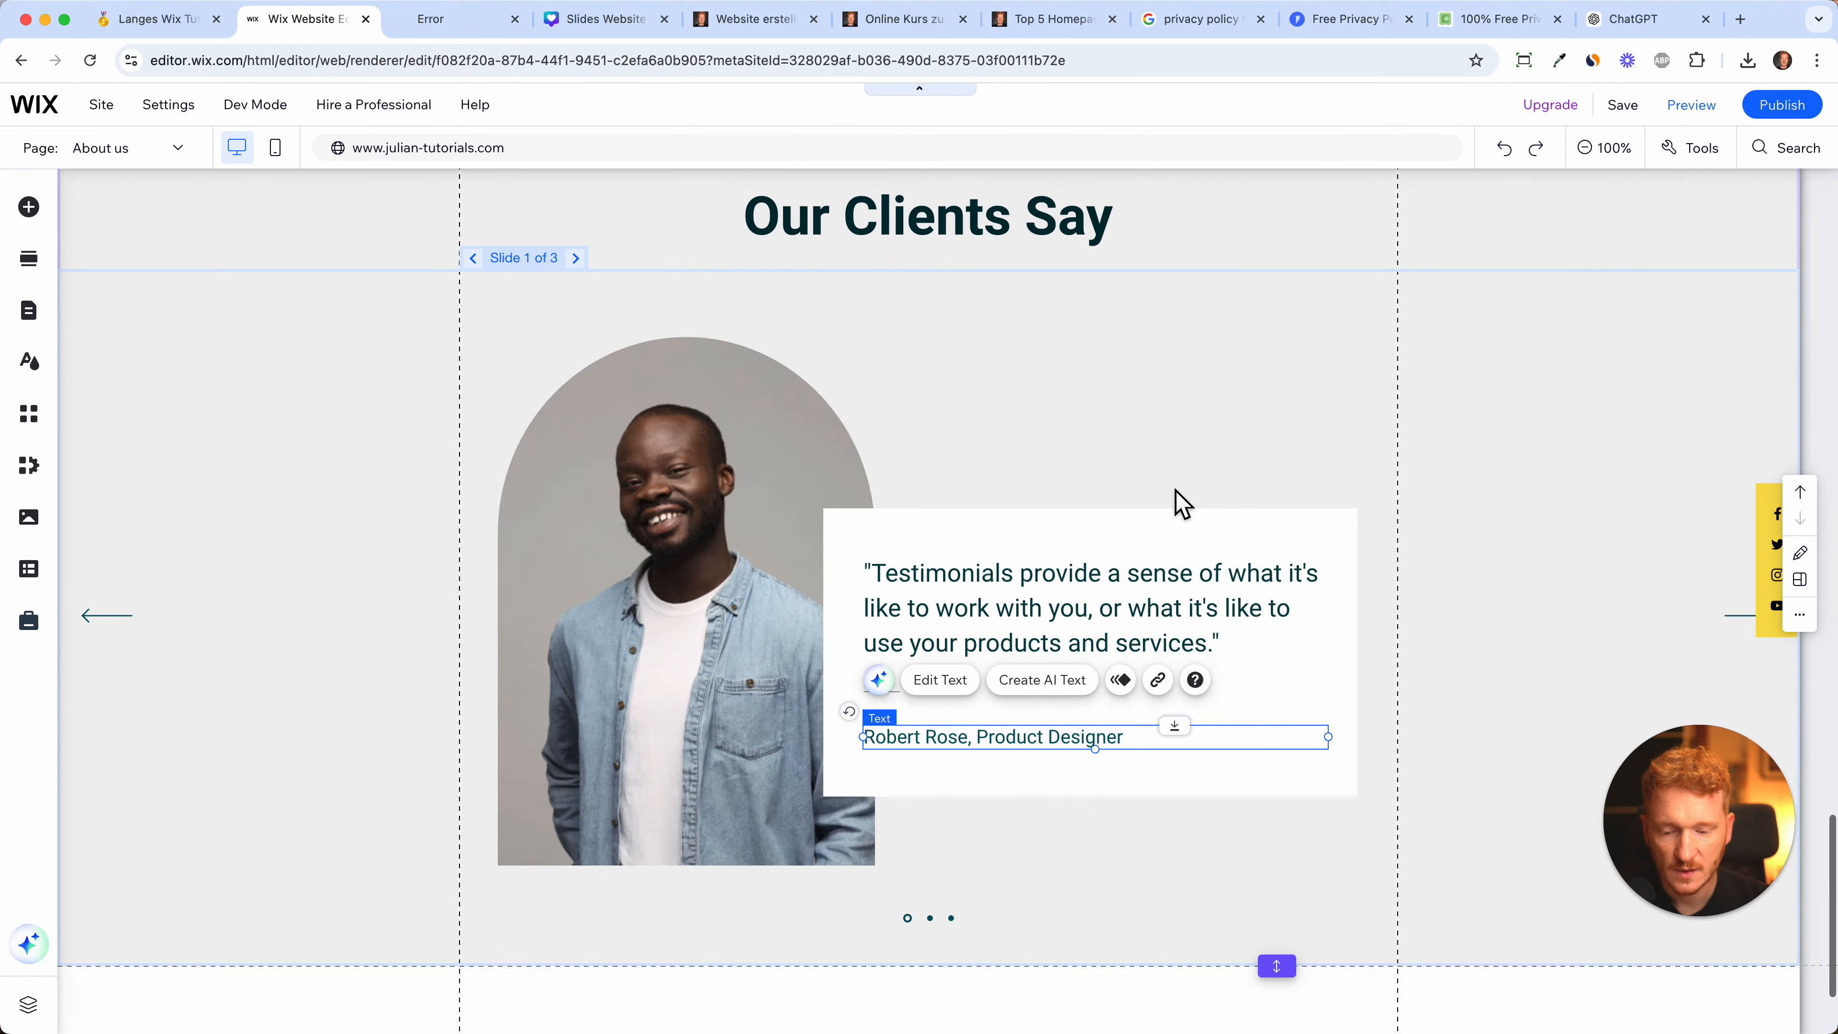
- Go through the testimonial slides and delete the third one from the slideshow
{"action": "left_click", "coordinate": [577, 261]}
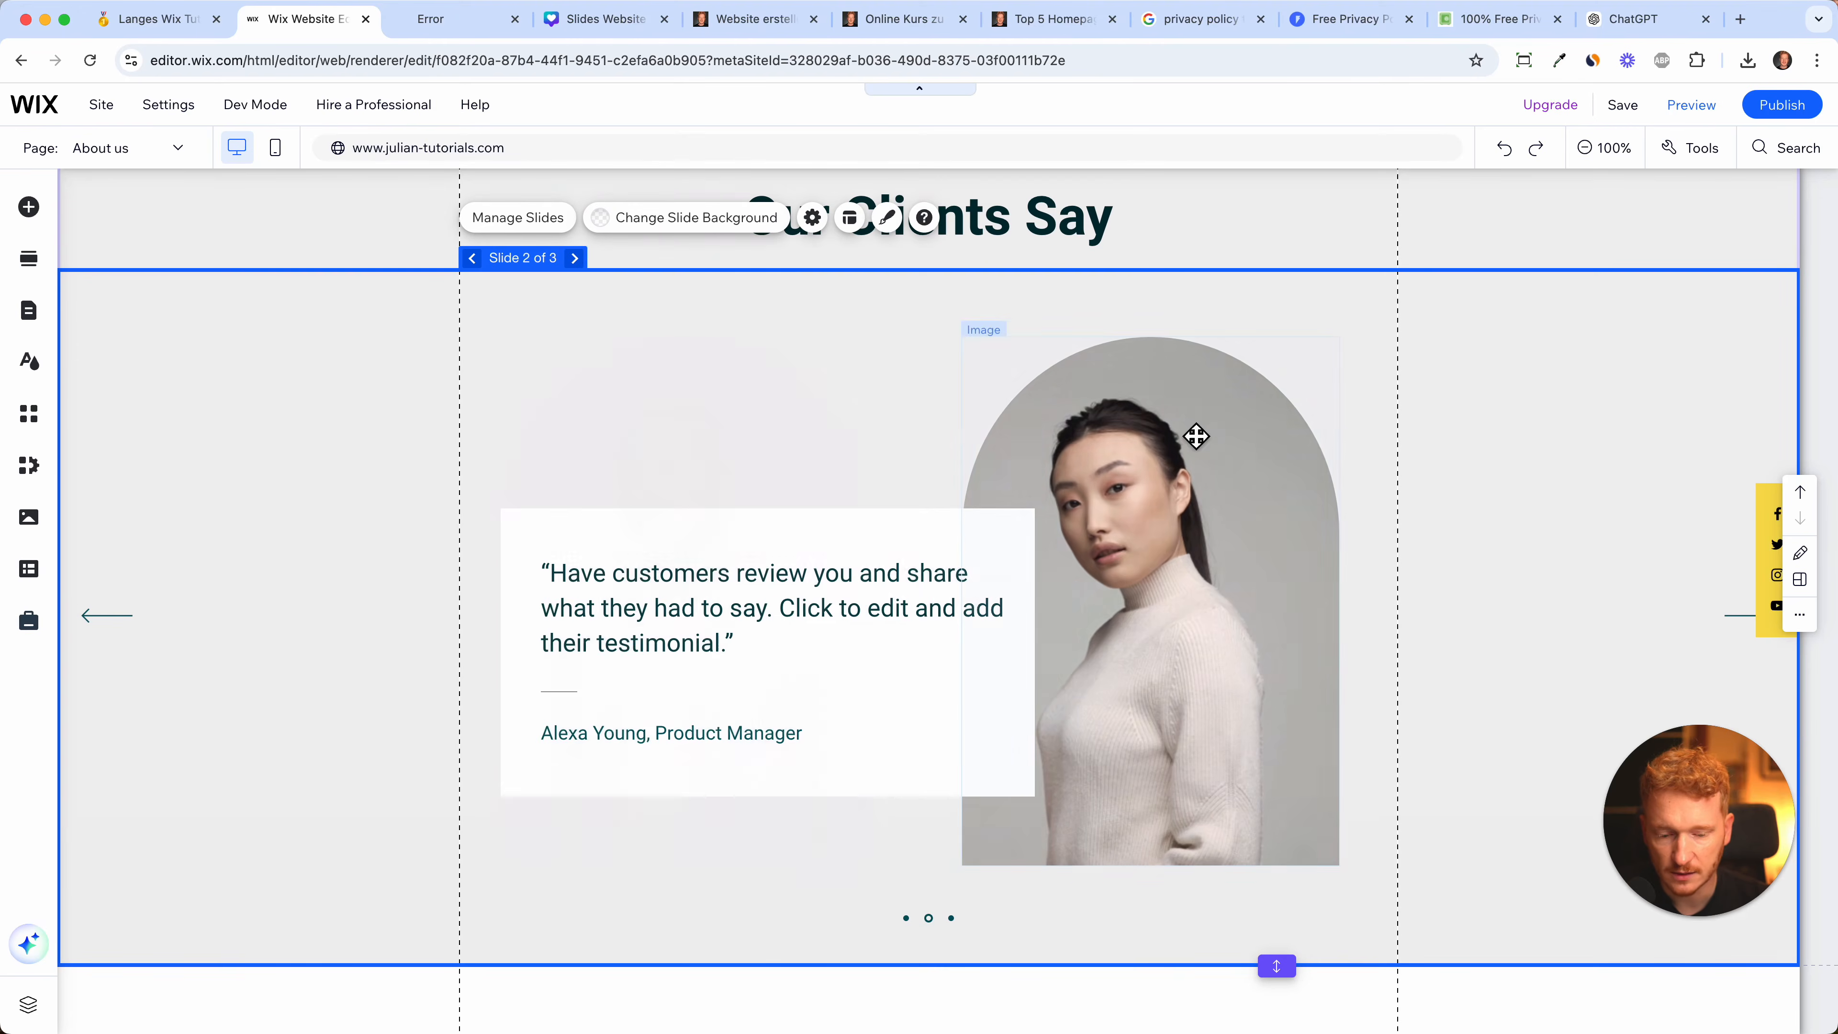
{"action": "left_click", "coordinate": [574, 260]}
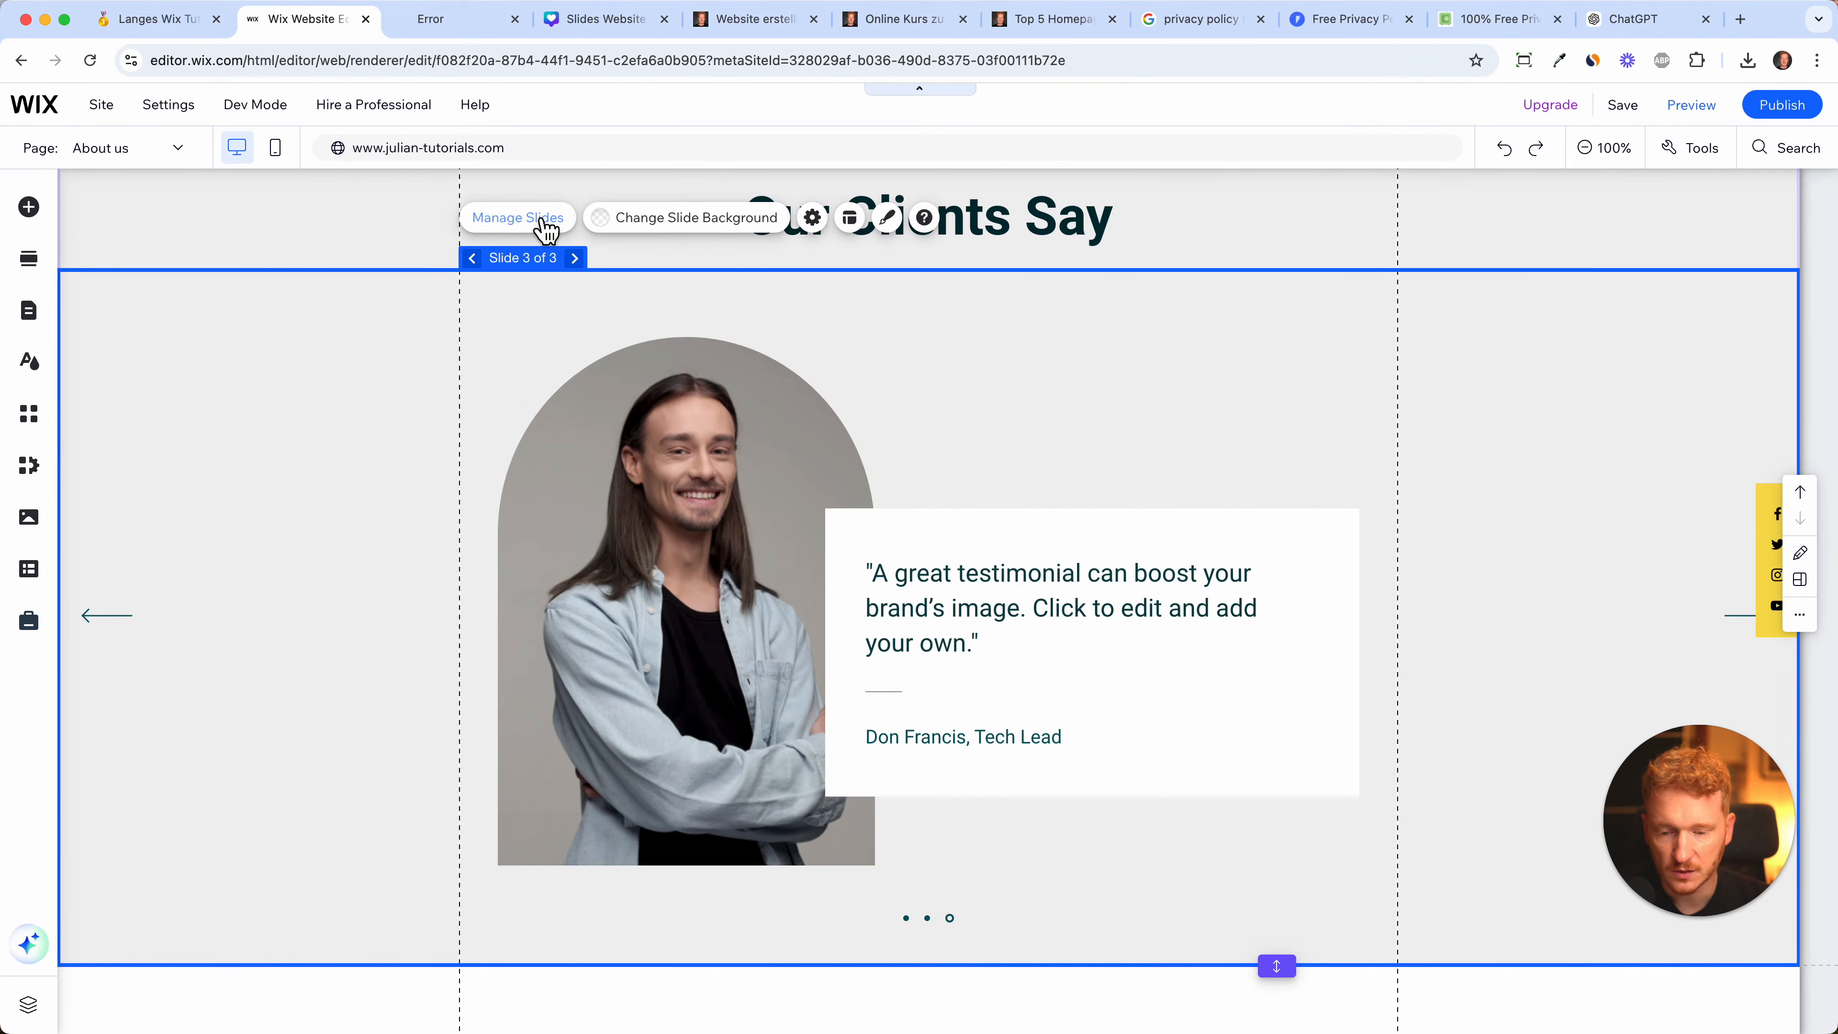
{"action": "left_click", "coordinate": [518, 218]}
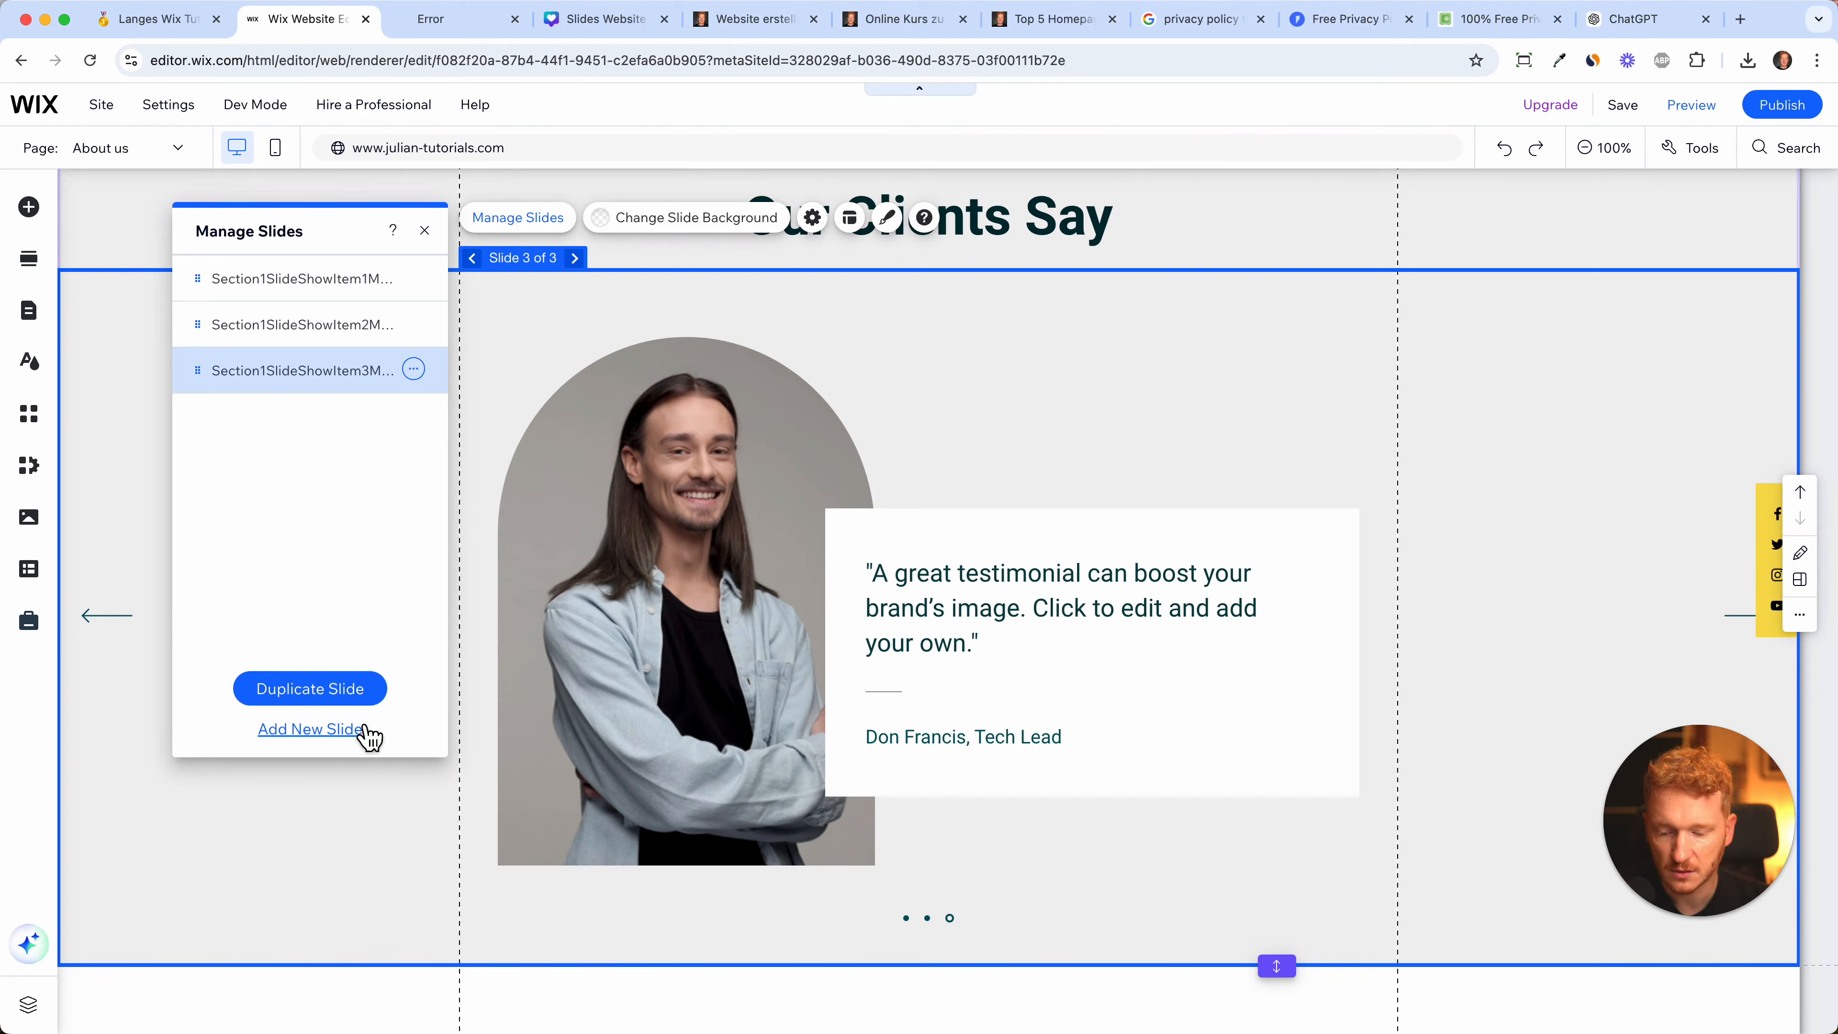
{"action": "left_click", "coordinate": [413, 369]}
{"action": "left_click", "coordinate": [484, 428]}
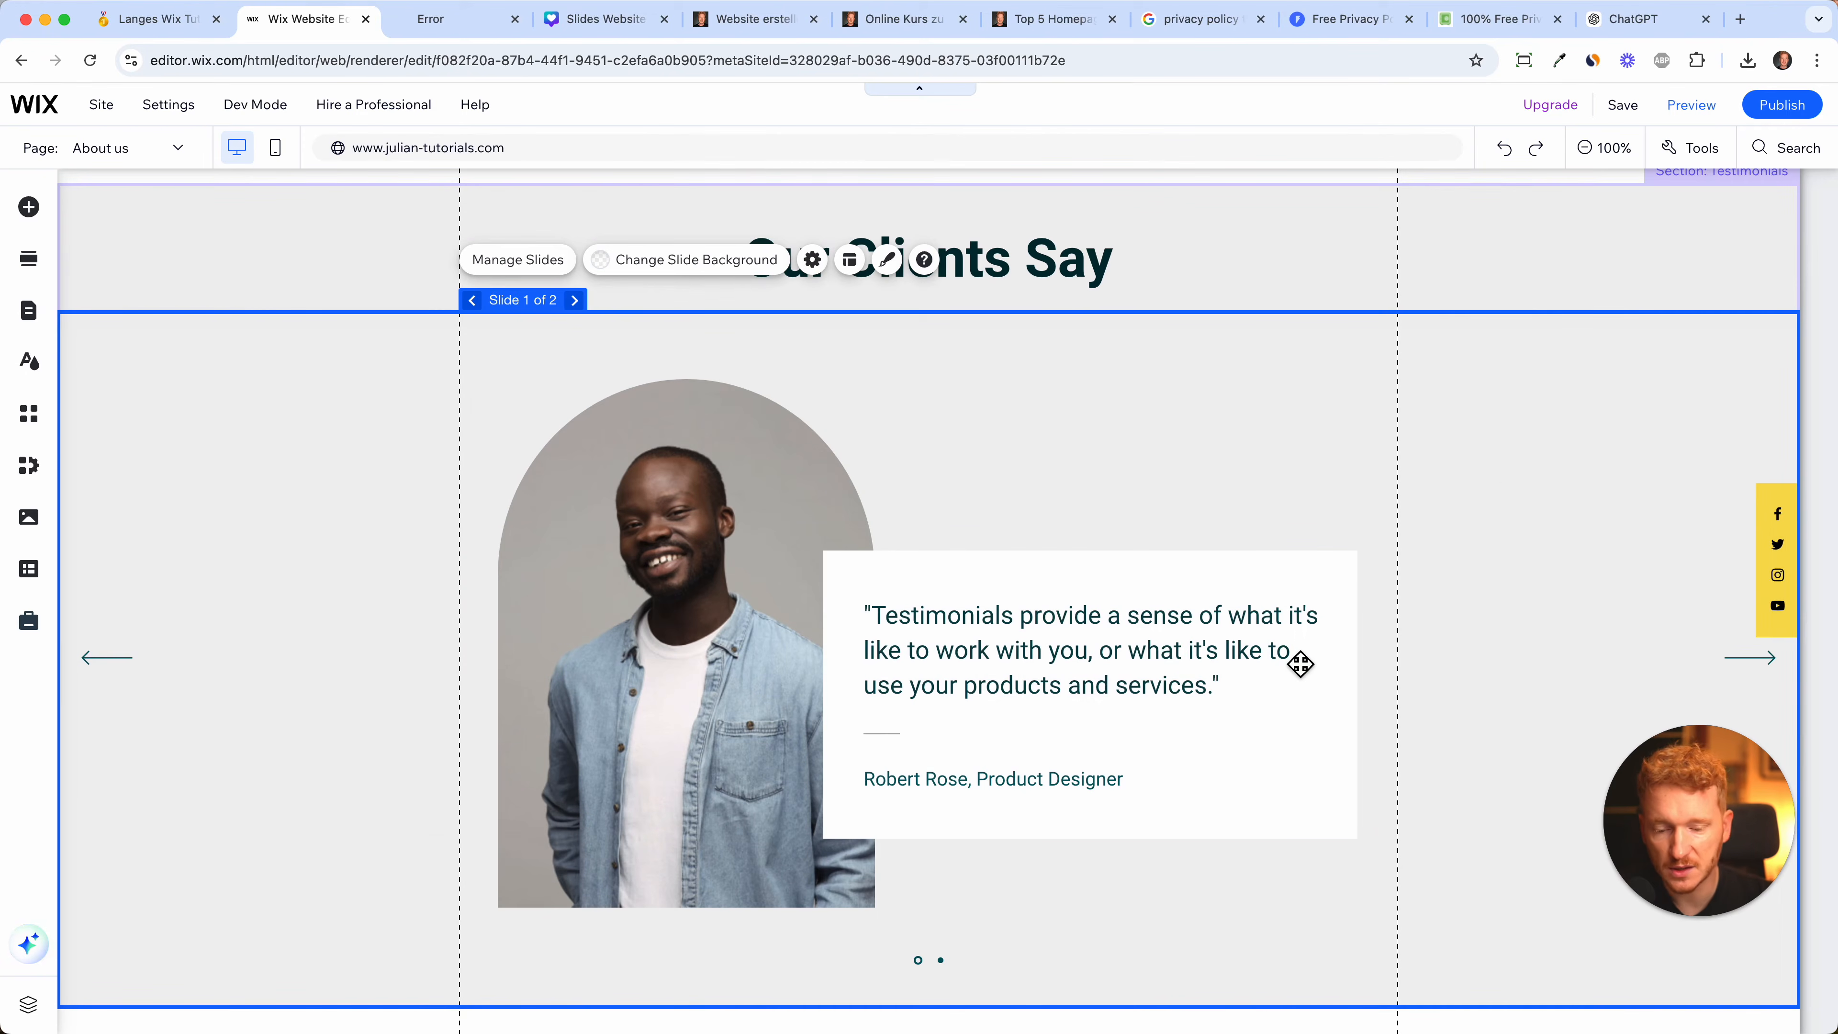
- Add a new section below the Our Clients Say testimonials section
{"action": "scroll", "coordinate": [1514, 480], "scroll_direction": "down", "scroll_amount": 3}
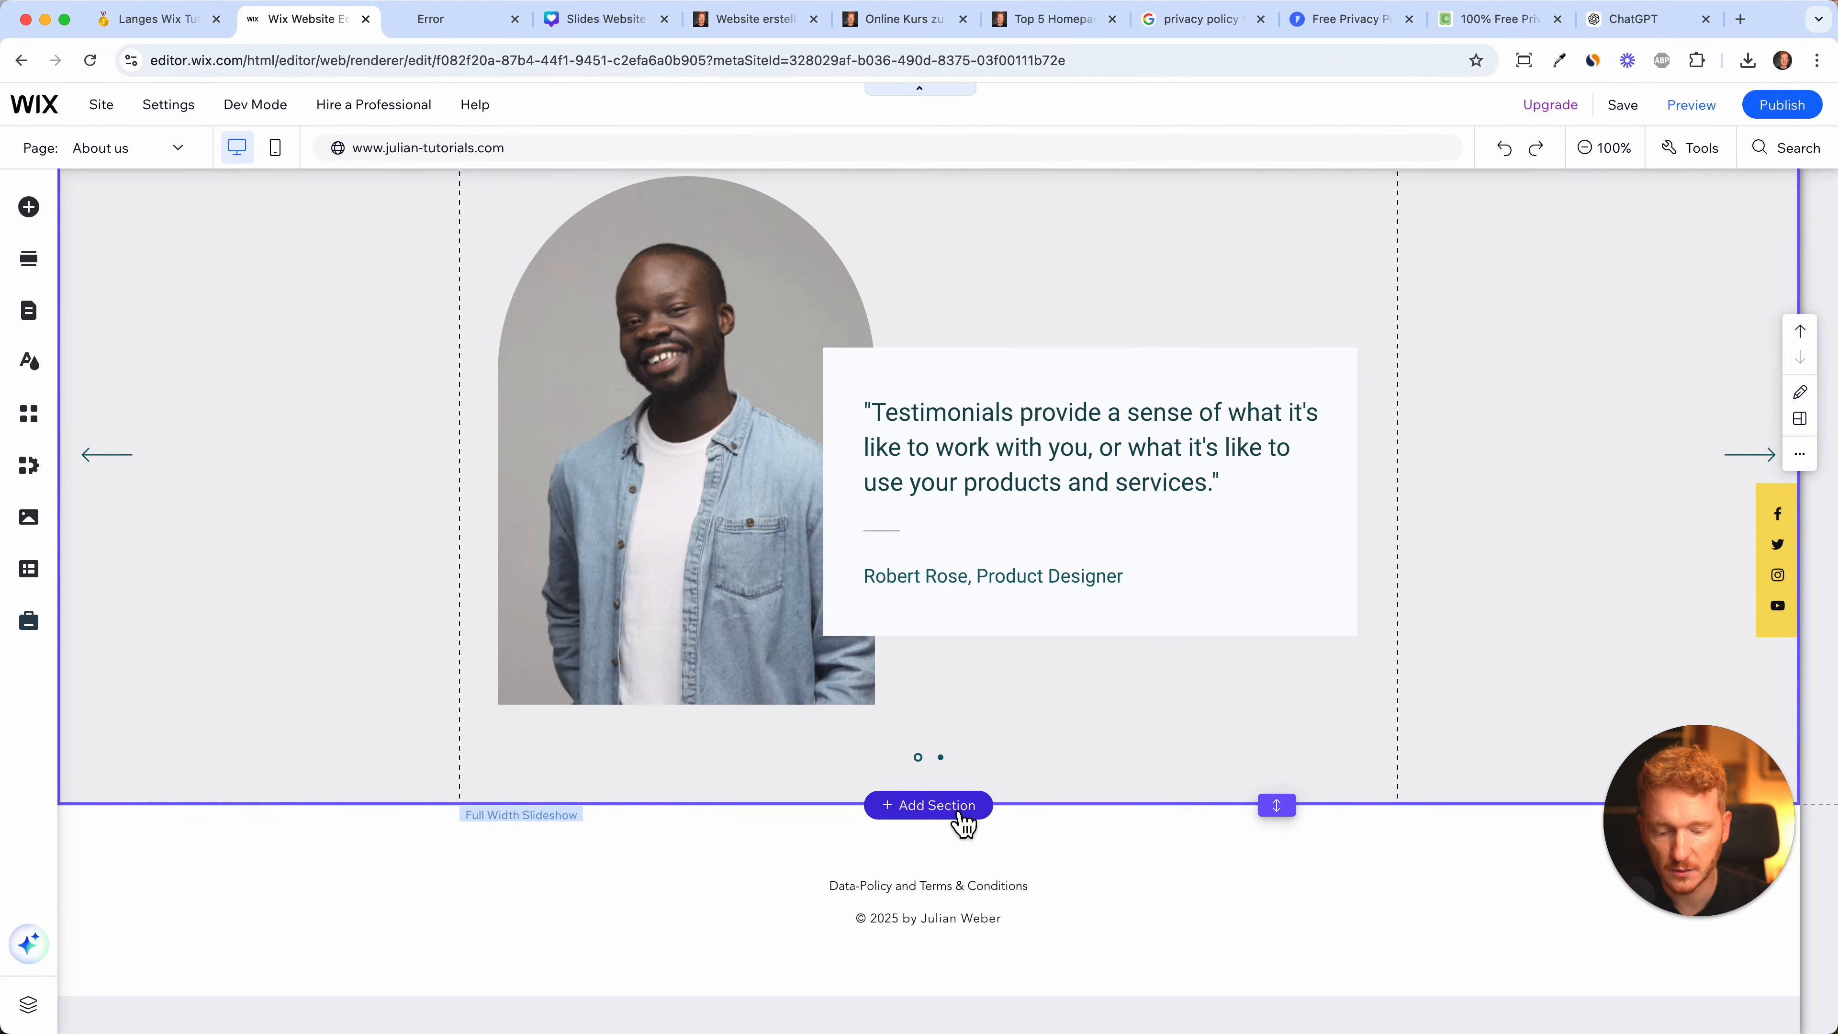
{"action": "left_click", "coordinate": [963, 820]}
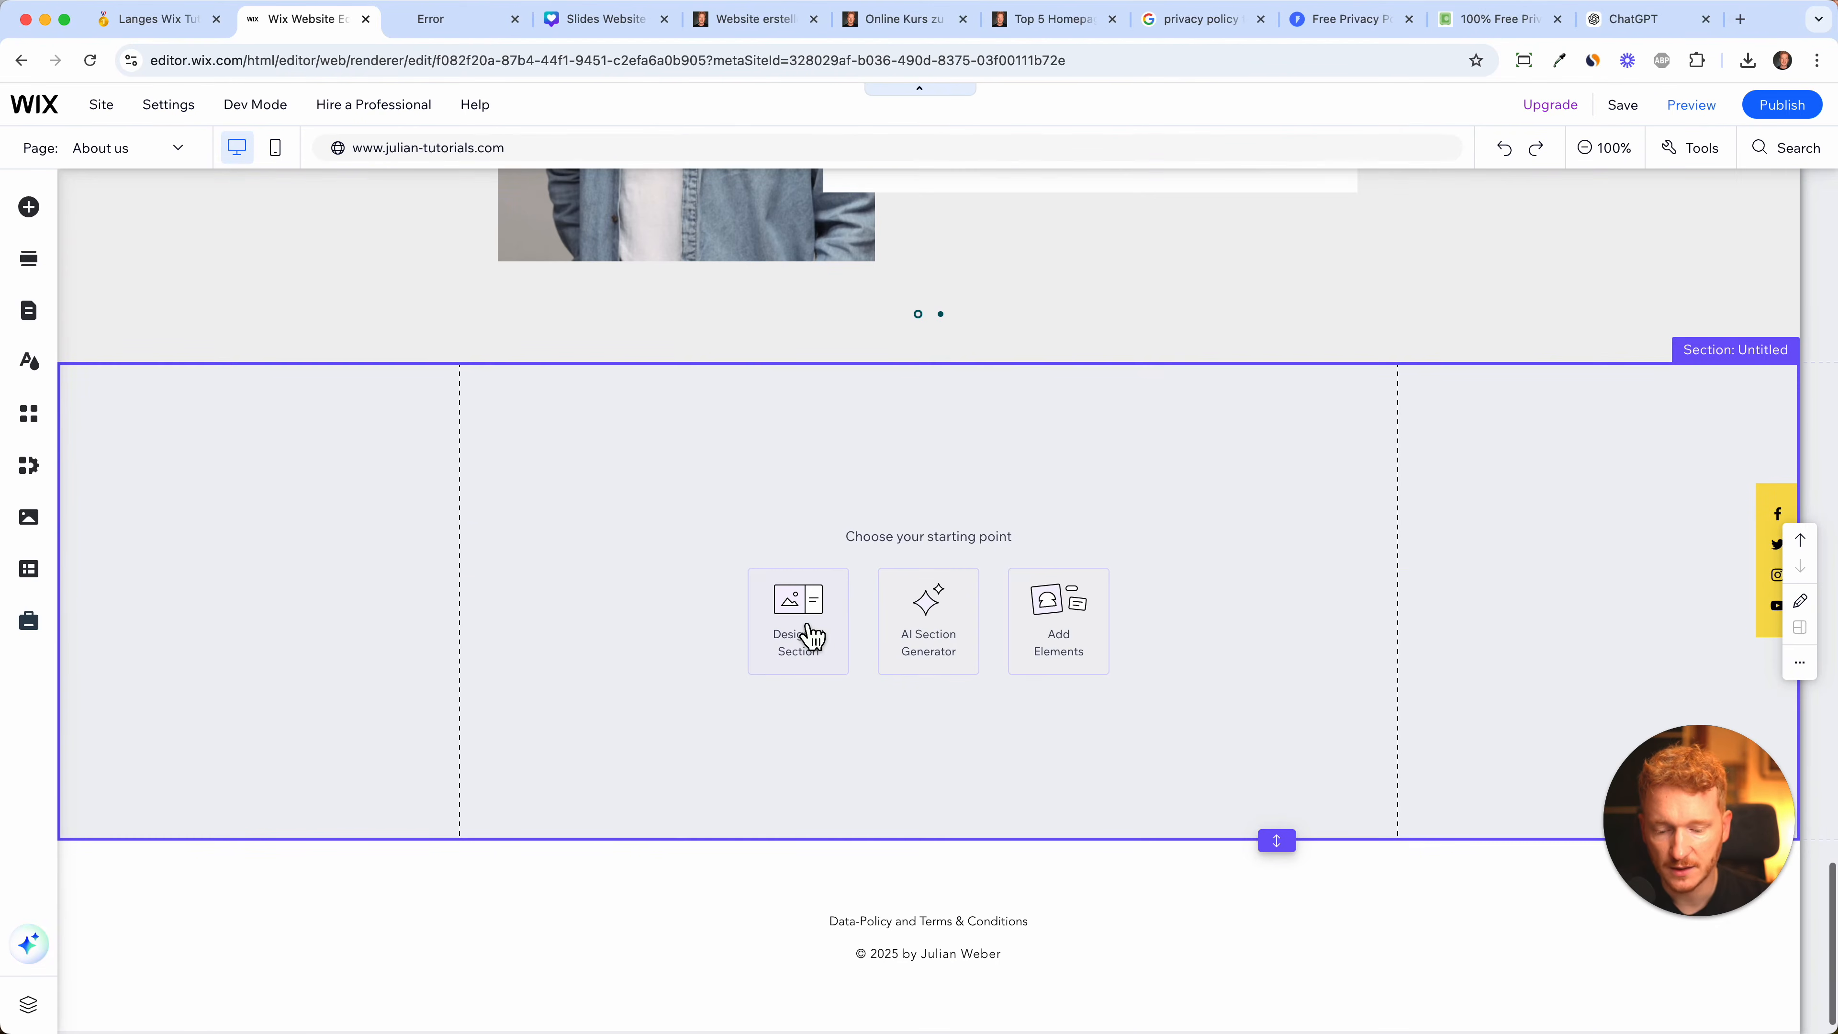
{"action": "left_click", "coordinate": [805, 624]}
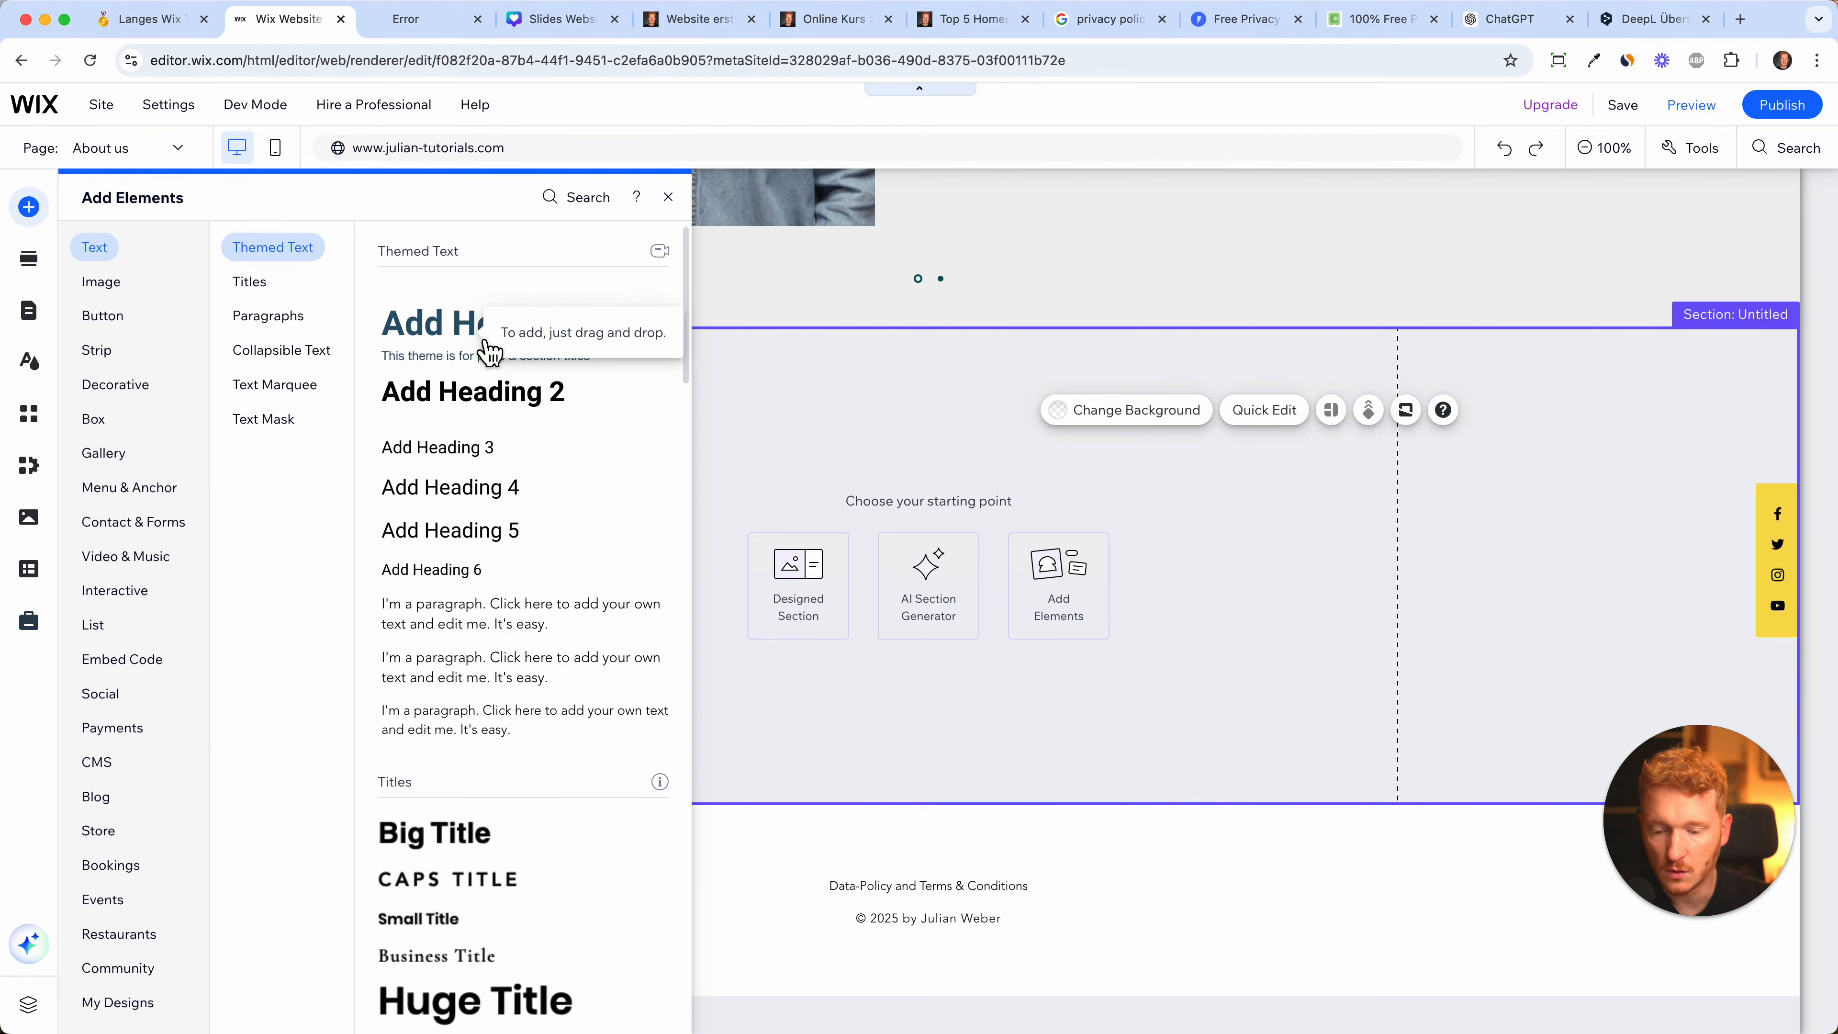
- Duplicate the Our Clients heading and move the copy into the new empty section
{"action": "scroll", "coordinate": [1107, 395], "scroll_direction": "up", "scroll_amount": 10}
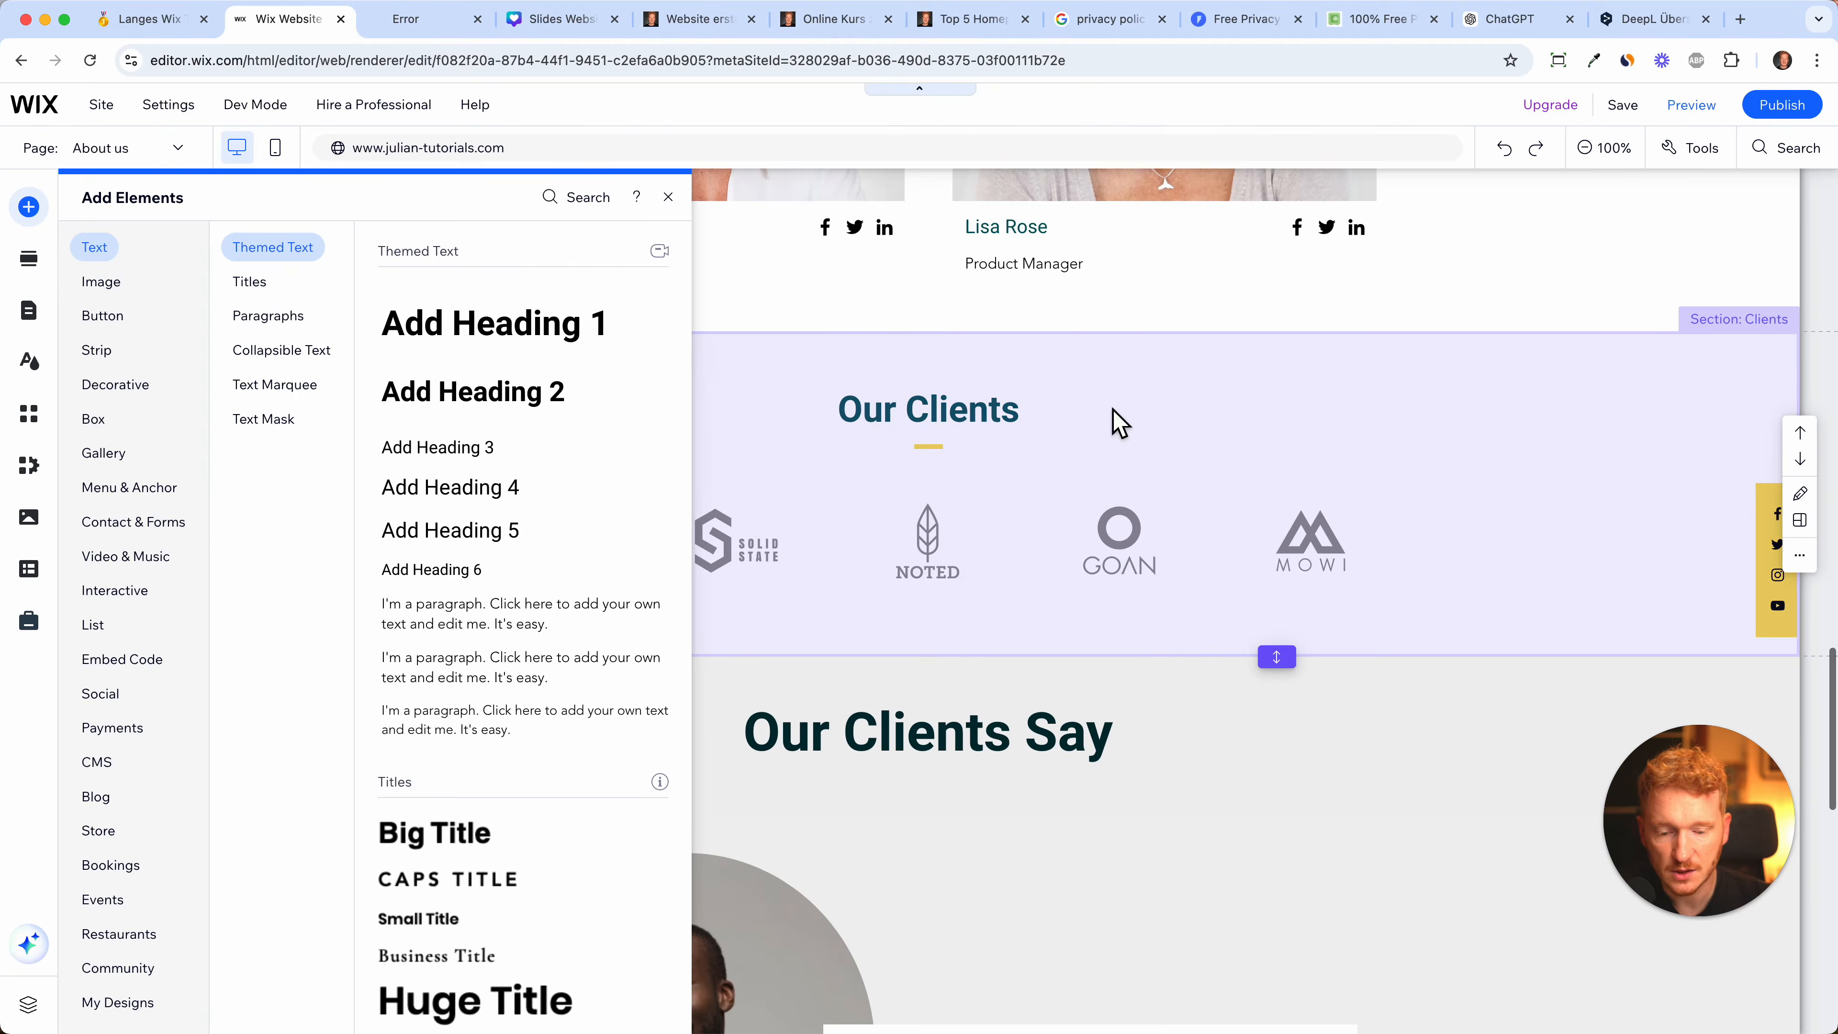
{"action": "left_click", "coordinate": [1113, 411]}
{"action": "left_click", "coordinate": [897, 409]}
{"action": "right_click", "coordinate": [902, 415]}
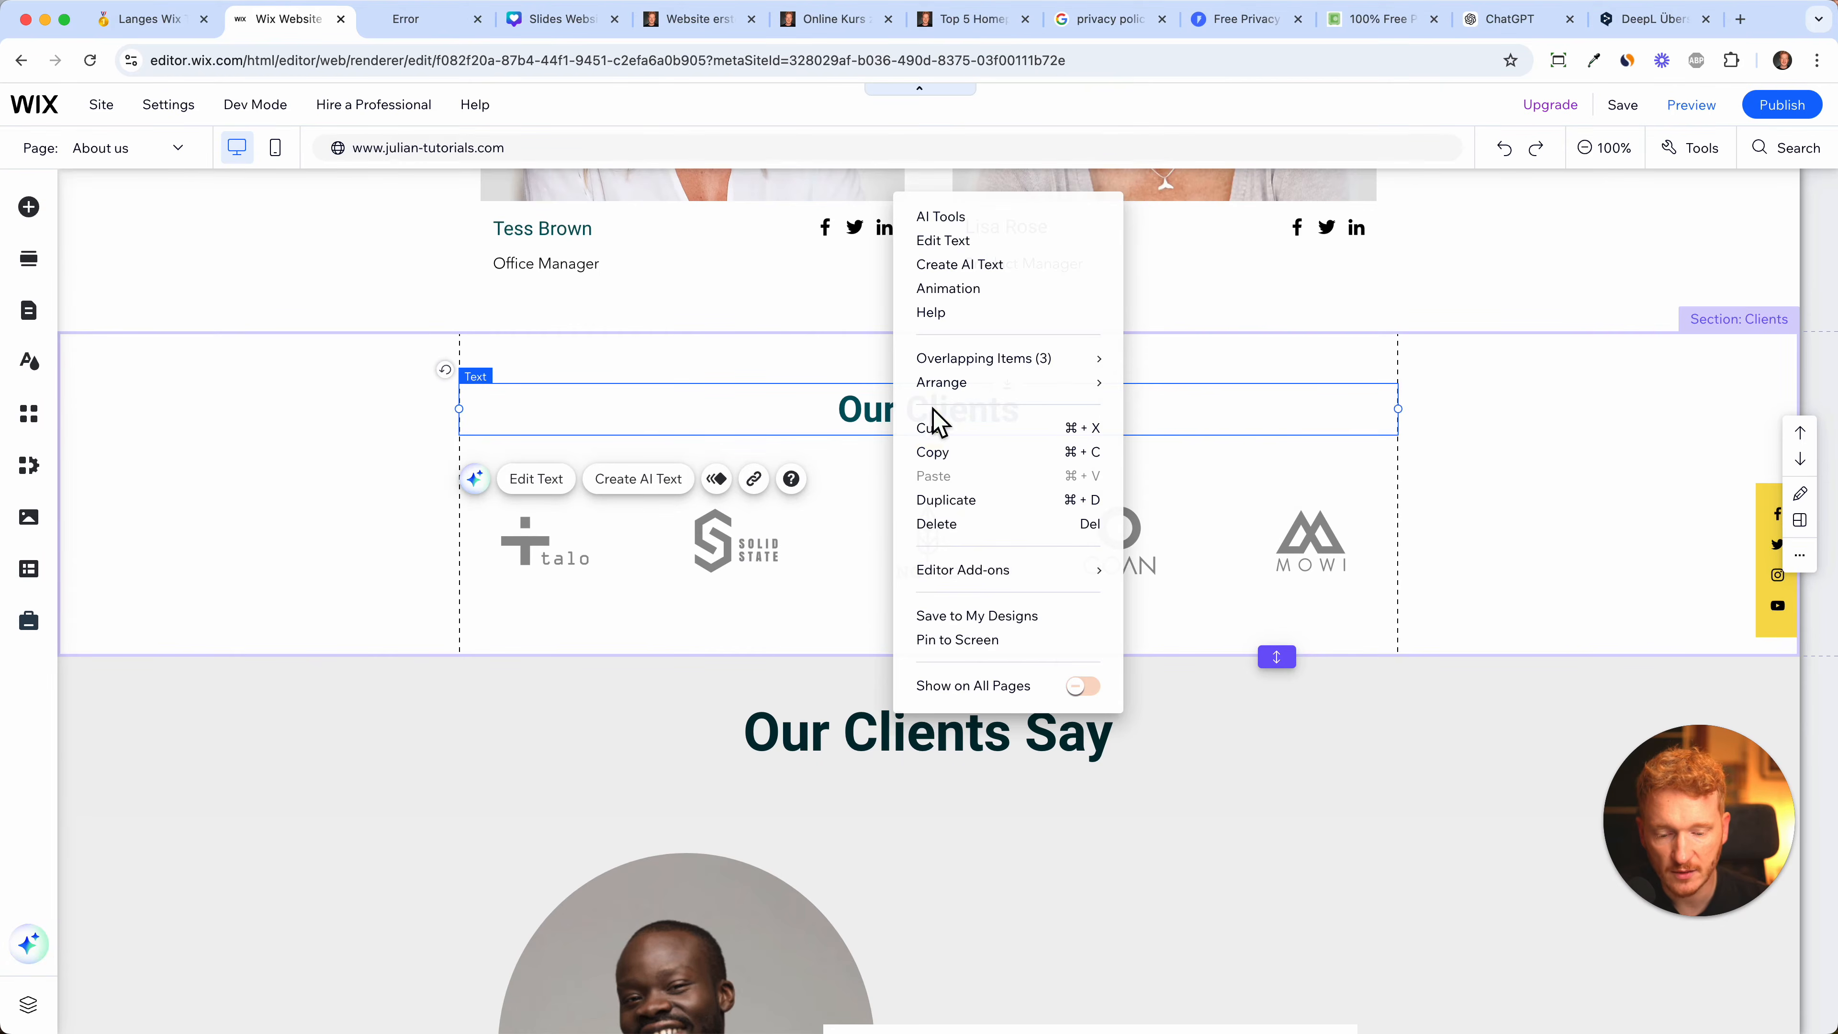
{"action": "left_click", "coordinate": [976, 508]}
{"action": "left_click_drag", "start_coordinate": [988, 427], "coordinate": [978, 728]}
- Duplicate the yellow line under the Our Clients heading and place the copy beneath the new section's heading
{"action": "scroll", "coordinate": [1092, 482], "scroll_direction": "up", "scroll_amount": 10}
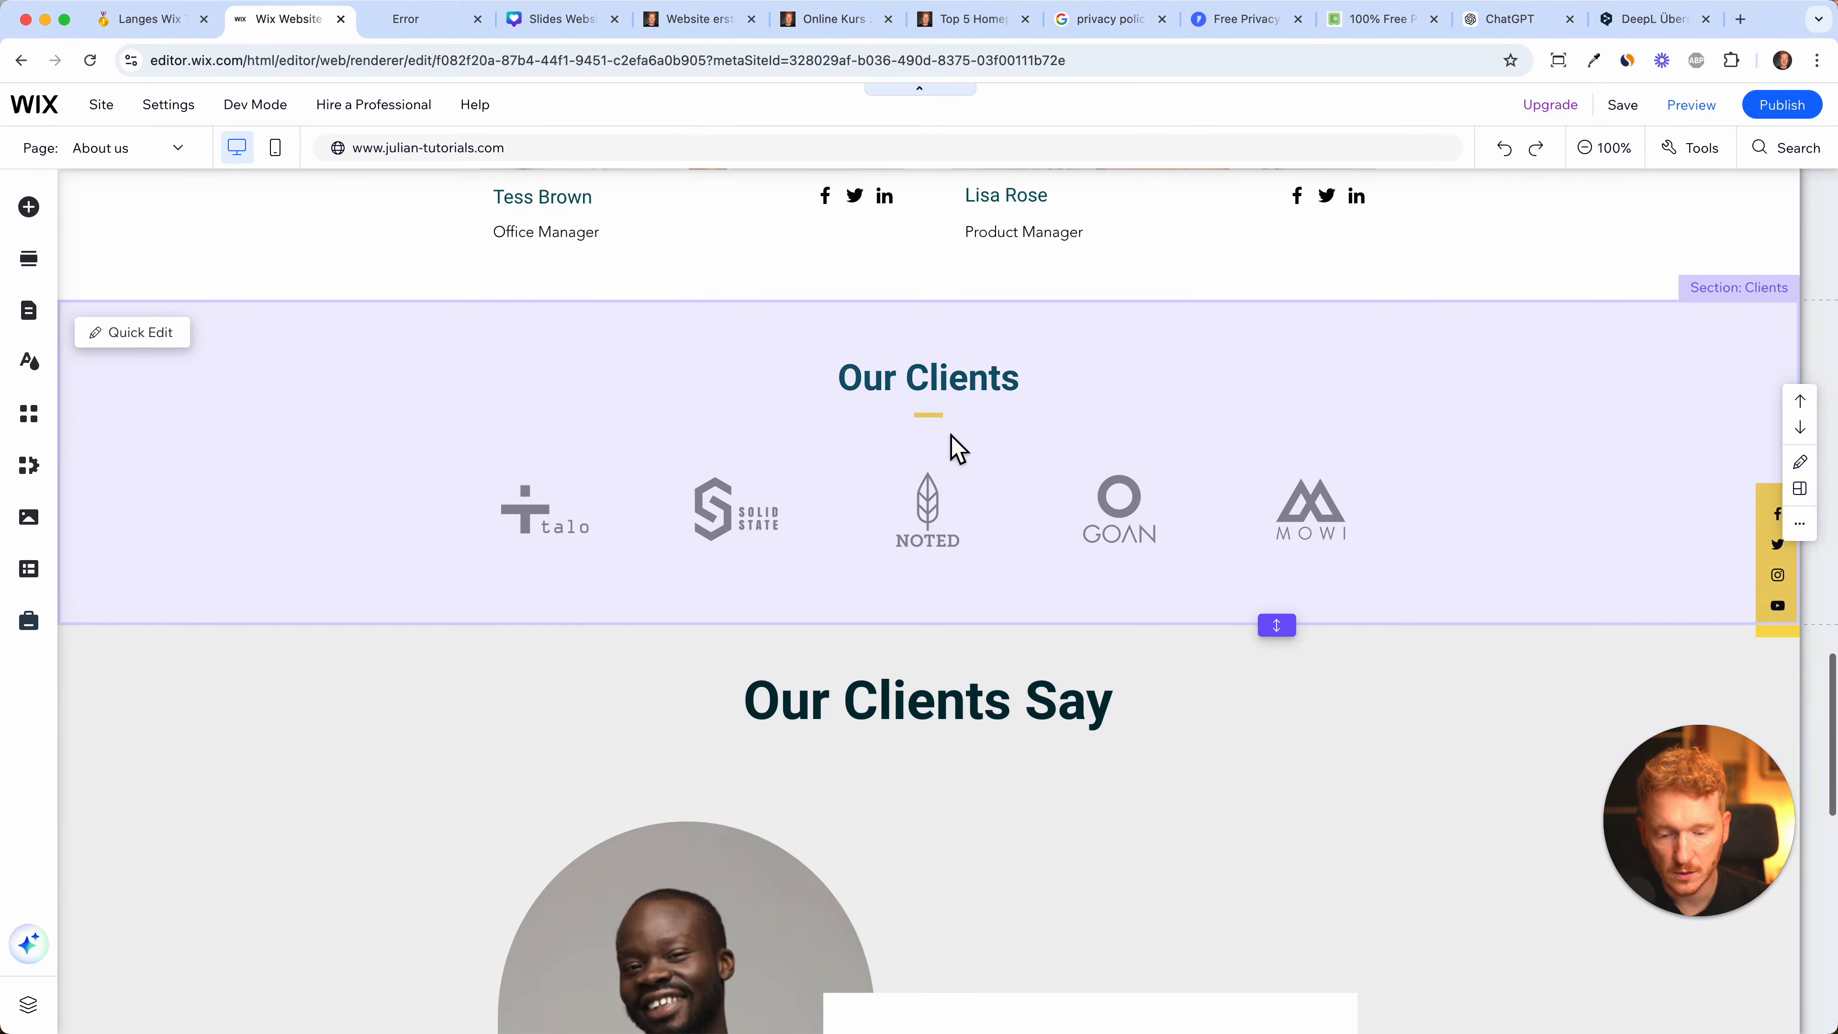
{"action": "left_click", "coordinate": [934, 422]}
{"action": "left_click", "coordinate": [935, 414]}
{"action": "right_click", "coordinate": [935, 414]}
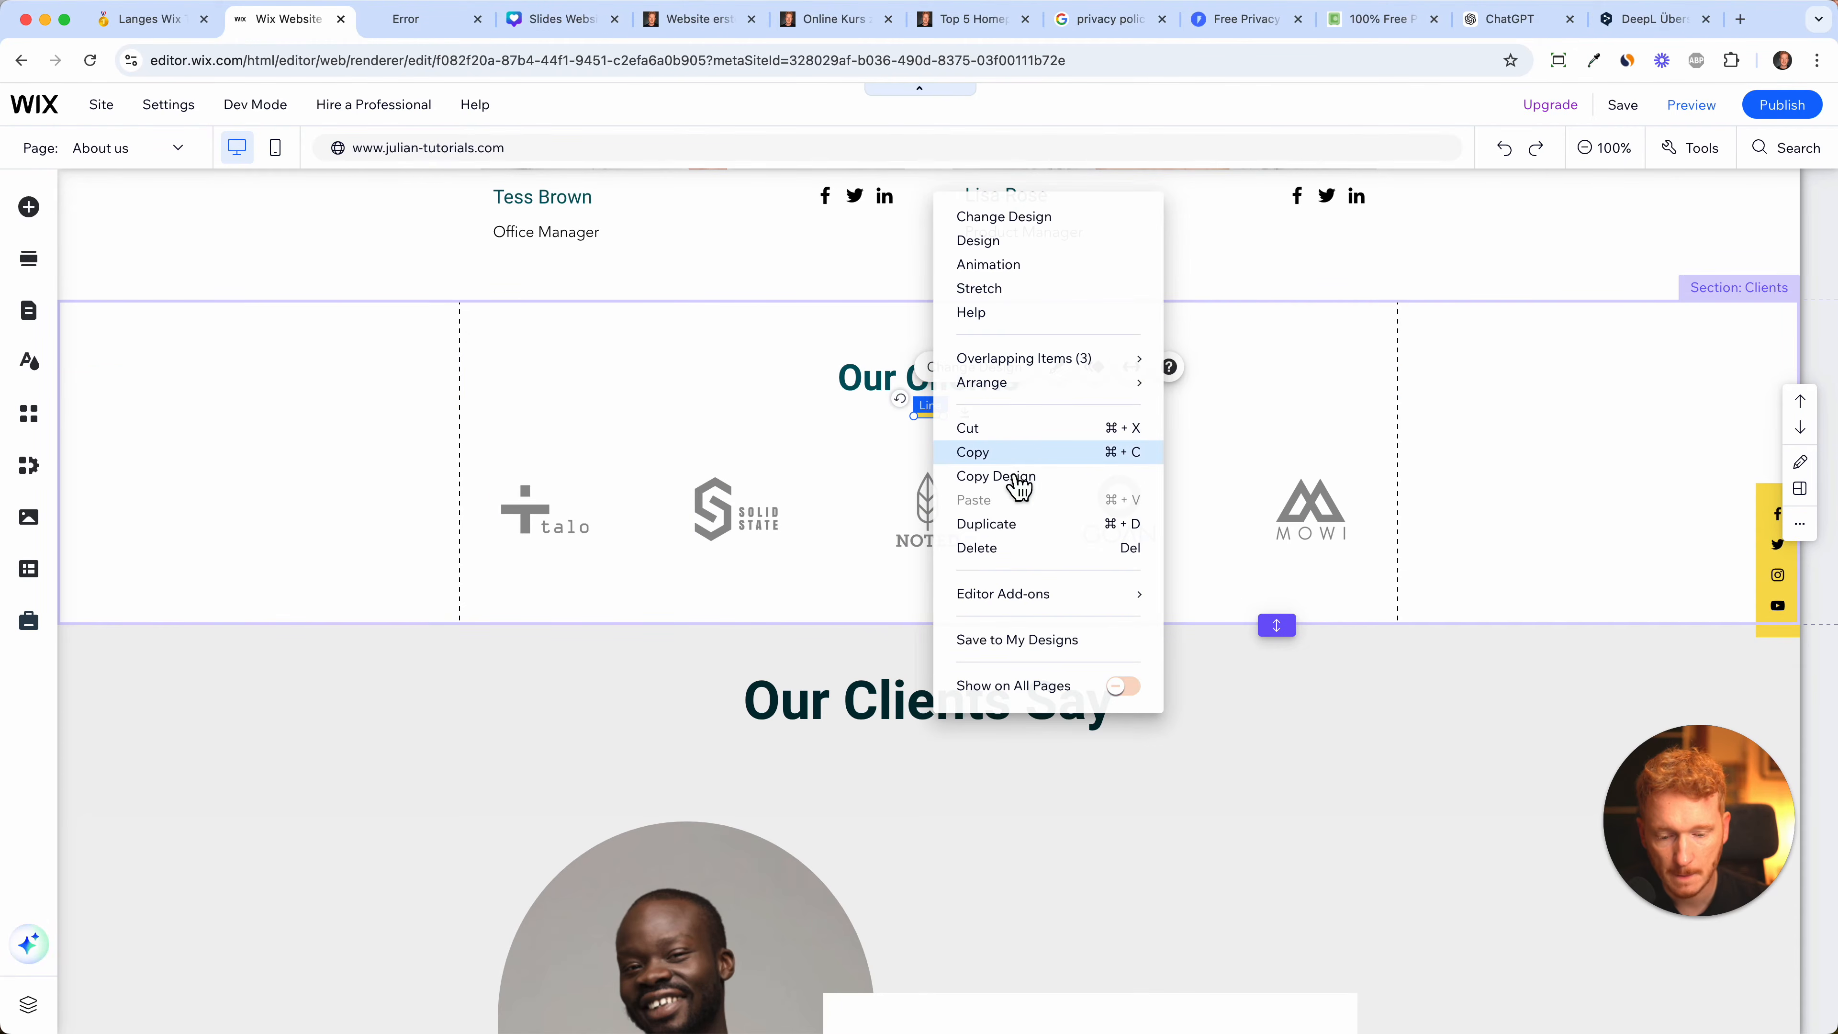
{"action": "left_click", "coordinate": [1015, 526]}
{"action": "left_click_drag", "start_coordinate": [954, 443], "coordinate": [919, 993]}
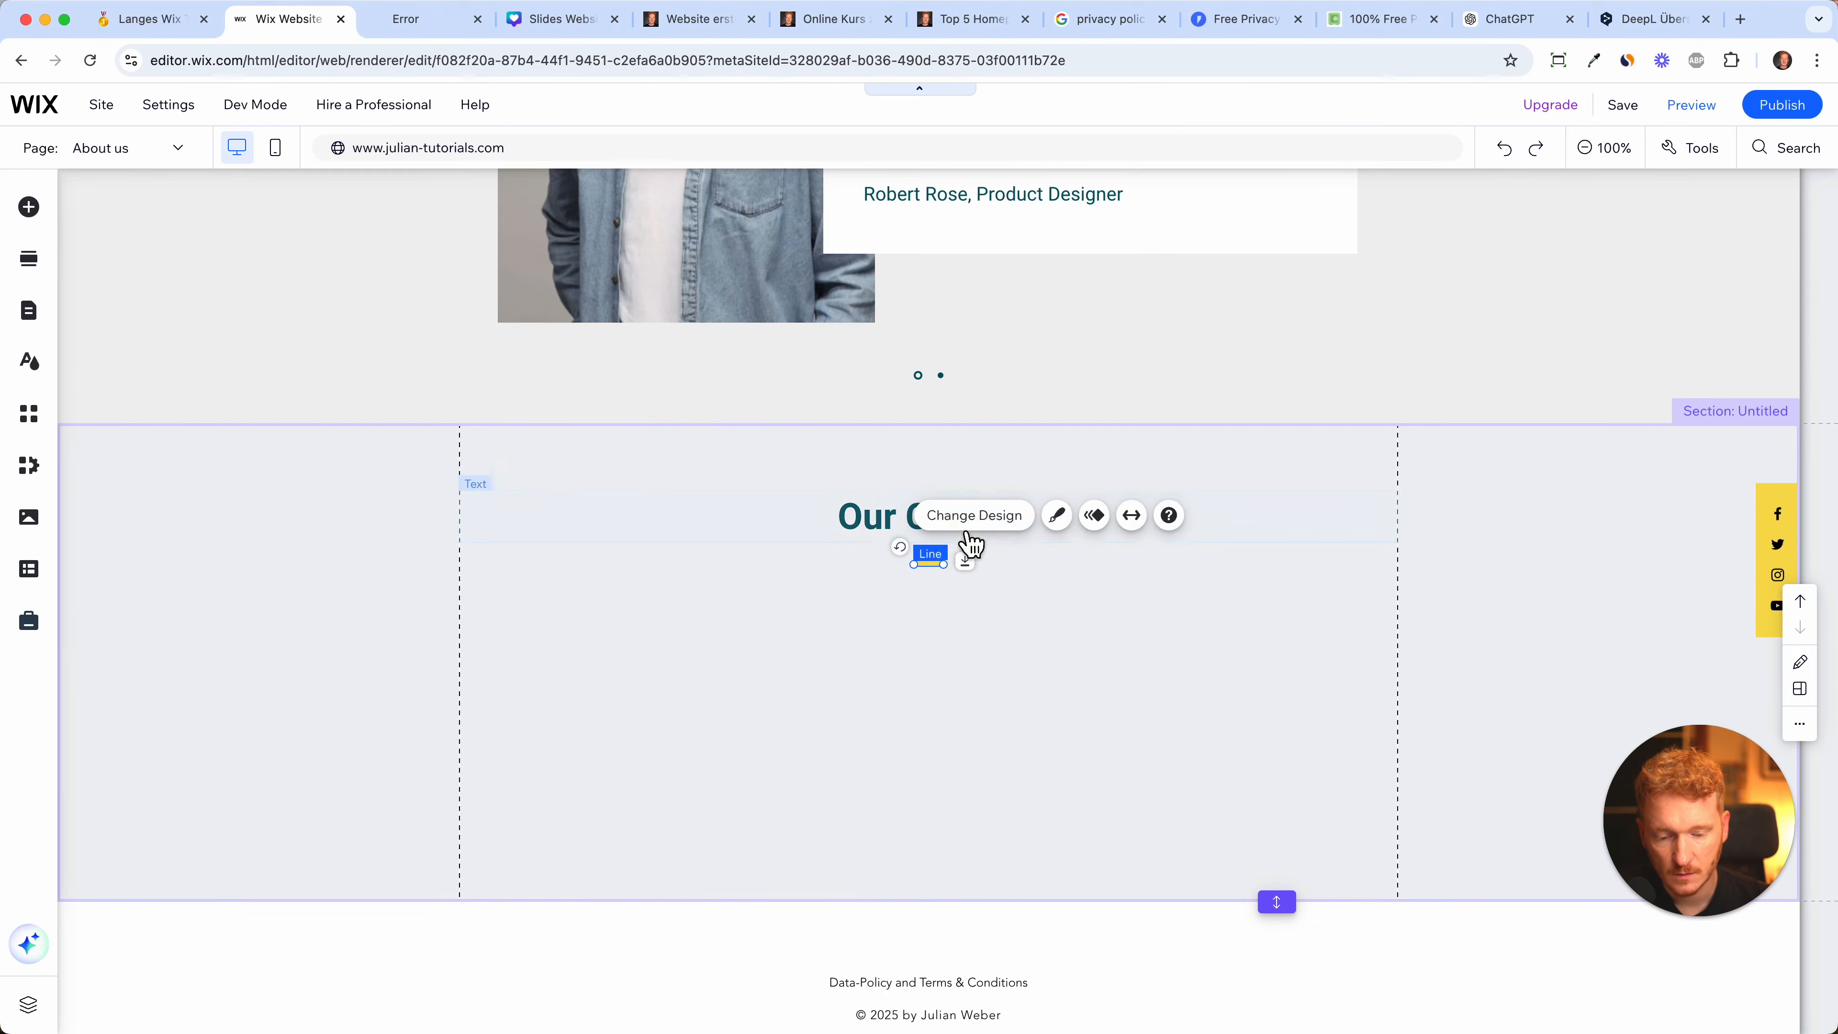
- Change the new section's heading to Our Office and increase the section's height
{"action": "left_click", "coordinate": [869, 528]}
{"action": "left_click", "coordinate": [535, 445]}
{"action": "double_click", "coordinate": [936, 521]}
{"action": "type", "text": "Office"}
{"action": "left_click", "coordinate": [1295, 892]}
{"action": "left_click_drag", "start_coordinate": [1285, 909], "coordinate": [1277, 1021]}
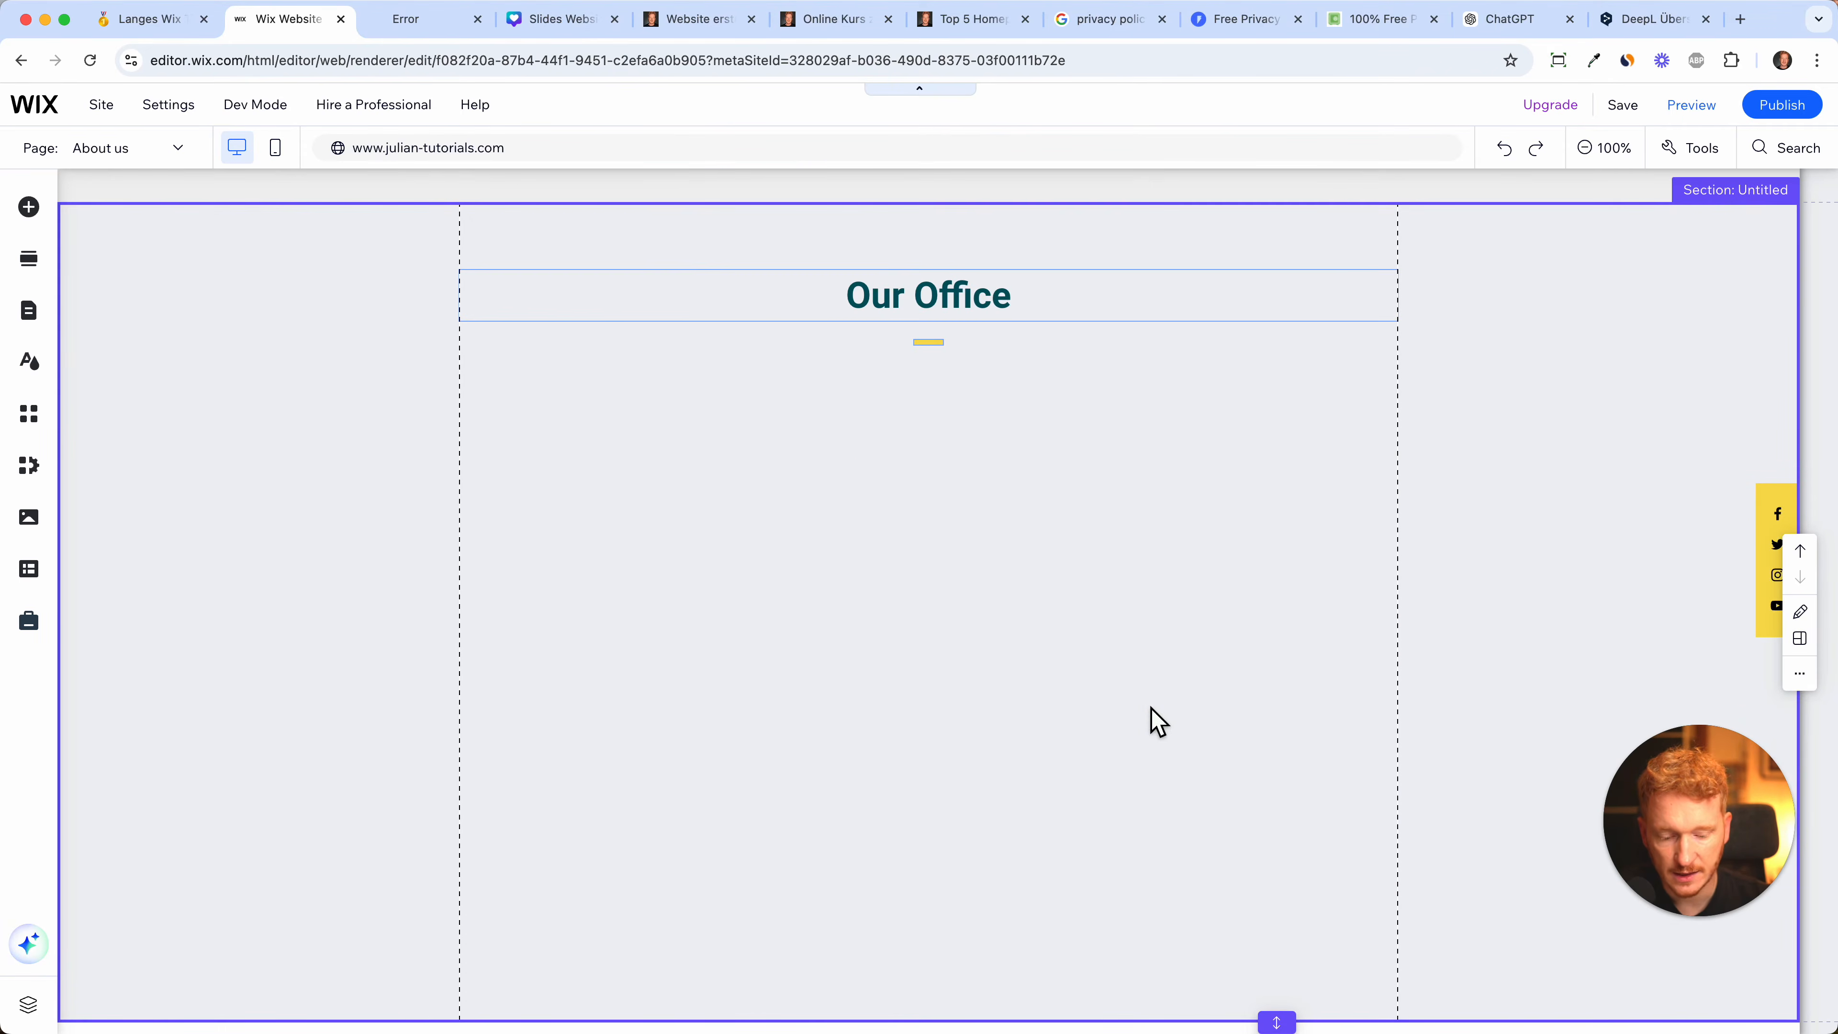
- Browse the gallery elements and add the Thumbnail pro gallery to the Our Office section
{"action": "left_click", "coordinate": [48, 209]}
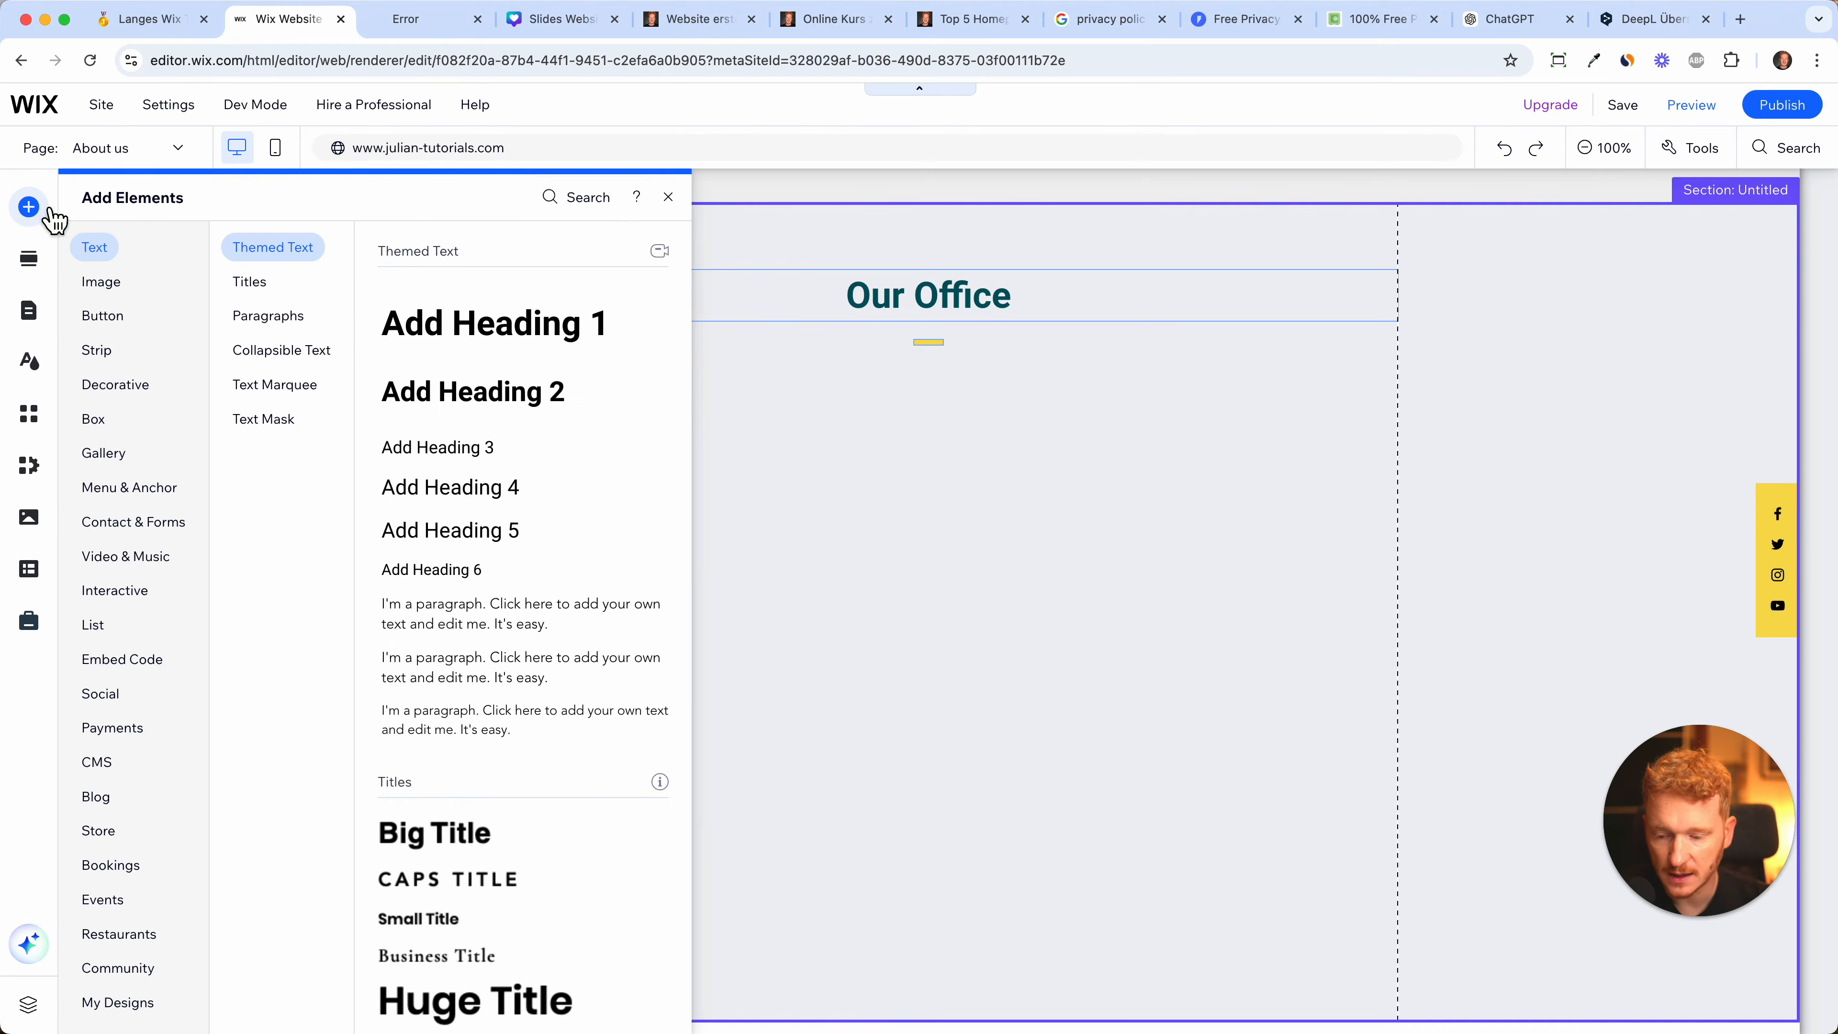
{"action": "left_click", "coordinate": [132, 463]}
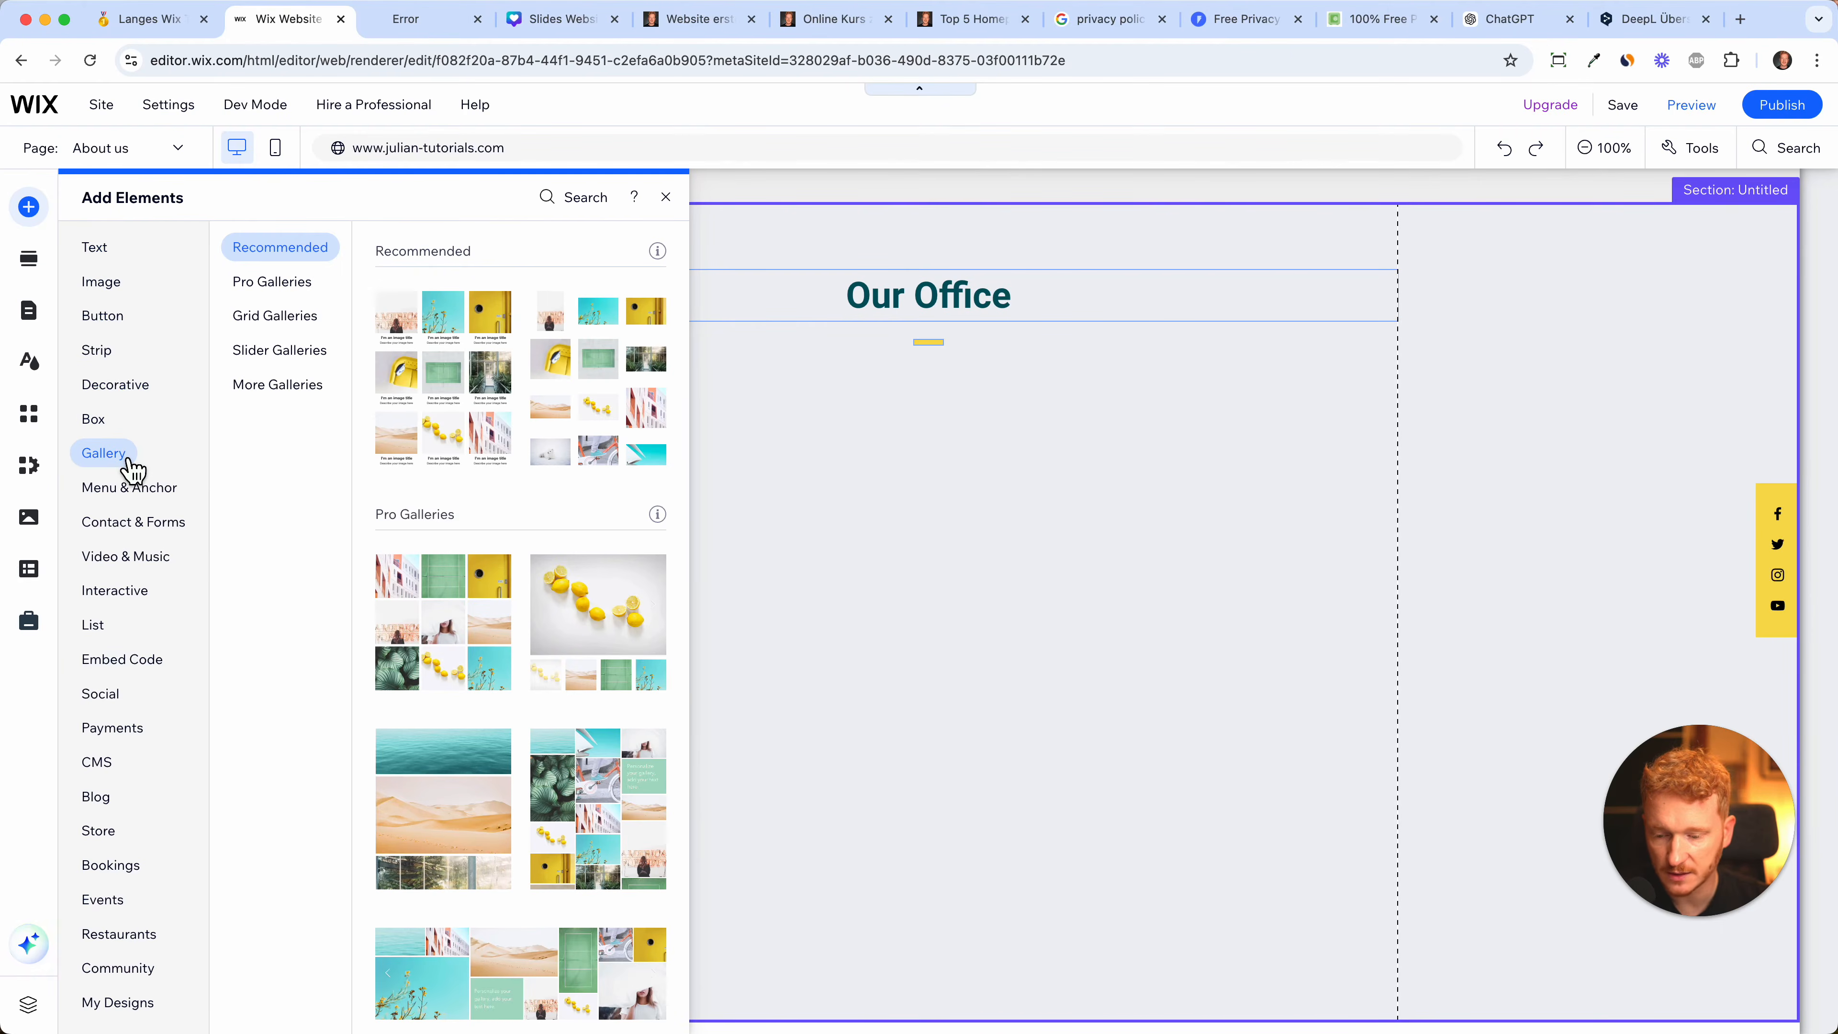
{"action": "scroll", "coordinate": [557, 544], "scroll_direction": "down", "scroll_amount": 10}
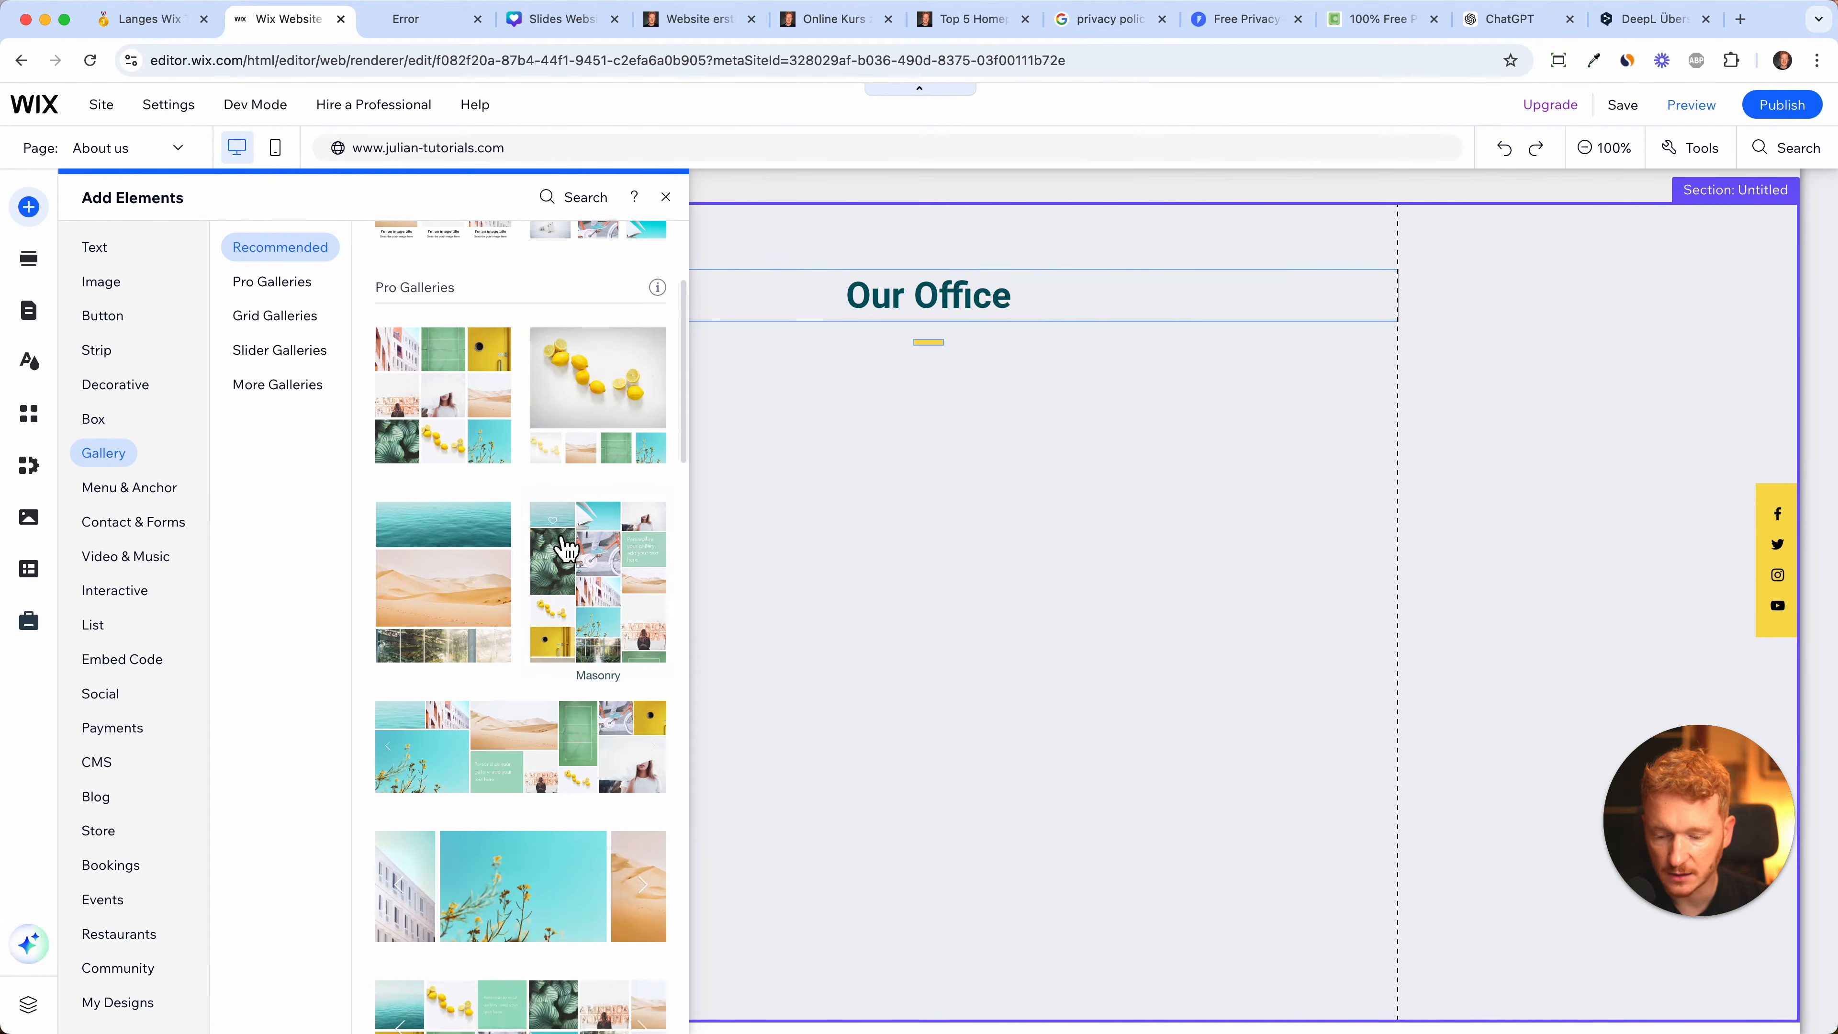
{"action": "scroll", "coordinate": [566, 548], "scroll_direction": "down", "scroll_amount": 15}
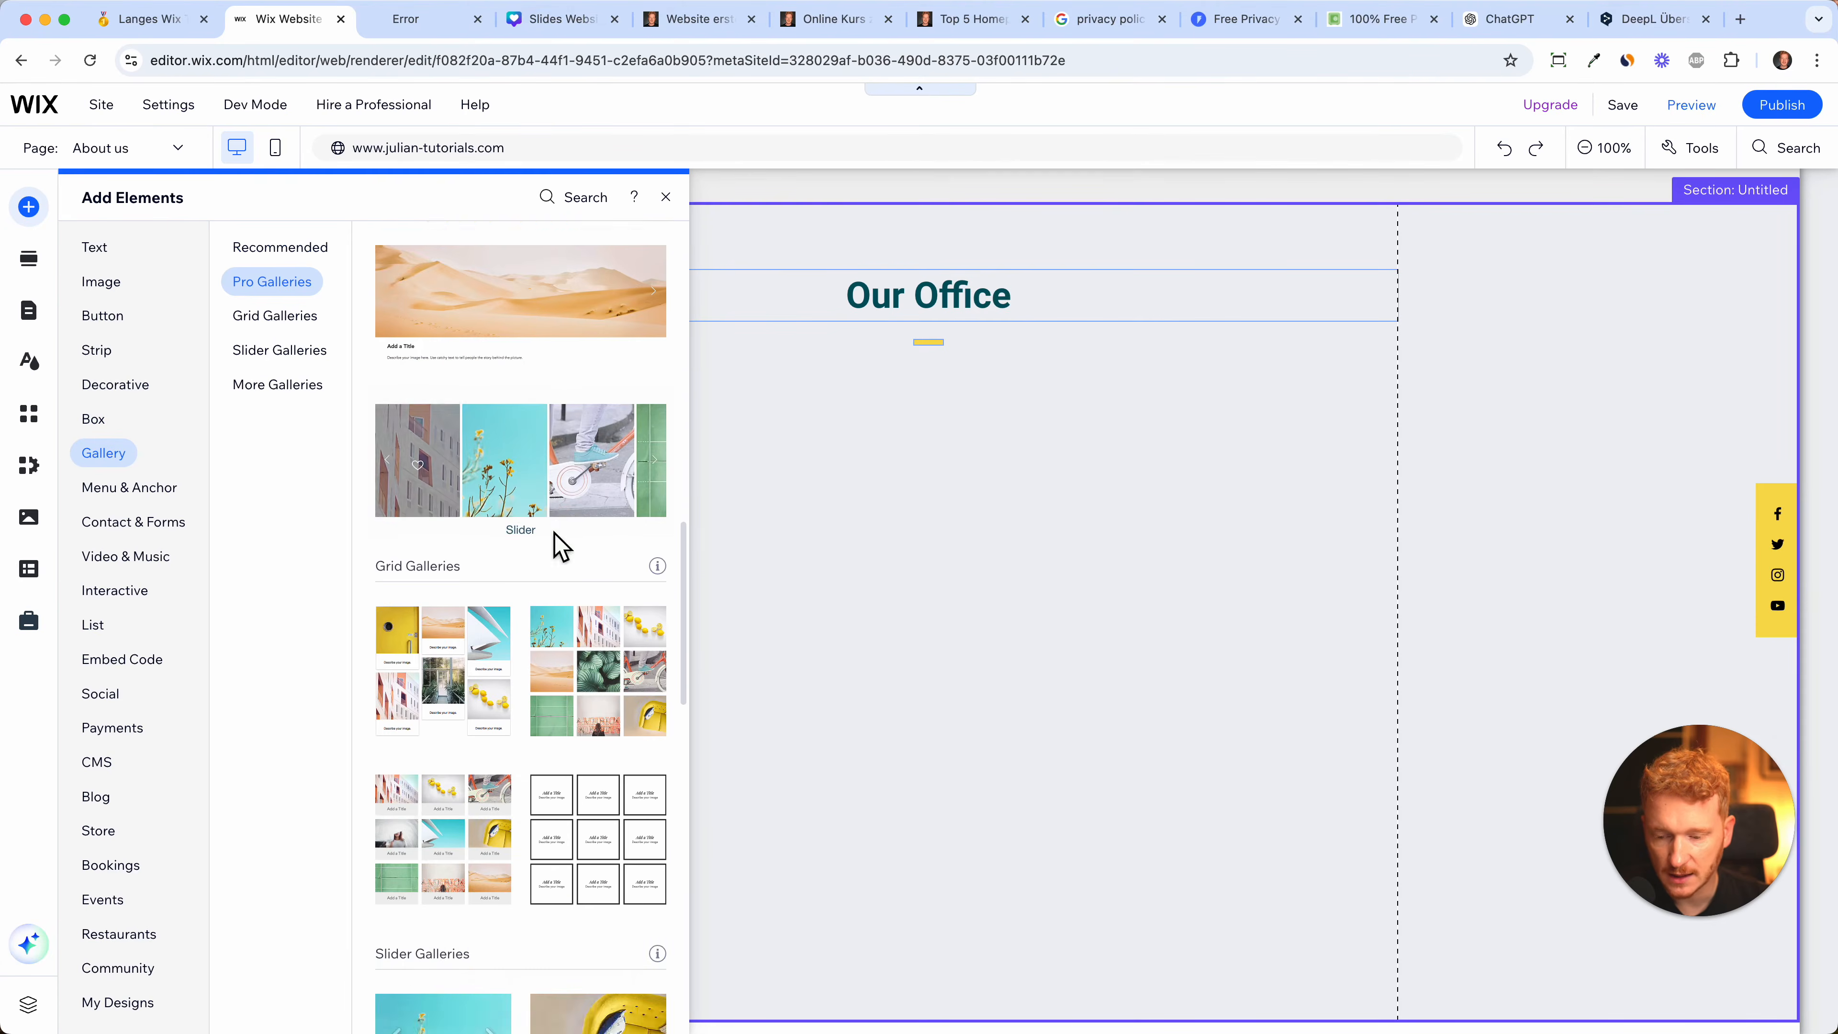
{"action": "scroll", "coordinate": [565, 548], "scroll_direction": "down", "scroll_amount": 10}
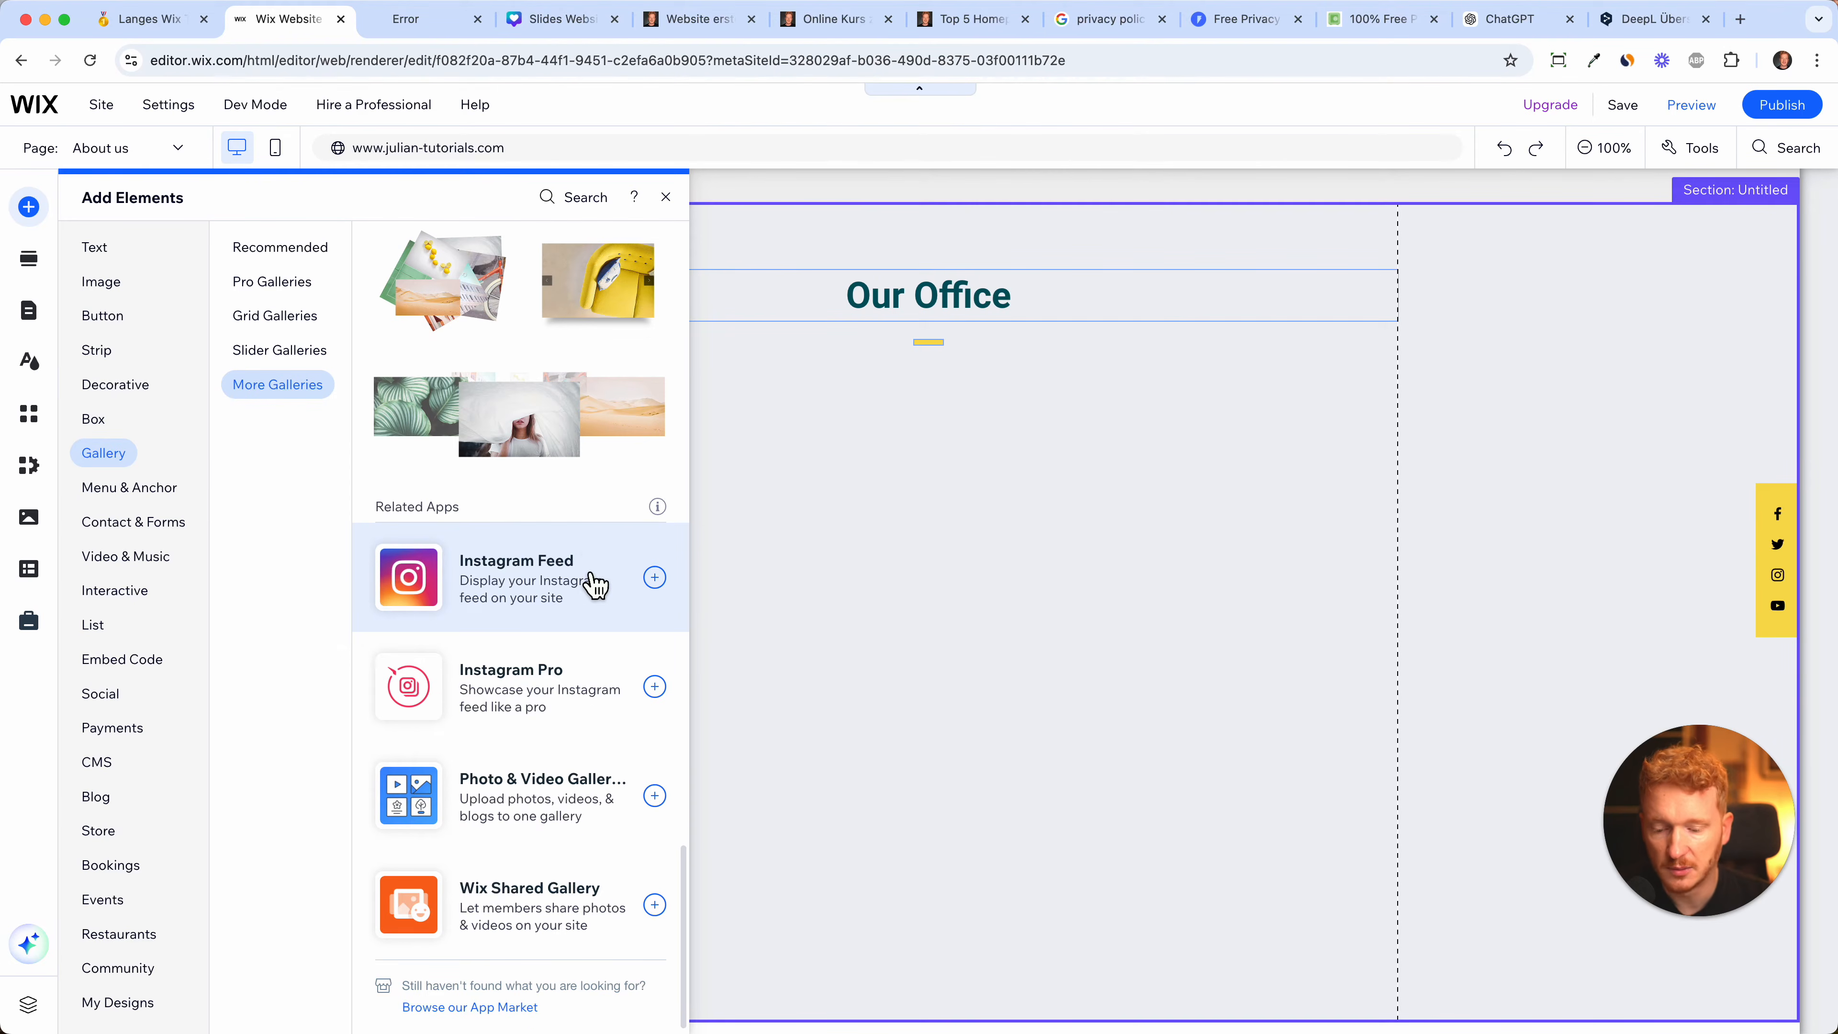
{"action": "scroll", "coordinate": [595, 584], "scroll_direction": "up", "scroll_amount": 10}
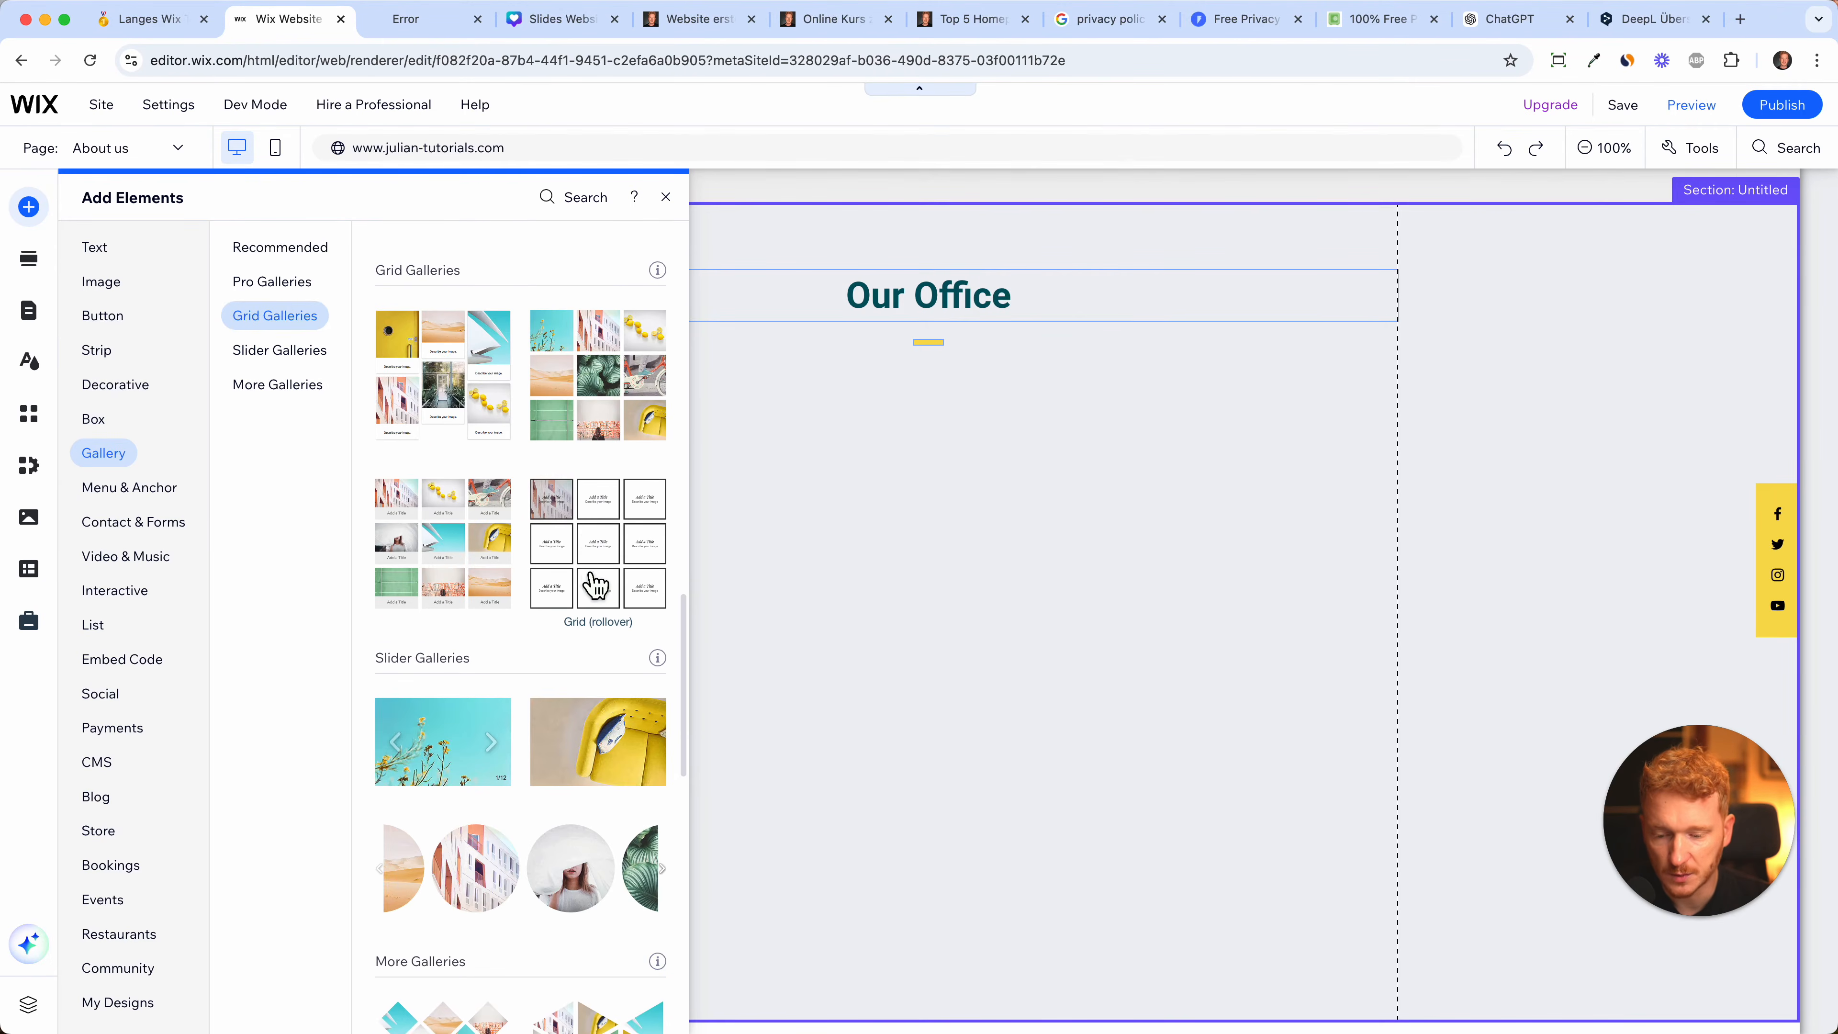
{"action": "scroll", "coordinate": [595, 584], "scroll_direction": "up", "scroll_amount": 10}
{"action": "scroll", "coordinate": [594, 583], "scroll_direction": "up", "scroll_amount": 10}
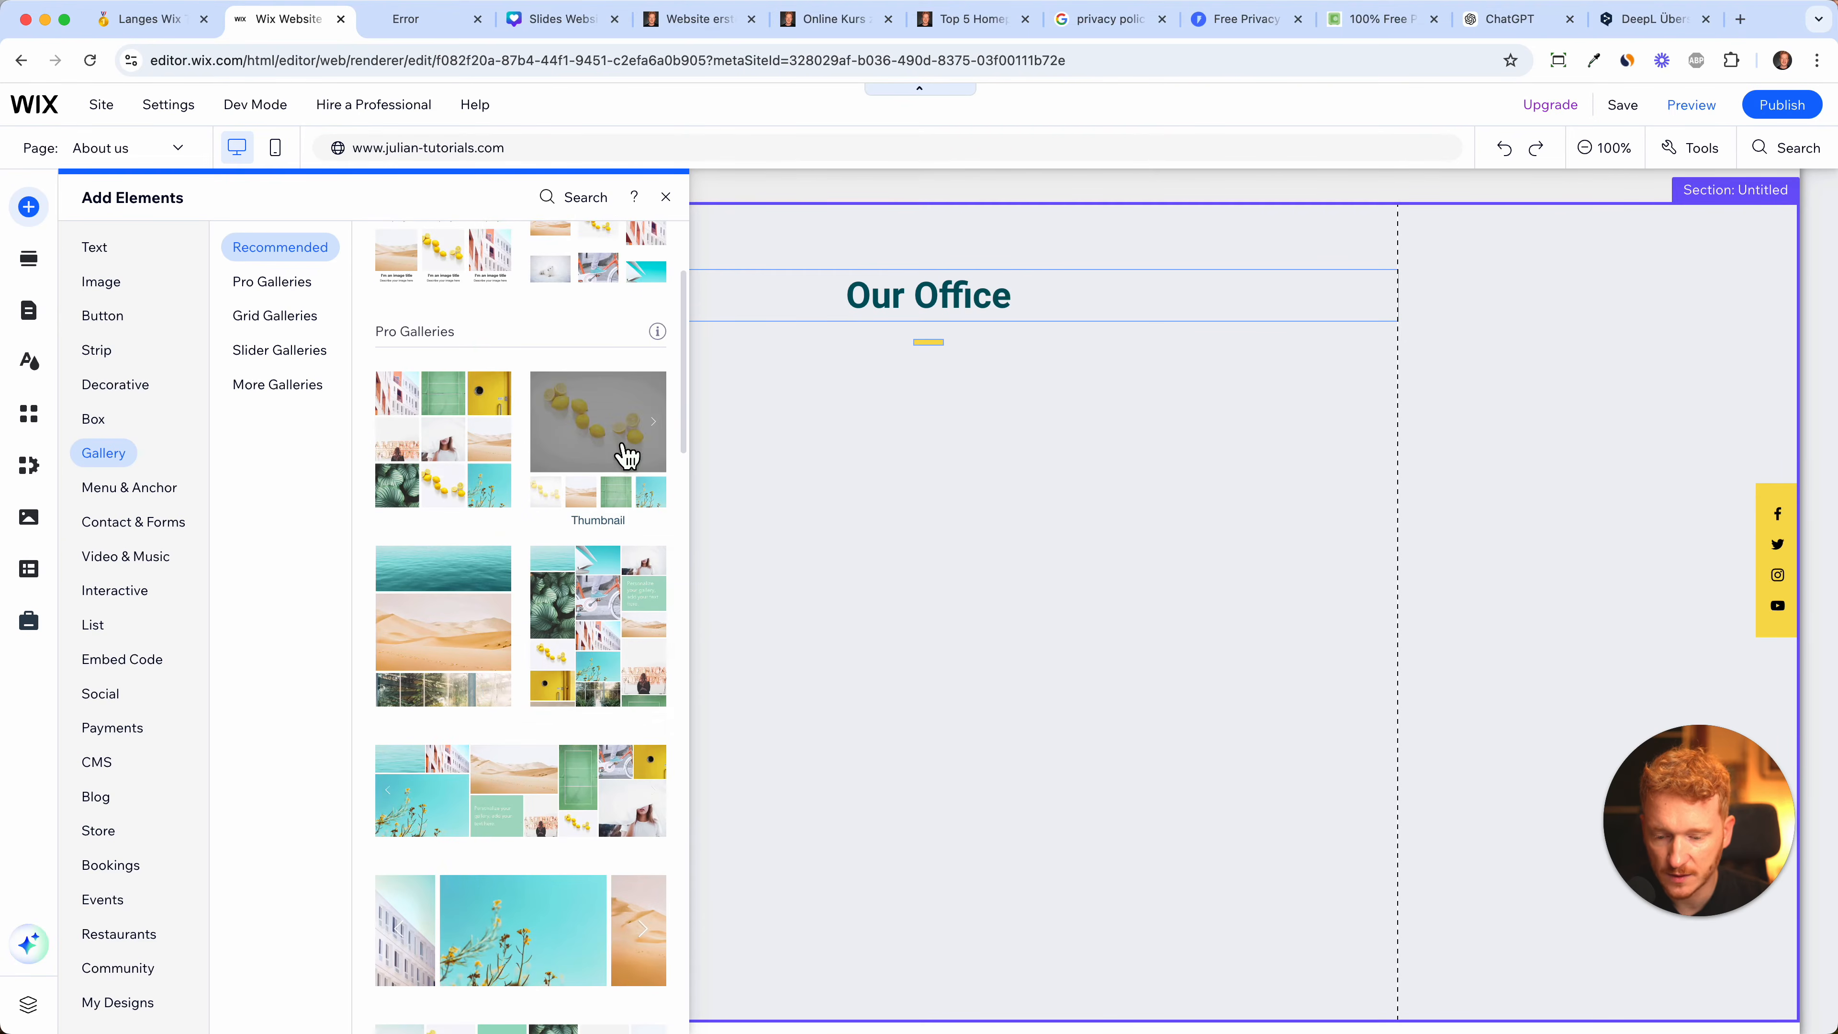
{"action": "left_click", "coordinate": [626, 454]}
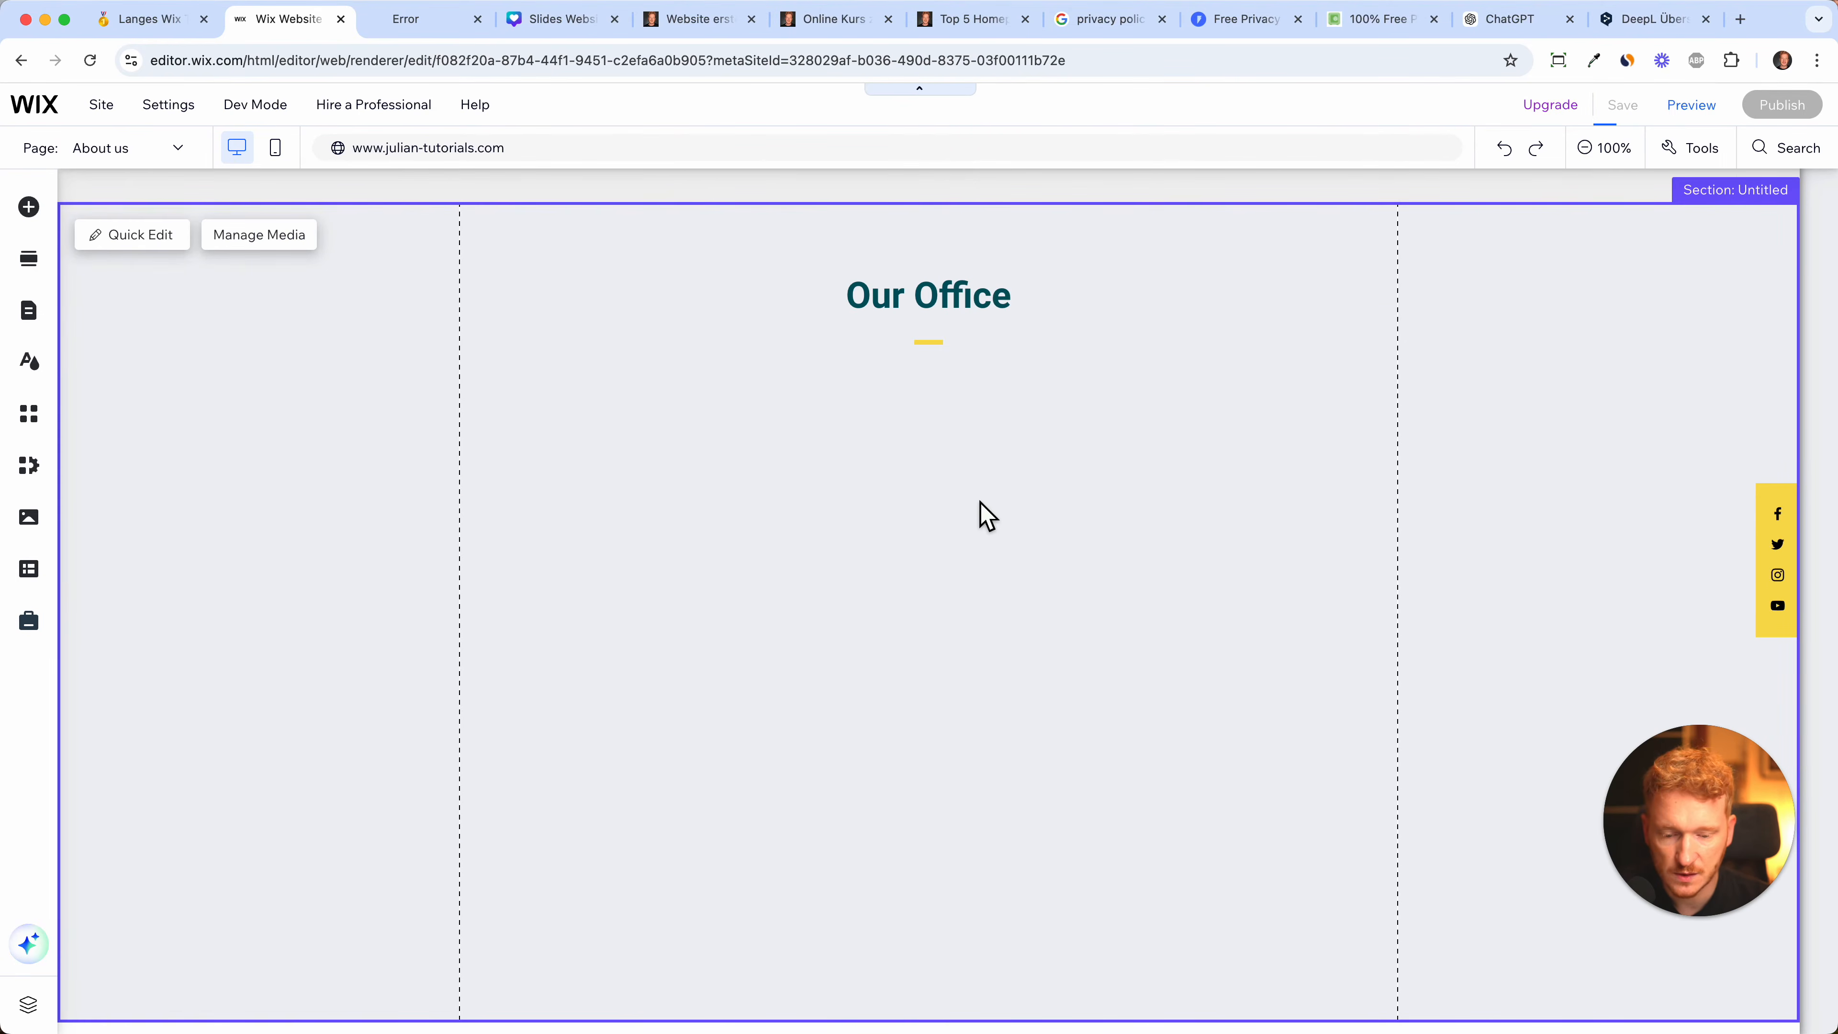
- Enlarge the thumbnail gallery so it fills most of the content width under the Our Office heading
{"action": "scroll", "coordinate": [1062, 818], "scroll_direction": "down", "scroll_amount": 3}
{"action": "left_click_drag", "start_coordinate": [1060, 737], "coordinate": [1287, 934]}
{"action": "left_click", "coordinate": [1078, 499]}
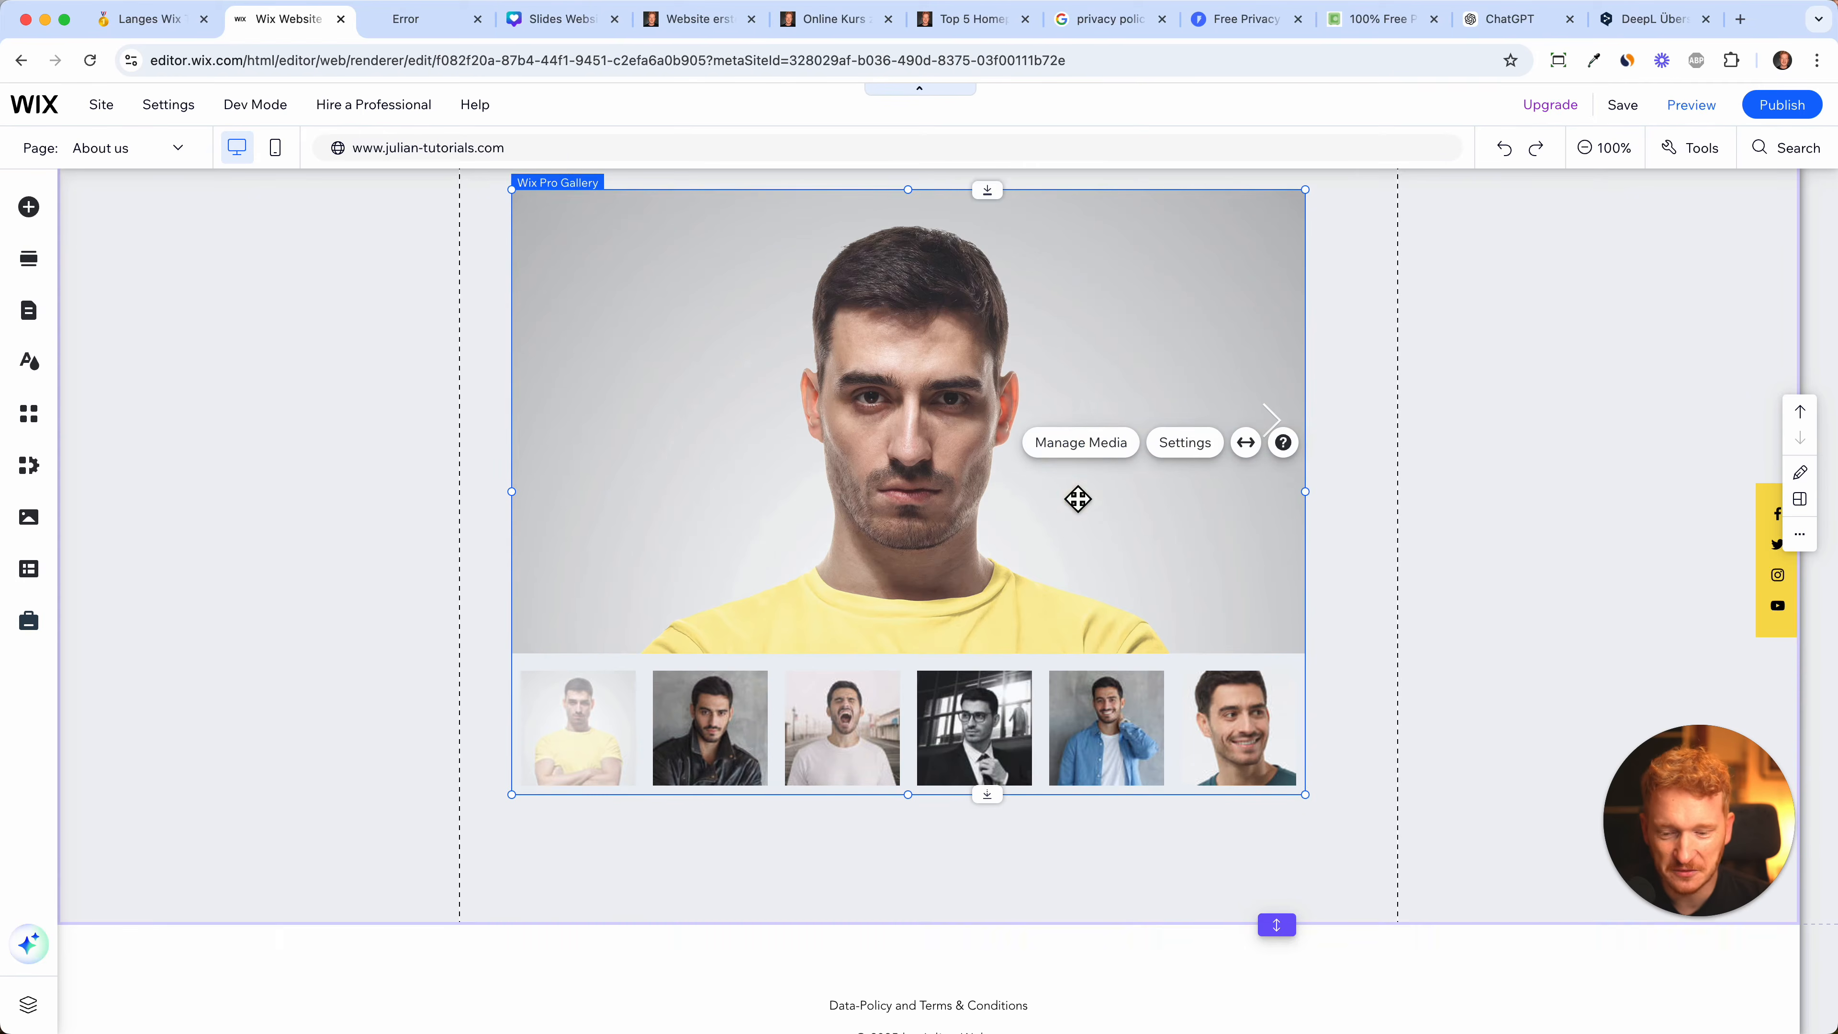
- Open the Our Office gallery's media organizer and start replacing the first portrait with an image from the Wix media library
{"action": "scroll", "coordinate": [1078, 498], "scroll_direction": "up", "scroll_amount": 2}
{"action": "left_click", "coordinate": [1114, 567]}
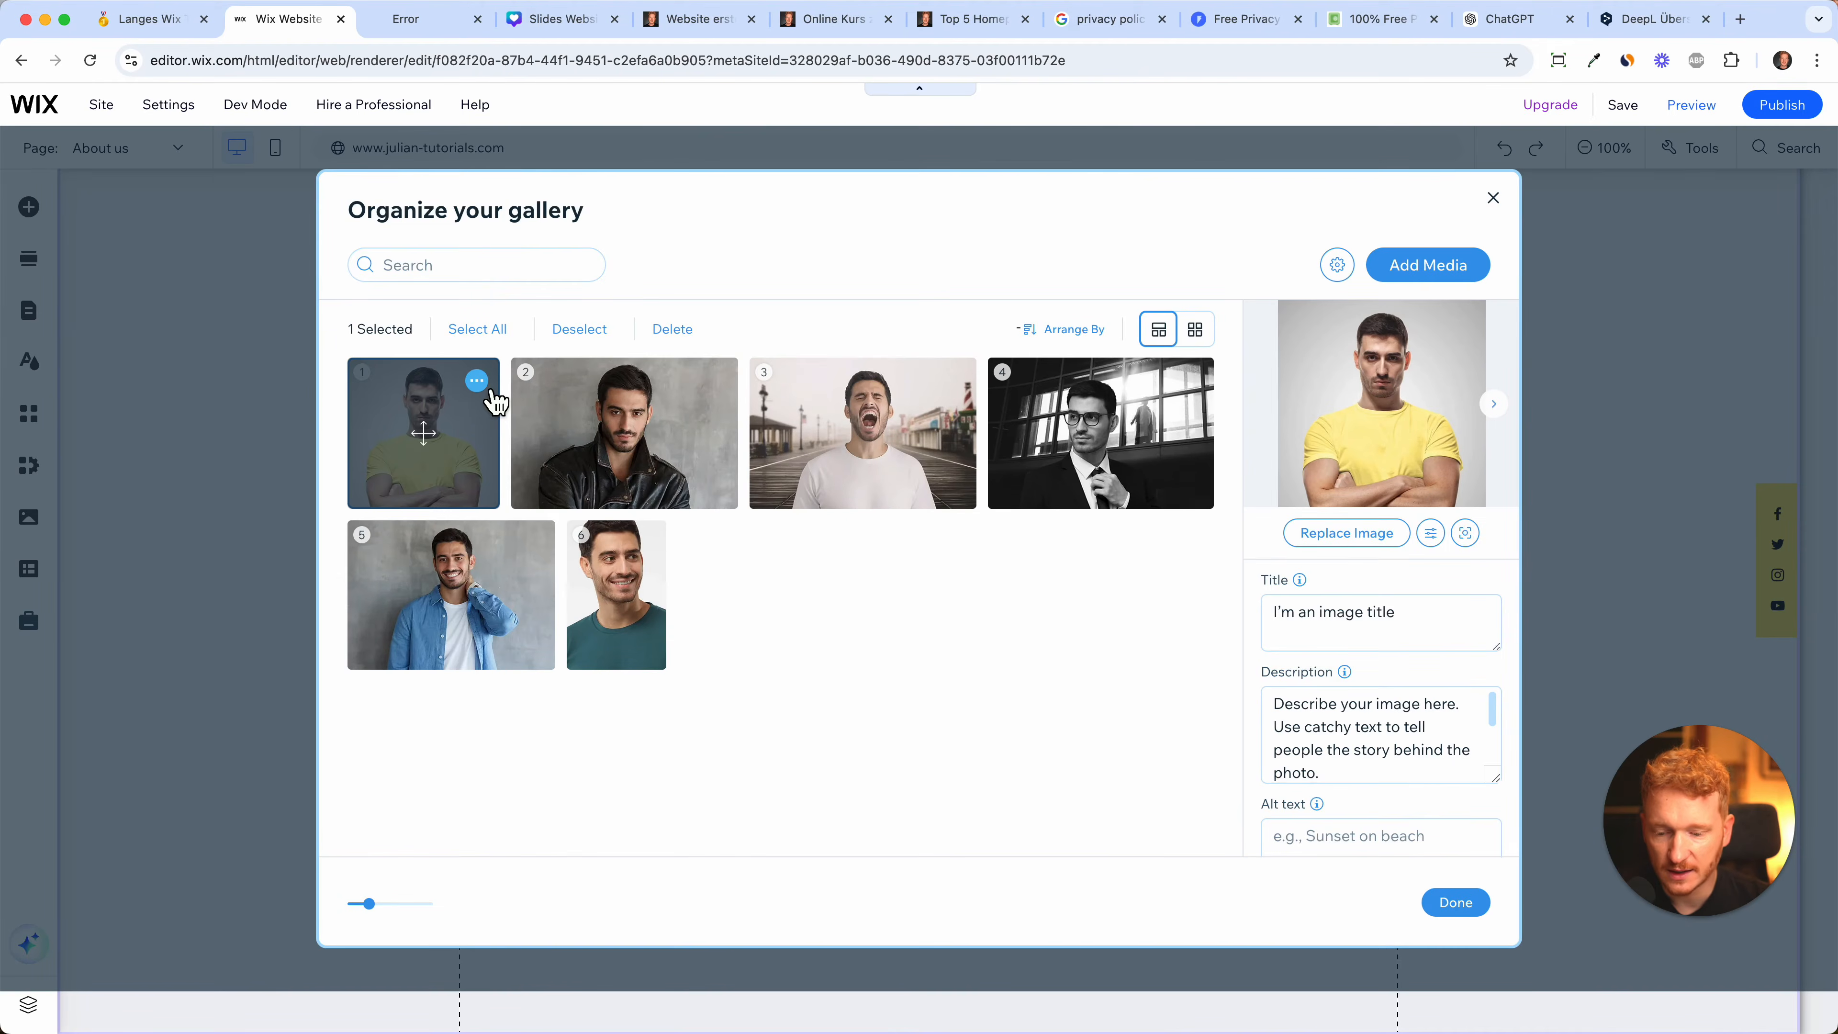
{"action": "left_click", "coordinate": [477, 381]}
{"action": "left_click", "coordinate": [416, 406]}
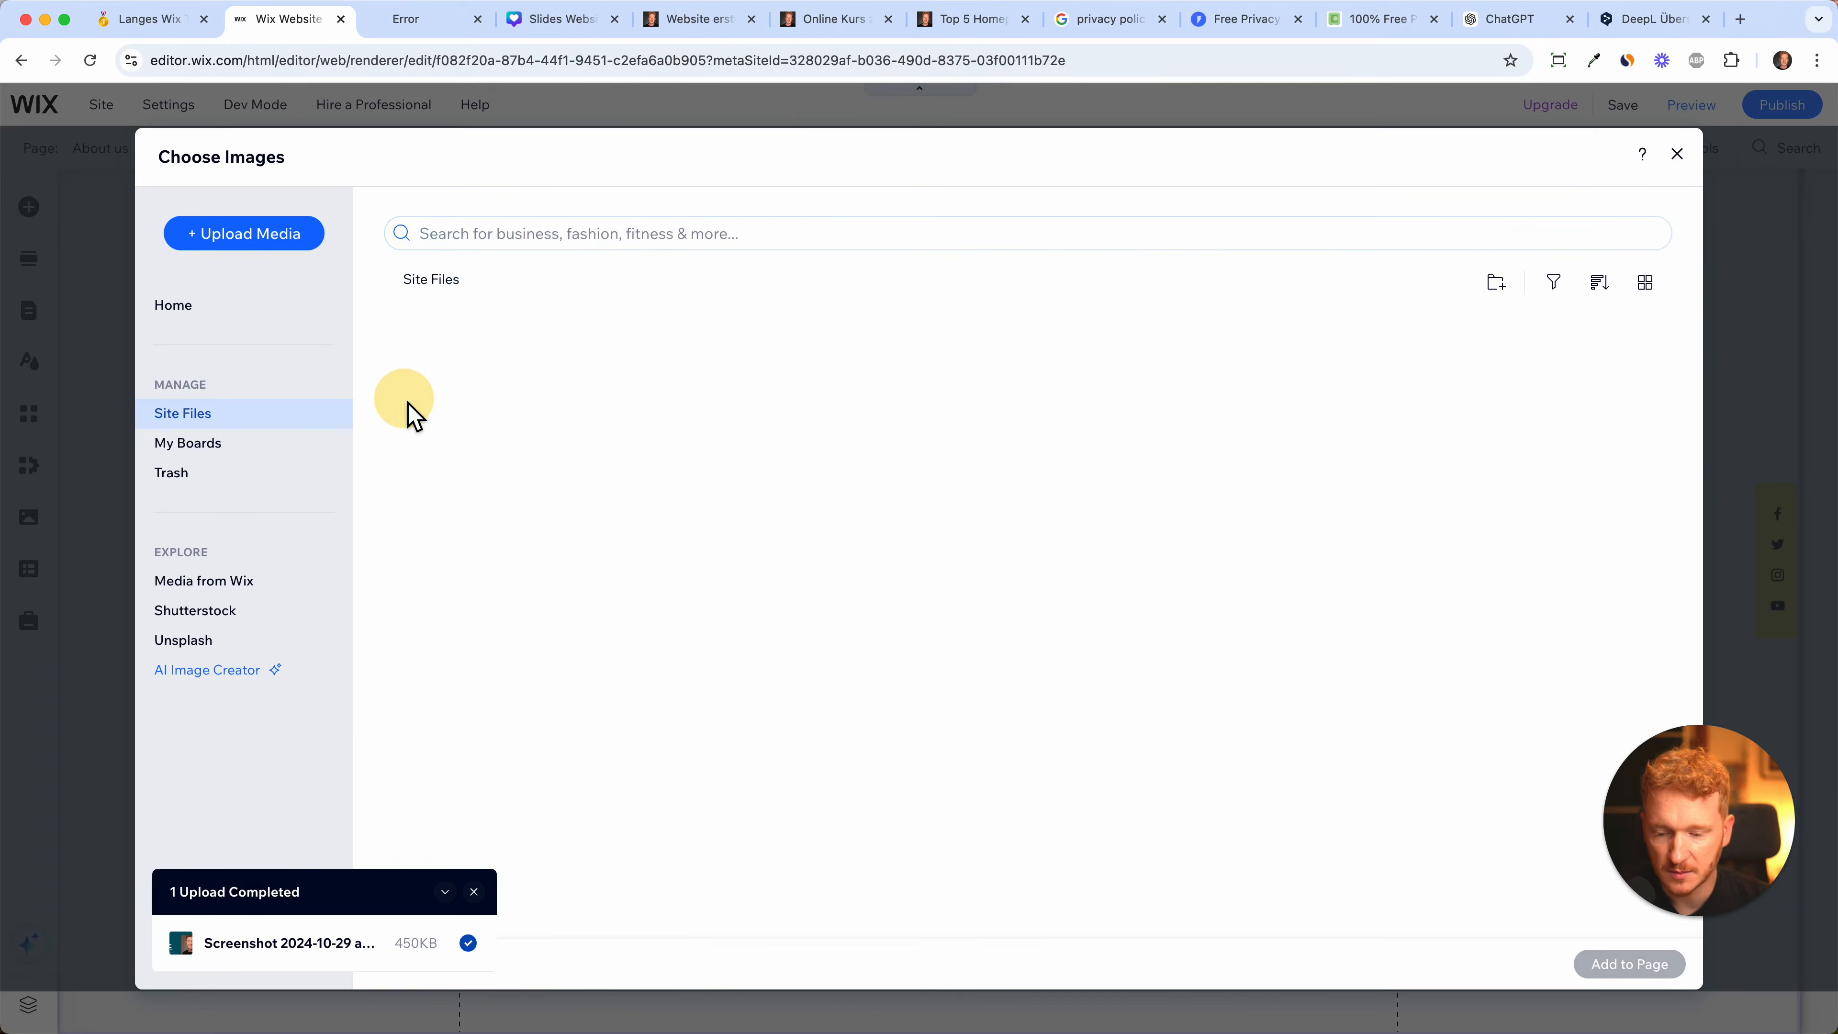
{"action": "left_click", "coordinate": [237, 586]}
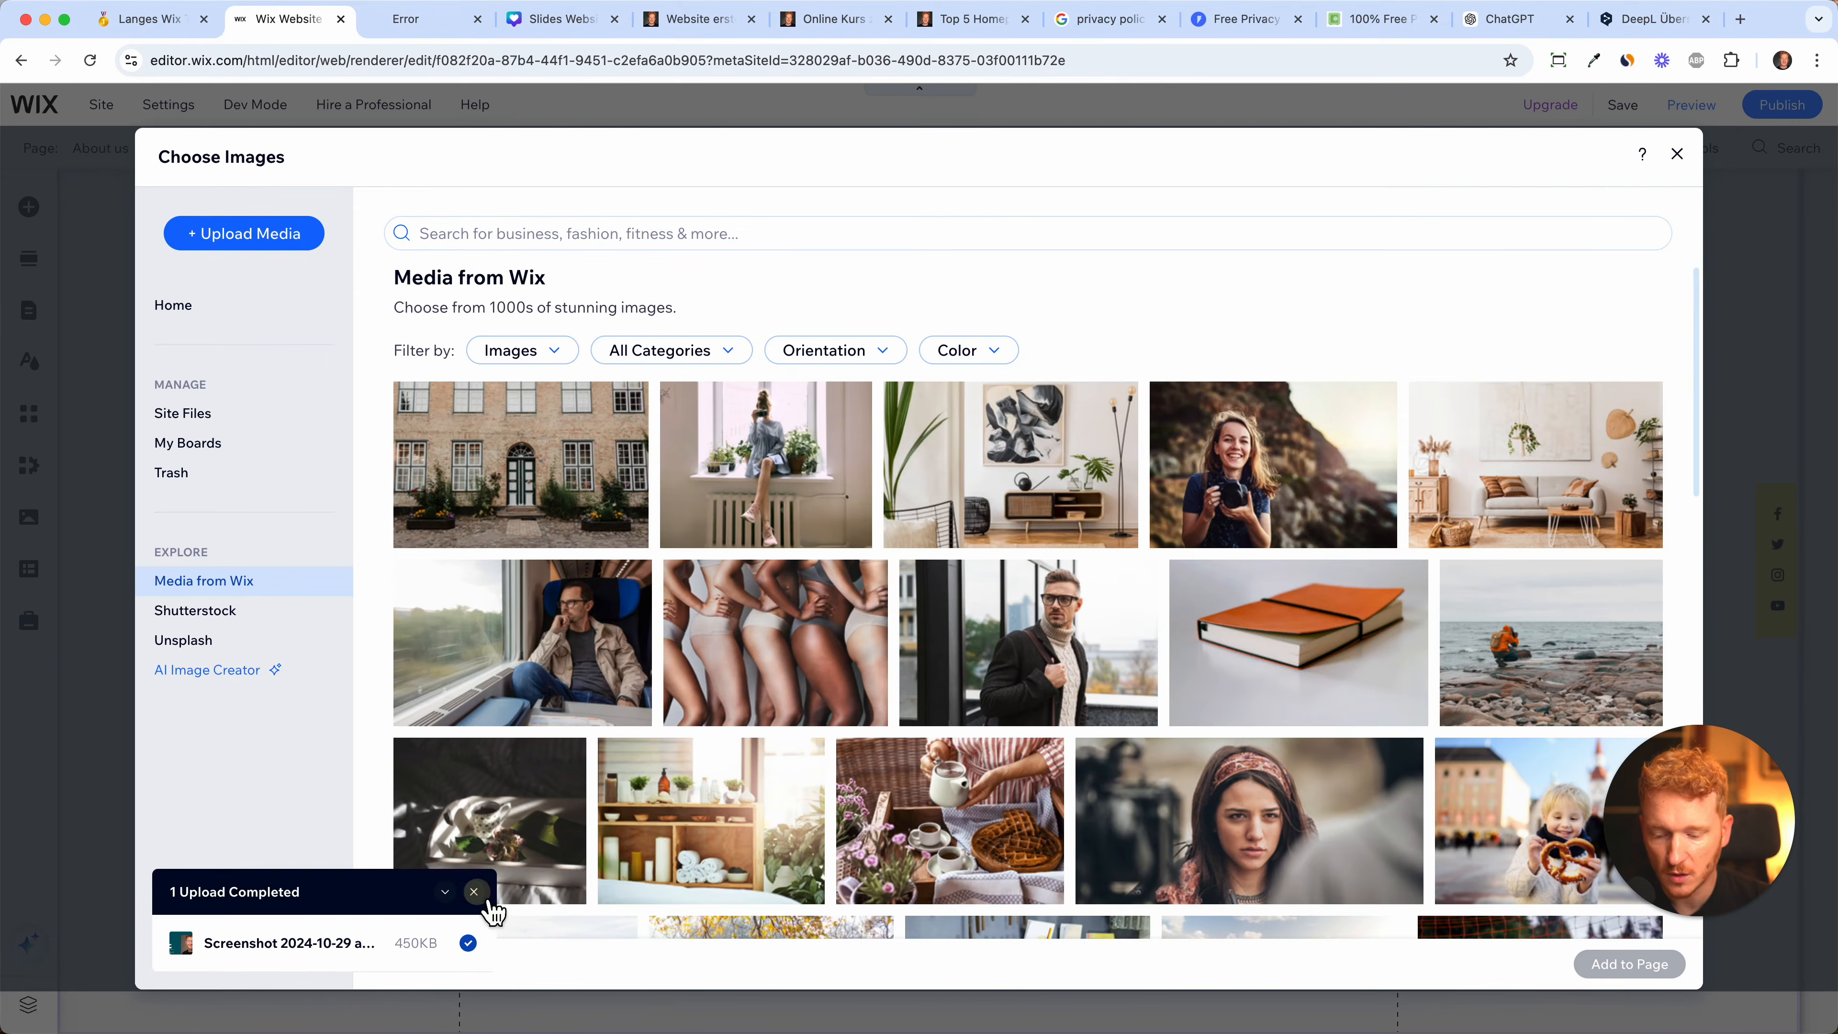
{"action": "left_click", "coordinate": [474, 891]}
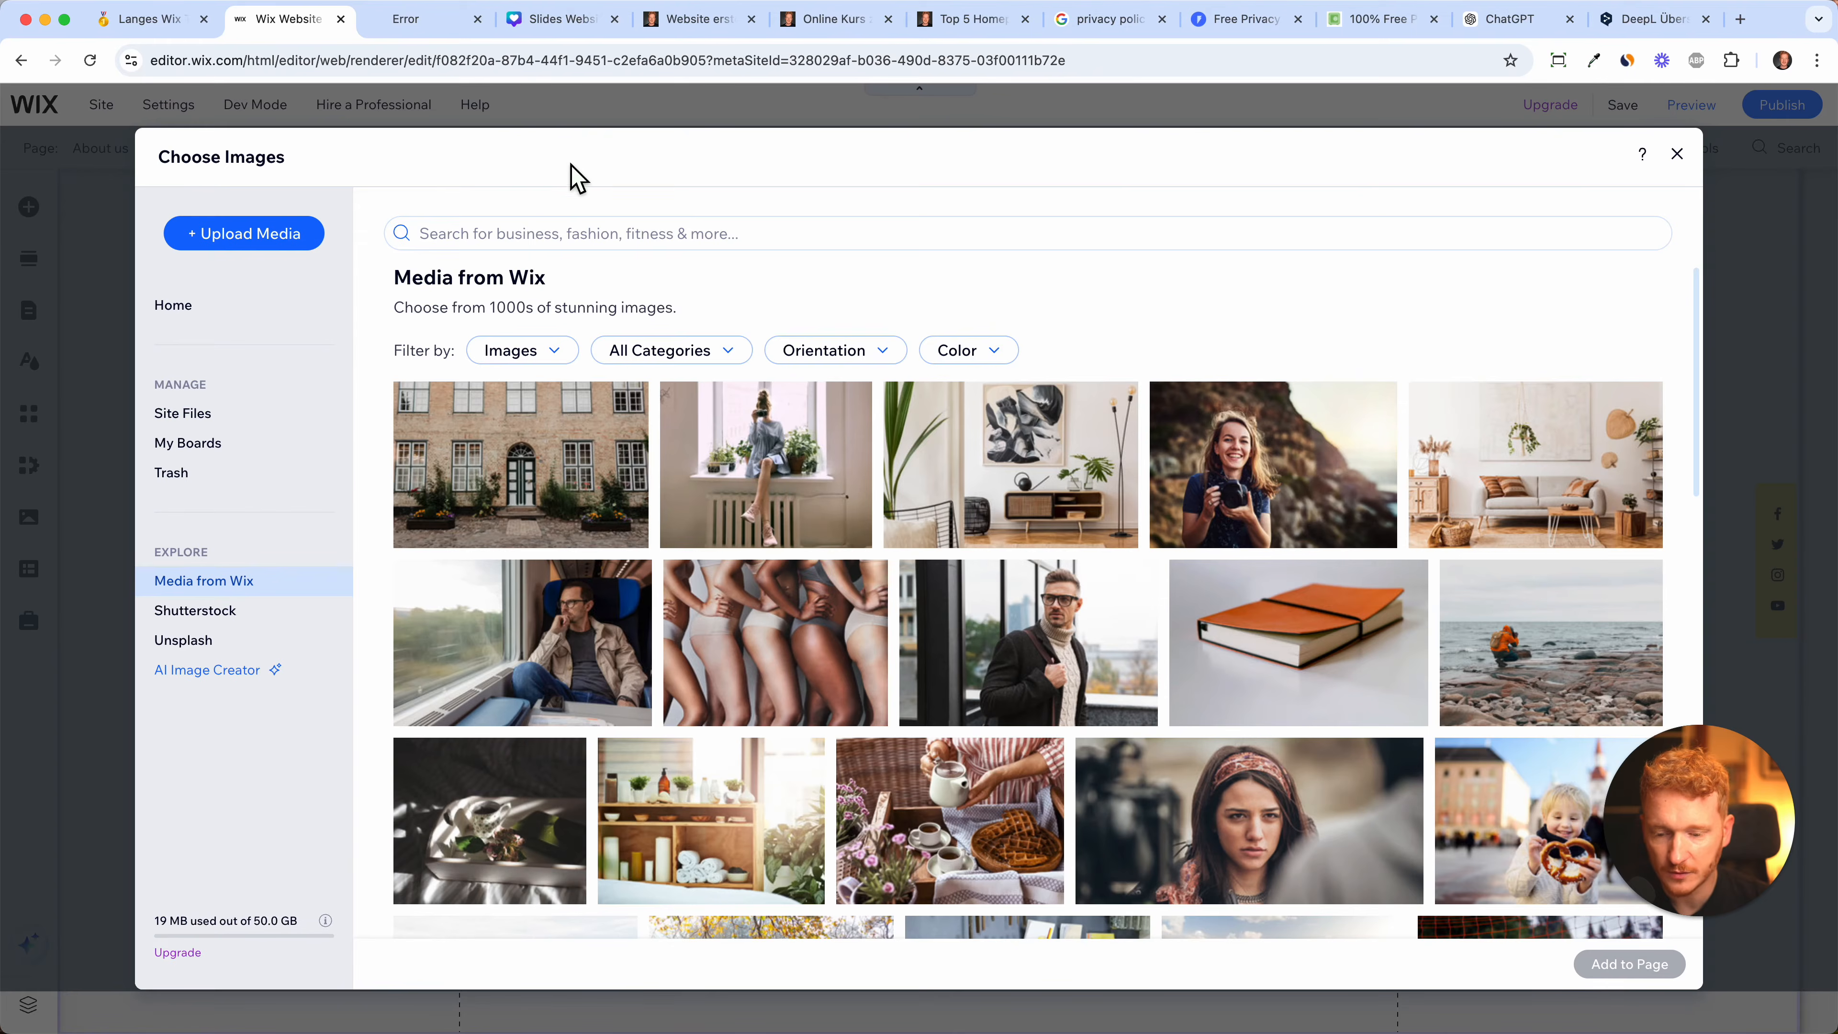
- Search the stock images for "office" and replace the gallery's first four portraits with office photos from Wix and Unsplash
{"action": "left_click", "coordinate": [543, 233]}
{"action": "type", "text": "off"}
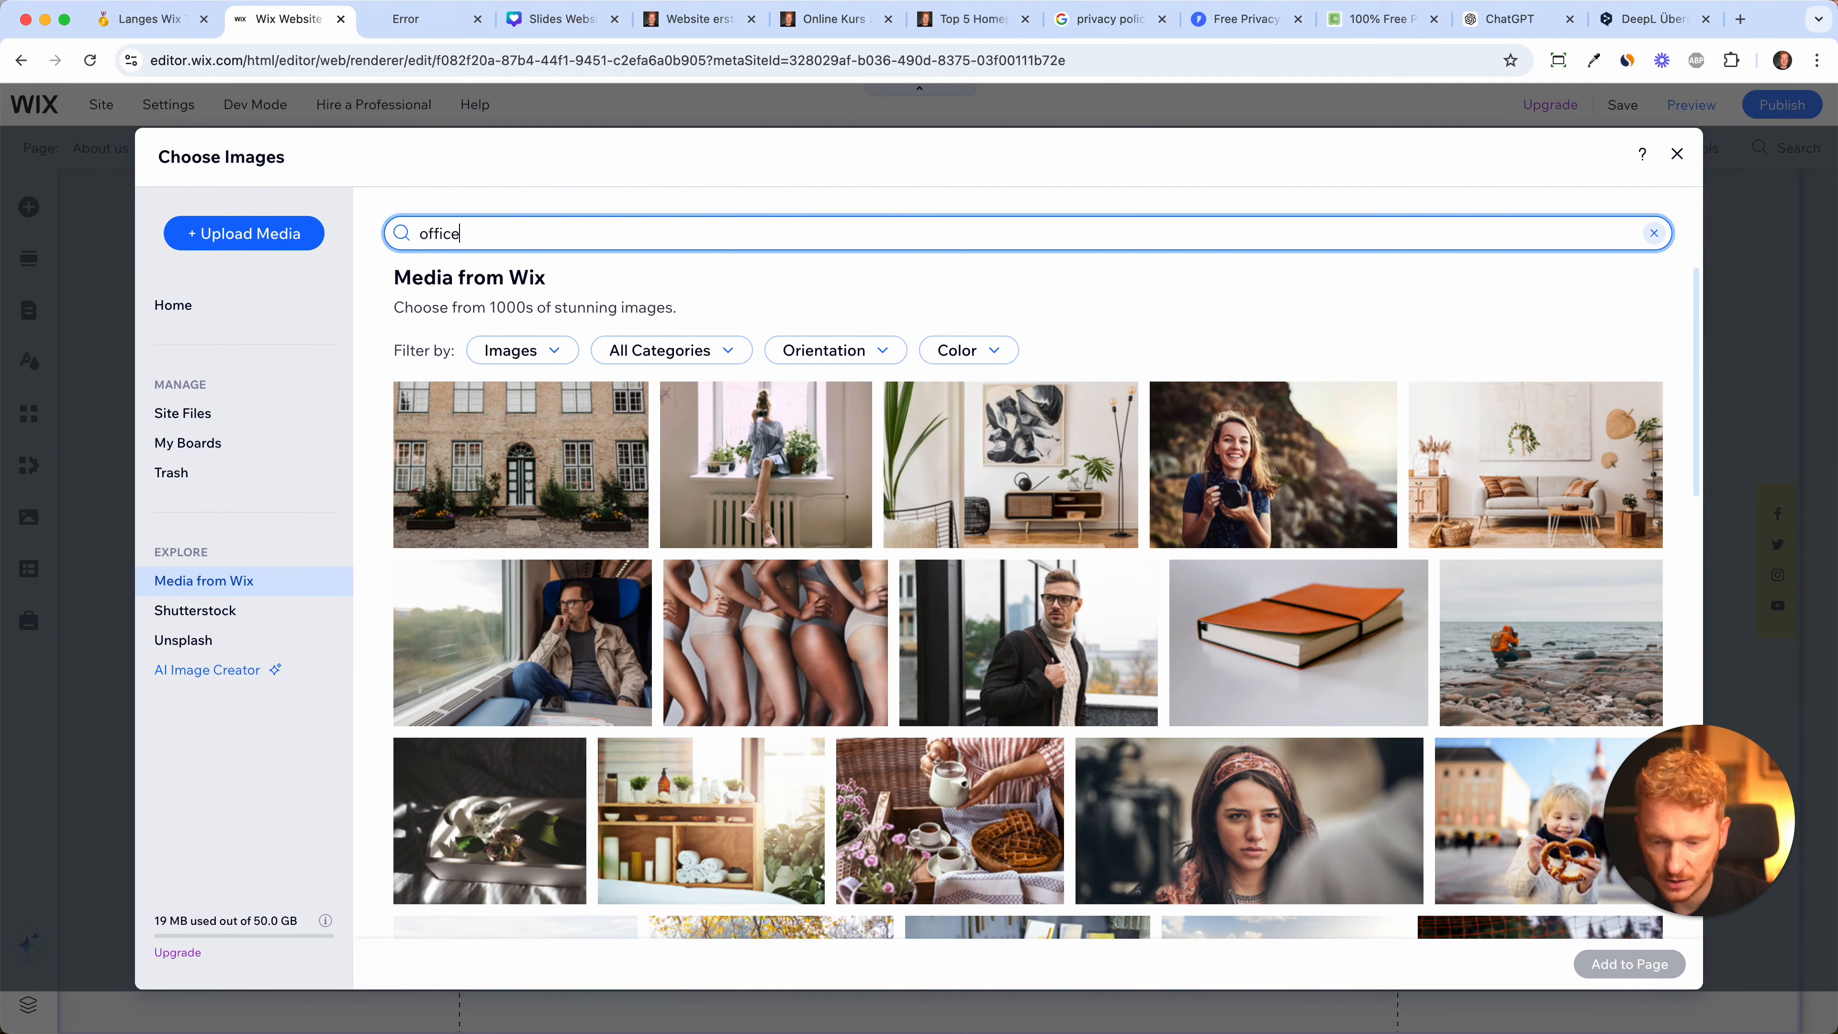
{"action": "type", "text": "ice"}
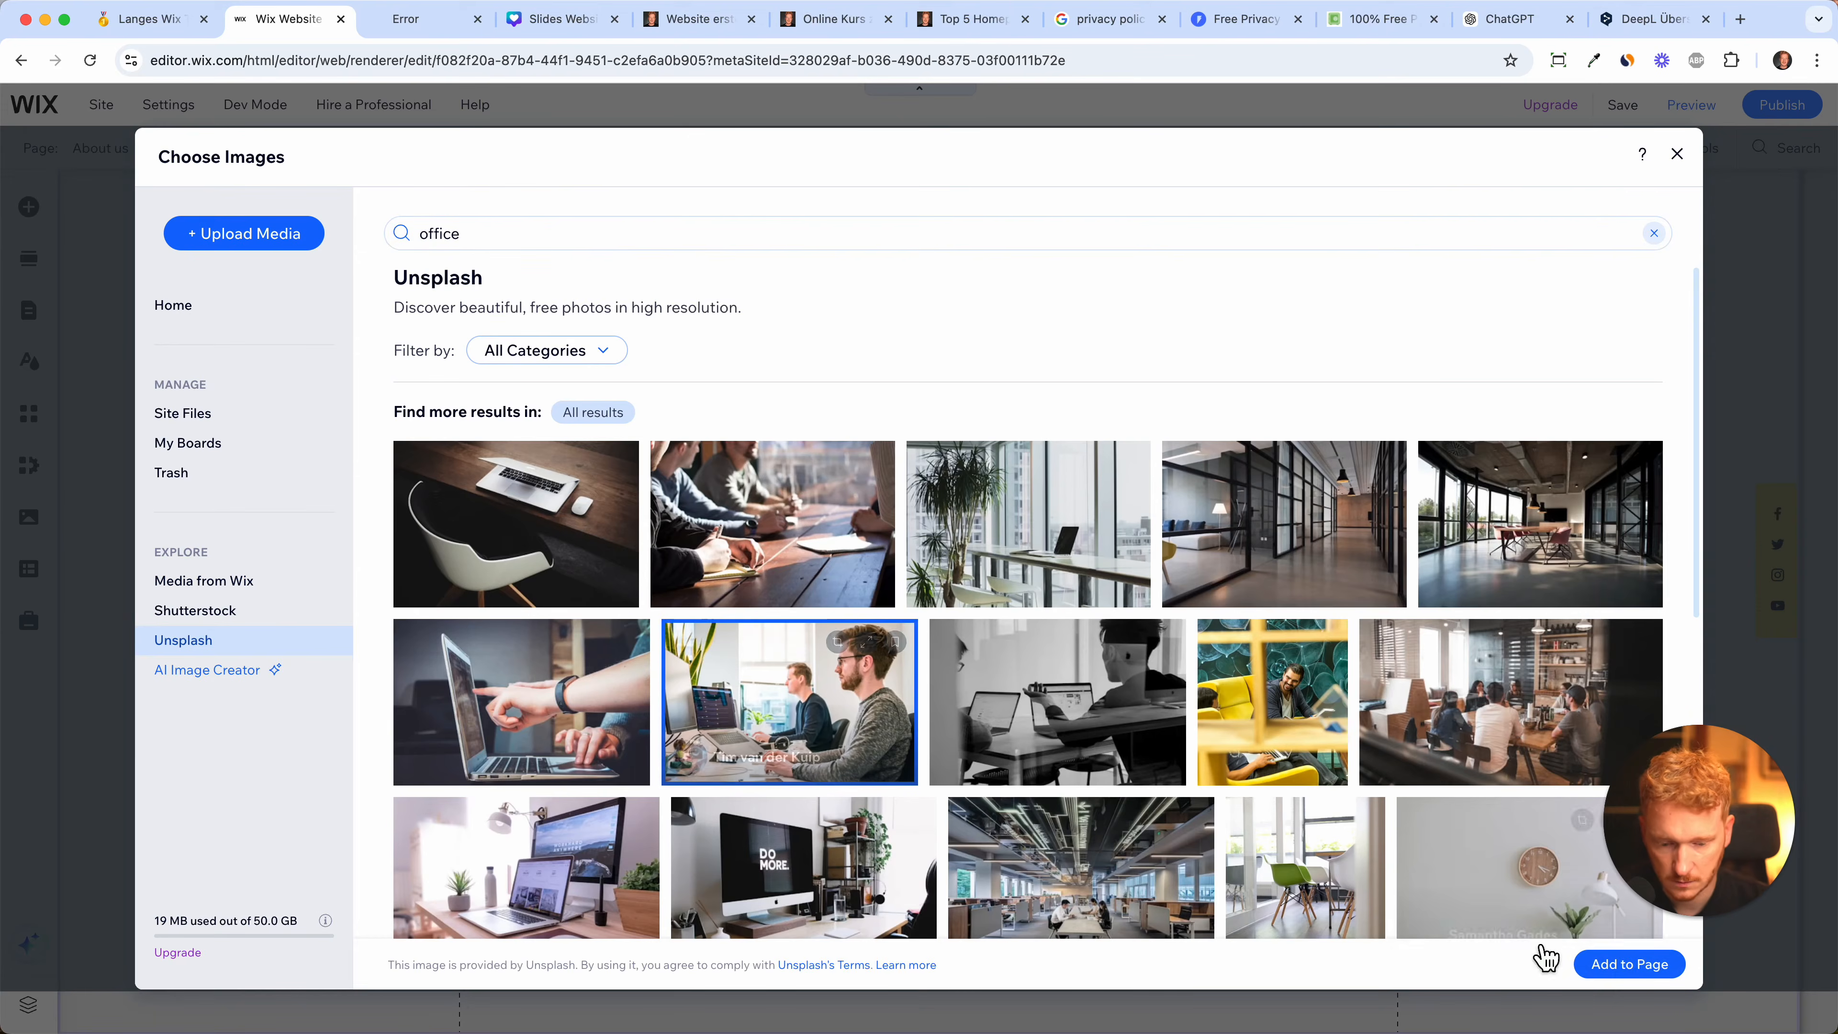
{"action": "left_click", "coordinate": [1614, 964]}
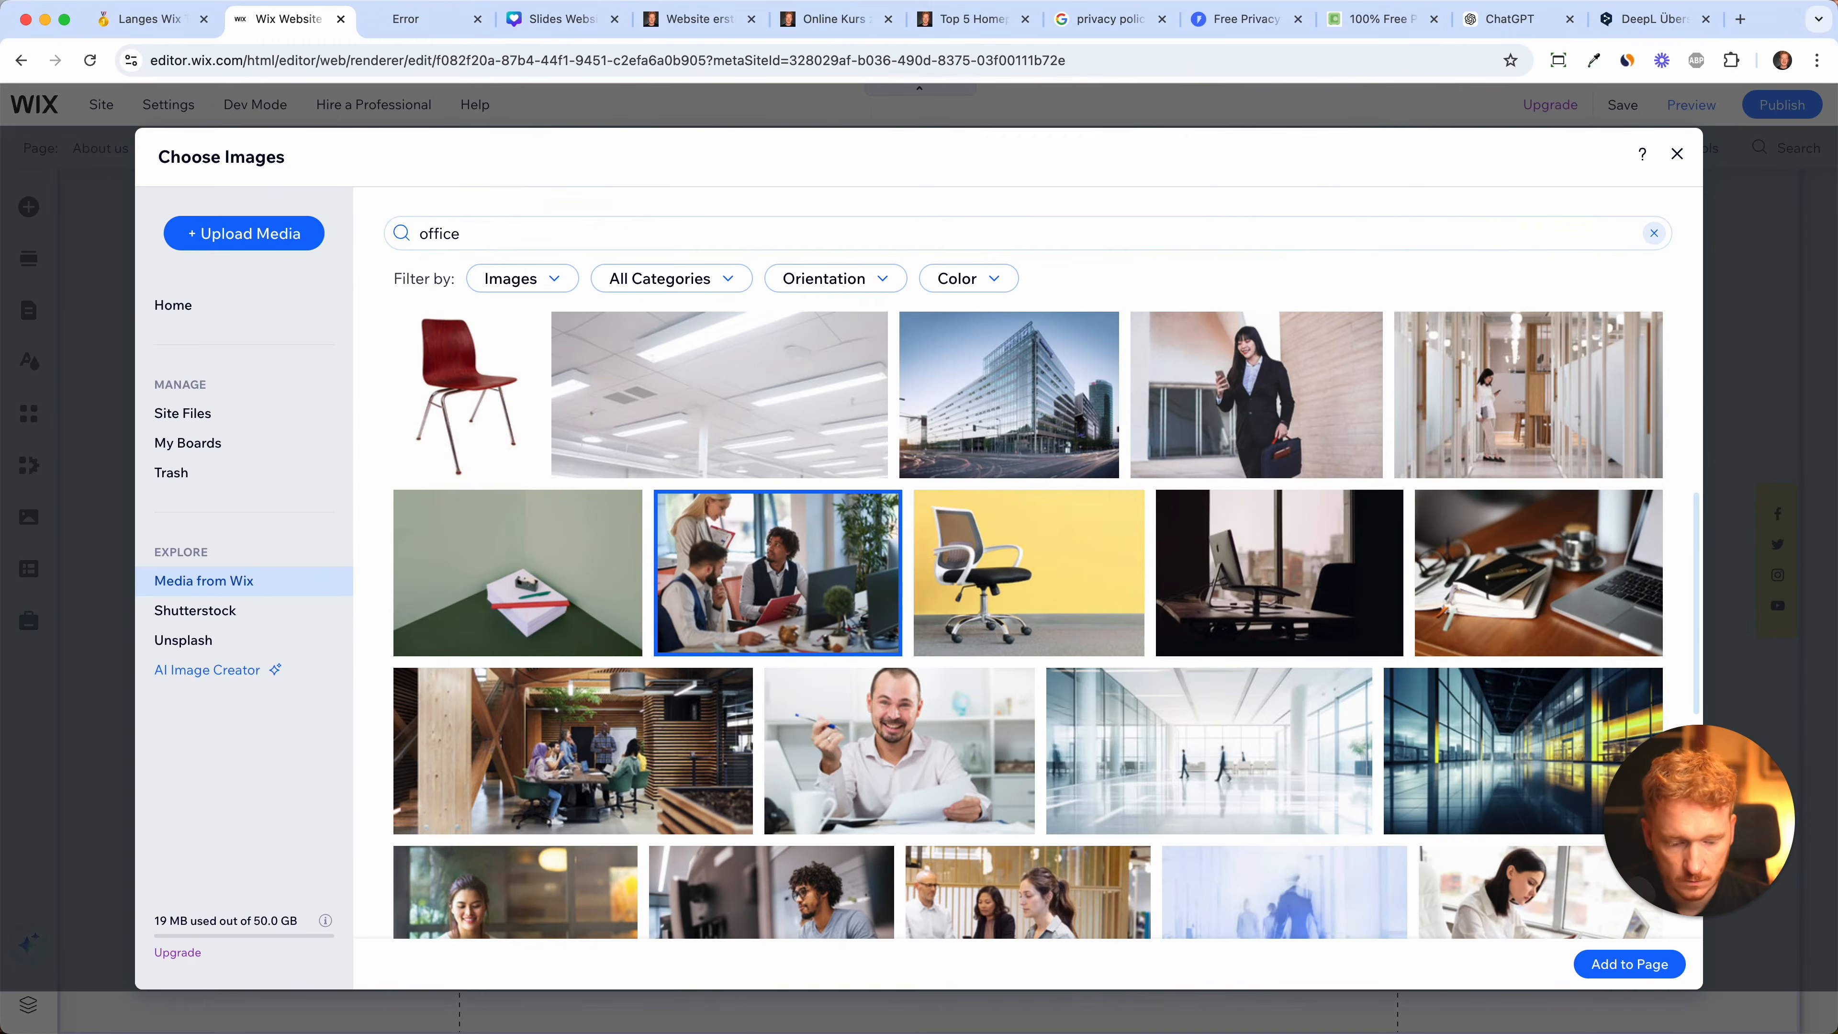
{"action": "left_click", "coordinate": [1628, 964]}
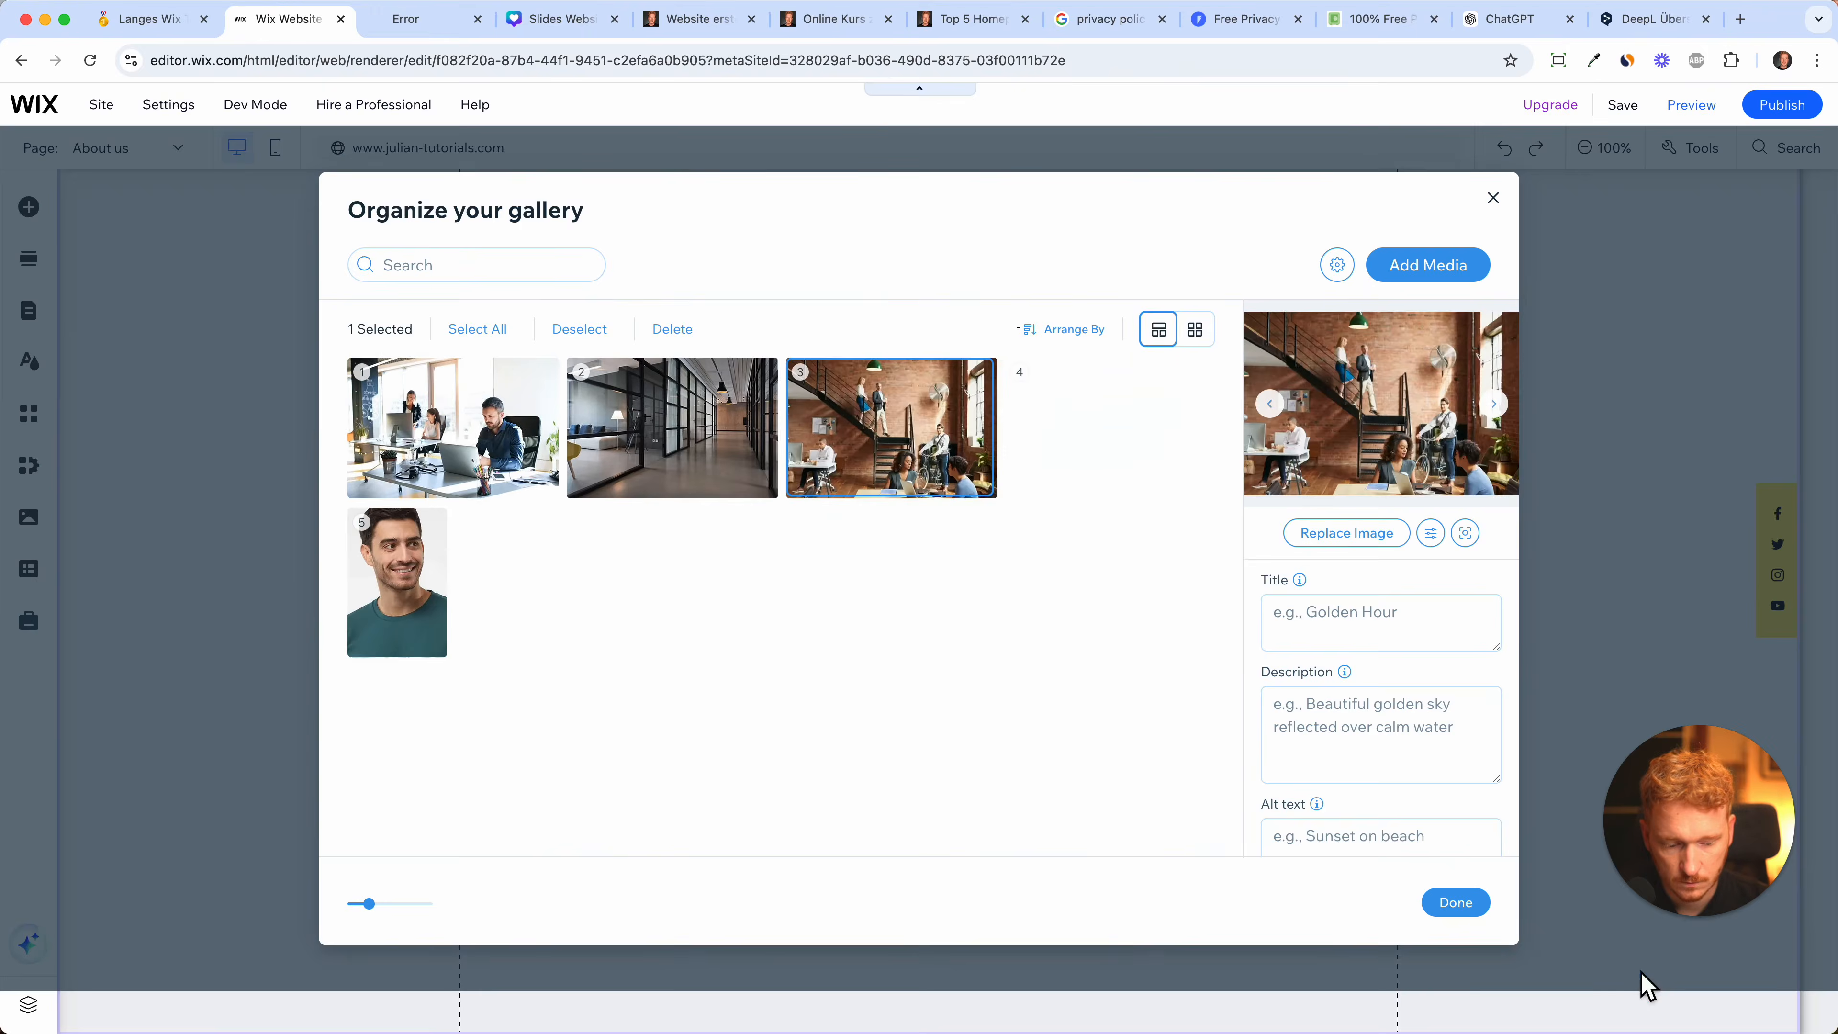
- Replace the gallery's last portrait with an Unsplash "office" photo of a laptop and plant by tall windows, and apply the gallery changes
{"action": "left_click", "coordinate": [532, 531]}
{"action": "left_click", "coordinate": [477, 551]}
{"action": "left_click", "coordinate": [183, 640]}
{"action": "left_click", "coordinate": [529, 234]}
{"action": "type", "text": "office"}
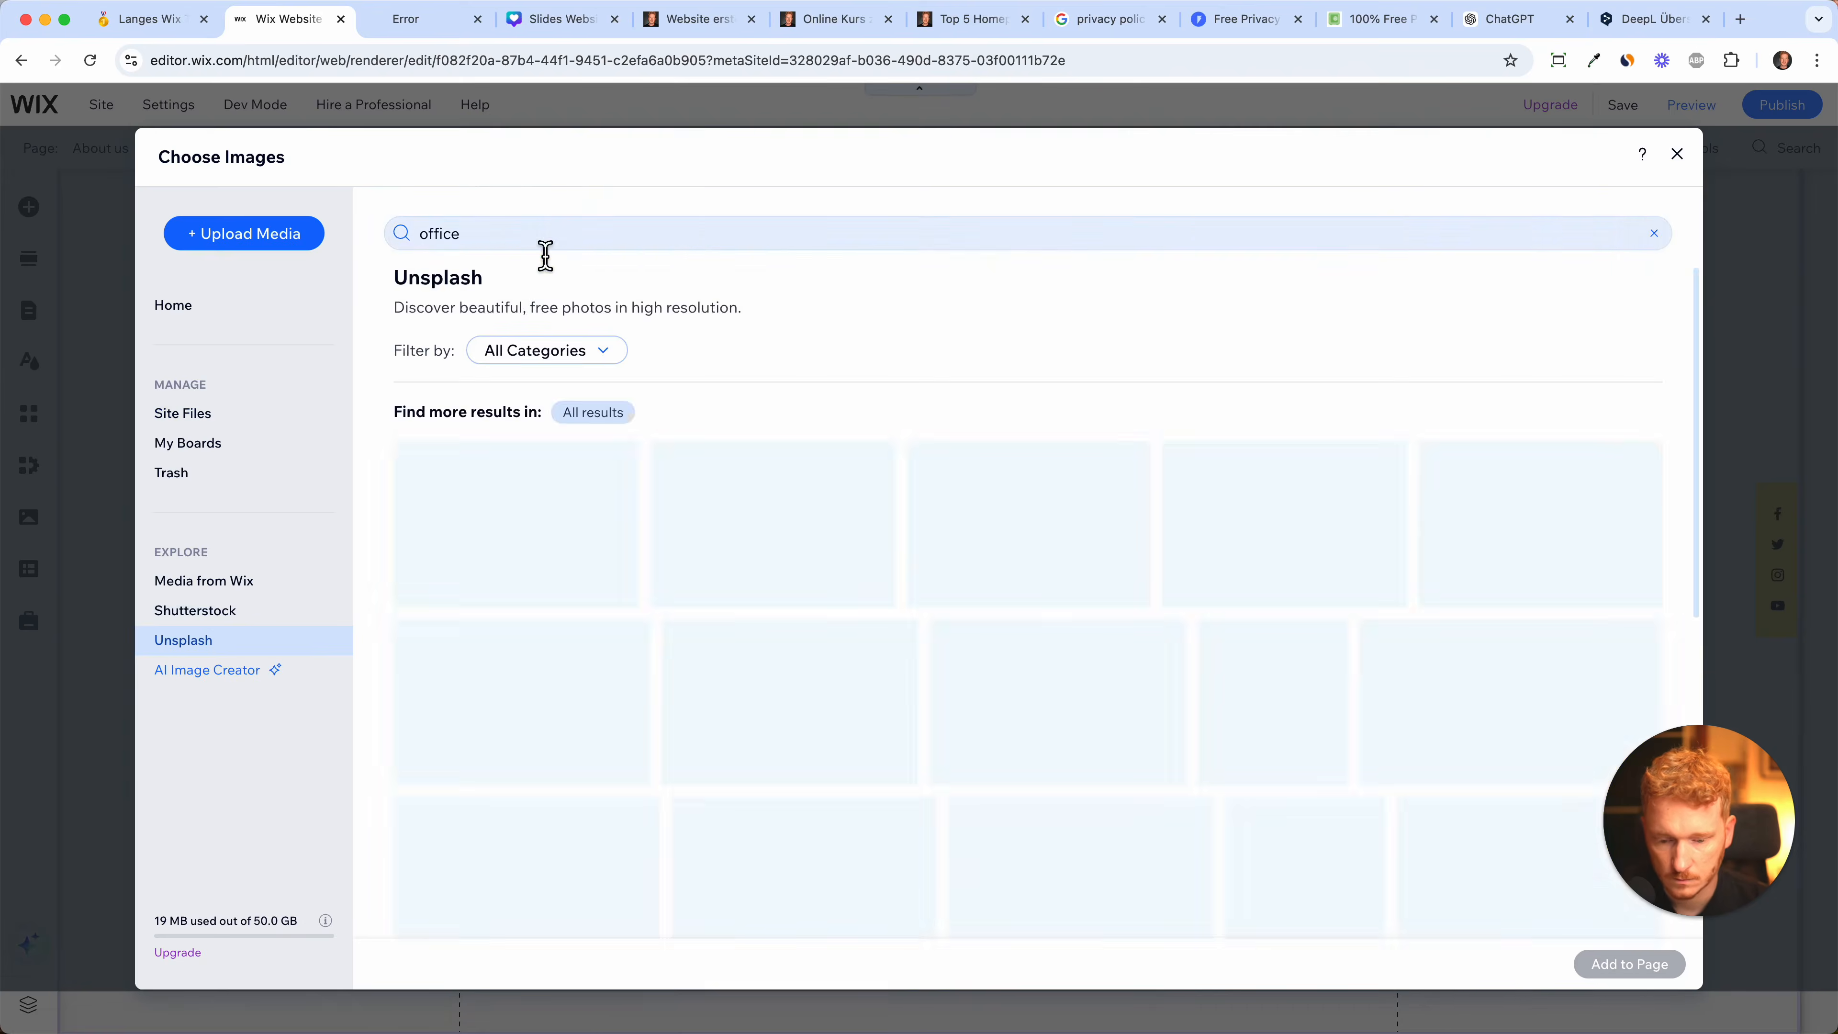
{"action": "left_click", "coordinate": [1006, 561]}
{"action": "left_click", "coordinate": [1620, 964]}
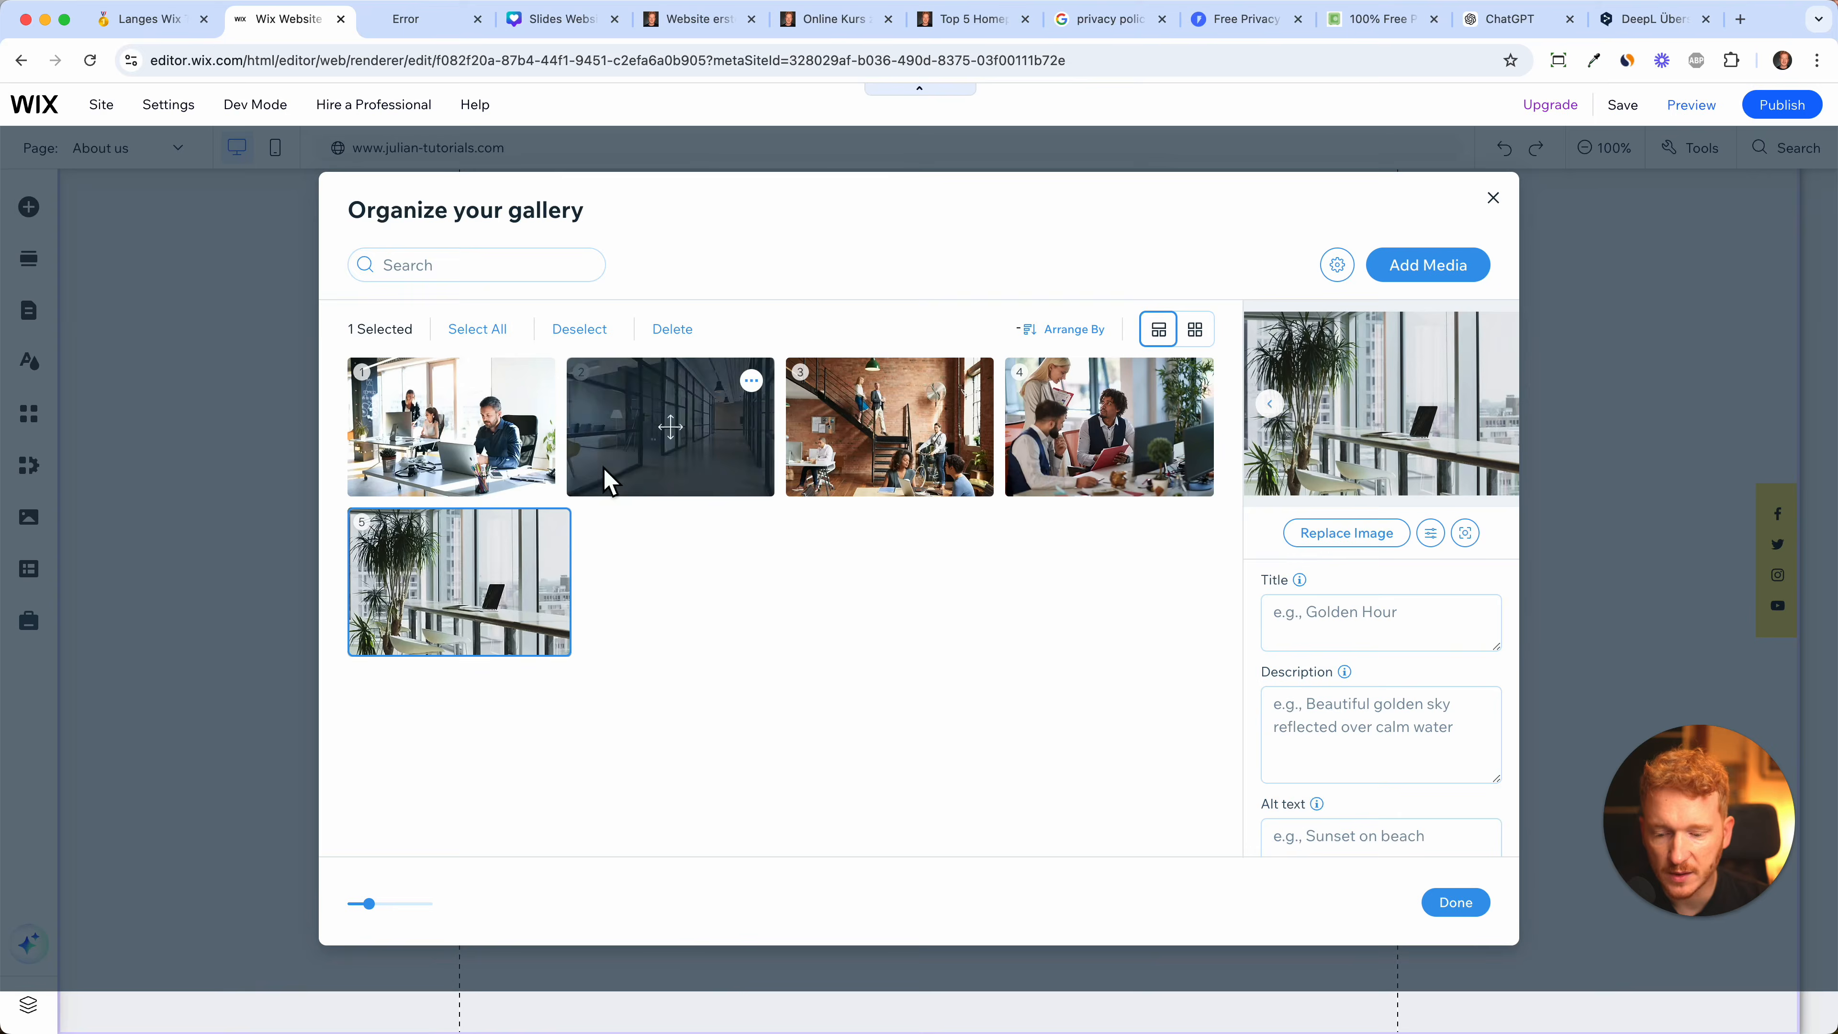
{"action": "left_click", "coordinate": [1471, 905]}
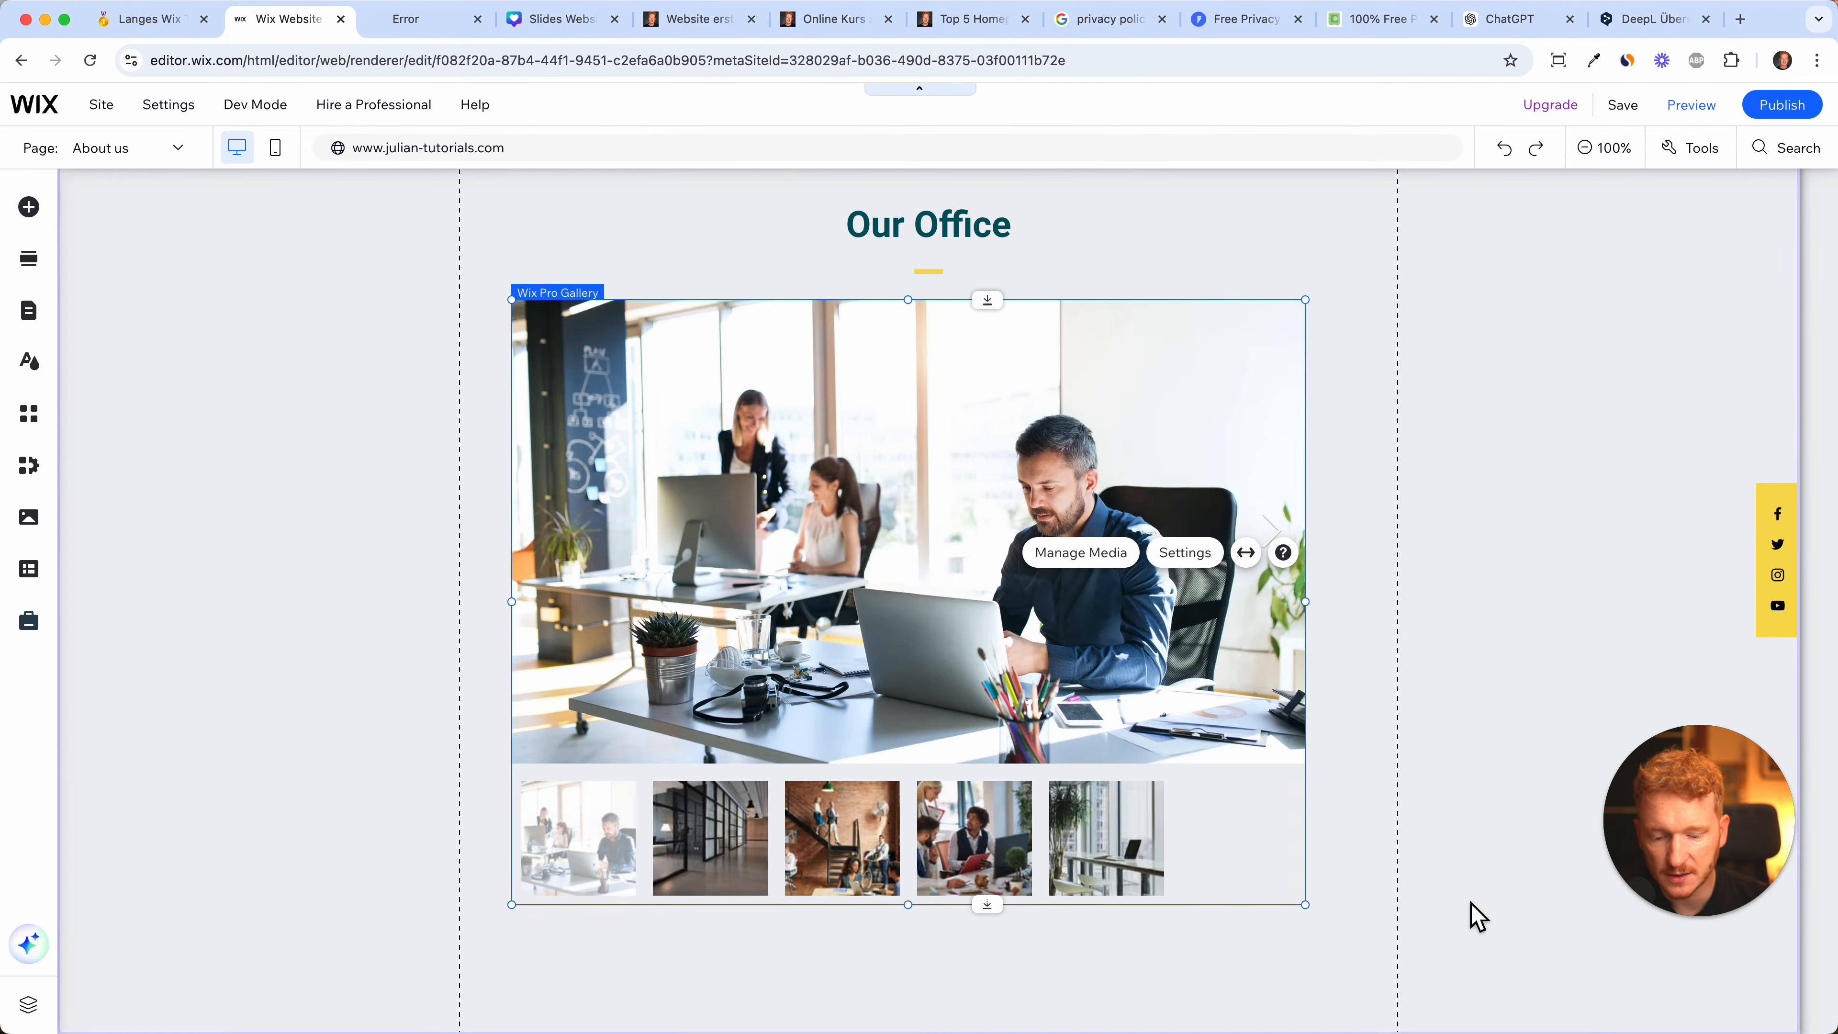
- Enlarge the office gallery slightly and position it a little lower, centered under the Our Office heading
{"action": "scroll", "coordinate": [1371, 682], "scroll_direction": "down", "scroll_amount": 2}
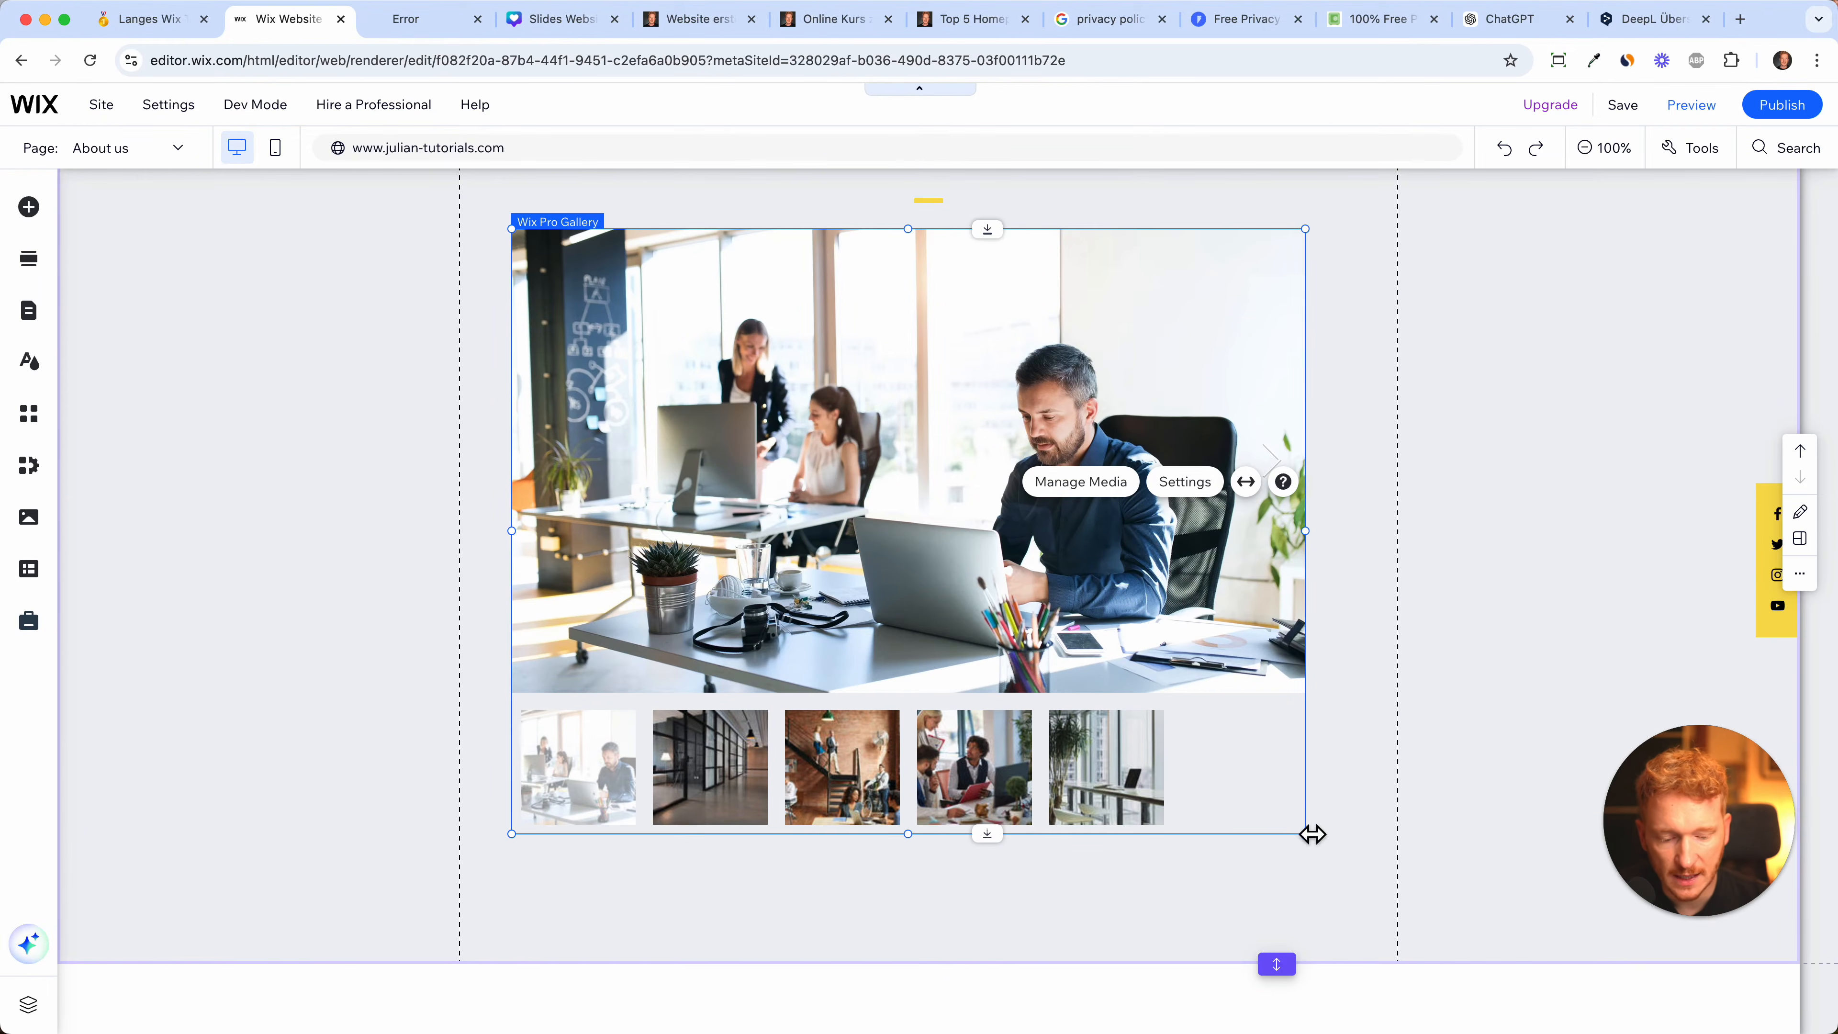
{"action": "left_click_drag", "start_coordinate": [1311, 845], "coordinate": [1354, 866]}
{"action": "mouse_move", "coordinate": [1209, 611]}
{"action": "left_mouse_down"}
{"action": "mouse_move", "coordinate": [1189, 610]}
{"action": "mouse_move", "coordinate": [1210, 625]}
{"action": "left_mouse_up"}
{"action": "left_click", "coordinate": [1559, 415]}
{"action": "scroll", "coordinate": [1558, 415], "scroll_direction": "up", "scroll_amount": 5}
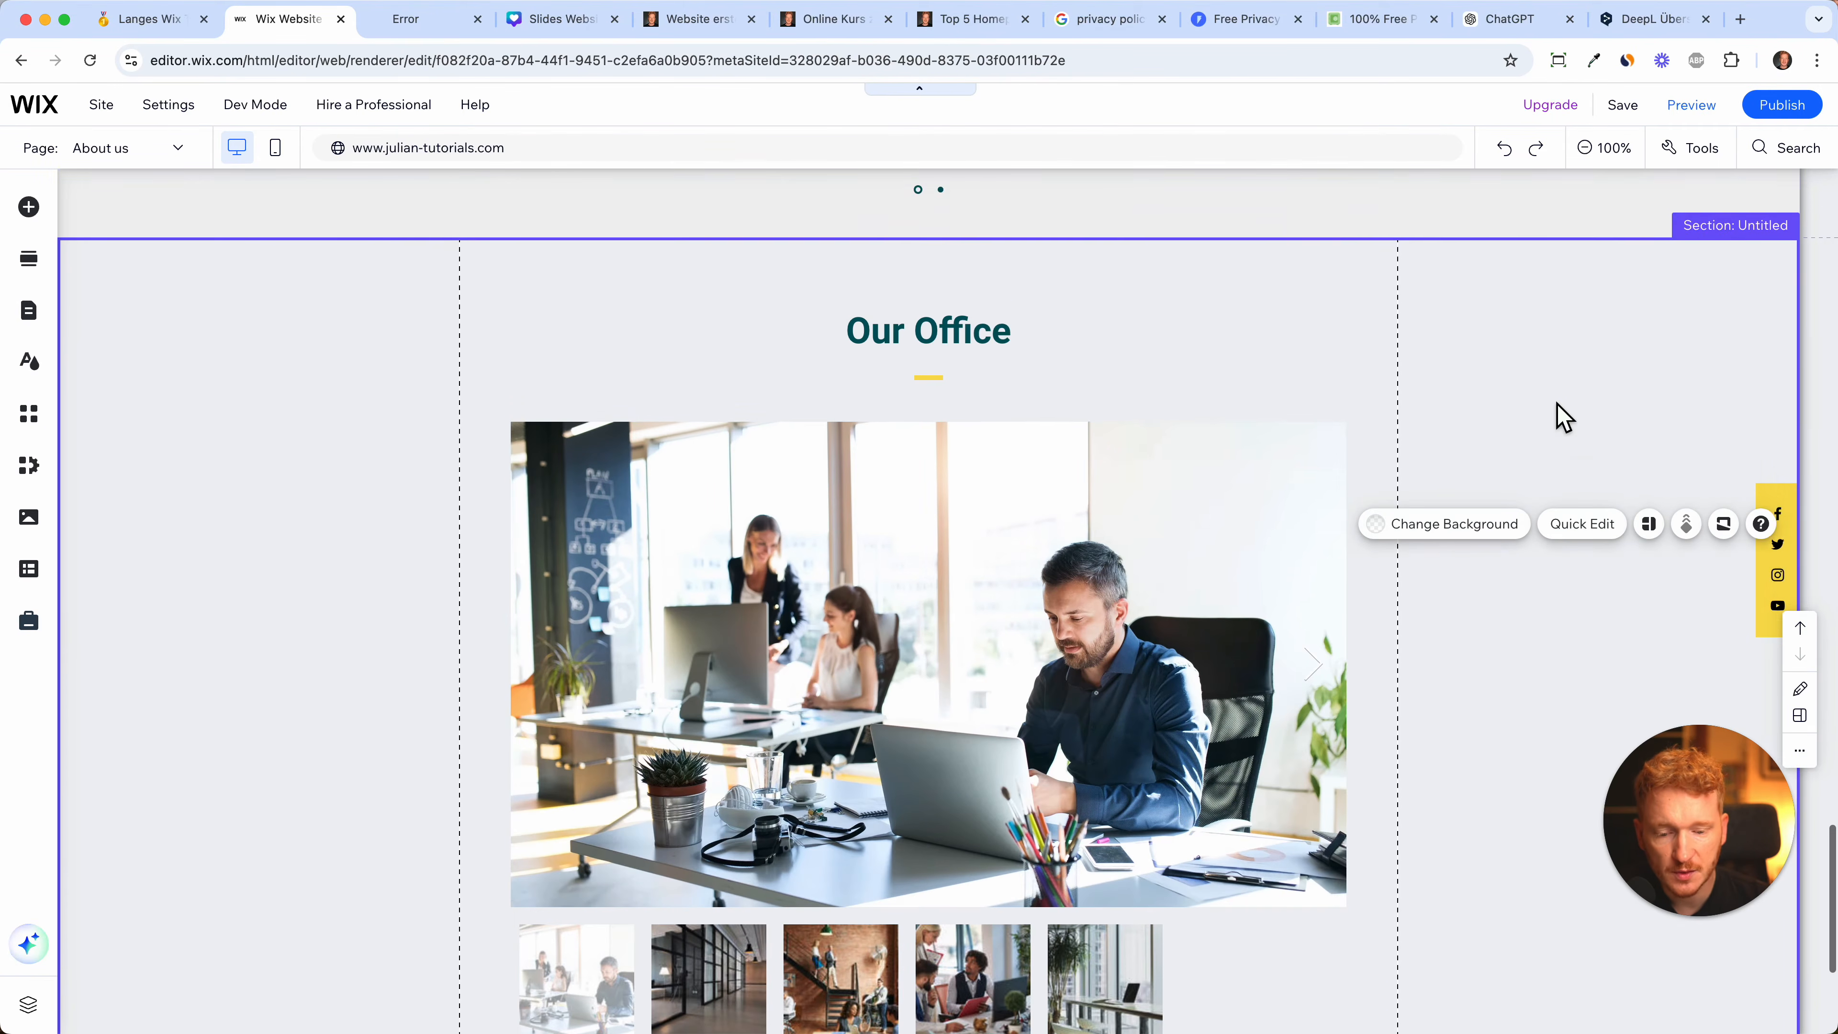
- Publish the site with the completed About us page and open the live site
{"action": "scroll", "coordinate": [1559, 417], "scroll_direction": "down", "scroll_amount": 2}
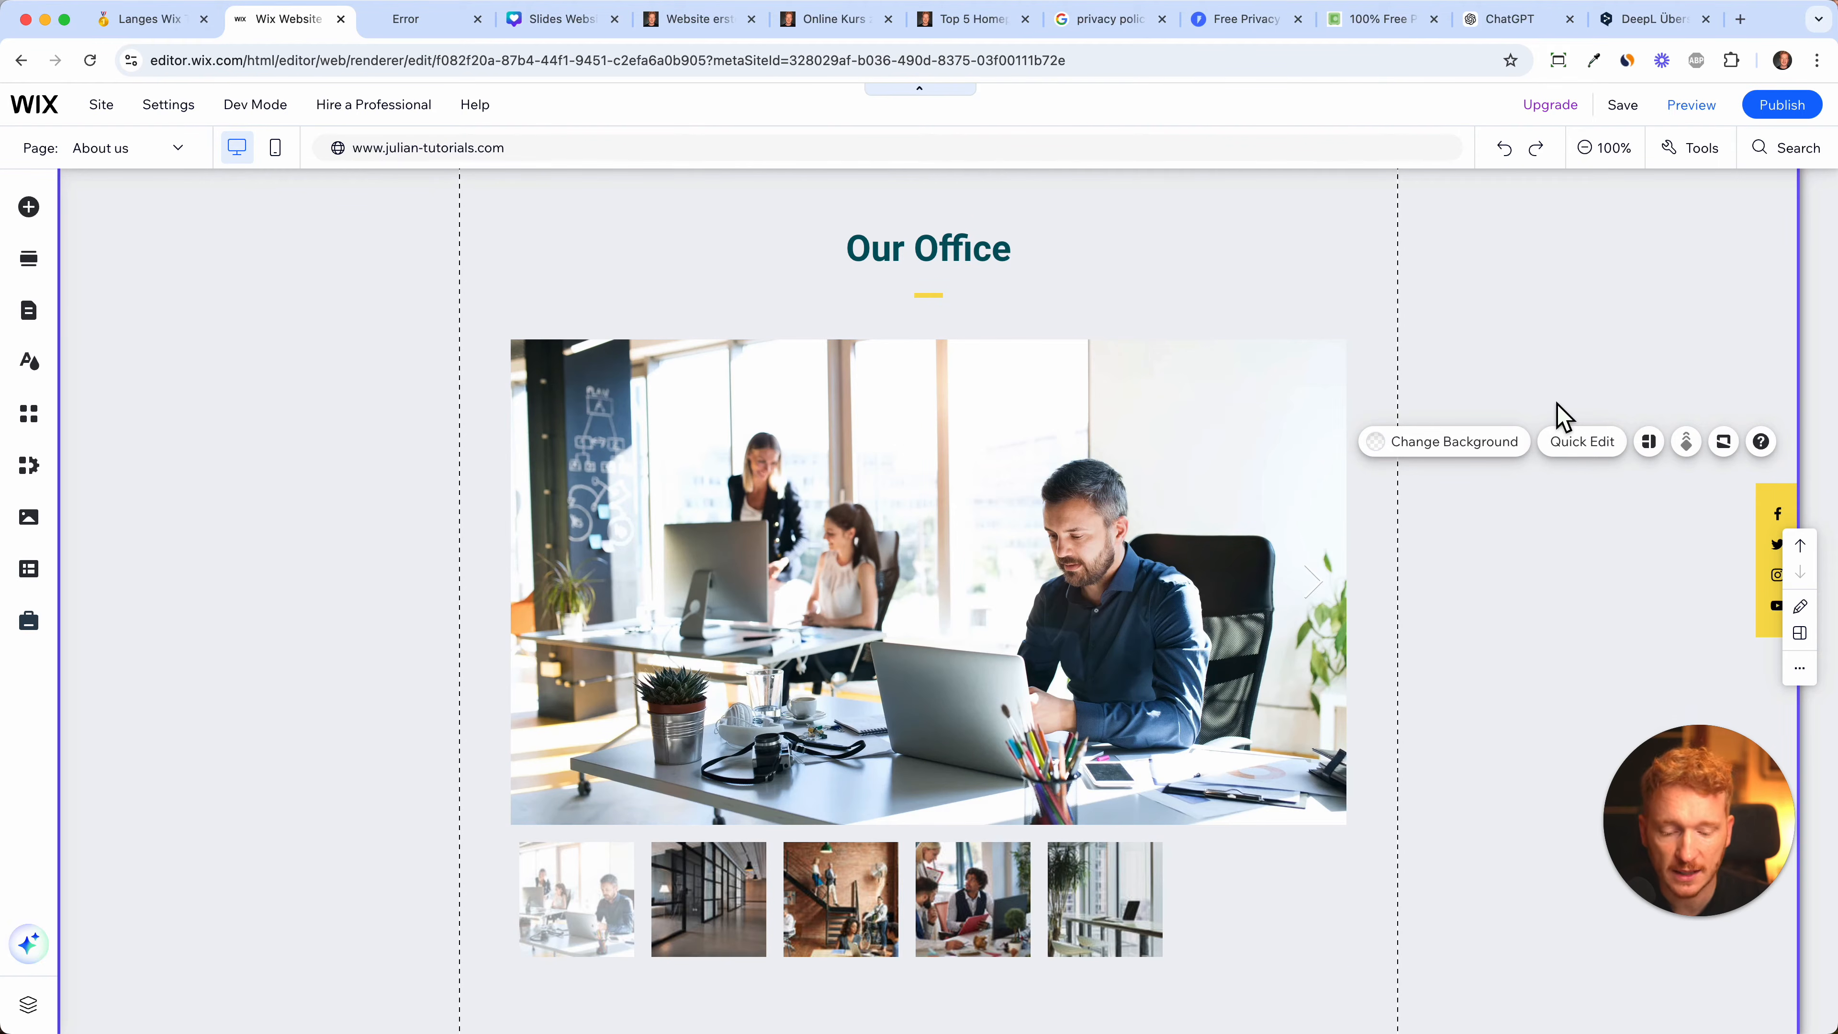
{"action": "scroll", "coordinate": [1042, 320], "scroll_direction": "up", "scroll_amount": 3}
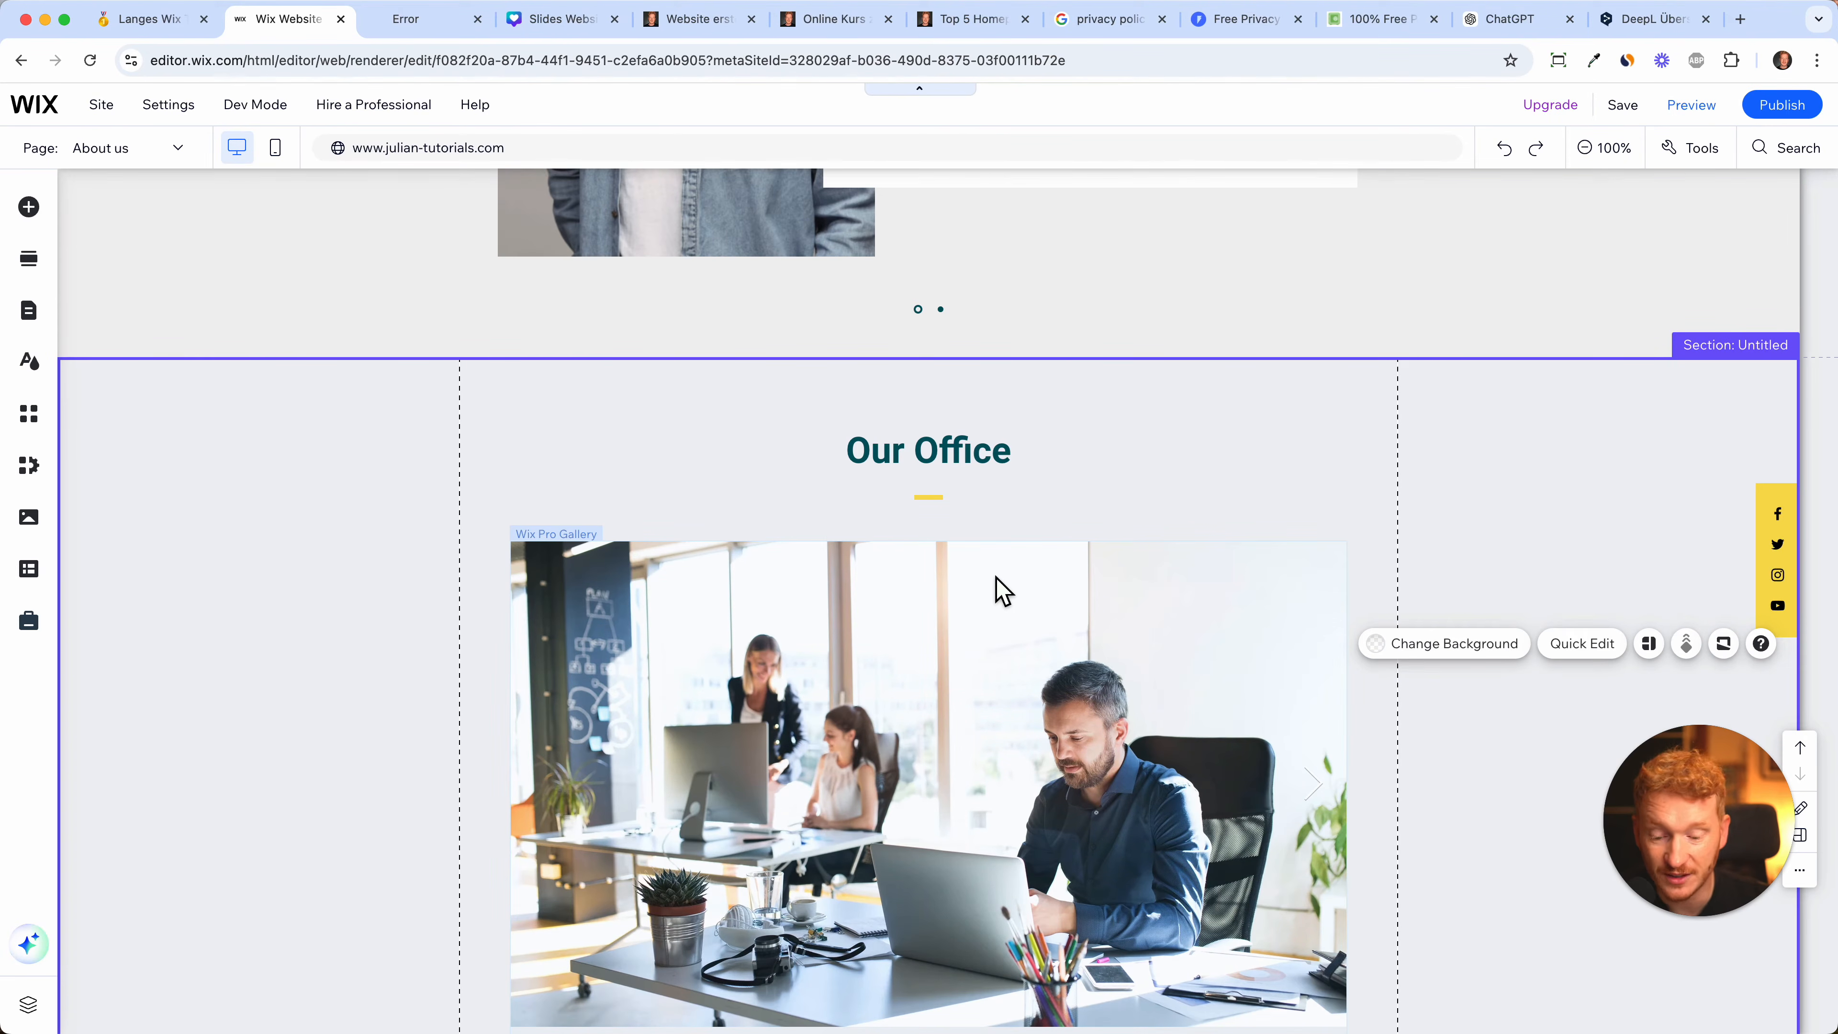
{"action": "scroll", "coordinate": [997, 577], "scroll_direction": "down", "scroll_amount": 5}
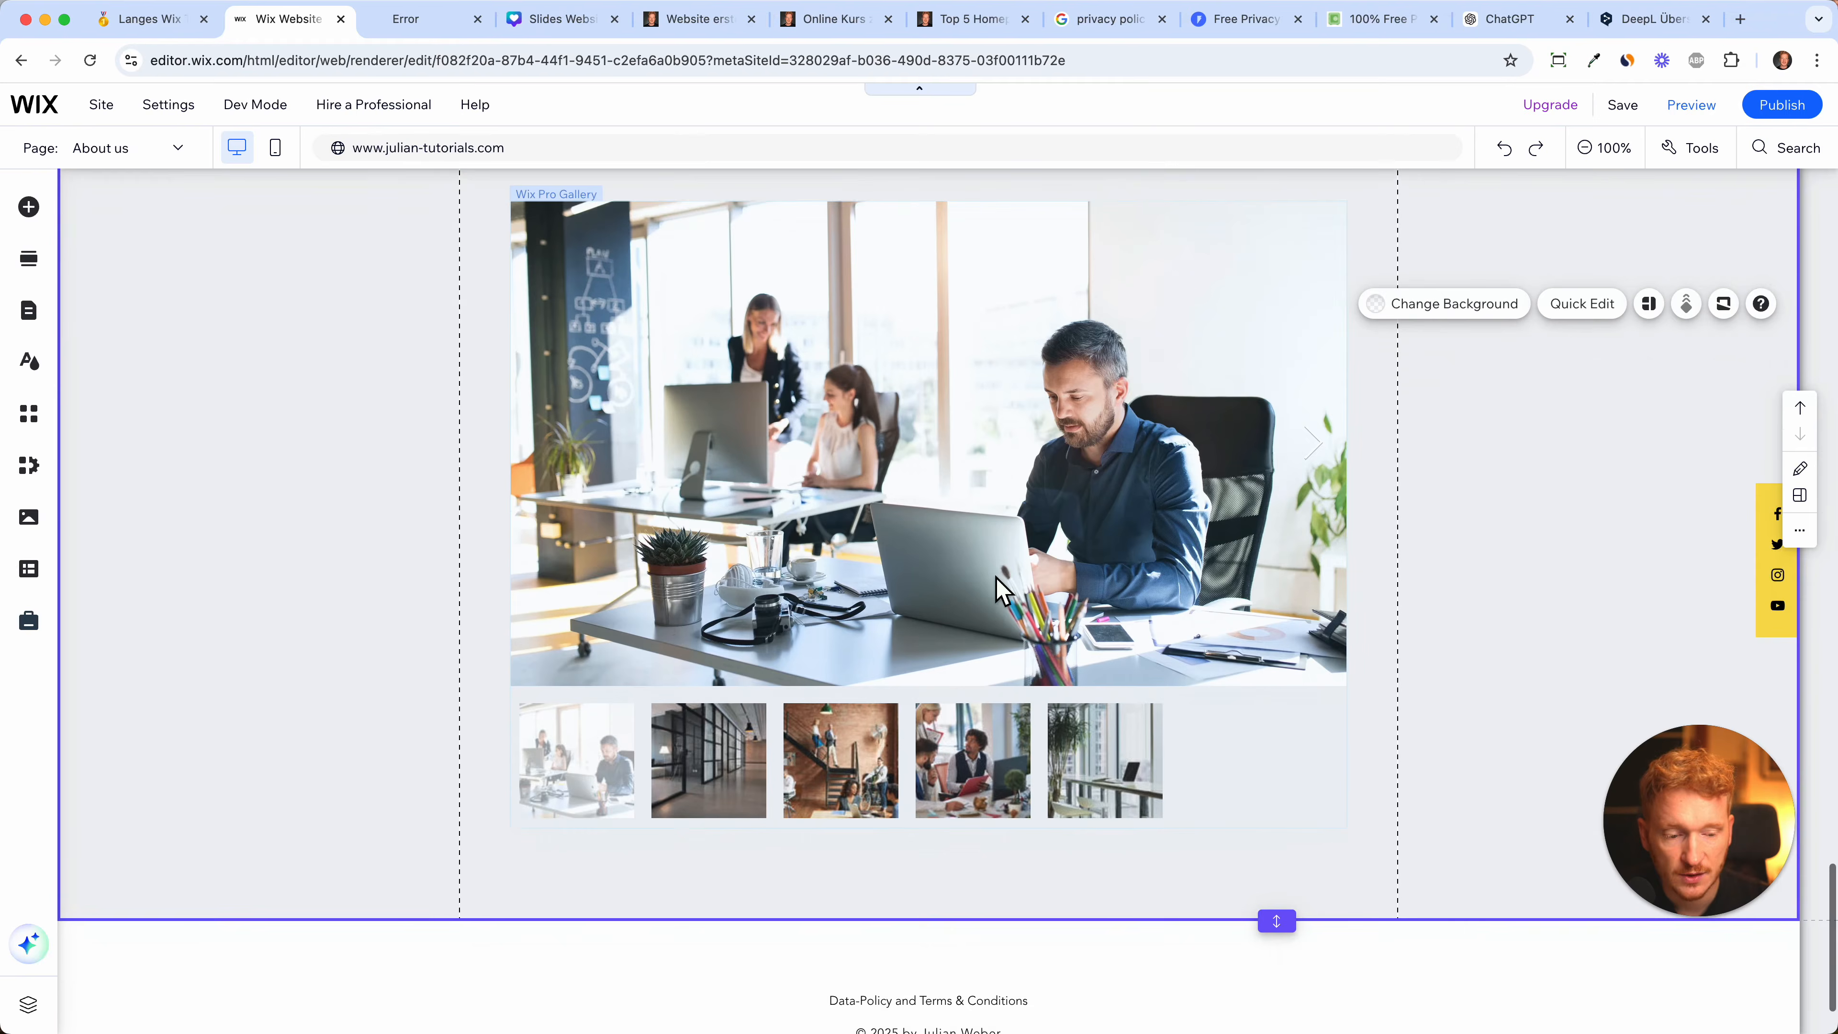
{"action": "scroll", "coordinate": [996, 578], "scroll_direction": "up", "scroll_amount": 4}
{"action": "scroll", "coordinate": [1138, 510], "scroll_direction": "up", "scroll_amount": 10}
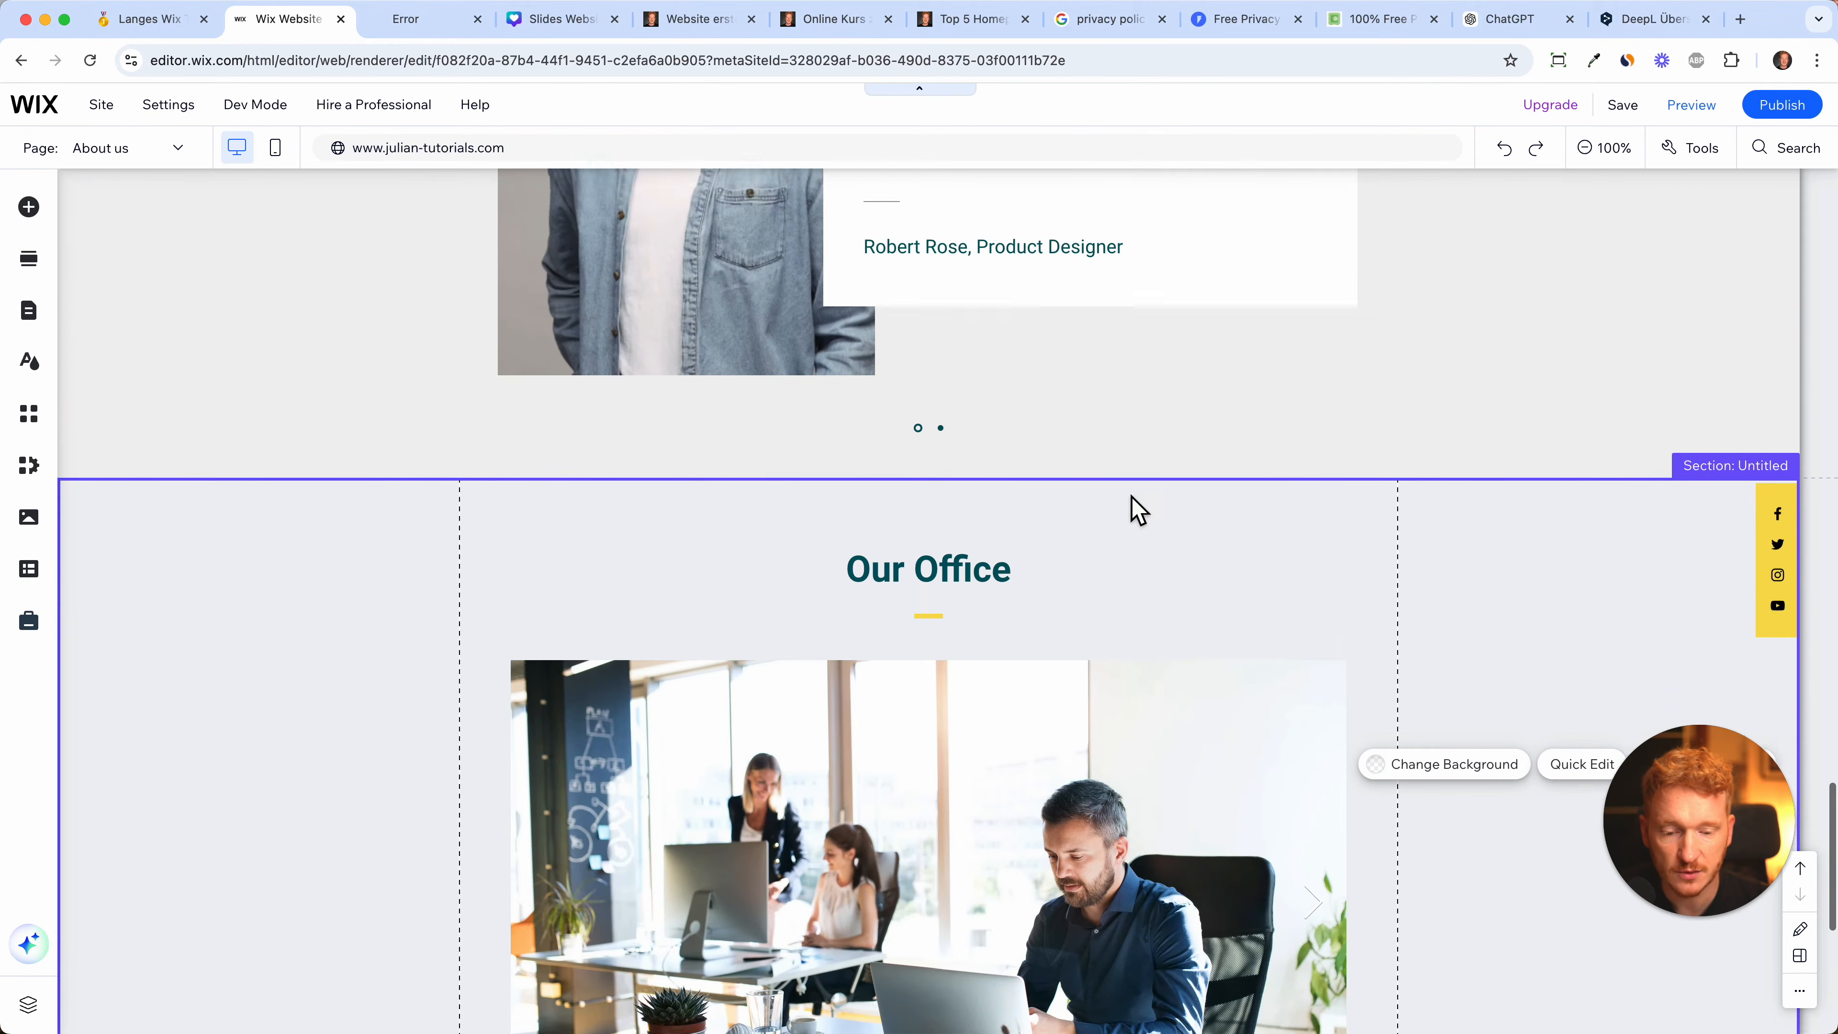
{"action": "scroll", "coordinate": [1139, 510], "scroll_direction": "up", "scroll_amount": 15}
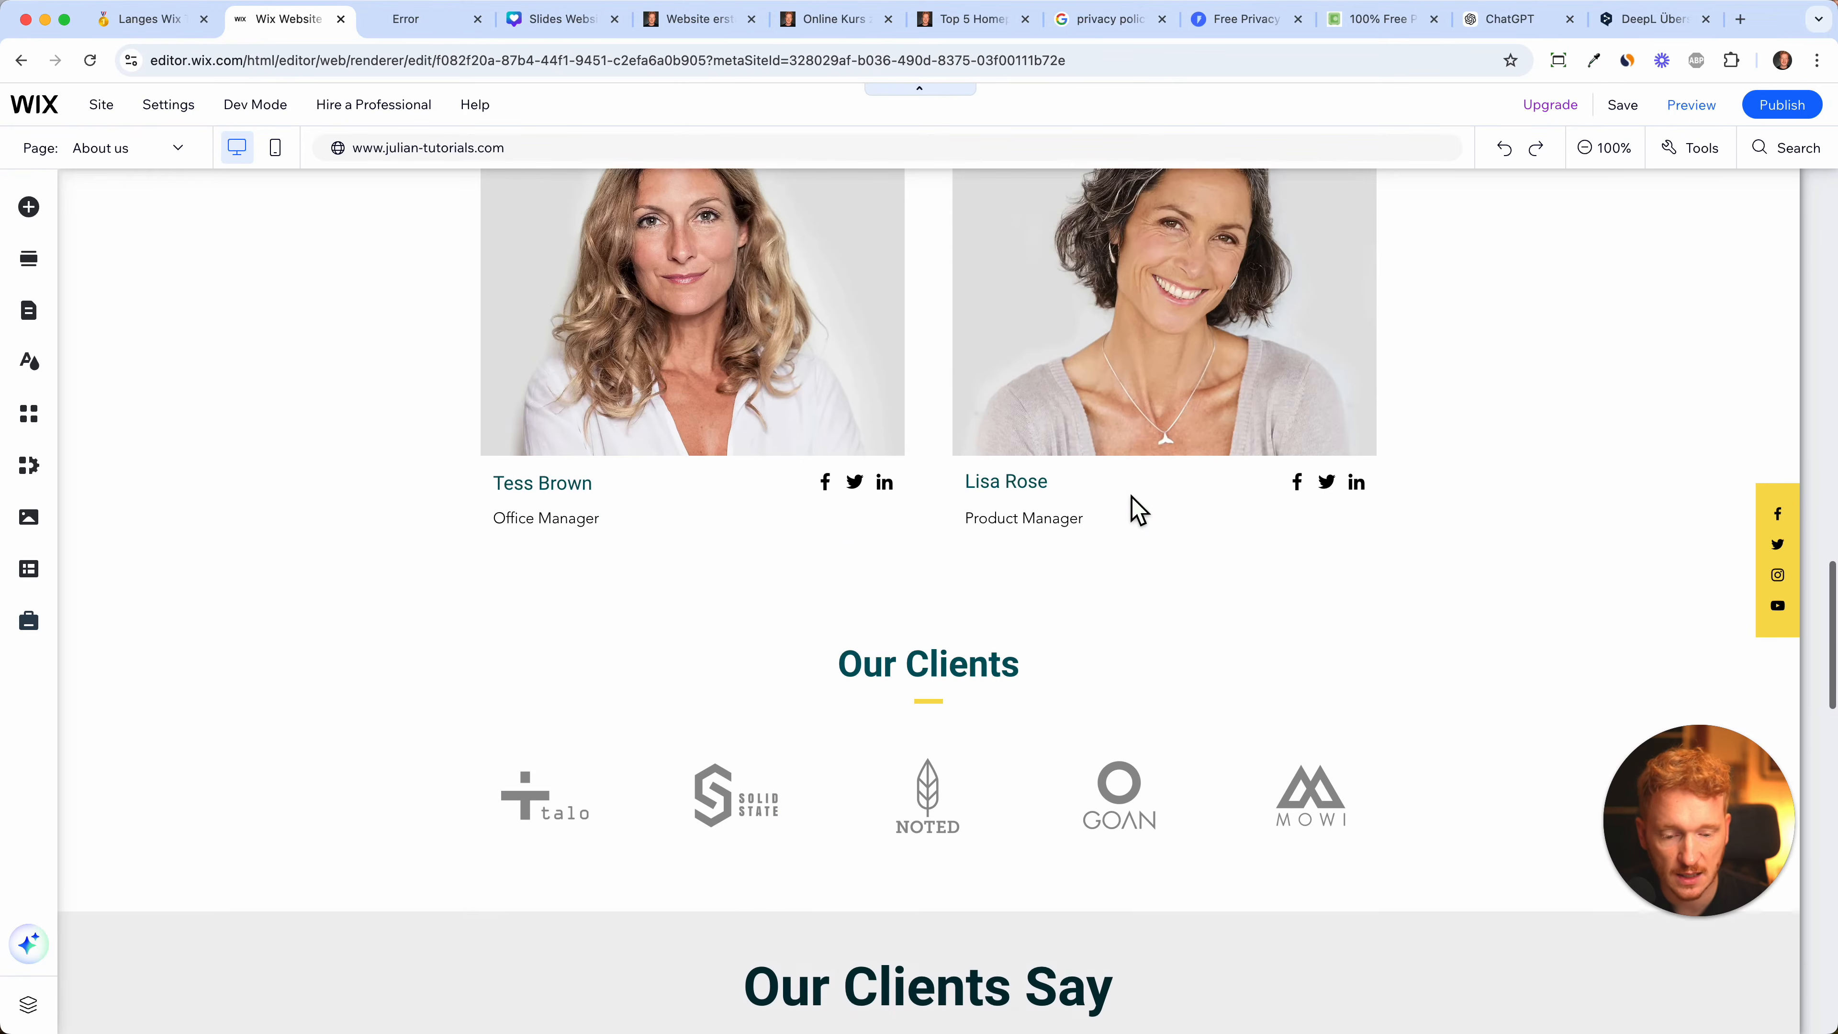
{"action": "scroll", "coordinate": [1133, 506], "scroll_direction": "up", "scroll_amount": 15}
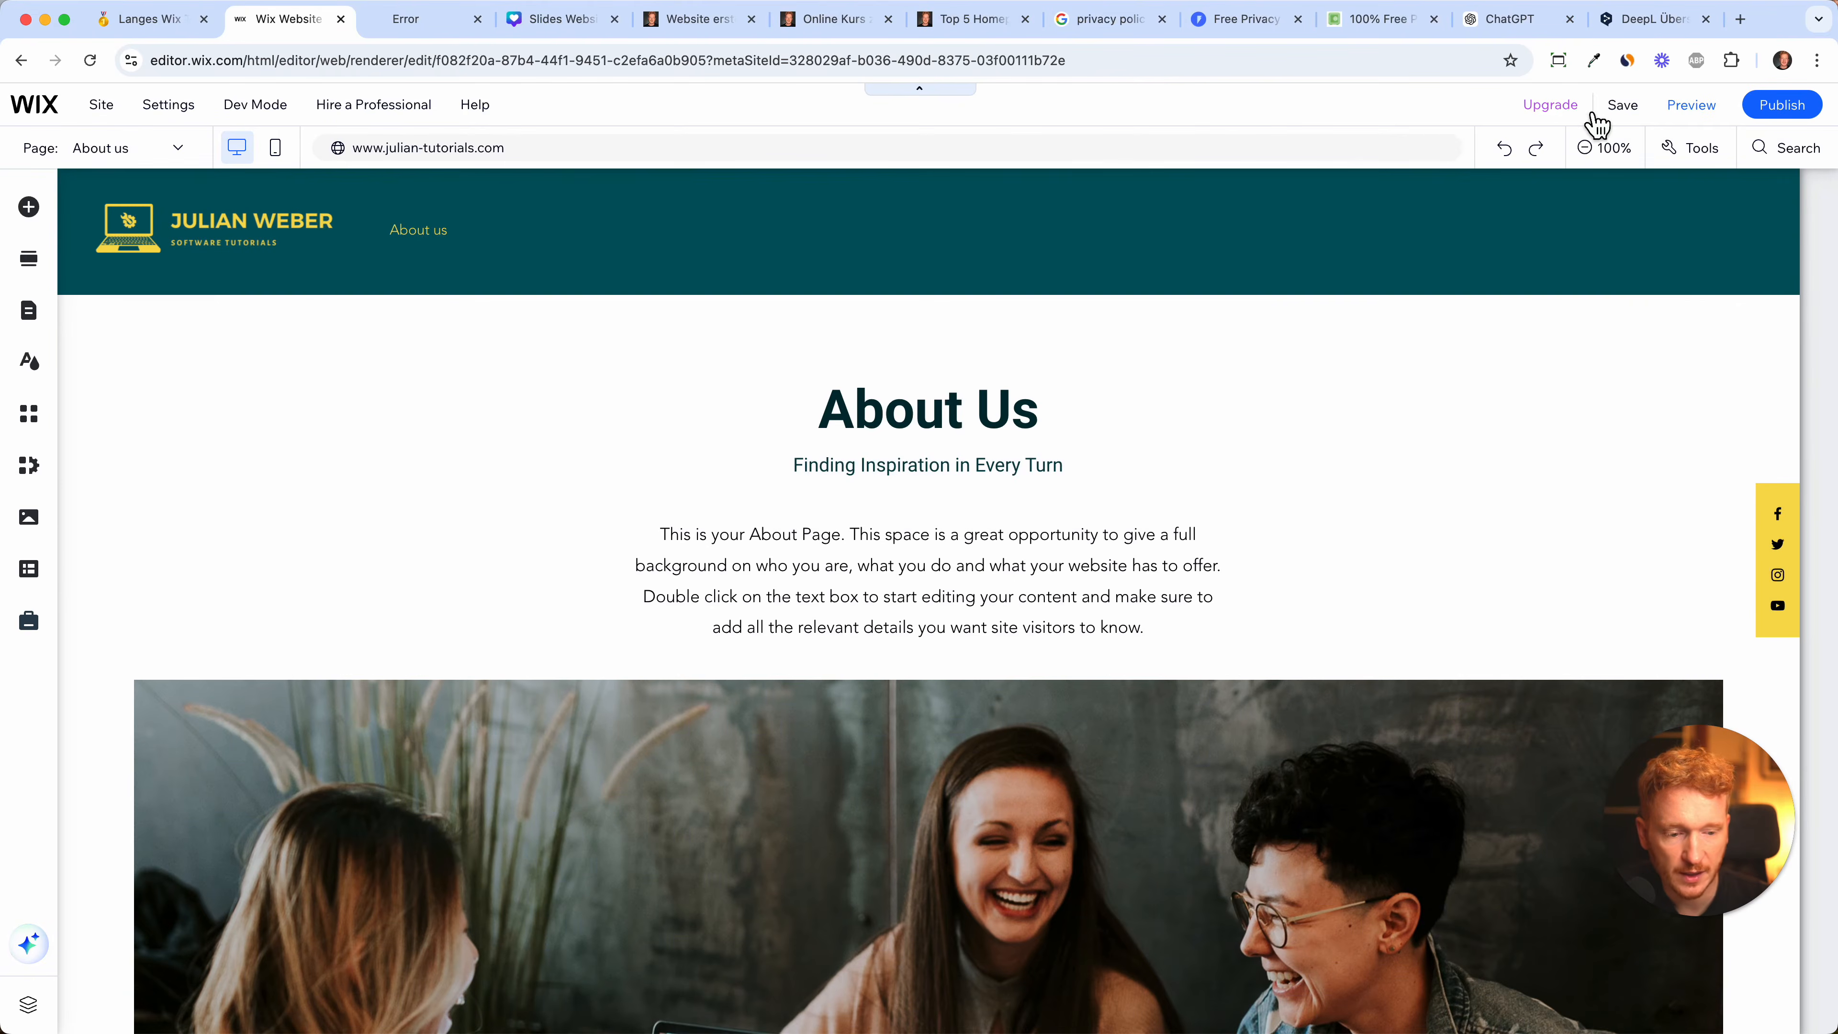
{"action": "left_click", "coordinate": [1787, 106]}
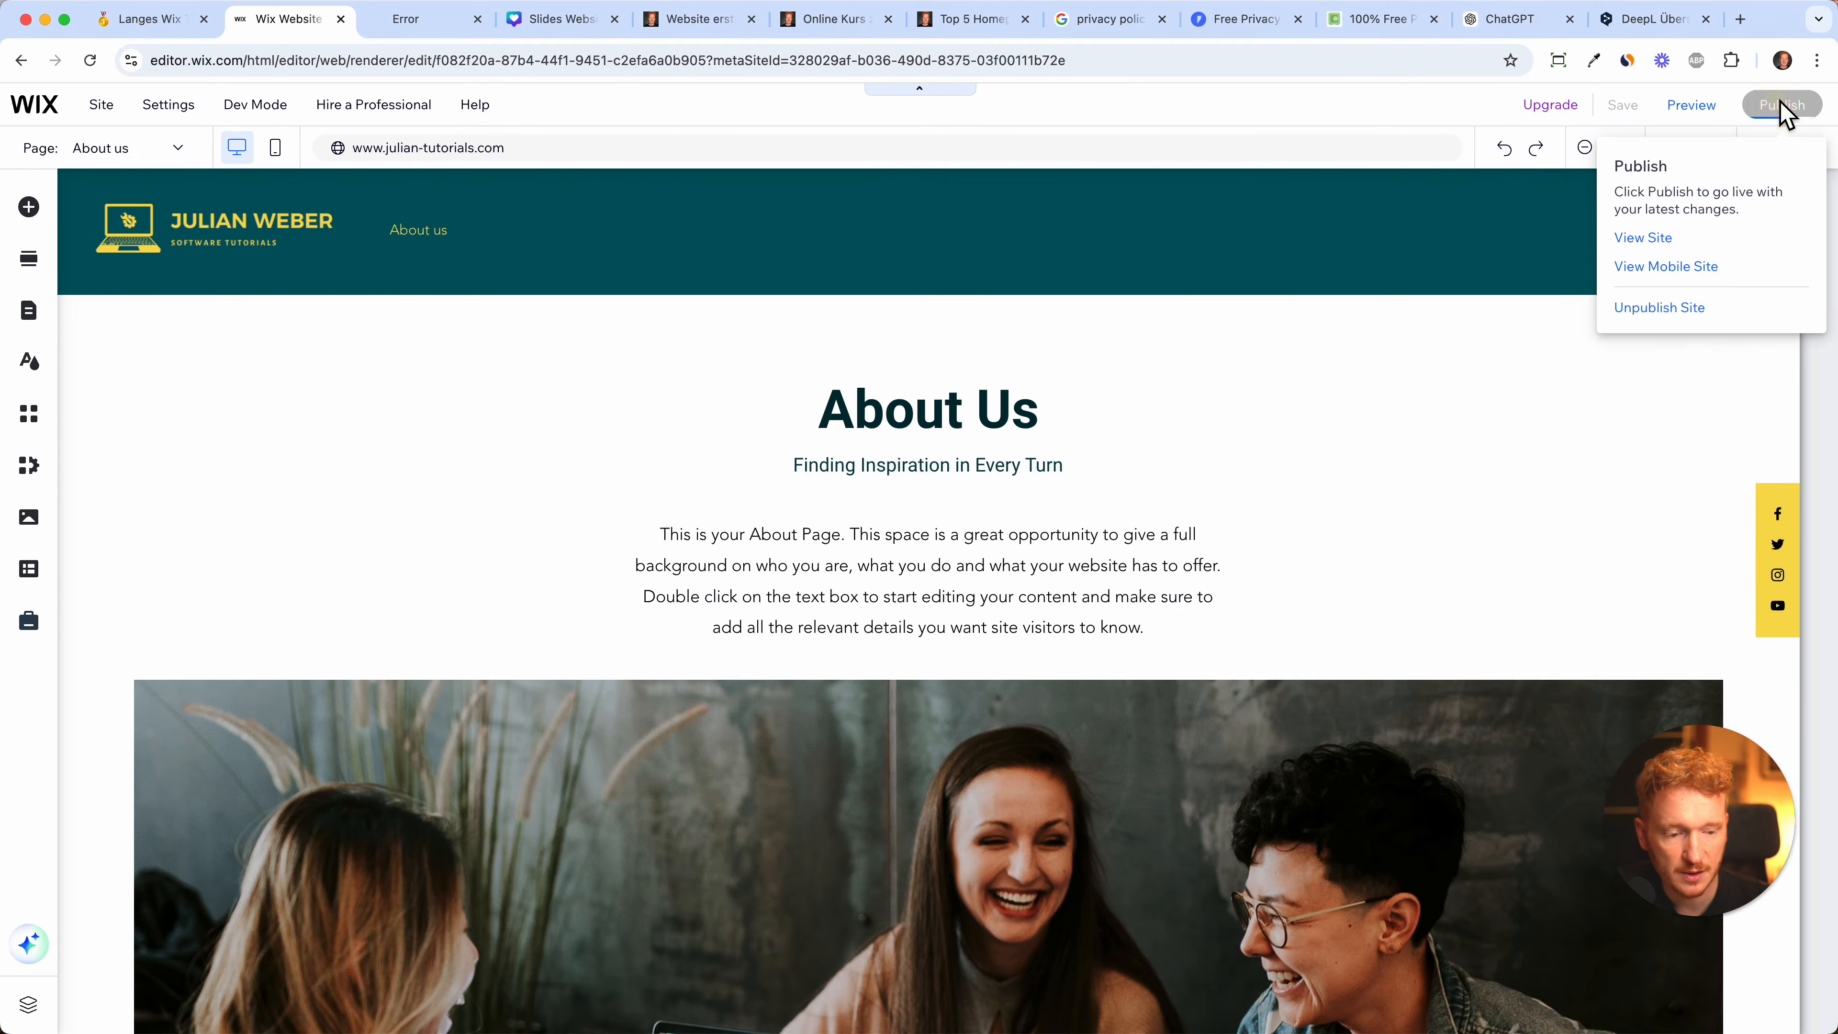
{"action": "left_click", "coordinate": [1076, 503]}
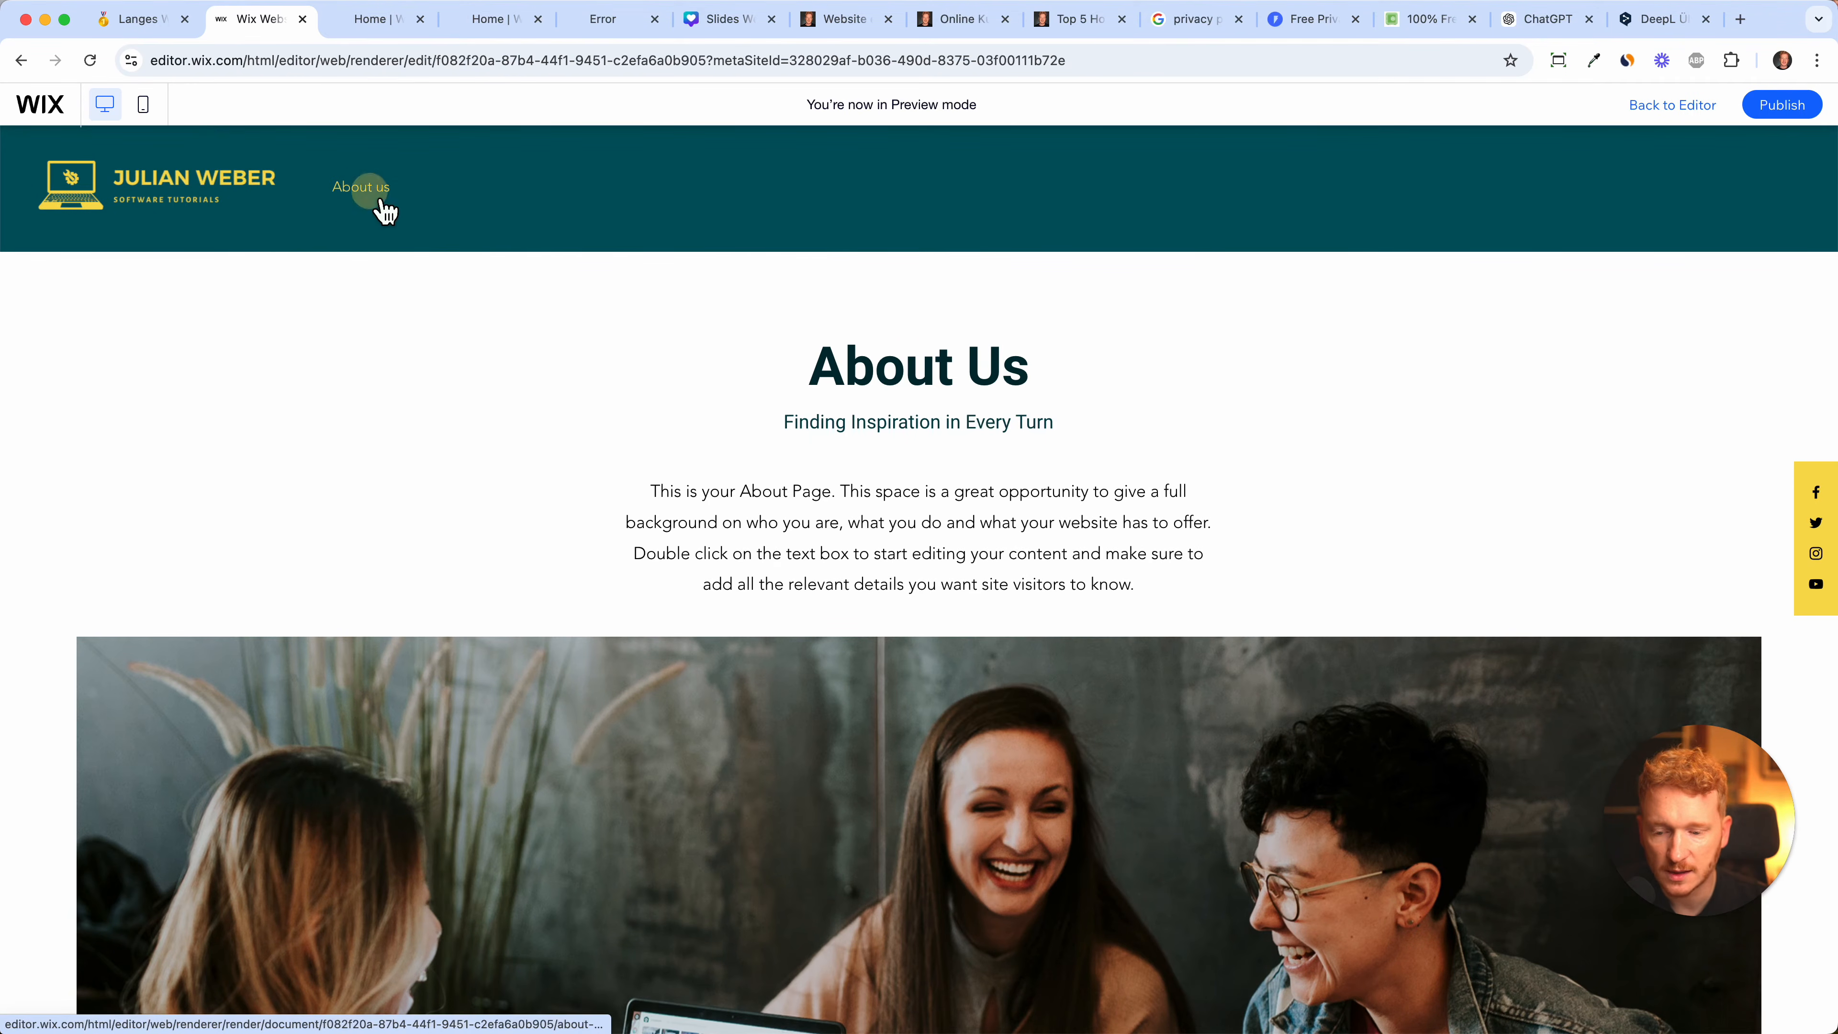
- Review the About us page in preview, from the introduction through the story, team, clients and testimonials to Our Office
{"action": "scroll", "coordinate": [670, 423], "scroll_direction": "down", "scroll_amount": 3}
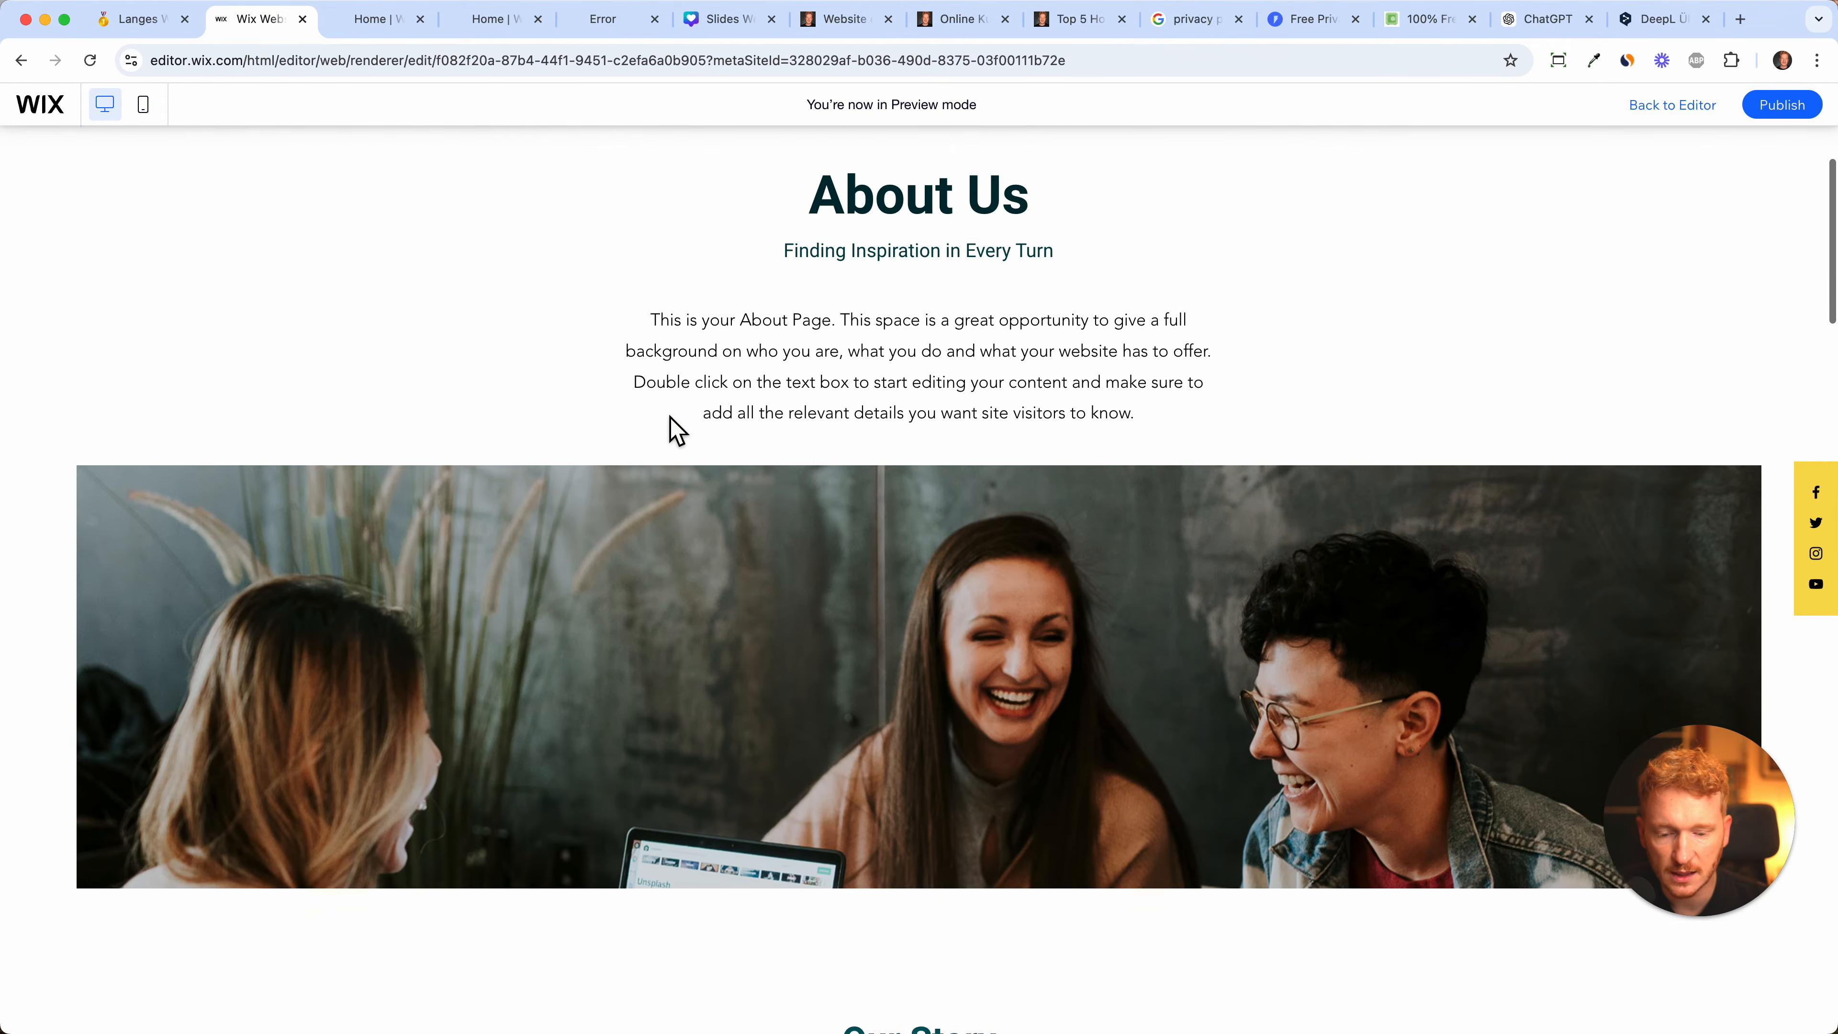
{"action": "scroll", "coordinate": [670, 423], "scroll_direction": "down", "scroll_amount": 10}
{"action": "scroll", "coordinate": [868, 635], "scroll_direction": "down", "scroll_amount": 2}
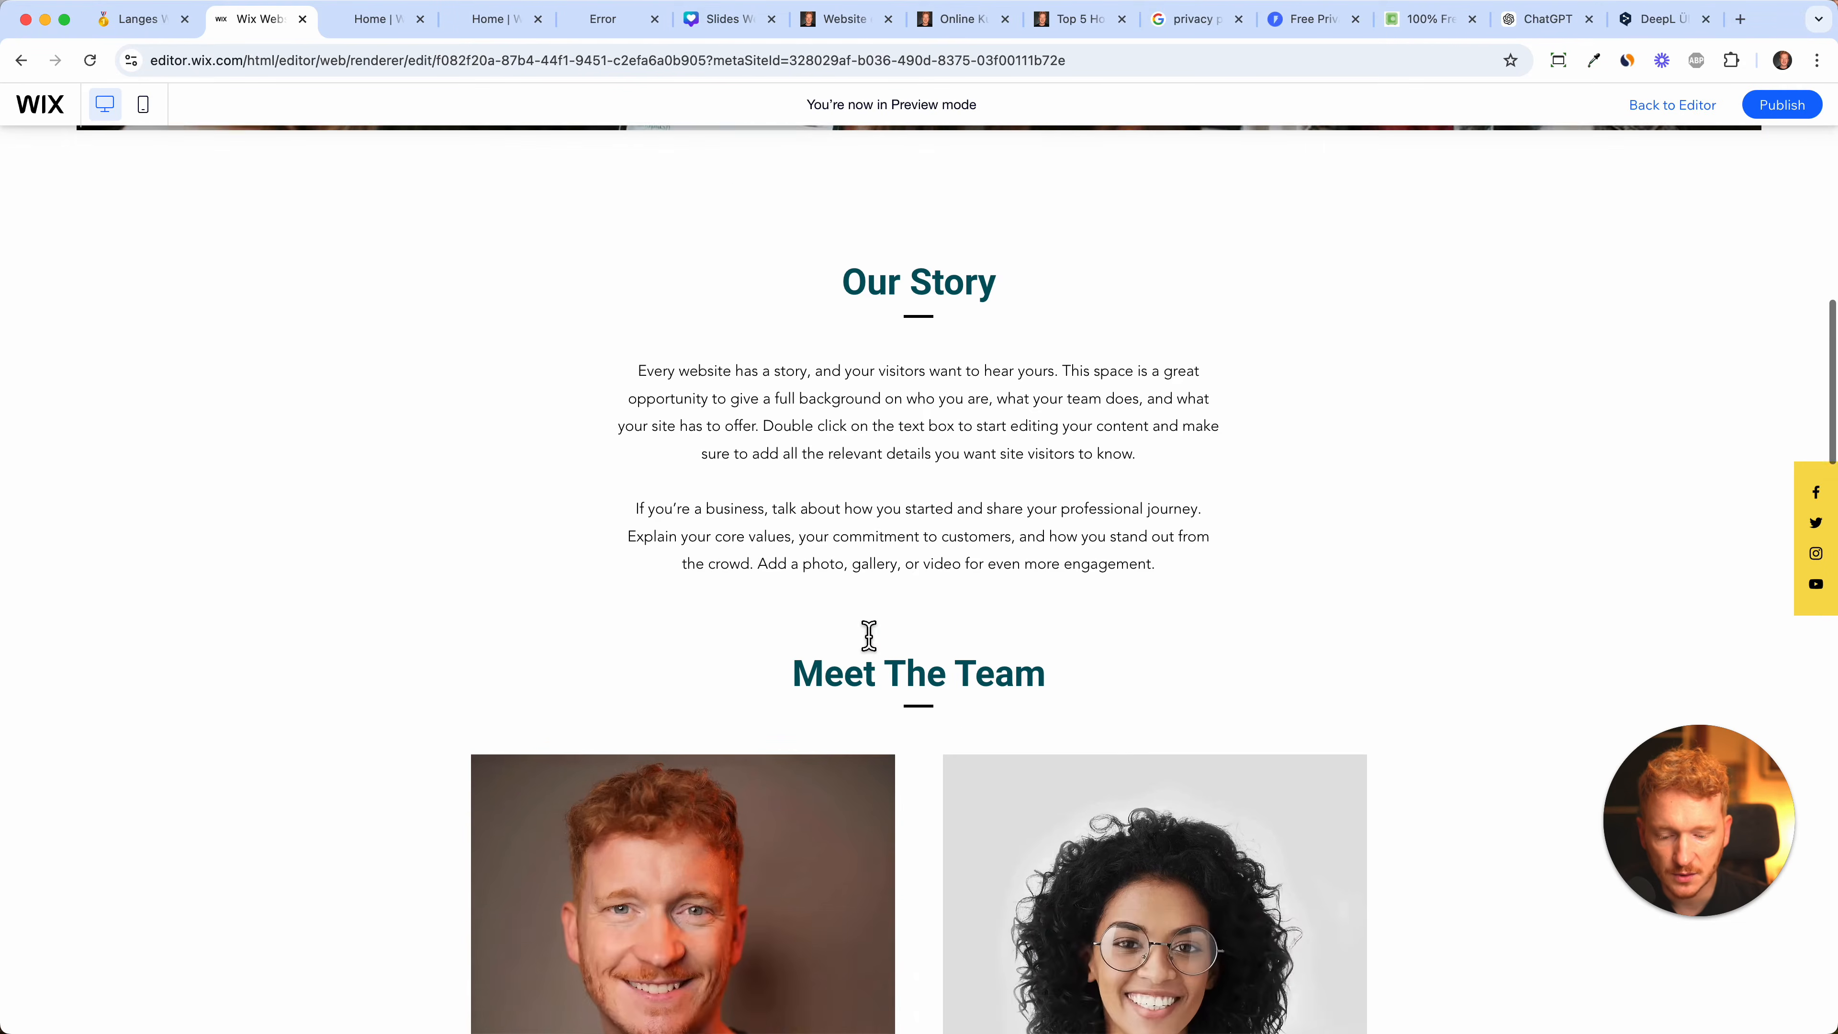
{"action": "scroll", "coordinate": [869, 636], "scroll_direction": "down", "scroll_amount": 20}
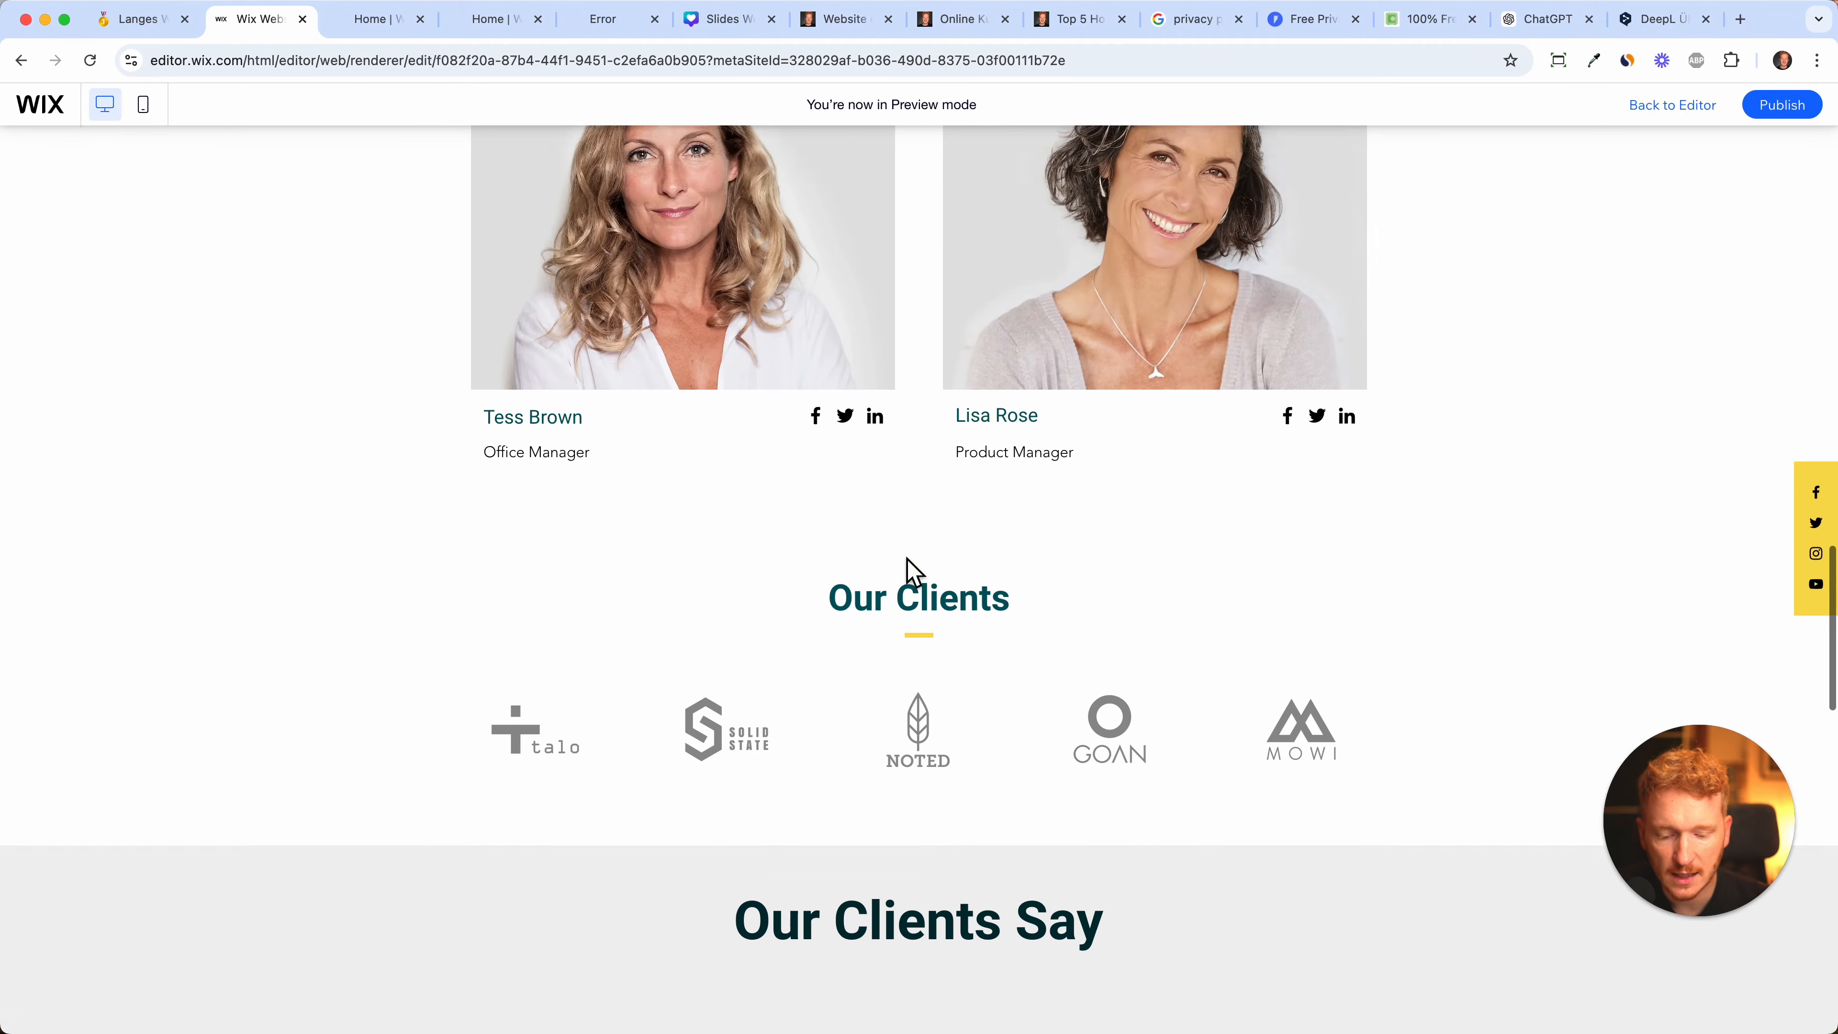
{"action": "scroll", "coordinate": [890, 470], "scroll_direction": "down", "scroll_amount": 2}
{"action": "scroll", "coordinate": [926, 644], "scroll_direction": "down", "scroll_amount": 8}
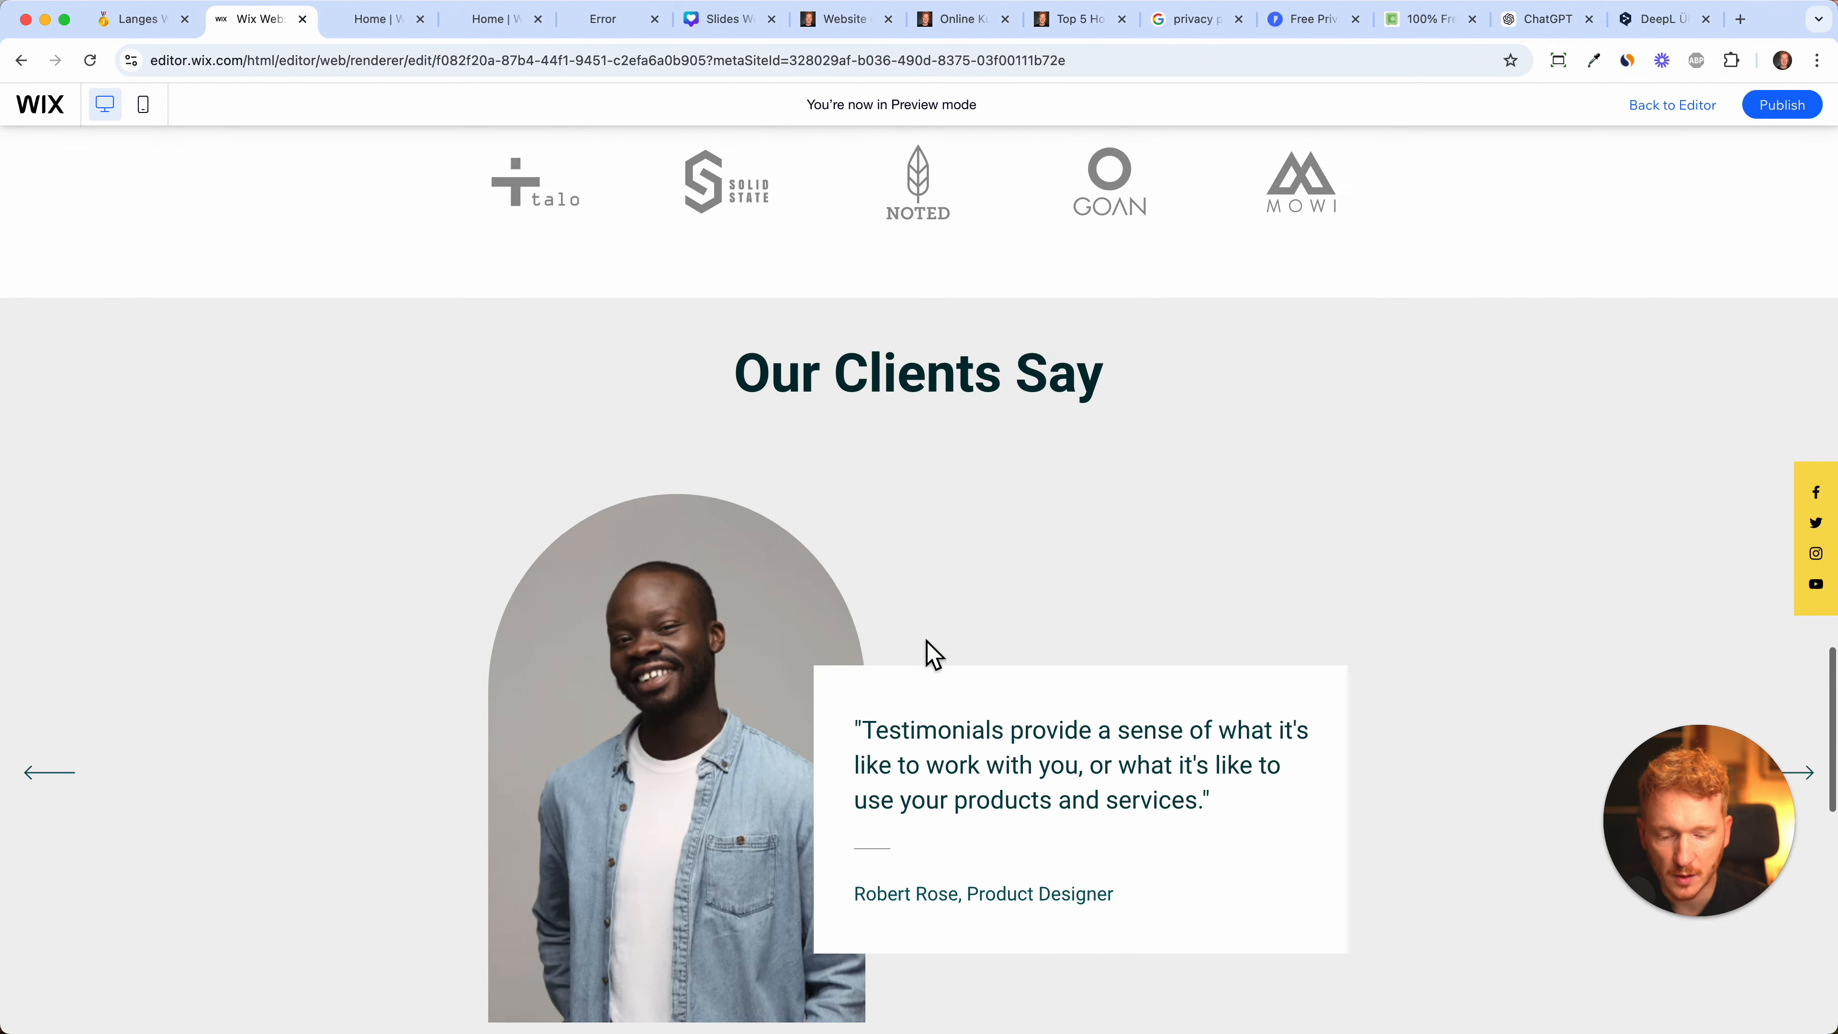
{"action": "scroll", "coordinate": [926, 640], "scroll_direction": "down", "scroll_amount": 5}
{"action": "scroll", "coordinate": [878, 698], "scroll_direction": "down", "scroll_amount": 10}
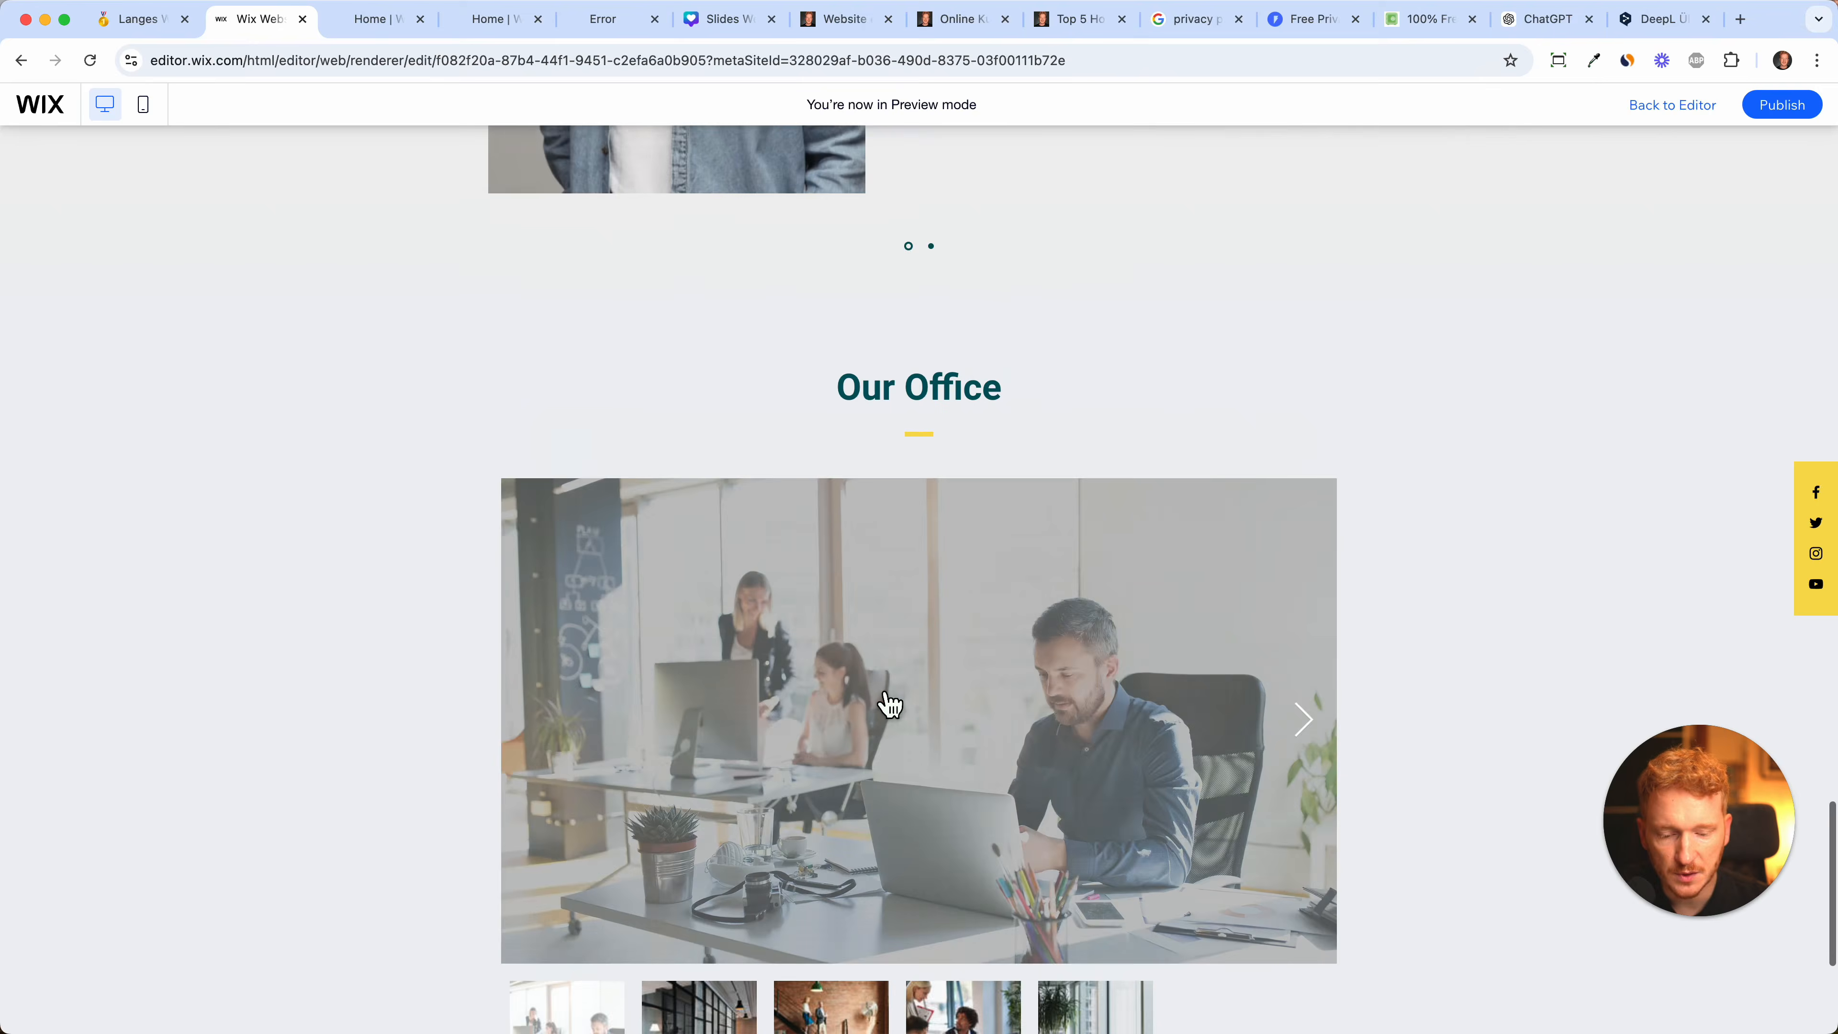
{"action": "scroll", "coordinate": [890, 702], "scroll_direction": "down", "scroll_amount": 5}
- Step through the Our Office gallery's images in preview and return to the page header in the editor
{"action": "left_click", "coordinate": [1302, 366]}
{"action": "left_click", "coordinate": [1312, 391]}
{"action": "scroll", "coordinate": [1312, 394], "scroll_direction": "up", "scroll_amount": 1}
{"action": "left_click", "coordinate": [1317, 452]}
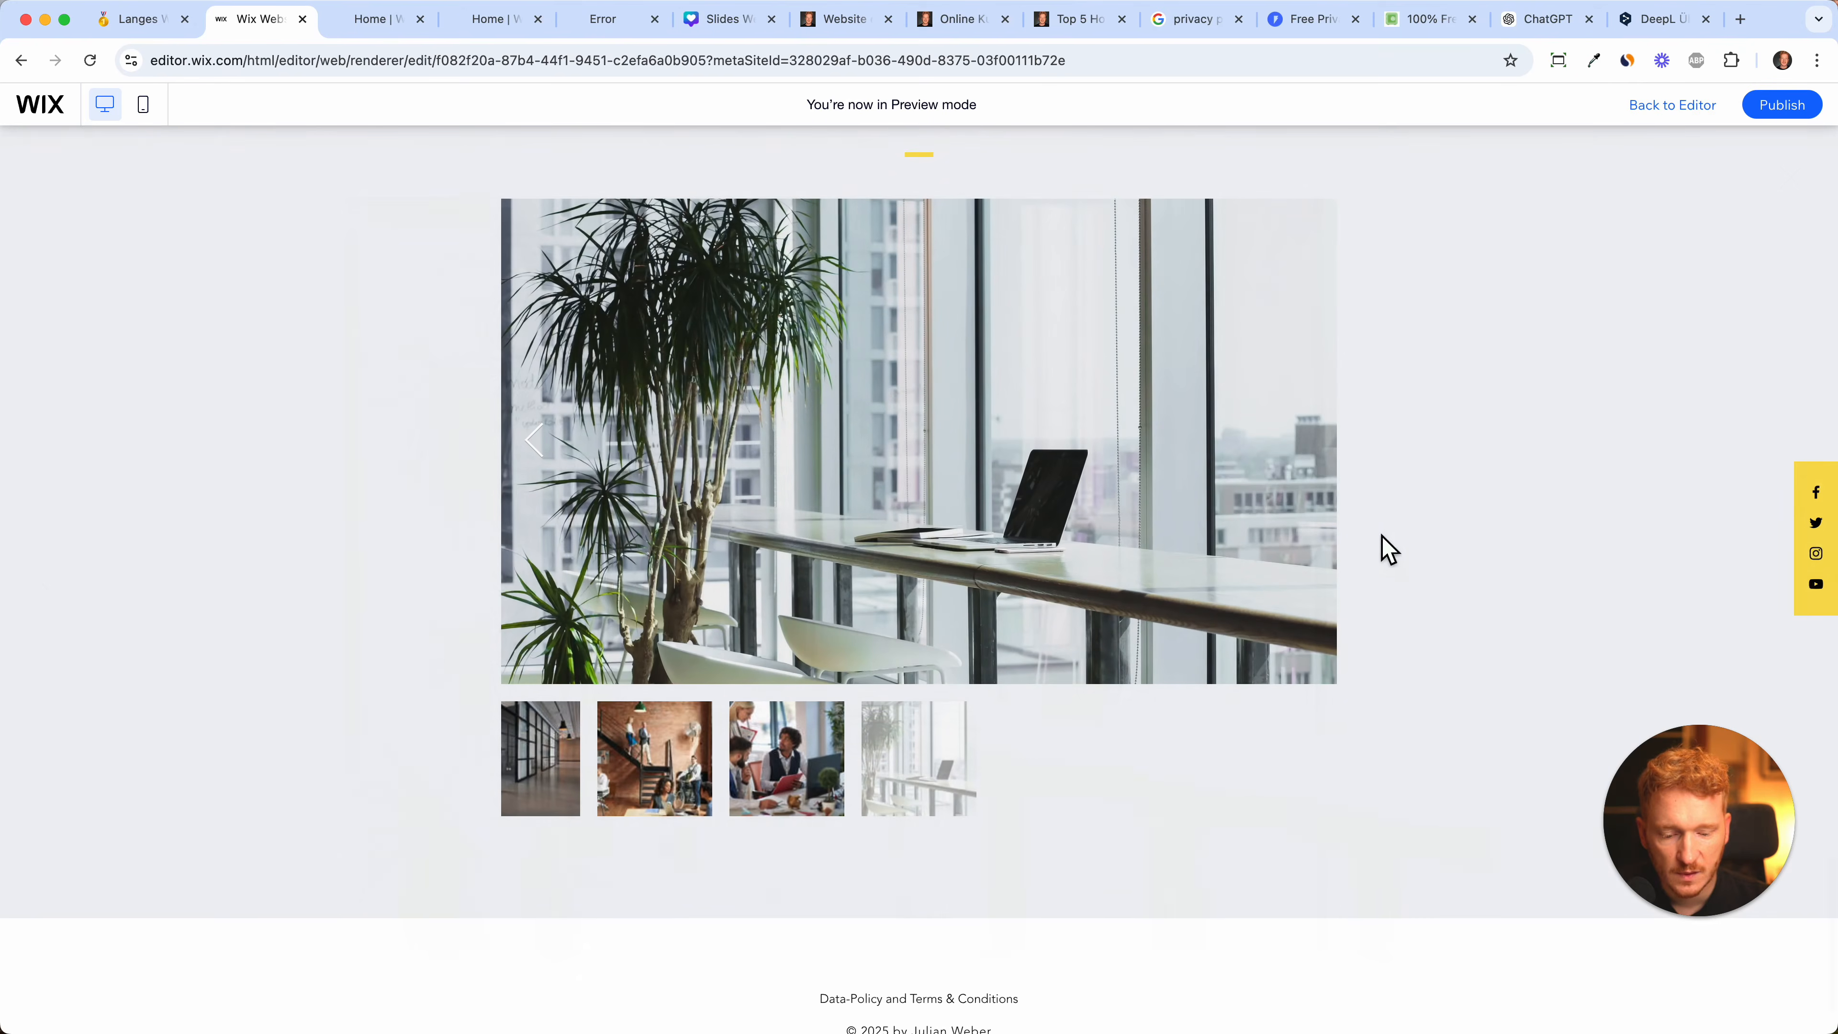
{"action": "left_click", "coordinate": [1332, 469]}
{"action": "left_click", "coordinate": [1802, 193]}
{"action": "scroll", "coordinate": [1223, 583], "scroll_direction": "up", "scroll_amount": 10}
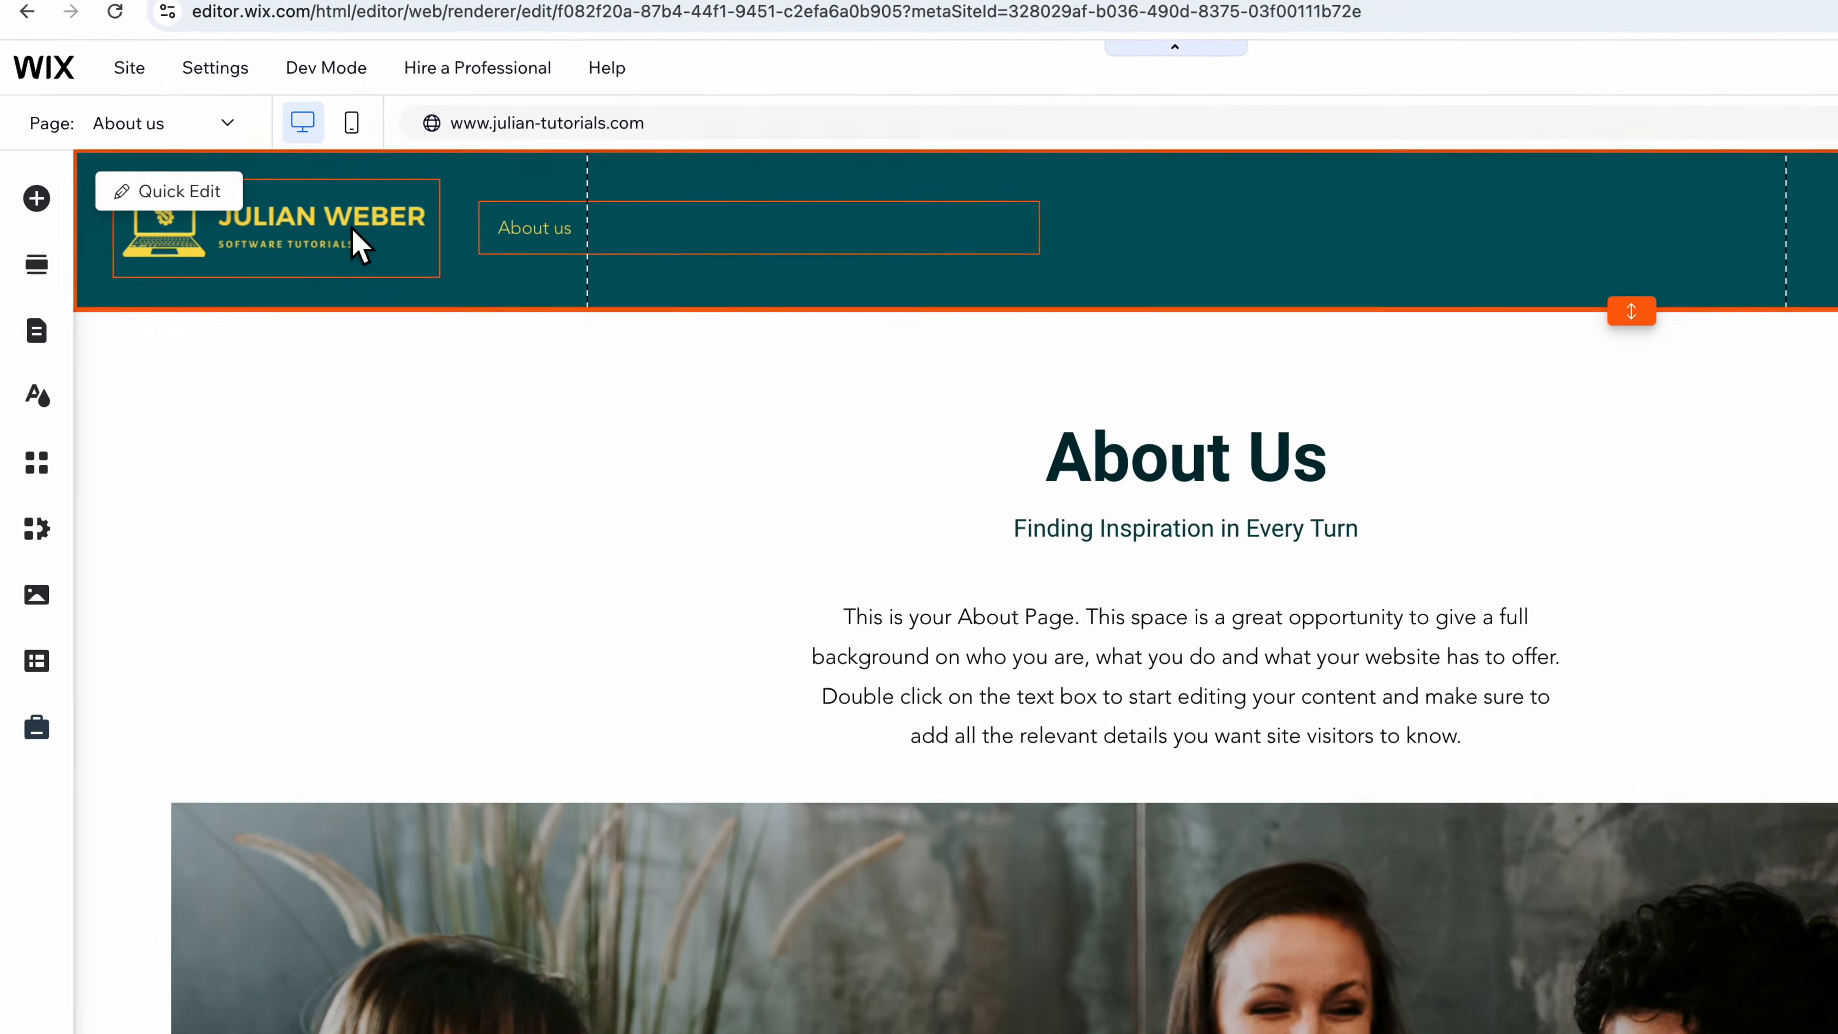
- Link the header logo to the Home page, opening in the current window
{"action": "left_click", "coordinate": [281, 237]}
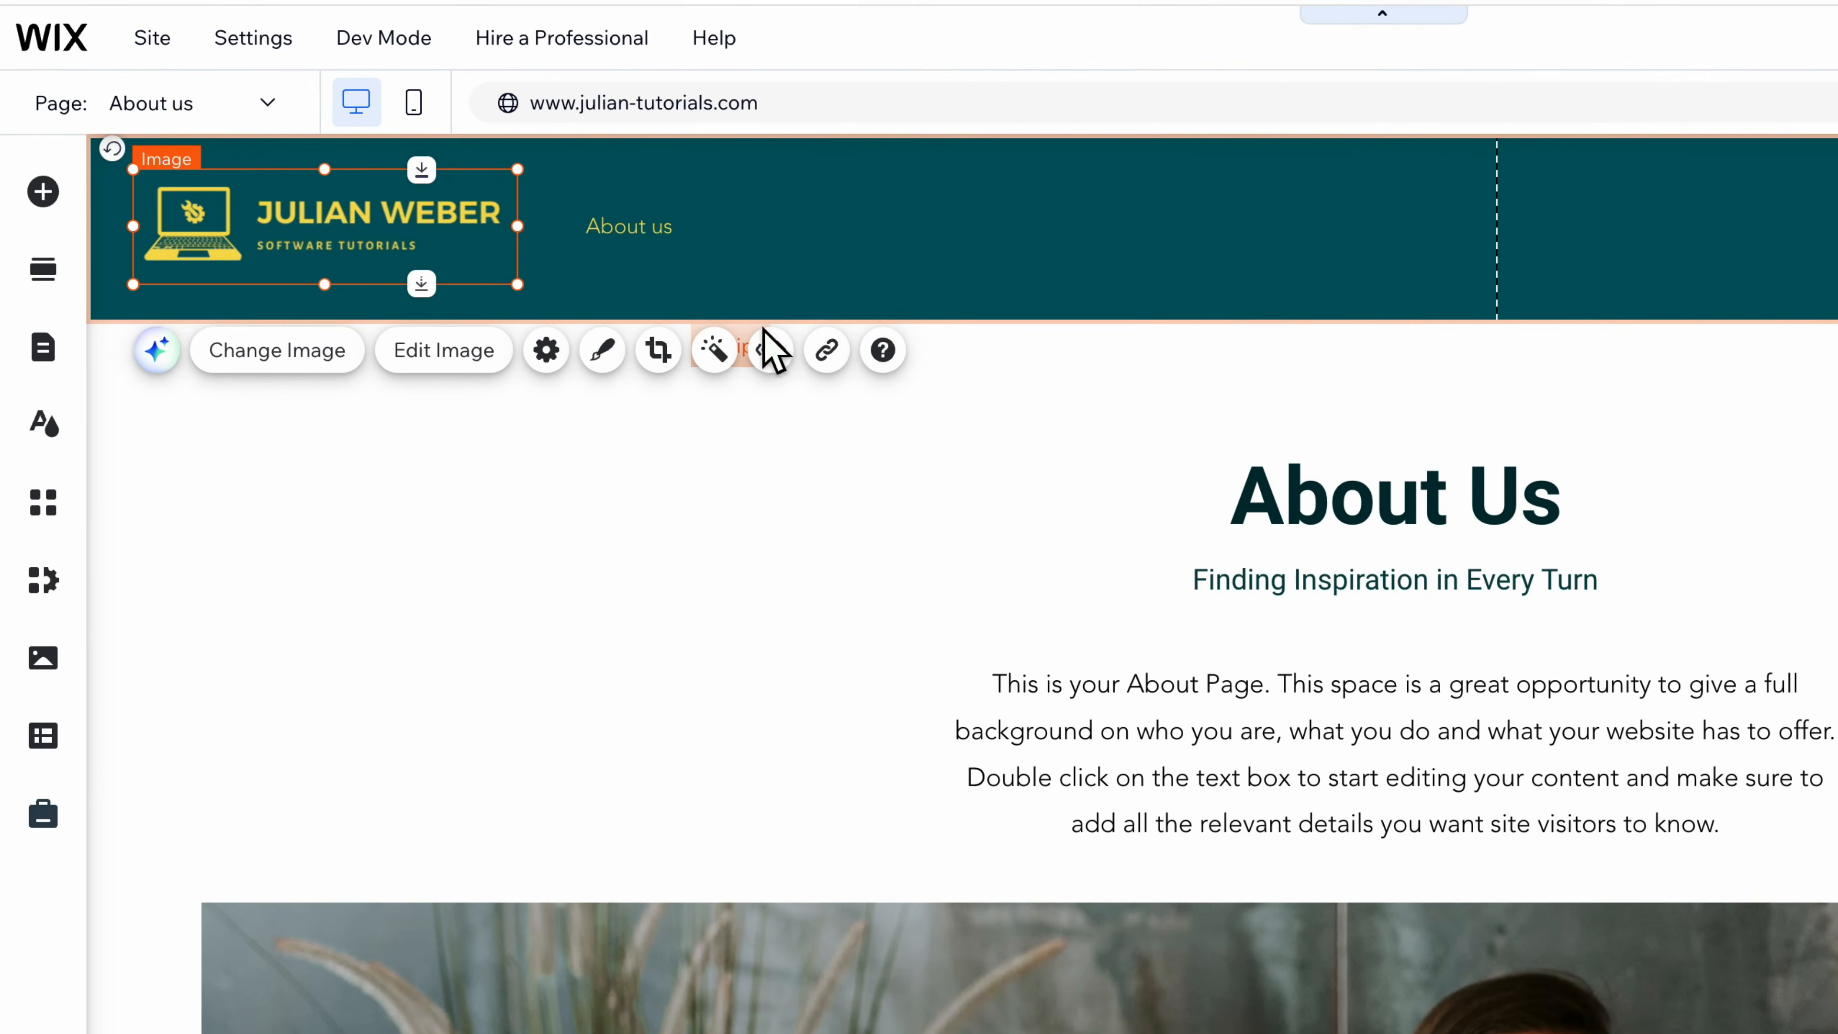
{"action": "left_click", "coordinate": [826, 352]}
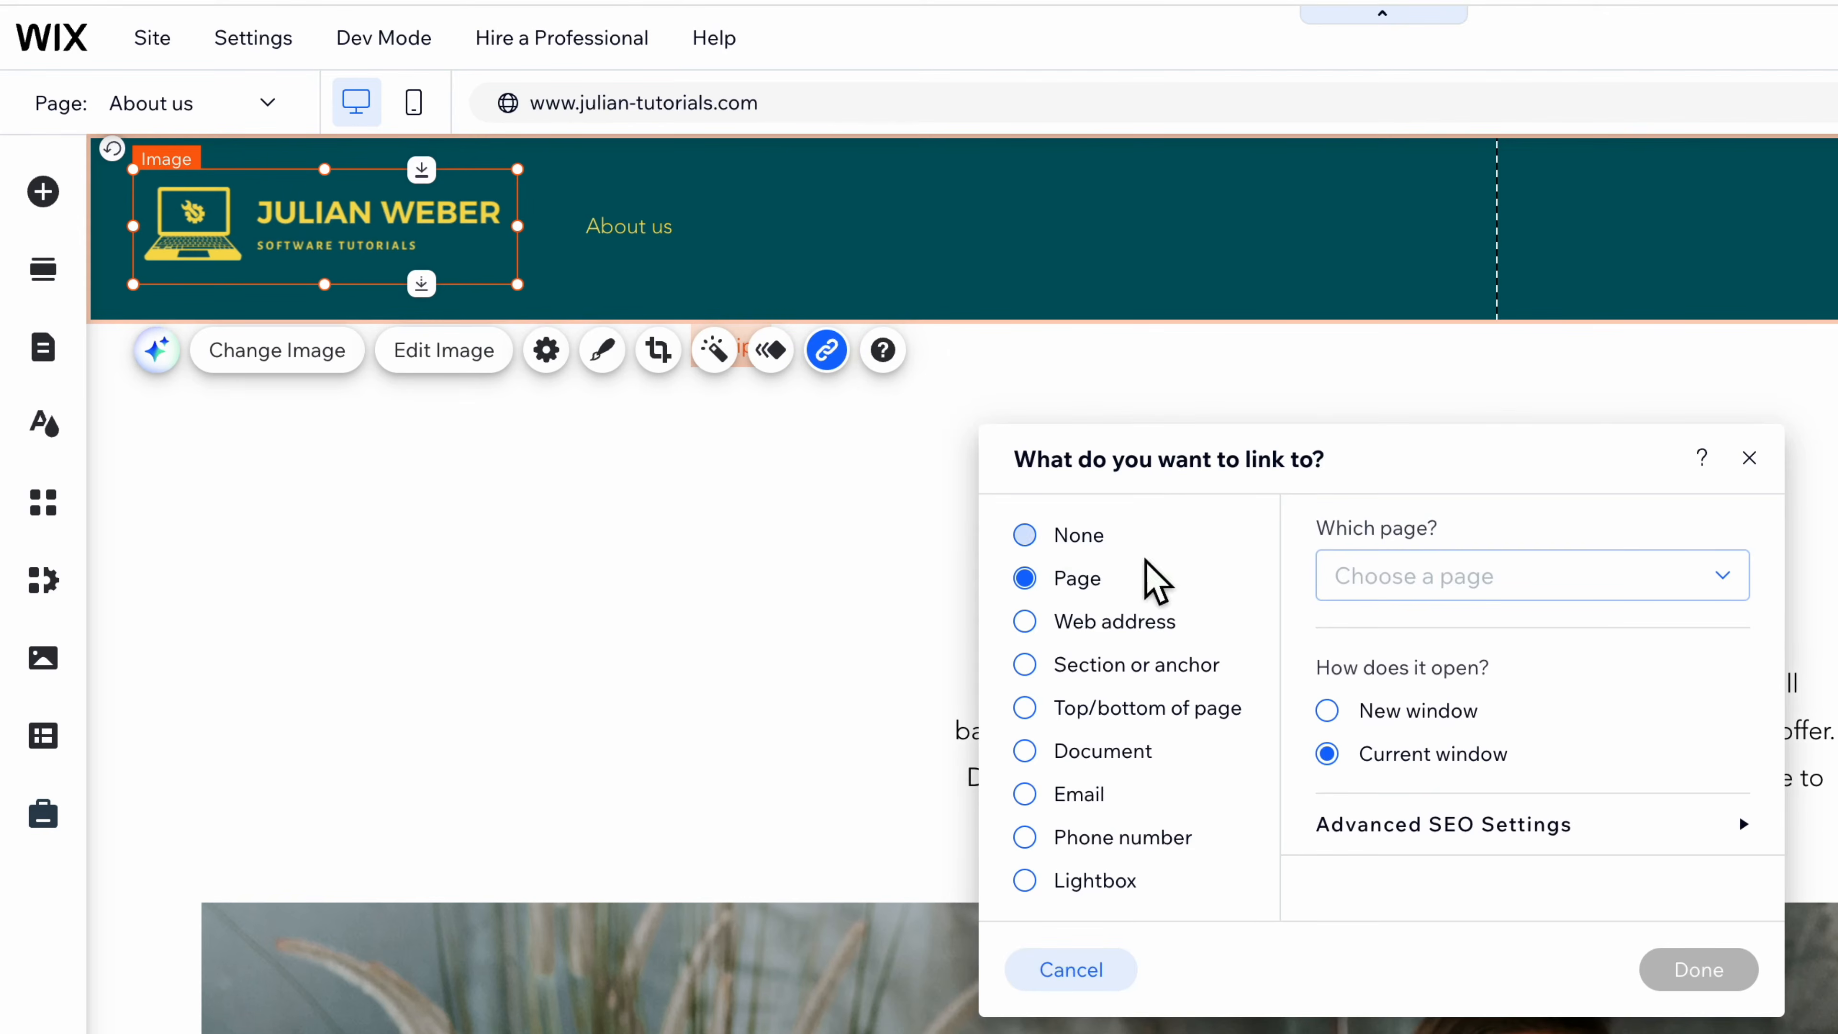
{"action": "left_click", "coordinate": [1419, 578]}
{"action": "left_click", "coordinate": [1418, 687]}
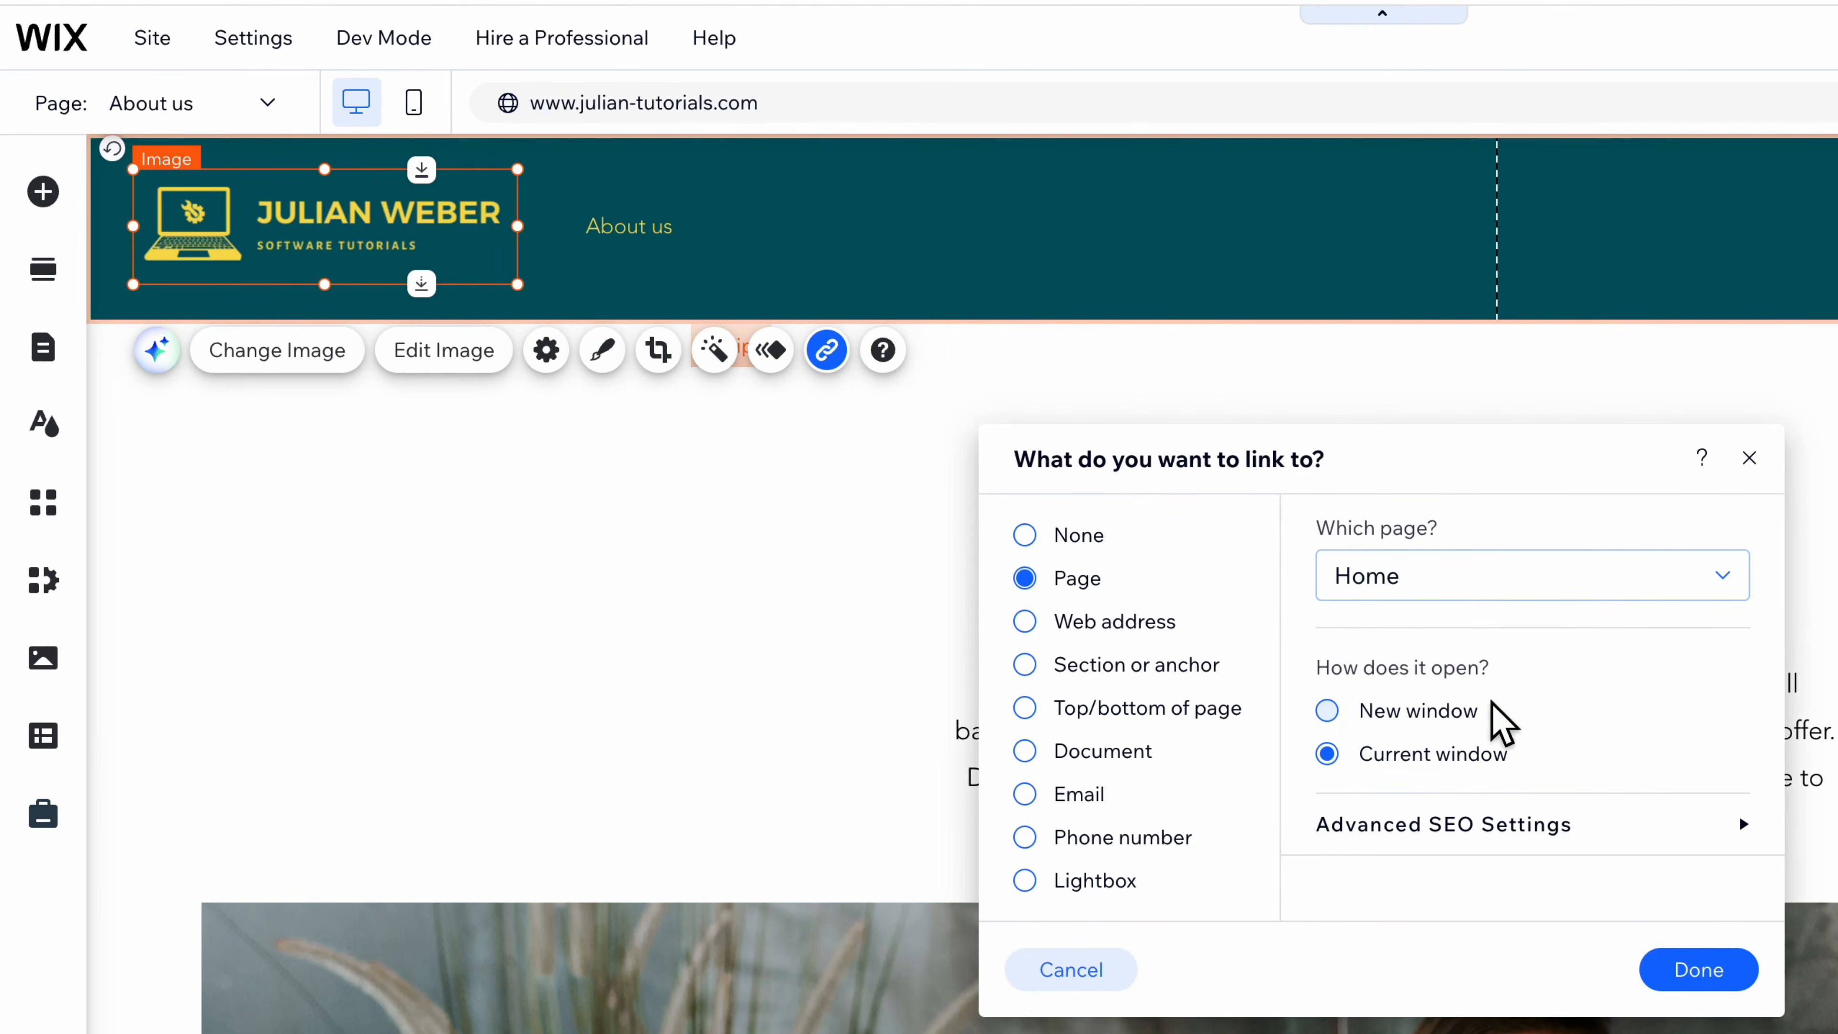
{"action": "left_click", "coordinate": [1490, 583]}
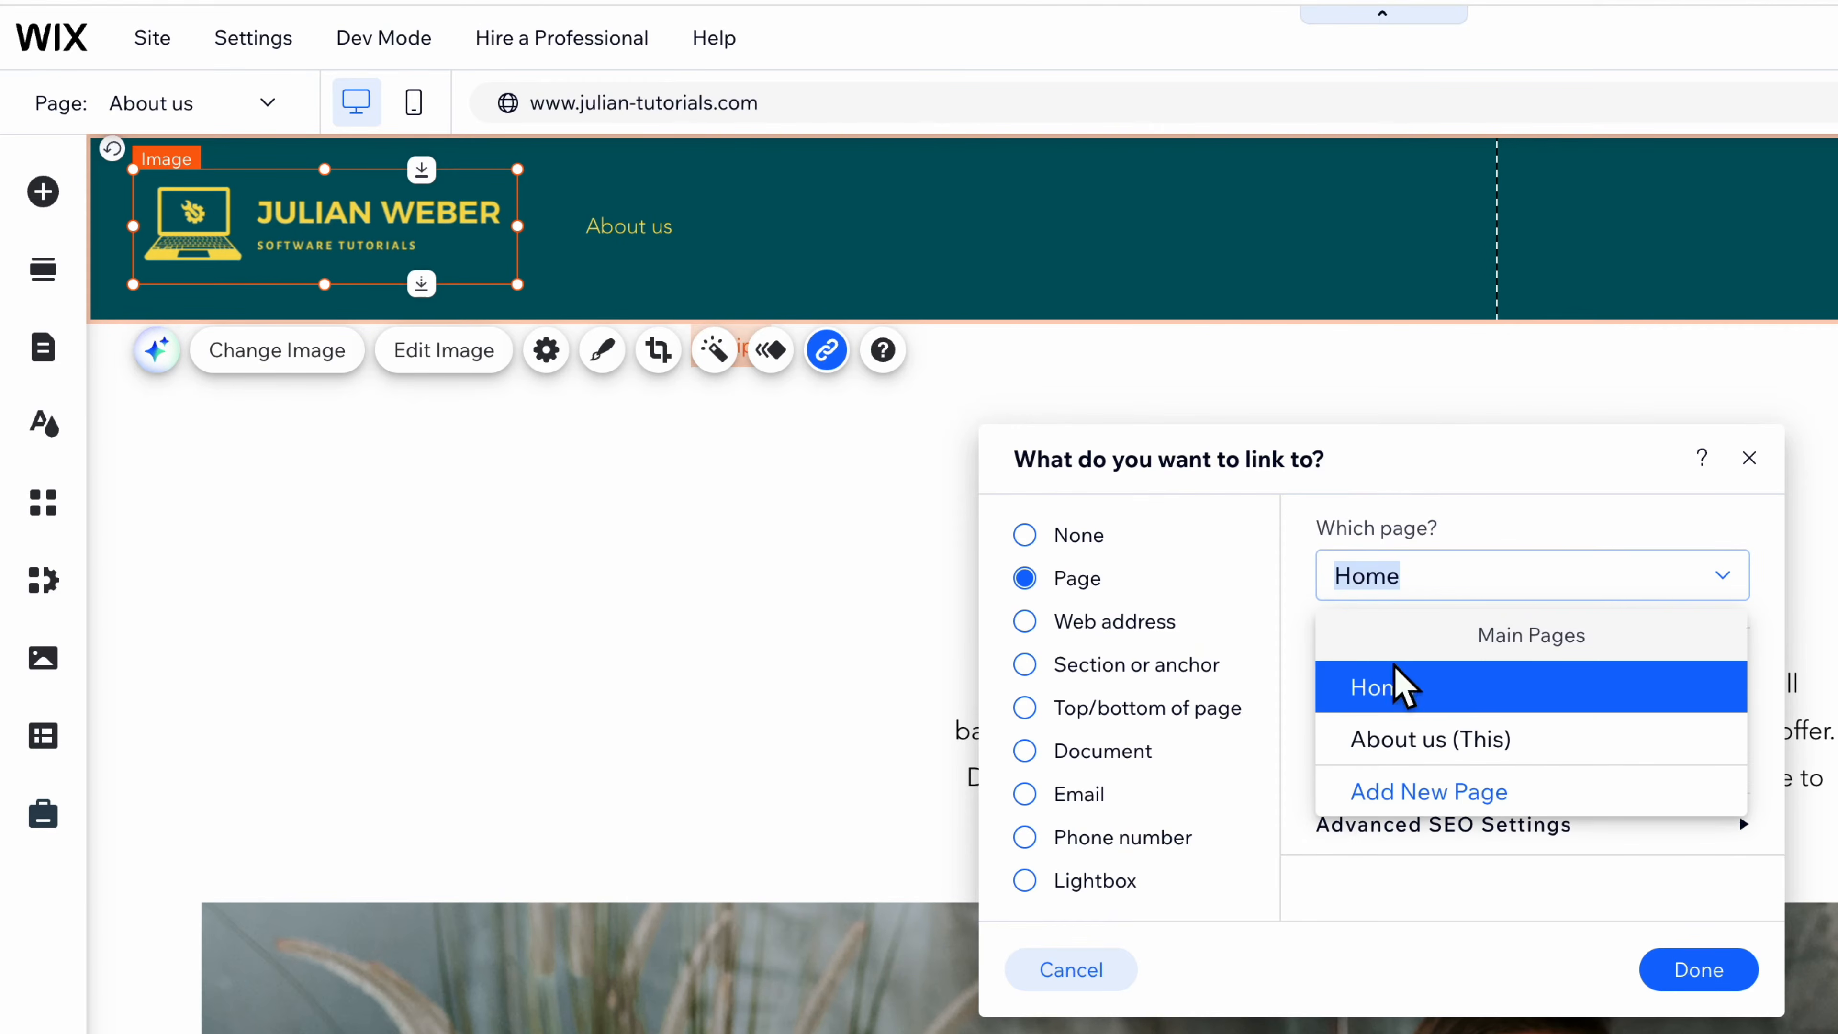
{"action": "left_click", "coordinate": [1416, 703]}
{"action": "left_click", "coordinate": [1728, 970]}
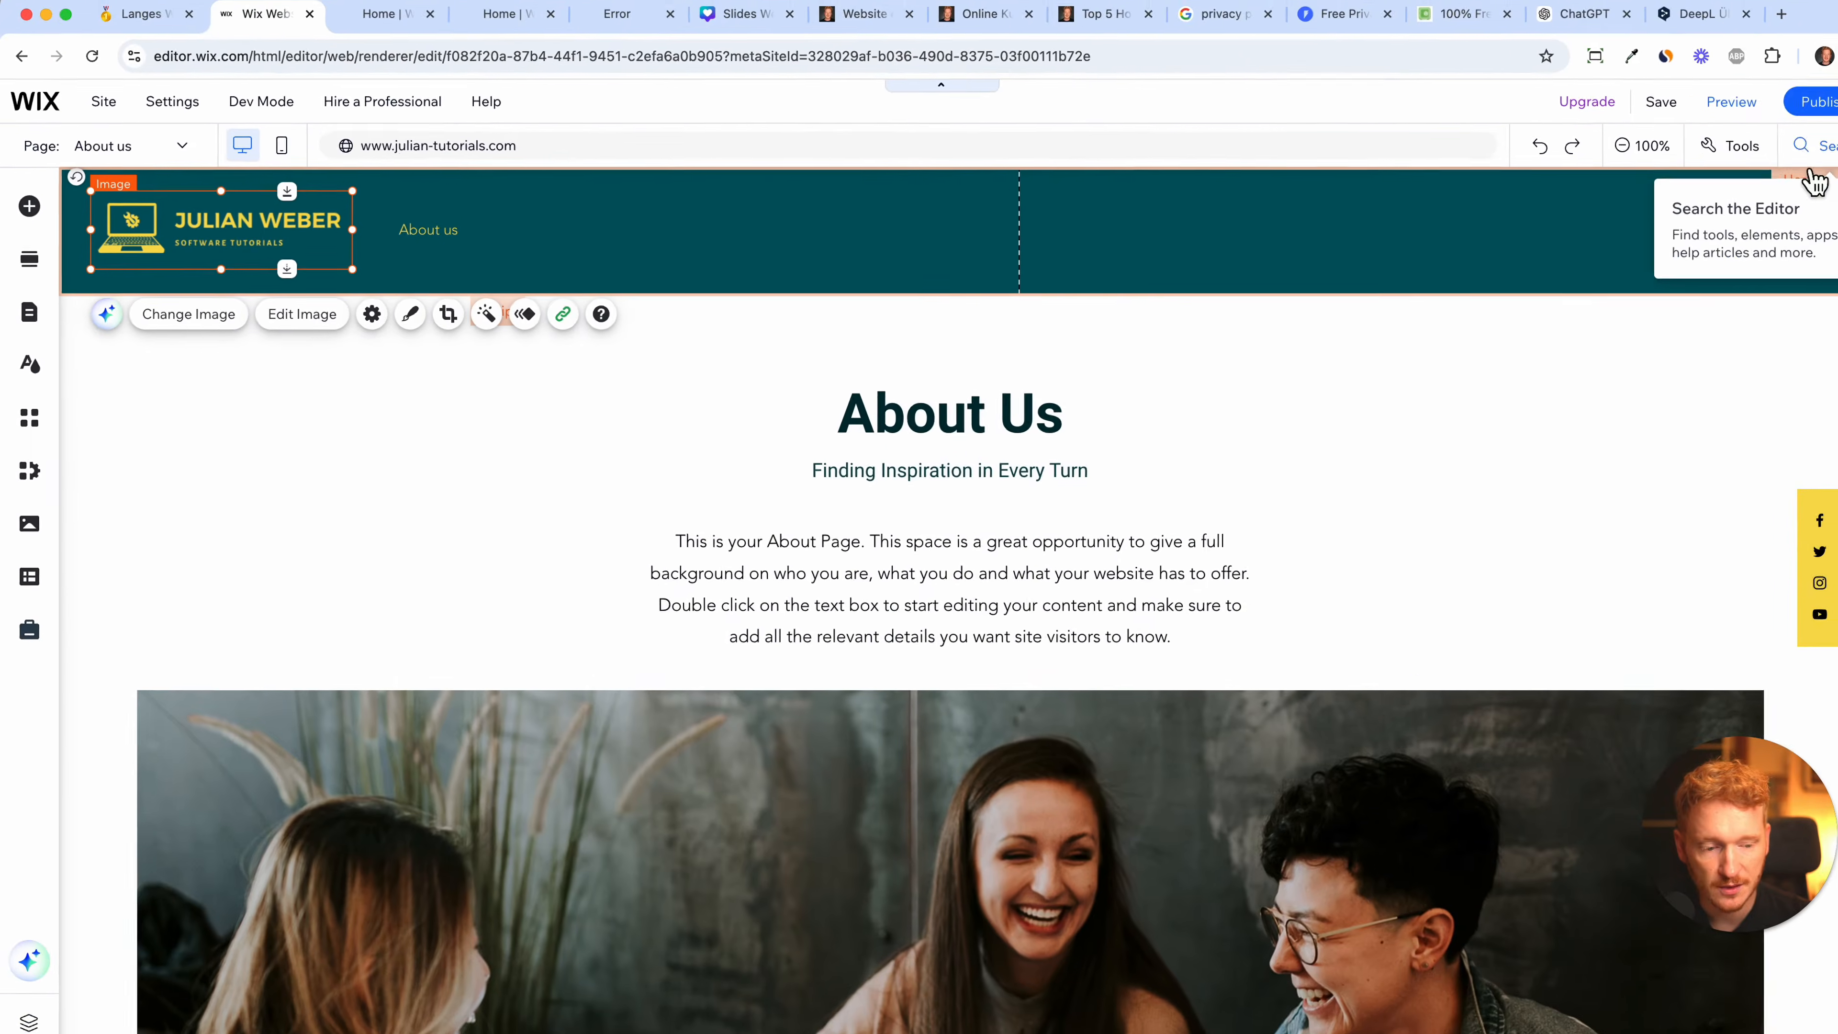
- Publish the site with the linked logo and view it live
{"action": "mouse_move", "coordinate": [1820, 133]}
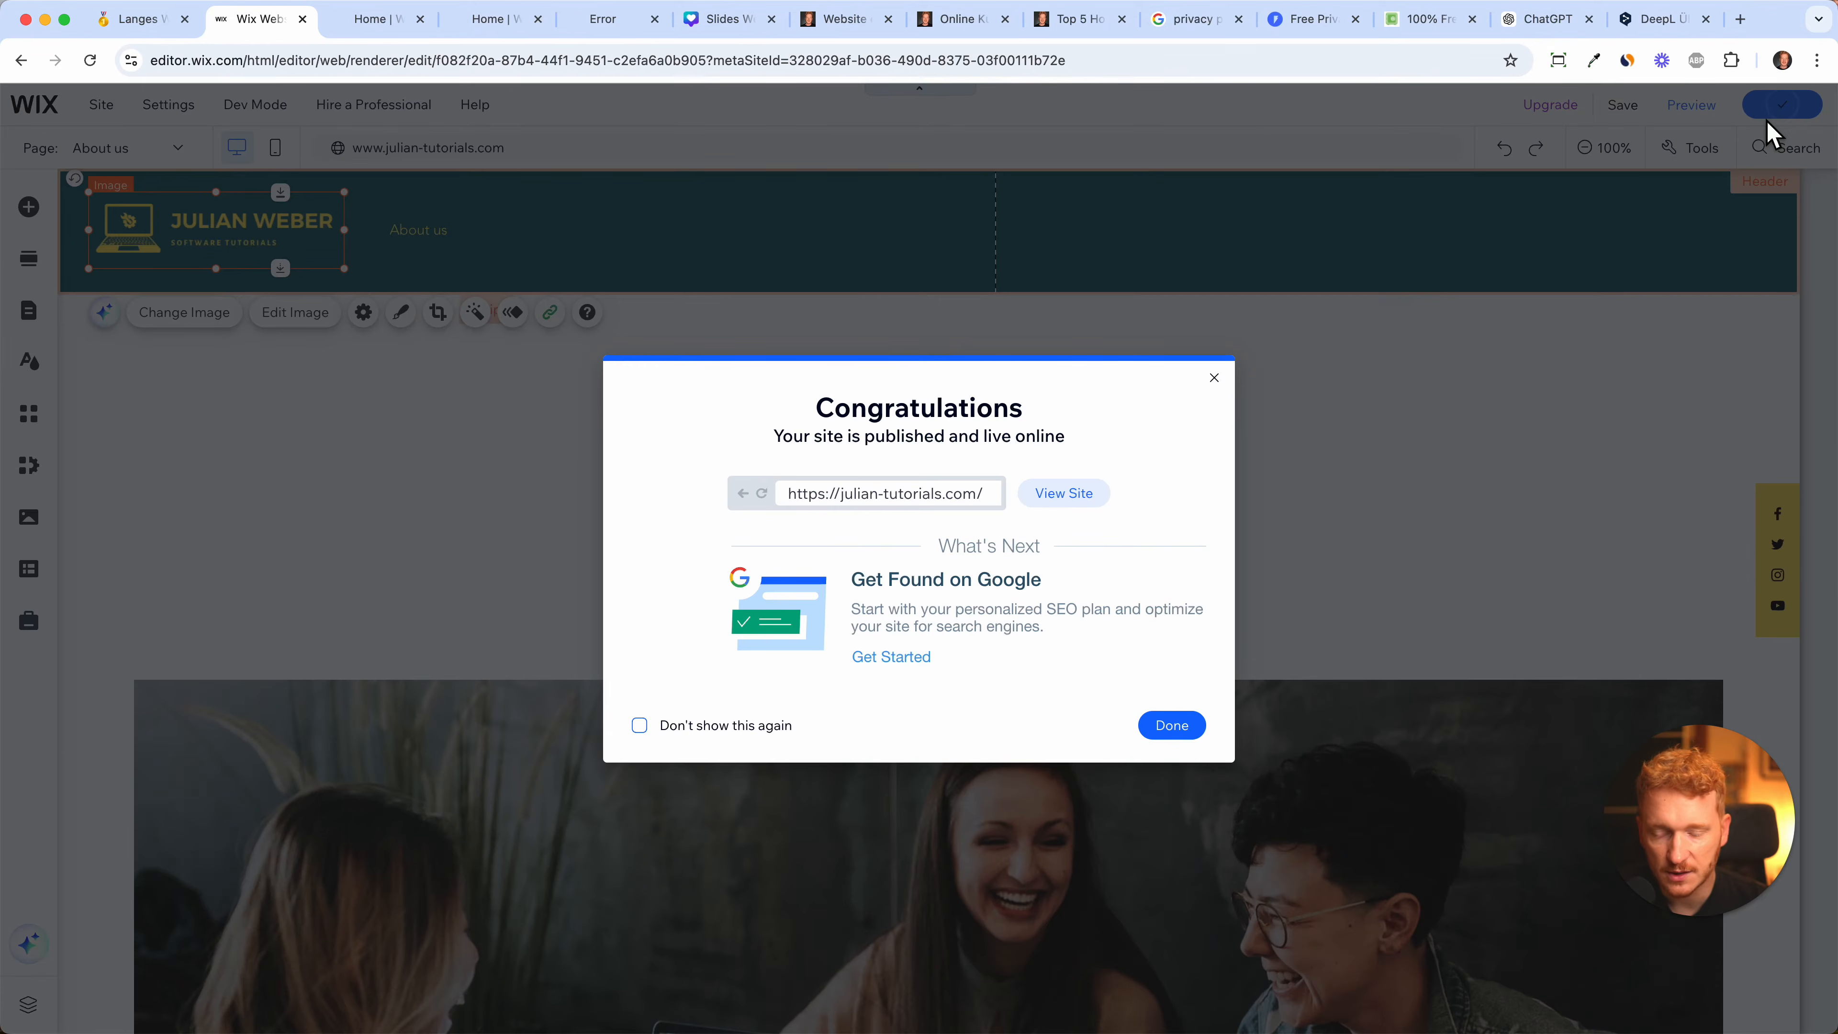
{"action": "left_click", "coordinate": [1063, 495]}
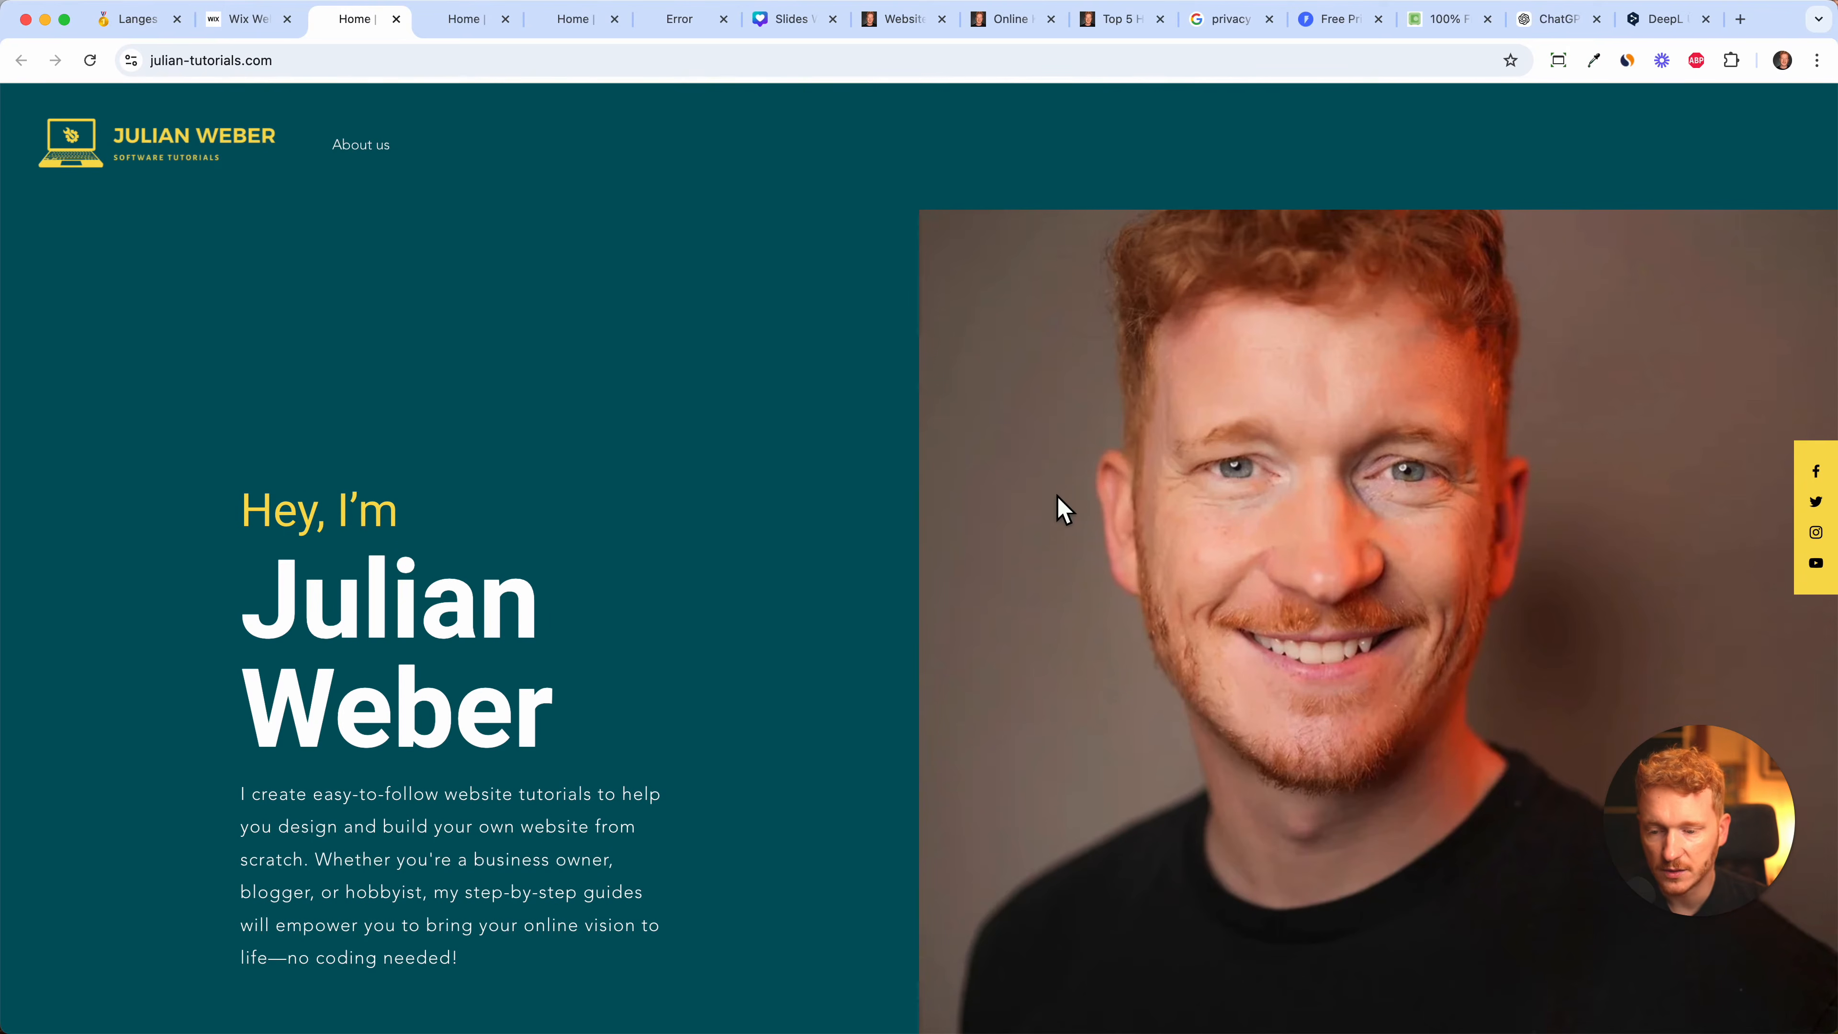
- Test the About us and logo links on the live site, and return to the editor
{"action": "left_click", "coordinate": [364, 164]}
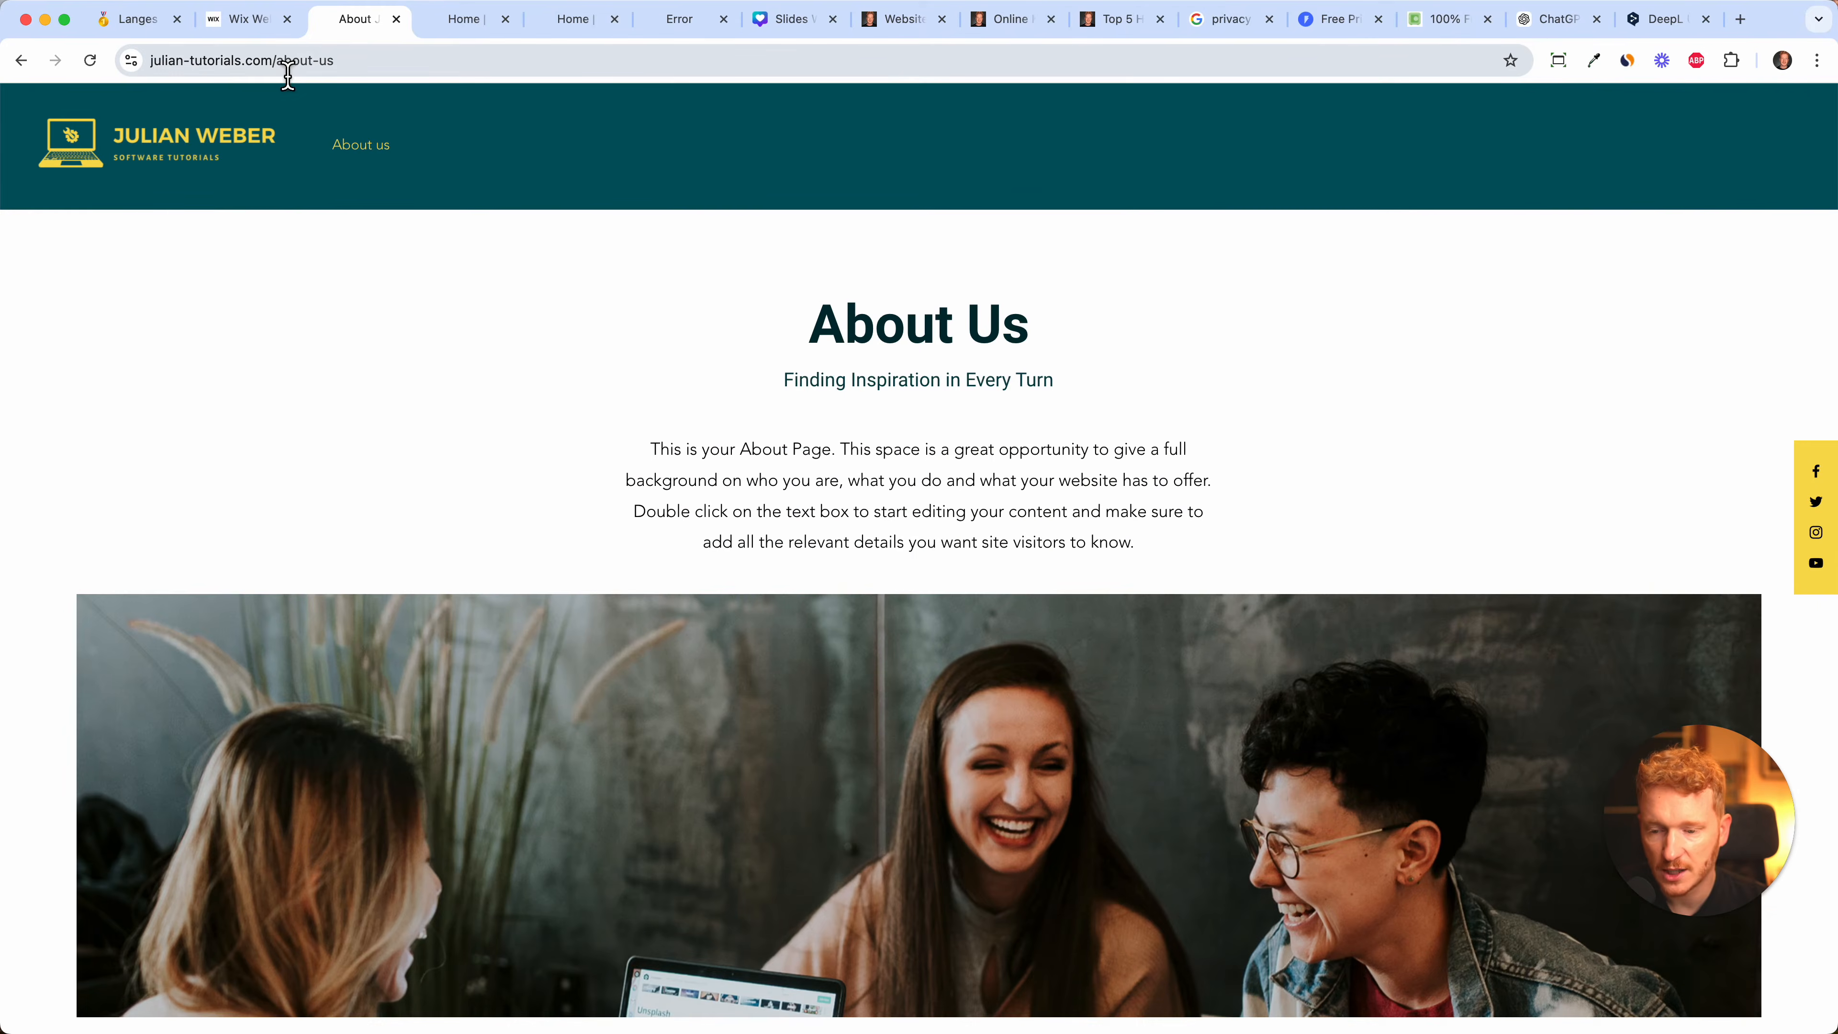
{"action": "left_click", "coordinate": [259, 150]}
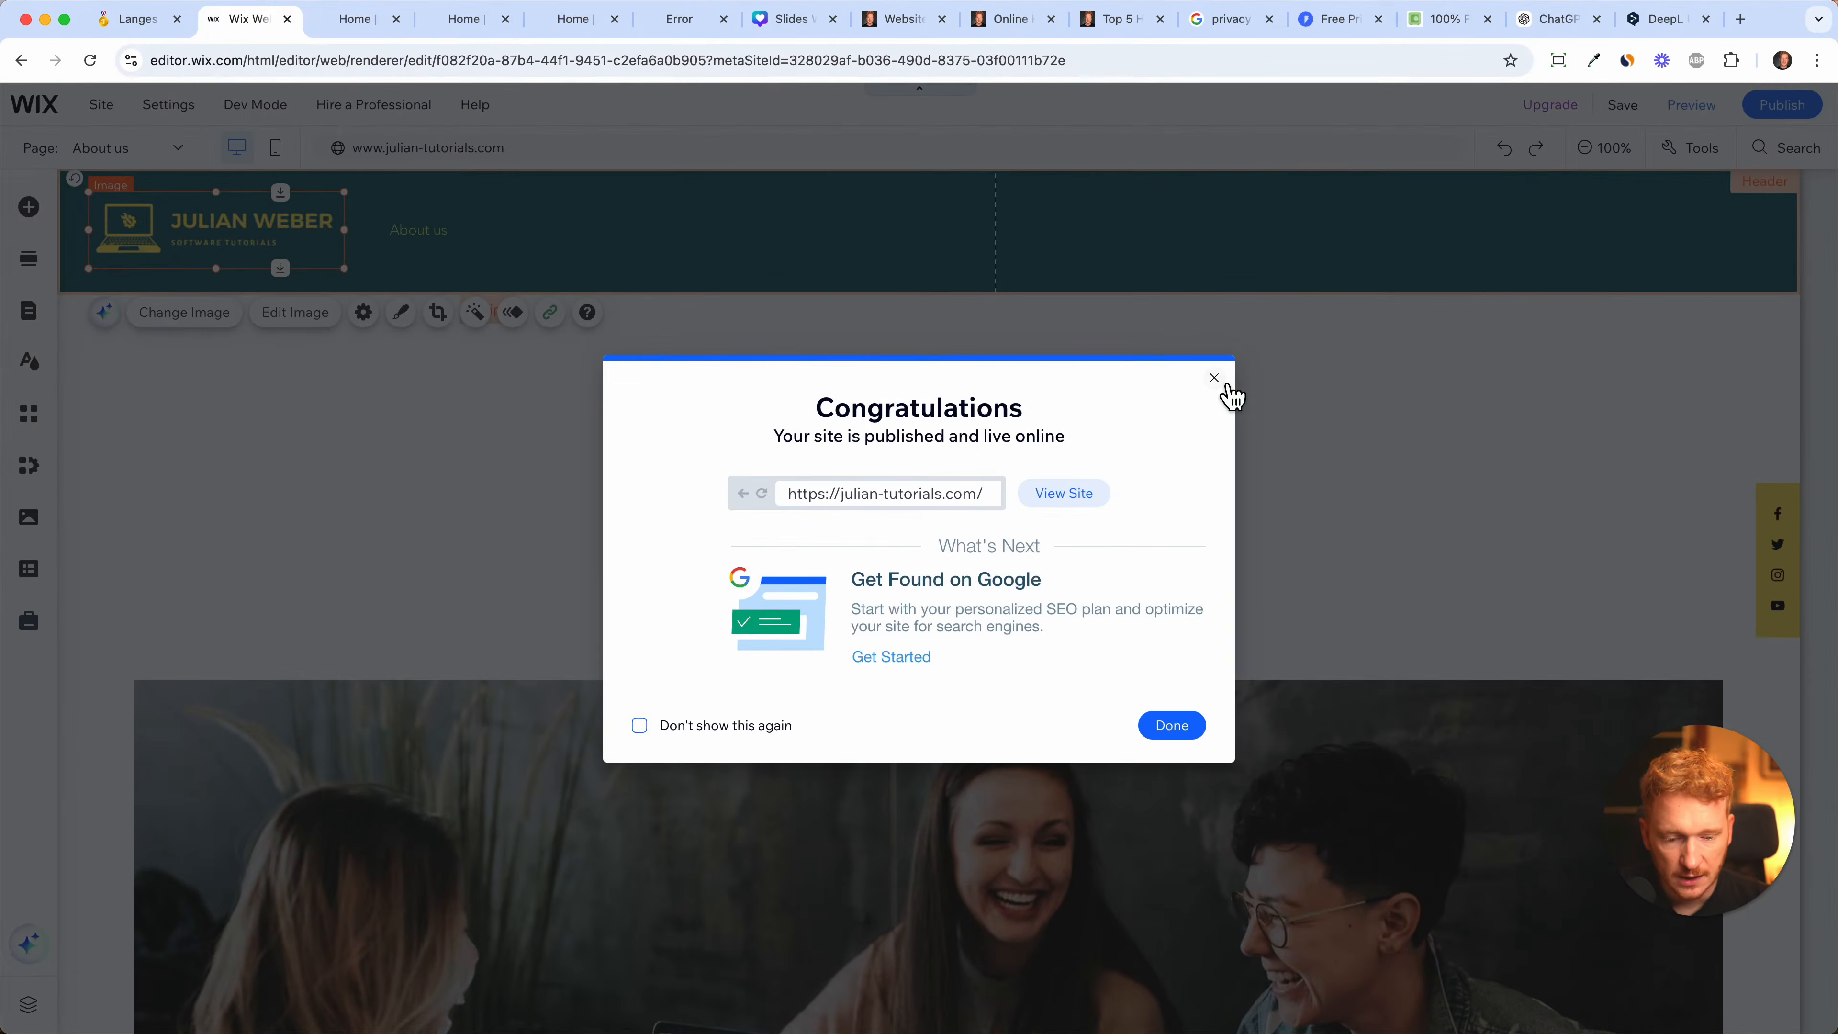
{"action": "left_click", "coordinate": [1221, 393]}
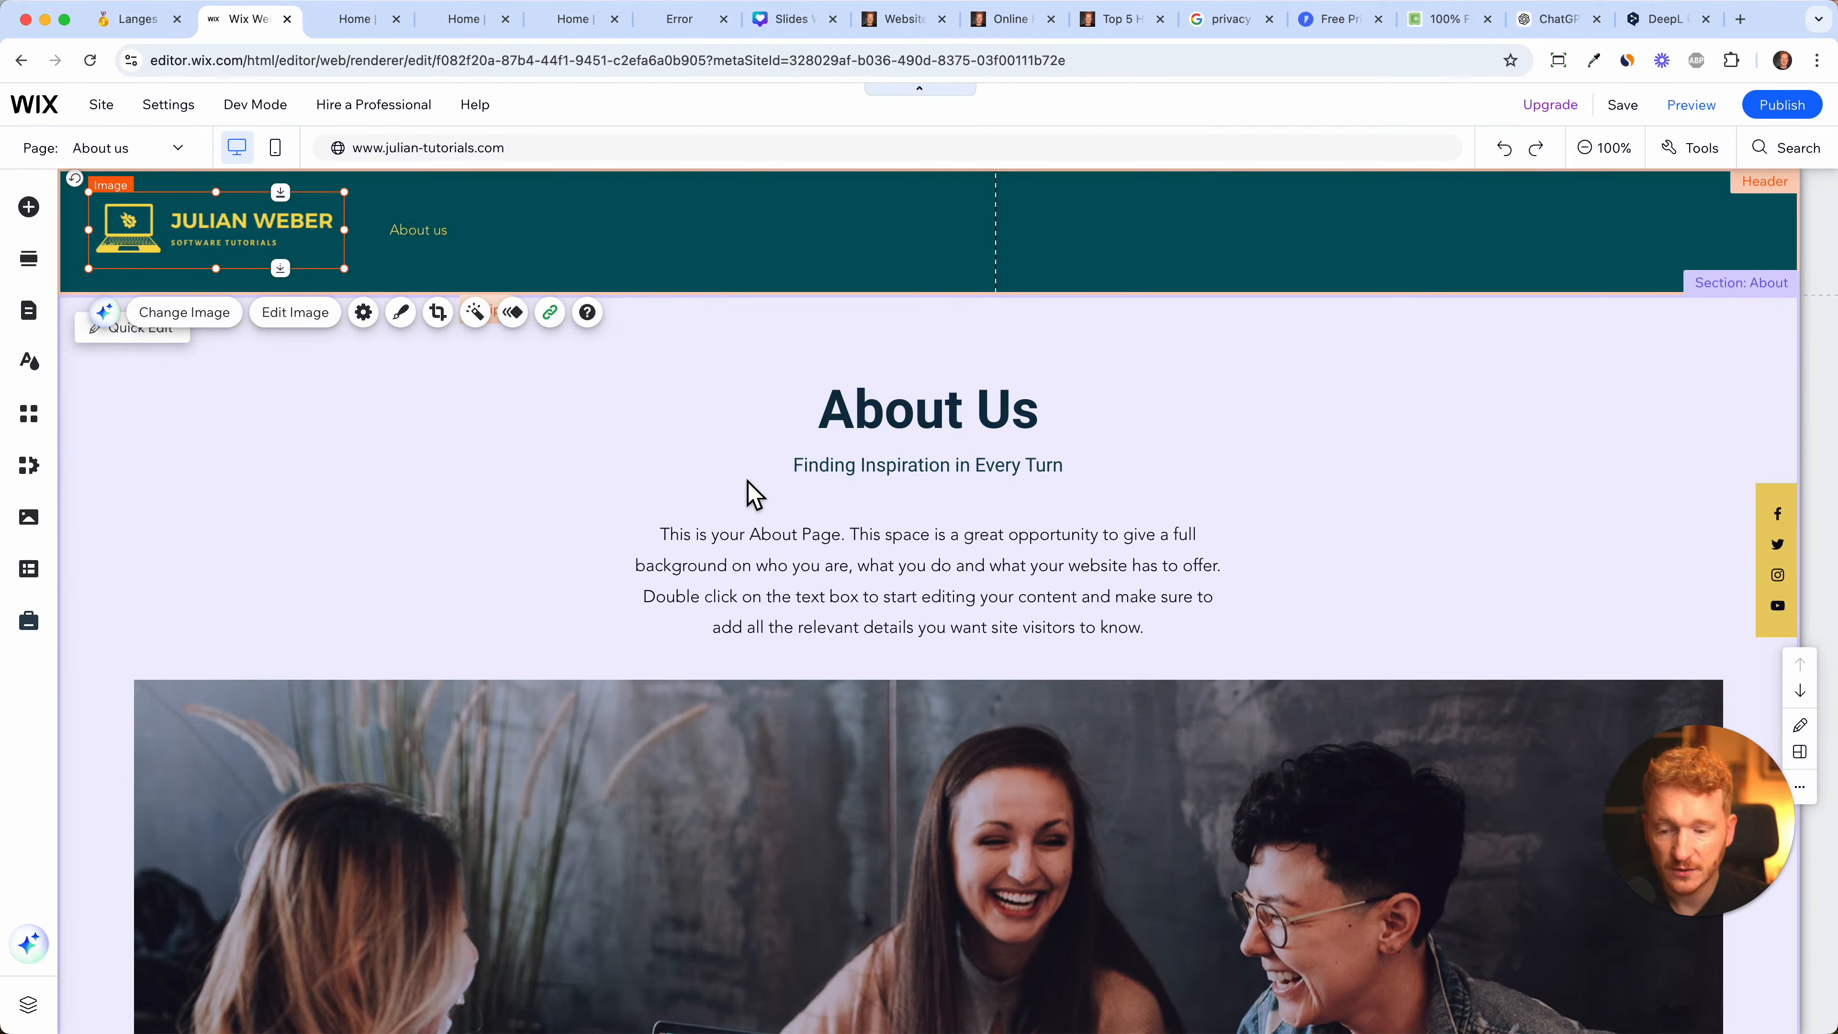
- Open the Home page in the editor and look through its sections down to the Contact section
{"action": "left_click", "coordinate": [125, 203]}
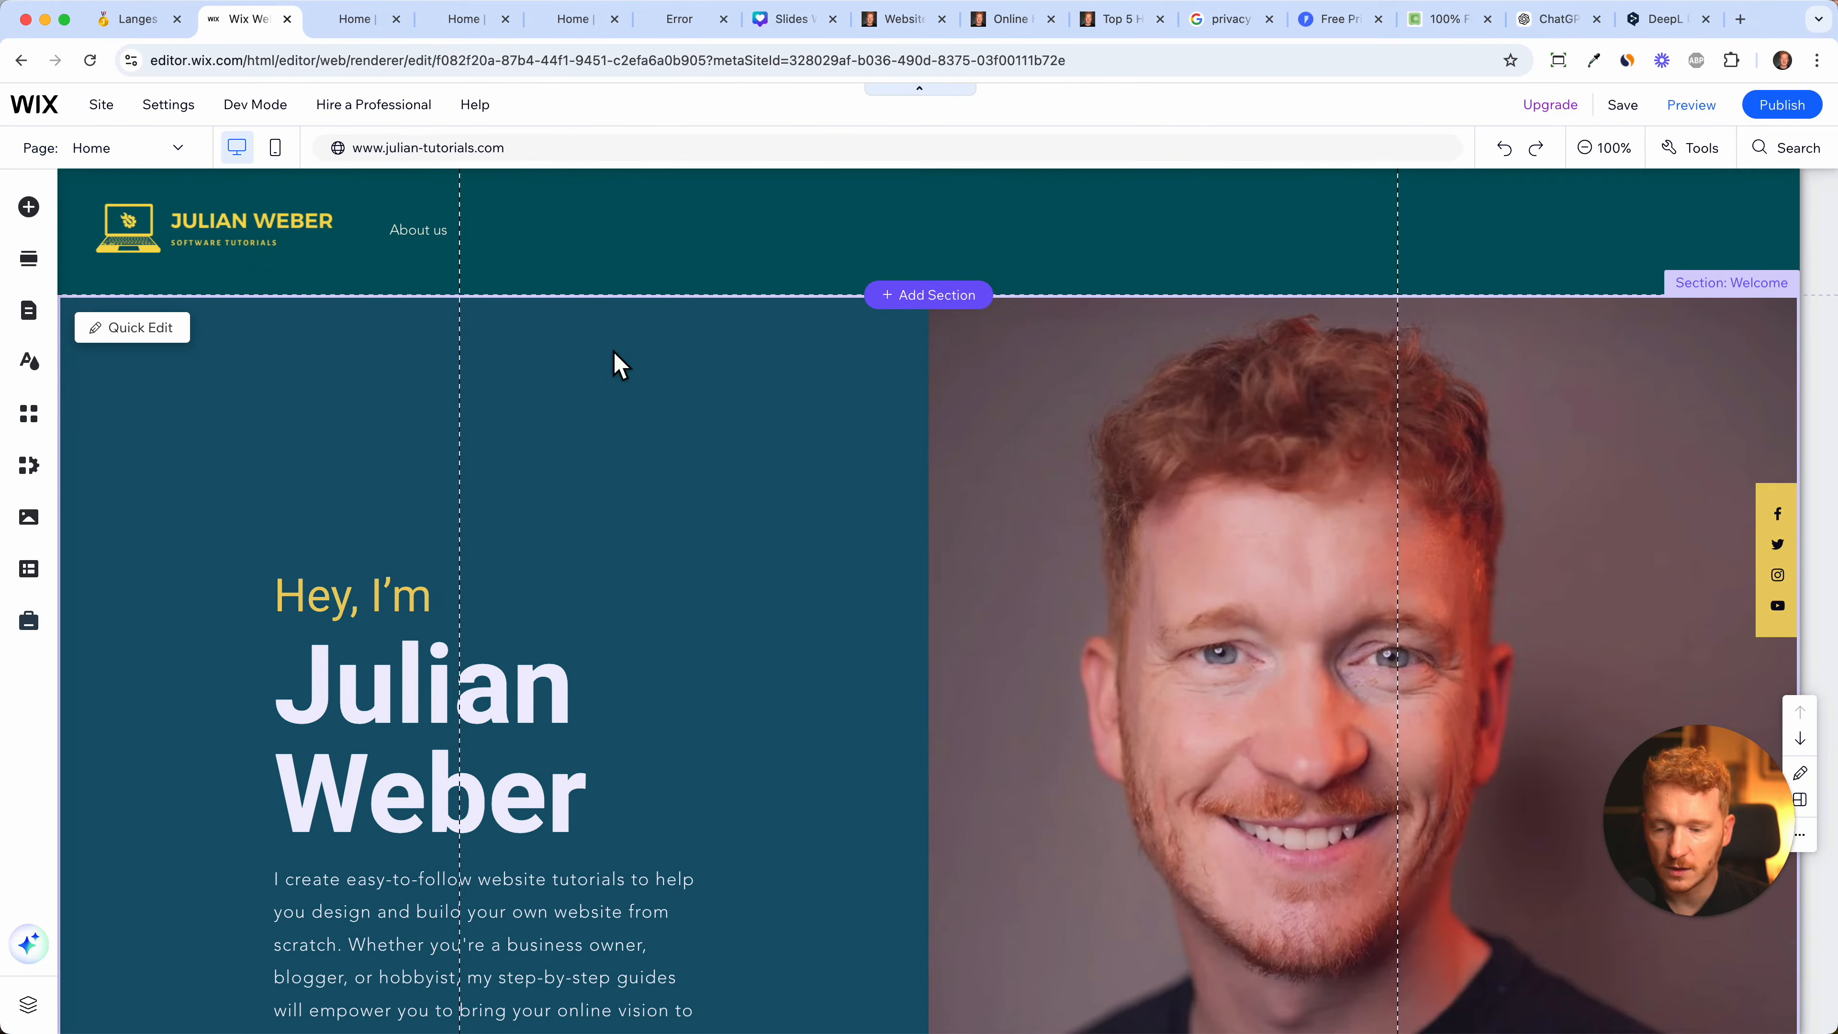
{"action": "scroll", "coordinate": [715, 507], "scroll_direction": "down", "scroll_amount": 1}
{"action": "scroll", "coordinate": [715, 507], "scroll_direction": "up", "scroll_amount": 1}
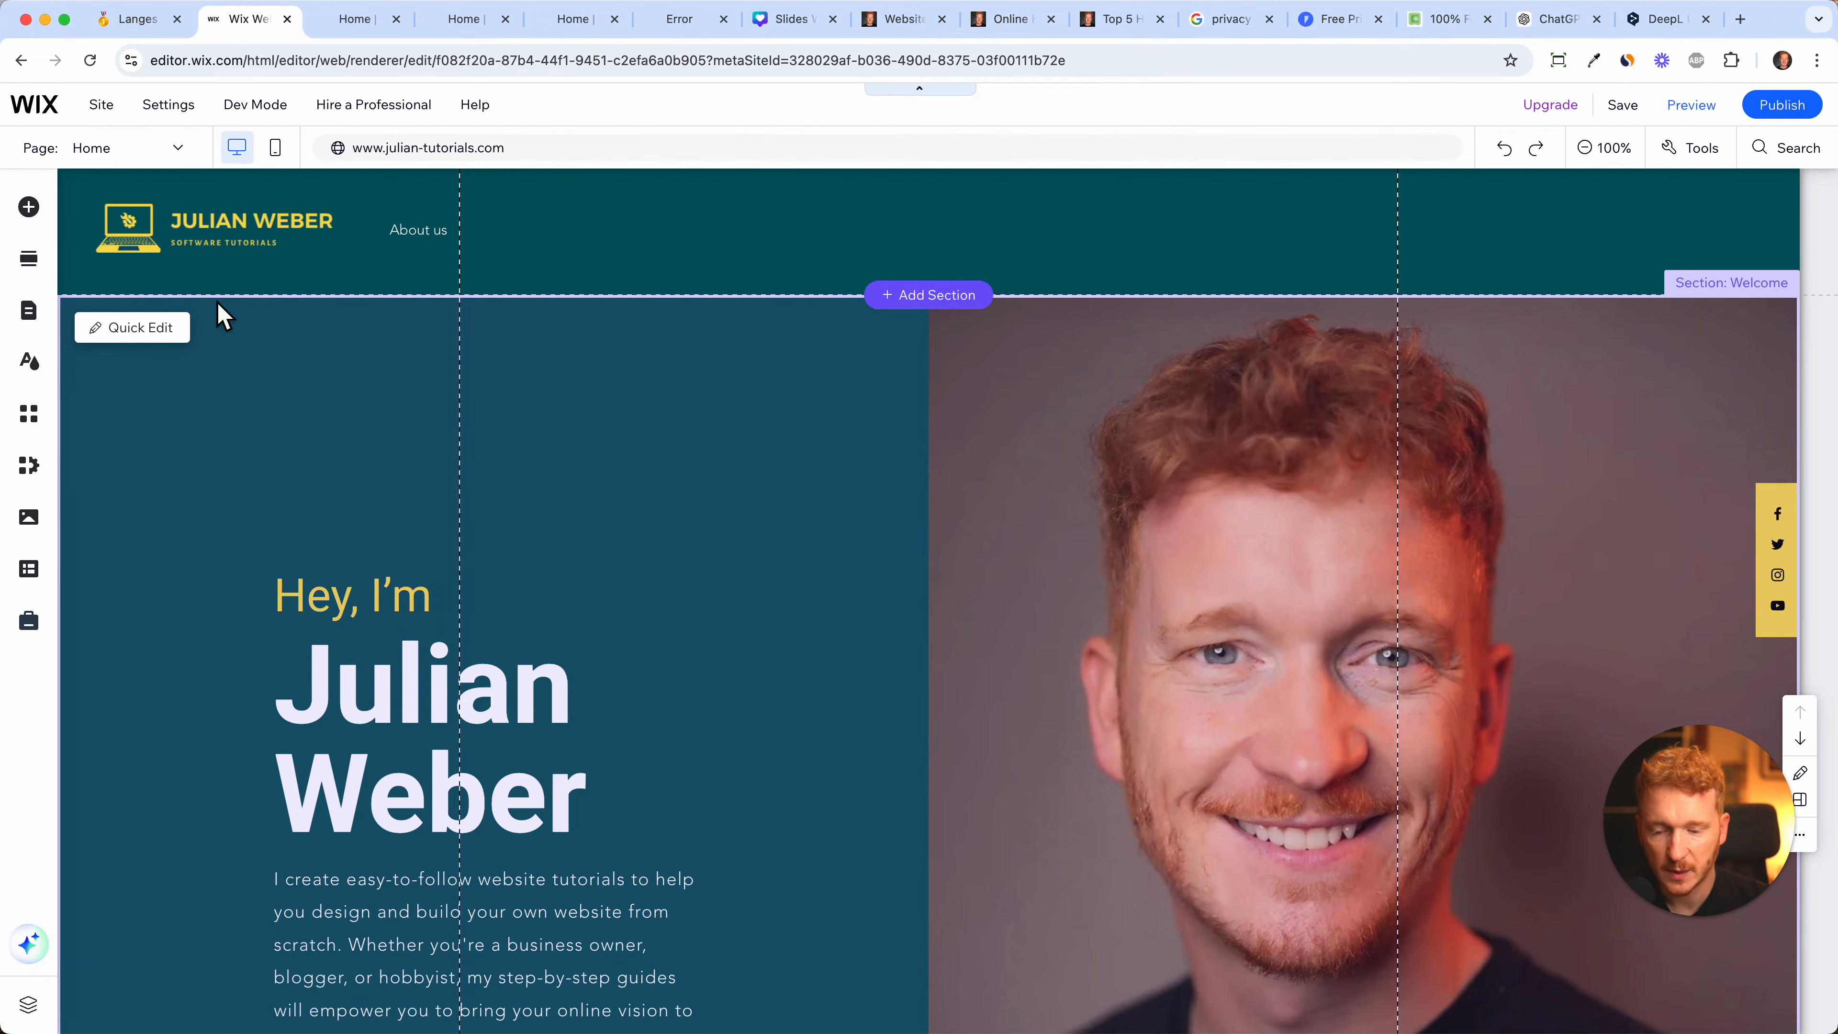
{"action": "scroll", "coordinate": [722, 509], "scroll_direction": "down", "scroll_amount": 20}
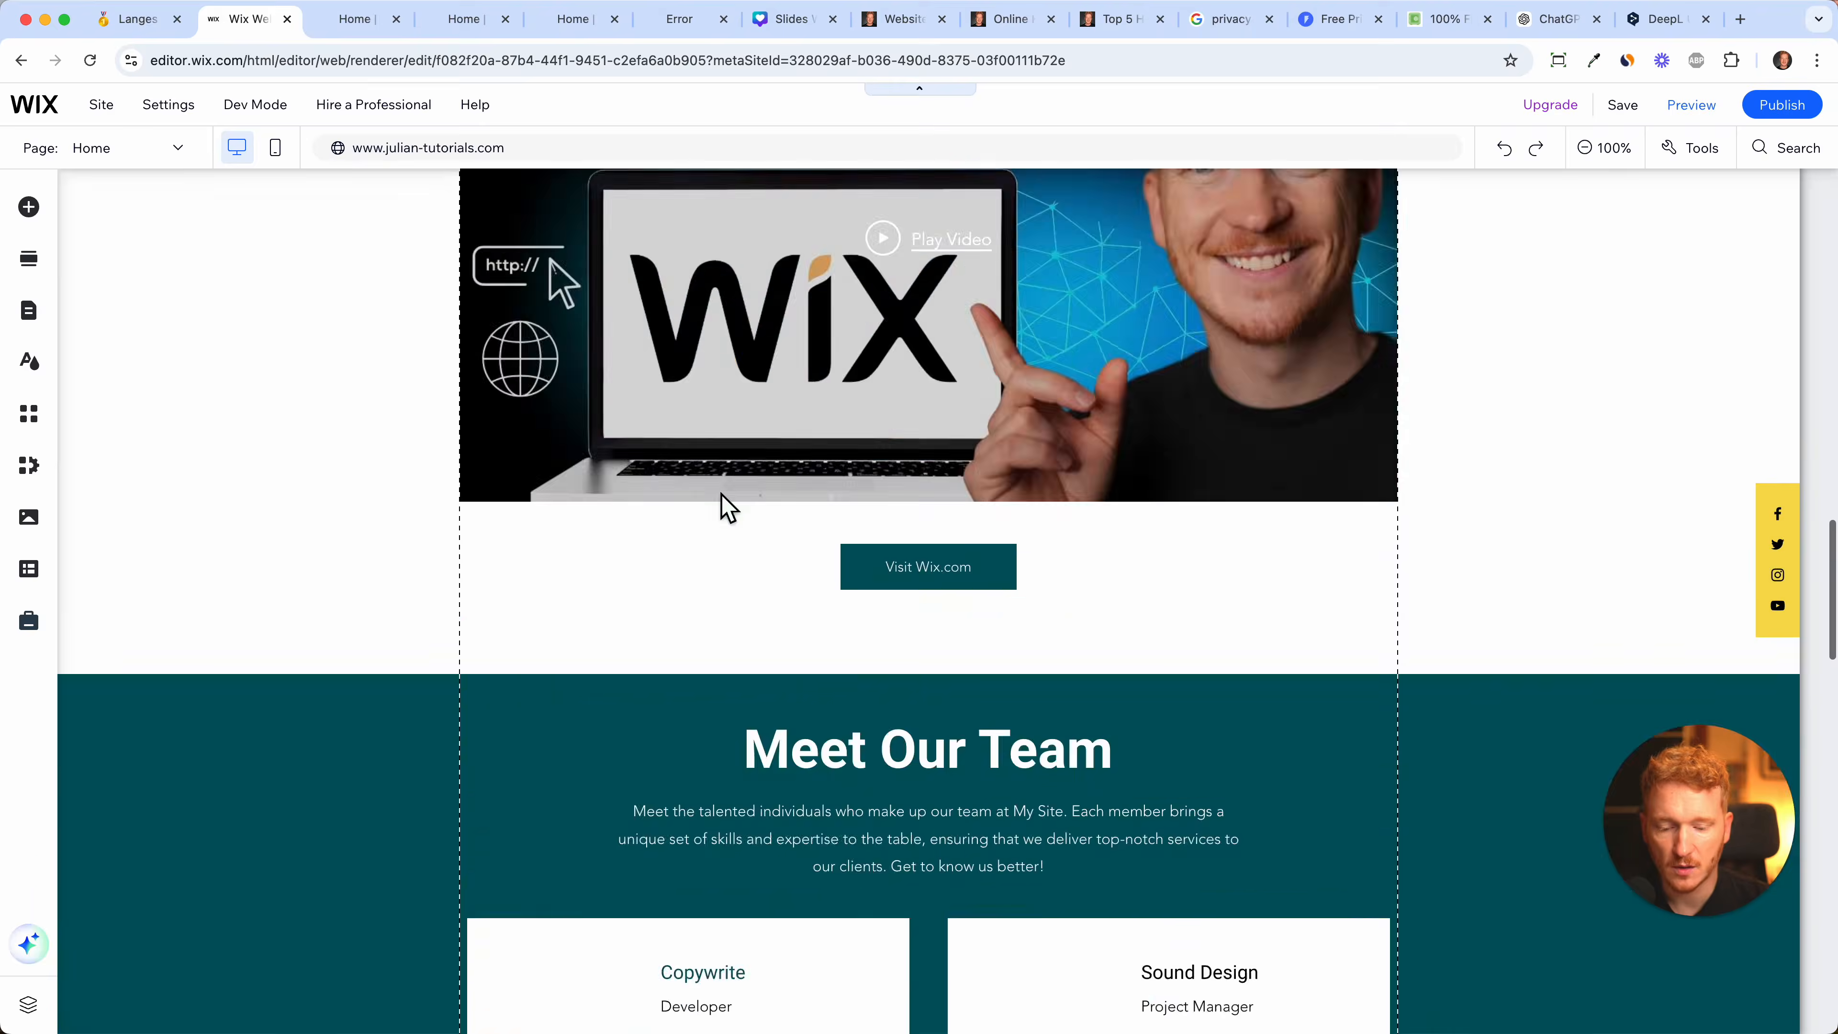
{"action": "scroll", "coordinate": [727, 509], "scroll_direction": "down", "scroll_amount": 15}
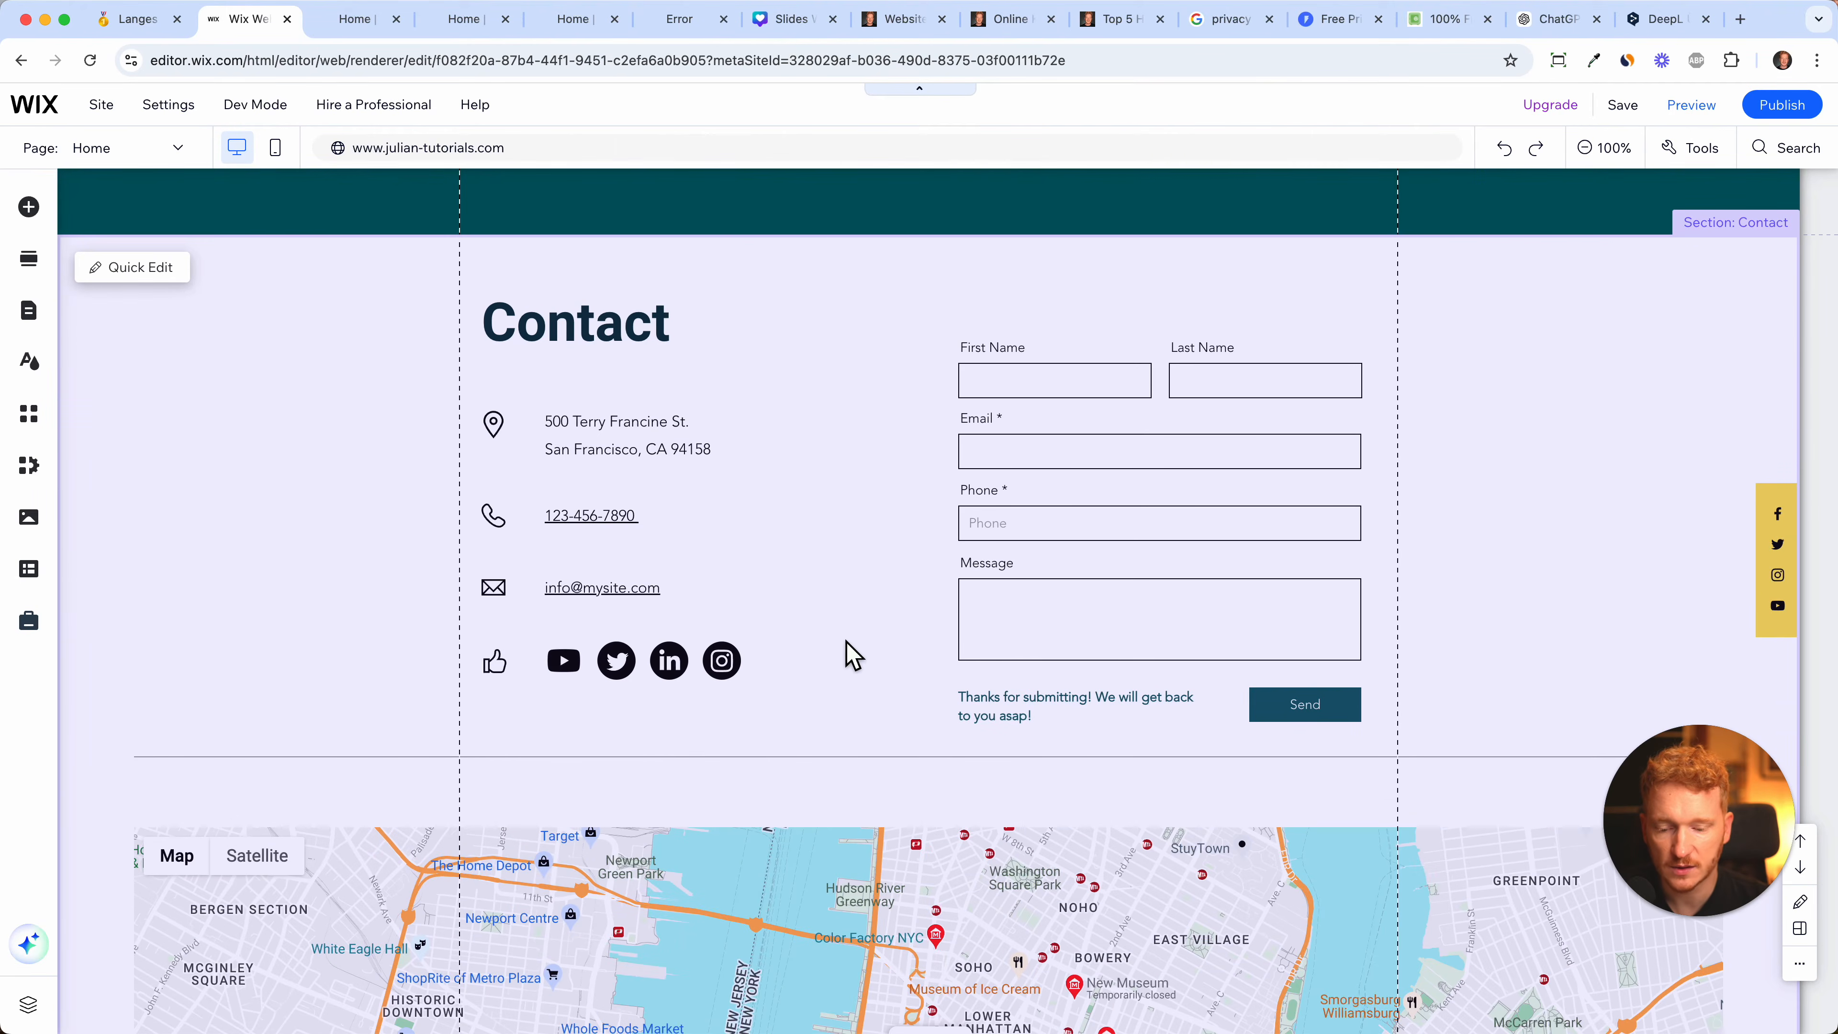
{"action": "scroll", "coordinate": [808, 407], "scroll_direction": "up", "scroll_amount": 20}
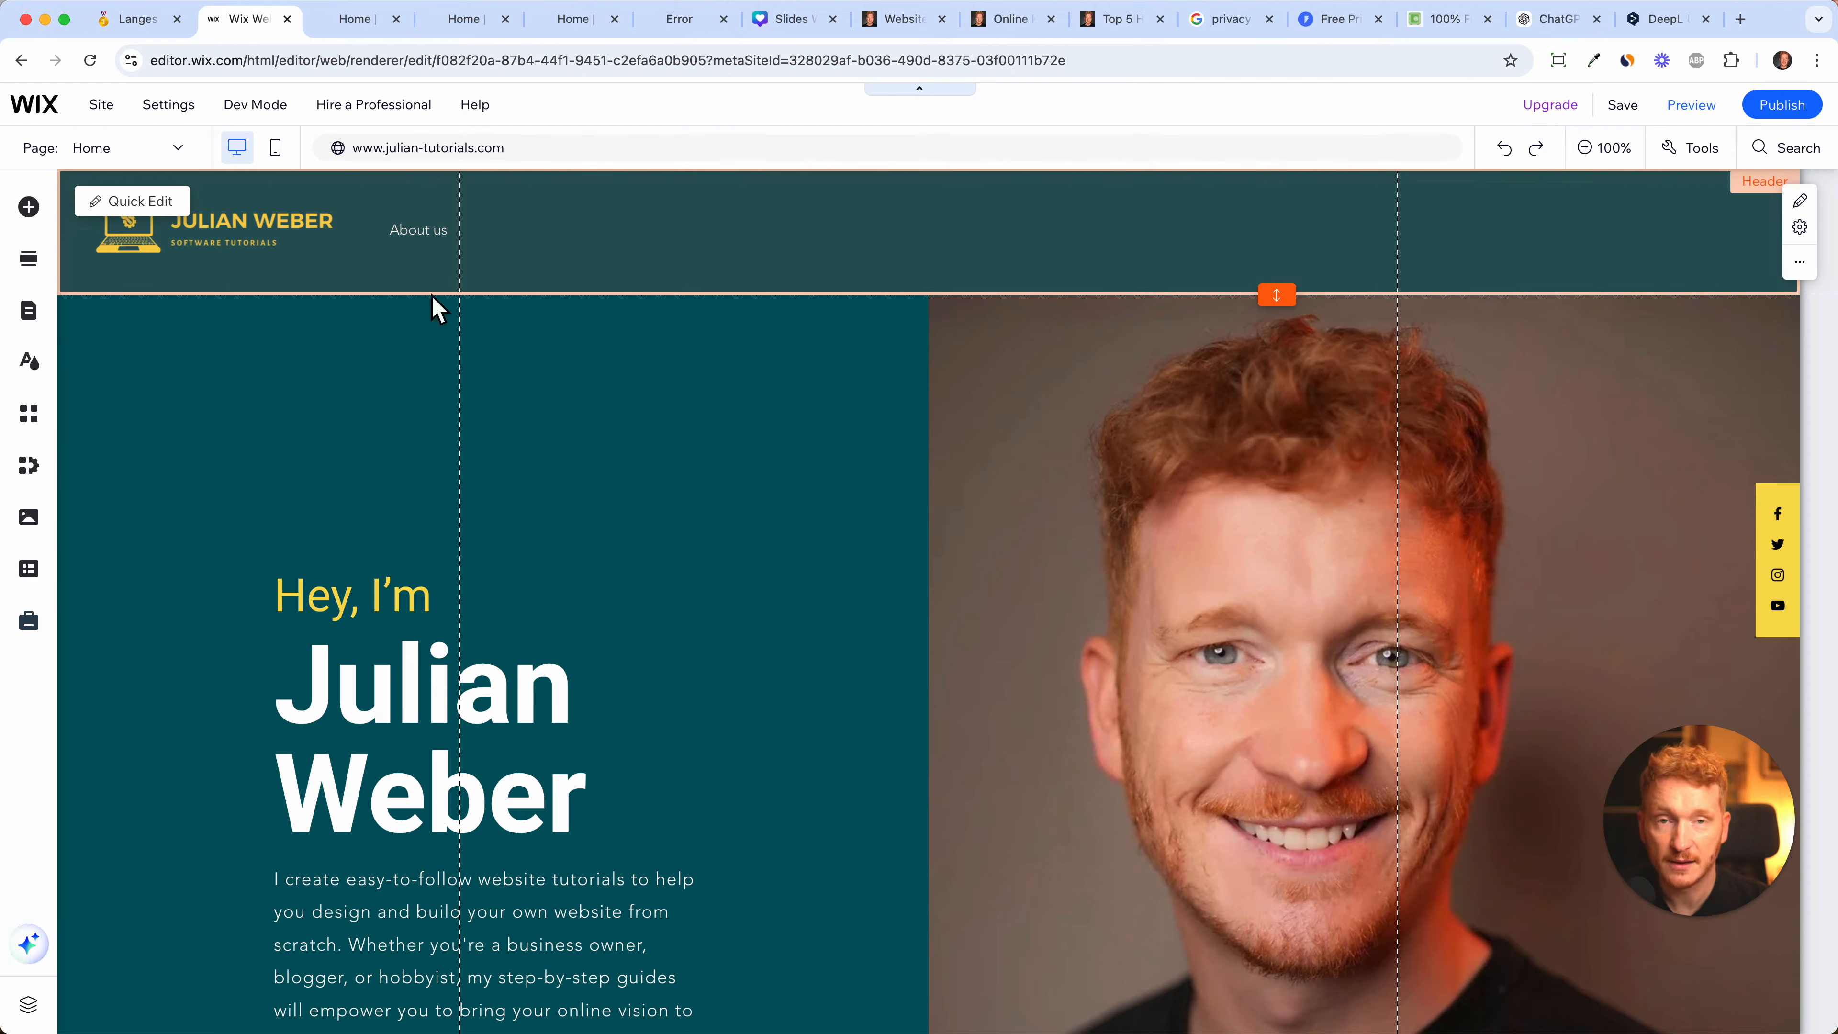
- Add a site menu item that links to the Contact section of the Home page
{"action": "left_click", "coordinate": [35, 313]}
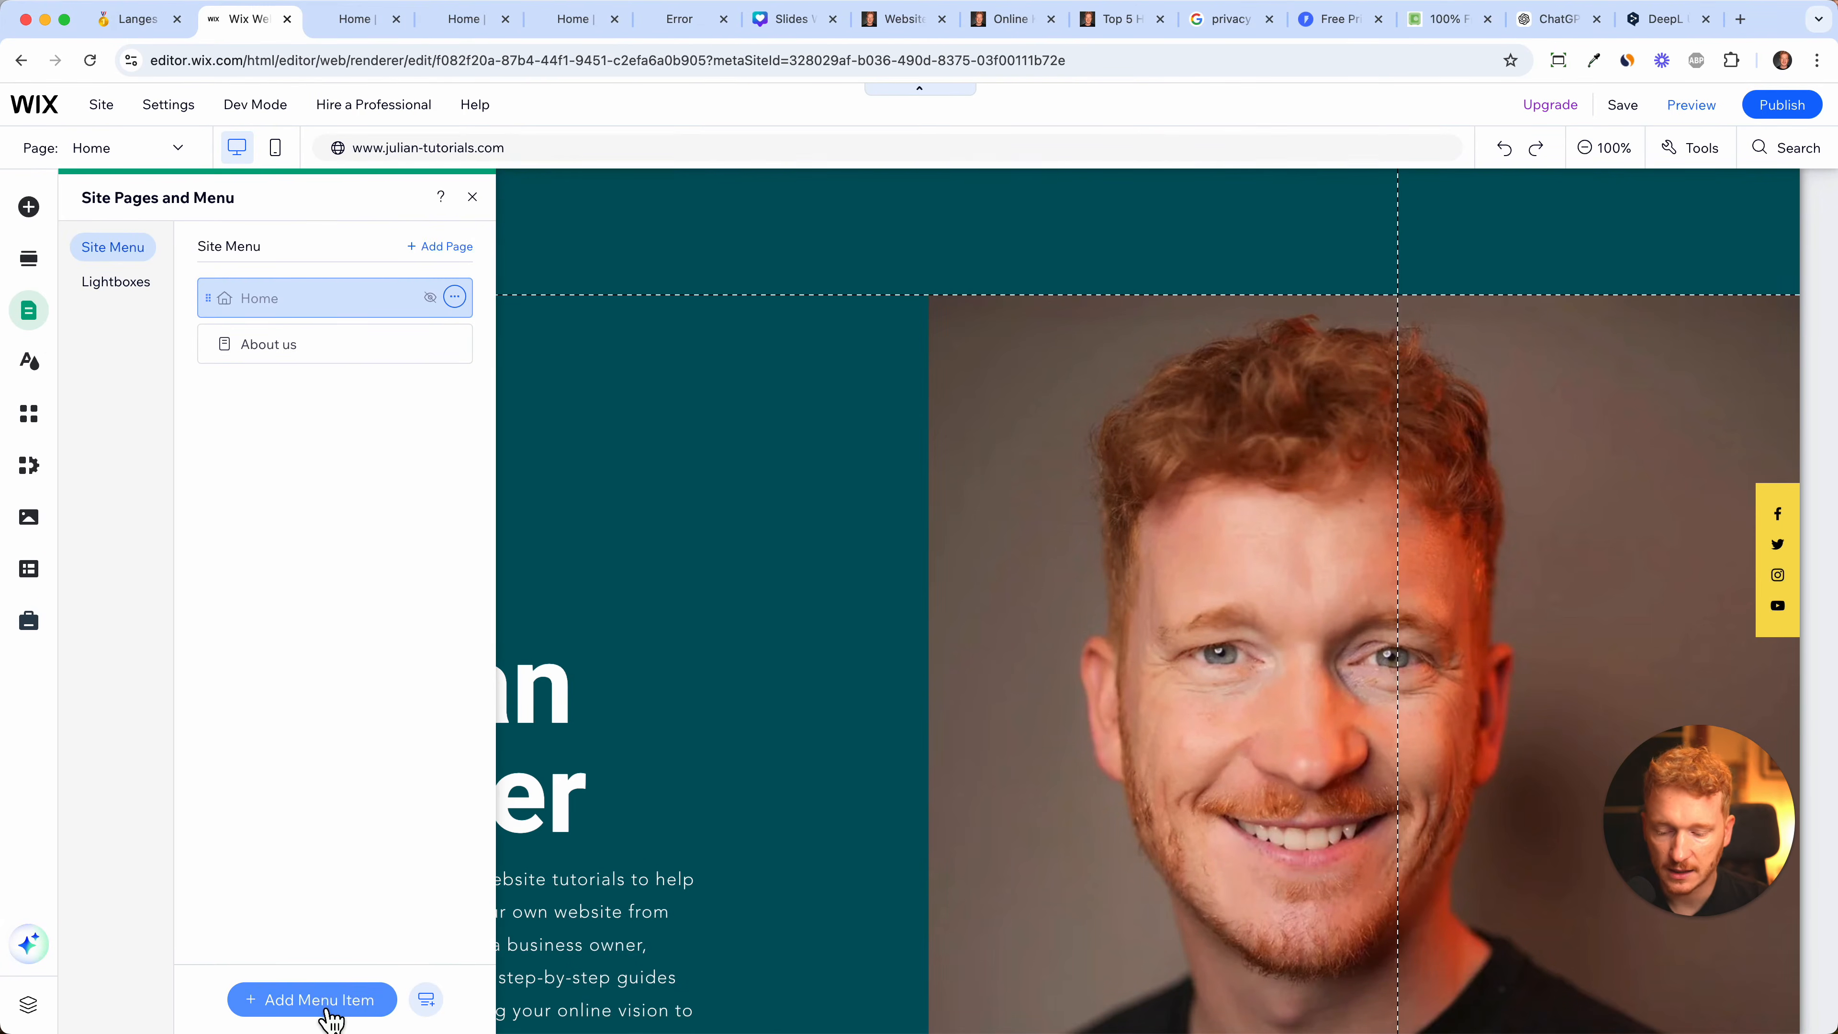
{"action": "left_click", "coordinate": [329, 1013]}
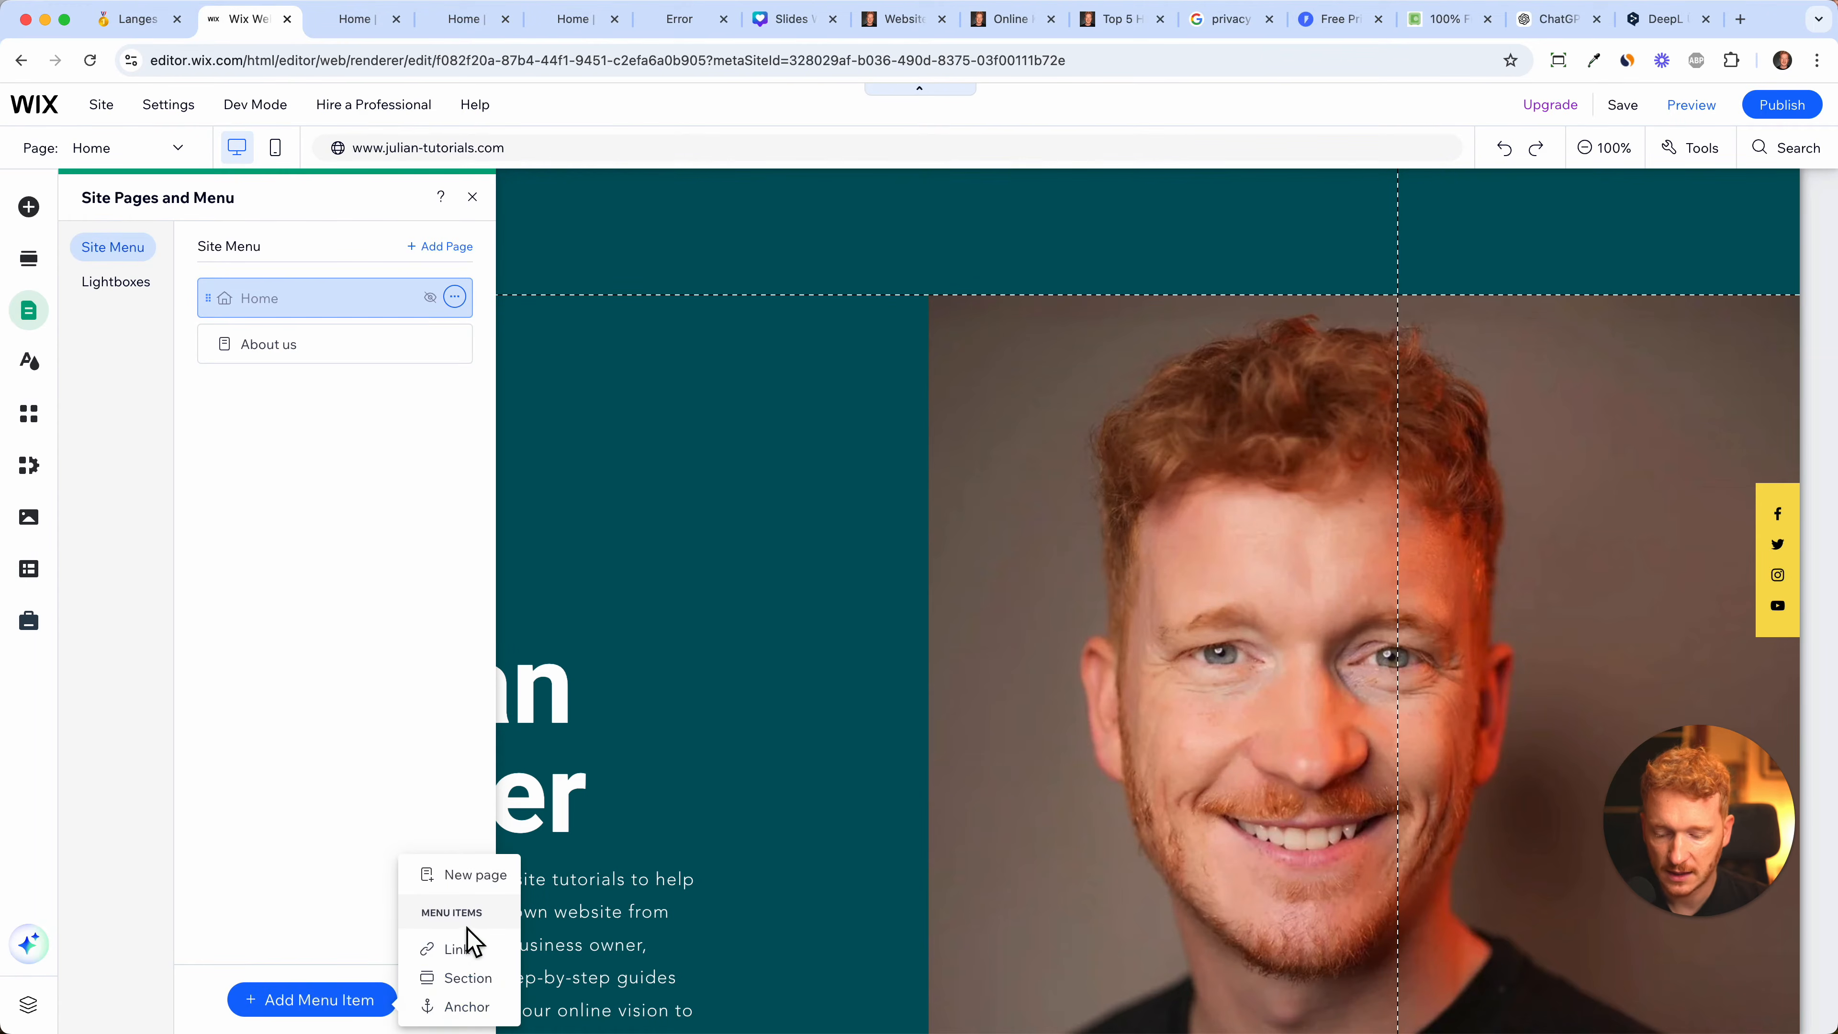
{"action": "left_click", "coordinate": [482, 990]}
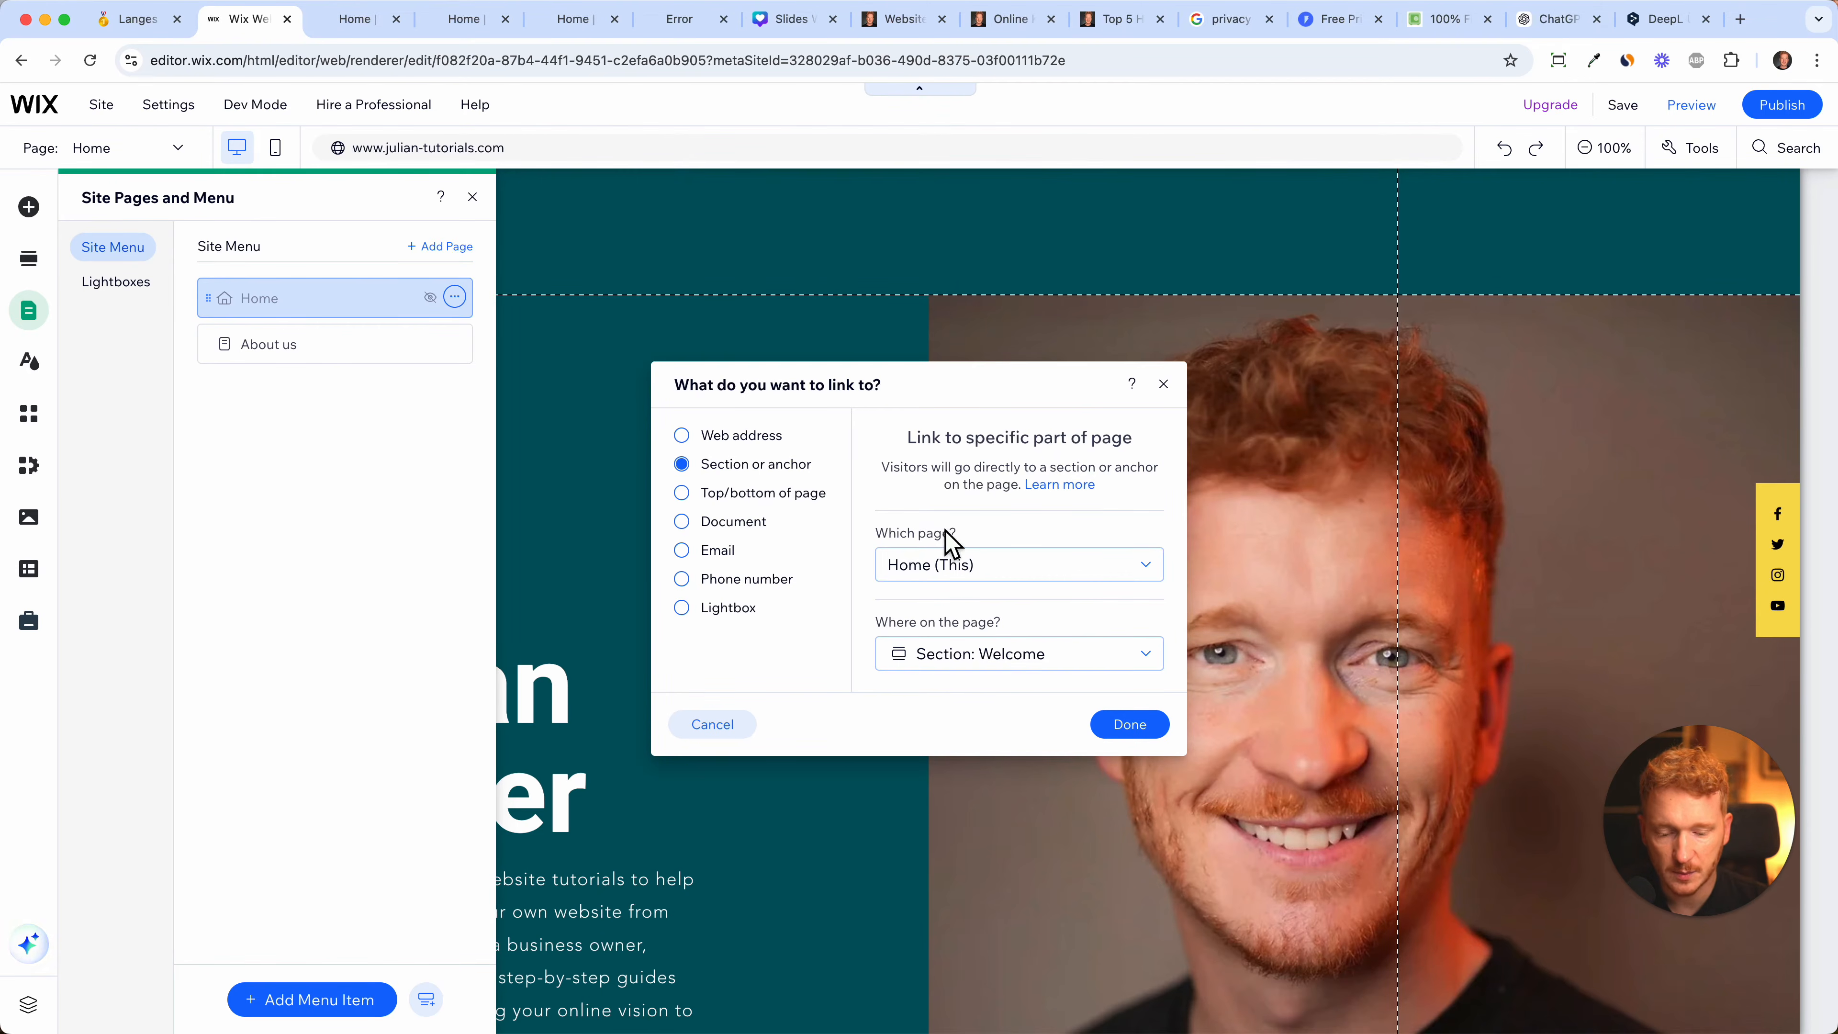
{"action": "left_click", "coordinate": [1010, 665]}
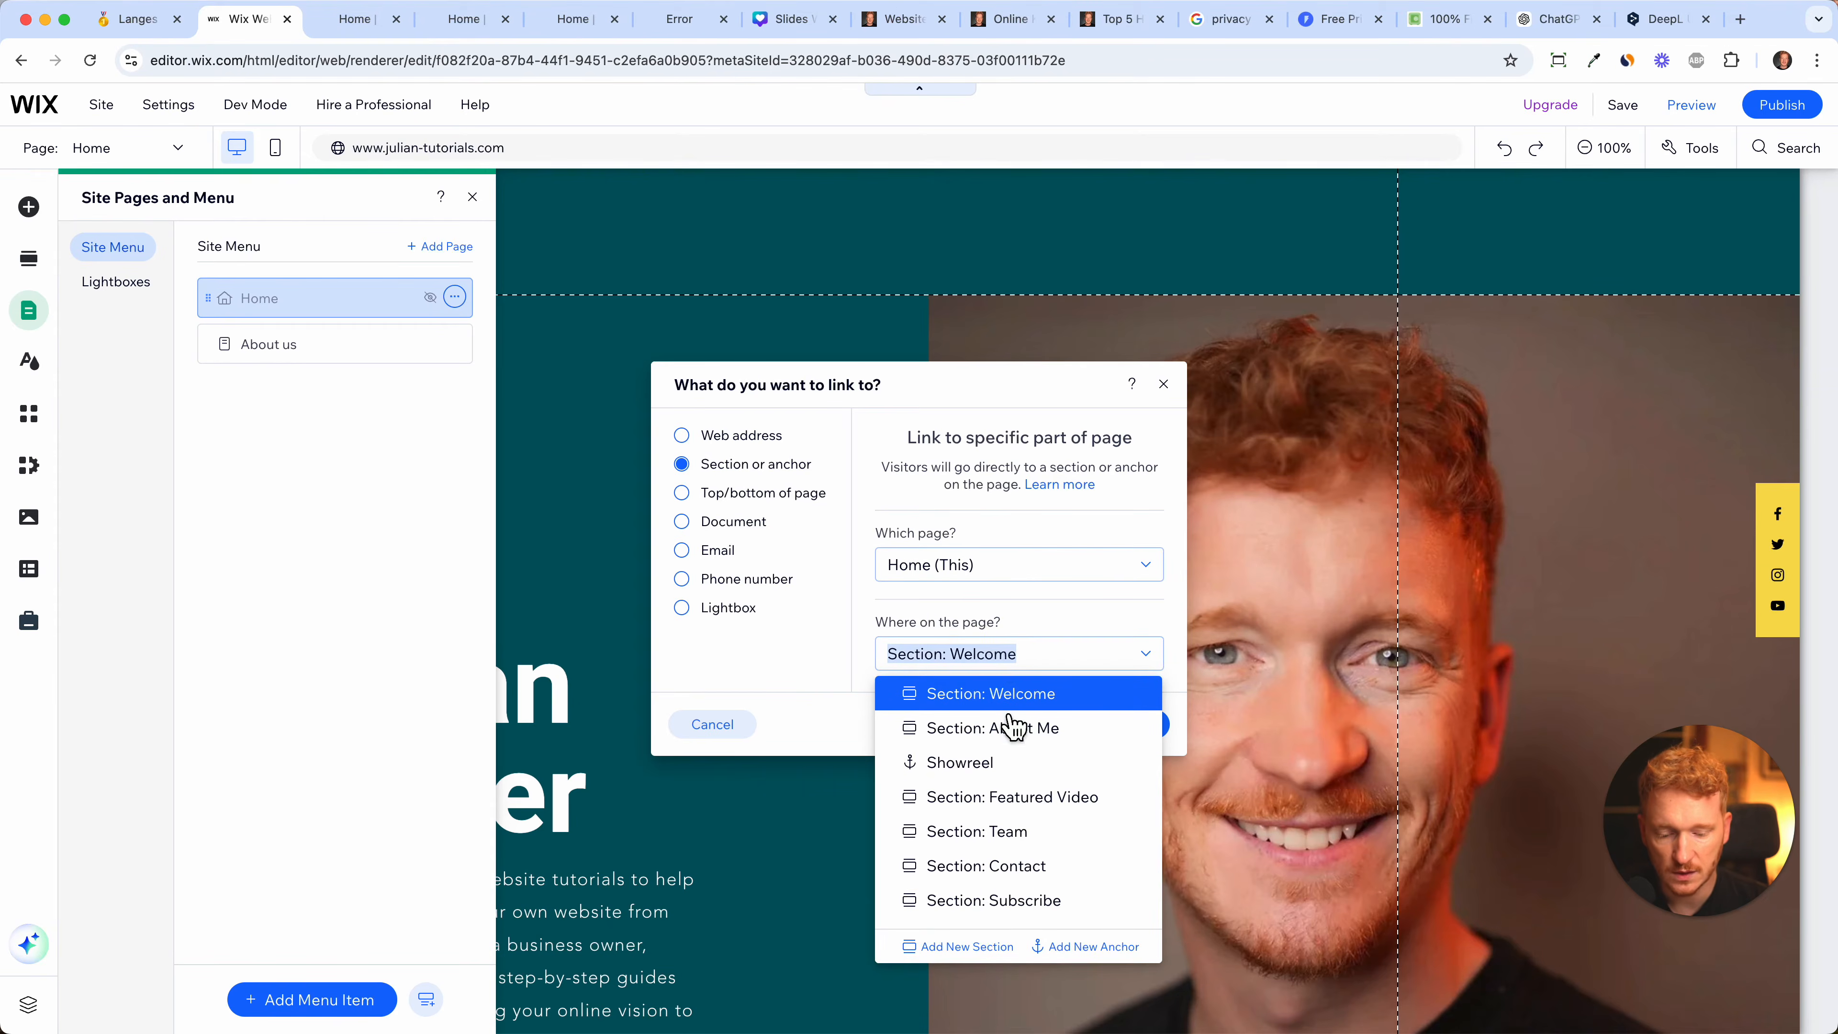
{"action": "left_click", "coordinate": [1002, 880]}
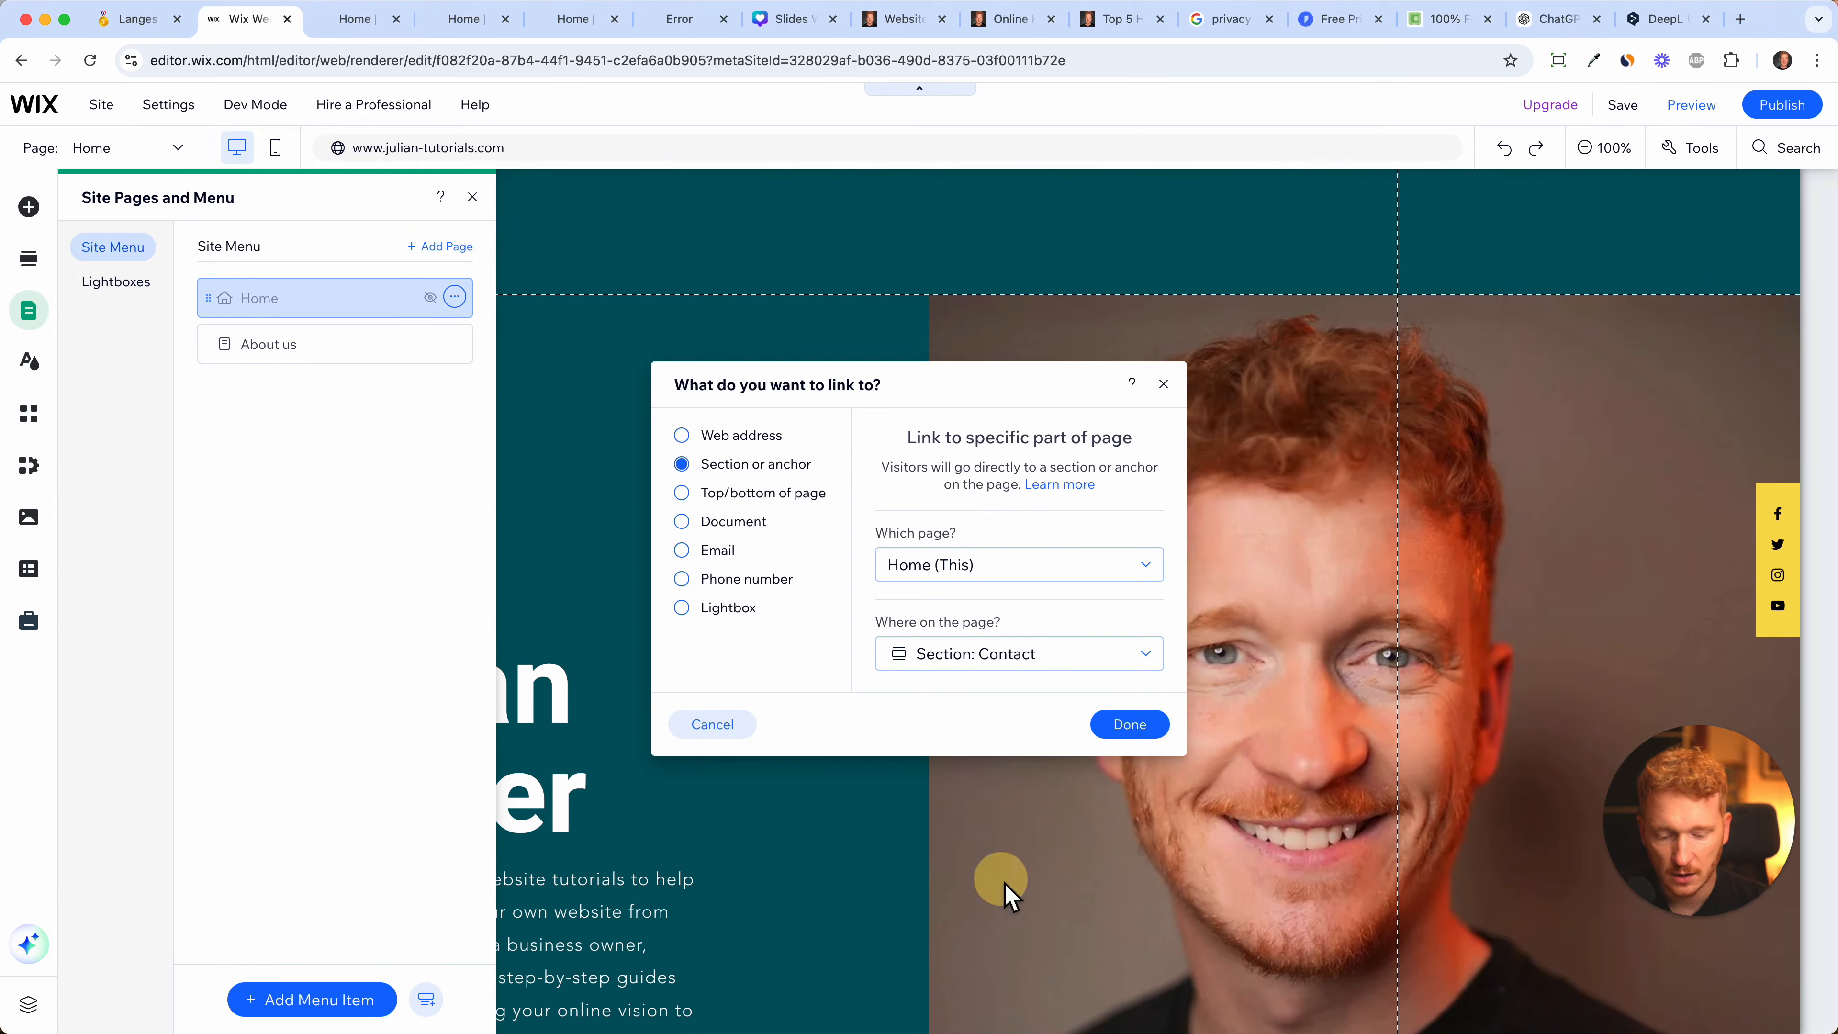
{"action": "left_click", "coordinate": [1130, 724]}
{"action": "key", "text": "Return"}
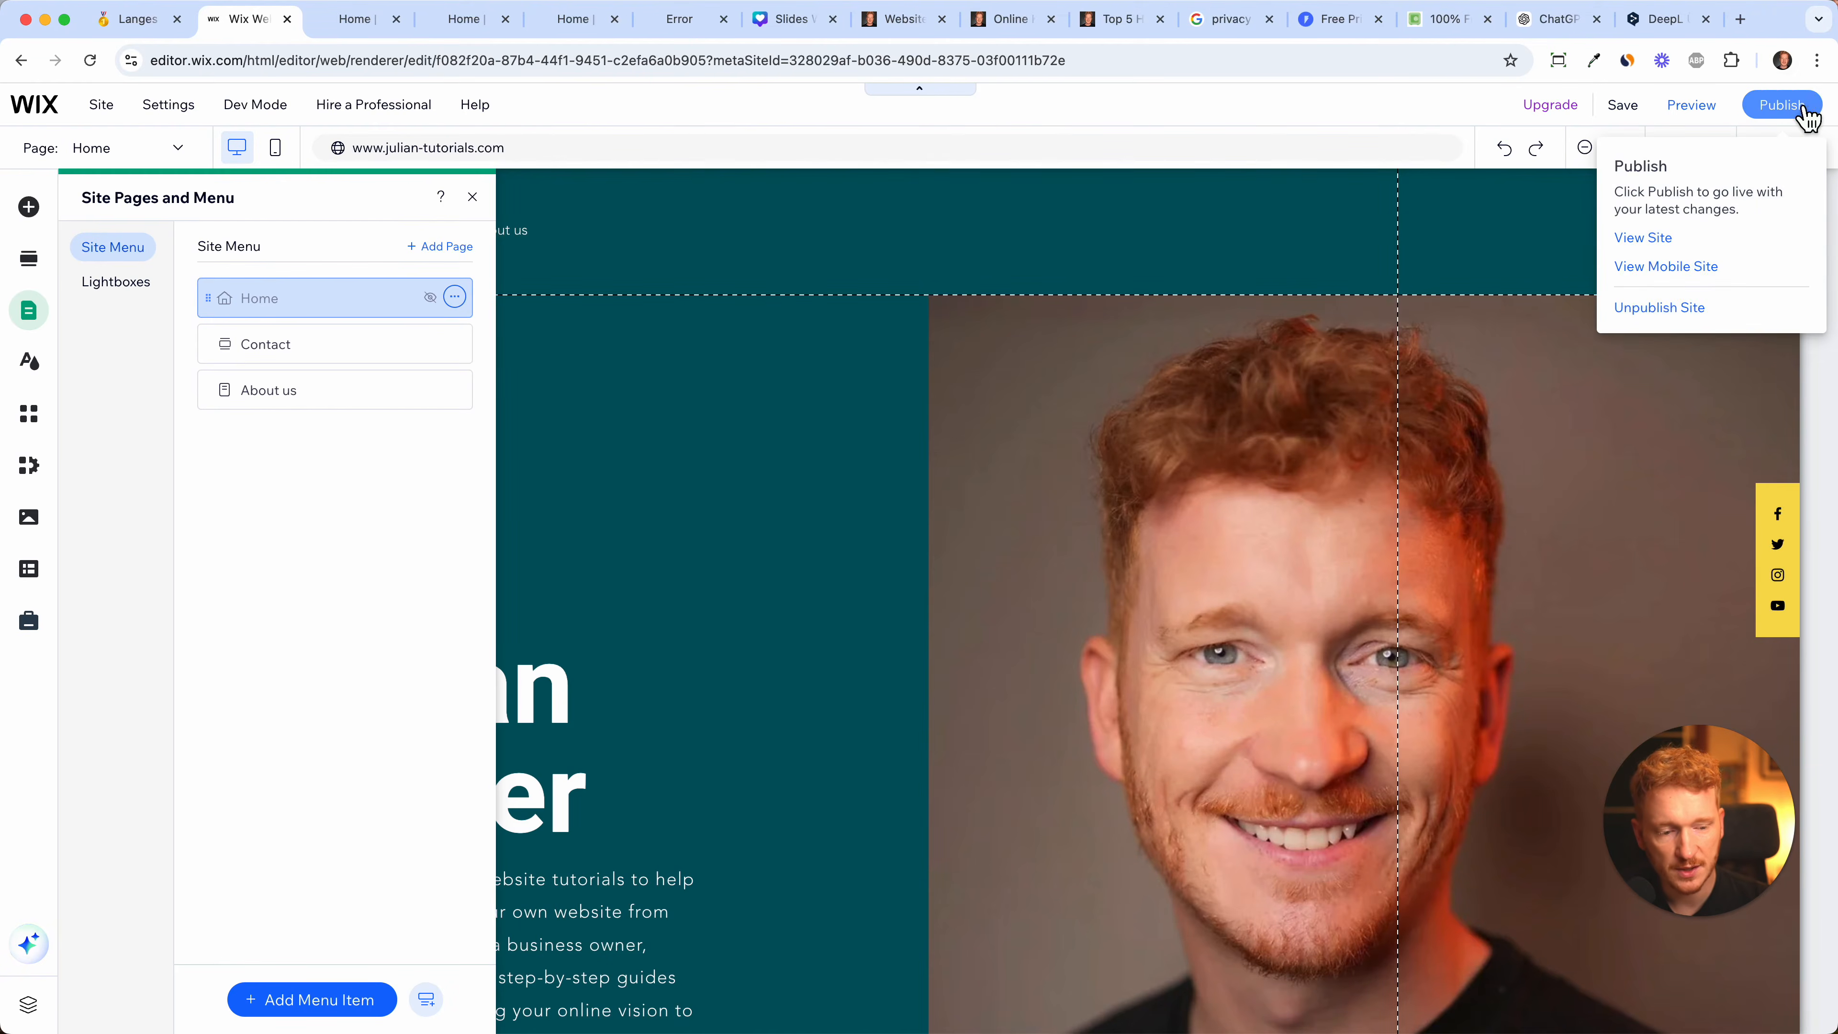
- Publish the site and test the Contact menu link on the live Home page
{"action": "left_click", "coordinate": [1781, 105]}
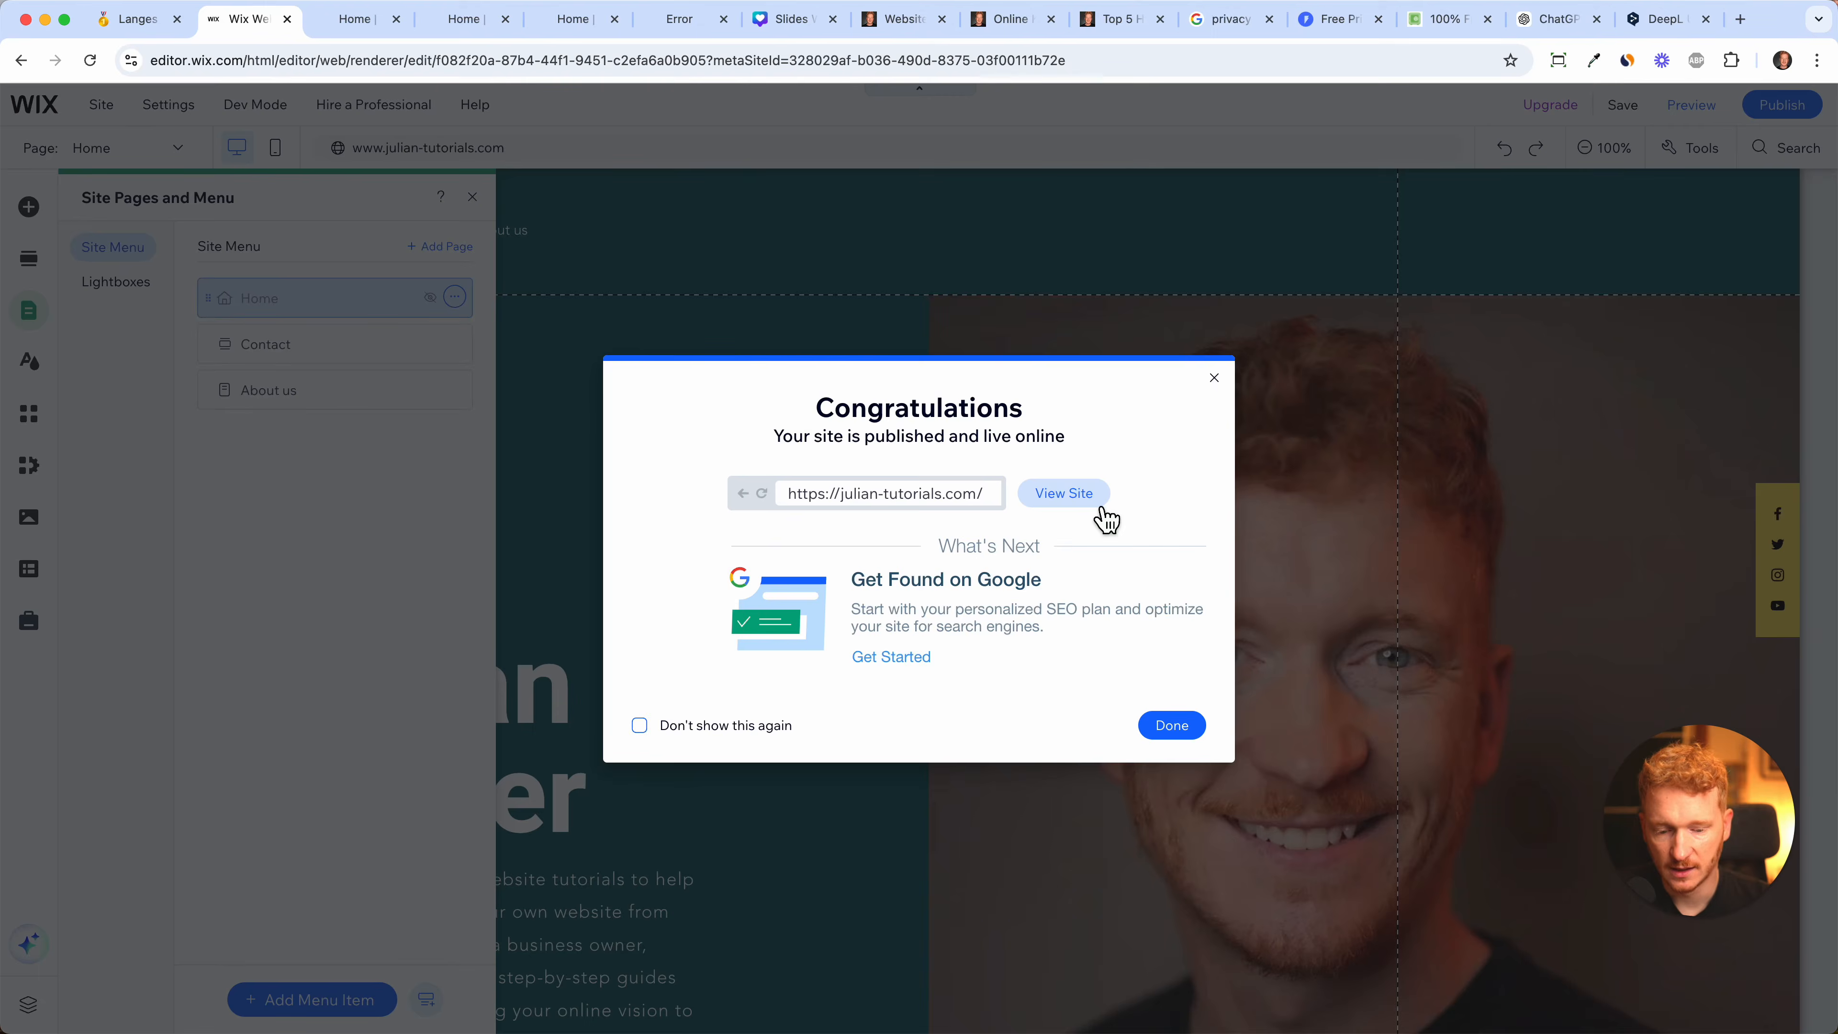
{"action": "left_click", "coordinate": [1093, 507]}
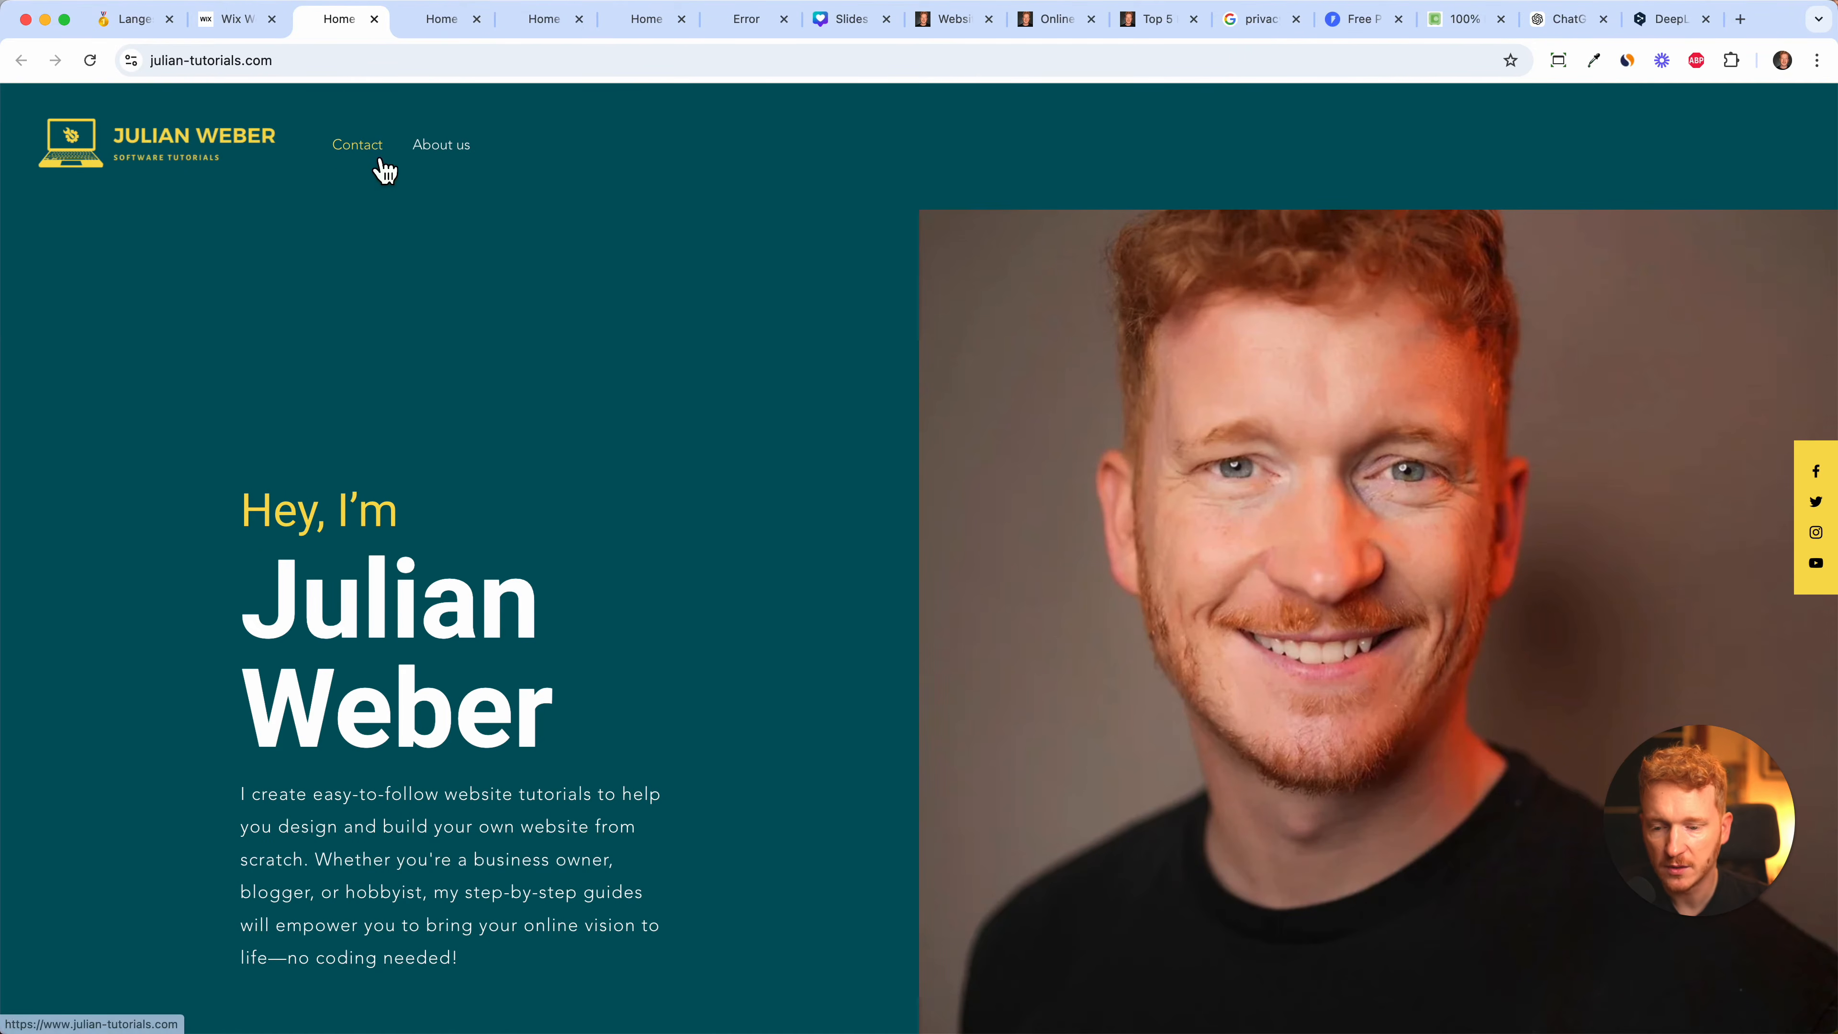
{"action": "left_click", "coordinate": [381, 154]}
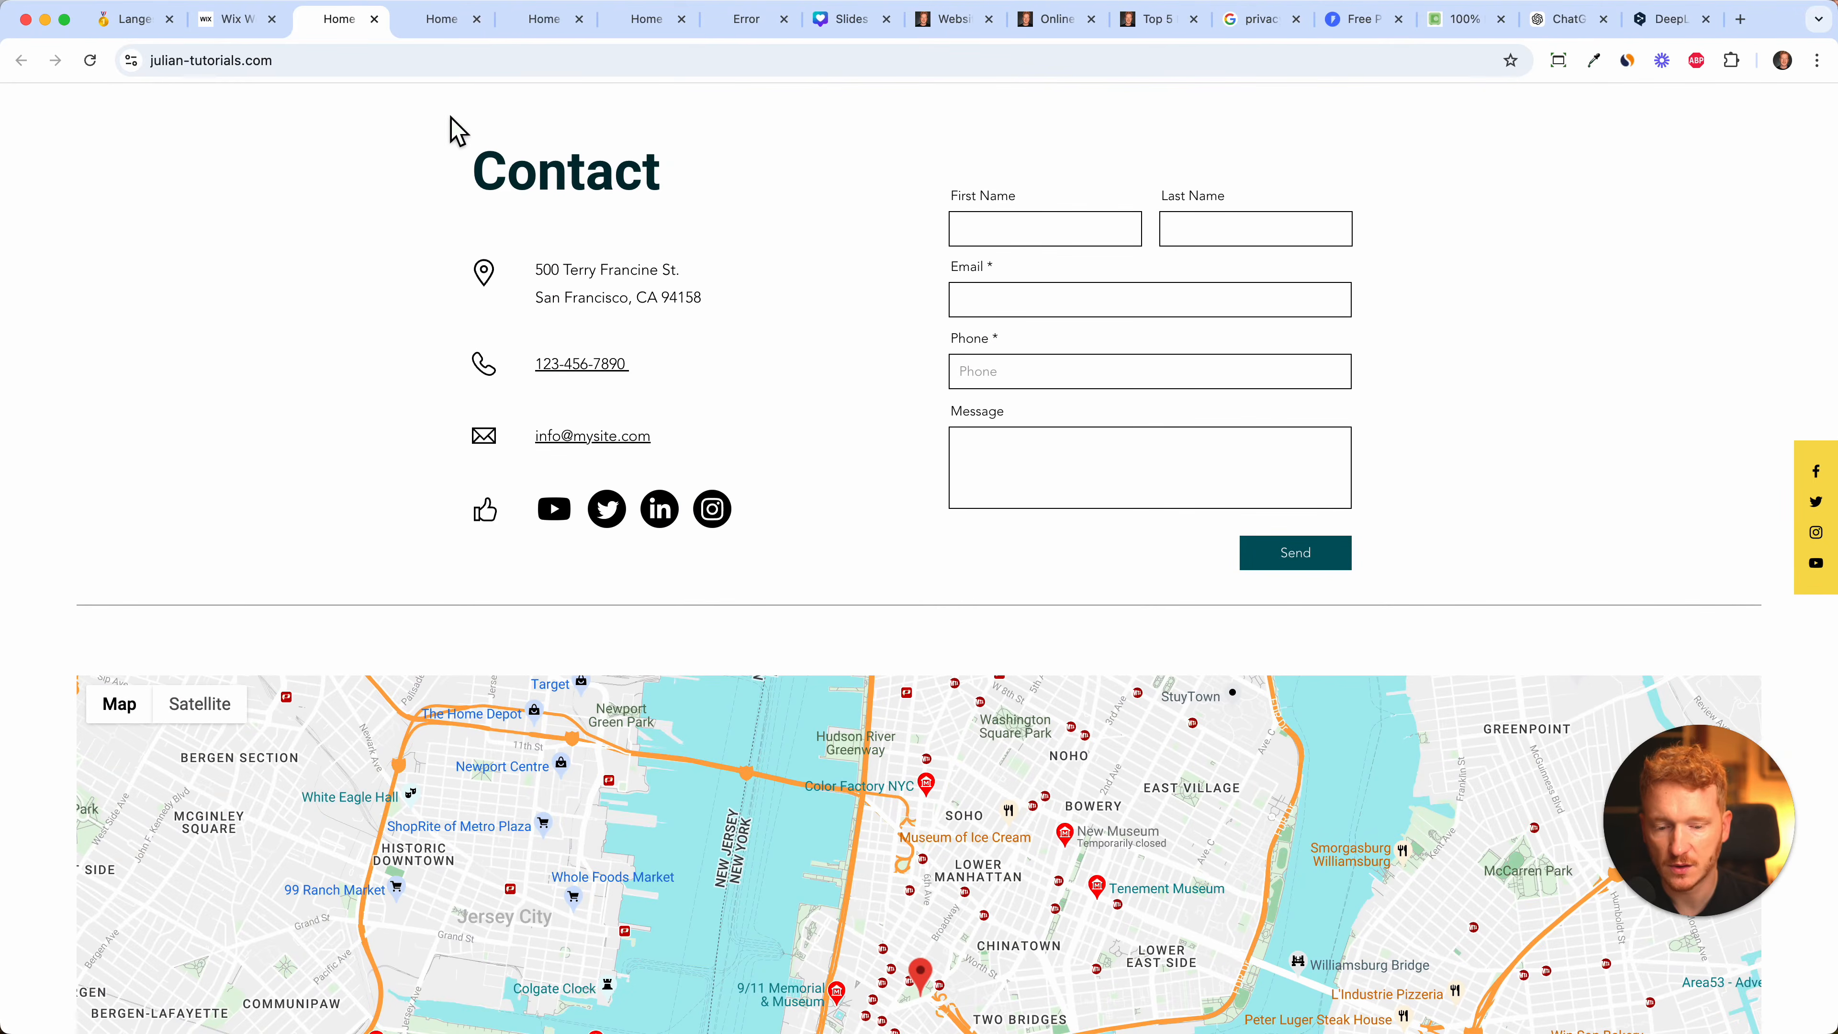
{"action": "scroll", "coordinate": [451, 127], "scroll_direction": "up", "scroll_amount": 15}
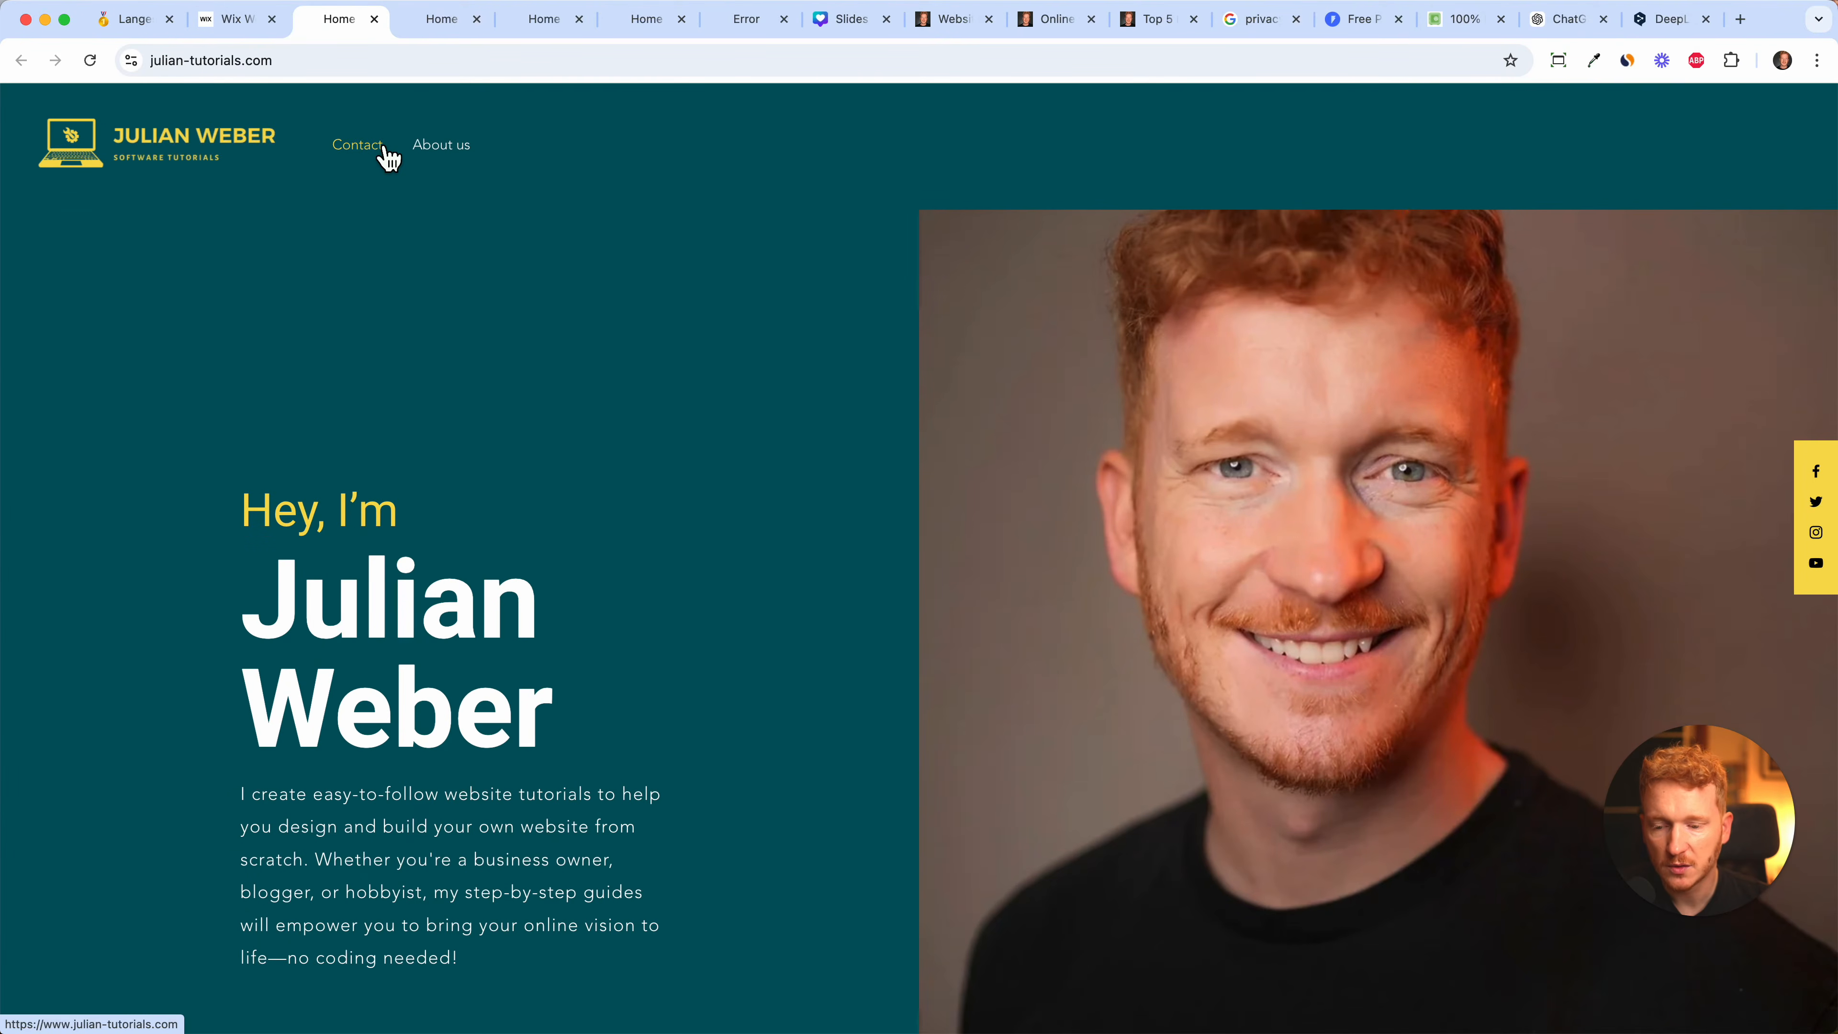
{"action": "left_click", "coordinate": [383, 149]}
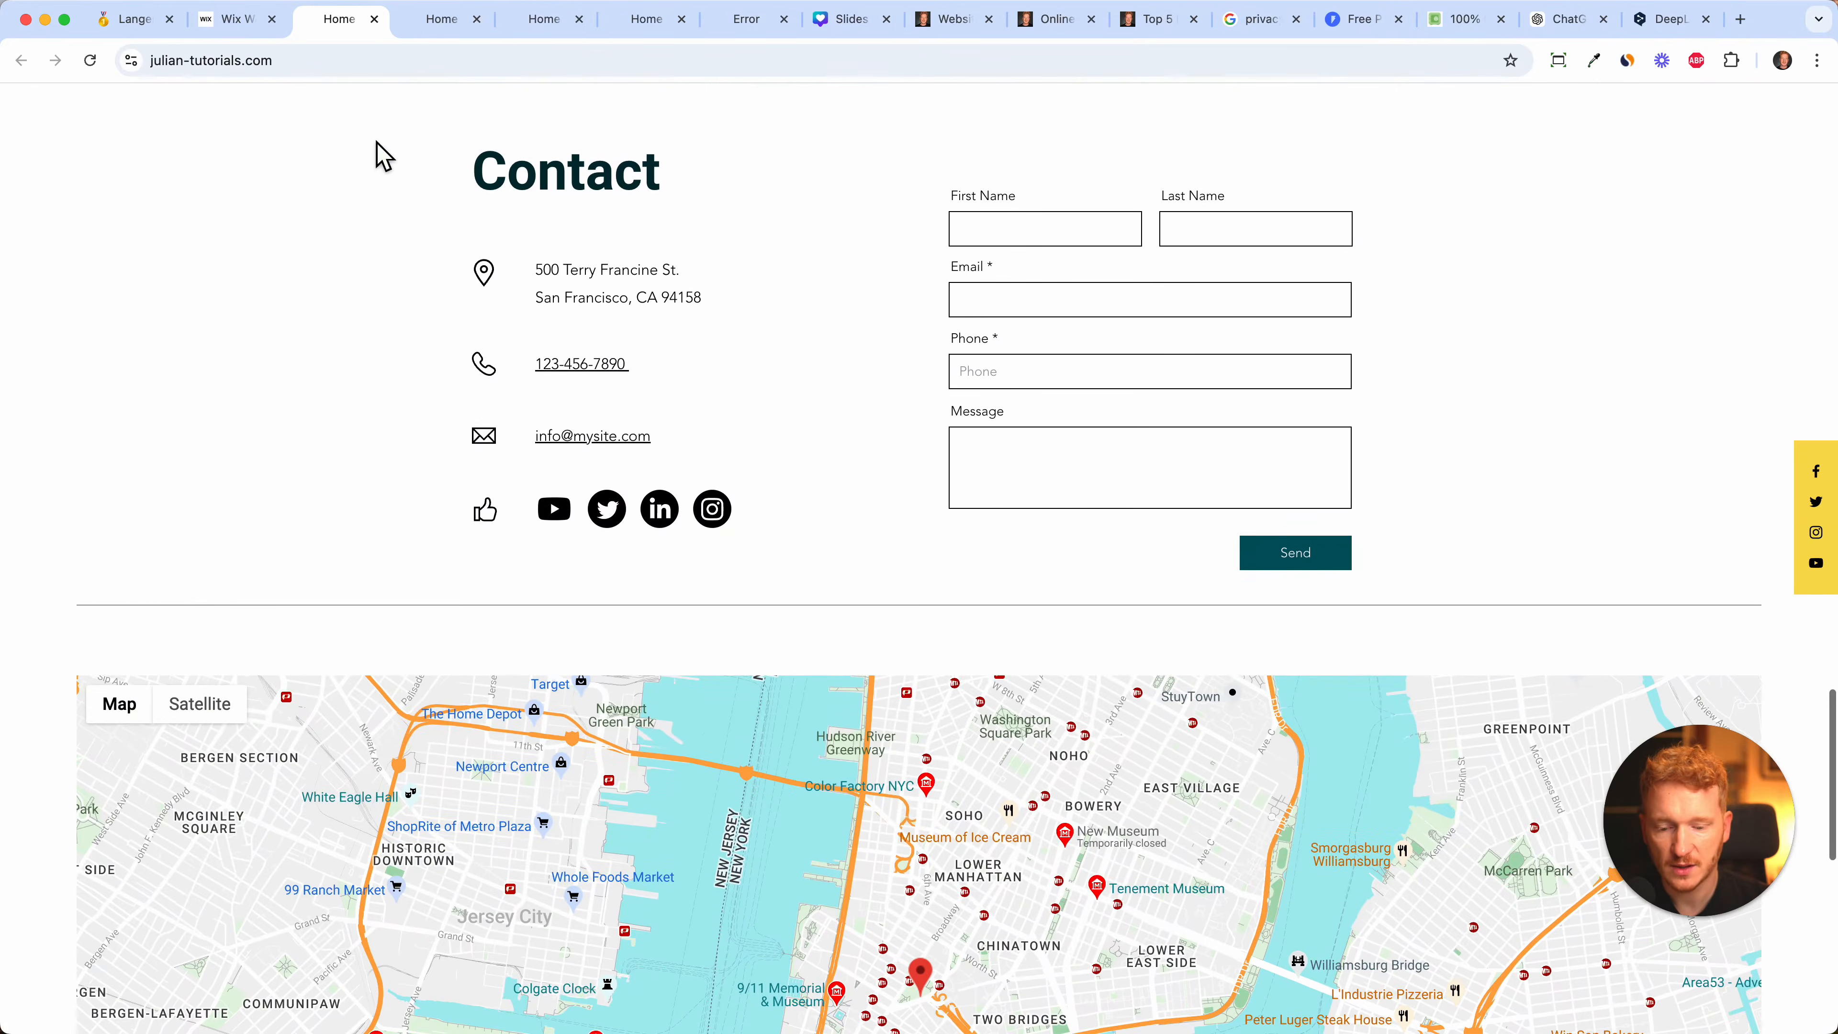
{"action": "scroll", "coordinate": [380, 153], "scroll_direction": "up", "scroll_amount": 15}
- Back in the editor, reorder the site menu so that Contact comes after About us
{"action": "left_click", "coordinate": [246, 20]}
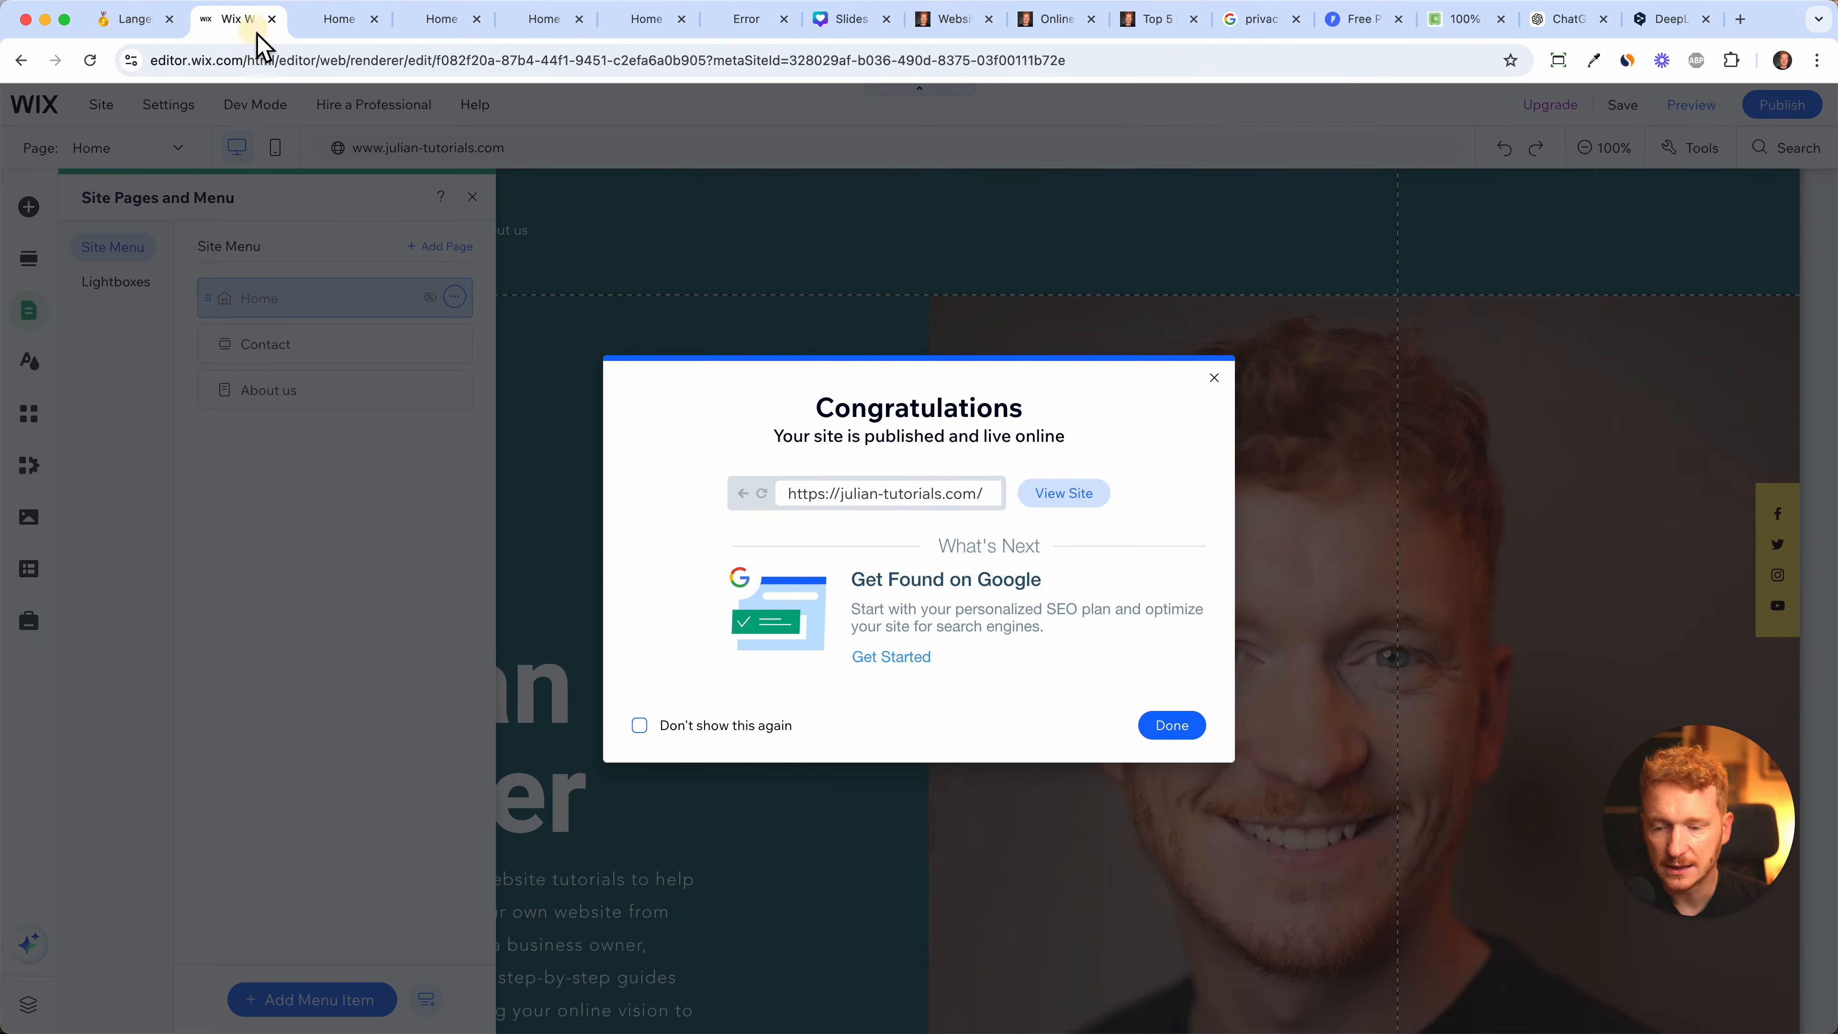
{"action": "key", "text": "Escape"}
{"action": "left_click", "coordinate": [376, 999]}
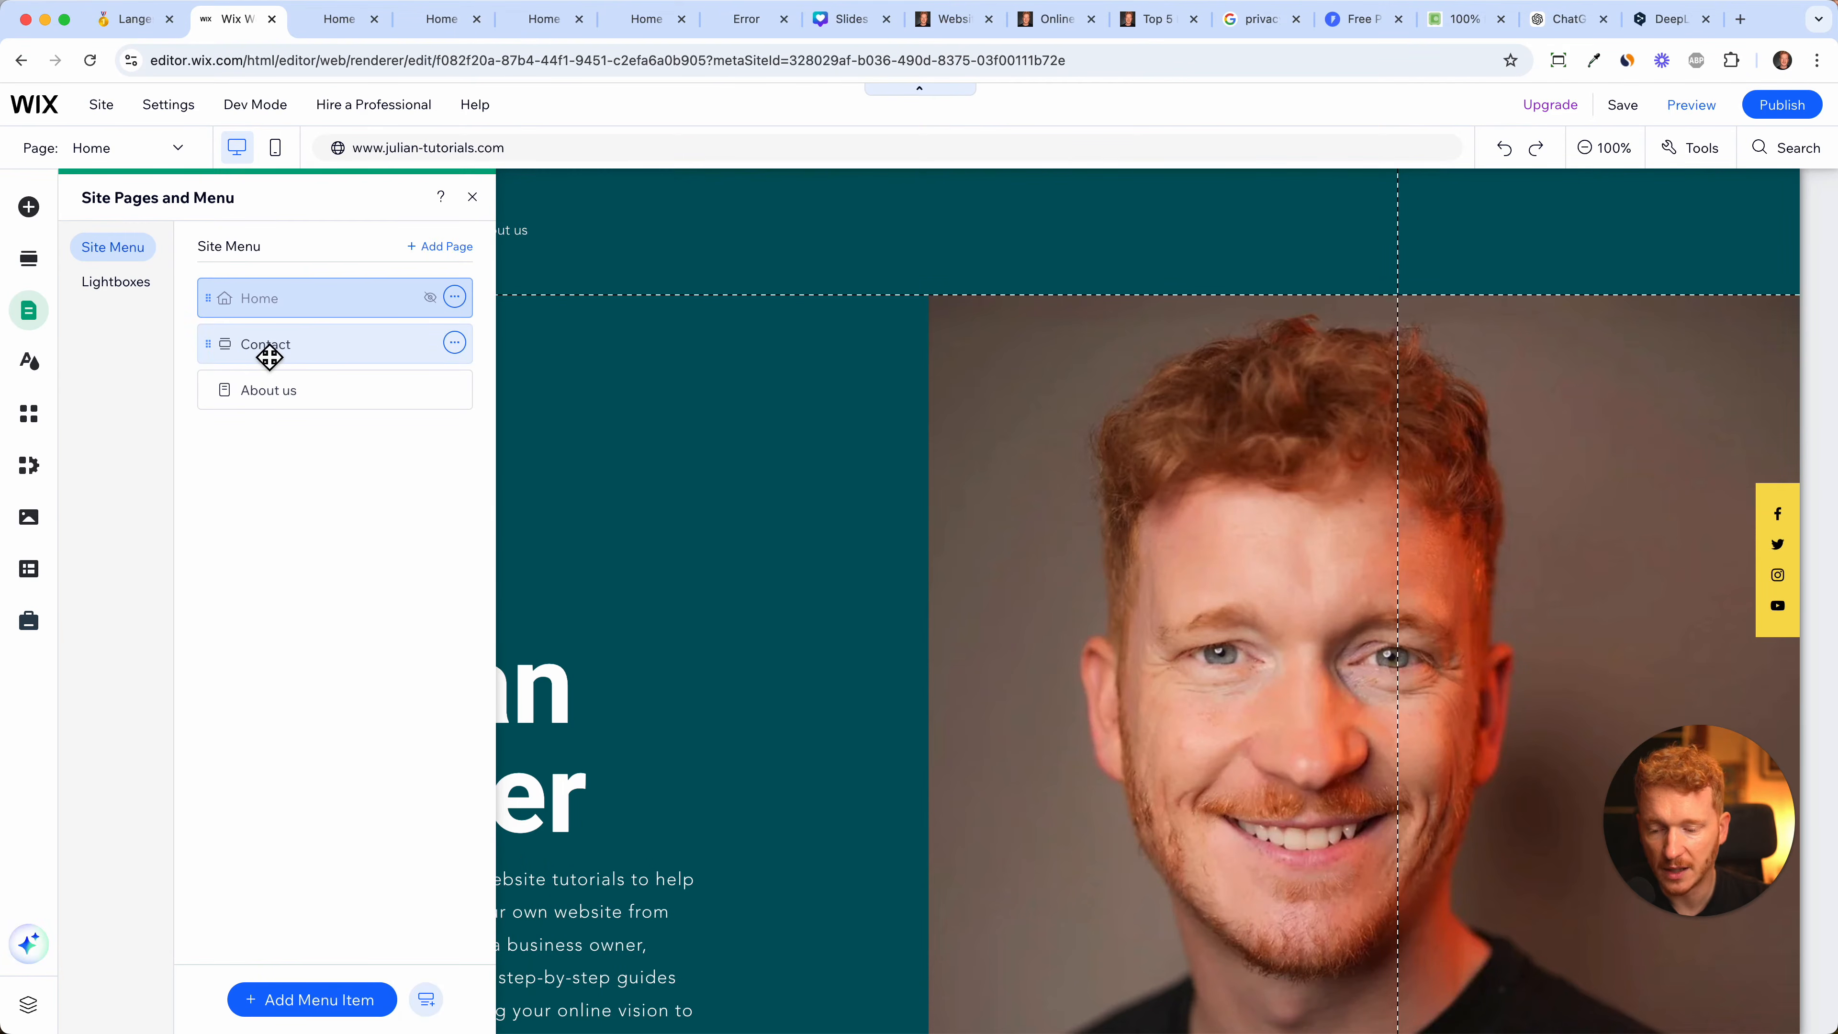
{"action": "left_click", "coordinate": [268, 352]}
{"action": "left_click_drag", "start_coordinate": [269, 354], "coordinate": [255, 415]}
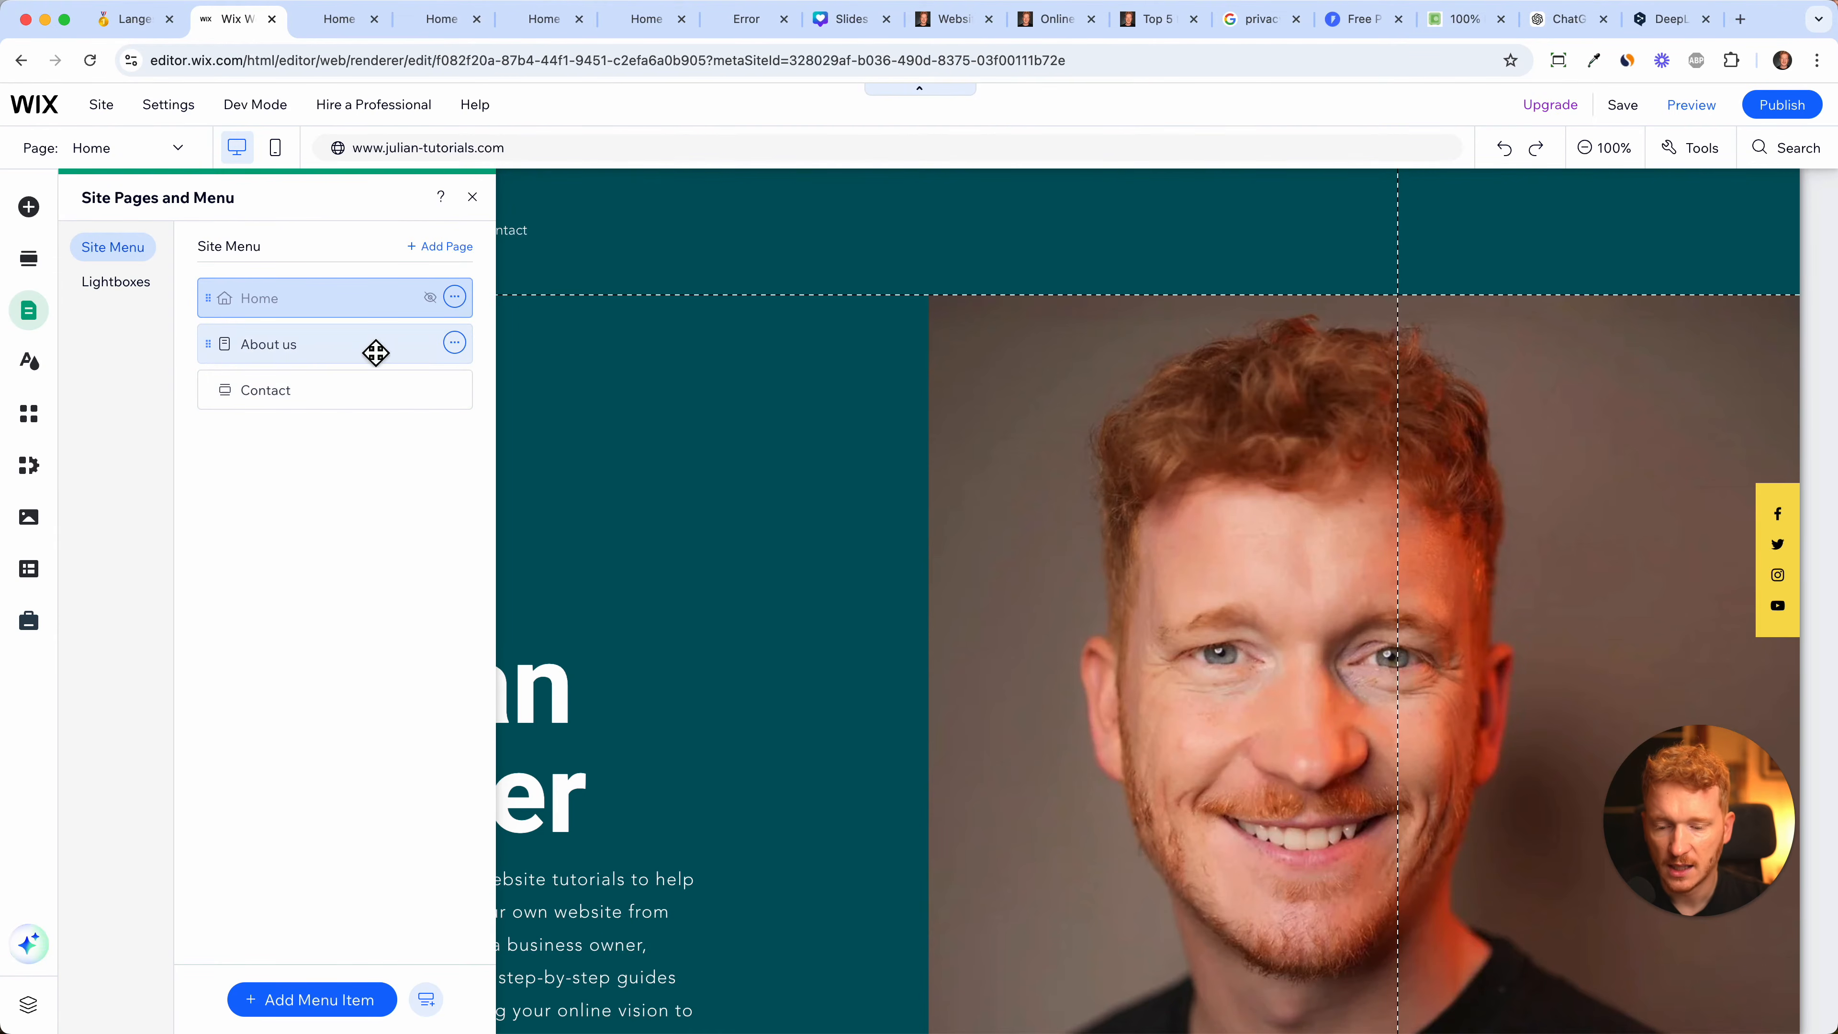
{"action": "left_click", "coordinate": [472, 197]}
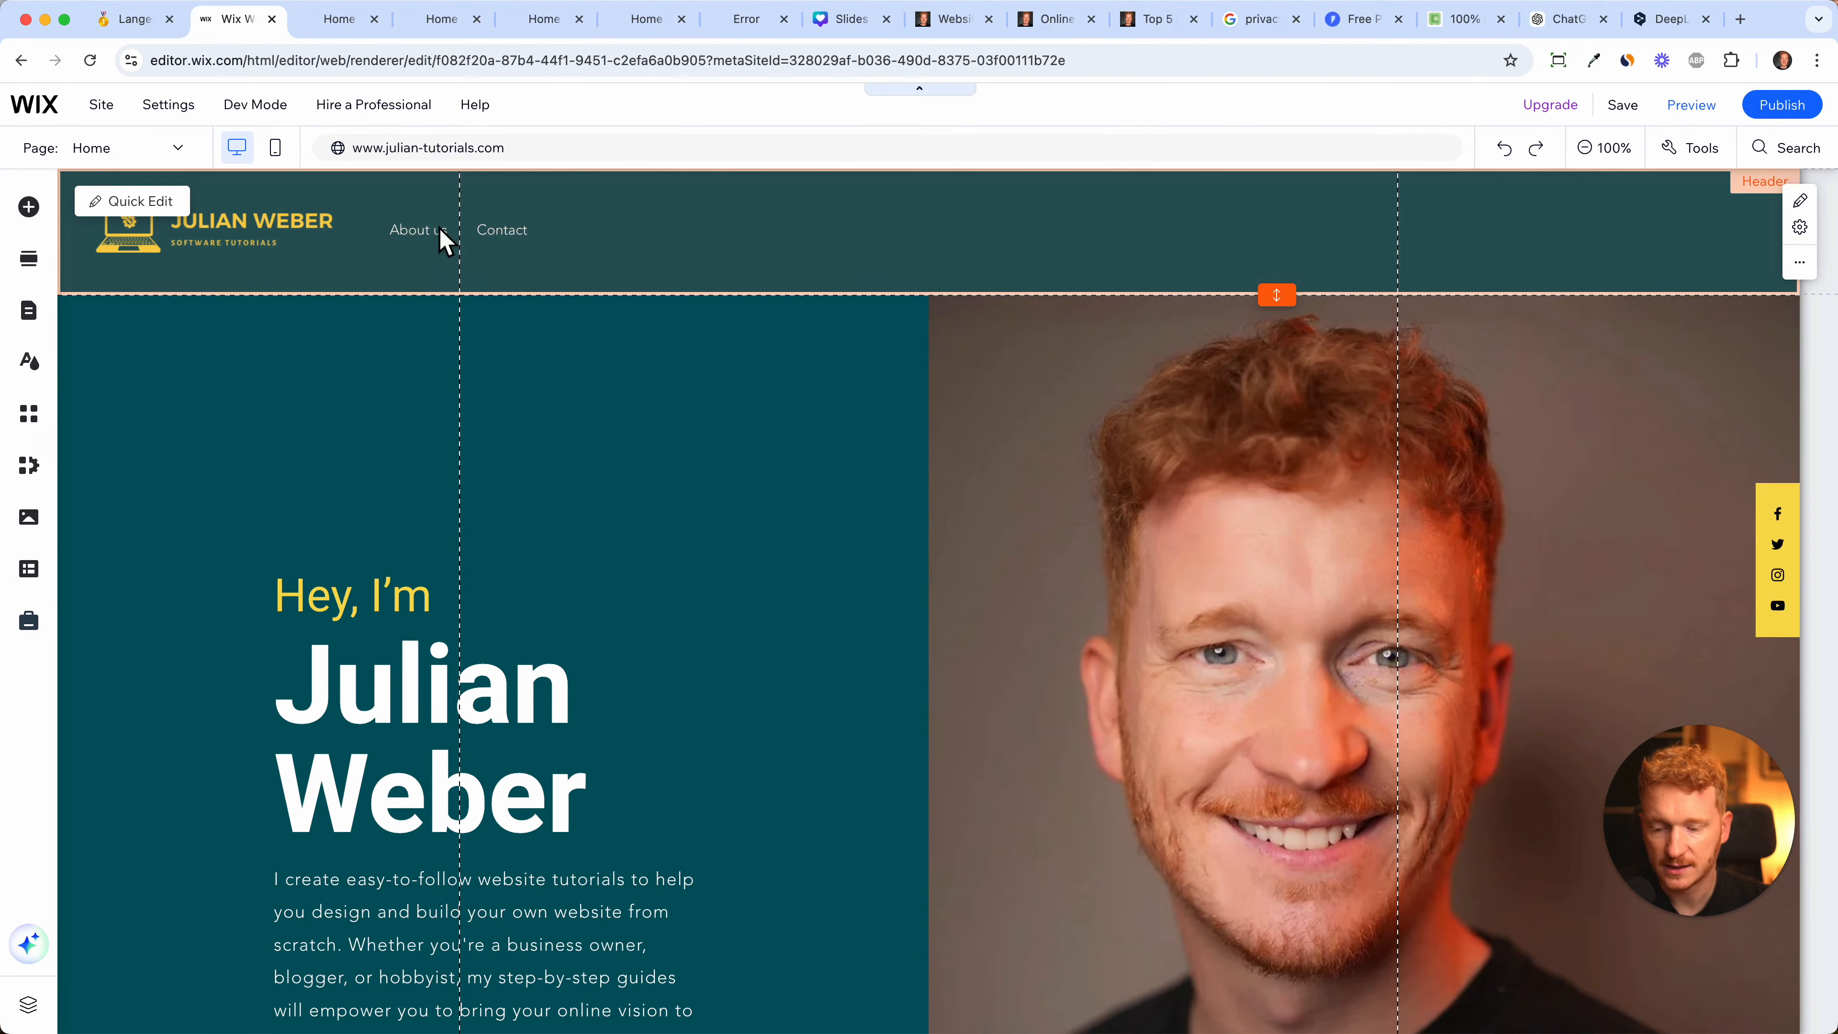
- Nest Contact under About us in the site menu and check the header dropdown in preview
{"action": "left_click", "coordinate": [29, 310]}
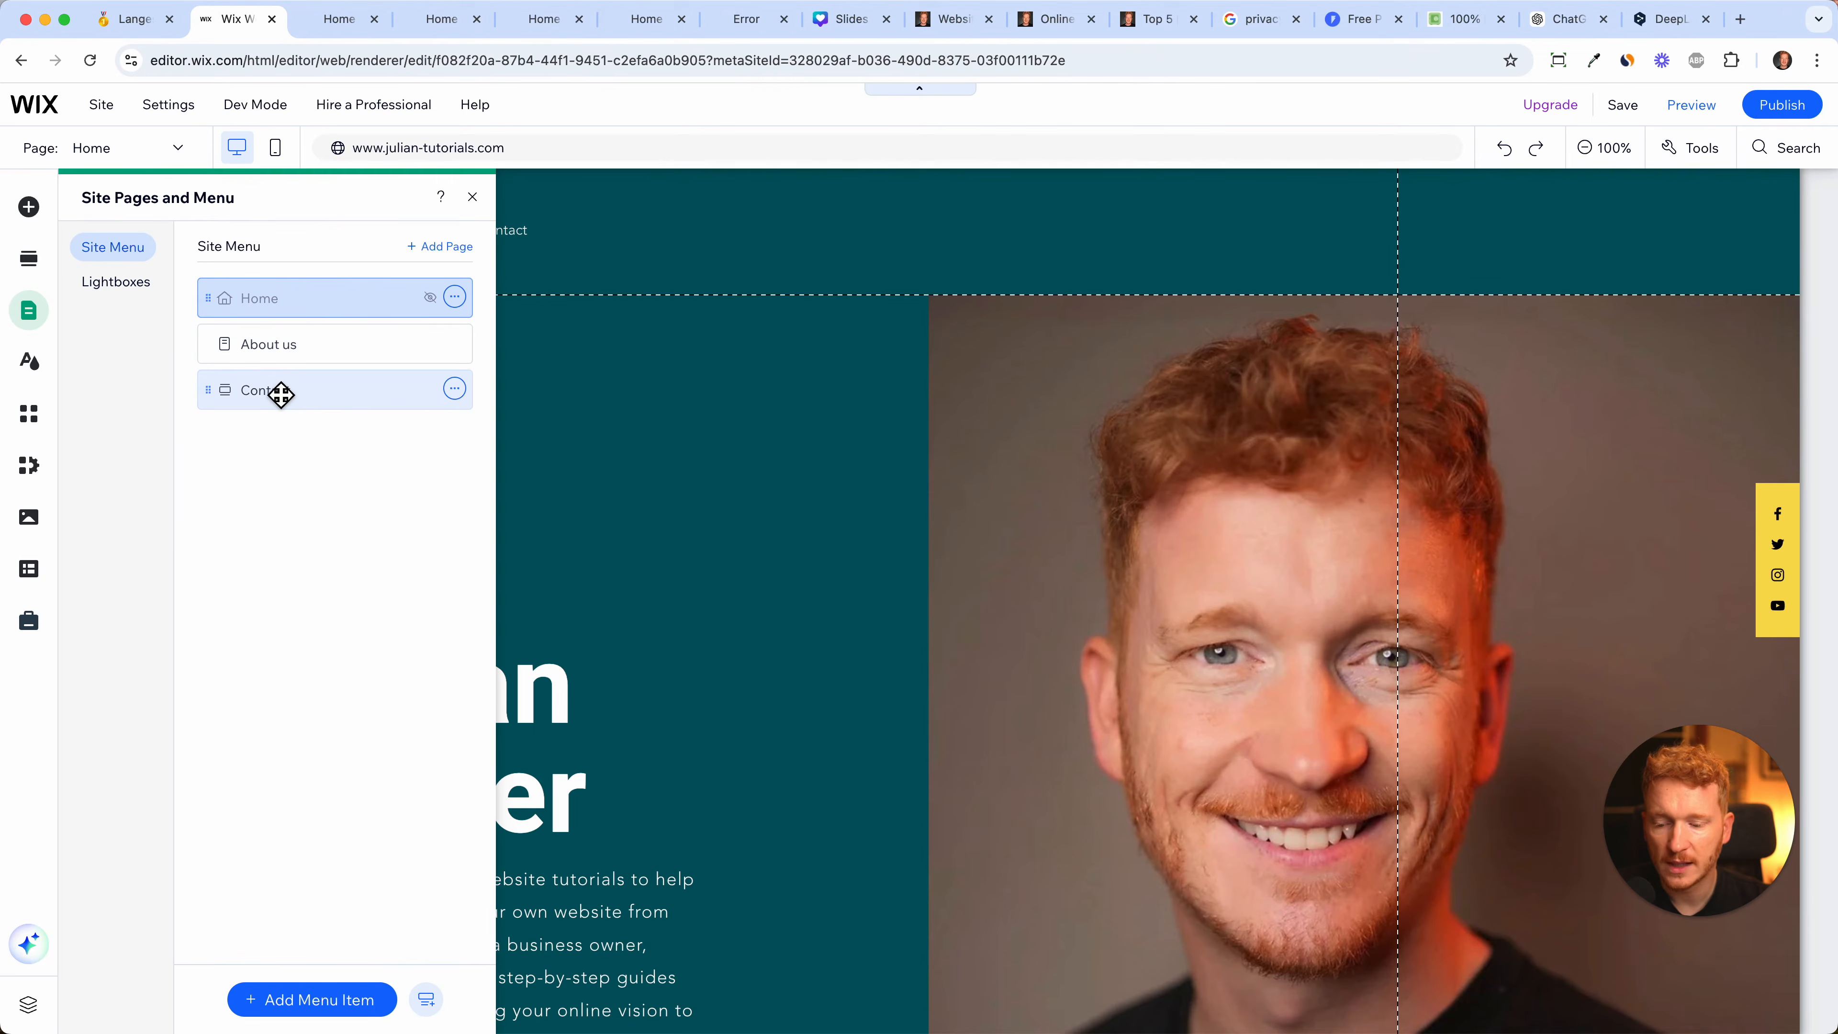
{"action": "left_click_drag", "start_coordinate": [260, 401], "coordinate": [301, 399]}
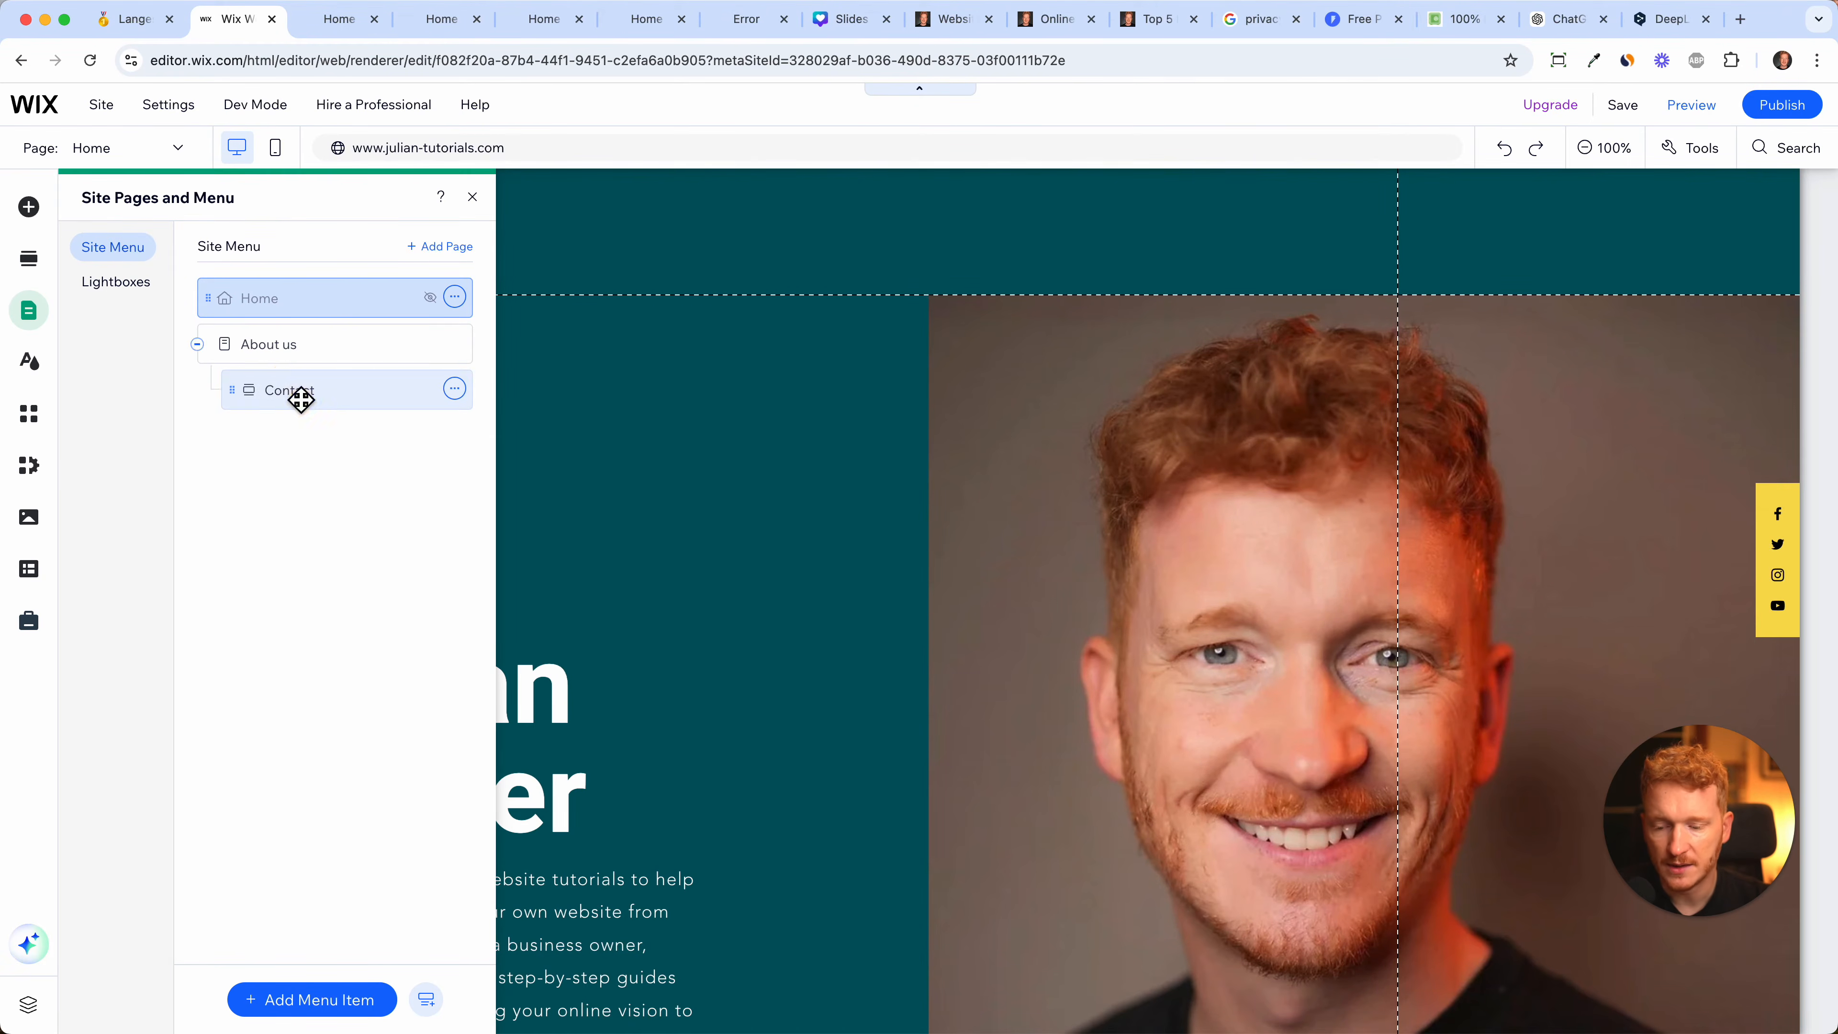
{"action": "left_click", "coordinate": [482, 206]}
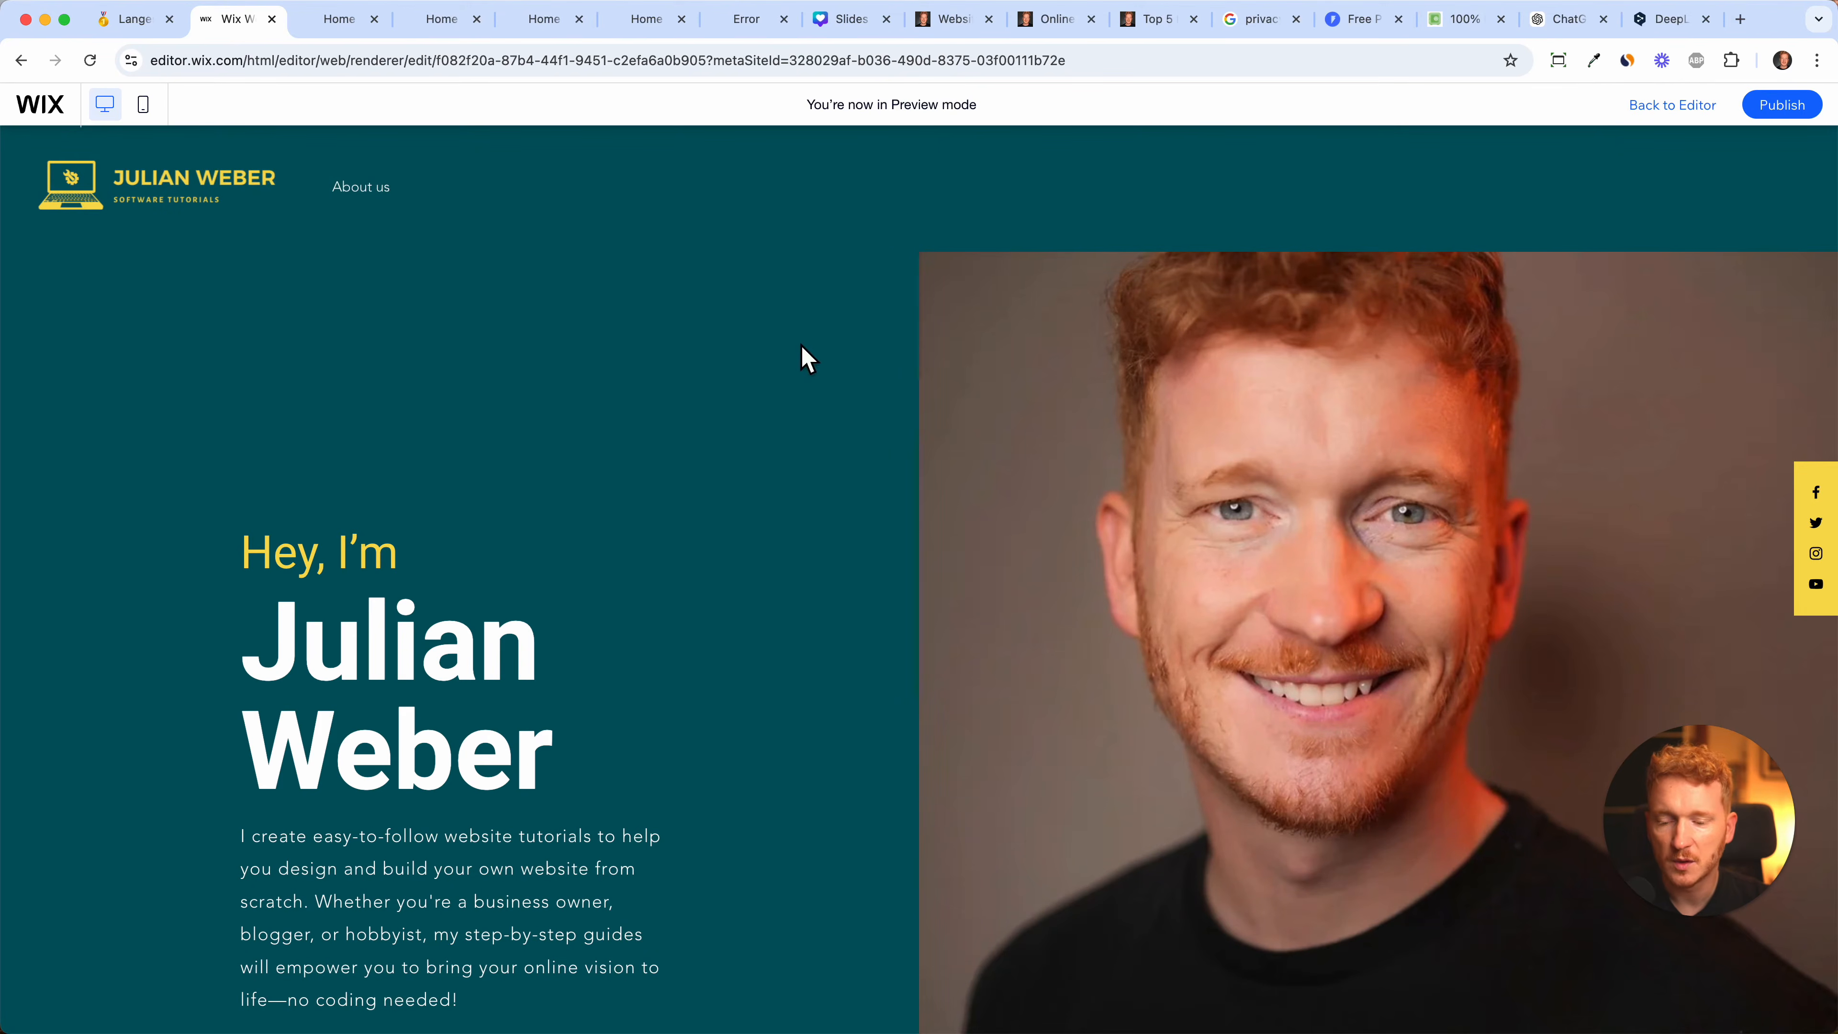
{"action": "mouse_move", "coordinate": [379, 206]}
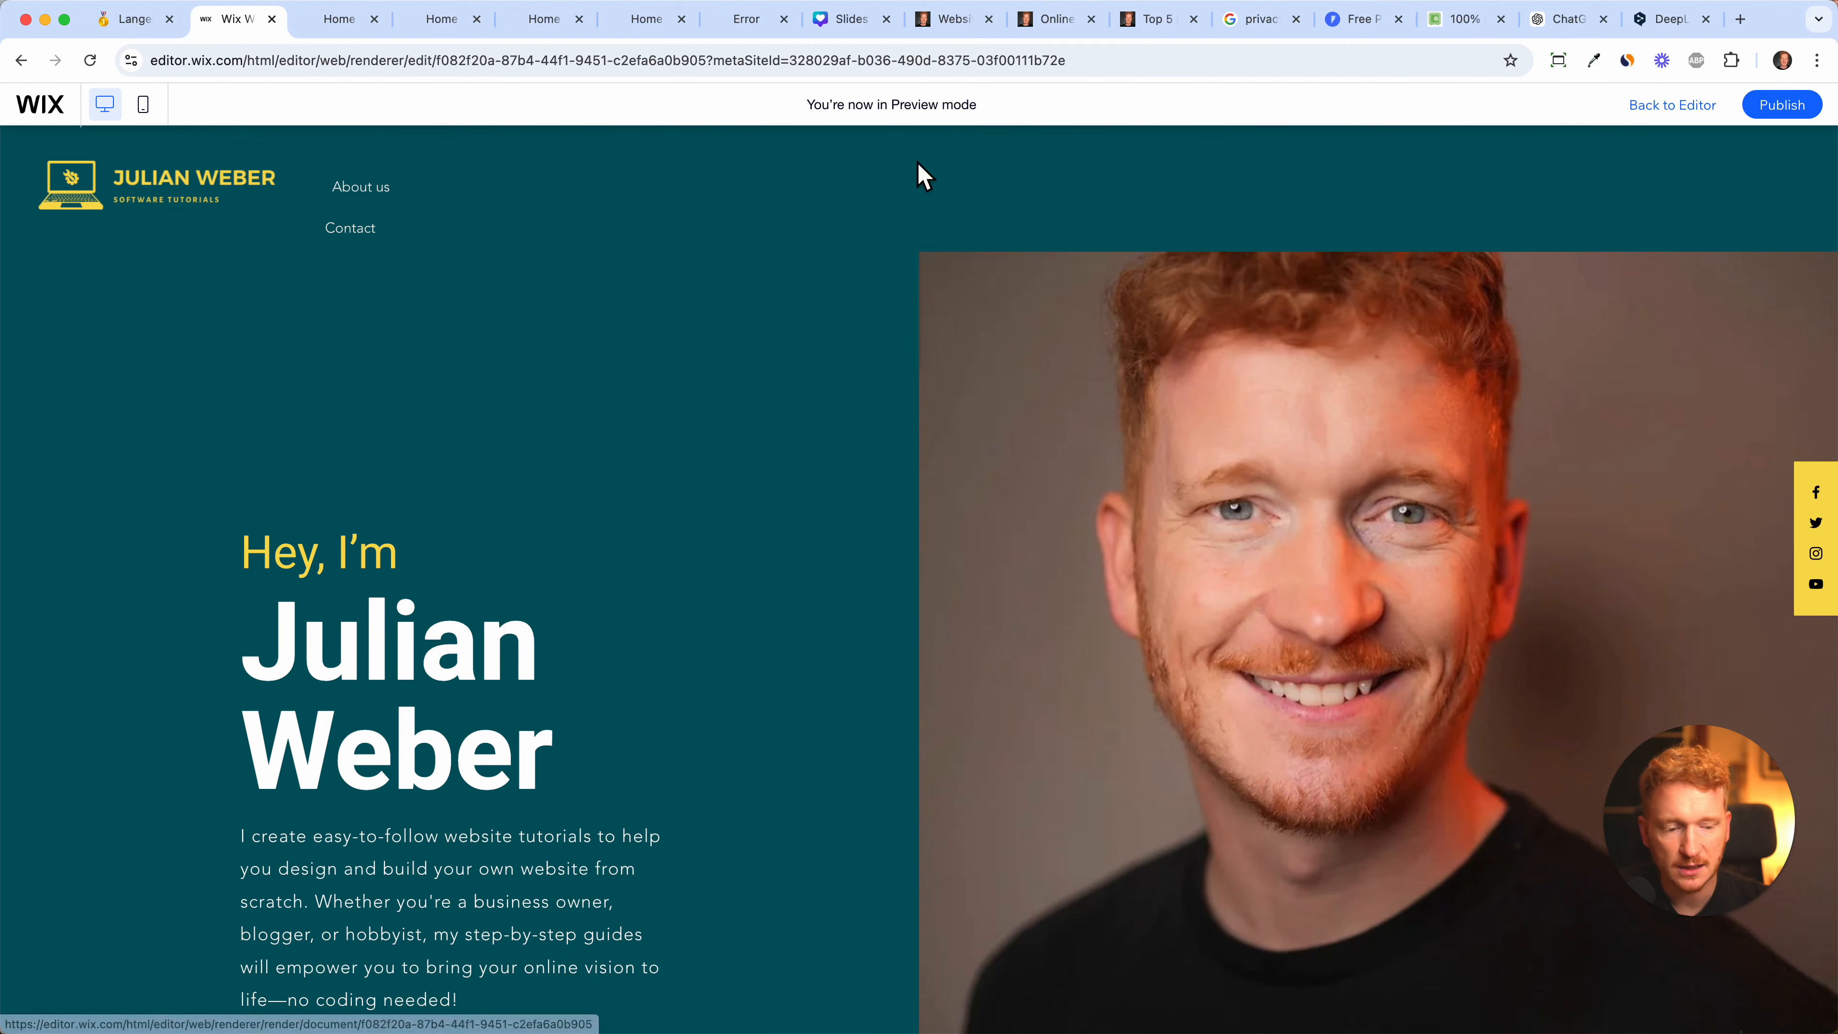
{"action": "left_click", "coordinate": [1654, 116]}
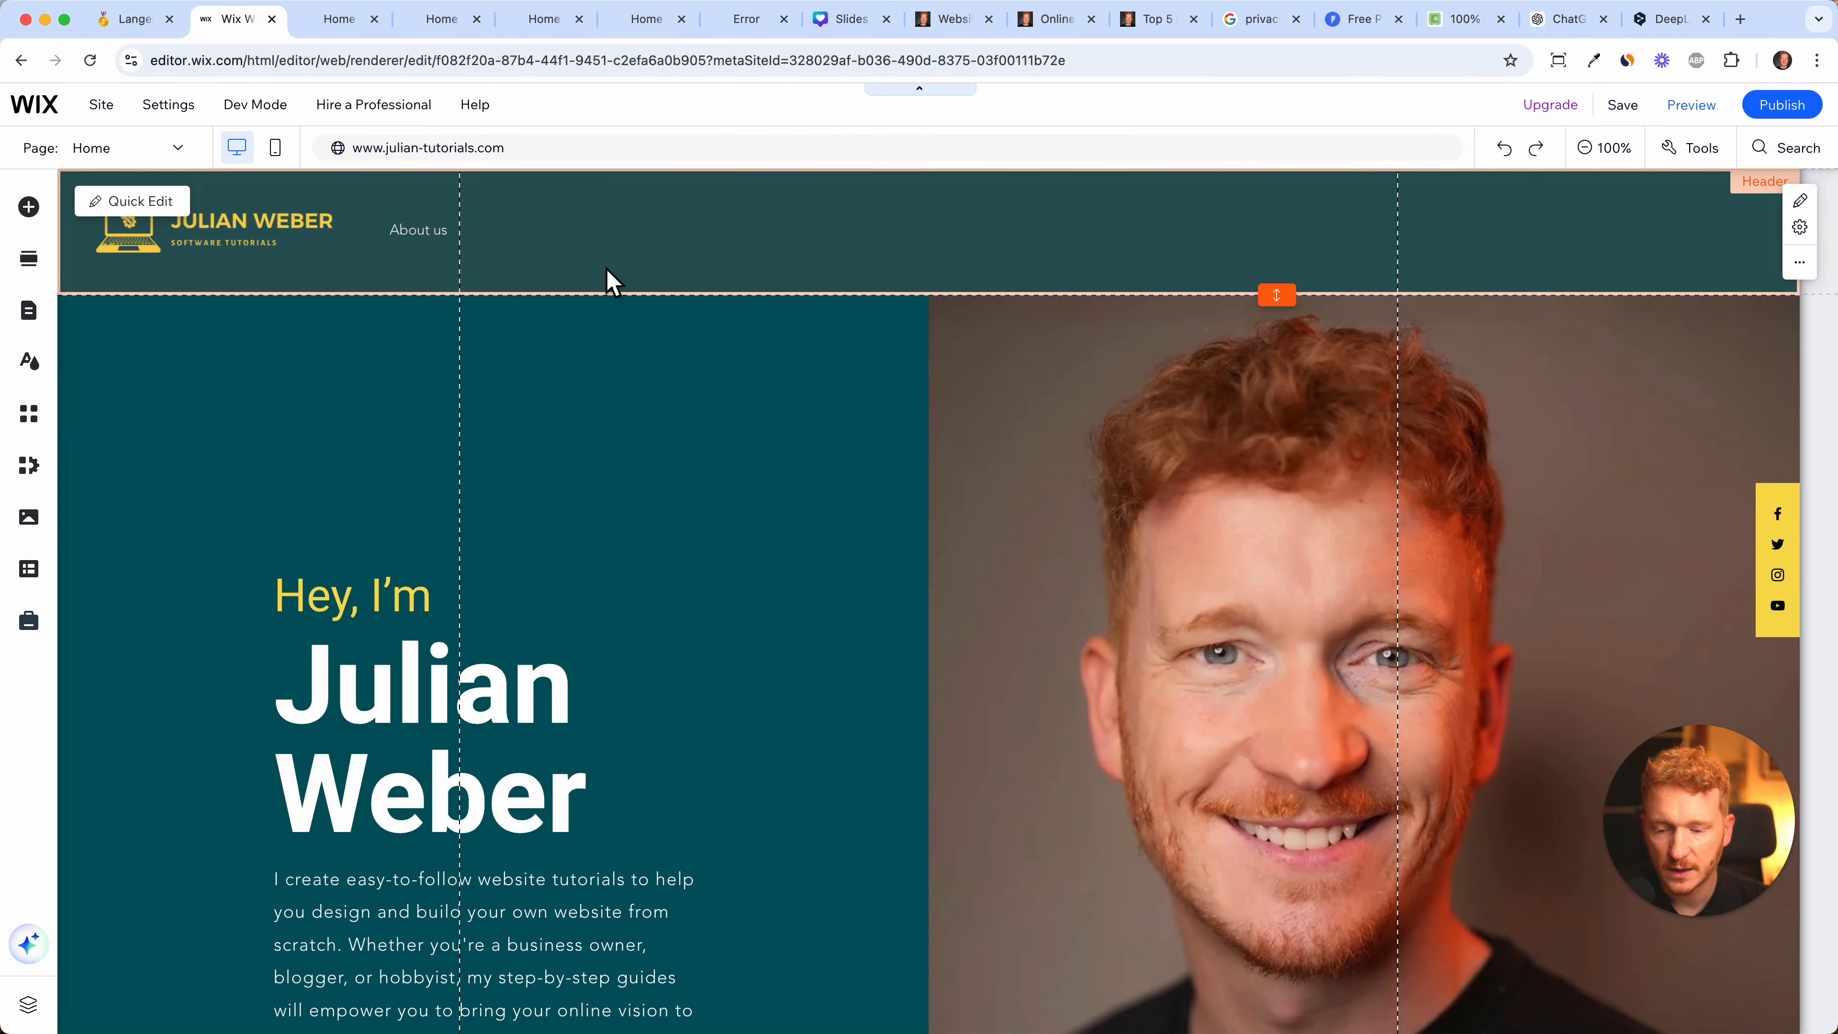
- Set the header menu's hover background to a brighter turquoise custom colour and check the hover effect in preview
{"action": "left_click", "coordinate": [452, 237]}
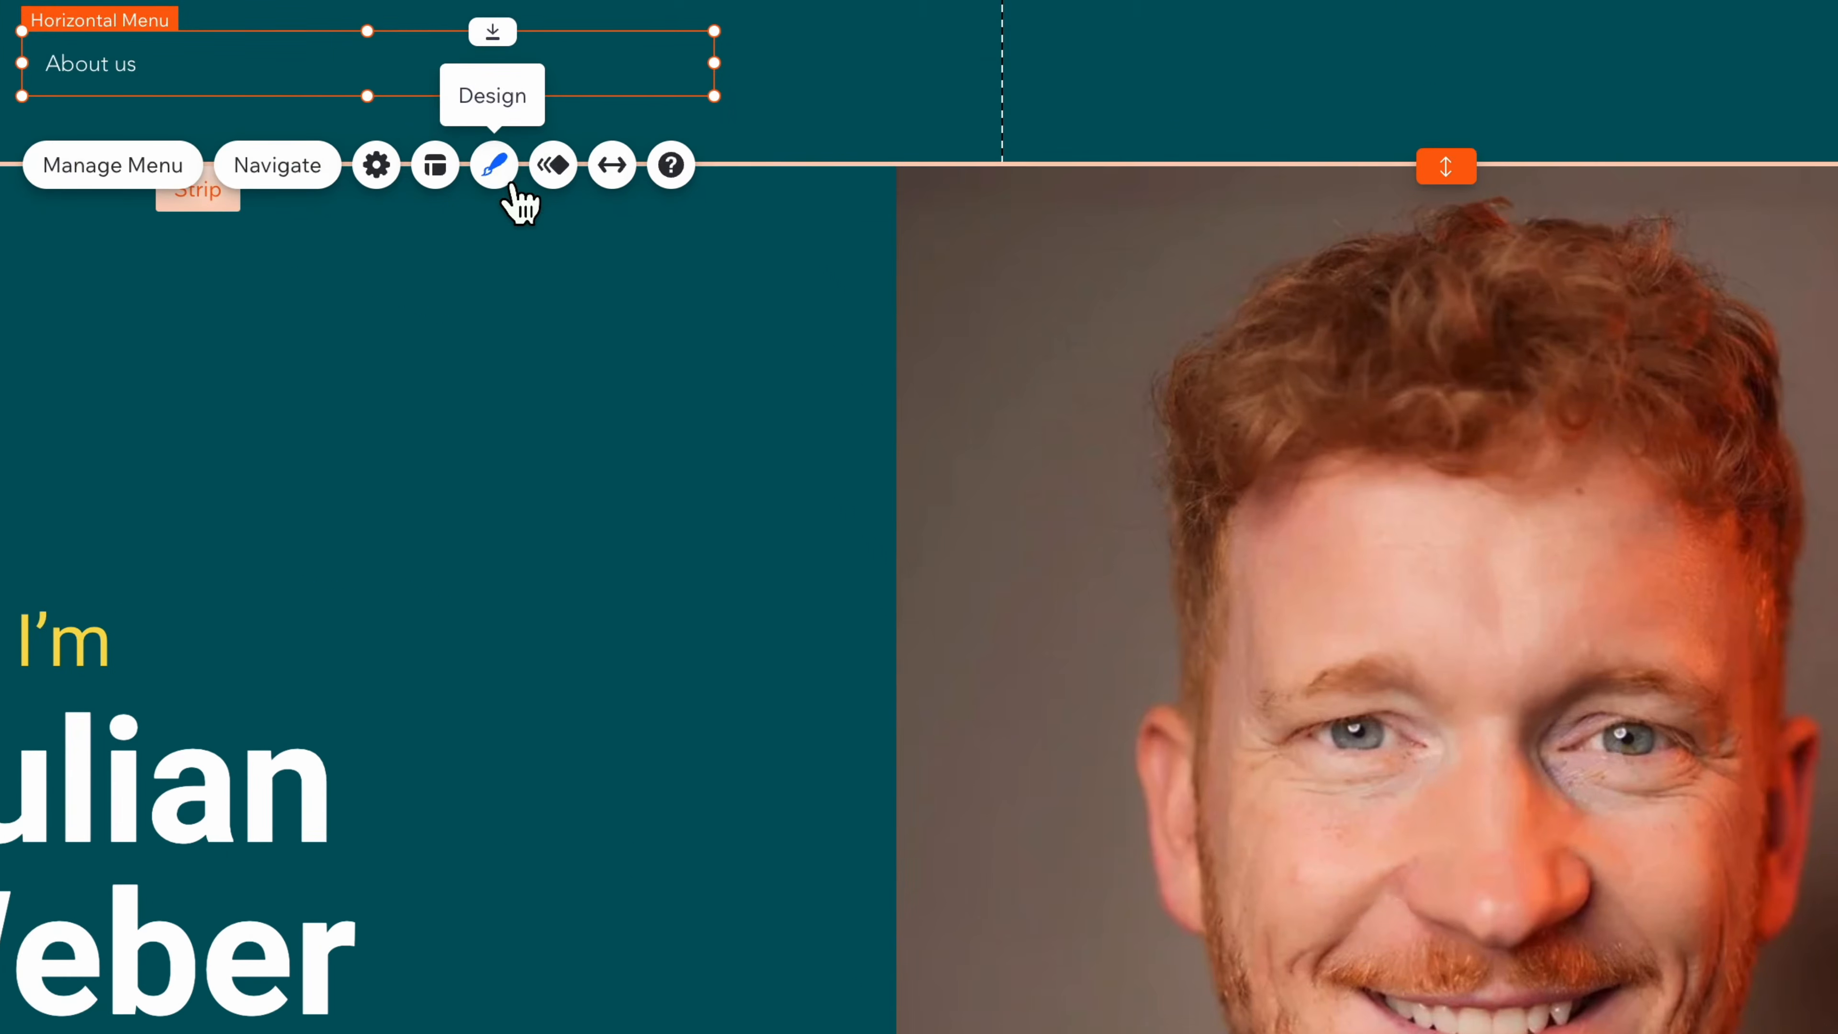
{"action": "left_click", "coordinate": [674, 294]}
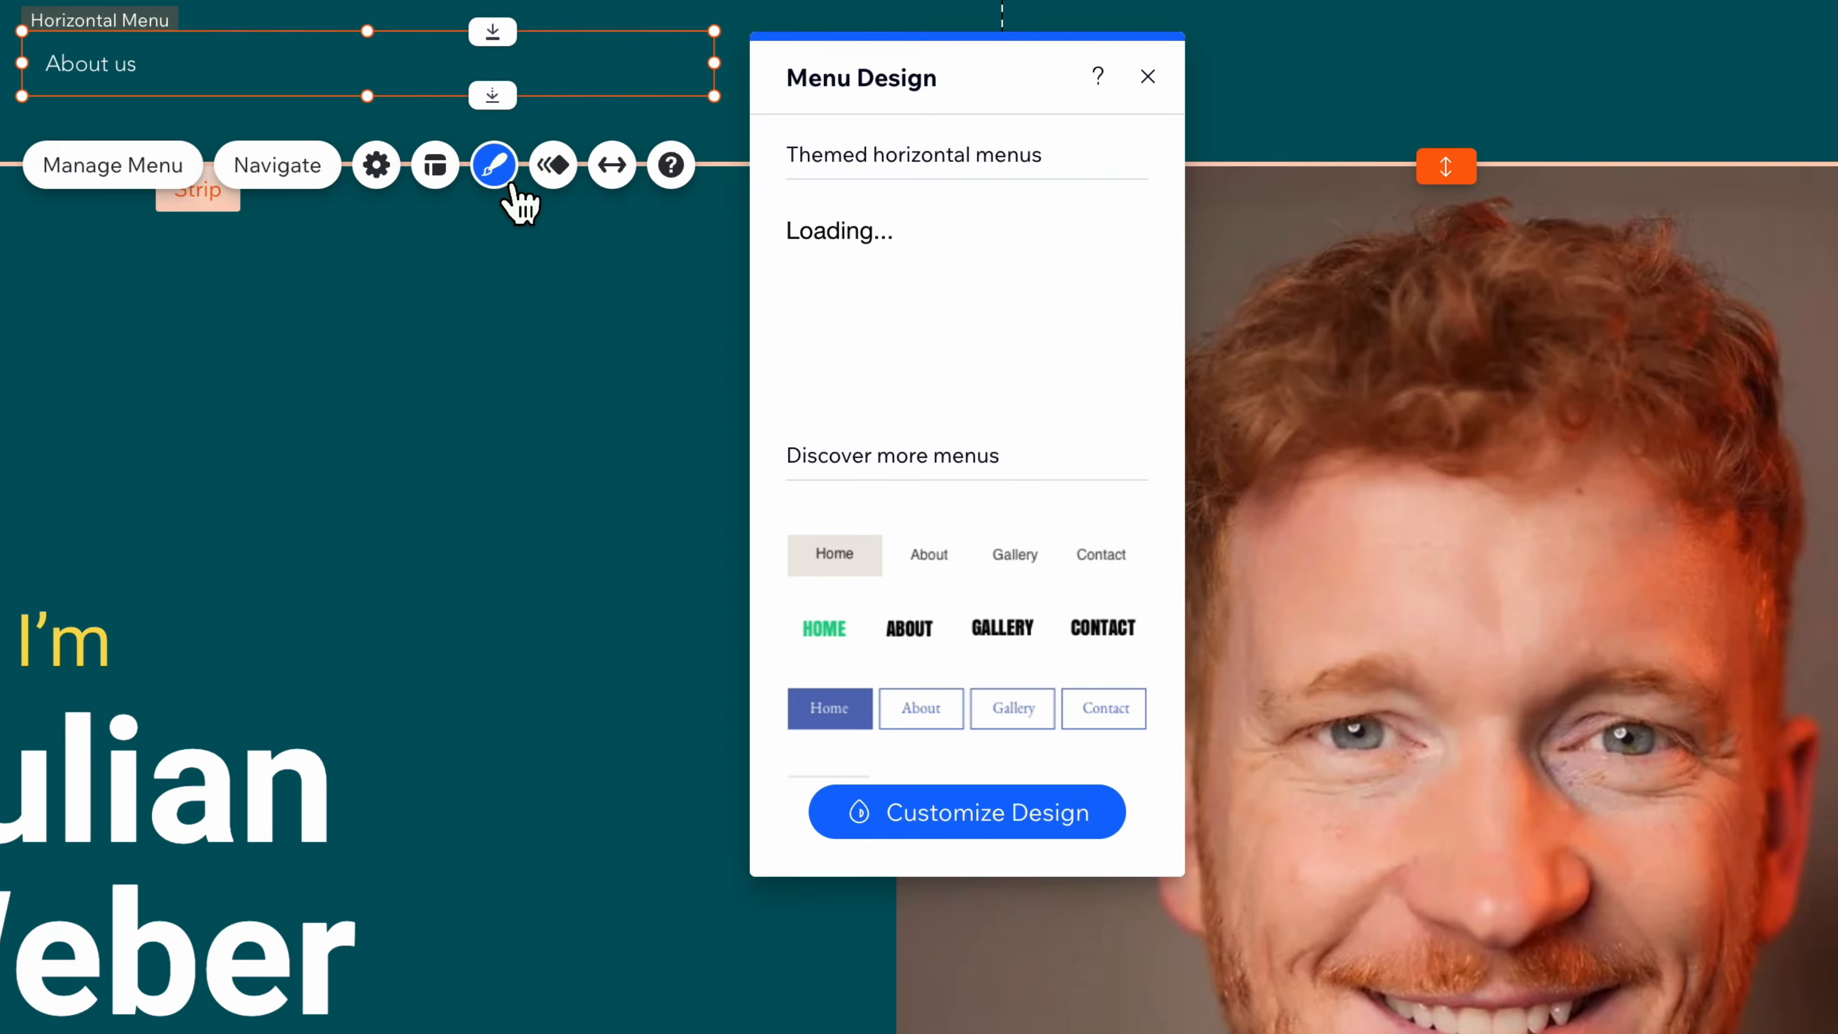
{"action": "left_click", "coordinate": [1035, 814]}
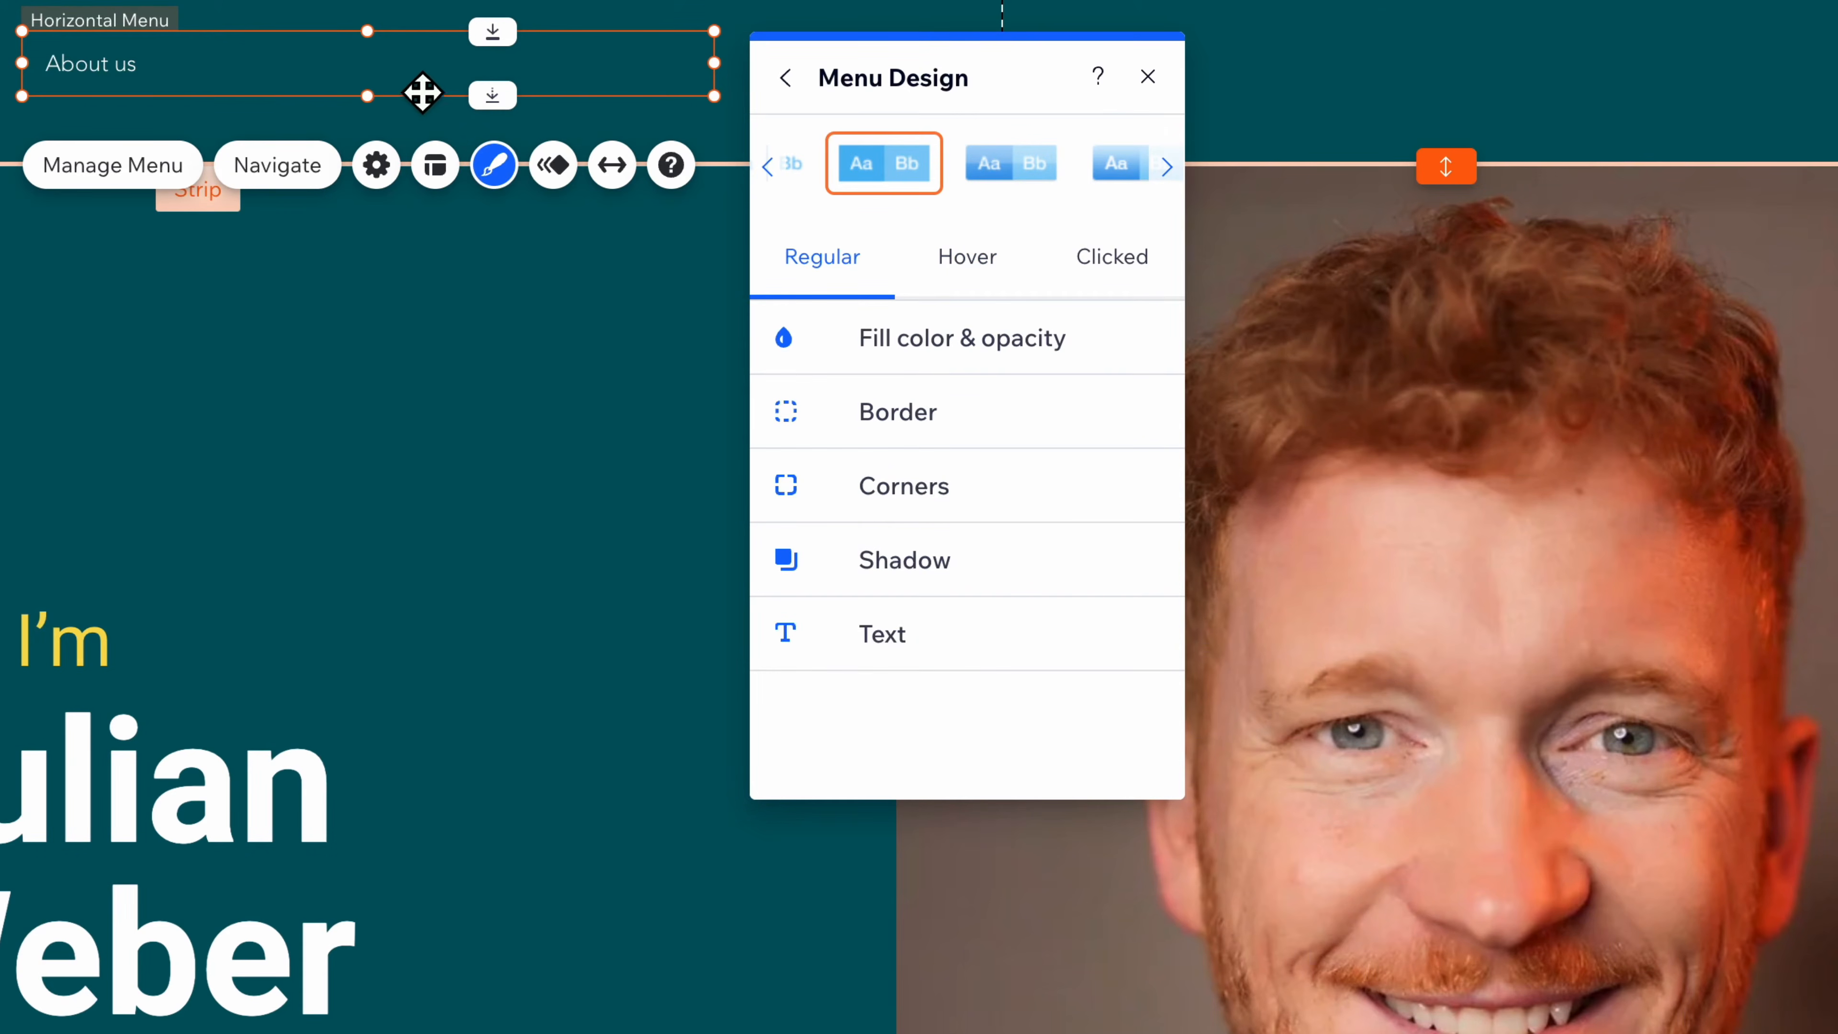
{"action": "left_click", "coordinate": [990, 285]}
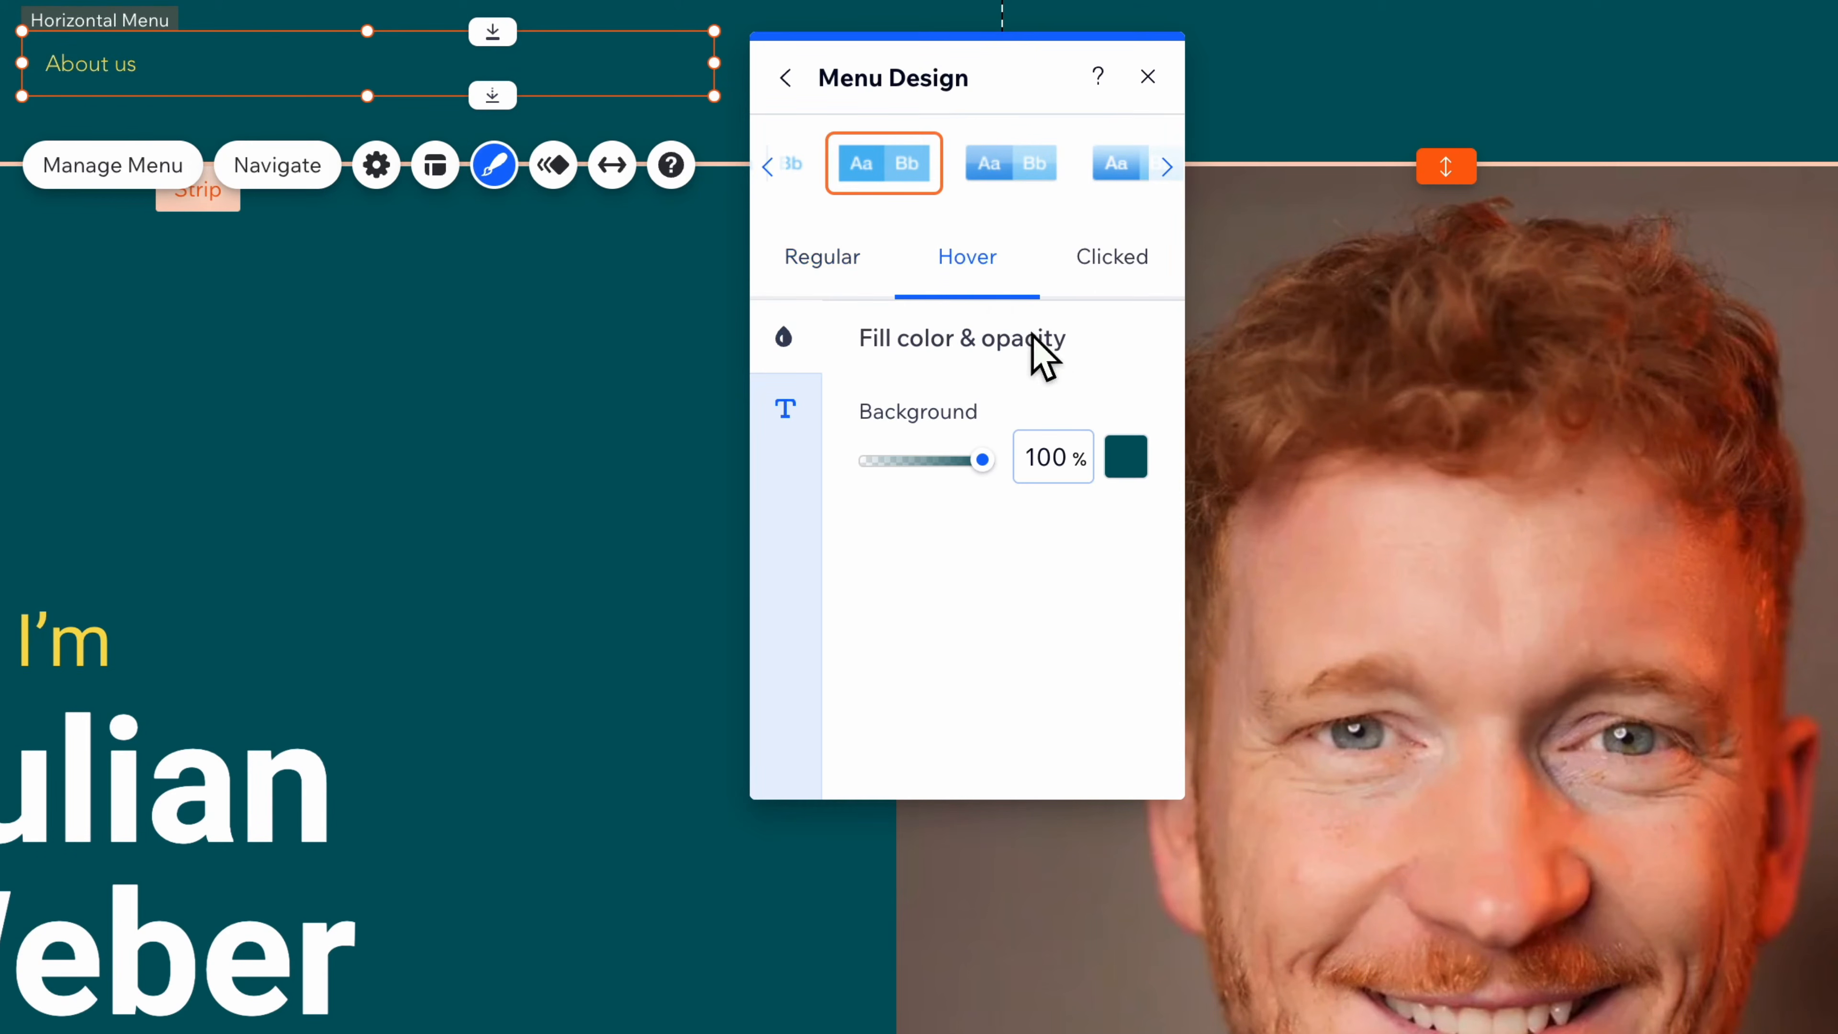
{"action": "left_click", "coordinate": [1142, 467]}
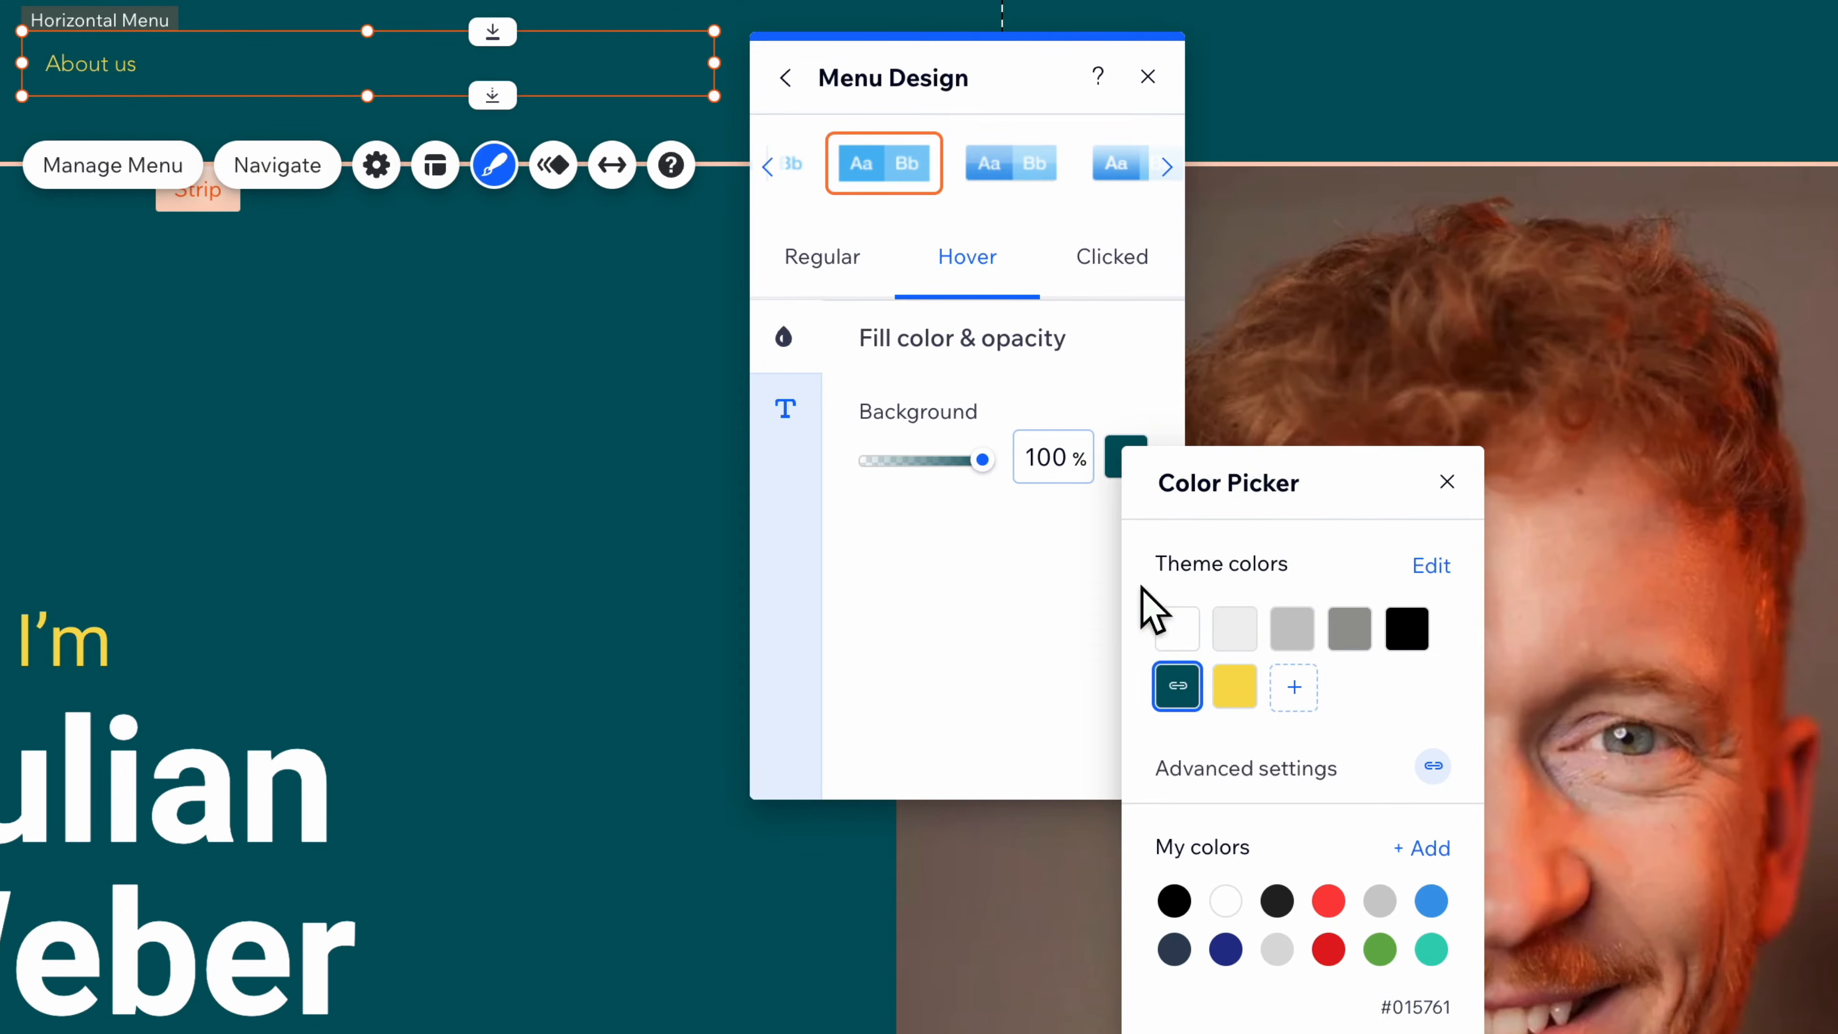
{"action": "left_click", "coordinate": [1190, 690]}
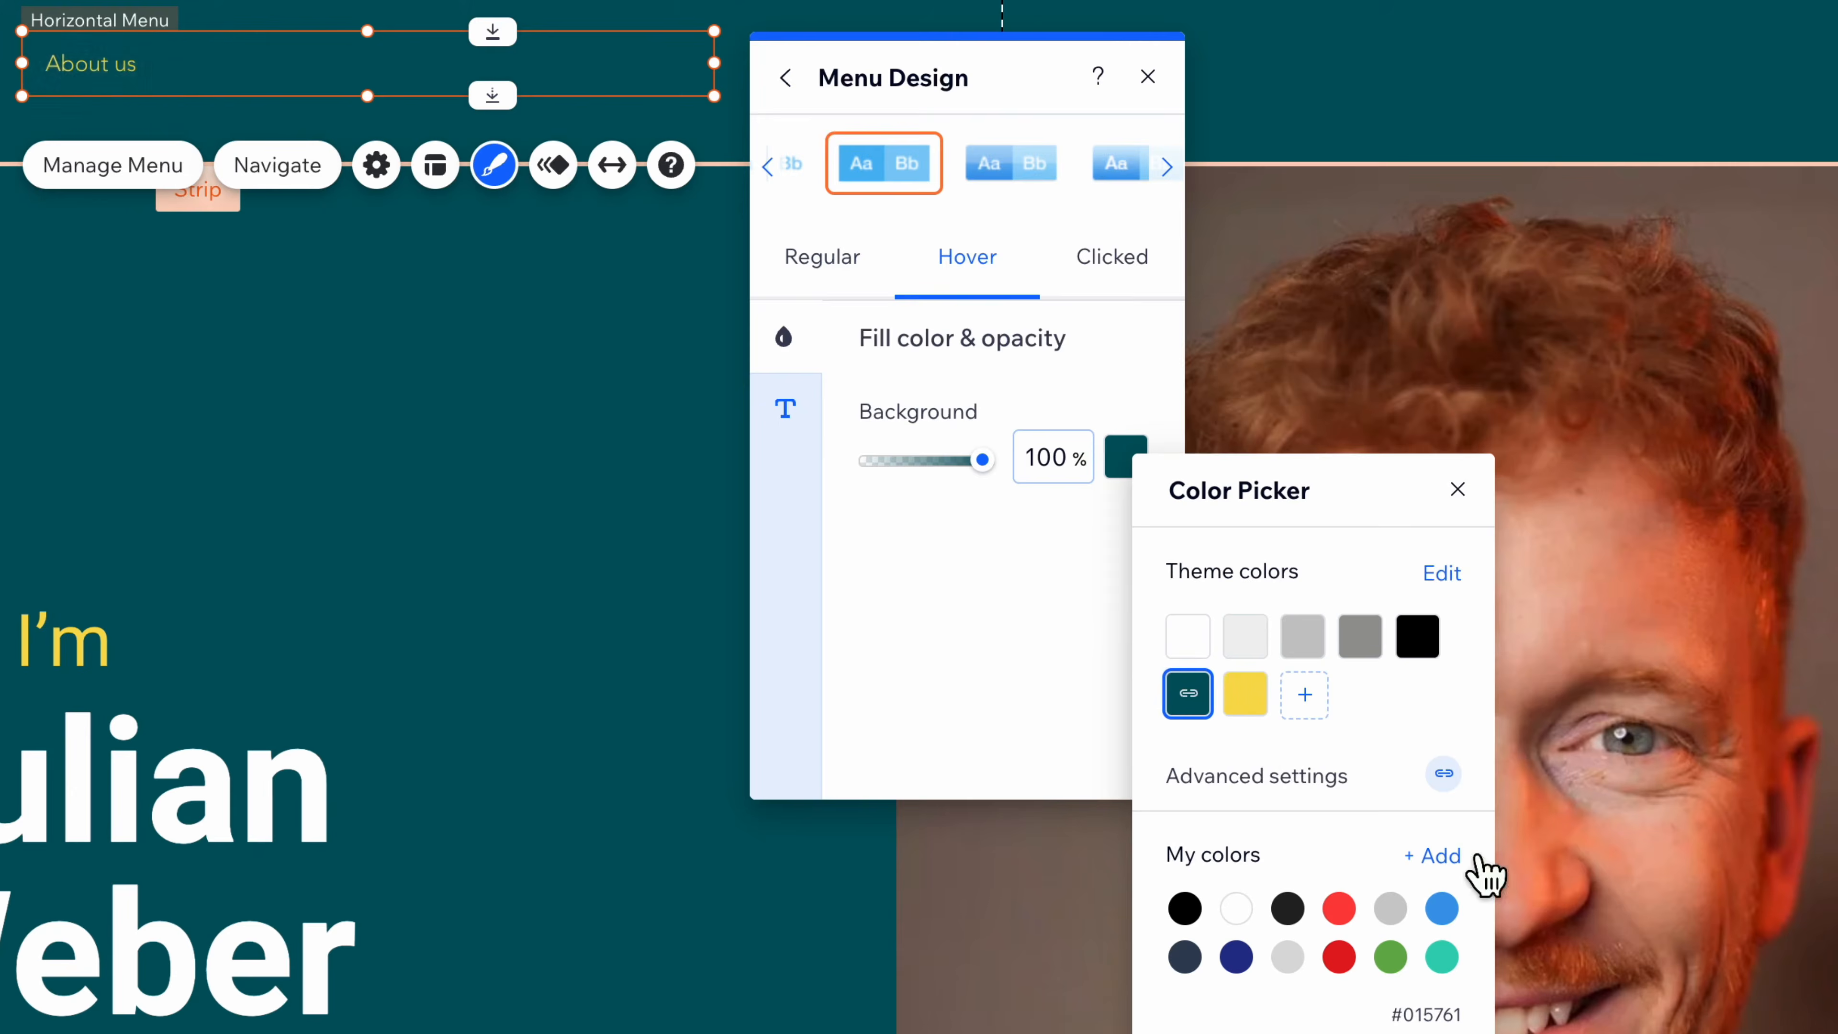
{"action": "left_click", "coordinate": [1476, 860]}
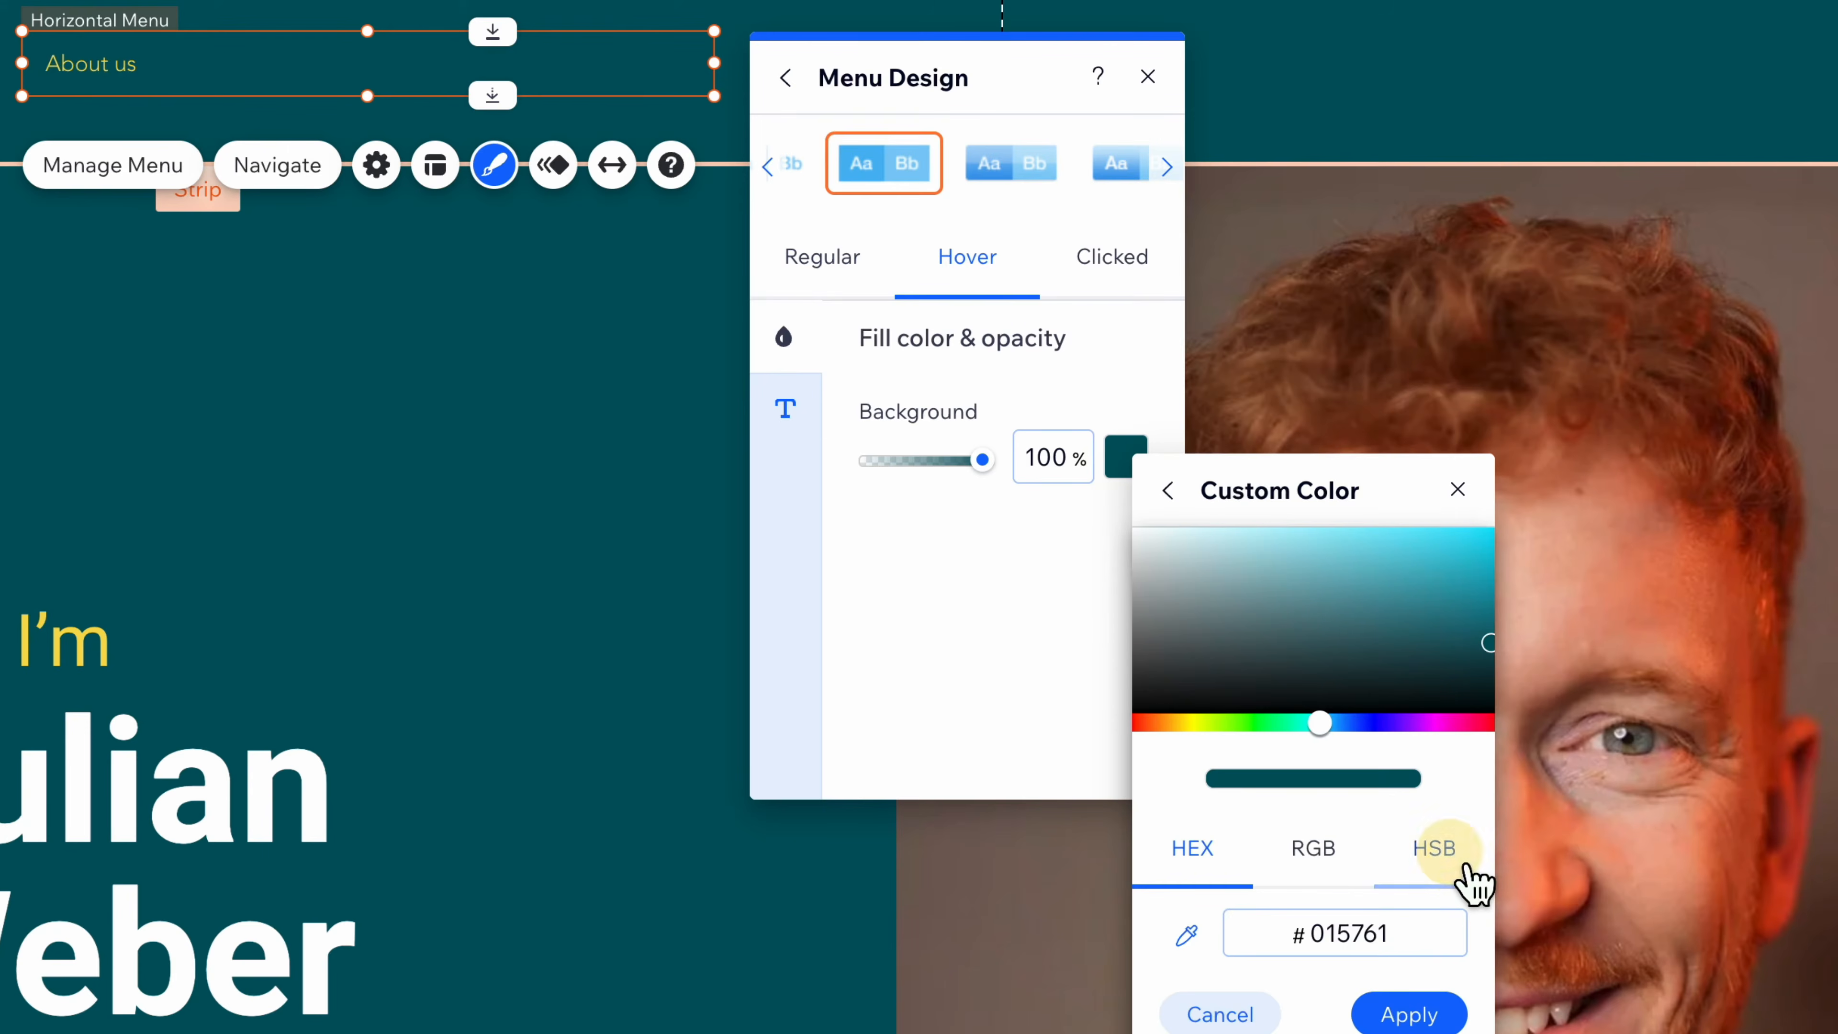
{"action": "left_click", "coordinate": [1491, 642]}
{"action": "left_click_drag", "start_coordinate": [1493, 646], "coordinate": [1480, 576]}
{"action": "left_click", "coordinate": [1398, 1015]}
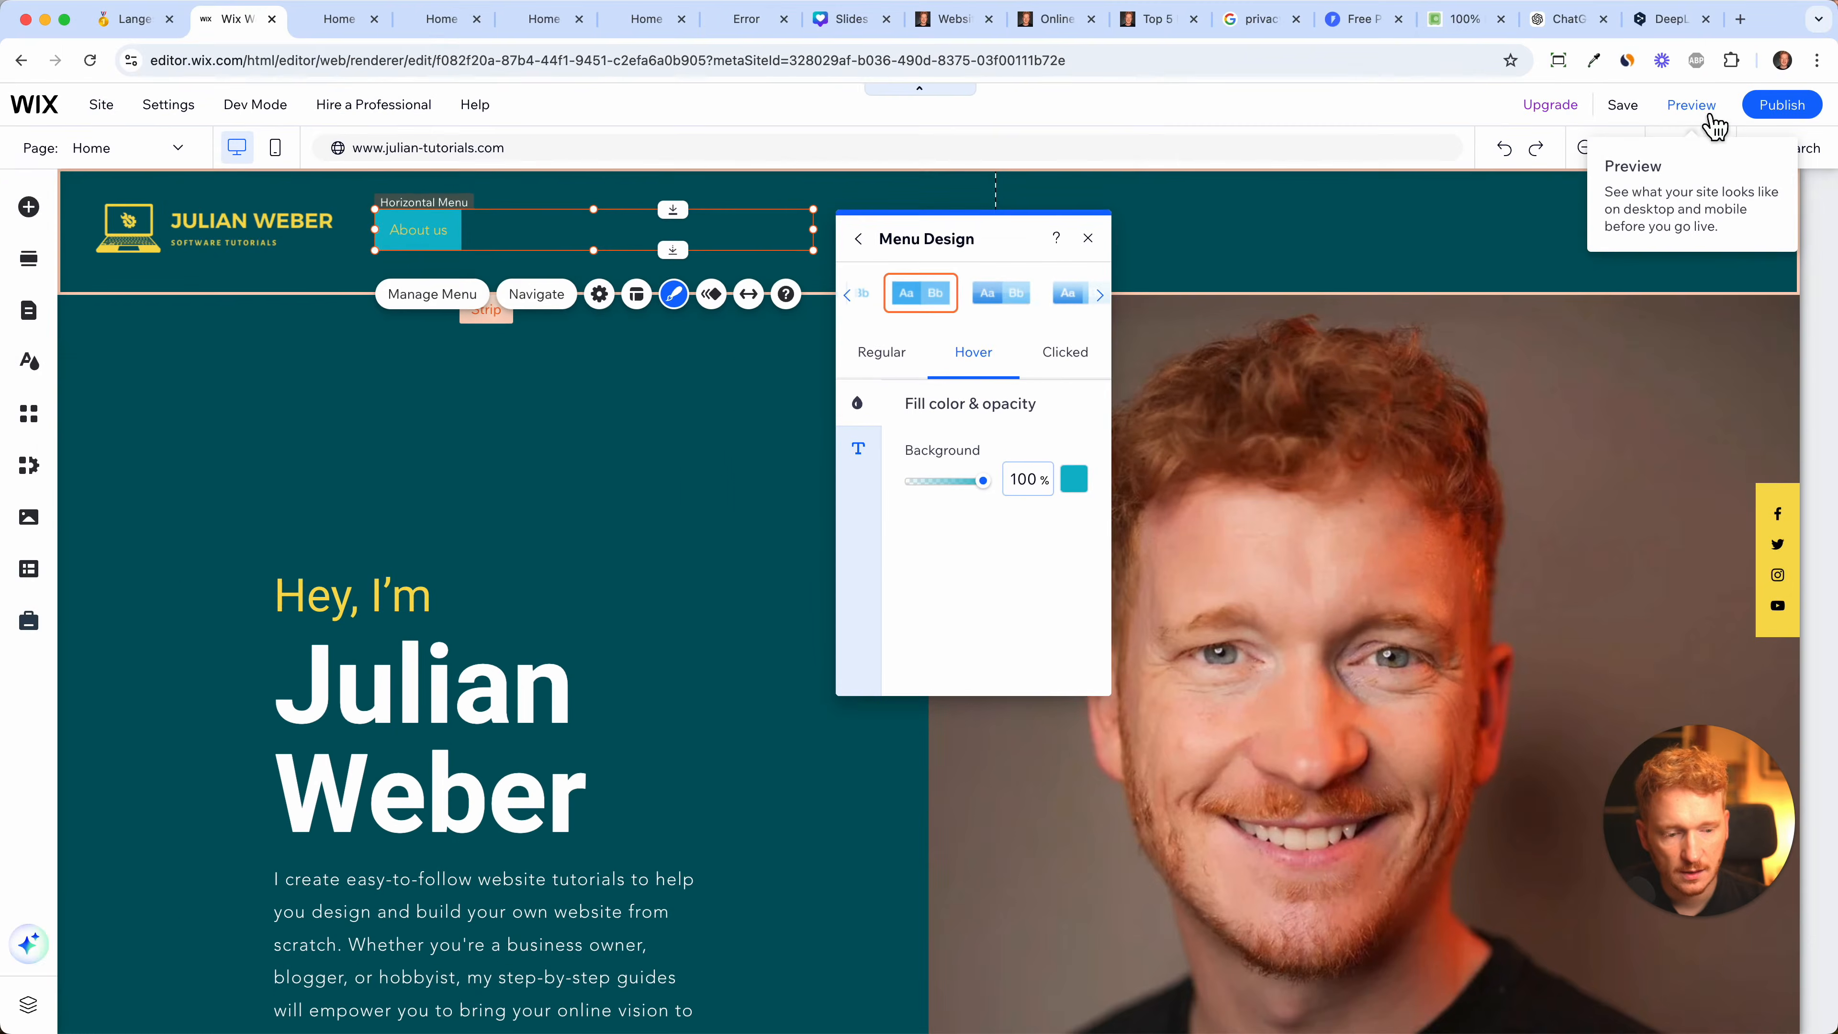
{"action": "left_click", "coordinate": [1704, 112]}
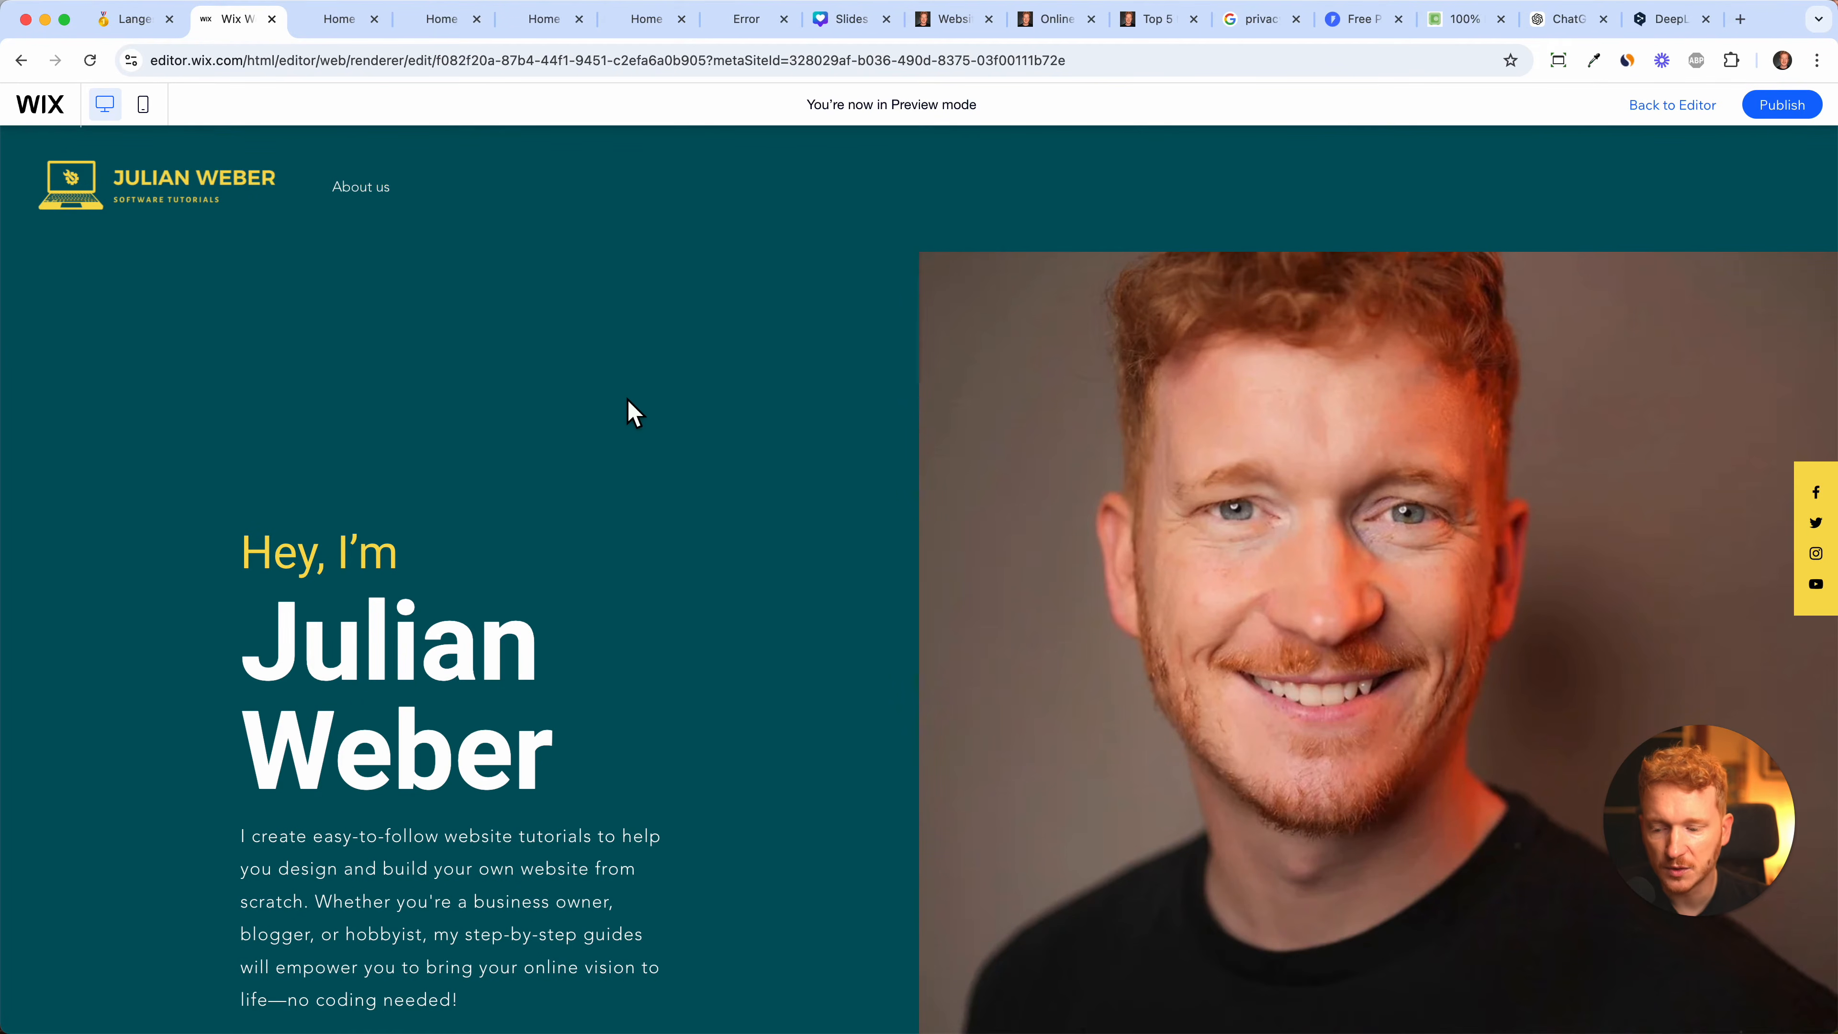
{"action": "mouse_move", "coordinate": [380, 194]}
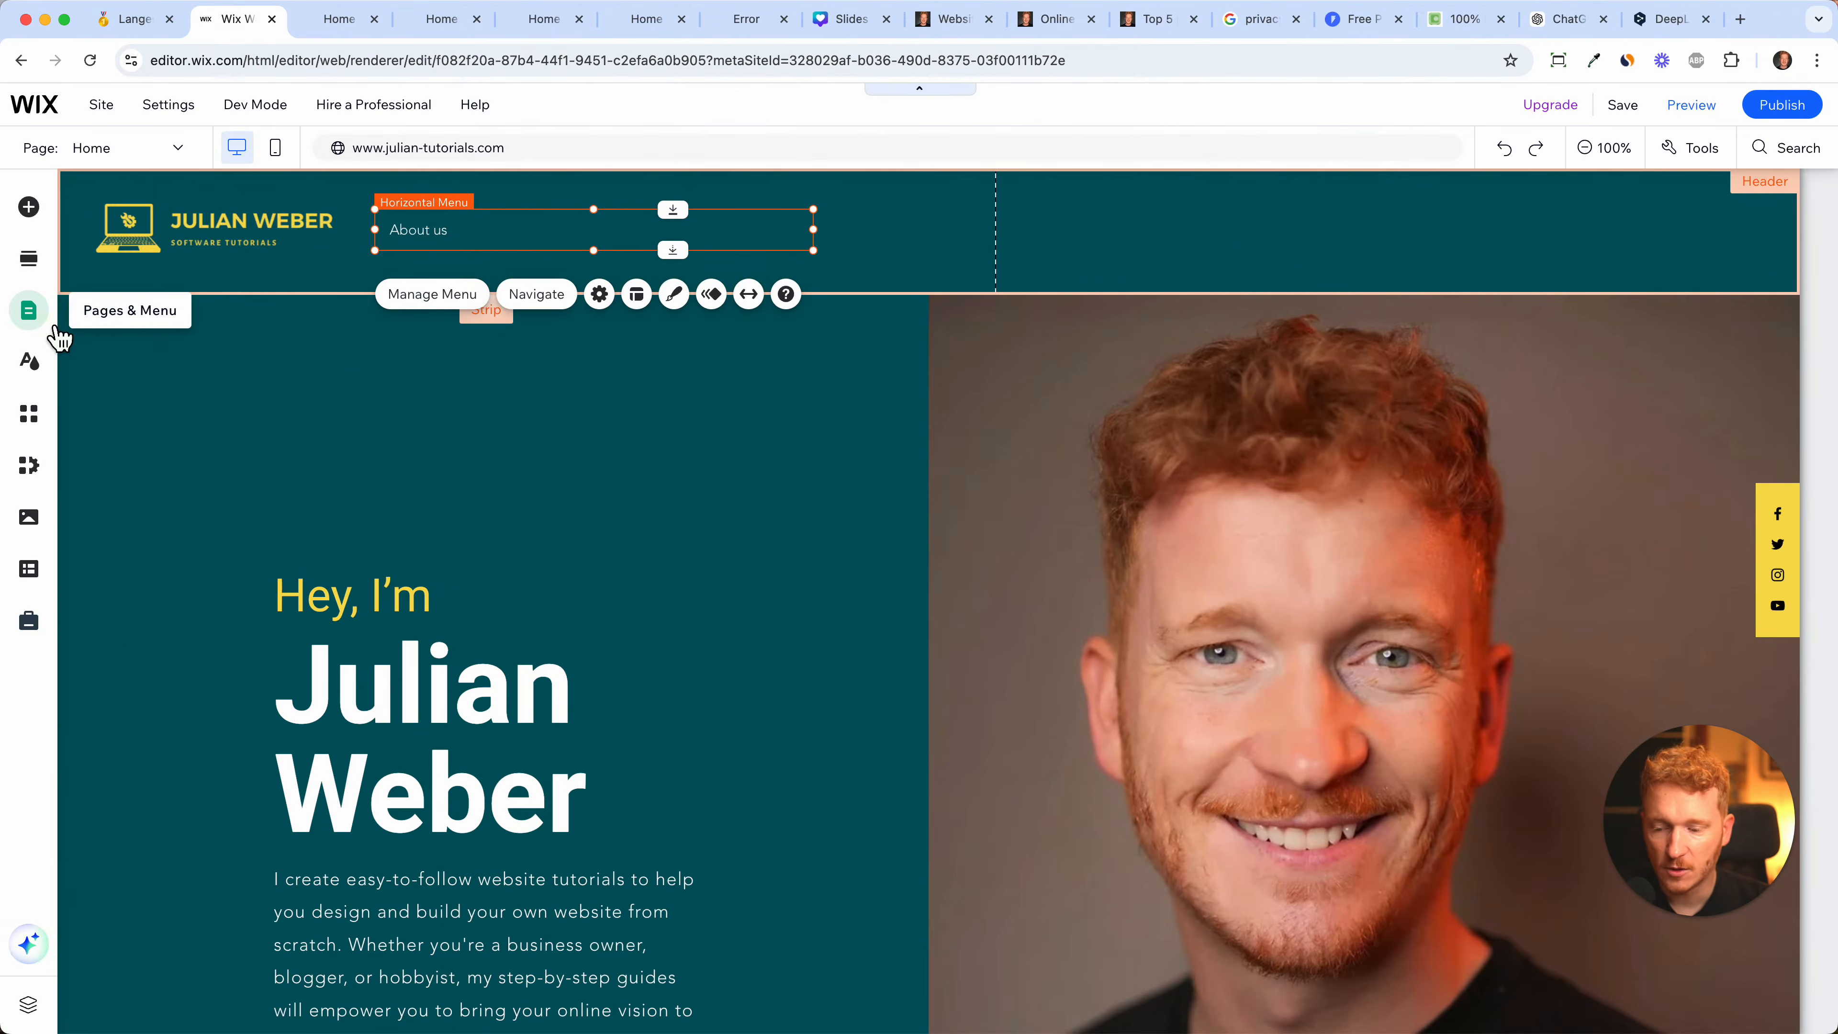
- Move Contact out from under About us and delete it from the site menu
{"action": "left_click", "coordinate": [55, 331]}
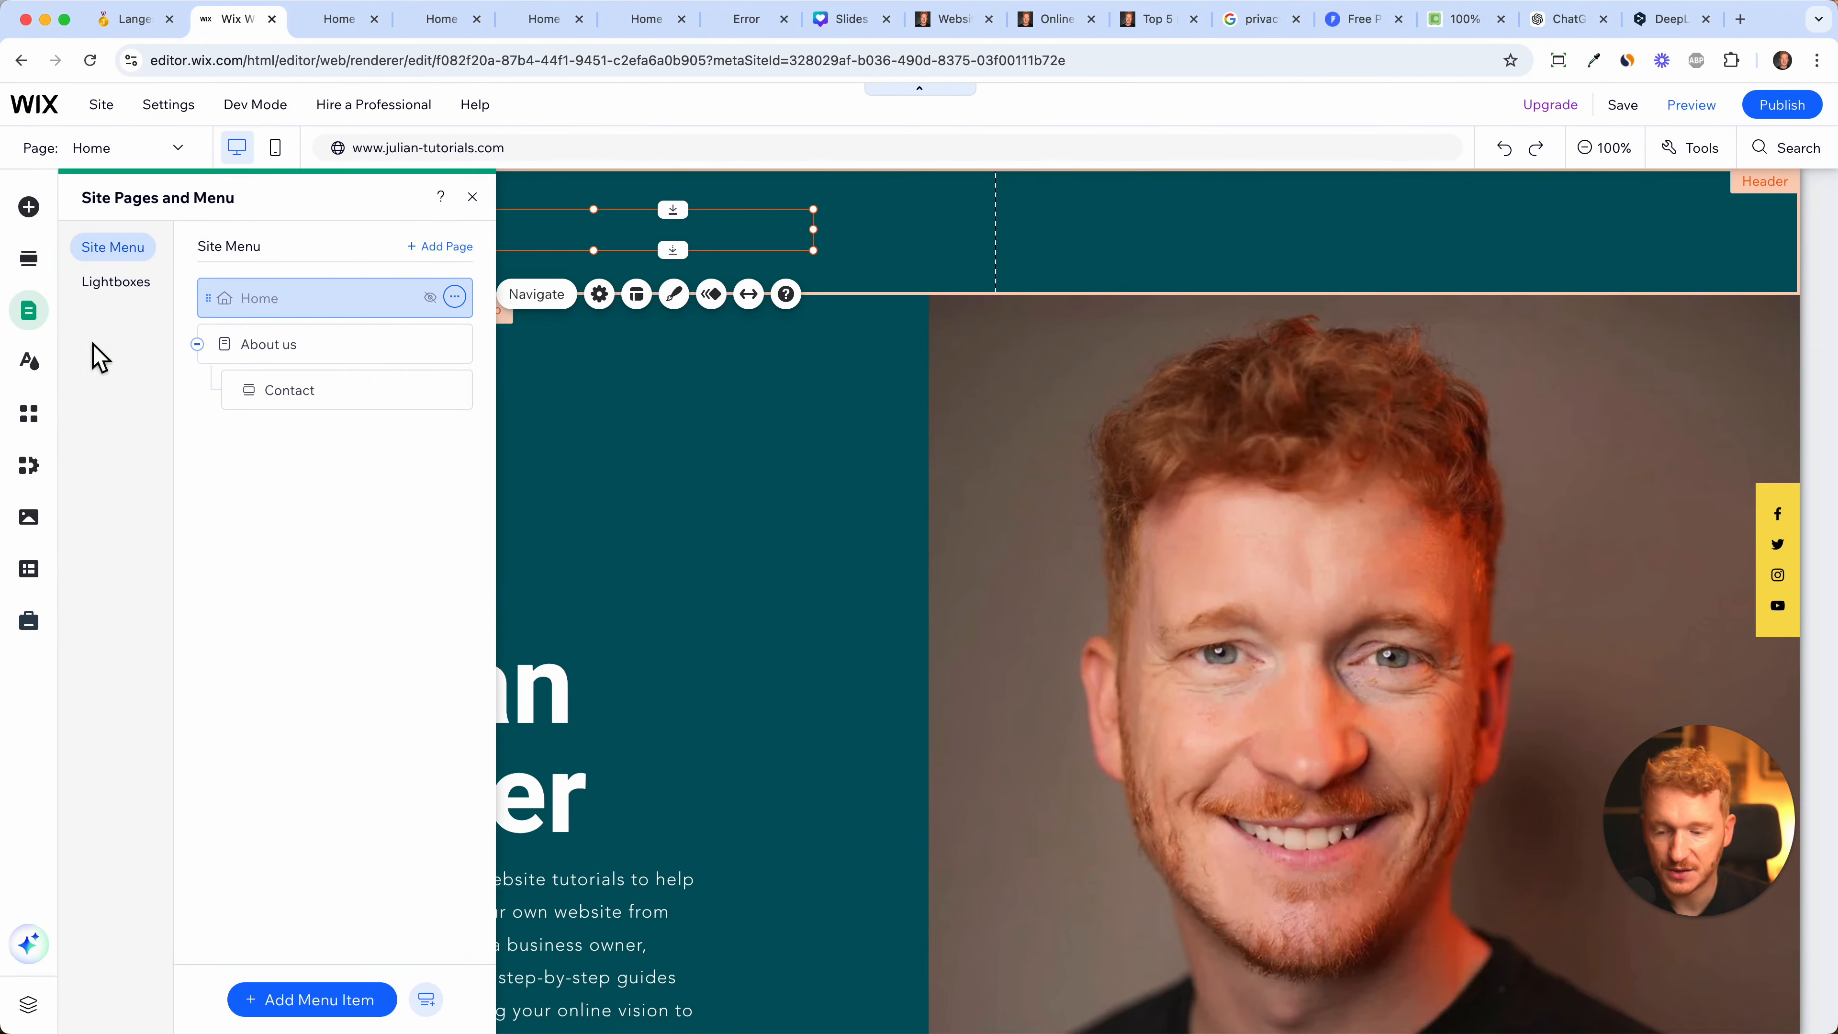
{"action": "left_click_drag", "start_coordinate": [305, 411], "coordinate": [262, 405]}
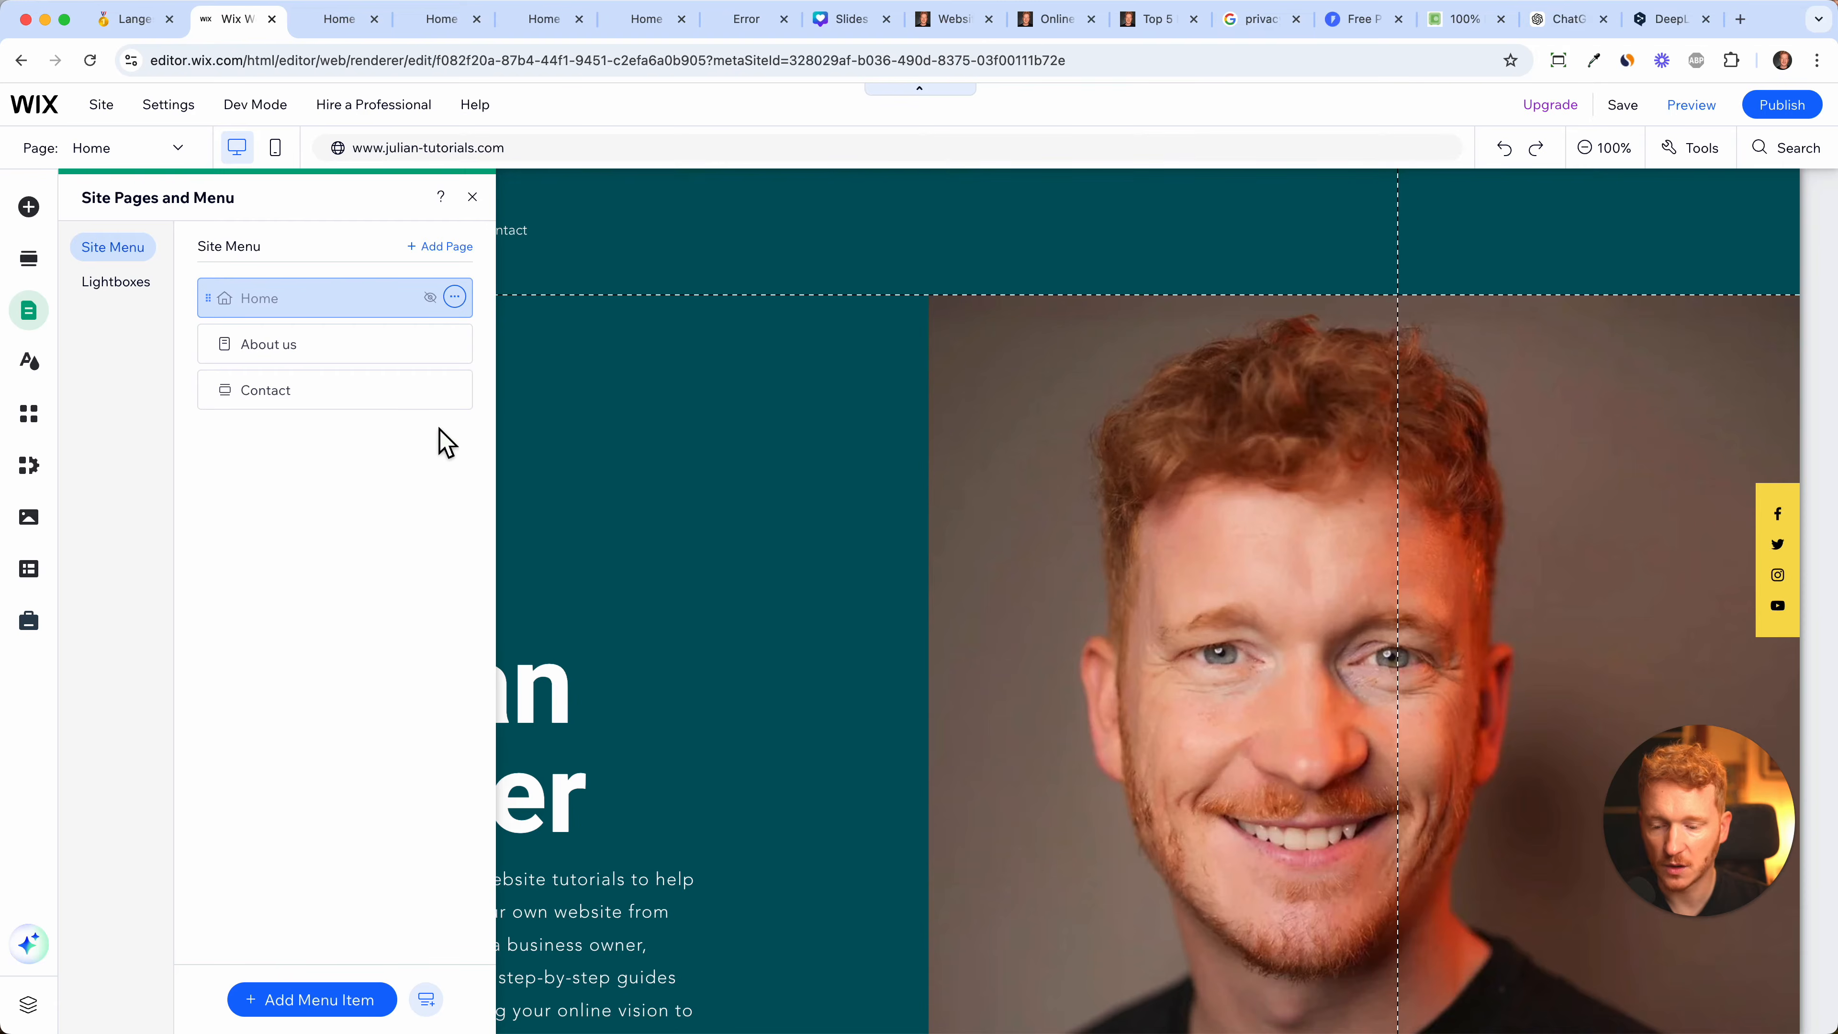
{"action": "left_click", "coordinate": [454, 390]}
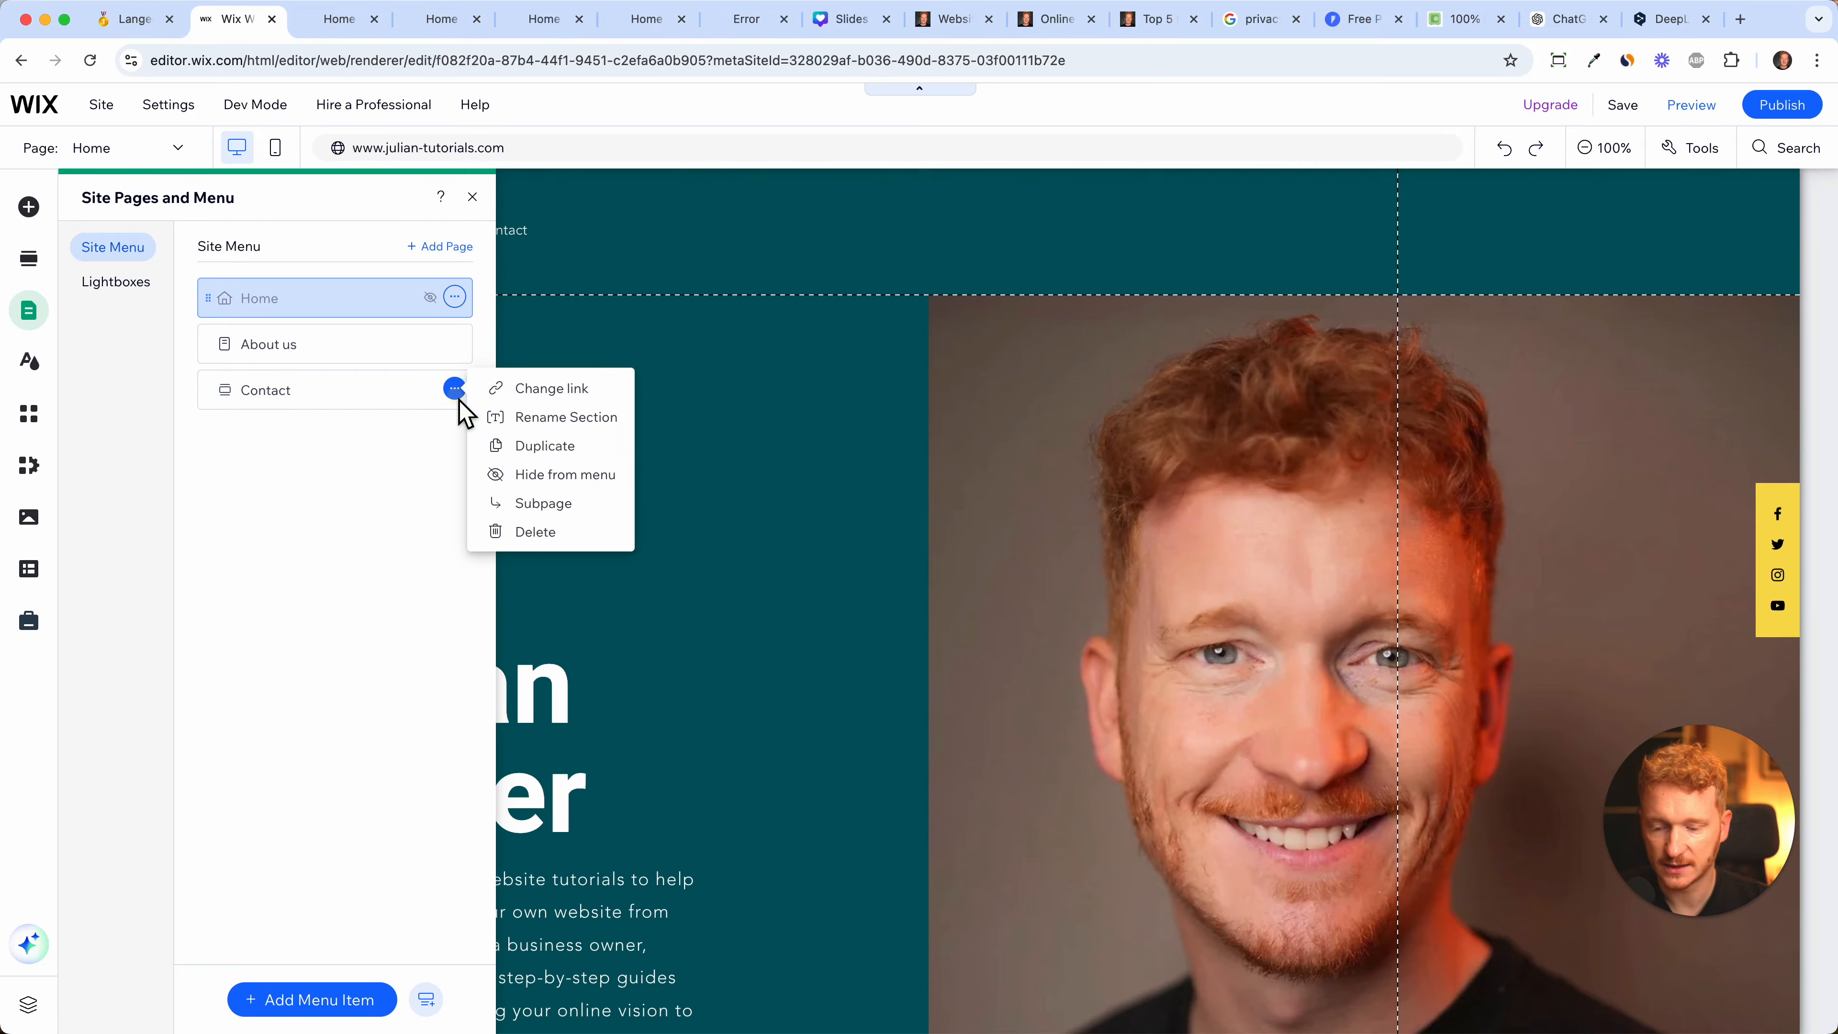
{"action": "left_click", "coordinate": [520, 536]}
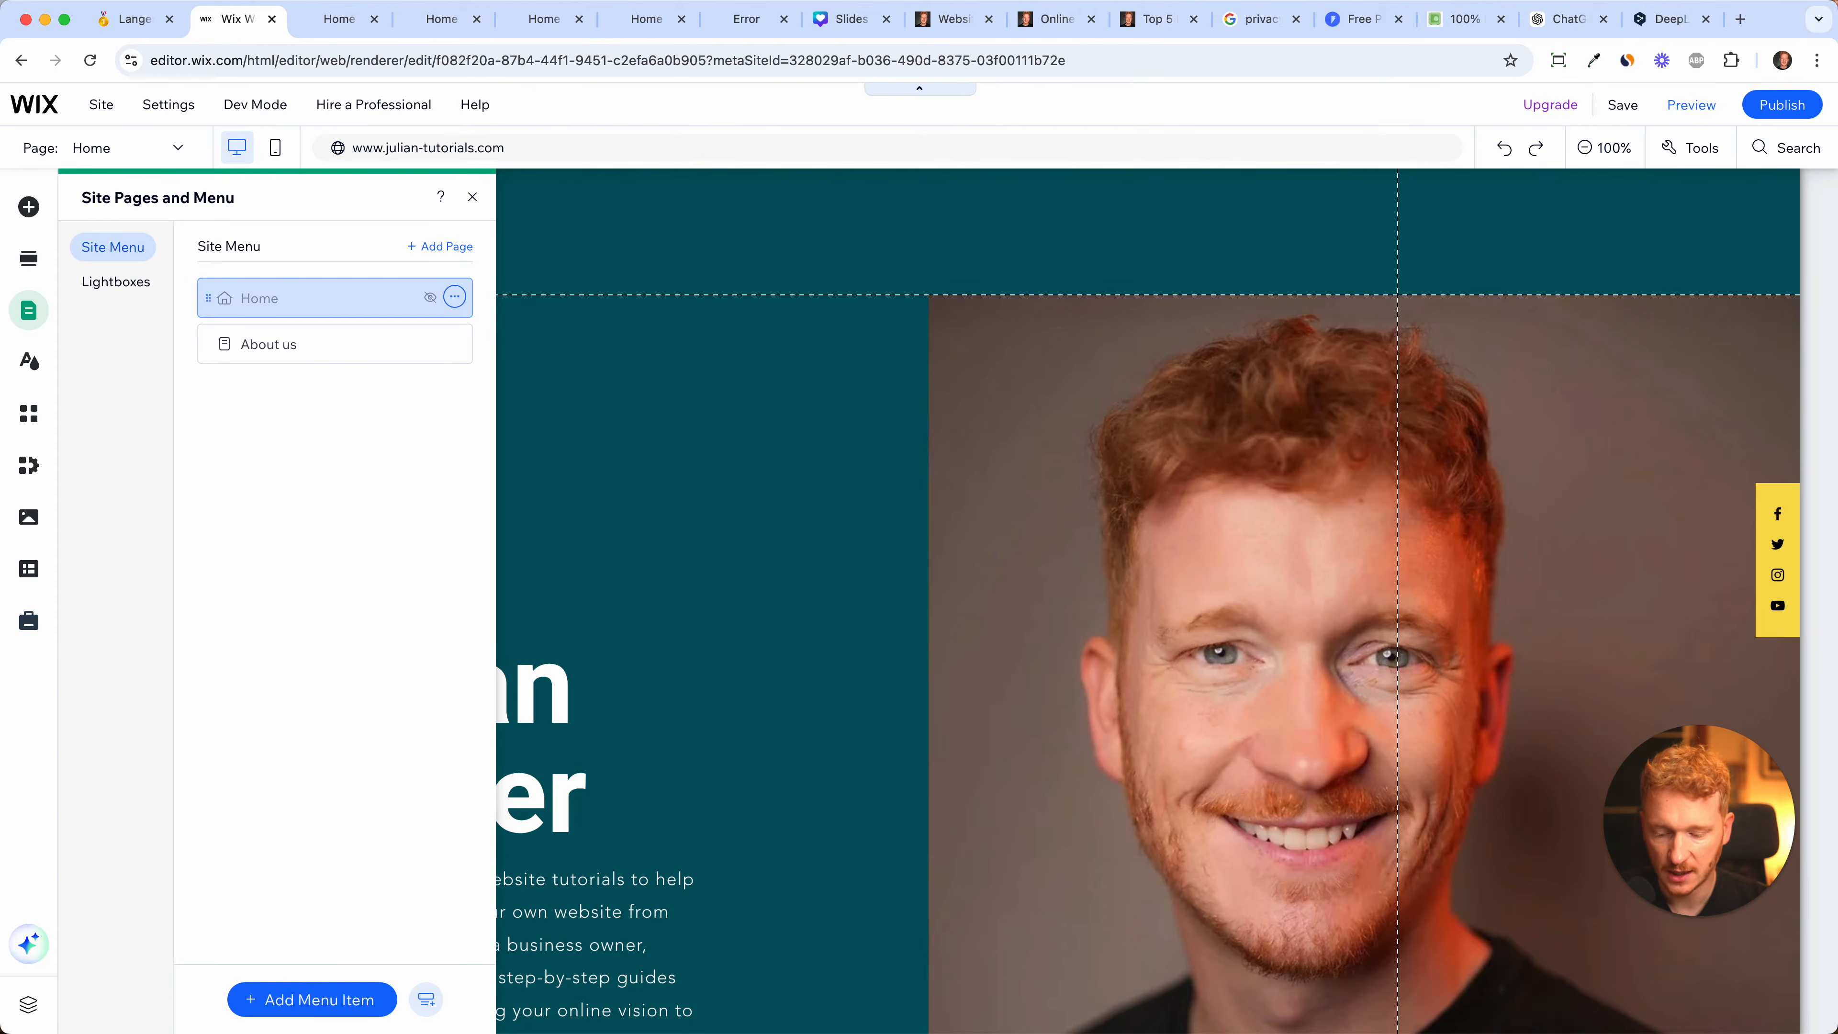
- Browse the contact page templates and add a new page based on the Visual template
{"action": "left_click", "coordinate": [329, 1014]}
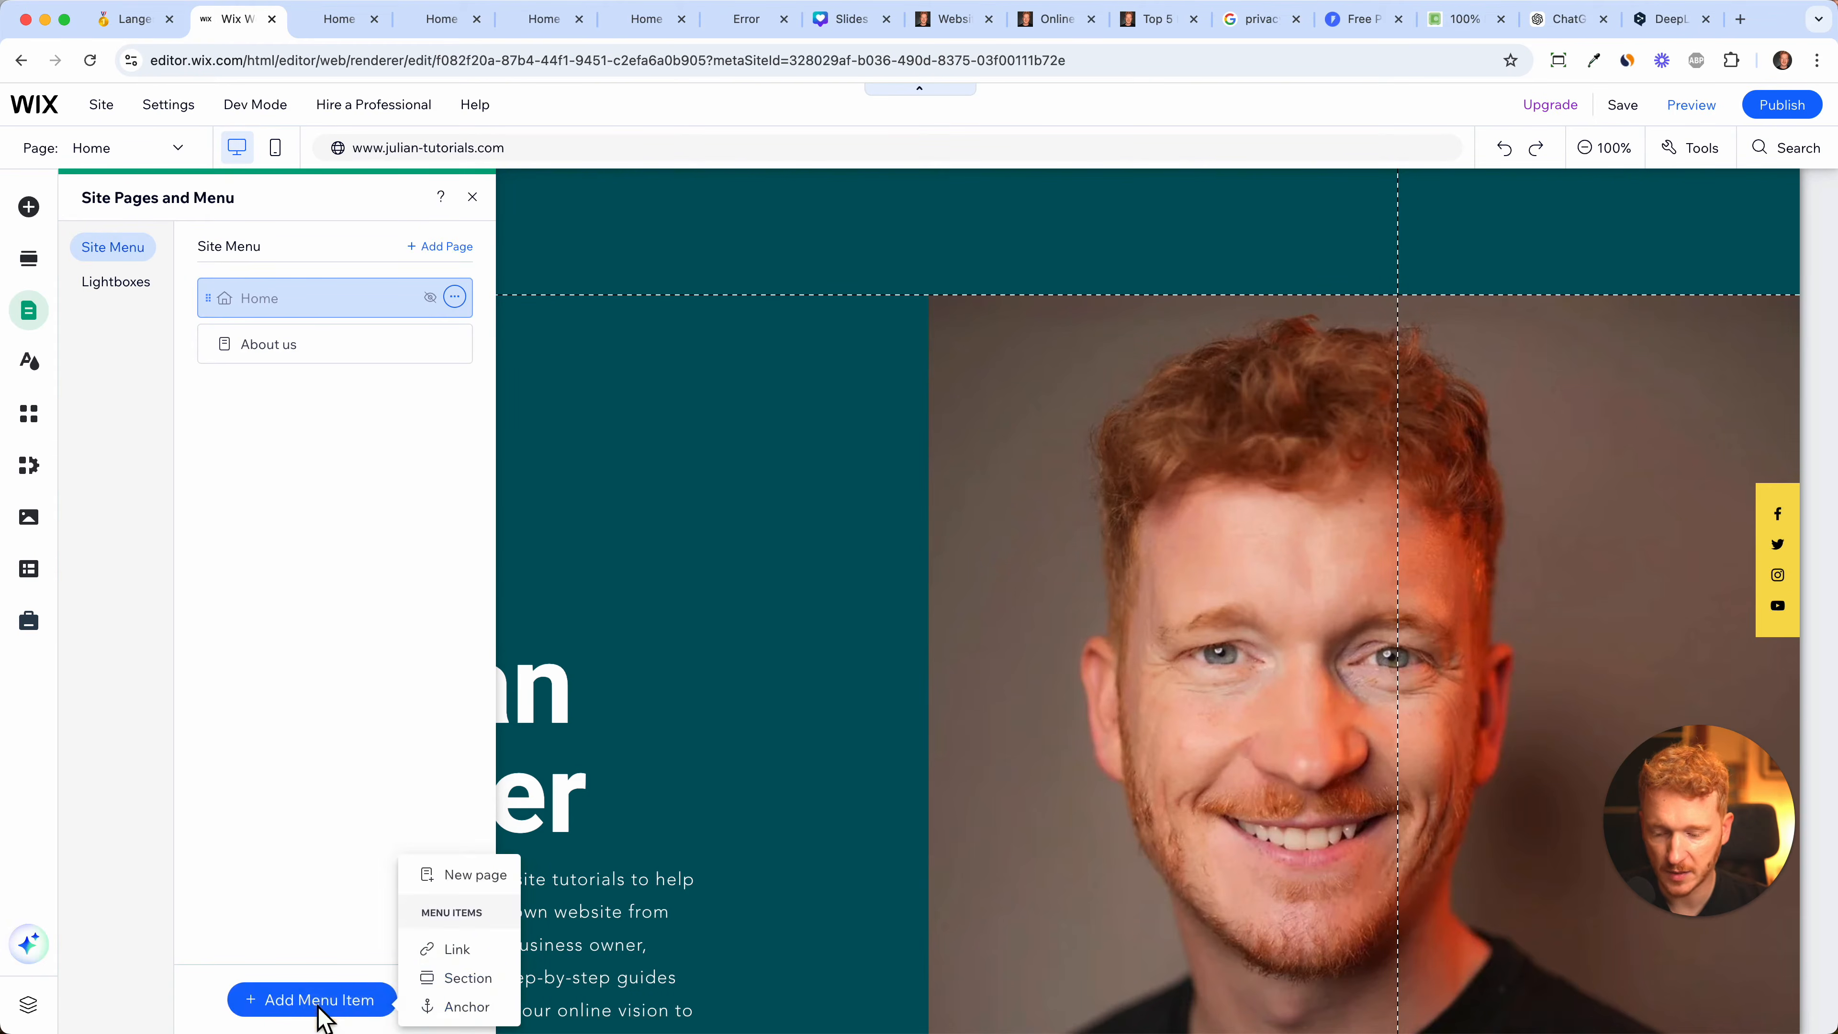
{"action": "left_click", "coordinate": [468, 876]}
{"action": "left_click", "coordinate": [266, 367]}
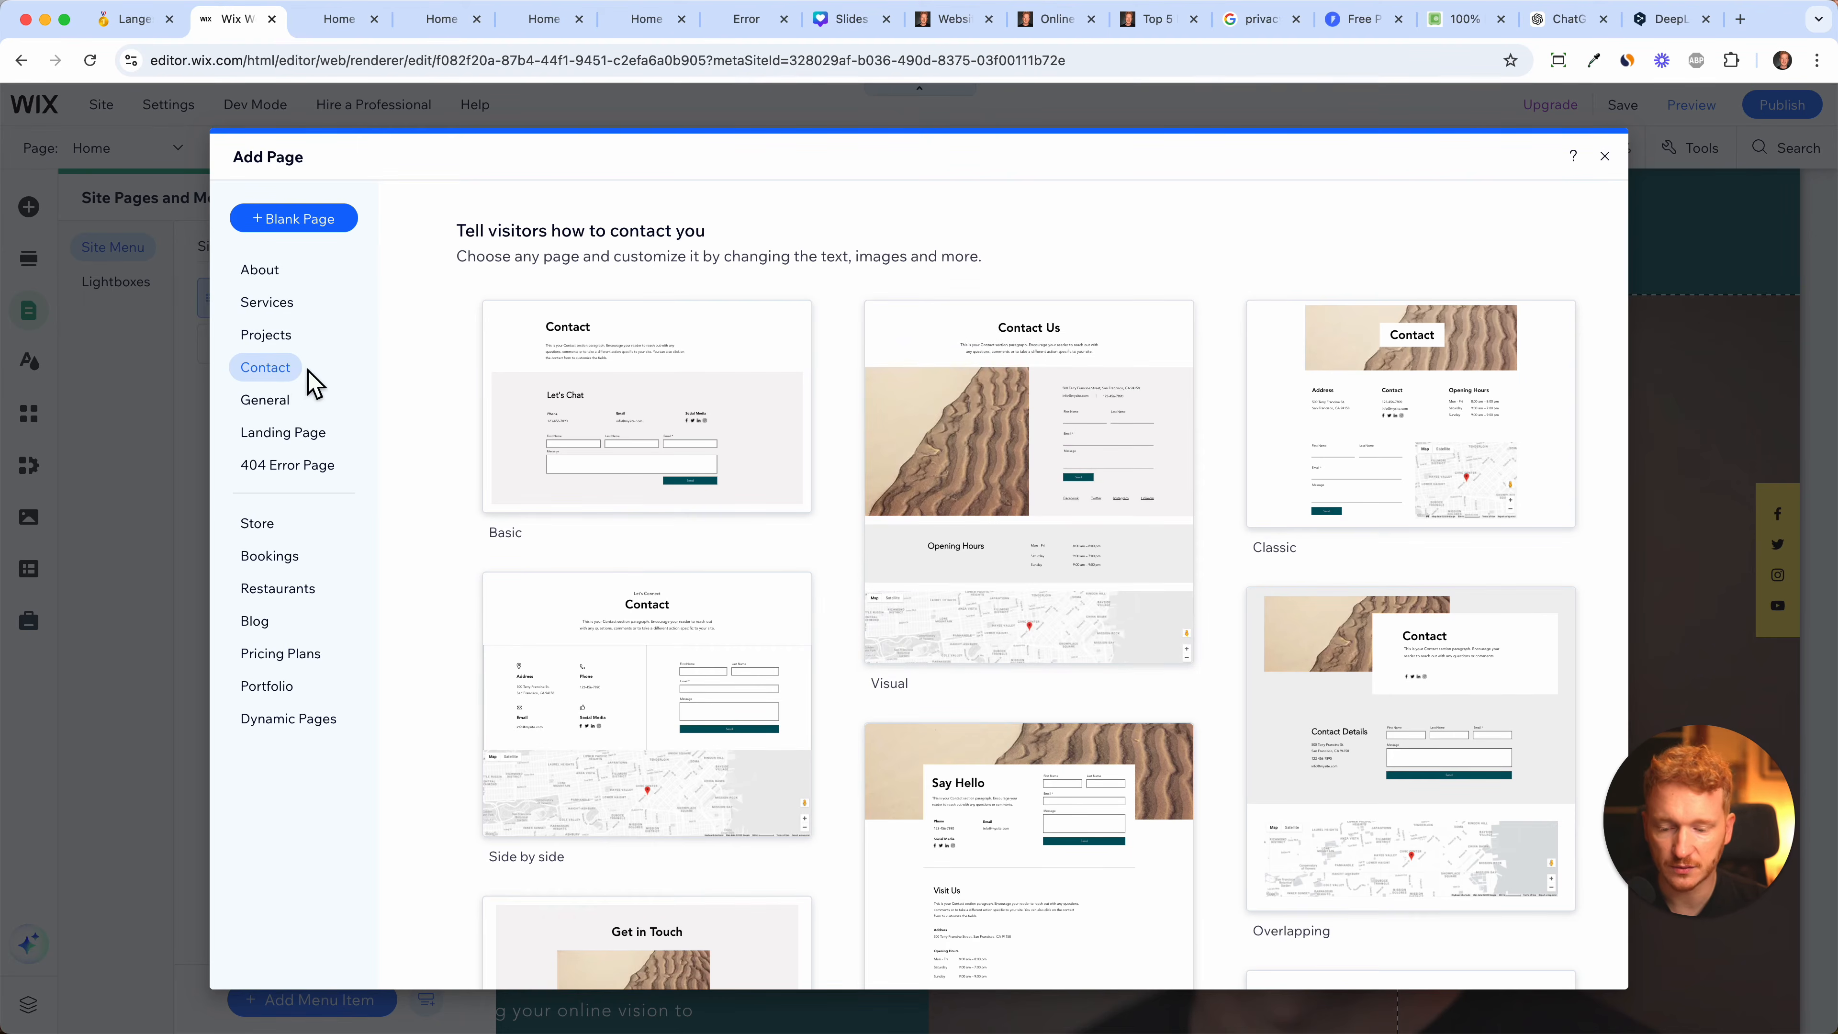
{"action": "scroll", "coordinate": [554, 398], "scroll_direction": "down", "scroll_amount": 5}
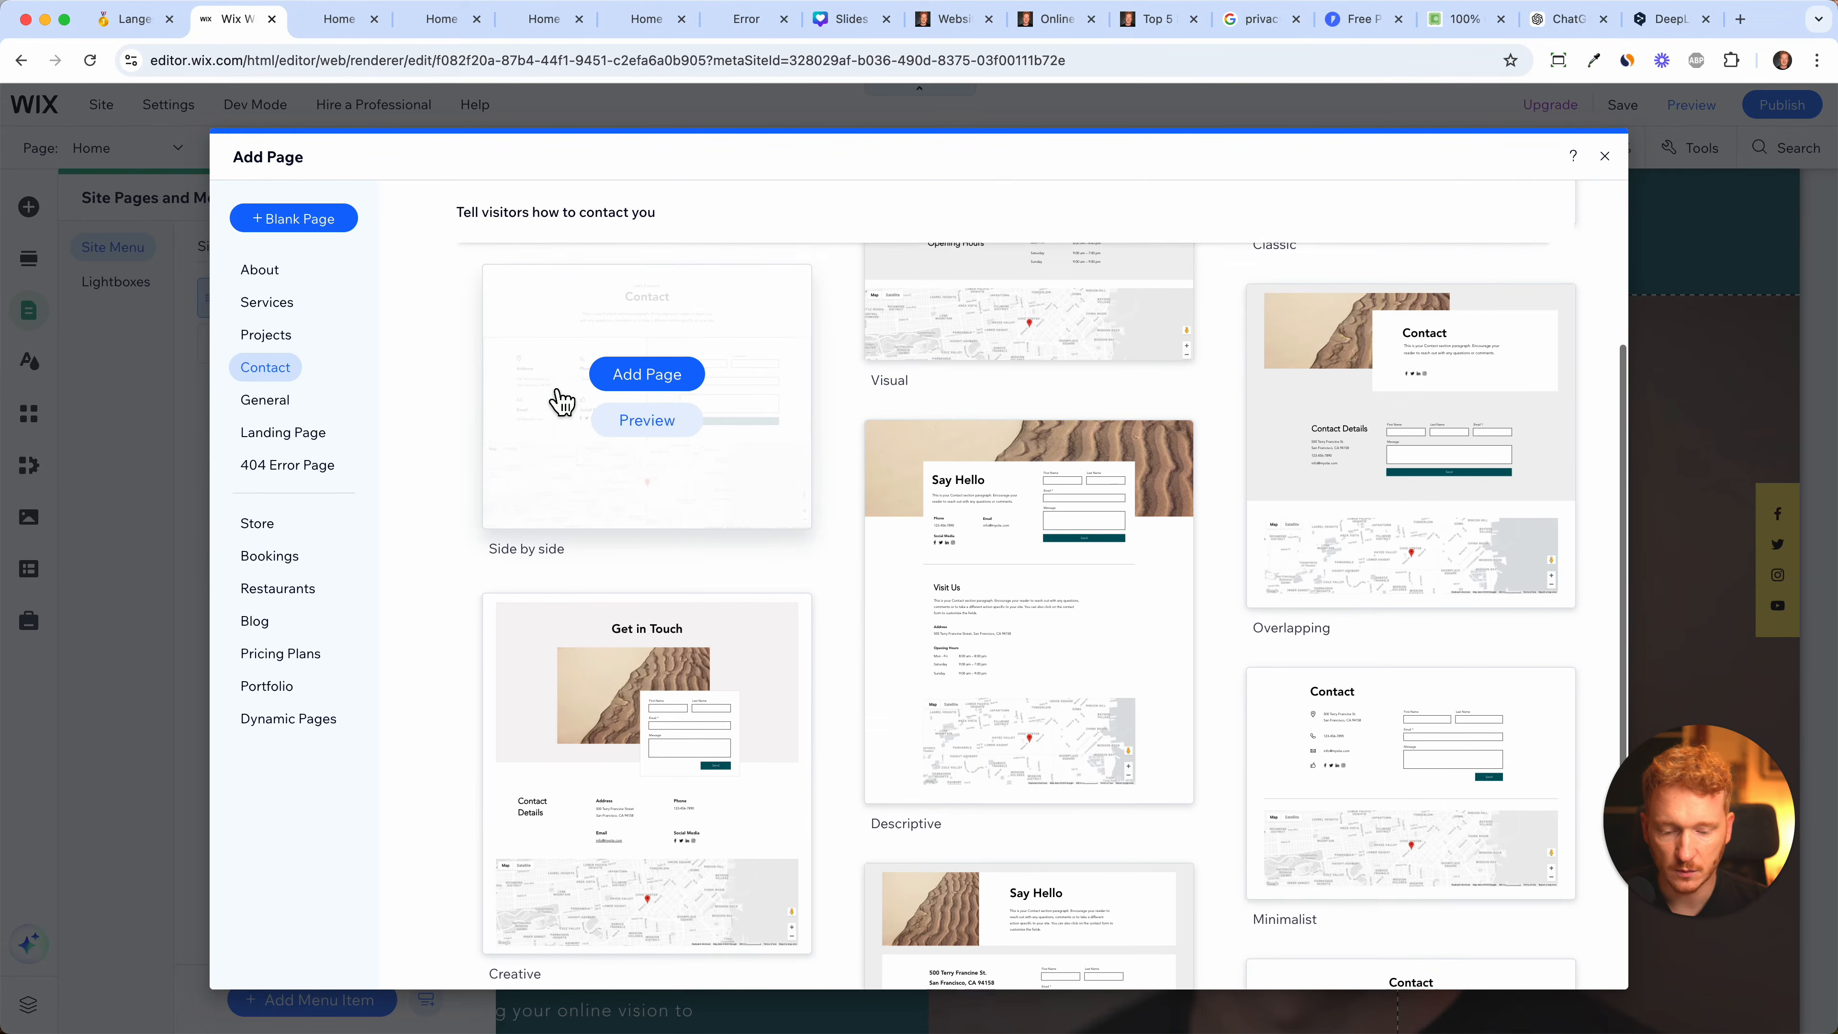
{"action": "scroll", "coordinate": [561, 400], "scroll_direction": "down", "scroll_amount": 7}
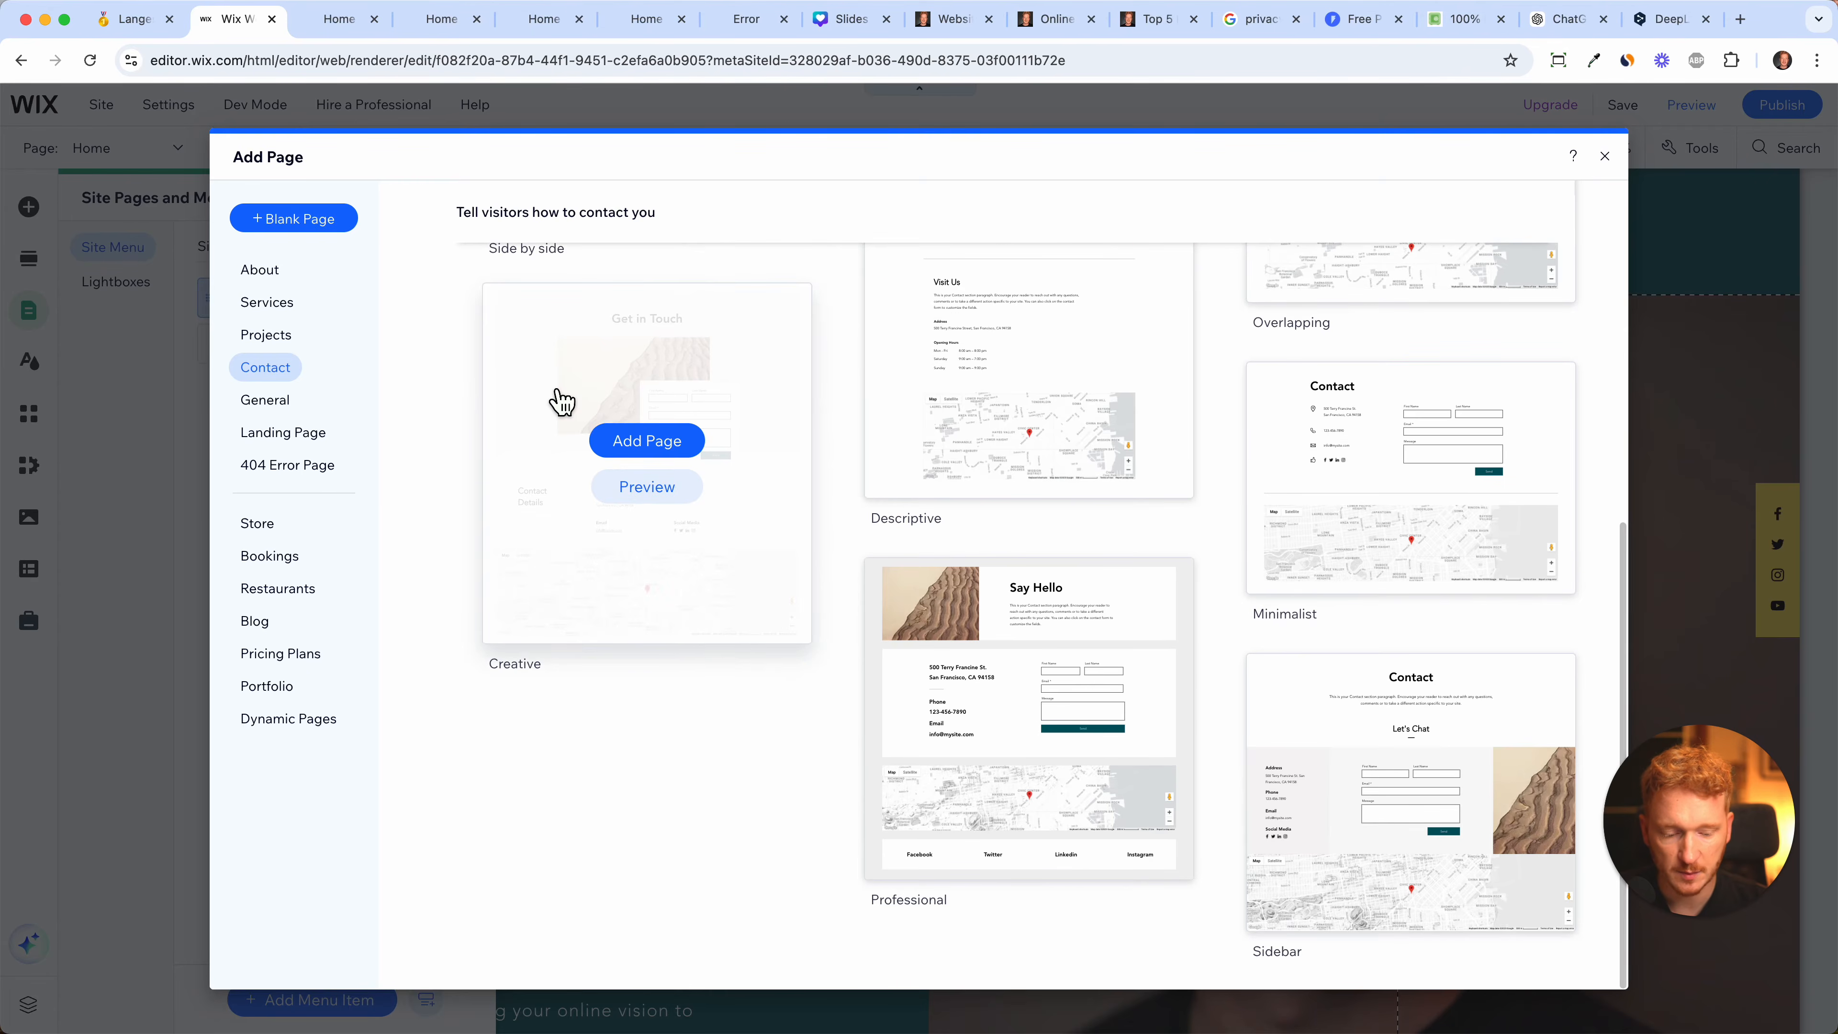
{"action": "scroll", "coordinate": [560, 400], "scroll_direction": "up", "scroll_amount": 12}
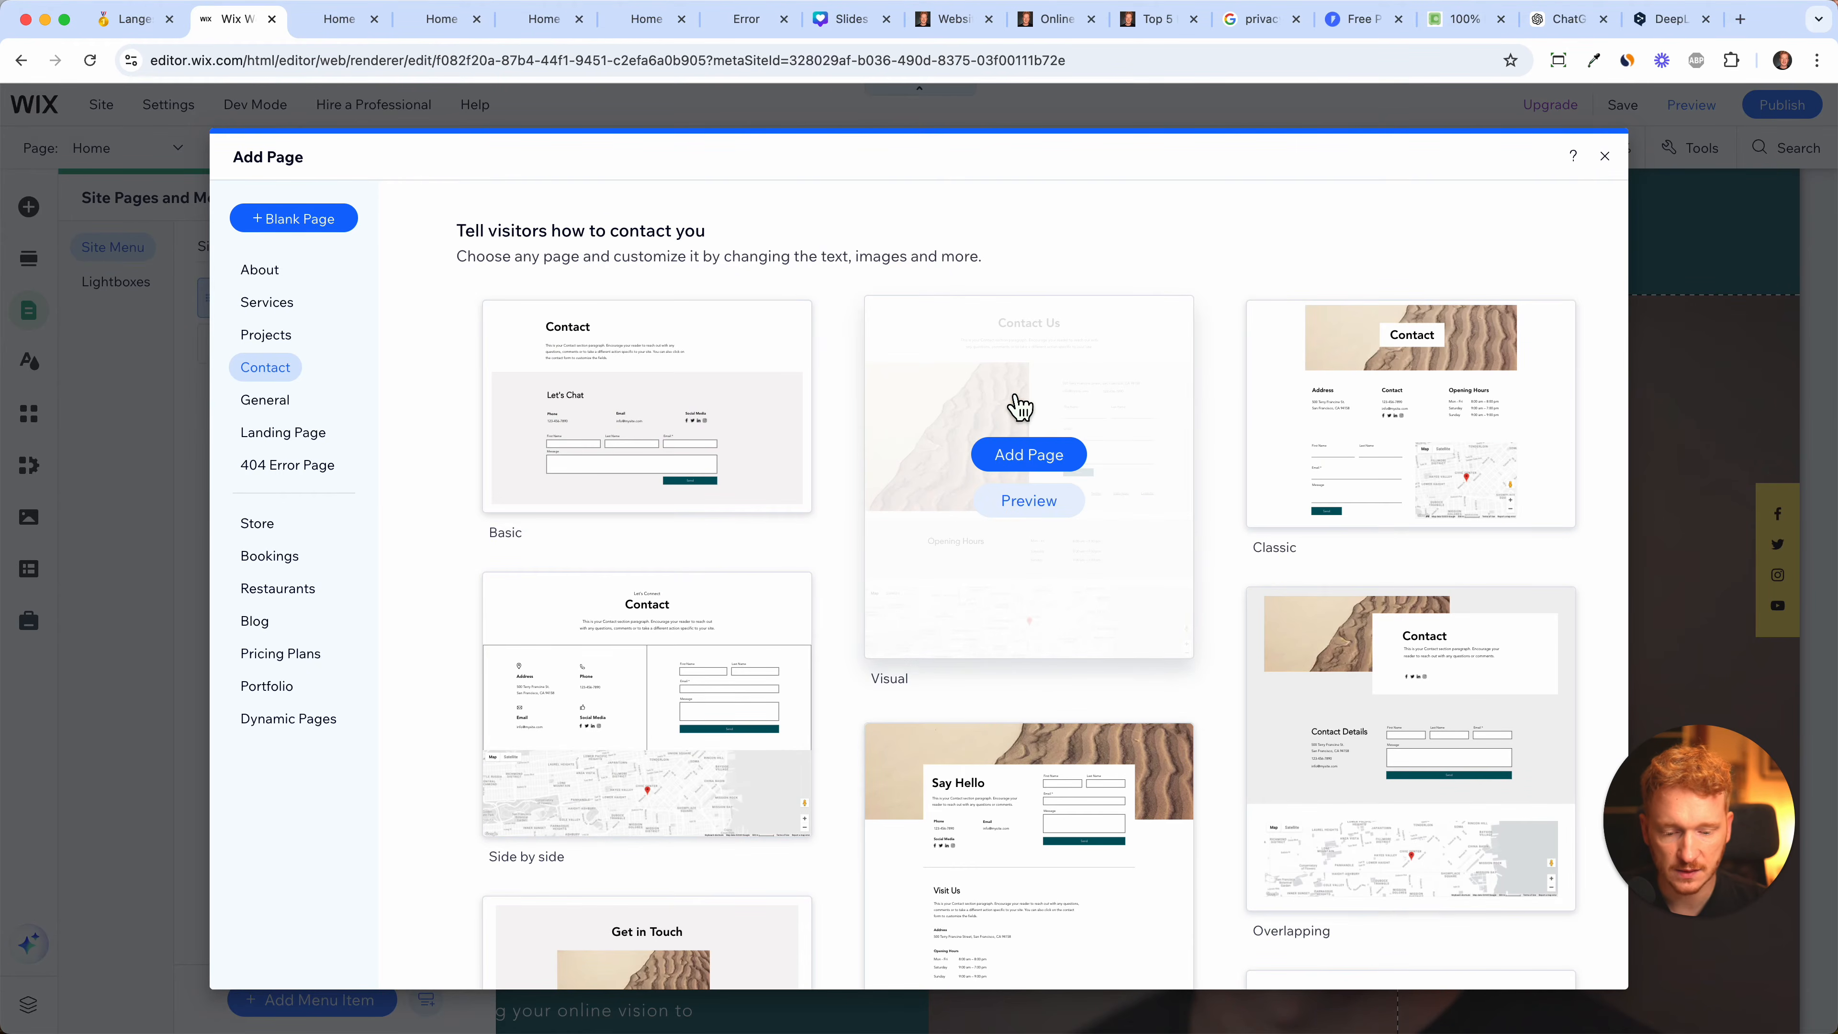
{"action": "left_click", "coordinate": [1029, 456]}
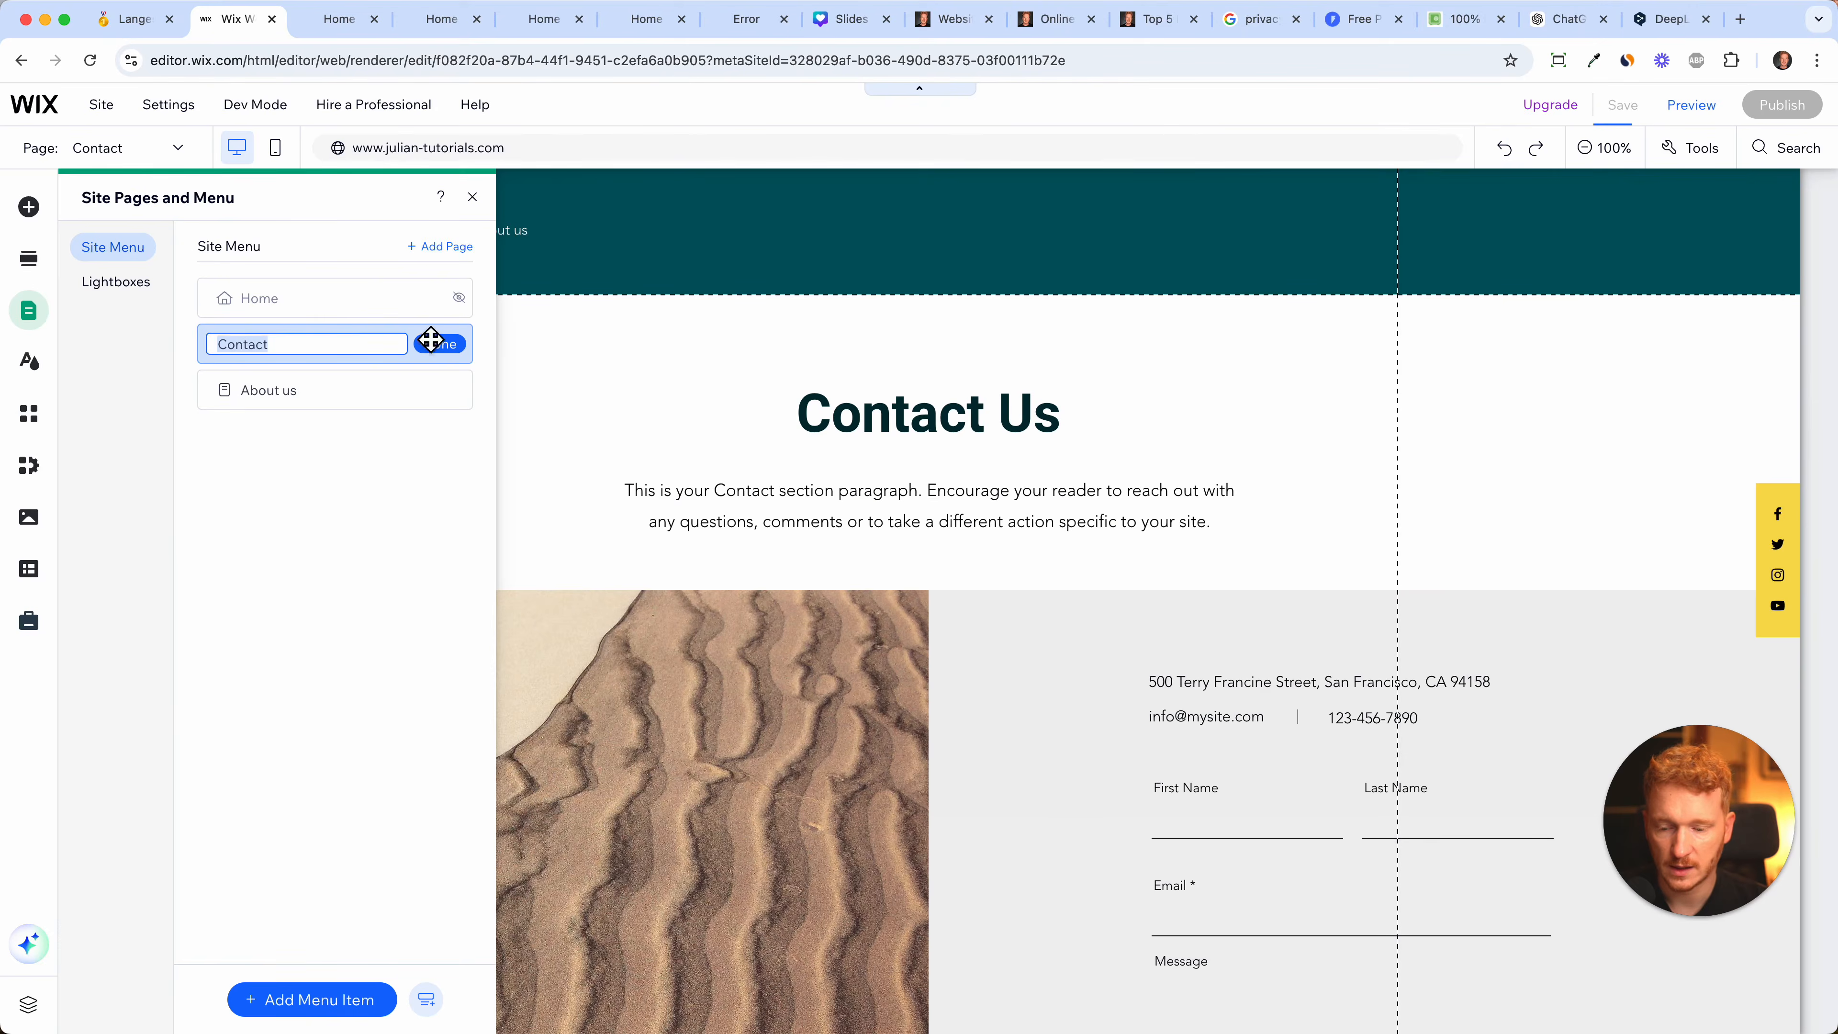
- Accept Contact as the new page's name and place it after About us in the site menu
{"action": "left_click", "coordinate": [452, 346]}
{"action": "left_click_drag", "start_coordinate": [218, 357], "coordinate": [214, 399]}
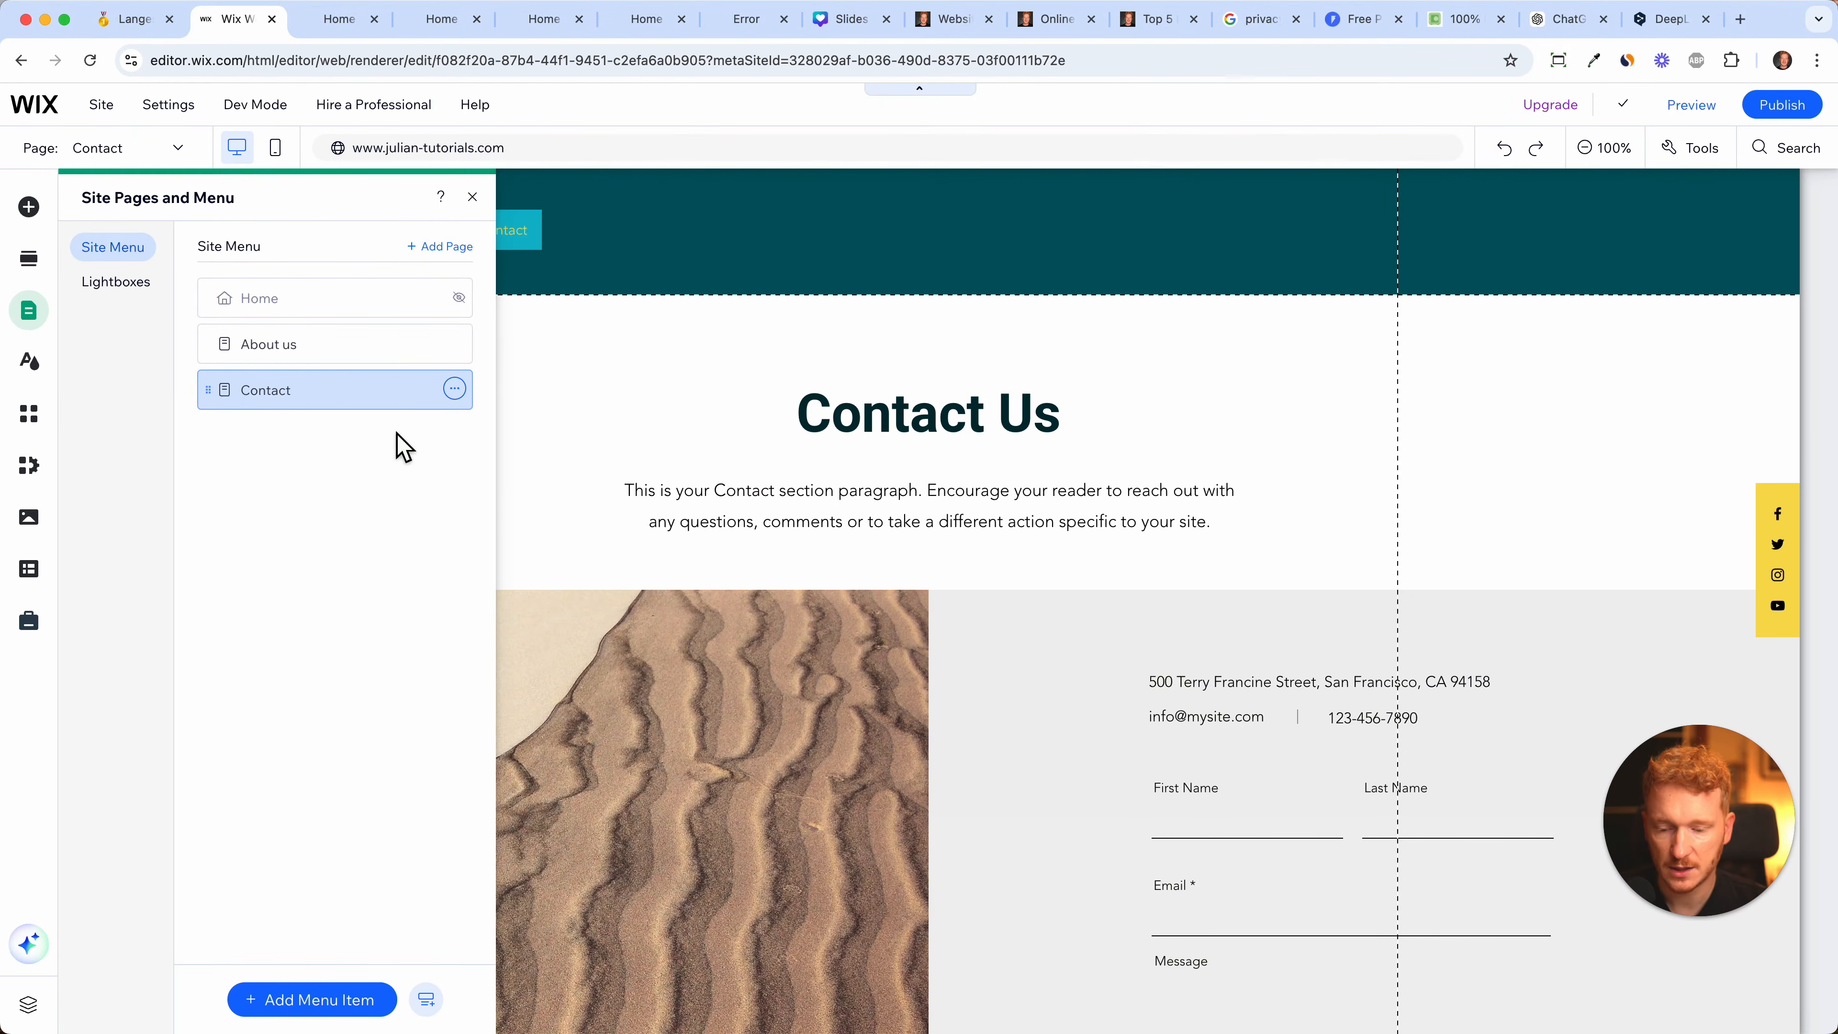
{"action": "left_click", "coordinate": [550, 274]}
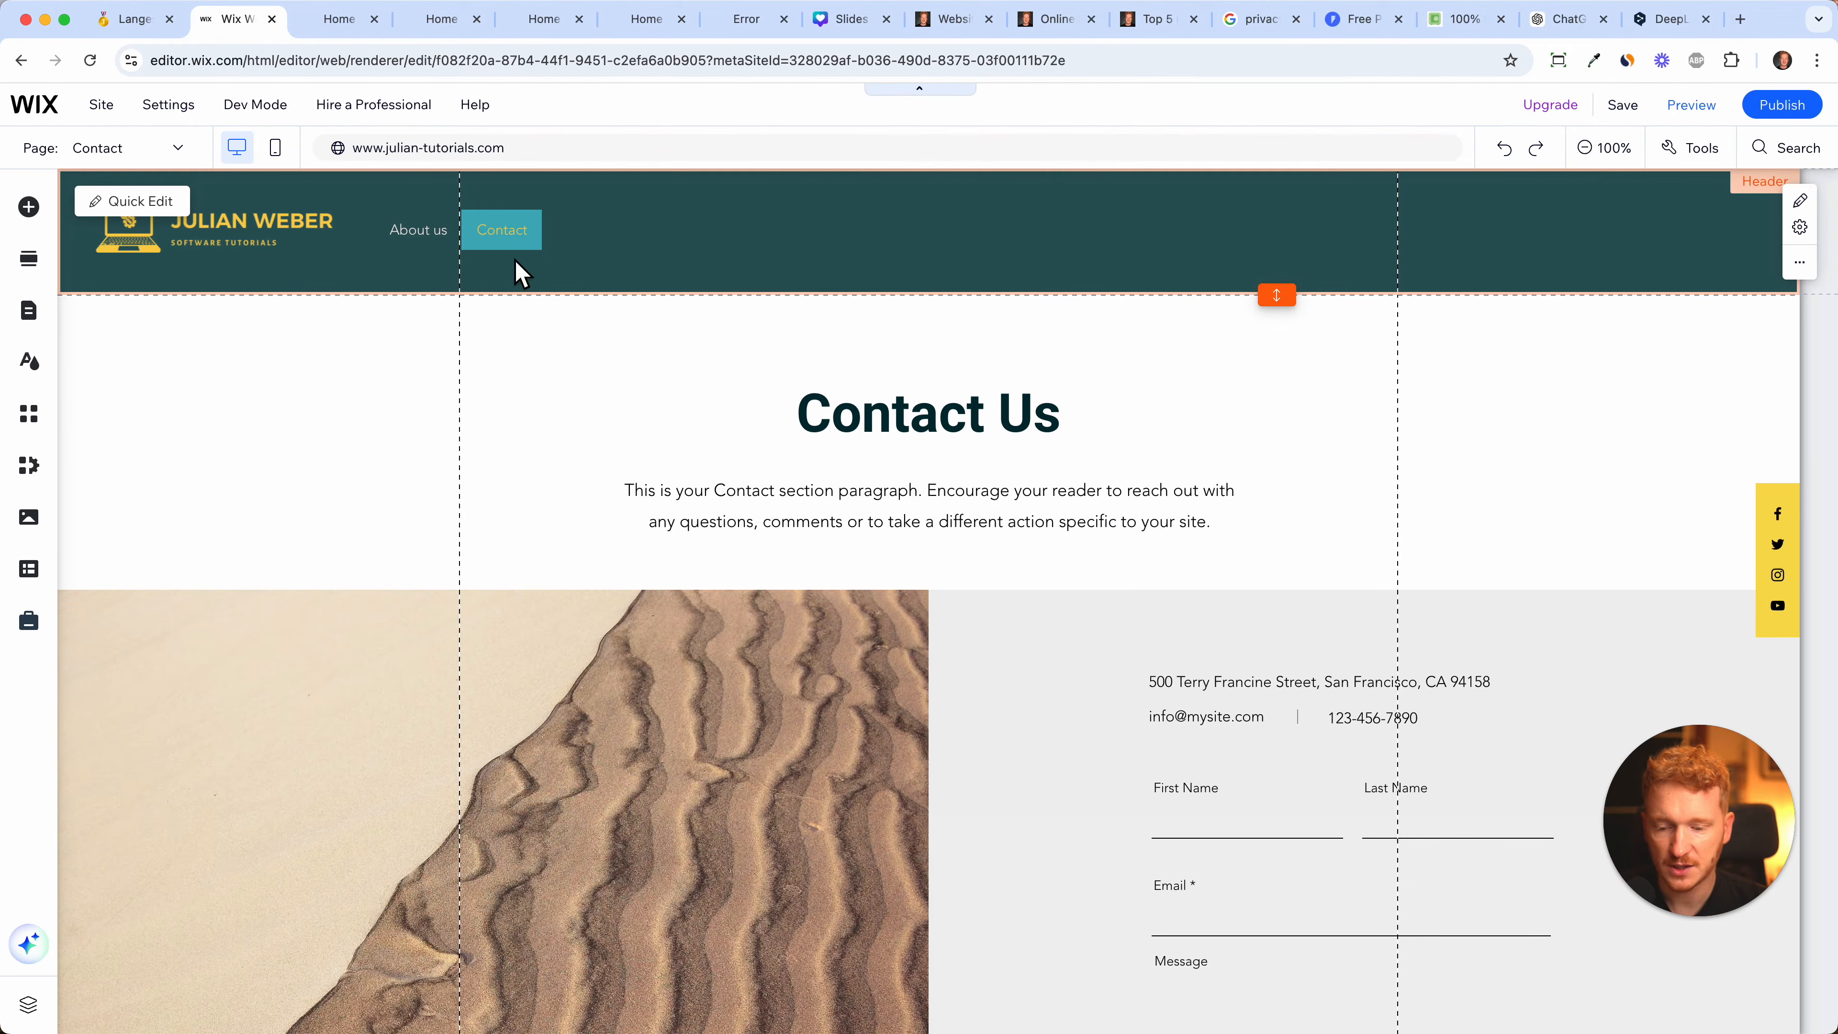
- Look through the new Contact page's sections, including the contact form, opening hours and map
{"action": "left_click", "coordinate": [720, 442]}
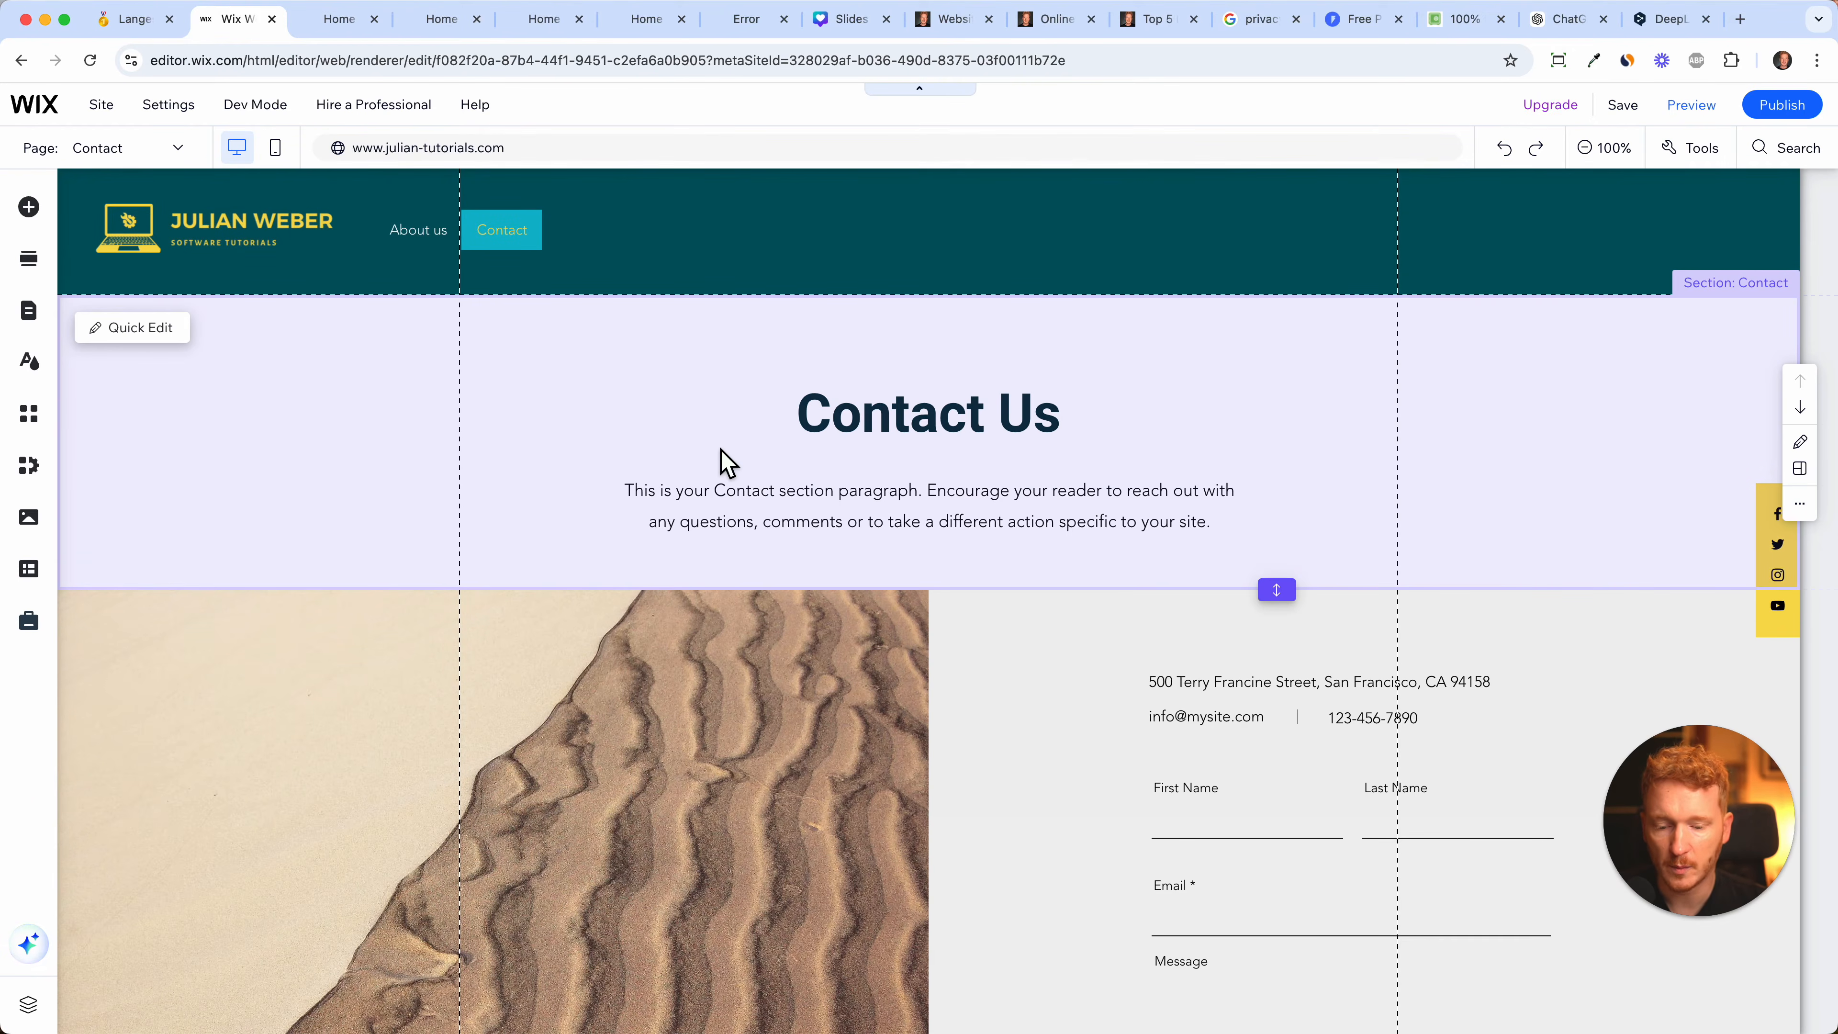
{"action": "scroll", "coordinate": [721, 460], "scroll_direction": "down", "scroll_amount": 1}
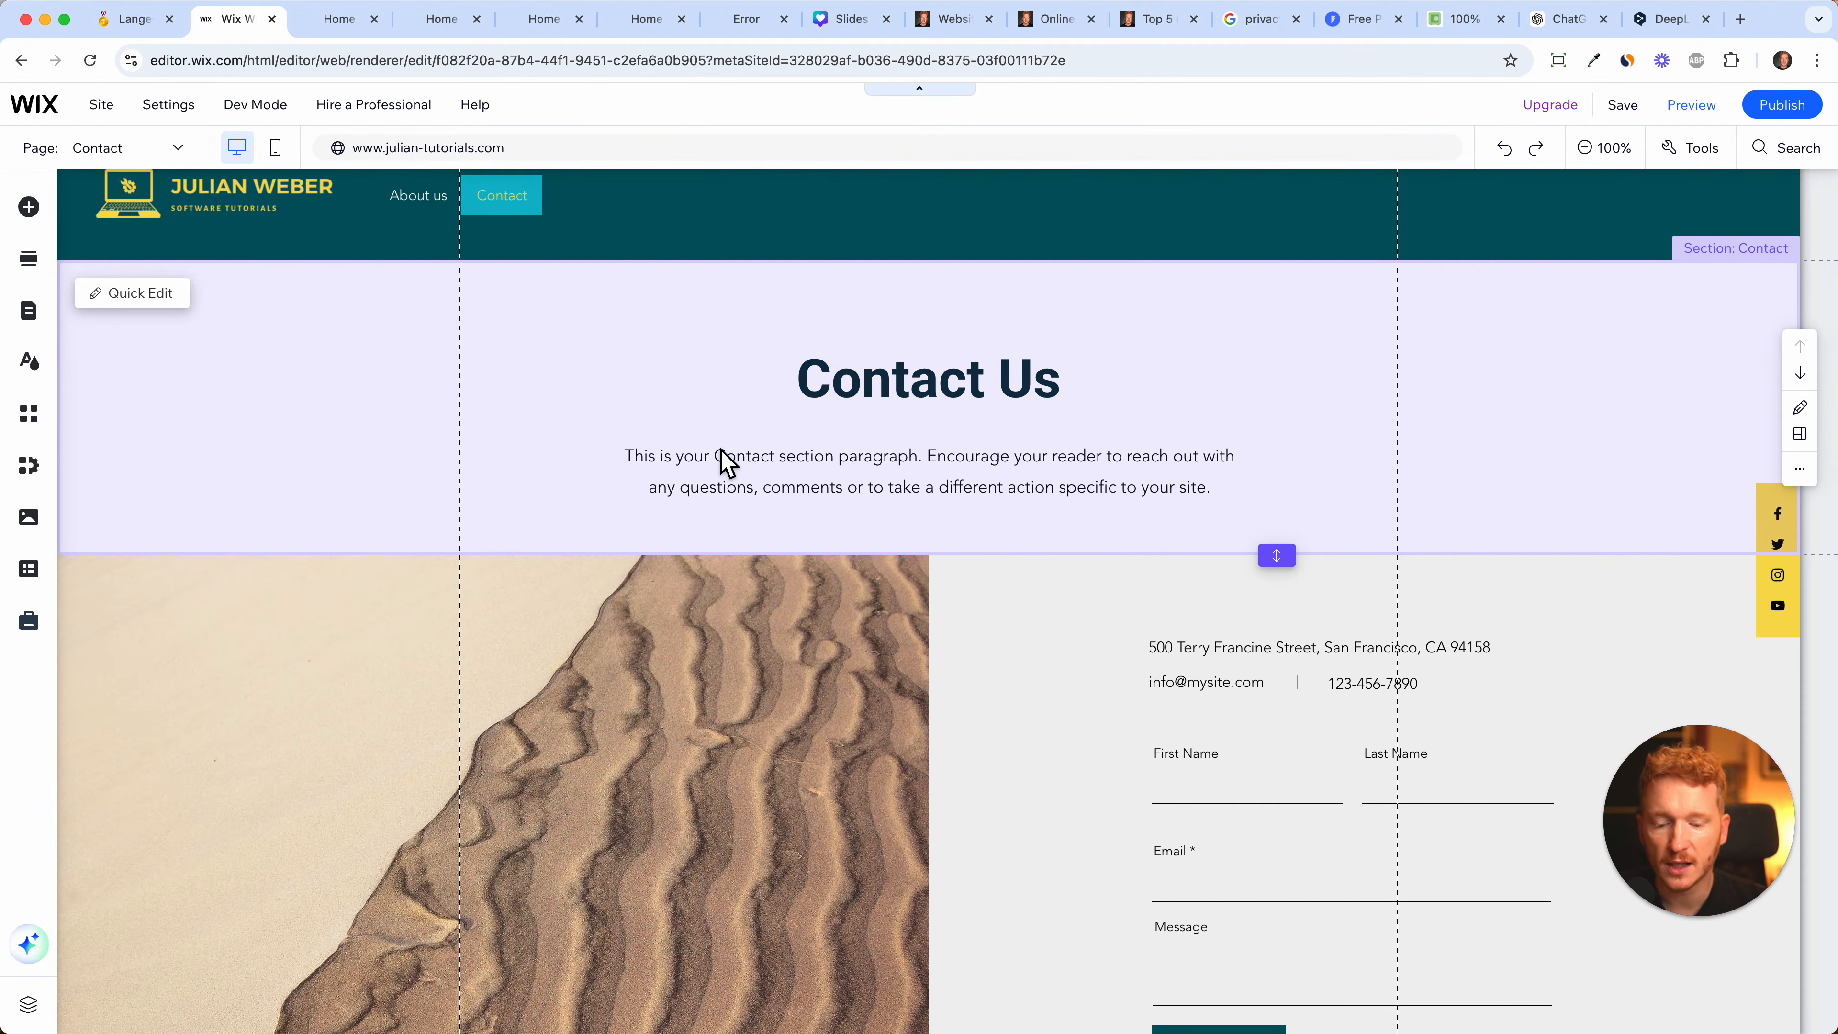
{"action": "left_click", "coordinate": [895, 698]}
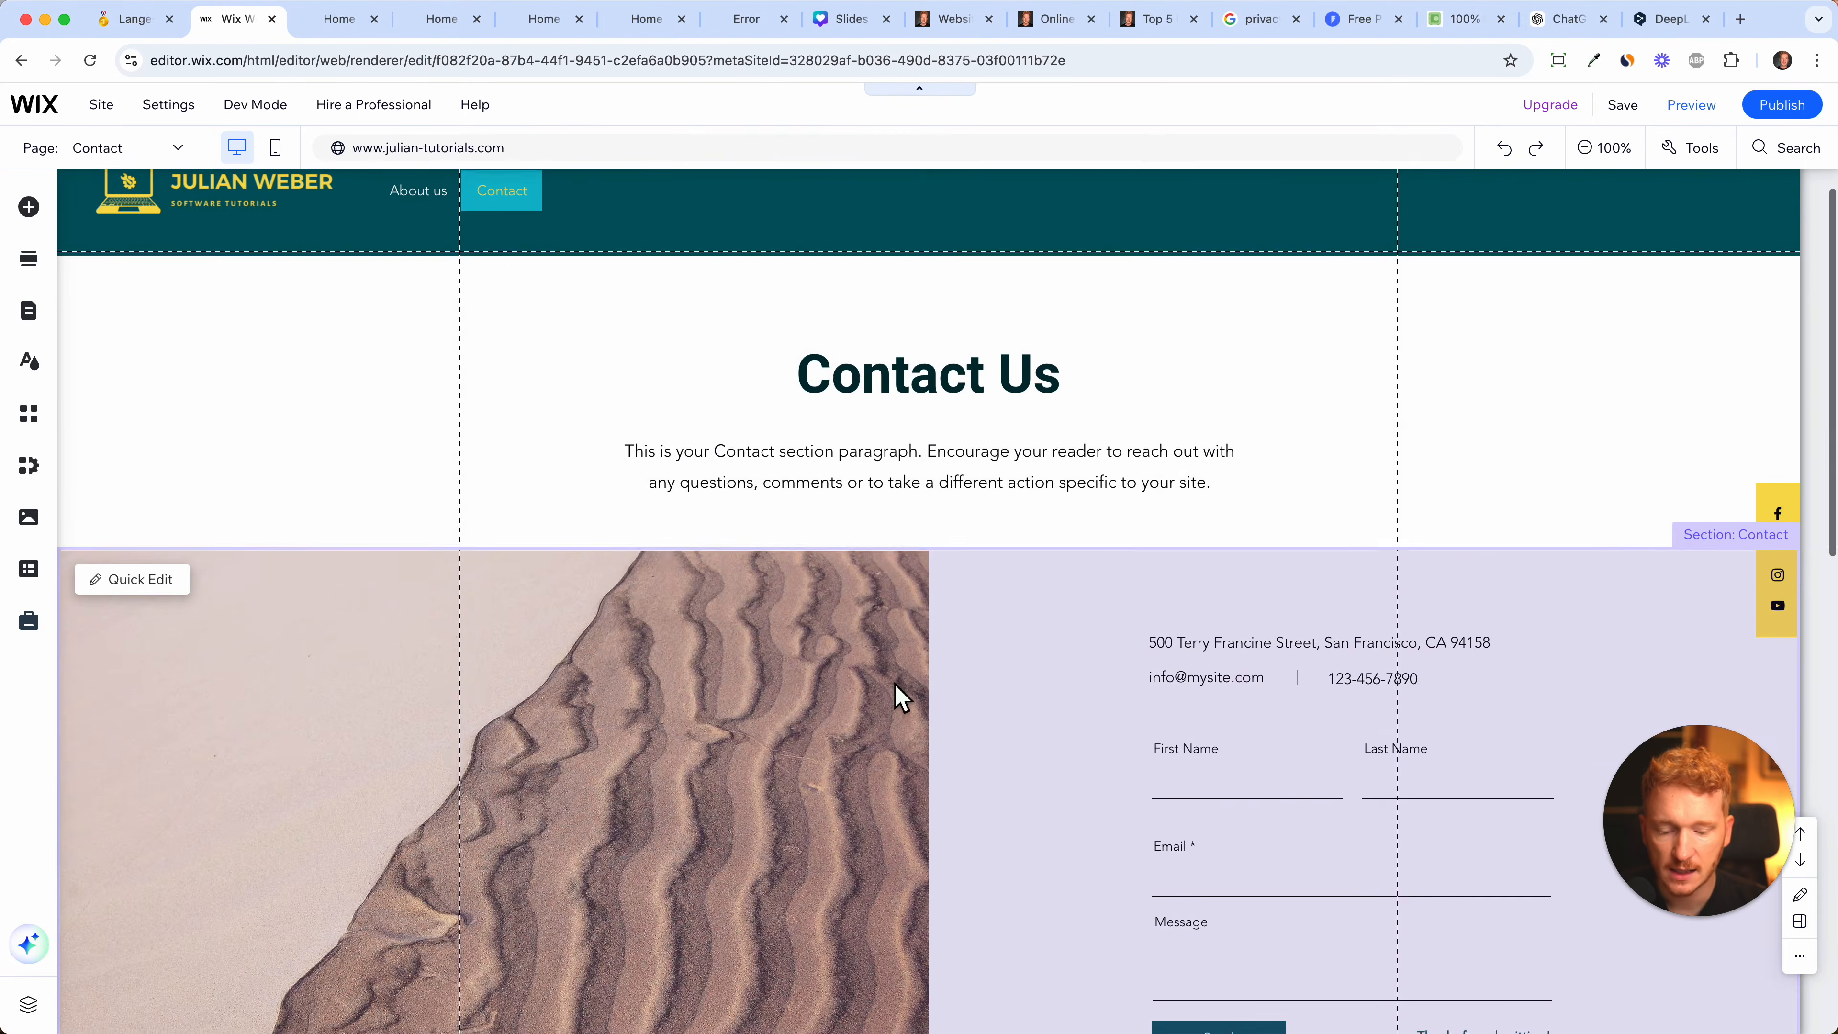
{"action": "scroll", "coordinate": [915, 651], "scroll_direction": "down", "scroll_amount": 10}
{"action": "scroll", "coordinate": [1292, 382], "scroll_direction": "up", "scroll_amount": 3}
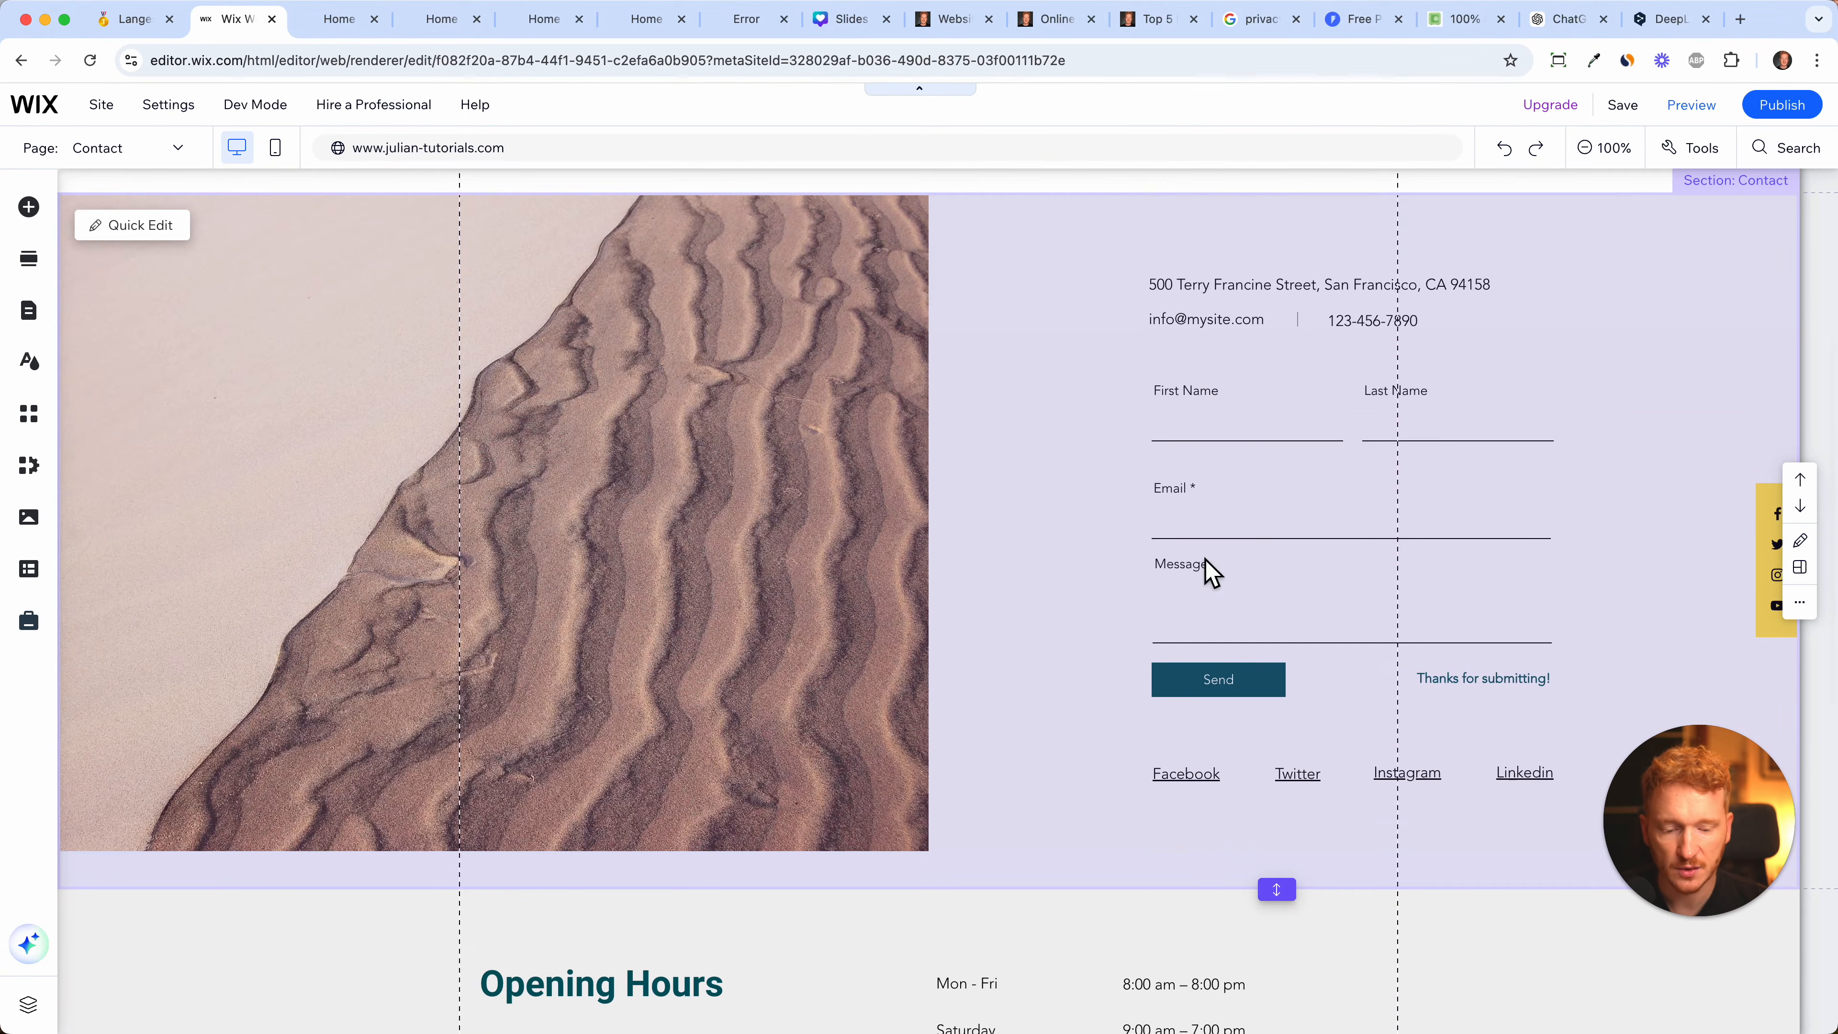
{"action": "scroll", "coordinate": [1358, 776], "scroll_direction": "down", "scroll_amount": 5}
{"action": "scroll", "coordinate": [1382, 720], "scroll_direction": "down", "scroll_amount": 4}
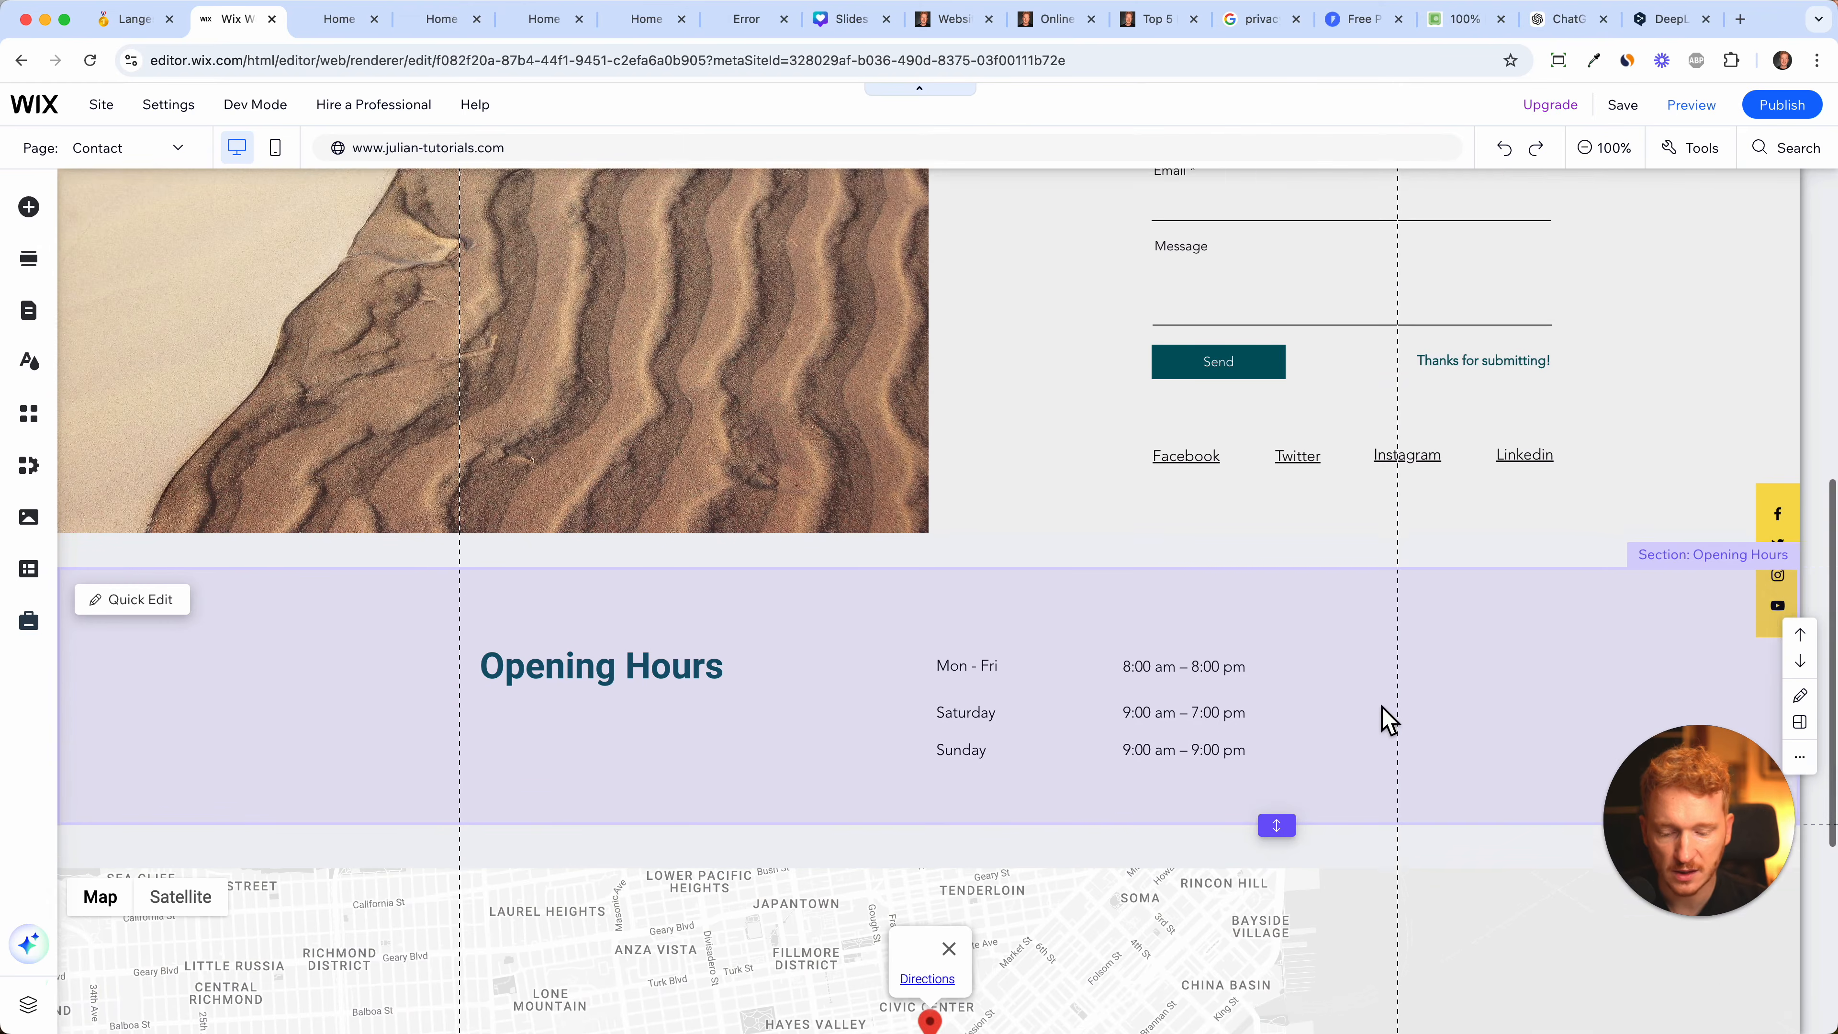
{"action": "scroll", "coordinate": [1192, 572], "scroll_direction": "down", "scroll_amount": 4}
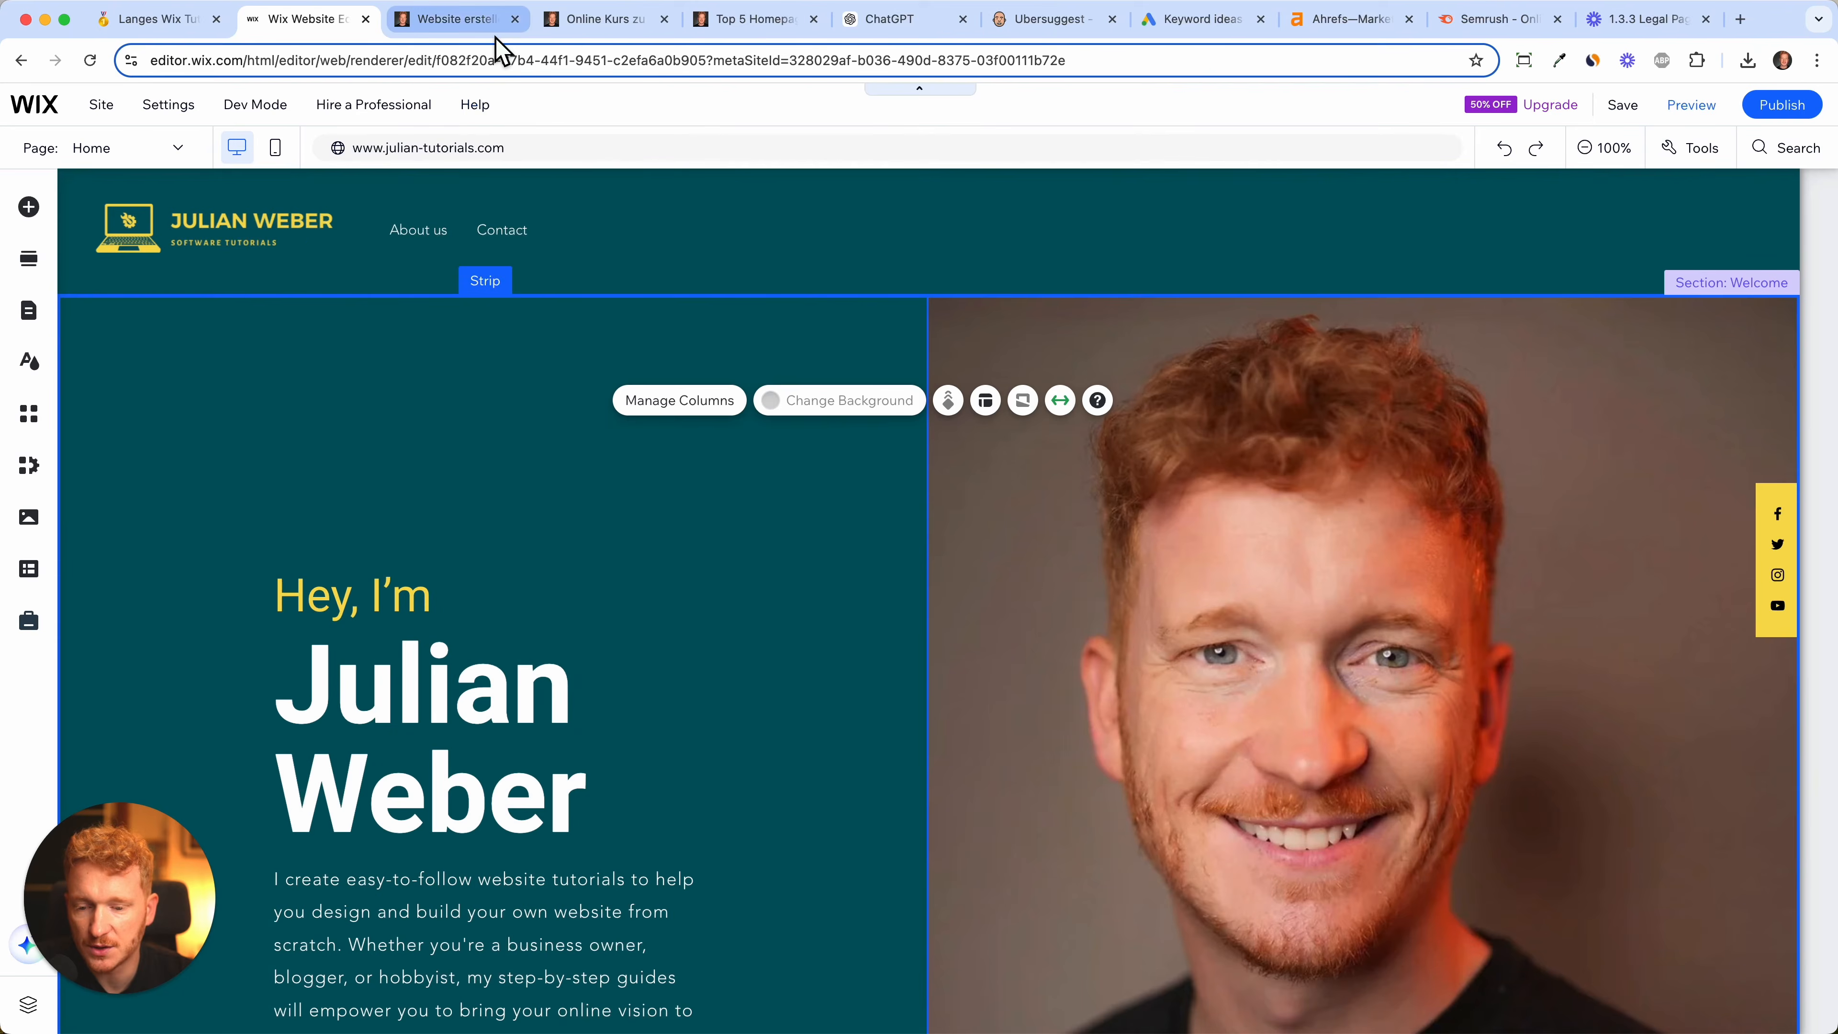
- Switch to the online course site and read the three coaching steps on its Website-Coach page
{"action": "left_click", "coordinate": [496, 25]}
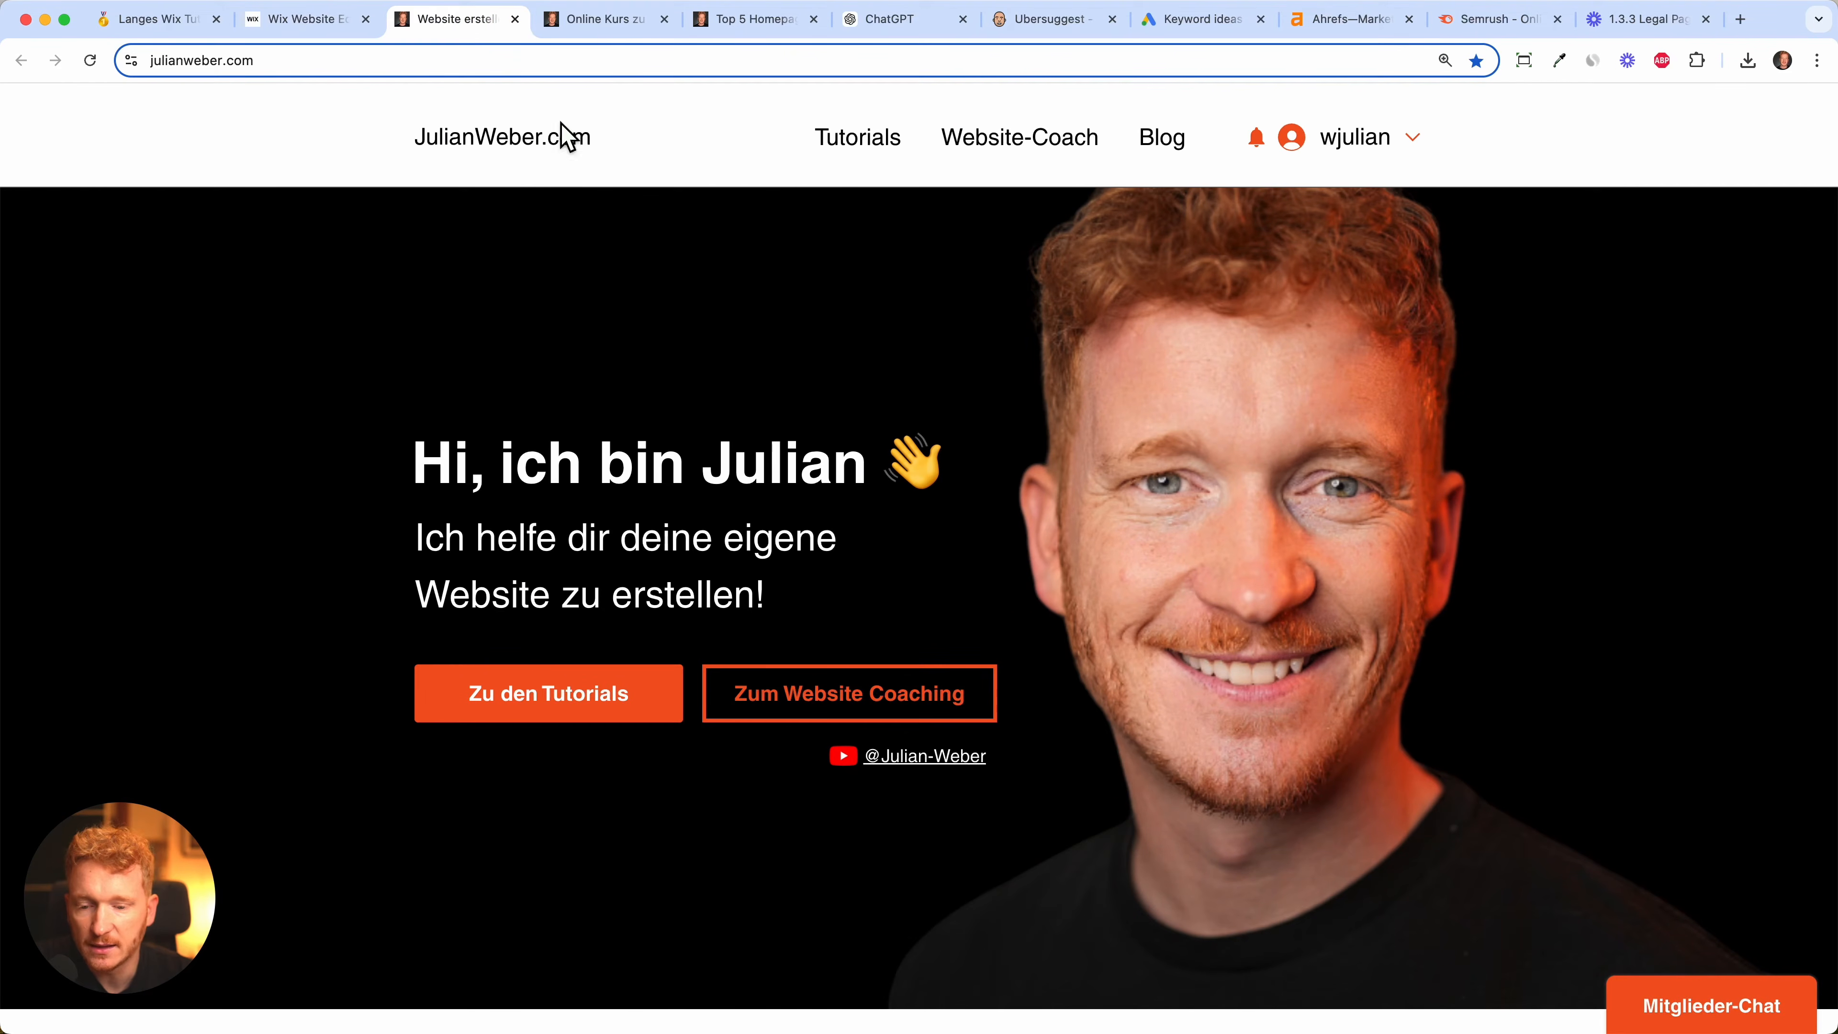
{"action": "left_click", "coordinate": [617, 21]}
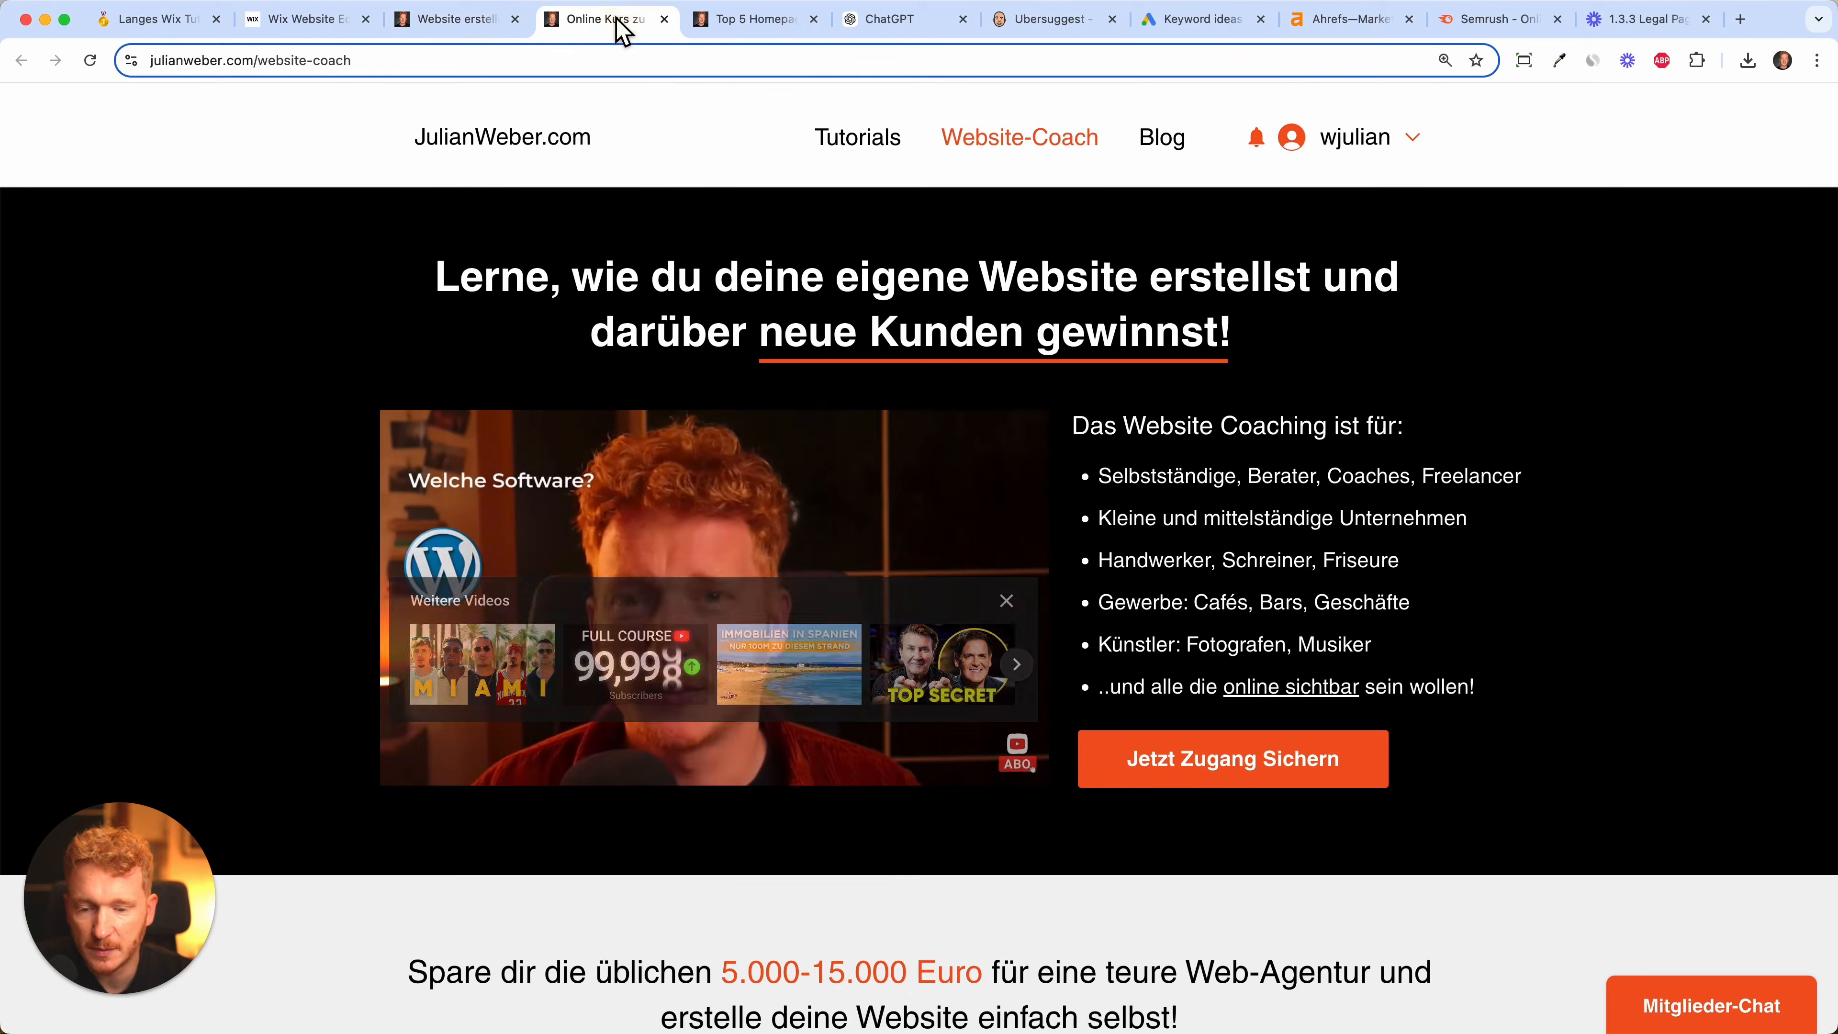
{"action": "scroll", "coordinate": [1532, 435], "scroll_direction": "down", "scroll_amount": 10}
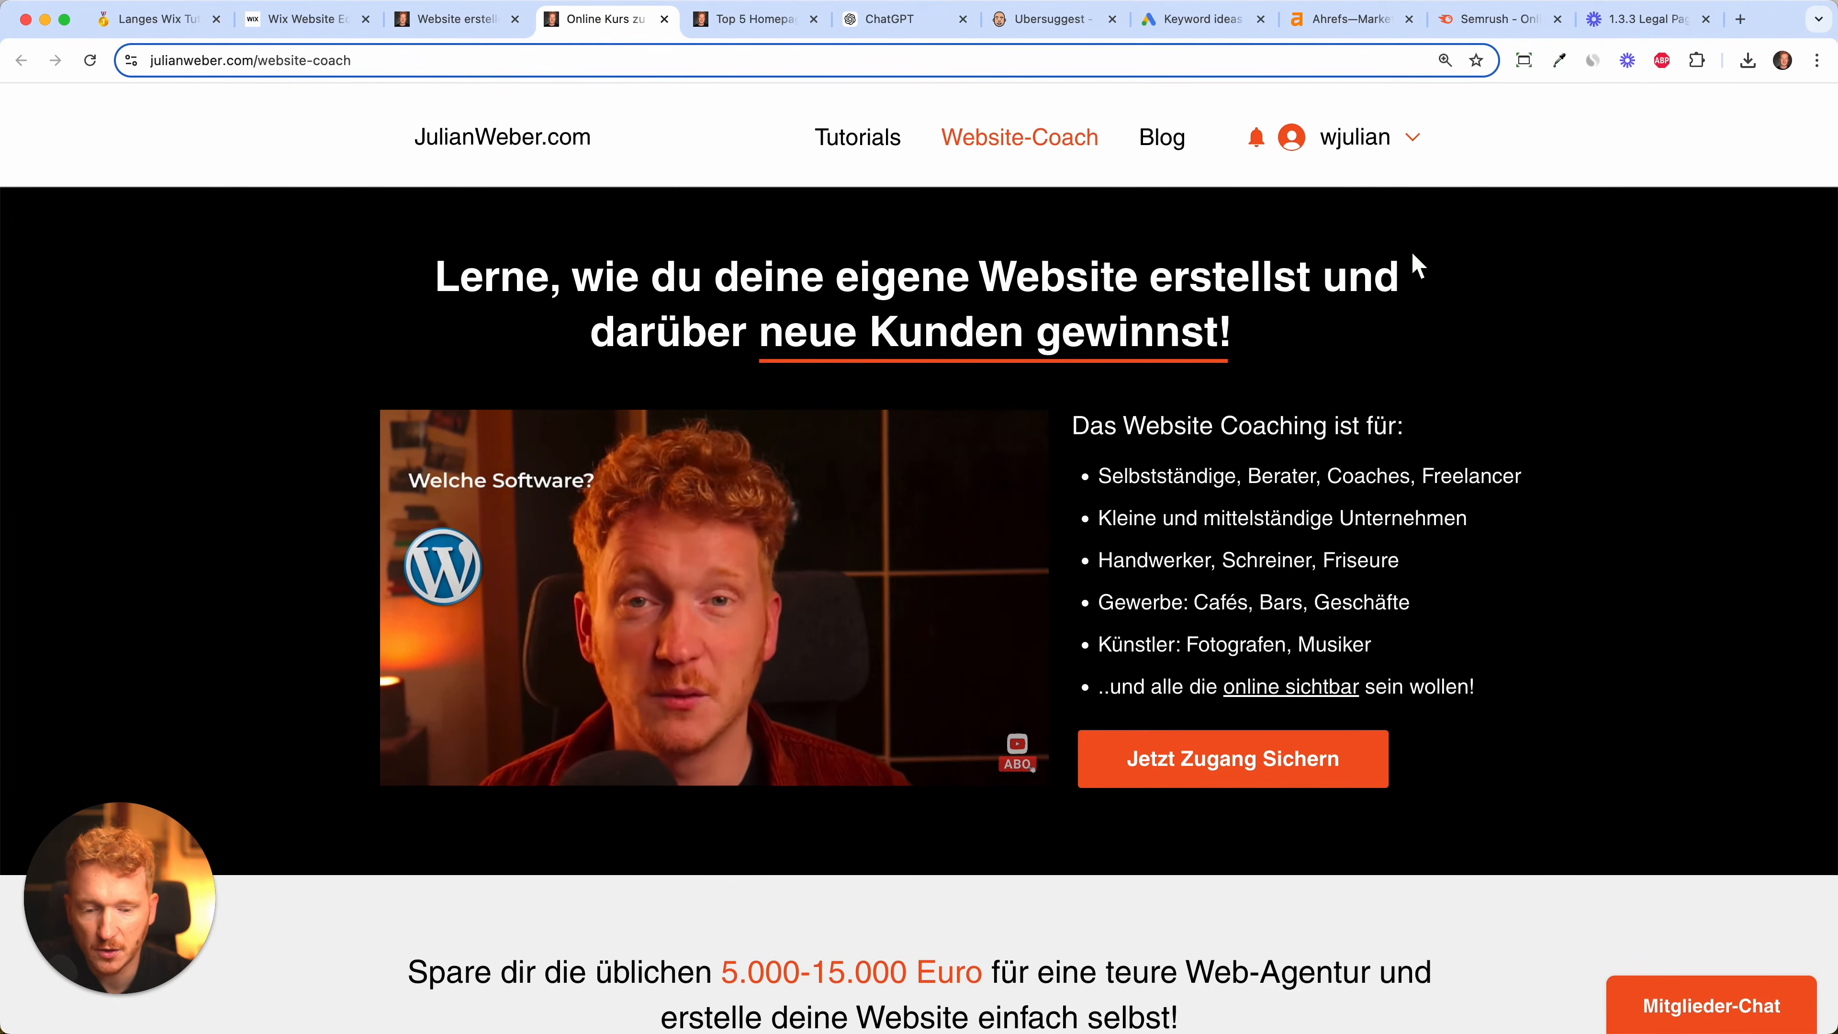
{"action": "scroll", "coordinate": [1540, 440], "scroll_direction": "down", "scroll_amount": 9}
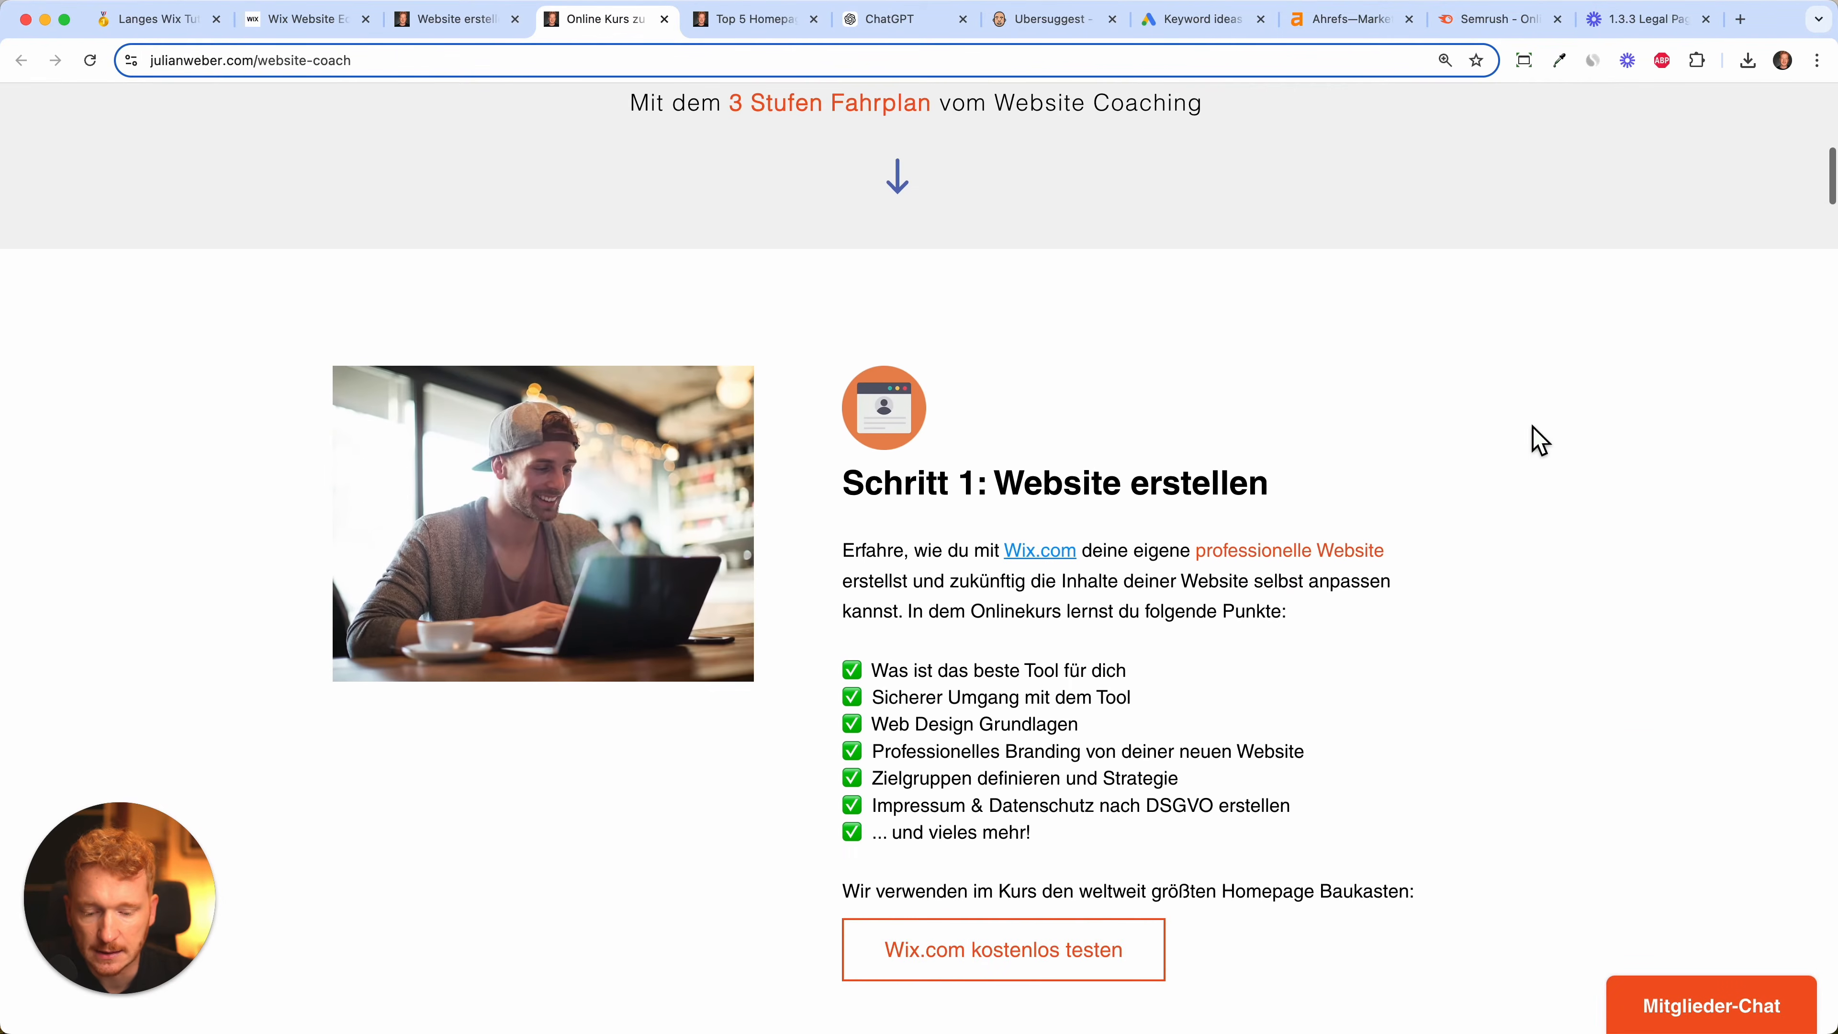
{"action": "scroll", "coordinate": [1539, 440], "scroll_direction": "down", "scroll_amount": 7}
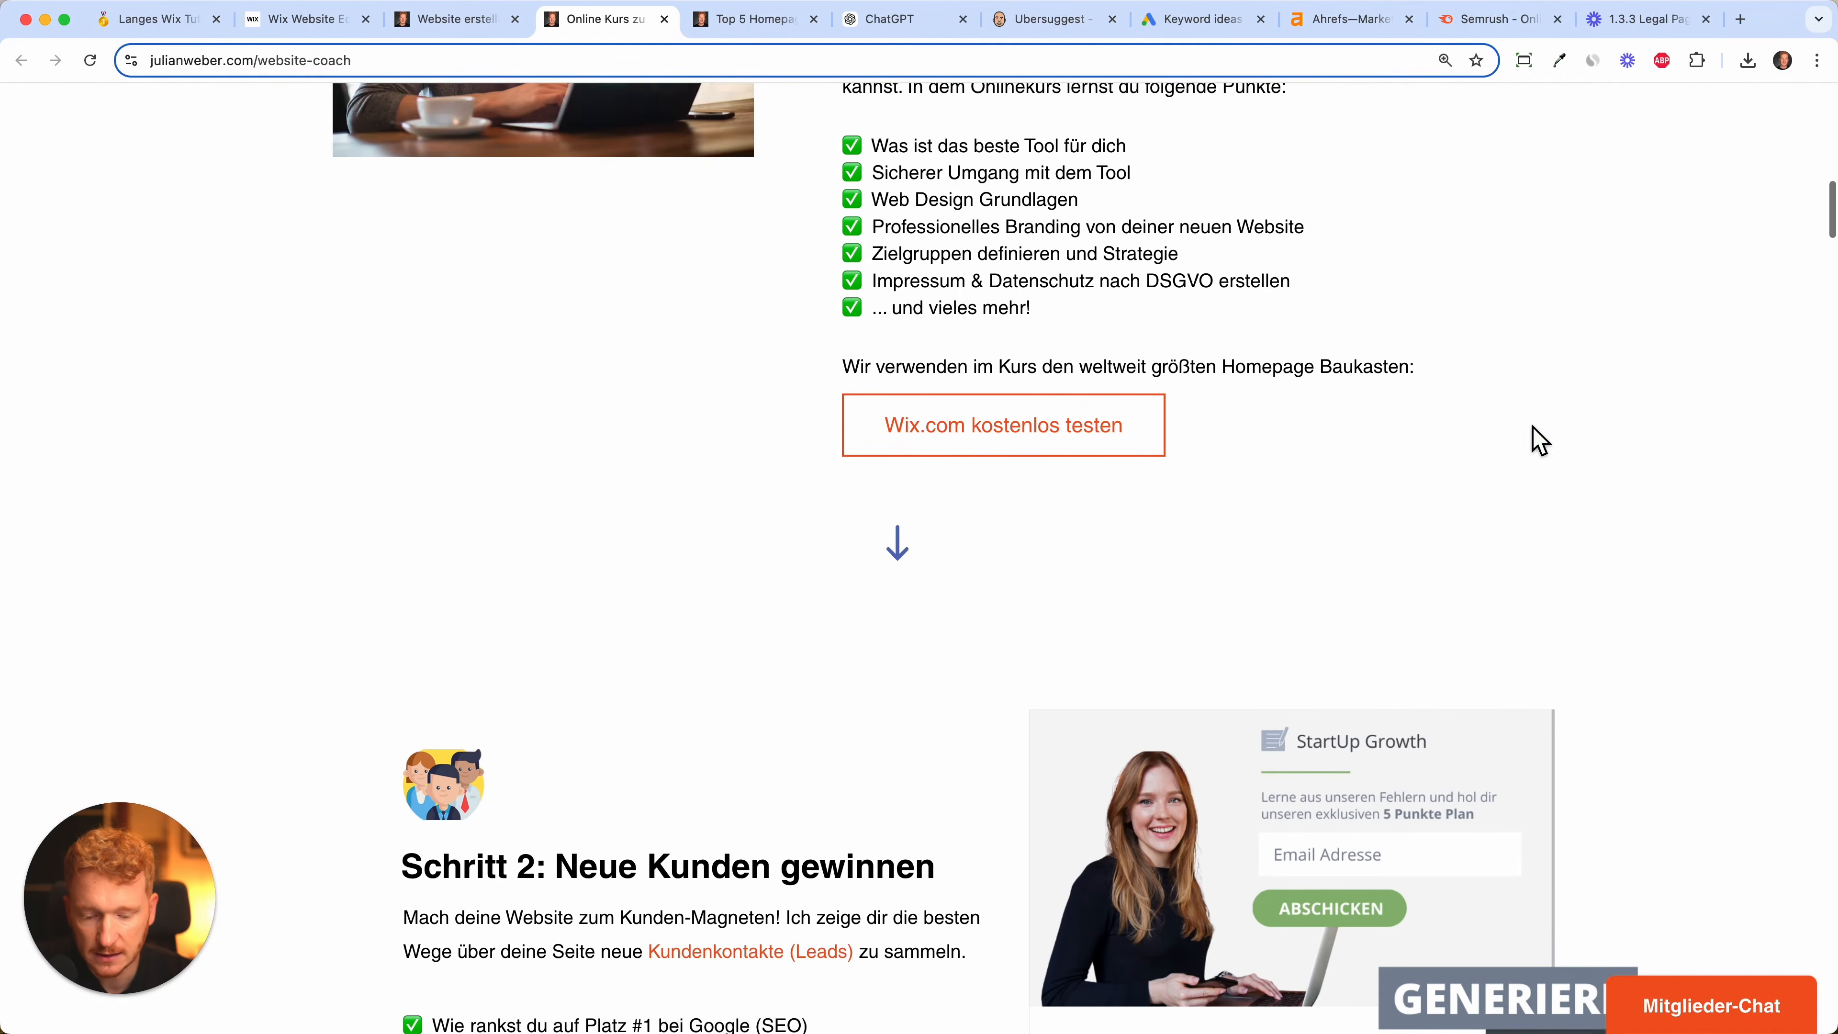
{"action": "scroll", "coordinate": [788, 556], "scroll_direction": "down", "scroll_amount": 2}
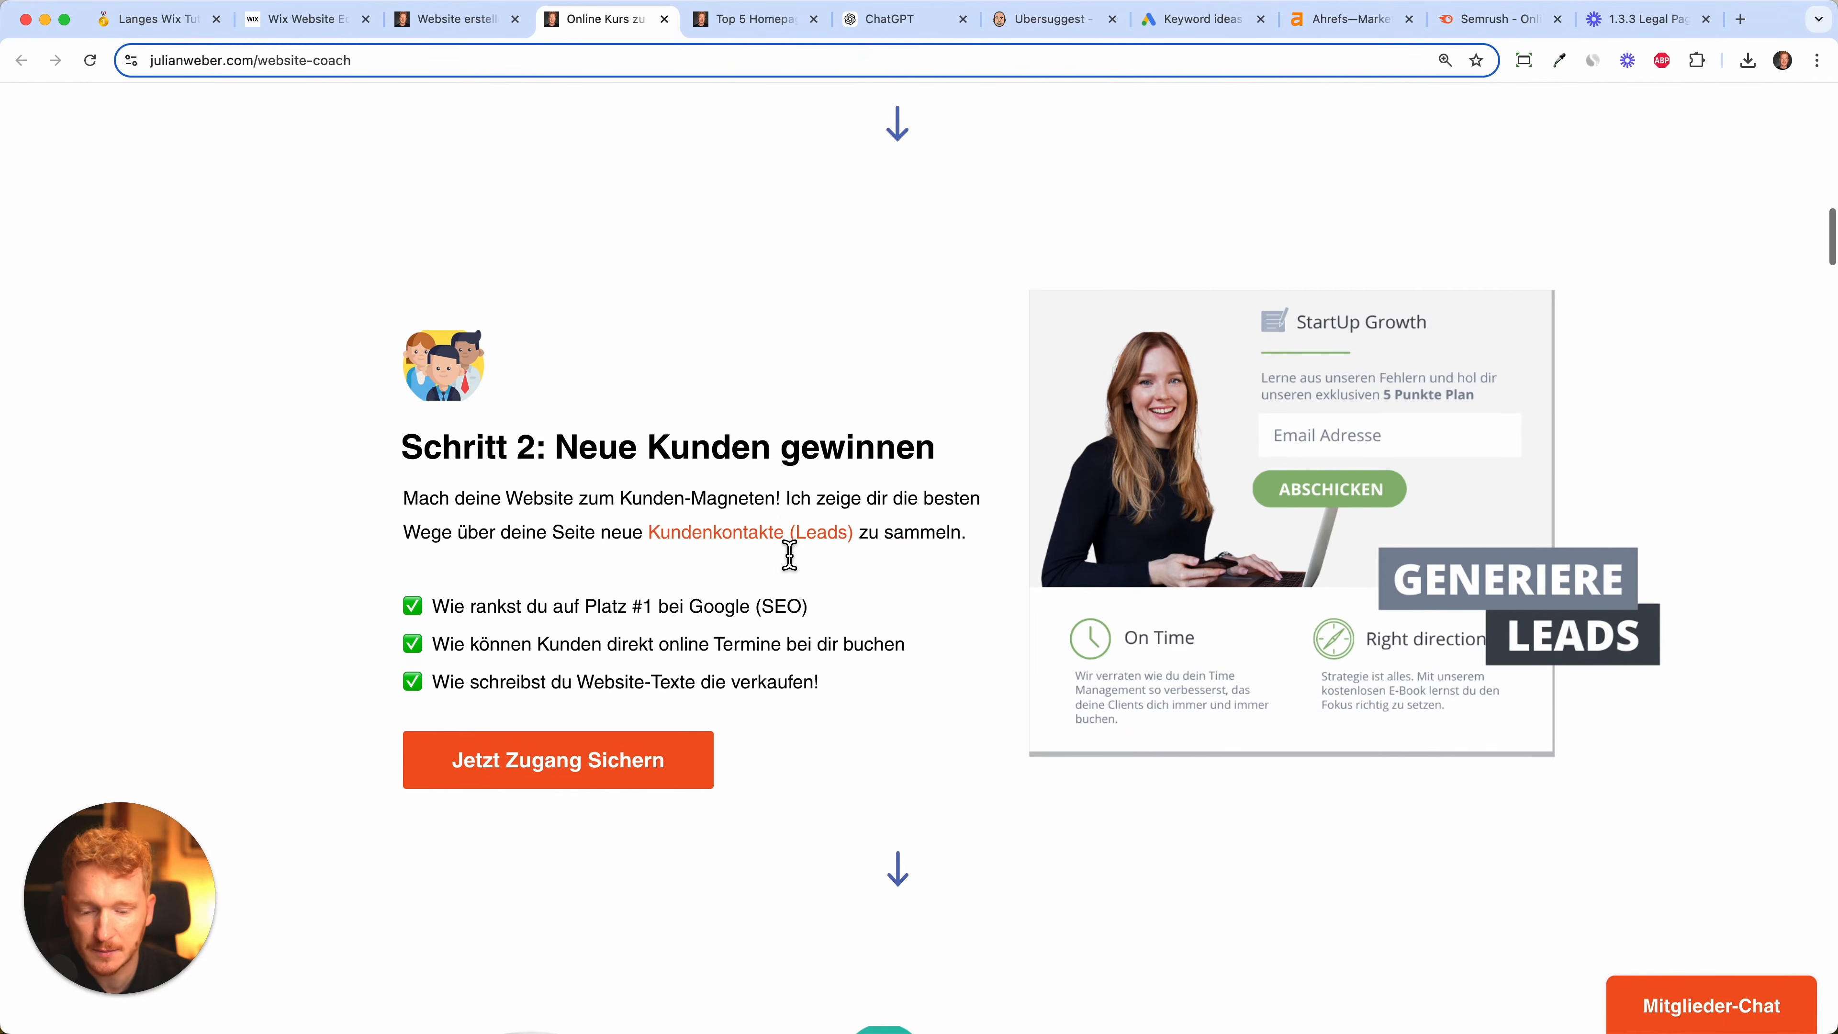
{"action": "scroll", "coordinate": [880, 639], "scroll_direction": "down", "scroll_amount": 2}
{"action": "scroll", "coordinate": [880, 638], "scroll_direction": "down", "scroll_amount": 9}
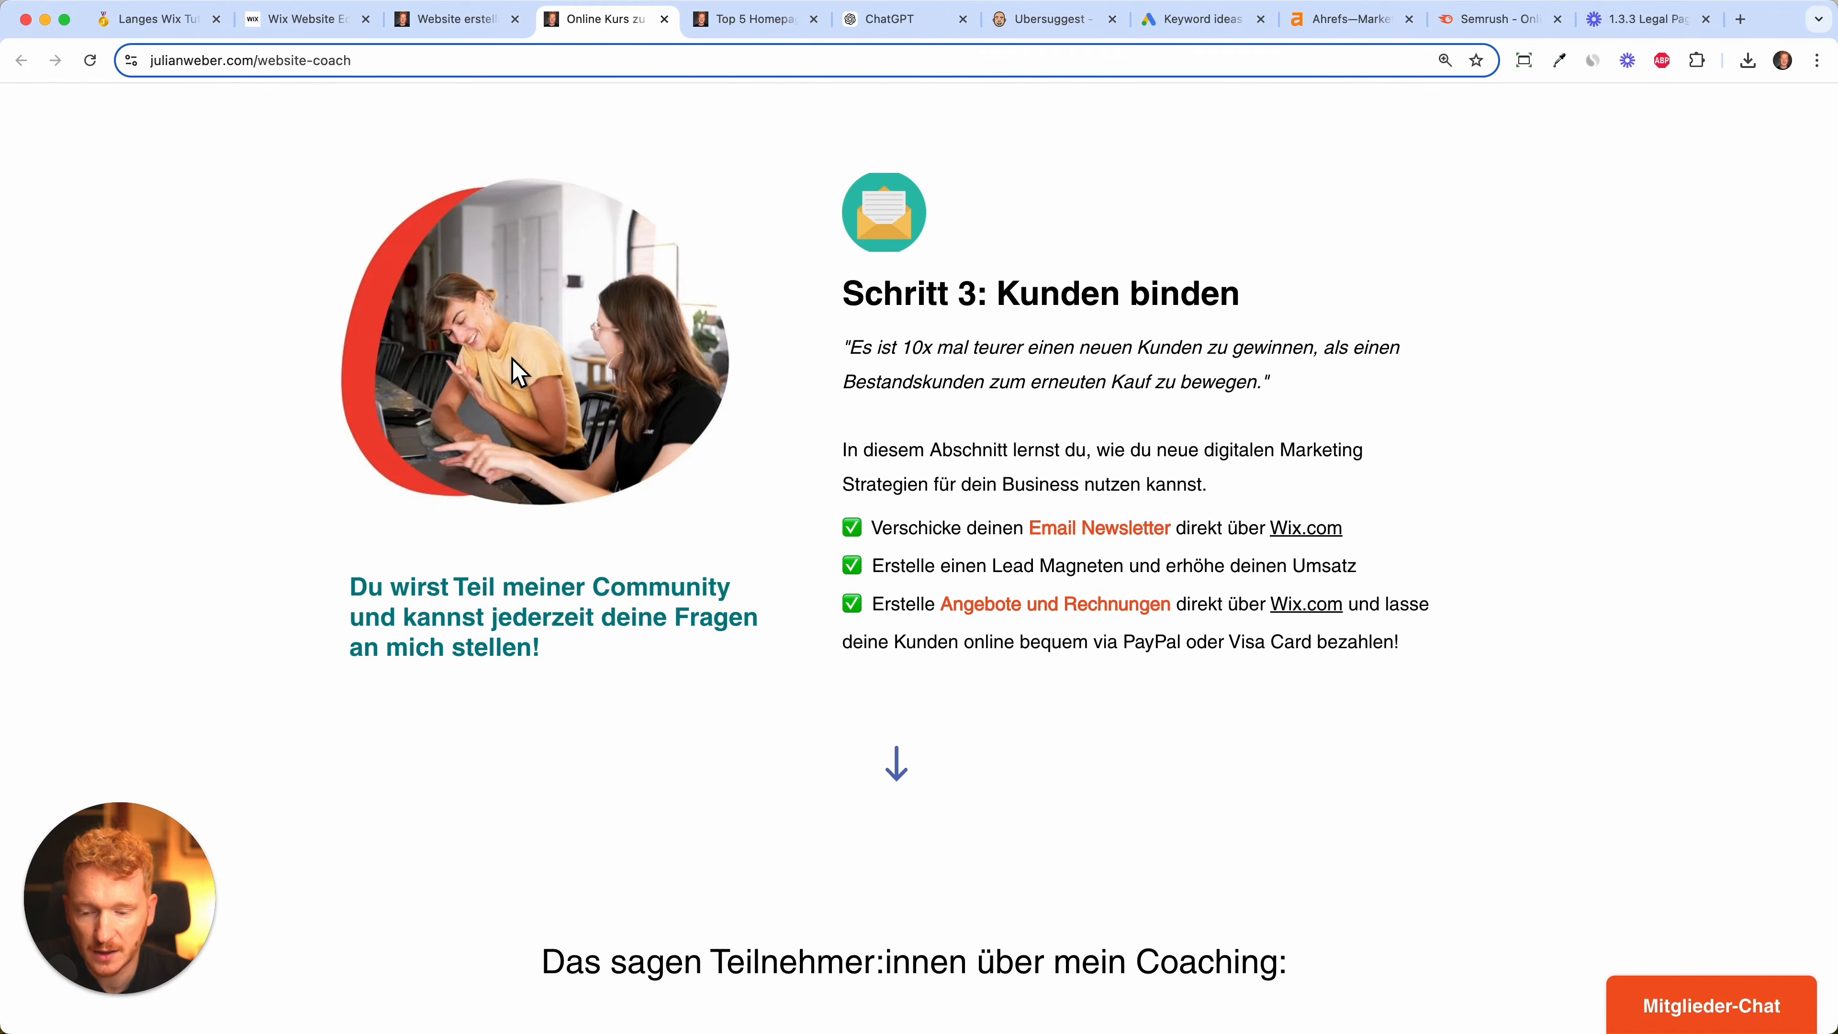
- Read the rest of the Website-Coach page, from testimonials and course contents to the FAQs, expanding the first question about the course
{"action": "scroll", "coordinate": [691, 528], "scroll_direction": "down", "scroll_amount": 12}
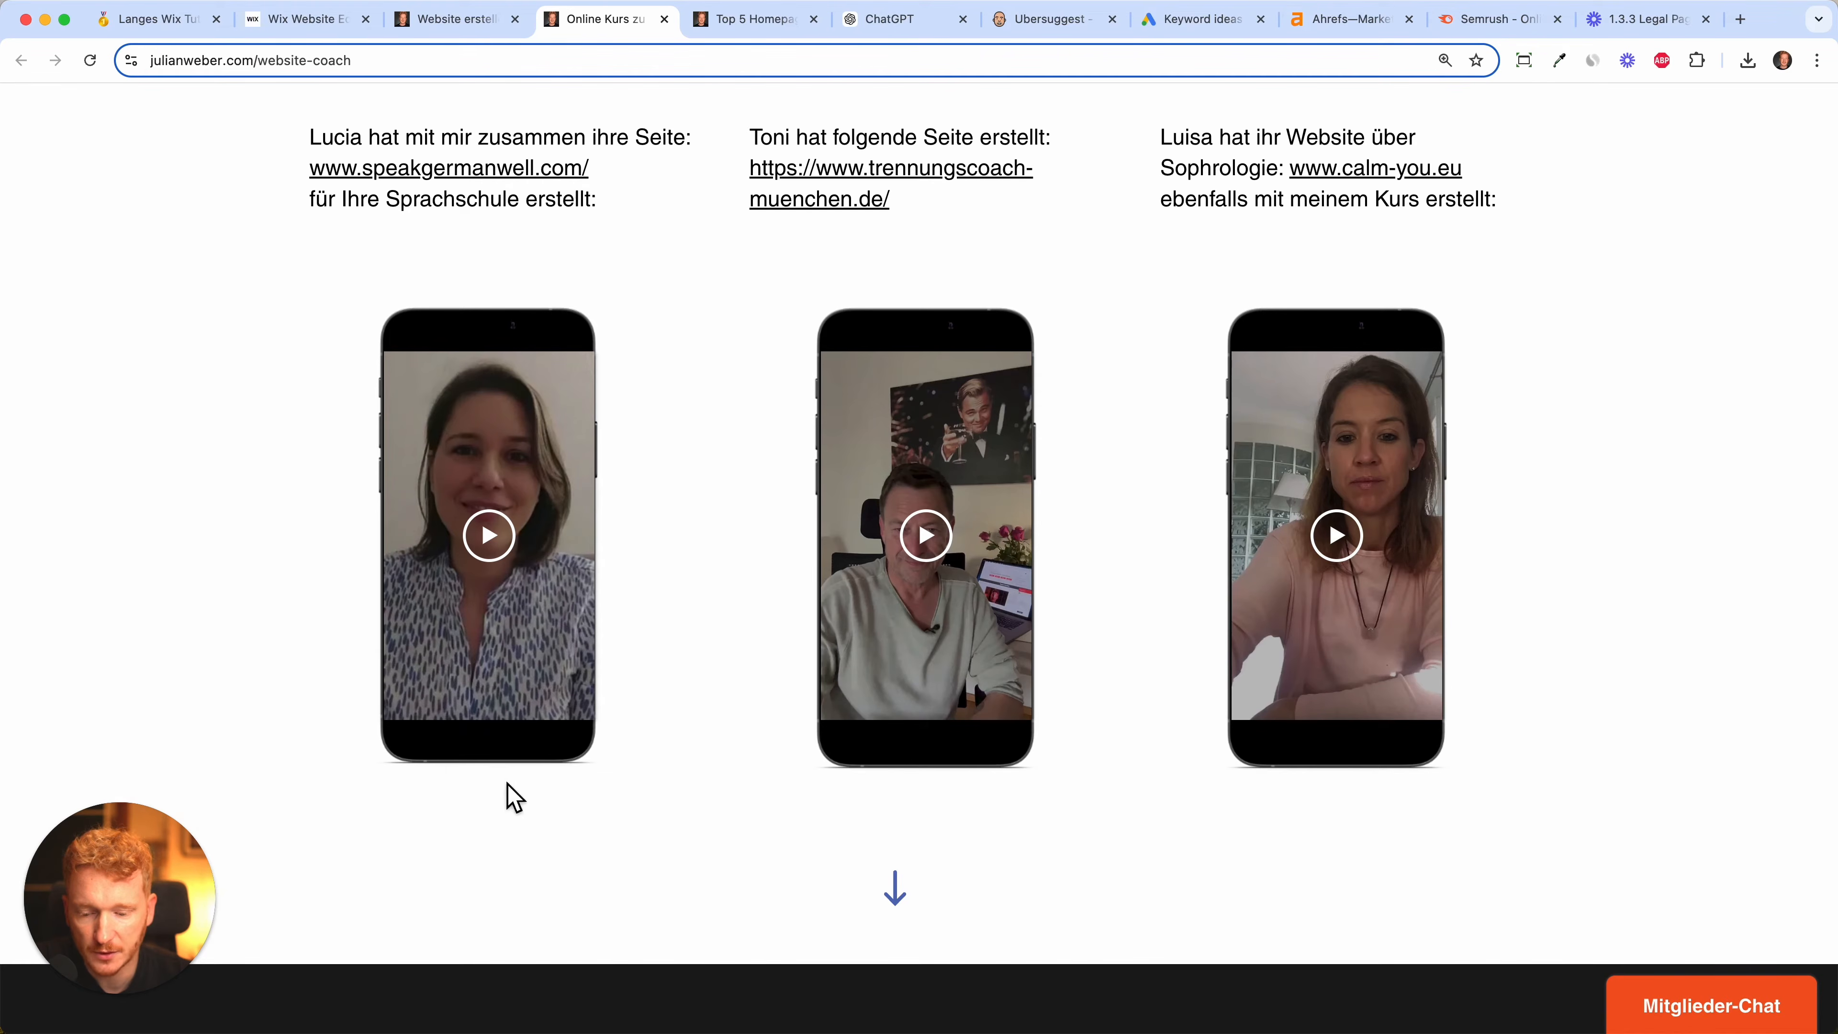
{"action": "scroll", "coordinate": [709, 472], "scroll_direction": "down", "scroll_amount": 15}
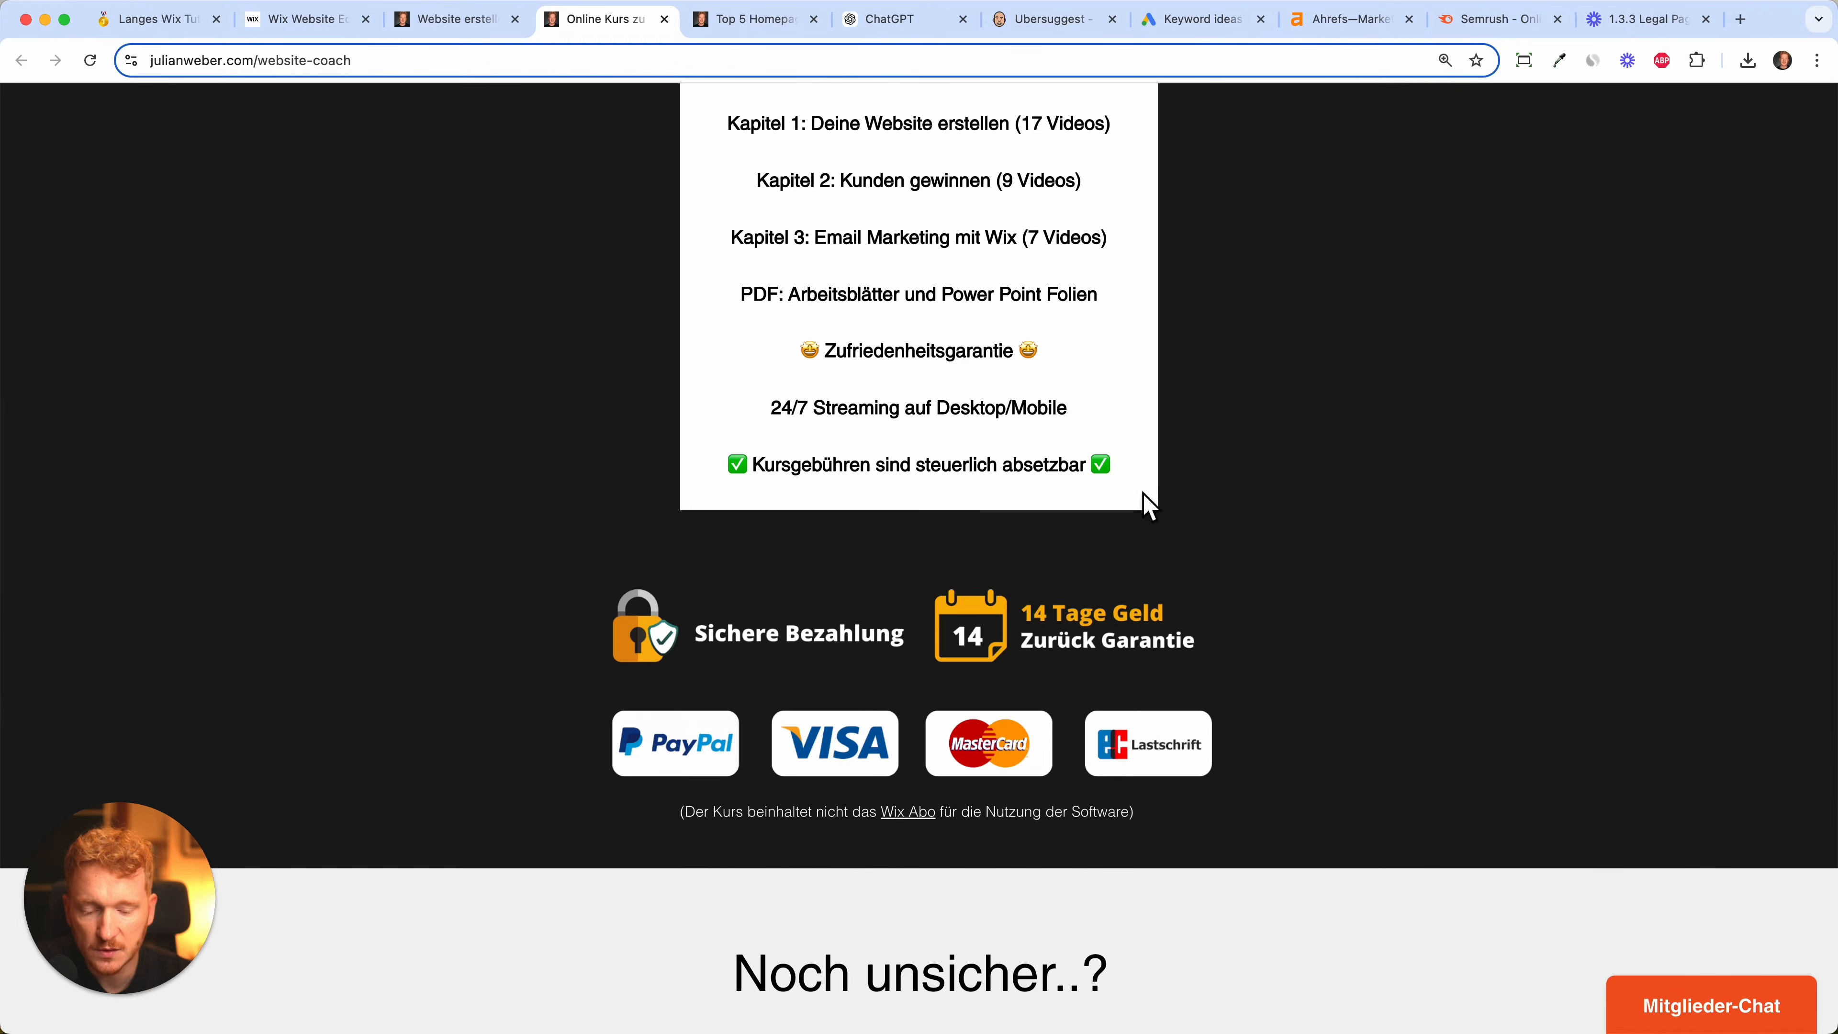
{"action": "scroll", "coordinate": [1158, 706], "scroll_direction": "down", "scroll_amount": 8}
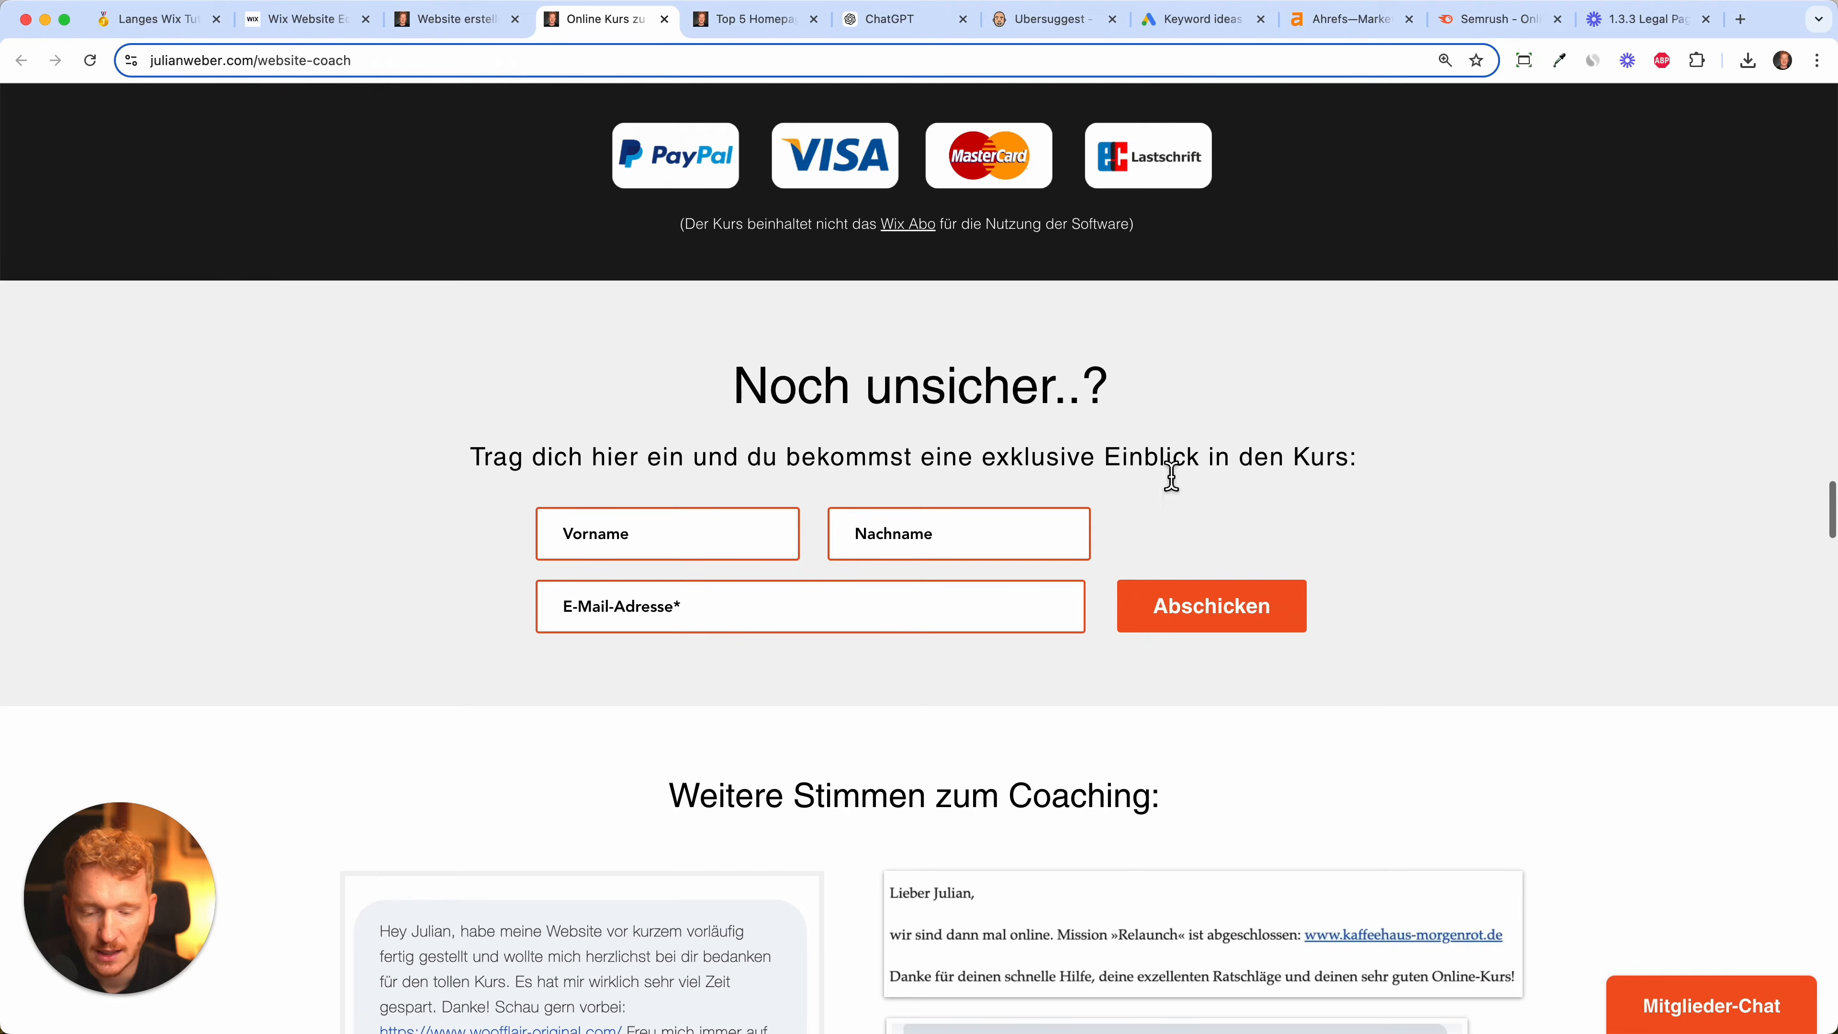
{"action": "scroll", "coordinate": [1138, 676], "scroll_direction": "down", "scroll_amount": 8}
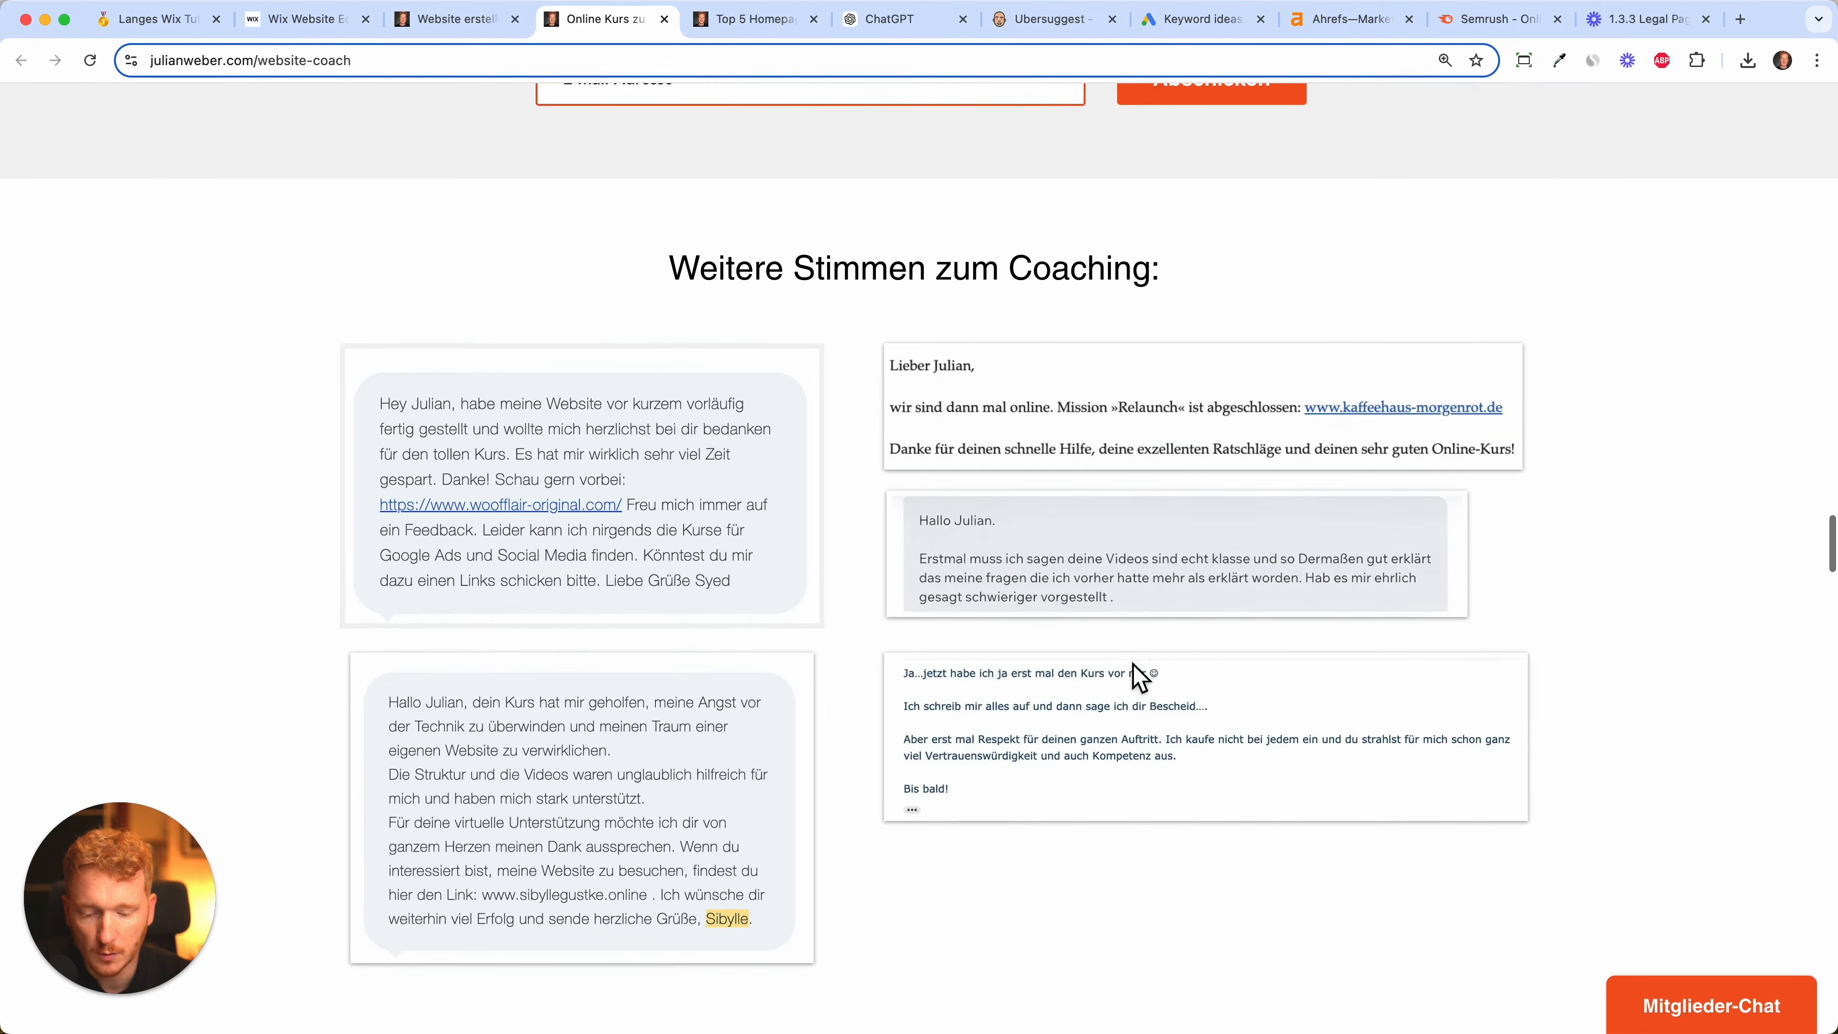
{"action": "scroll", "coordinate": [1015, 600], "scroll_direction": "down", "scroll_amount": 13}
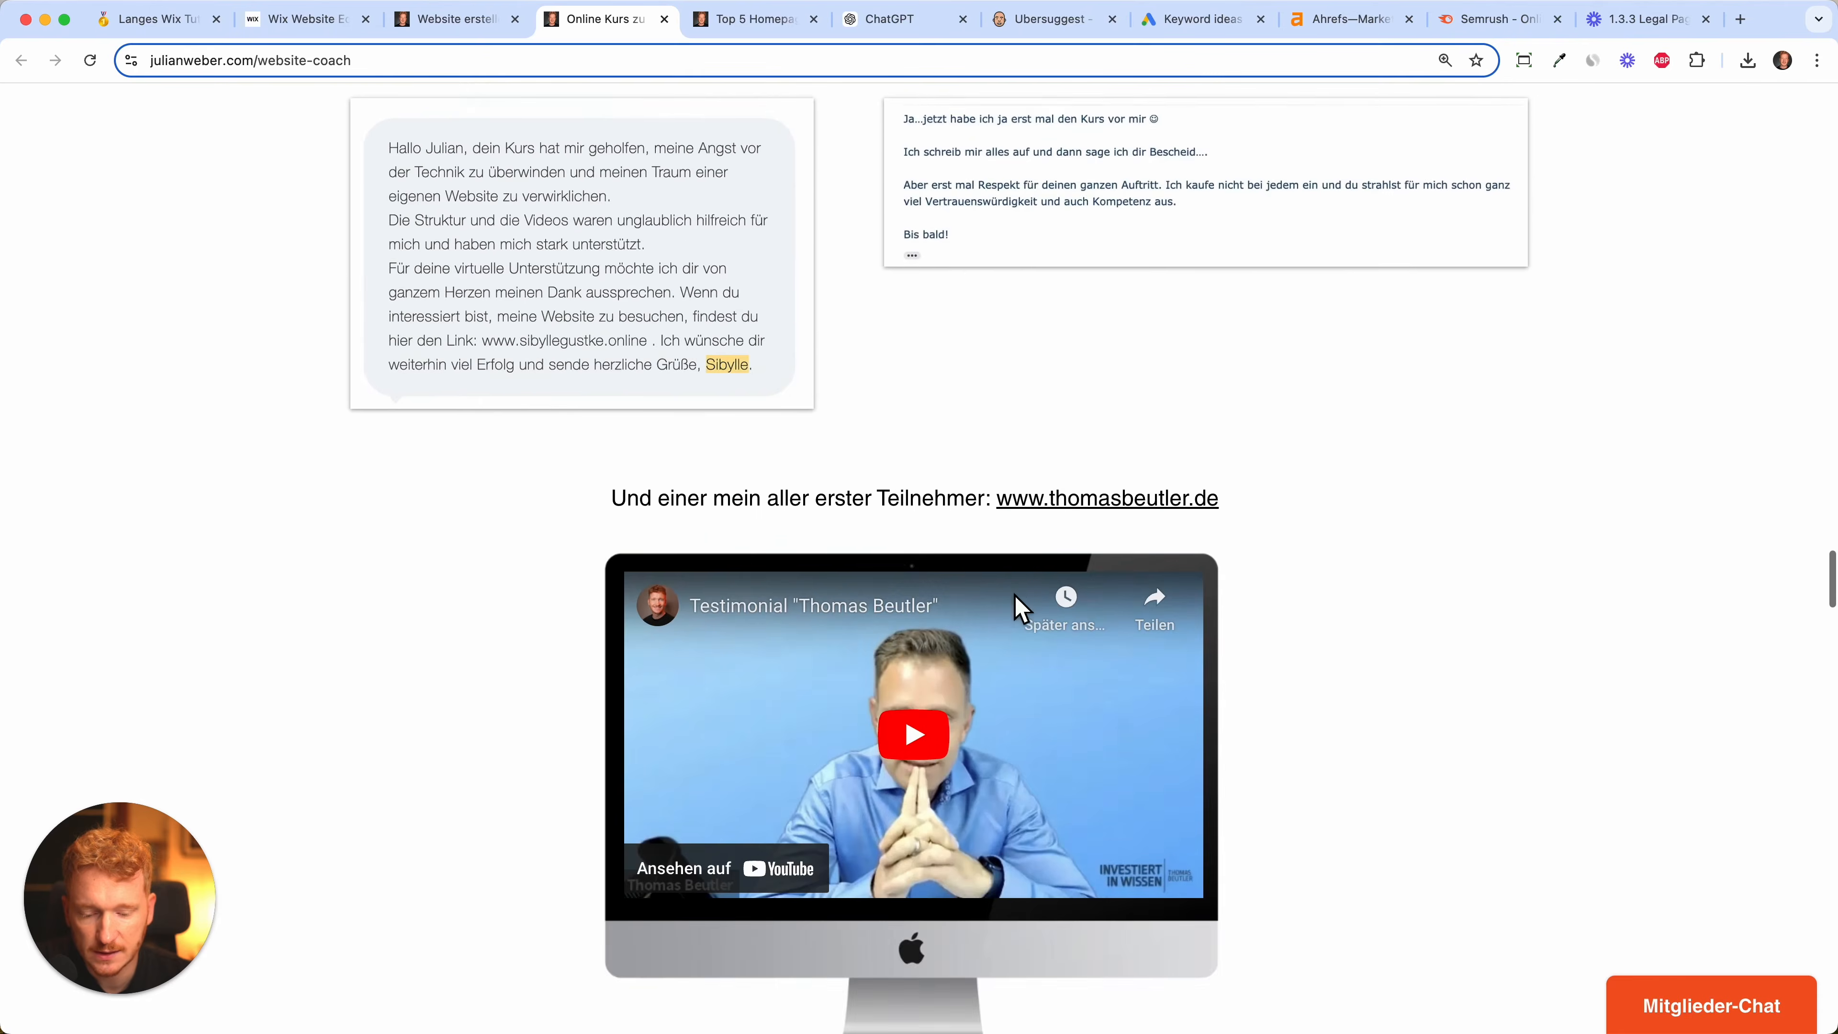
{"action": "scroll", "coordinate": [1020, 608], "scroll_direction": "down", "scroll_amount": 20}
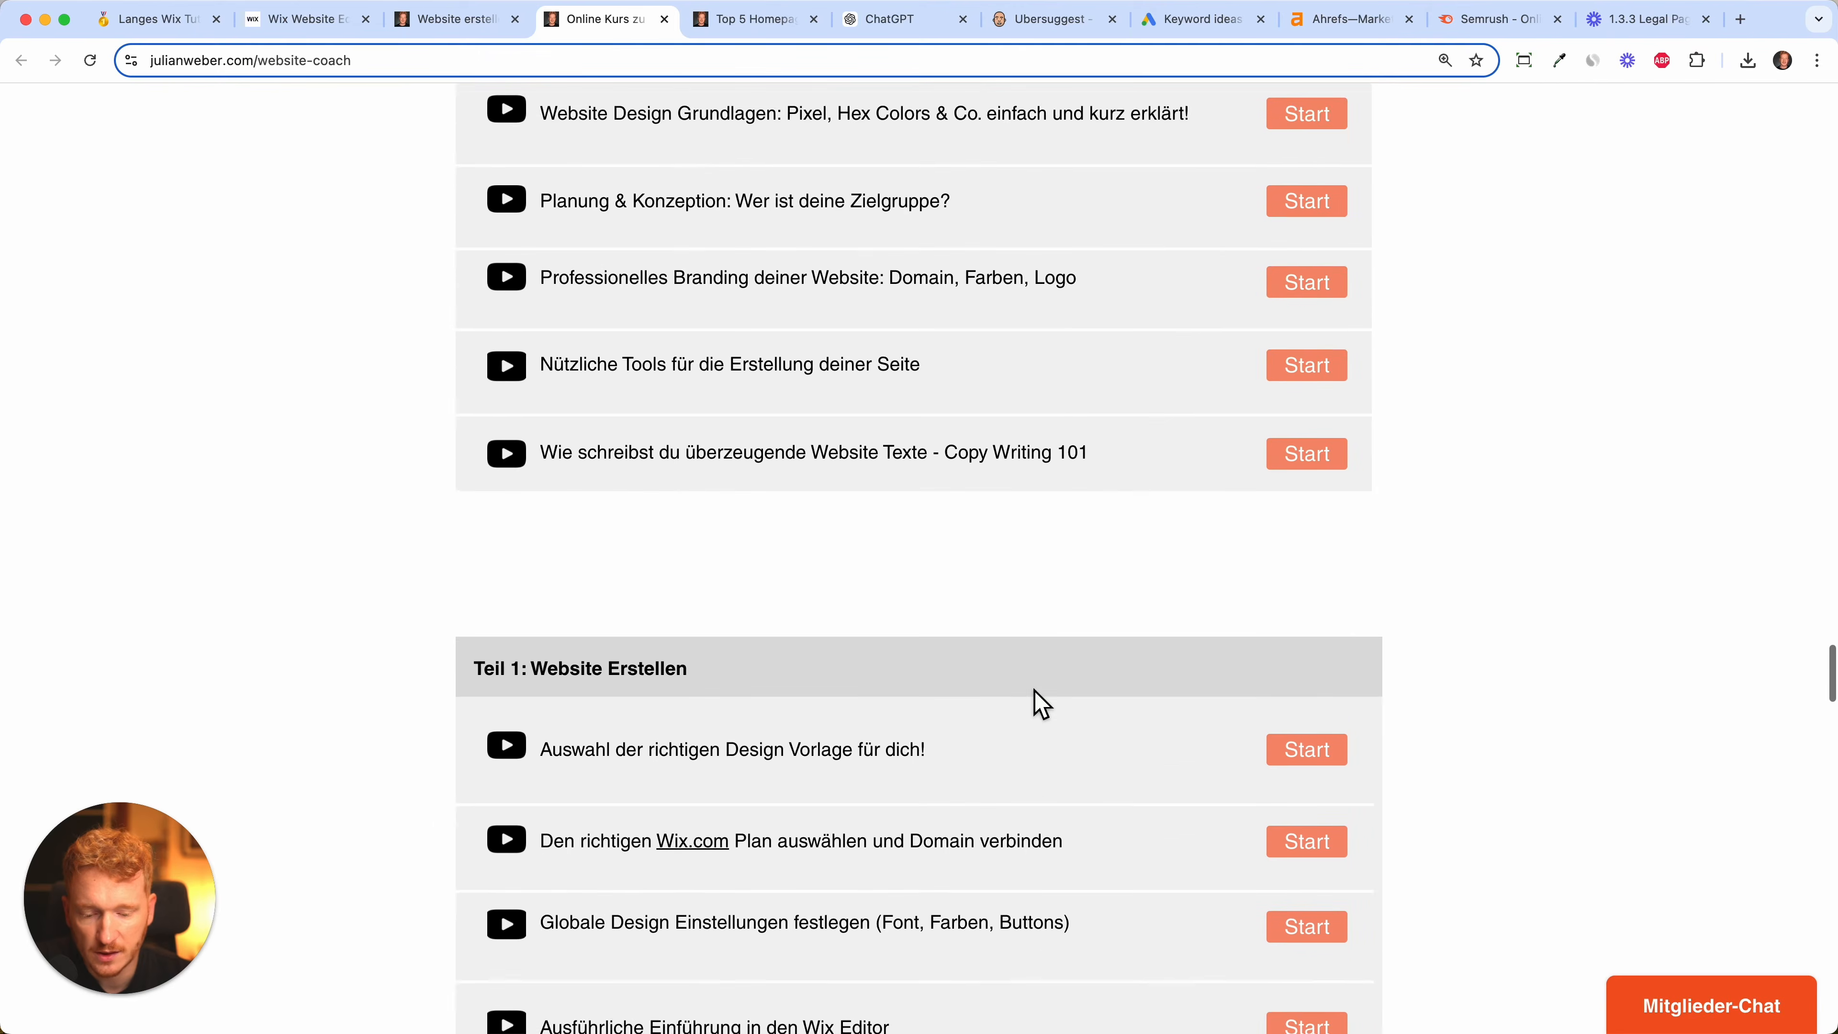
{"action": "scroll", "coordinate": [1045, 706], "scroll_direction": "down", "scroll_amount": 8}
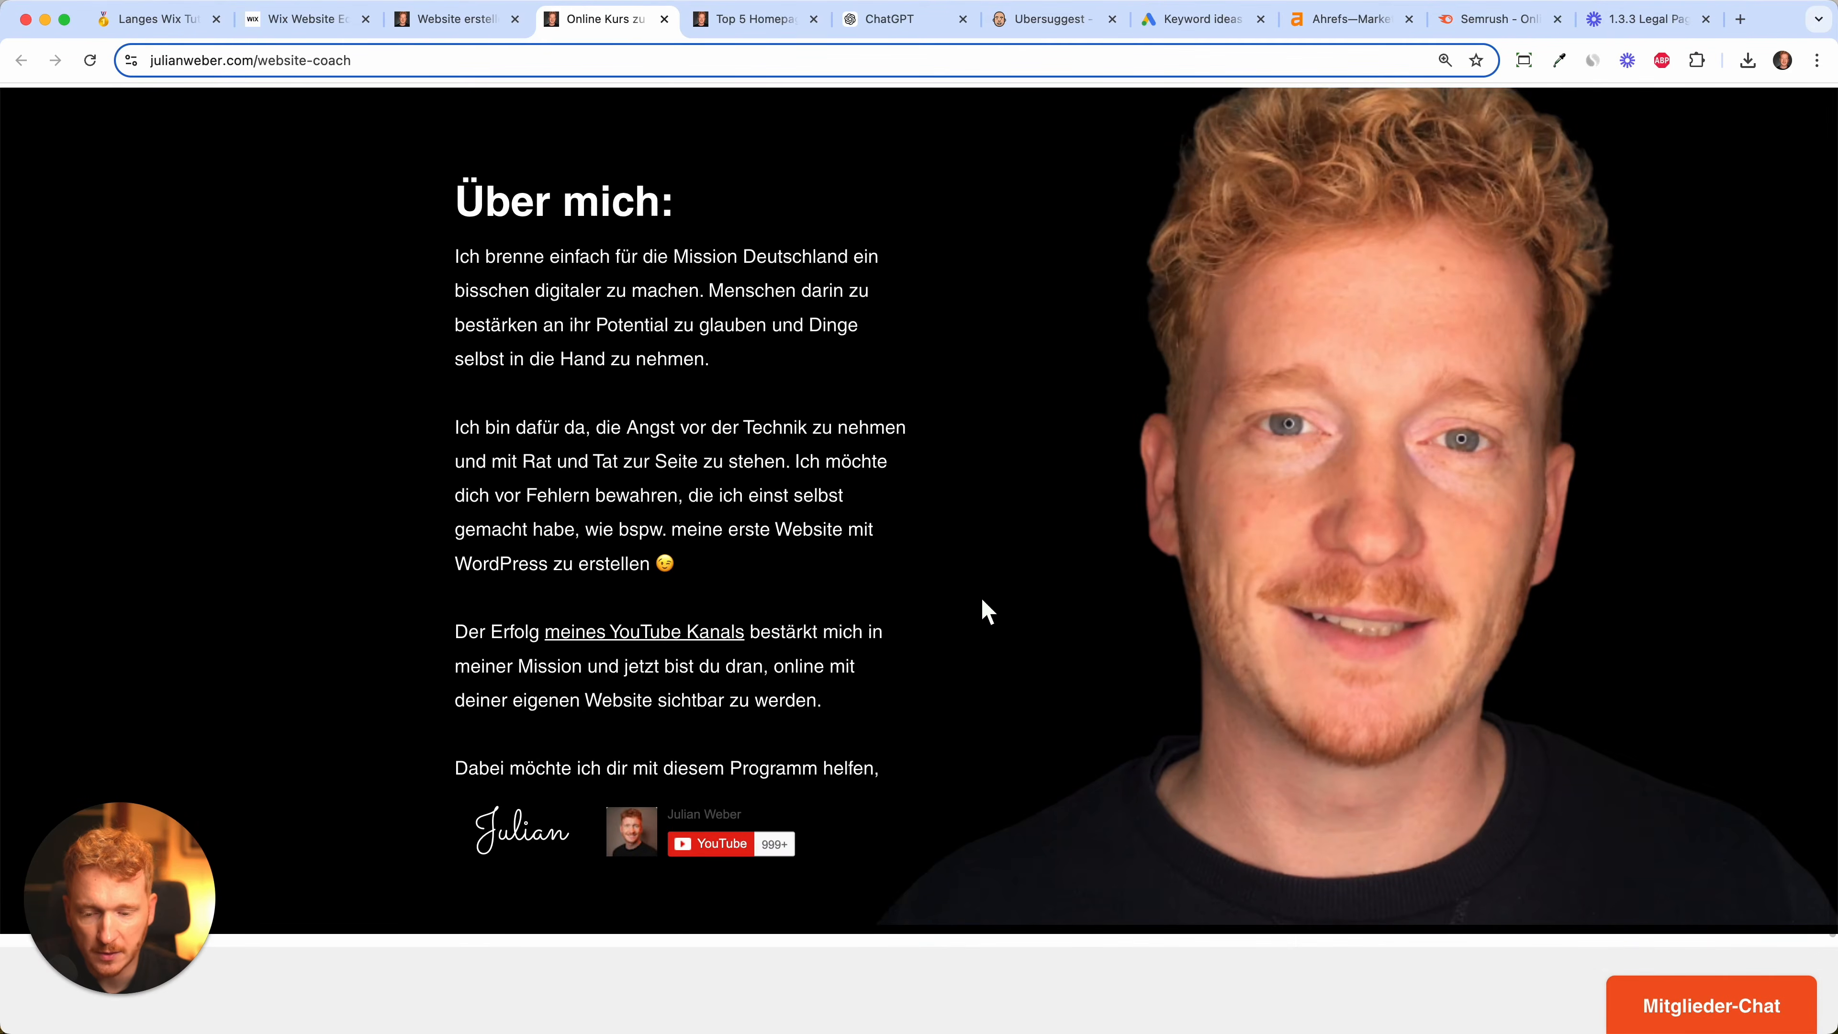
{"action": "scroll", "coordinate": [984, 607], "scroll_direction": "down", "scroll_amount": 8}
{"action": "scroll", "coordinate": [987, 610], "scroll_direction": "down", "scroll_amount": 3}
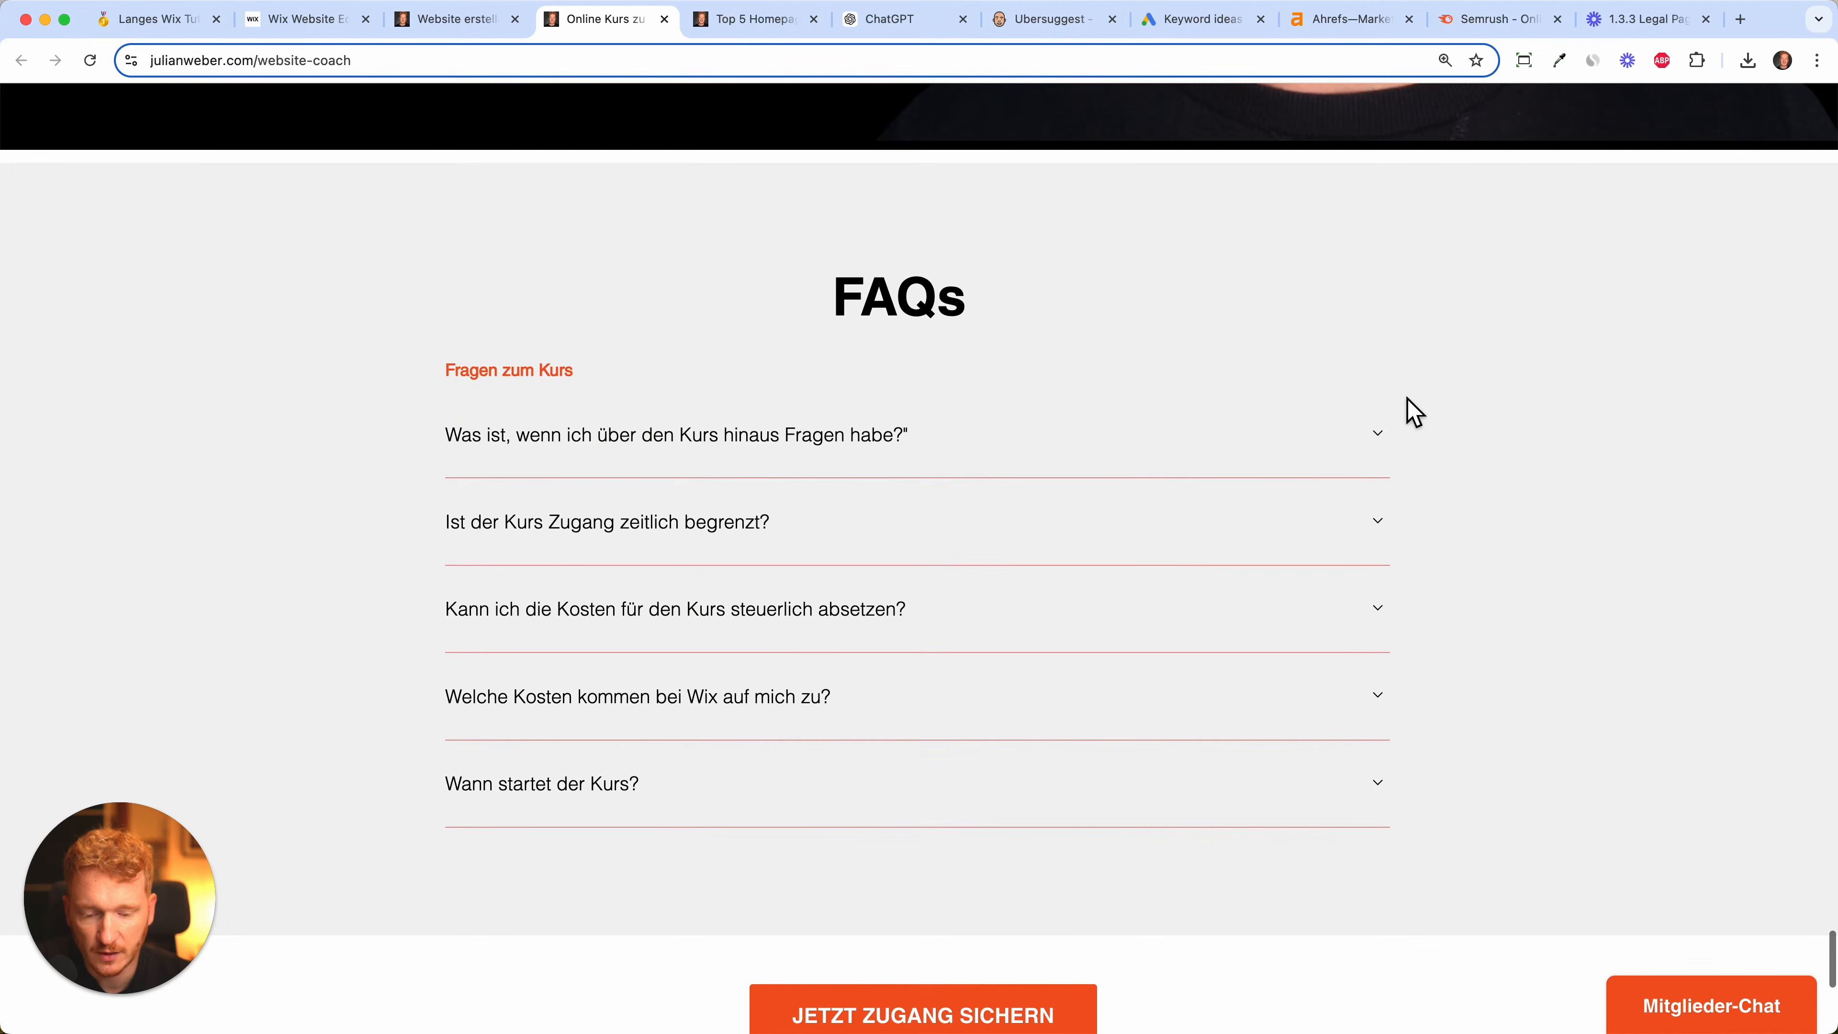
{"action": "left_click", "coordinate": [1391, 445]}
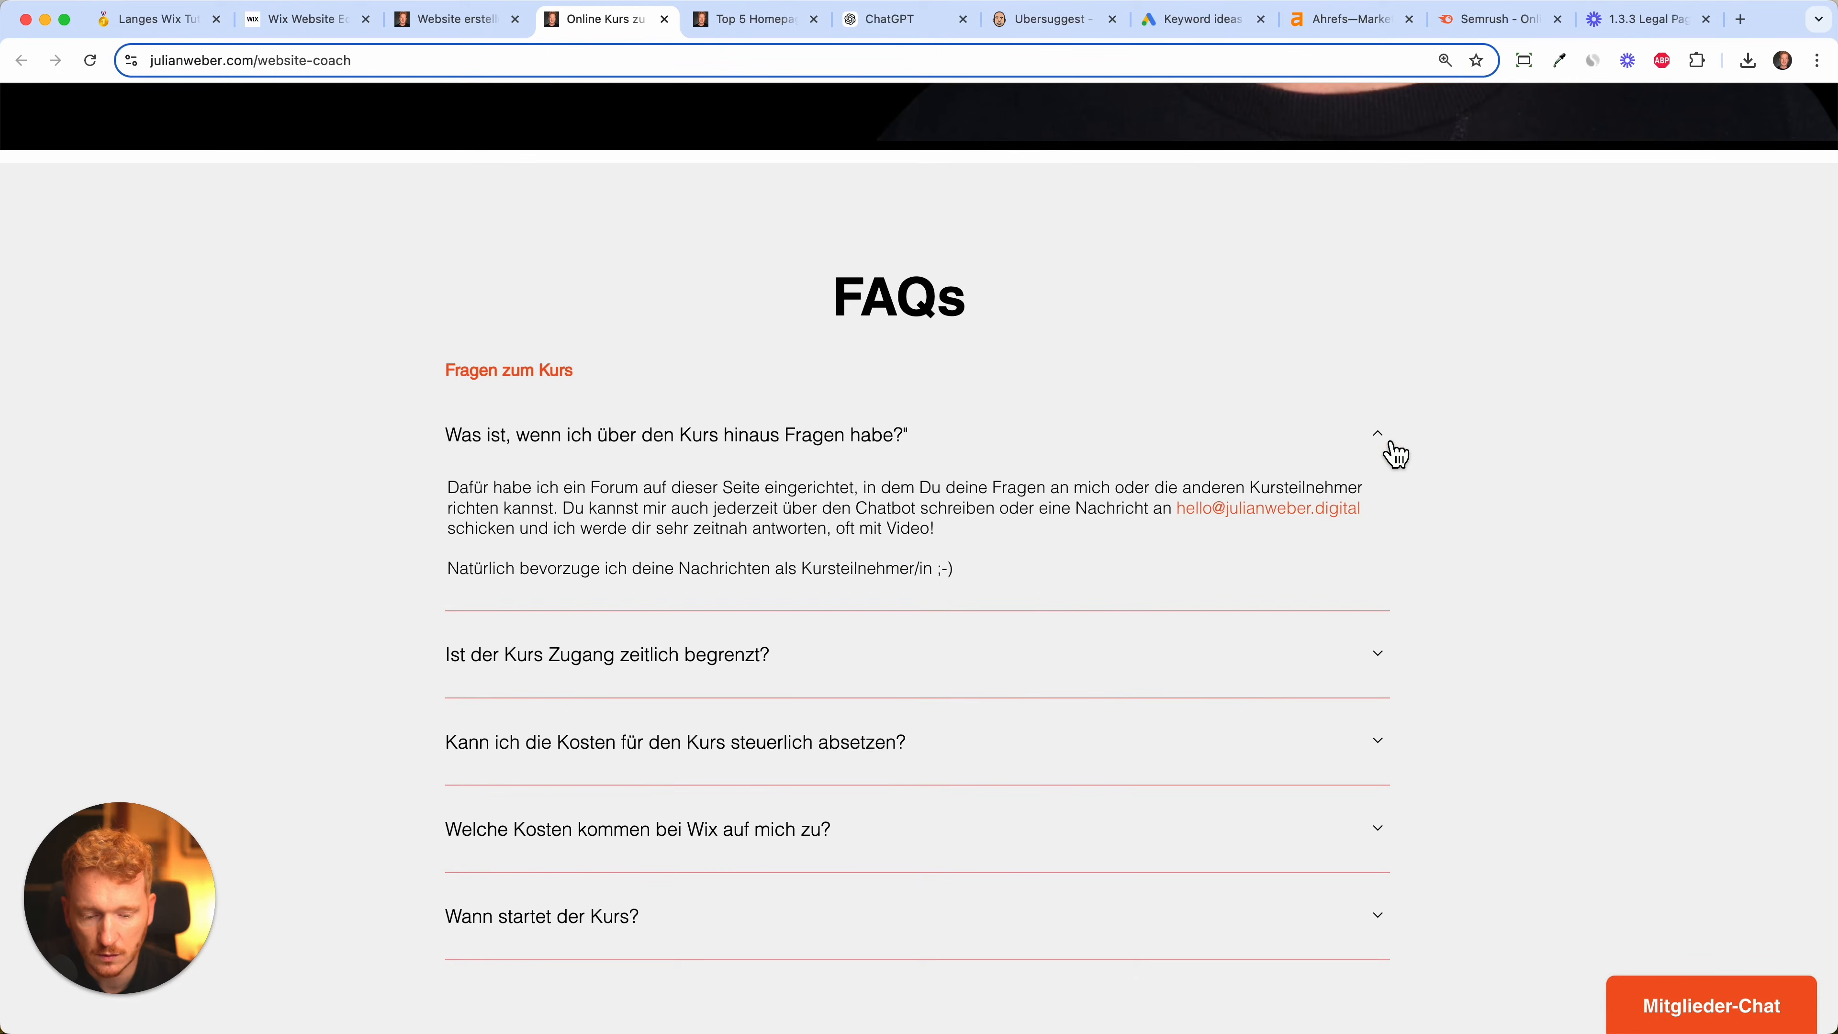
{"action": "scroll", "coordinate": [1390, 453], "scroll_direction": "down", "scroll_amount": 8}
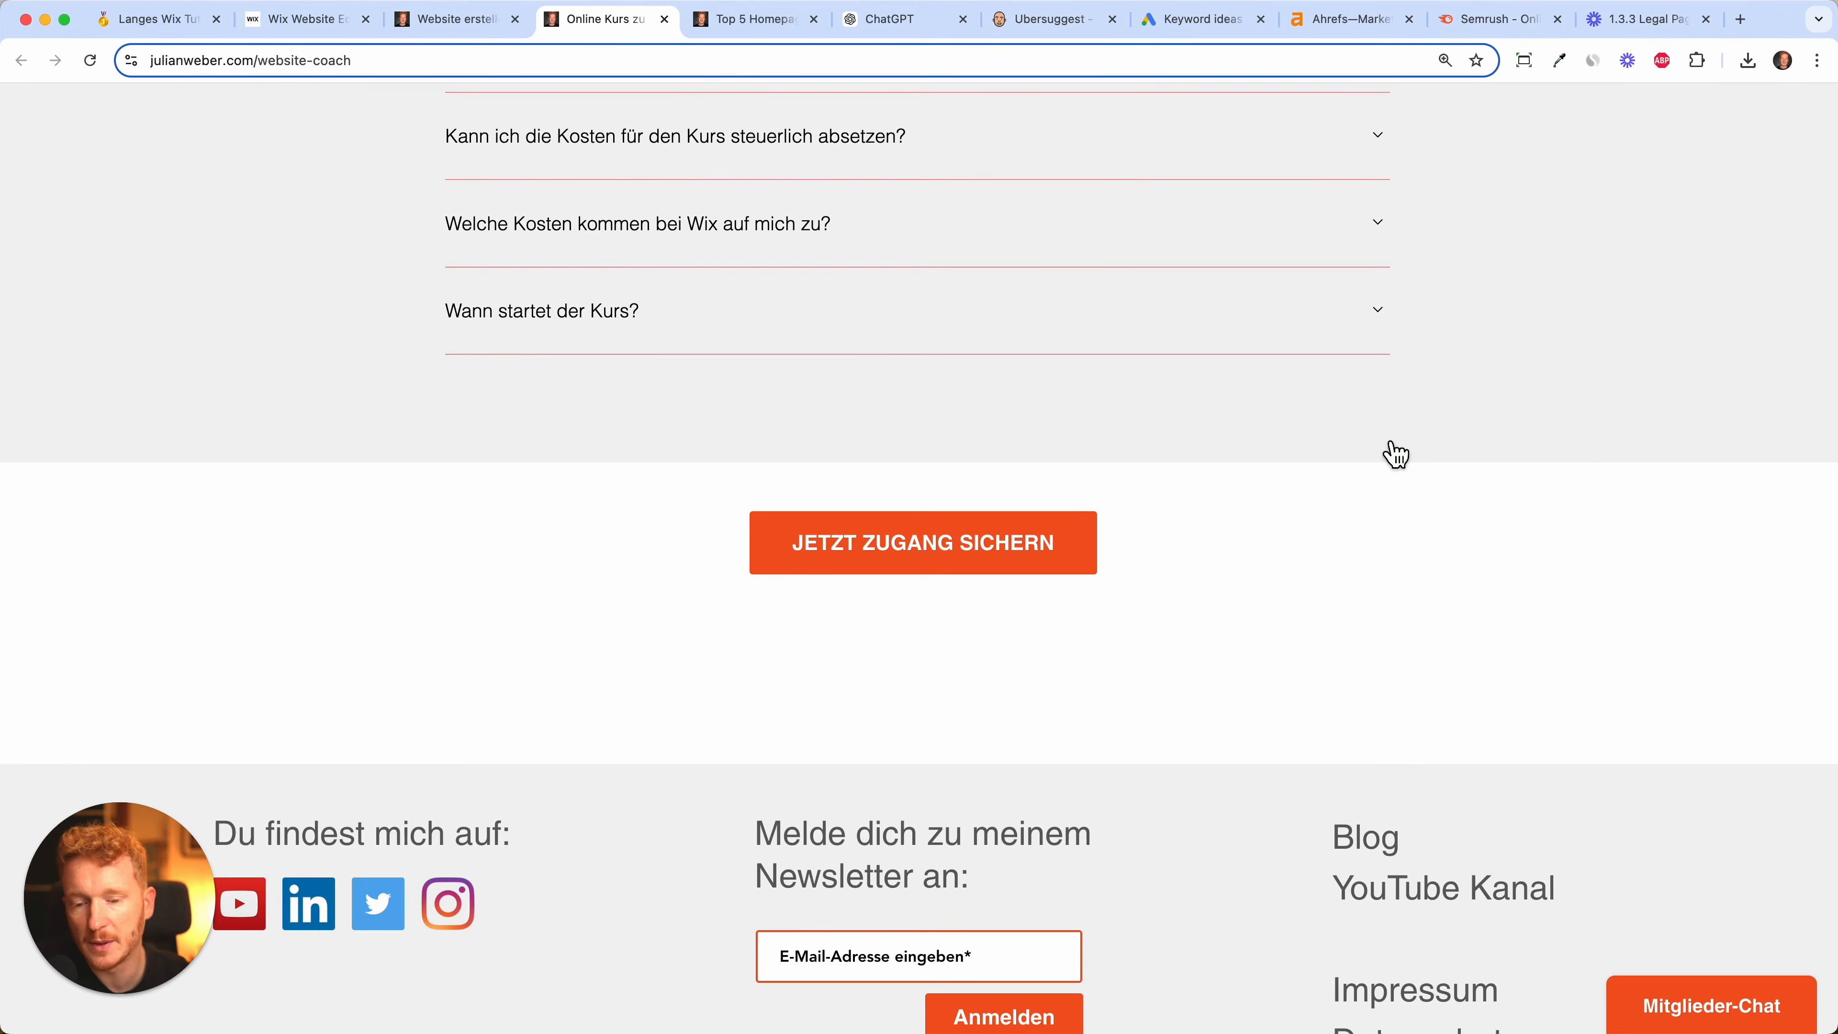
- Switch to the Top 5 Homepage Baukästen page and examine its provider ranking, comparison video, template examples and website-purpose quiz
{"action": "left_click", "coordinate": [733, 33]}
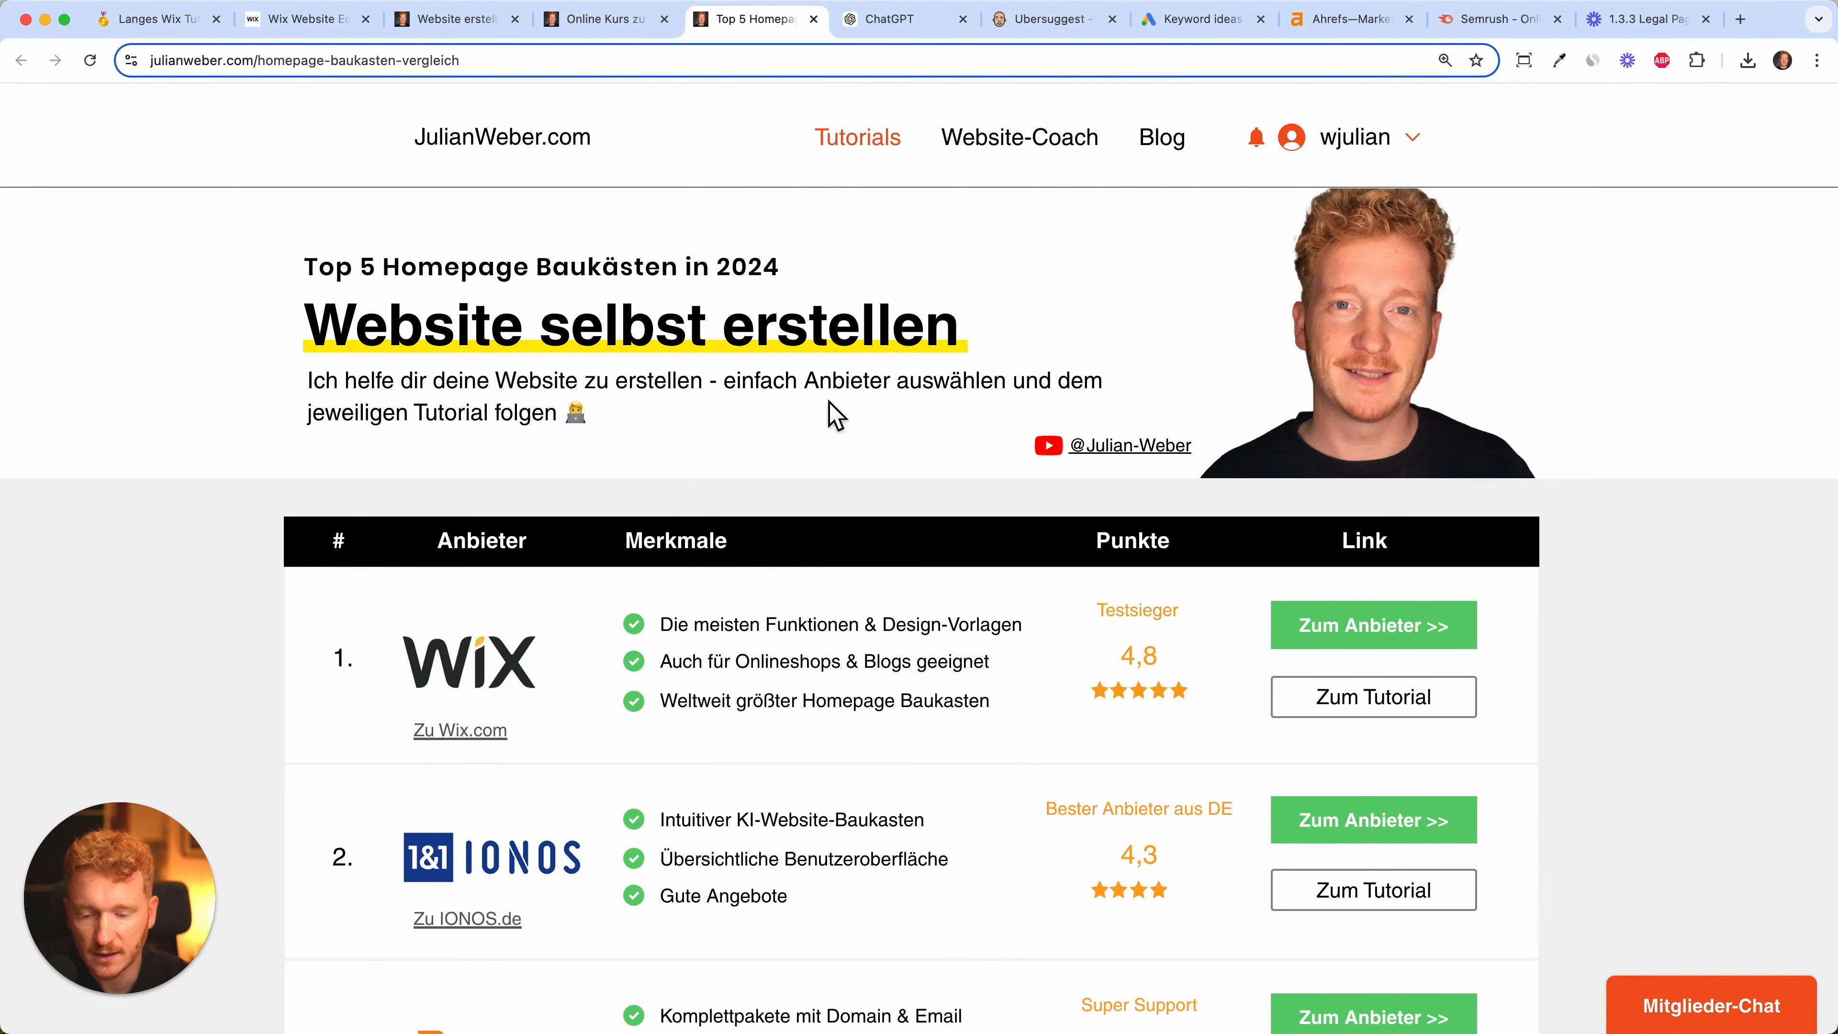
{"action": "scroll", "coordinate": [698, 462], "scroll_direction": "down", "scroll_amount": 5}
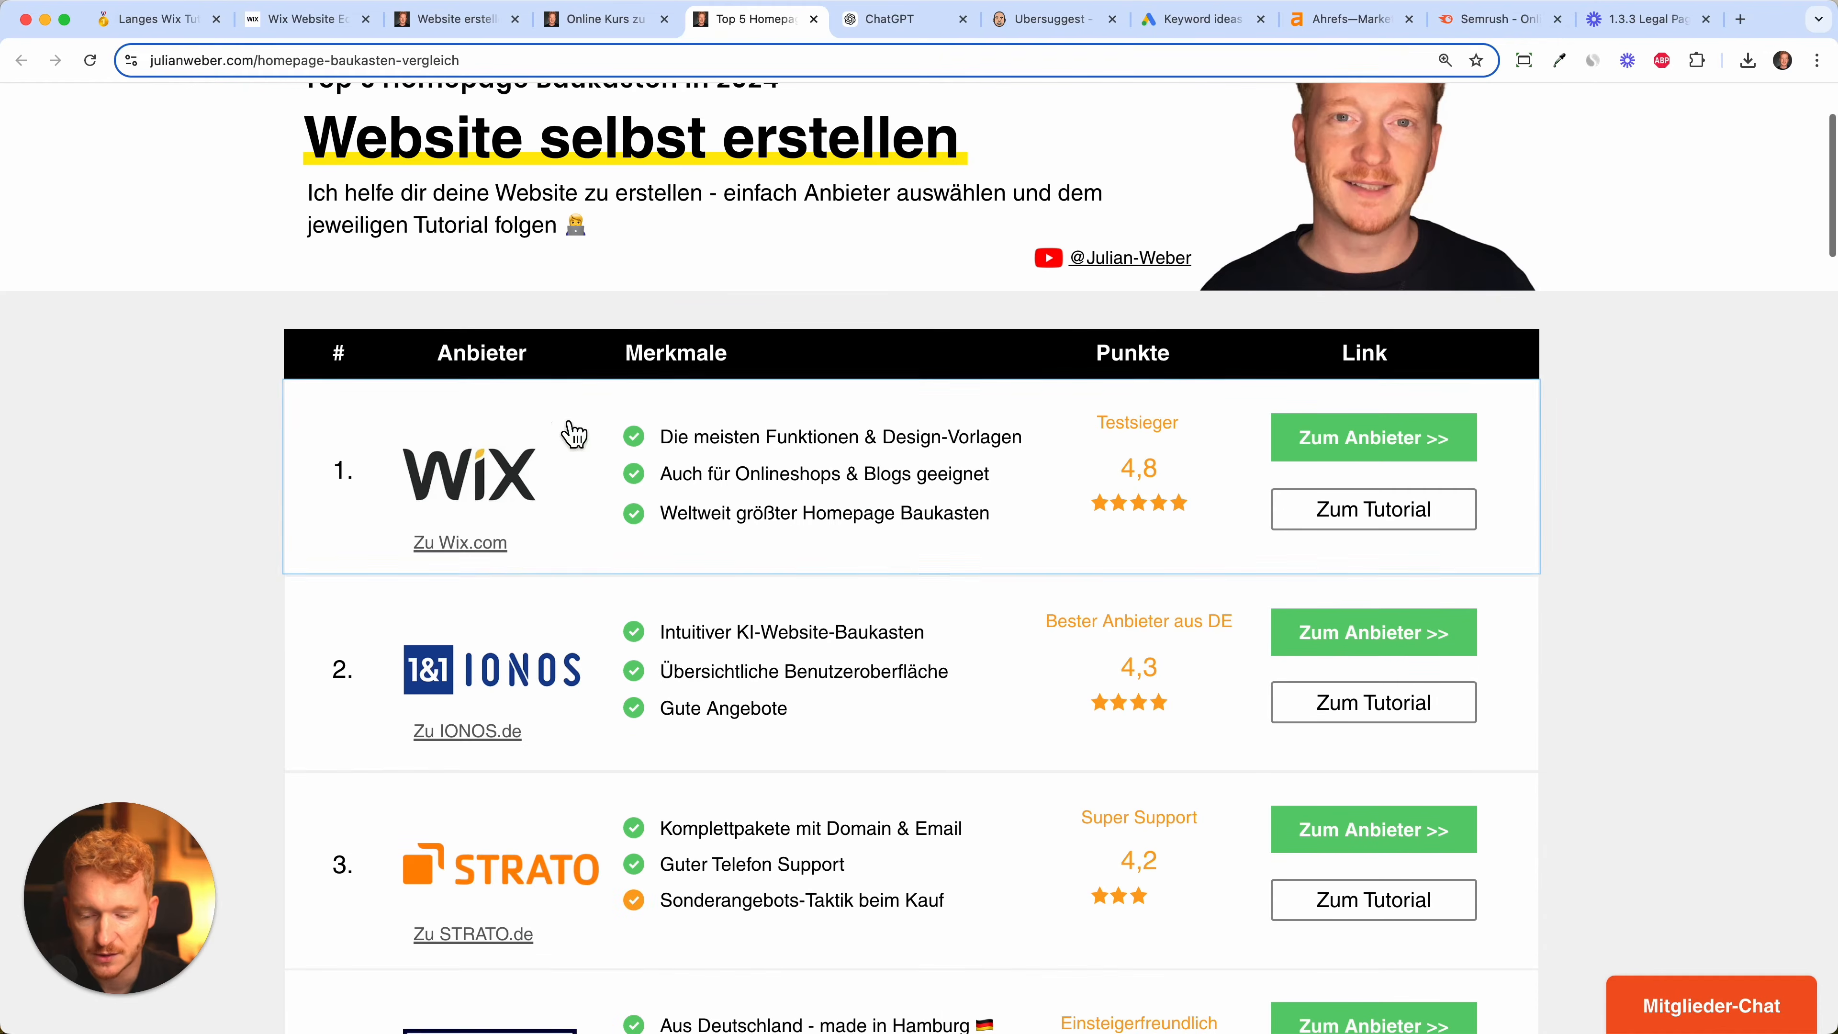
{"action": "scroll", "coordinate": [818, 716], "scroll_direction": "down", "scroll_amount": 5}
{"action": "scroll", "coordinate": [749, 874], "scroll_direction": "down", "scroll_amount": 3}
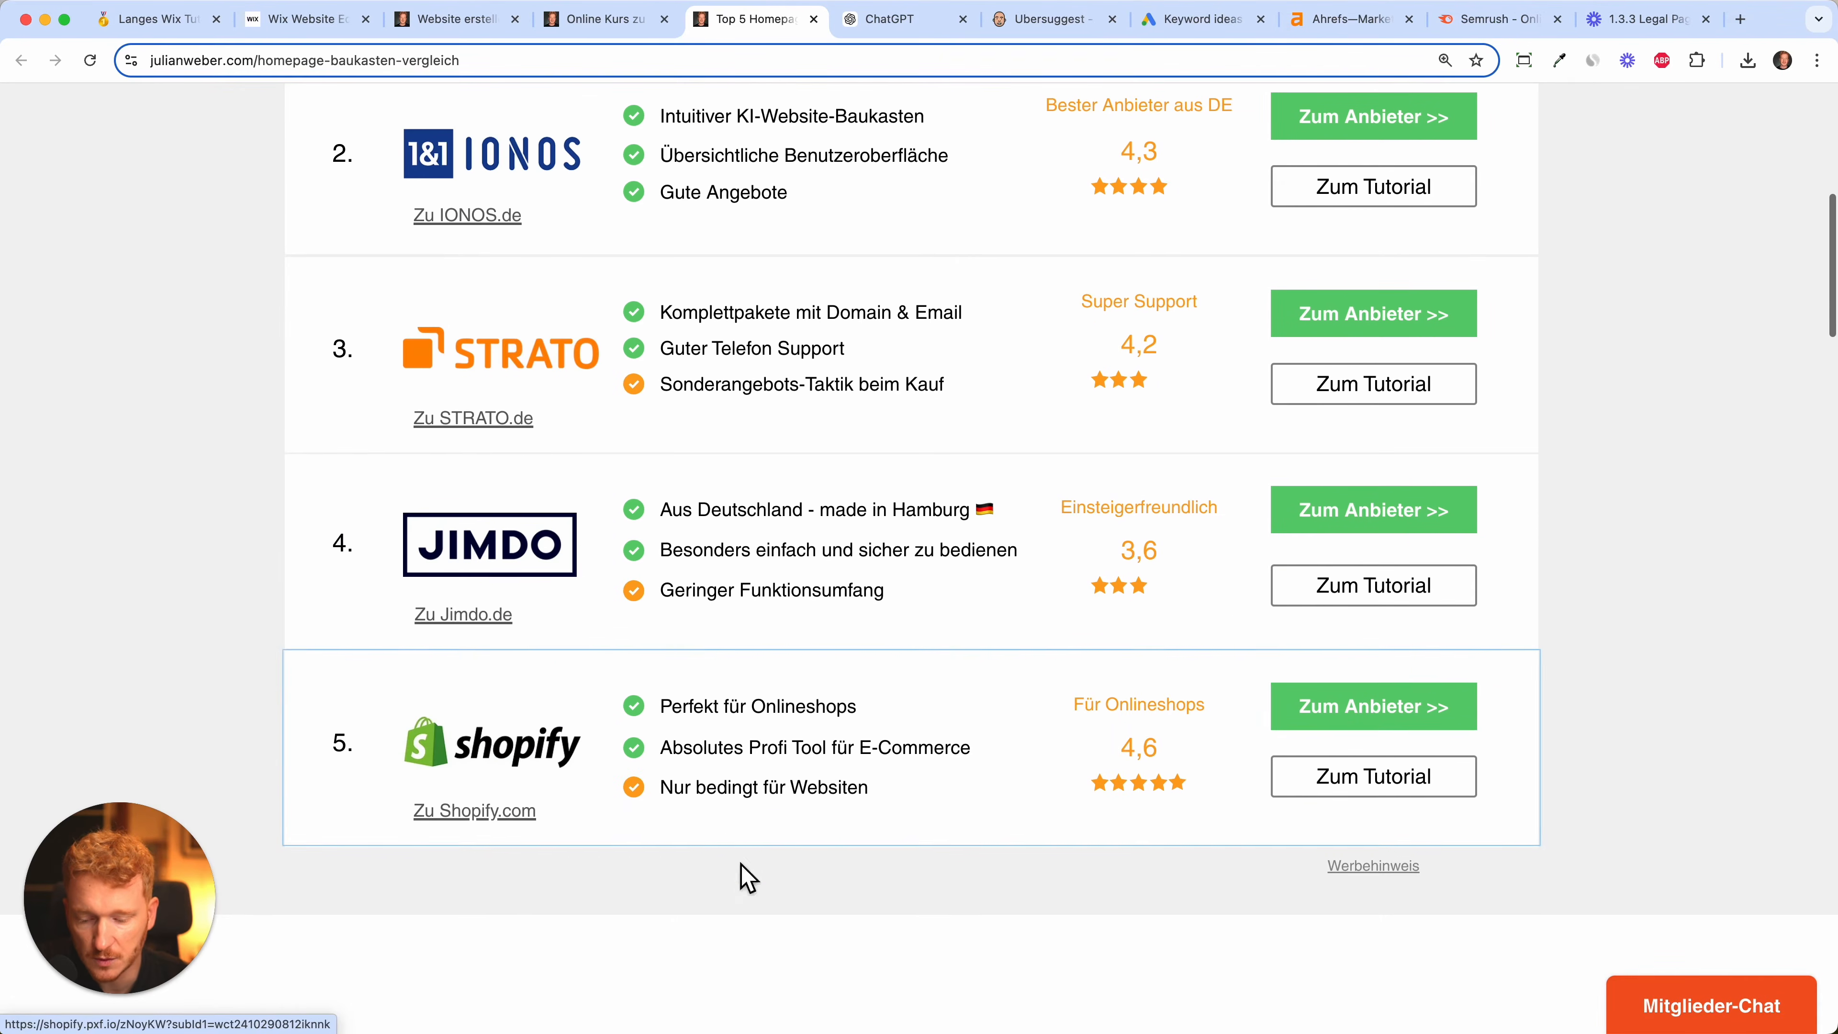
{"action": "scroll", "coordinate": [825, 753], "scroll_direction": "down", "scroll_amount": 10}
{"action": "scroll", "coordinate": [824, 753], "scroll_direction": "down", "scroll_amount": 15}
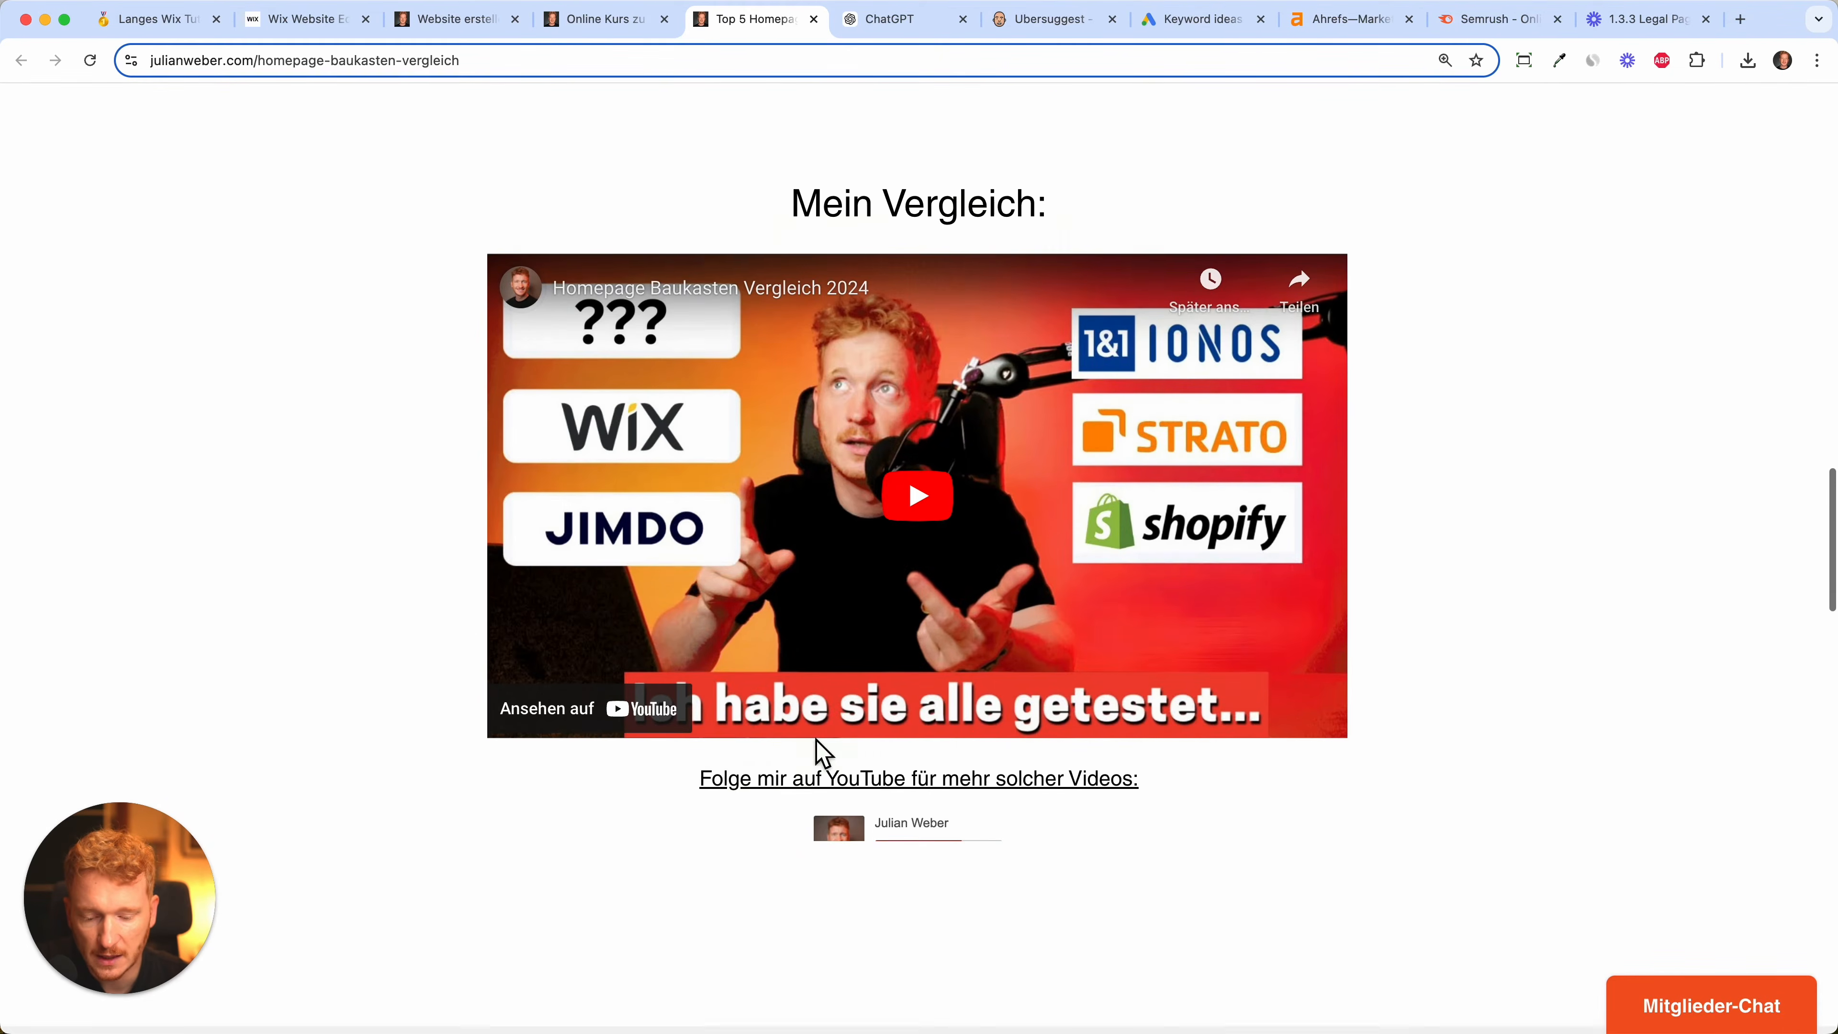
{"action": "scroll", "coordinate": [825, 755], "scroll_direction": "down", "scroll_amount": 10}
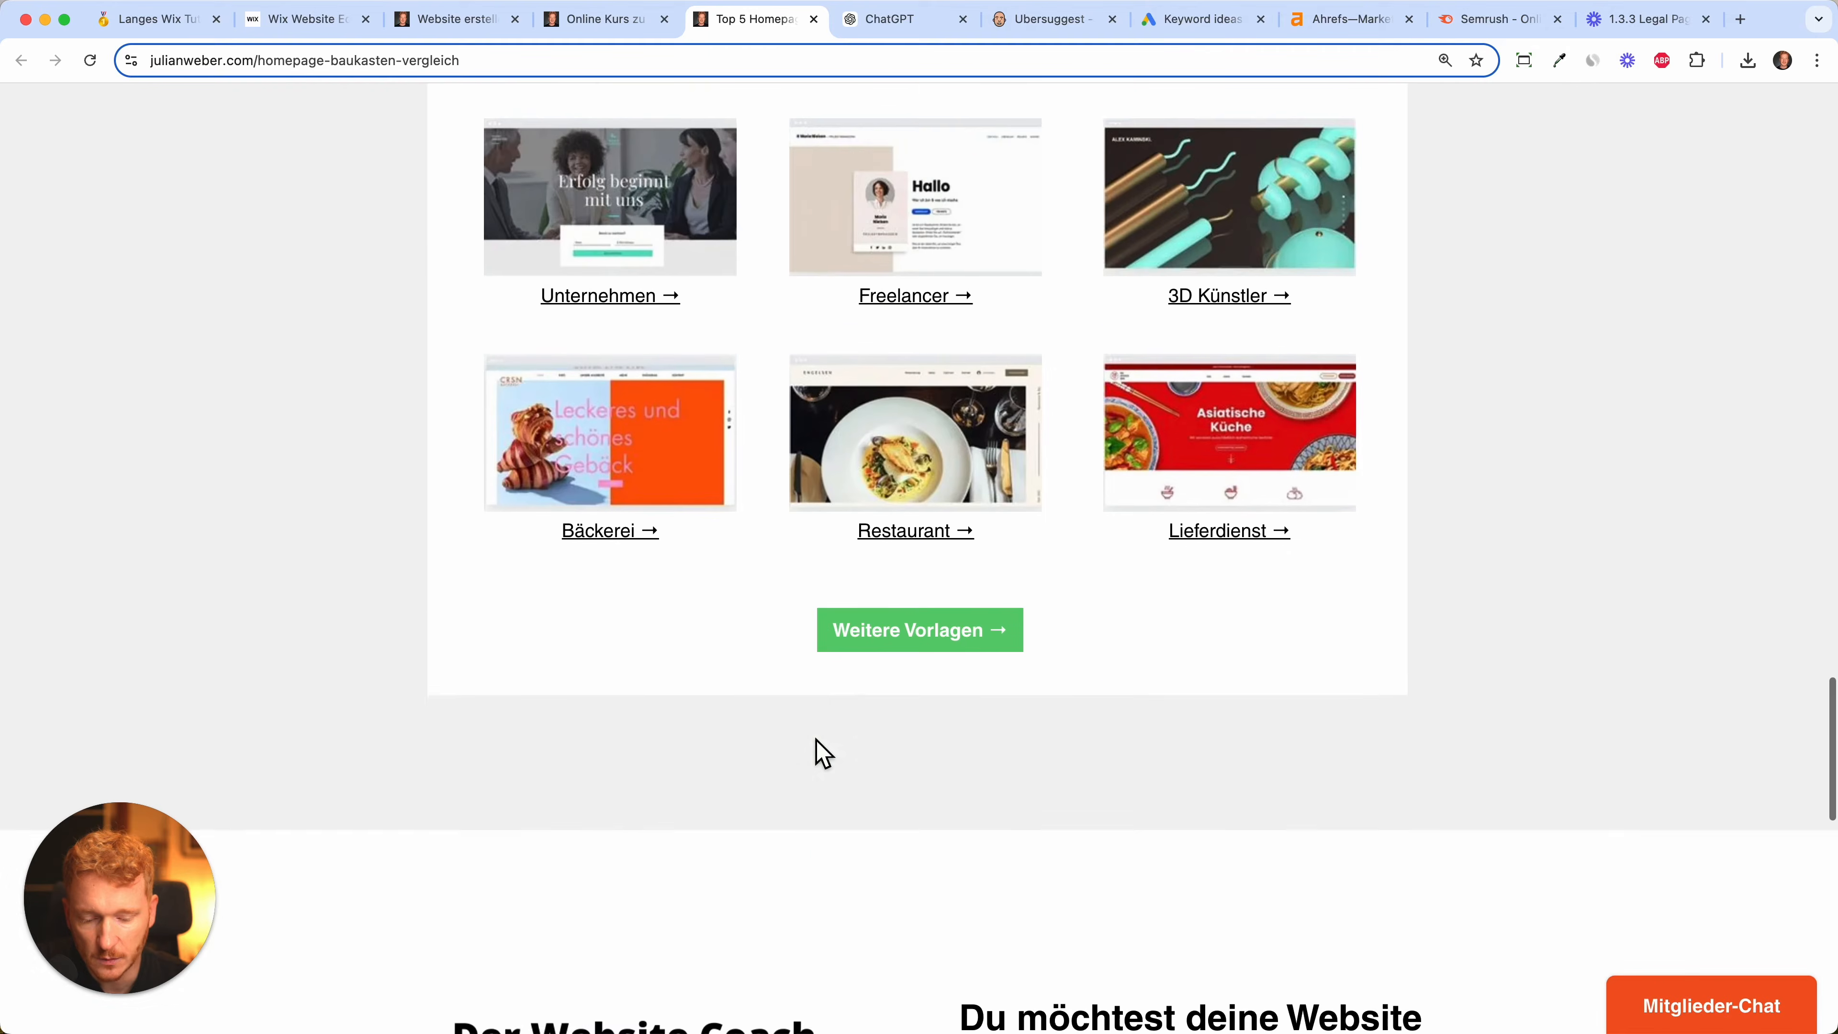
{"action": "scroll", "coordinate": [823, 753], "scroll_direction": "up", "scroll_amount": 20}
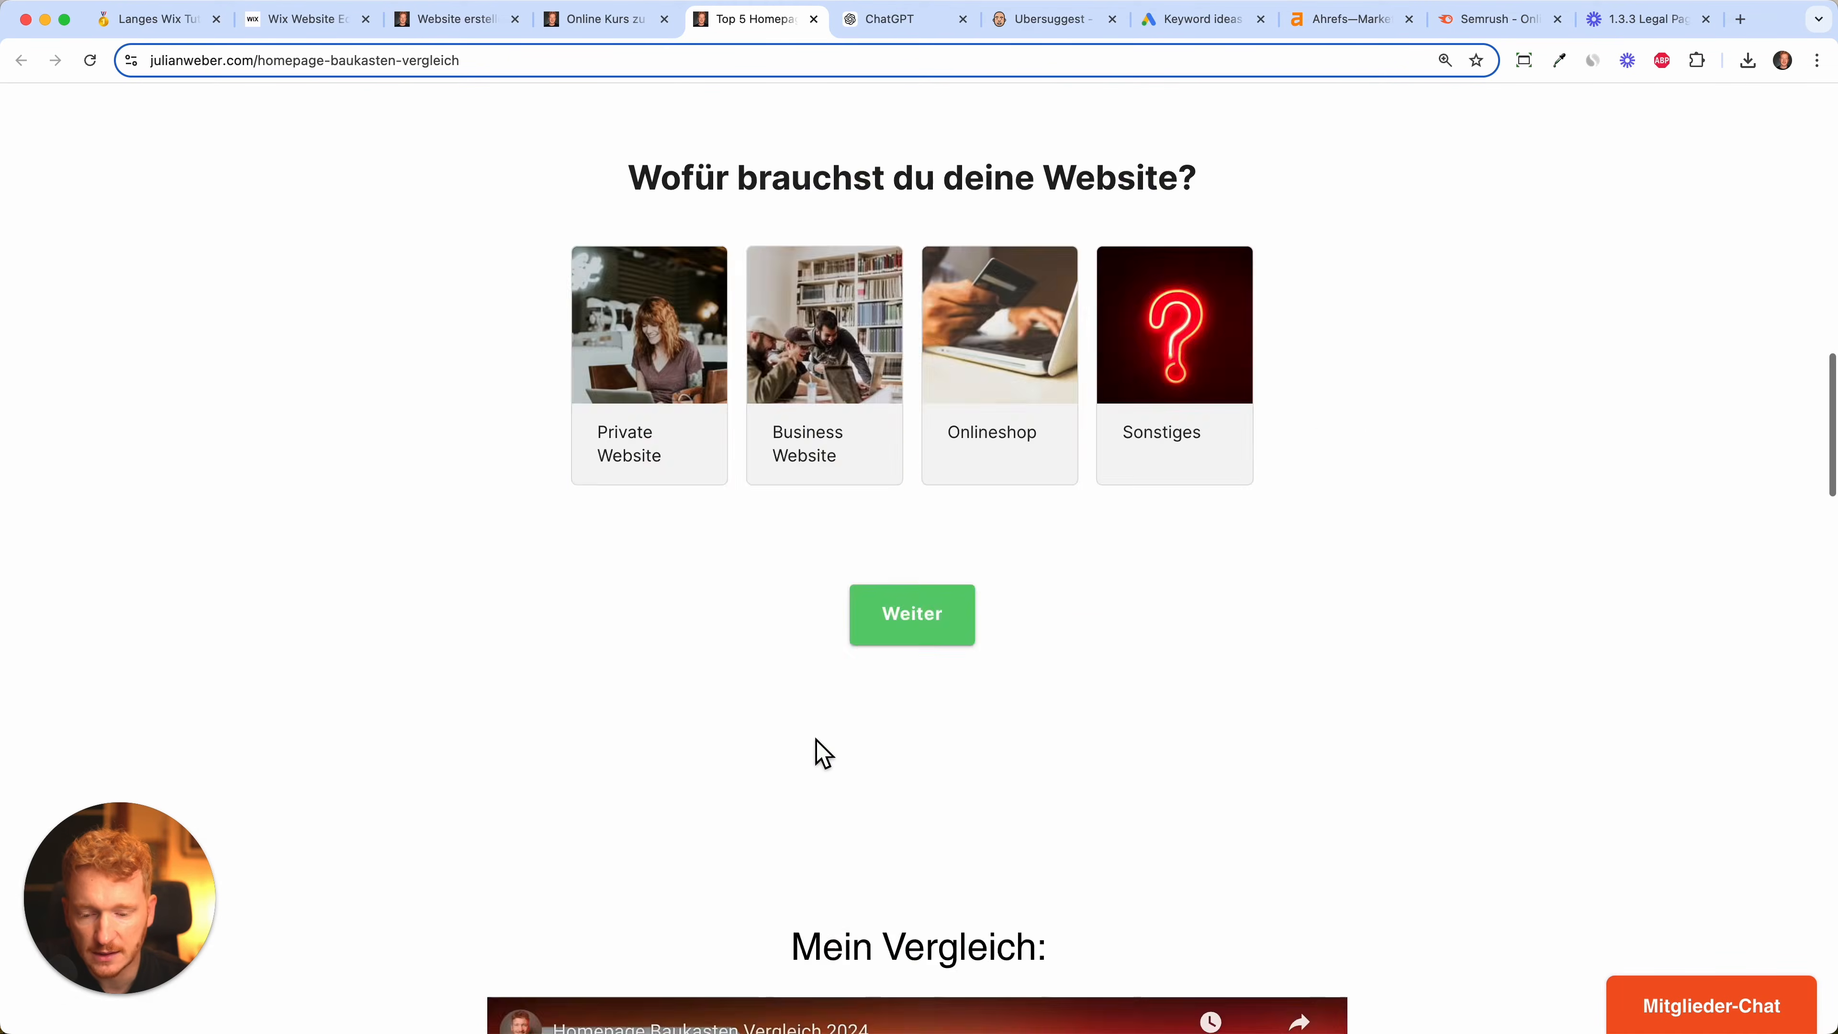
{"action": "scroll", "coordinate": [827, 780], "scroll_direction": "up", "scroll_amount": 8}
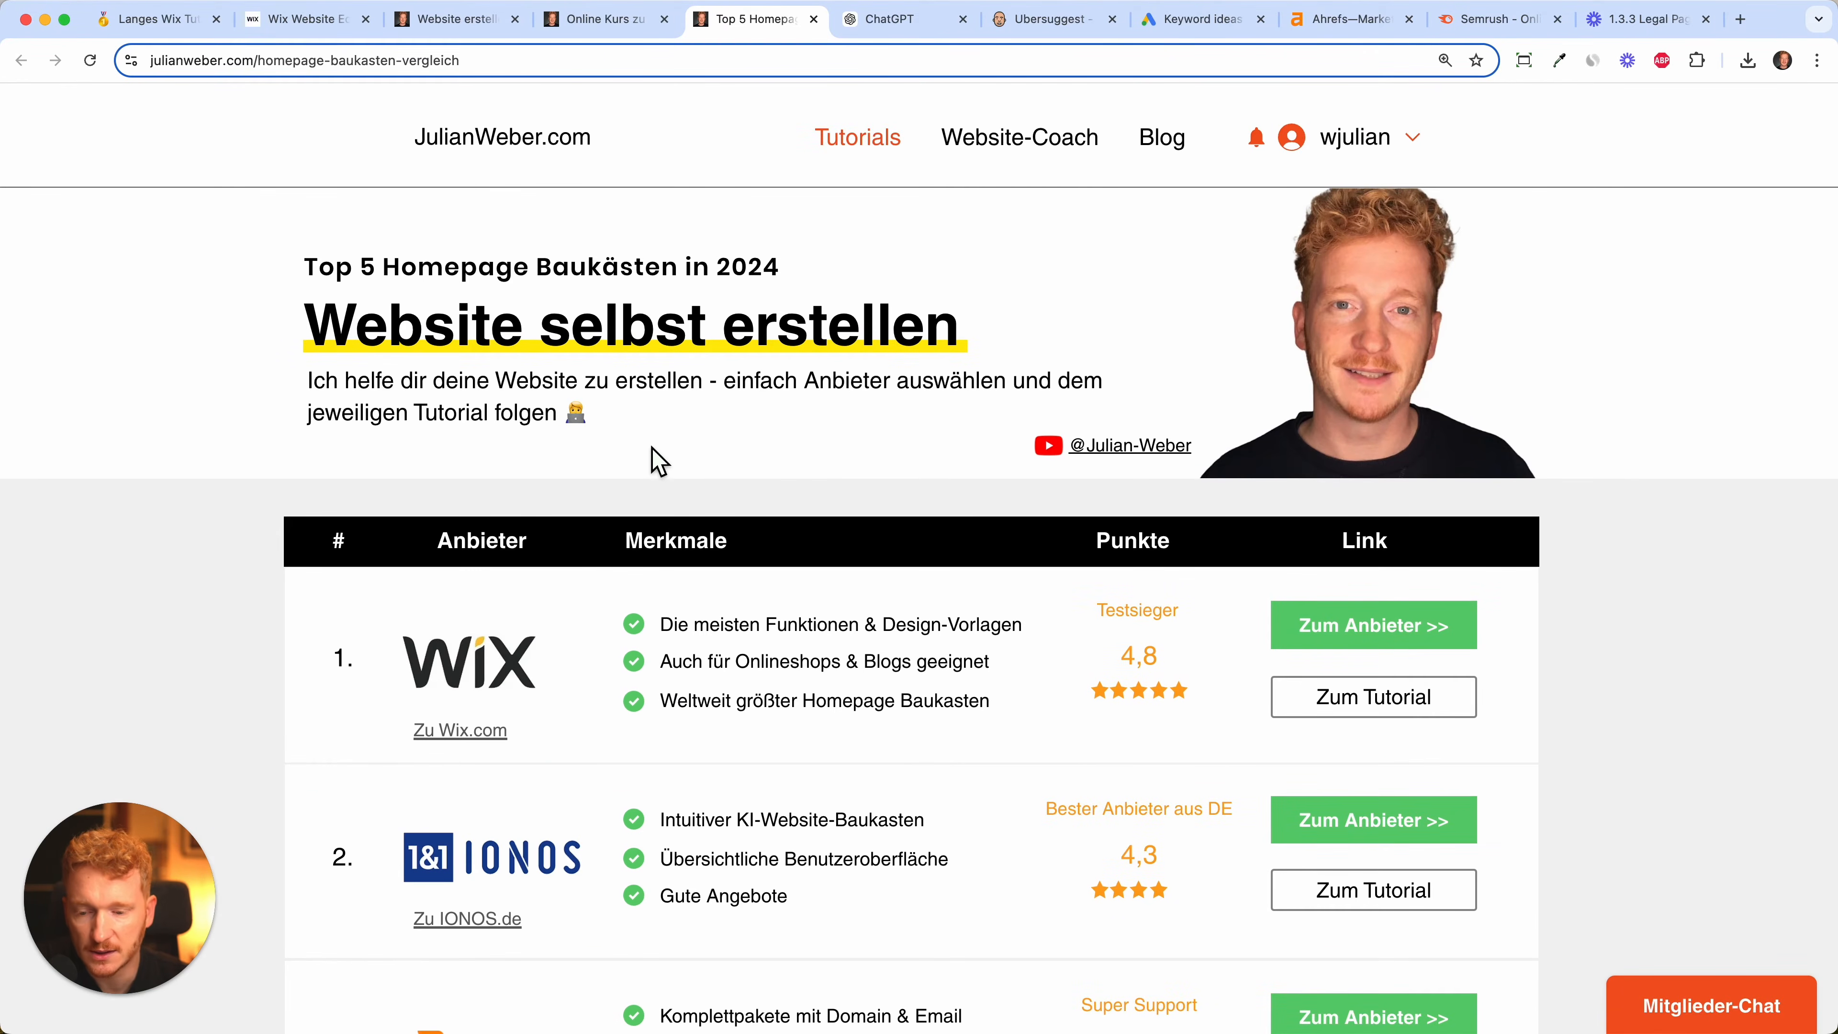
- Return to the Wix editor and add a new page to the site based on the Basic template for services
{"action": "left_click", "coordinate": [326, 23]}
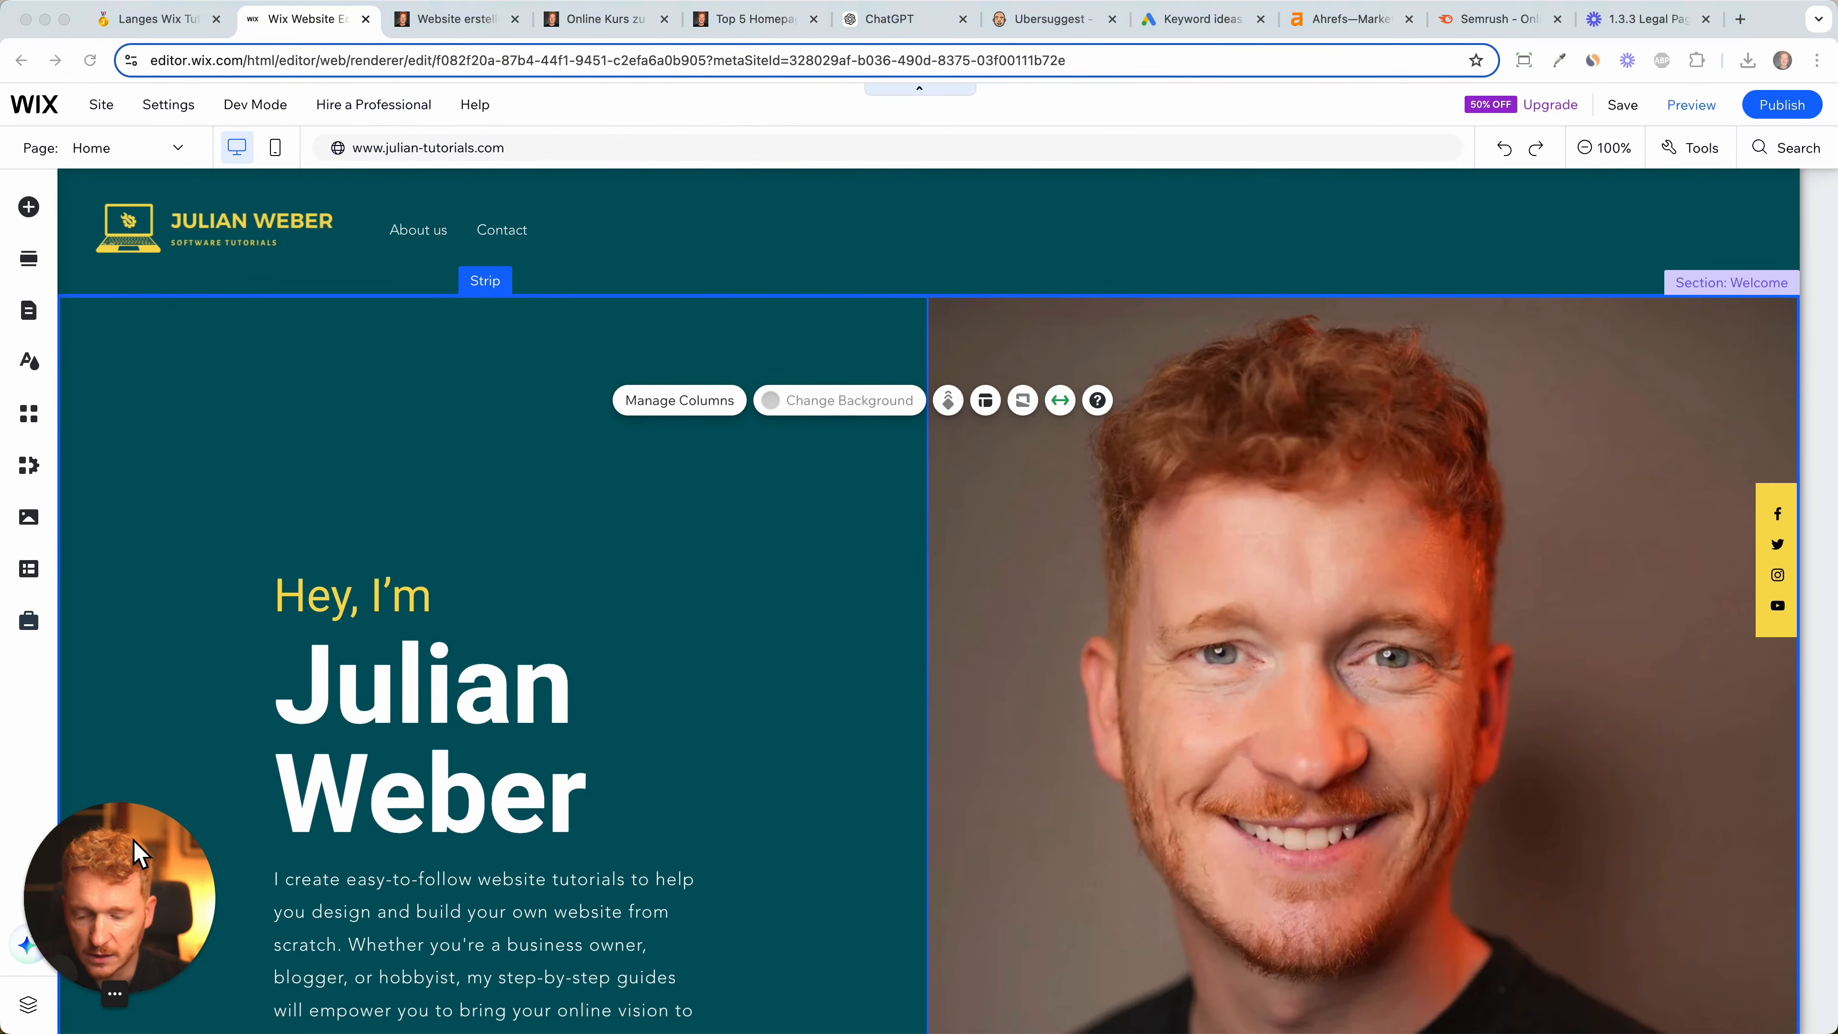
{"action": "left_click_drag", "start_coordinate": [136, 850], "coordinate": [1509, 815]}
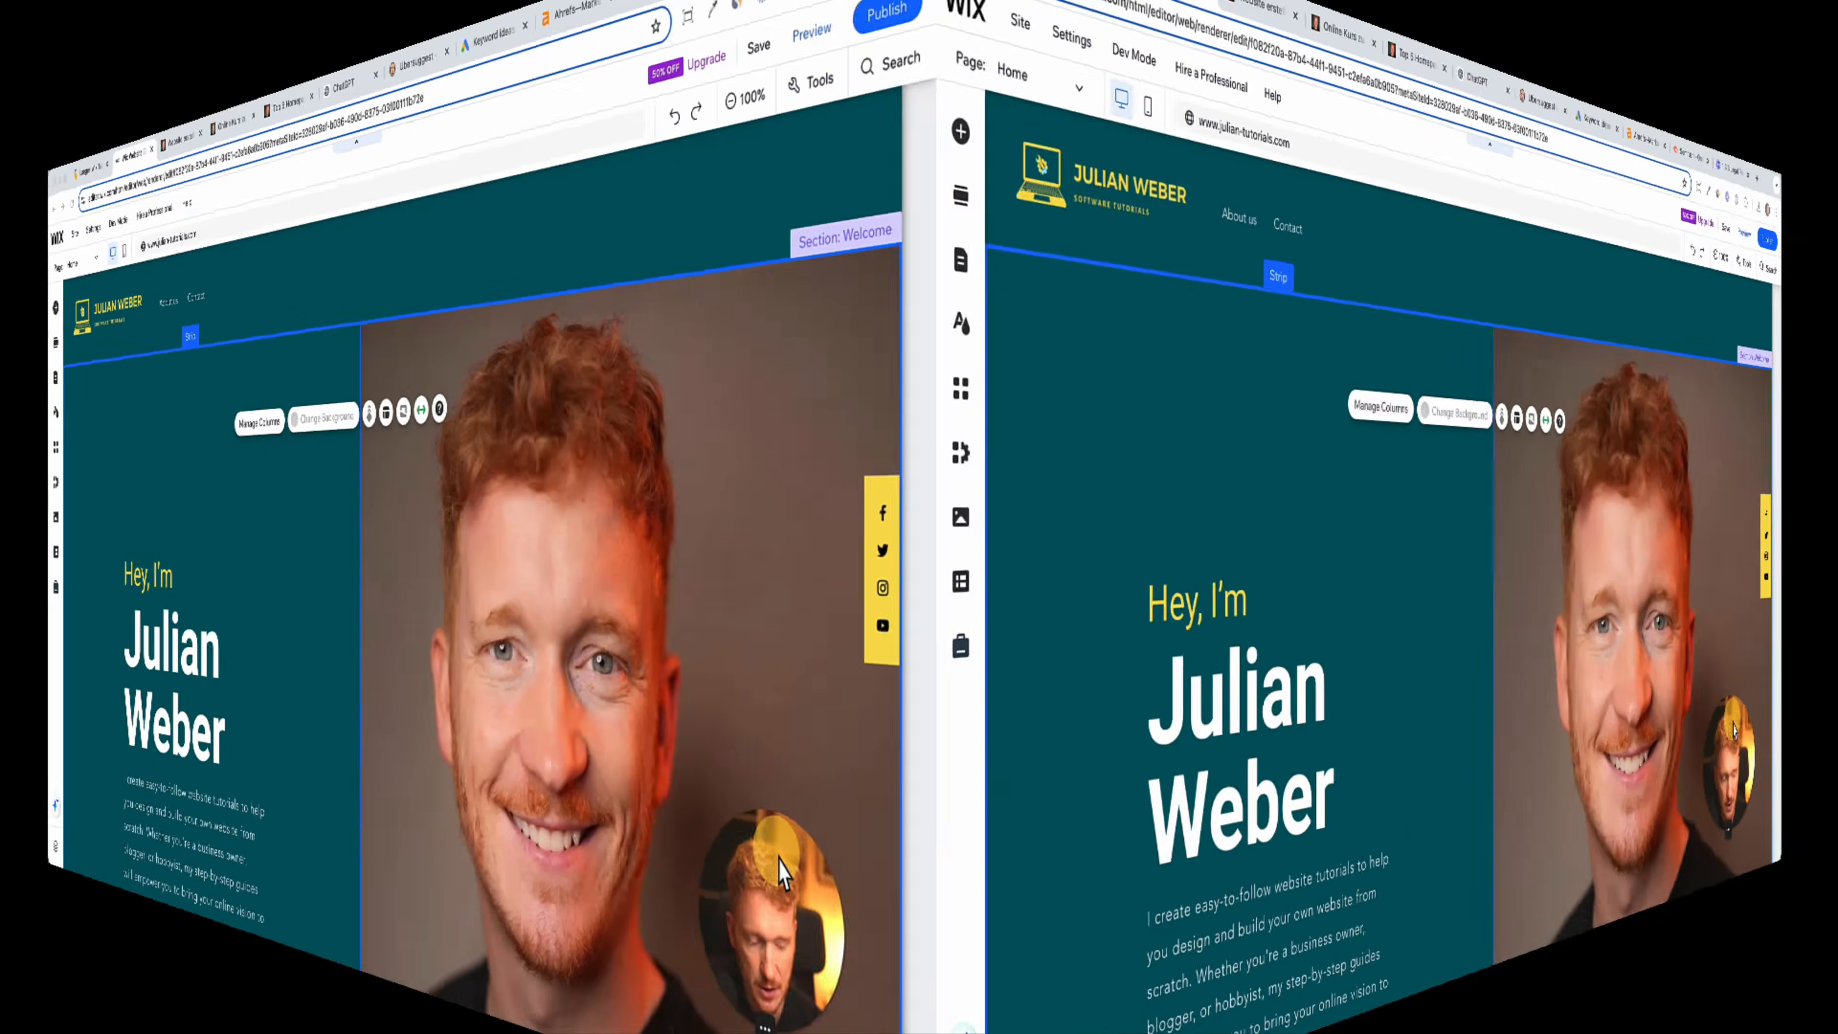
{"action": "left_click", "coordinate": [32, 314]}
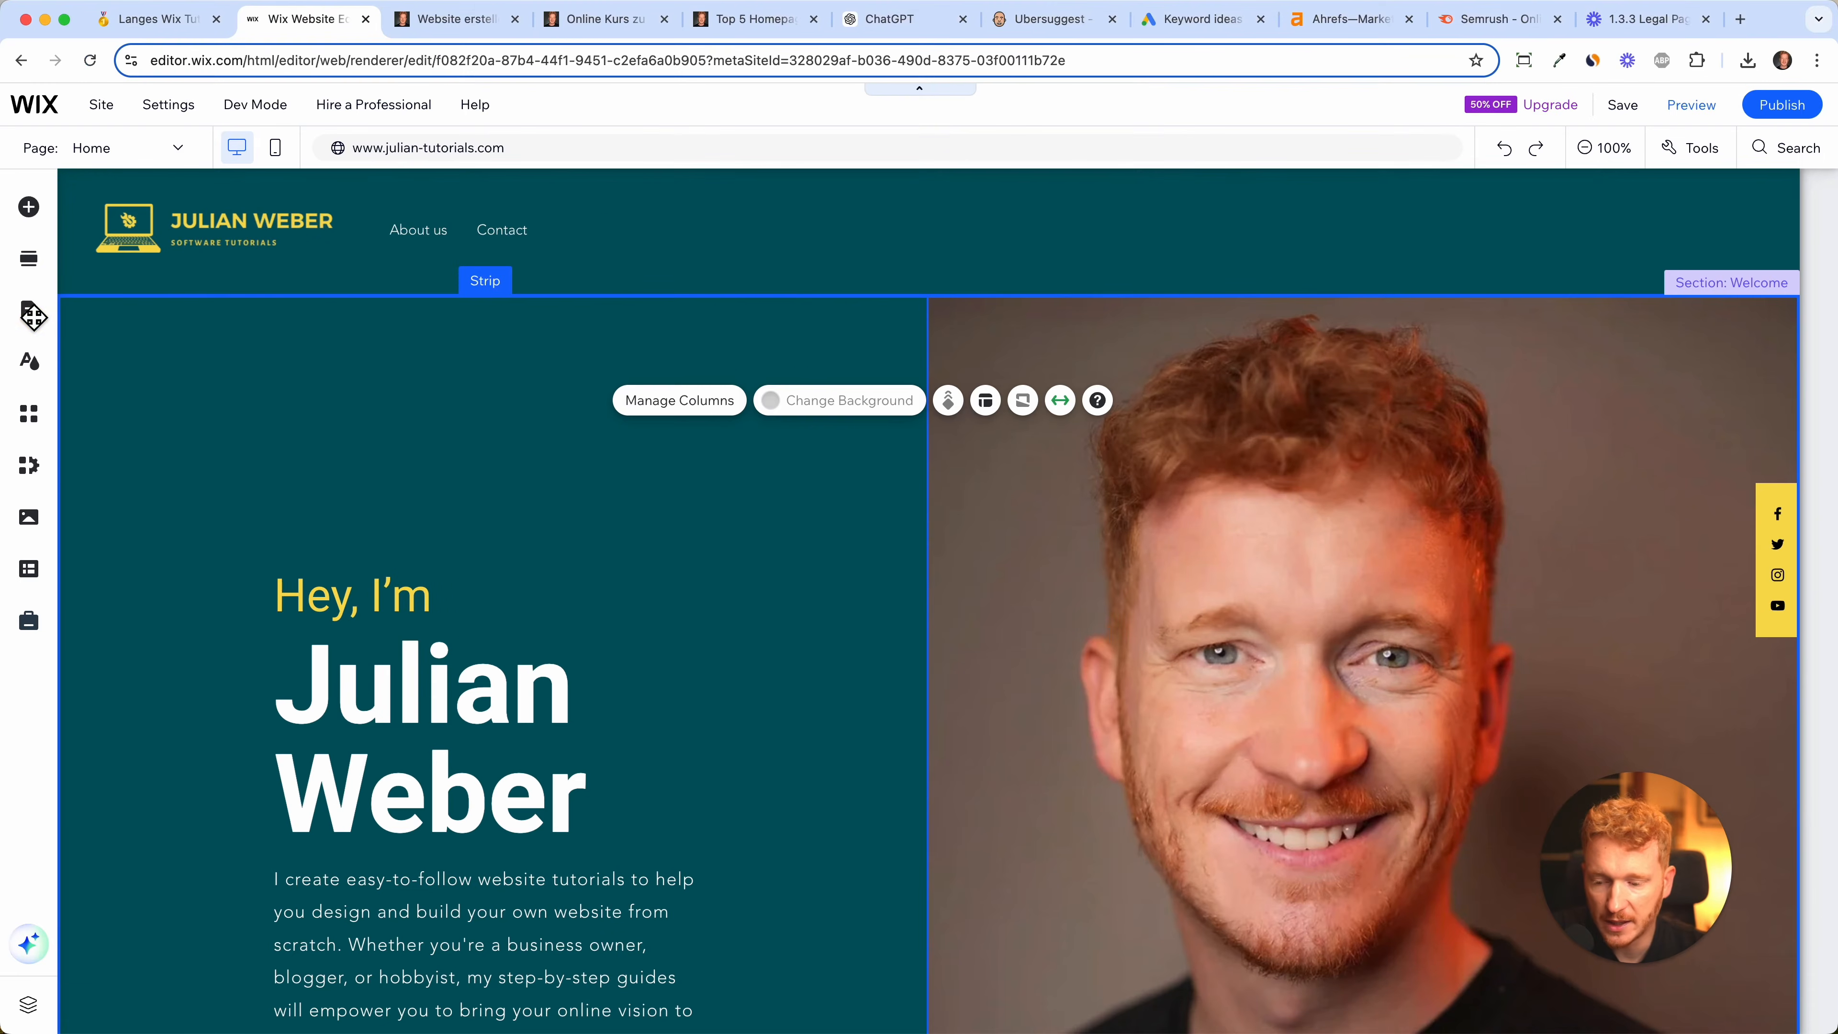
{"action": "left_click", "coordinate": [32, 314]}
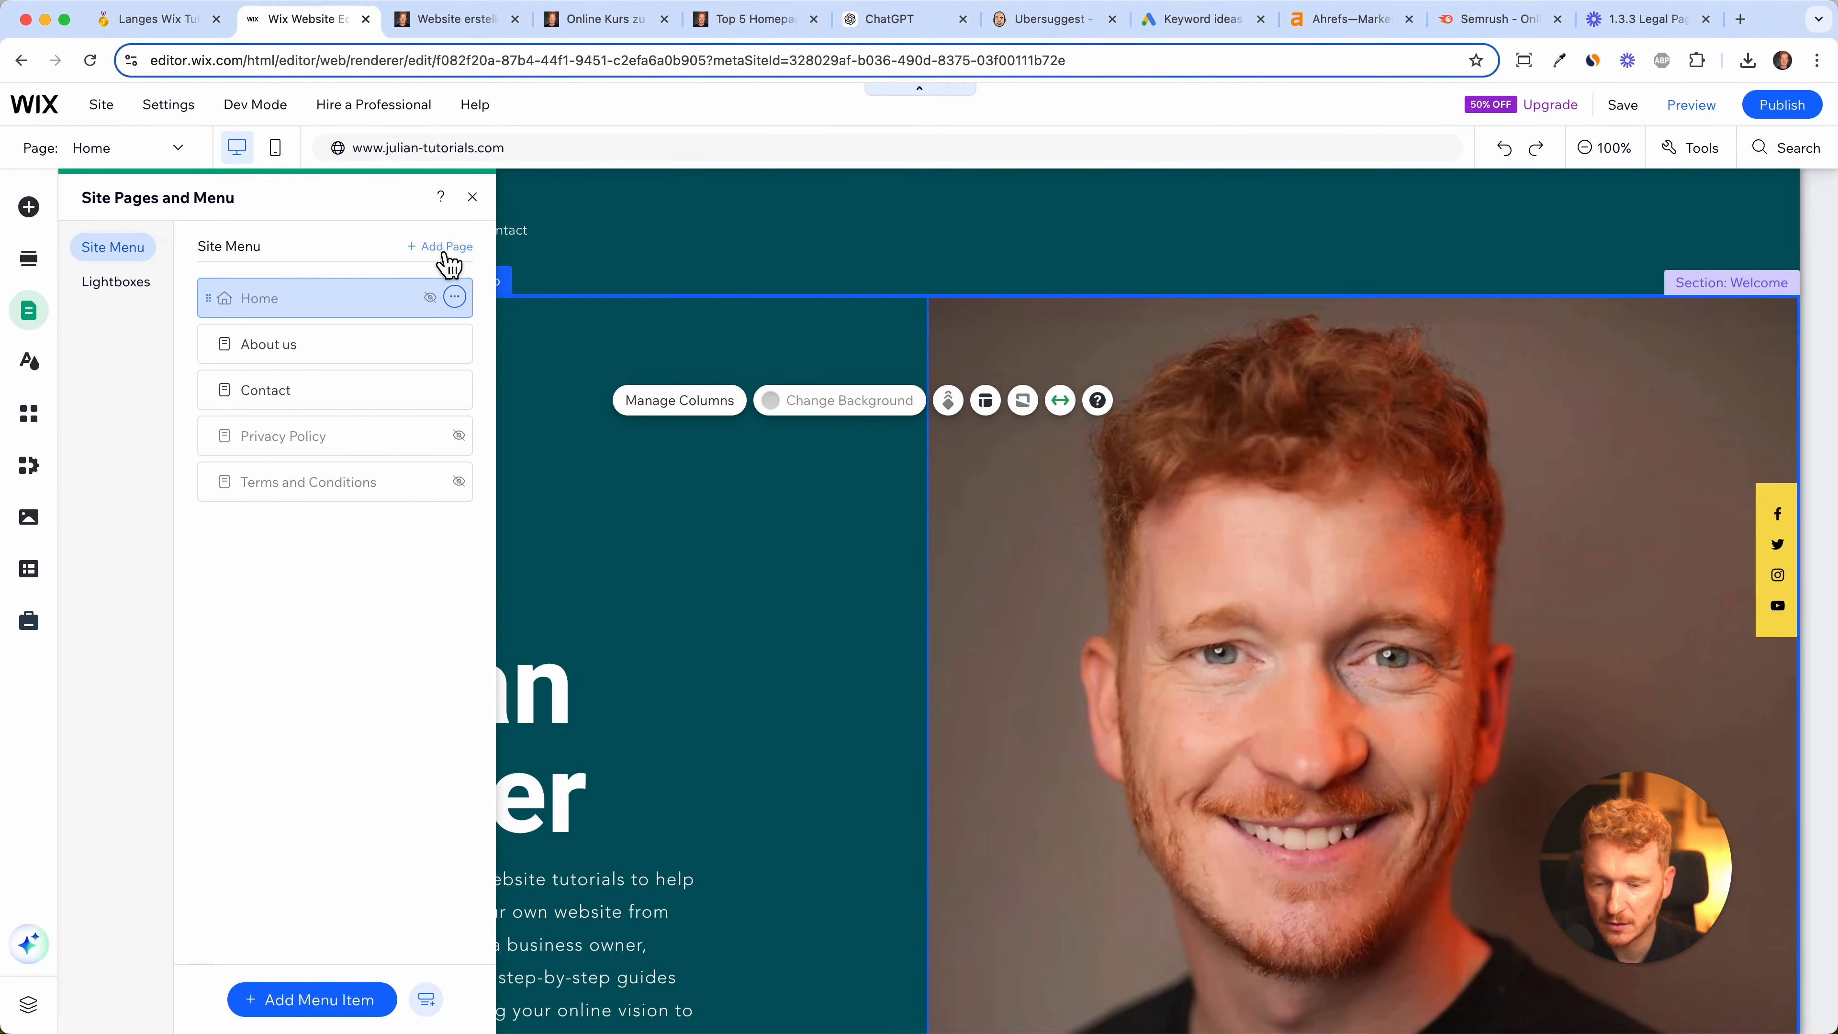
{"action": "left_click", "coordinate": [444, 251]}
{"action": "left_click", "coordinate": [284, 308]}
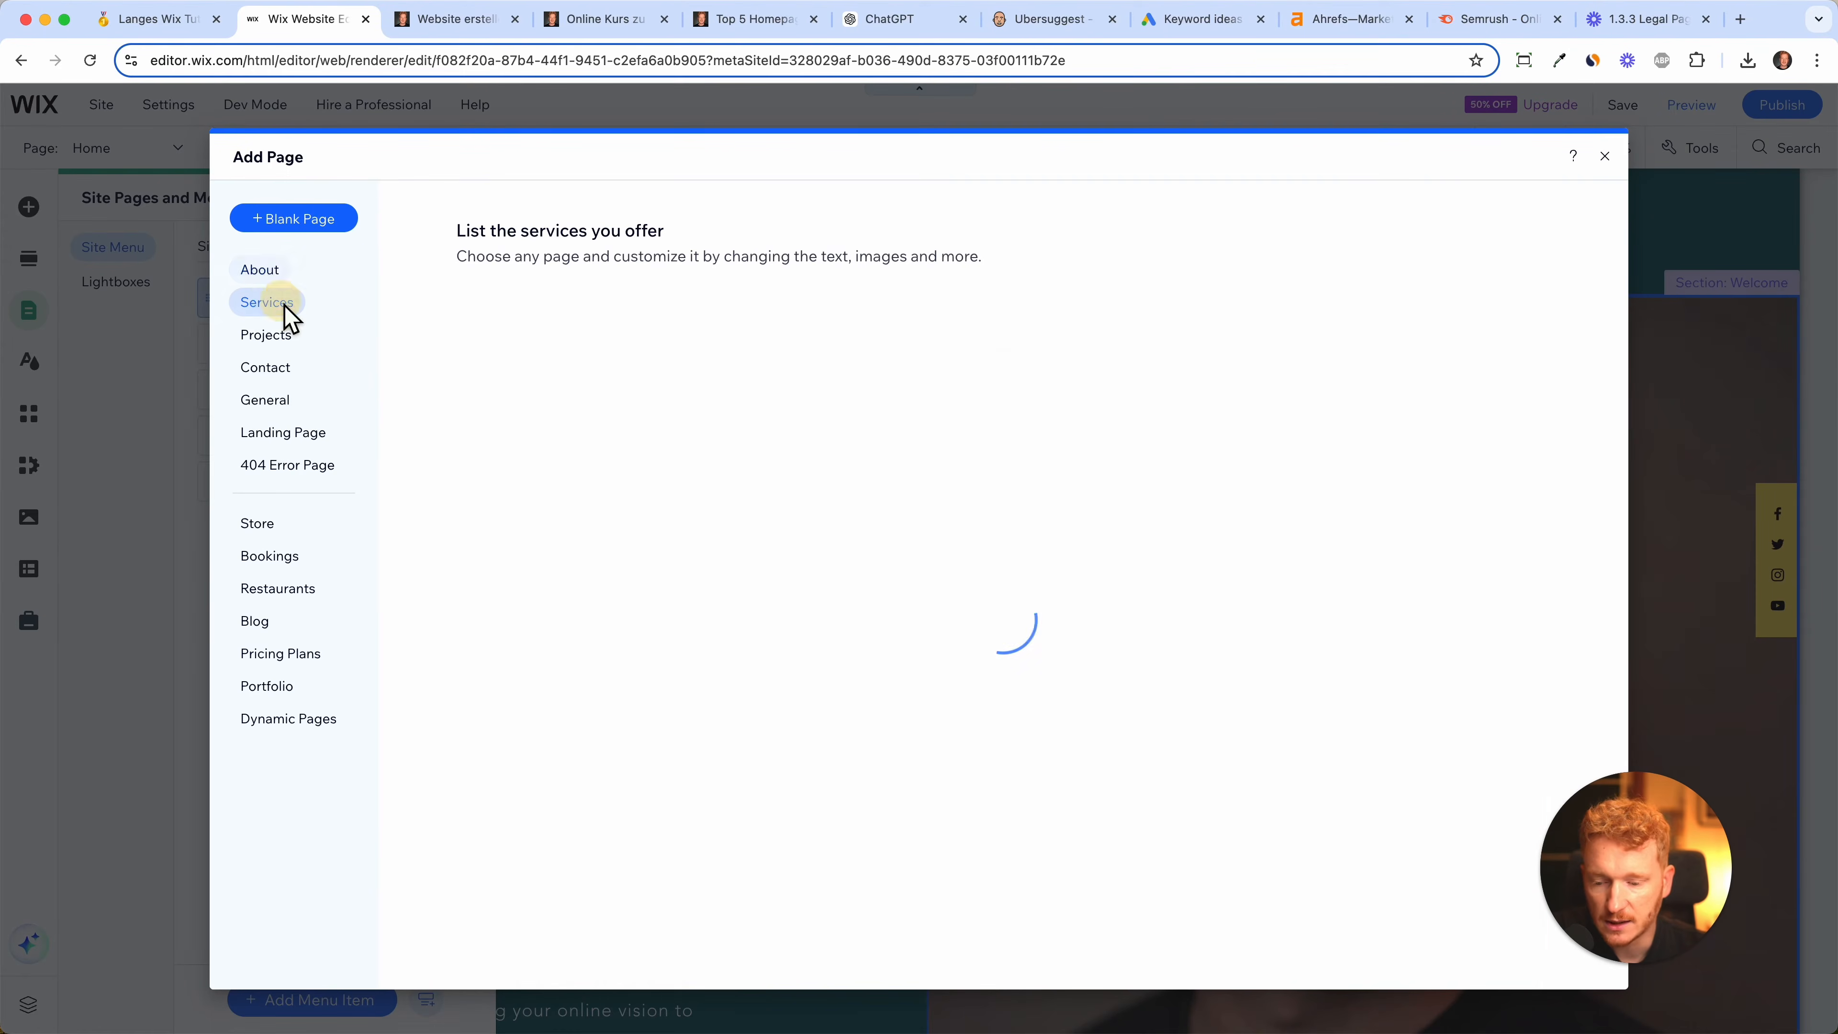
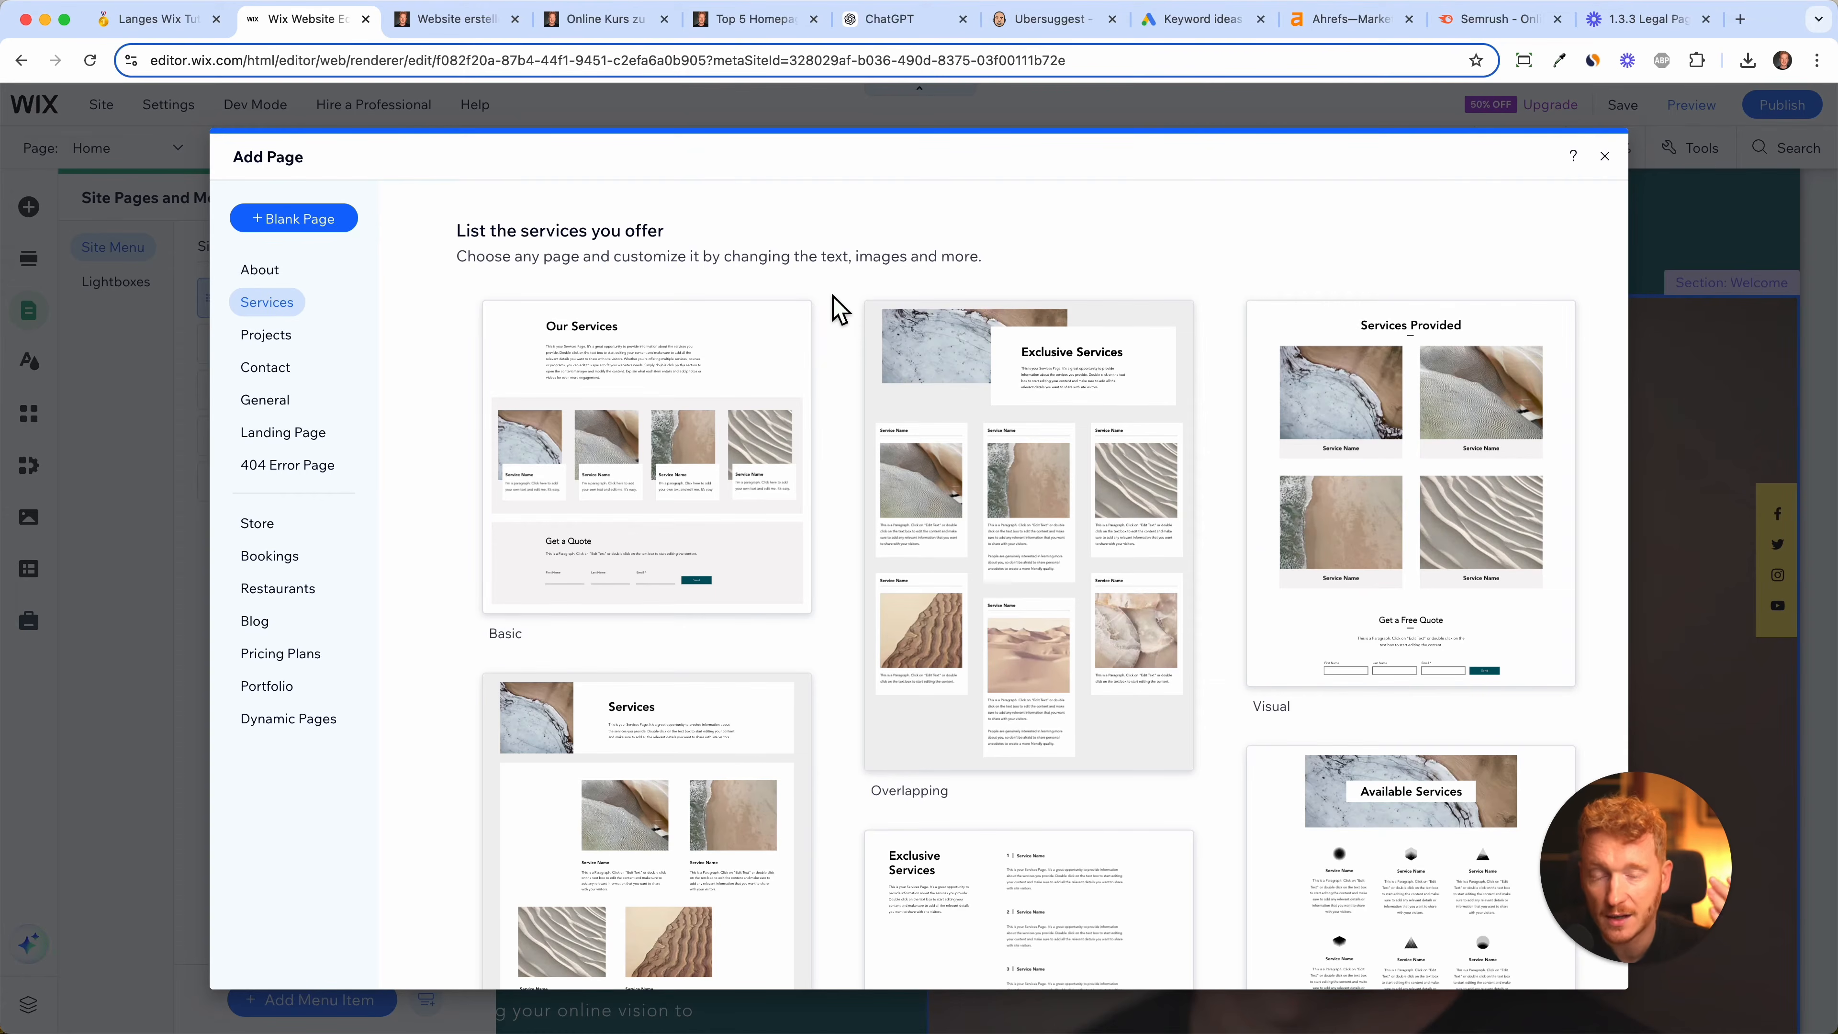
{"action": "mouse_move", "coordinate": [644, 474]}
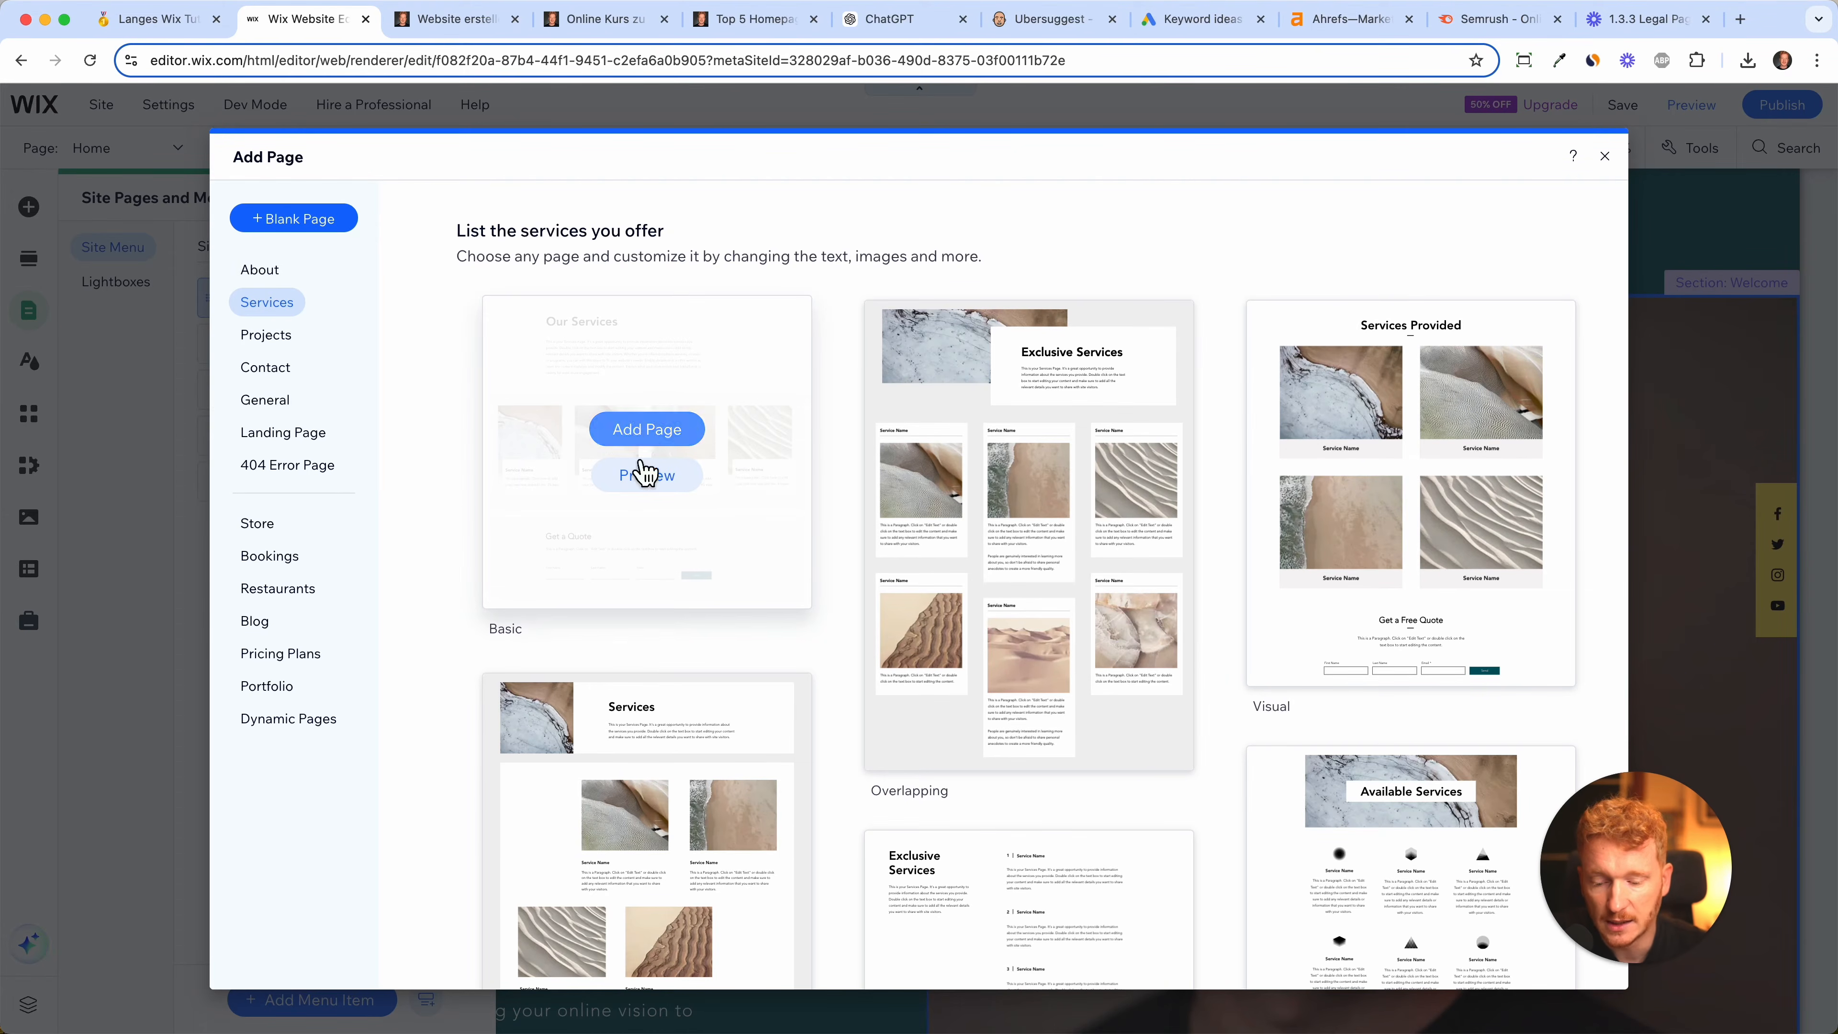
{"action": "left_click", "coordinate": [688, 435]}
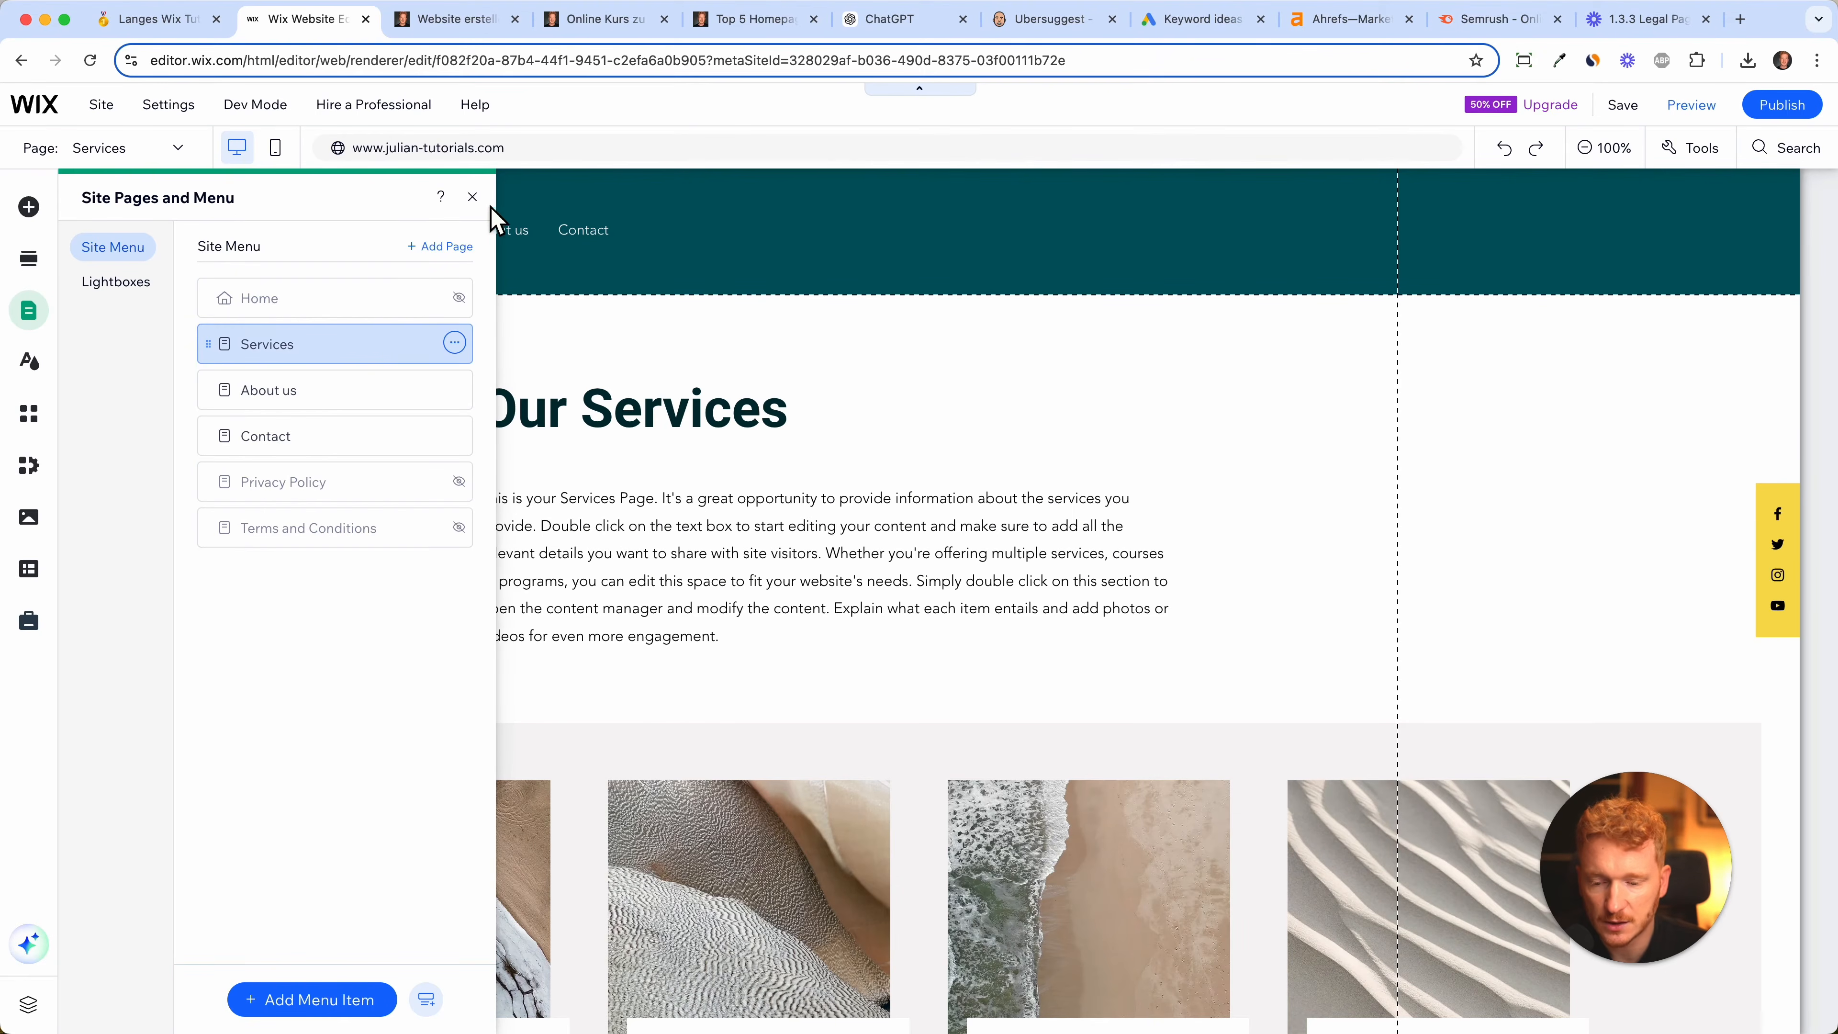
- Close the site pages list and look through the new Services page's intro, service cards and quote form
{"action": "left_click", "coordinate": [472, 197]}
{"action": "scroll", "coordinate": [636, 630], "scroll_direction": "down", "scroll_amount": 3}
{"action": "scroll", "coordinate": [640, 633], "scroll_direction": "up", "scroll_amount": 2}
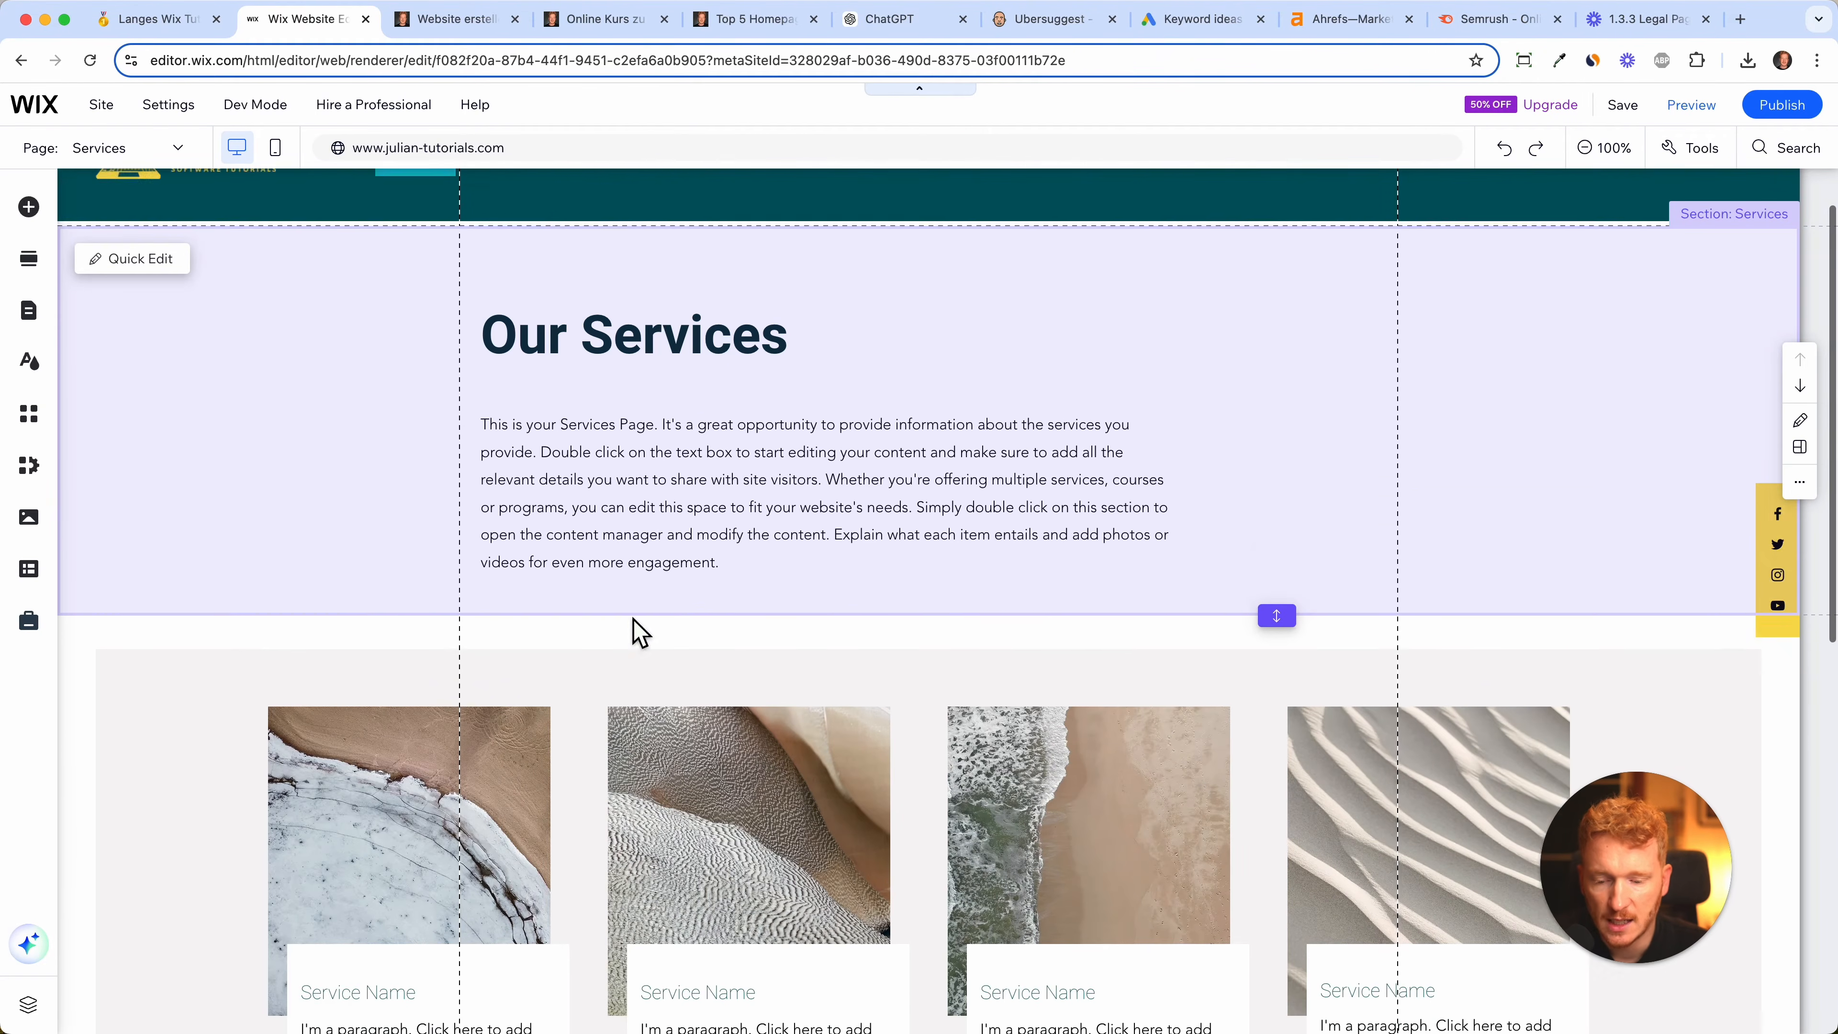
{"action": "scroll", "coordinate": [637, 632], "scroll_direction": "up", "scroll_amount": 1}
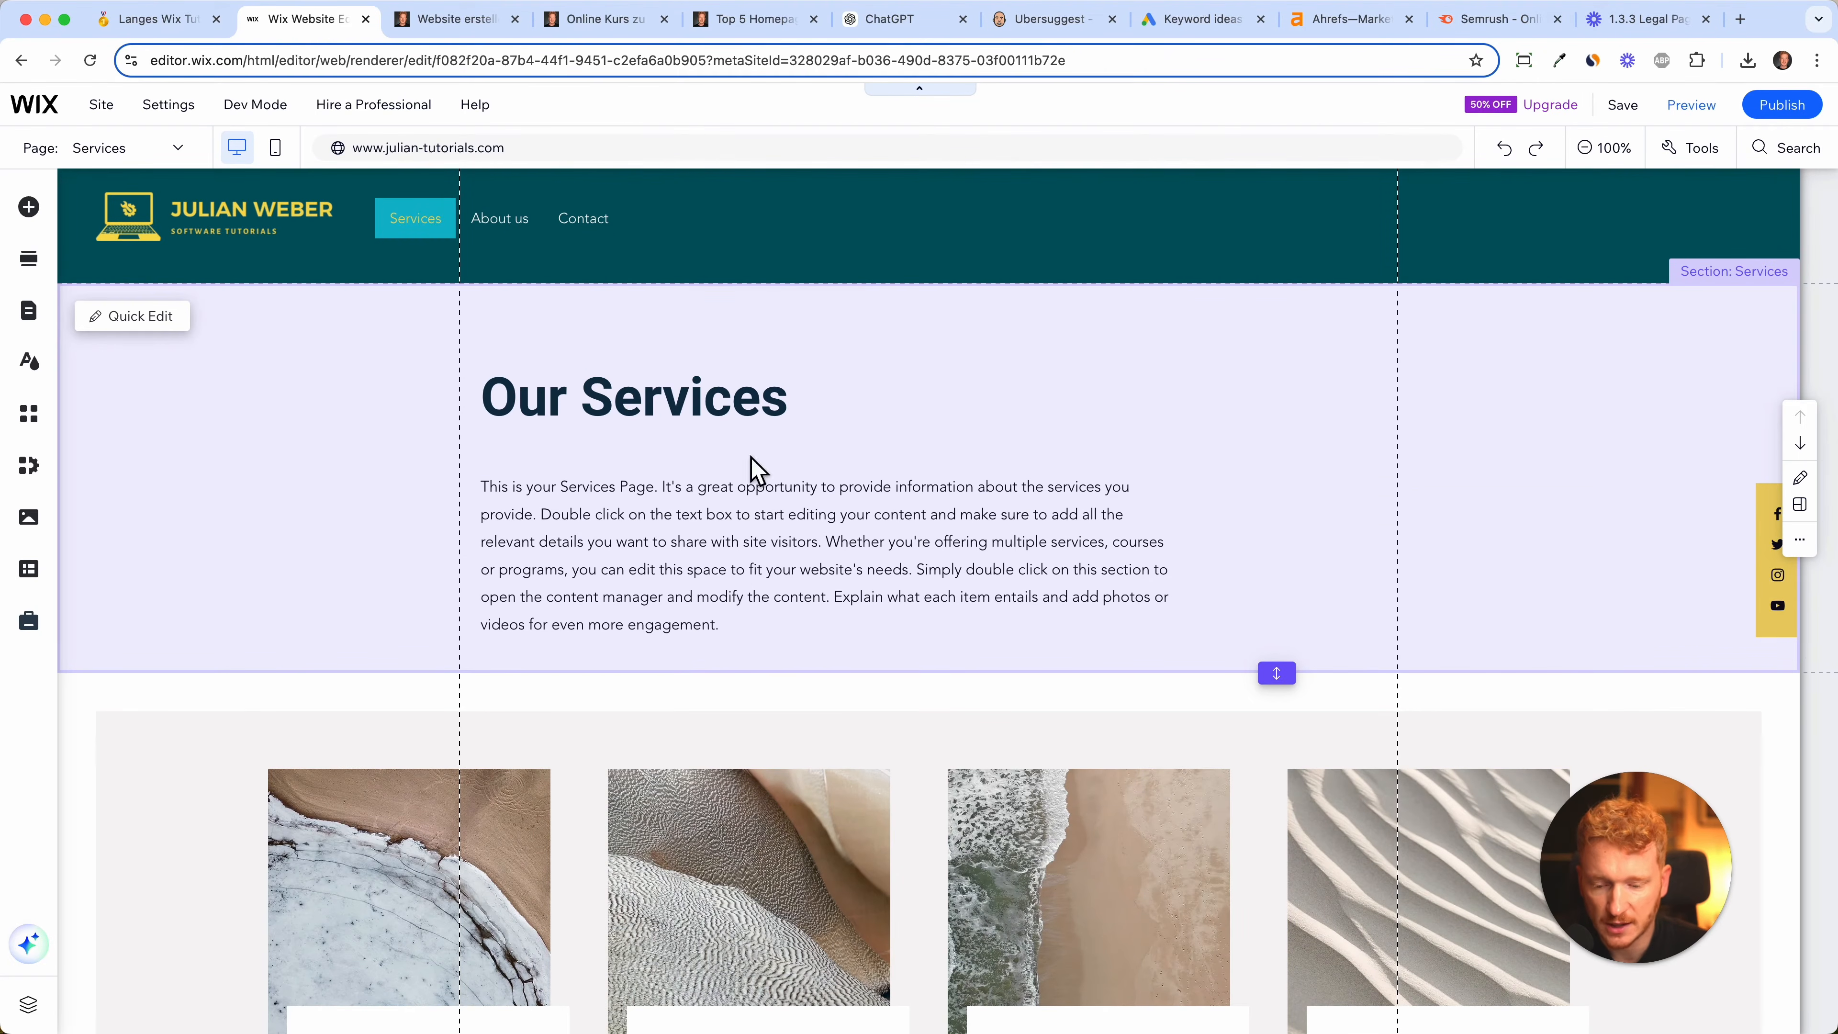
{"action": "scroll", "coordinate": [698, 617], "scroll_direction": "down", "scroll_amount": 5}
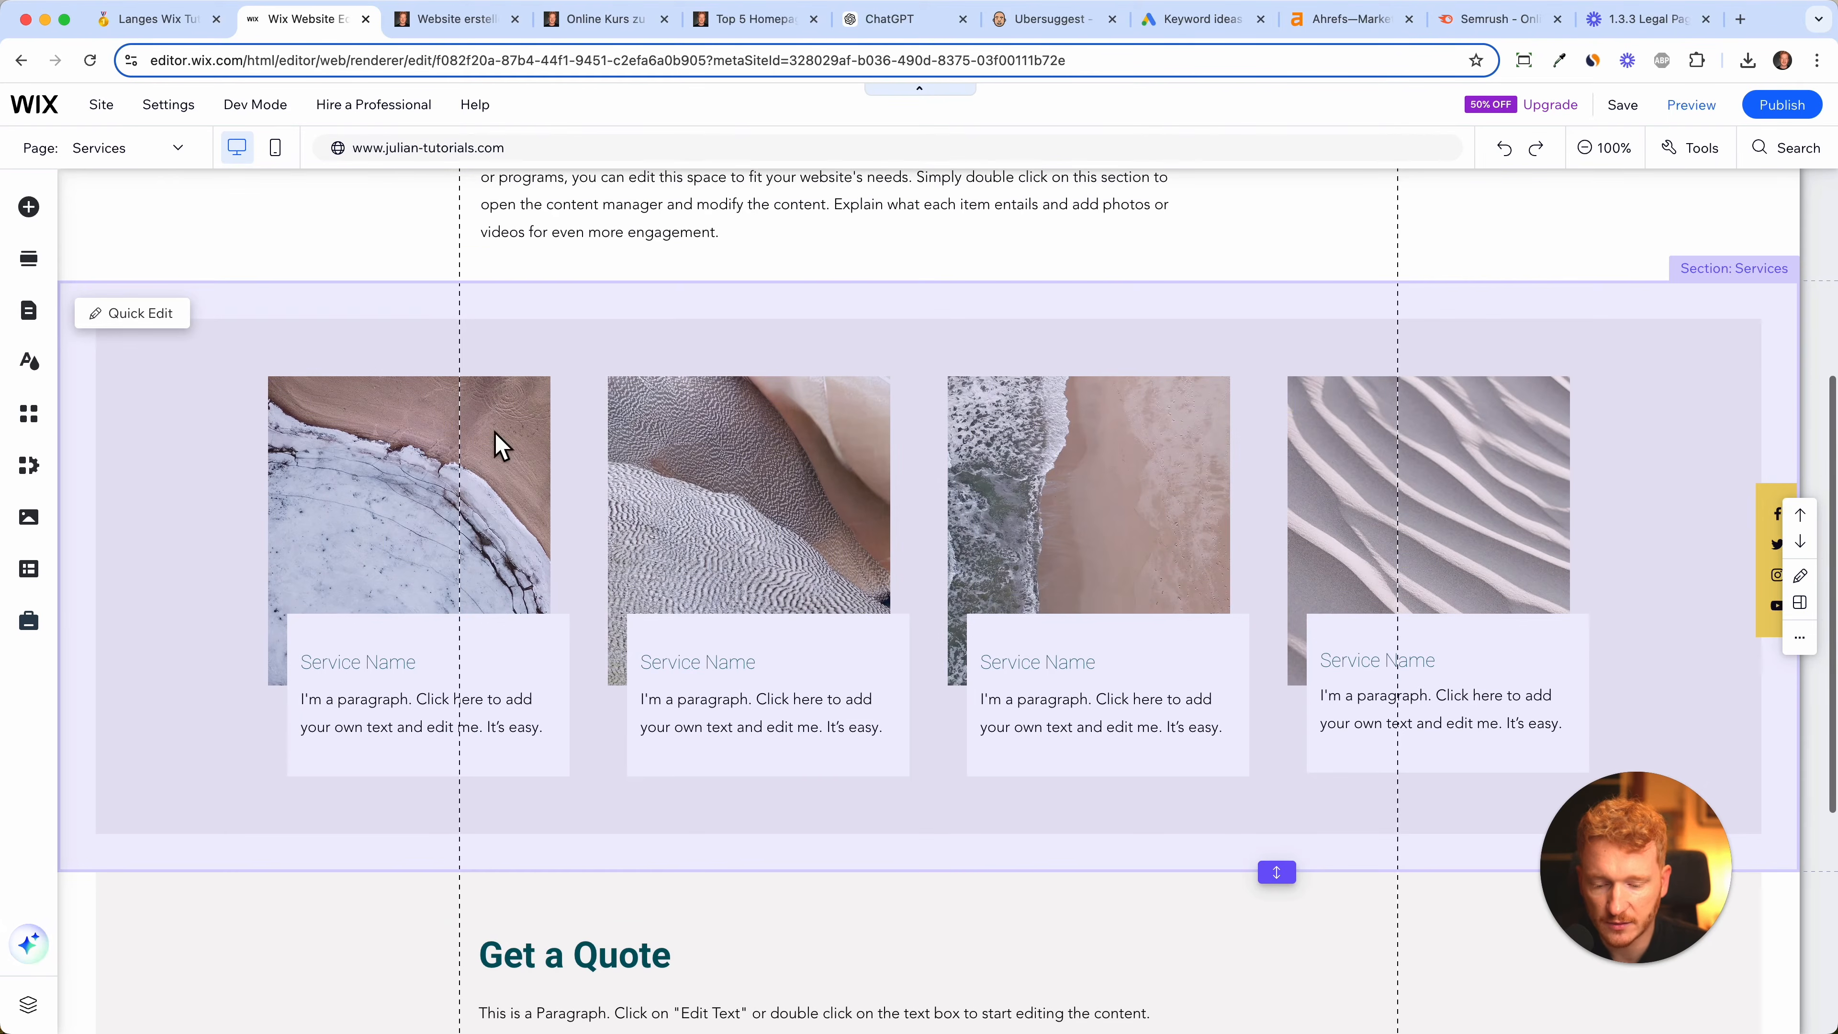
{"action": "scroll", "coordinate": [742, 525], "scroll_direction": "down", "scroll_amount": 6}
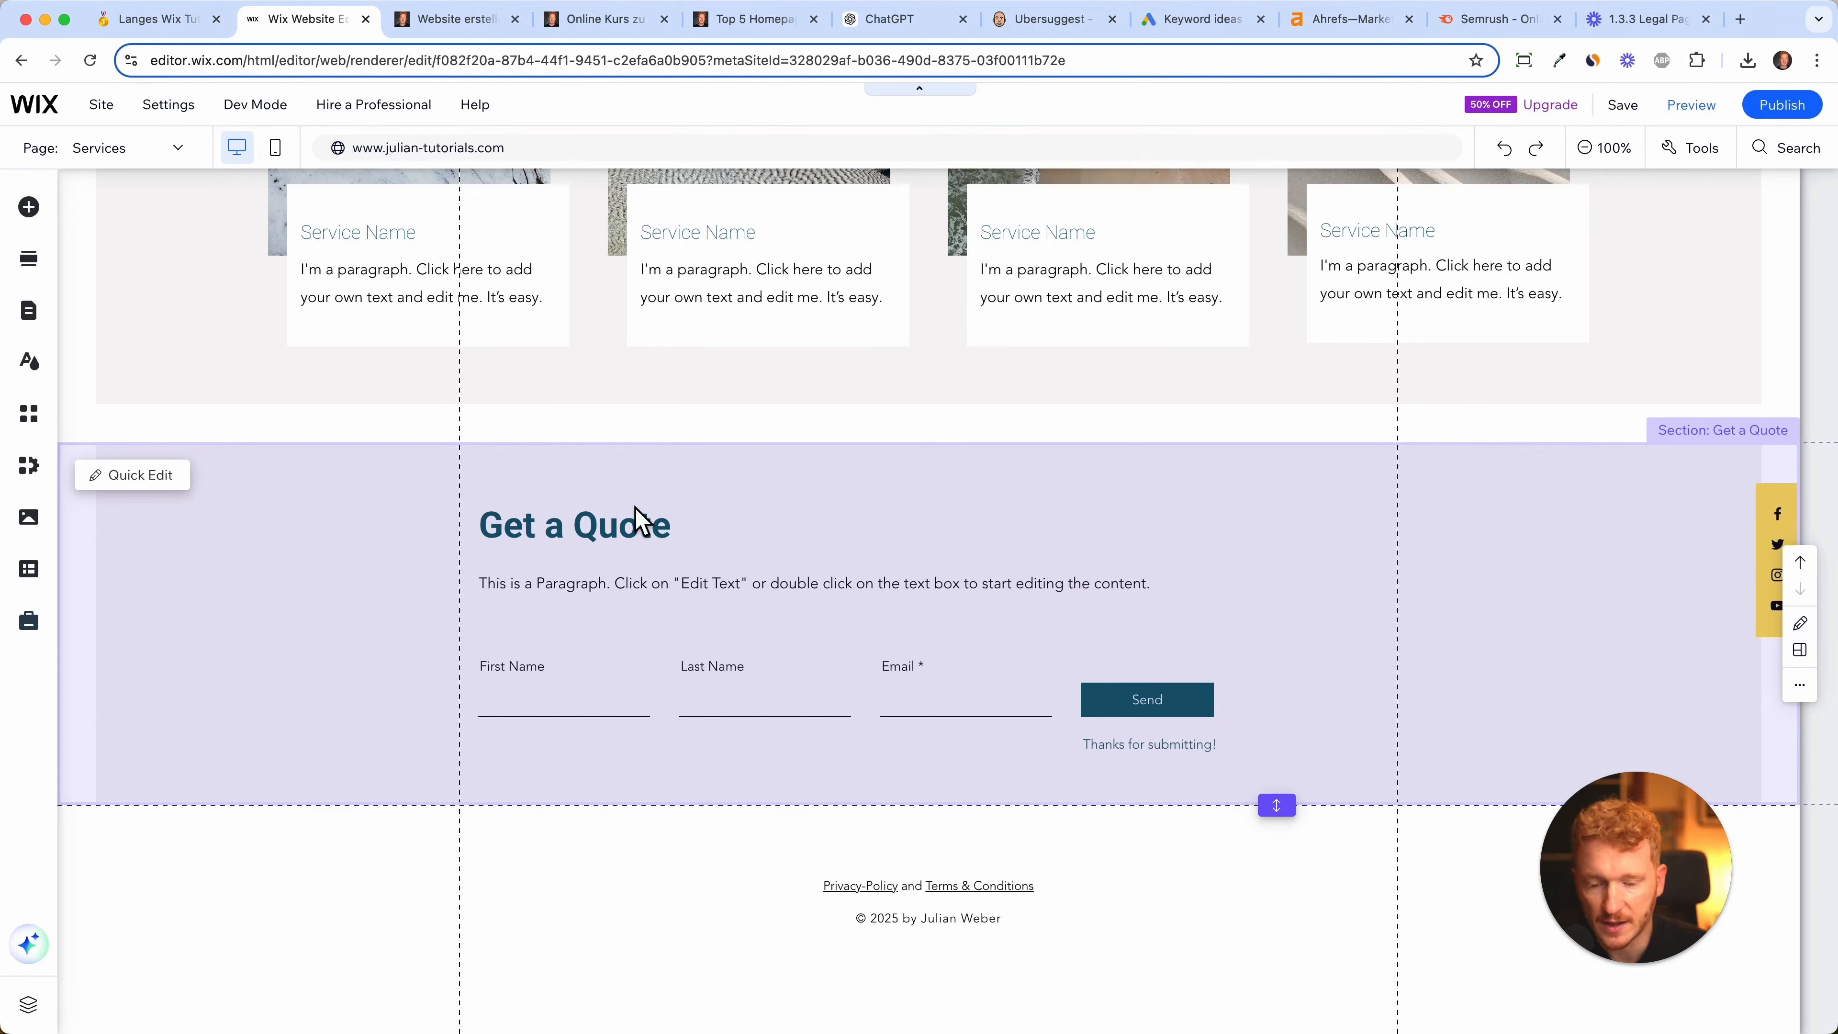
- Replace the Services page's main heading with "Web Design Agency"
{"action": "left_click", "coordinate": [791, 362]}
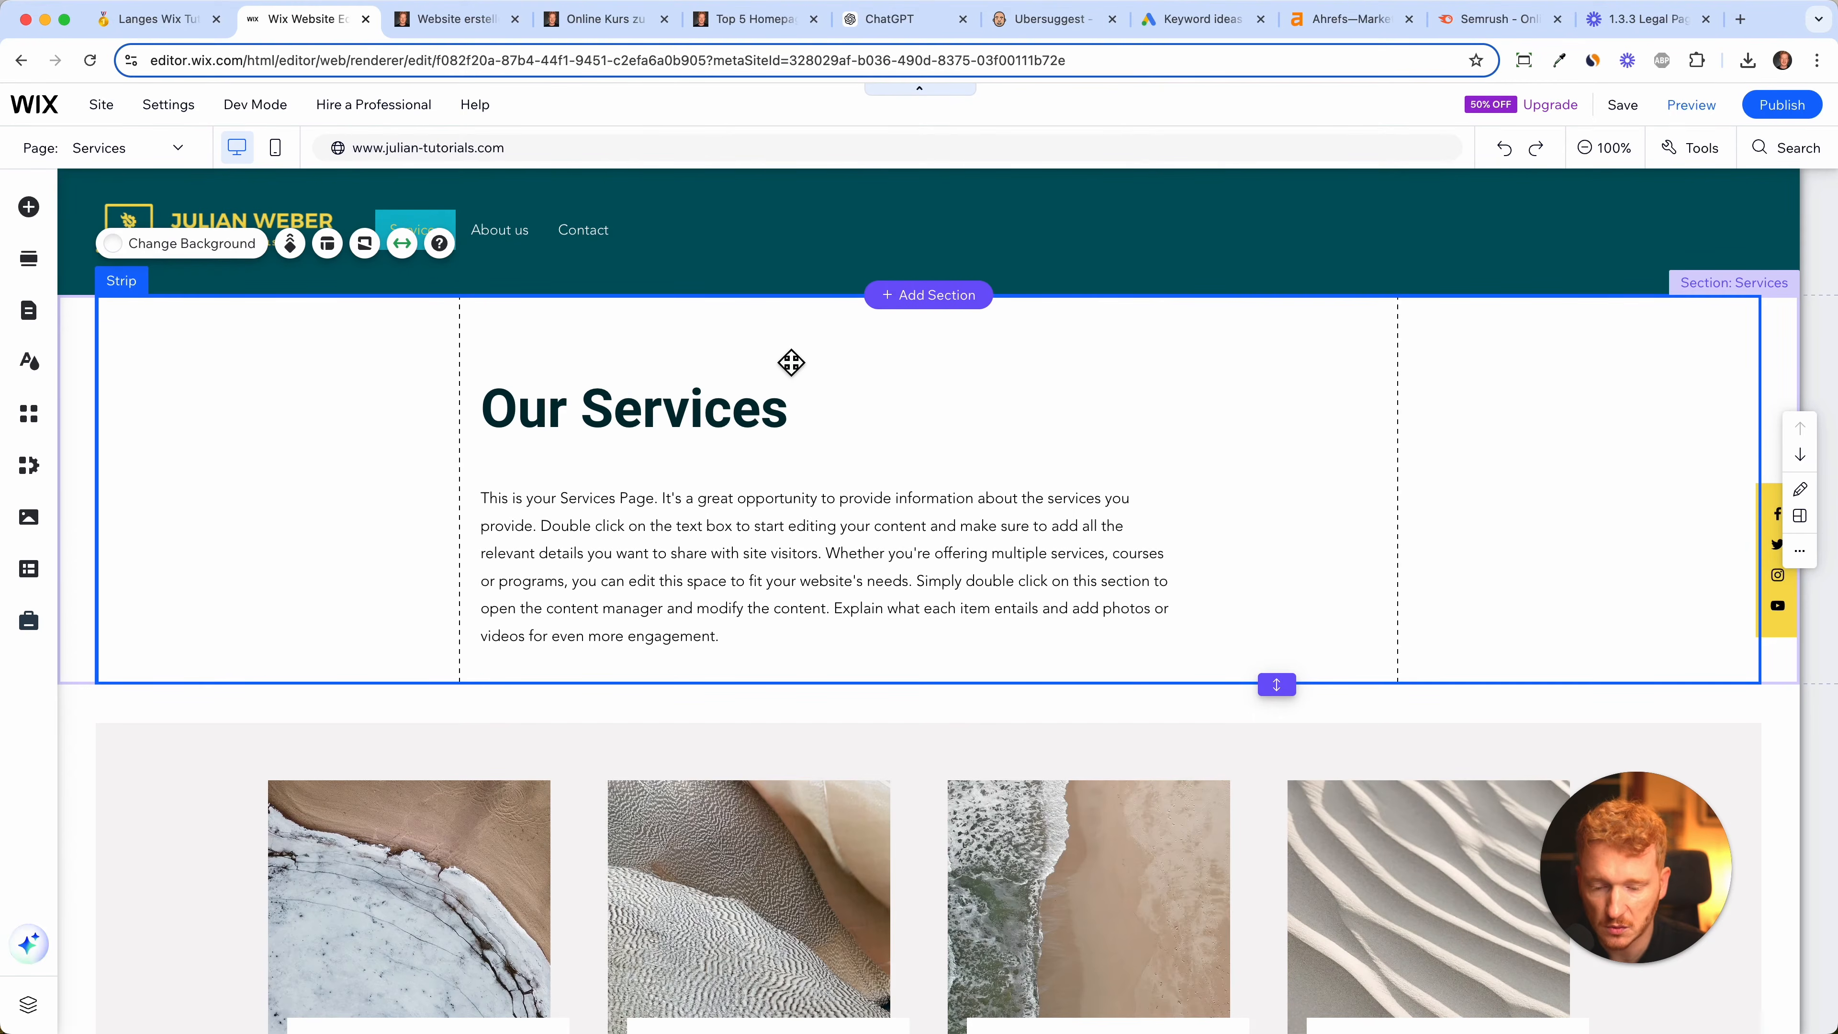
{"action": "left_click", "coordinate": [726, 414]}
{"action": "left_click", "coordinate": [571, 499]}
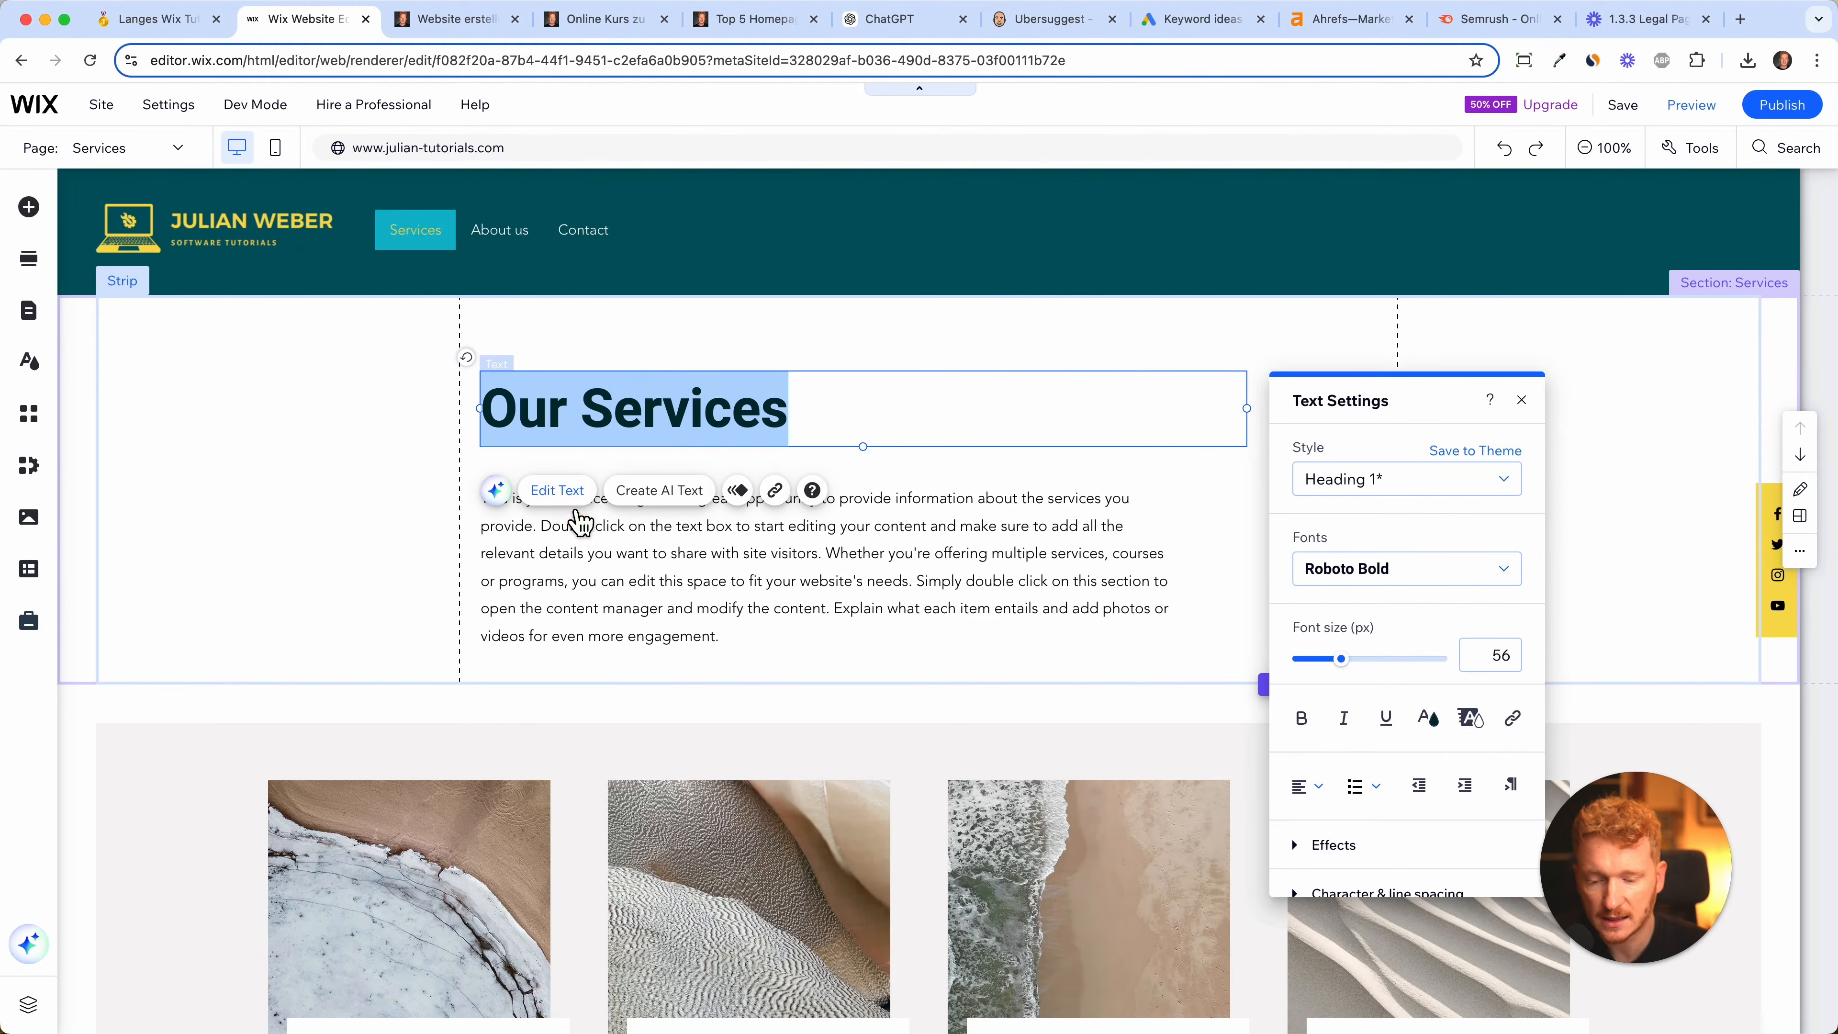
{"action": "type", "text": "Web Design Agency"}
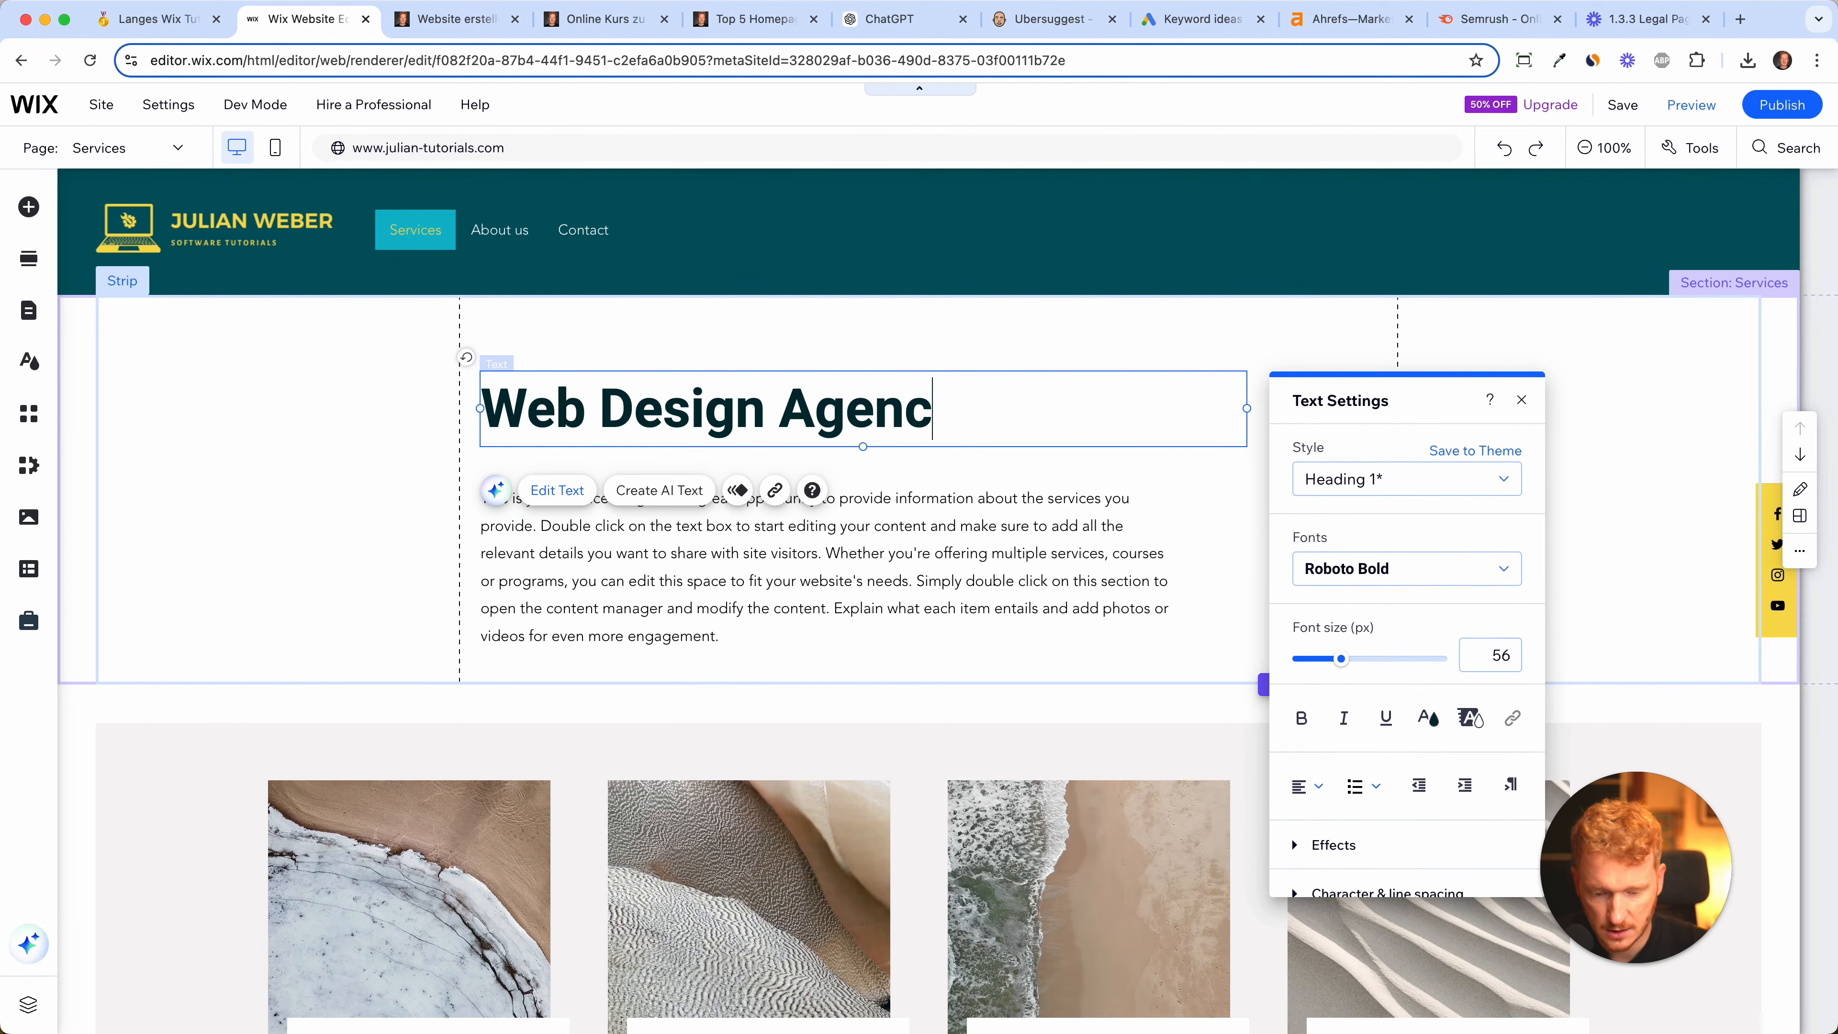
{"action": "left_click", "coordinate": [487, 628]}
- Switch to ChatGPT and copy the web design services text from its "Professional Web Design Services" title through the closing paragraph
{"action": "left_click", "coordinate": [898, 20]}
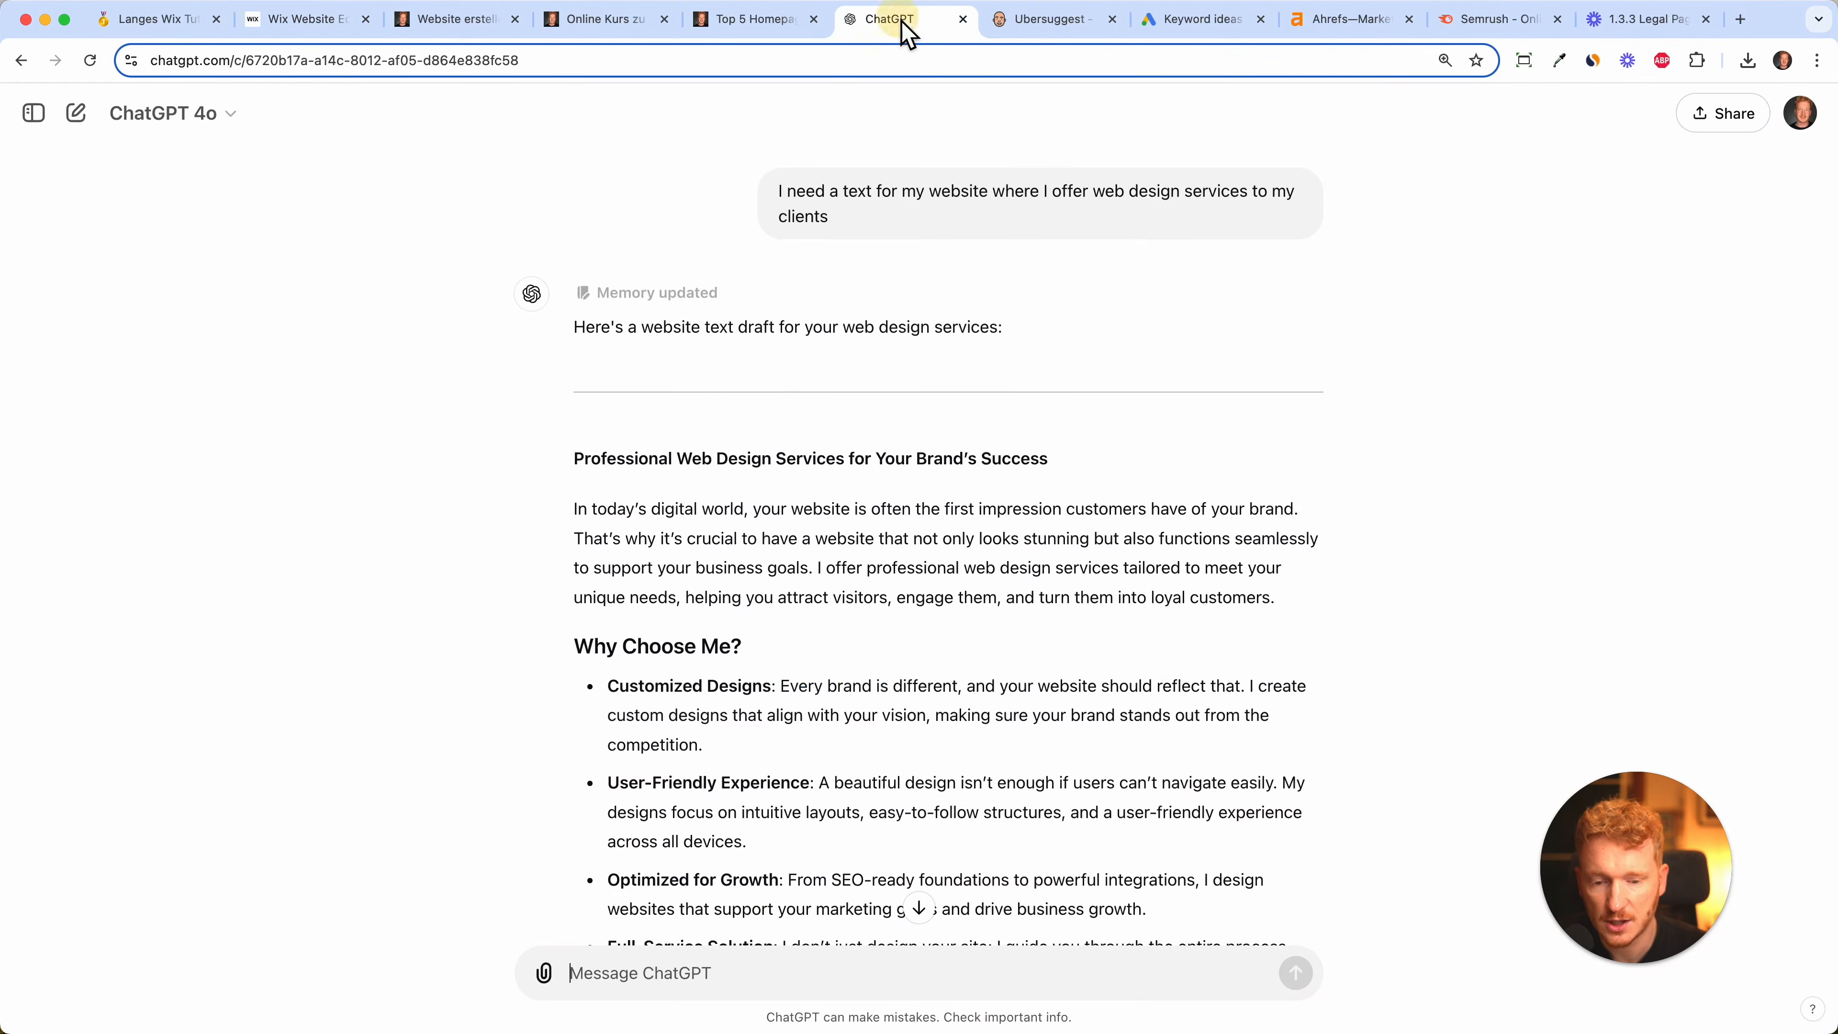
{"action": "scroll", "coordinate": [809, 665], "scroll_direction": "down", "scroll_amount": 5}
{"action": "left_click_drag", "start_coordinate": [1311, 706], "coordinate": [566, 185]}
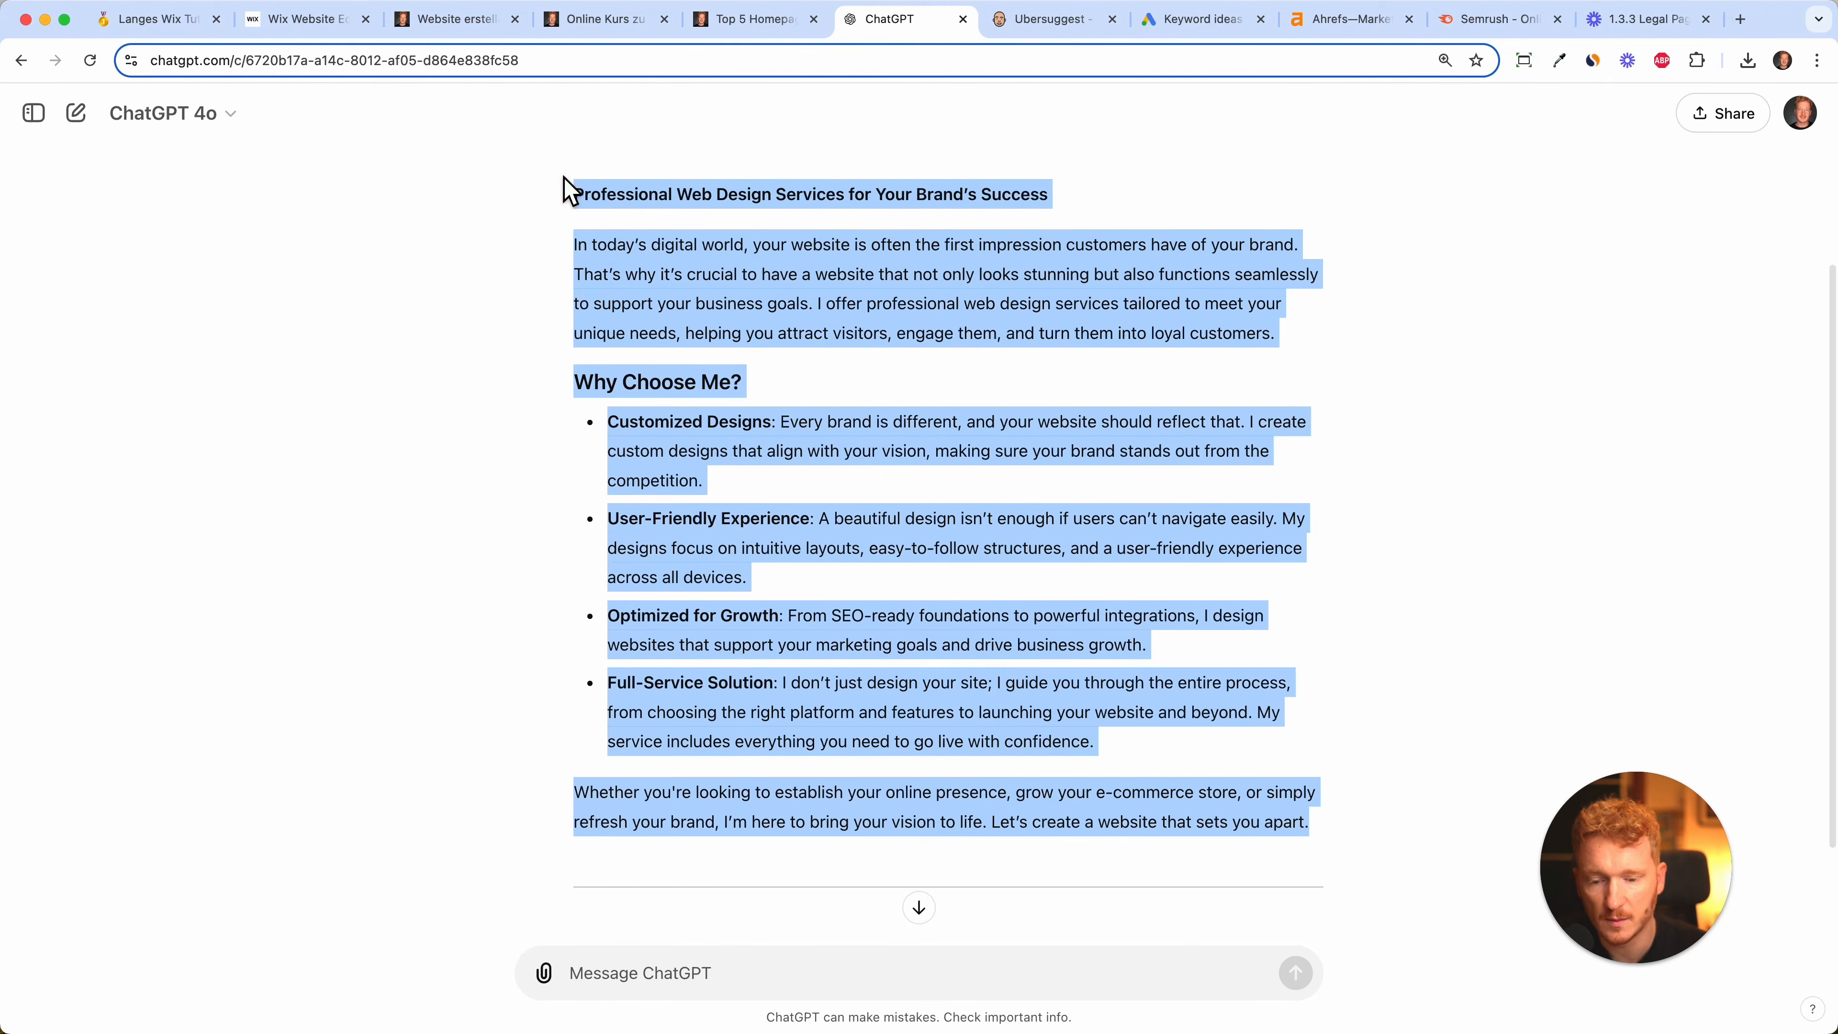
{"action": "scroll", "coordinate": [565, 185], "scroll_direction": "up", "scroll_amount": 2}
{"action": "left_click", "coordinate": [606, 274]}
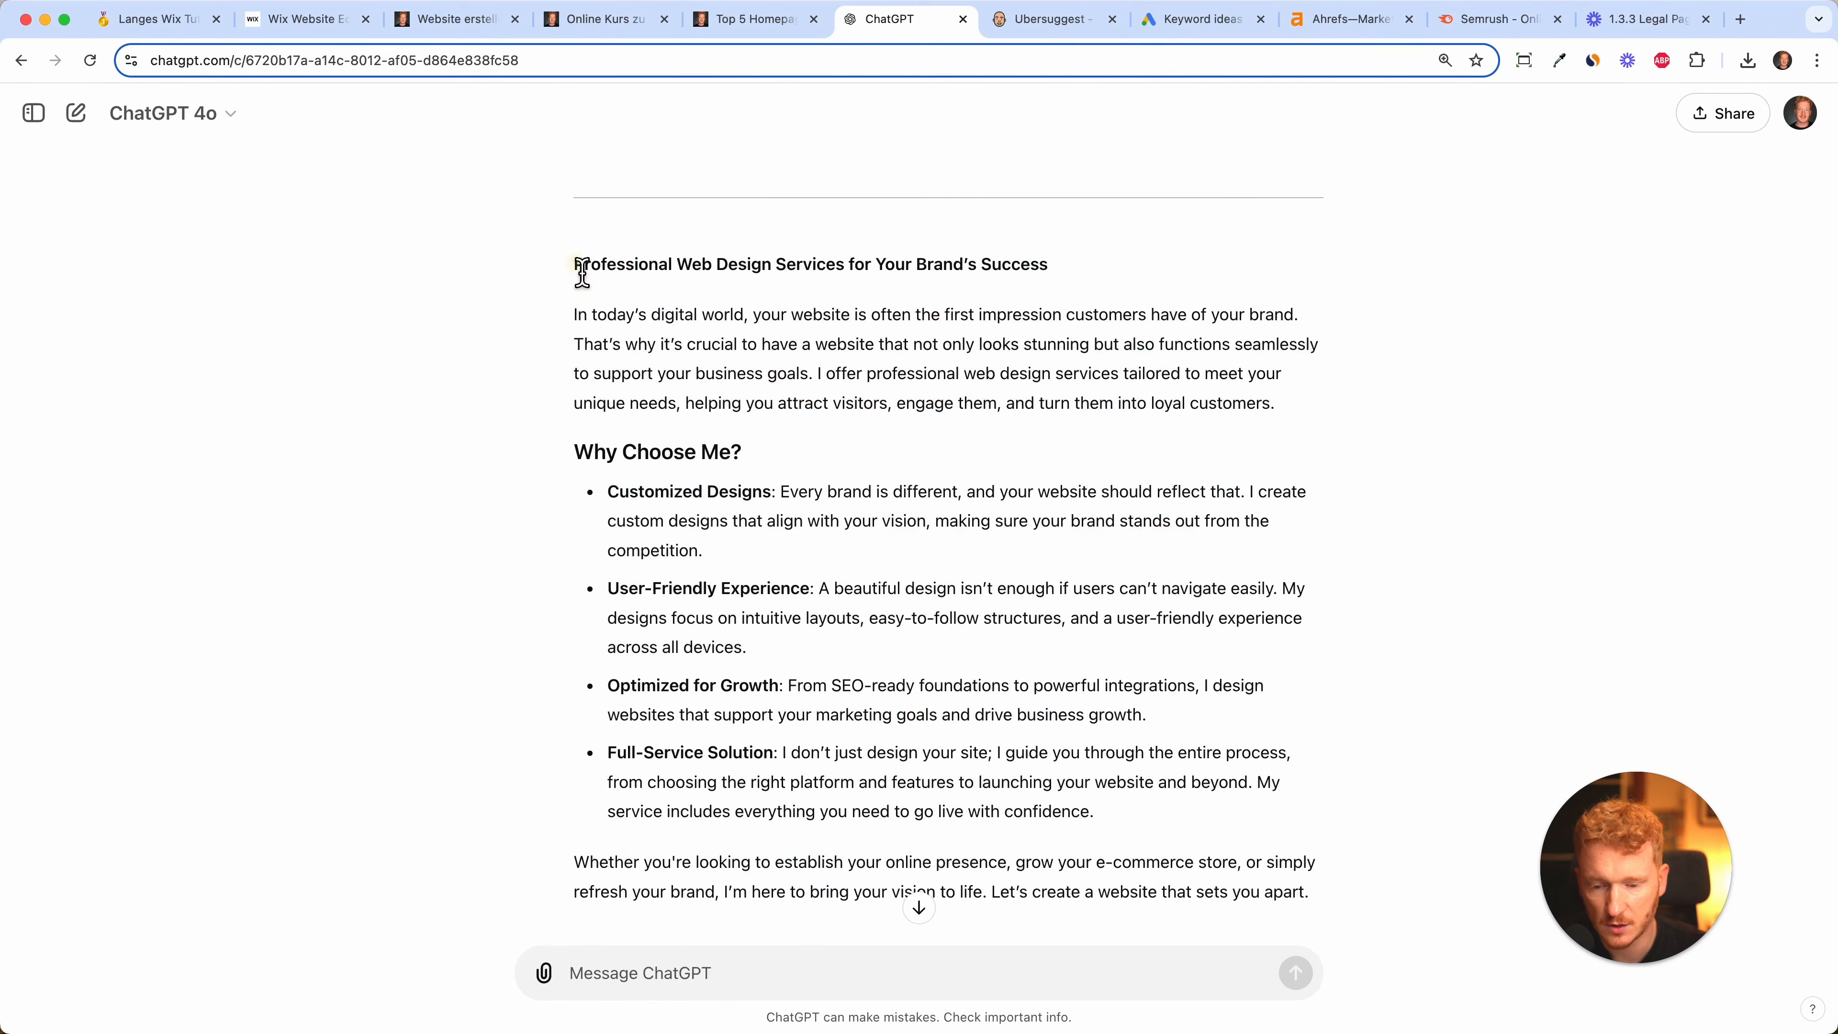
{"action": "left_click_drag", "start_coordinate": [577, 272], "coordinate": [1013, 493]}
{"action": "key", "text": "super+c"}
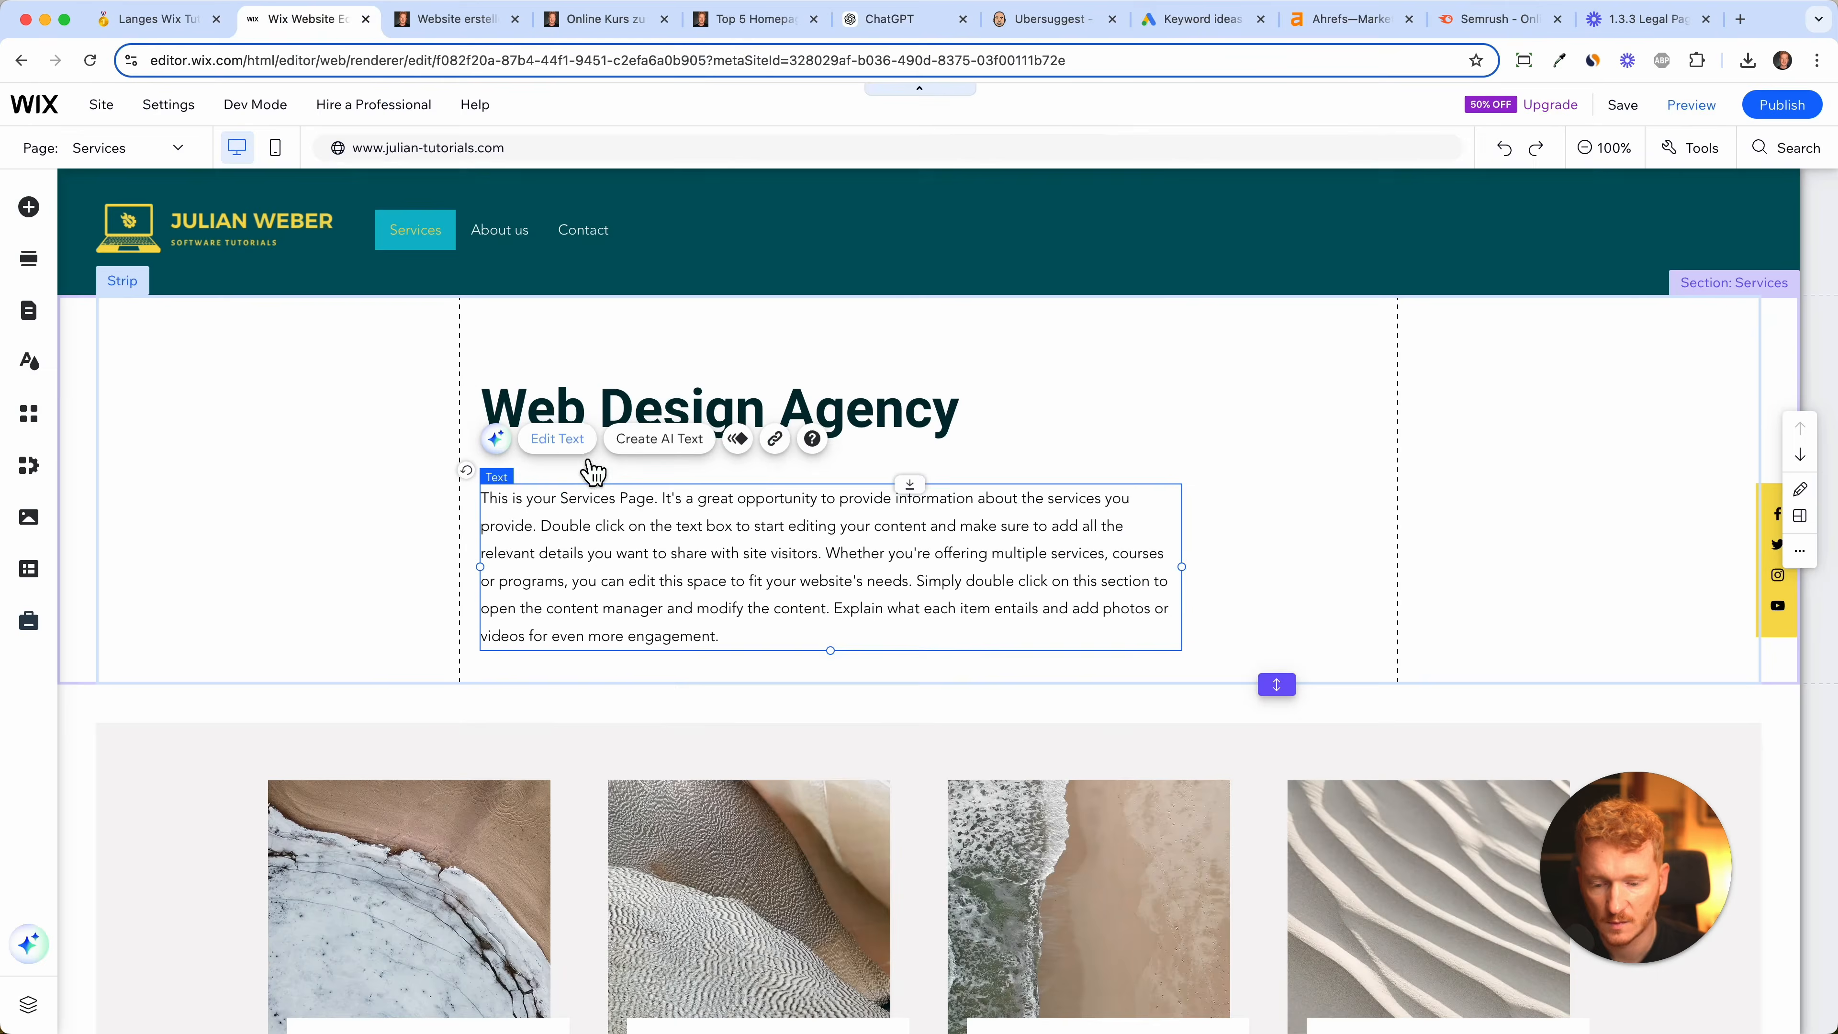
- Return to the Wix editor and replace the placeholder paragraph under the "Web Design Agency" heading with the copied text
{"action": "left_click", "coordinate": [574, 446]}
{"action": "left_click", "coordinate": [650, 544]}
{"action": "key", "text": "super+a"}
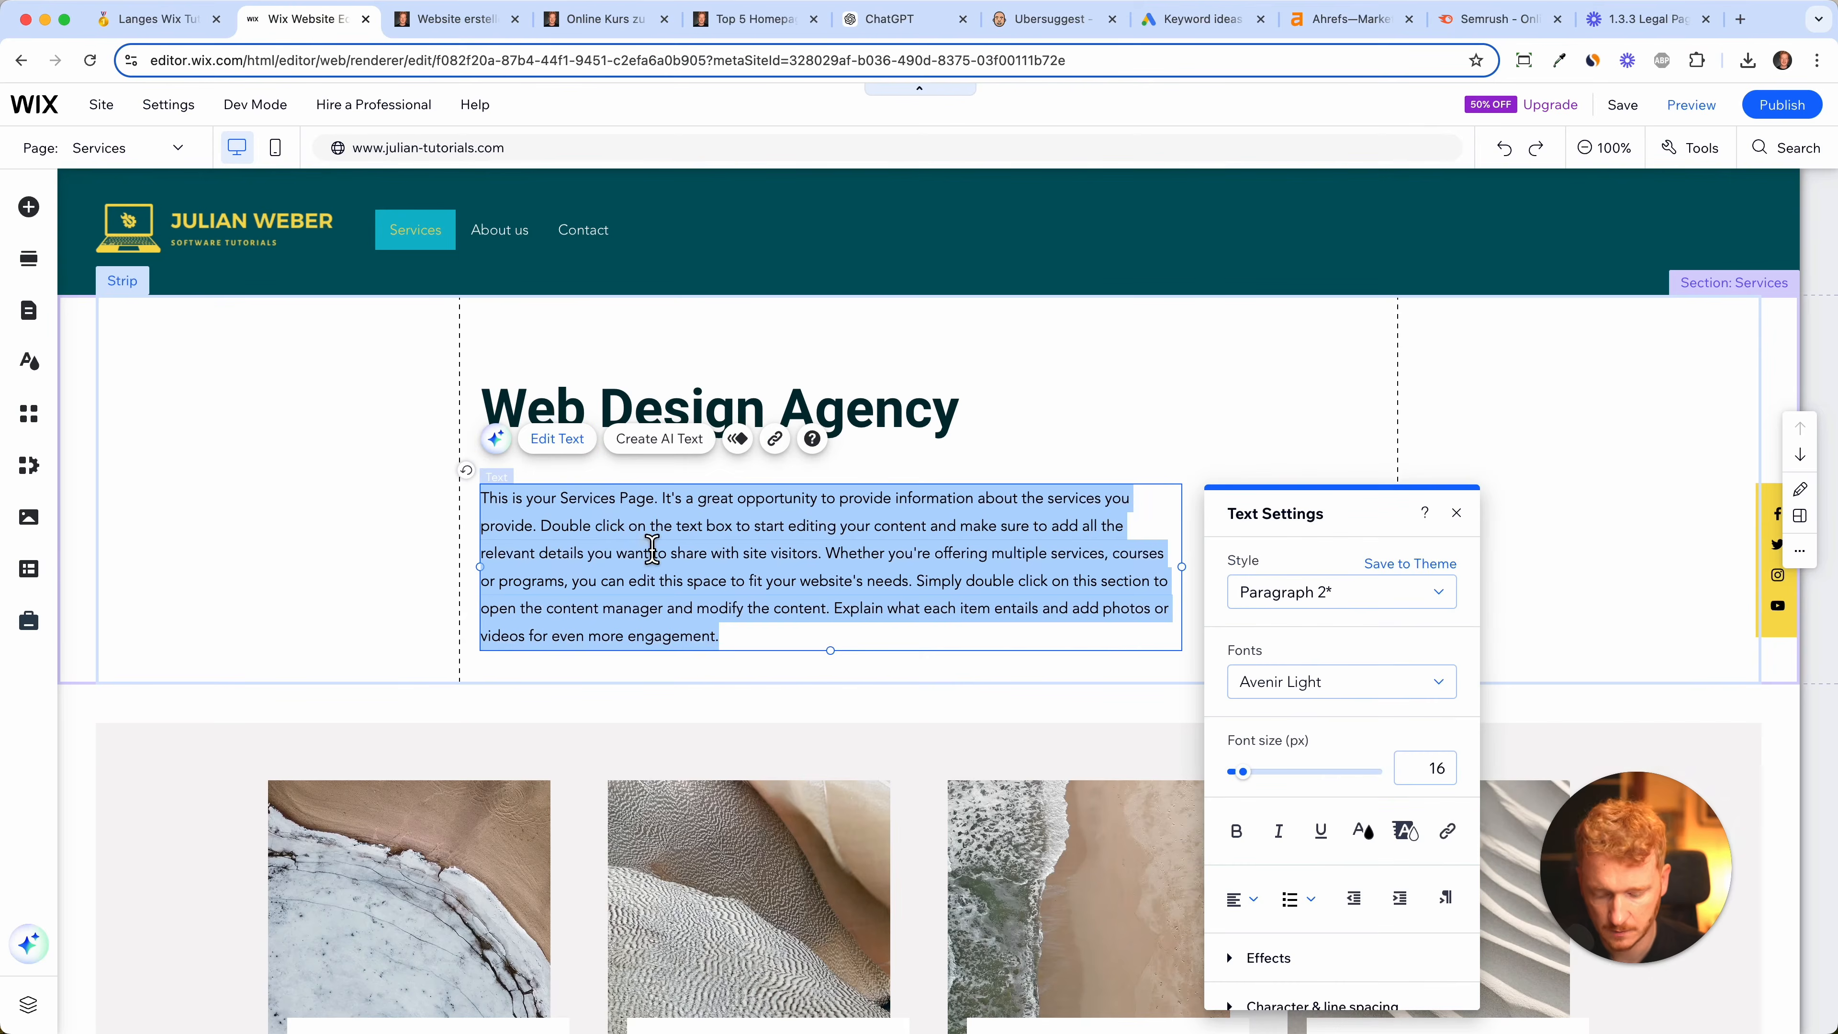
{"action": "key", "text": "super+v"}
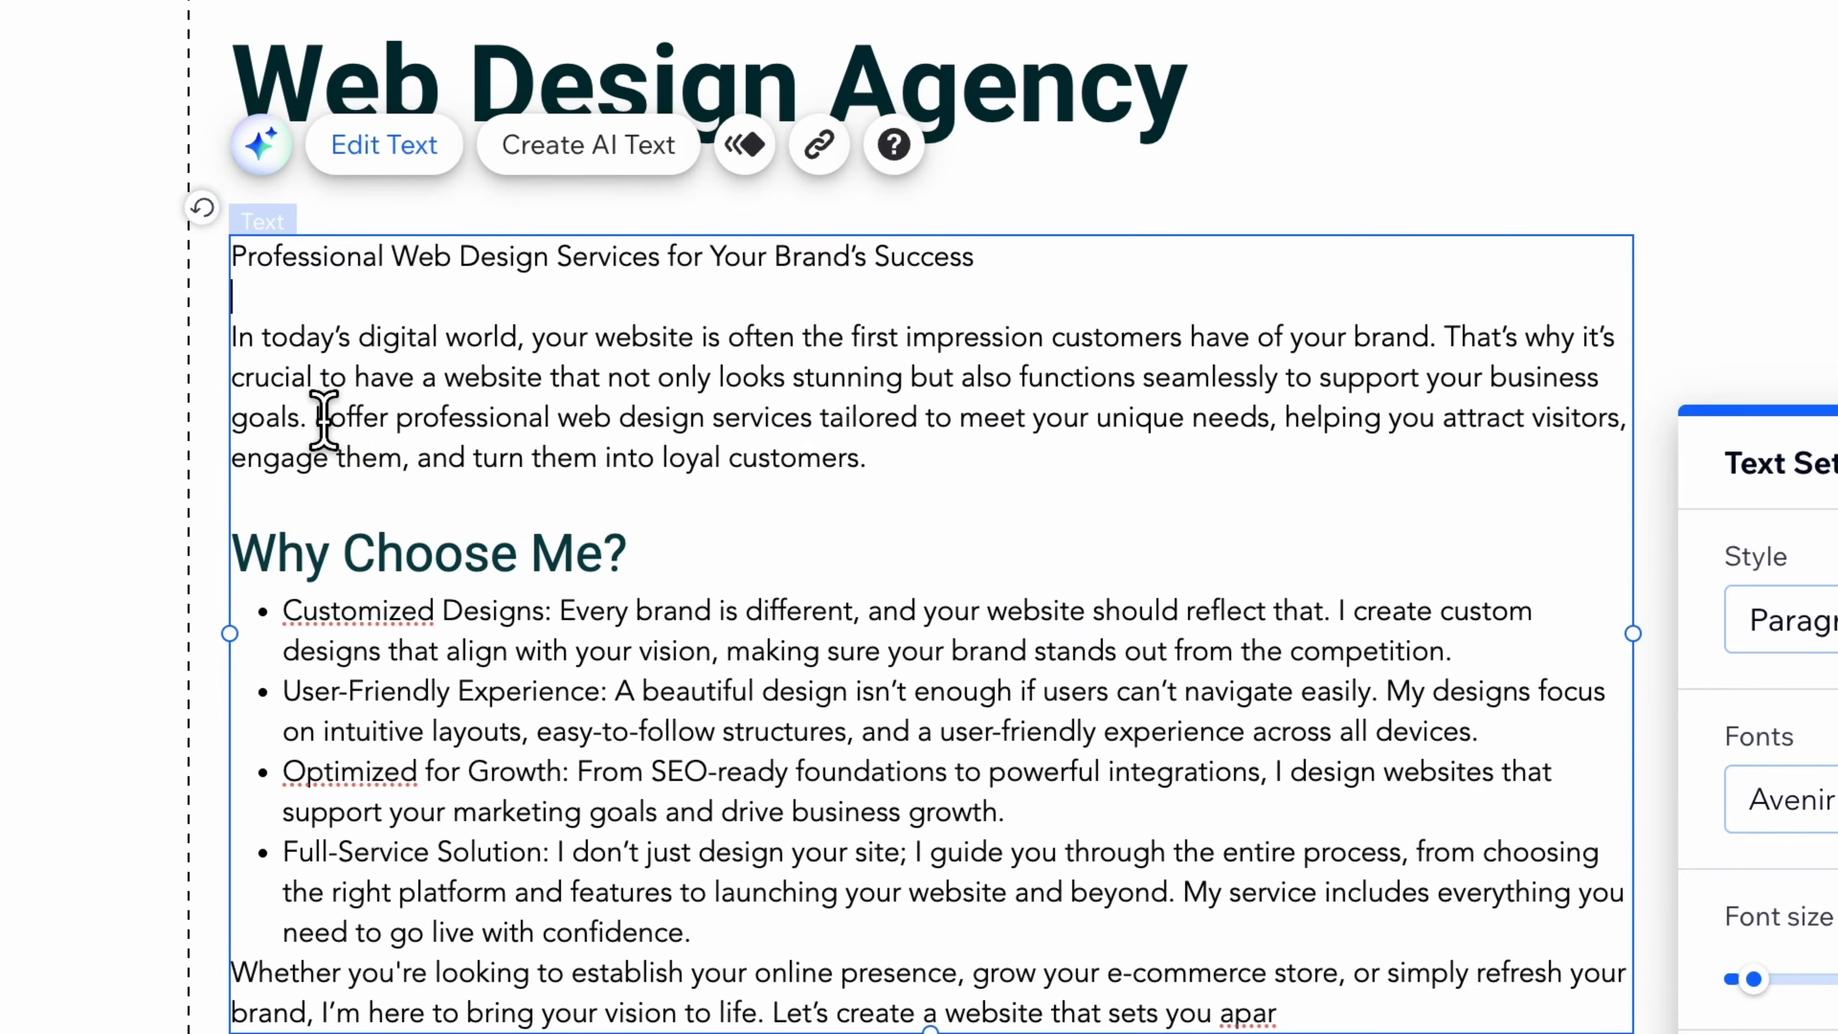
- Split the intro paragraph before "I offer professional web design services", leaving a blank line between the two parts
{"action": "left_click", "coordinate": [318, 418]}
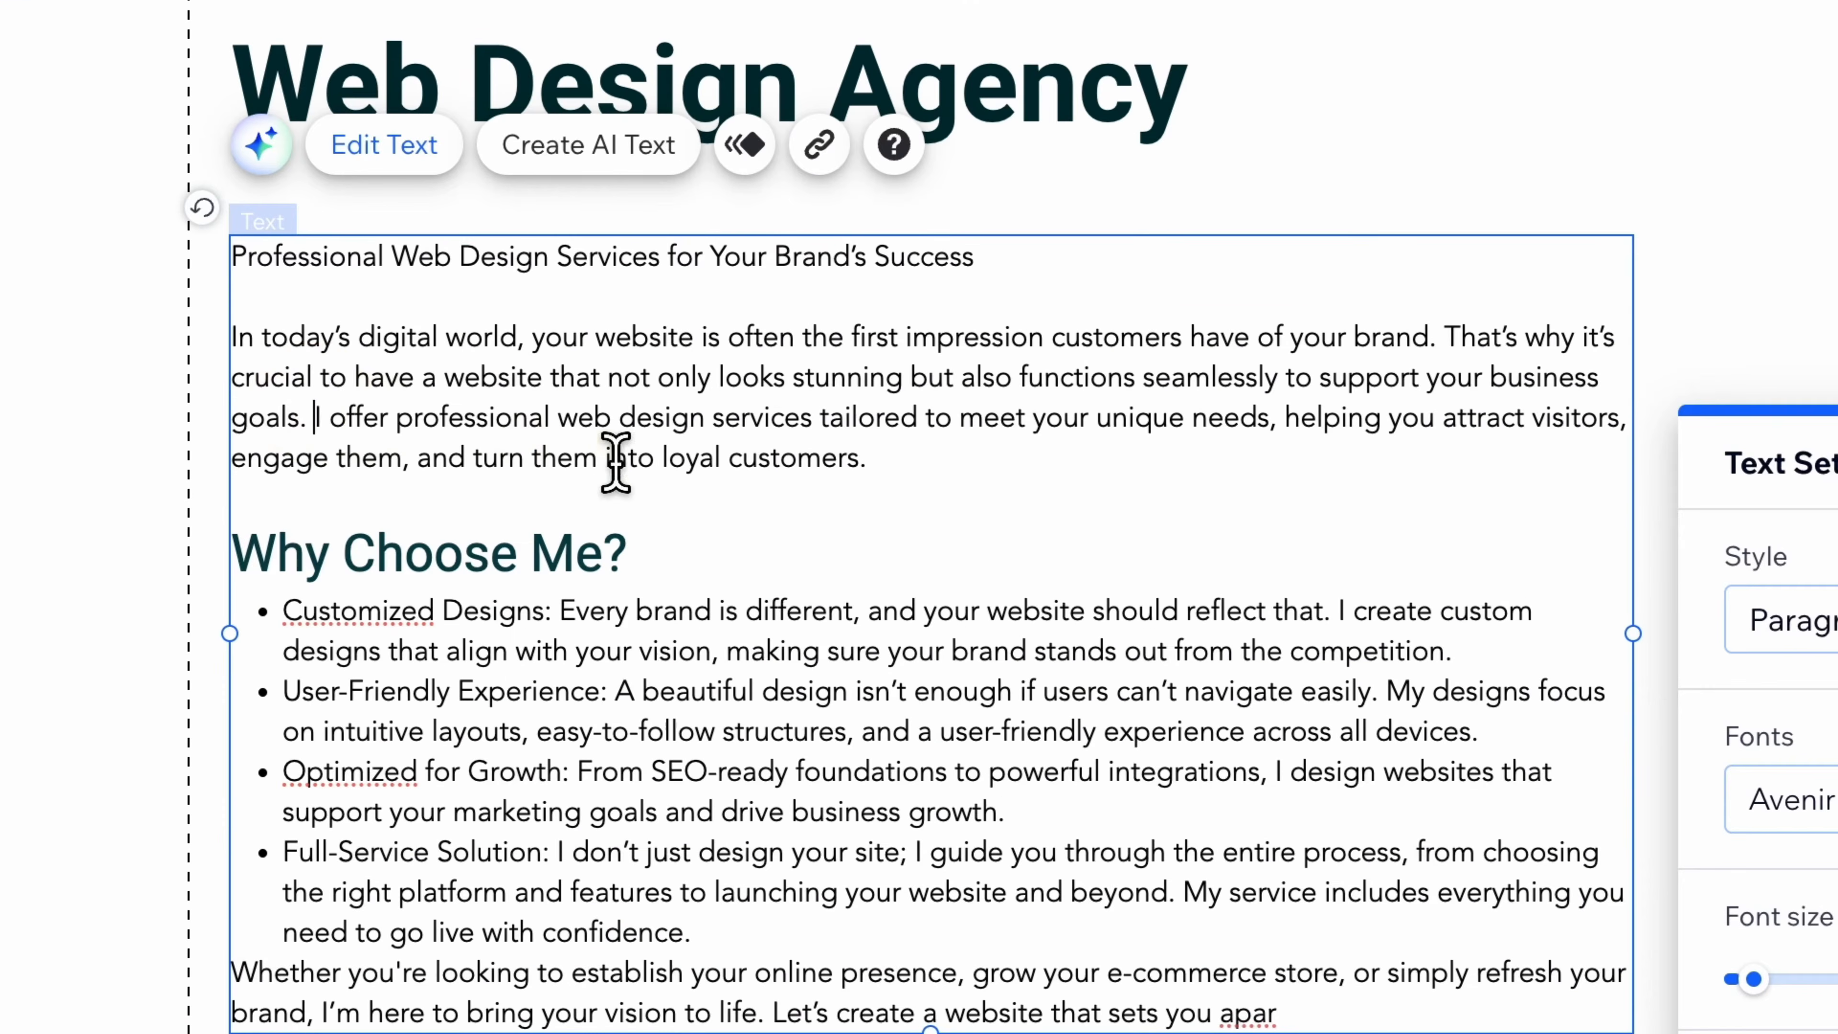
{"action": "key", "text": "Return"}
{"action": "key", "text": "Return"}
{"action": "key", "text": "Escape"}
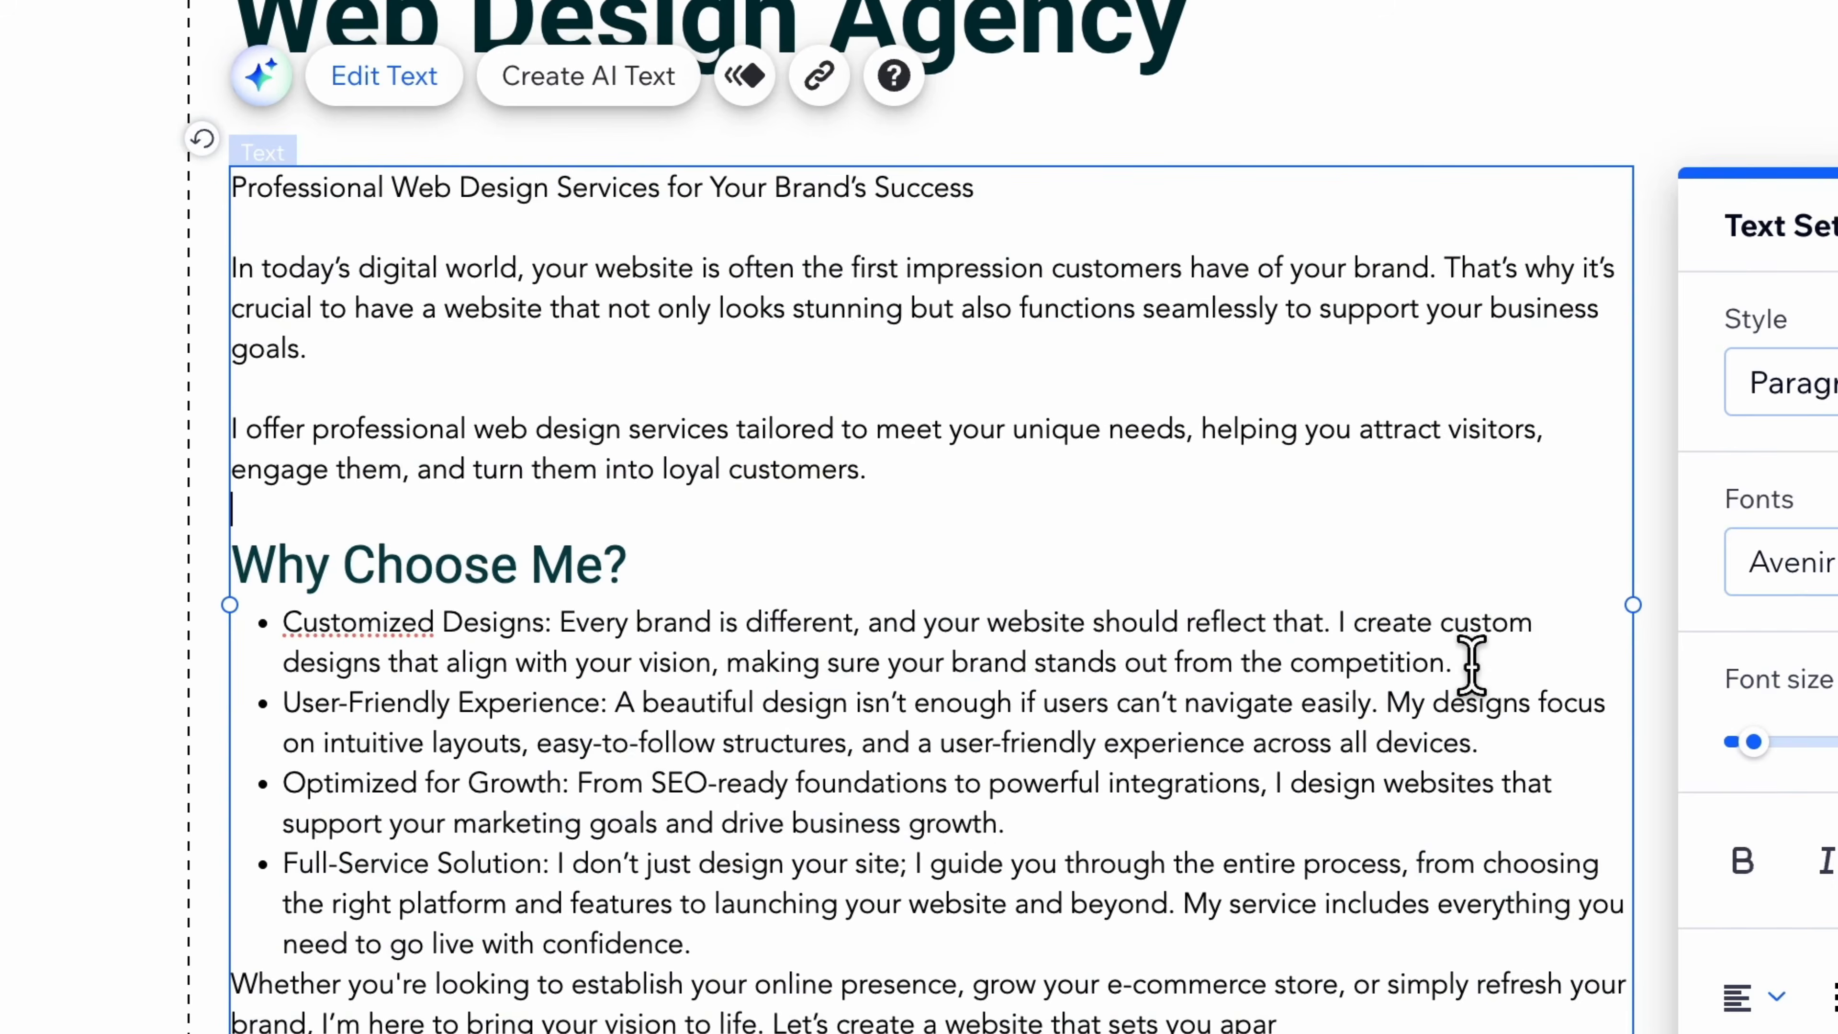
- Insert a blank line after each bullet point in the "Why Choose Me?" list and before the closing paragraph
{"action": "left_click", "coordinate": [1473, 665]}
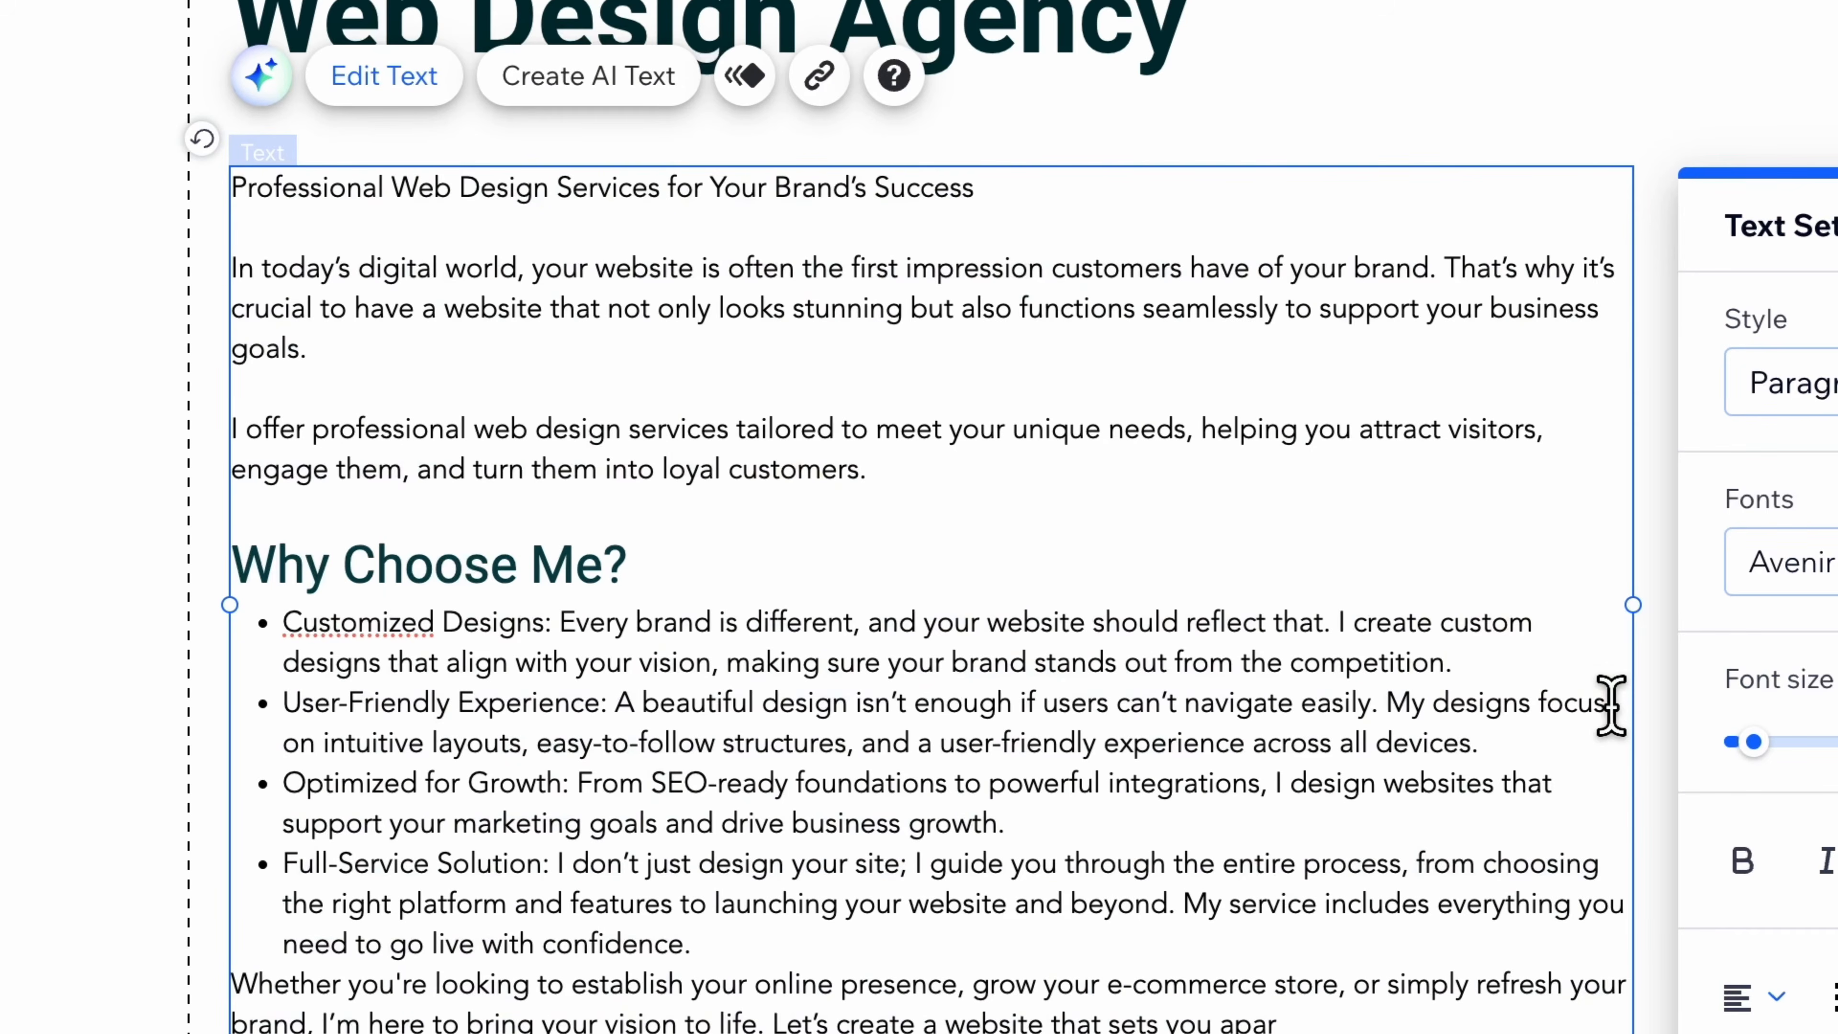
{"action": "key", "text": "shift+Return"}
{"action": "key", "text": "shift+Return"}
{"action": "left_click", "coordinate": [1281, 920]}
{"action": "key", "text": "shift+Return"}
{"action": "left_click", "coordinate": [1016, 1011]}
{"action": "key", "text": "shift+Return"}
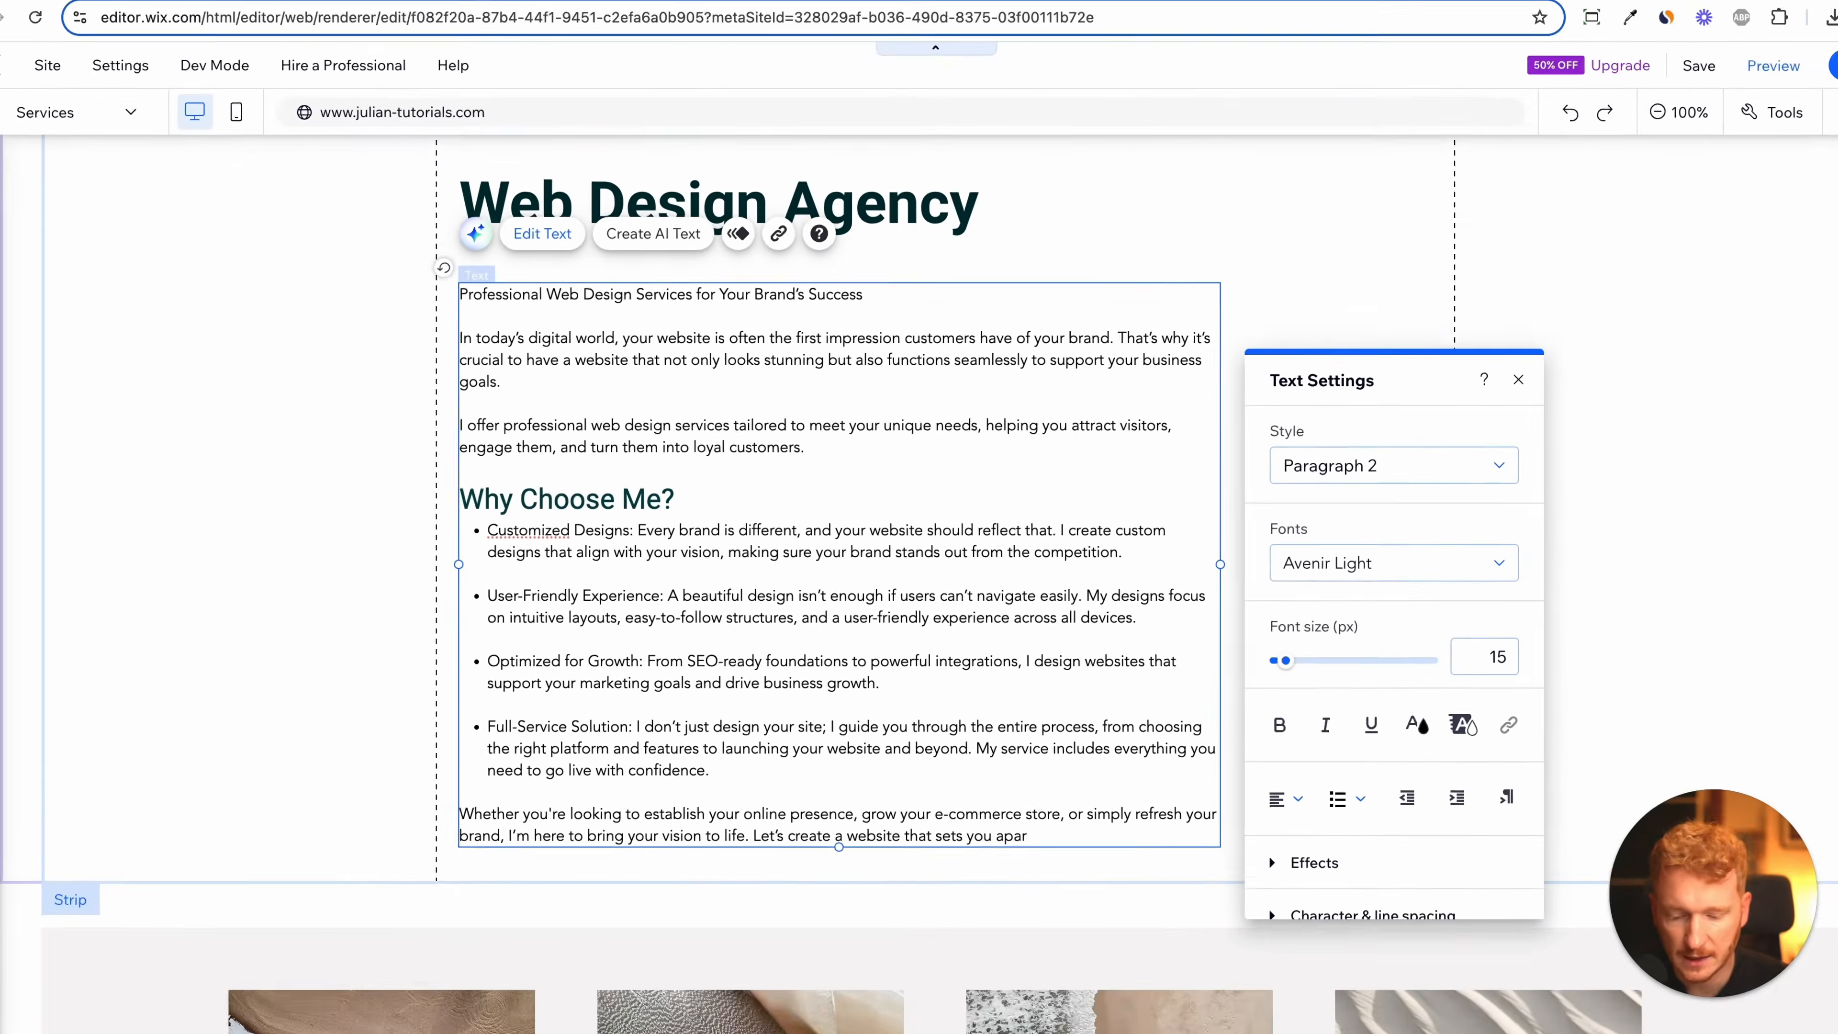
{"action": "left_click", "coordinate": [1145, 660]}
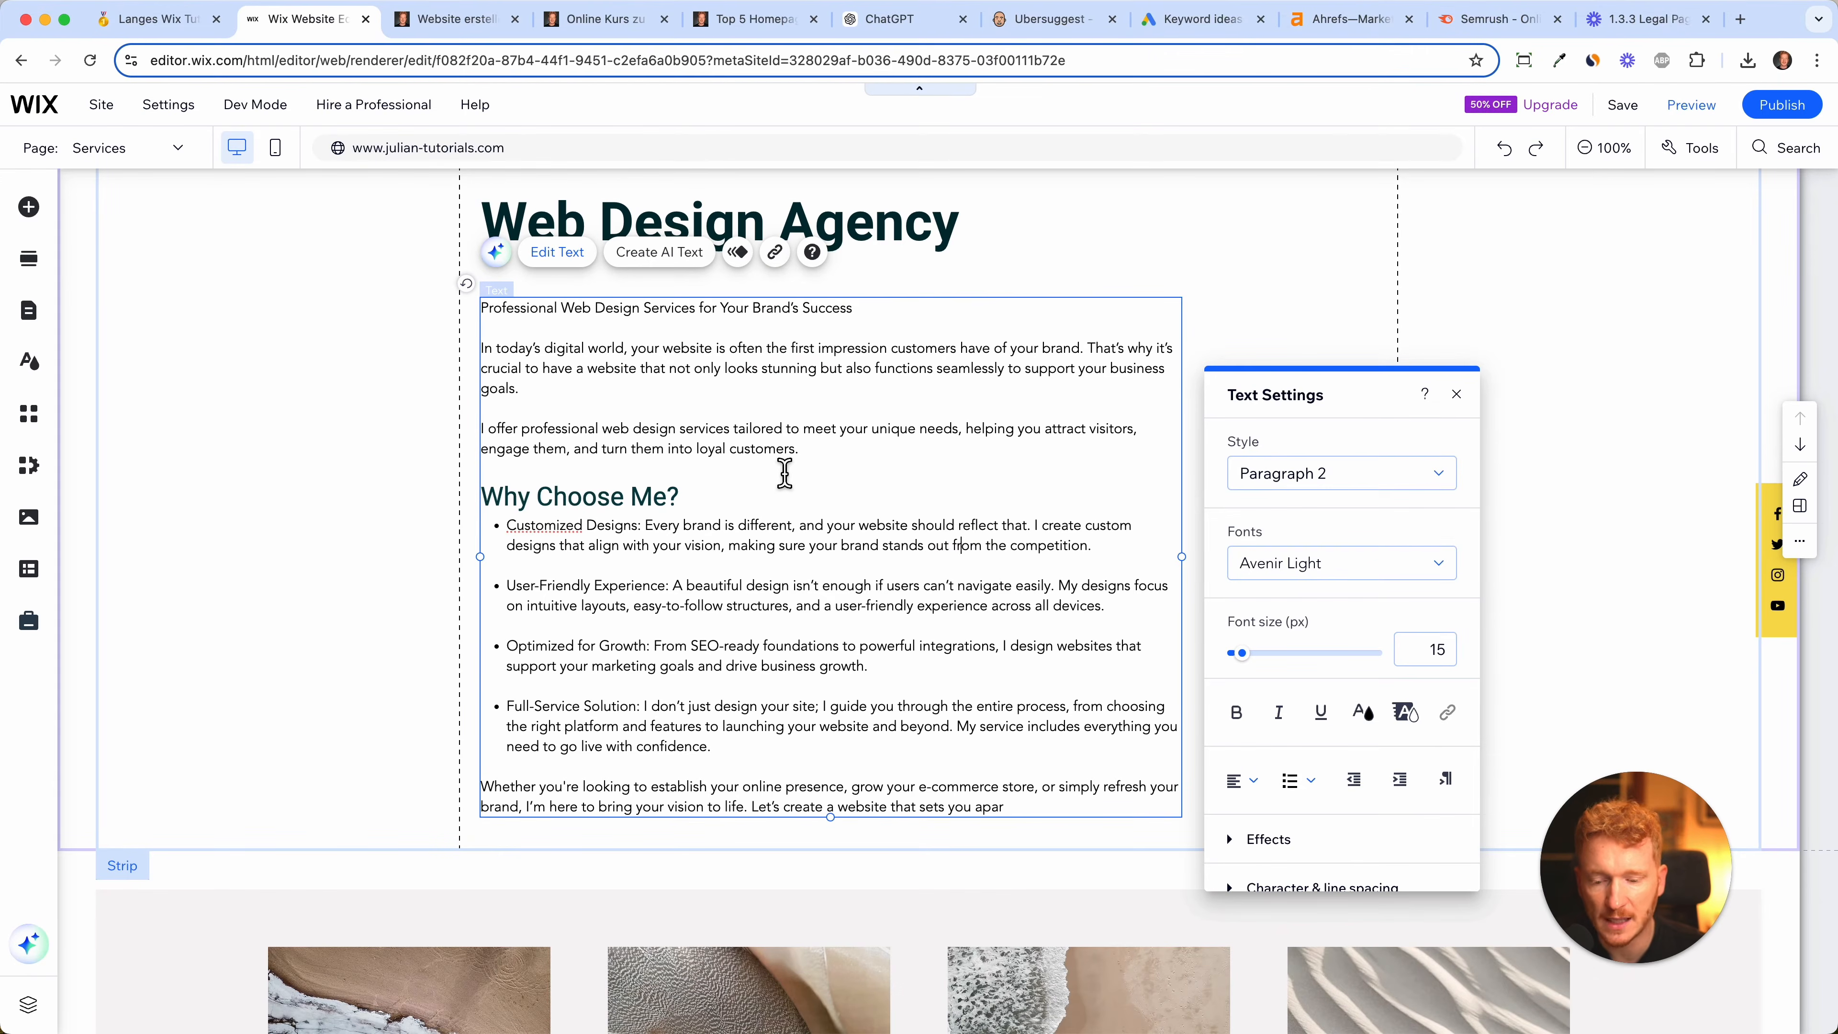
- Delete the line "Professional Web Design Services for Your Brand's Success" and the blank line beneath it, and finish editing the text
{"action": "left_click_drag", "start_coordinate": [895, 324], "coordinate": [340, 329]}
{"action": "key", "text": "BackSpace"}
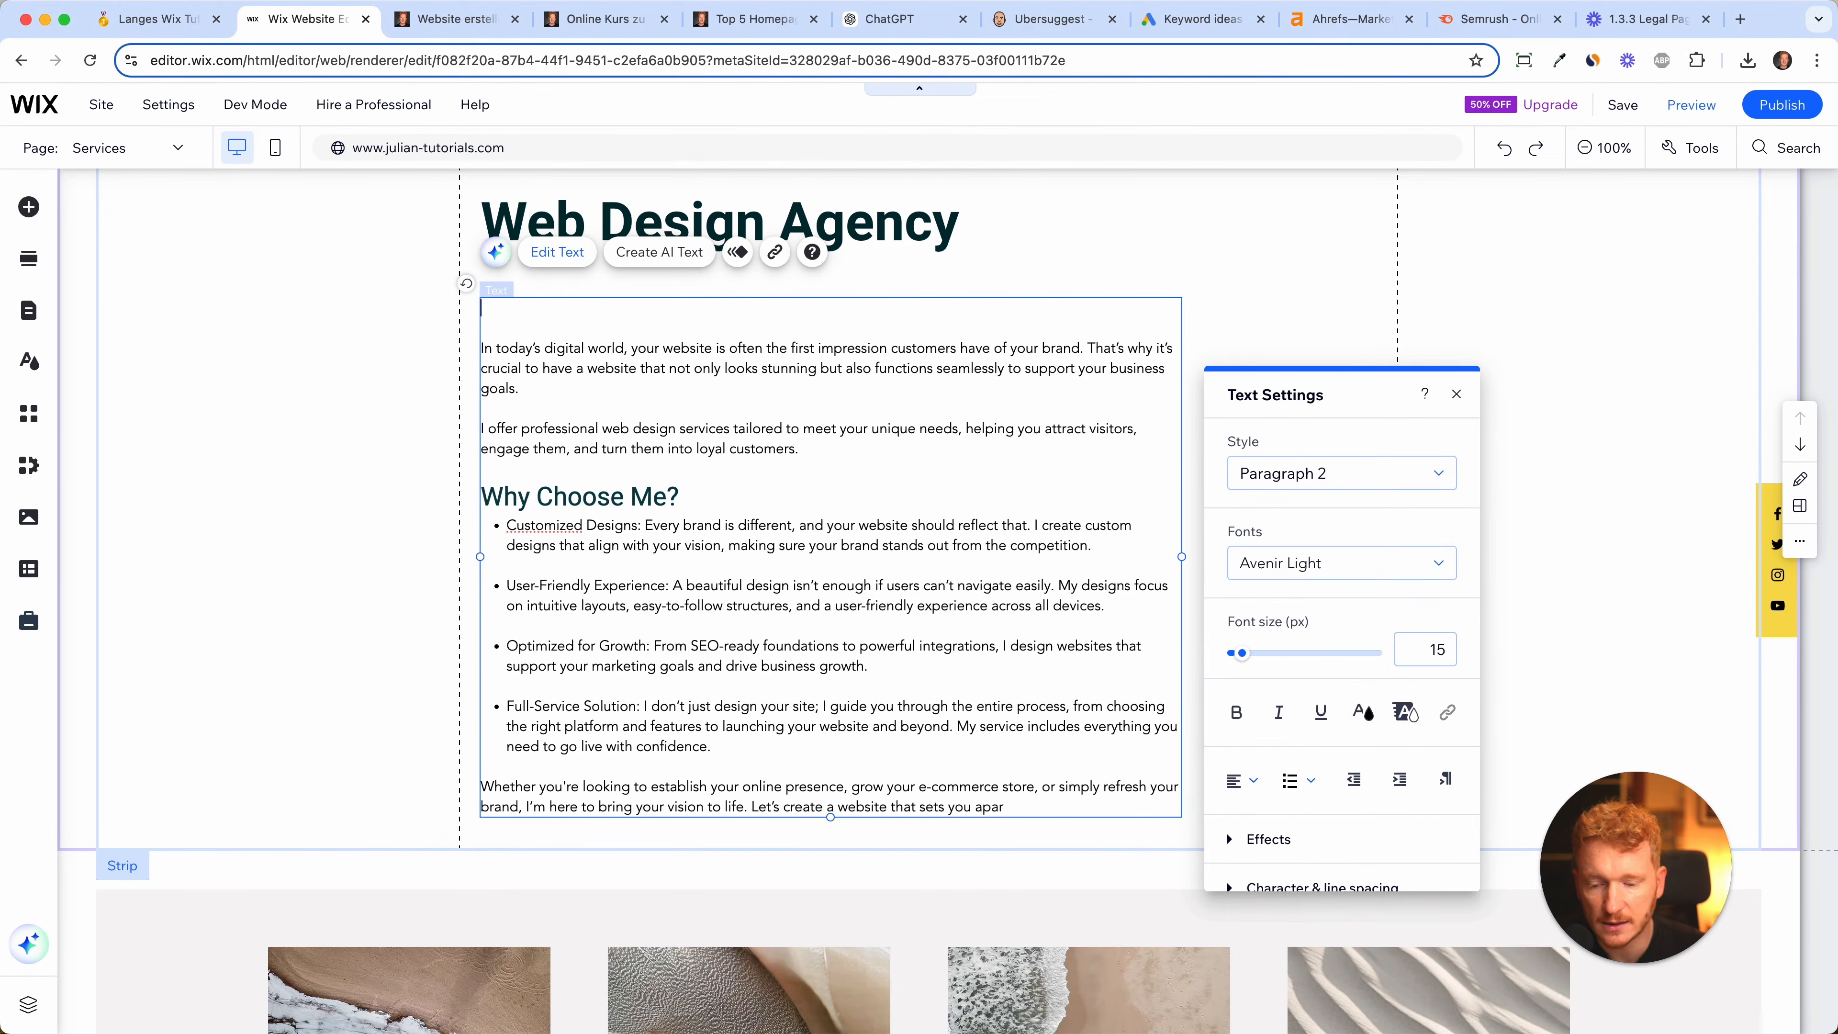
{"action": "key", "text": "BackSpace"}
{"action": "key", "text": "BackSpace"}
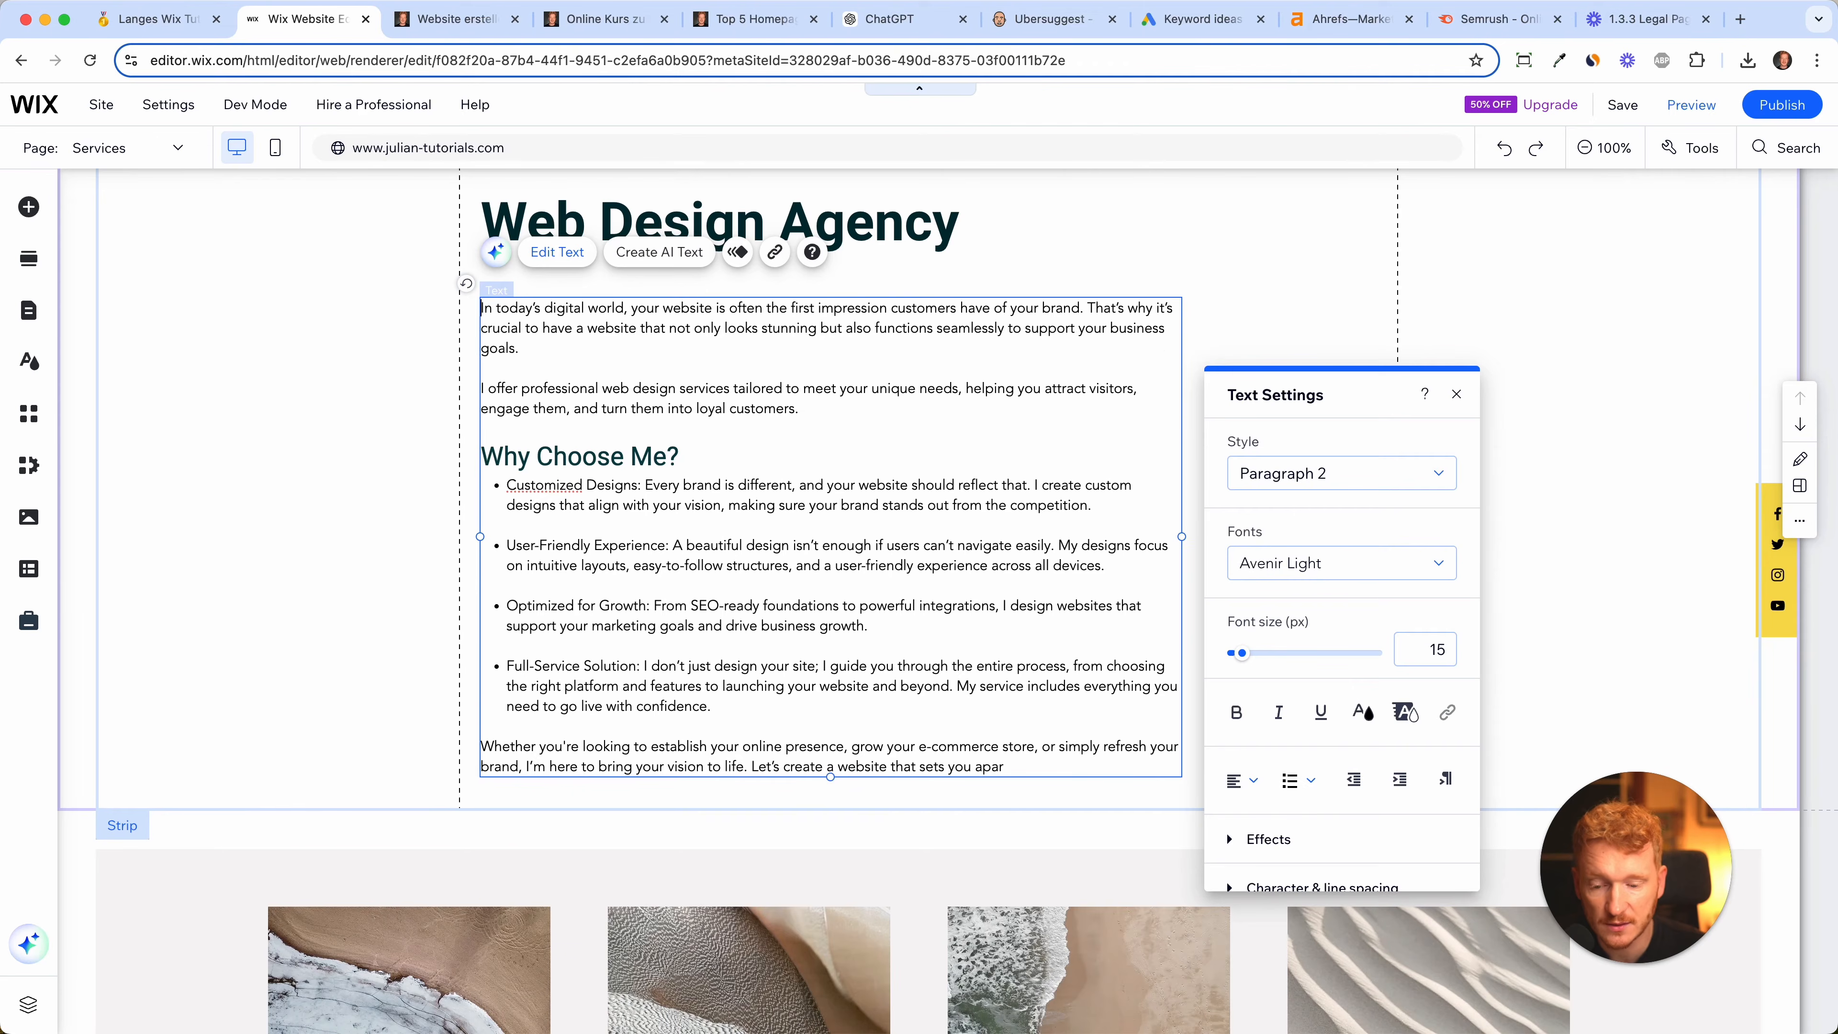
{"action": "left_click", "coordinate": [1403, 312]}
- Select the section with the four service cards below the Services page's intro text
{"action": "scroll", "coordinate": [919, 460], "scroll_direction": "up", "scroll_amount": 5}
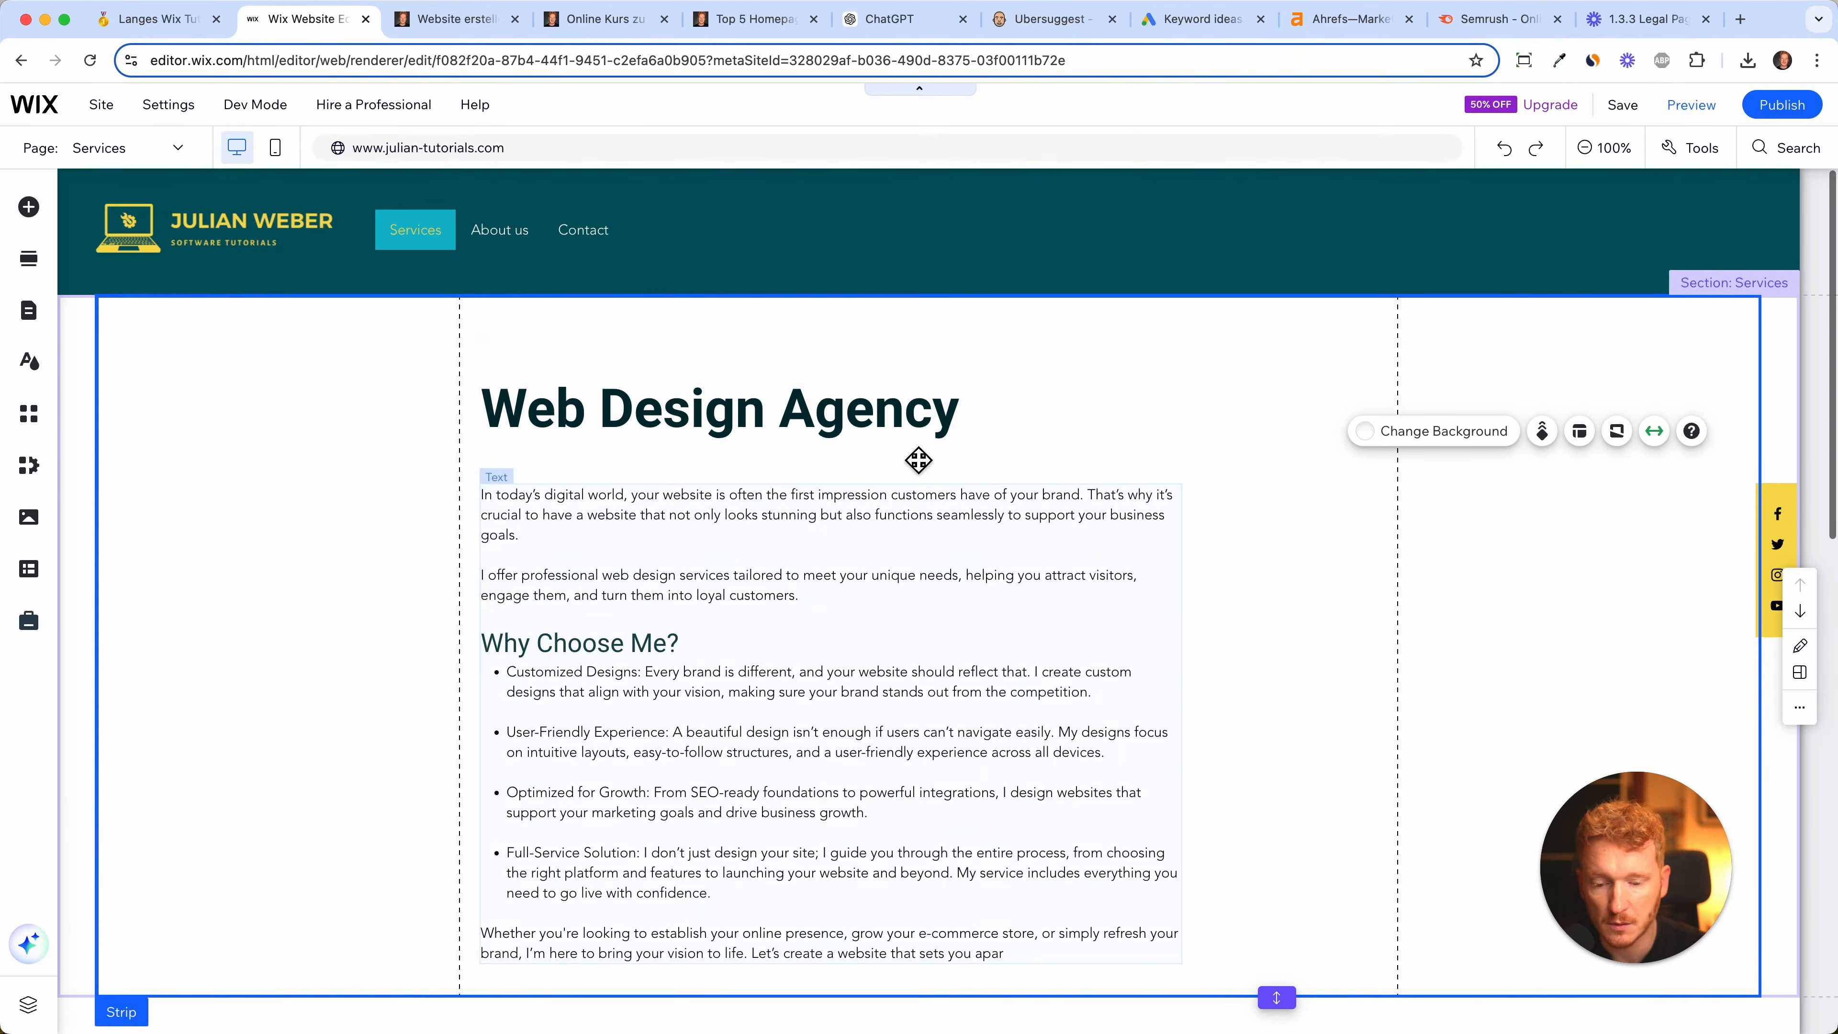
{"action": "scroll", "coordinate": [617, 528], "scroll_direction": "down", "scroll_amount": 10}
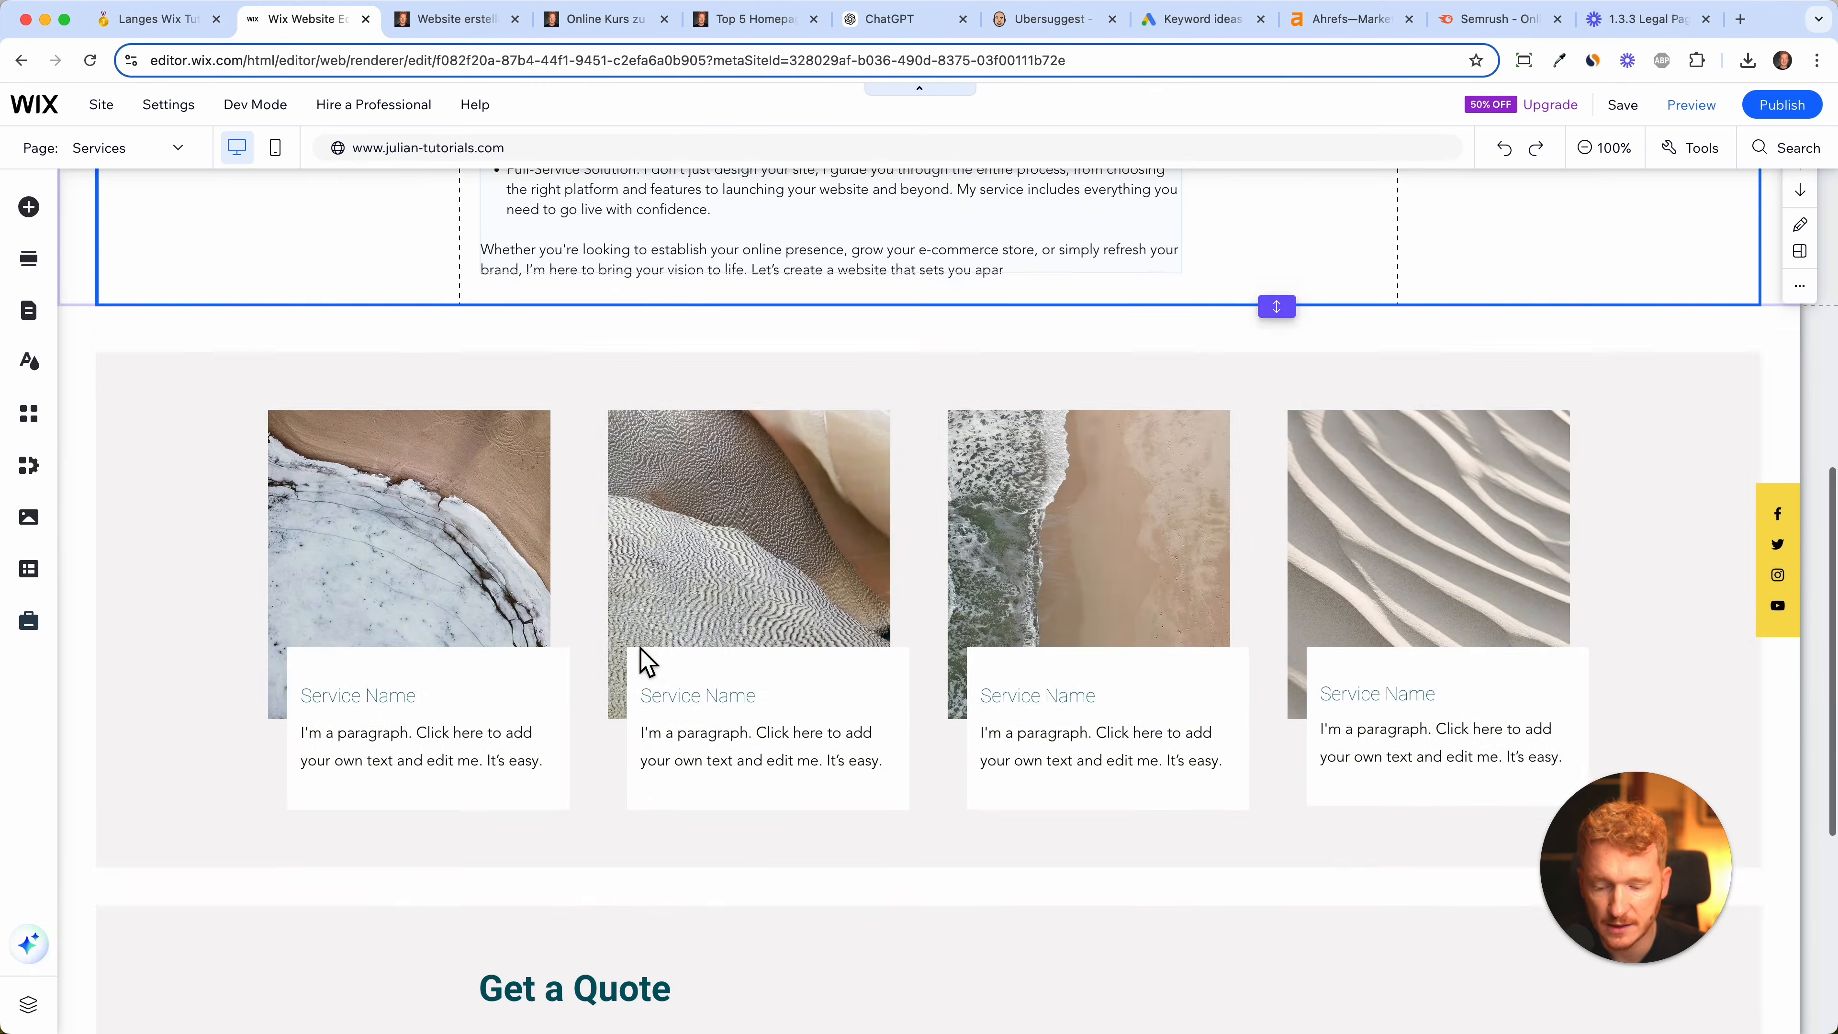
{"action": "left_click", "coordinate": [527, 398]}
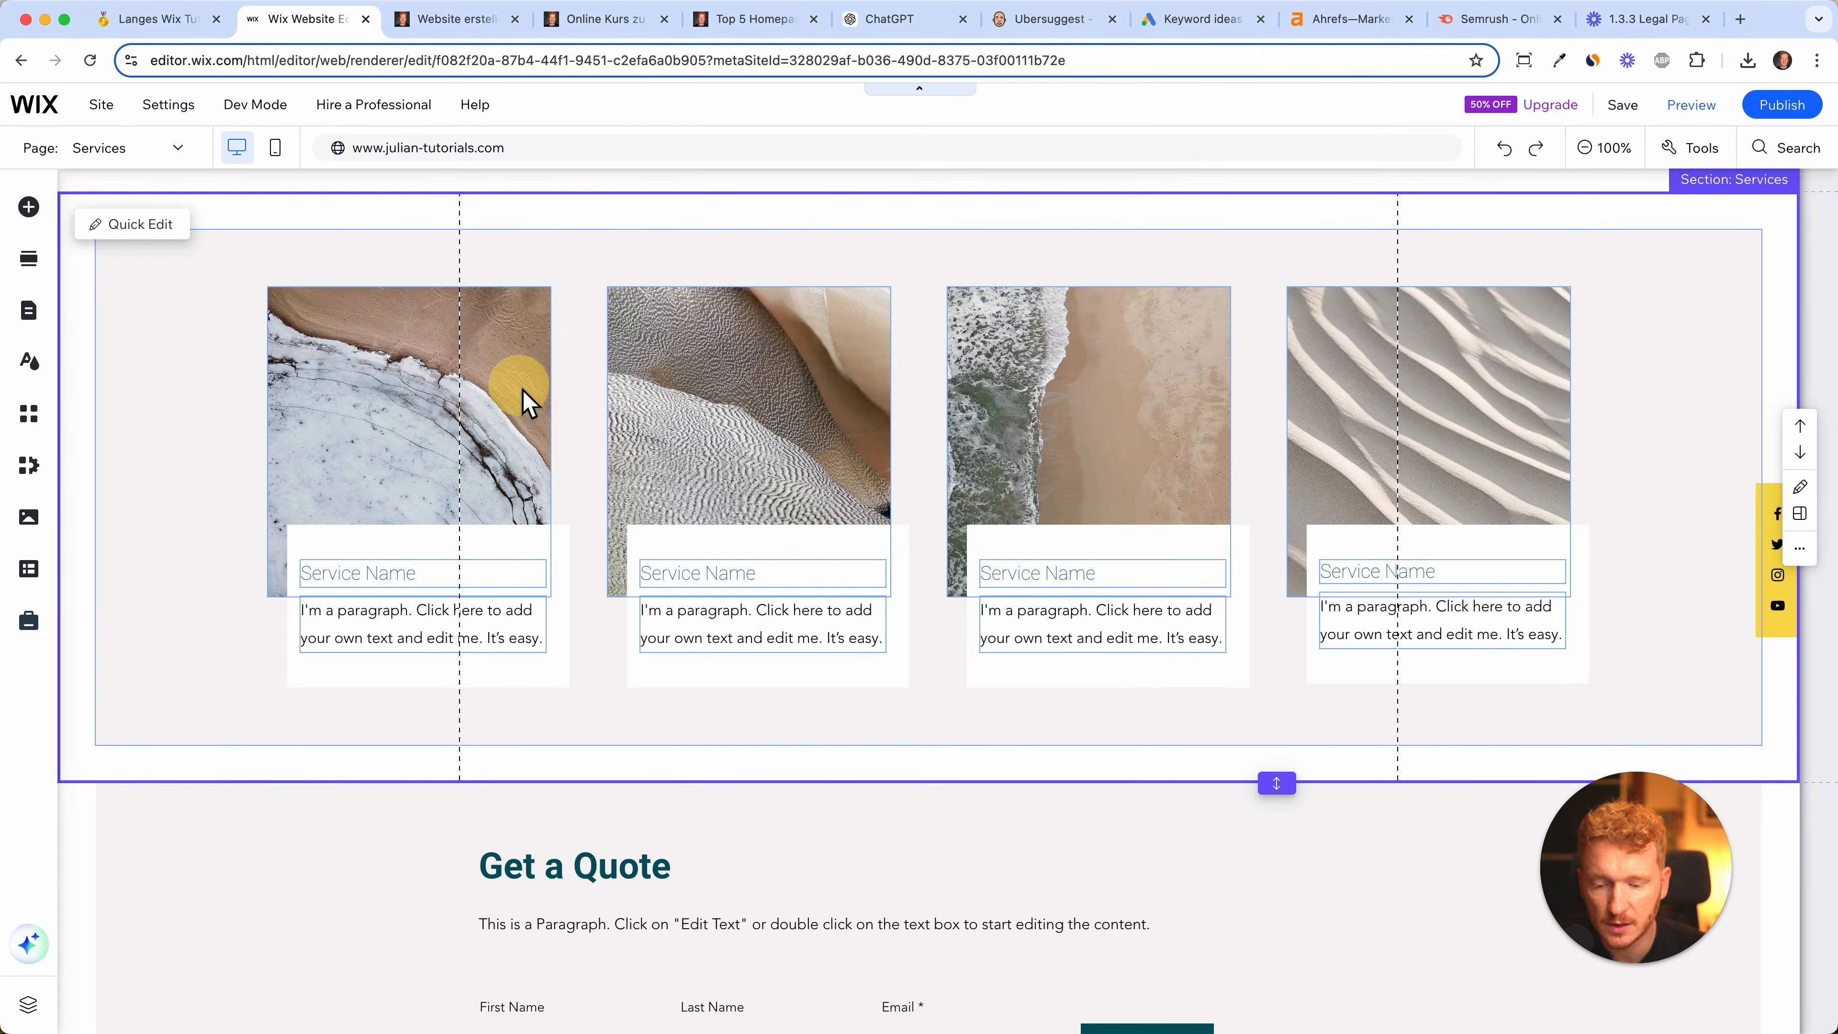
- Replace the first service card's image with the Unsplash "ideation" photo of a man writing by sticky notes, and title the card "Concept"
{"action": "left_click", "coordinate": [484, 439]}
{"action": "left_click", "coordinate": [483, 439]}
{"action": "left_click", "coordinate": [483, 439]}
{"action": "left_click", "coordinate": [382, 243]}
{"action": "left_click", "coordinate": [586, 239]}
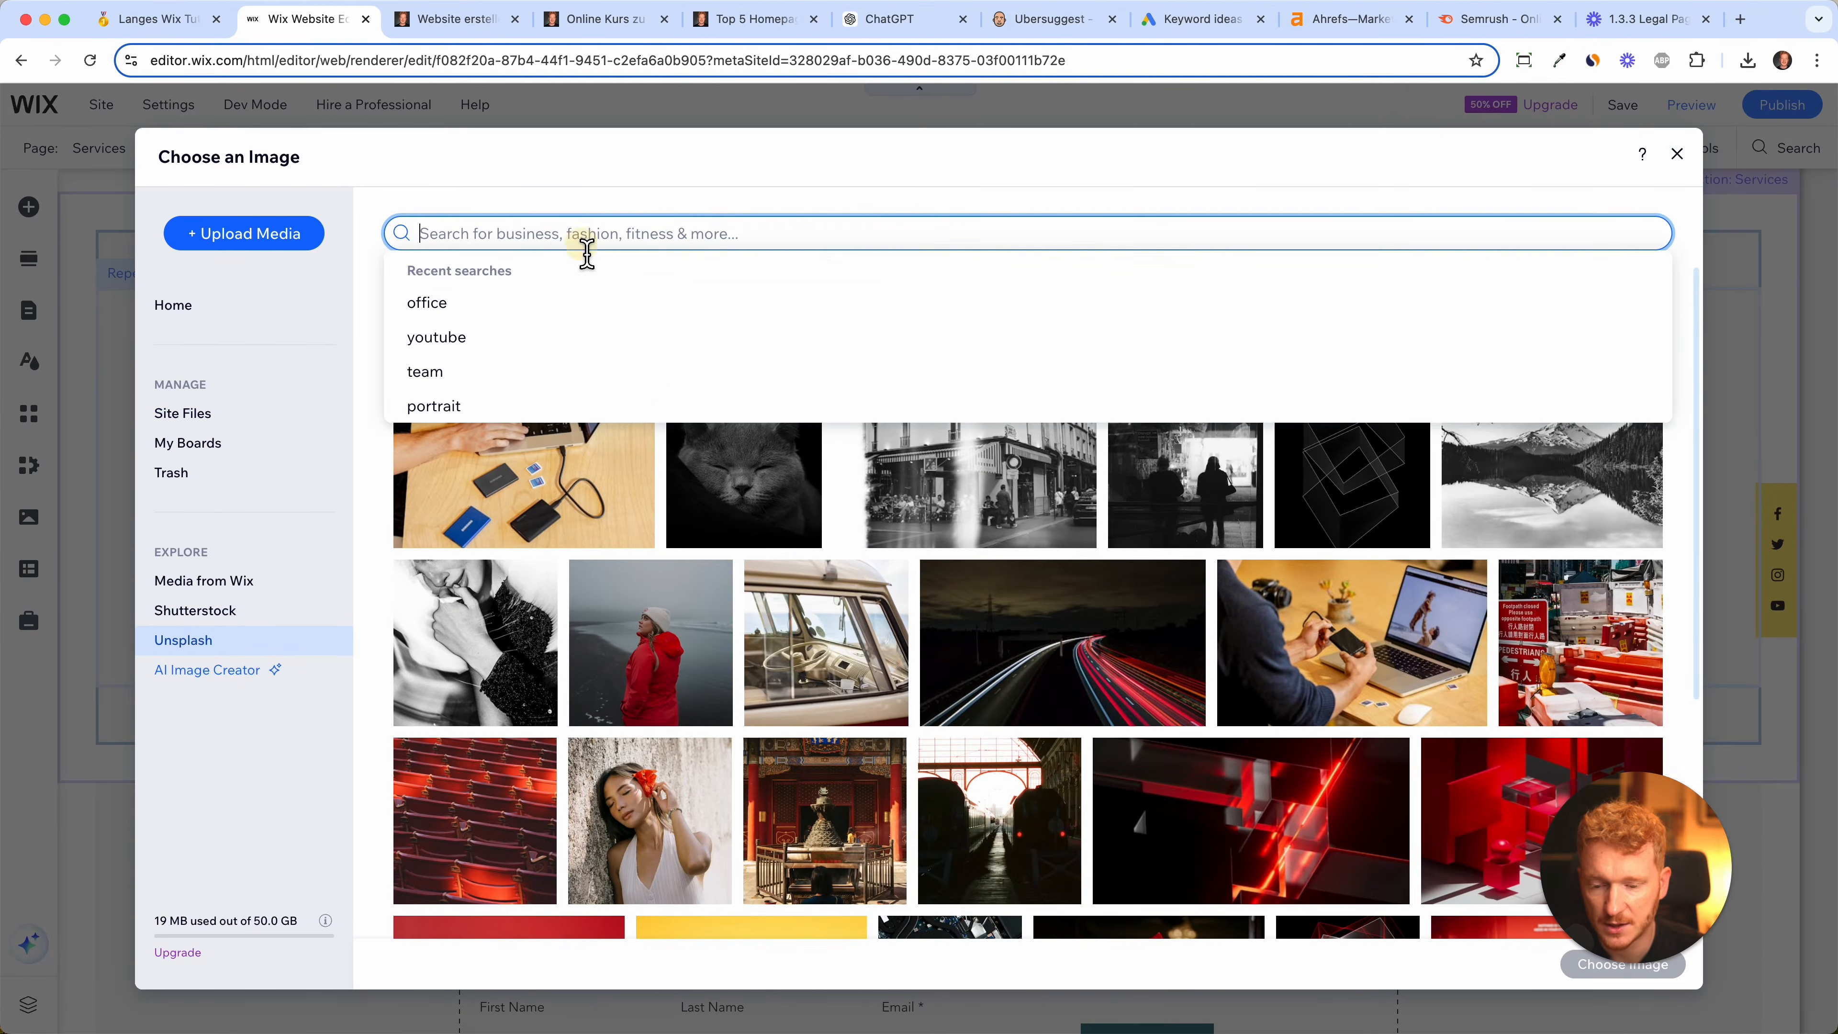
{"action": "type", "text": "ideation"}
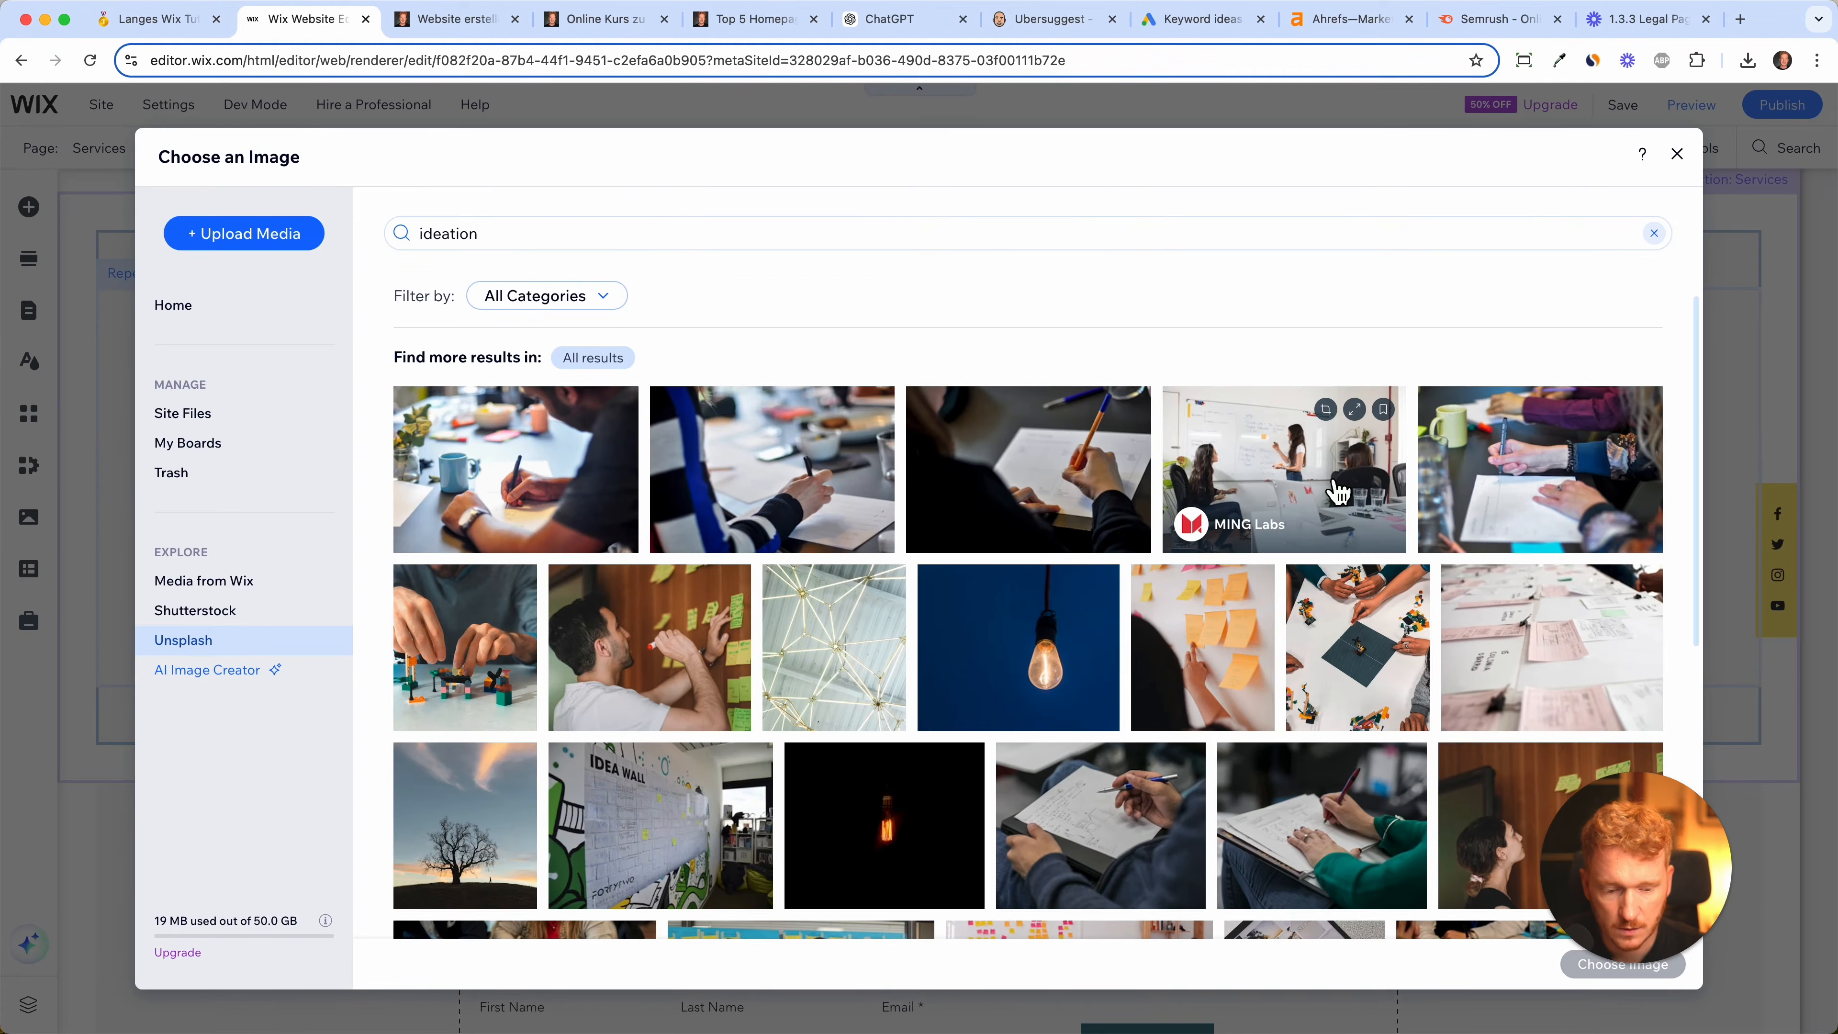
{"action": "left_click", "coordinate": [615, 663]}
{"action": "left_click", "coordinate": [1622, 964]}
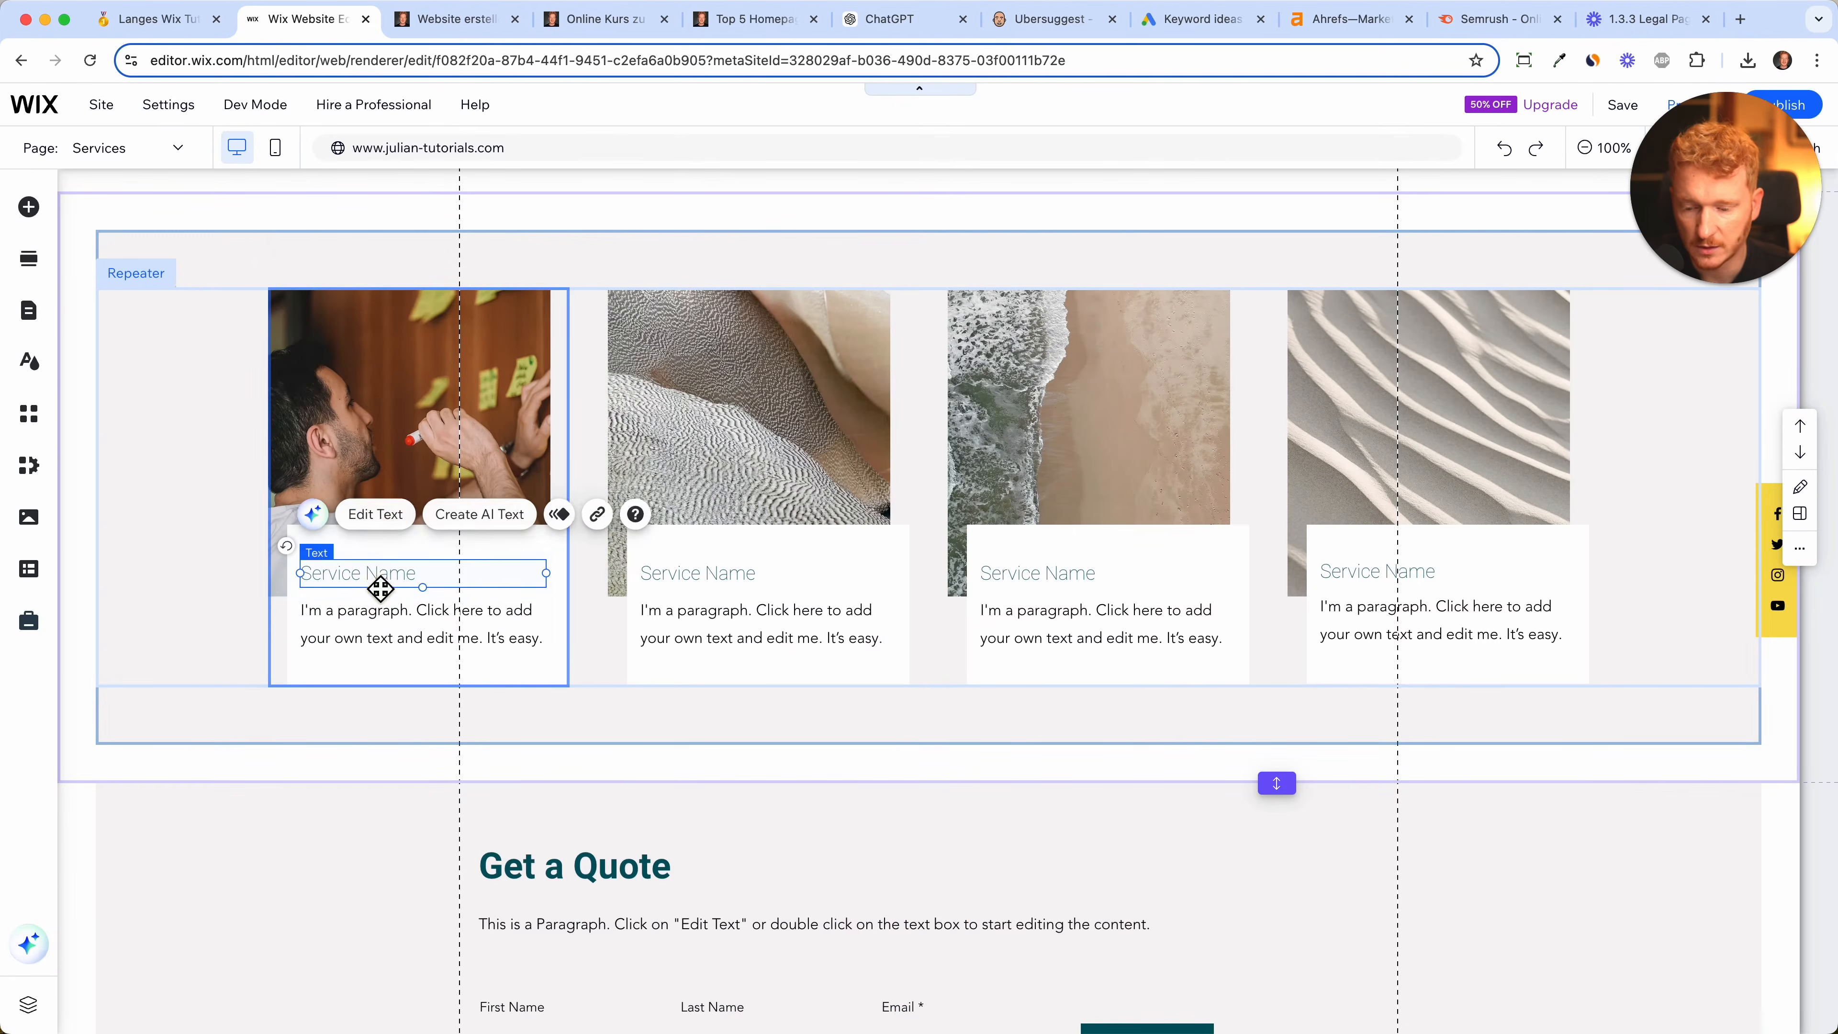
{"action": "left_click", "coordinate": [378, 516]}
{"action": "left_click", "coordinate": [527, 612]}
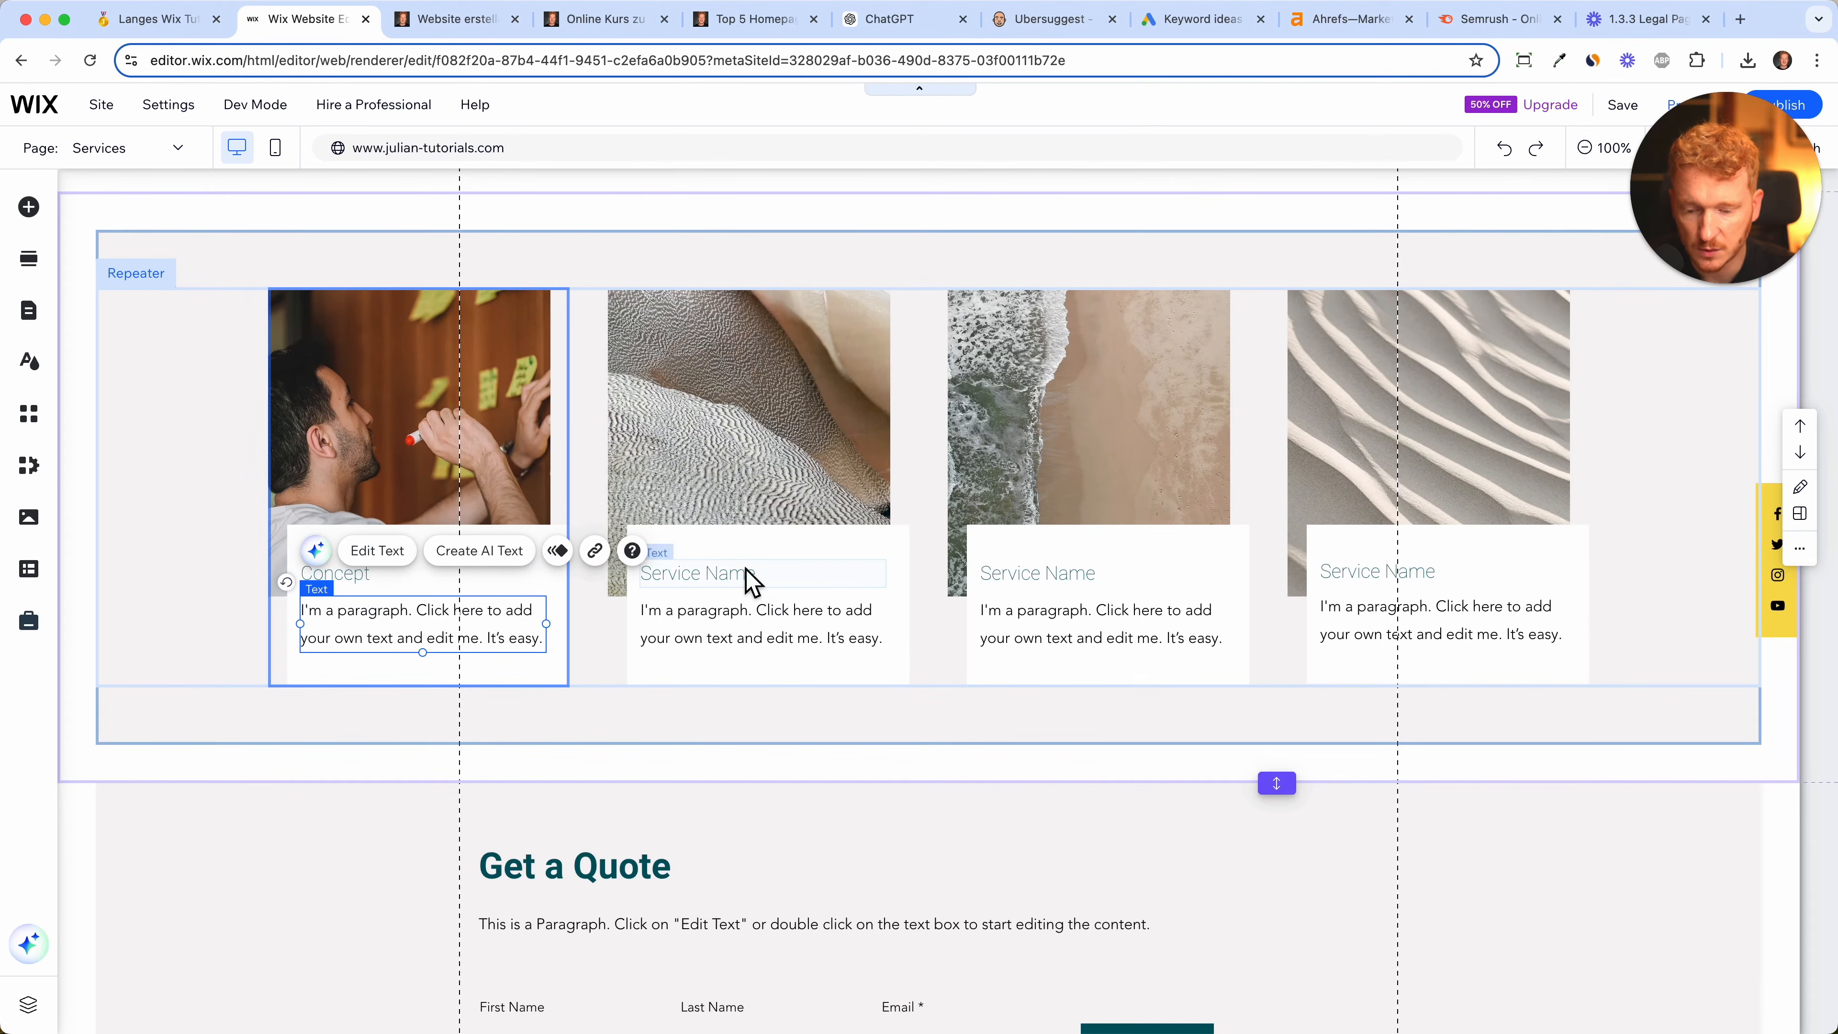
- Title the second service card "Web Design" and replace its image with a web development photo of a laptop showing code
{"action": "left_click", "coordinate": [758, 579]}
{"action": "left_click", "coordinate": [744, 517]}
{"action": "type", "text": "Web Design"}
{"action": "left_click", "coordinate": [742, 444]}
{"action": "left_click", "coordinate": [704, 243]}
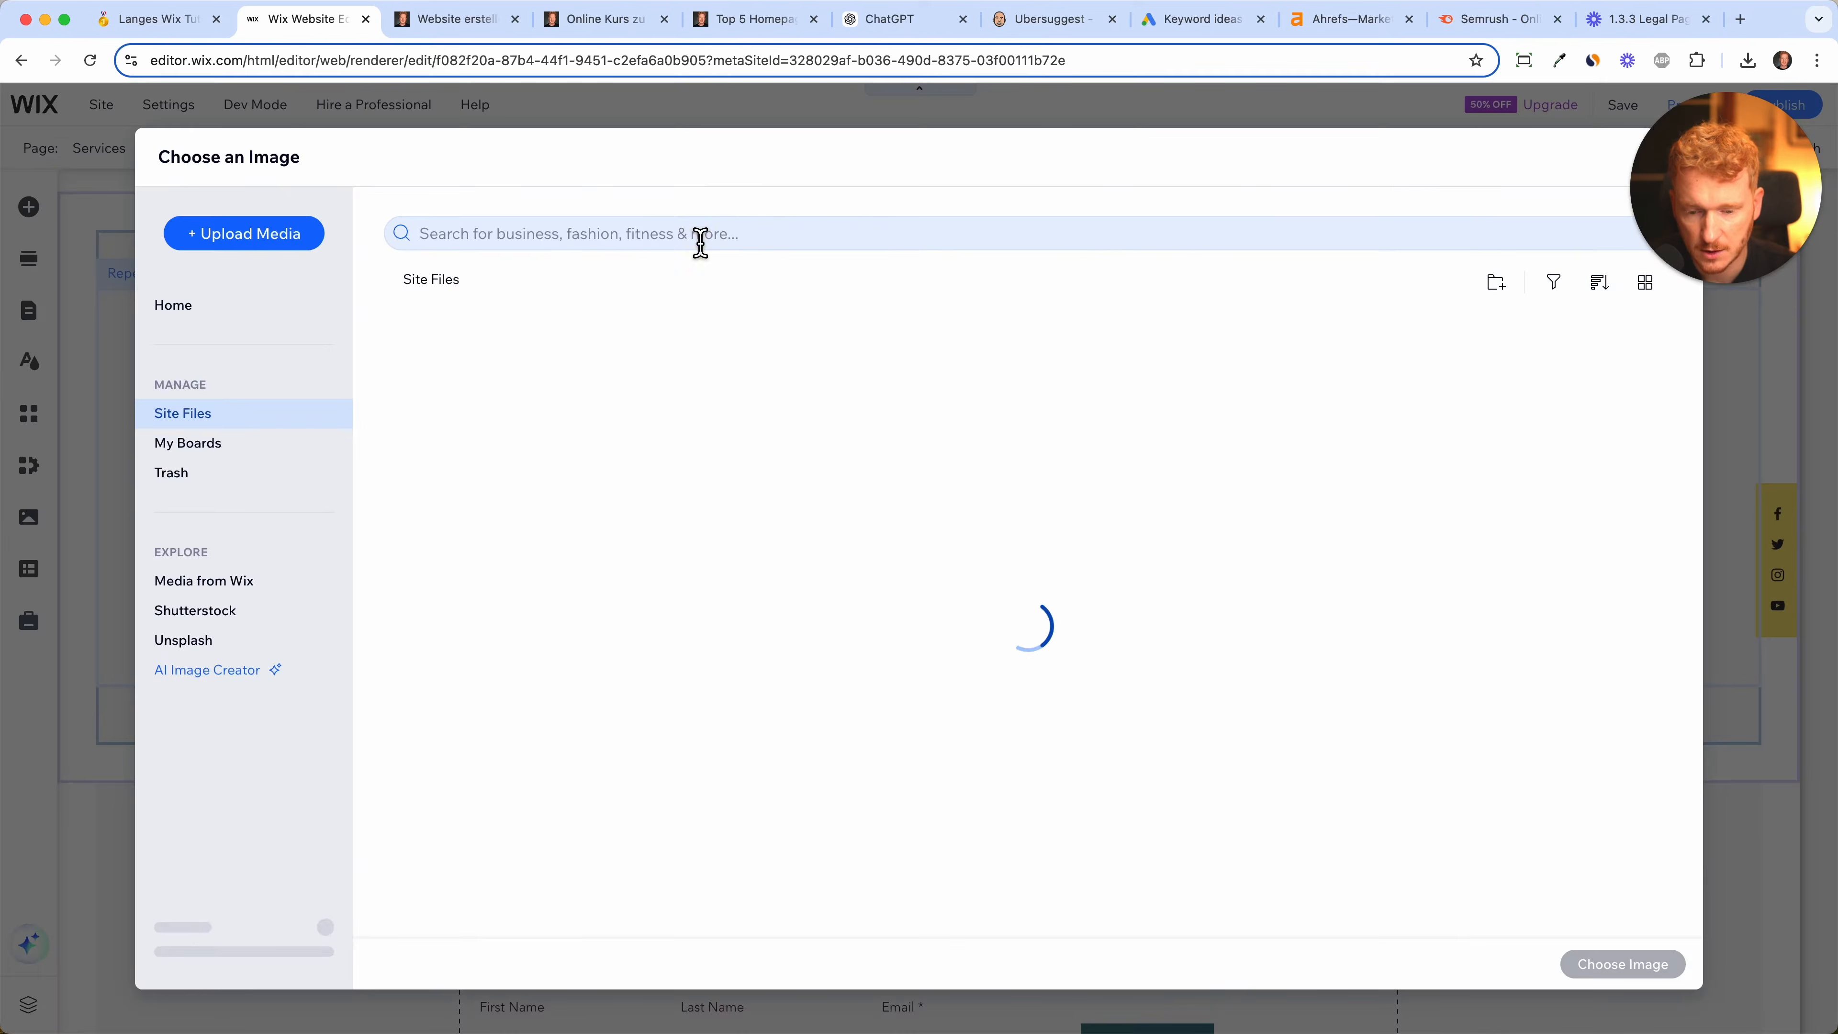
- Find a social media picture for the third service card, use the red heart notification image, and title the card "Promotion"
{"action": "left_click", "coordinate": [1067, 526]}
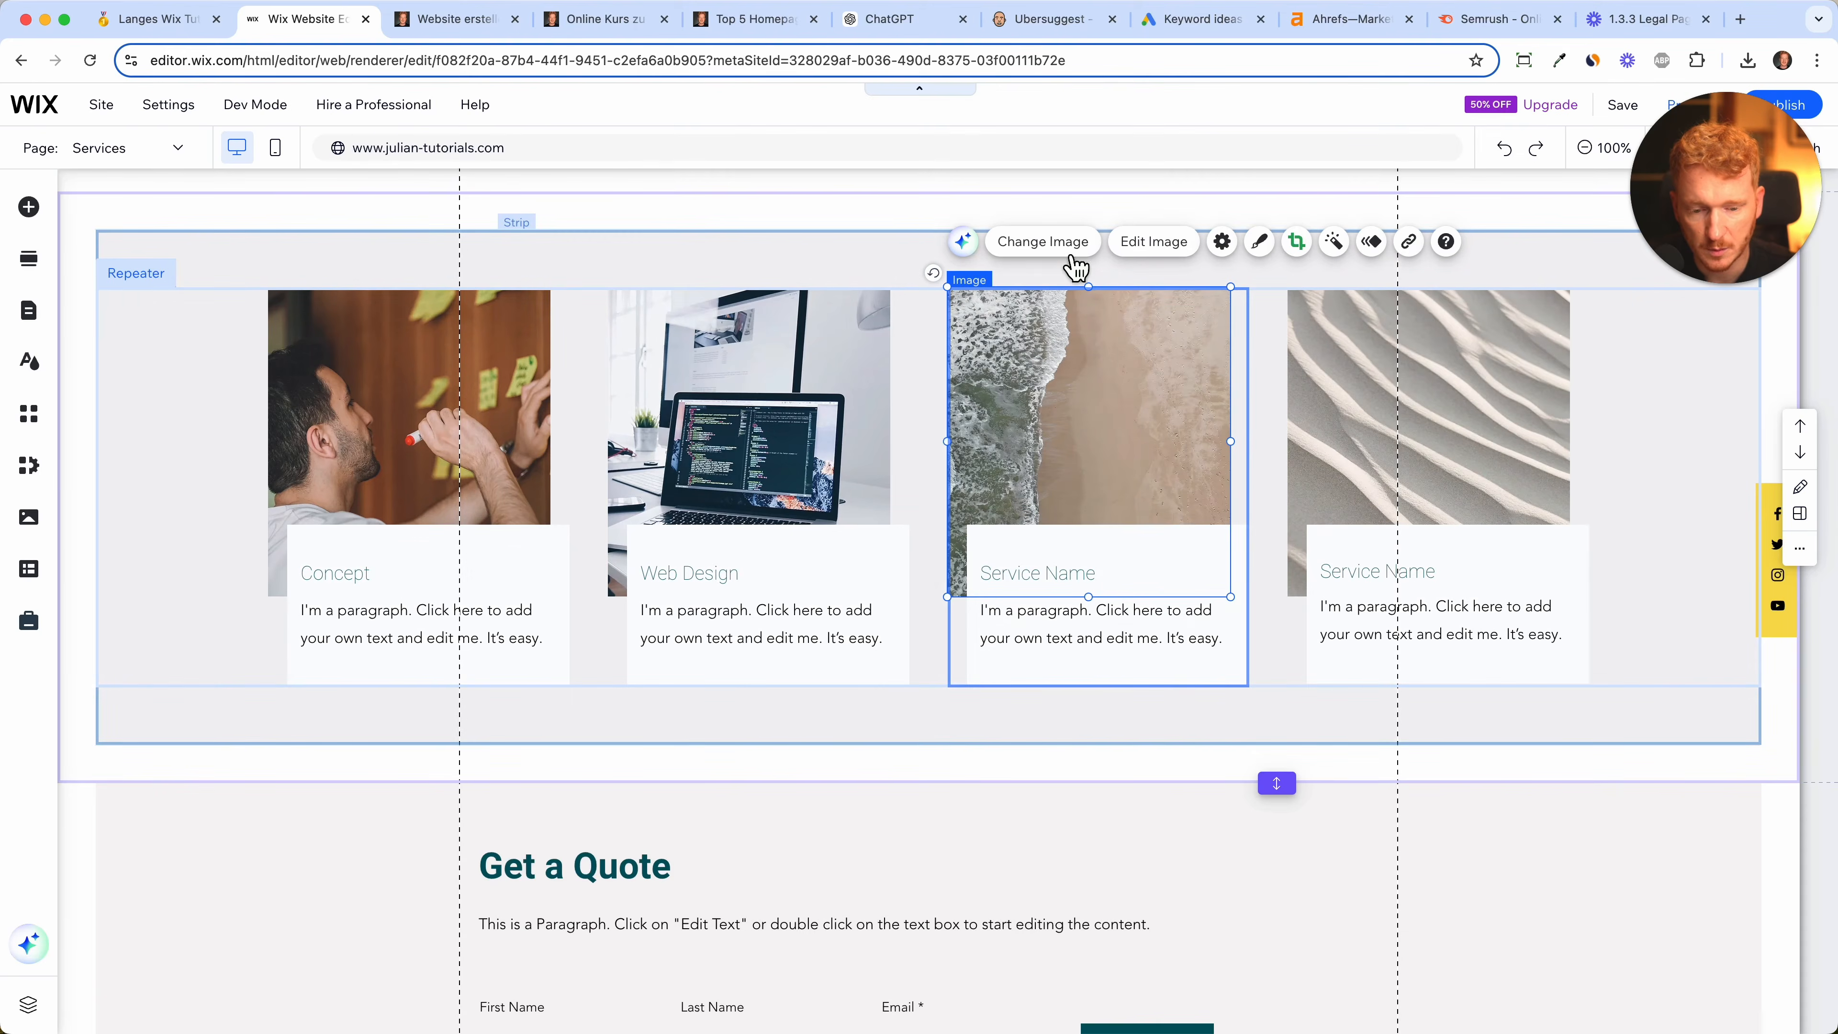
{"action": "left_click", "coordinate": [1070, 244]}
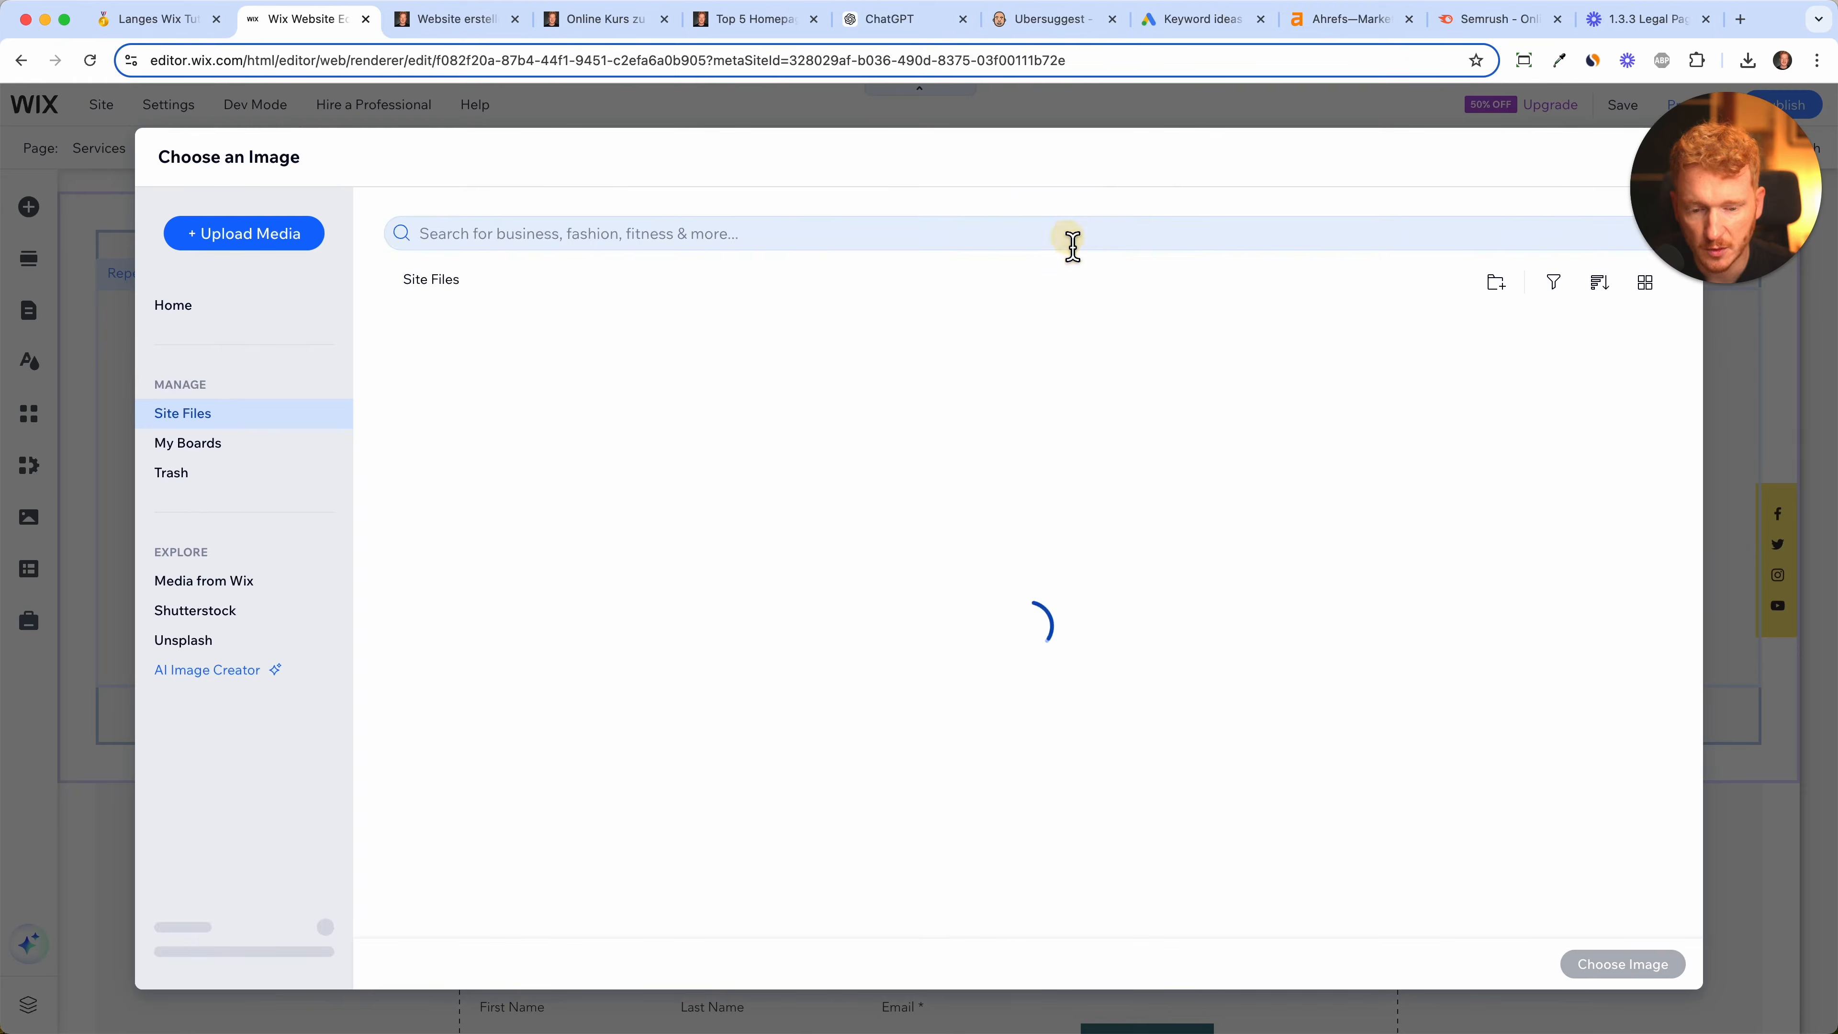
{"action": "left_click", "coordinate": [235, 583]}
{"action": "left_click", "coordinate": [513, 220]}
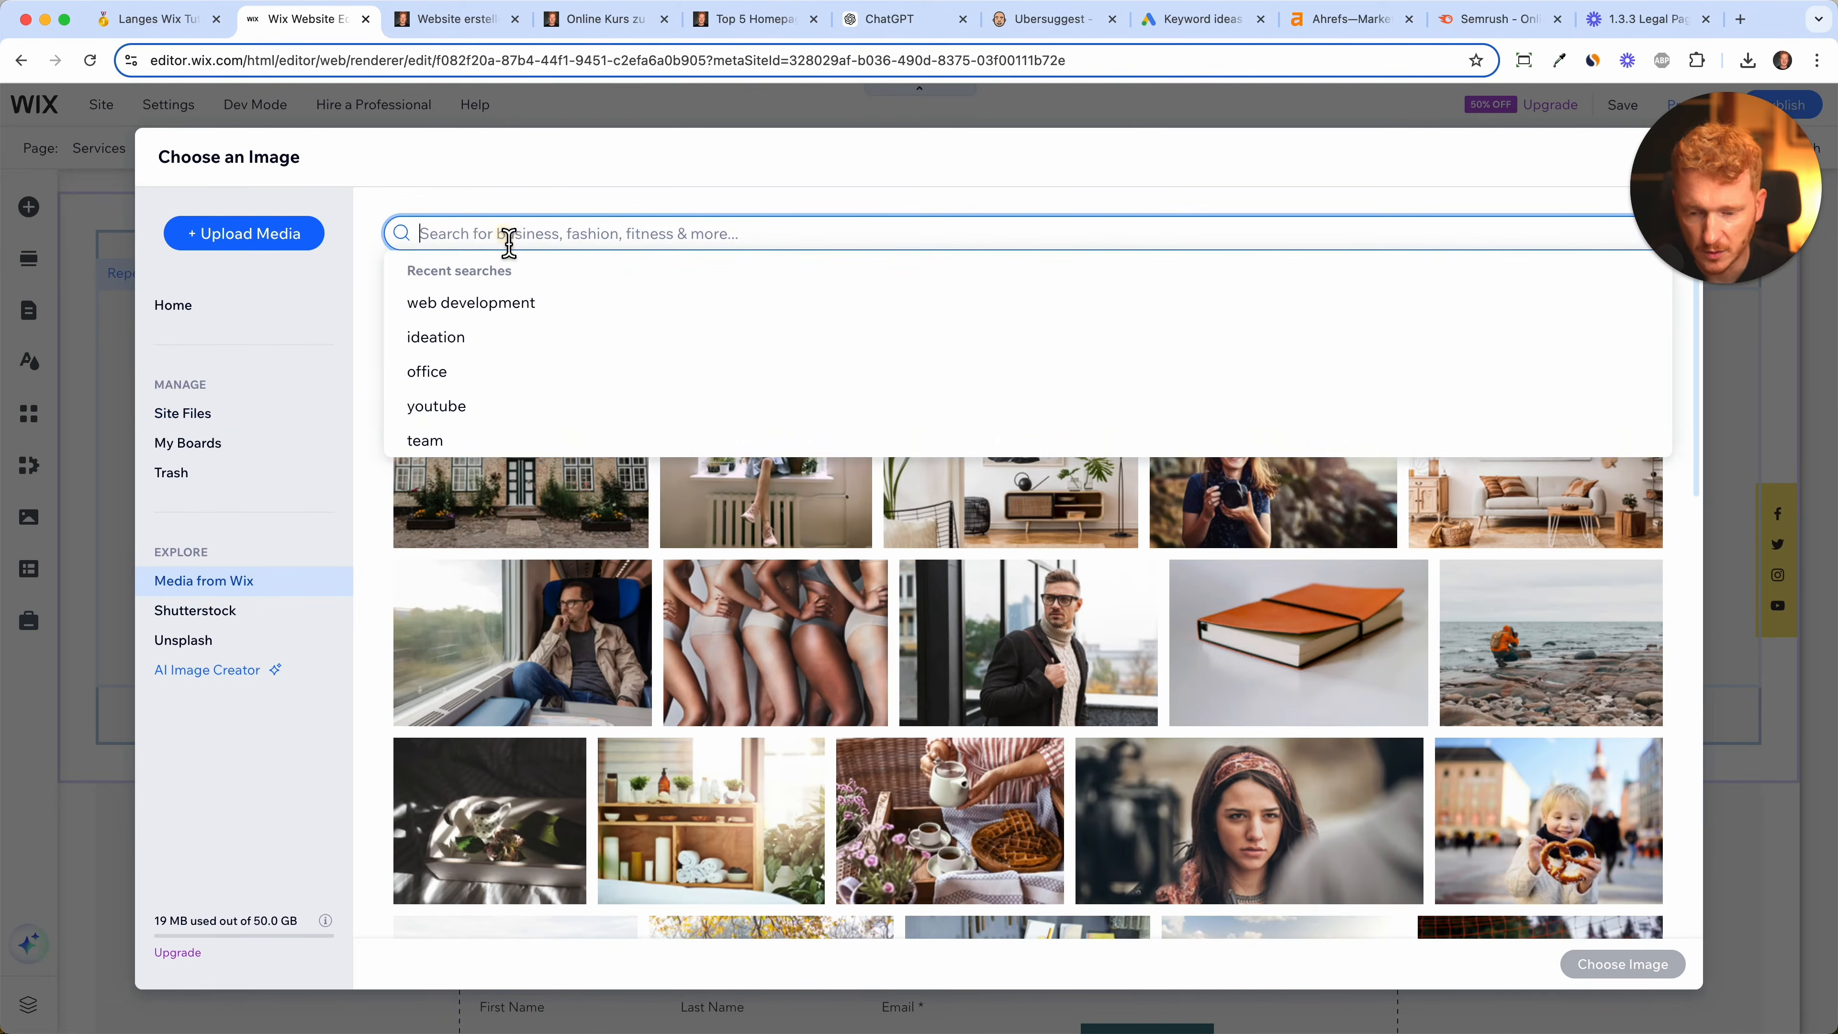
{"action": "type", "text": "social m"}
{"action": "type", "text": "edia"}
{"action": "triple_click", "coordinate": [533, 240]}
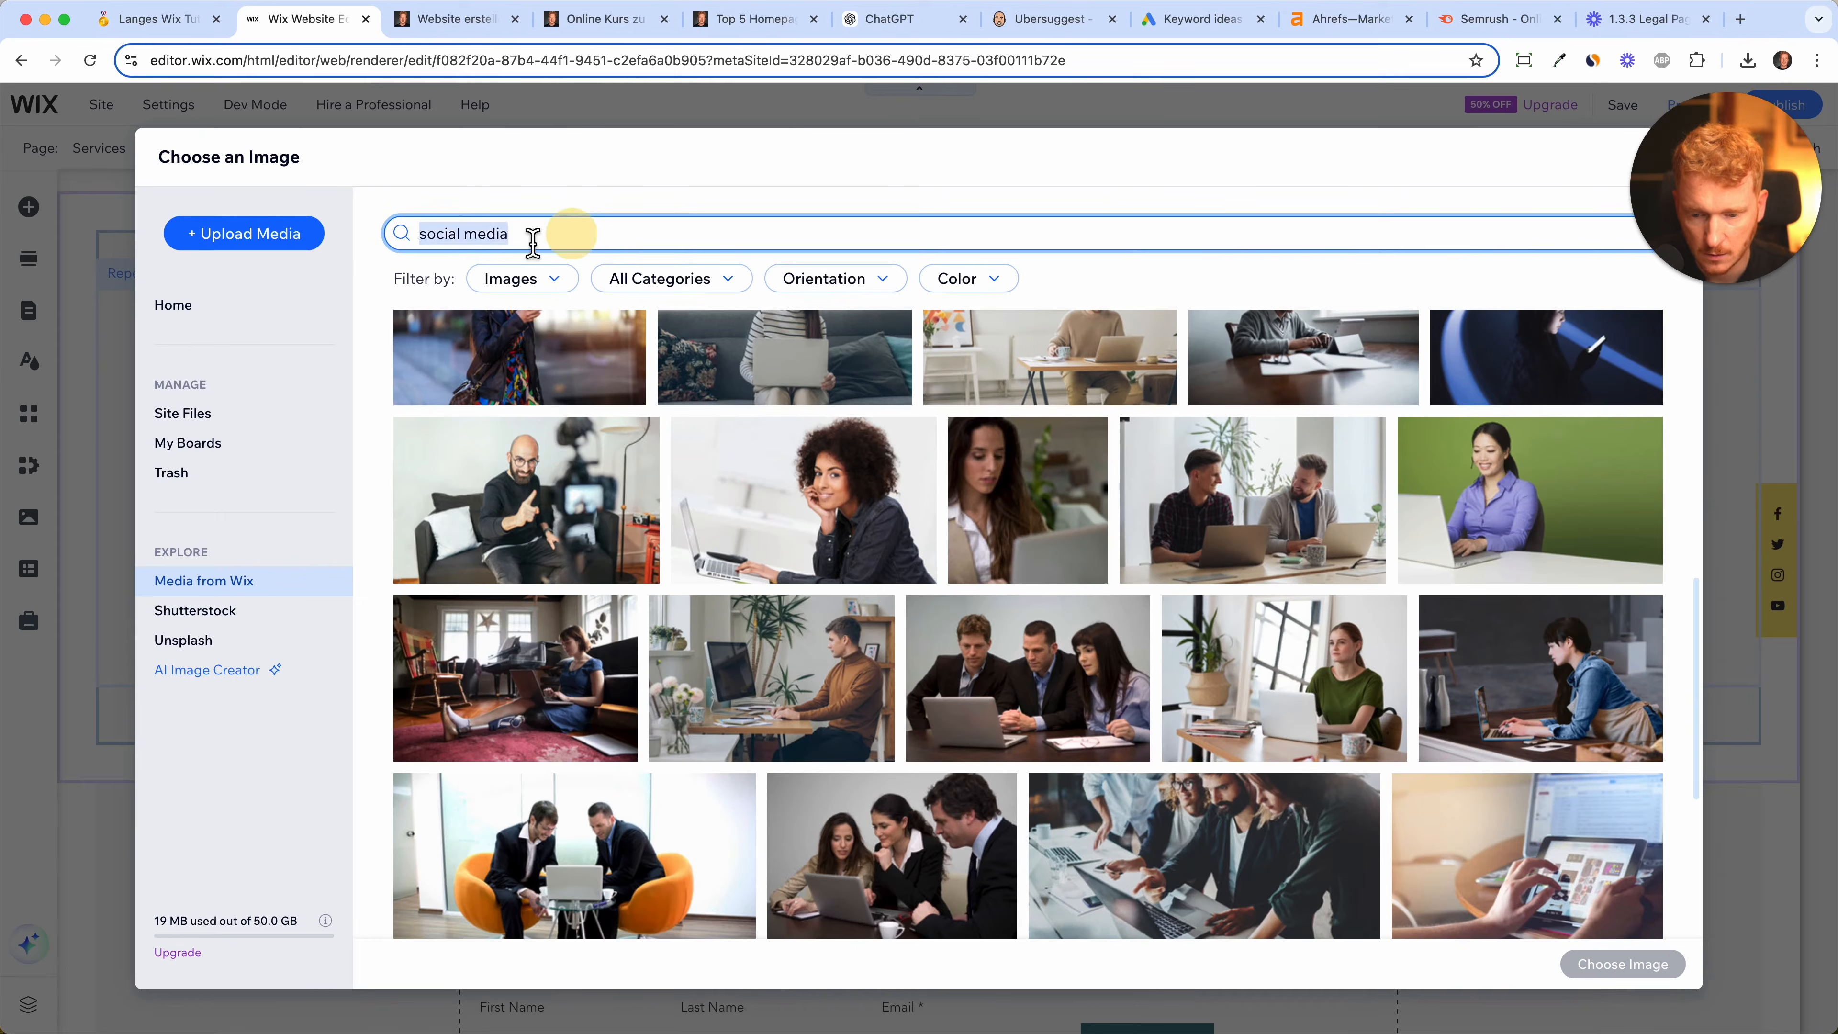
{"action": "type", "text": "ins"}
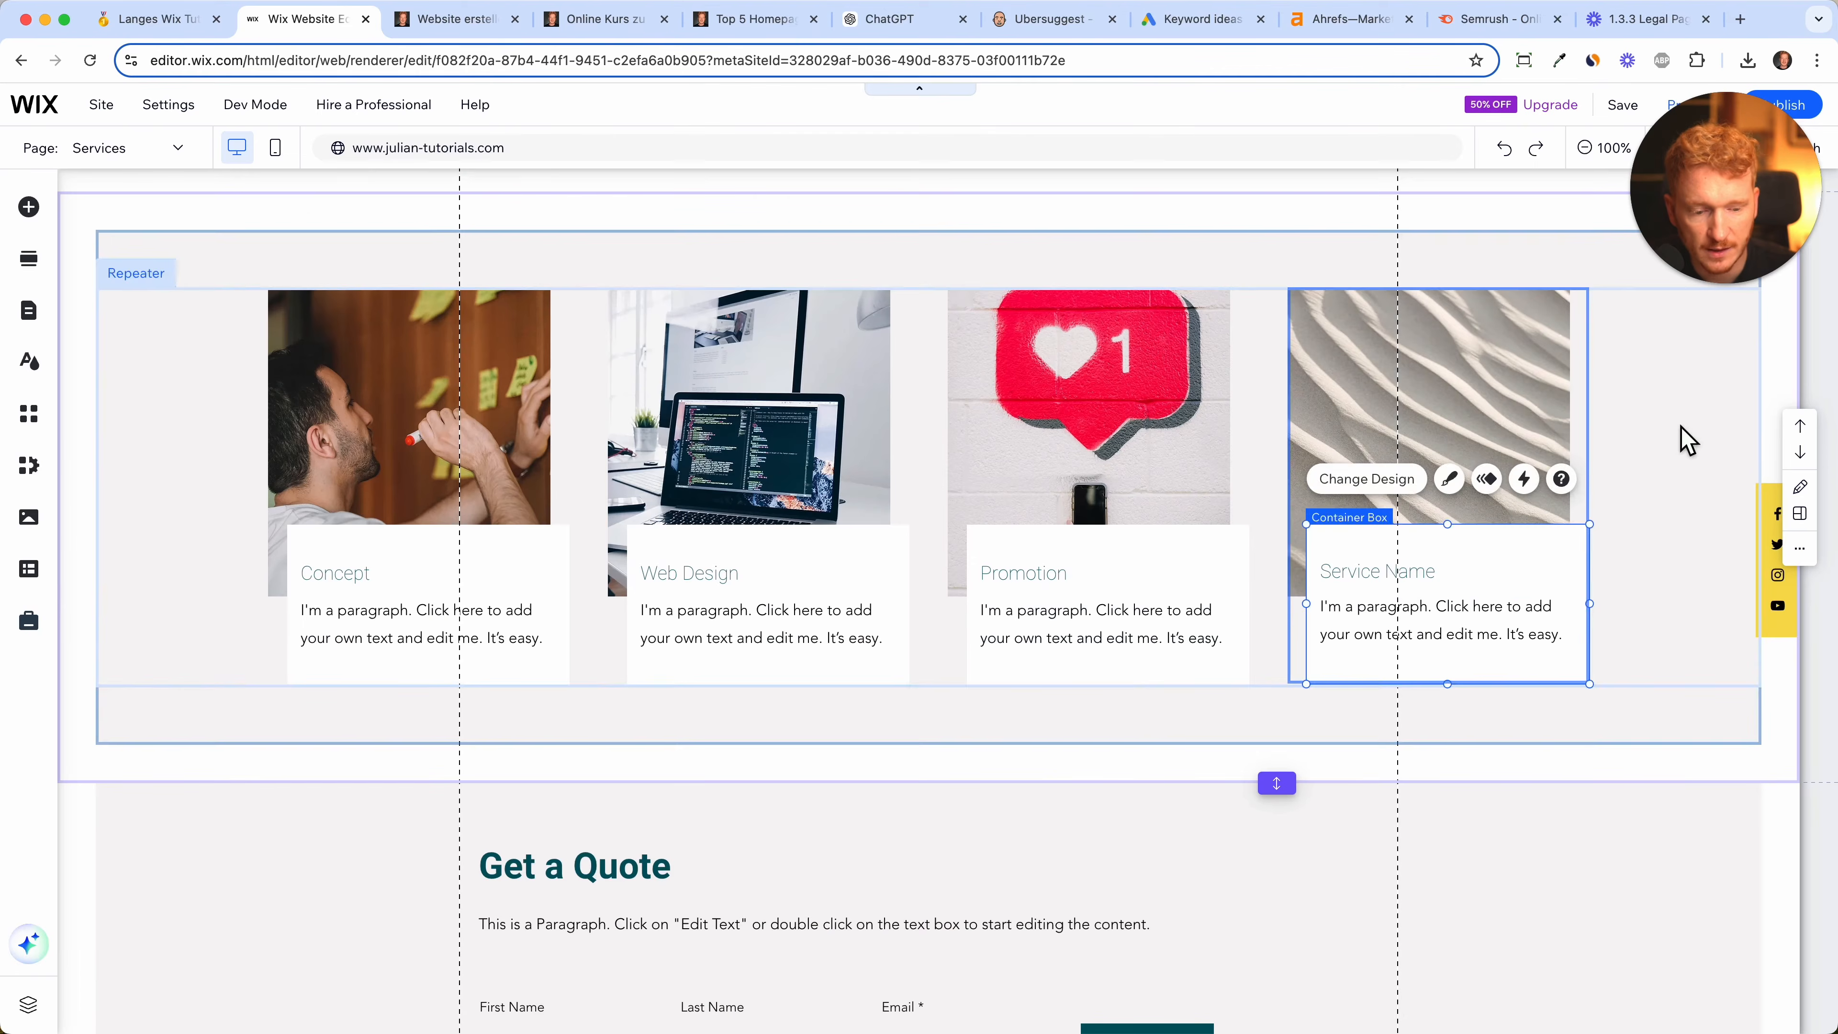
- Delete Item 4, the unused fourth service card, from the repeater
{"action": "left_click", "coordinate": [1678, 440]}
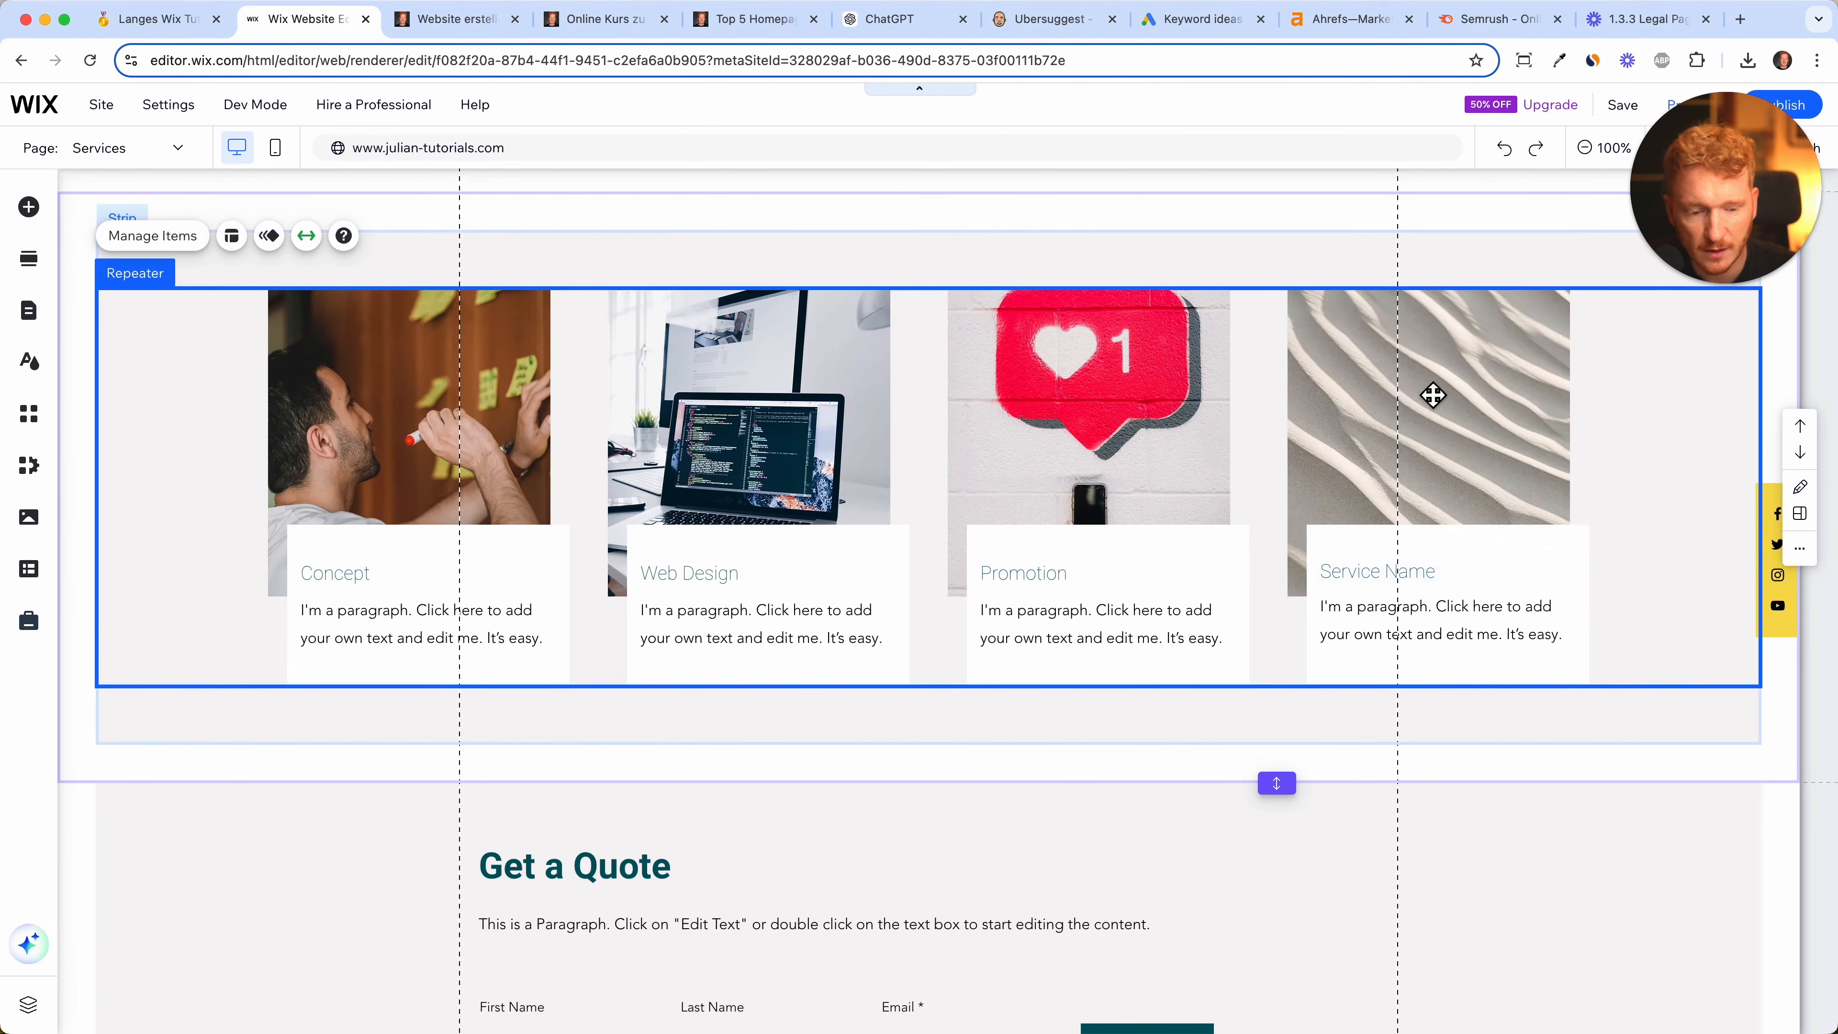
{"action": "left_click", "coordinate": [148, 237]}
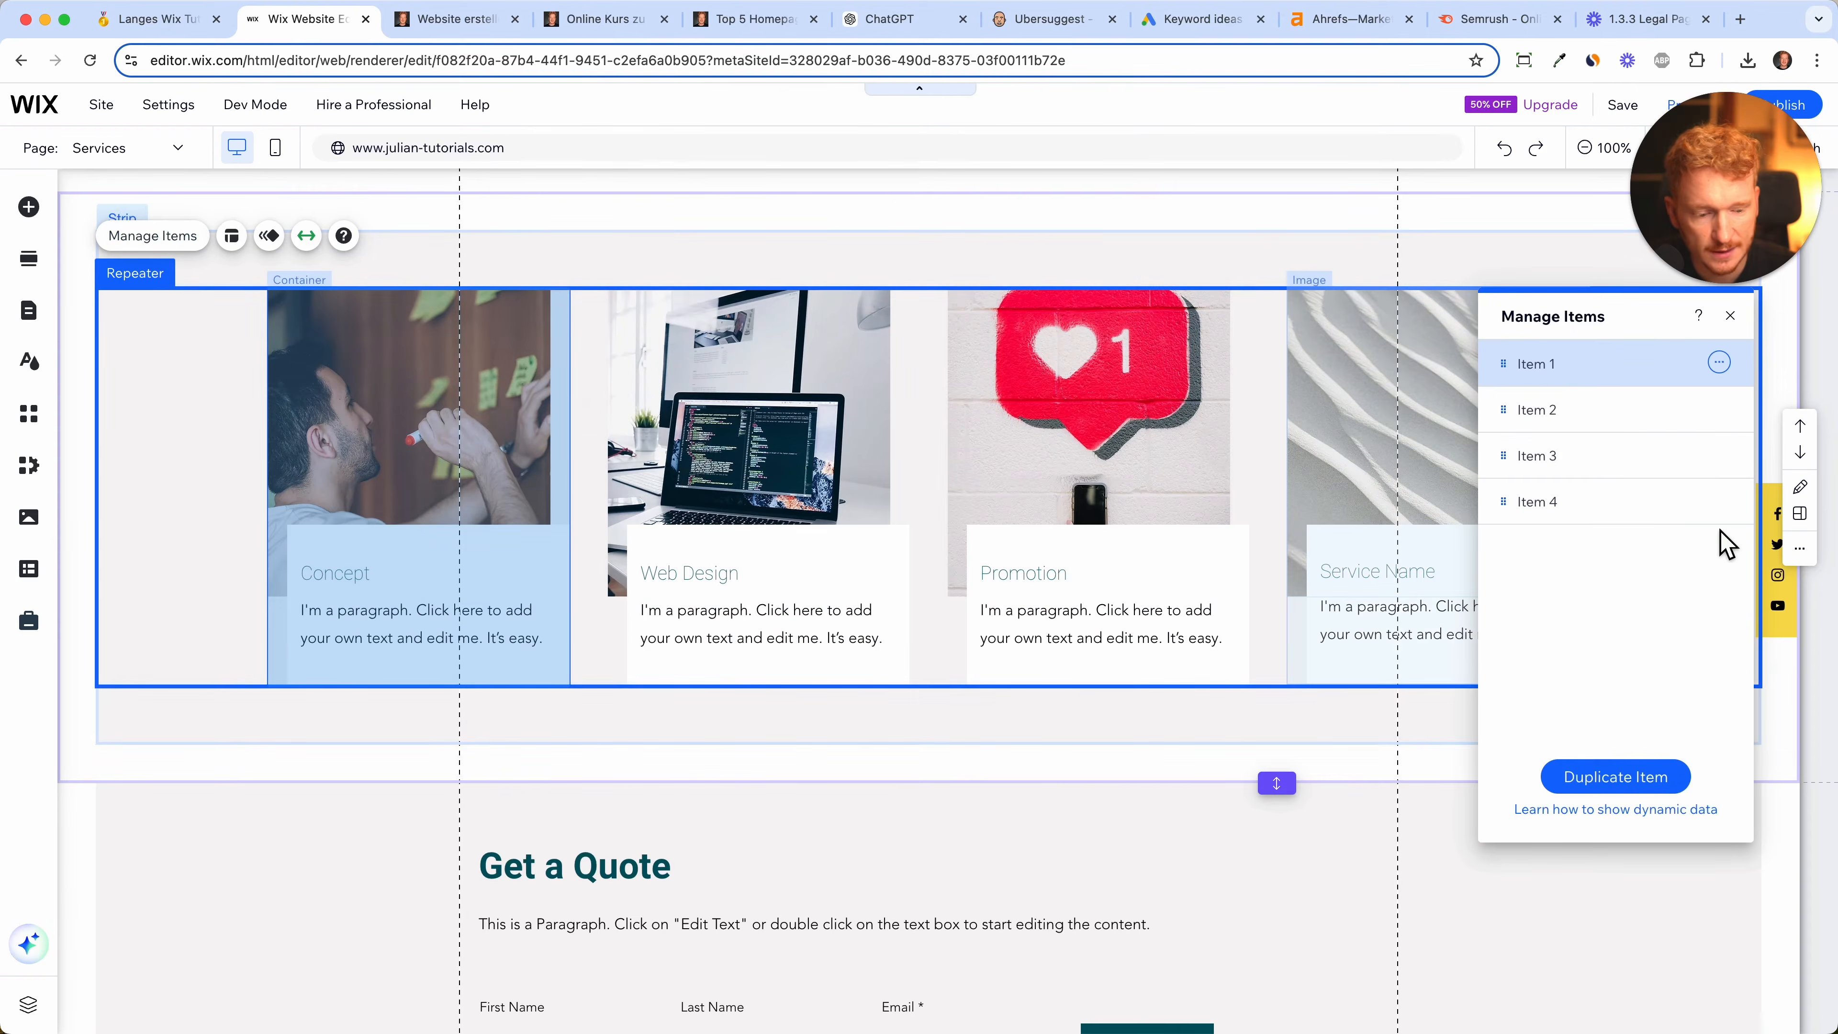
{"action": "left_click", "coordinate": [1720, 499]}
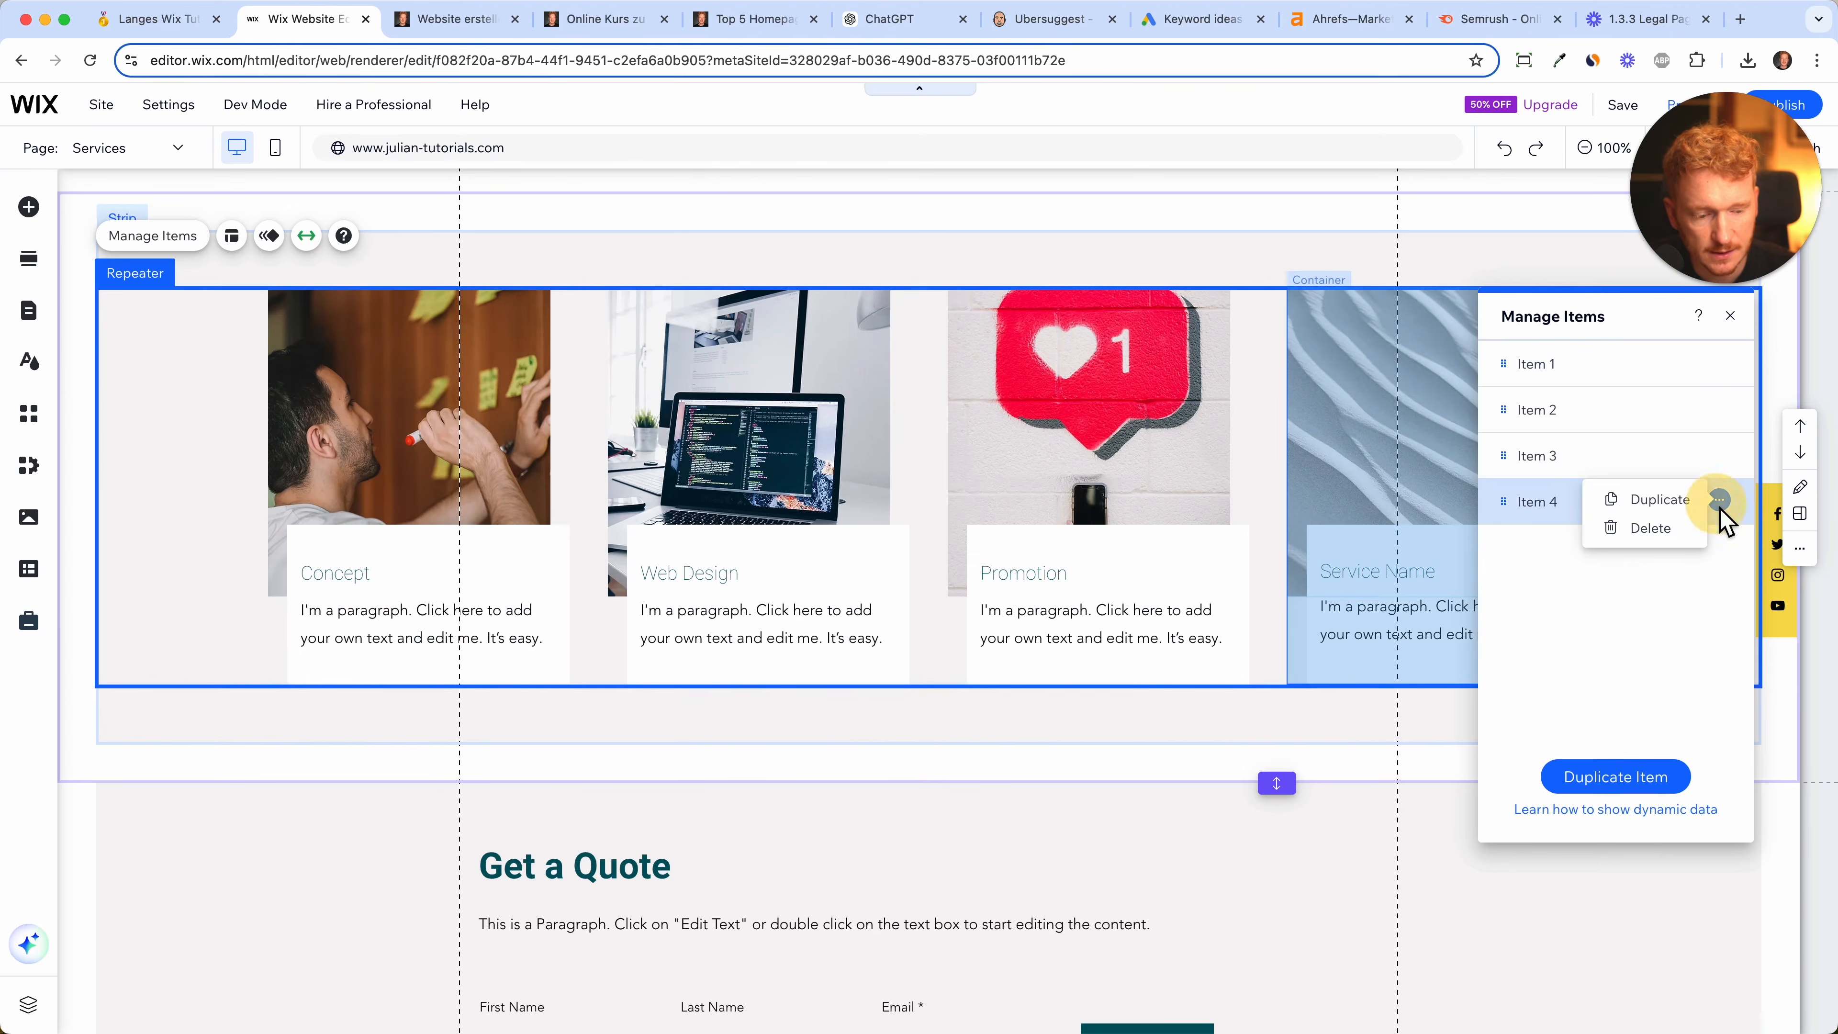
{"action": "left_click", "coordinate": [1651, 528]}
{"action": "left_click", "coordinate": [640, 626]}
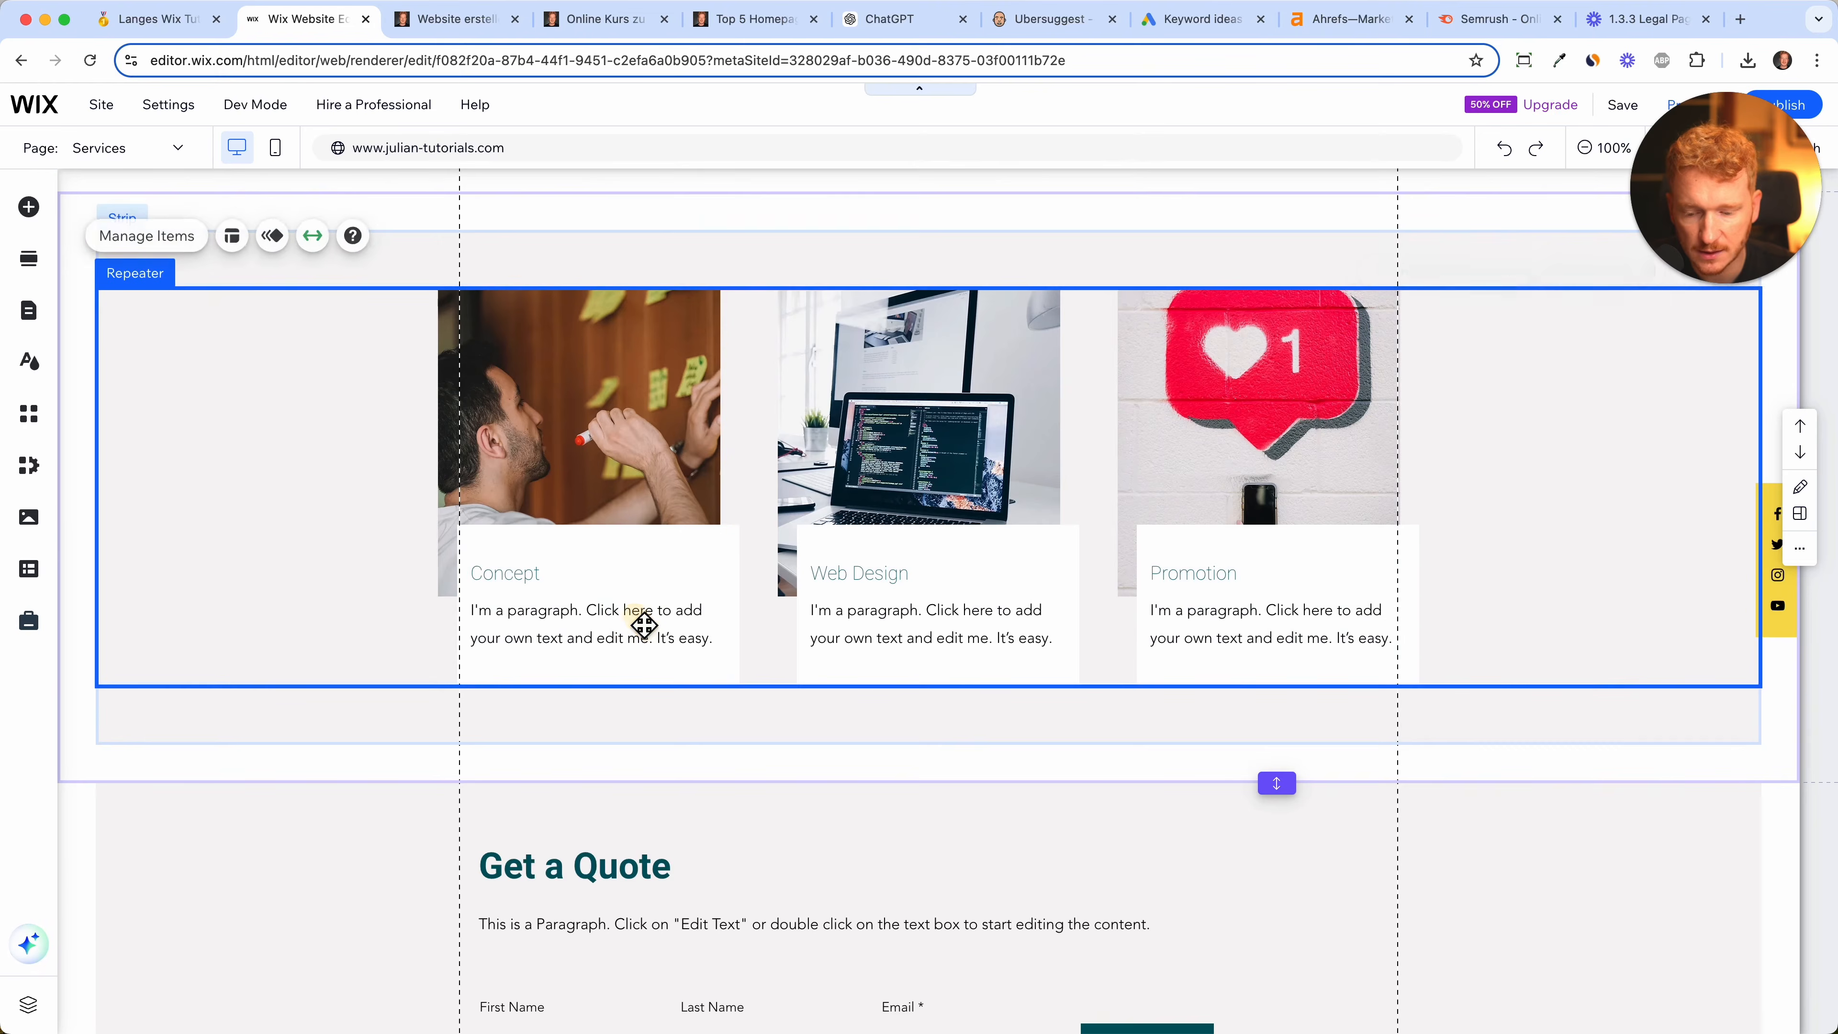
- Make the service card titles bold, increase their font size, and set their font to Roboto Bold
{"action": "left_click", "coordinate": [495, 579]}
{"action": "left_click", "coordinate": [577, 534]}
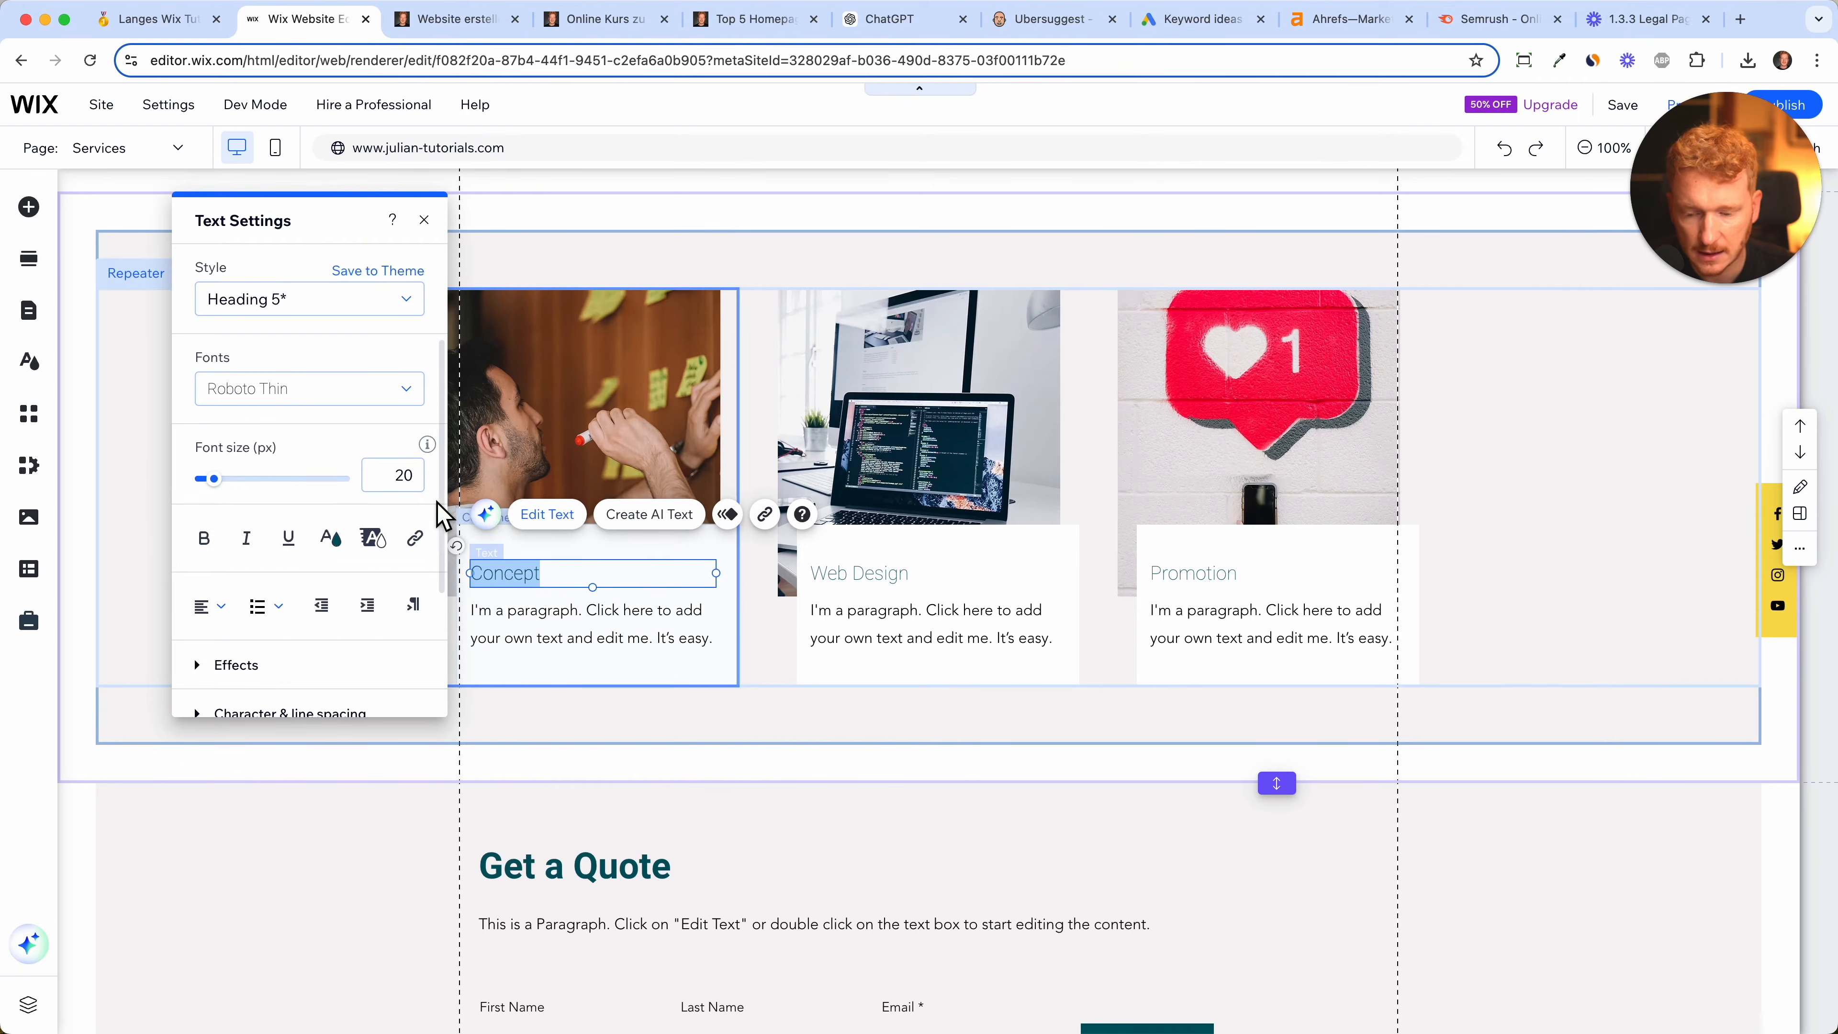
{"action": "left_click", "coordinate": [204, 537]}
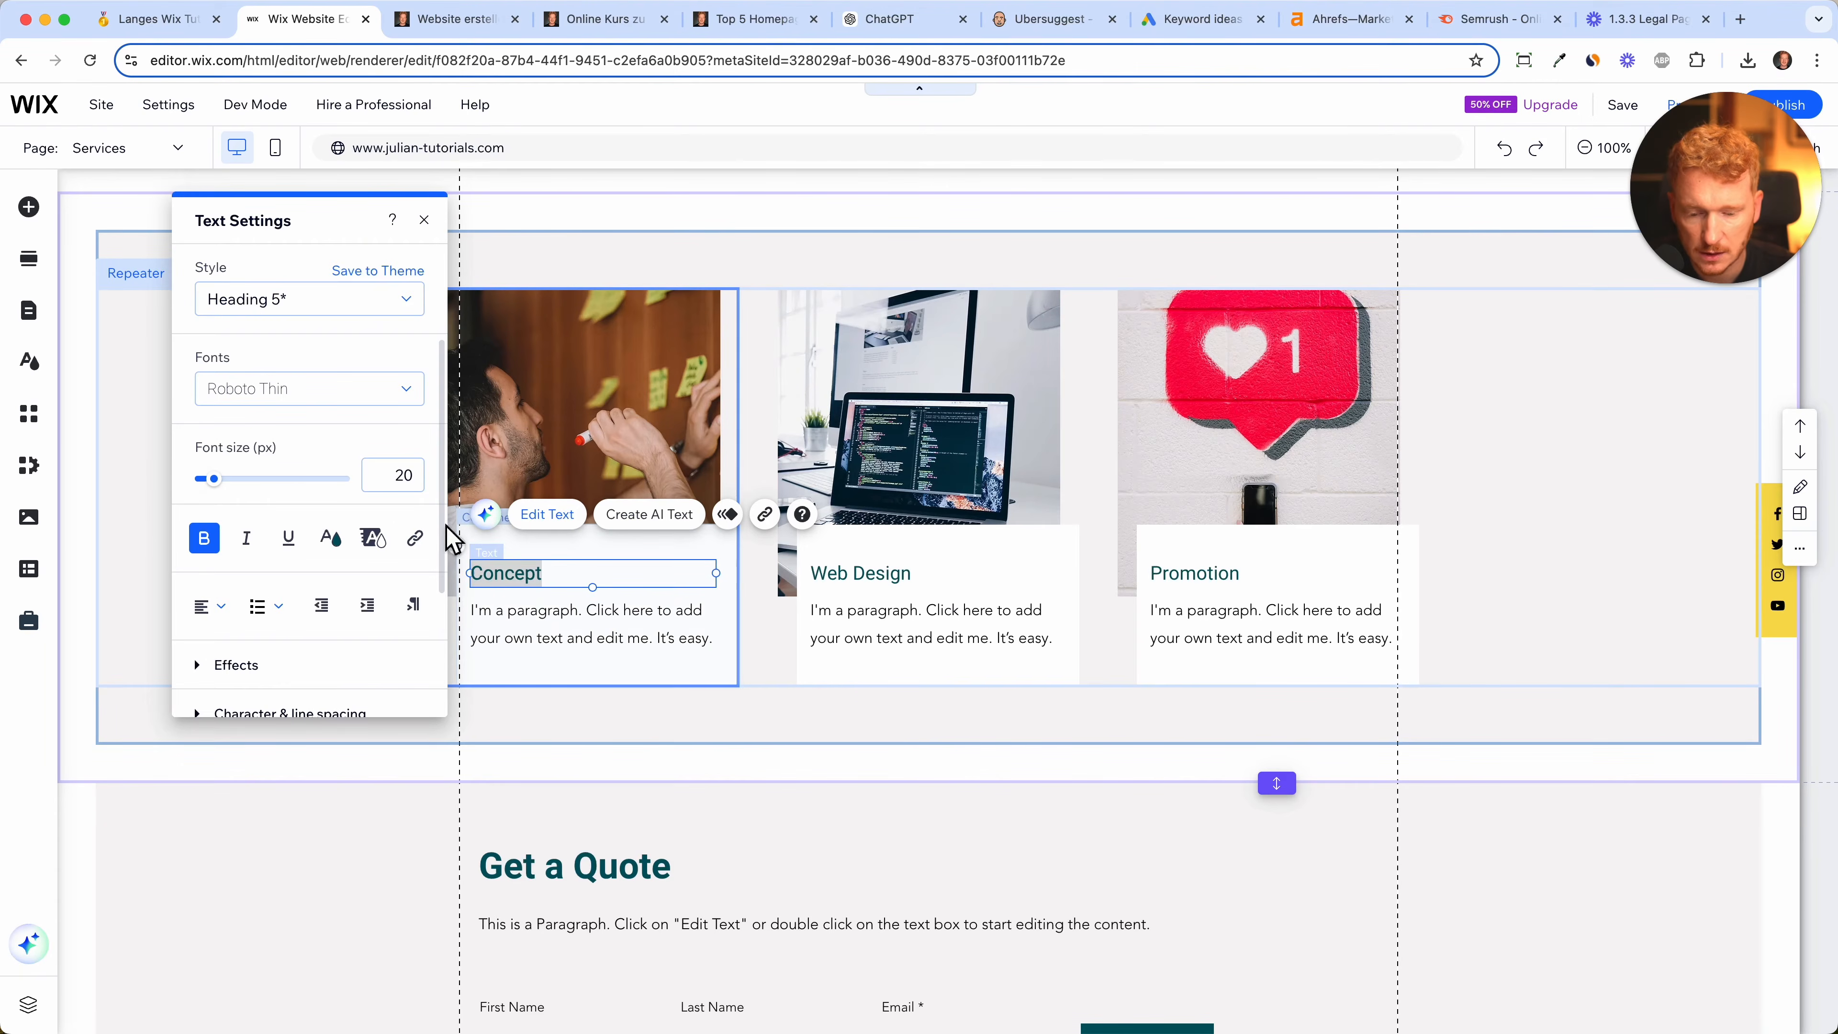
{"action": "left_click", "coordinate": [226, 483]}
{"action": "left_click", "coordinate": [275, 388]}
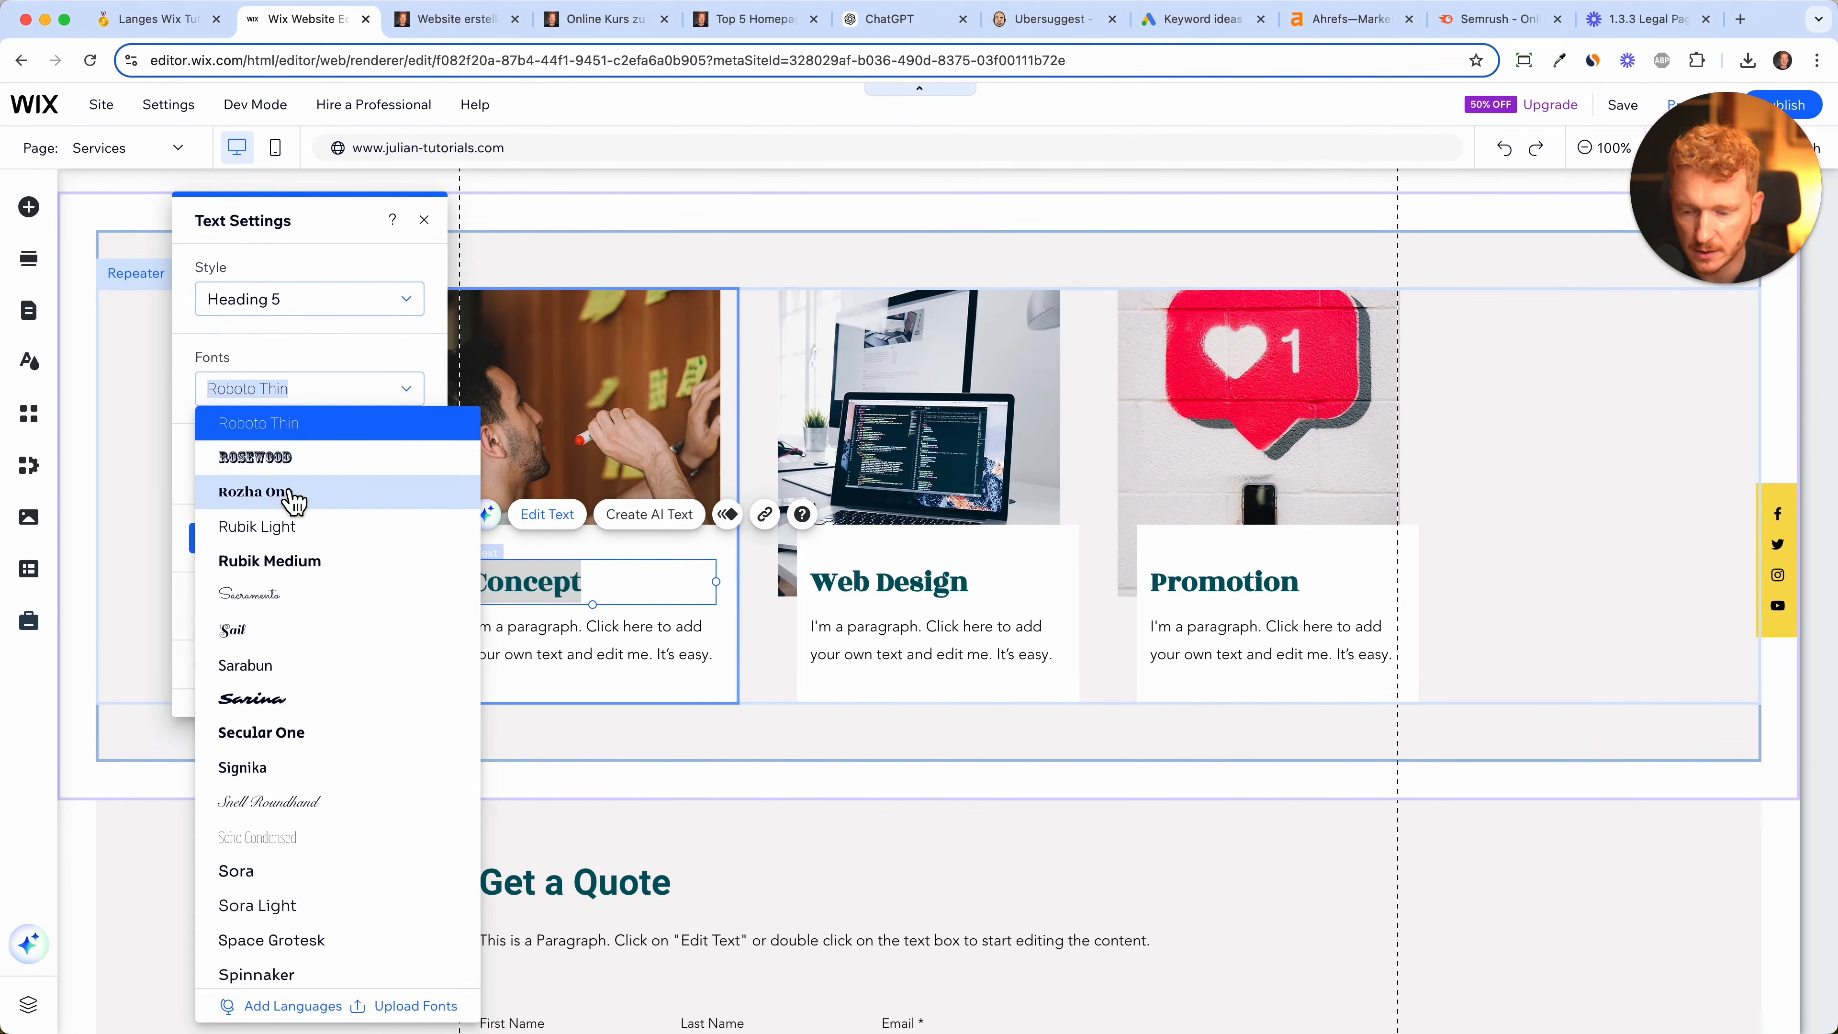
{"action": "scroll", "coordinate": [290, 493], "scroll_direction": "up", "scroll_amount": 1}
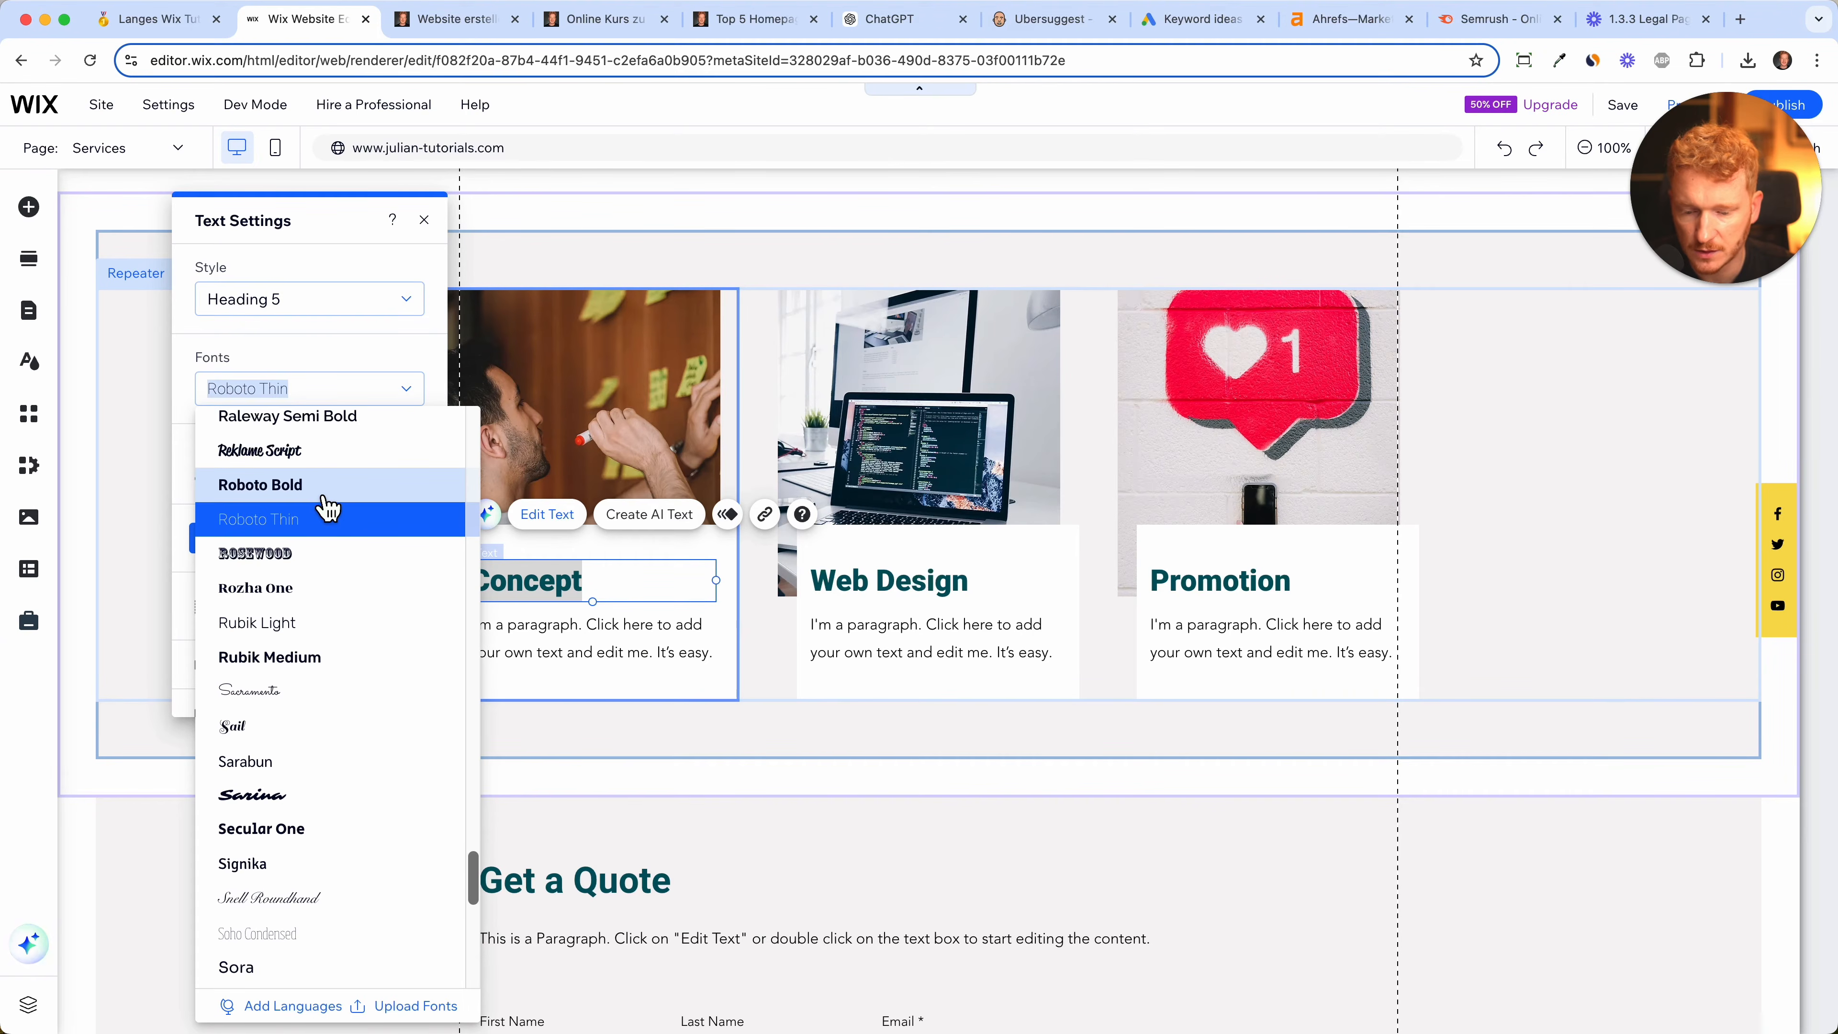
- Replace the cards' placeholder paragraphs with short descriptions of concept work, website building and hosting, and promotion by creating content
{"action": "left_click", "coordinate": [649, 641]}
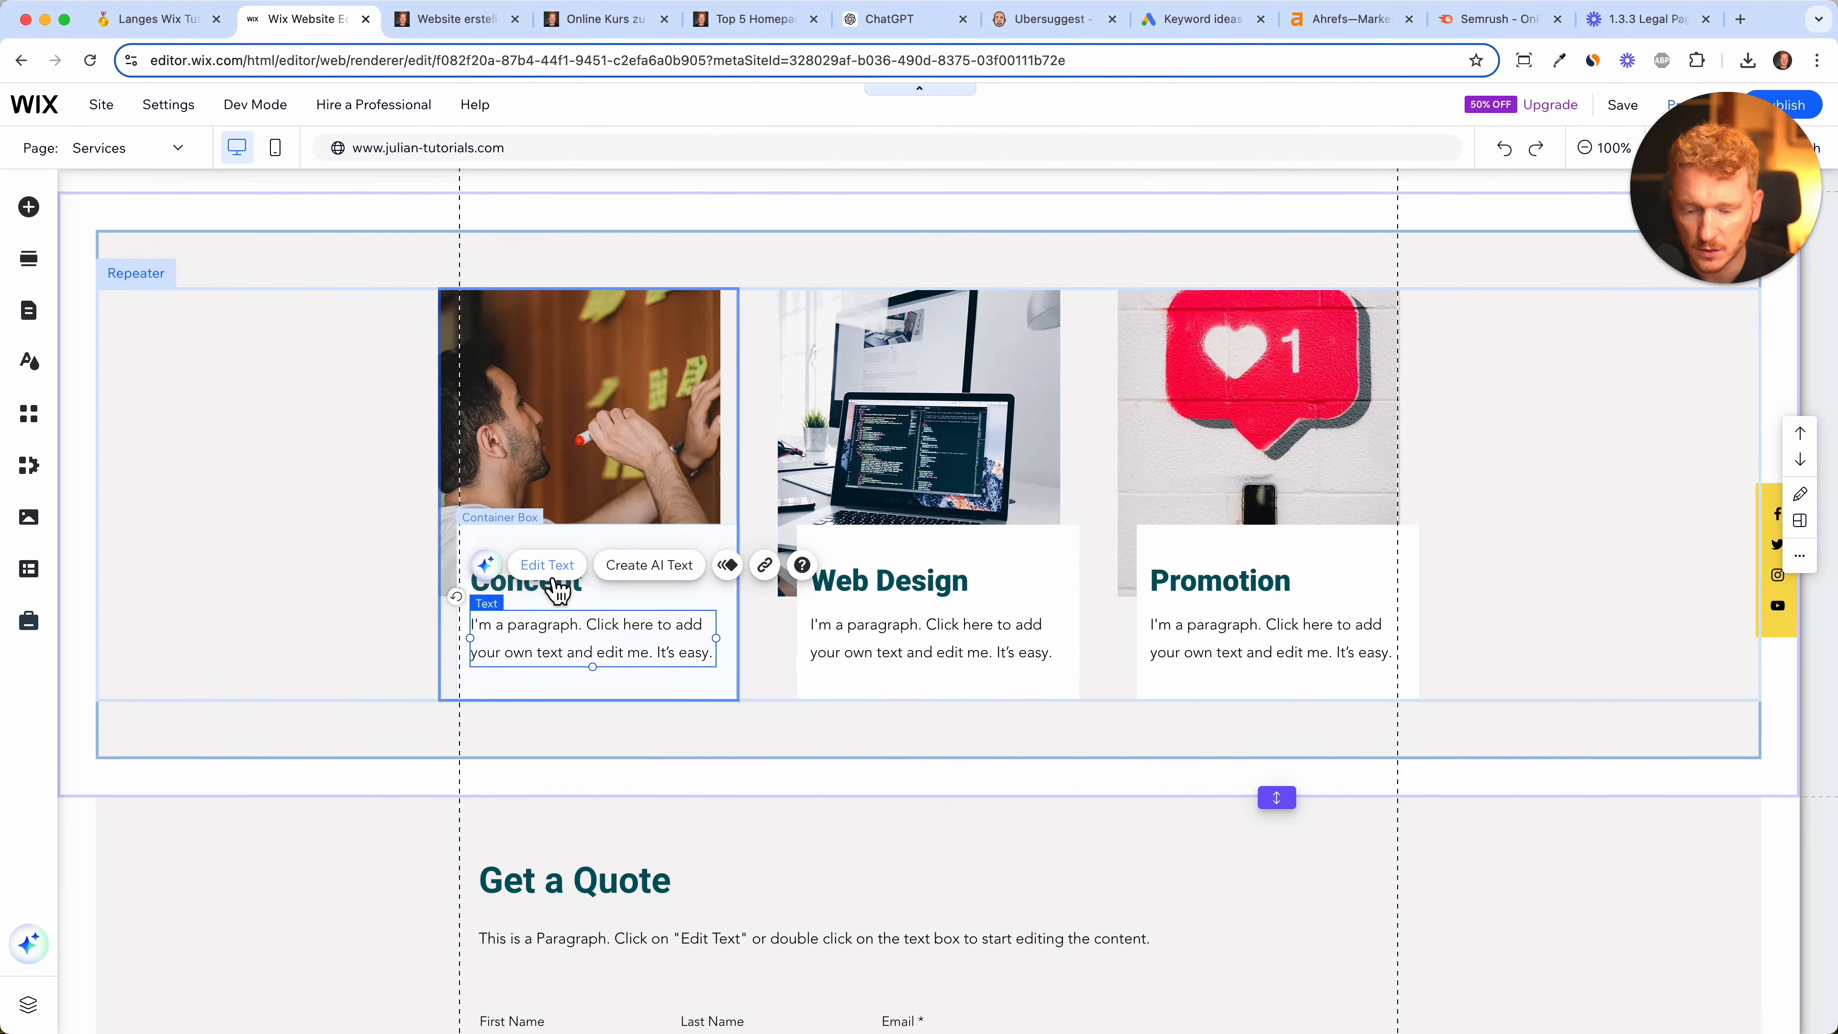
{"action": "left_click", "coordinate": [570, 568]}
{"action": "left_click", "coordinate": [1606, 408]}
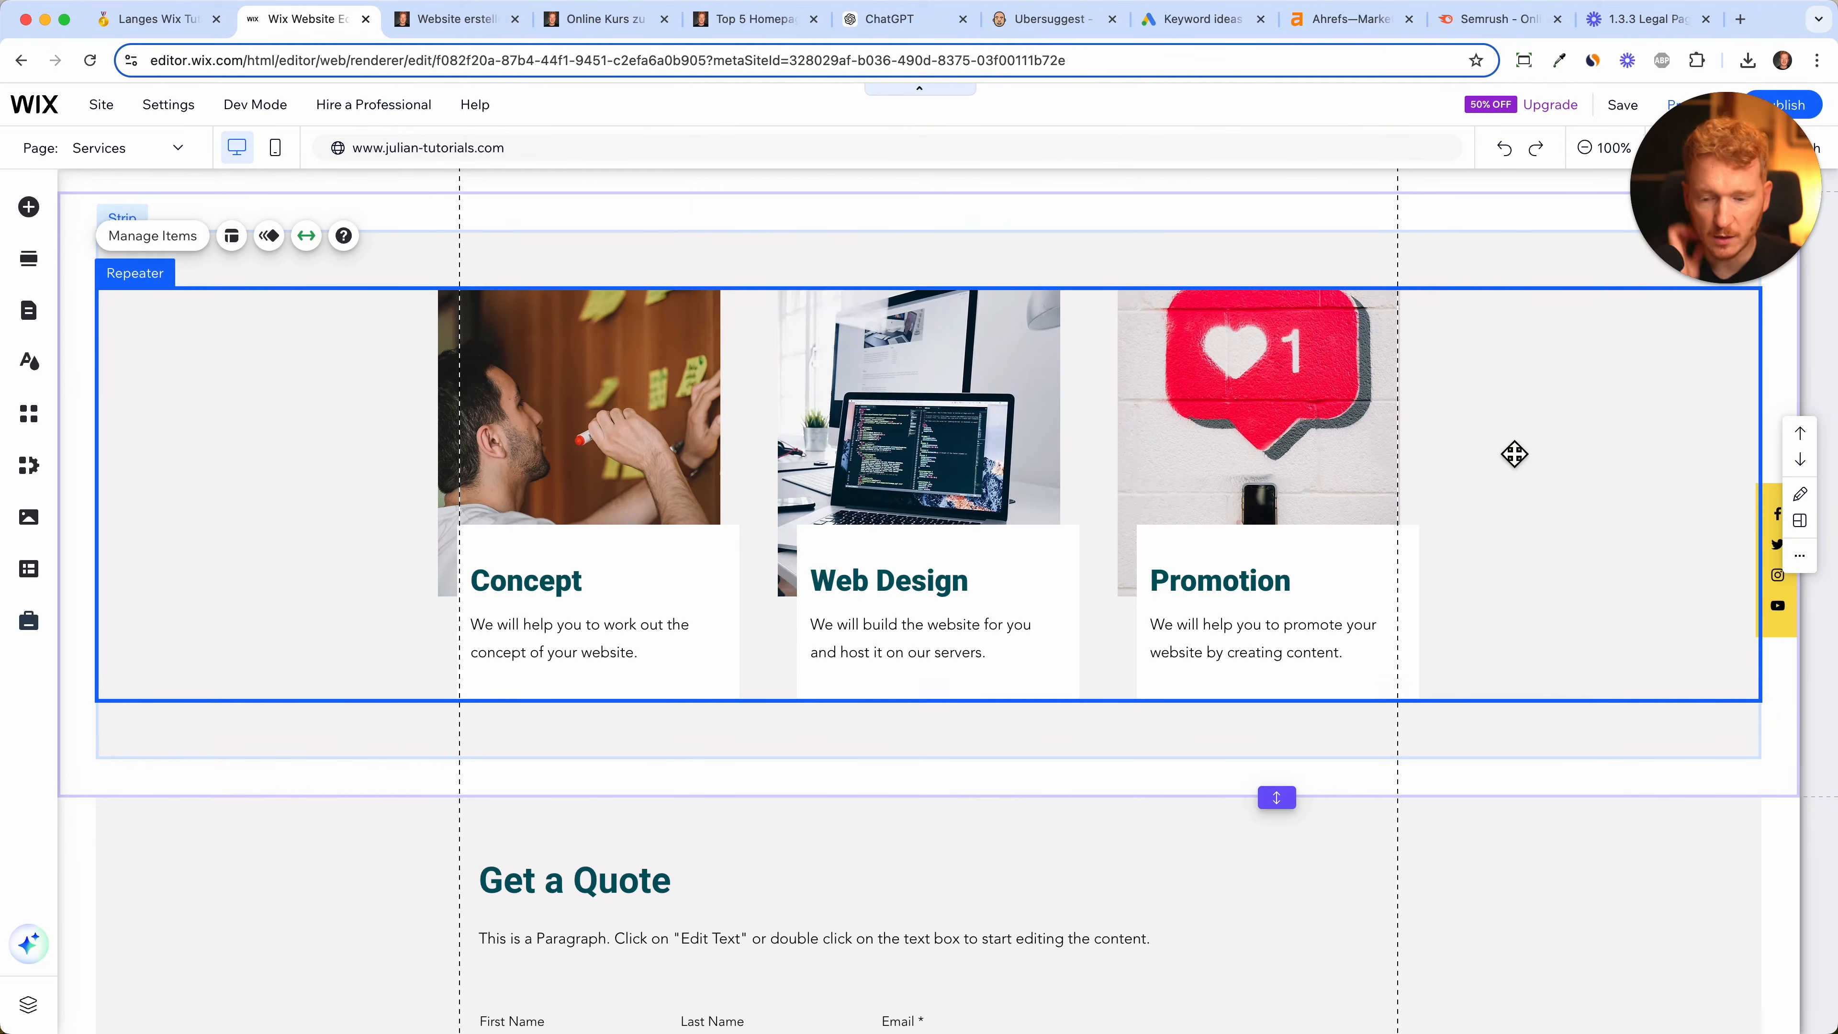
- Add a Long Answer Field from the basic fields to the Get a Quote form
{"action": "scroll", "coordinate": [1514, 453], "scroll_direction": "up", "scroll_amount": 1}
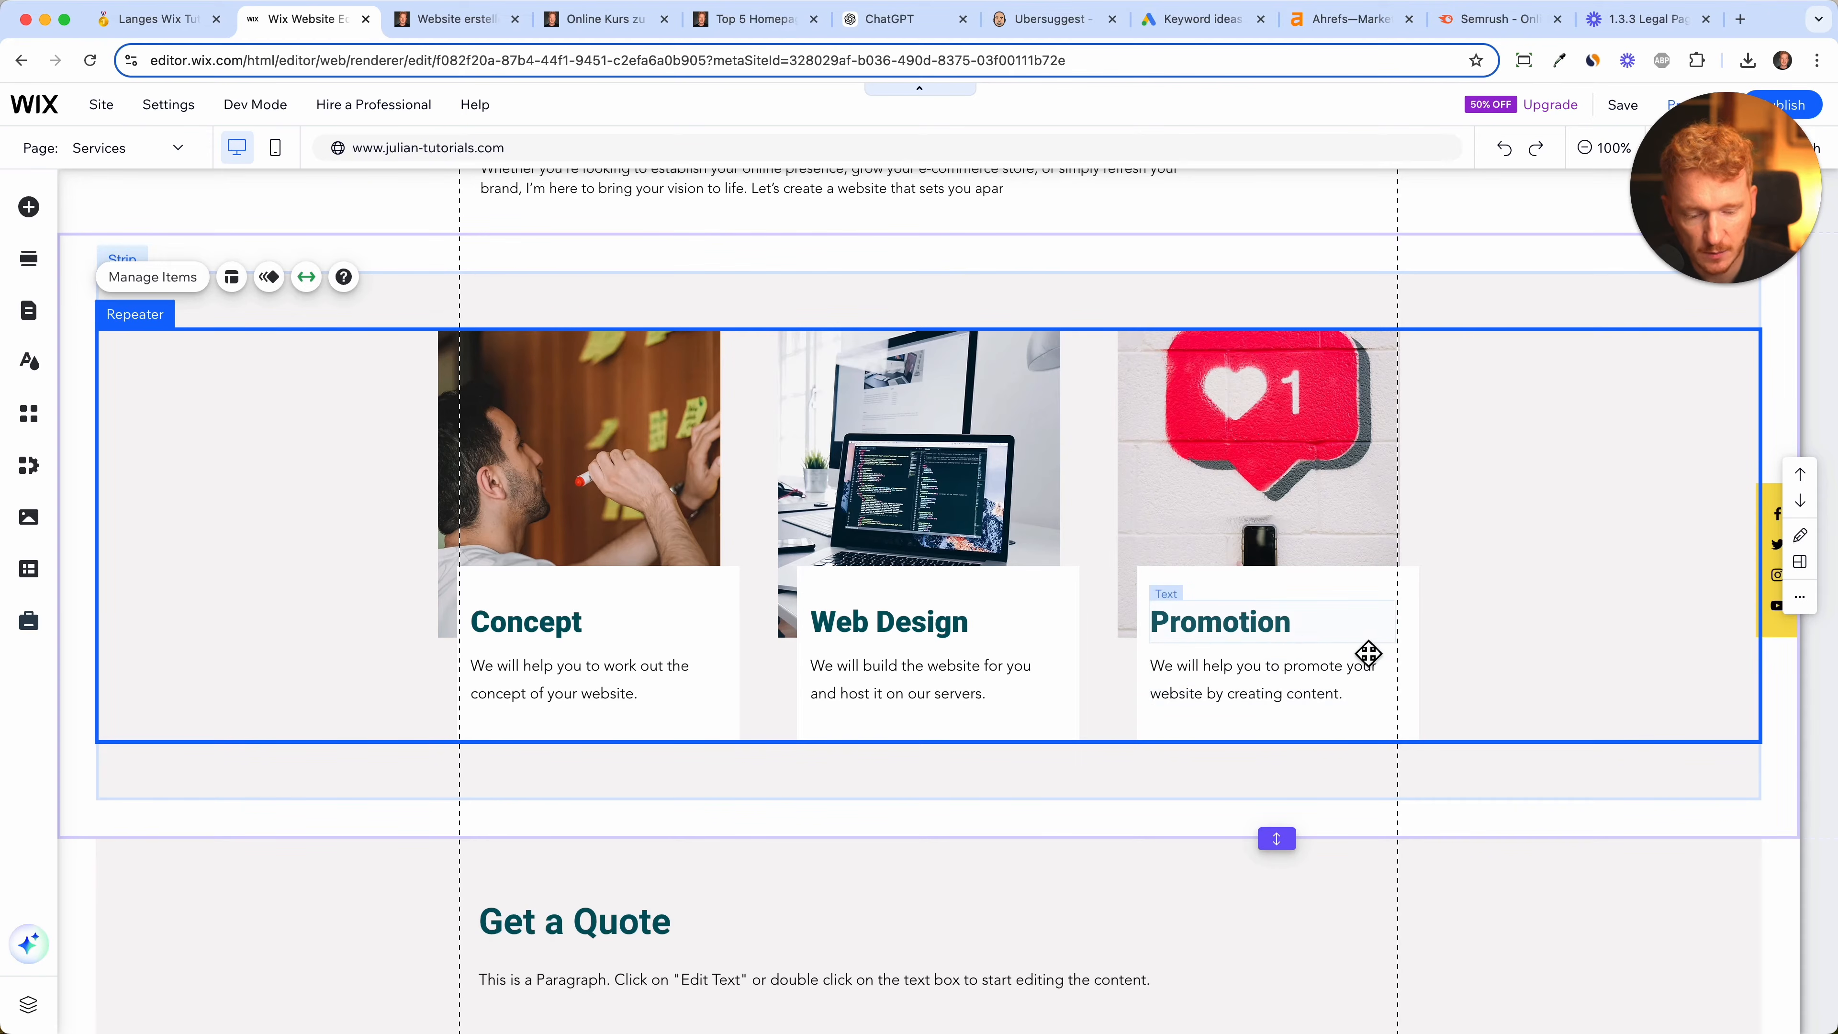
{"action": "scroll", "coordinate": [1551, 533], "scroll_direction": "up", "scroll_amount": 5}
{"action": "scroll", "coordinate": [1551, 536], "scroll_direction": "down", "scroll_amount": 4}
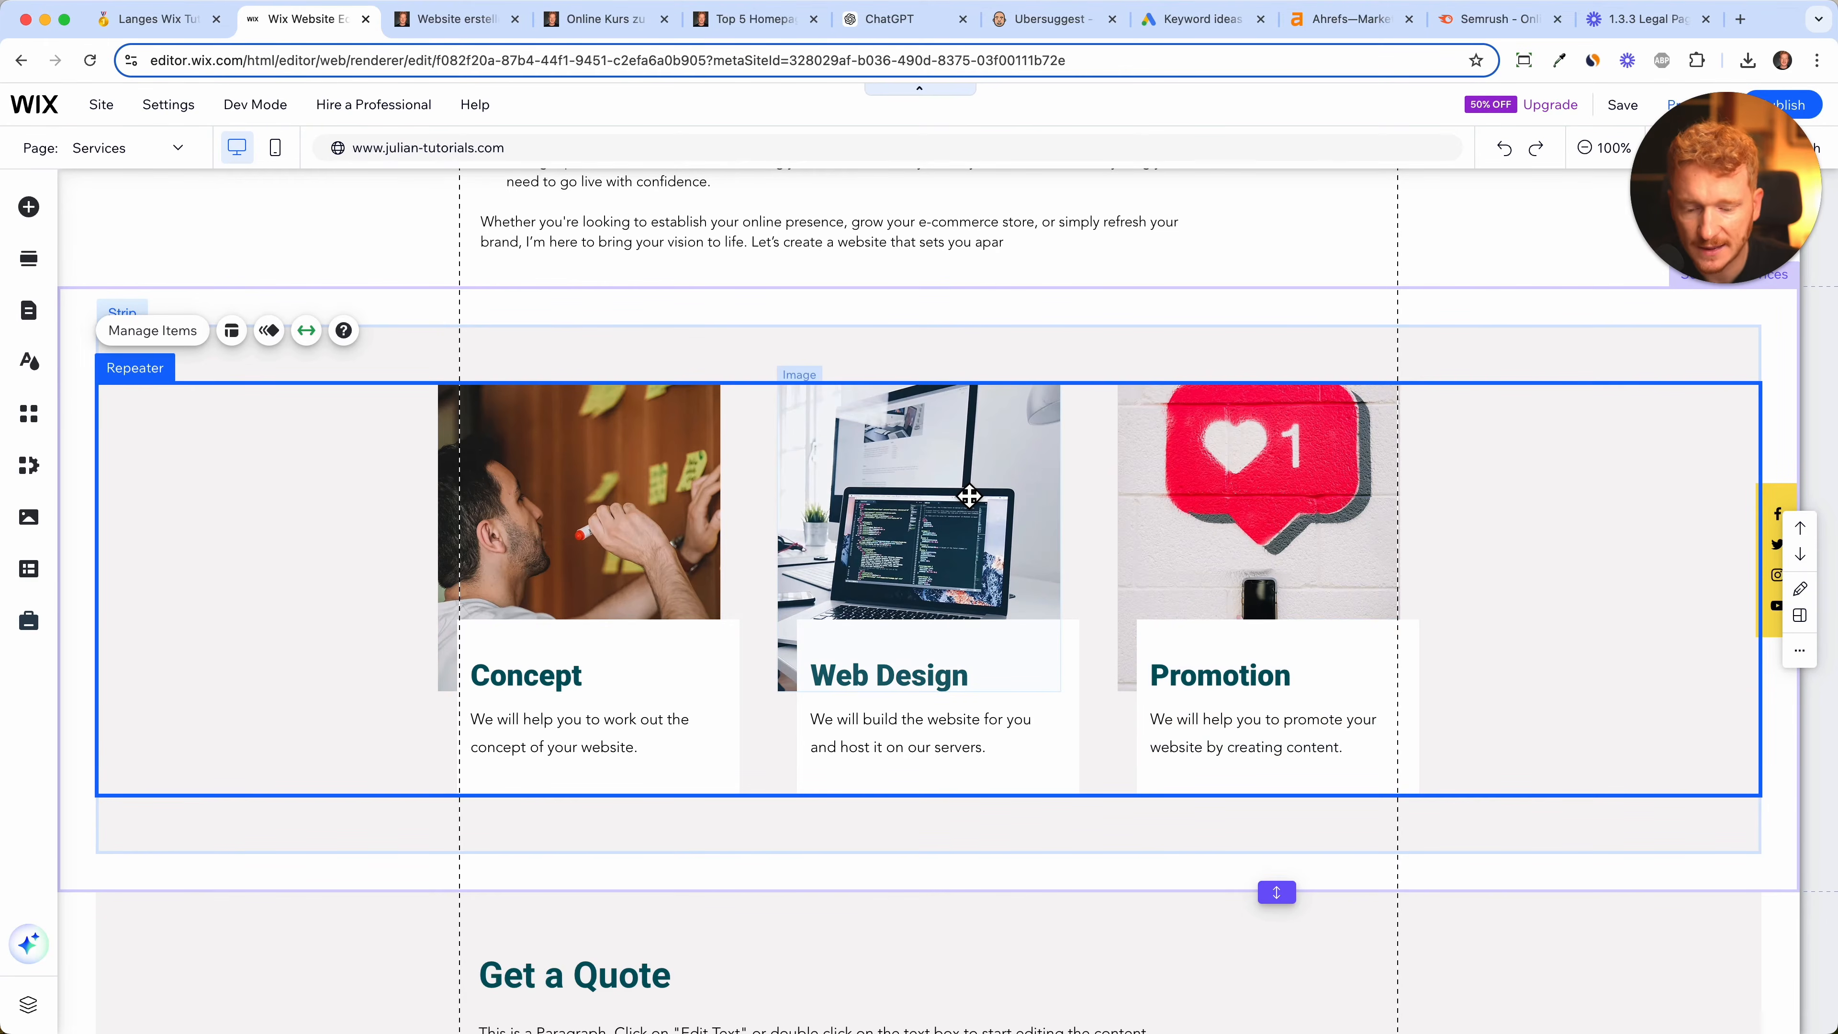
{"action": "scroll", "coordinate": [970, 496], "scroll_direction": "up", "scroll_amount": 9}
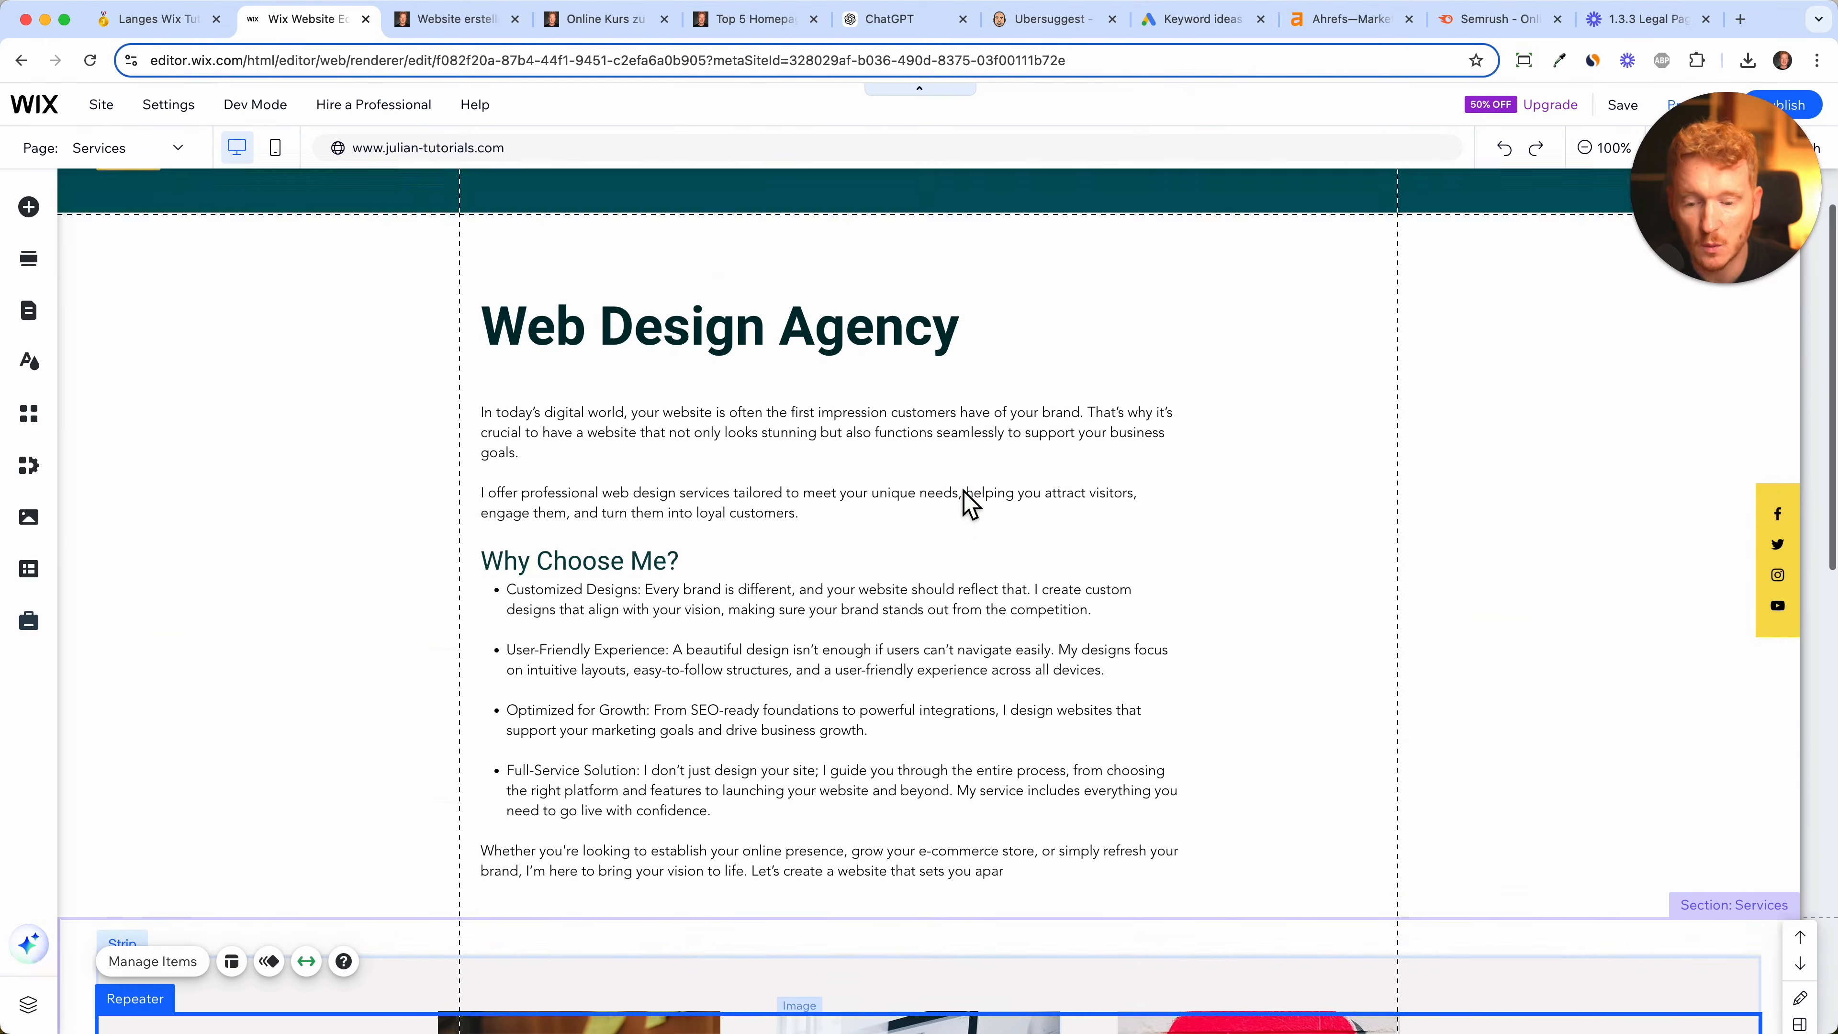
{"action": "scroll", "coordinate": [965, 496], "scroll_direction": "up", "scroll_amount": 1}
{"action": "scroll", "coordinate": [984, 550], "scroll_direction": "down", "scroll_amount": 14}
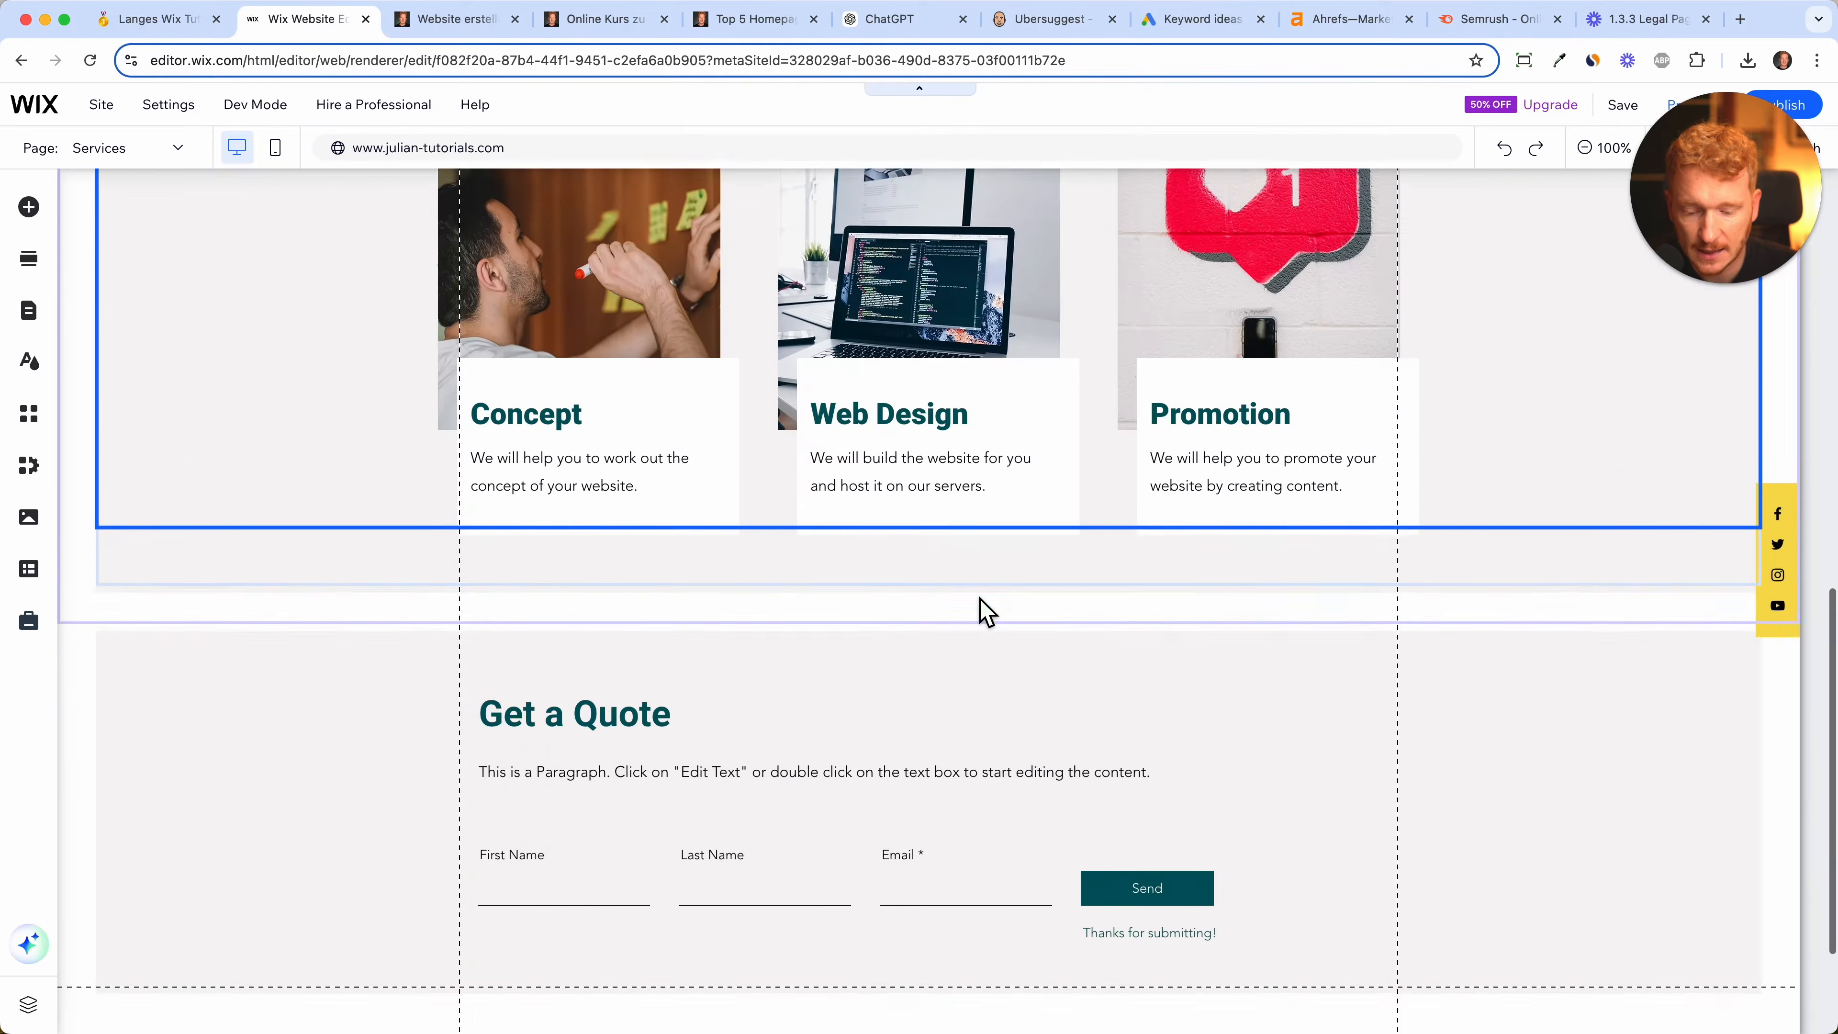
{"action": "scroll", "coordinate": [984, 611], "scroll_direction": "down", "scroll_amount": 3}
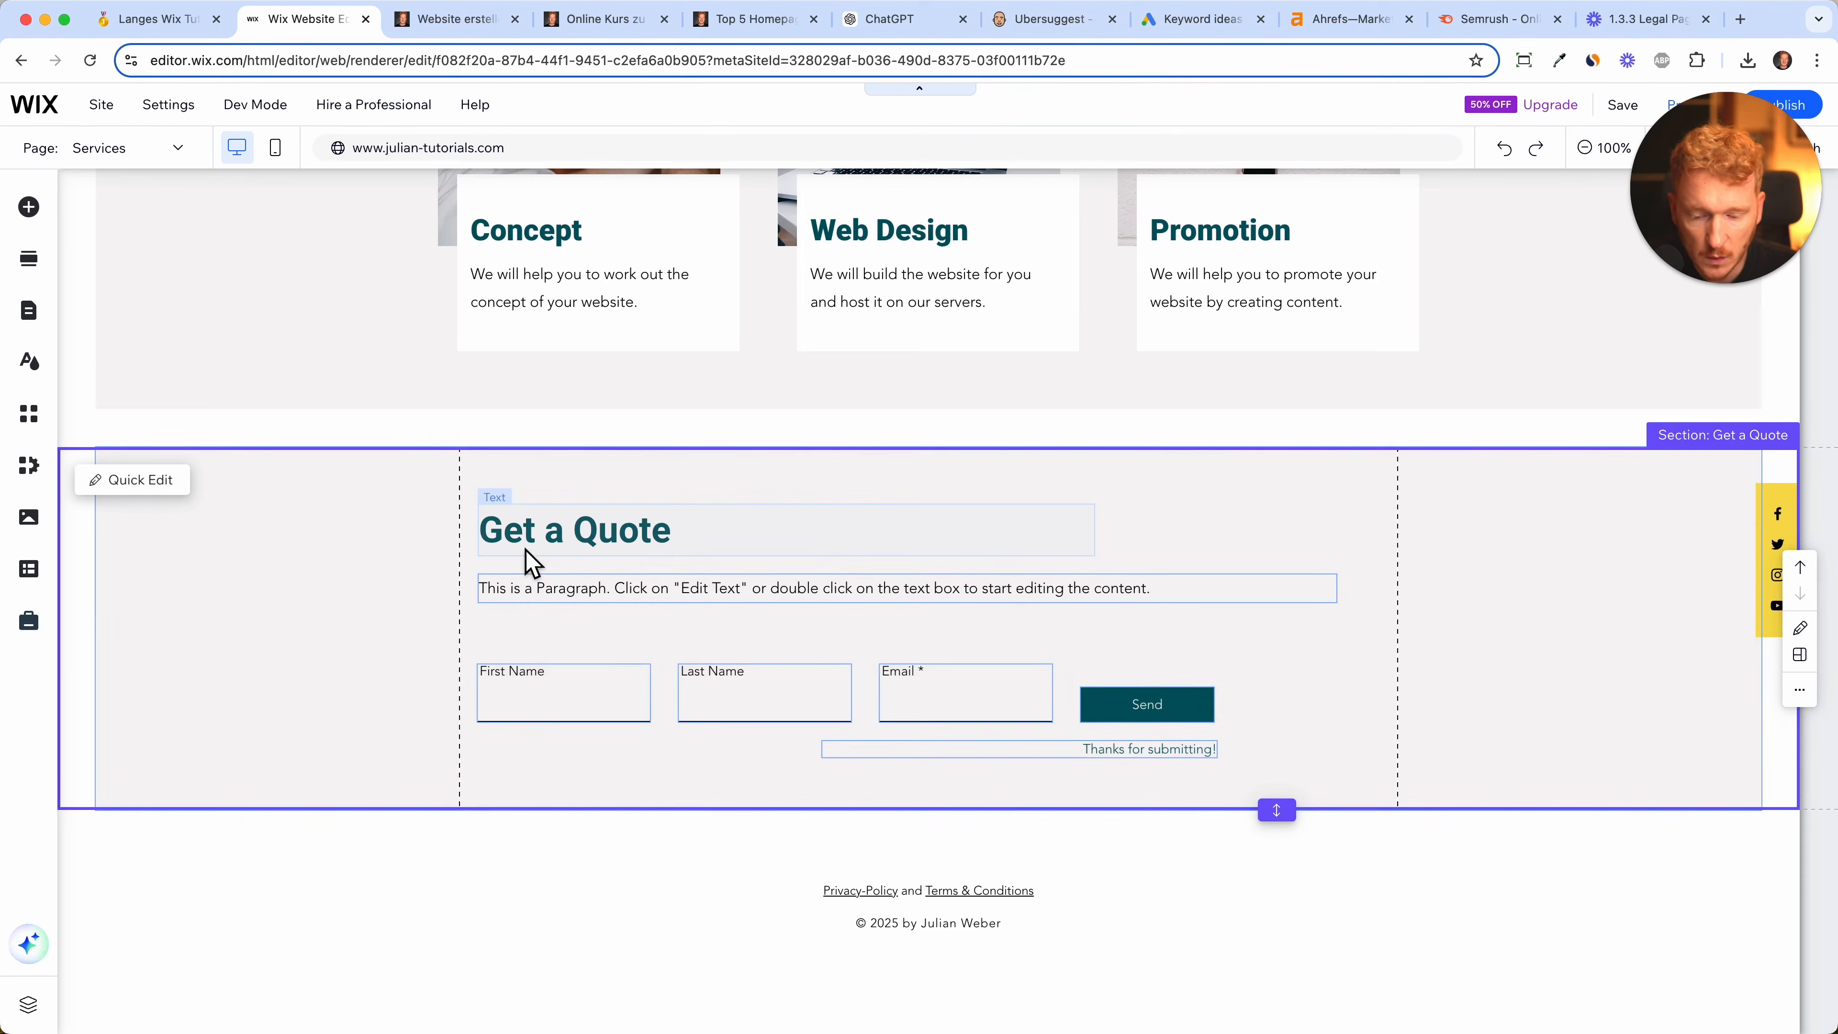
{"action": "left_click", "coordinate": [722, 695]}
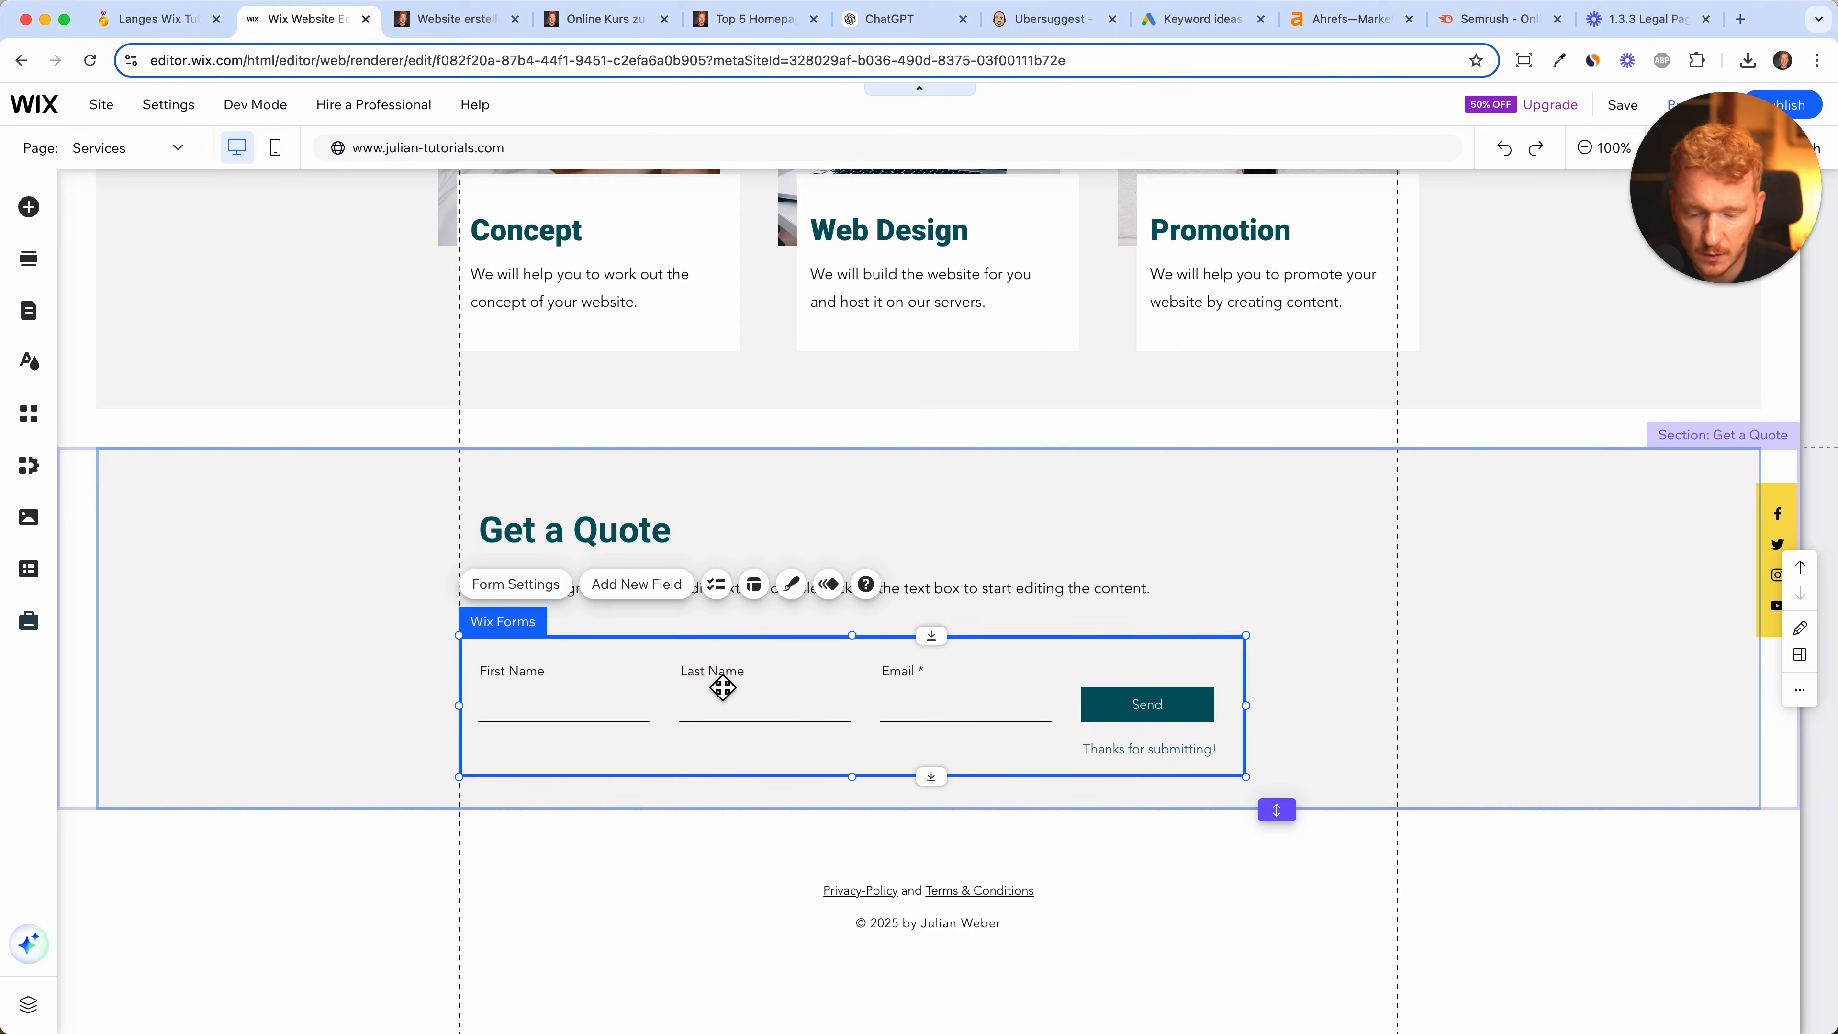
{"action": "left_click", "coordinate": [637, 584]}
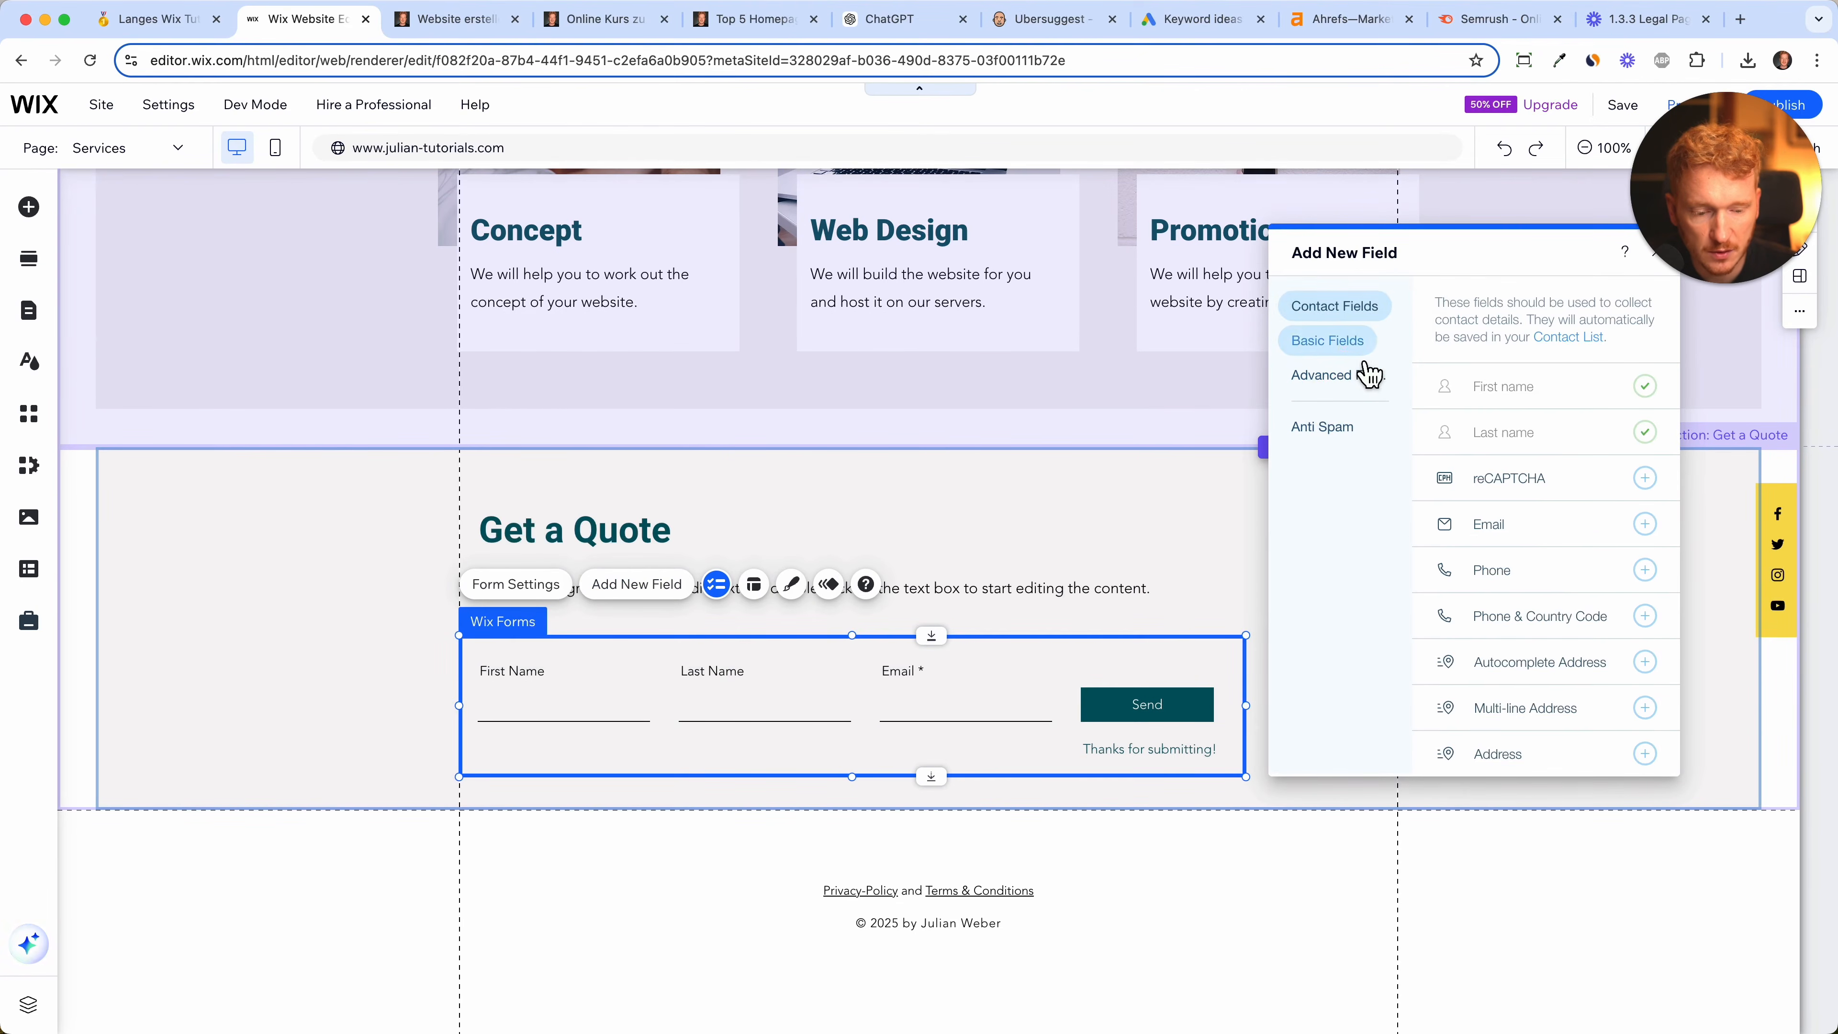
{"action": "left_click", "coordinate": [1366, 357]}
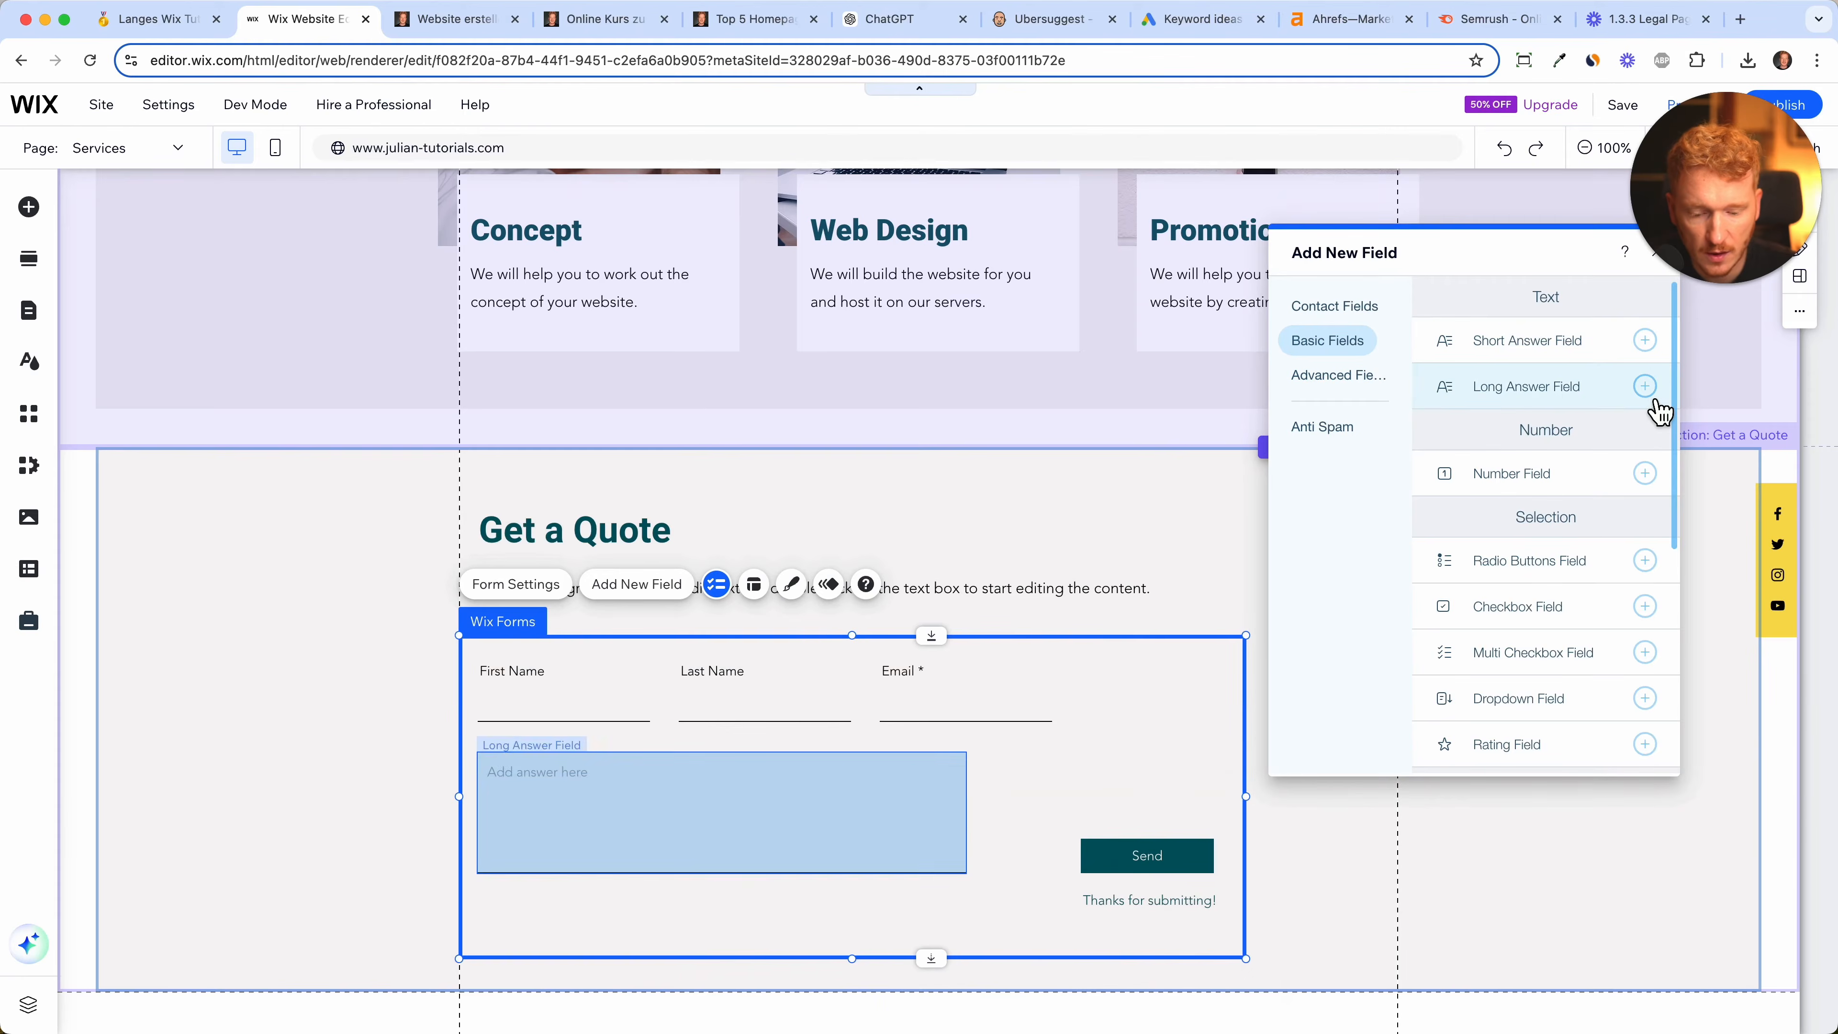
{"action": "left_click", "coordinate": [1223, 582]}
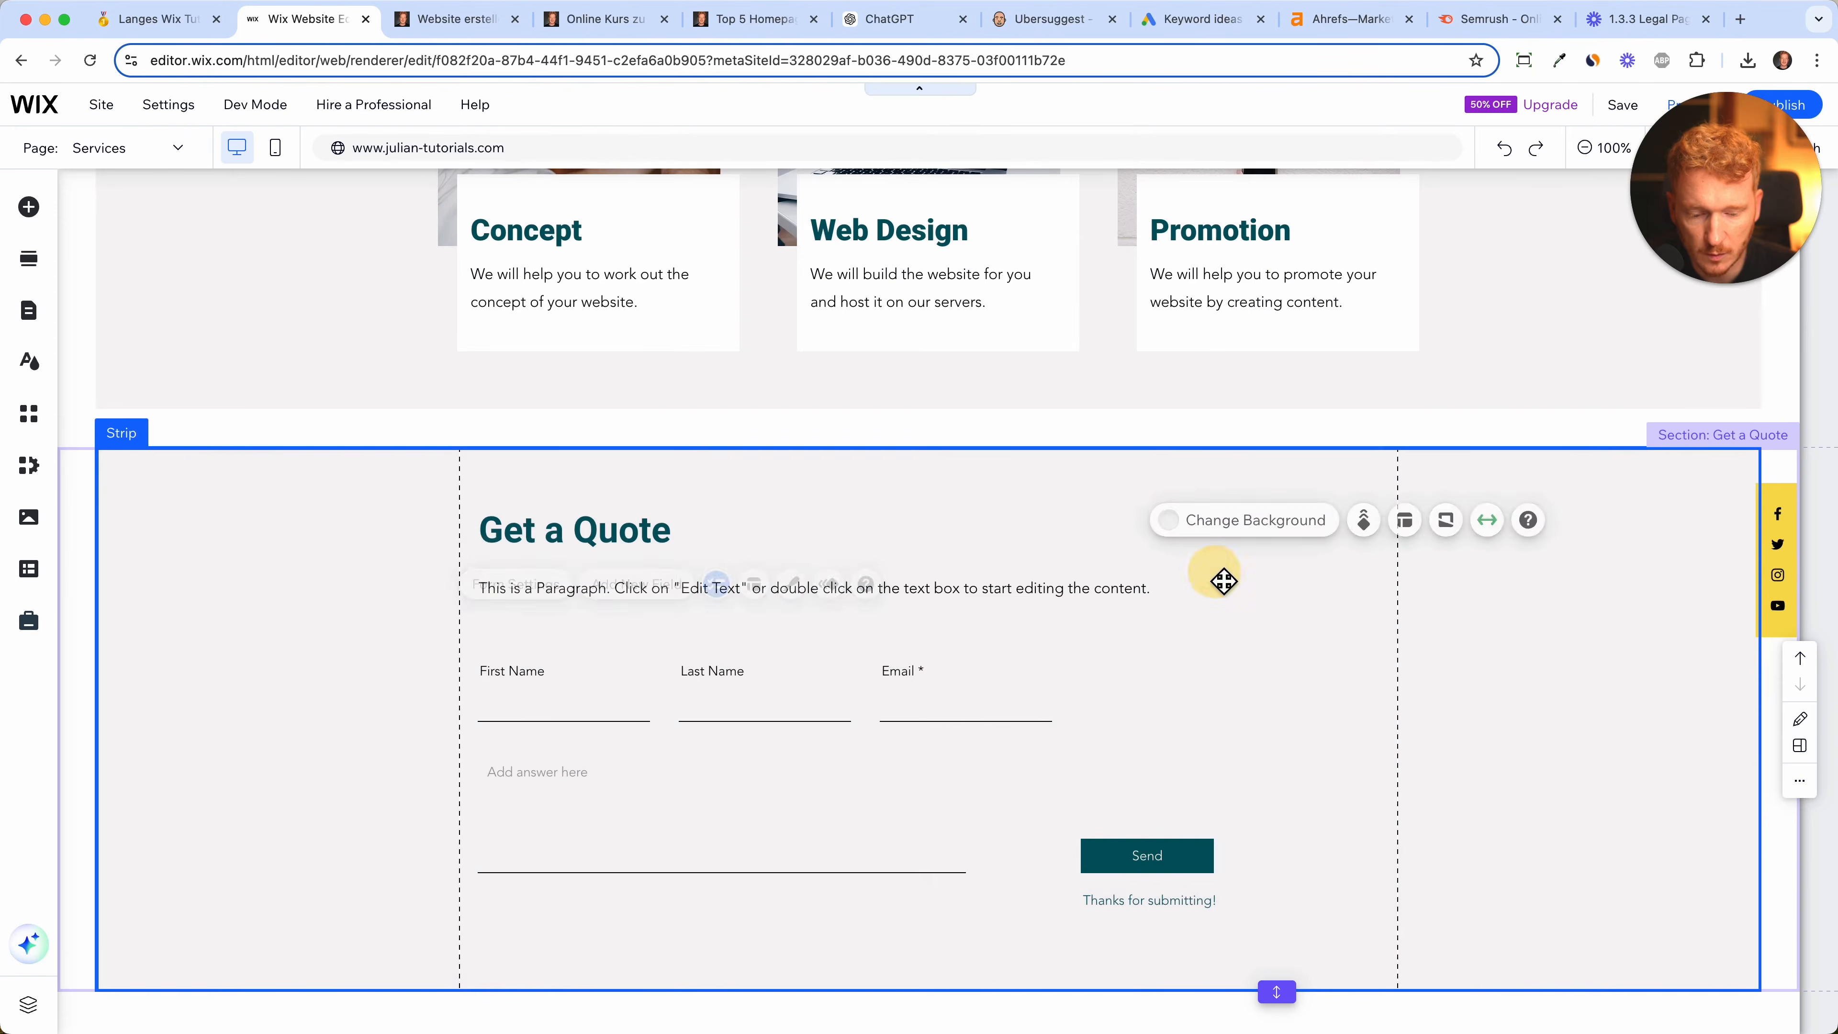
{"action": "scroll", "coordinate": [1111, 759], "scroll_direction": "down", "scroll_amount": 1}
{"action": "left_click", "coordinate": [1104, 762]}
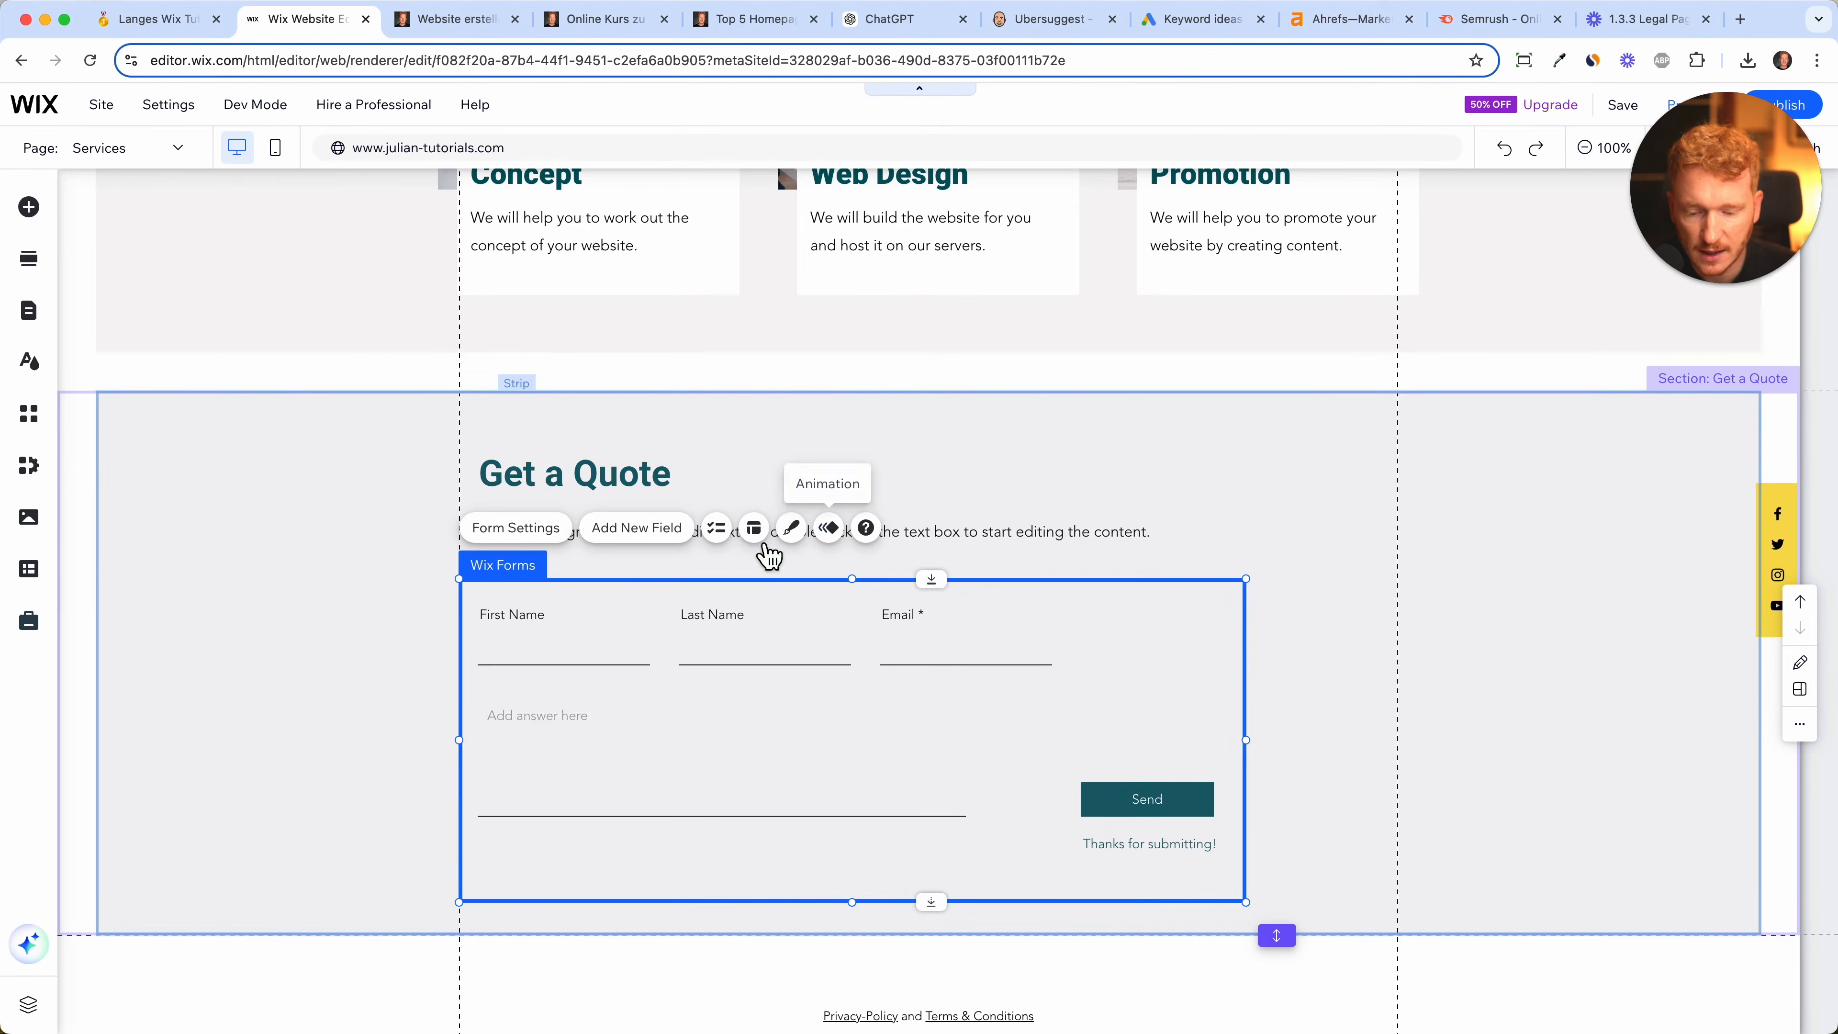
{"action": "left_click", "coordinate": [663, 540]}
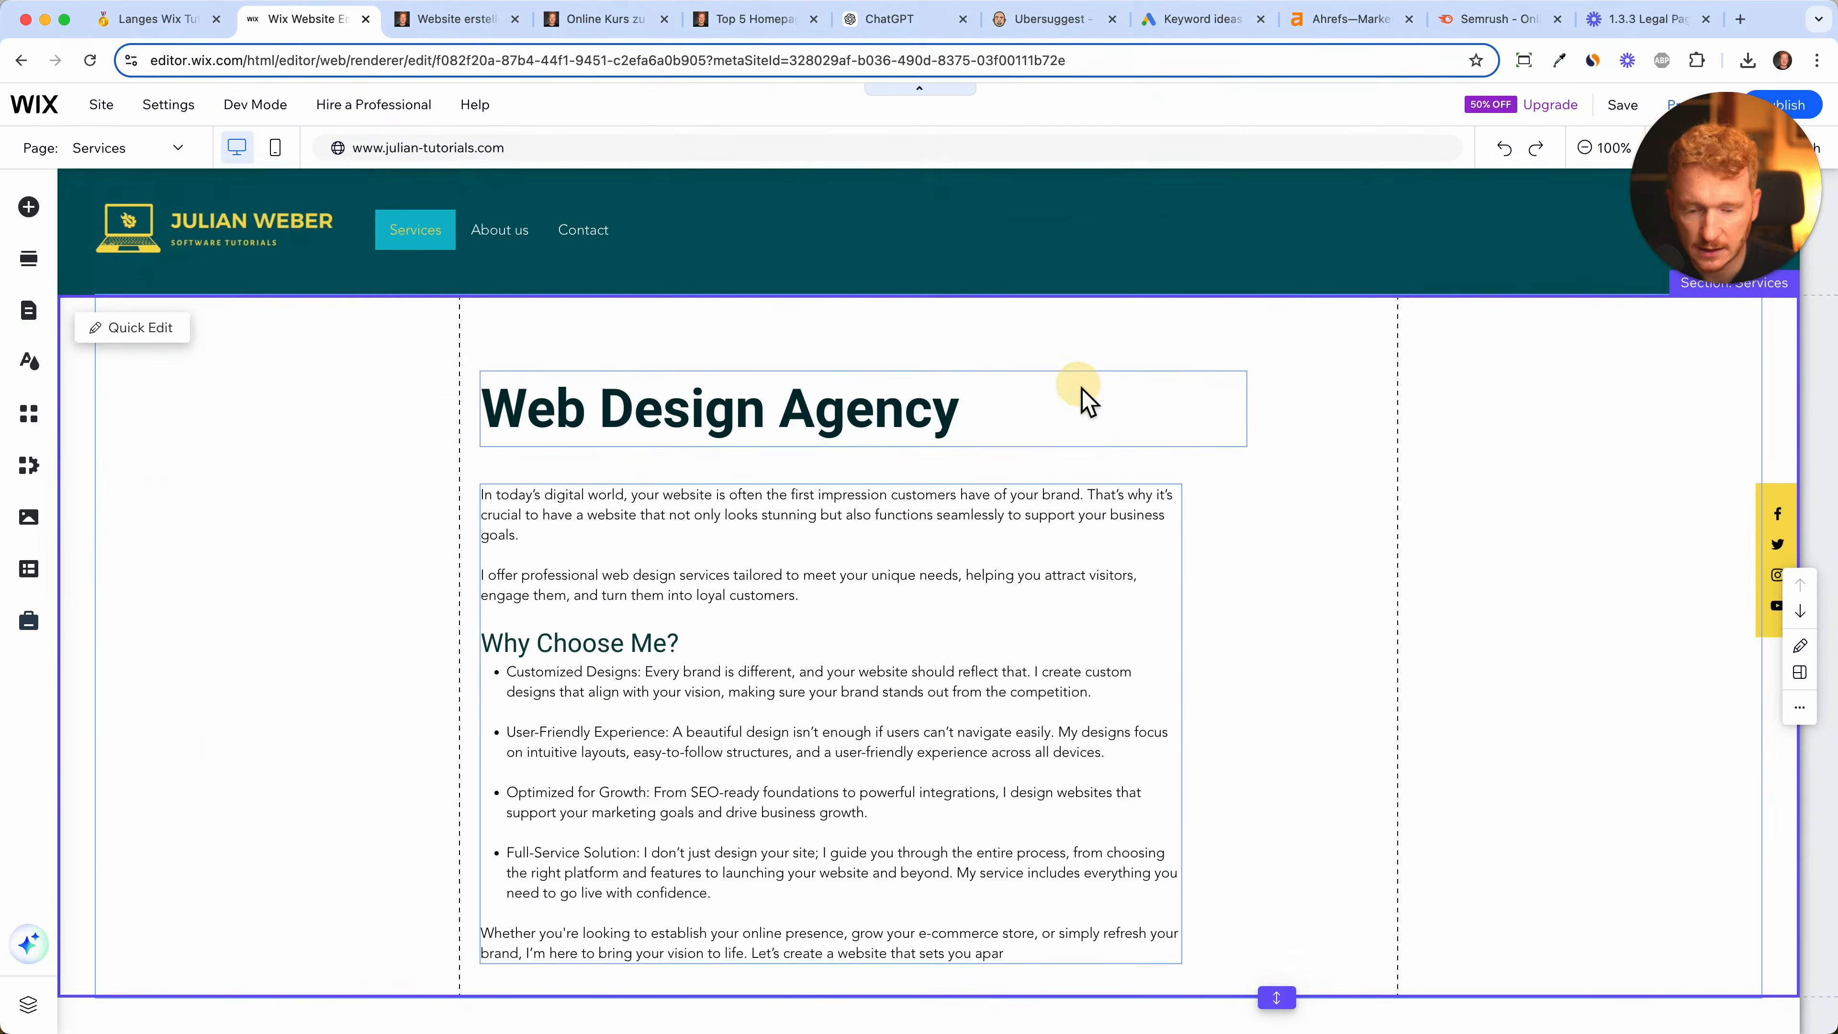
- Set the color of the "Web Design Agency" heading to the dark teal theme color #015761
{"action": "left_click", "coordinate": [915, 418]}
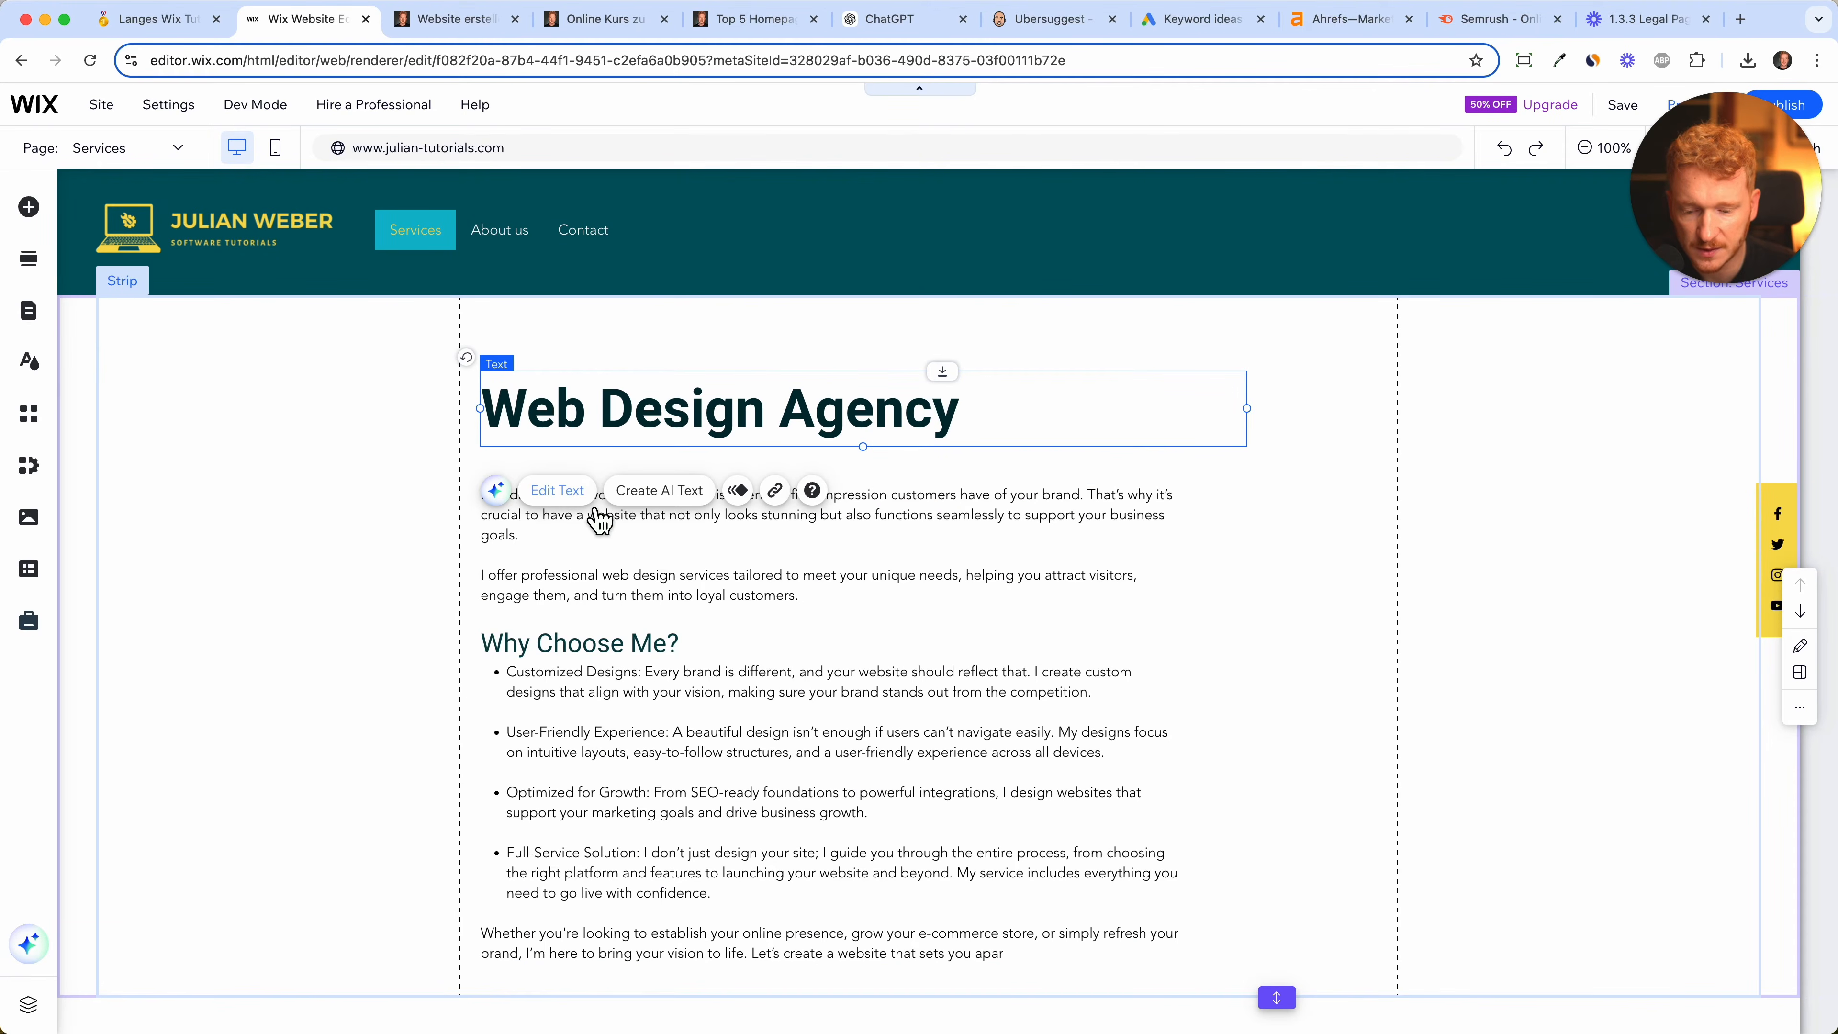
{"action": "left_click", "coordinate": [557, 491]}
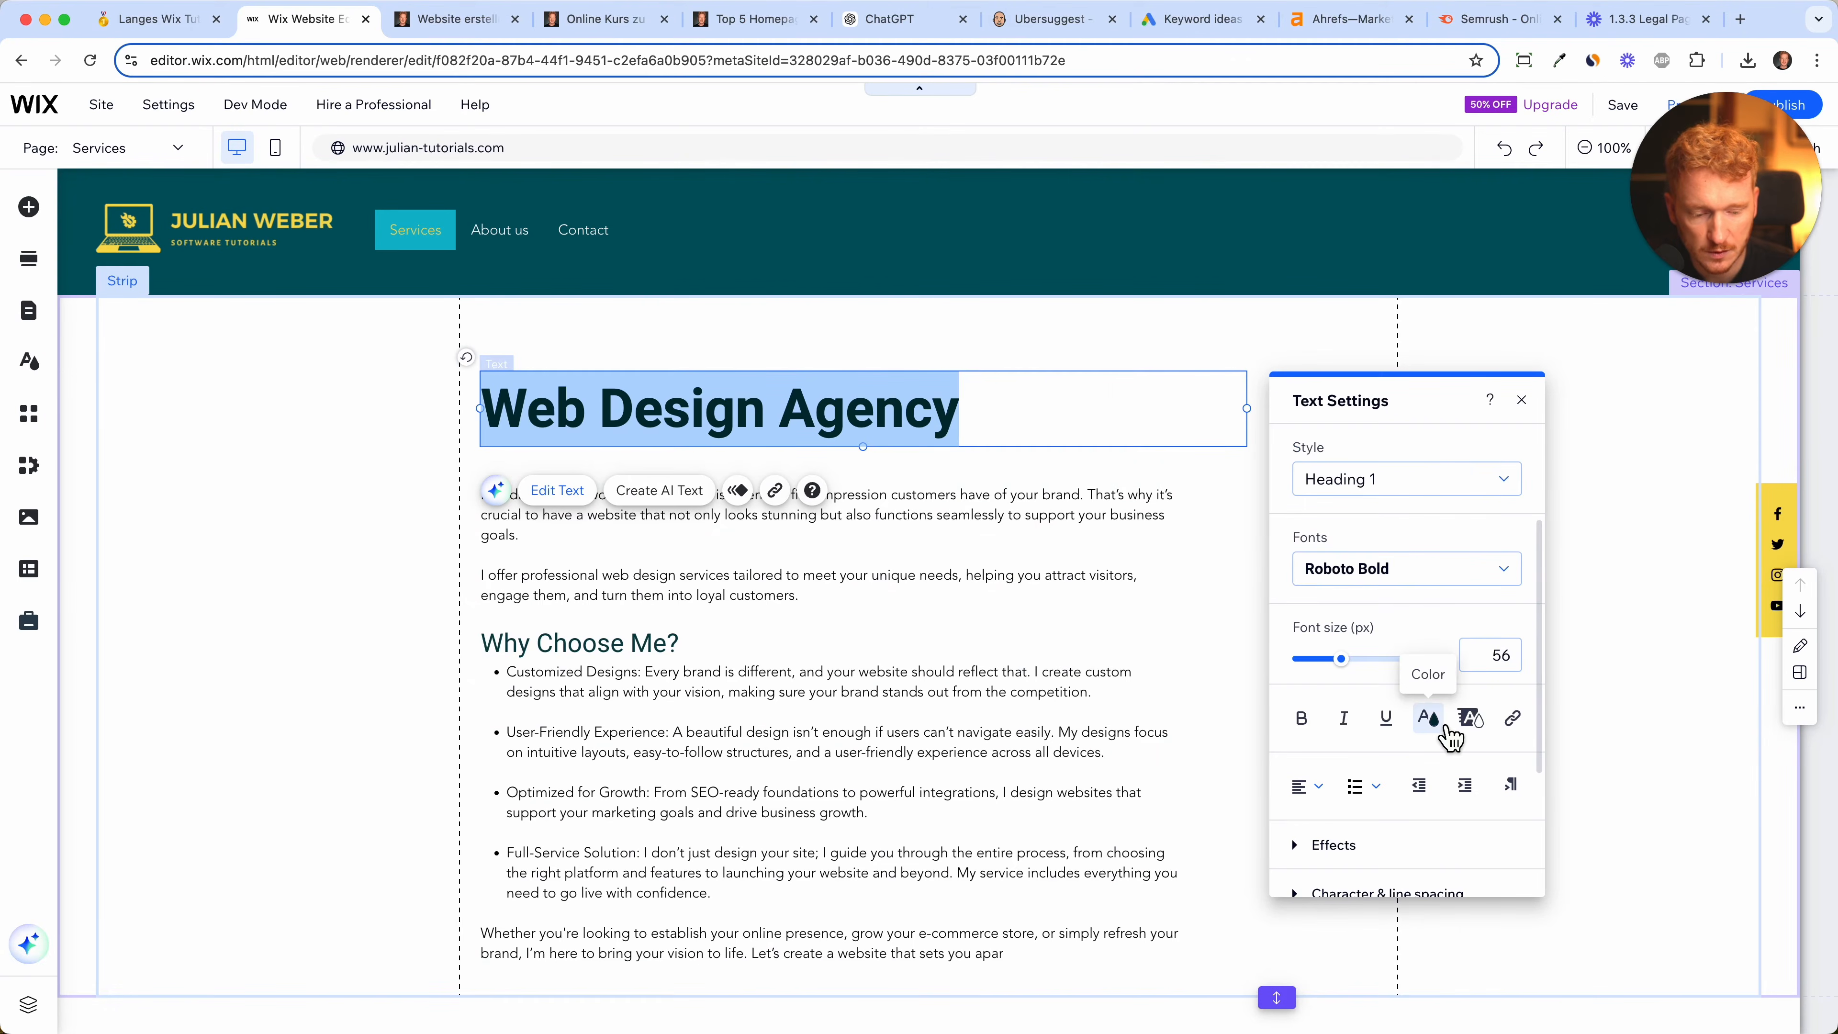
{"action": "left_click", "coordinate": [1443, 725]}
{"action": "left_click", "coordinate": [1301, 597]}
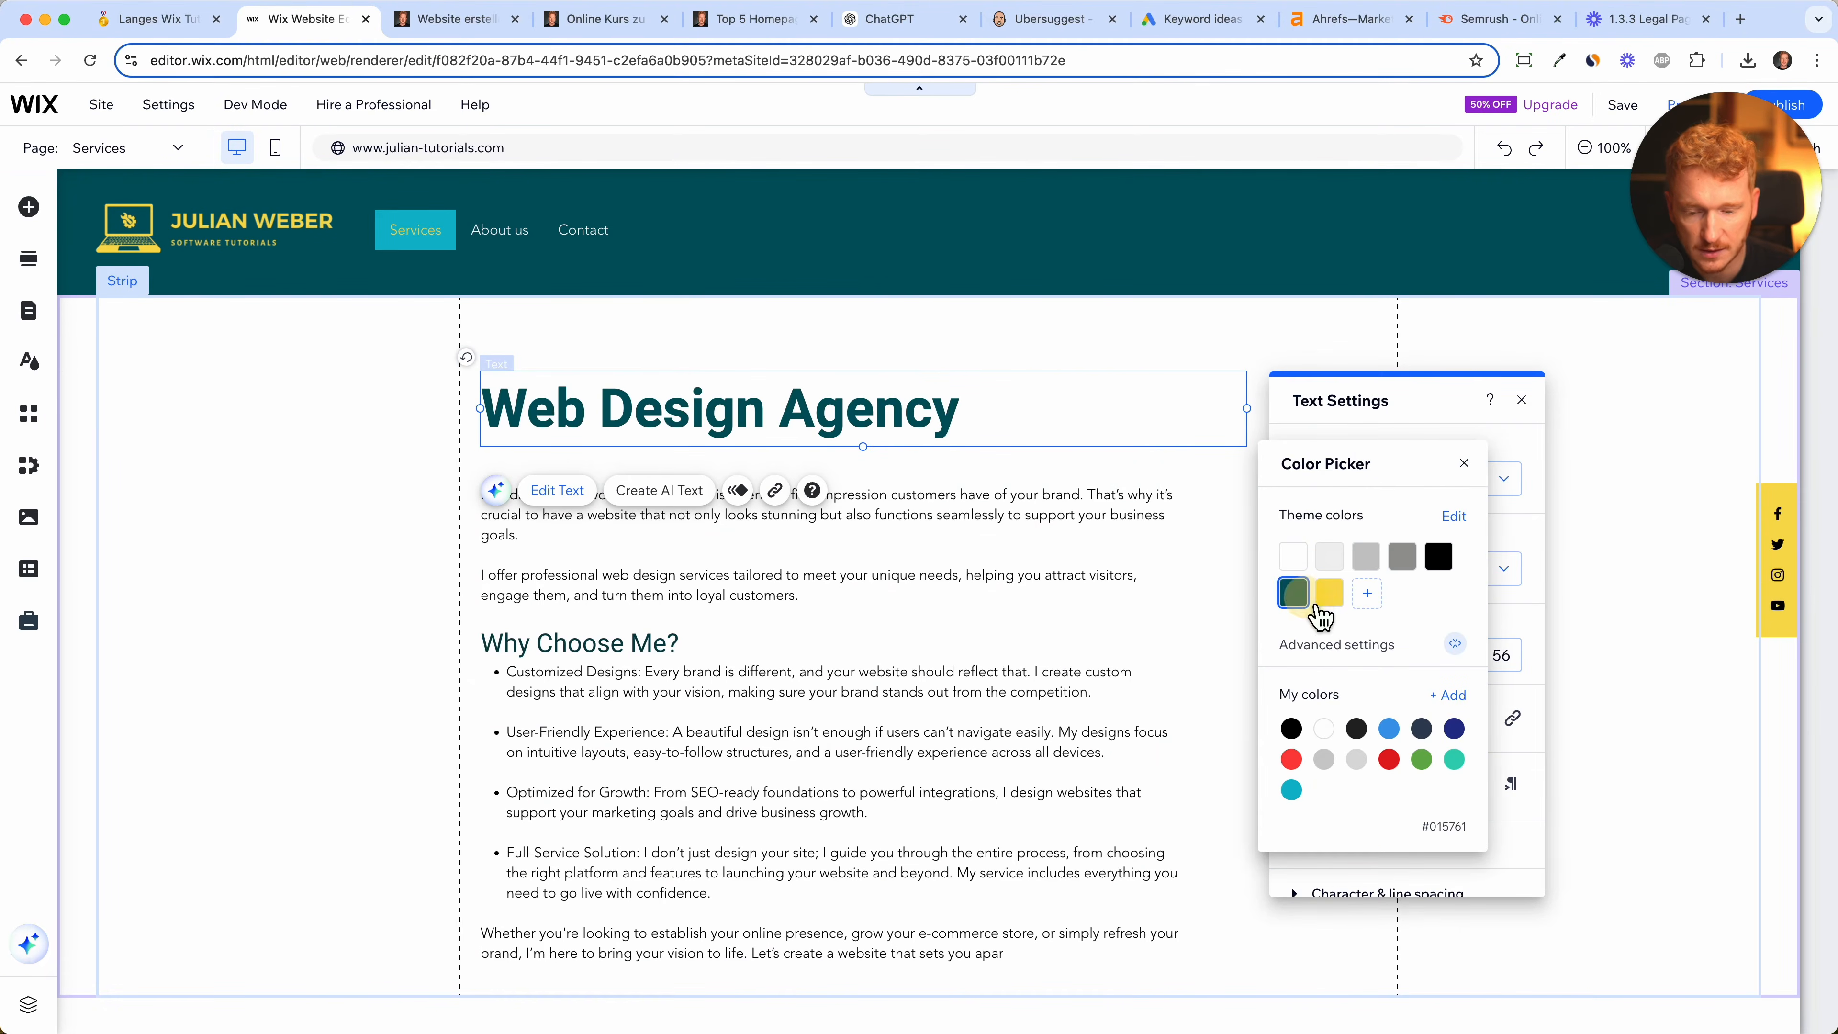
{"action": "left_click", "coordinate": [1263, 349]}
- Set the color of the "Why Choose Me?" subheading to the dark teal theme color
{"action": "left_click", "coordinate": [550, 657]}
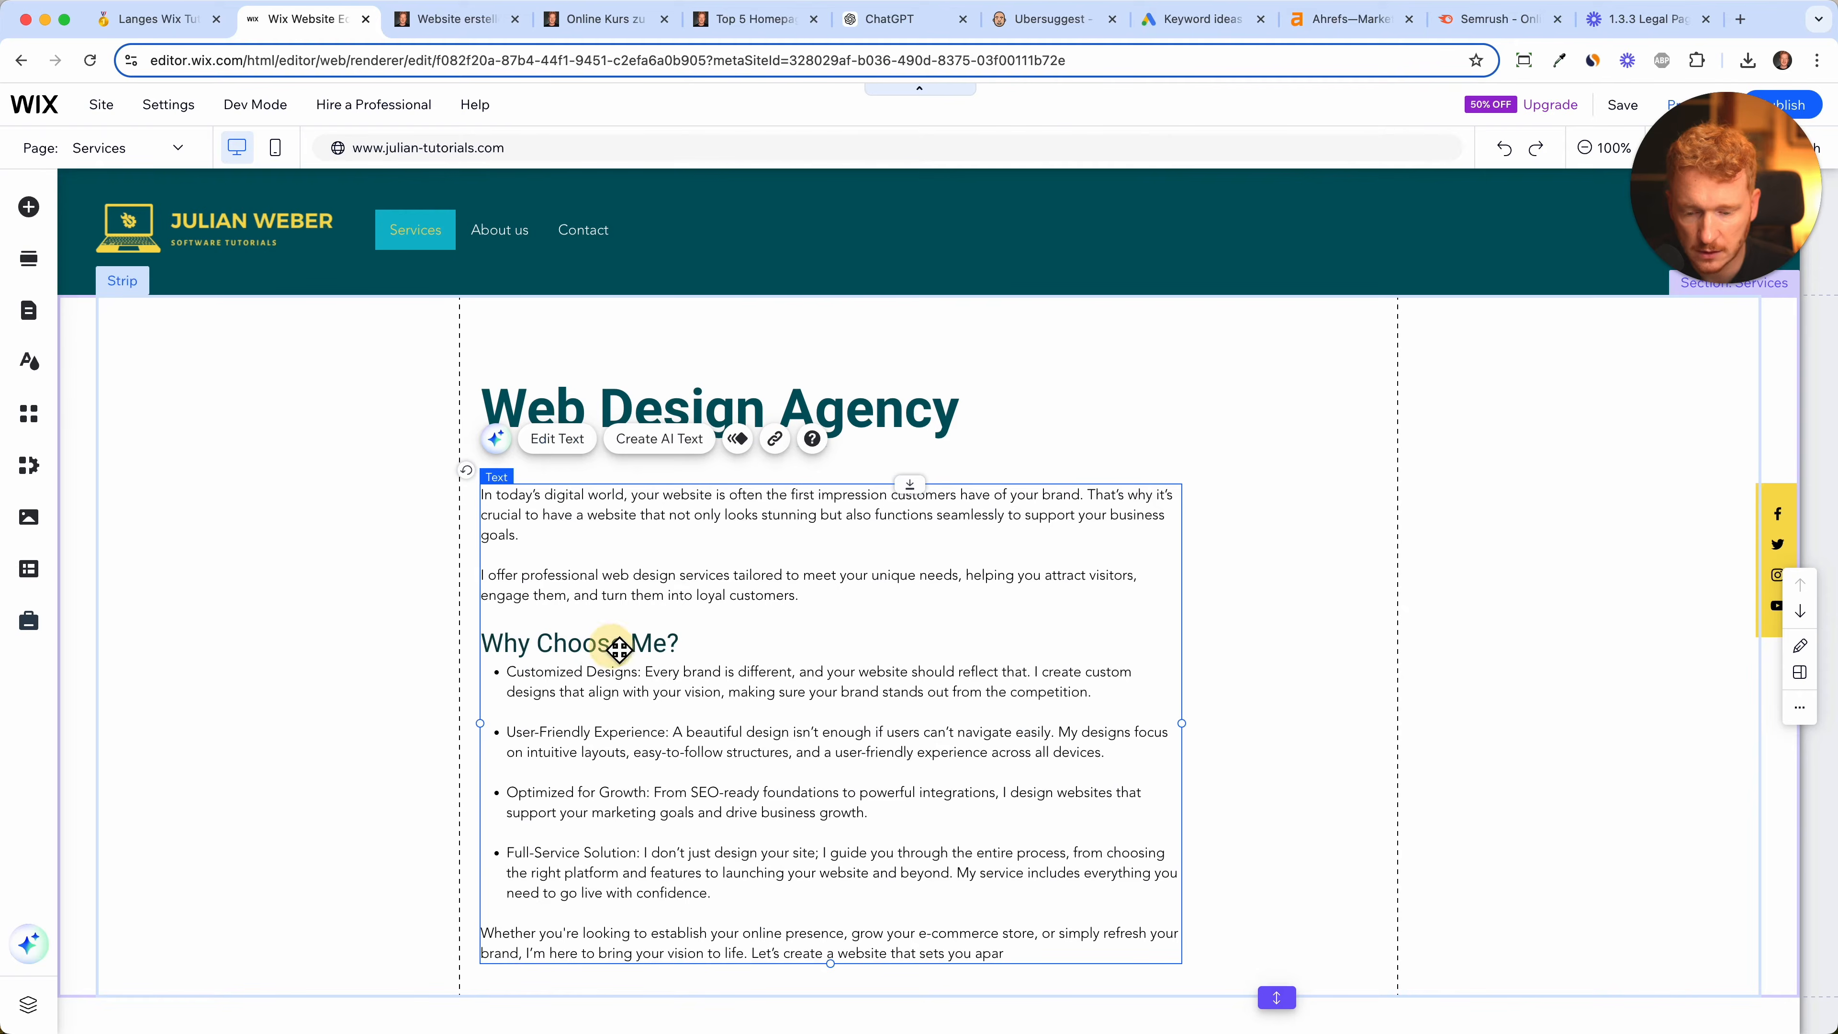
{"action": "left_click", "coordinate": [577, 439]}
{"action": "left_click_drag", "start_coordinate": [696, 640], "coordinate": [500, 637]}
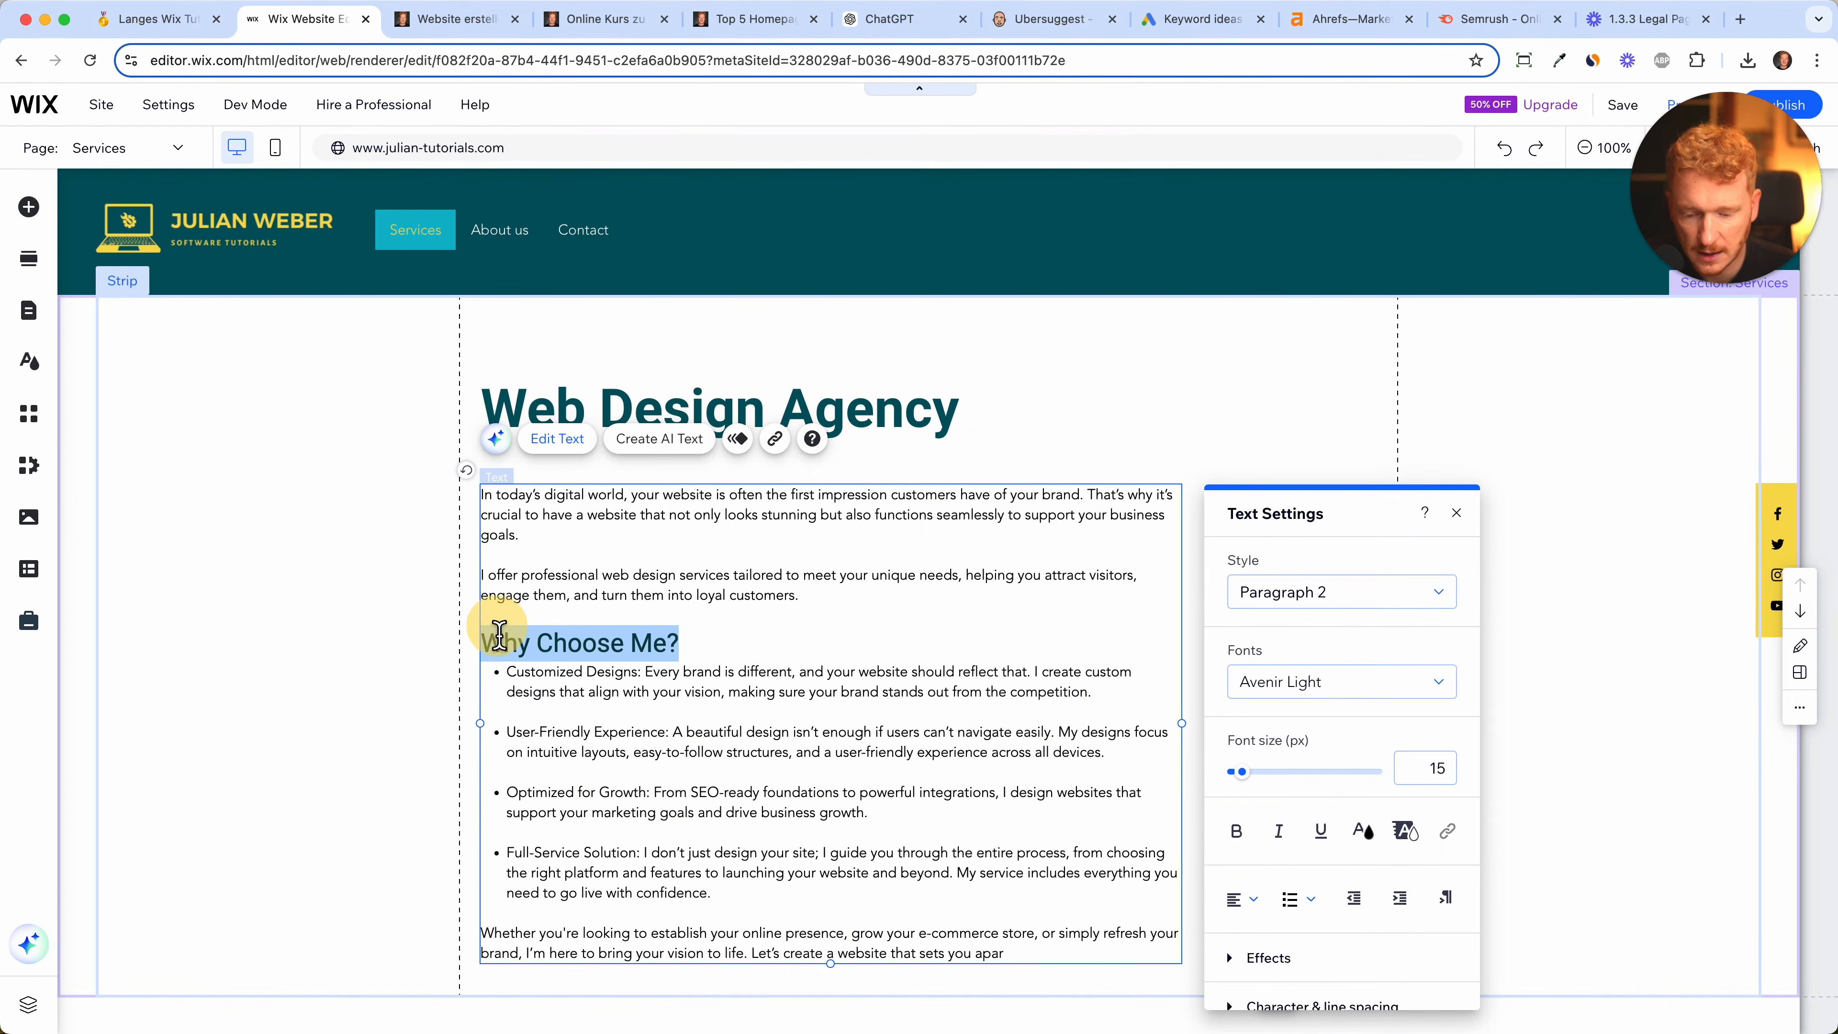
{"action": "left_click", "coordinate": [1363, 831]}
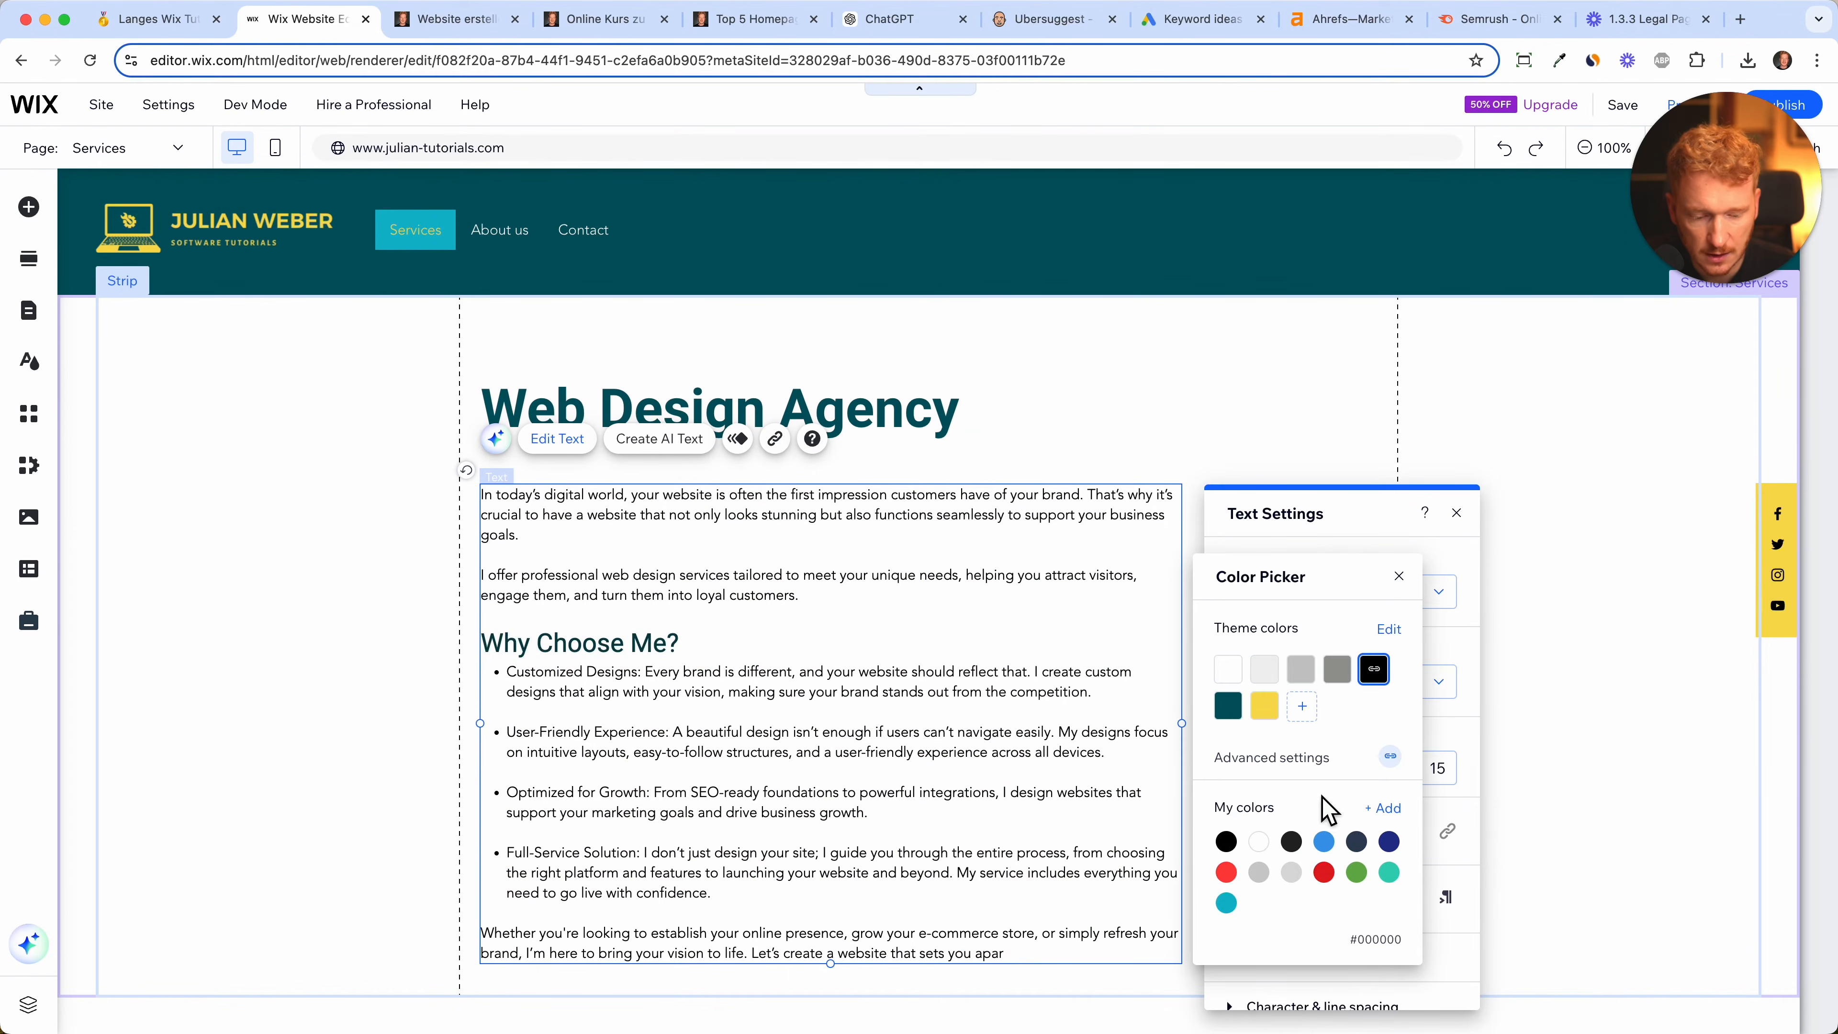
{"action": "left_click", "coordinate": [1229, 706]}
- Set the font size of the entire text block under the "Web Design Agency" heading to 18 px
{"action": "left_click", "coordinate": [981, 541]}
{"action": "key", "text": "super+a"}
{"action": "left_click", "coordinate": [1449, 778]}
{"action": "type", "text": "18"}
{"action": "key", "text": "Return"}
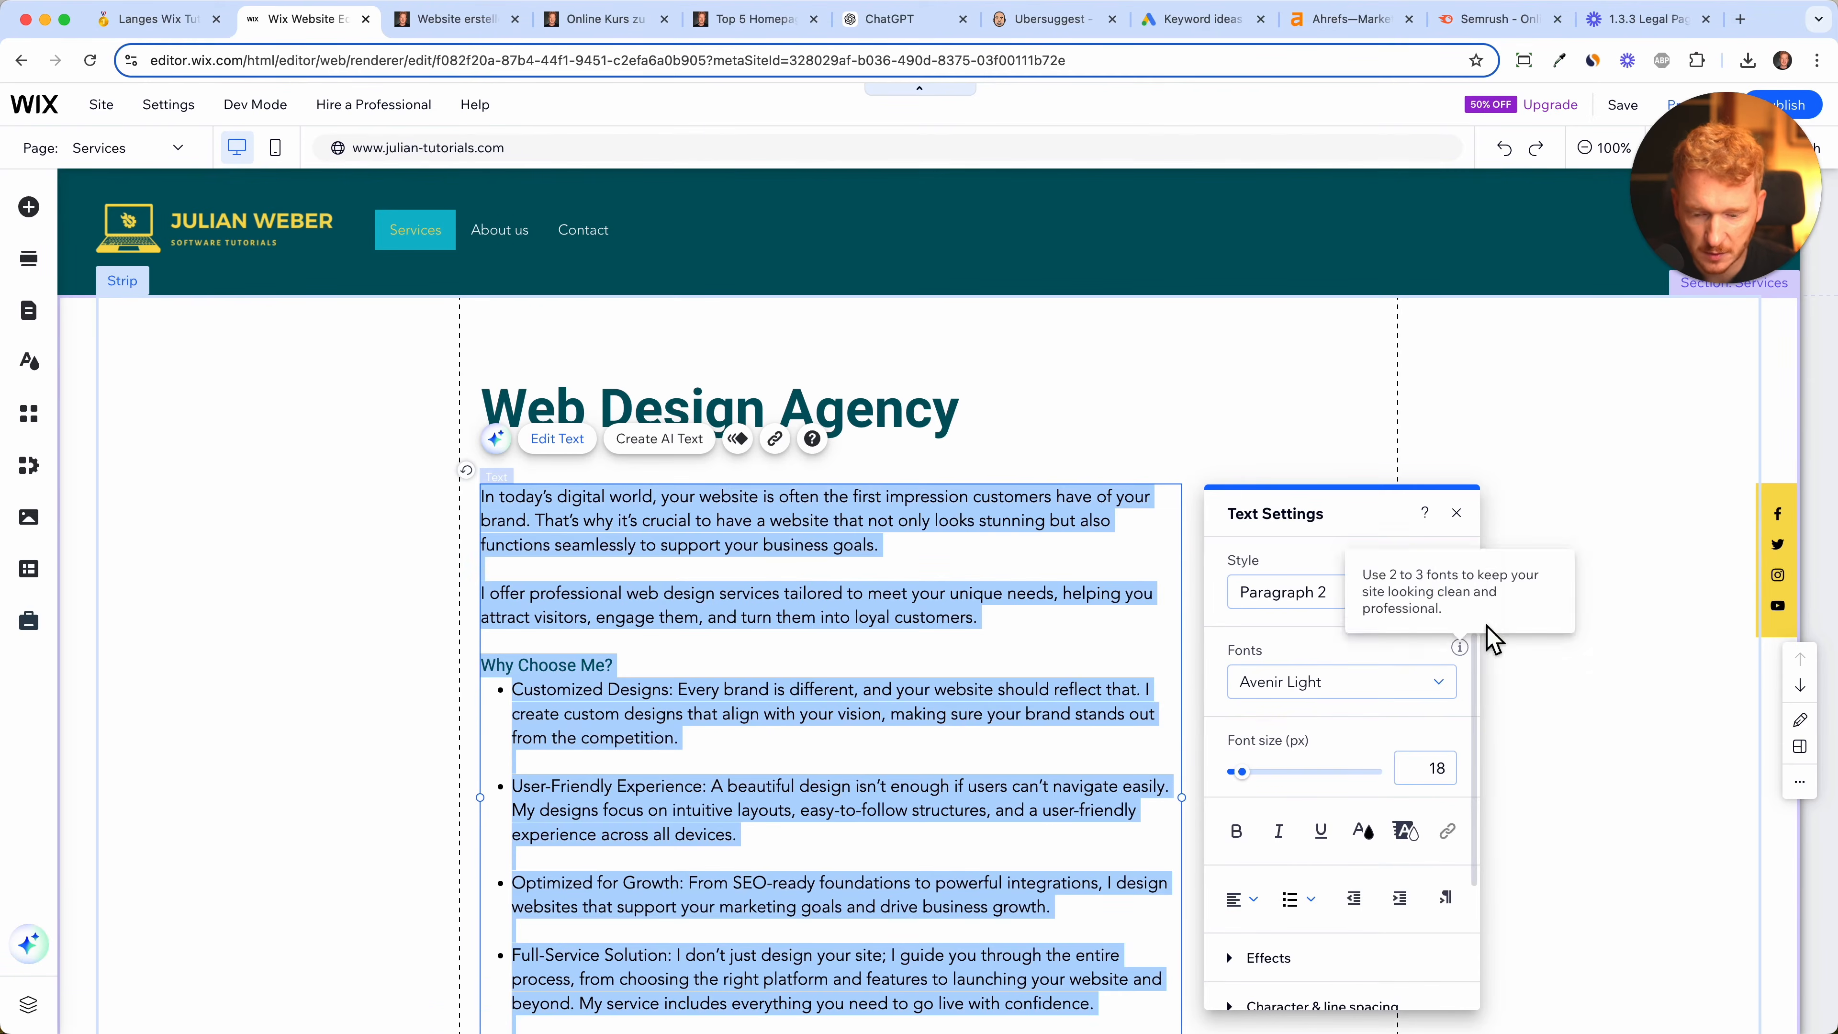
- Widen the body text box under the "Web Design Agency" heading and reposition it slightly inward from the heading's edge
{"action": "left_click", "coordinate": [1477, 428]}
{"action": "scroll", "coordinate": [1145, 605], "scroll_direction": "down", "scroll_amount": 3}
{"action": "left_click", "coordinate": [1145, 604]}
{"action": "left_click_drag", "start_coordinate": [1182, 611], "coordinate": [1309, 618]}
{"action": "left_click_drag", "start_coordinate": [978, 564], "coordinate": [1005, 546]}
{"action": "left_click", "coordinate": [1558, 538]}
{"action": "scroll", "coordinate": [1554, 547], "scroll_direction": "up", "scroll_amount": 3}
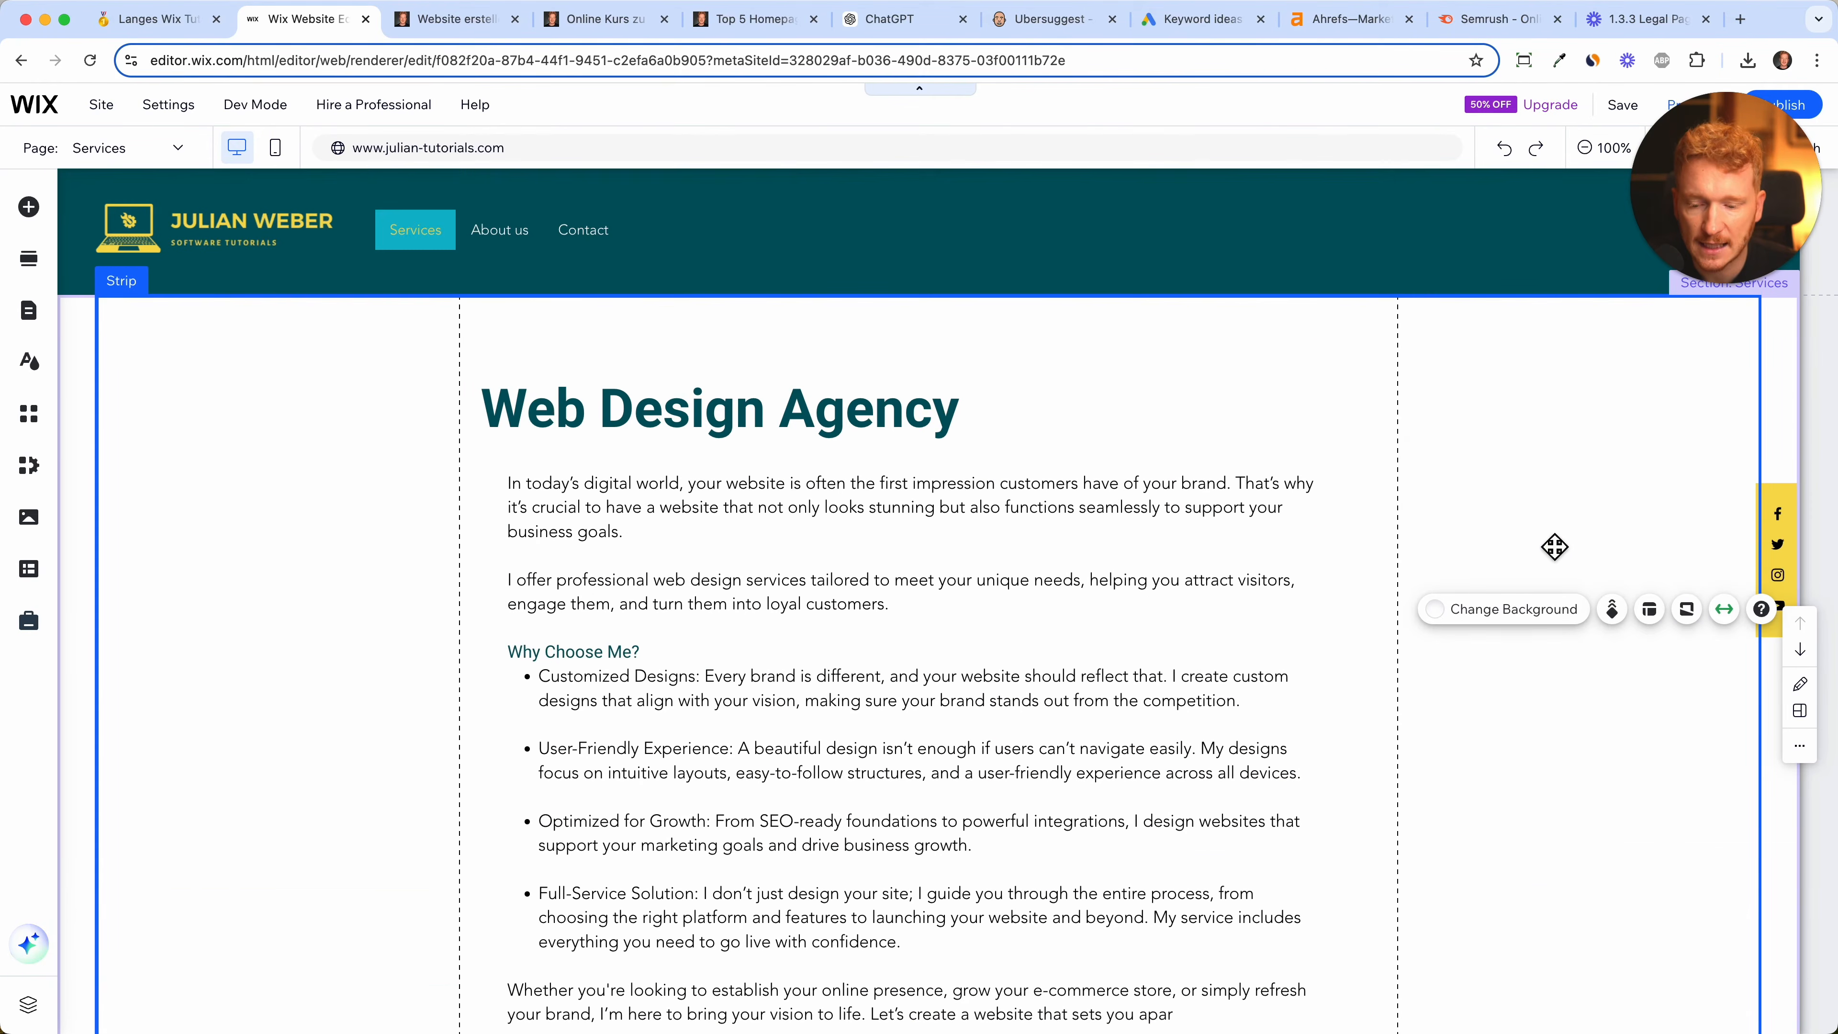
- Change the Testimonials section's background color to white
{"action": "scroll", "coordinate": [1554, 547], "scroll_direction": "down", "scroll_amount": 10}
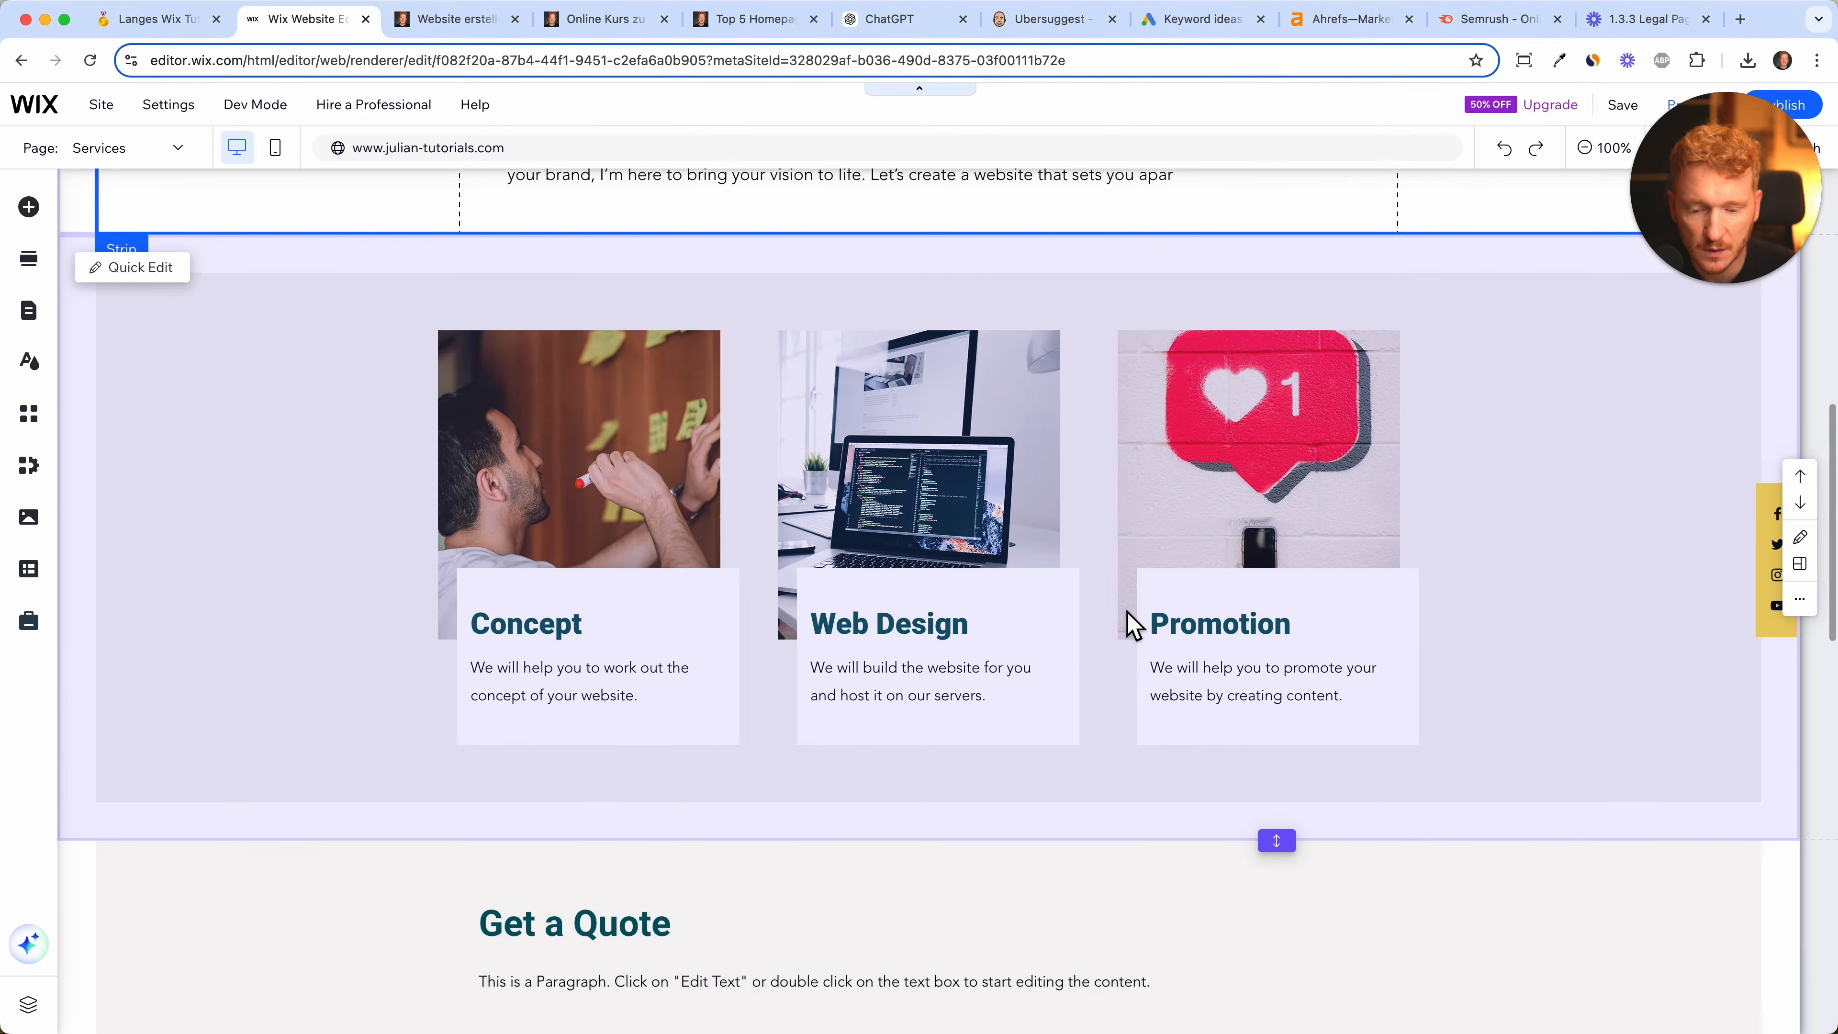
{"action": "scroll", "coordinate": [774, 669], "scroll_direction": "down", "scroll_amount": 4}
{"action": "scroll", "coordinate": [984, 676], "scroll_direction": "down", "scroll_amount": 7}
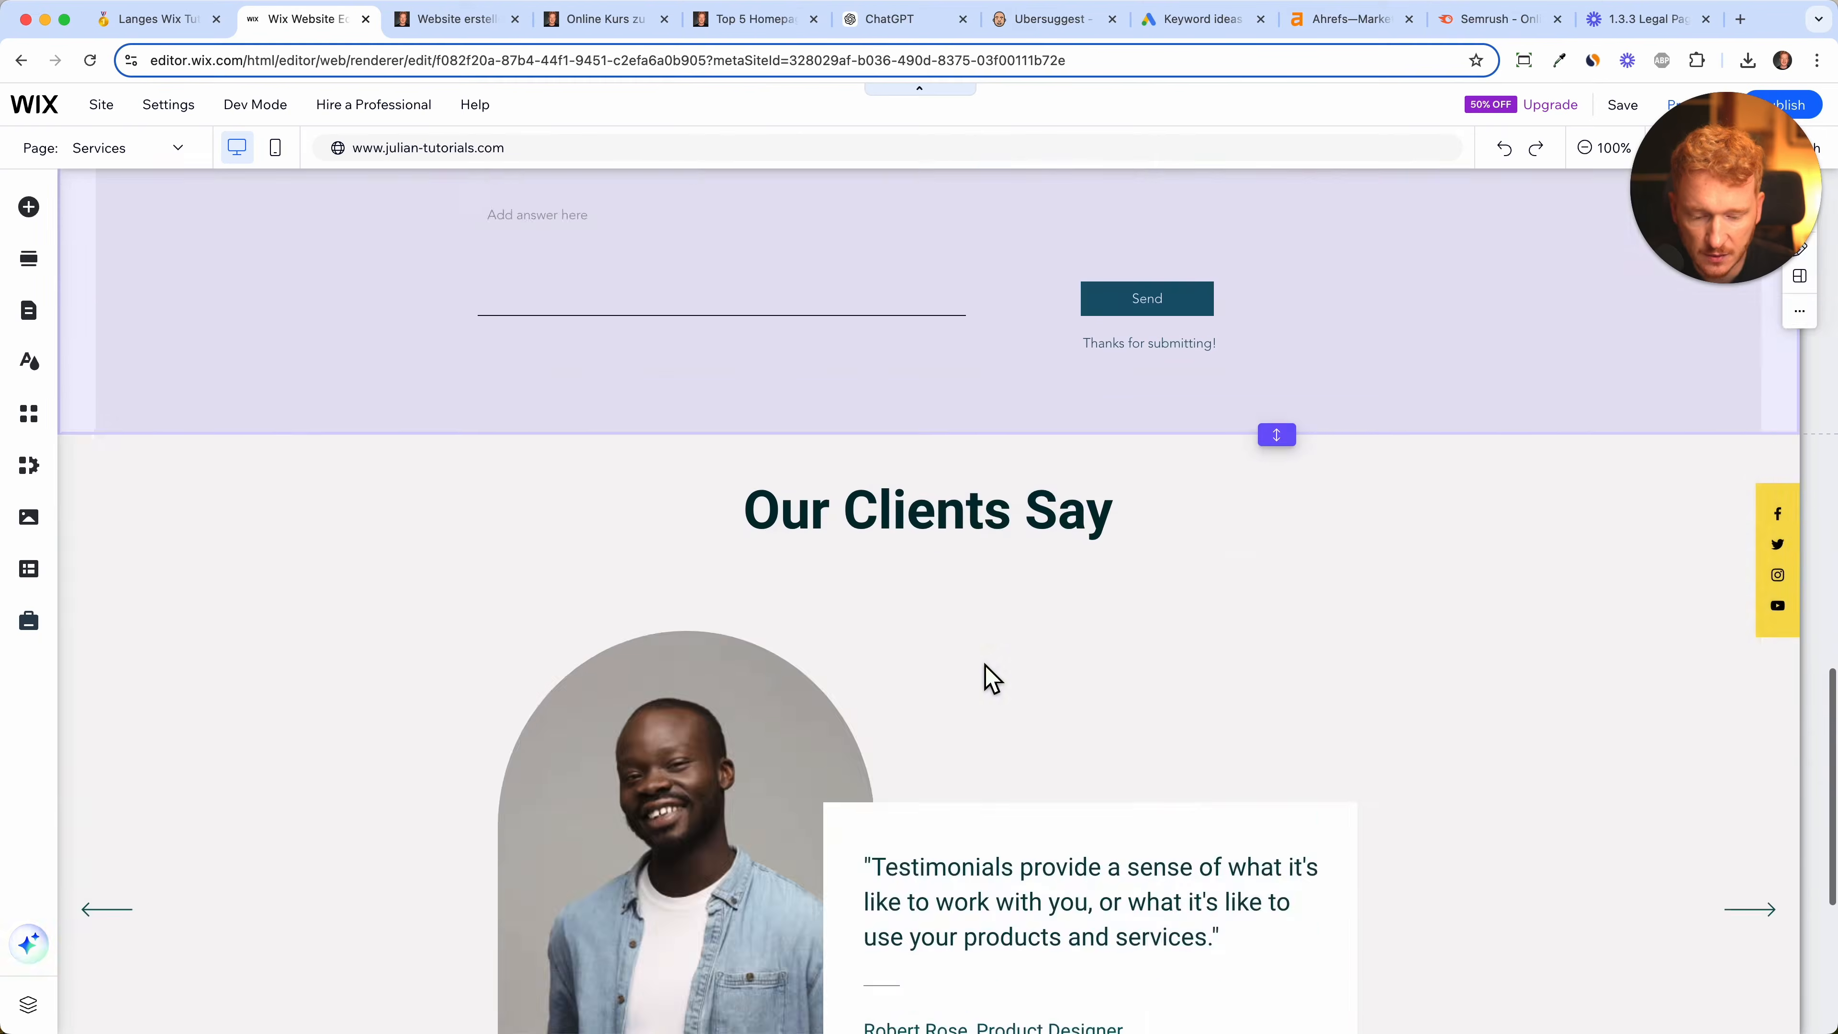
{"action": "left_click", "coordinate": [1316, 586]}
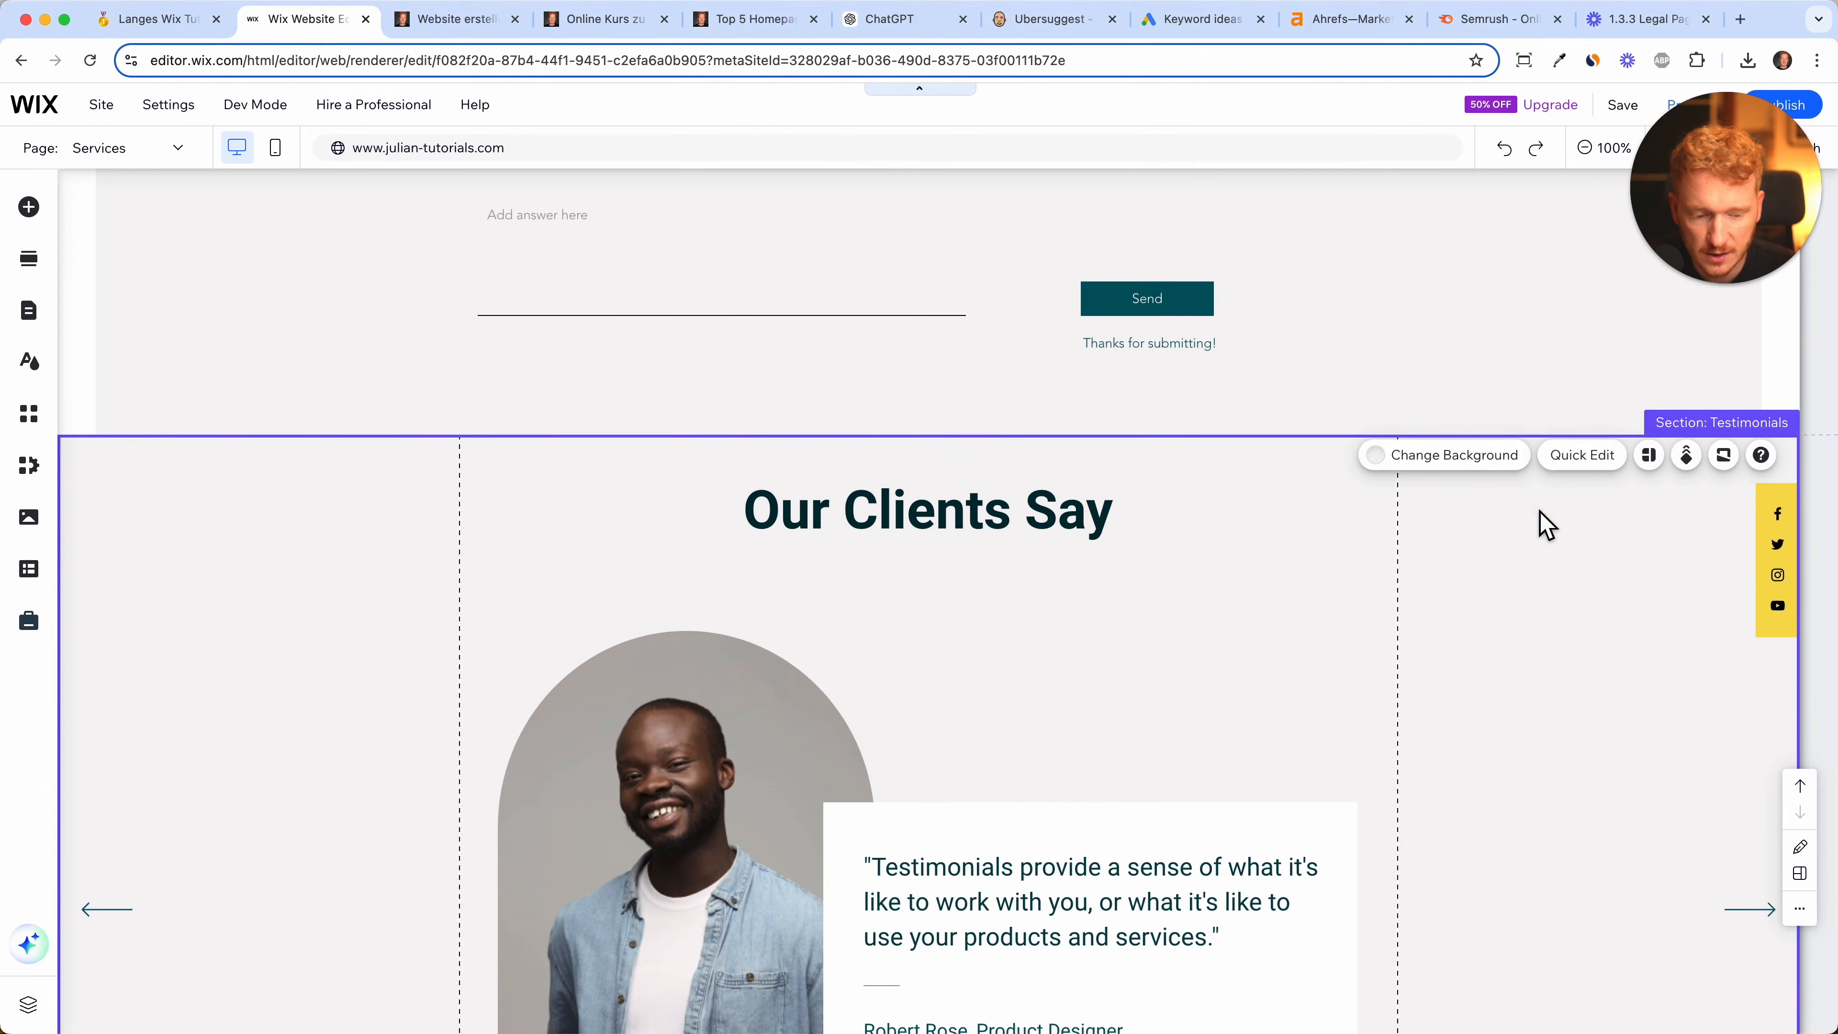
{"action": "left_click", "coordinate": [1445, 458]}
{"action": "left_click", "coordinate": [1268, 620]}
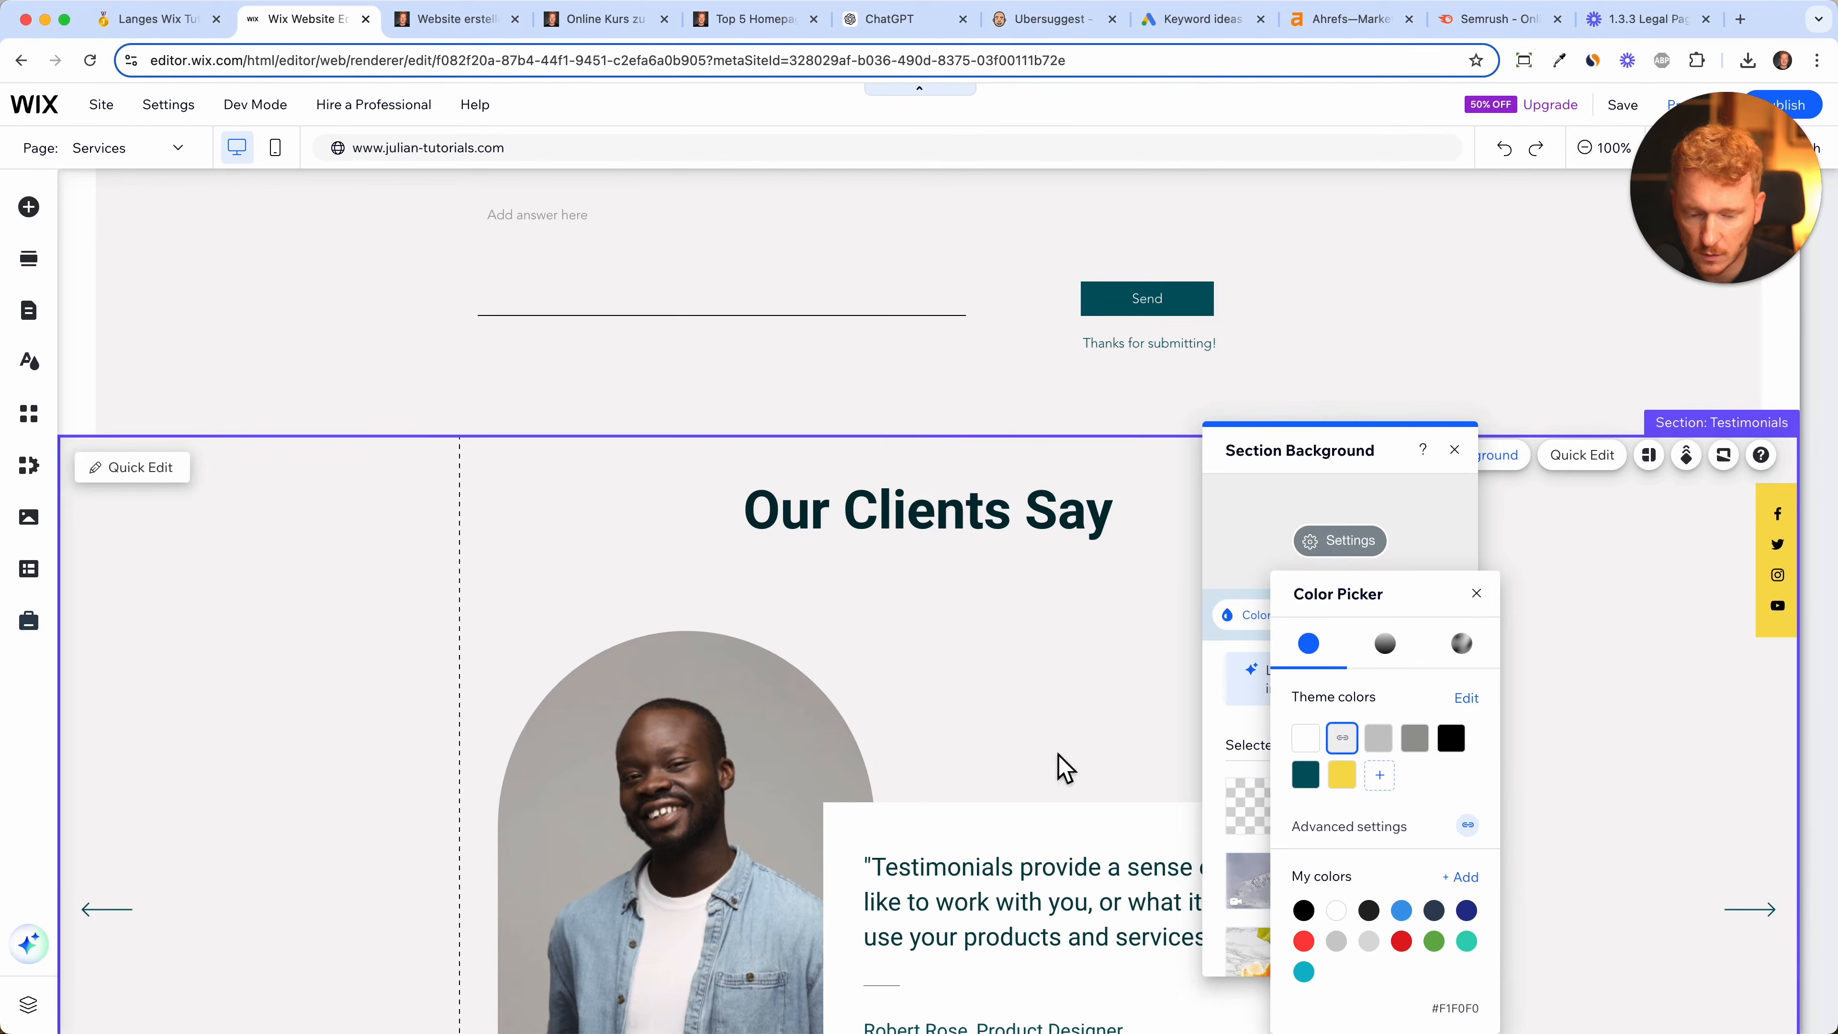
{"action": "left_click", "coordinate": [1393, 365]}
- Review the Services page layout at 50% zoom, from the service cards through the quote form to the testimonials
{"action": "scroll", "coordinate": [1393, 362], "scroll_direction": "up", "scroll_amount": 10}
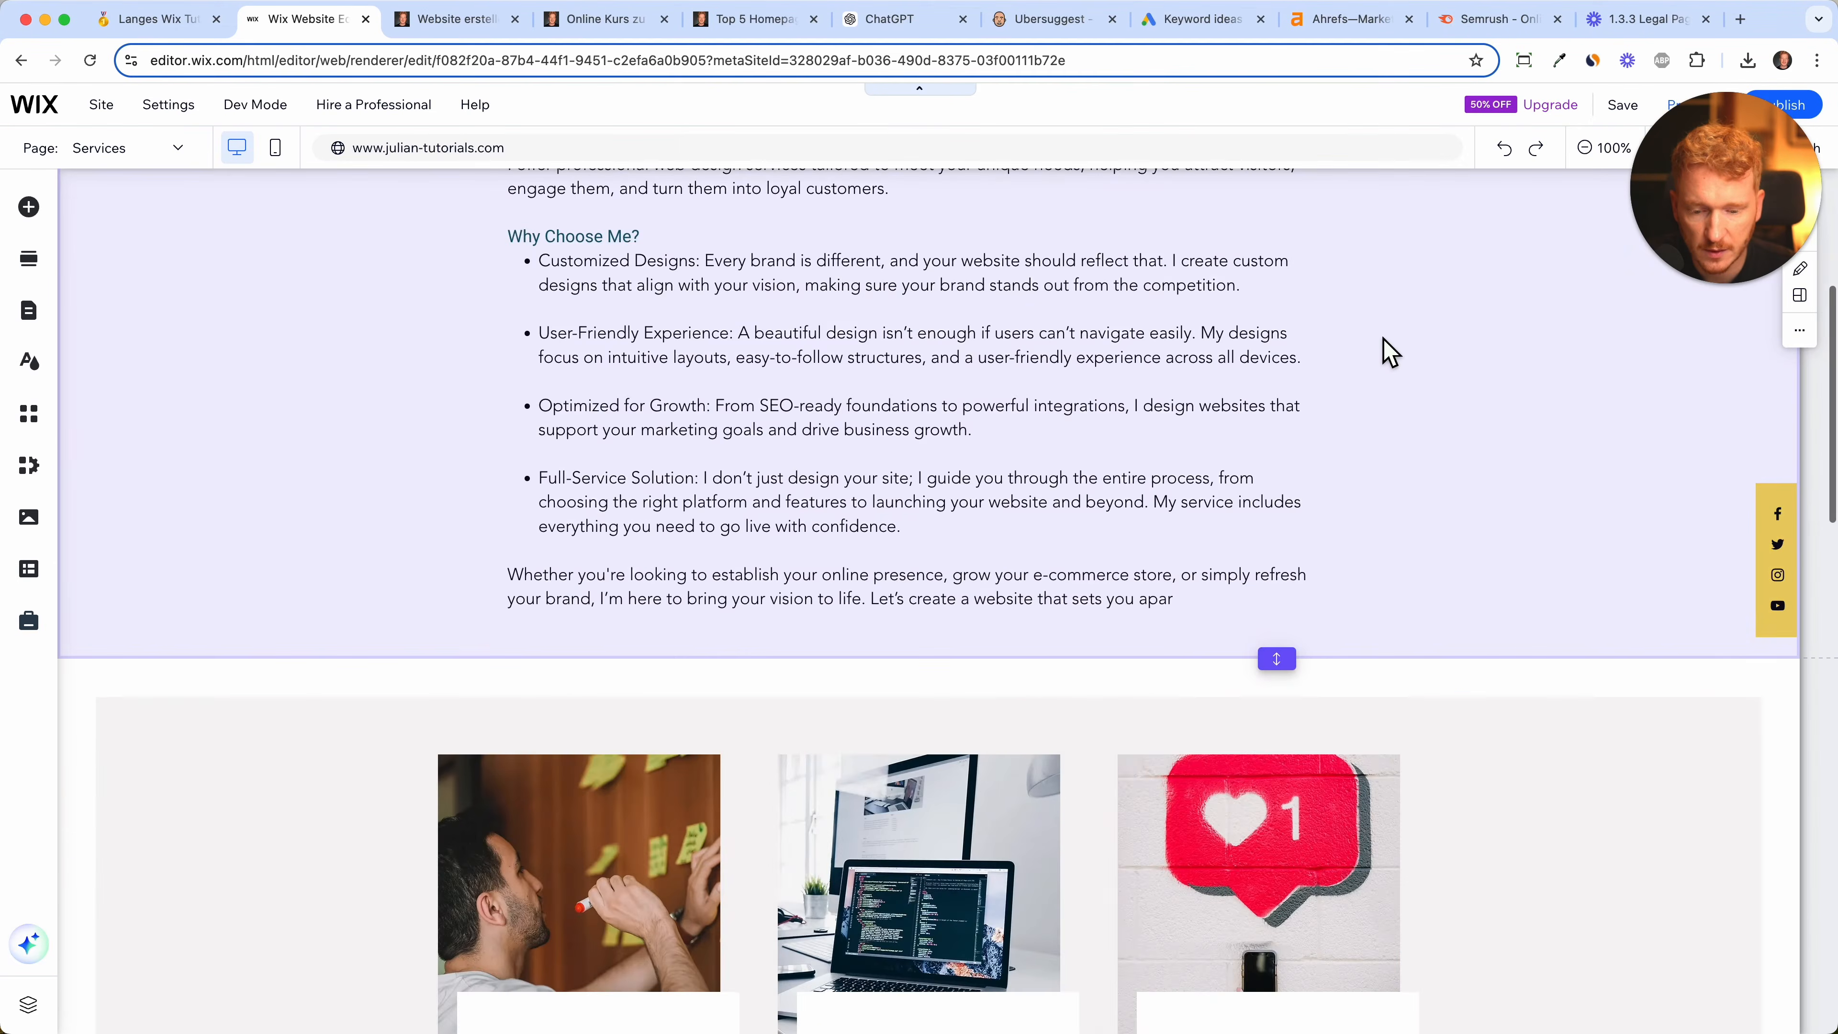
{"action": "scroll", "coordinate": [1390, 352], "scroll_direction": "down", "scroll_amount": 15}
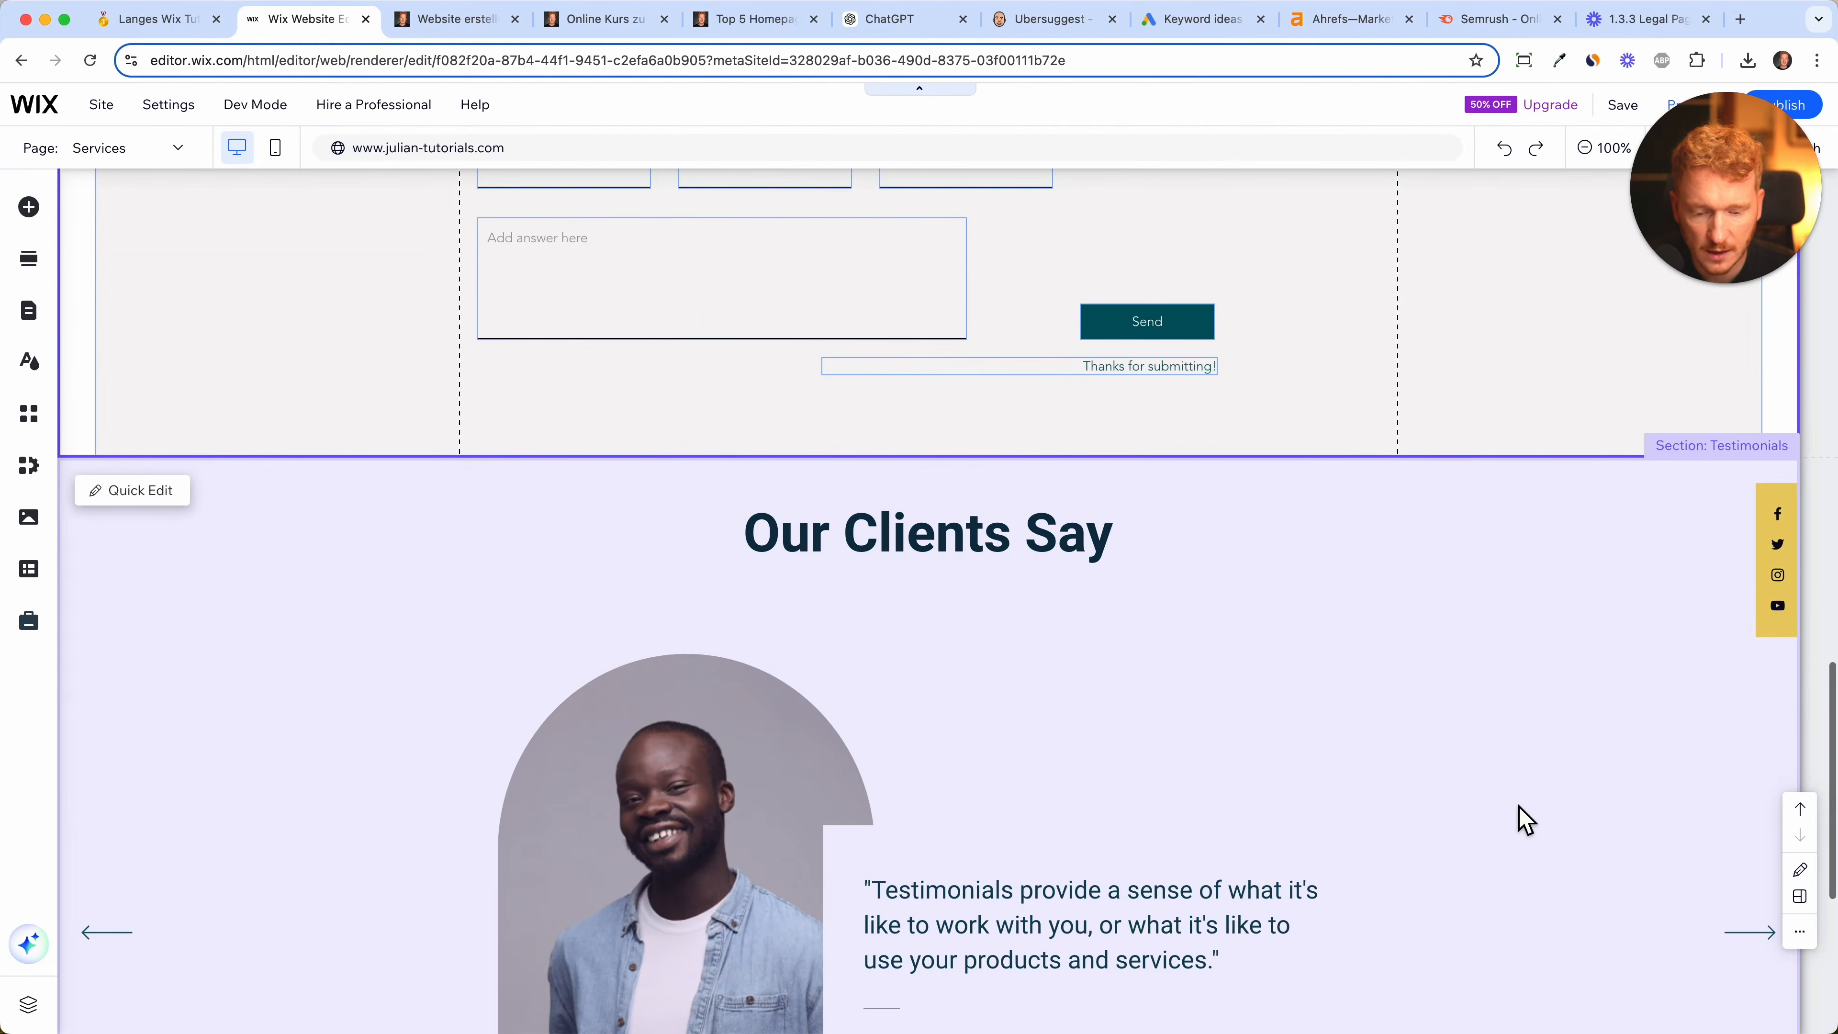
{"action": "left_click_drag", "start_coordinate": [1722, 275], "coordinate": [1735, 761]}
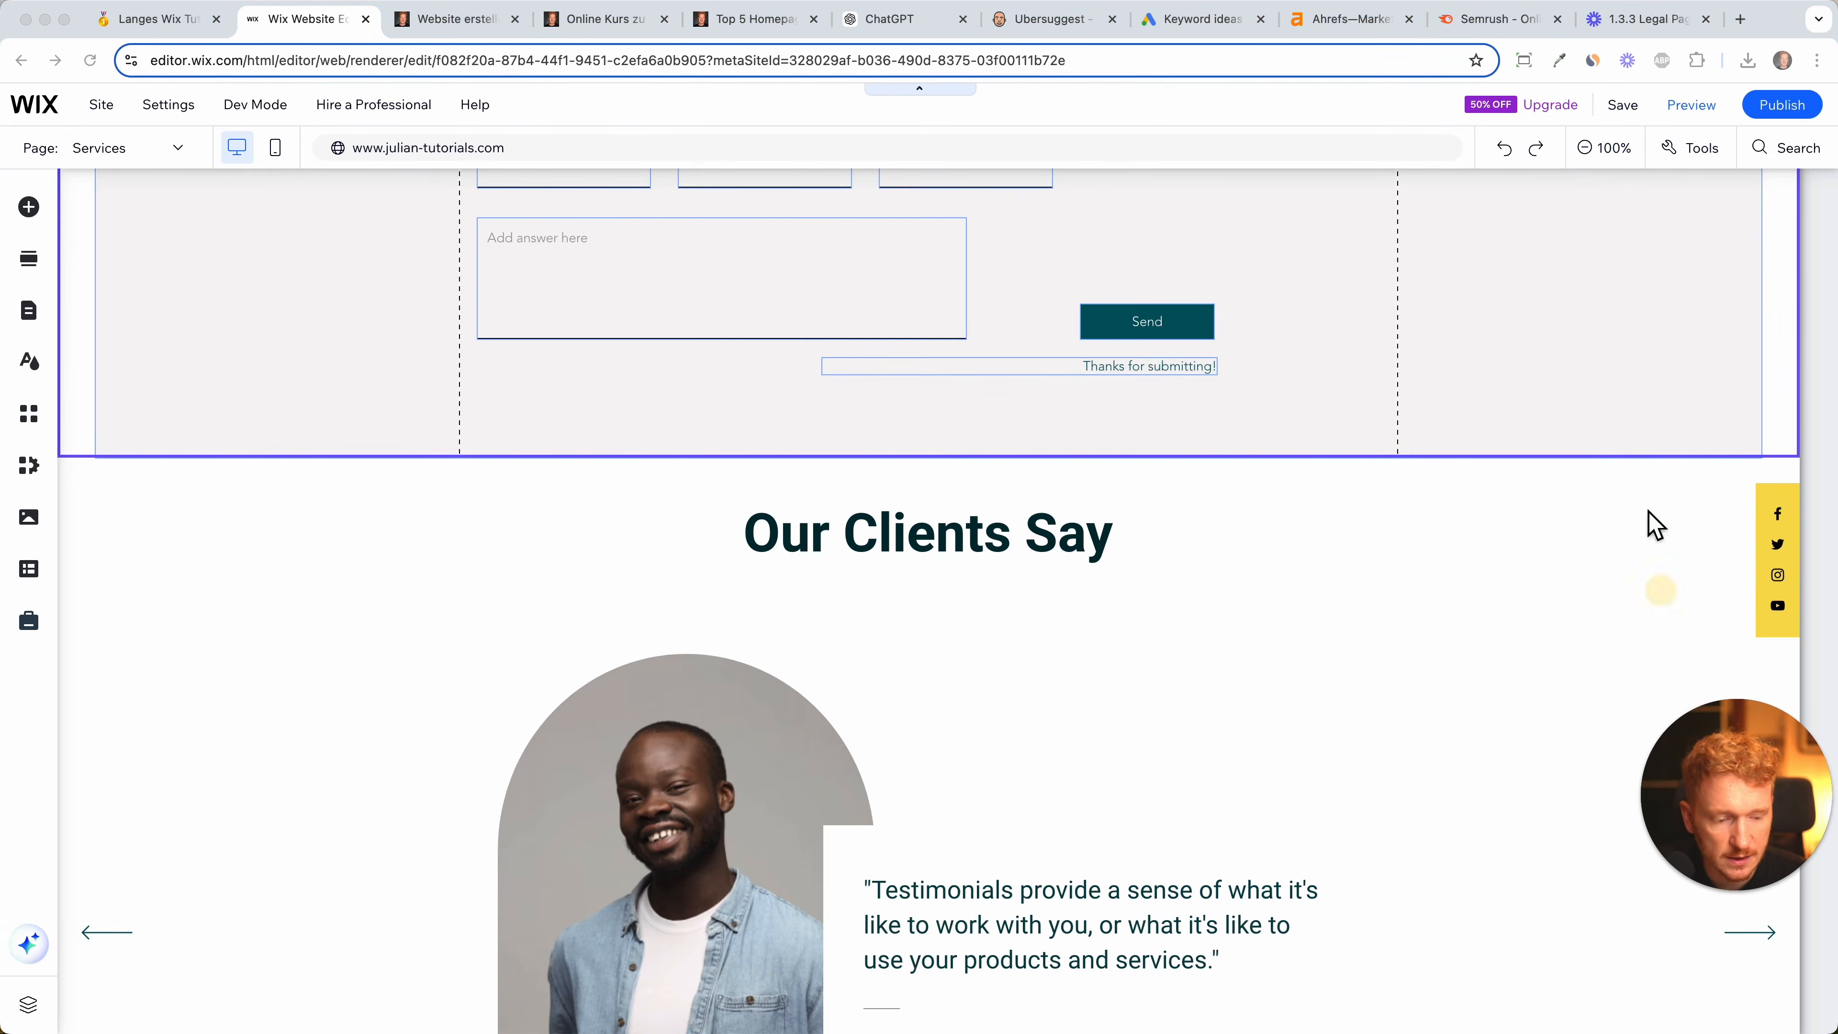
{"action": "left_click", "coordinate": [1614, 155]}
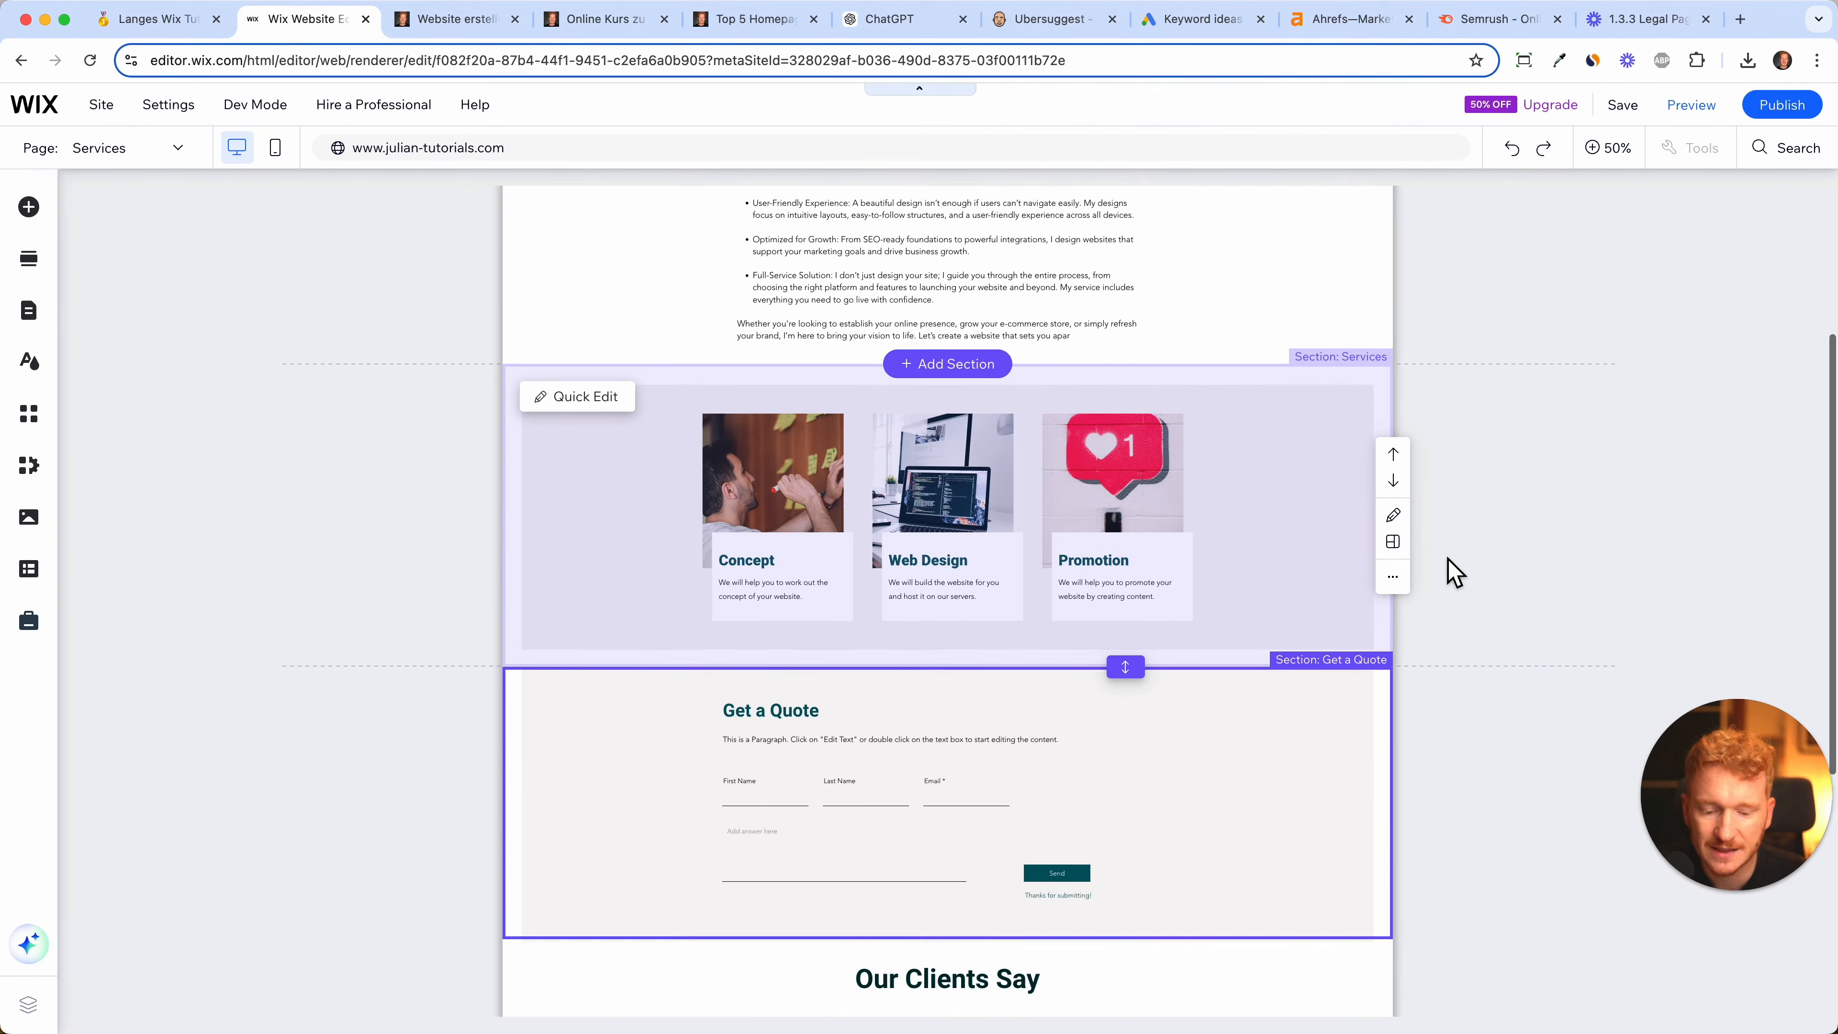
{"action": "scroll", "coordinate": [1447, 559], "scroll_direction": "down", "scroll_amount": 1}
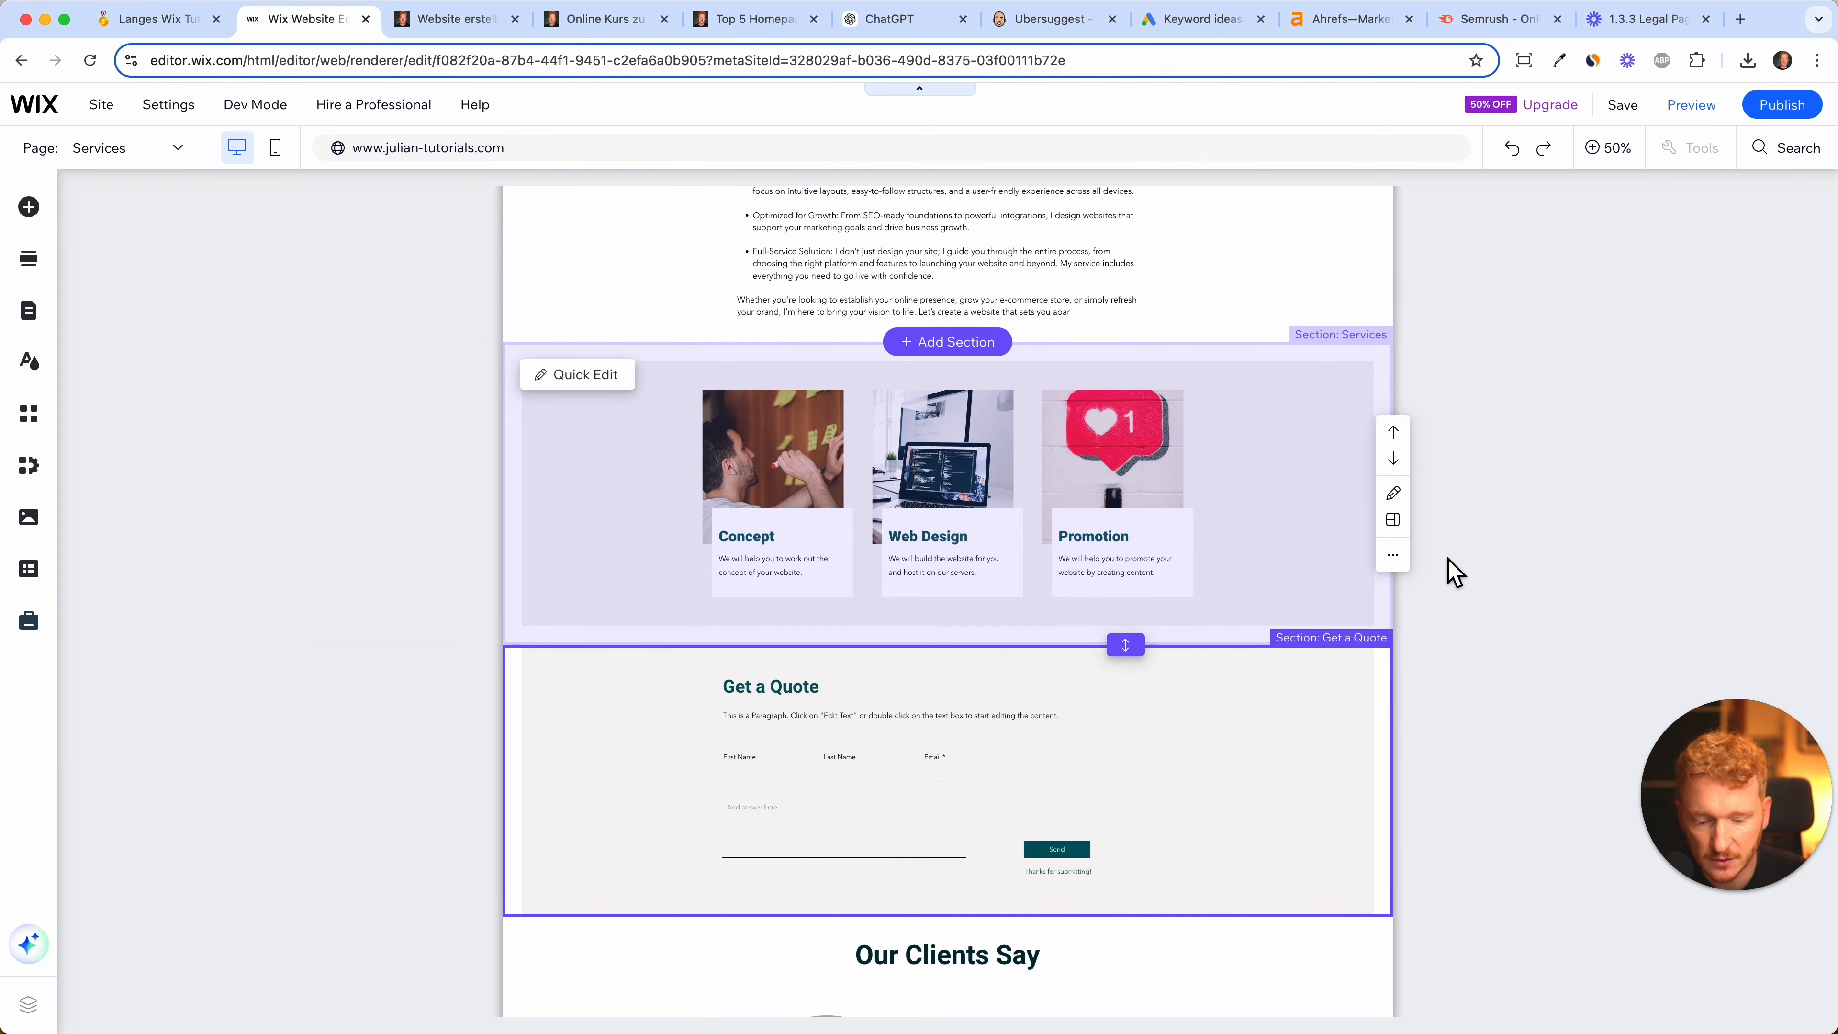
{"action": "scroll", "coordinate": [1447, 559], "scroll_direction": "down", "scroll_amount": 5}
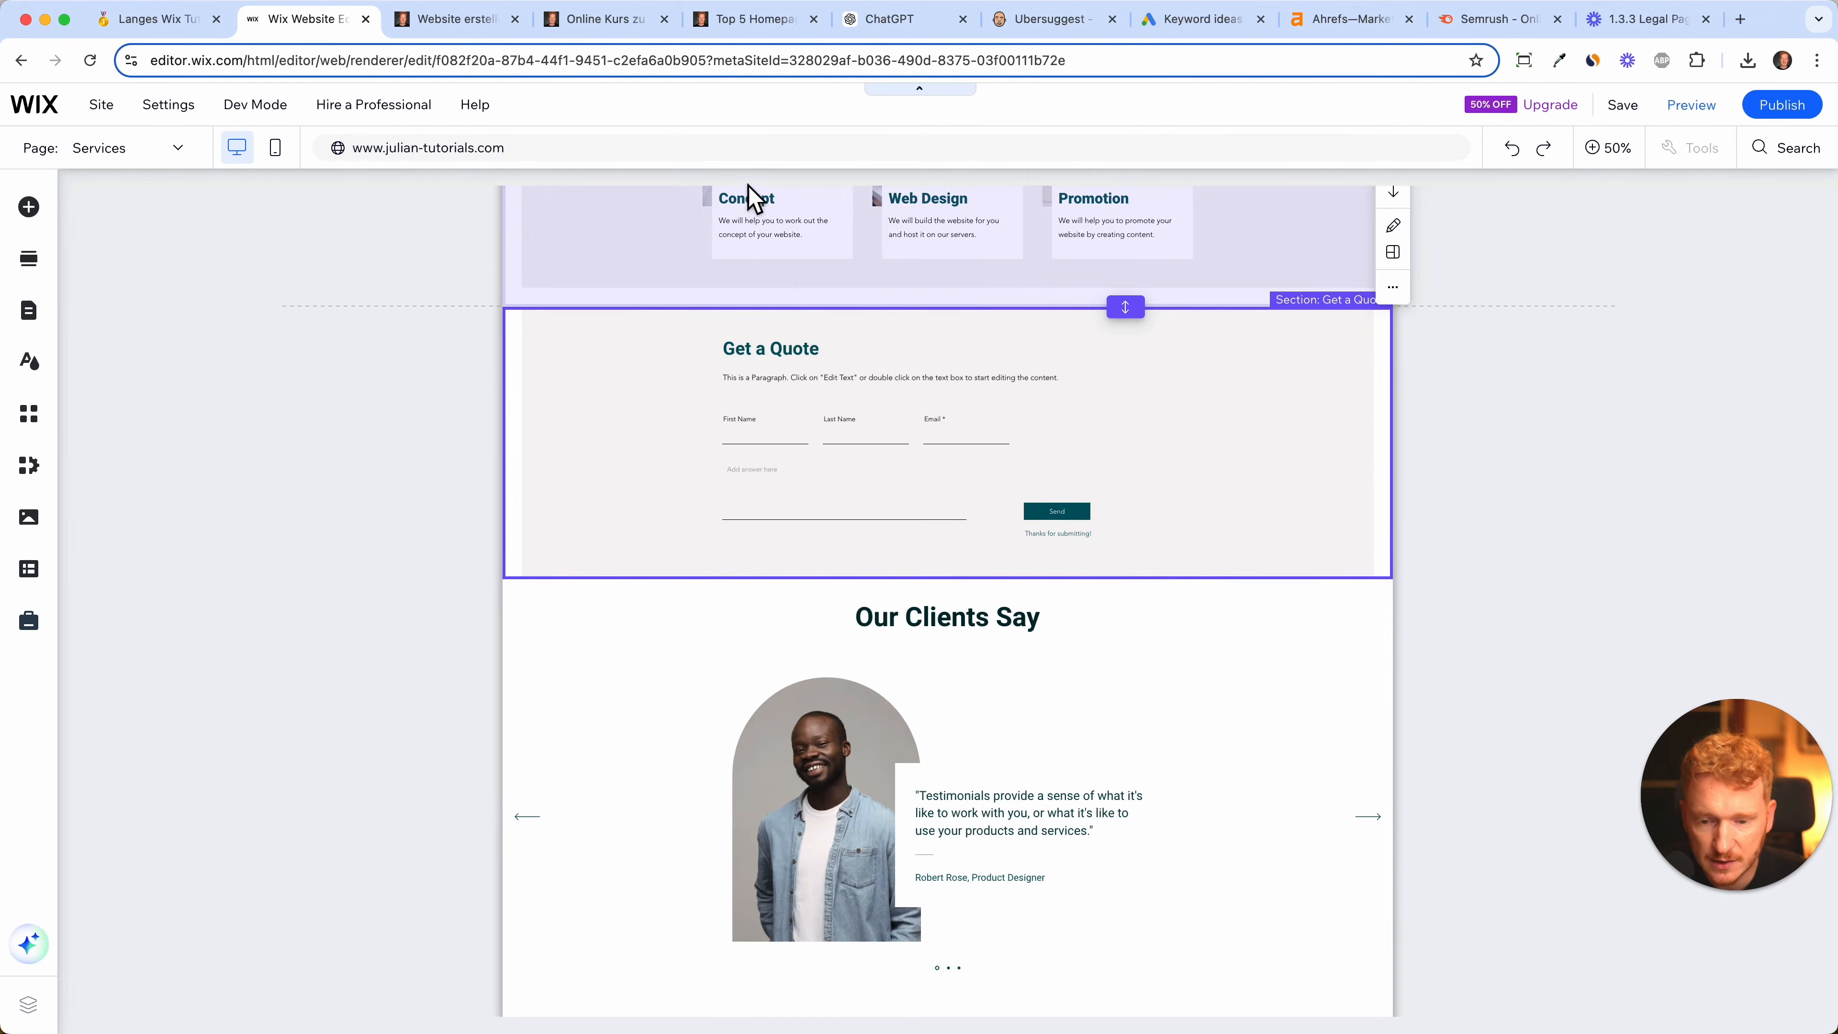
- Switch to the website coaching page in the browser, examine its section structure and calls to action, and return to the Wix editor
{"action": "left_click", "coordinate": [635, 28]}
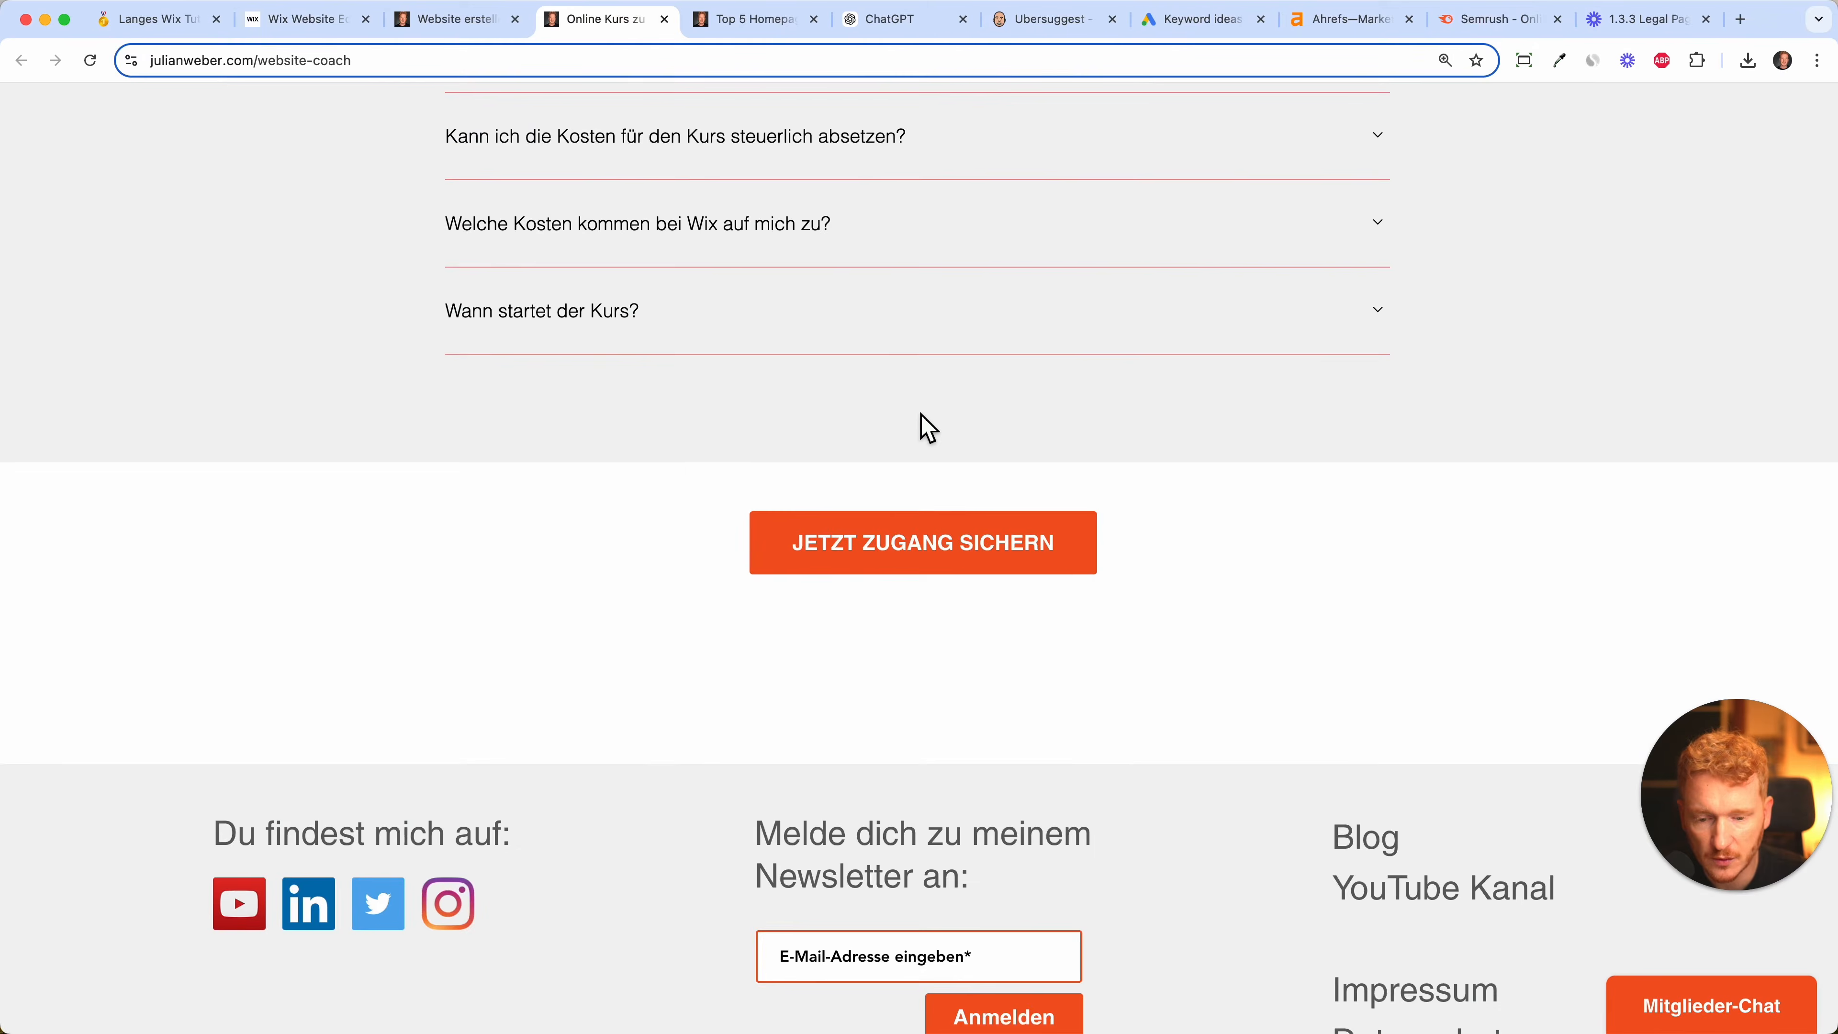
{"action": "scroll", "coordinate": [919, 423], "scroll_direction": "down", "scroll_amount": 15}
{"action": "scroll", "coordinate": [929, 427], "scroll_direction": "up", "scroll_amount": 20}
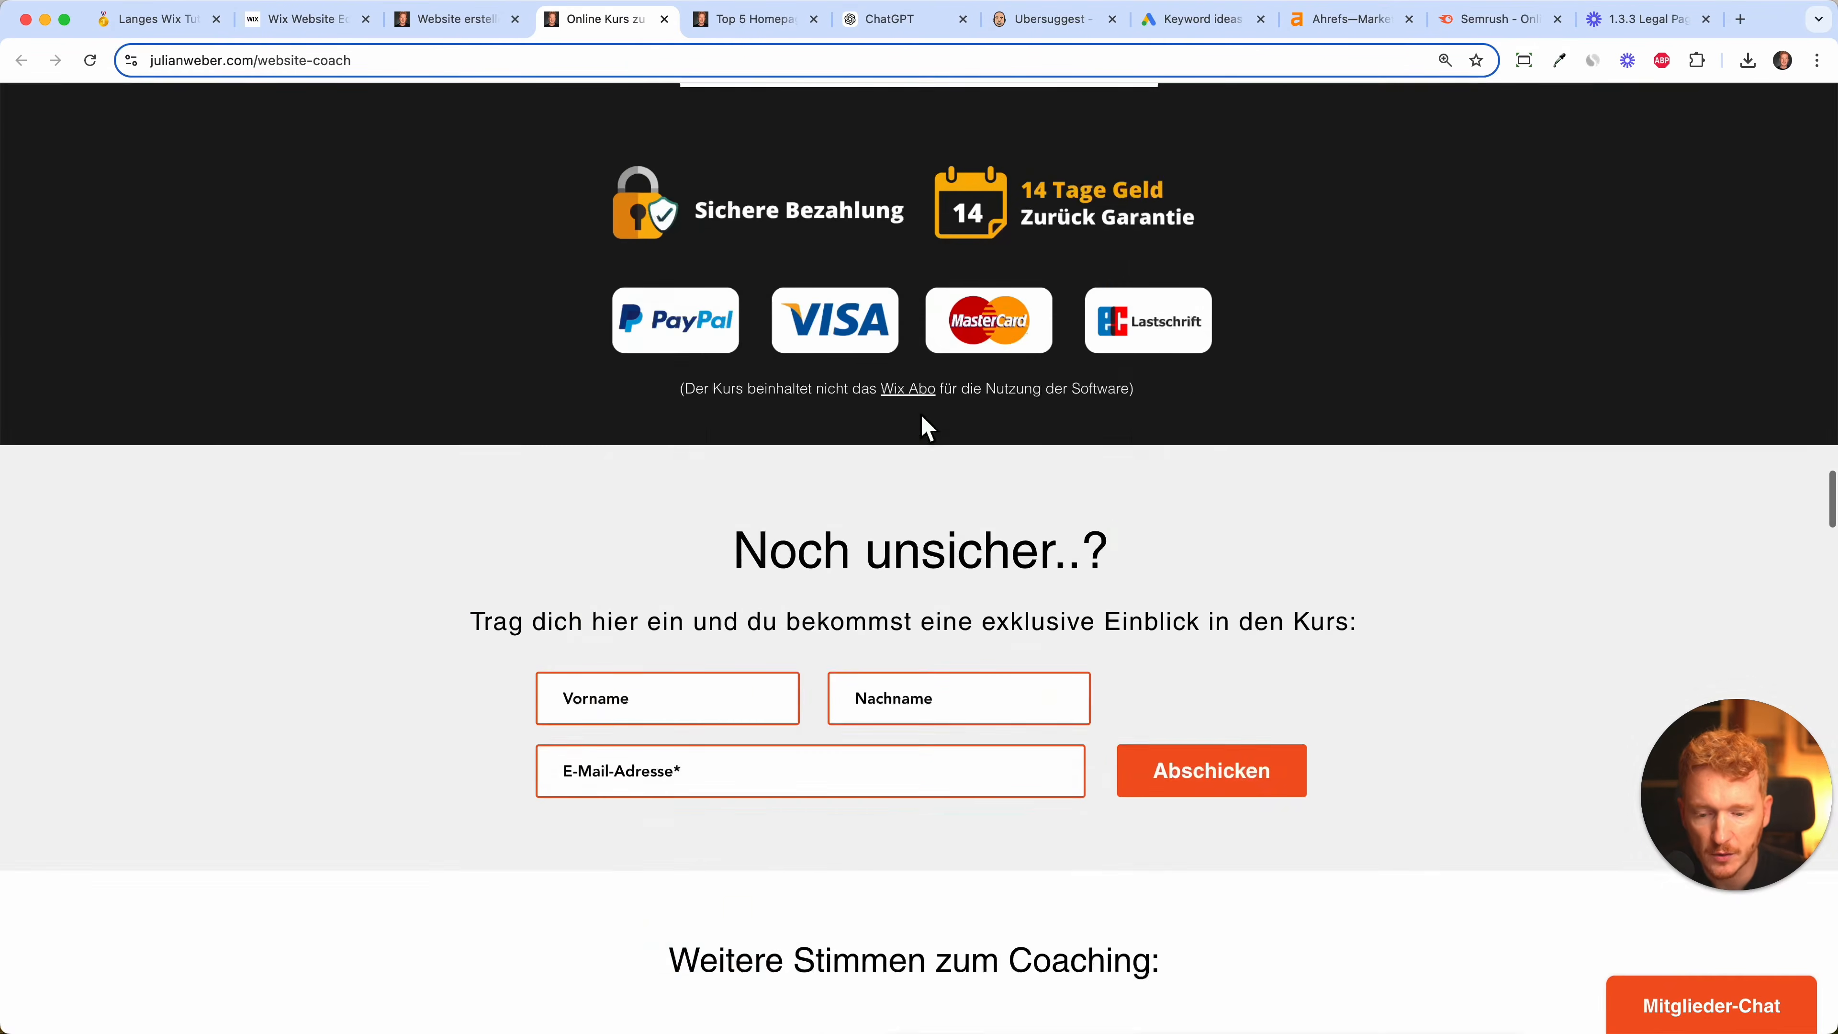
{"action": "scroll", "coordinate": [923, 420], "scroll_direction": "up", "scroll_amount": 20}
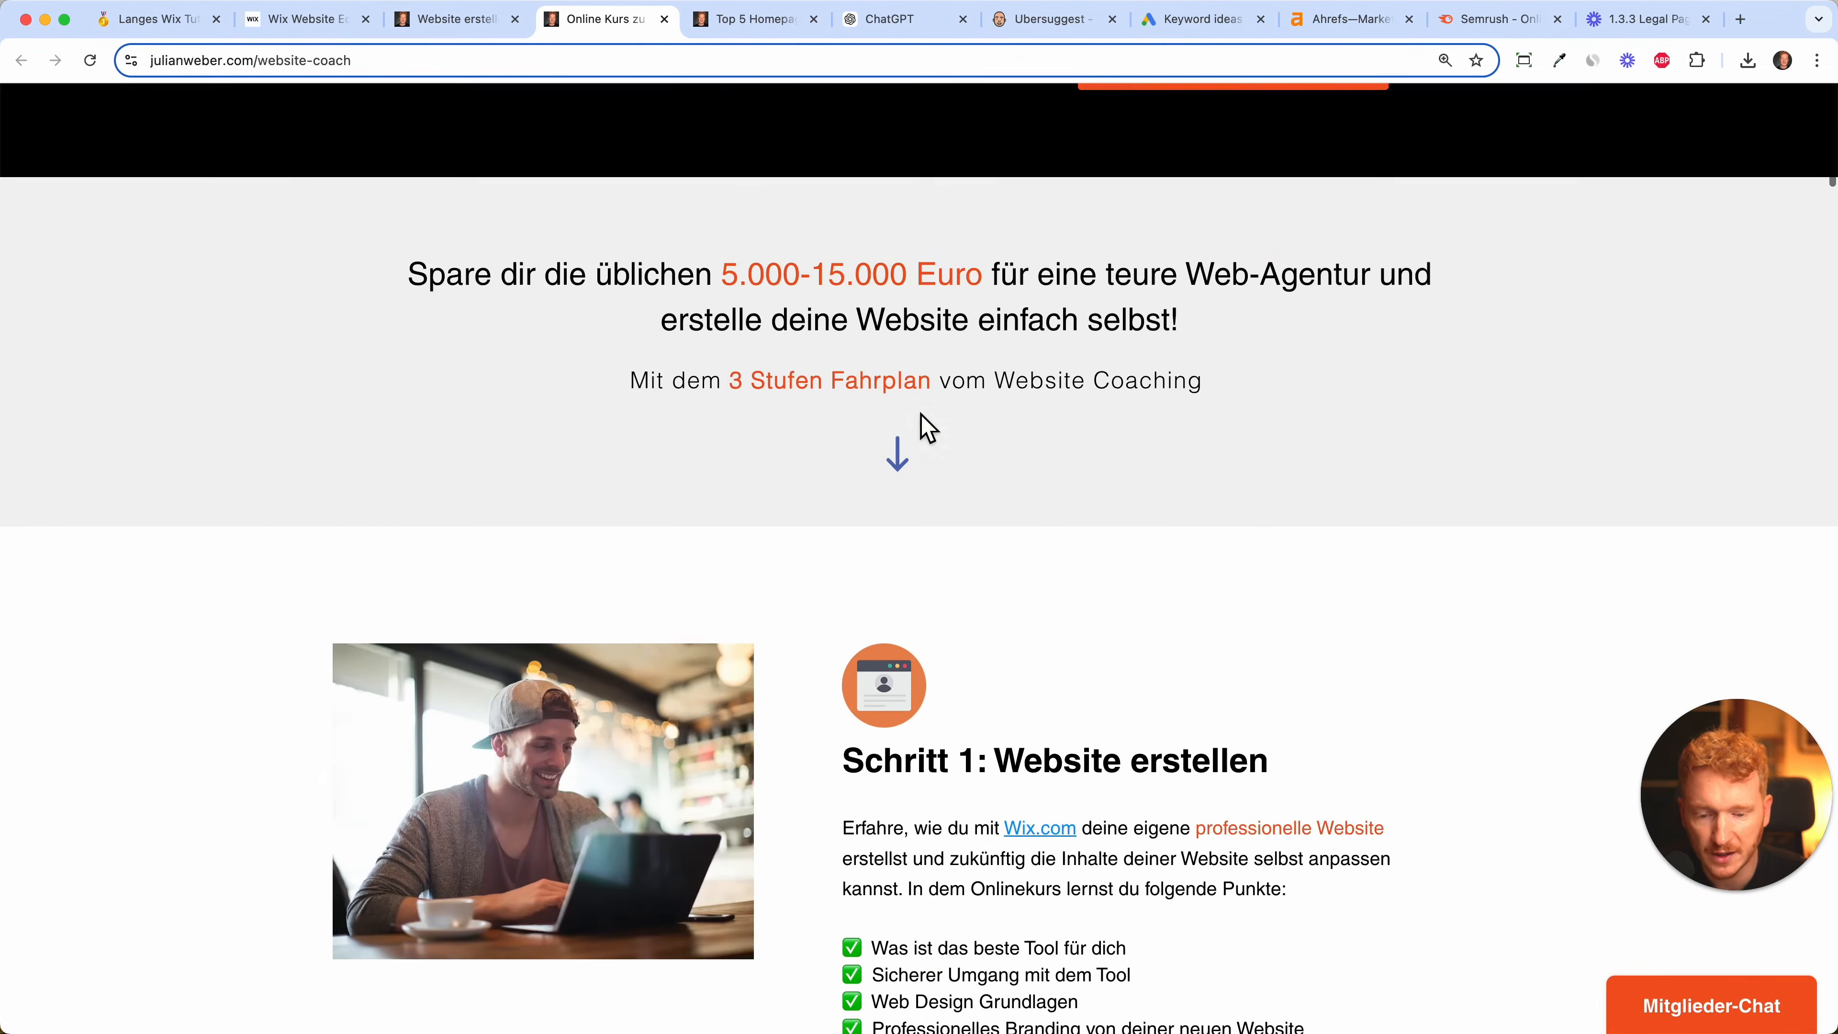
{"action": "scroll", "coordinate": [1584, 380], "scroll_direction": "down", "scroll_amount": 10}
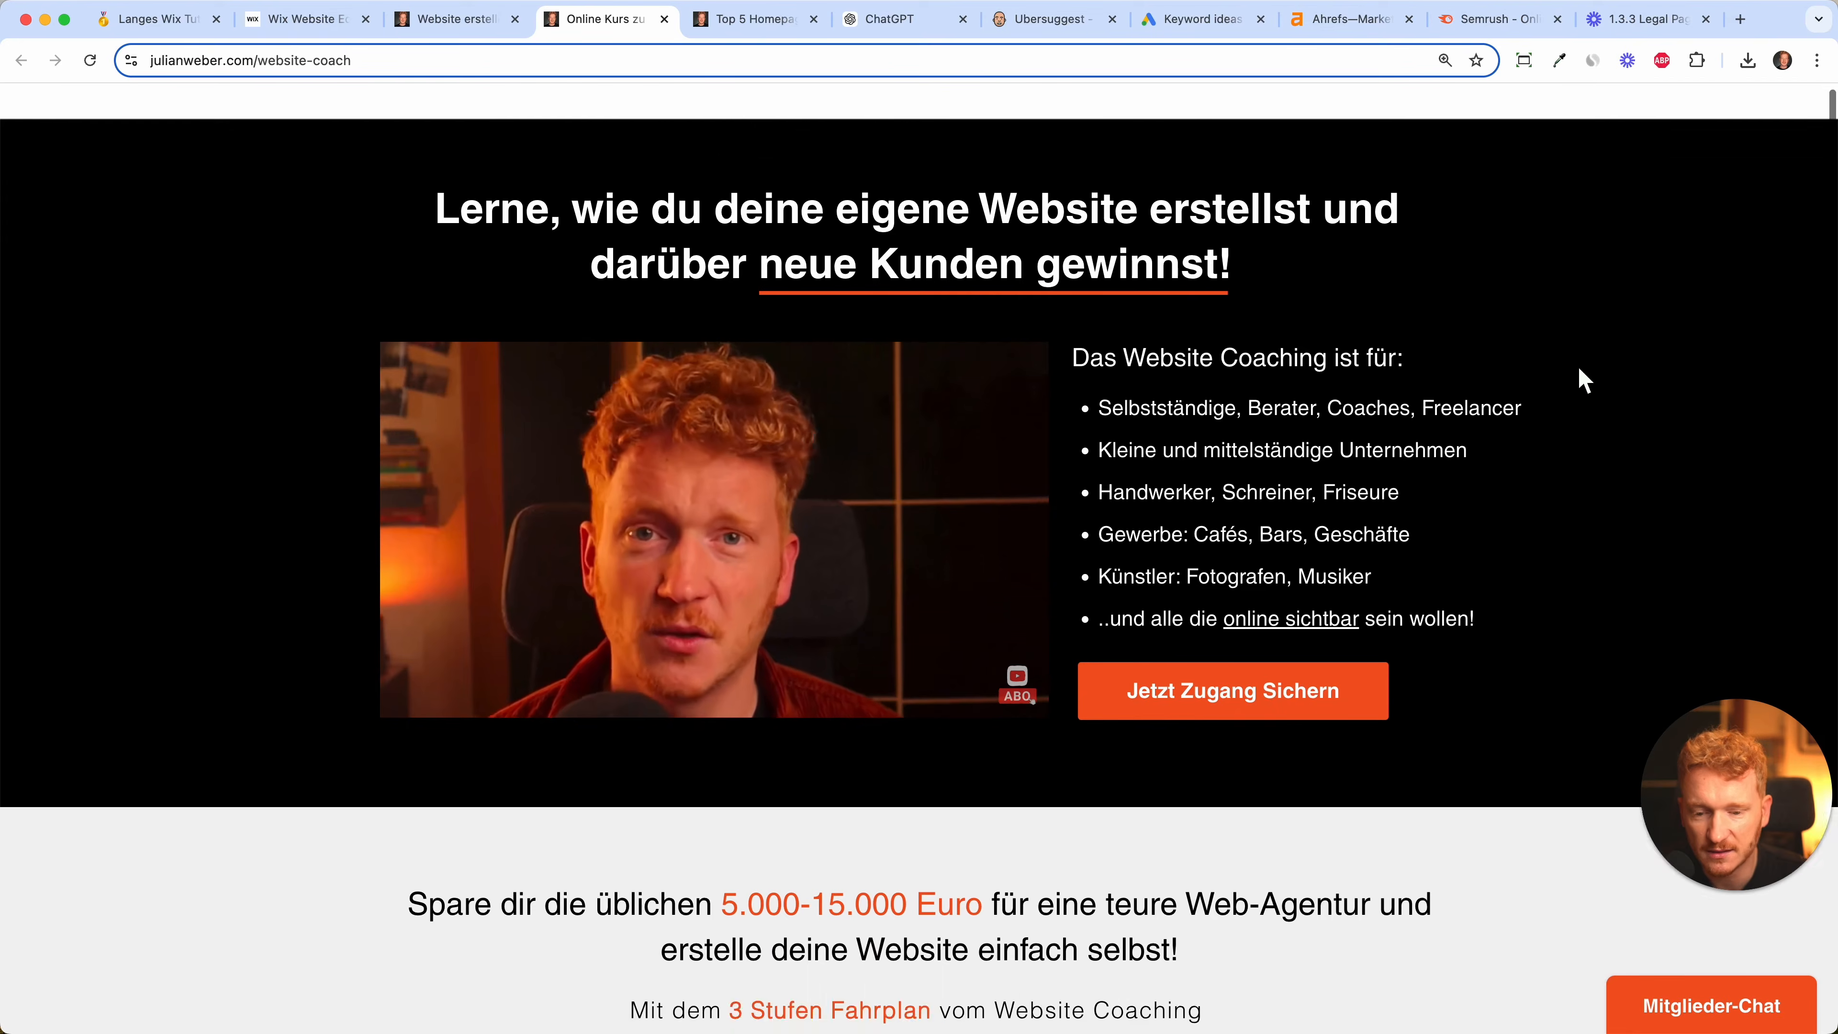
{"action": "scroll", "coordinate": [1584, 380], "scroll_direction": "down", "scroll_amount": 10}
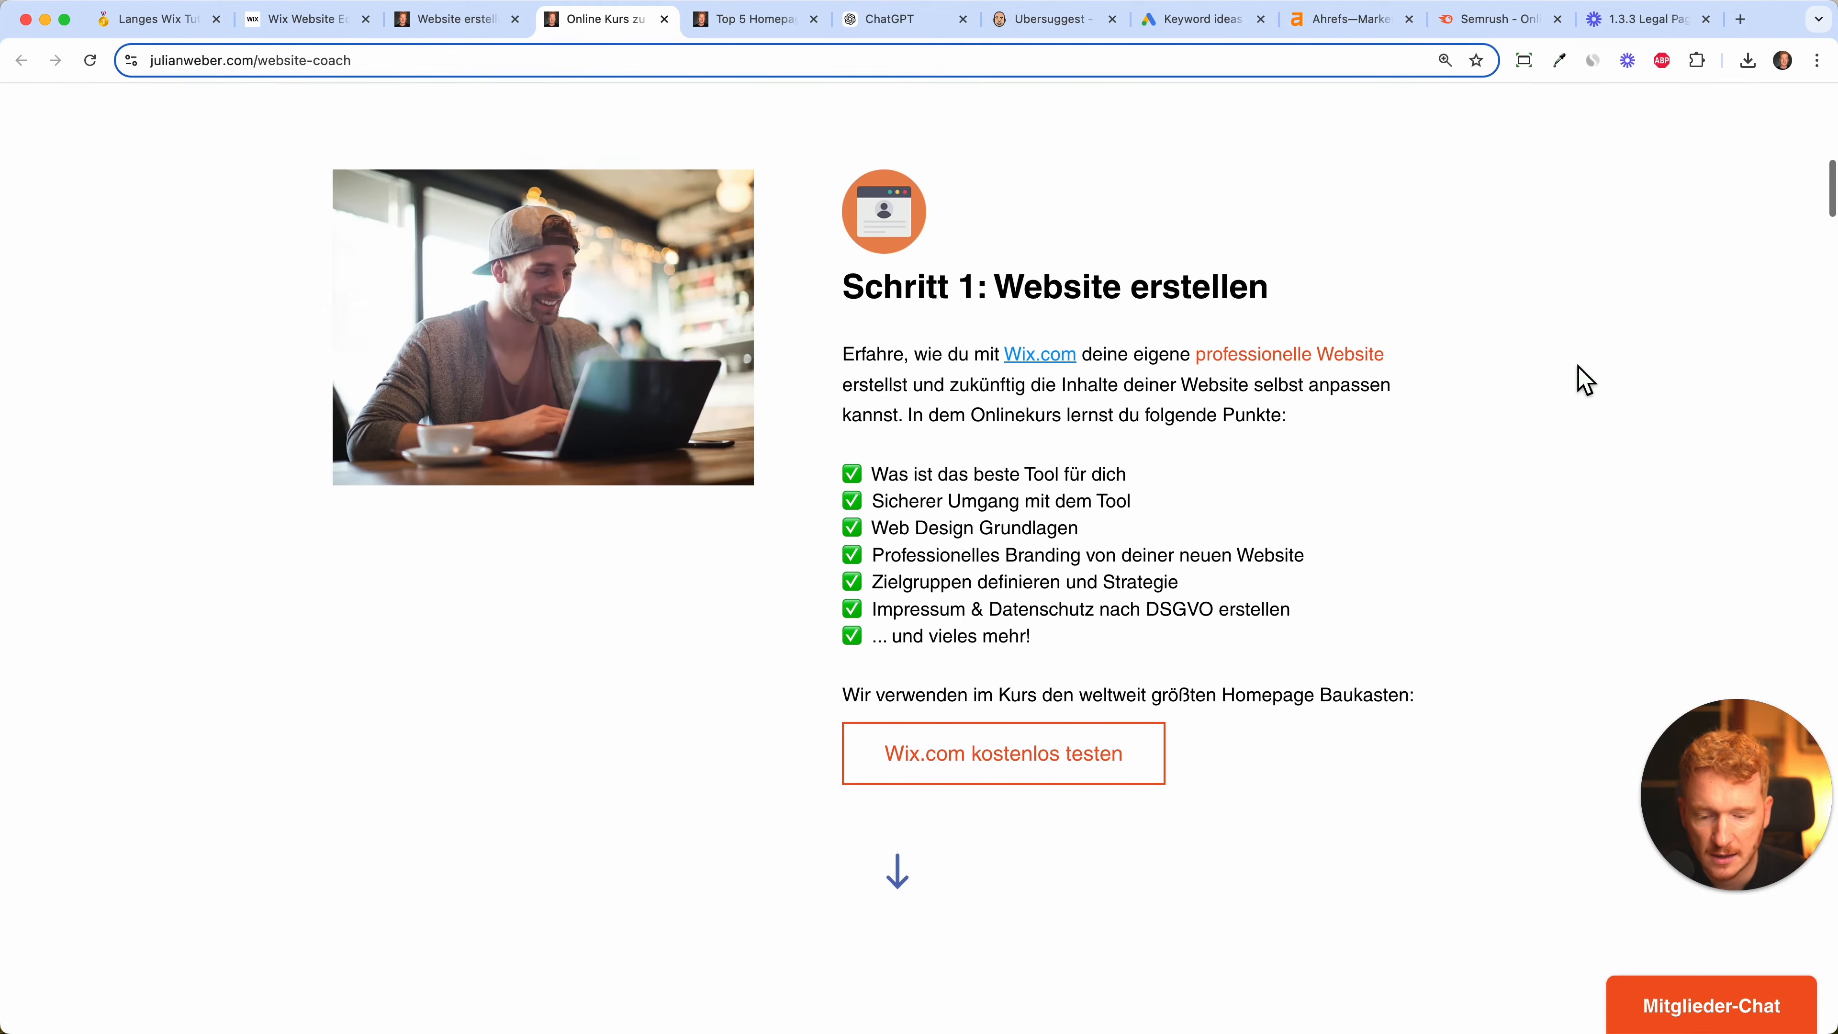
{"action": "scroll", "coordinate": [1583, 380], "scroll_direction": "down", "scroll_amount": 12}
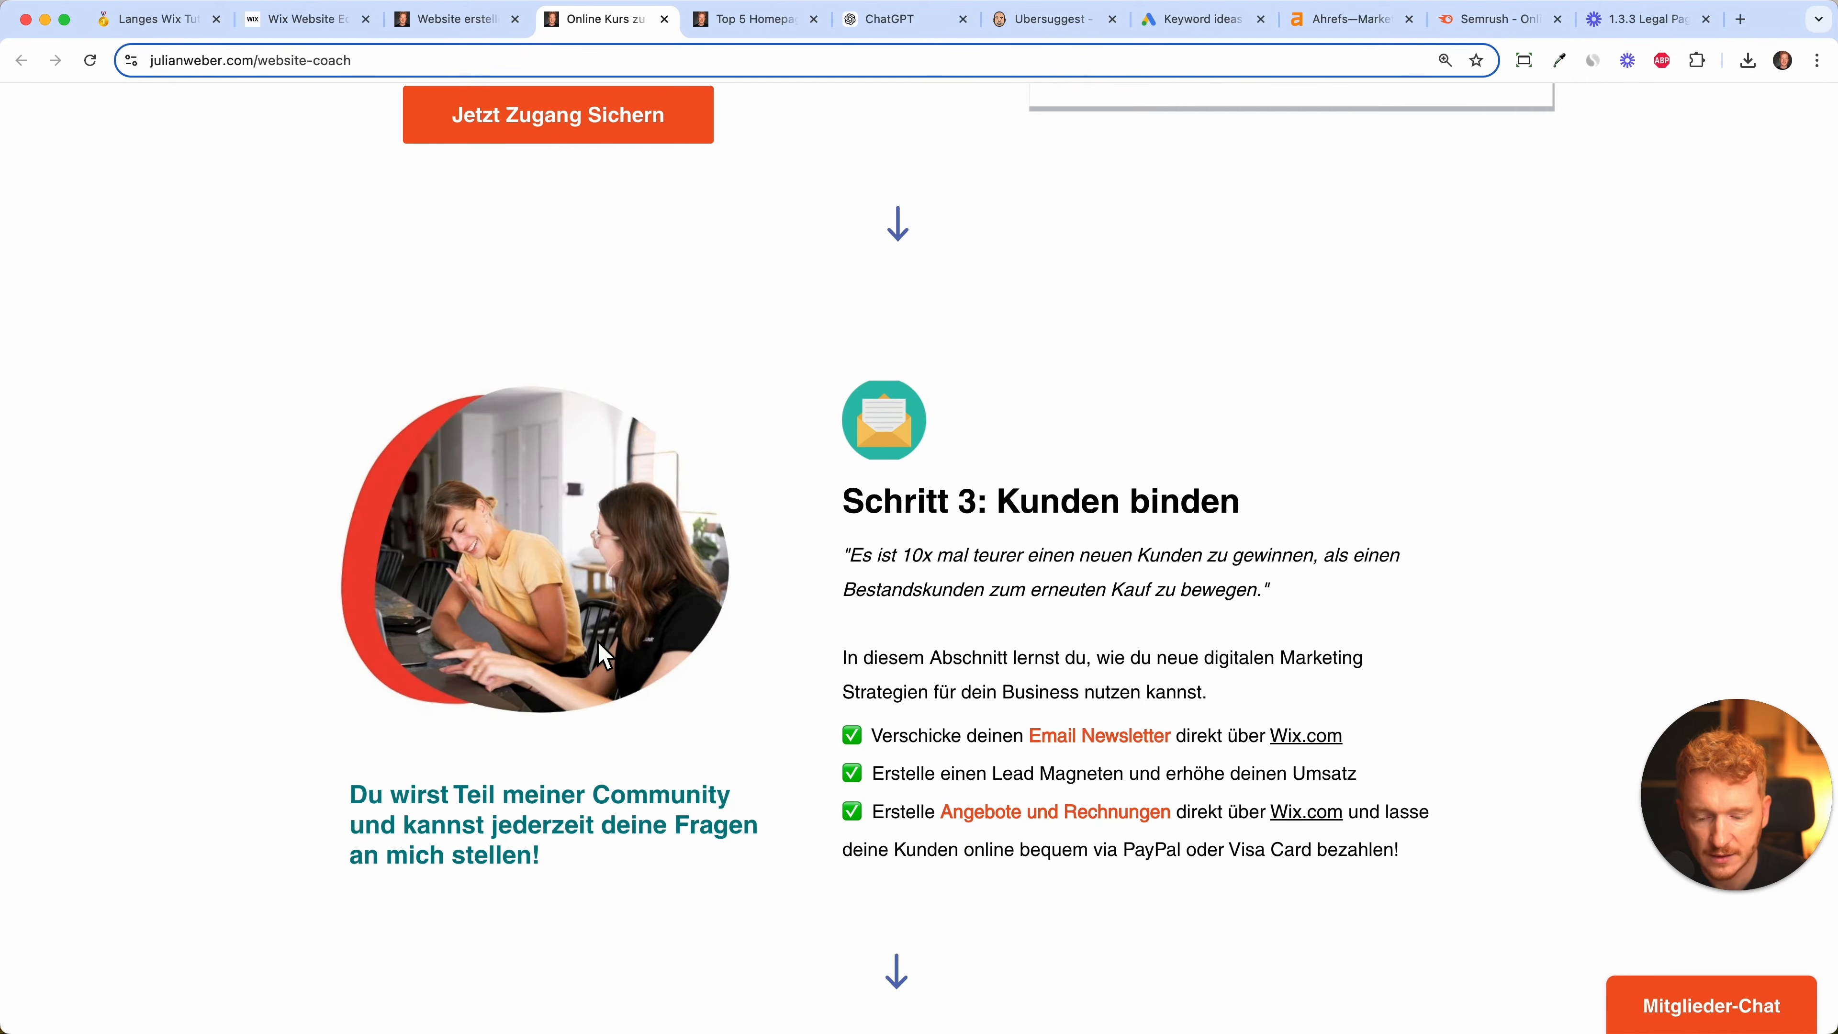
{"action": "scroll", "coordinate": [604, 655], "scroll_direction": "down", "scroll_amount": 8}
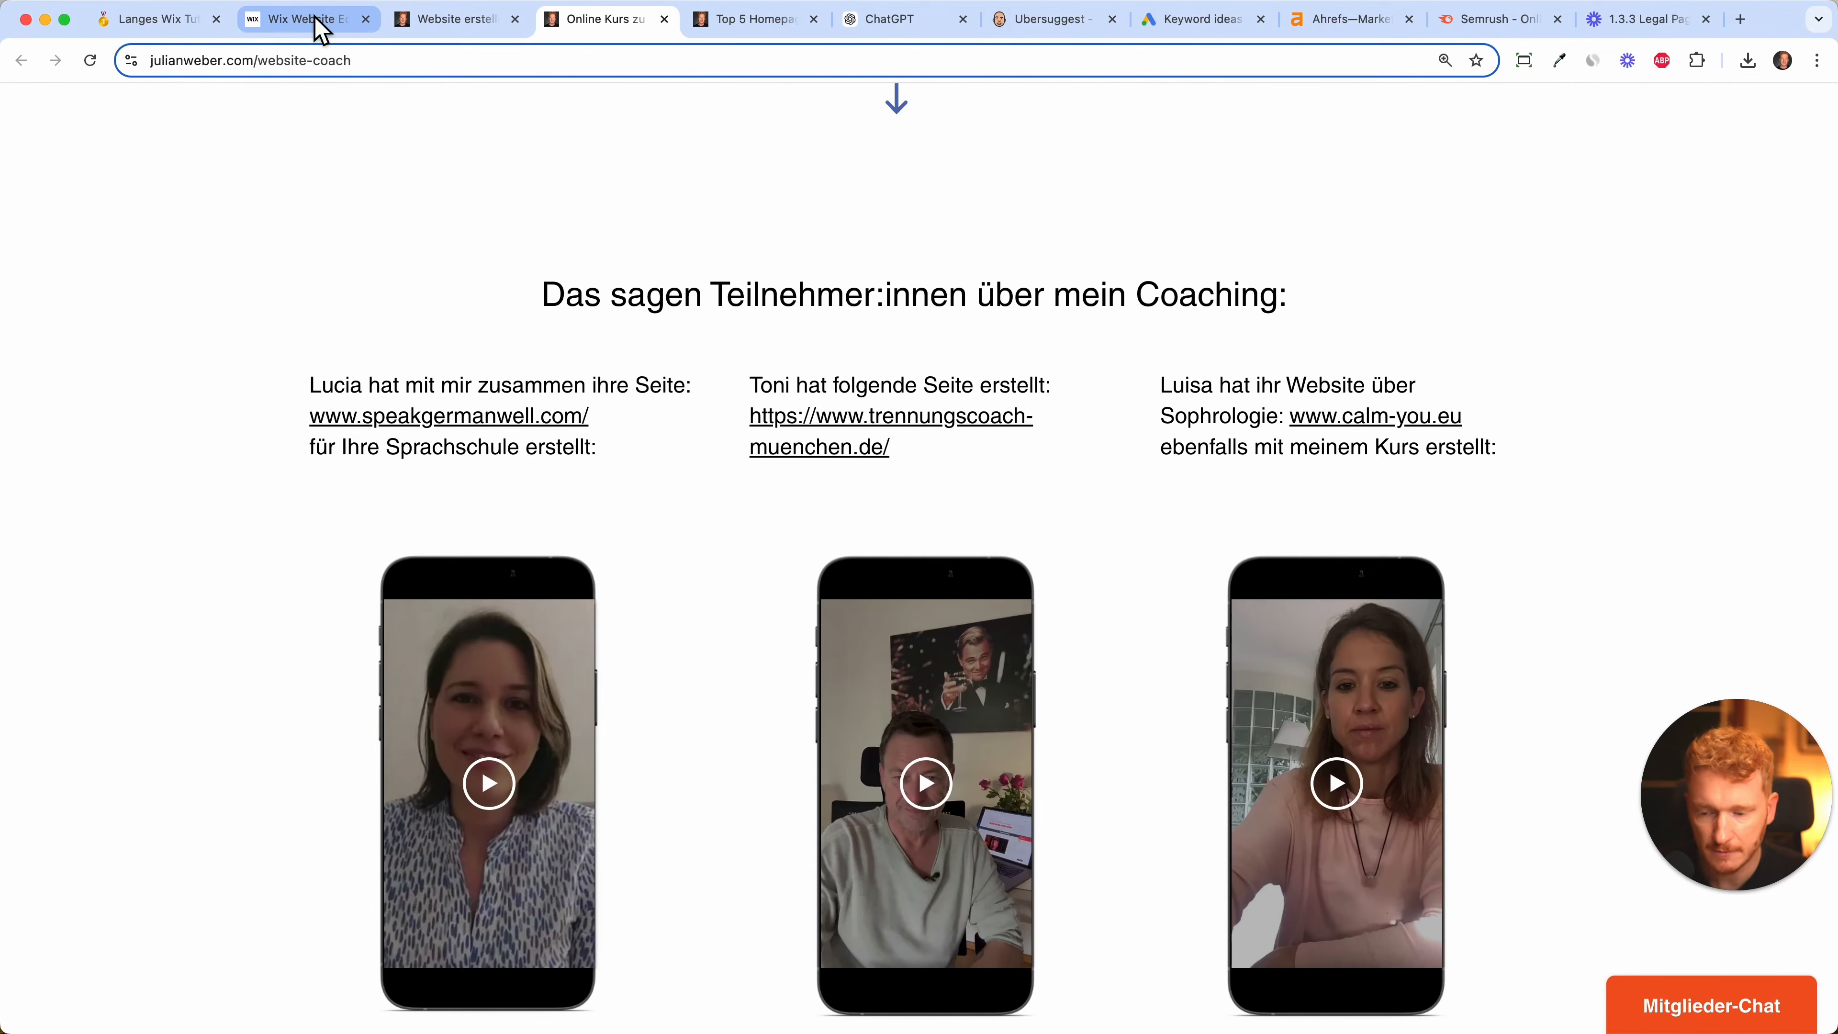
{"action": "left_click", "coordinate": [319, 28]}
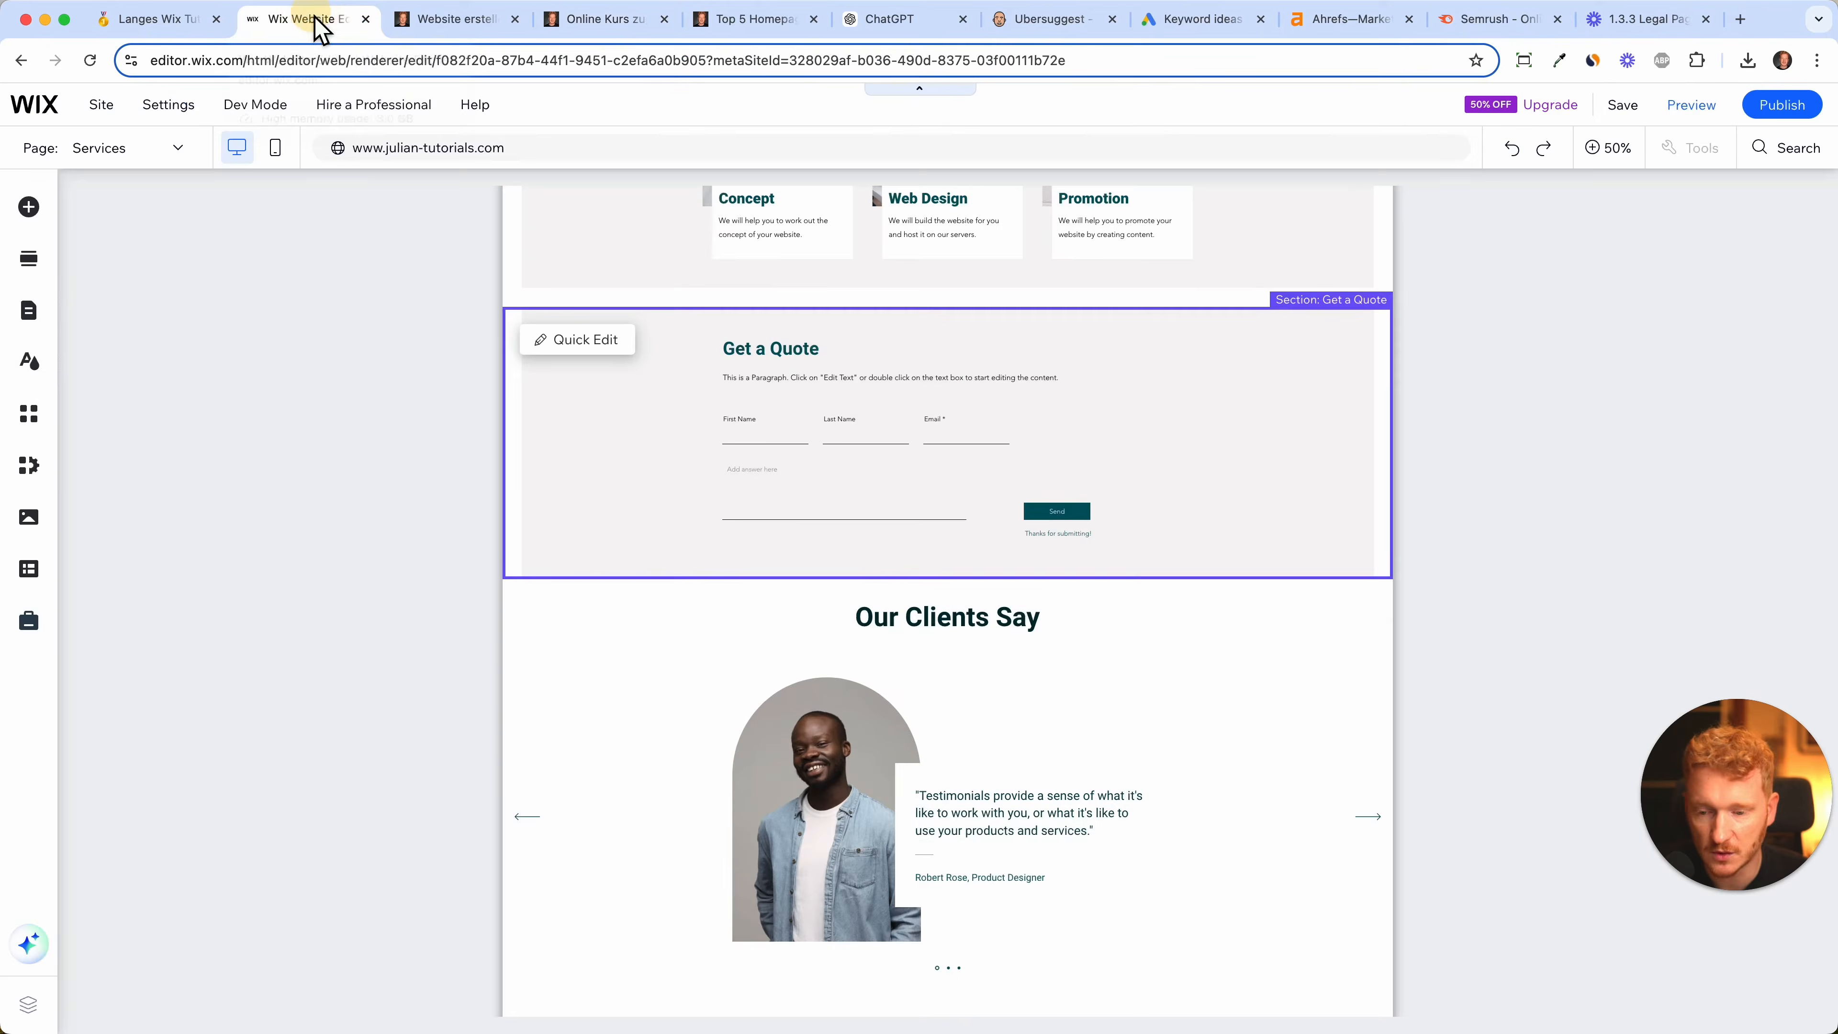
- Copy the text from "Why Choose Me?" to the end of the block and remove it, keeping only the two intro paragraphs
{"action": "scroll", "coordinate": [1128, 369], "scroll_direction": "up", "scroll_amount": 10}
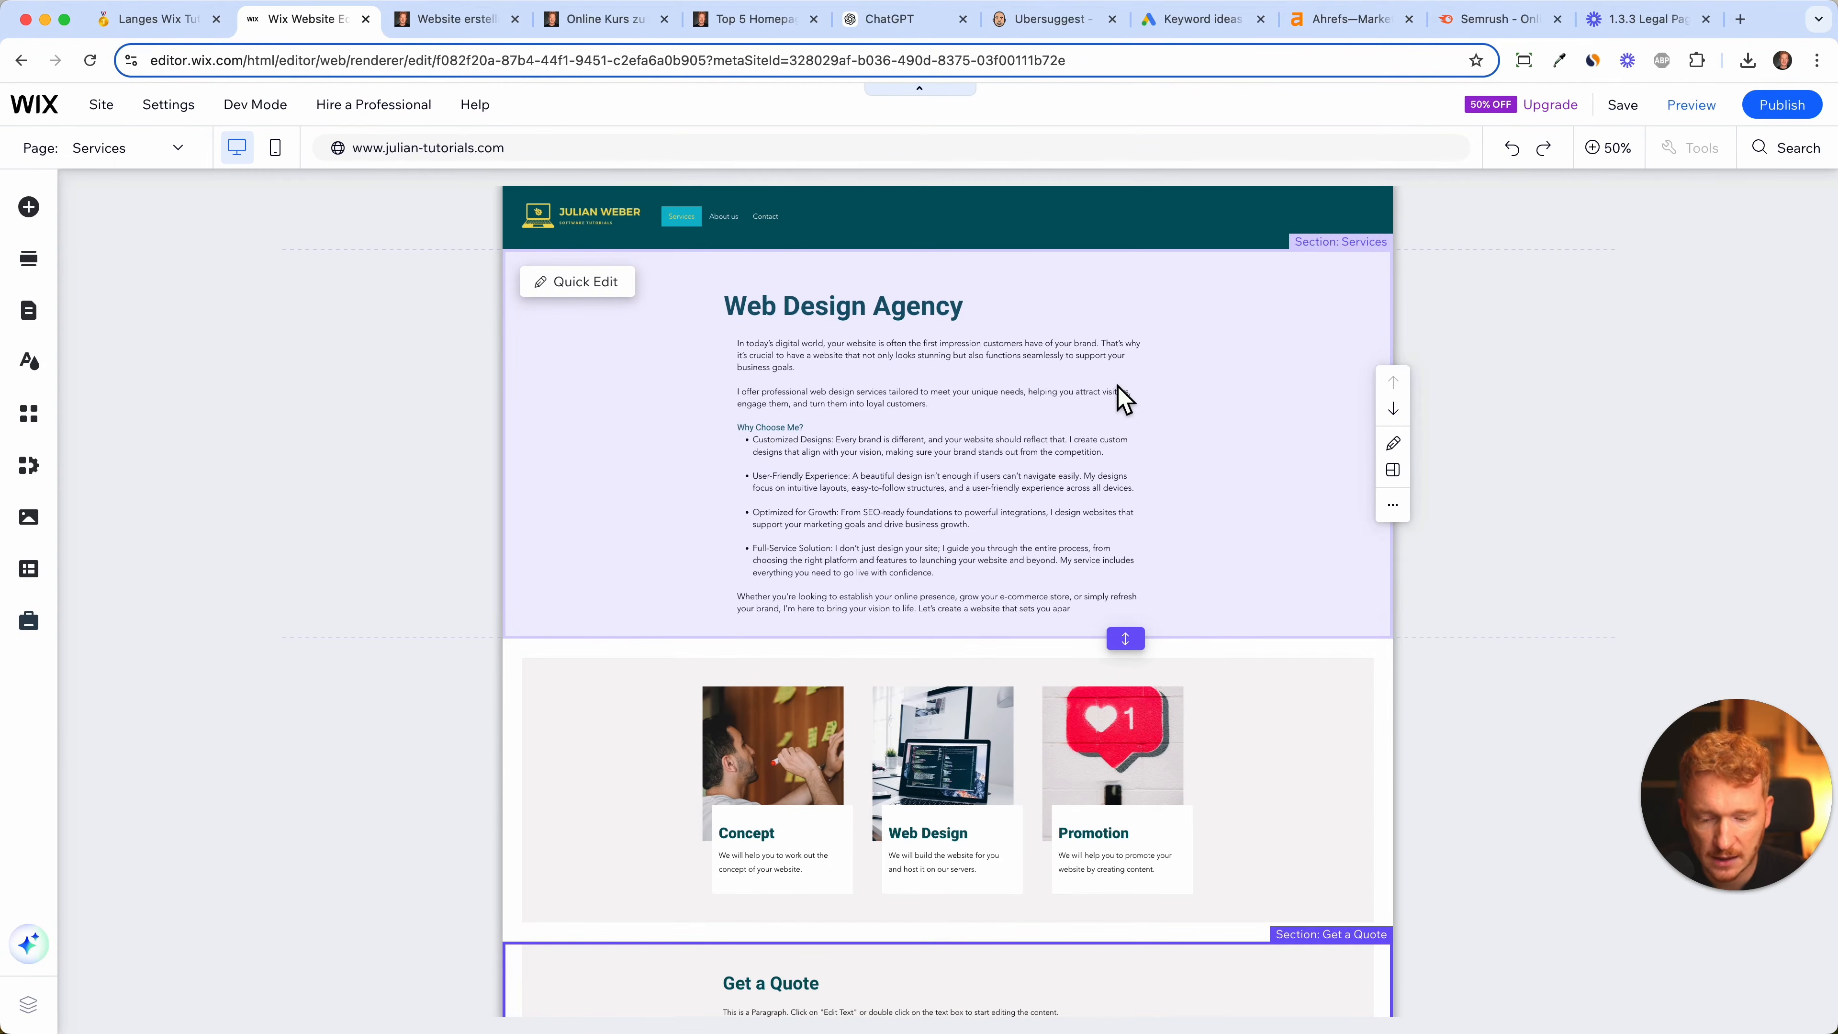
{"action": "left_click", "coordinate": [1077, 454]}
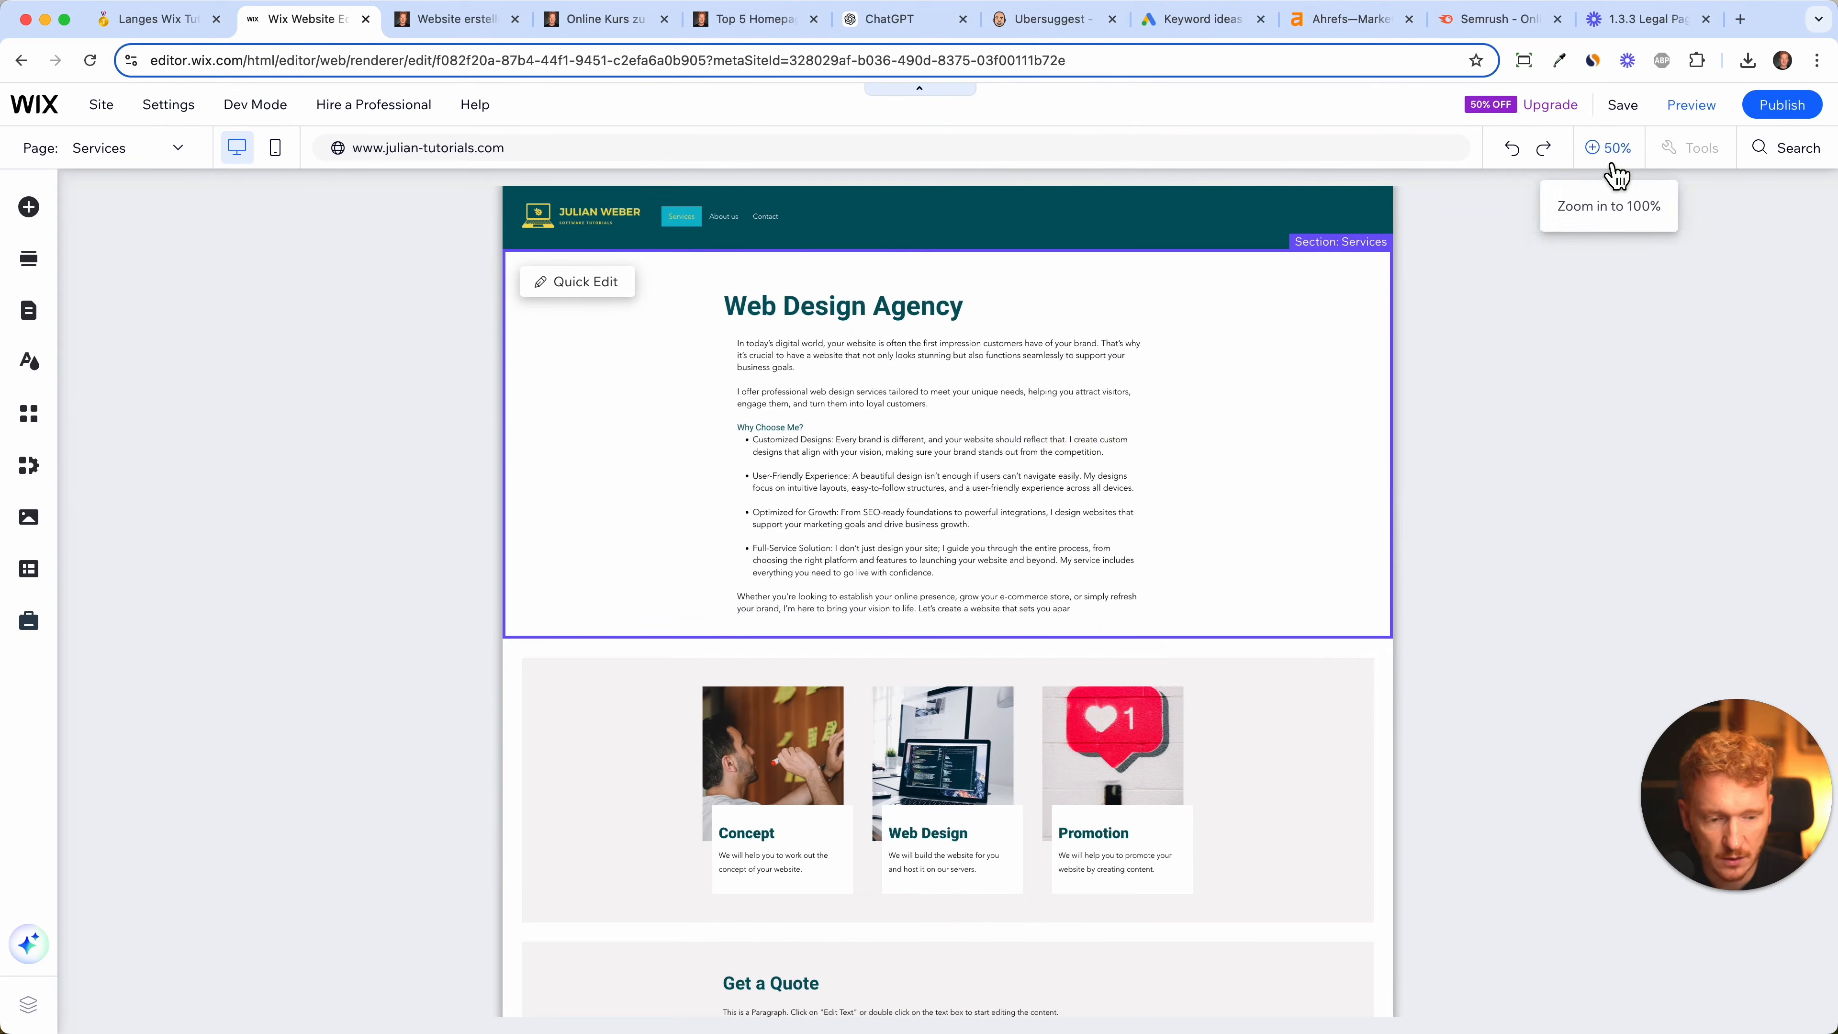
{"action": "left_click", "coordinate": [1620, 171]}
{"action": "left_click", "coordinate": [964, 656]}
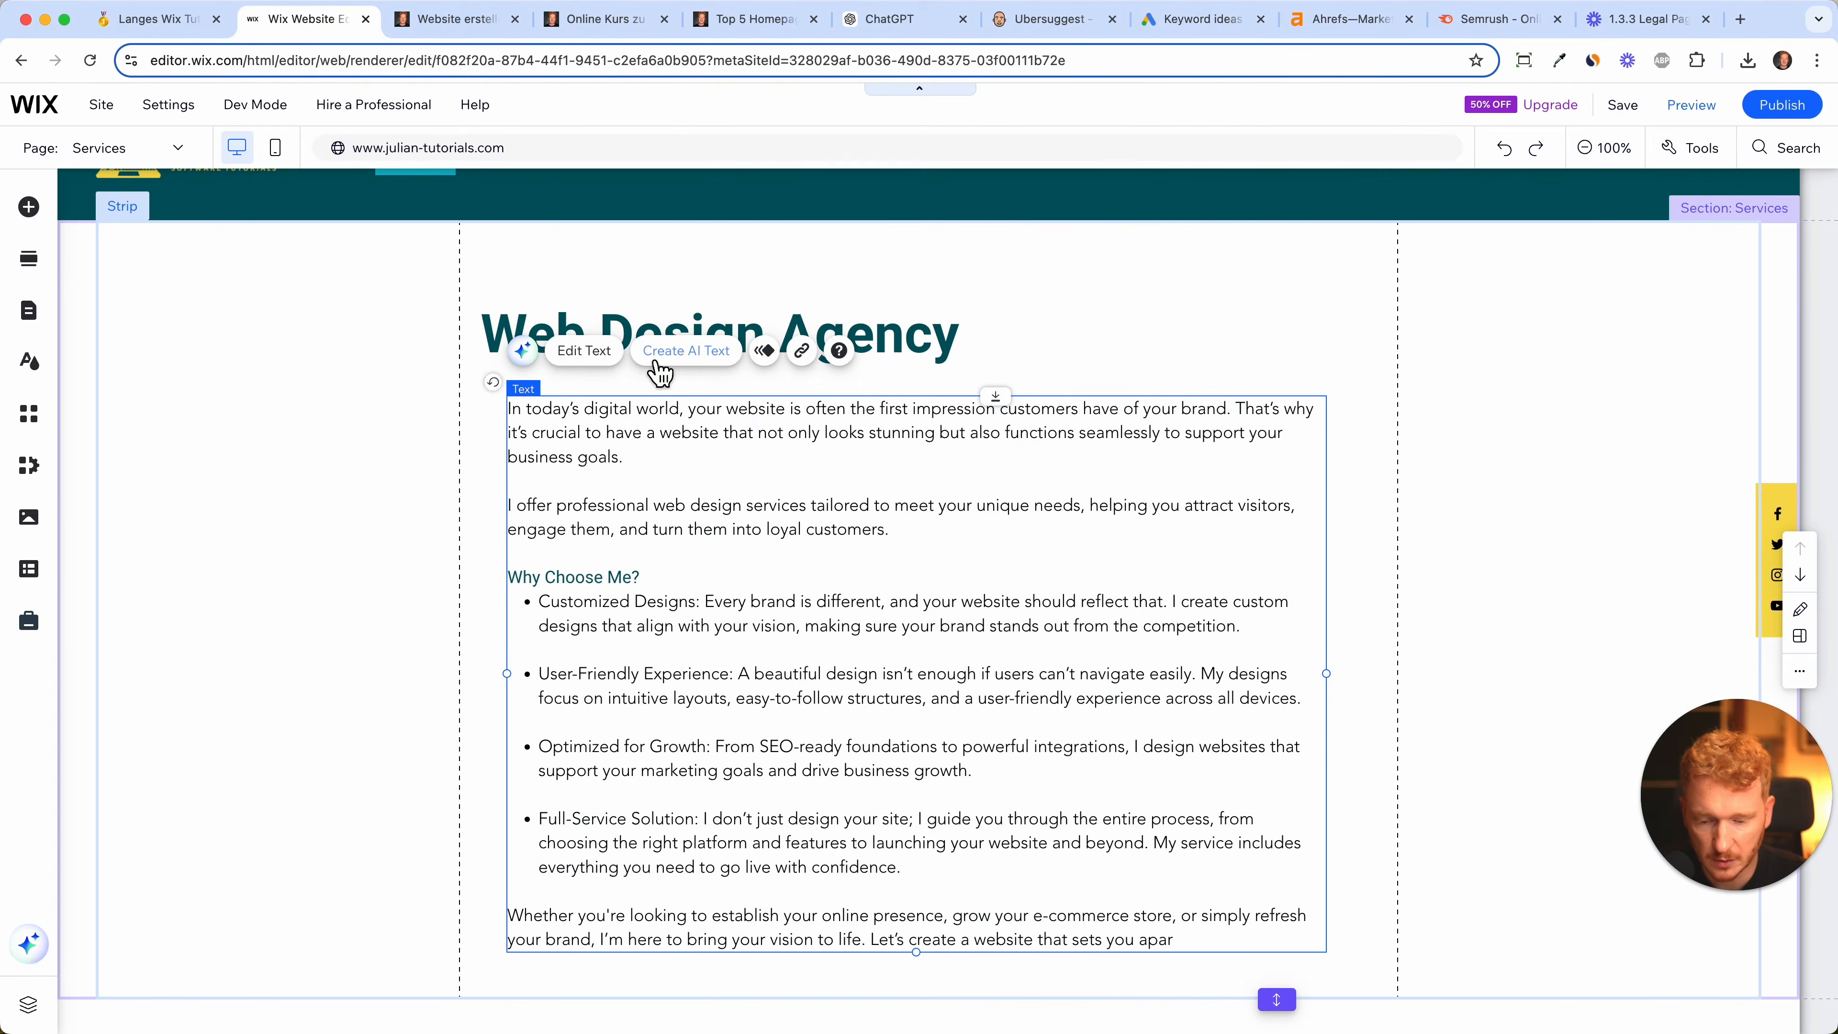
{"action": "left_click", "coordinate": [595, 367]}
{"action": "left_click_drag", "start_coordinate": [1174, 941], "coordinate": [547, 565]}
{"action": "key", "text": "super+c"}
{"action": "key", "text": "BackSpace"}
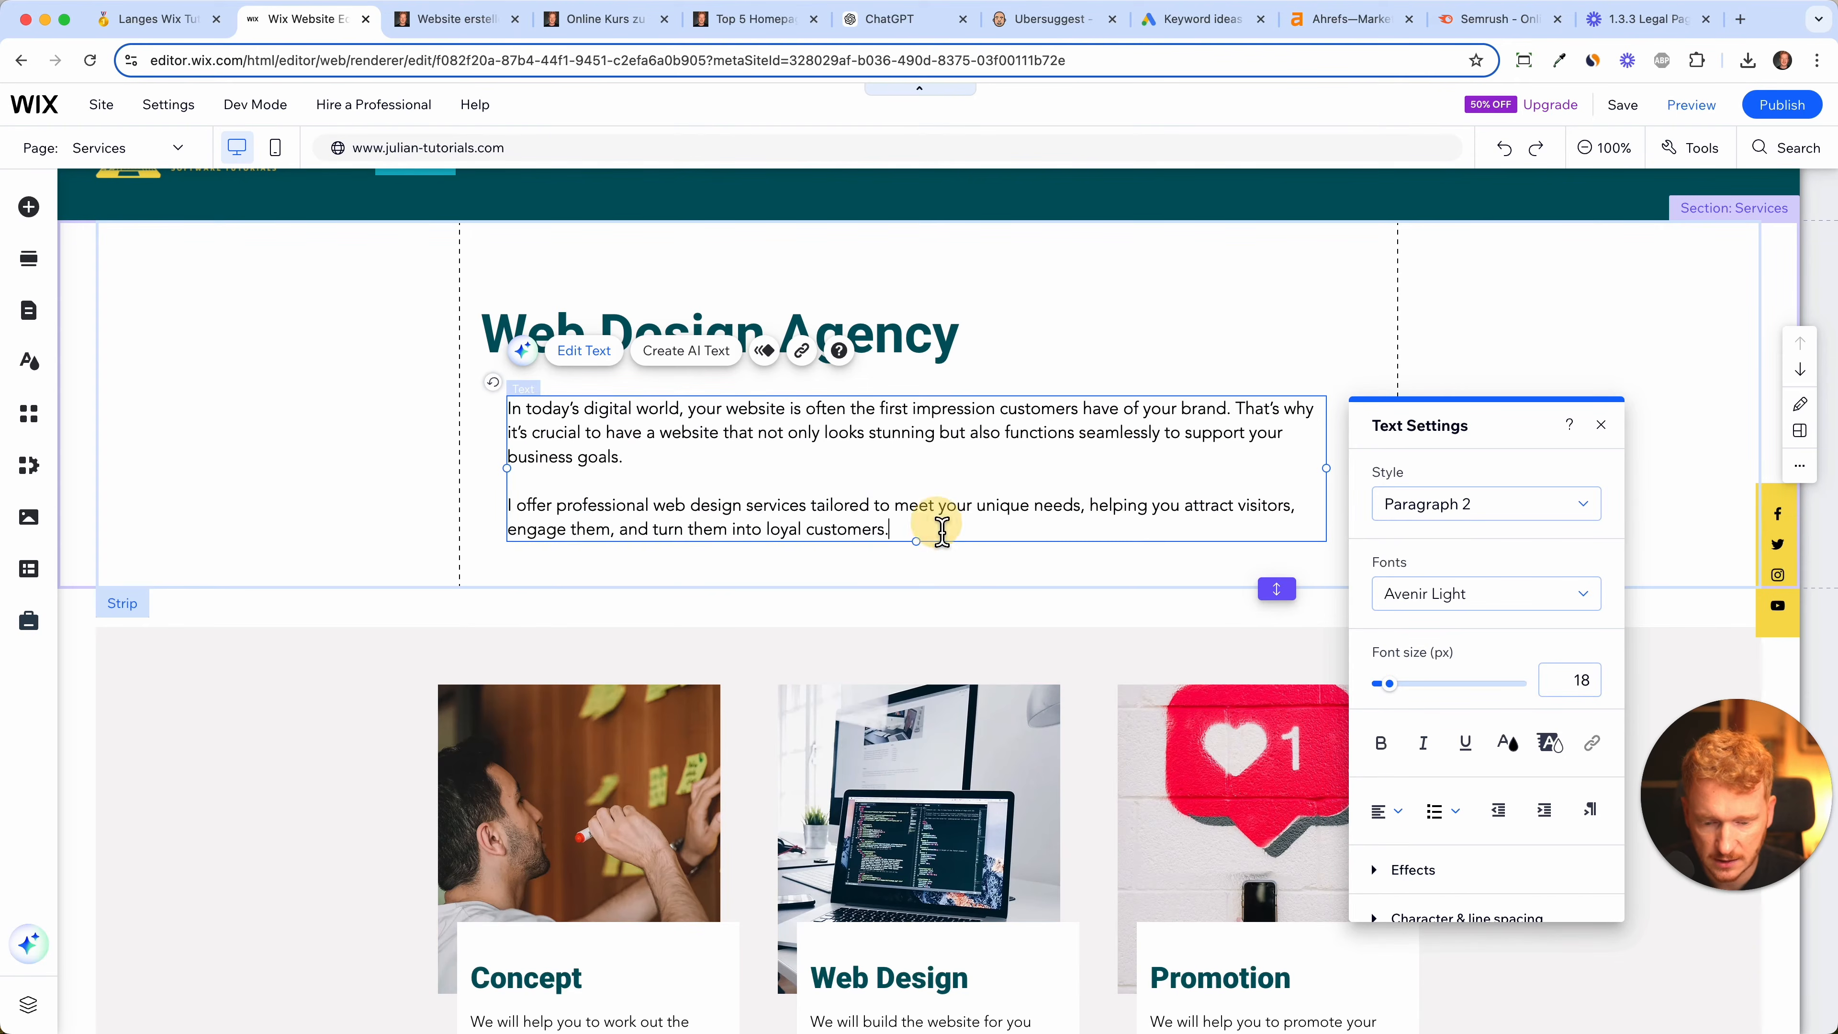
- Increase the font size of the two intro paragraphs to 25 px
{"action": "key", "text": "ctrl+a"}
{"action": "left_click_drag", "start_coordinate": [1390, 683], "coordinate": [1404, 704]}
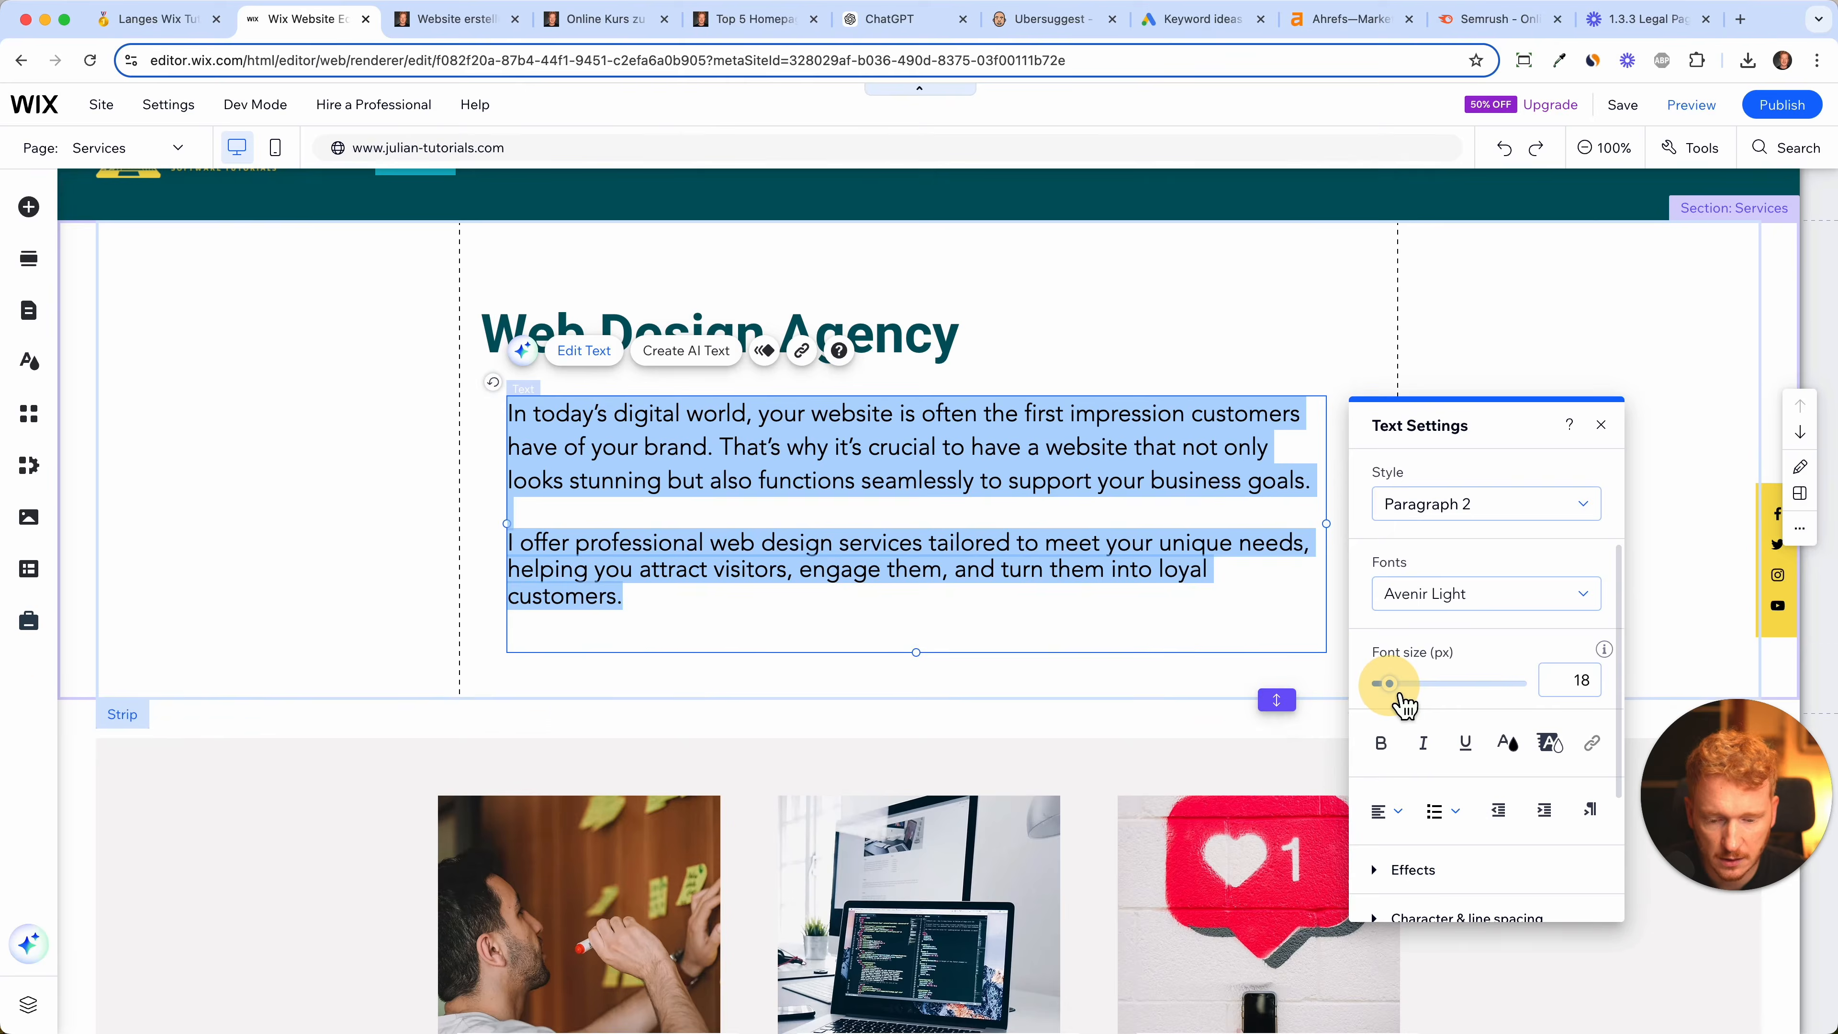
{"action": "left_click", "coordinate": [1338, 508]}
- Add a blank section between the service cards and Get a Quote, and place a widened paragraph text element in it
{"action": "scroll", "coordinate": [997, 779], "scroll_direction": "down", "scroll_amount": 8}
{"action": "left_click", "coordinate": [960, 767]}
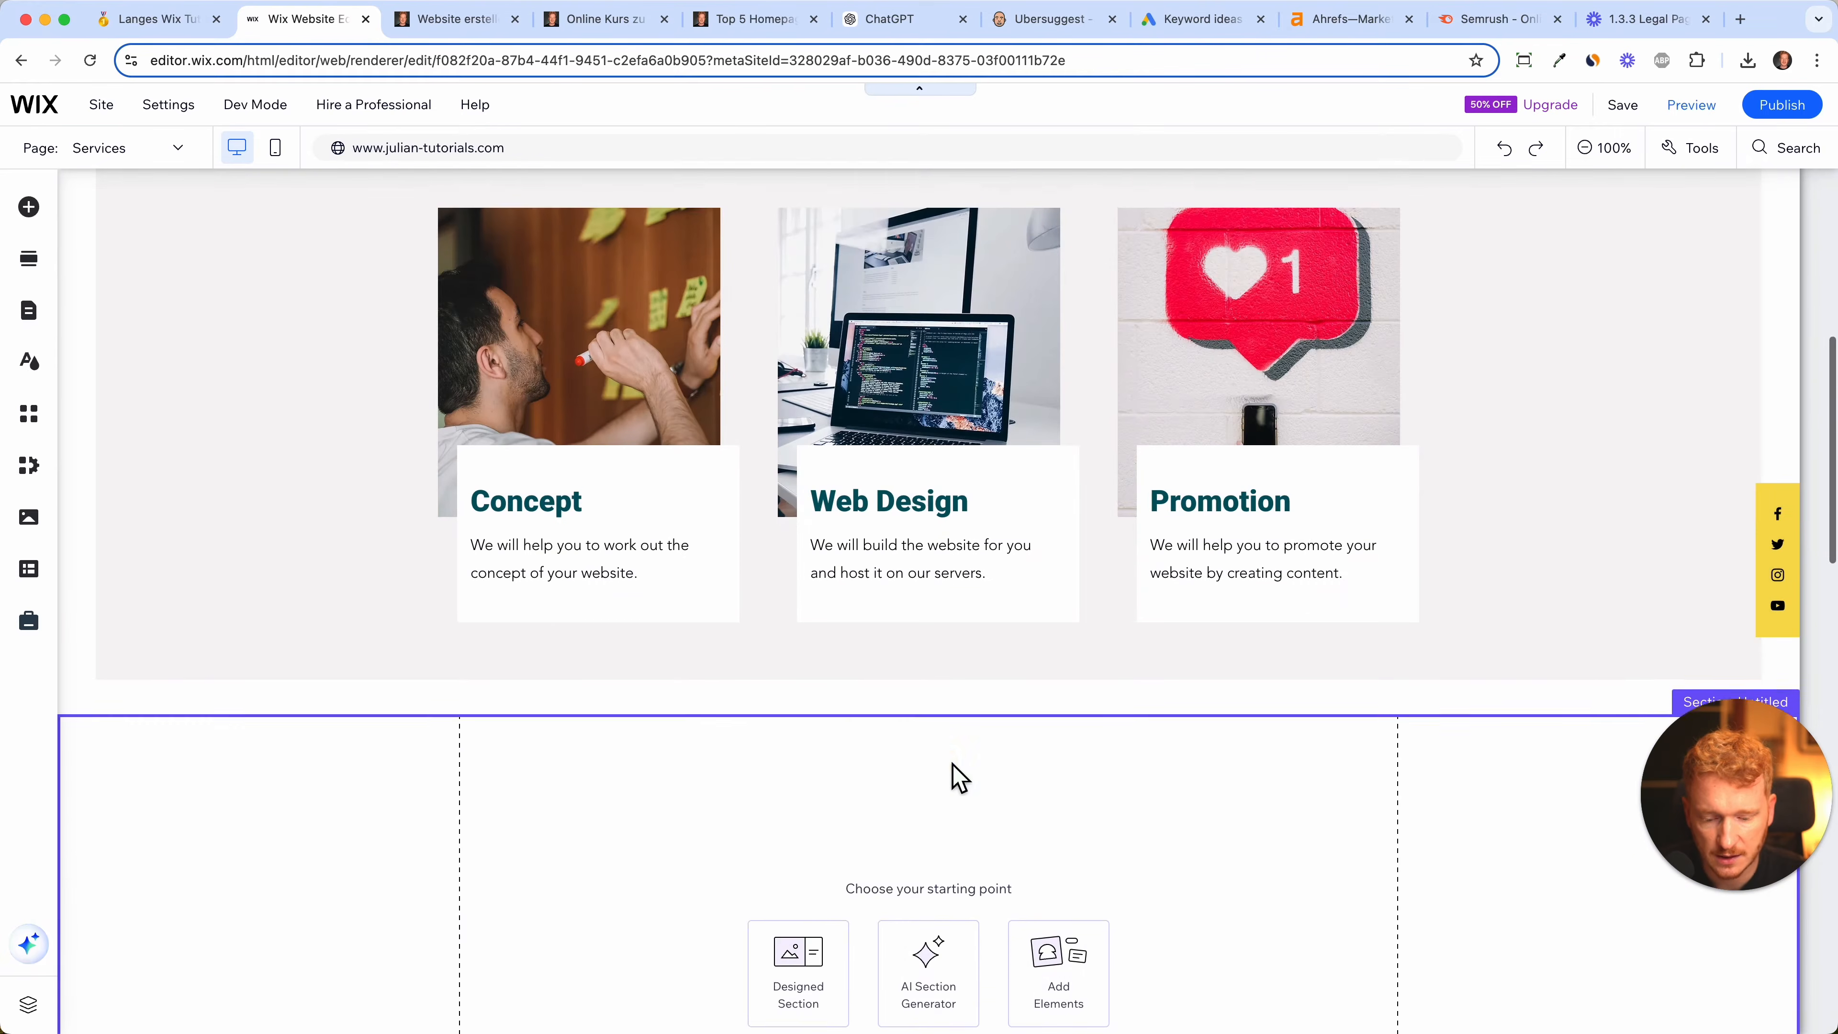
{"action": "left_click", "coordinate": [1017, 648]}
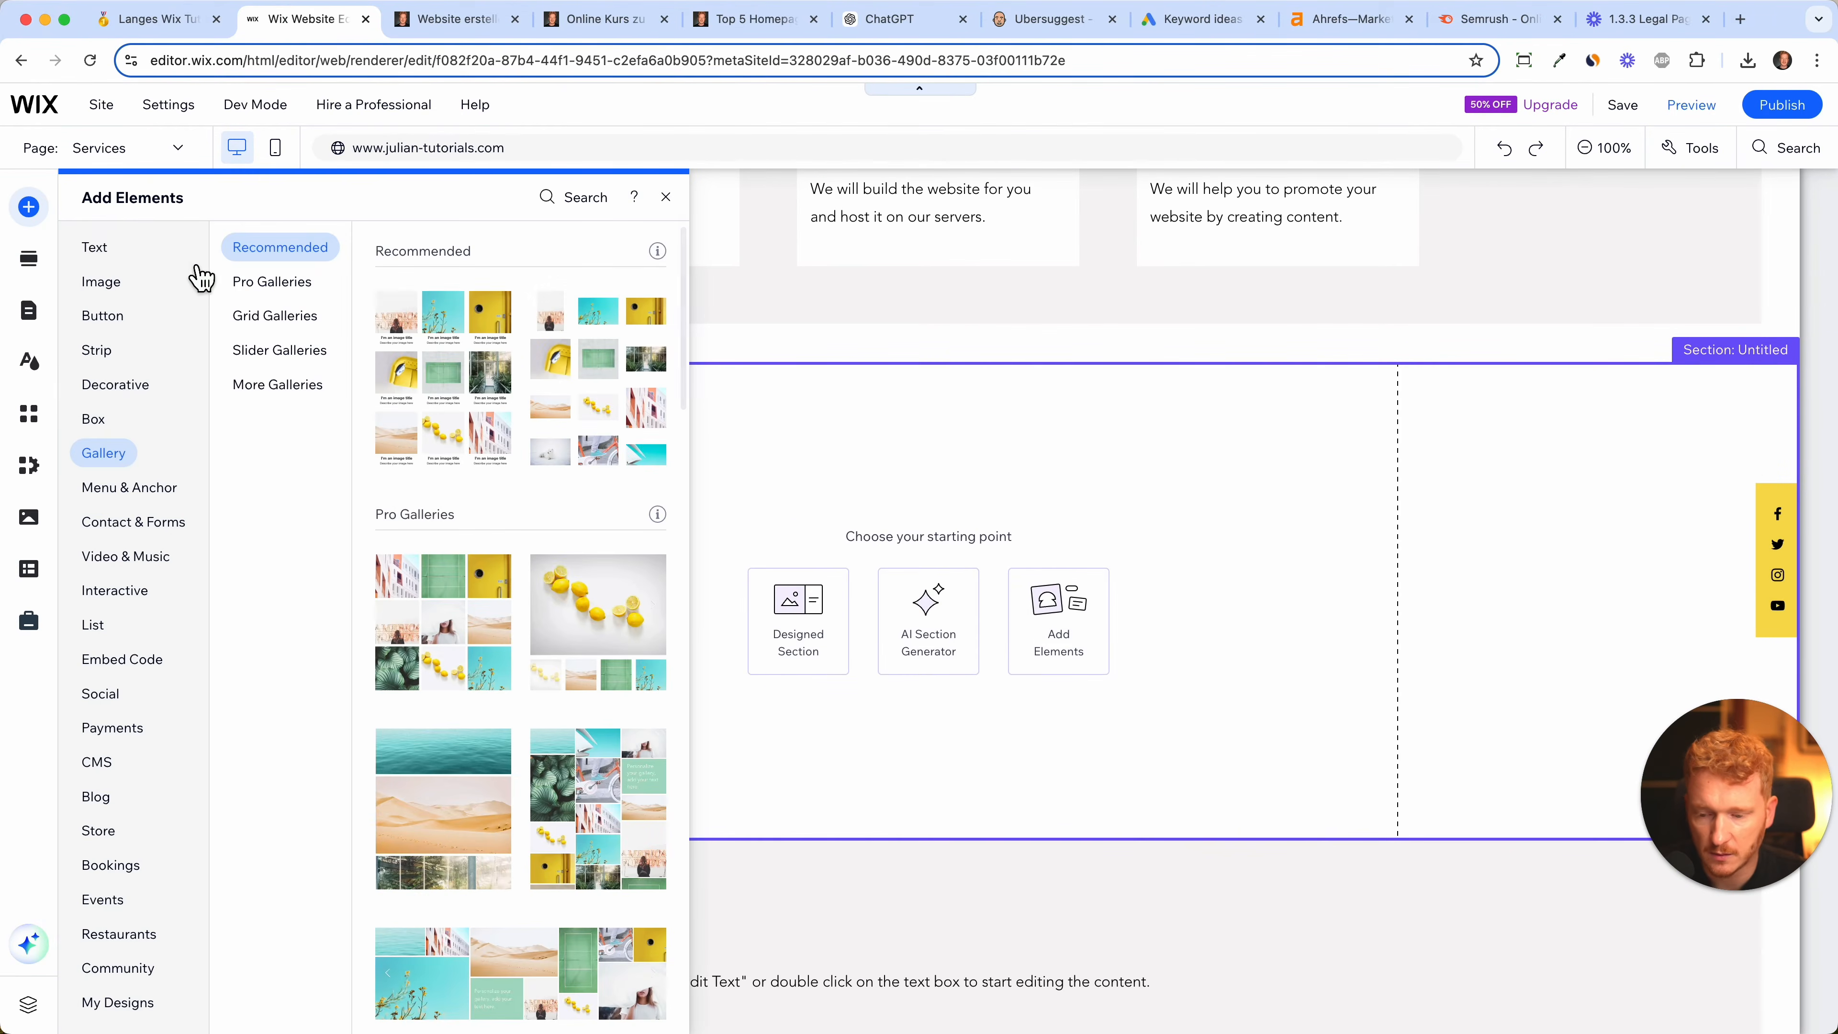
{"action": "mouse_move", "coordinate": [117, 263]}
{"action": "left_click_drag", "start_coordinate": [502, 640], "coordinate": [772, 607]}
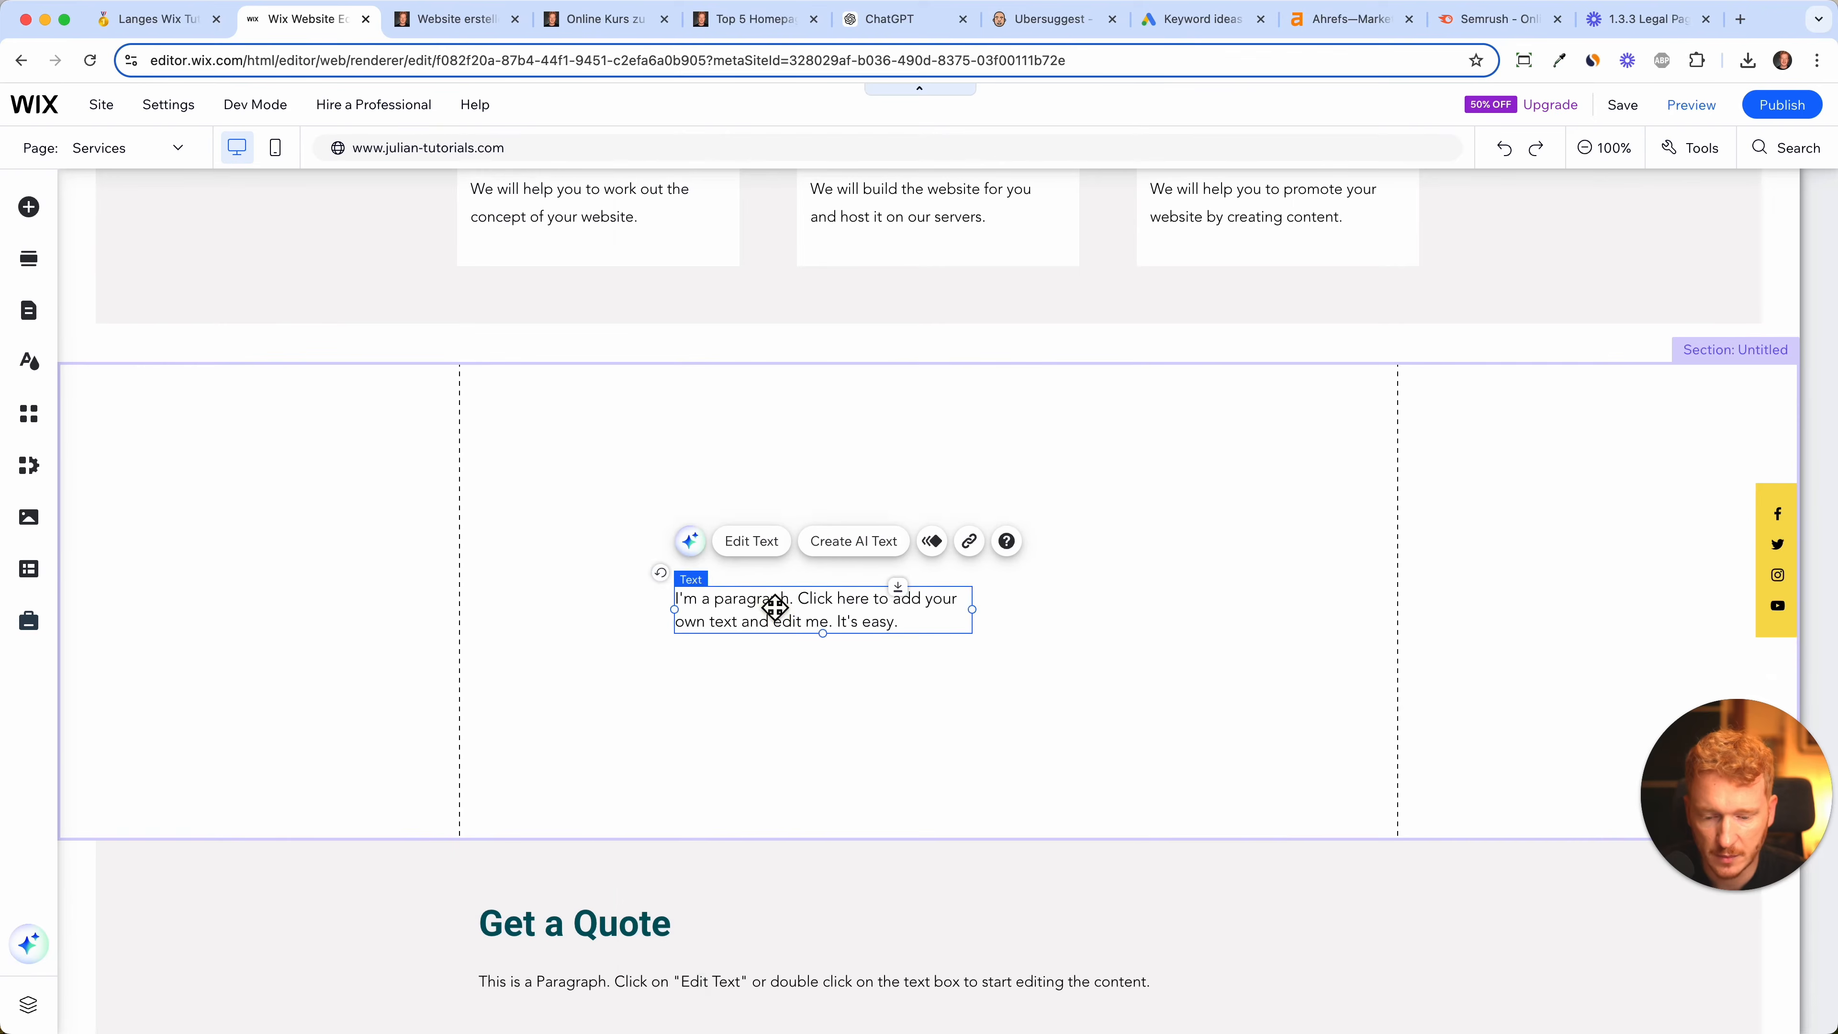
{"action": "left_click_drag", "start_coordinate": [957, 457], "coordinate": [1274, 445]}
- Replace the new paragraph's placeholder with the copied "Why Choose Me?" text and select its heading line
{"action": "left_click", "coordinate": [651, 488]}
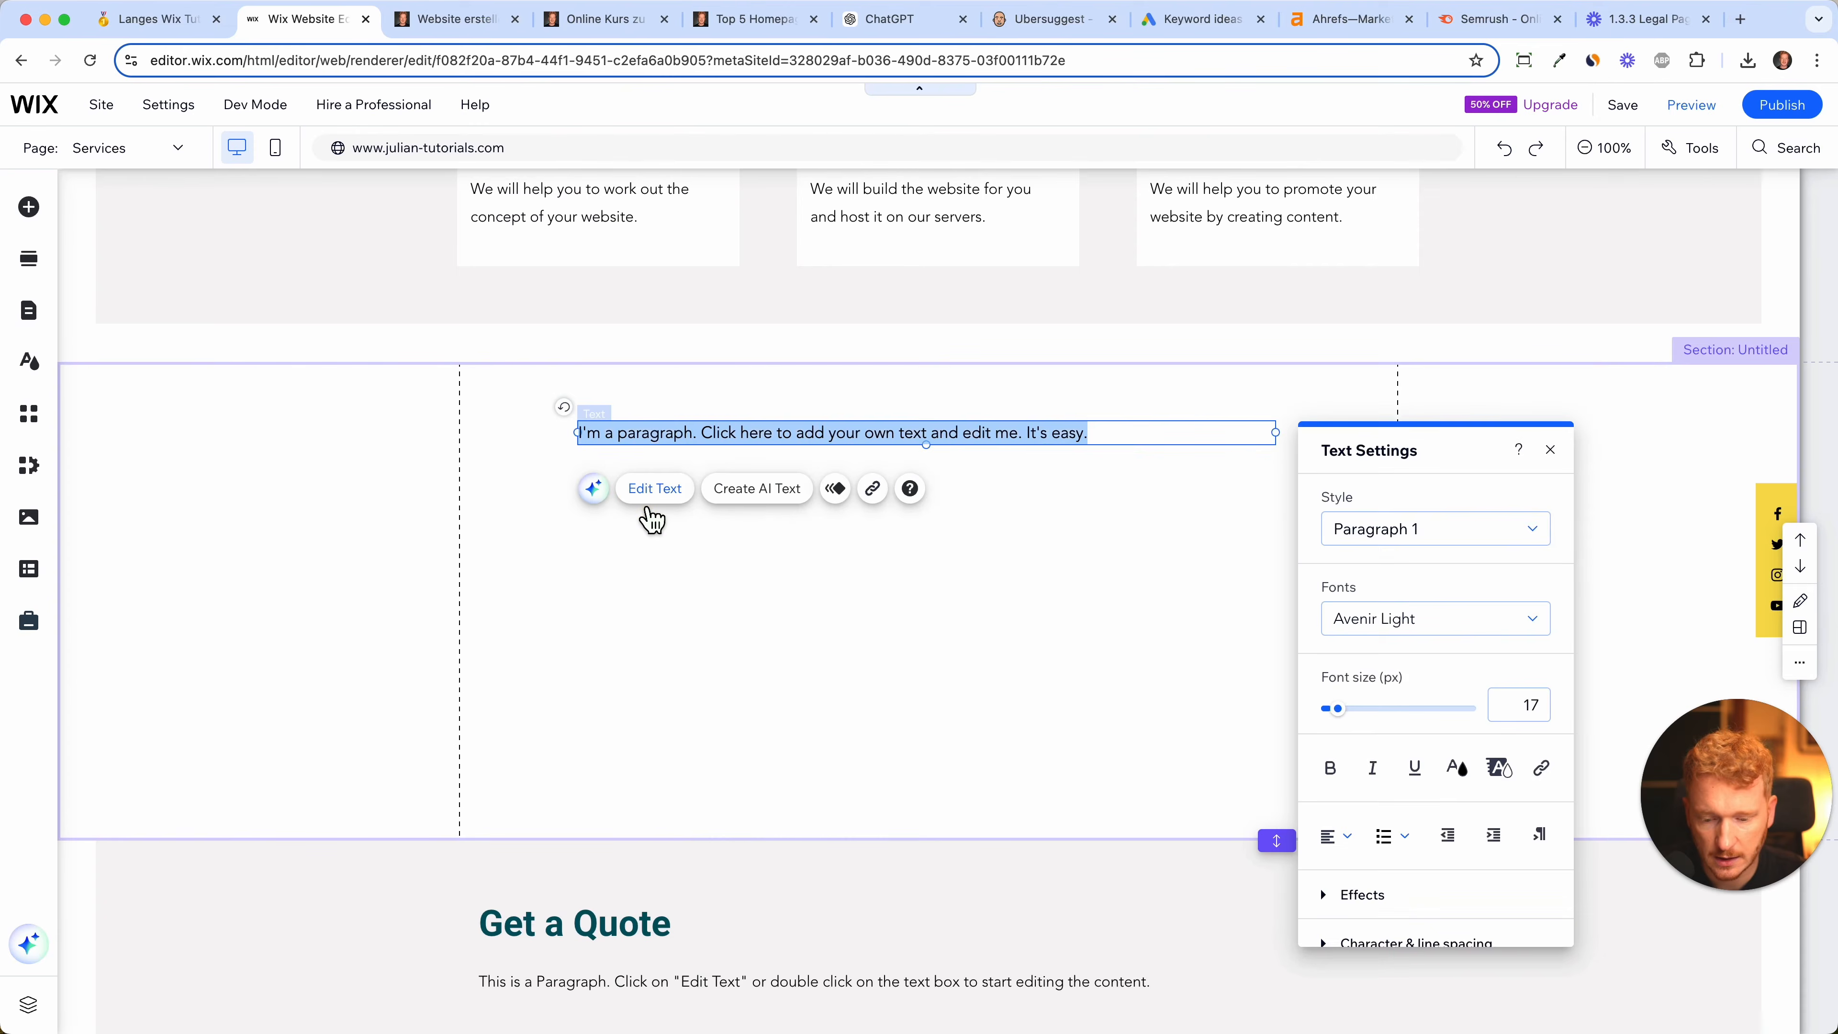
{"action": "key", "text": "super+v"}
{"action": "left_click_drag", "start_coordinate": [840, 445], "coordinate": [589, 452]}
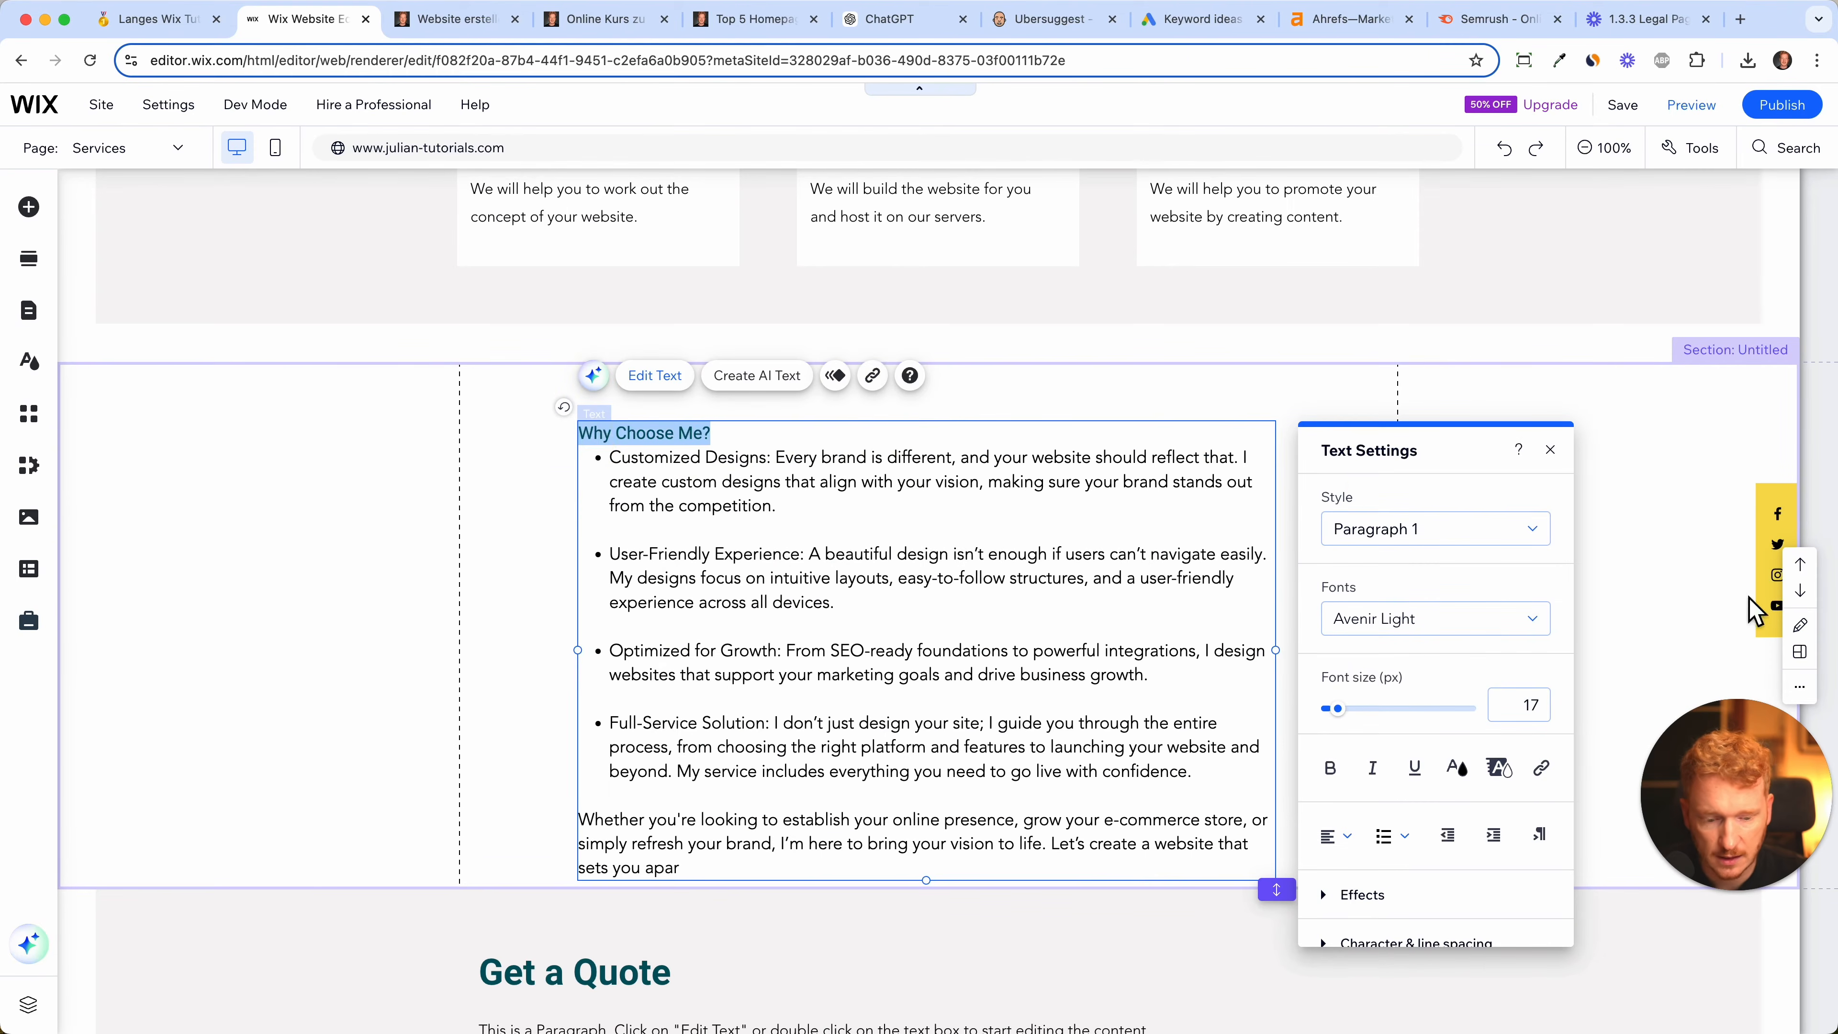
- Check the intro paragraphs' font size and set the whole "Why Choose Me?" text to 25 px to match
{"action": "scroll", "coordinate": [1014, 471], "scroll_direction": "up", "scroll_amount": 10}
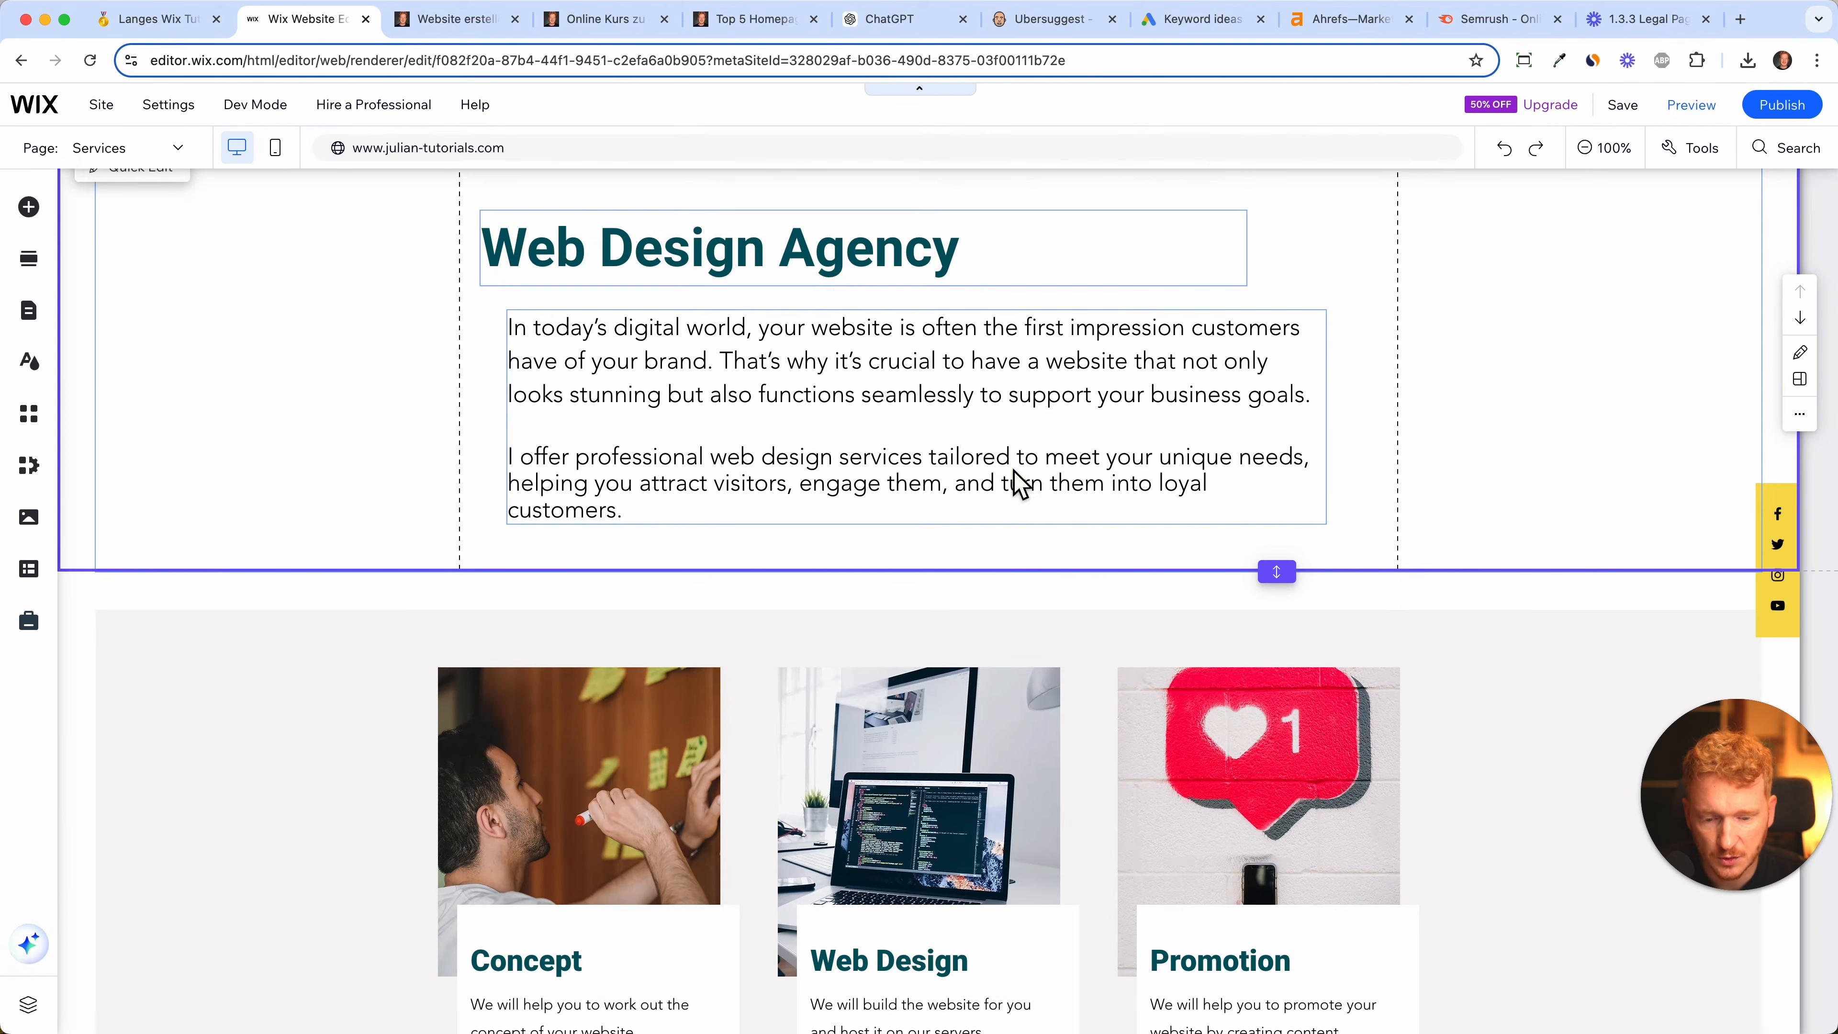
{"action": "left_click", "coordinate": [1014, 471]}
{"action": "left_click", "coordinate": [615, 283]}
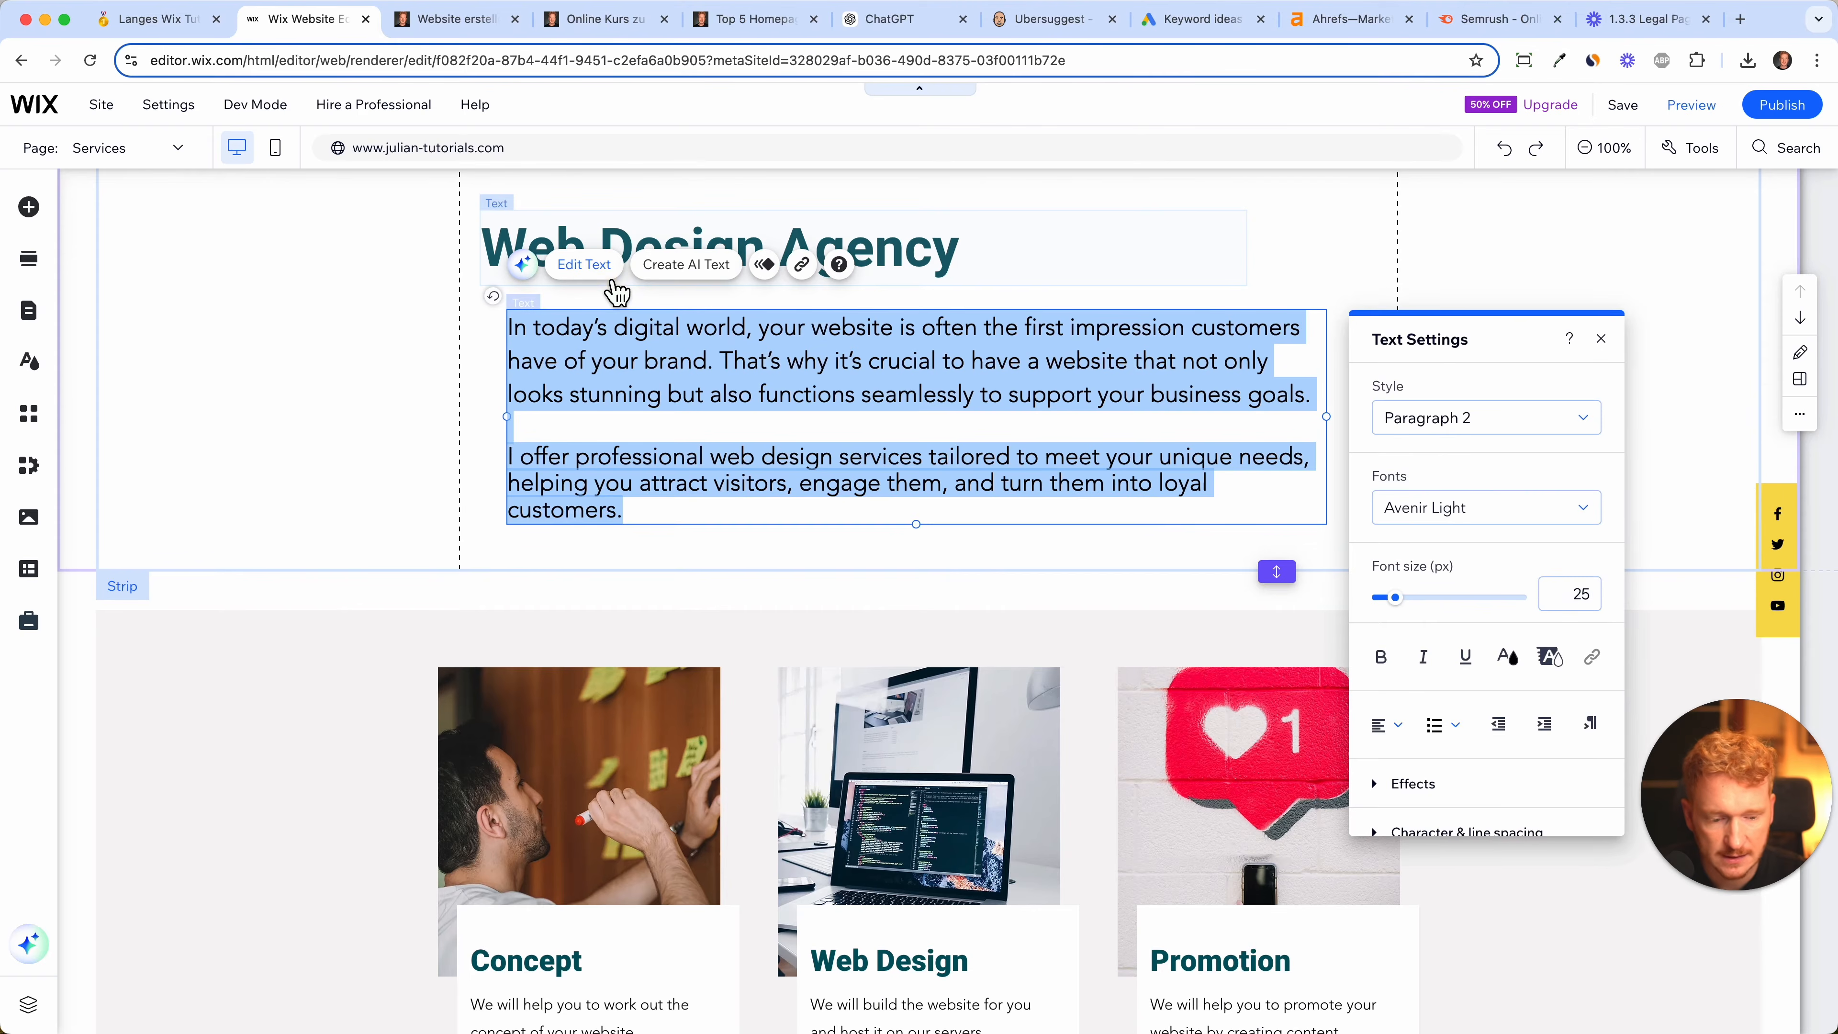
{"action": "left_click", "coordinate": [1540, 292]}
{"action": "scroll", "coordinate": [1464, 637], "scroll_direction": "down", "scroll_amount": 9}
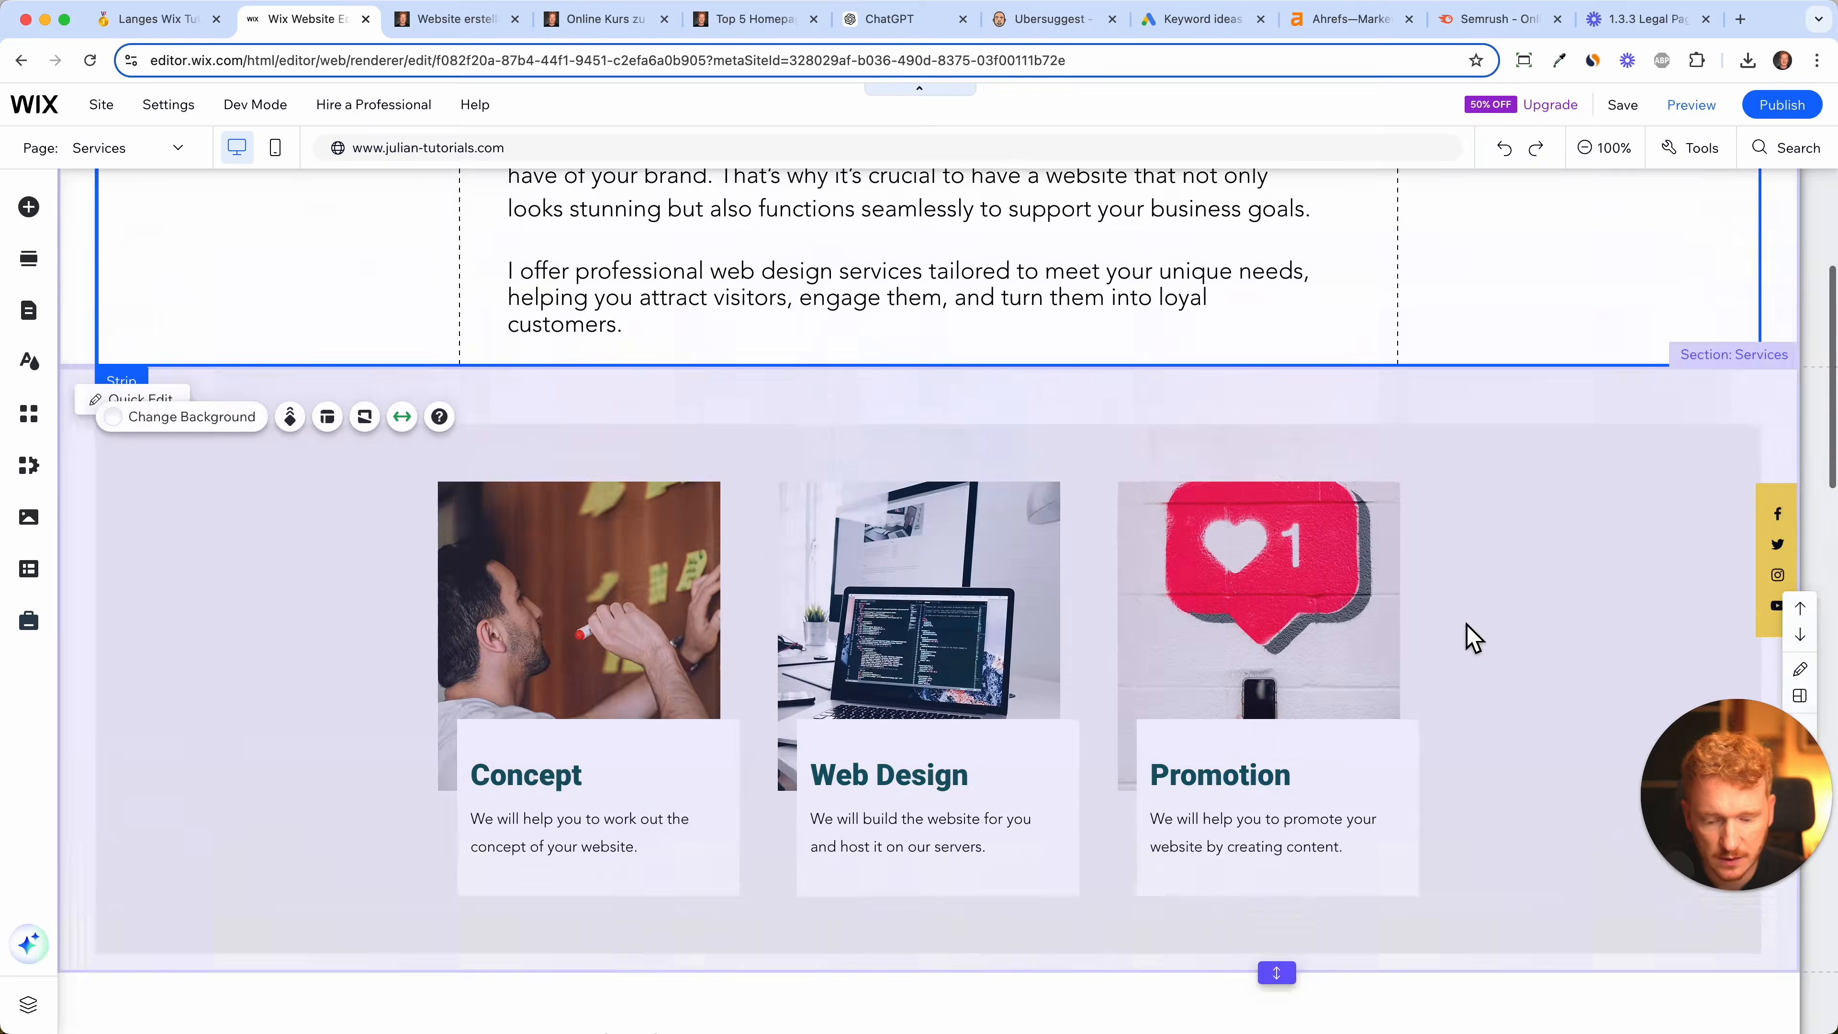
{"action": "left_click", "coordinate": [803, 698]}
{"action": "left_click", "coordinate": [690, 518]}
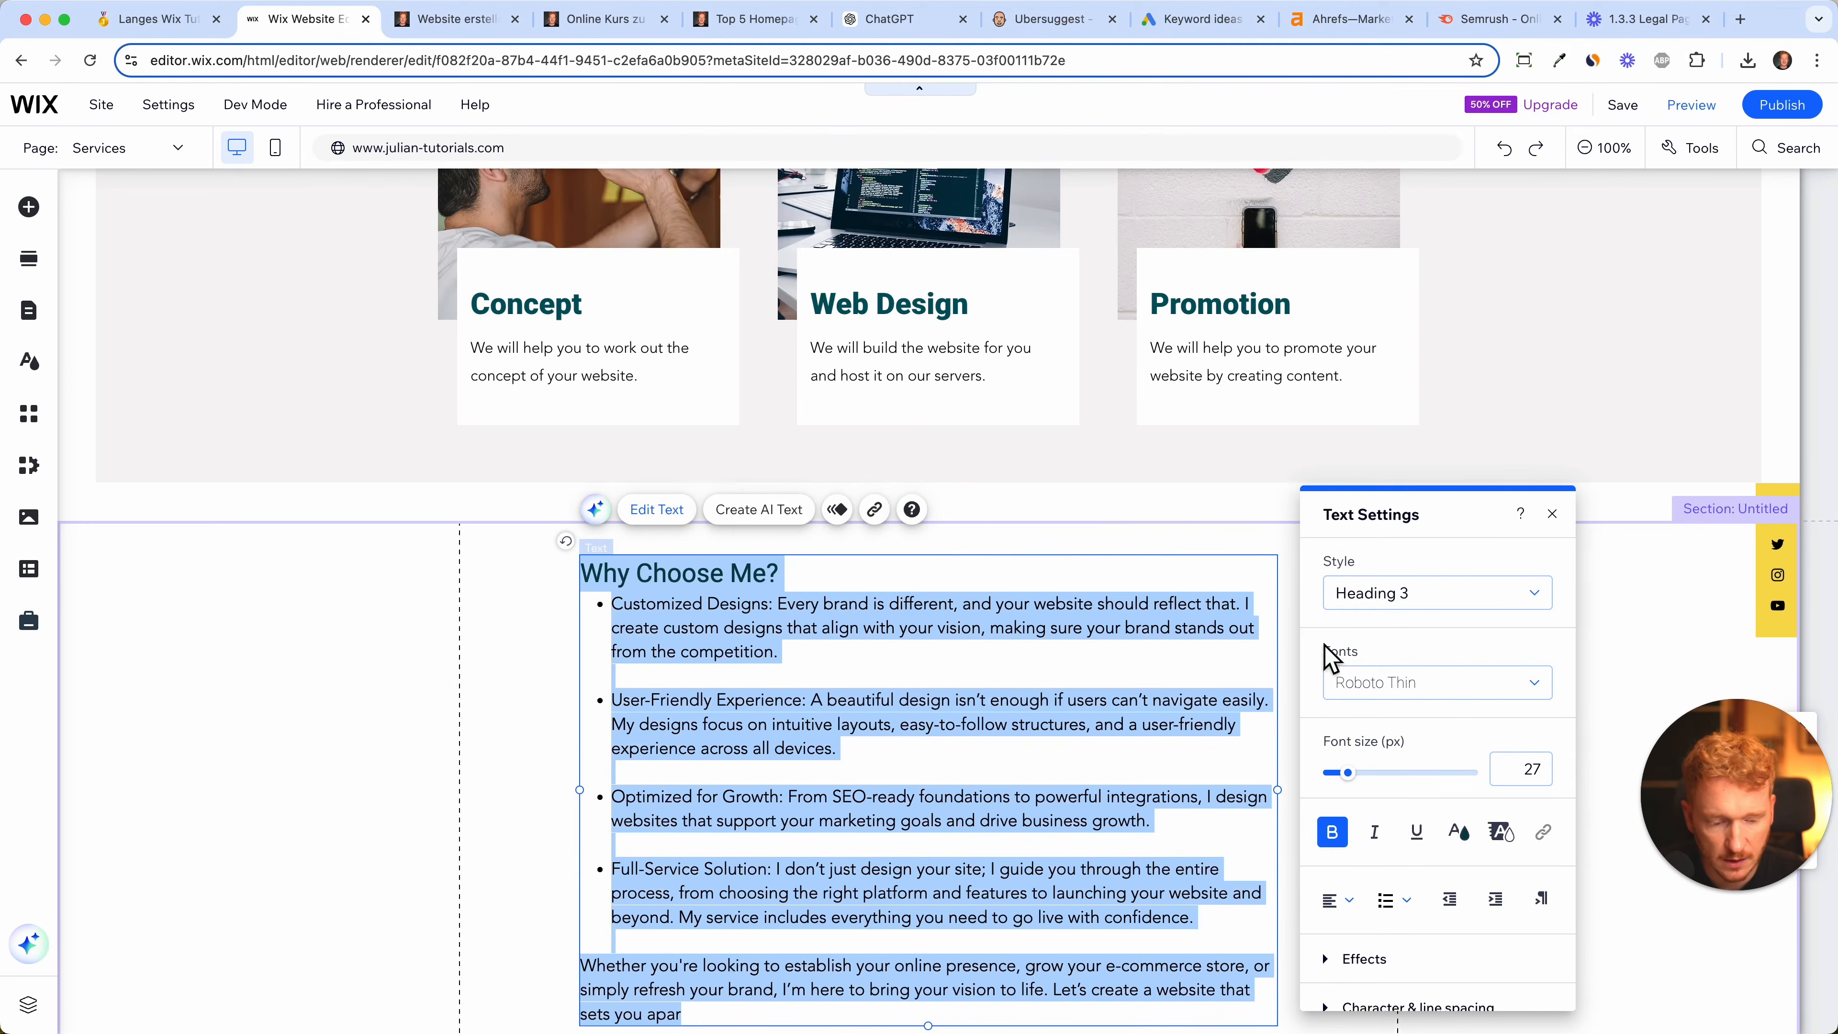
{"action": "left_click", "coordinate": [1524, 771]}
{"action": "type", "text": "25"}
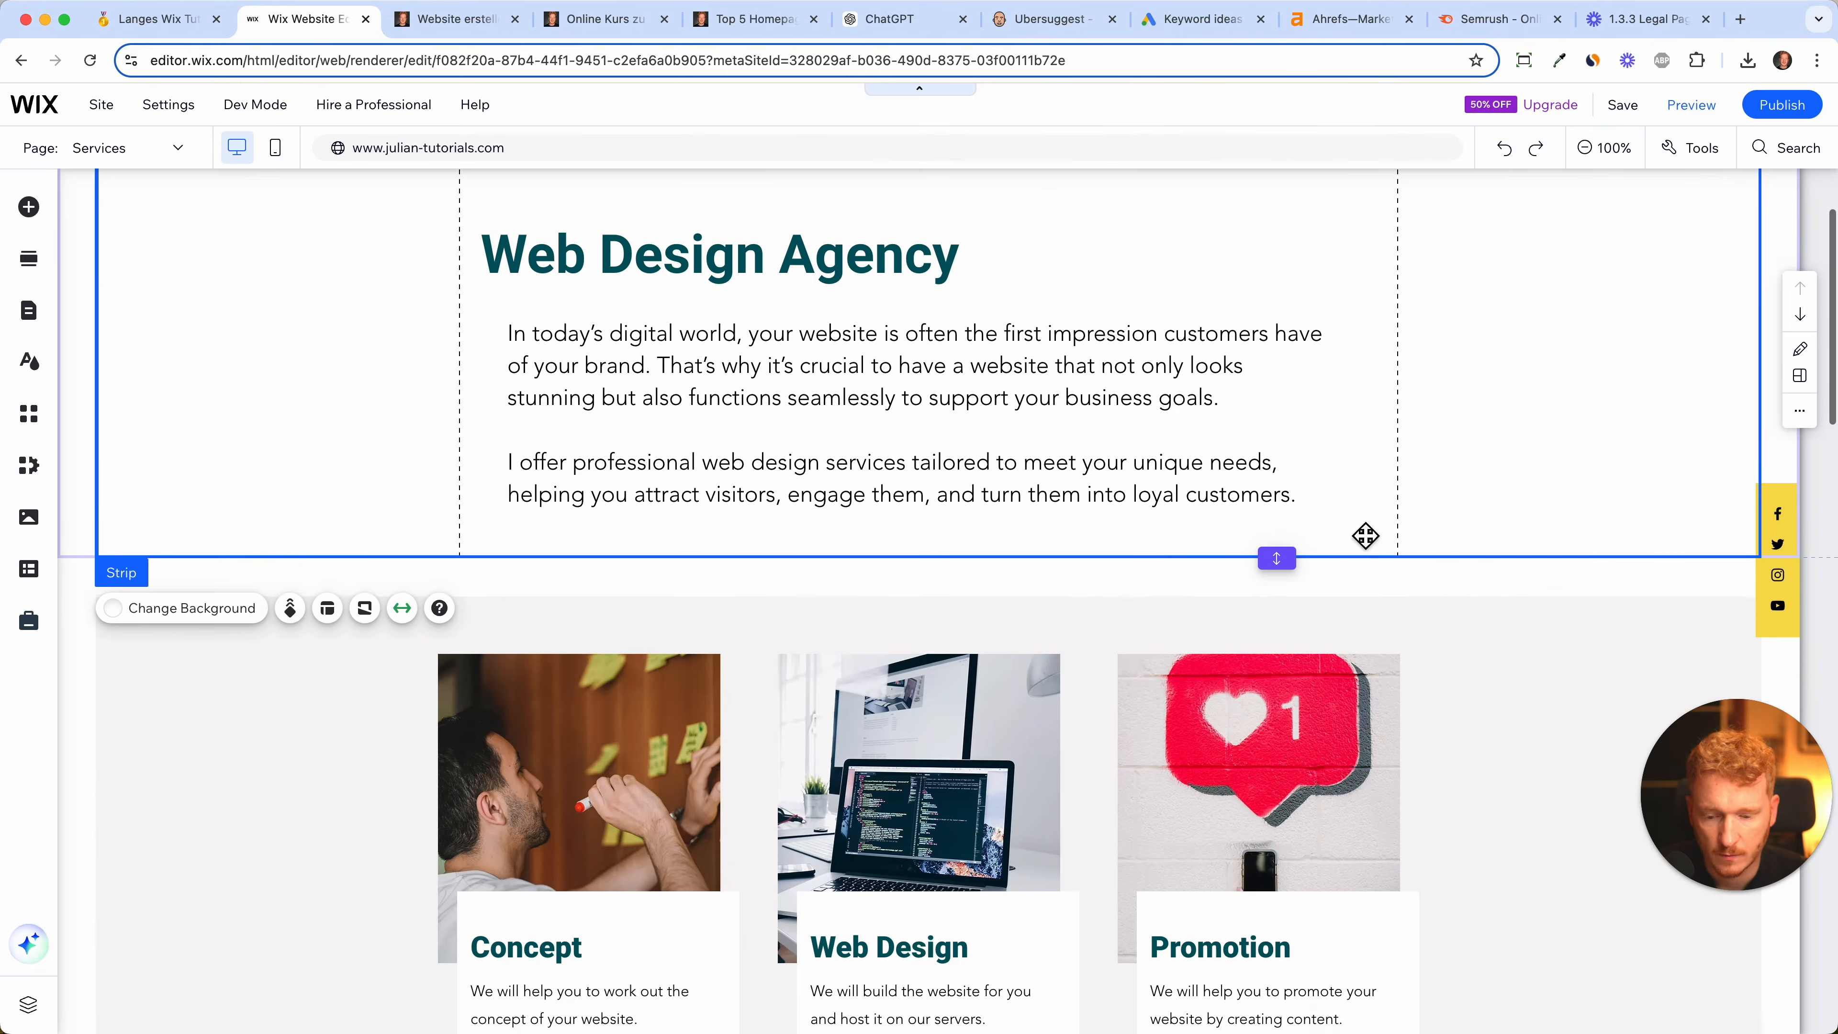
- Show the rulers, add vertical guides at the starting edges of the page heading and intro paragraphs, and nudge the paragraphs into line
{"action": "scroll", "coordinate": [1365, 535], "scroll_direction": "up", "scroll_amount": 3}
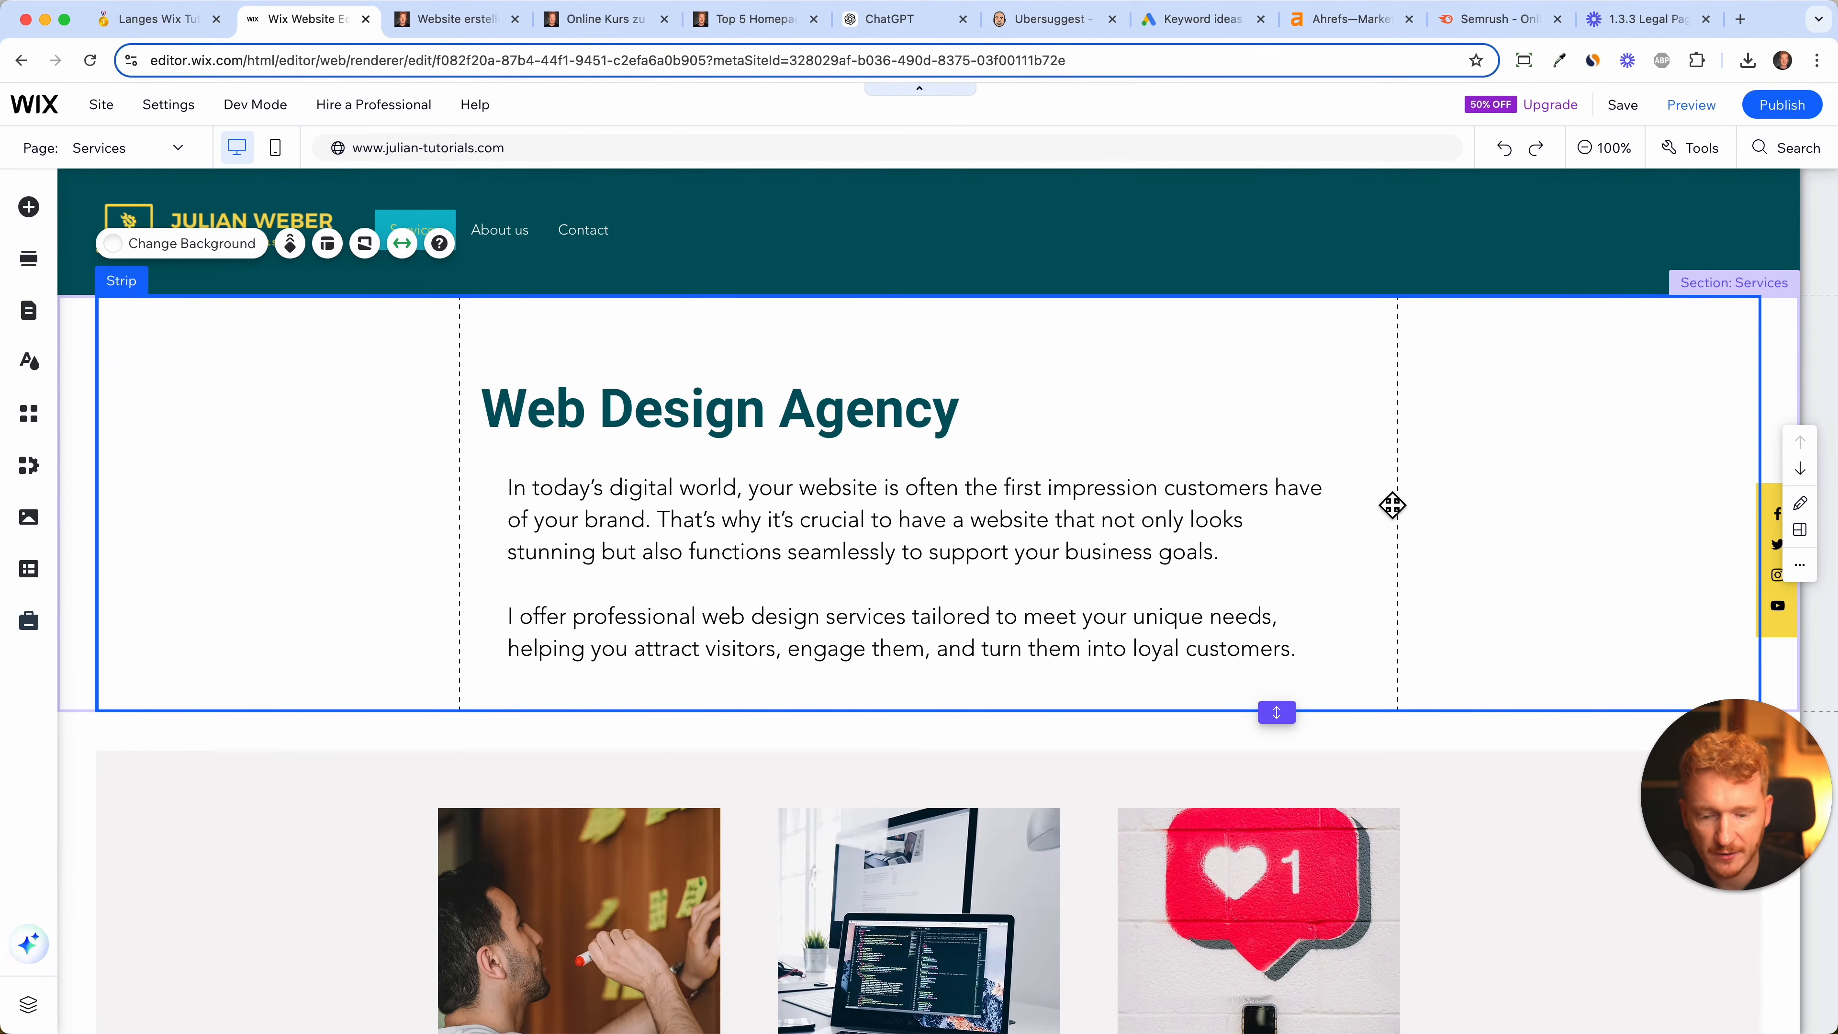
{"action": "left_click", "coordinate": [1692, 150]}
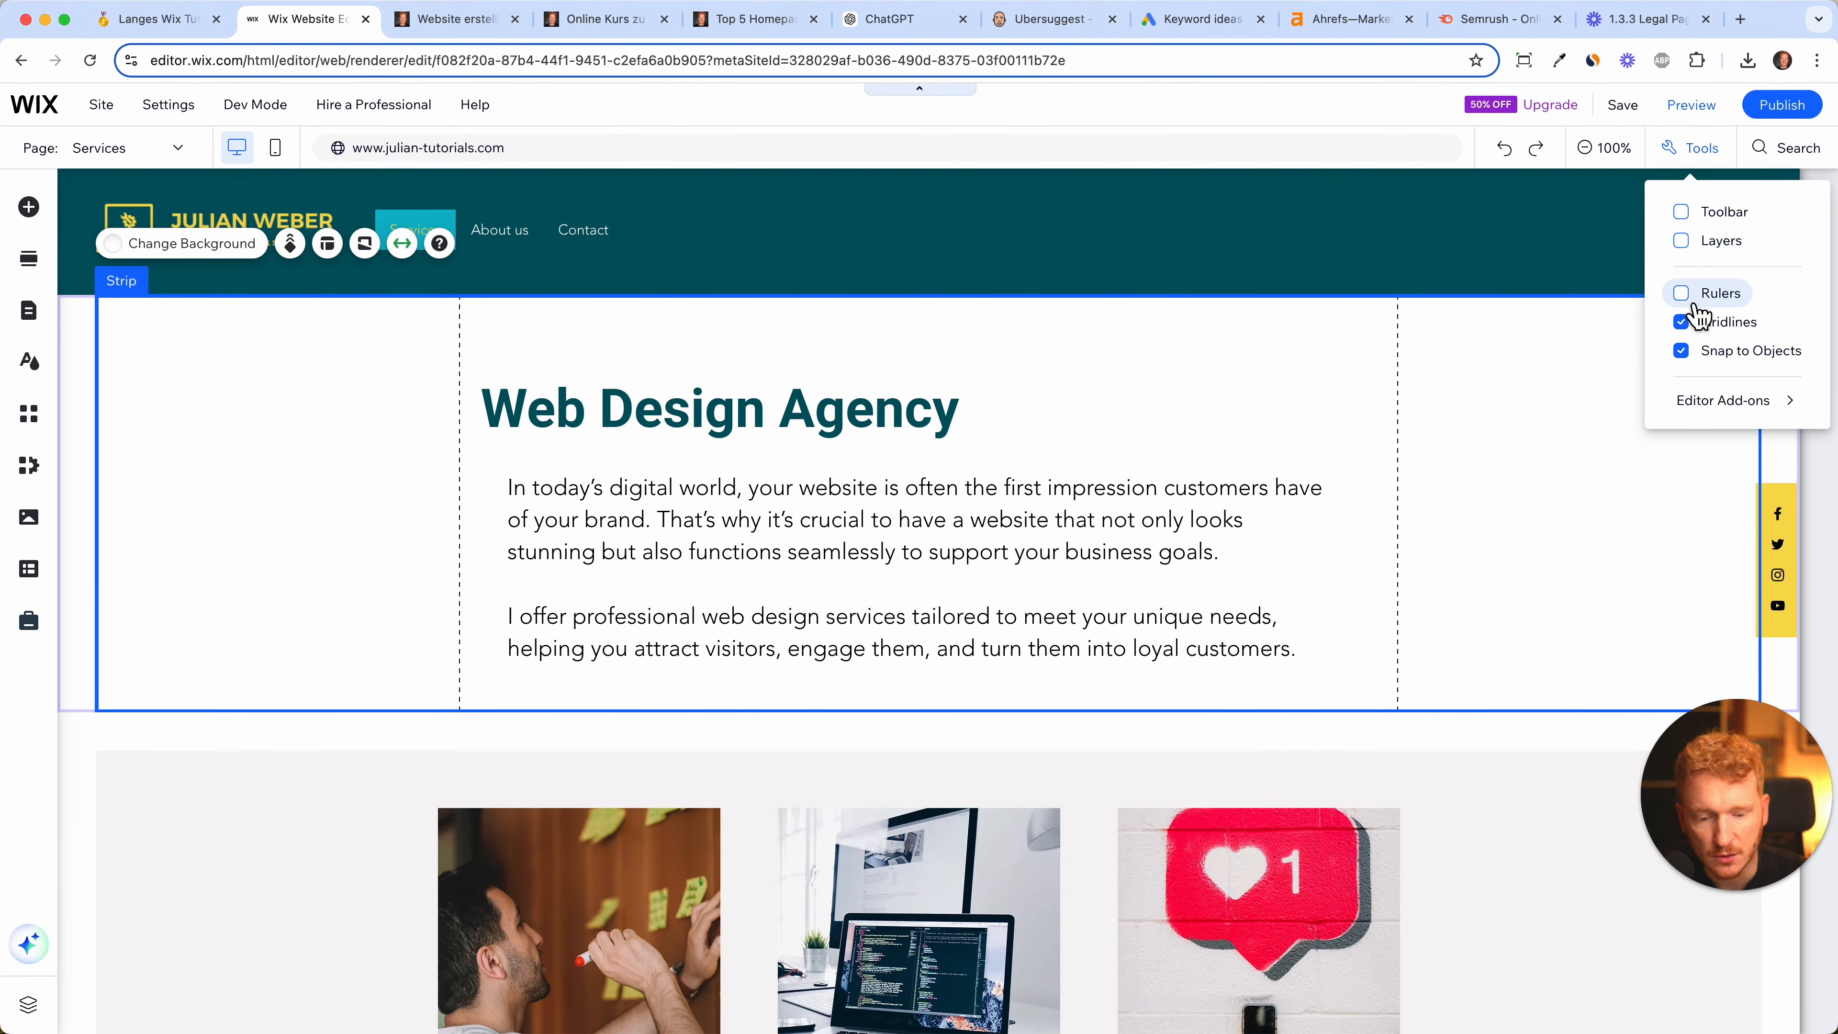
{"action": "left_click", "coordinate": [1680, 293]}
{"action": "left_click", "coordinate": [485, 181]}
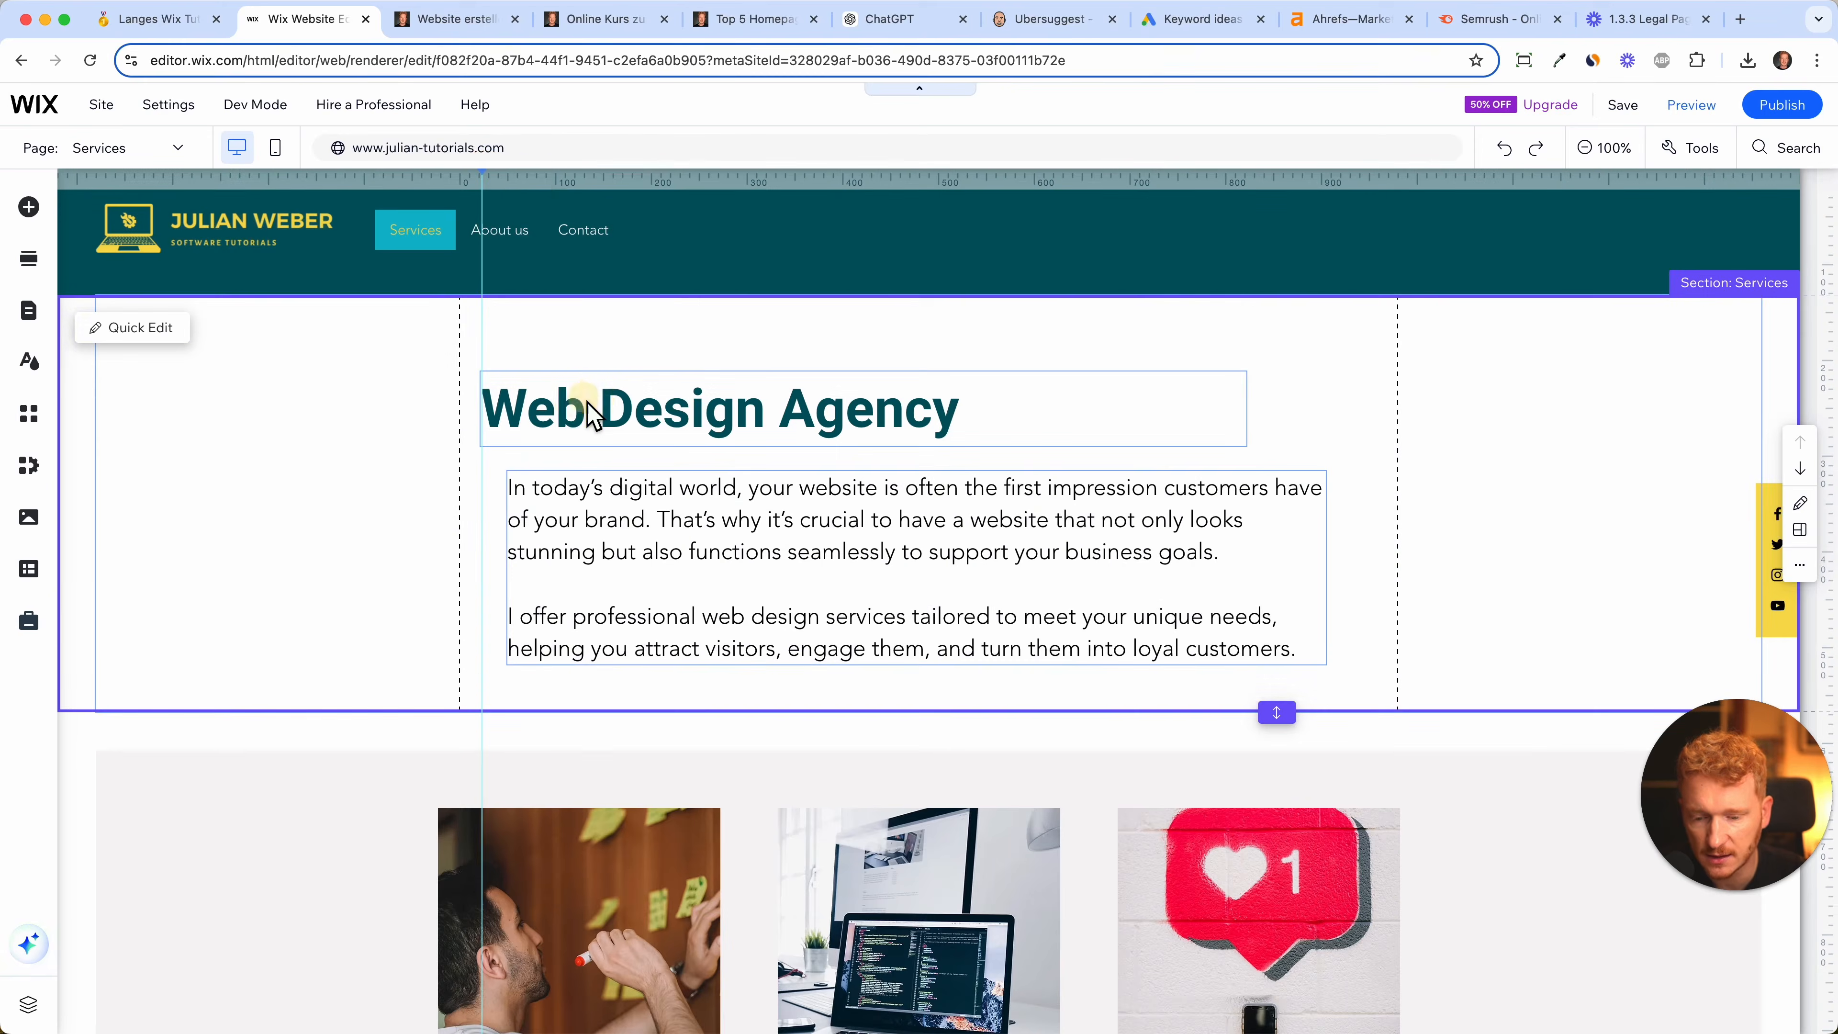
{"action": "left_click_drag", "start_coordinate": [616, 531], "coordinate": [612, 522]}
{"action": "left_click", "coordinate": [512, 179]}
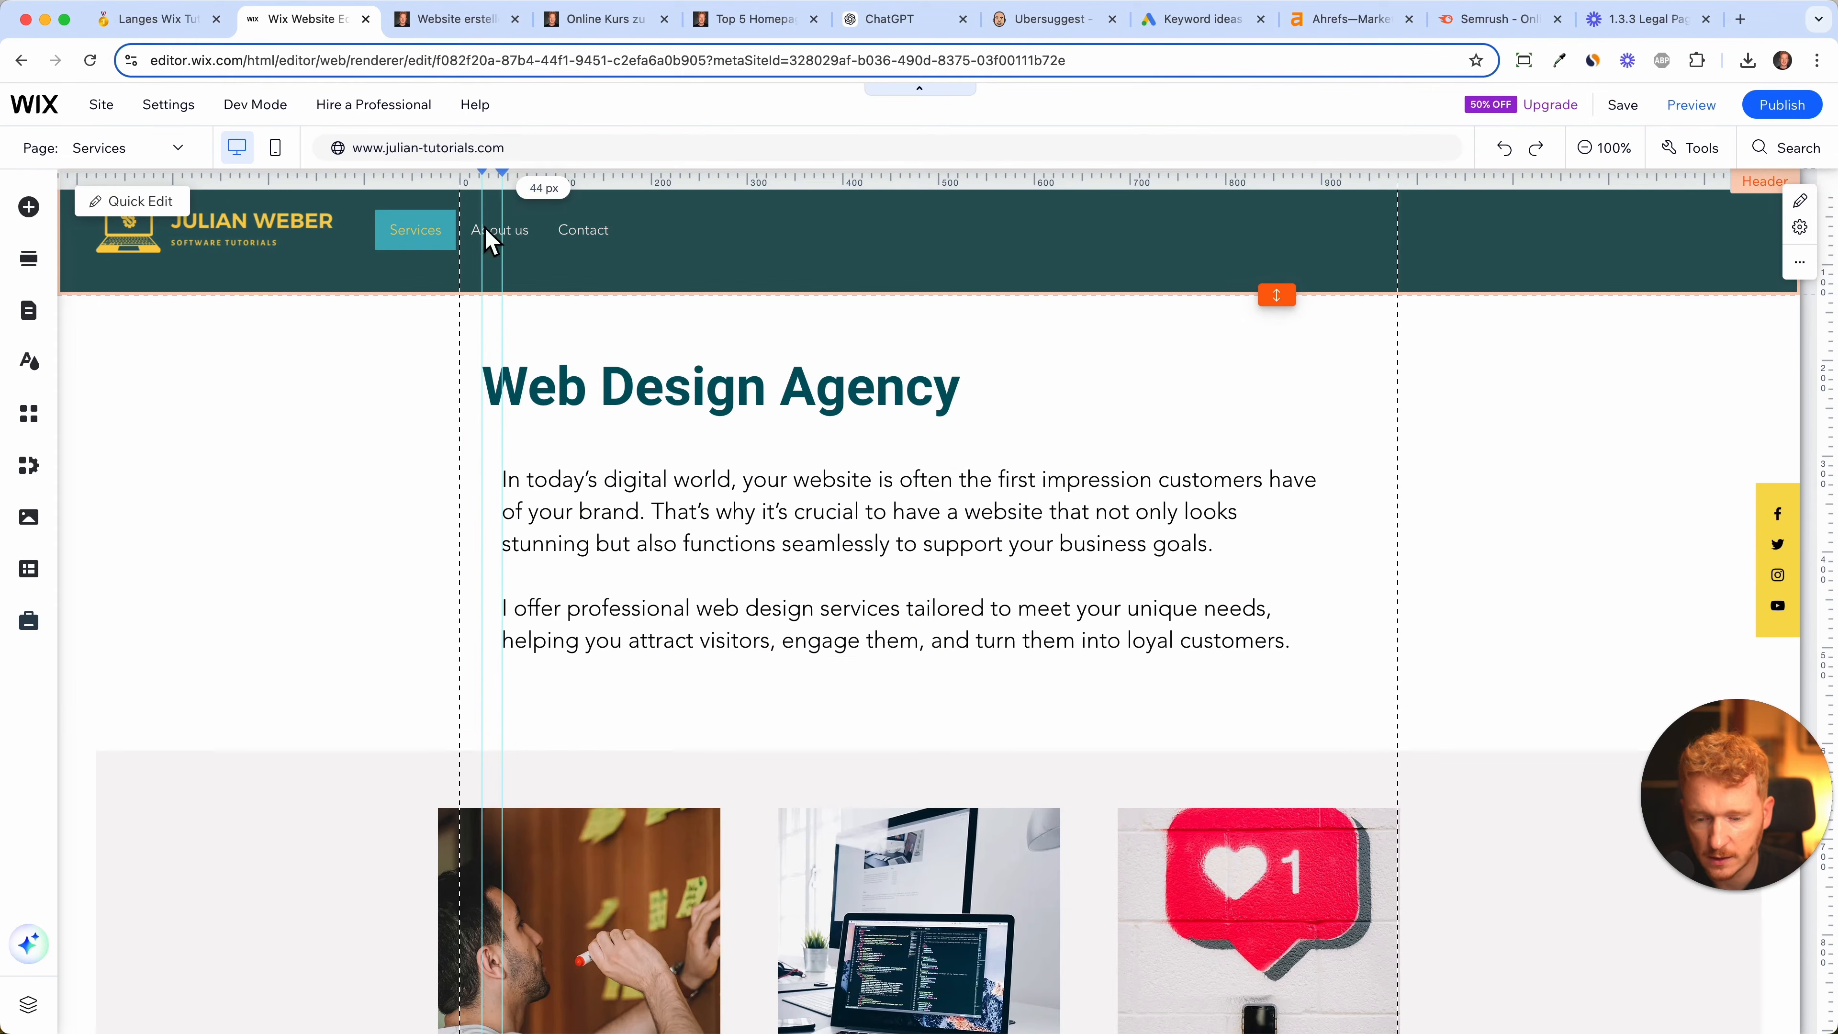
- Move the "Why Choose Me?" text block so its heading starts on the same guide as the Web Design Agency heading
{"action": "scroll", "coordinate": [550, 538], "scroll_direction": "down", "scroll_amount": 7}
{"action": "scroll", "coordinate": [549, 537], "scroll_direction": "down", "scroll_amount": 4}
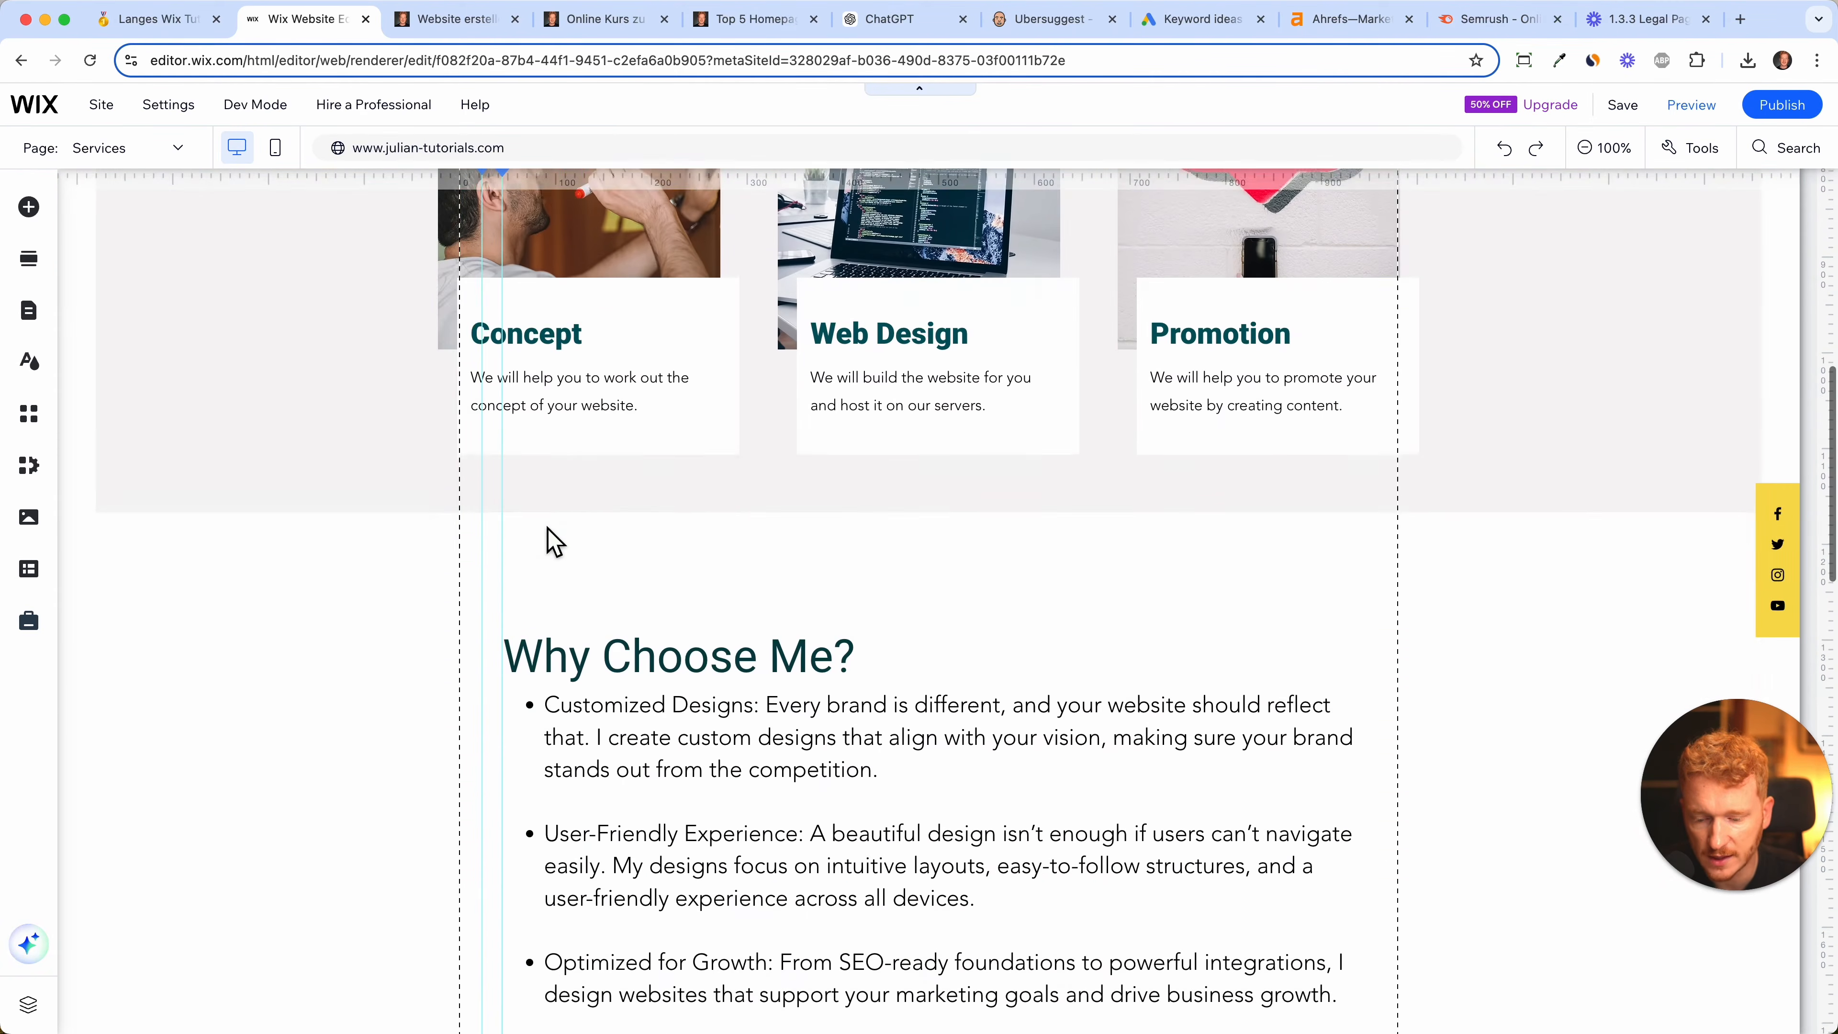
{"action": "mouse_move", "coordinate": [579, 598]}
{"action": "left_mouse_down"}
{"action": "mouse_move", "coordinate": [583, 614]}
{"action": "mouse_move", "coordinate": [564, 593]}
{"action": "left_mouse_up"}
{"action": "scroll", "coordinate": [587, 663], "scroll_direction": "down", "scroll_amount": 7}
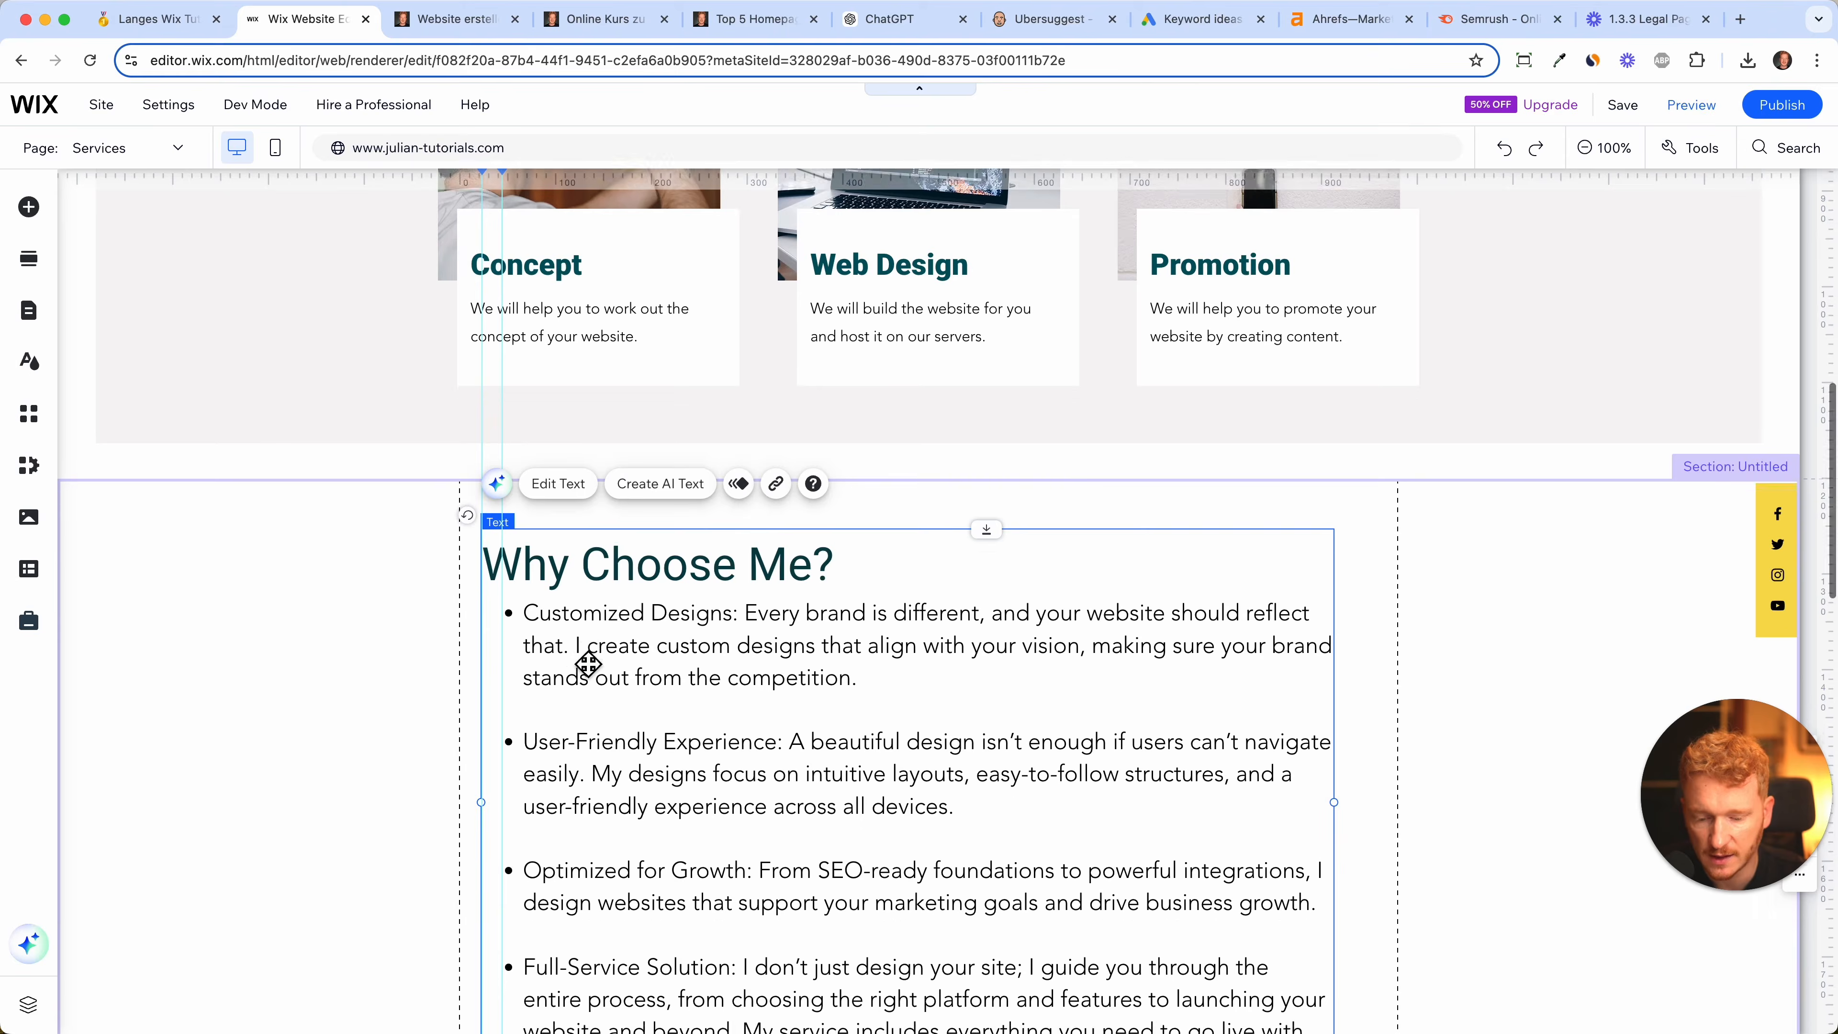
- Review the alignment of the page's sections against the guides and in the 50% zoomed-out overview, and return to 100%
{"action": "scroll", "coordinate": [604, 808], "scroll_direction": "down", "scroll_amount": 10}
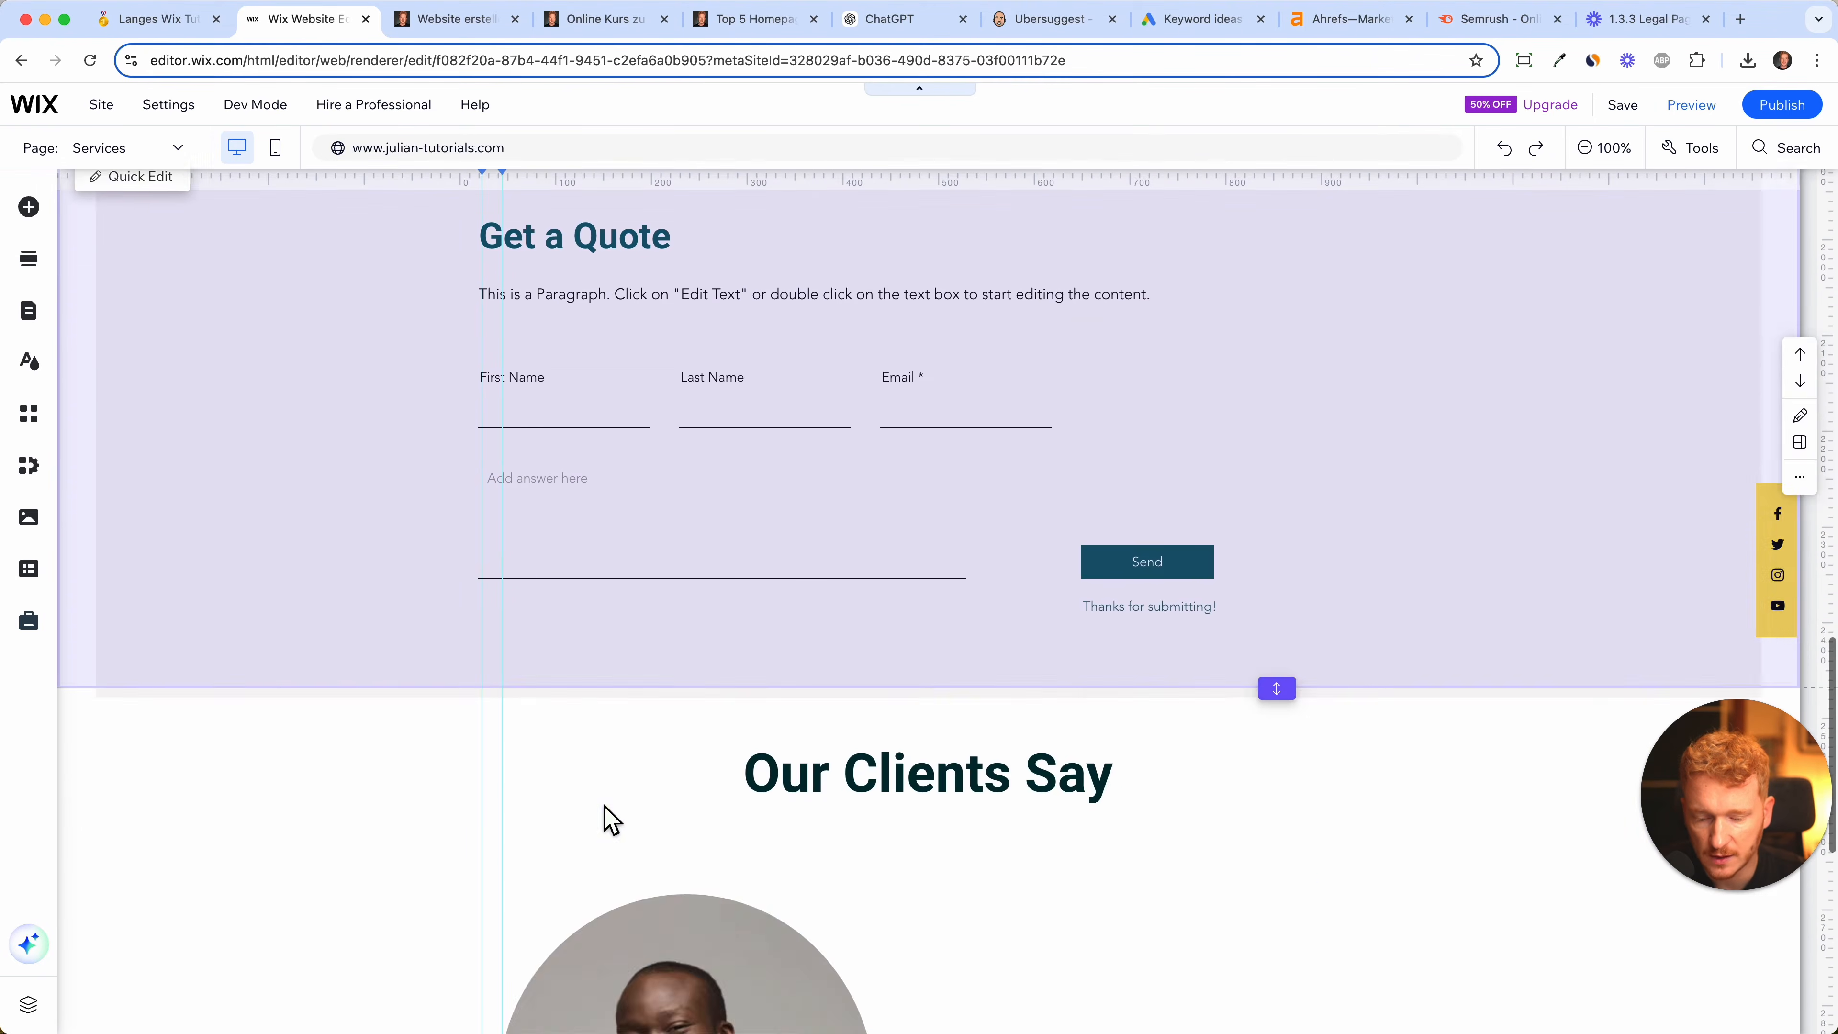
{"action": "scroll", "coordinate": [604, 807], "scroll_direction": "up", "scroll_amount": 11}
{"action": "scroll", "coordinate": [604, 807], "scroll_direction": "up", "scroll_amount": 10}
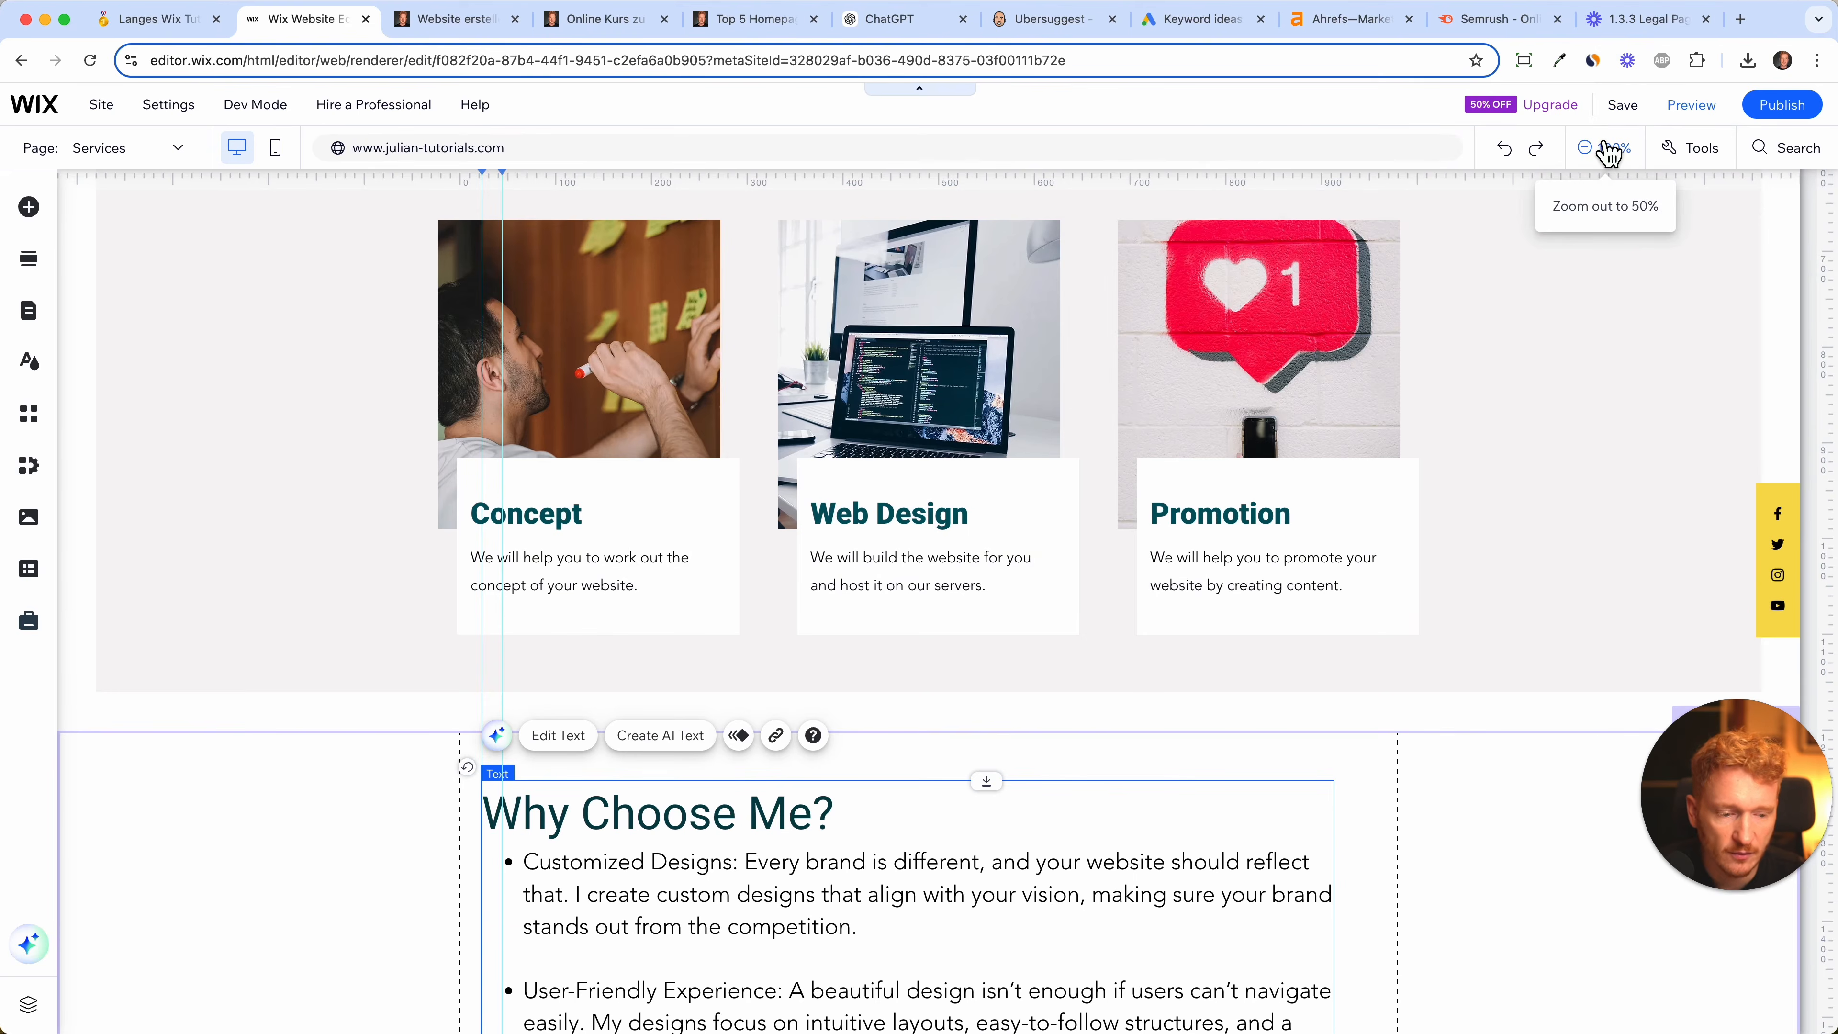
{"action": "left_click", "coordinate": [1602, 148]}
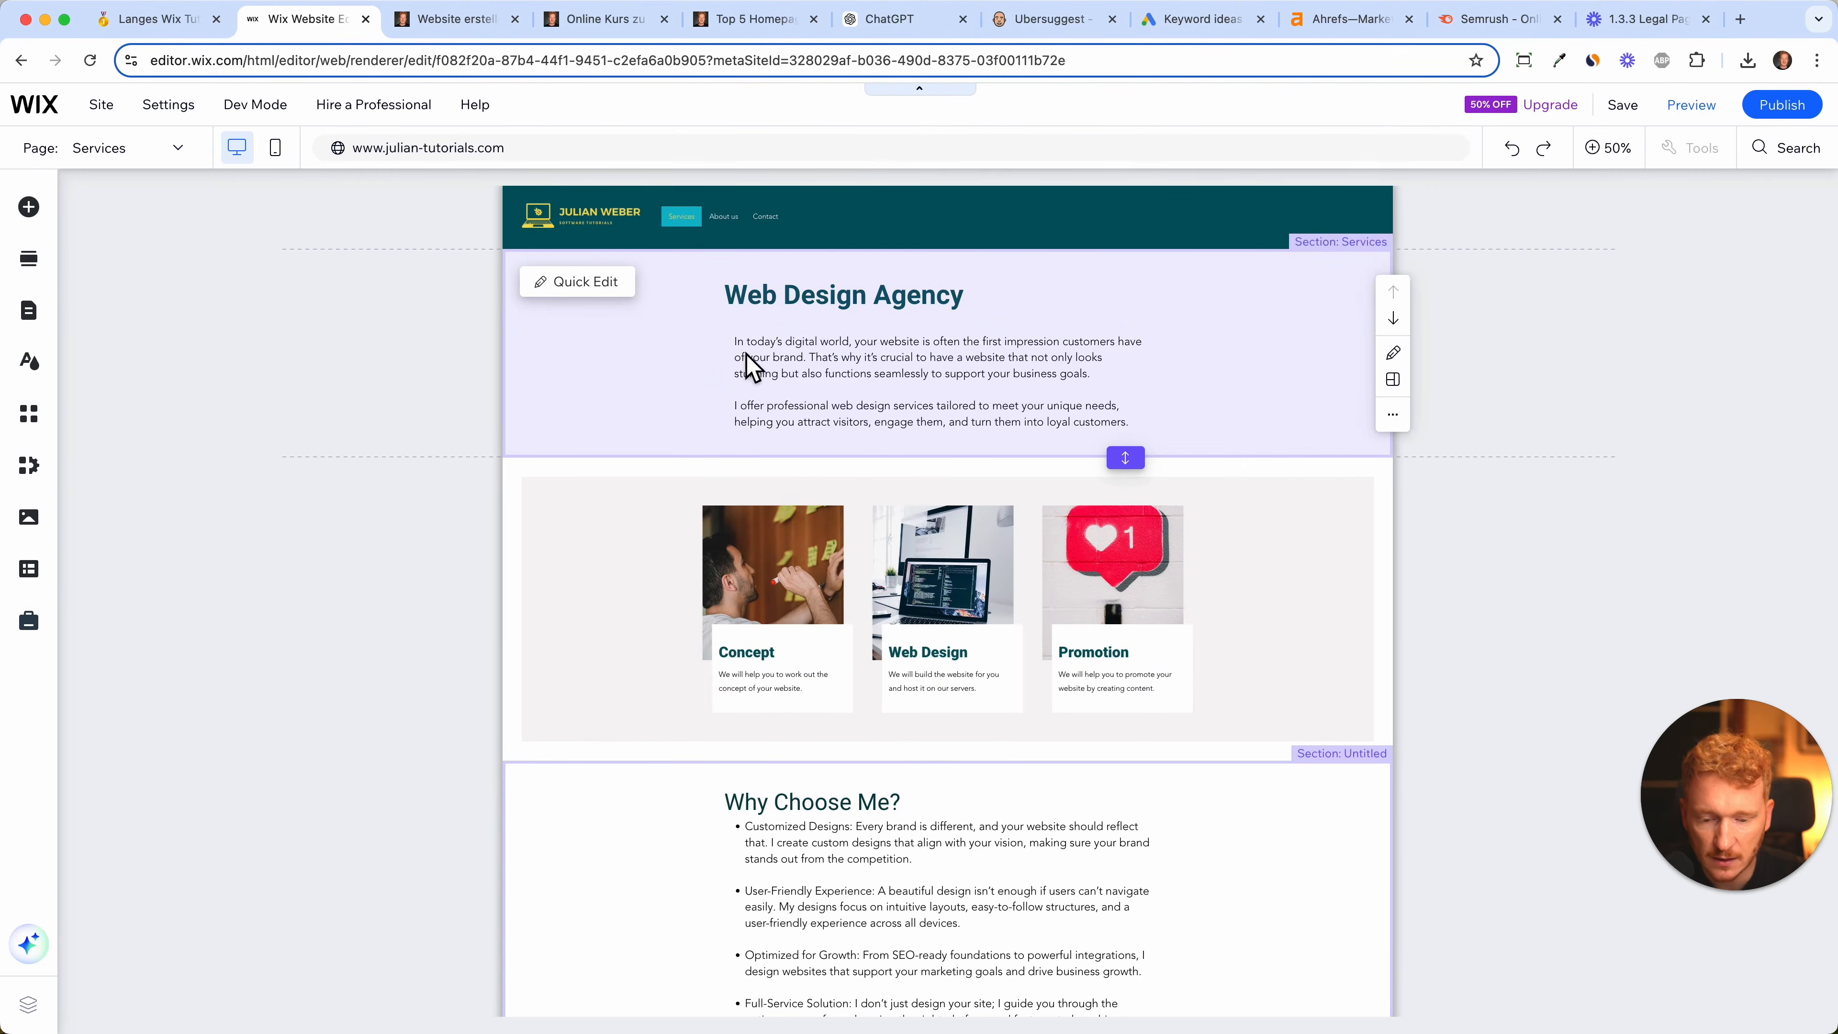
{"action": "scroll", "coordinate": [808, 595], "scroll_direction": "down", "scroll_amount": 6}
{"action": "scroll", "coordinate": [911, 595], "scroll_direction": "up", "scroll_amount": 6}
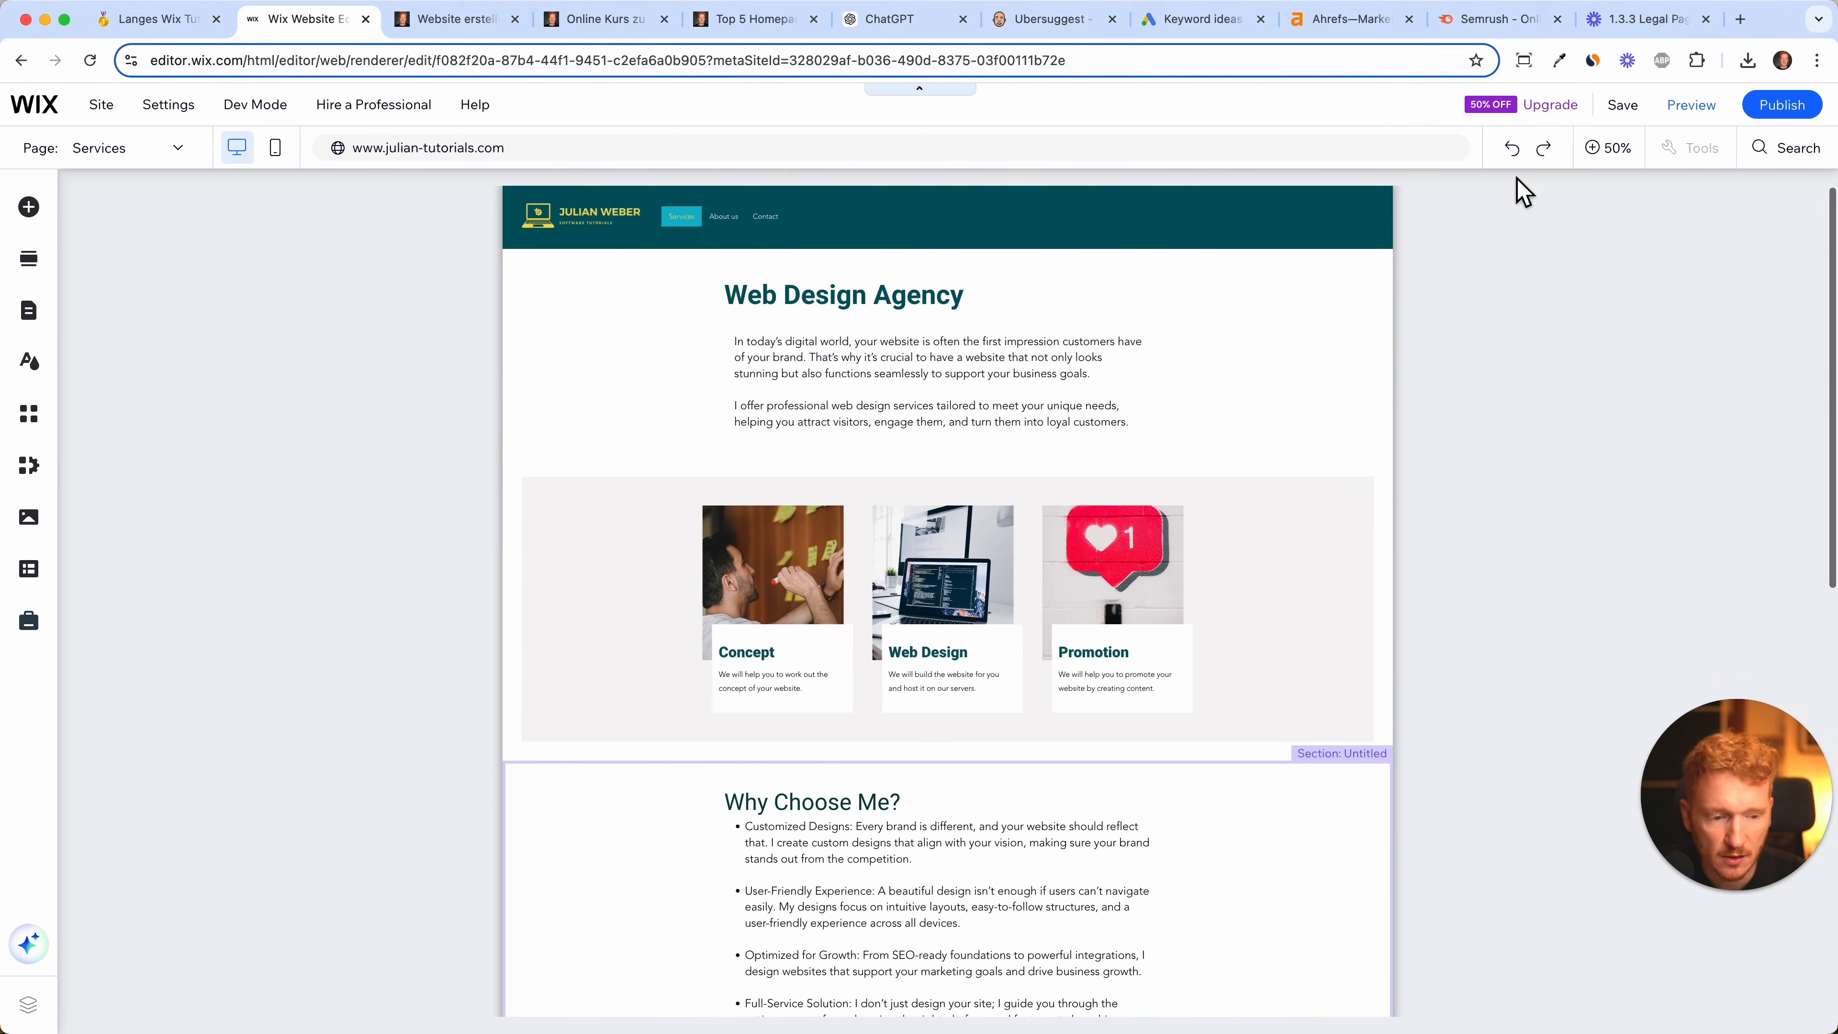
{"action": "left_click", "coordinate": [1607, 149]}
{"action": "scroll", "coordinate": [1223, 435], "scroll_direction": "up", "scroll_amount": 8}
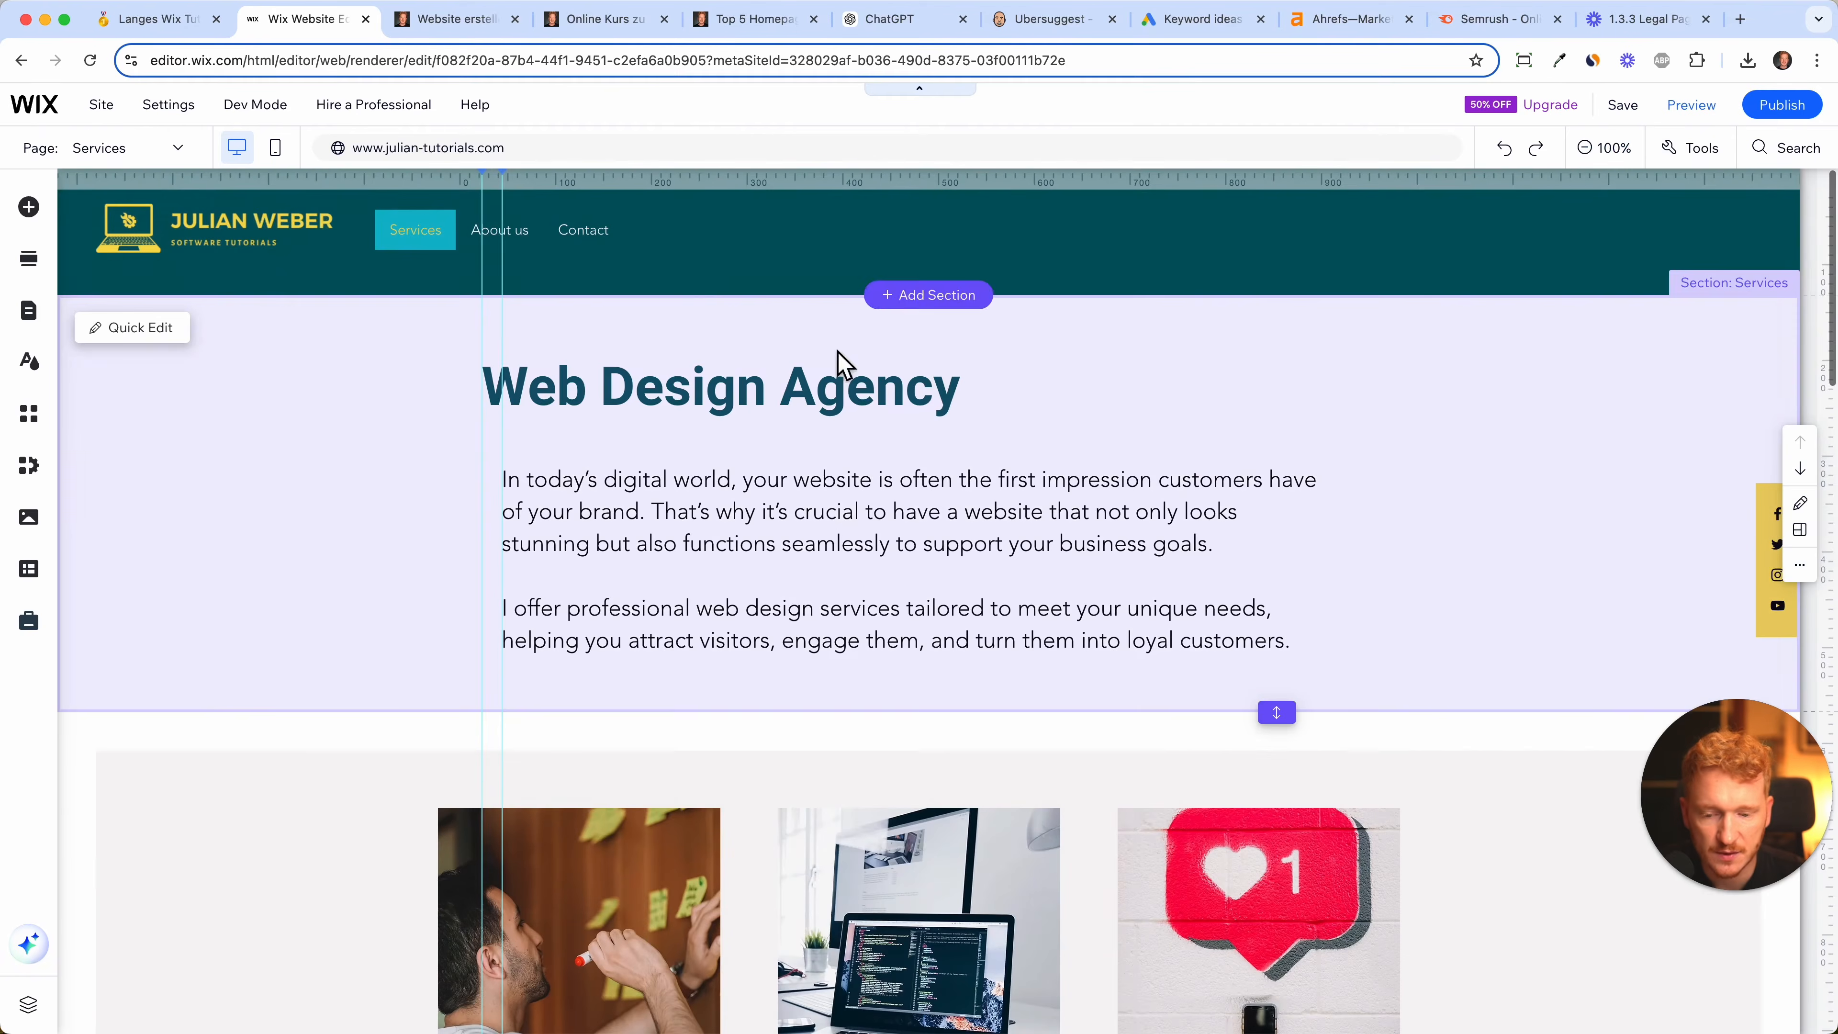
- Switch the editing toolbar on and off again, and hide the rulers with their guides
{"action": "left_click", "coordinate": [1697, 148]}
{"action": "left_click", "coordinate": [1686, 320]}
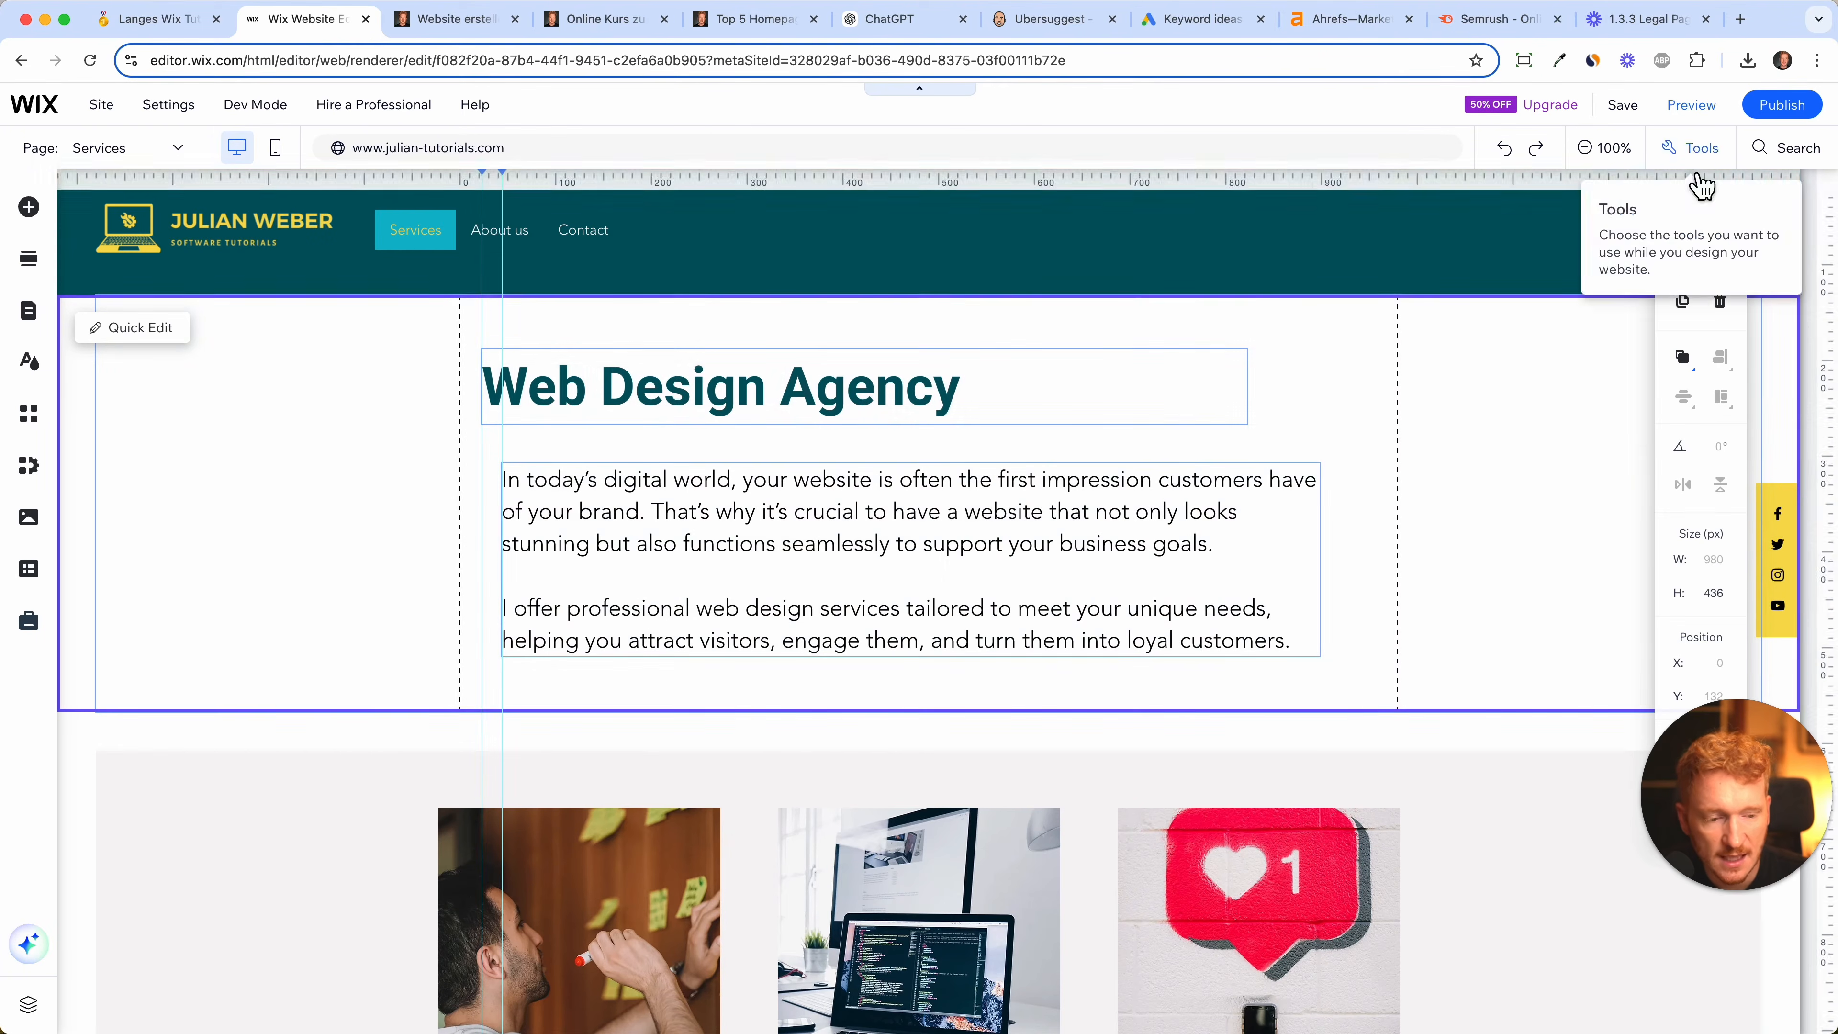
{"action": "left_click", "coordinate": [1702, 159]}
{"action": "left_click", "coordinate": [1680, 212]}
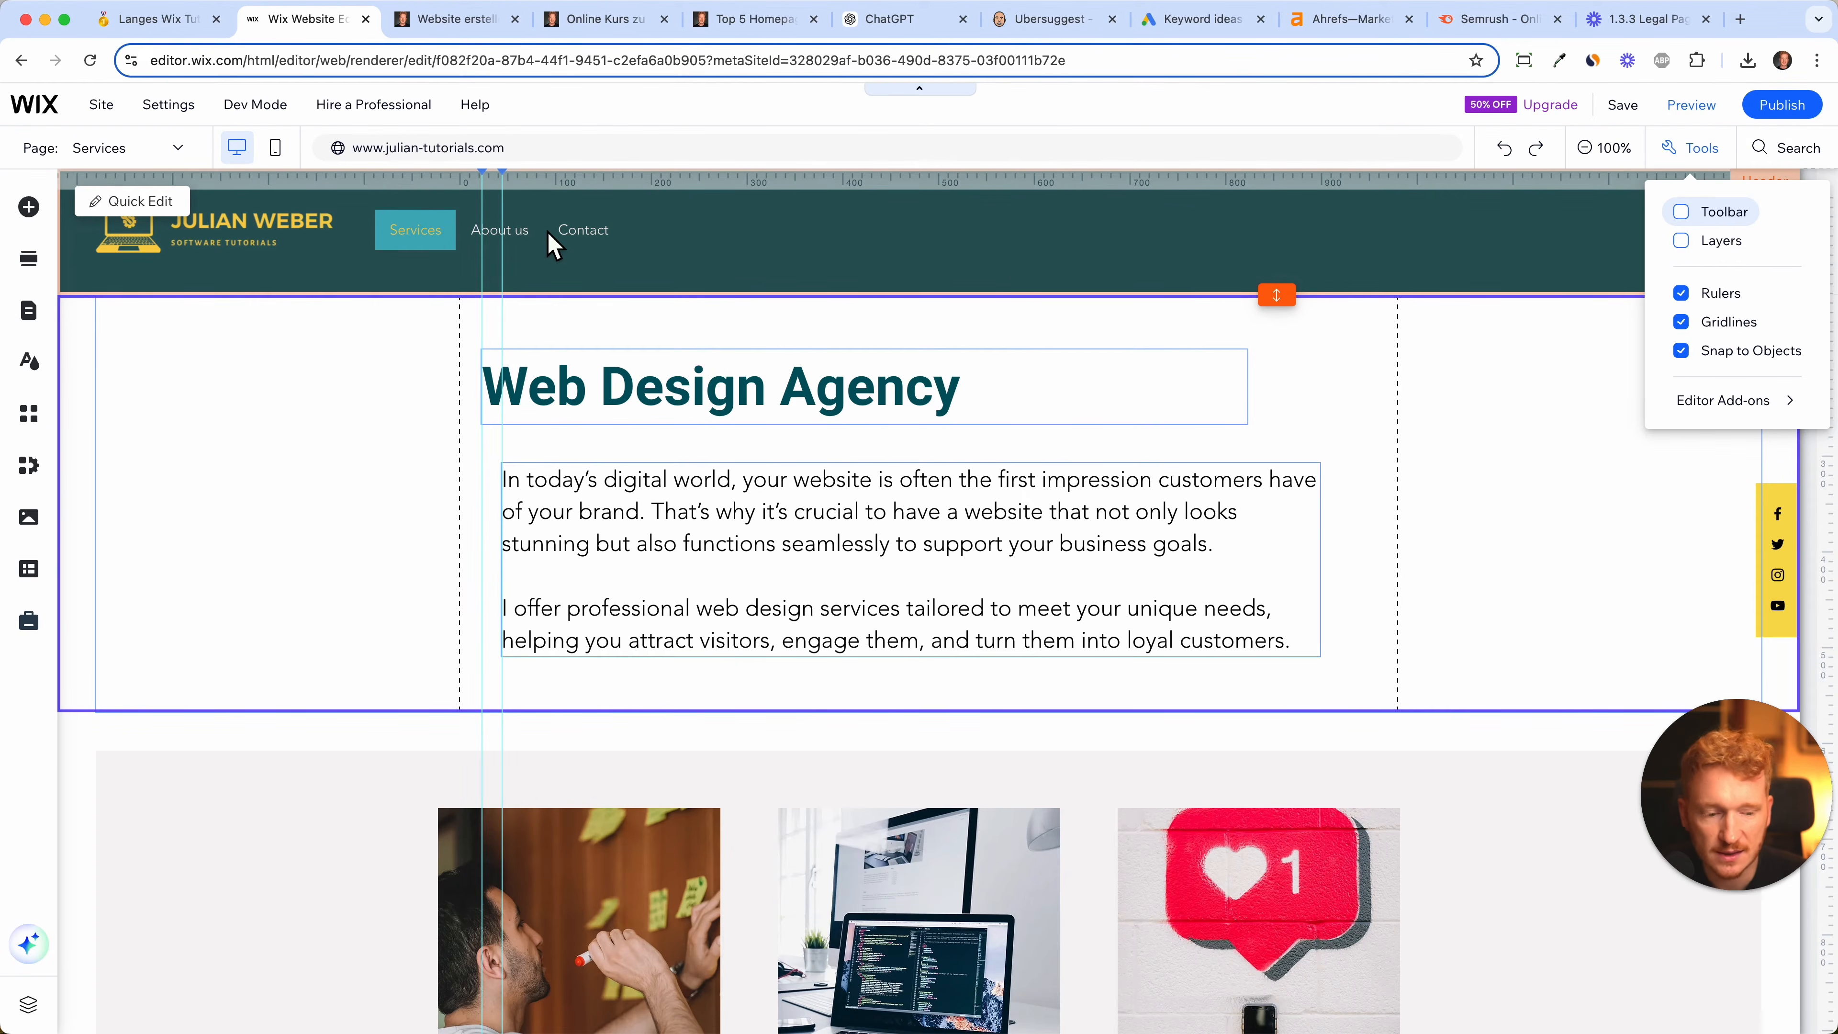
{"action": "left_click", "coordinate": [1679, 292]}
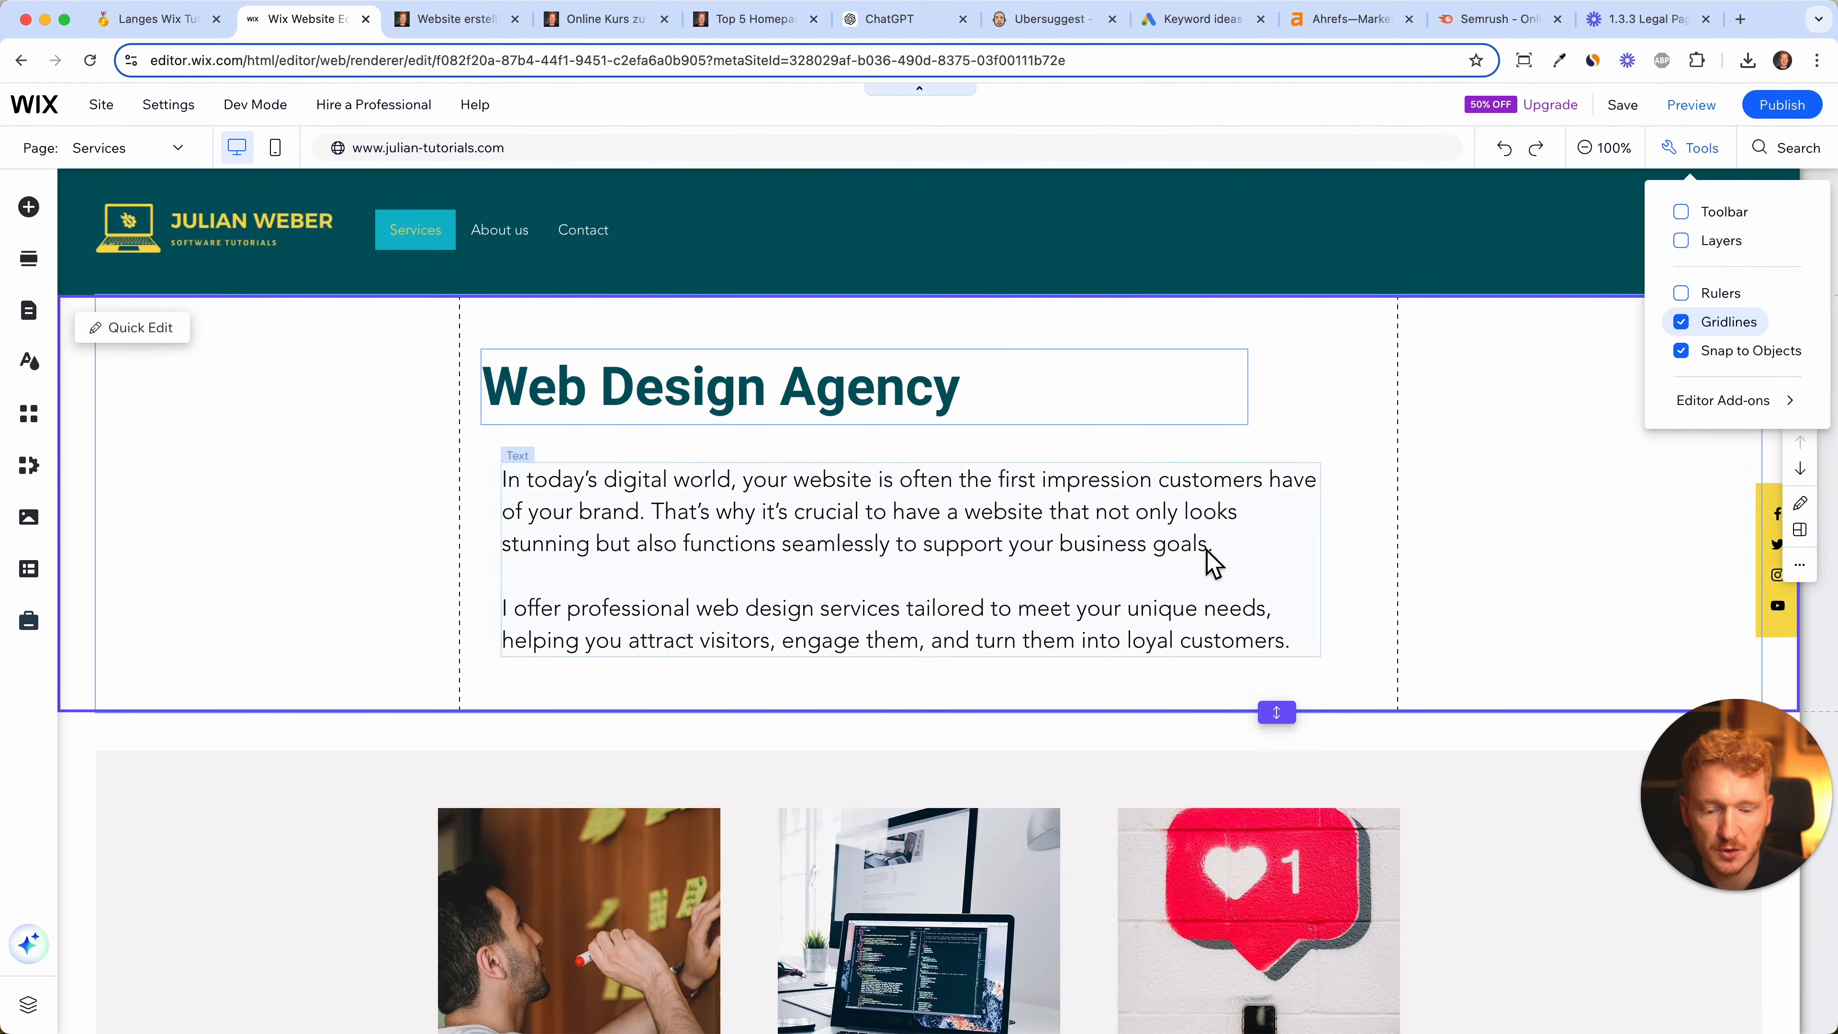
{"action": "left_click", "coordinate": [1384, 455]}
- Look over the page and open the Services page's SEO basics to examine its URL slug, title tag and meta description
{"action": "scroll", "coordinate": [1383, 455], "scroll_direction": "down", "scroll_amount": 2}
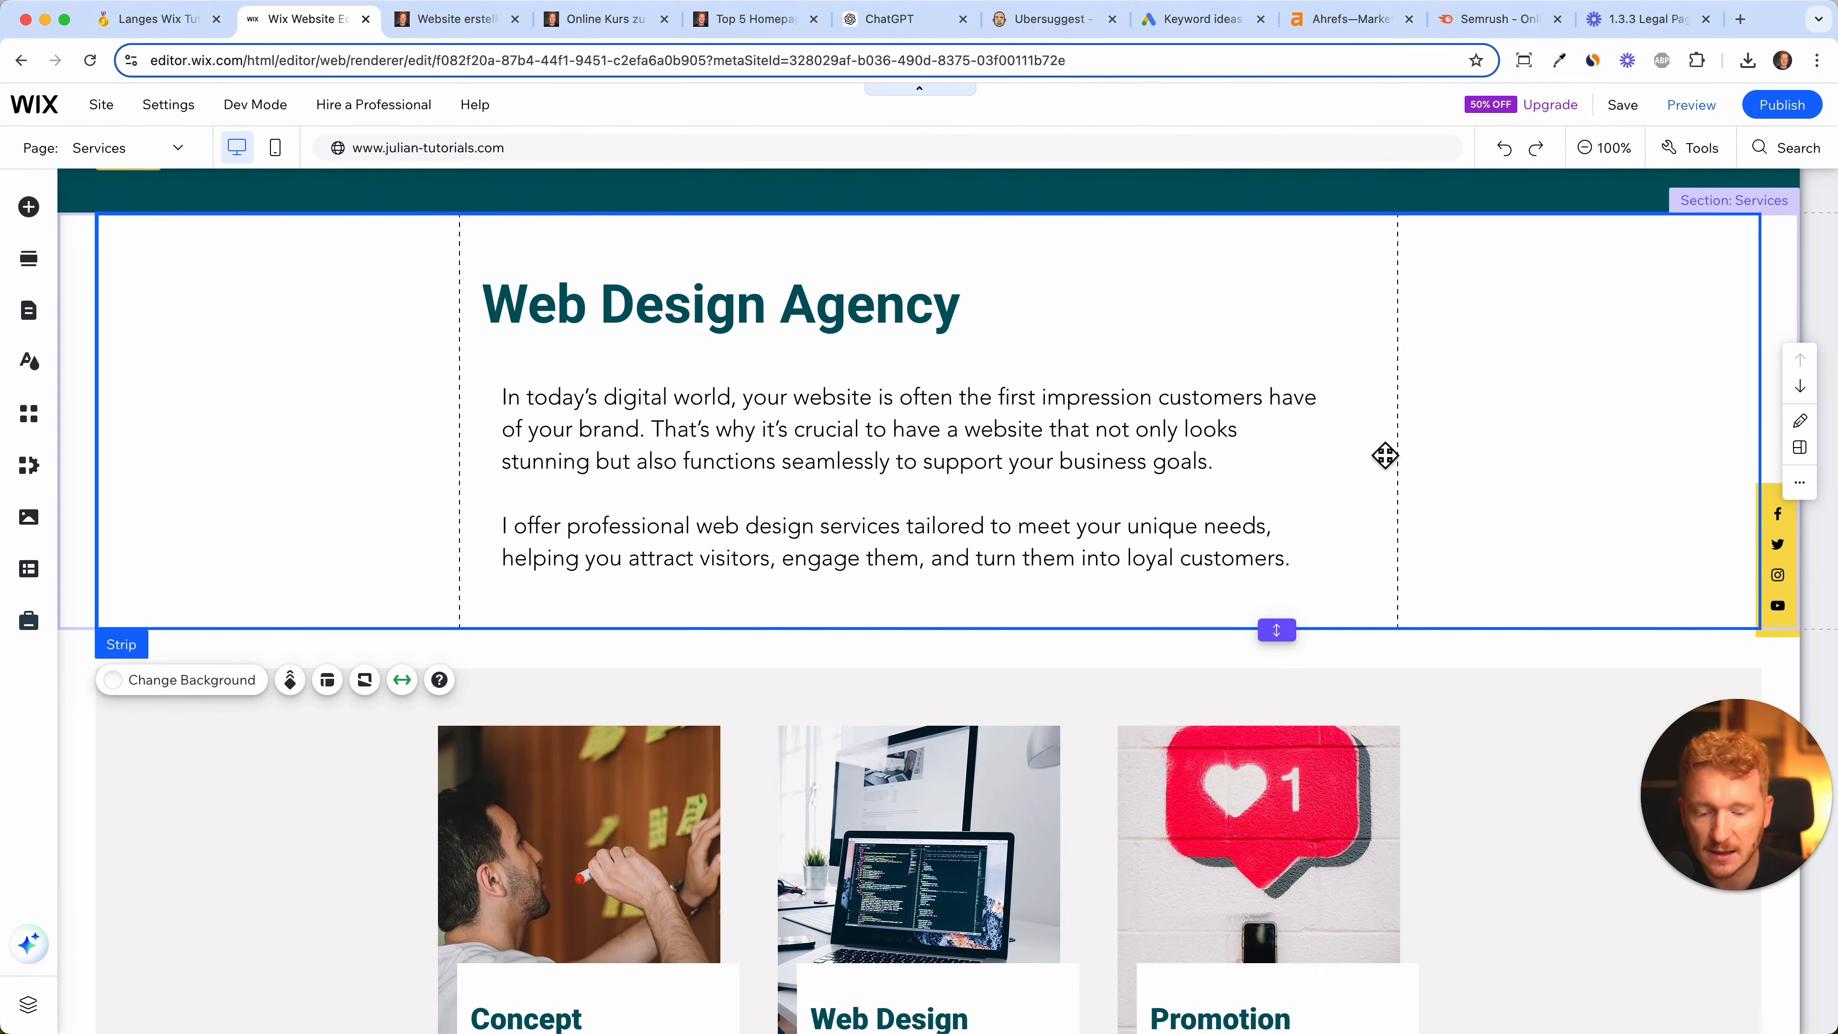
{"action": "scroll", "coordinate": [1384, 455], "scroll_direction": "down", "scroll_amount": 10}
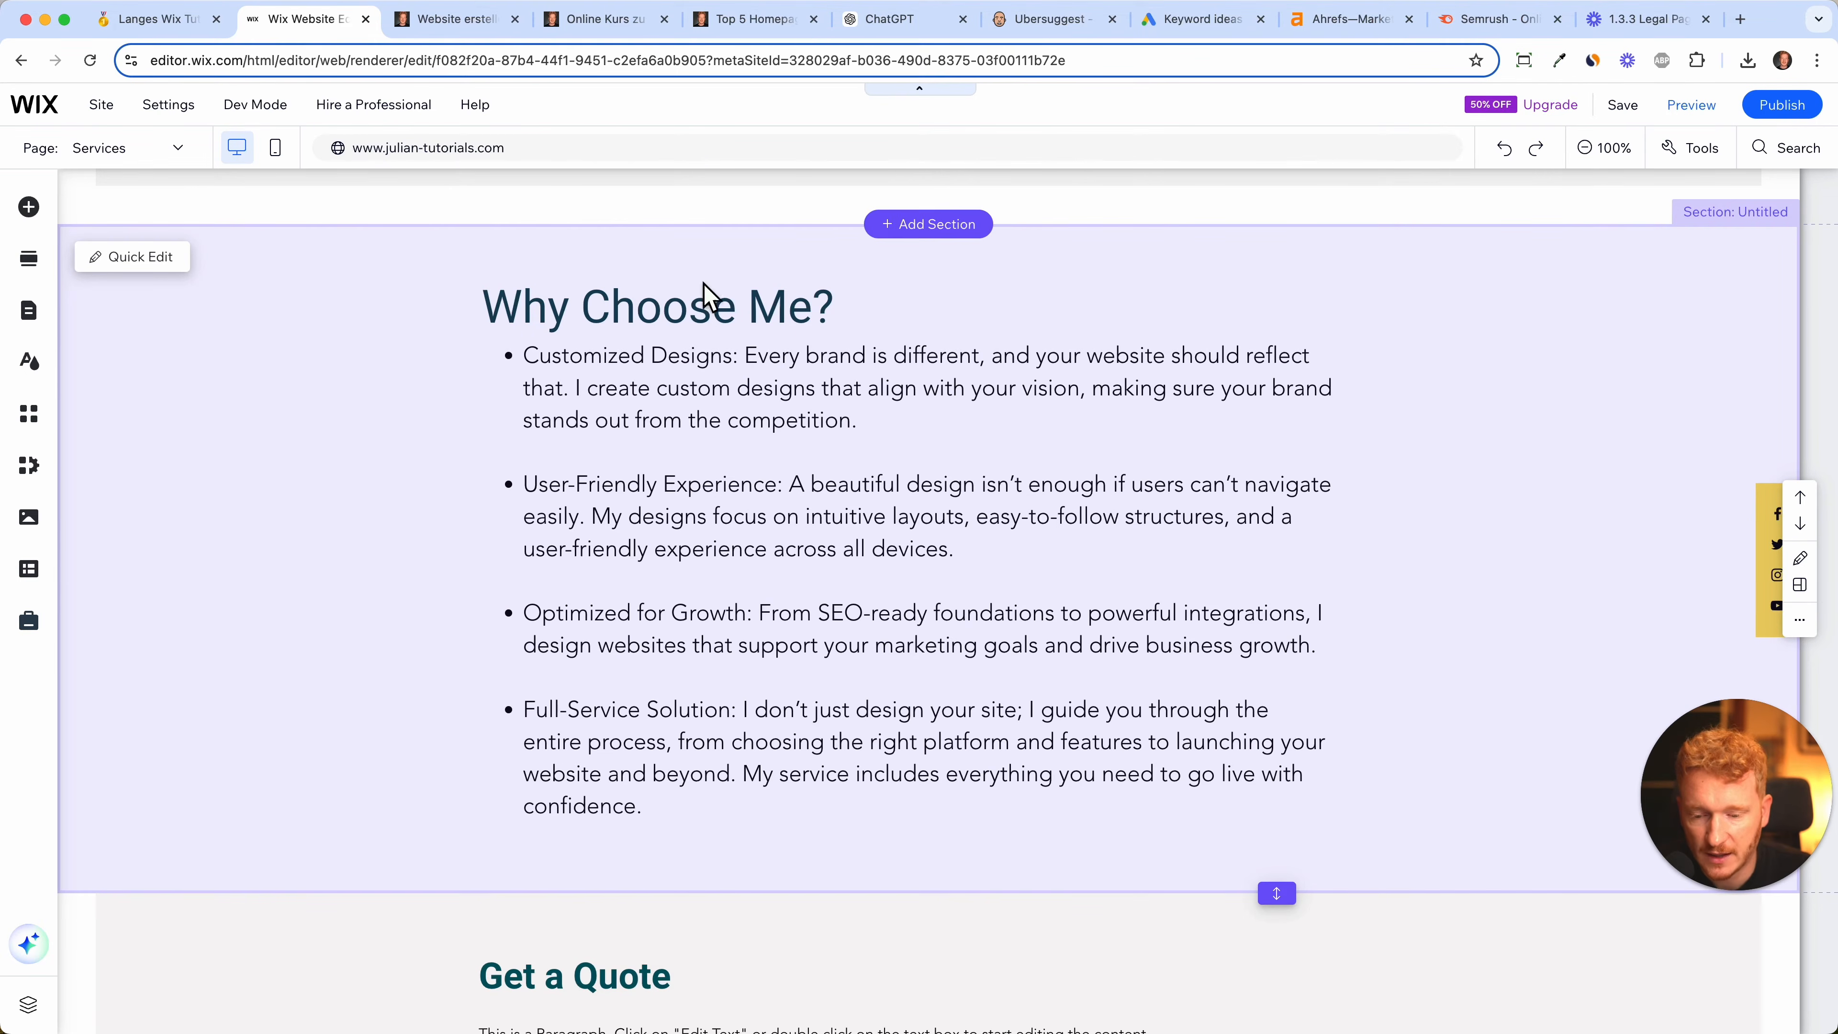
{"action": "scroll", "coordinate": [706, 295], "scroll_direction": "up", "scroll_amount": 20}
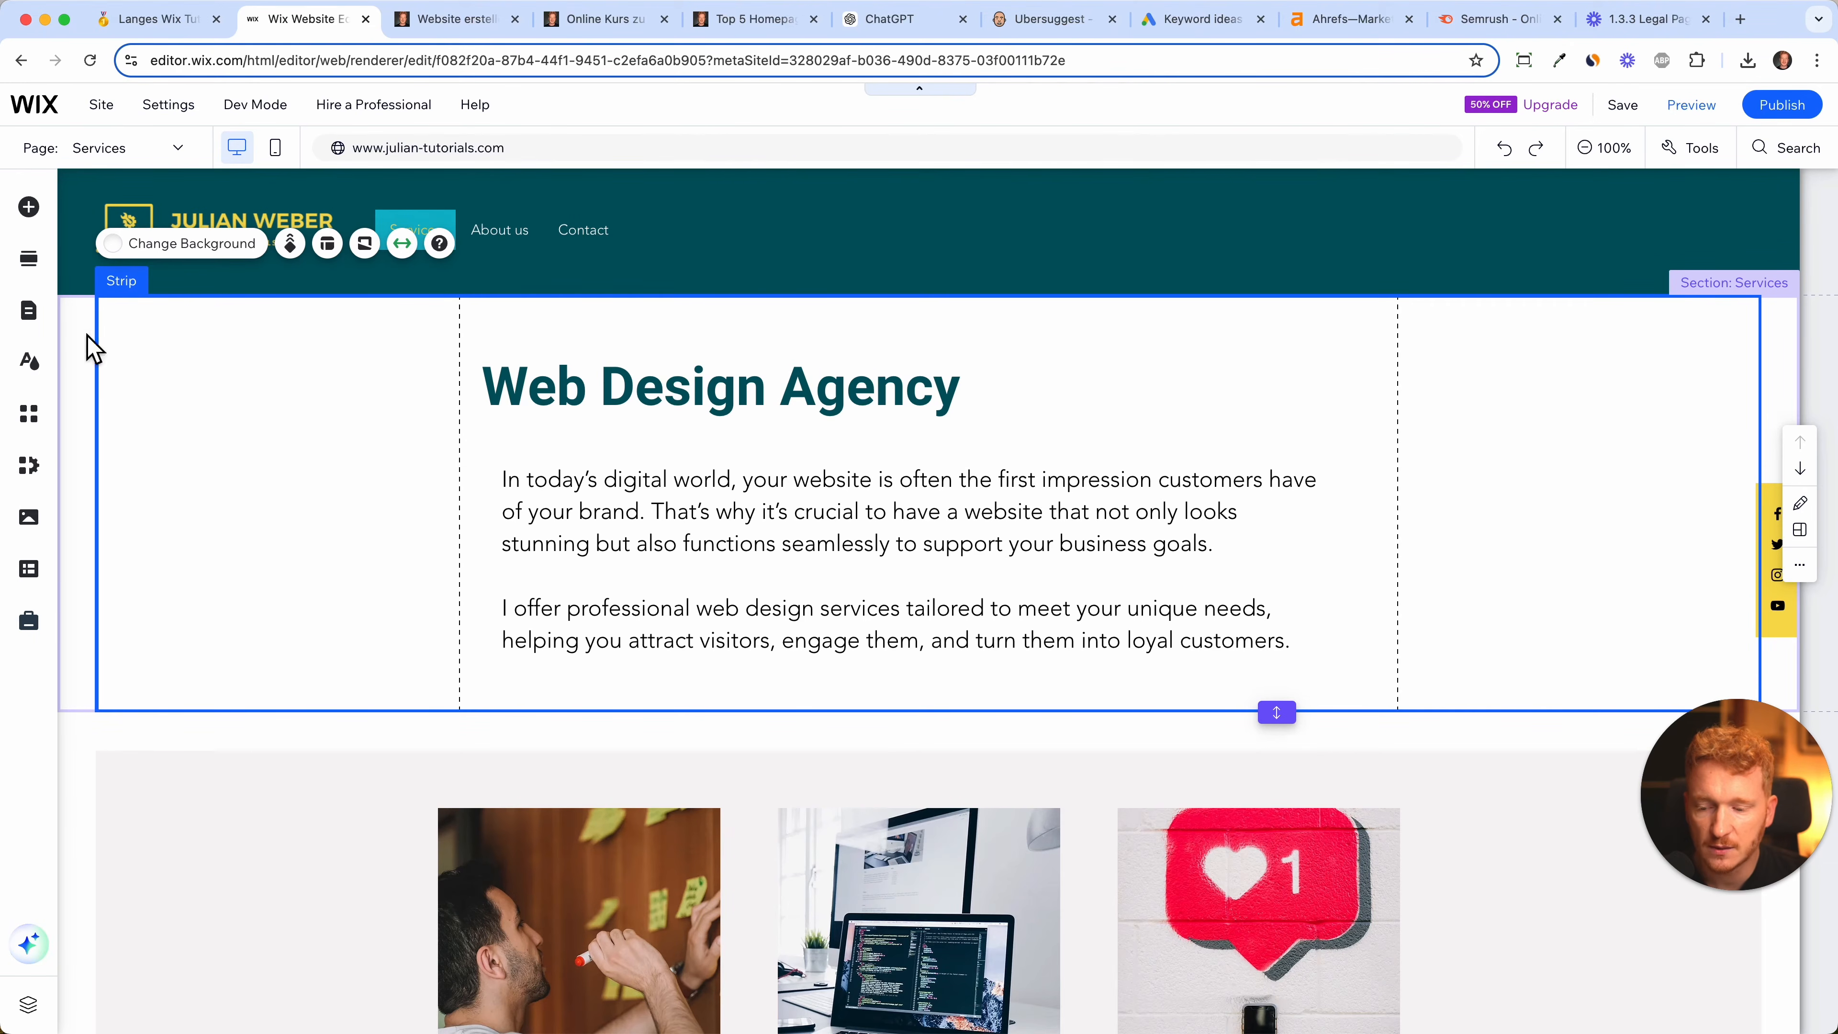
{"action": "left_click", "coordinate": [51, 326]}
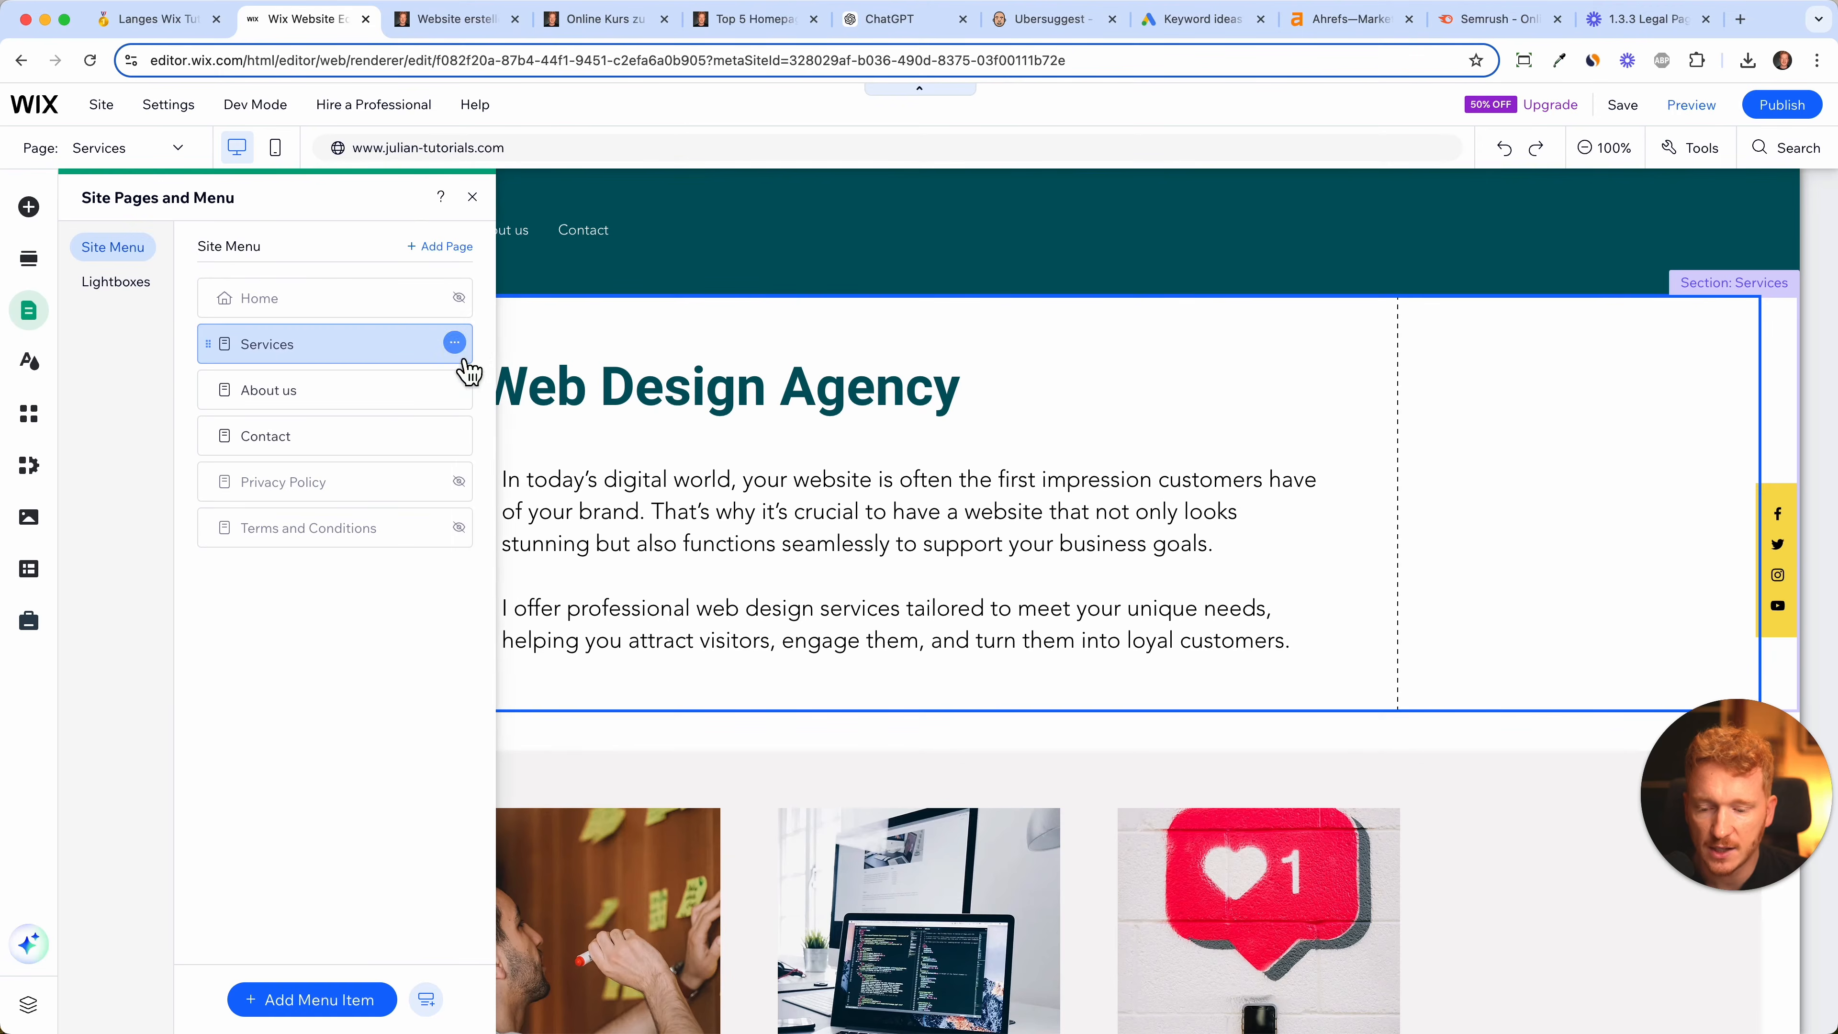
{"action": "left_click", "coordinate": [456, 345]}
{"action": "left_click", "coordinate": [543, 352]}
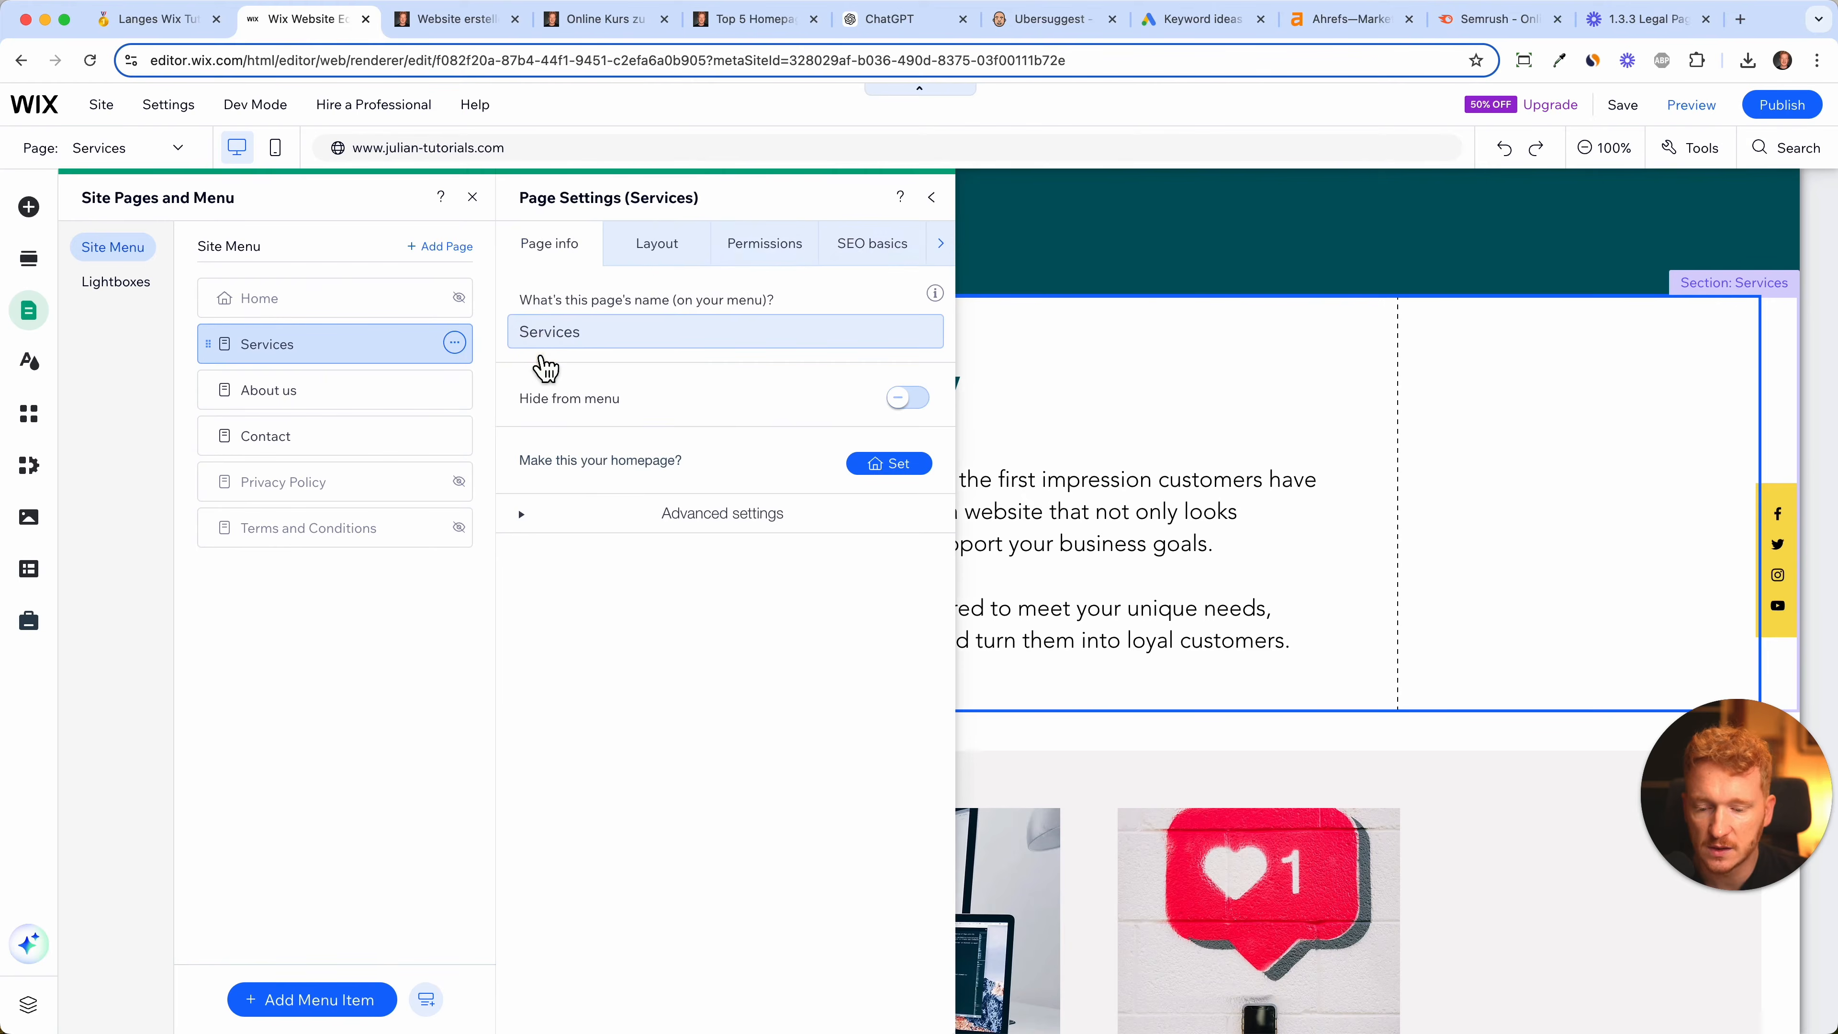
{"action": "left_click", "coordinate": [869, 246]}
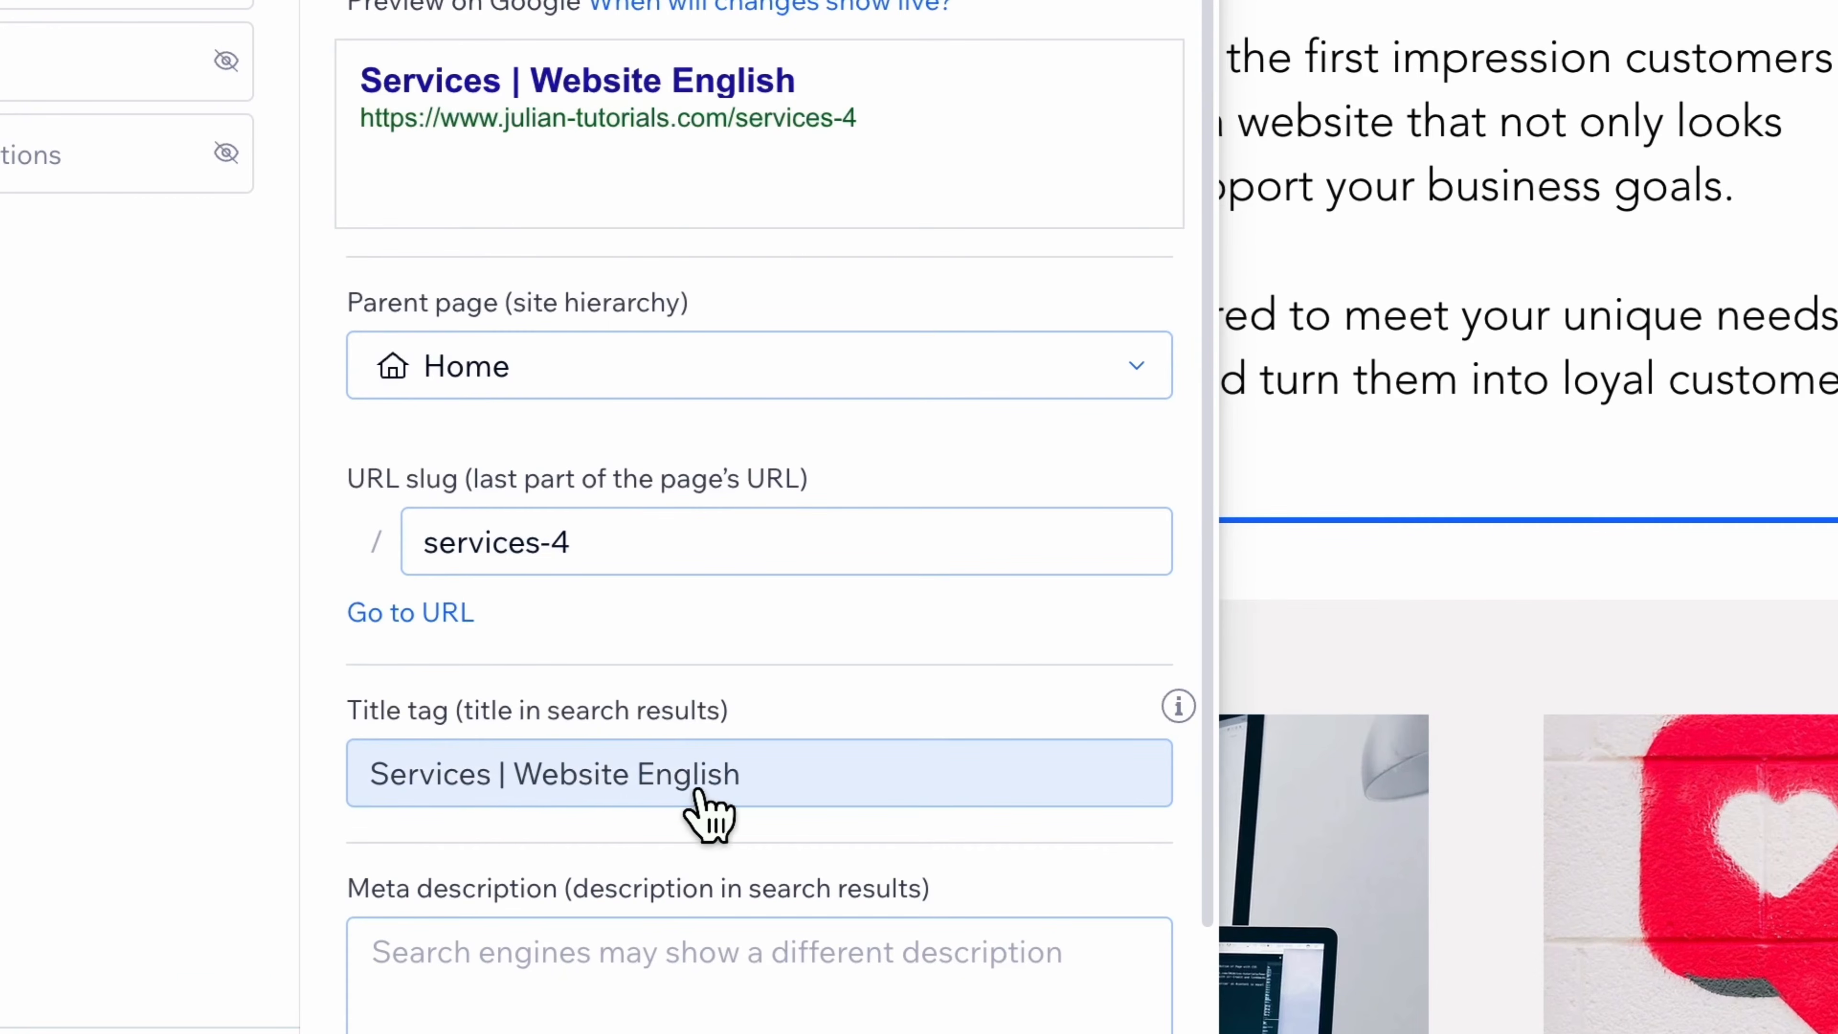
{"action": "scroll", "coordinate": [727, 804], "scroll_direction": "down", "scroll_amount": 3}
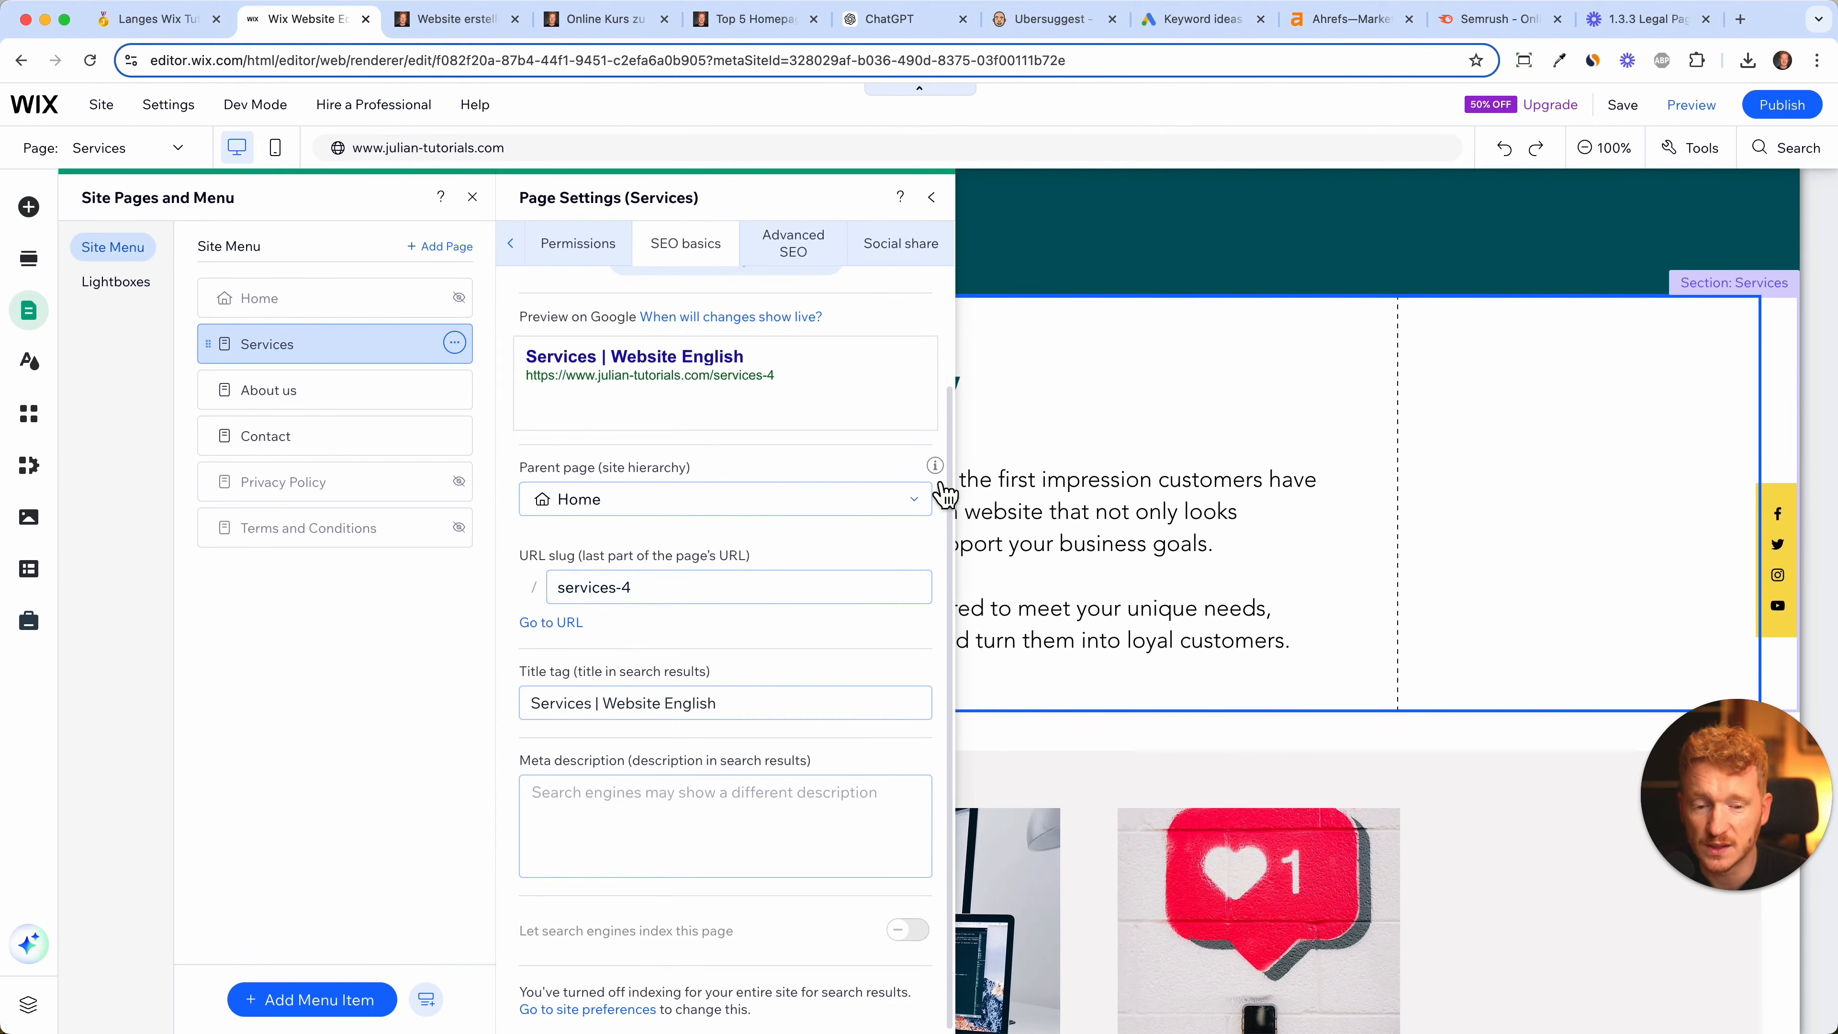
- Switch through the open keyword research tools: Ubersuggest, Google Ads Keyword Planner, Ahrefs and Semrush
{"action": "left_click", "coordinate": [1053, 19]}
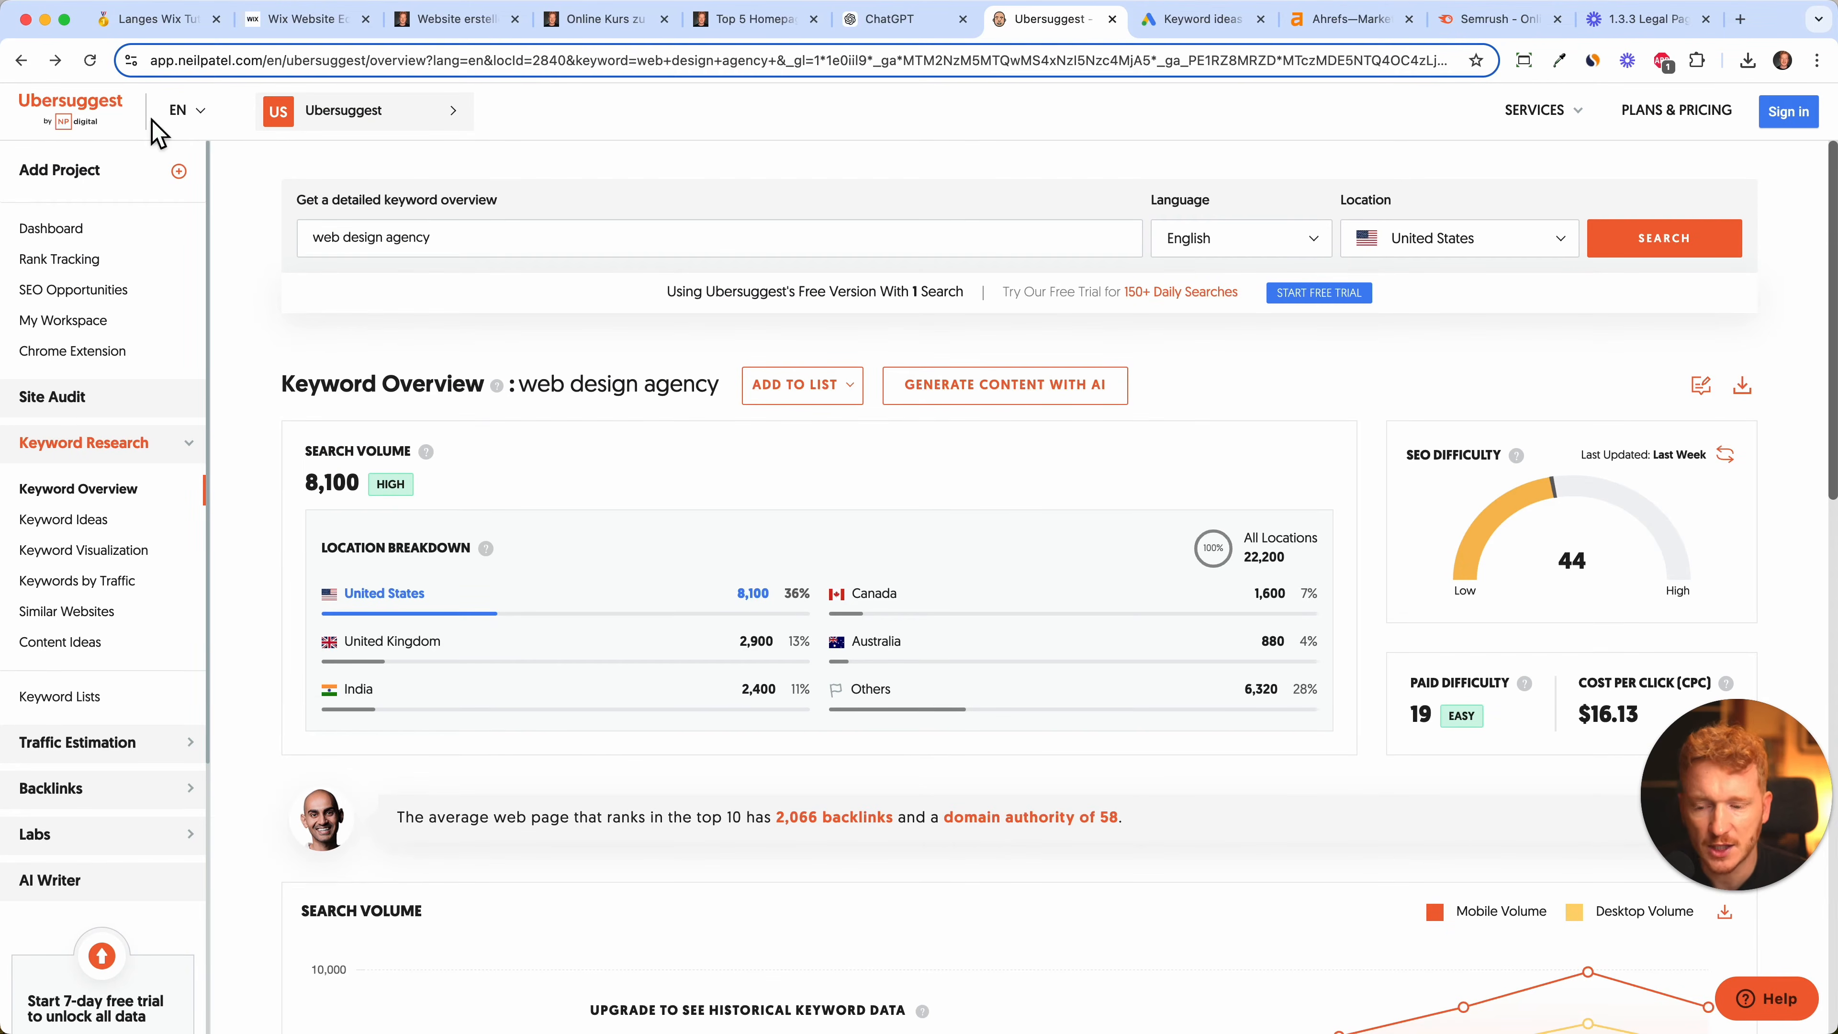
{"action": "left_click", "coordinate": [1208, 19]}
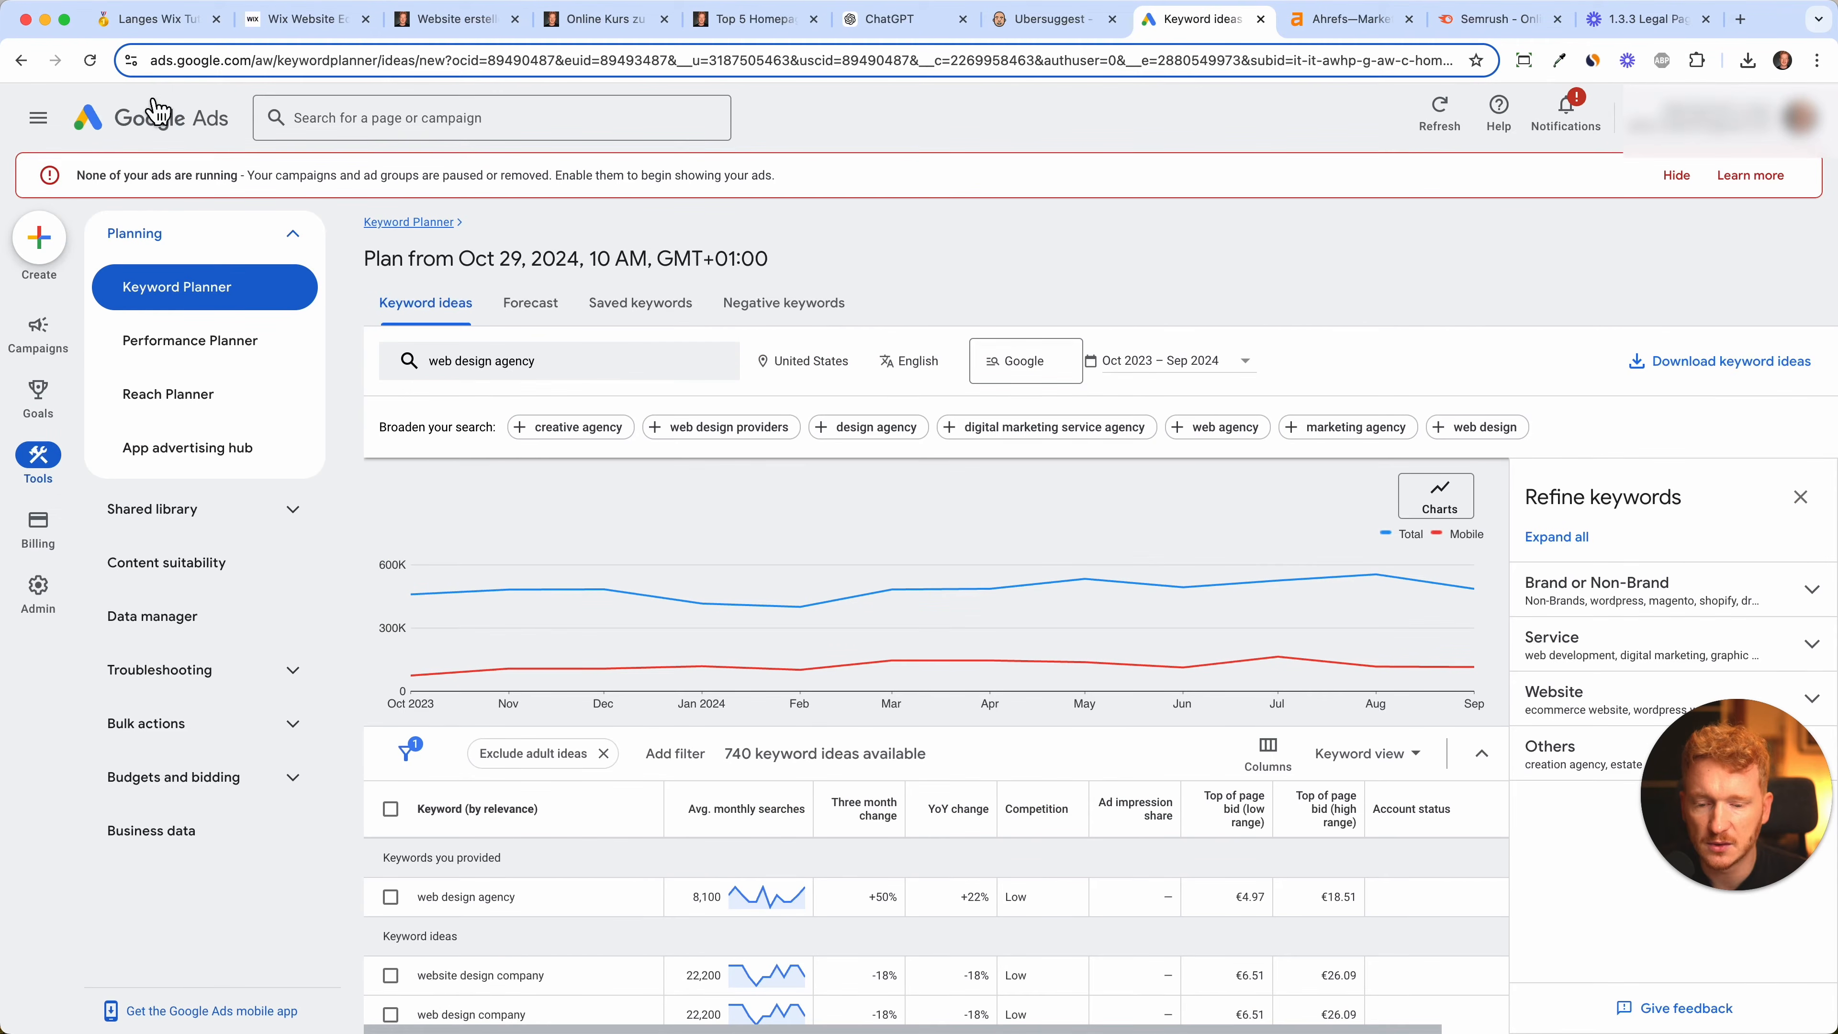
{"action": "left_click", "coordinate": [1350, 19]}
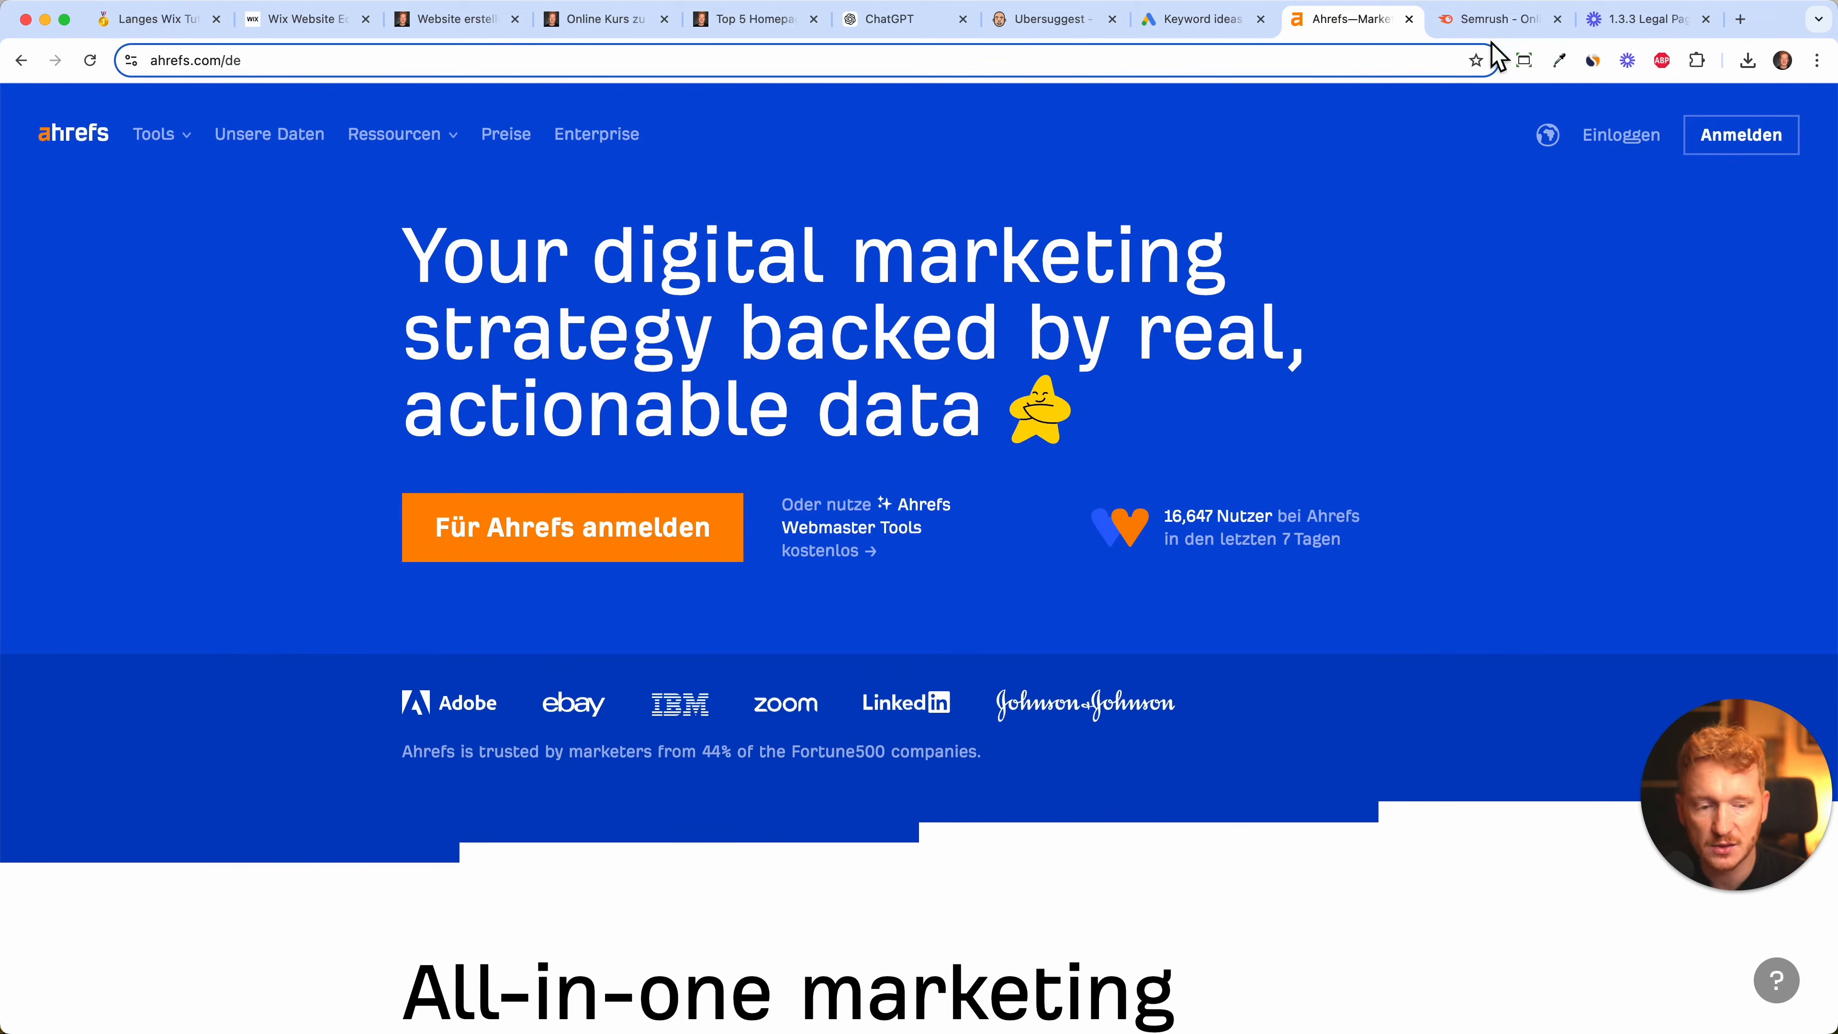
{"action": "left_click", "coordinate": [1490, 20]}
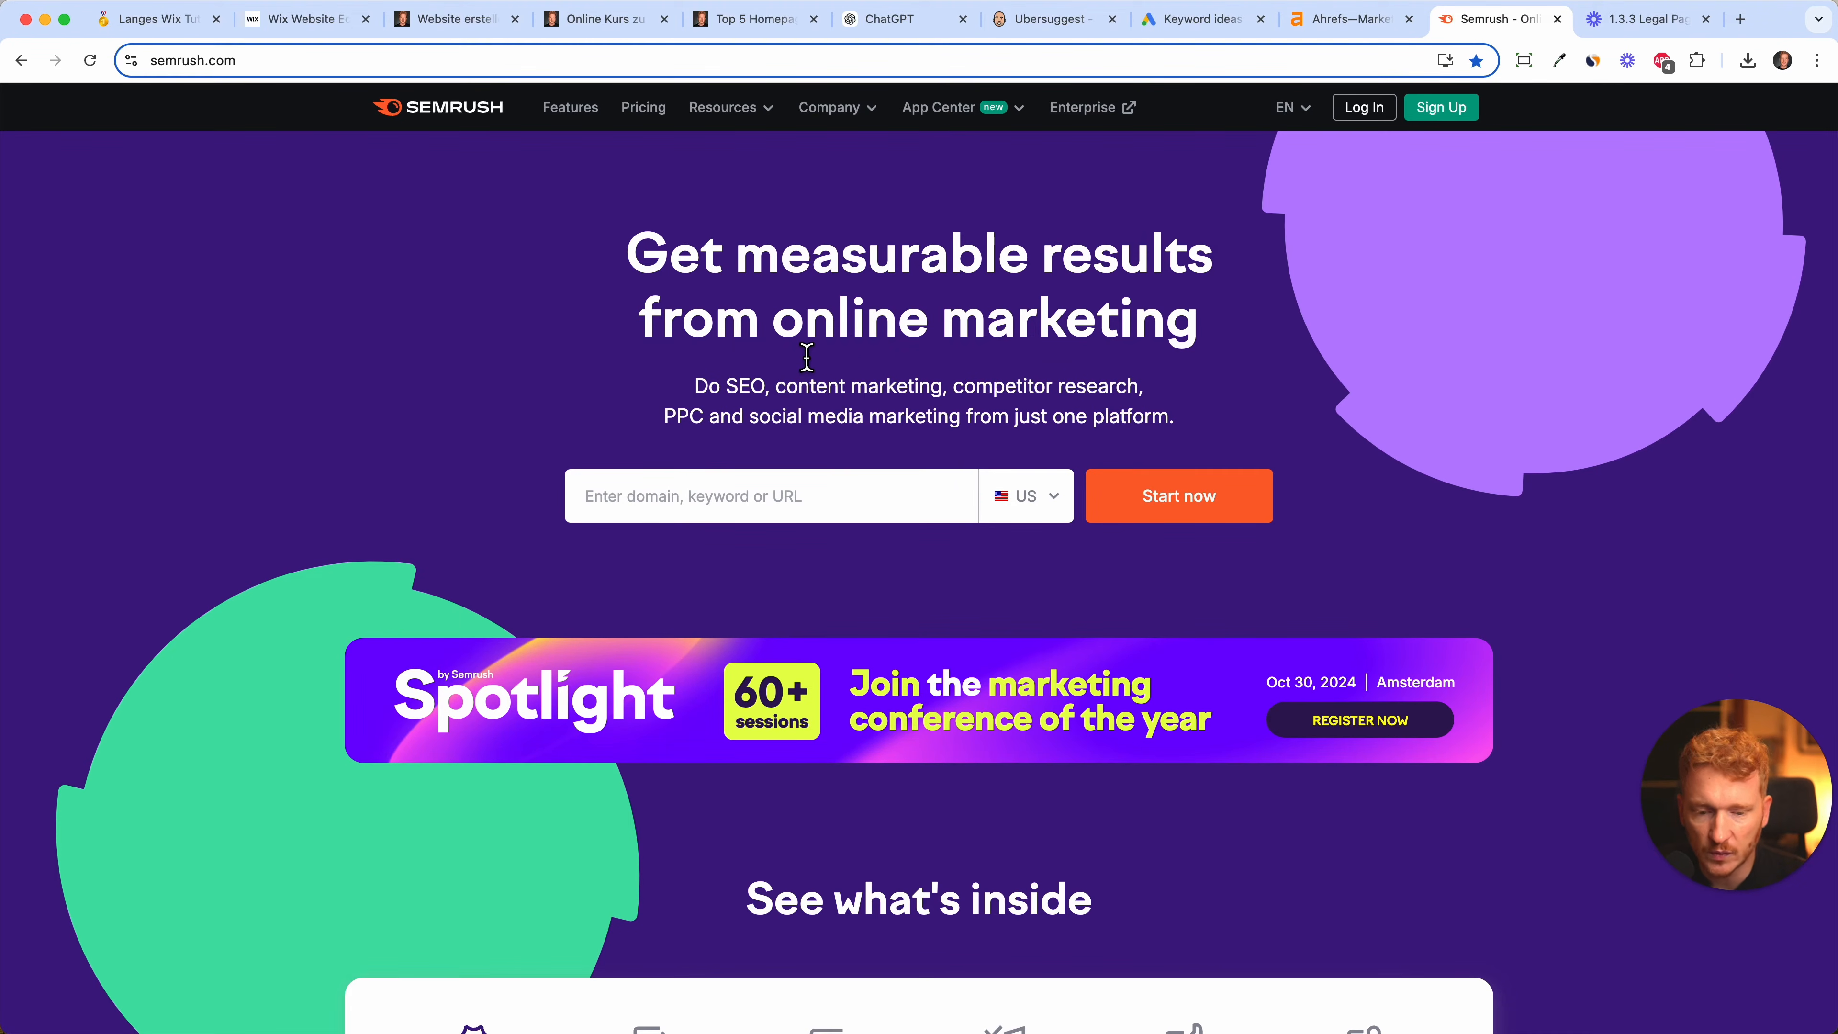
- Return to Ubersuggest and examine the location choices, search volume and SEO difficulty for the keyword "web design agency"
{"action": "key", "text": "super+7"}
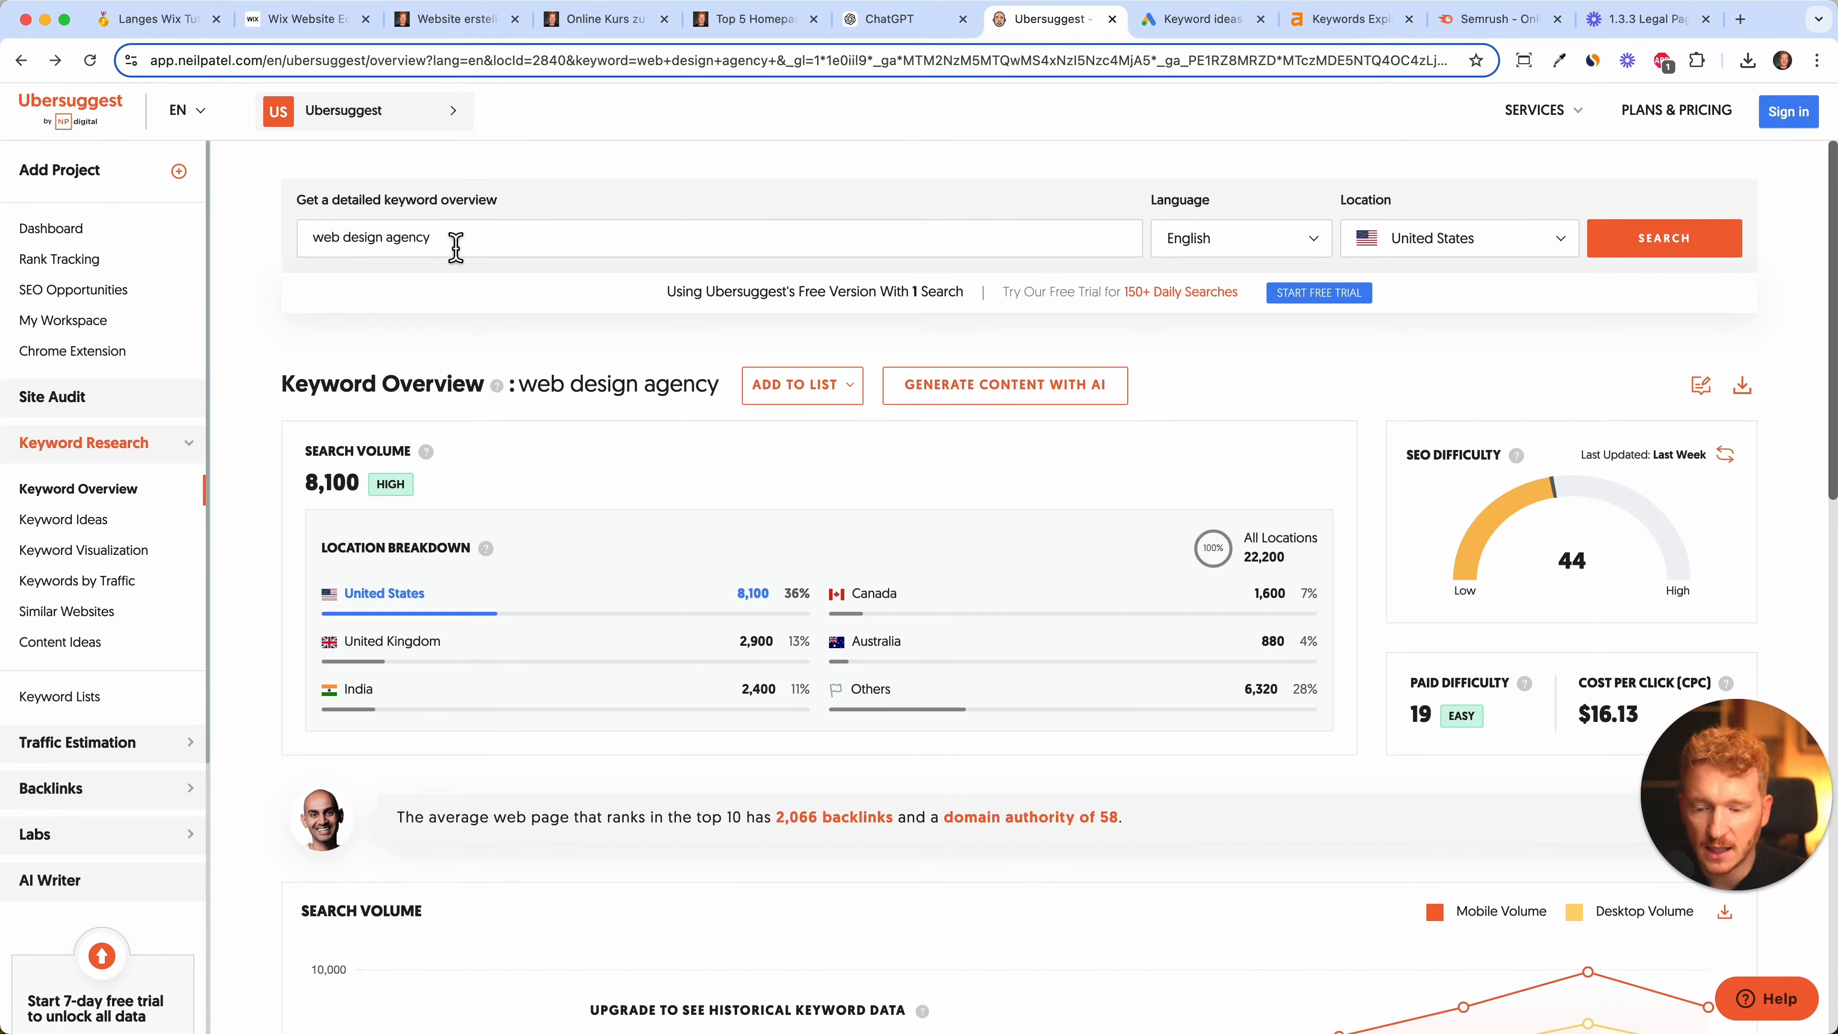
{"action": "triple_click", "coordinate": [481, 251]}
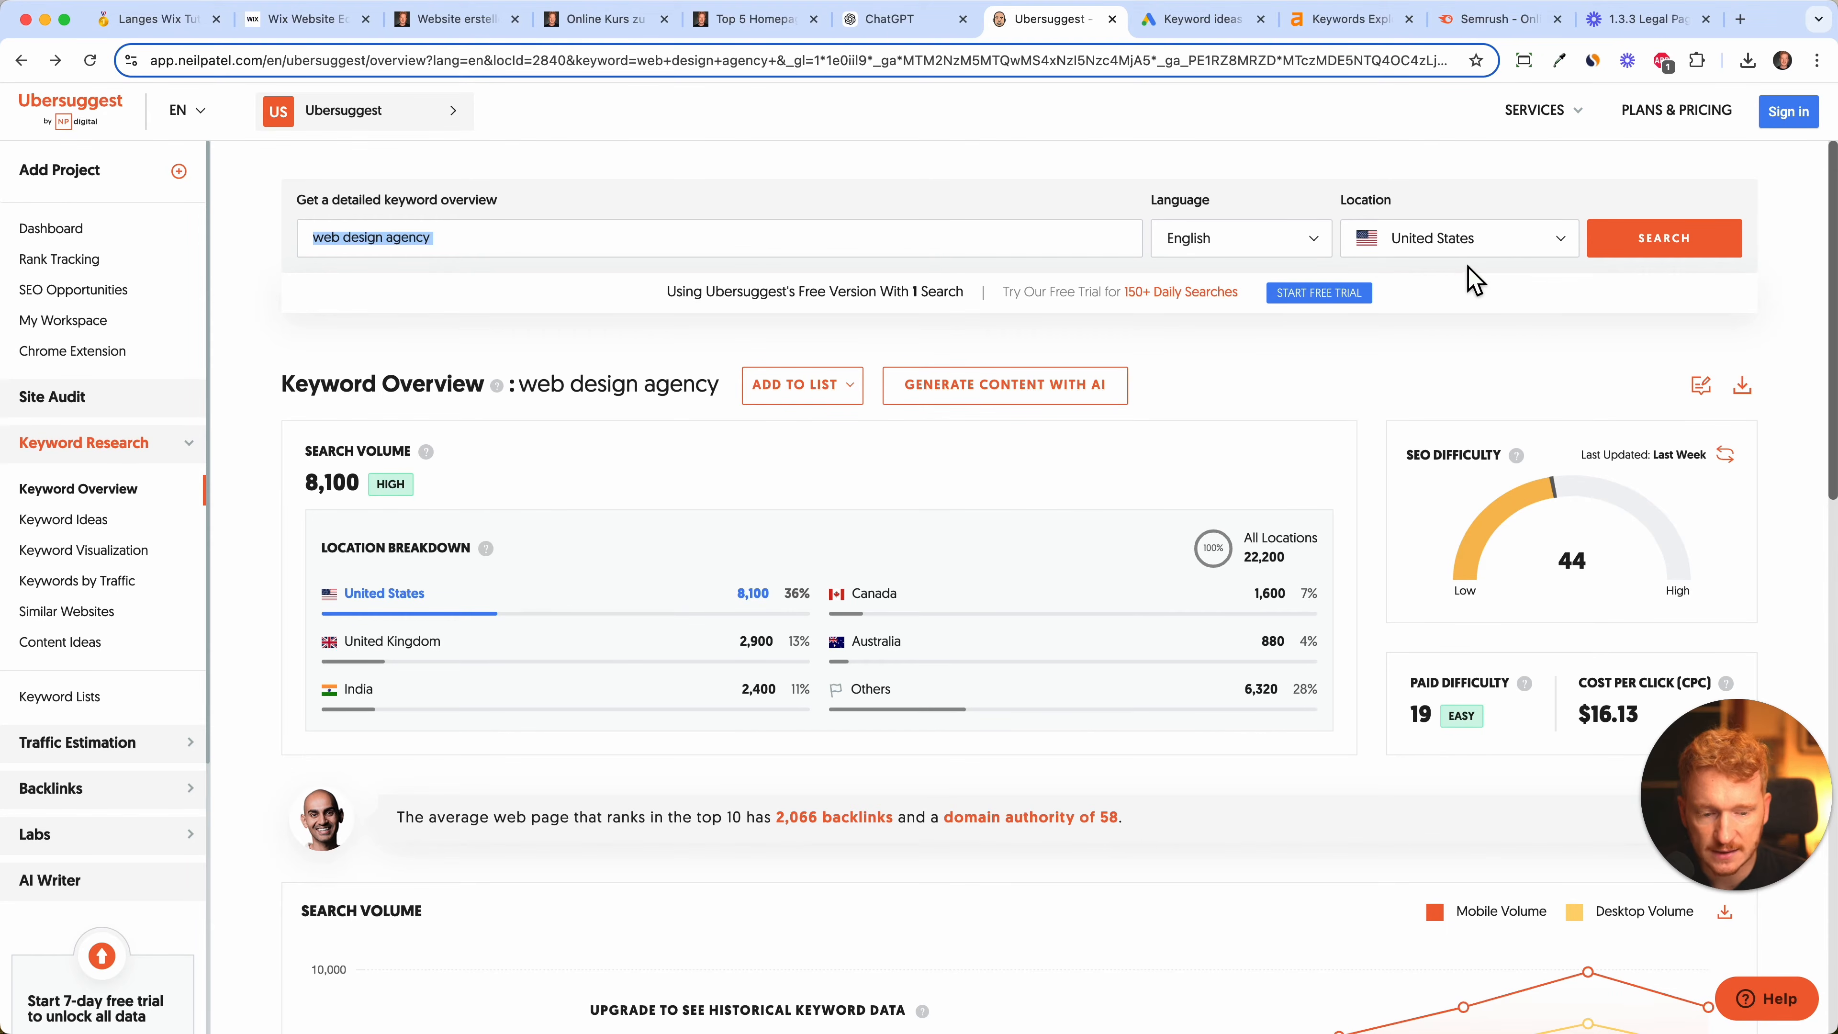
{"action": "left_click", "coordinate": [1511, 255]}
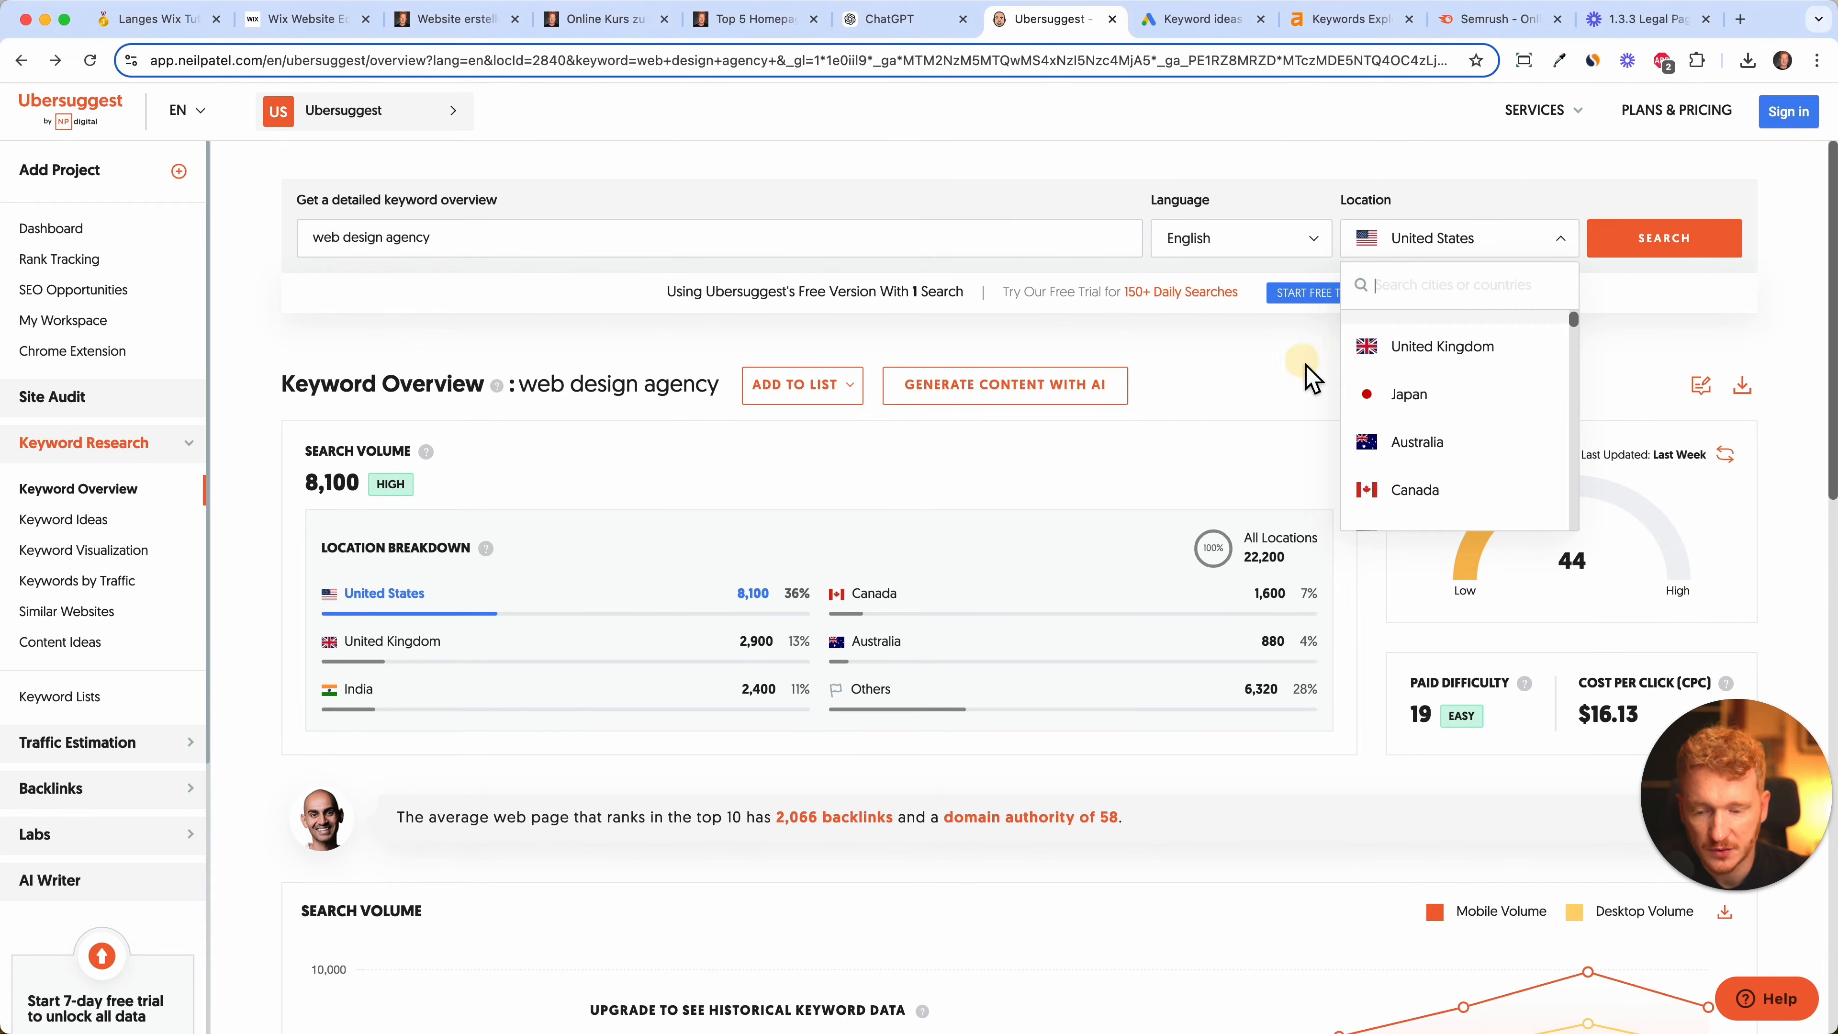
{"action": "left_click", "coordinate": [1303, 185]}
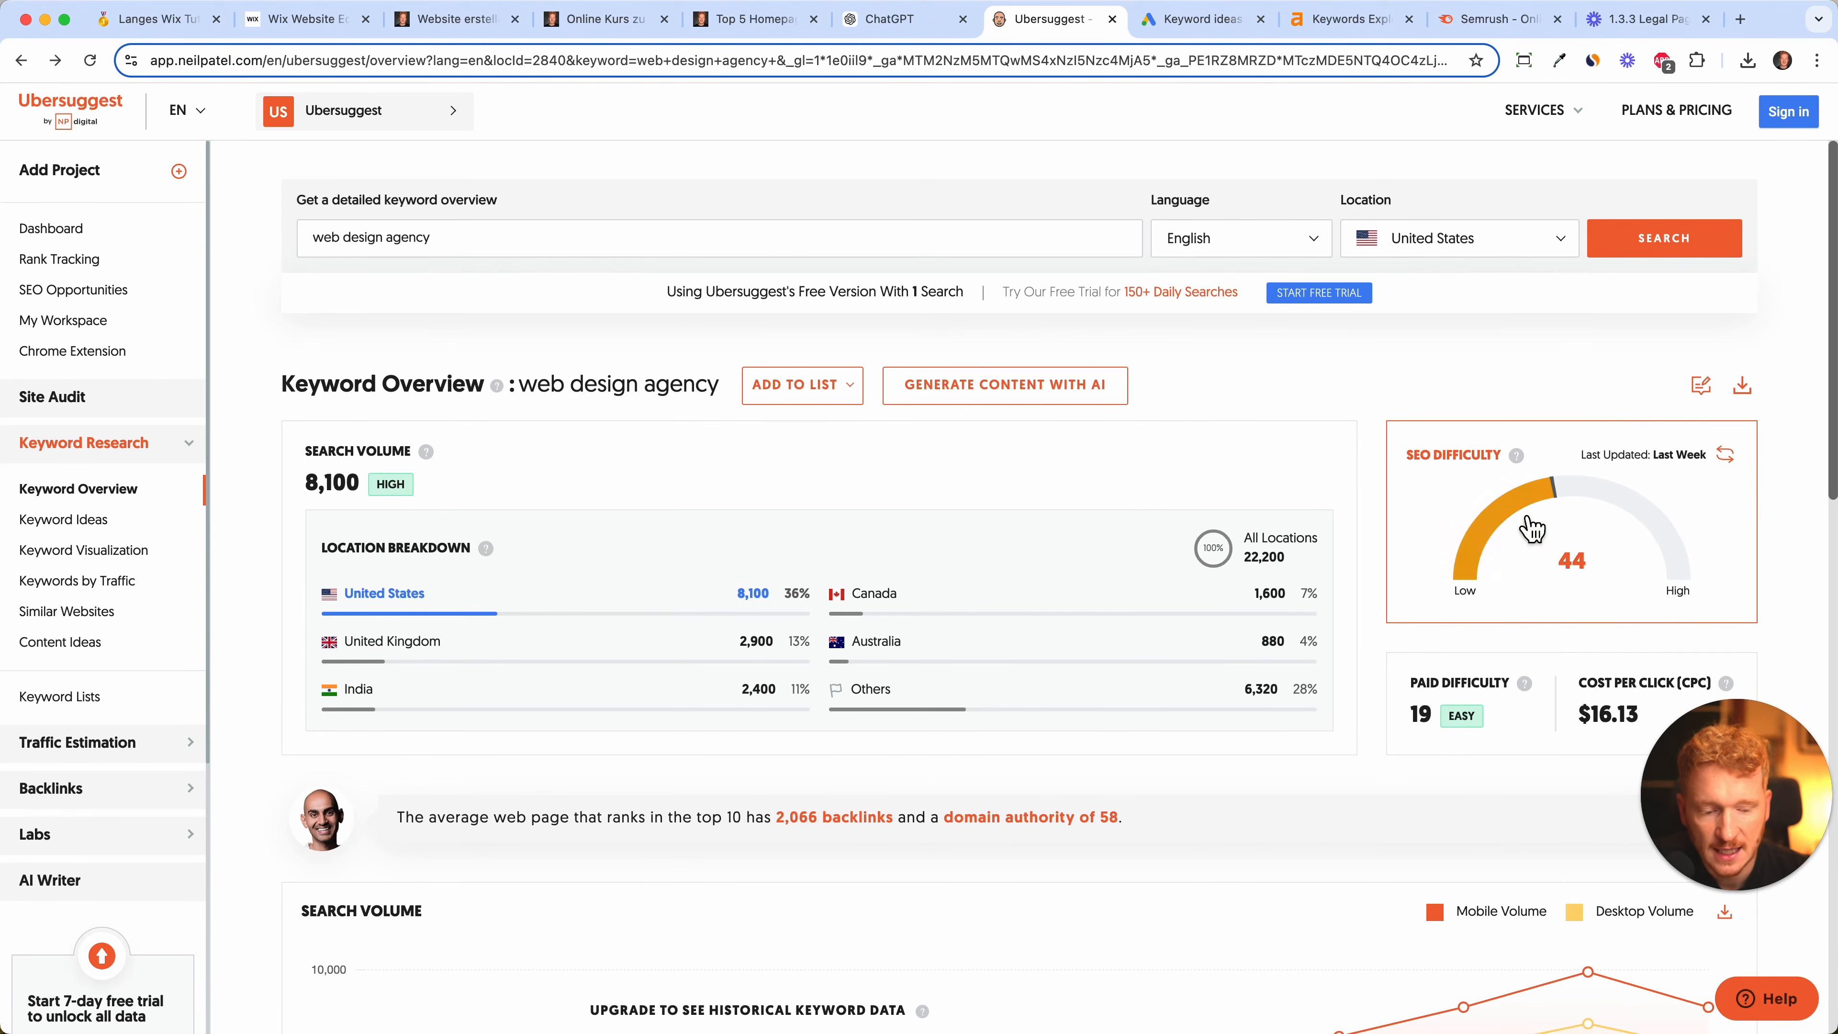
{"action": "scroll", "coordinate": [1530, 528], "scroll_direction": "down", "scroll_amount": 1}
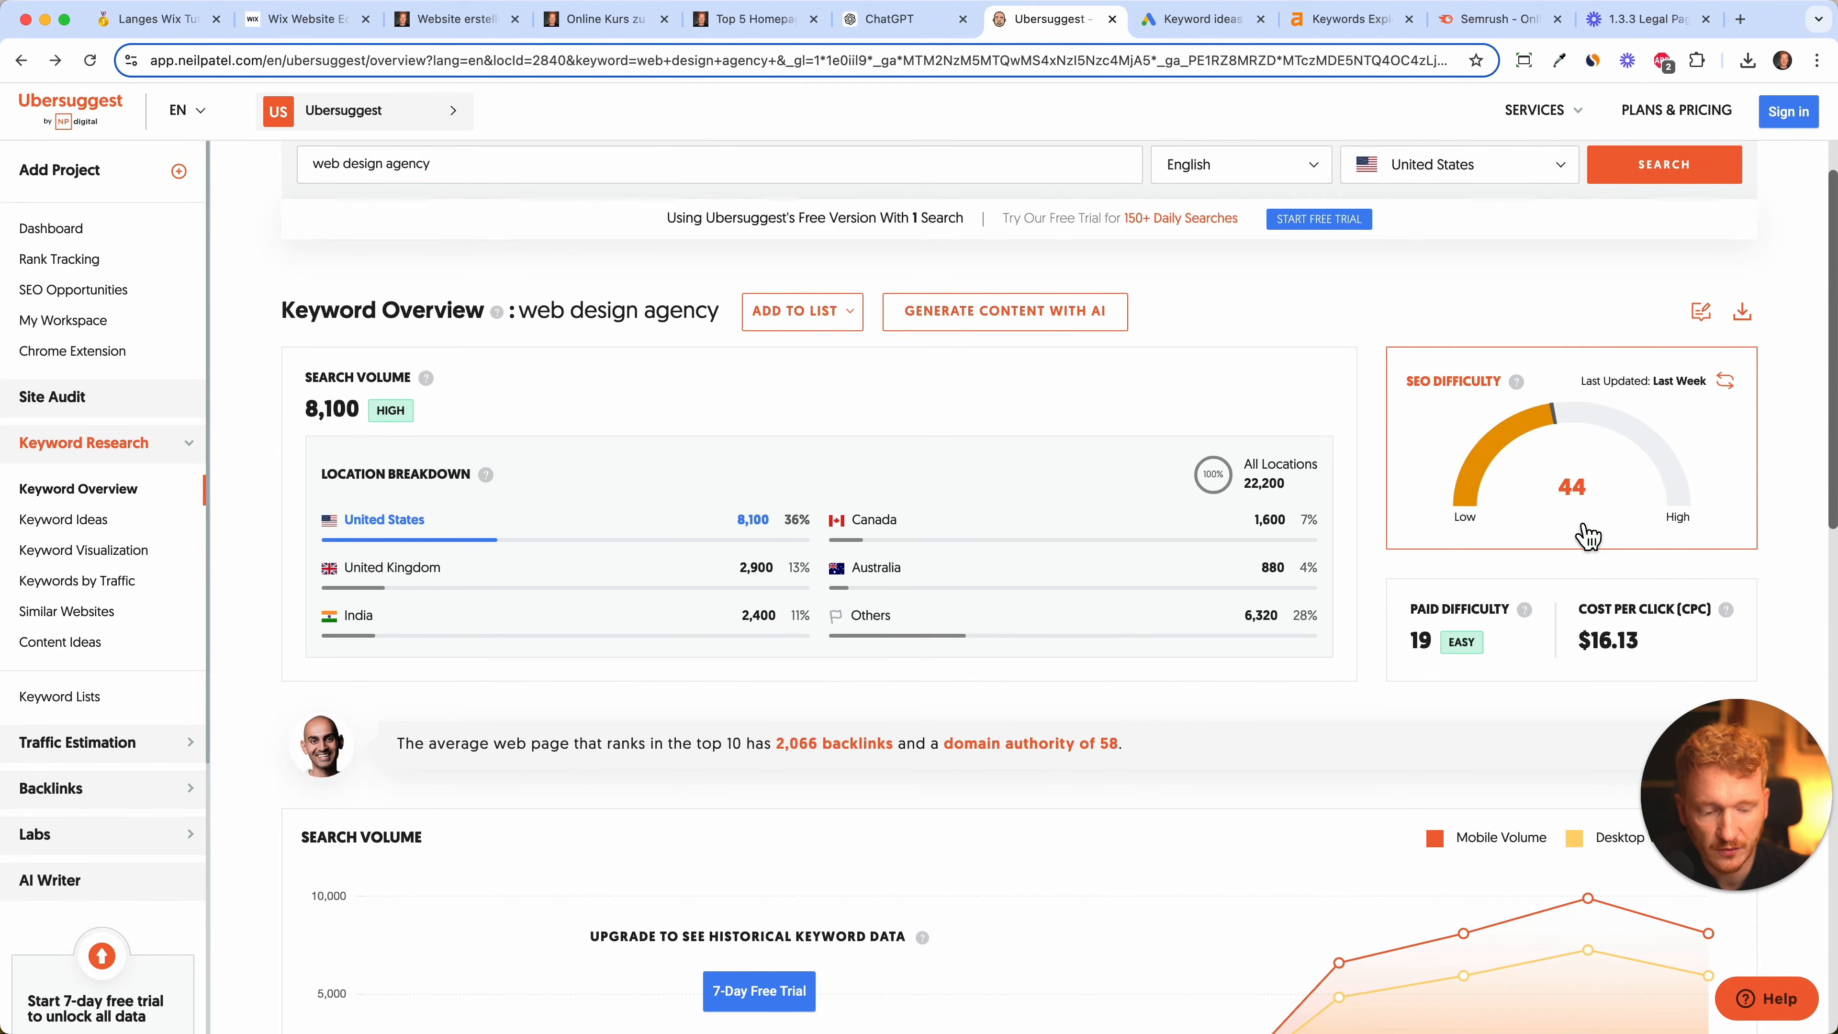
- Search Google in a new tab for "website design services" and look over the sponsored and organic result titles
{"action": "scroll", "coordinate": [1588, 534], "scroll_direction": "down", "scroll_amount": 2}
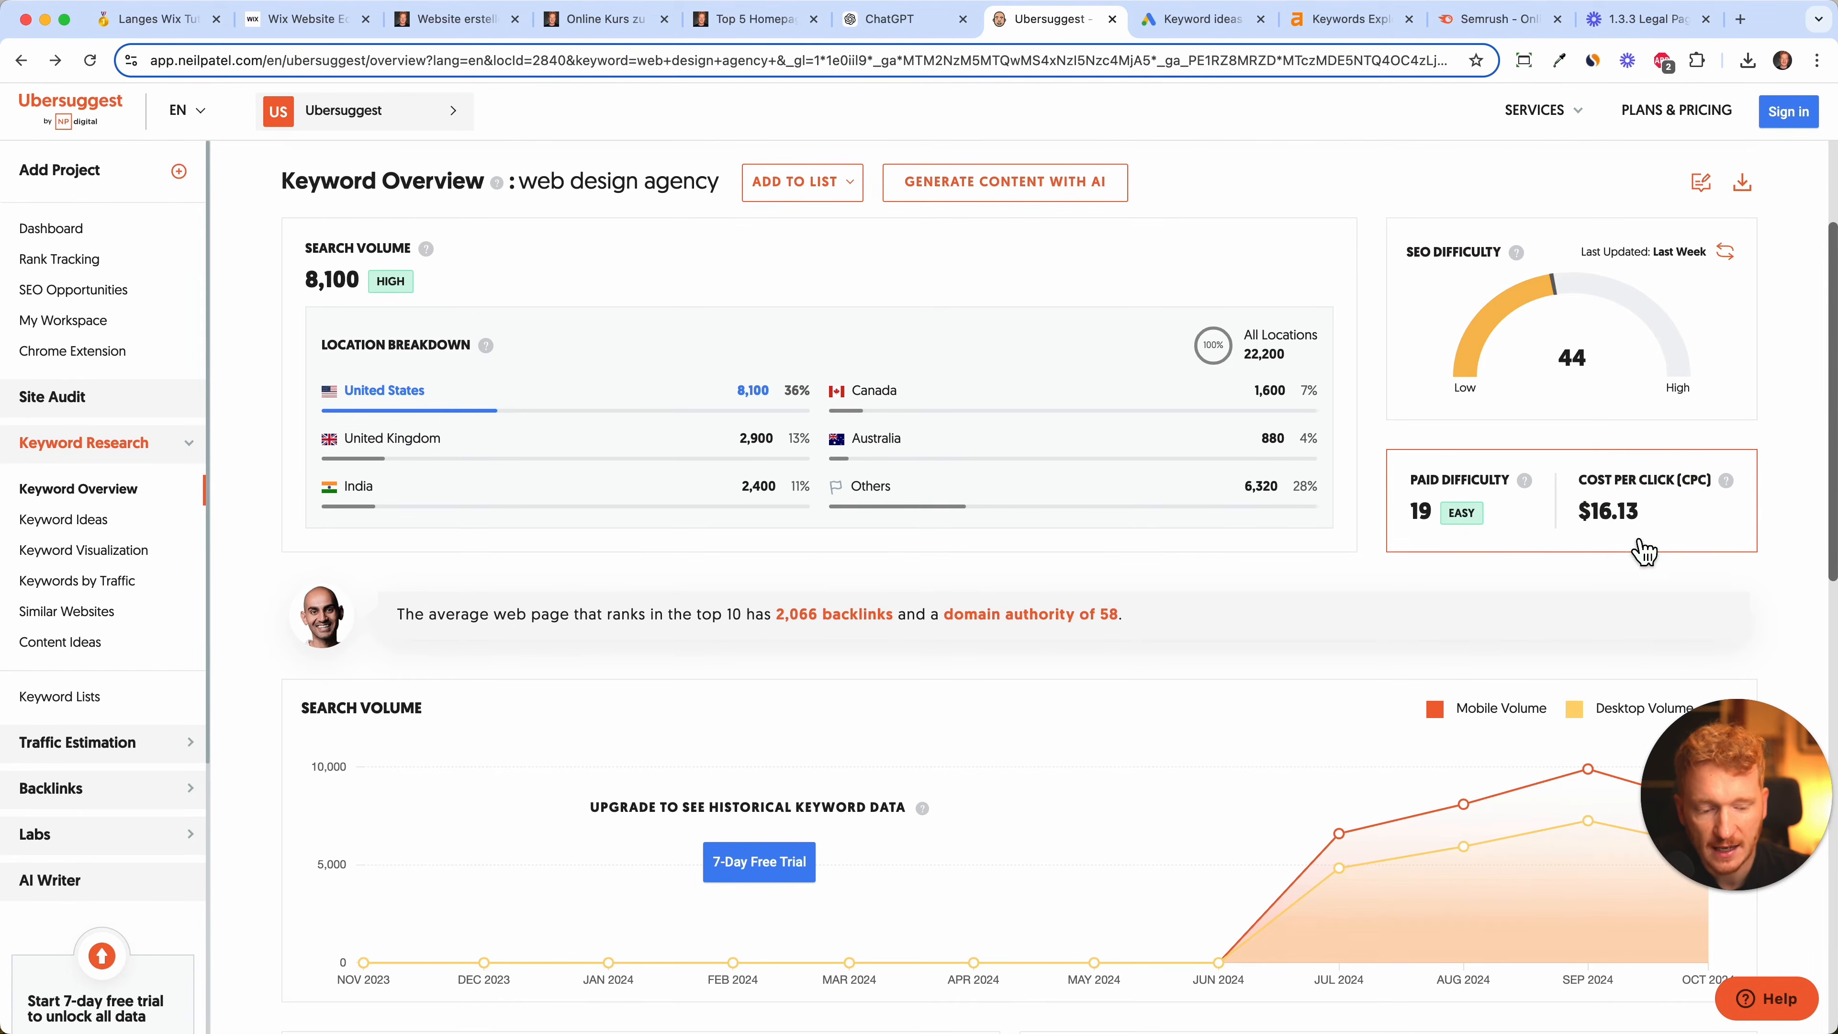
{"action": "scroll", "coordinate": [1636, 546], "scroll_direction": "up", "scroll_amount": 1}
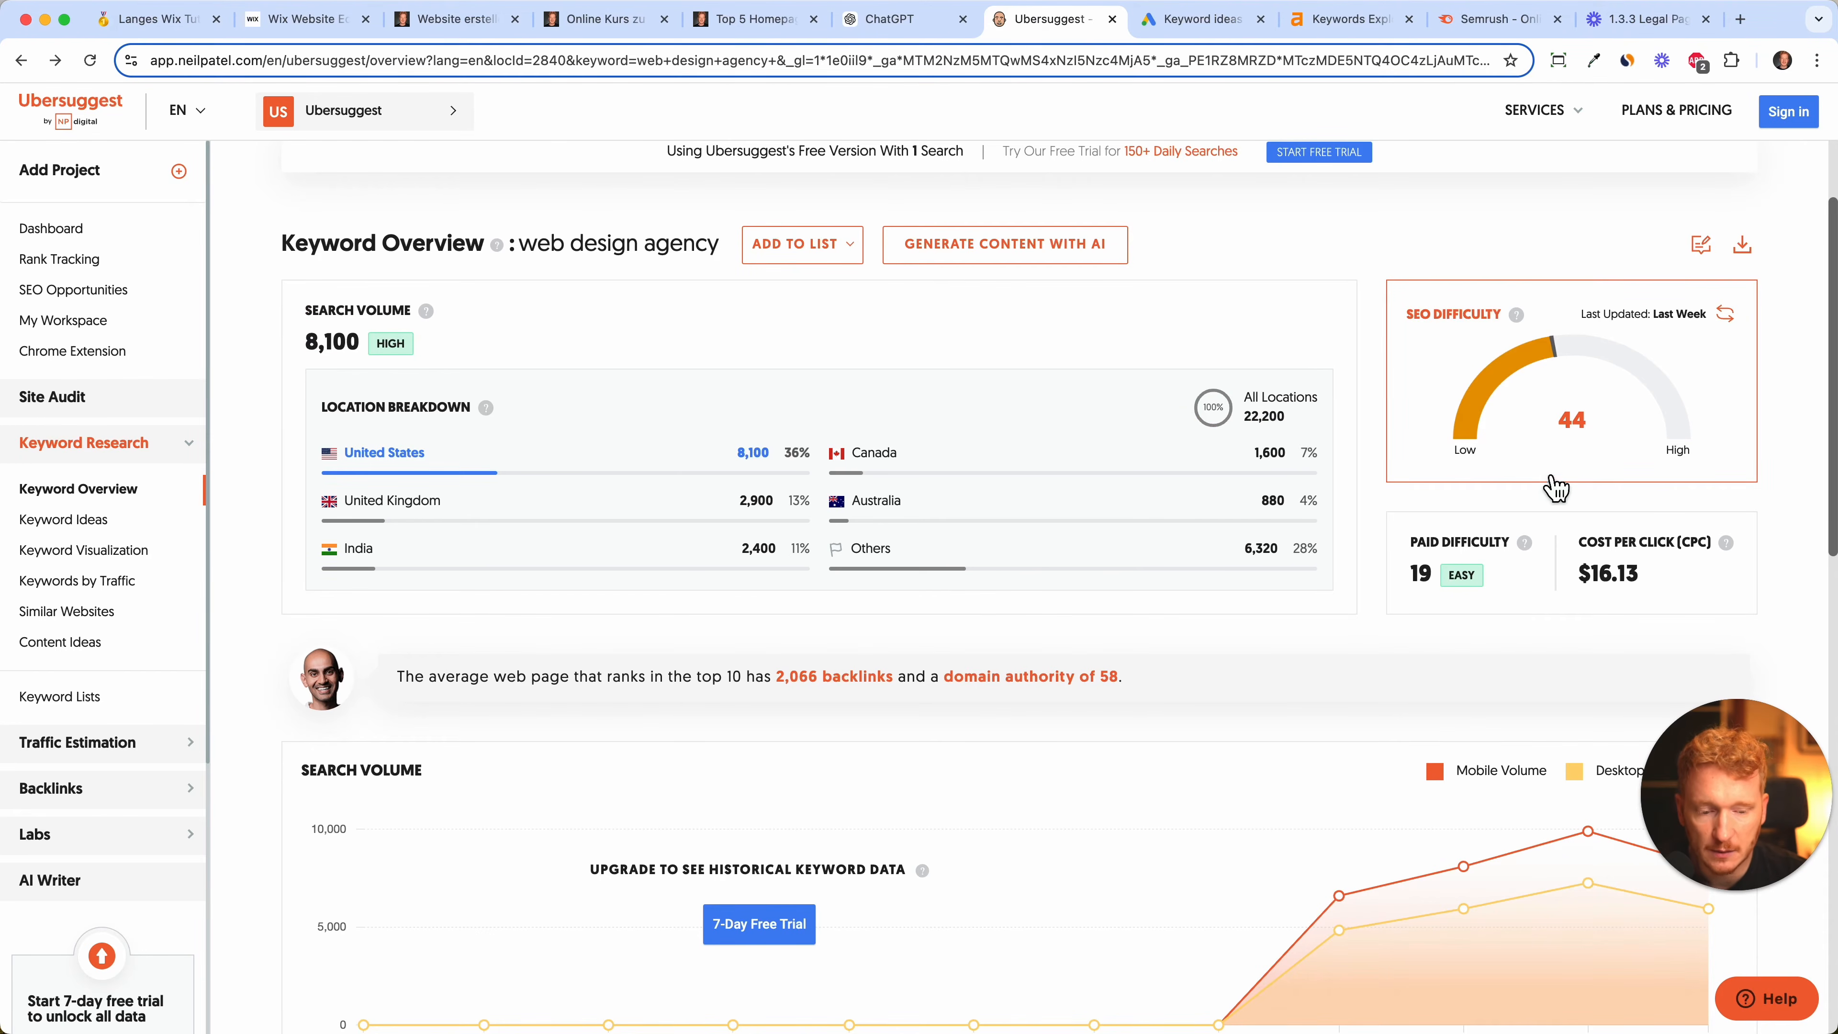
{"action": "left_click", "coordinate": [1741, 20]}
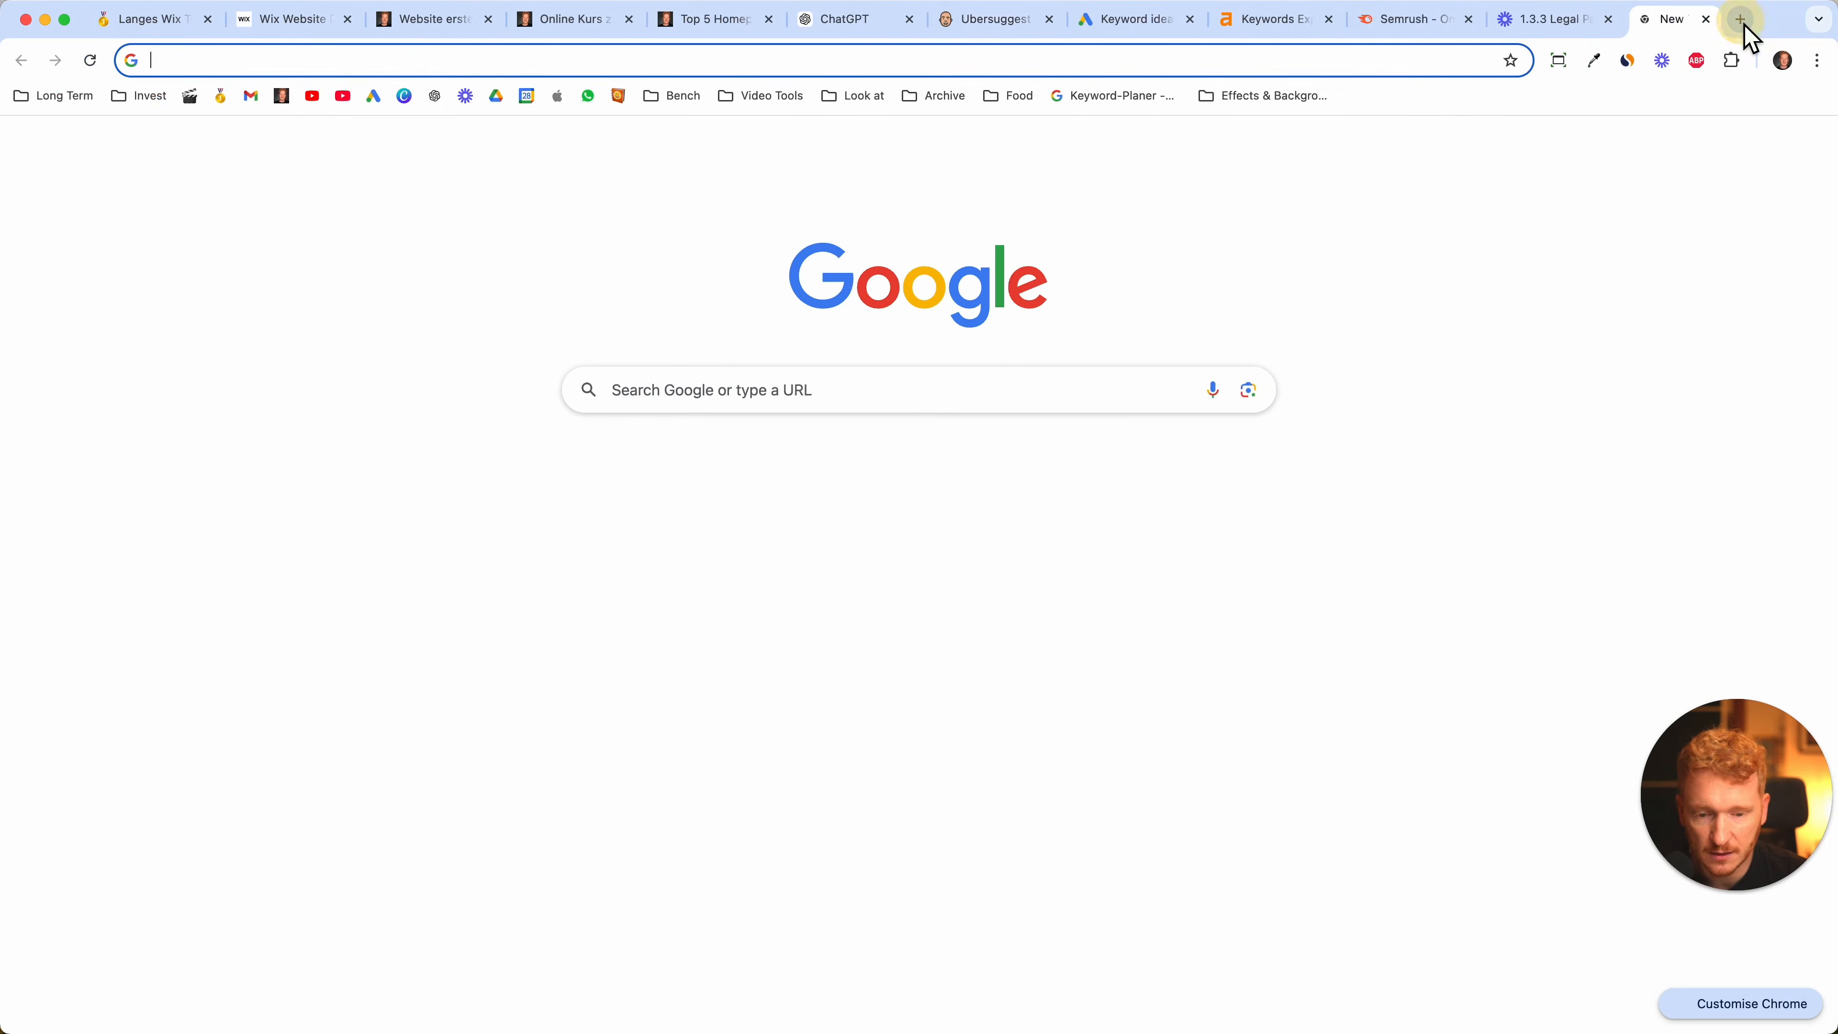
{"action": "type", "text": "website design services"}
{"action": "key", "text": "Return"}
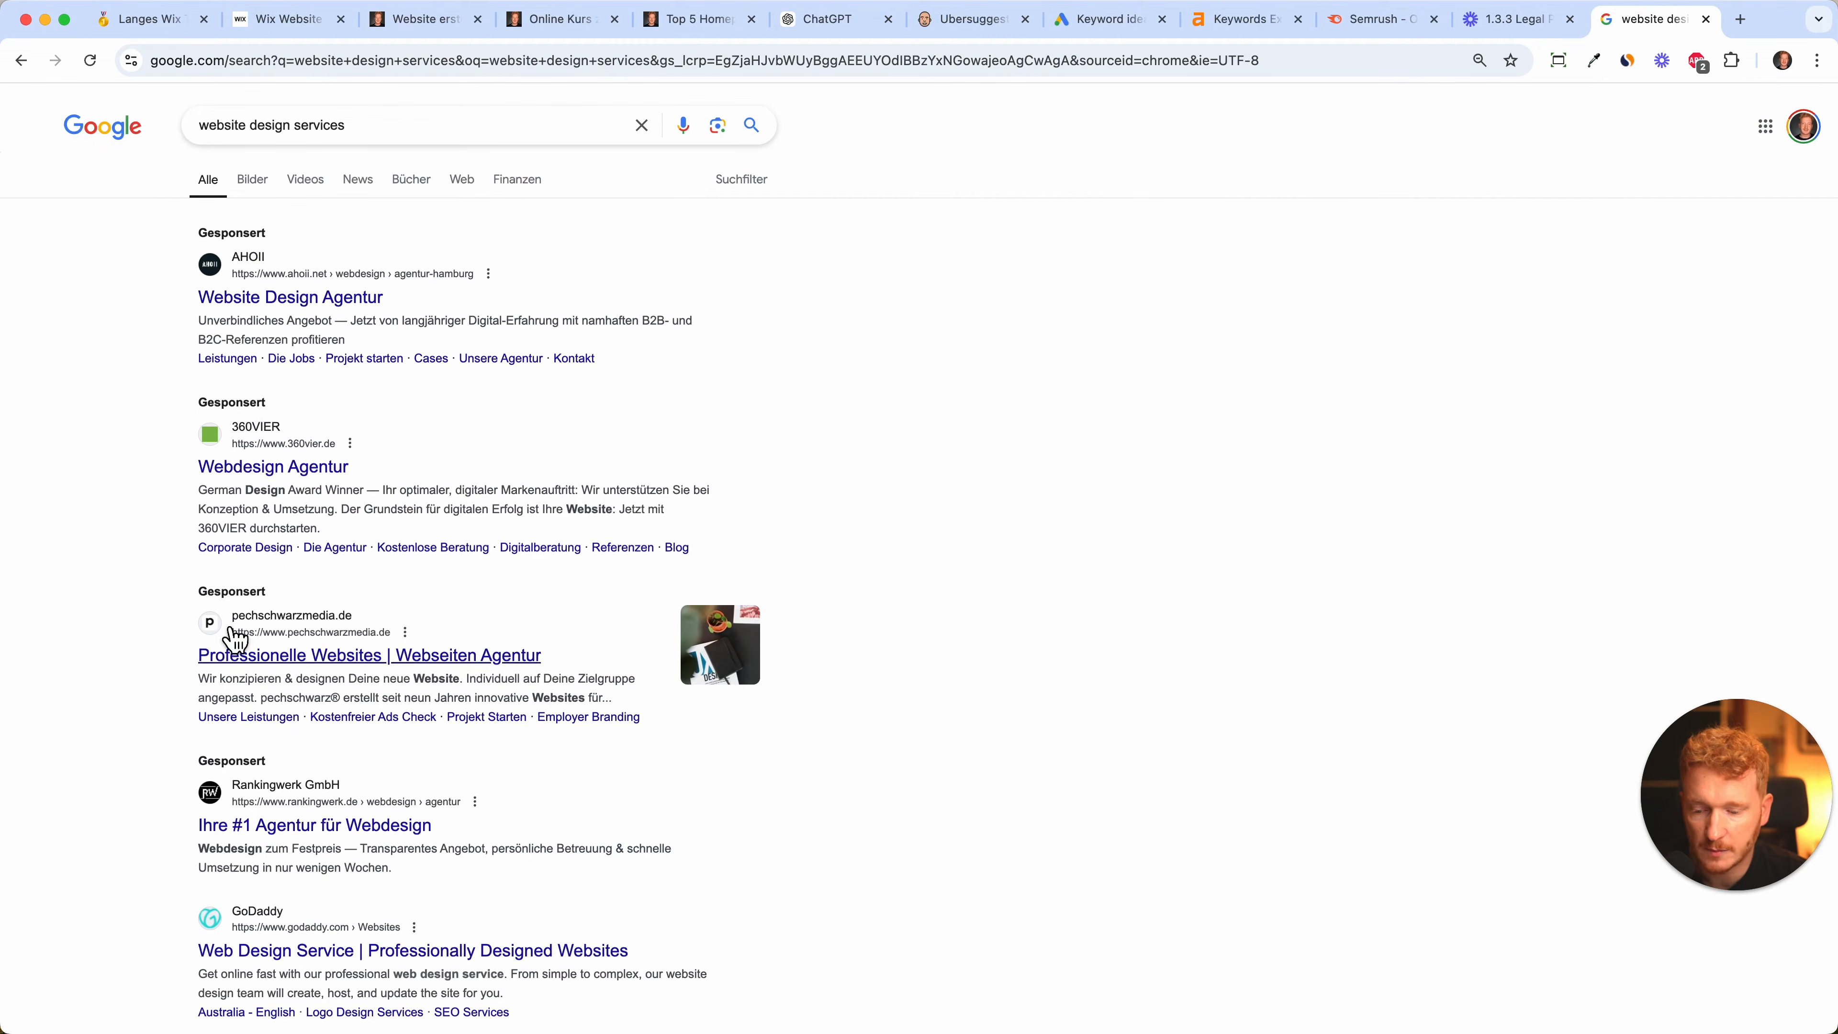
{"action": "scroll", "coordinate": [358, 808], "scroll_direction": "down", "scroll_amount": 10}
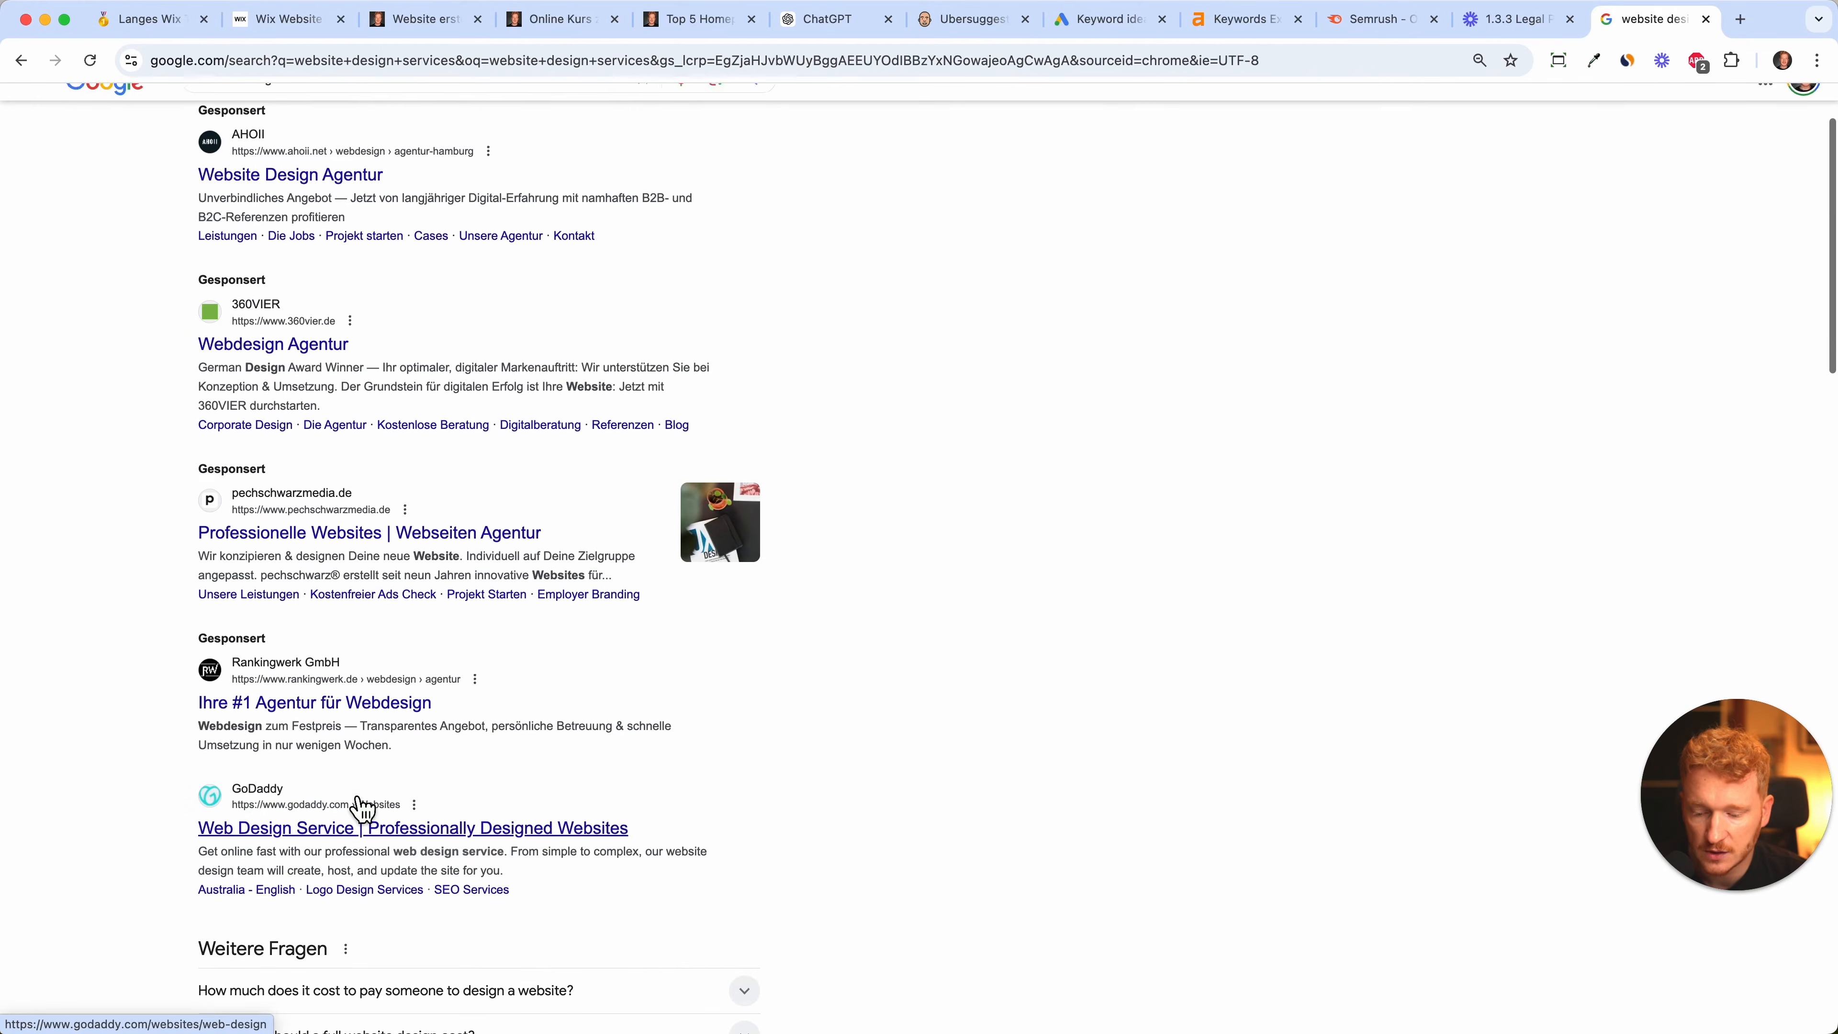
{"action": "scroll", "coordinate": [358, 808], "scroll_direction": "up", "scroll_amount": 2}
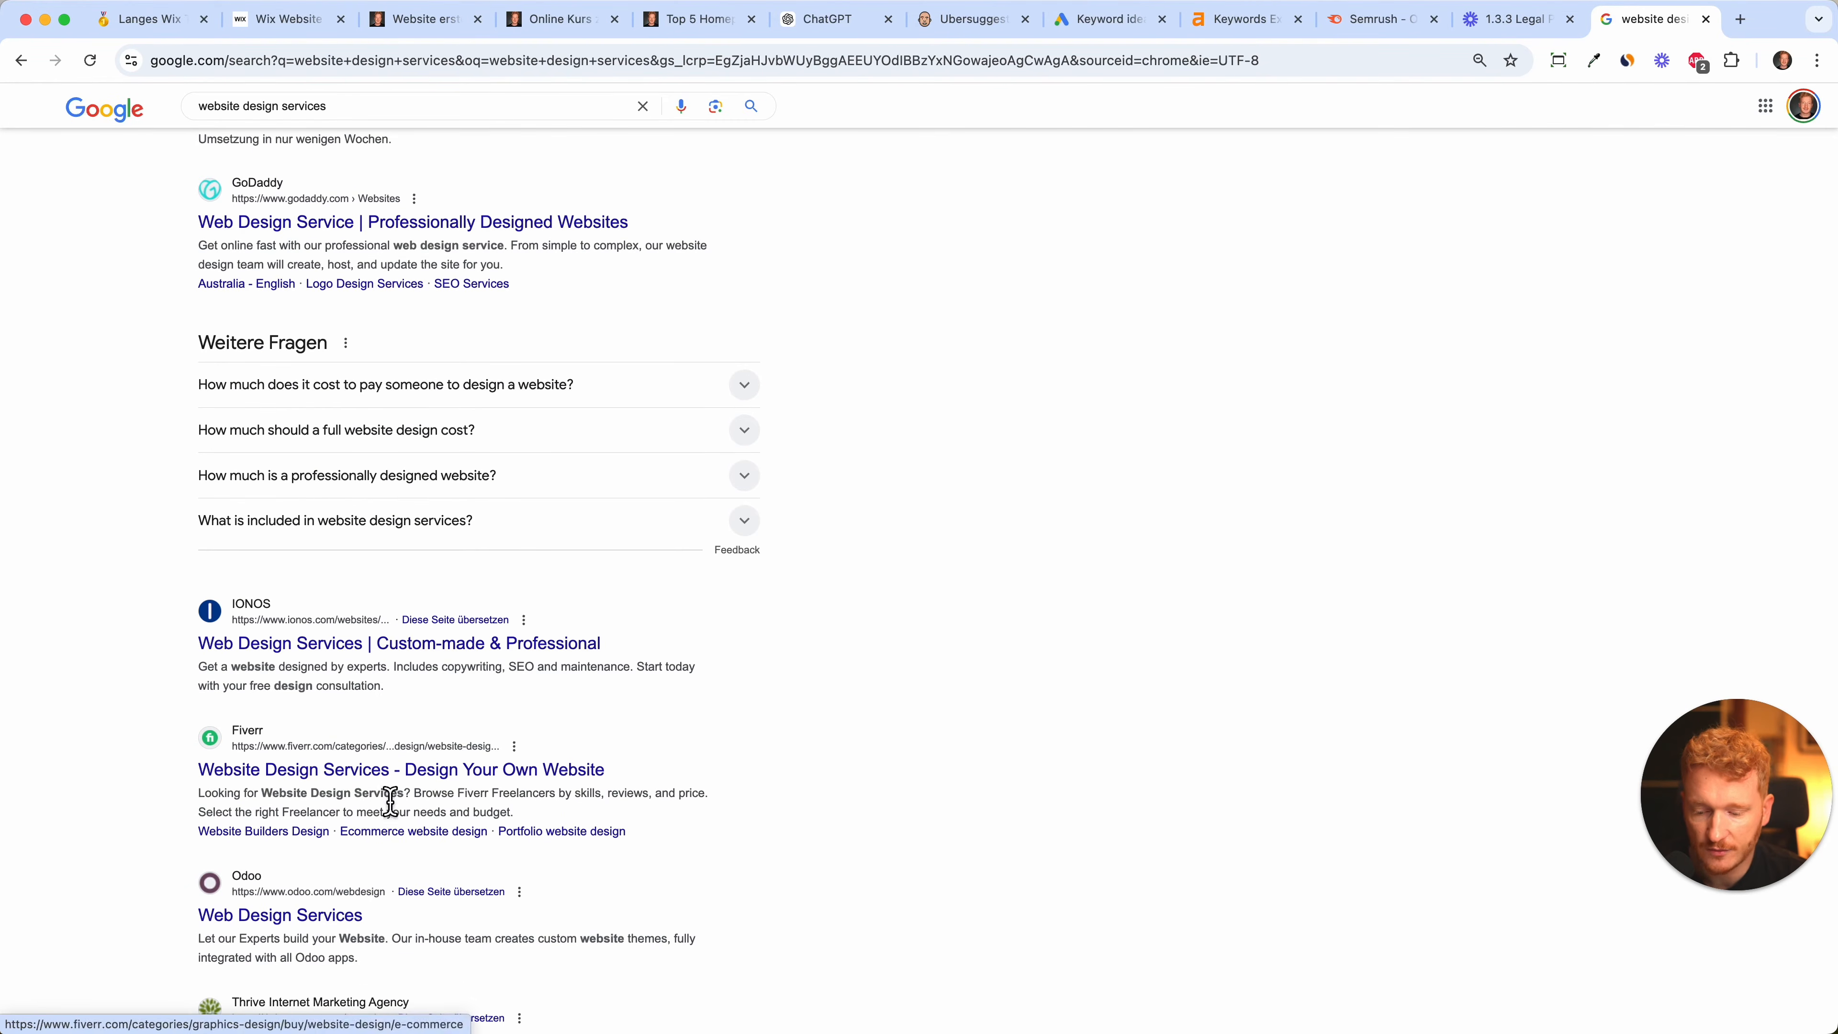
{"action": "scroll", "coordinate": [394, 800], "scroll_direction": "down", "scroll_amount": 2}
{"action": "scroll", "coordinate": [400, 795], "scroll_direction": "down", "scroll_amount": 2}
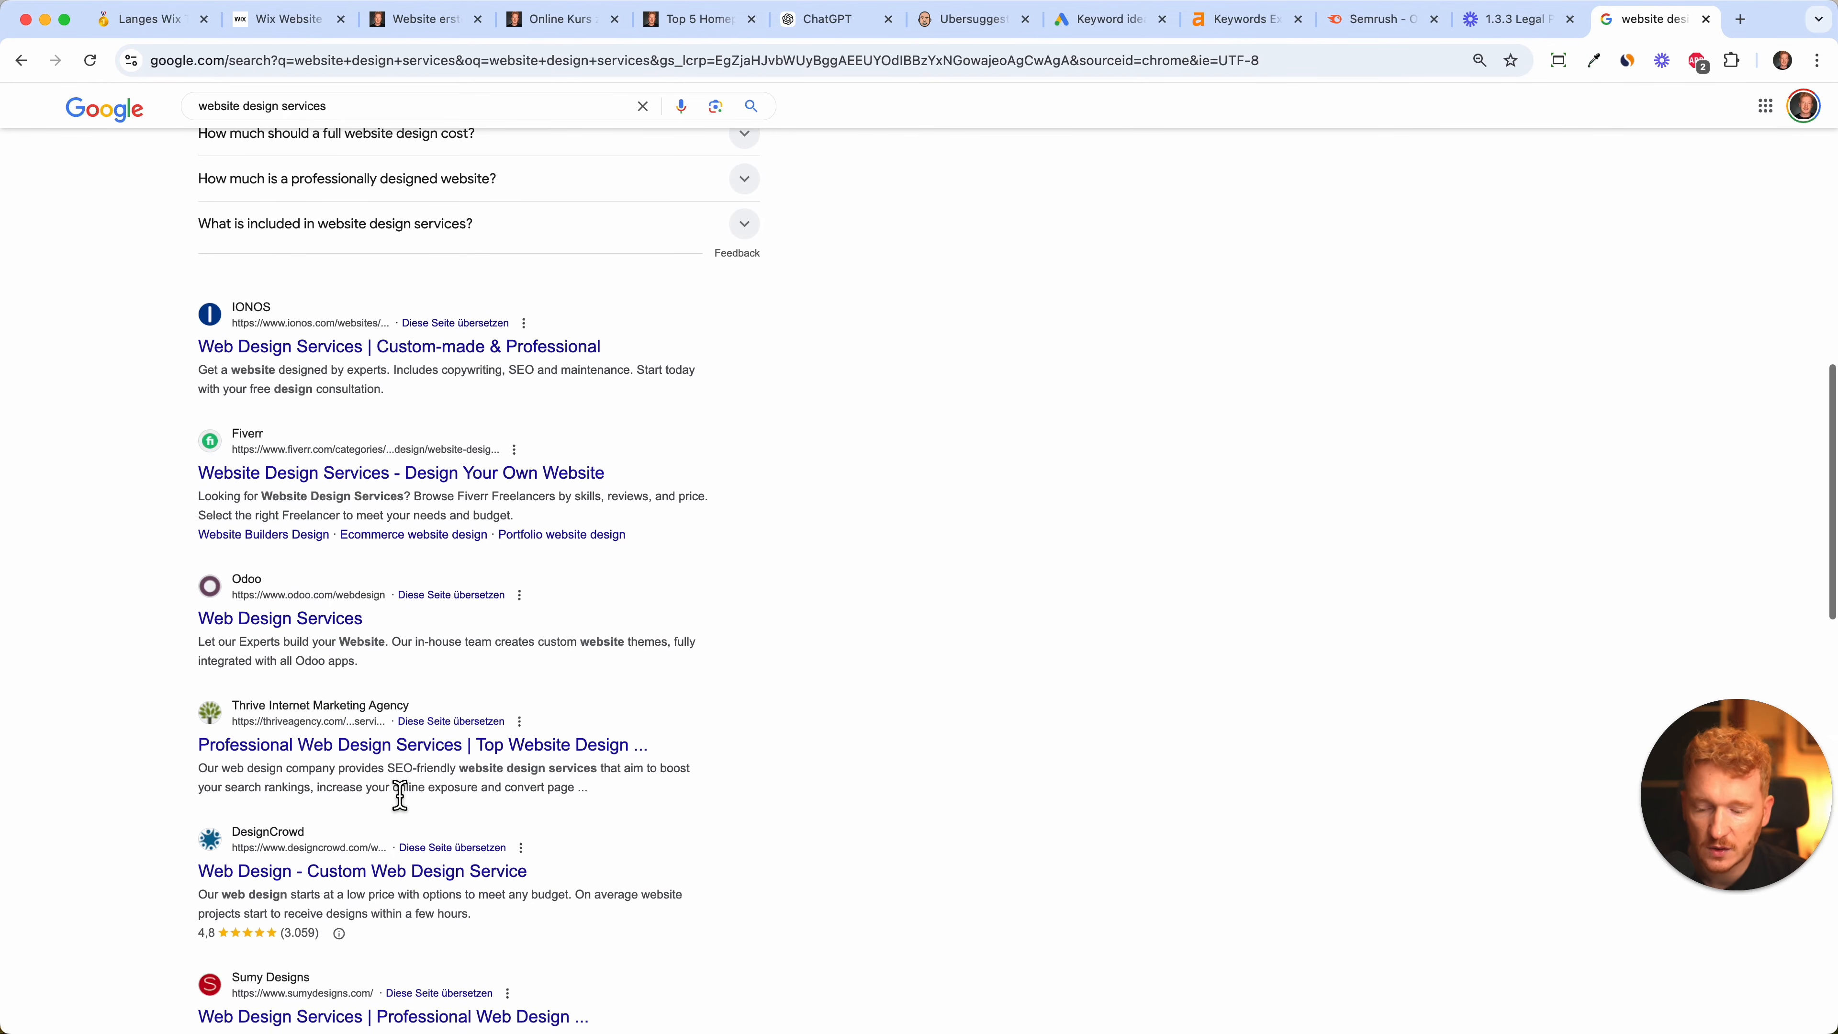
{"action": "scroll", "coordinate": [400, 795], "scroll_direction": "up", "scroll_amount": 1}
{"action": "scroll", "coordinate": [400, 795], "scroll_direction": "up", "scroll_amount": 12}
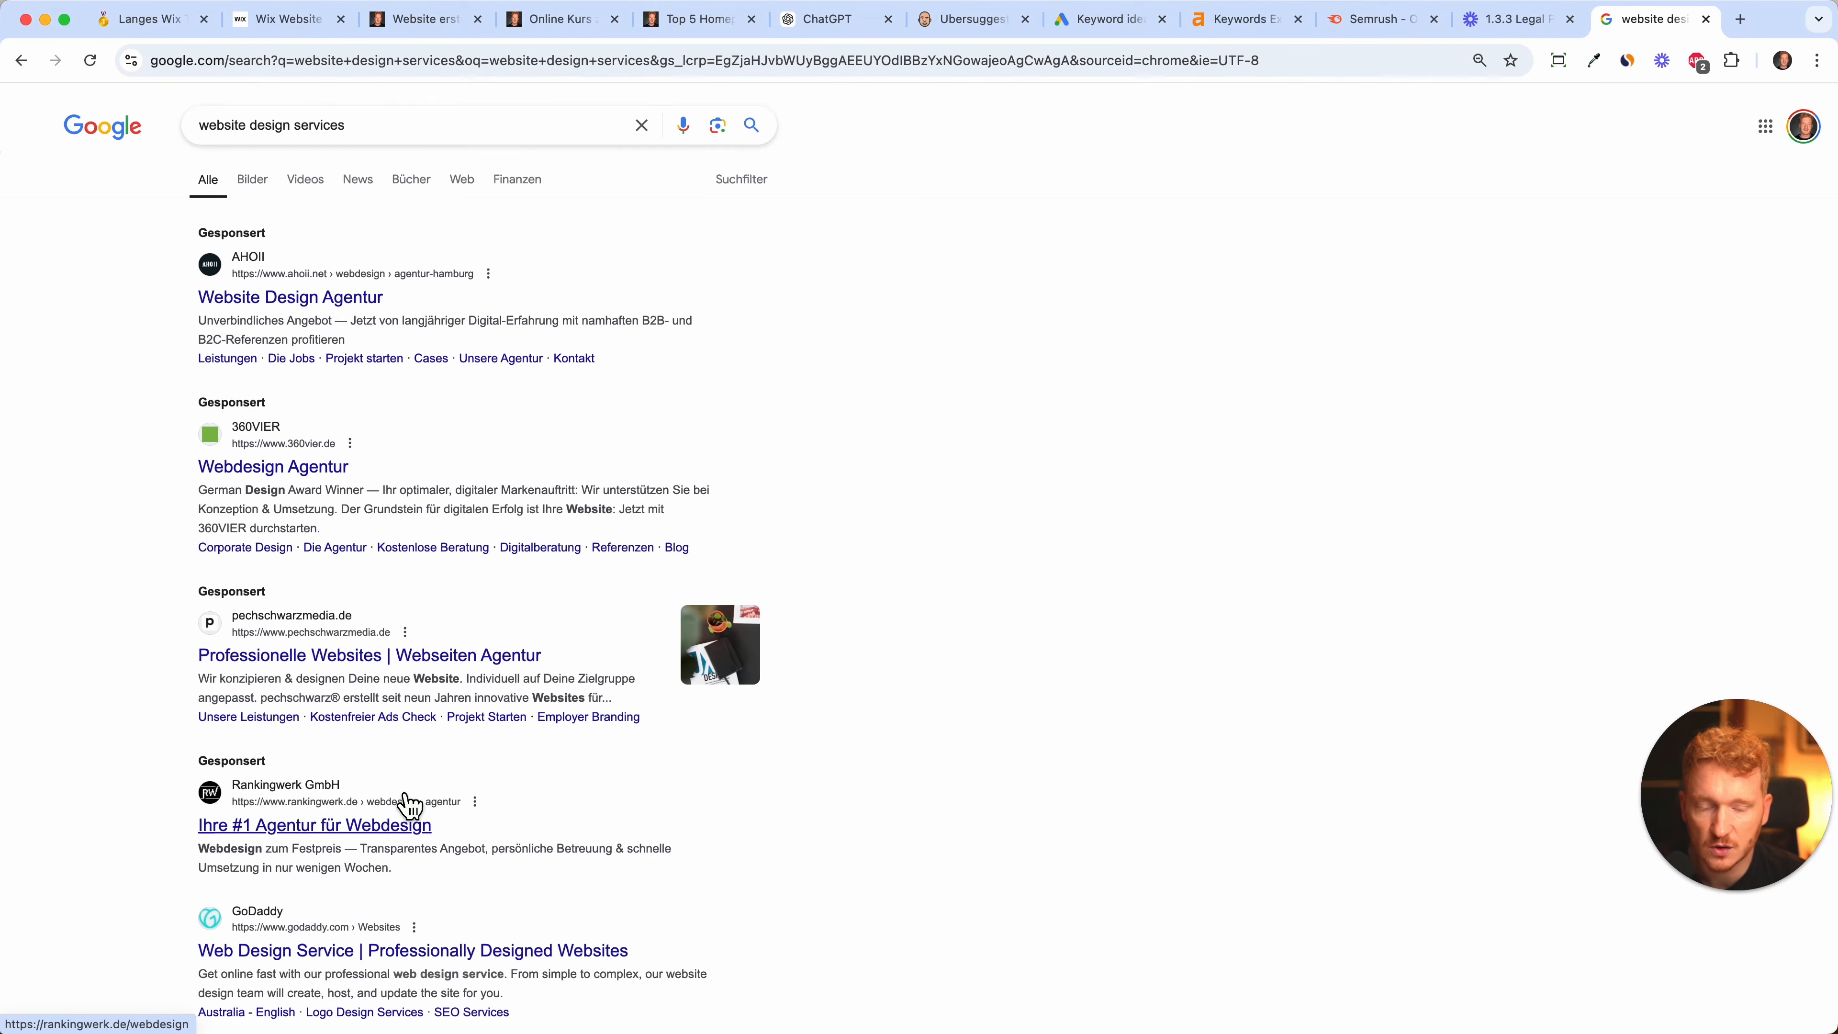
- Return to Ubersuggest and copy the keyword "web design agency" from the keyword overview query
{"action": "key", "text": "super+7"}
{"action": "scroll", "coordinate": [895, 423], "scroll_direction": "up", "scroll_amount": 2}
{"action": "left_click", "coordinate": [475, 239]}
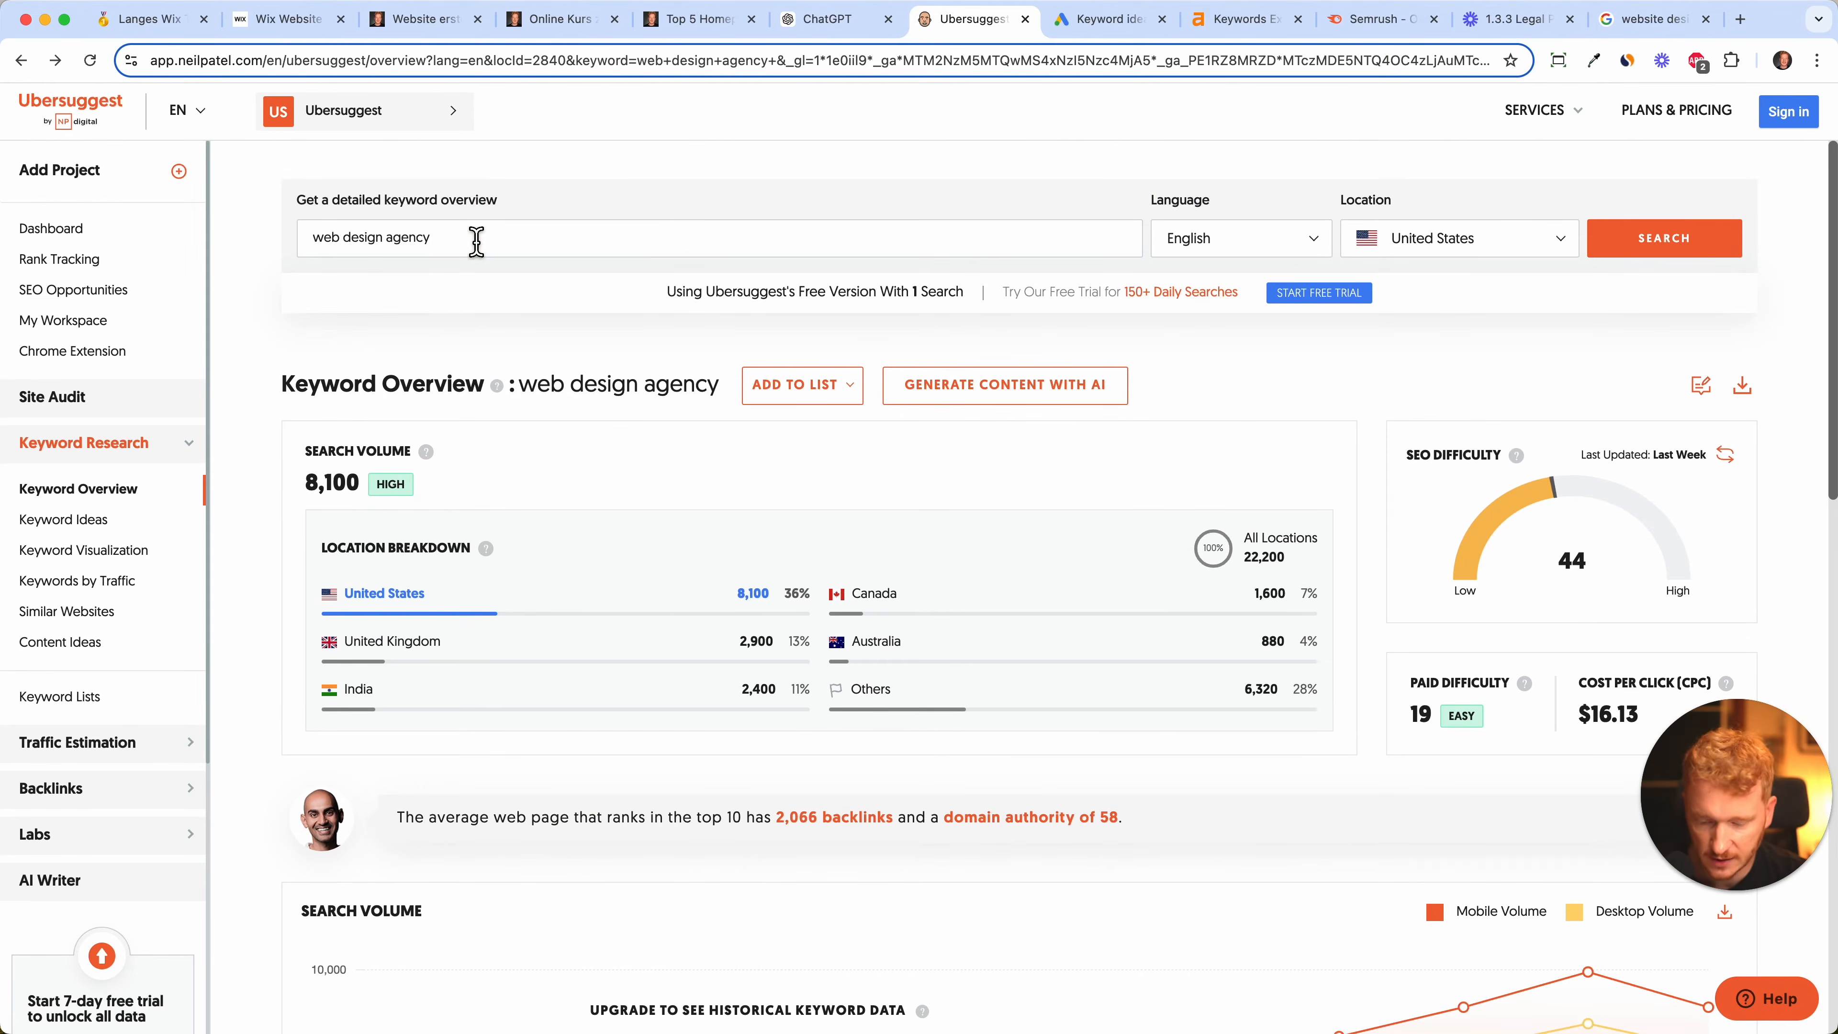
{"action": "key", "text": "super+a"}
{"action": "key", "text": "super+c"}
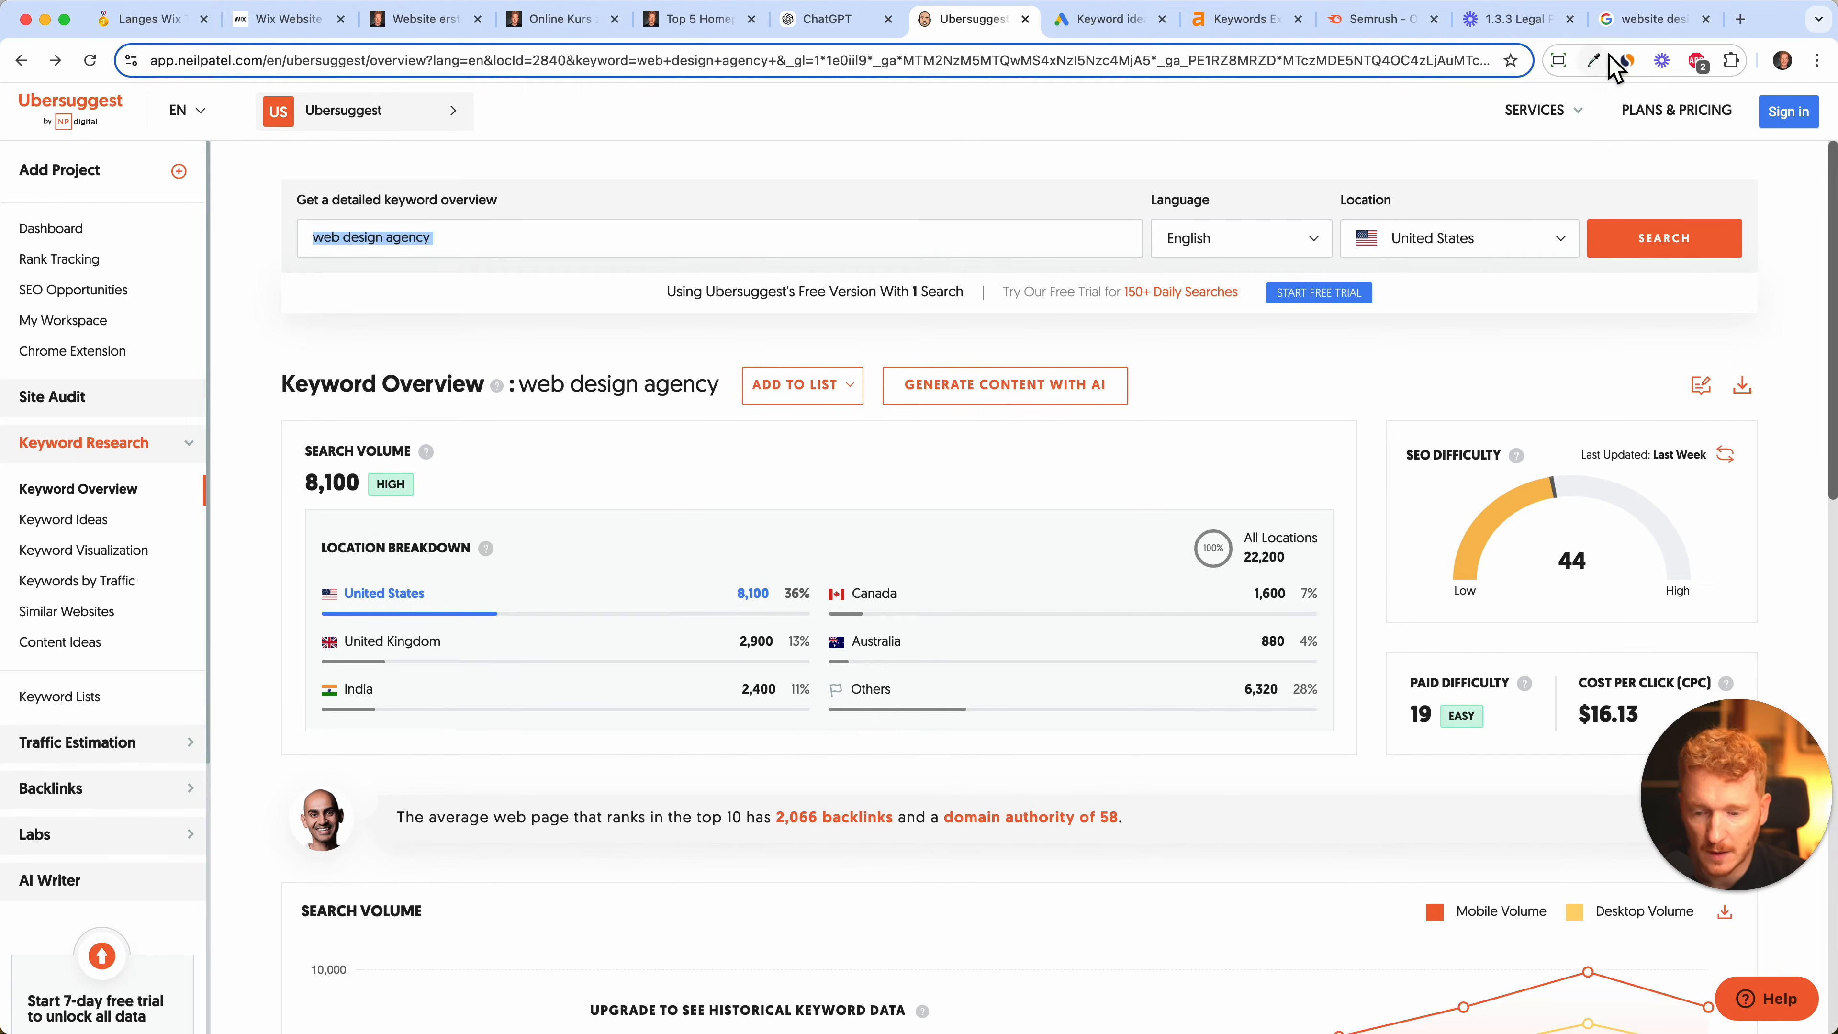
- Replace the Google query with the copied keyword plus "in" and search the suggestion "web design agency in new york"
{"action": "left_click", "coordinate": [1639, 16]}
{"action": "left_click", "coordinate": [382, 137]}
{"action": "key", "text": "super+a"}
{"action": "key", "text": "super+v"}
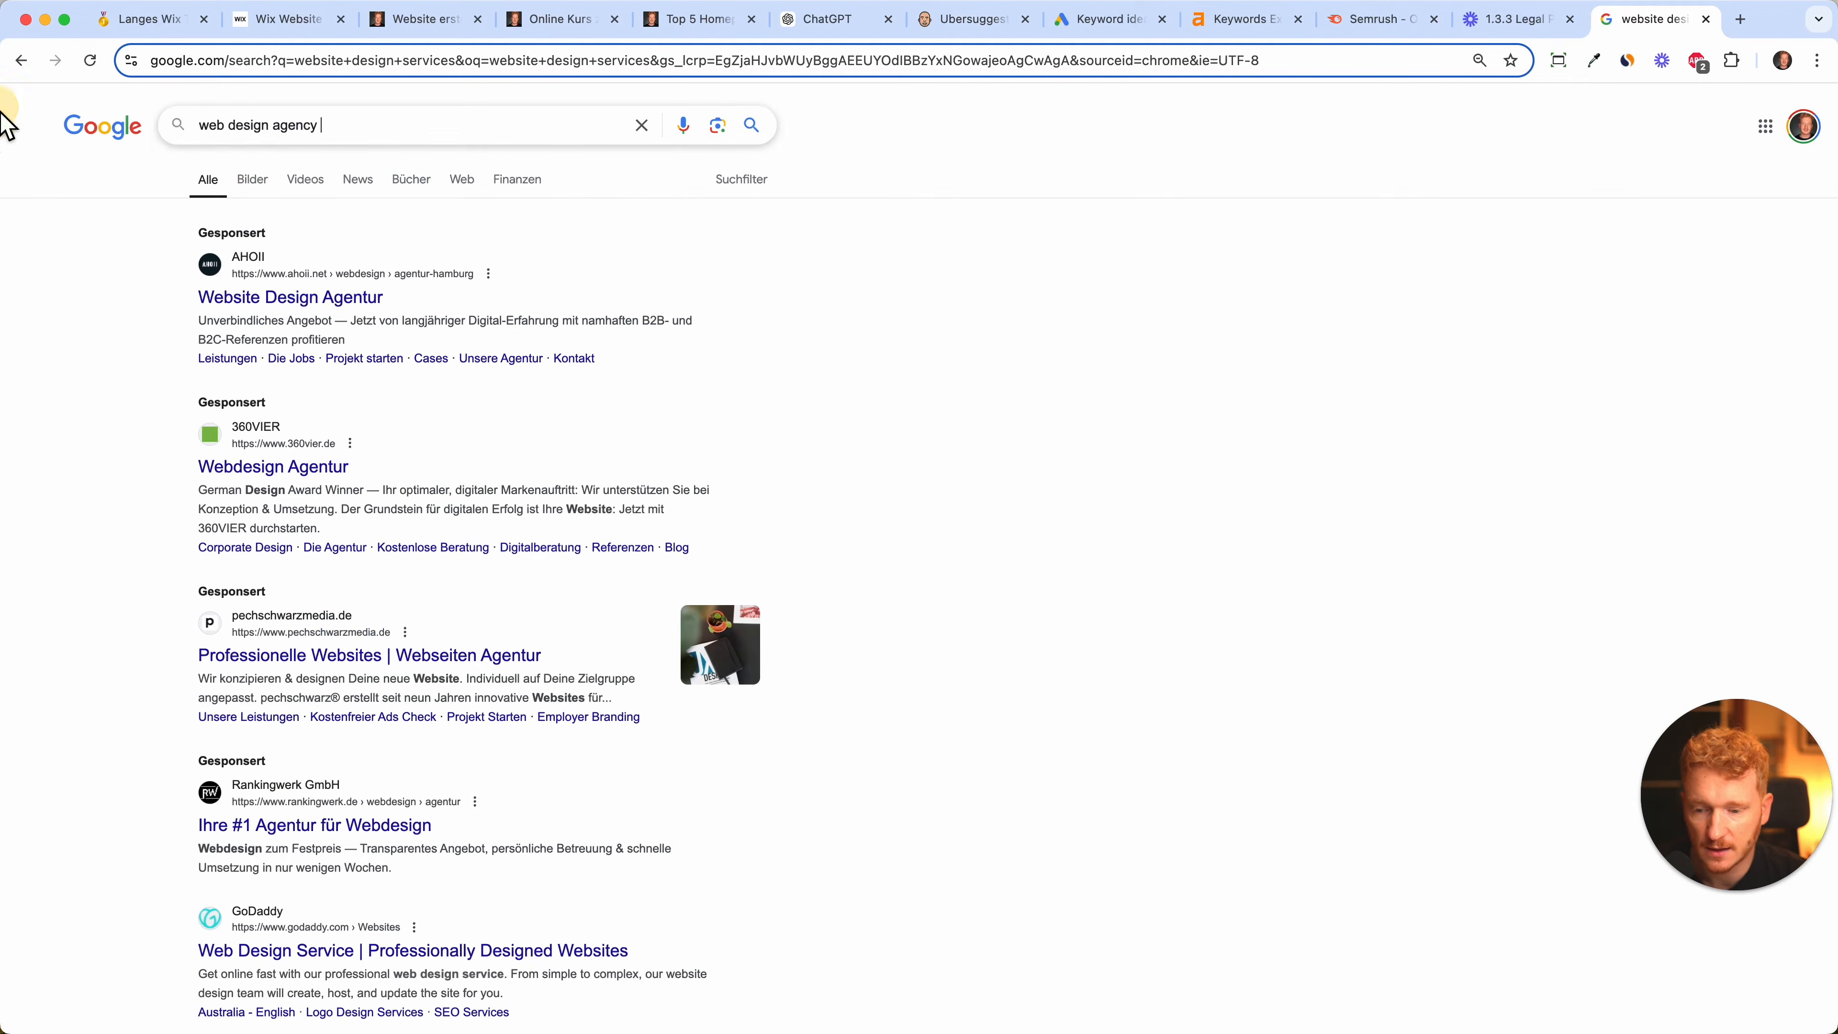
{"action": "type", "text": "in"}
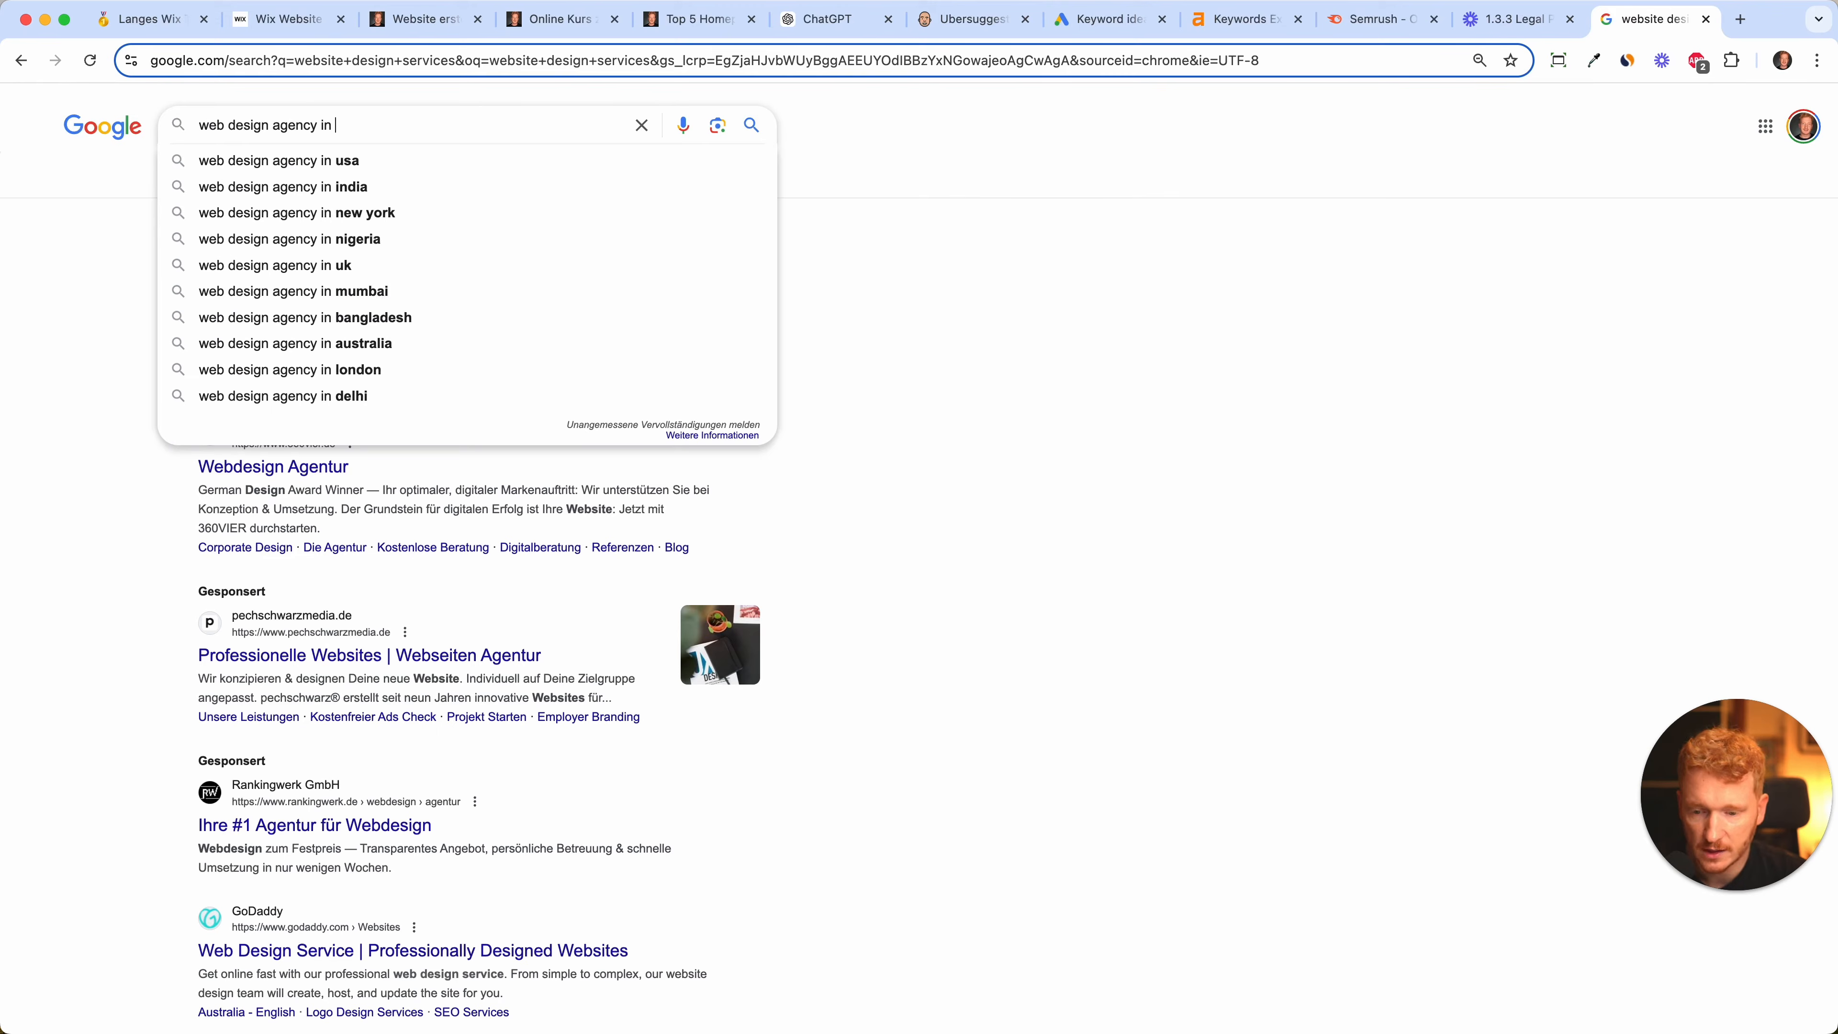
{"action": "left_click", "coordinate": [340, 211]}
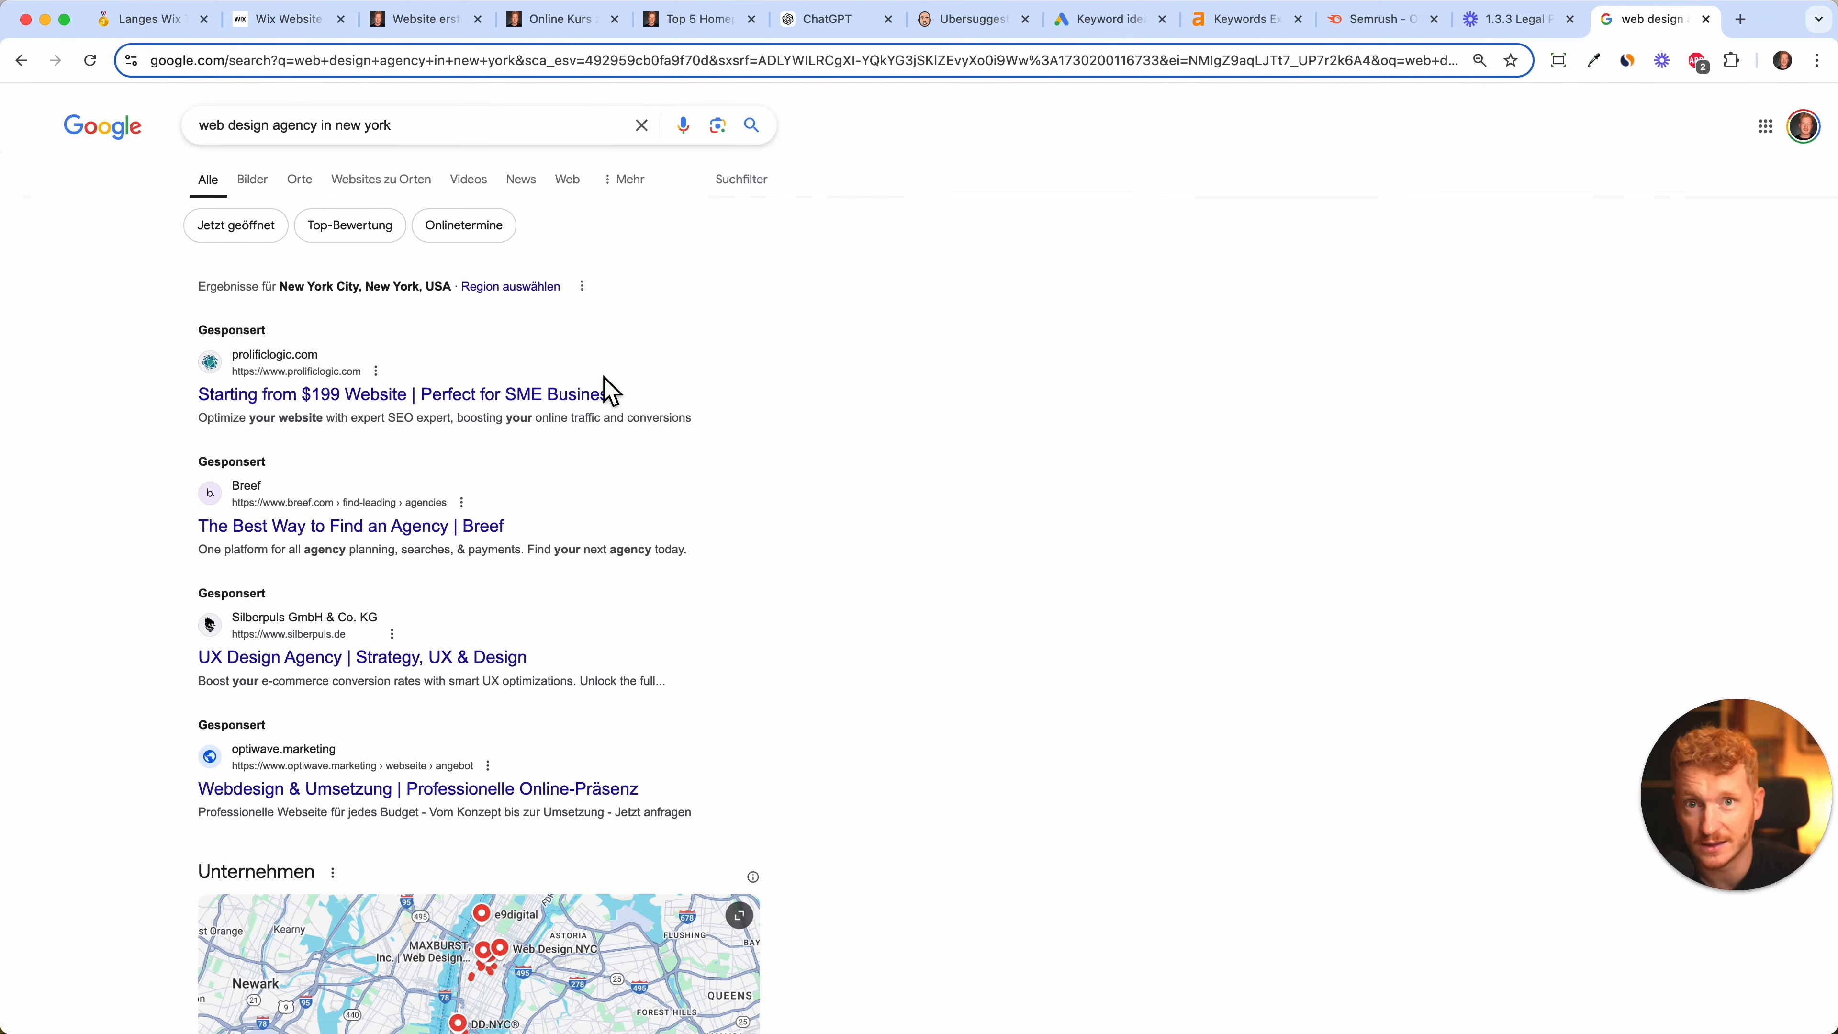
- Examine the ads, local businesses and organic result titles for the New York web design agency search
{"action": "scroll", "coordinate": [722, 328], "scroll_direction": "down", "scroll_amount": 5}
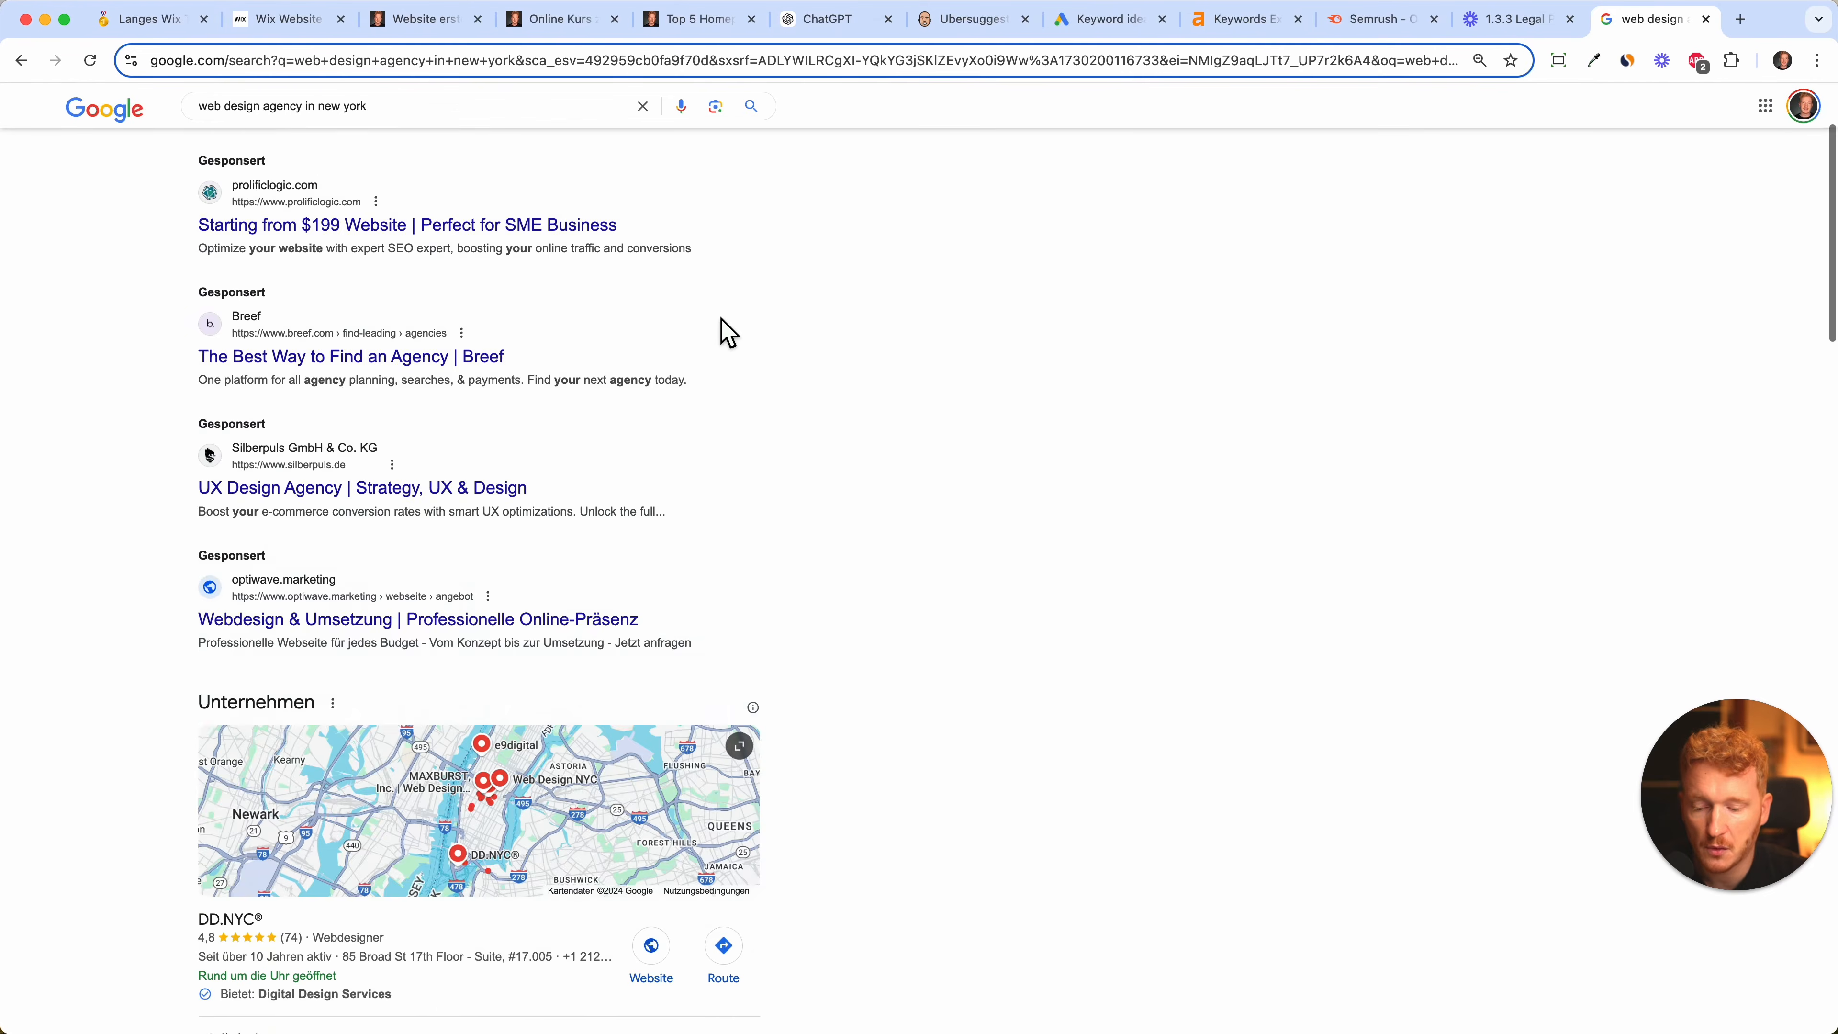
{"action": "scroll", "coordinate": [748, 551], "scroll_direction": "down", "scroll_amount": 10}
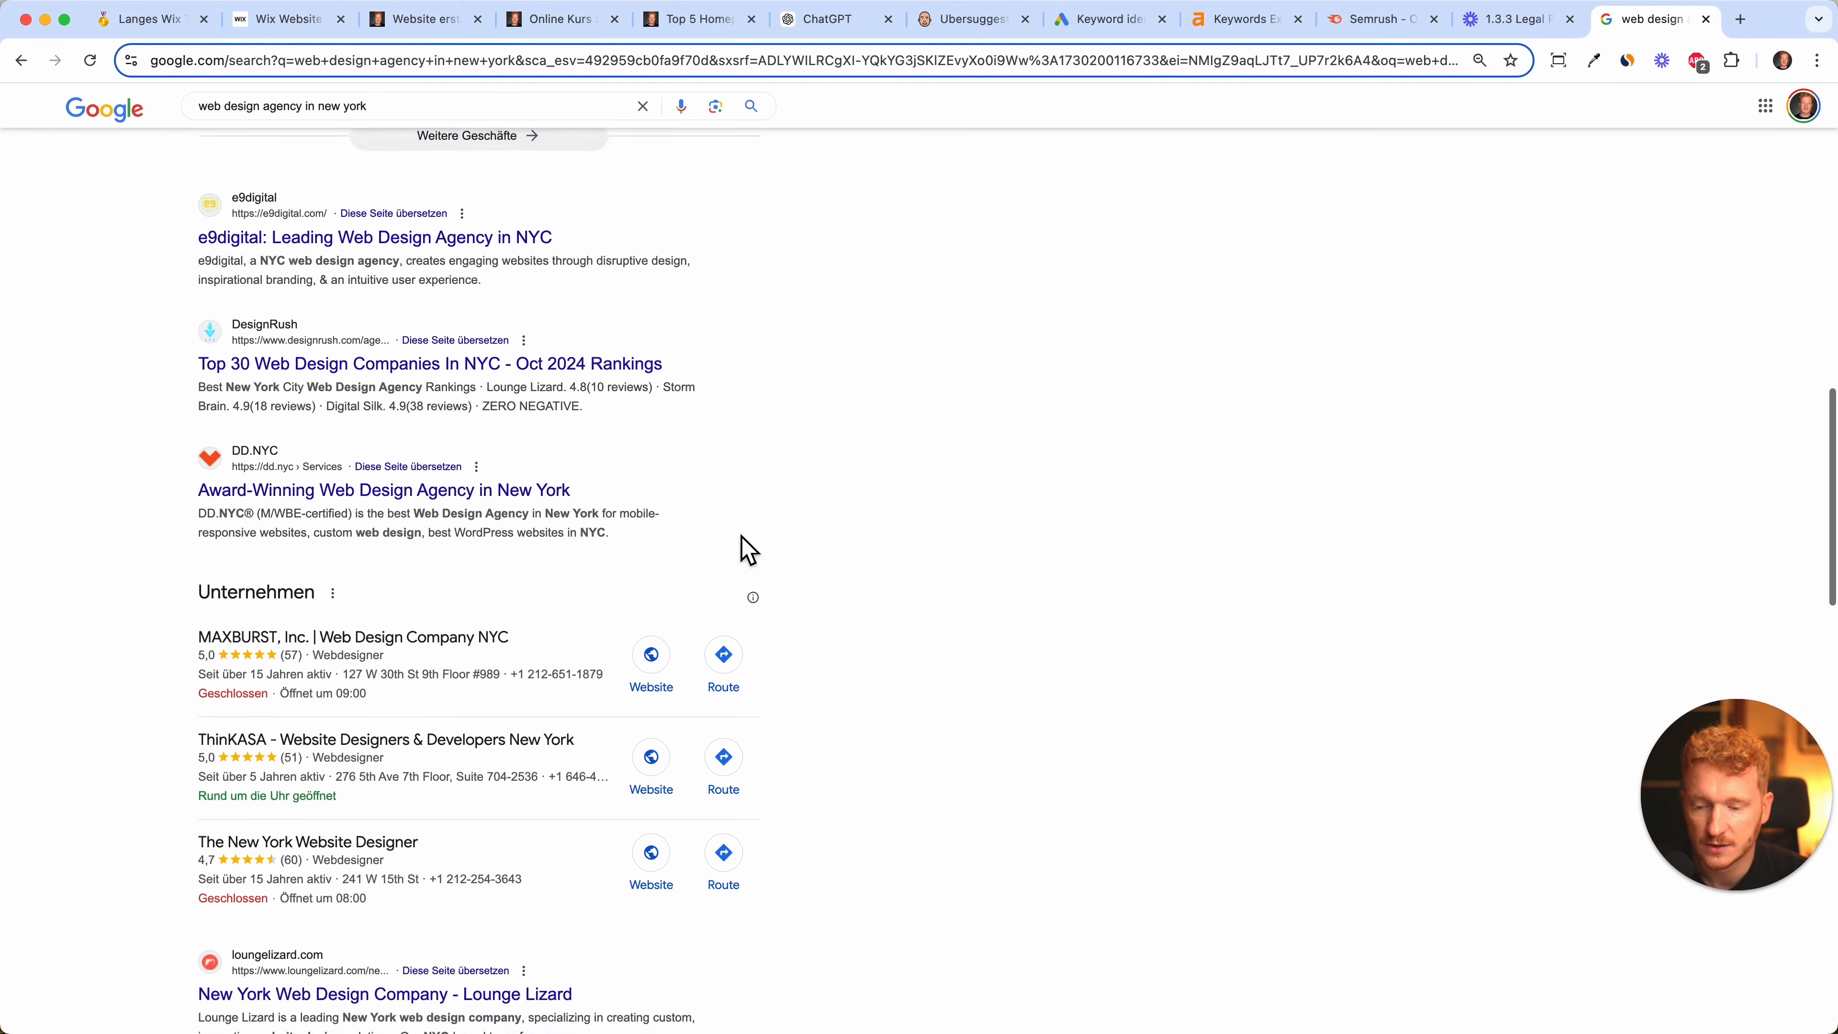
{"action": "scroll", "coordinate": [747, 550], "scroll_direction": "down", "scroll_amount": 13}
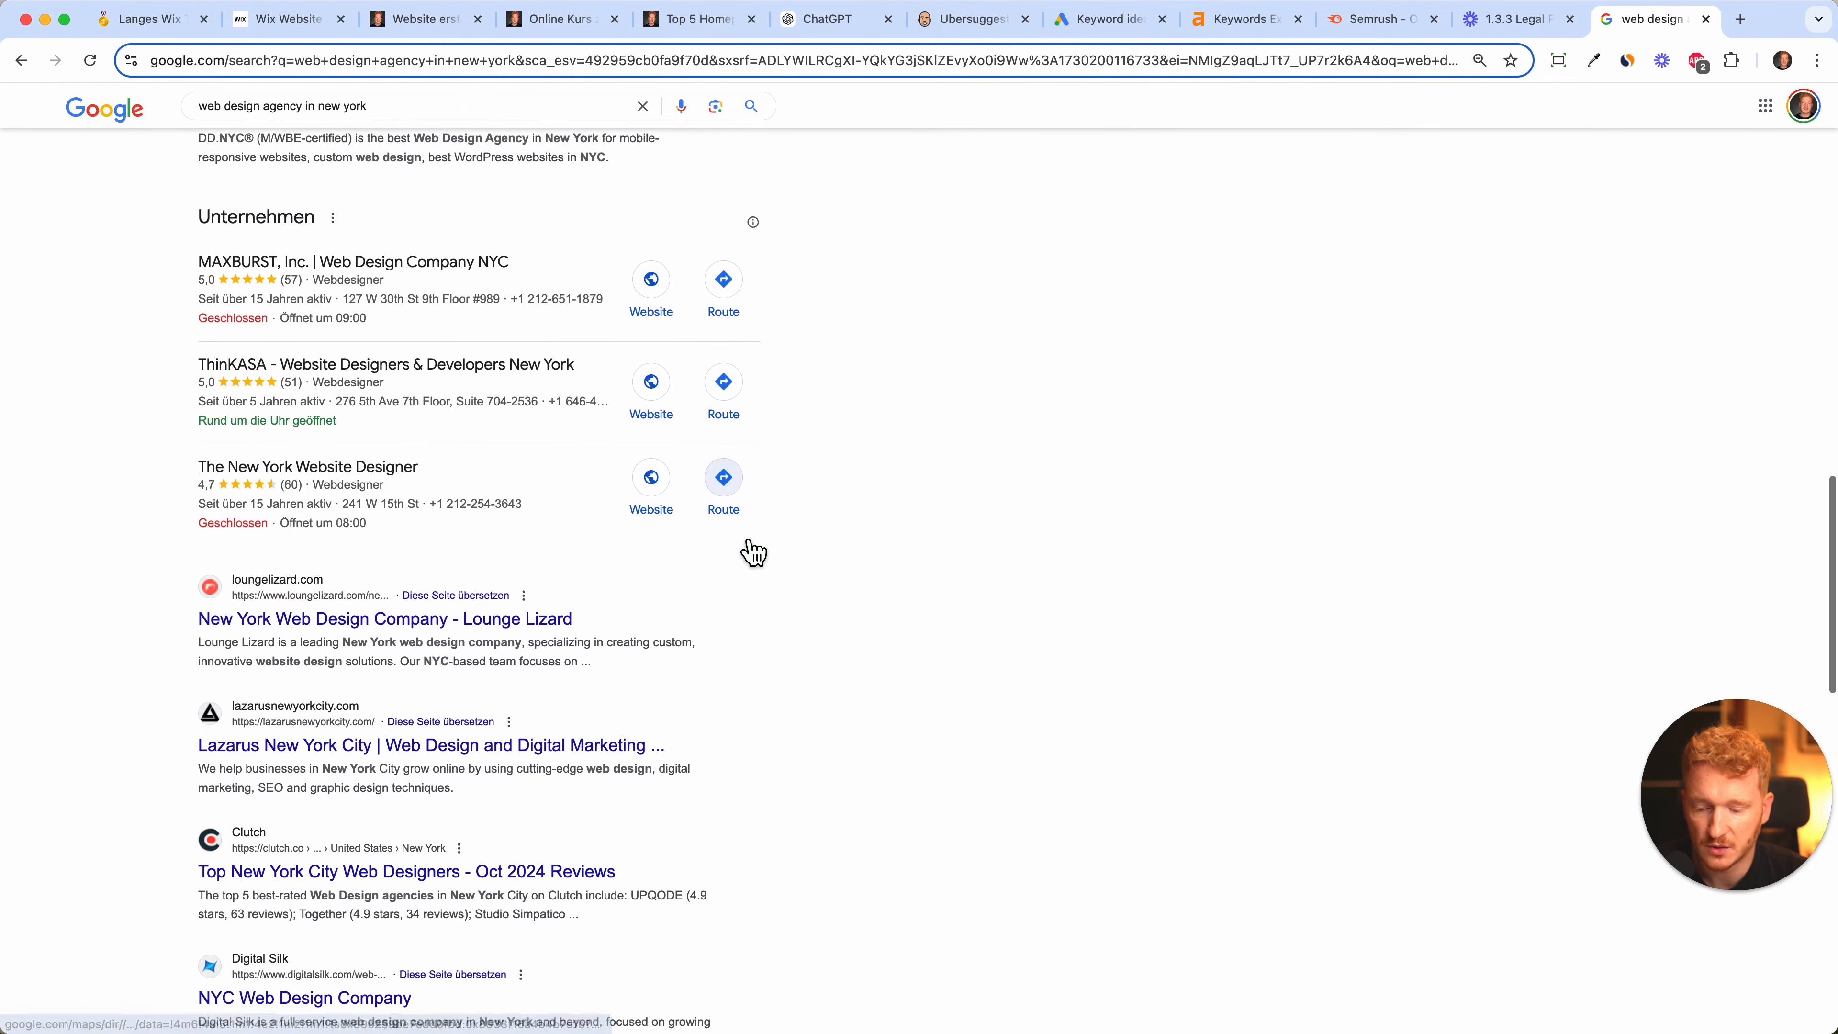
{"action": "scroll", "coordinate": [748, 550], "scroll_direction": "down", "scroll_amount": 2}
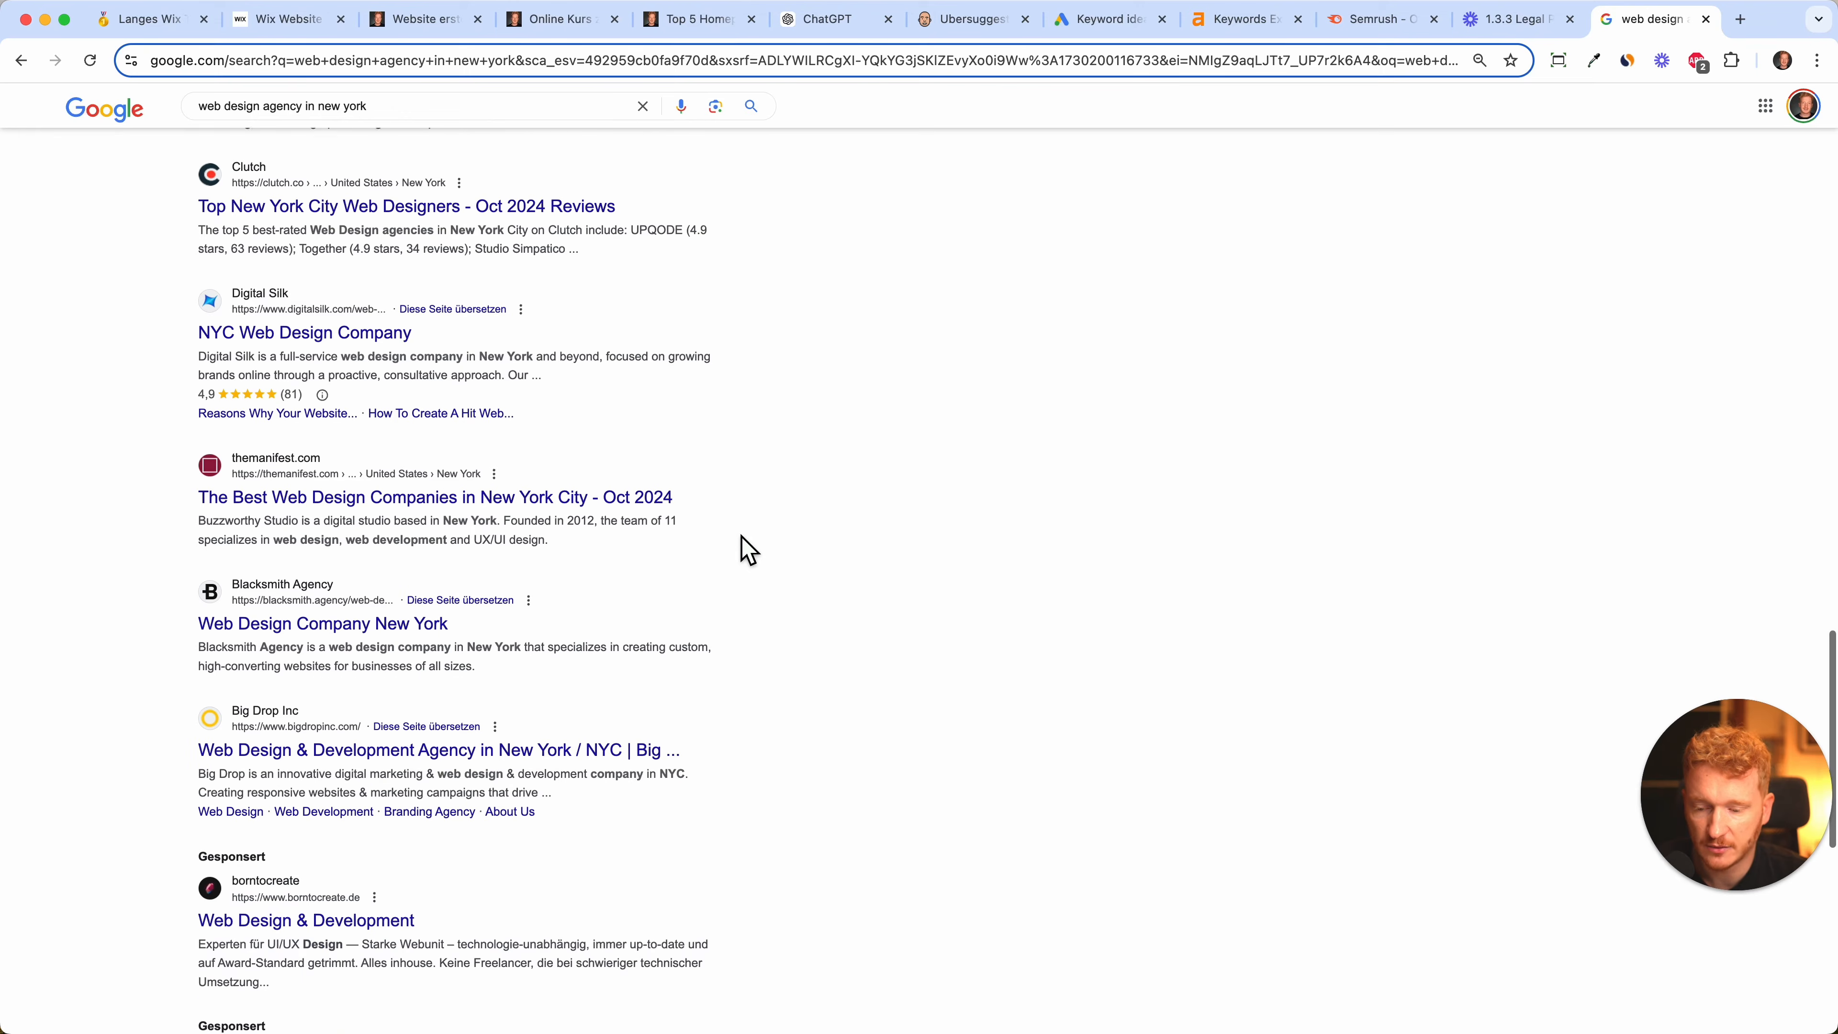
{"action": "mouse_move", "coordinate": [324, 394]}
{"action": "scroll", "coordinate": [328, 396], "scroll_direction": "up", "scroll_amount": 2}
{"action": "scroll", "coordinate": [329, 397], "scroll_direction": "up", "scroll_amount": 6}
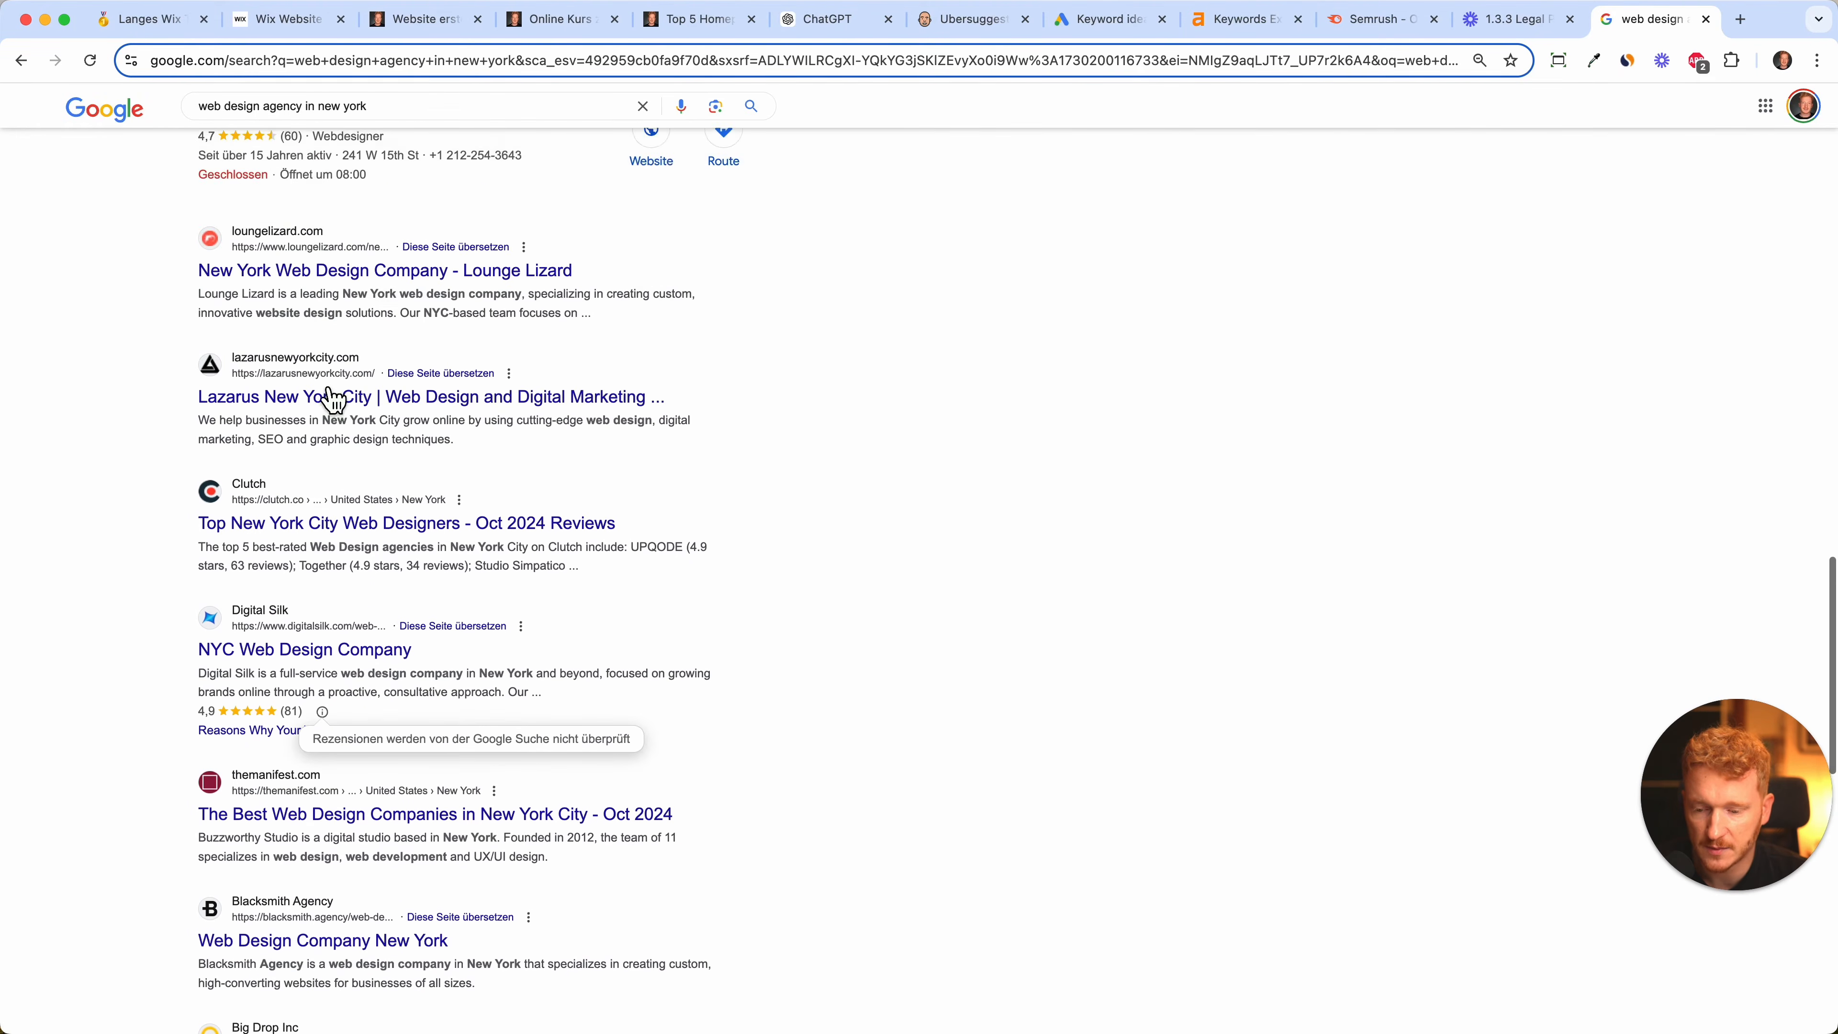
{"action": "scroll", "coordinate": [326, 391], "scroll_direction": "up", "scroll_amount": 15}
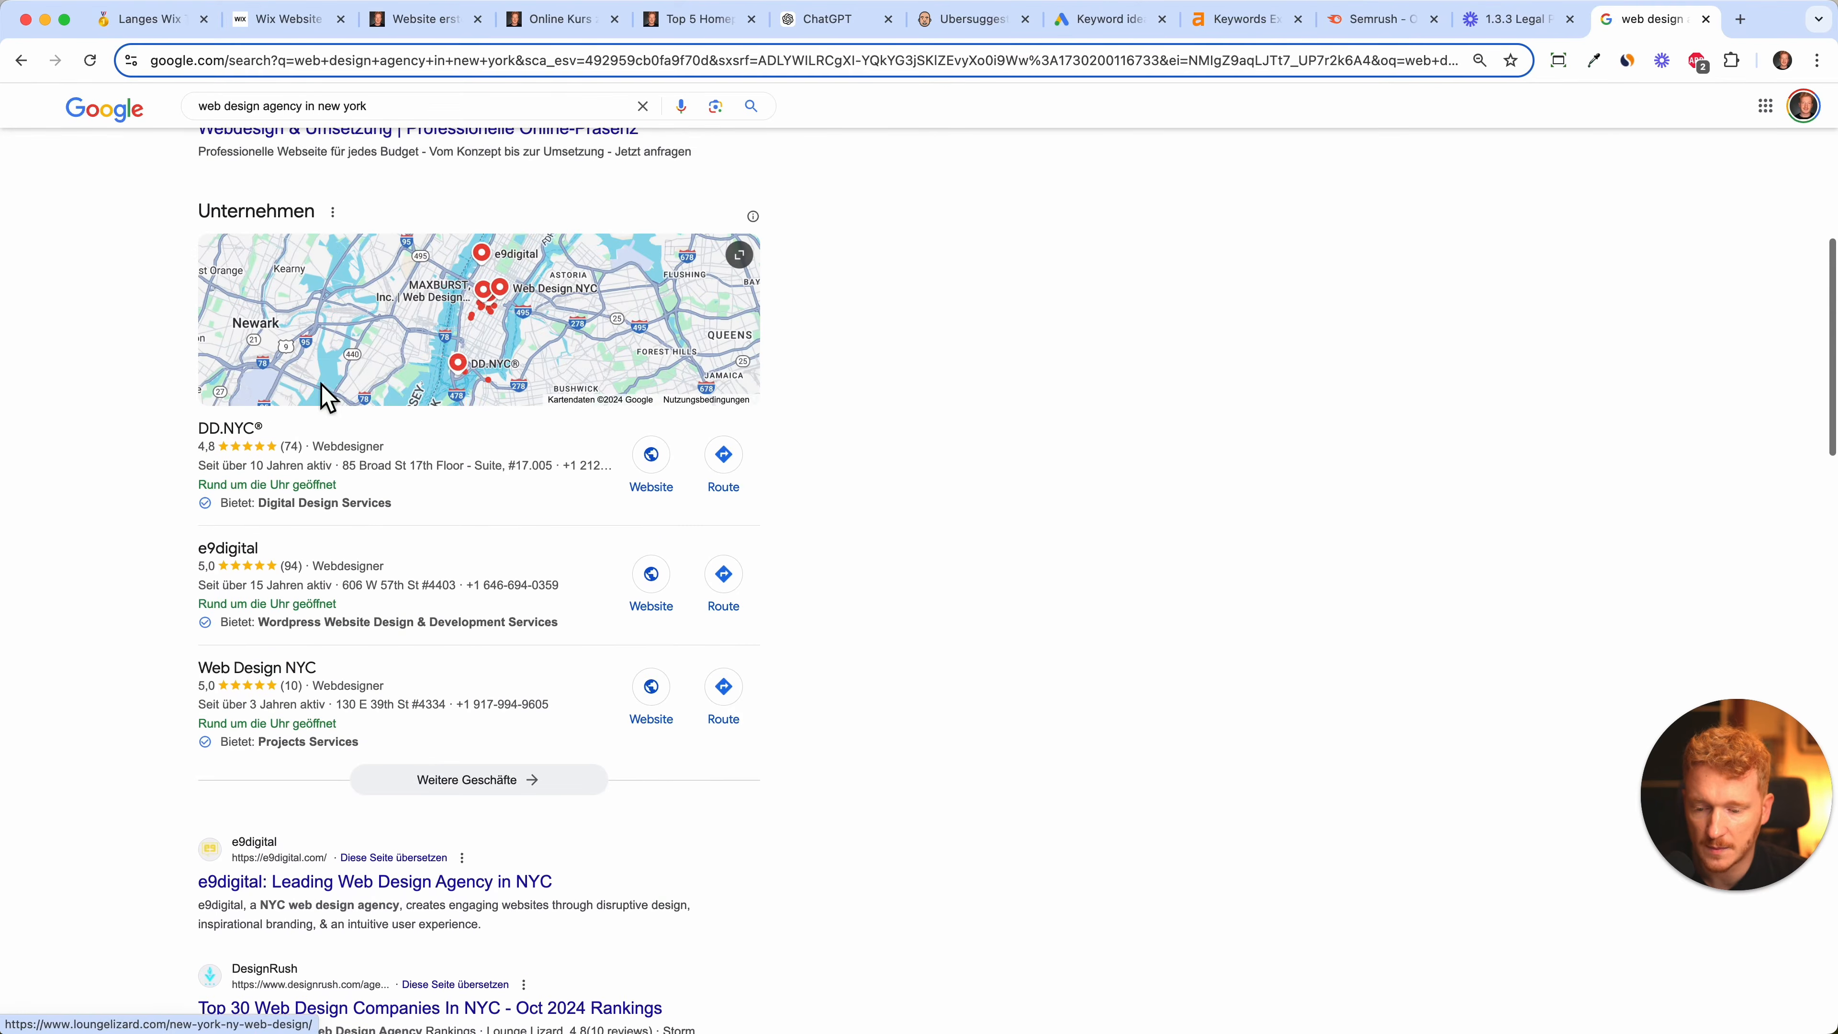
{"action": "scroll", "coordinate": [322, 389], "scroll_direction": "up", "scroll_amount": 5}
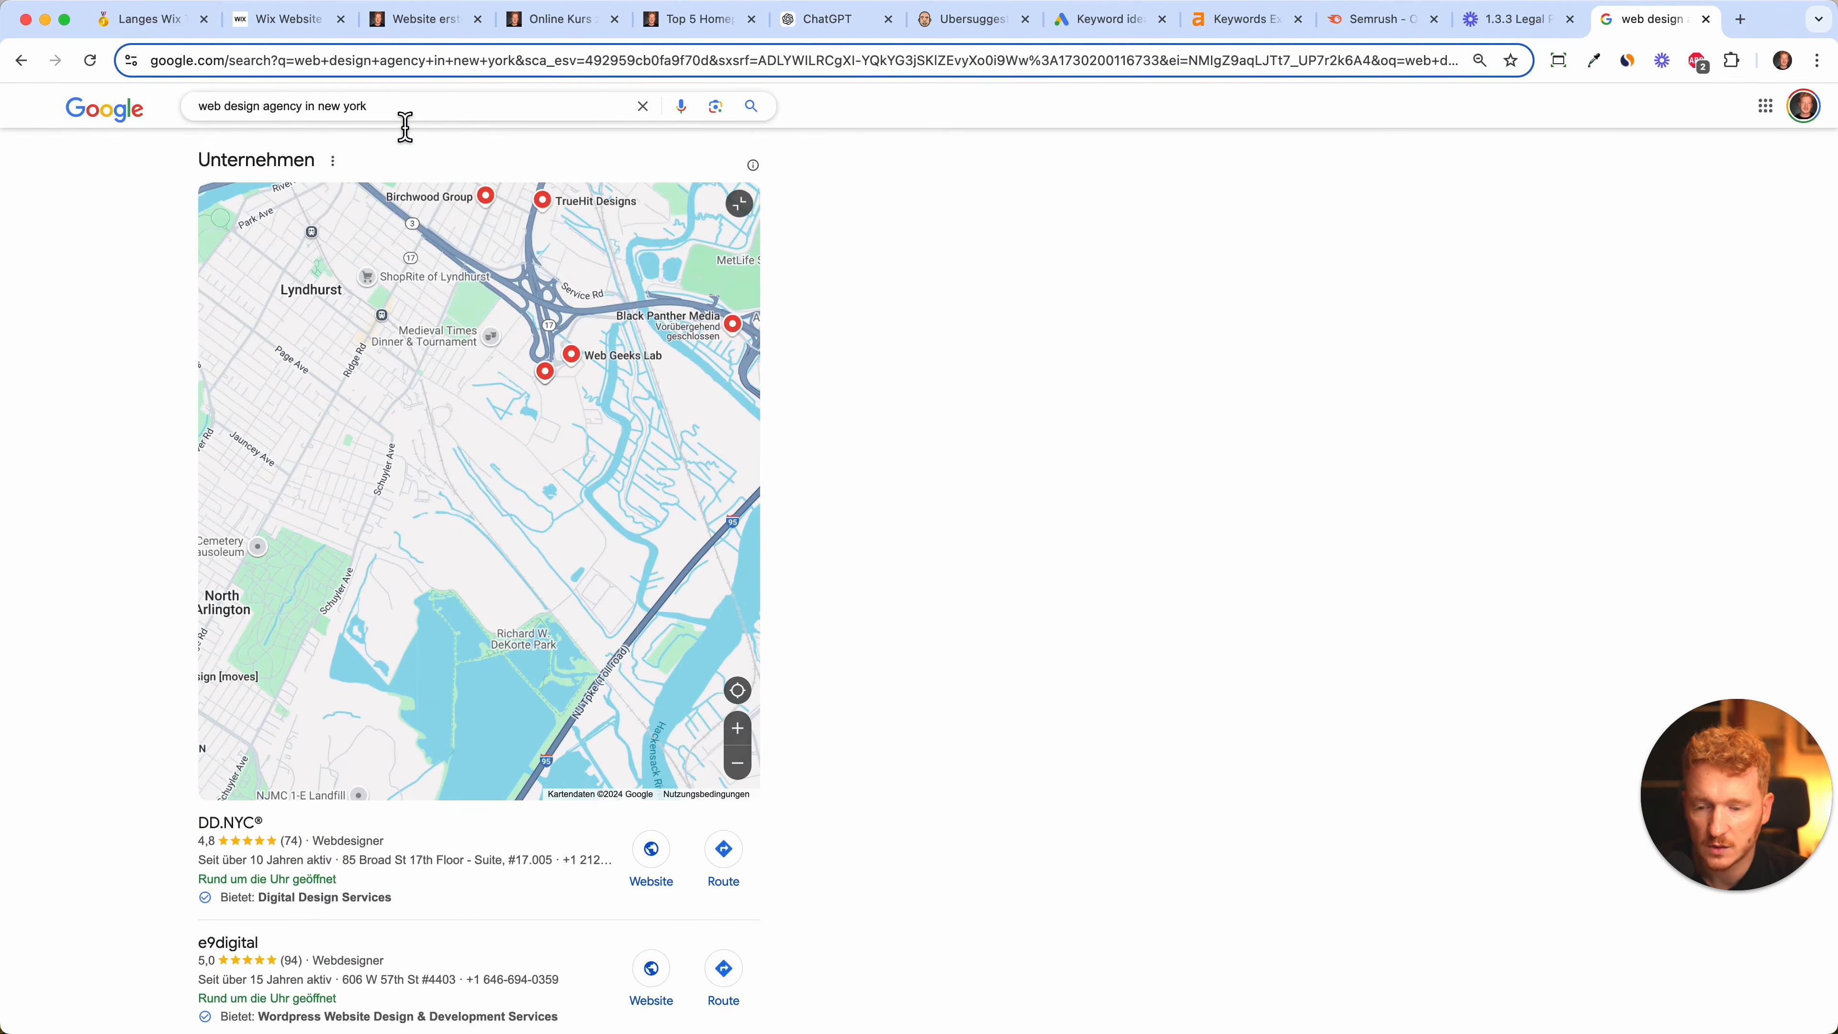
- Copy the Google query and, in the Wix editor, set the Services page's title tag to "Web design agency in new york"
{"action": "left_click", "coordinate": [404, 112]}
{"action": "key", "text": "super+a"}
{"action": "key", "text": "super+c"}
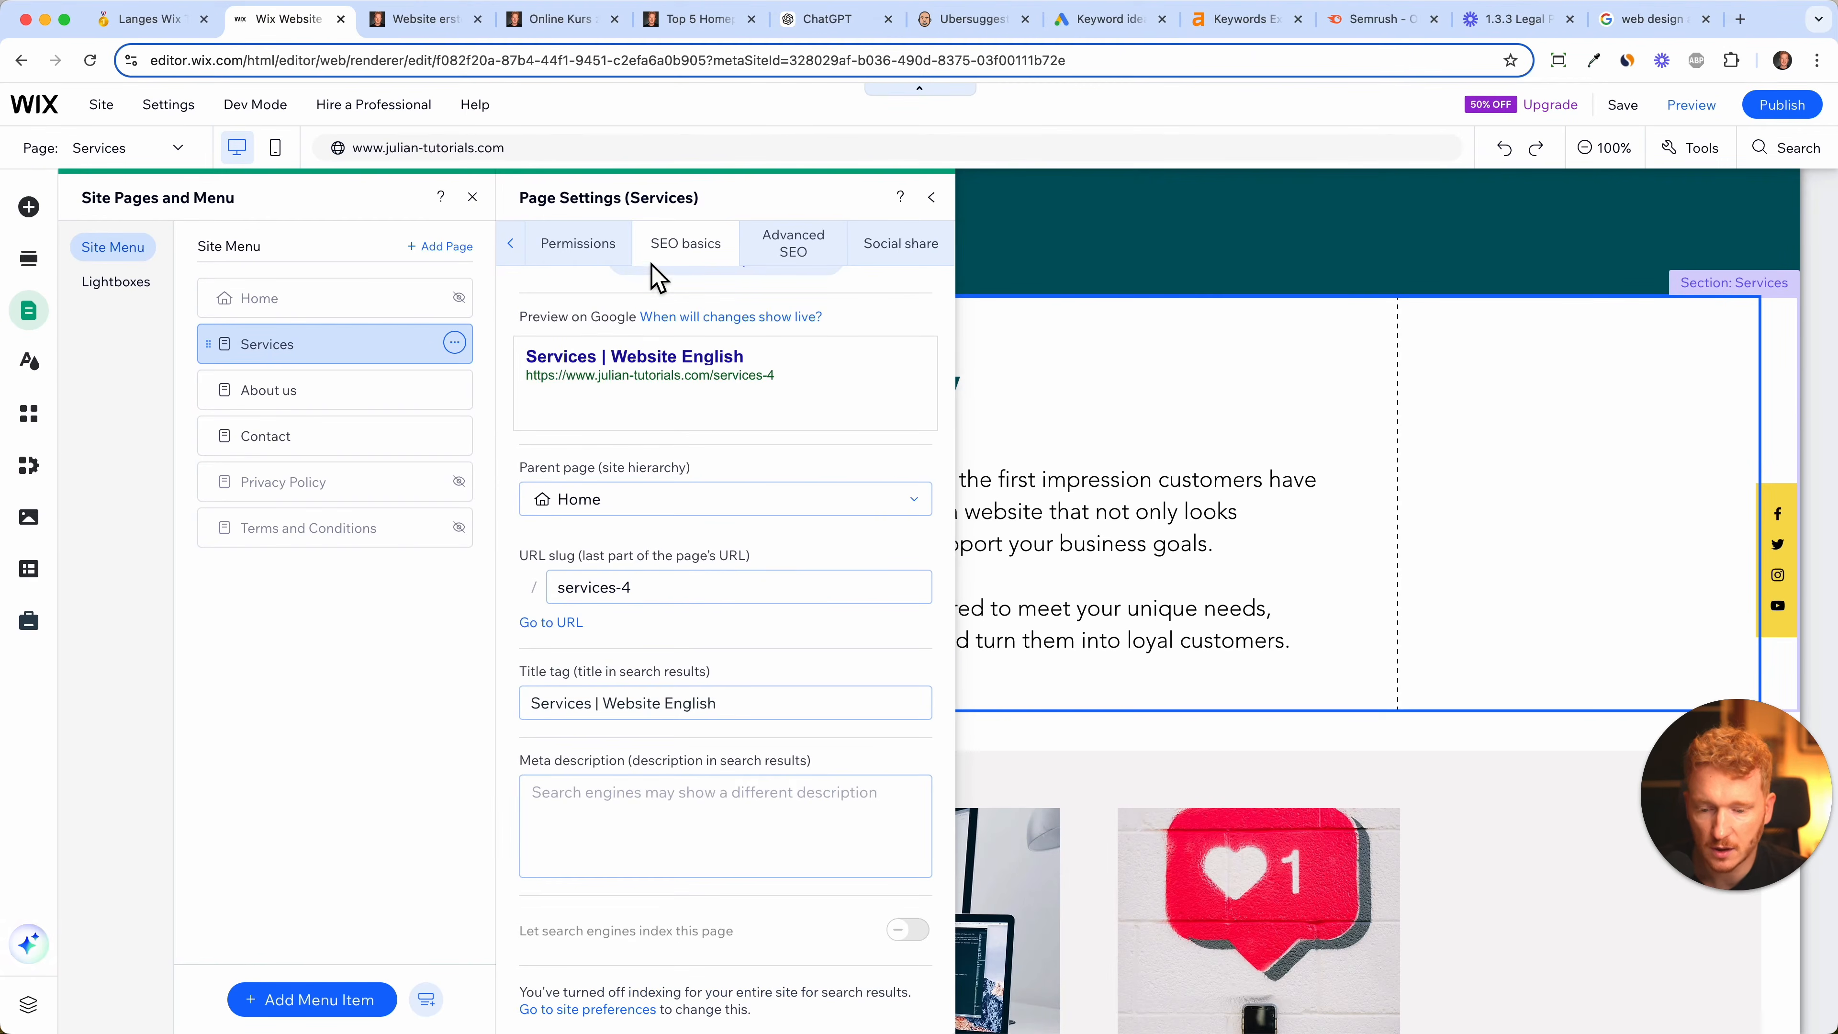
{"action": "triple_click", "coordinate": [777, 713]}
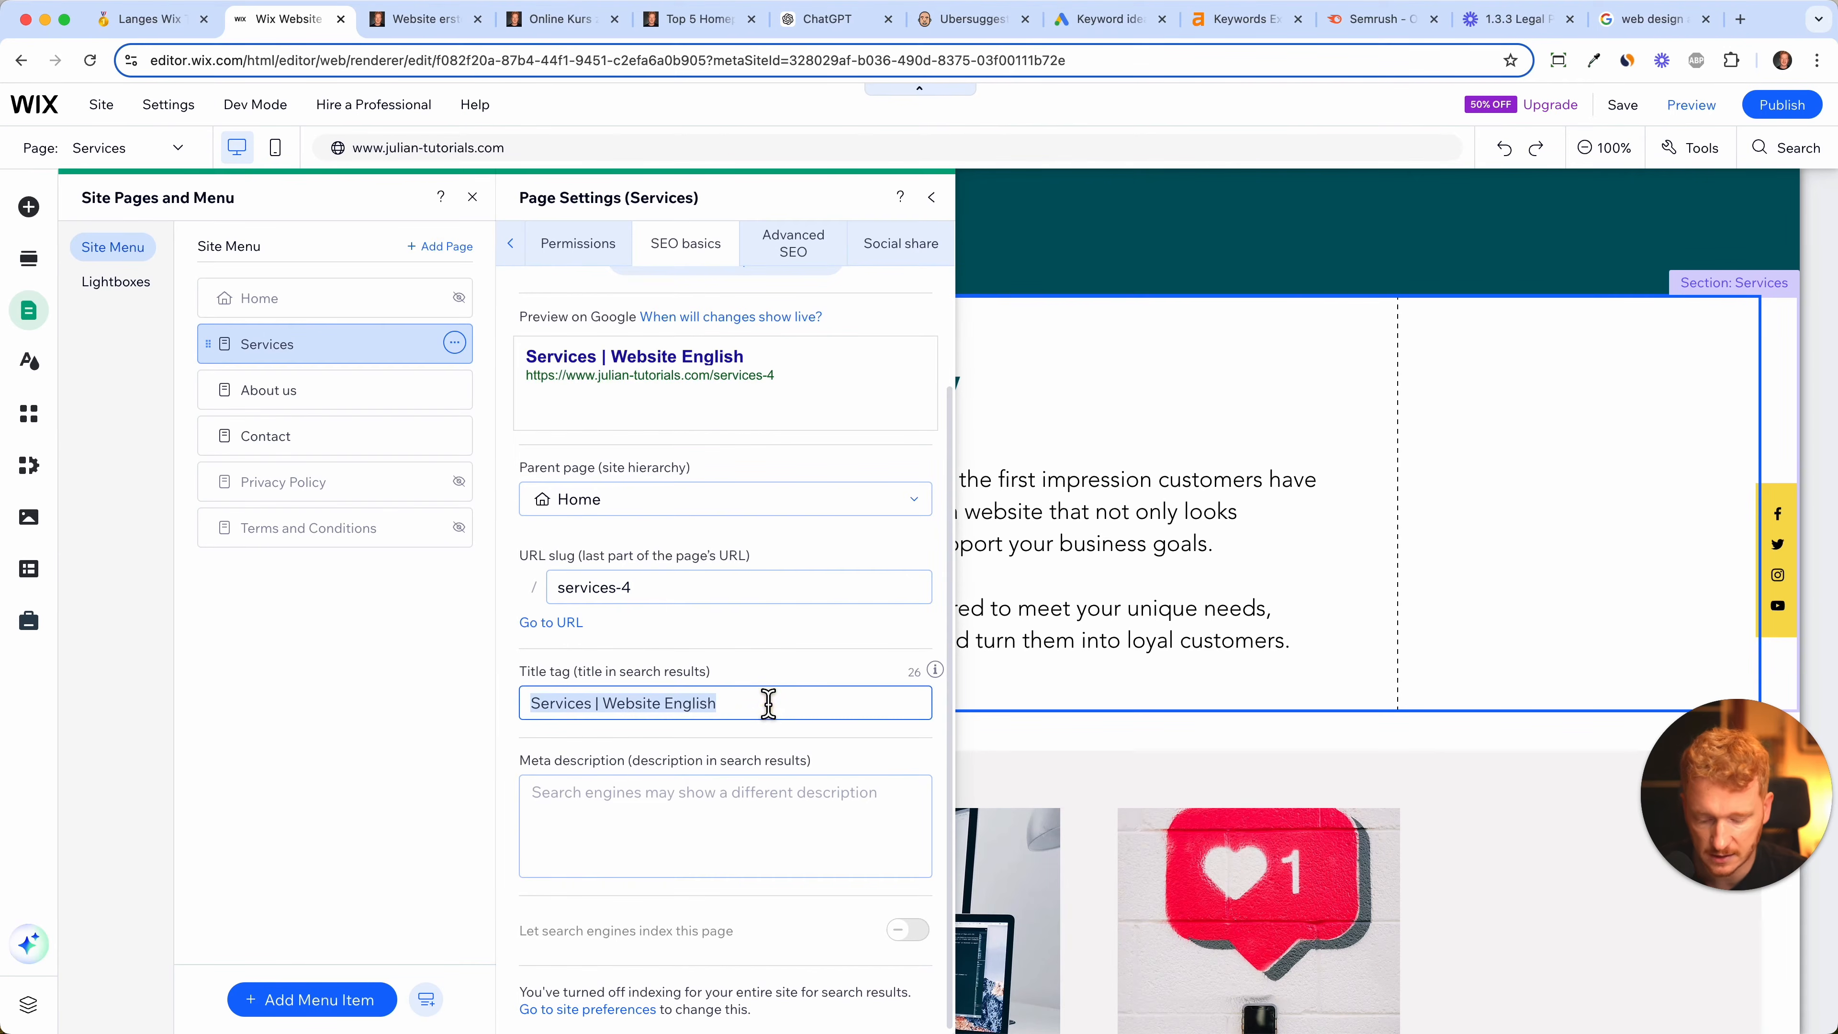
{"action": "key", "text": "super+v"}
{"action": "left_click", "coordinate": [543, 706]}
{"action": "key", "text": "BackSpace"}
{"action": "type", "text": "W"}
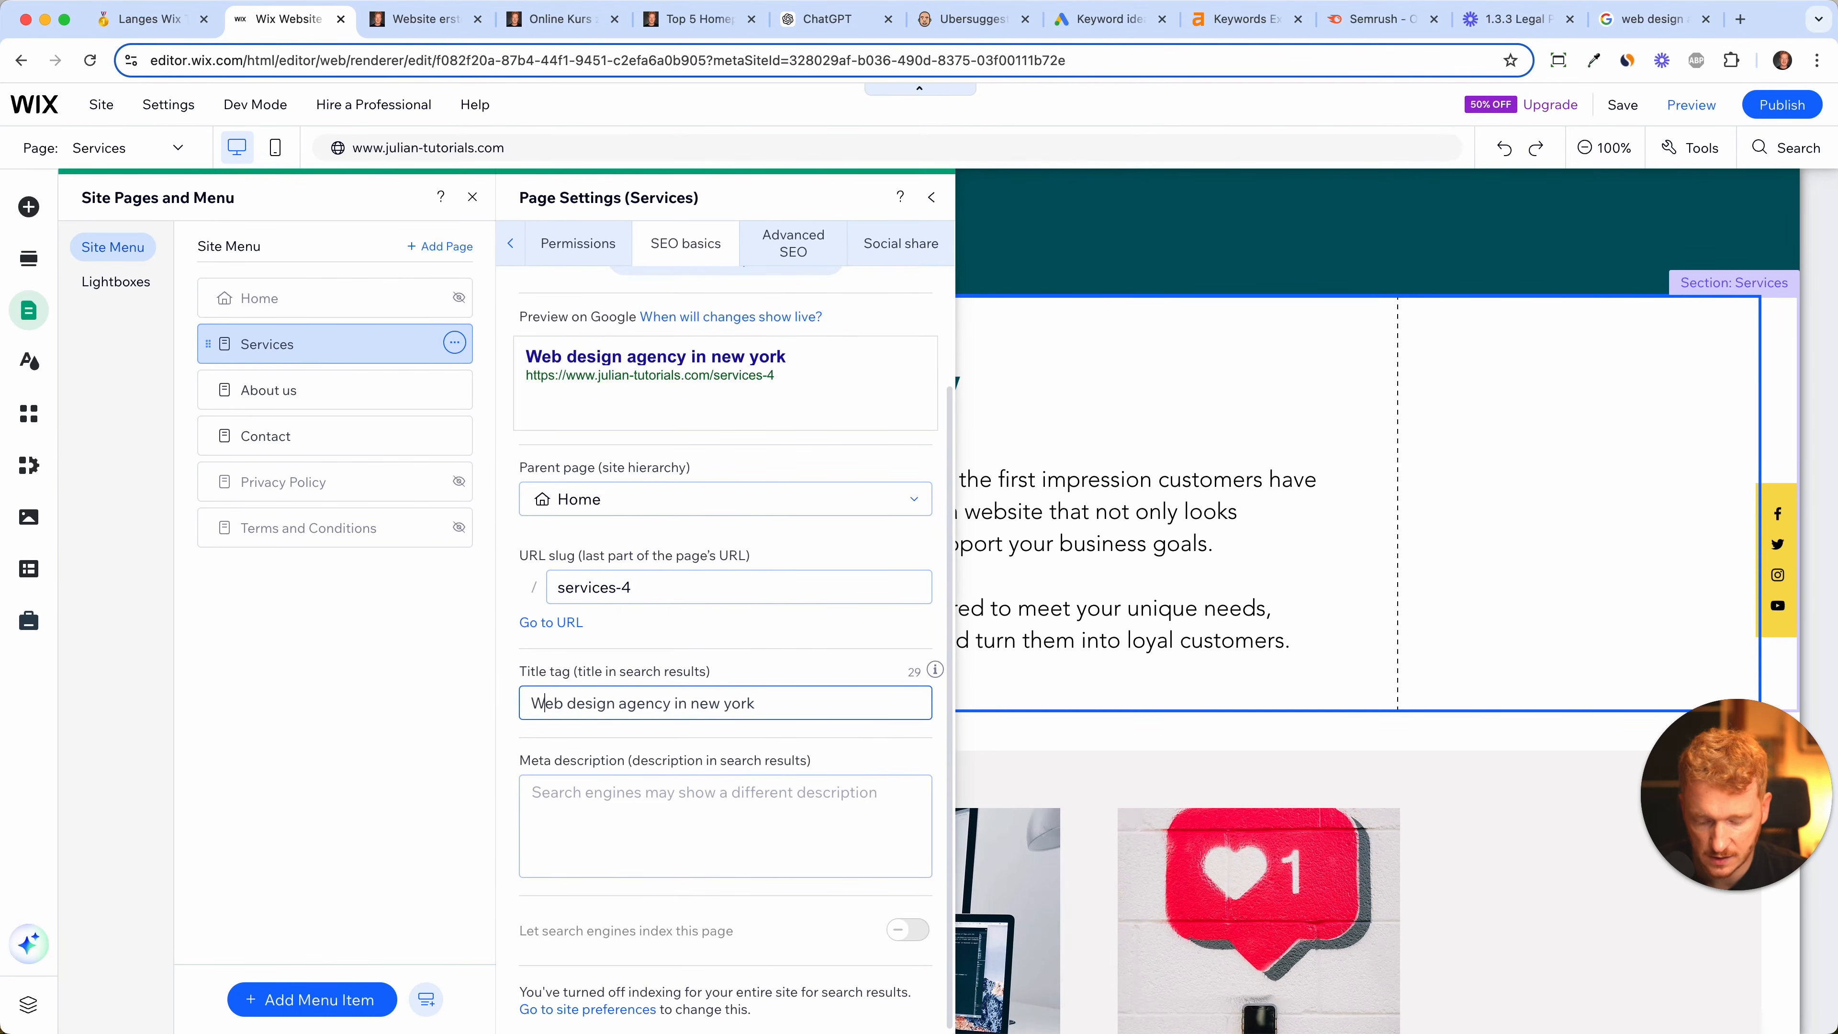
- Capitalize "New York" in the title tag and append "by" followed by the owner's full name
{"action": "left_click", "coordinate": [715, 715]}
{"action": "key", "text": "BackSpace"}
{"action": "key", "text": "BackSpace"}
{"action": "type", "text": "Ne"}
{"action": "key", "text": "BackSpace"}
{"action": "type", "text": "Y"}
{"action": "key", "text": "End"}
{"action": "type", "text": "by Julian Weber"}
- Start the meta description with "We build your website for you. We are a full service"
{"action": "left_click", "coordinate": [672, 800]}
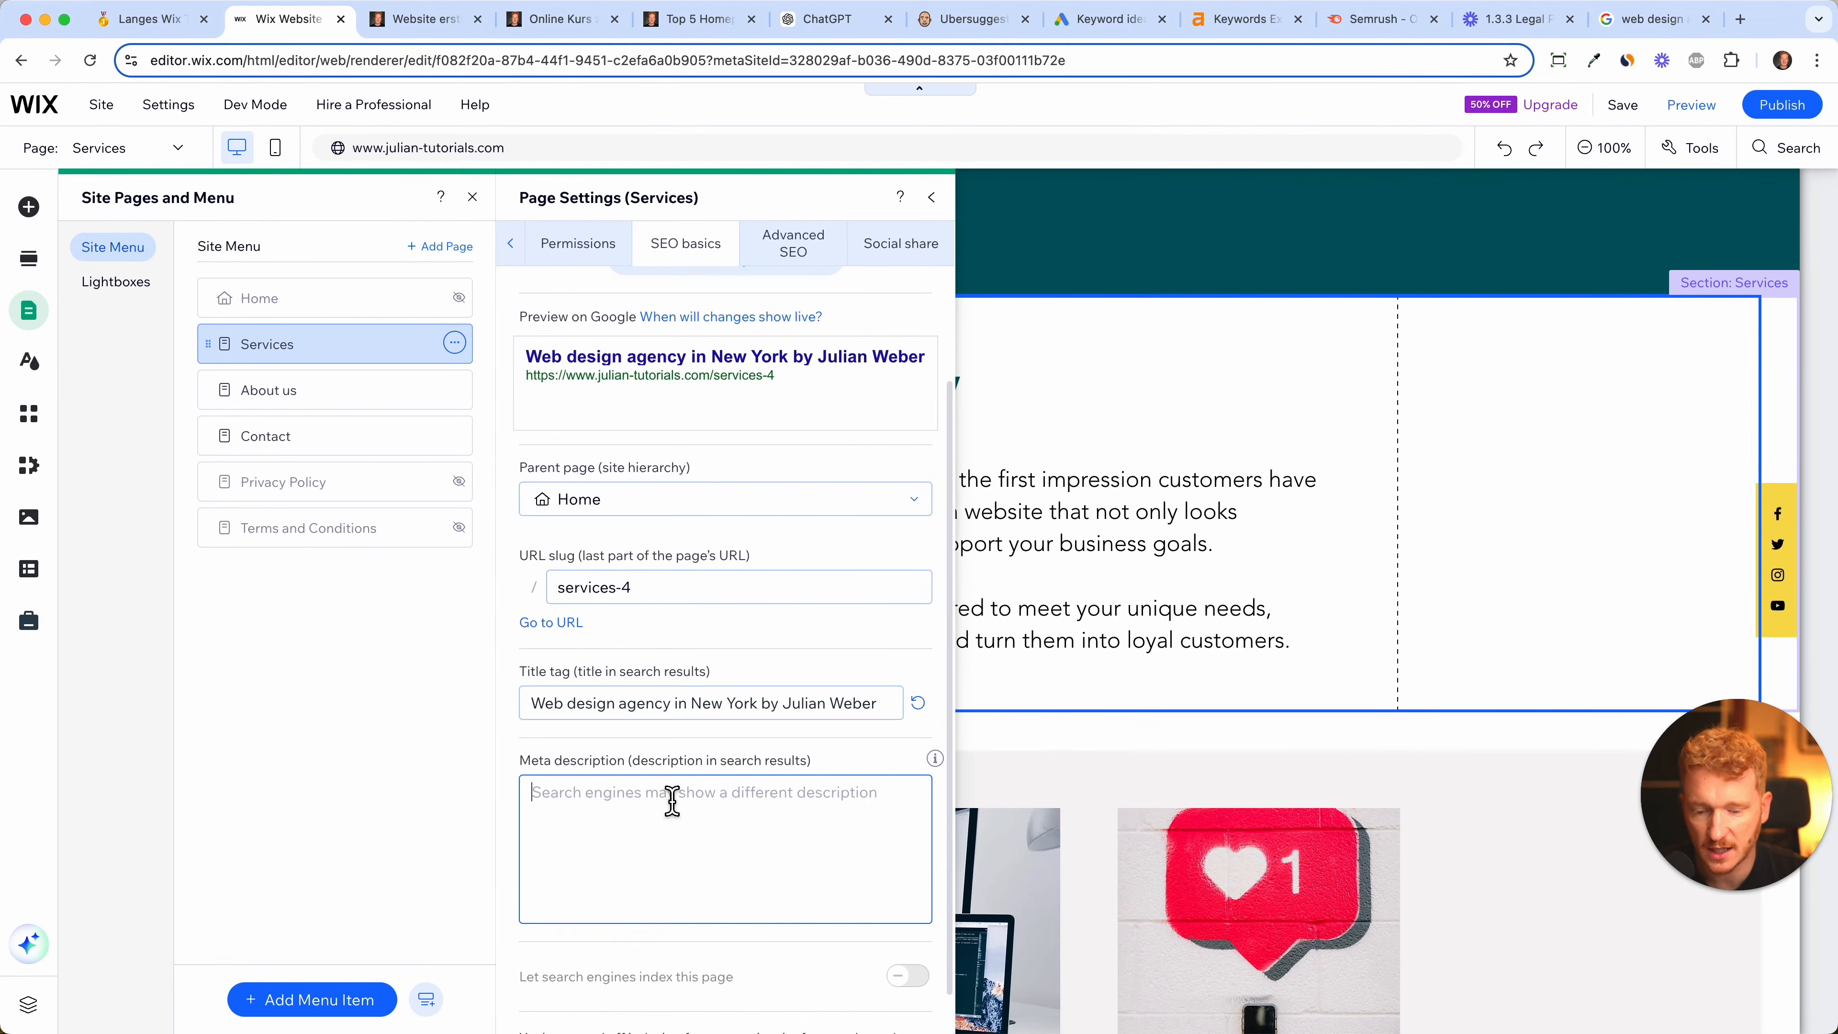
{"action": "type", "text": "We "}
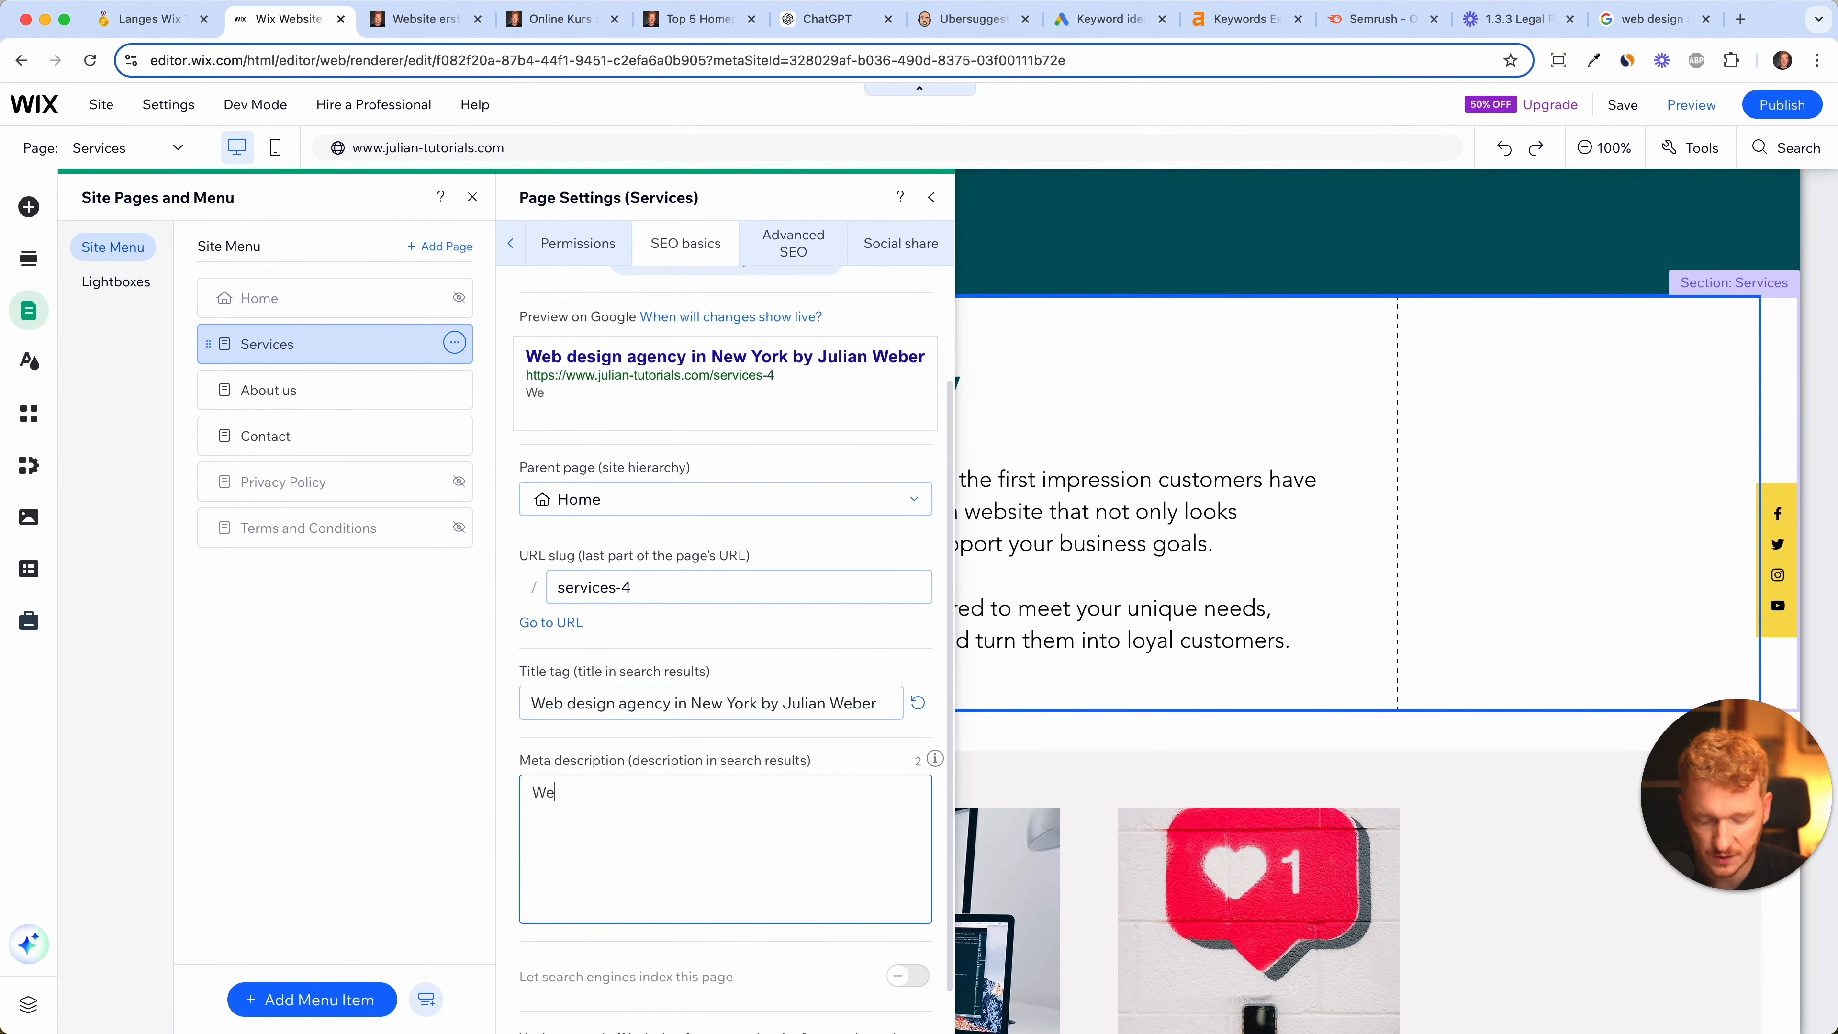
{"action": "type", "text": "build yo"}
{"action": "key", "text": "BackSpace"}
{"action": "type", "text": "yo"}
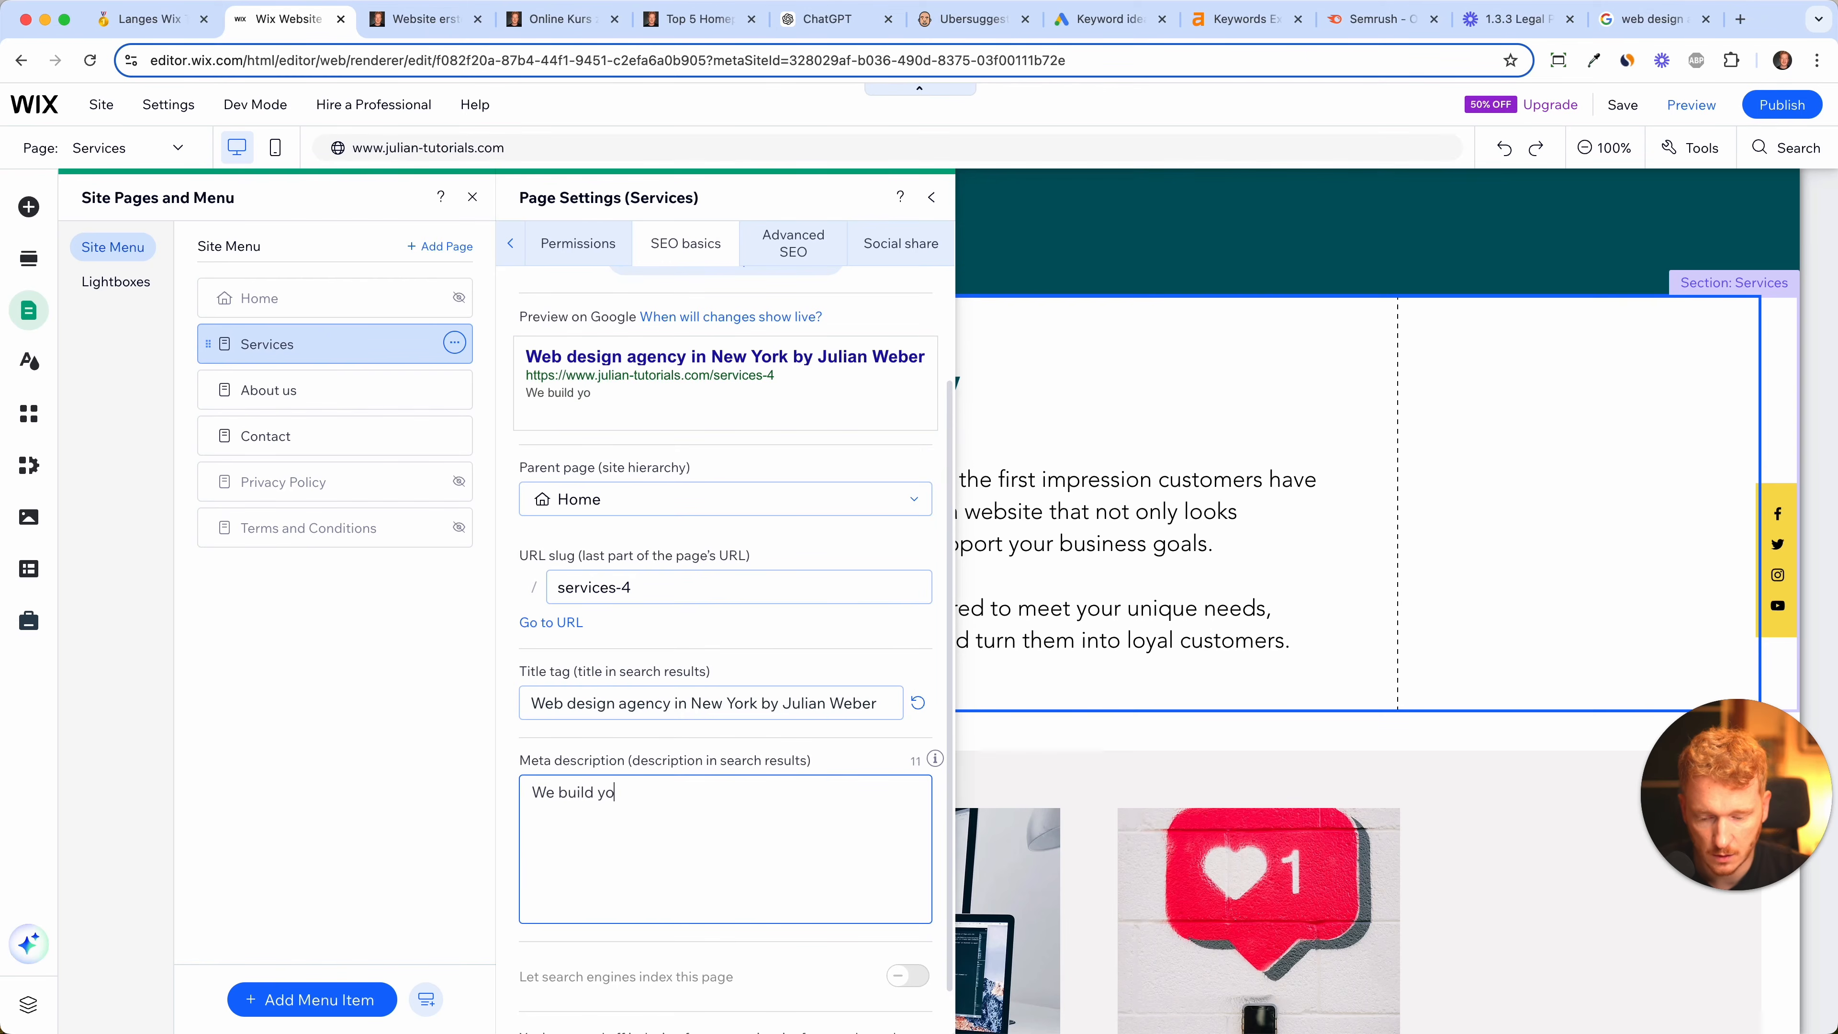
{"action": "type", "text": "ur website for yo"}
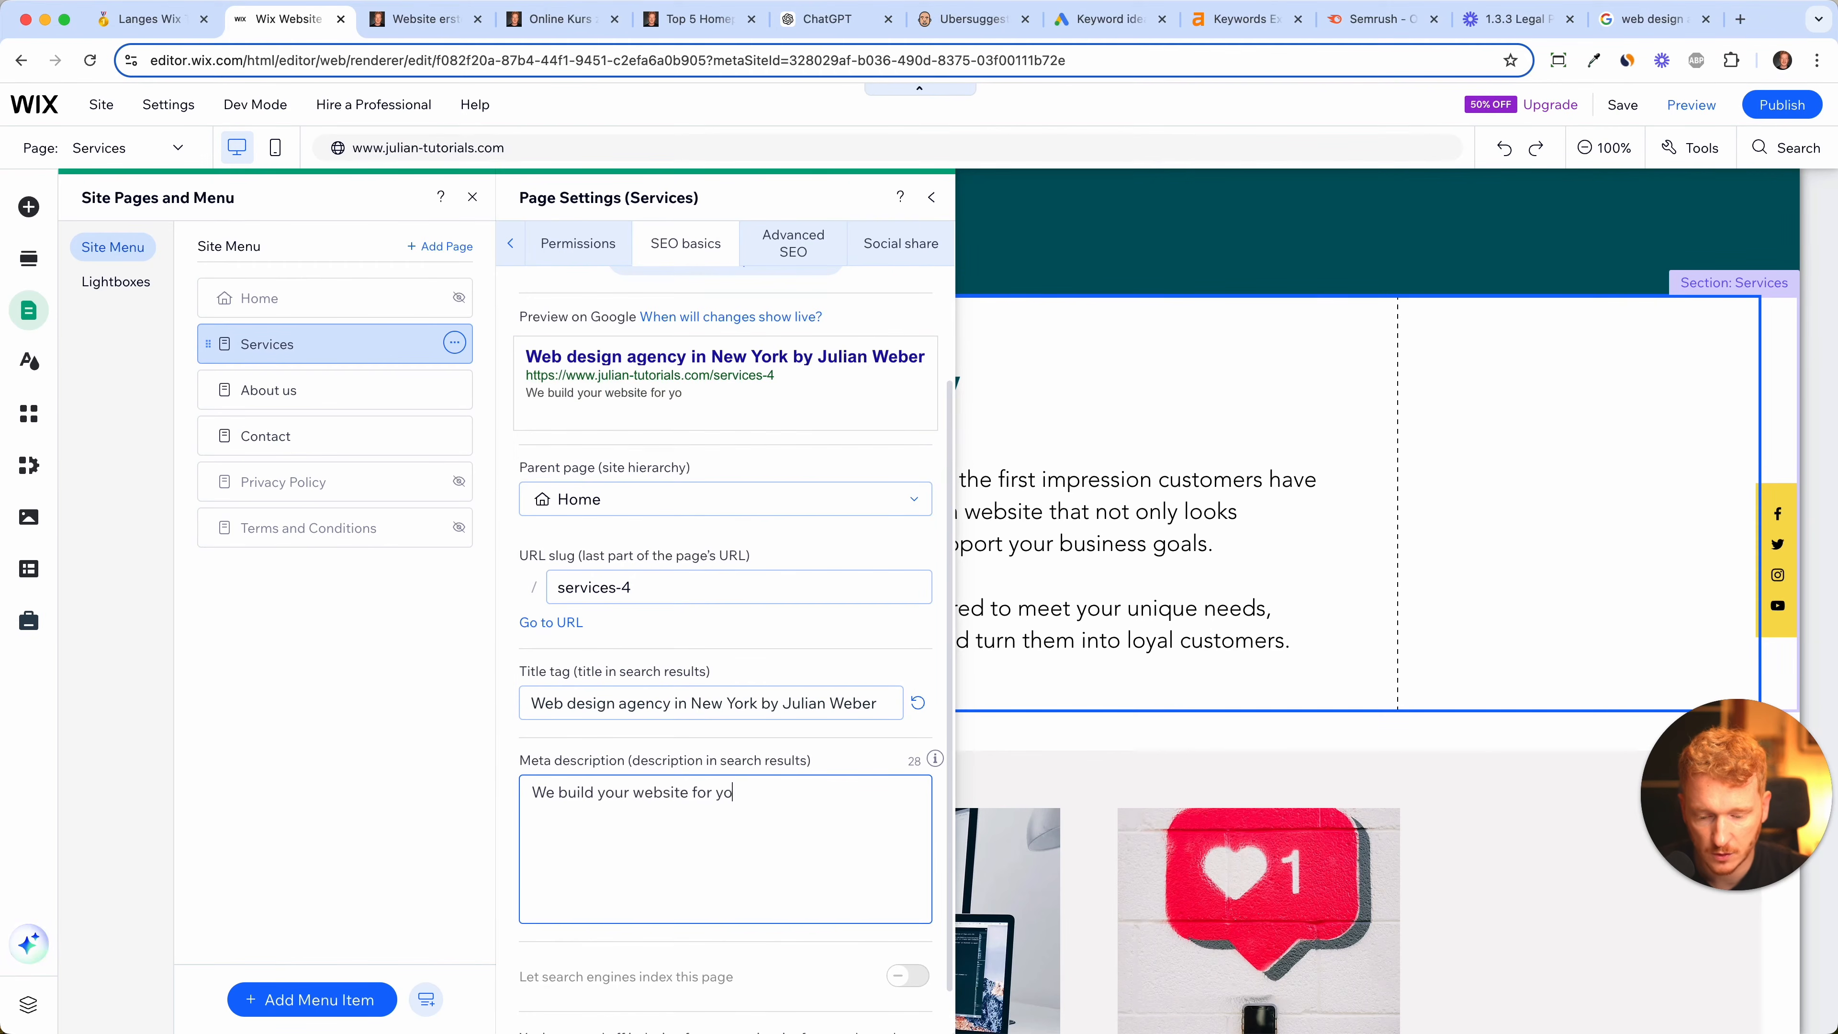
{"action": "type", "text": "u. We are a full service"}
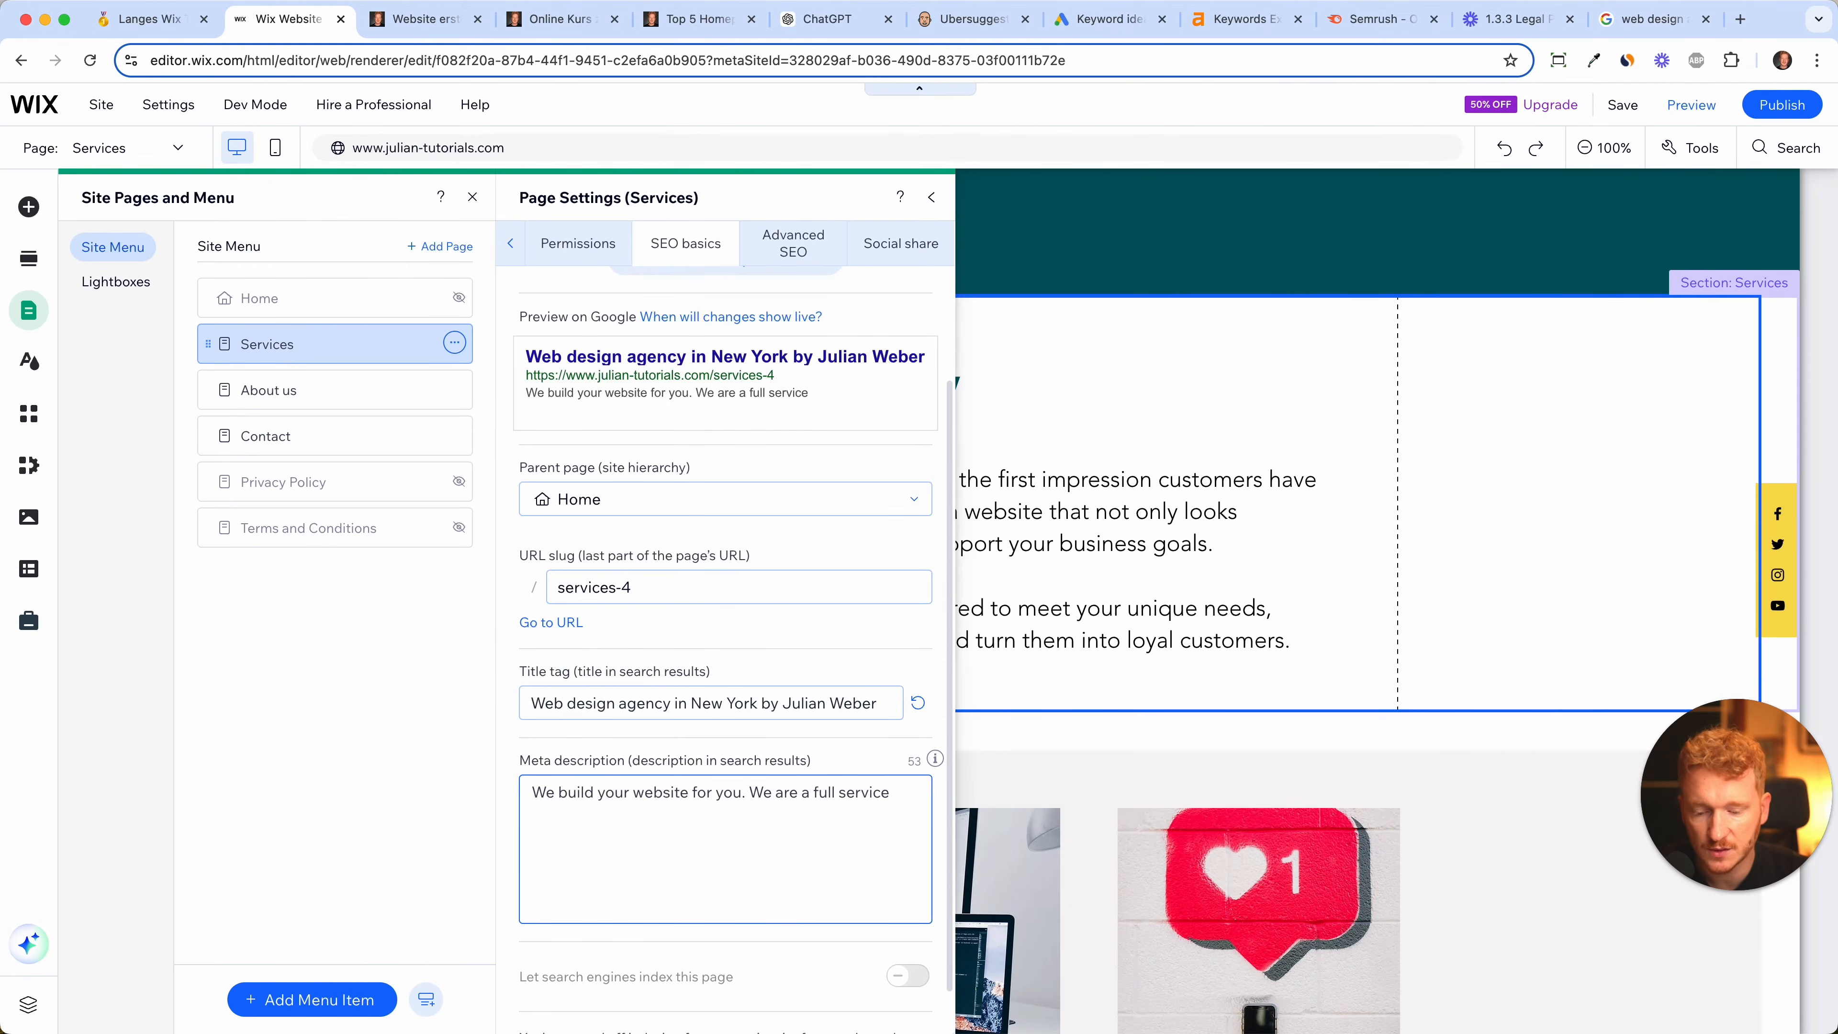
- Add the copied phrase to the end of the meta description, capitalized as "Web design agency in new york"
{"action": "key", "text": "super+v"}
{"action": "left_click", "coordinate": [549, 822]}
{"action": "key", "text": "BackSpace"}
{"action": "type", "text": "W"}
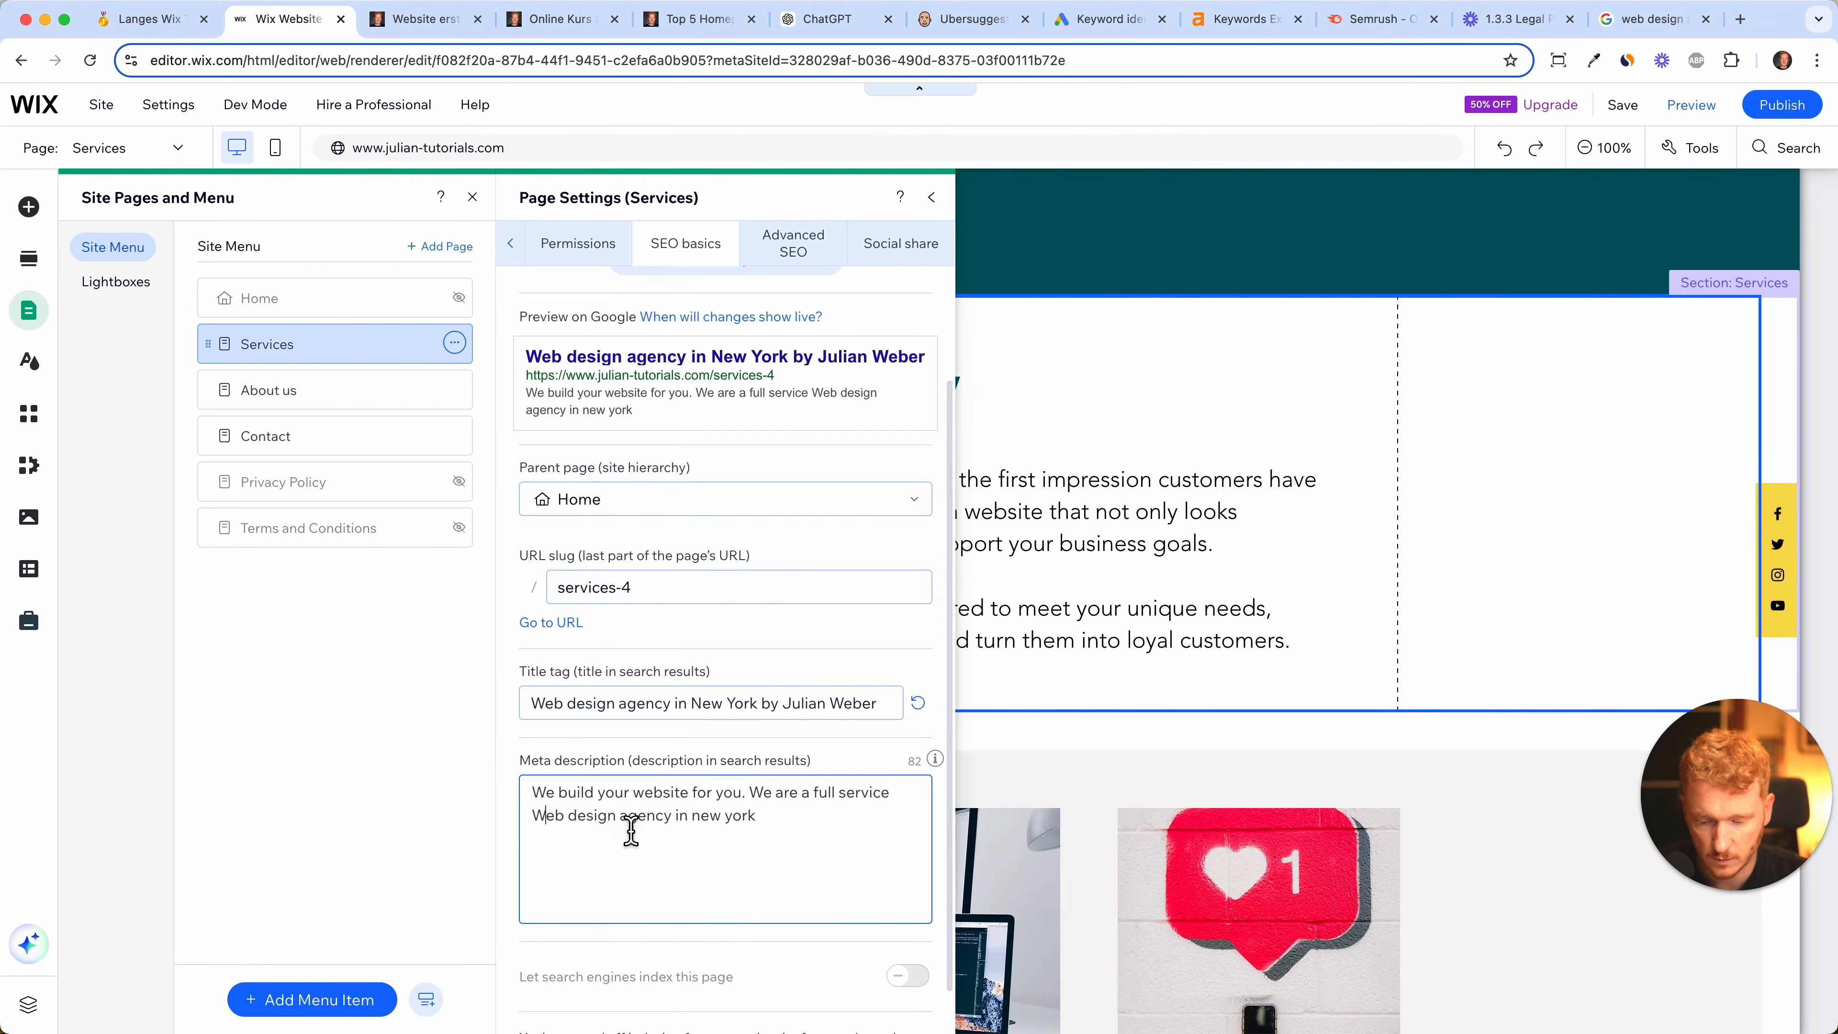
- Reword the description's ending to "based in New York and worked with over 500+ customers on their business website."
{"action": "left_click", "coordinate": [686, 816]}
{"action": "key", "text": "BackSpace"}
{"action": "key", "text": "BackSpace"}
{"action": "key", "text": "BackSpace"}
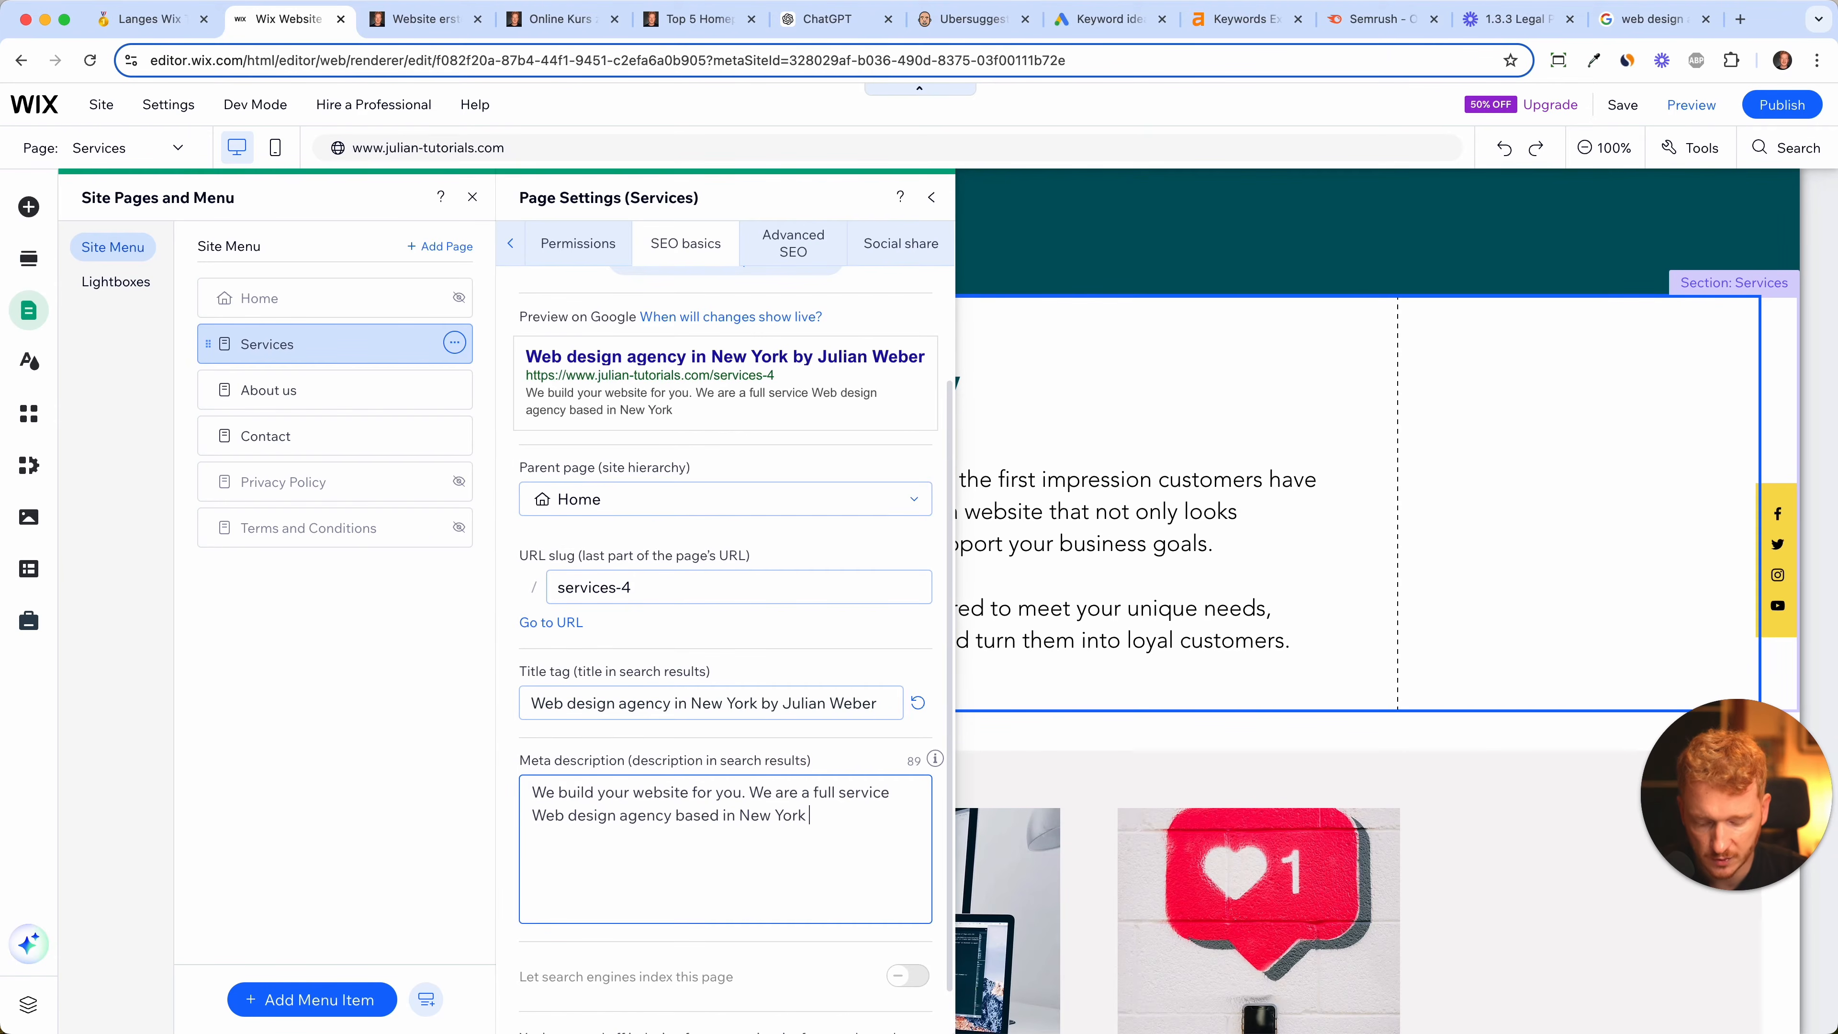
{"action": "type", "text": "and worked with over 500+ customers on "}
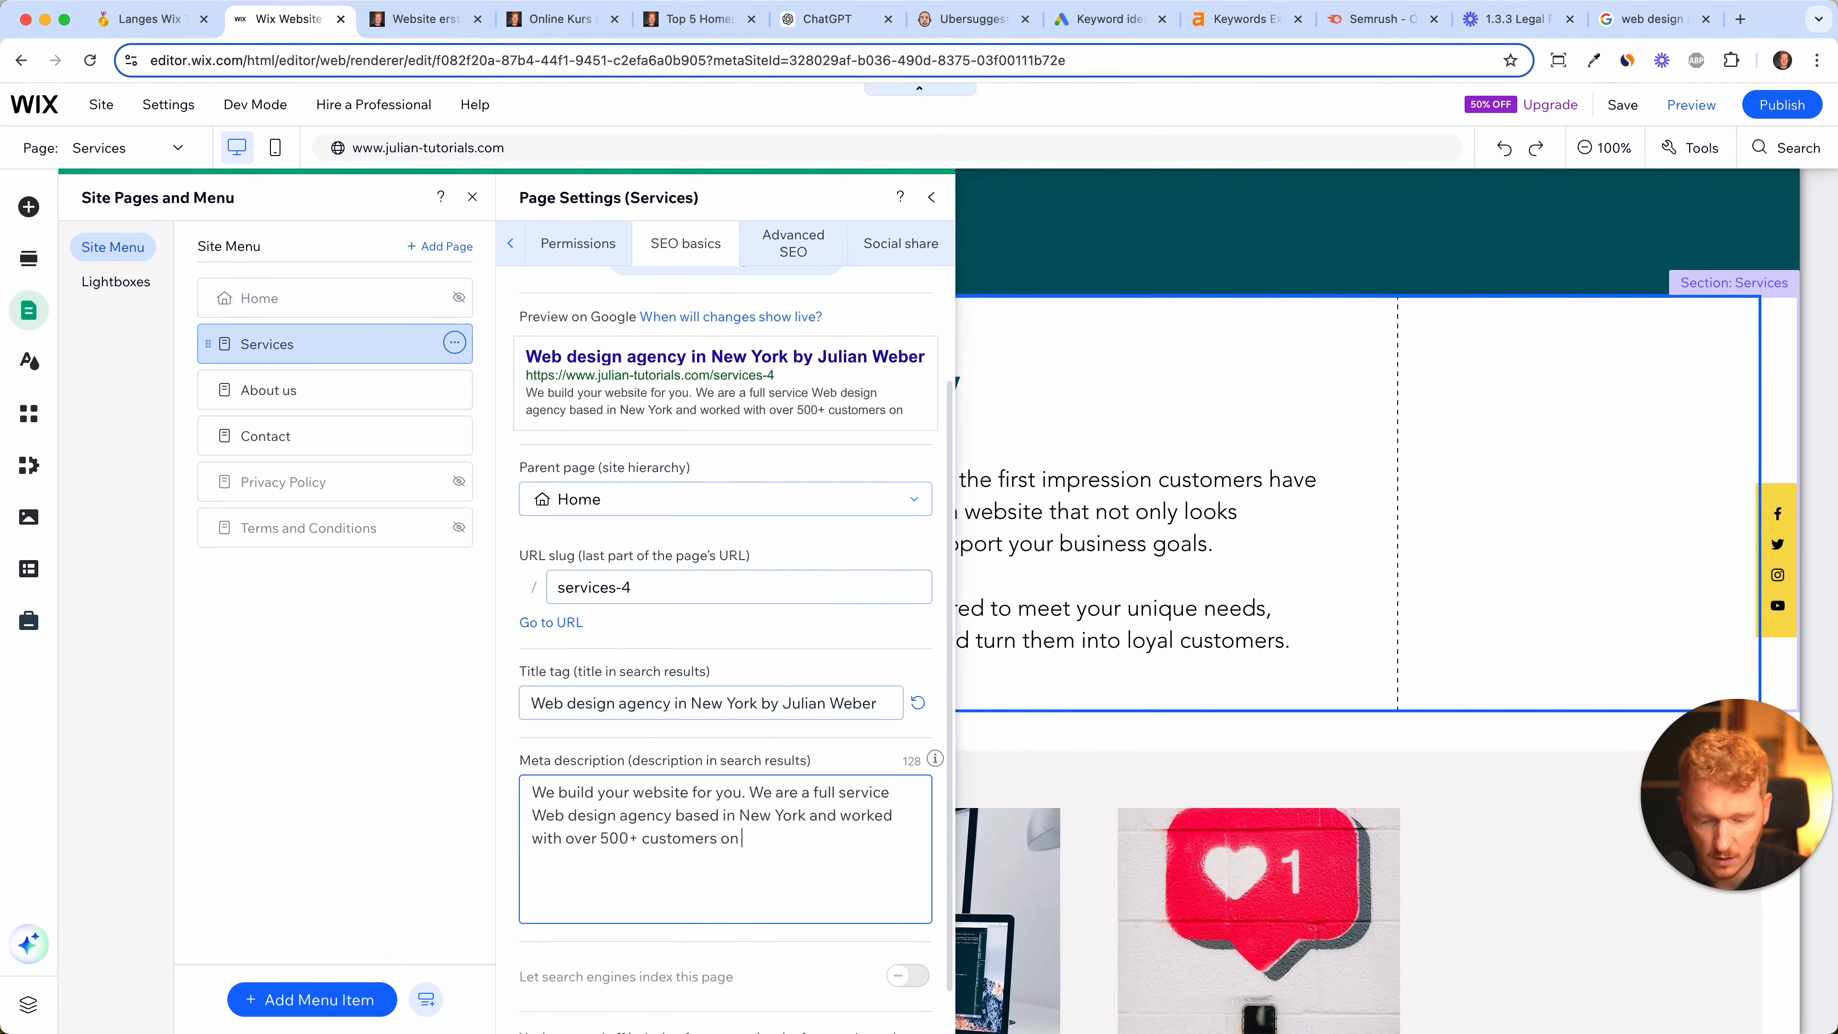
{"action": "type", "text": "their business website."}
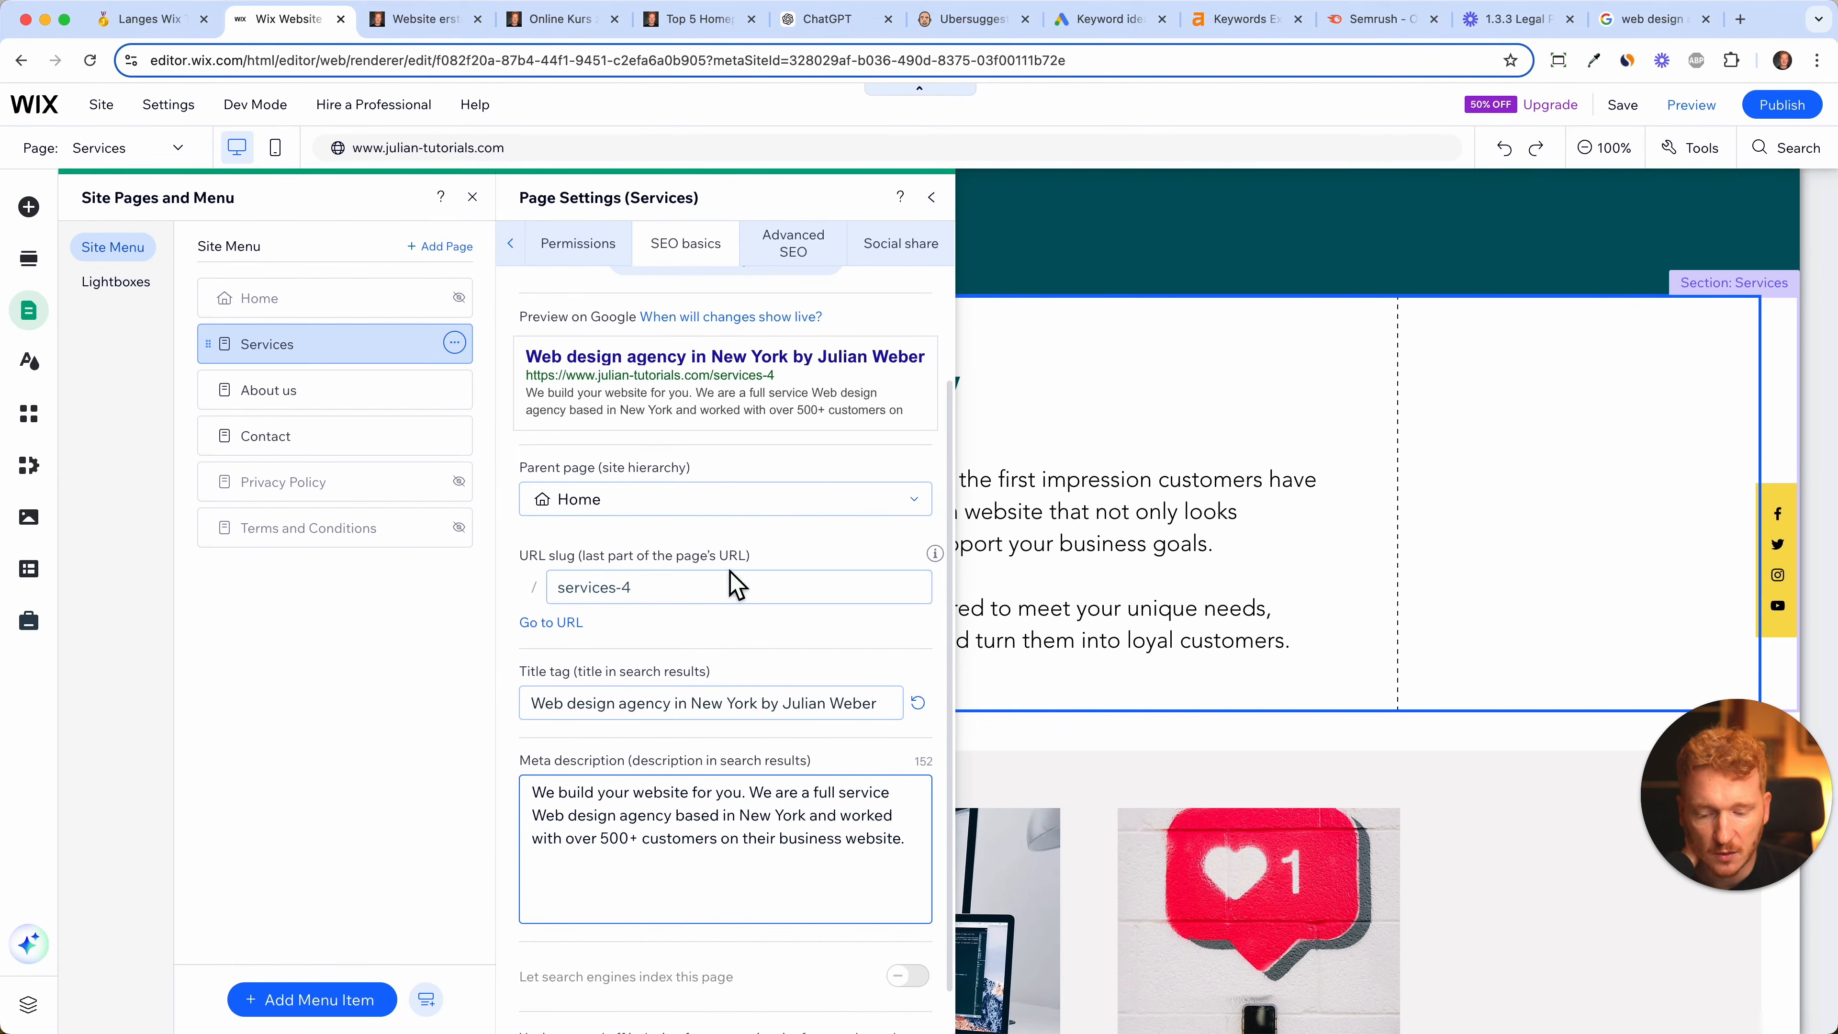
- Set the Services page's URL slug to web-design-agency-new-york
{"action": "triple_click", "coordinate": [688, 588]}
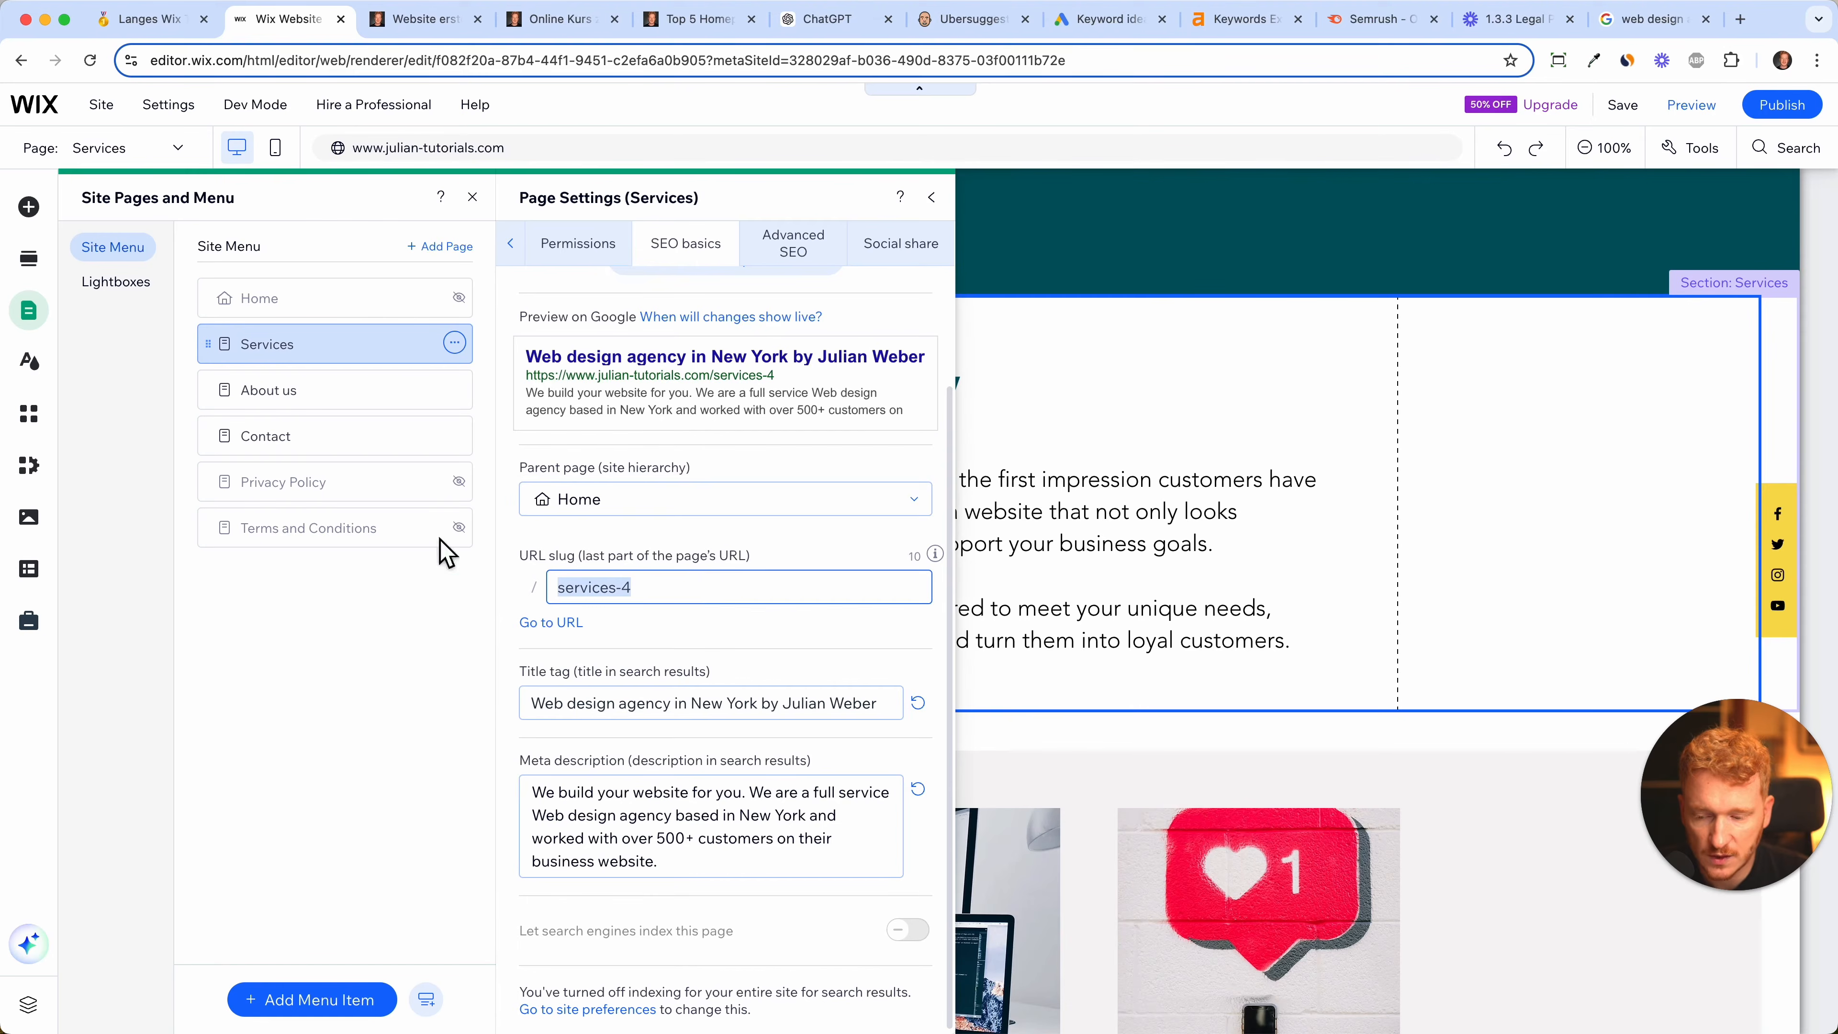
{"action": "type", "text": "web-d"}
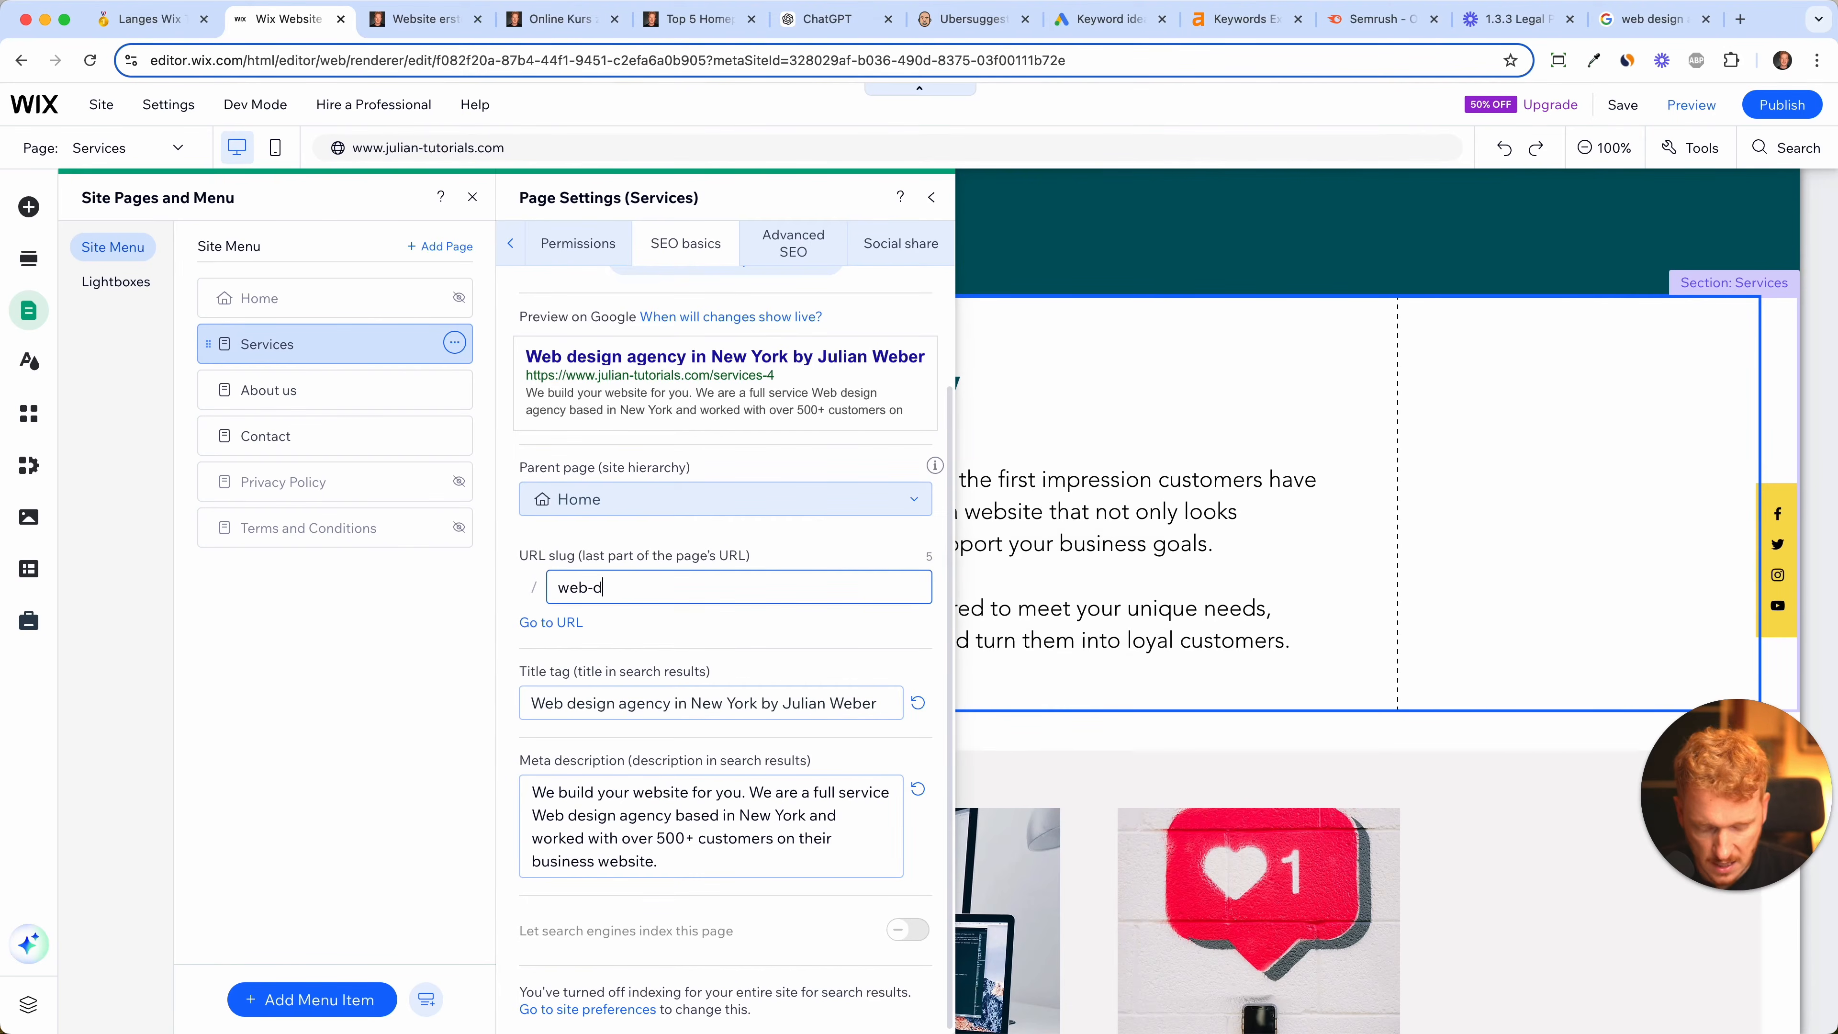
{"action": "type", "text": "esign-agen"}
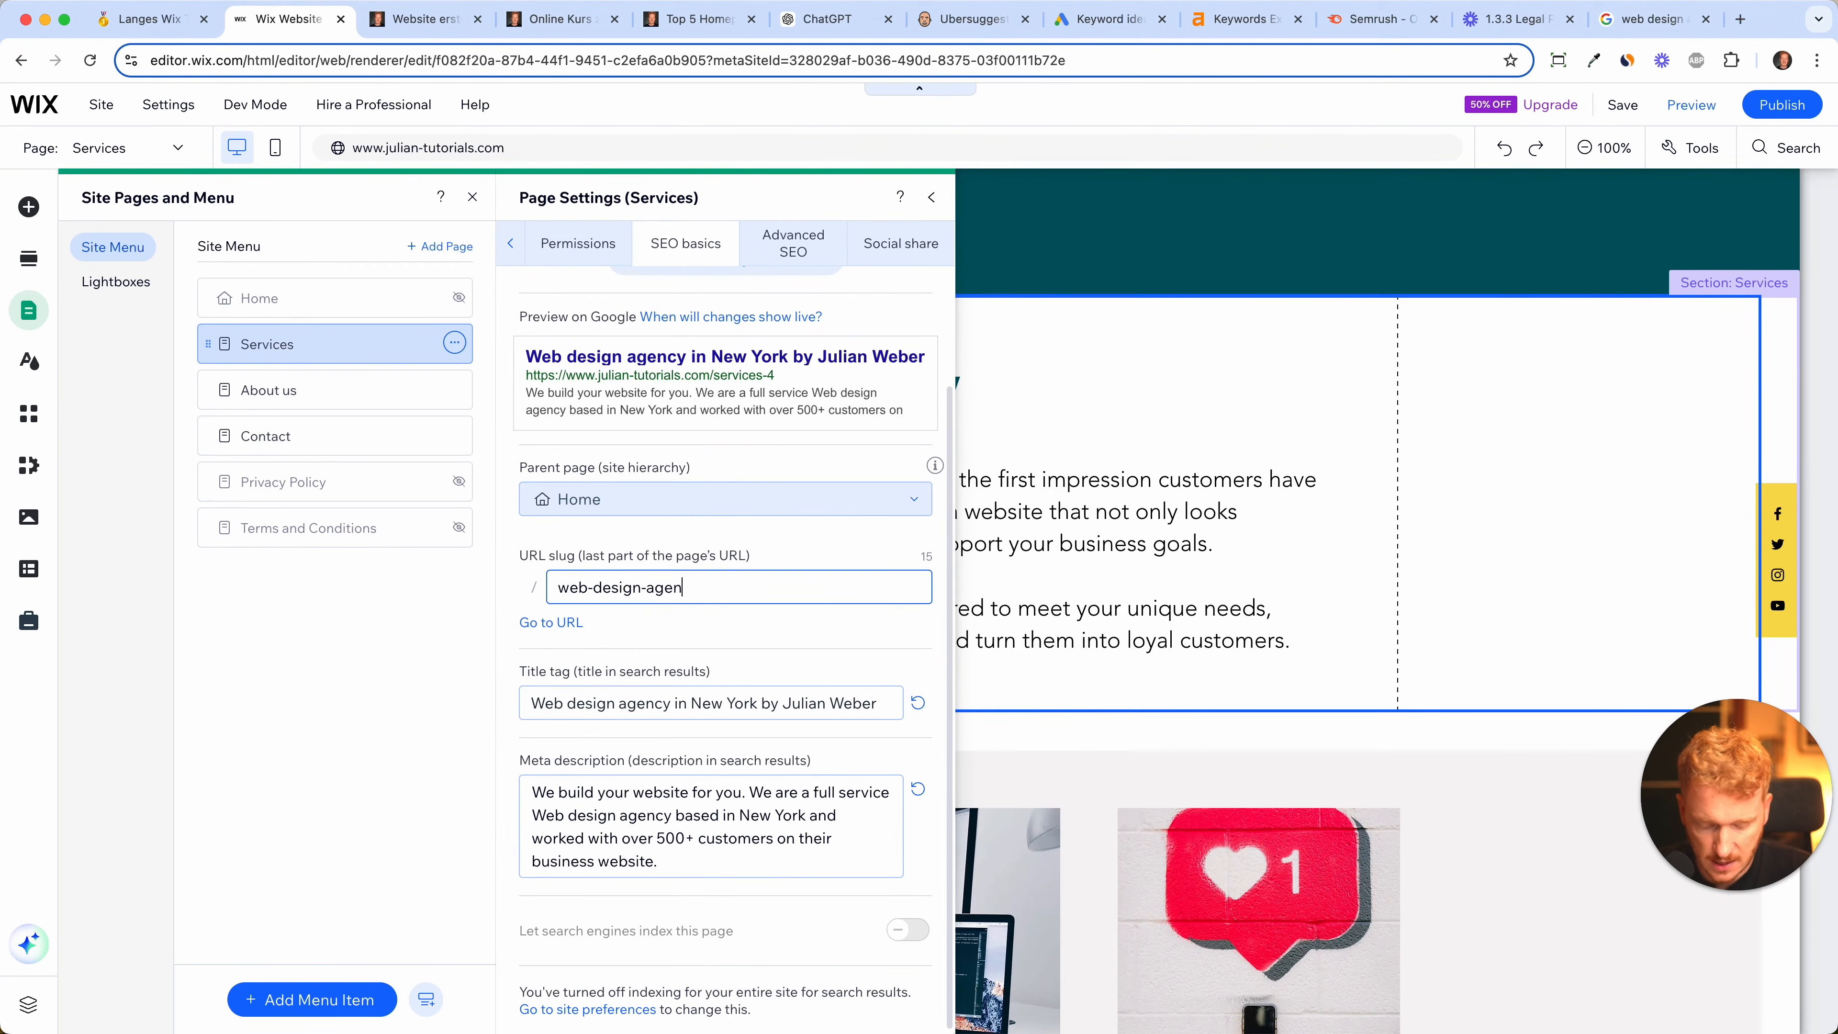
{"action": "type", "text": "cy-new"}
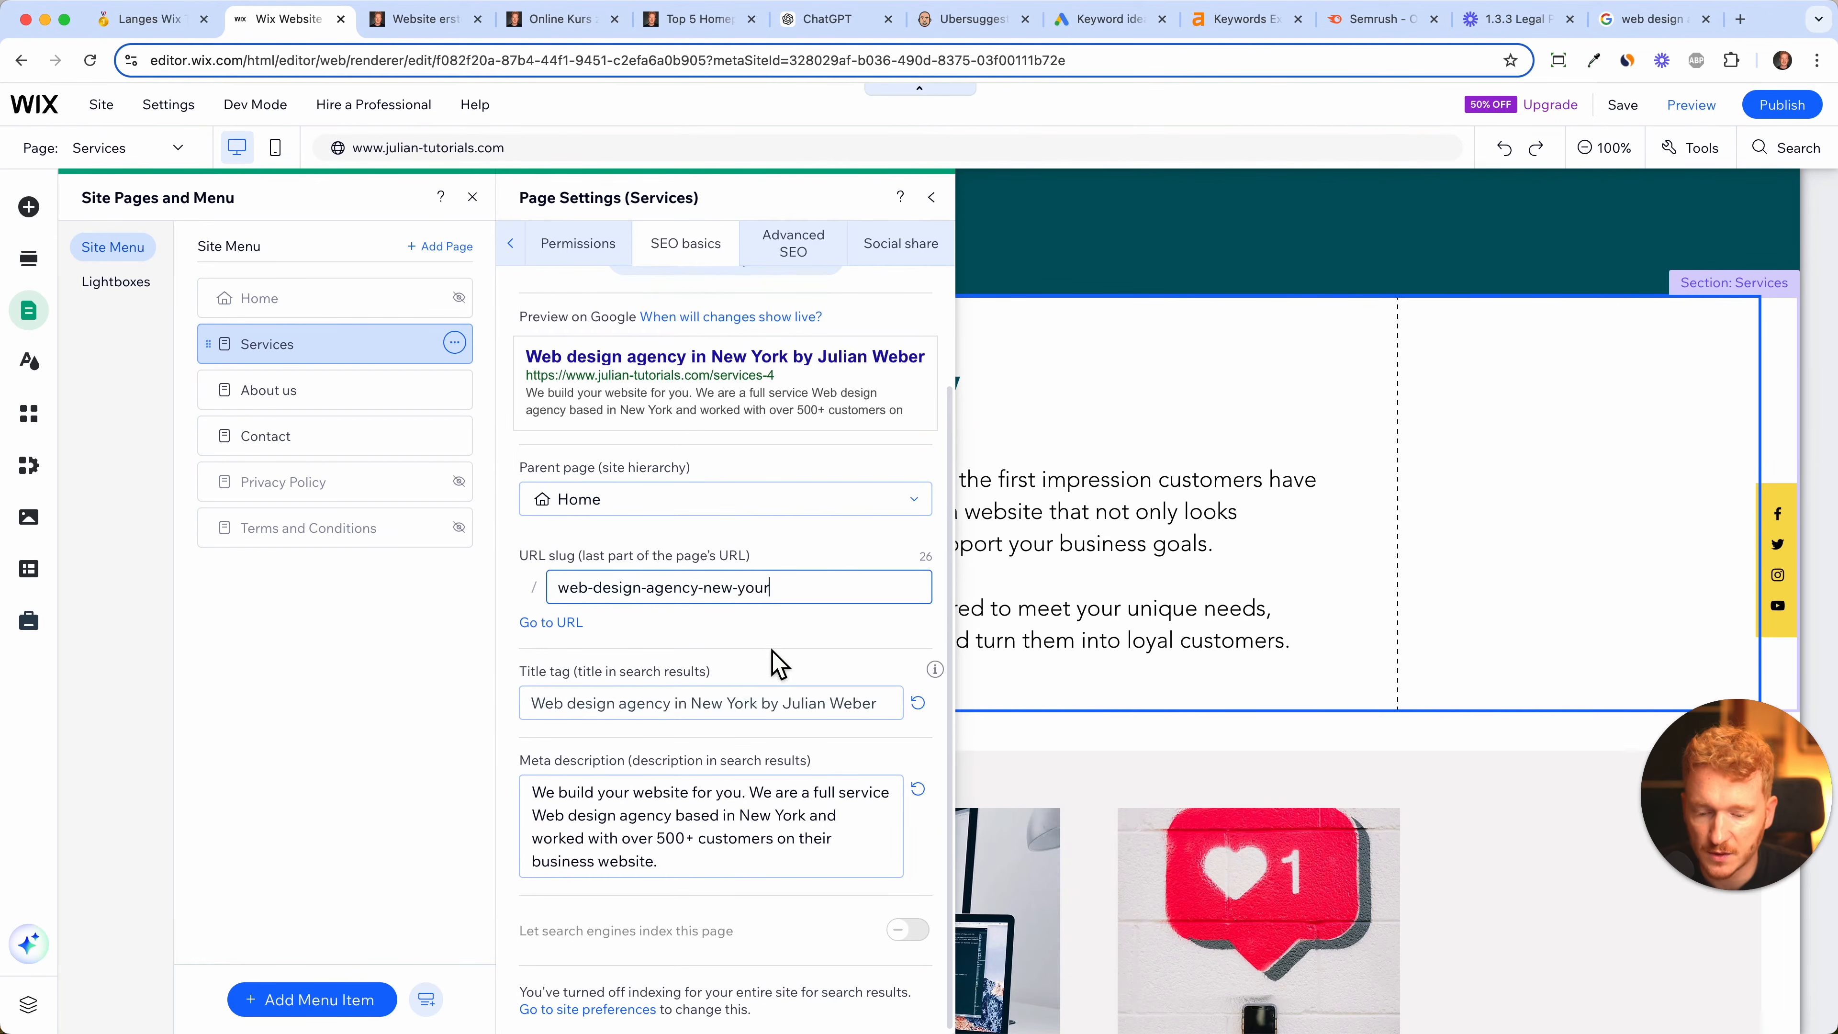
{"action": "type", "text": "-your"}
{"action": "key", "text": "BackSpace"}
{"action": "key", "text": "BackSpace"}
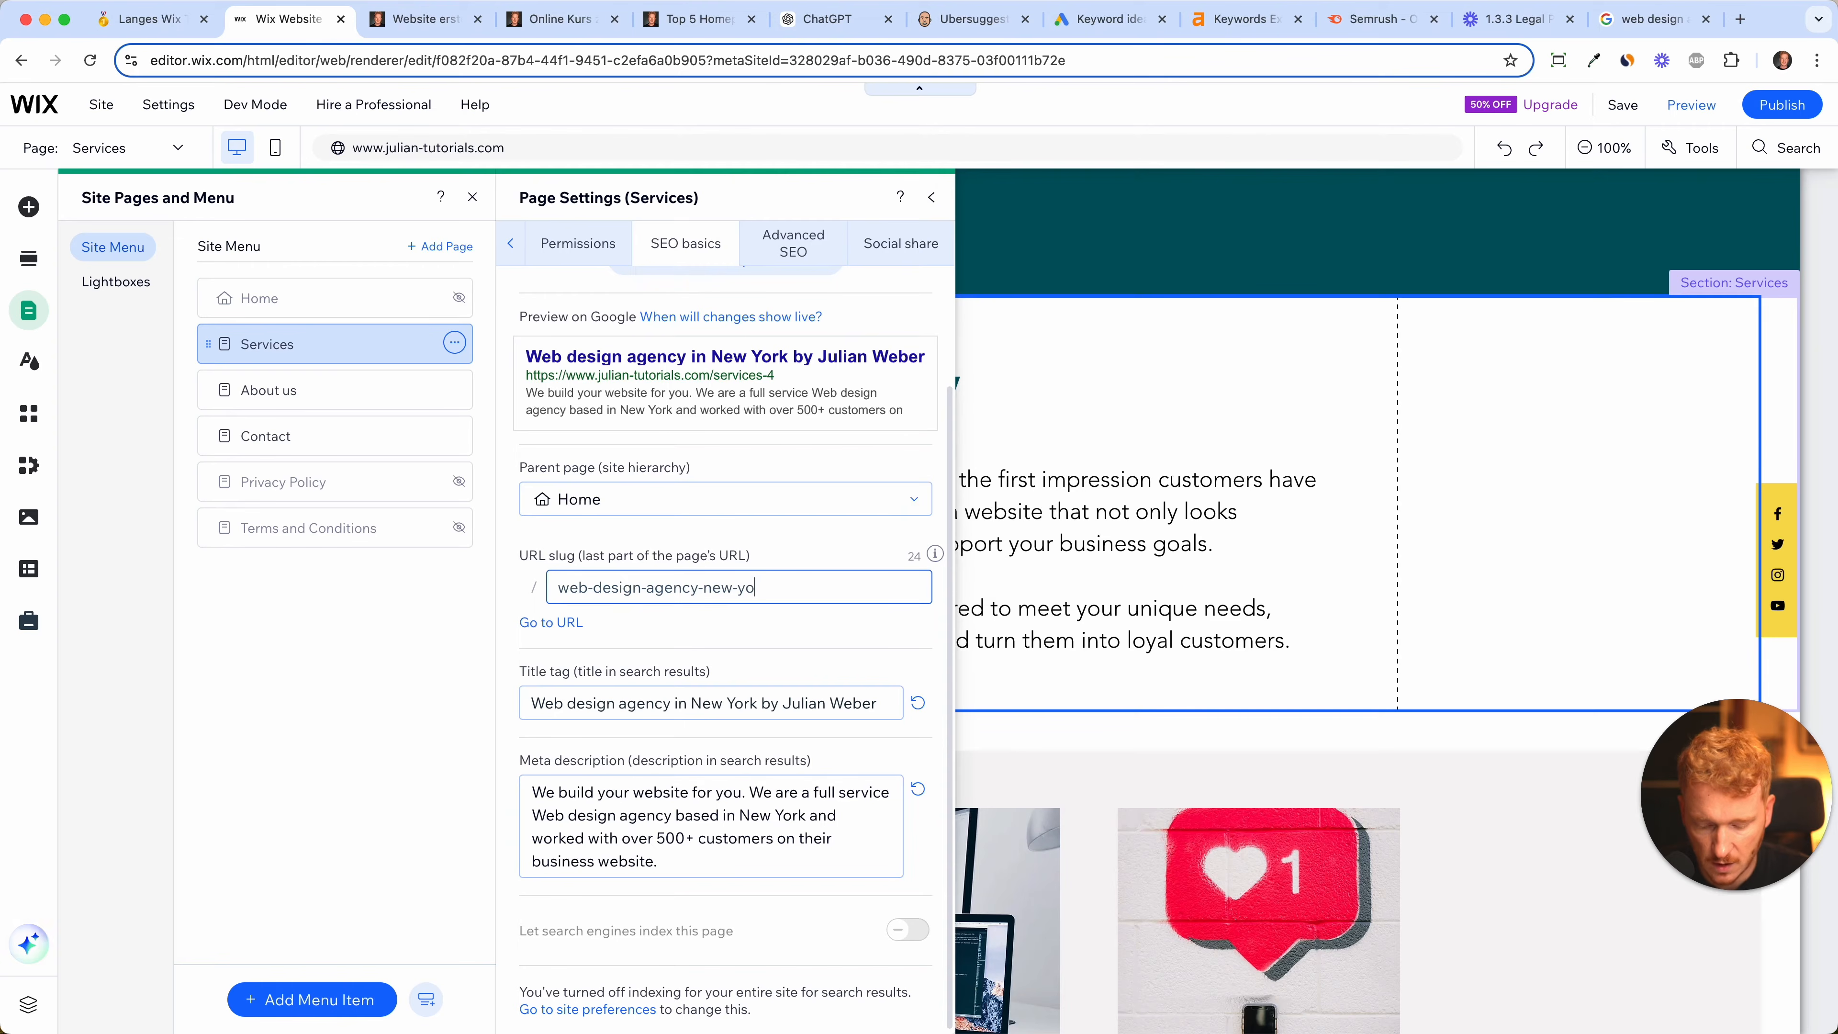
{"action": "type", "text": "rk"}
{"action": "left_click", "coordinate": [833, 549]}
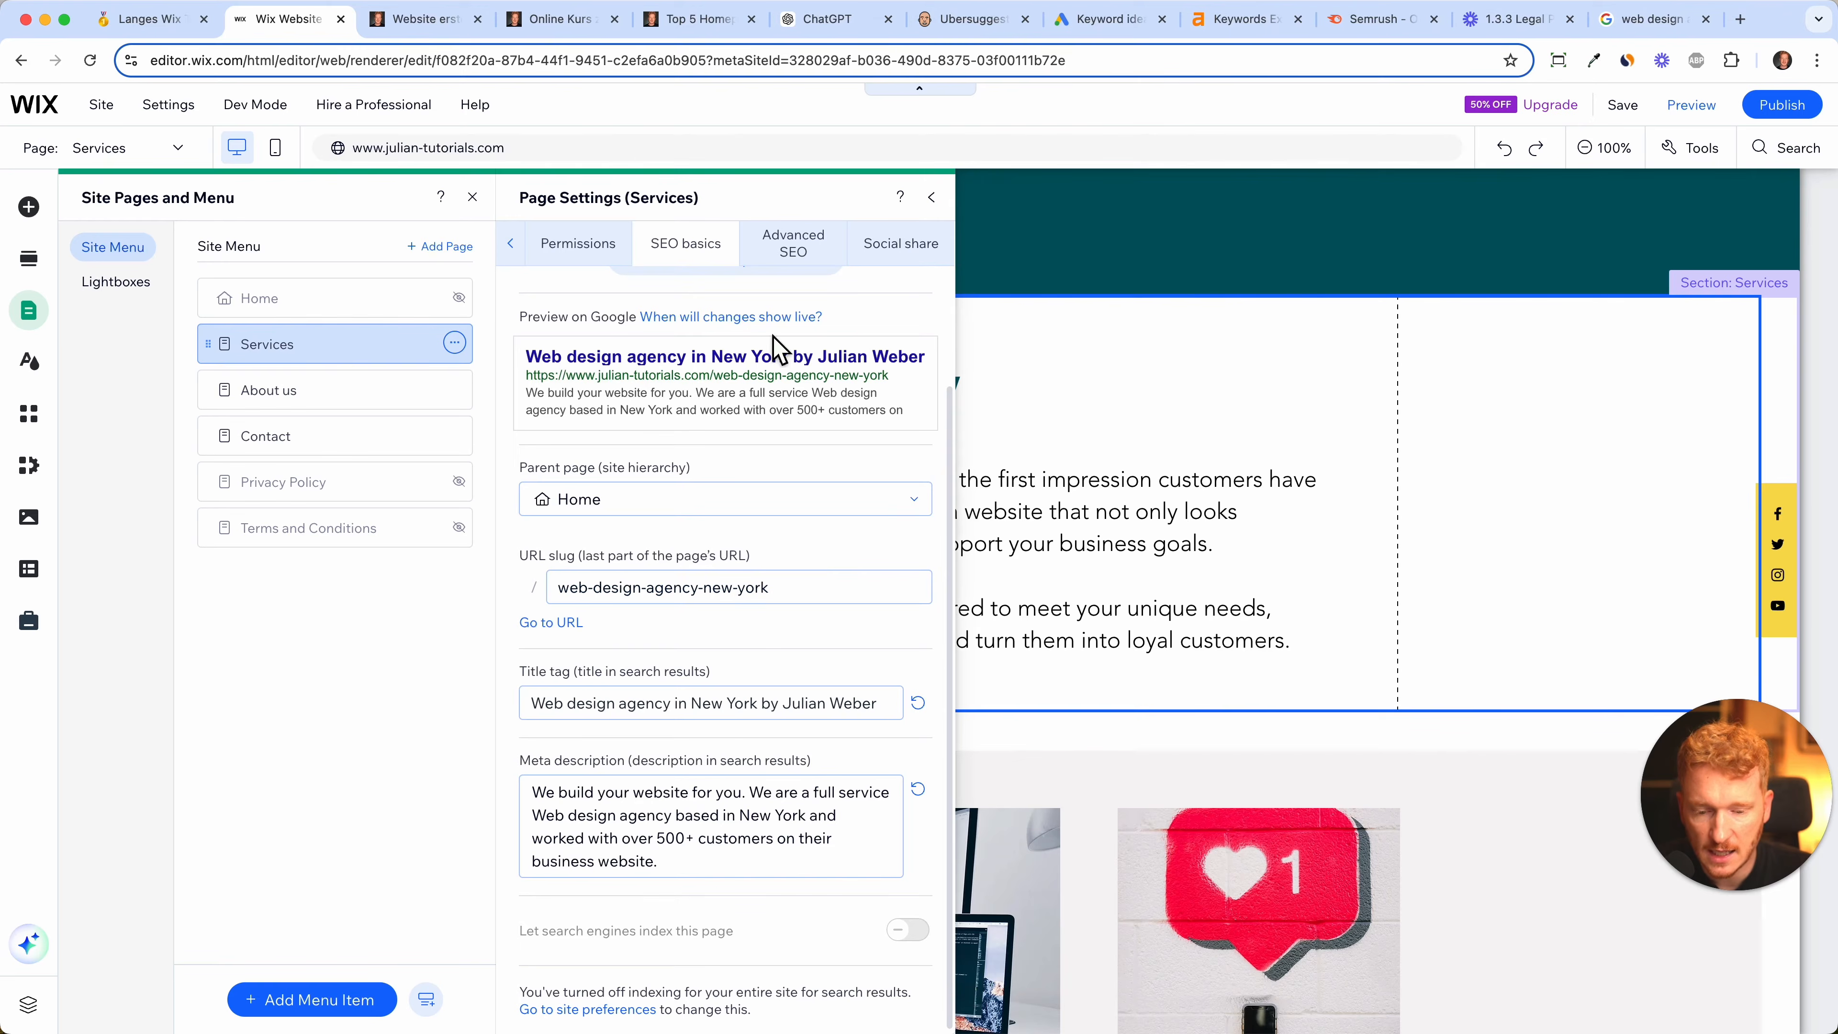
- Add a social share image to the Services page from an Unsplash search for "web designer", using the laptop photo with a yellow sofa on screen
{"action": "left_click", "coordinate": [896, 259]}
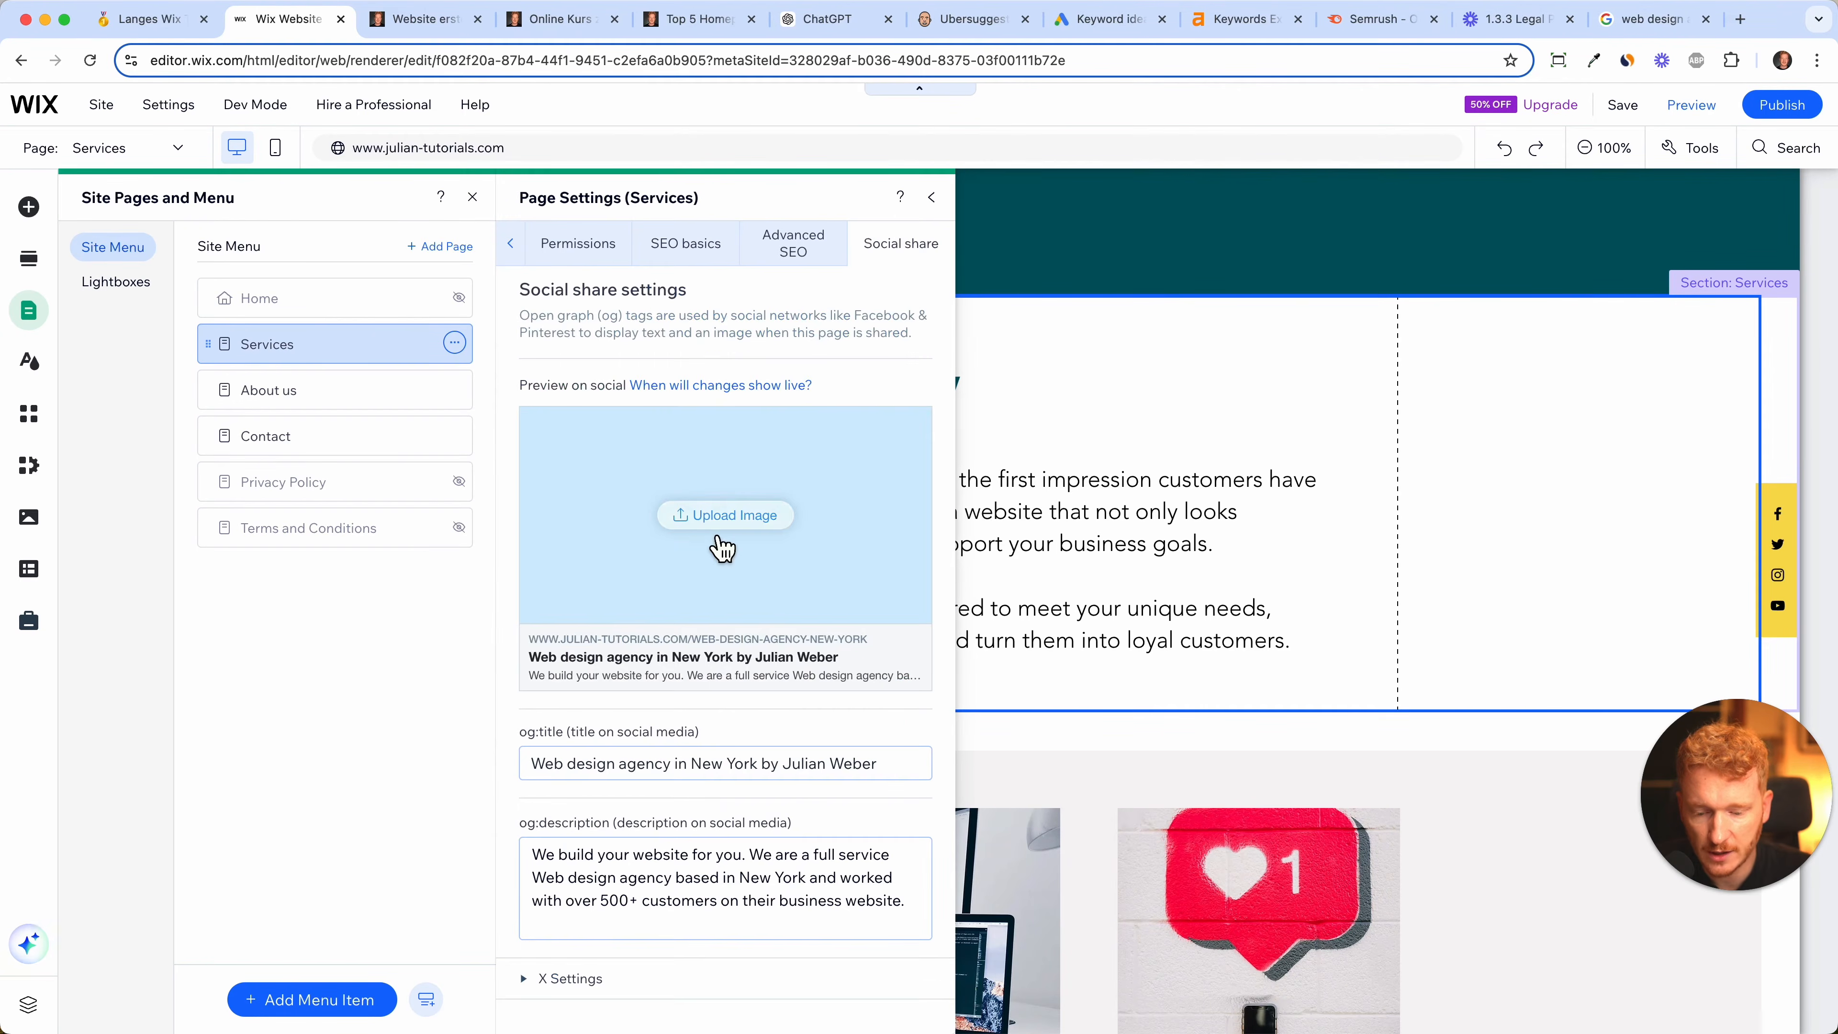
{"action": "left_click", "coordinate": [710, 542]}
{"action": "left_click", "coordinate": [239, 643]}
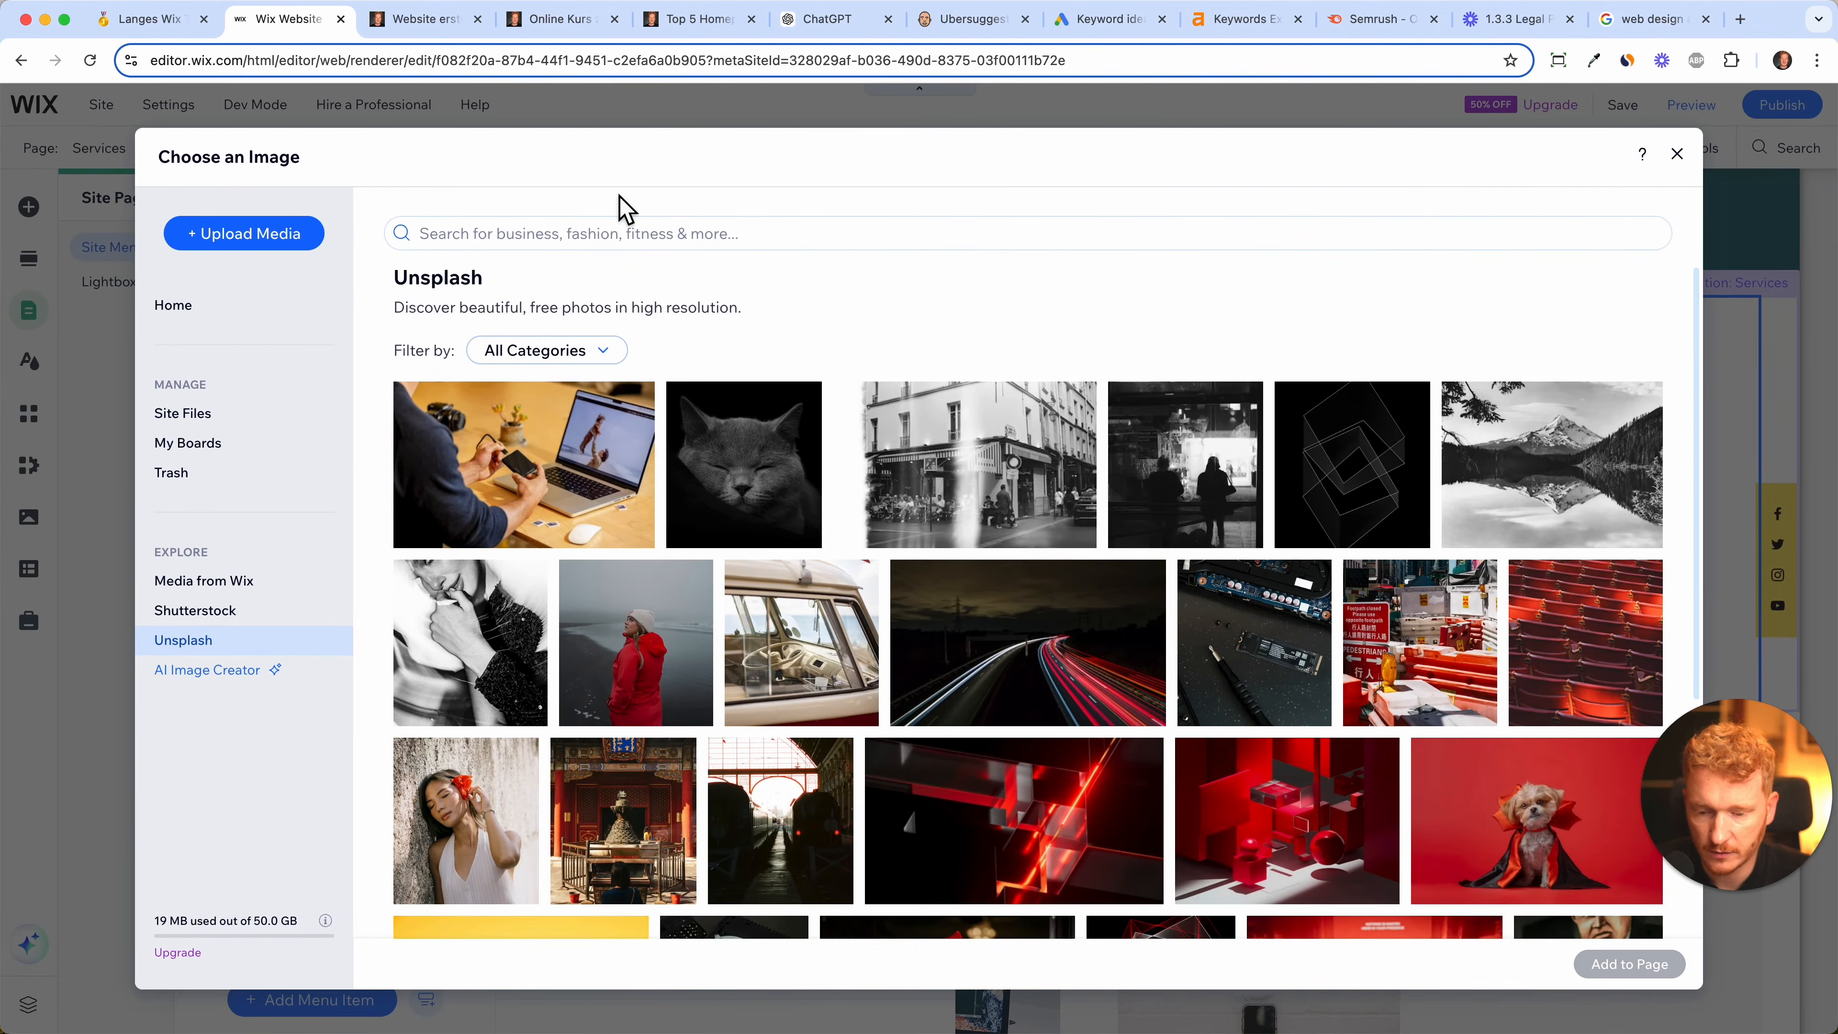
{"action": "left_click", "coordinate": [578, 237]}
{"action": "type", "text": "web designer"}
{"action": "key", "text": "Return"}
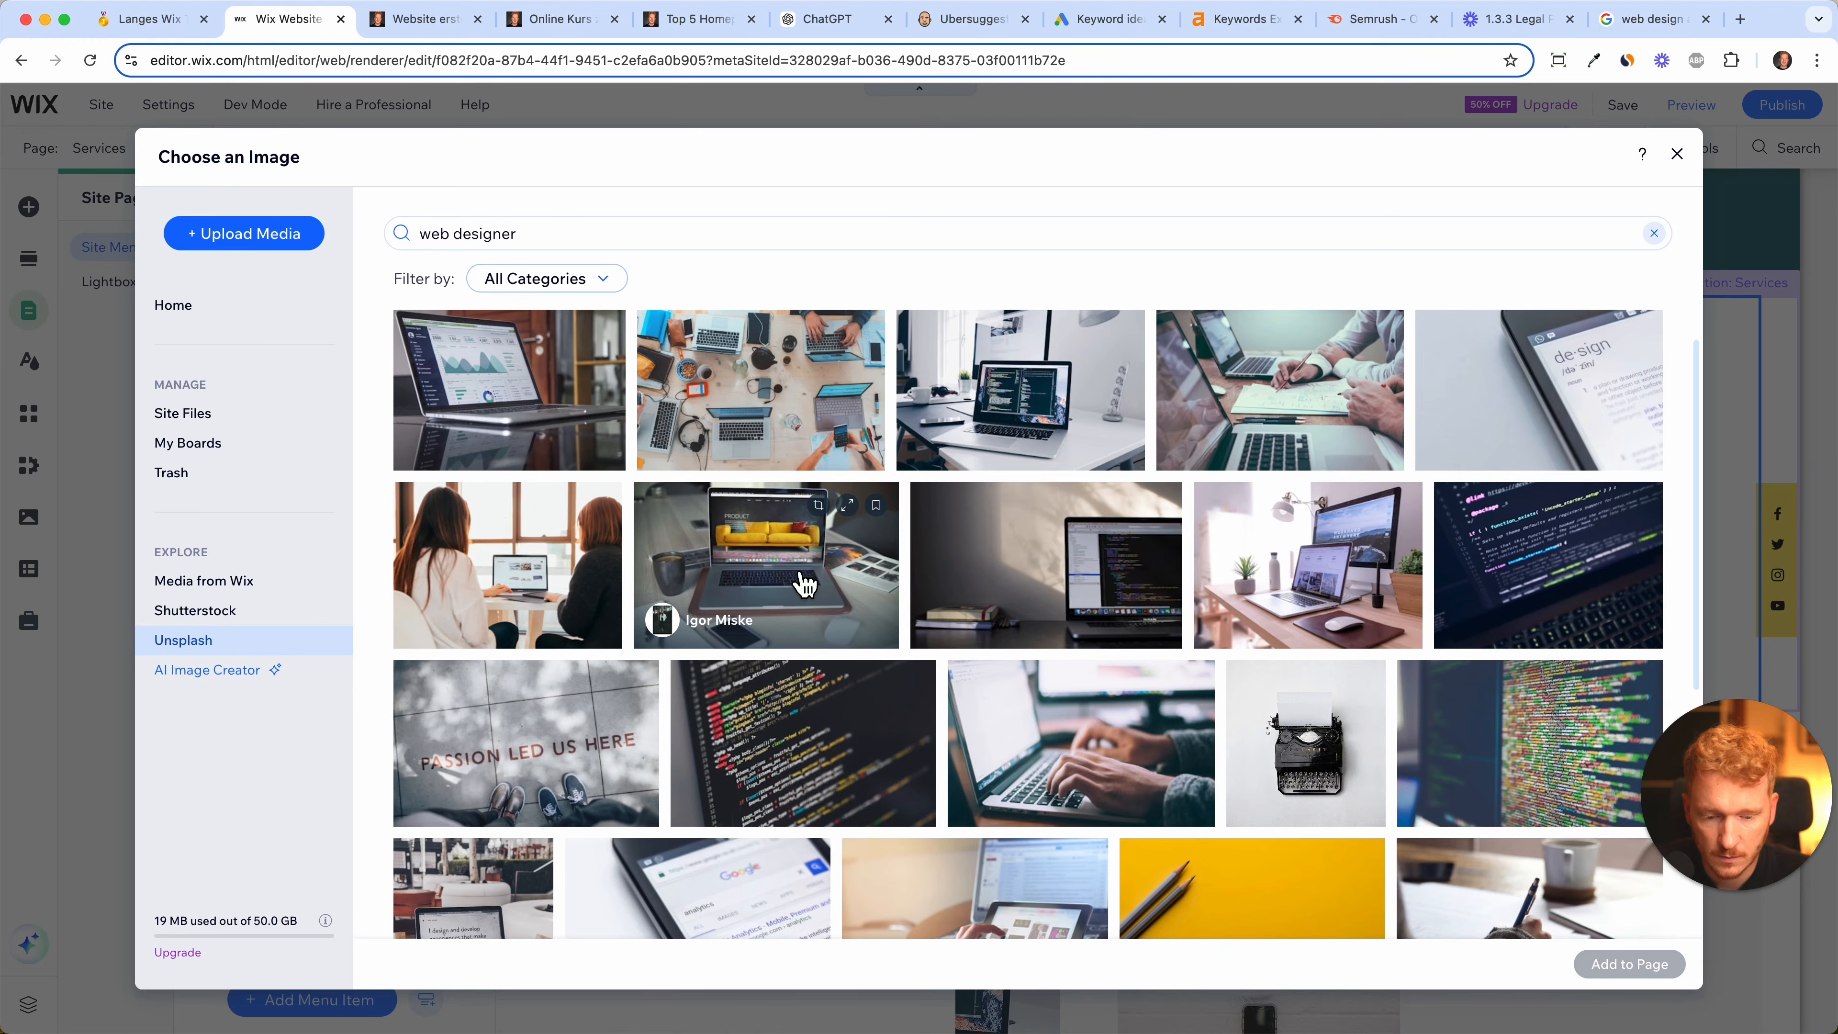
{"action": "left_click", "coordinate": [765, 565]}
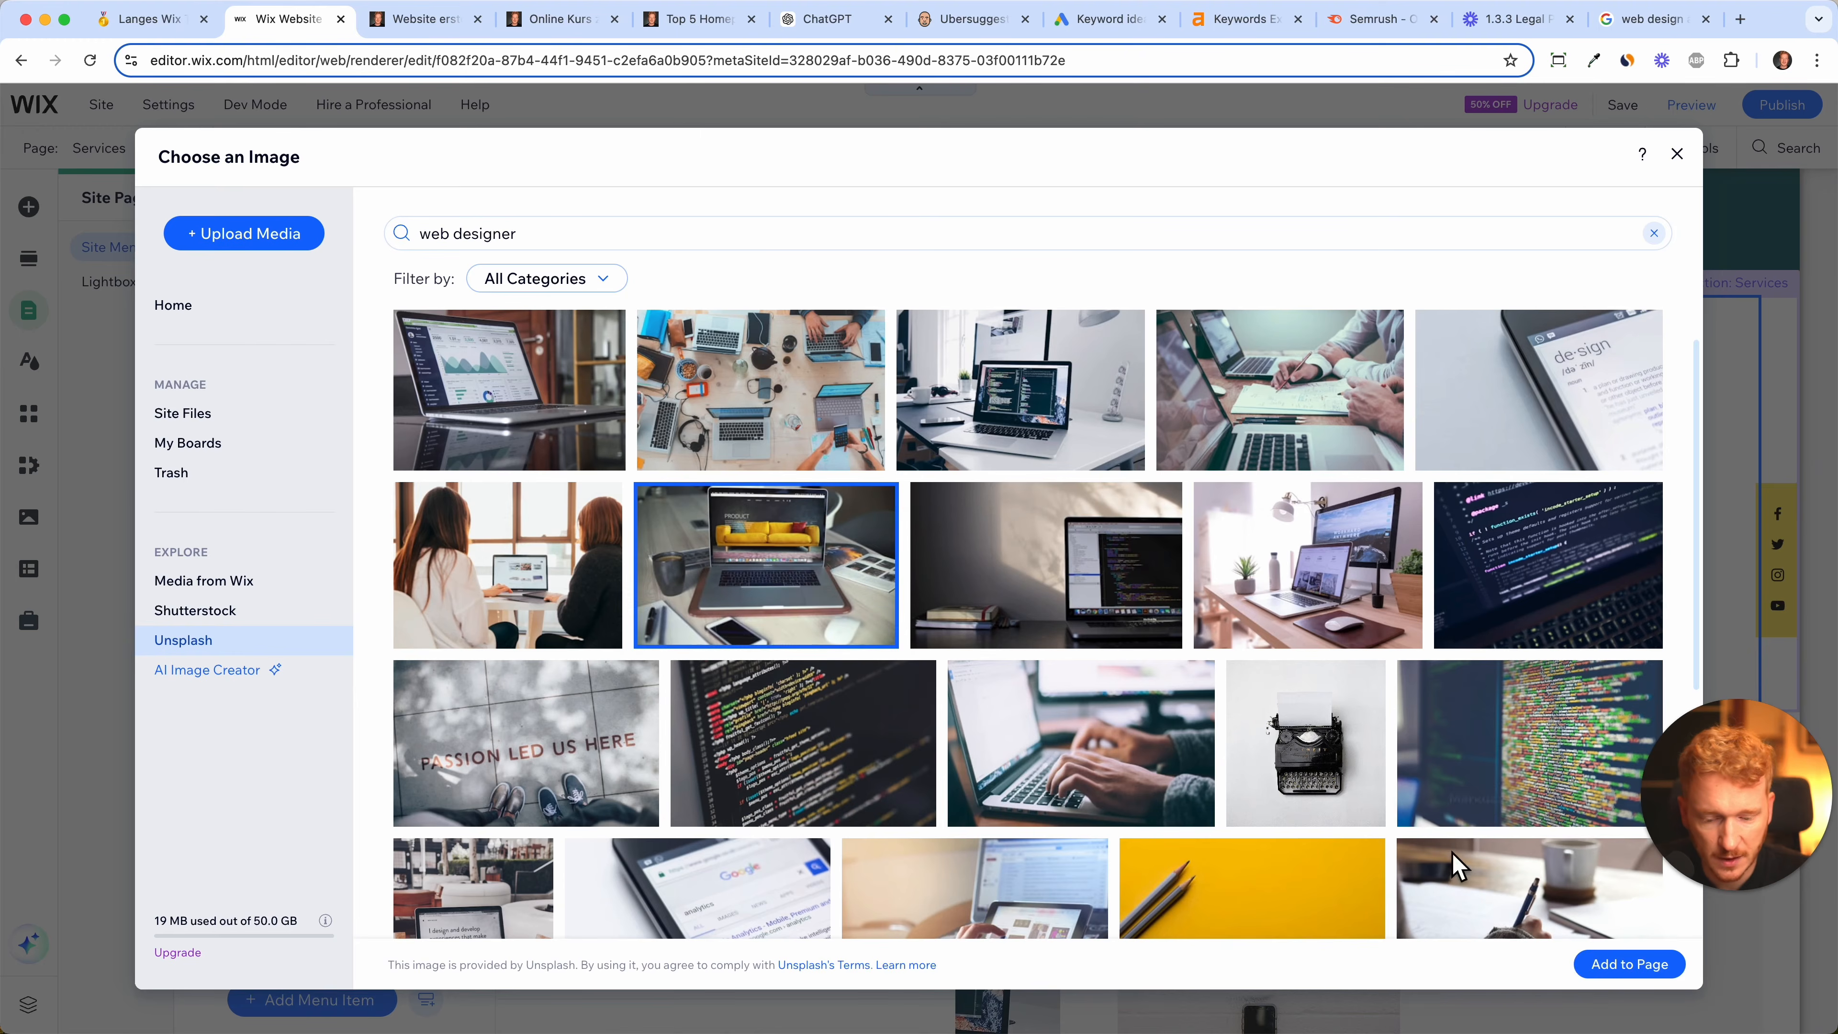
{"action": "left_click", "coordinate": [1610, 969]}
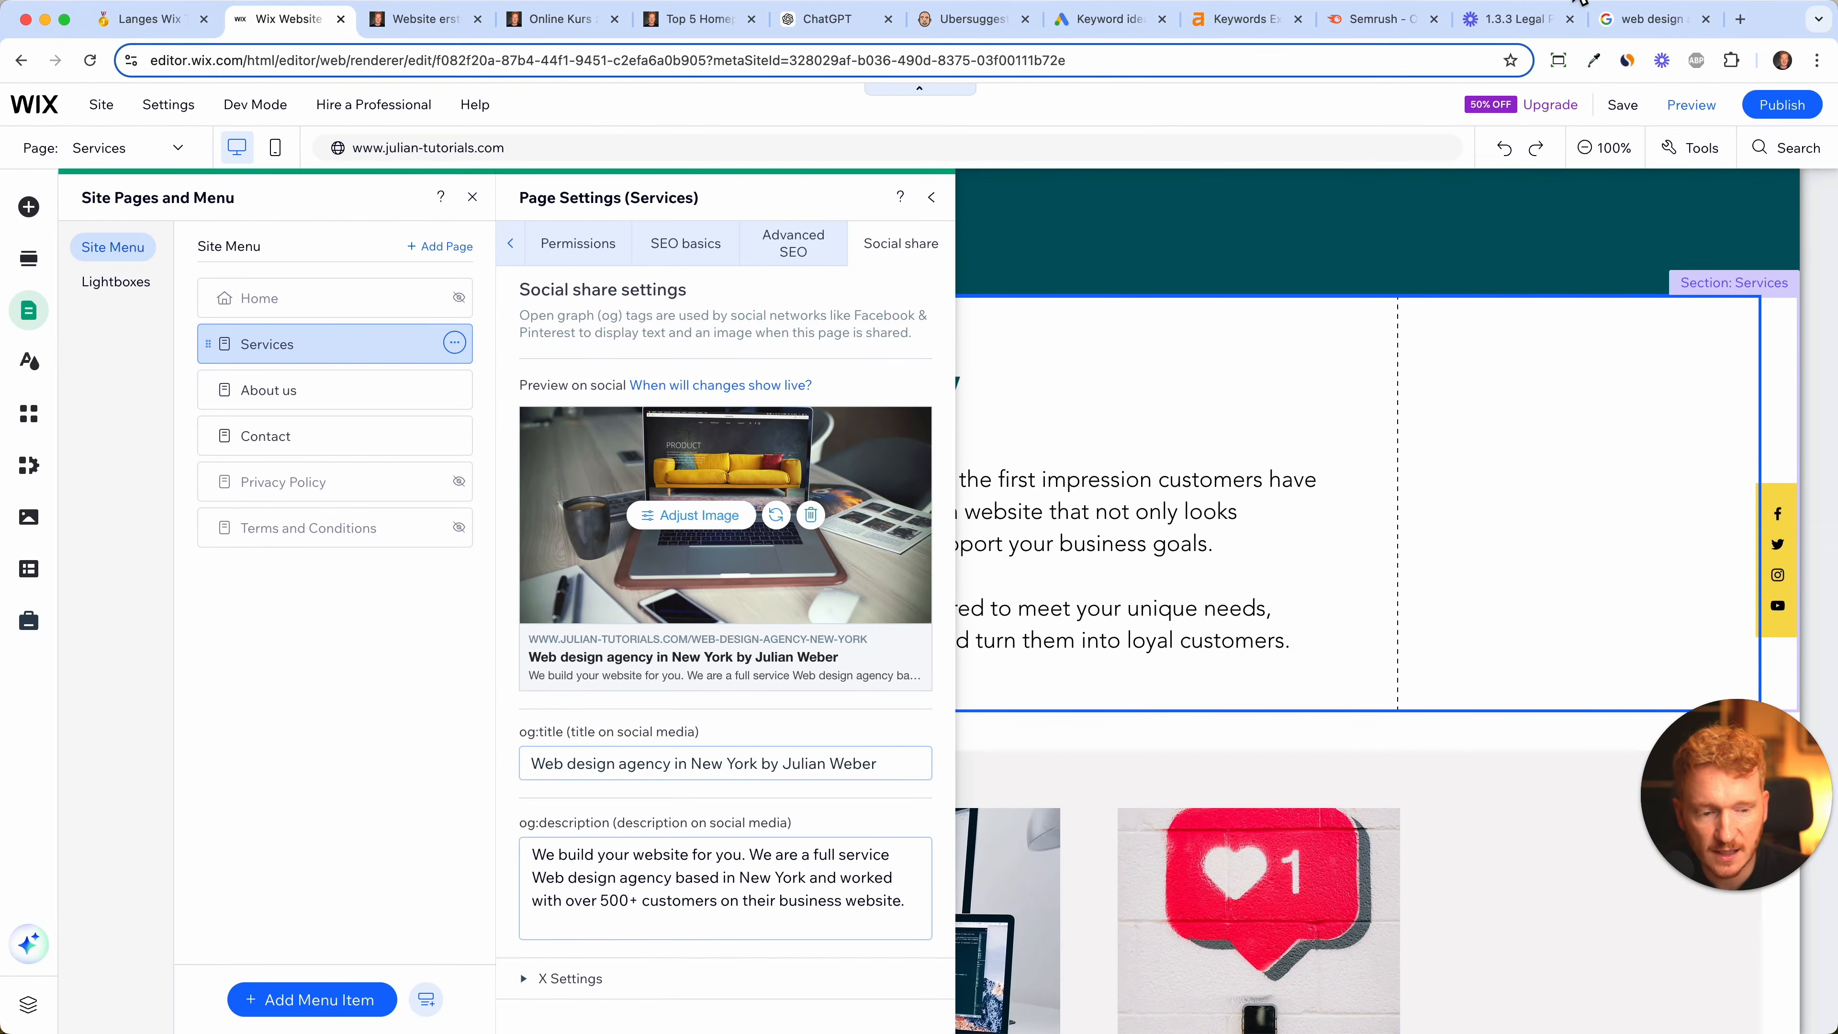
- Review how the organic Google results for "web design agency in new york" word their titles and descriptions, and return to the Wix editor
{"action": "left_click", "coordinate": [1651, 18]}
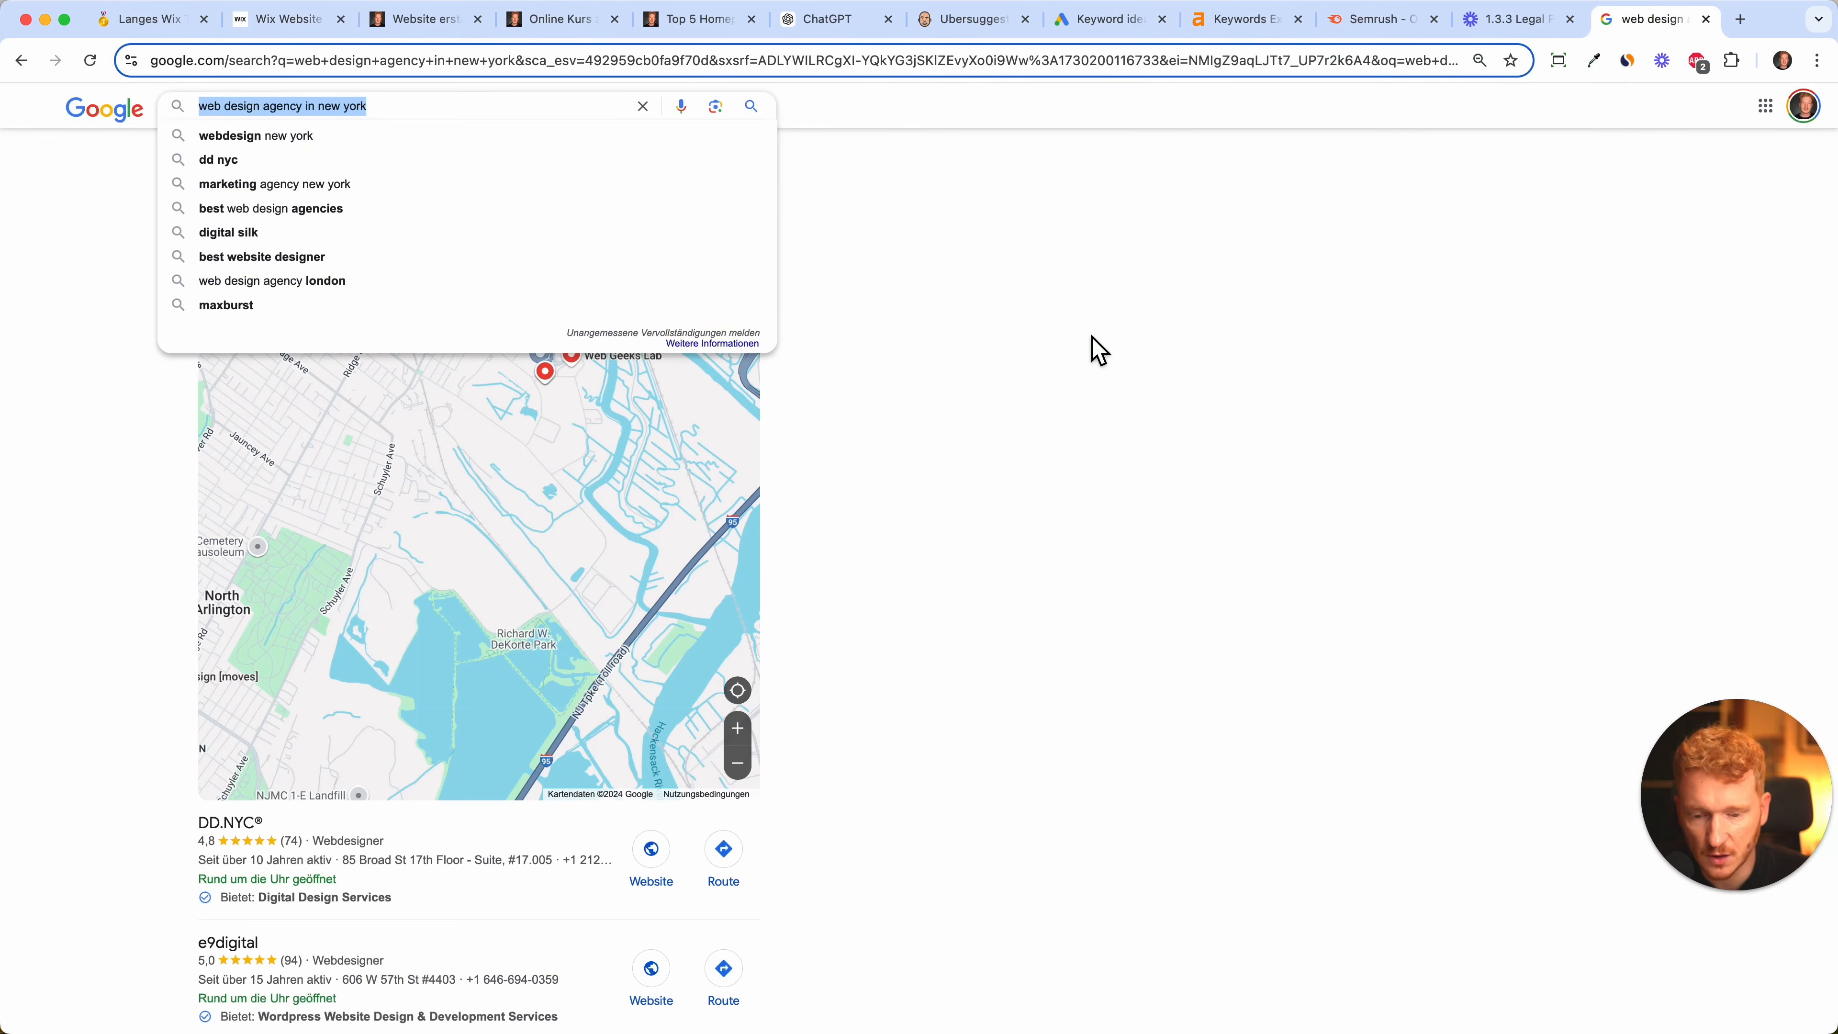
{"action": "scroll", "coordinate": [1096, 349], "scroll_direction": "down", "scroll_amount": 10}
{"action": "scroll", "coordinate": [792, 669], "scroll_direction": "down", "scroll_amount": 13}
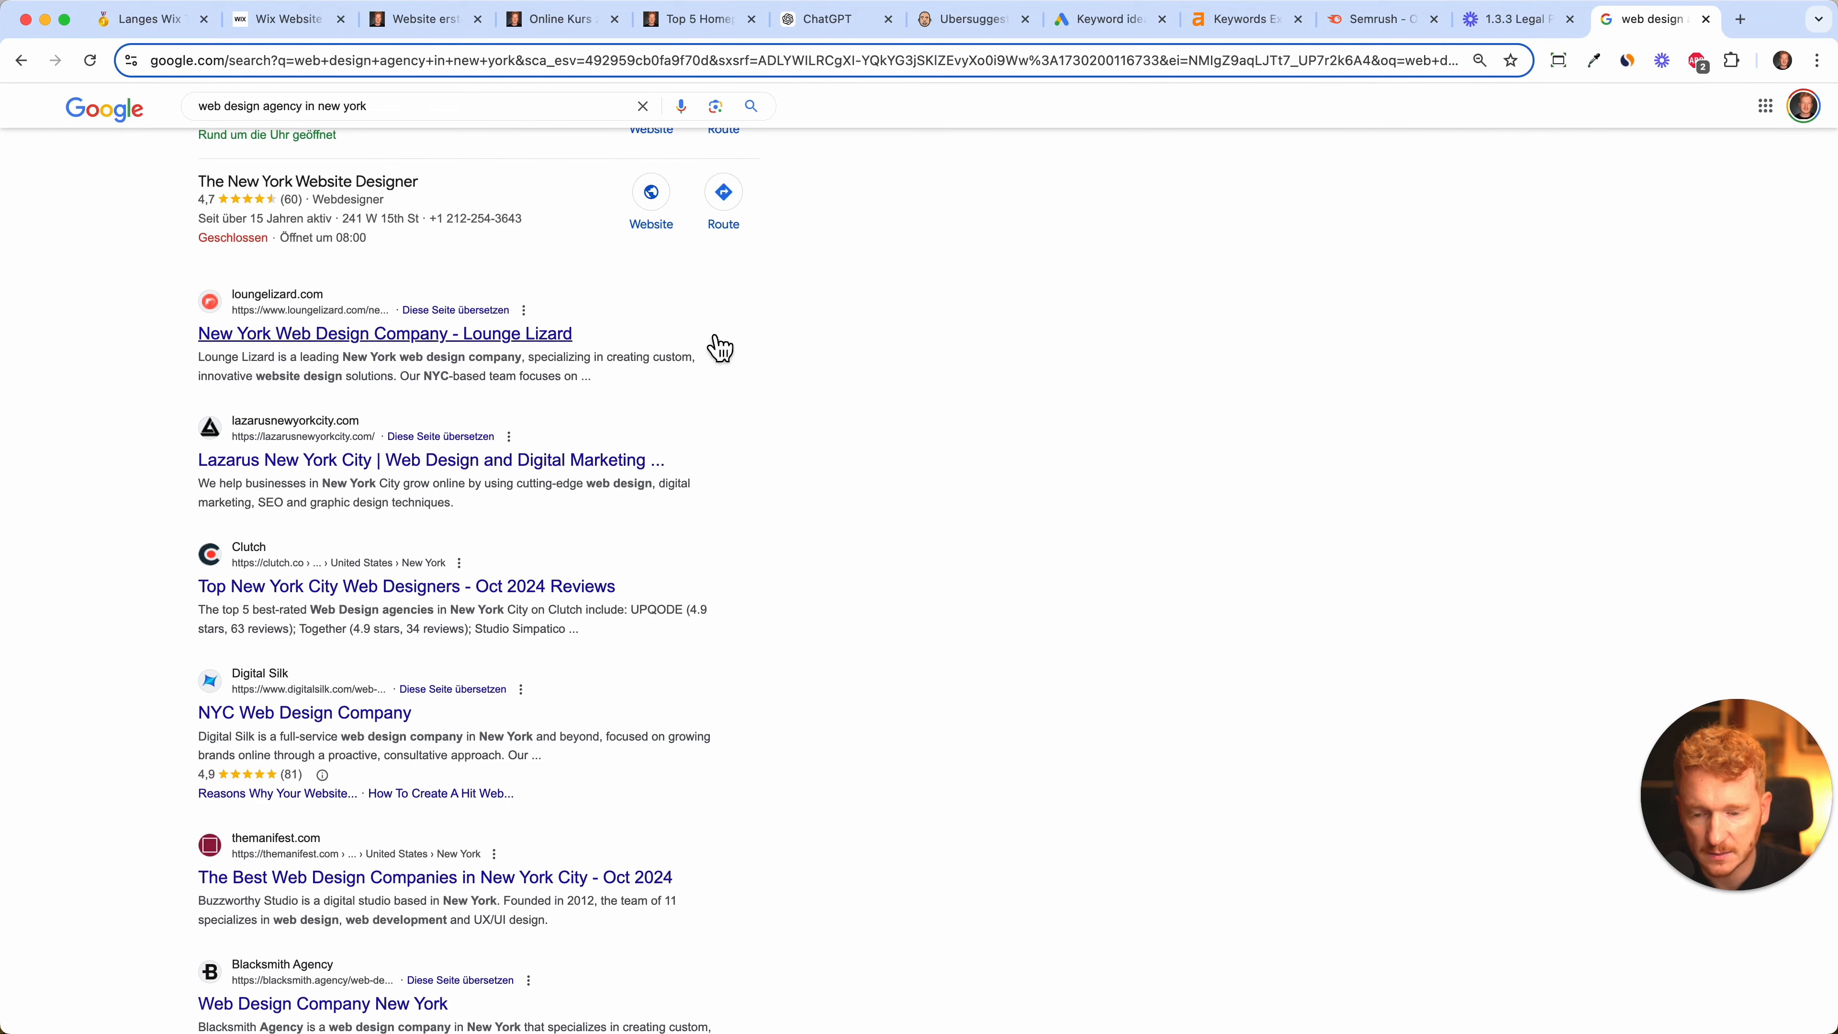
{"action": "left_click", "coordinate": [290, 19]}
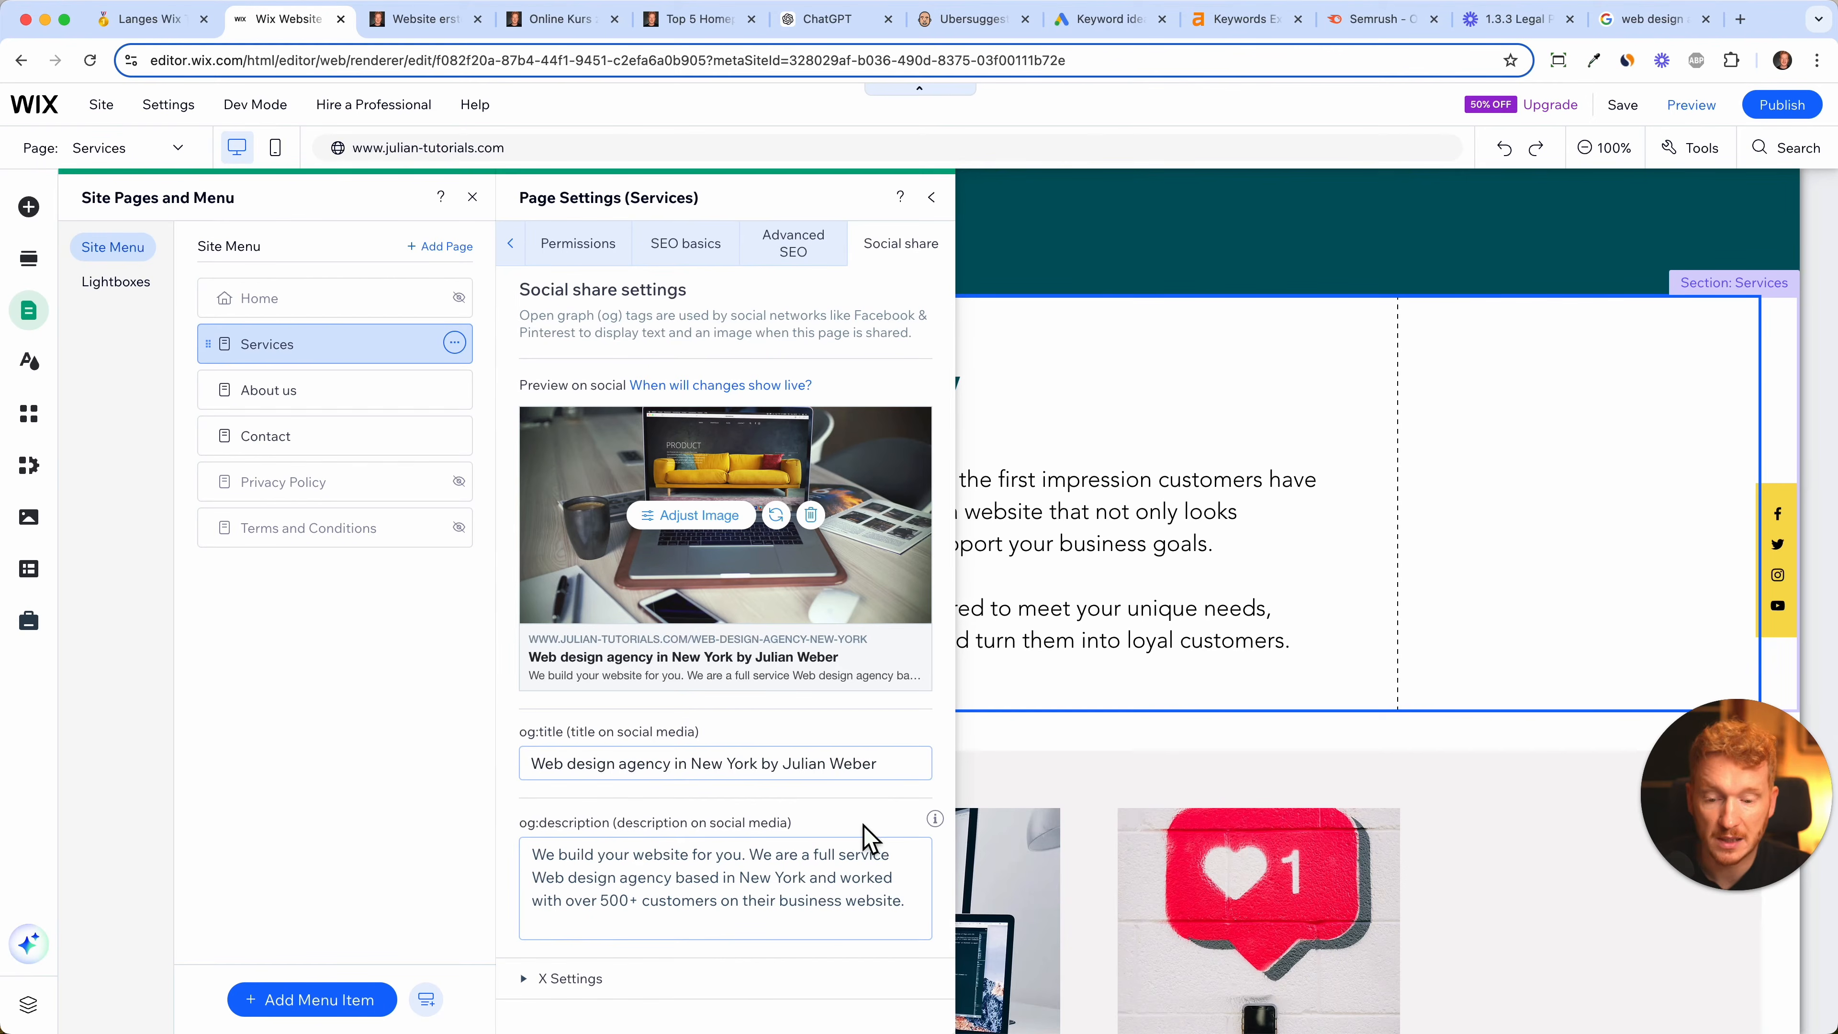
- Copy "Web design agency in New York" from the social media title and replace the page's main heading text with it
{"action": "triple_click", "coordinate": [800, 771]}
{"action": "left_click_drag", "start_coordinate": [758, 765], "coordinate": [509, 762]}
{"action": "key", "text": "super+c"}
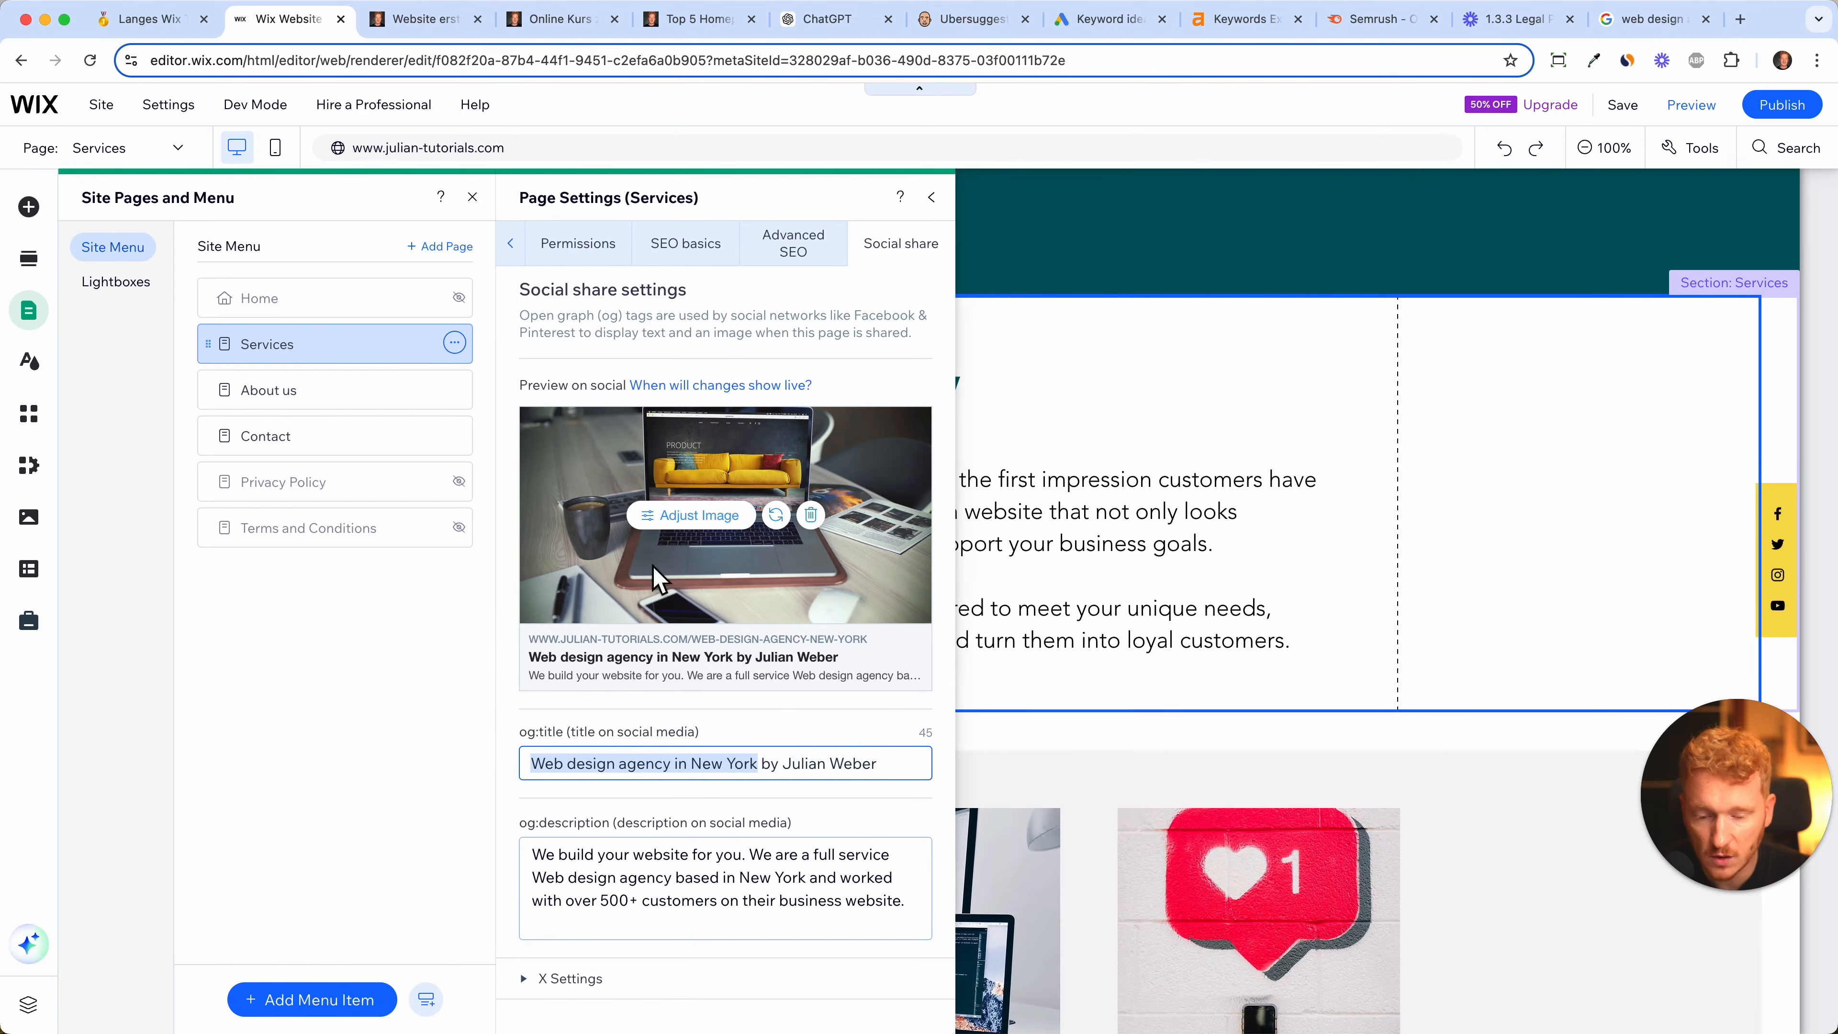
{"action": "left_click", "coordinate": [933, 200]}
{"action": "left_click", "coordinate": [592, 469]}
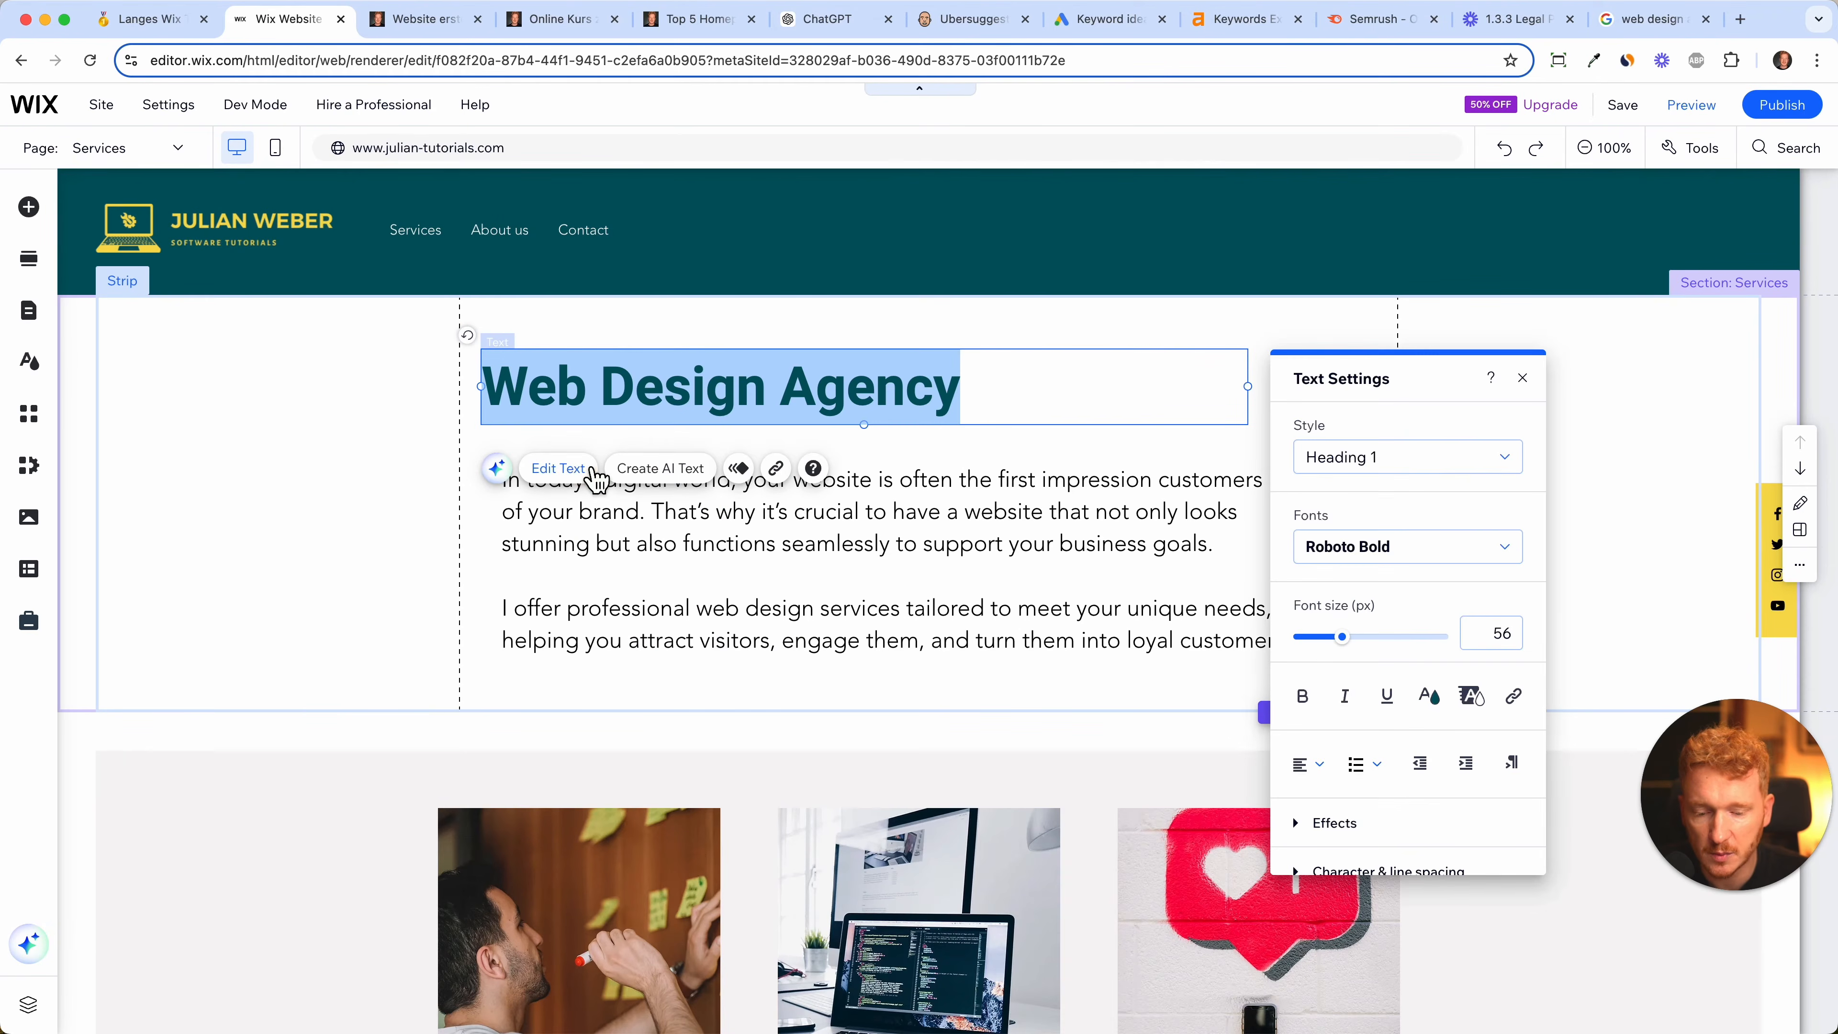
{"action": "left_click", "coordinate": [981, 391]}
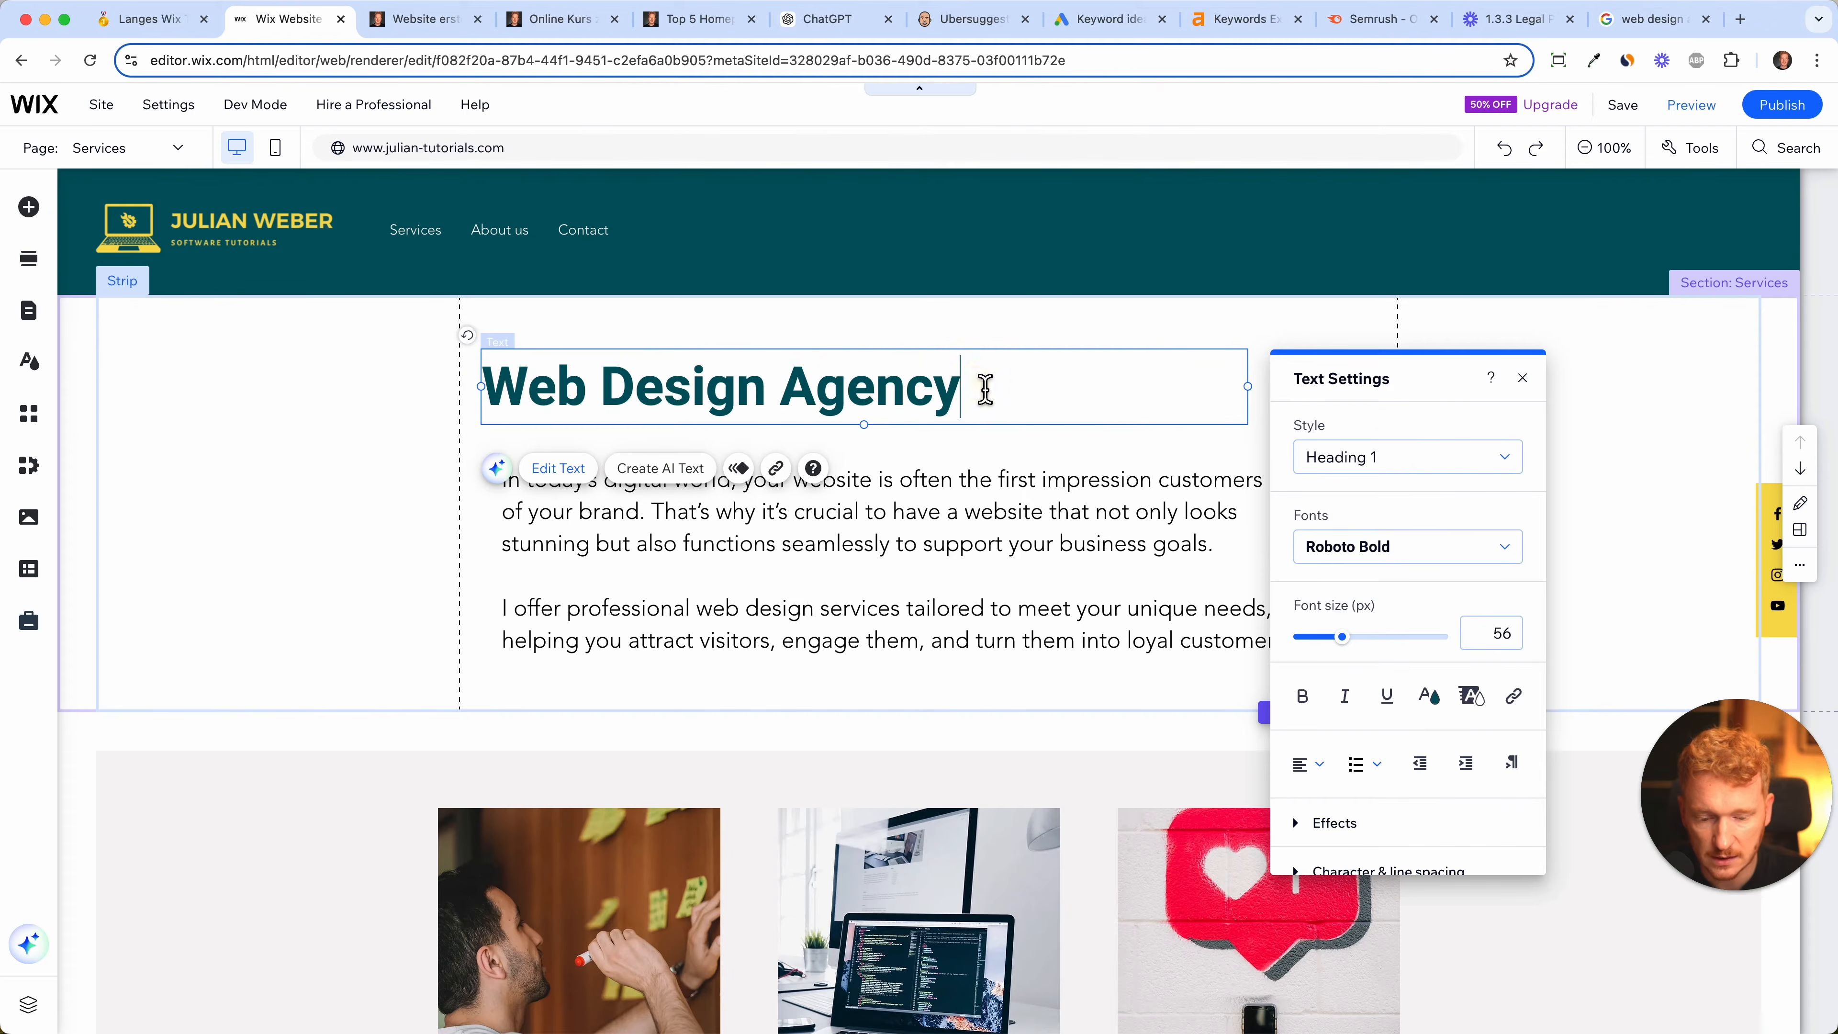
{"action": "key", "text": "super+v"}
{"action": "left_click_drag", "start_coordinate": [961, 387], "coordinate": [481, 400]}
{"action": "key", "text": "BackSpace"}
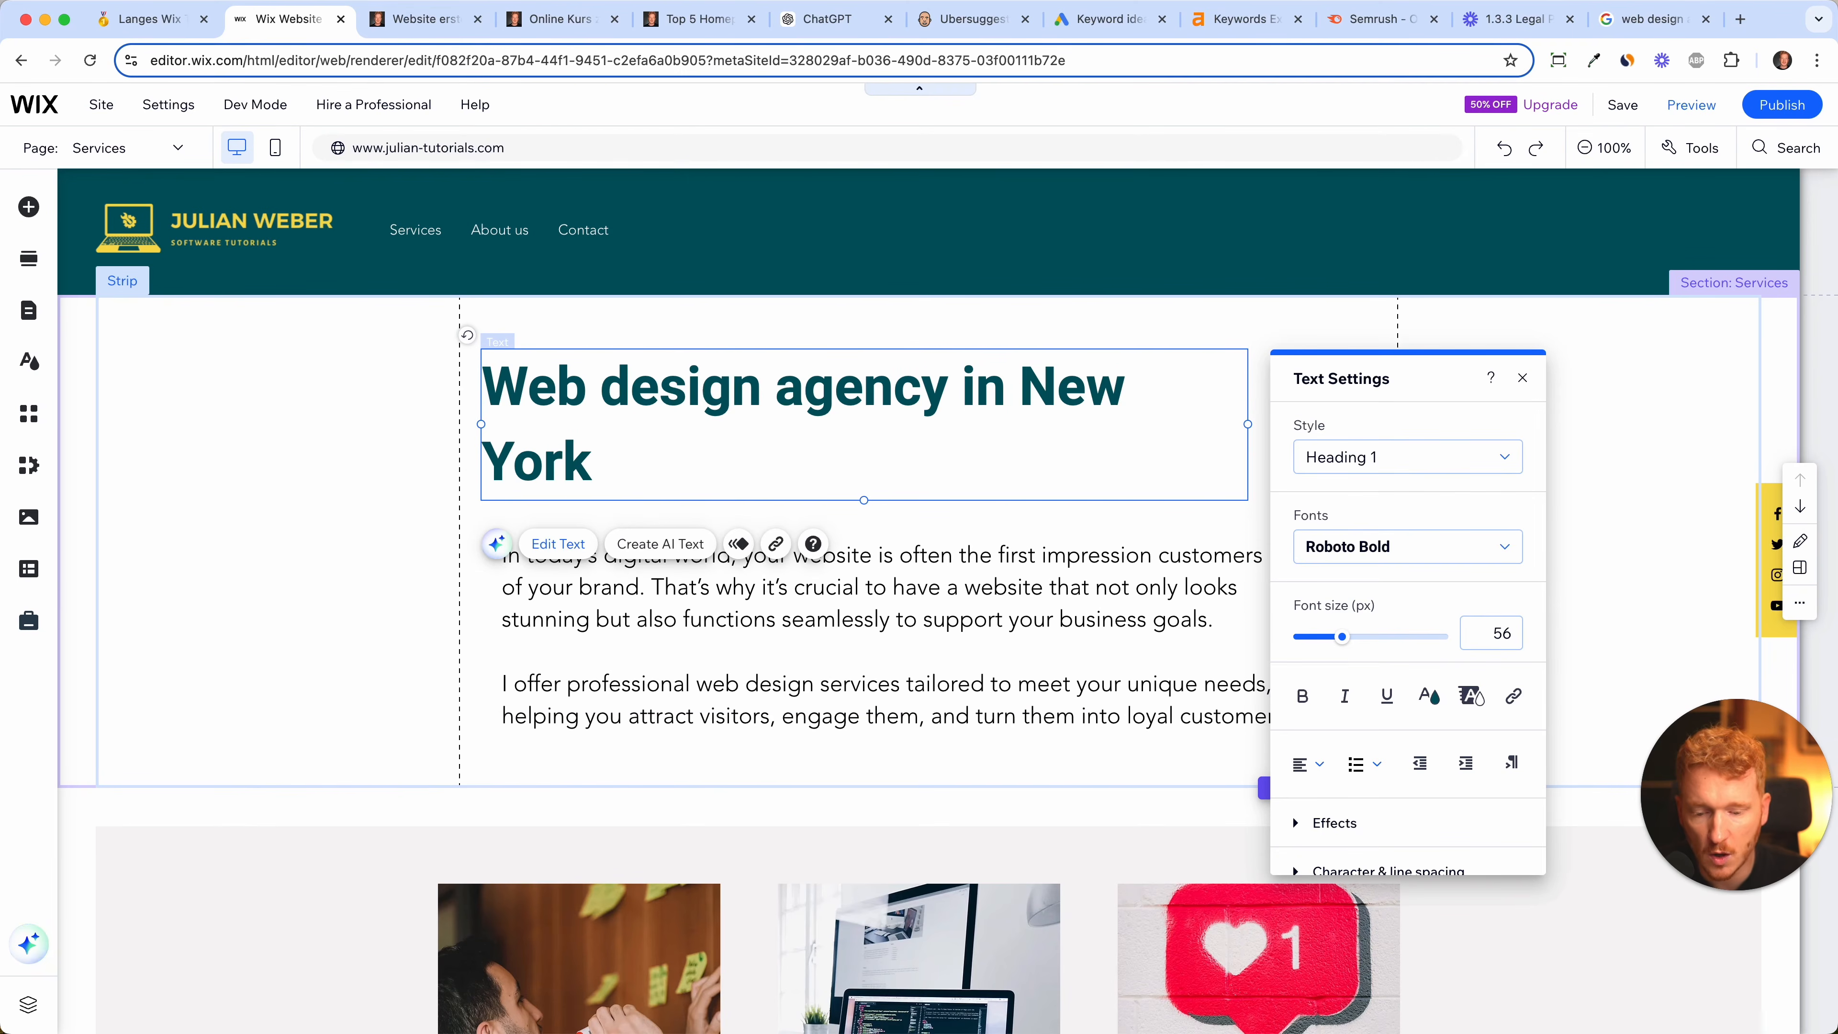
- Check the main heading's style options and widen its text box so the heading fits on one line
{"action": "left_click", "coordinate": [1339, 460]}
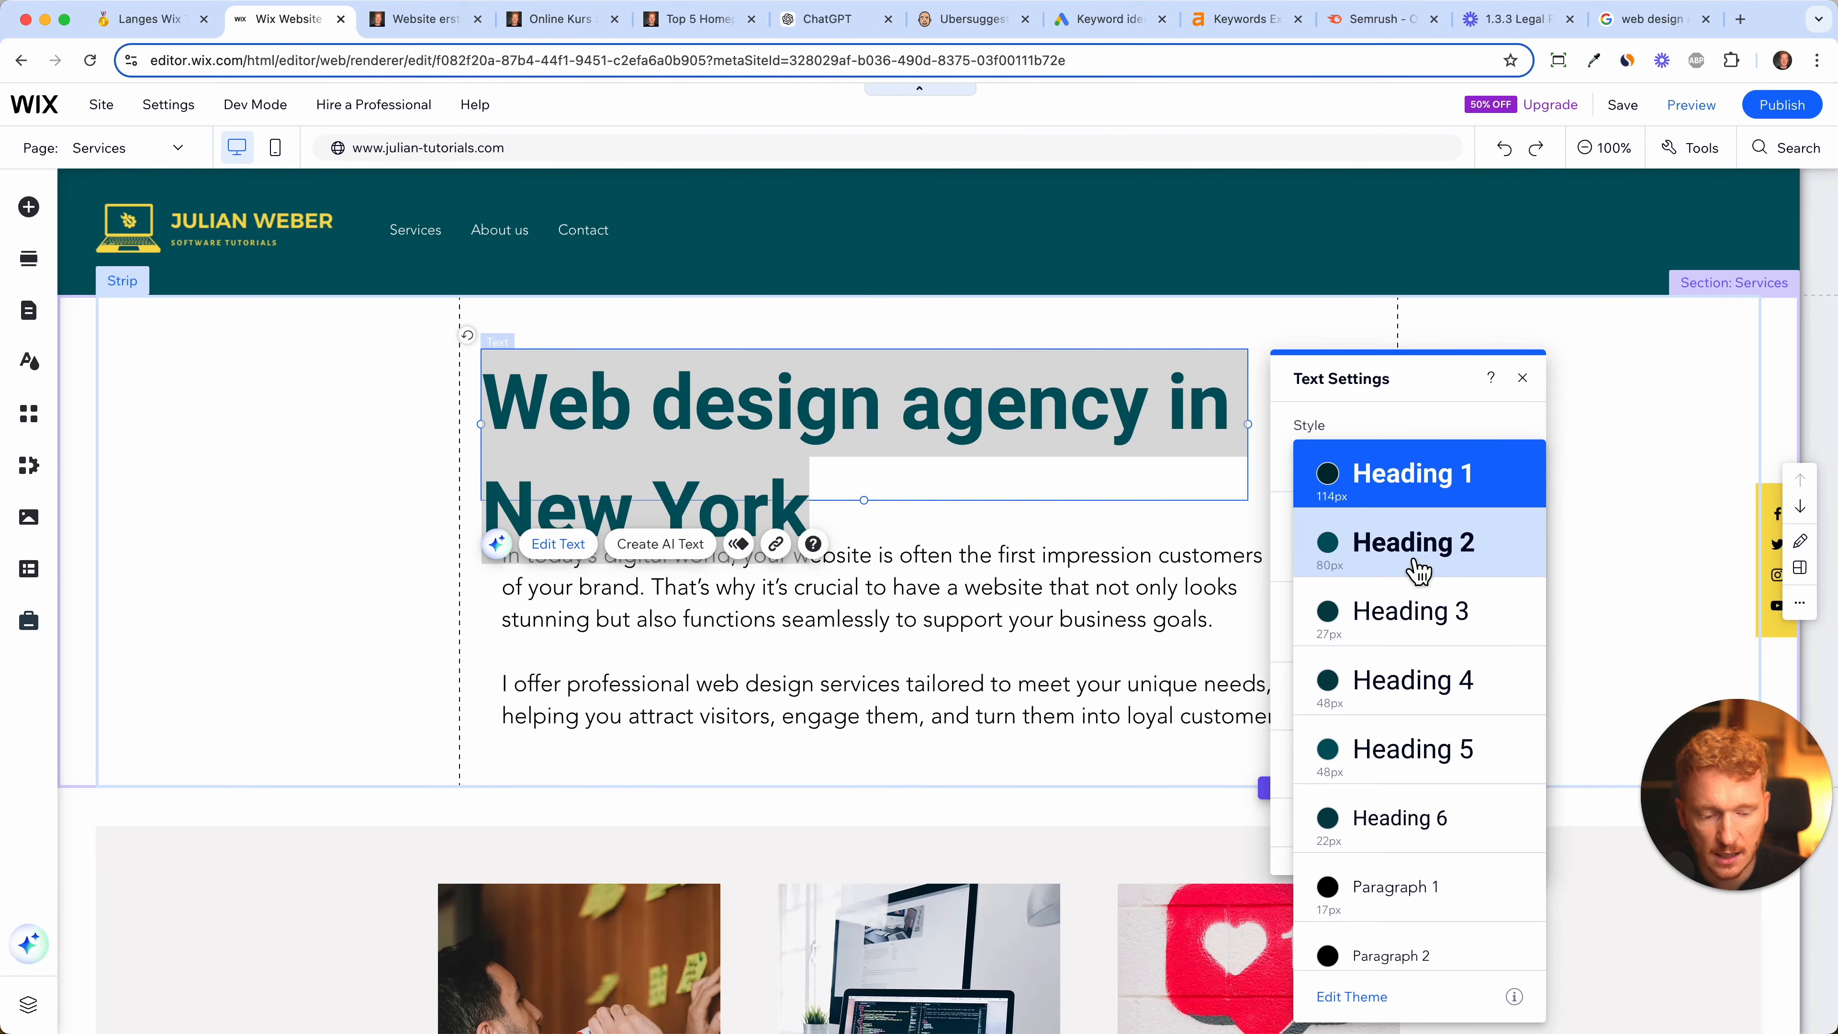
{"action": "left_click", "coordinate": [1661, 387]}
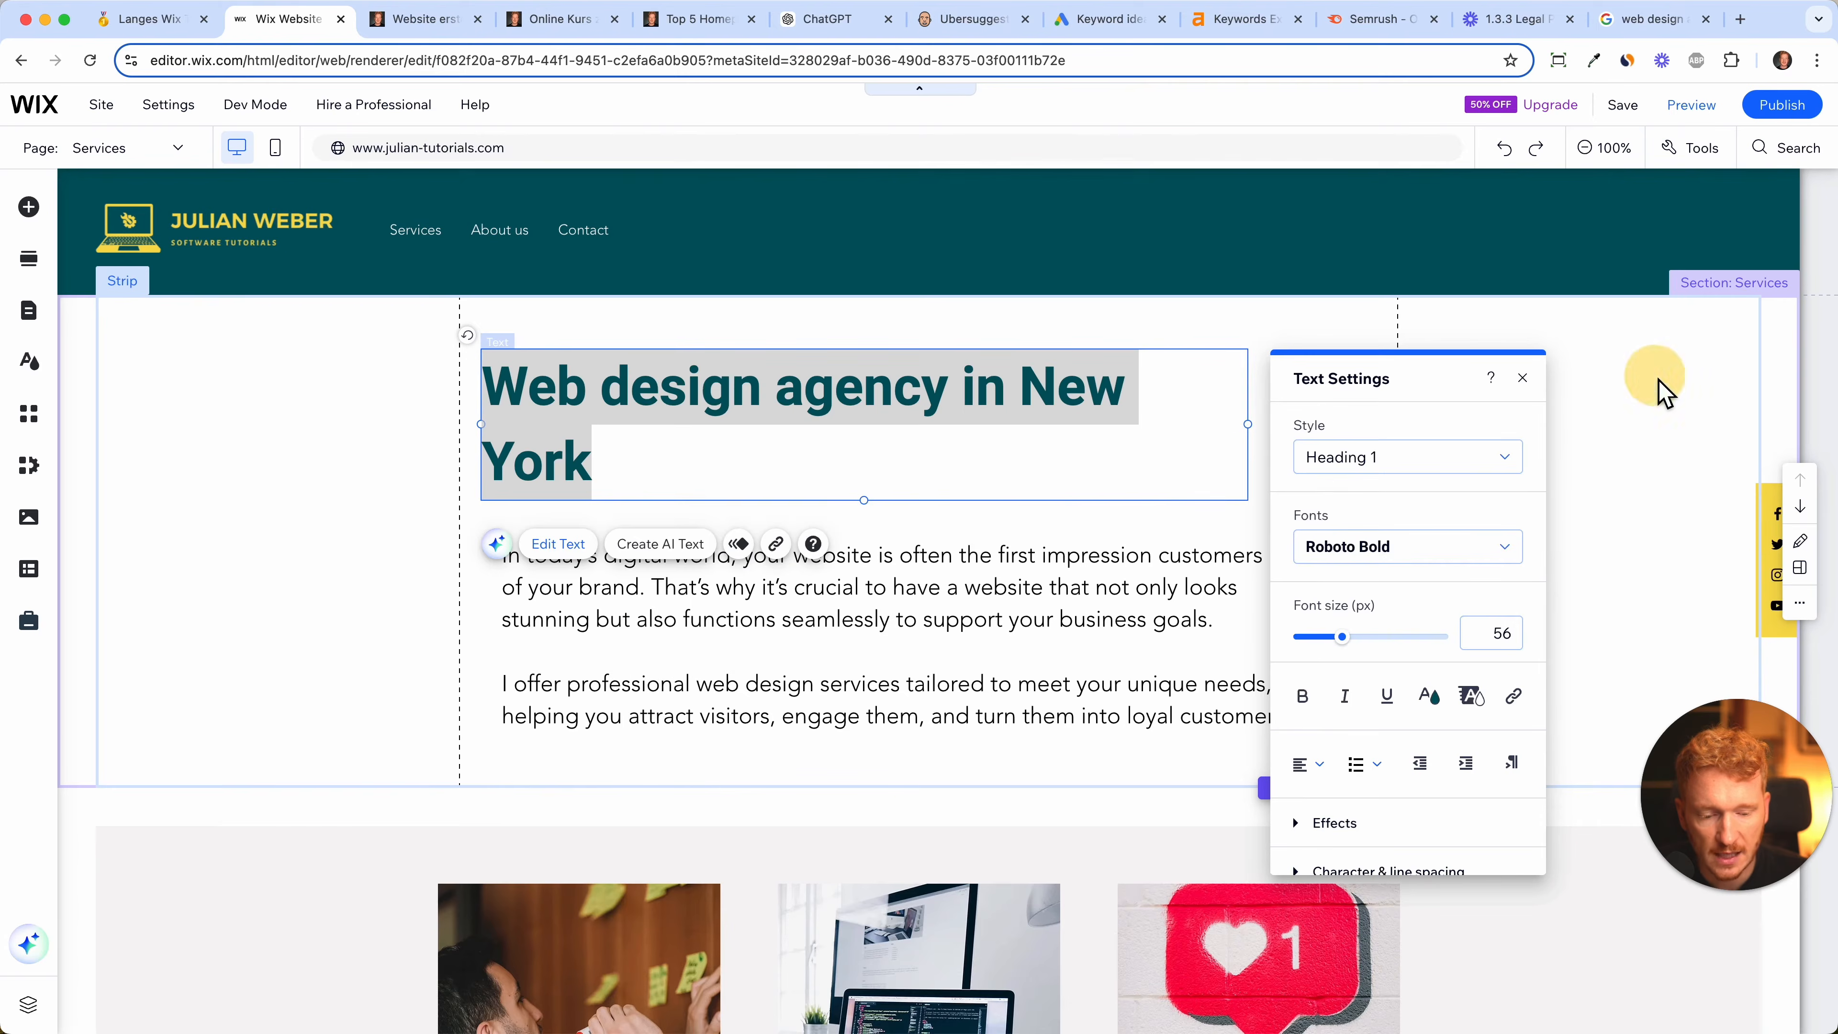
{"action": "left_click_drag", "start_coordinate": [1275, 427], "coordinate": [1337, 411]}
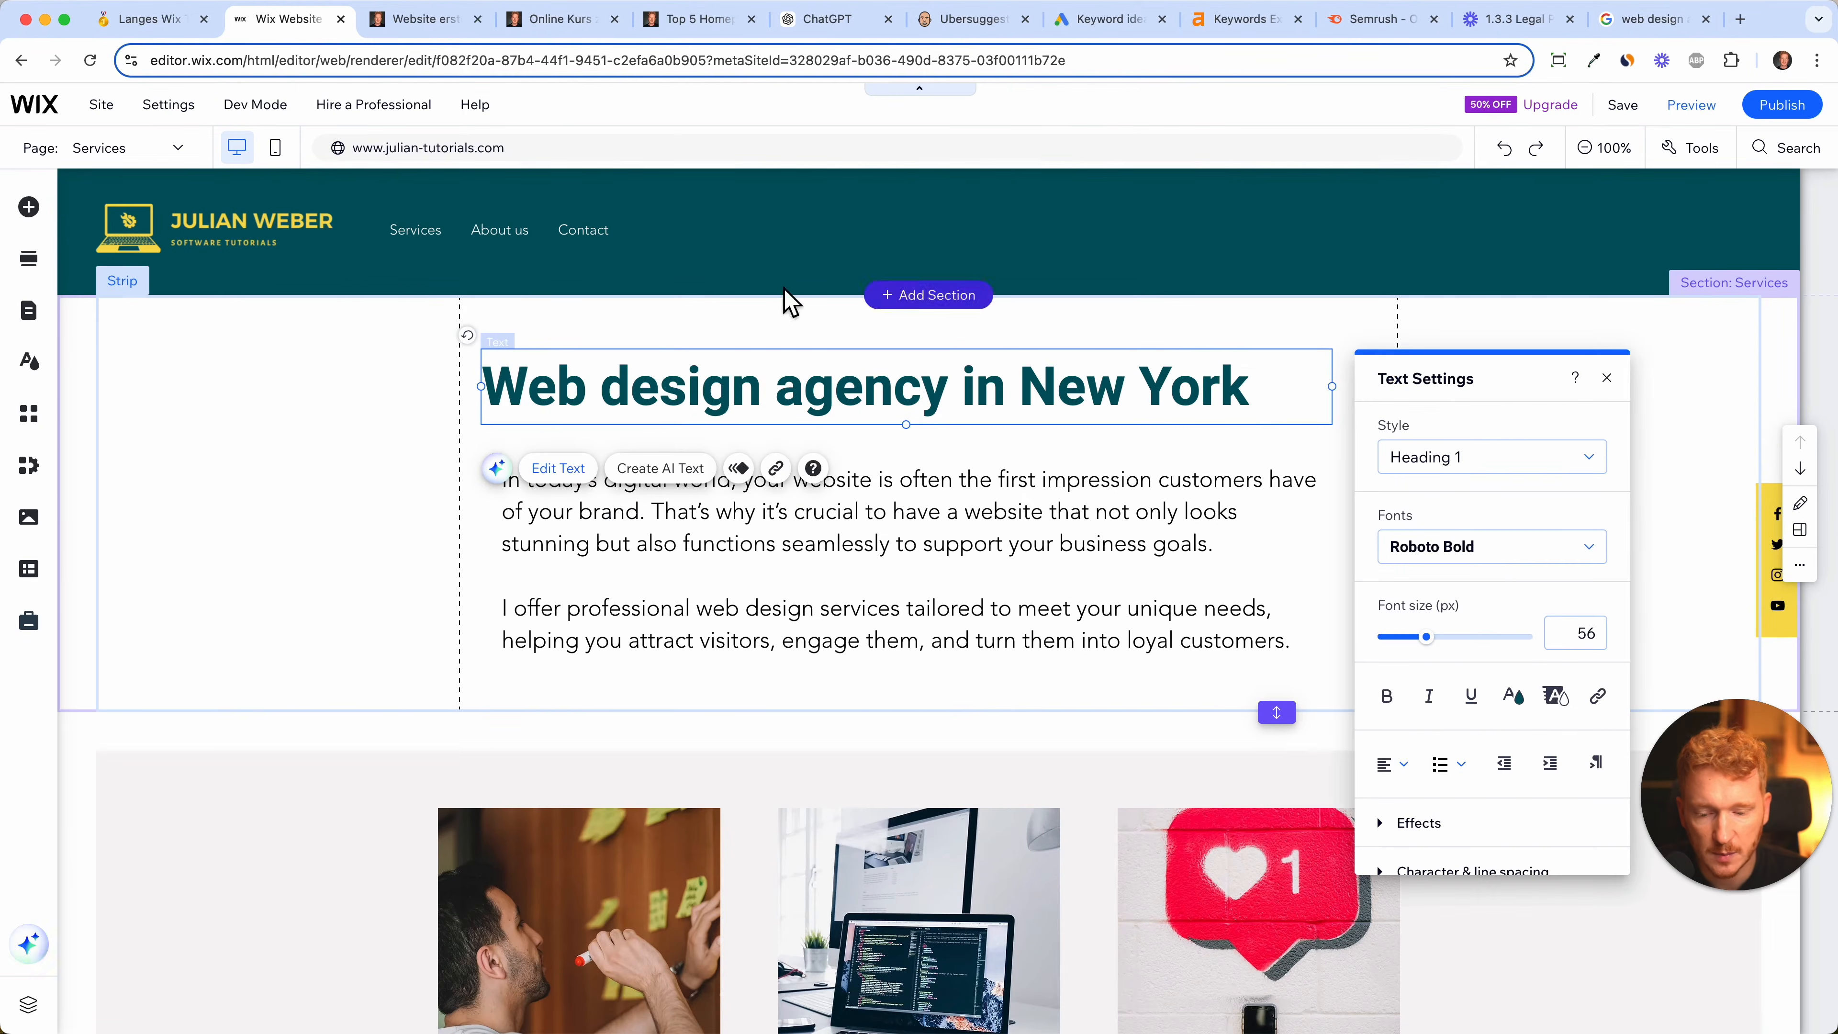
- Reword the start of the second intro paragraph to "Our Web design agency in New York offers professional web design services"
{"action": "left_click", "coordinate": [747, 474]}
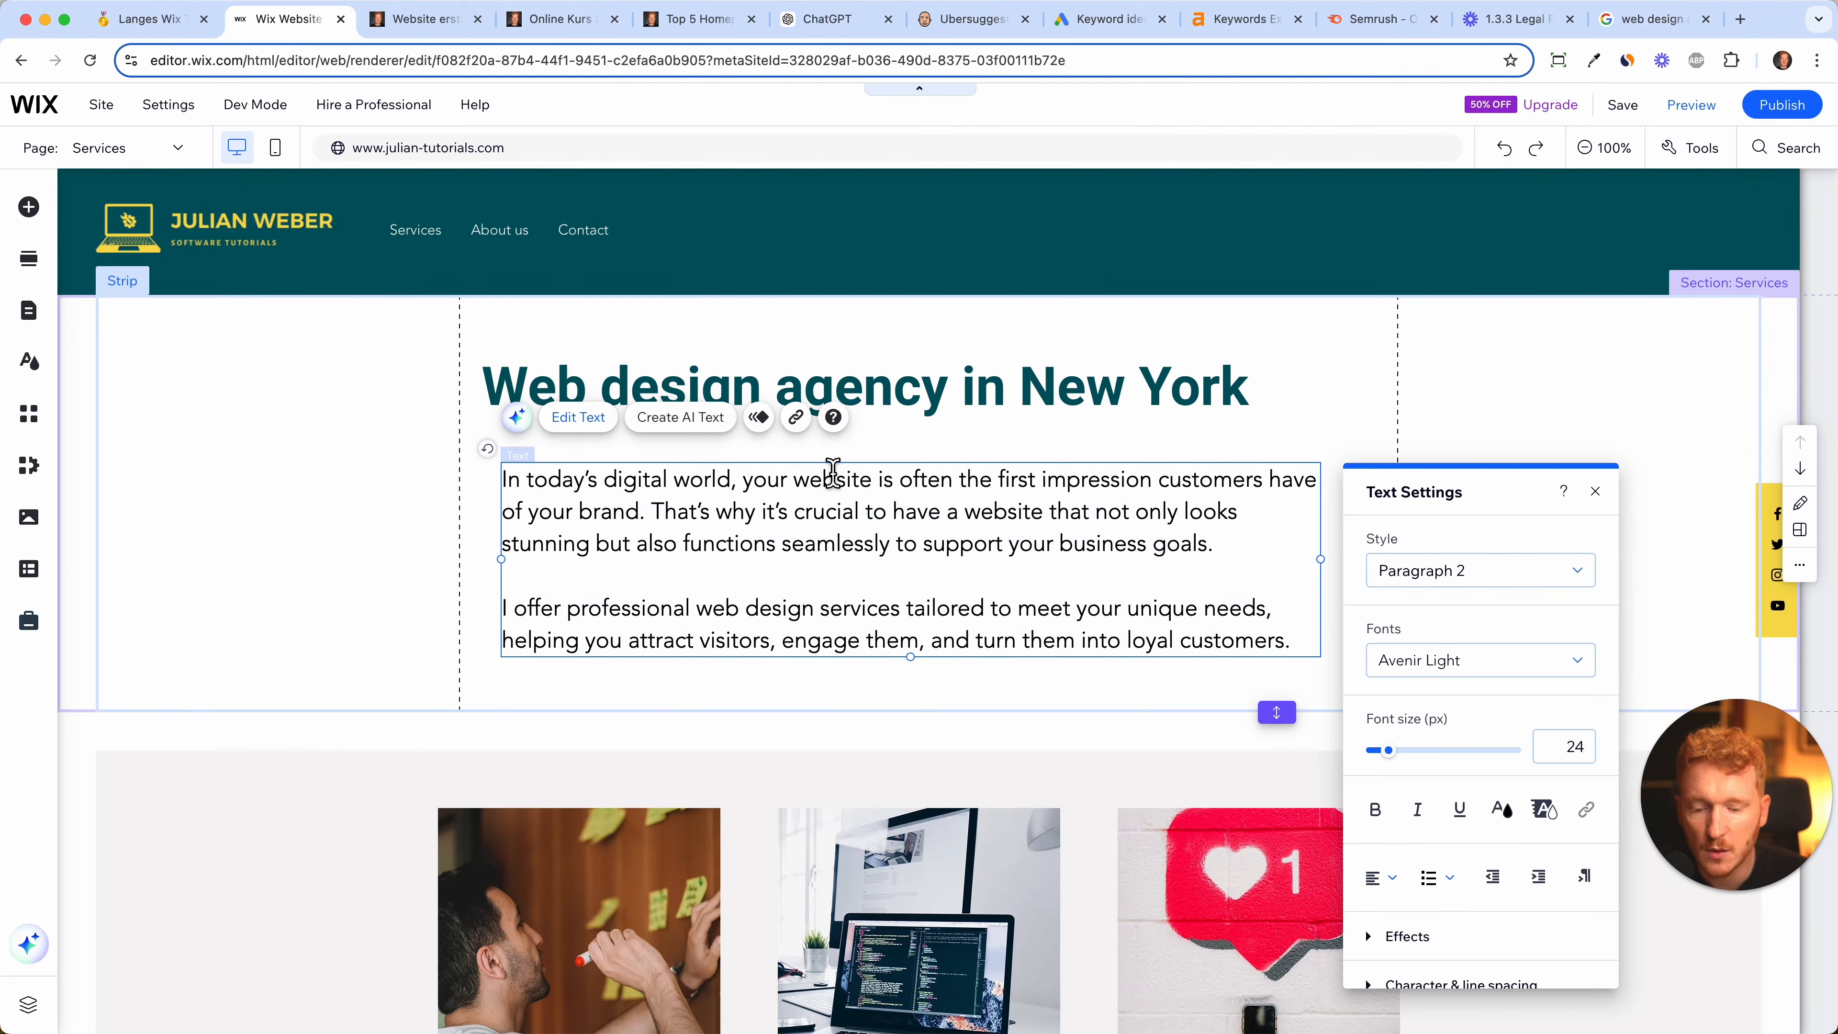
{"action": "left_click", "coordinate": [515, 616]}
{"action": "key", "text": "BackSpace"}
{"action": "key", "text": "BackSpace"}
{"action": "type", "text": "Our"}
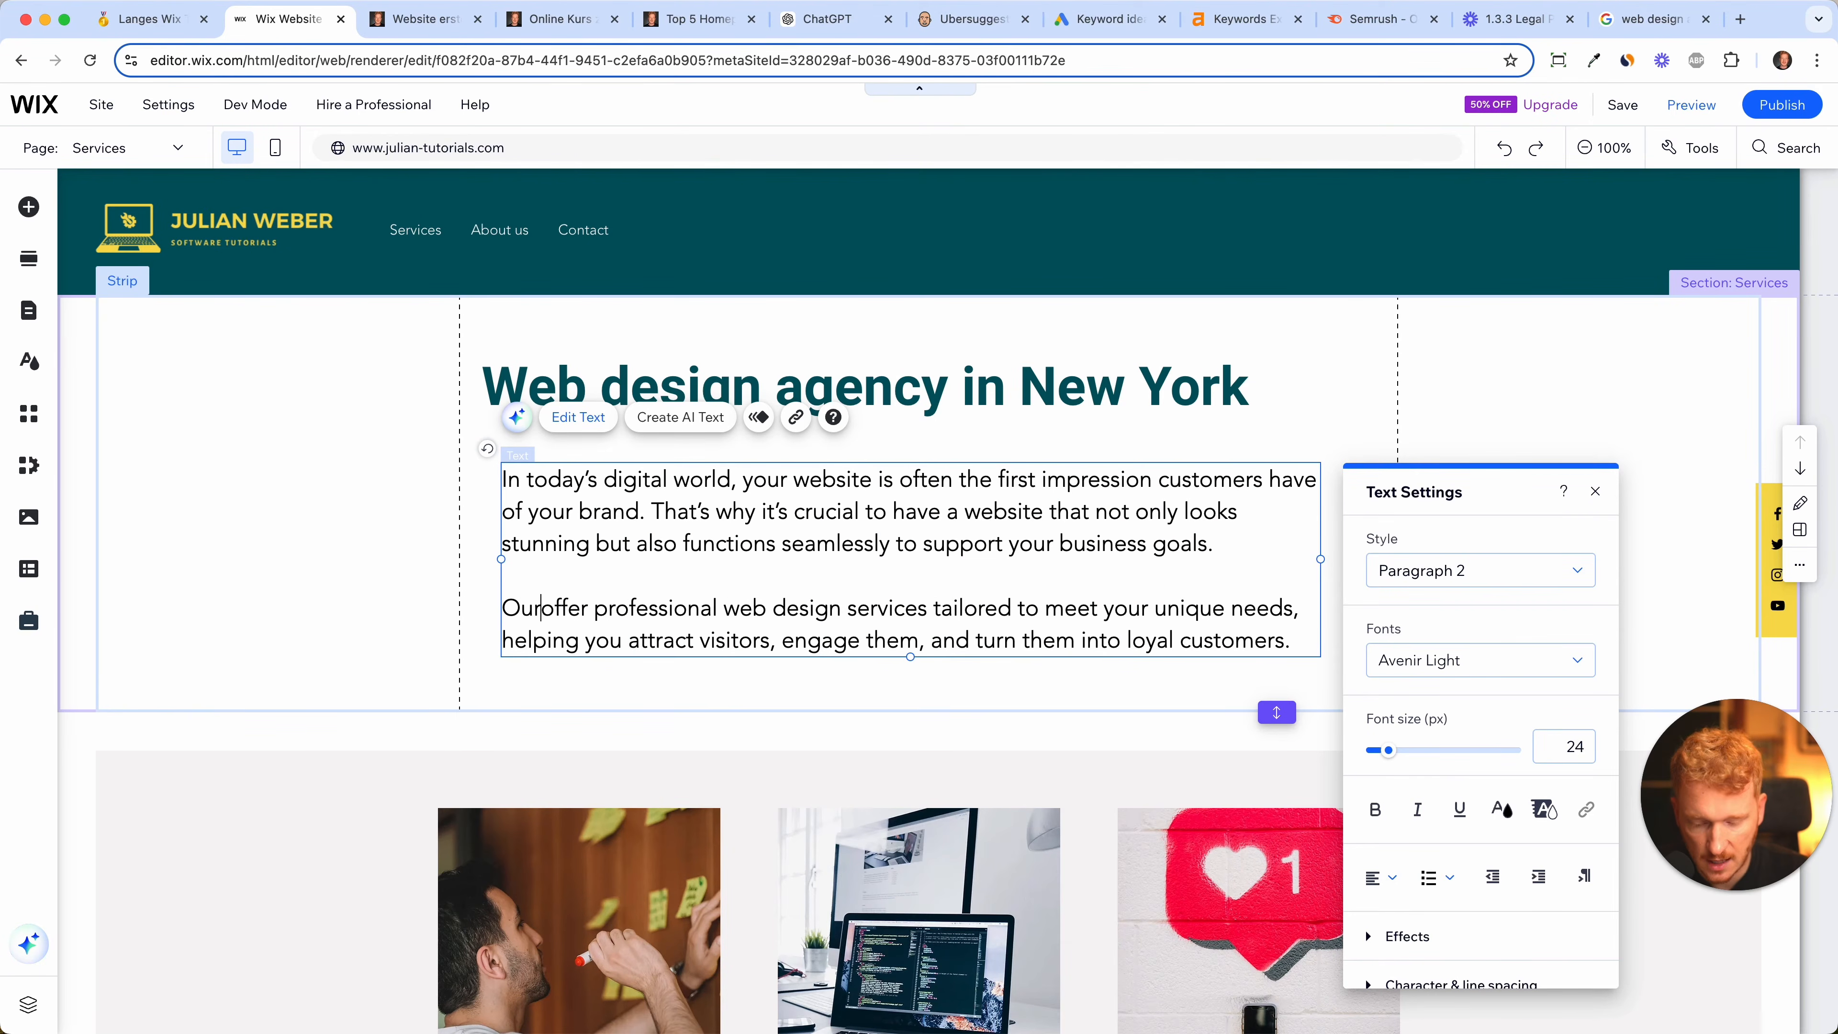
{"action": "type", "text": " Web design agency in New York"}
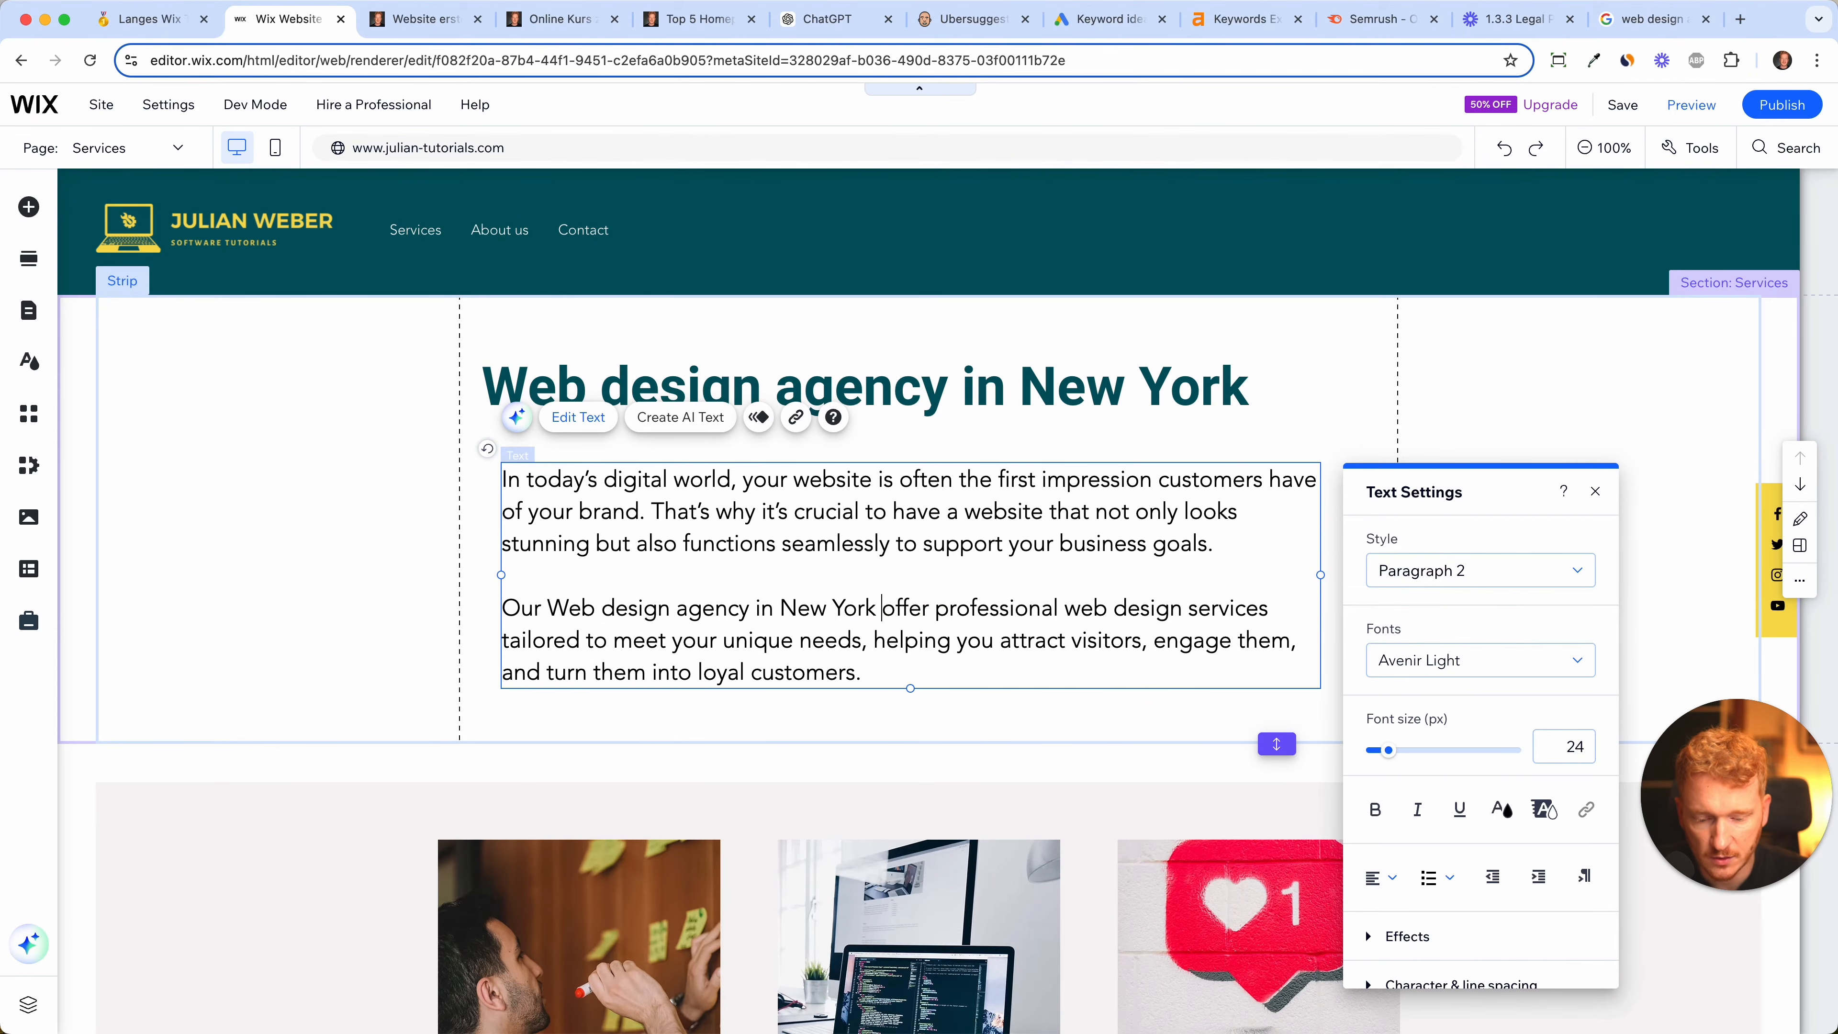
{"action": "left_click", "coordinate": [930, 609]}
{"action": "type", "text": "s"}
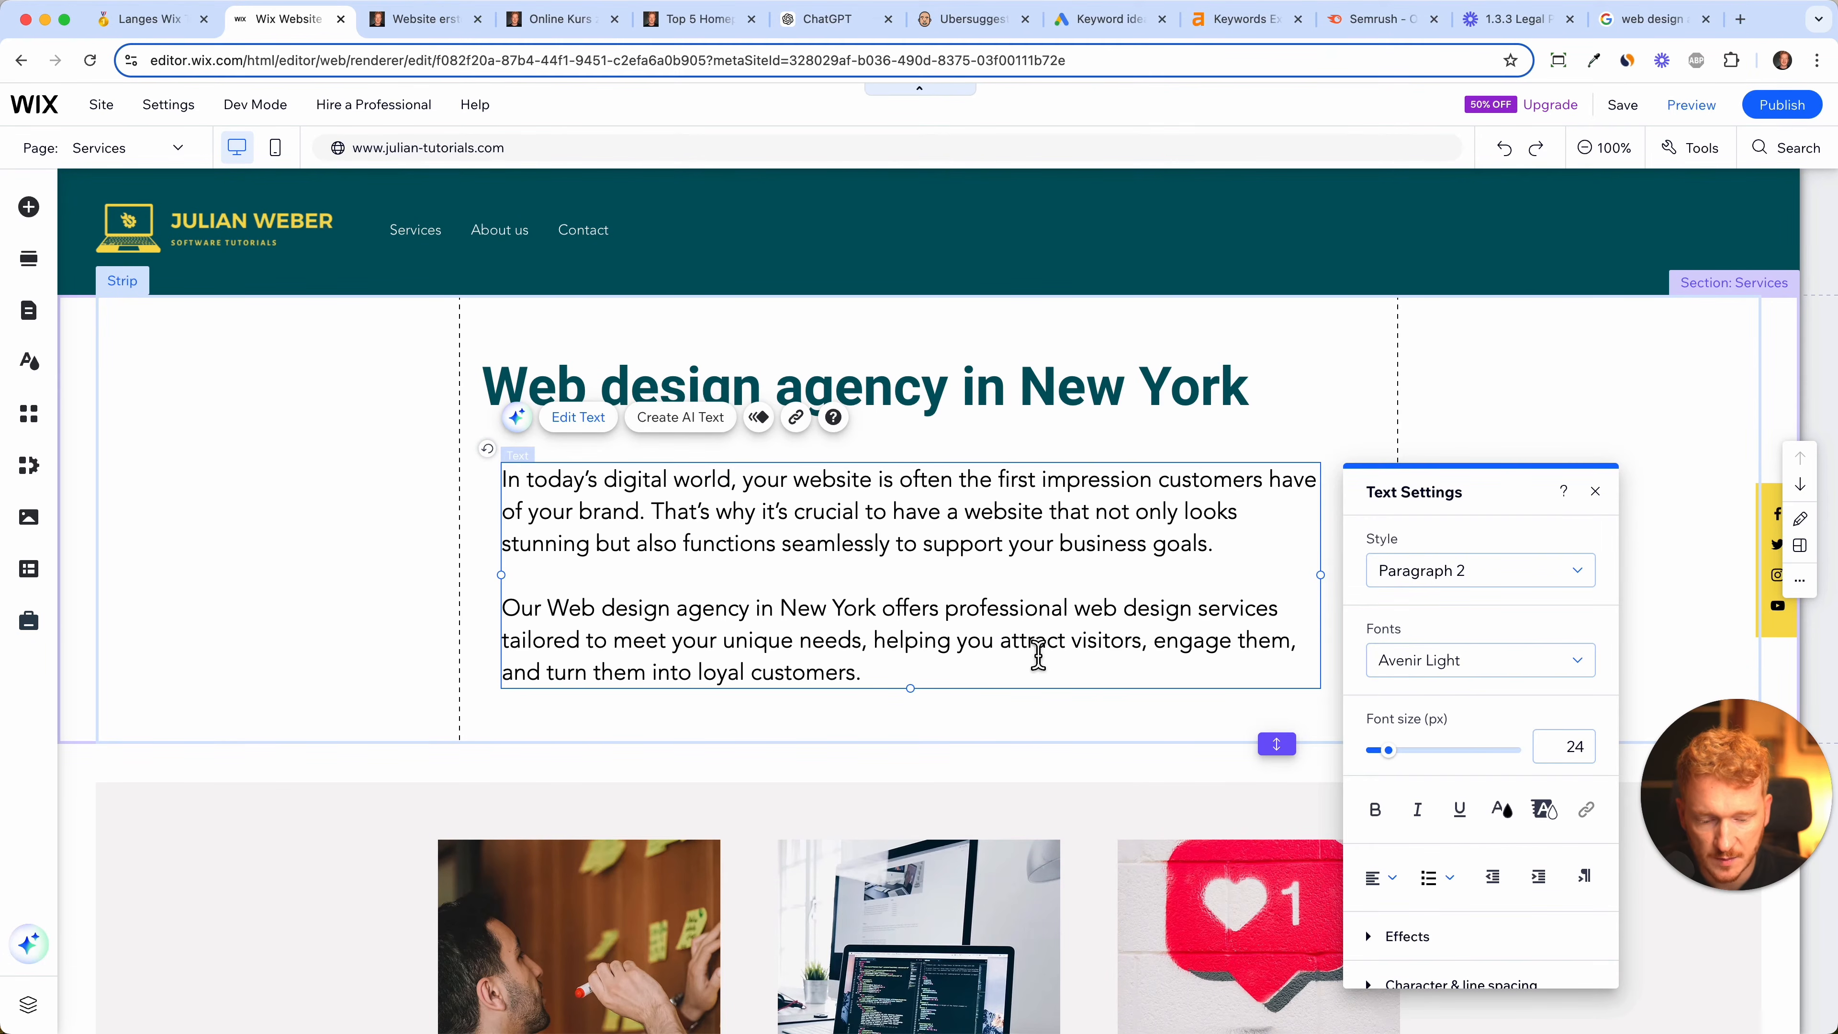
- Look through the remaining sections of the Services page for other text that could carry the keyword
{"action": "scroll", "coordinate": [792, 681], "scroll_direction": "down", "scroll_amount": 3}
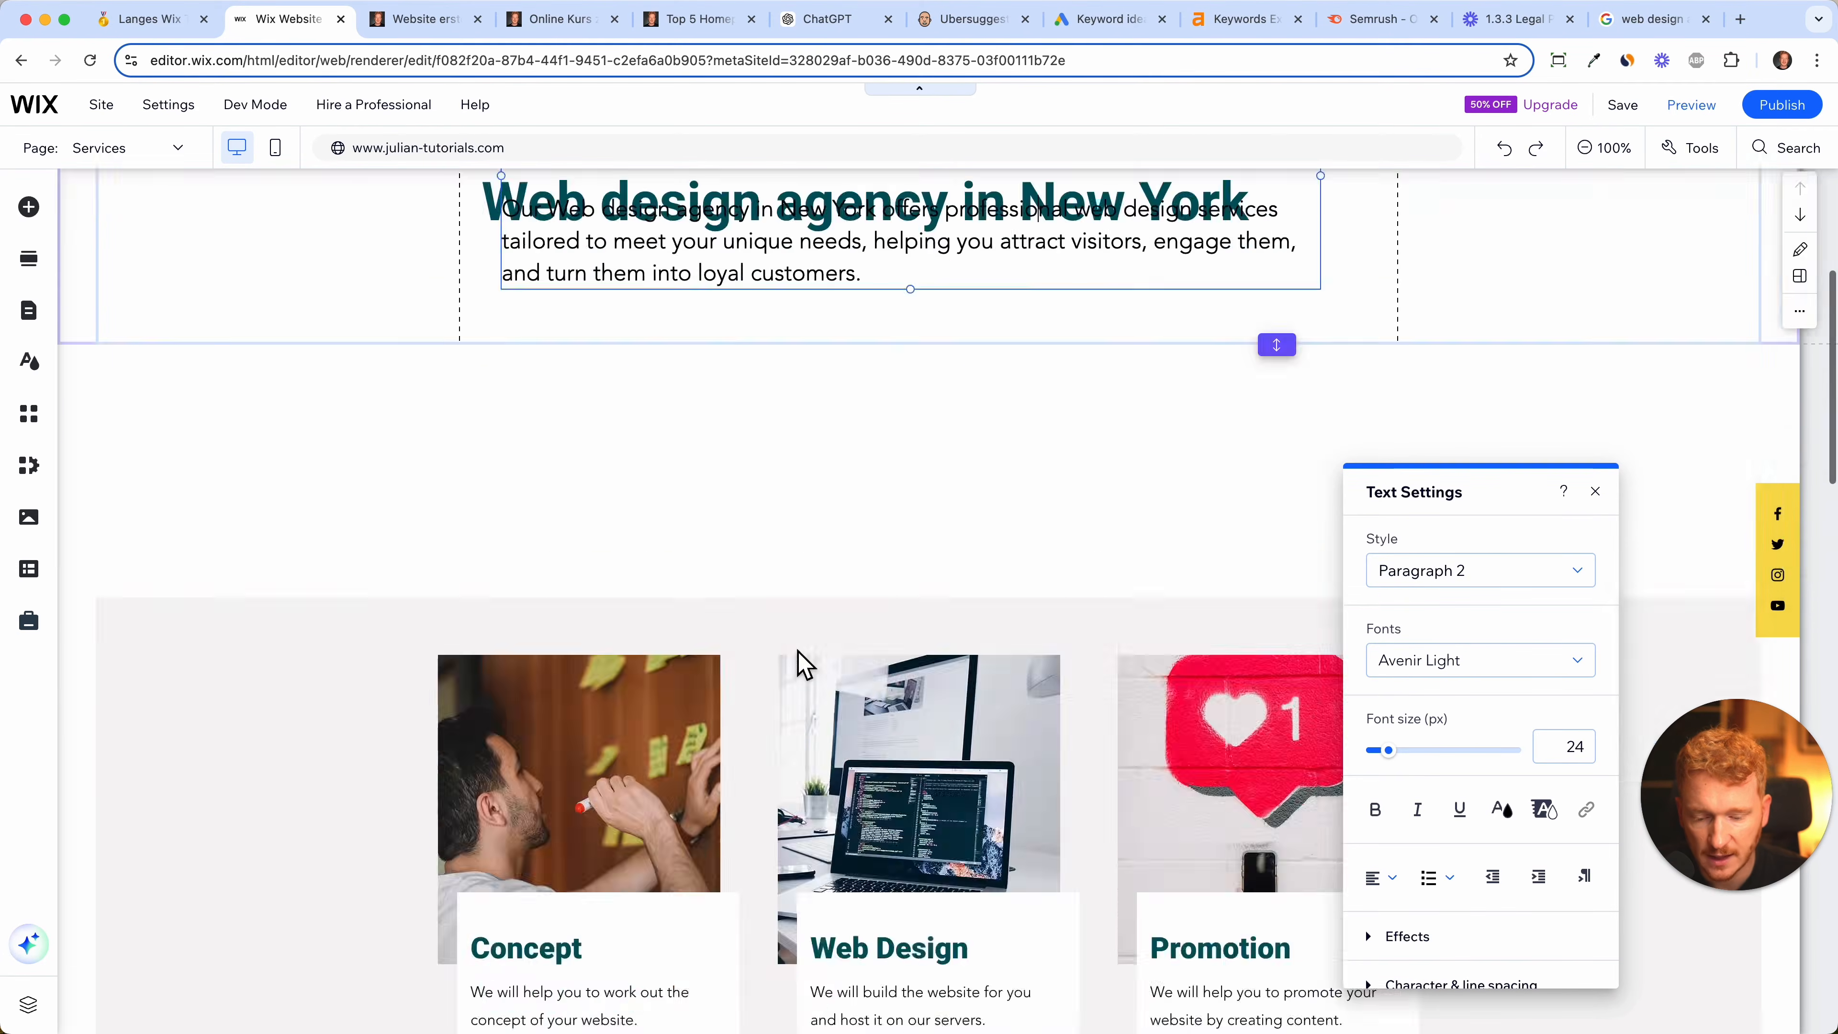
{"action": "scroll", "coordinate": [803, 732], "scroll_direction": "down", "scroll_amount": 8}
{"action": "left_click", "coordinate": [803, 731]}
{"action": "scroll", "coordinate": [803, 731], "scroll_direction": "down", "scroll_amount": 9}
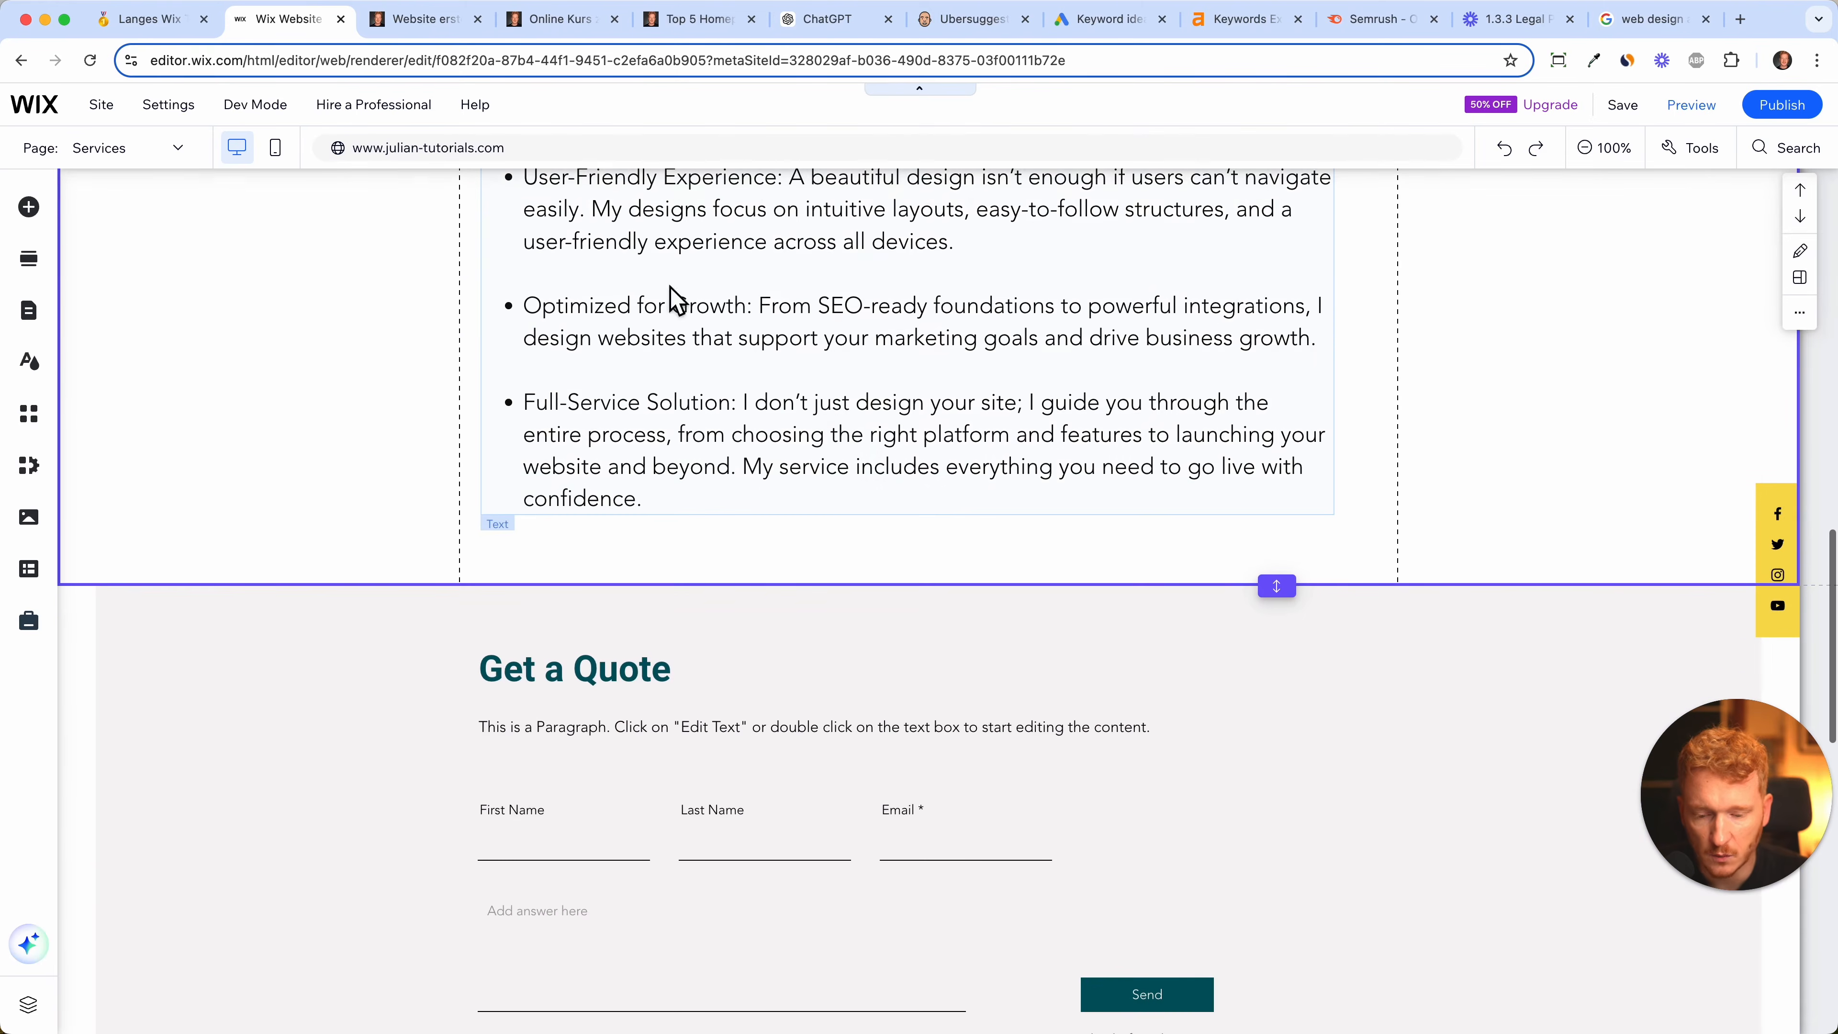
{"action": "scroll", "coordinate": [840, 255], "scroll_direction": "up", "scroll_amount": 7}
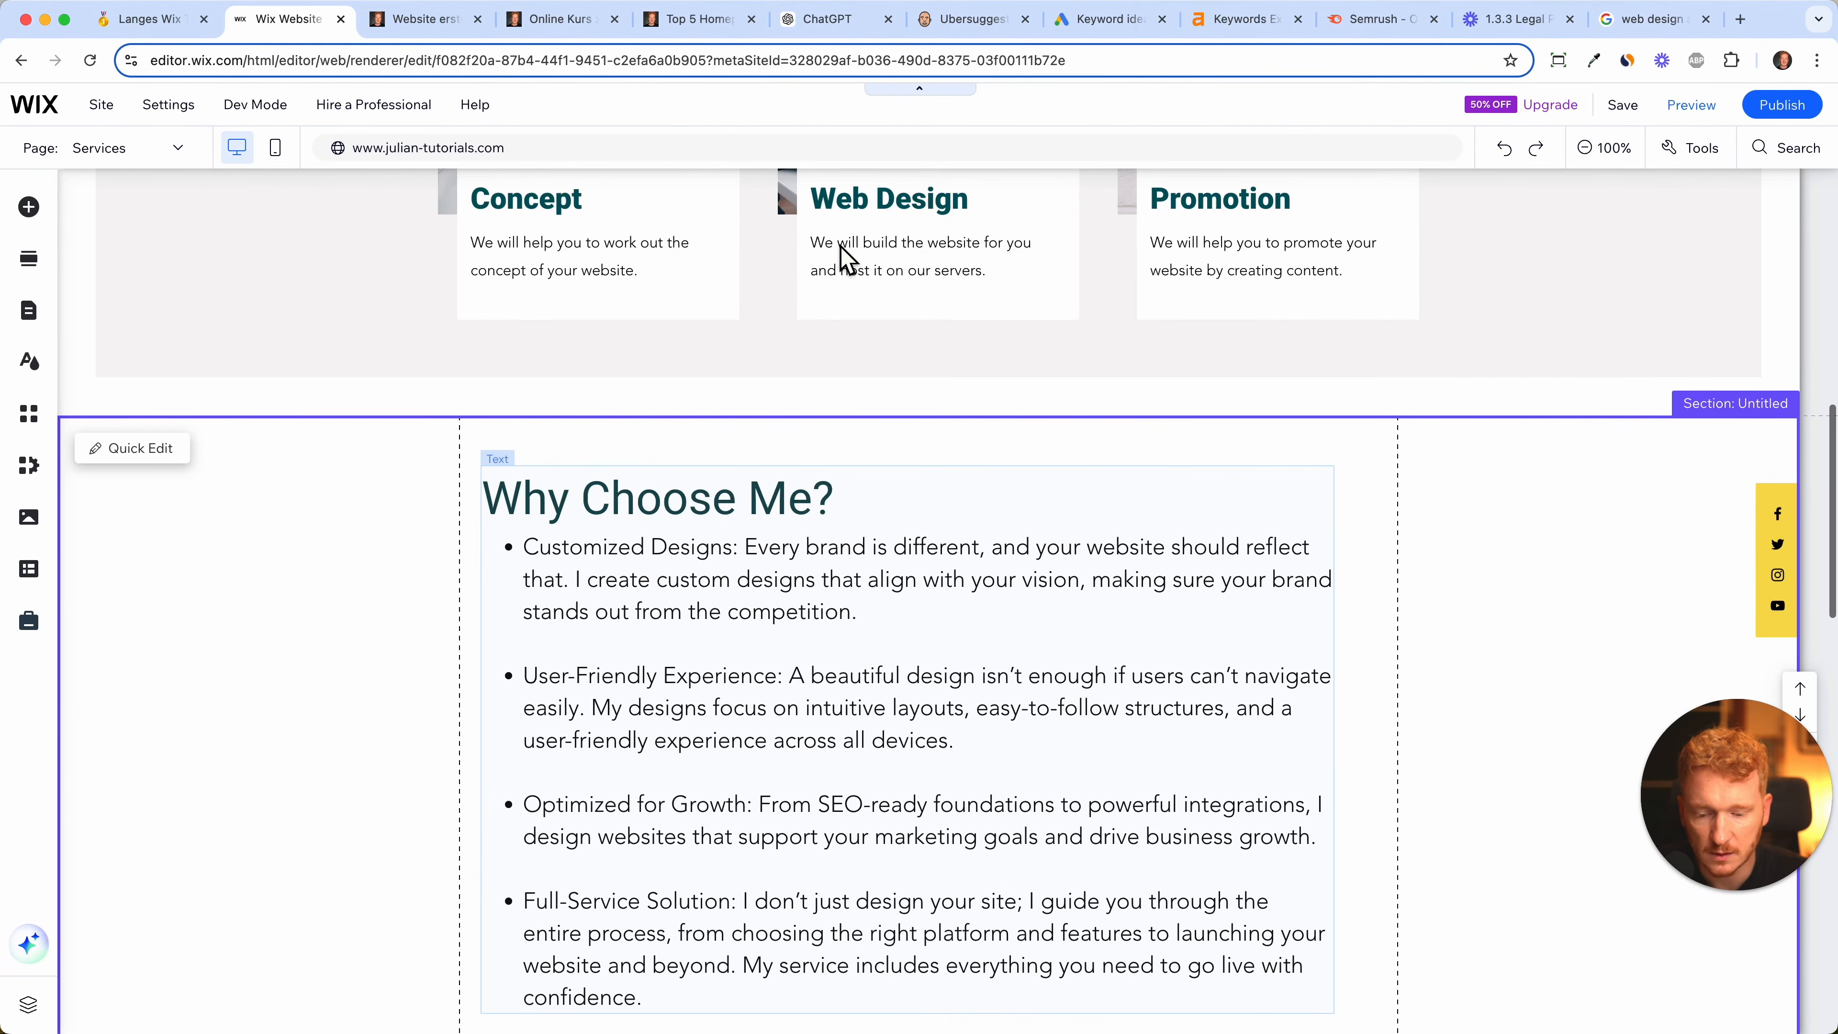
{"action": "scroll", "coordinate": [224, 493], "scroll_direction": "up", "scroll_amount": 12}
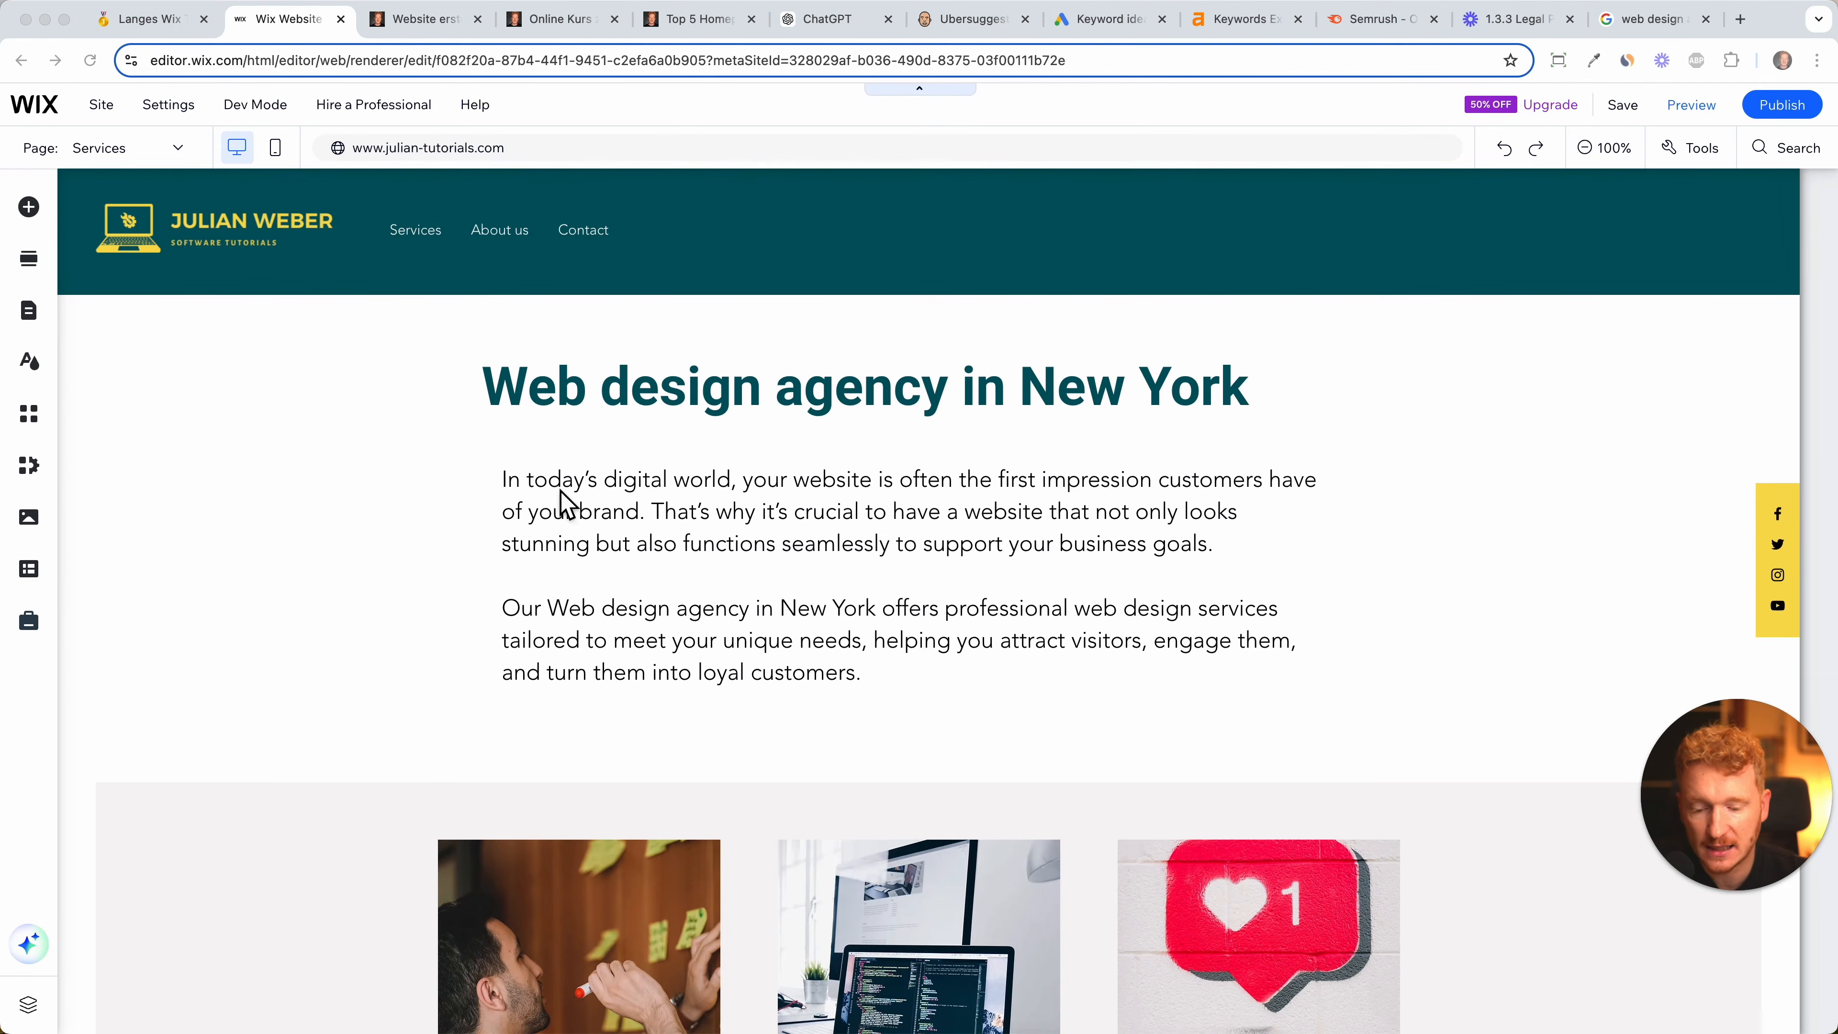
- Review the Services page's SEO basics, including its Google preview, and close the page settings
{"action": "left_click", "coordinate": [32, 315]}
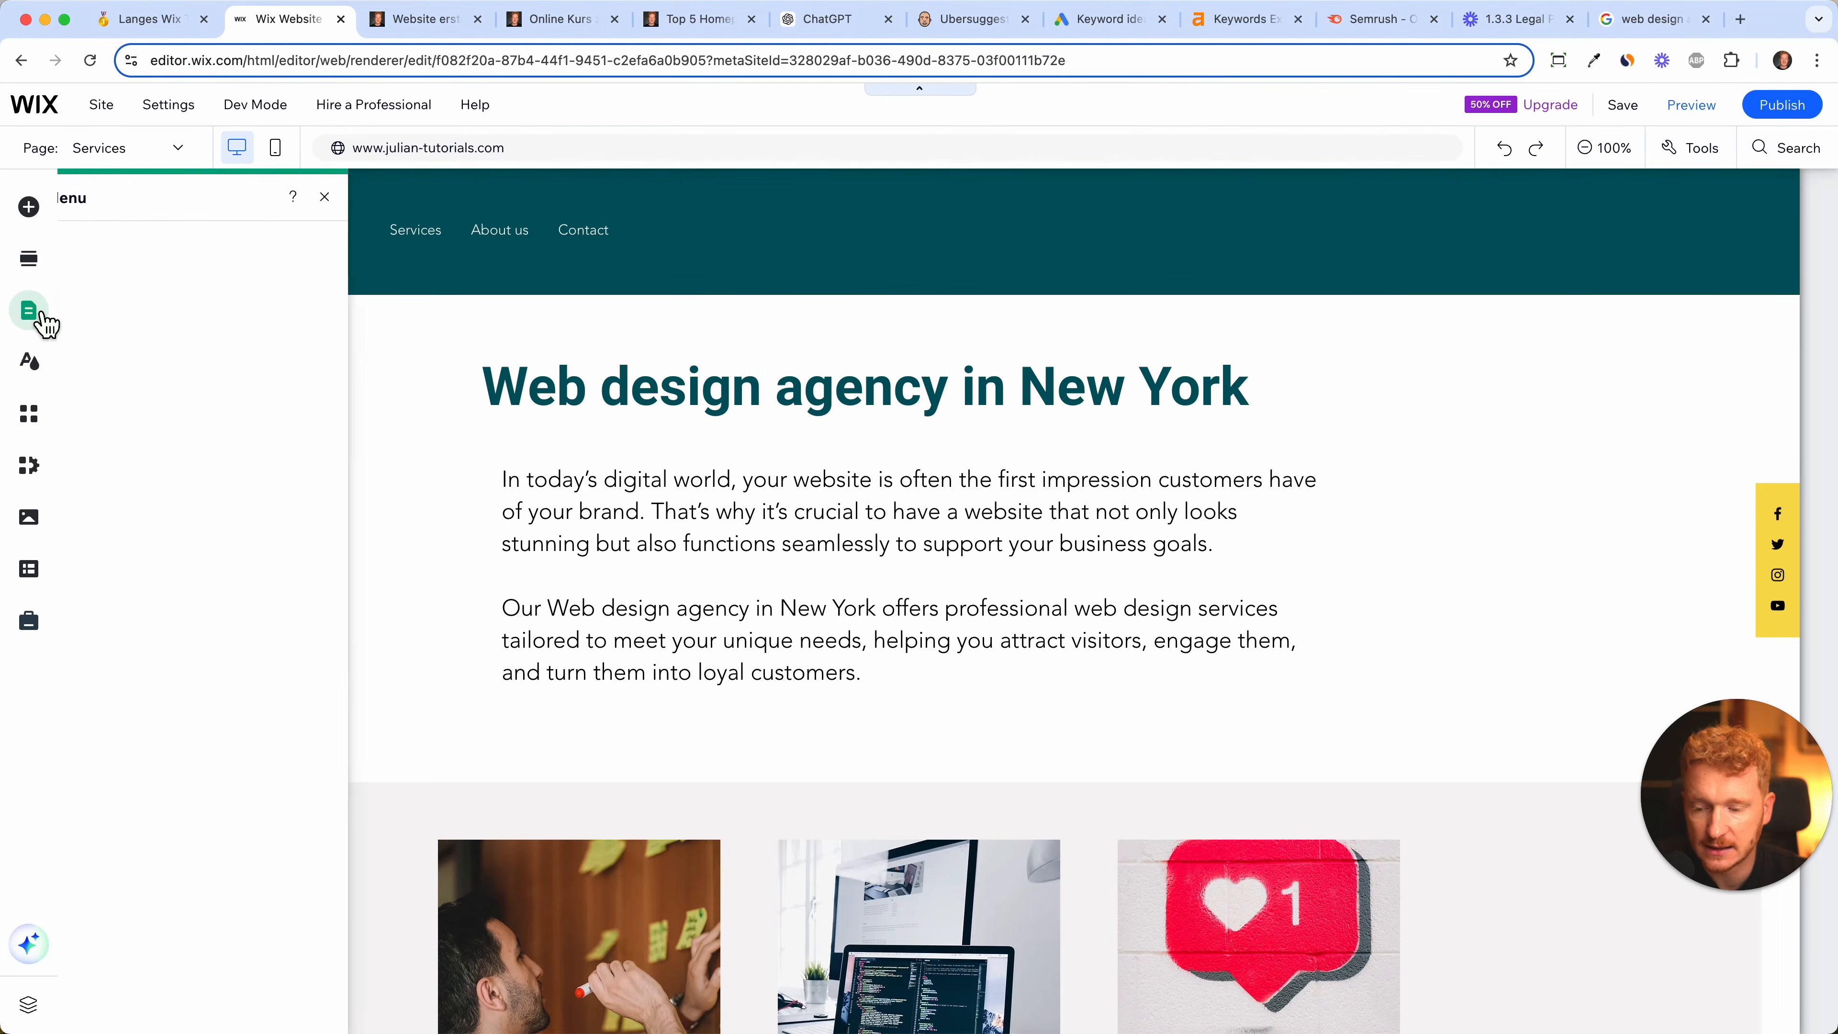
{"action": "left_click", "coordinate": [454, 342]}
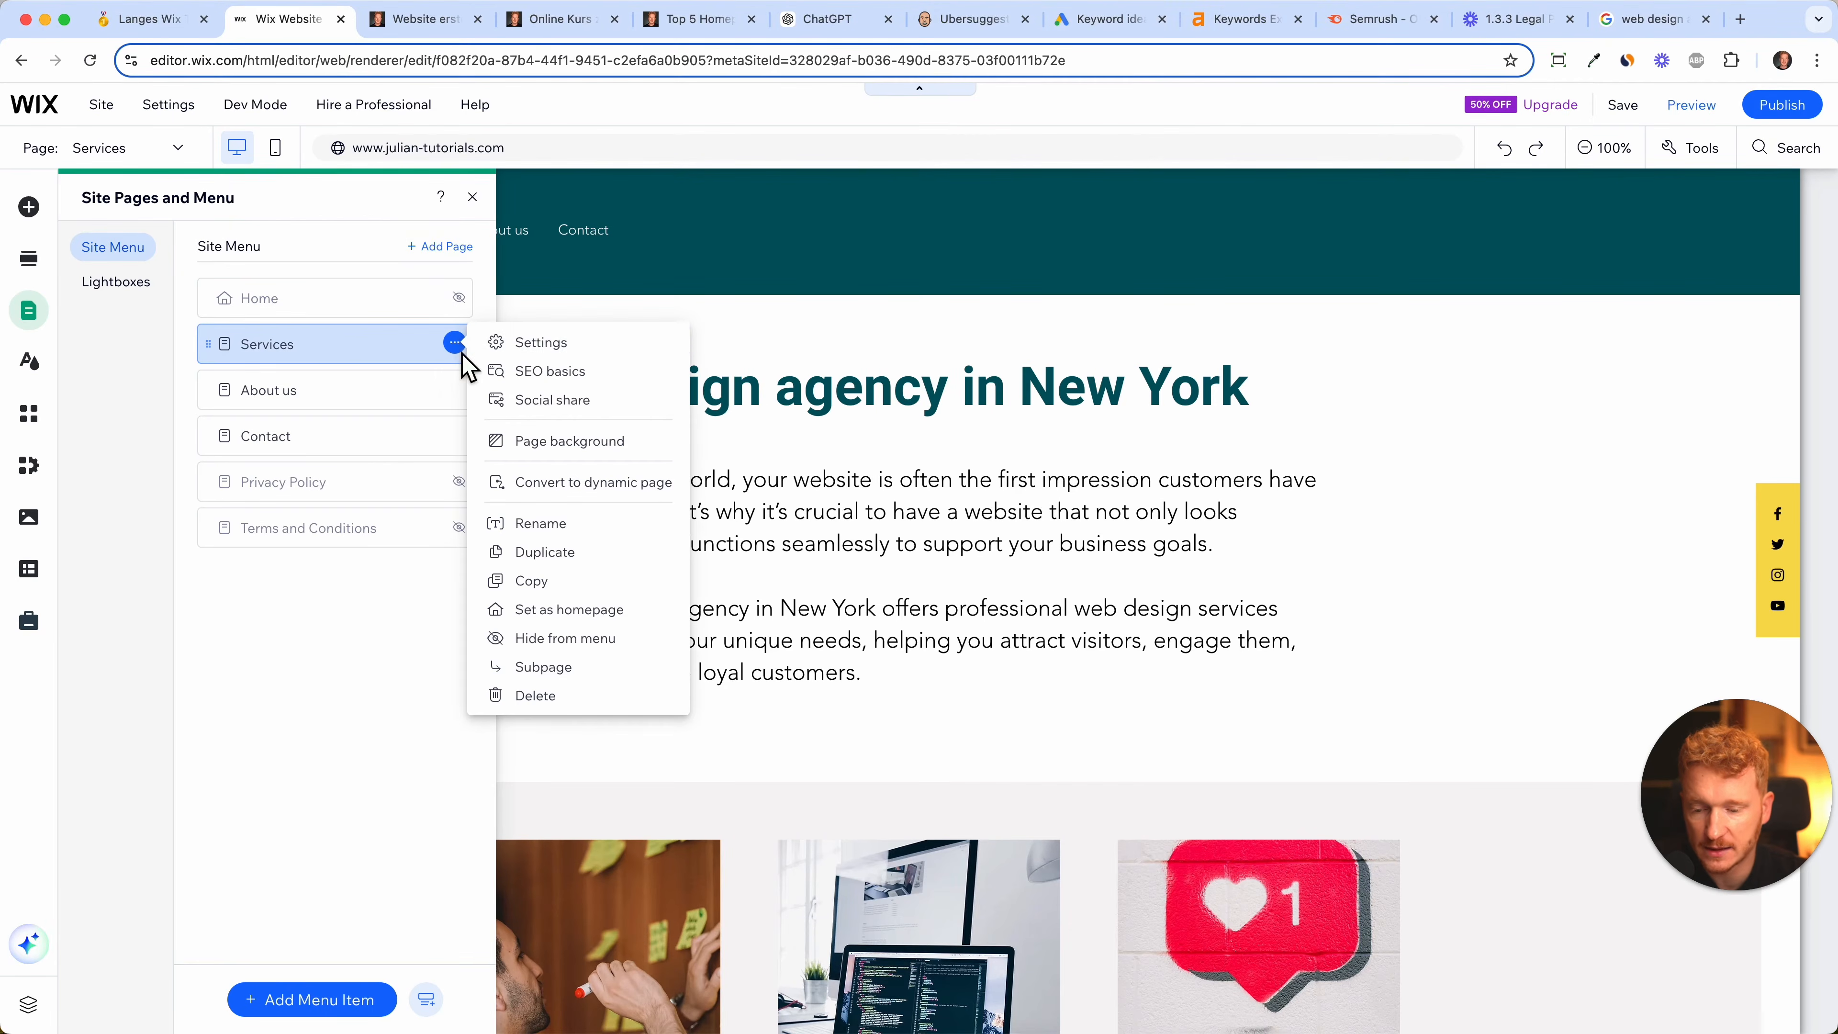
{"action": "left_click", "coordinate": [554, 348]}
{"action": "left_click", "coordinate": [850, 246]}
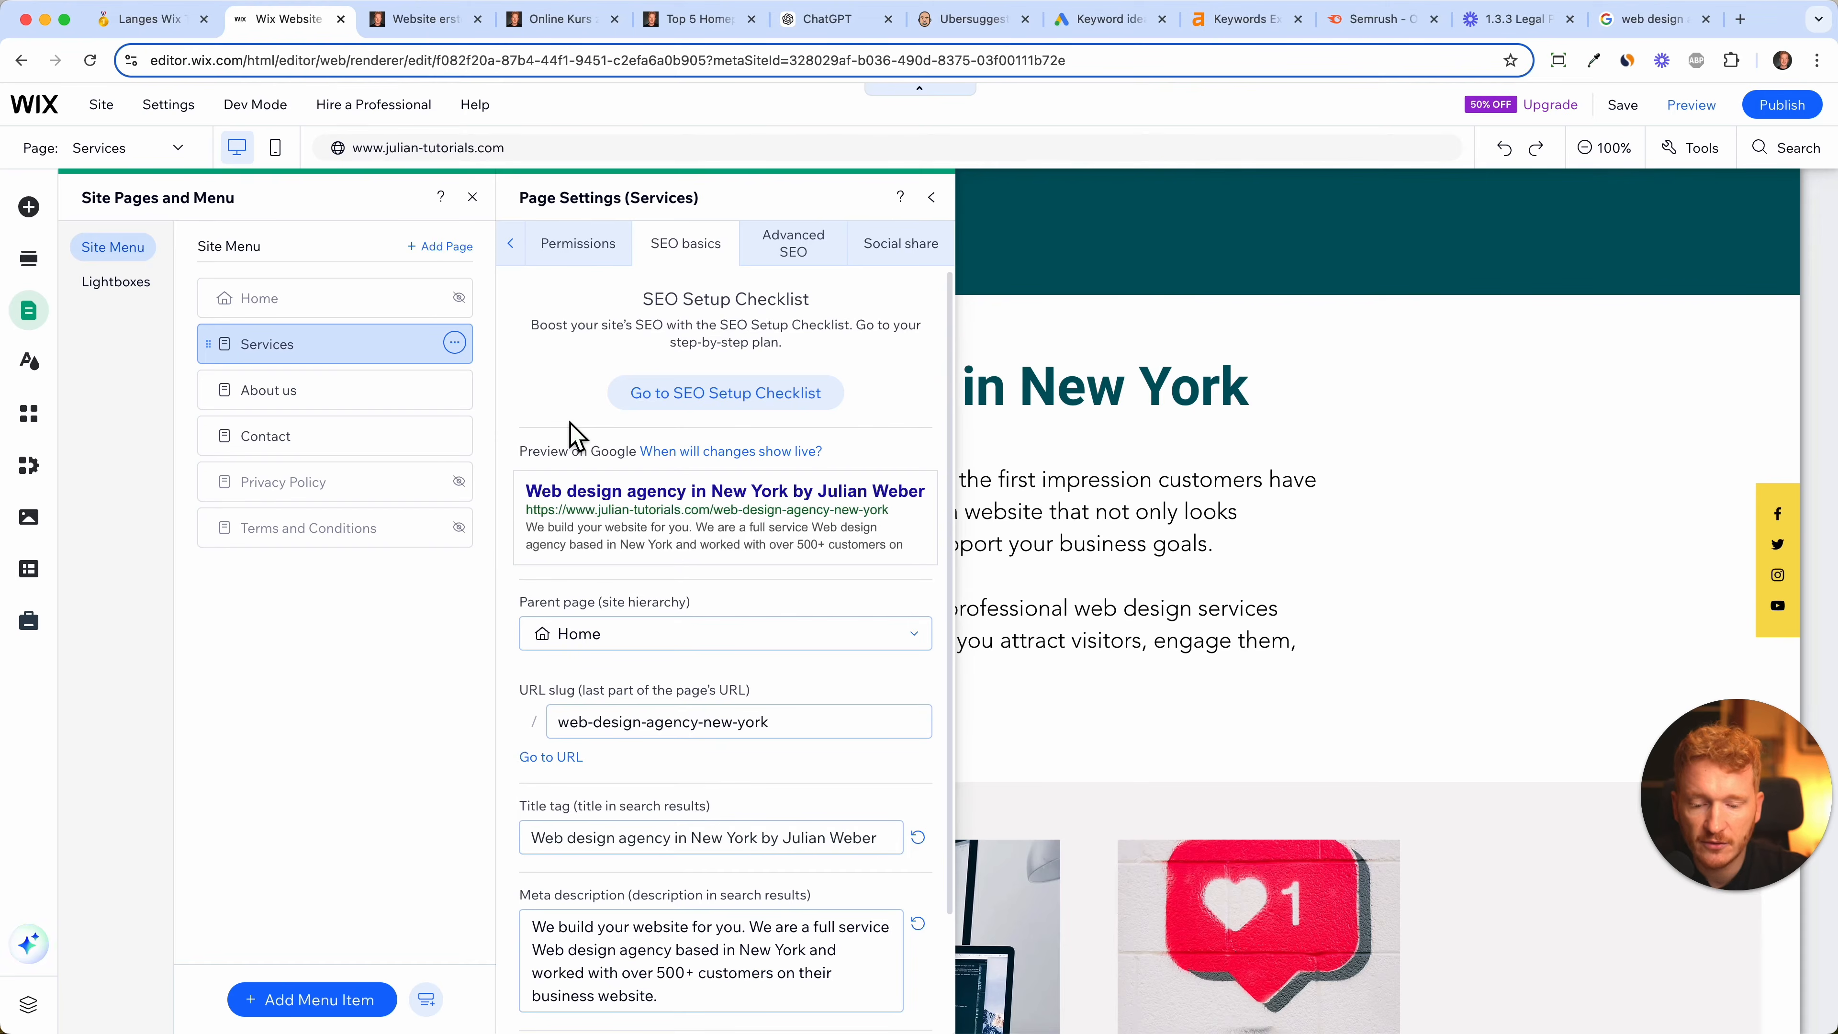
{"action": "left_click", "coordinate": [956, 29]}
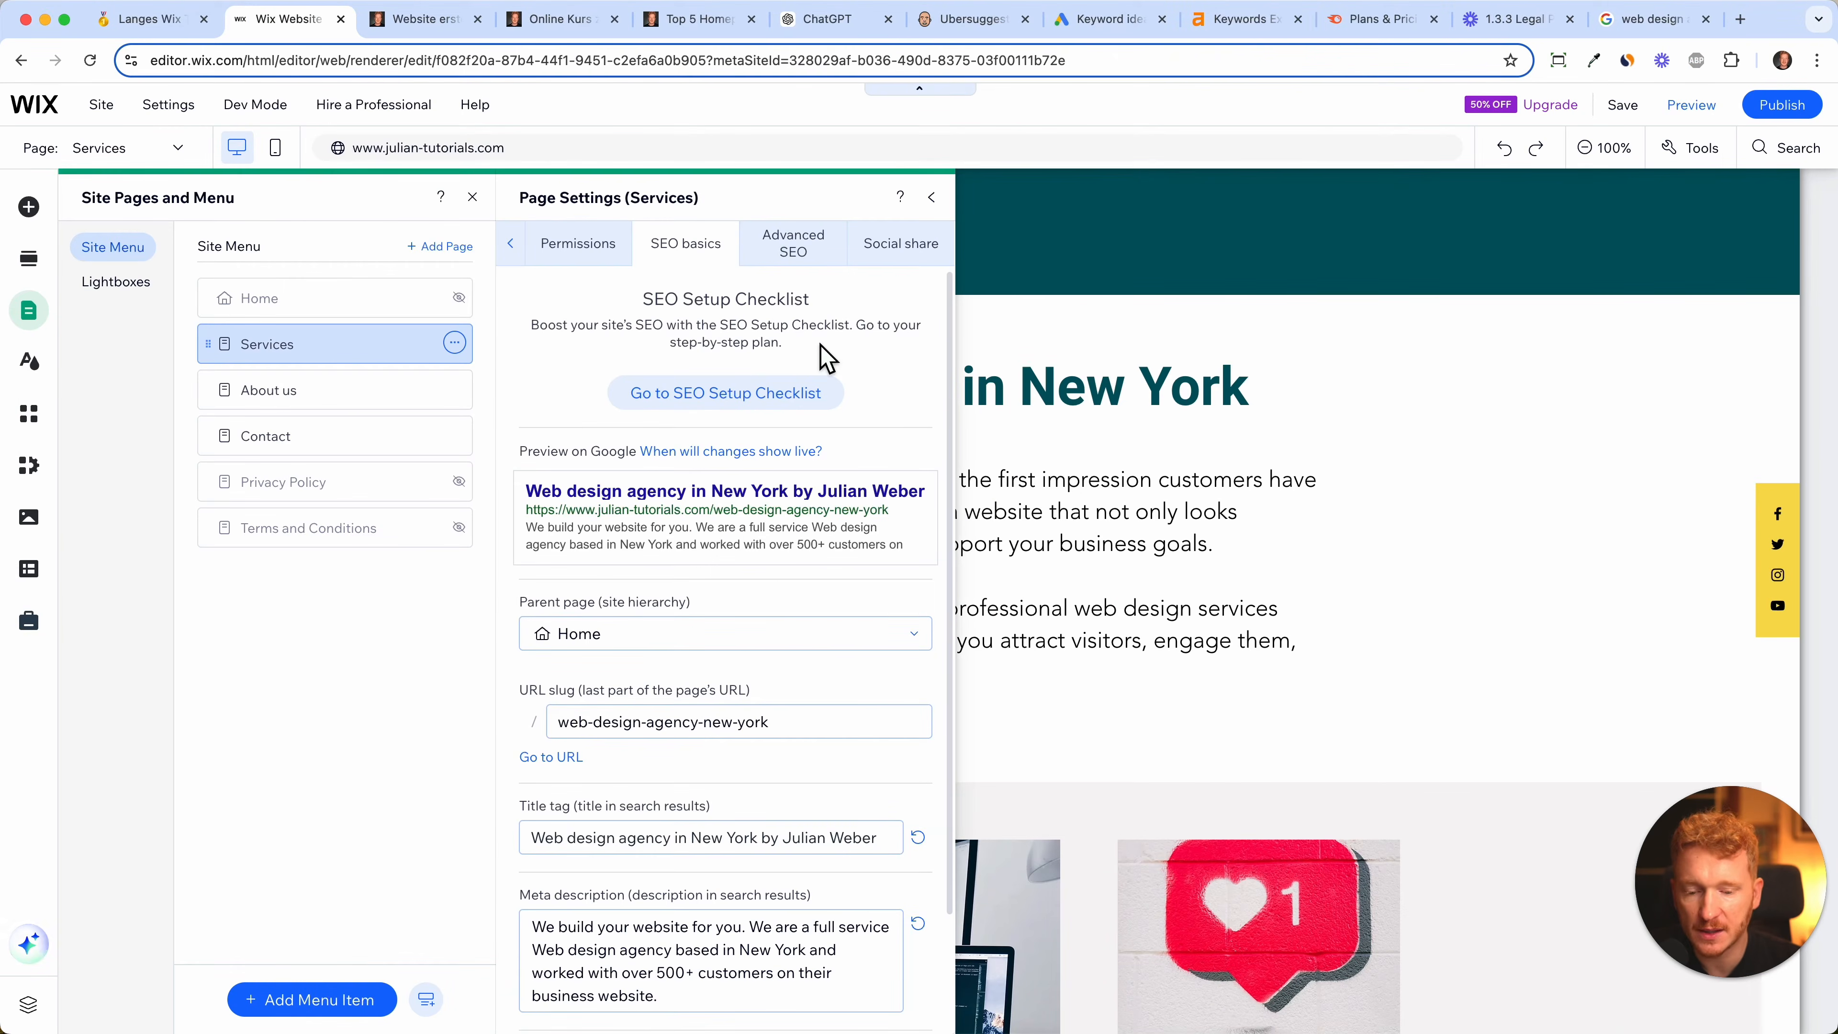
{"action": "left_click", "coordinate": [930, 198]}
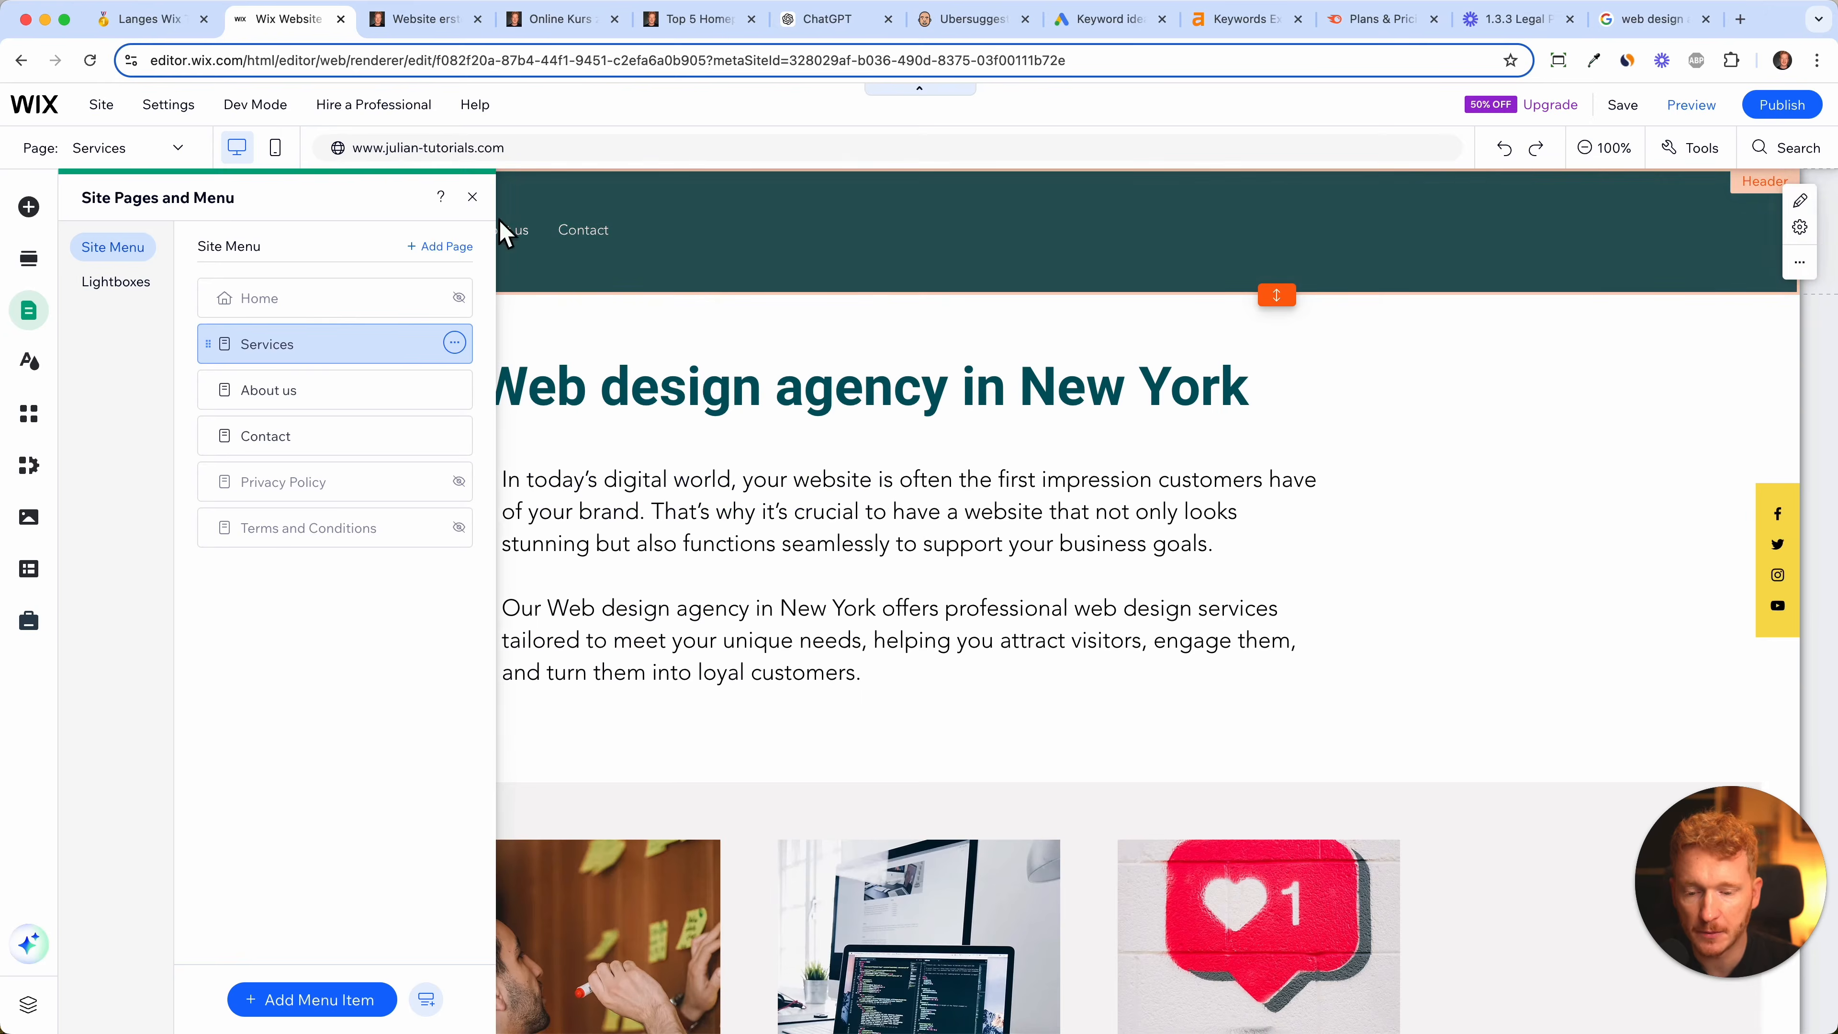
{"action": "left_click", "coordinate": [473, 198]}
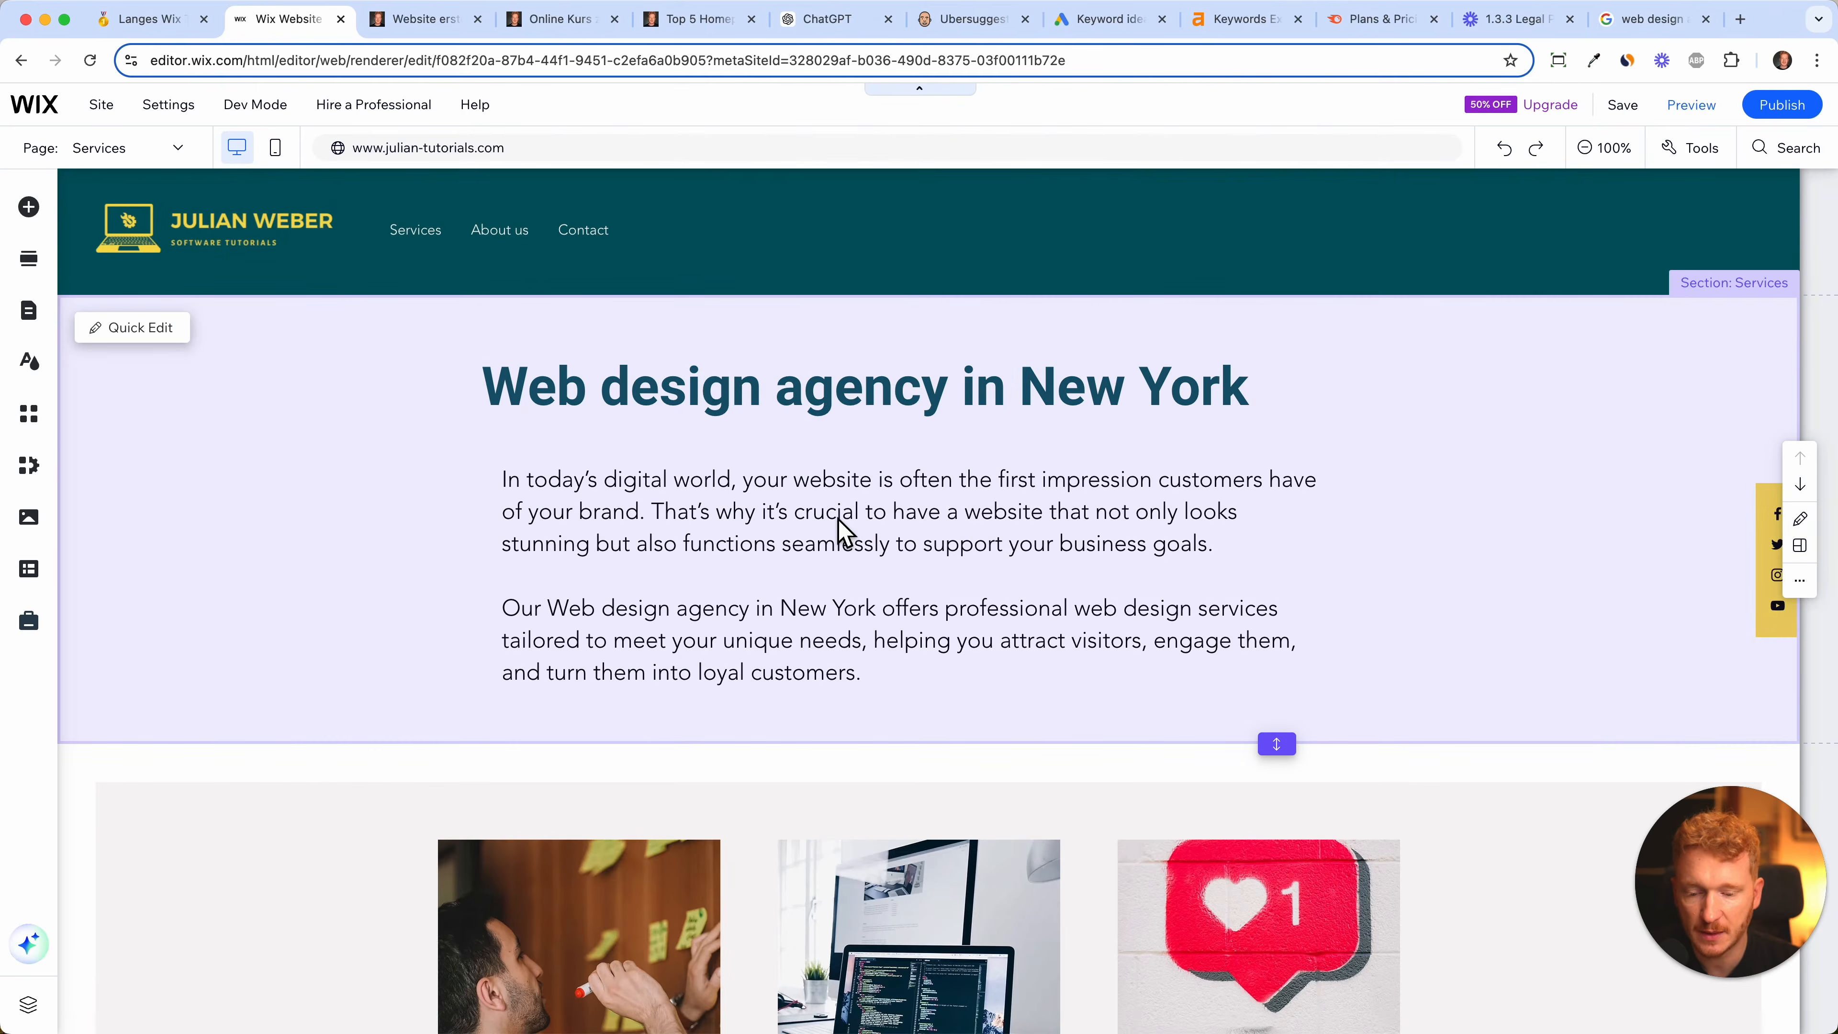
- Review the whole Services page, from the main heading down to the client testimonials
{"action": "scroll", "coordinate": [840, 521], "scroll_direction": "down", "scroll_amount": 6}
{"action": "scroll", "coordinate": [841, 530], "scroll_direction": "down", "scroll_amount": 15}
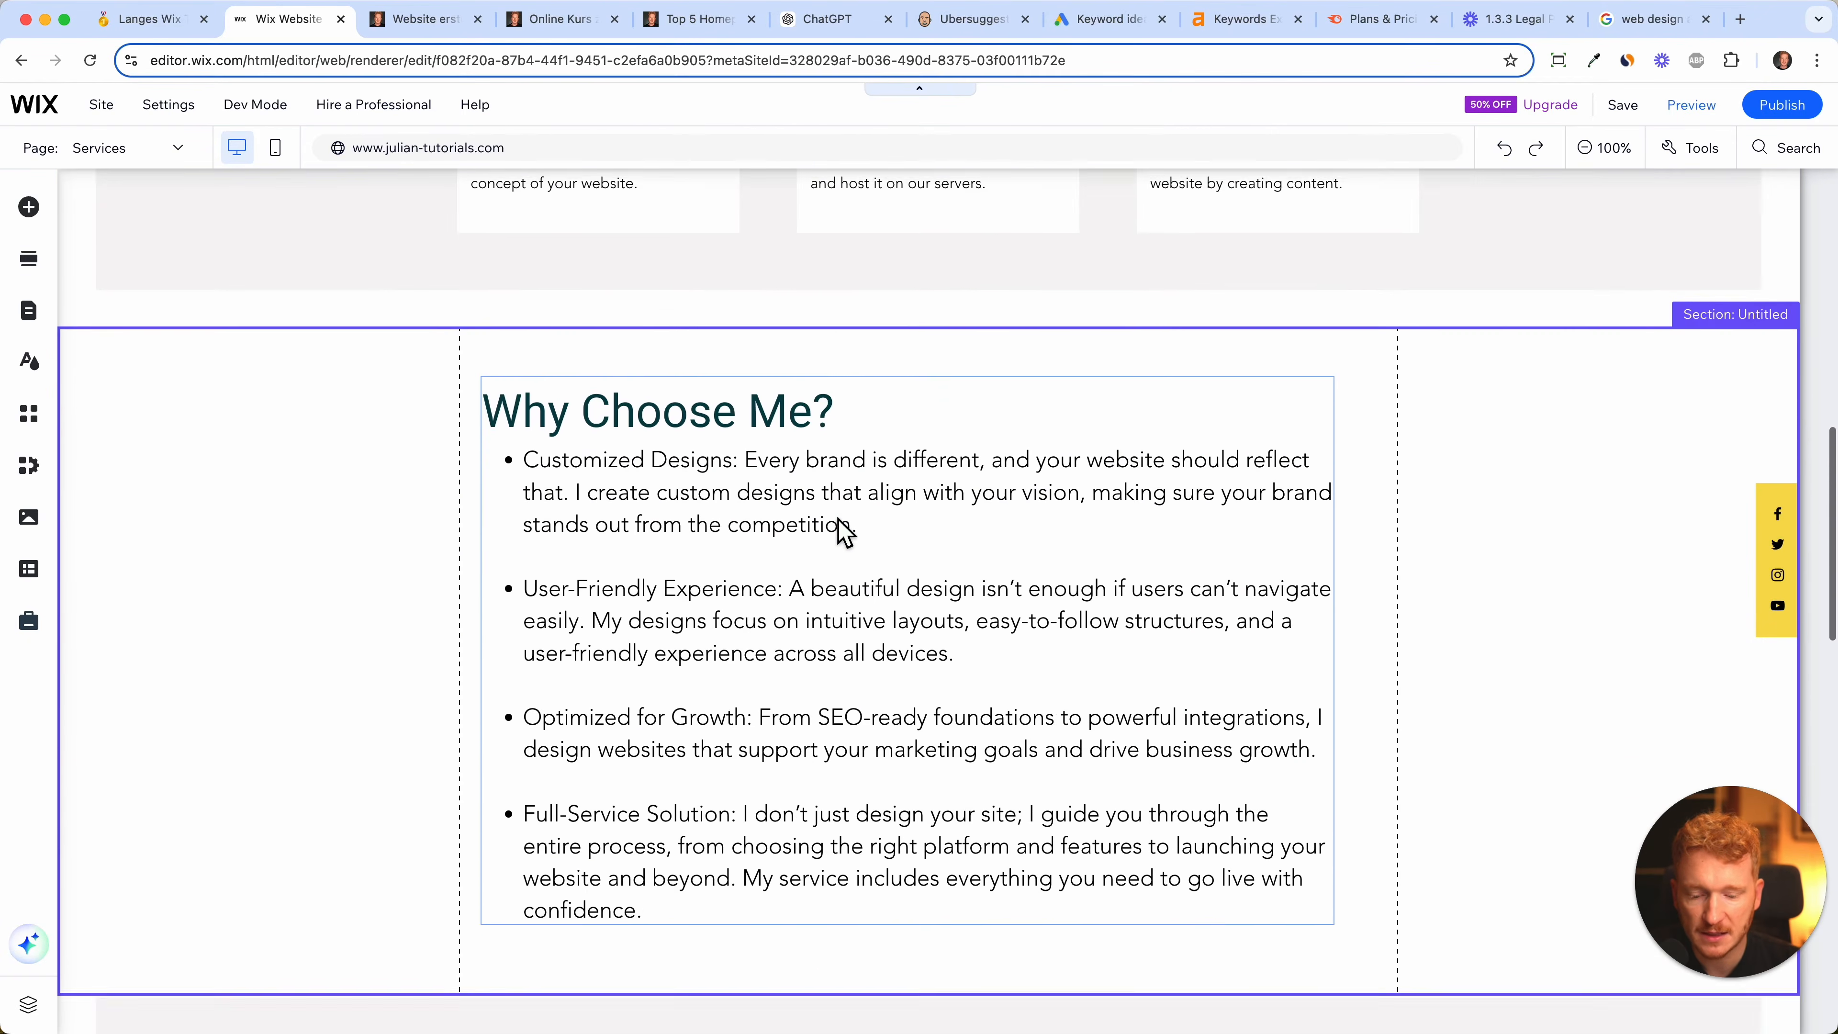
{"action": "scroll", "coordinate": [838, 518], "scroll_direction": "down", "scroll_amount": 5}
{"action": "scroll", "coordinate": [838, 518], "scroll_direction": "up", "scroll_amount": 15}
{"action": "scroll", "coordinate": [839, 520], "scroll_direction": "up", "scroll_amount": 5}
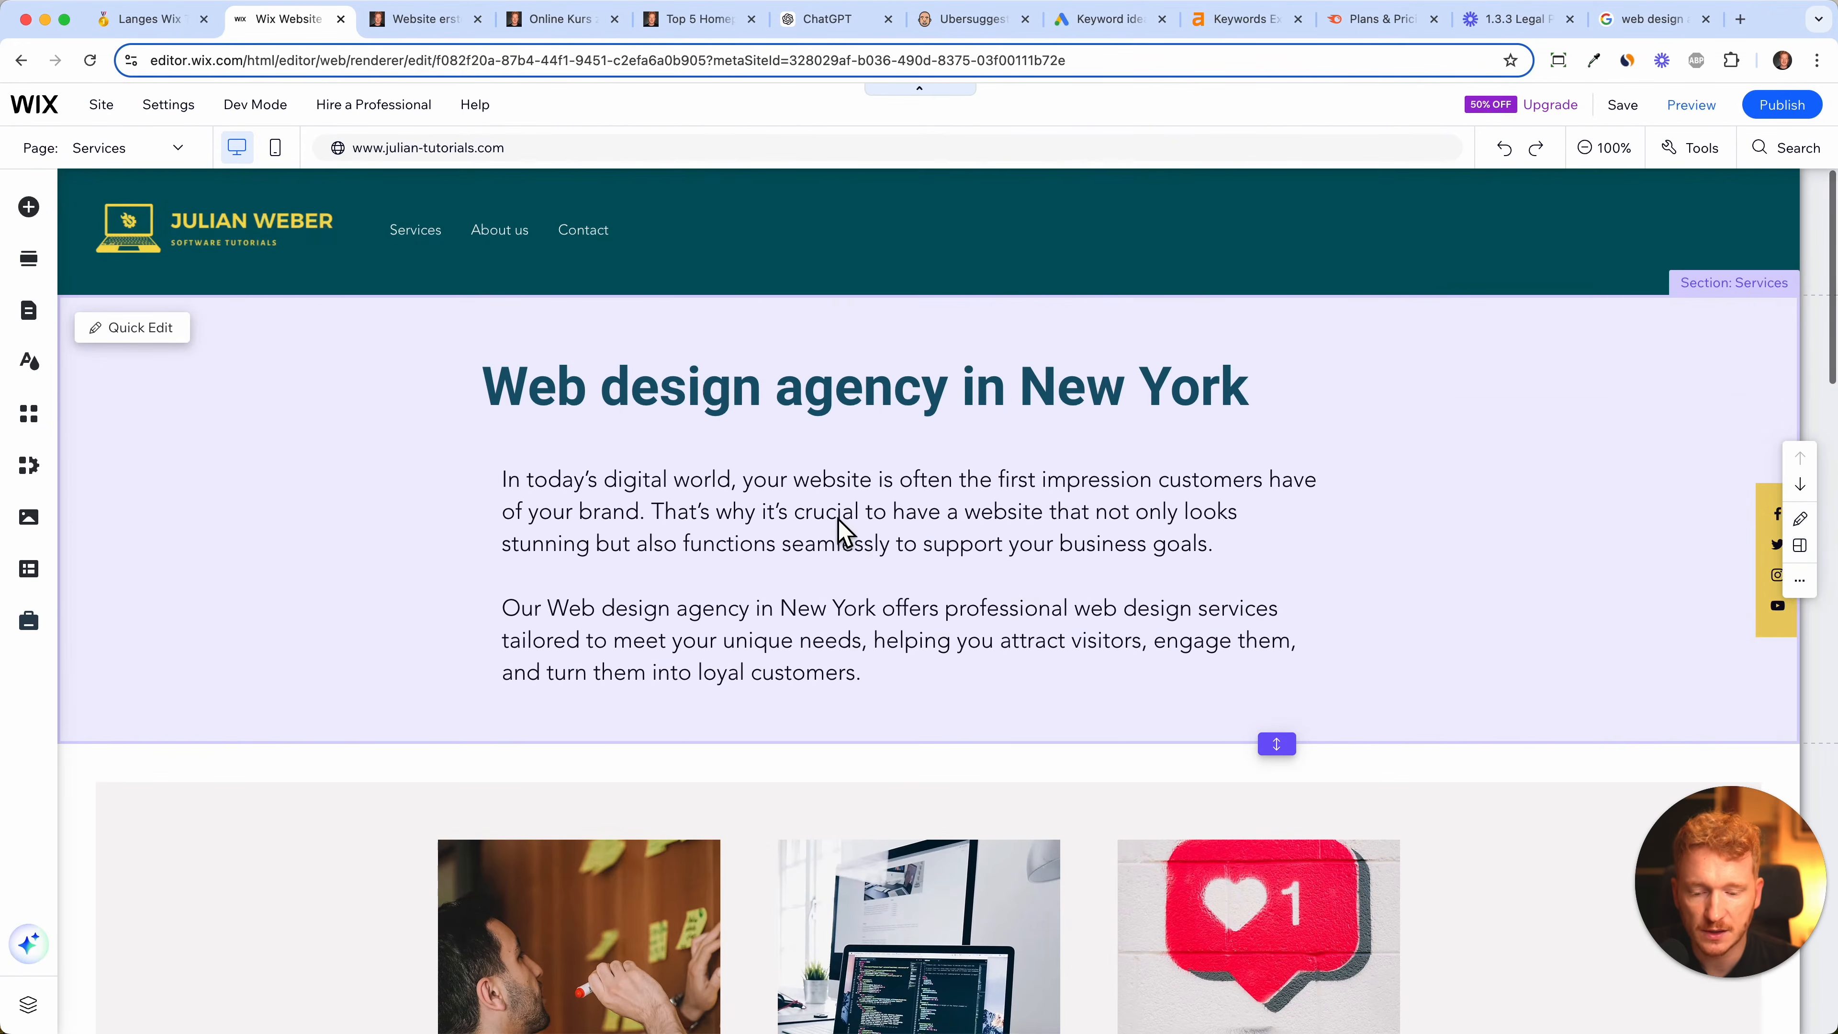
{"action": "scroll", "coordinate": [785, 628], "scroll_direction": "down", "scroll_amount": 10}
{"action": "scroll", "coordinate": [785, 628], "scroll_direction": "down", "scroll_amount": 10}
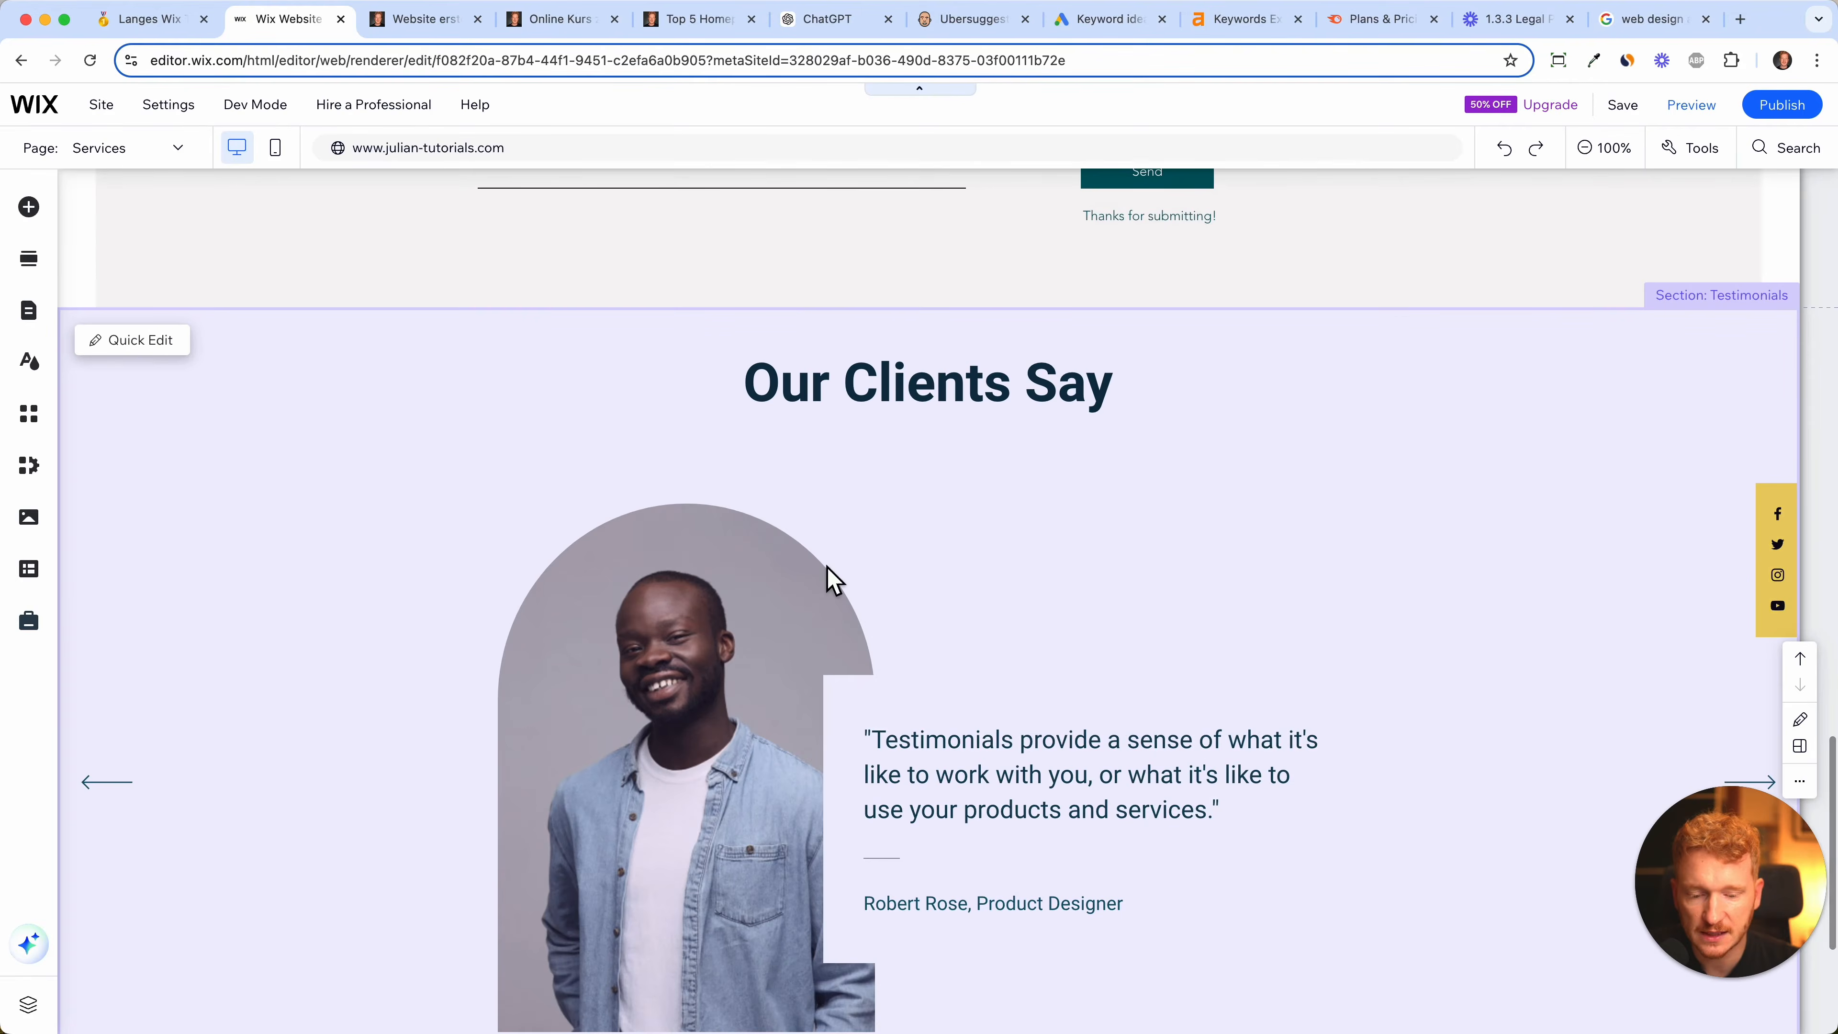
{"action": "scroll", "coordinate": [853, 423], "scroll_direction": "up", "scroll_amount": 15}
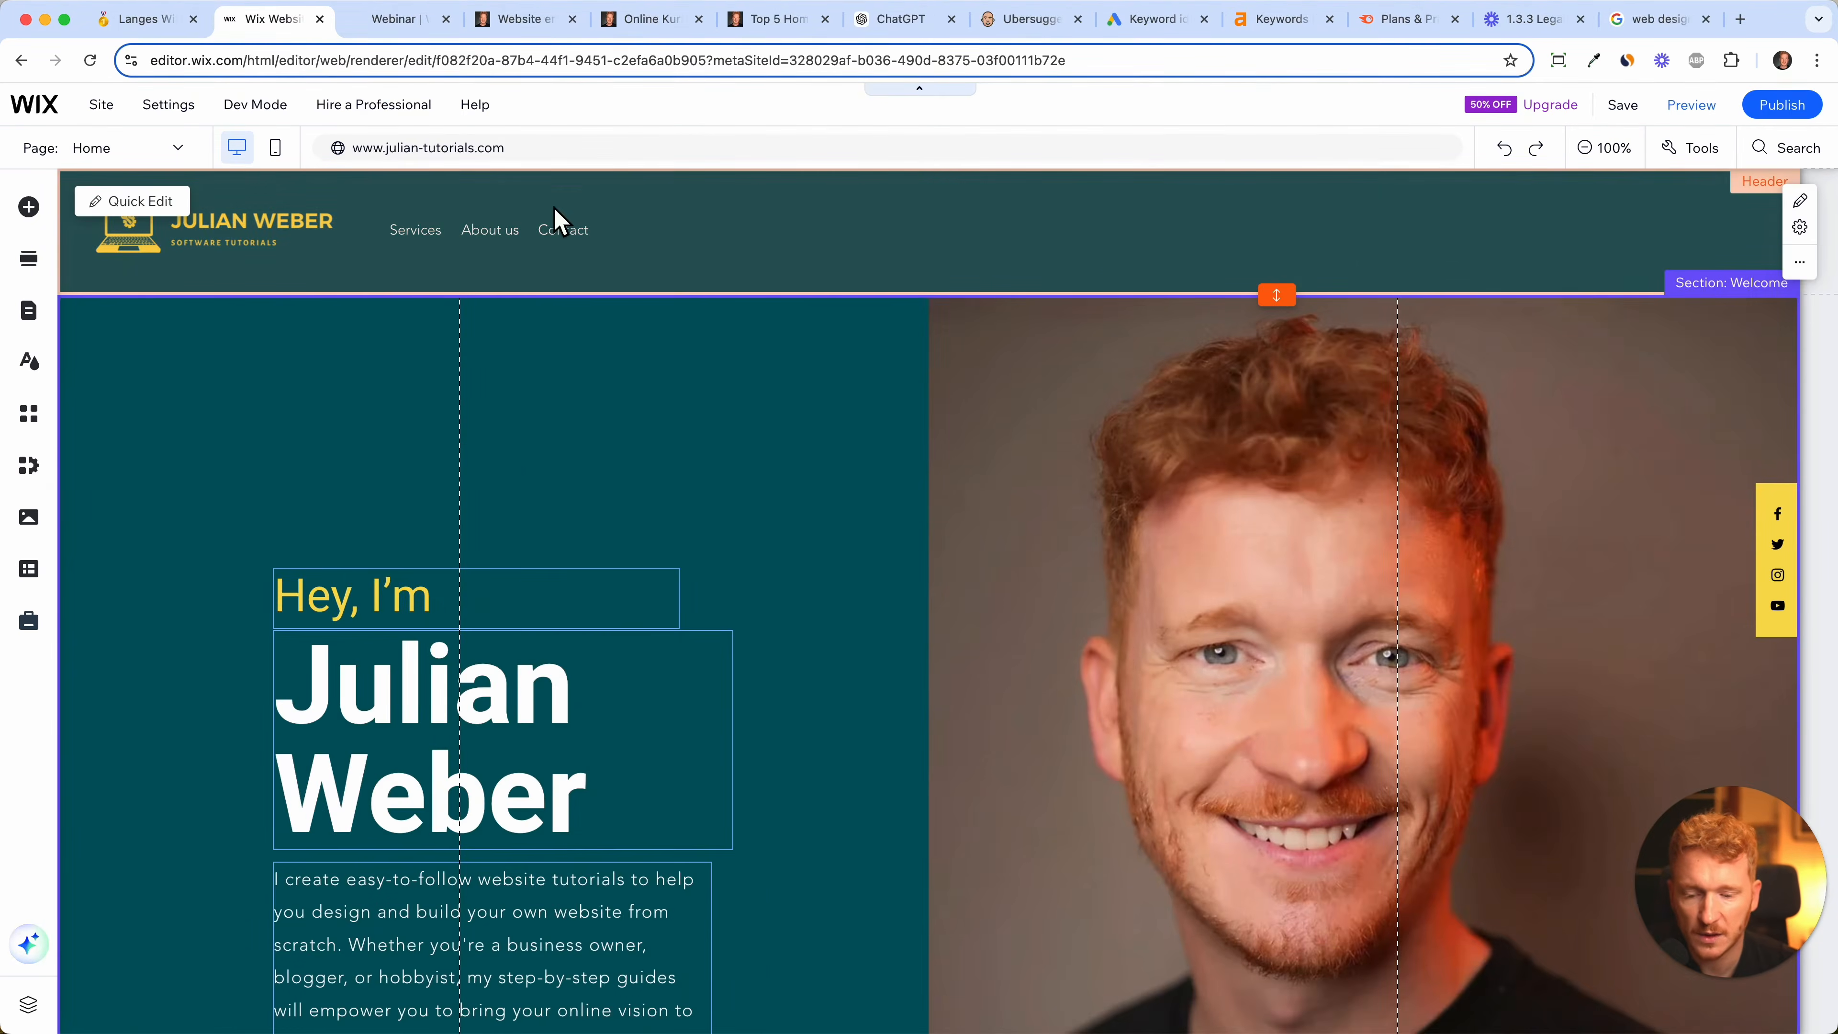
- Customize the header's horizontal menu on the Home page by setting its regular text font to Avenir
{"action": "left_click", "coordinate": [571, 230]}
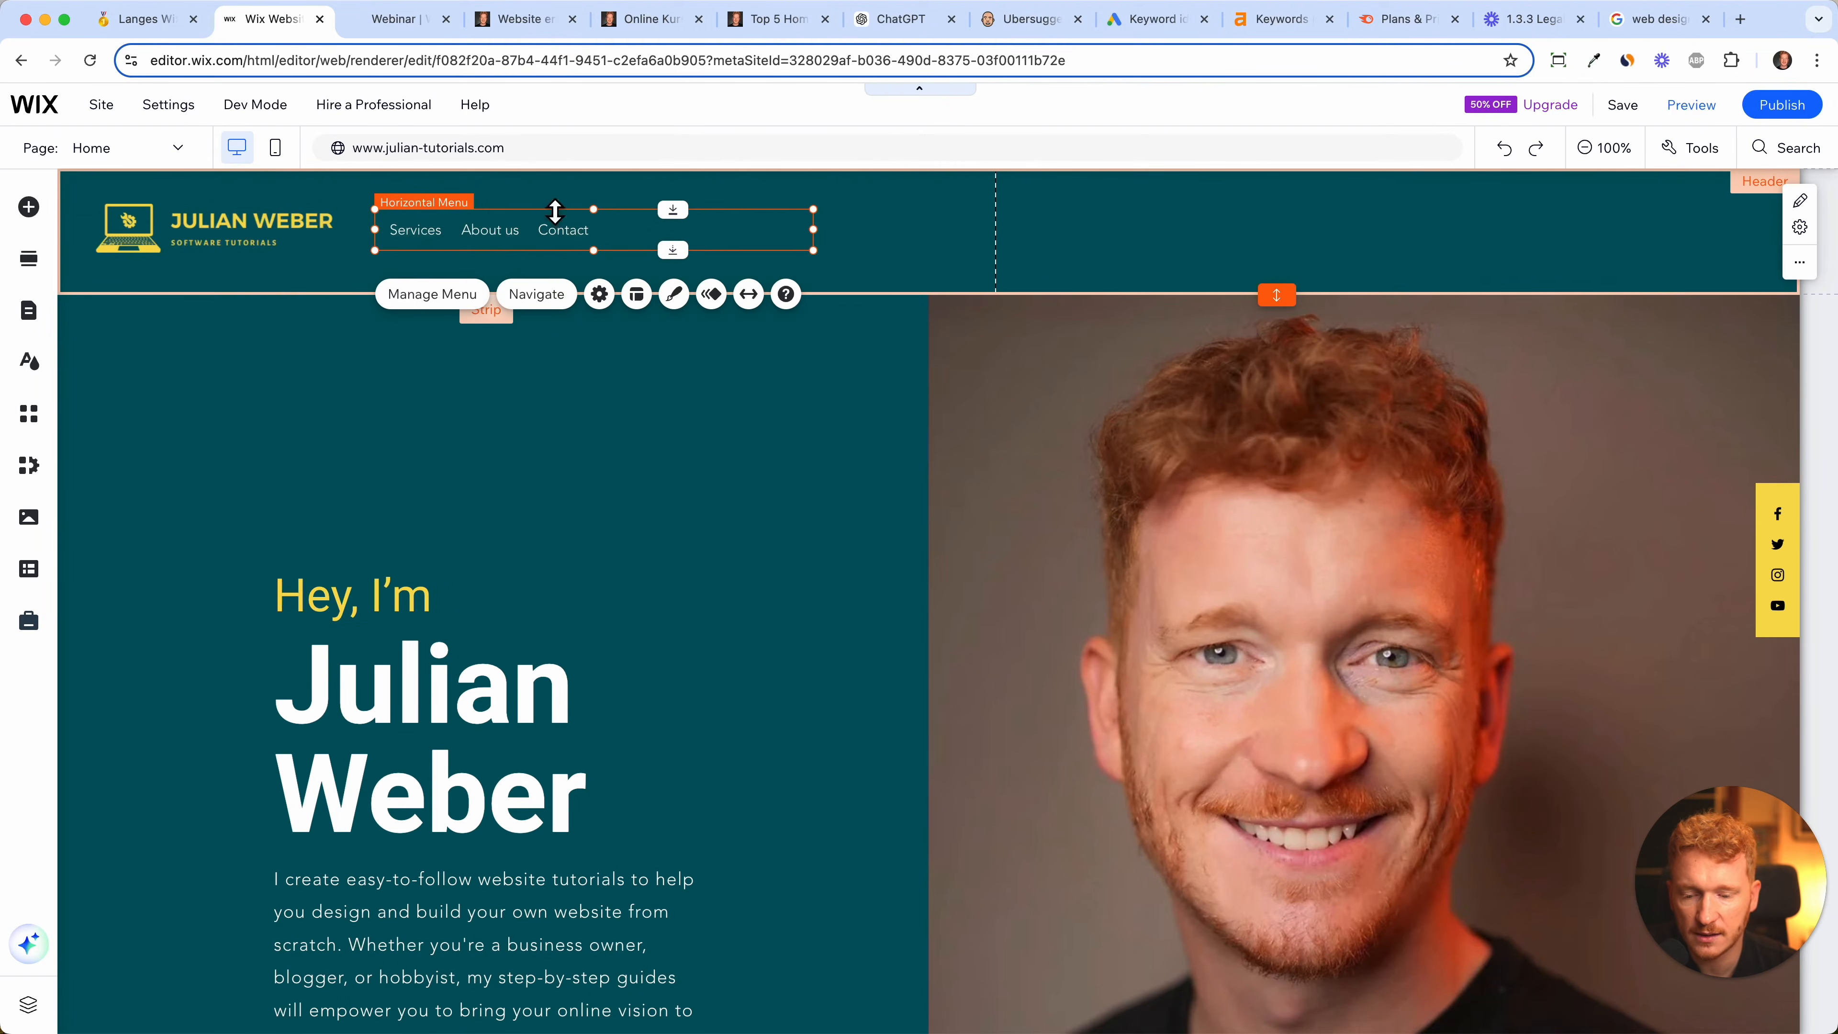
{"action": "left_click", "coordinate": [677, 296]}
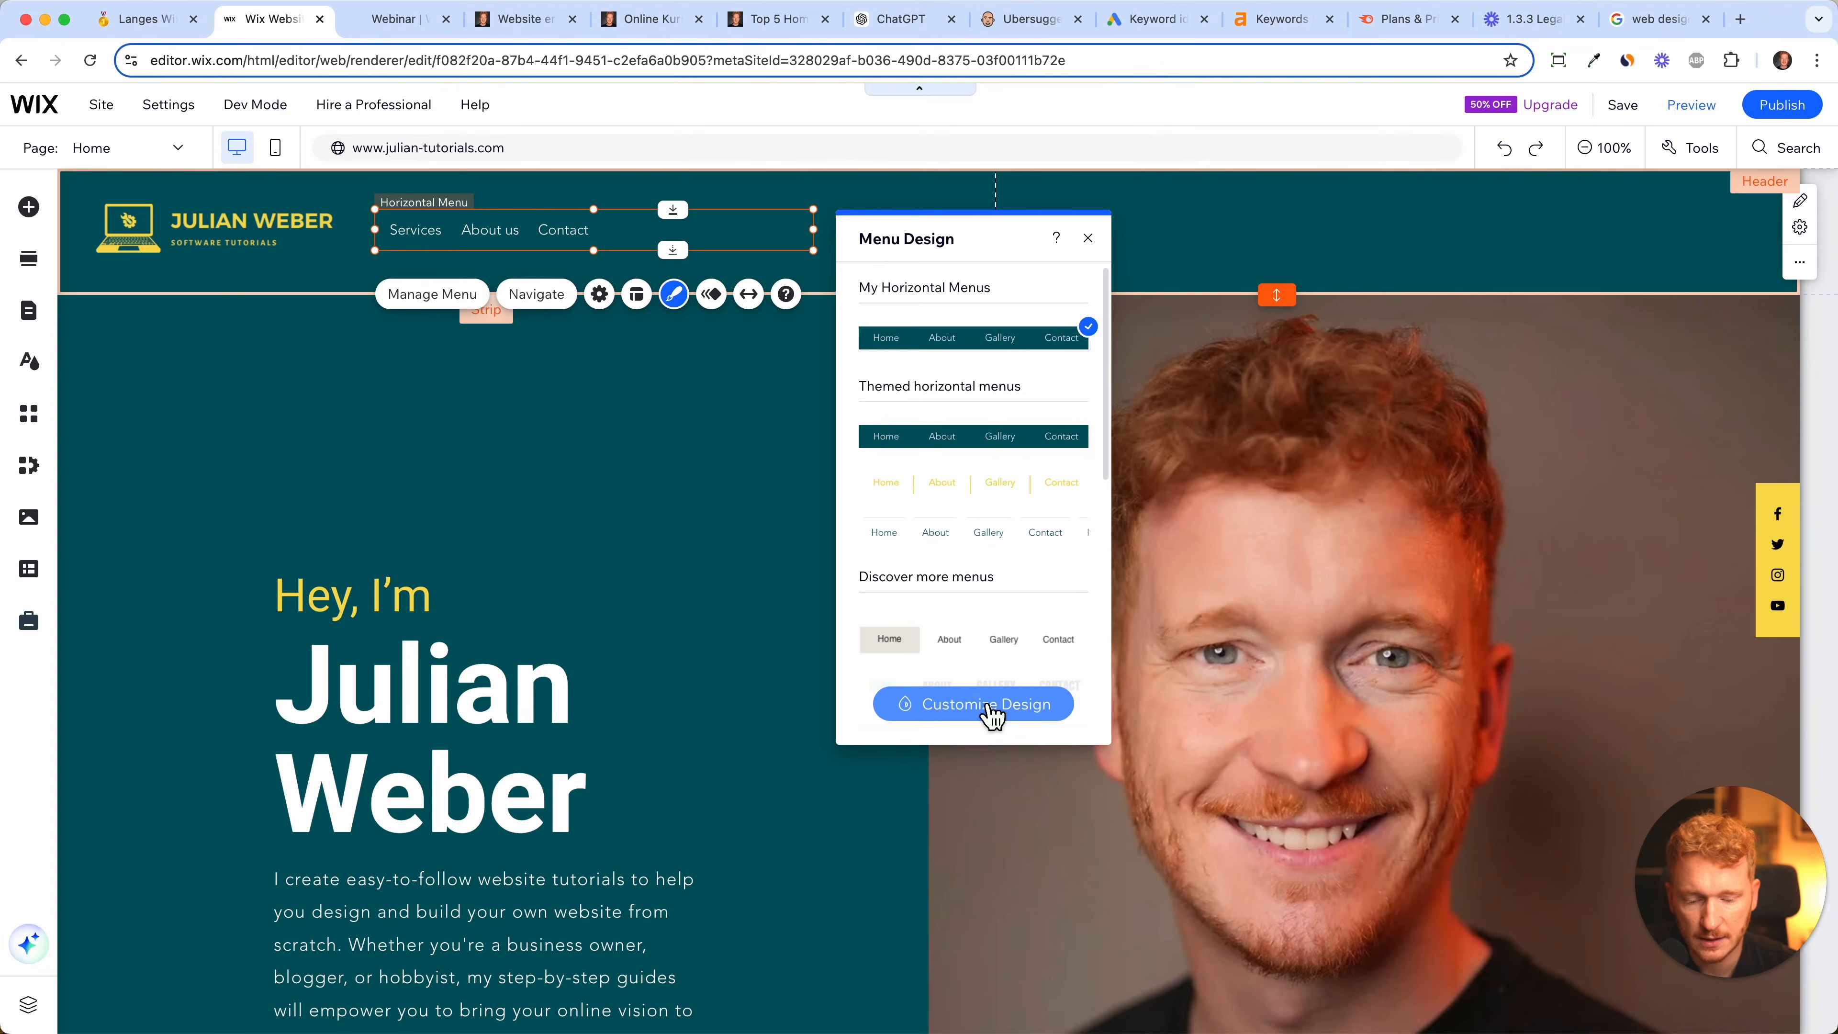
{"action": "left_click", "coordinate": [993, 717]}
{"action": "left_click", "coordinate": [953, 592]}
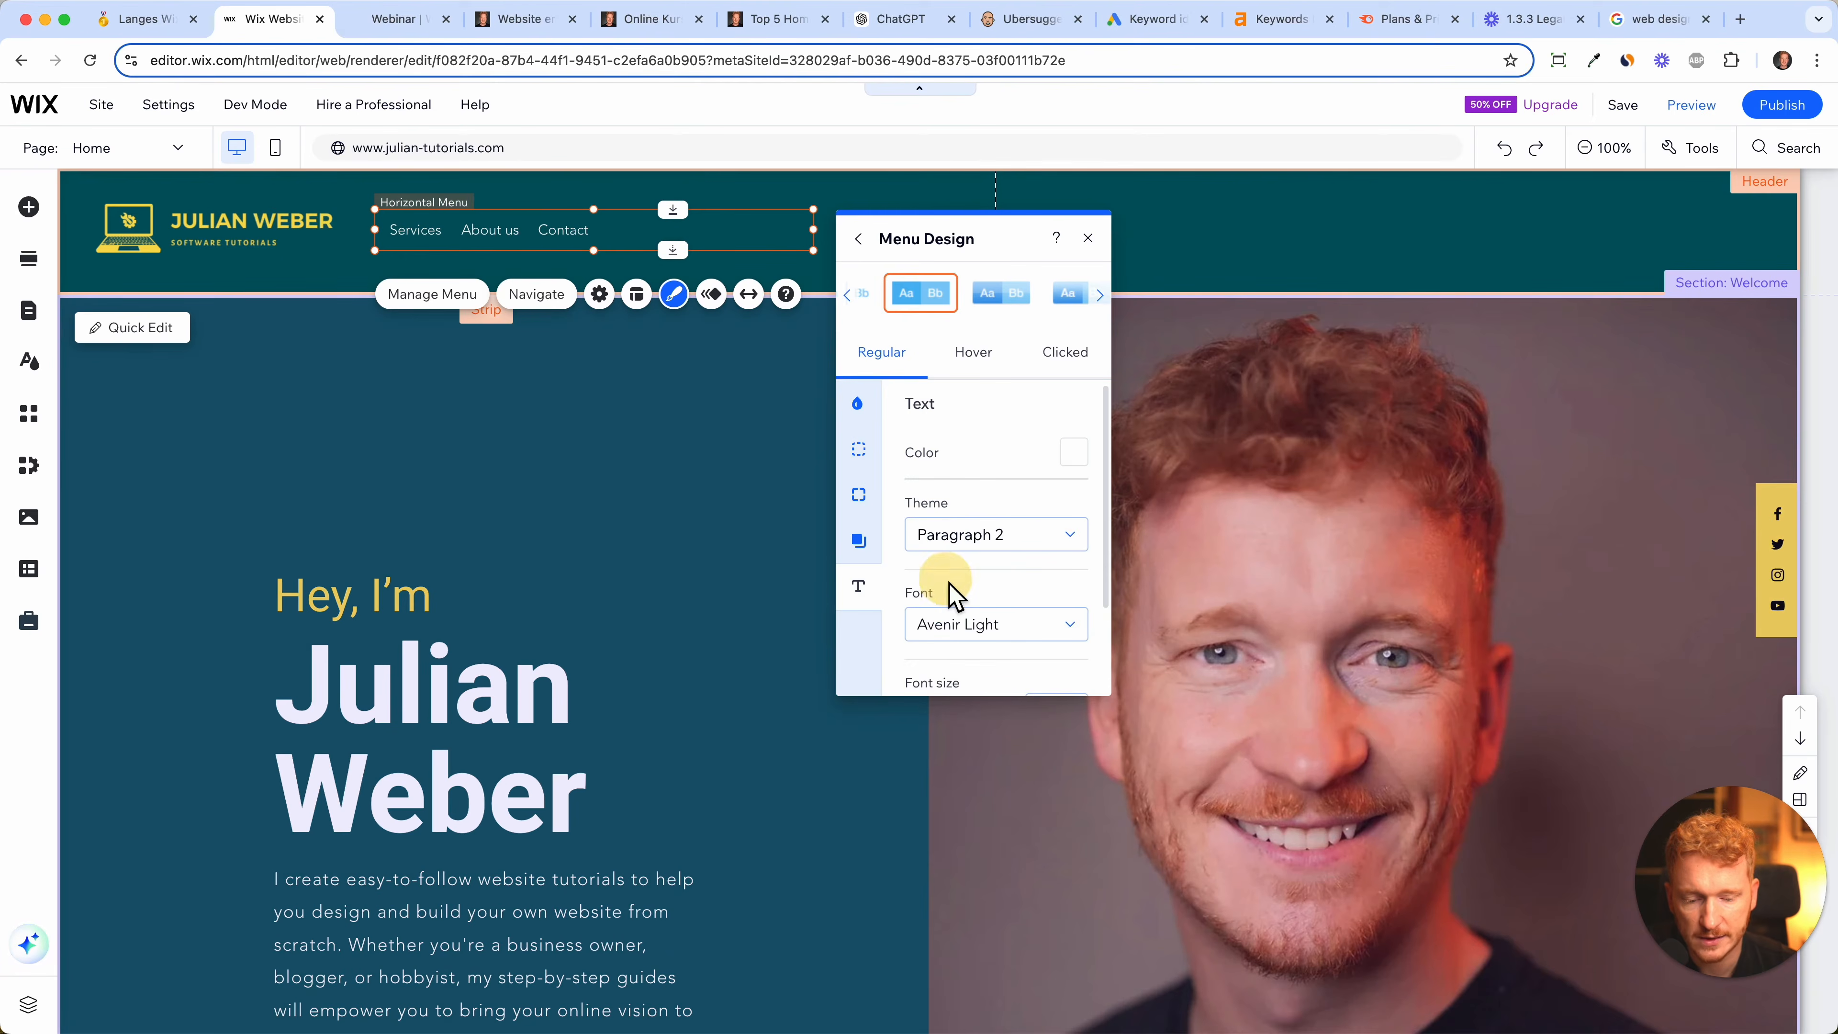
{"action": "scroll", "coordinate": [956, 593], "scroll_direction": "down", "scroll_amount": 2}
{"action": "left_click", "coordinate": [1031, 568]}
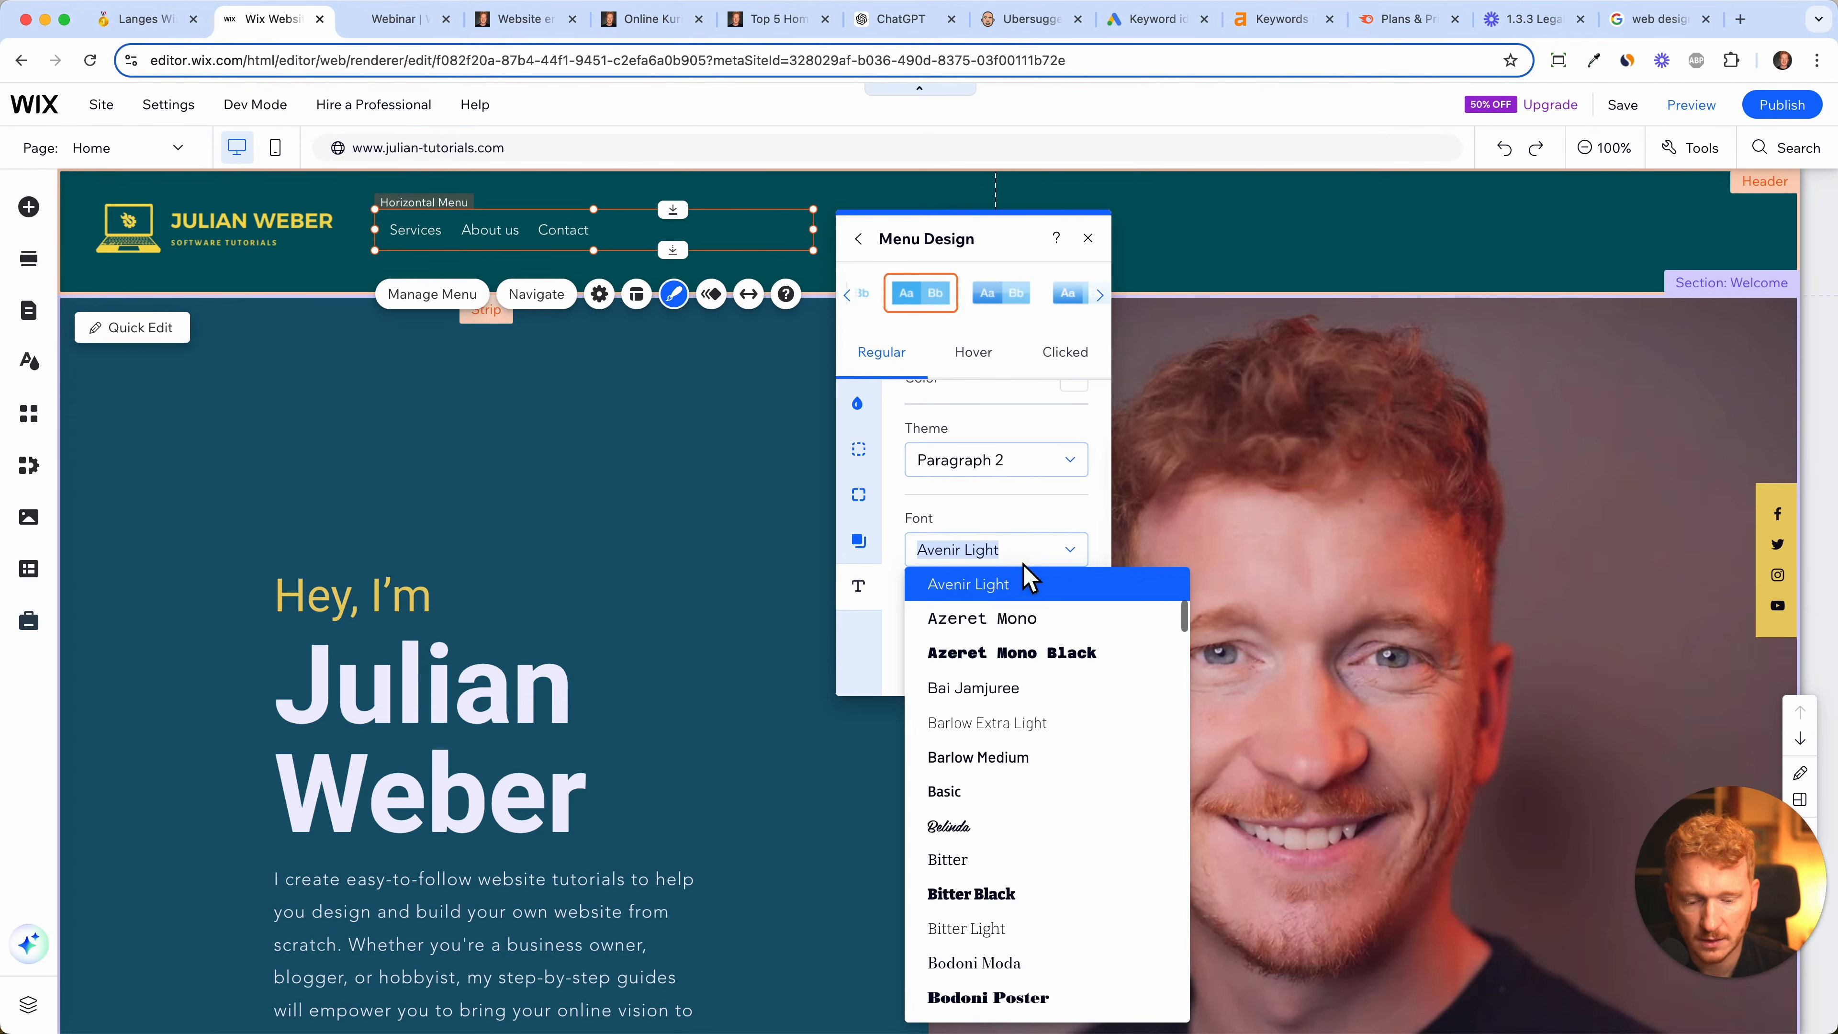
{"action": "scroll", "coordinate": [1034, 615], "scroll_direction": "up", "scroll_amount": 1}
{"action": "left_click", "coordinate": [1031, 607]}
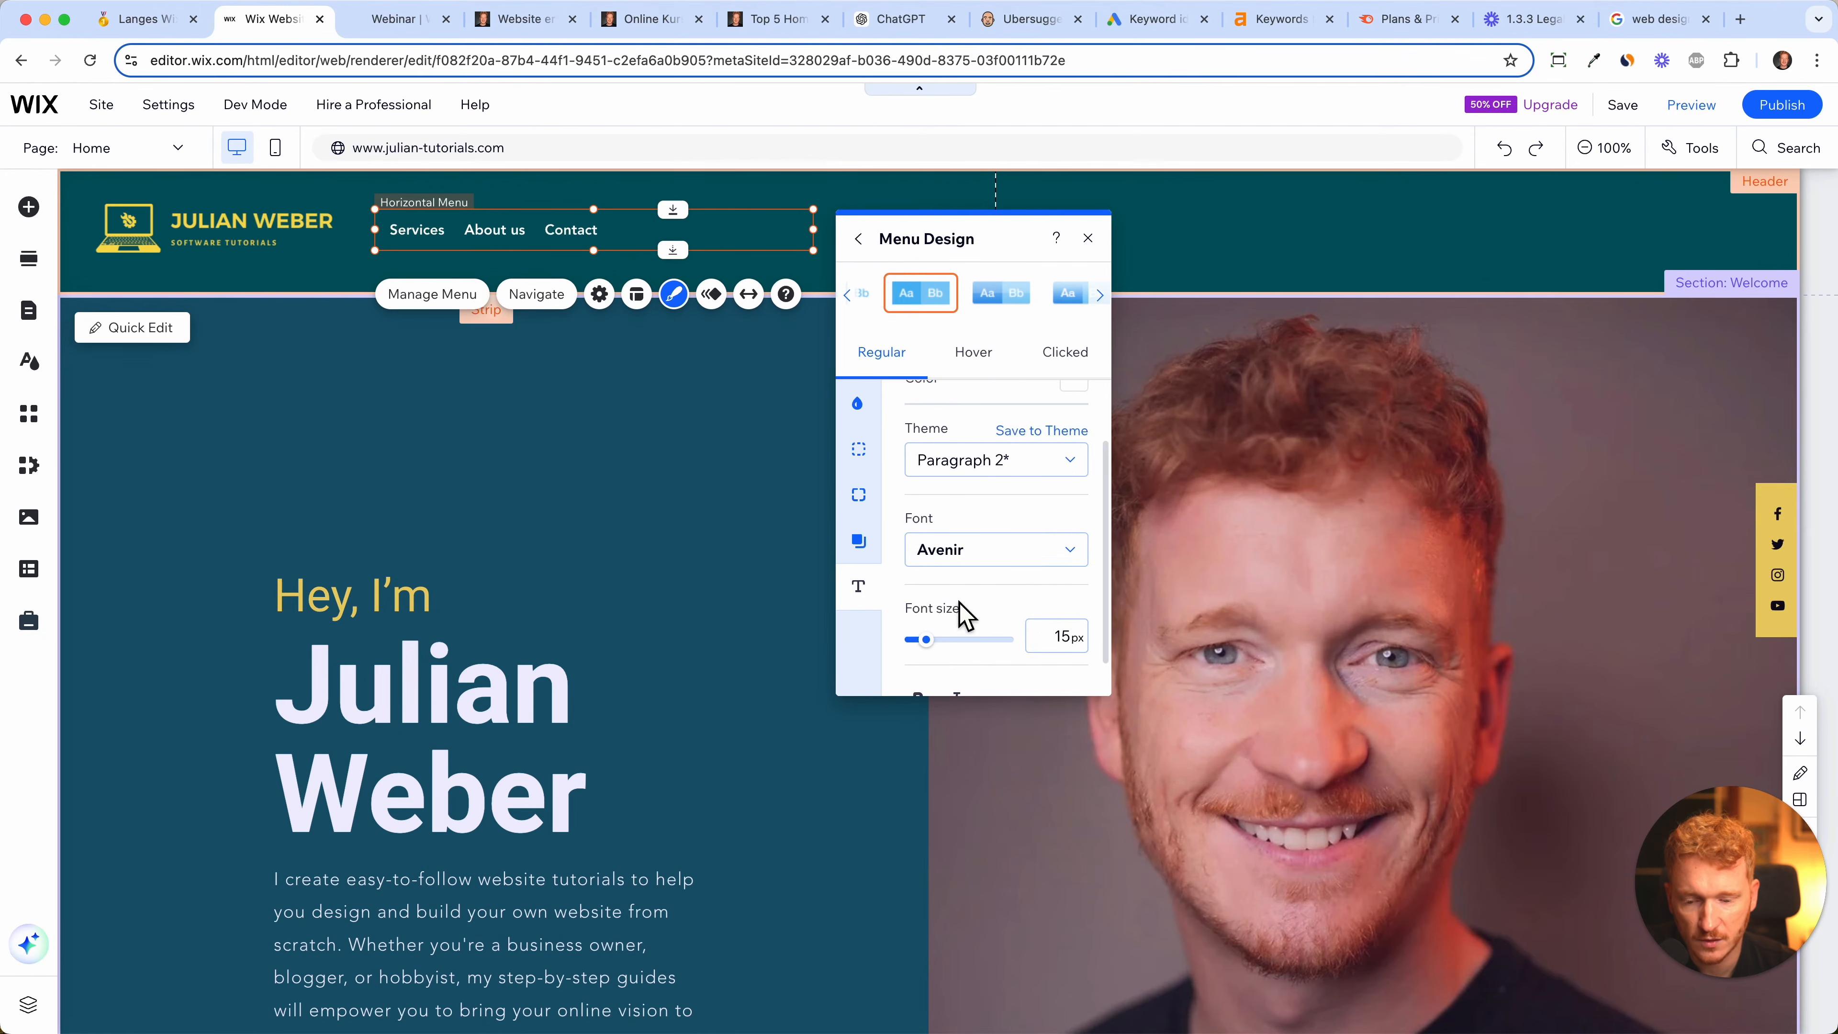
- Set the header menu's font size to 18 px and close the menu design settings
{"action": "left_click_drag", "start_coordinate": [942, 650], "coordinate": [942, 657]}
{"action": "scroll", "coordinate": [985, 603], "scroll_direction": "down", "scroll_amount": 1}
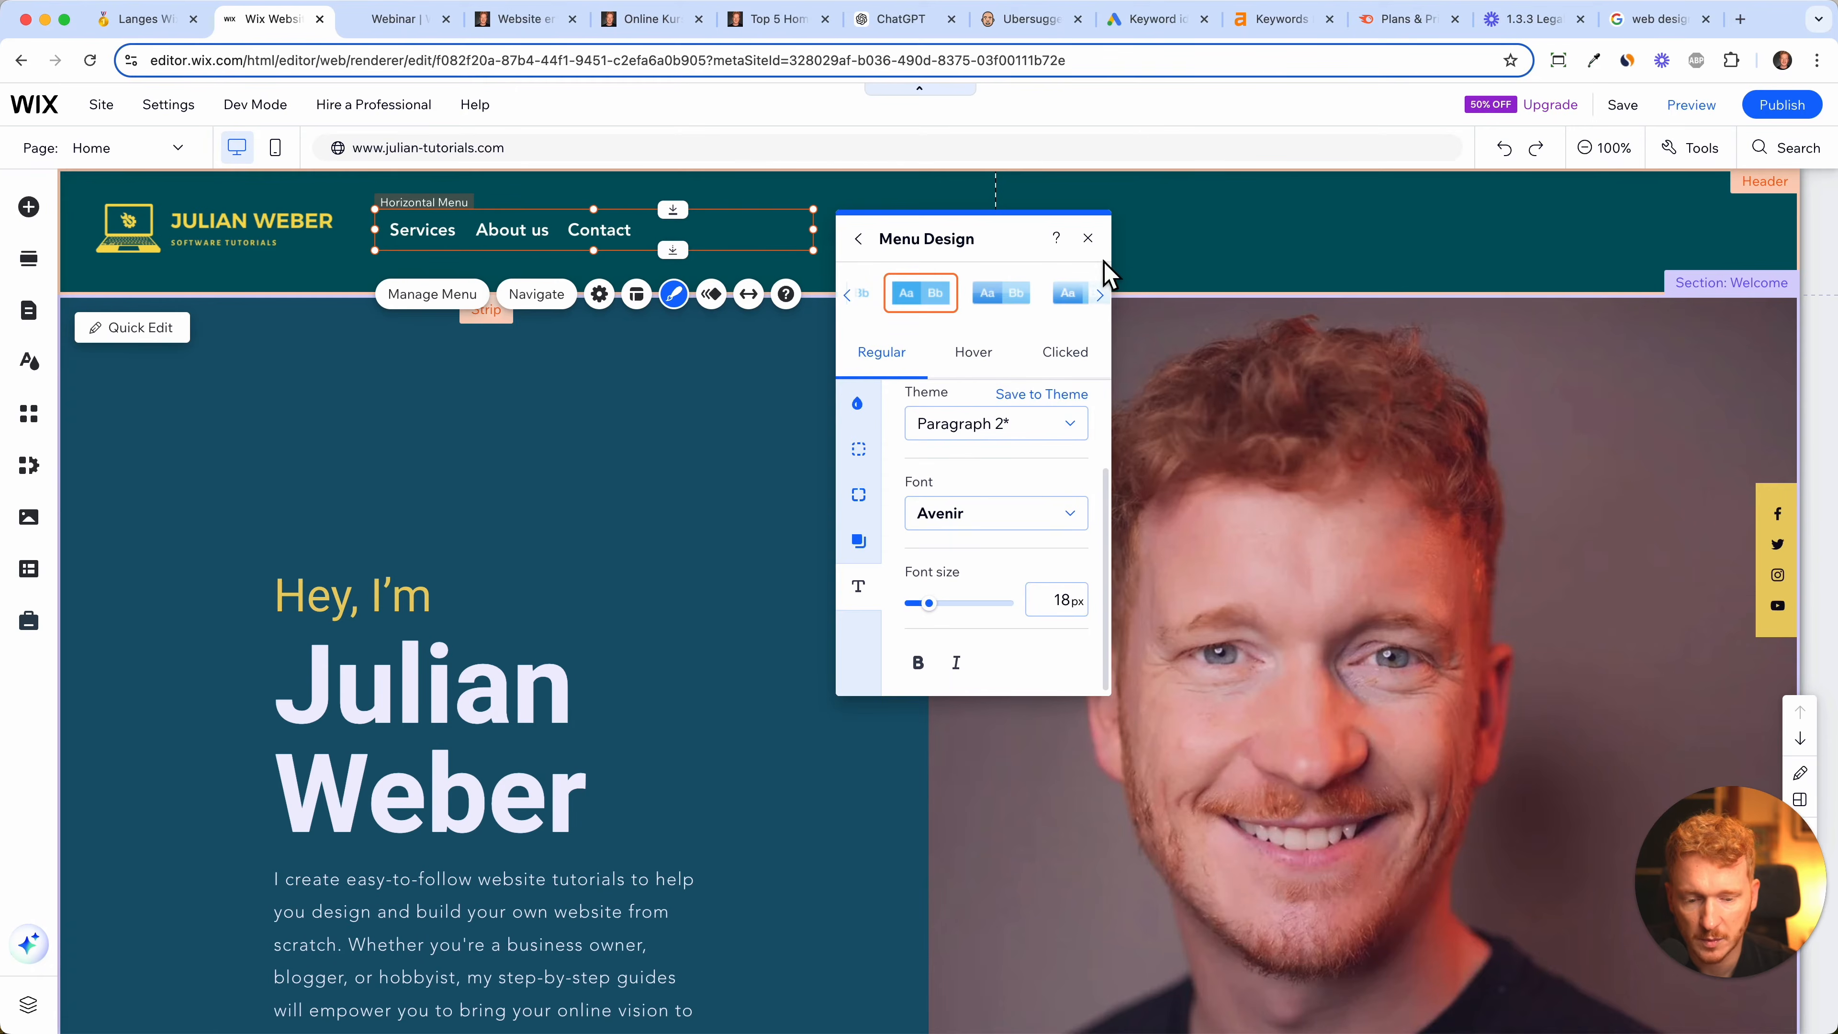
{"action": "left_click", "coordinate": [1092, 239]}
{"action": "left_click", "coordinate": [873, 444]}
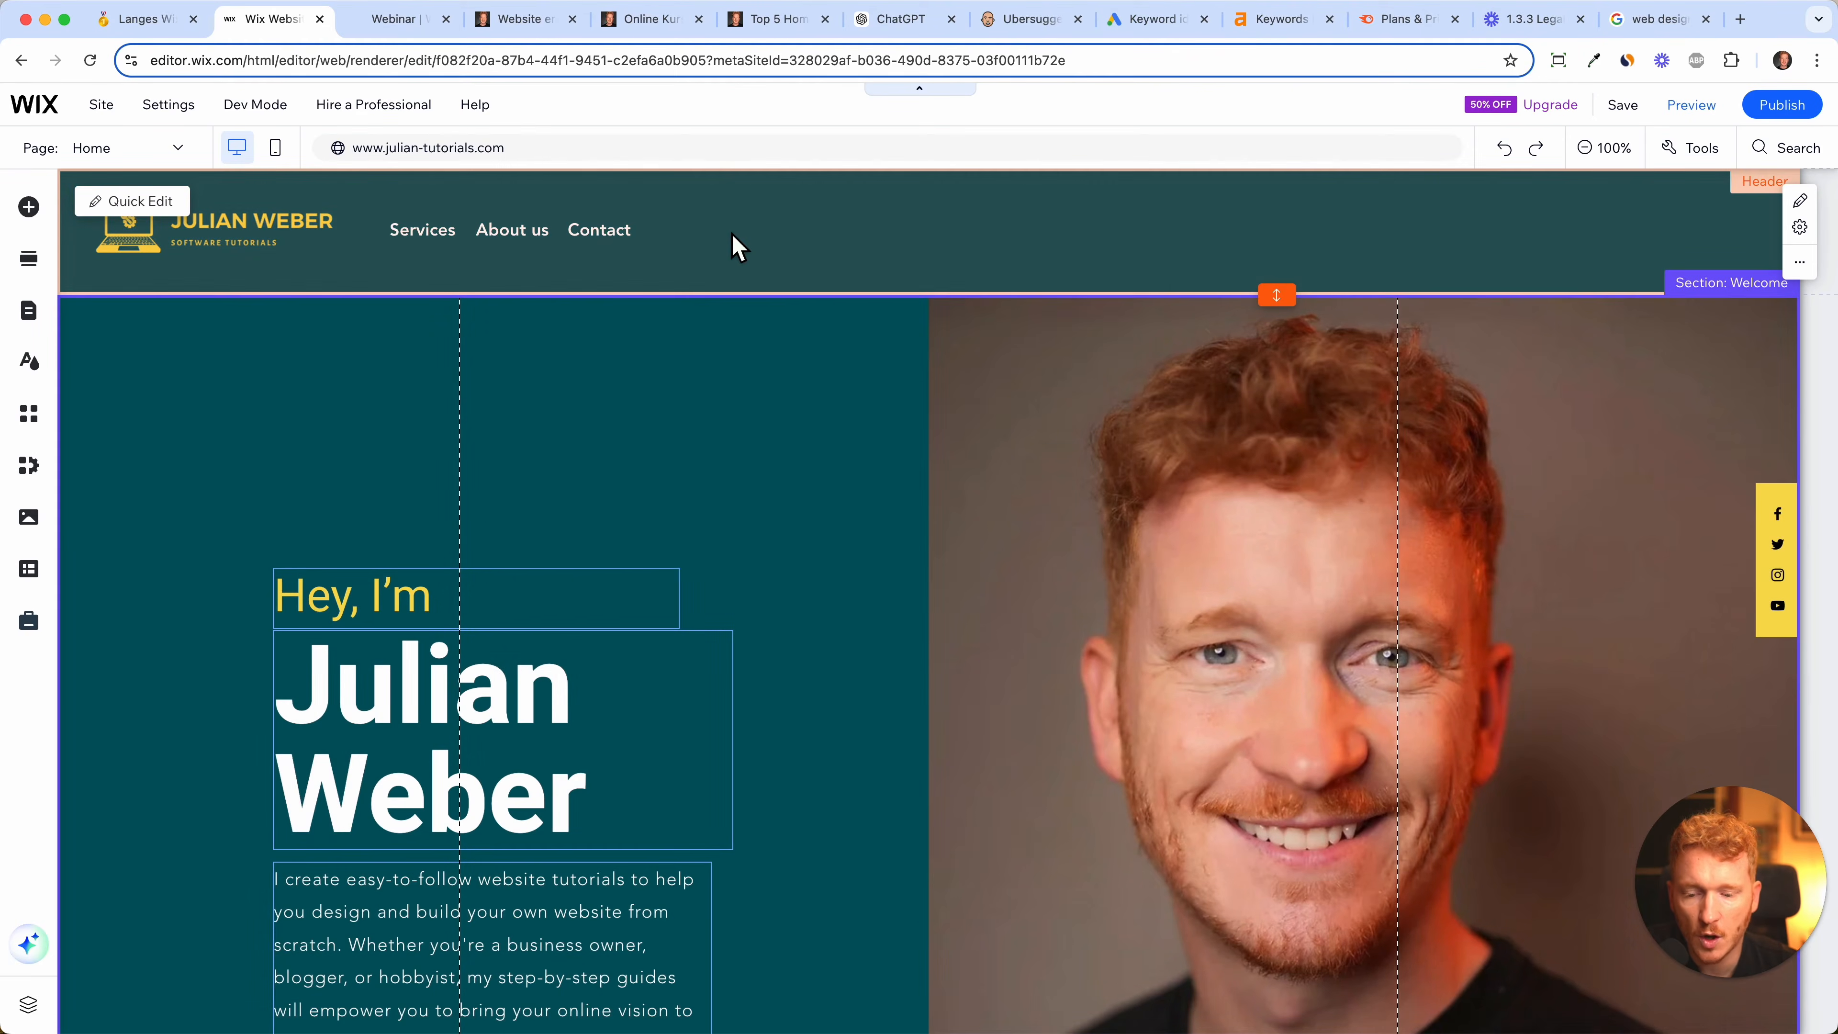
{"action": "left_click", "coordinate": [611, 240]}
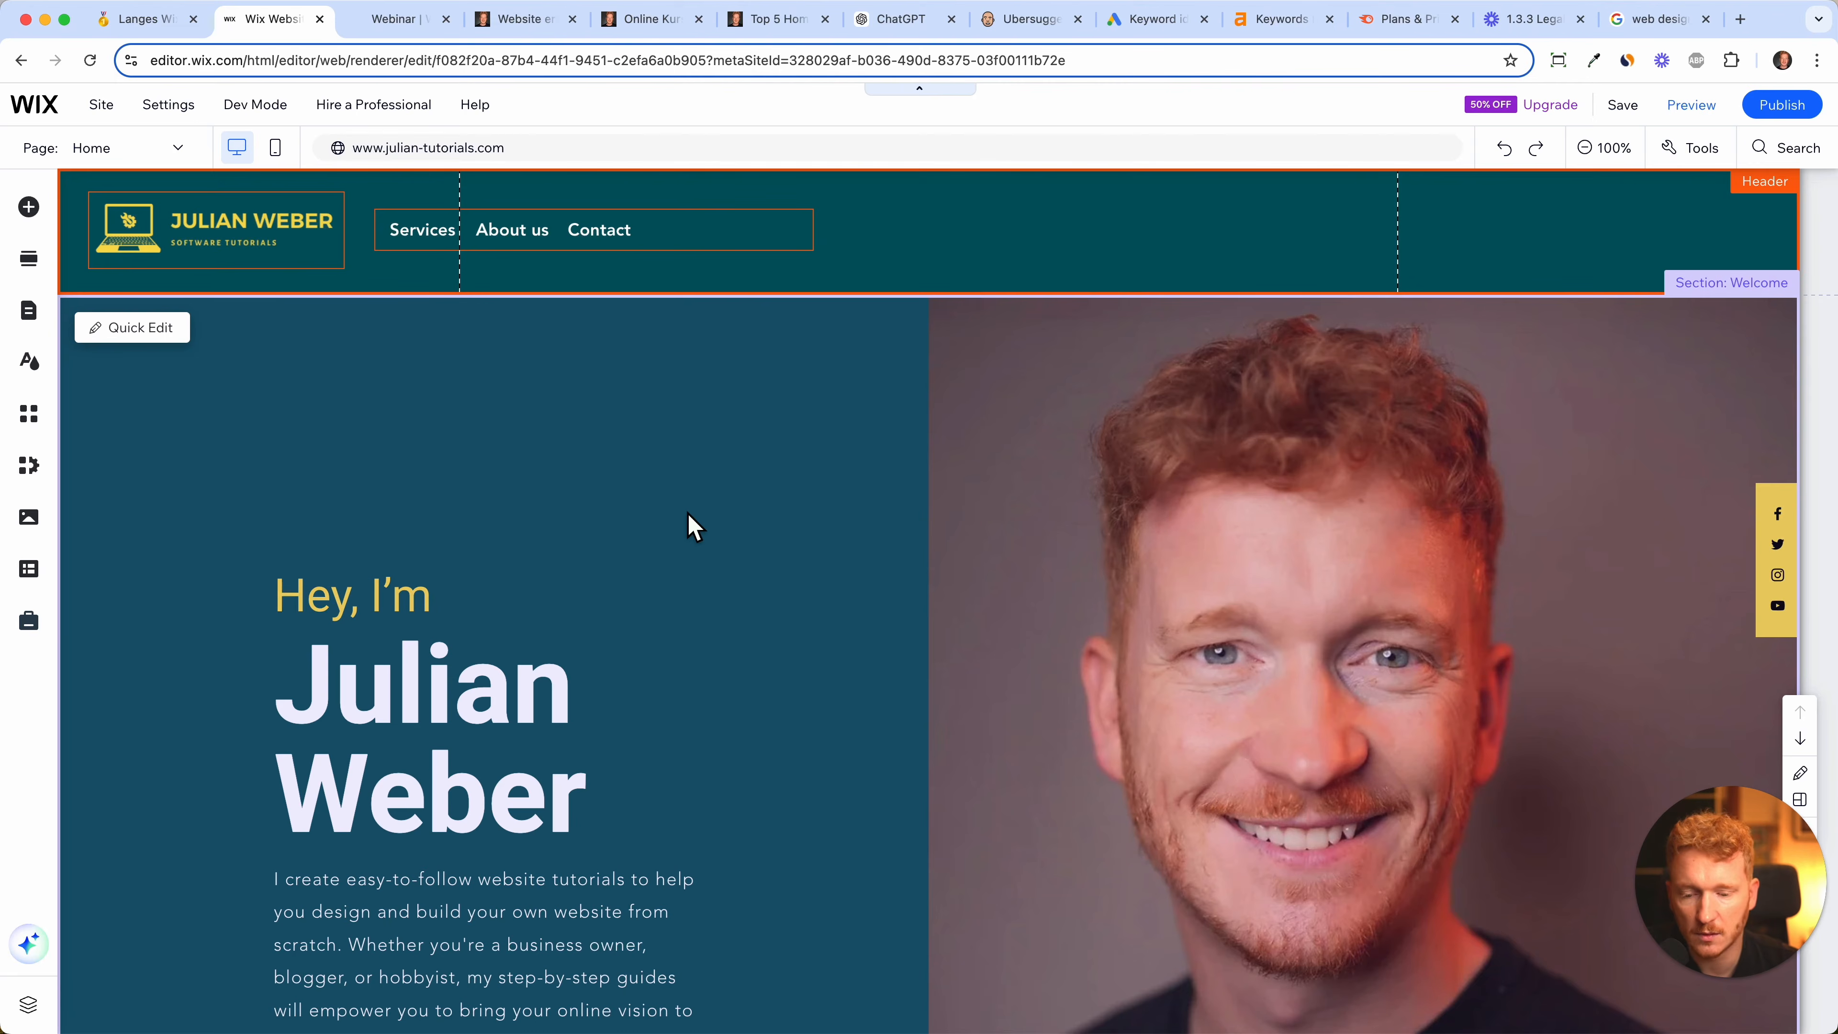
{"action": "left_click", "coordinate": [619, 450]}
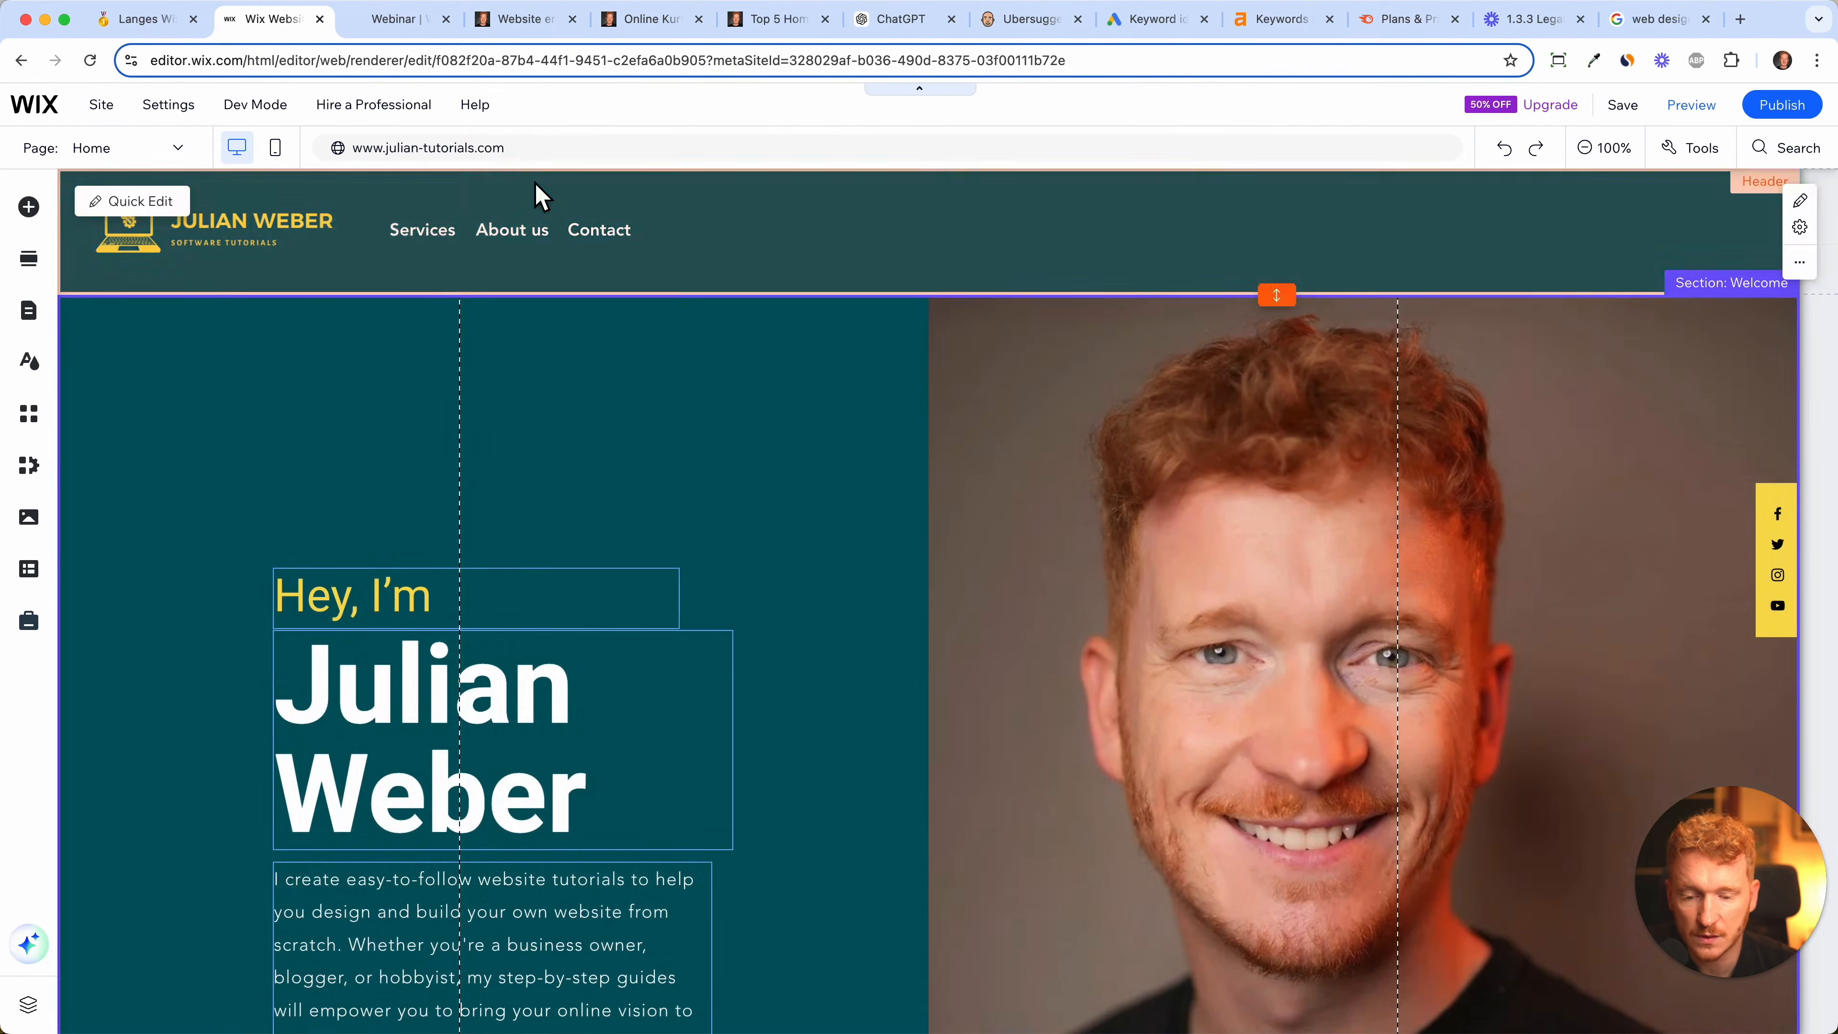
- Set the font size of the About Me section's body text to 18 px
{"action": "scroll", "coordinate": [686, 489], "scroll_direction": "down", "scroll_amount": 3}
{"action": "scroll", "coordinate": [685, 489], "scroll_direction": "down", "scroll_amount": 7}
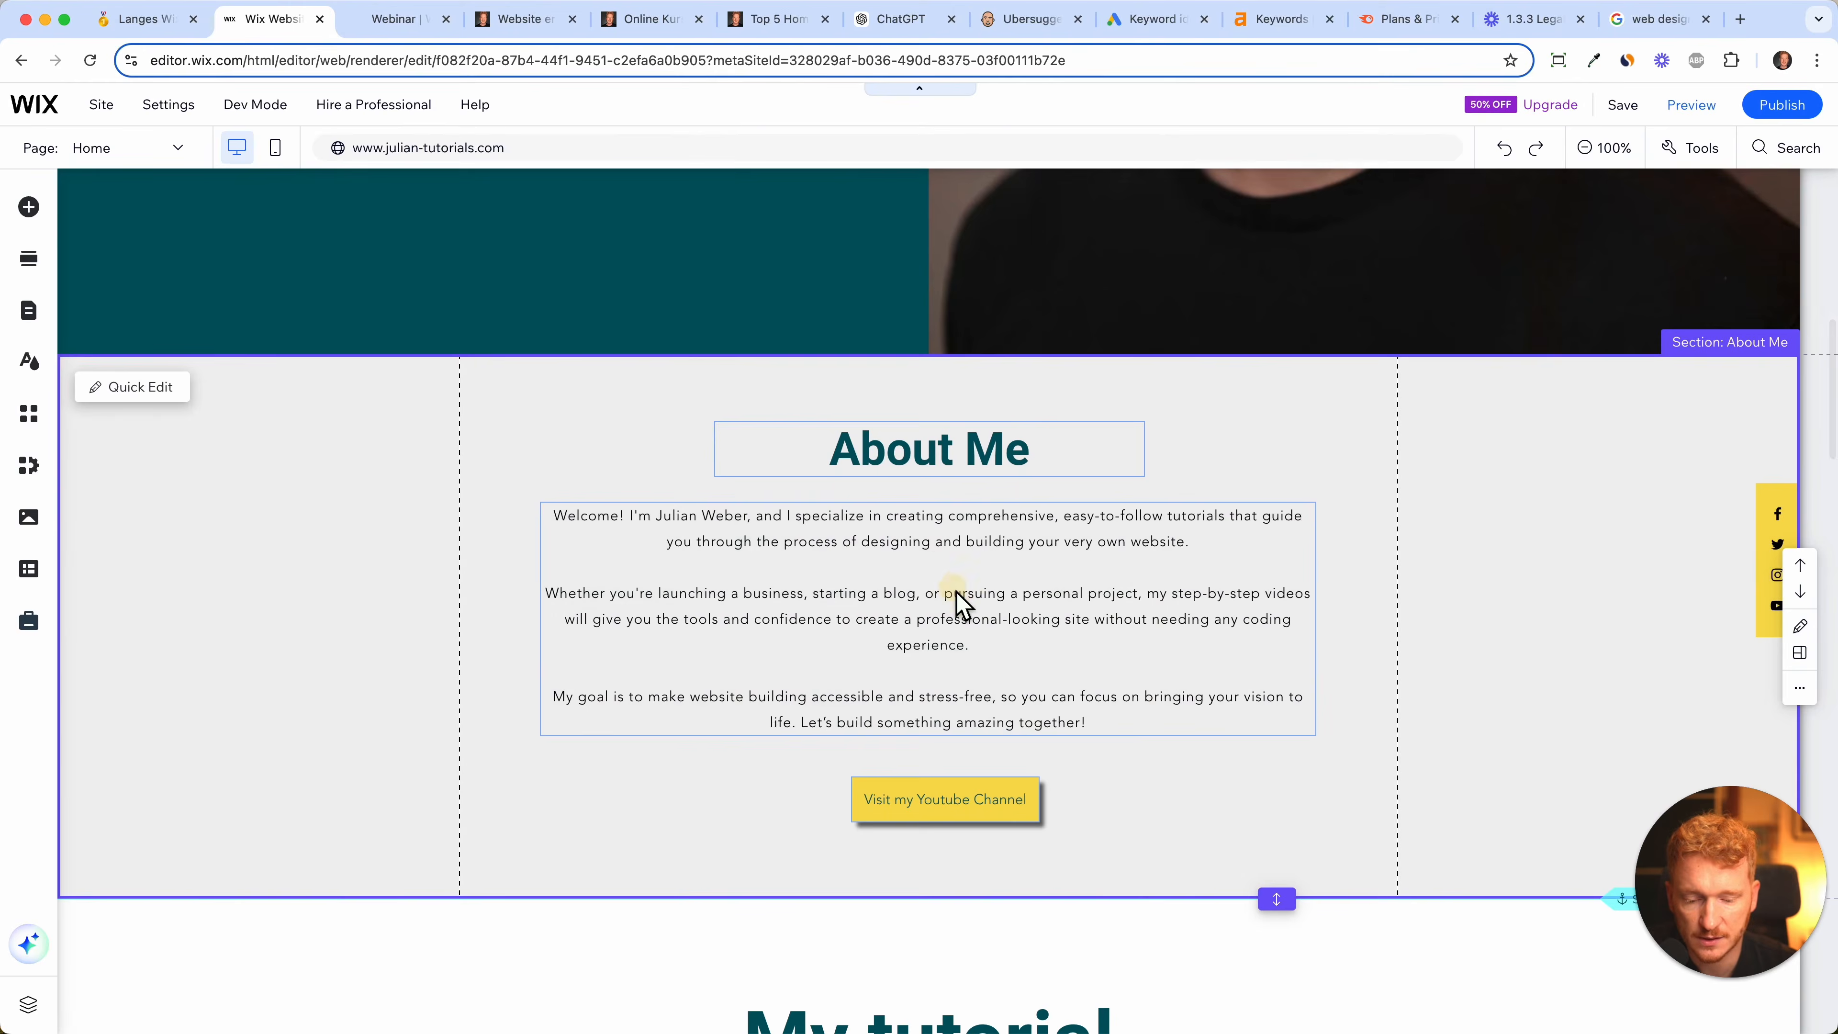
{"action": "left_click", "coordinate": [959, 594]}
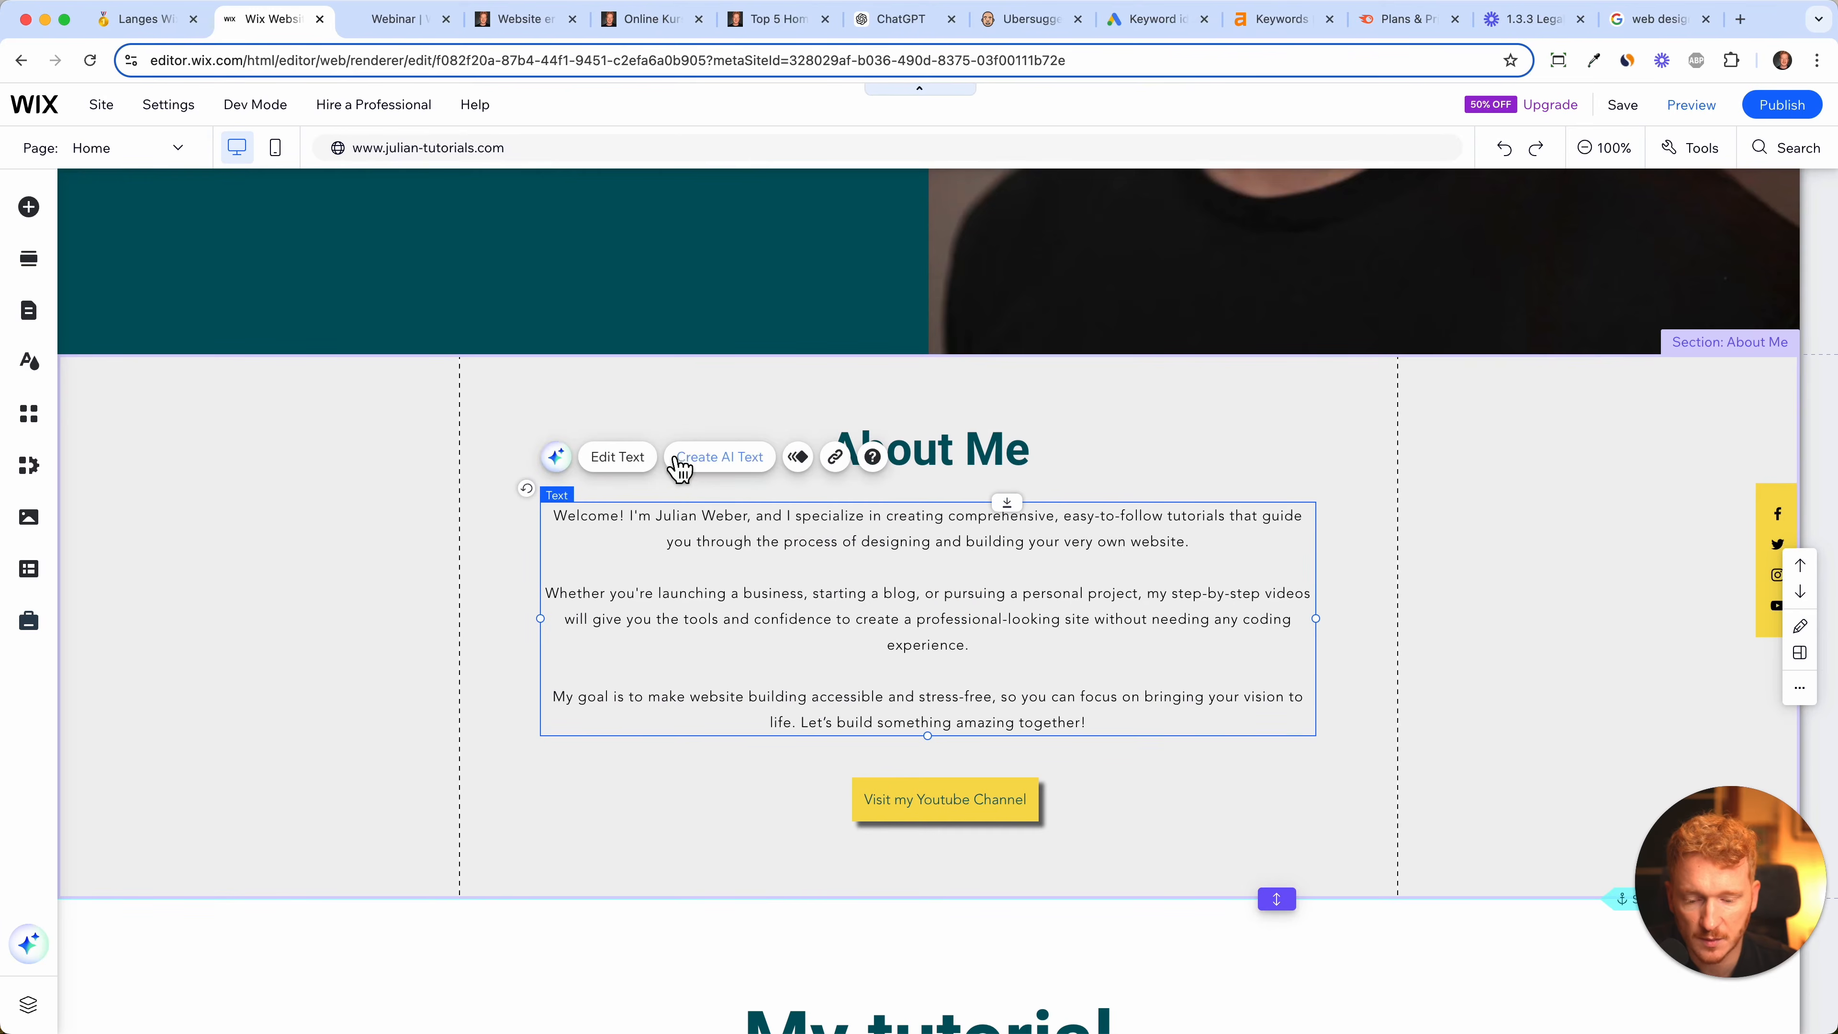
{"action": "left_click", "coordinate": [619, 456]}
{"action": "left_click", "coordinate": [1559, 504]}
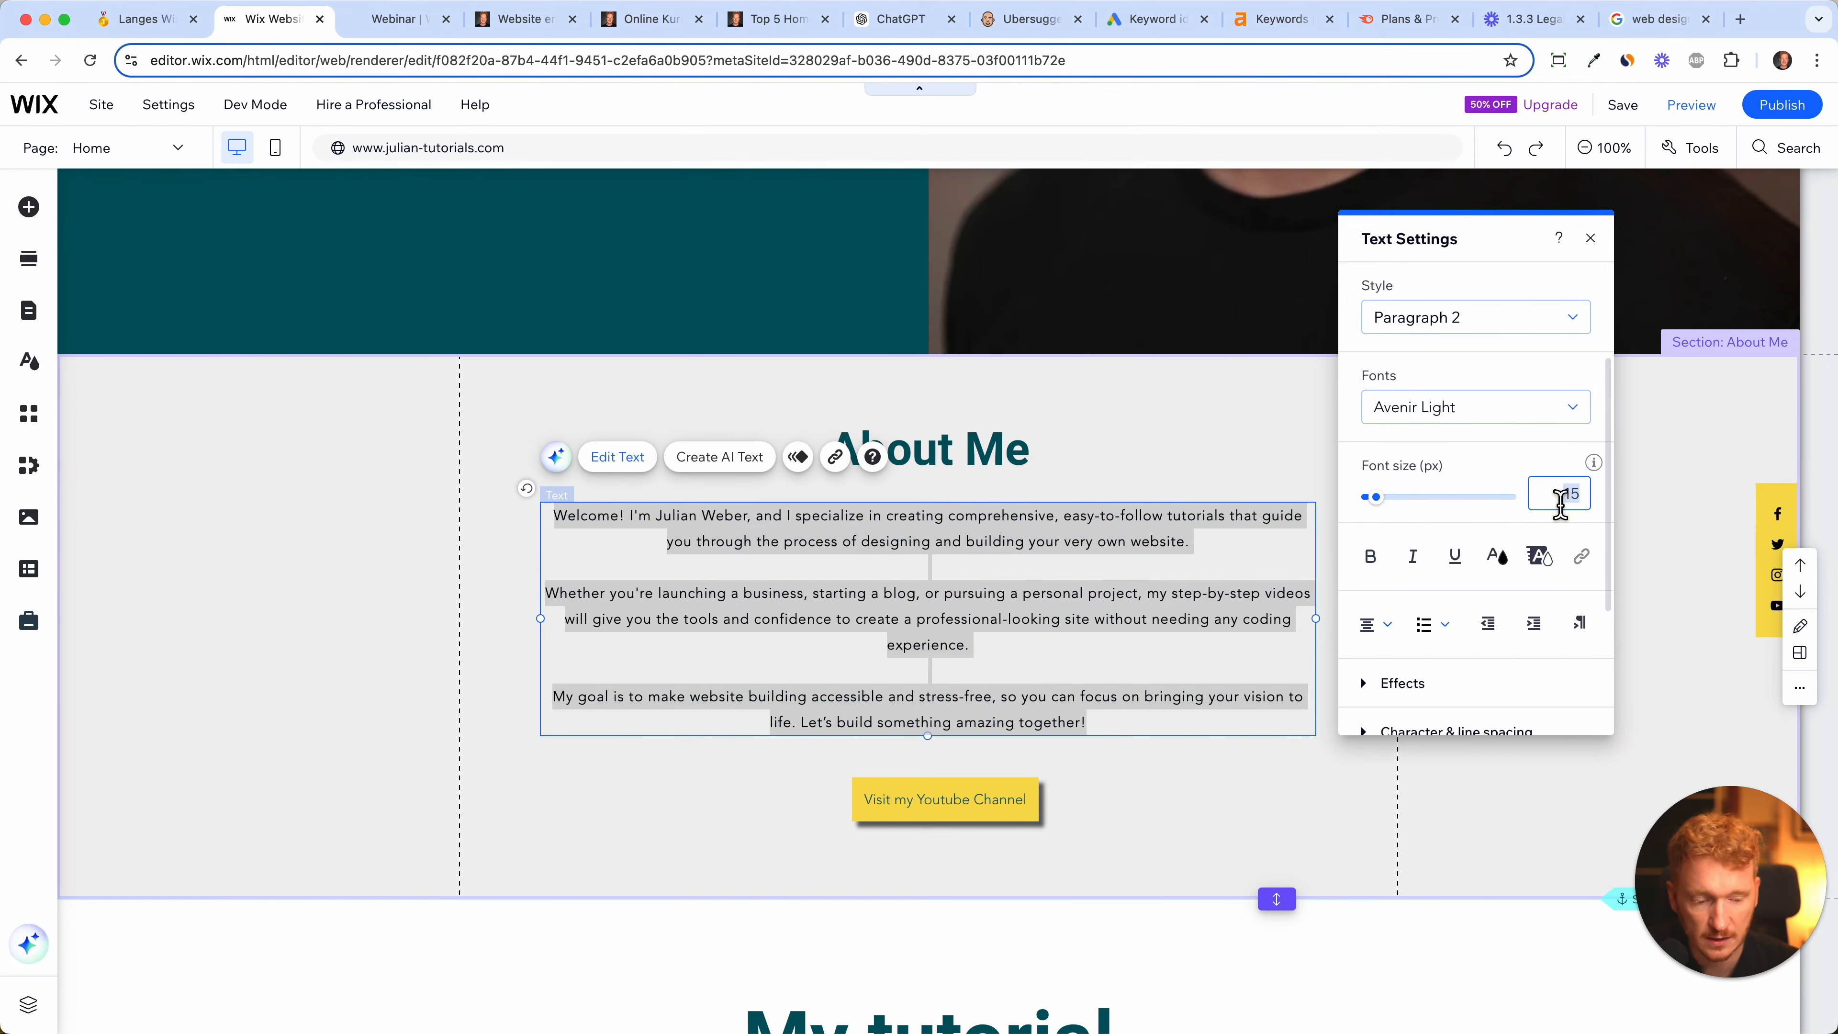
{"action": "type", "text": "18"}
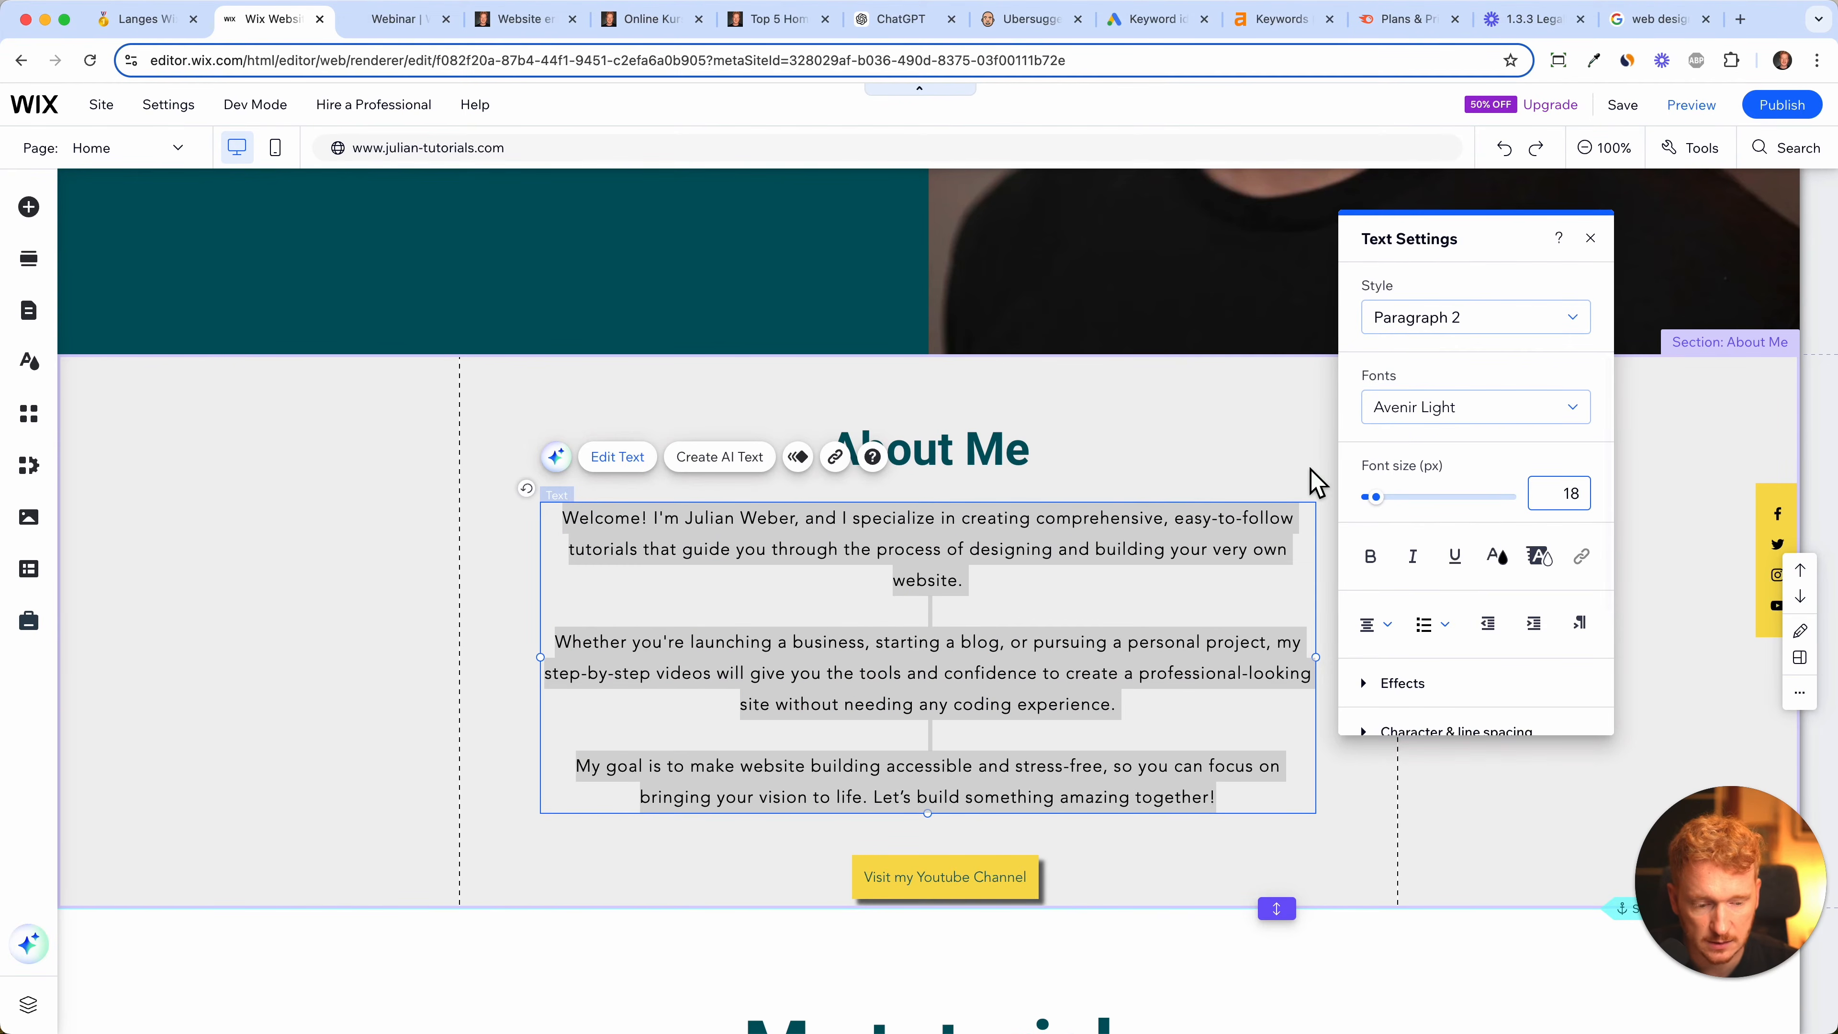
{"action": "left_click", "coordinate": [1284, 657]}
- Recolor the Contact section's heading with the dark teal theme color and close its text settings
{"action": "scroll", "coordinate": [1214, 730], "scroll_direction": "down", "scroll_amount": 15}
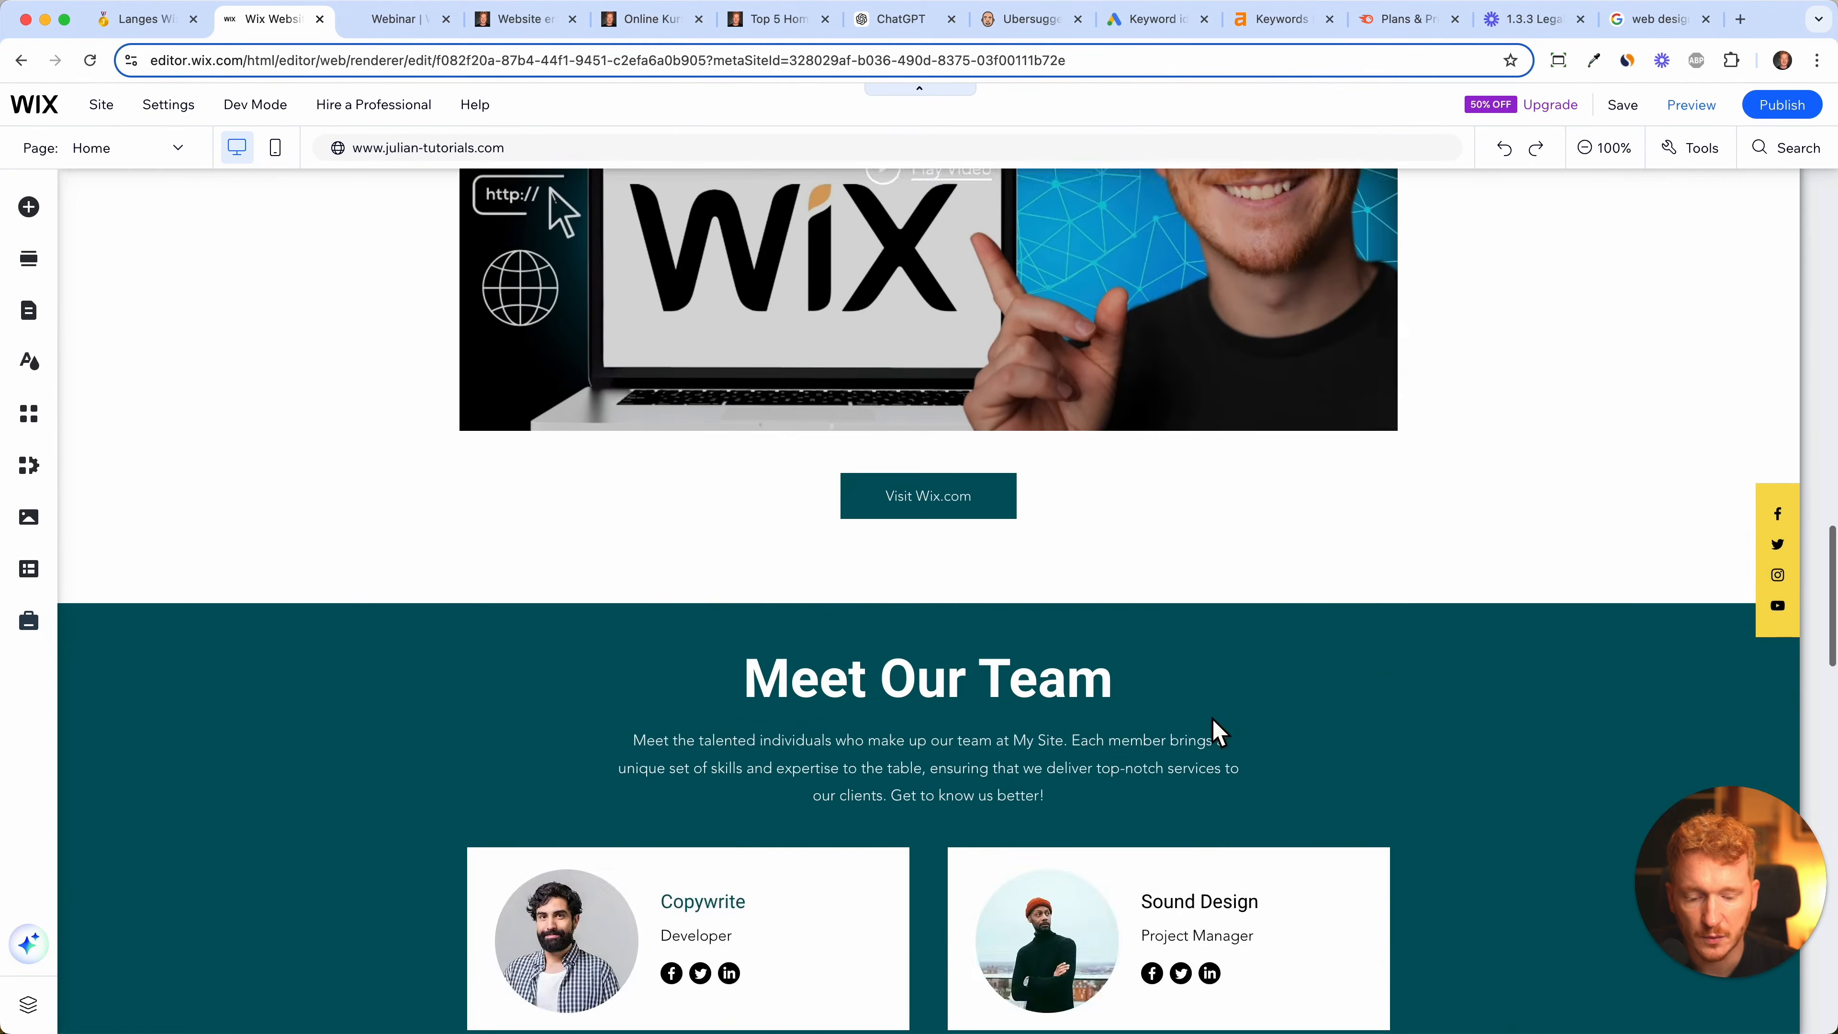
{"action": "scroll", "coordinate": [1215, 730], "scroll_direction": "down", "scroll_amount": 7}
{"action": "scroll", "coordinate": [1009, 500], "scroll_direction": "down", "scroll_amount": 5}
{"action": "left_click", "coordinate": [658, 568]}
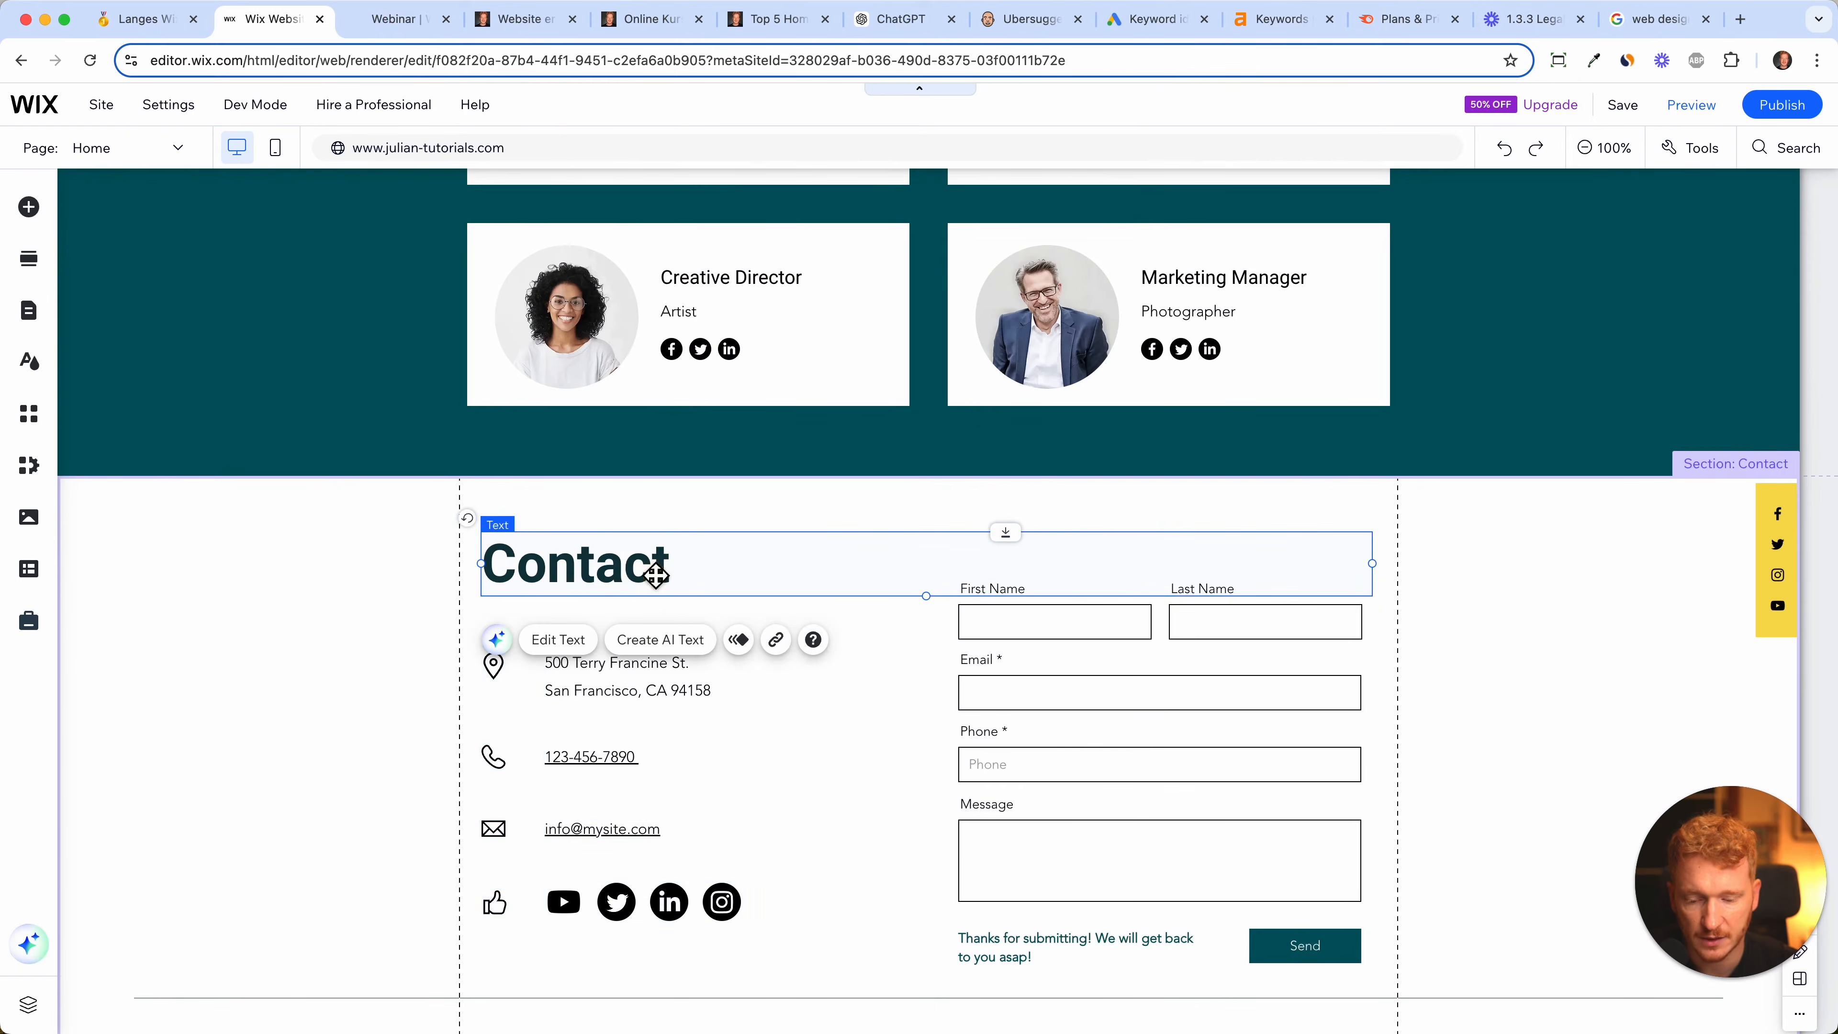
{"action": "left_click", "coordinate": [558, 639]}
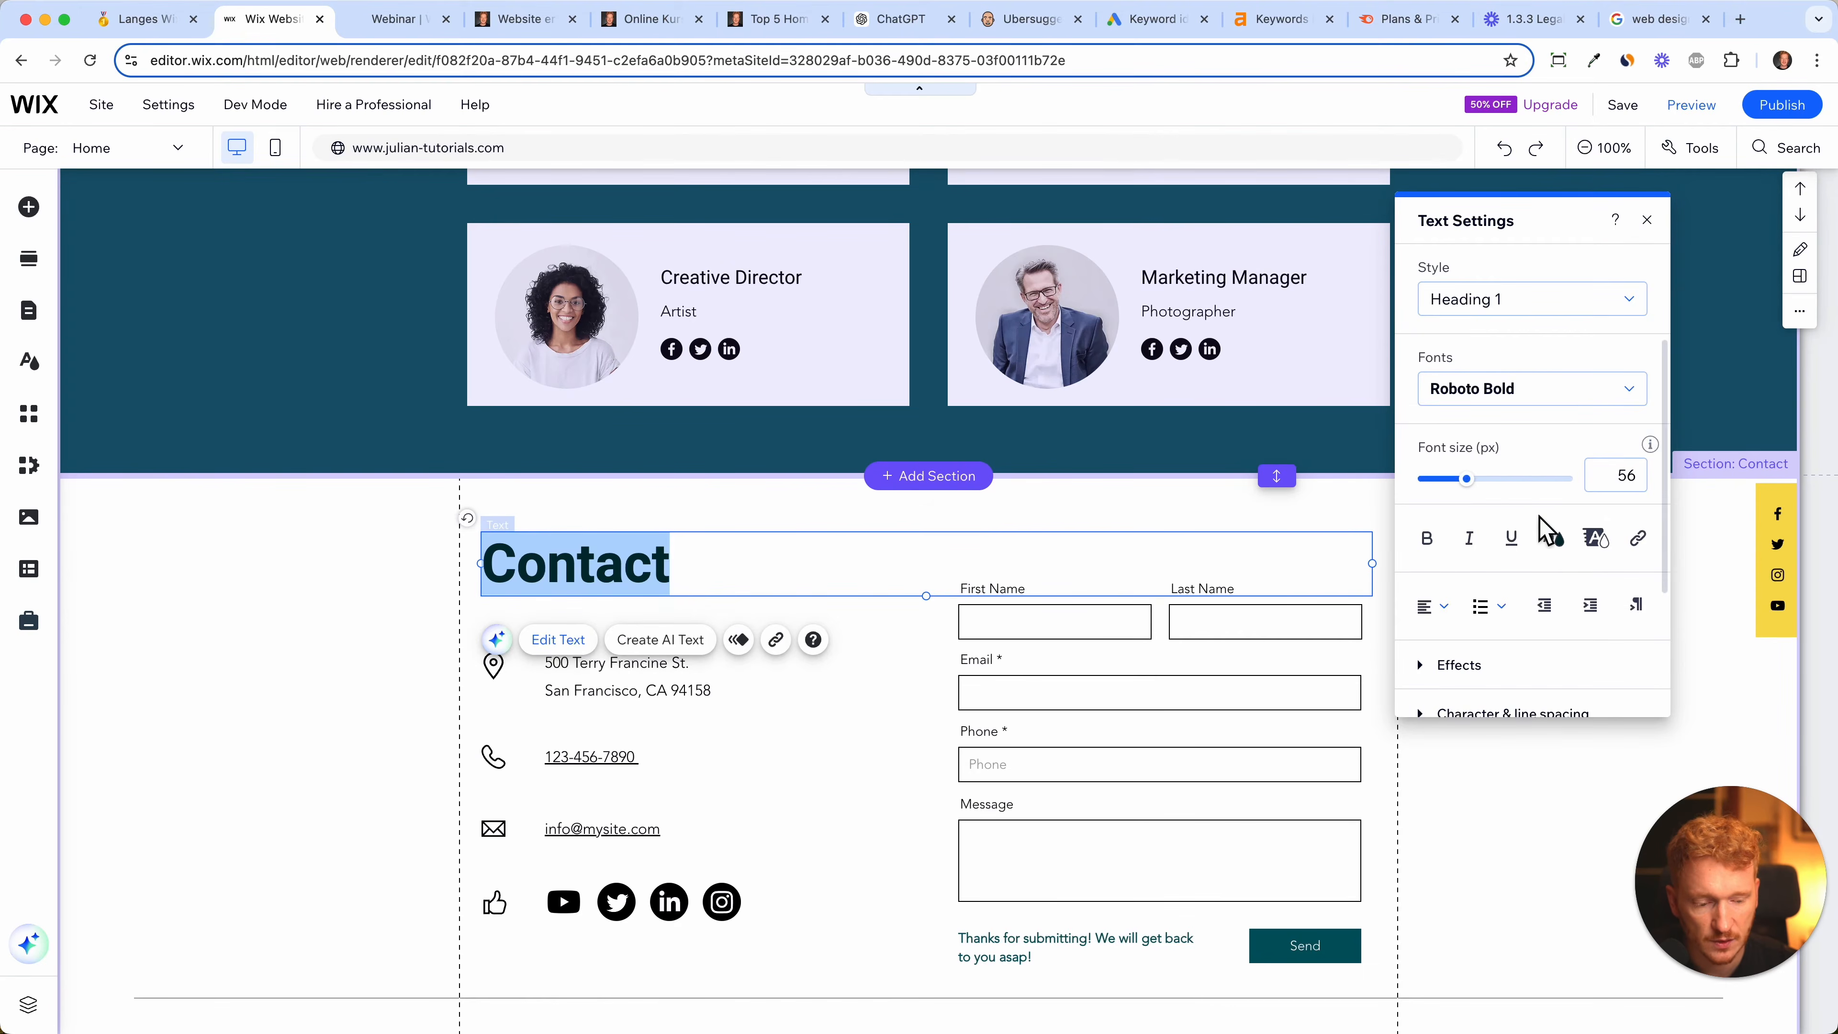
{"action": "left_click", "coordinate": [1554, 538]}
{"action": "left_click", "coordinate": [1418, 412]}
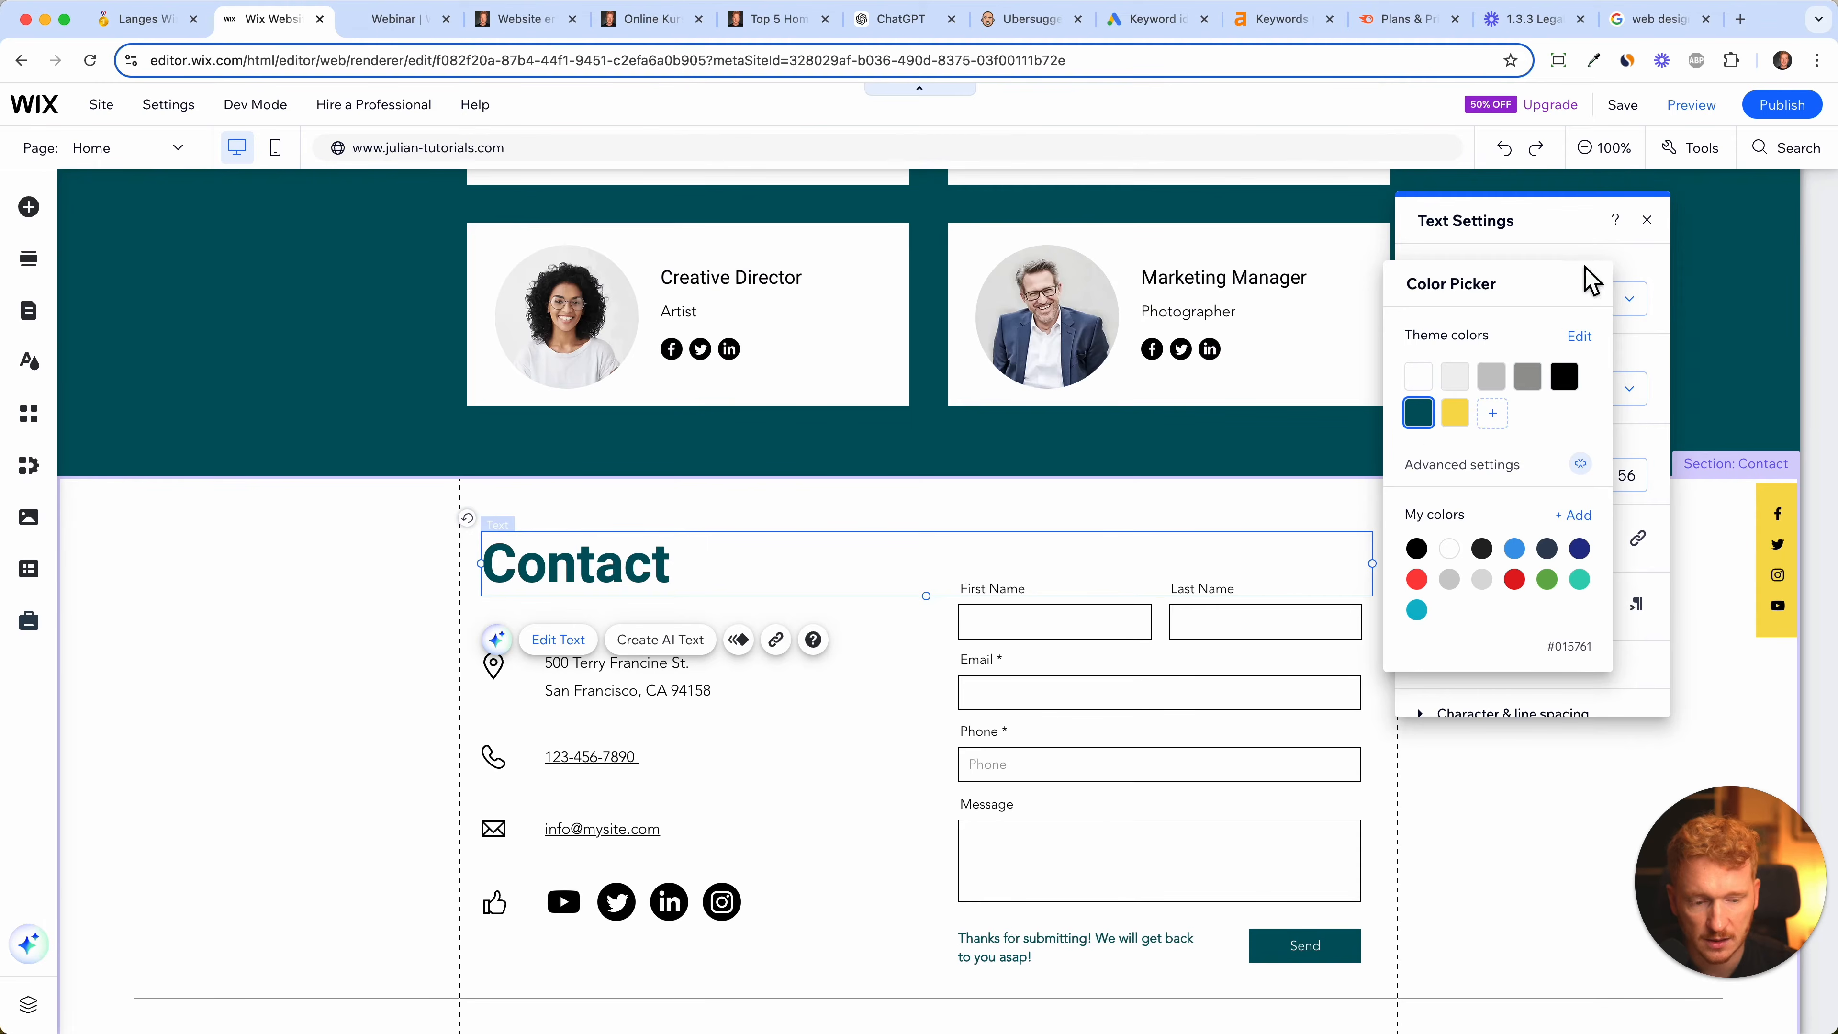
{"action": "left_click", "coordinate": [1590, 284]}
{"action": "left_click", "coordinate": [1649, 220]}
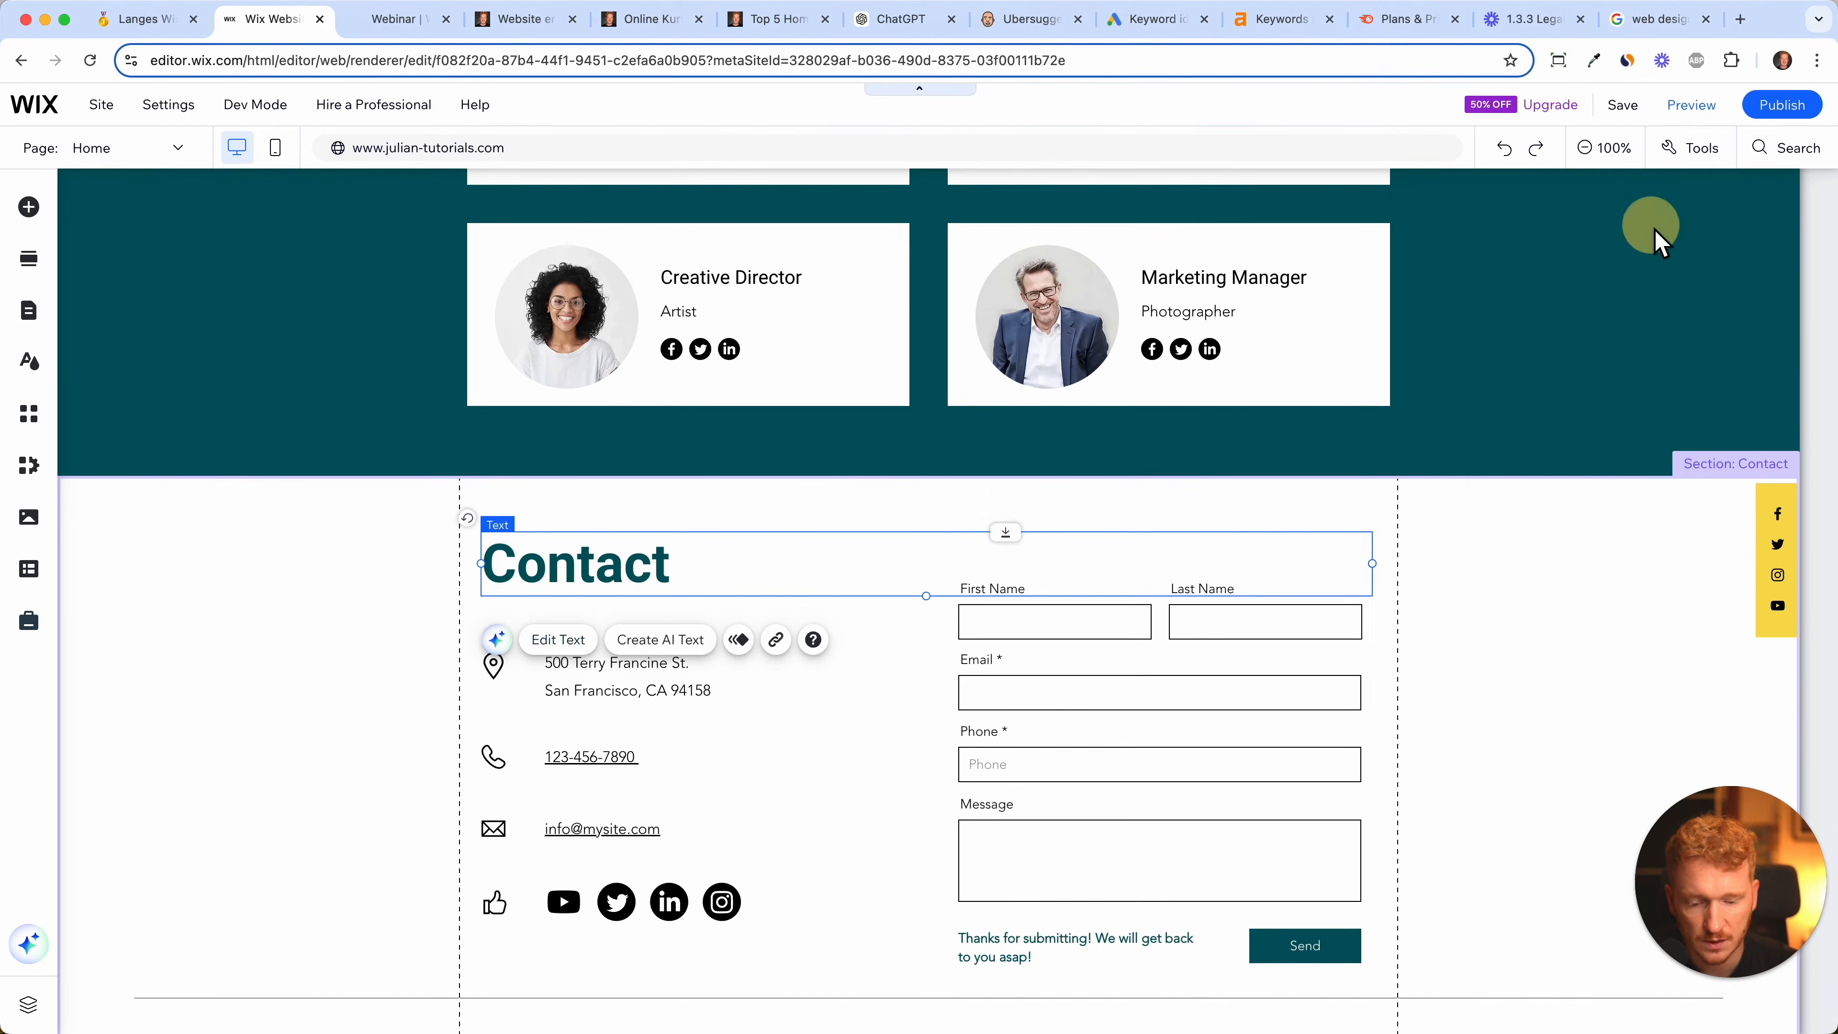
- Check the Home page's contact form and map area, and its welcome section
{"action": "scroll", "coordinate": [1518, 616], "scroll_direction": "down", "scroll_amount": 15}
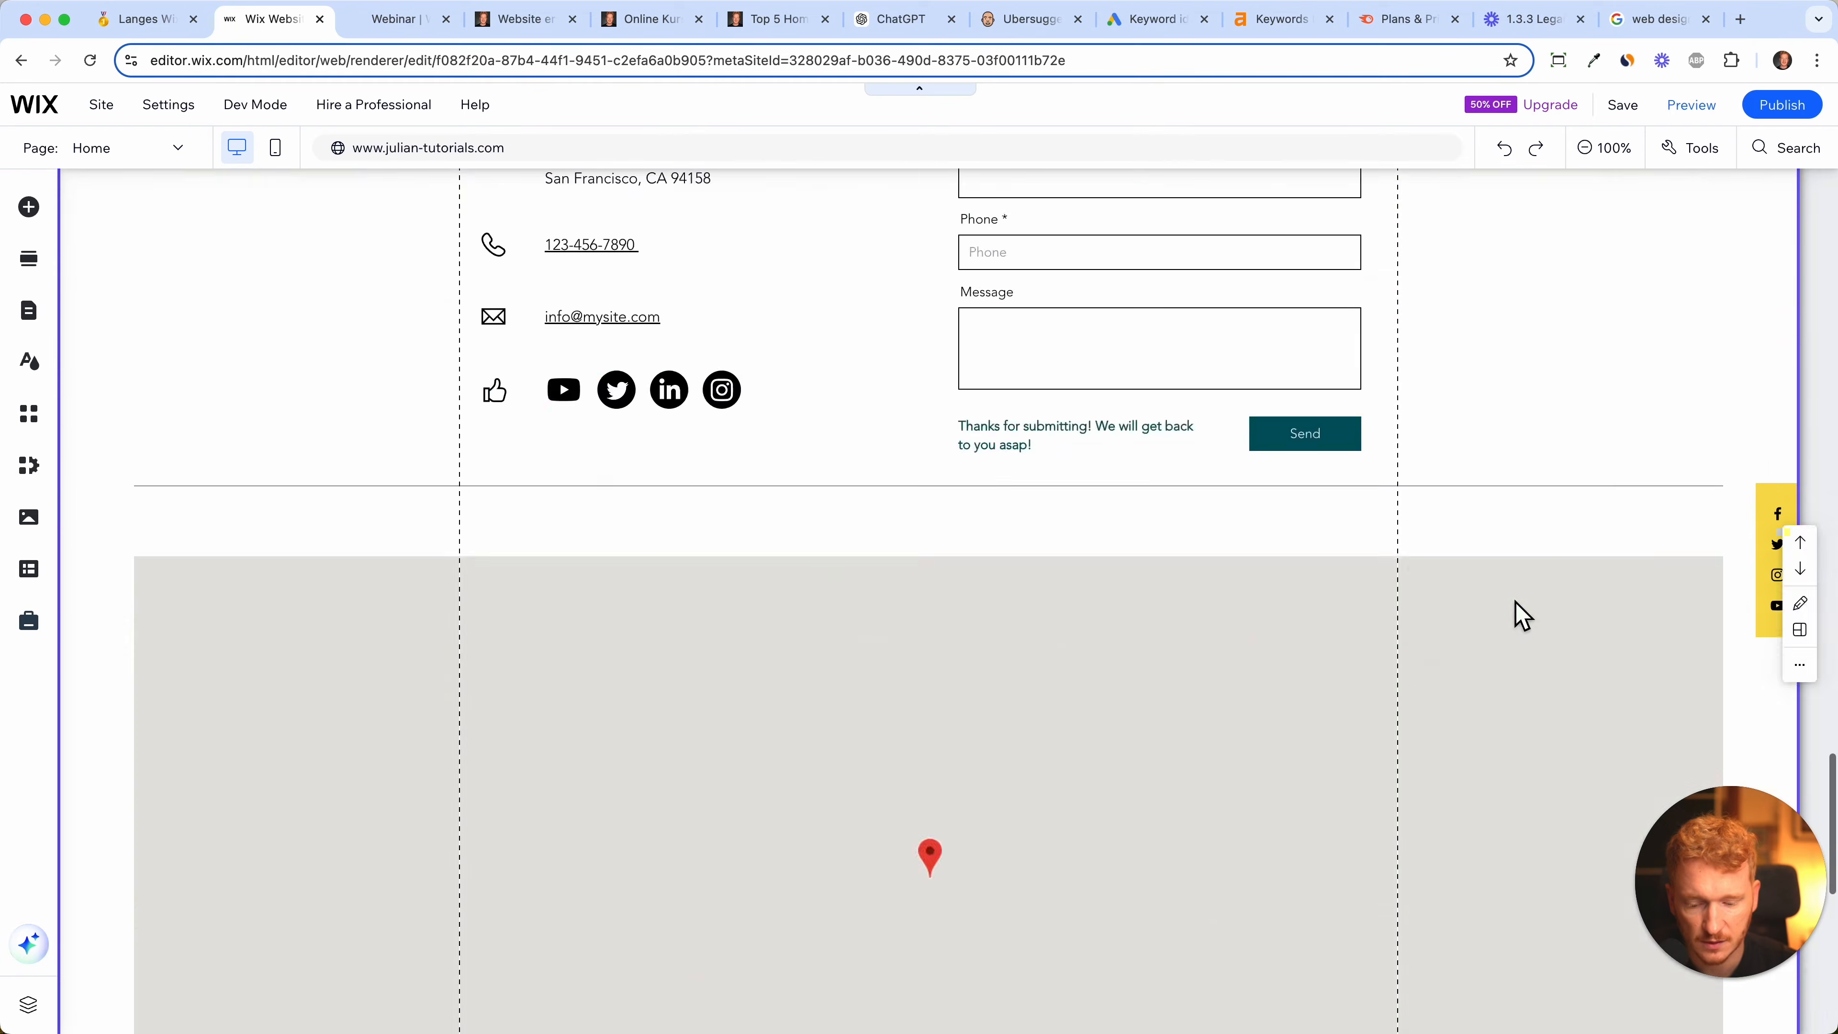
{"action": "scroll", "coordinate": [1518, 615], "scroll_direction": "up", "scroll_amount": 20}
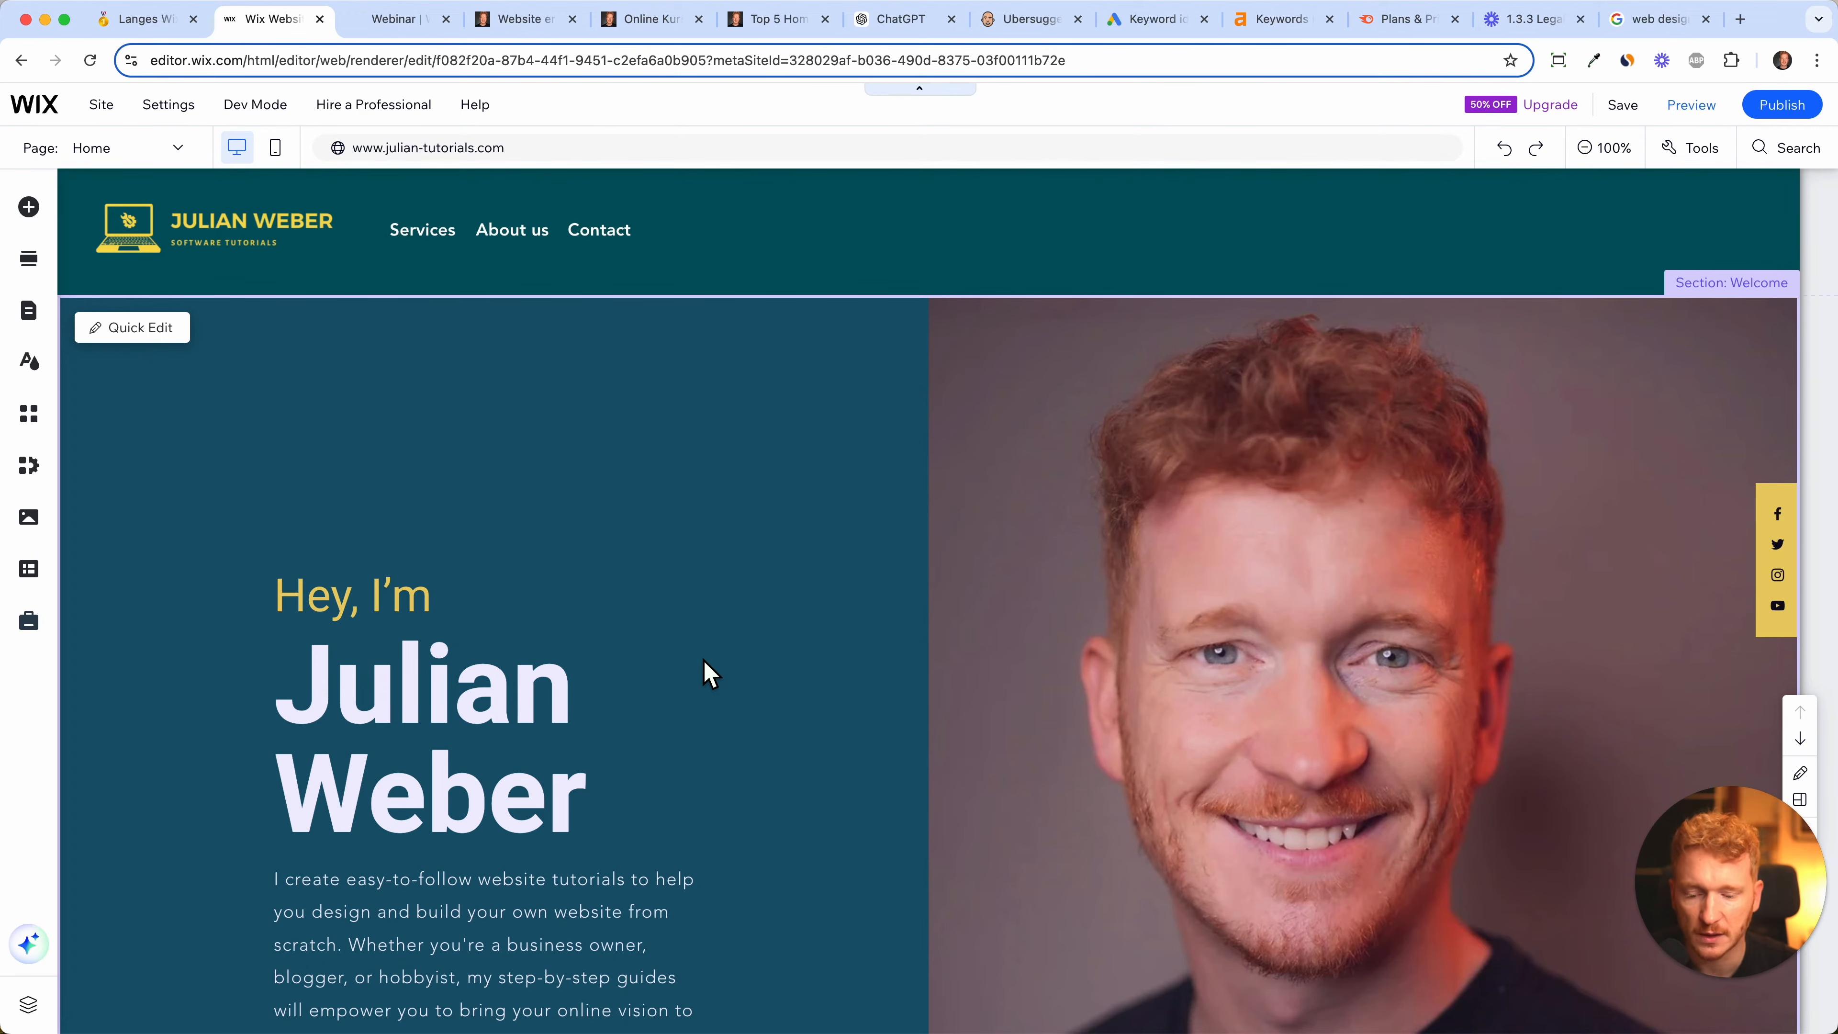
{"action": "scroll", "coordinate": [710, 674], "scroll_direction": "down", "scroll_amount": 2}
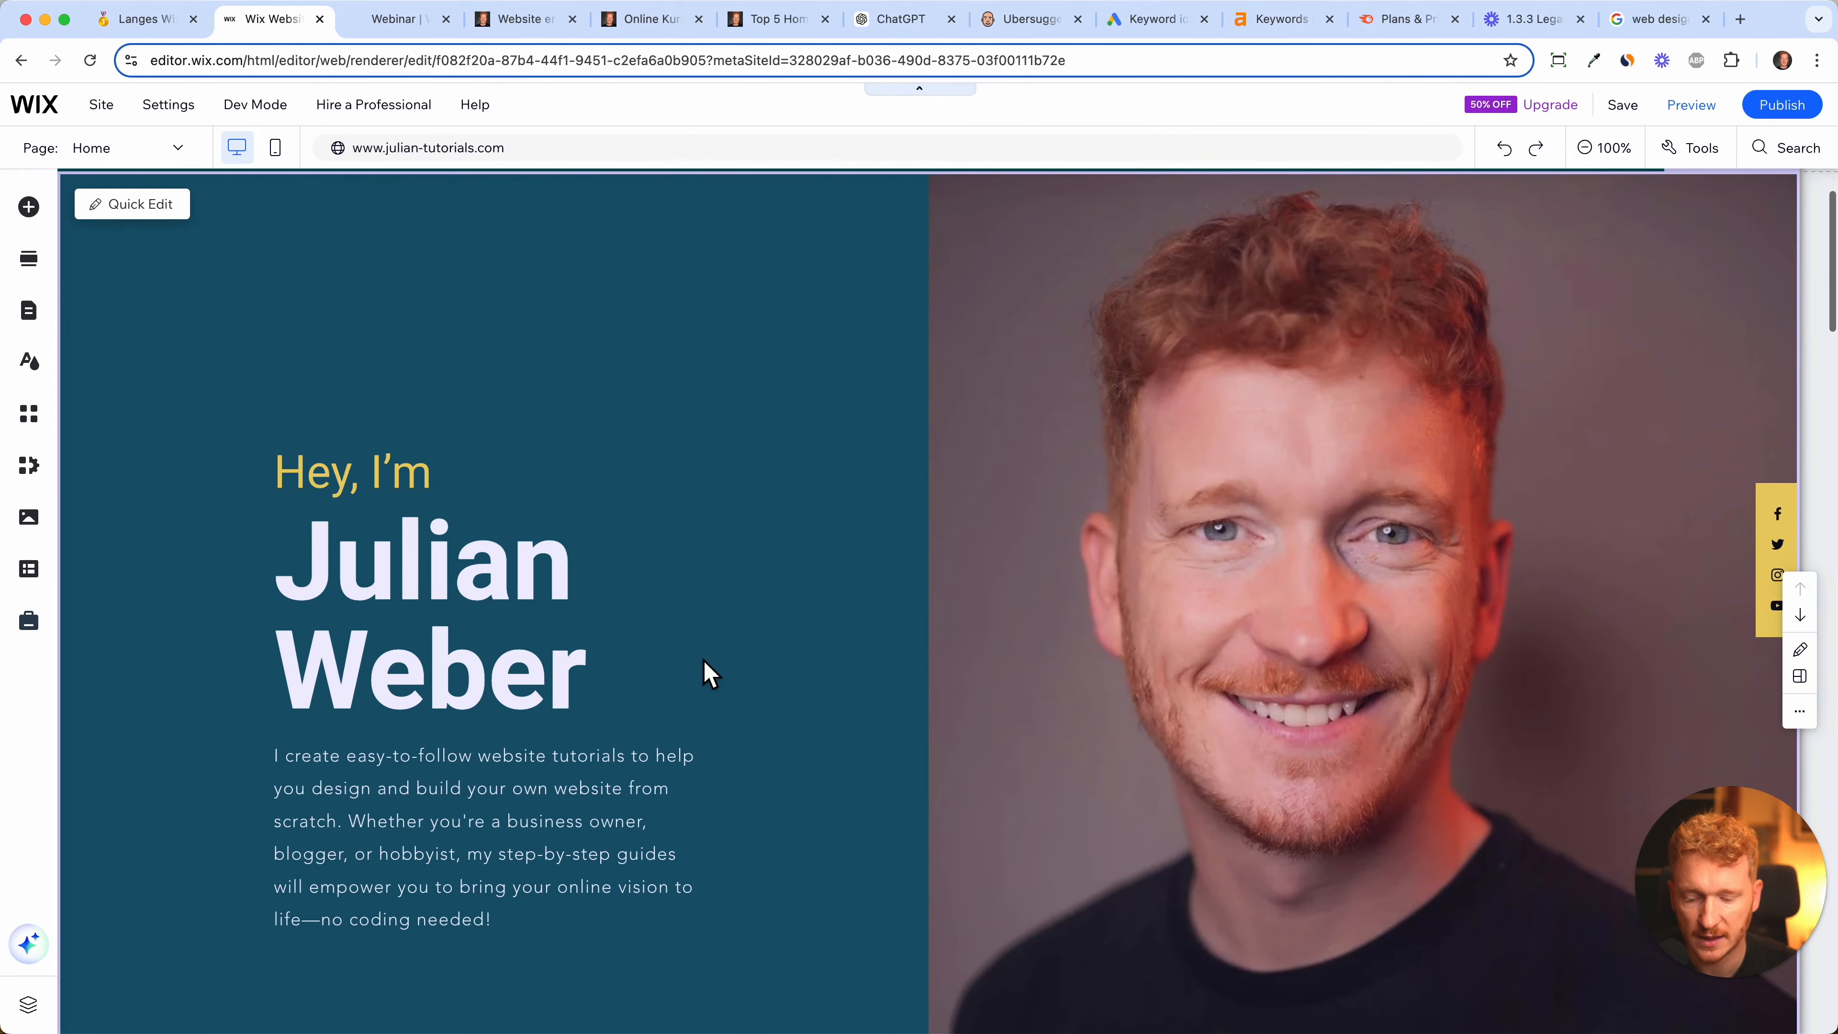
{"action": "scroll", "coordinate": [710, 674], "scroll_direction": "up", "scroll_amount": 2}
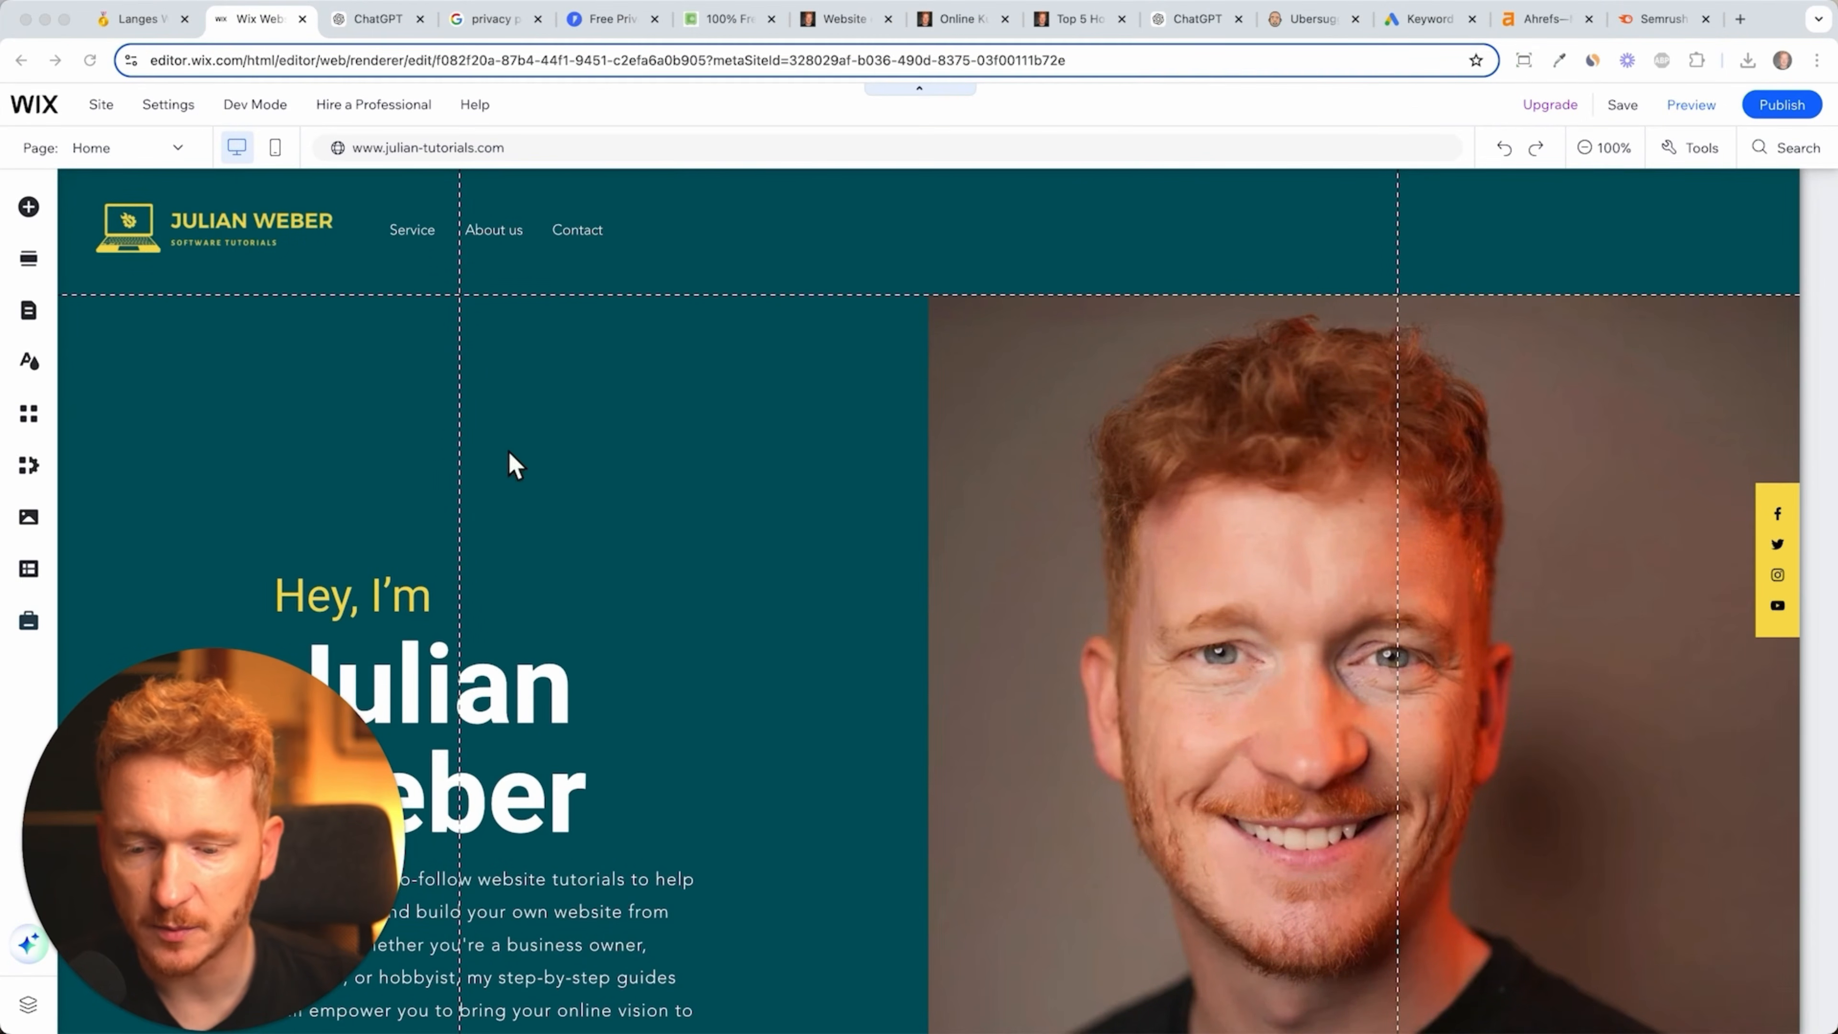
- Switch to ChatGPT and skim its answer on which legal pages a US-based website needs
{"action": "left_click_drag", "start_coordinate": [275, 731], "coordinate": [945, 687]}
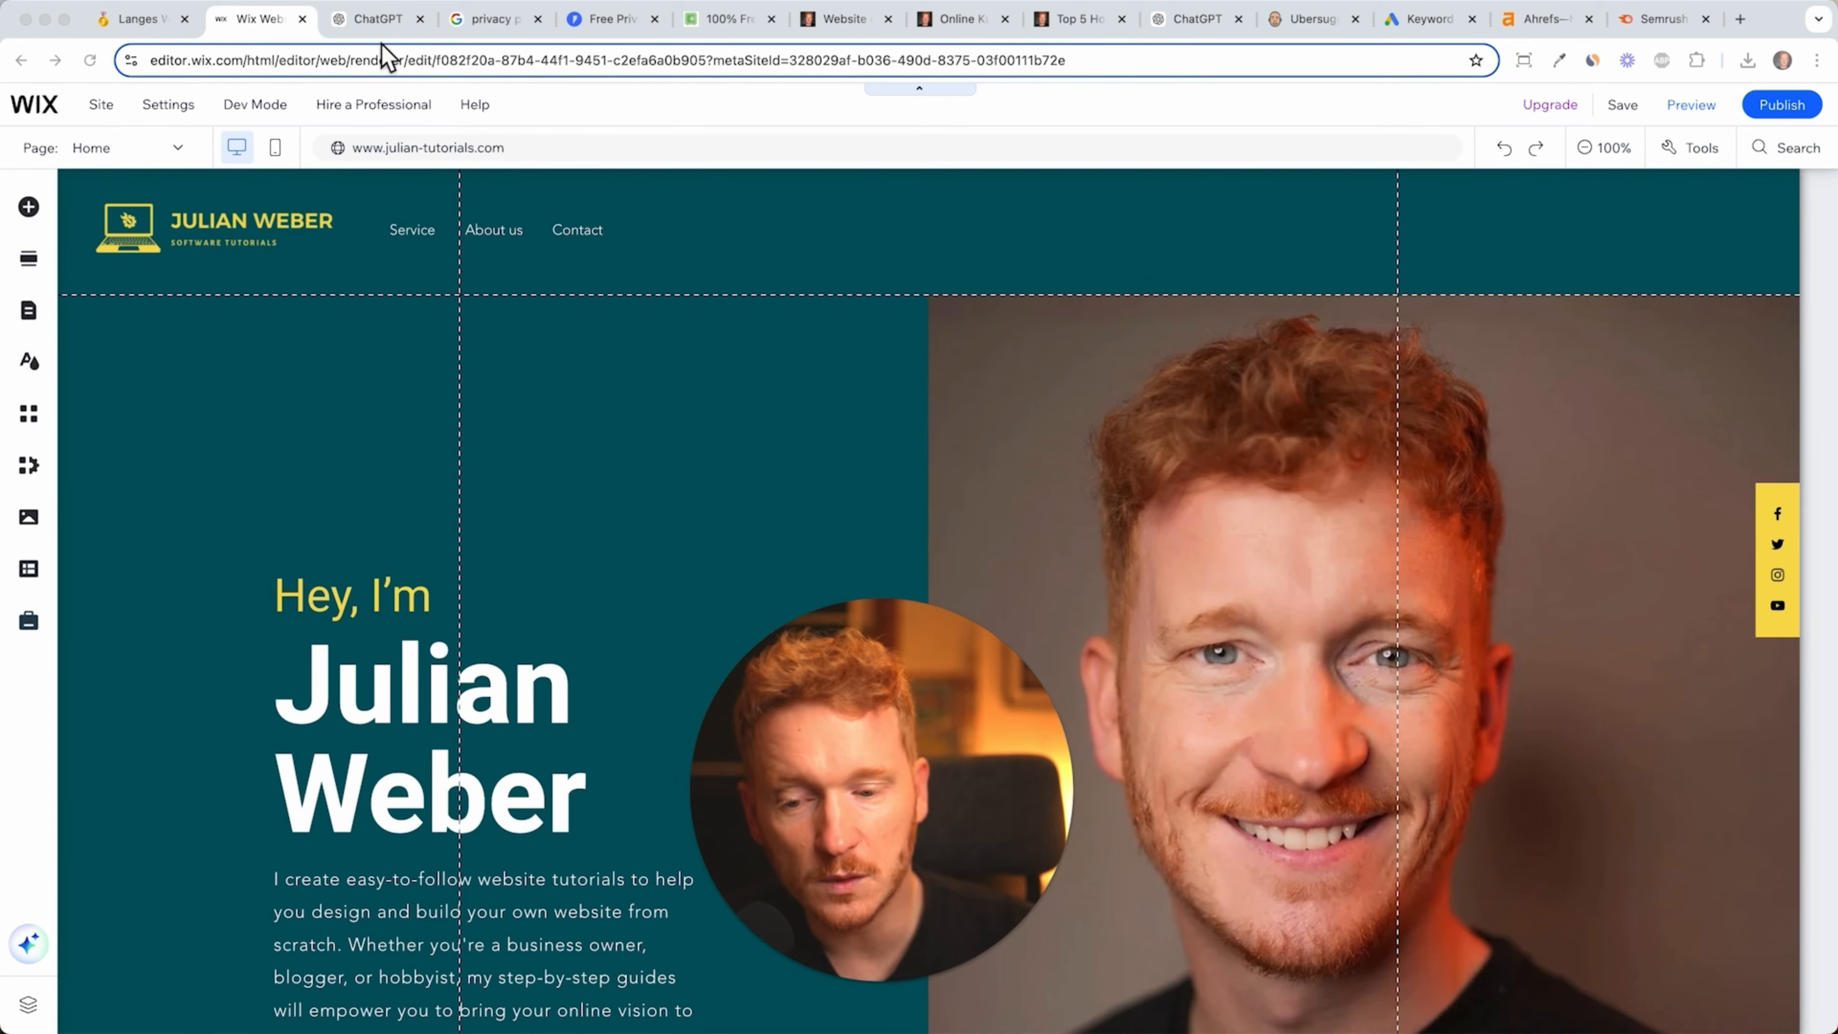
{"action": "left_click", "coordinate": [377, 19]}
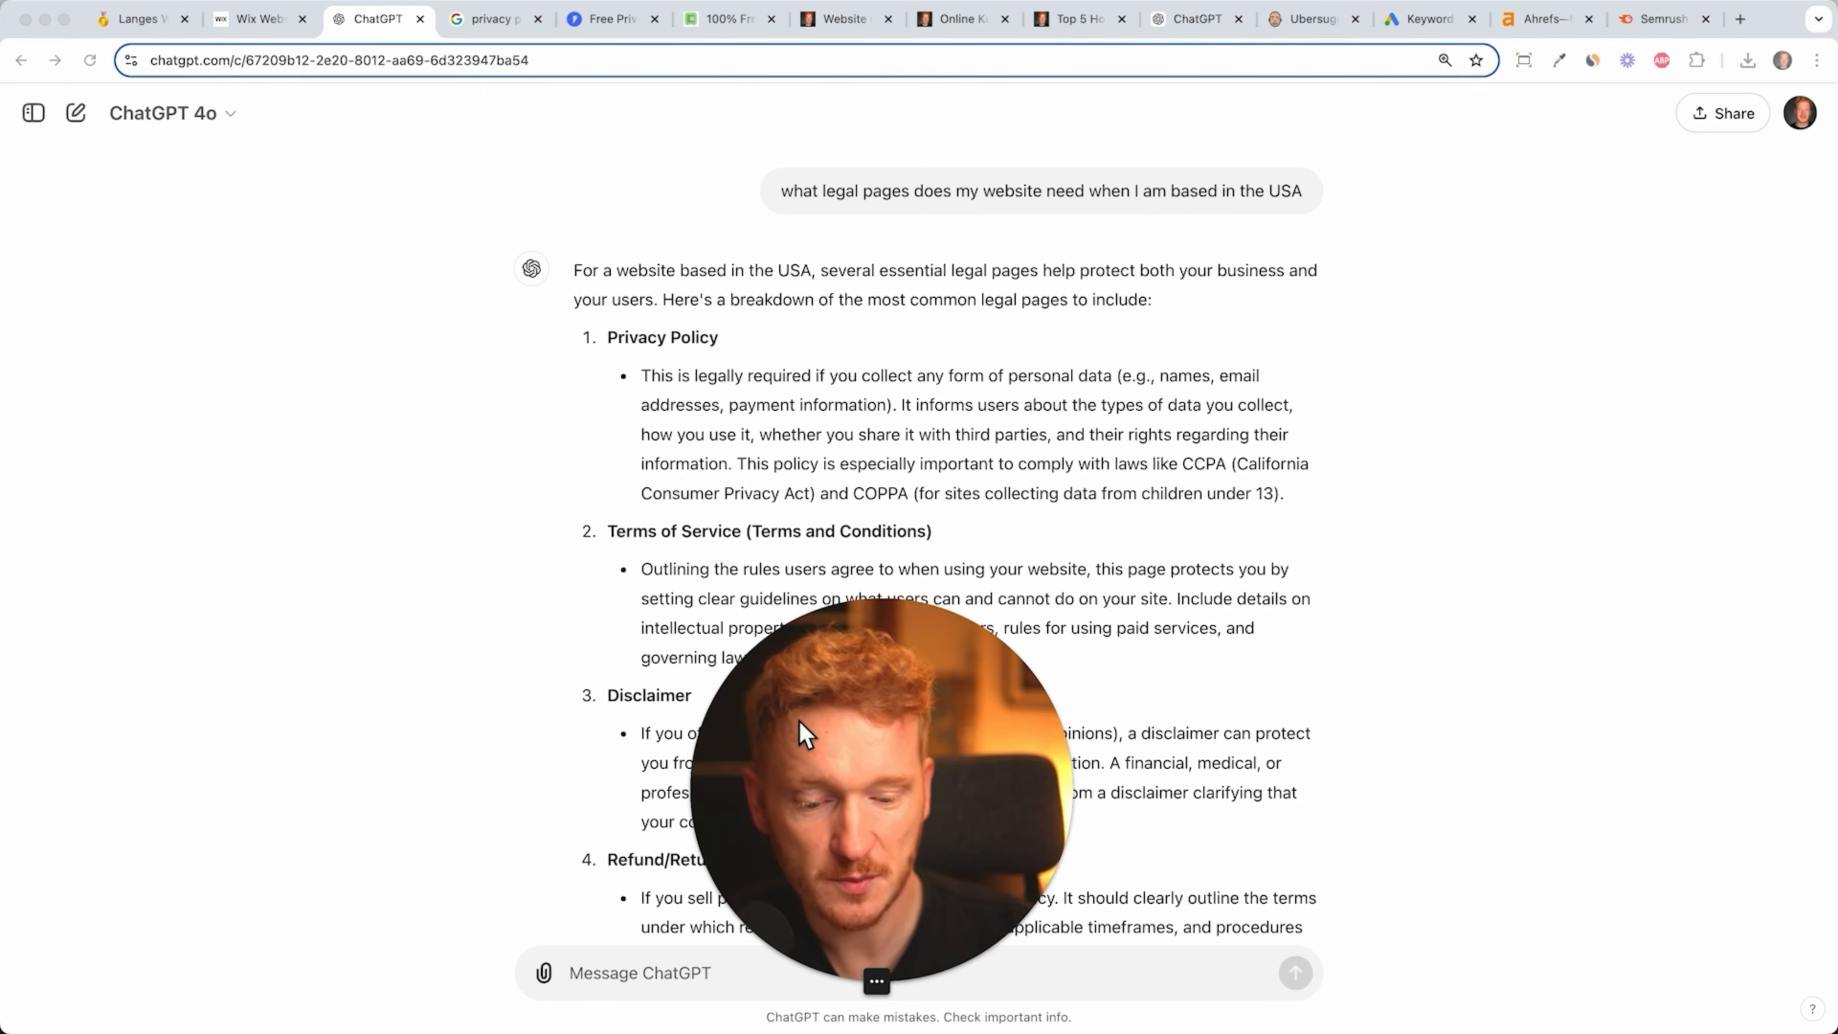
{"action": "left_click_drag", "start_coordinate": [800, 721], "coordinate": [1534, 685]}
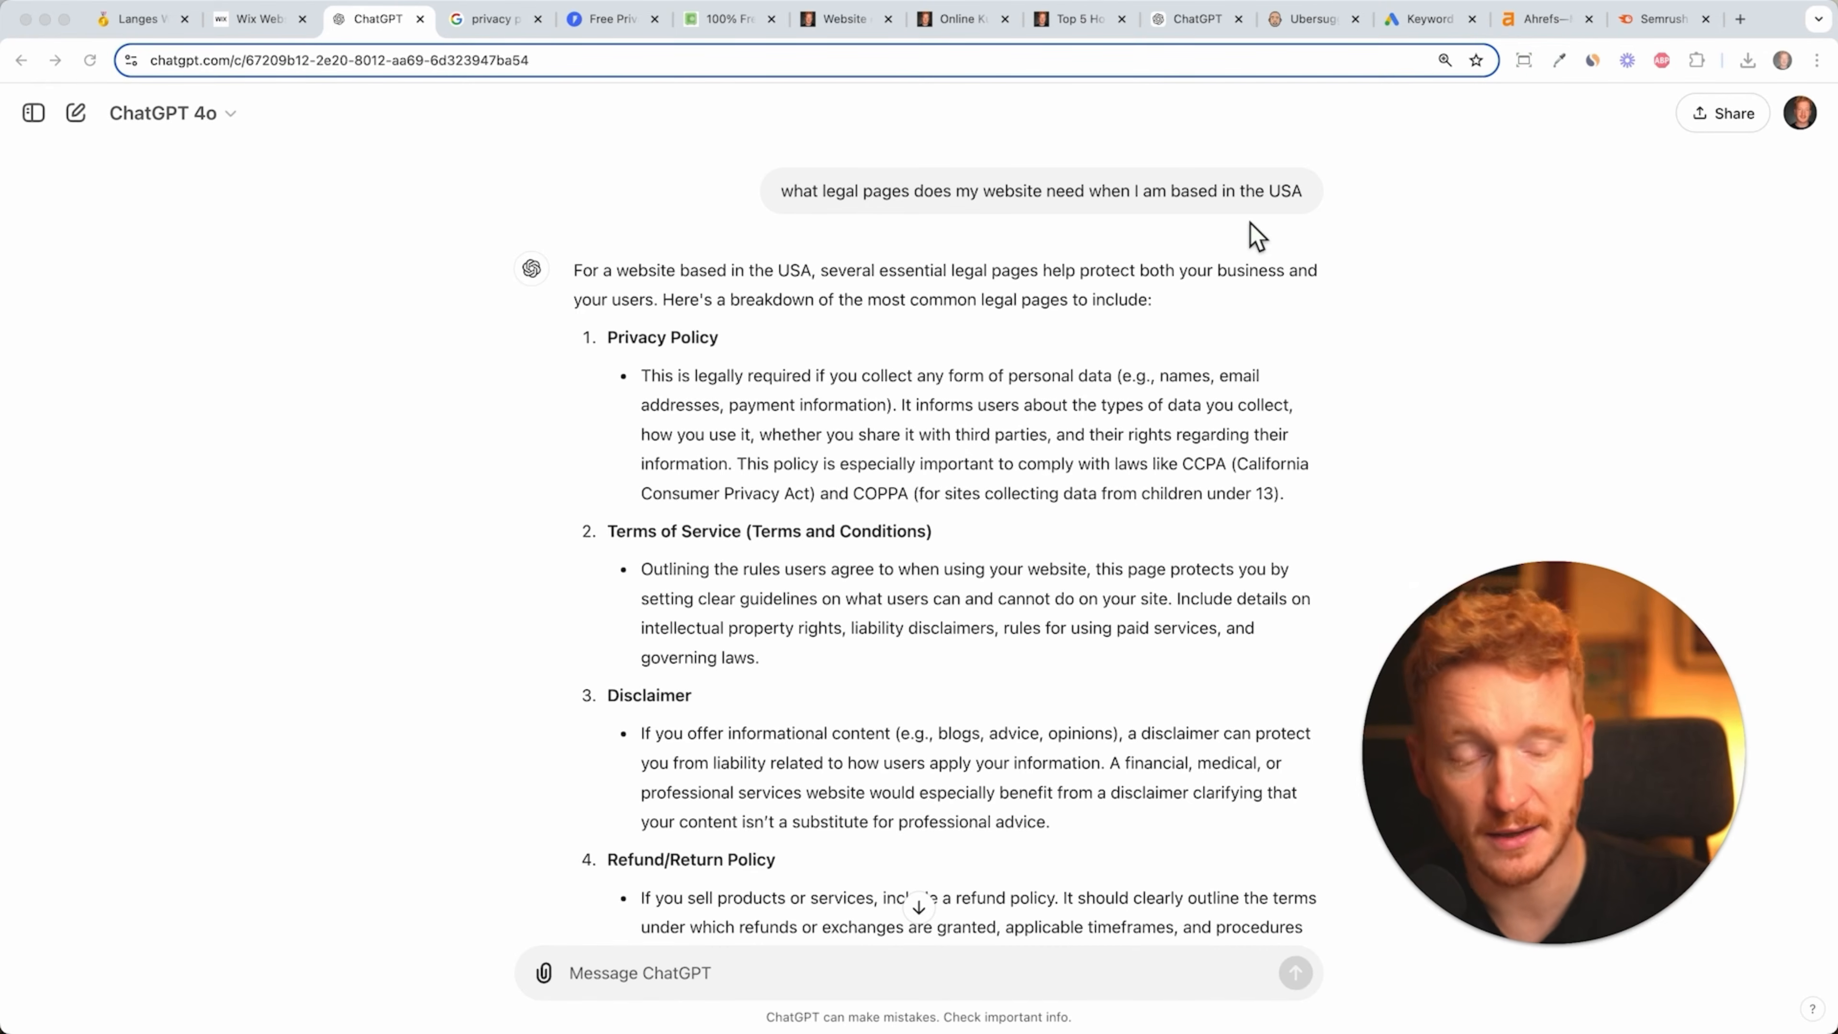
{"action": "mouse_move", "coordinate": [1529, 763]}
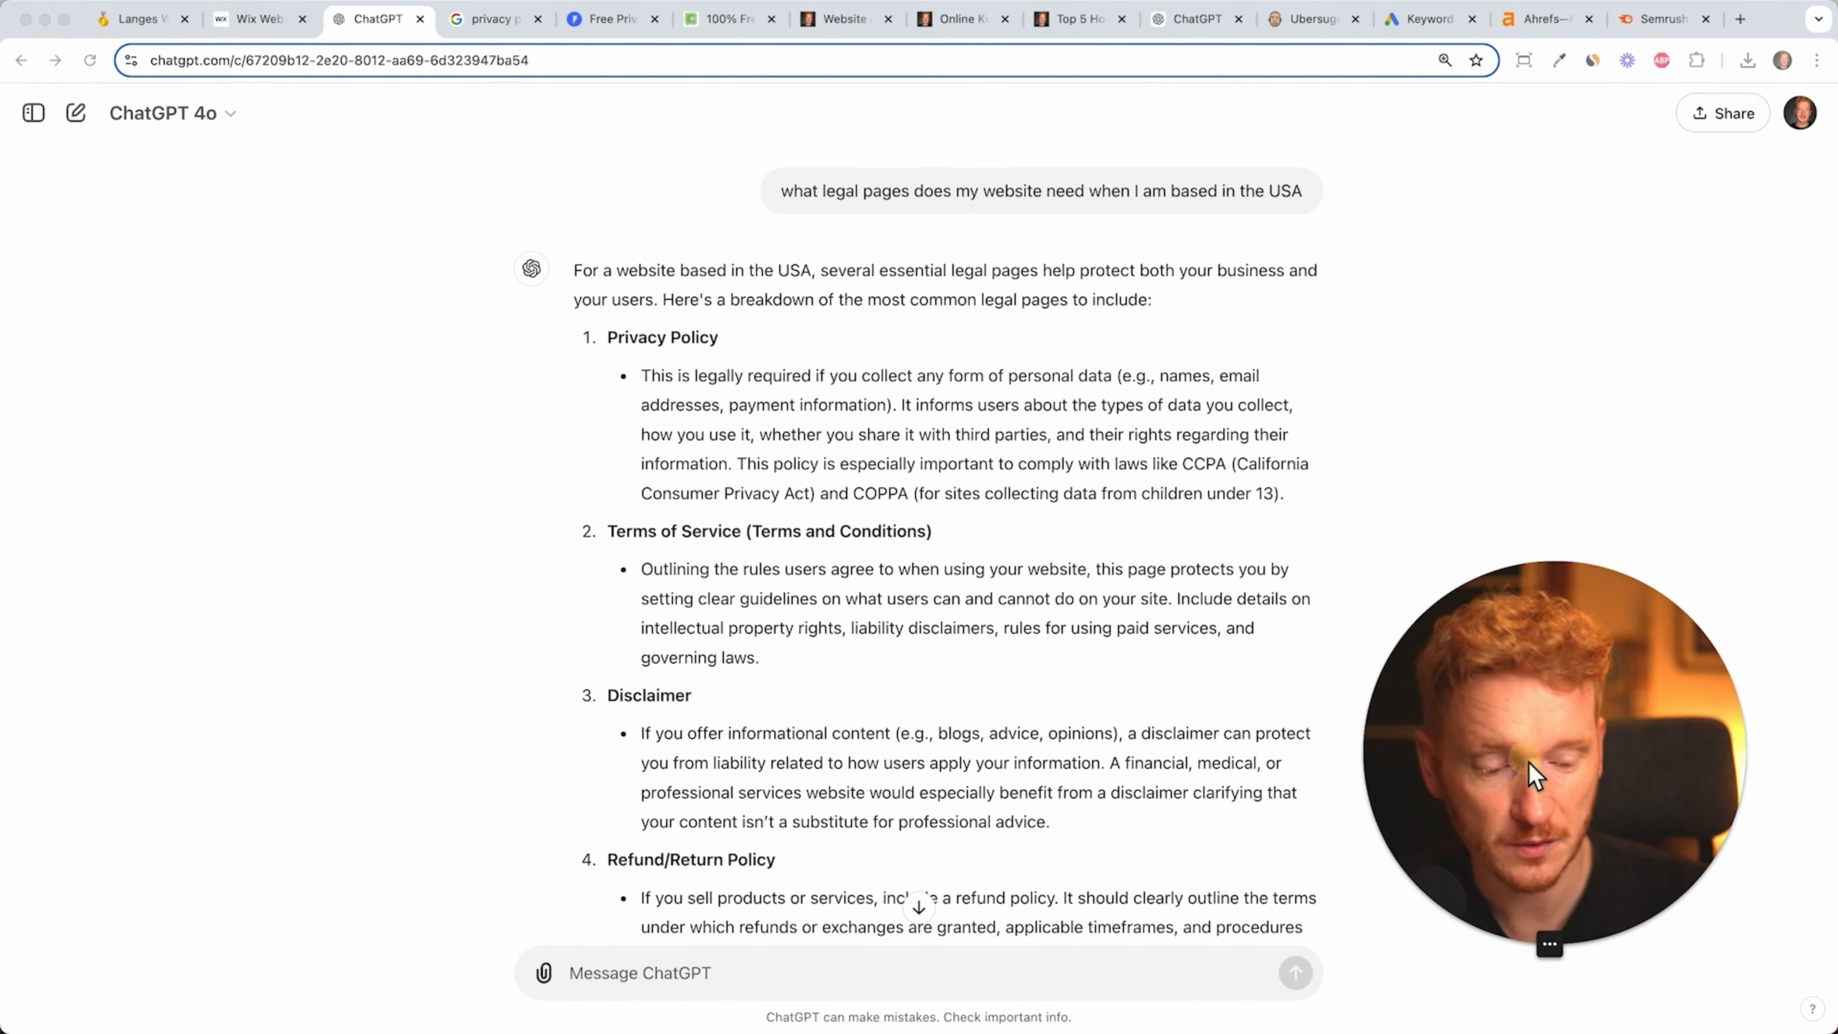
{"action": "left_click_drag", "start_coordinate": [1529, 763], "coordinate": [1576, 773]}
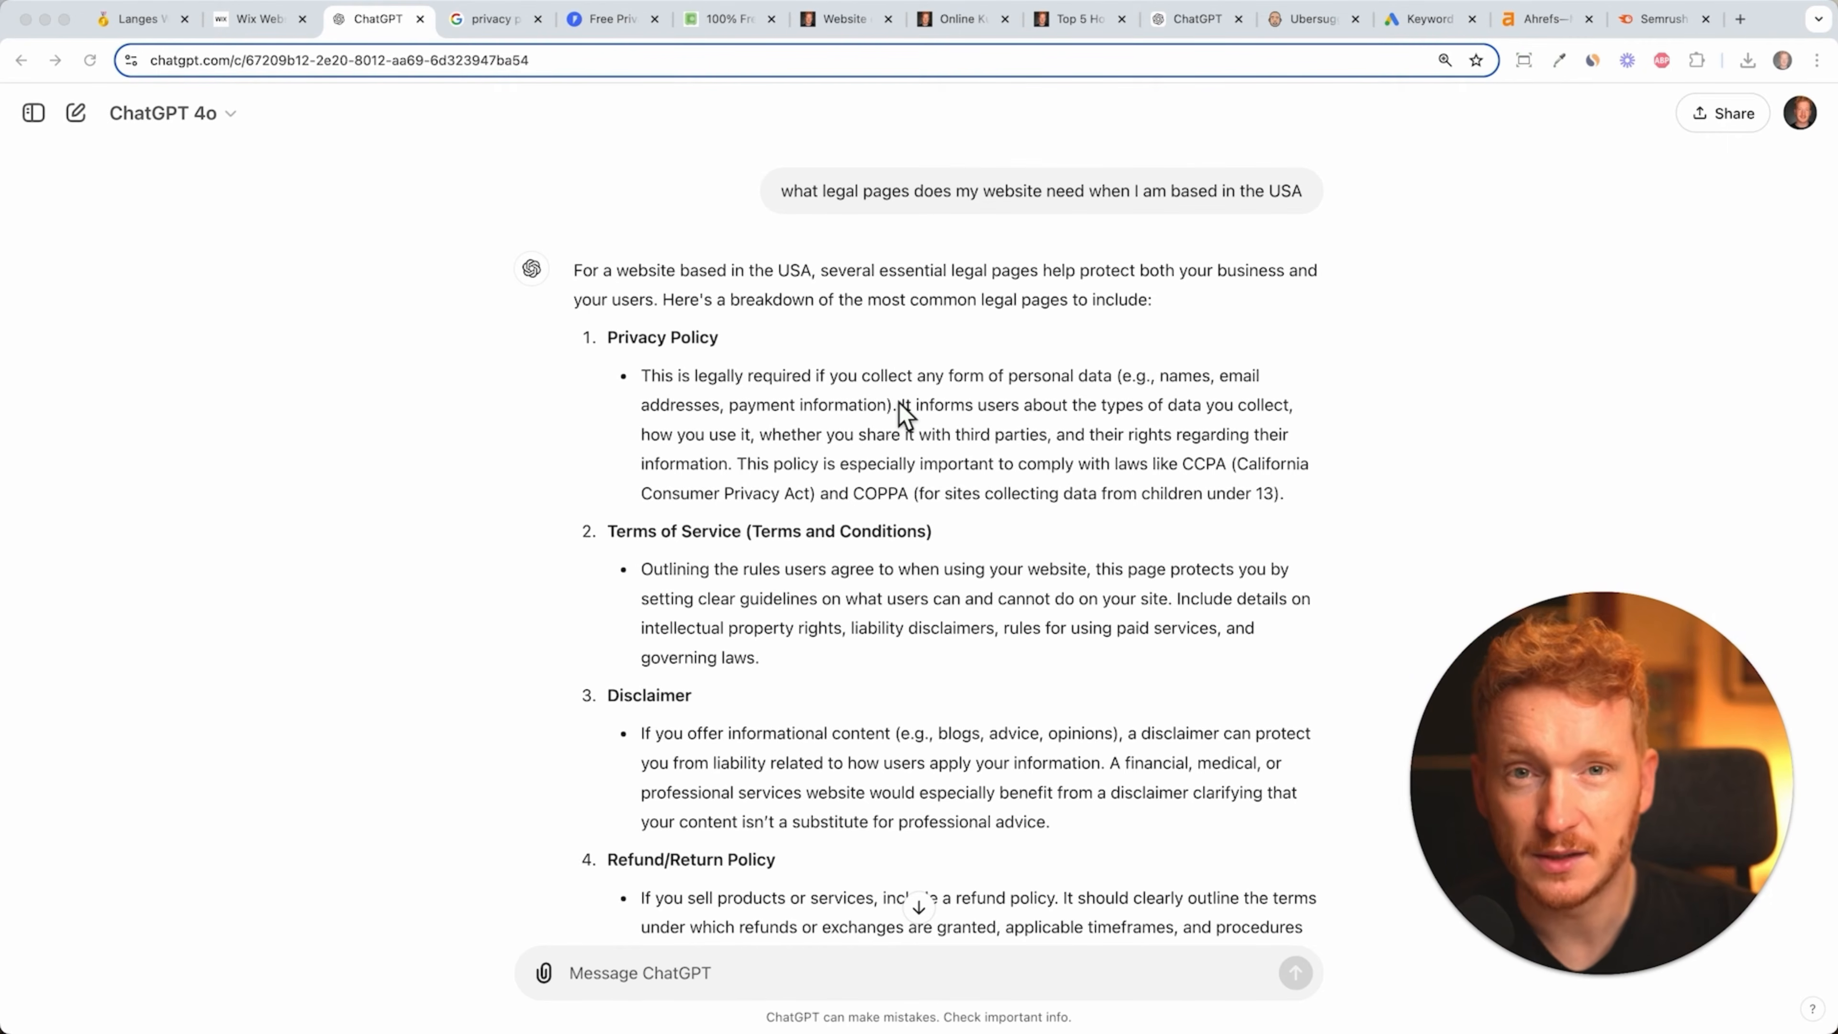
{"action": "scroll", "coordinate": [904, 413], "scroll_direction": "down", "scroll_amount": 10}
{"action": "scroll", "coordinate": [745, 464], "scroll_direction": "up", "scroll_amount": 1}
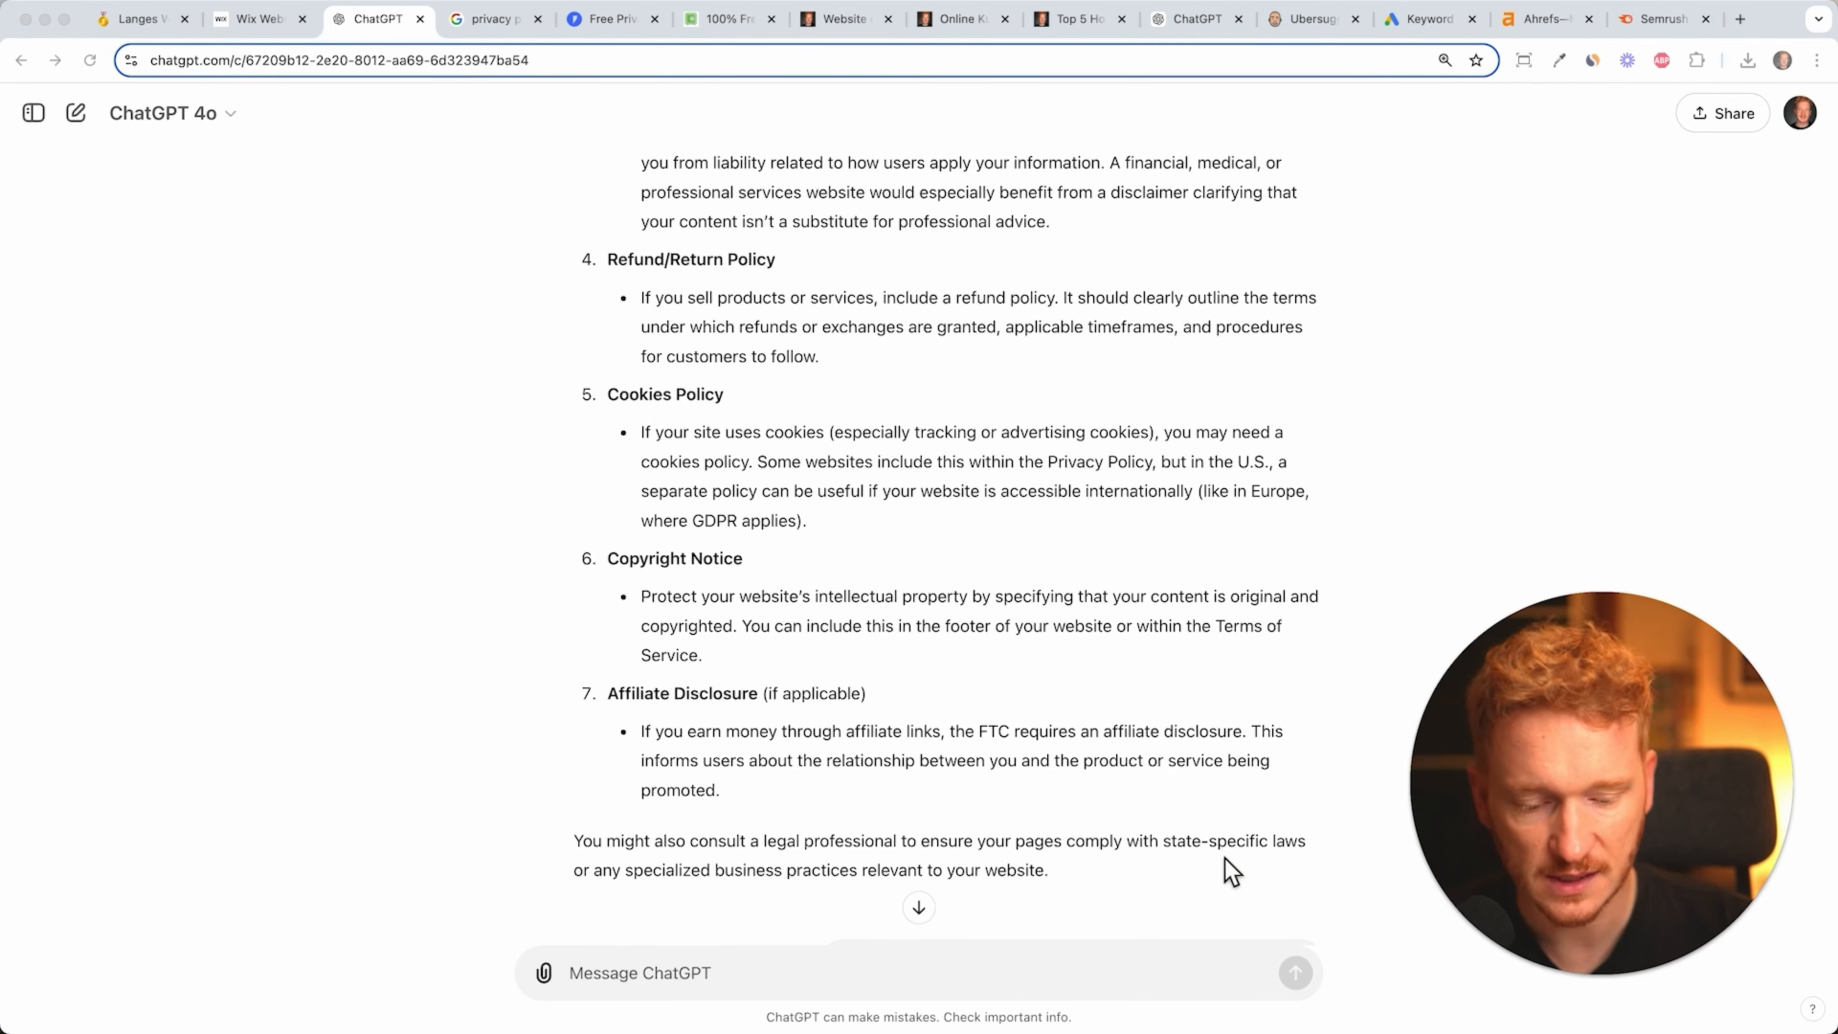
{"action": "scroll", "coordinate": [1189, 689], "scroll_direction": "up", "scroll_amount": 10}
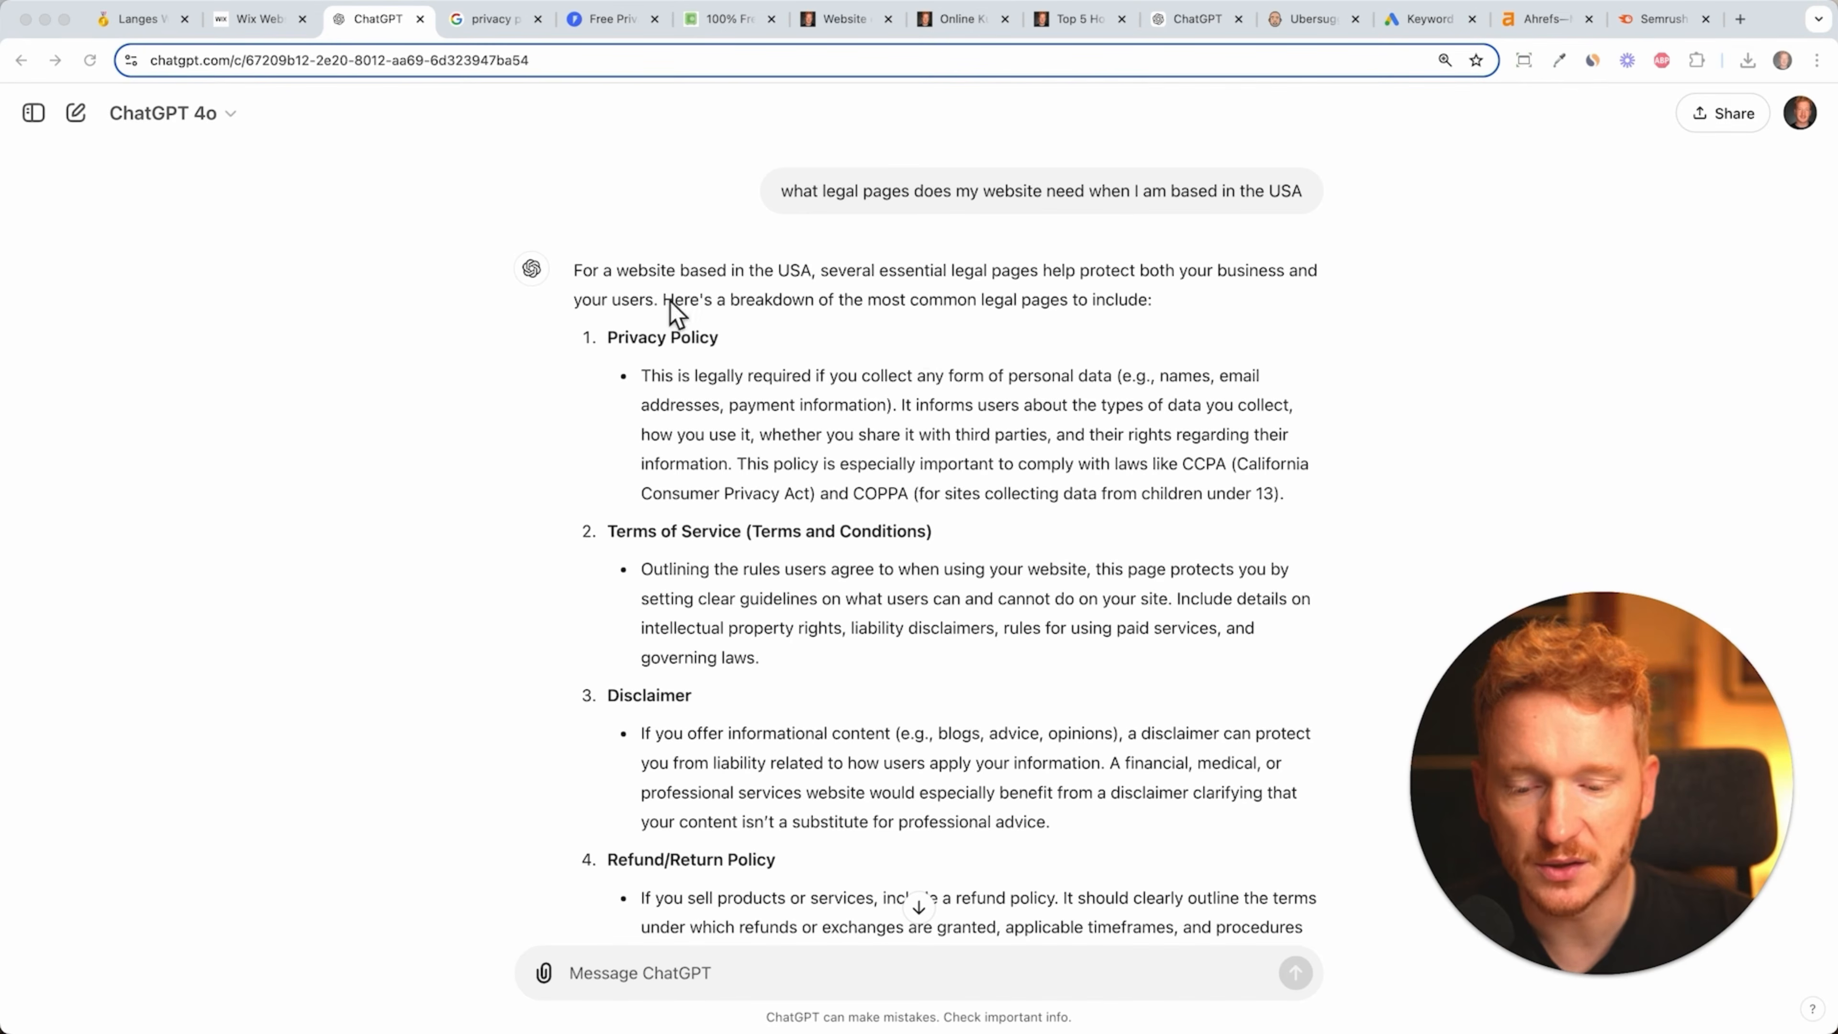
- Read through the recommended legal pages one by one, from Privacy Policy to Affiliate Disclosure
{"action": "scroll", "coordinate": [1350, 423], "scroll_direction": "down", "scroll_amount": 3}
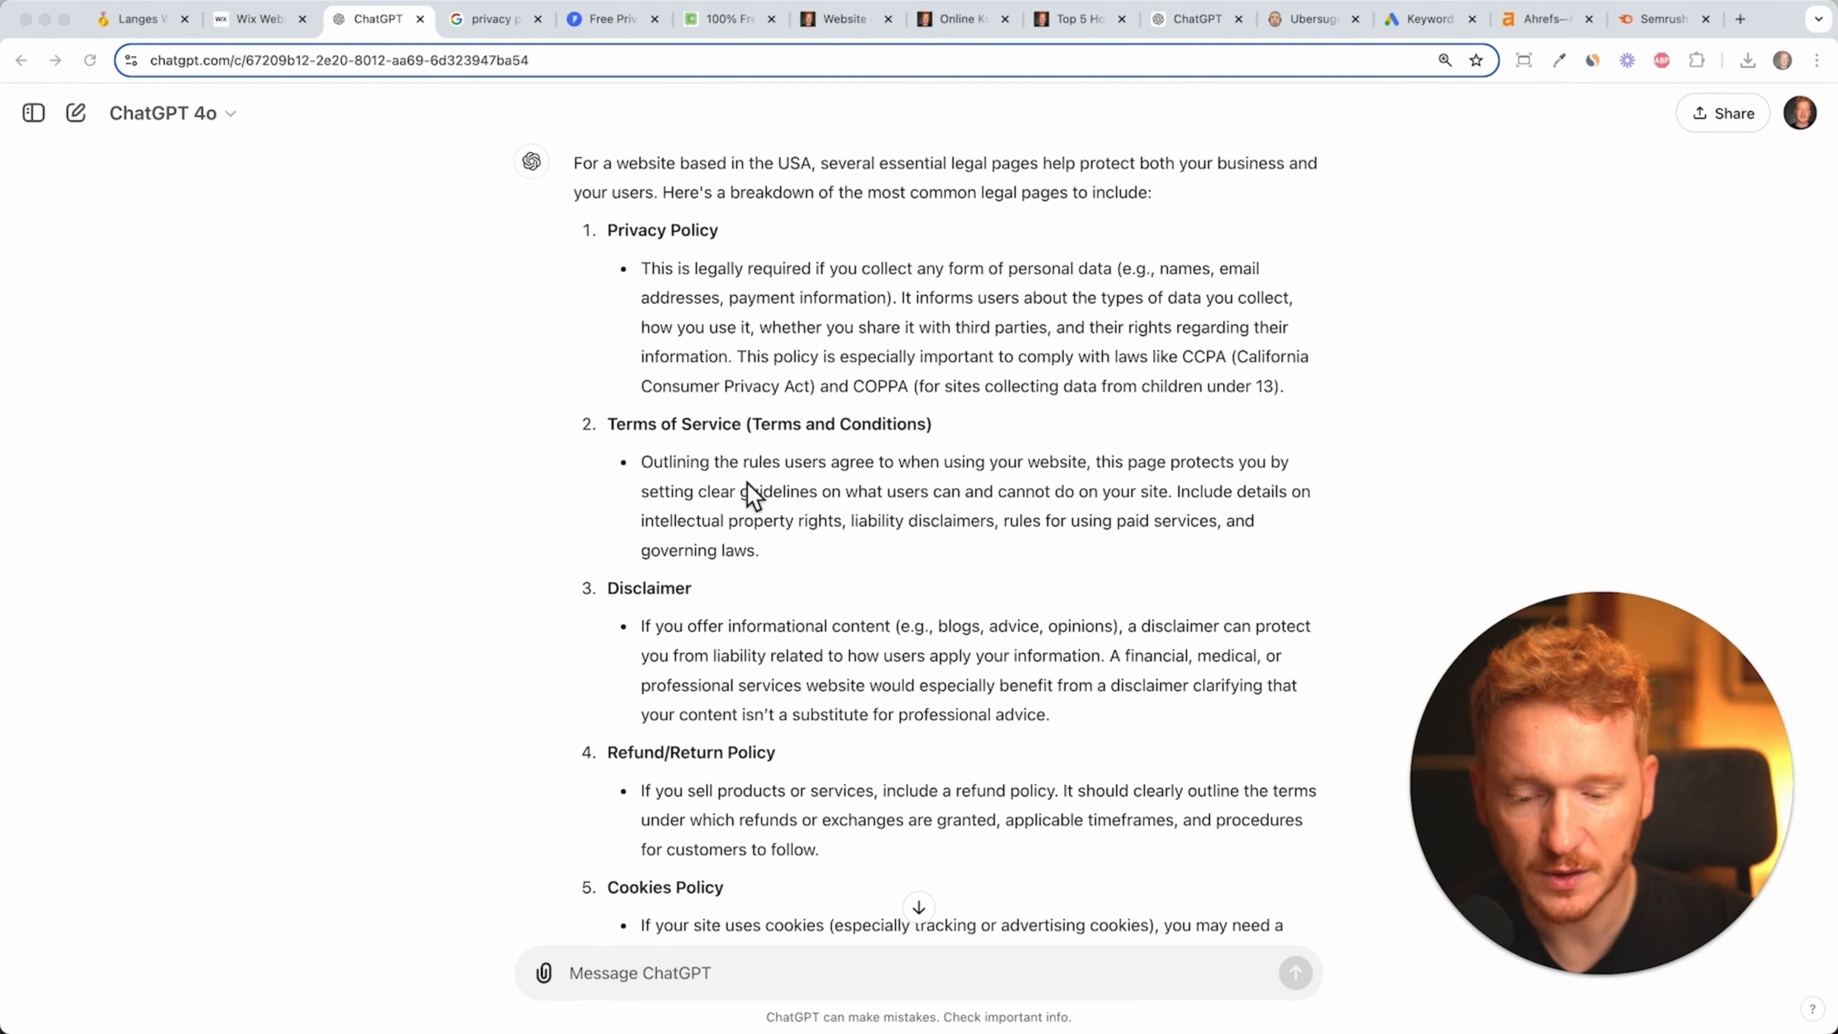
{"action": "scroll", "coordinate": [749, 499], "scroll_direction": "down", "scroll_amount": 2}
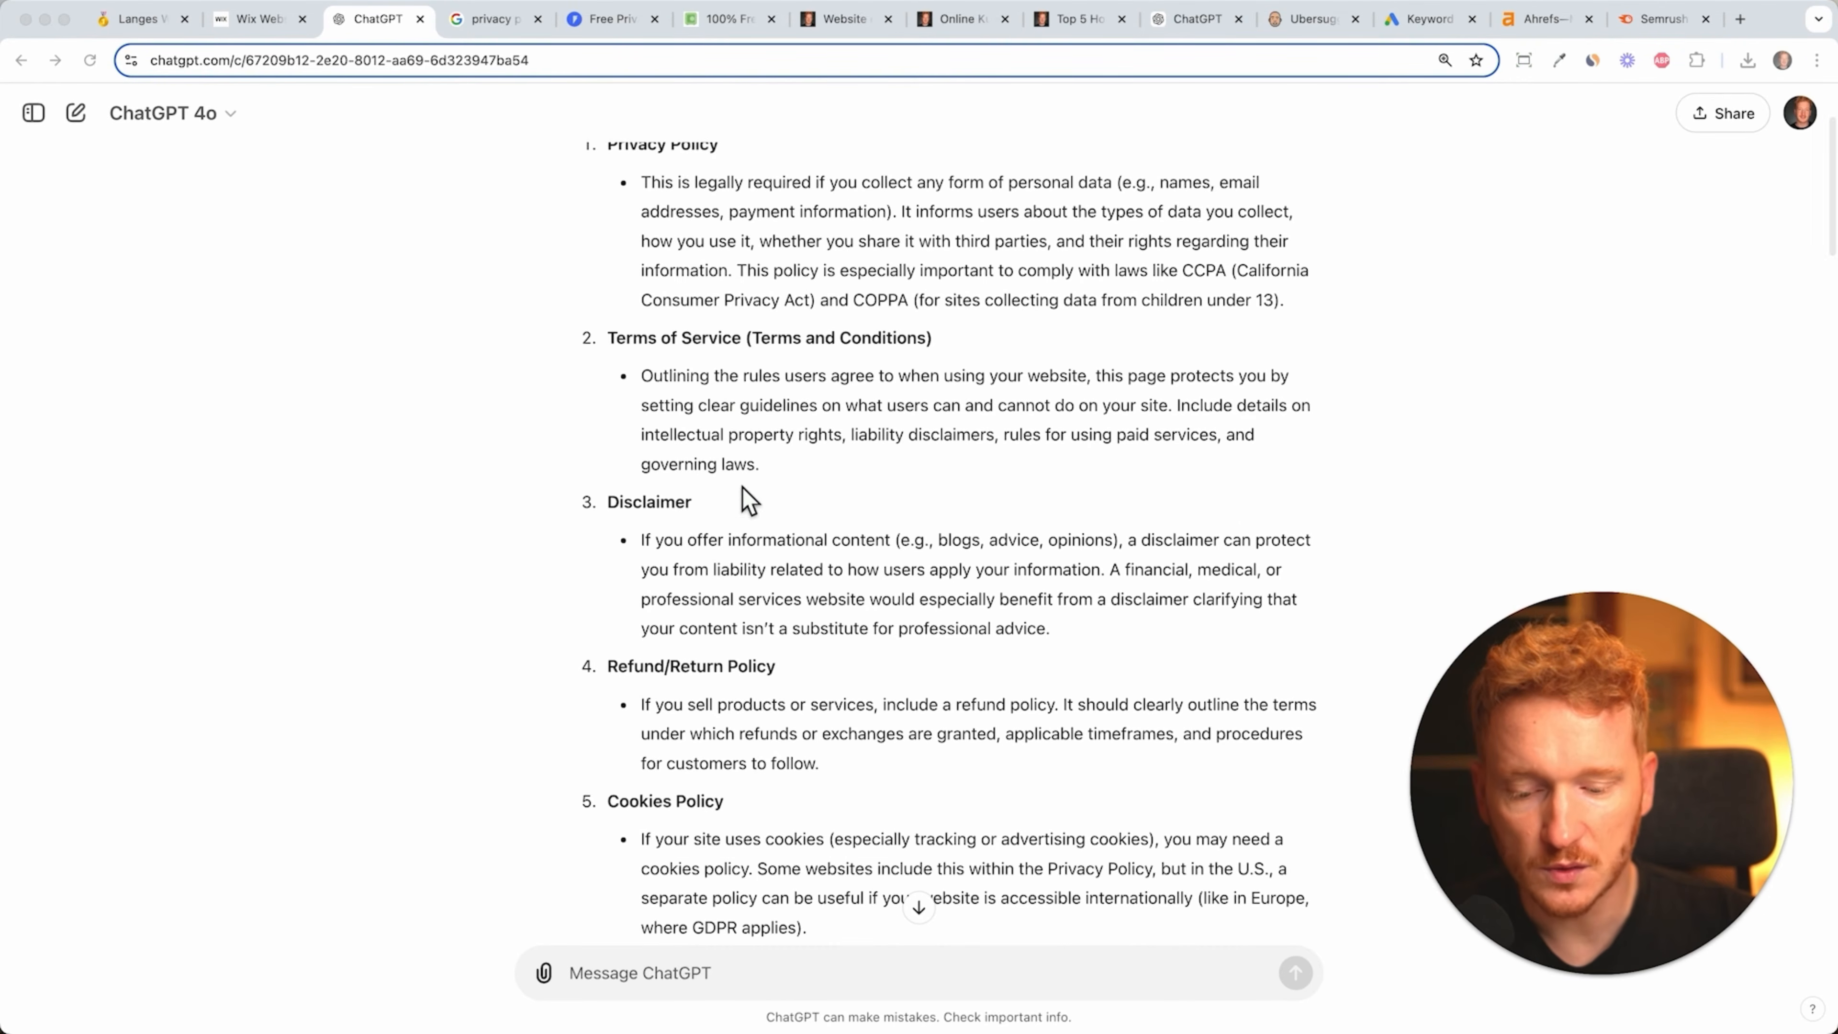
{"action": "scroll", "coordinate": [759, 804], "scroll_direction": "down", "scroll_amount": 6}
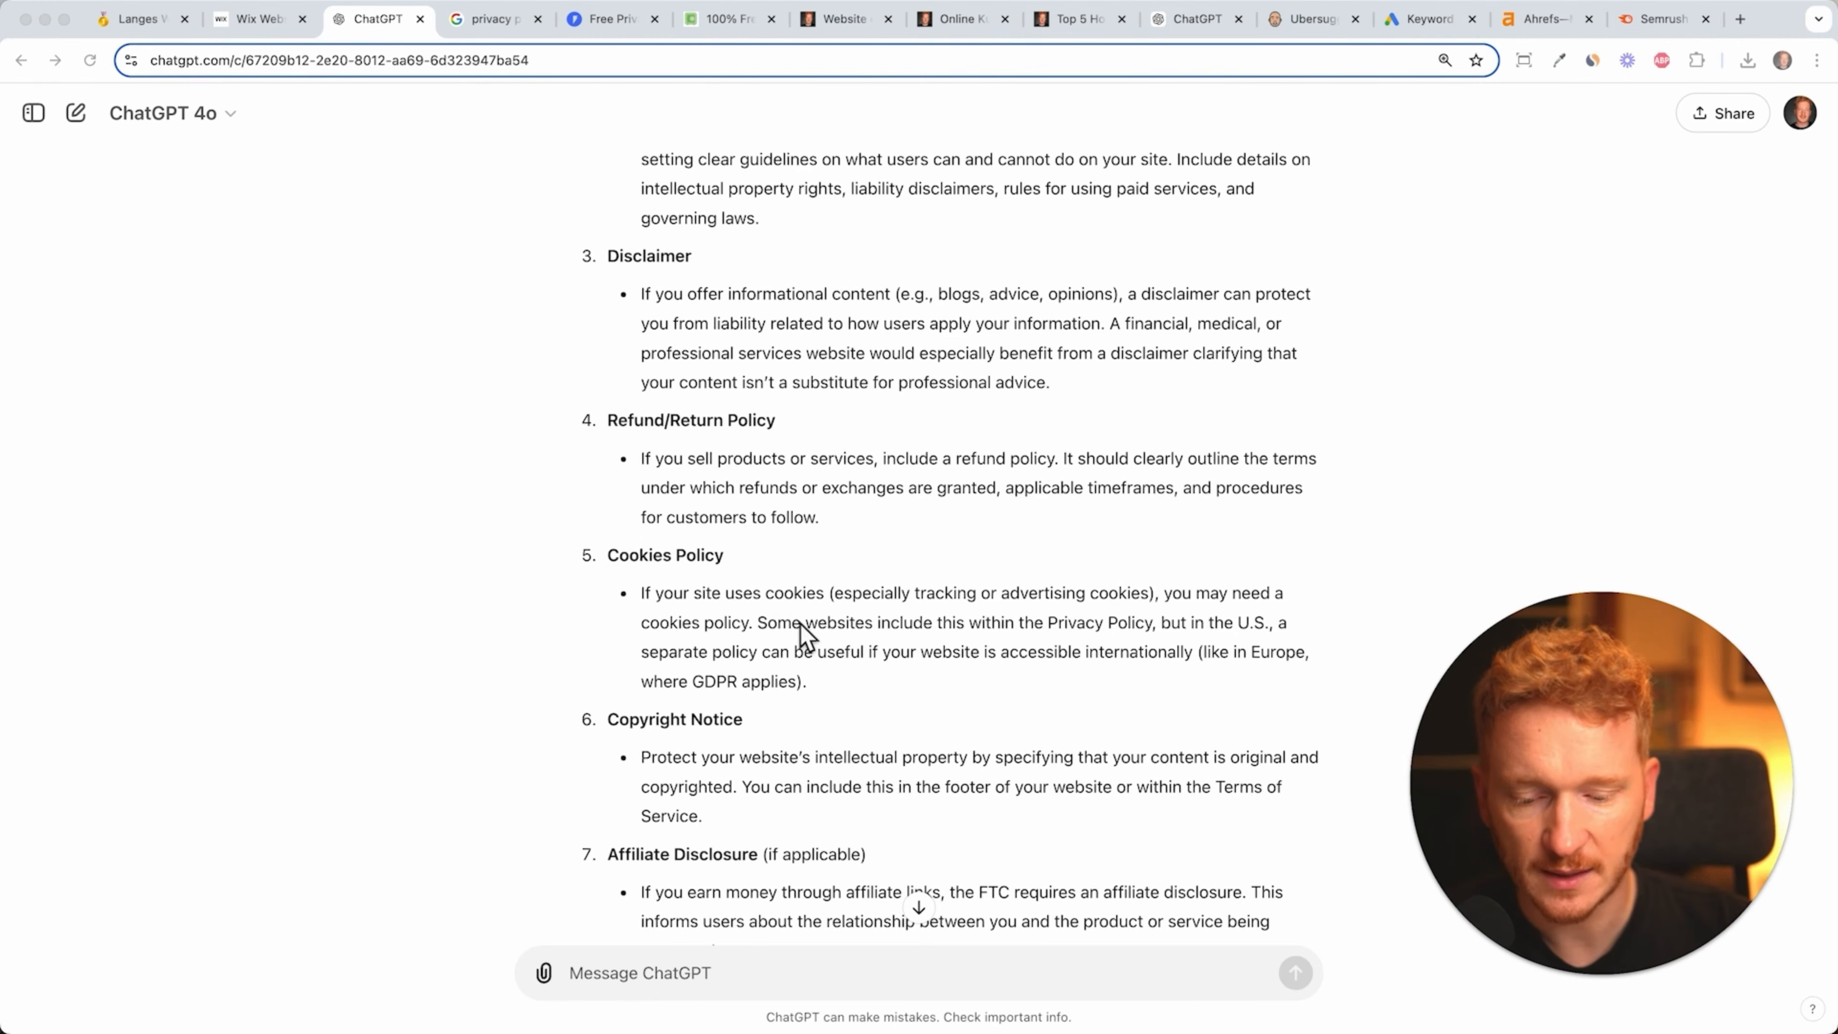
{"action": "scroll", "coordinate": [783, 664], "scroll_direction": "down", "scroll_amount": 3}
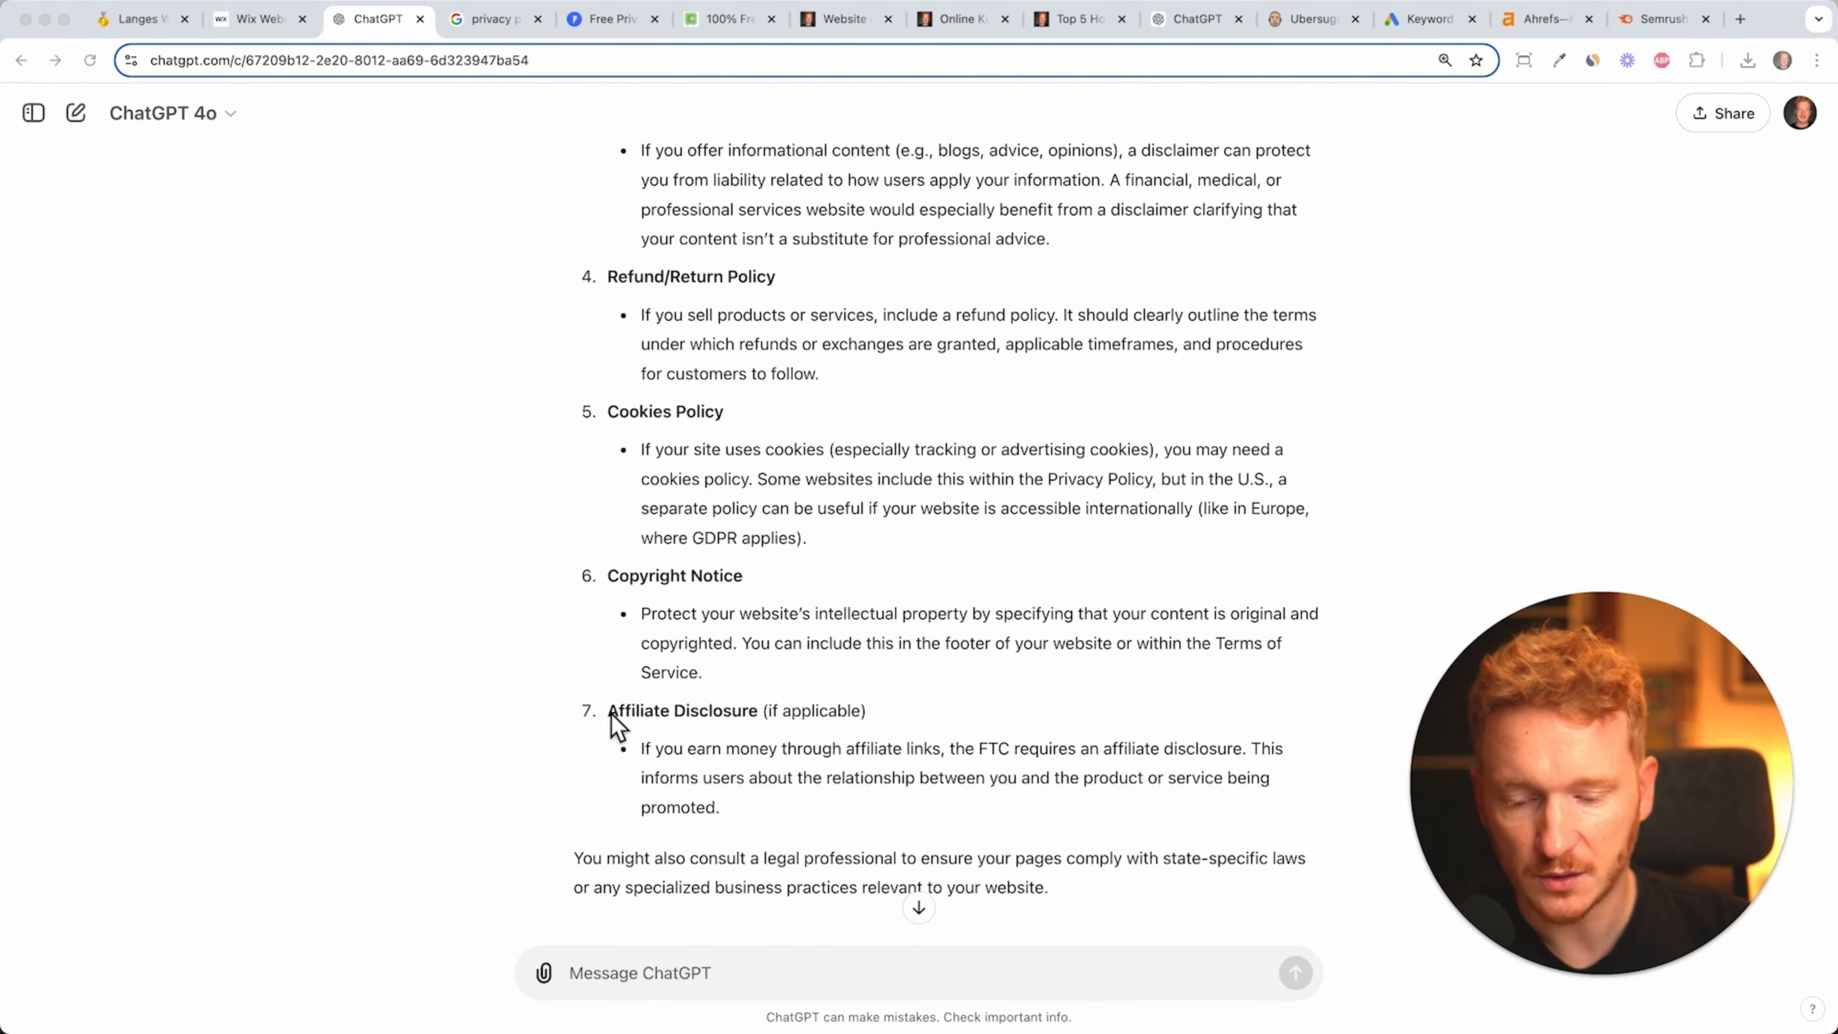
{"action": "left_click", "coordinate": [776, 715]}
{"action": "scroll", "coordinate": [790, 514], "scroll_direction": "up", "scroll_amount": 5}
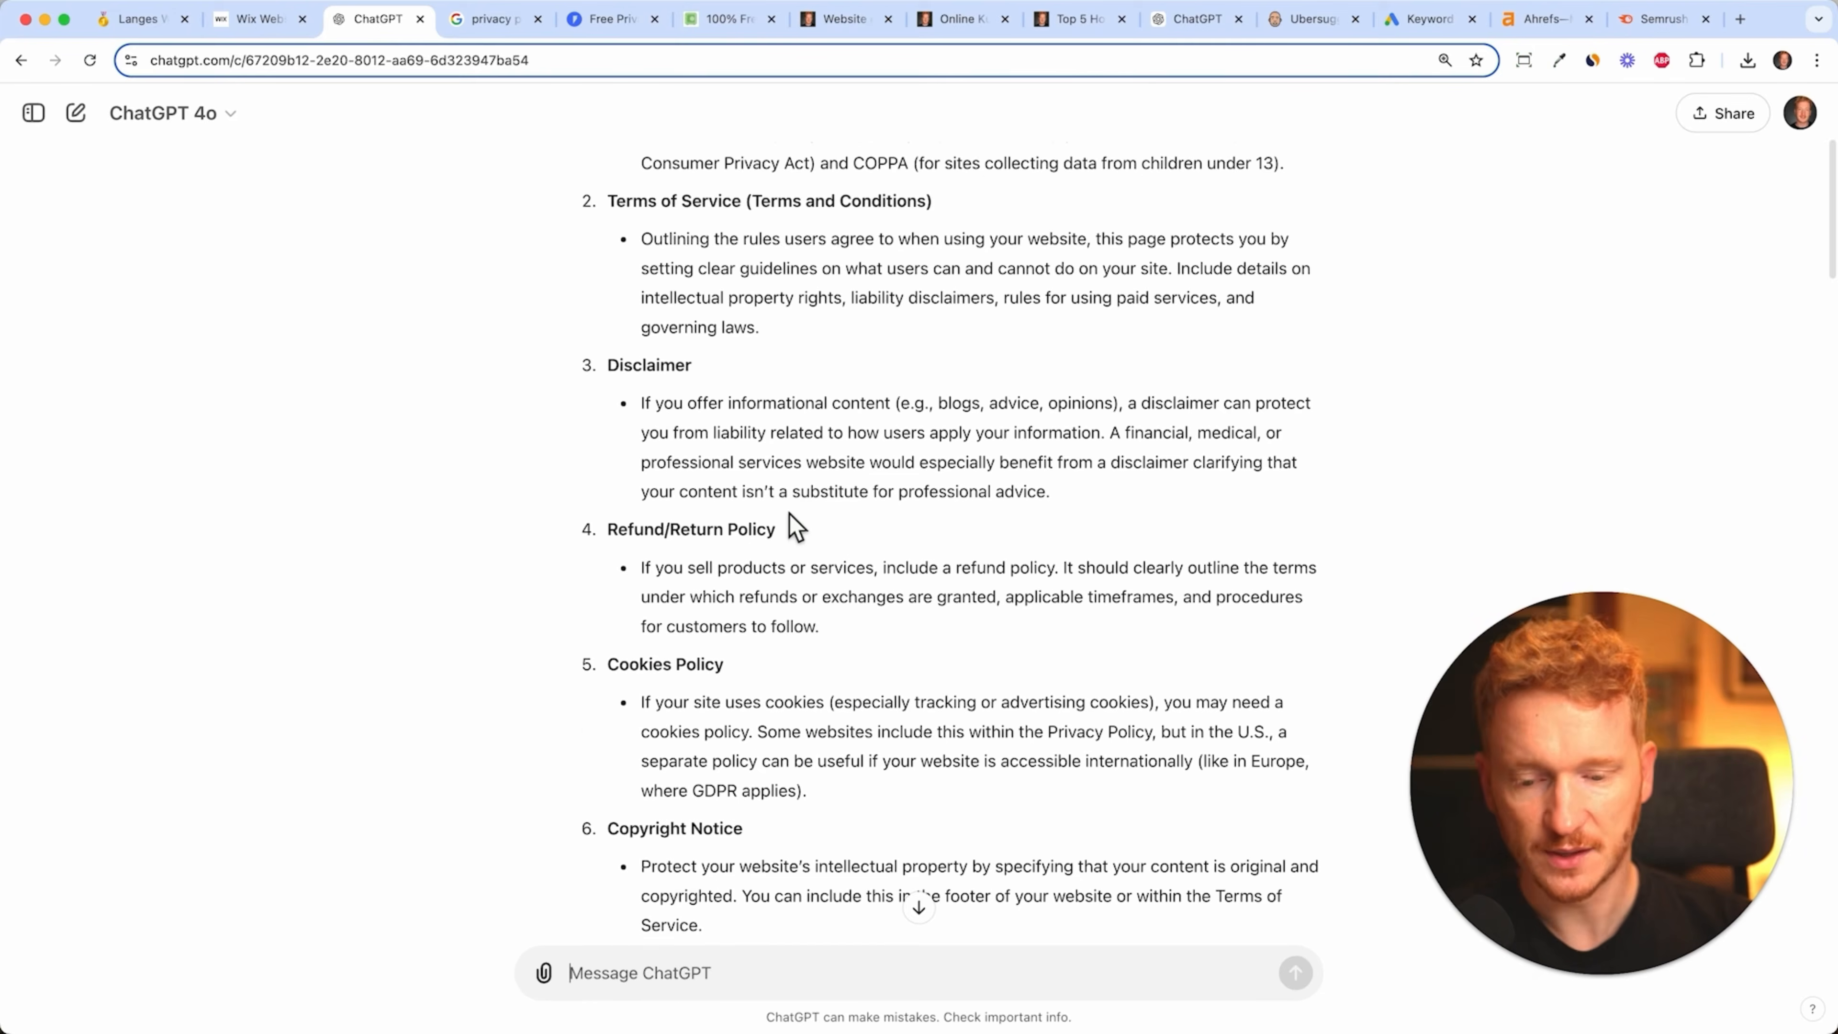
{"action": "scroll", "coordinate": [789, 514], "scroll_direction": "up", "scroll_amount": 2}
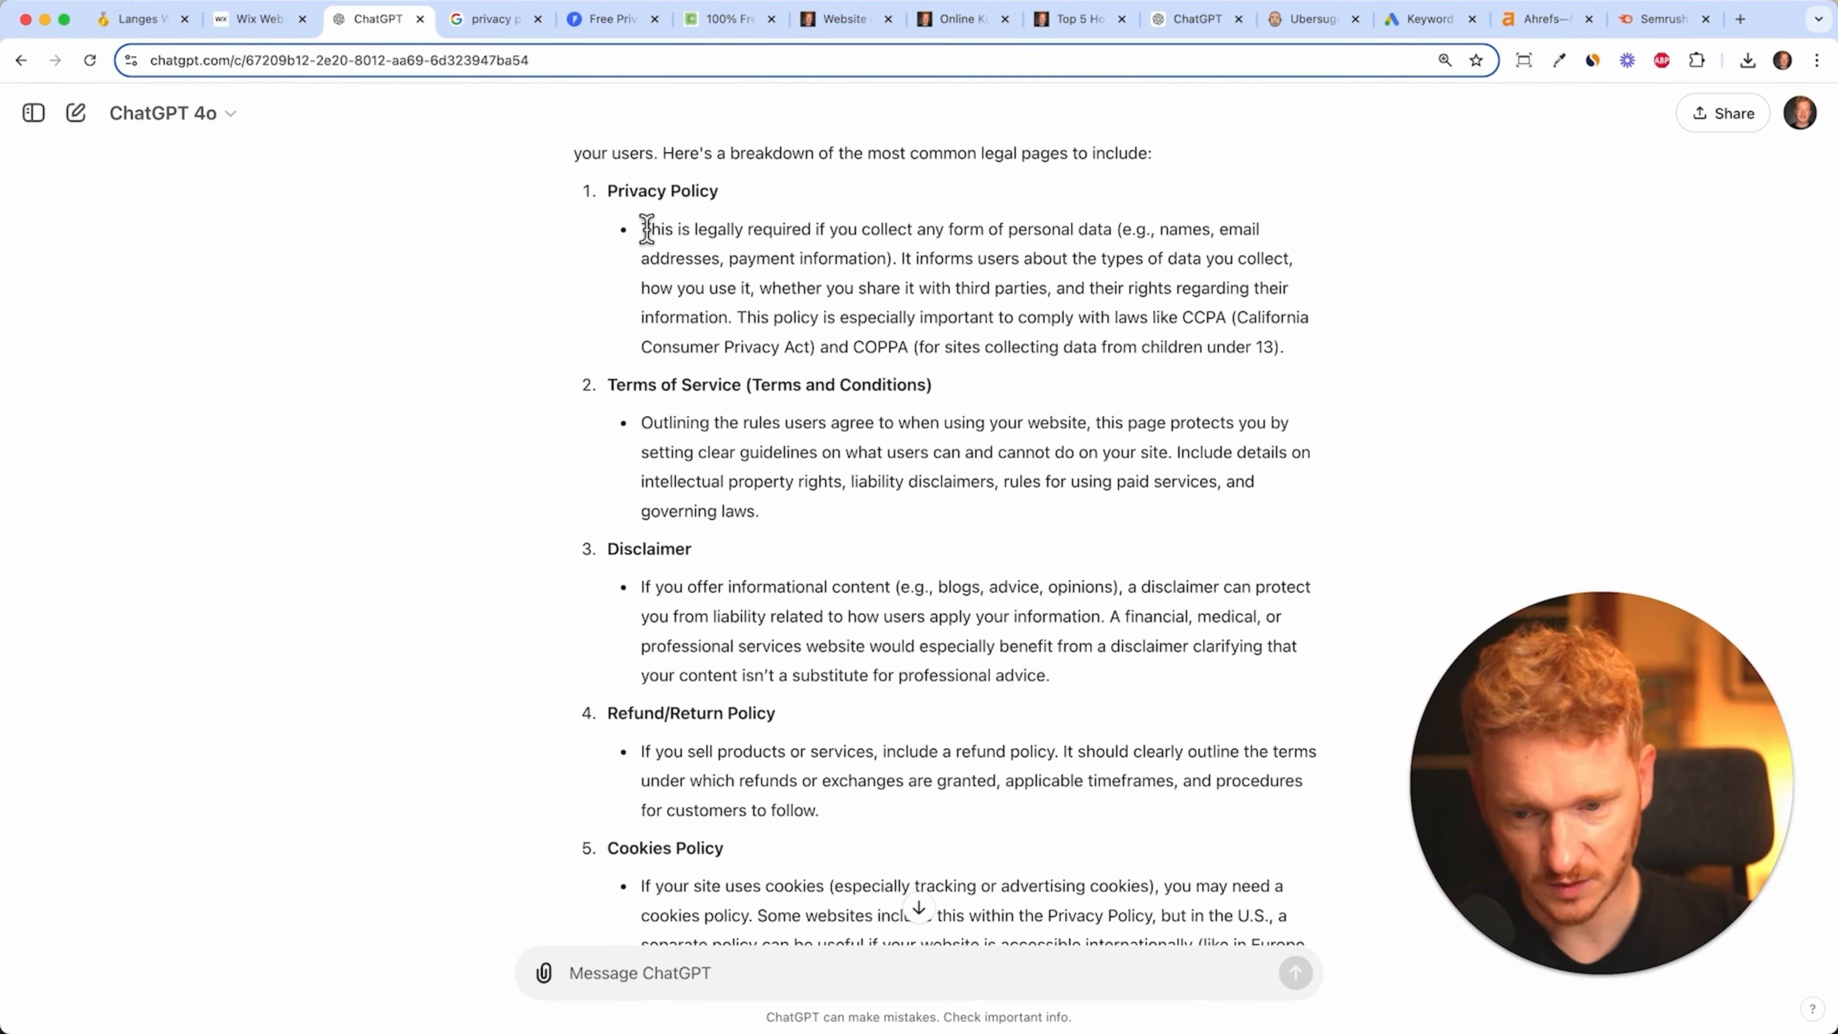
- Look through the Google search results for "privacy policy text generator"
{"action": "left_click", "coordinate": [499, 32]}
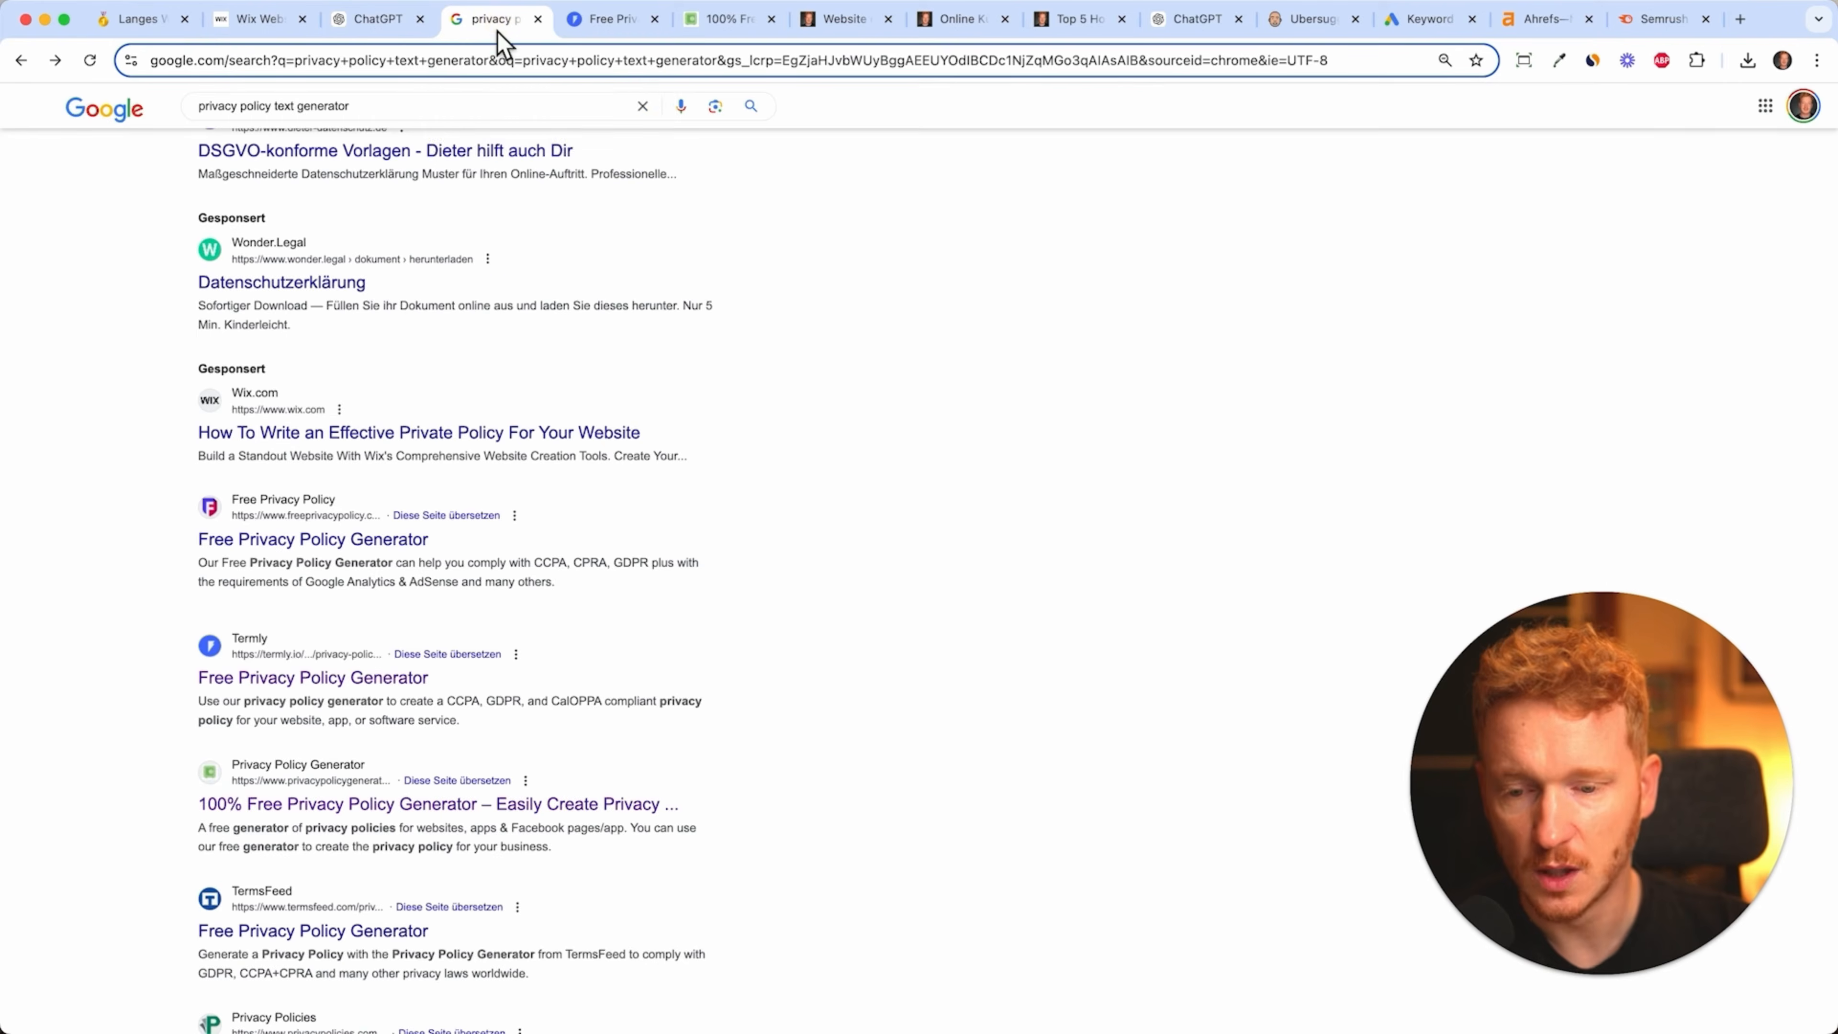
{"action": "scroll", "coordinate": [505, 514], "scroll_direction": "up", "scroll_amount": 5}
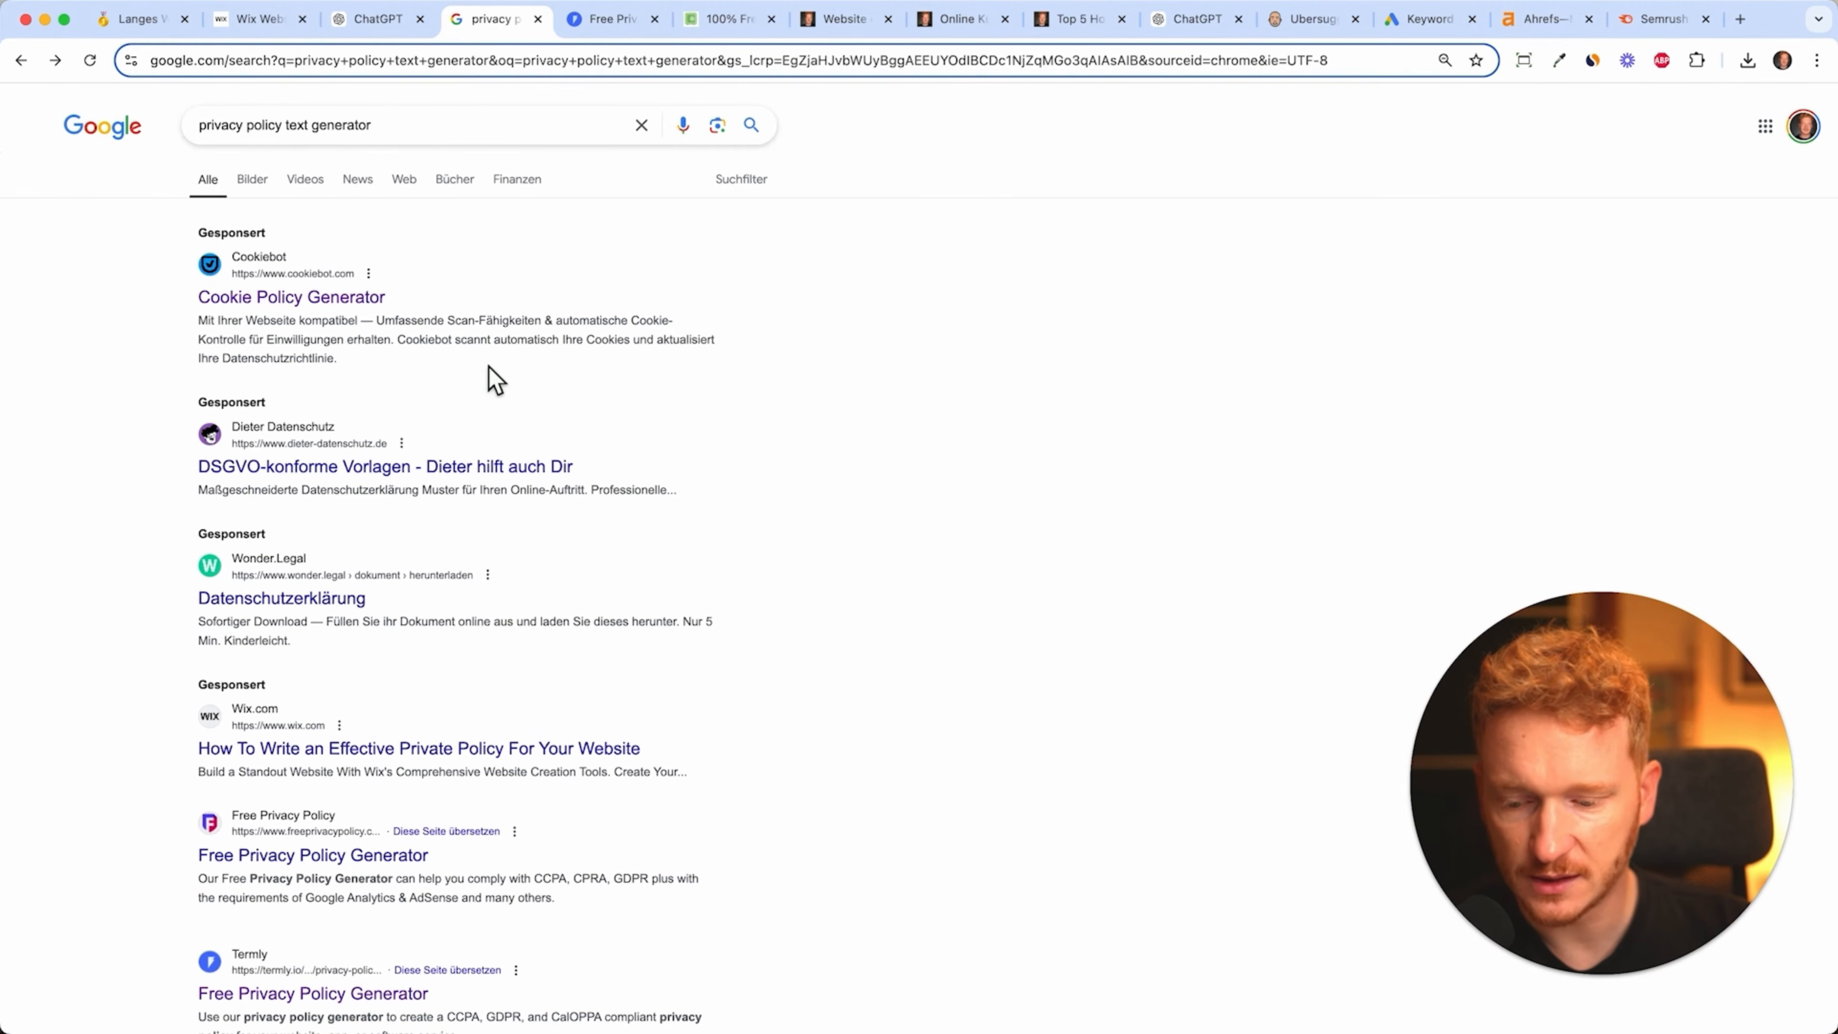
{"action": "scroll", "coordinate": [490, 371], "scroll_direction": "down", "scroll_amount": 3}
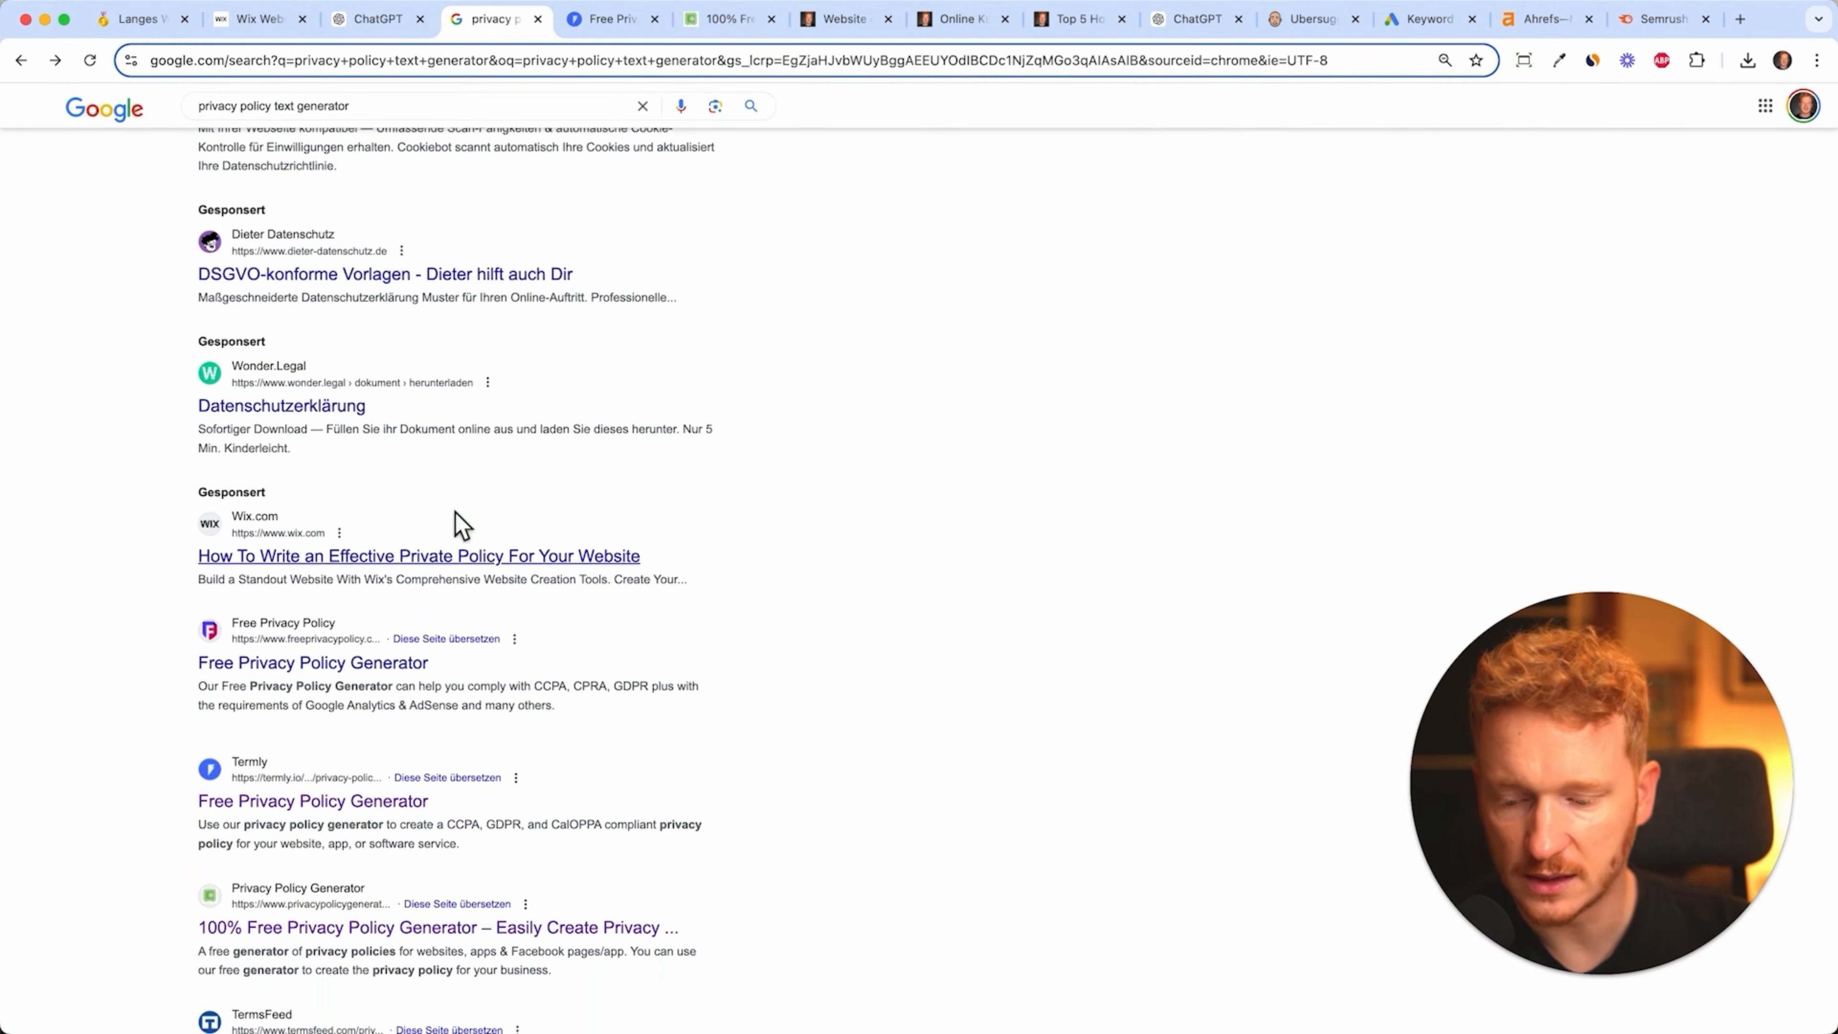
{"action": "scroll", "coordinate": [463, 626], "scroll_direction": "down", "scroll_amount": 3}
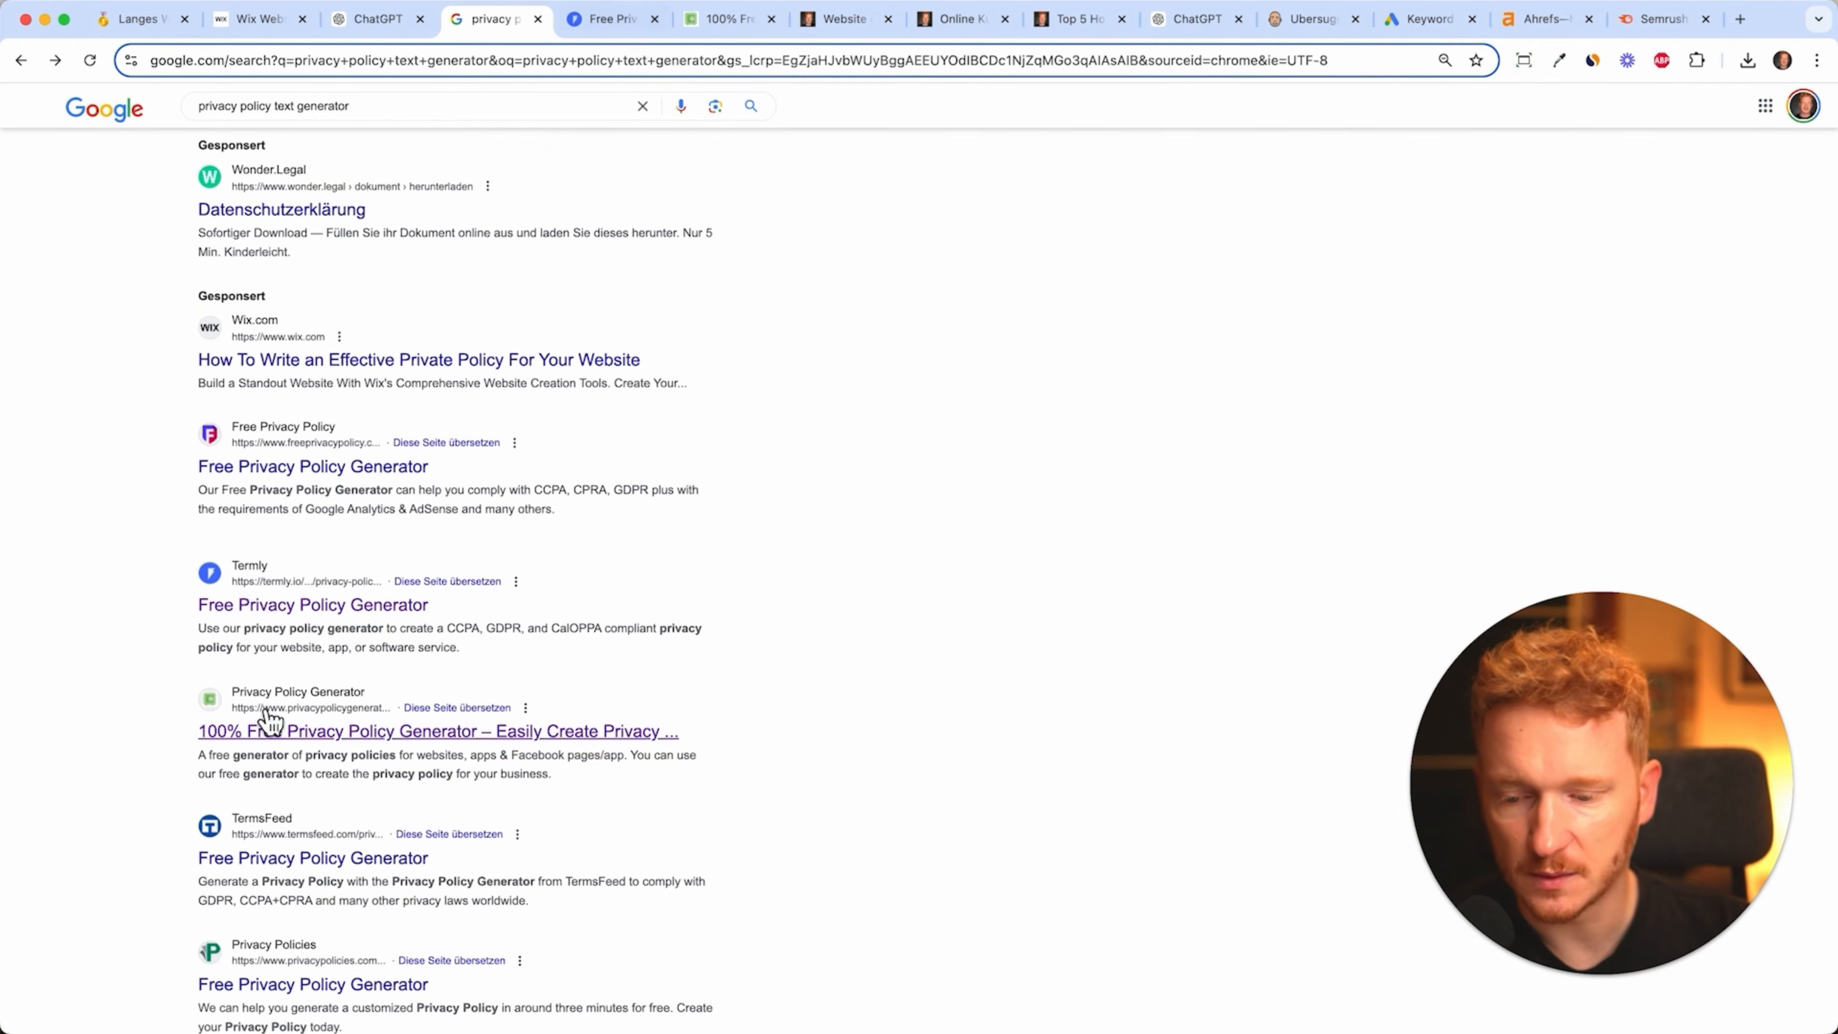
- Examine Termly's Privacy Policy Generator page, including its supported business types, privacy laws and features
{"action": "left_click", "coordinate": [607, 22]}
{"action": "scroll", "coordinate": [718, 377], "scroll_direction": "up", "scroll_amount": 5}
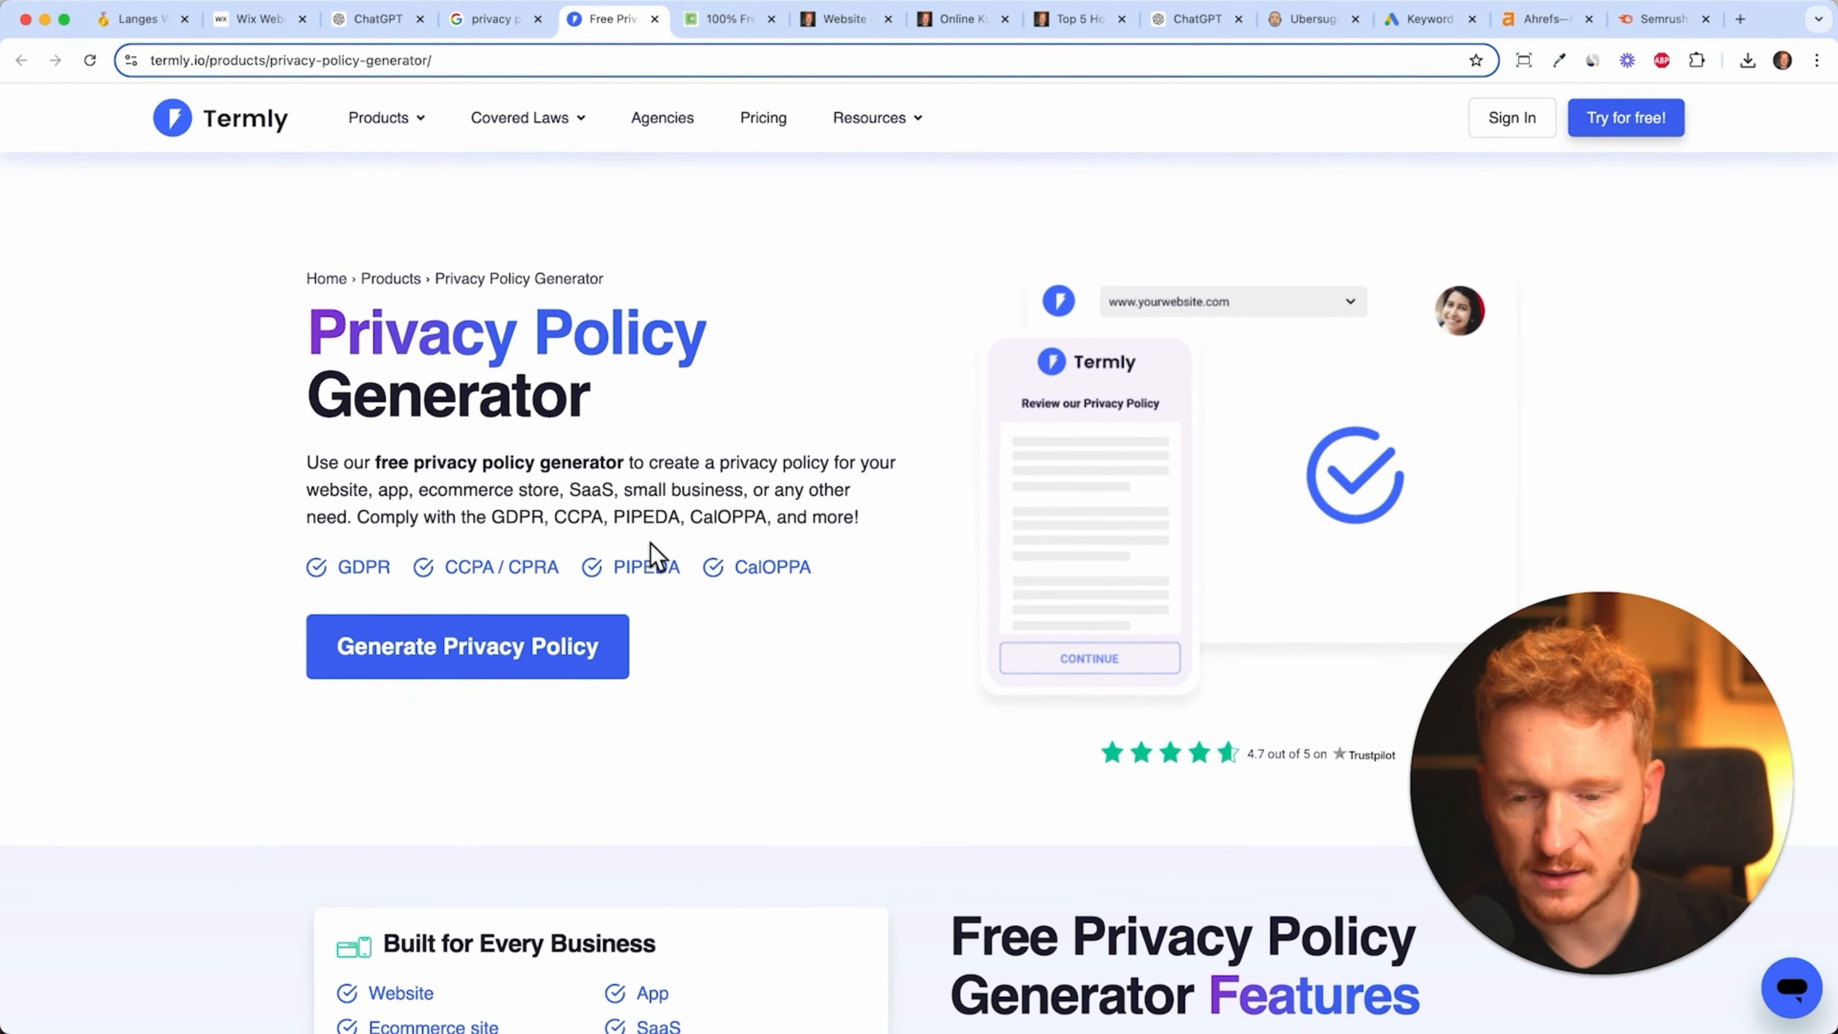
{"action": "scroll", "coordinate": [651, 543], "scroll_direction": "down", "scroll_amount": 5}
{"action": "scroll", "coordinate": [652, 548], "scroll_direction": "down", "scroll_amount": 1}
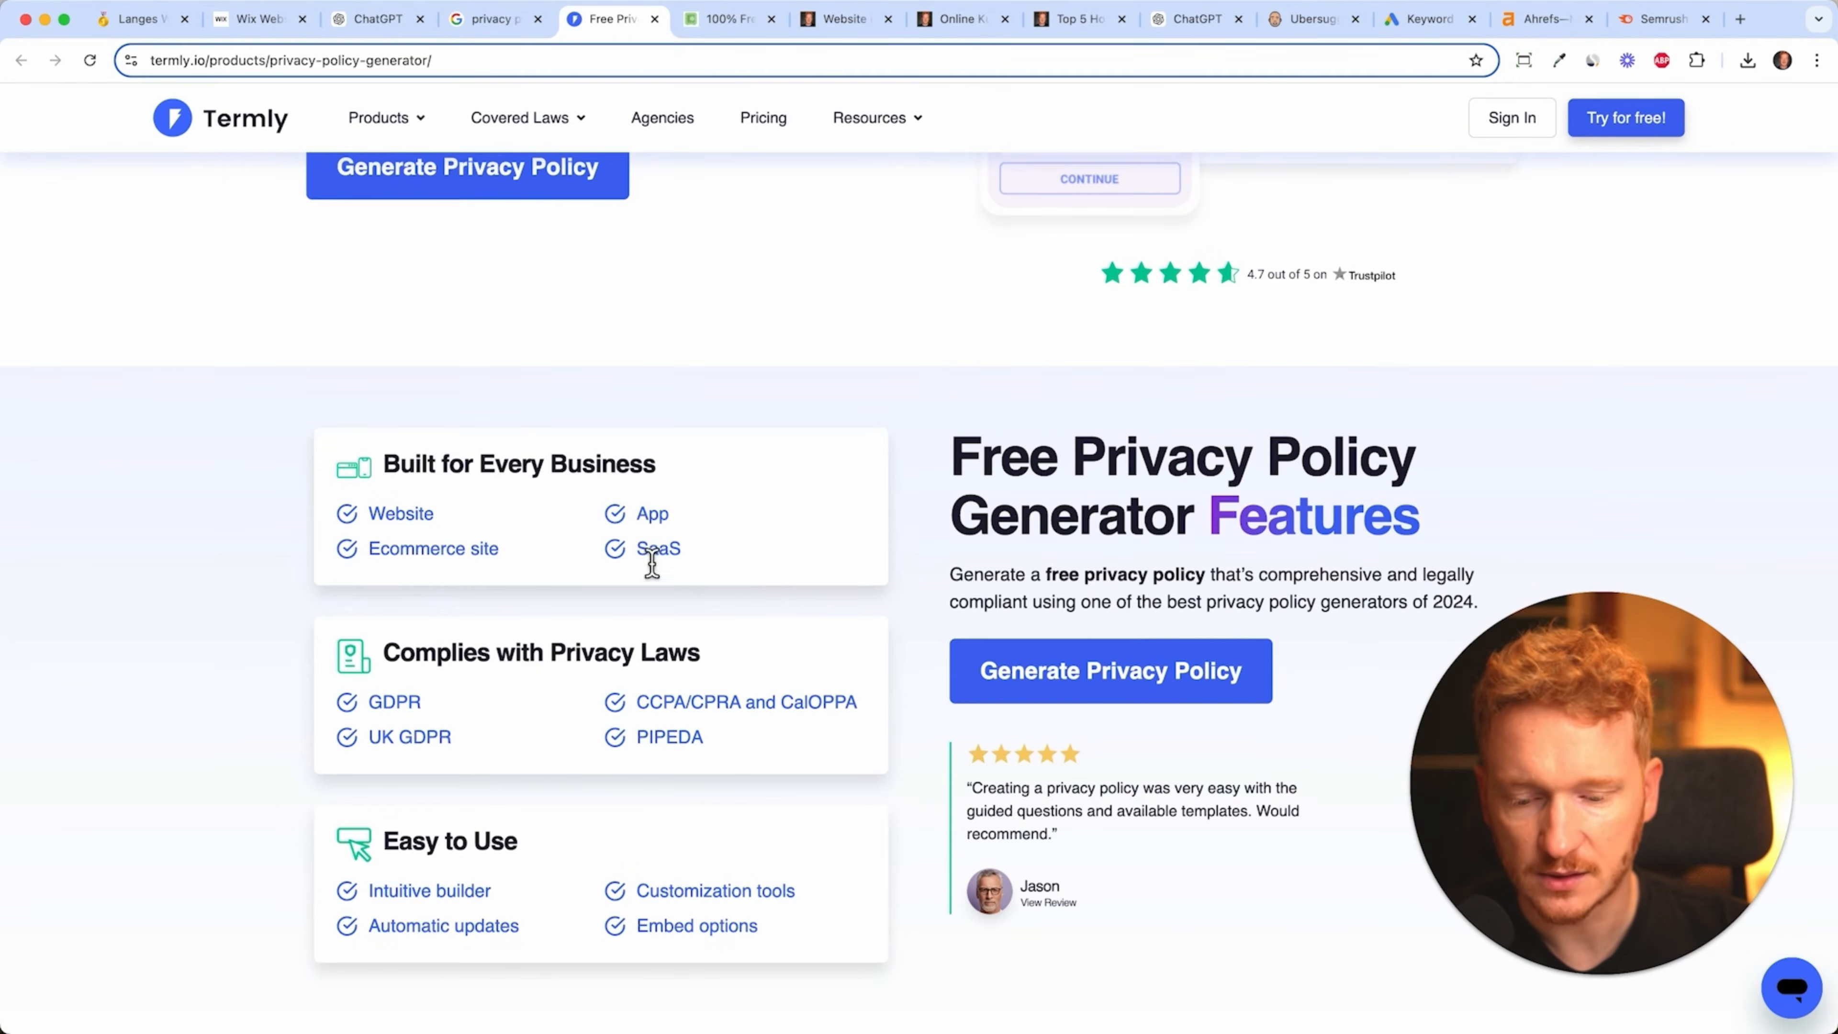
{"action": "scroll", "coordinate": [779, 570], "scroll_direction": "down", "scroll_amount": 3}
{"action": "scroll", "coordinate": [859, 461], "scroll_direction": "up", "scroll_amount": 1}
{"action": "scroll", "coordinate": [859, 460], "scroll_direction": "up", "scroll_amount": 8}
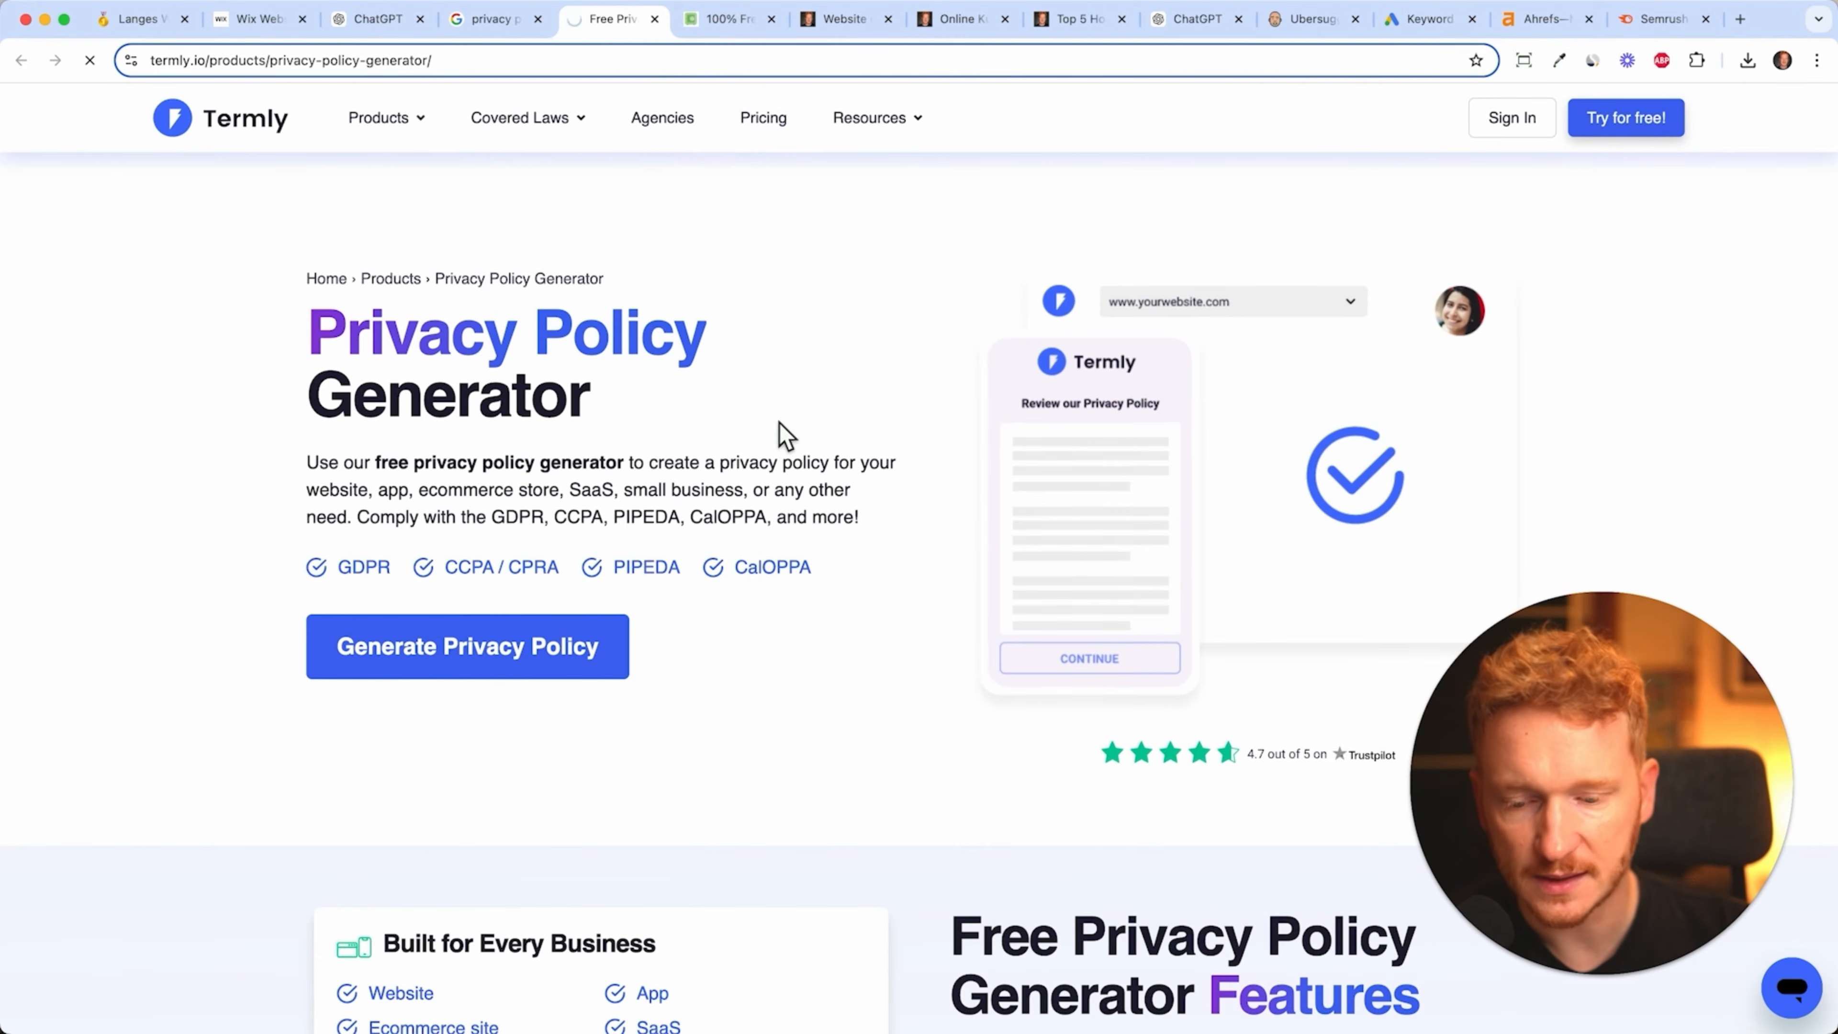
- Review Termly's pricing plans, dismiss the discount offer and return to the Privacy Policy Generator page
{"action": "scroll", "coordinate": [1152, 575], "scroll_direction": "down", "scroll_amount": 3}
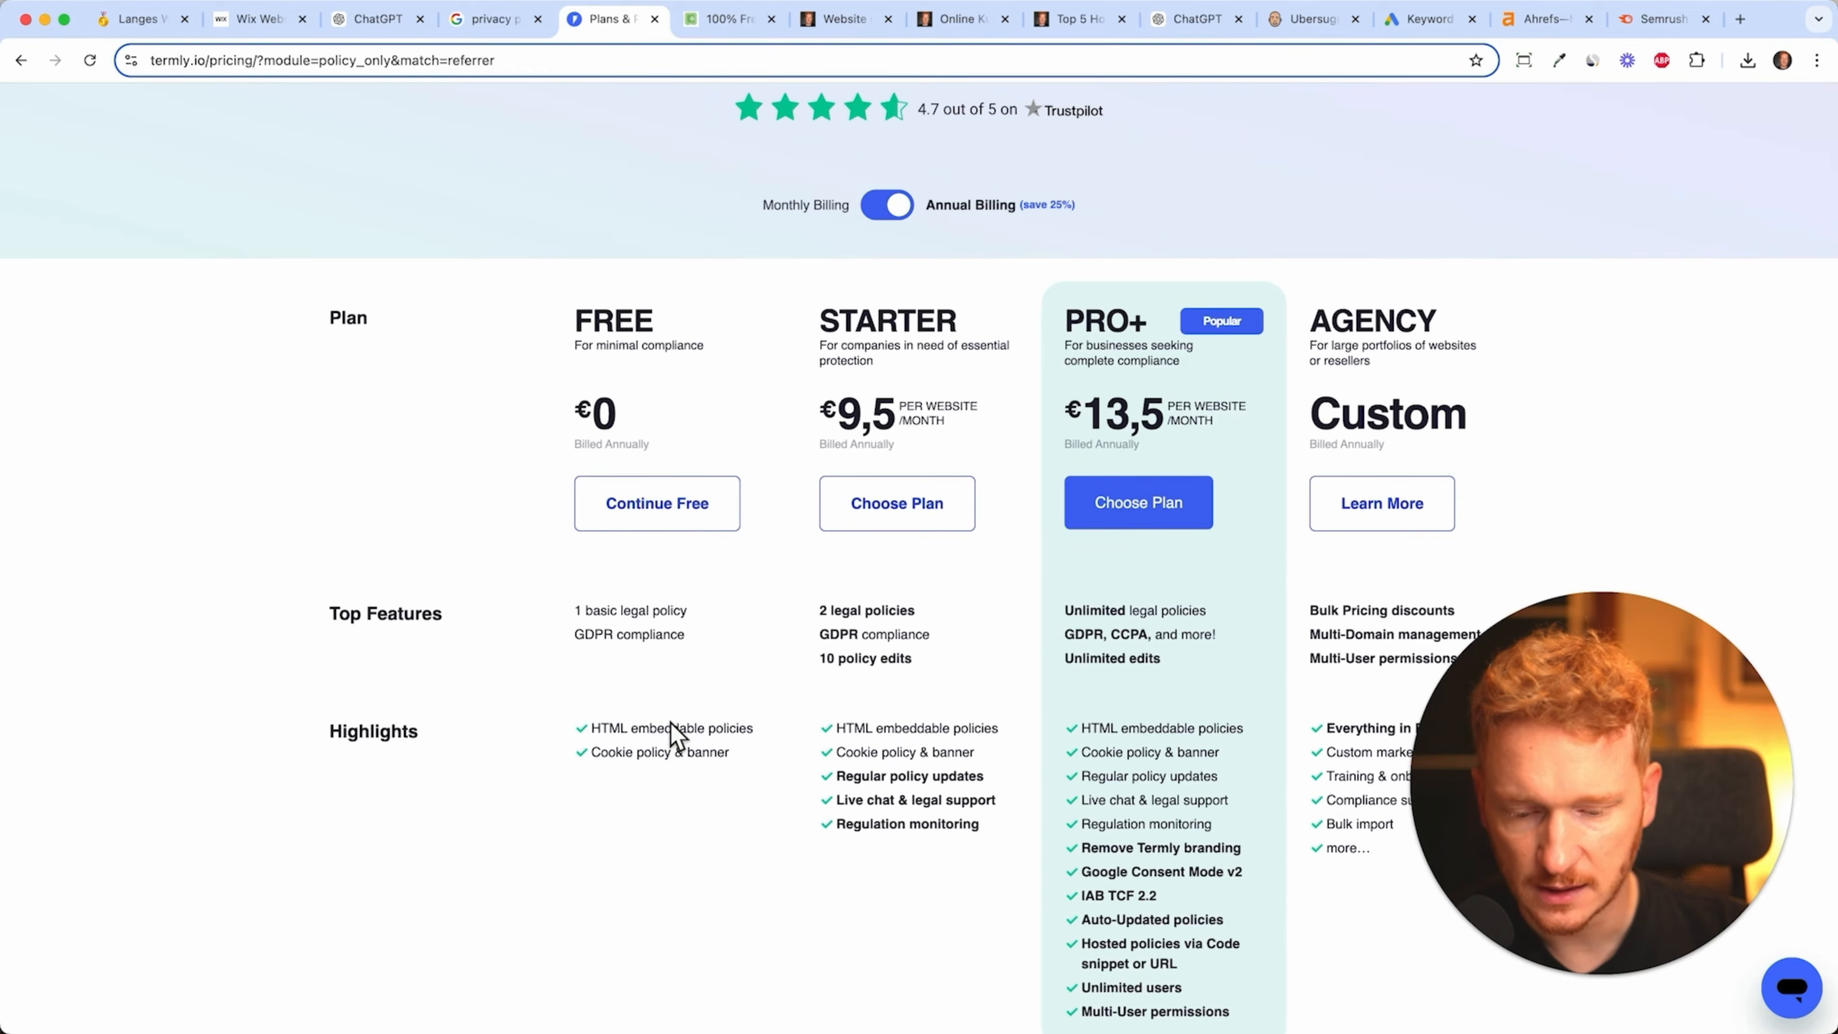
{"action": "scroll", "coordinate": [677, 738], "scroll_direction": "down", "scroll_amount": 2}
{"action": "scroll", "coordinate": [904, 293], "scroll_direction": "up", "scroll_amount": 6}
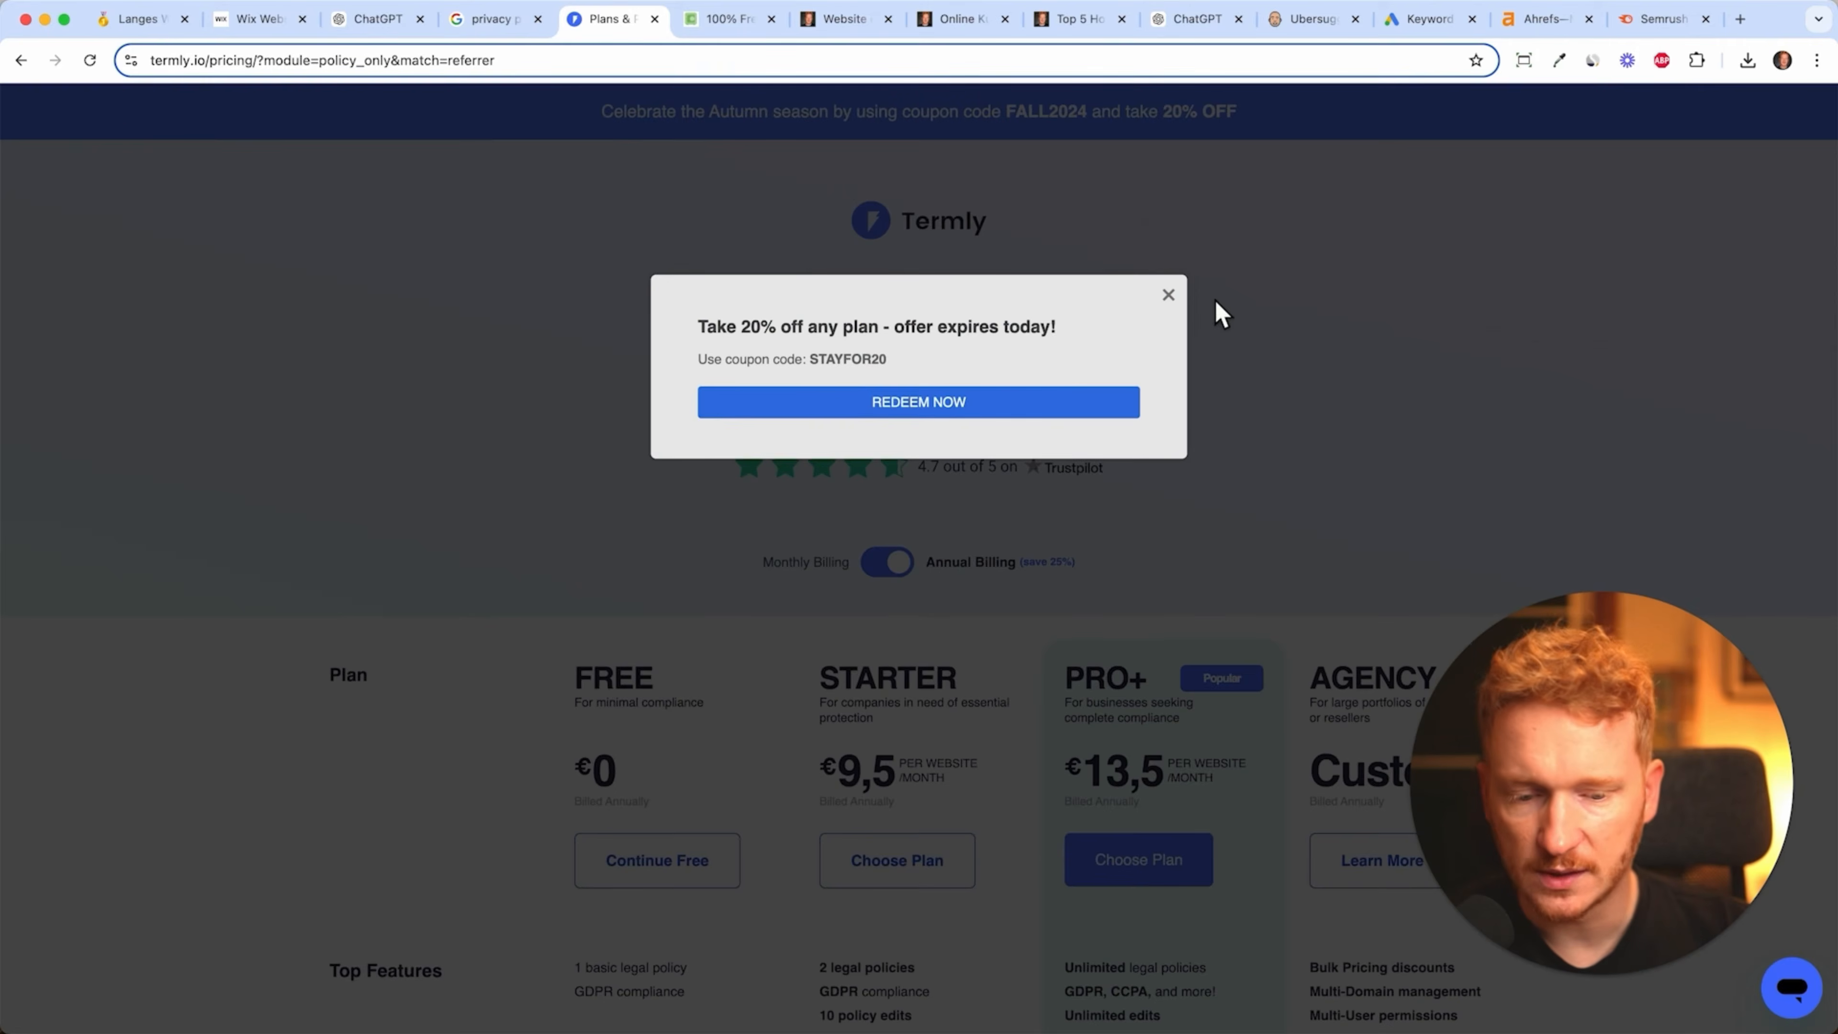
{"action": "left_click", "coordinate": [1167, 295]}
{"action": "left_click", "coordinate": [20, 61]}
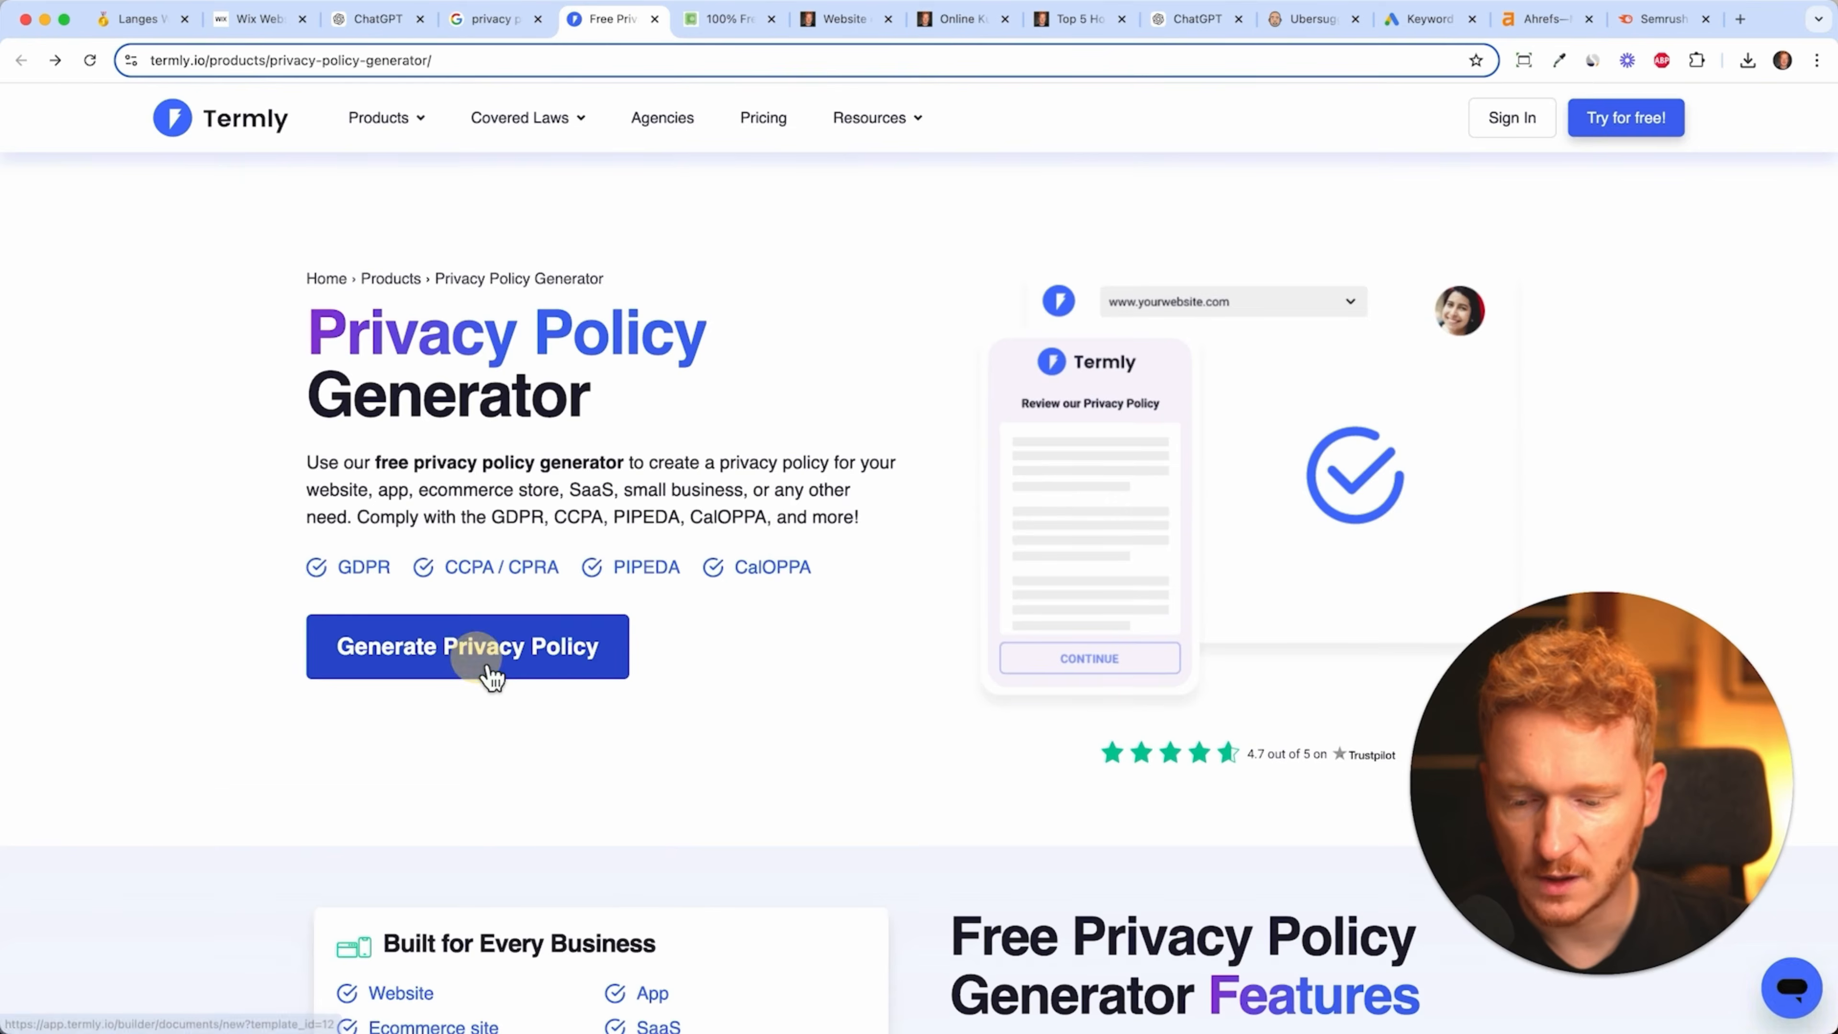
- Start generating a Termly privacy policy for a website and choose American English spelling
{"action": "left_click", "coordinate": [488, 670]}
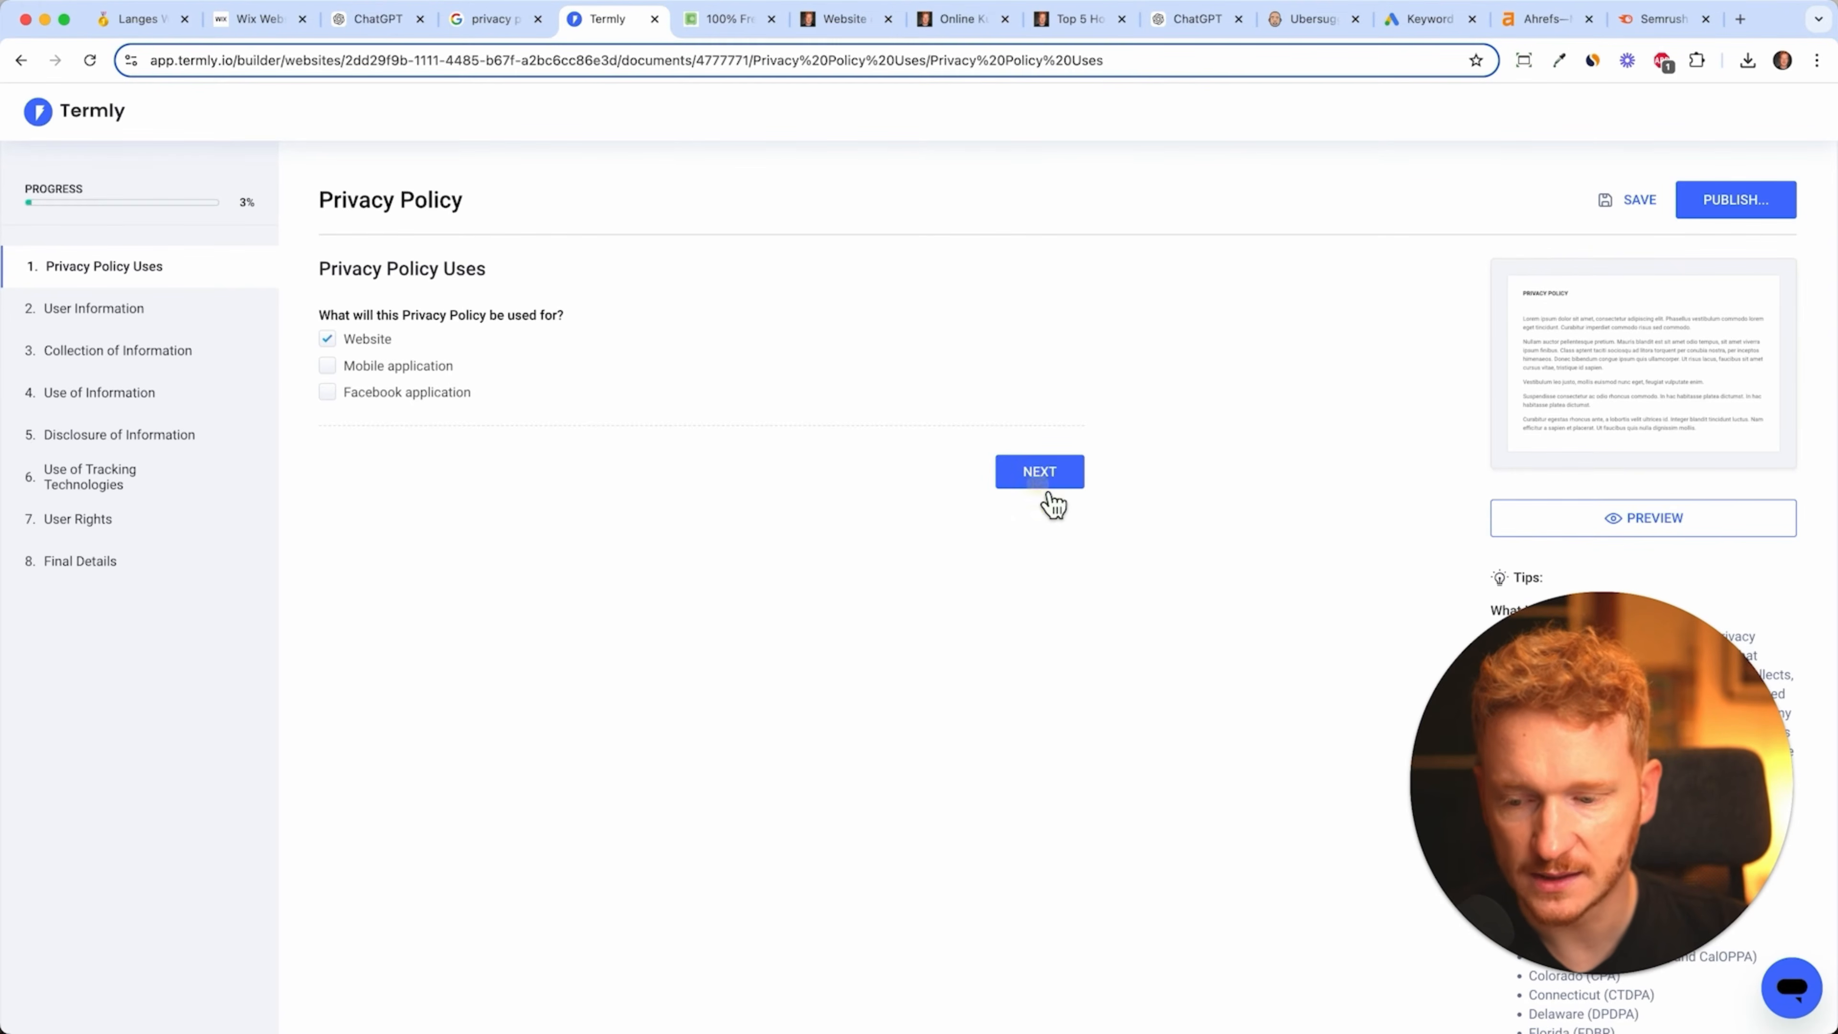
{"action": "left_click", "coordinate": [1048, 484]}
{"action": "left_click", "coordinate": [1047, 467]}
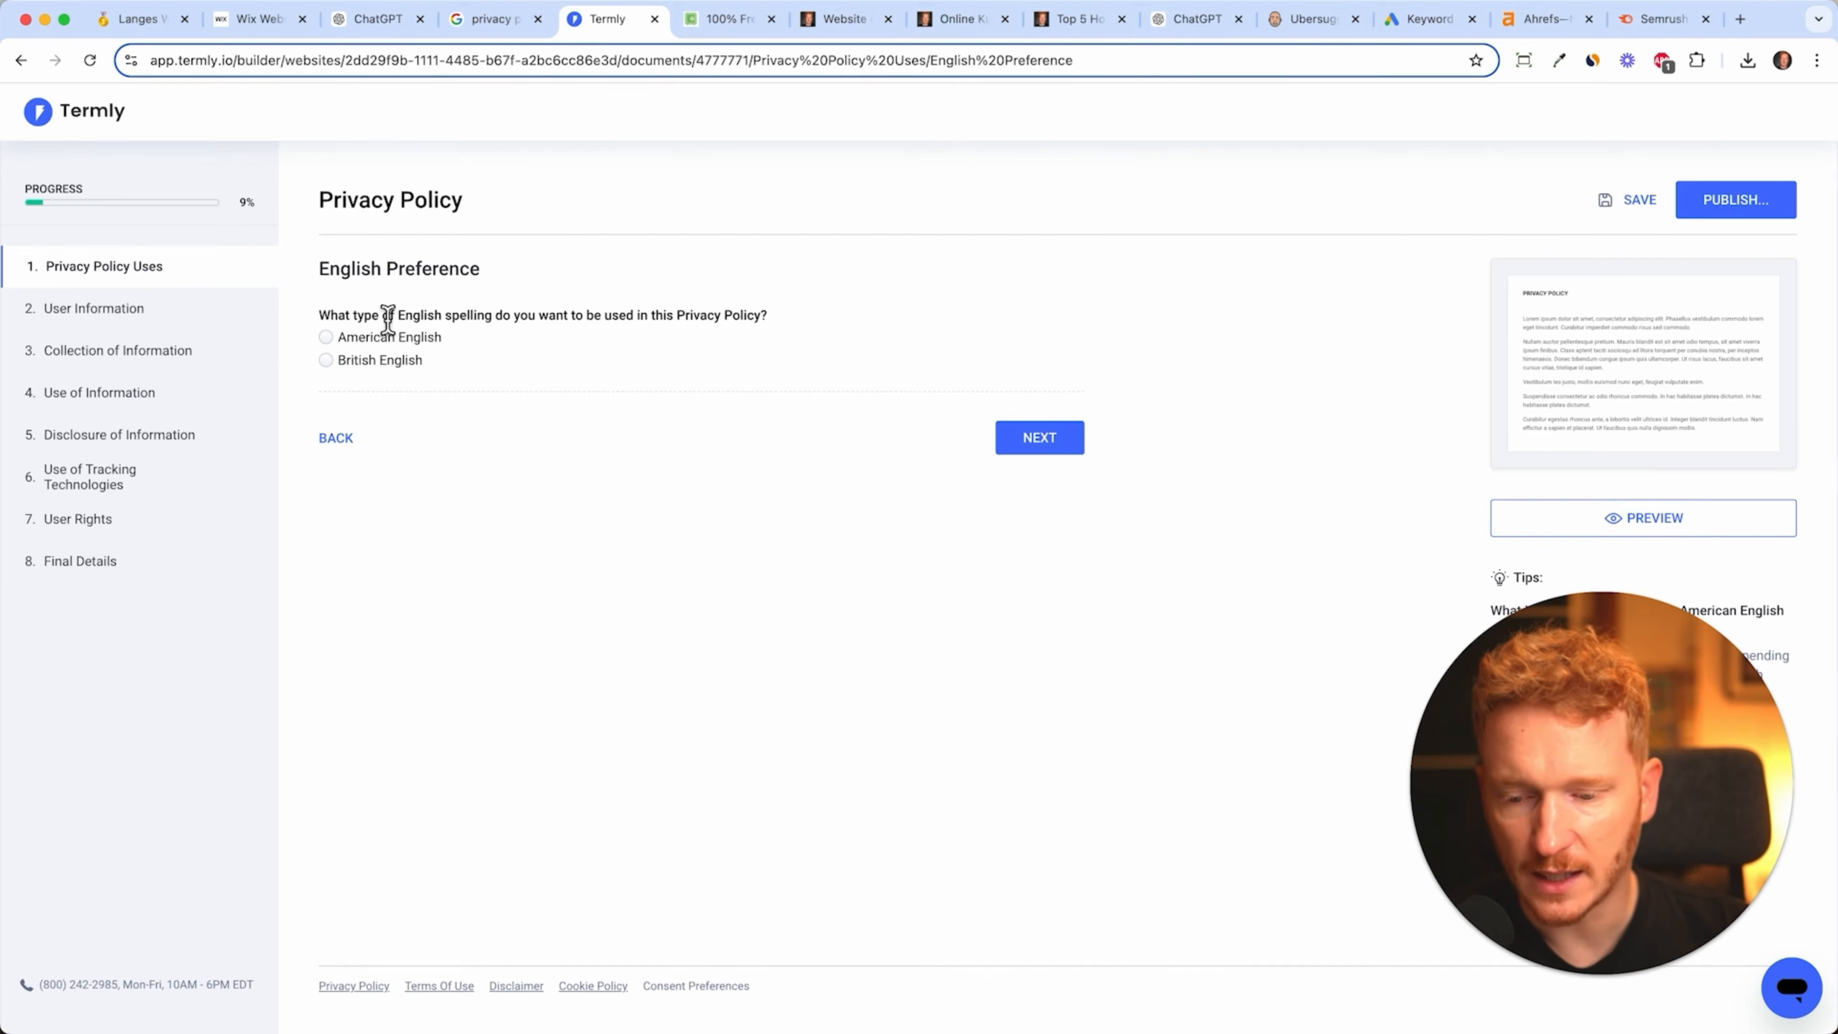
{"action": "left_click", "coordinate": [405, 338]}
{"action": "left_click", "coordinate": [1020, 451]}
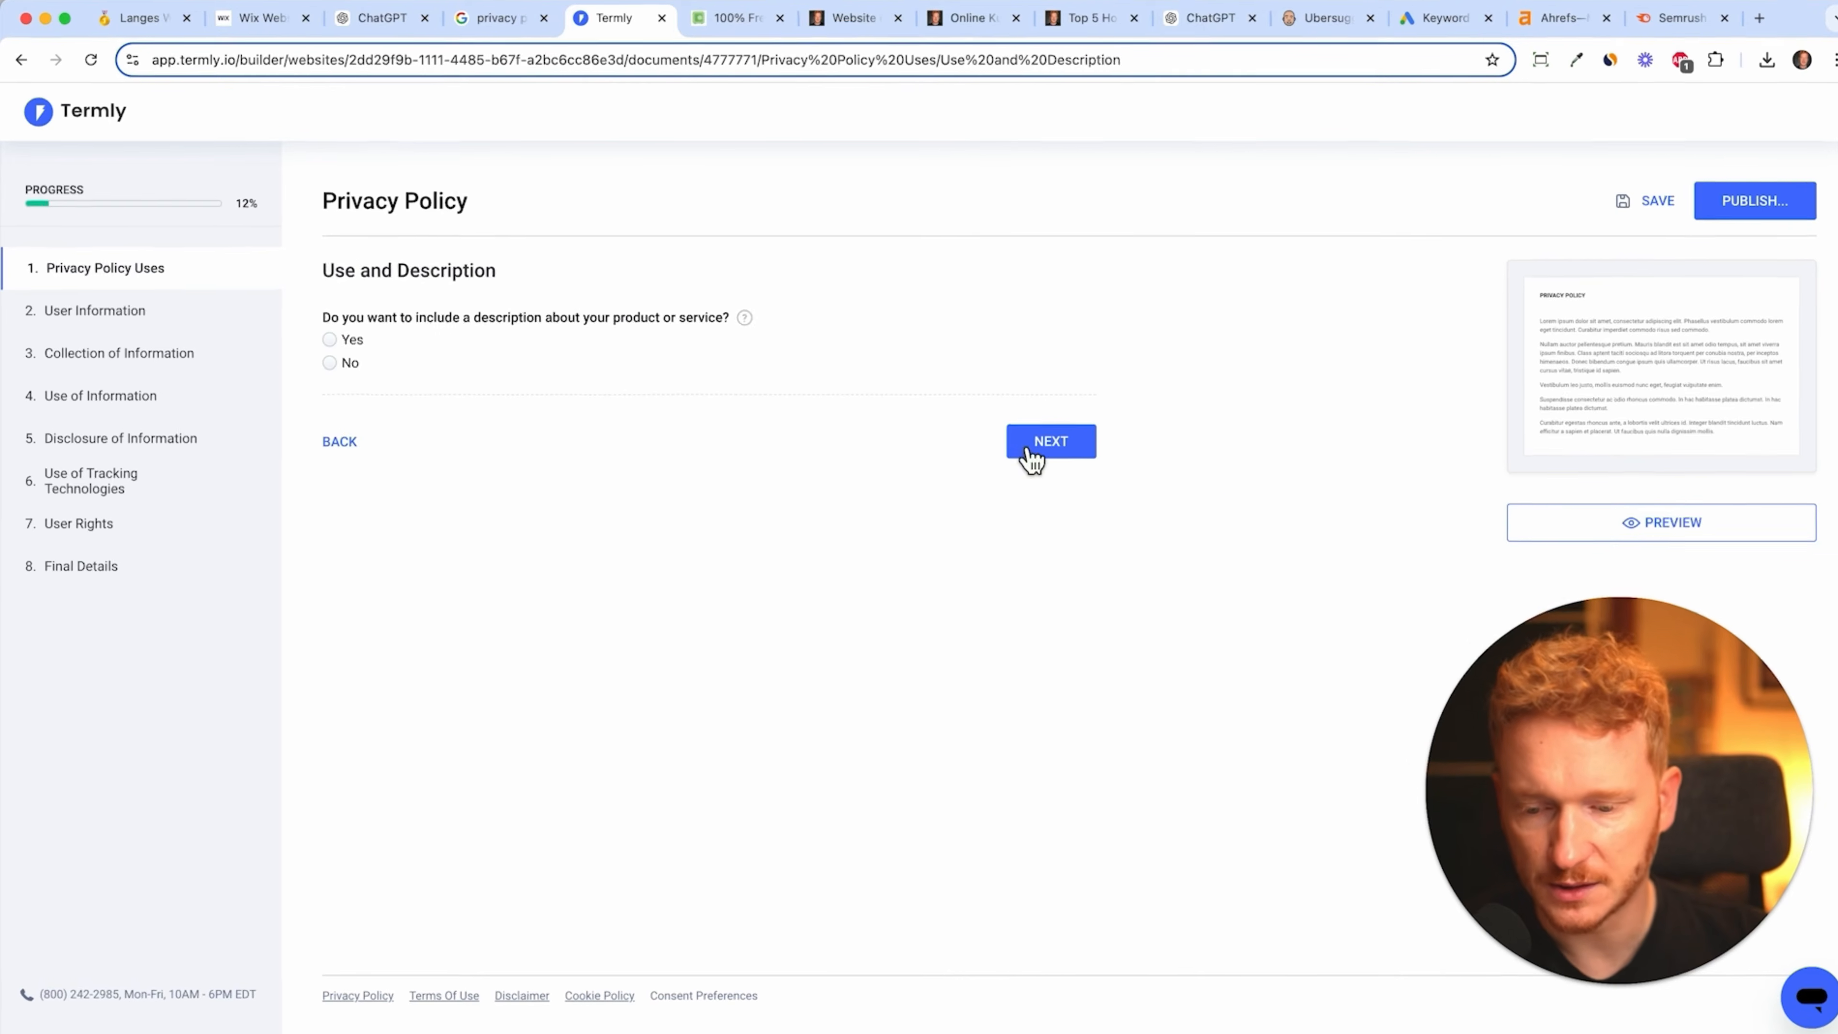
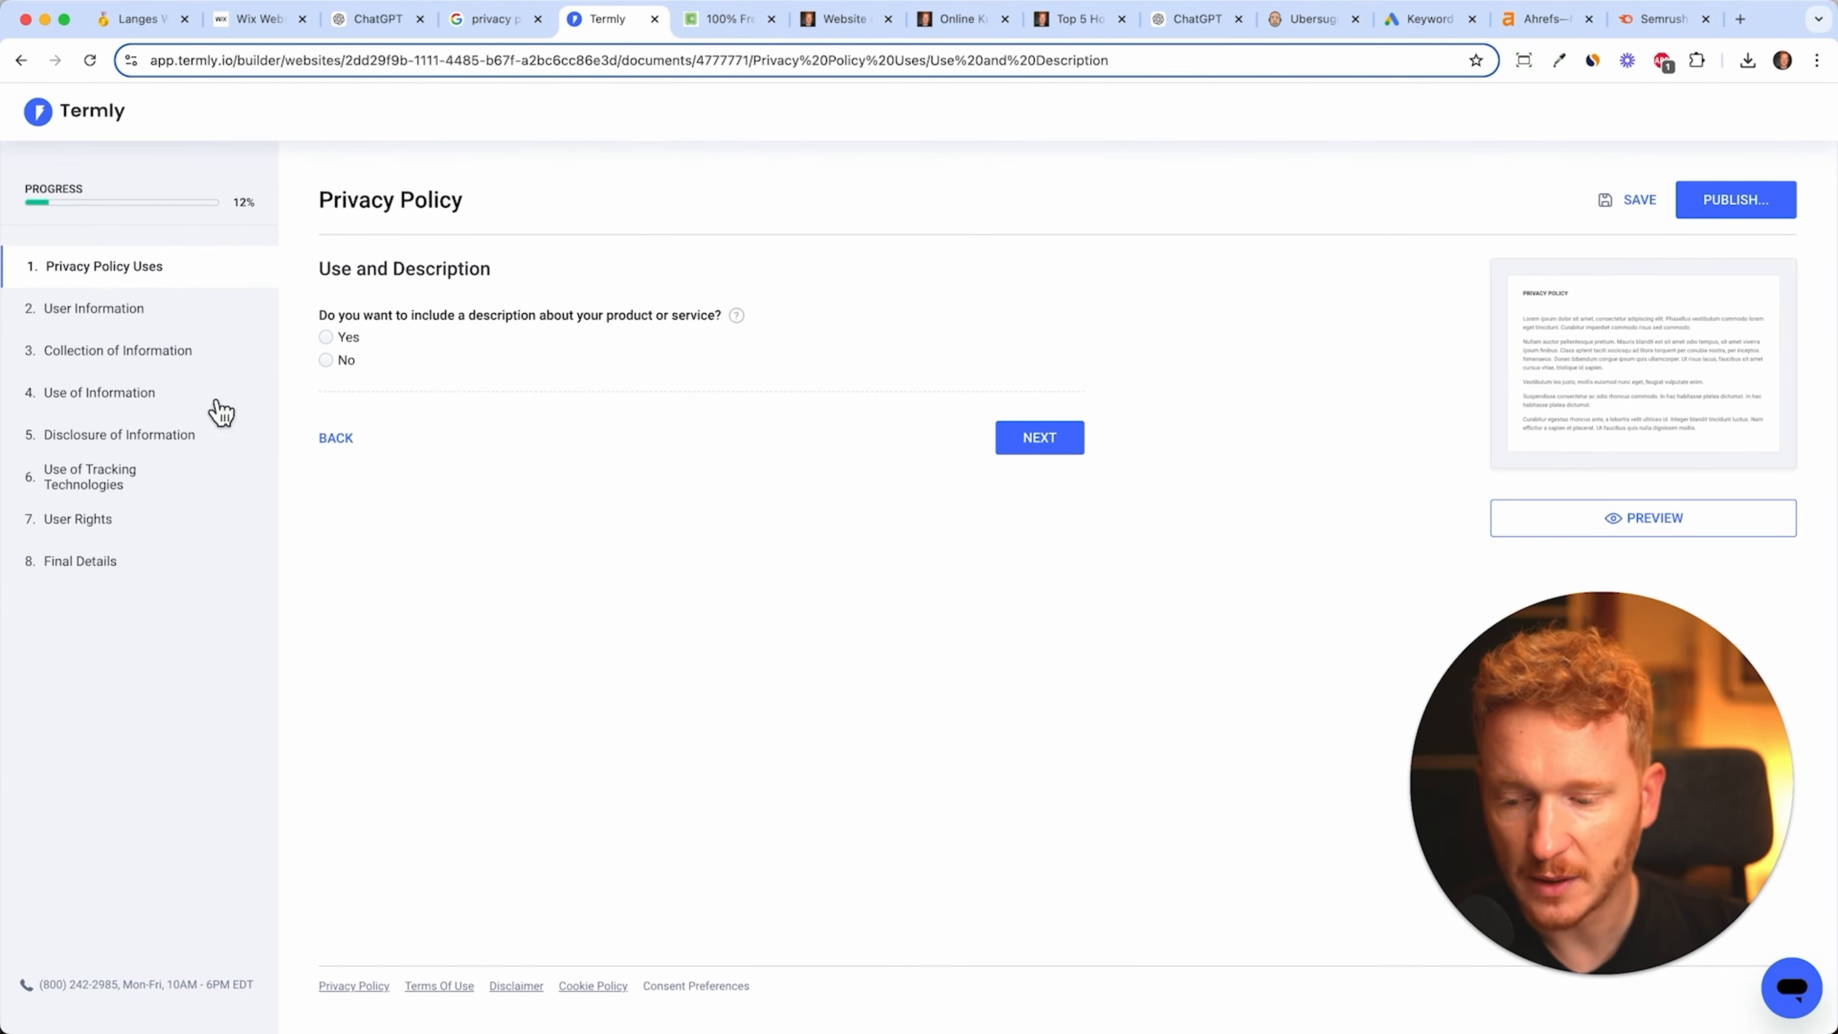
- Switch back to ChatGPT and select the generated privacy and cookie policy text from its Privacy Policy heading to the end
{"action": "left_click", "coordinate": [390, 29]}
{"action": "scroll", "coordinate": [782, 521], "scroll_direction": "down", "scroll_amount": 15}
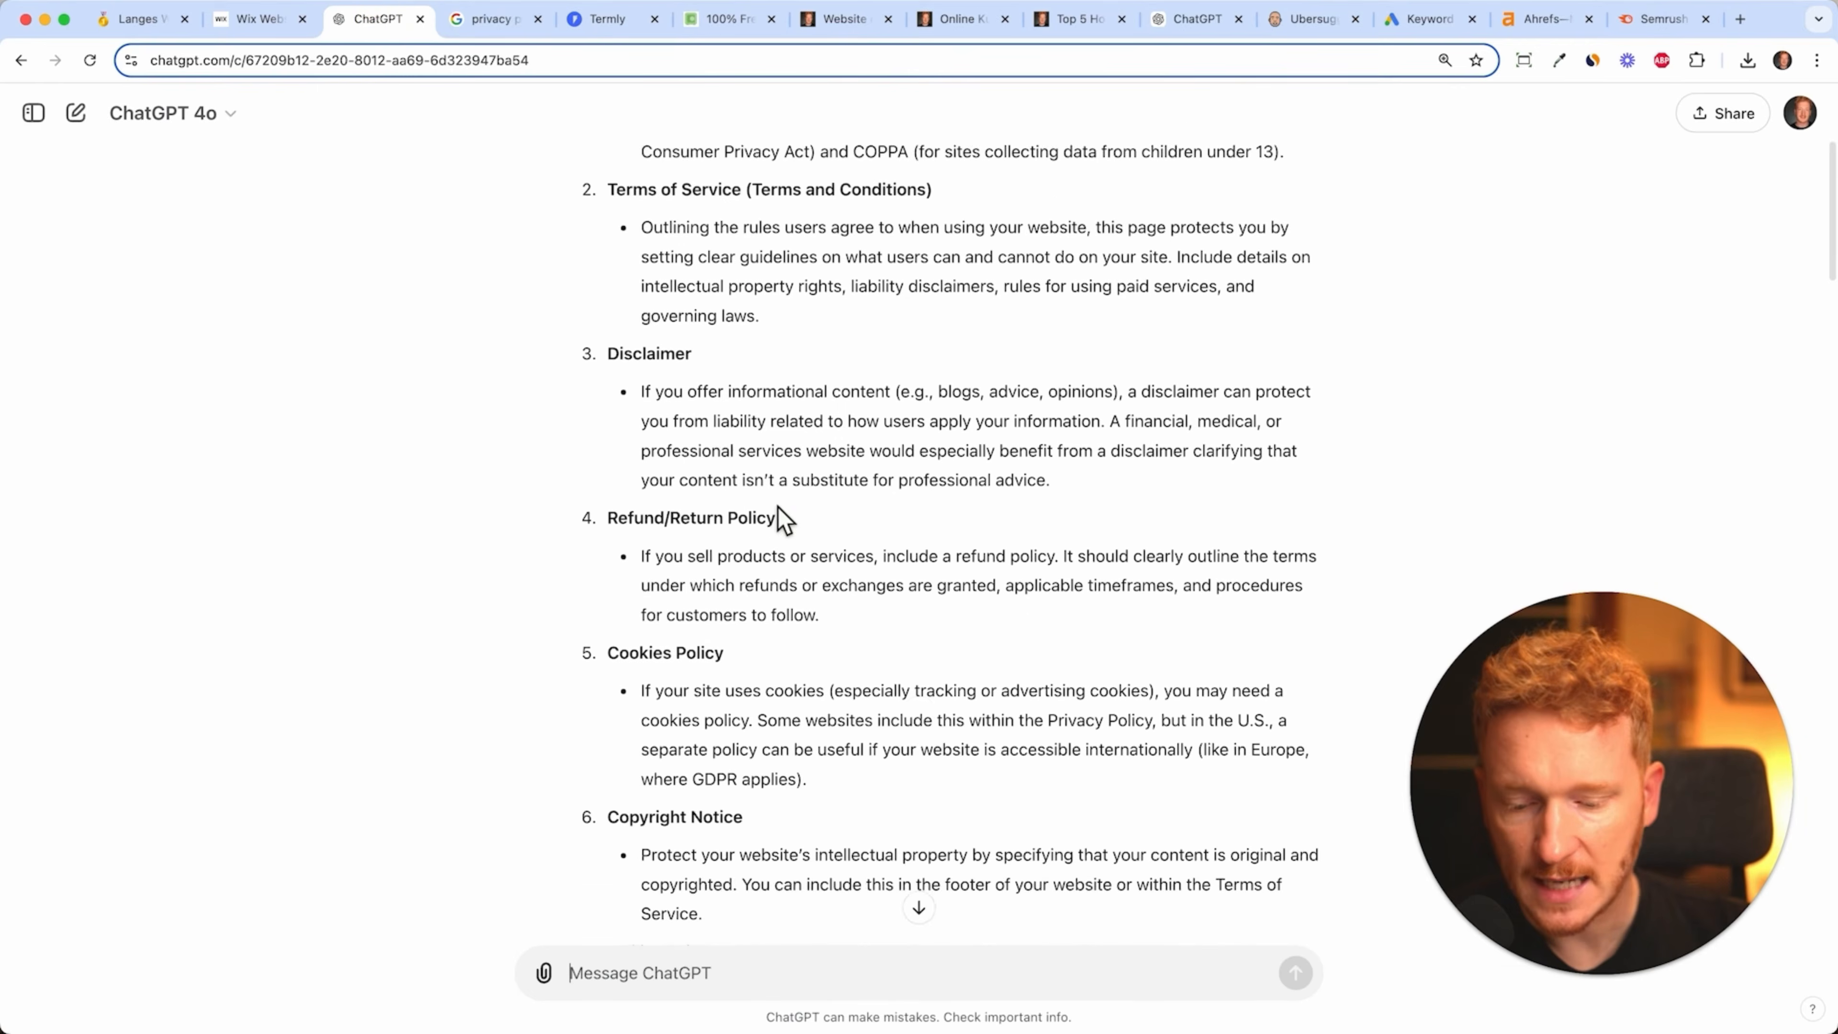
{"action": "scroll", "coordinate": [785, 514], "scroll_direction": "down", "scroll_amount": 2}
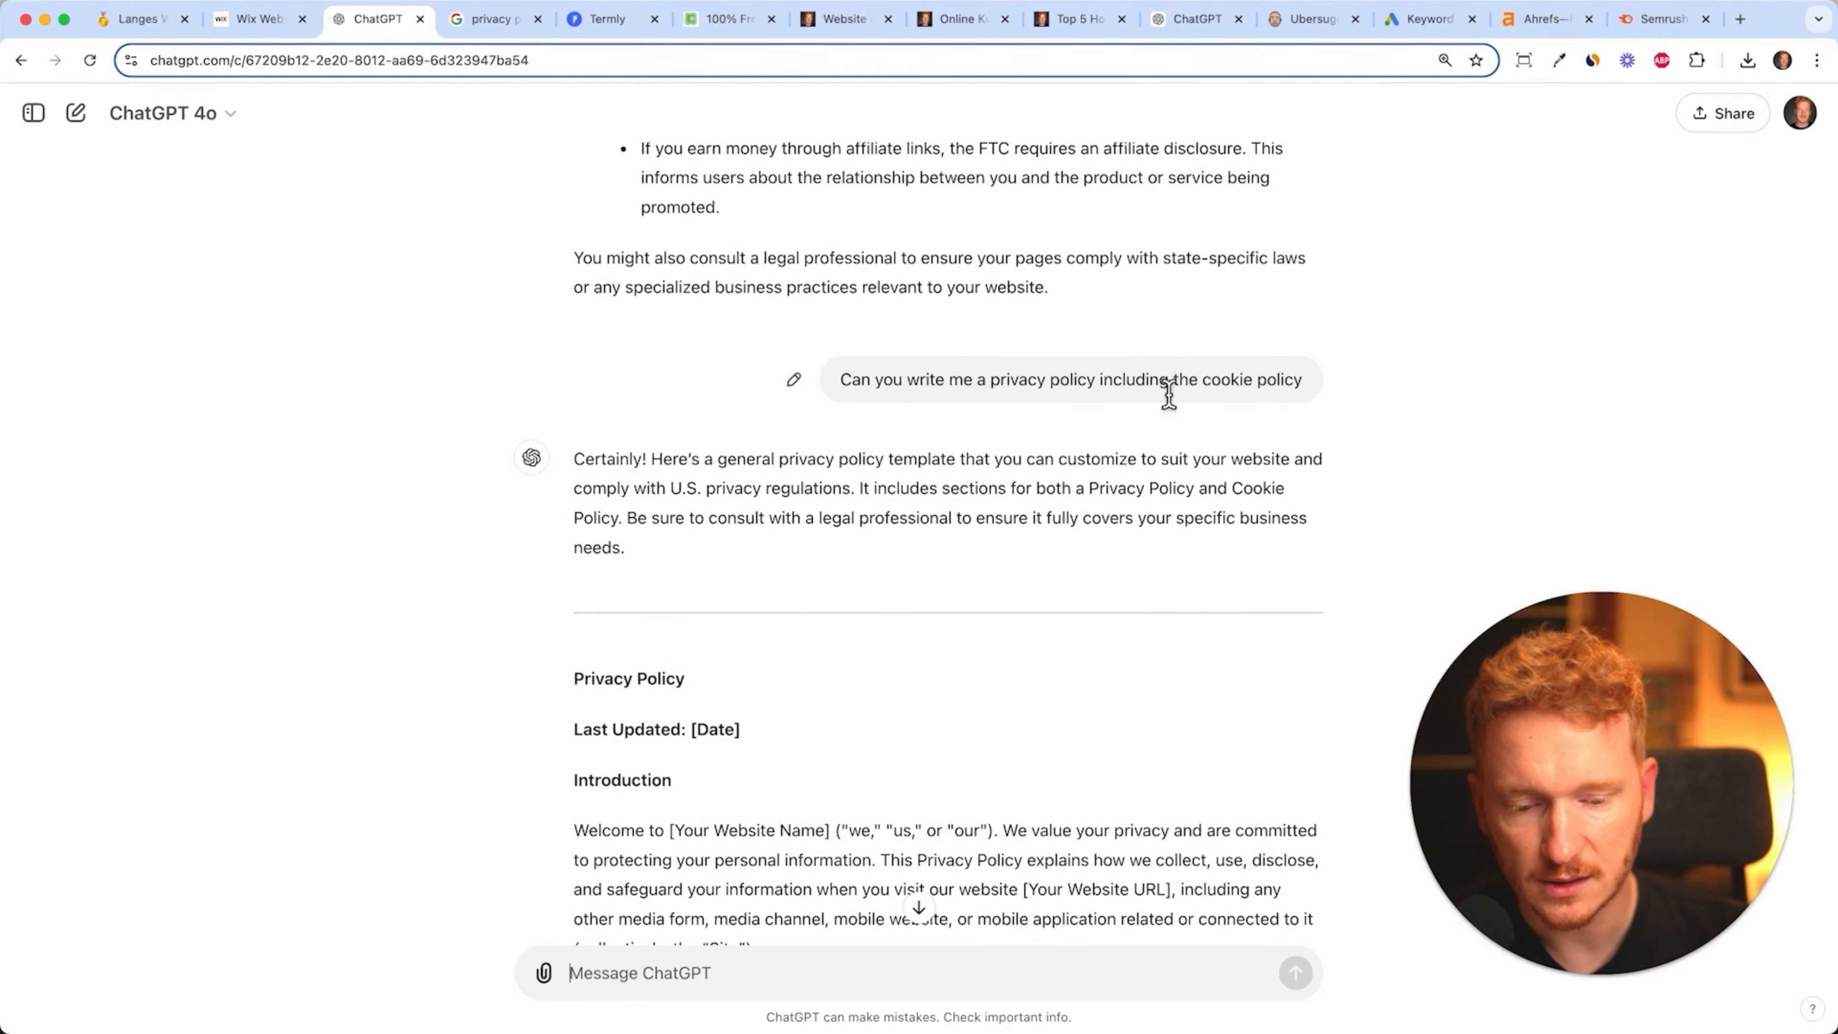
{"action": "scroll", "coordinate": [1165, 594], "scroll_direction": "down", "scroll_amount": 5}
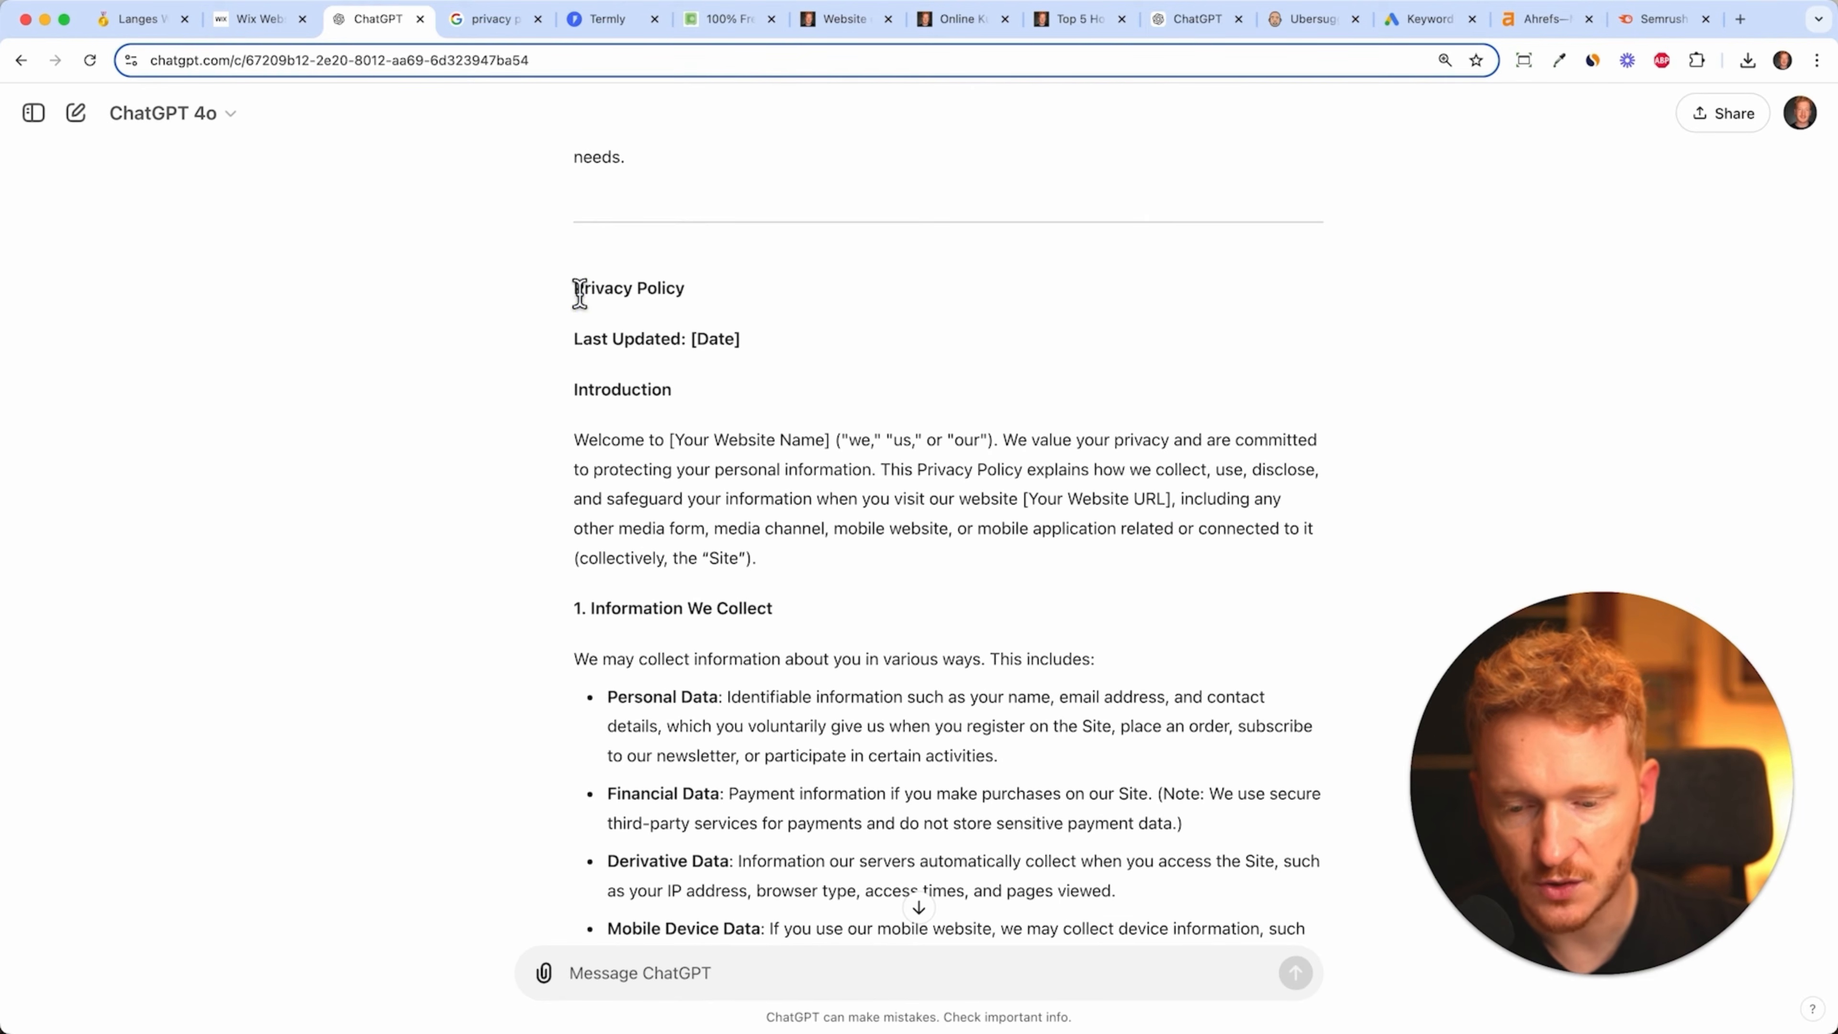
{"action": "left_click_drag", "start_coordinate": [644, 293], "coordinate": [1047, 844]}
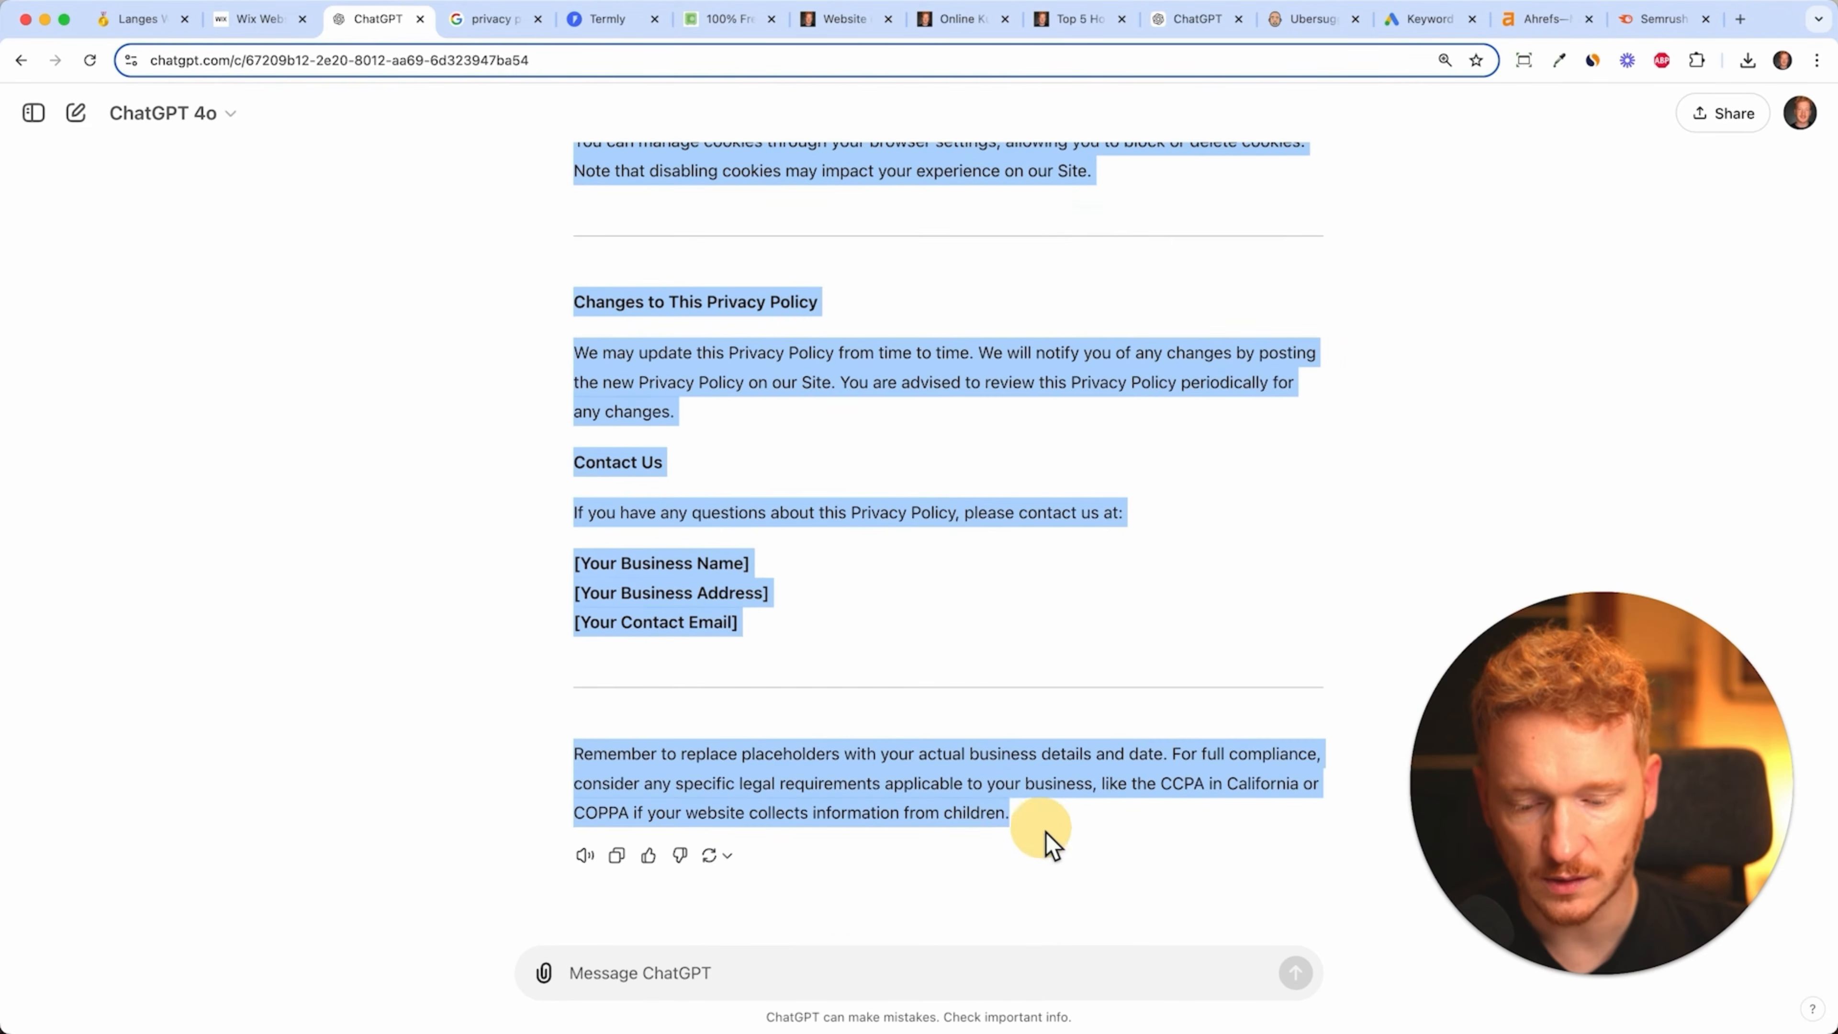
- Return to the Wix editor and add a blank page to the site
{"action": "left_click", "coordinate": [264, 19]}
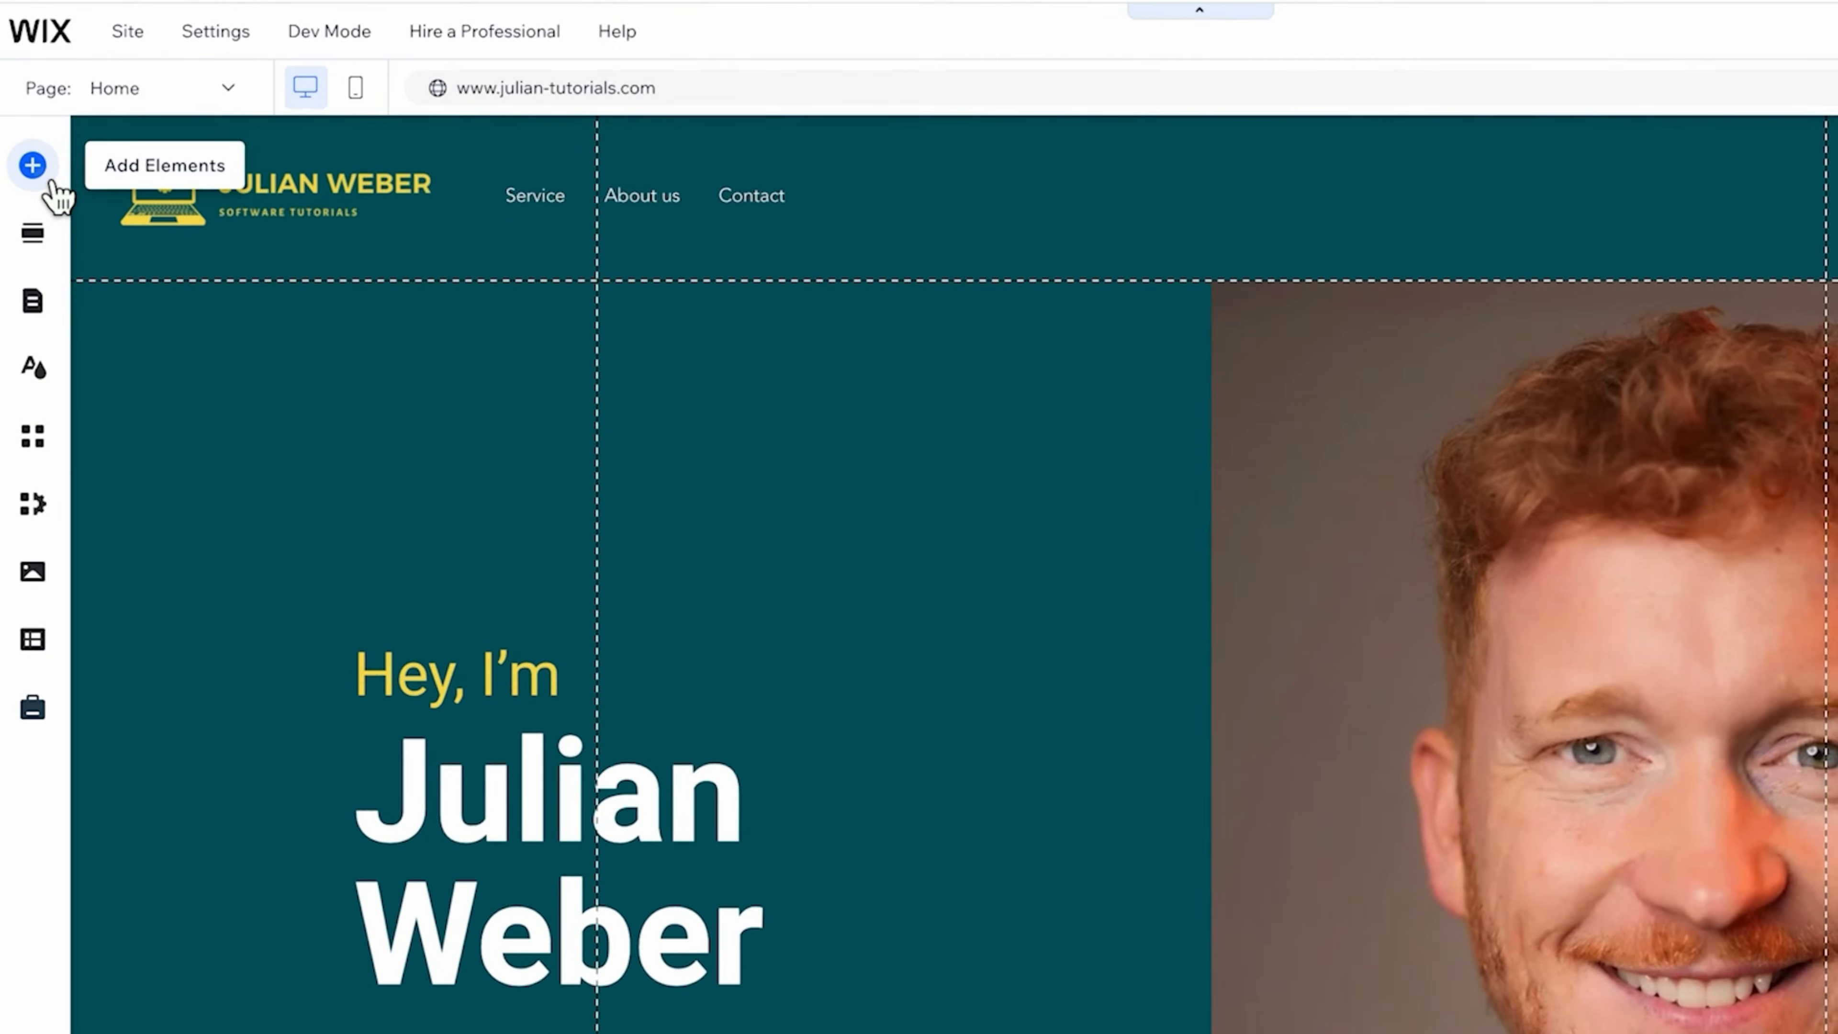
{"action": "left_click", "coordinate": [29, 206]}
{"action": "left_click", "coordinate": [32, 300]}
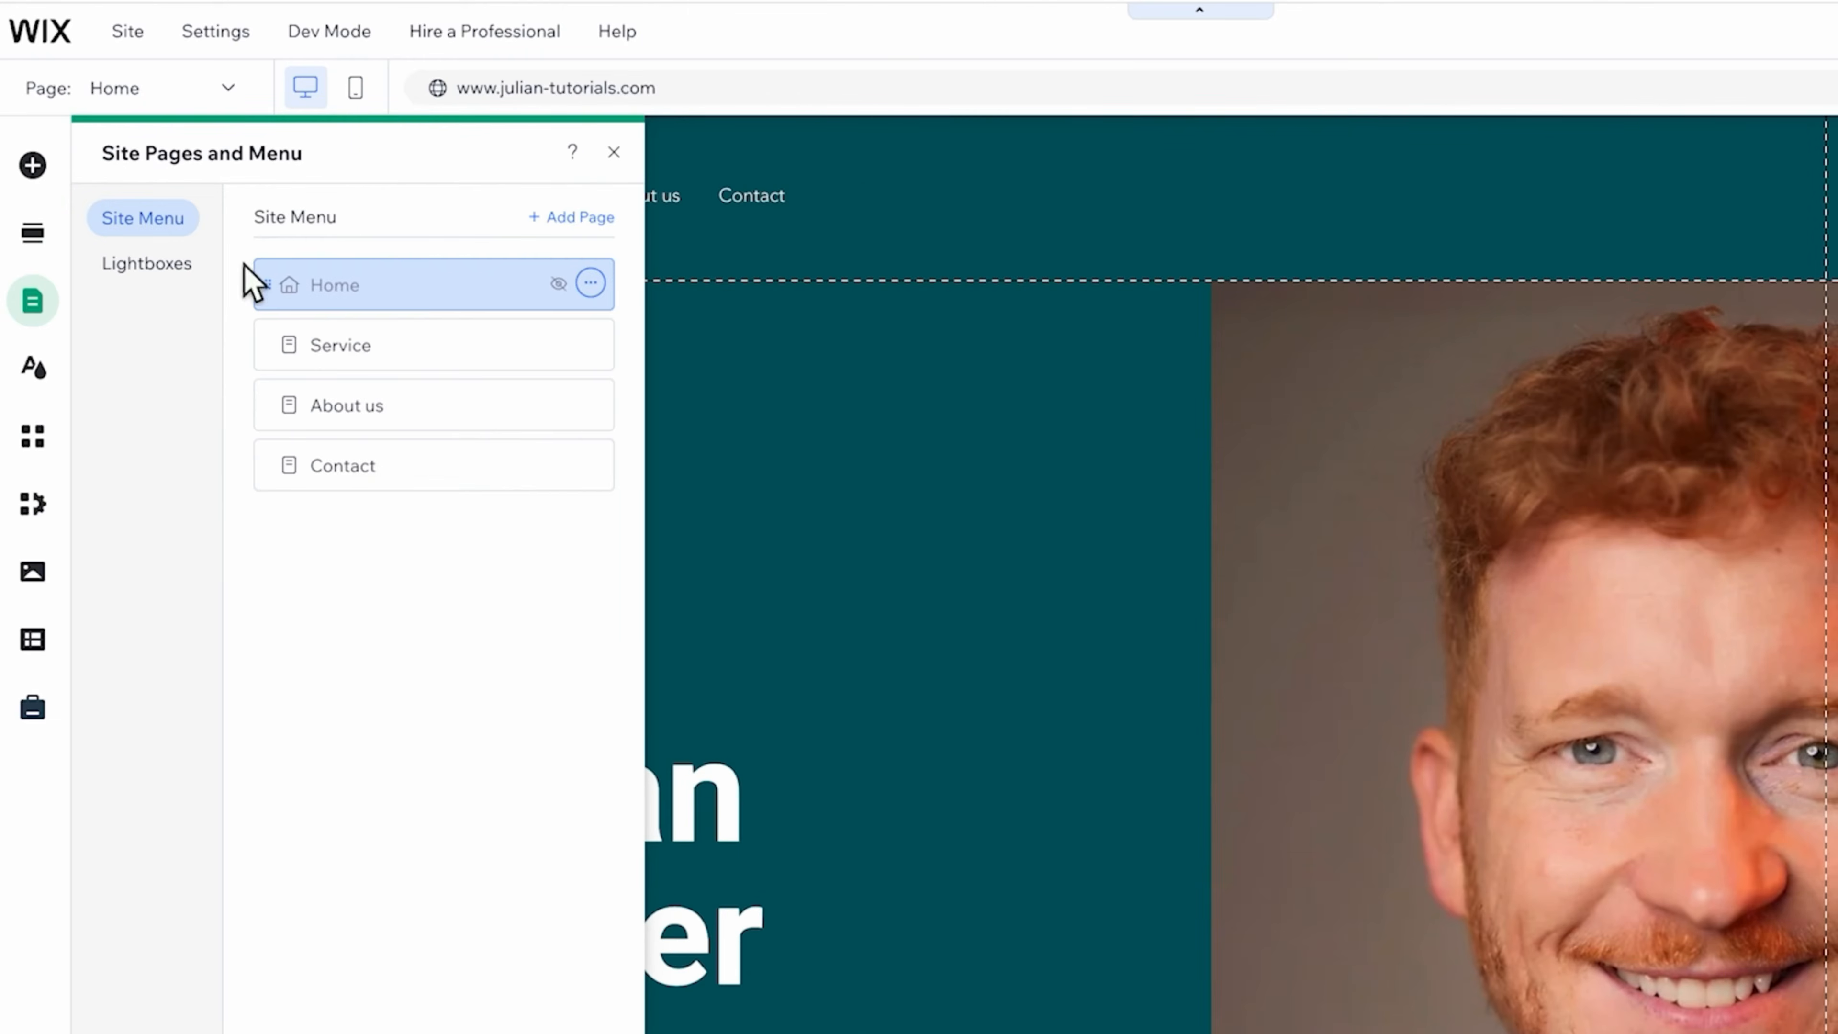
{"action": "left_click", "coordinate": [595, 215]}
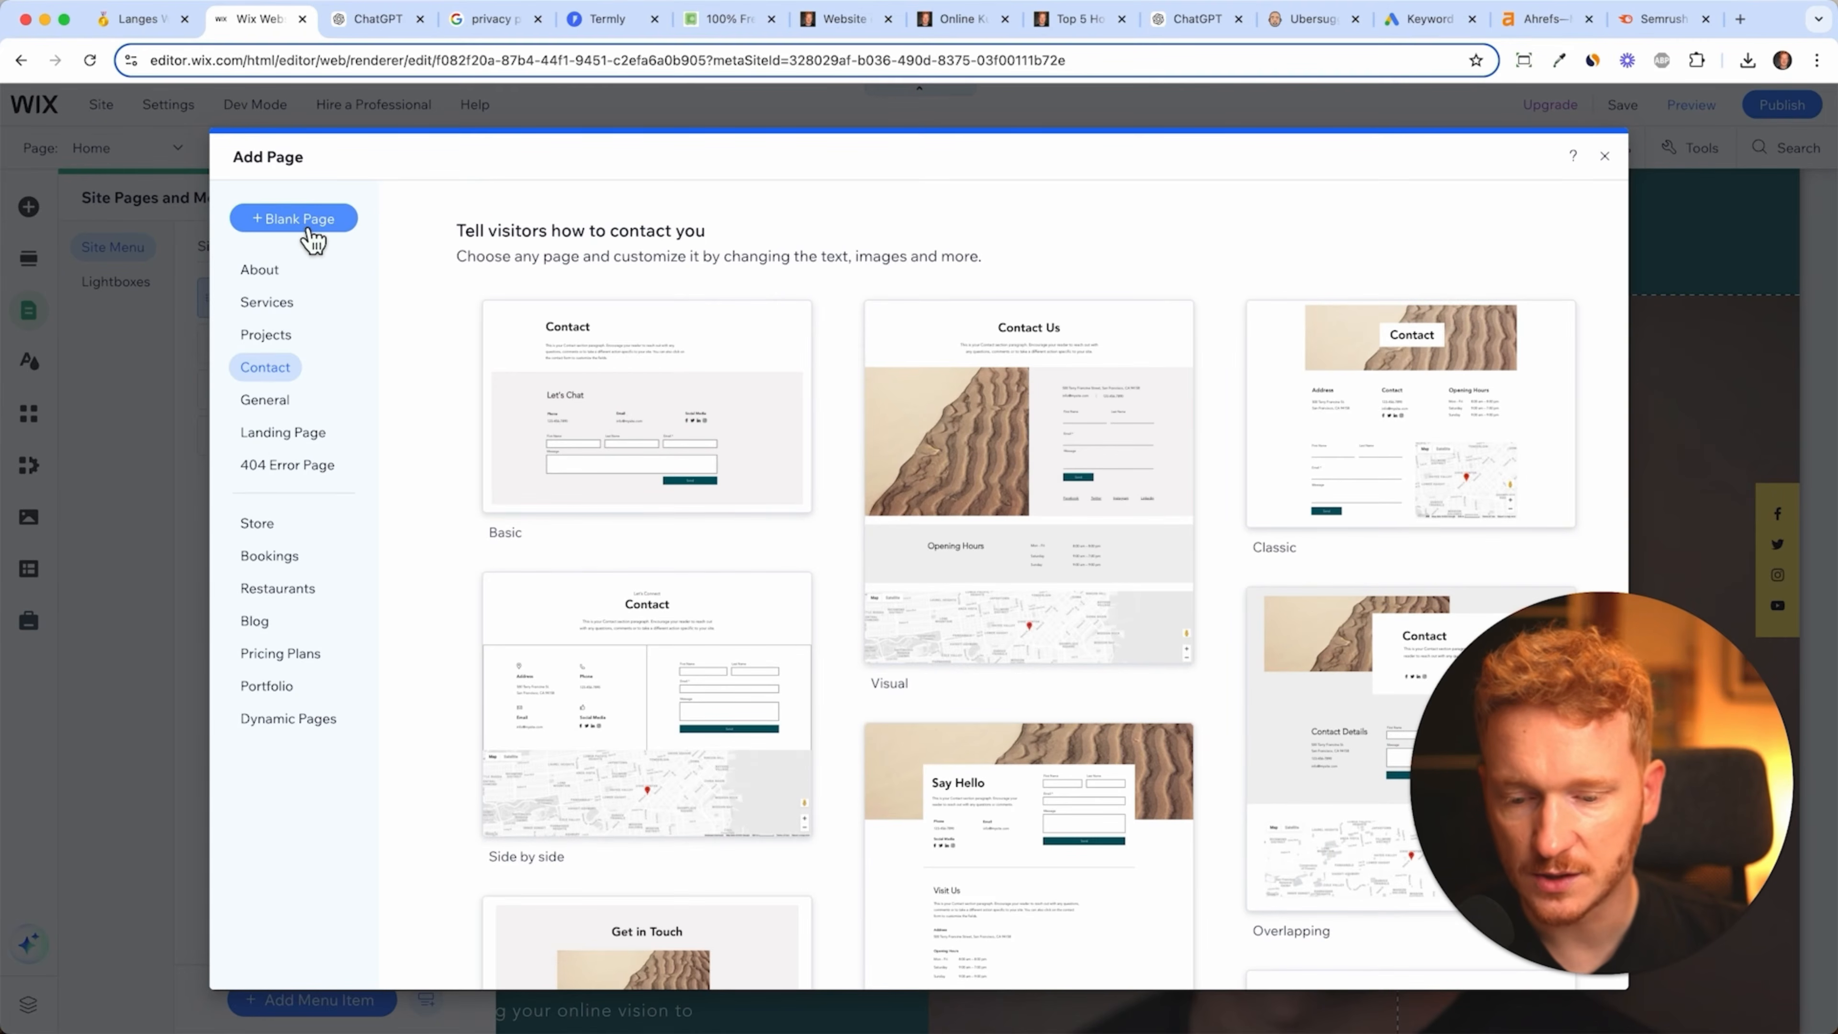
{"action": "left_click", "coordinate": [293, 218]}
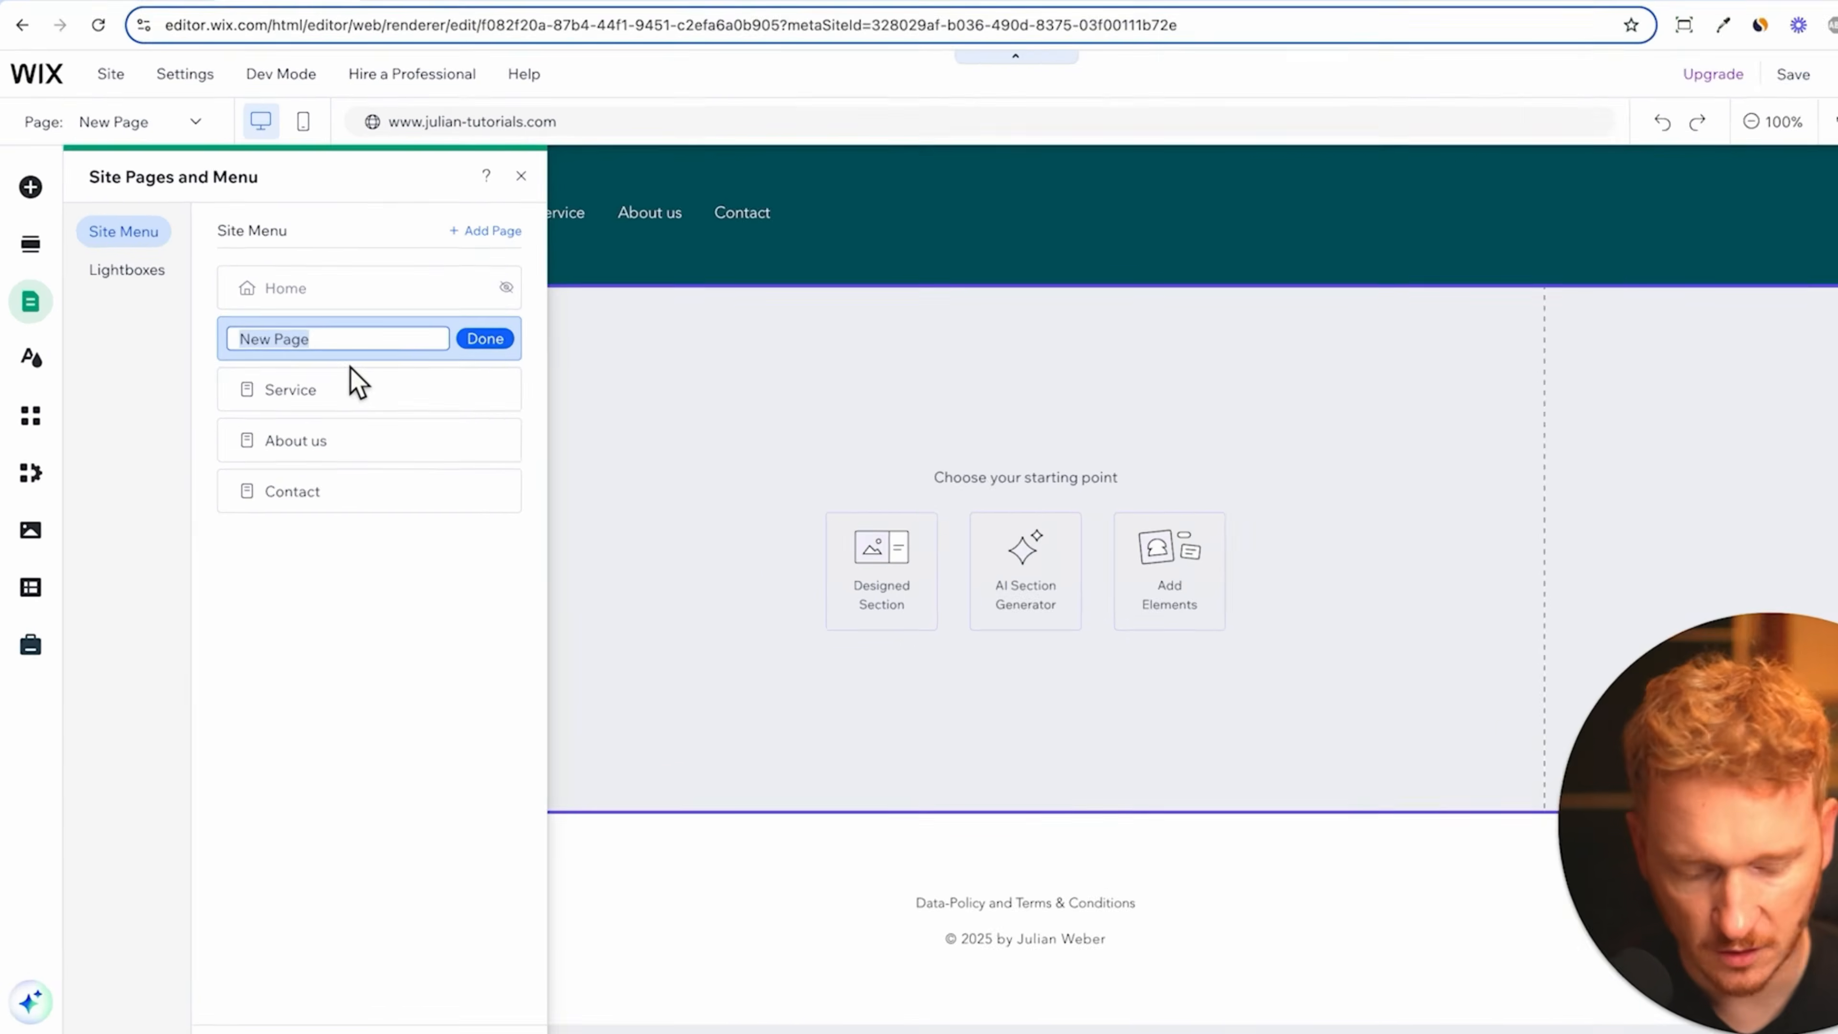
- Name the new page Privacy Policy, hide it from the site menu and move it below the Contact page
{"action": "type", "text": "Privacy Policy"}
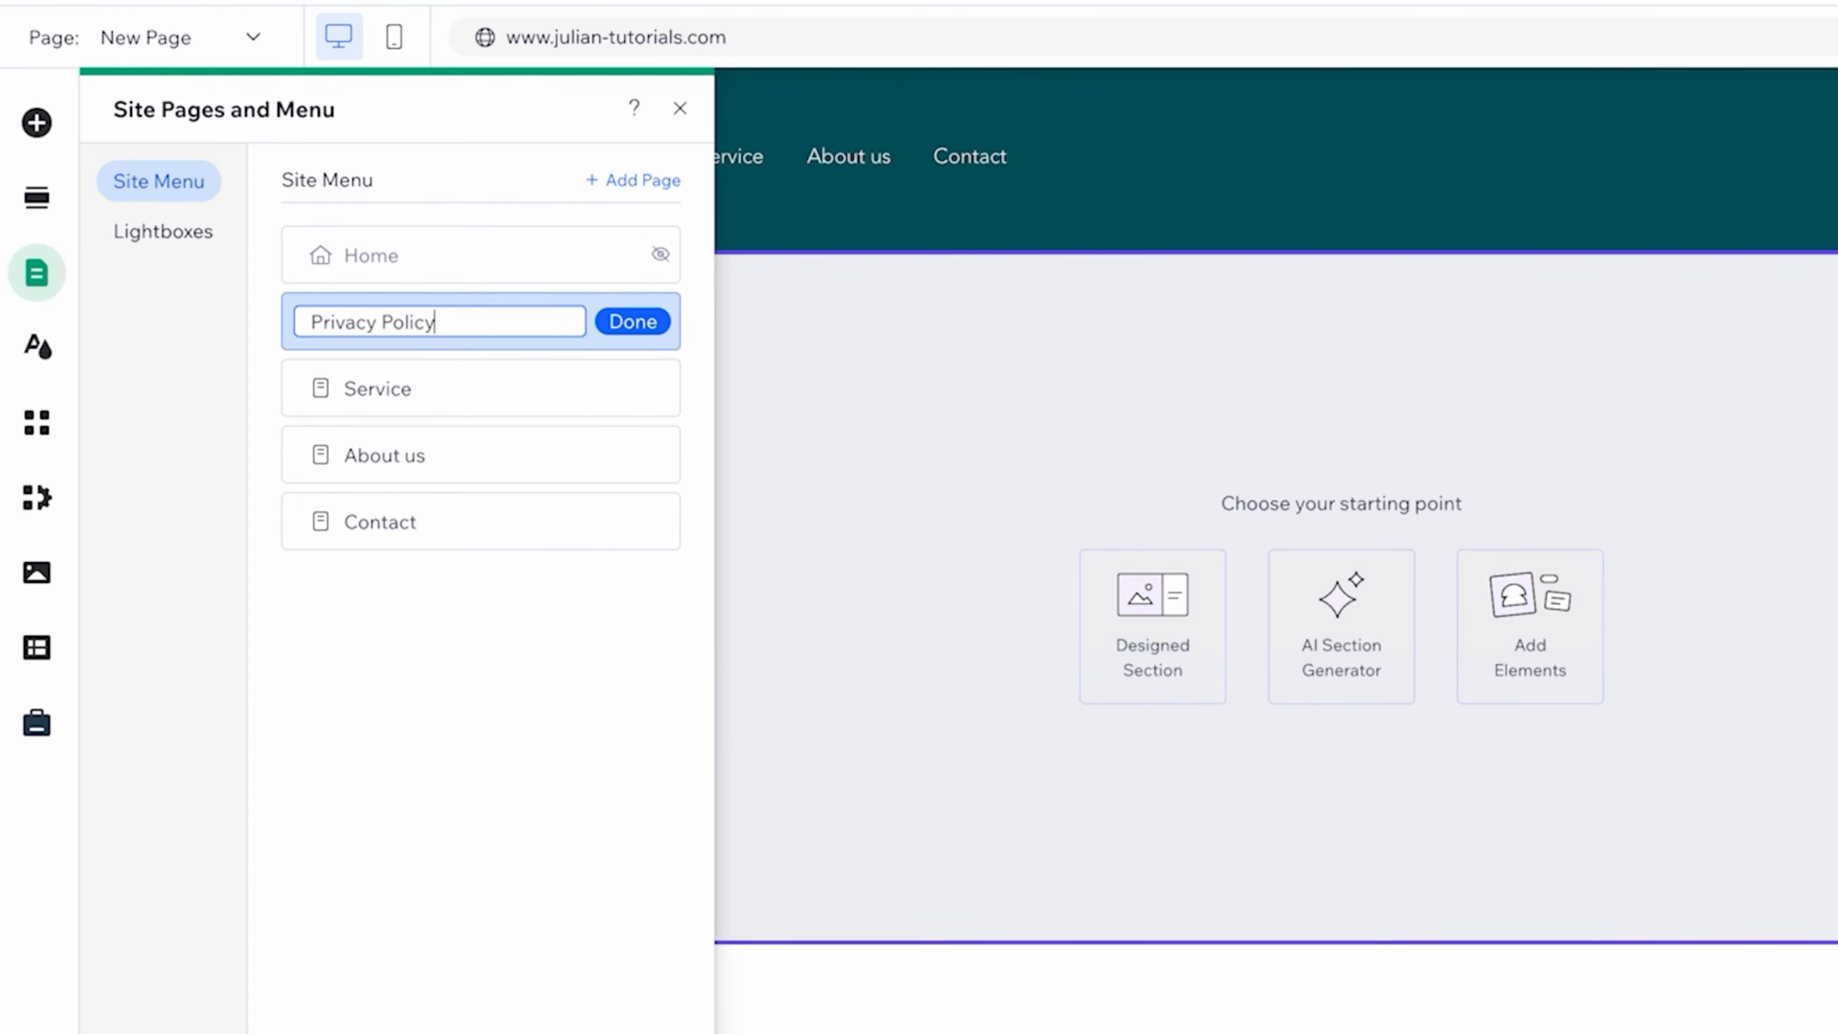
{"action": "key", "text": "Return"}
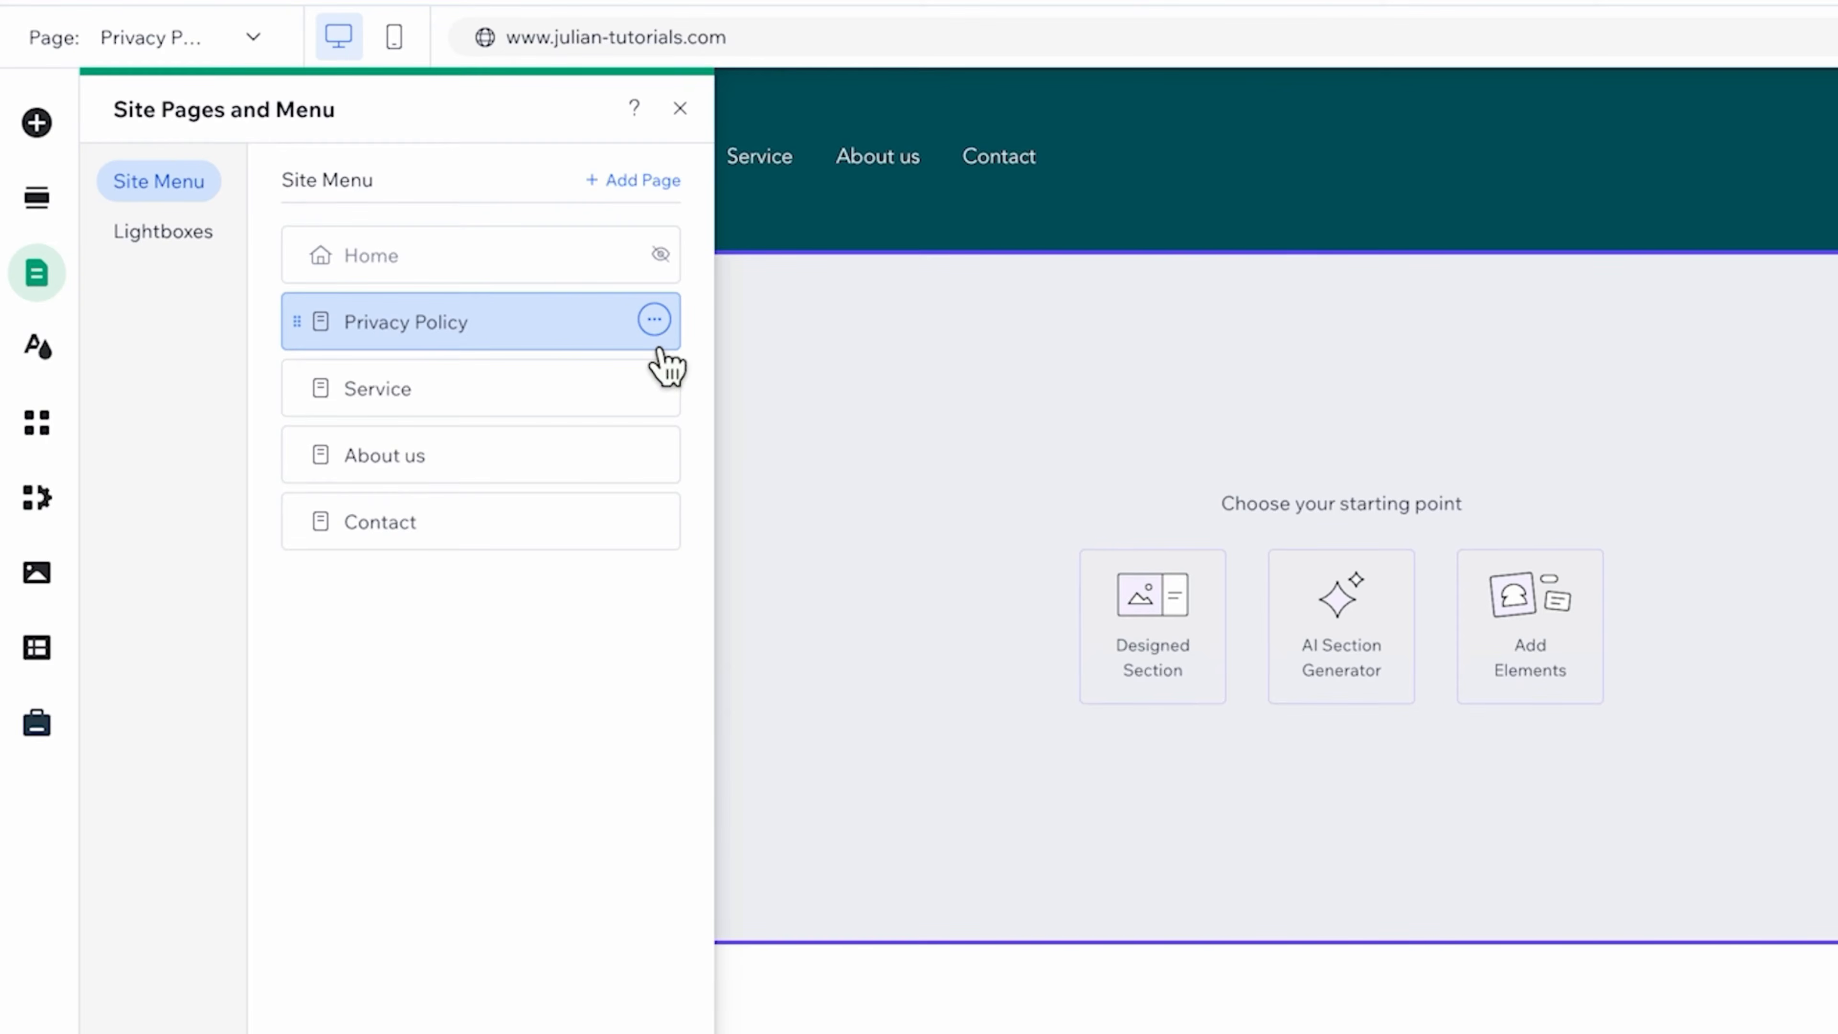
{"action": "left_click", "coordinate": [654, 320]}
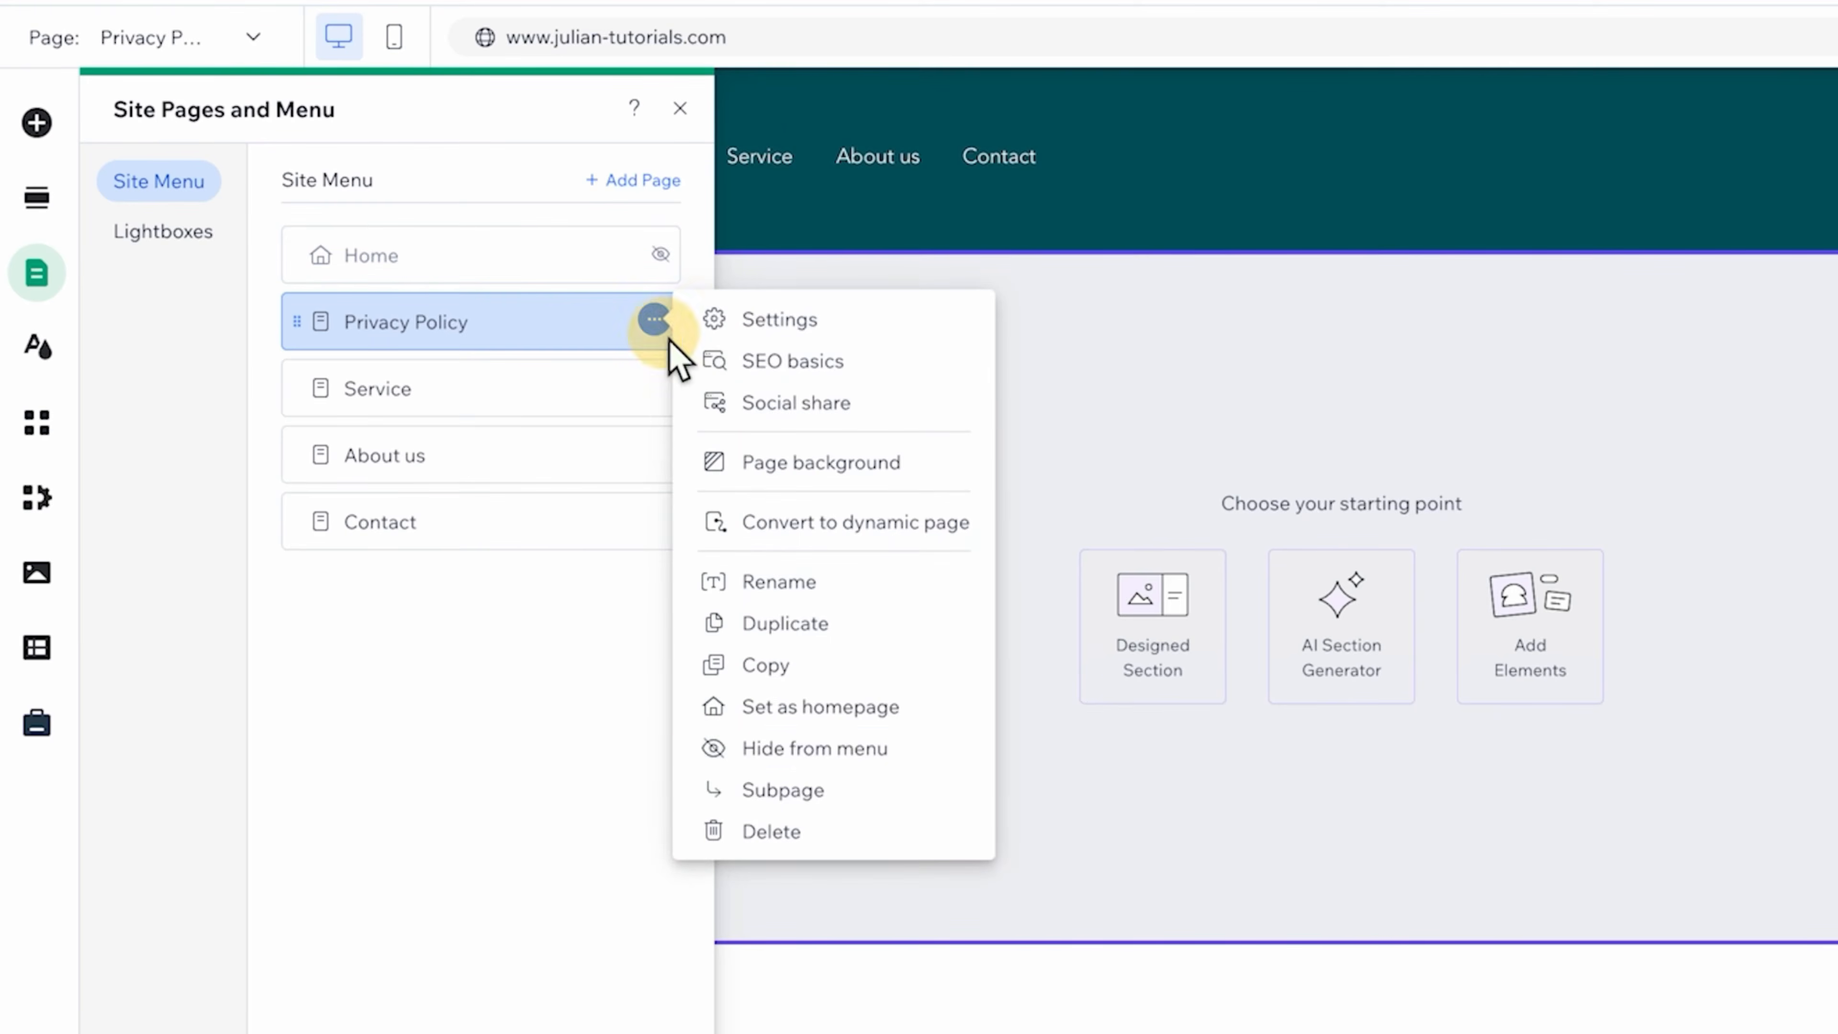
{"action": "left_click", "coordinate": [816, 753]}
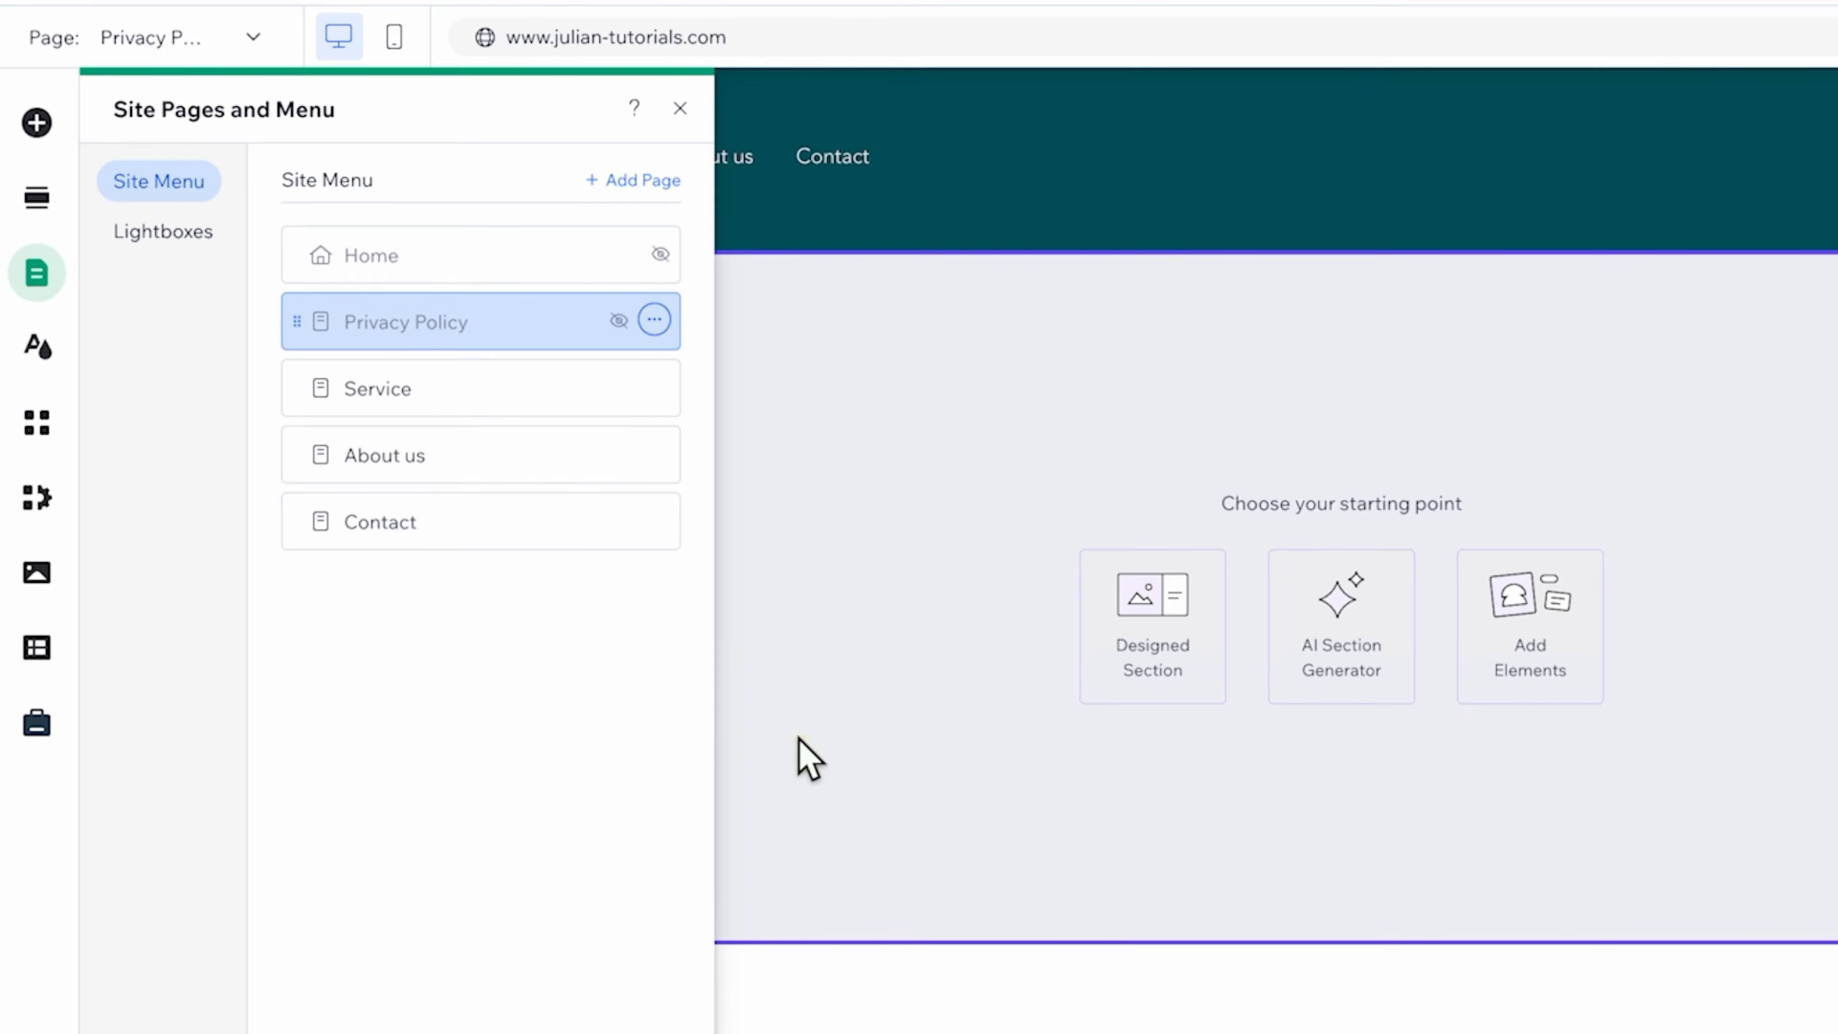
{"action": "left_click_drag", "start_coordinate": [394, 344], "coordinate": [374, 535]}
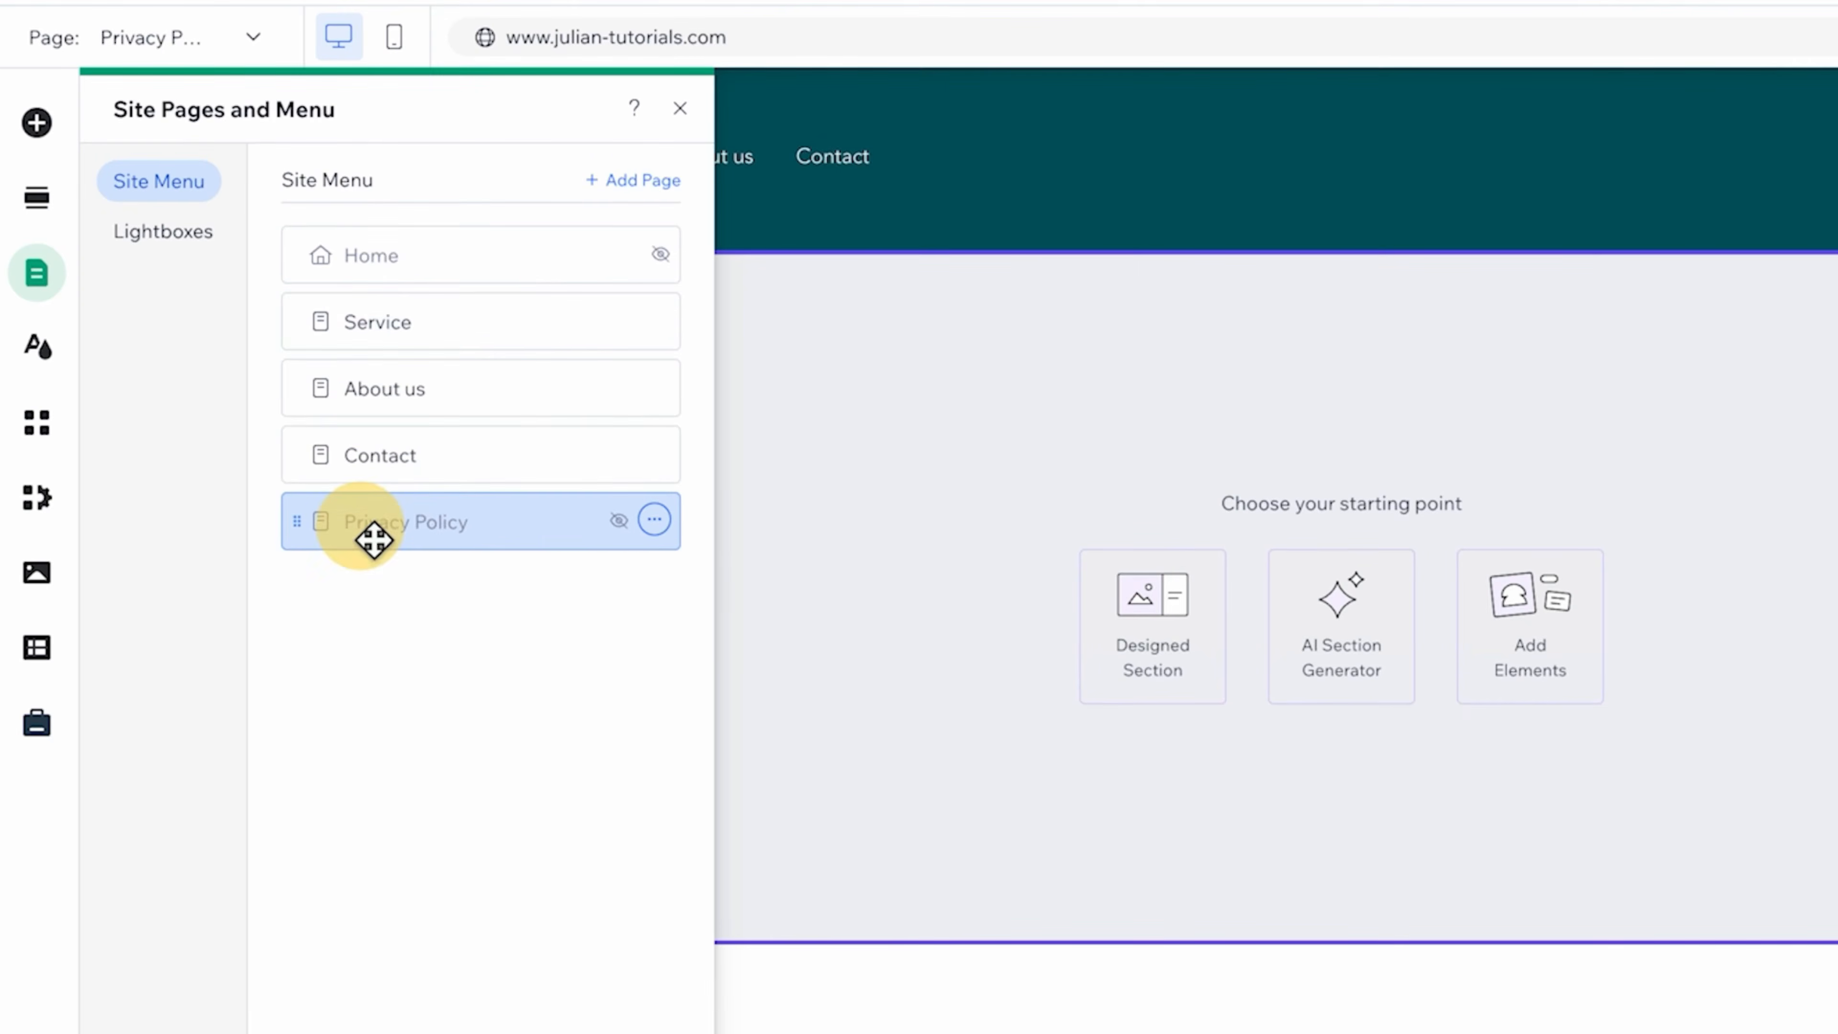
{"action": "left_click", "coordinate": [680, 110]}
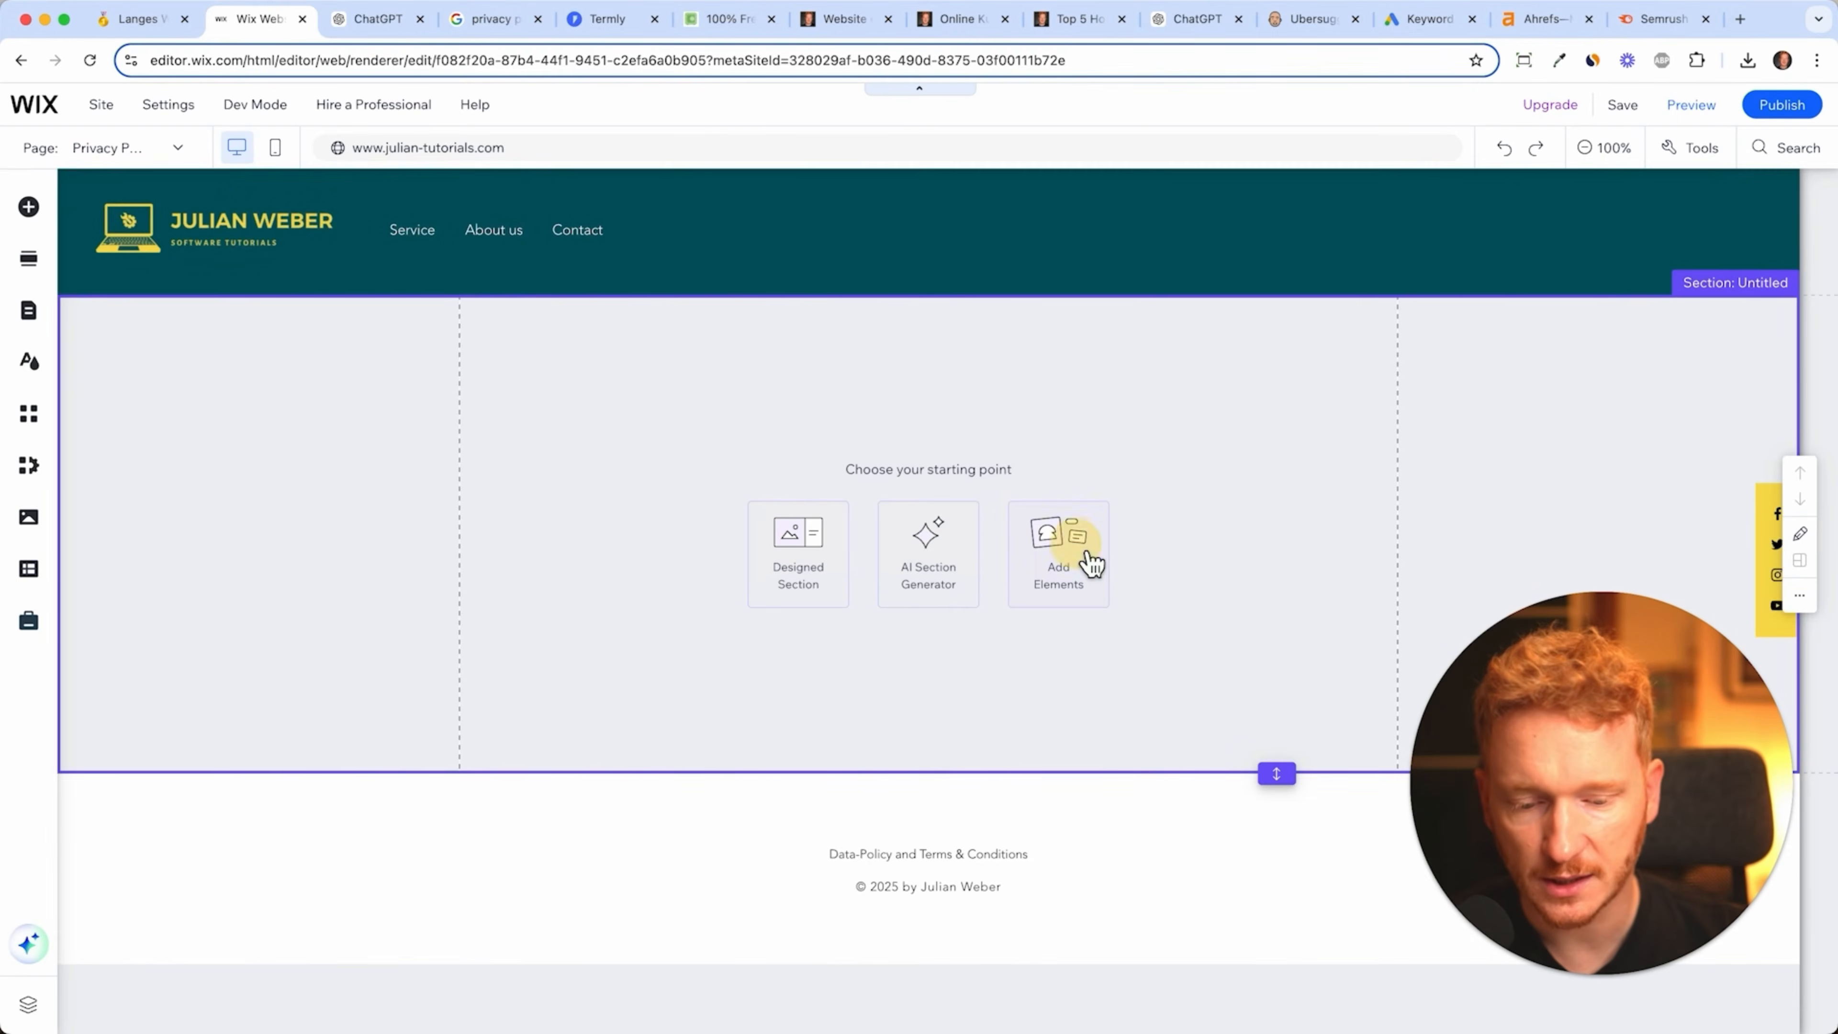
- Add a paragraph text element to the empty section, enlarge its box and place it centrally between the guides
{"action": "left_click", "coordinate": [1089, 561]}
{"action": "left_click", "coordinate": [100, 248]}
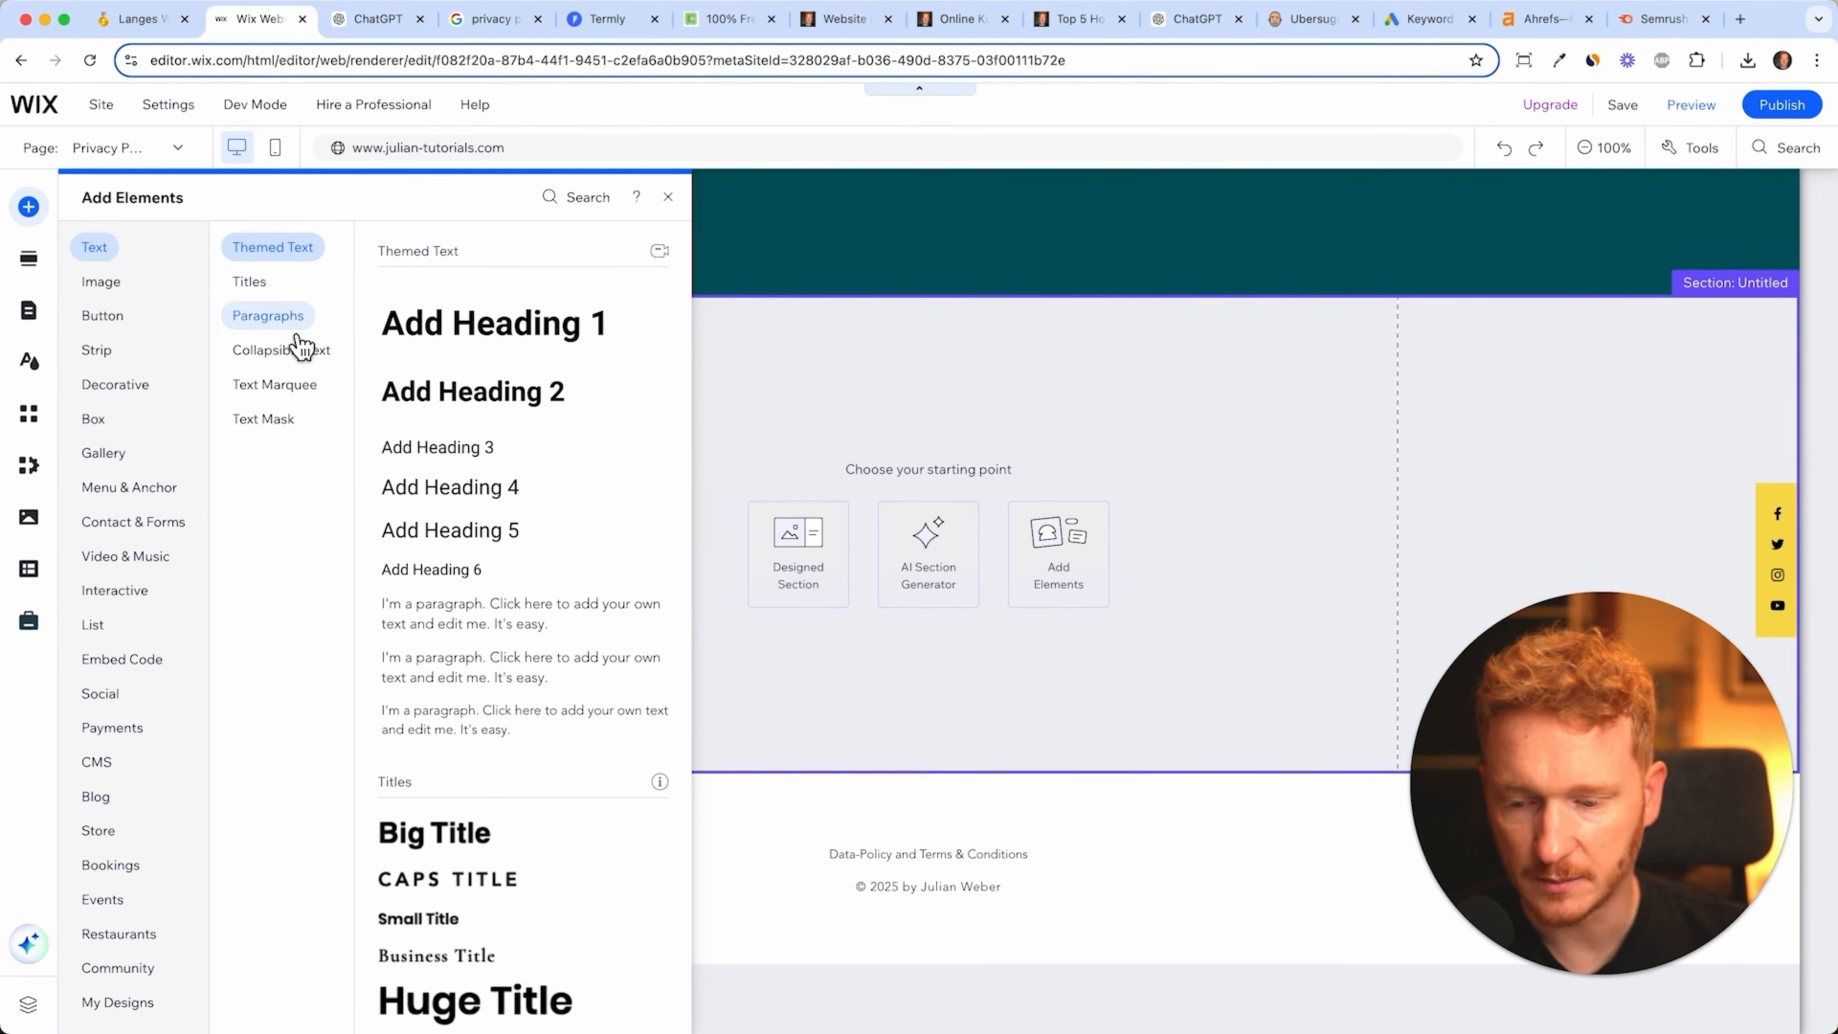
{"action": "left_click", "coordinate": [293, 318]}
{"action": "left_click_drag", "start_coordinate": [480, 353], "coordinate": [796, 441]}
{"action": "left_click_drag", "start_coordinate": [906, 416], "coordinate": [1436, 423]}
{"action": "left_click_drag", "start_coordinate": [1029, 411], "coordinate": [1021, 767]}
{"action": "left_click_drag", "start_coordinate": [948, 607], "coordinate": [883, 564]}
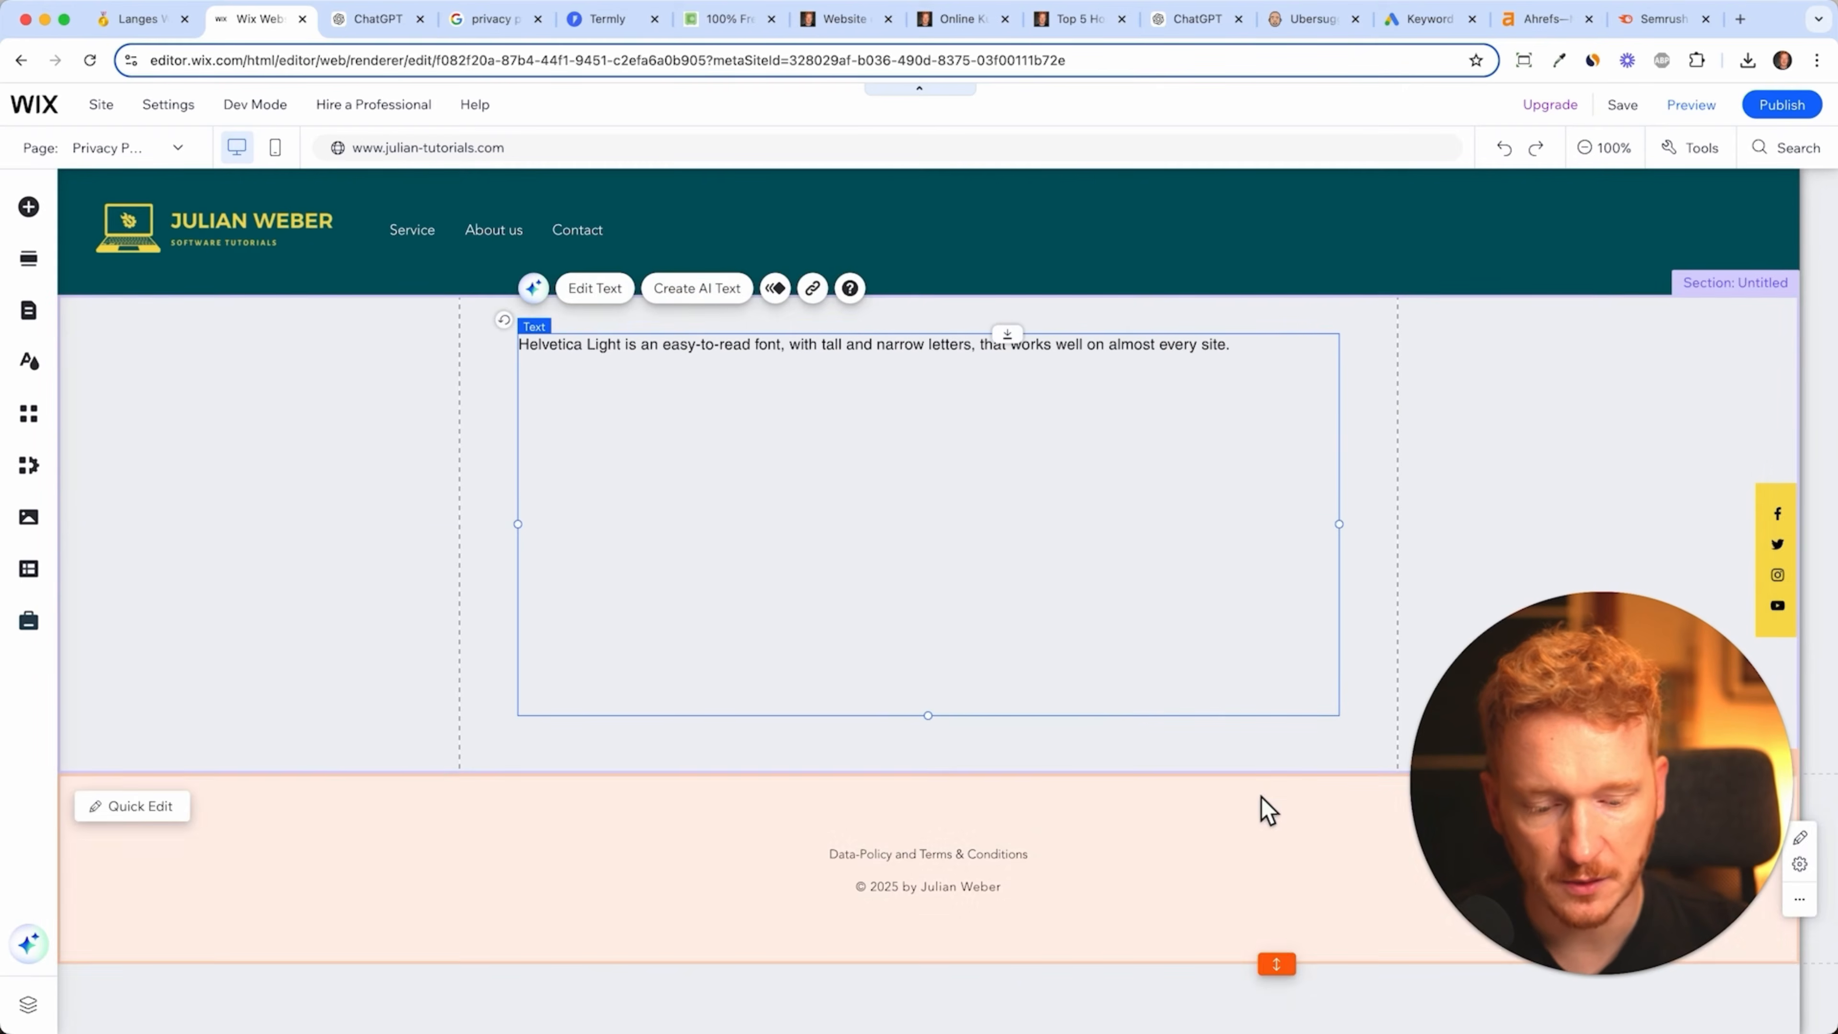
- Lengthen the section and the text box, and replace the sample paragraph with the copied privacy policy text
{"action": "left_click_drag", "start_coordinate": [1277, 776], "coordinate": [1276, 997]}
{"action": "scroll", "coordinate": [1236, 635], "scroll_direction": "down", "scroll_amount": 3}
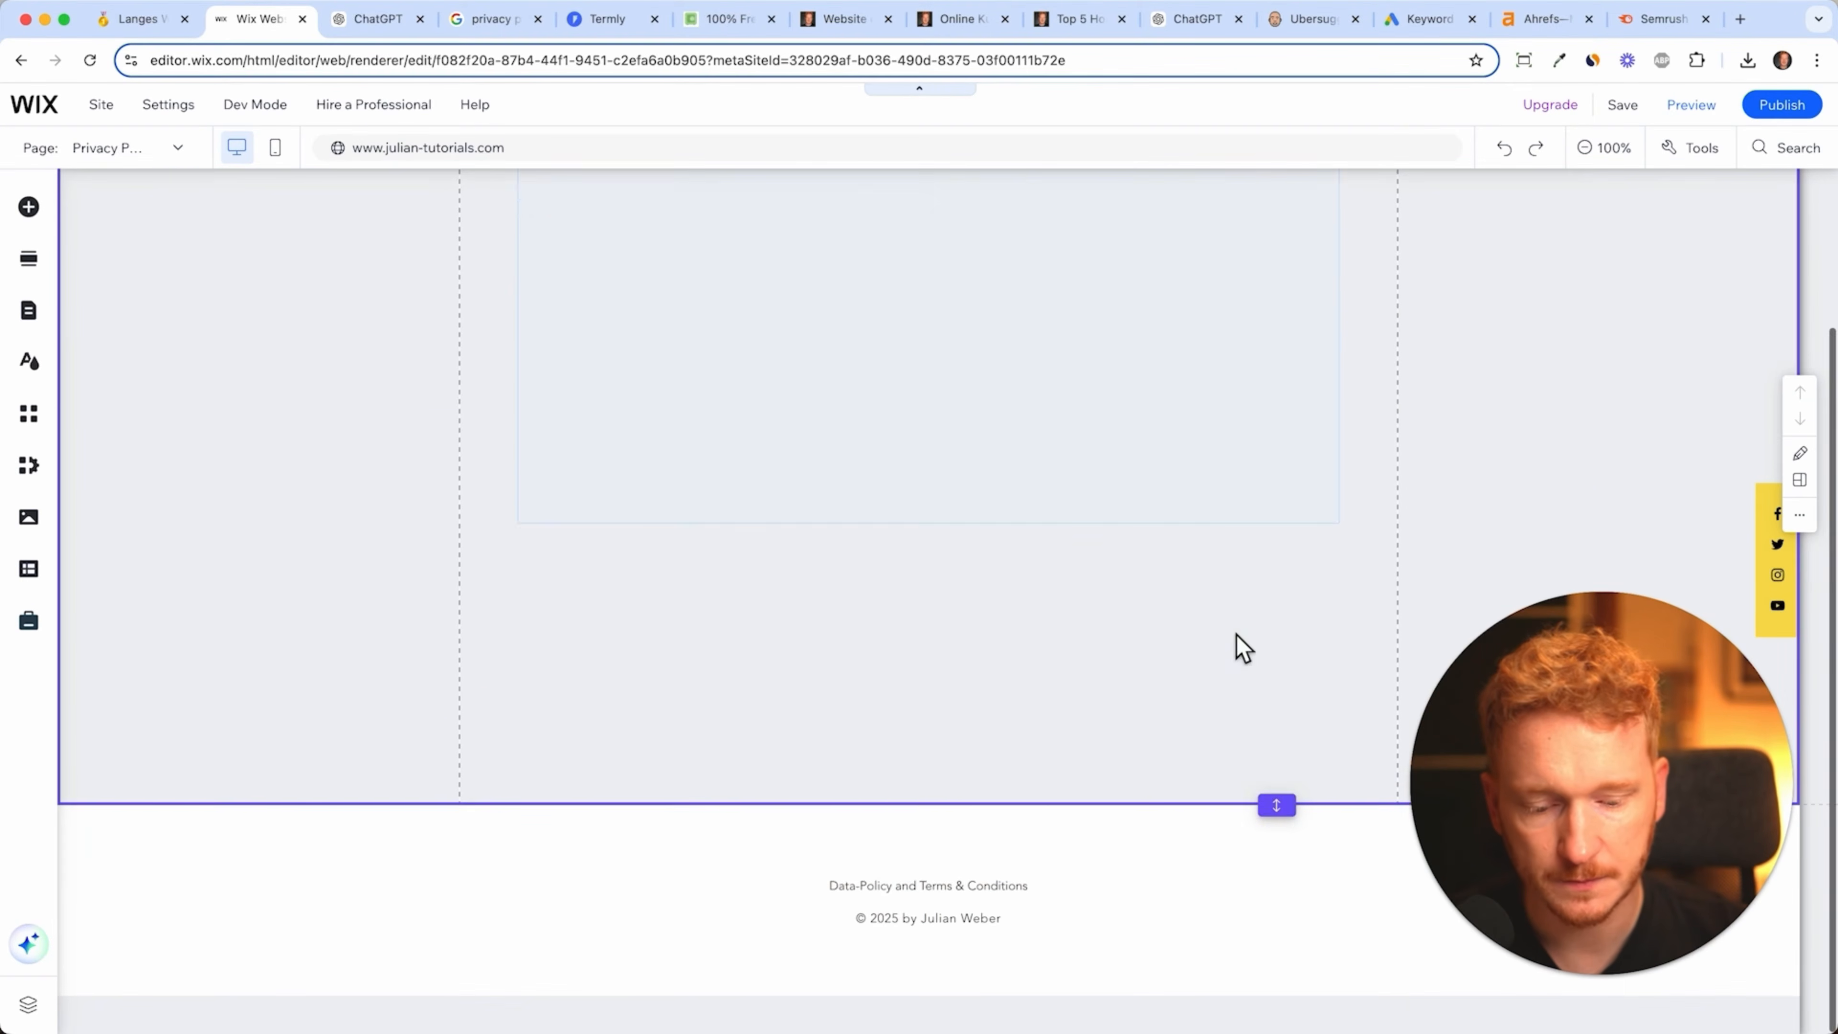
{"action": "left_click_drag", "start_coordinate": [1275, 808], "coordinate": [1275, 1007]}
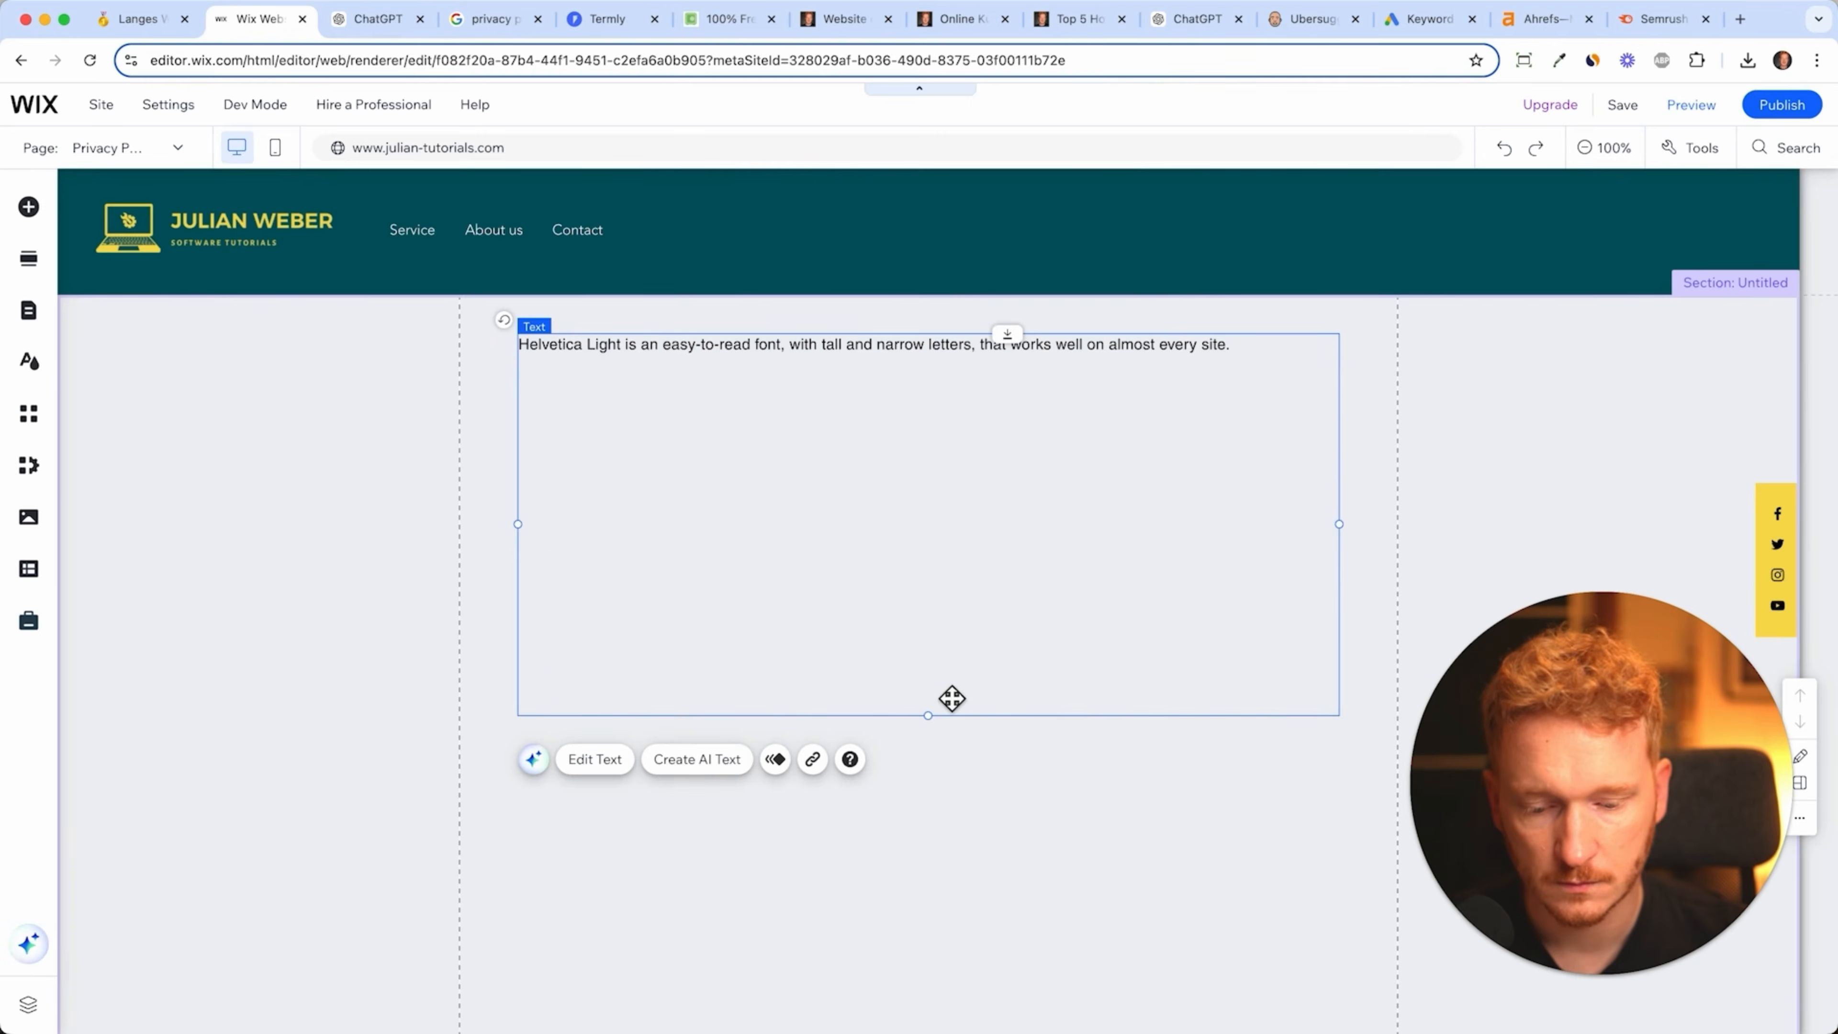
{"action": "left_click_drag", "start_coordinate": [937, 726], "coordinate": [930, 1001]}
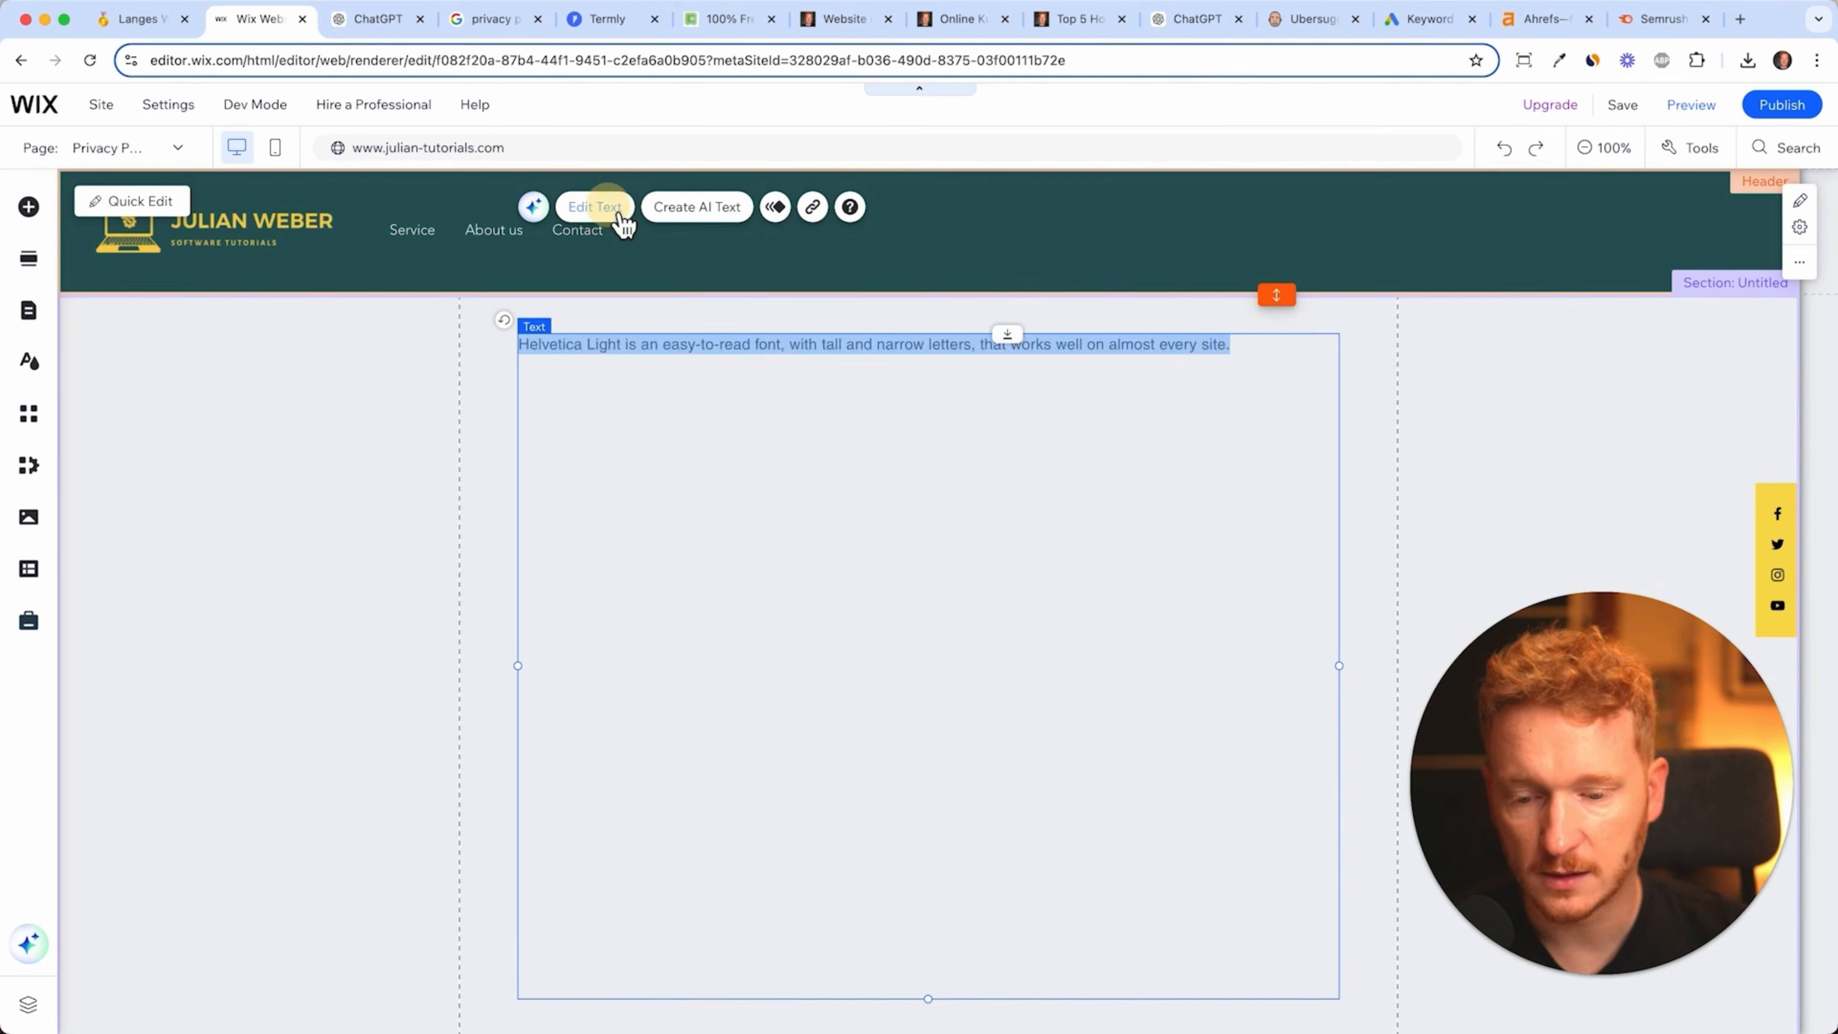
{"action": "left_click", "coordinate": [608, 209]}
{"action": "key", "text": "super+v"}
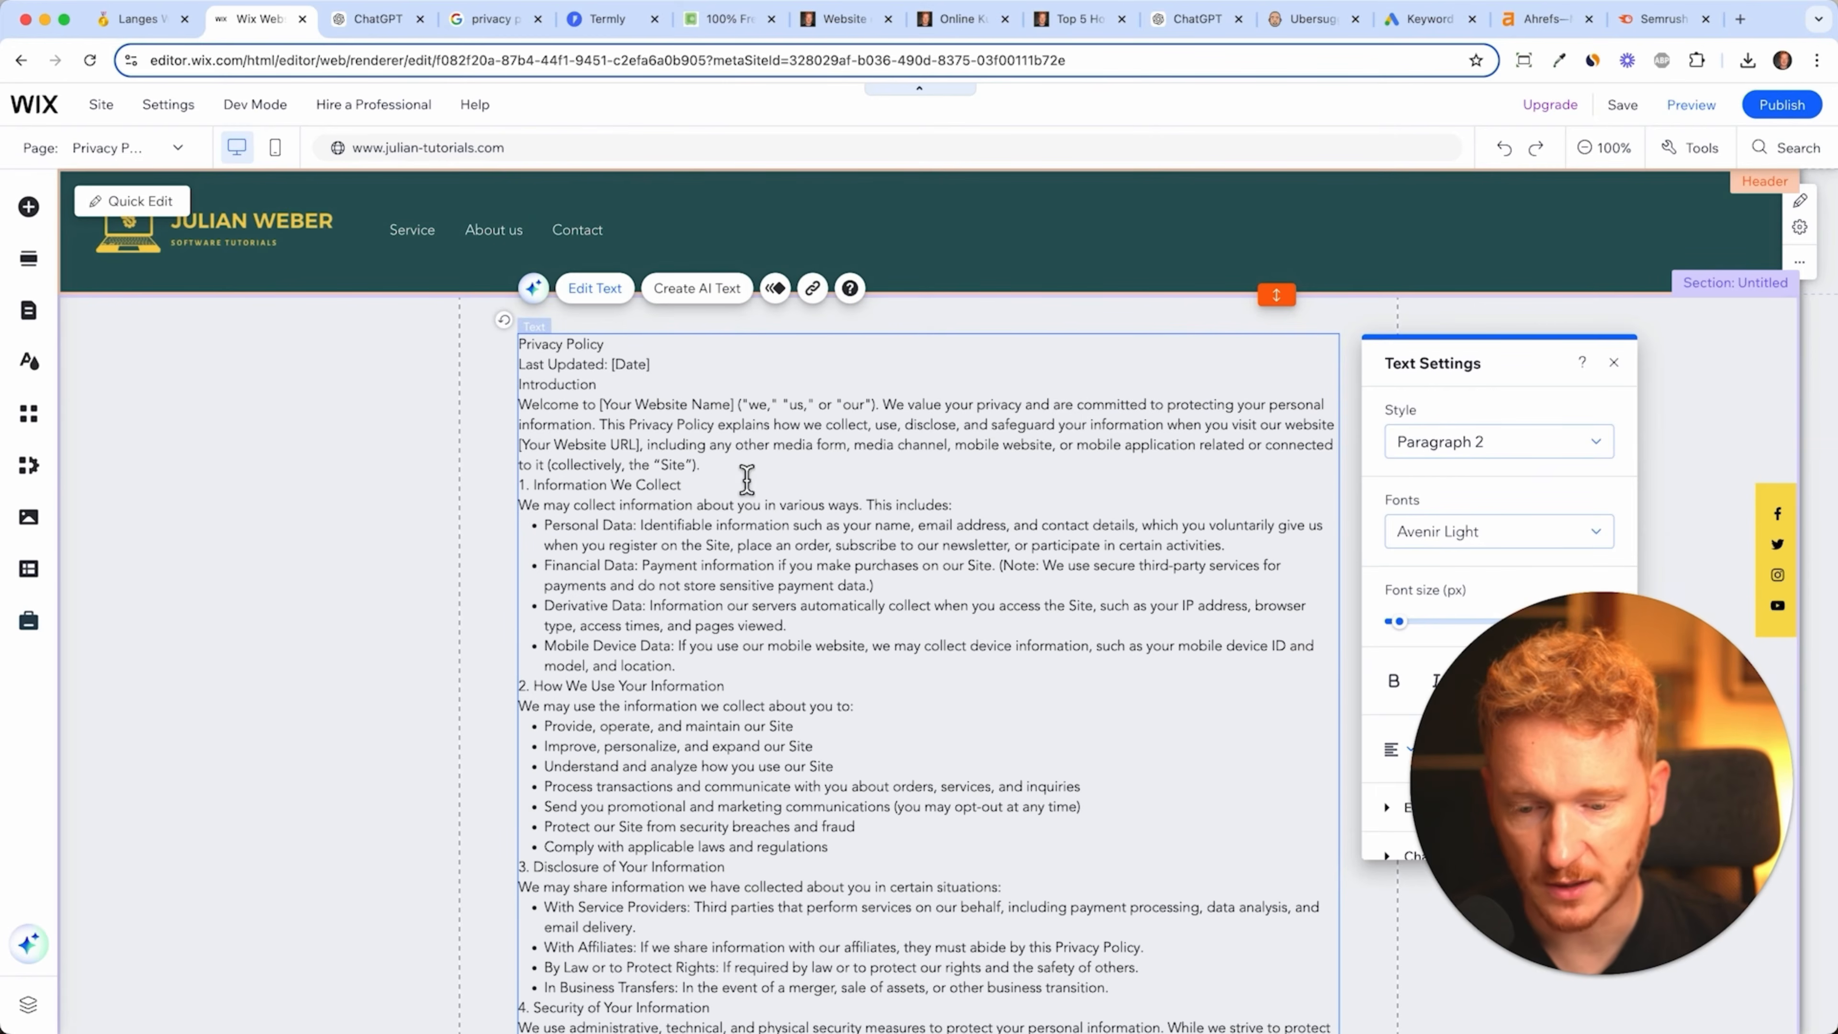
- Insert blank lines after the Privacy Policy title and the Last Updated line, and delete the [Date] placeholder
{"action": "left_click", "coordinate": [693, 348]}
{"action": "key", "text": "Return"}
{"action": "left_click", "coordinate": [718, 384]}
{"action": "key", "text": "Return"}
{"action": "left_click", "coordinate": [678, 393]}
{"action": "key", "text": "BackSpace"}
{"action": "key", "text": "BackSpace"}
{"action": "key", "text": "BackSpace"}
{"action": "key", "text": "BackSpace"}
{"action": "key", "text": "BackSpace"}
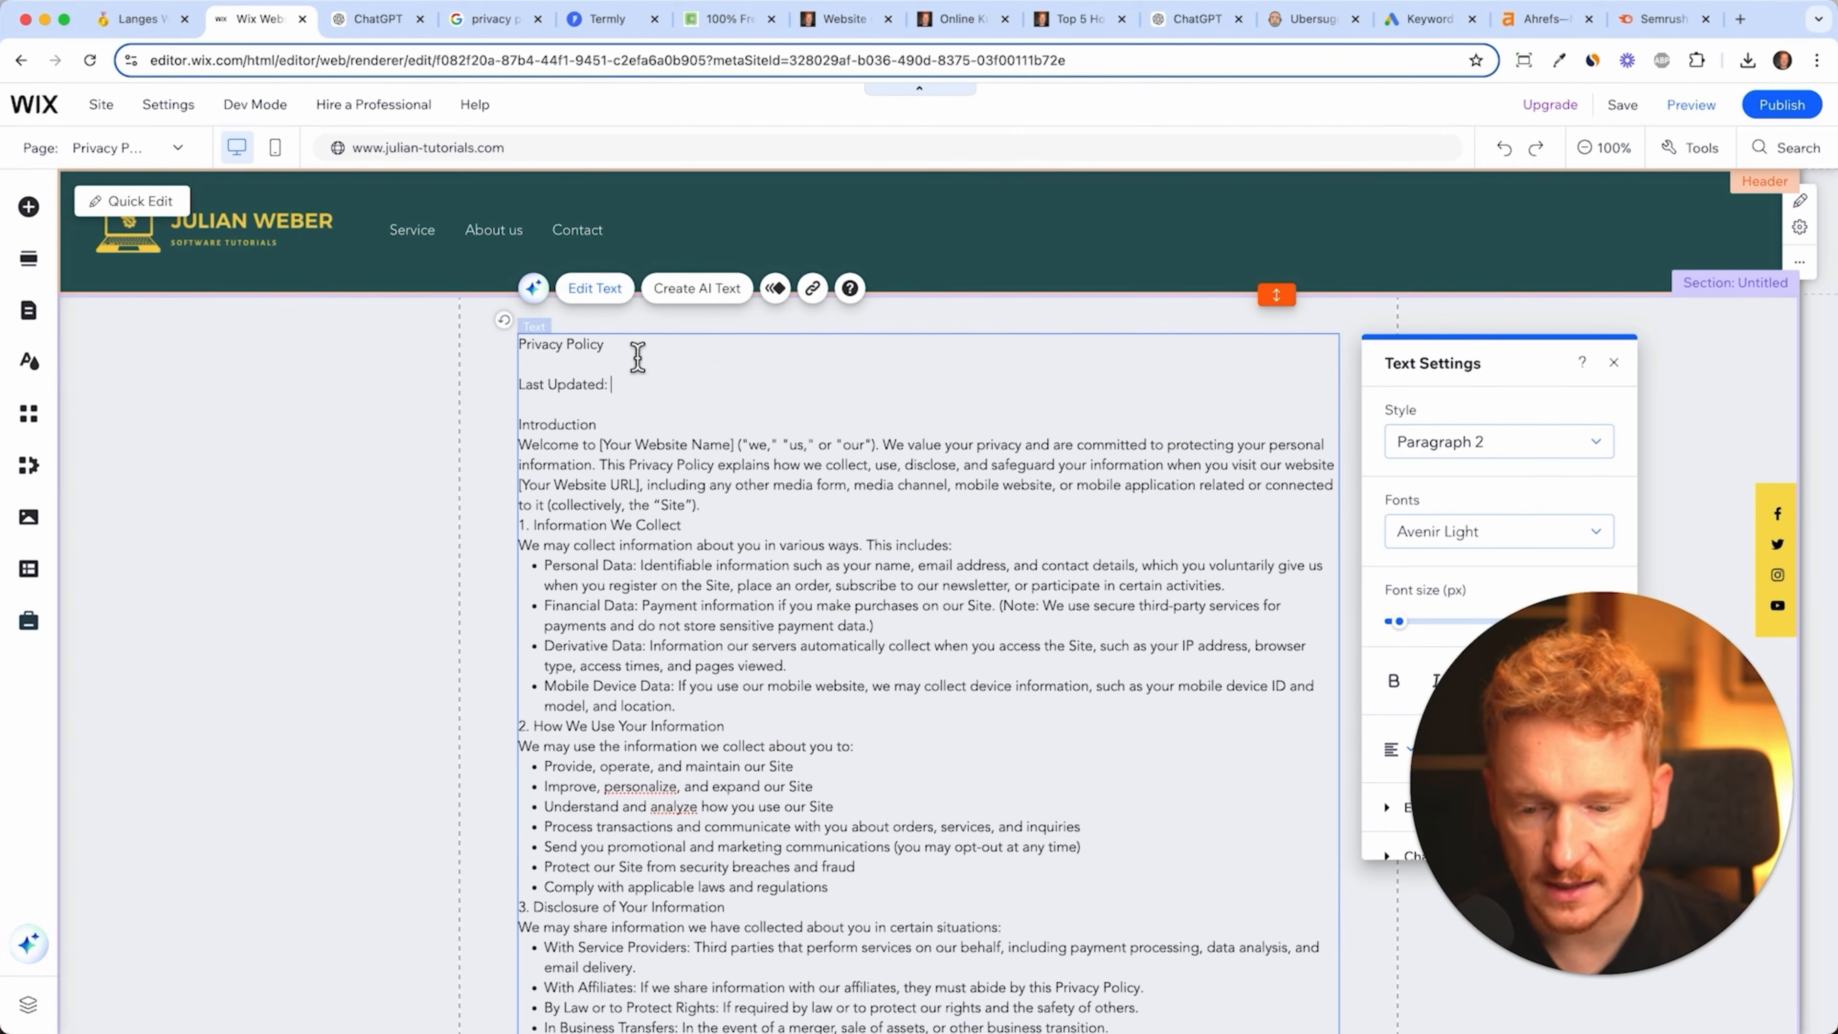
- Apply the Heading 5 style to the Privacy Policy title at the start of the text
{"action": "left_click_drag", "start_coordinate": [636, 346], "coordinate": [519, 345]}
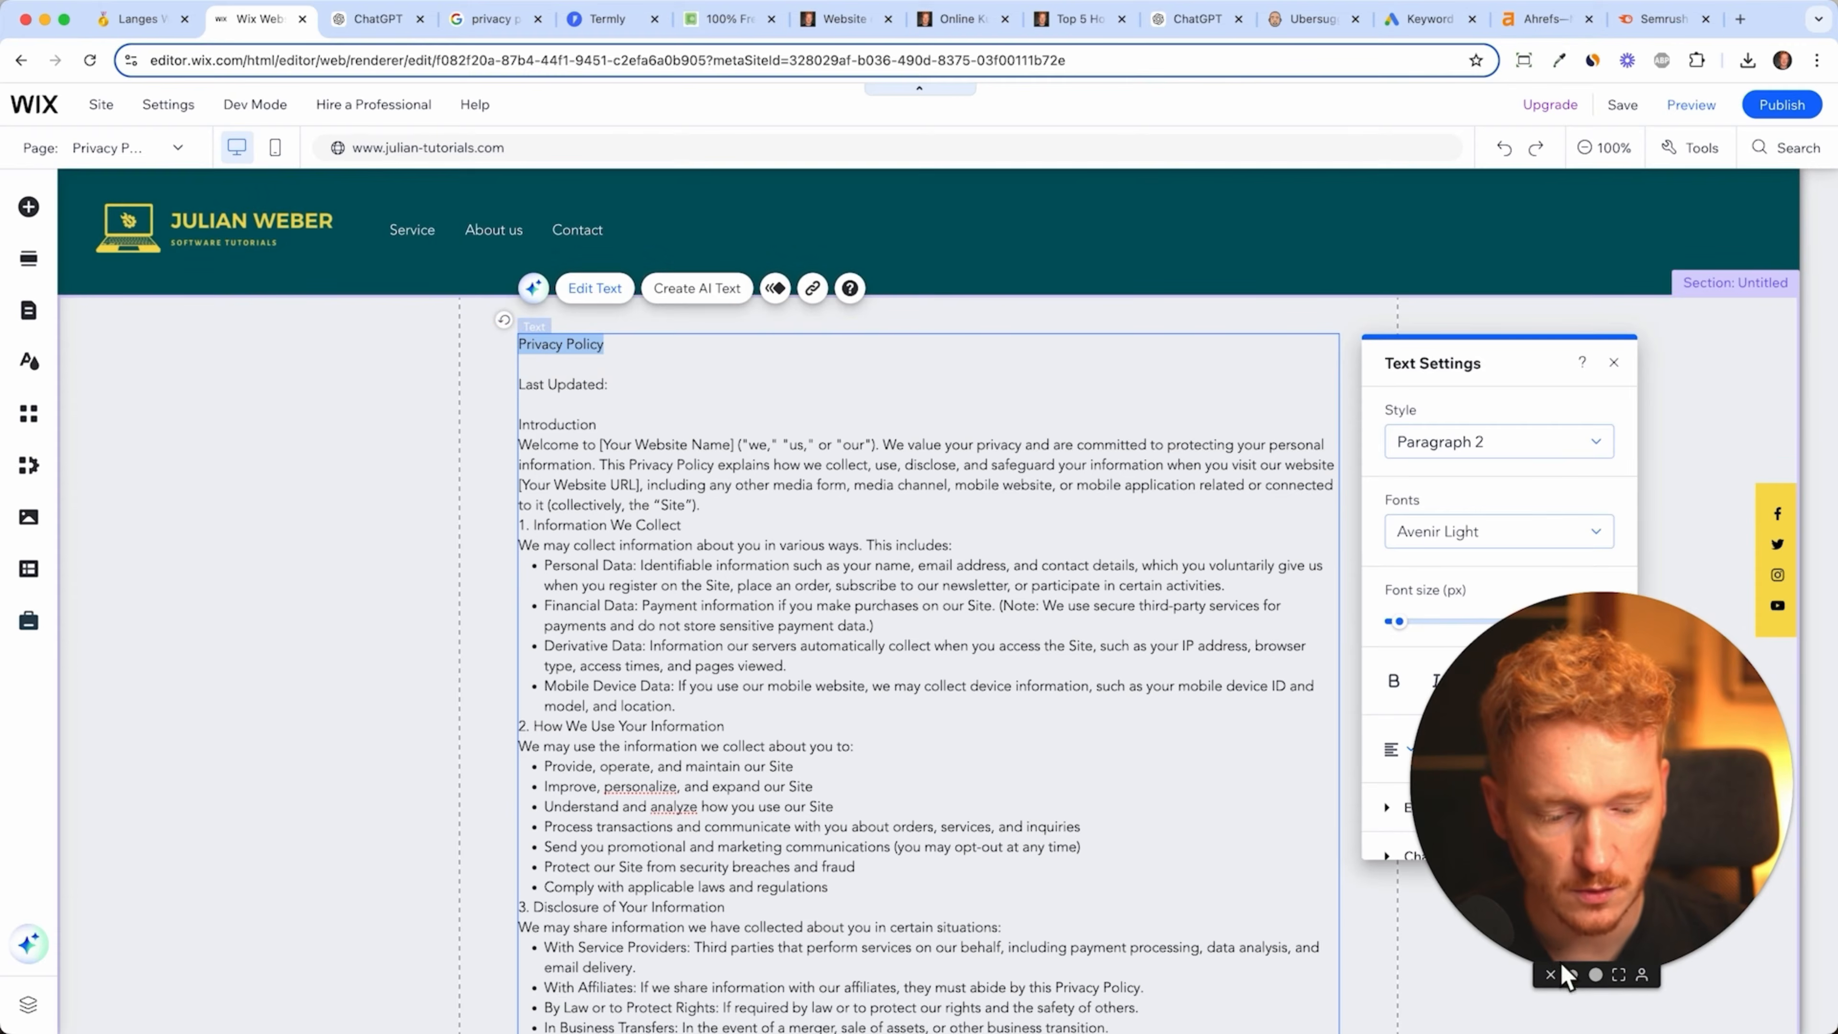
{"action": "left_click", "coordinate": [1559, 951]}
{"action": "left_click_drag", "start_coordinate": [1601, 796], "coordinate": [250, 793]}
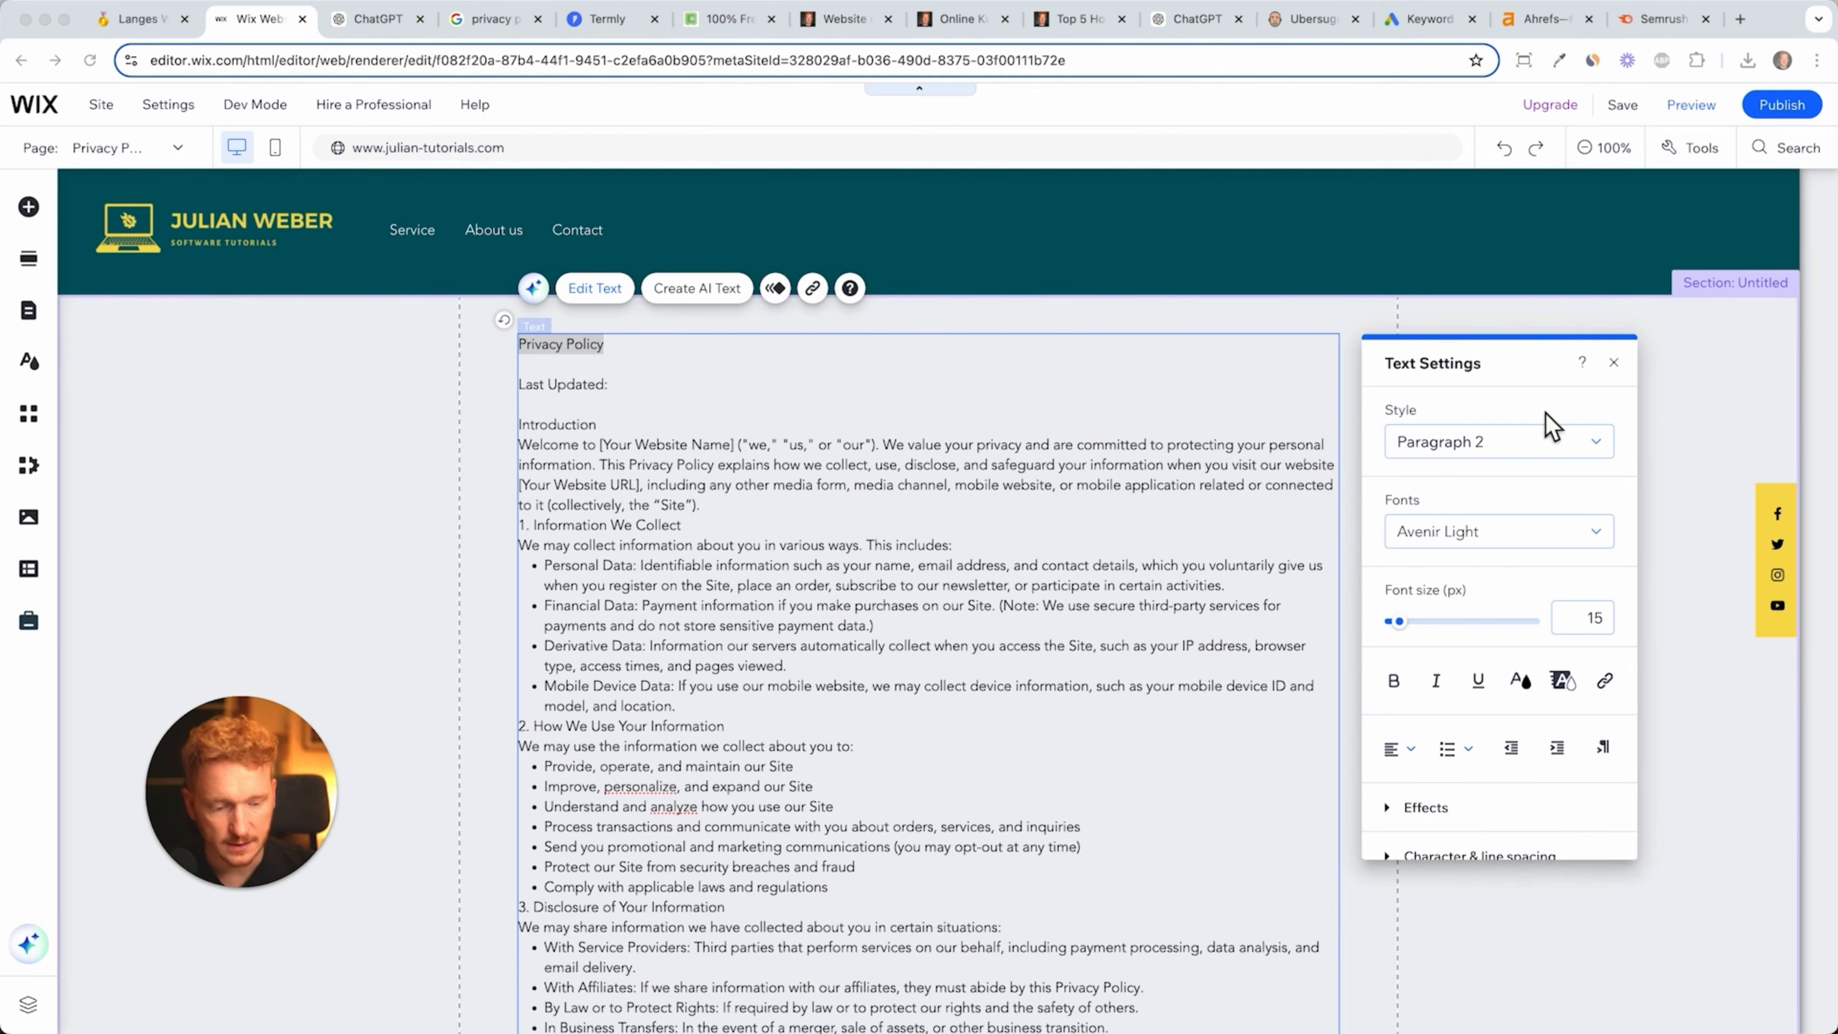
{"action": "left_click", "coordinate": [1499, 444]}
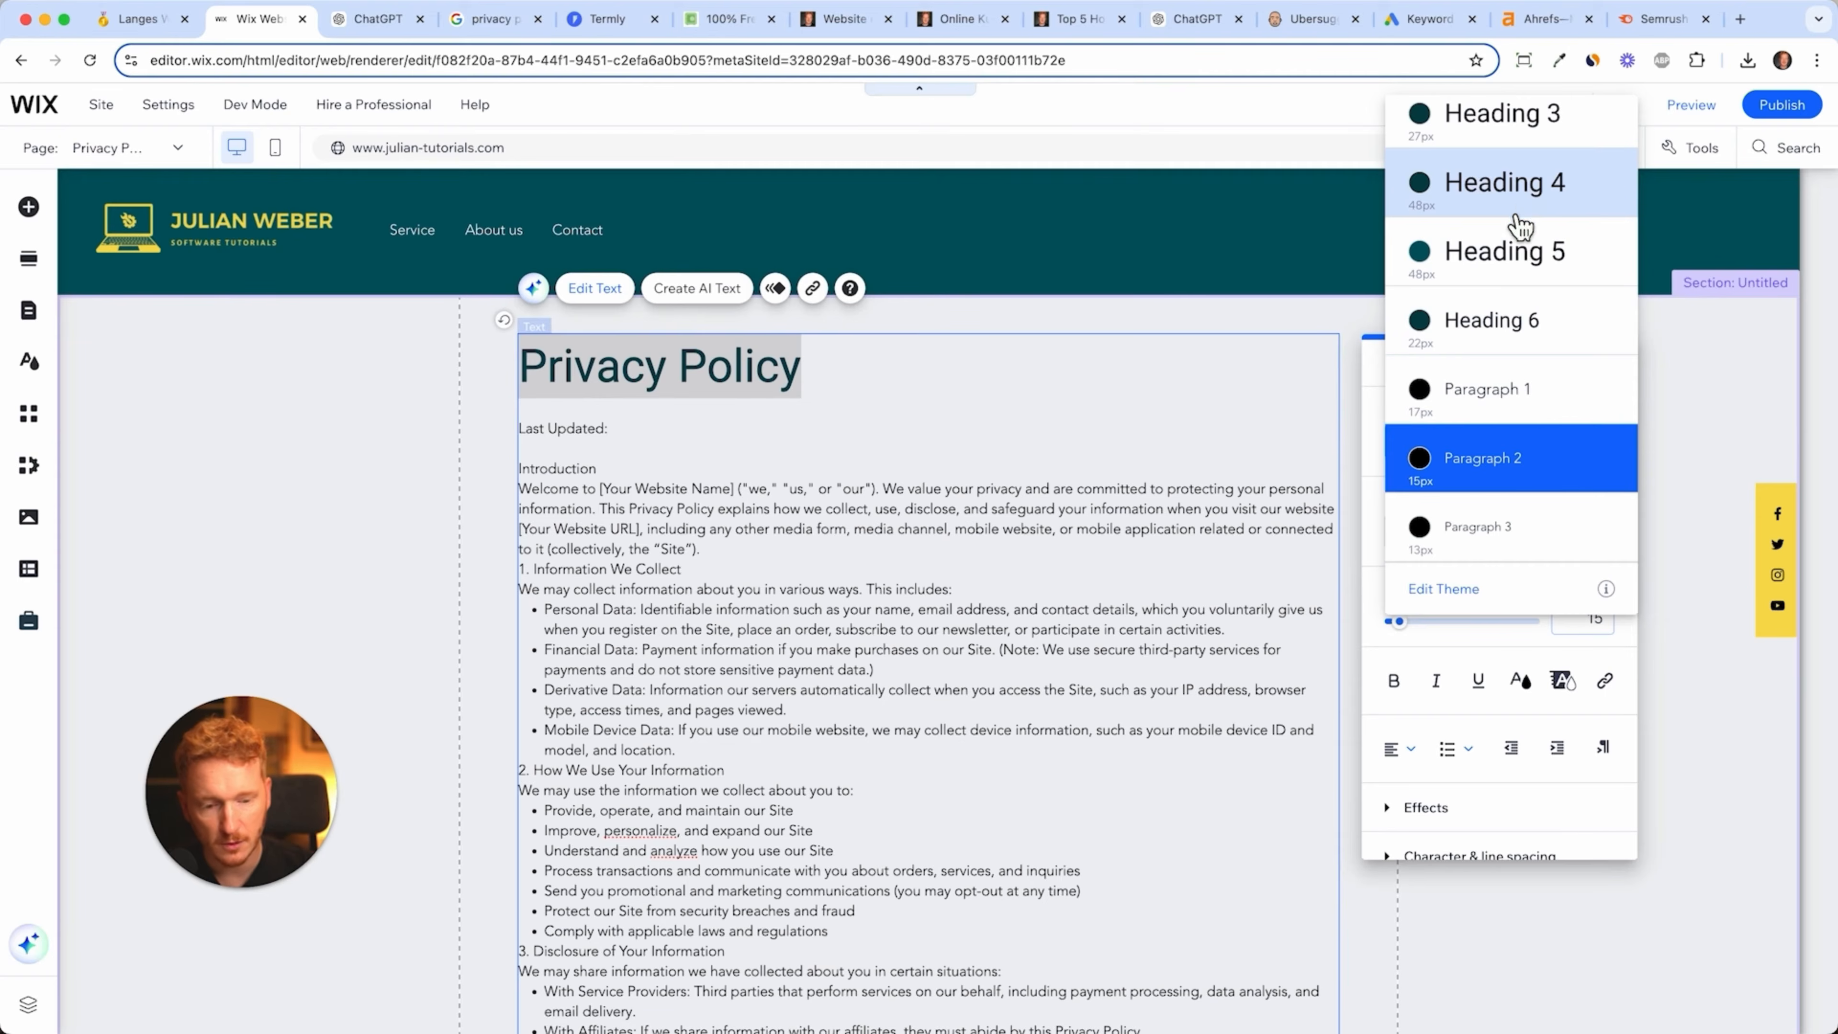
{"action": "left_click", "coordinate": [1521, 274]}
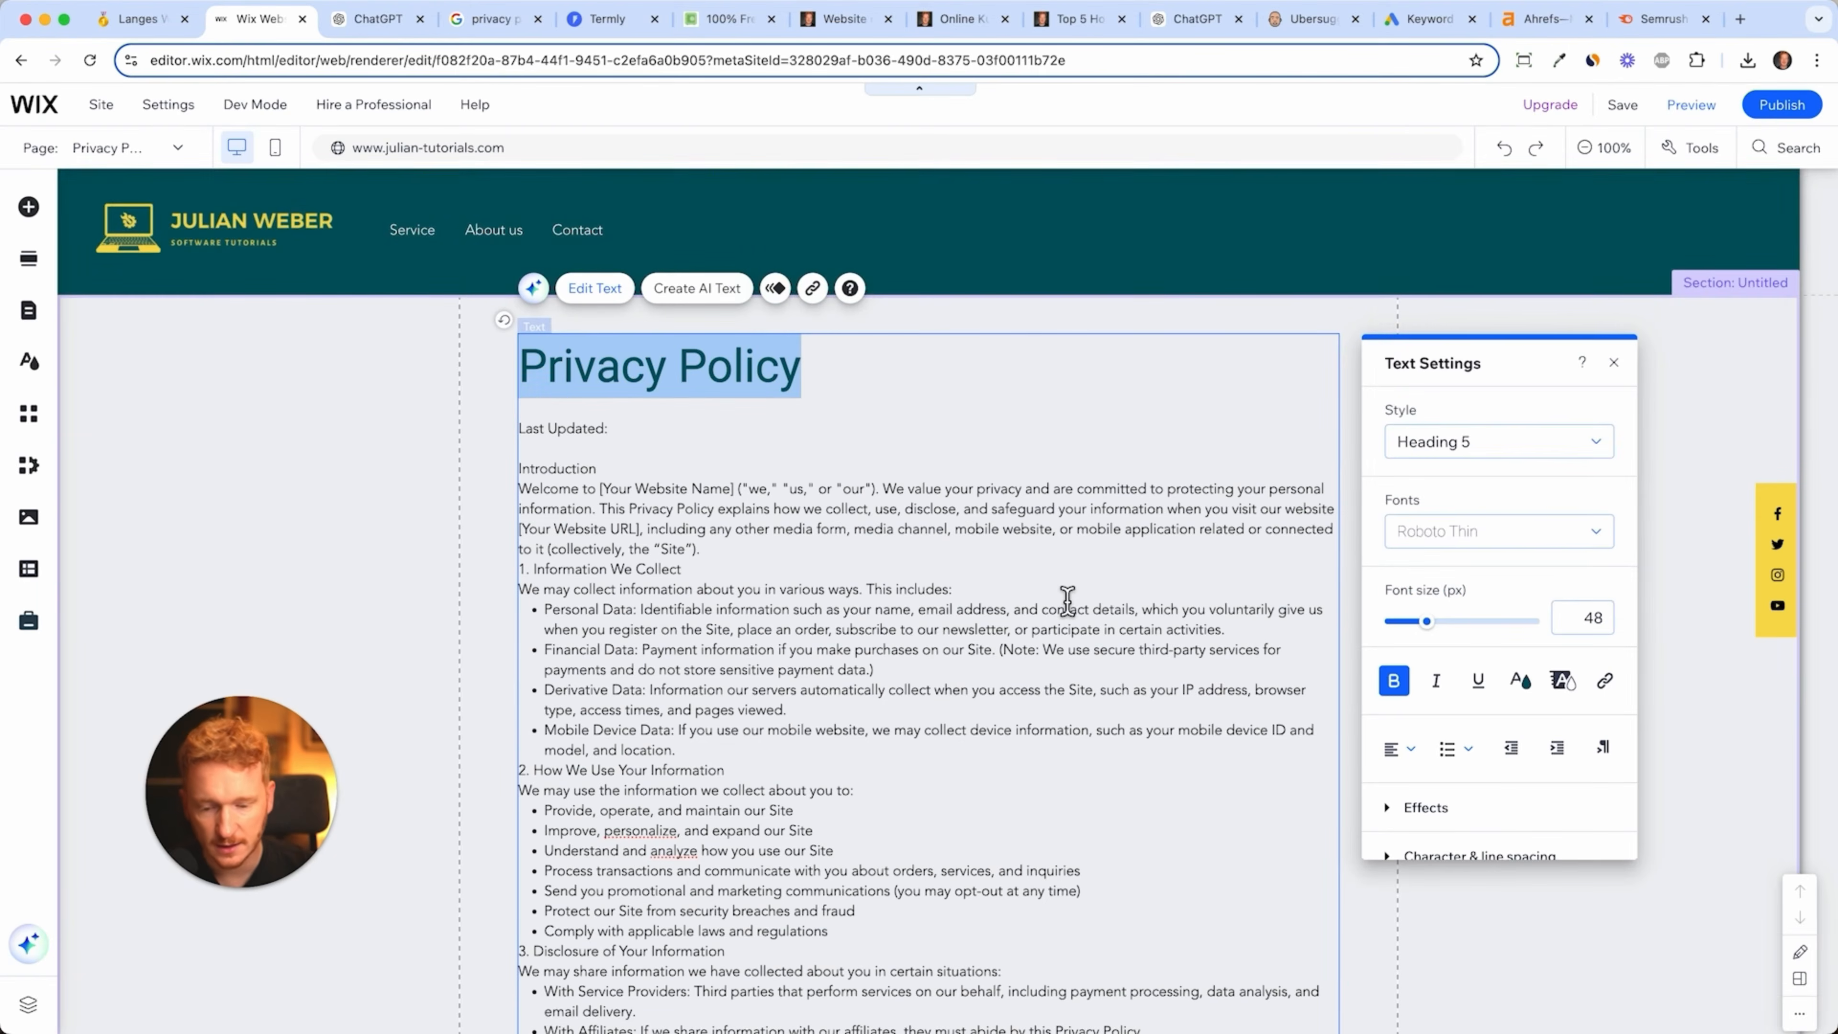
- Delete the closing paragraph of the policy that reminds the reader to replace placeholders
{"action": "scroll", "coordinate": [1066, 599], "scroll_direction": "down", "scroll_amount": 10}
{"action": "left_click", "coordinate": [826, 714]}
{"action": "left_click", "coordinate": [687, 715]}
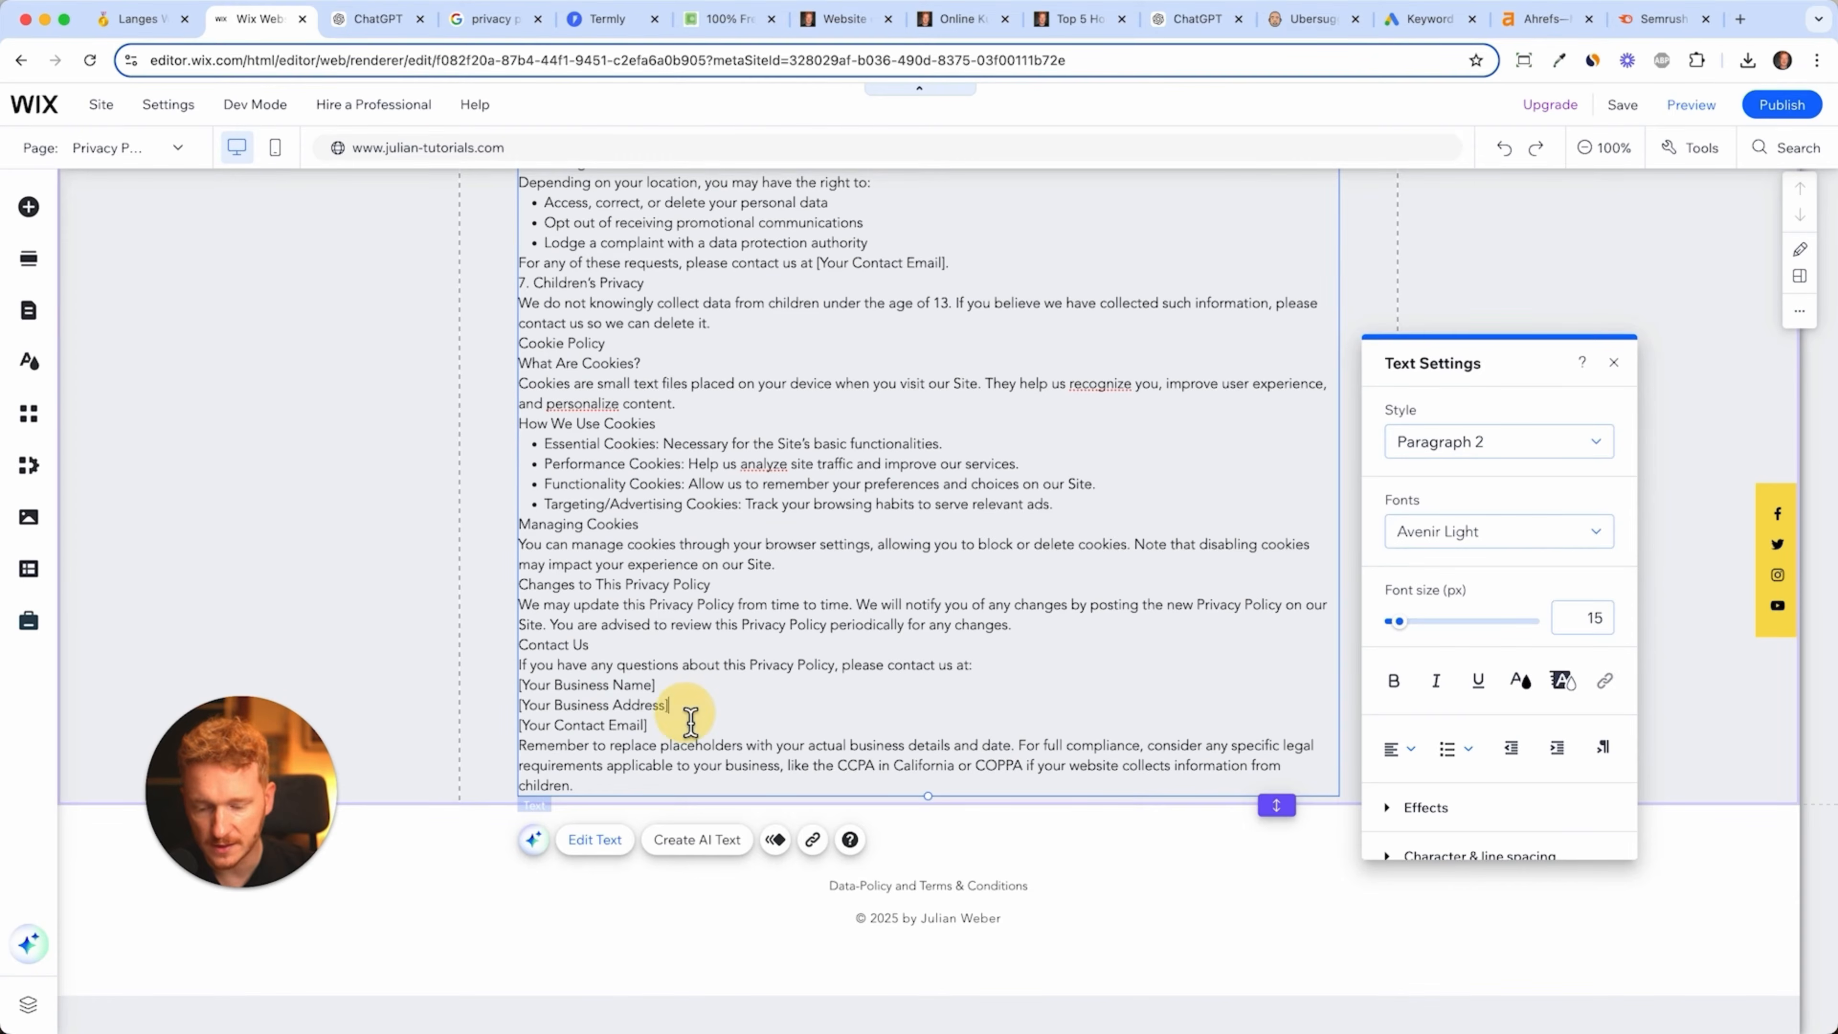
{"action": "left_click_drag", "start_coordinate": [623, 793], "coordinate": [519, 747]}
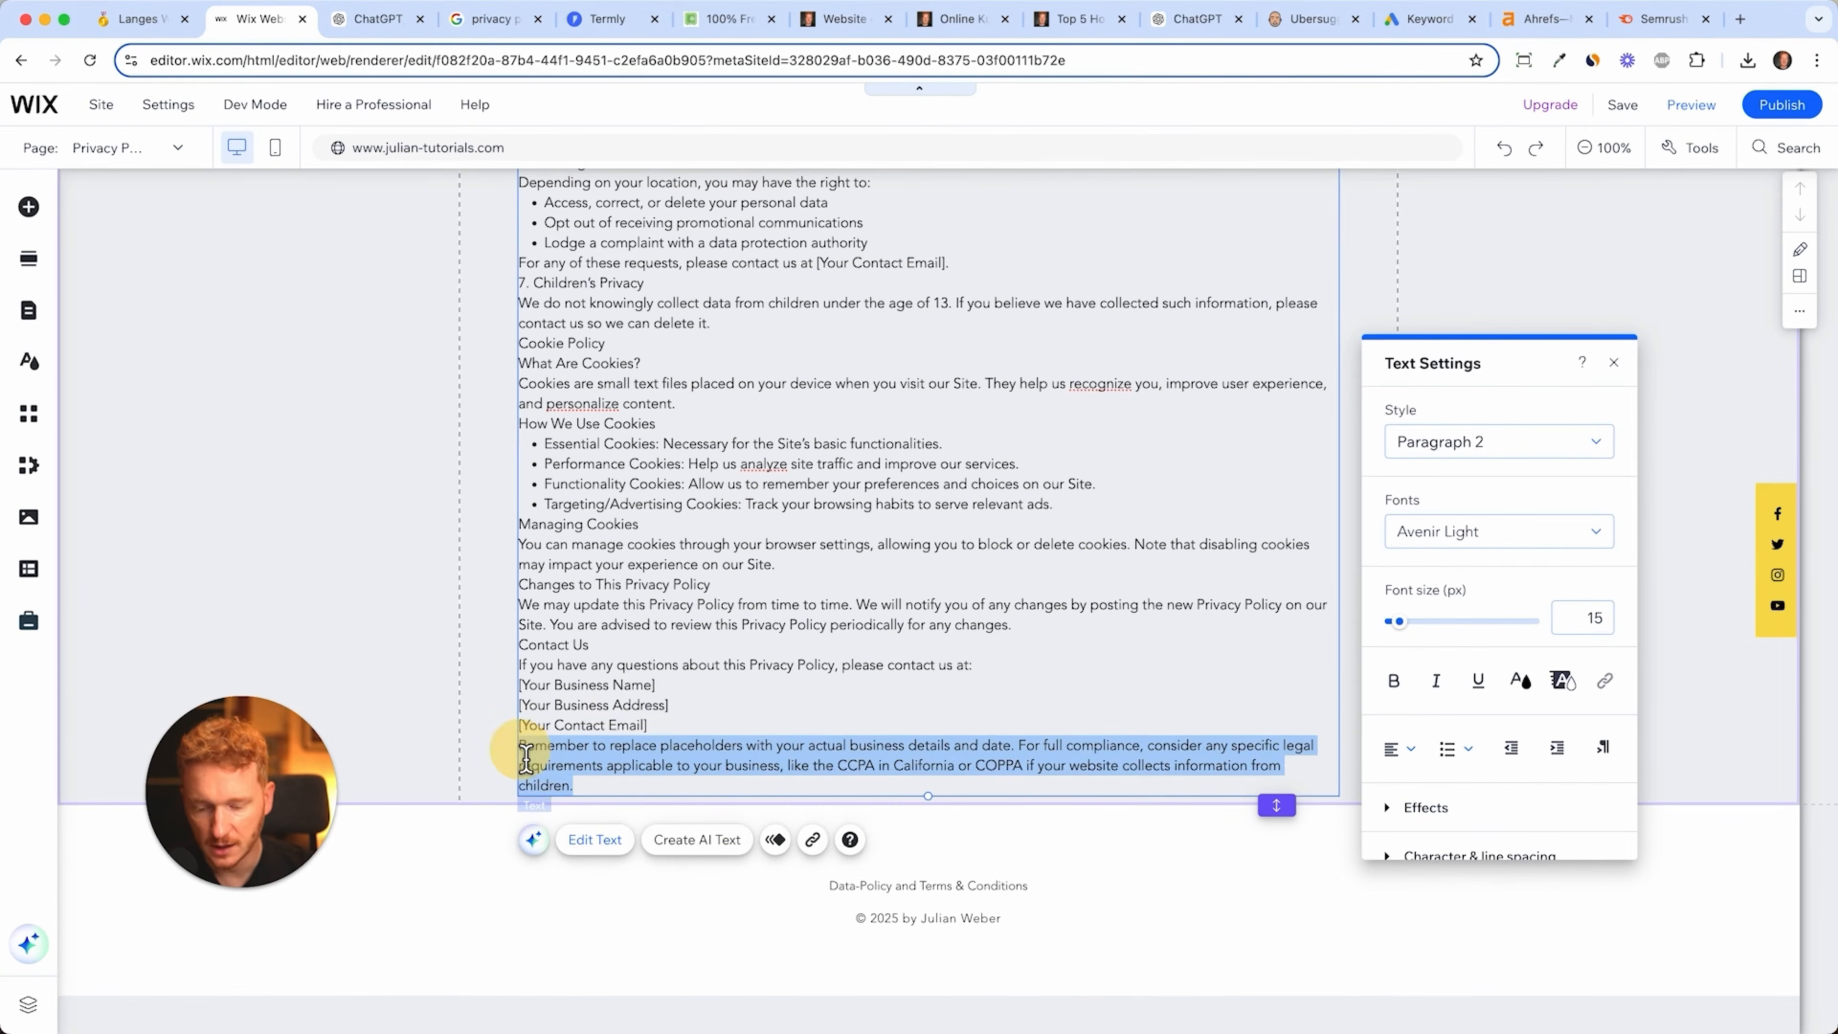
{"action": "key", "text": "BackSpace"}
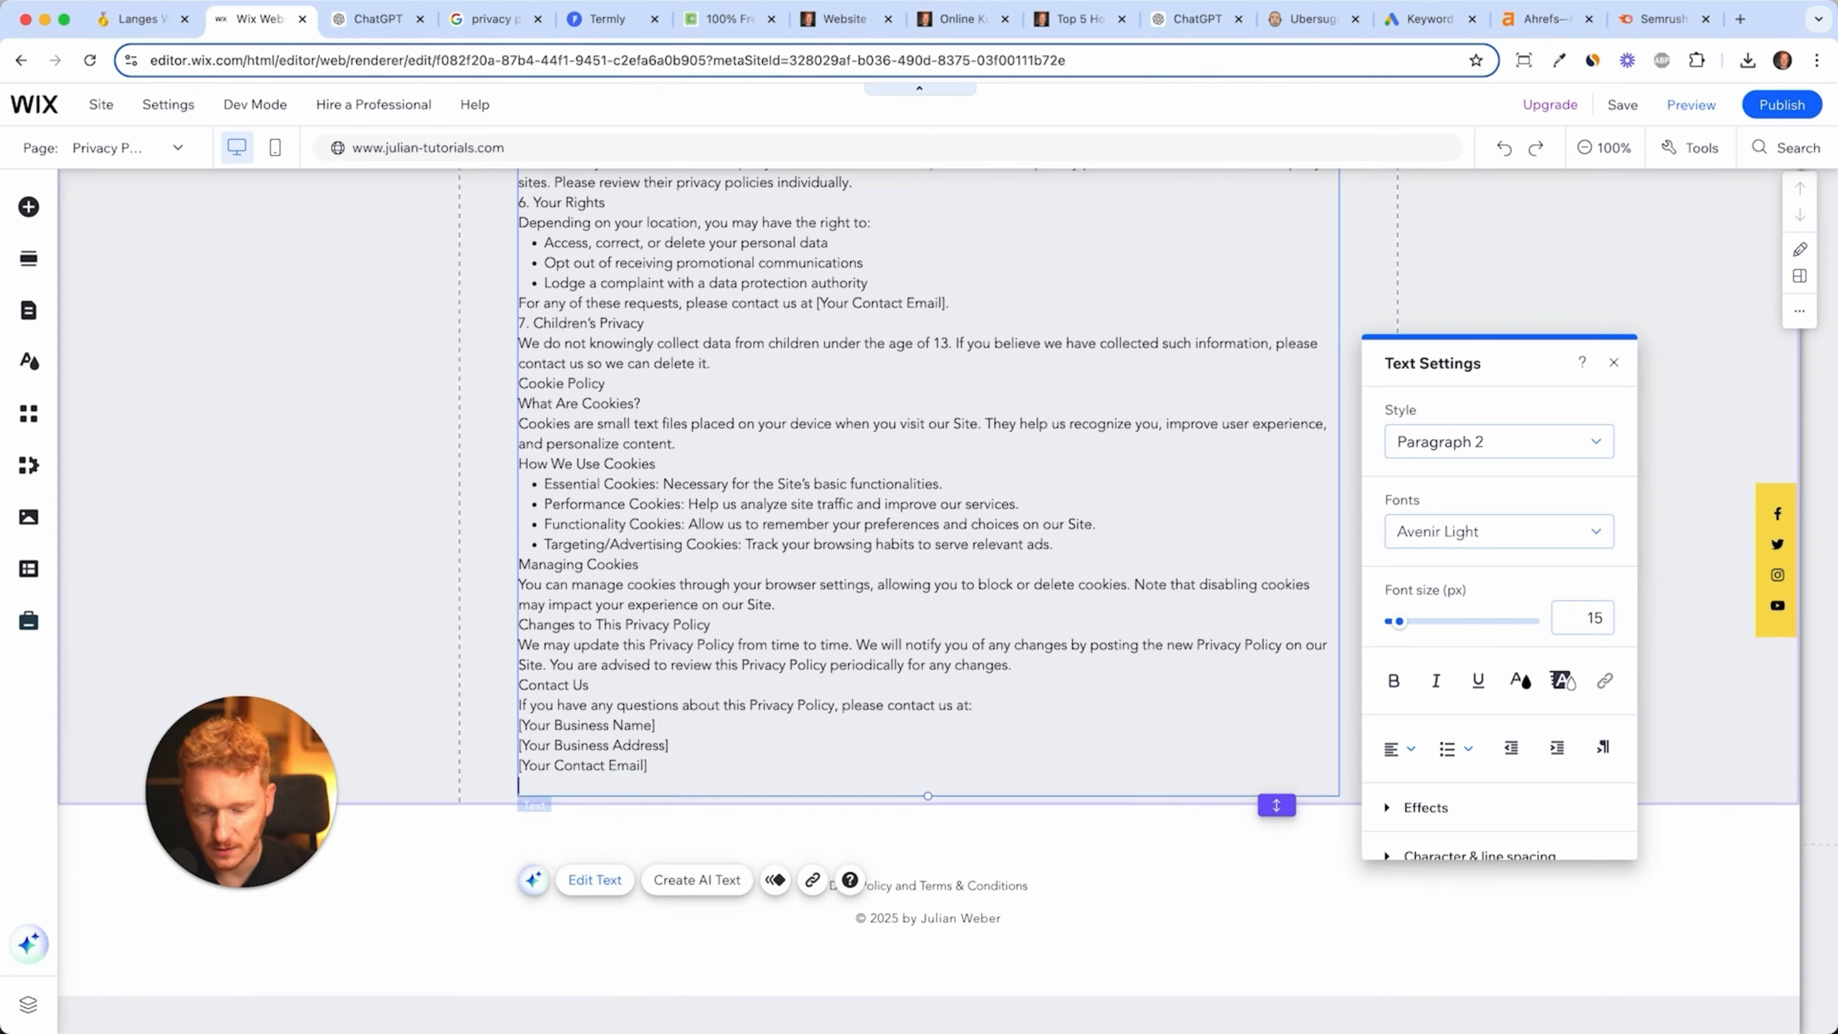
- Separate the policy's sections with blank lines and extend the page section below the text to a height of about 1894
{"action": "scroll", "coordinate": [890, 692], "scroll_direction": "up", "scroll_amount": 15}
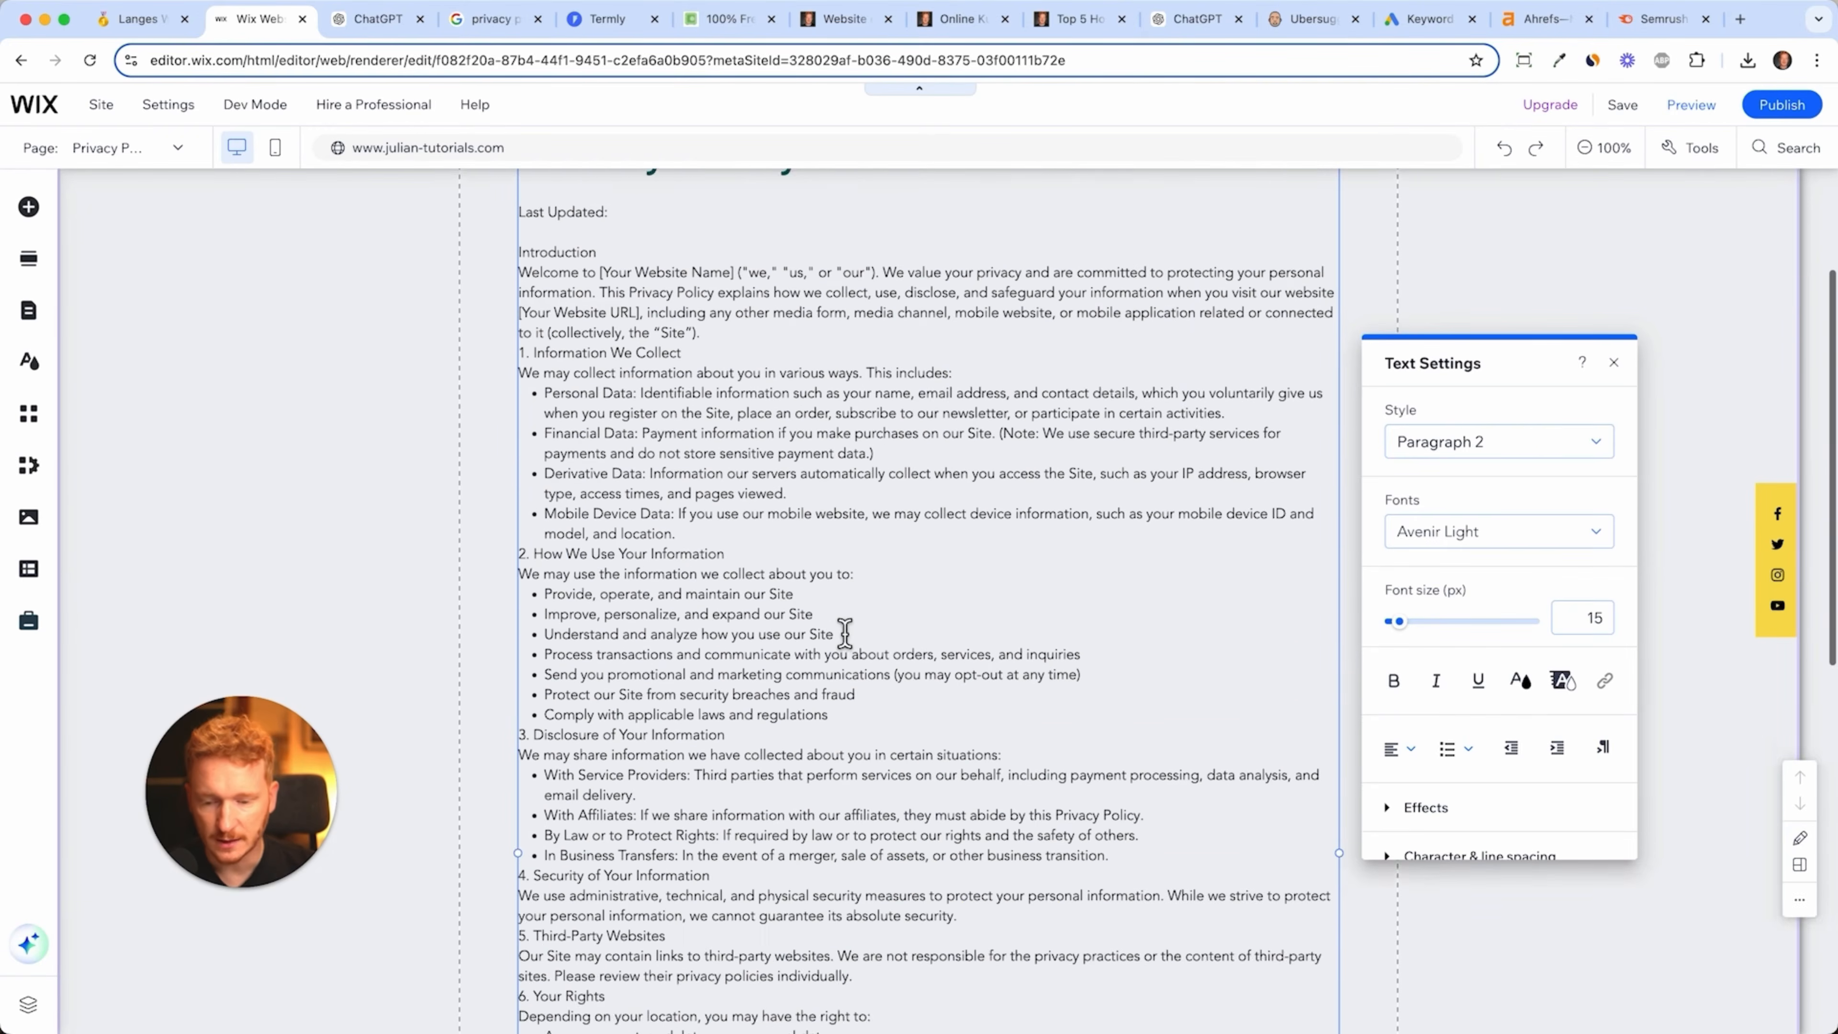
{"action": "left_click", "coordinate": [811, 468]}
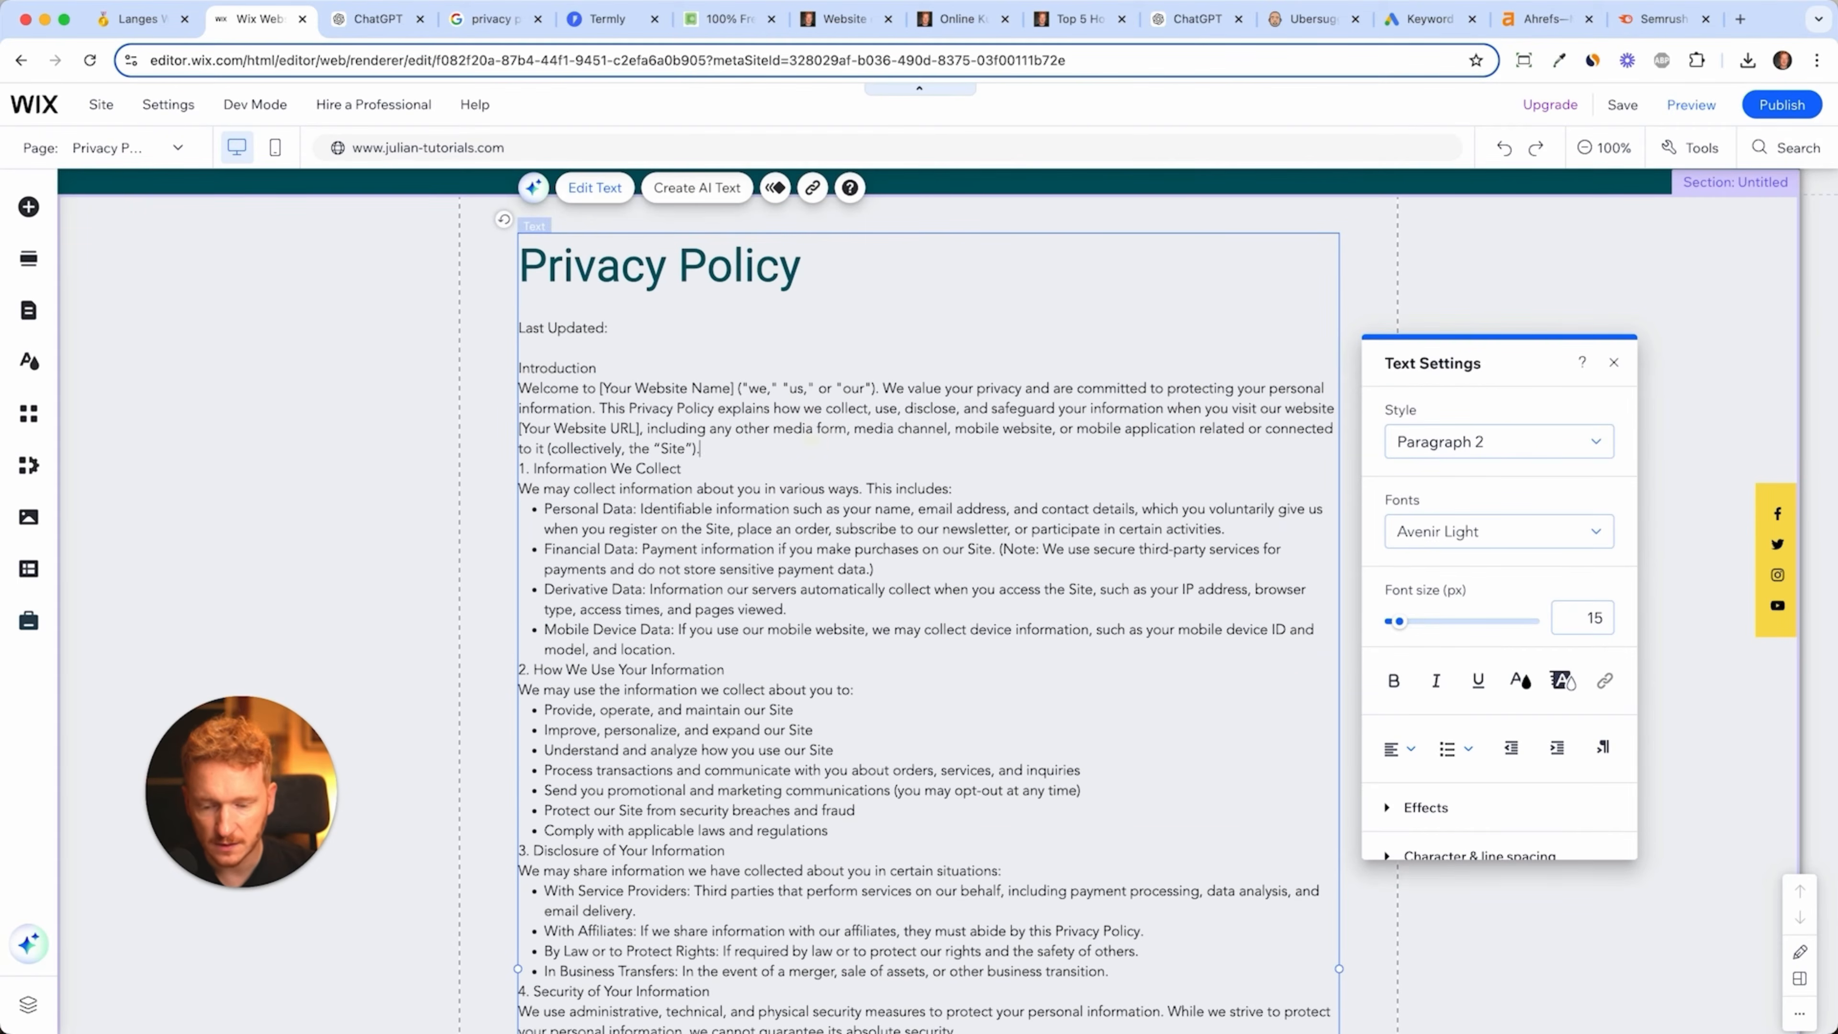
{"action": "key", "text": "Return"}
{"action": "left_click", "coordinate": [802, 669]}
{"action": "key", "text": "Return"}
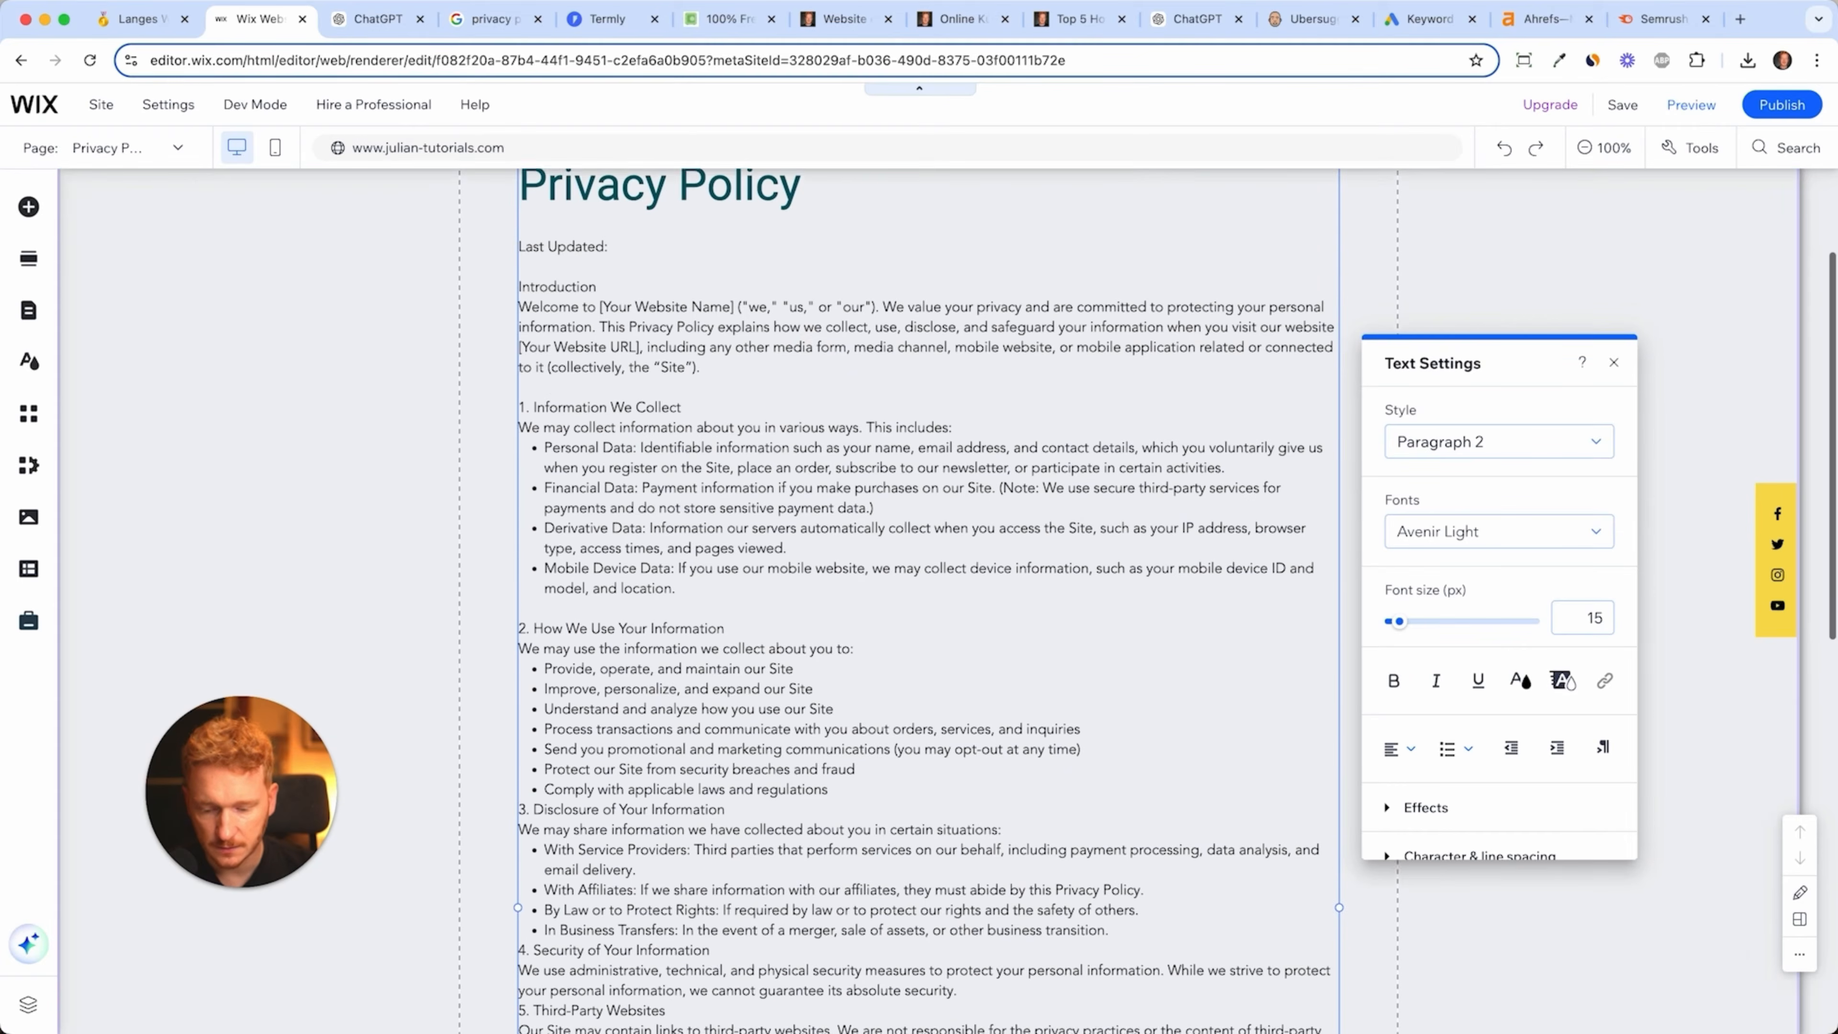
{"action": "scroll", "coordinate": [1192, 741], "scroll_direction": "down", "scroll_amount": 15}
{"action": "left_click_drag", "start_coordinate": [1287, 808], "coordinate": [1280, 916]}
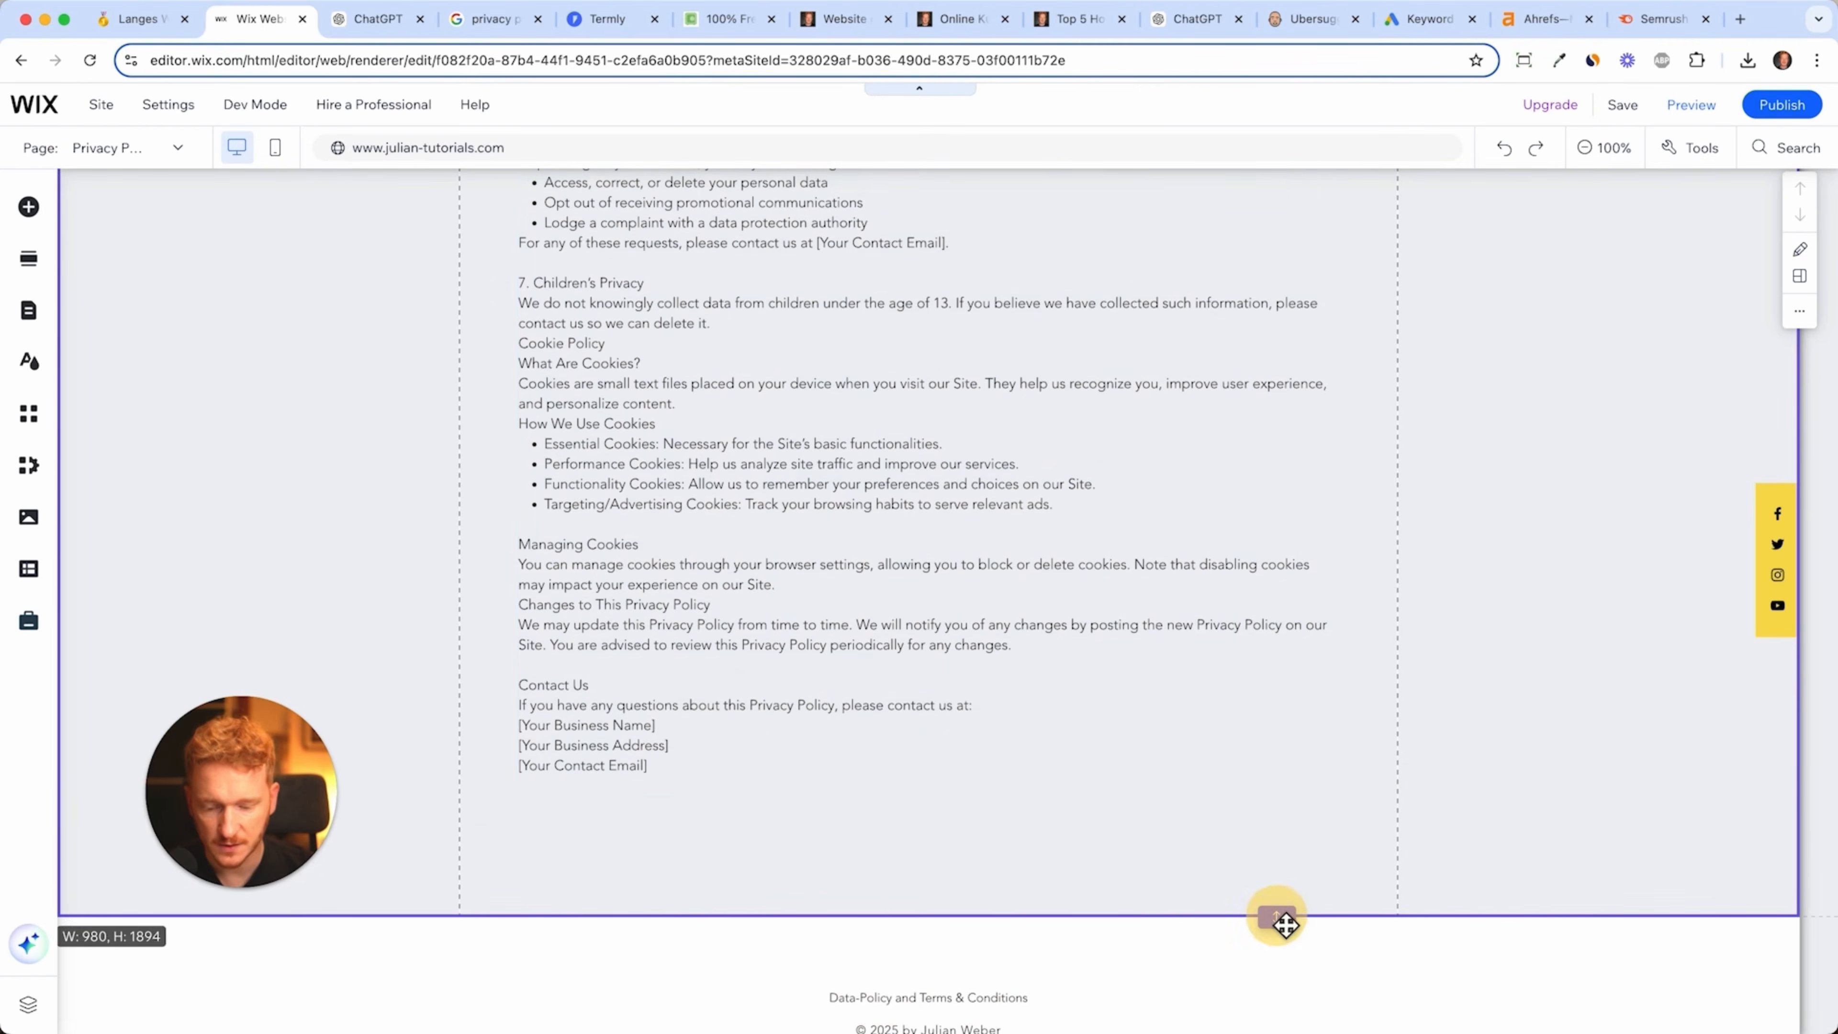
- Review the formatted policy from its beginning, look at the Termly privacy policy questionnaire and return to the Wix editor
{"action": "scroll", "coordinate": [1231, 657], "scroll_direction": "up", "scroll_amount": 15}
{"action": "scroll", "coordinate": [1237, 661], "scroll_direction": "up", "scroll_amount": 3}
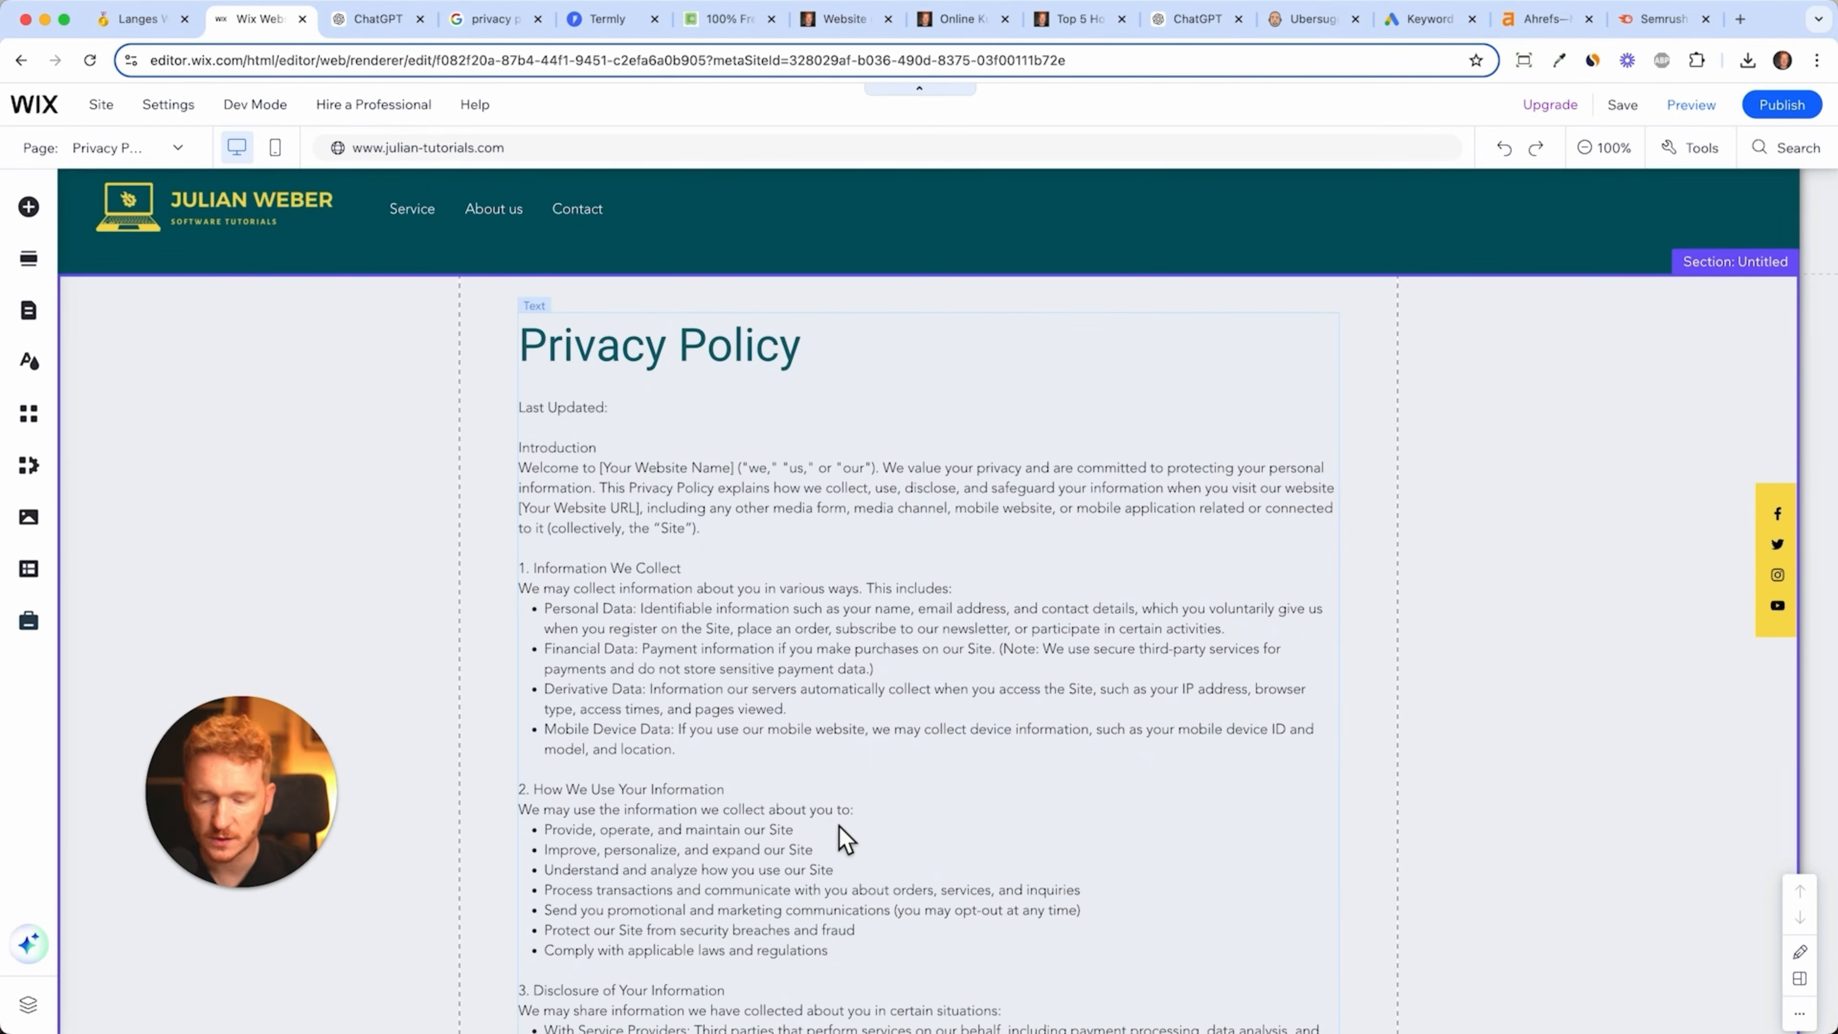
{"action": "left_click", "coordinate": [621, 19]}
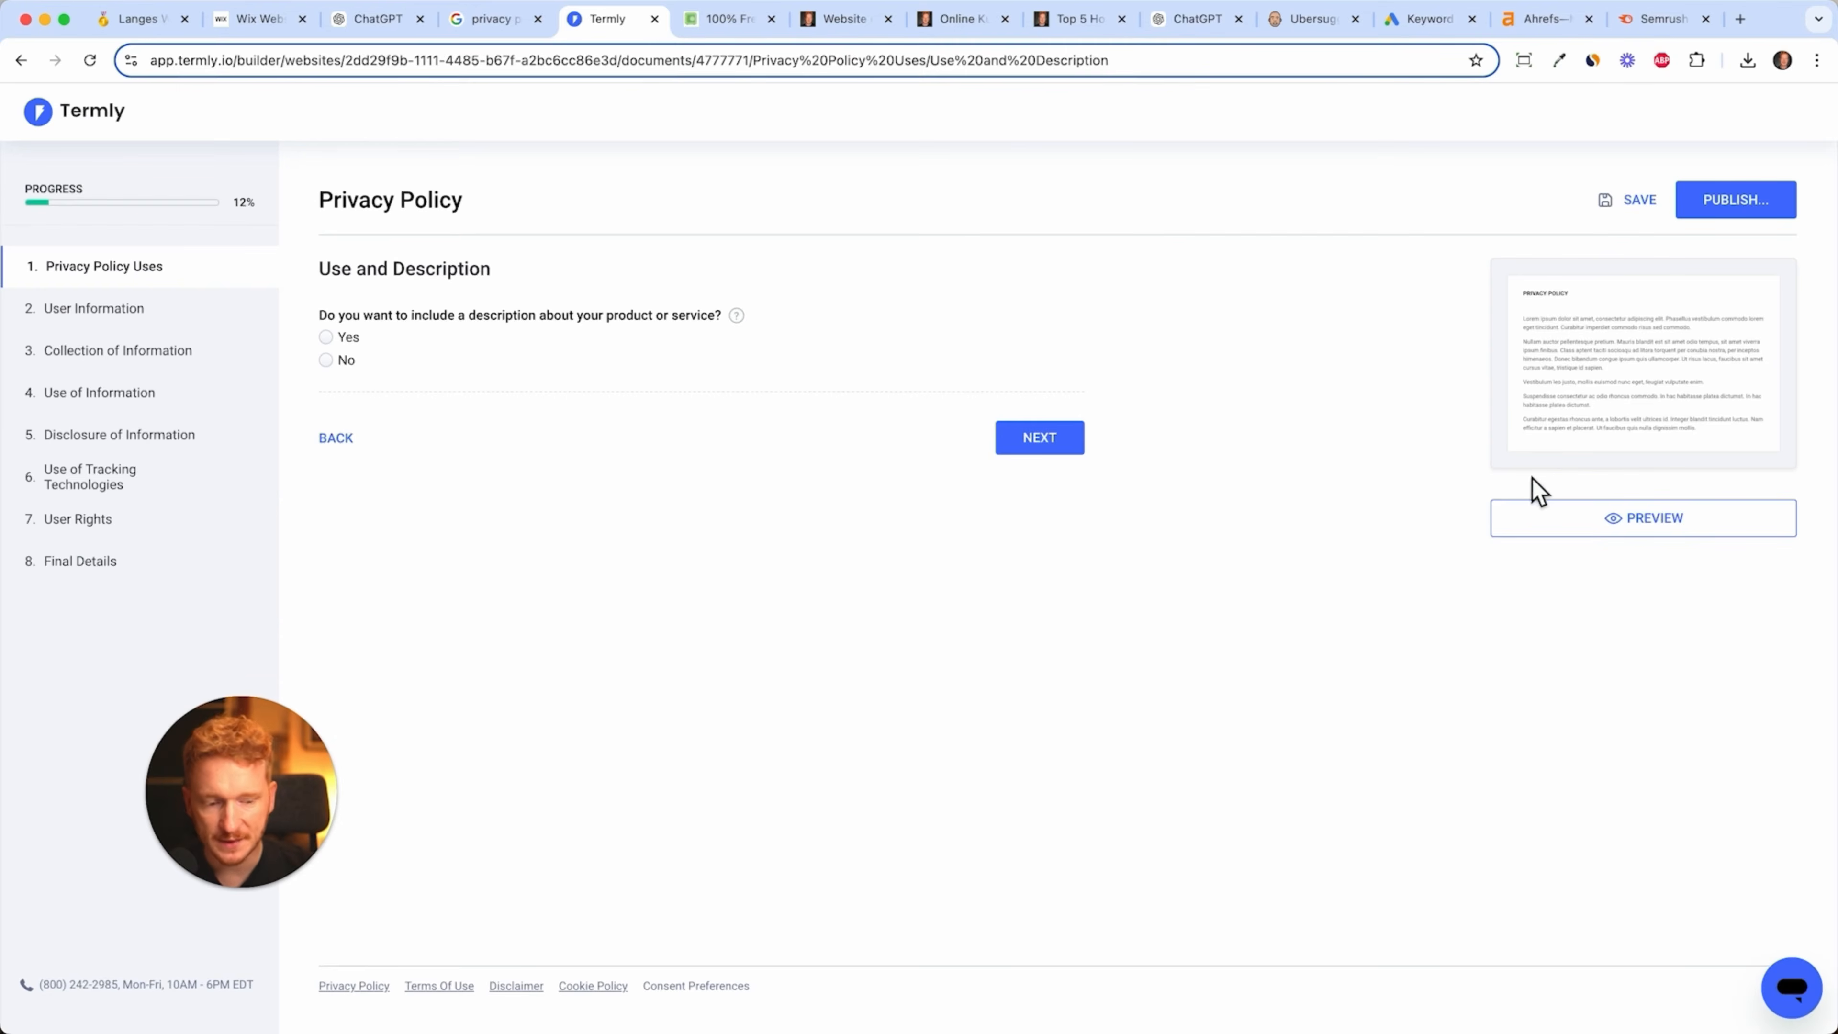
{"action": "left_click", "coordinate": [257, 19]}
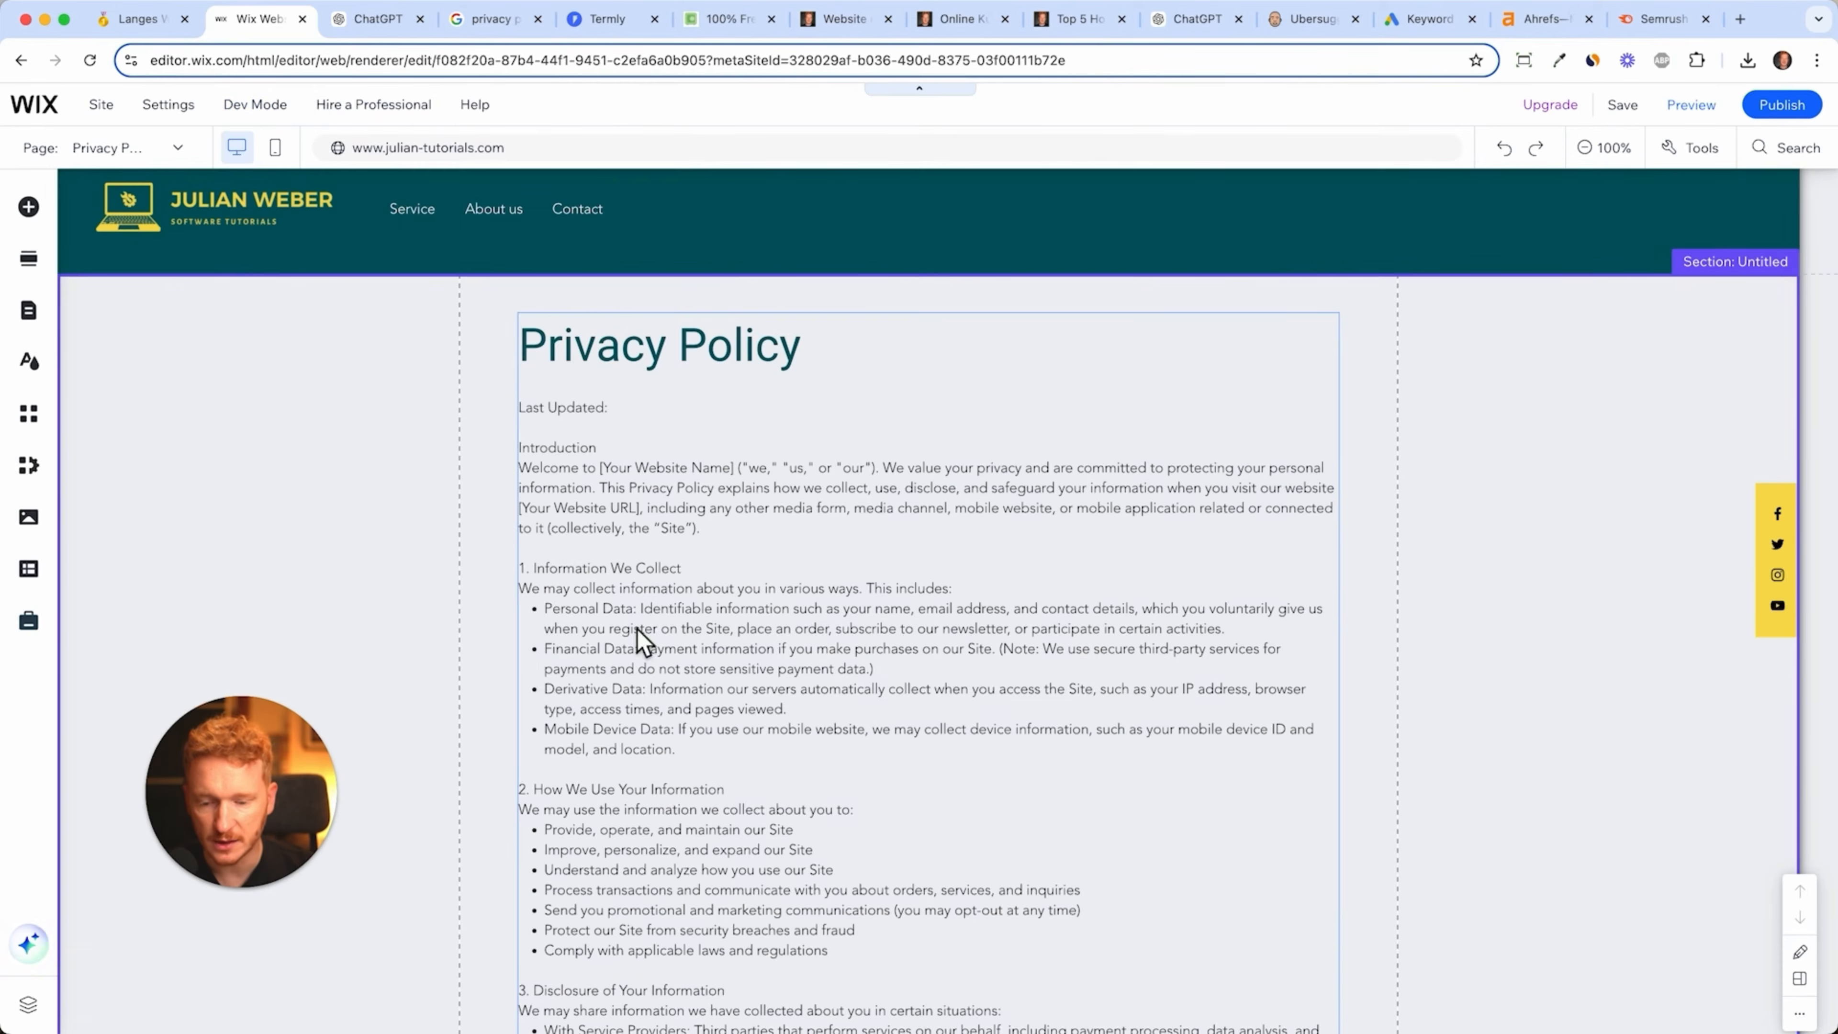
- Replace the word Data with Privacy in the footer's Data-Policy and Terms & Conditions line
{"action": "scroll", "coordinate": [756, 641], "scroll_direction": "down", "scroll_amount": 15}
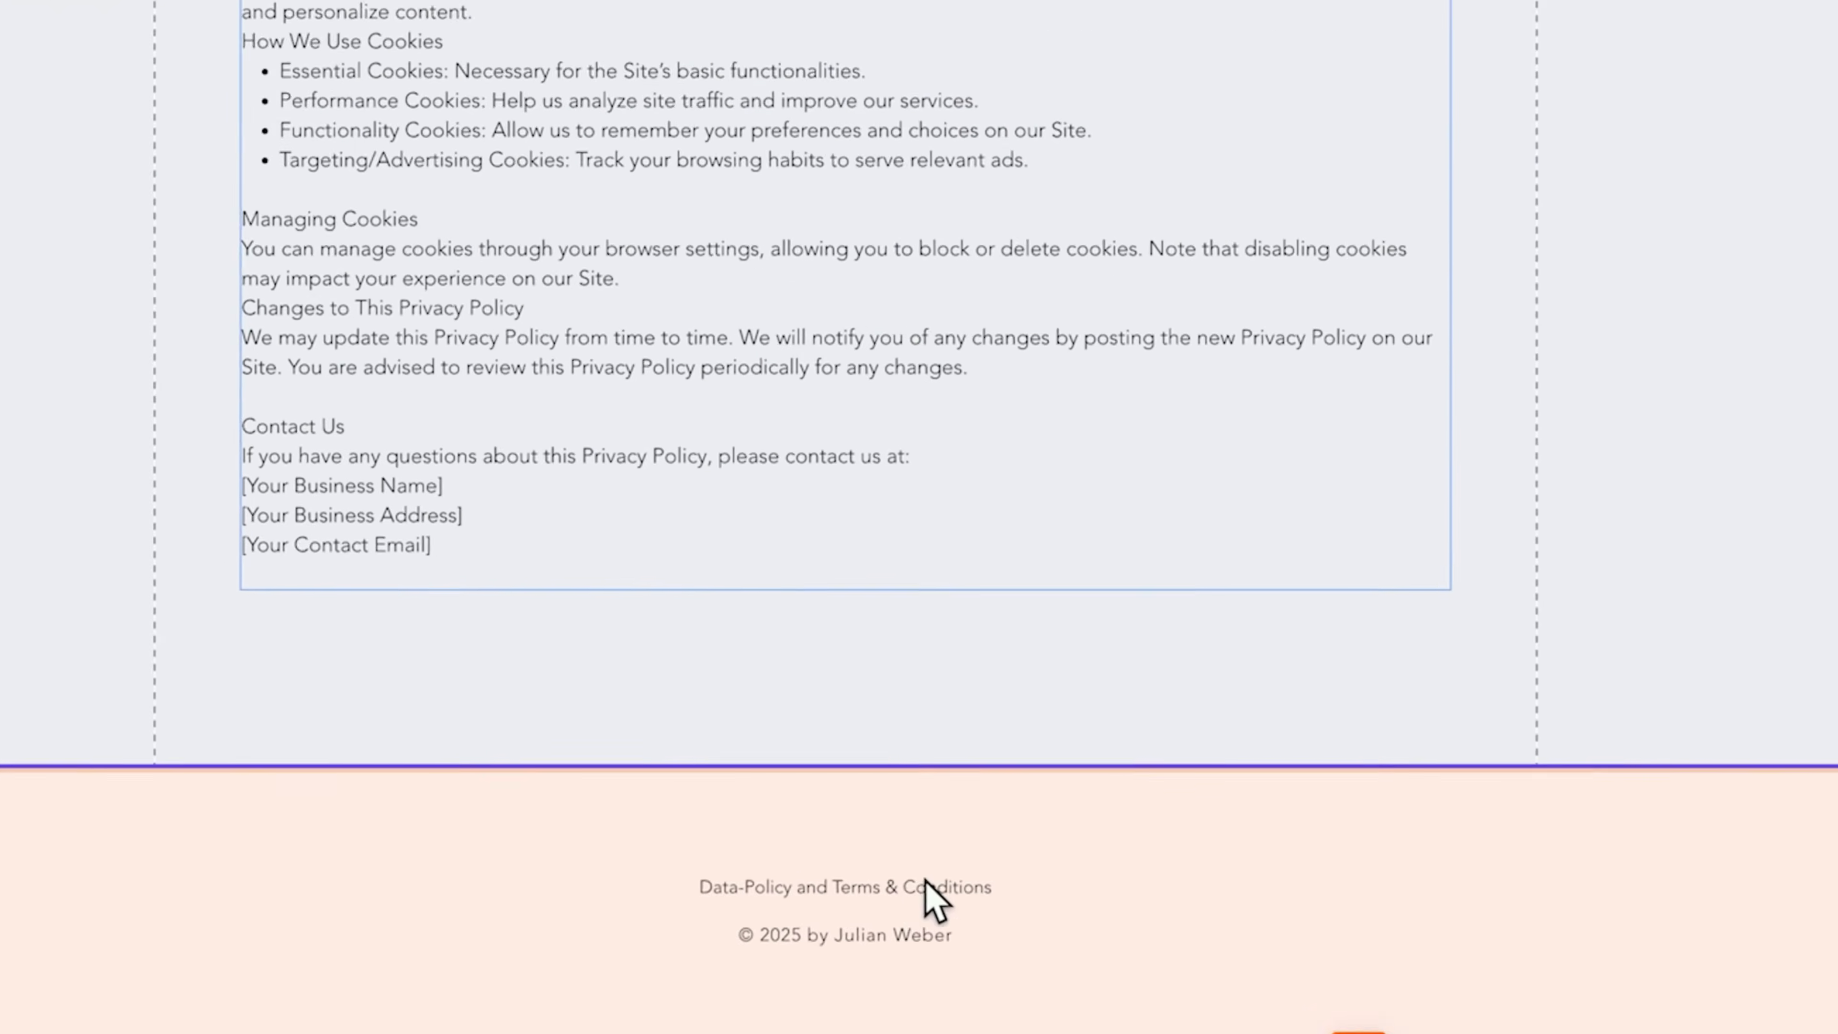
{"action": "left_click", "coordinate": [835, 914]}
{"action": "left_click", "coordinate": [470, 816]}
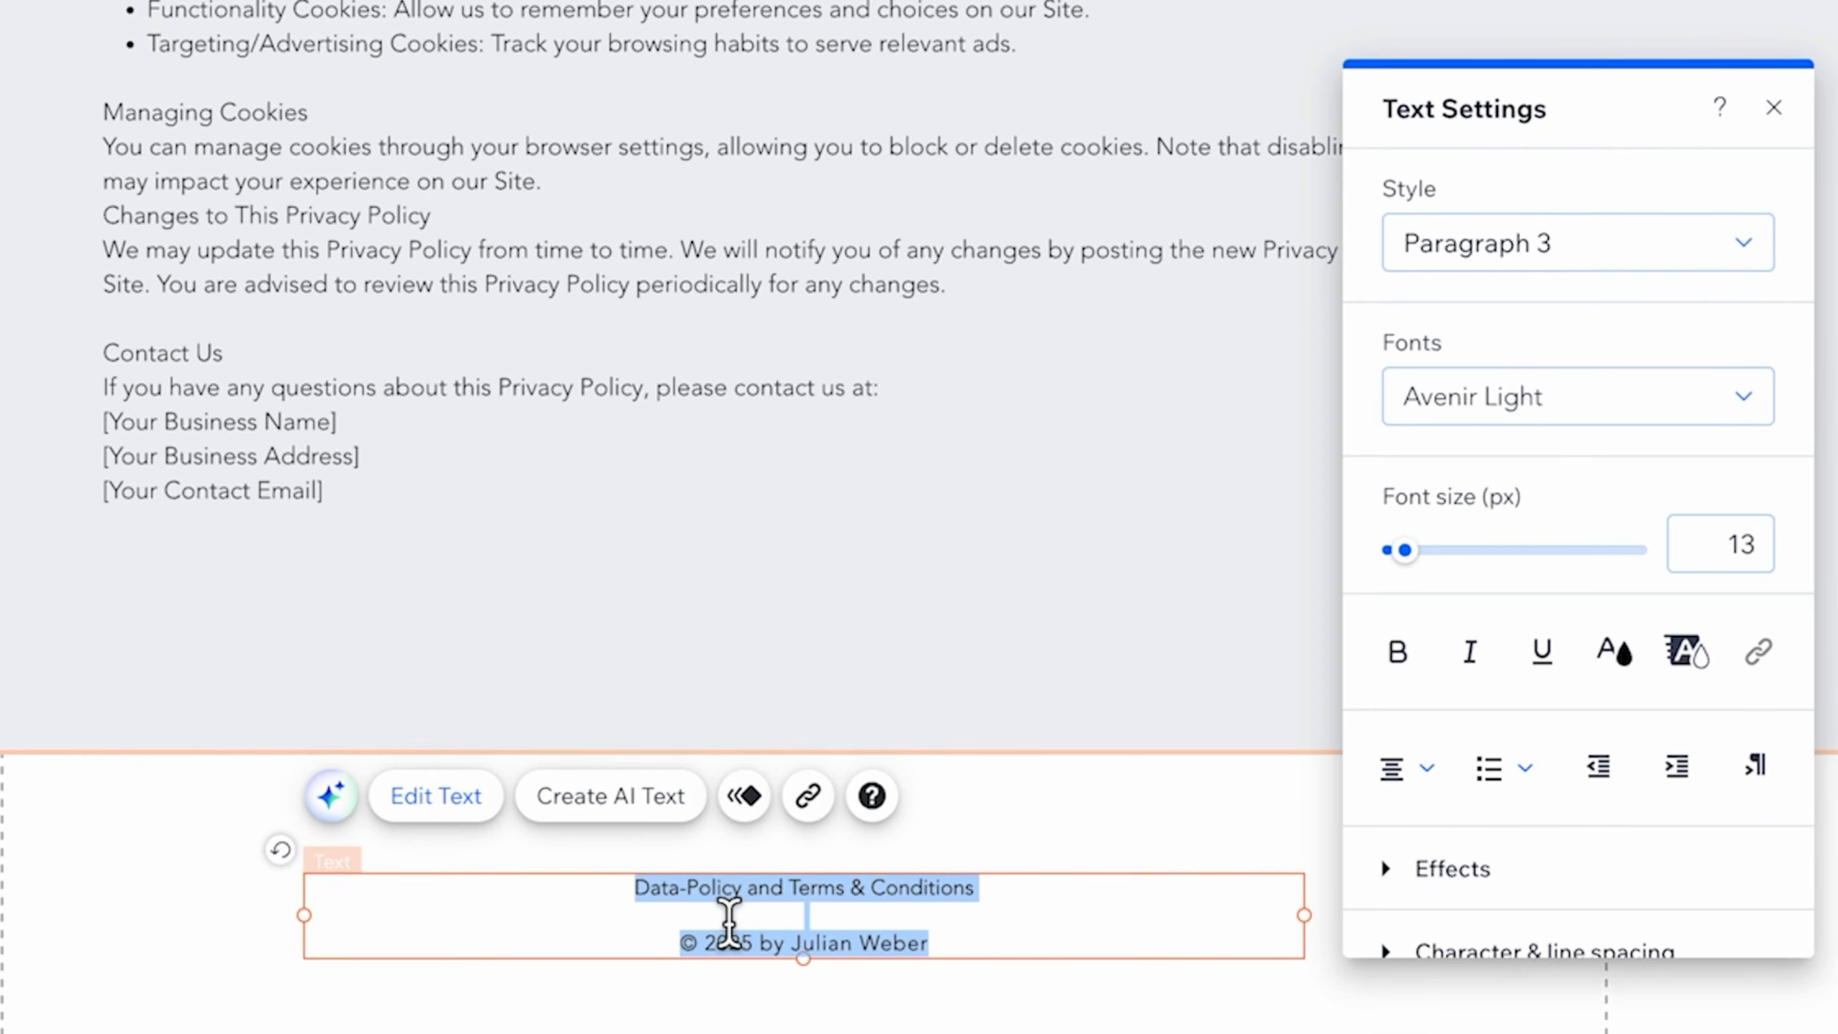
{"action": "left_click", "coordinate": [734, 918]}
{"action": "left_click_drag", "start_coordinate": [740, 895], "coordinate": [688, 895]}
{"action": "left_click", "coordinate": [688, 895]}
{"action": "key", "text": "BackSpace"}
{"action": "key", "text": "BackSpace"}
{"action": "key", "text": "BackSpace"}
{"action": "key", "text": "BackSpace"}
{"action": "key", "text": "BackSpace"}
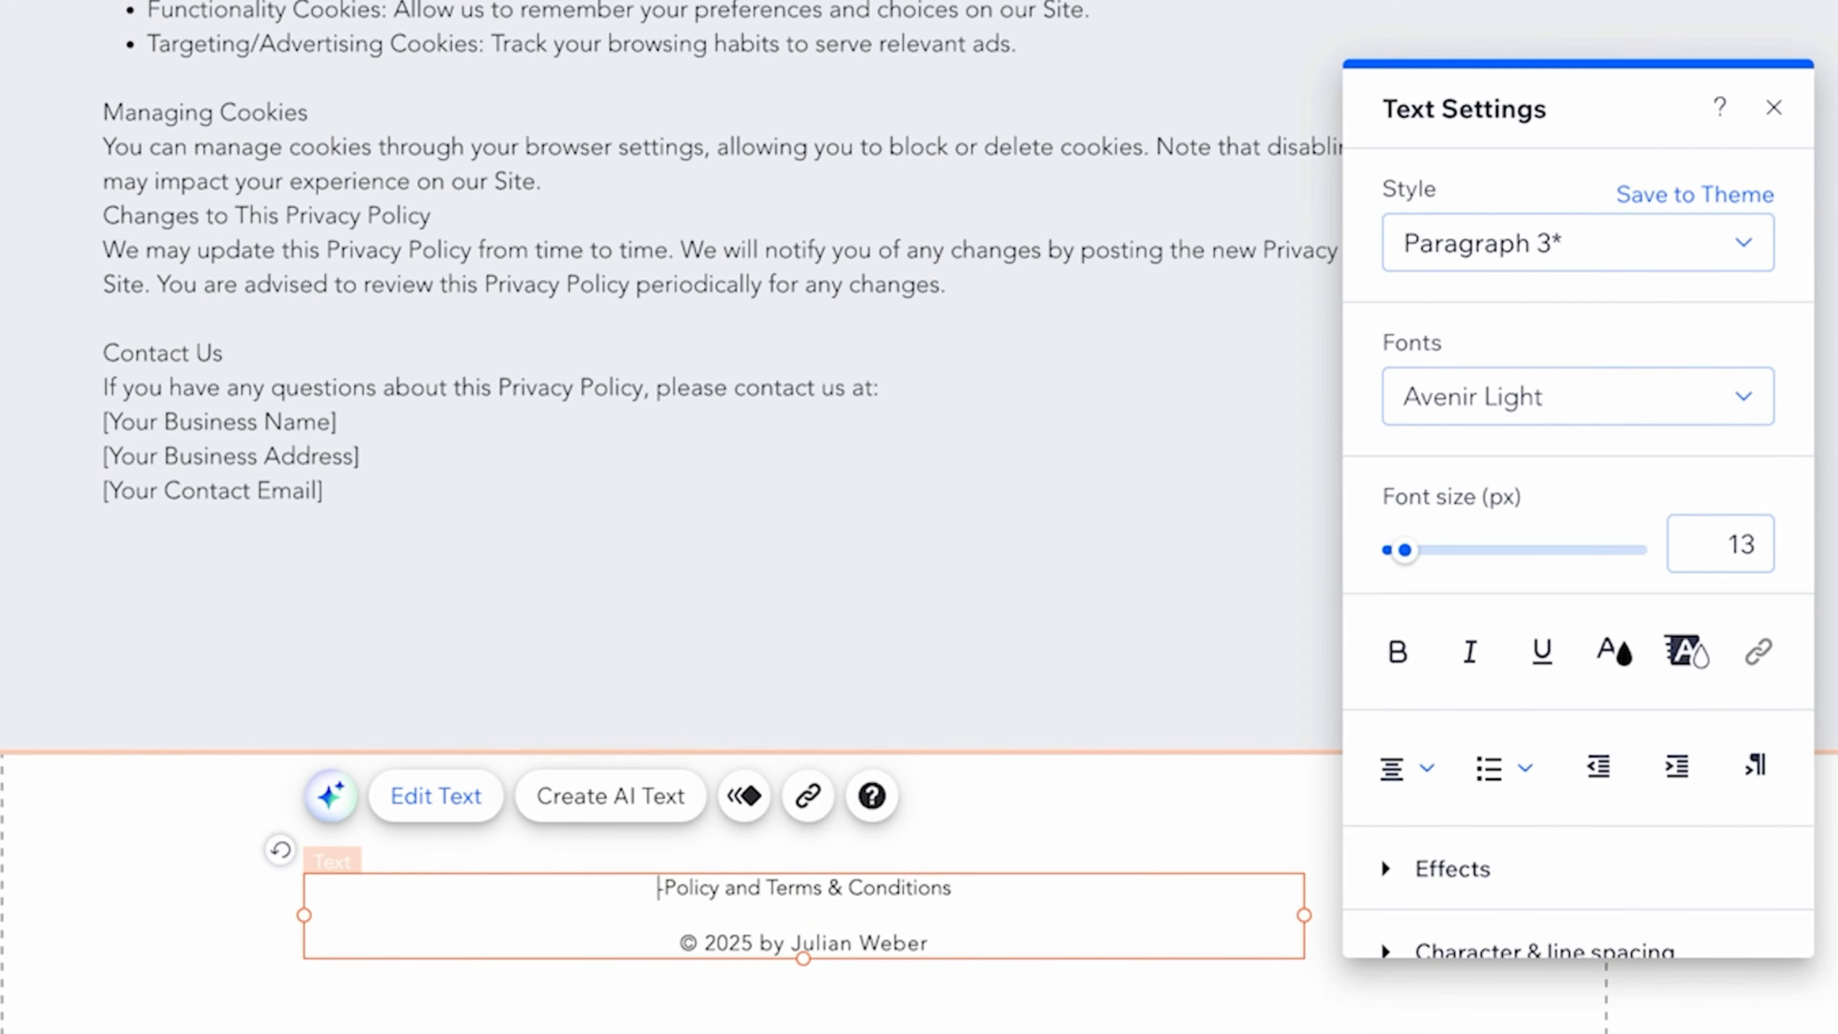
{"action": "type", "text": "Privacy"}
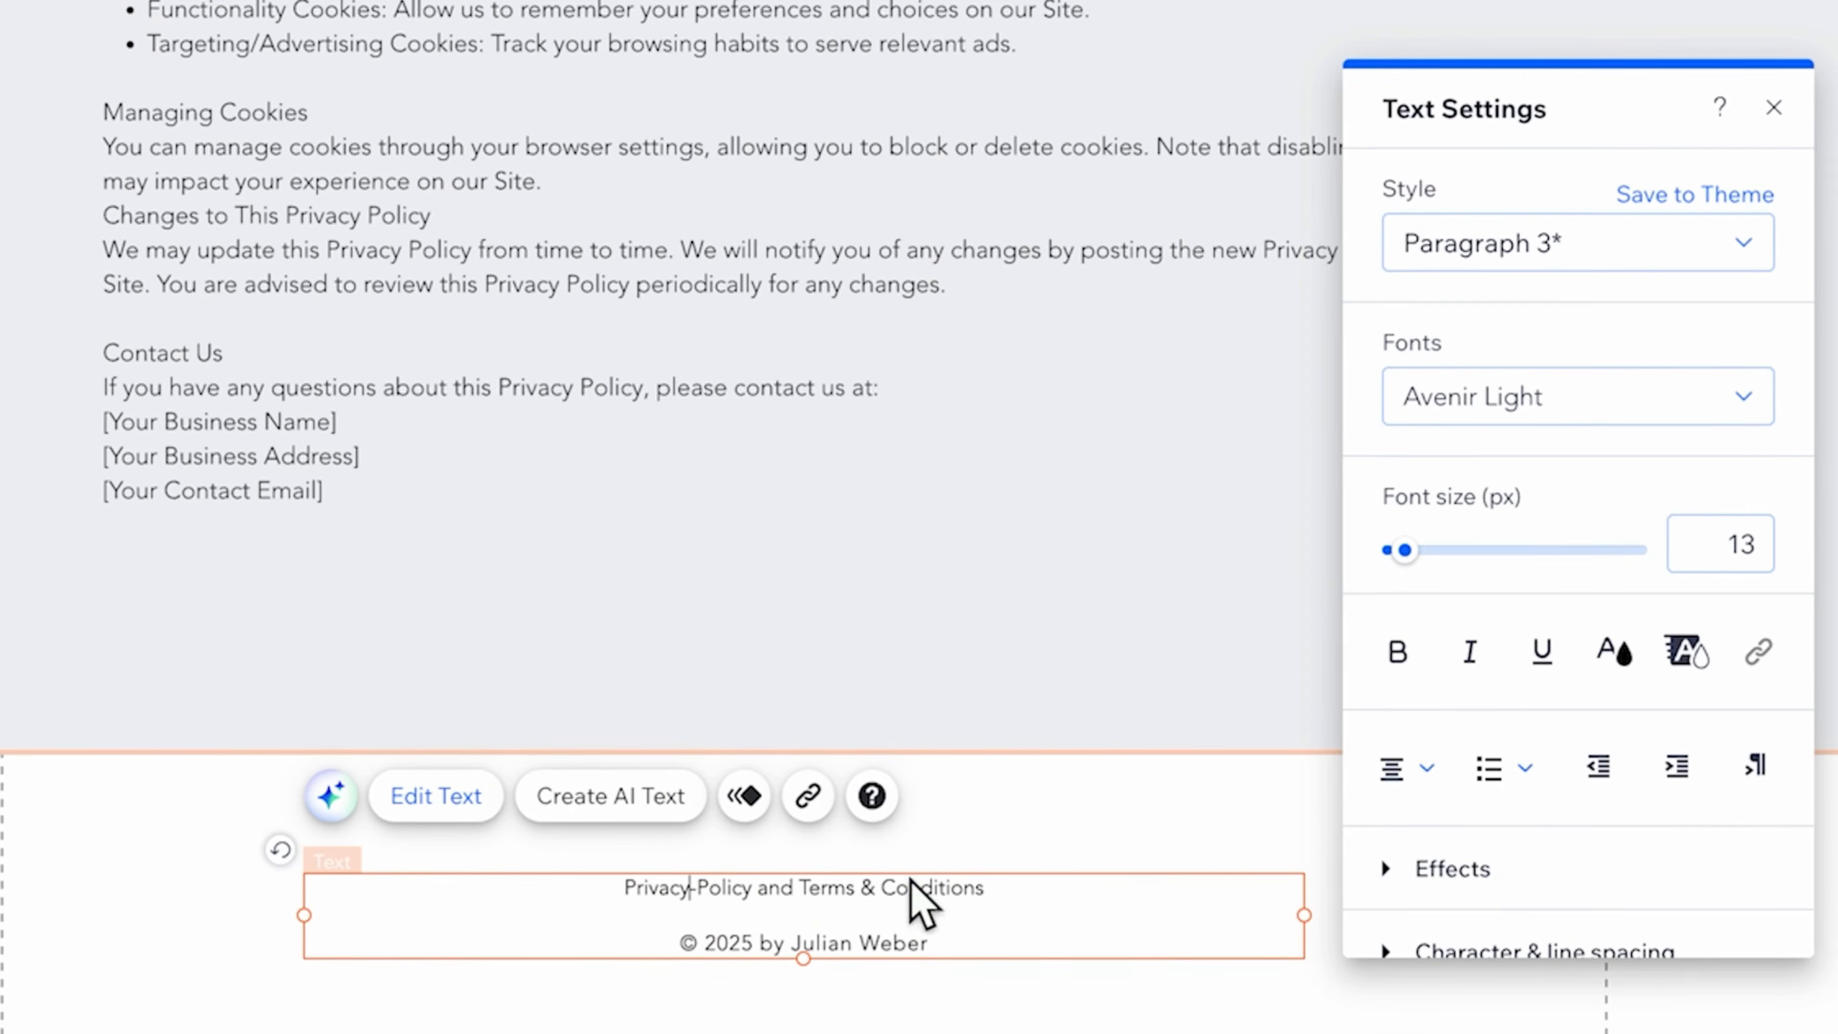
{"action": "left_click", "coordinate": [963, 839]}
- Link the words Privacy-Policy in the footer text to the Privacy Policy page, opening in the current window
{"action": "left_click", "coordinate": [772, 915]}
{"action": "left_click", "coordinate": [471, 805]}
{"action": "left_click", "coordinate": [765, 916]}
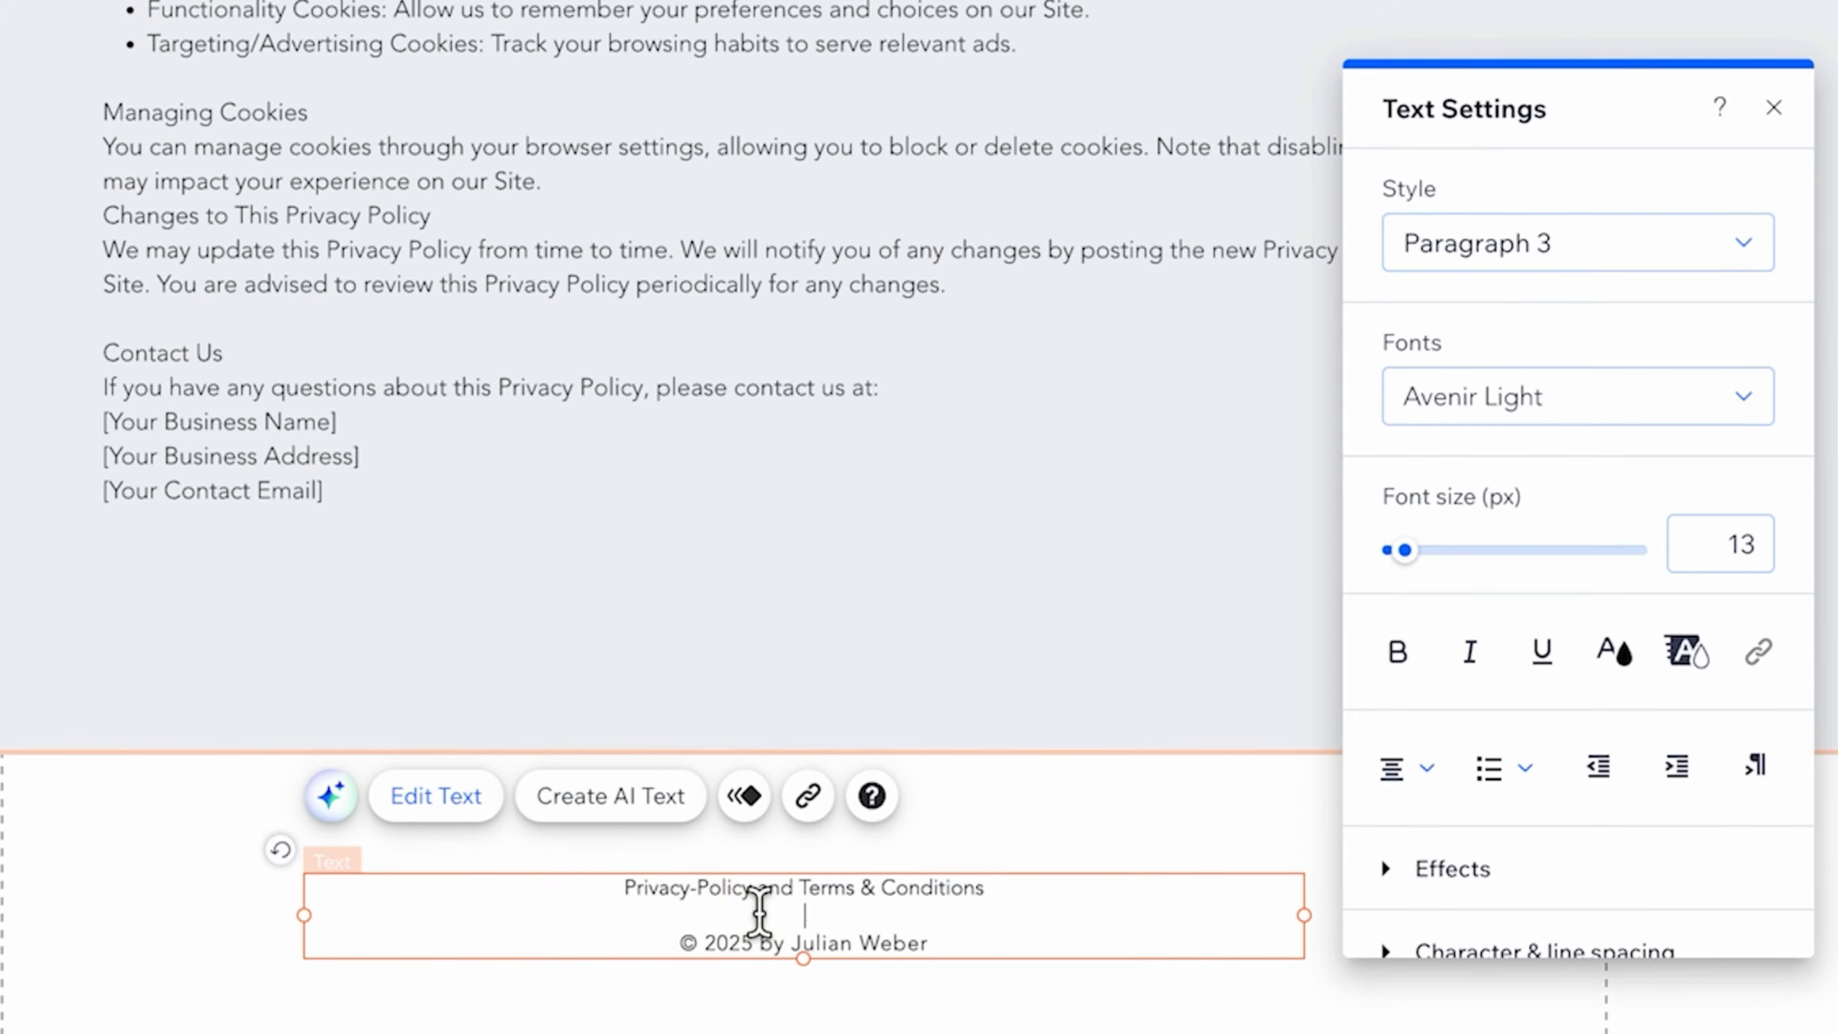
{"action": "left_click_drag", "start_coordinate": [760, 905], "coordinate": [636, 905]}
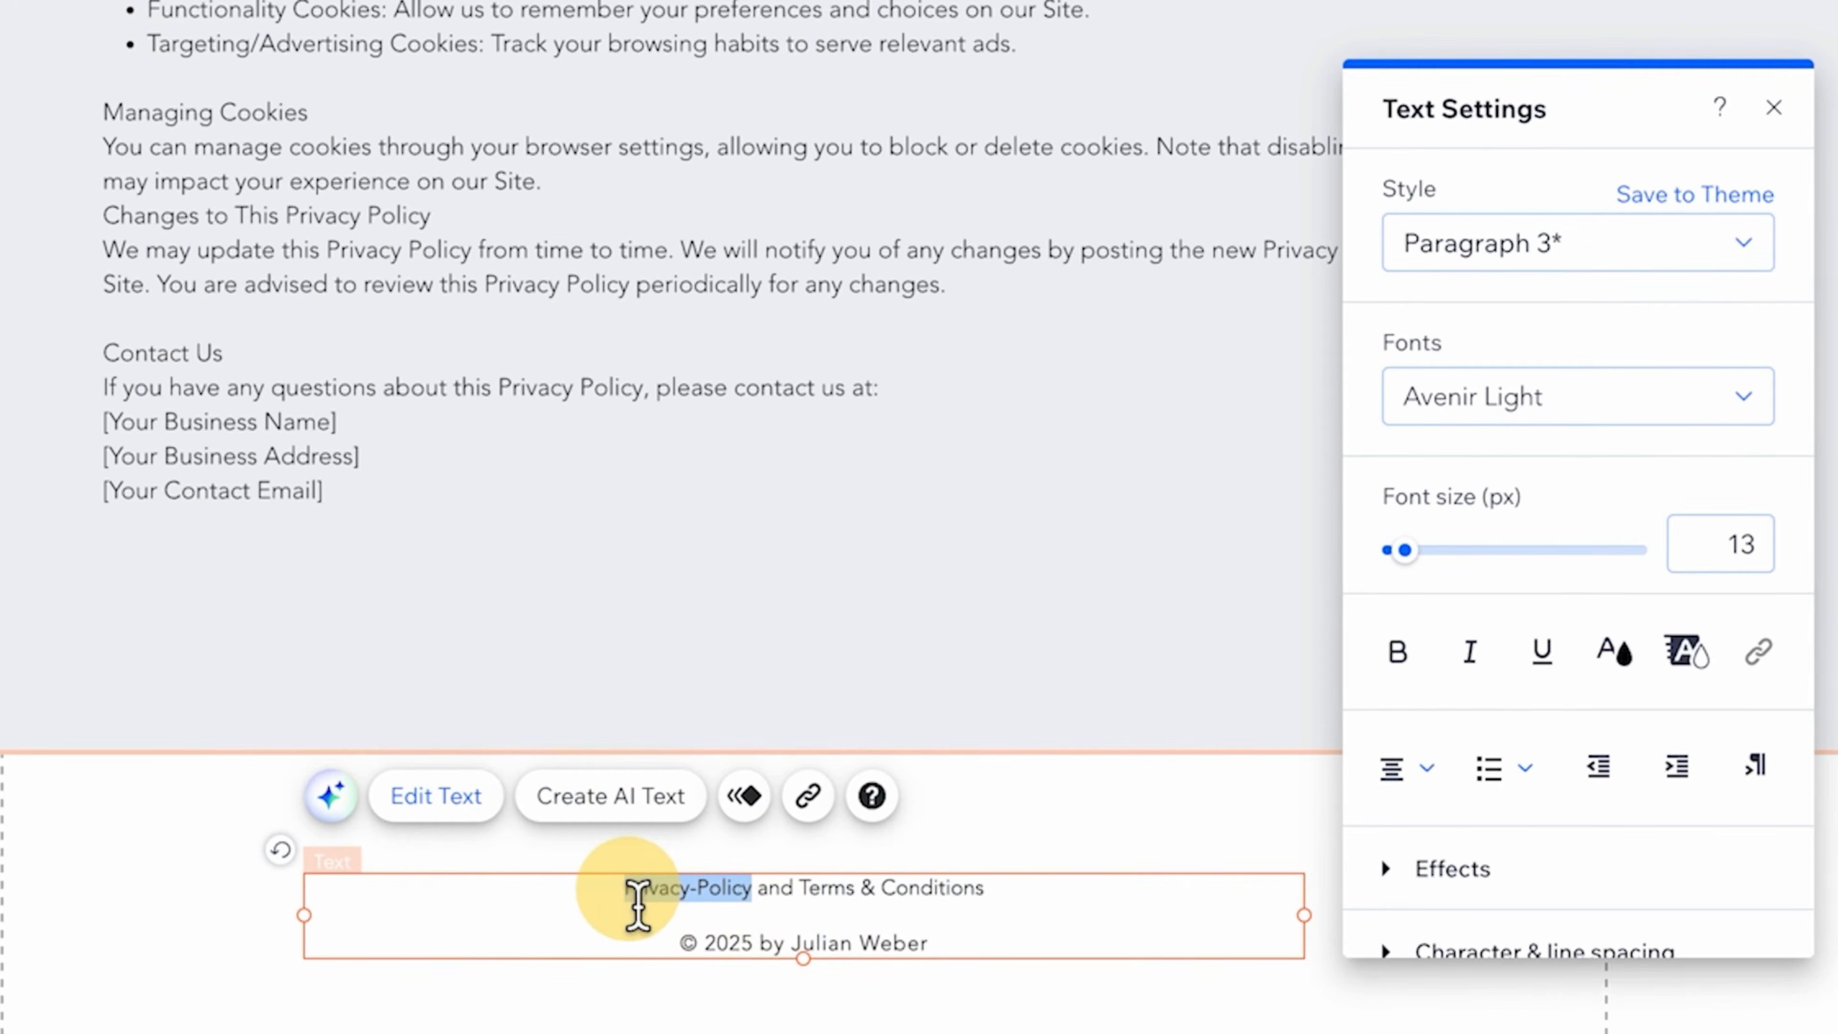
{"action": "left_click", "coordinate": [1758, 651]}
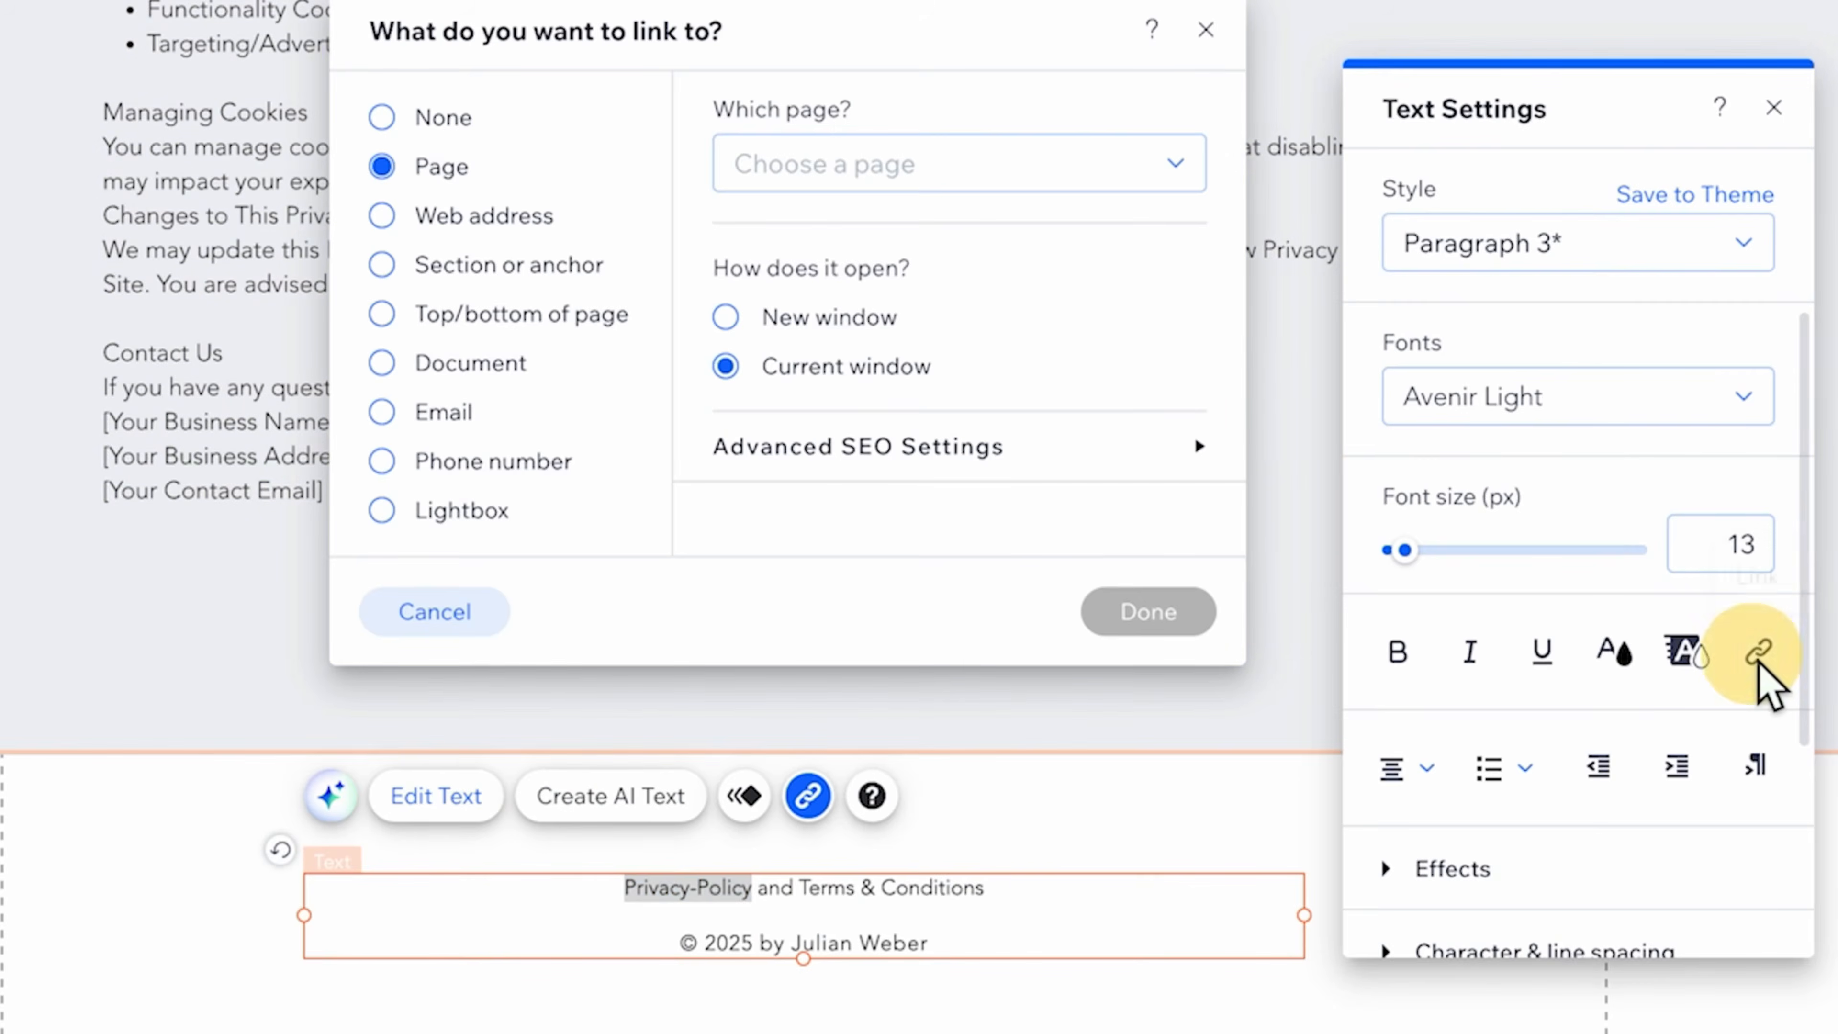
{"action": "left_click", "coordinate": [901, 189]}
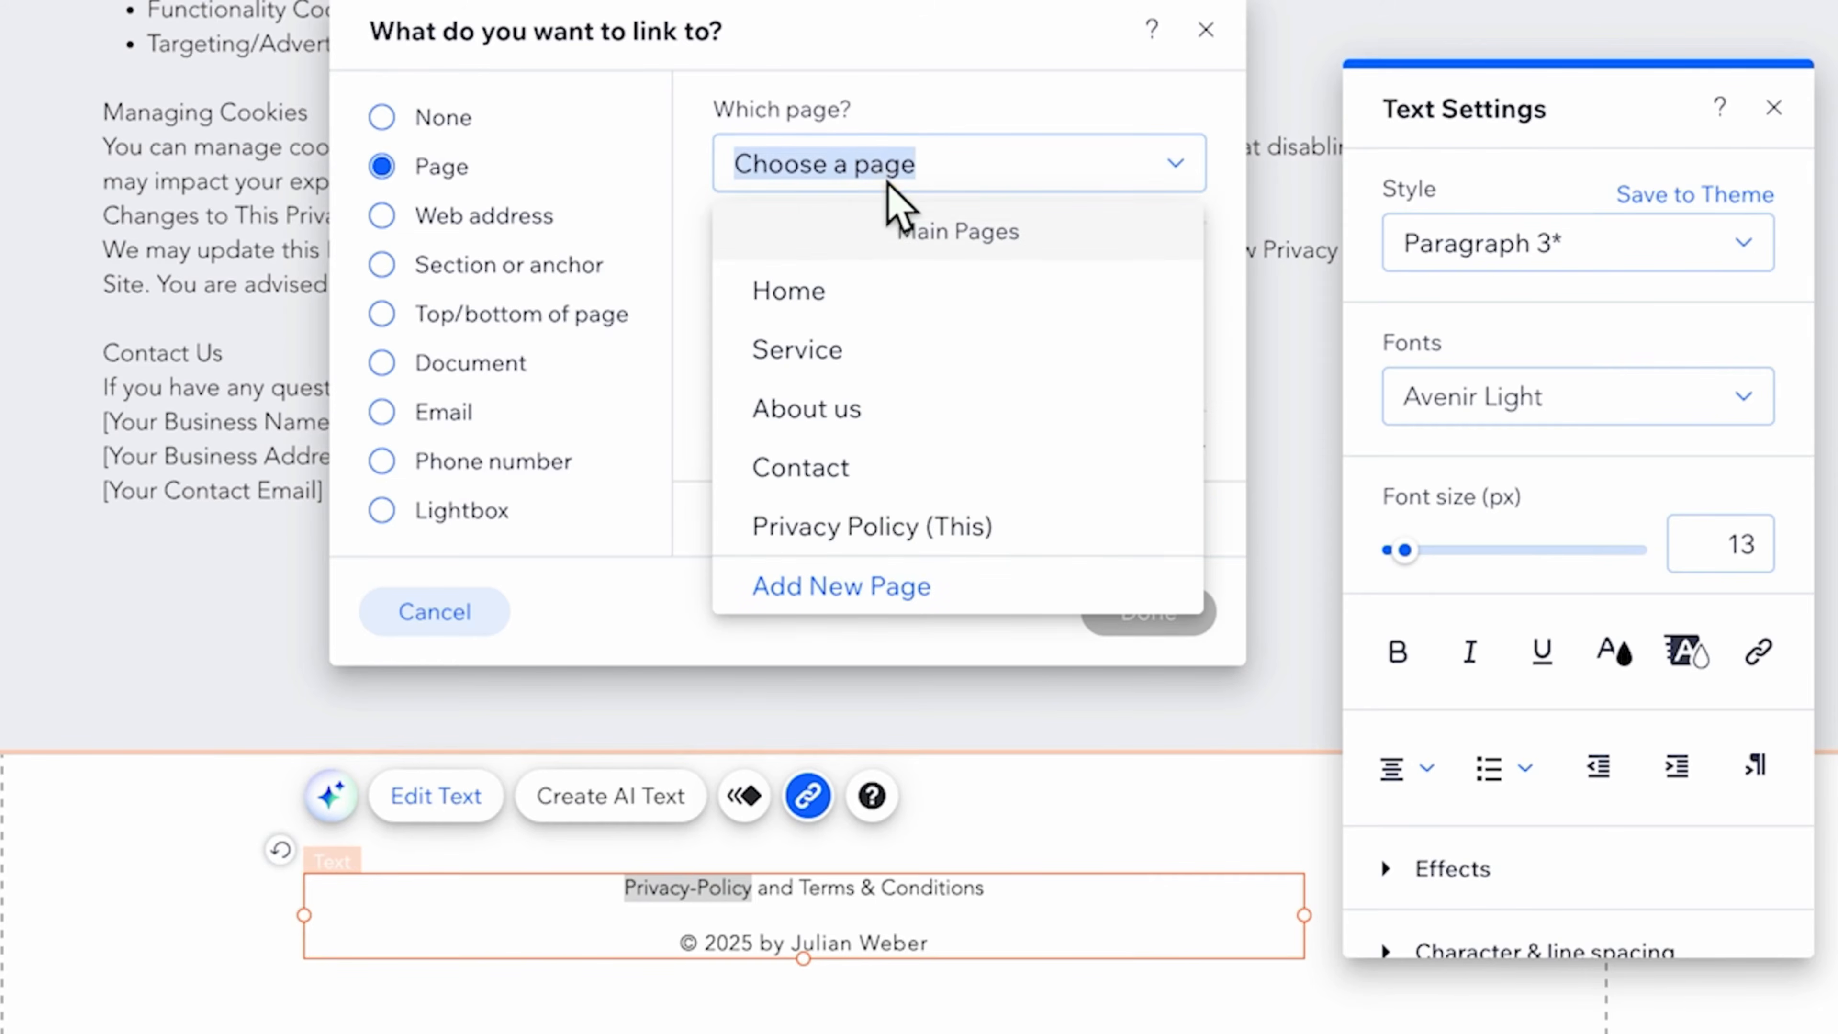
{"action": "left_click", "coordinate": [906, 534]}
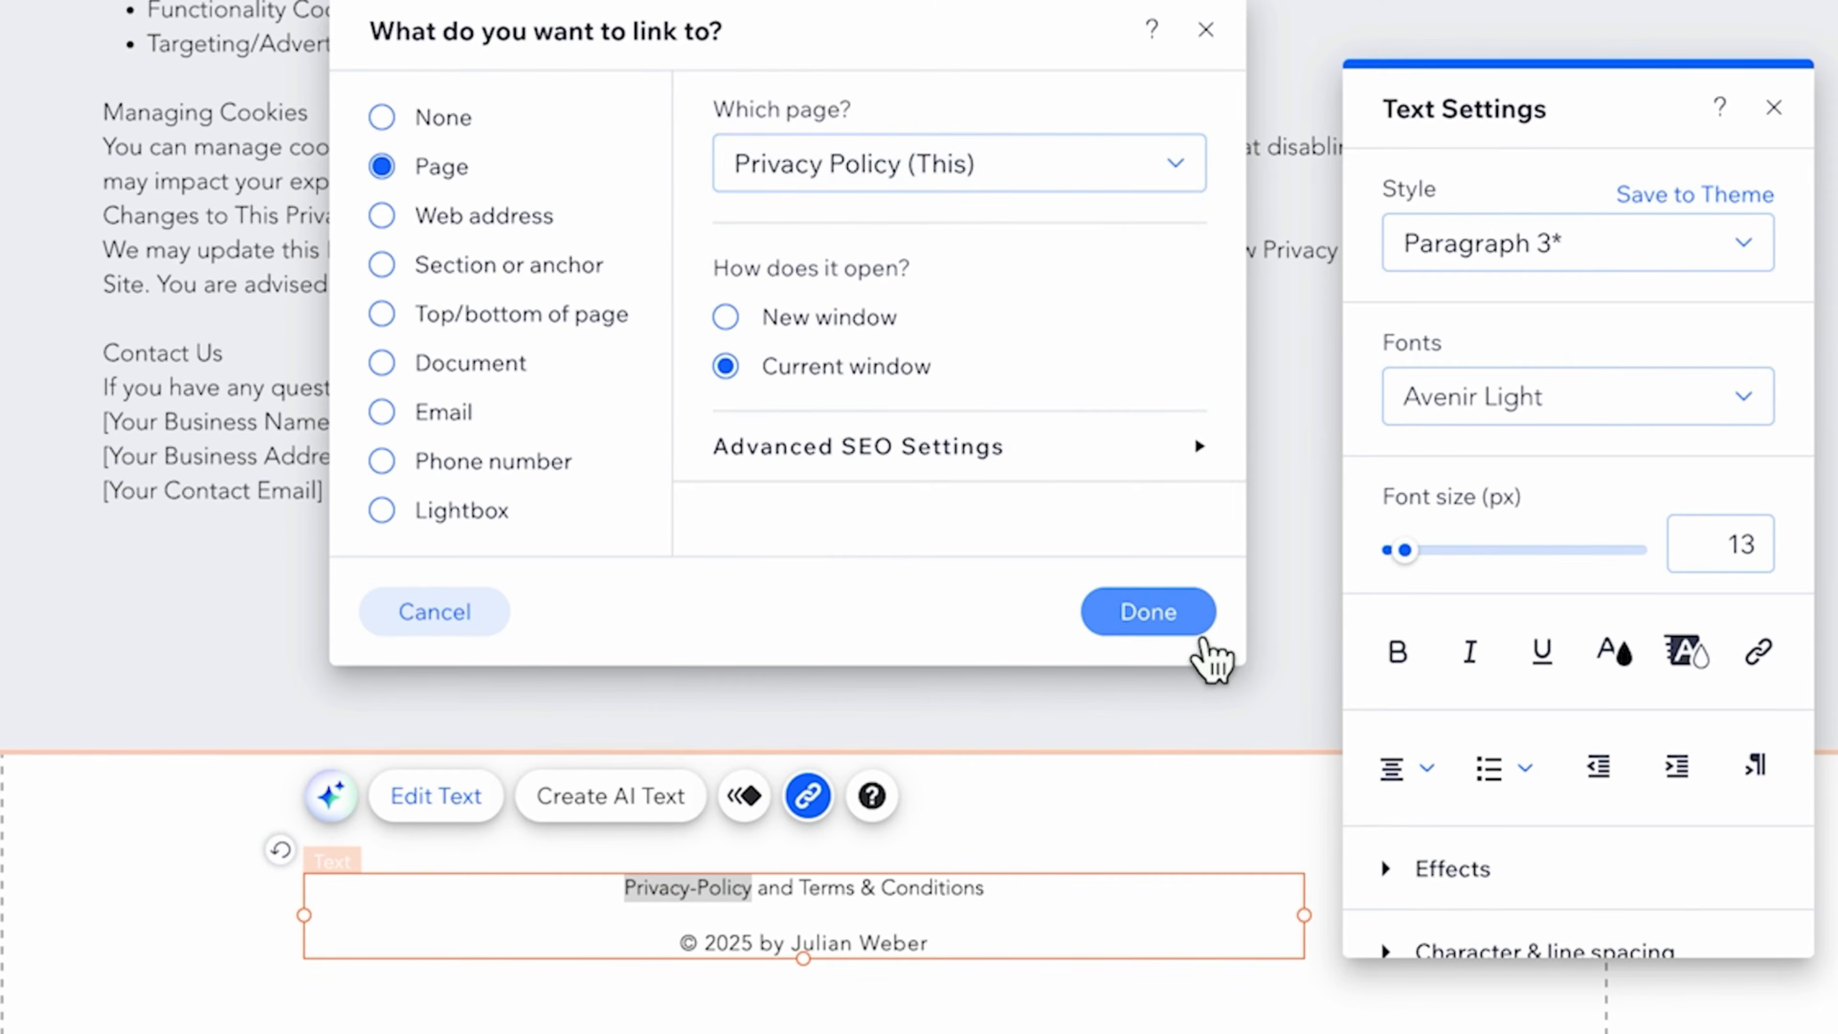
{"action": "left_click", "coordinate": [1203, 638]}
{"action": "left_click", "coordinate": [877, 892]}
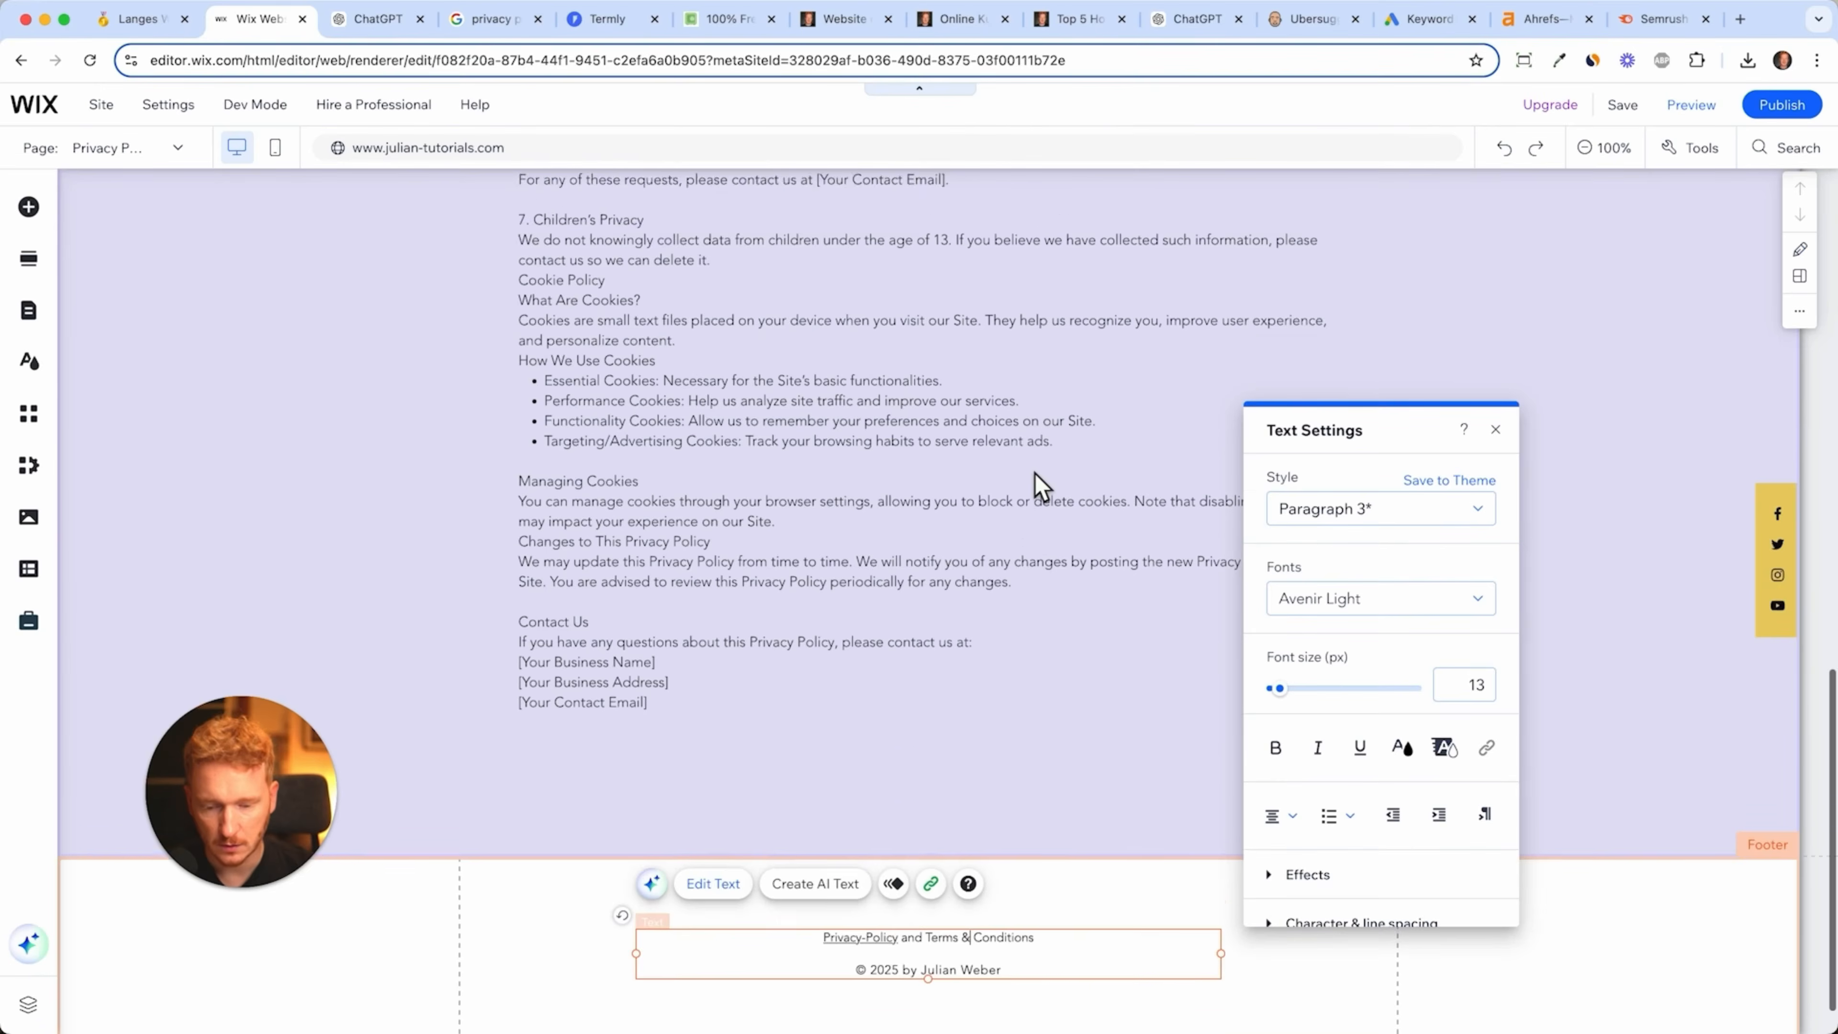
- Publish the site with the latest changes and open the live version
{"action": "scroll", "coordinate": [963, 130], "scroll_direction": "up", "scroll_amount": 10}
{"action": "scroll", "coordinate": [1035, 474], "scroll_direction": "up", "scroll_amount": 5}
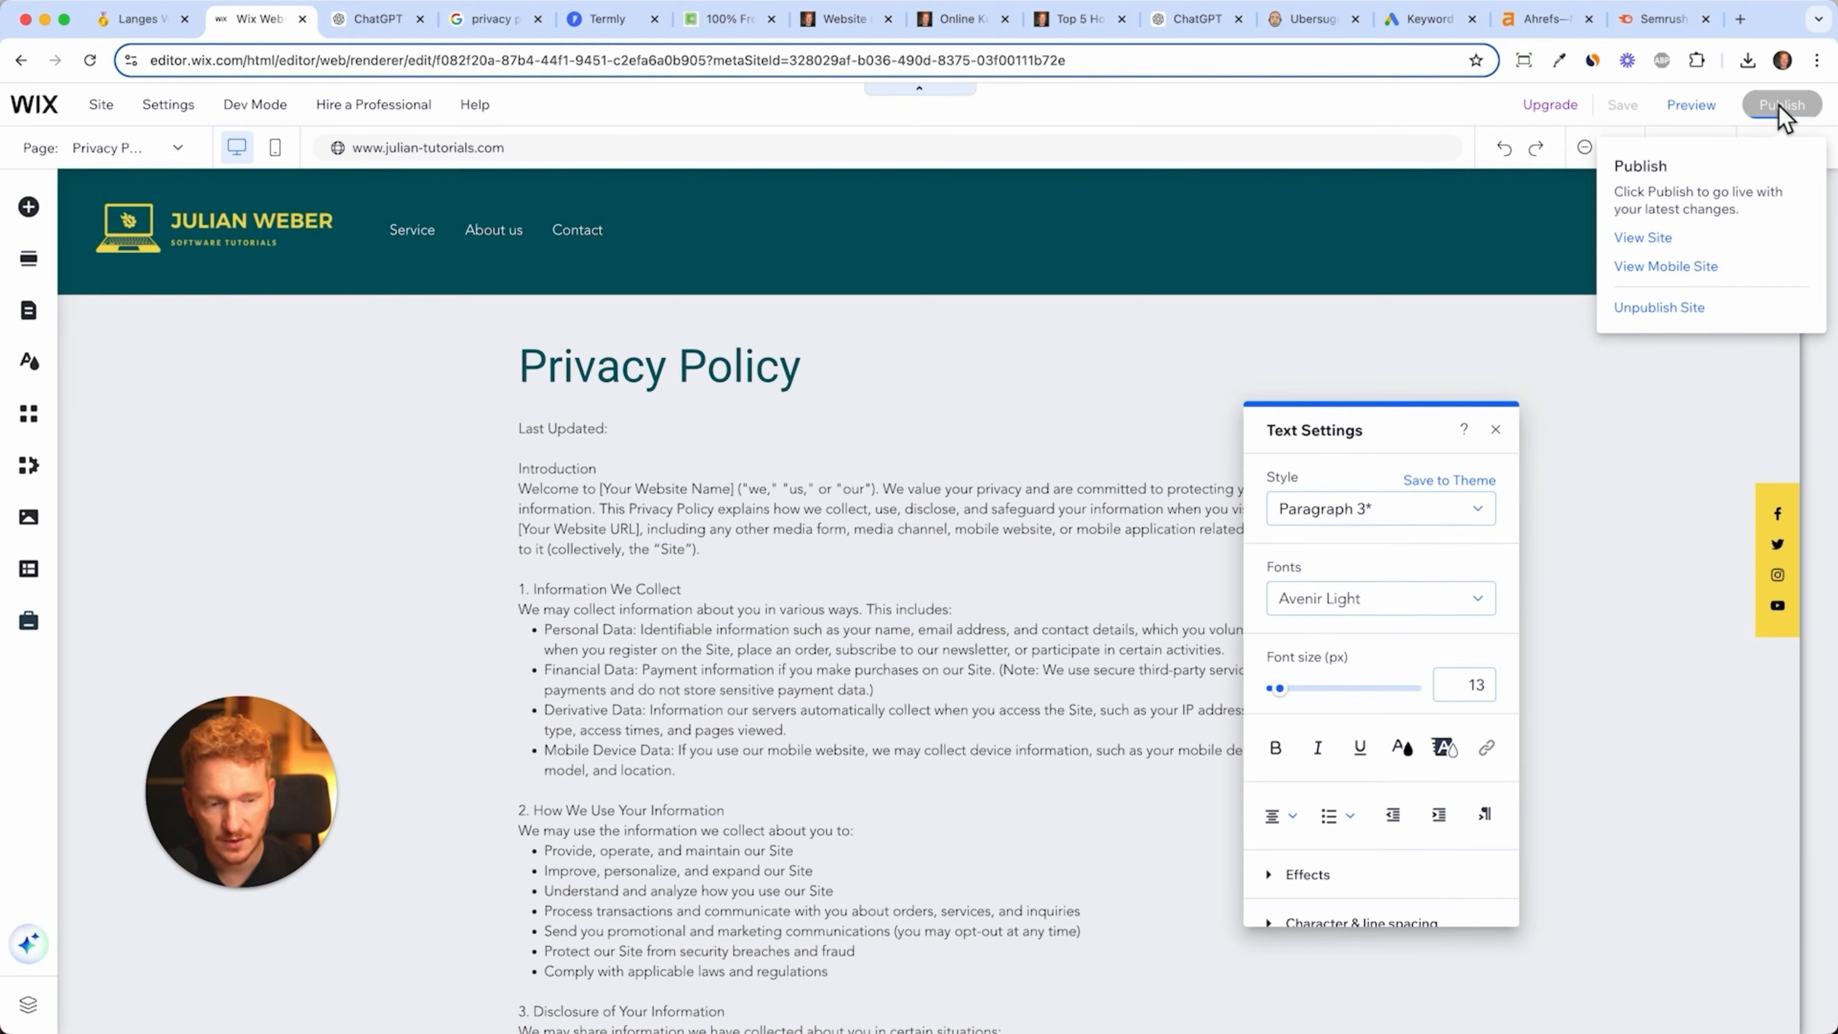
{"action": "left_click", "coordinate": [1782, 106]}
{"action": "left_click", "coordinate": [1059, 498]}
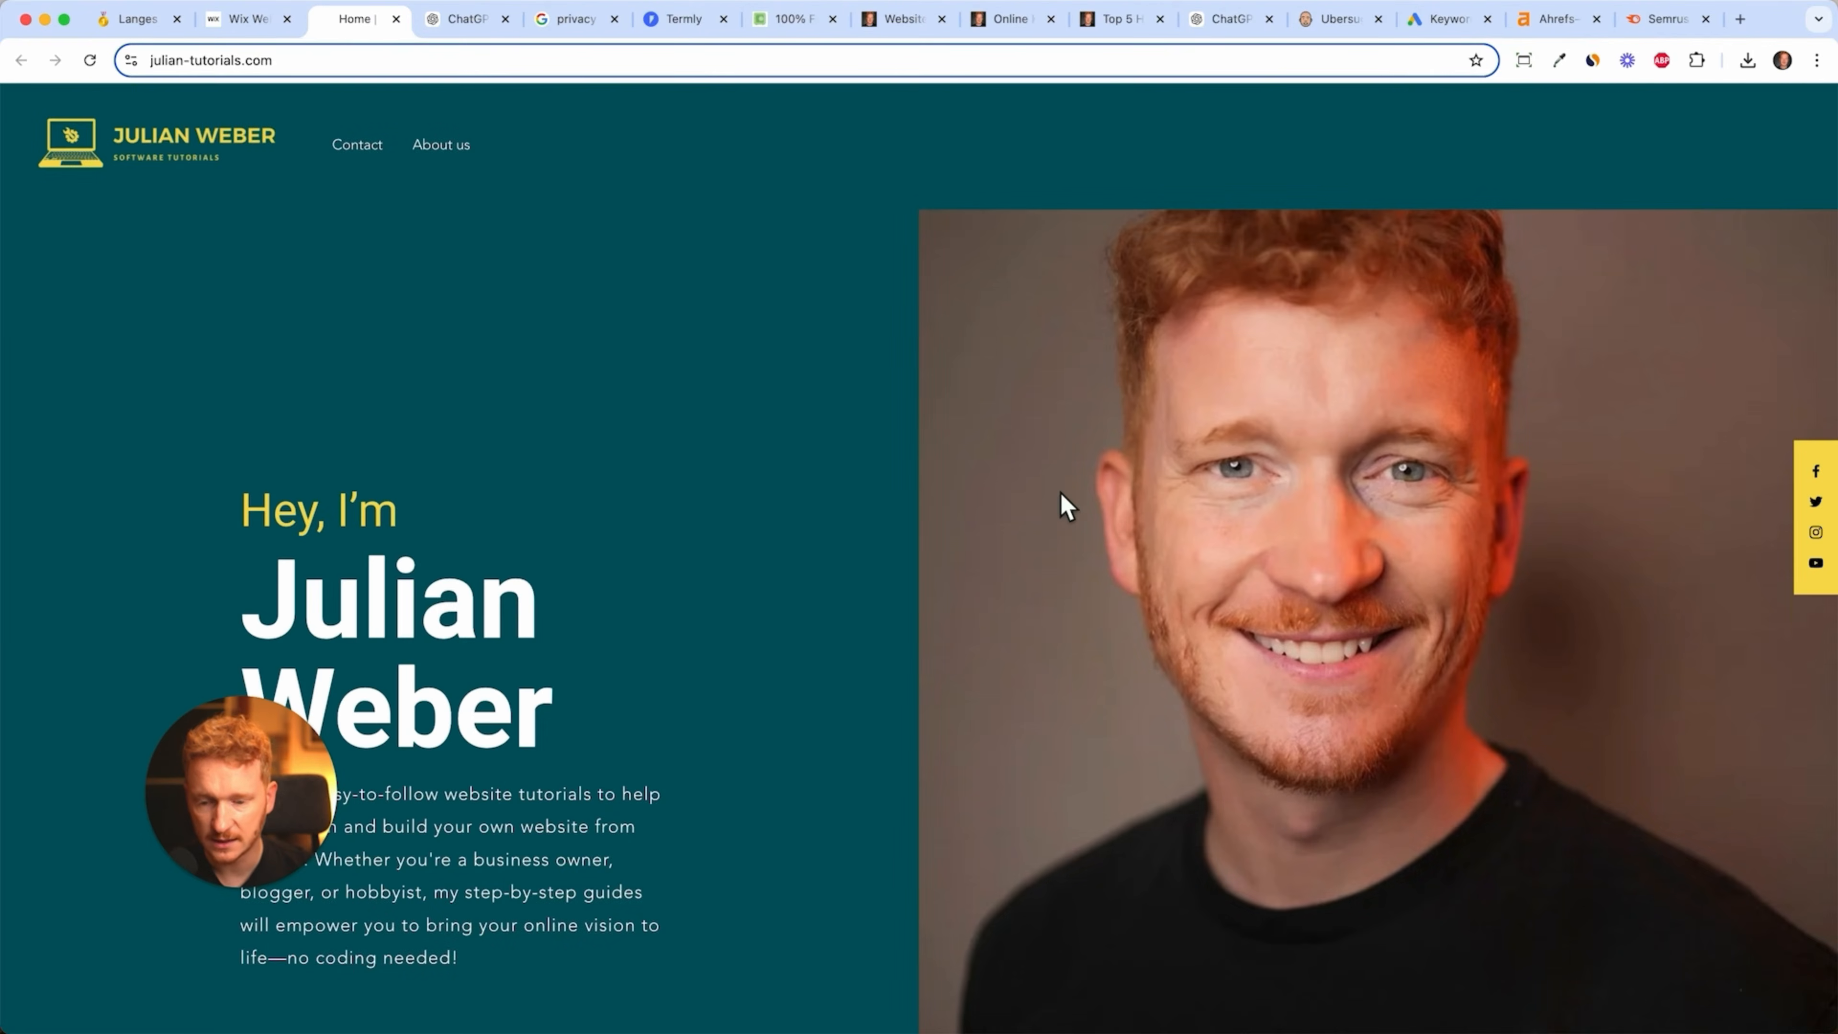
- Follow the Privacy-Policy link in the live site's footer and check the published policy page down to its end
{"action": "scroll", "coordinate": [1067, 505], "scroll_direction": "down", "scroll_amount": 10}
{"action": "scroll", "coordinate": [1062, 504], "scroll_direction": "down", "scroll_amount": 15}
{"action": "scroll", "coordinate": [1059, 504], "scroll_direction": "up", "scroll_amount": 5}
{"action": "scroll", "coordinate": [1059, 521], "scroll_direction": "down", "scroll_amount": 5}
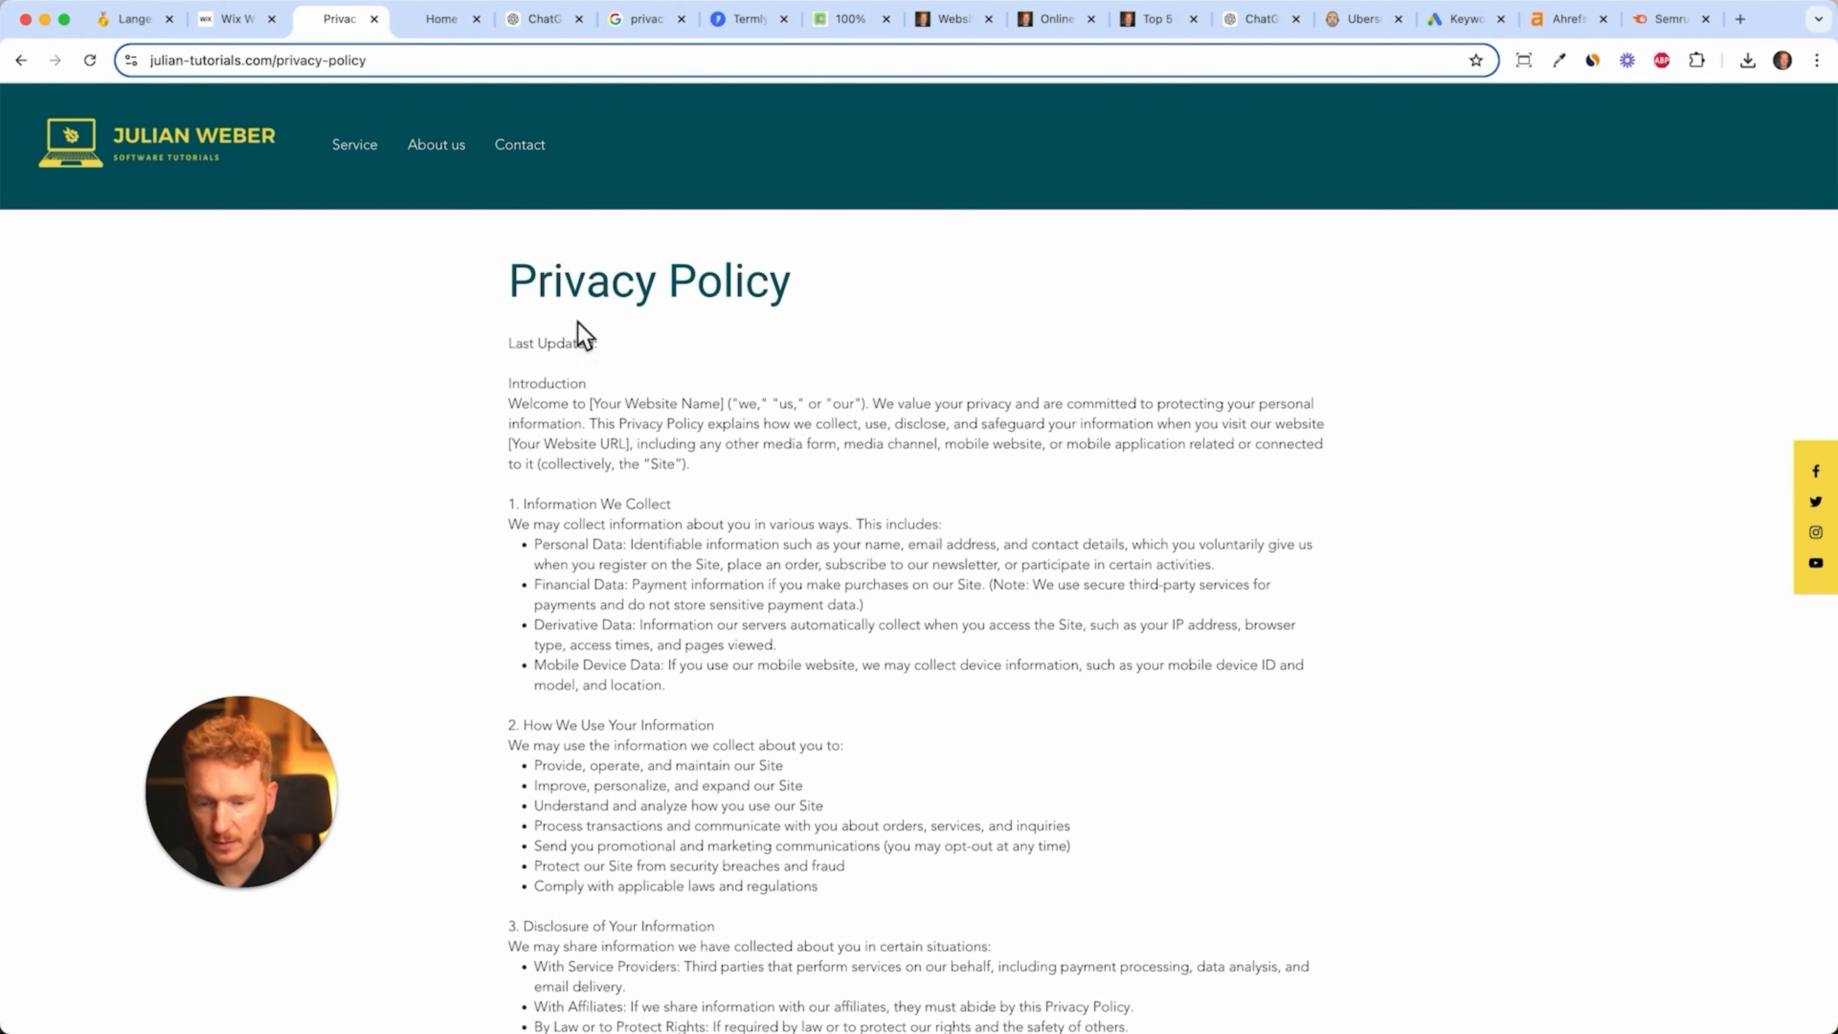
{"action": "scroll", "coordinate": [681, 669], "scroll_direction": "down", "scroll_amount": 12}
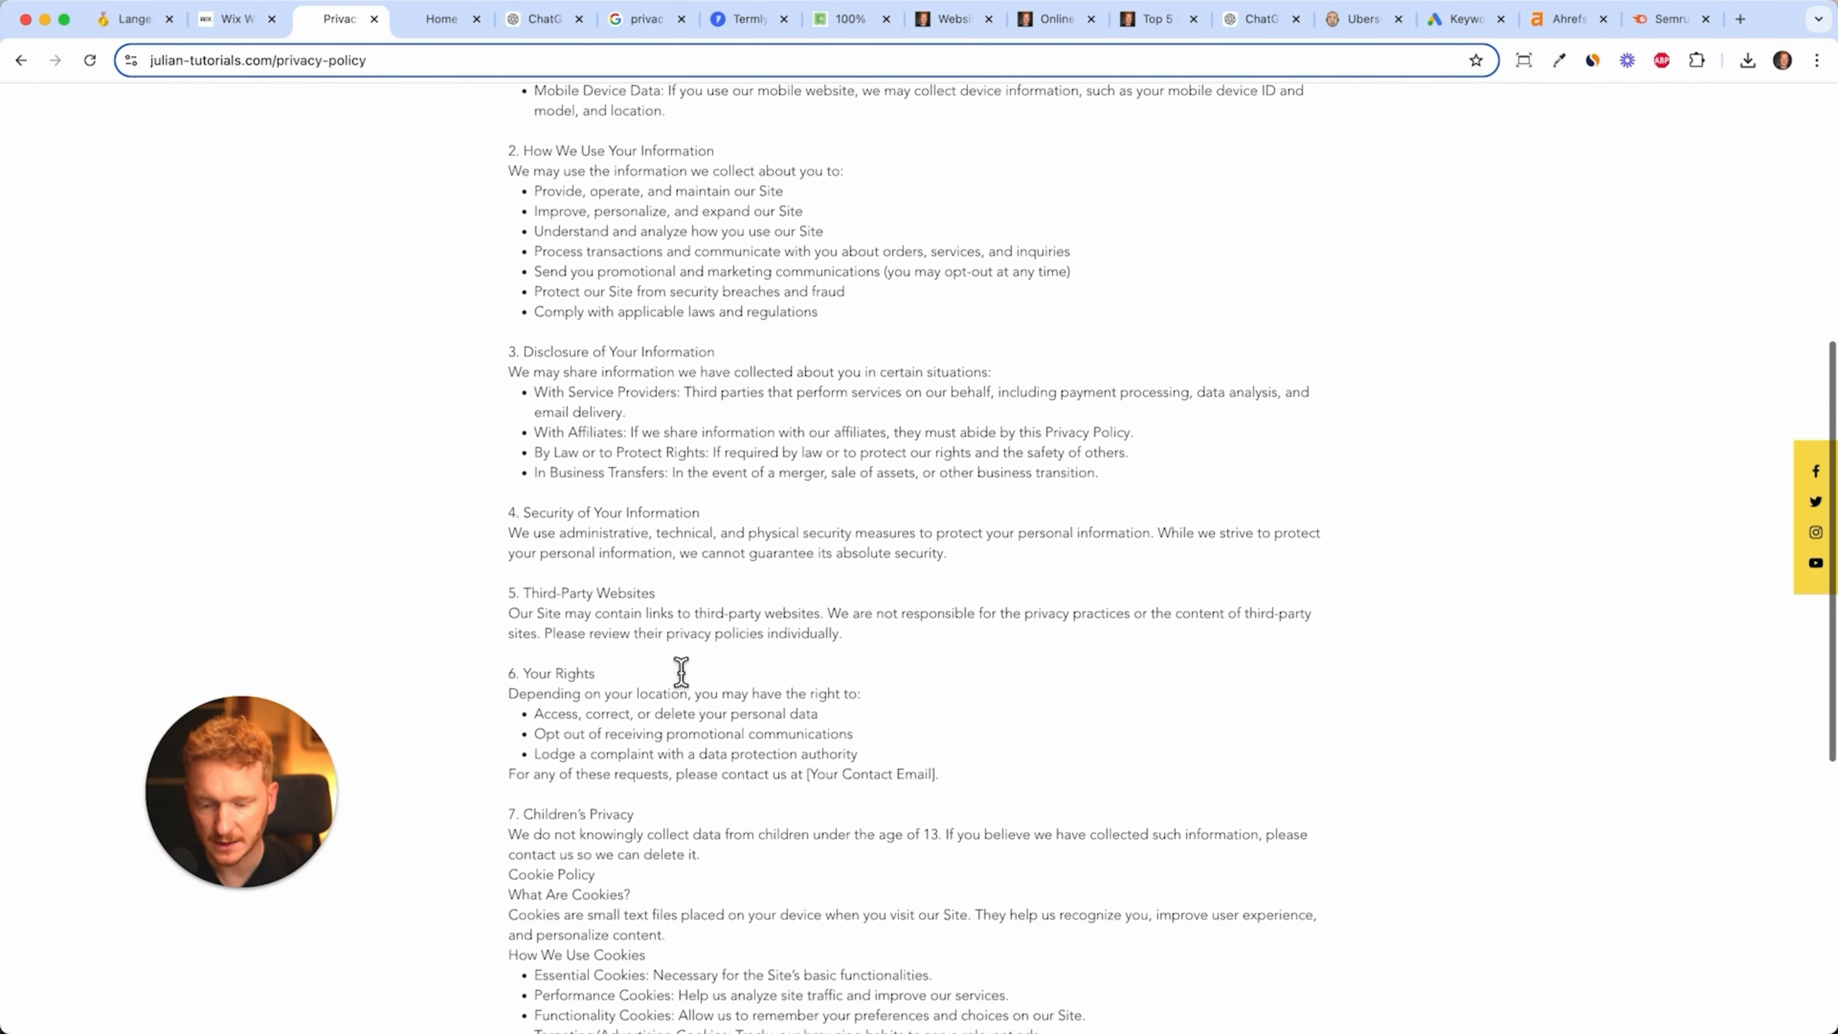
{"action": "scroll", "coordinate": [681, 671], "scroll_direction": "down", "scroll_amount": 4}
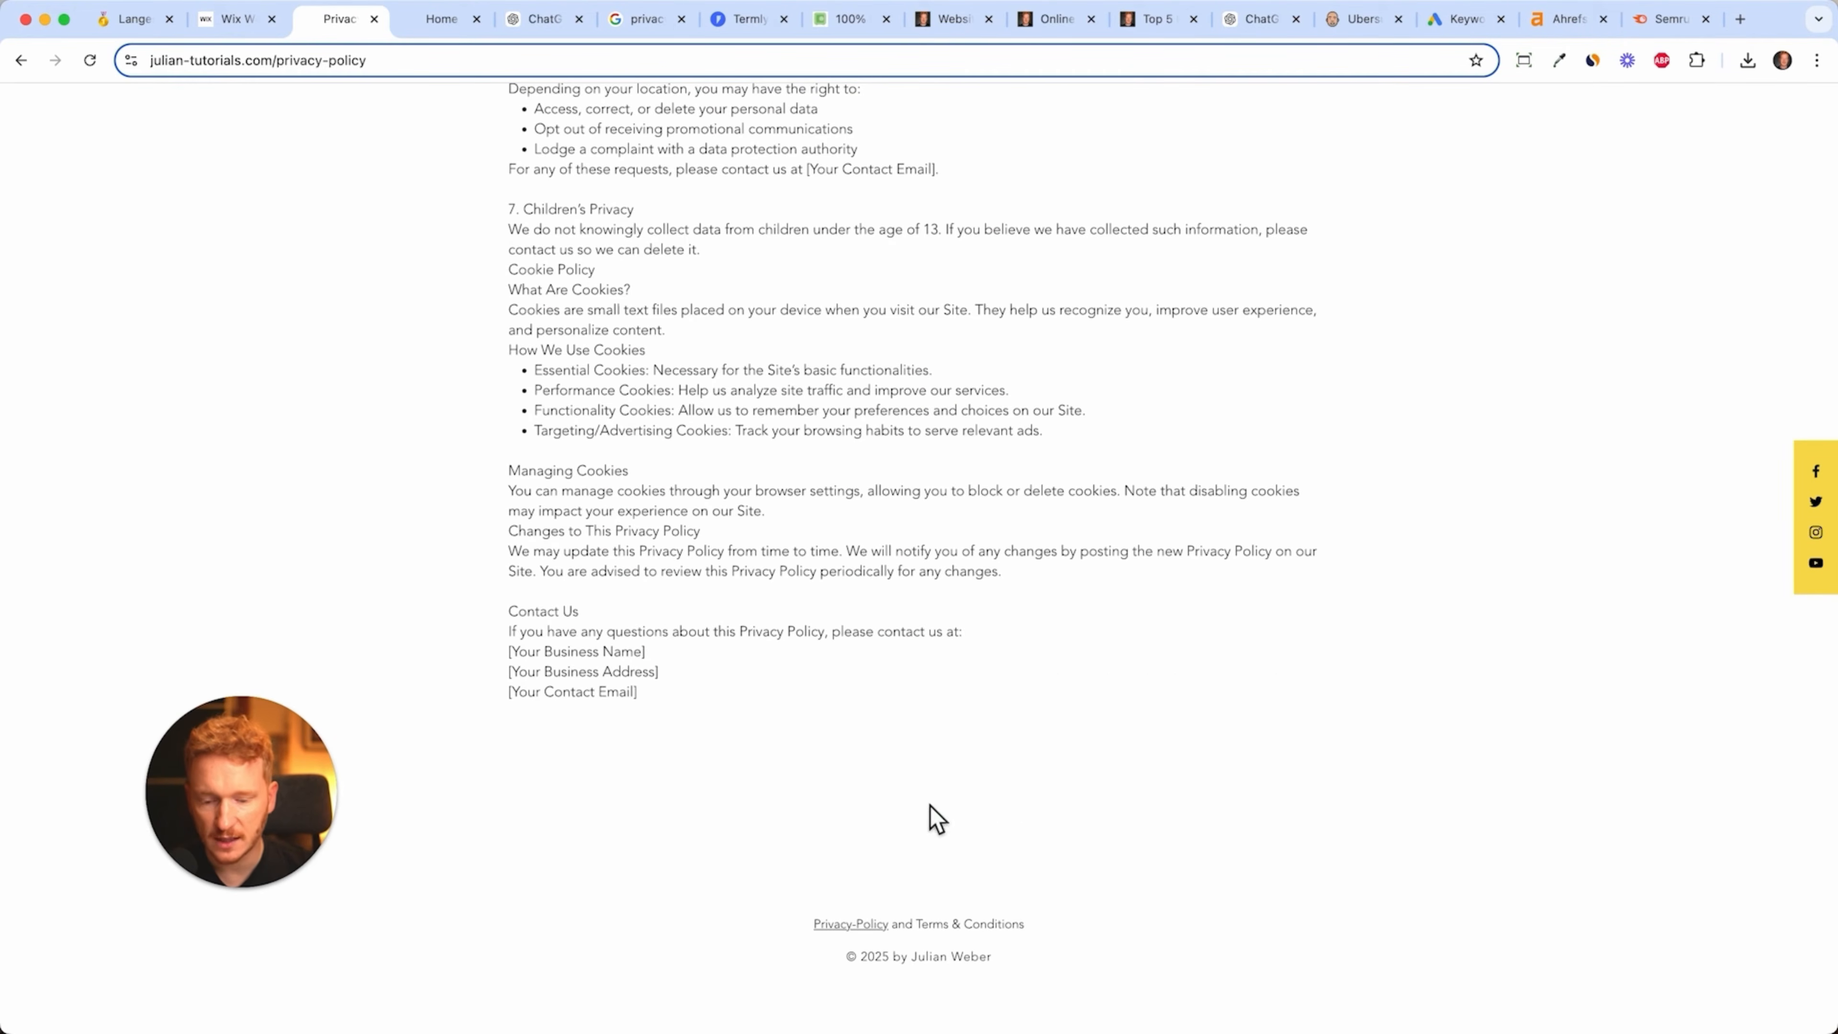
- Switch to the ChatGPT conversation and send the request "Please give me a terms and condition page"
{"action": "left_click", "coordinate": [531, 20]}
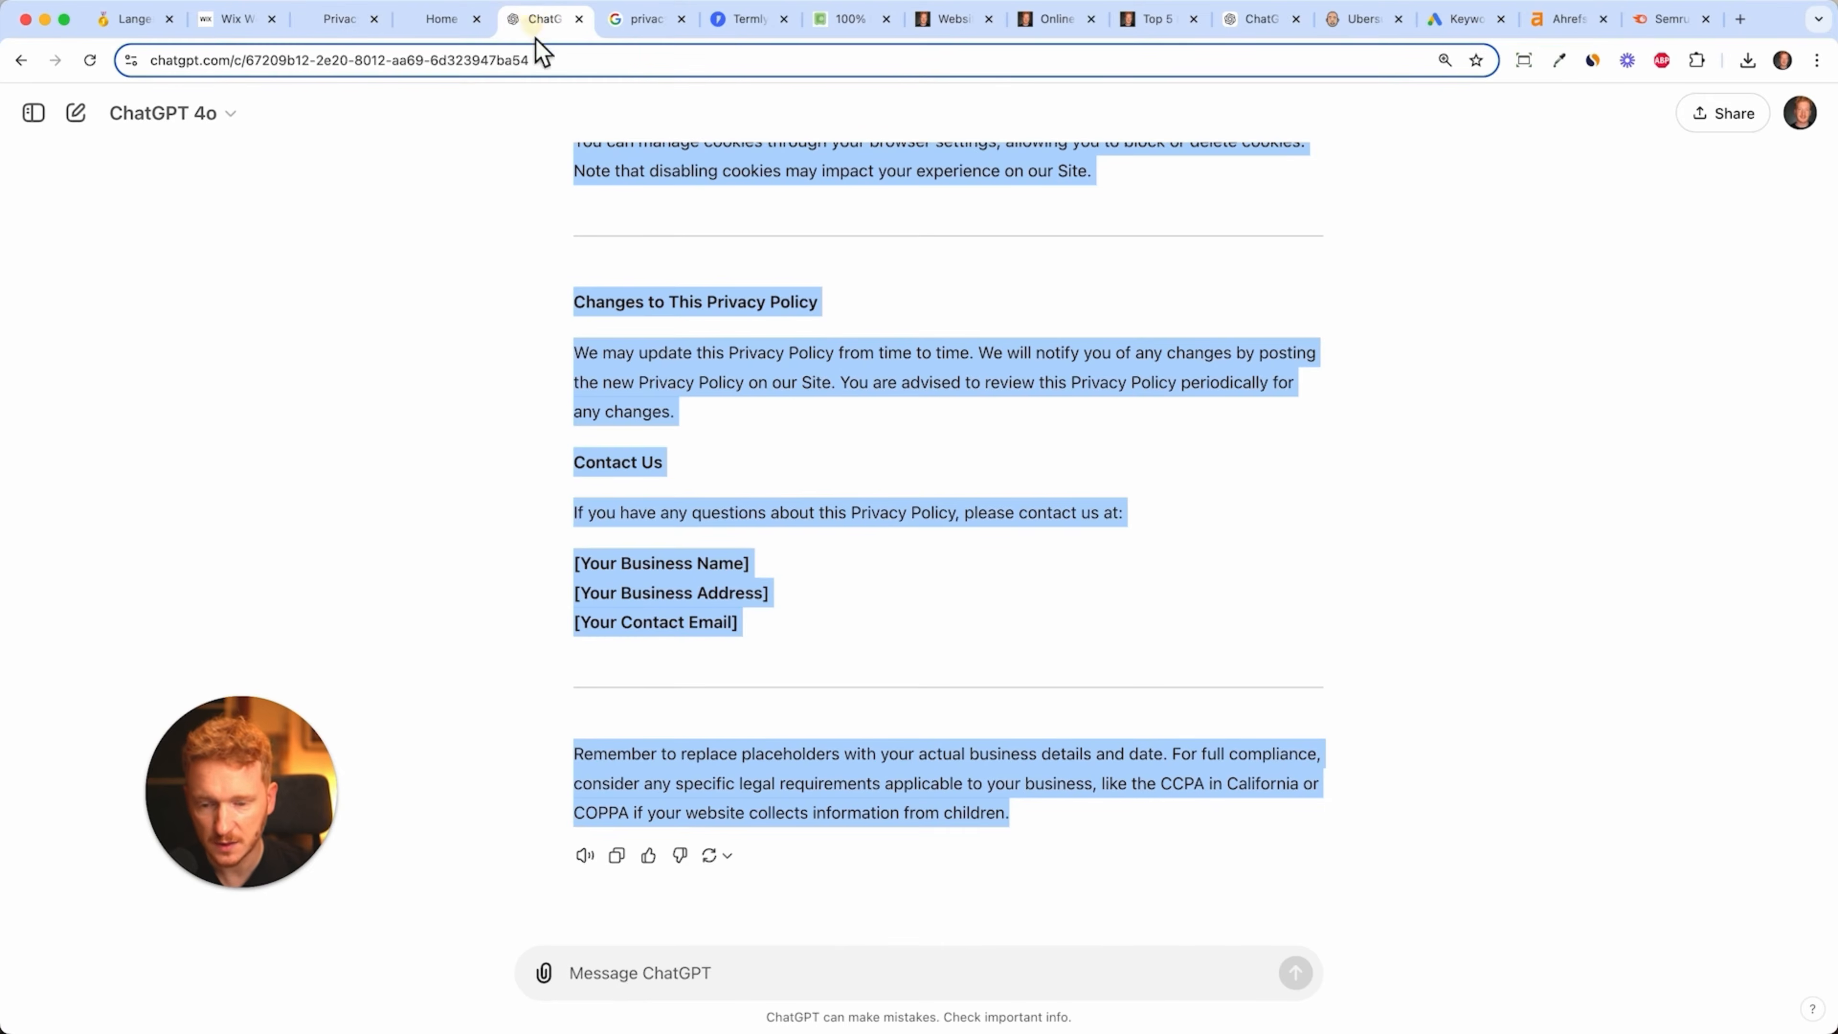
{"action": "left_click", "coordinate": [659, 973]}
{"action": "type", "text": "Please give me a terms and condi"}
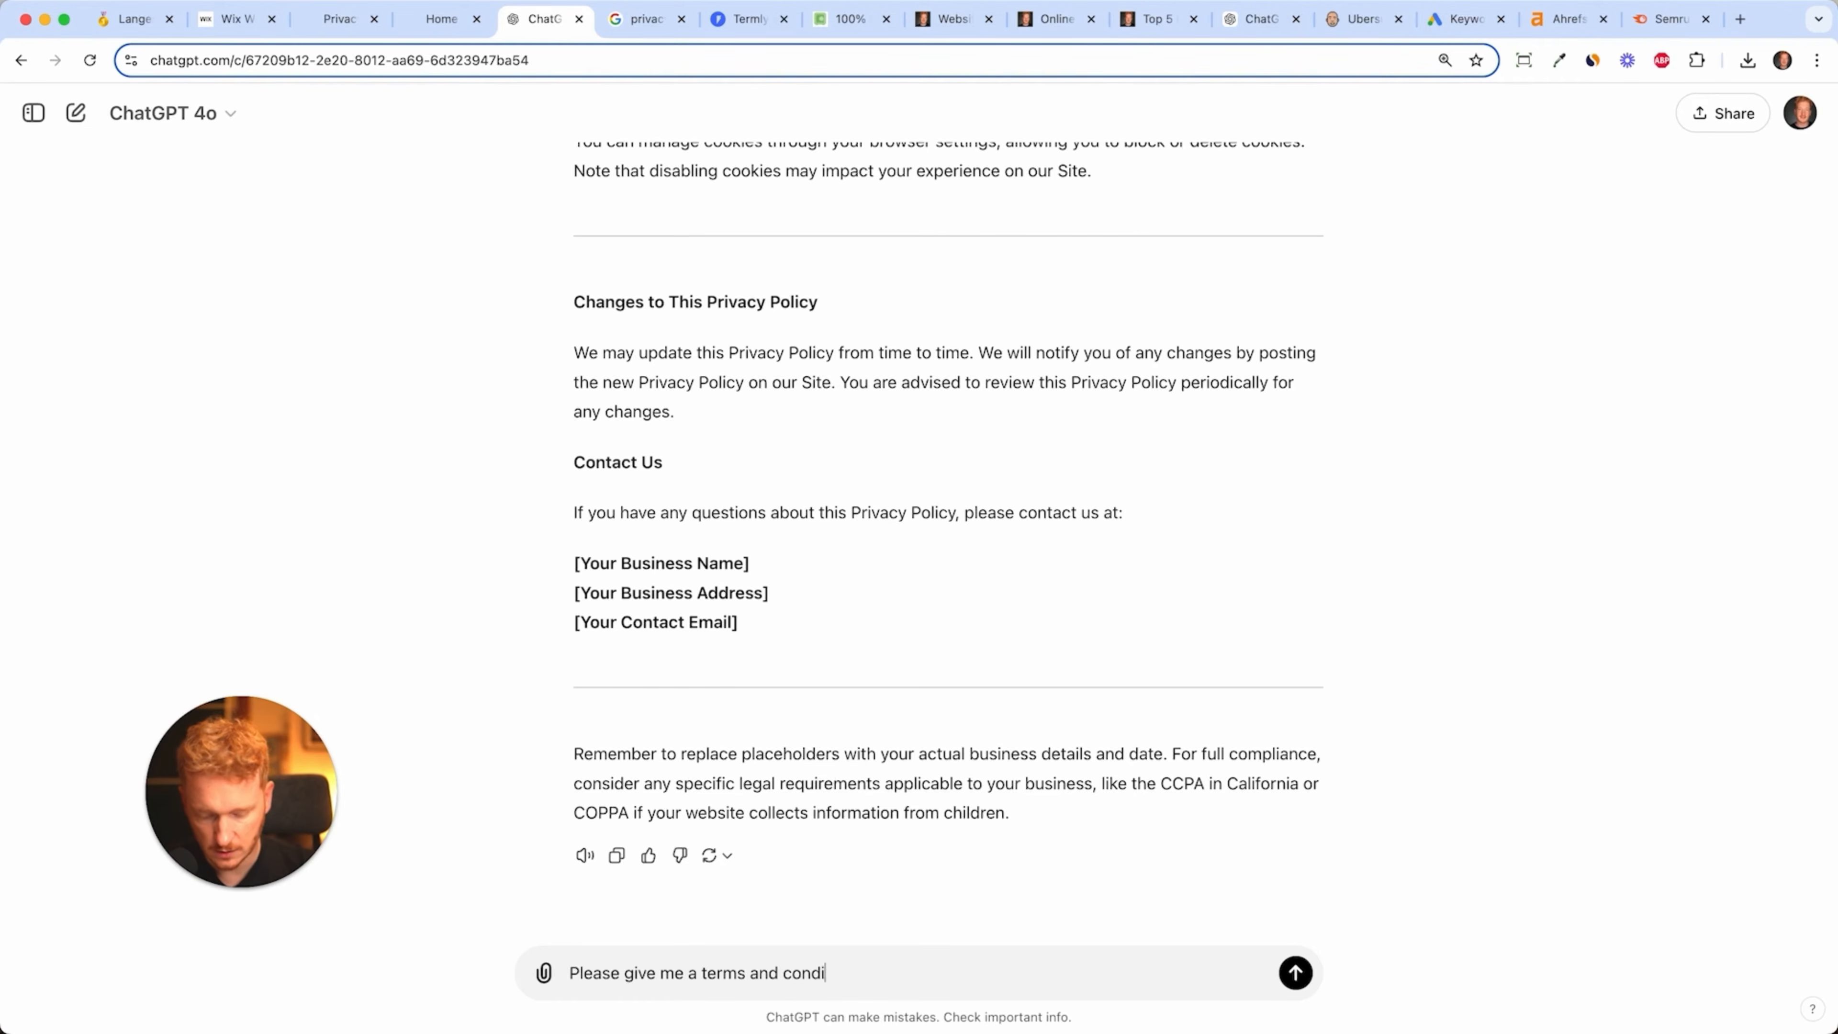
{"action": "type", "text": "tion page"}
{"action": "key", "text": "Return"}
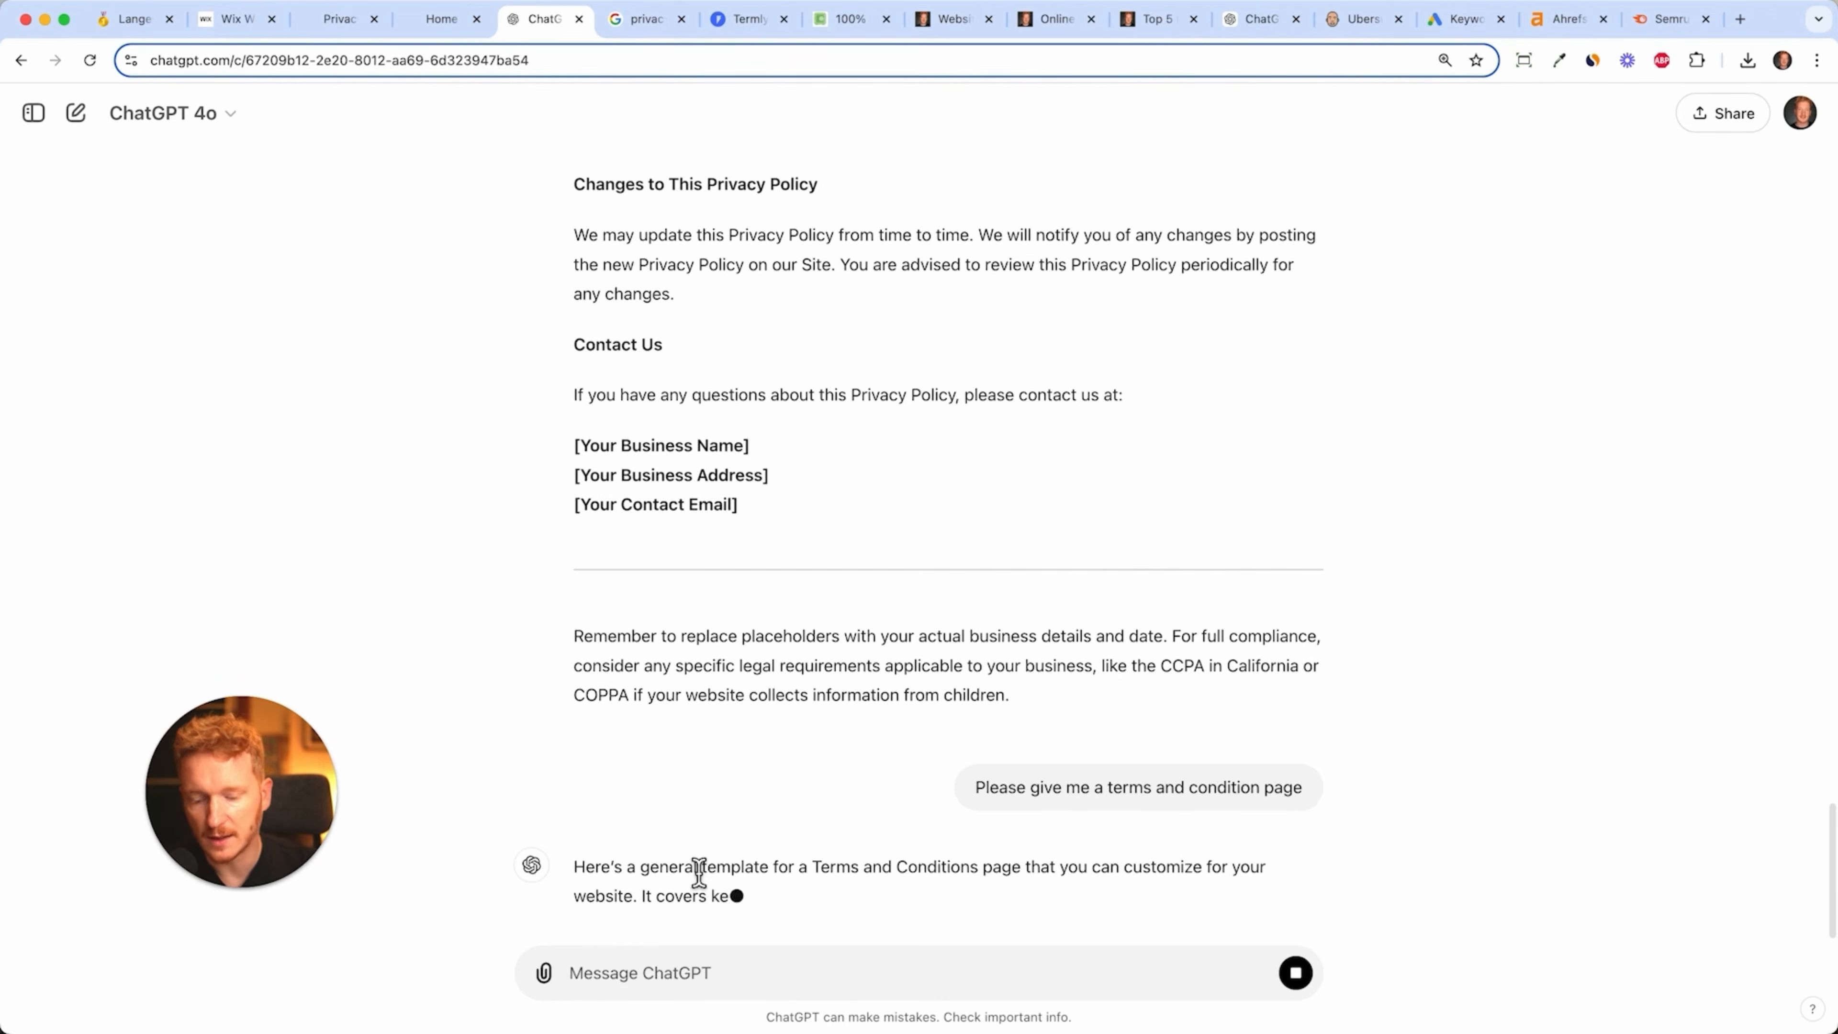
- Copy the generated terms from the Terms and Conditions title through the contact placeholders, leaving out the closing note
{"action": "scroll", "coordinate": [810, 543], "scroll_direction": "up", "scroll_amount": 3}
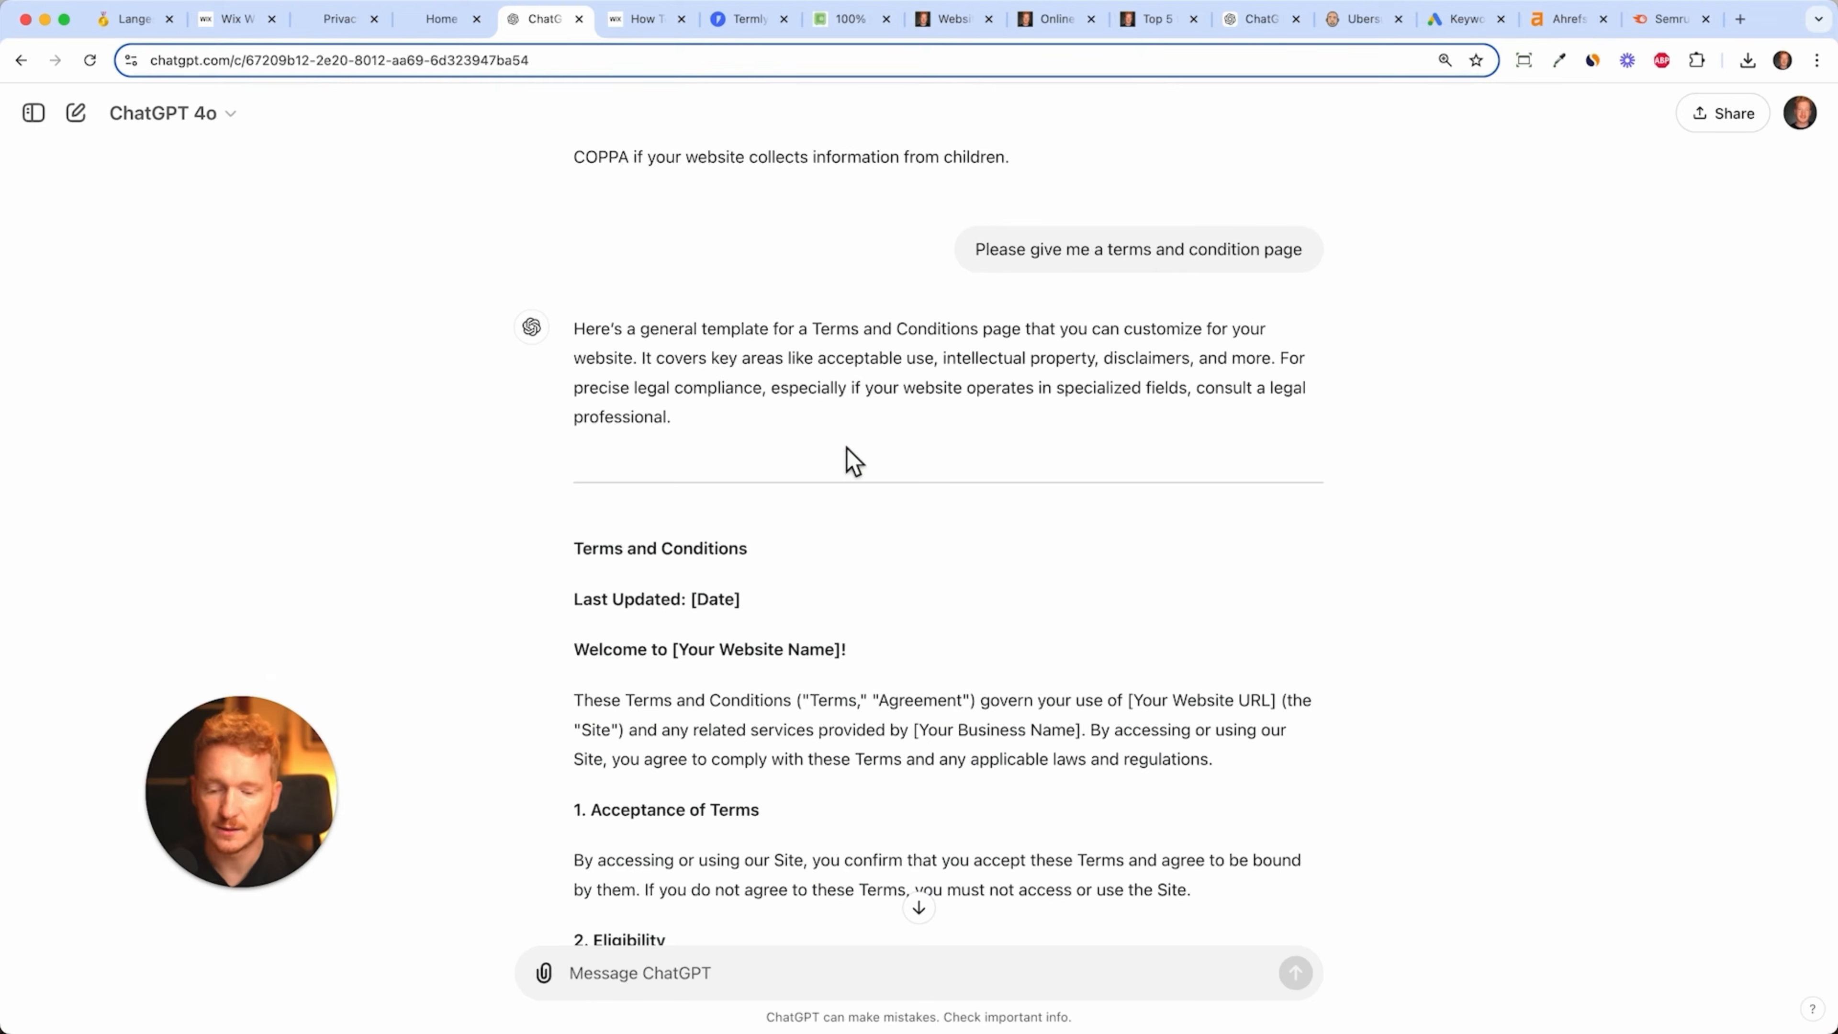
{"action": "left_click_drag", "start_coordinate": [579, 556], "coordinate": [882, 666]}
{"action": "key", "text": "super+c"}
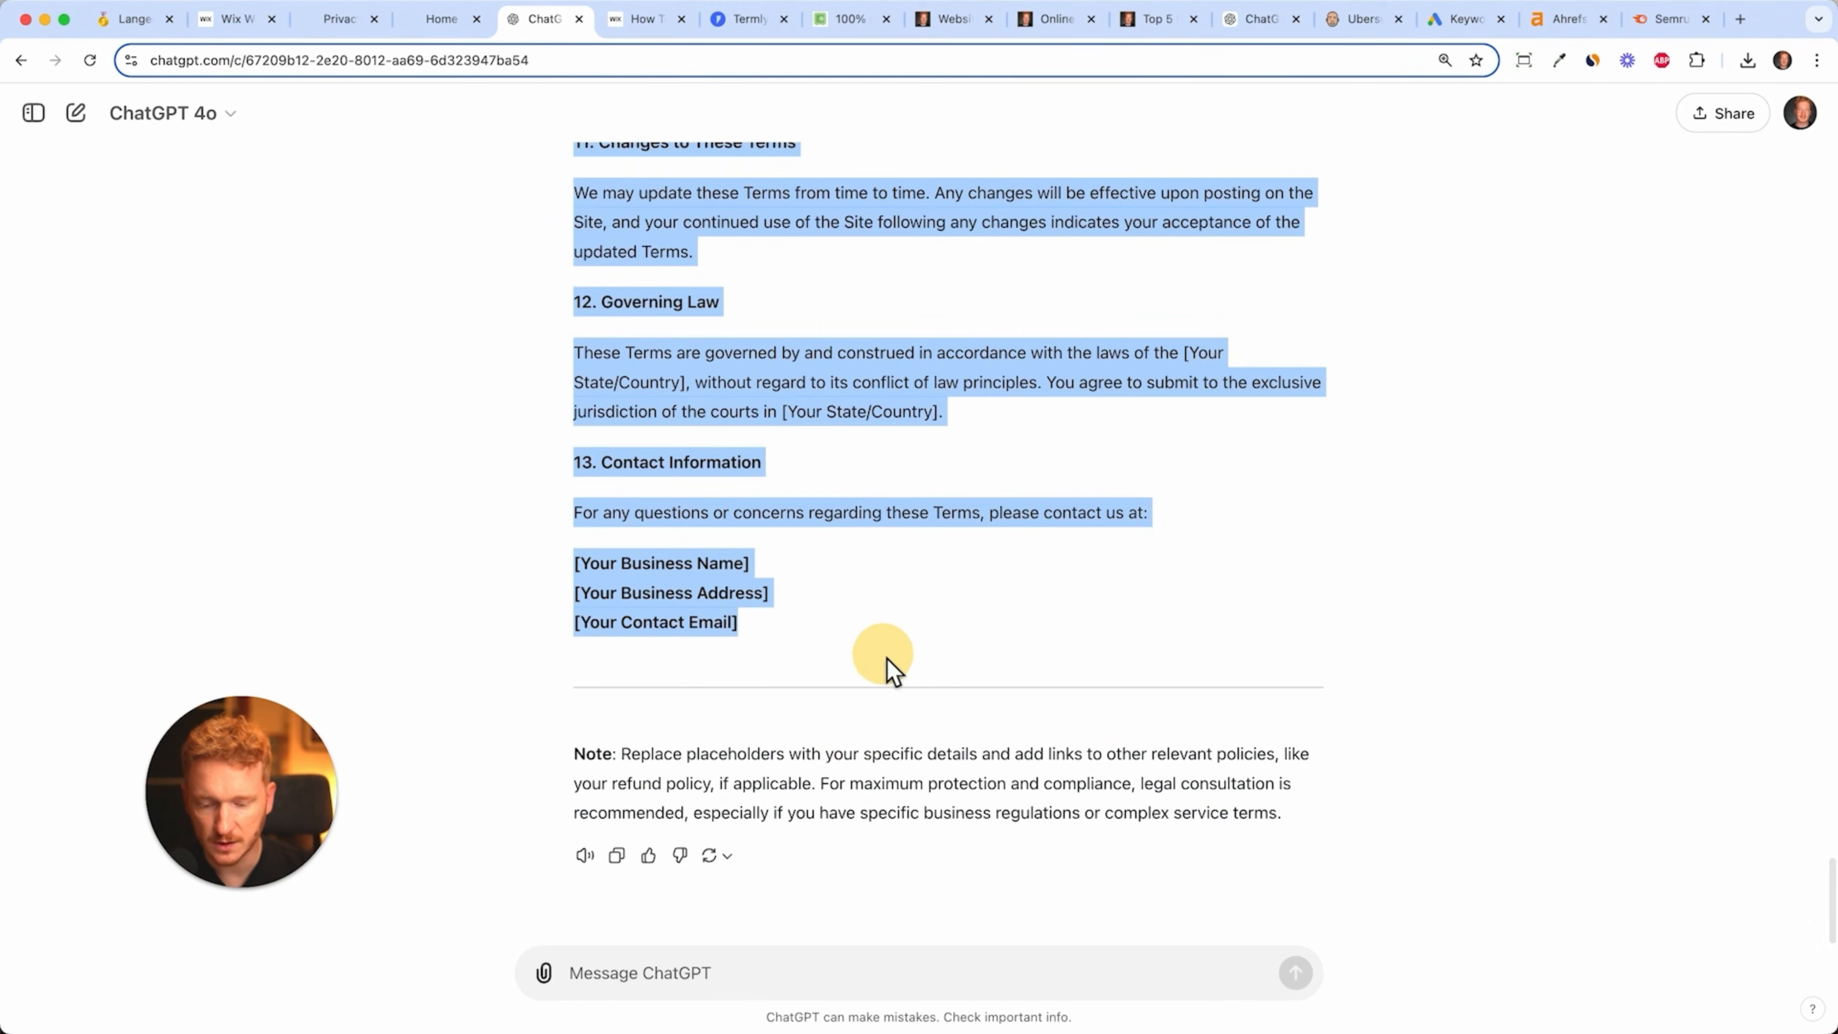
- Return to the Wix editor, duplicate the Privacy Policy page and name the copy Terms and Conditions
{"action": "left_click", "coordinate": [235, 22]}
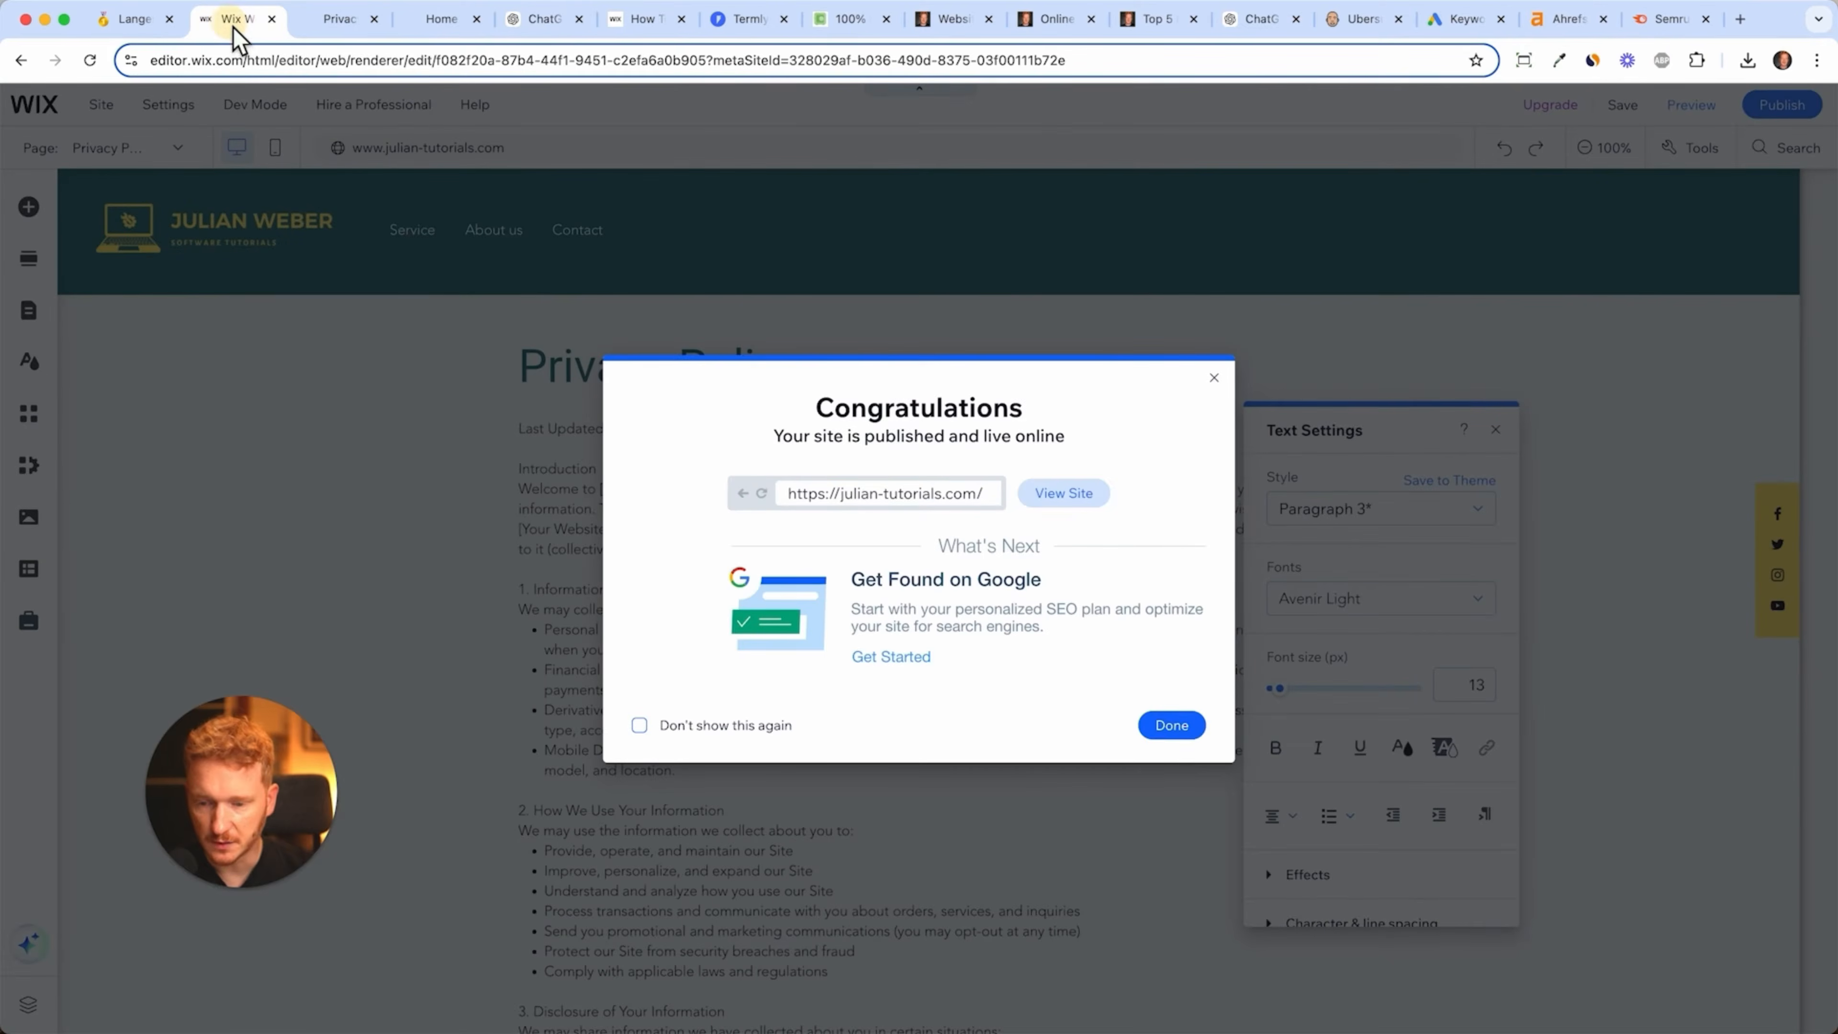
{"action": "left_click", "coordinate": [1172, 726]}
{"action": "left_click", "coordinate": [28, 310]}
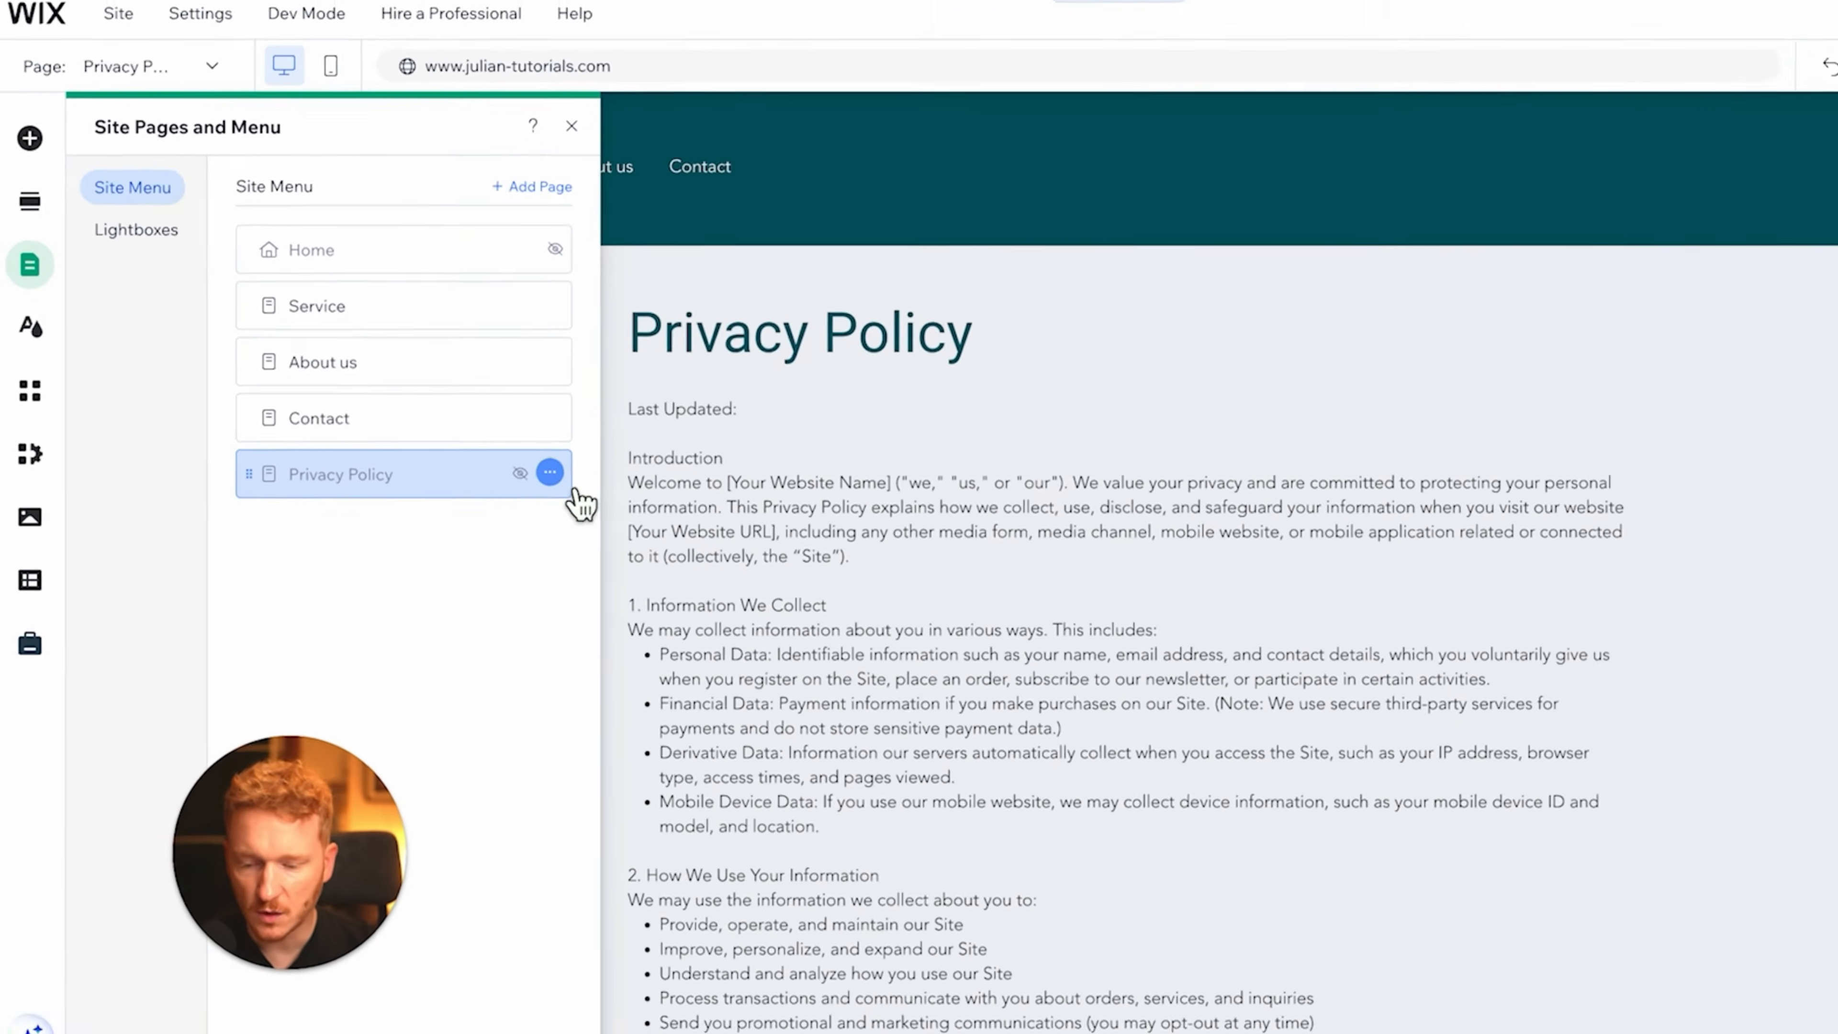
{"action": "left_click", "coordinate": [453, 481]}
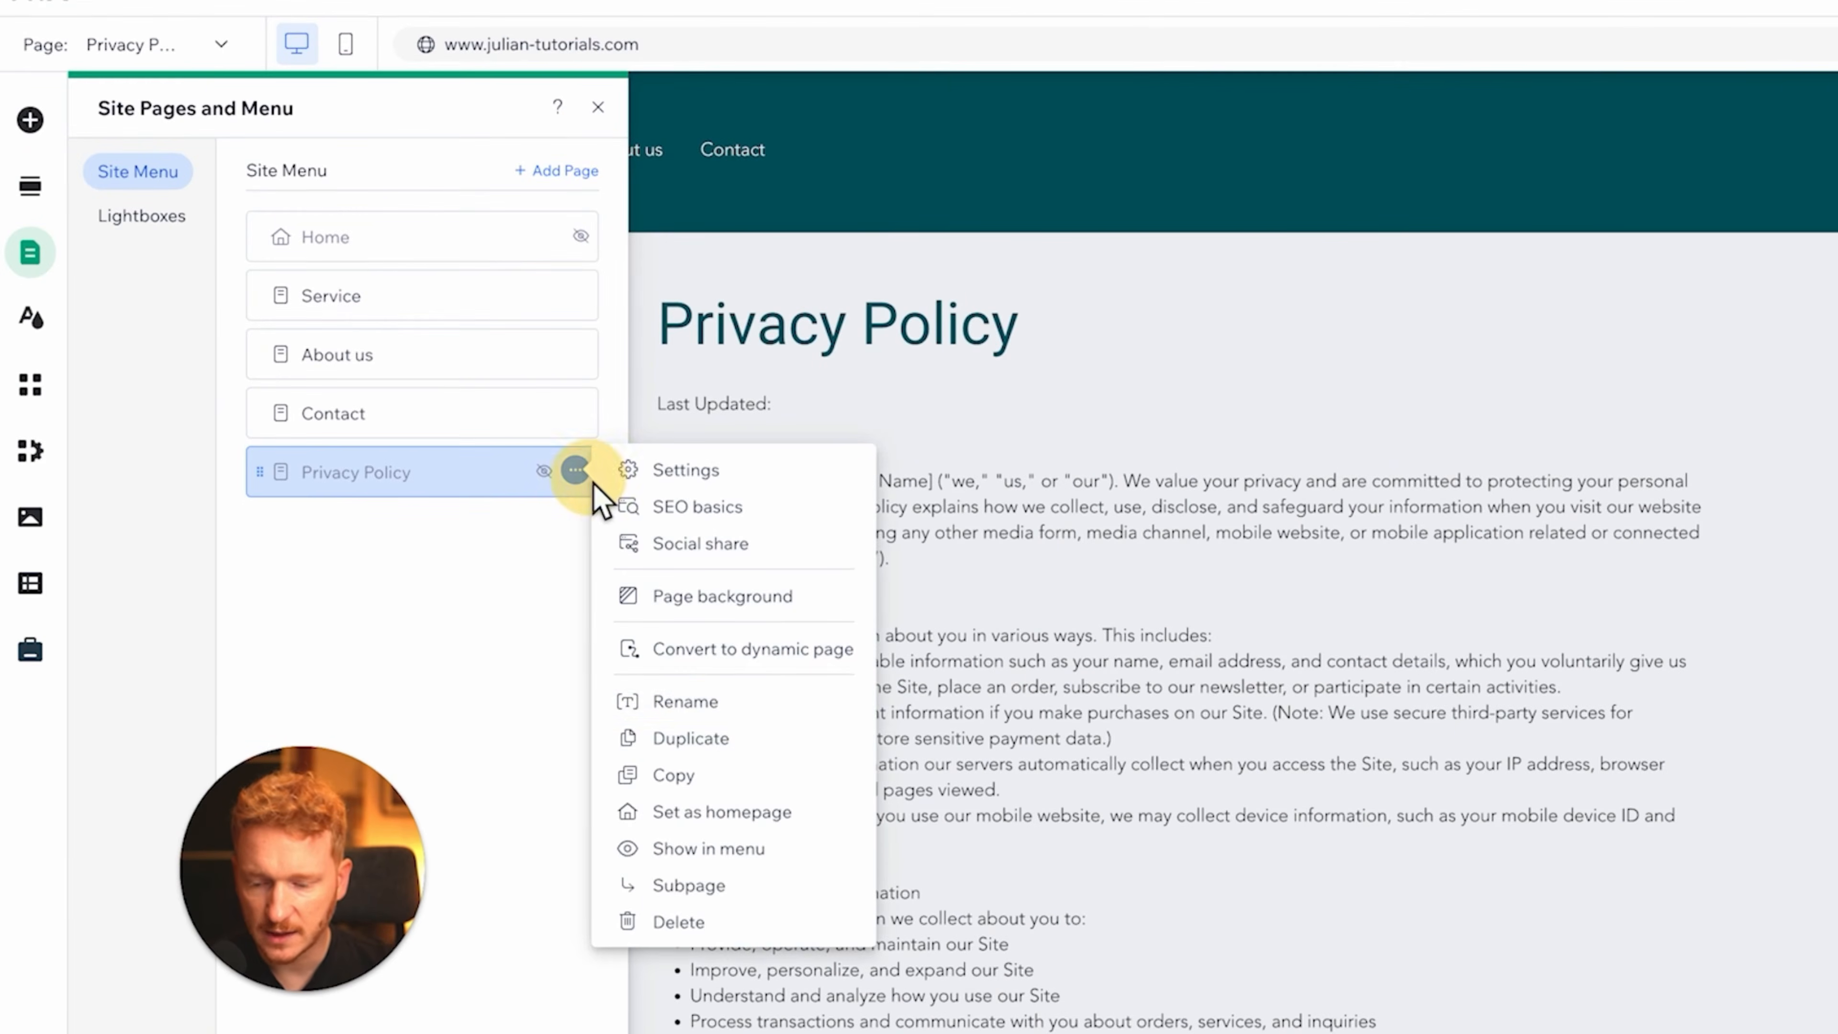
{"action": "left_click", "coordinate": [722, 745]}
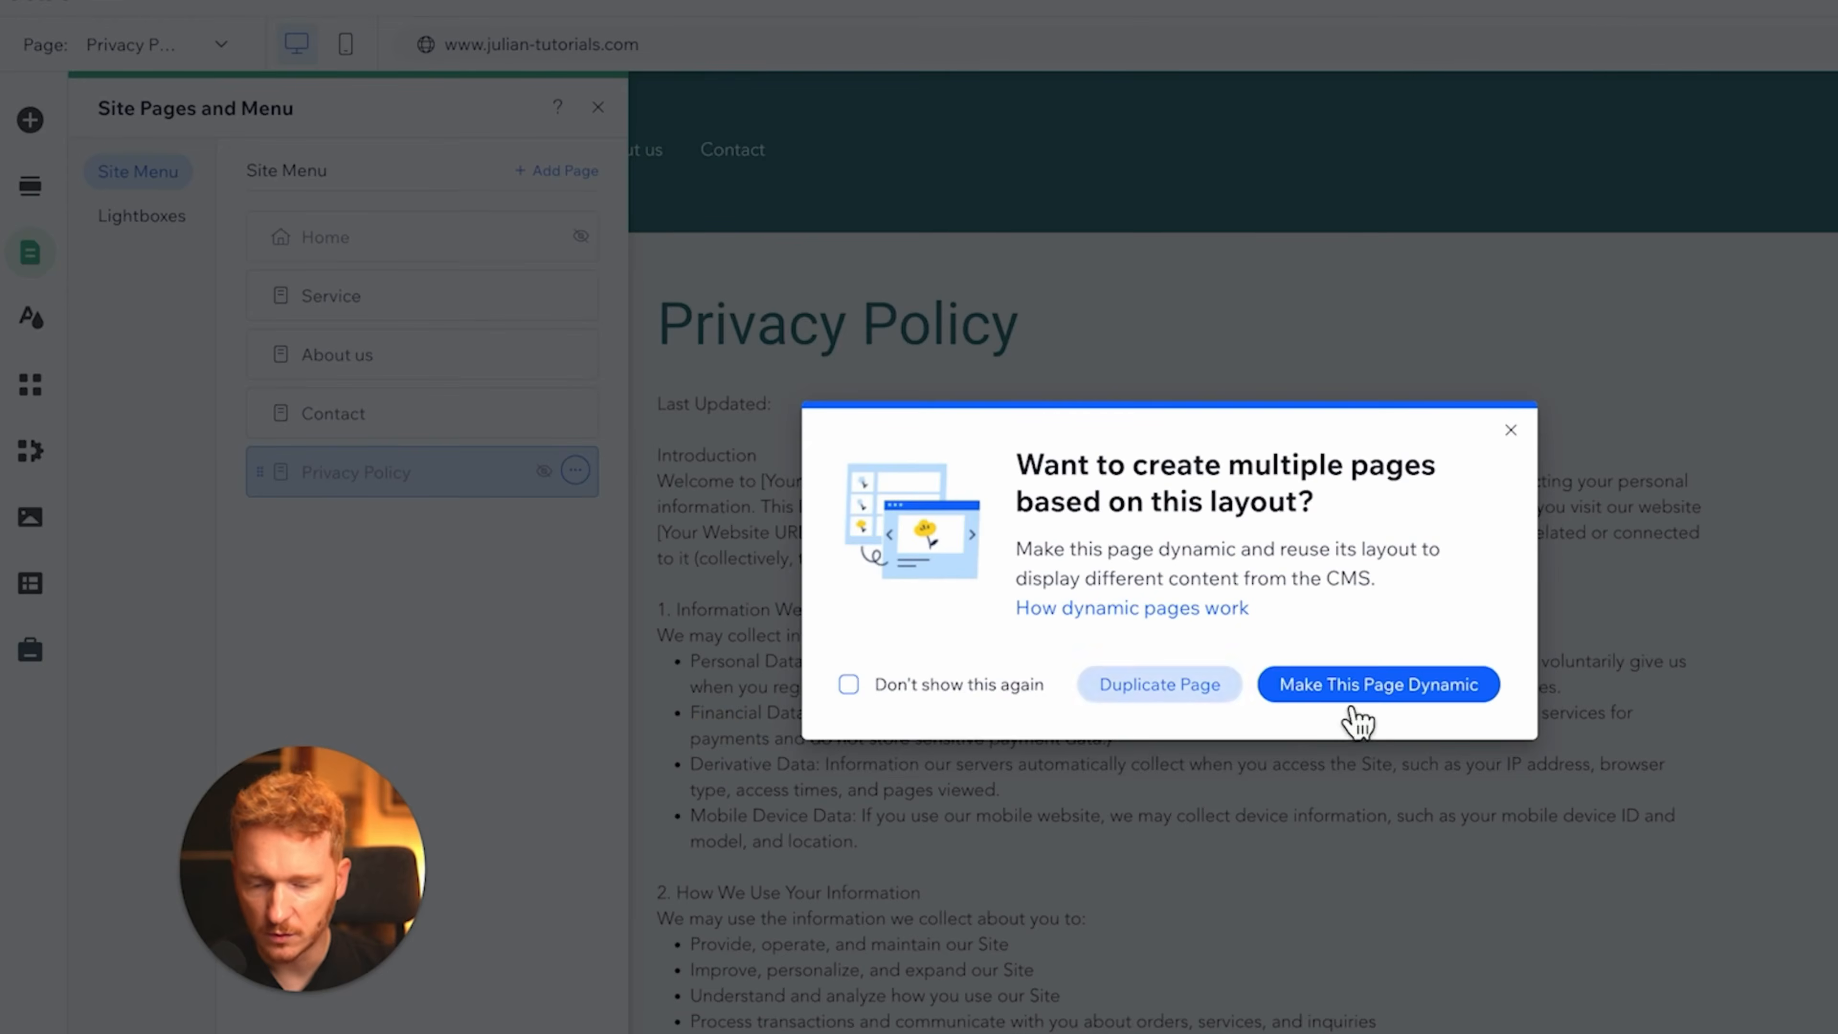
{"action": "left_click", "coordinate": [1228, 692]}
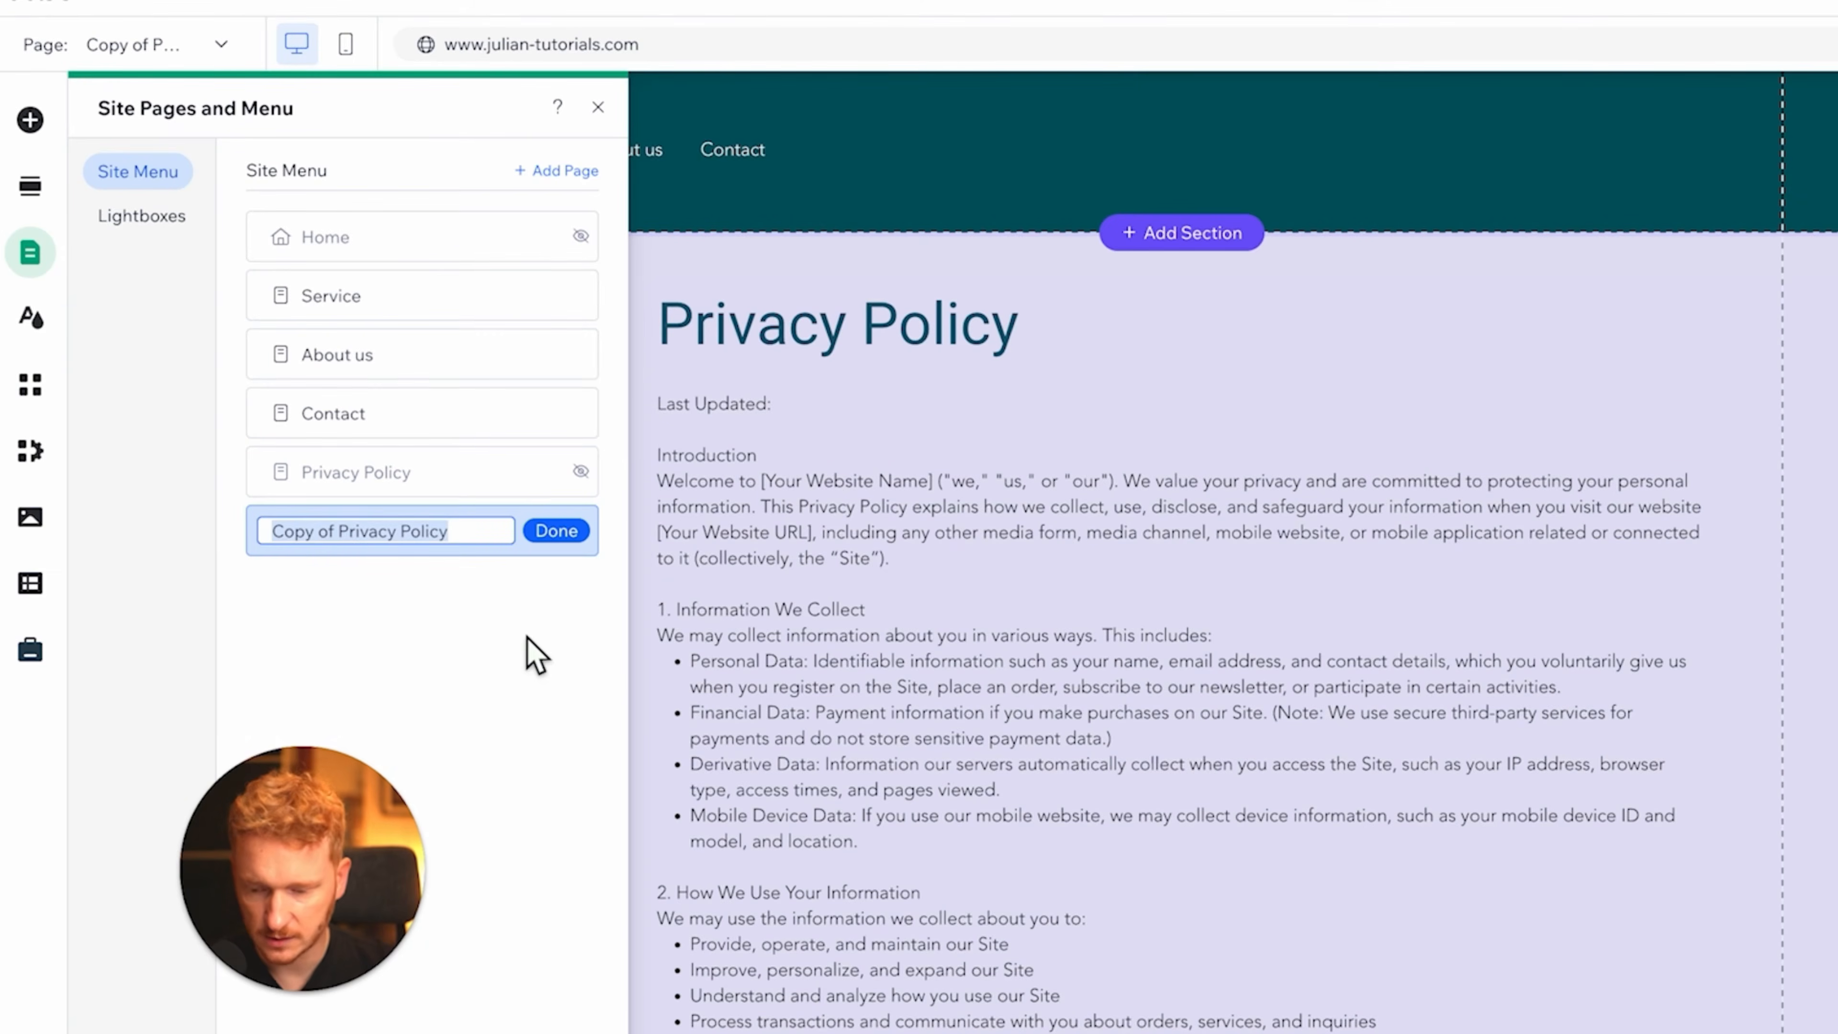
{"action": "type", "text": "Terms and Conditions"}
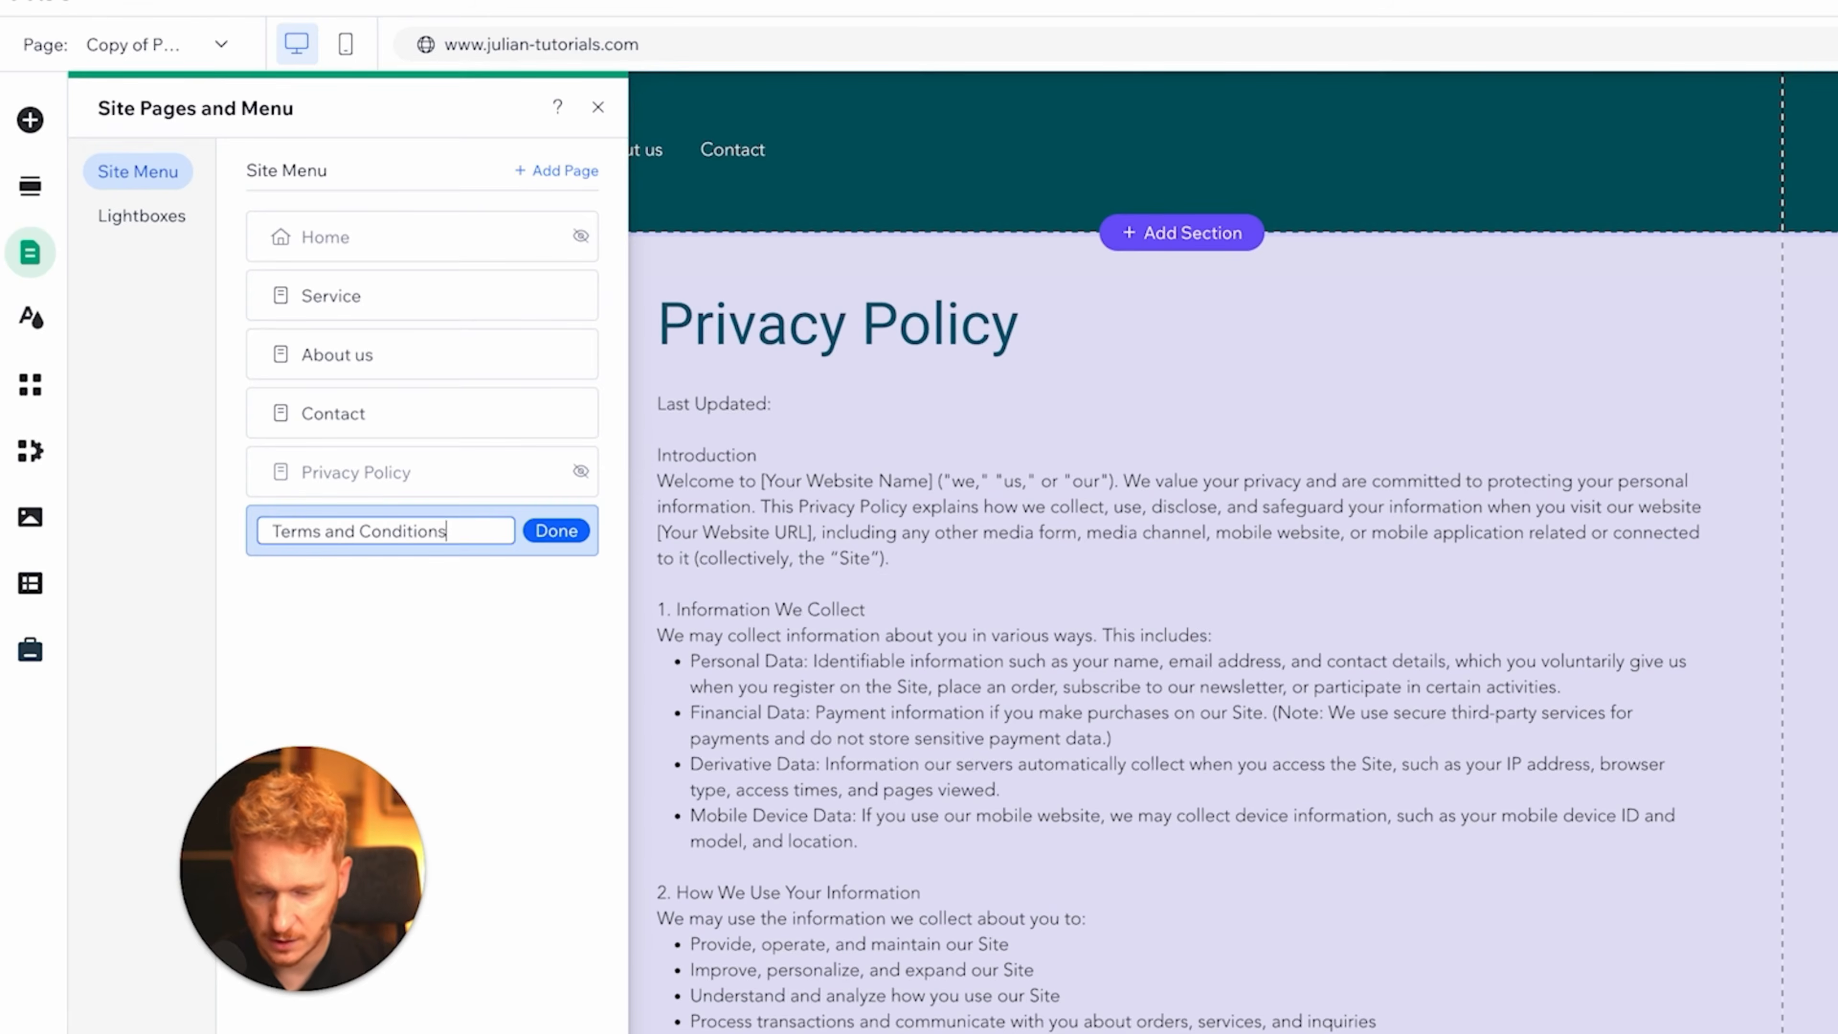
{"action": "key", "text": "Return"}
- Set the URL slug of the Terms and Conditions page to terms in its SEO basics settings
{"action": "left_click", "coordinate": [576, 528]}
{"action": "left_click", "coordinate": [677, 528]}
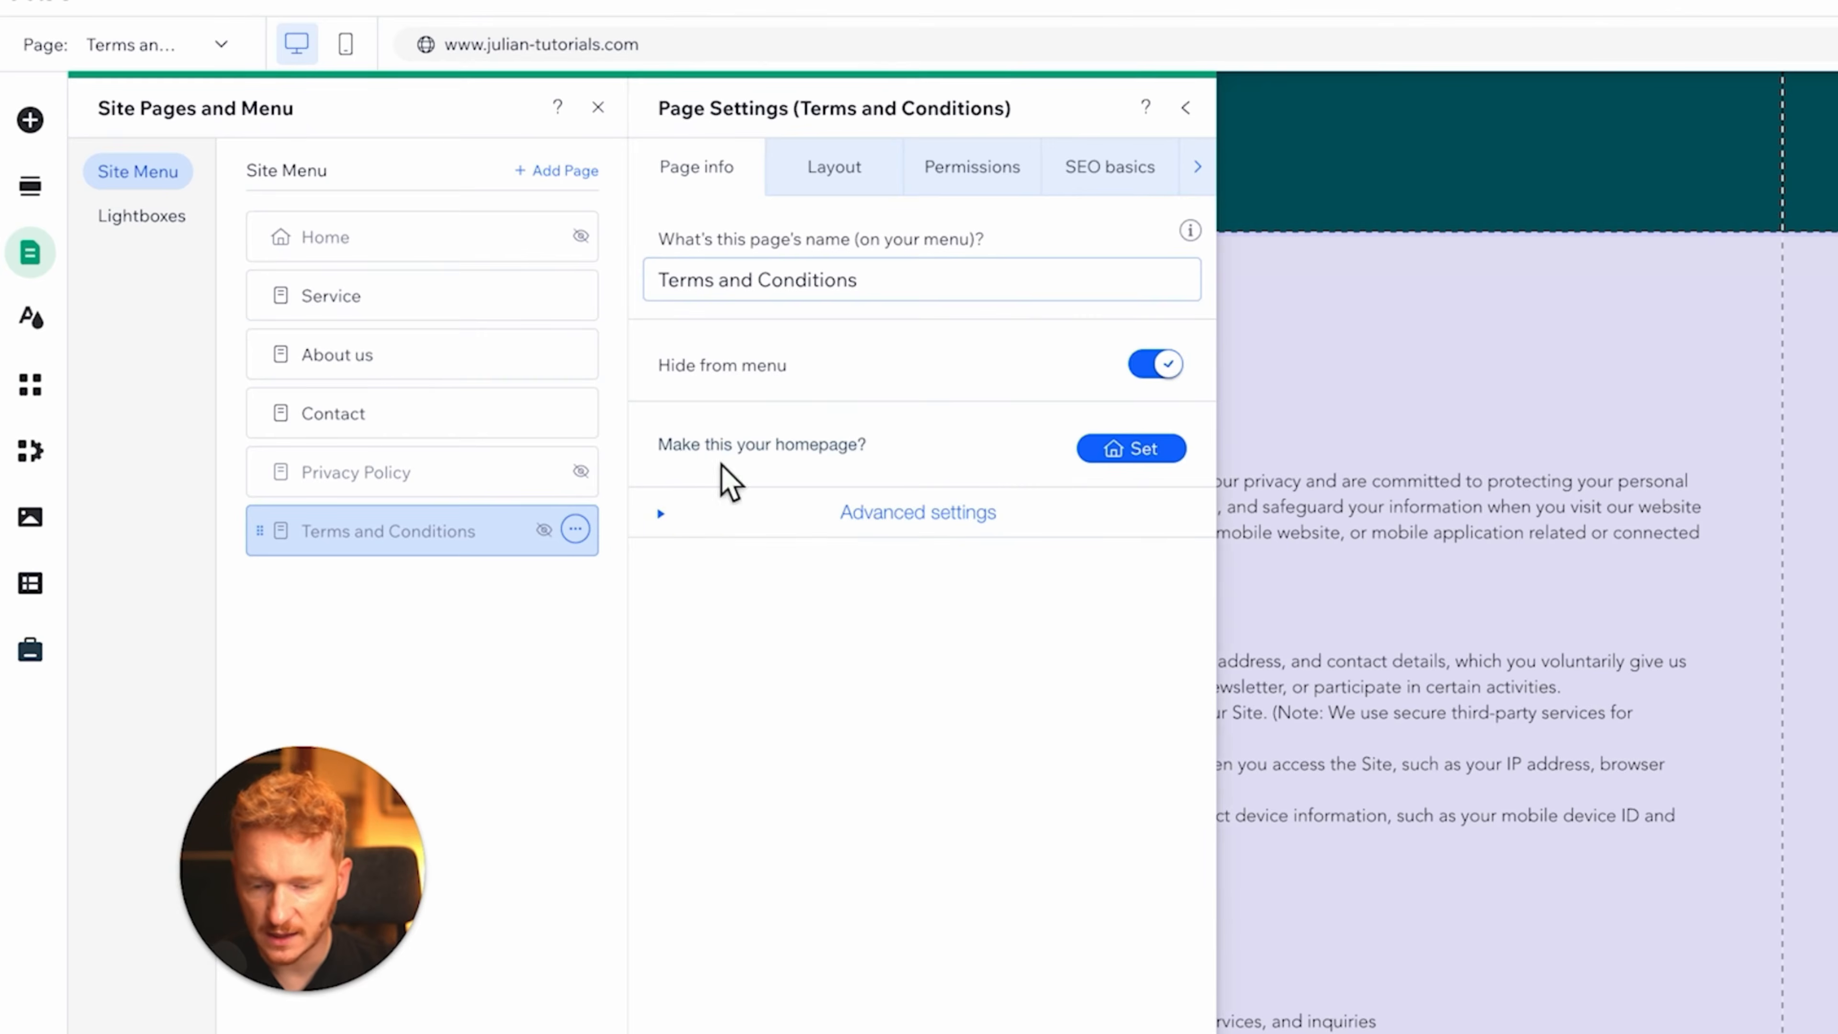
{"action": "left_click", "coordinate": [1120, 187]}
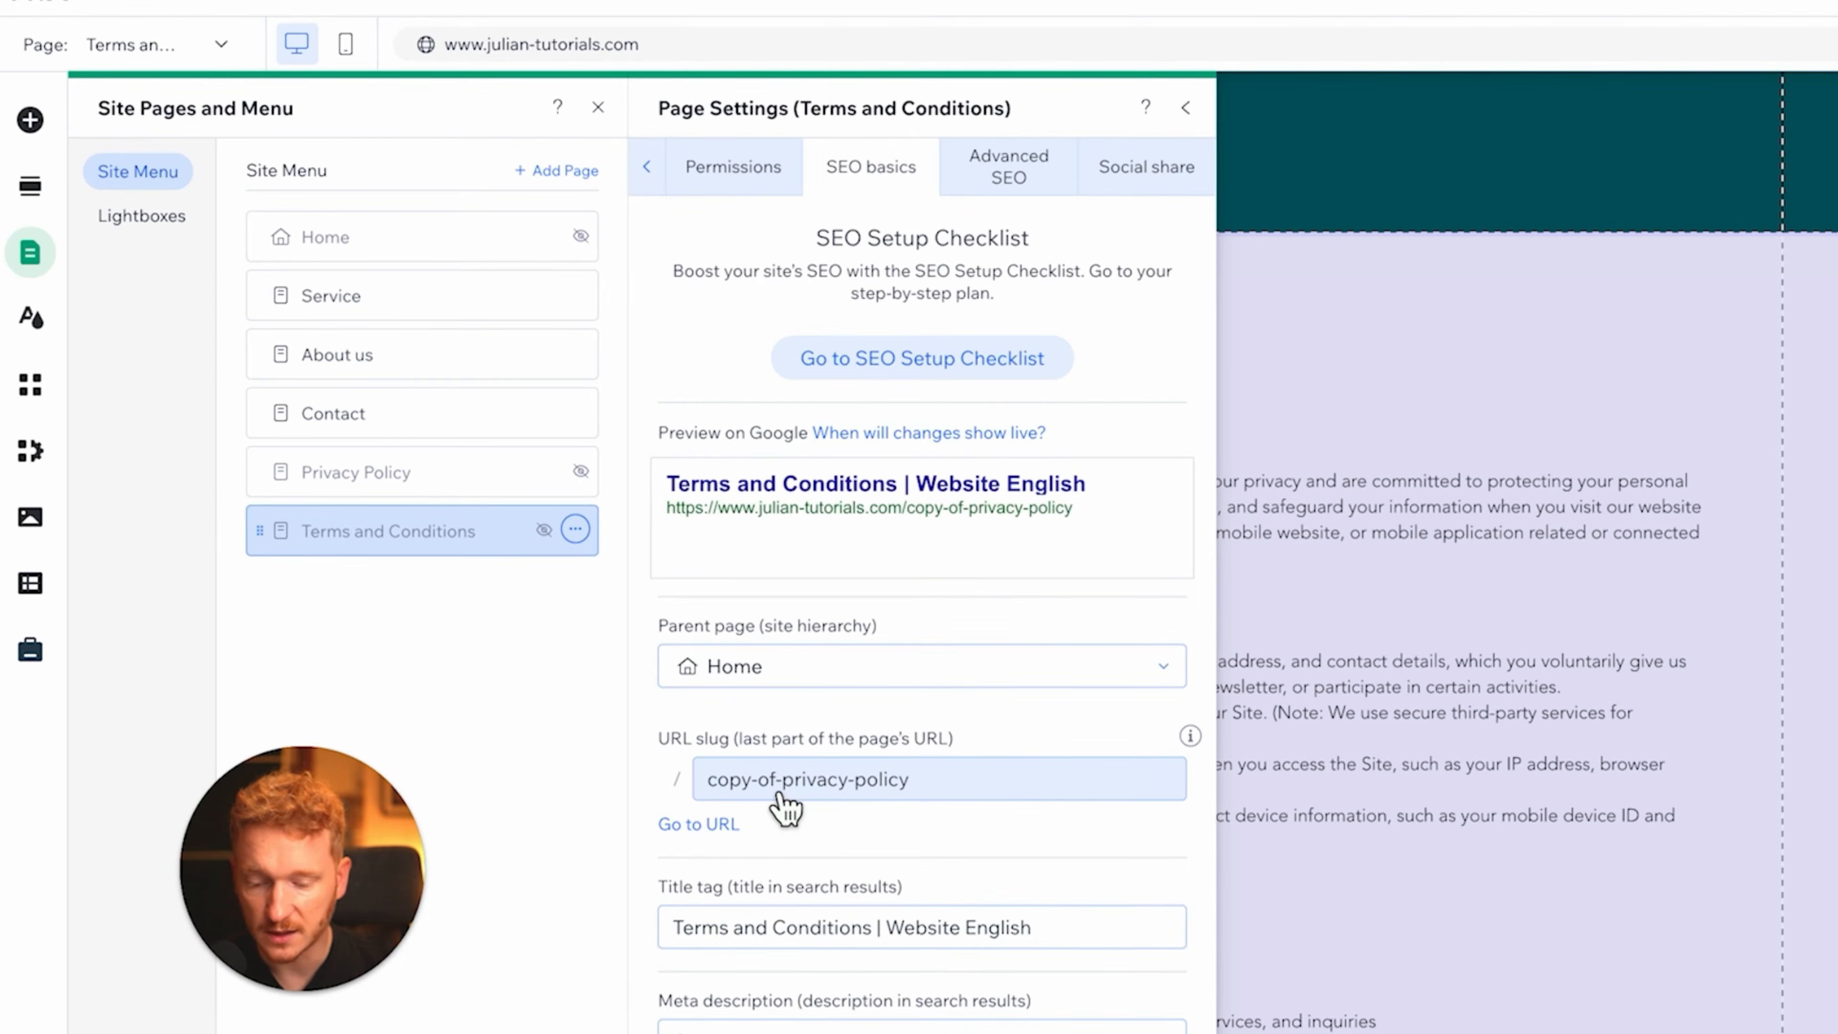
{"action": "left_click", "coordinate": [804, 804]}
{"action": "type", "text": "ter"}
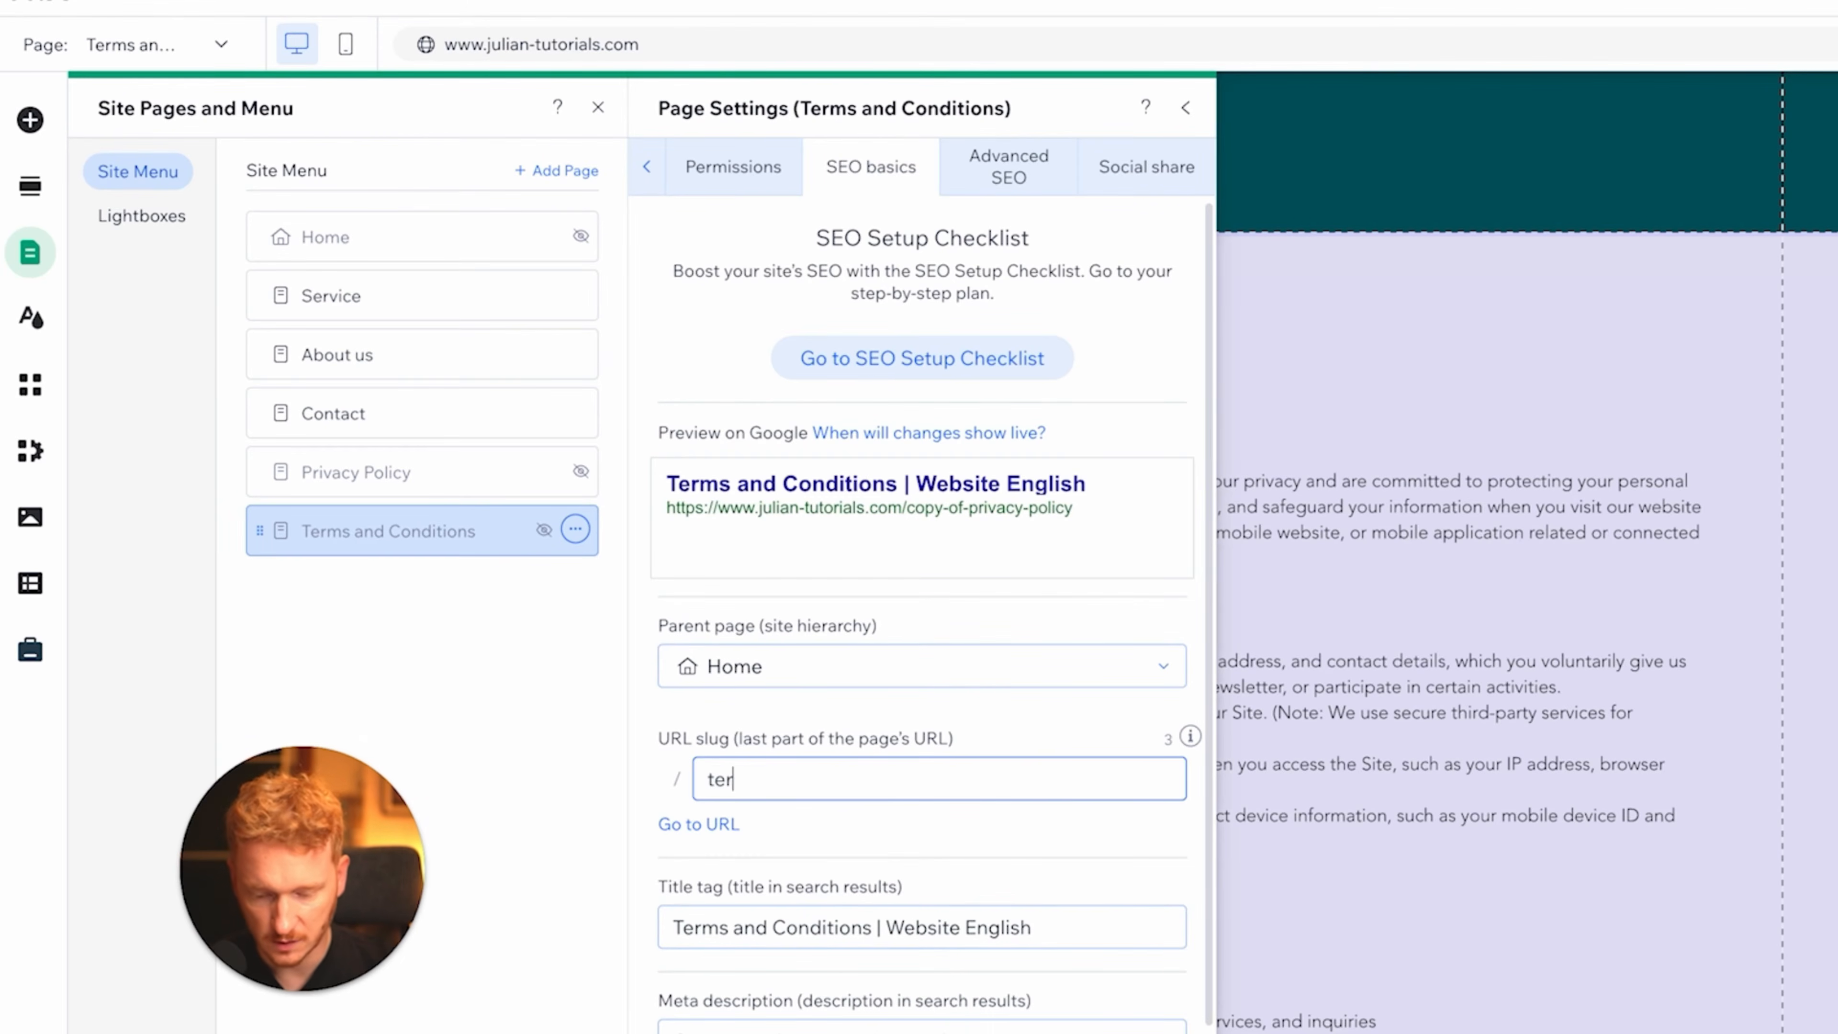
{"action": "scroll", "coordinate": [1046, 472], "scroll_direction": "down", "scroll_amount": 3}
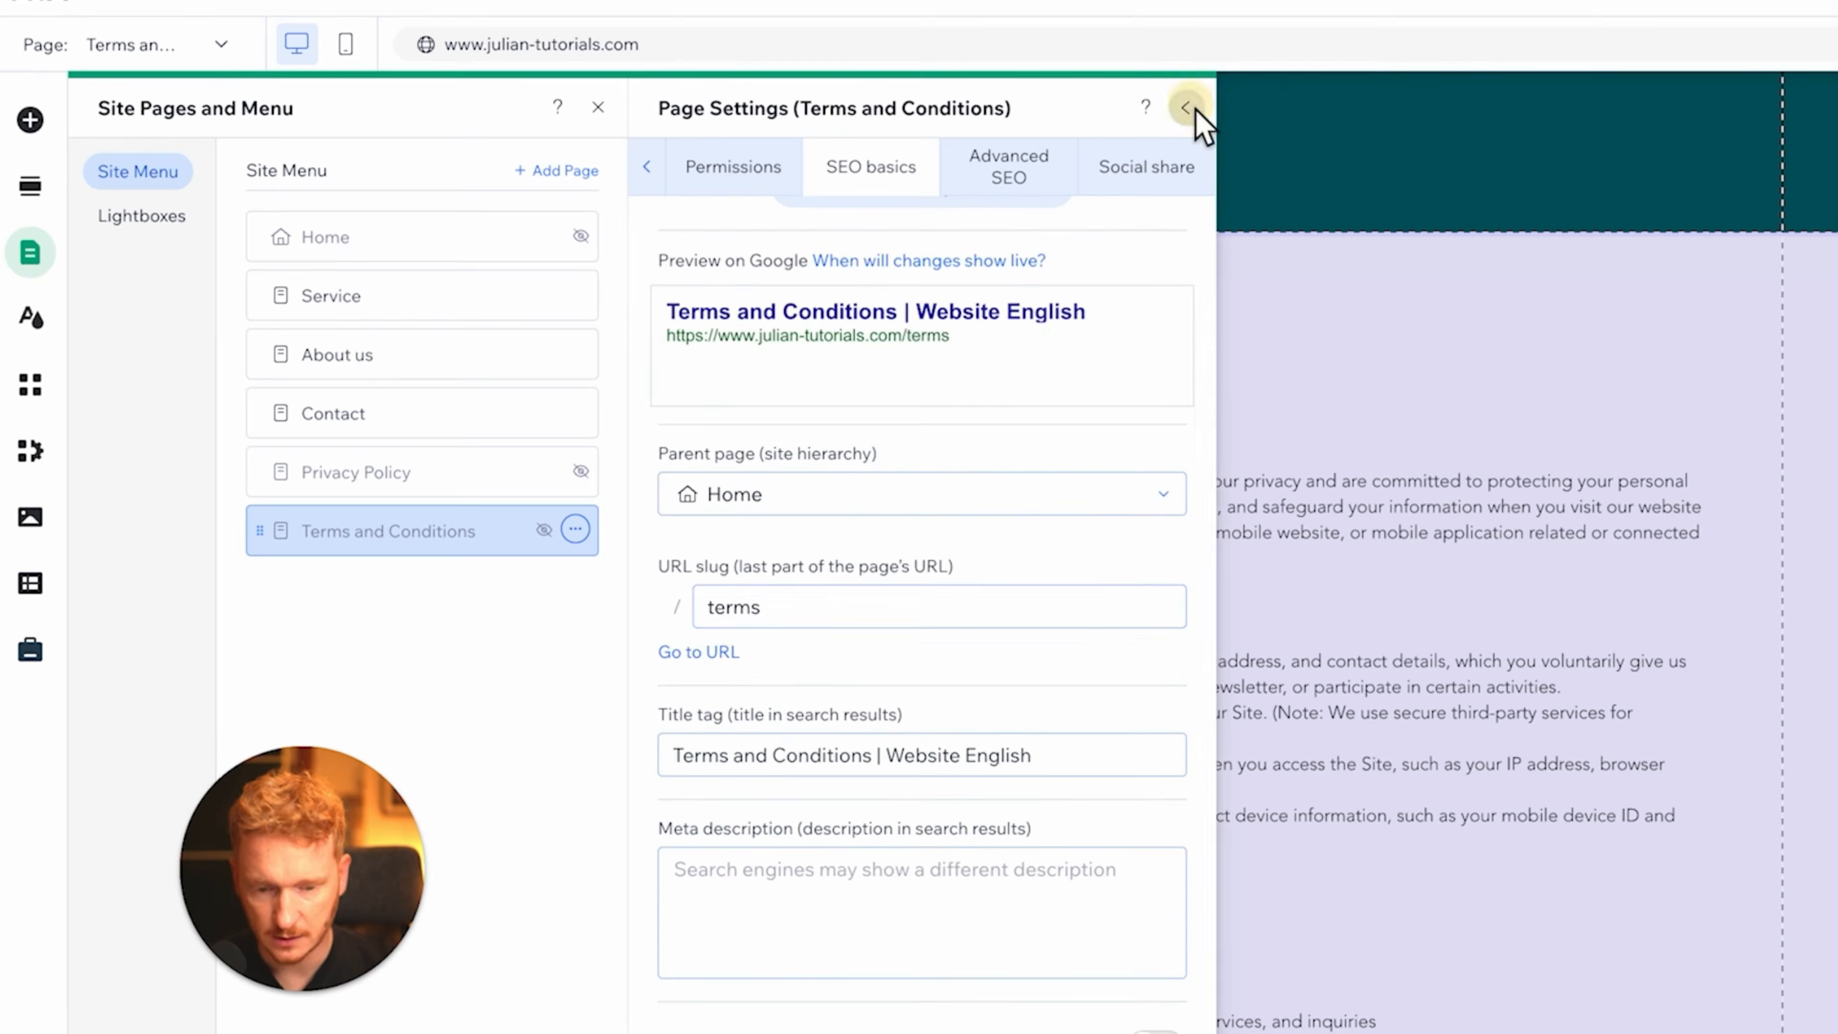
- Replace the whole privacy policy text on the duplicated page with the copied terms and conditions
{"action": "left_click", "coordinate": [1115, 485]}
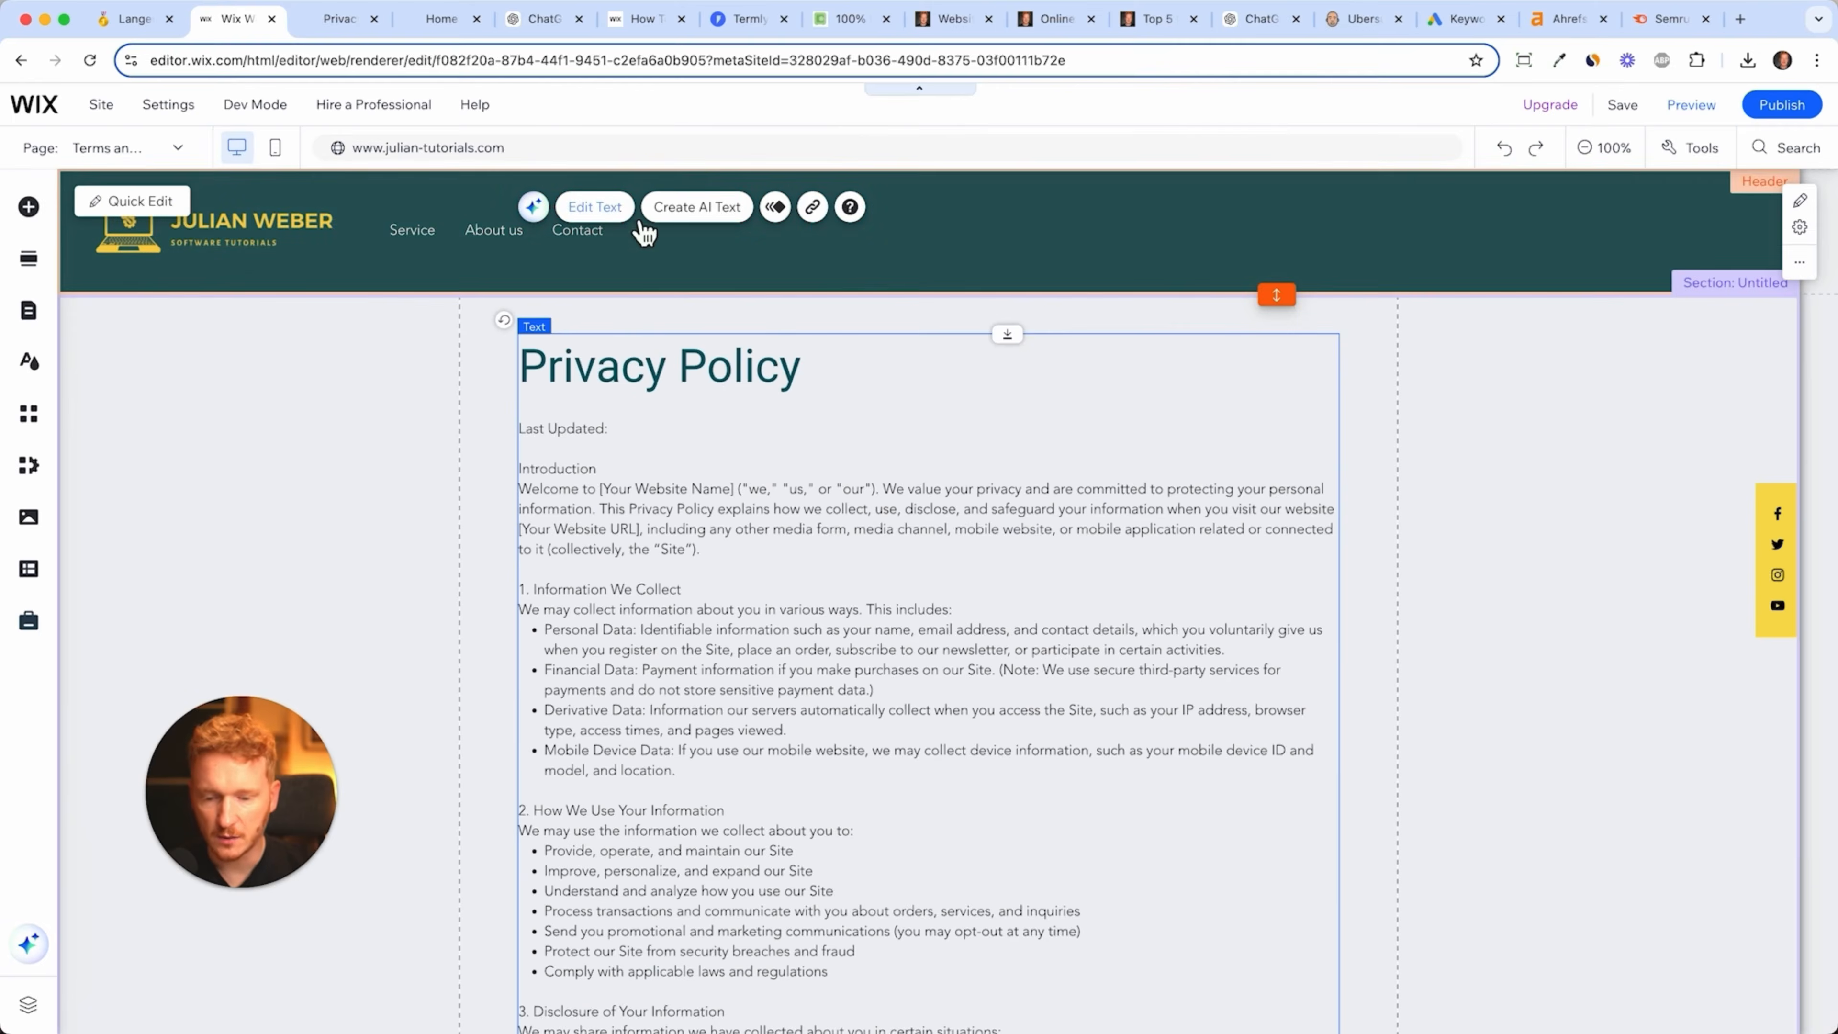
{"action": "left_click", "coordinate": [594, 207]}
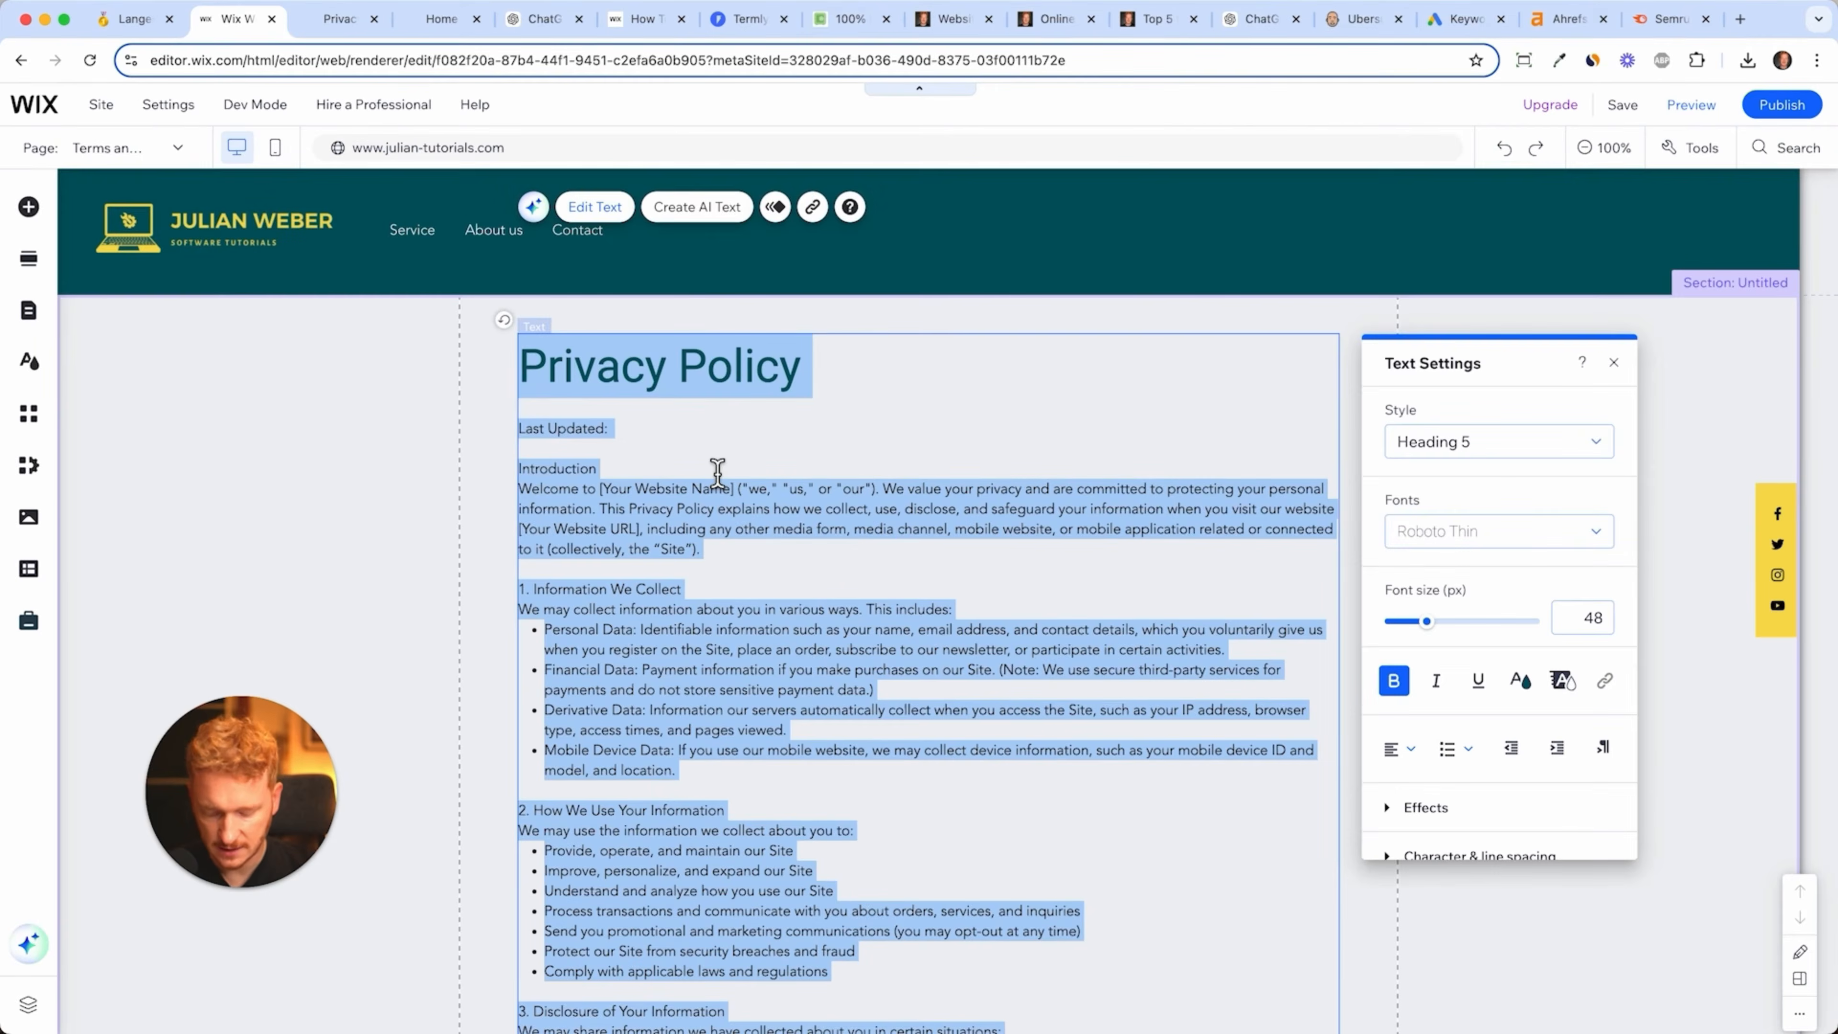
{"action": "key", "text": "super+v"}
- Apply a large heading style to the Terms and Conditions title line at the beginning of the text
{"action": "left_click_drag", "start_coordinate": [698, 346], "coordinate": [510, 343]}
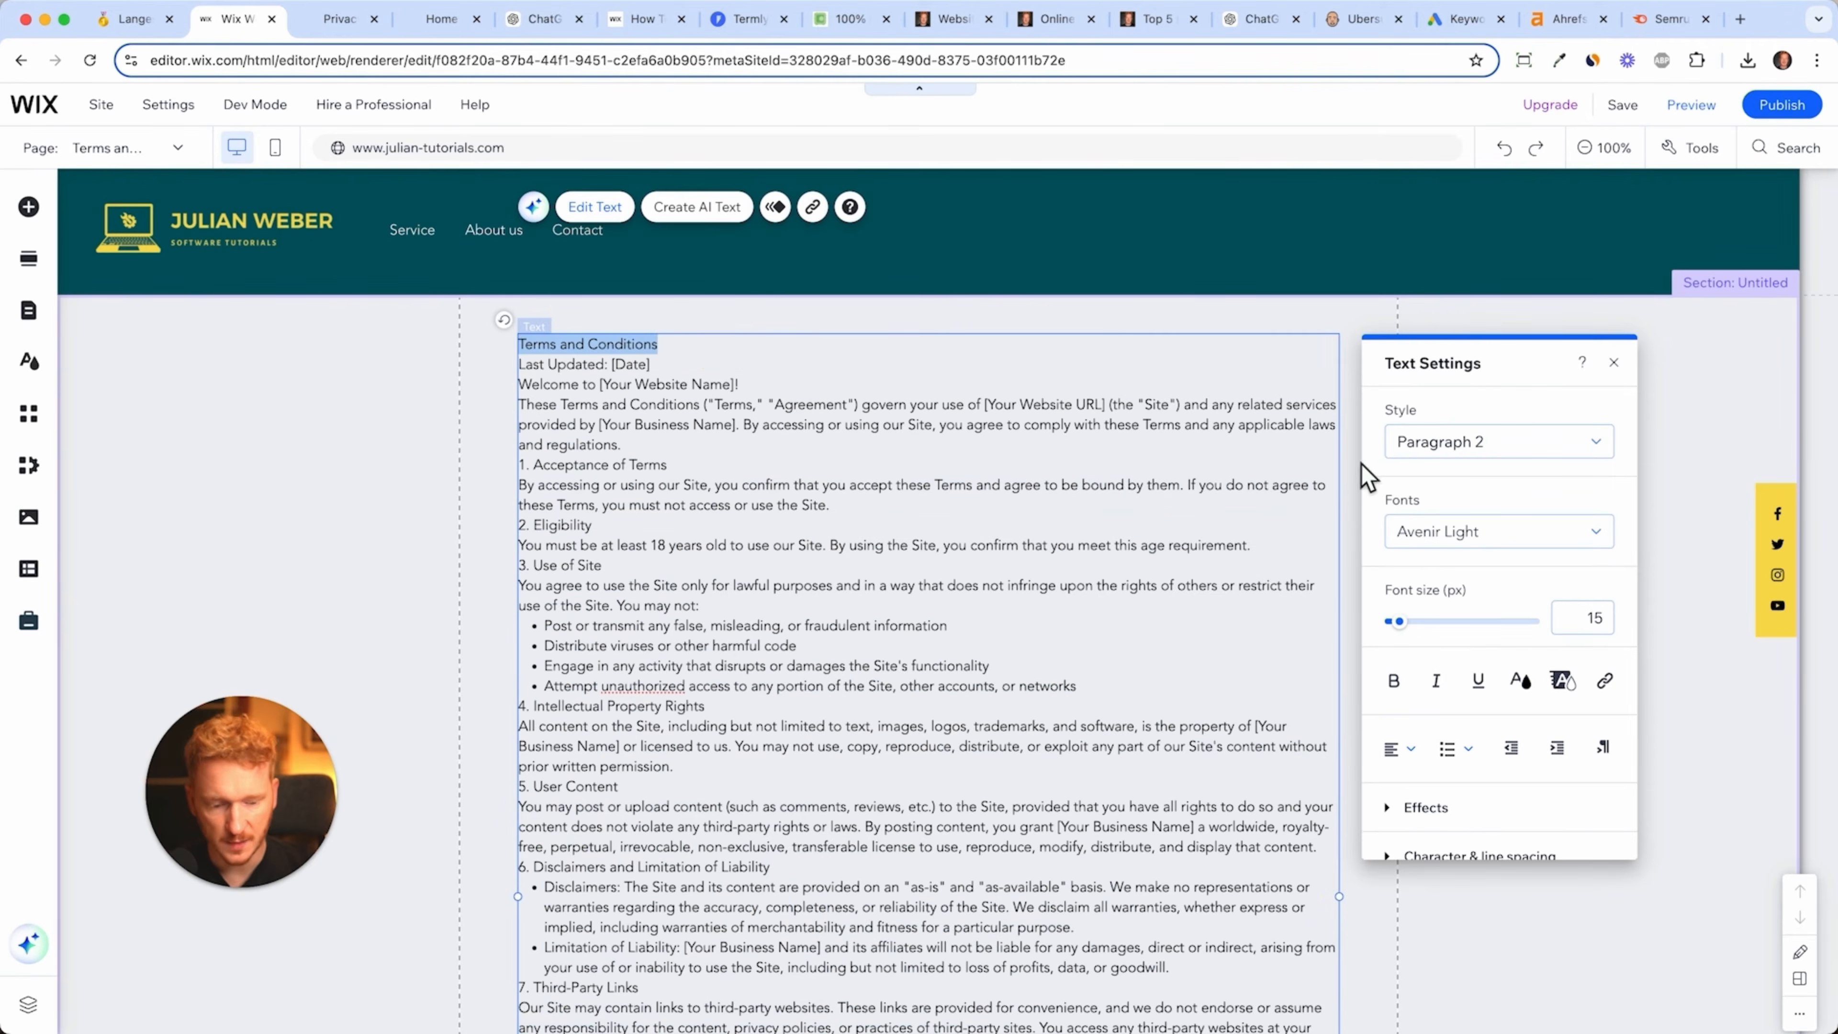
{"action": "left_click", "coordinate": [1448, 442]}
{"action": "left_click", "coordinate": [895, 427]}
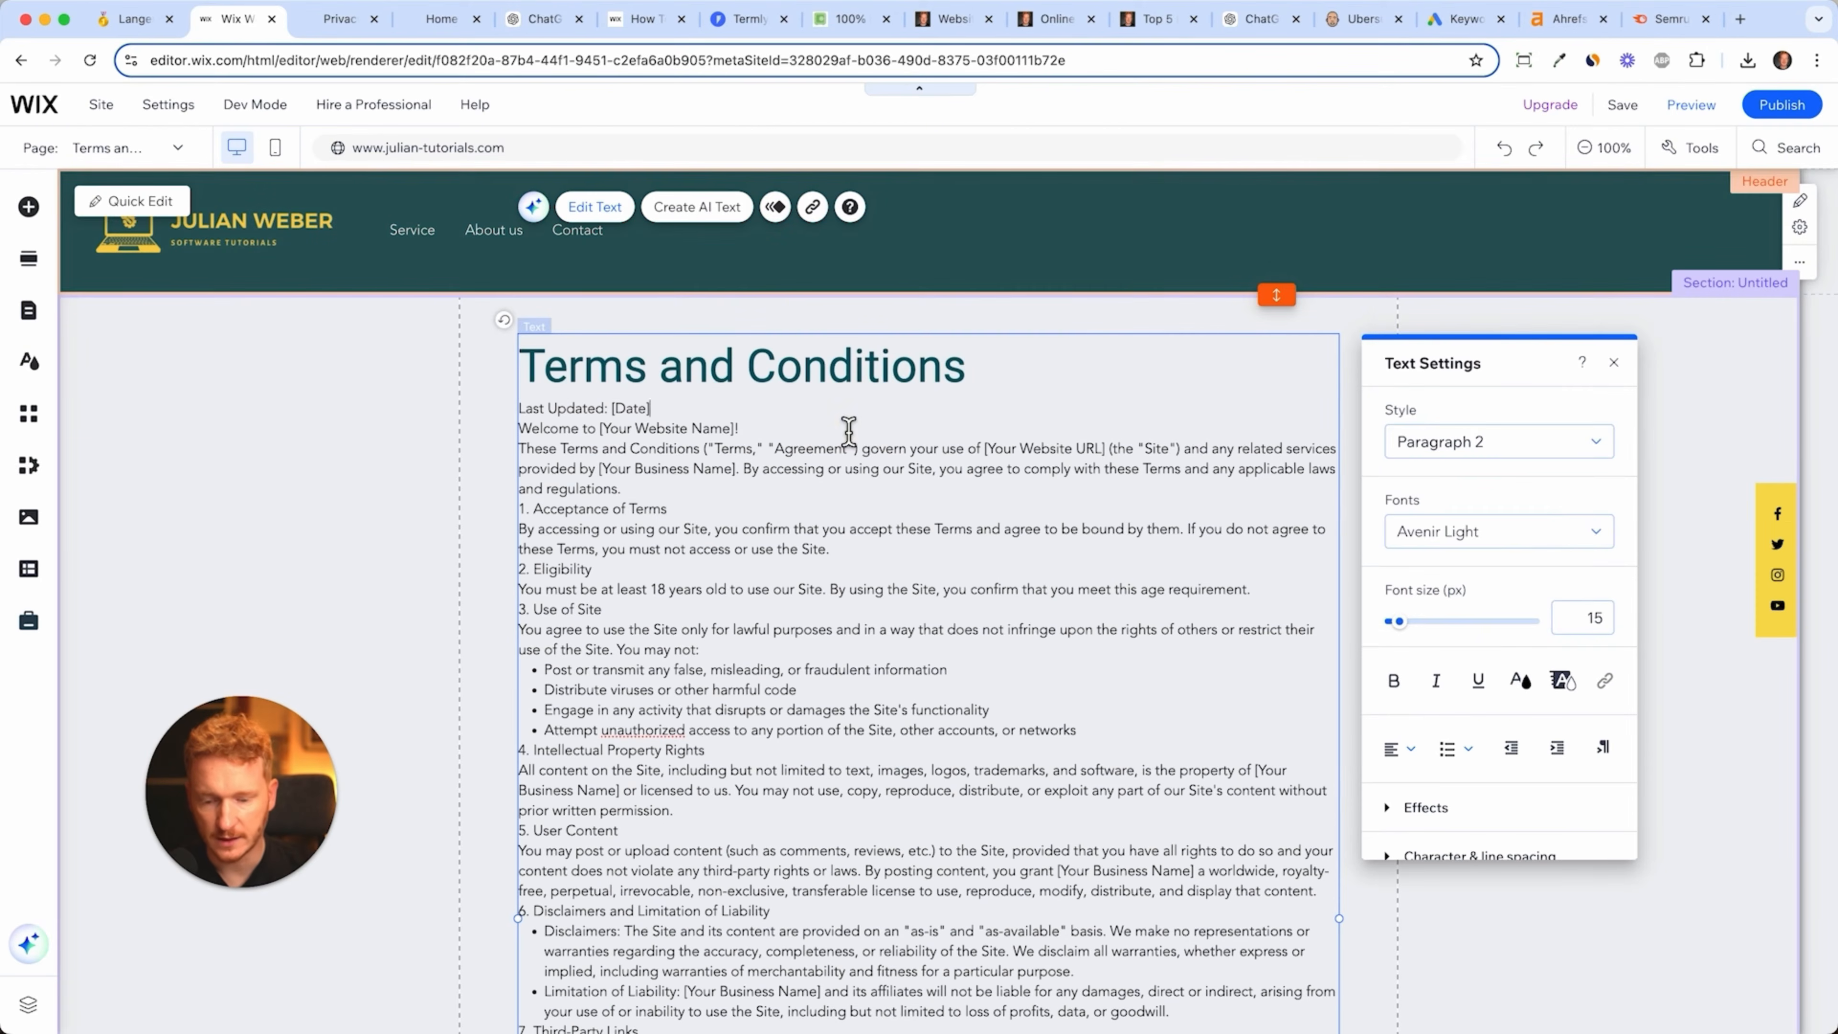
- Insert blank lines after the welcome line and after the introductory paragraph of the terms
{"action": "key", "text": "Return"}
{"action": "scroll", "coordinate": [817, 502], "scroll_direction": "down", "scroll_amount": 1}
{"action": "left_click", "coordinate": [715, 484]}
{"action": "key", "text": "Return"}
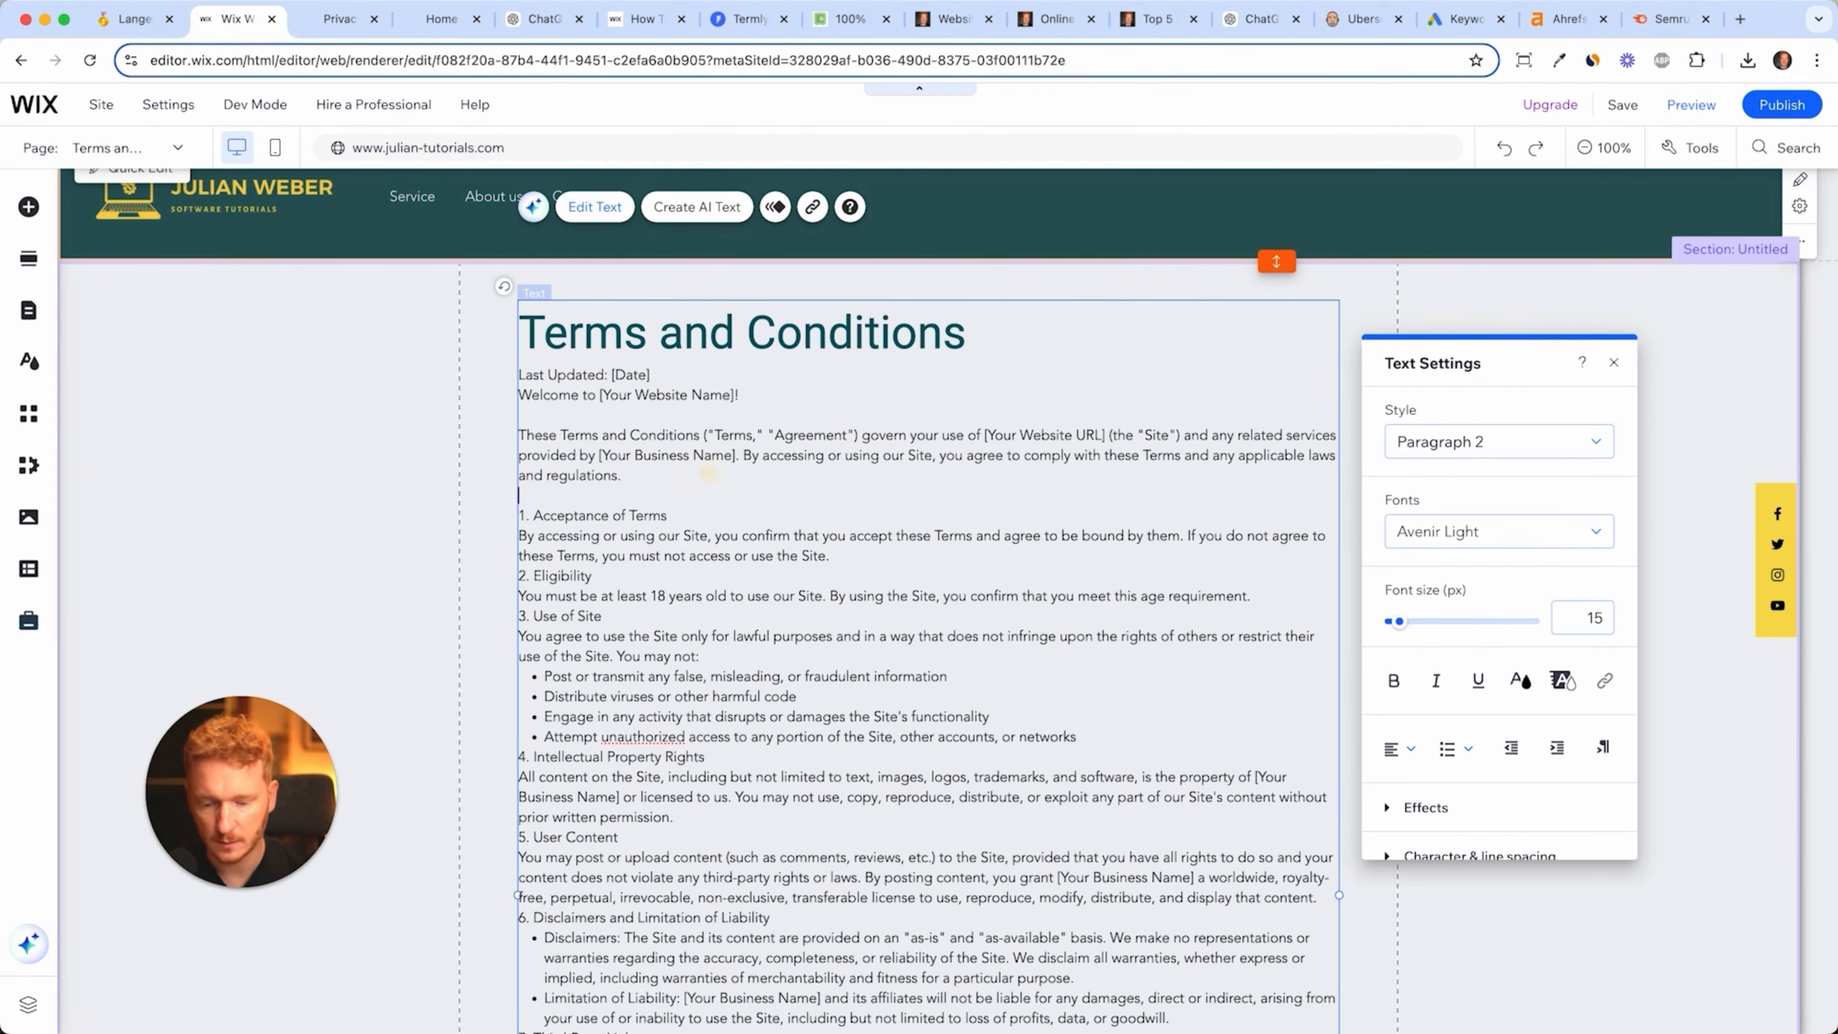
{"action": "left_click", "coordinate": [909, 575]}
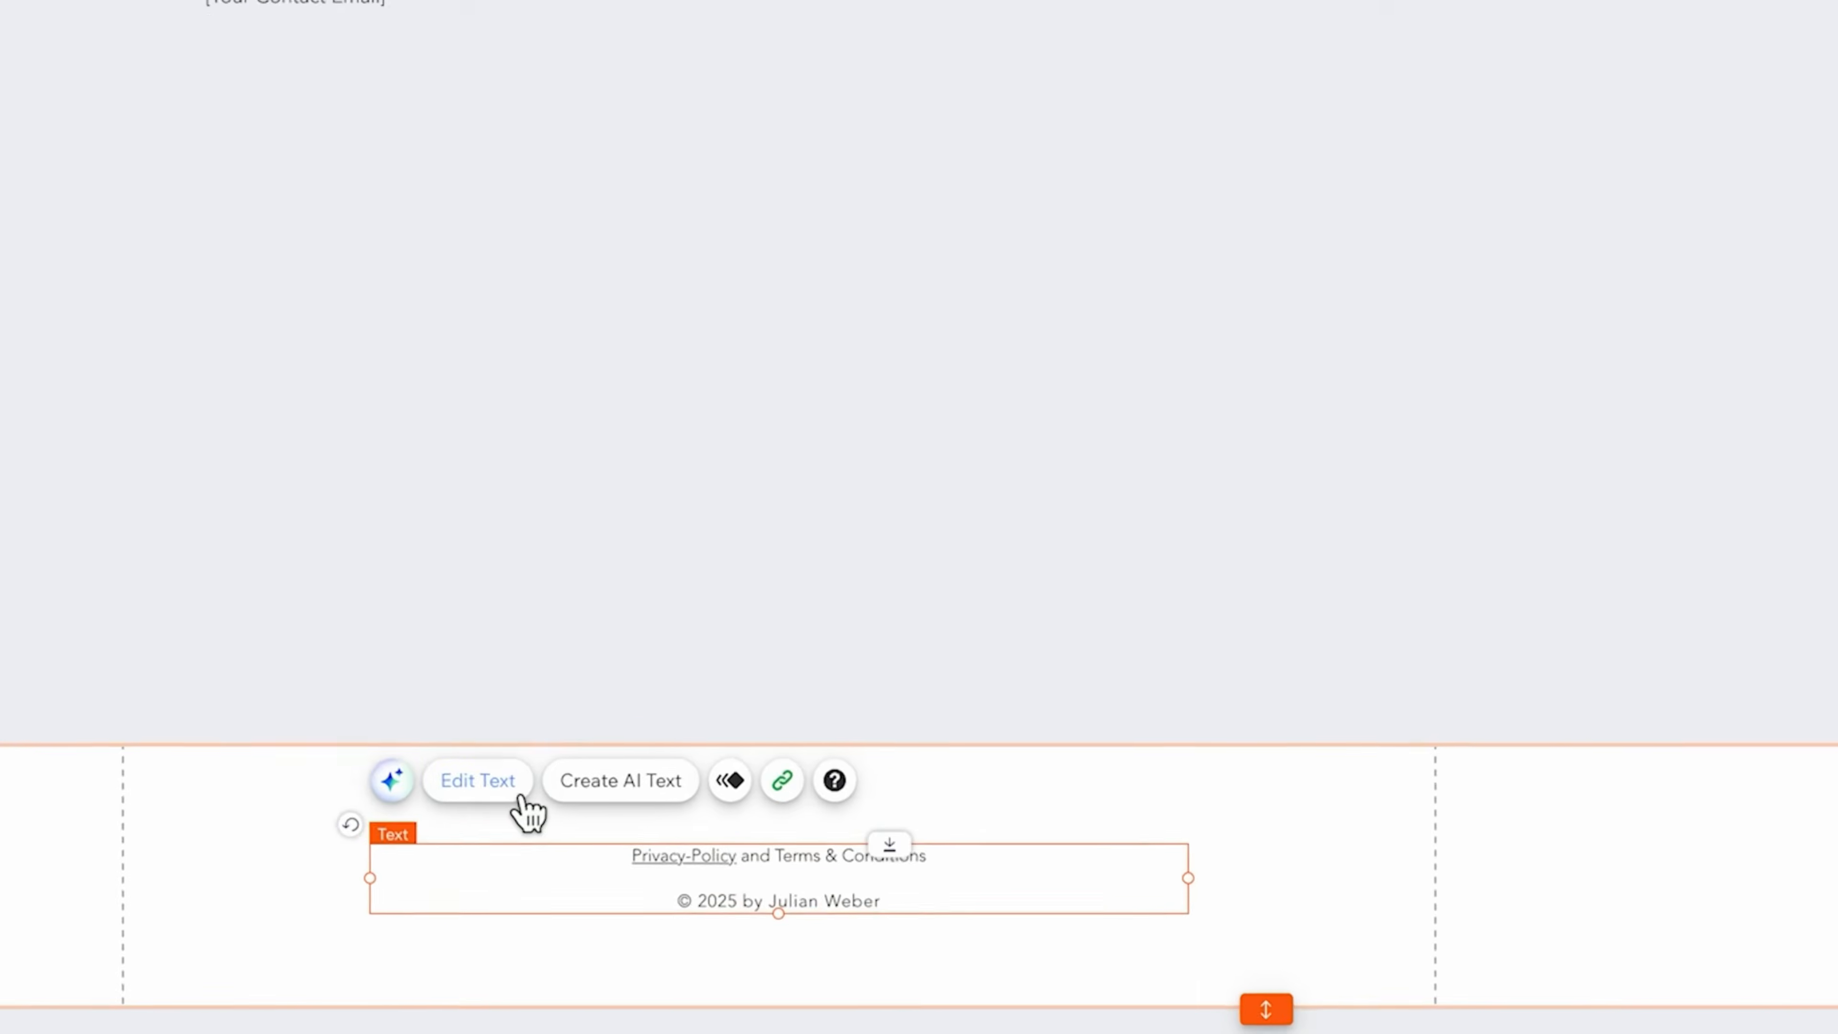
- Link the Terms & Conditions words in the footer text to the Terms and Conditions page, opening in the current window
{"action": "left_click", "coordinate": [523, 798]}
{"action": "left_click", "coordinate": [886, 914]}
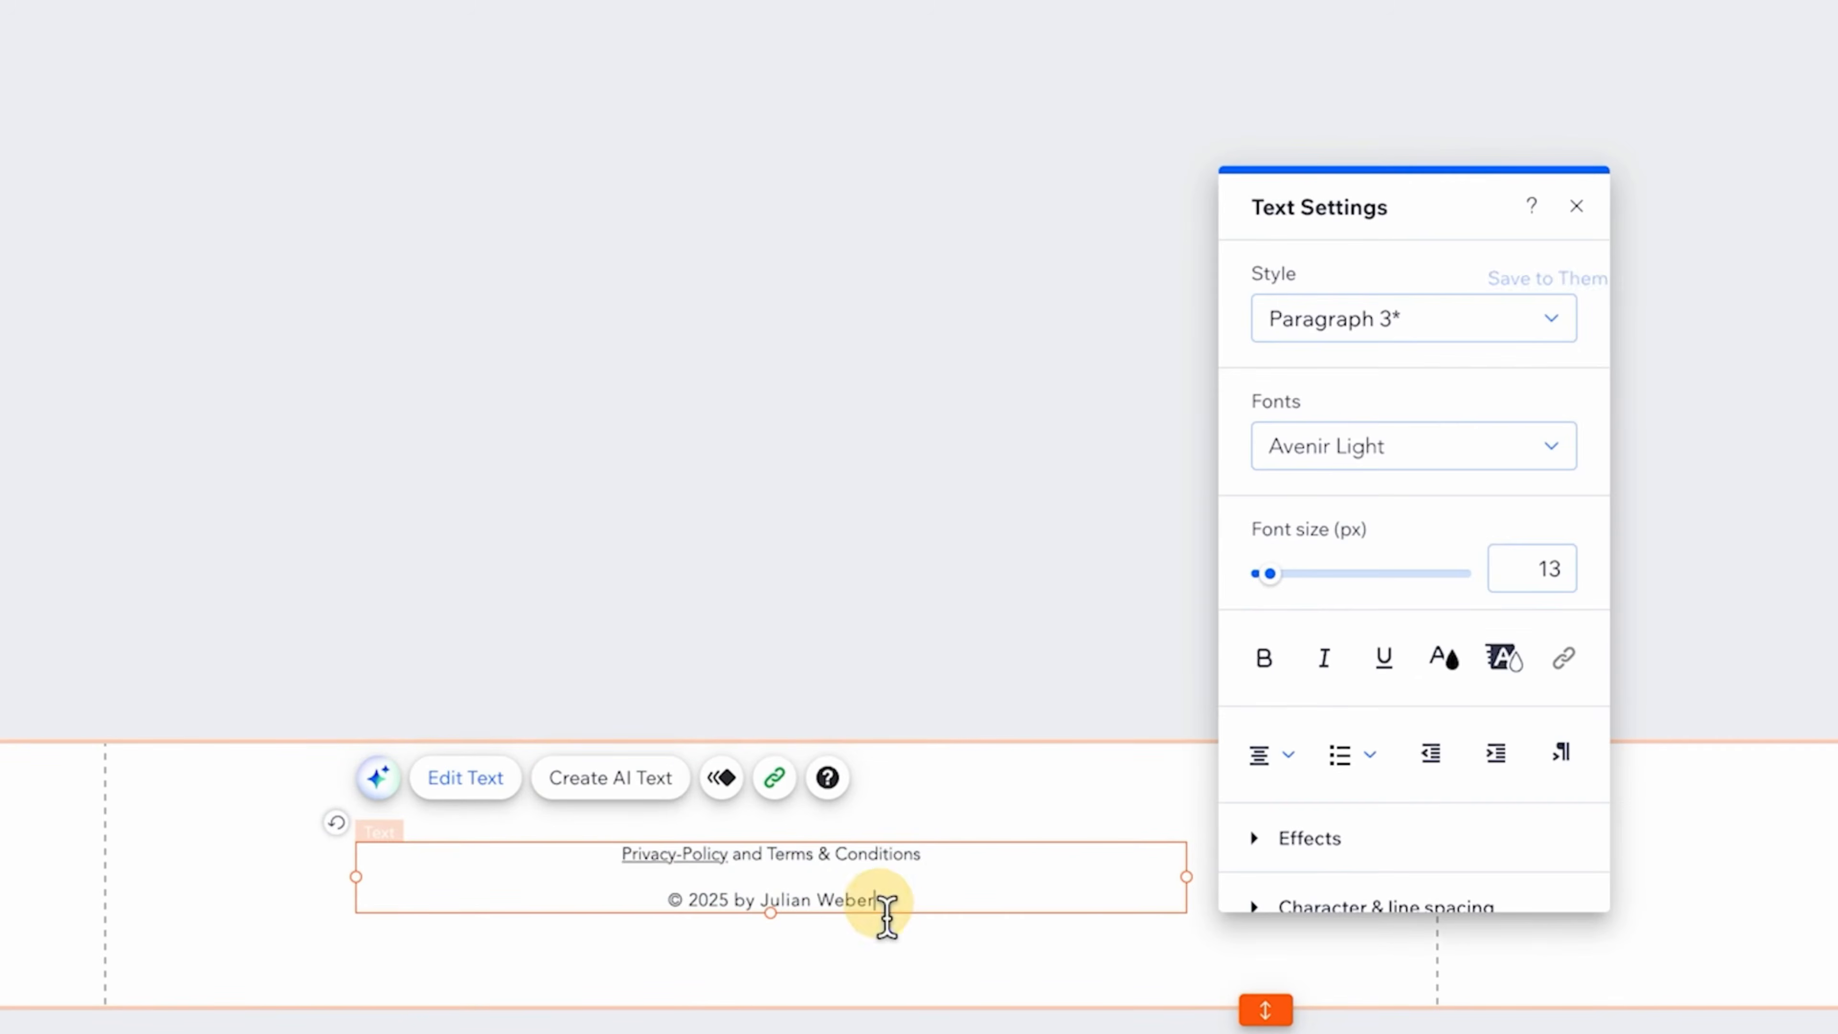
{"action": "left_click_drag", "start_coordinate": [948, 870], "coordinate": [771, 871]}
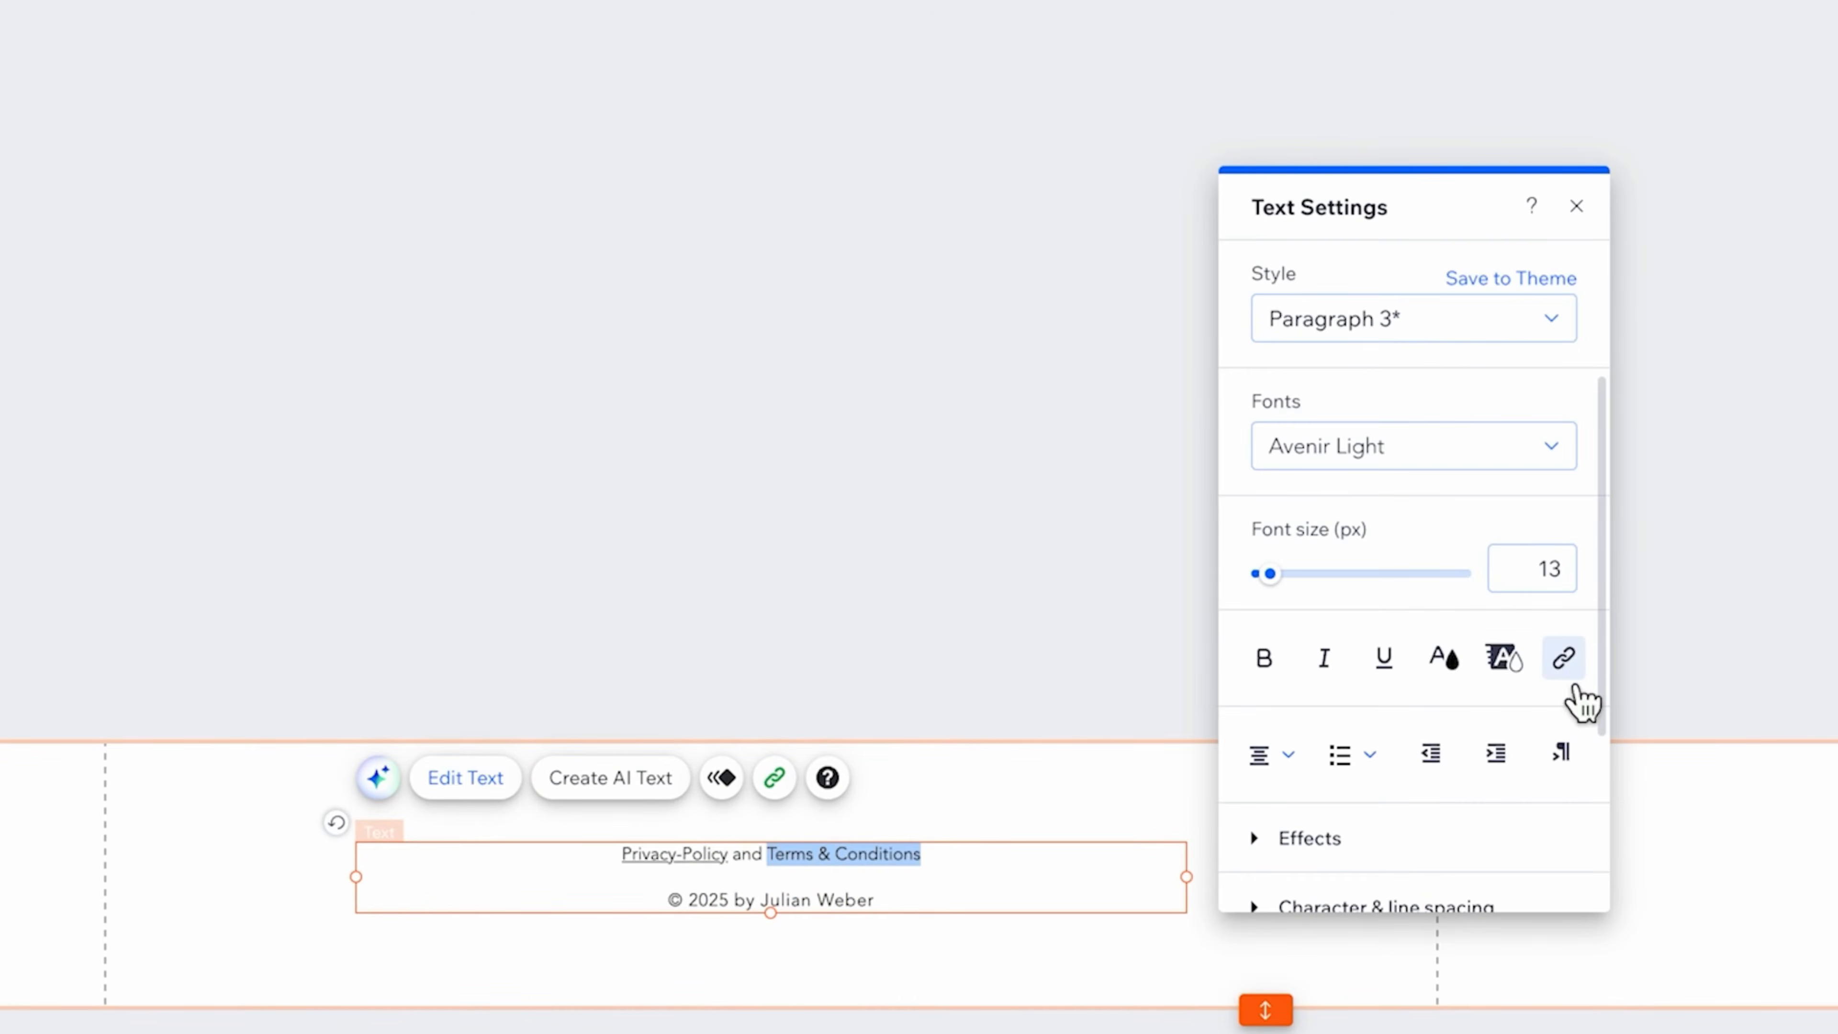
{"action": "left_click", "coordinate": [1563, 657]}
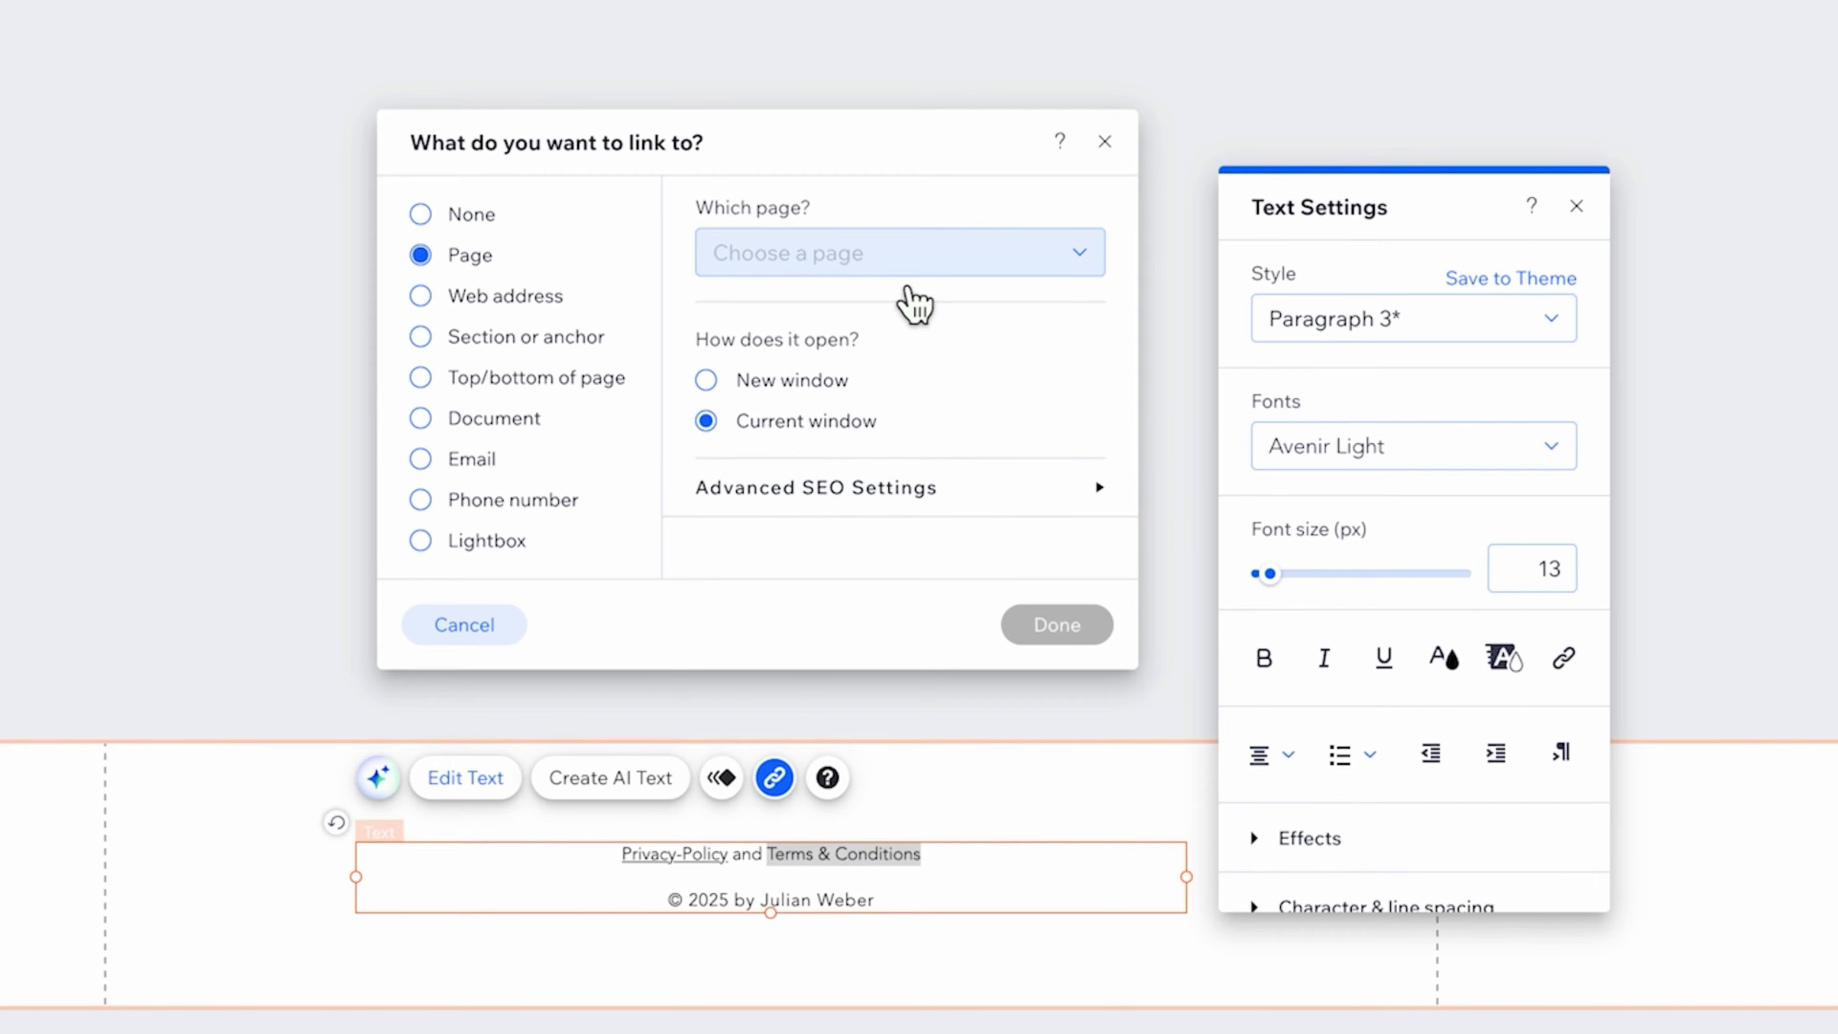
{"action": "left_click", "coordinate": [906, 269]}
{"action": "left_click", "coordinate": [857, 605]}
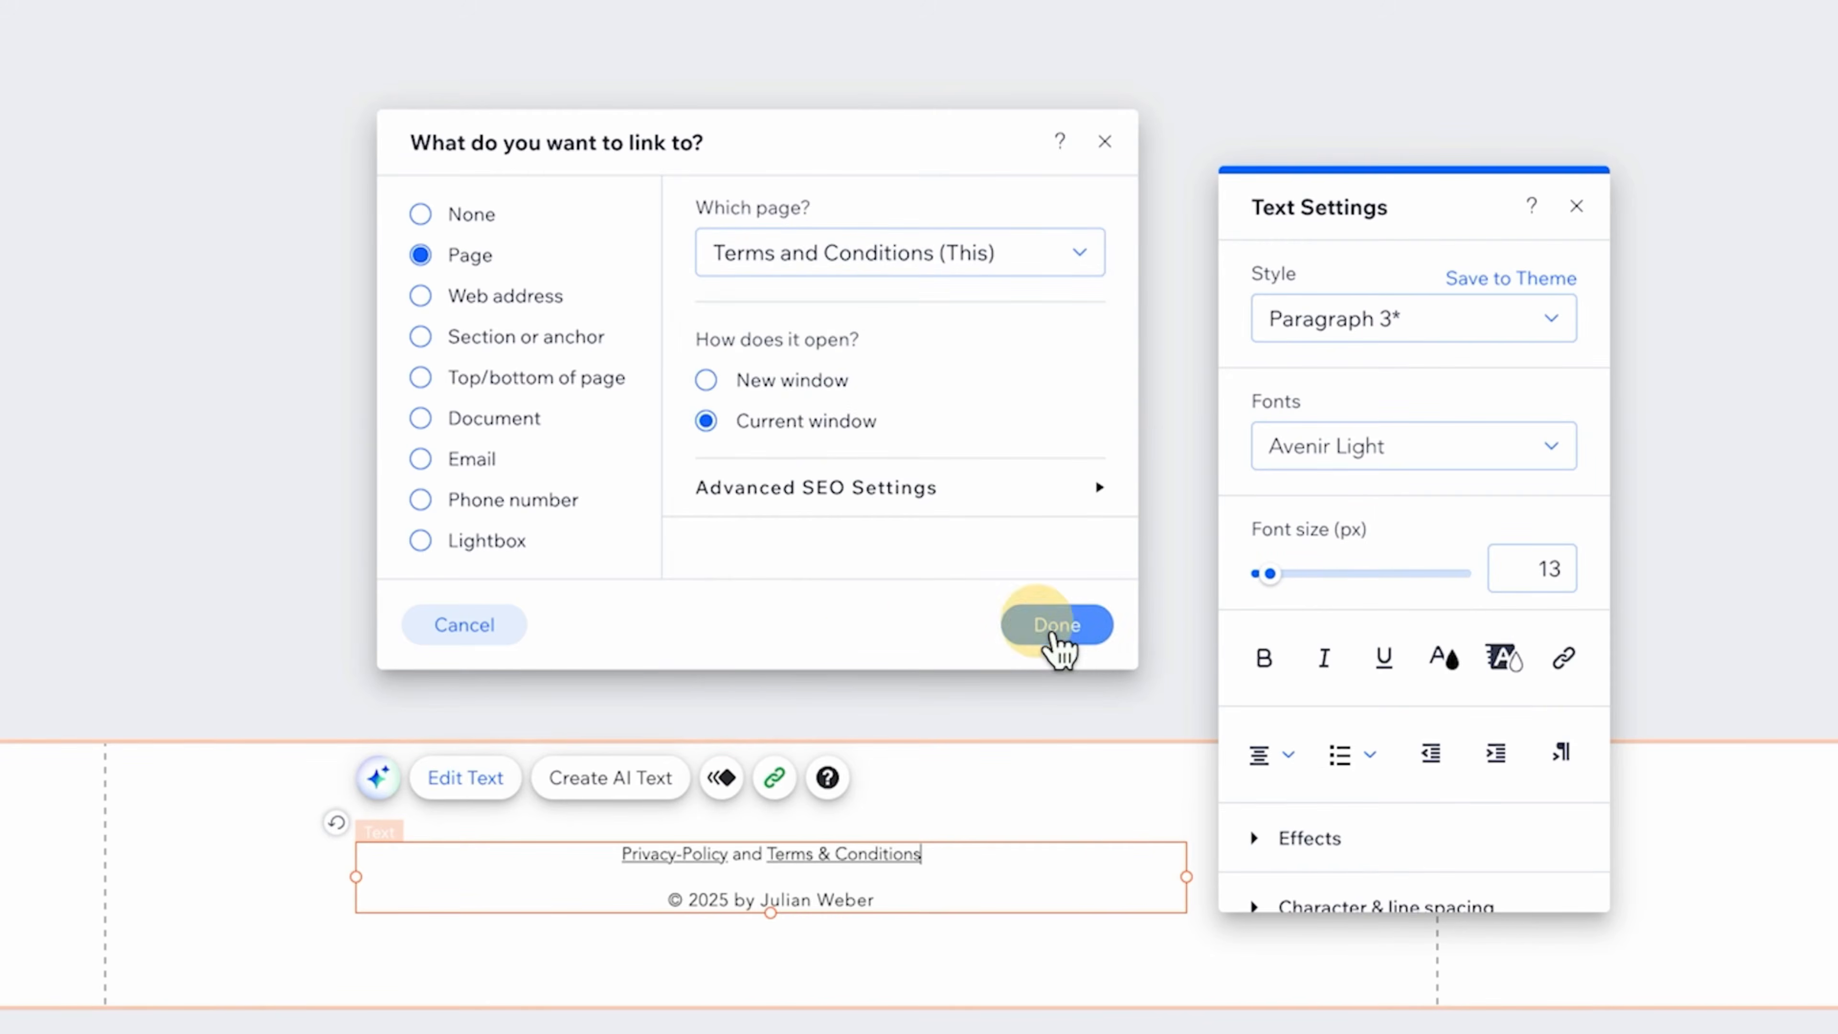
{"action": "left_click", "coordinate": [1055, 627]}
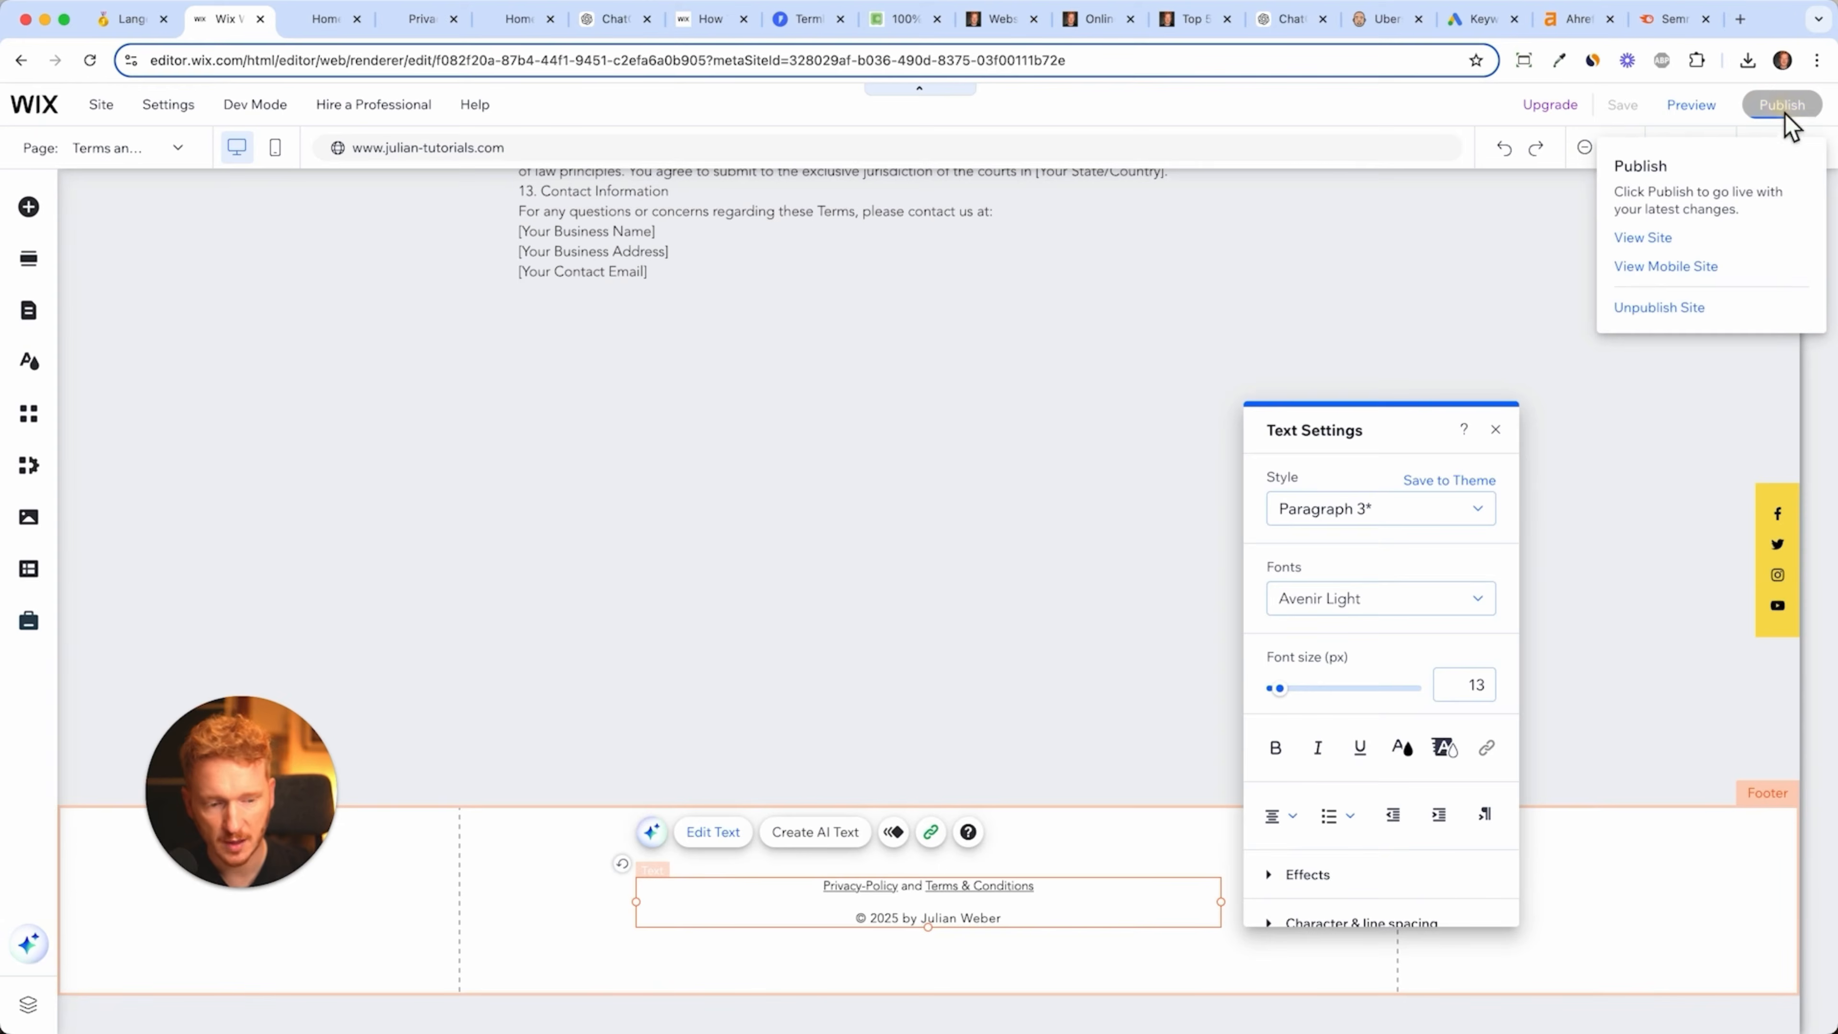
- Publish the site with the new legal page and footer link, and dismiss the publishing dialog
{"action": "left_click", "coordinate": [1784, 111]}
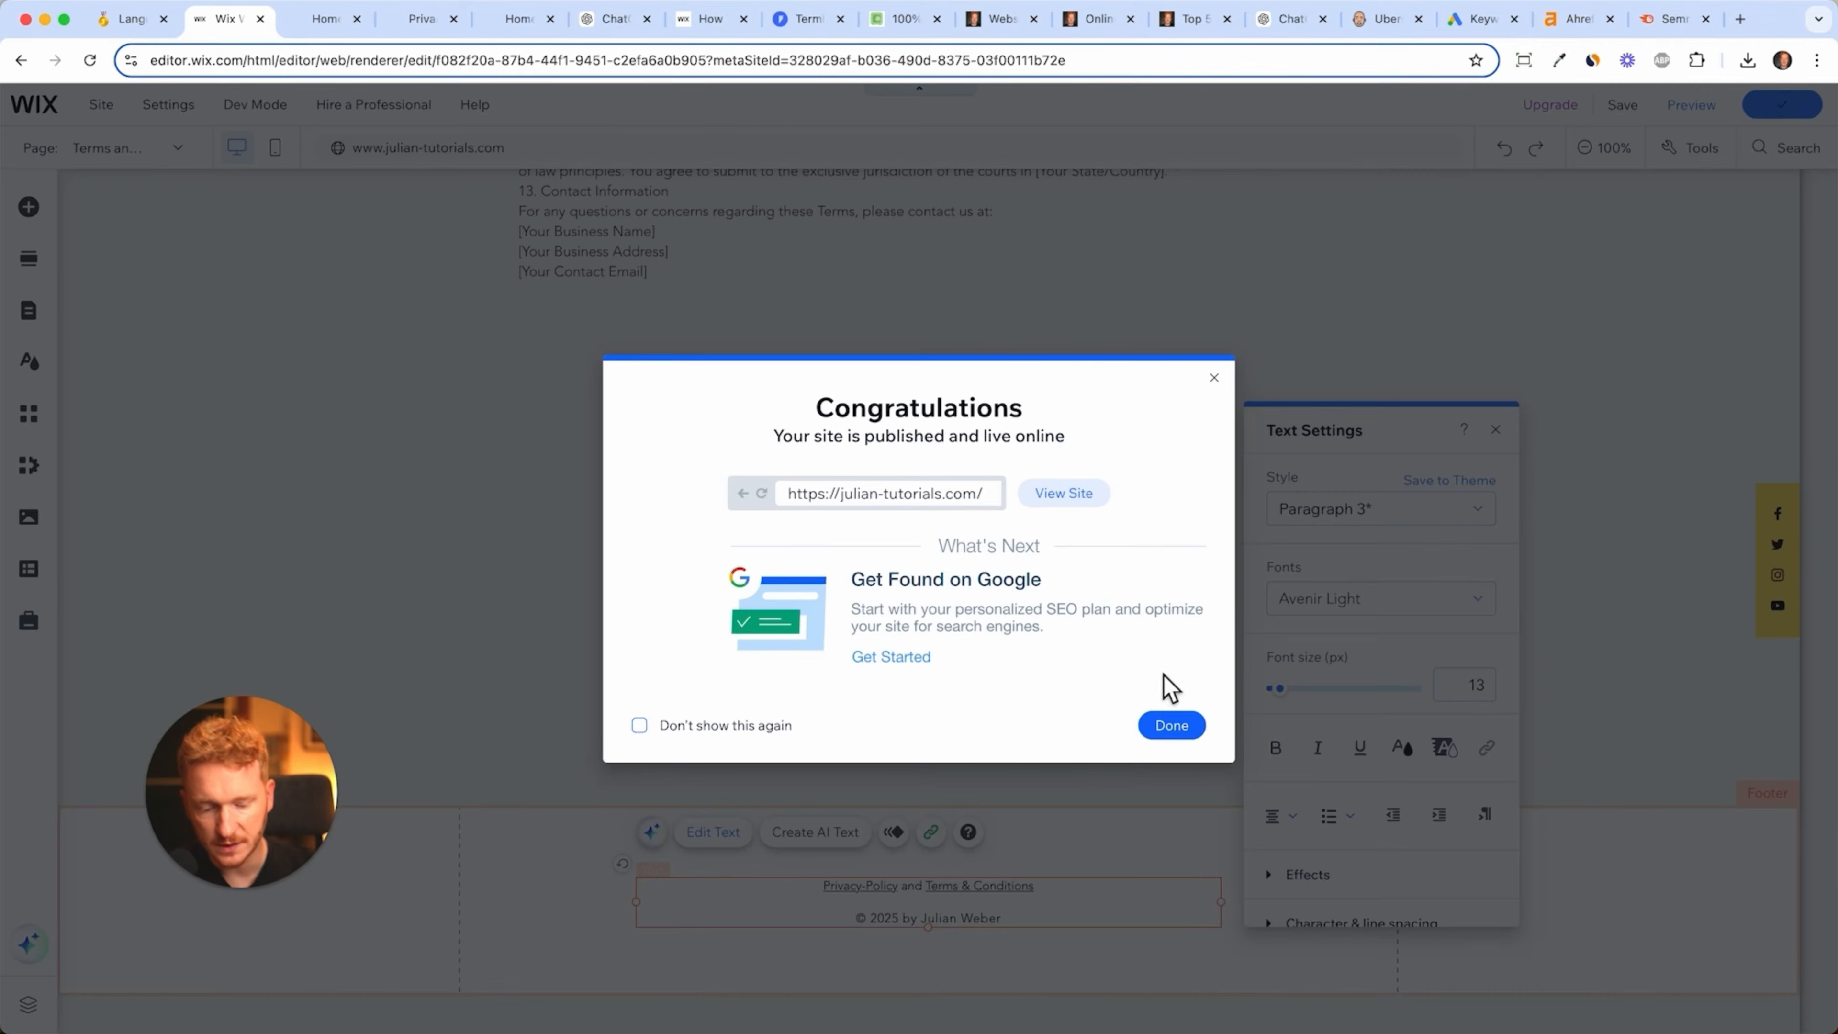
{"action": "left_click", "coordinate": [1167, 727]}
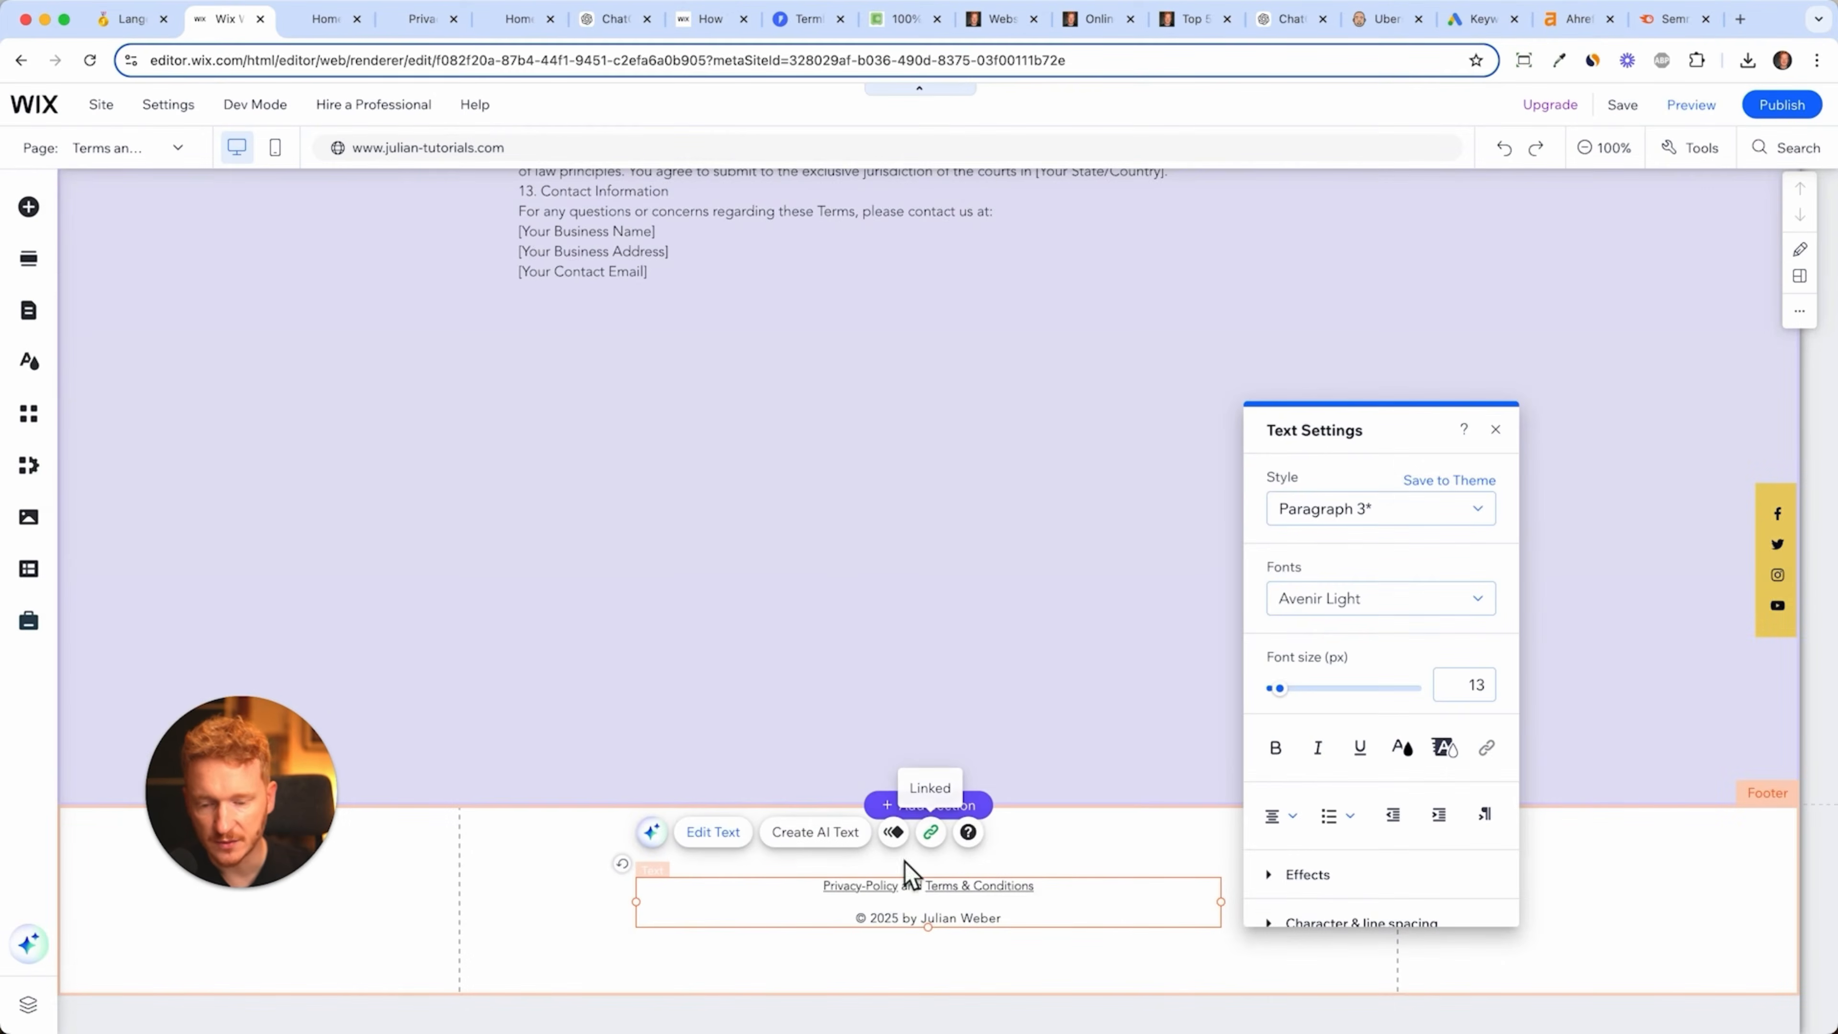
{"action": "scroll", "coordinate": [843, 583], "scroll_direction": "up", "scroll_amount": 15}
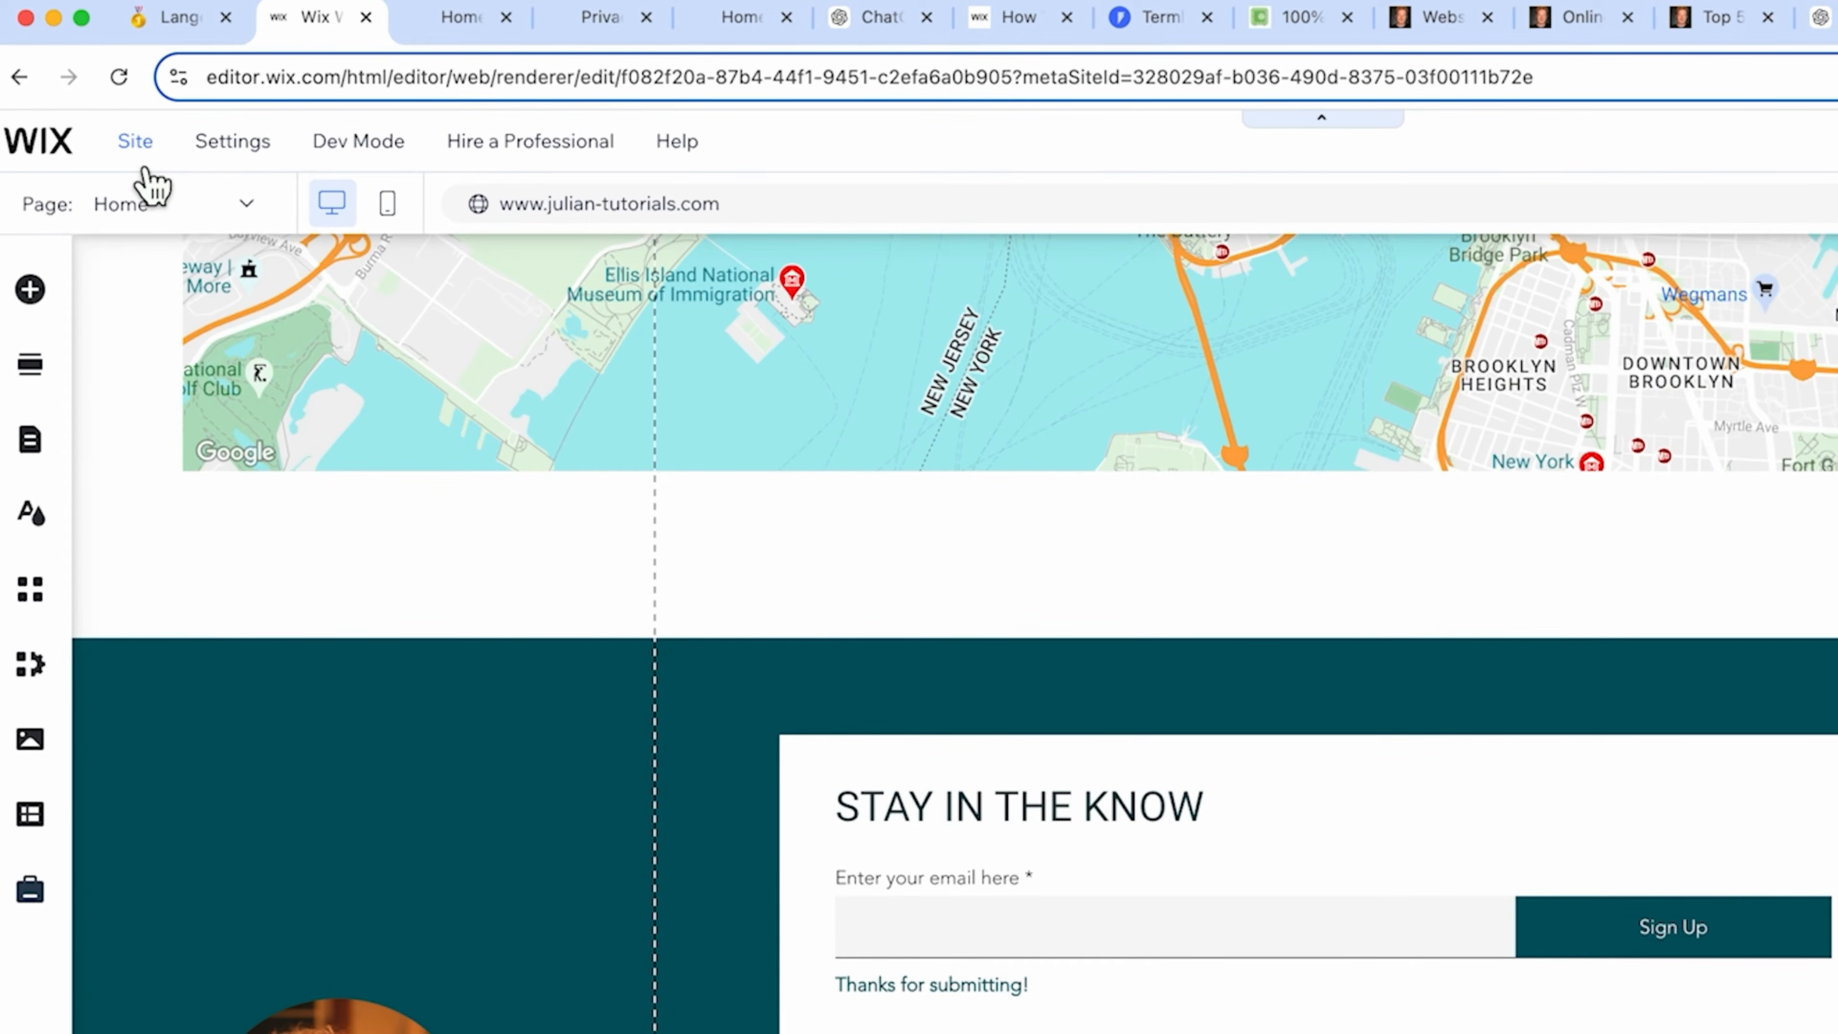
- Enable the cookie consent banner in the Privacy & Cookies settings of the site's dashboard
{"action": "mouse_move", "coordinate": [145, 183]}
{"action": "left_click", "coordinate": [141, 971]}
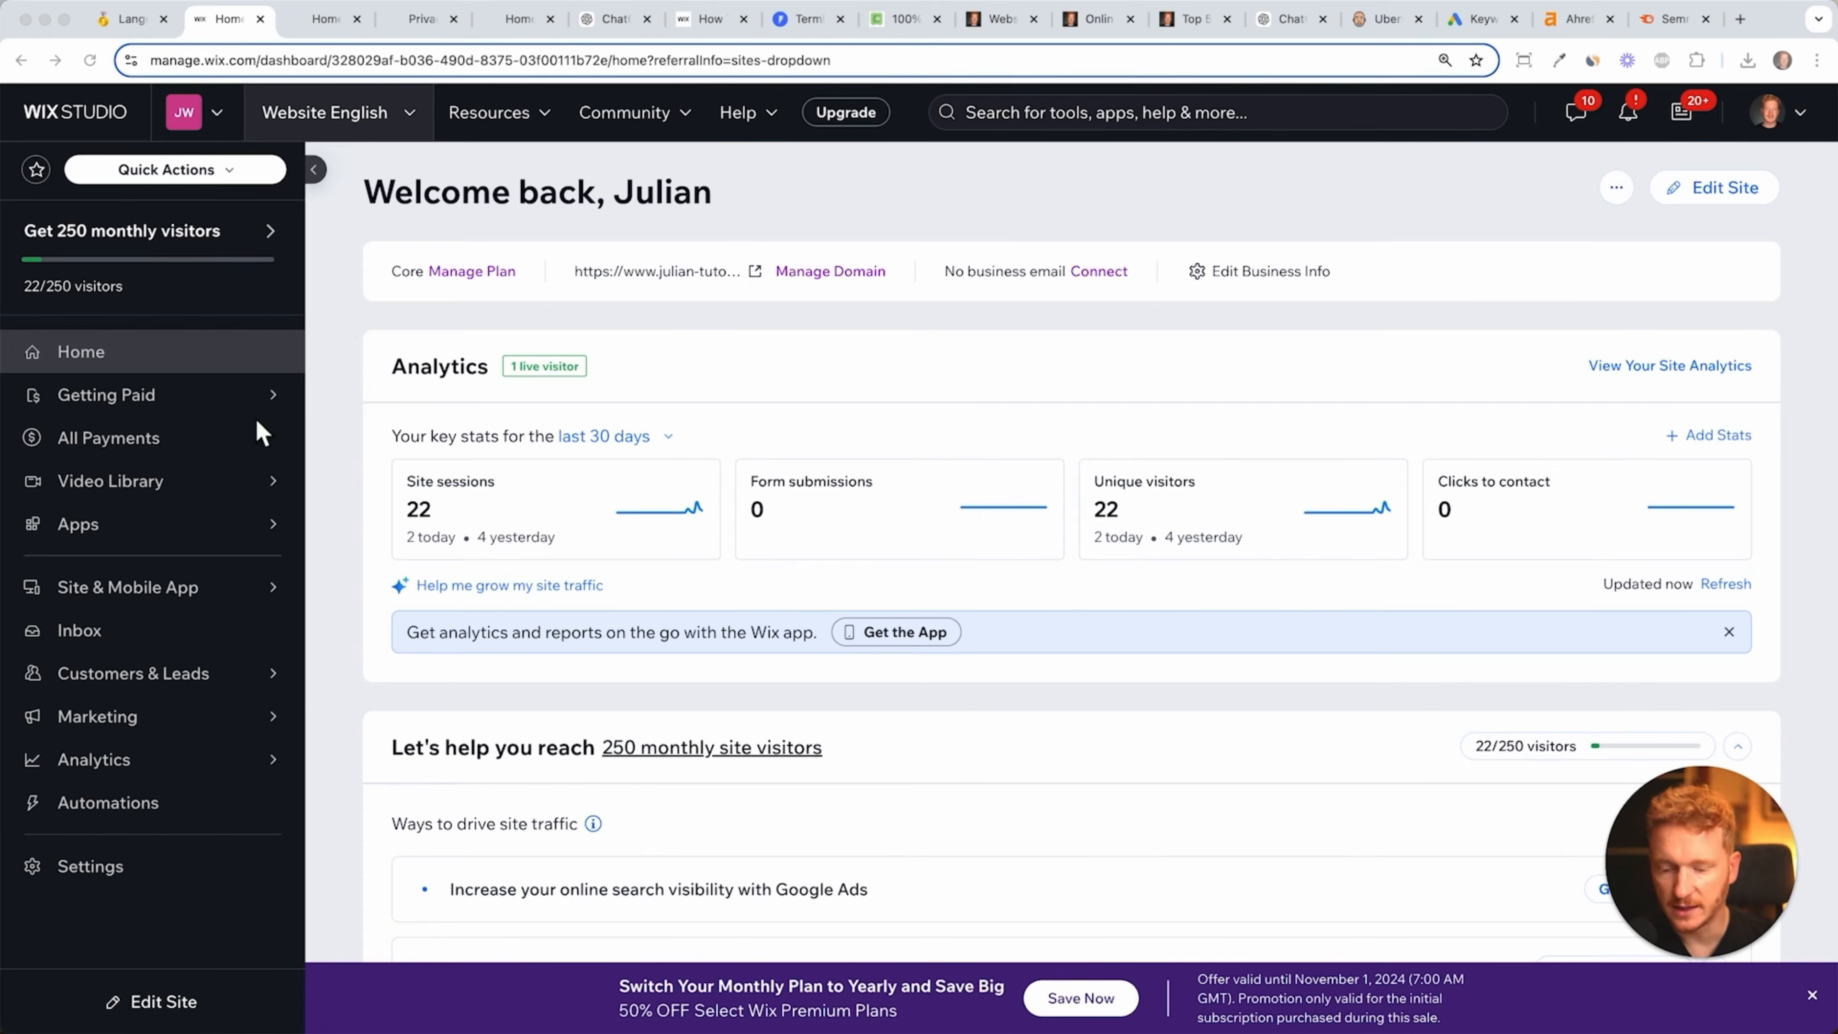
{"action": "left_click", "coordinate": [105, 868]}
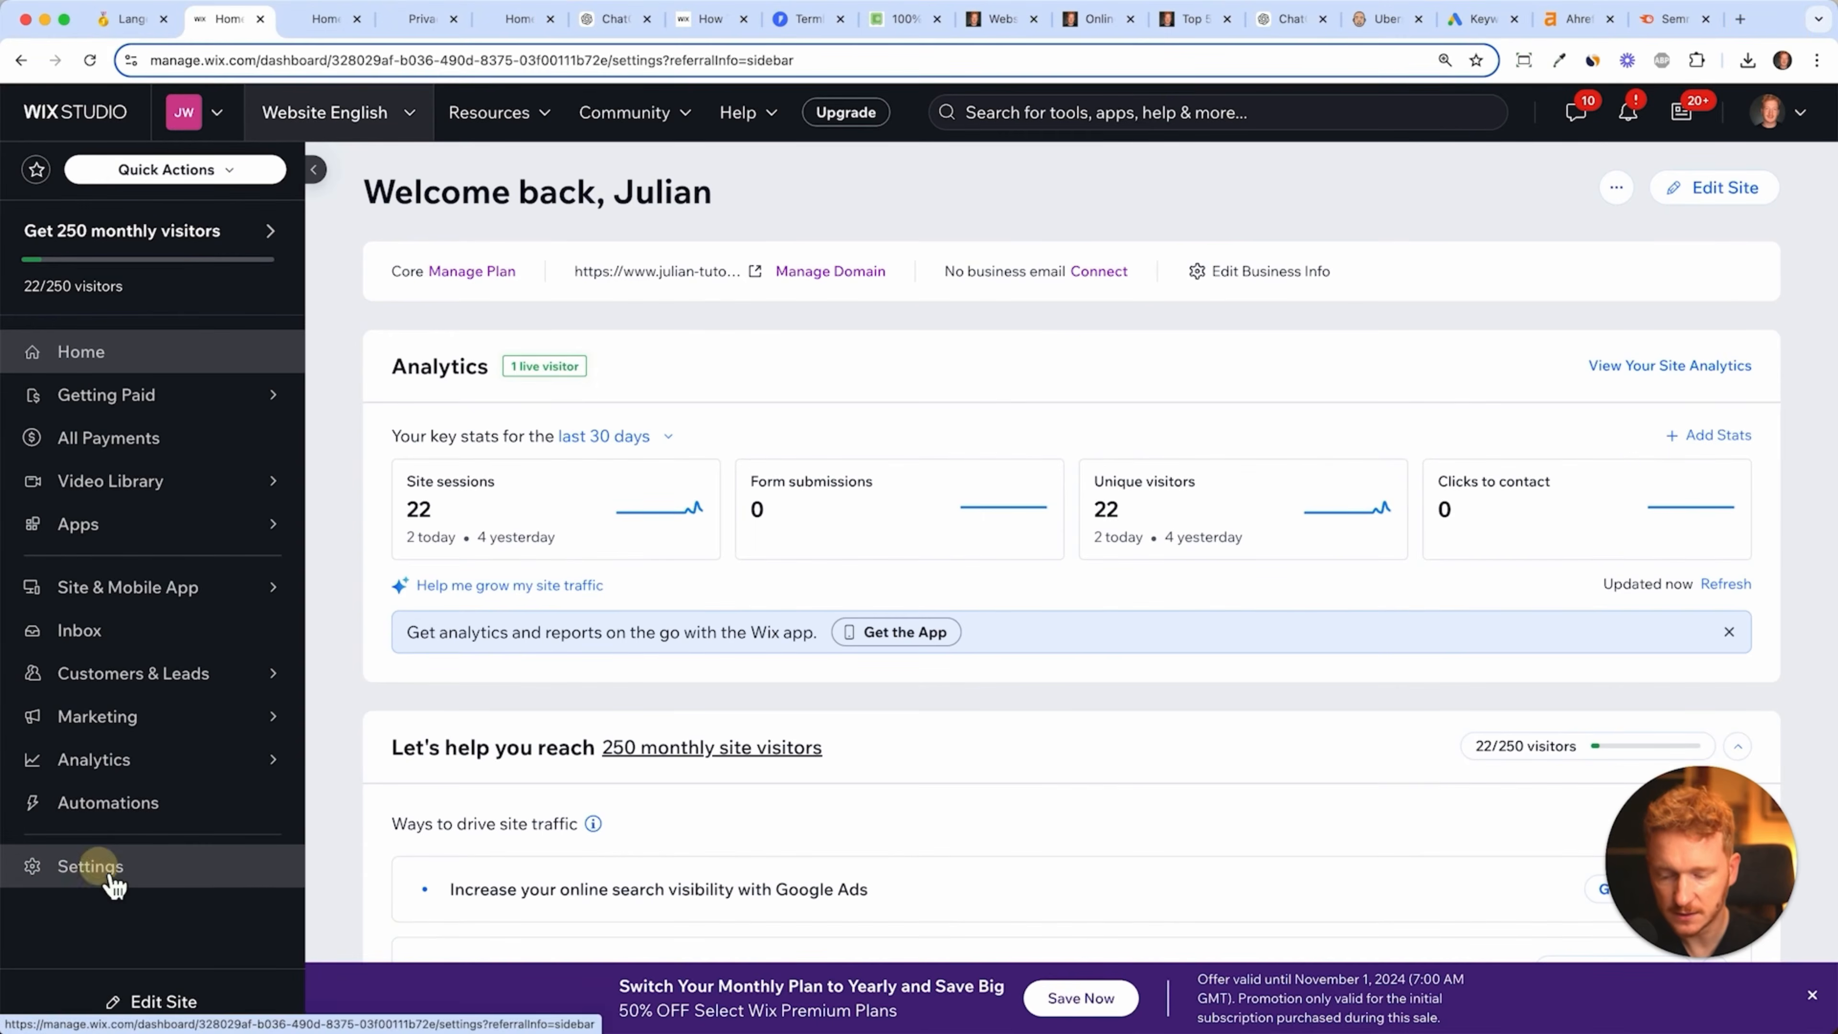
{"action": "scroll", "coordinate": [855, 887], "scroll_direction": "down", "scroll_amount": 3}
{"action": "left_click", "coordinate": [906, 800]}
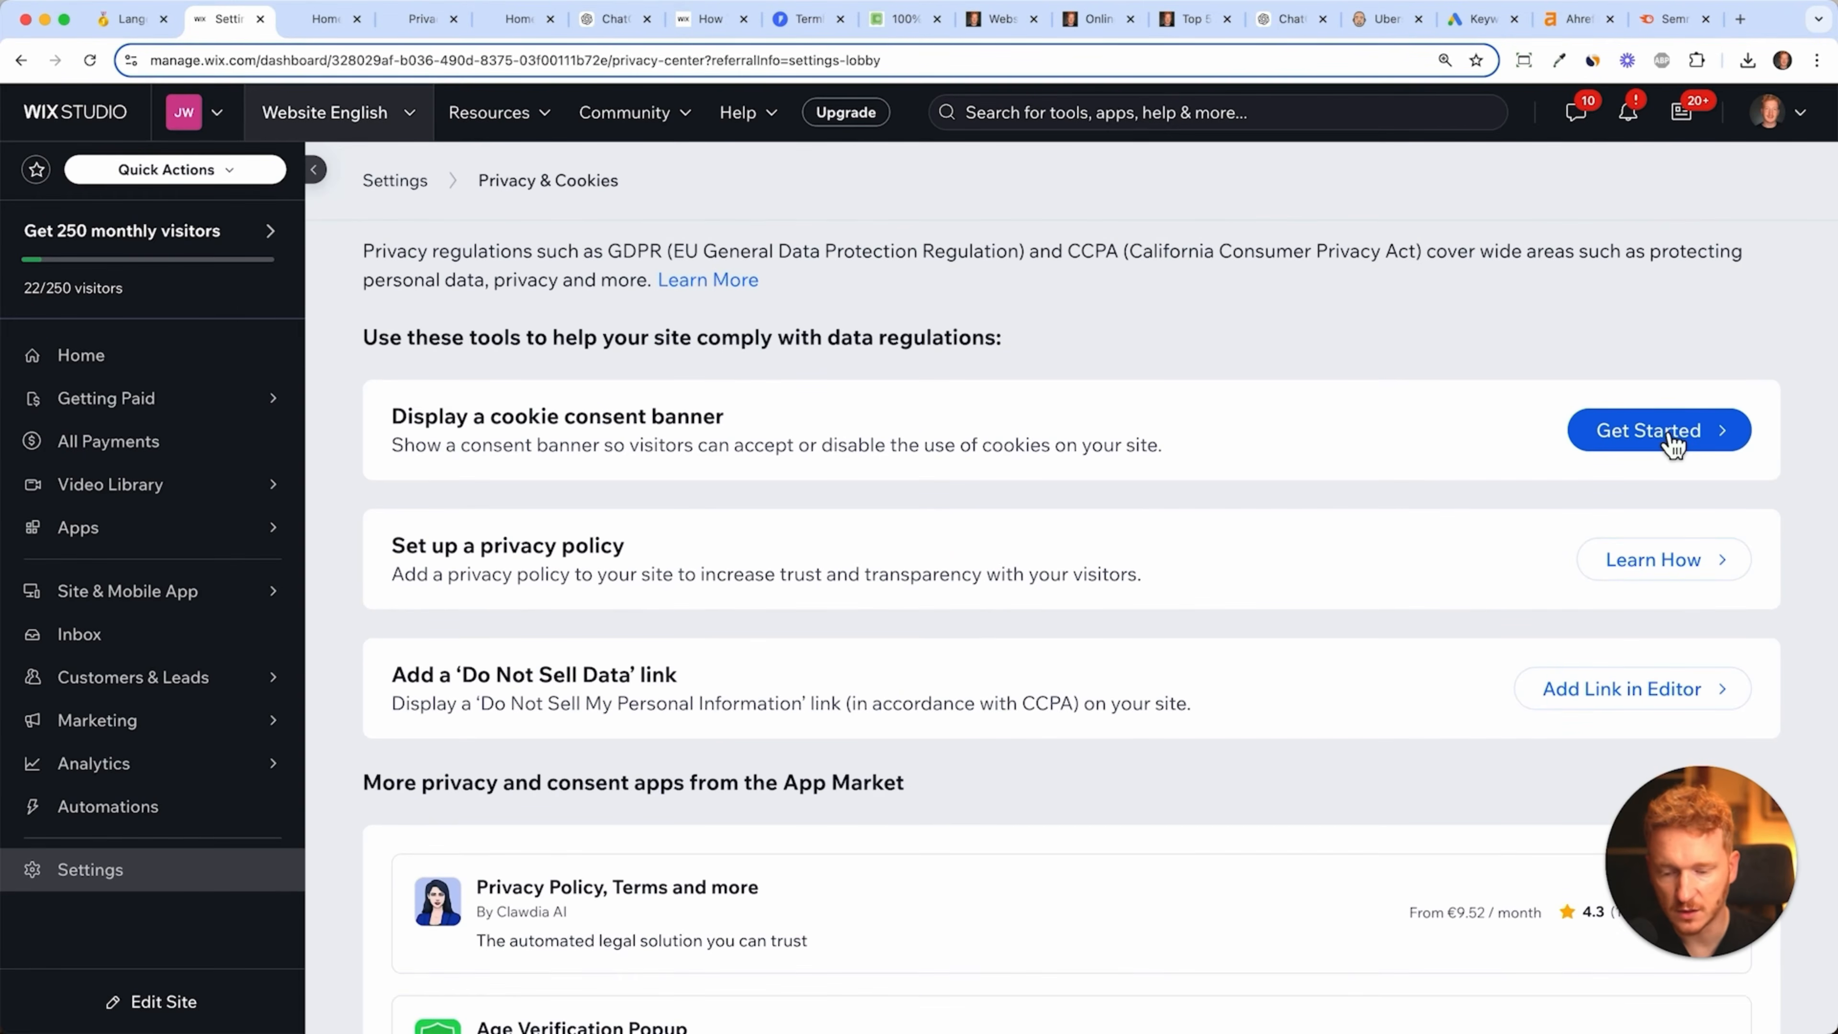
{"action": "left_click", "coordinate": [1674, 444]}
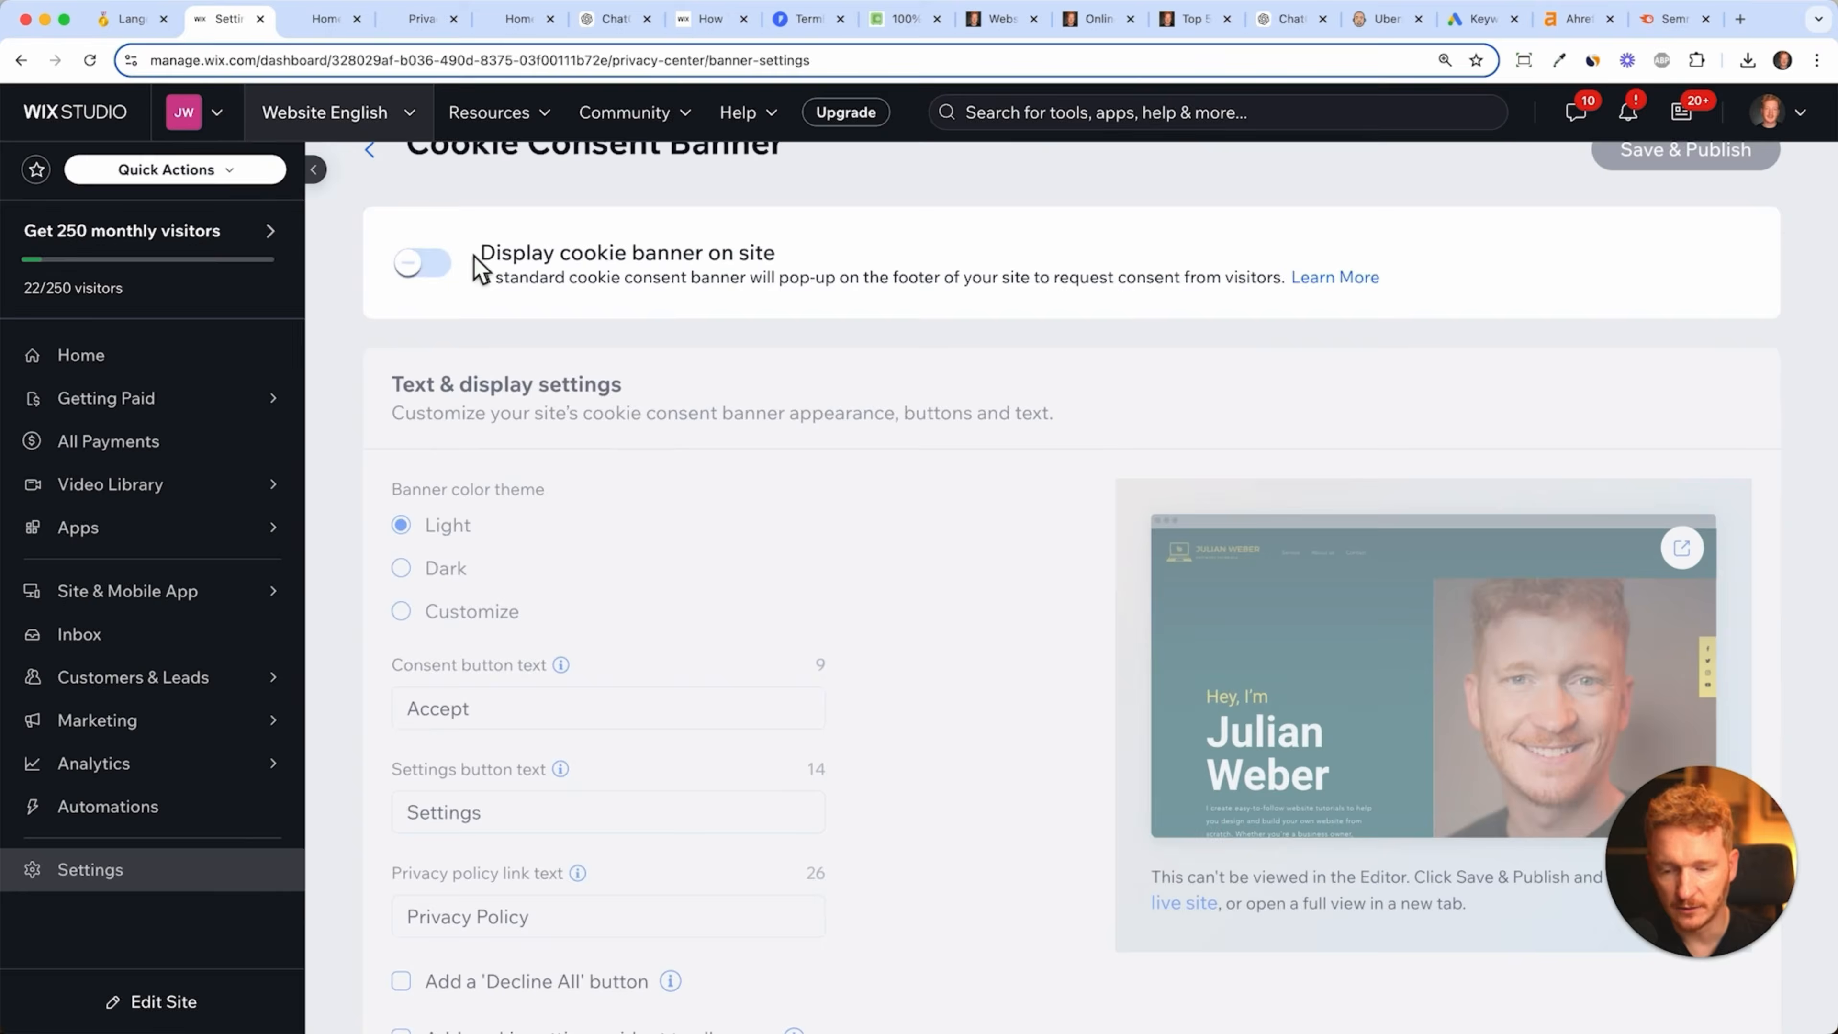
{"action": "left_click", "coordinate": [427, 269]}
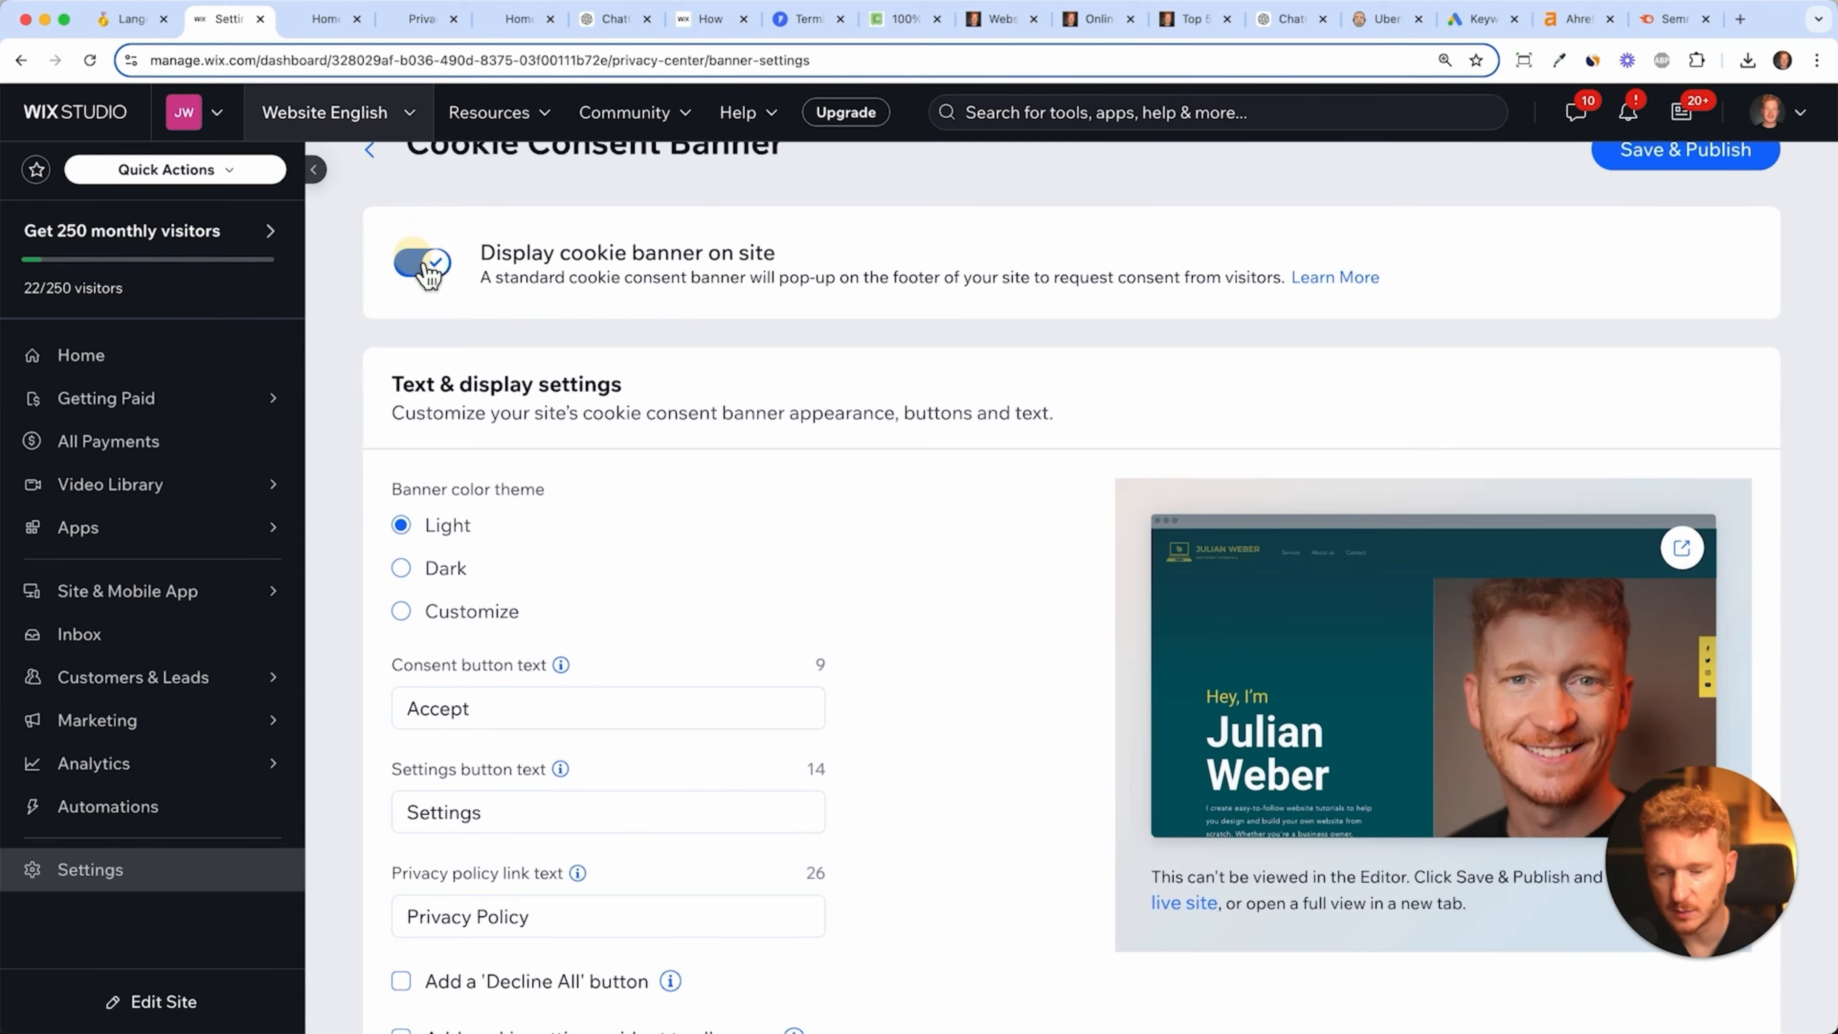
- Add a Decline All button to the cookie banner and a cookie settings widget to all pages
{"action": "scroll", "coordinate": [1231, 607], "scroll_direction": "down", "scroll_amount": 2}
{"action": "scroll", "coordinate": [1231, 607], "scroll_direction": "up", "scroll_amount": 2}
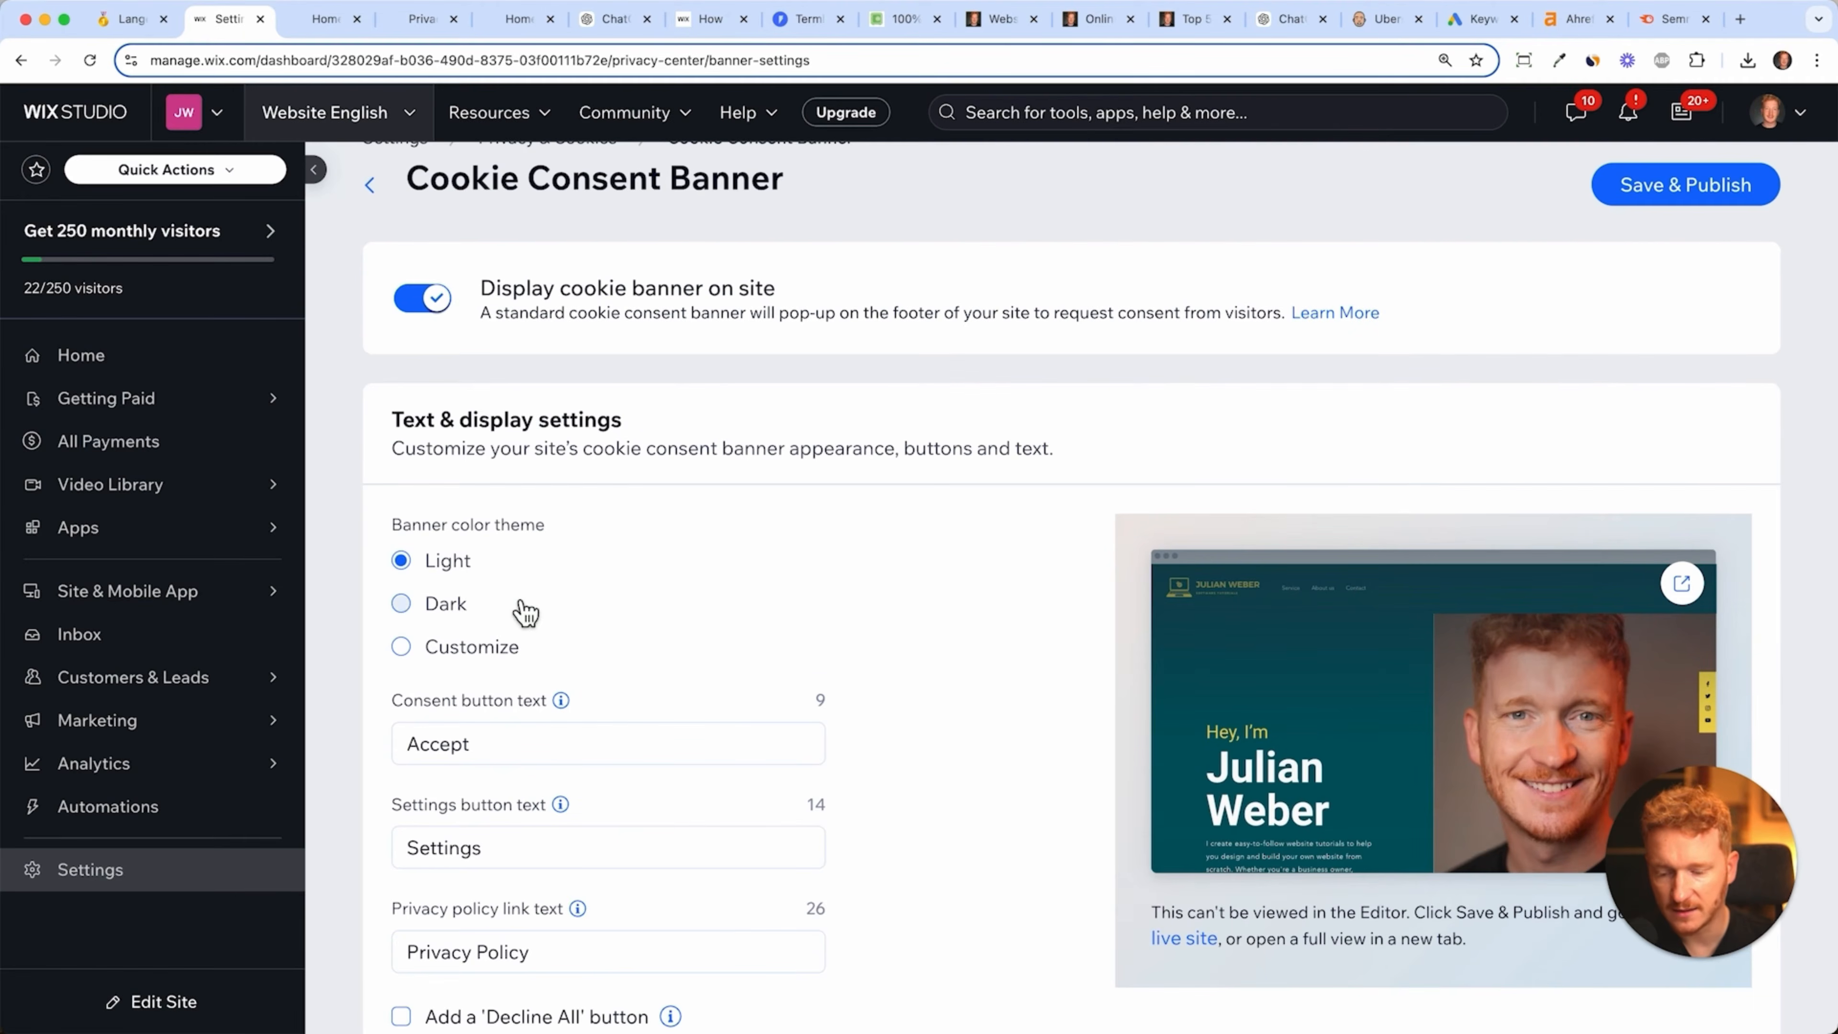
{"action": "scroll", "coordinate": [522, 609], "scroll_direction": "down", "scroll_amount": 2}
{"action": "scroll", "coordinate": [706, 573], "scroll_direction": "down", "scroll_amount": 3}
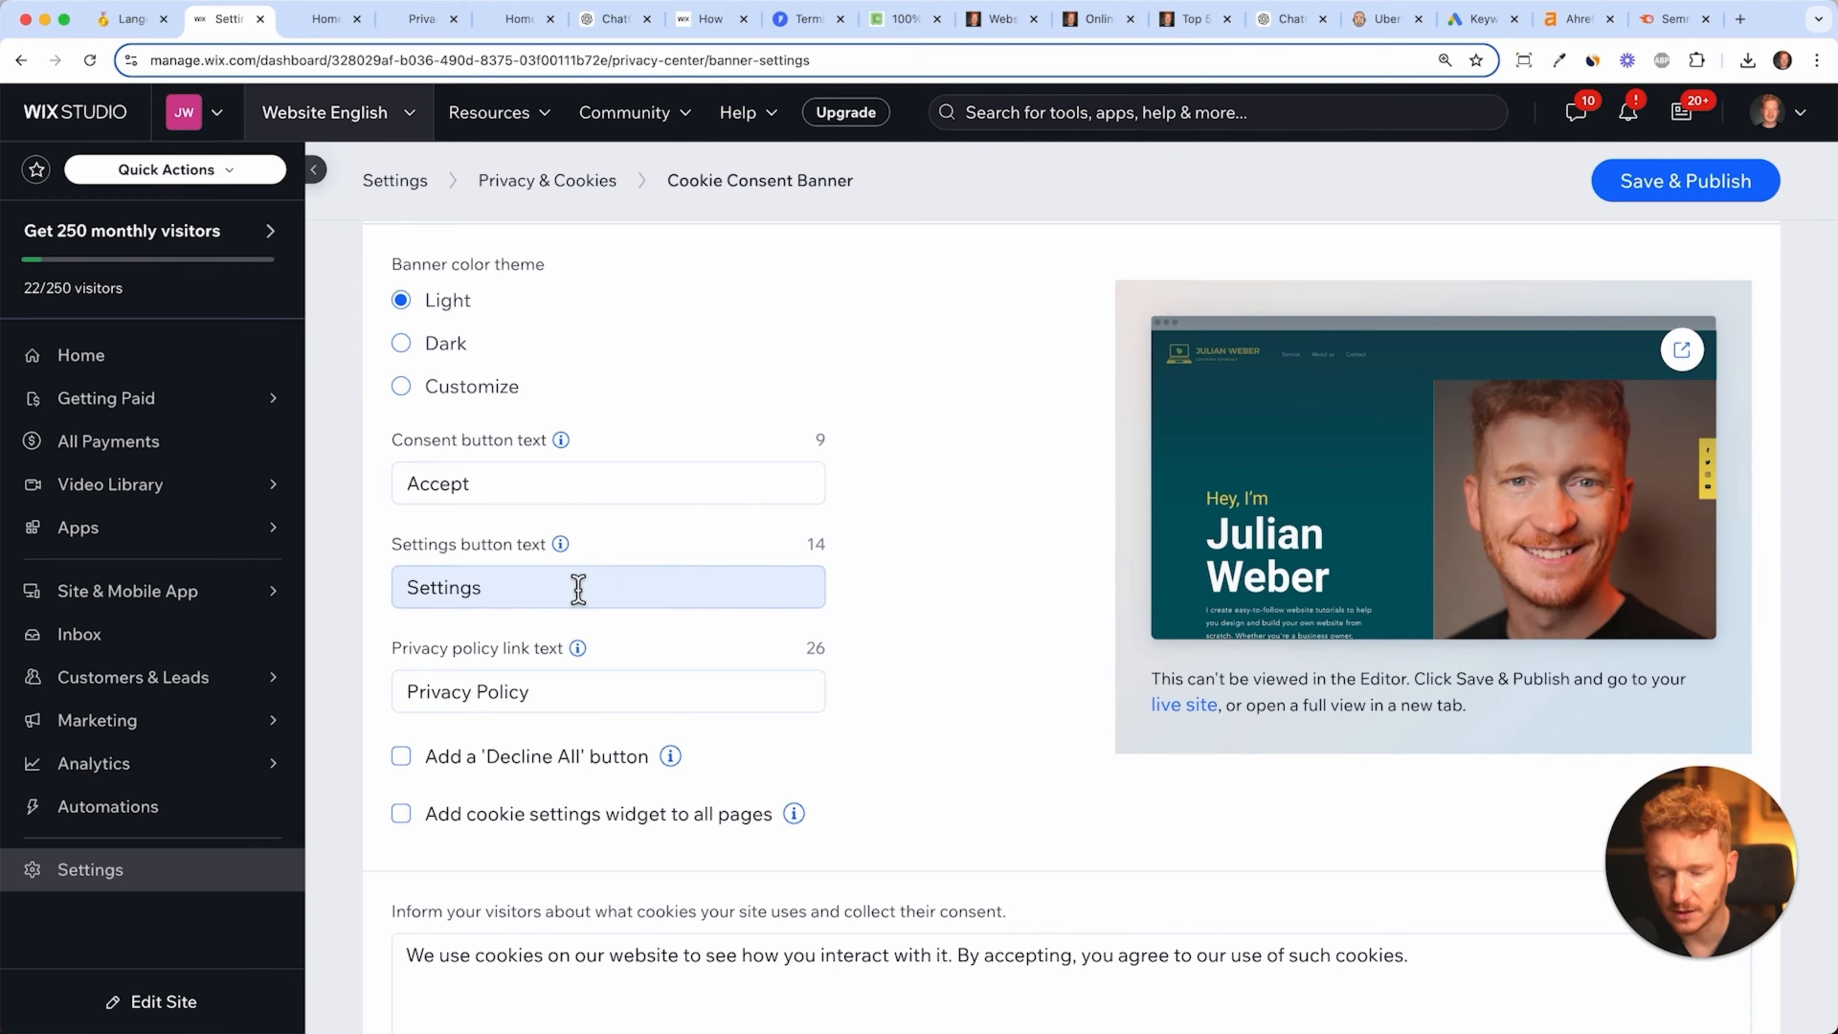
{"action": "scroll", "coordinate": [569, 590], "scroll_direction": "down", "scroll_amount": 2}
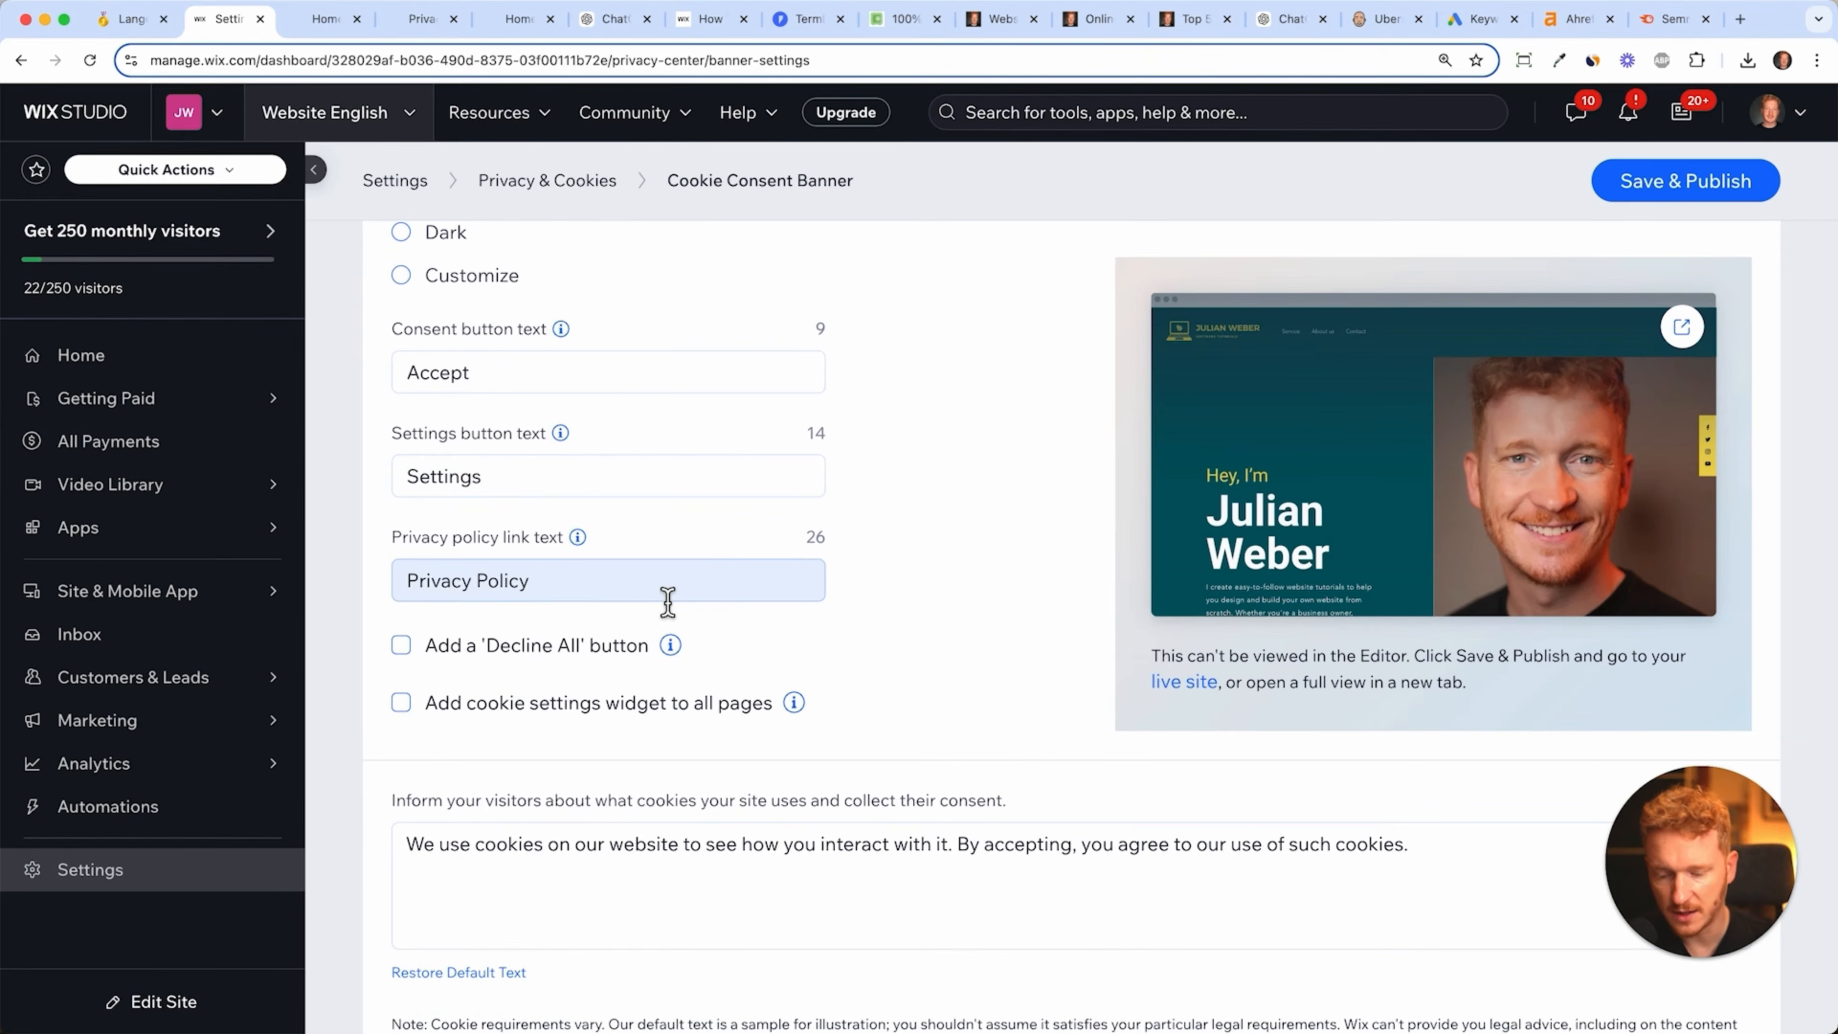
{"action": "left_click", "coordinate": [407, 660]}
{"action": "scroll", "coordinate": [899, 601], "scroll_direction": "down", "scroll_amount": 2}
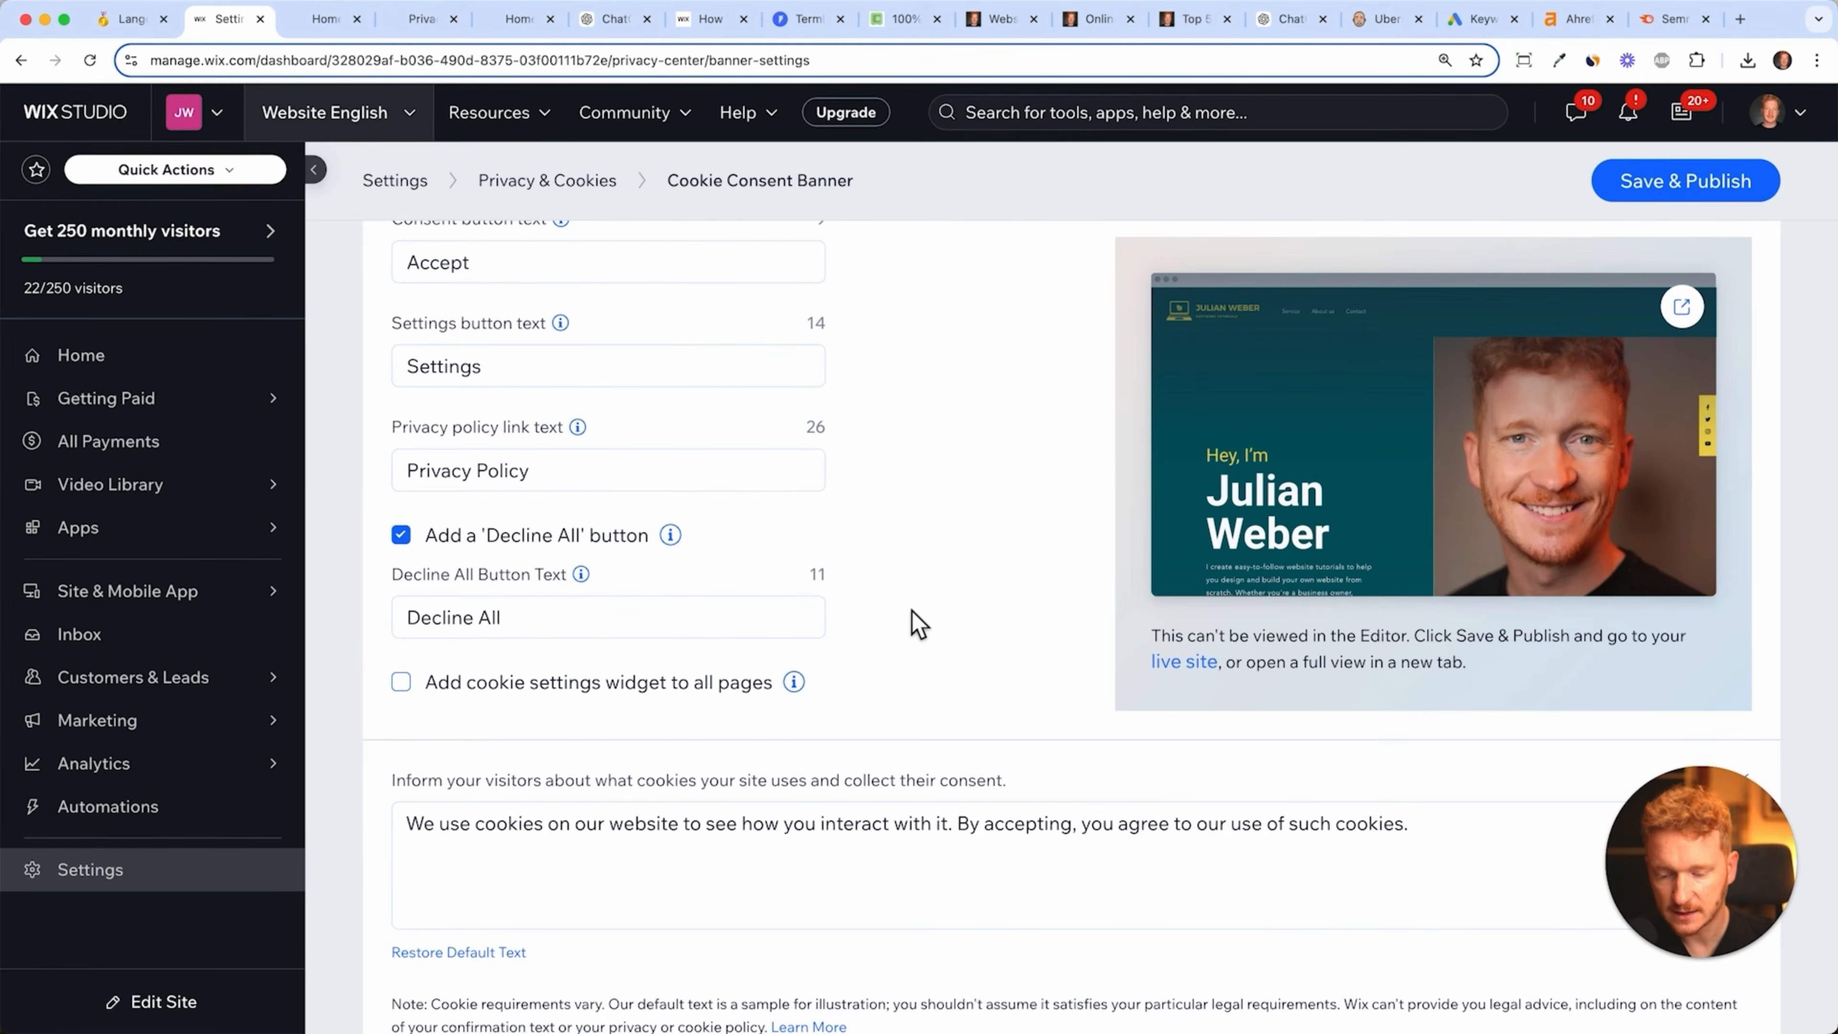
{"action": "scroll", "coordinate": [911, 610], "scroll_direction": "down", "scroll_amount": 3}
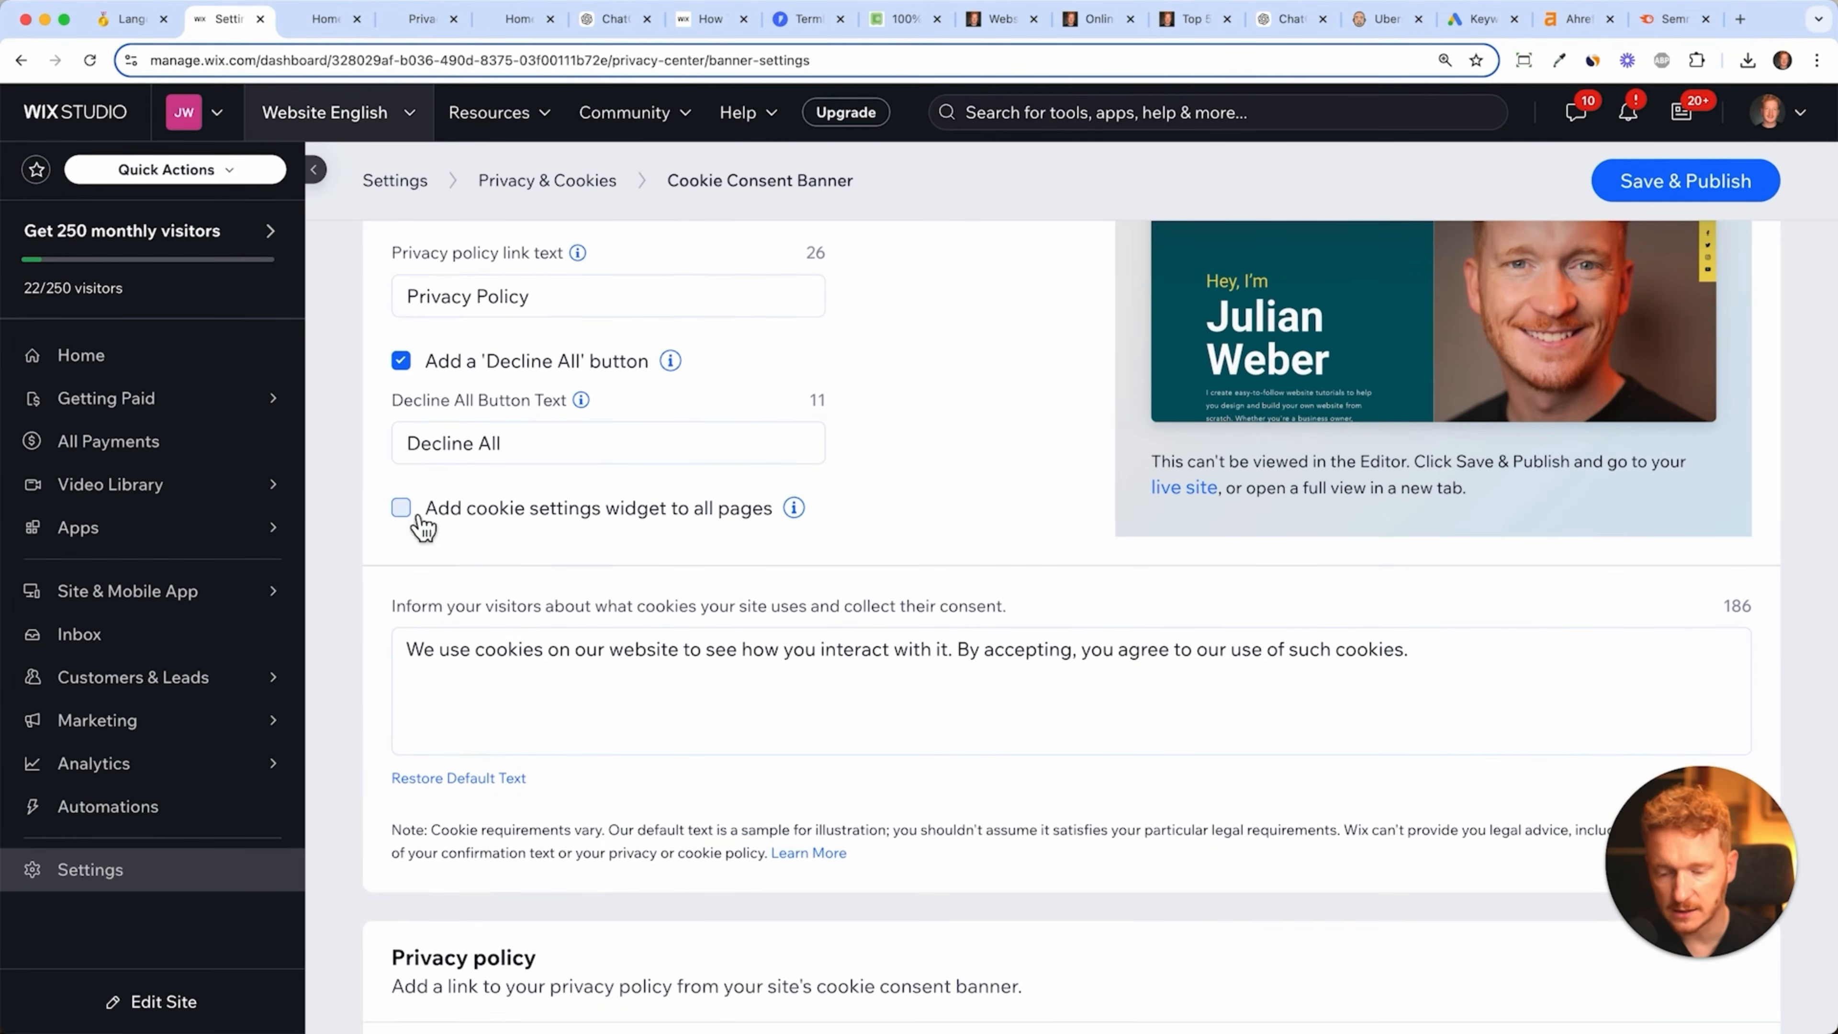
{"action": "left_click", "coordinate": [403, 509]}
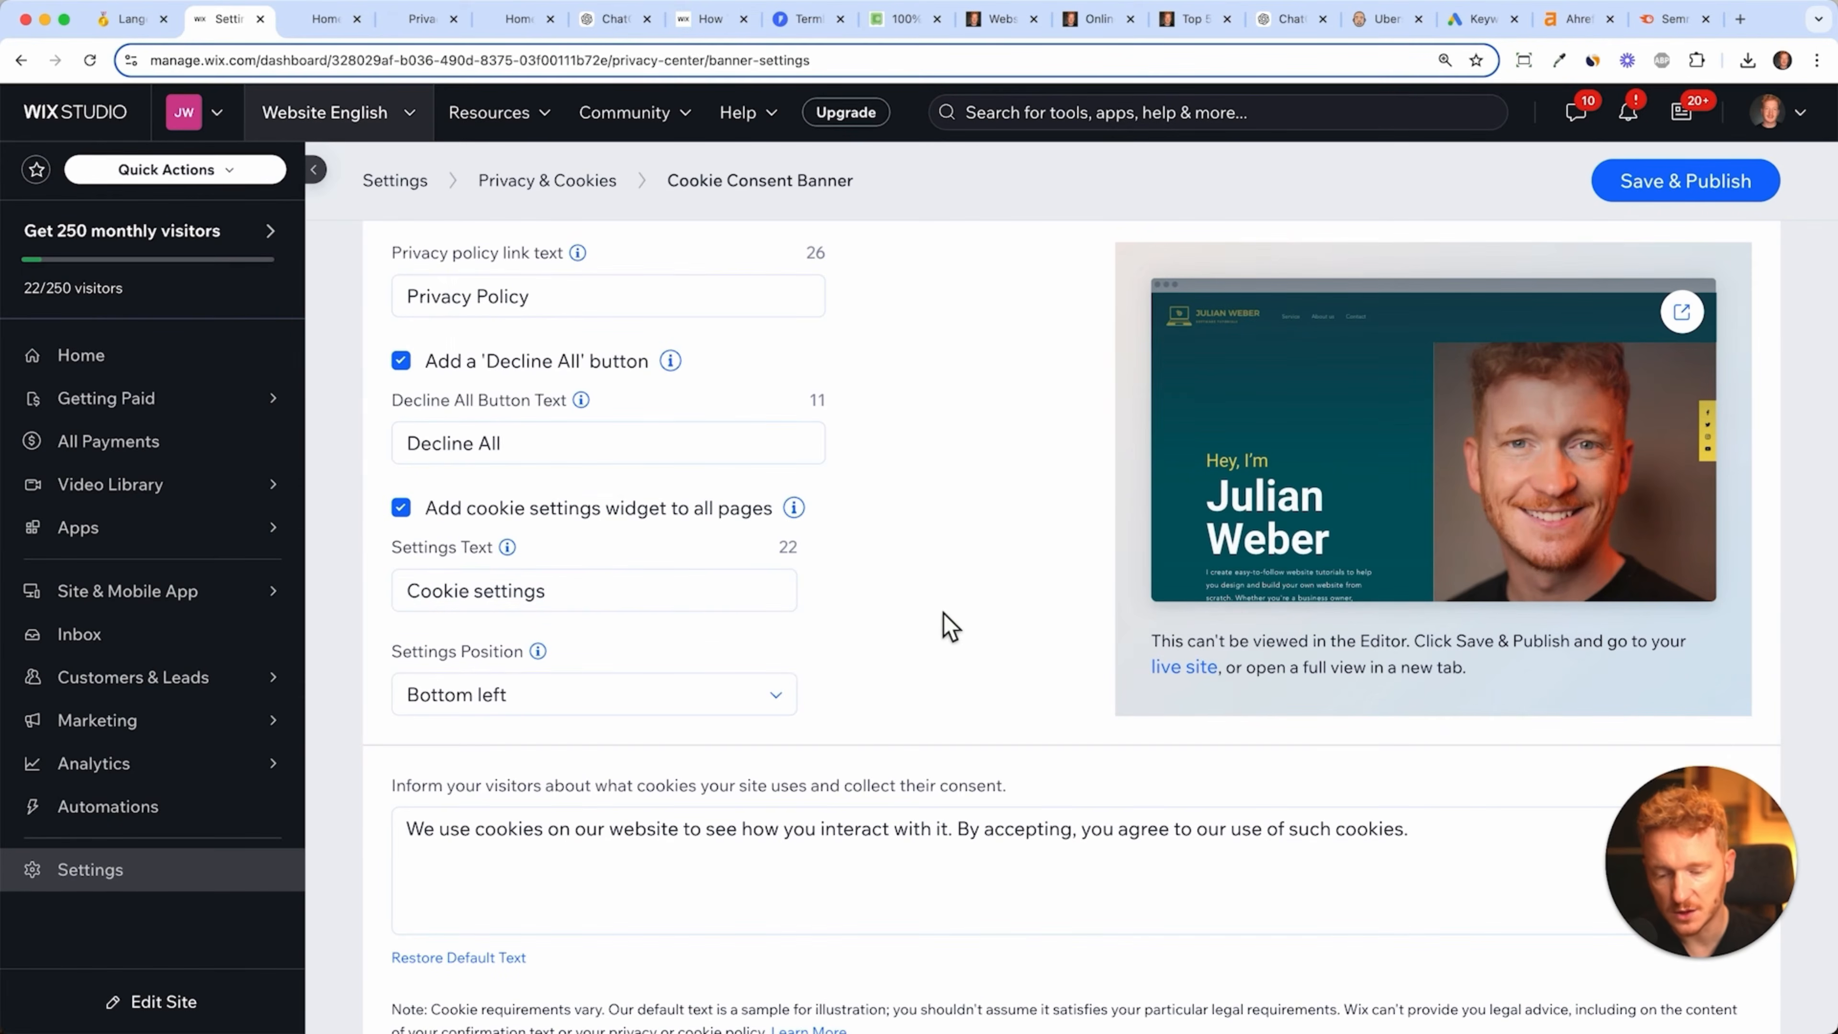
- Link the cookie banner's privacy policy to the site's Privacy Policy page
{"action": "scroll", "coordinate": [890, 564], "scroll_direction": "down", "scroll_amount": 3}
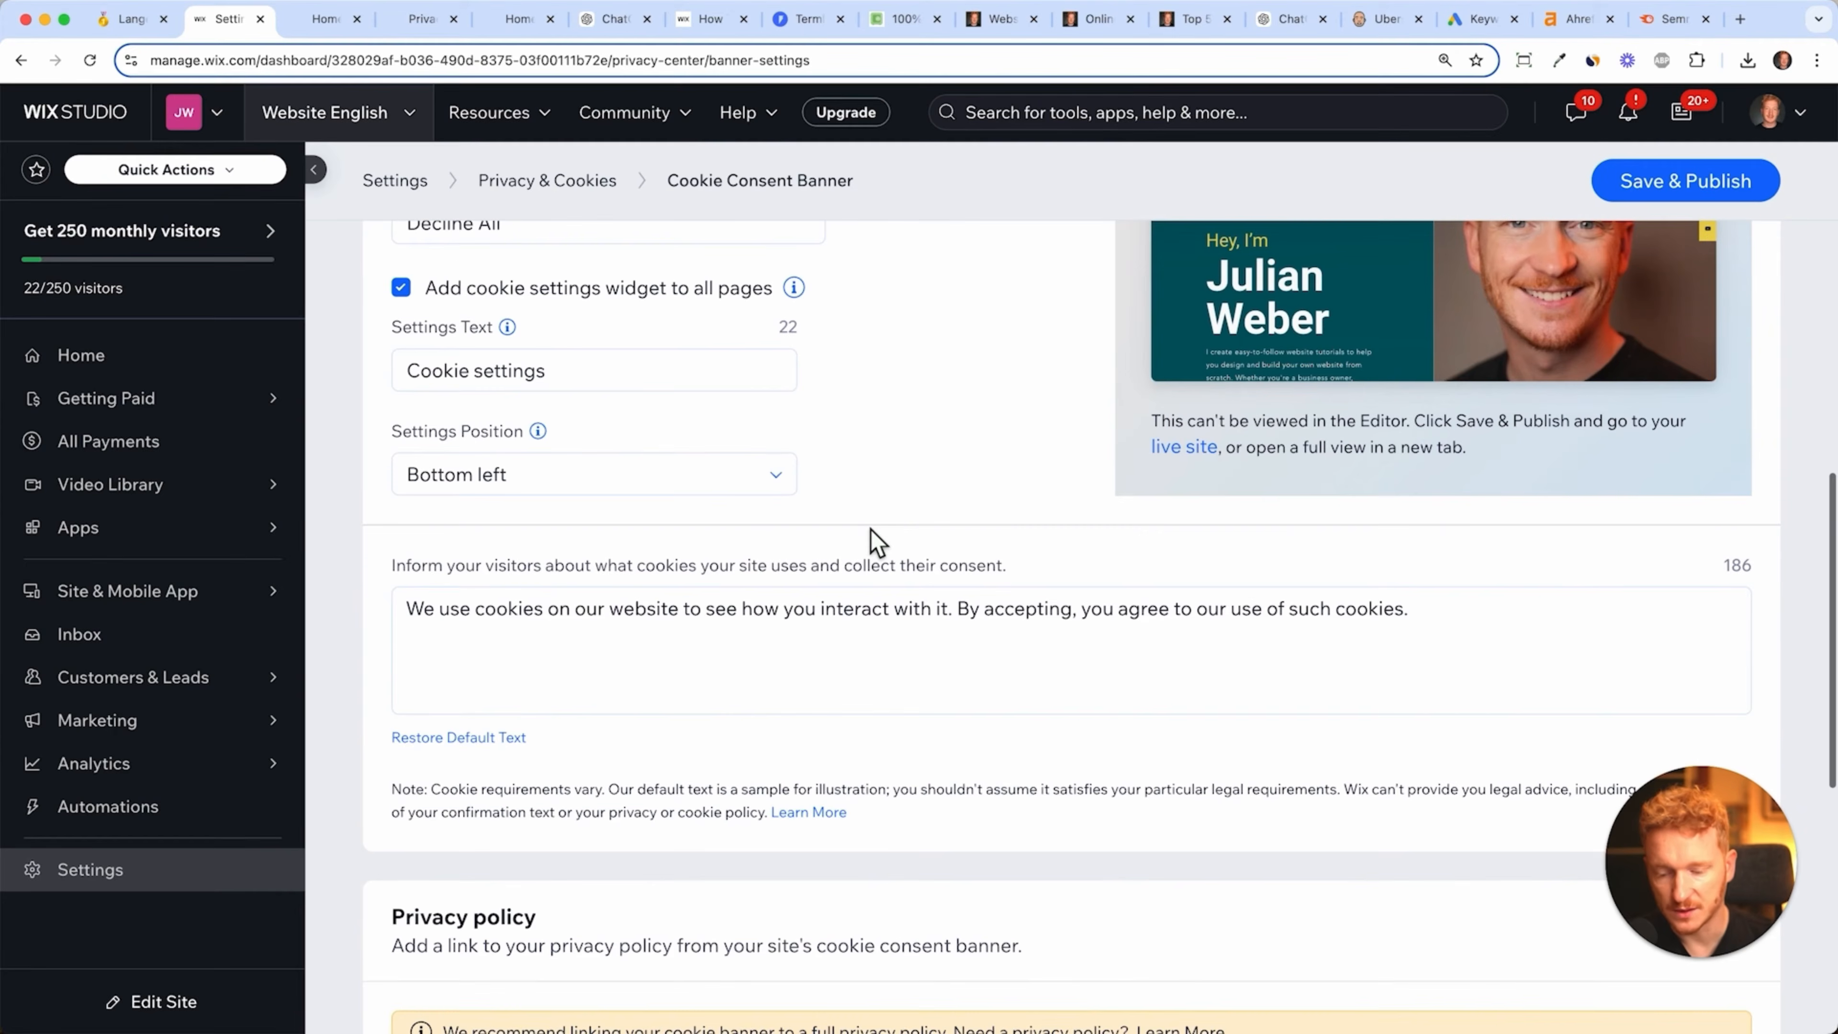
{"action": "scroll", "coordinate": [882, 550], "scroll_direction": "down", "scroll_amount": 2}
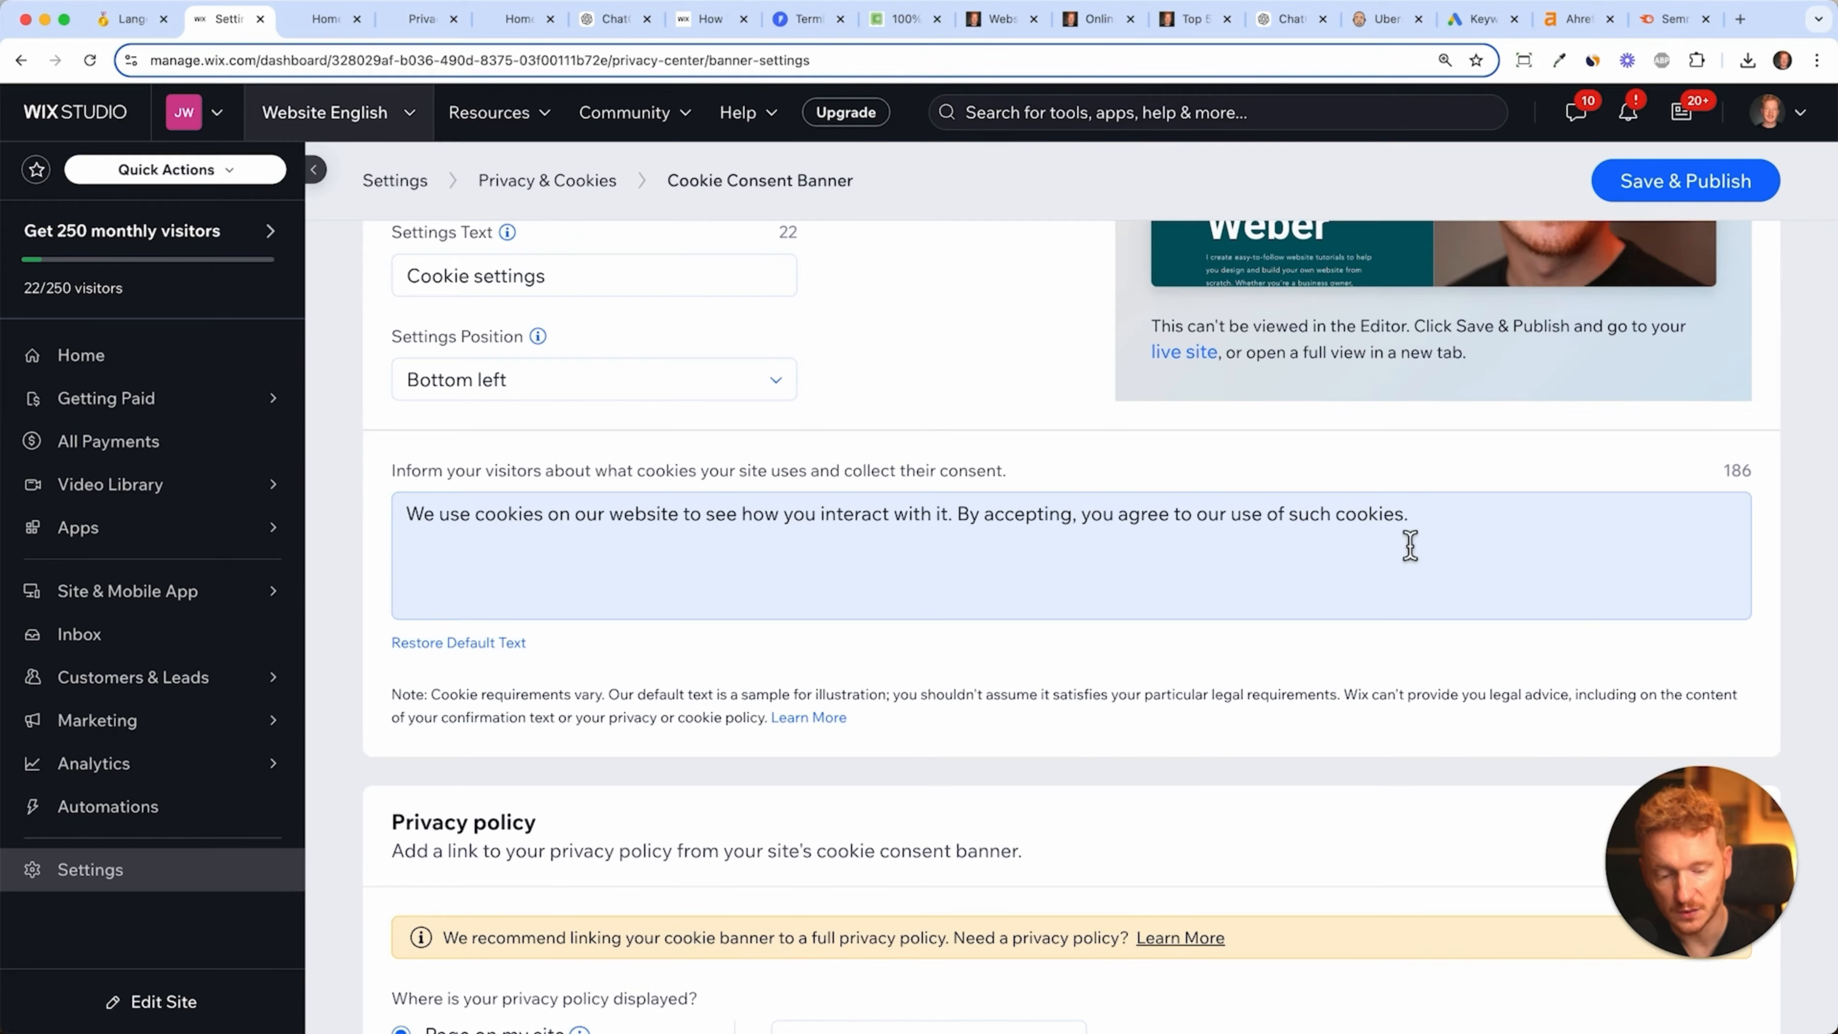
{"action": "scroll", "coordinate": [1492, 549], "scroll_direction": "down", "scroll_amount": 2}
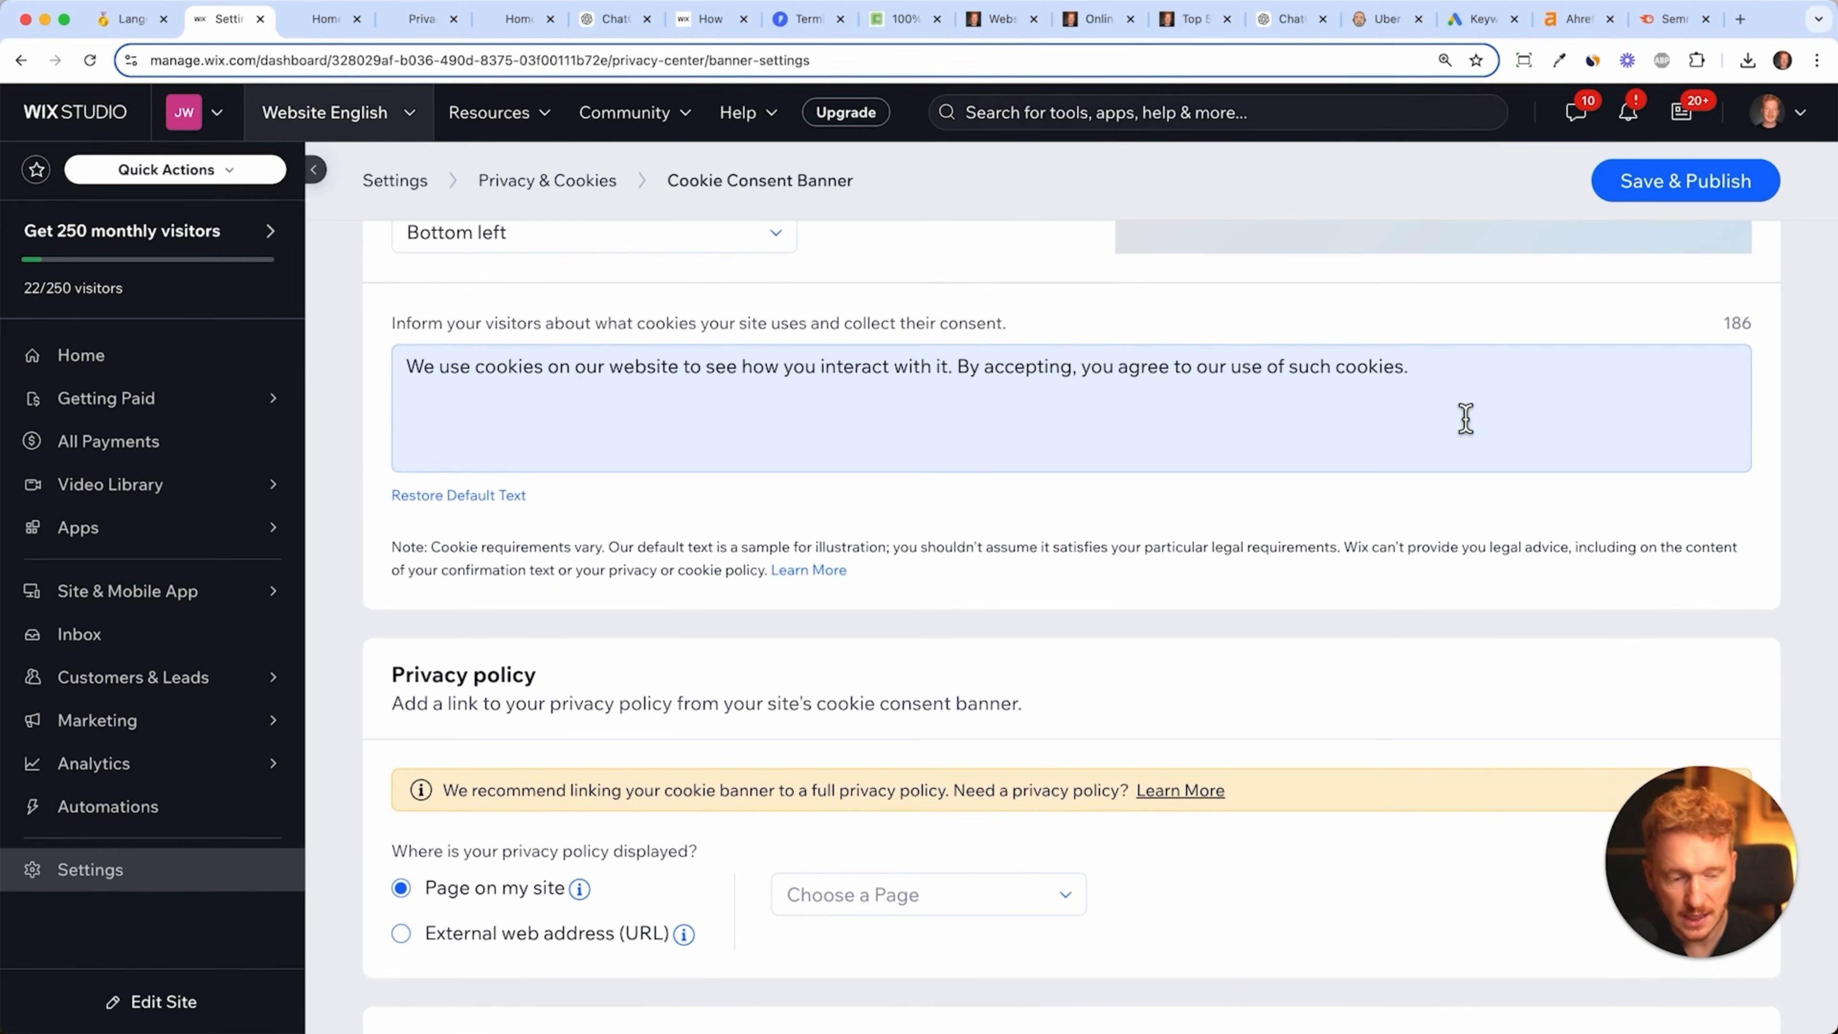
{"action": "scroll", "coordinate": [1449, 589], "scroll_direction": "down", "scroll_amount": 2}
{"action": "scroll", "coordinate": [1449, 589], "scroll_direction": "down", "scroll_amount": 3}
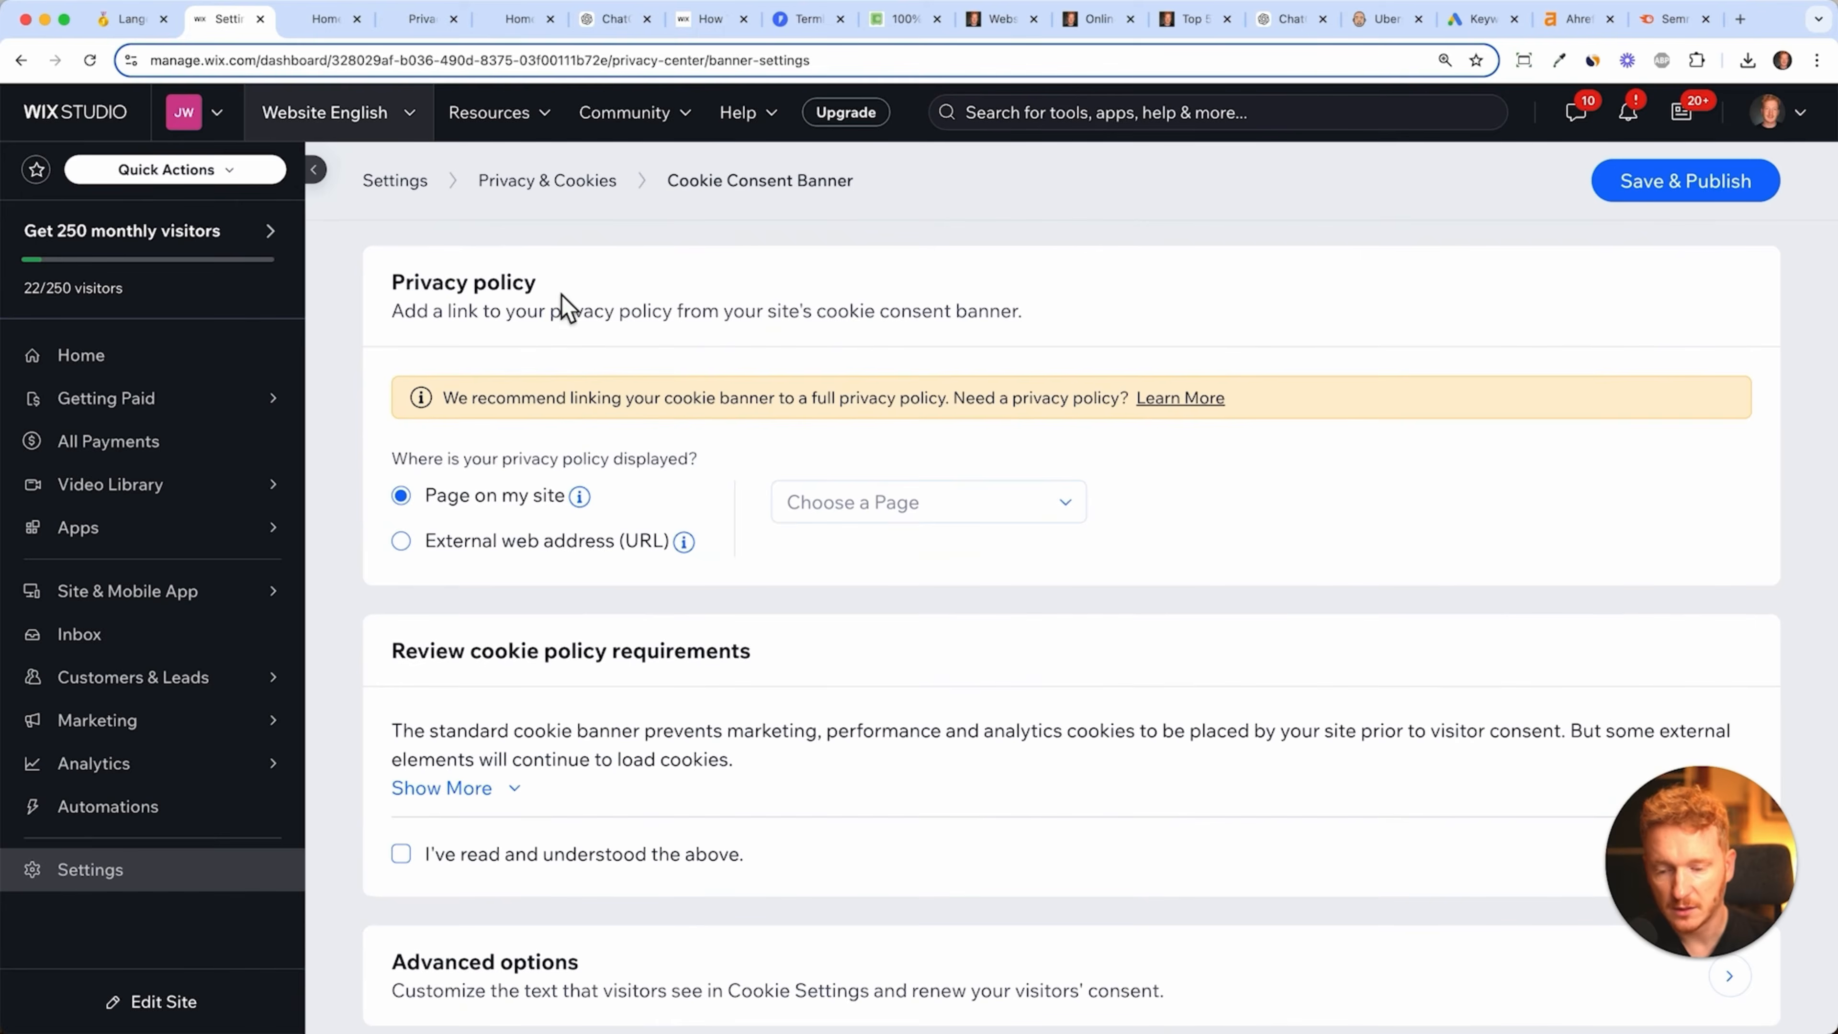
{"action": "left_click", "coordinate": [879, 519]}
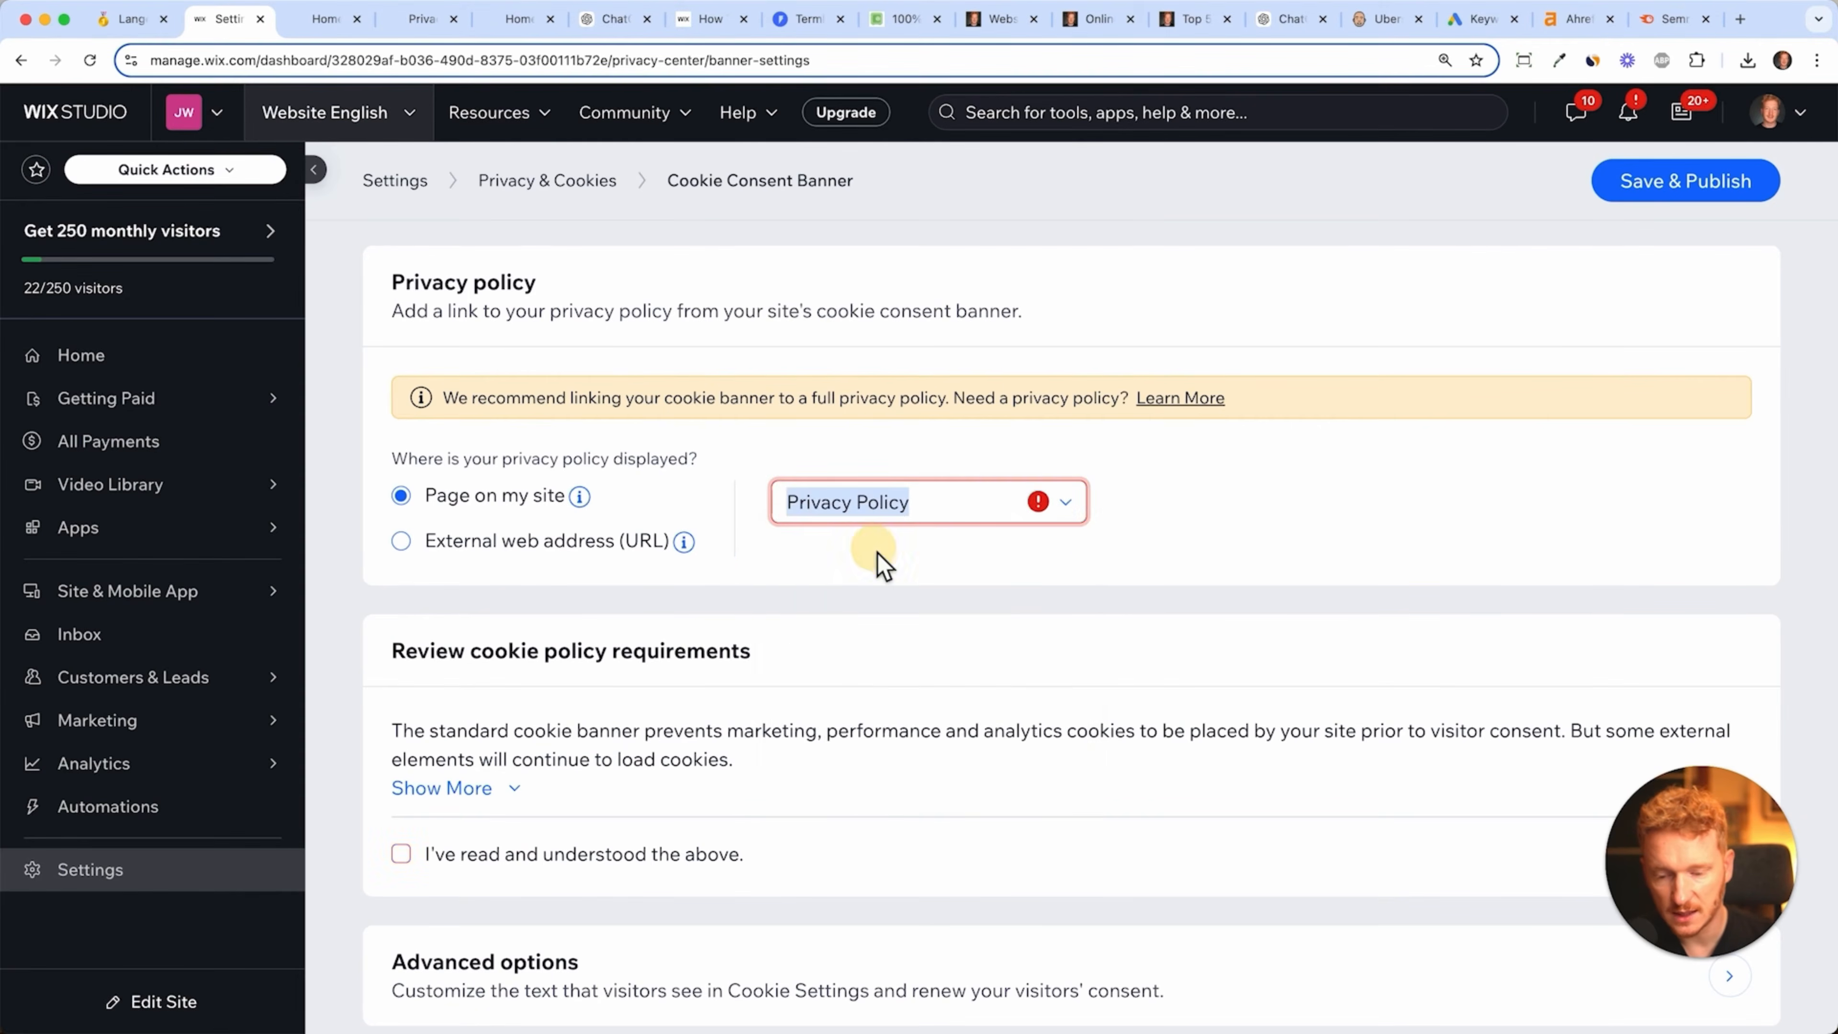
{"action": "left_click", "coordinate": [881, 551]}
- Acknowledge the cookie policy requirements as read and understood, and publish the cookie banner
{"action": "scroll", "coordinate": [506, 814], "scroll_direction": "down", "scroll_amount": 1}
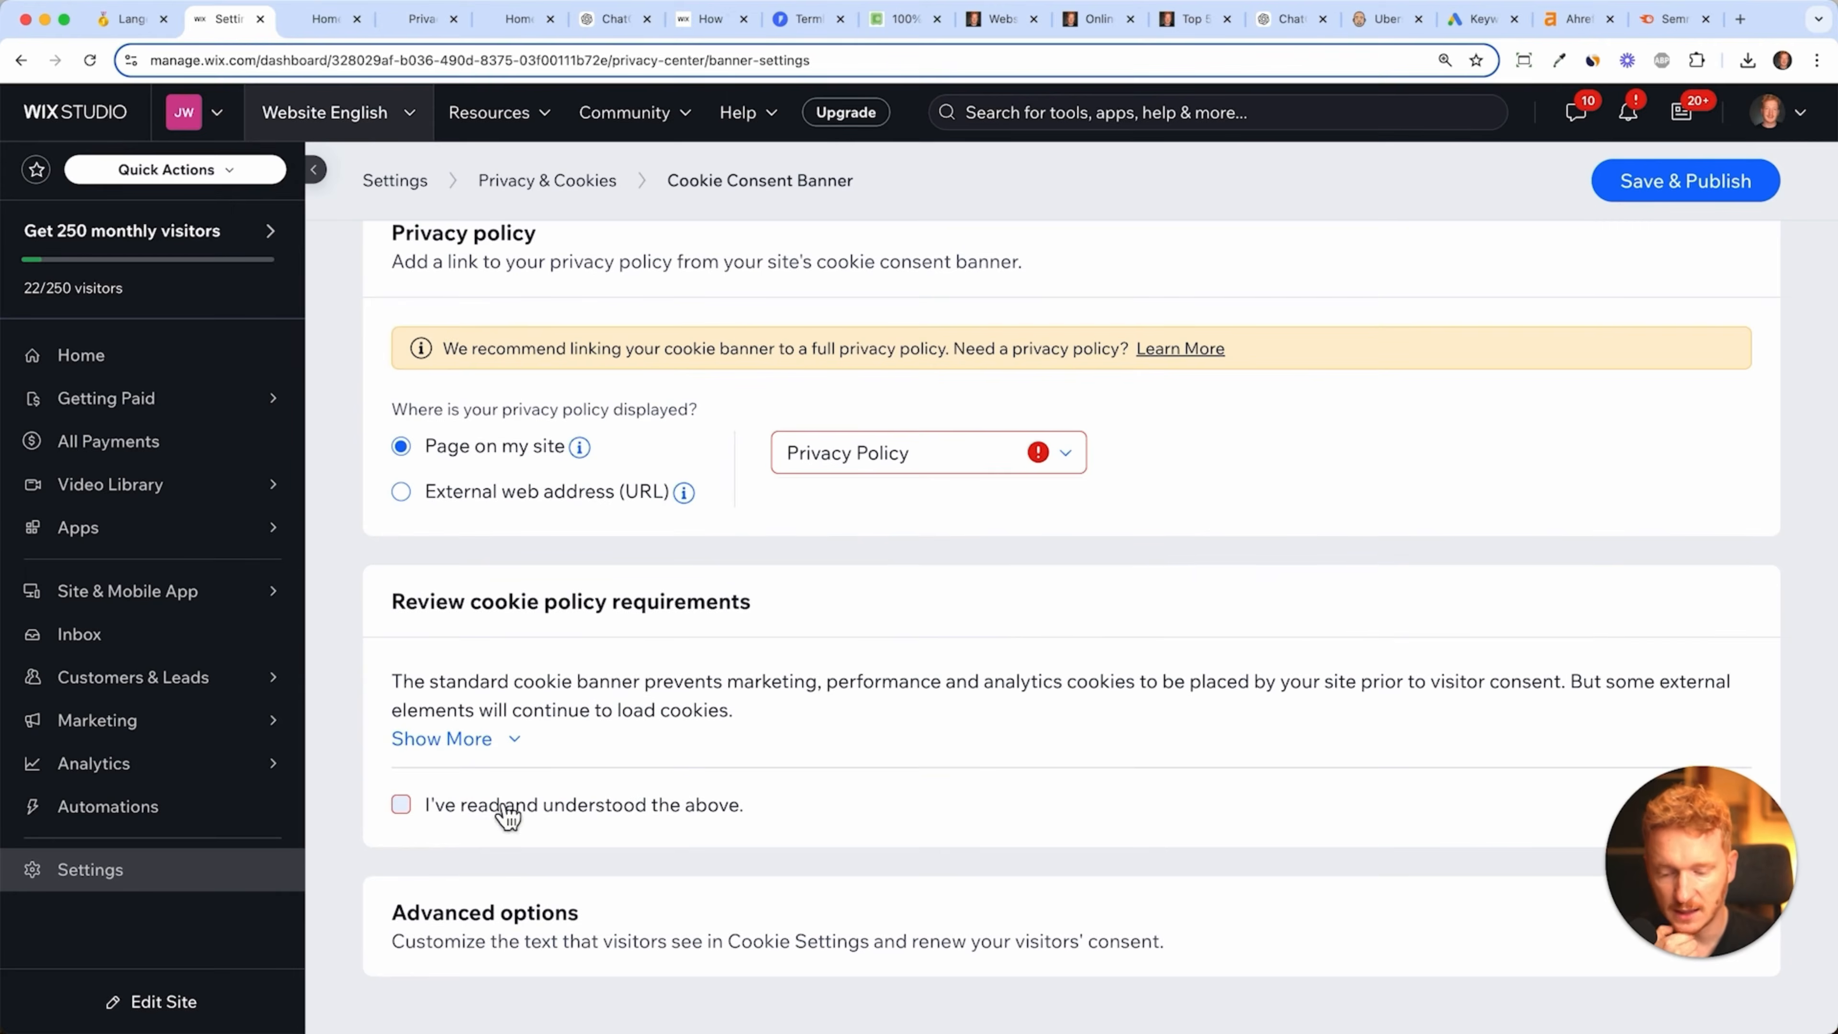
{"action": "left_click", "coordinate": [406, 809]}
{"action": "left_click", "coordinate": [1622, 191]}
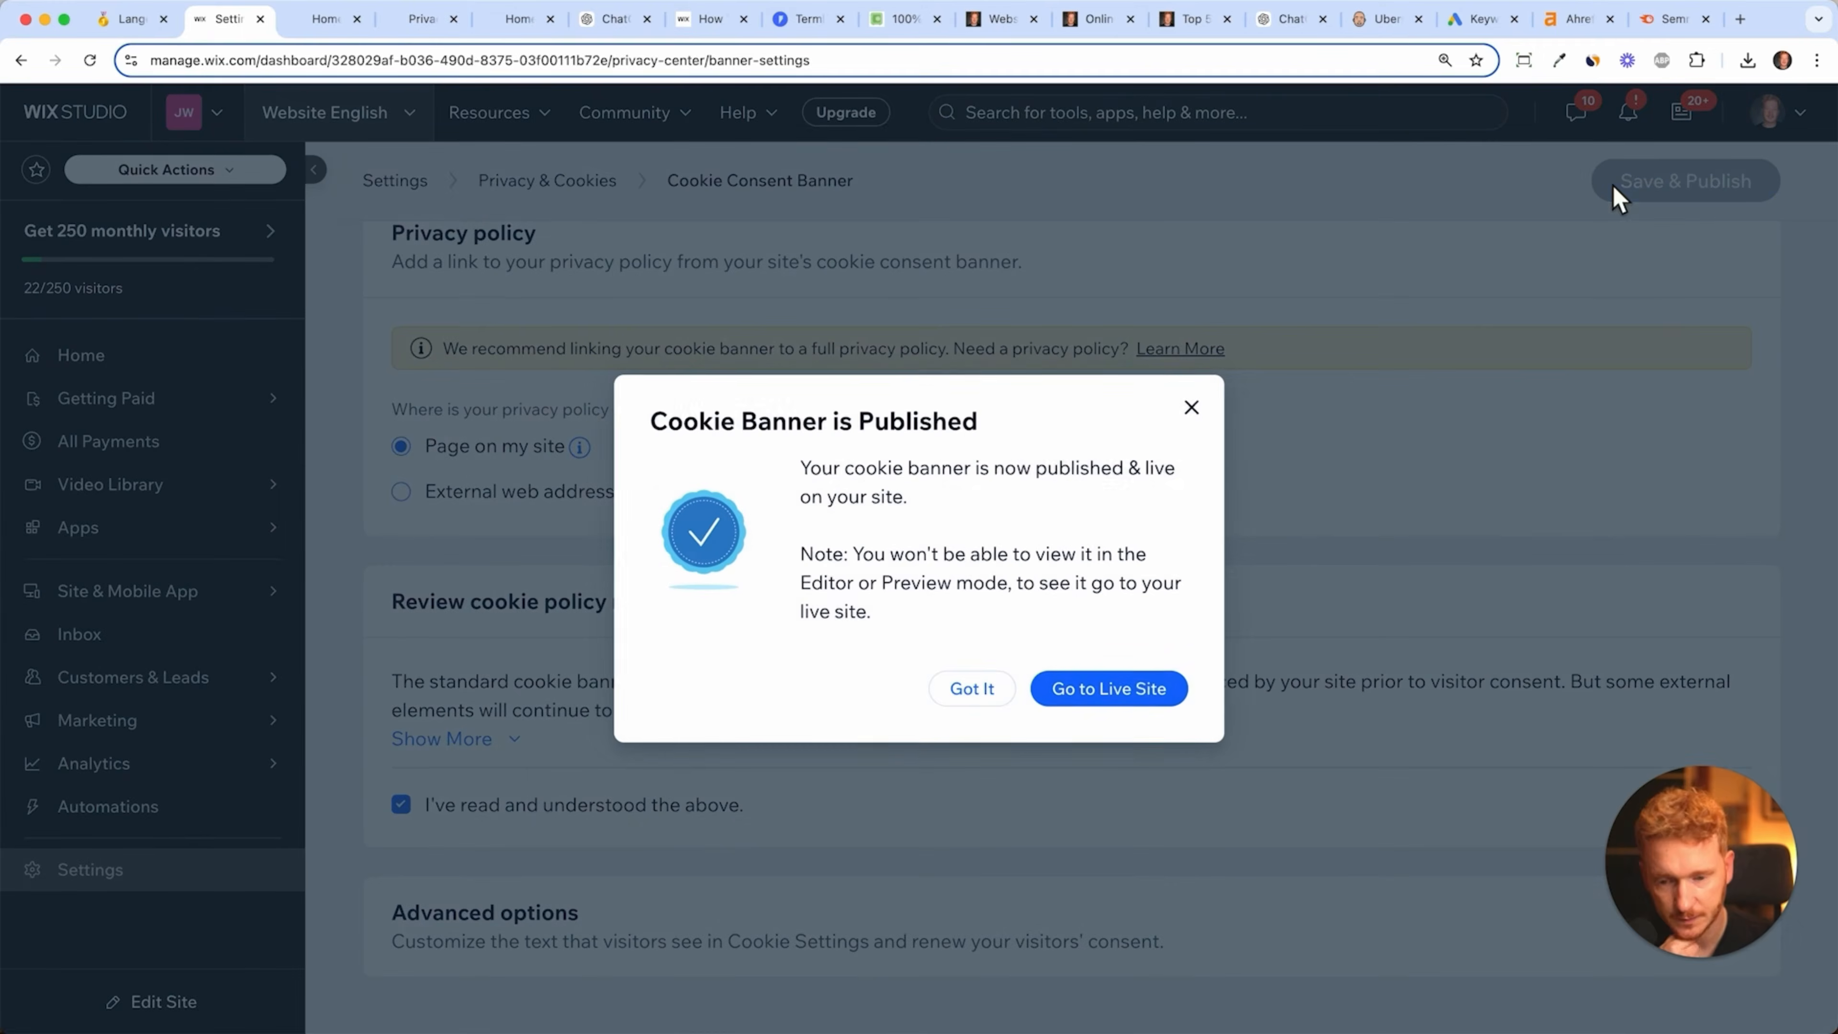
- Open the live site, examine the cookie banner's advanced settings, and accept the cookies
{"action": "left_click", "coordinate": [1143, 695]}
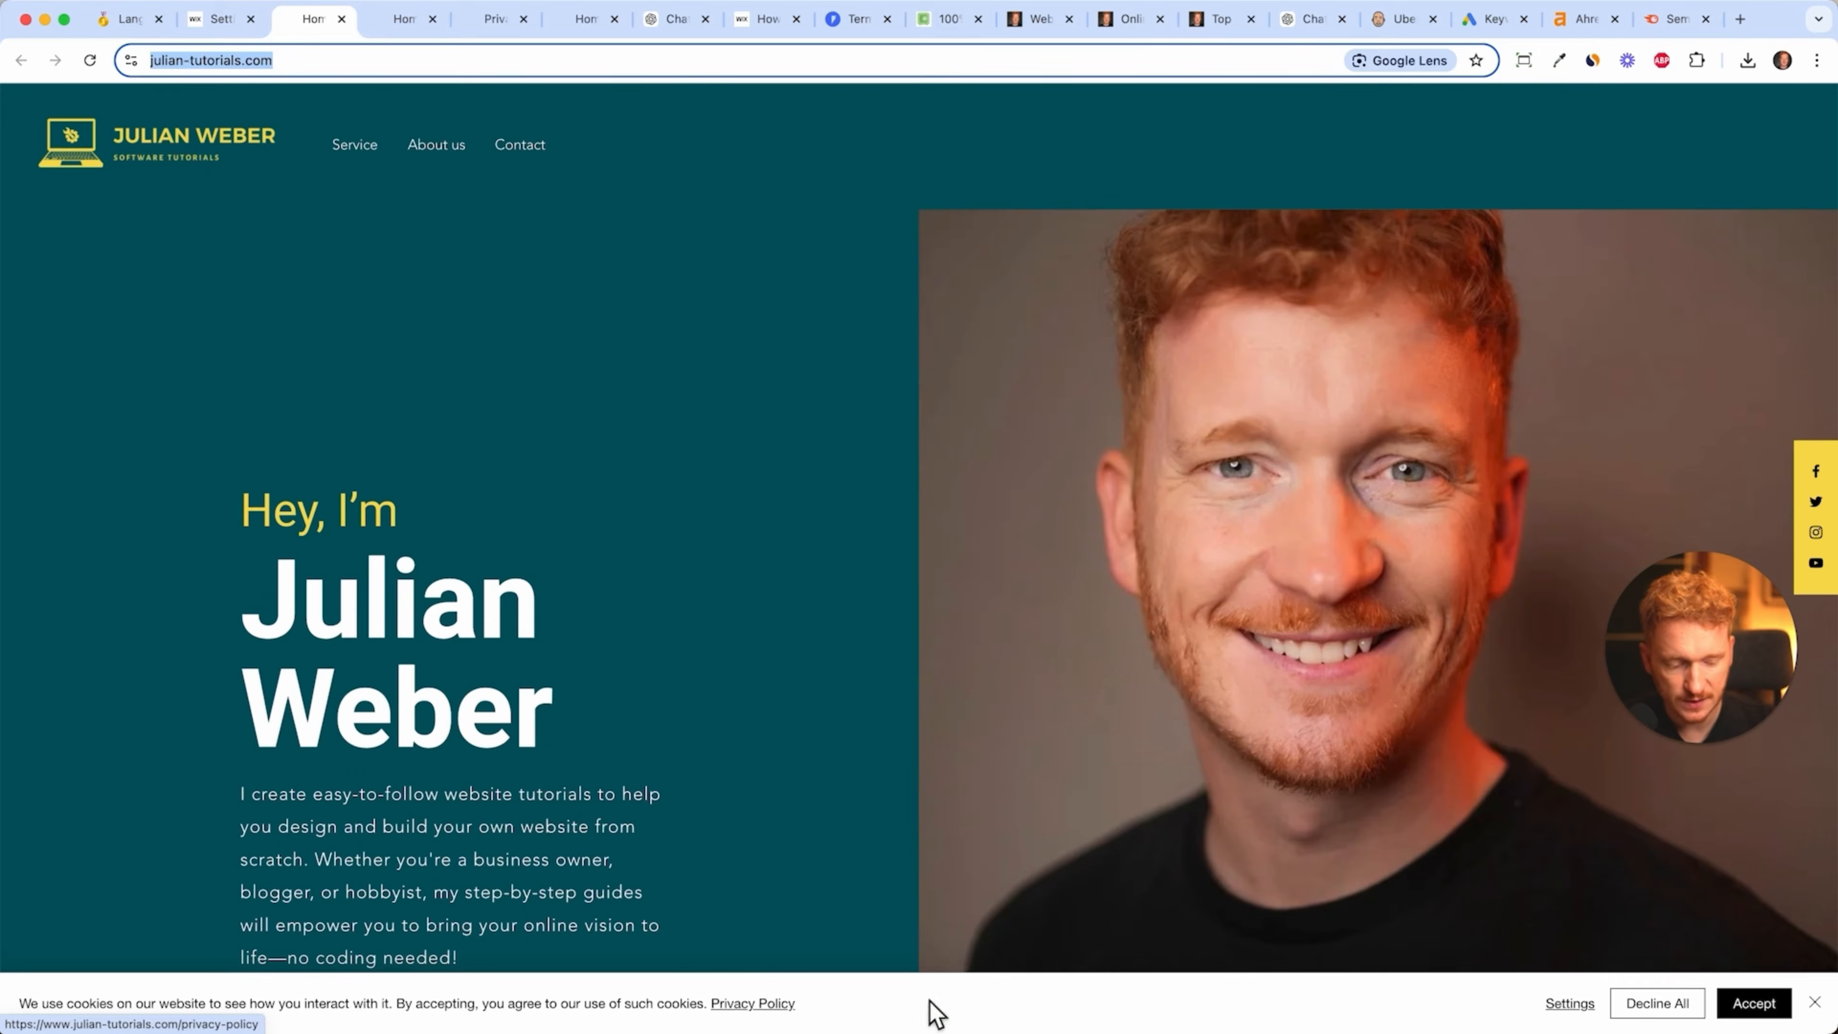
{"action": "left_click", "coordinate": [1578, 1006]}
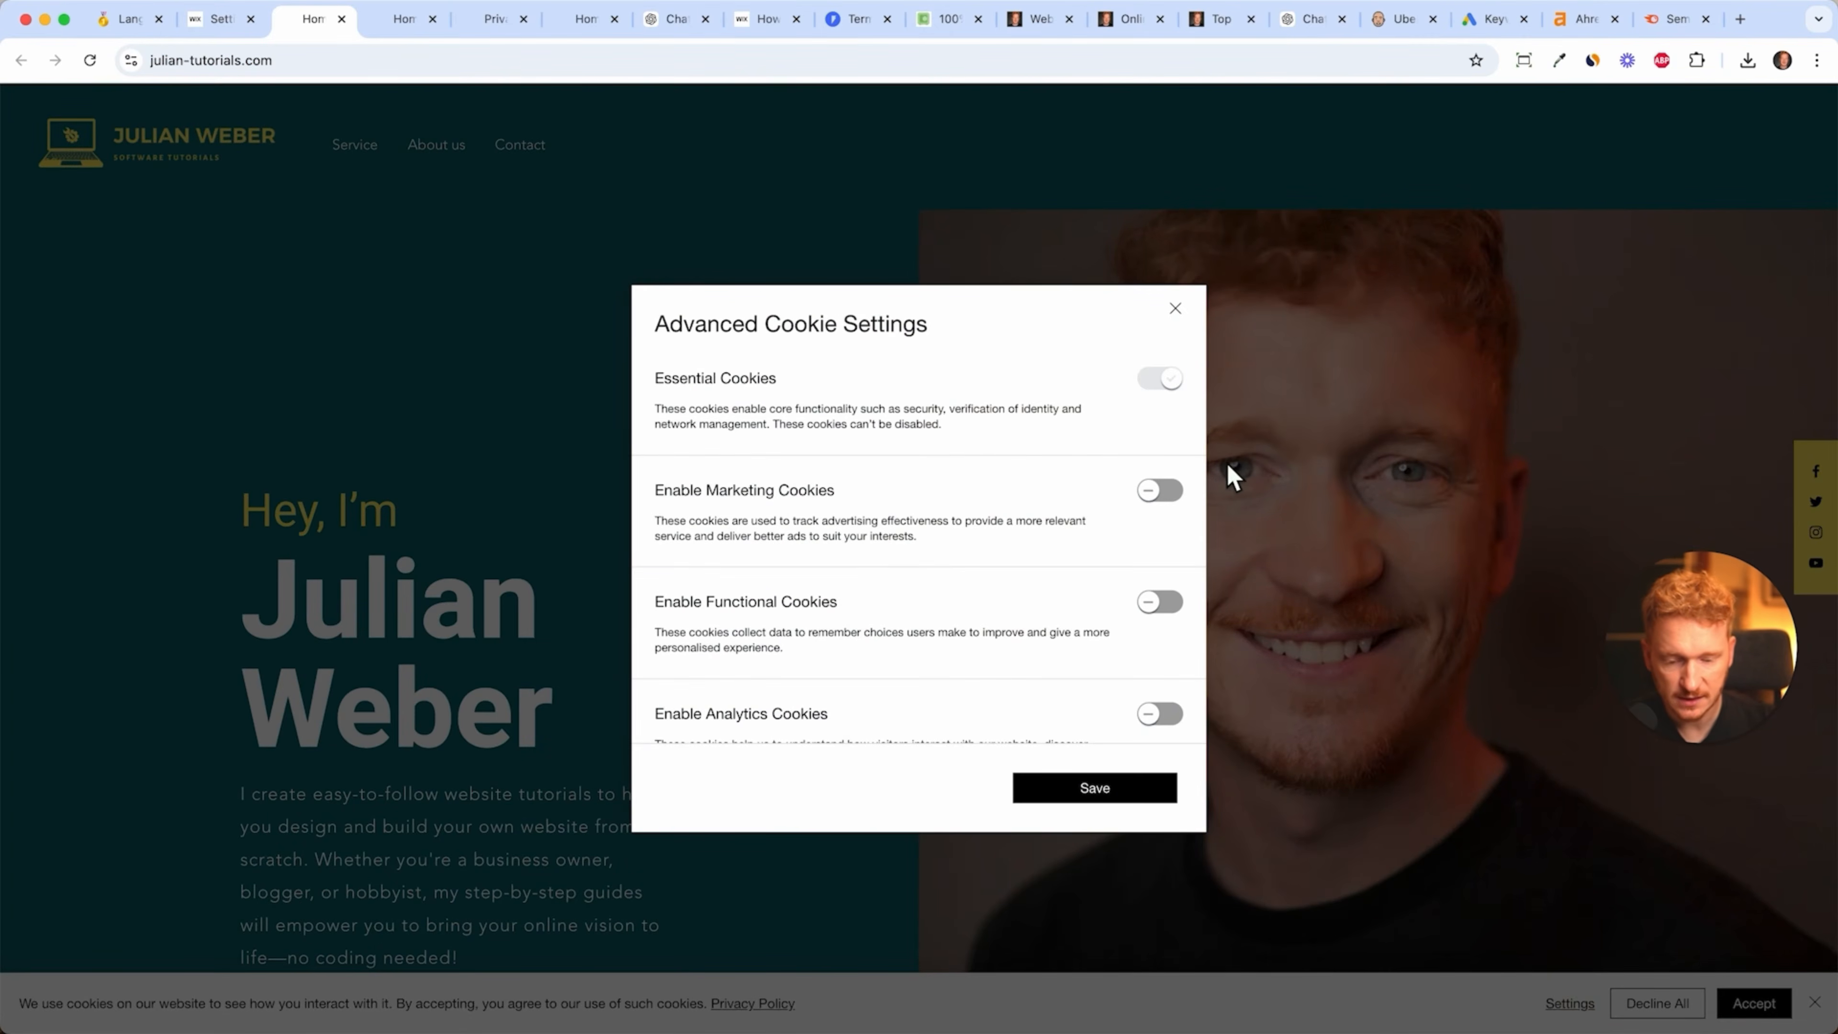
{"action": "scroll", "coordinate": [1019, 566], "scroll_direction": "down", "scroll_amount": 2}
{"action": "scroll", "coordinate": [1019, 566], "scroll_direction": "up", "scroll_amount": 2}
{"action": "left_click", "coordinate": [1175, 309]}
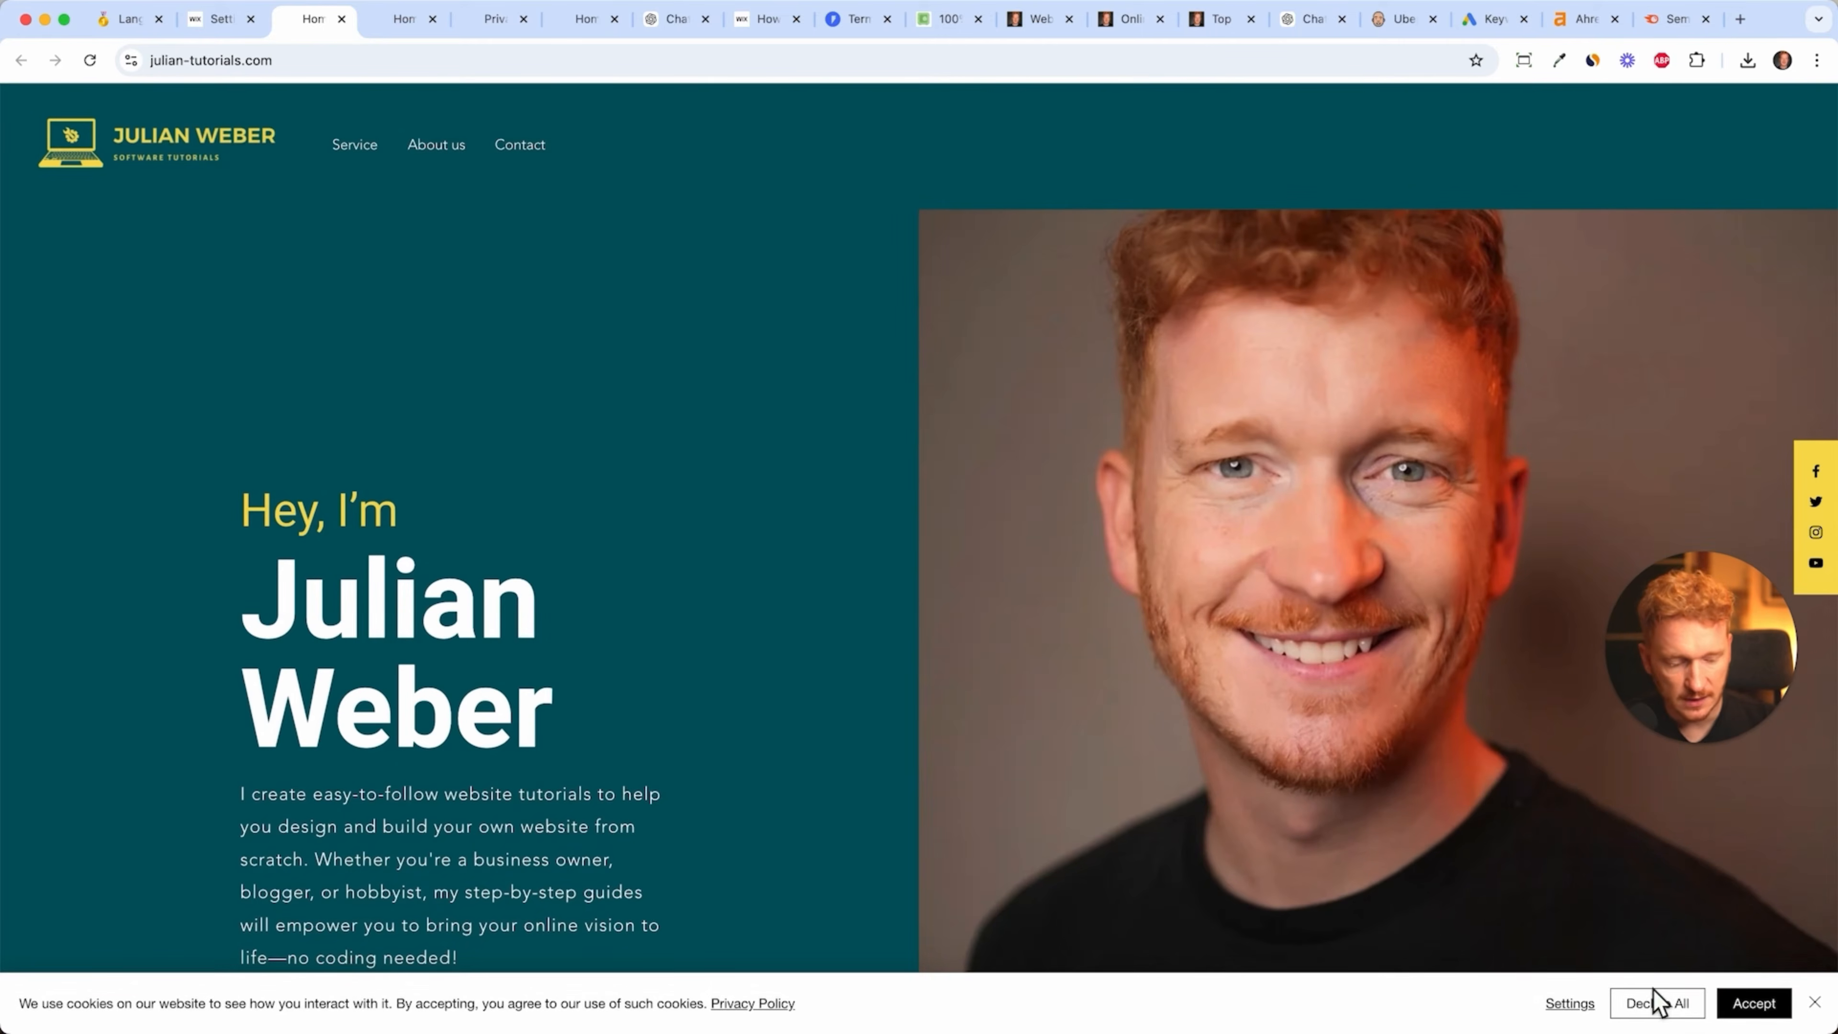
{"action": "left_click", "coordinate": [1754, 1003]}
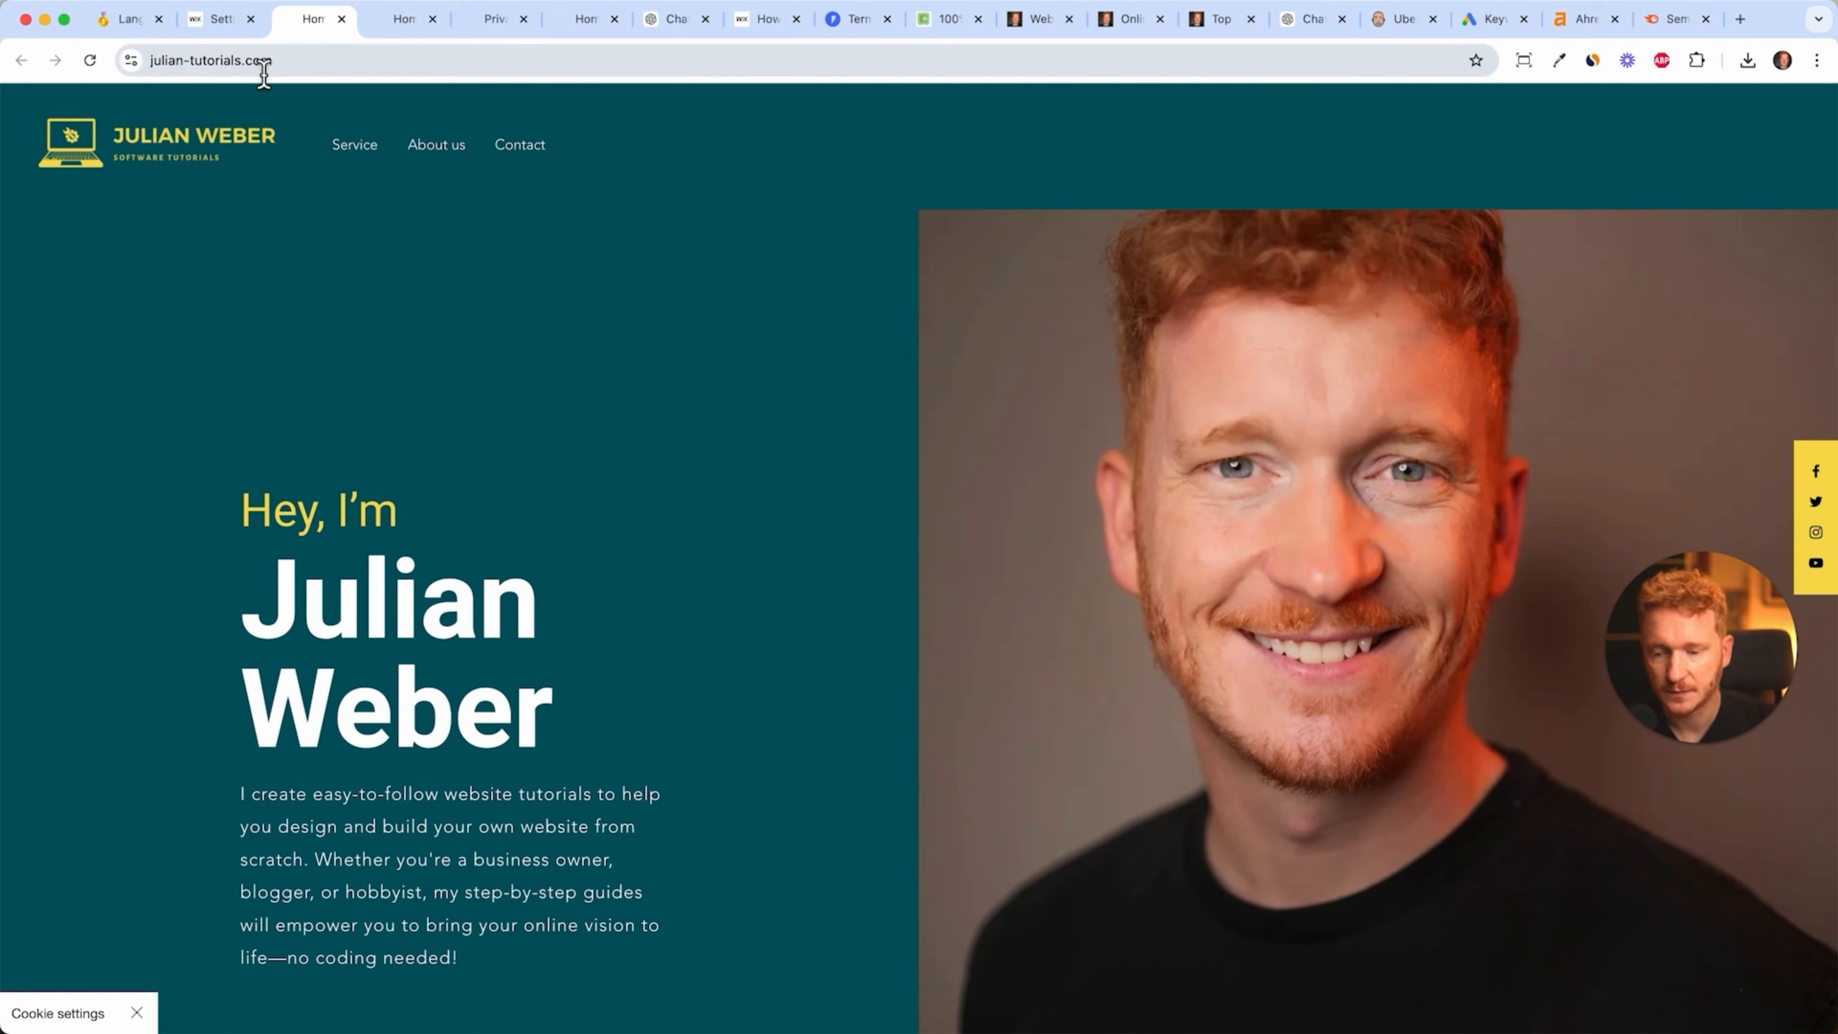
- Look through the live homepage from the hero section down to the contact form and map
{"action": "left_click", "coordinate": [300, 62]}
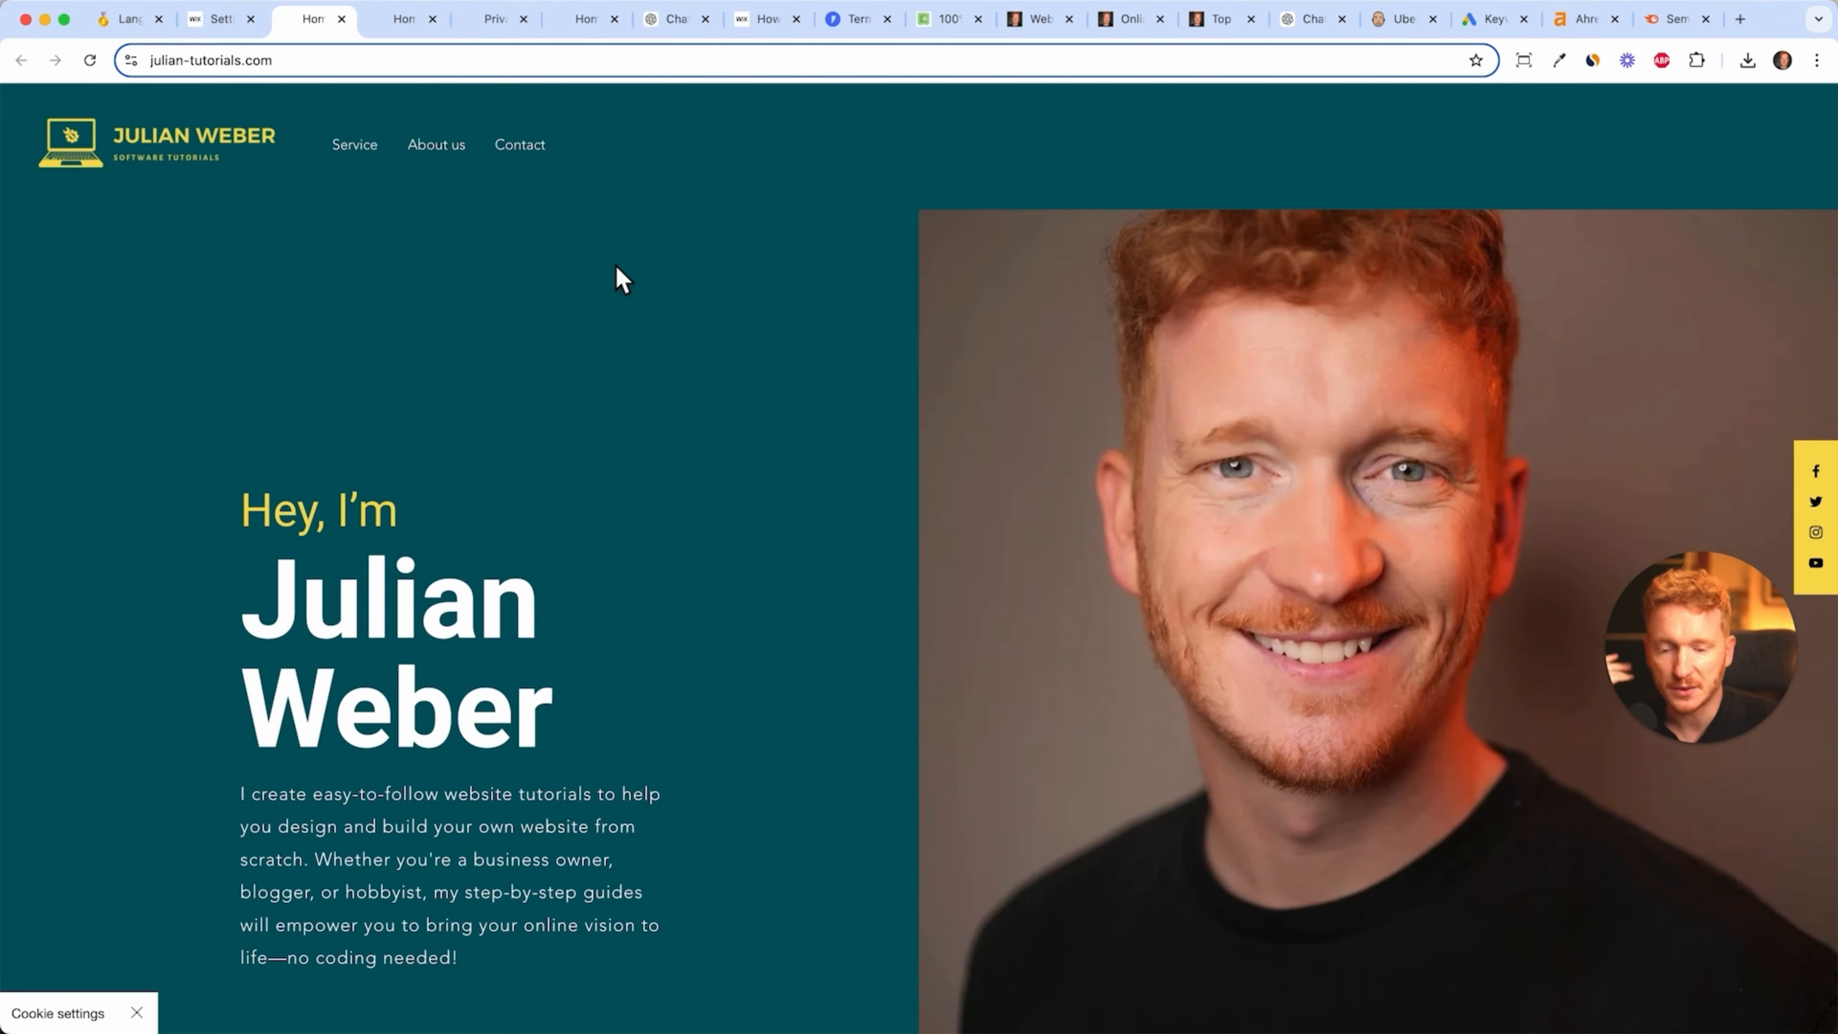
{"action": "scroll", "coordinate": [647, 297], "scroll_direction": "down", "scroll_amount": 10}
{"action": "scroll", "coordinate": [648, 300], "scroll_direction": "down", "scroll_amount": 15}
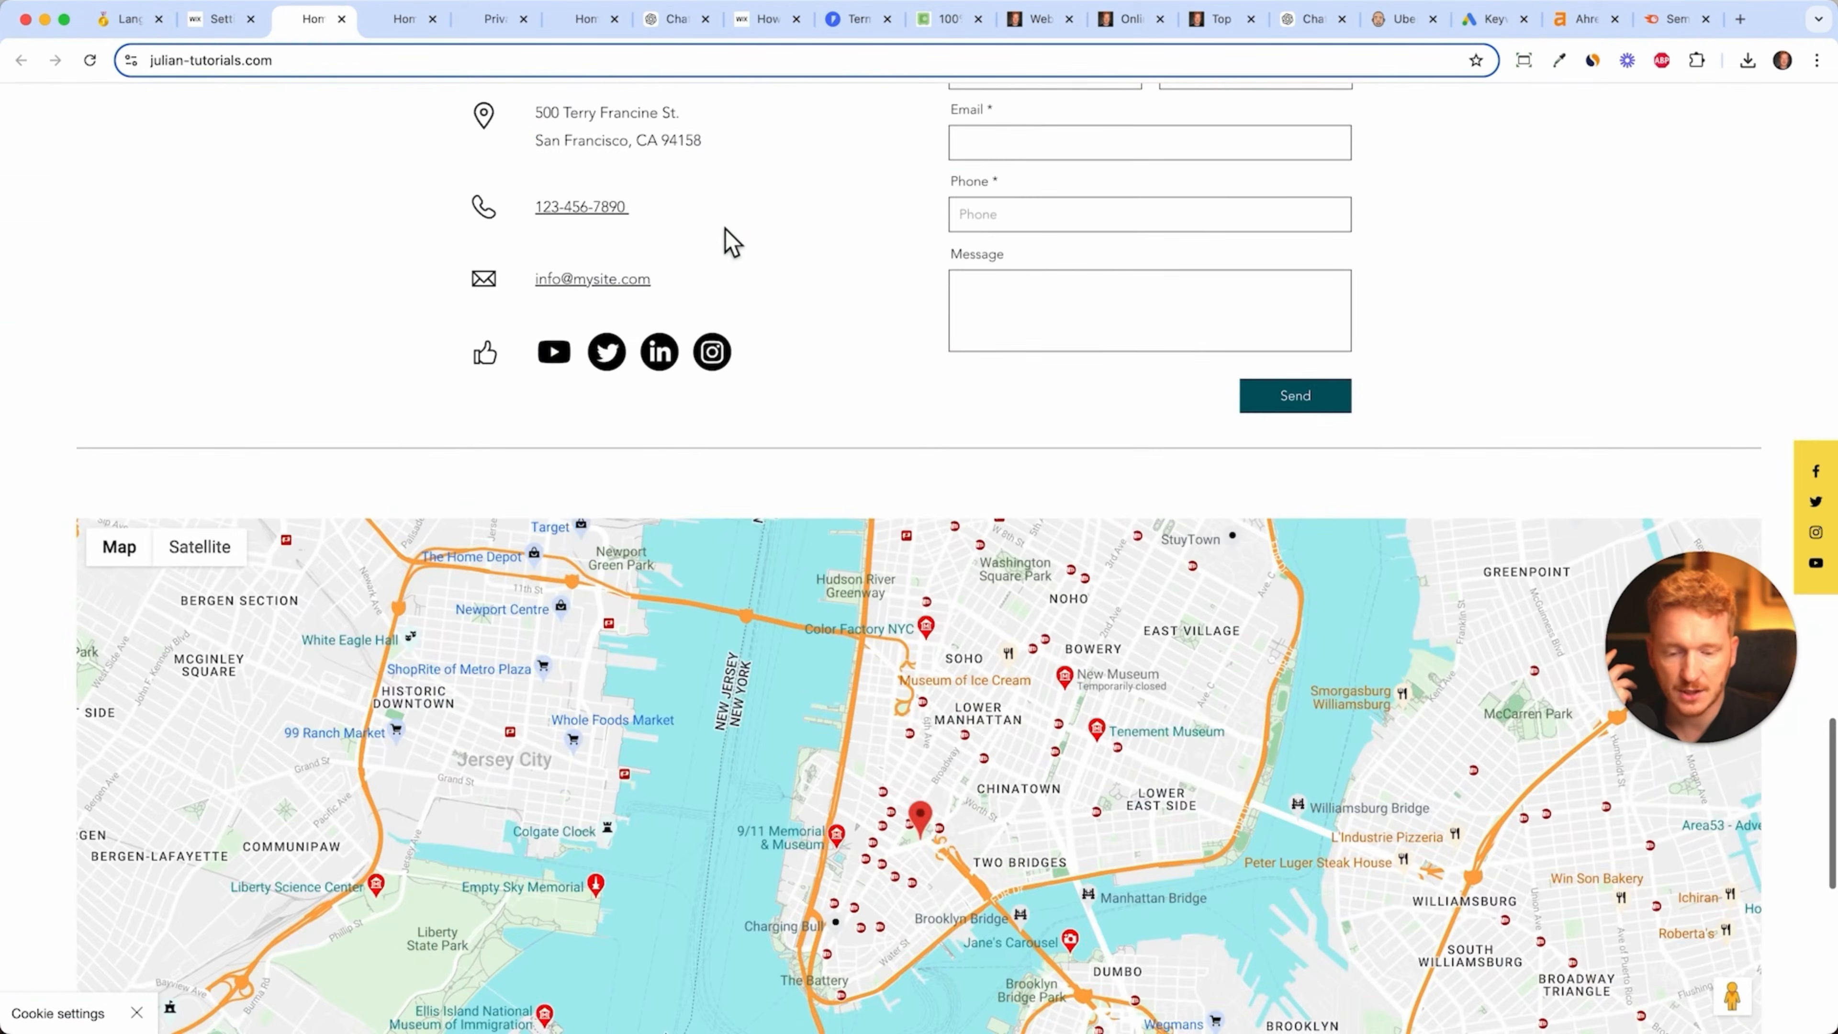
{"action": "scroll", "coordinate": [726, 239], "scroll_direction": "up", "scroll_amount": 20}
{"action": "scroll", "coordinate": [725, 229], "scroll_direction": "up", "scroll_amount": 8}
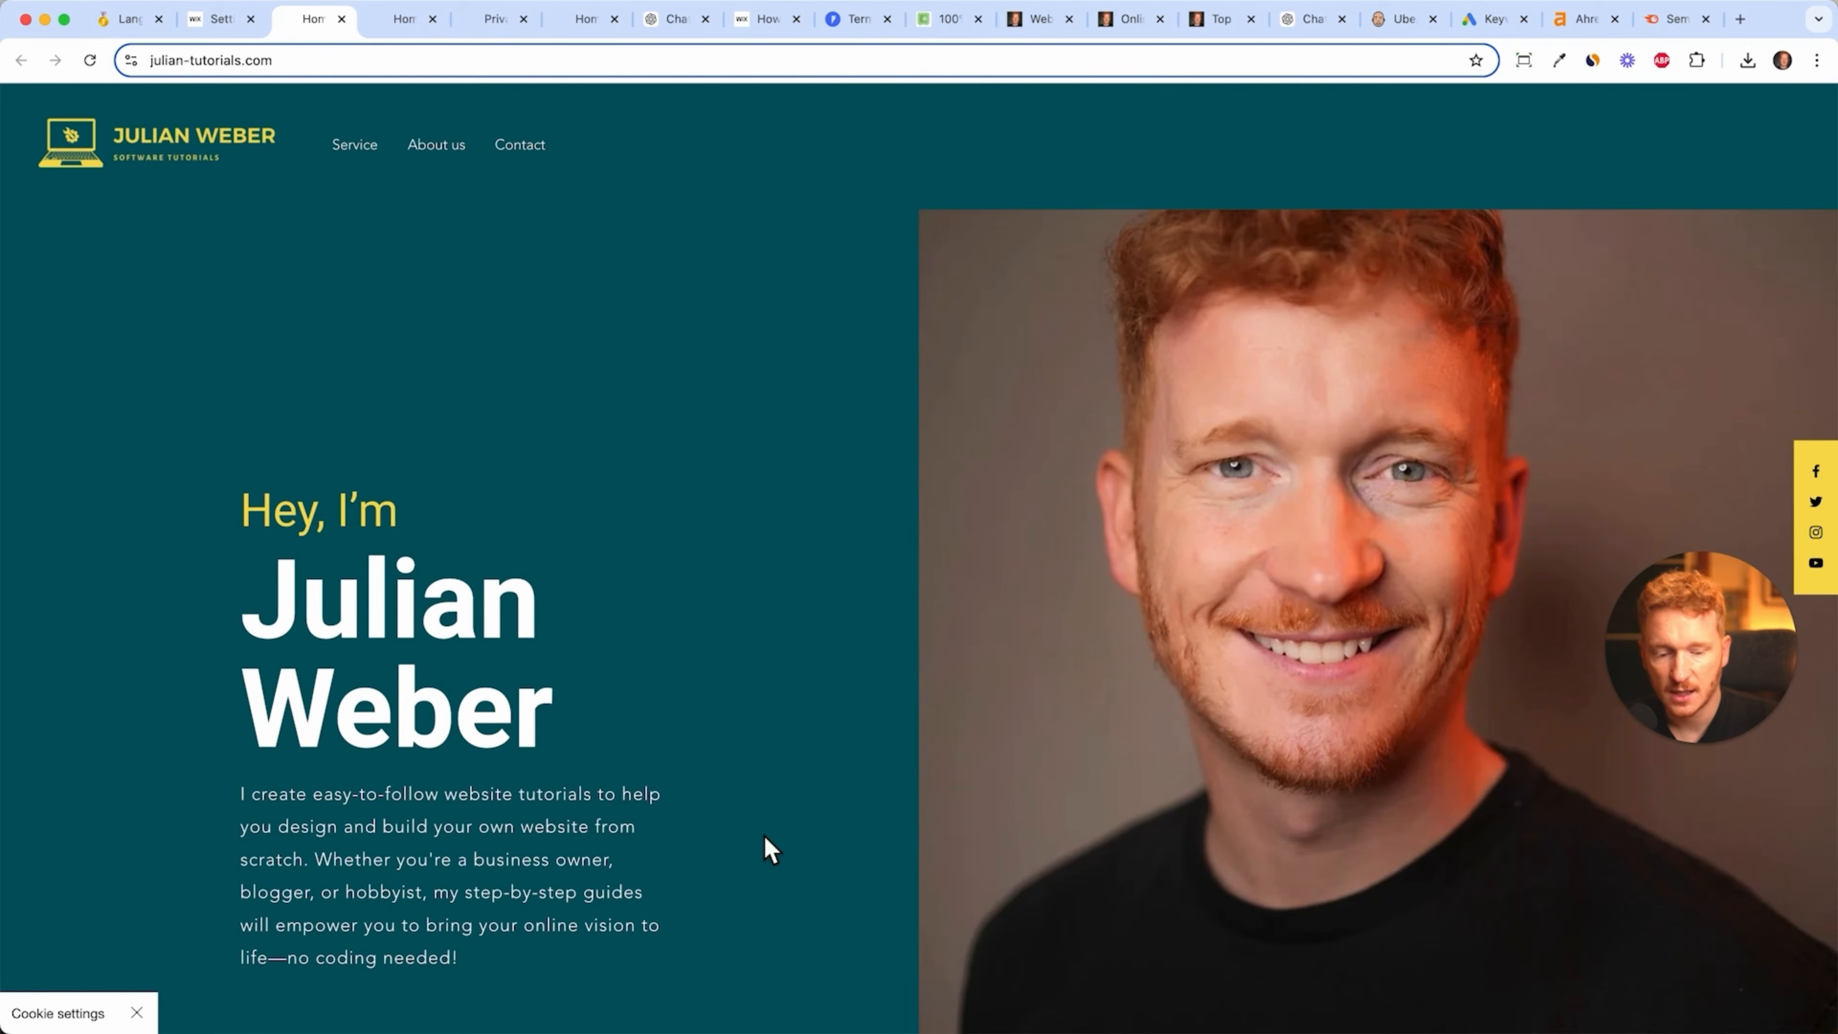
{"action": "scroll", "coordinate": [764, 835], "scroll_direction": "down", "scroll_amount": 15}
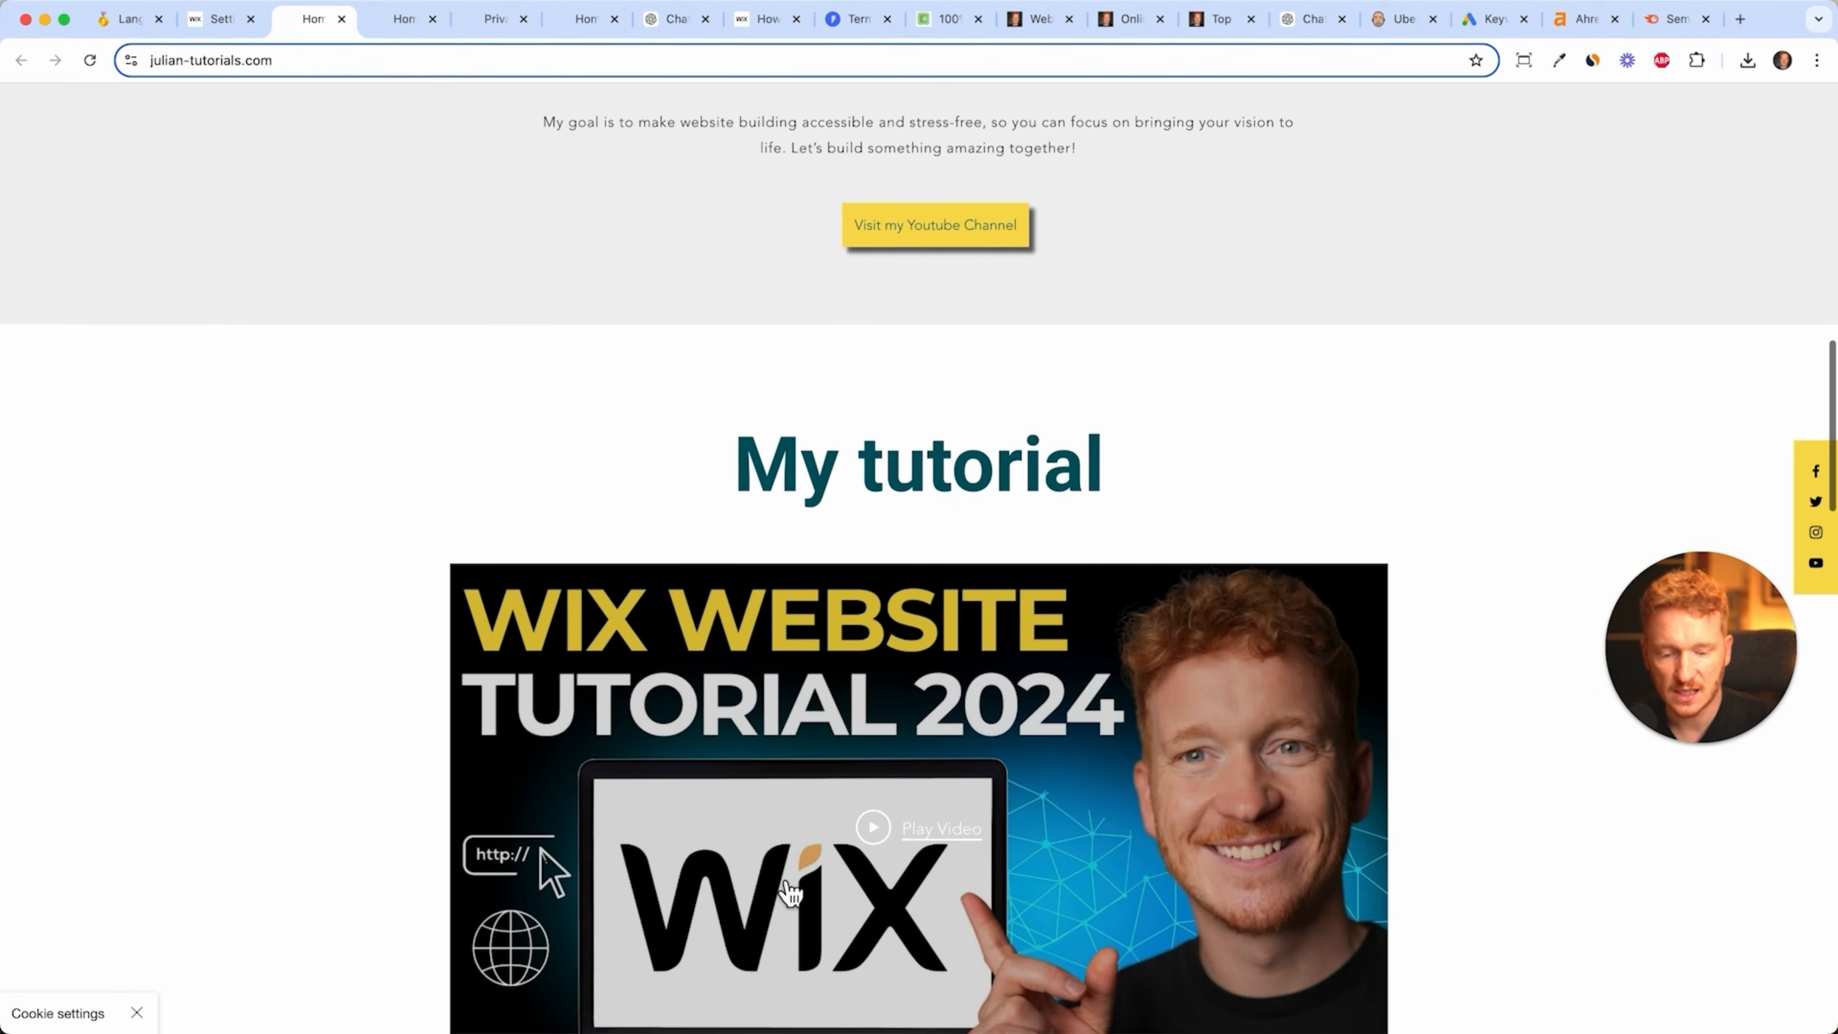
{"action": "scroll", "coordinate": [791, 894], "scroll_direction": "down", "scroll_amount": 20}
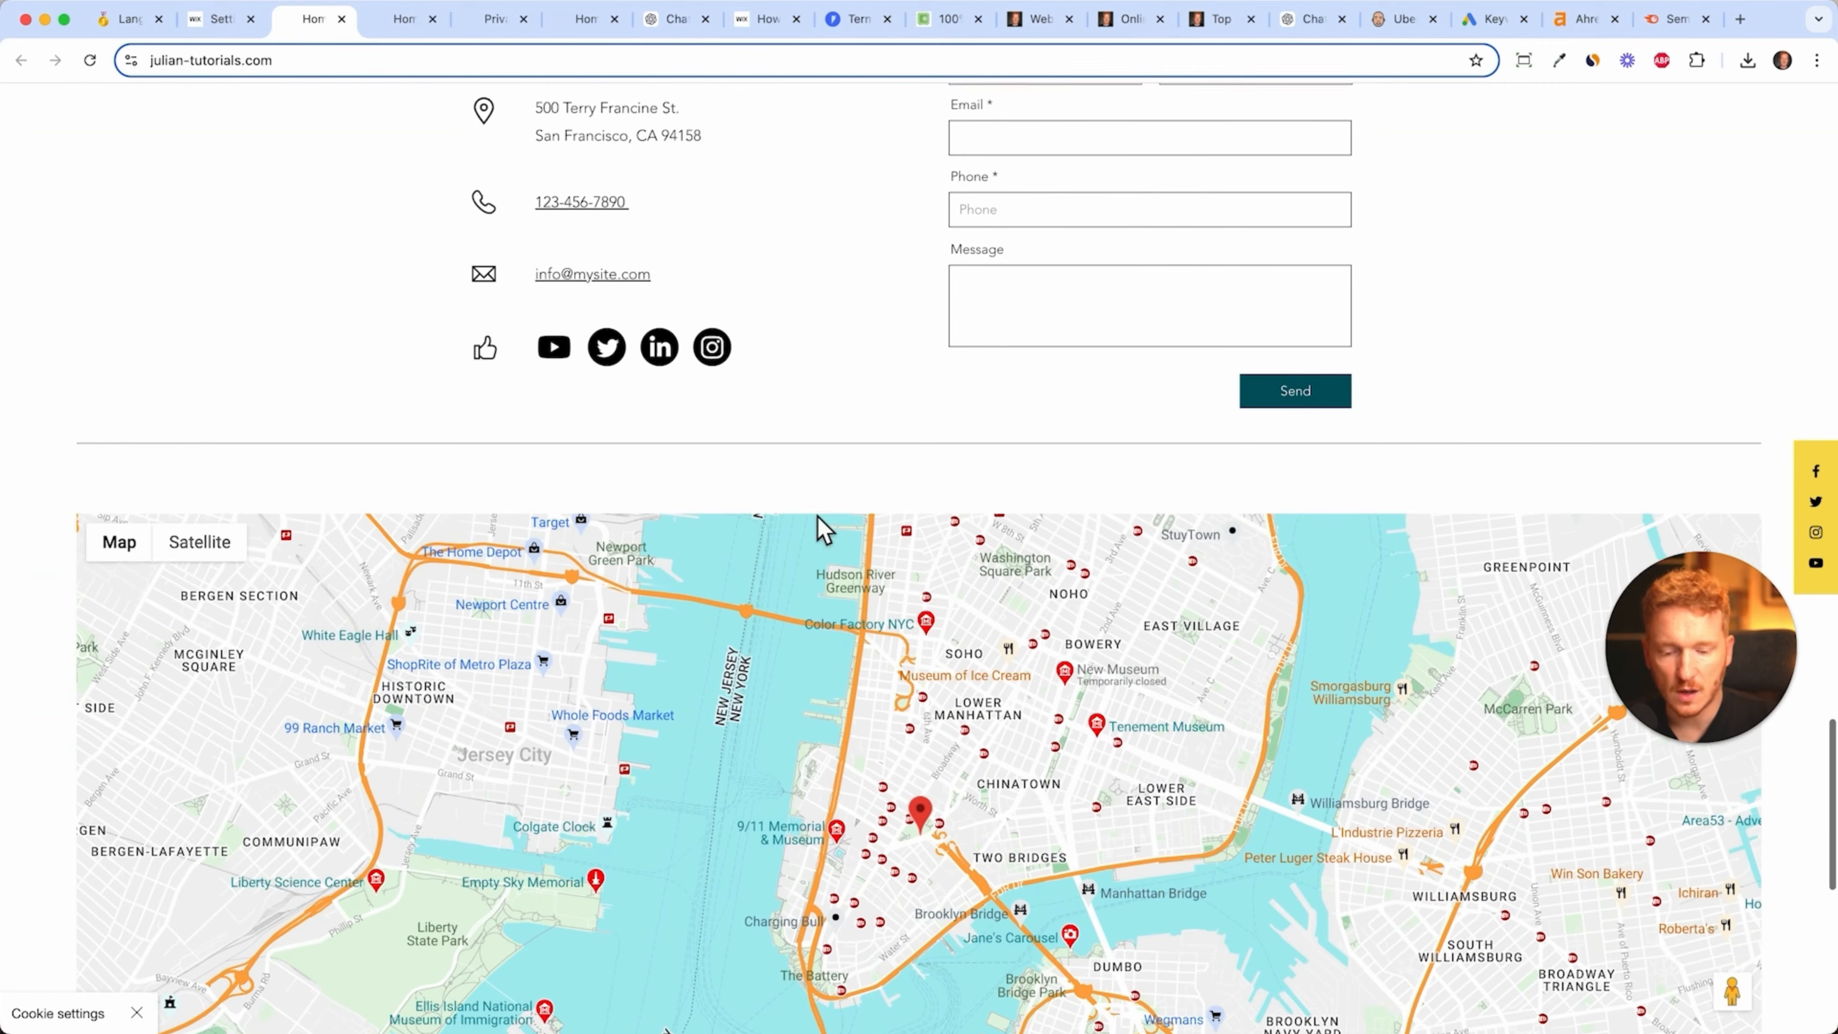
- Check the newsletter sign-up section and the footer links on the live homepage
{"action": "scroll", "coordinate": [841, 386], "scroll_direction": "down", "scroll_amount": 10}
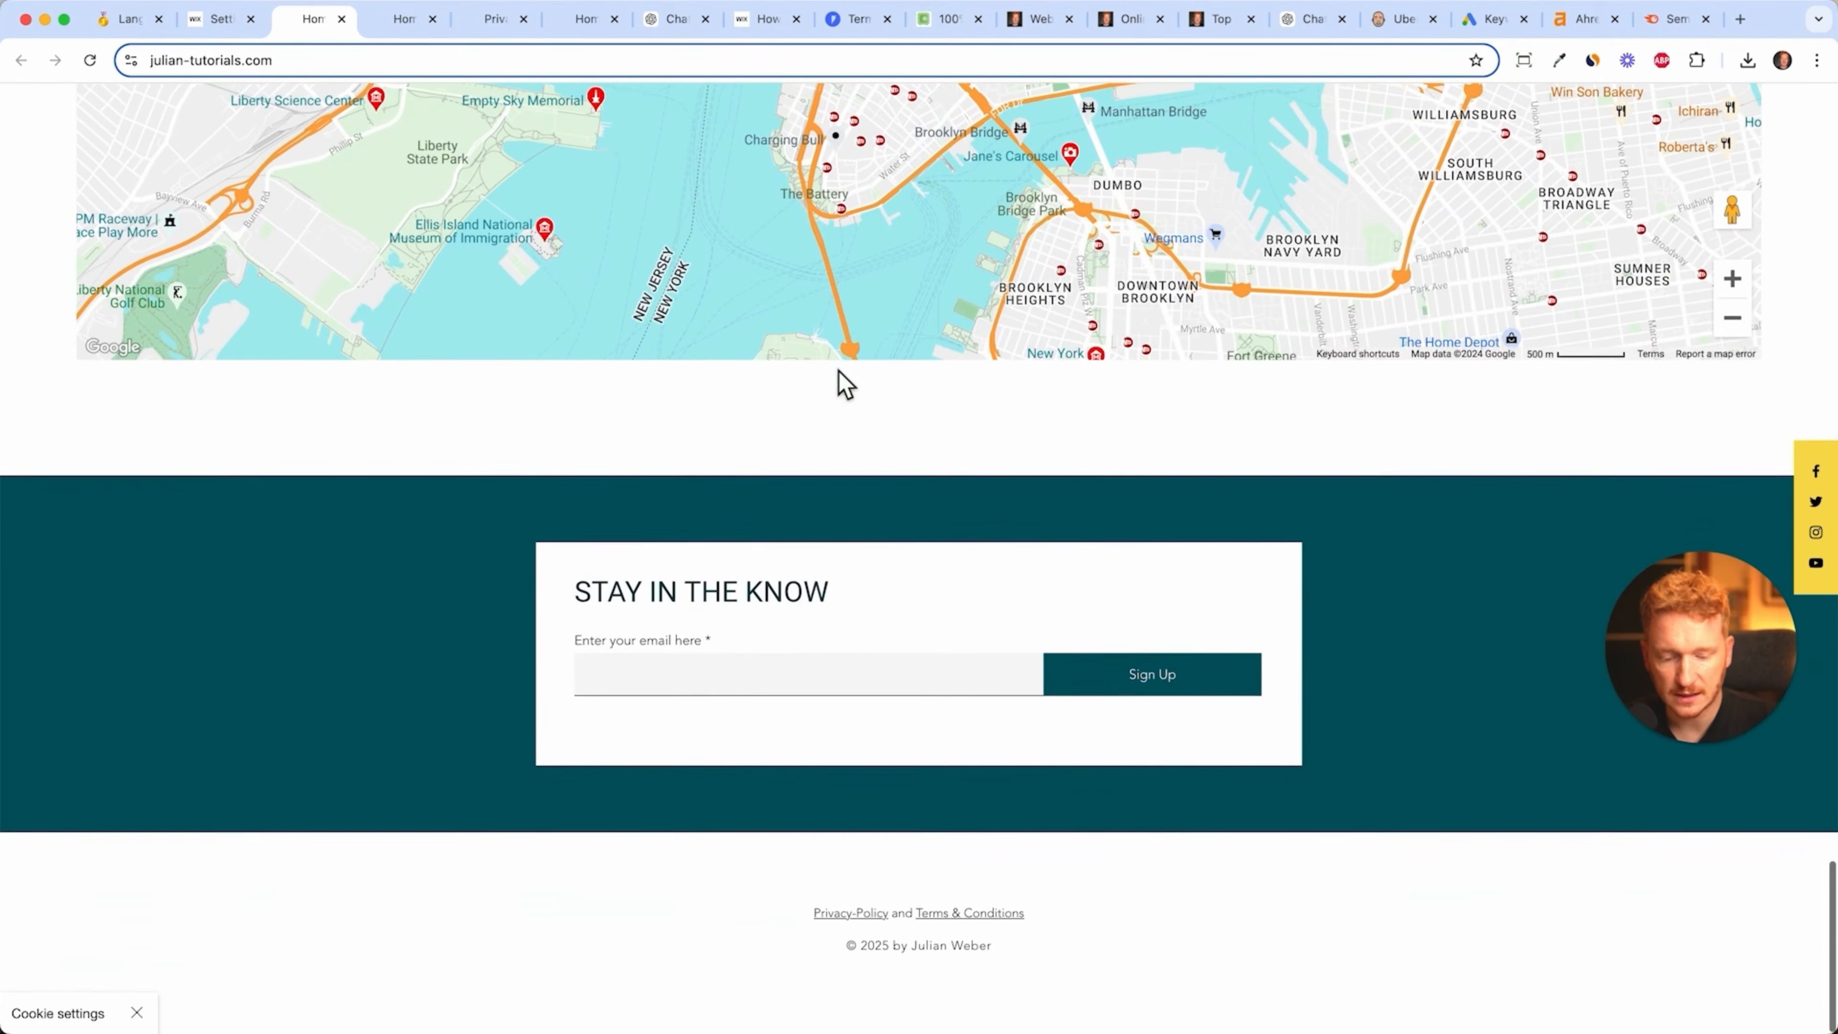
{"action": "scroll", "coordinate": [839, 370], "scroll_direction": "up", "scroll_amount": 20}
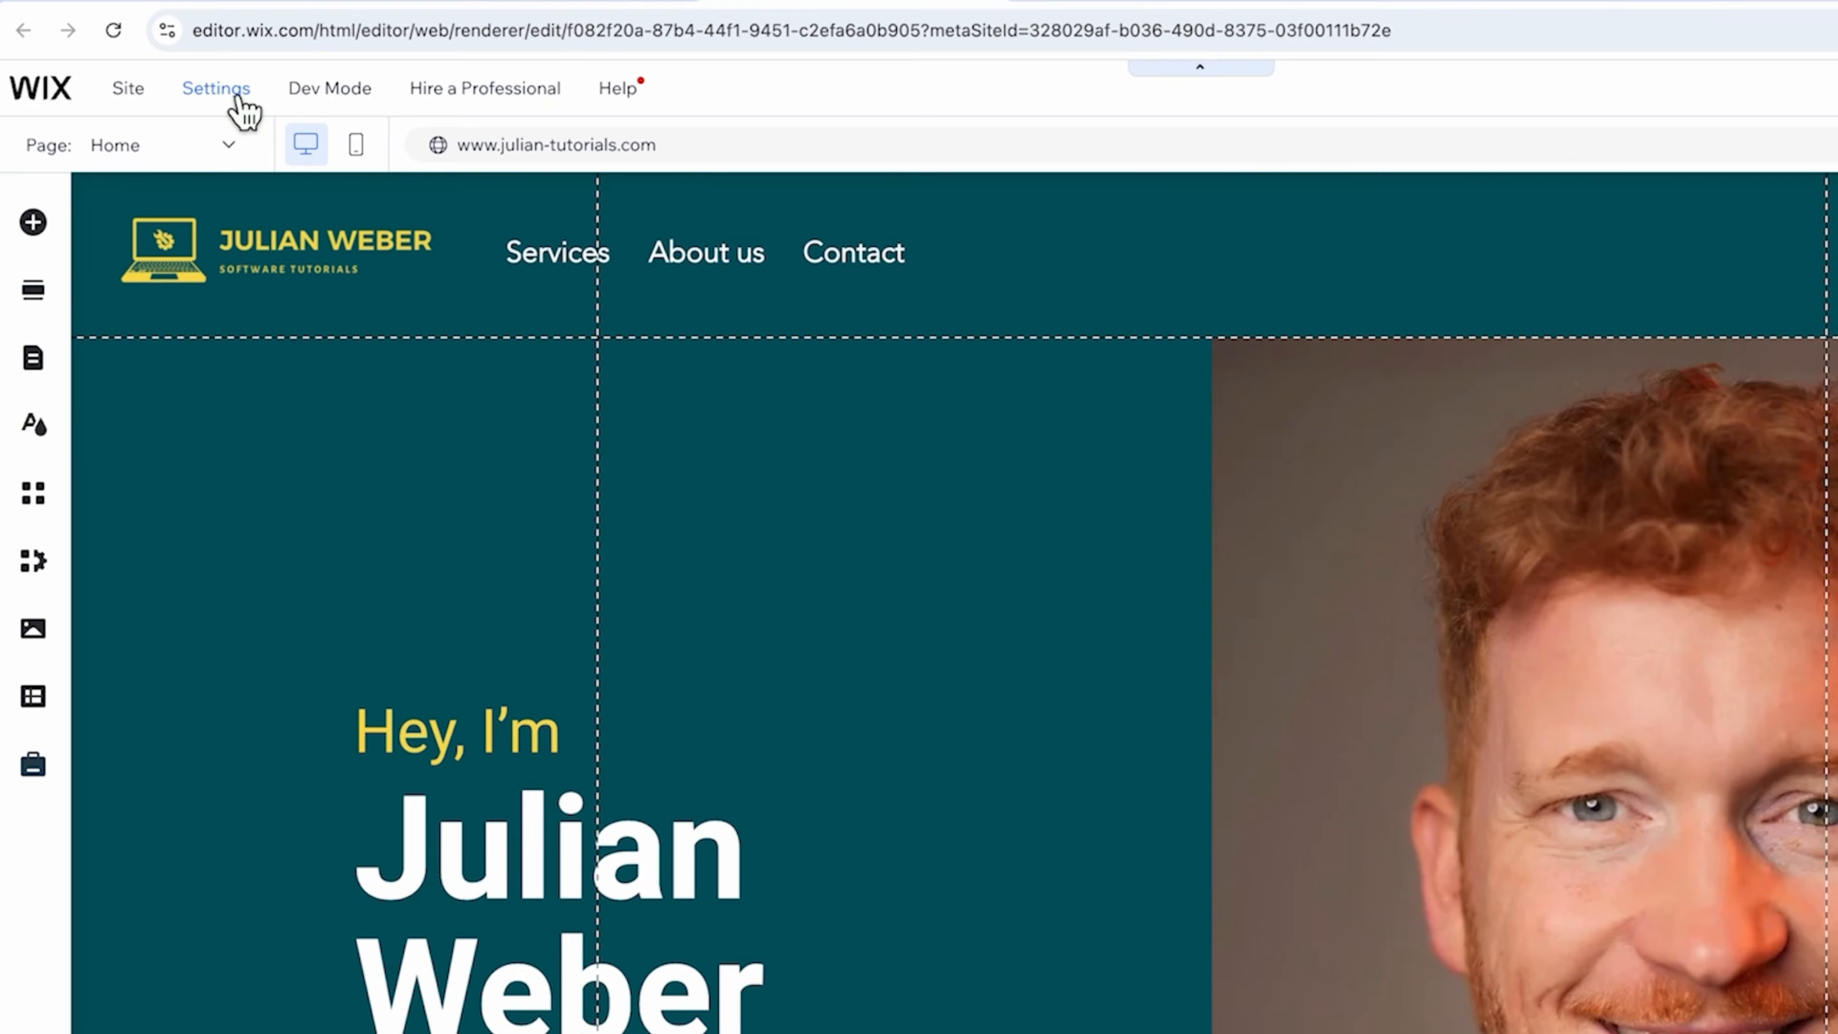
- Open the site's dashboard from the editor and review the key stats for the last 30 days
{"action": "left_click", "coordinate": [197, 109]}
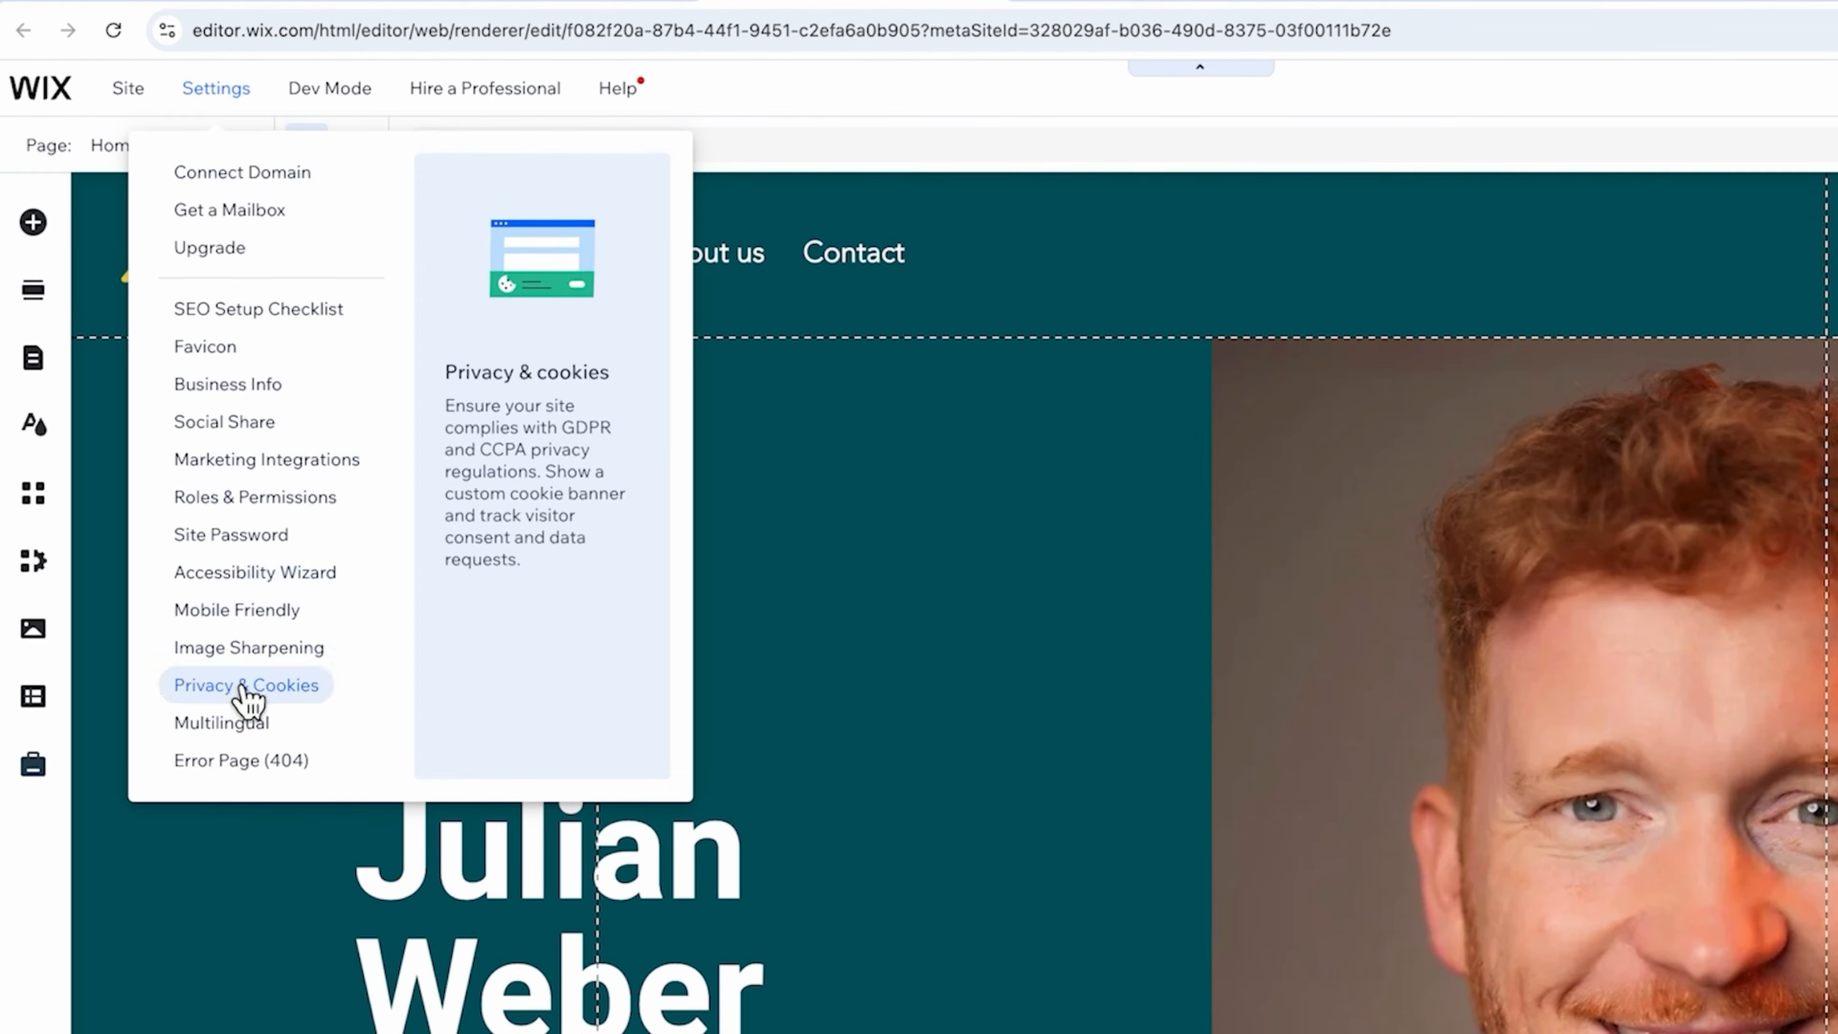
{"action": "mouse_move", "coordinate": [171, 110]}
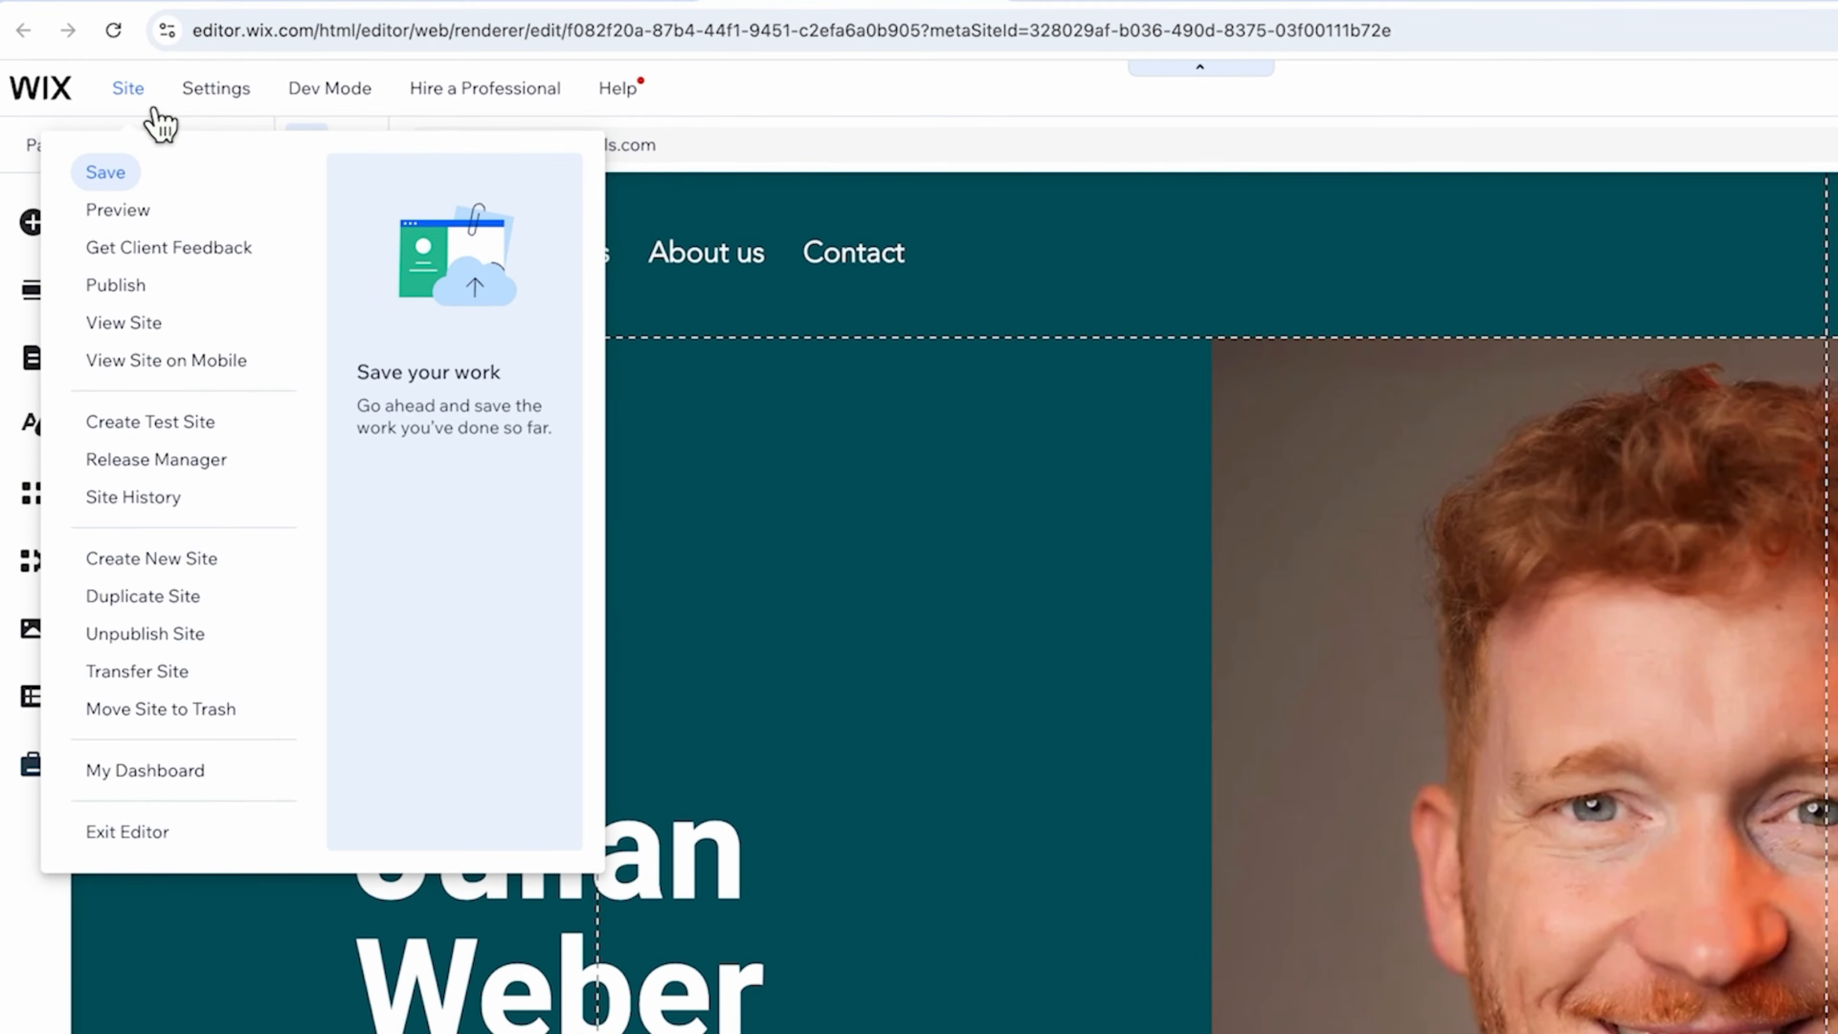
{"action": "left_click", "coordinate": [142, 774]}
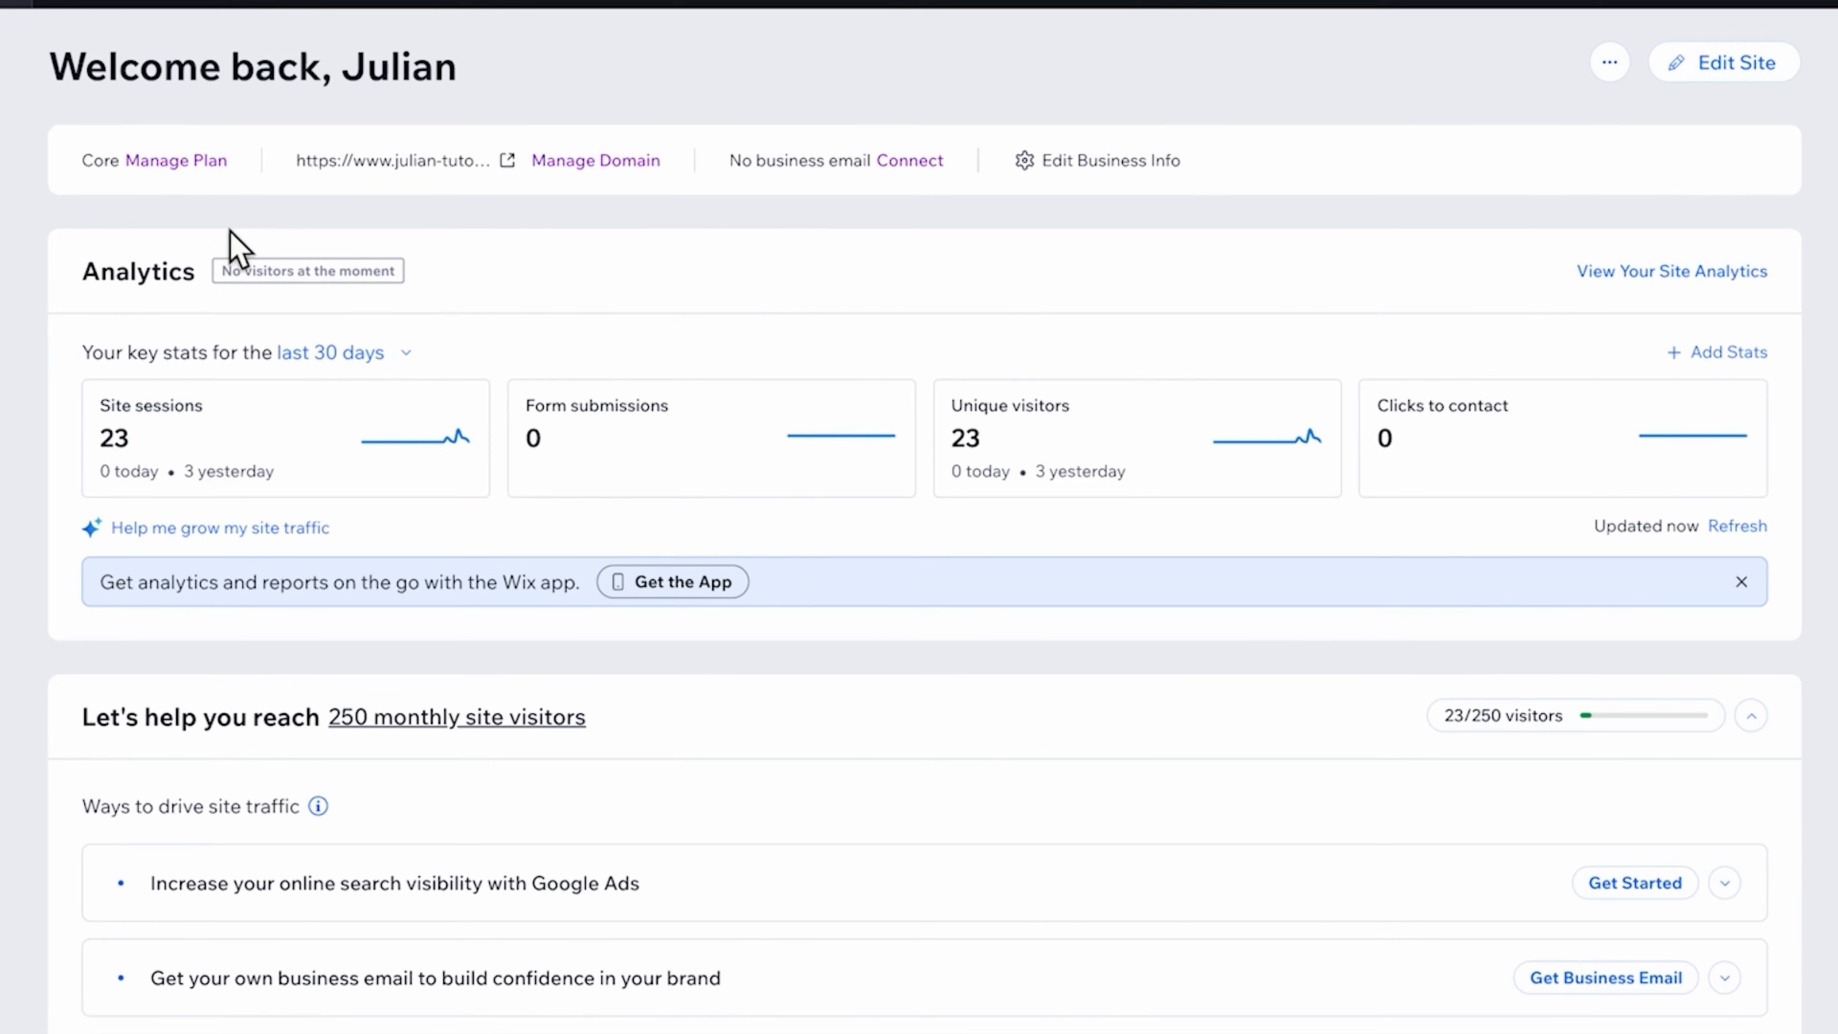
{"action": "mouse_move", "coordinate": [463, 470]}
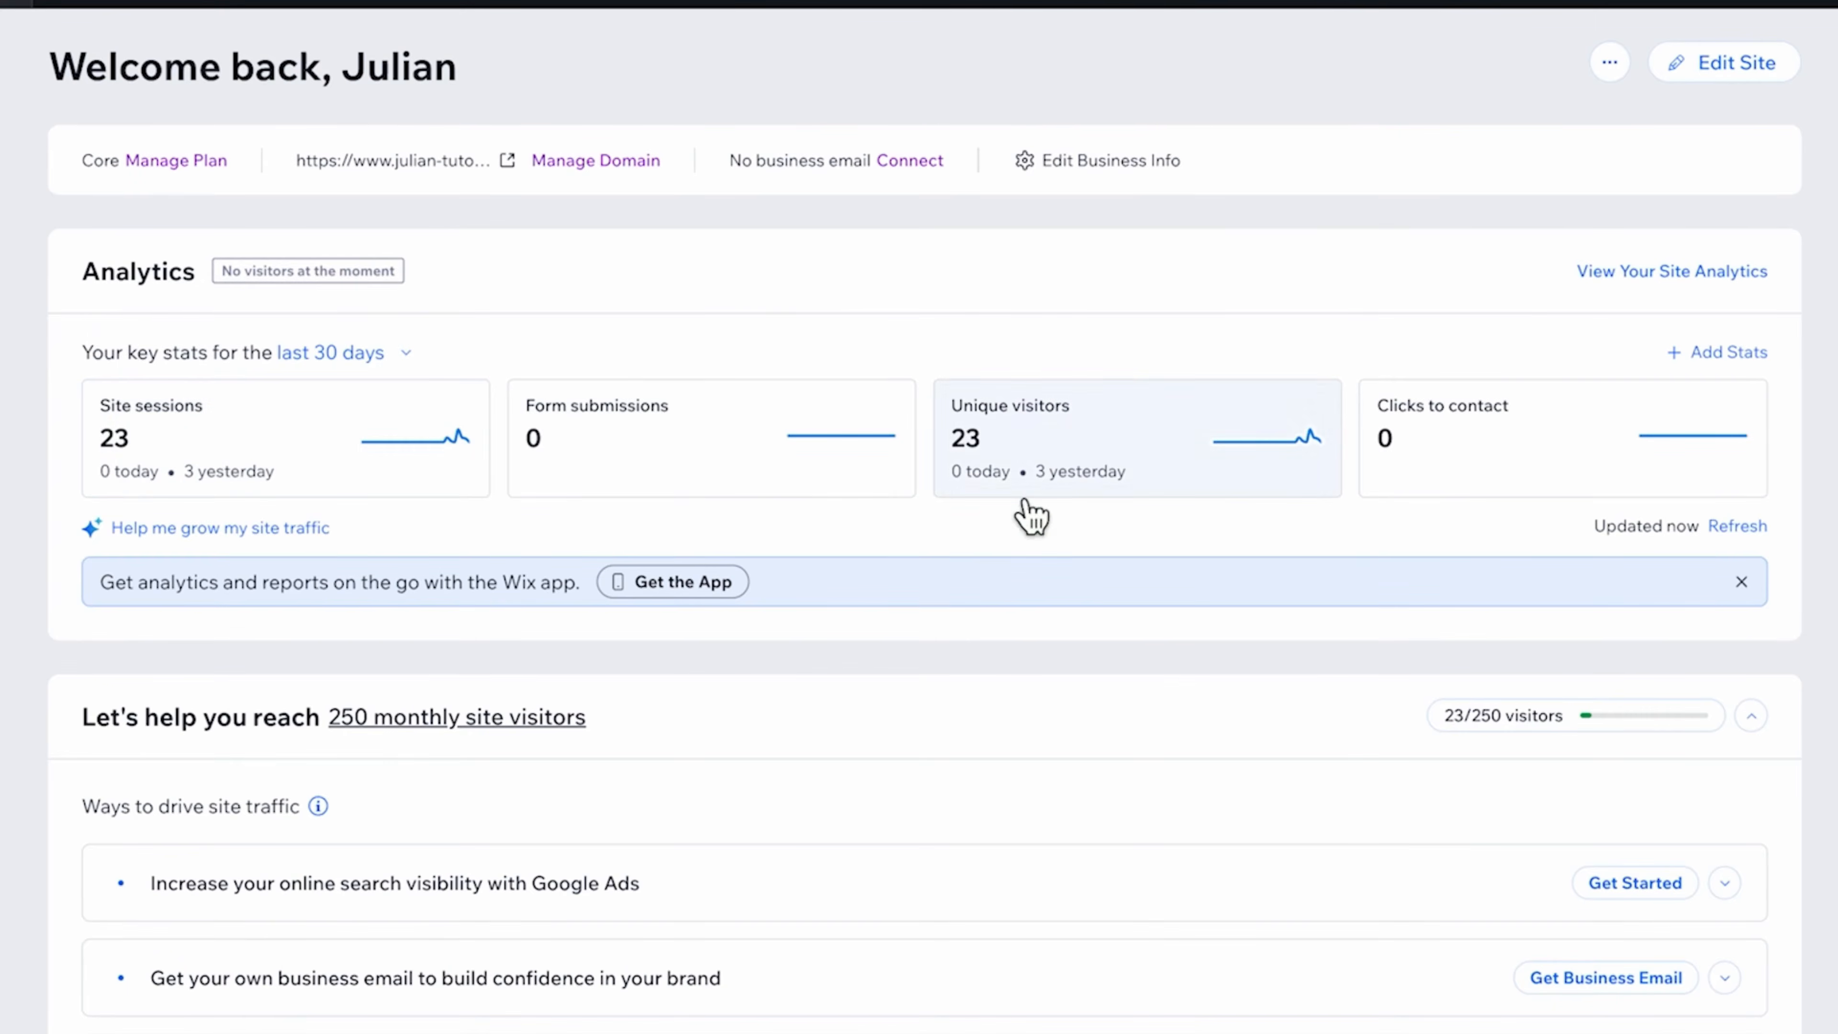
{"action": "mouse_move", "coordinate": [130, 442]}
{"action": "mouse_move", "coordinate": [166, 467]}
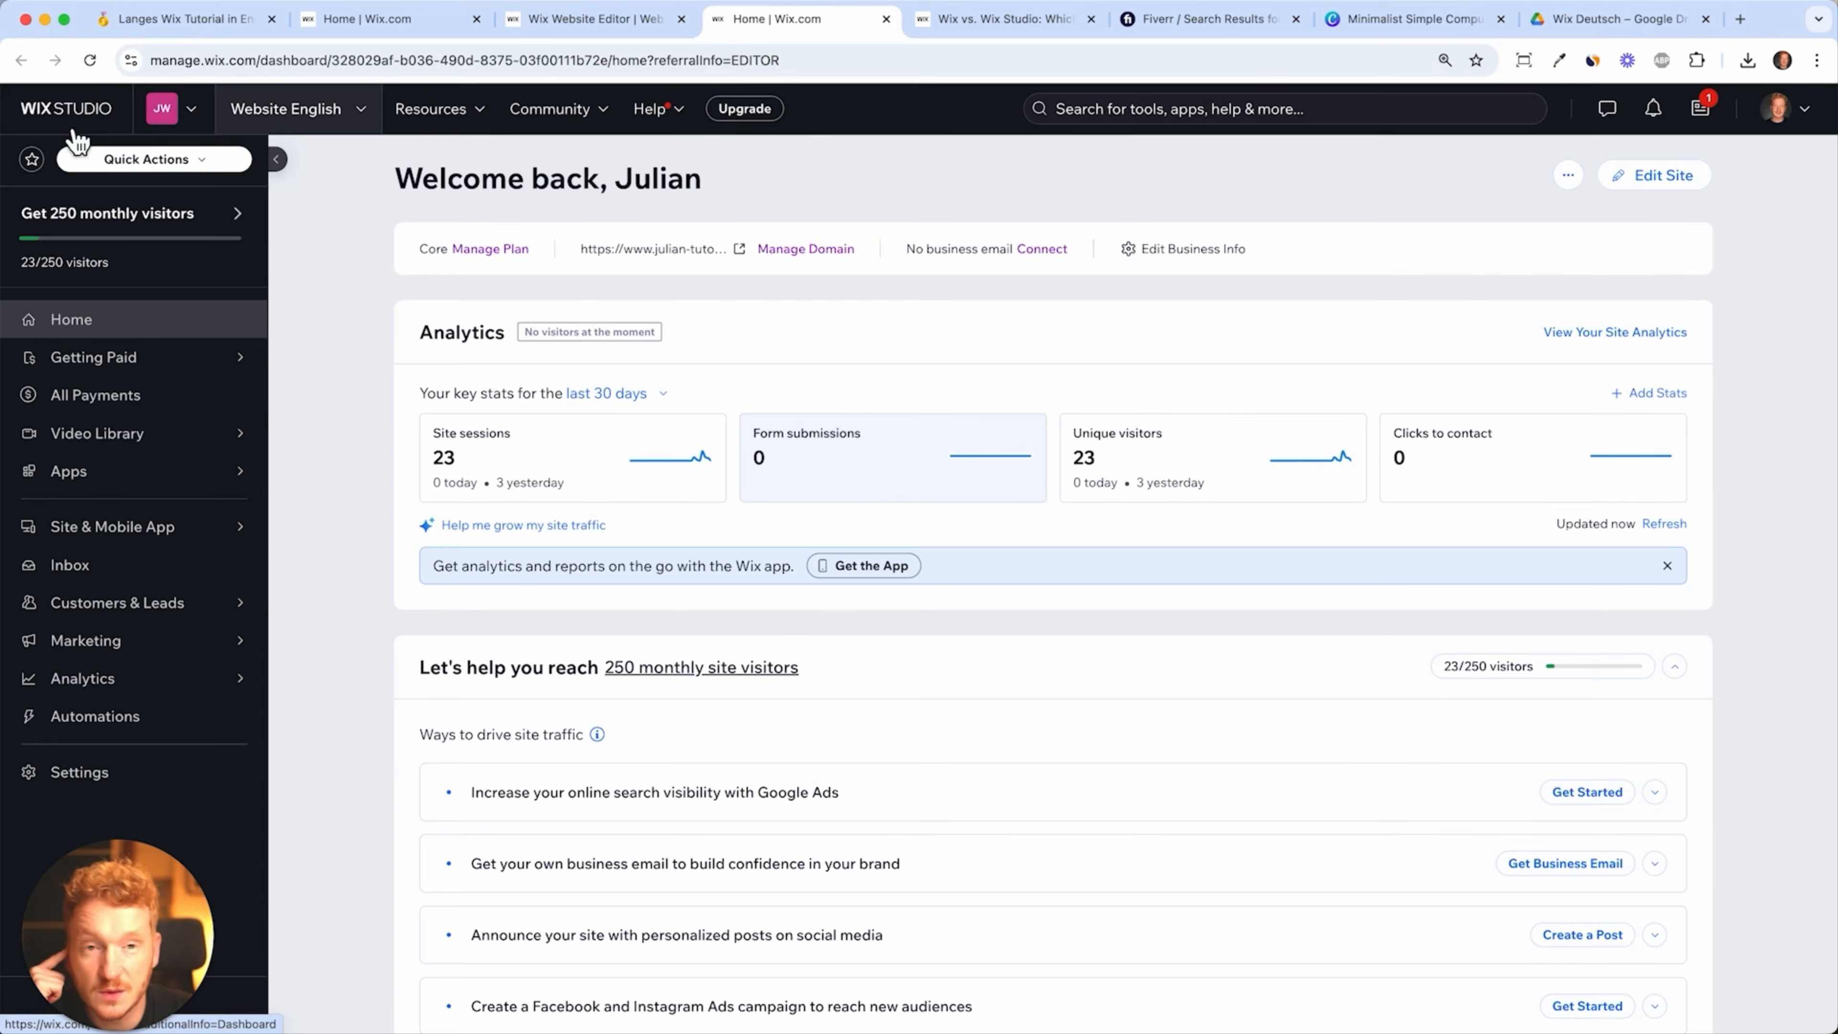
- Read the Wix vs. Wix Studio blog article, examining Wix Studio's main features and whom it is best for
{"action": "left_click", "coordinate": [999, 25]}
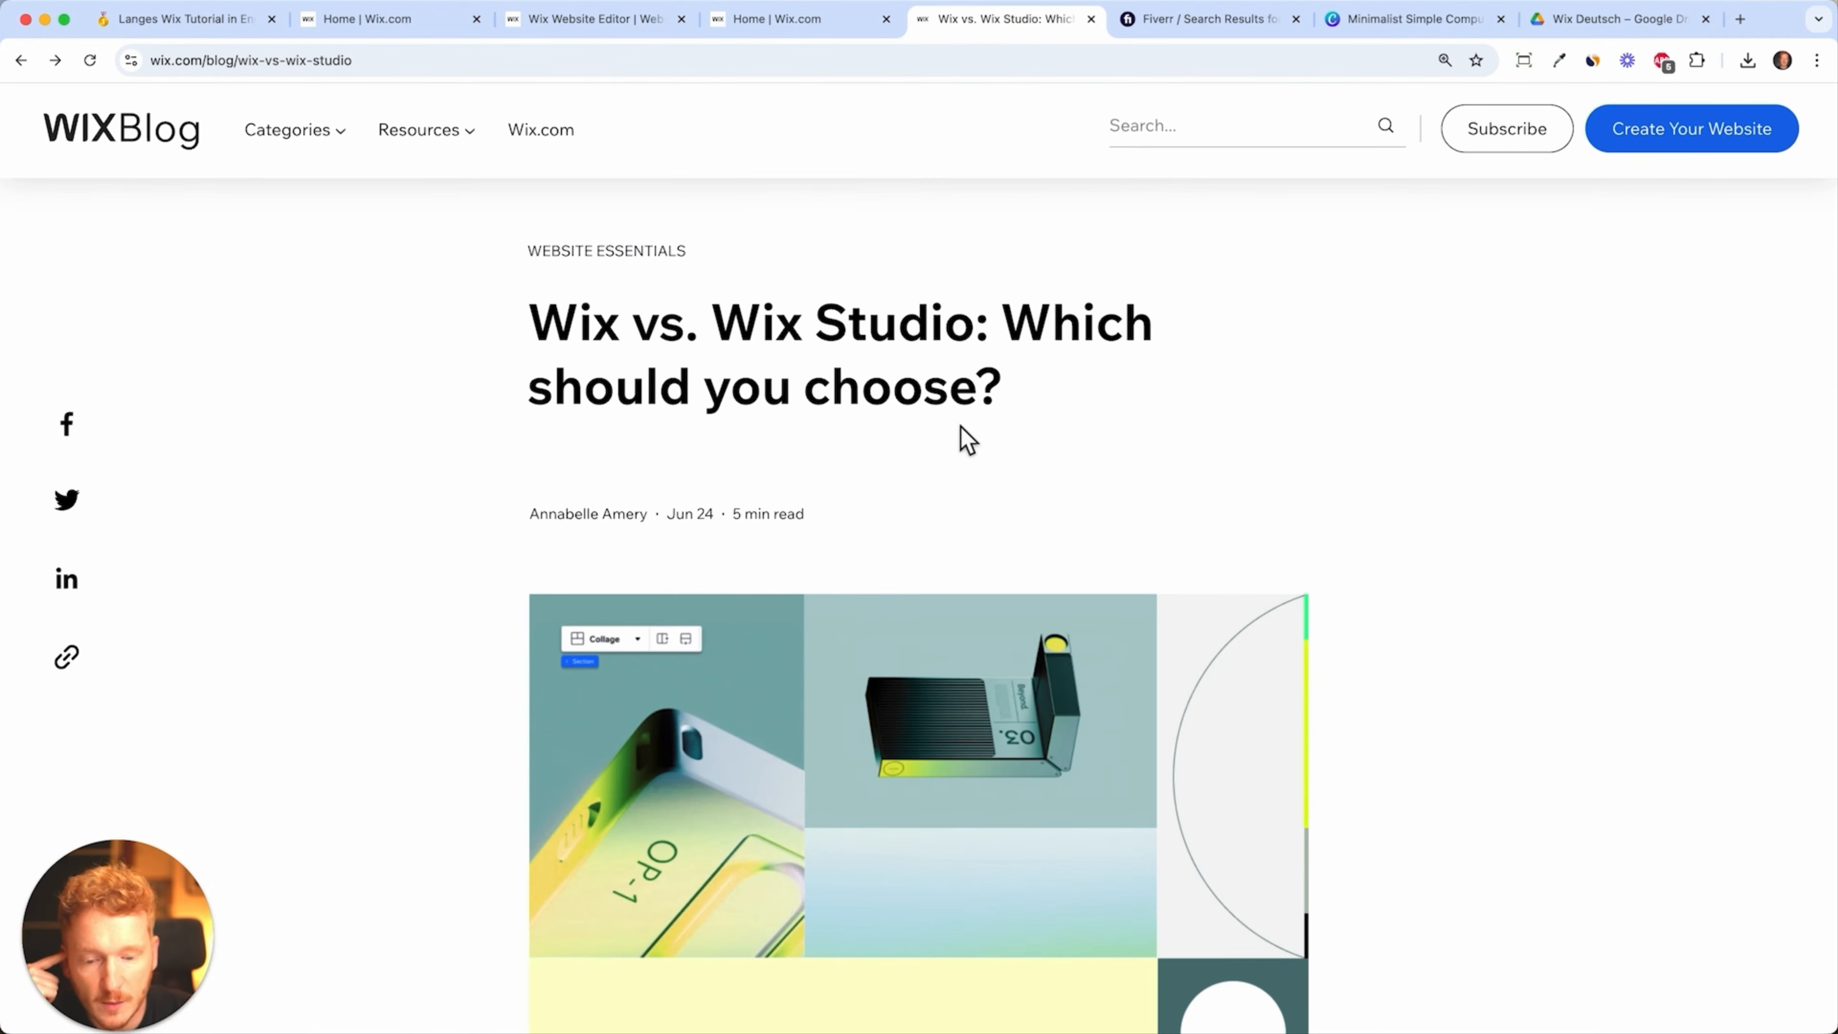
{"action": "scroll", "coordinate": [644, 437], "scroll_direction": "down", "scroll_amount": 6}
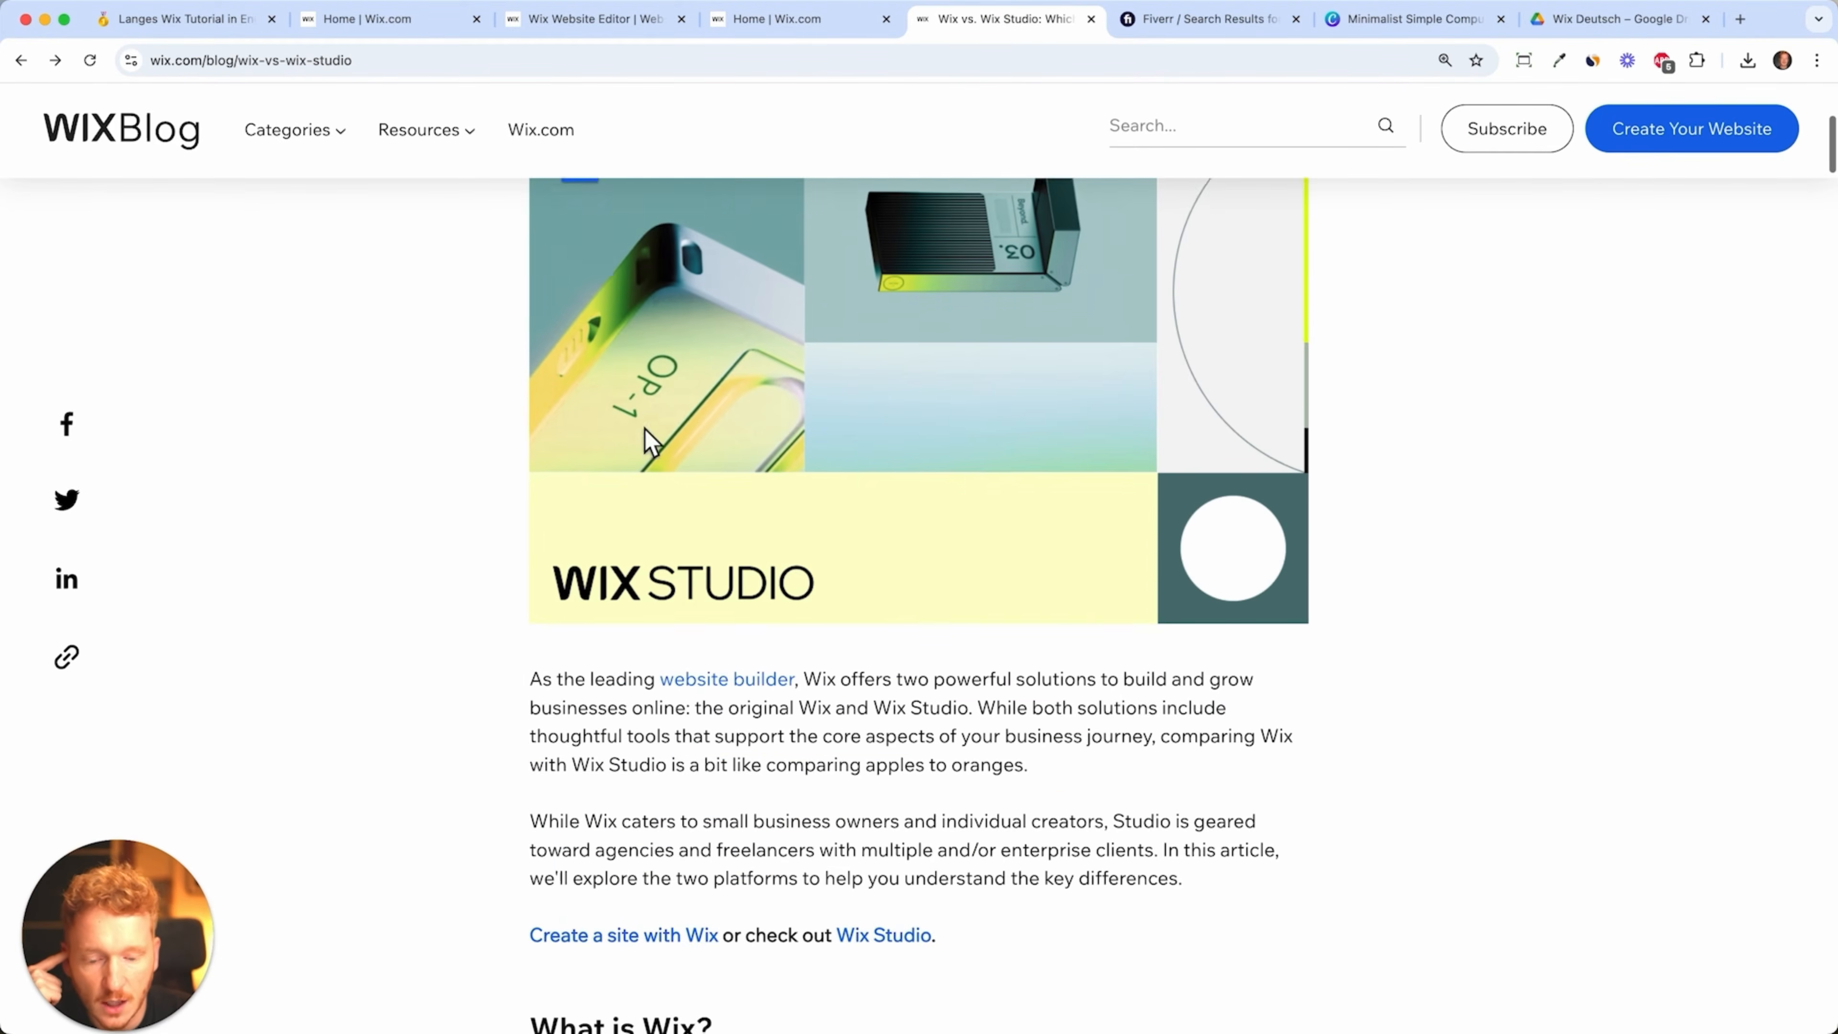
{"action": "left_click", "coordinate": [578, 20]}
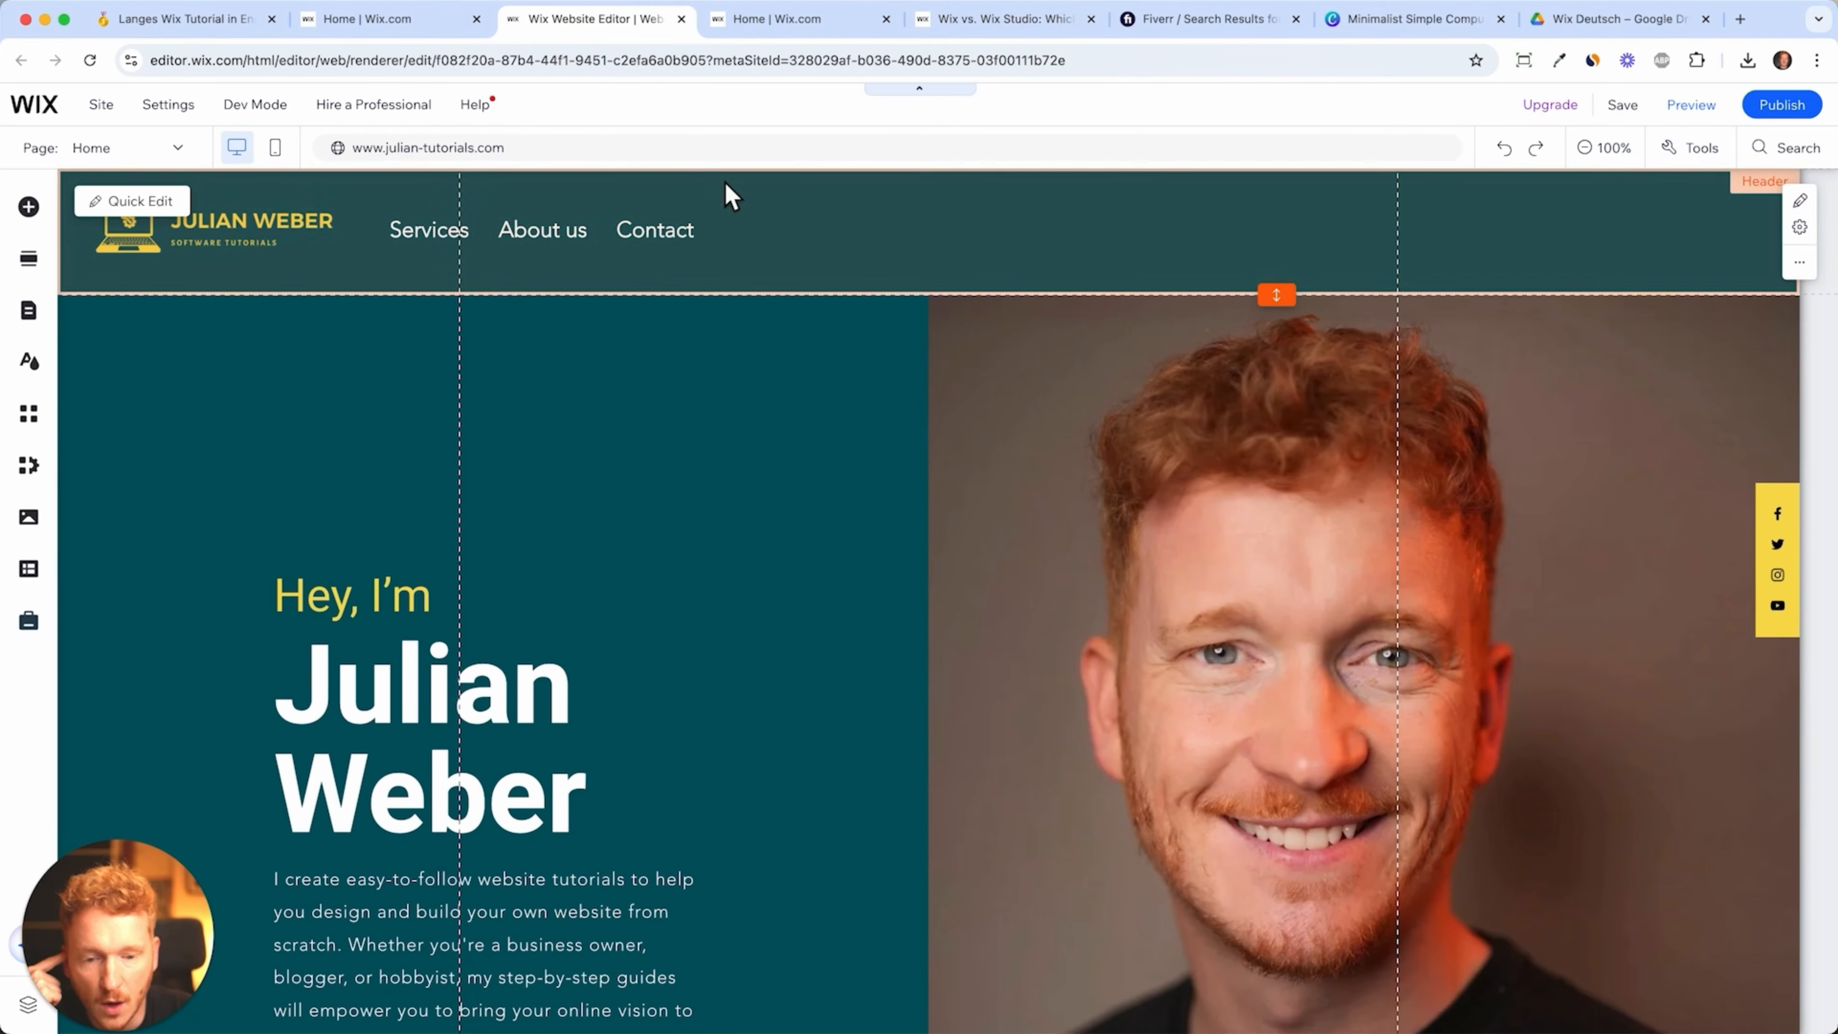
{"action": "left_click", "coordinate": [996, 38]}
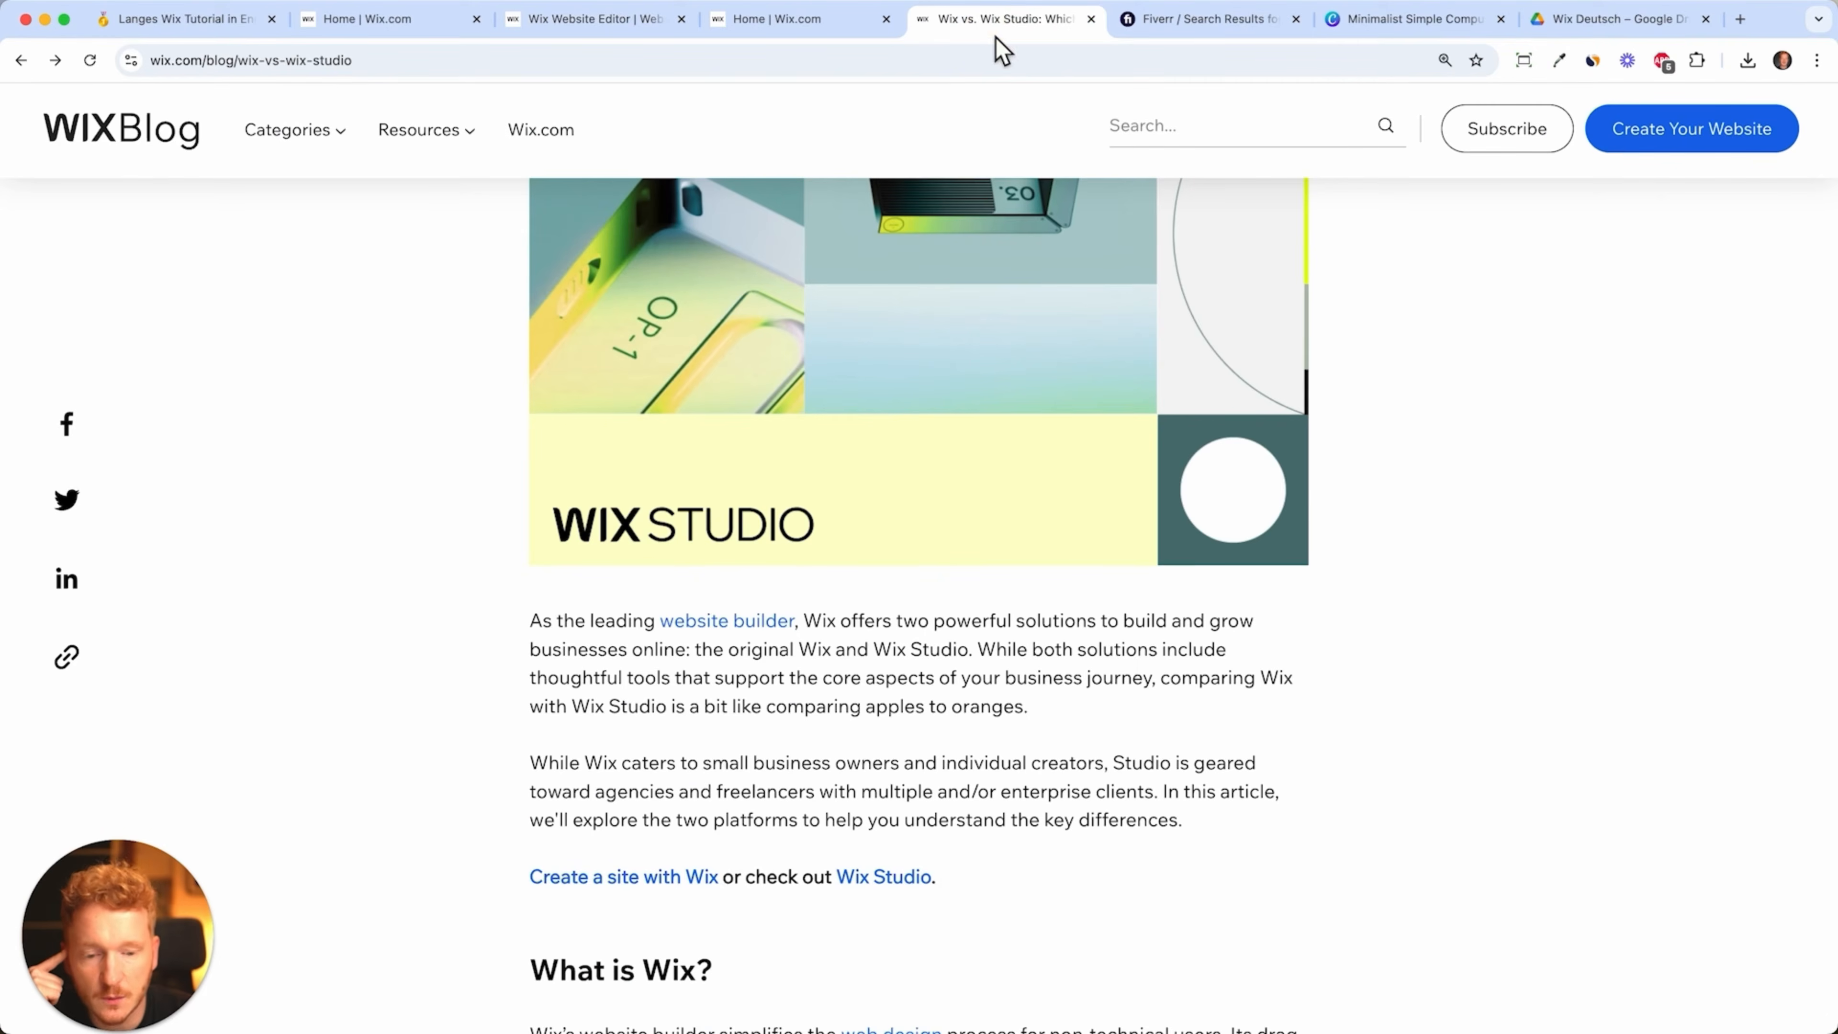
{"action": "scroll", "coordinate": [874, 645], "scroll_direction": "down", "scroll_amount": 15}
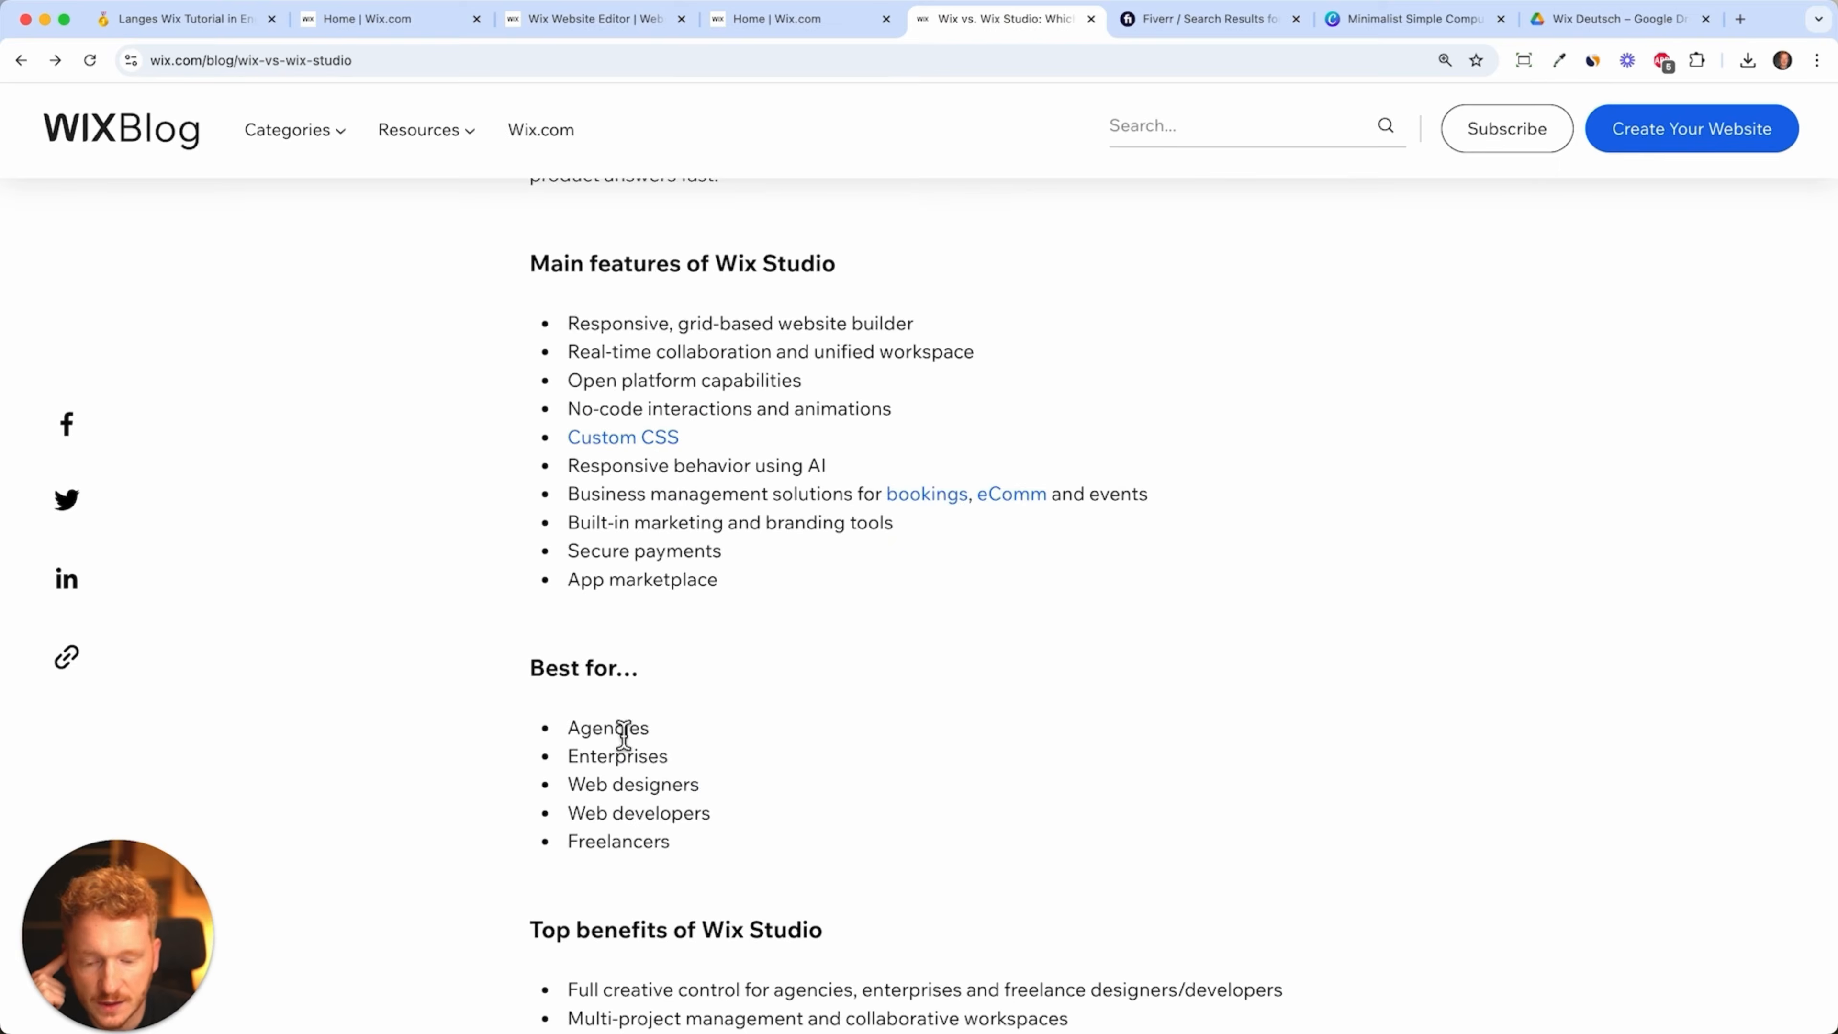
{"action": "left_click_drag", "start_coordinate": [592, 735], "coordinate": [677, 737]}
{"action": "scroll", "coordinate": [680, 742], "scroll_direction": "down", "scroll_amount": 1}
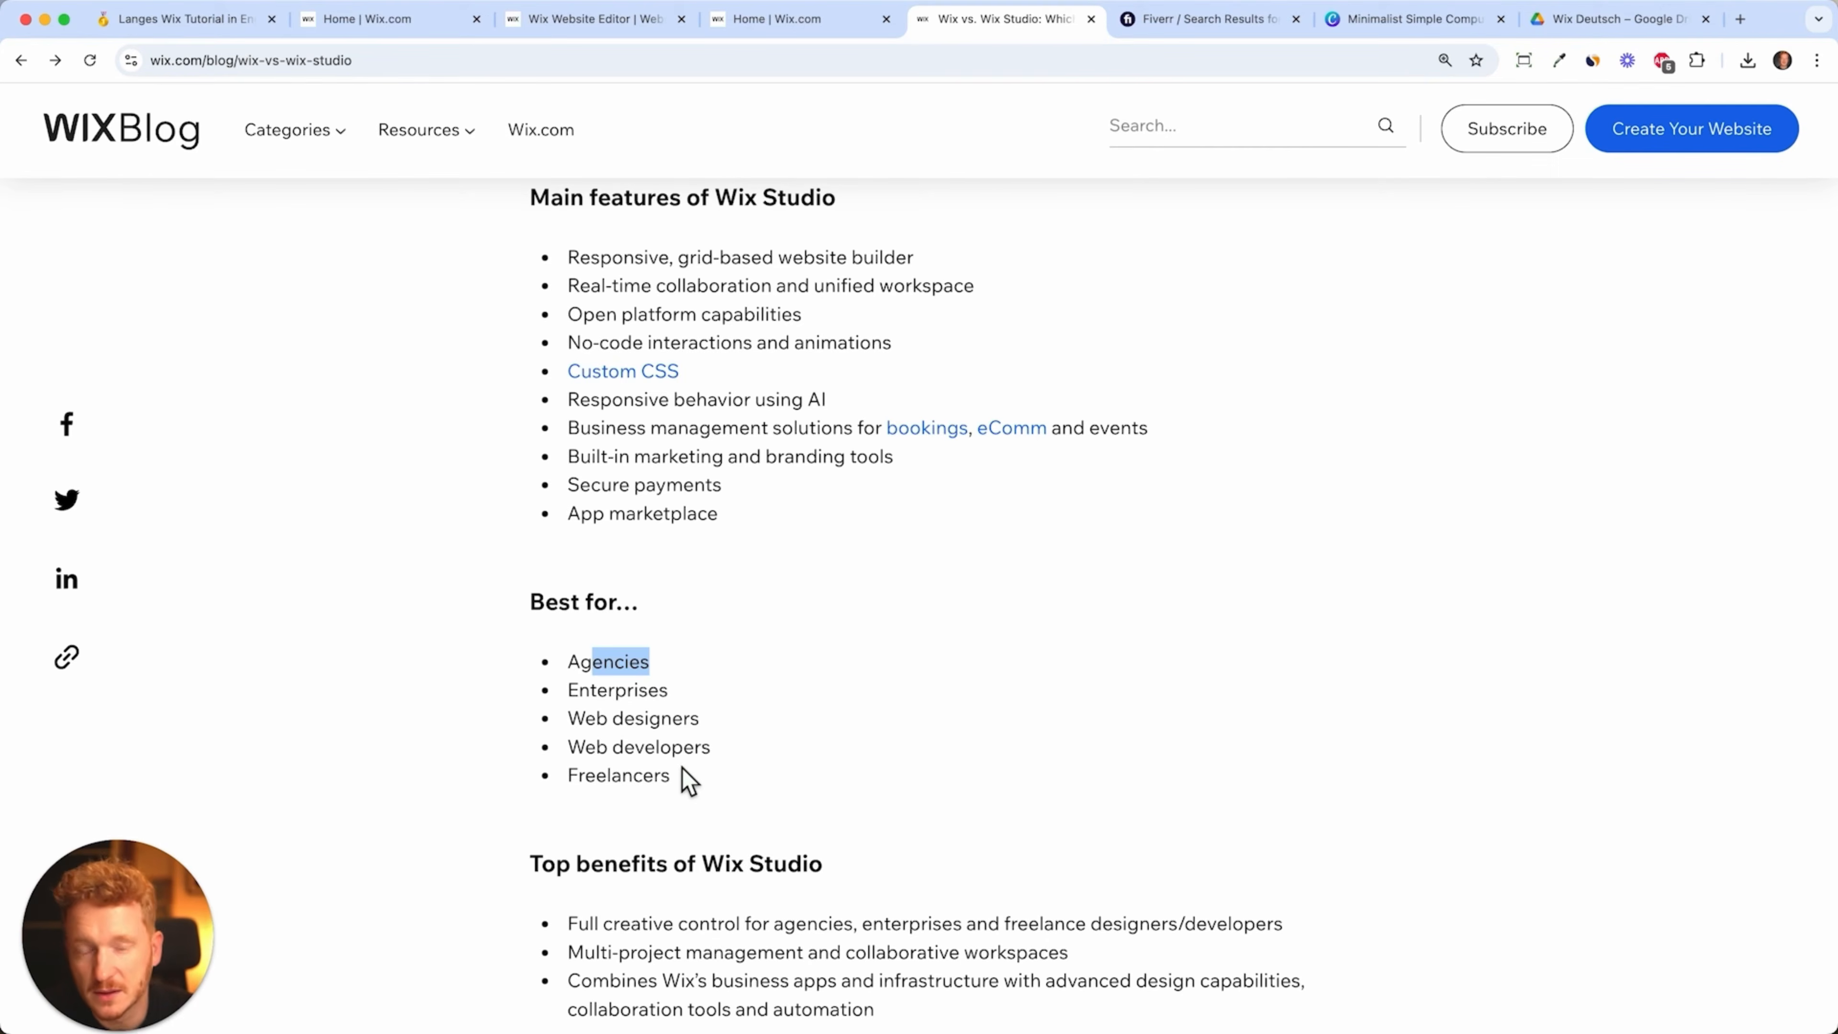
- Examine in the article which users the original Wix is best for and its top benefits
{"action": "scroll", "coordinate": [759, 587], "scroll_direction": "up", "scroll_amount": 20}
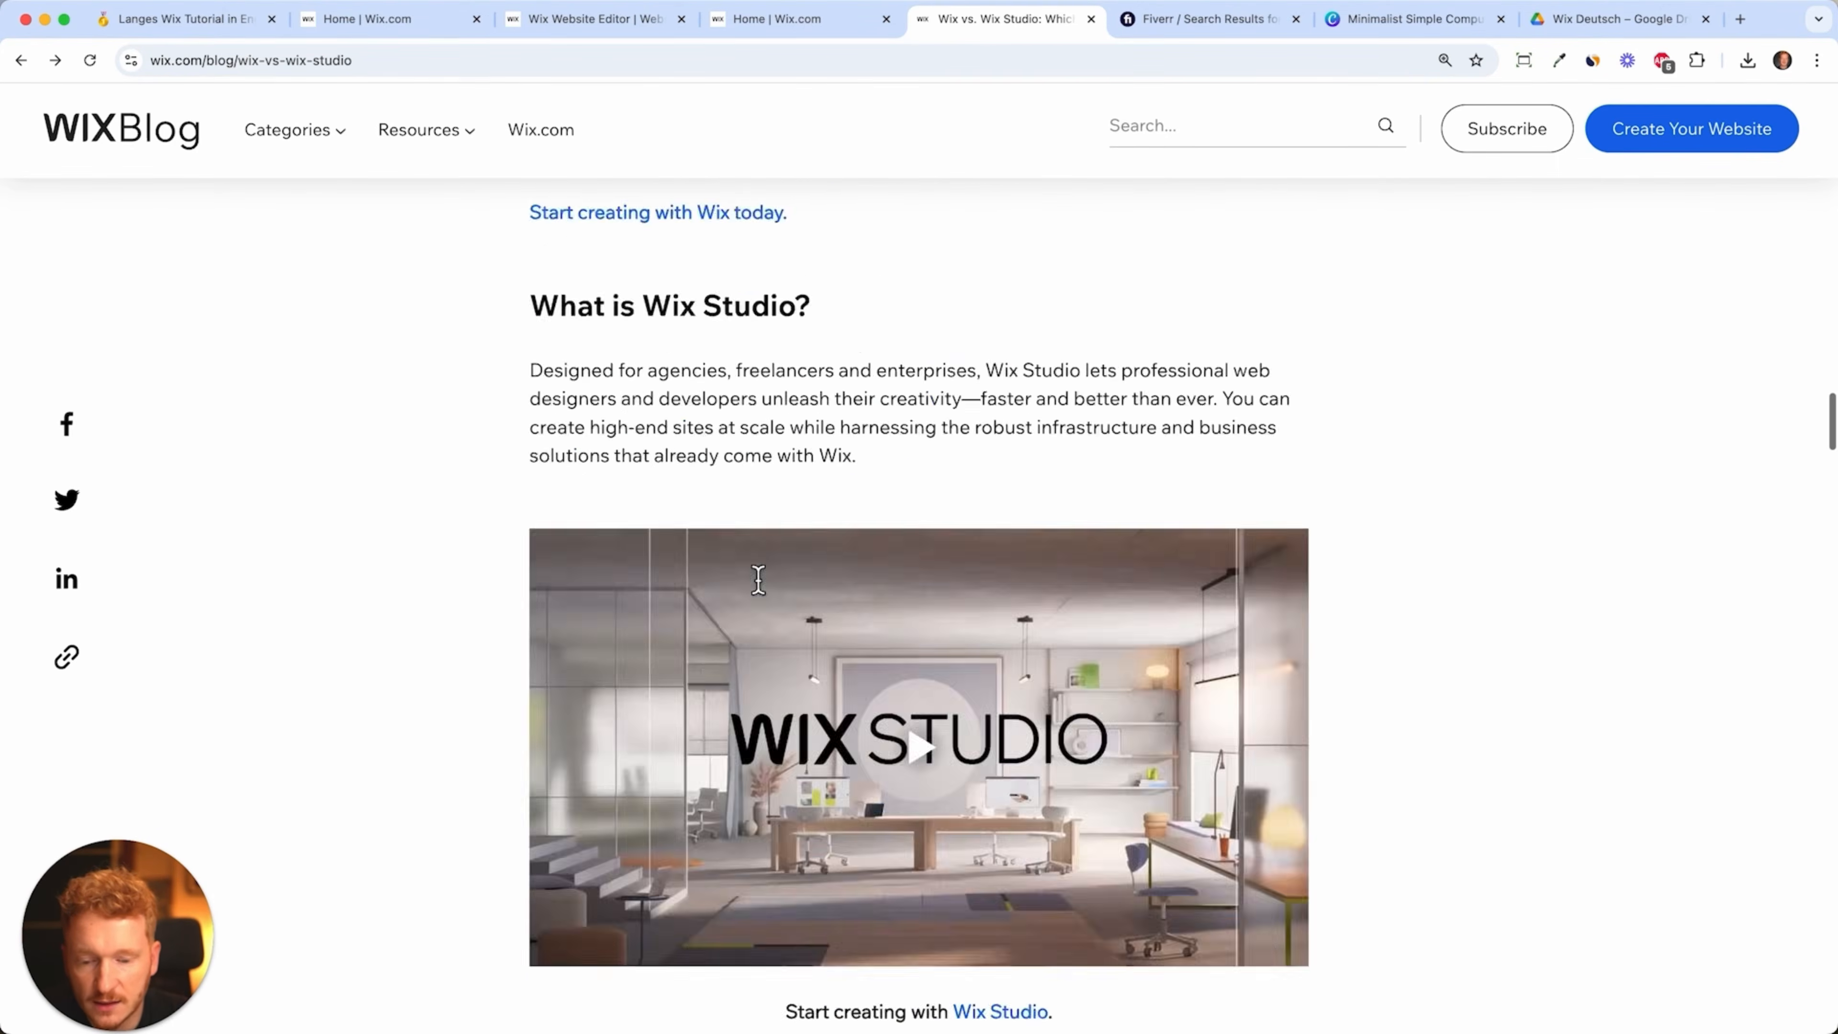
{"action": "scroll", "coordinate": [759, 587], "scroll_direction": "down", "scroll_amount": 5}
{"action": "scroll", "coordinate": [759, 588], "scroll_direction": "up", "scroll_amount": 8}
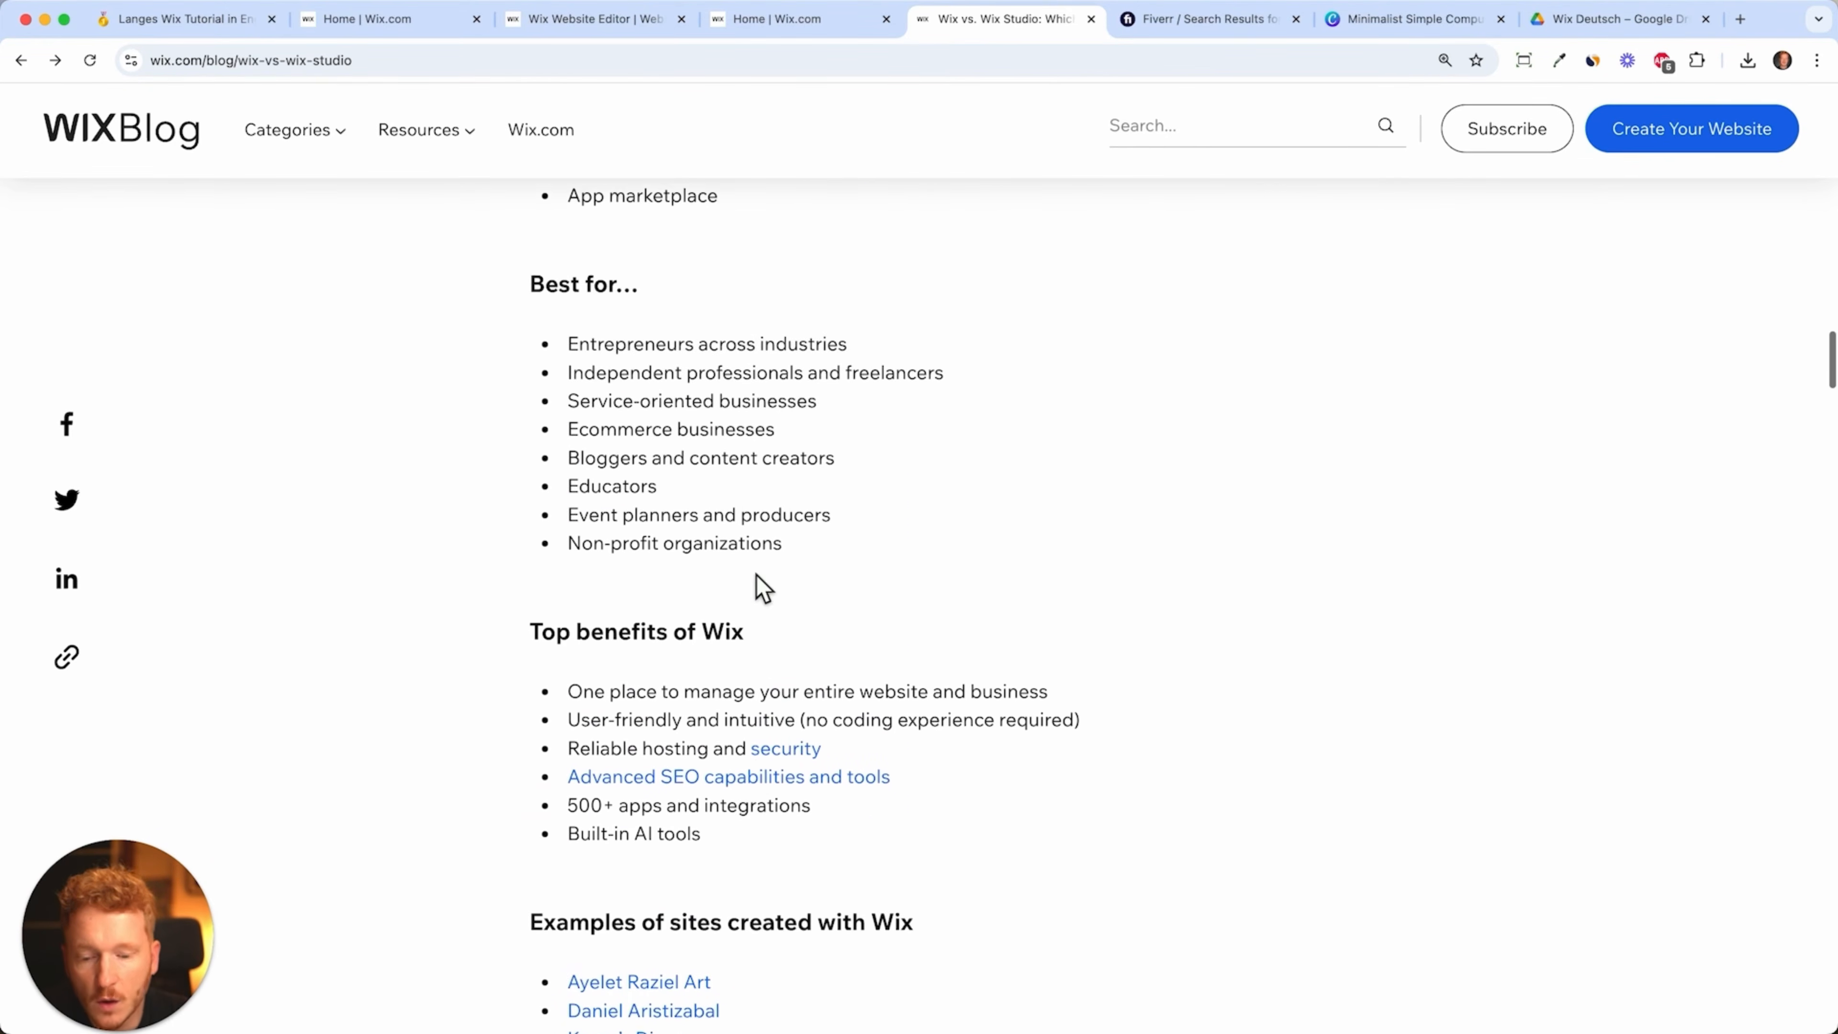
{"action": "scroll", "coordinate": [759, 588], "scroll_direction": "up", "scroll_amount": 1}
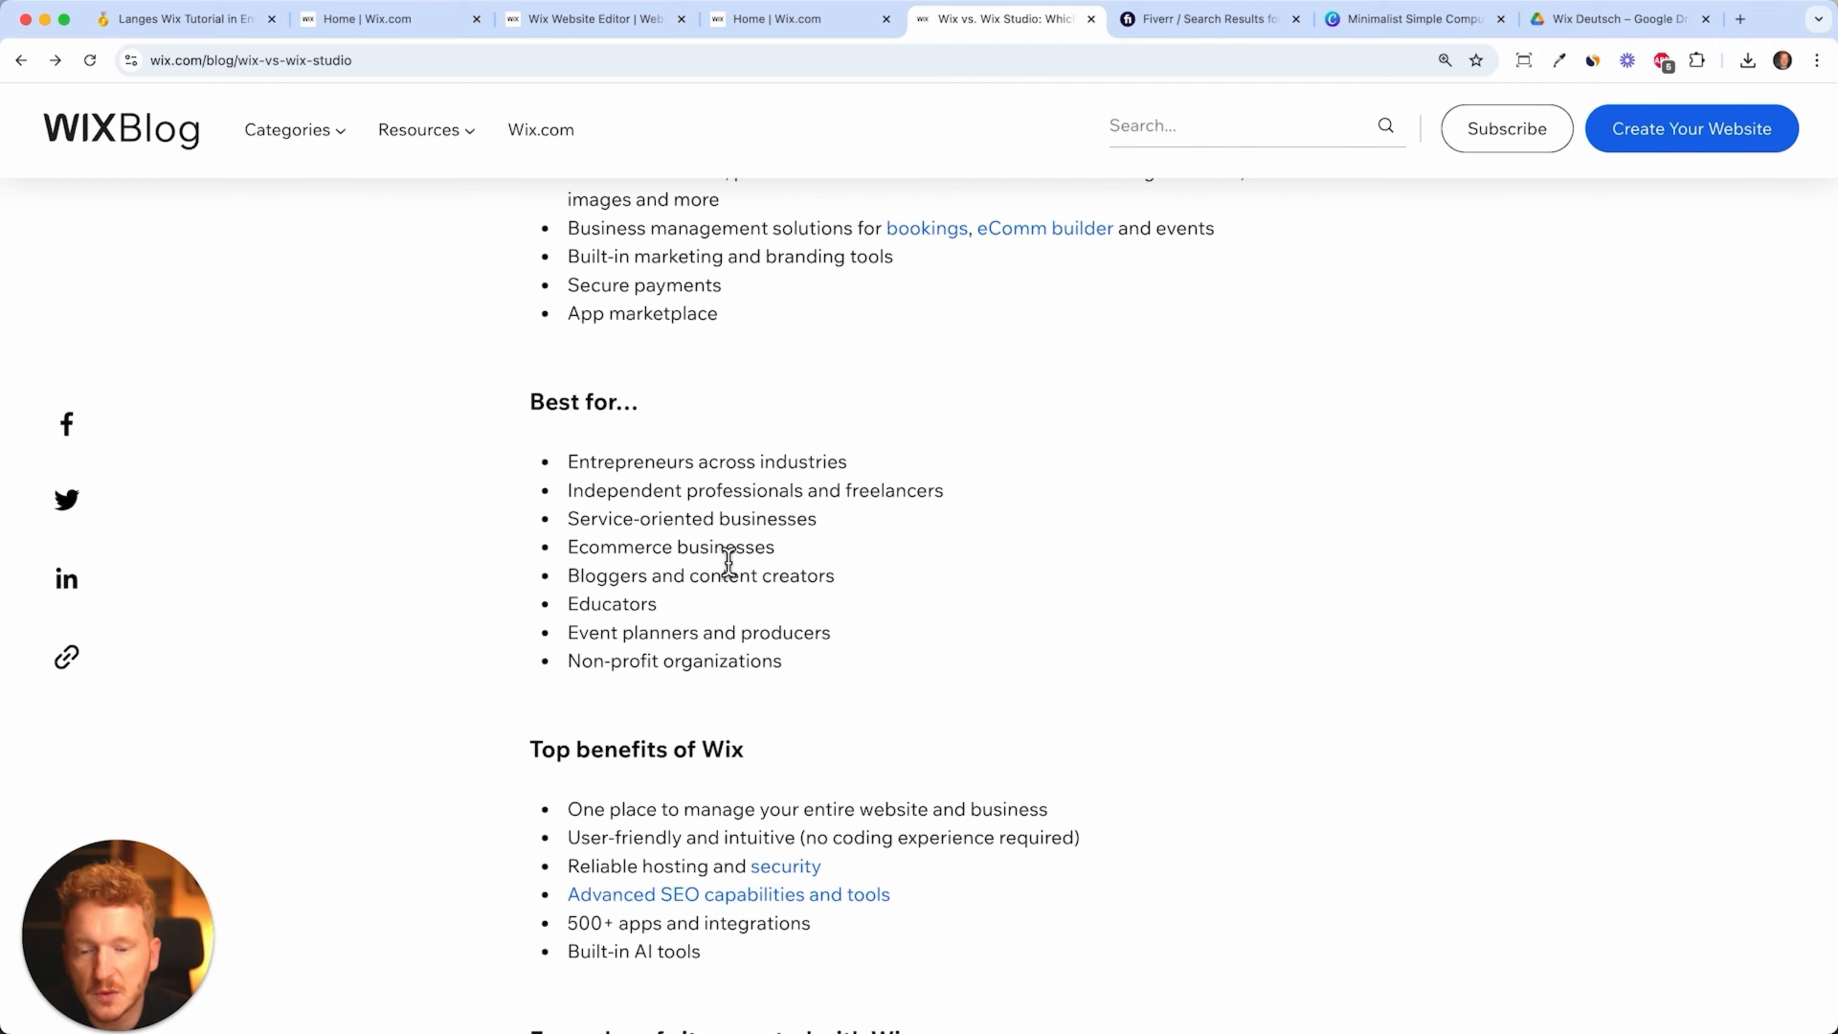
- Return to the site dashboard and look through the available workspaces, the list of sites, and the resources and community links
{"action": "left_click", "coordinate": [442, 23]}
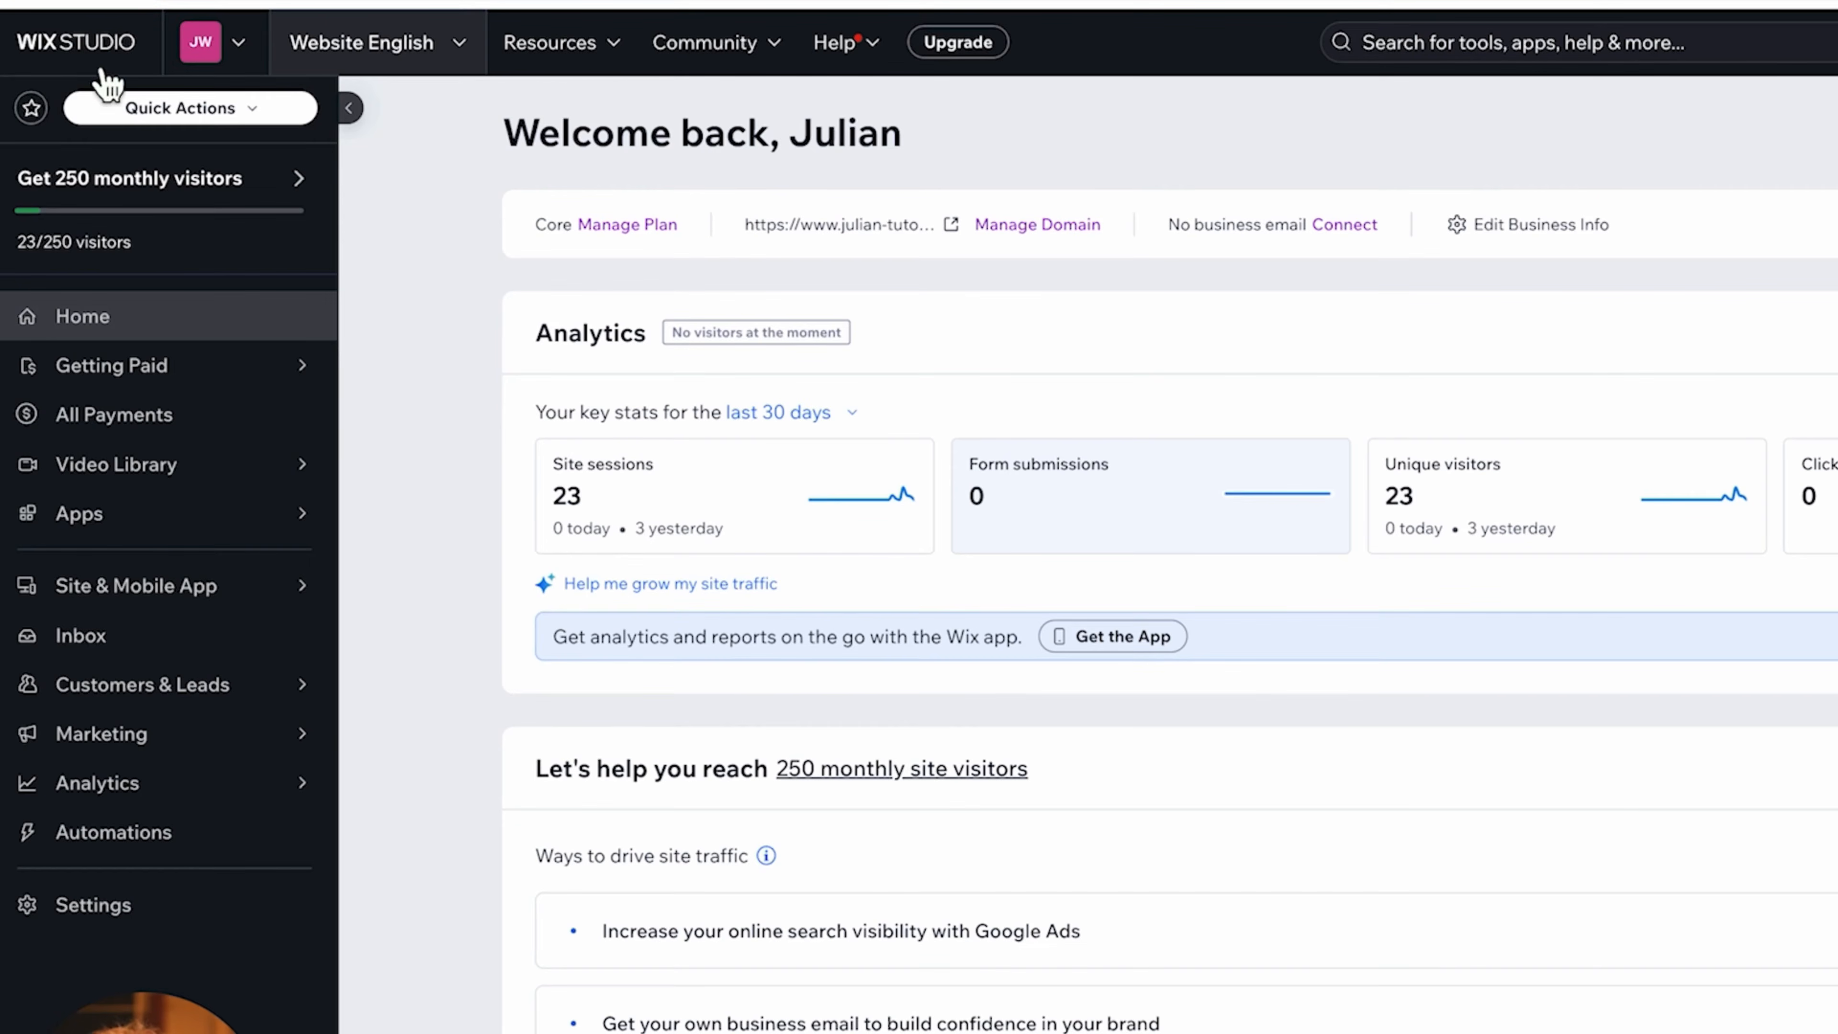
{"action": "left_click", "coordinate": [242, 52]}
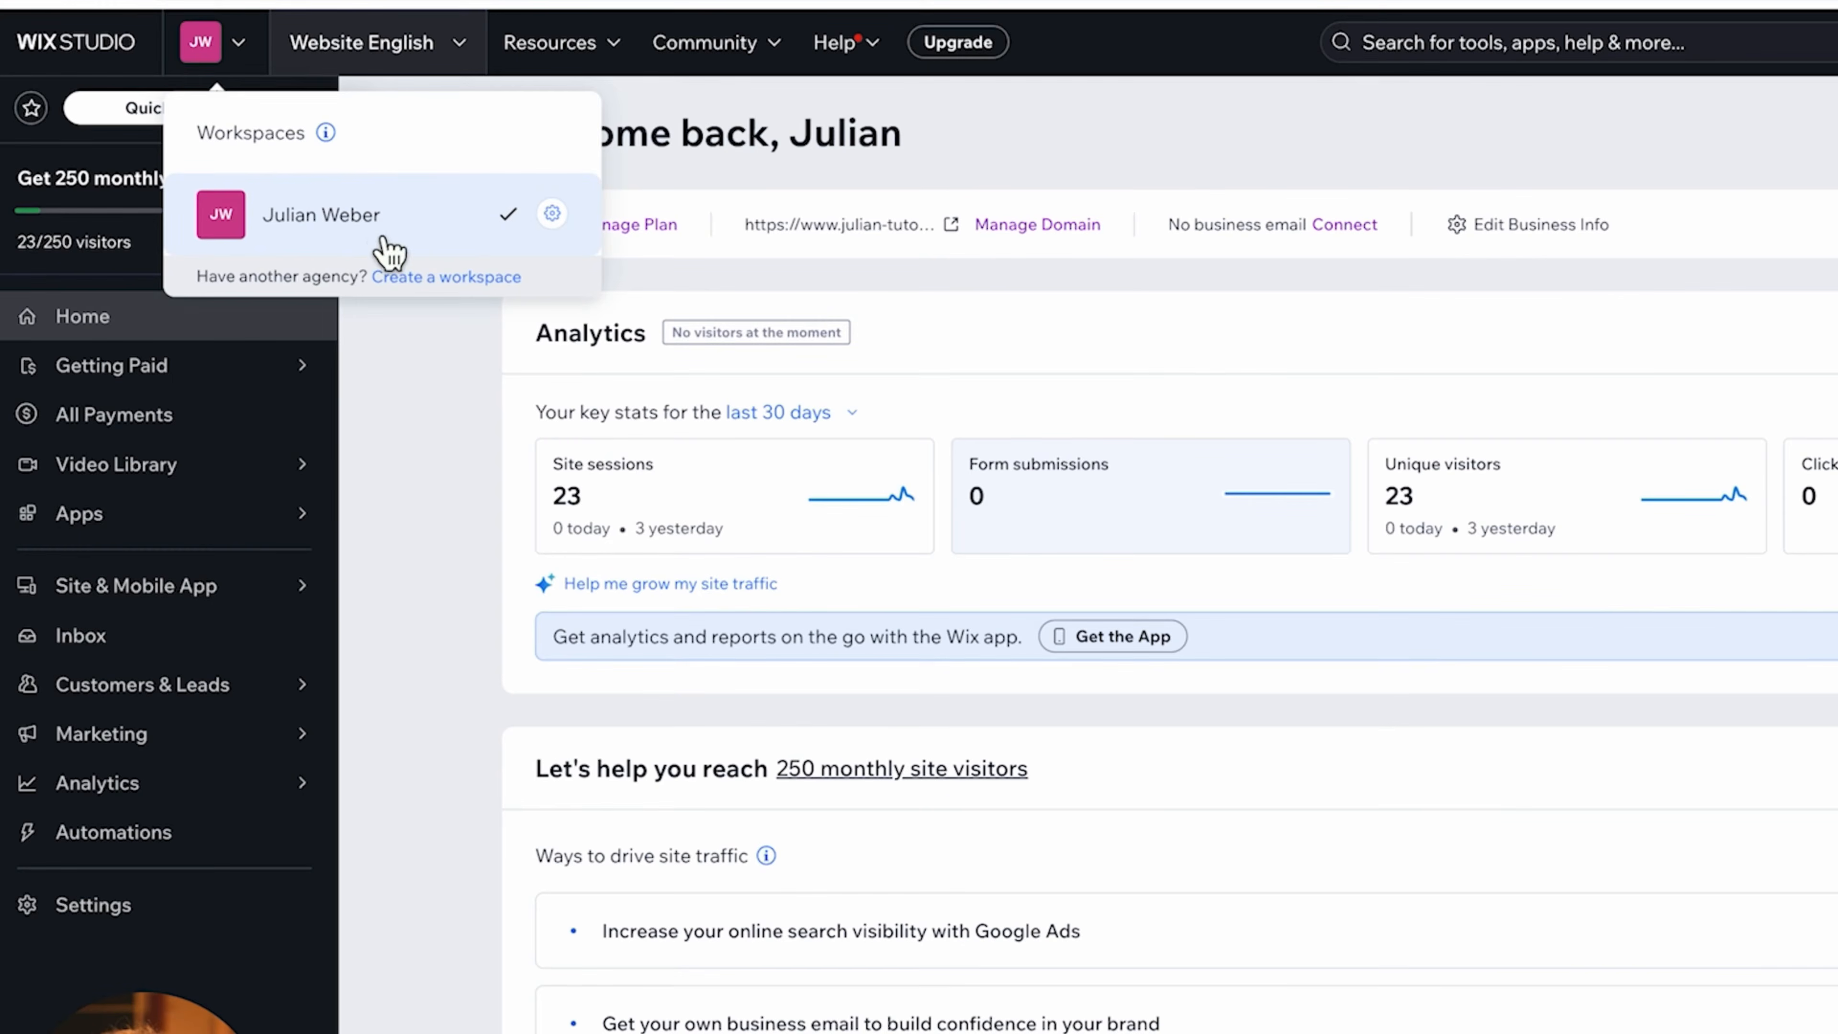
{"action": "left_click", "coordinate": [458, 65]}
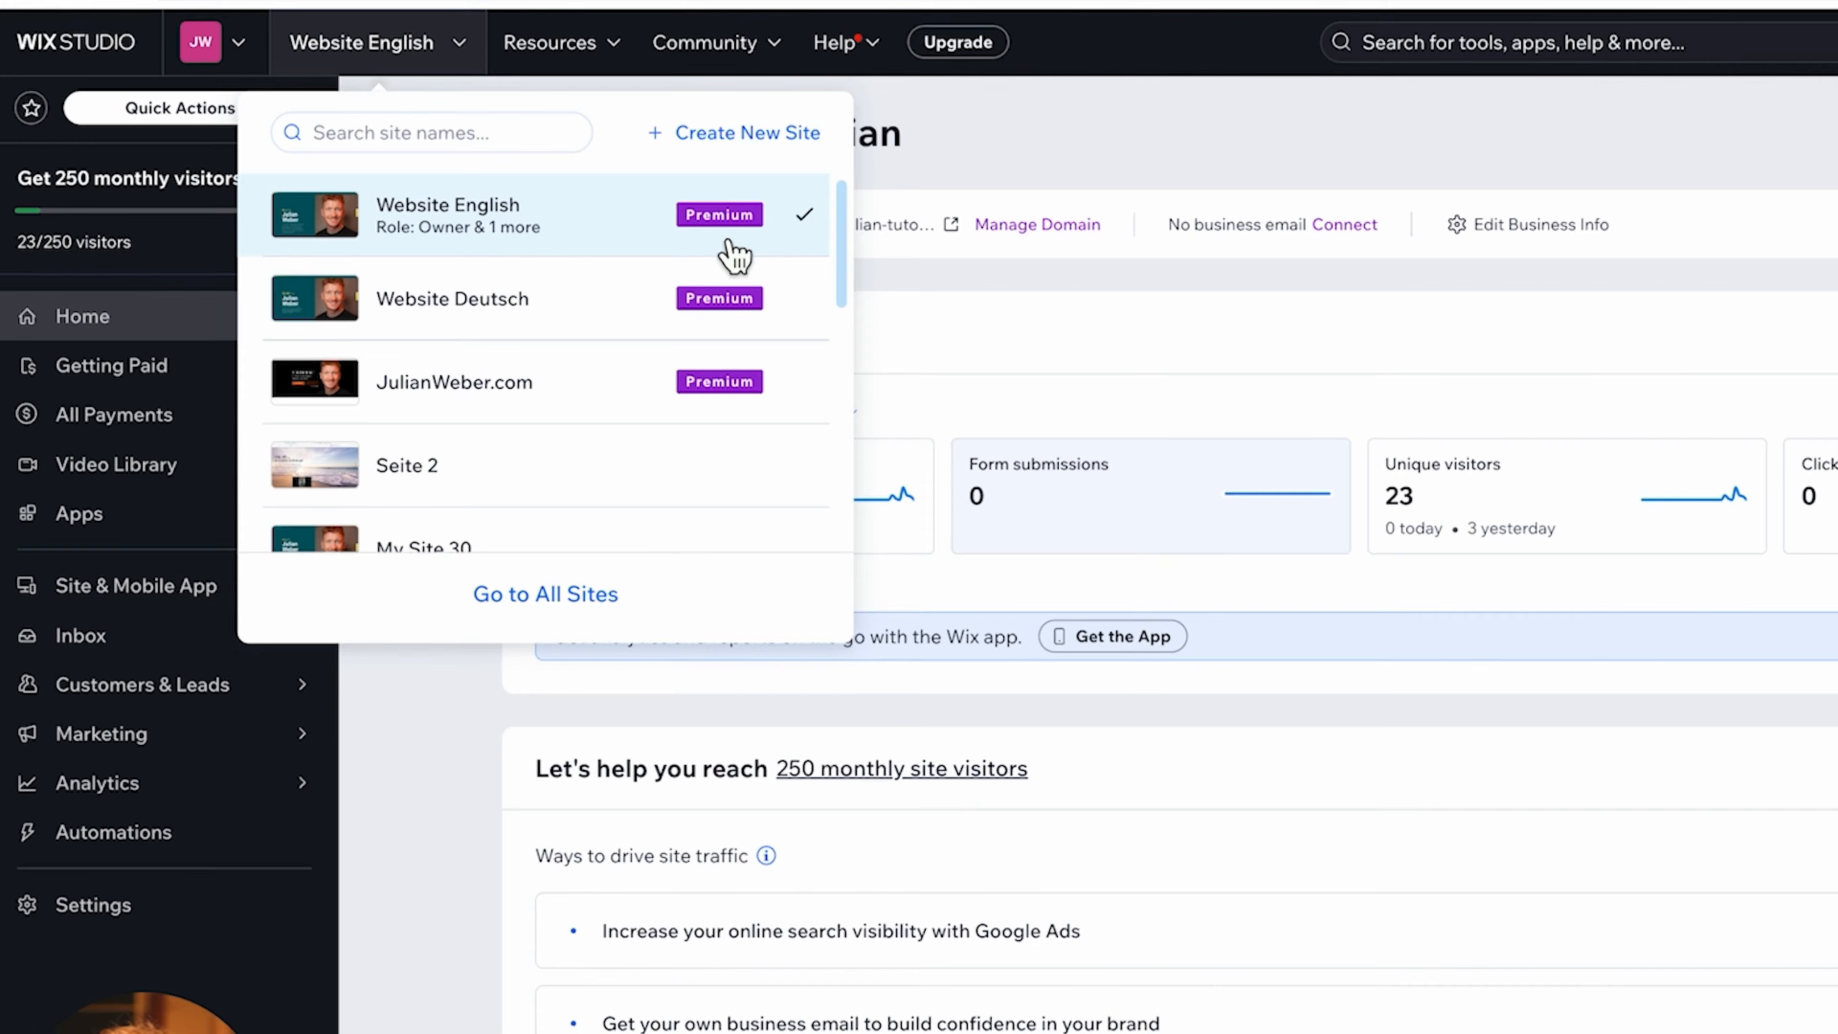
{"action": "scroll", "coordinate": [669, 361], "scroll_direction": "down", "scroll_amount": 3}
{"action": "scroll", "coordinate": [675, 370], "scroll_direction": "down", "scroll_amount": 2}
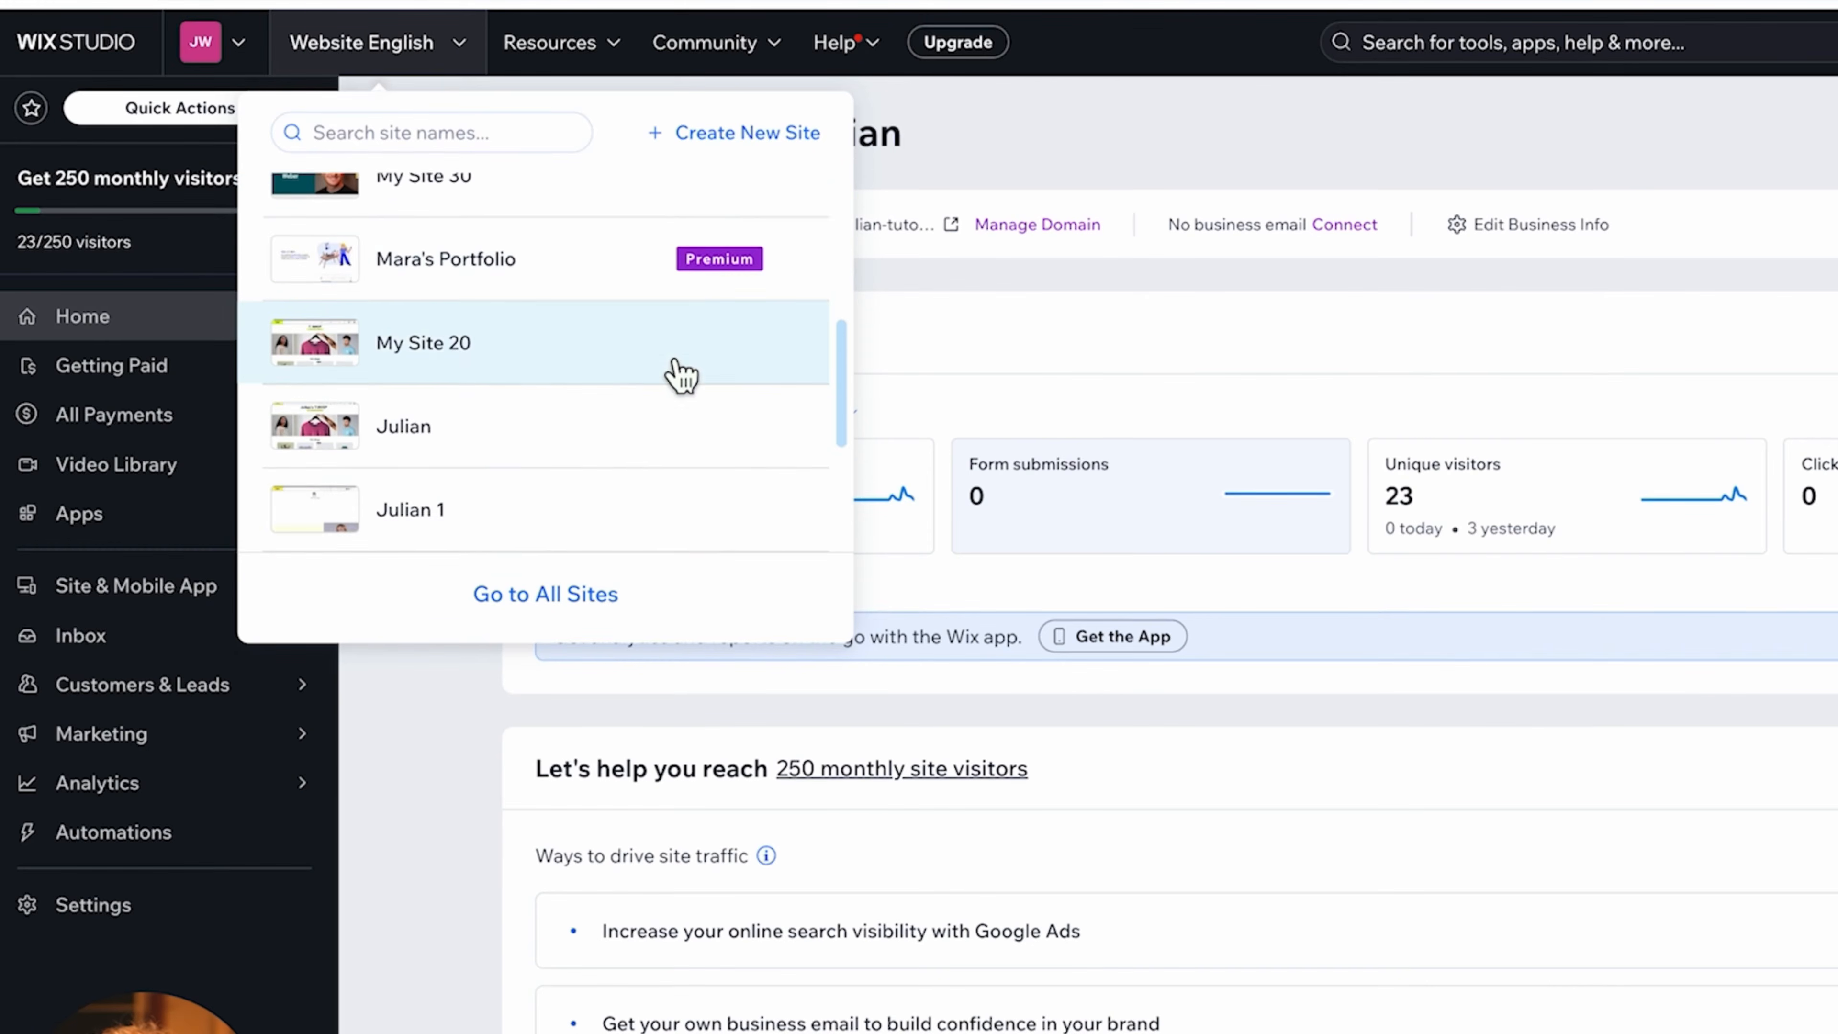
{"action": "scroll", "coordinate": [667, 330], "scroll_direction": "up", "scroll_amount": 3}
{"action": "scroll", "coordinate": [672, 332], "scroll_direction": "up", "scroll_amount": 2}
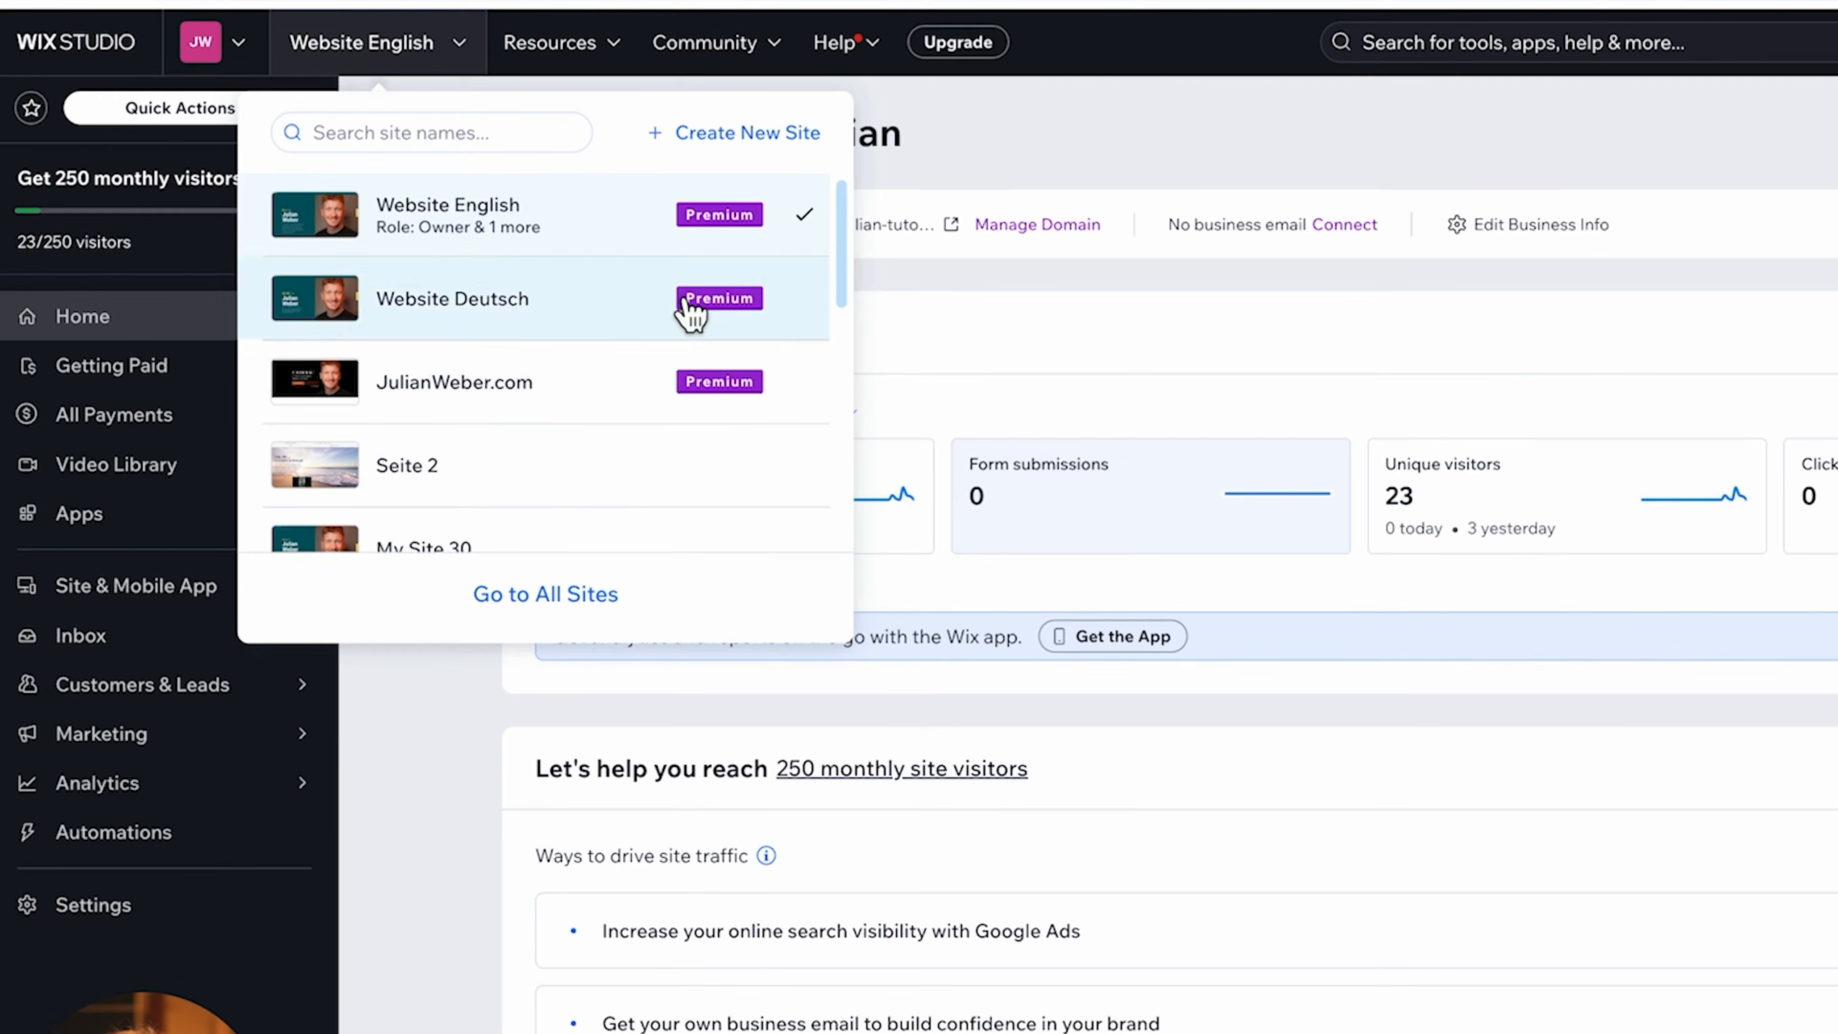
{"action": "mouse_move", "coordinate": [637, 84]}
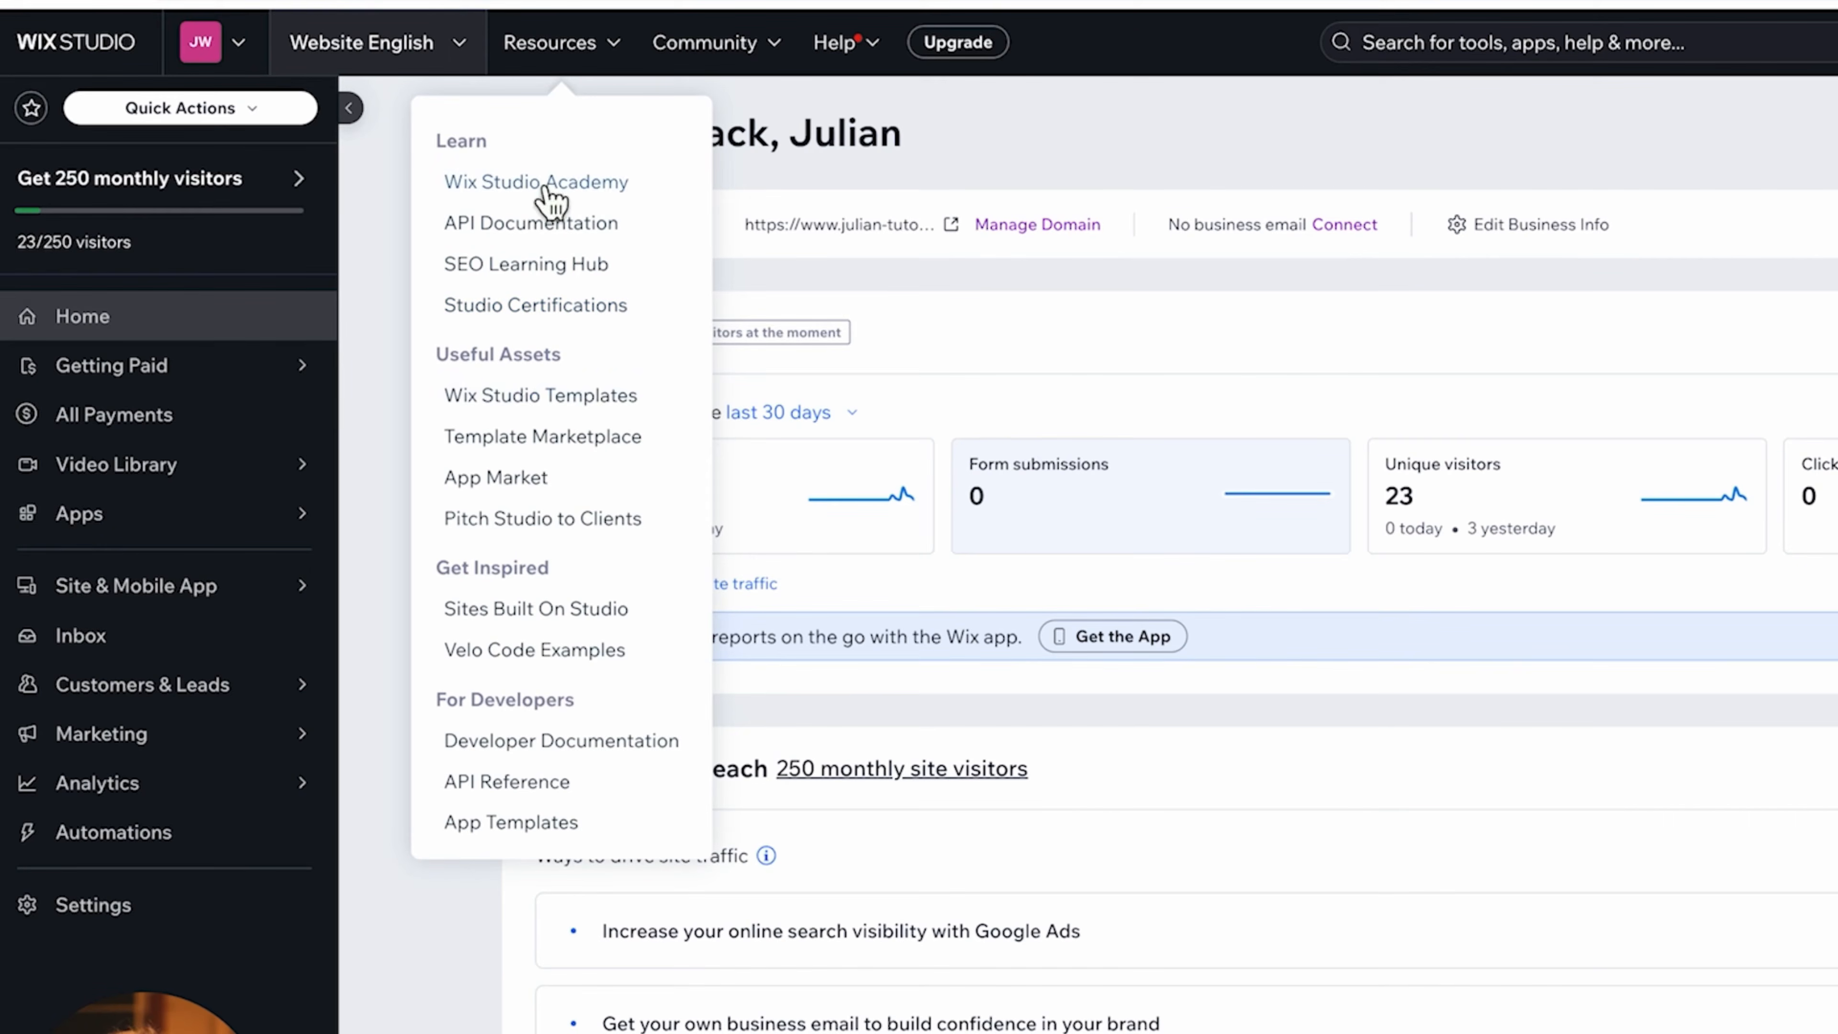
{"action": "mouse_move", "coordinate": [796, 72]}
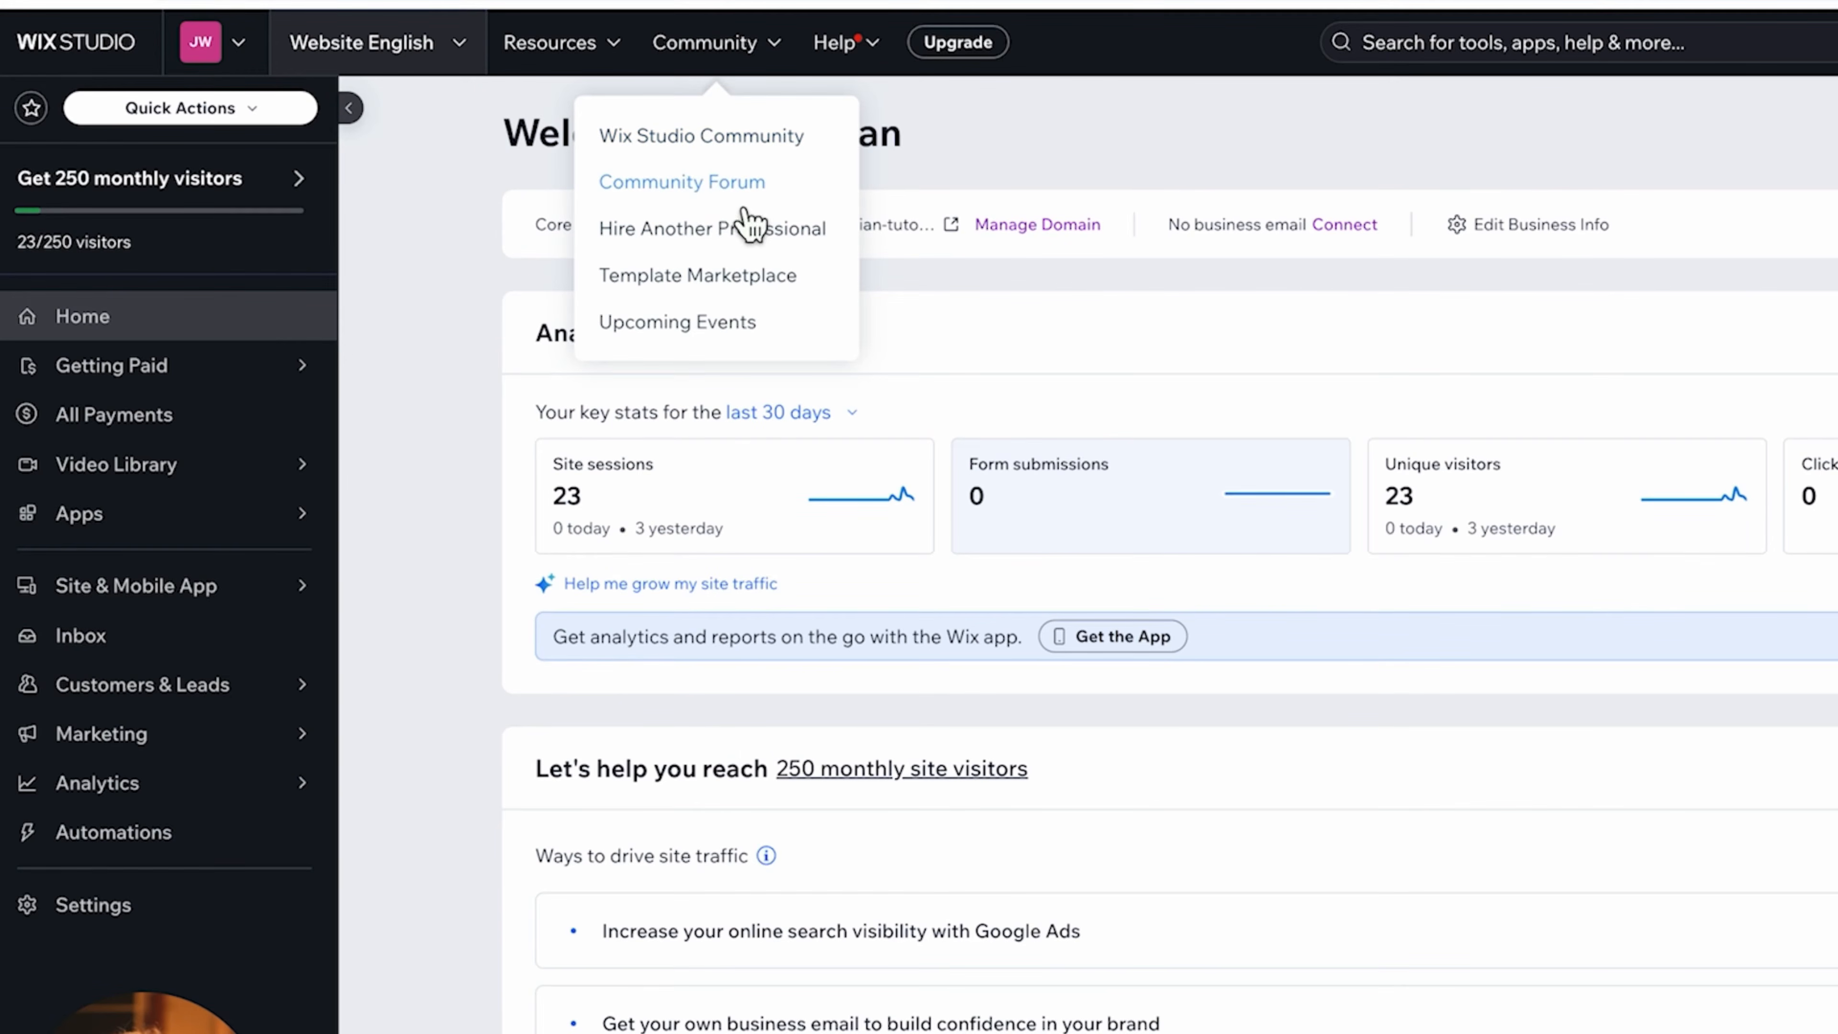
- Search the dashboard's help center for "domain" and look through the listed articles
{"action": "left_click", "coordinate": [889, 69]}
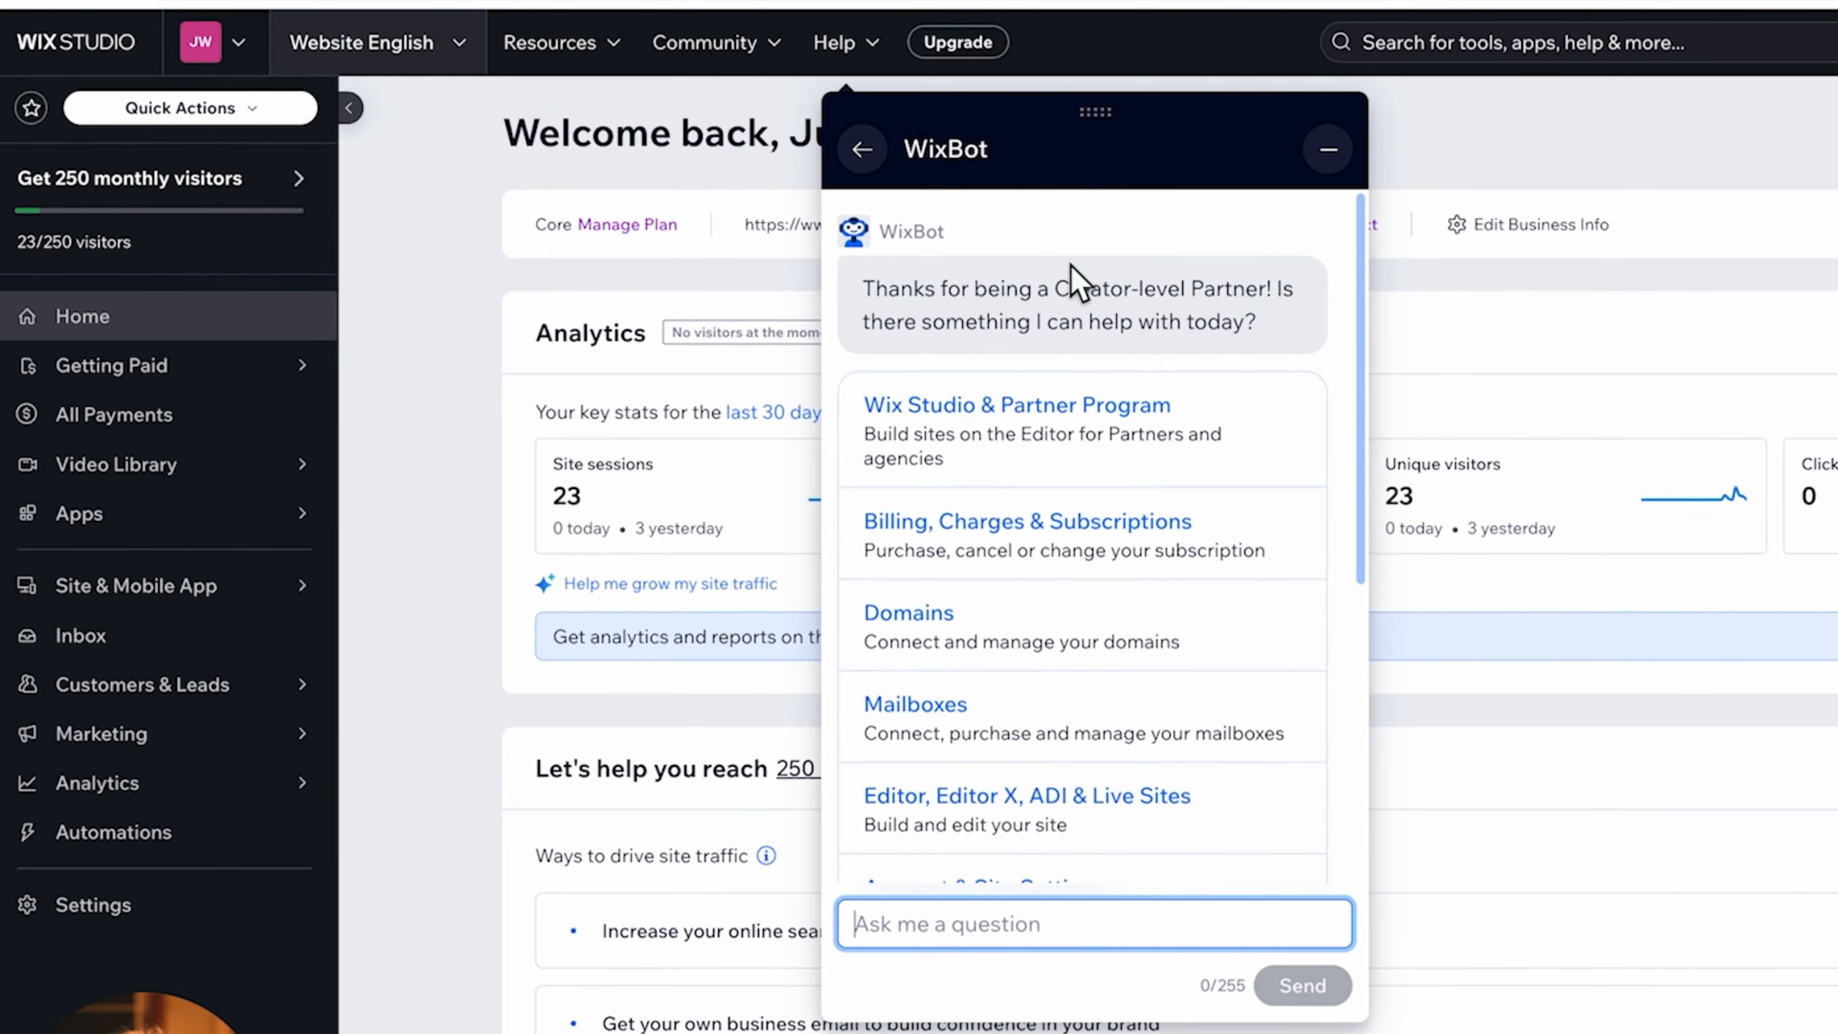
{"action": "left_click", "coordinate": [880, 170]}
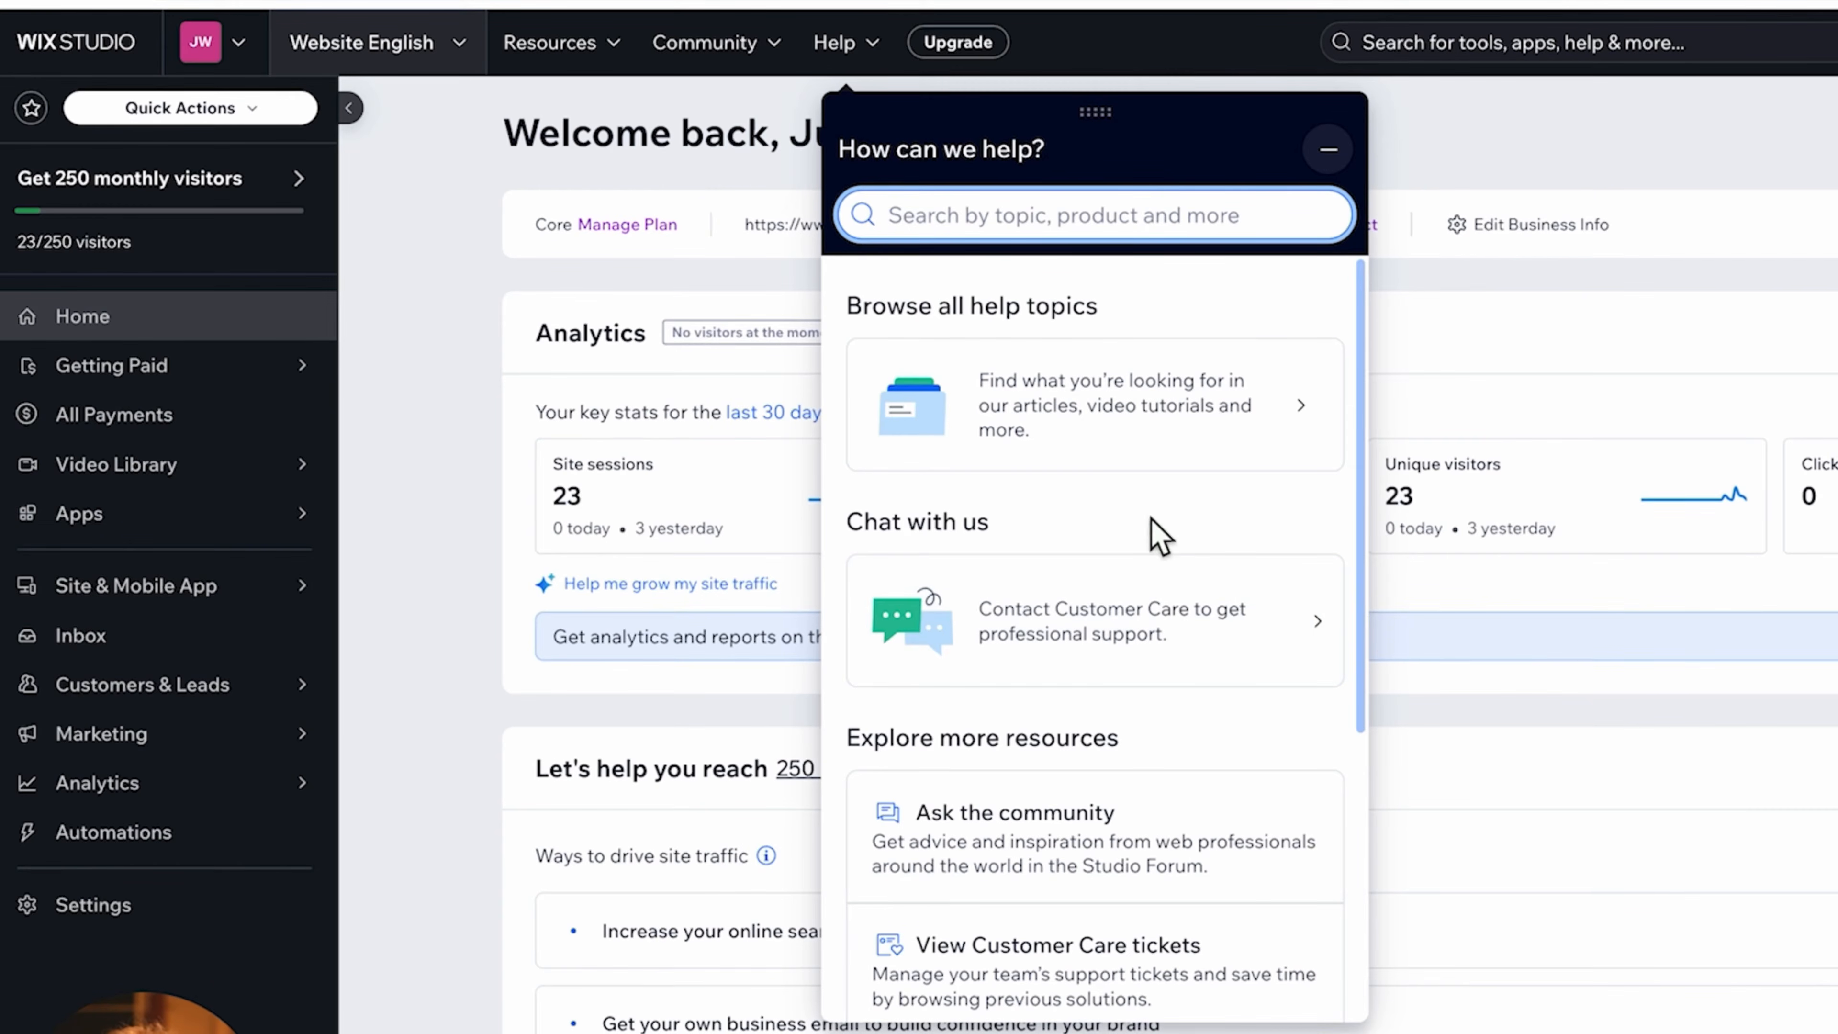
{"action": "type", "text": "domain"}
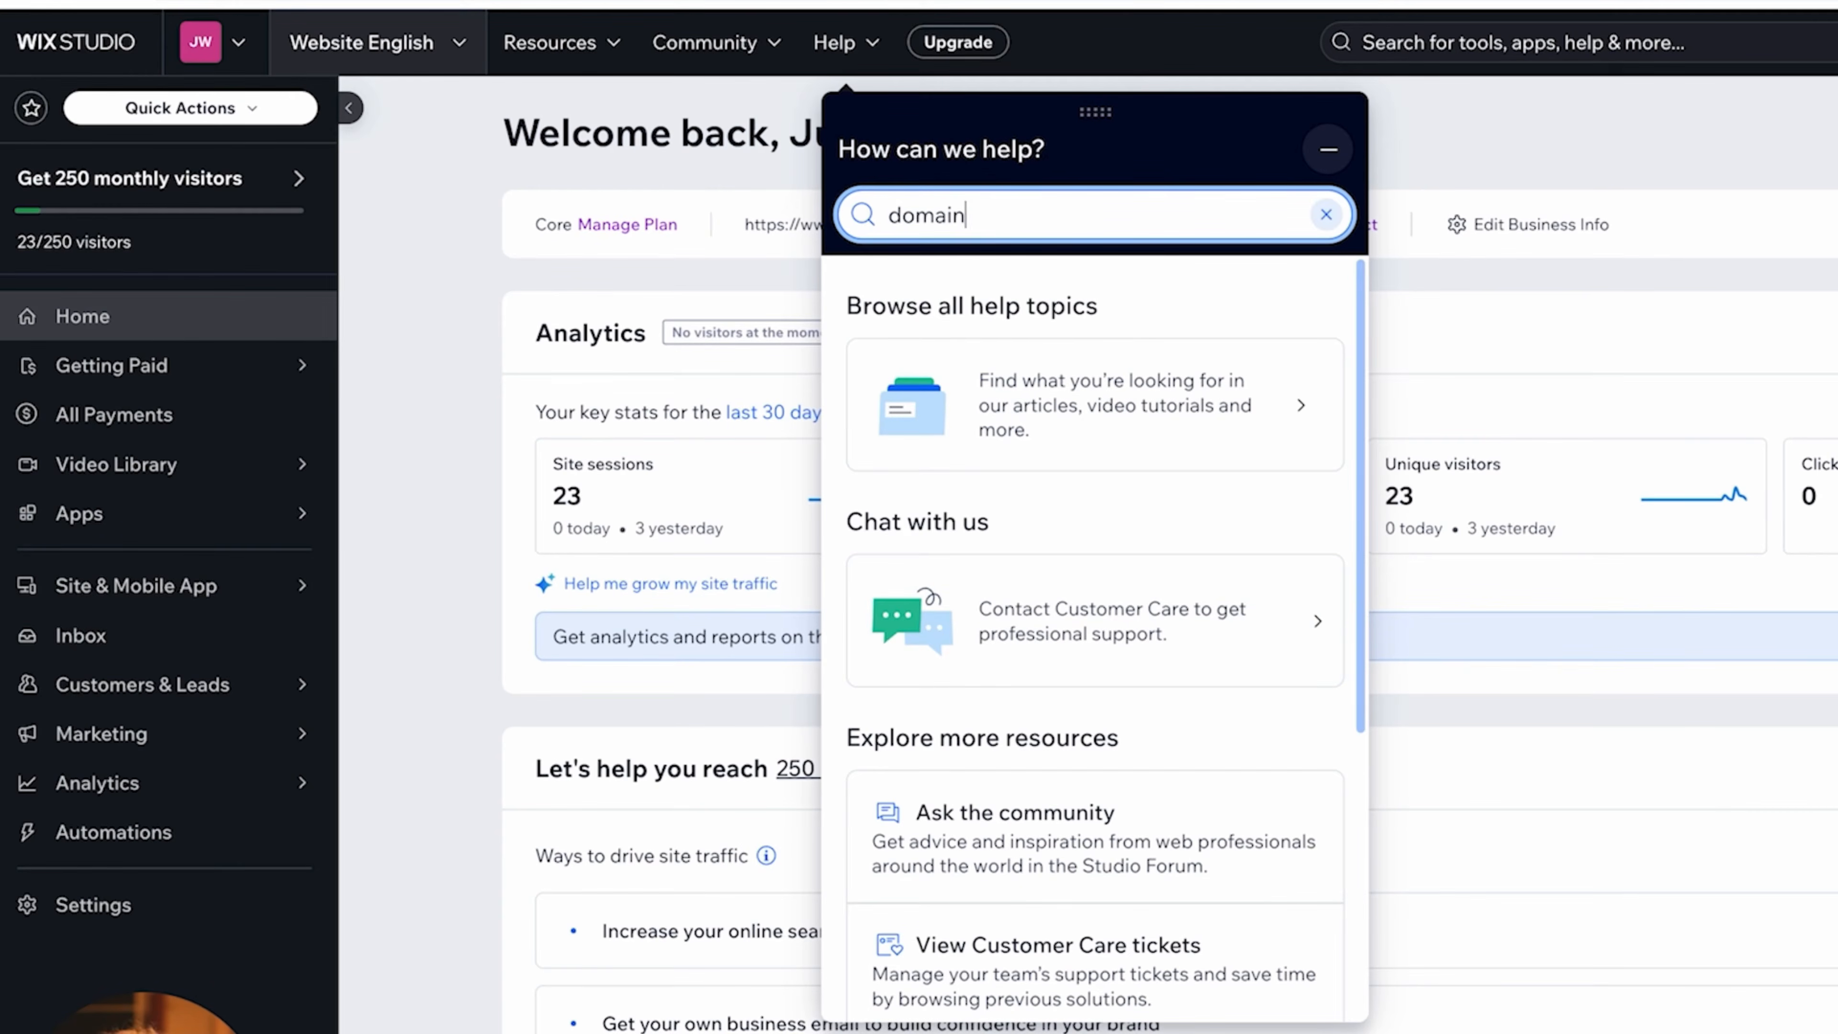
{"action": "key", "text": "Return"}
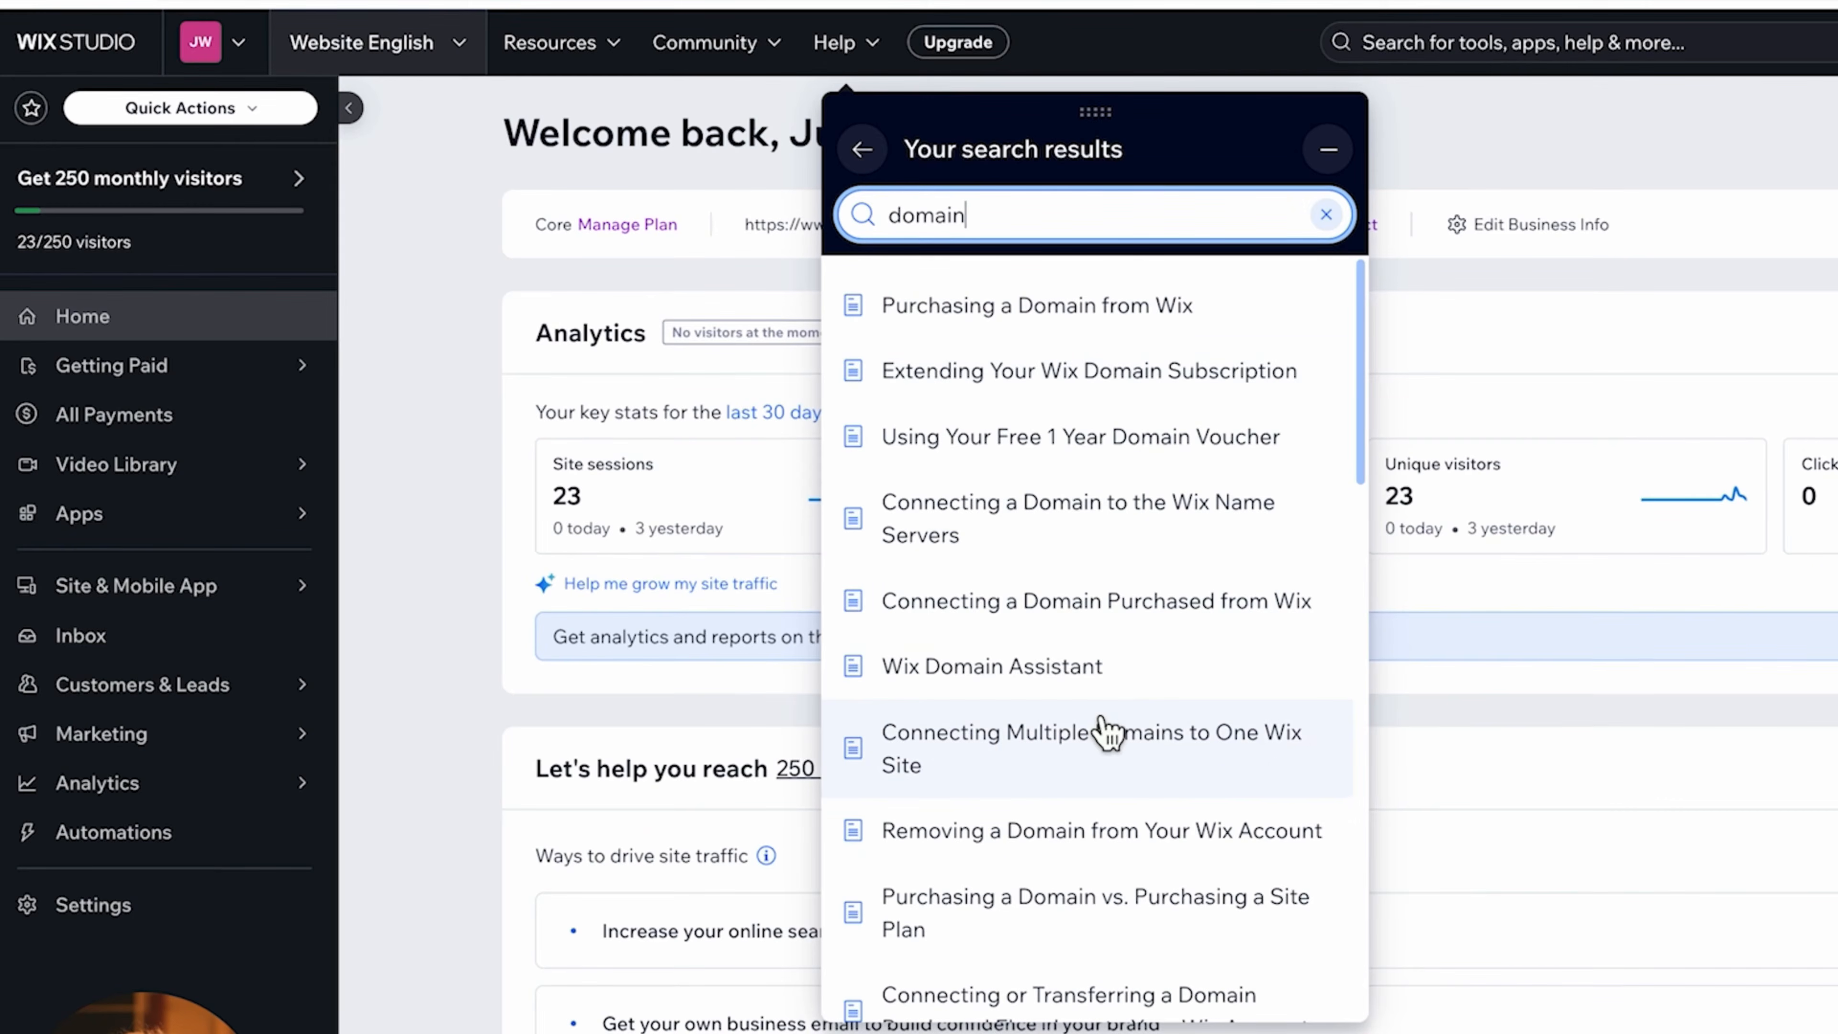
{"action": "scroll", "coordinate": [1108, 731], "scroll_direction": "down", "scroll_amount": 10}
{"action": "left_click", "coordinate": [863, 151]}
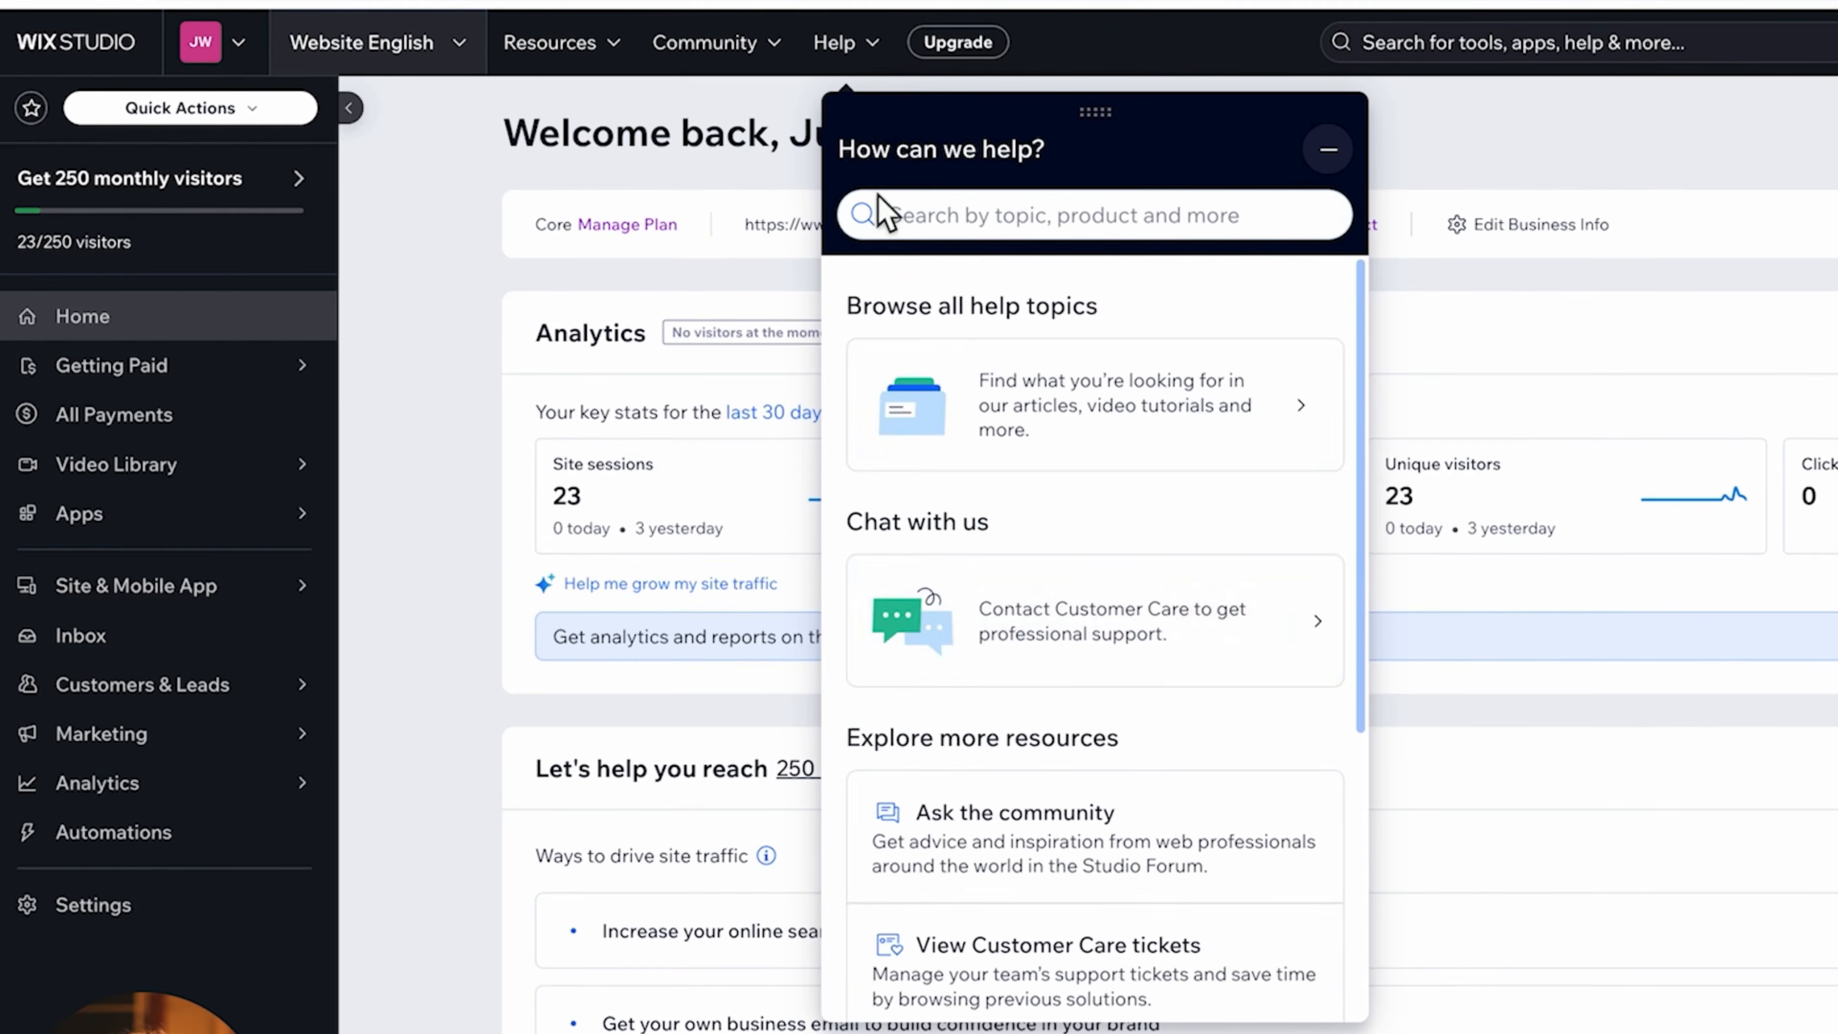
- Open the Customer Care chat with WixBot, look through its support topics, and return to the help overview
{"action": "left_click", "coordinate": [1039, 684]}
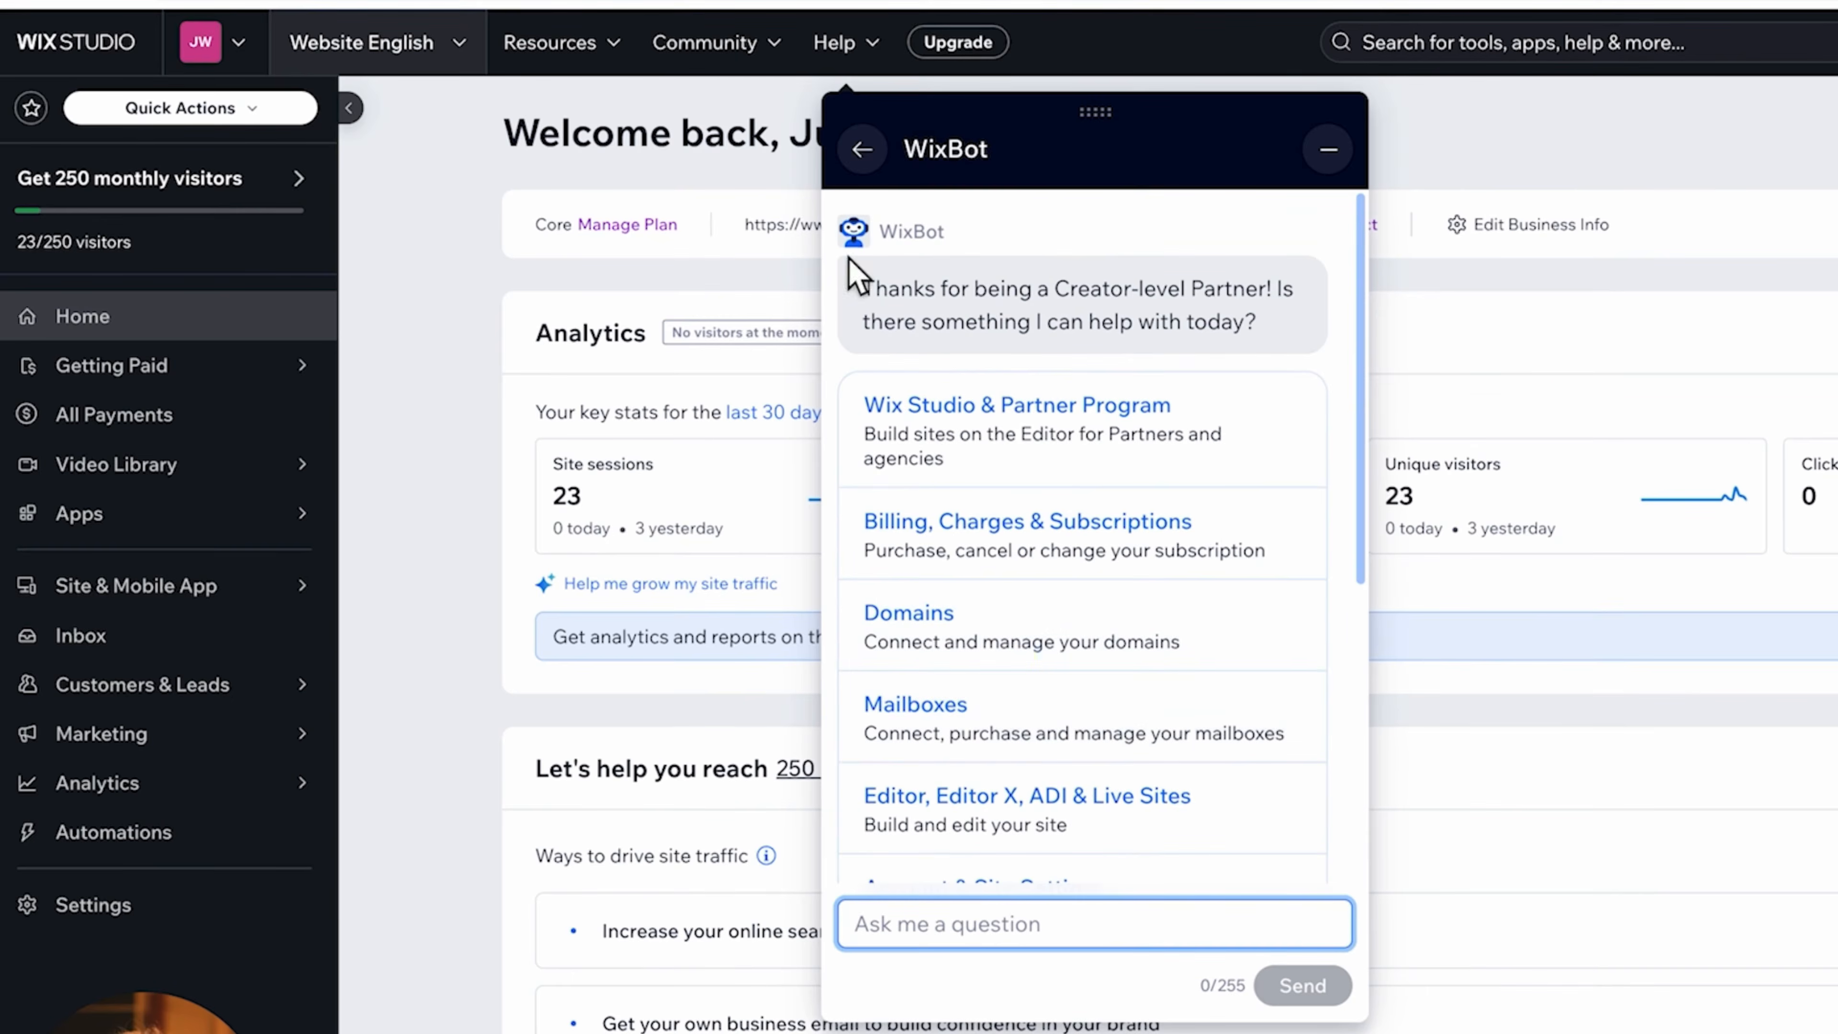
{"action": "scroll", "coordinate": [989, 507], "scroll_direction": "down", "scroll_amount": 5}
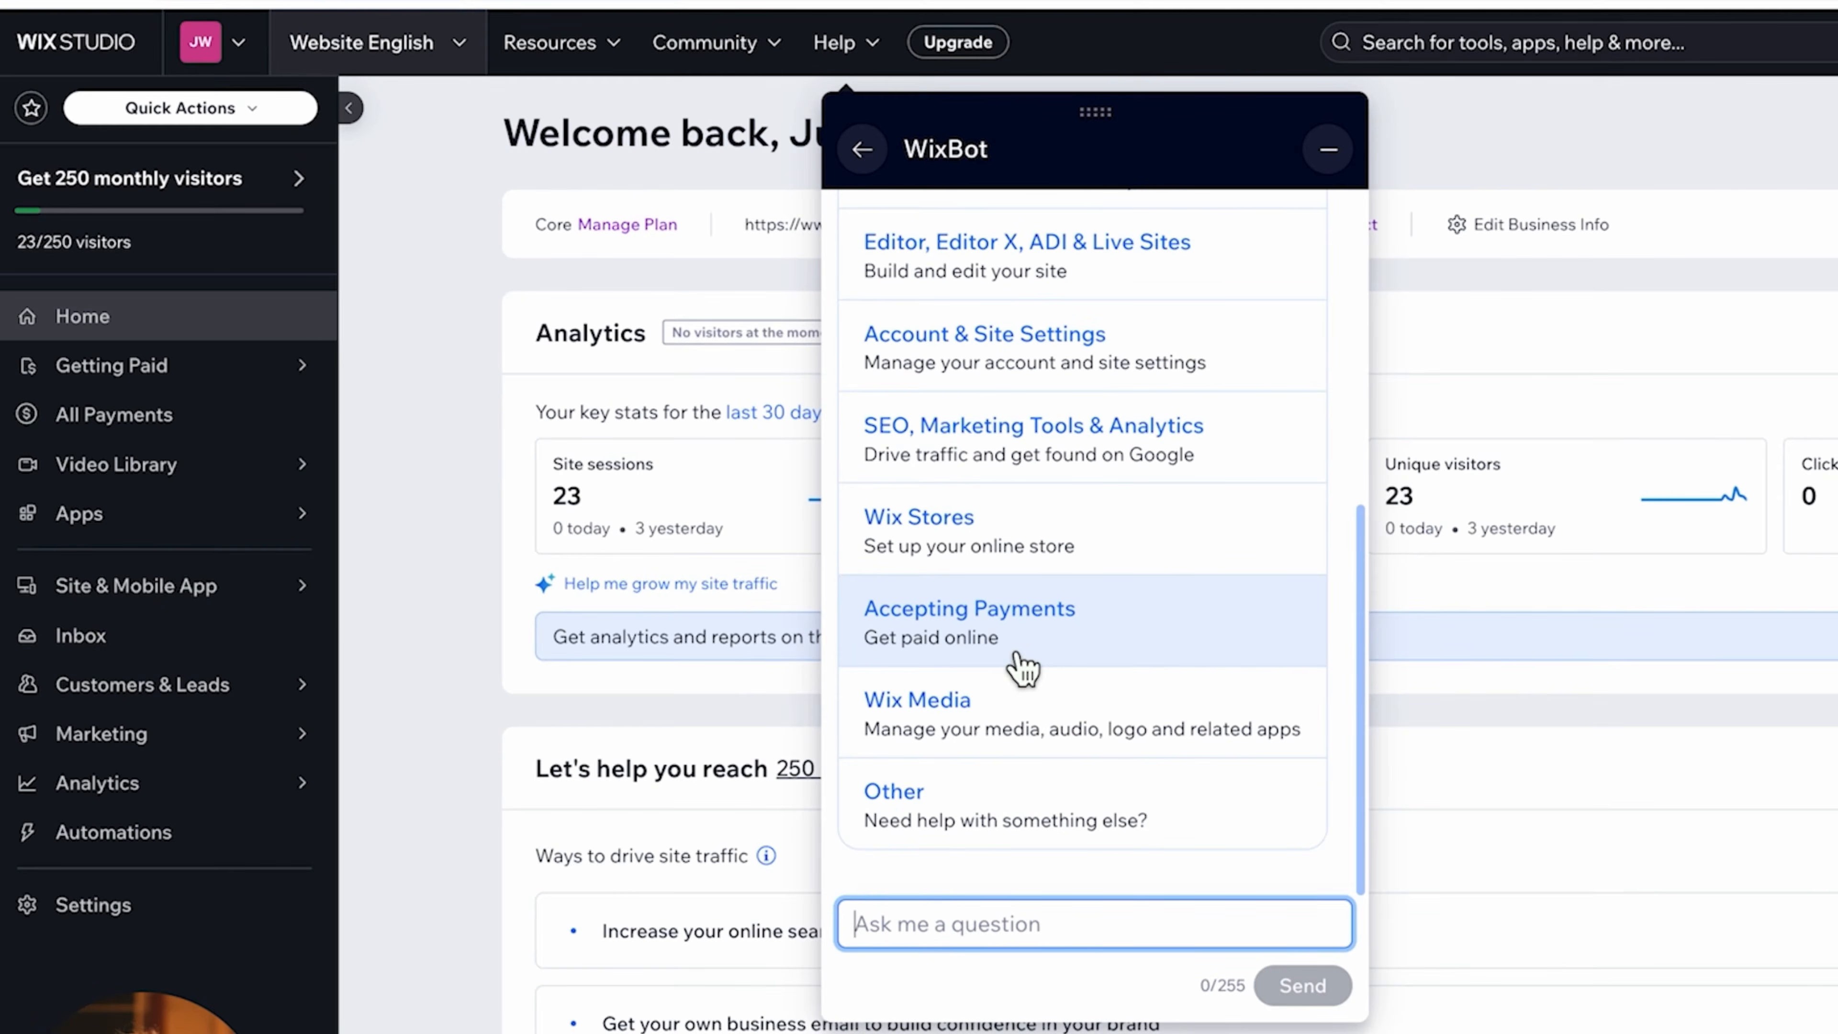
{"action": "scroll", "coordinate": [1054, 521], "scroll_direction": "up", "scroll_amount": 5}
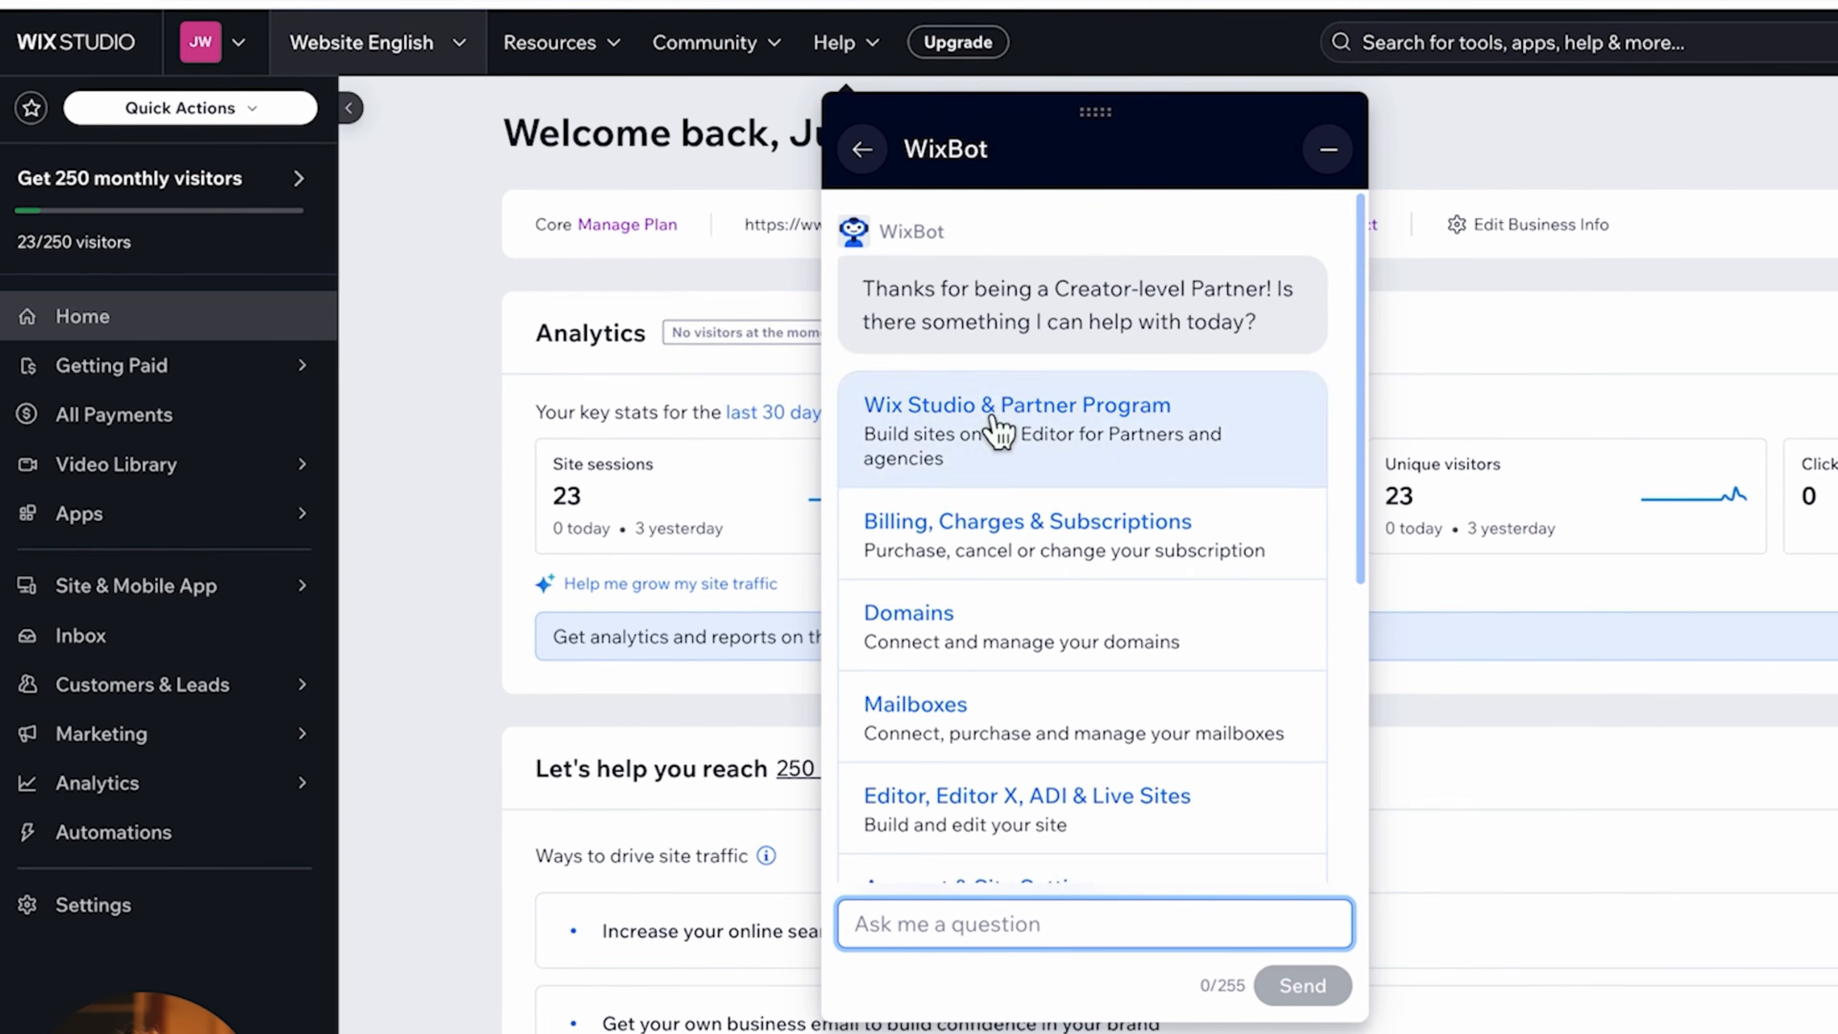
{"action": "left_click", "coordinate": [879, 166]}
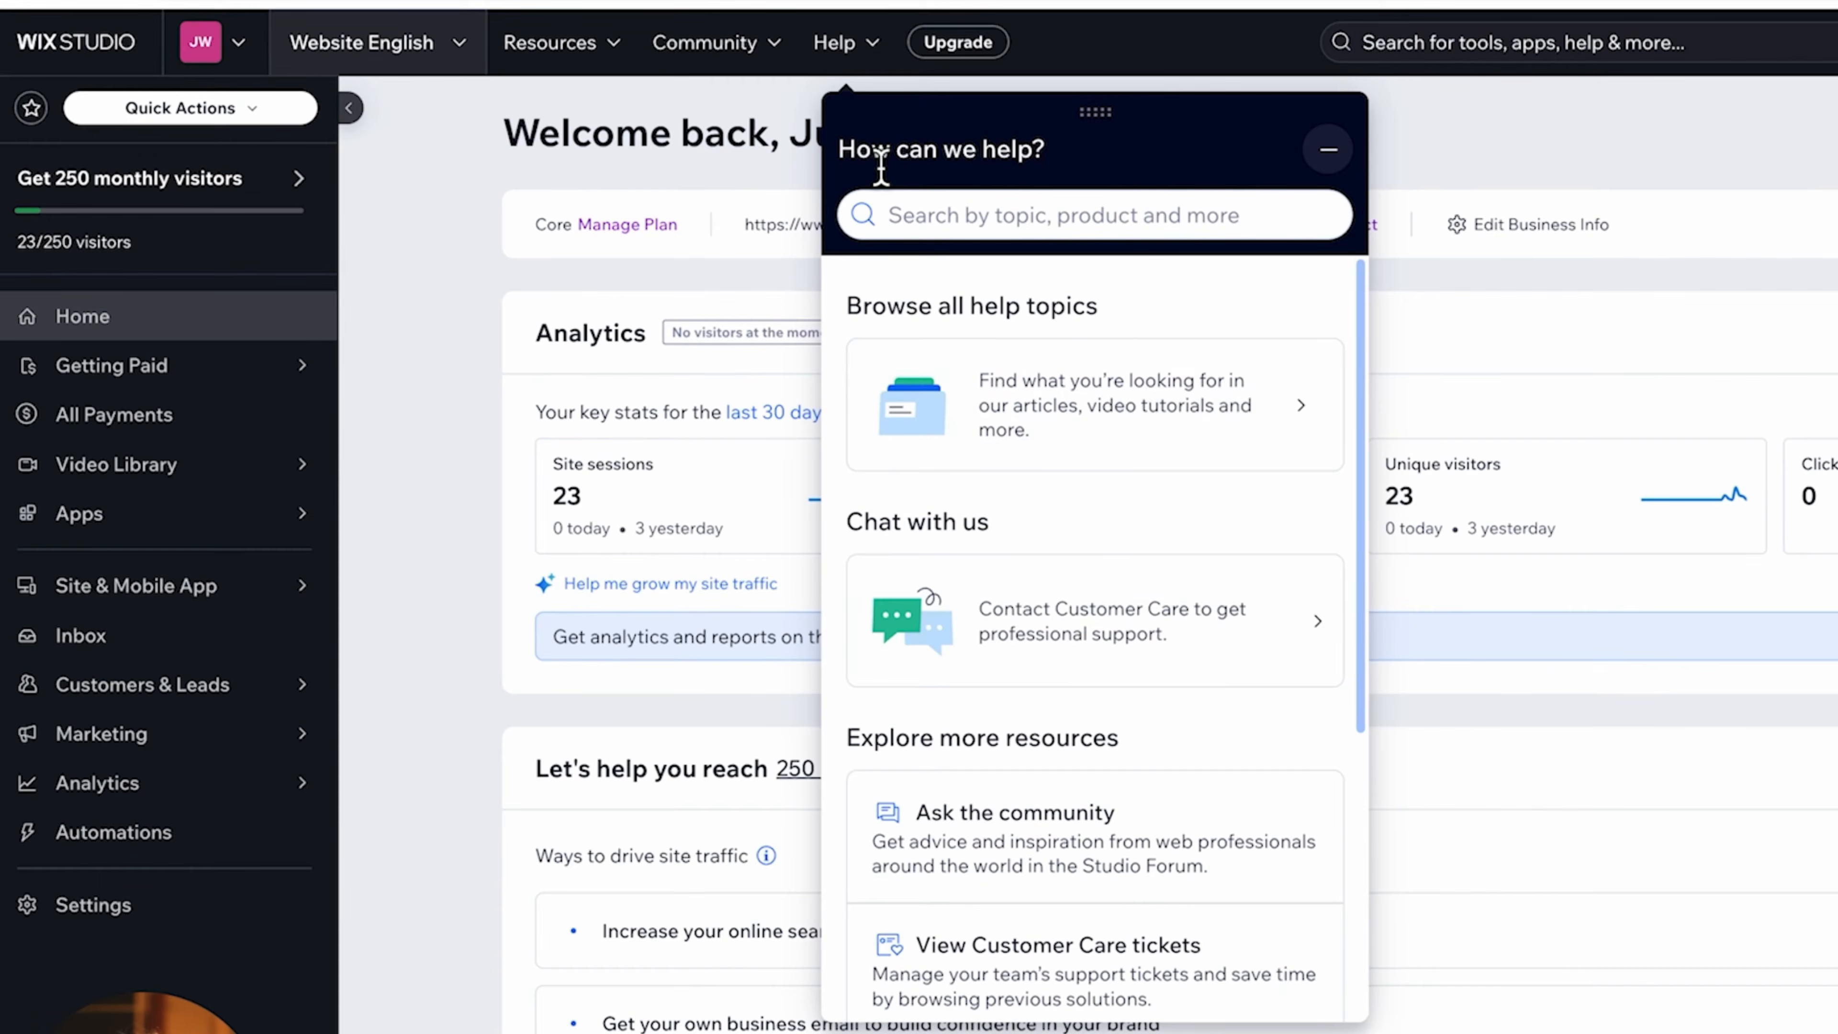
- Open the option to hire another professional from the help resources and browse the specialists in the Wix Marketplace
{"action": "scroll", "coordinate": [895, 595], "scroll_direction": "down", "scroll_amount": 4}
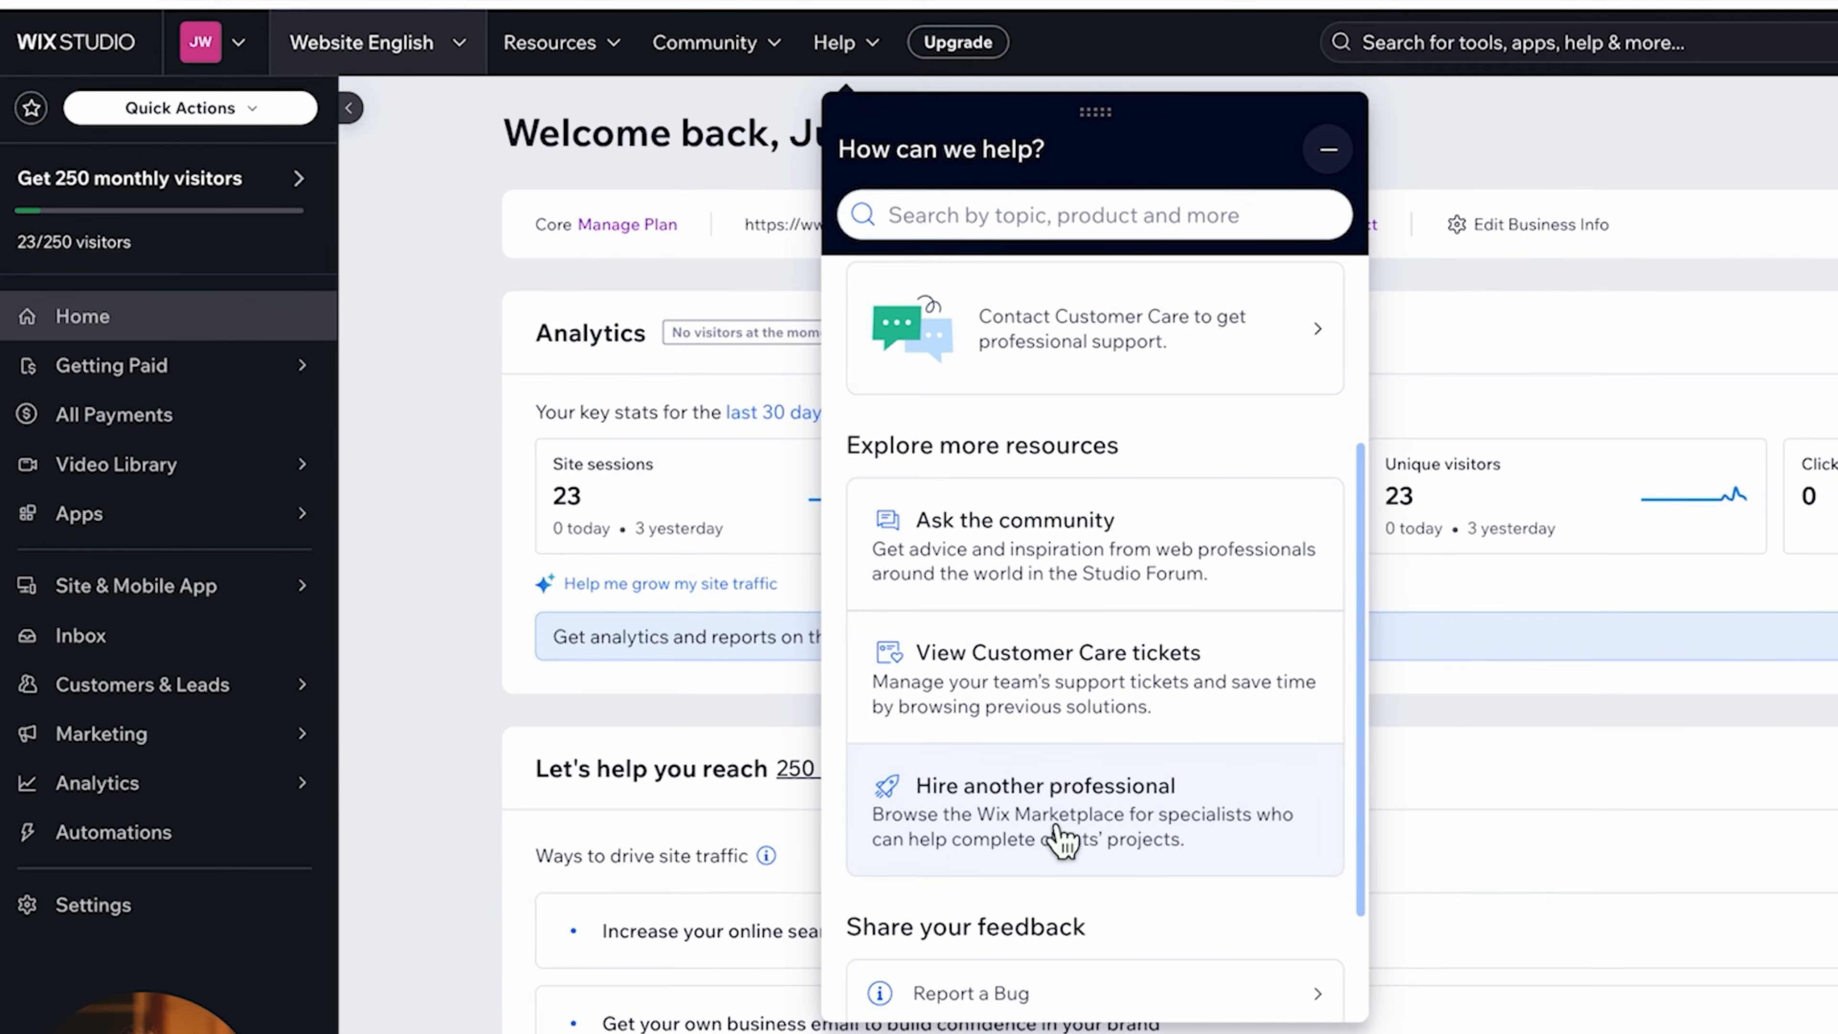
{"action": "left_click", "coordinate": [1123, 821]}
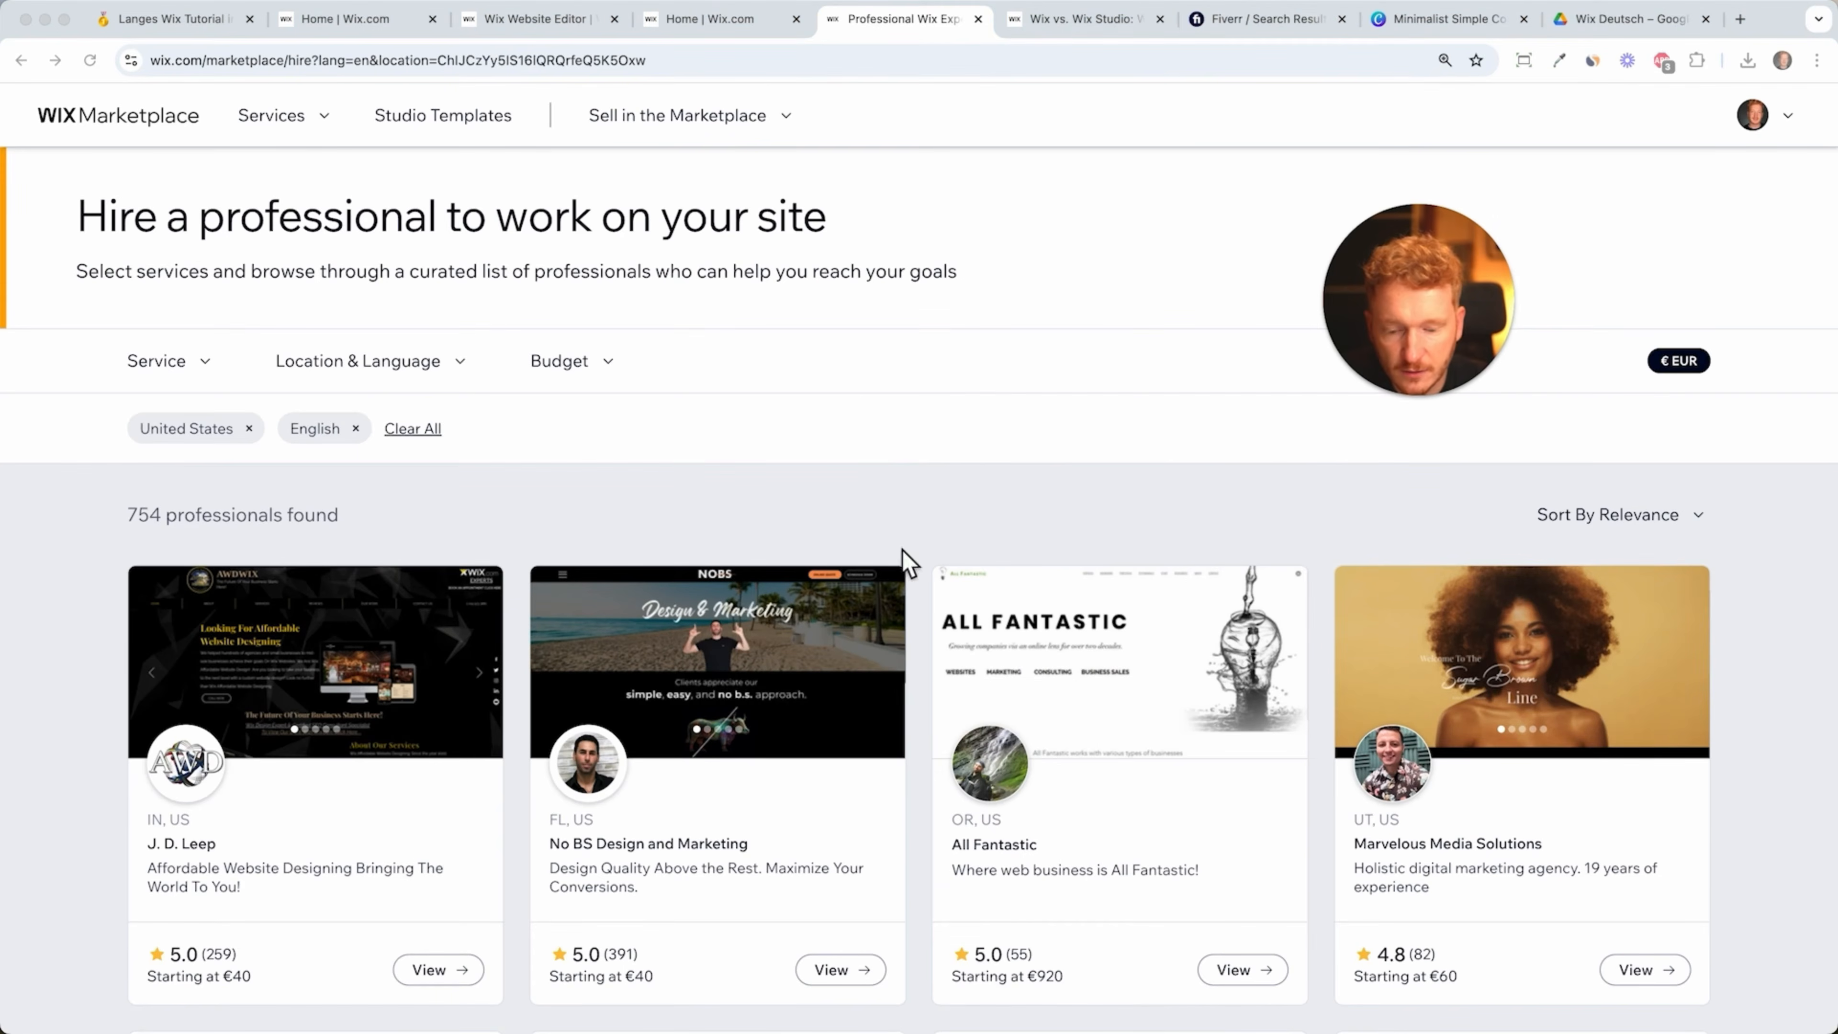
{"action": "scroll", "coordinate": [765, 674], "scroll_direction": "down", "scroll_amount": 2}
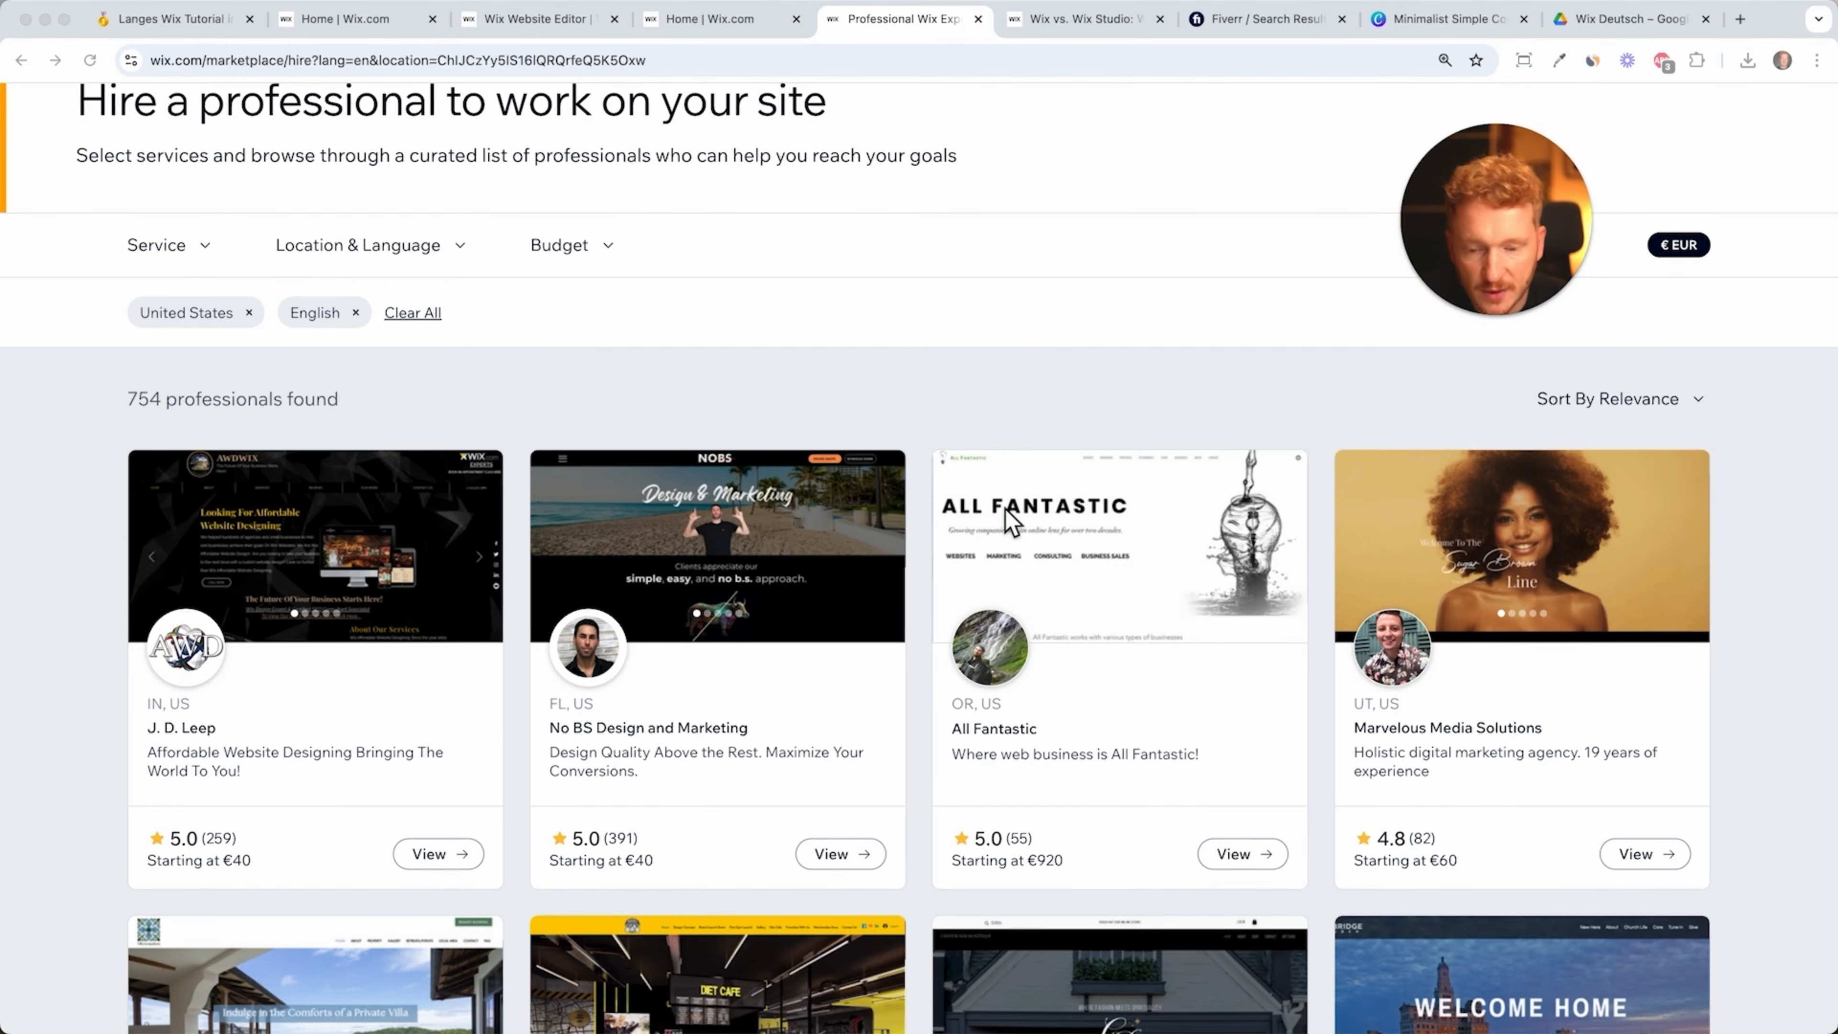
- Browse the list of professionals in the Wix Marketplace down to its page navigation and return to the start of the list
{"action": "scroll", "coordinate": [1005, 522], "scroll_direction": "down", "scroll_amount": 2}
{"action": "scroll", "coordinate": [1009, 518], "scroll_direction": "down", "scroll_amount": 15}
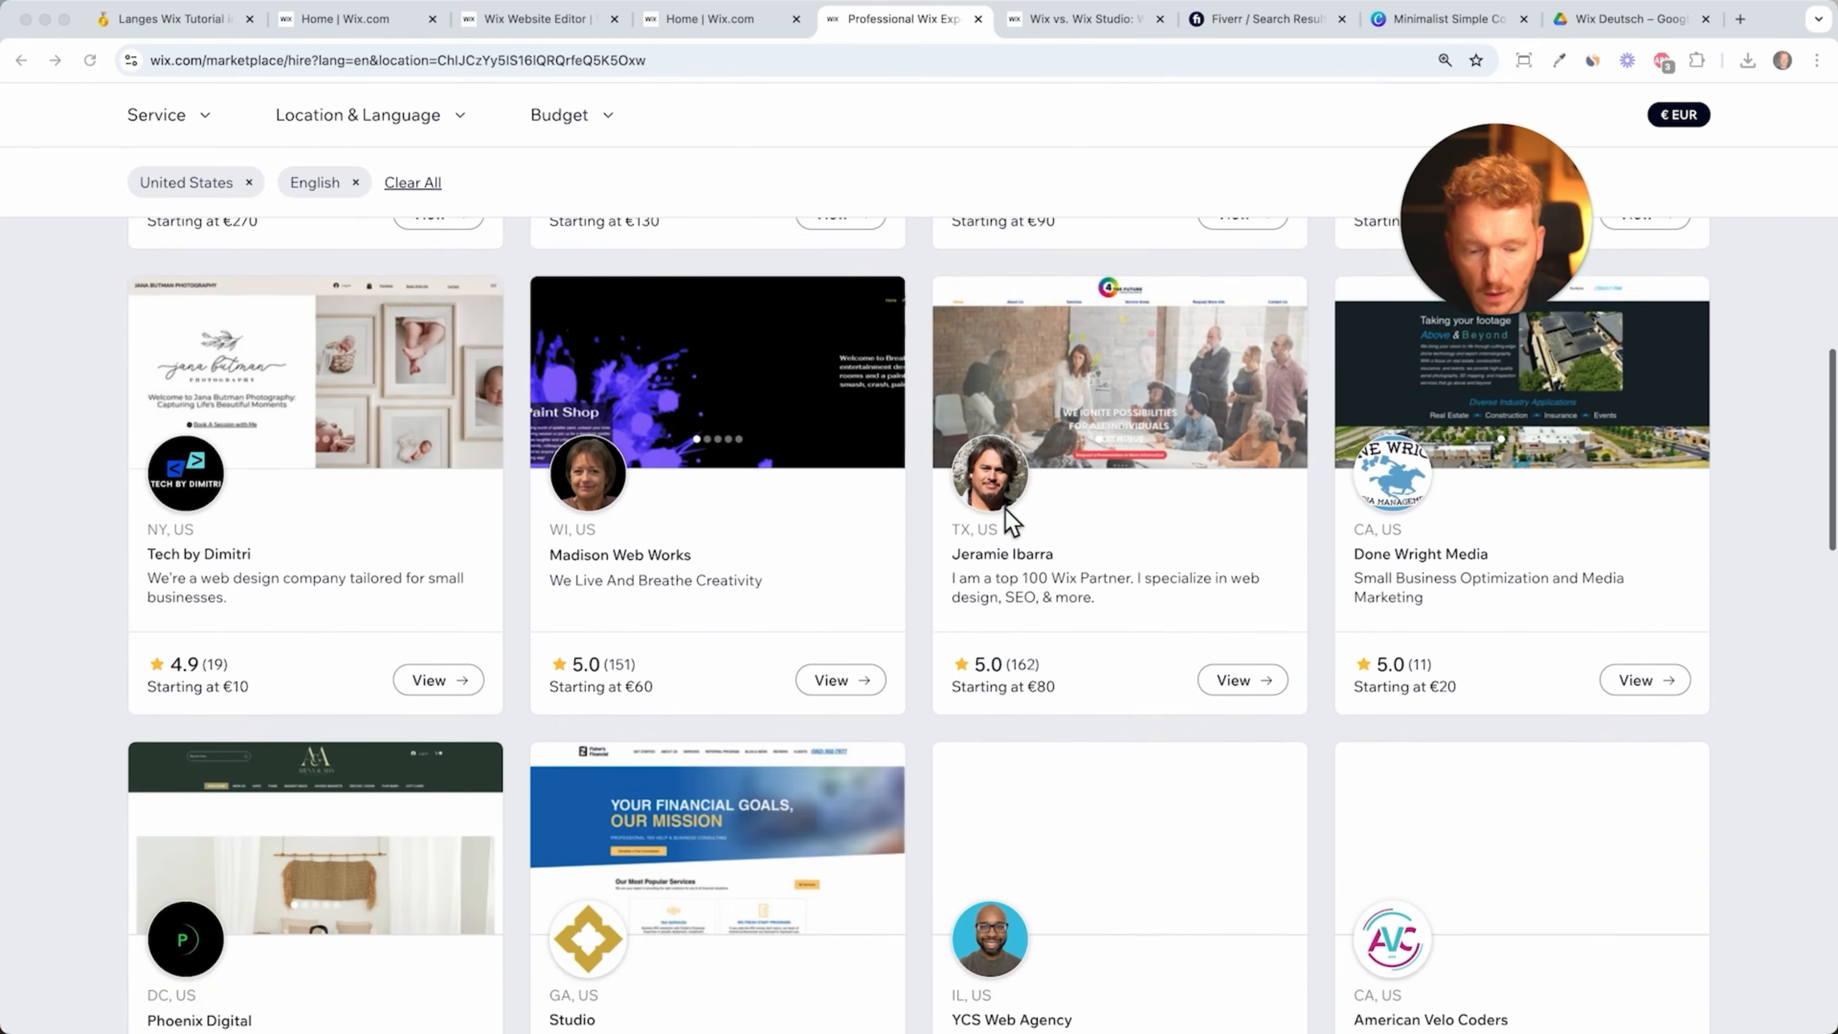
{"action": "scroll", "coordinate": [1002, 464], "scroll_direction": "down", "scroll_amount": 15}
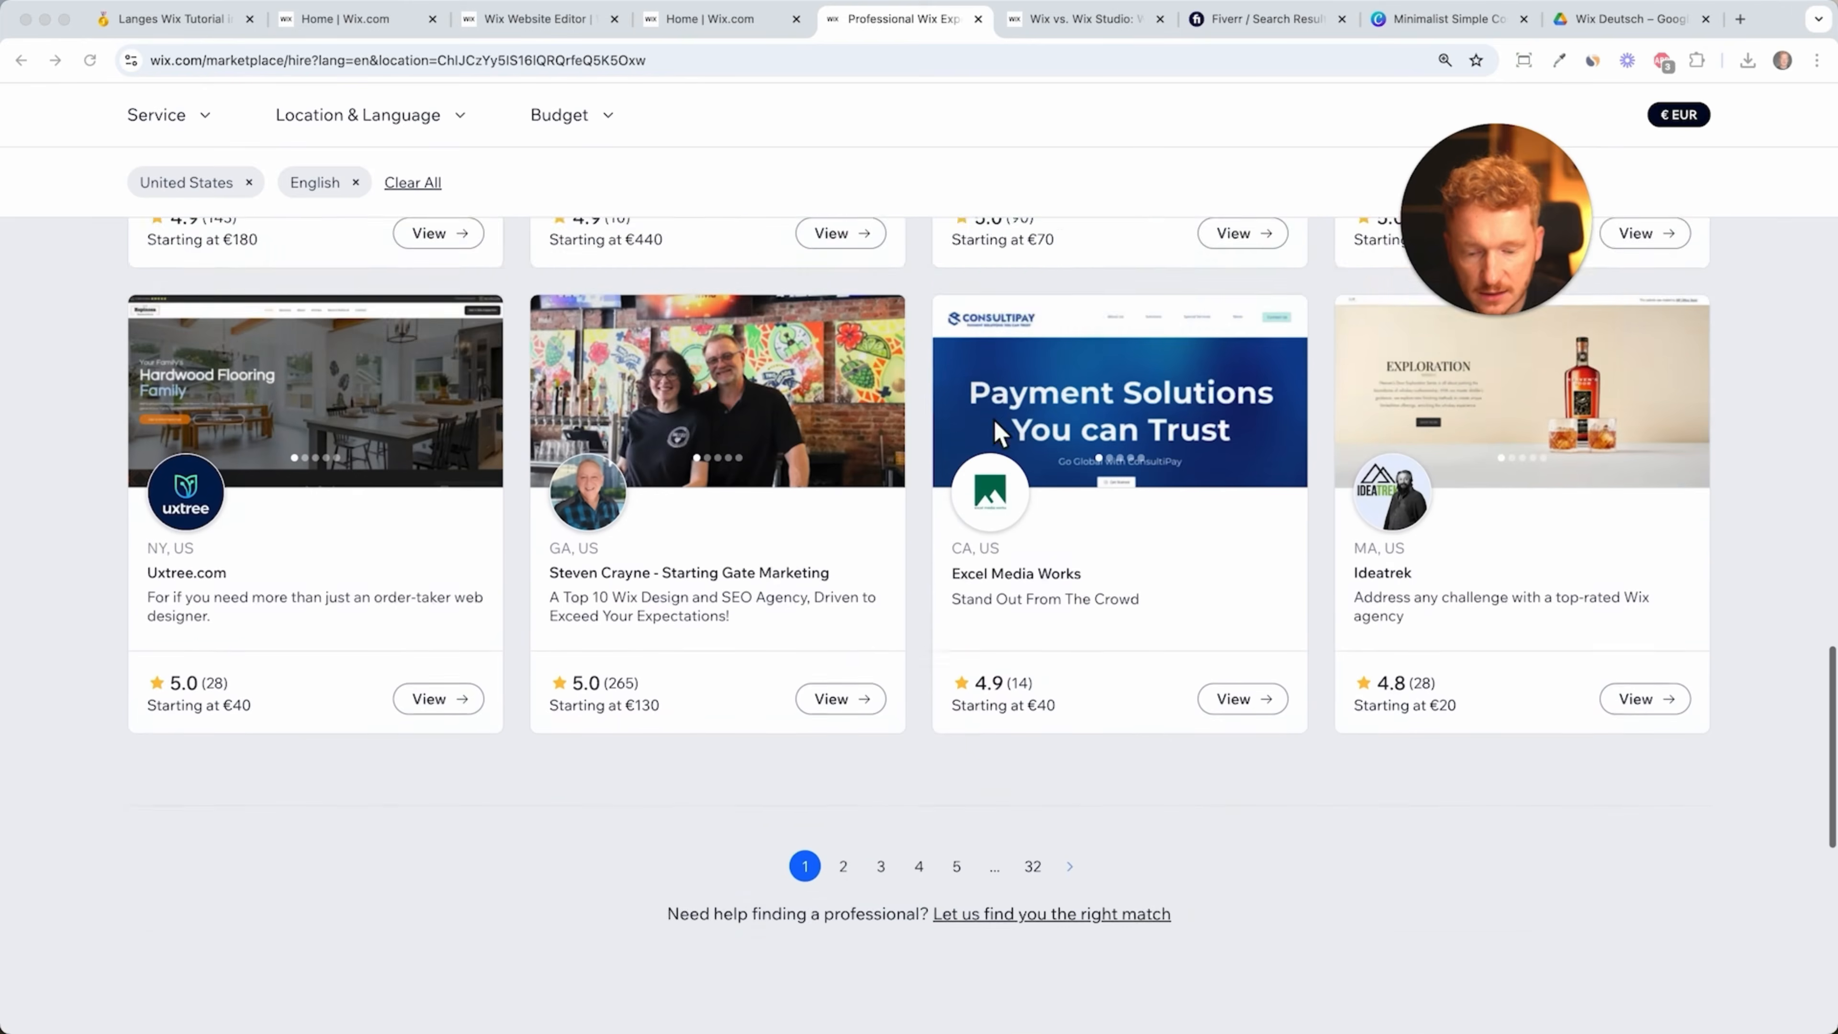
{"action": "scroll", "coordinate": [1001, 433], "scroll_direction": "up", "scroll_amount": 20}
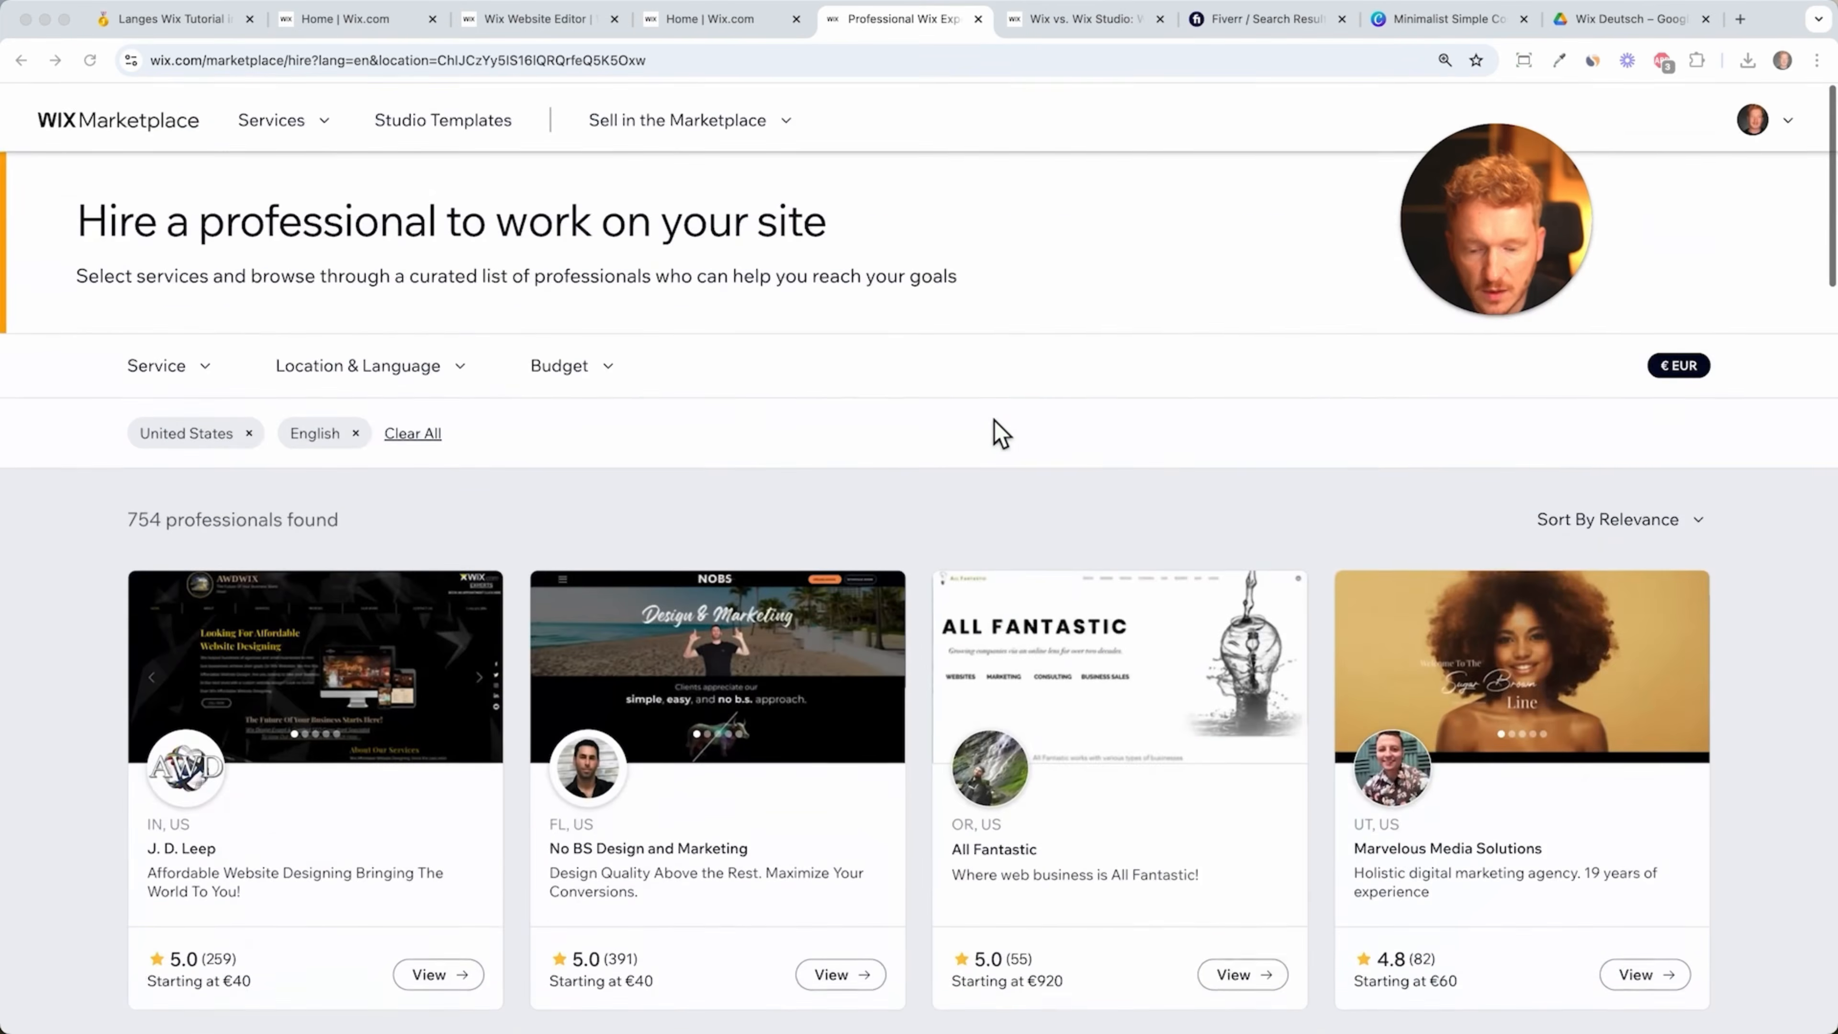
{"action": "left_click_drag", "start_coordinate": [1501, 225], "coordinate": [1603, 228]}
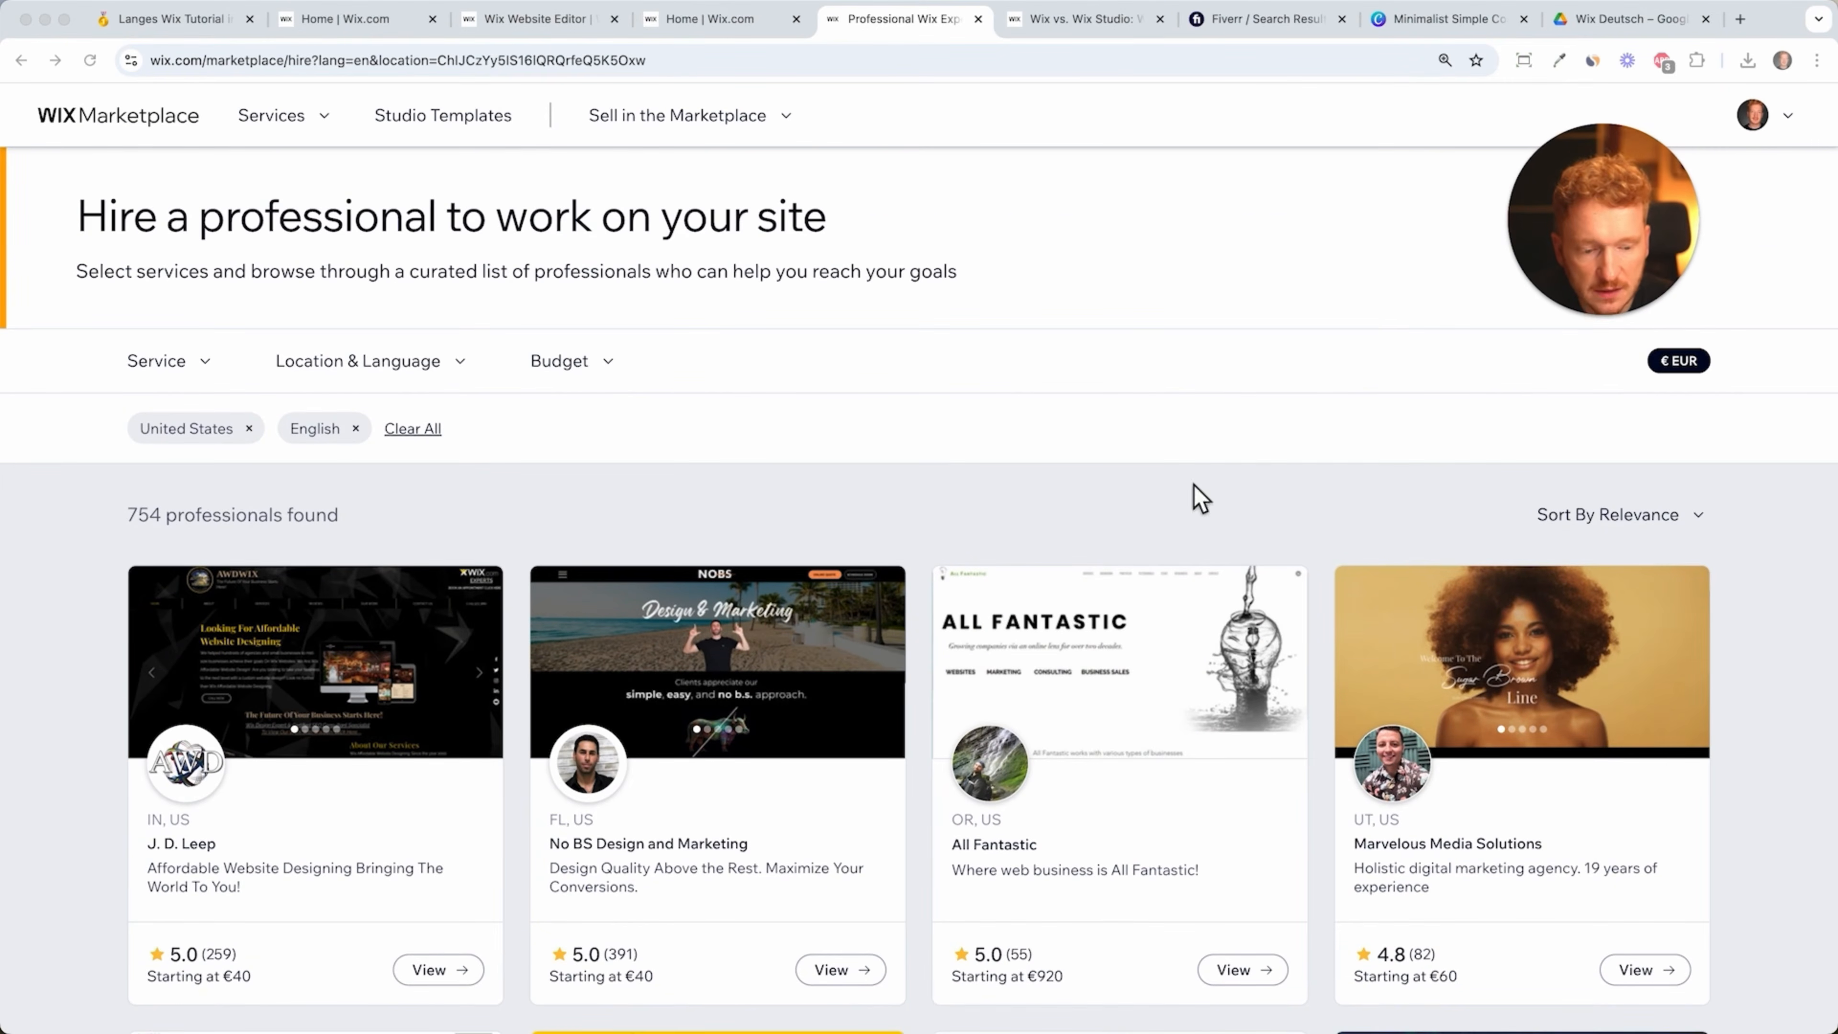
- Look through the Marketplace's currency options without changing the currency, and switch to the Fiverr search results for "wix website"
{"action": "left_click", "coordinate": [1686, 366]}
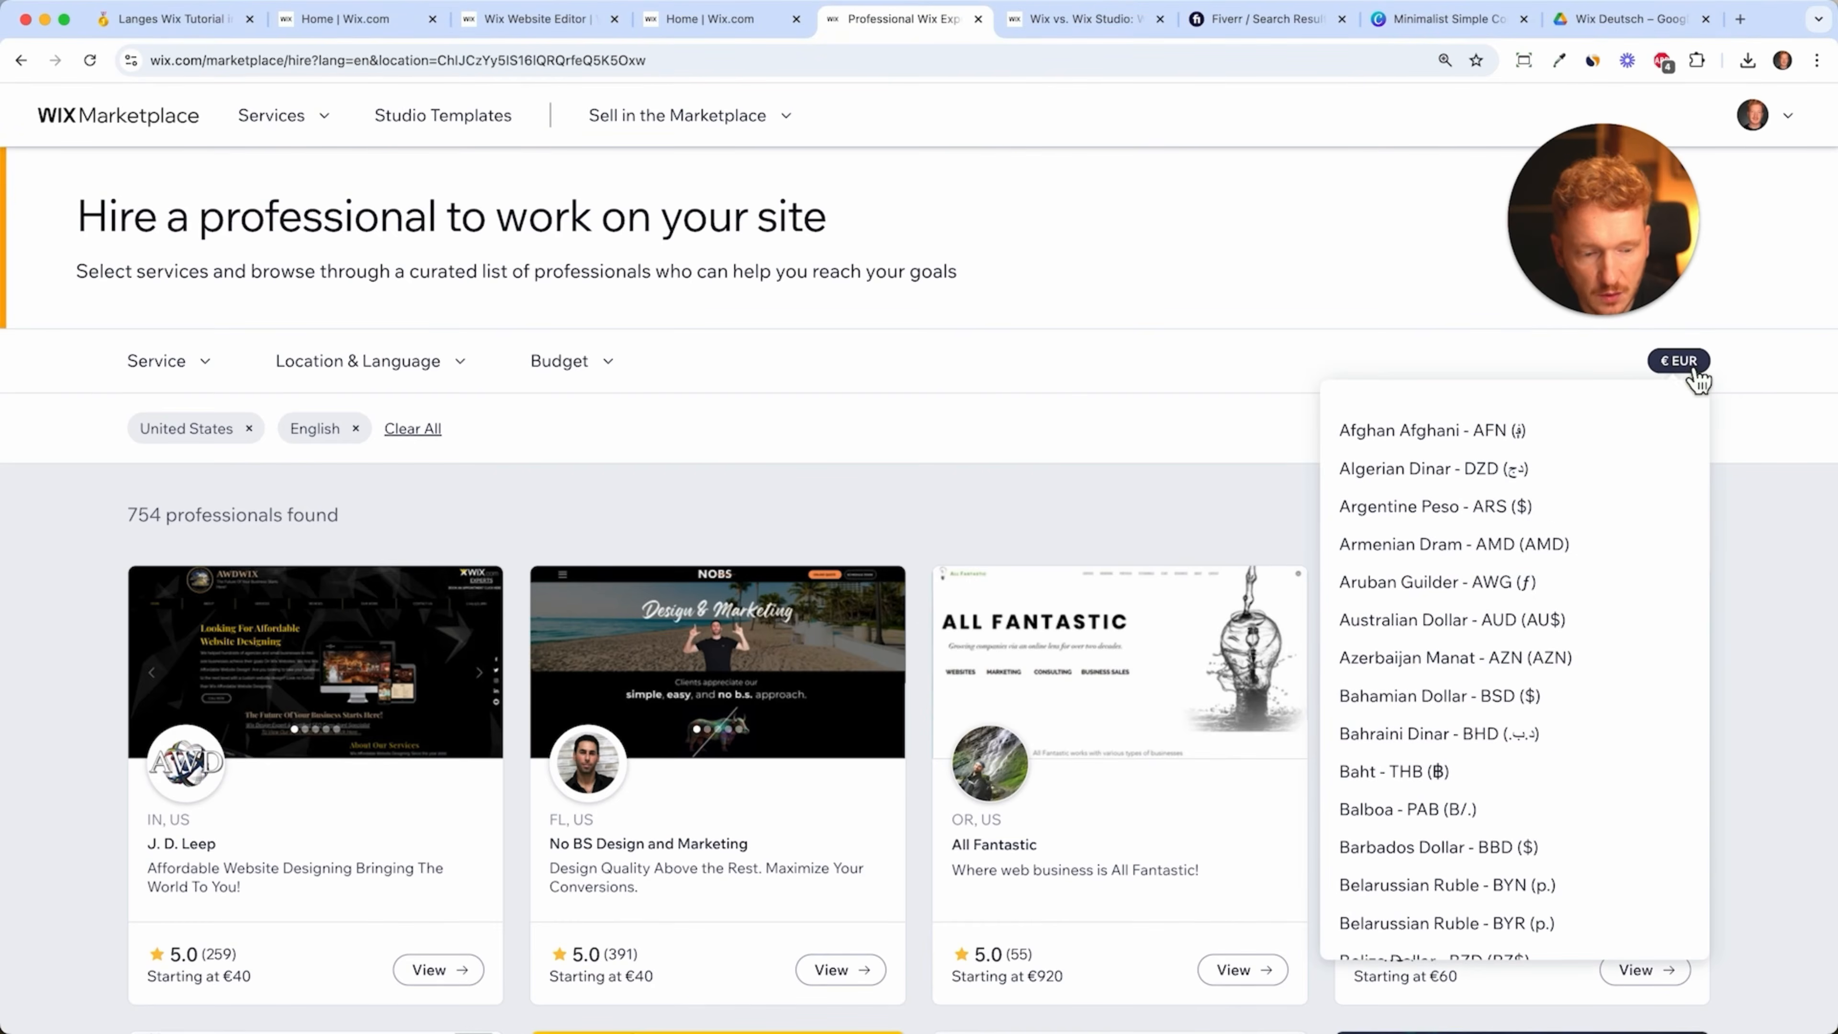
{"action": "scroll", "coordinate": [1512, 861], "scroll_direction": "down", "scroll_amount": 3}
{"action": "scroll", "coordinate": [1509, 863], "scroll_direction": "up", "scroll_amount": 3}
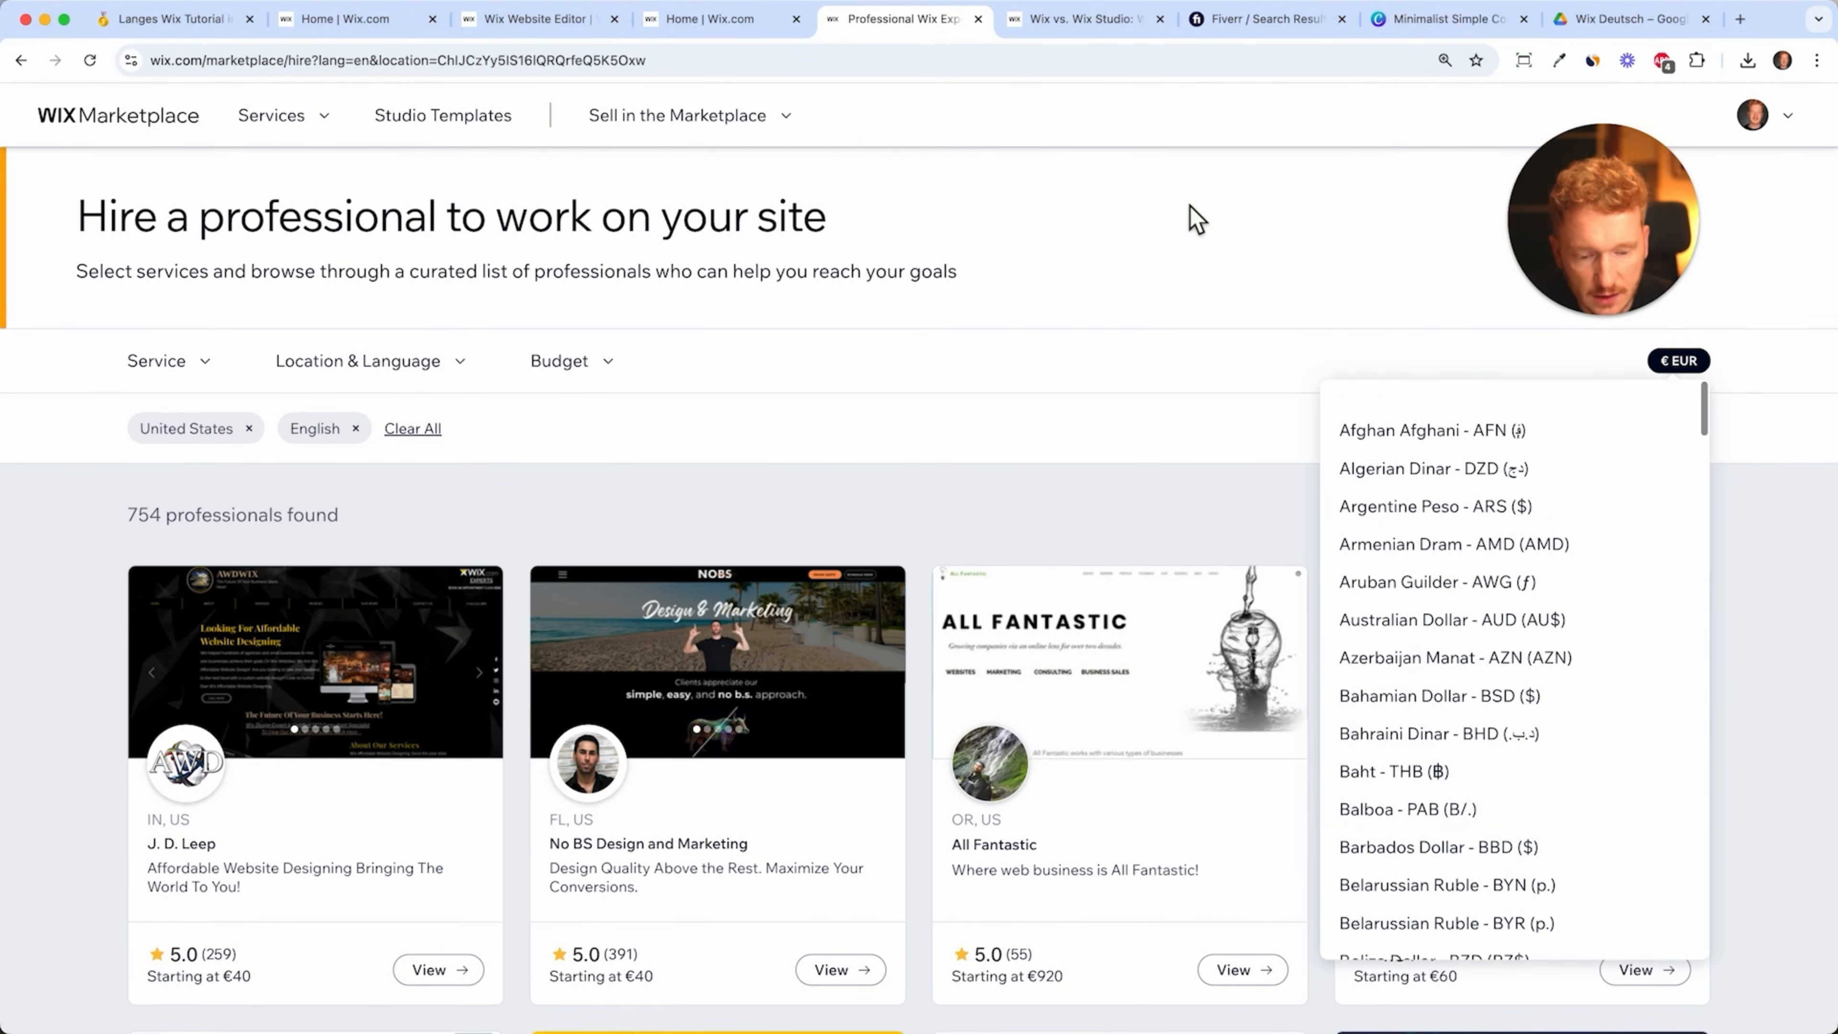
{"action": "left_click", "coordinate": [1196, 217]}
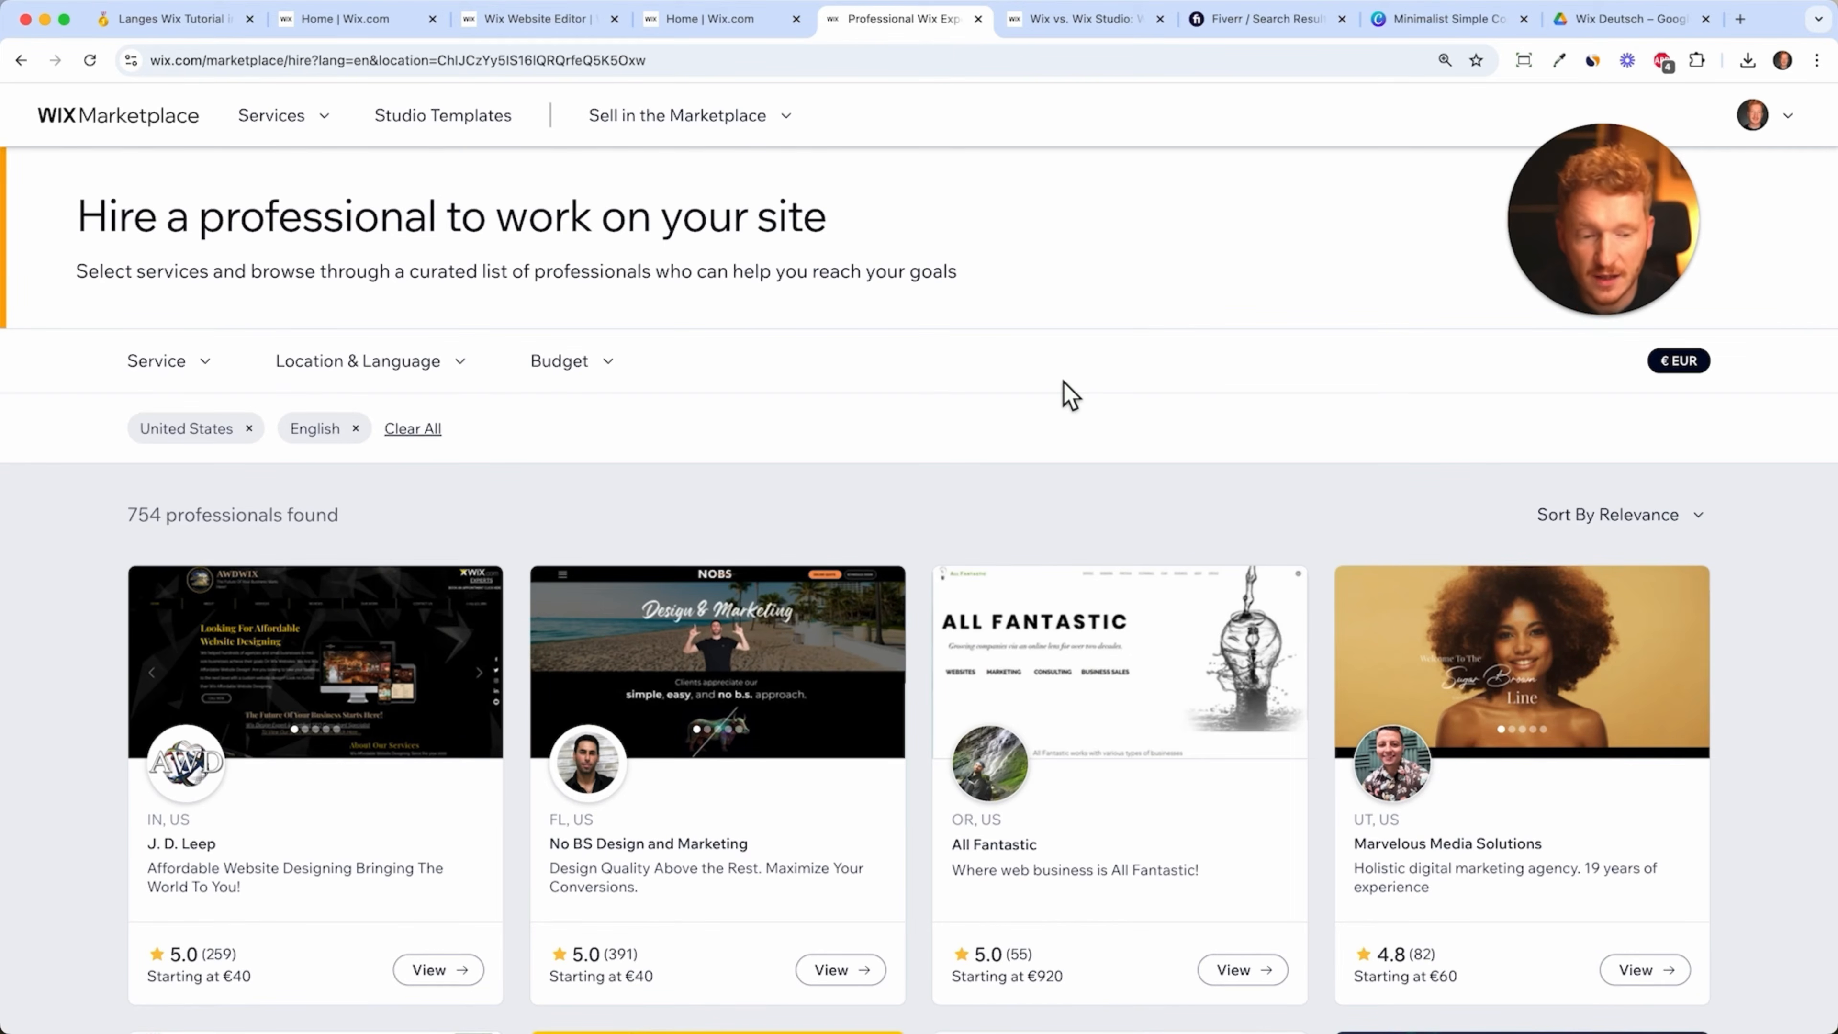
{"action": "left_click", "coordinate": [1230, 18]}
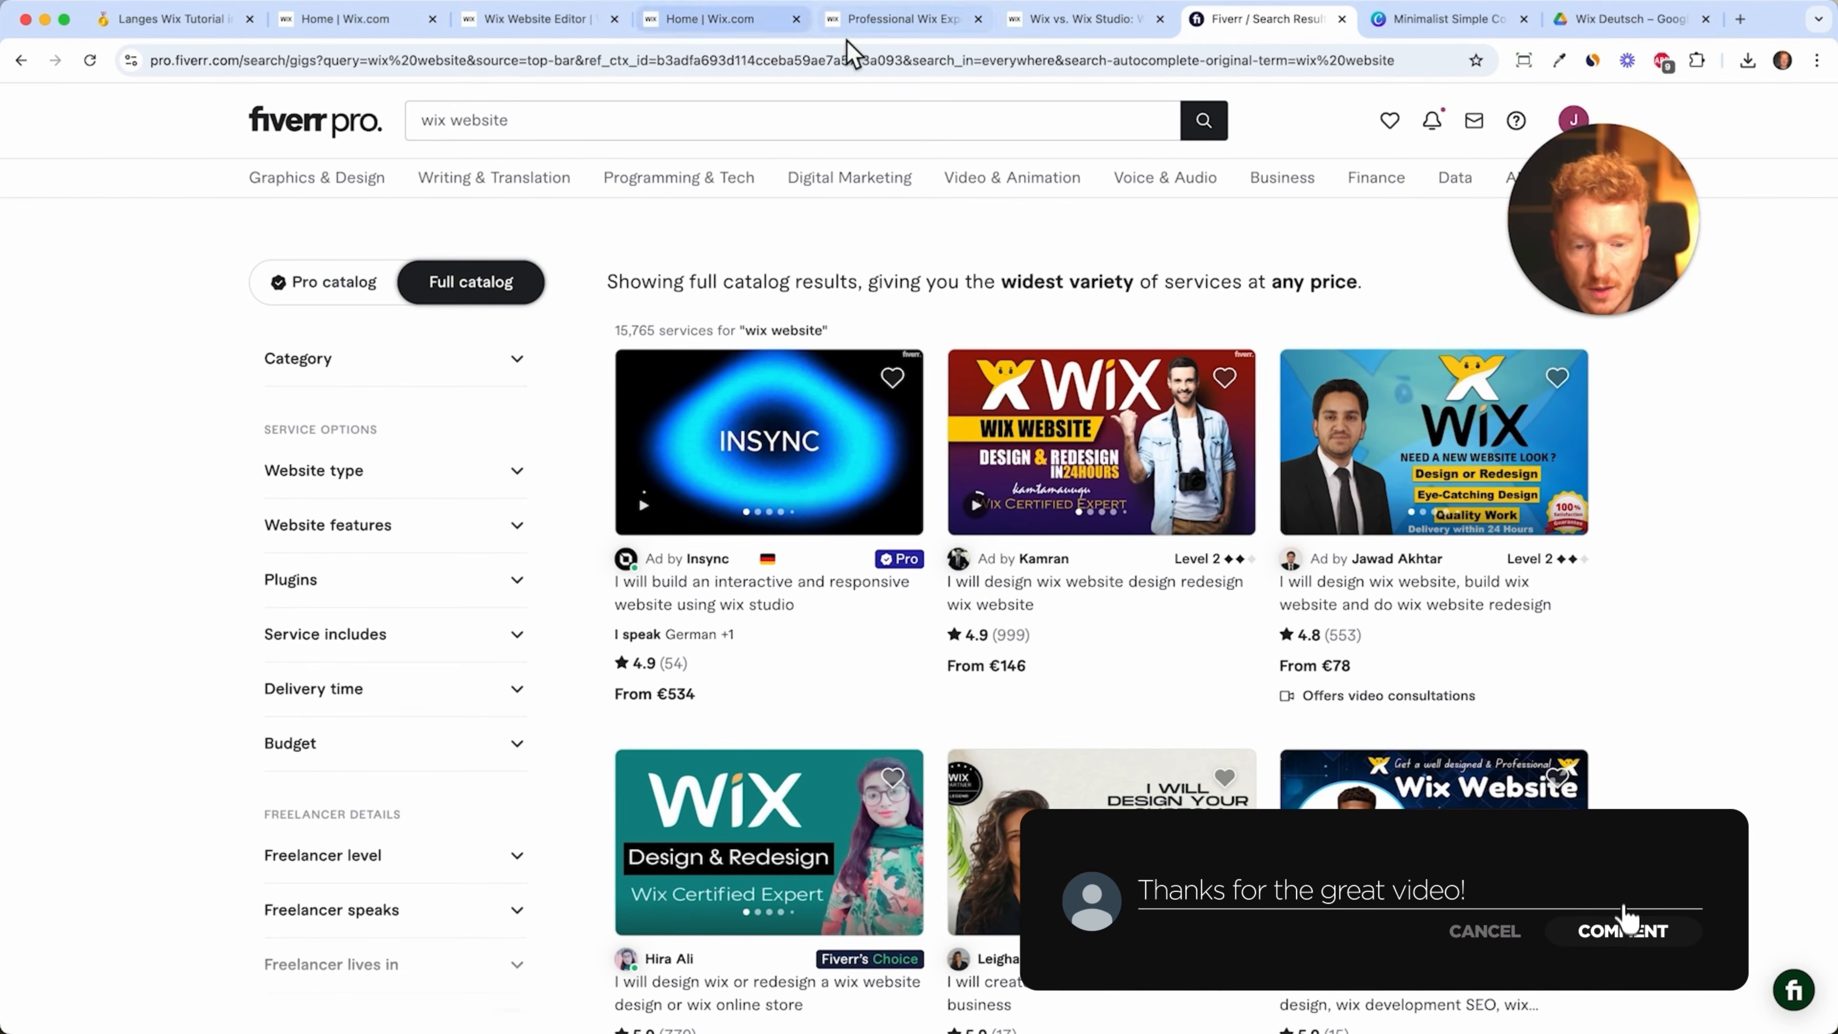
- Return to the site dashboard, close the help window, and look at the site's inbox messages
{"action": "left_click", "coordinate": [694, 19]}
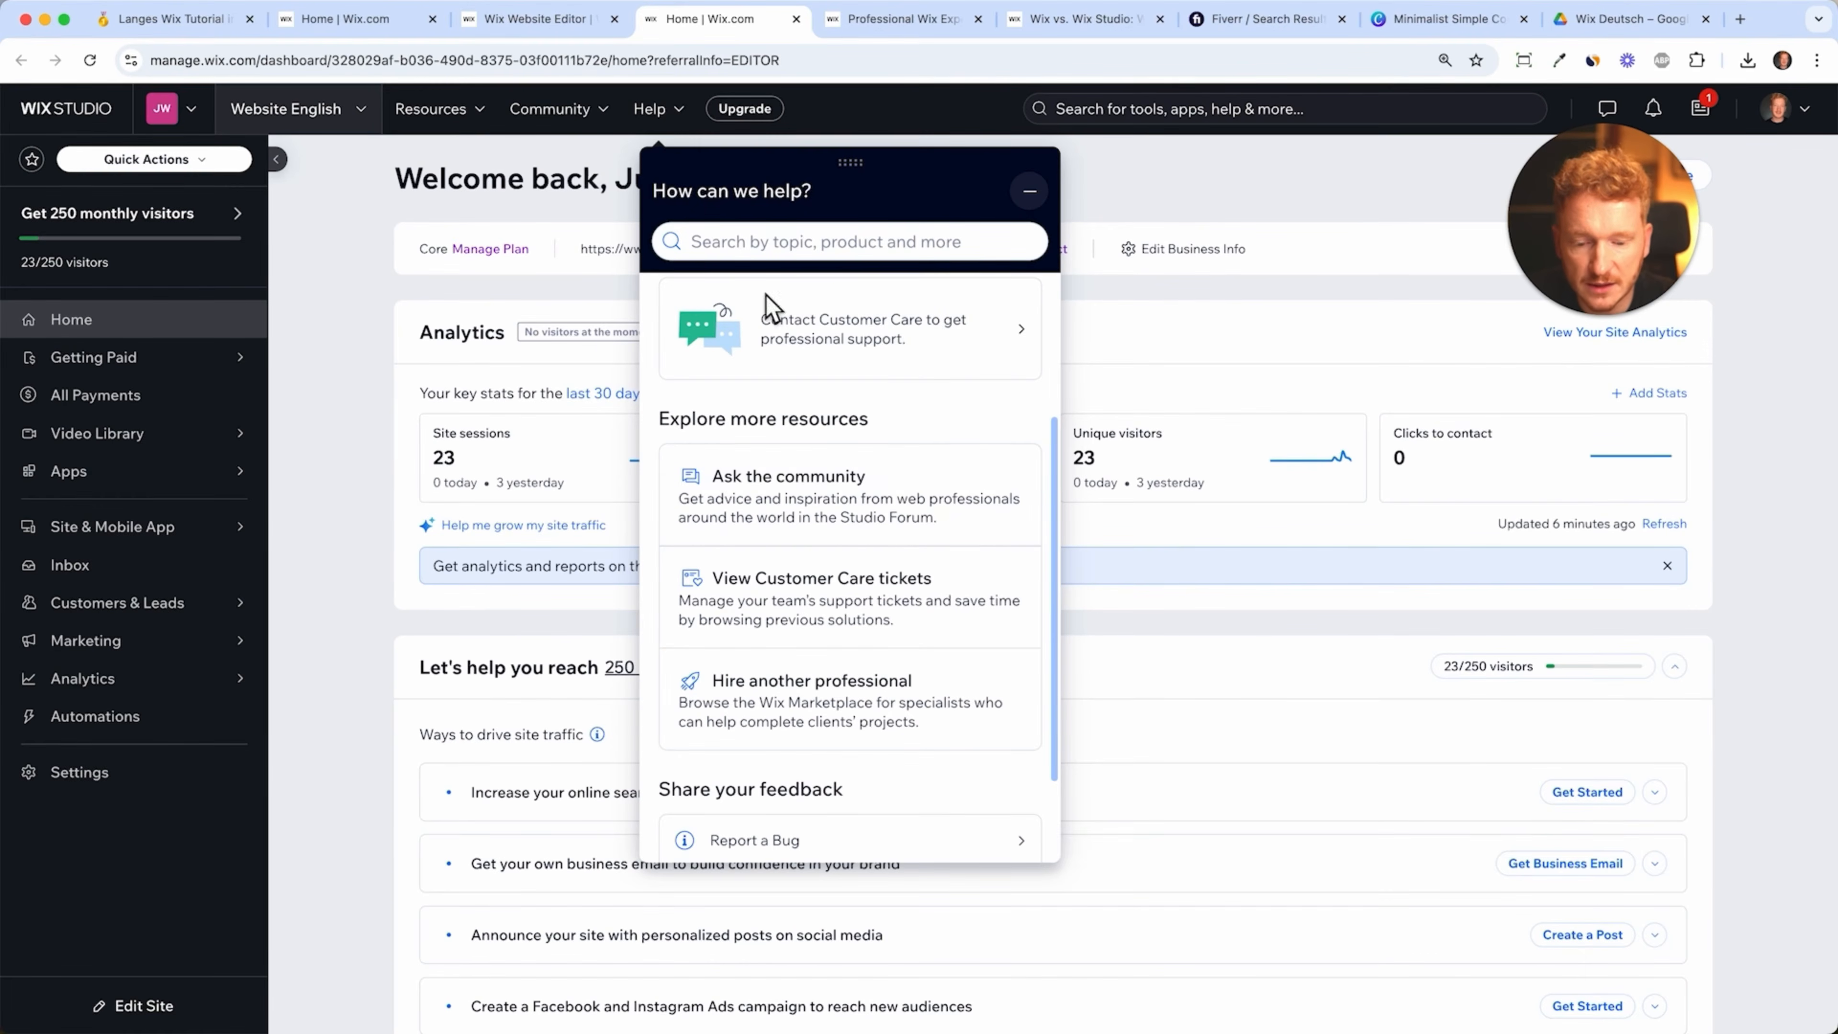
{"action": "scroll", "coordinate": [694, 372], "scroll_direction": "up", "scroll_amount": 3}
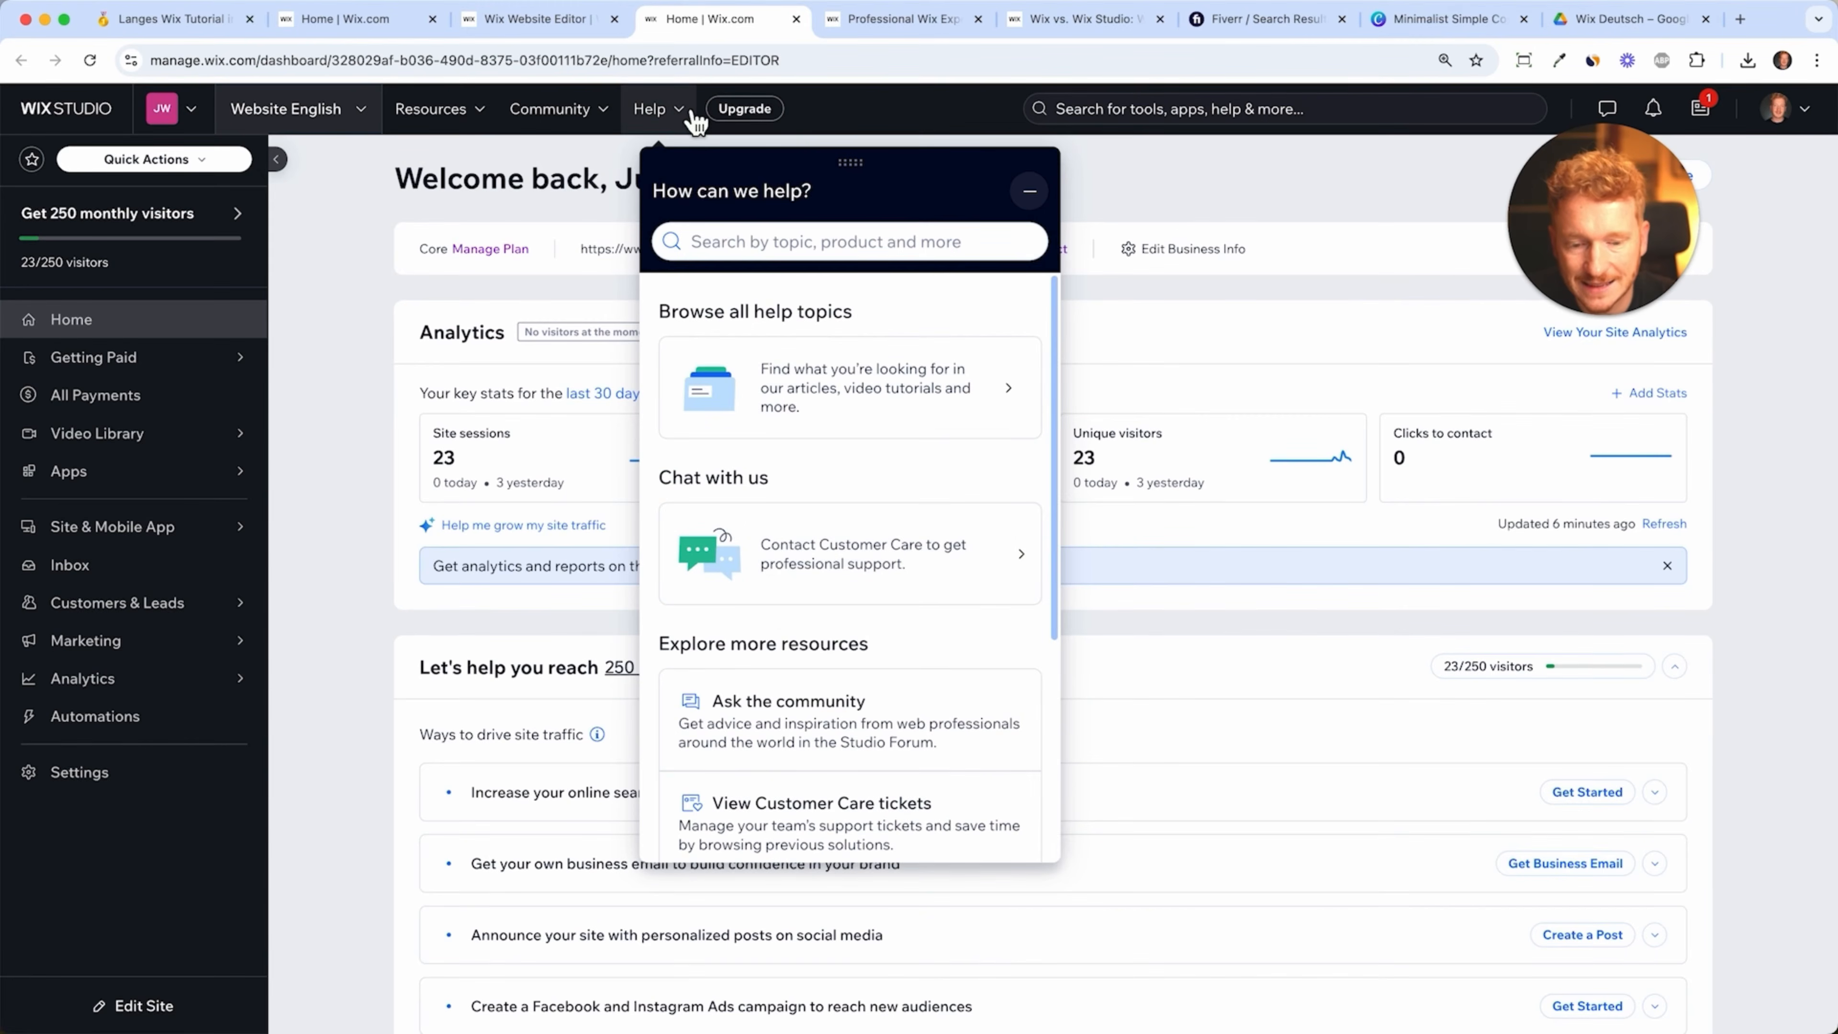
{"action": "left_click", "coordinate": [655, 110]}
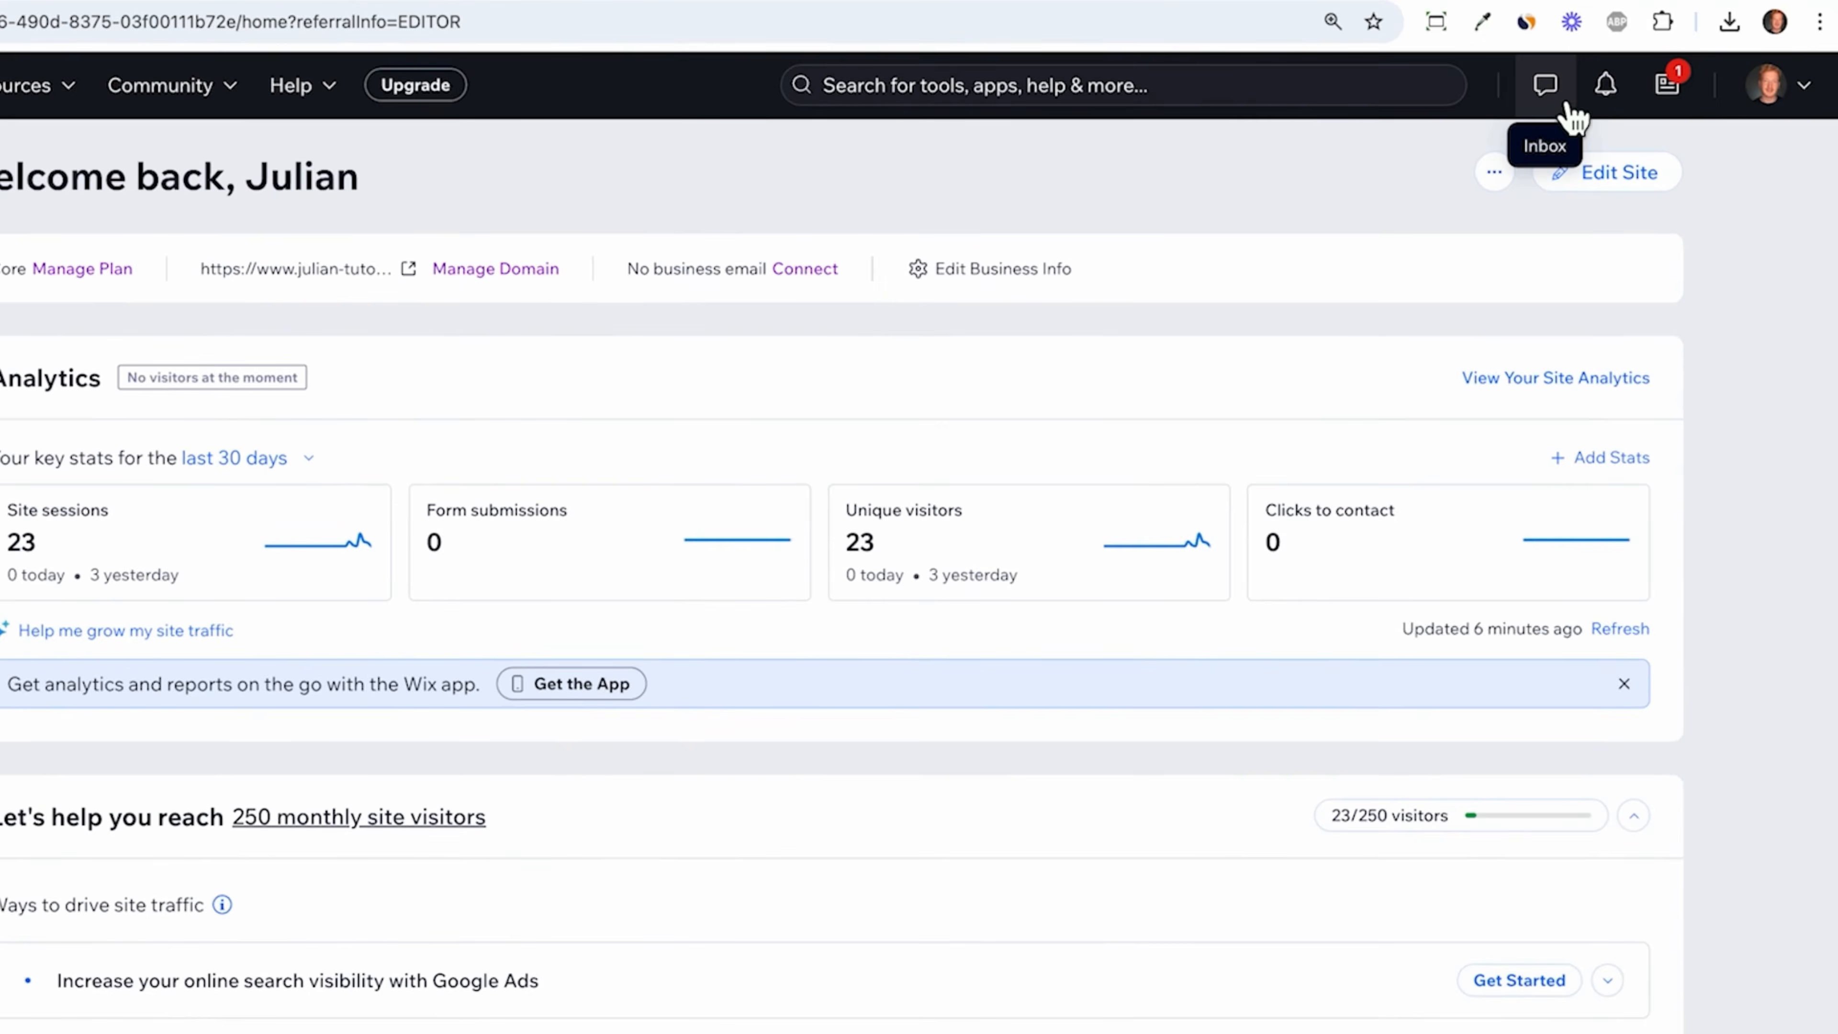
{"action": "left_click", "coordinate": [1567, 109]}
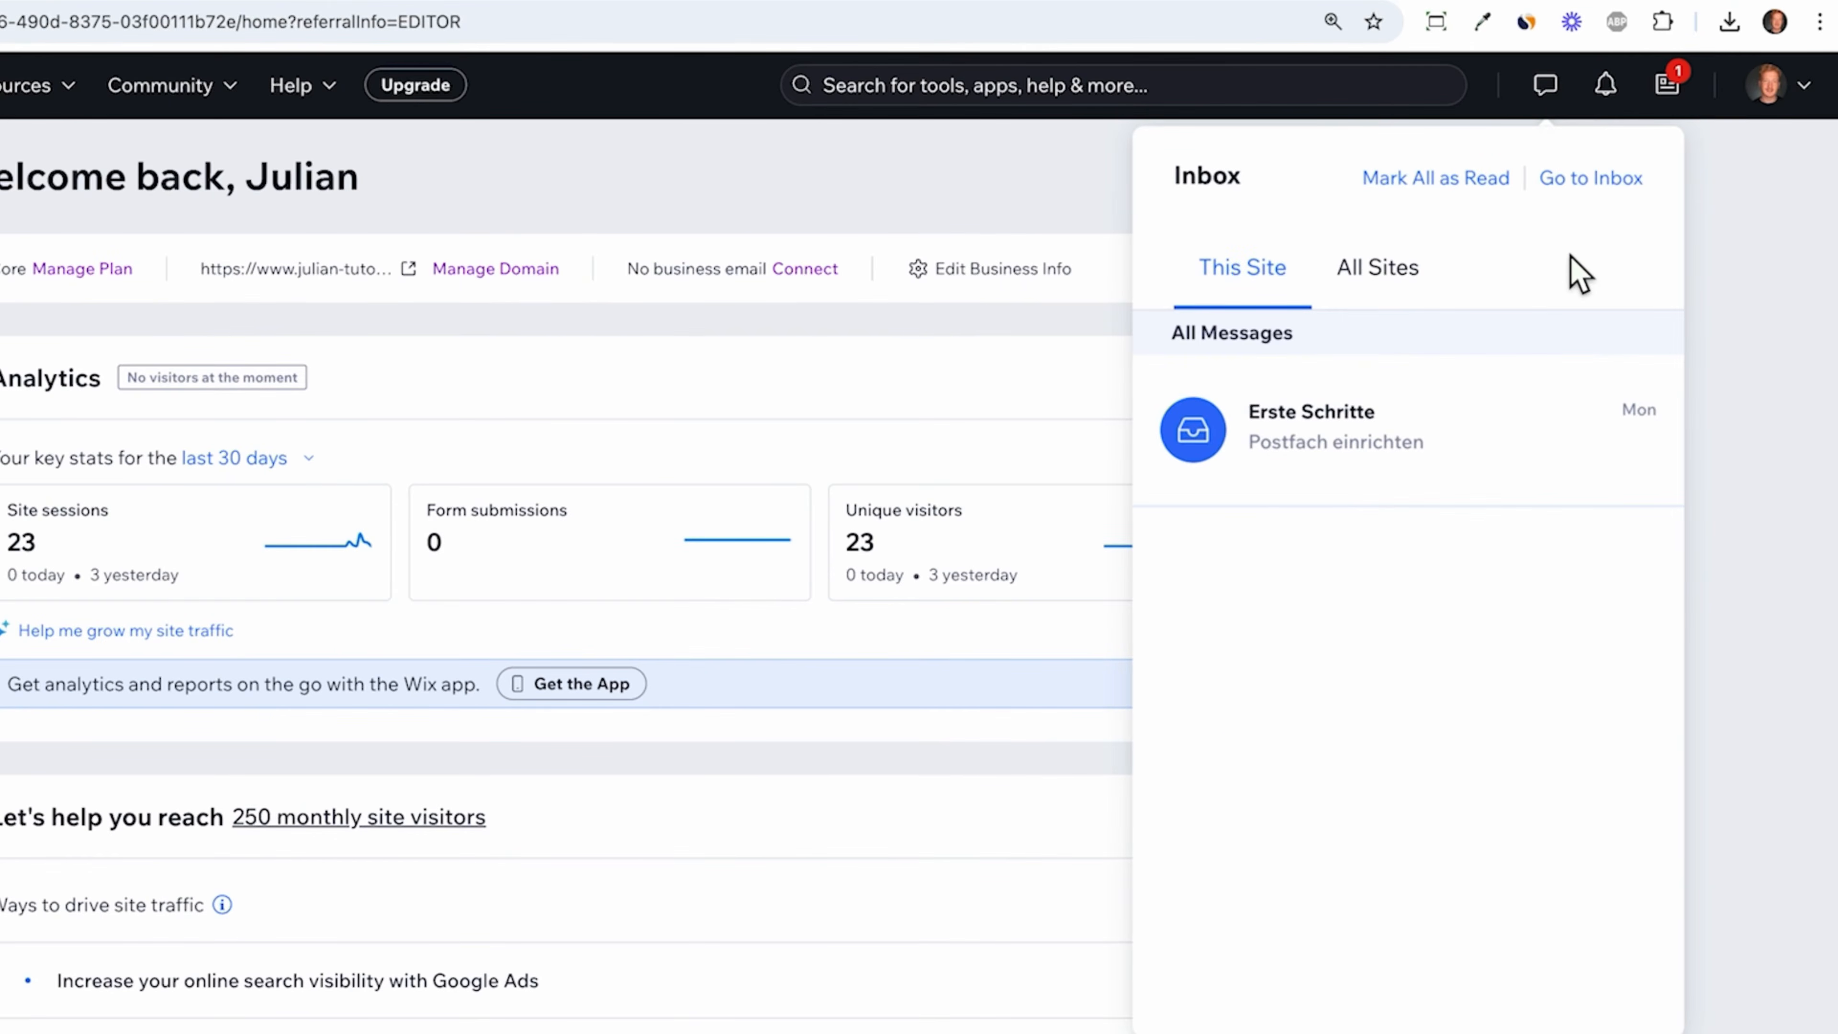
{"action": "left_click", "coordinate": [1556, 94]}
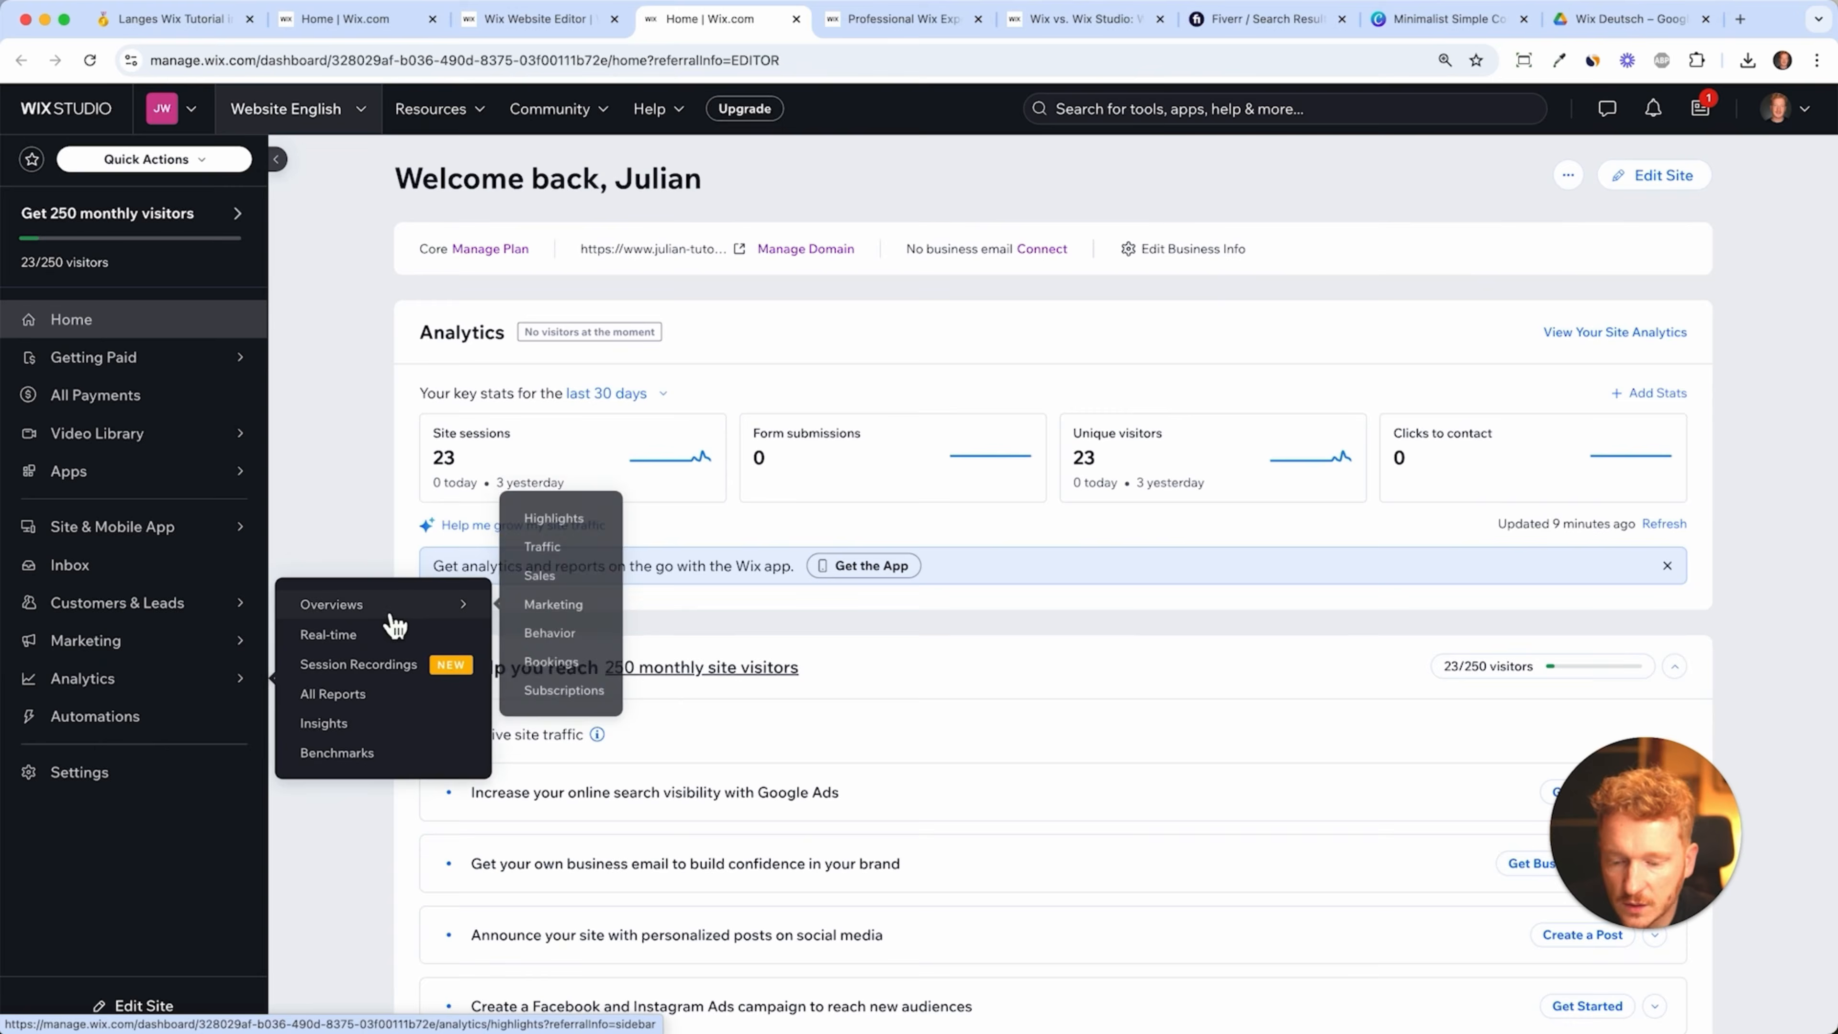
- Open the Analytics Highlights and examine the visitor stats, traffic, engagement and marketing sections and the available date ranges
{"action": "left_click", "coordinate": [255, 693]}
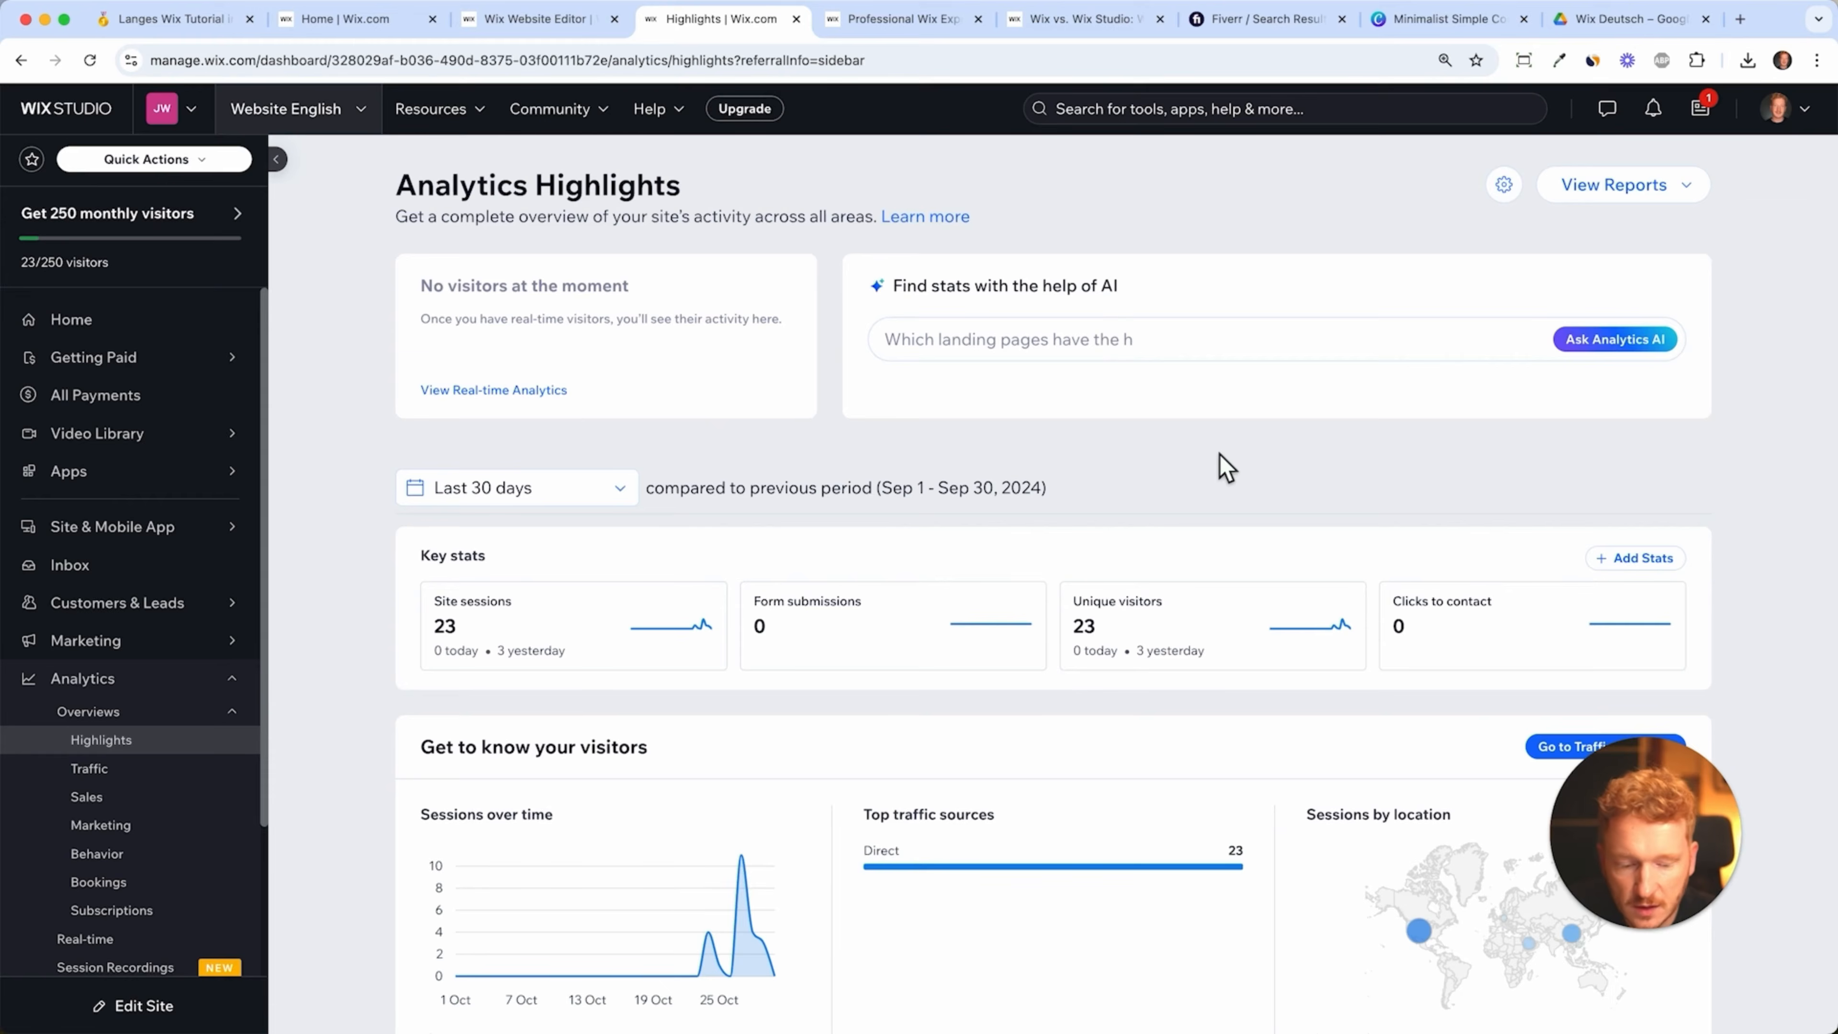
{"action": "scroll", "coordinate": [1219, 454], "scroll_direction": "down", "scroll_amount": 4}
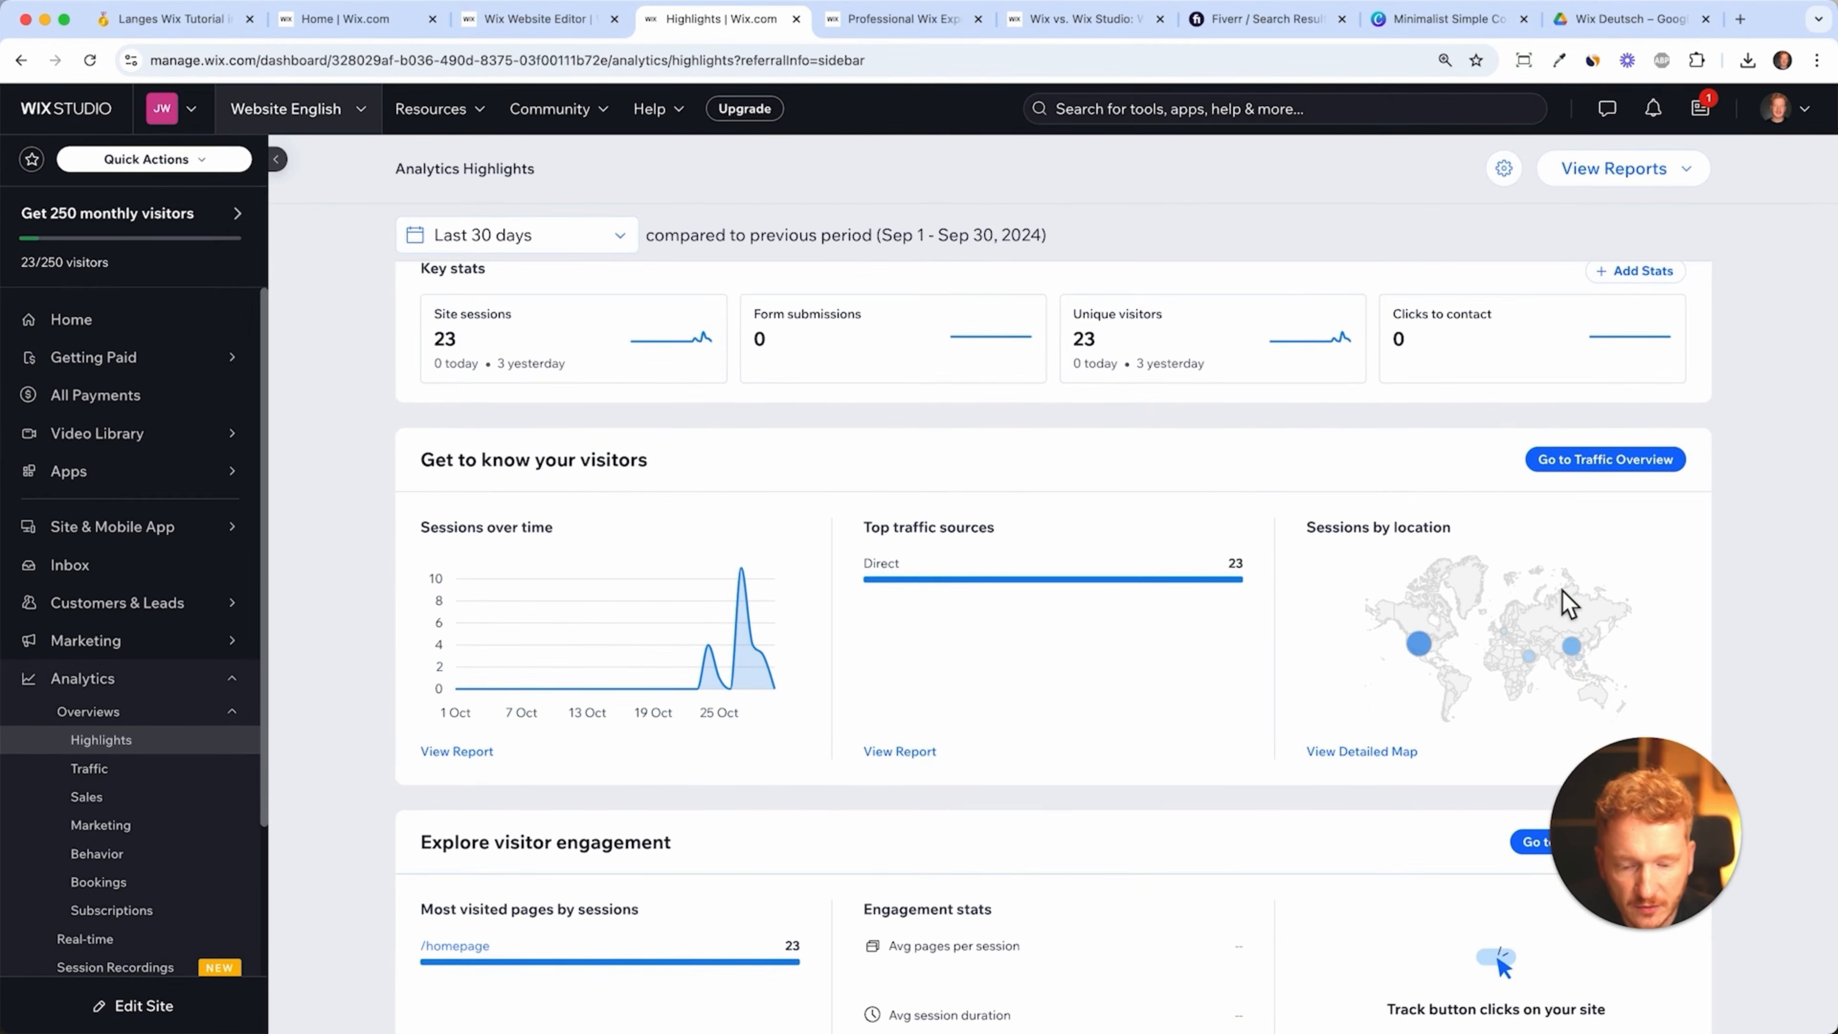
{"action": "scroll", "coordinate": [953, 634], "scroll_direction": "down", "scroll_amount": 7}
{"action": "left_click", "coordinate": [535, 238]}
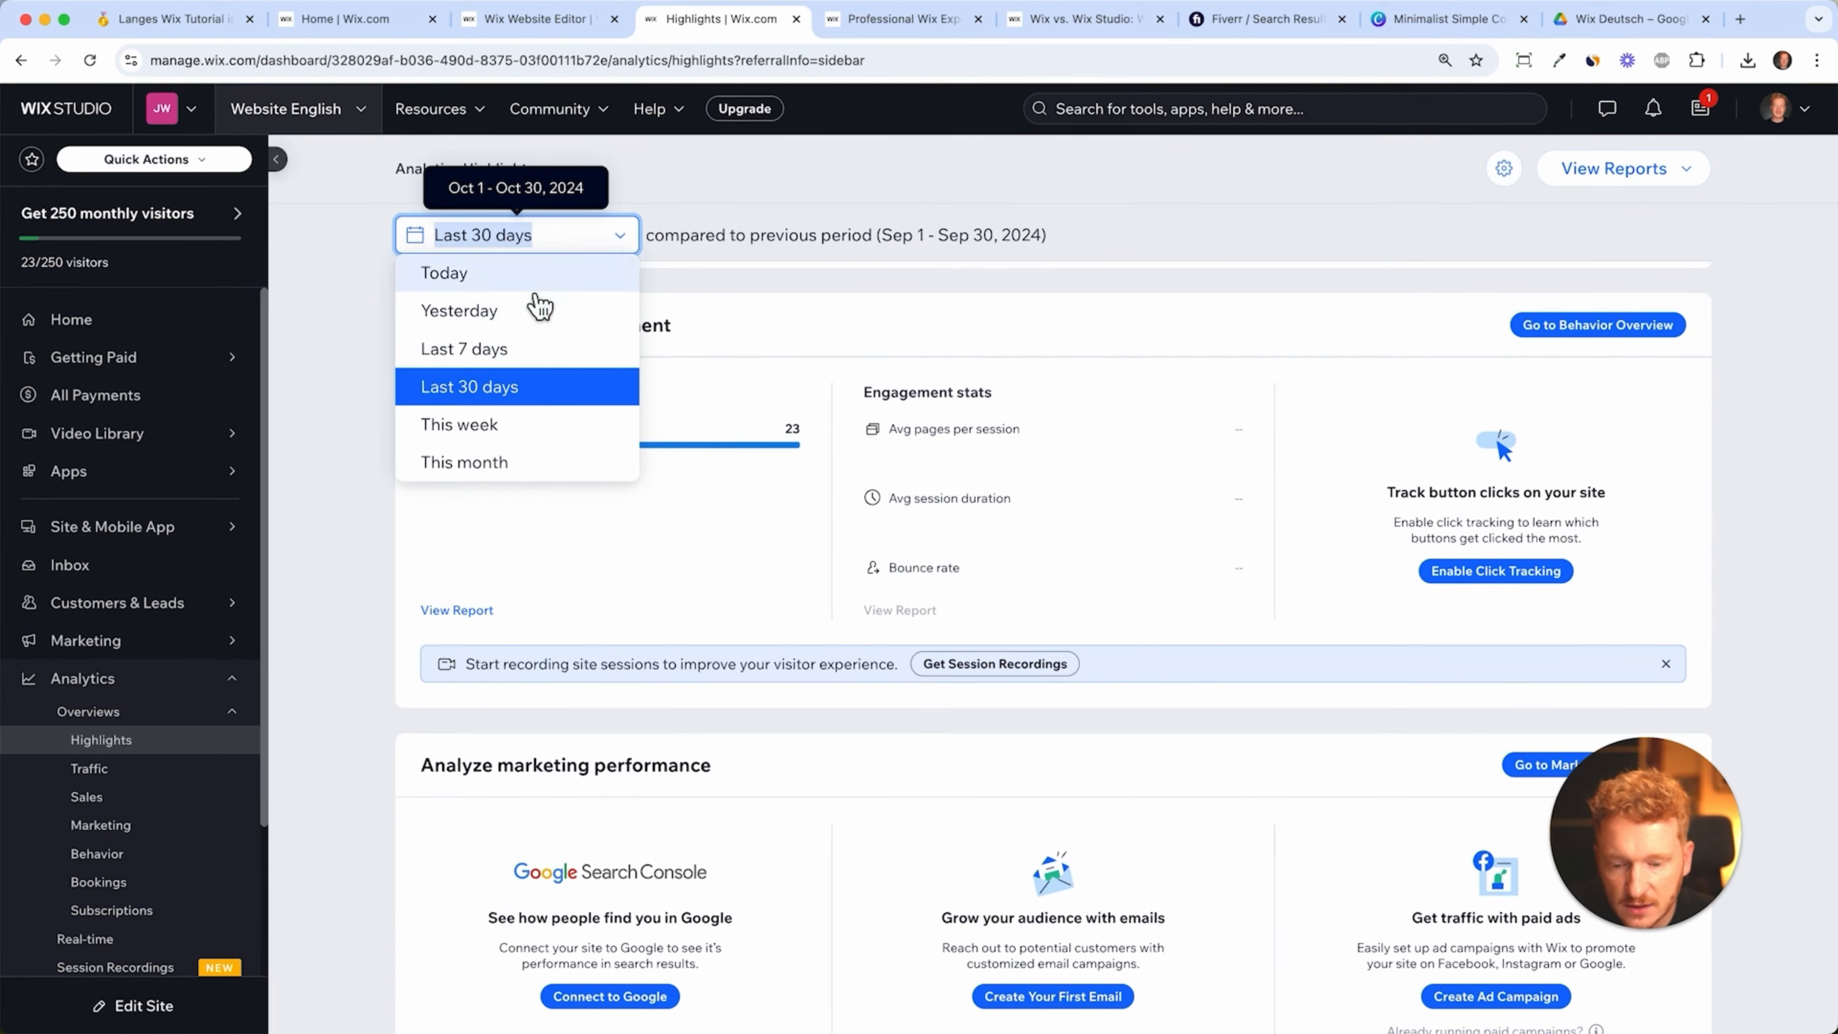
{"action": "left_click", "coordinate": [1165, 340]}
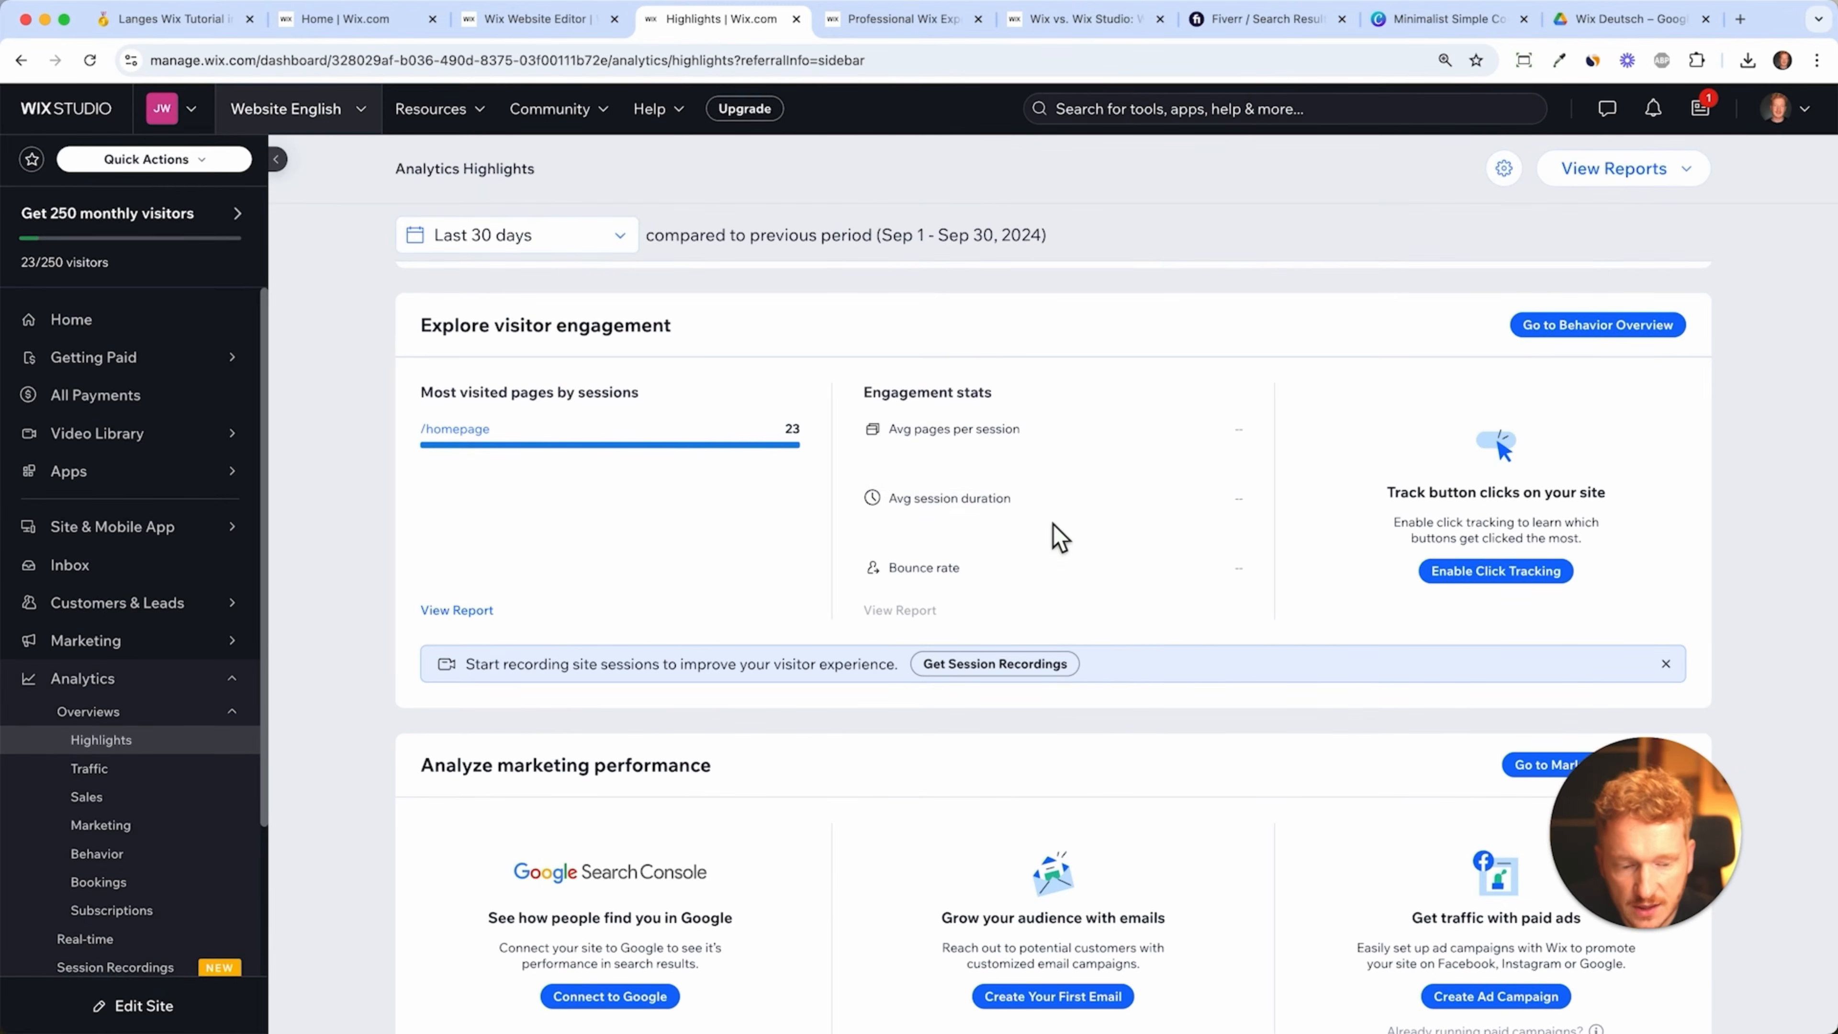
{"action": "scroll", "coordinate": [1059, 534], "scroll_direction": "down", "scroll_amount": 2}
{"action": "scroll", "coordinate": [1053, 533], "scroll_direction": "up", "scroll_amount": 10}
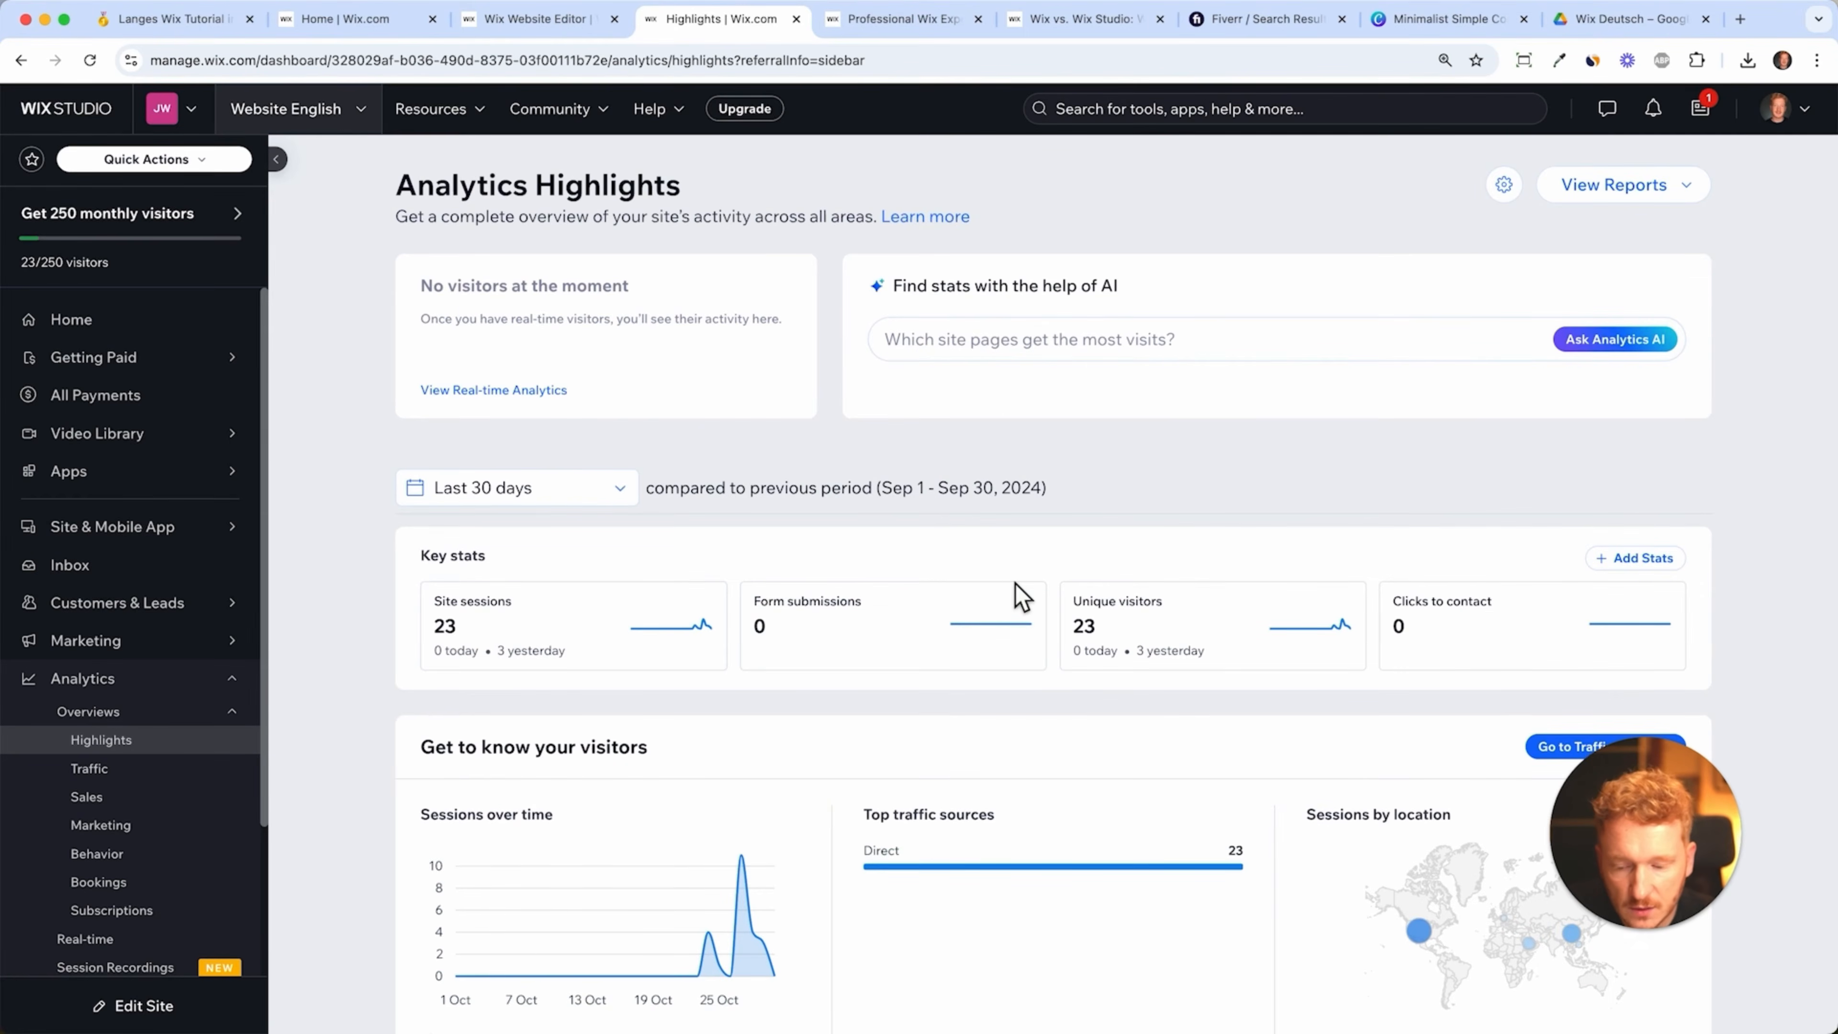
{"action": "left_click", "coordinate": [217, 678]}
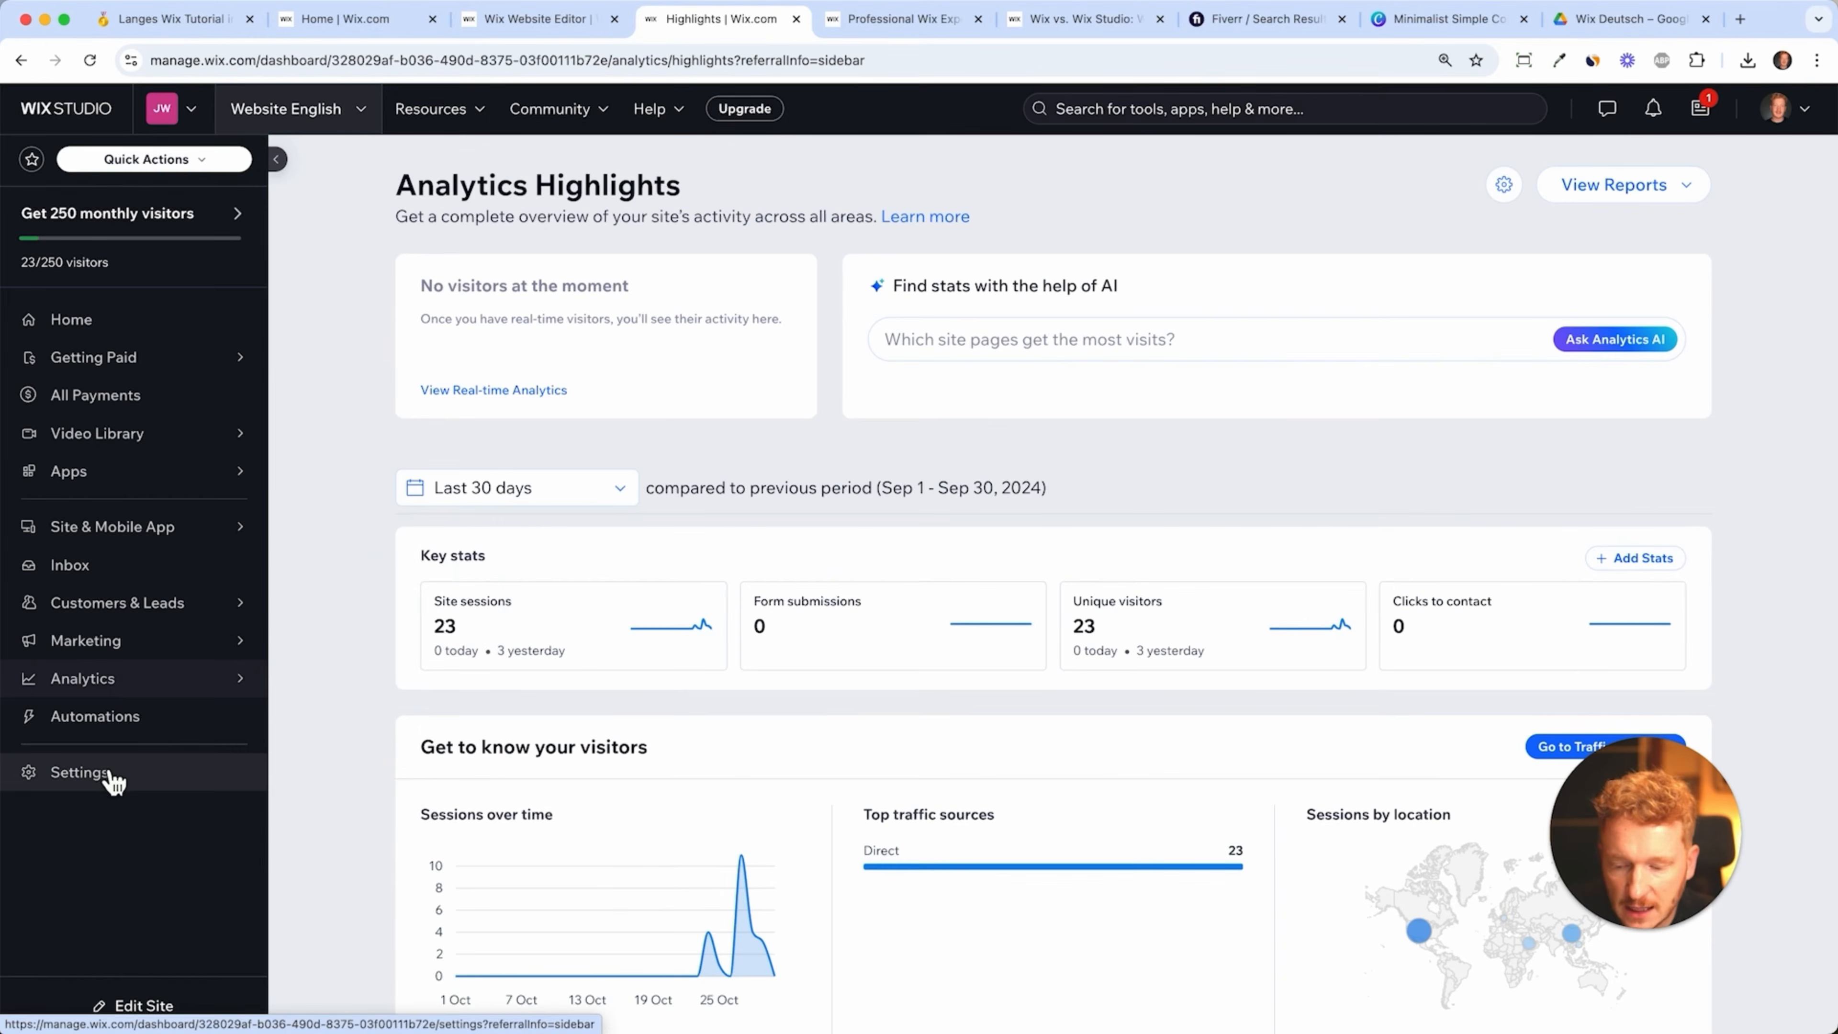
- Open the business info in the site settings and set the business name to "Julian's Tutorials"
{"action": "left_click", "coordinate": [90, 783]}
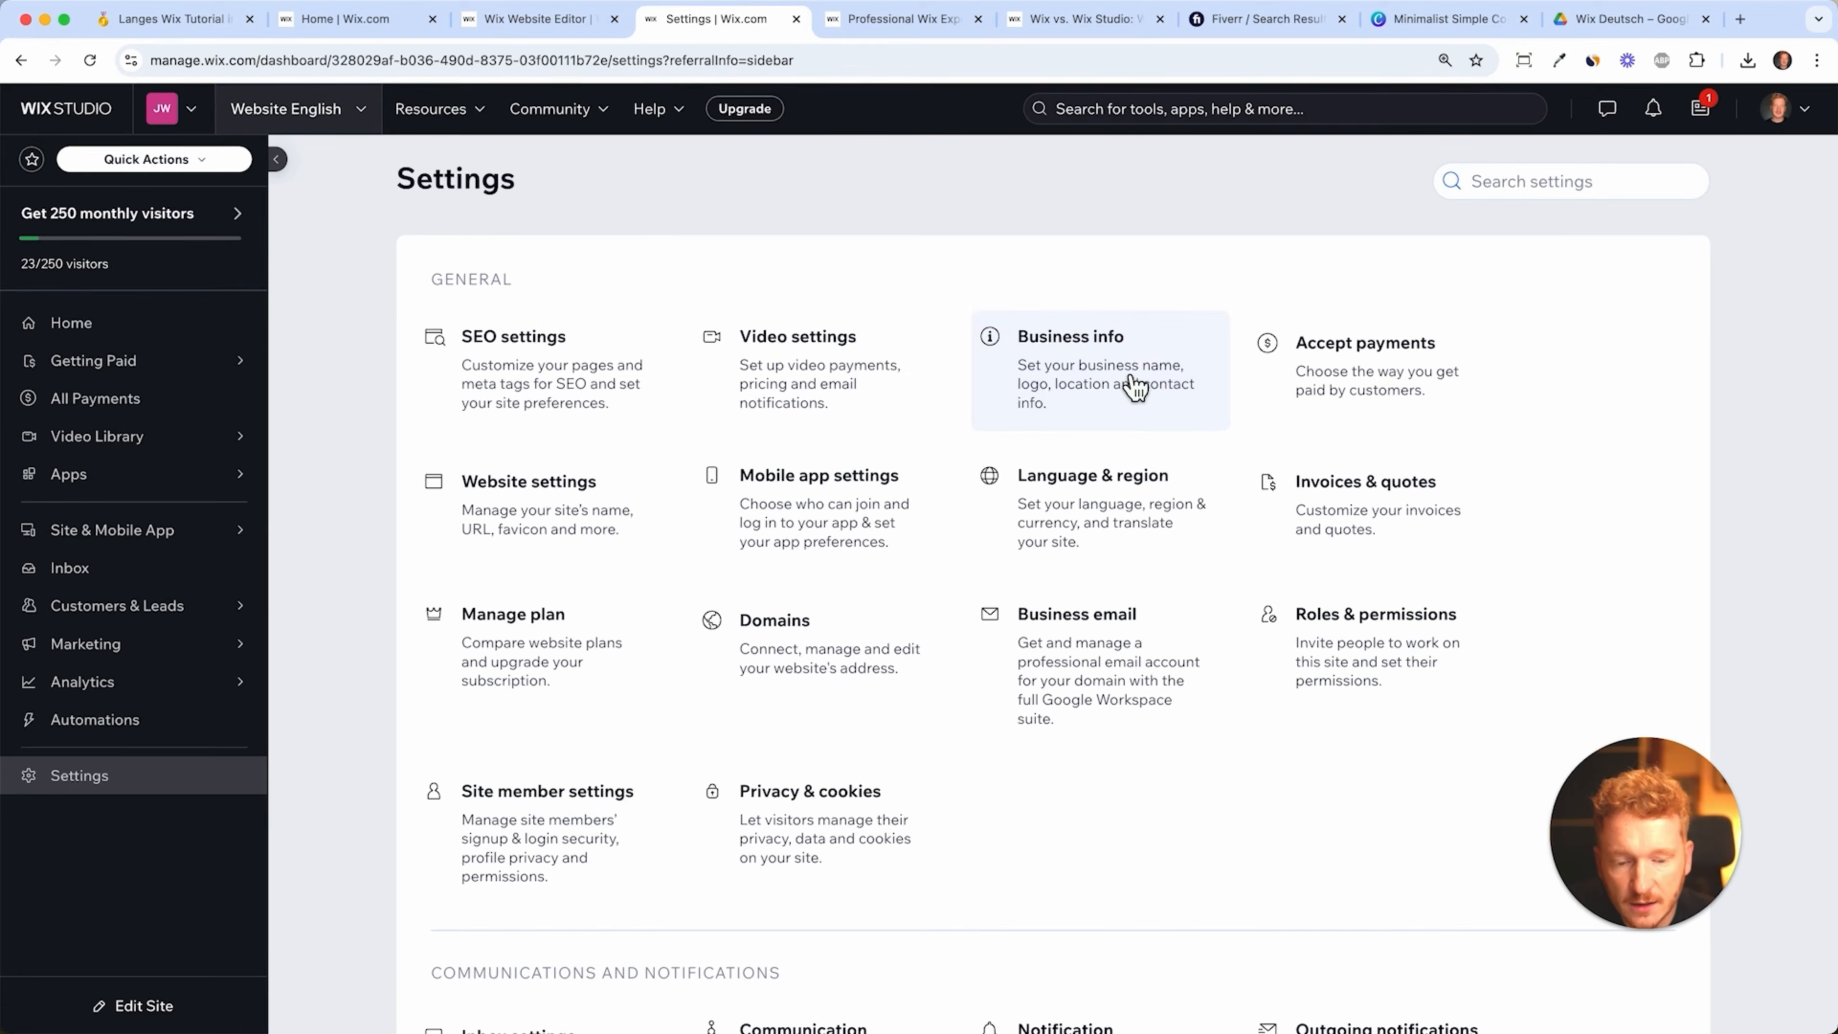
{"action": "left_click", "coordinate": [1134, 387]}
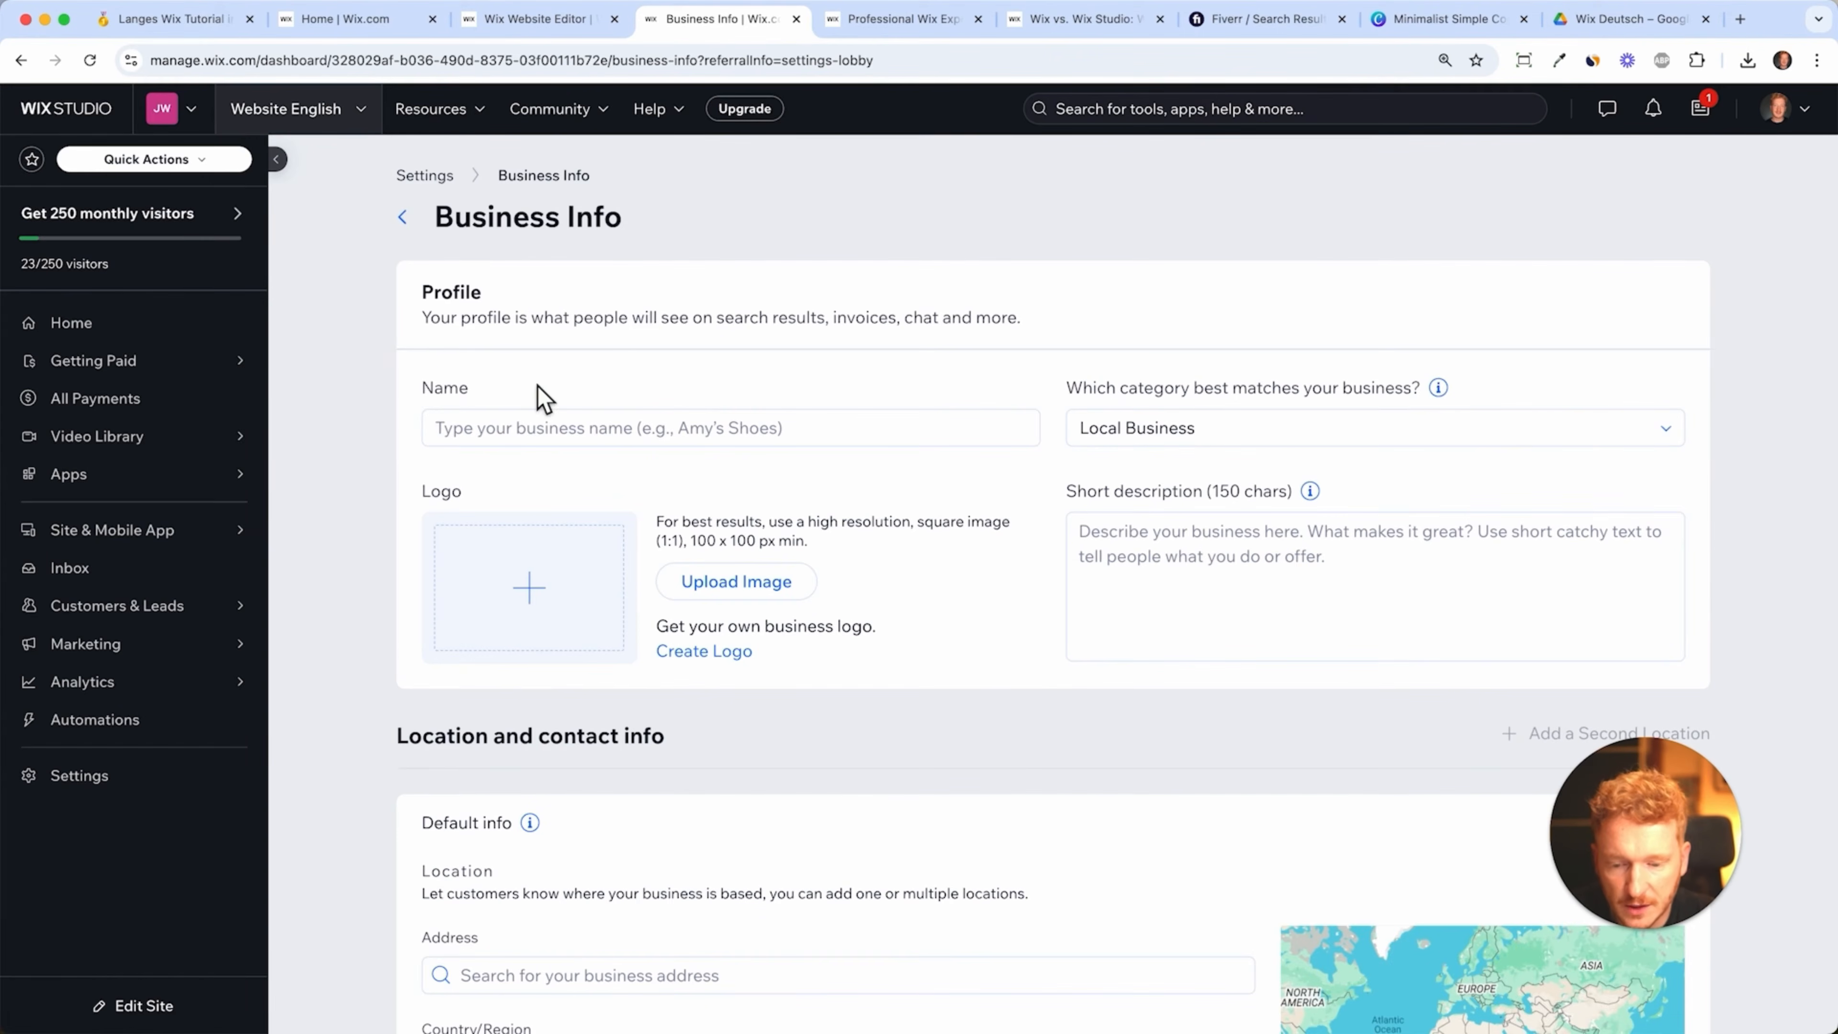
{"action": "left_click", "coordinate": [505, 433]}
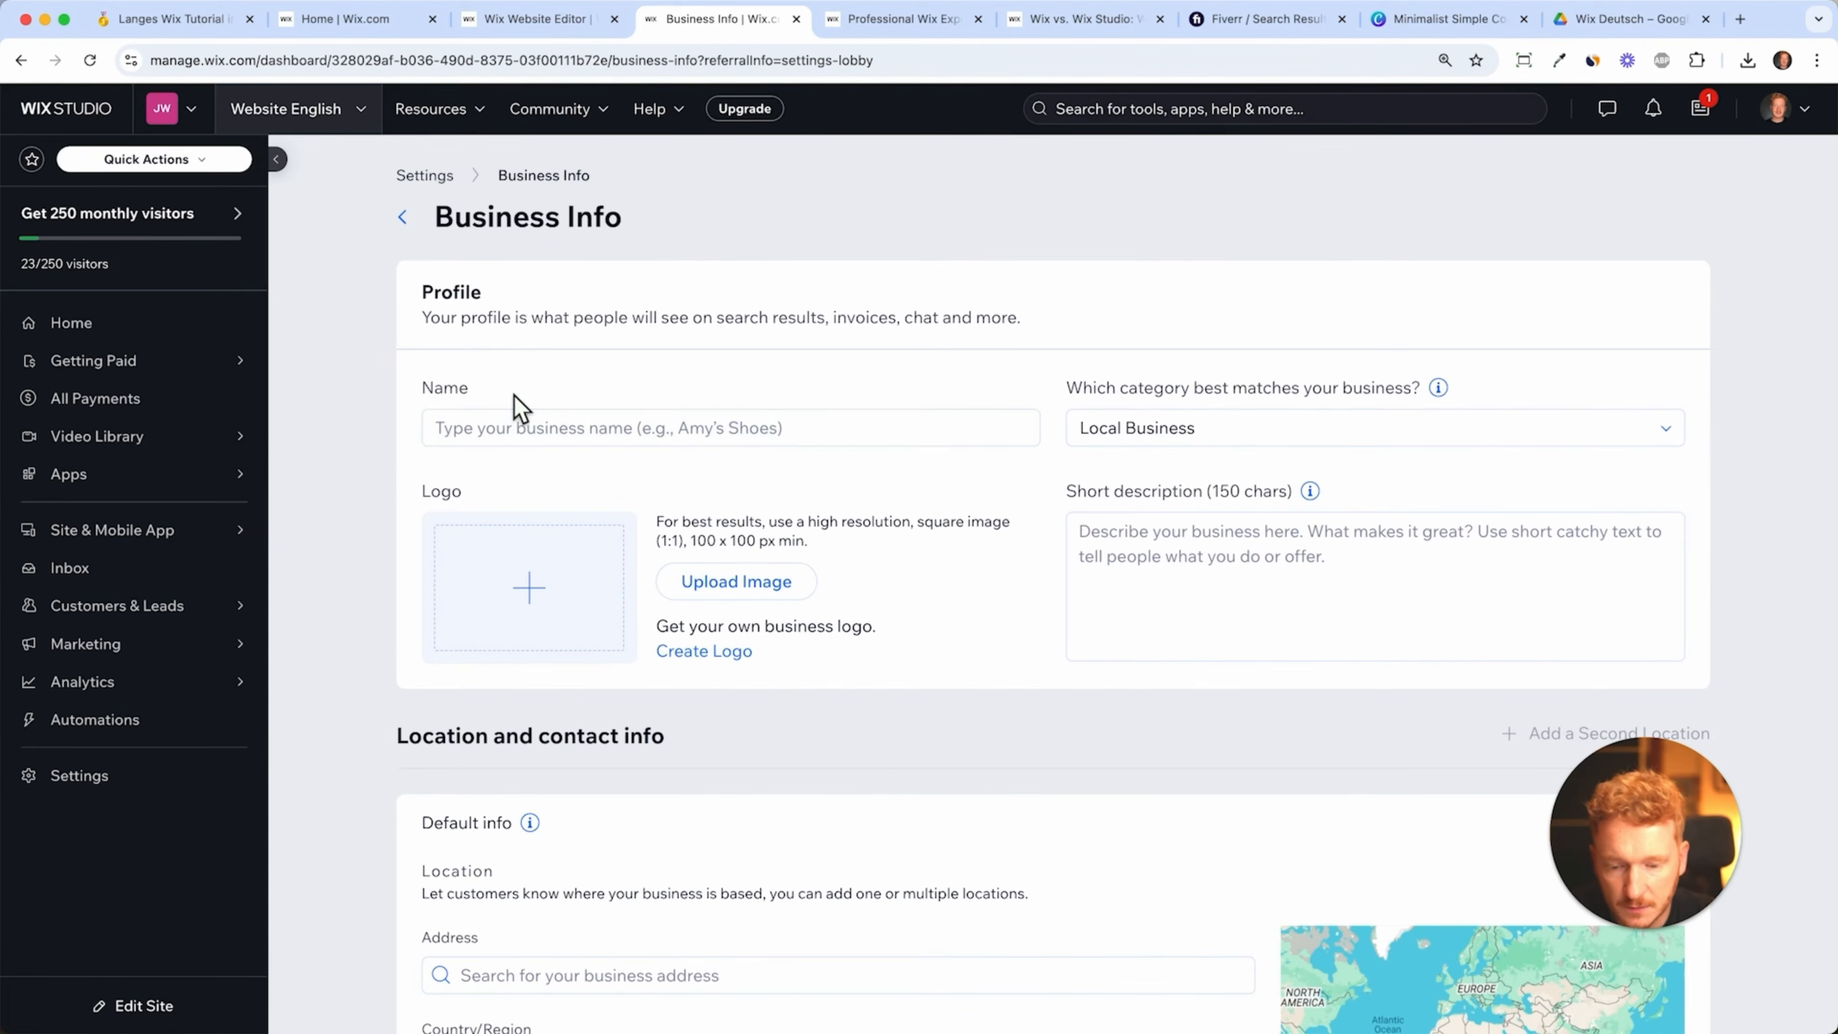
{"action": "type", "text": "Julian's Tutorials"}
{"action": "left_click", "coordinate": [731, 363]}
- Set the category that best matches the business to Business Blogger
{"action": "left_click", "coordinate": [1223, 425]}
{"action": "scroll", "coordinate": [1230, 544], "scroll_direction": "down", "scroll_amount": 2}
{"action": "left_click", "coordinate": [1177, 535]}
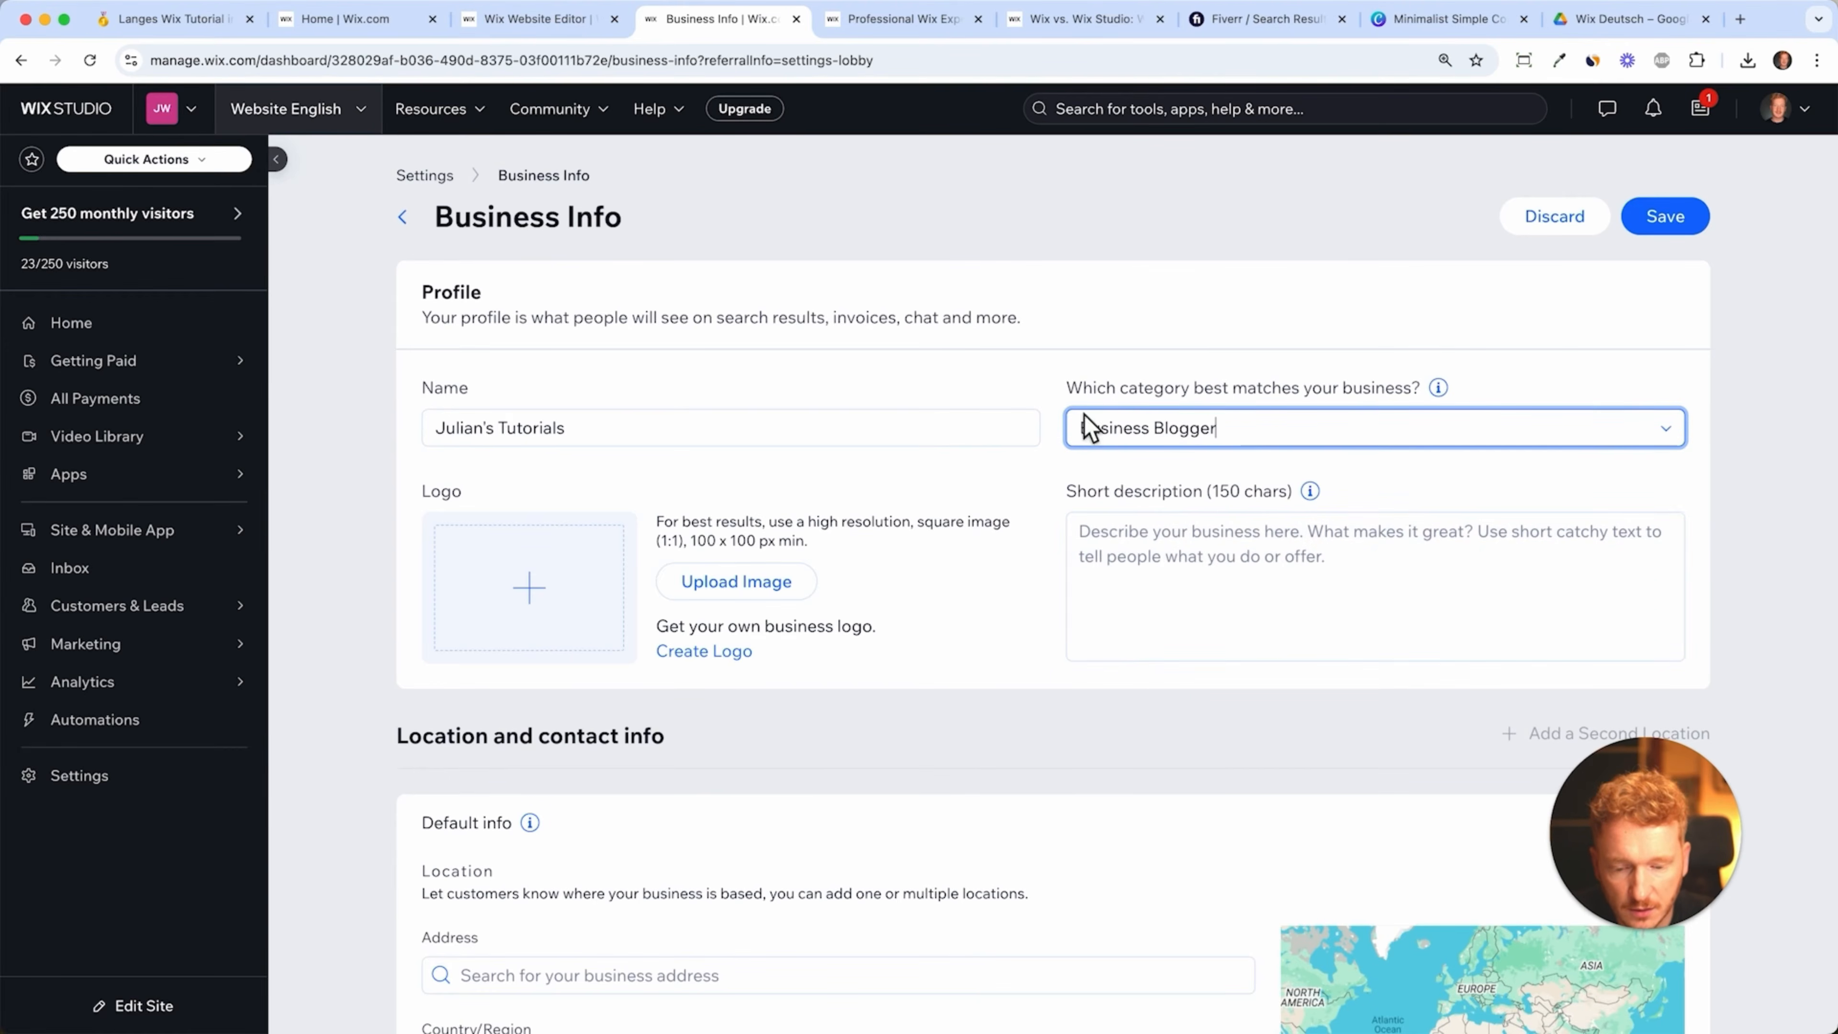
- Open the site's media files to choose a logo for the business profile
{"action": "left_click", "coordinate": [550, 619]}
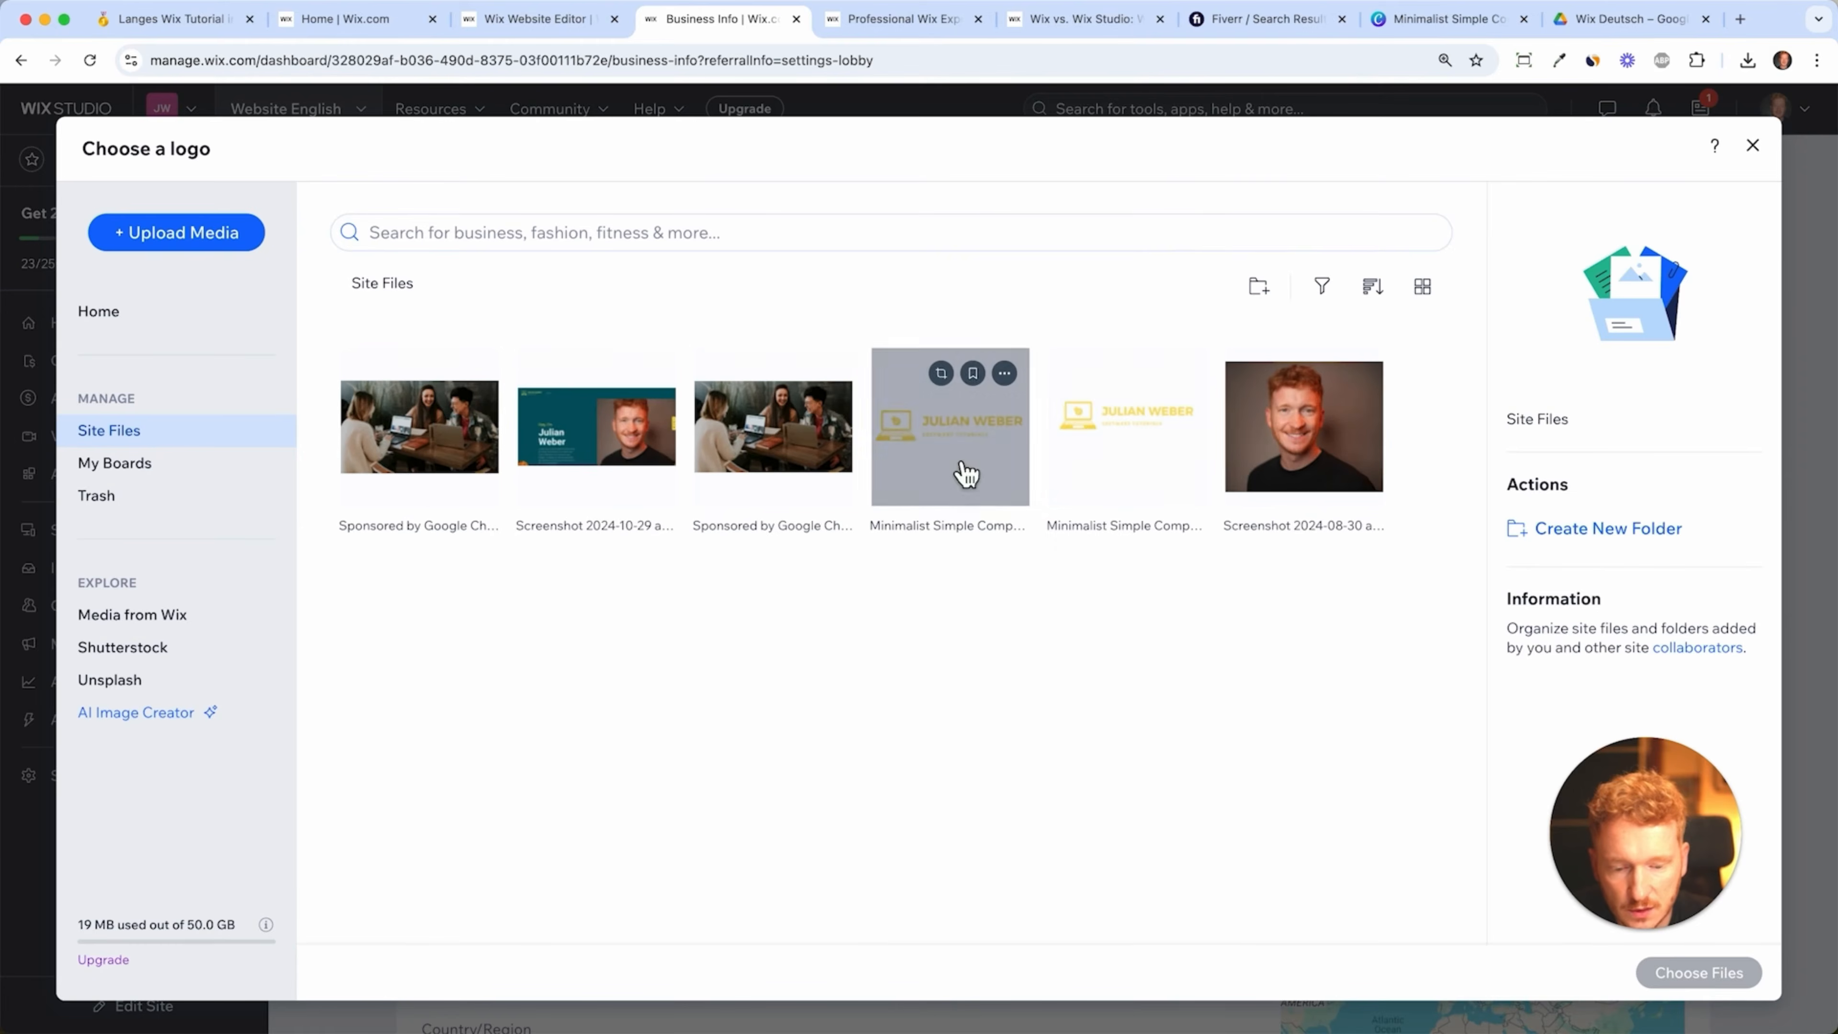
- Choose the larger yellow laptop logo from the site files as the business logo and save the business info
{"action": "left_click", "coordinate": [1006, 463]}
{"action": "left_click", "coordinate": [1695, 974]}
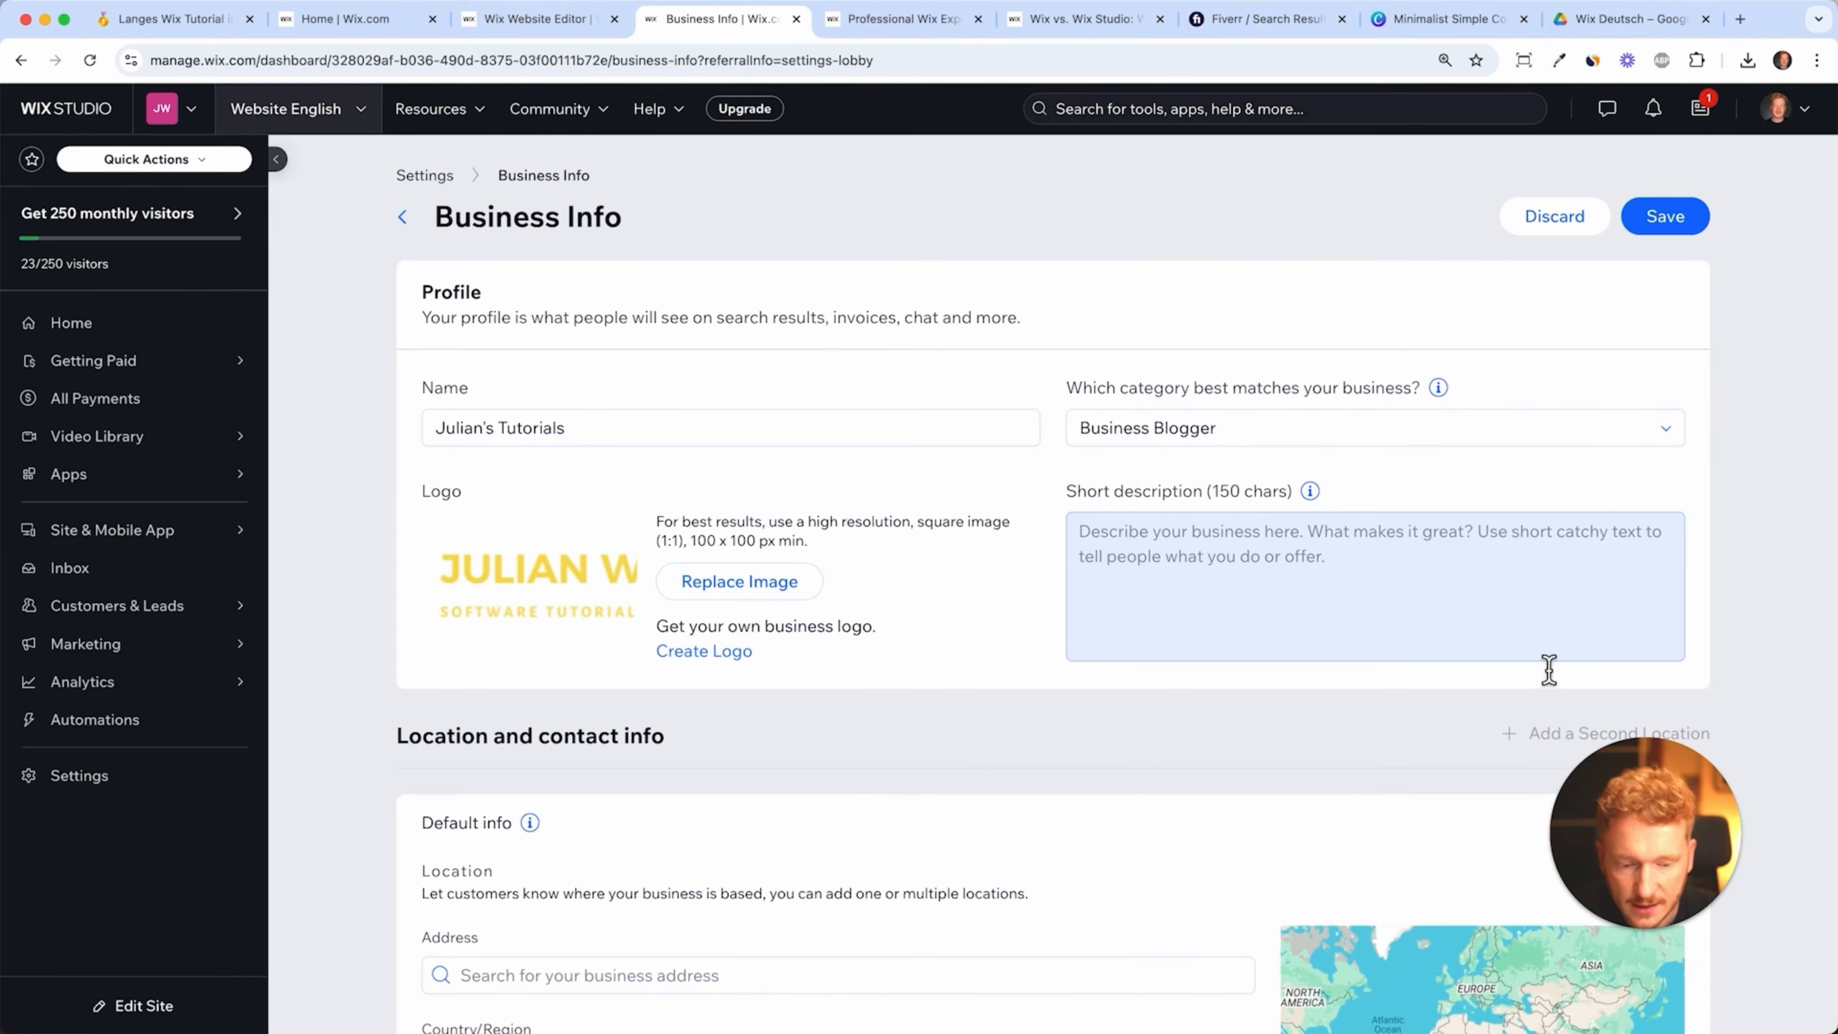
{"action": "scroll", "coordinate": [1243, 767], "scroll_direction": "down", "scroll_amount": 7}
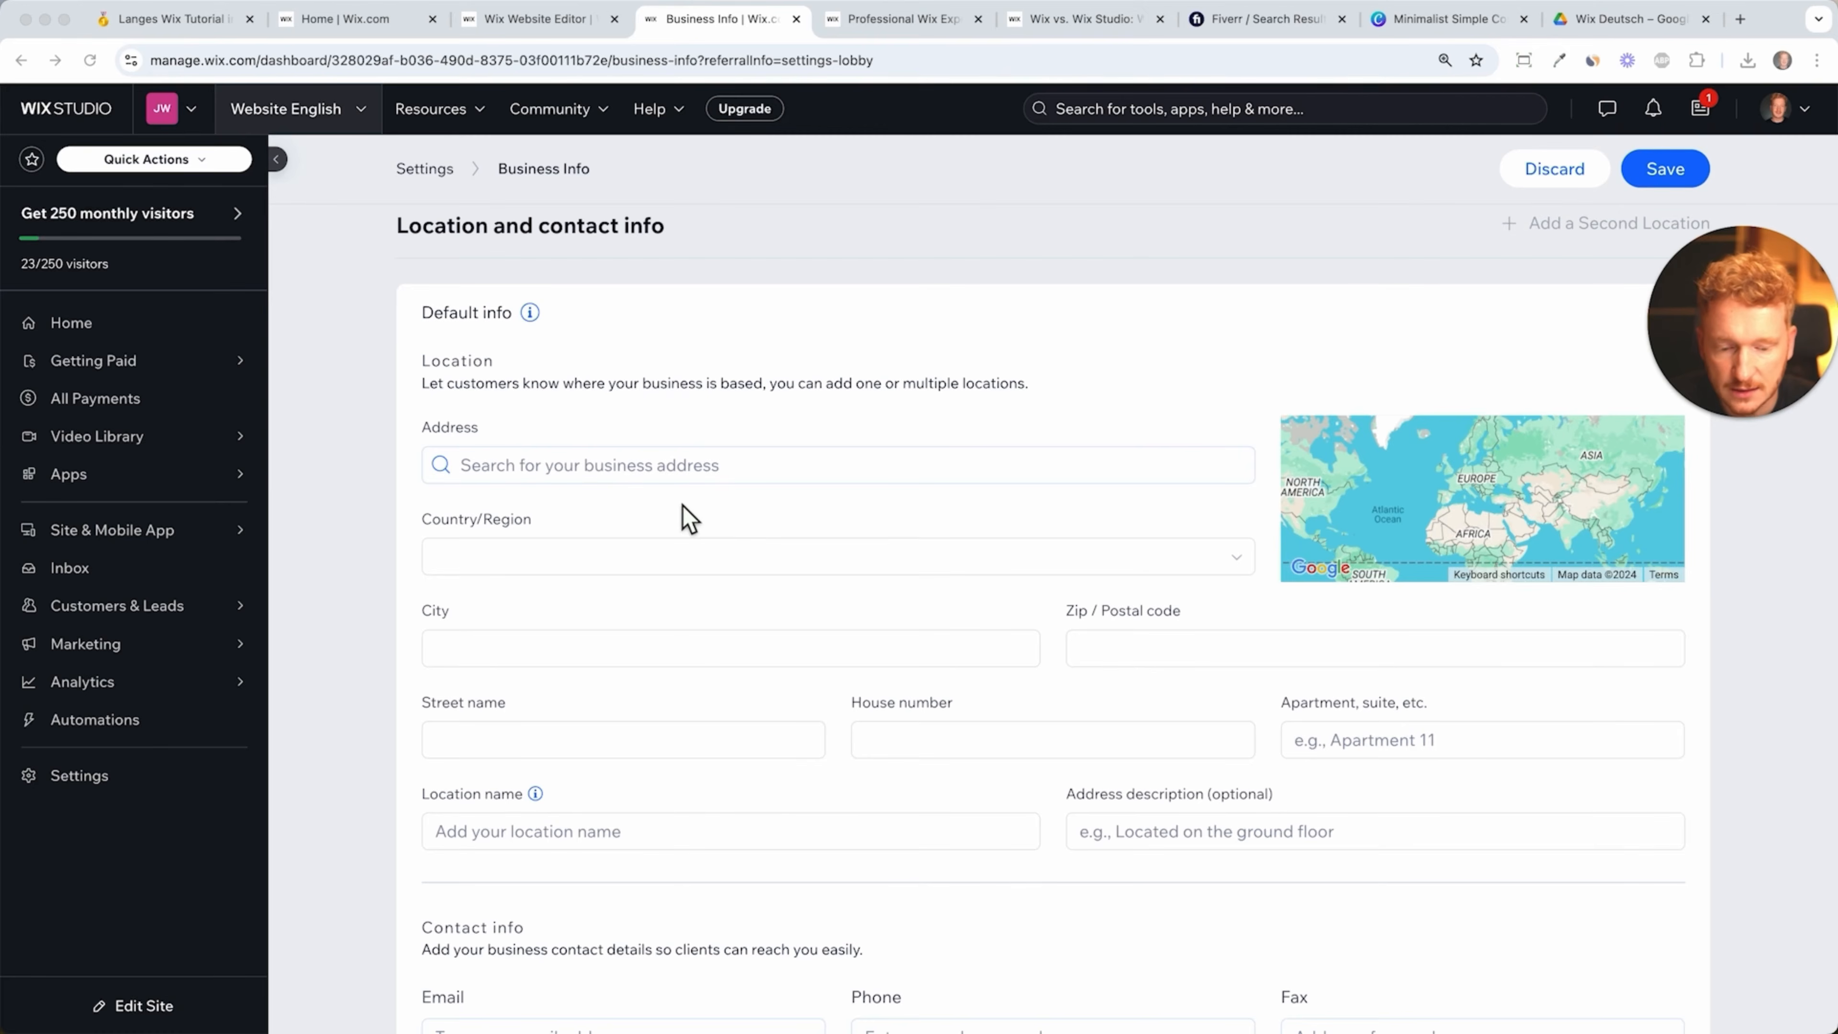
{"action": "scroll", "coordinate": [890, 716], "scroll_direction": "down", "scroll_amount": 4}
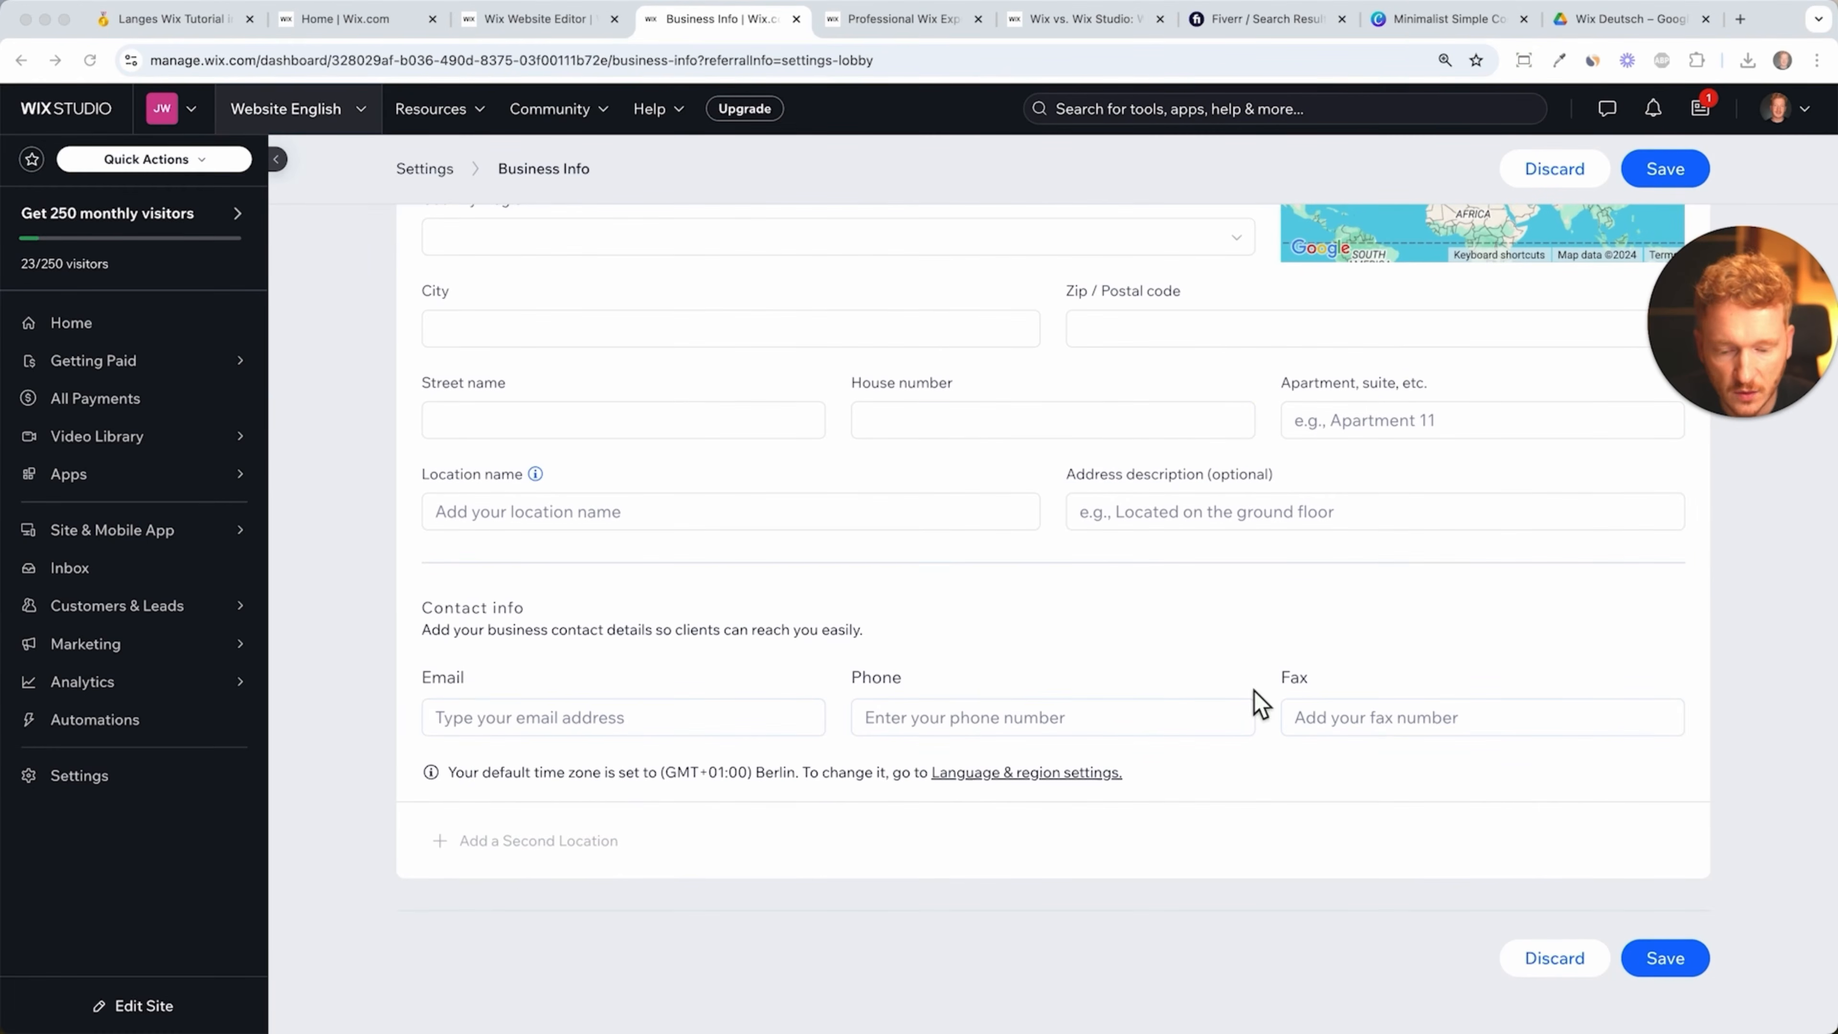
{"action": "scroll", "coordinate": [1354, 736], "scroll_direction": "up", "scroll_amount": 11}
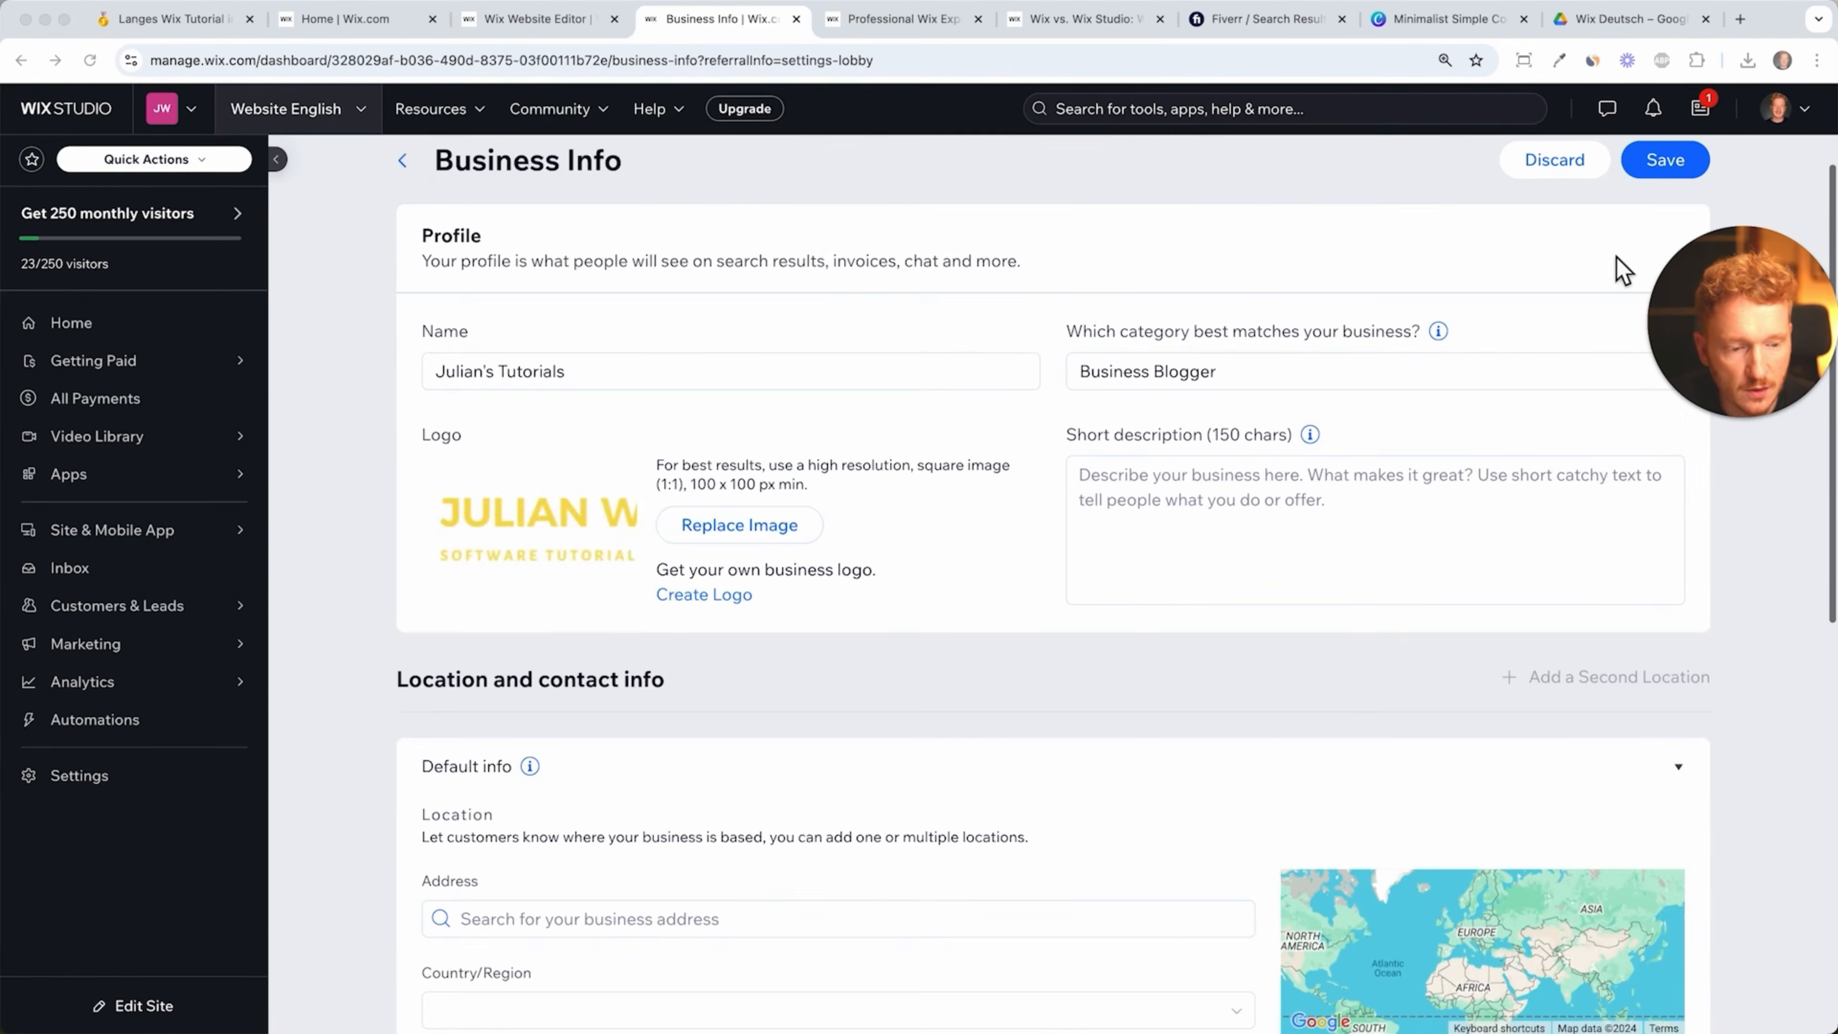
{"action": "left_click", "coordinate": [1668, 165]}
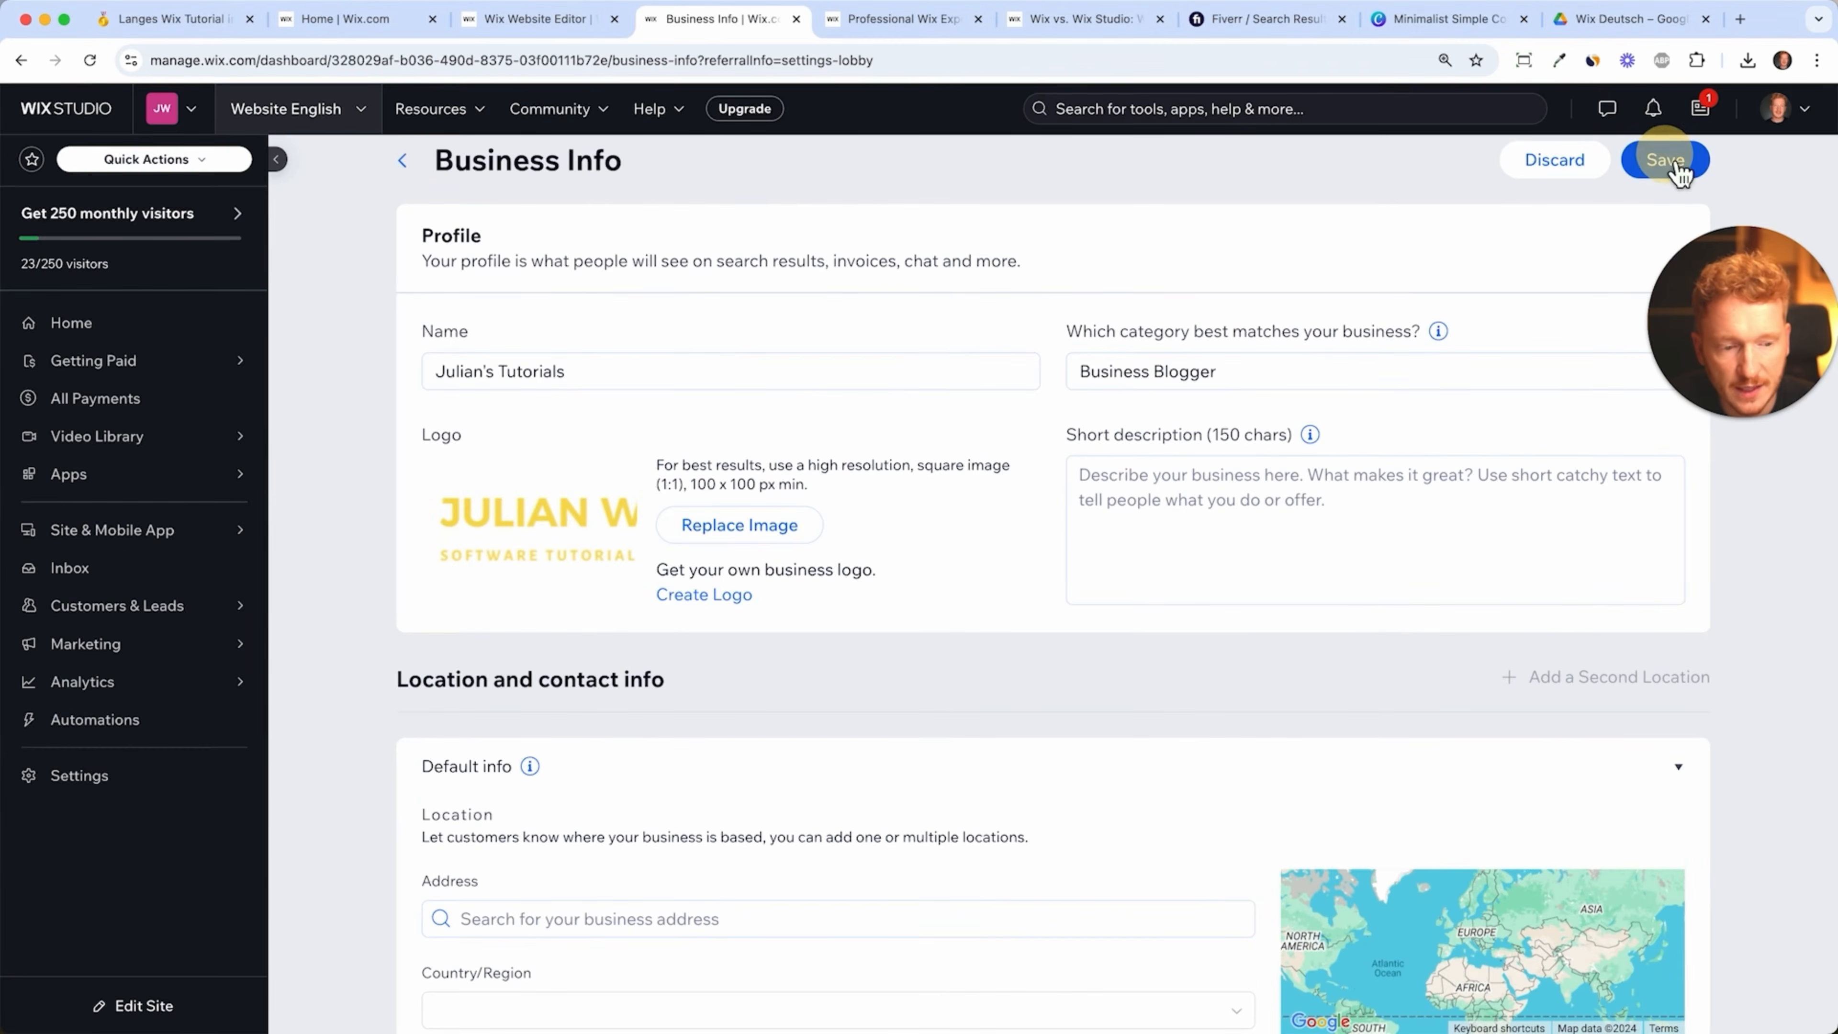
{"action": "scroll", "coordinate": [492, 373], "scroll_direction": "up", "scroll_amount": 2}
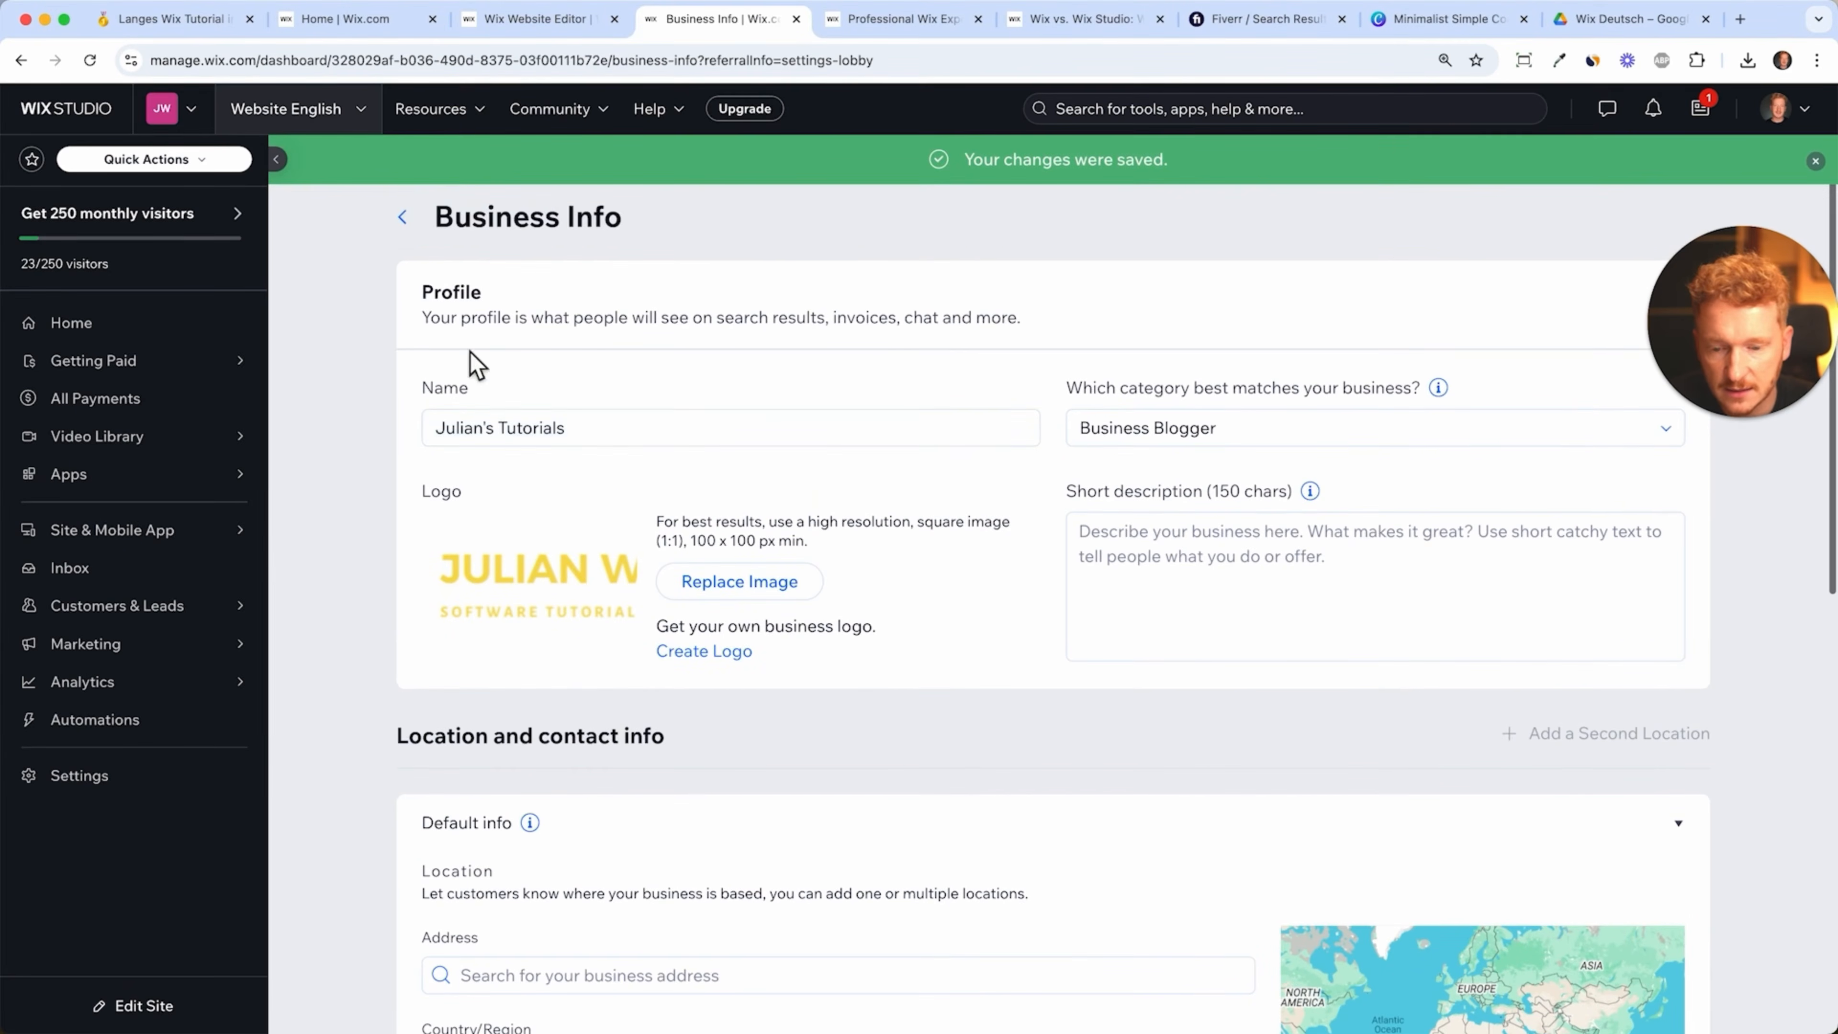
- Return to the general settings and open the website settings at the Favicon section
{"action": "left_click", "coordinate": [400, 218]}
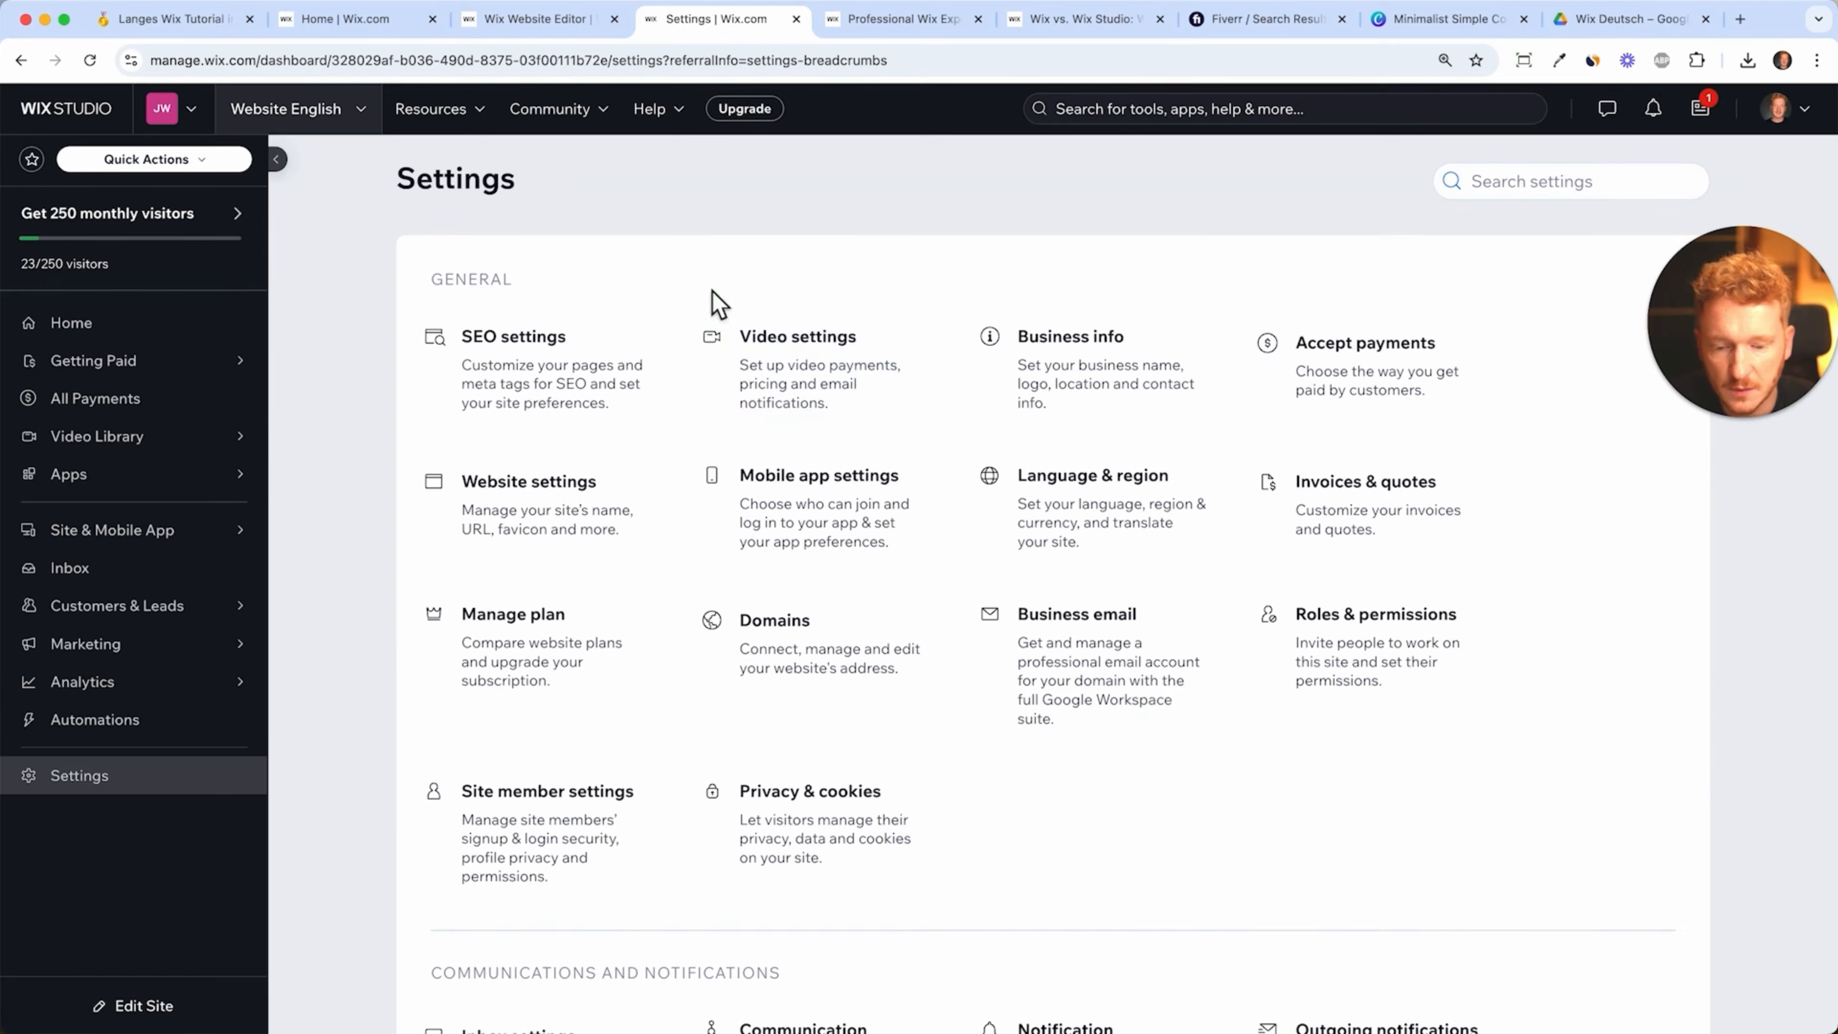
{"action": "left_click", "coordinate": [605, 495]}
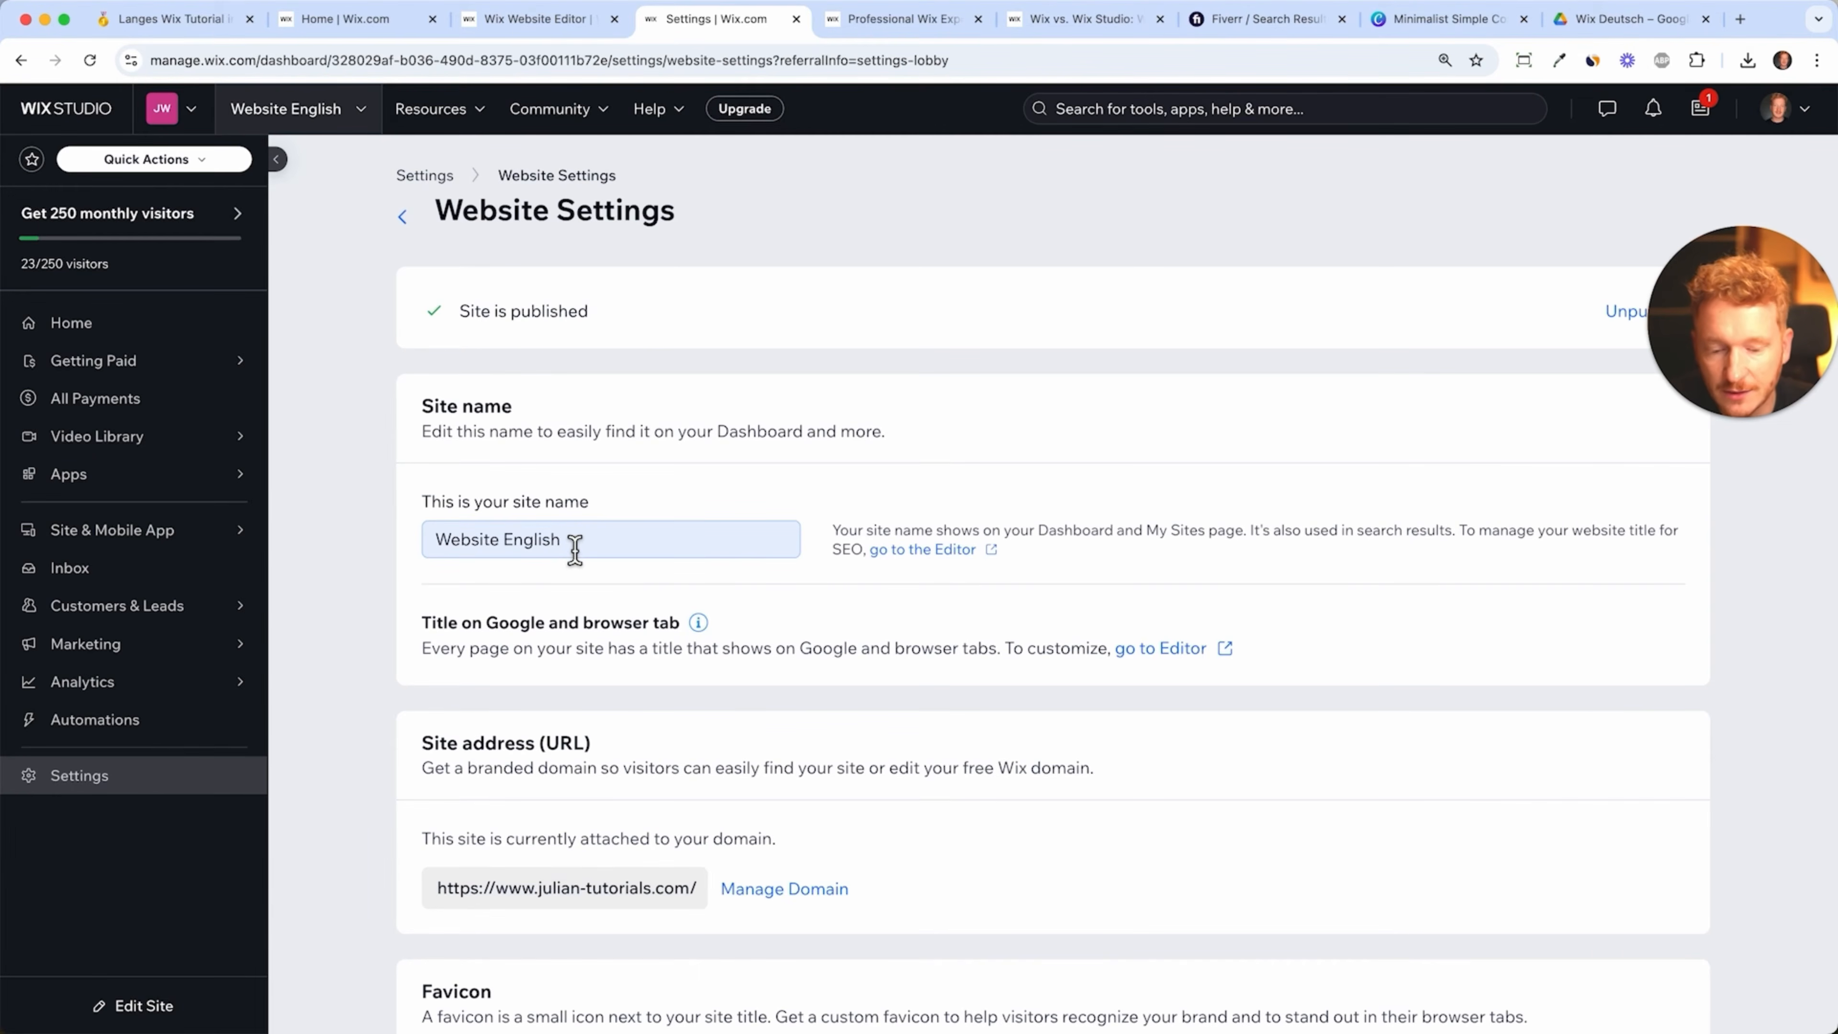
{"action": "scroll", "coordinate": [575, 549], "scroll_direction": "down", "scroll_amount": 5}
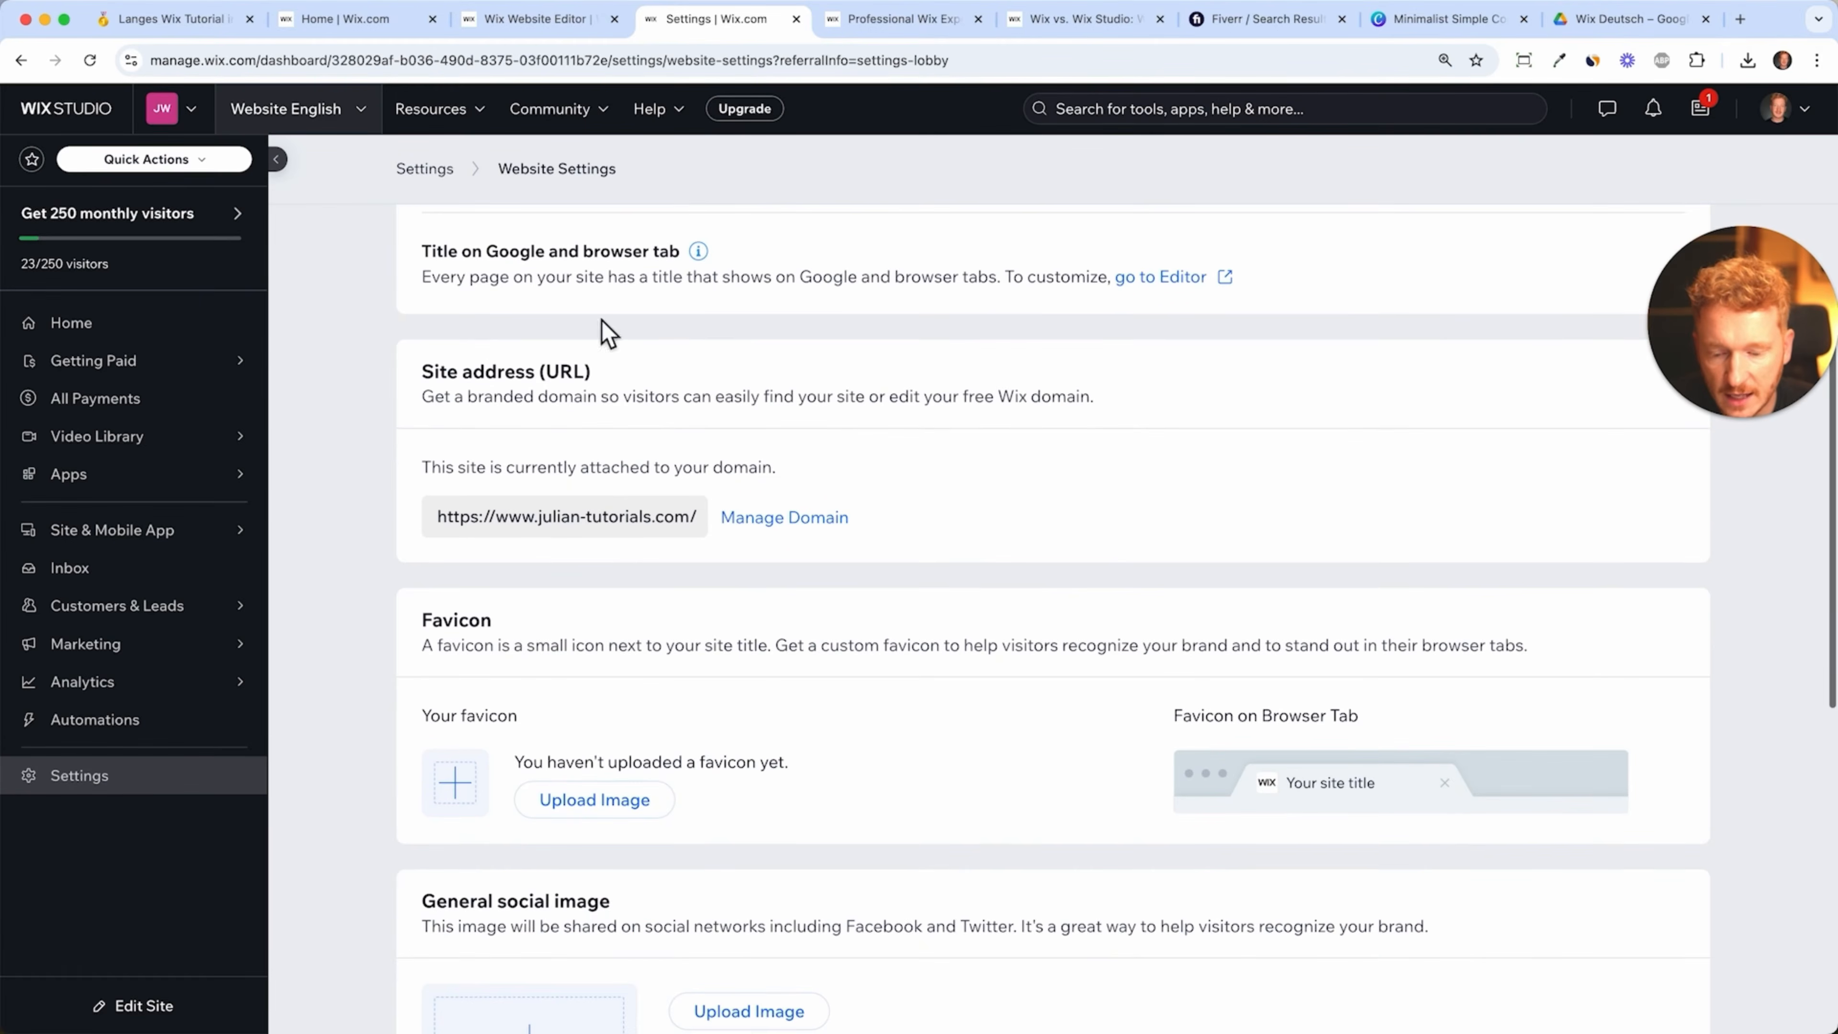
{"action": "scroll", "coordinate": [569, 546], "scroll_direction": "down", "scroll_amount": 3}
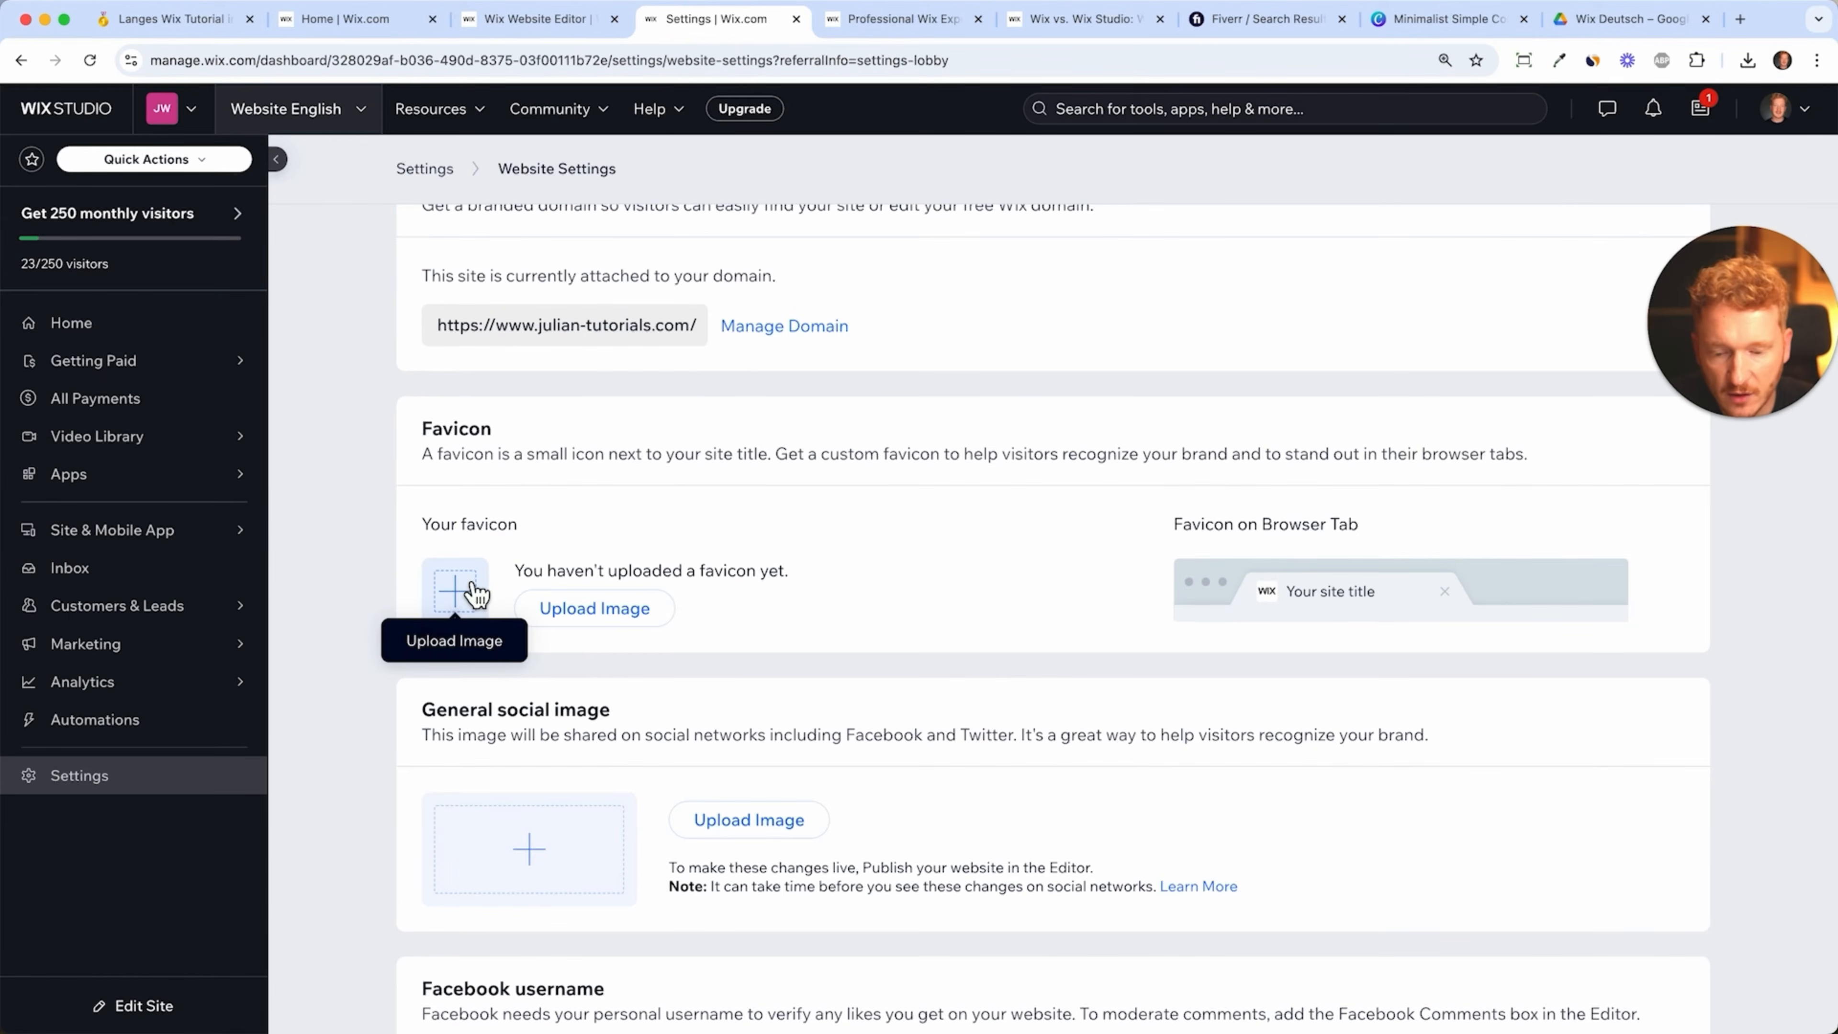
- Switch to Canva and view the yellow laptop icon on the teal background on page 2 of the logo design
{"action": "left_click", "coordinate": [1440, 19]}
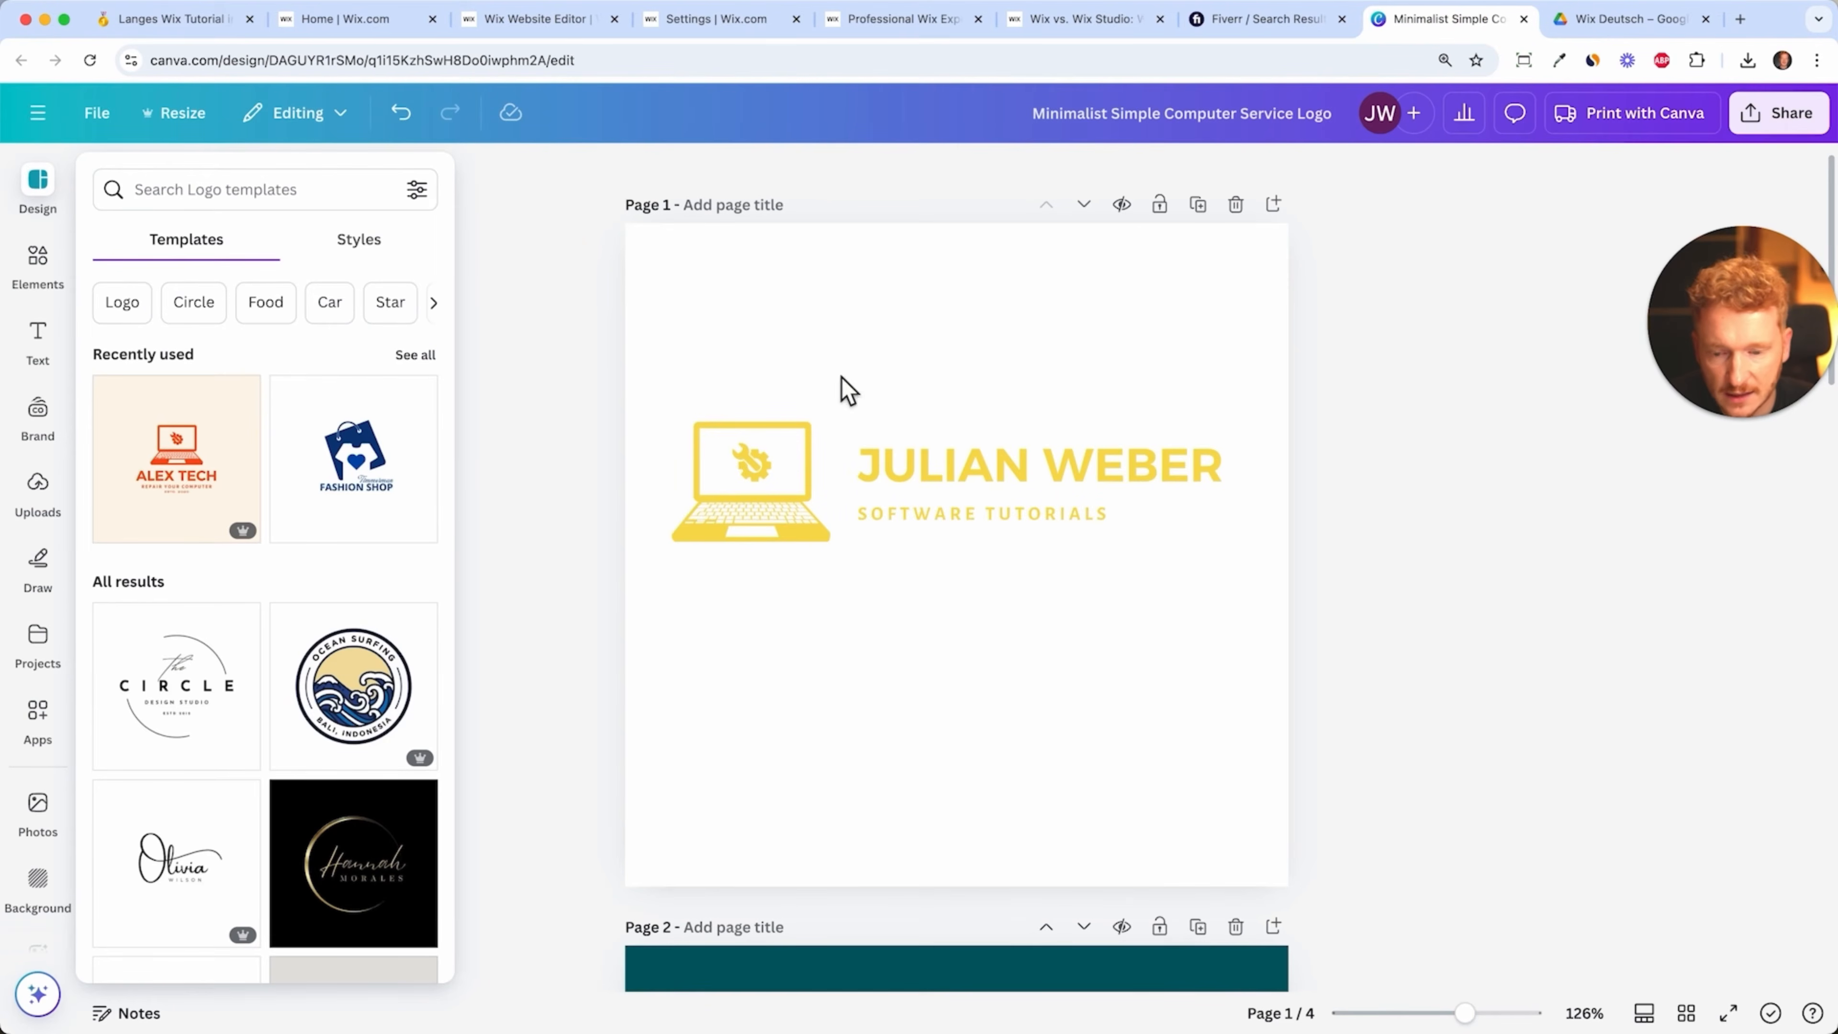
{"action": "scroll", "coordinate": [706, 460], "scroll_direction": "down", "scroll_amount": 5}
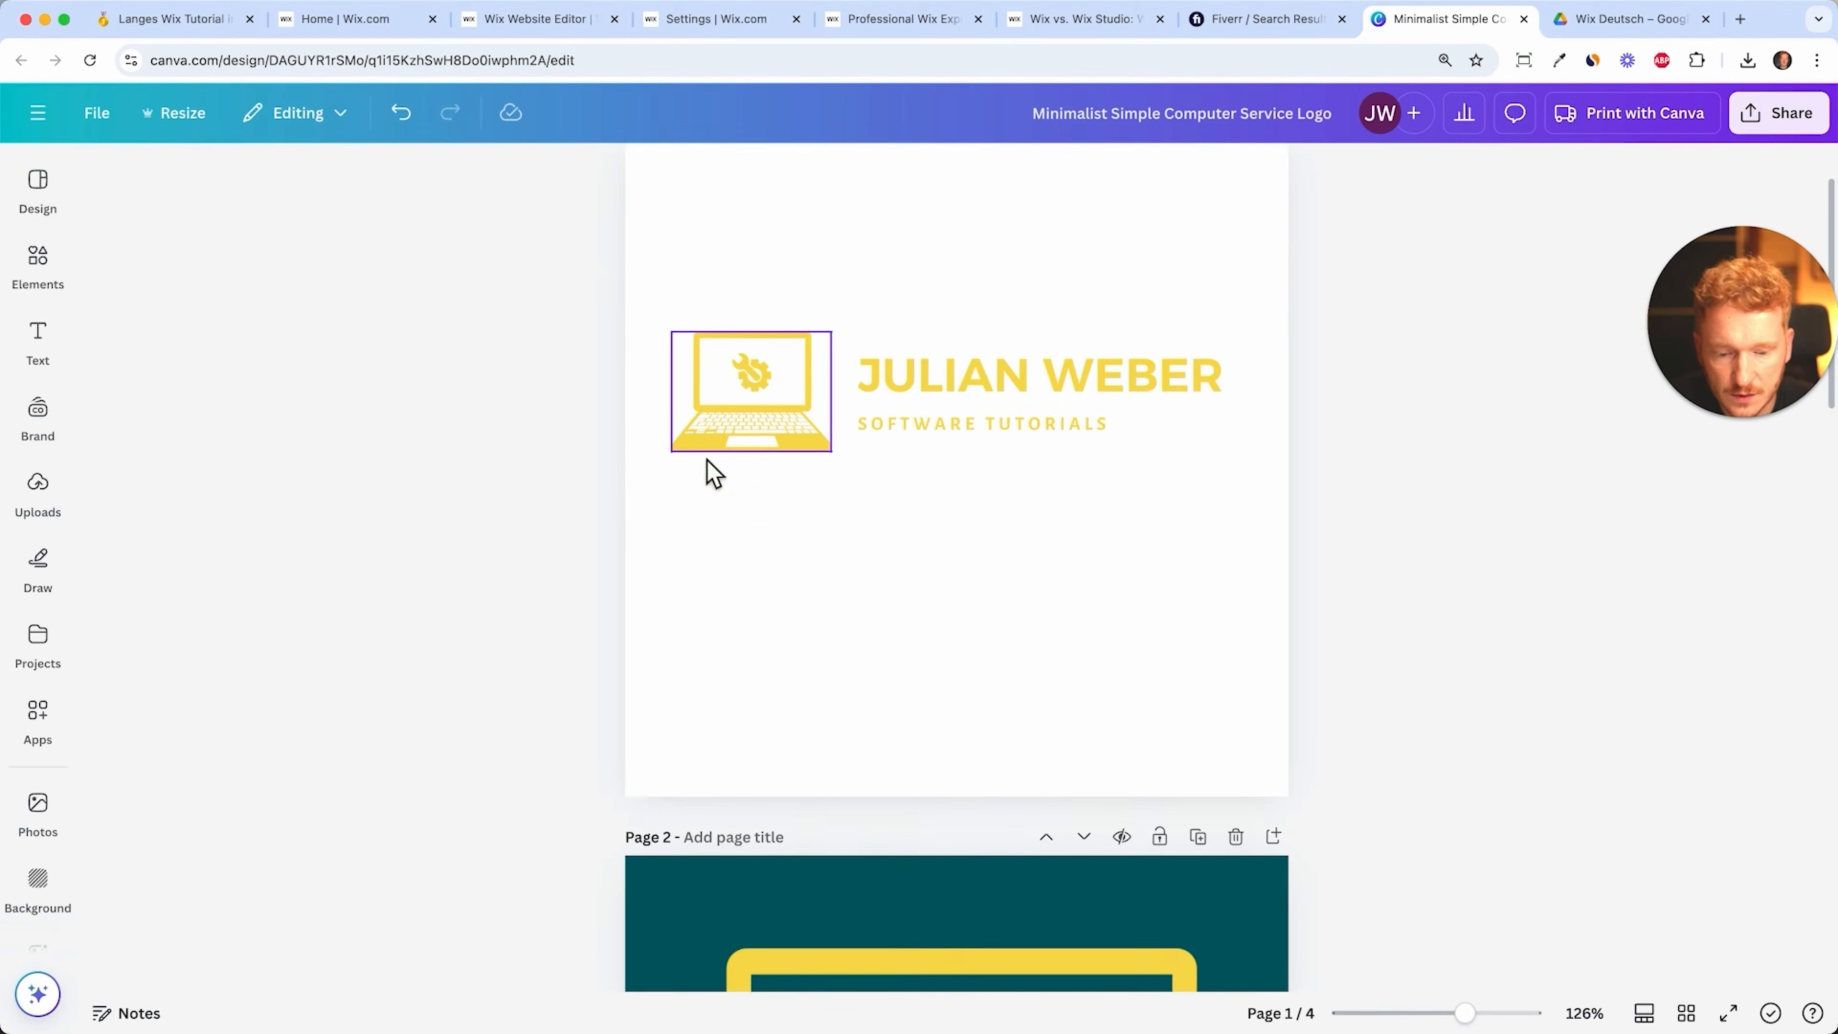
{"action": "scroll", "coordinate": [712, 474], "scroll_direction": "down", "scroll_amount": 4}
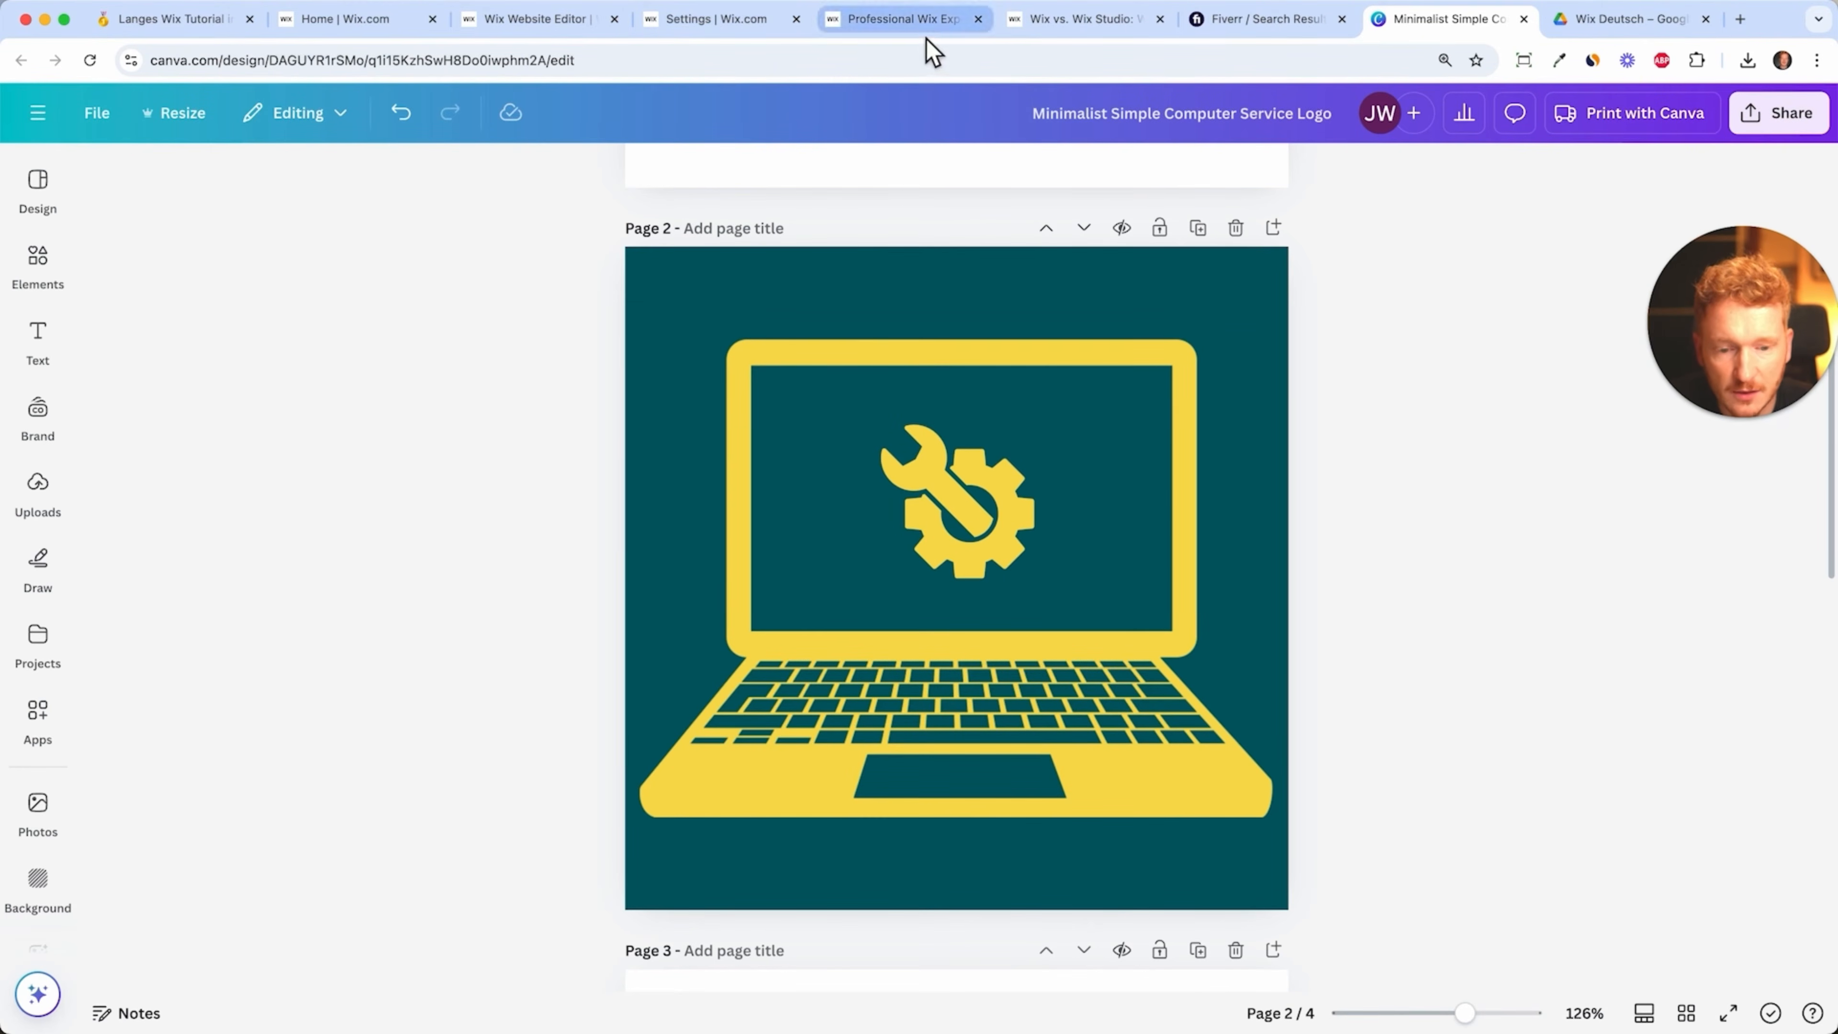
- Switch back to the Wix website settings and set the uploaded yellow laptop icon on teal as the favicon
{"action": "left_click", "coordinate": [673, 21]}
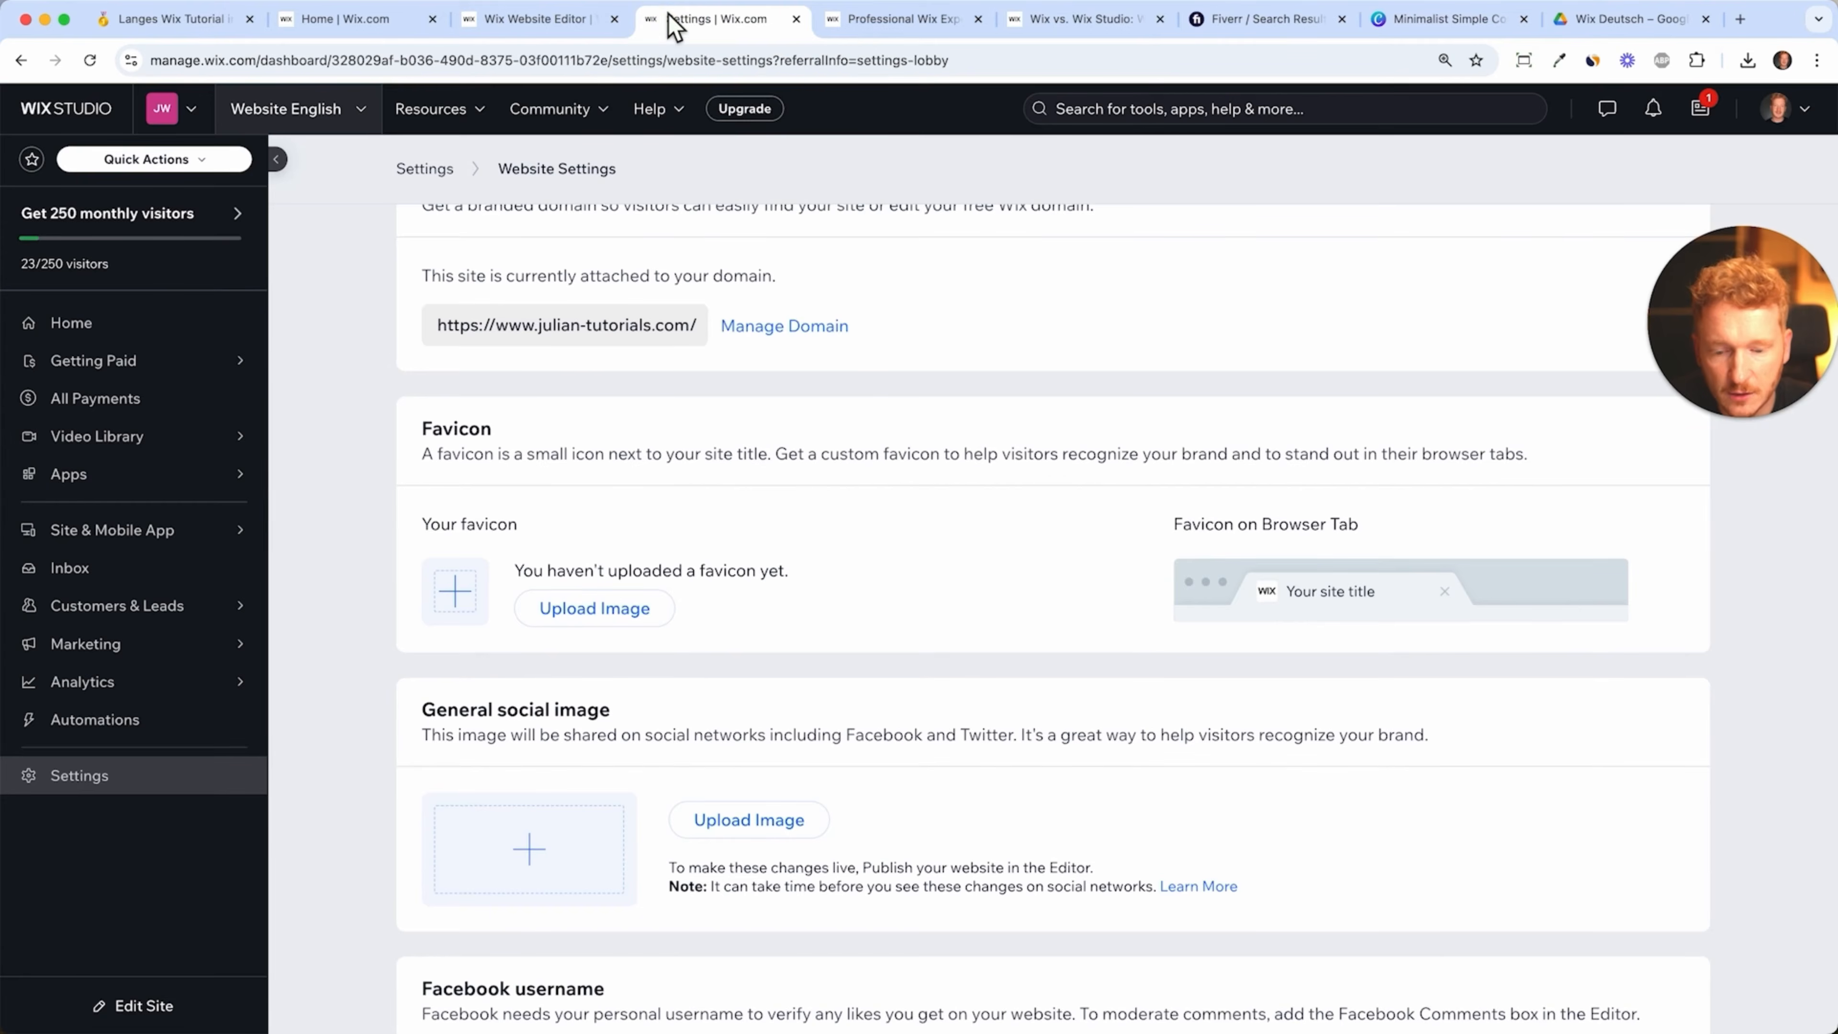
{"action": "left_click", "coordinate": [471, 608]}
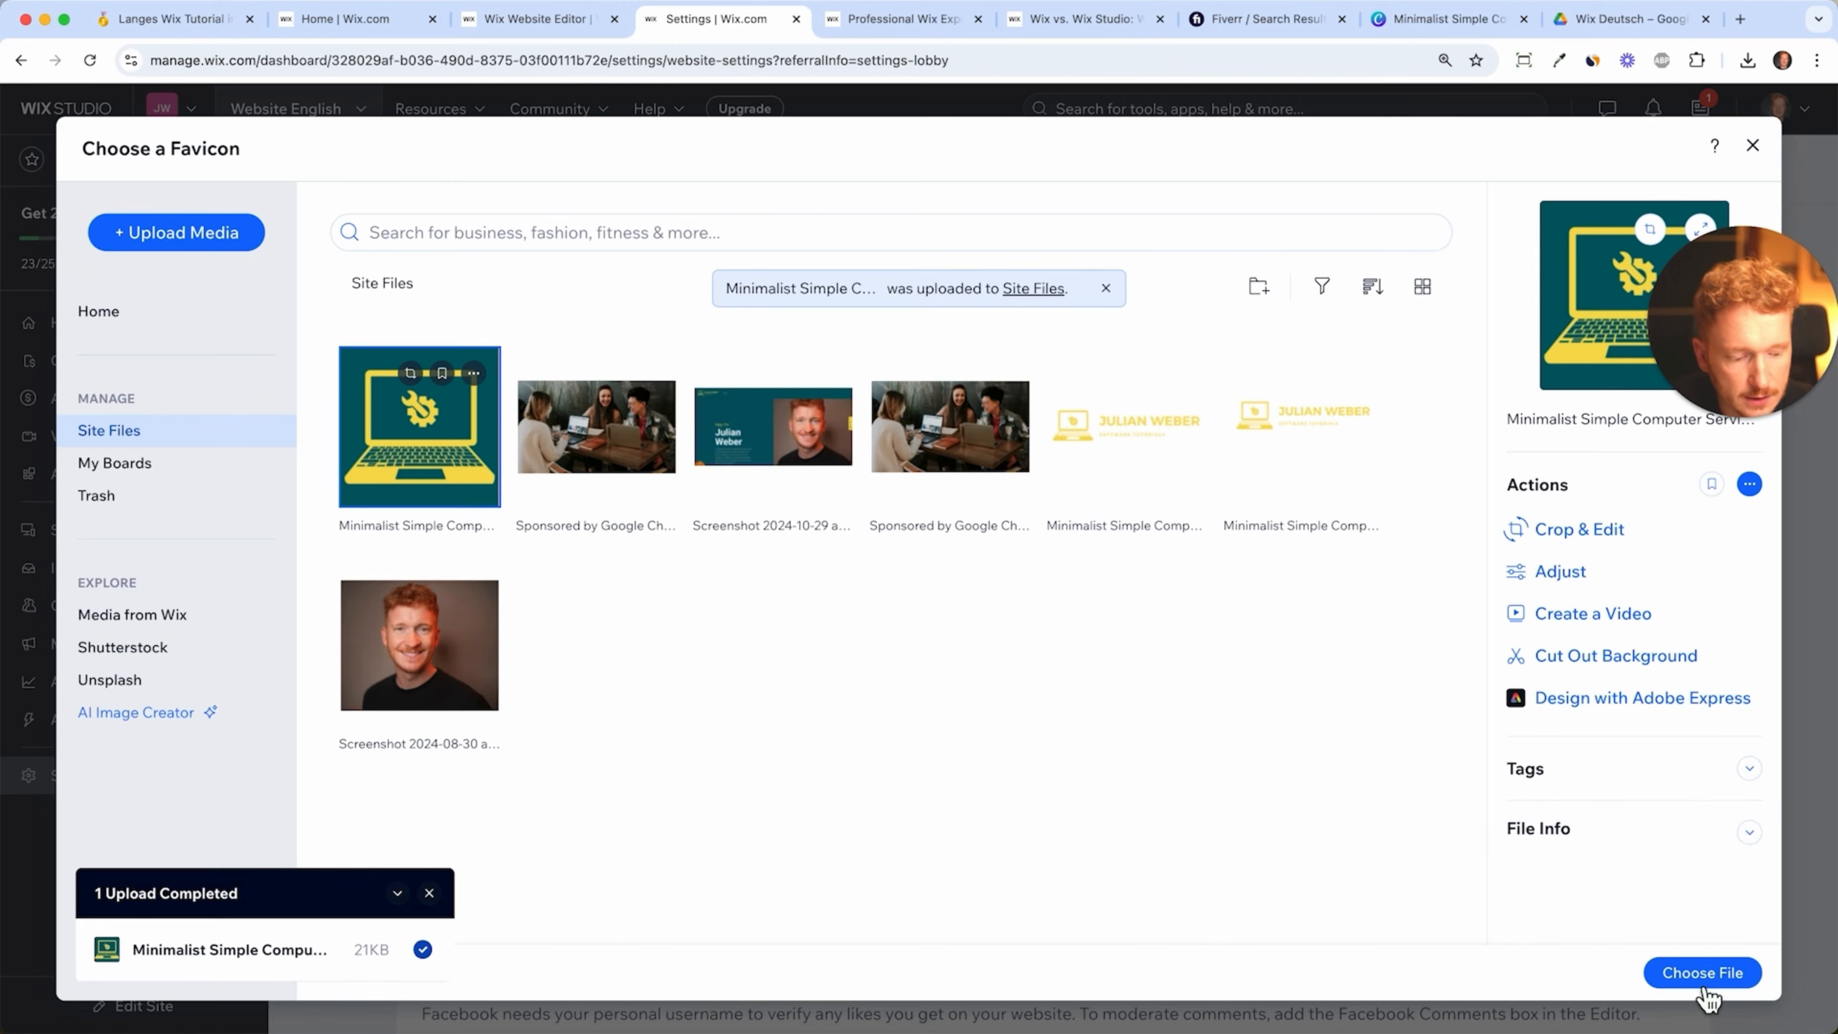
{"action": "left_click", "coordinate": [1702, 972]}
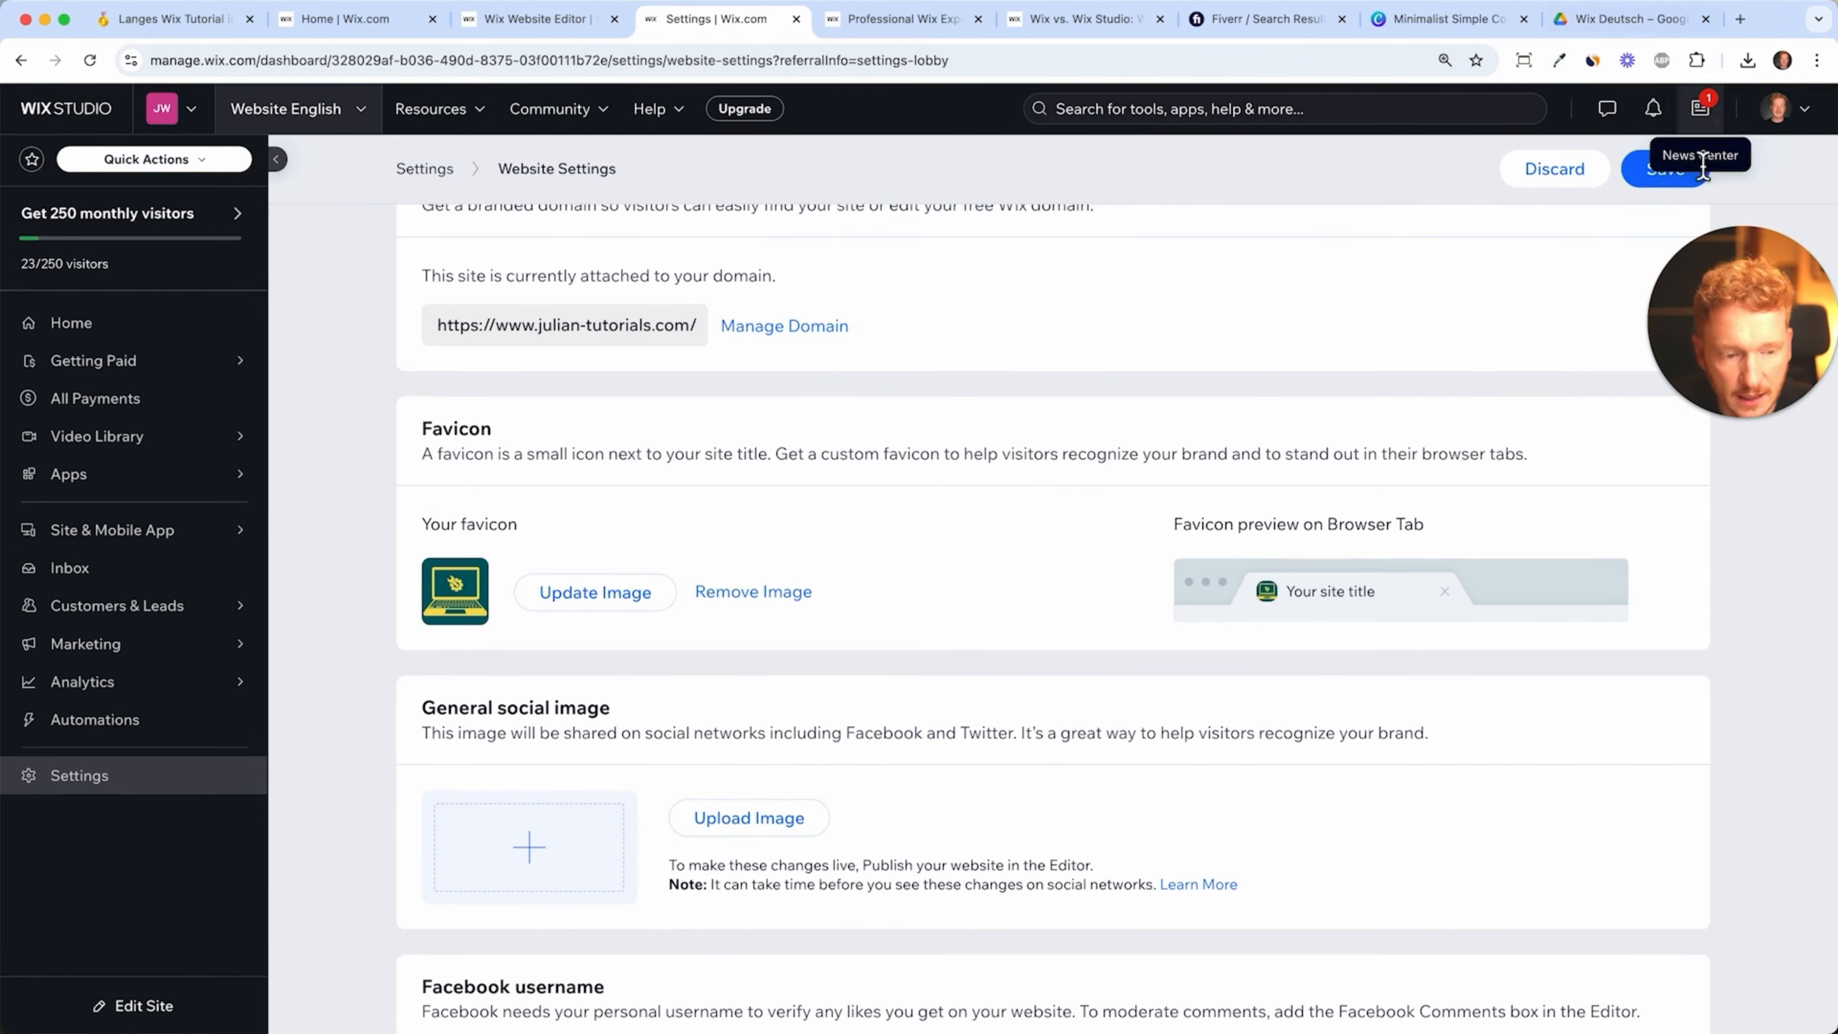
- Set the homepage screenshot dated 2024-10-29 from the site files as the general social image and save the website settings
{"action": "scroll", "coordinate": [1136, 637], "scroll_direction": "down", "scroll_amount": 3}
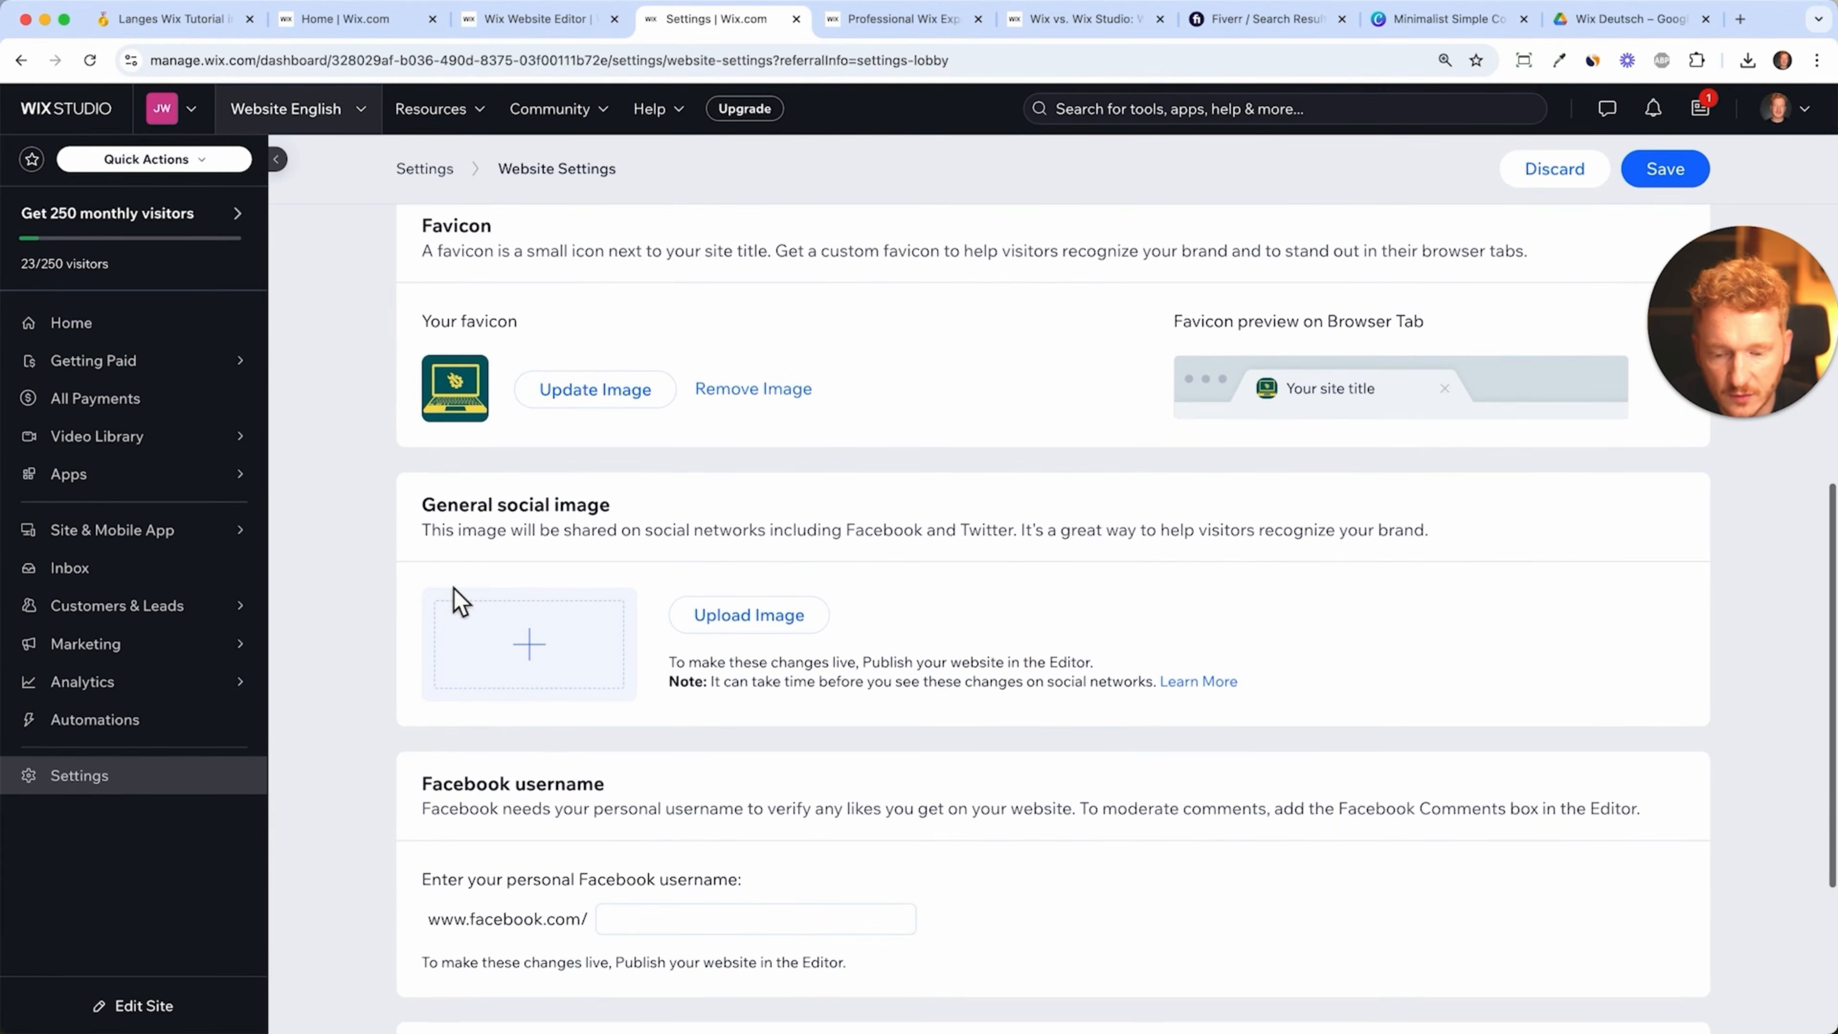
{"action": "left_click", "coordinate": [561, 669]}
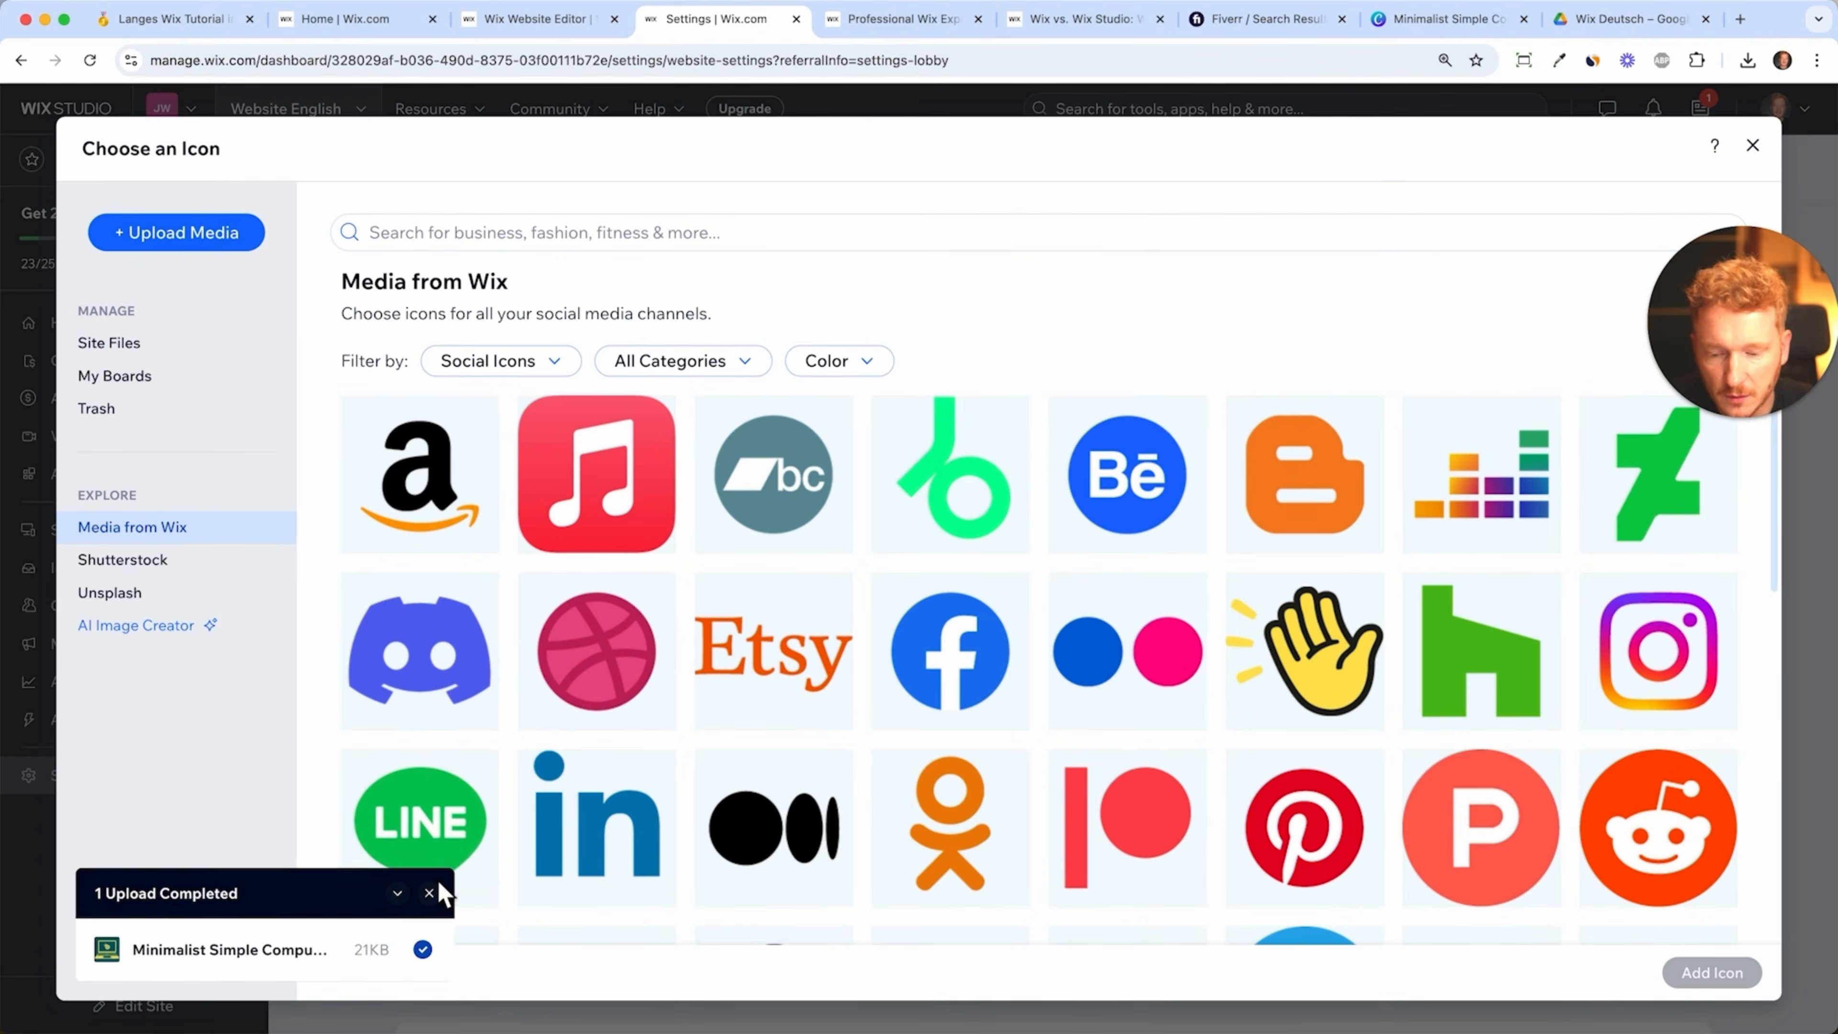
{"action": "left_click", "coordinate": [443, 914]}
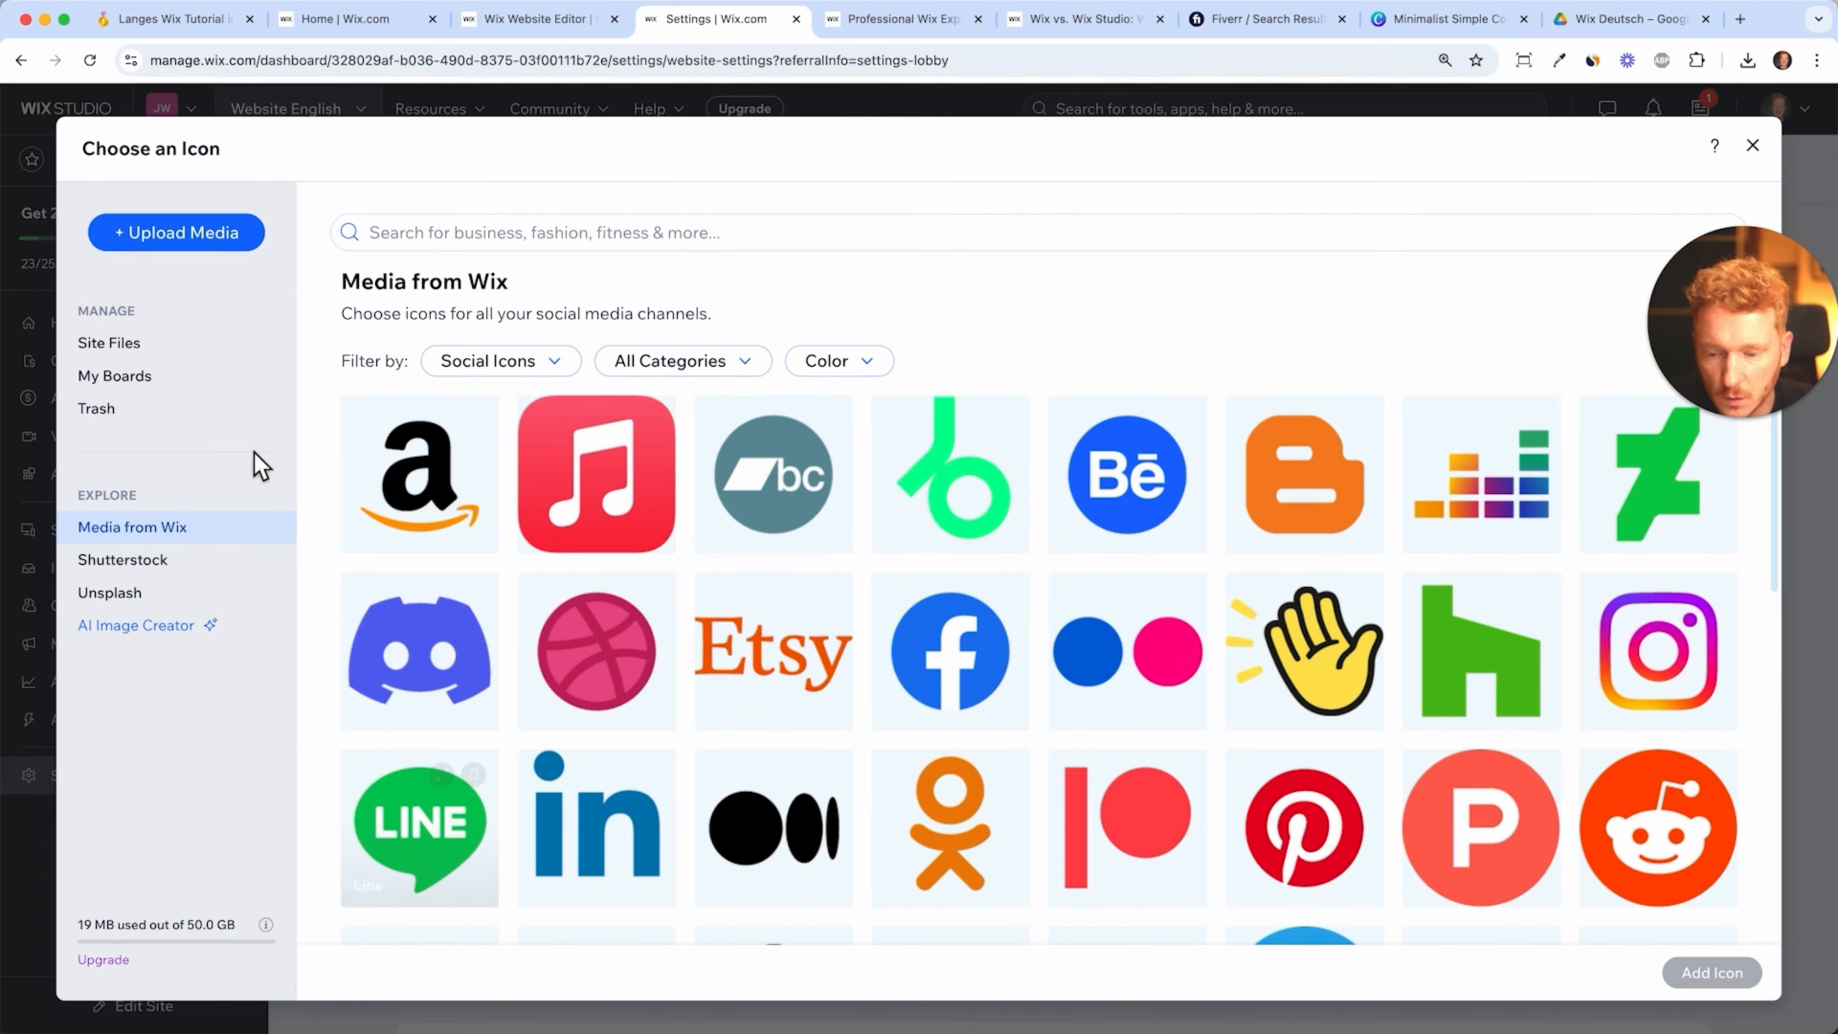
{"action": "left_click", "coordinate": [126, 348]}
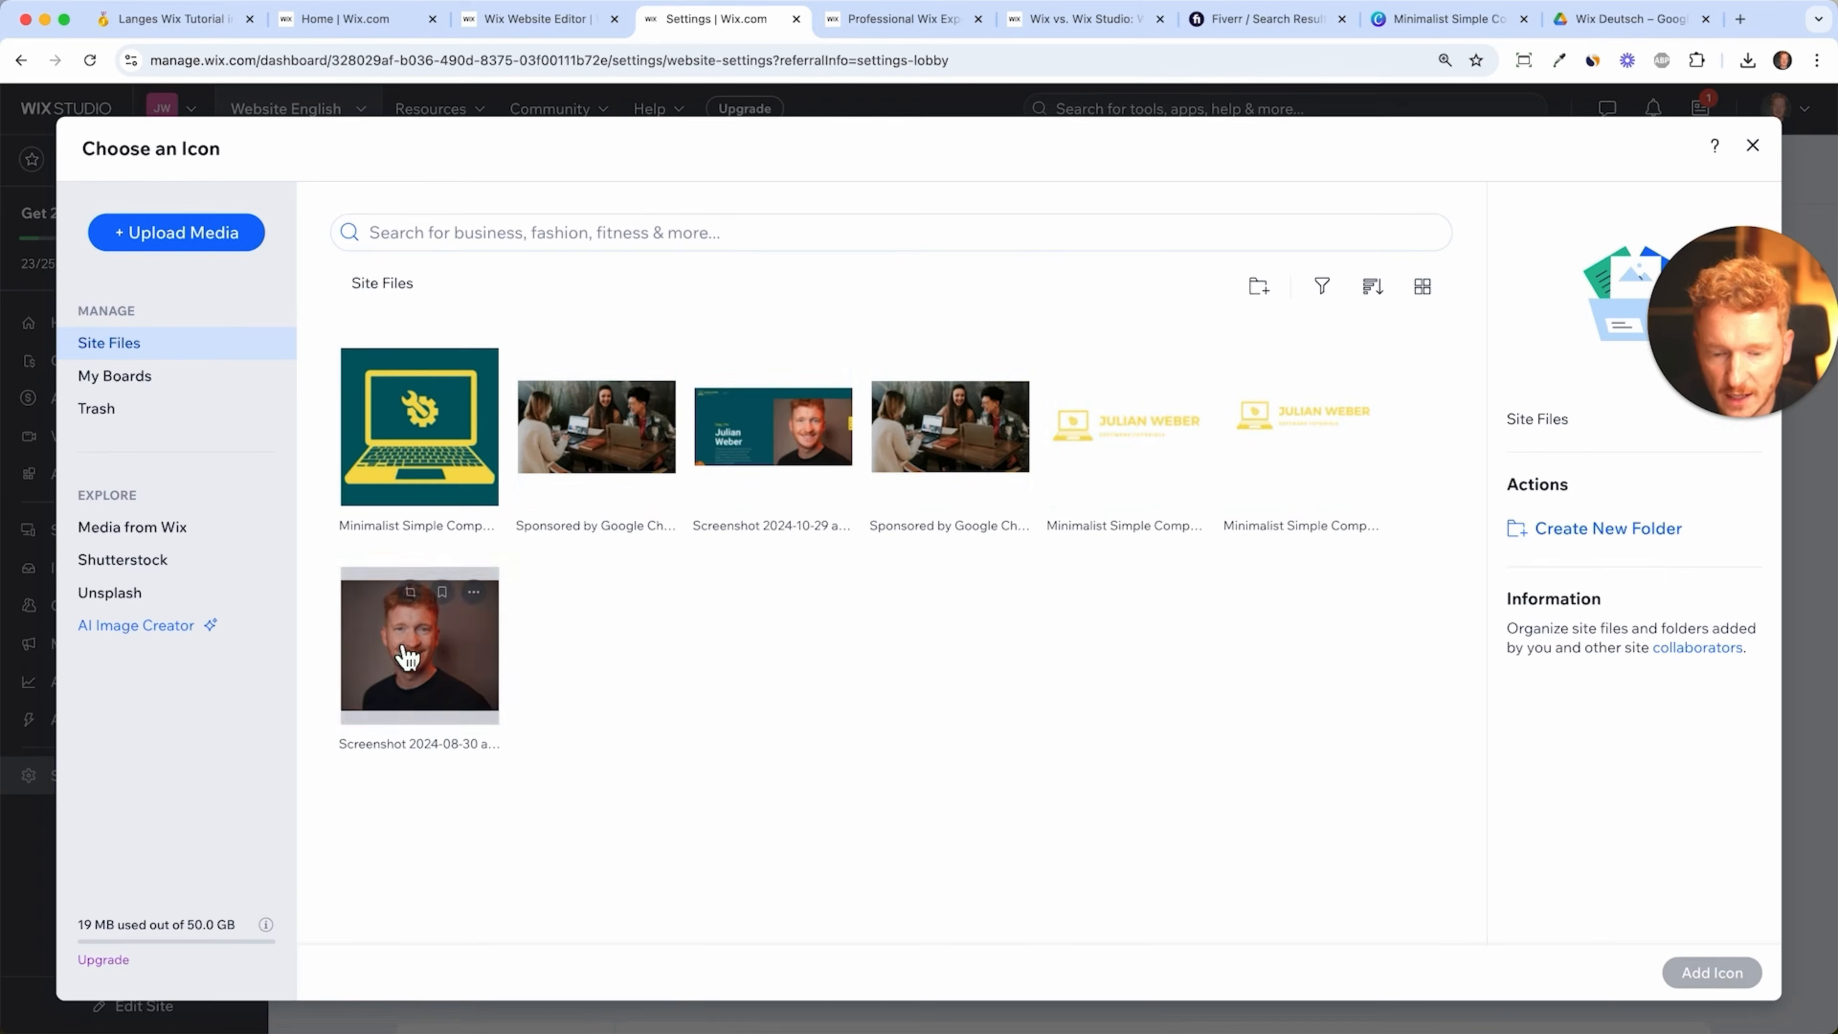
{"action": "left_click", "coordinate": [411, 657]}
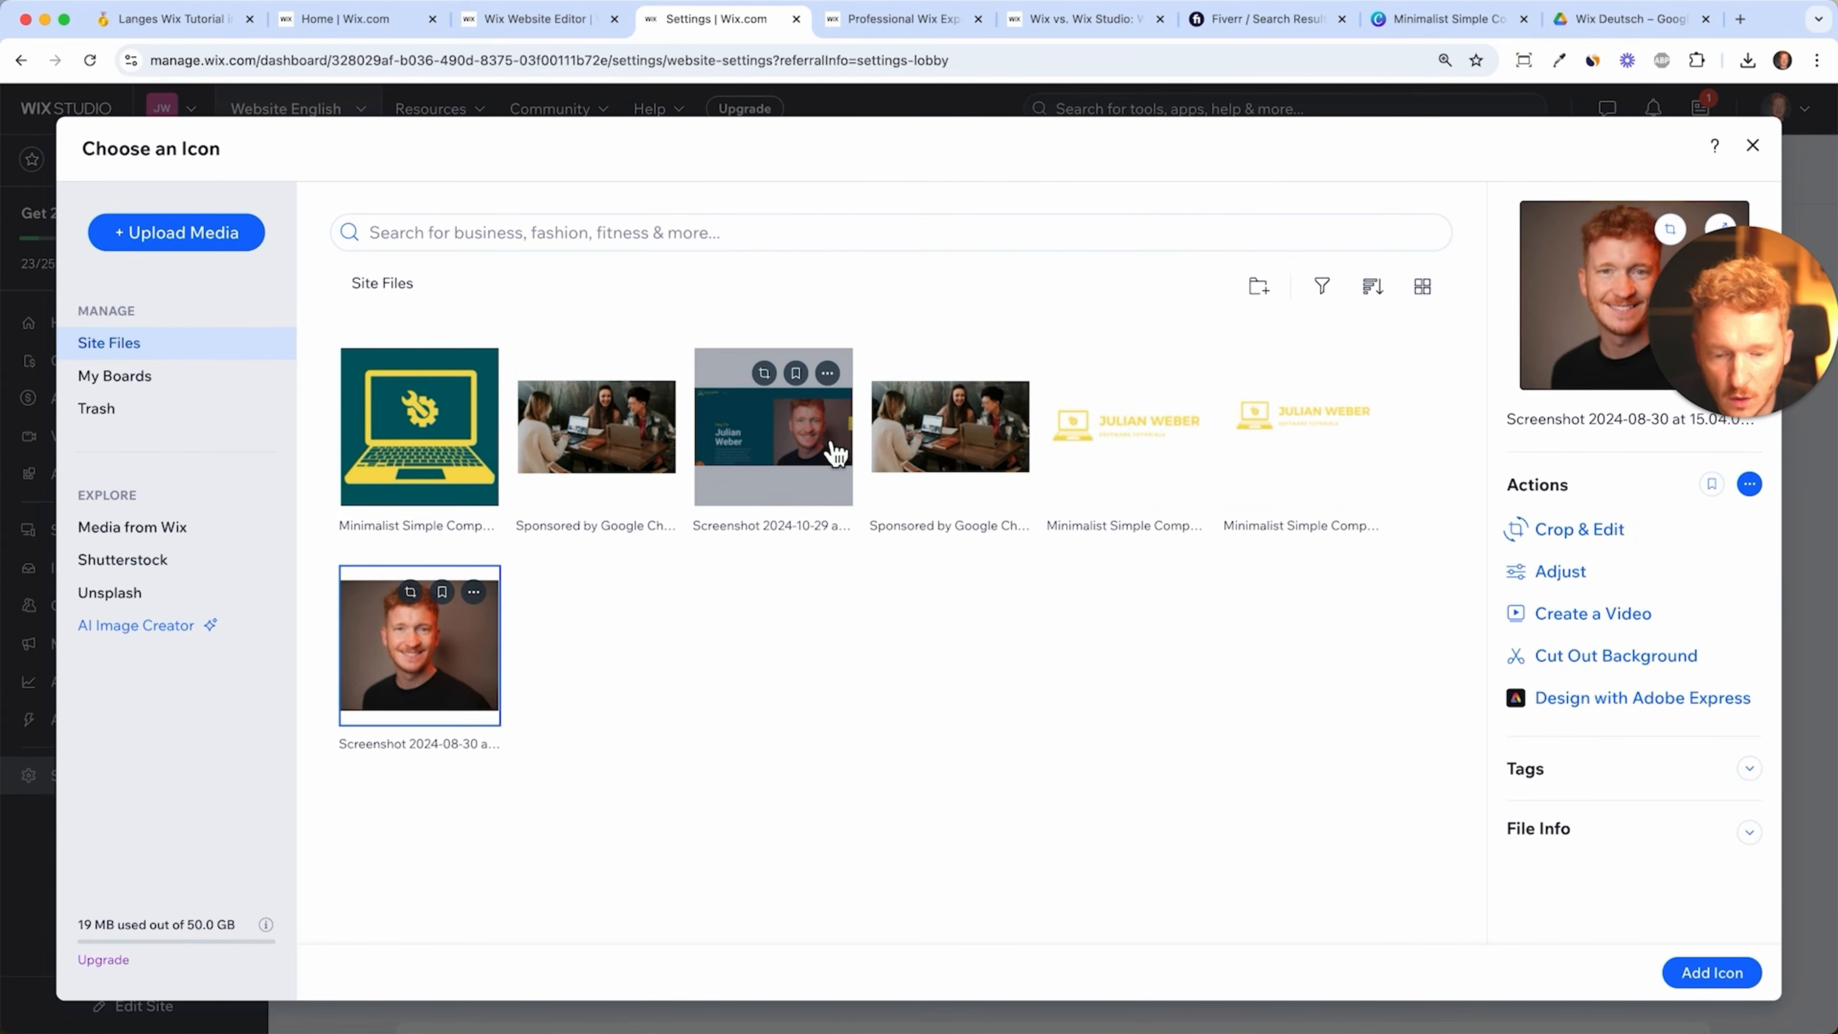
{"action": "left_click", "coordinate": [806, 473]}
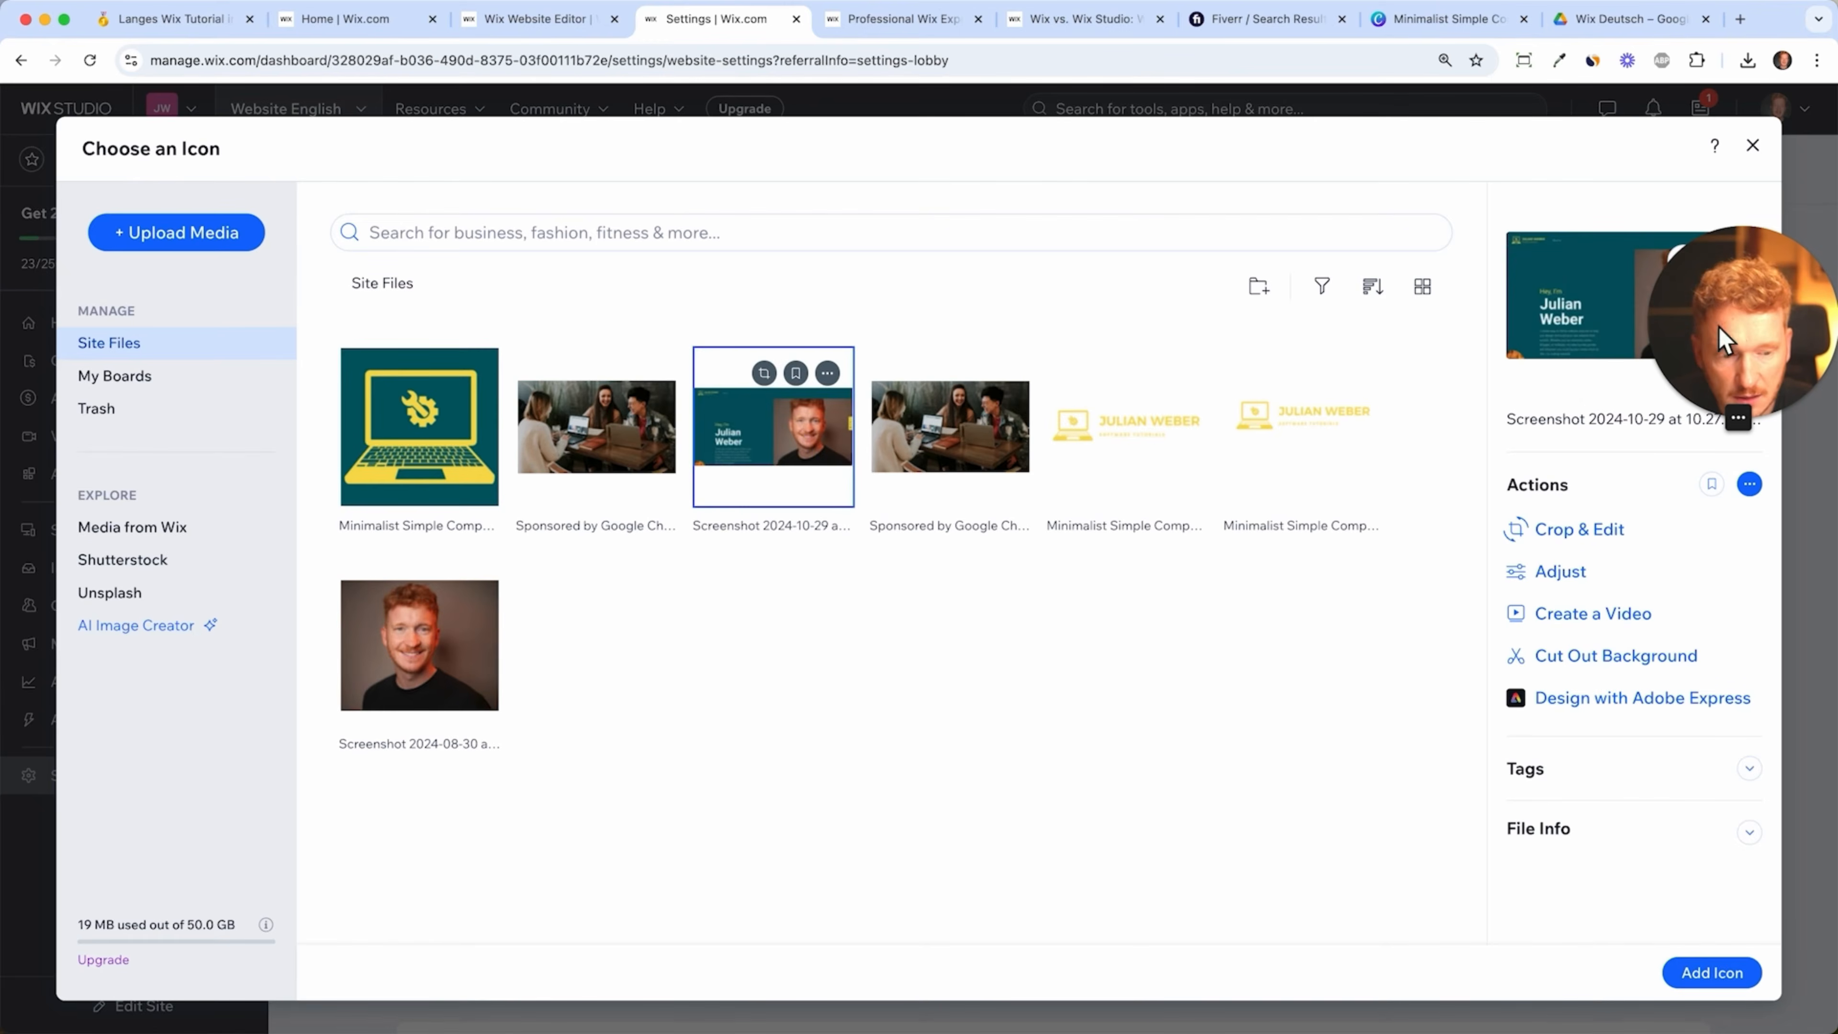
{"action": "left_click_drag", "start_coordinate": [1736, 326], "coordinate": [1292, 843]}
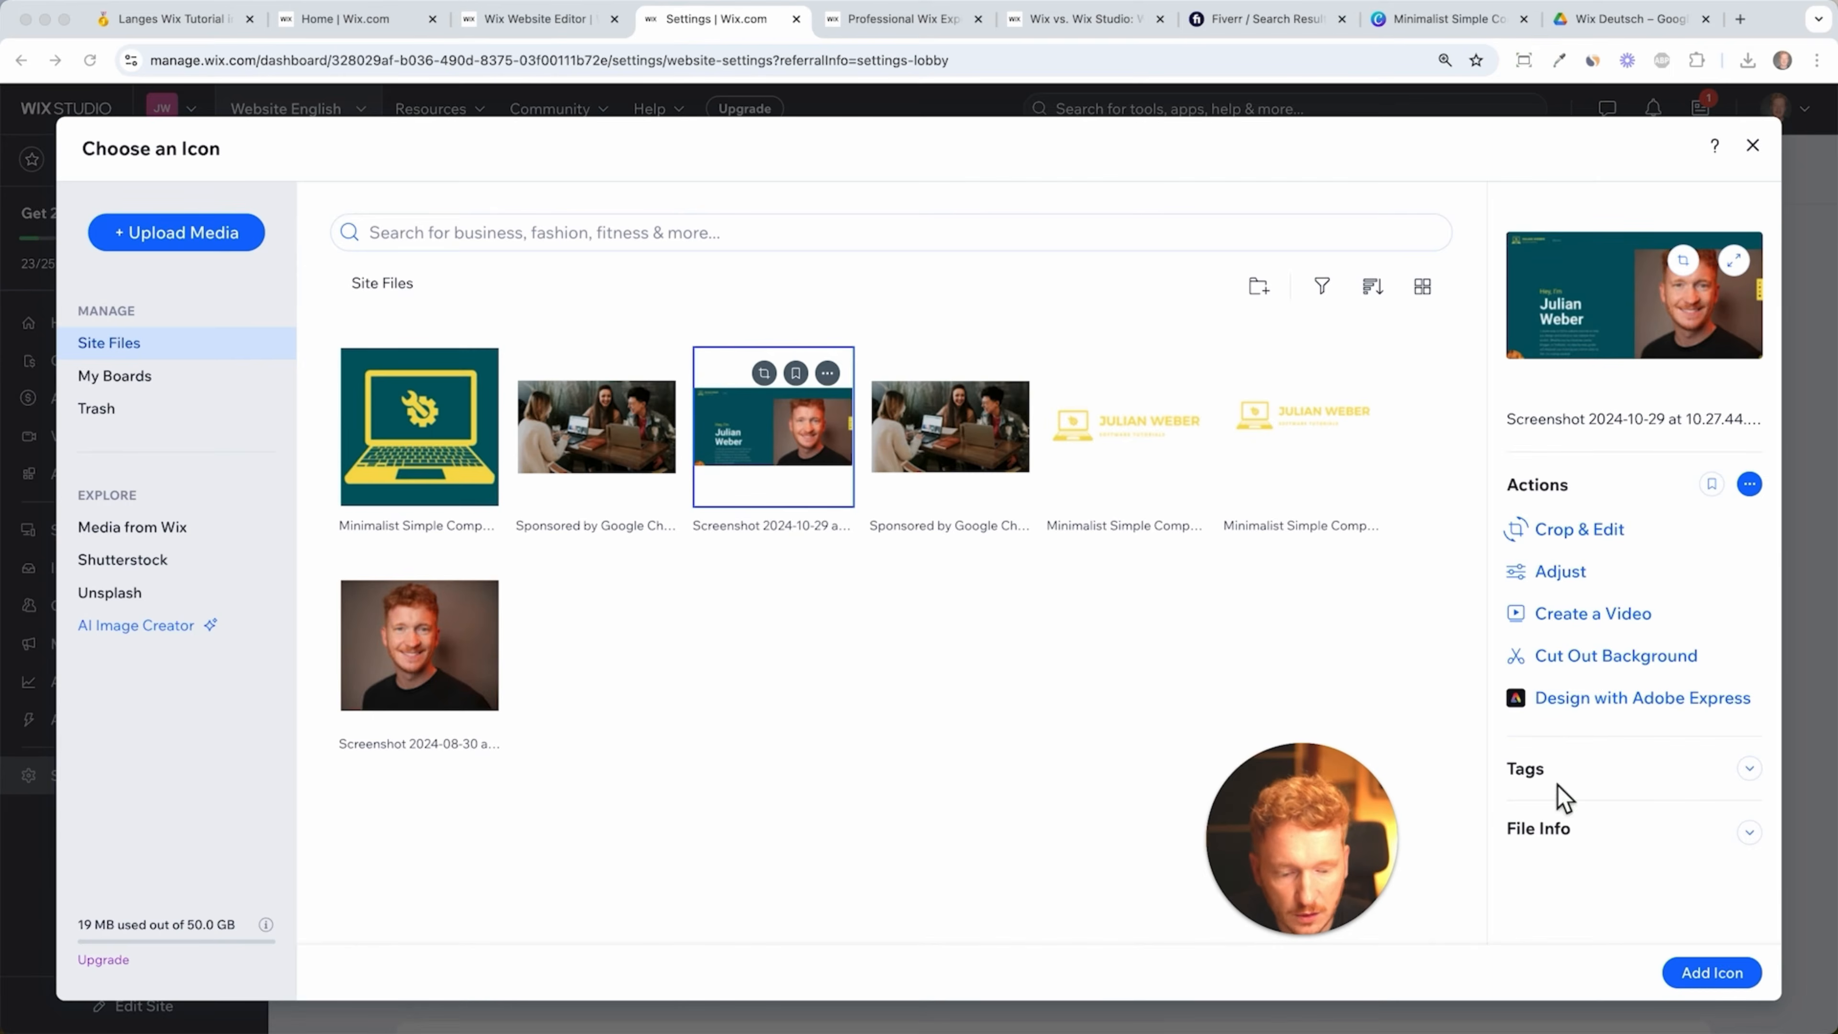
{"action": "left_click", "coordinate": [1690, 974]}
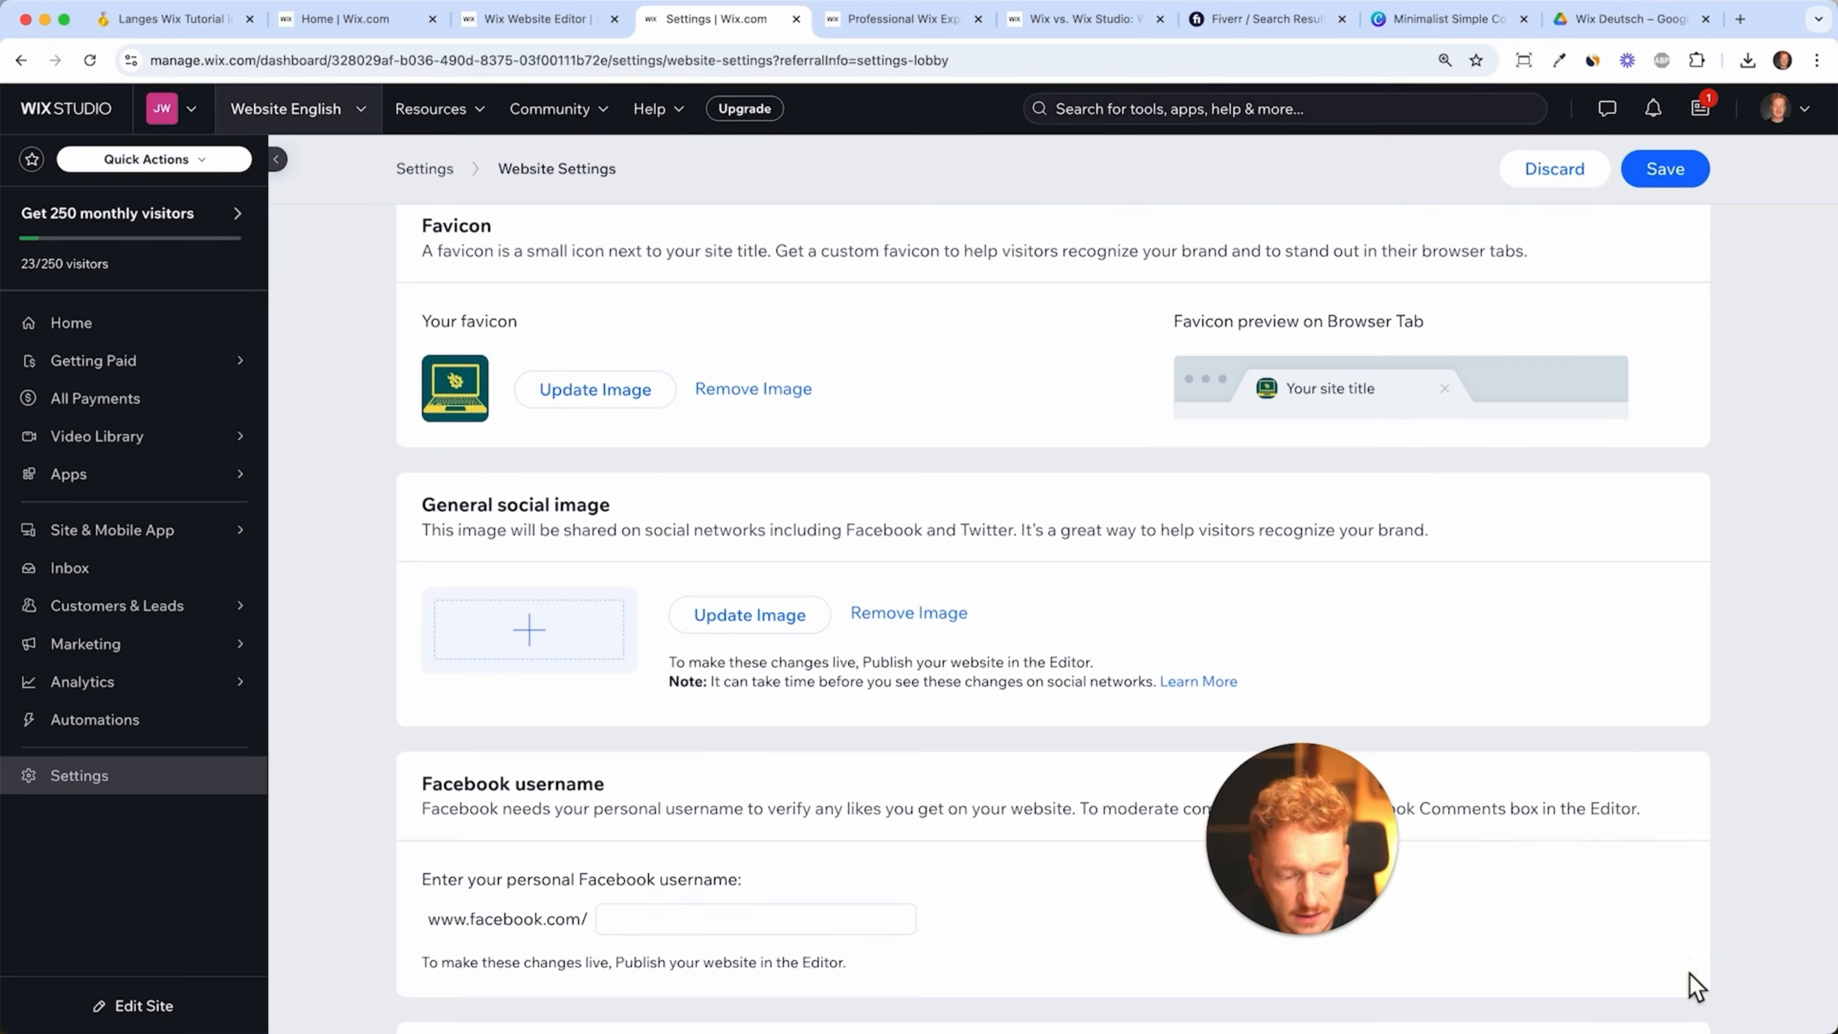
{"action": "left_click_drag", "start_coordinate": [1327, 845], "coordinate": [1719, 687]}
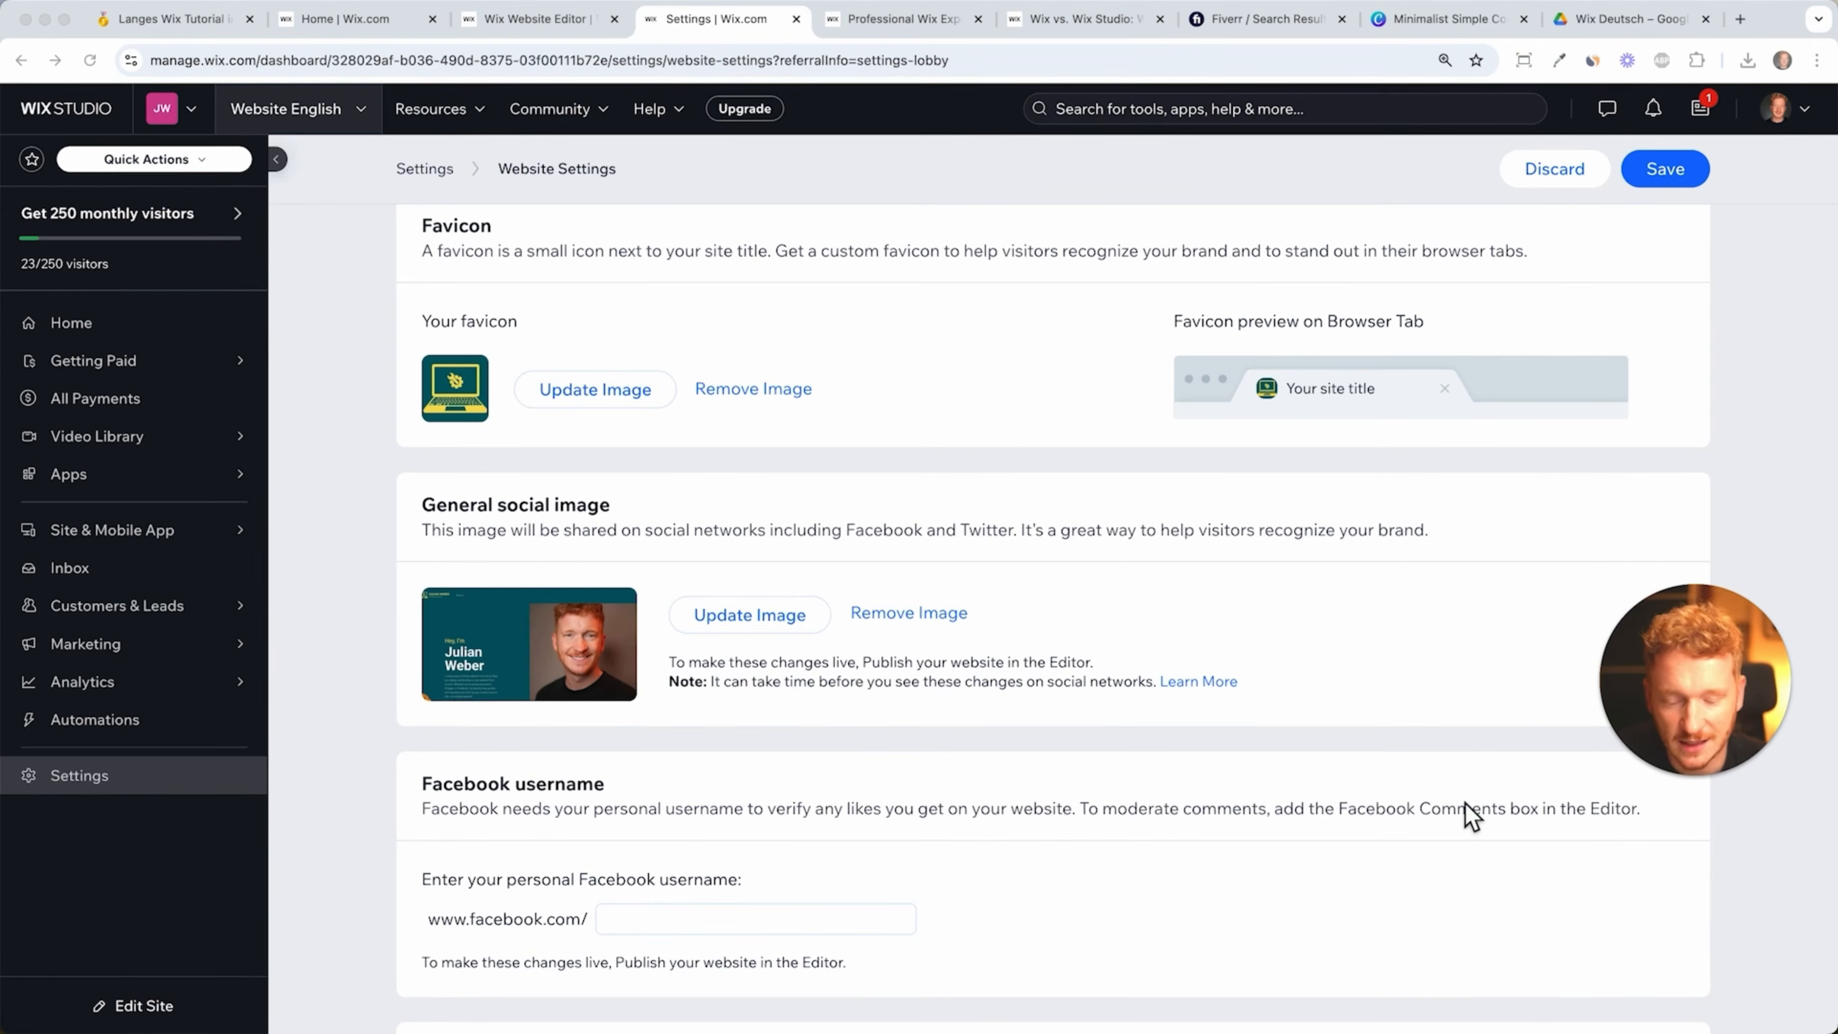
{"action": "scroll", "coordinate": [1464, 802], "scroll_direction": "down", "scroll_amount": 3}
{"action": "scroll", "coordinate": [1464, 802], "scroll_direction": "down", "scroll_amount": 1}
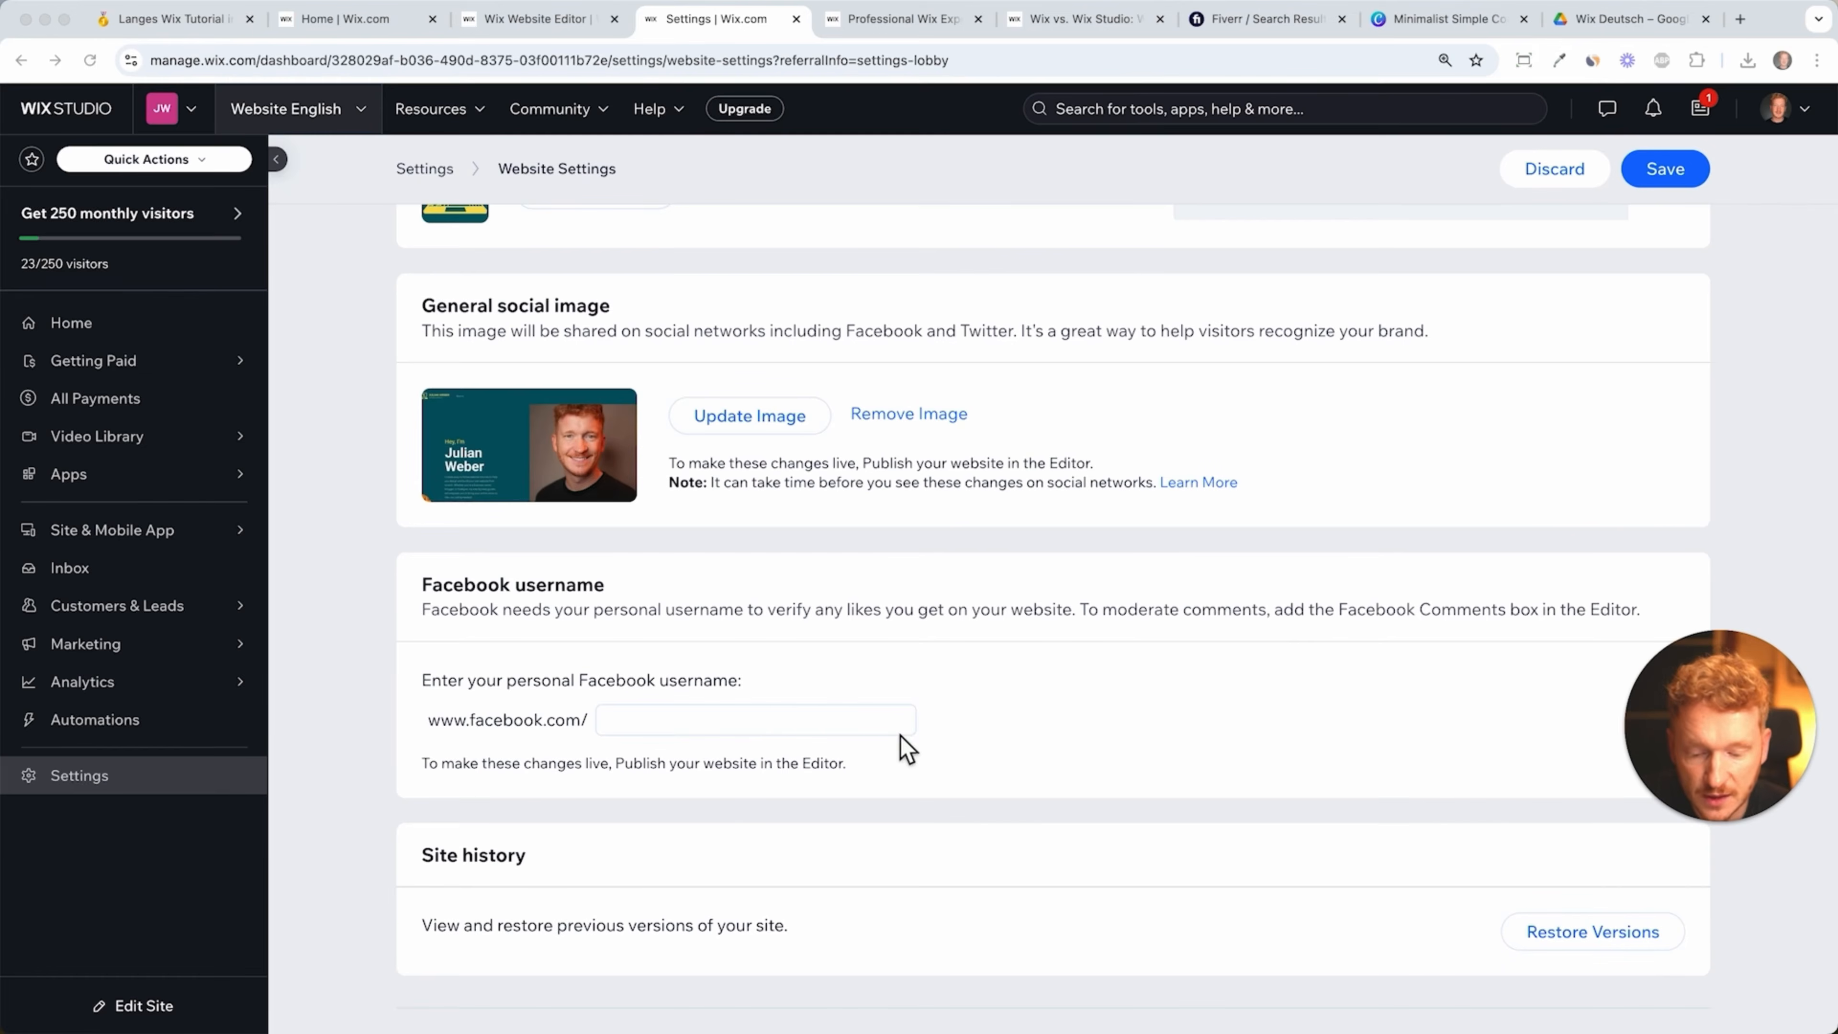
{"action": "left_click", "coordinate": [1660, 172]}
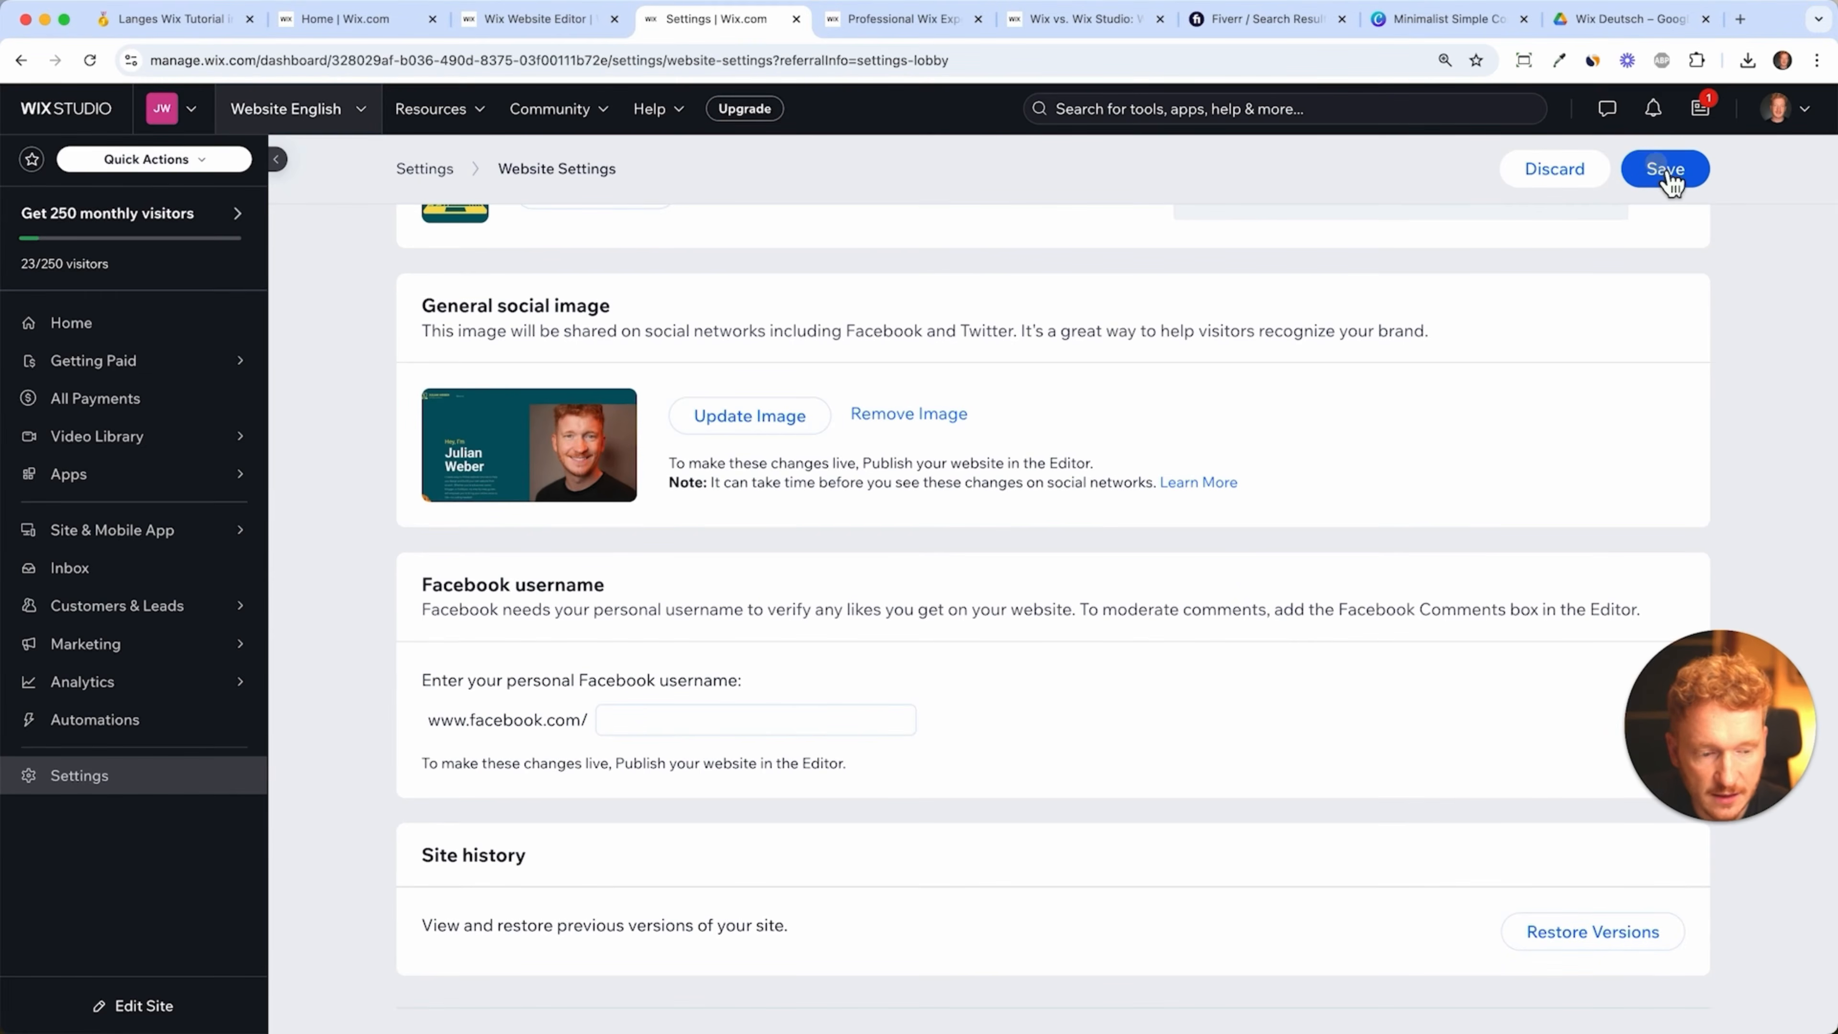
- Open the site history, preview the version saved on Oct 29, 2024, 11:57 AM, and return to the website settings
{"action": "scroll", "coordinate": [1335, 643], "scroll_direction": "down", "scroll_amount": 2}
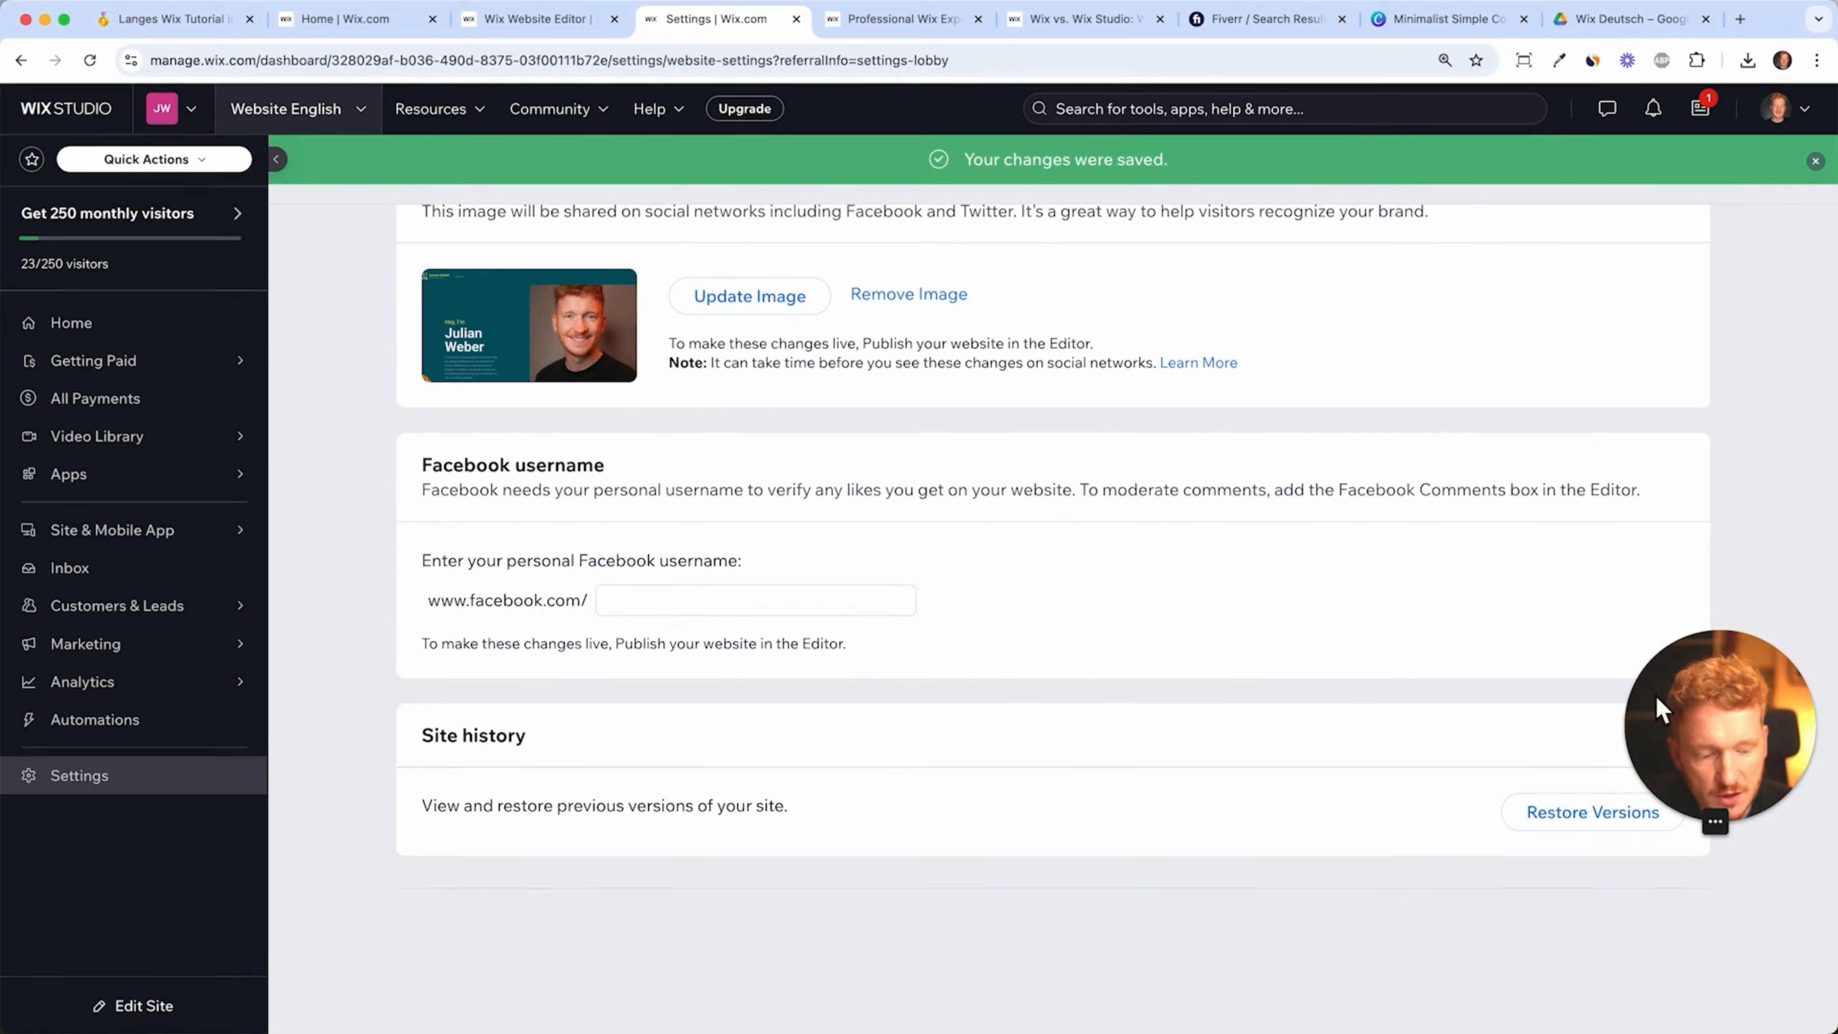
{"action": "left_click_drag", "start_coordinate": [1644, 706], "coordinate": [1686, 593]}
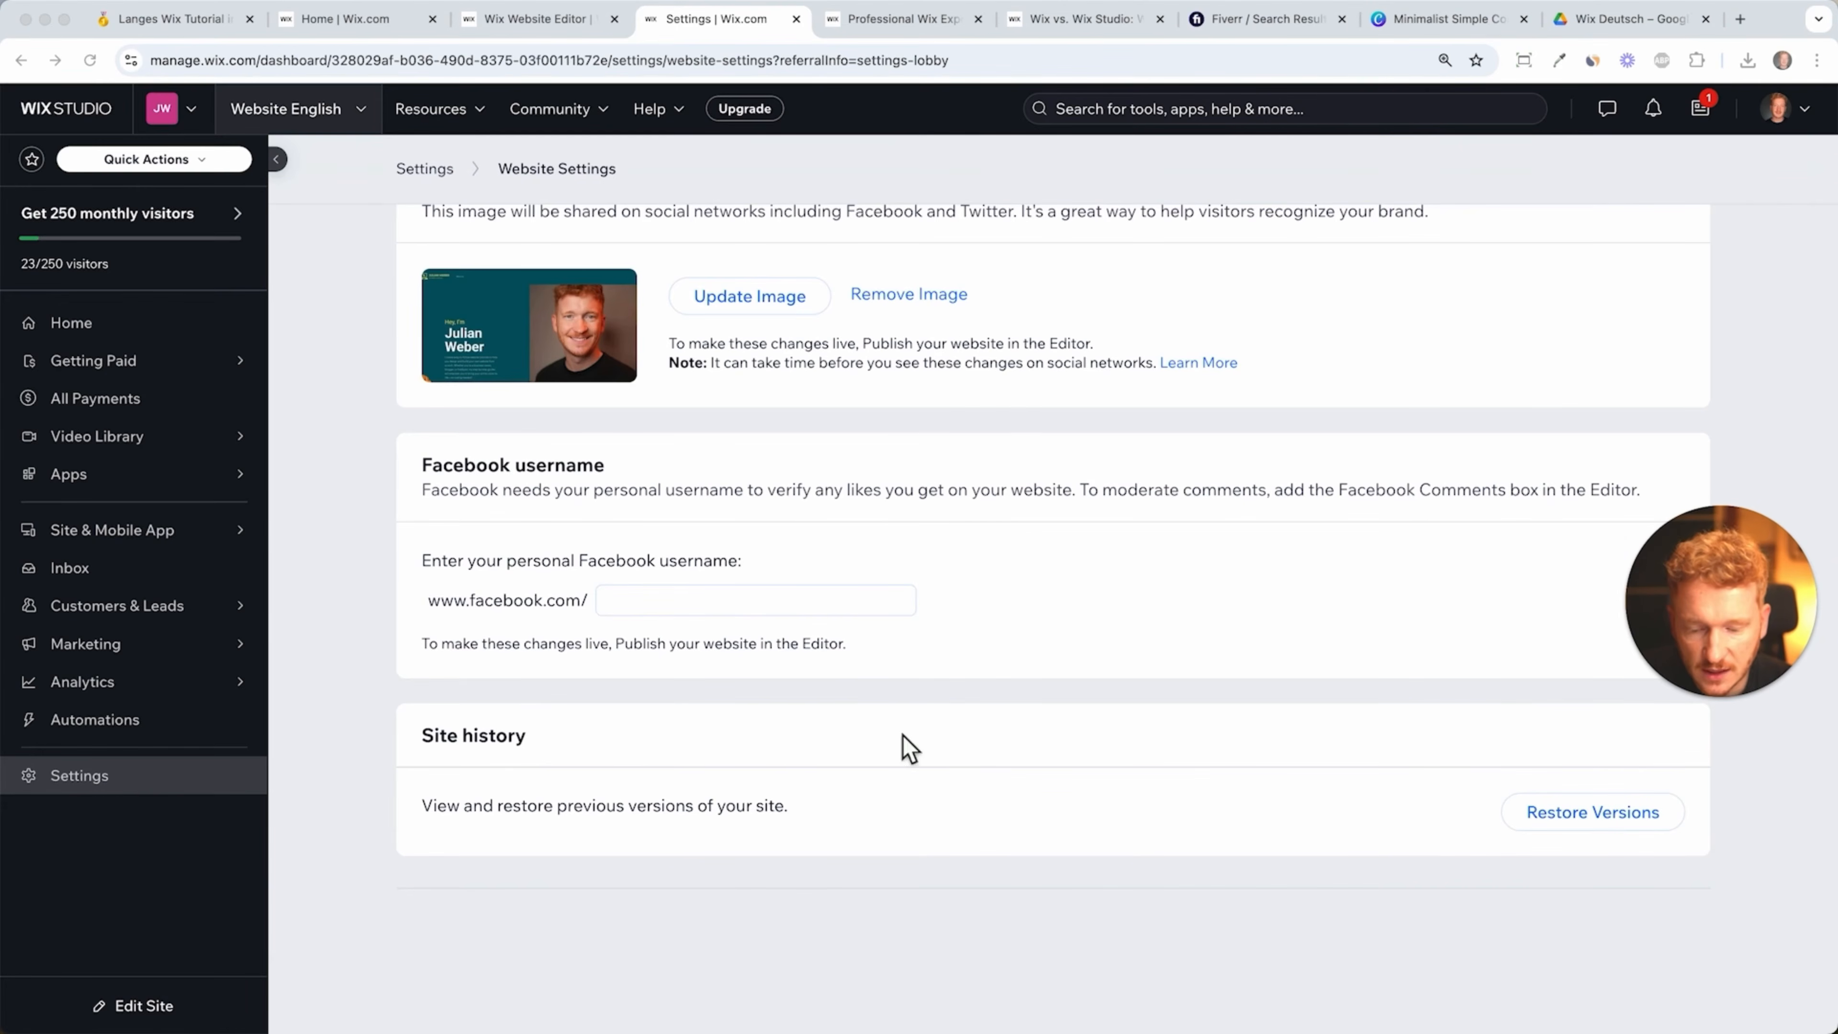
{"action": "left_click", "coordinate": [1588, 815]}
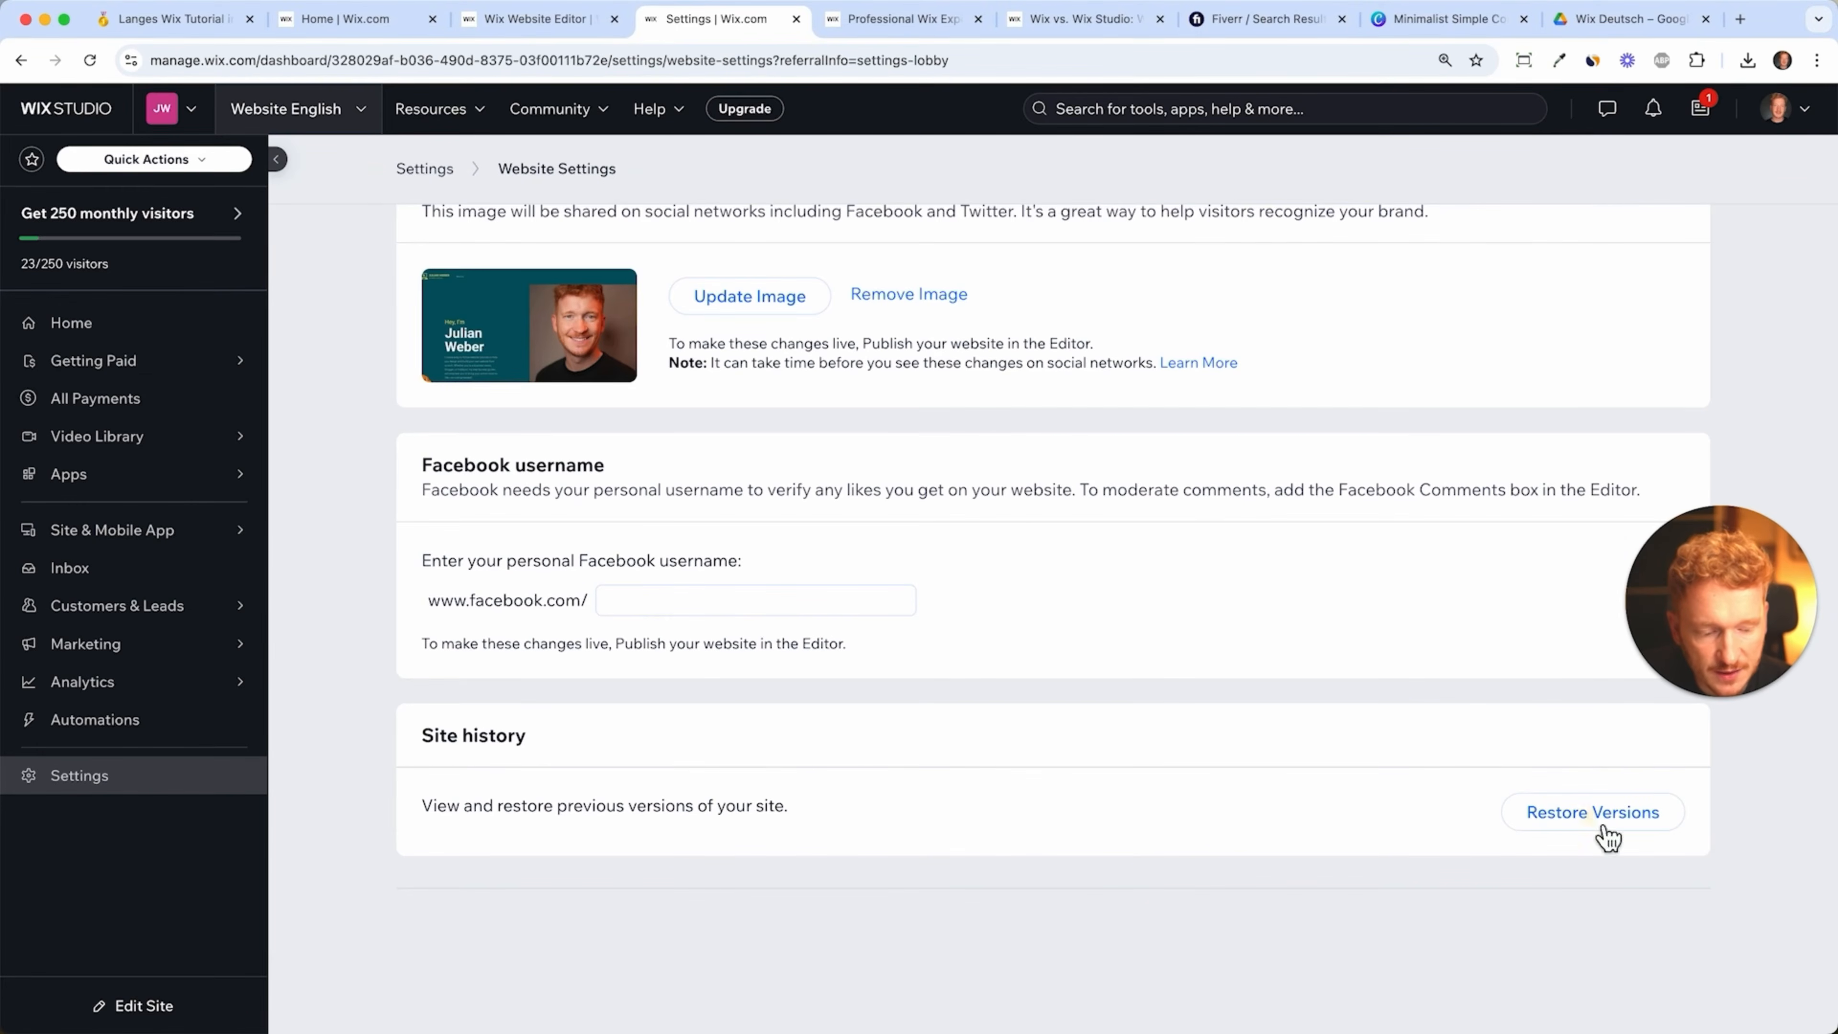
{"action": "left_click", "coordinate": [1641, 836]}
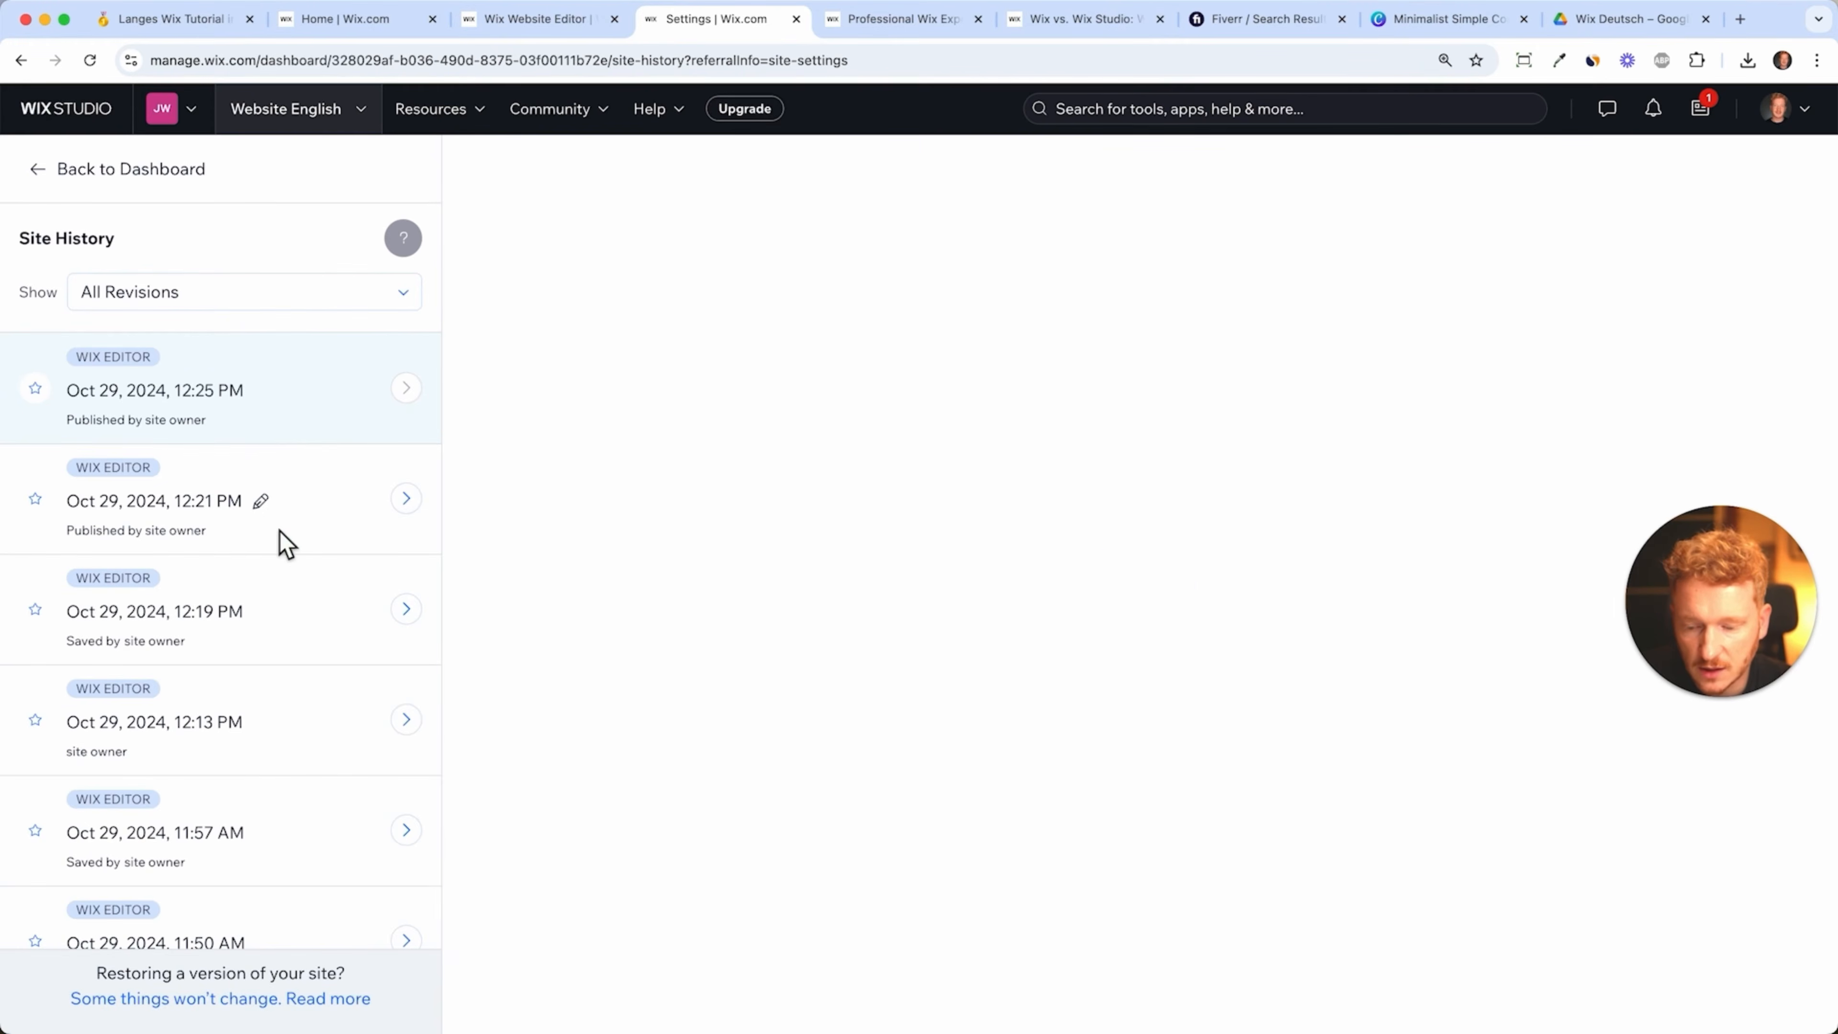
{"action": "scroll", "coordinate": [279, 539], "scroll_direction": "down", "scroll_amount": 2}
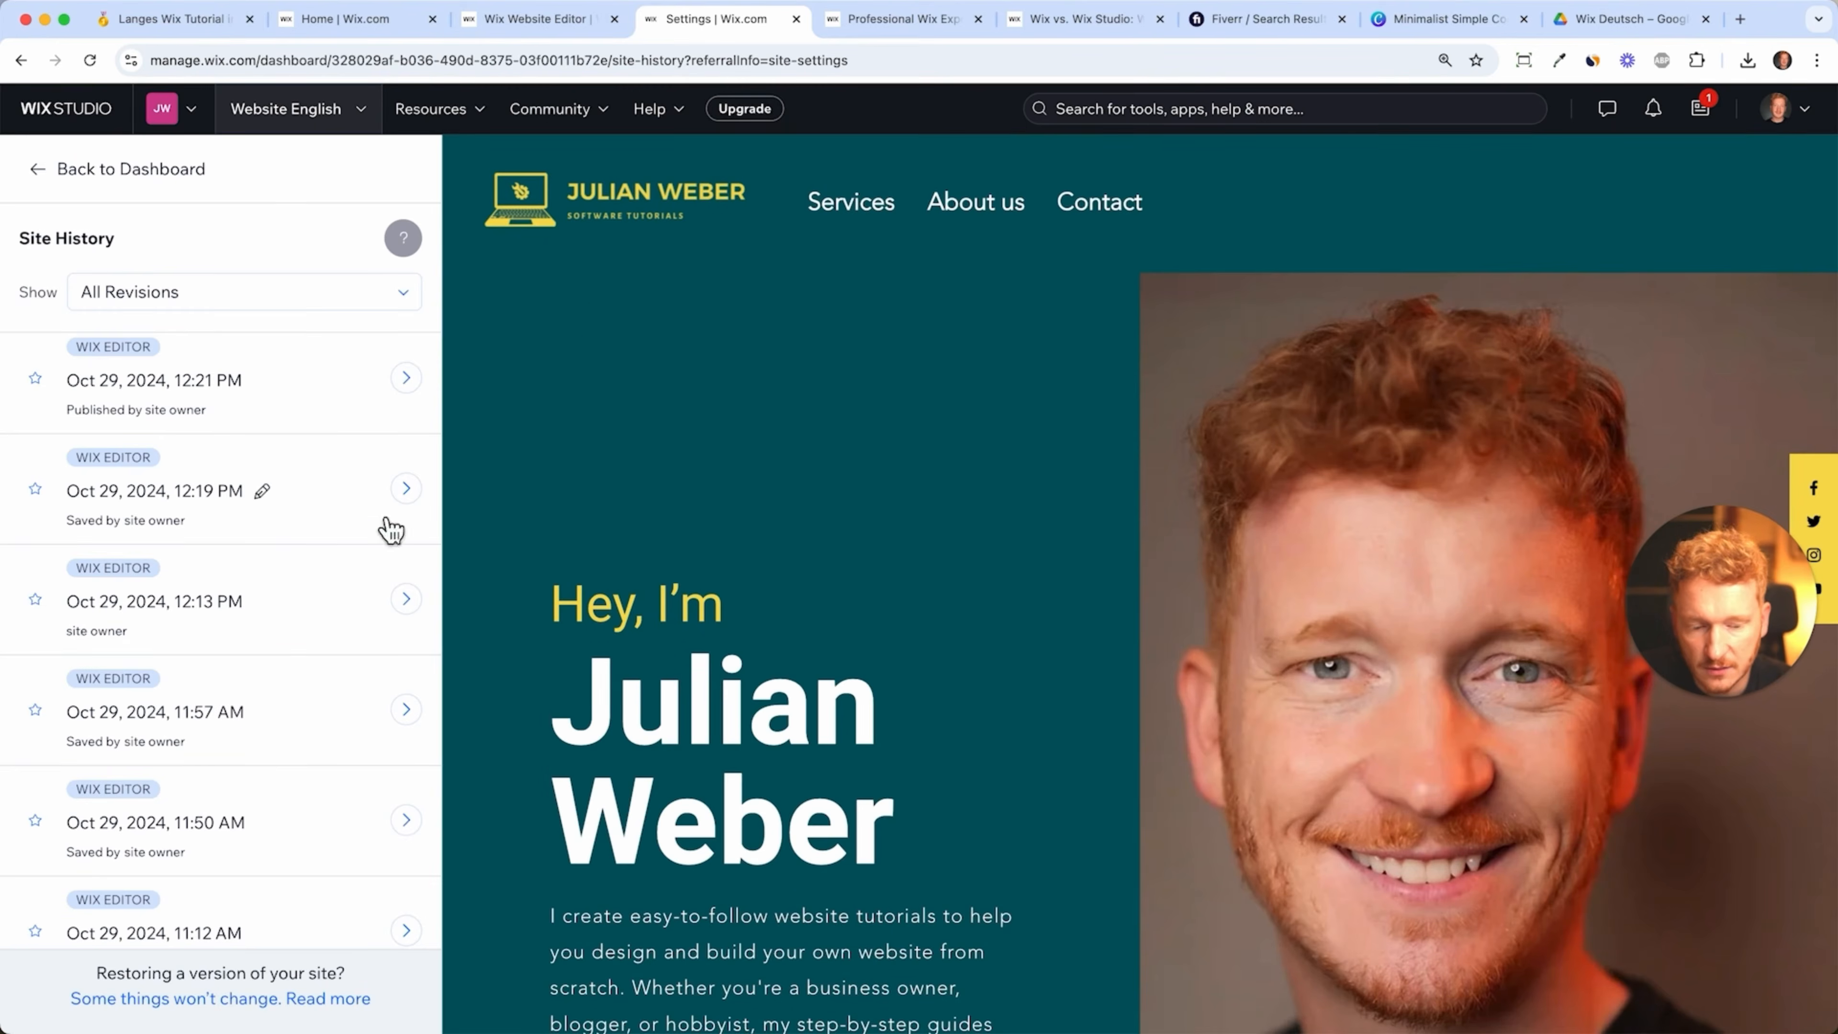
{"action": "scroll", "coordinate": [387, 739], "scroll_direction": "down", "scroll_amount": 2}
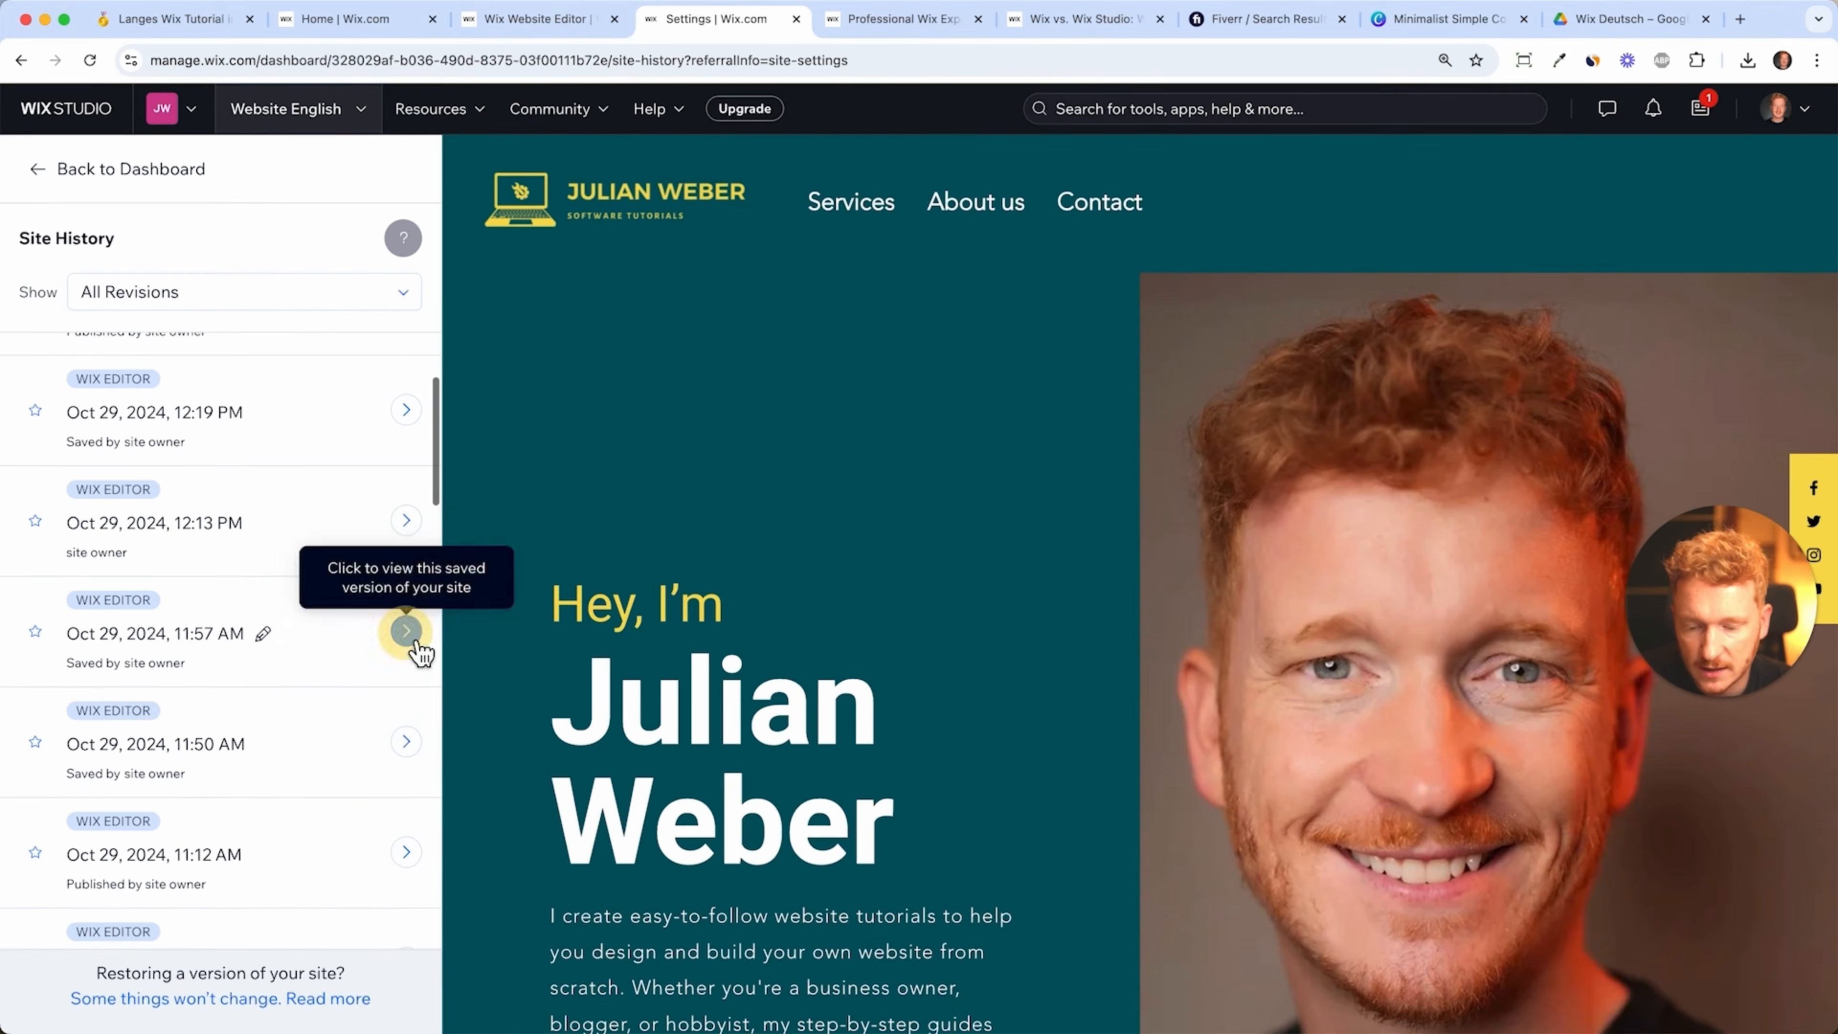
{"action": "left_click", "coordinate": [406, 631]}
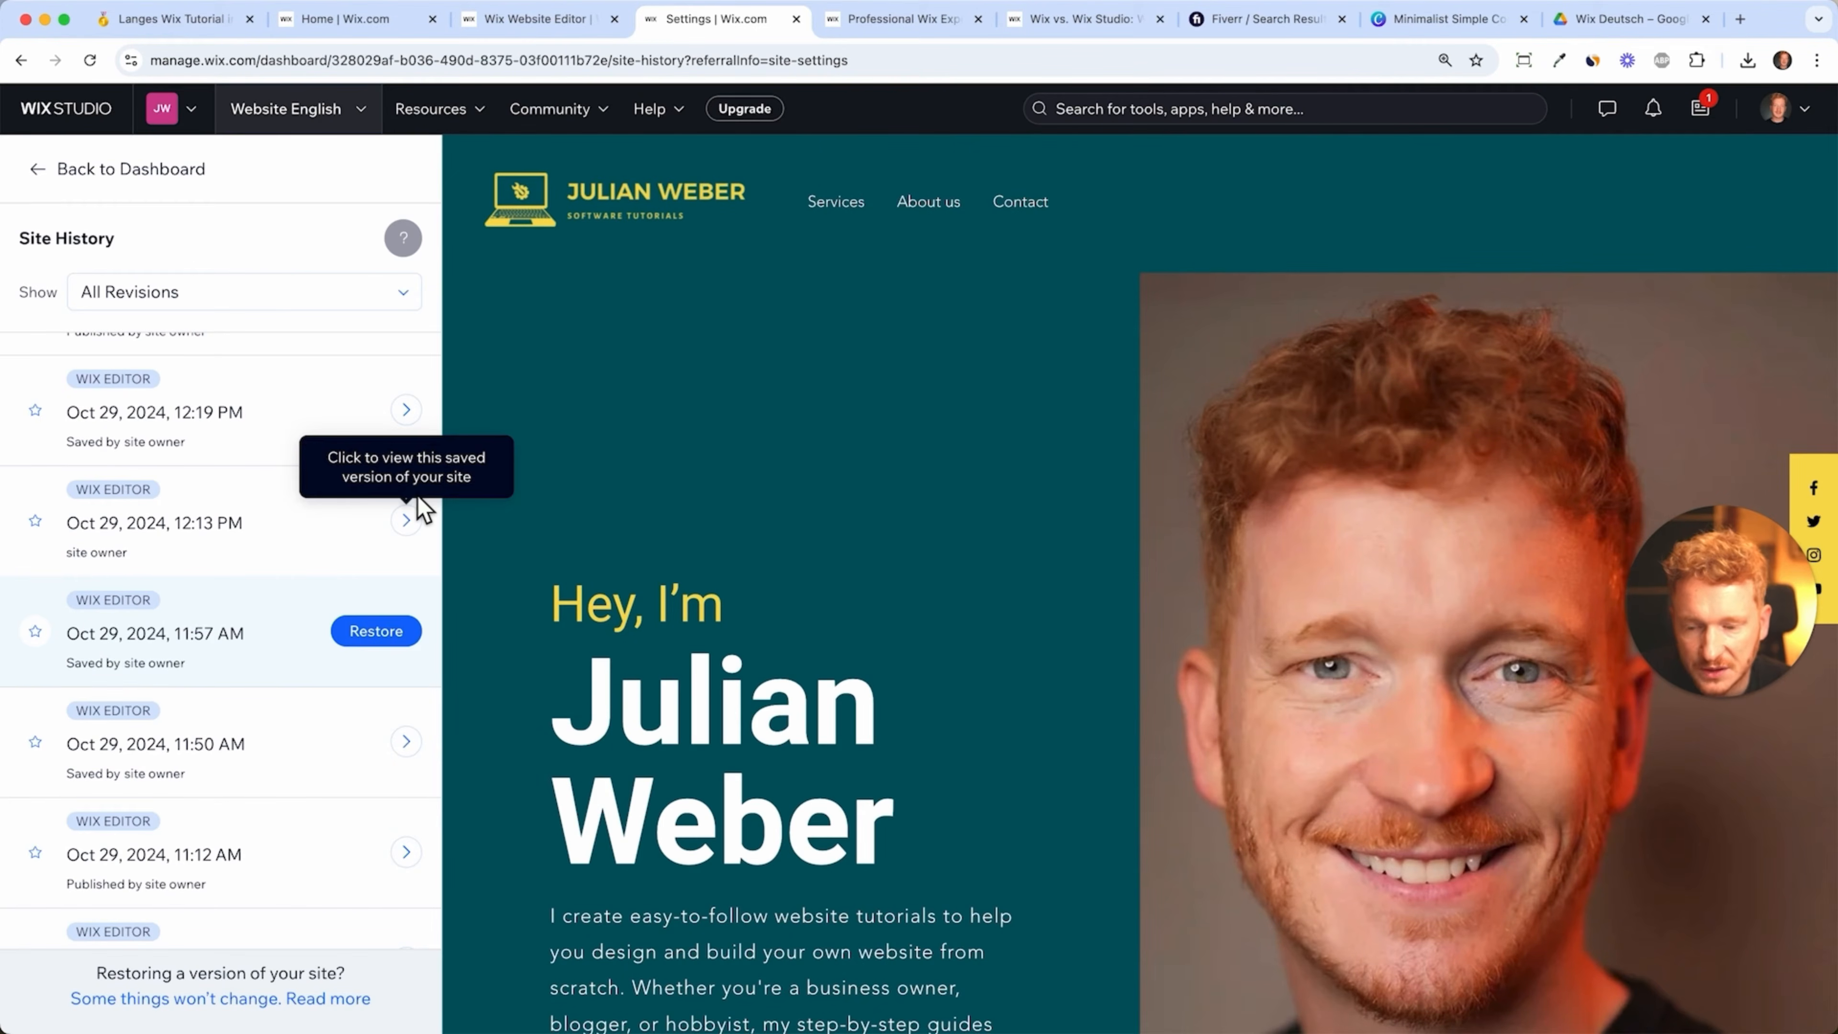
{"action": "left_click", "coordinate": [49, 197]}
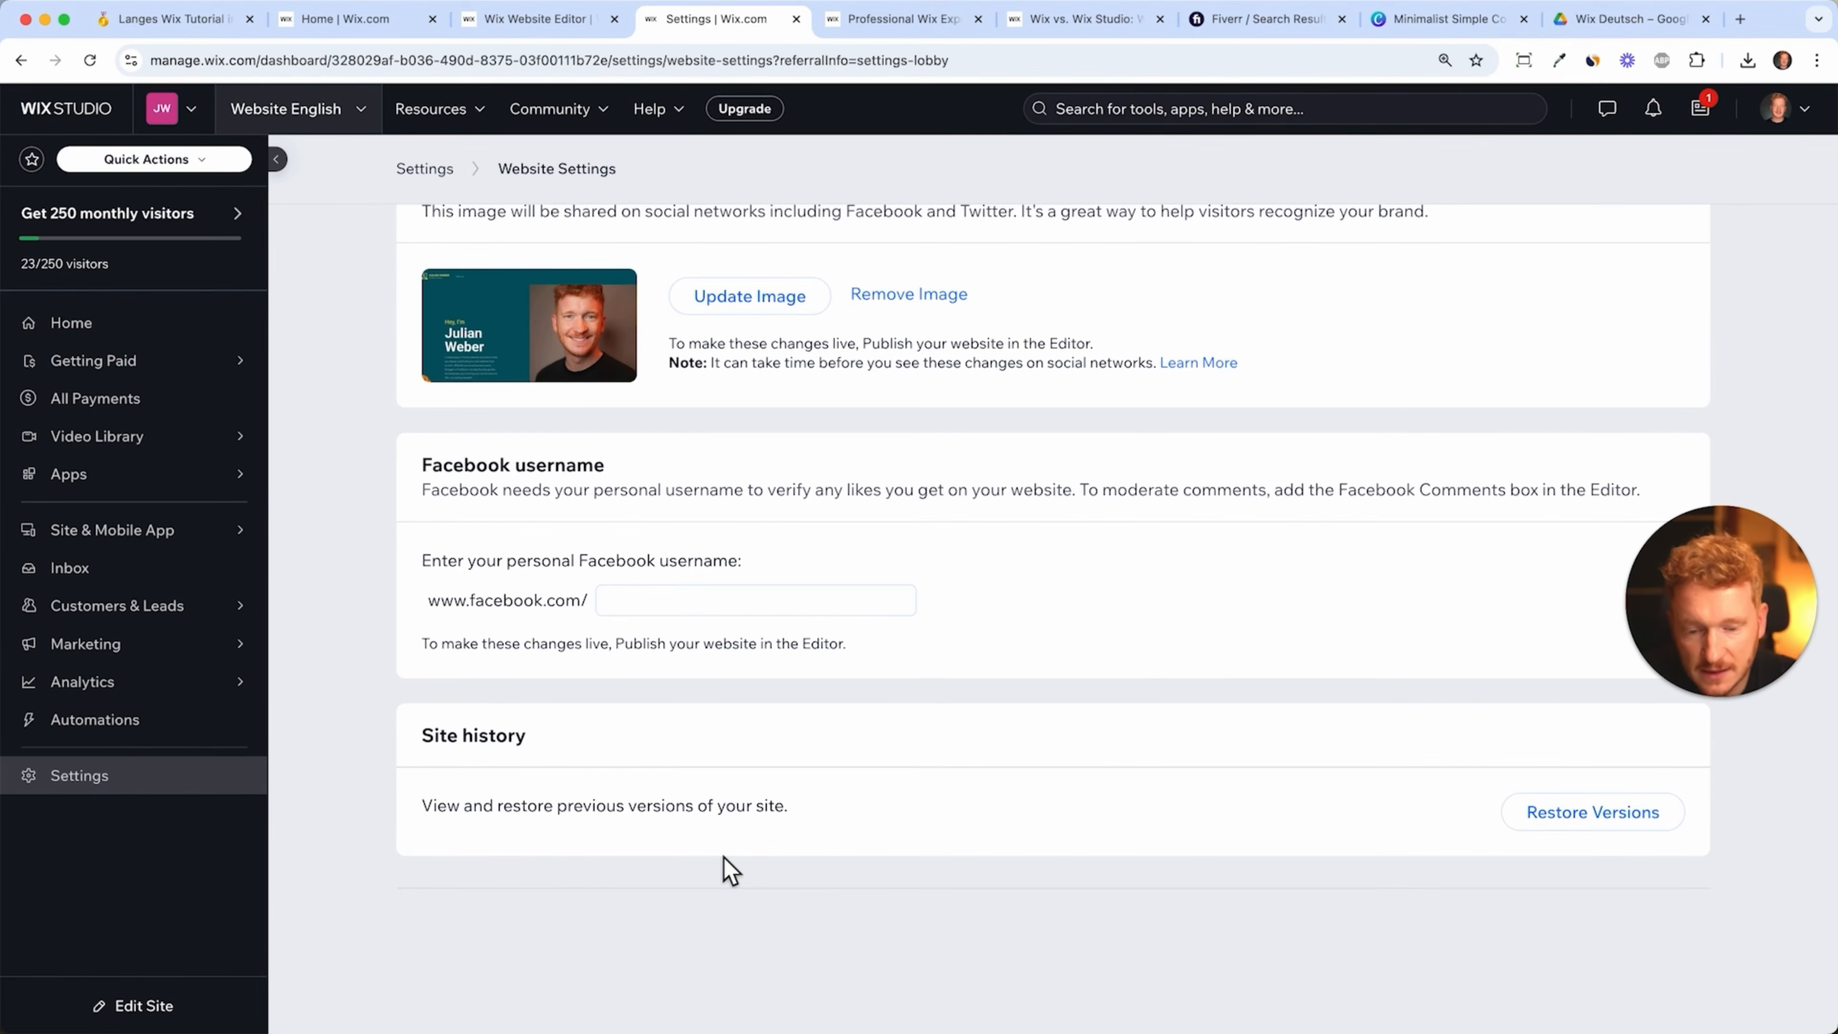
- Publish the site from the Wix editor and open the live site to check its favicon in the browser tab
{"action": "scroll", "coordinate": [1157, 651], "scroll_direction": "up", "scroll_amount": 5}
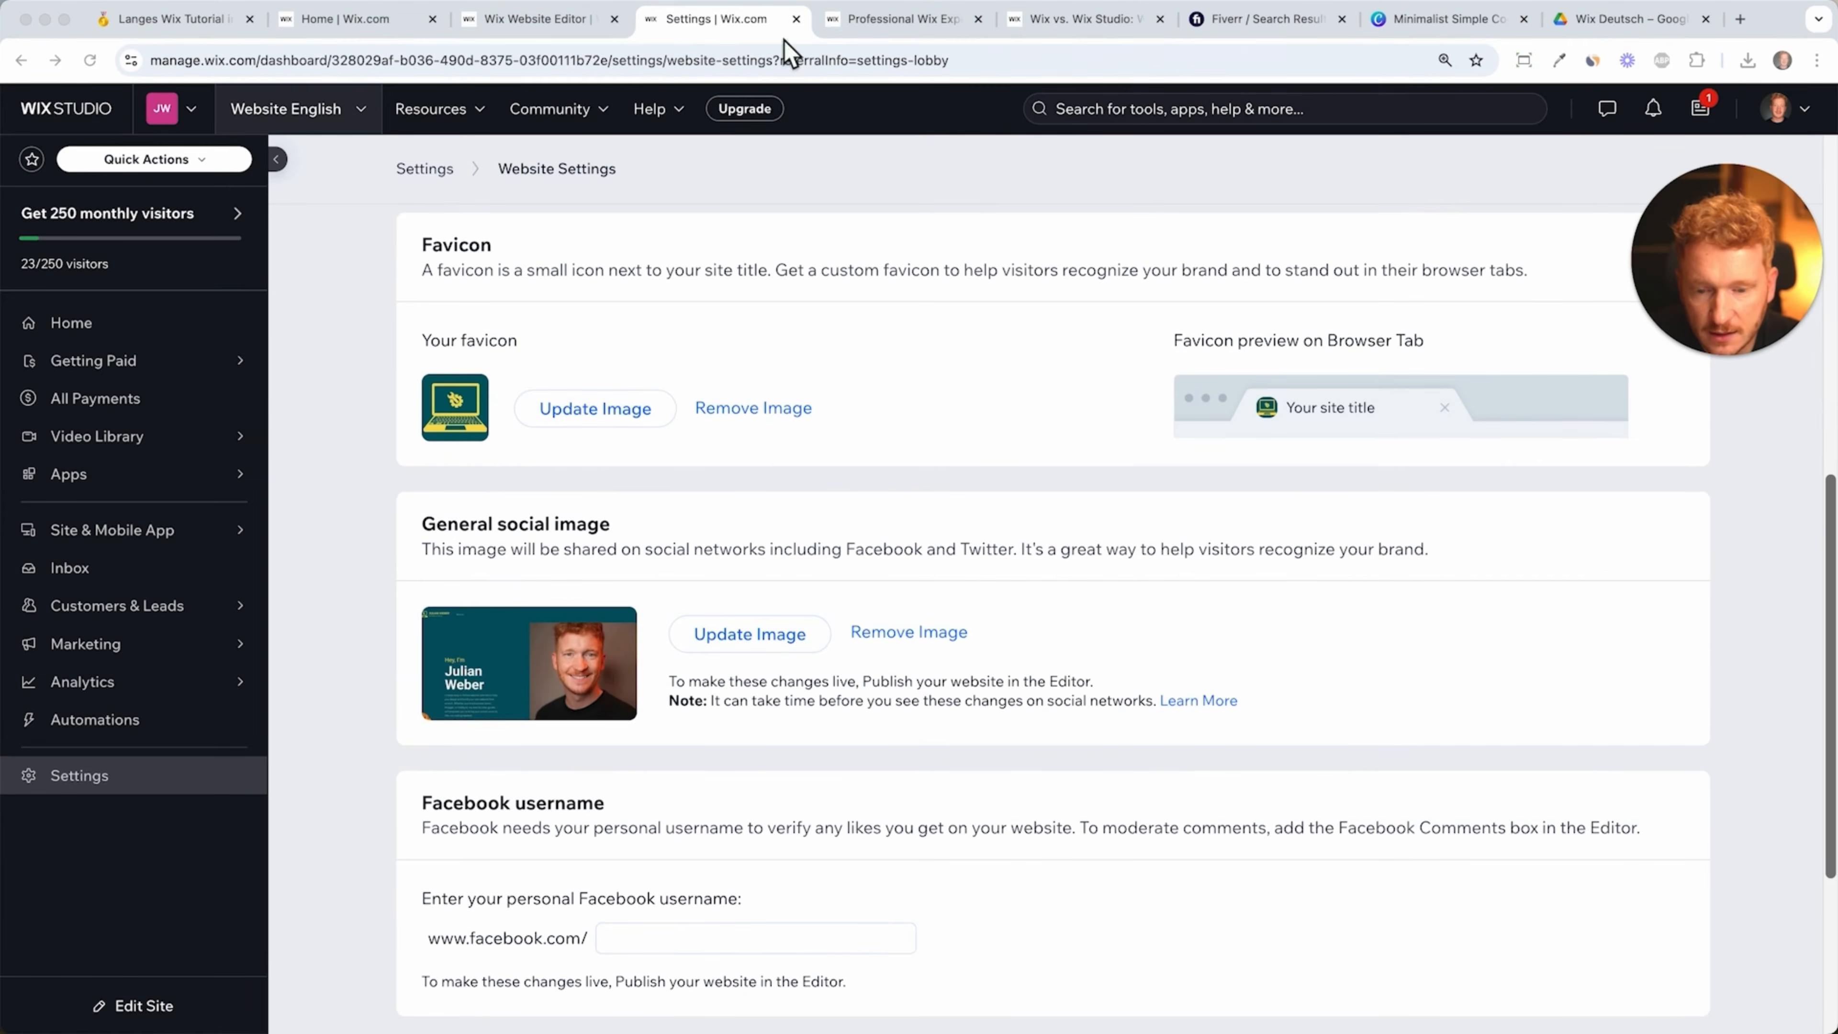
{"action": "left_click", "coordinate": [530, 21]}
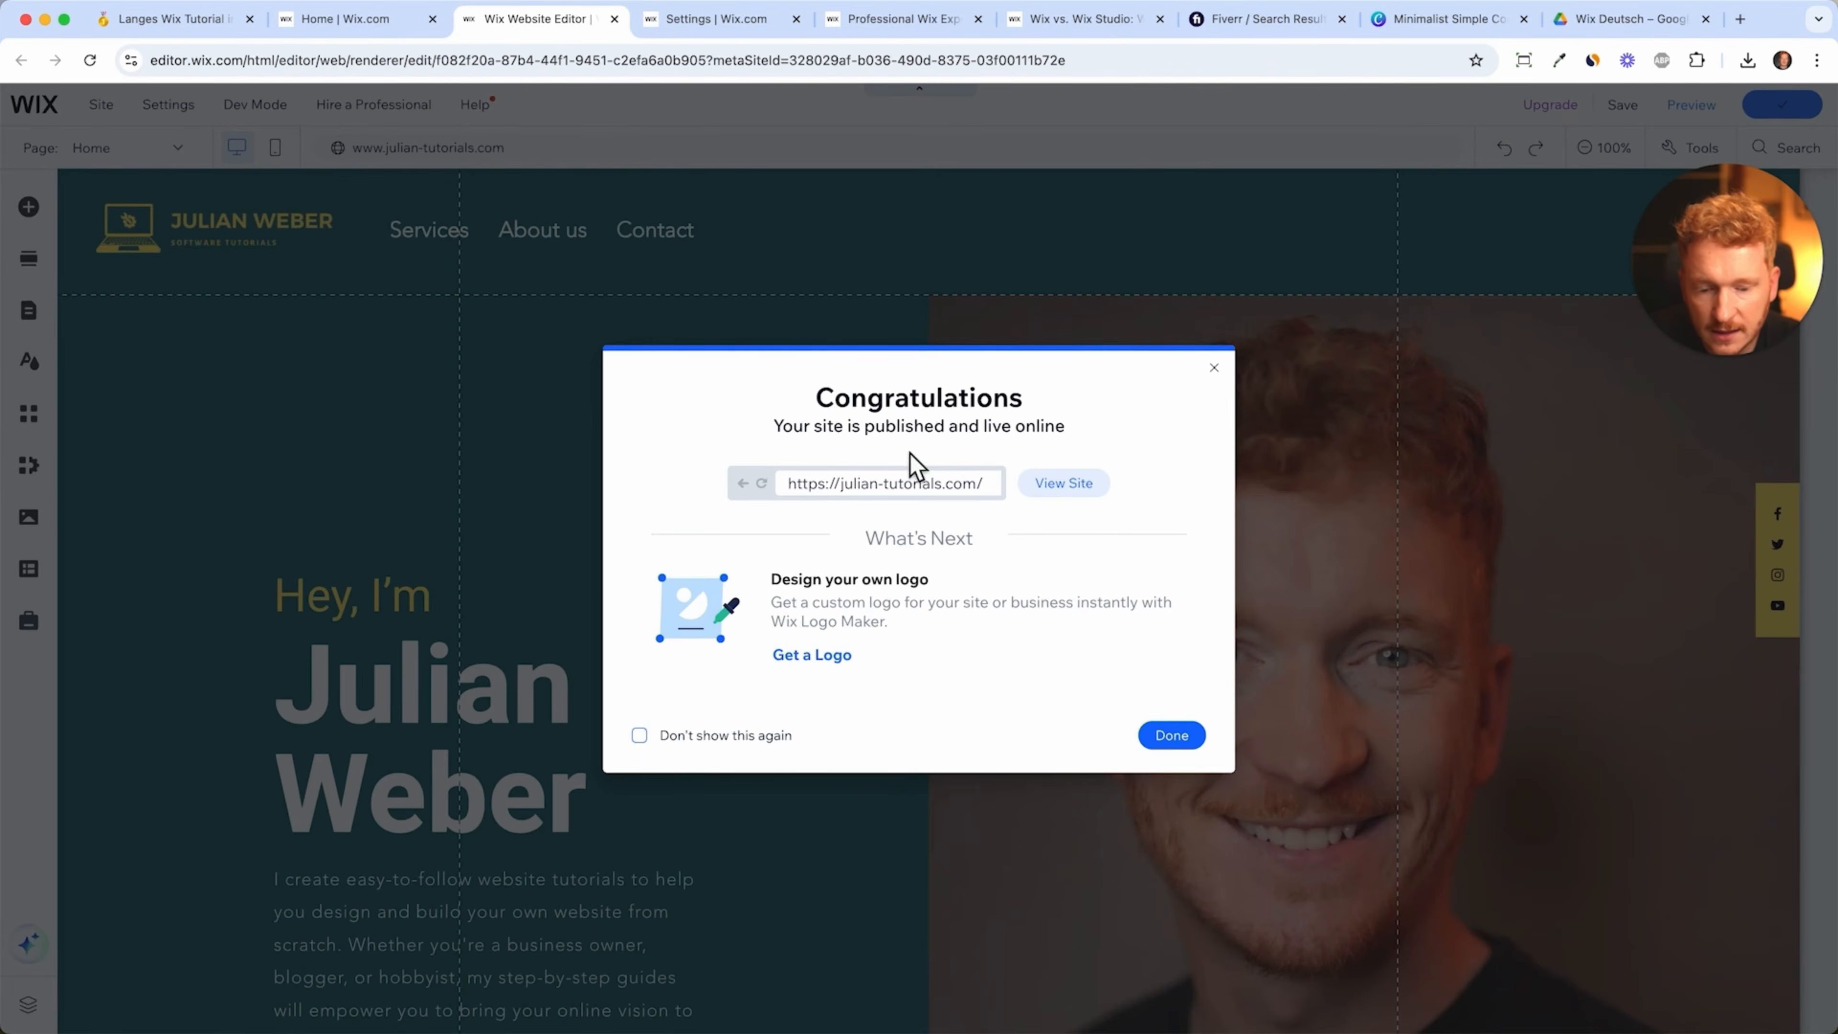
{"action": "left_click", "coordinate": [1069, 483]}
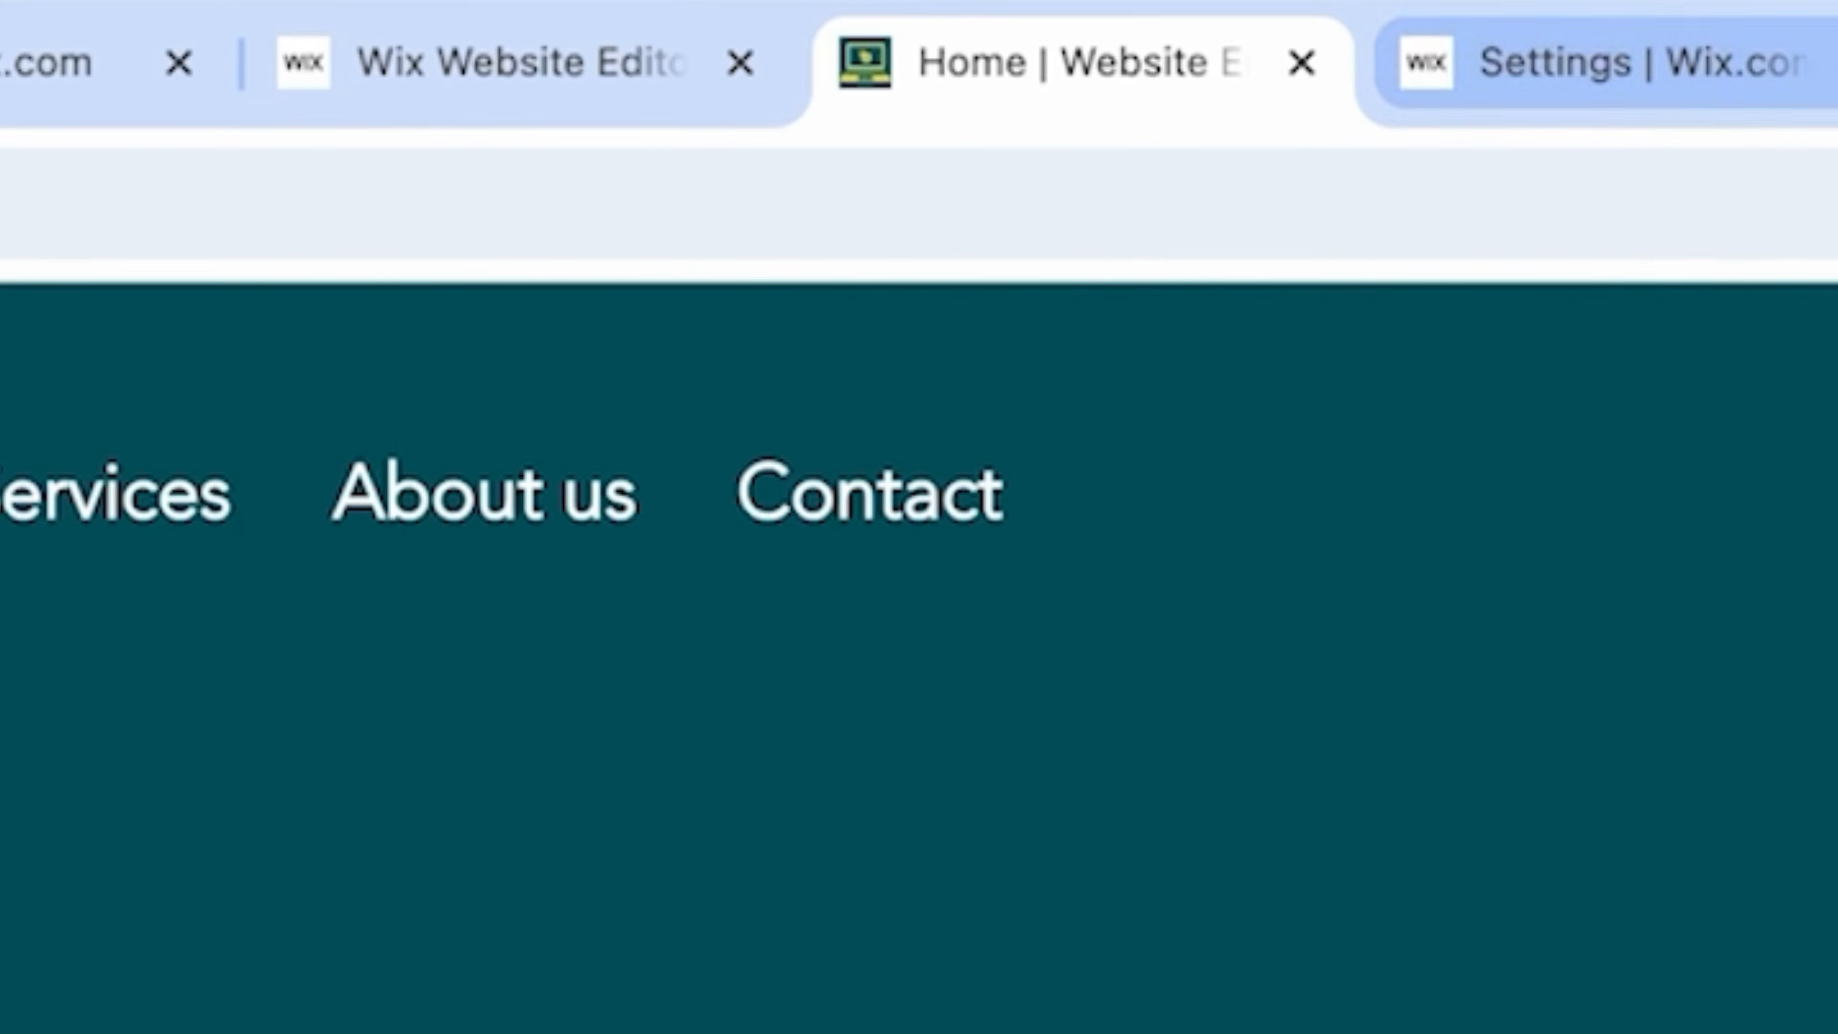
{"action": "left_click", "coordinate": [1596, 32]}
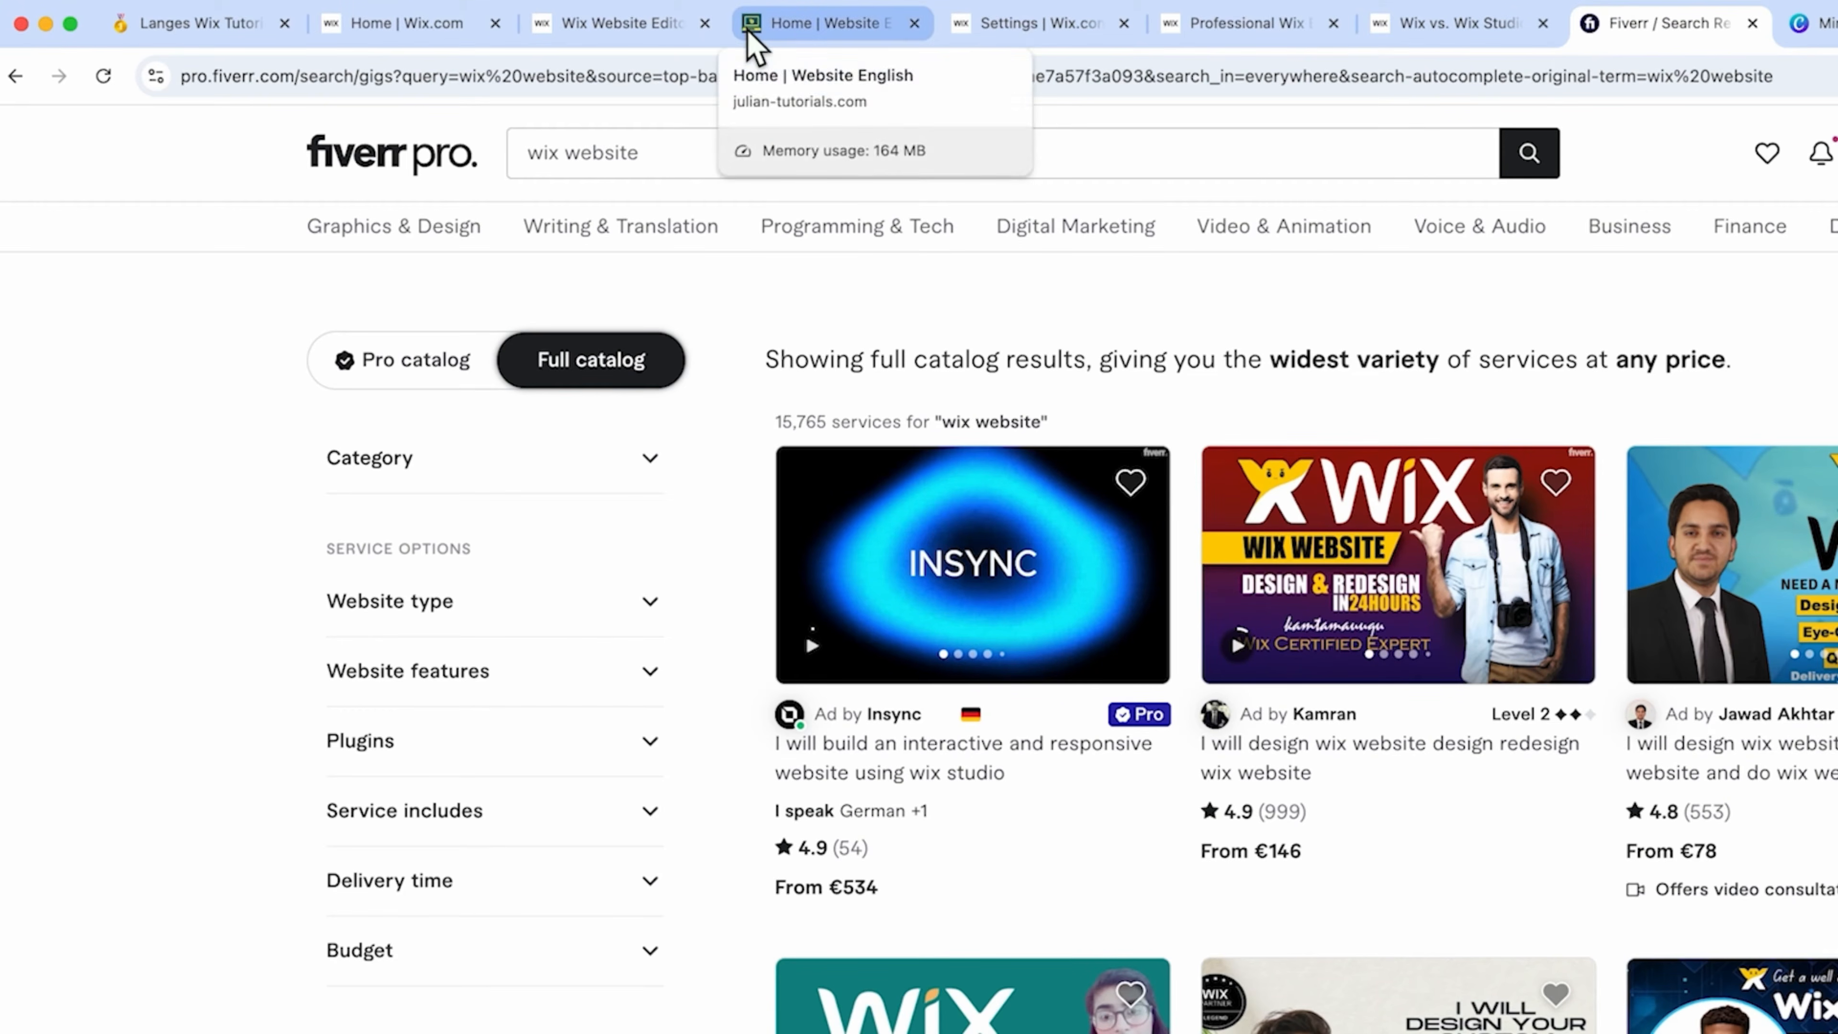
{"action": "left_click", "coordinate": [758, 35]}
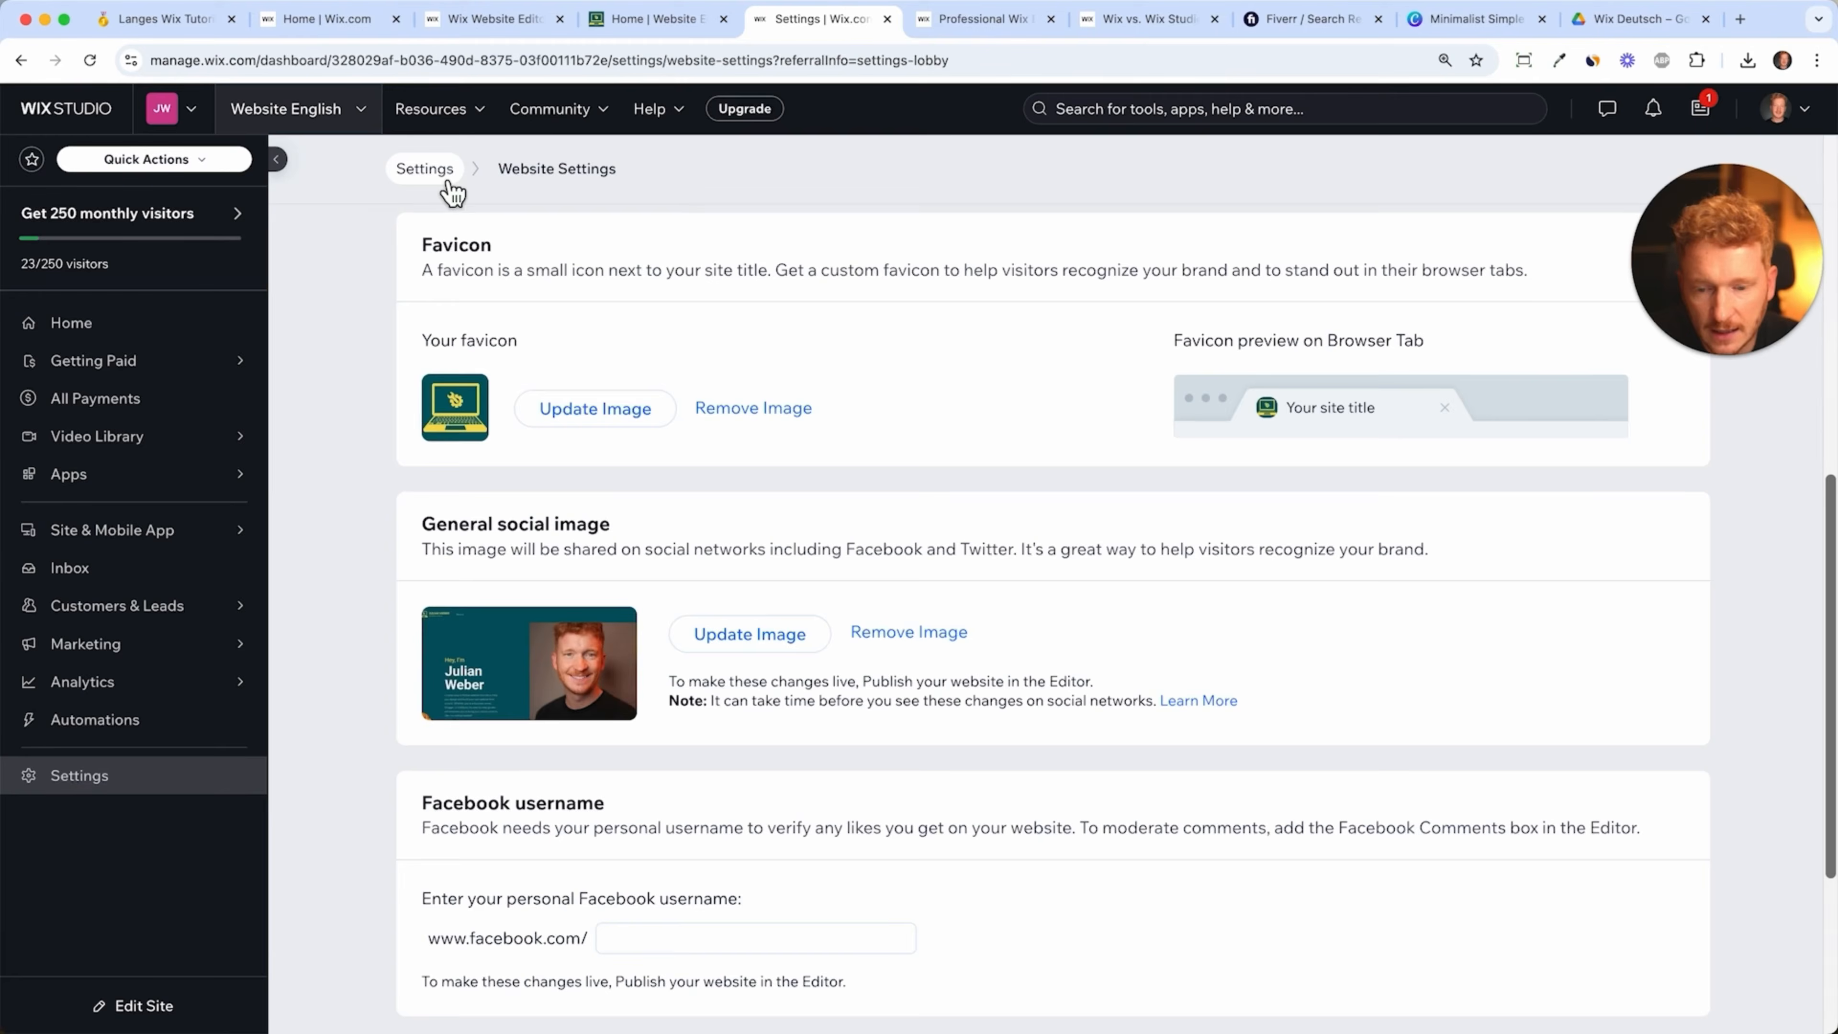
- Return to the general settings and open the form for inviting collaborators under Roles & Permissions
{"action": "left_click", "coordinate": [441, 178]}
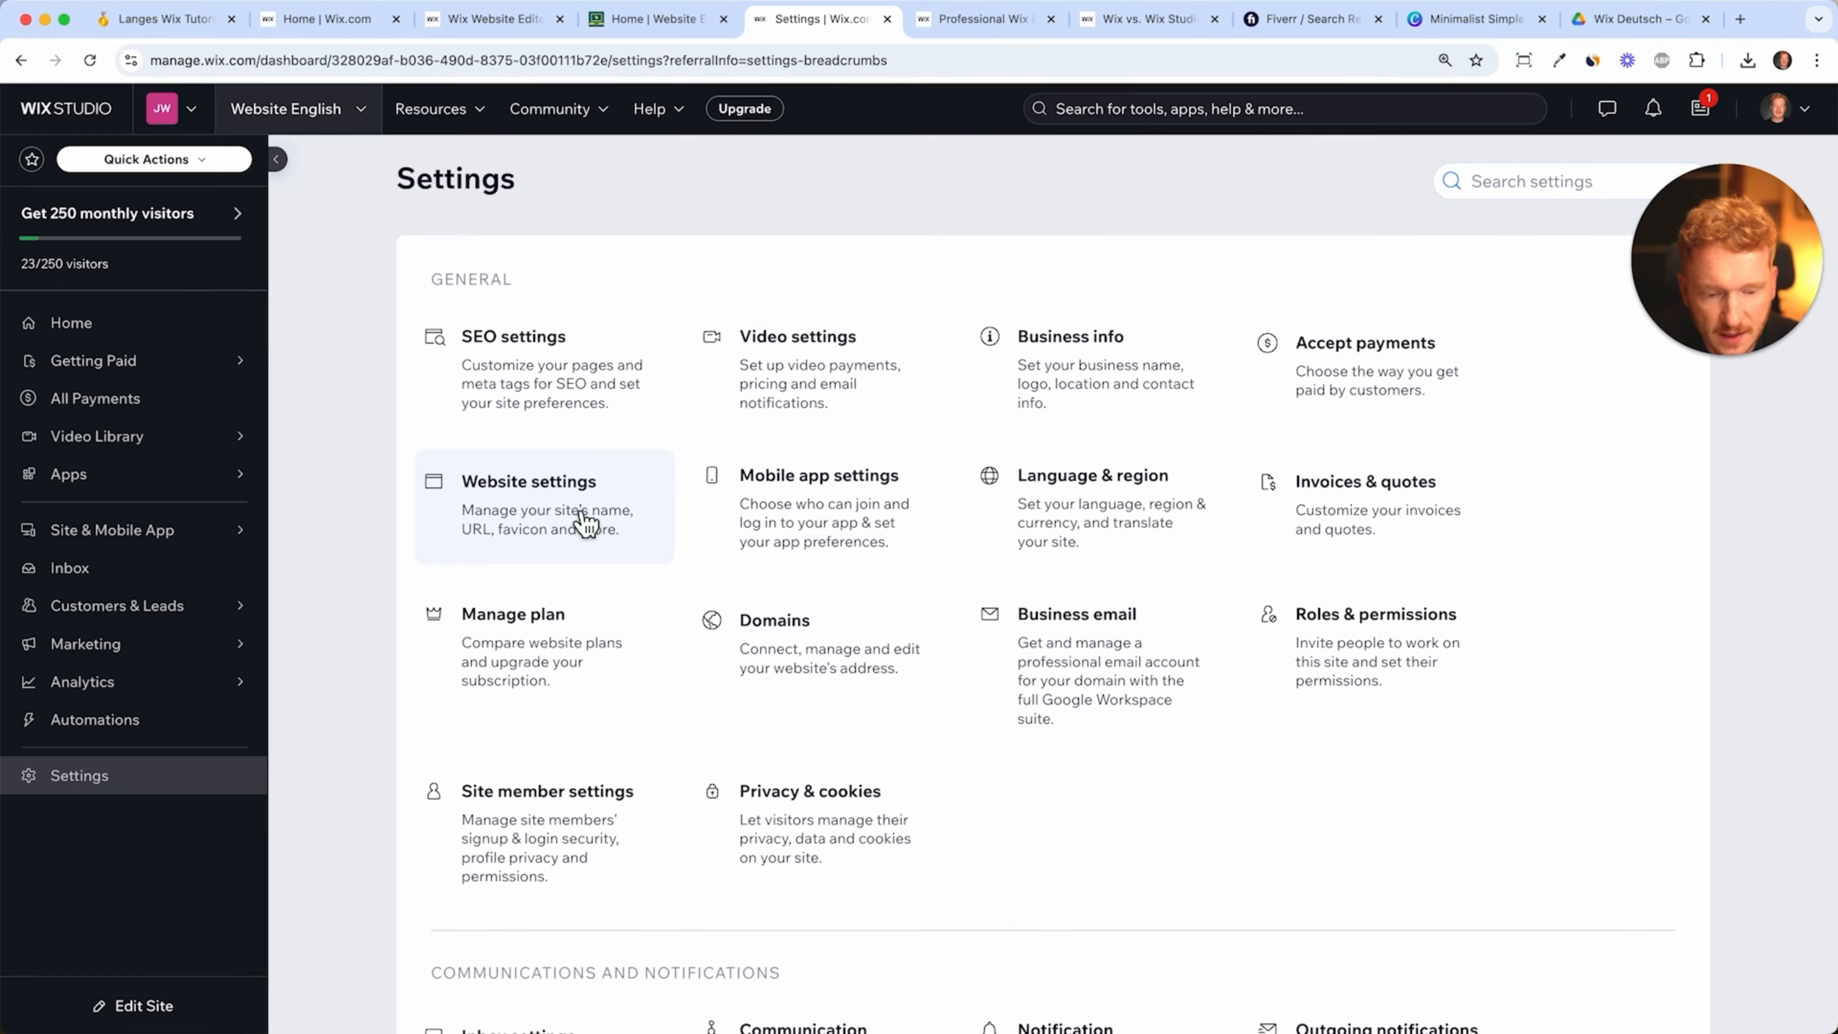
{"action": "left_click", "coordinate": [1394, 682]}
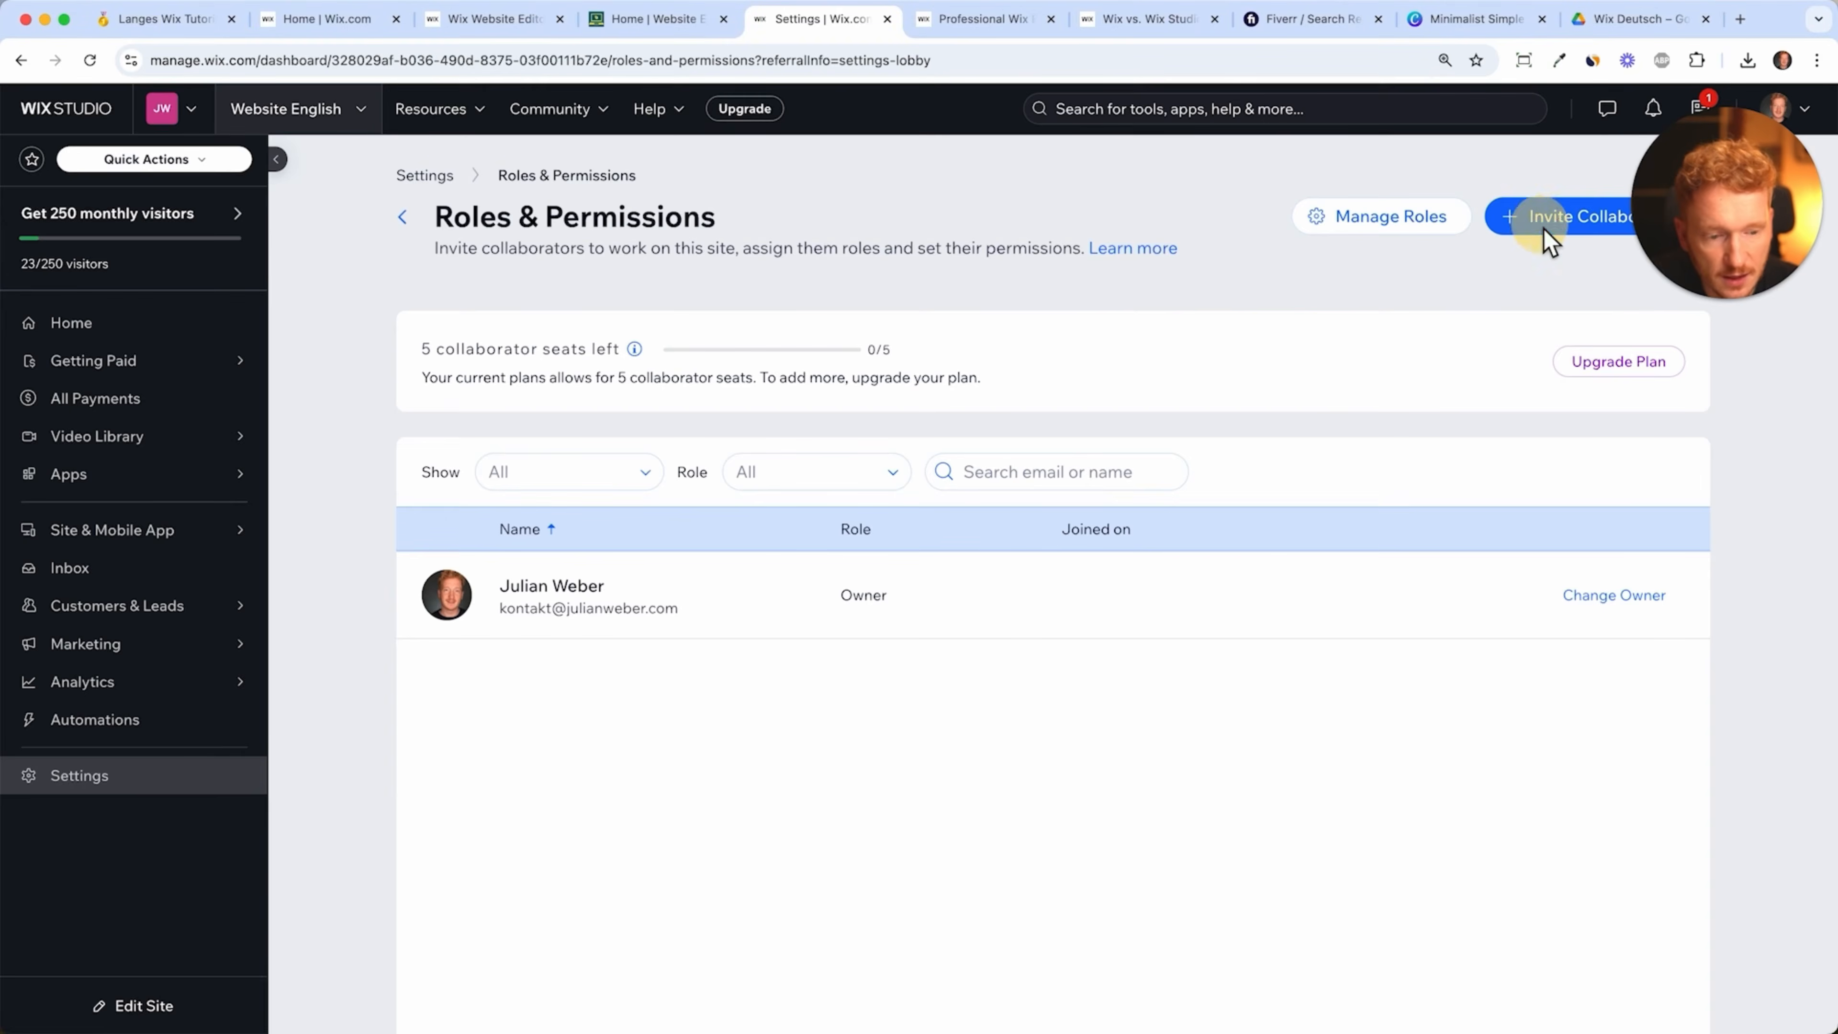
{"action": "left_click", "coordinate": [1564, 232]}
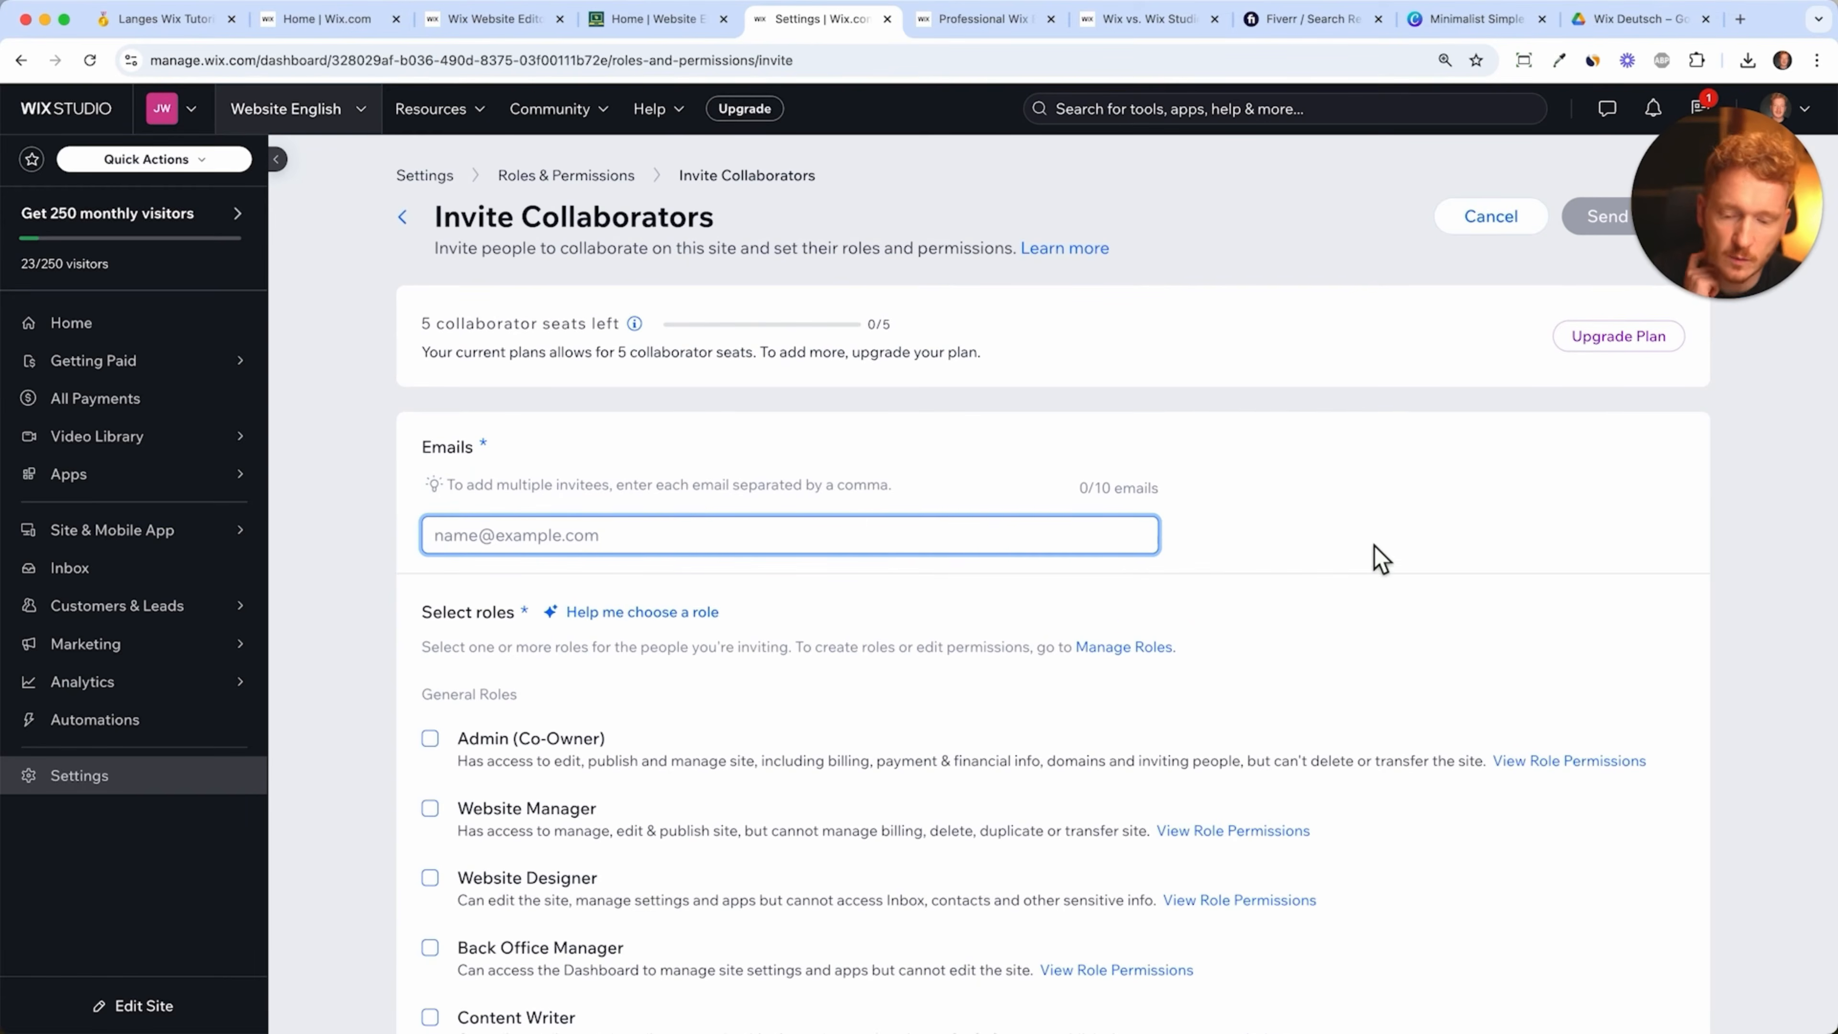
- Examine the available collaborator roles and their descriptions, from the general roles to the payments roles and the custom role option
{"action": "scroll", "coordinate": [1379, 558], "scroll_direction": "down", "scroll_amount": 2}
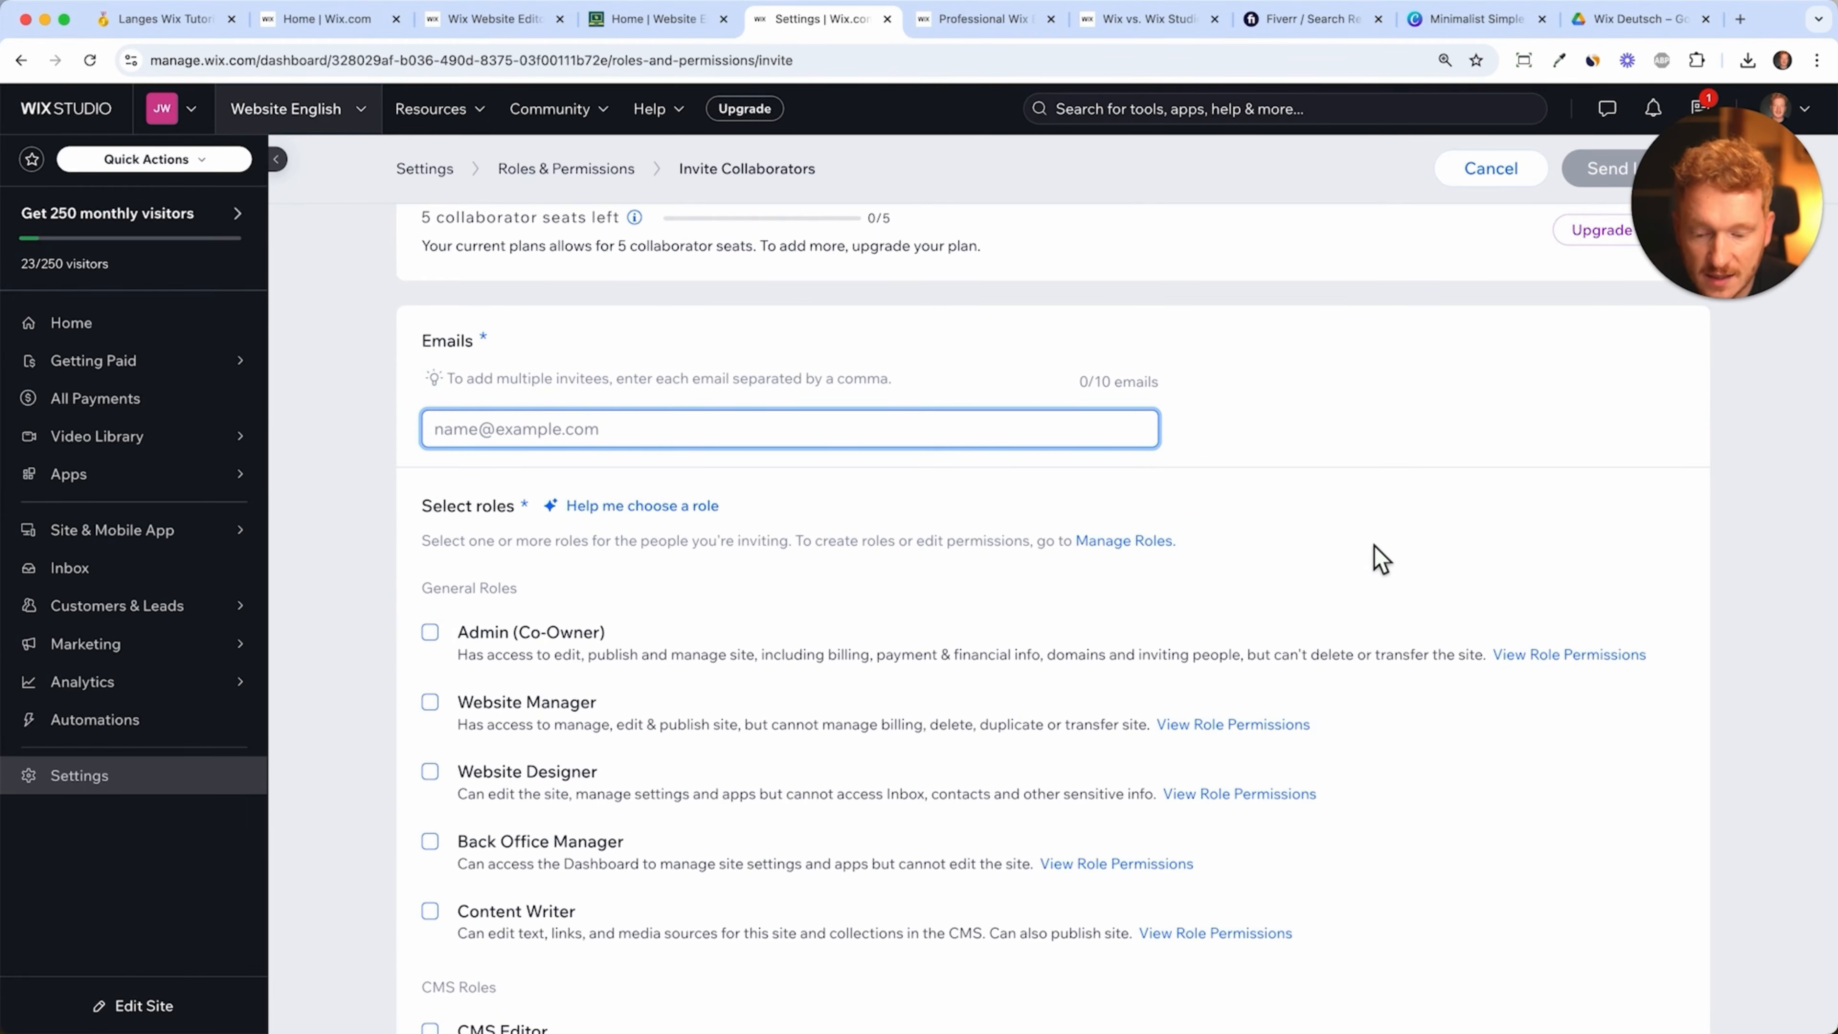
{"action": "scroll", "coordinate": [1374, 546], "scroll_direction": "down", "scroll_amount": 2}
{"action": "scroll", "coordinate": [669, 507], "scroll_direction": "up", "scroll_amount": 5}
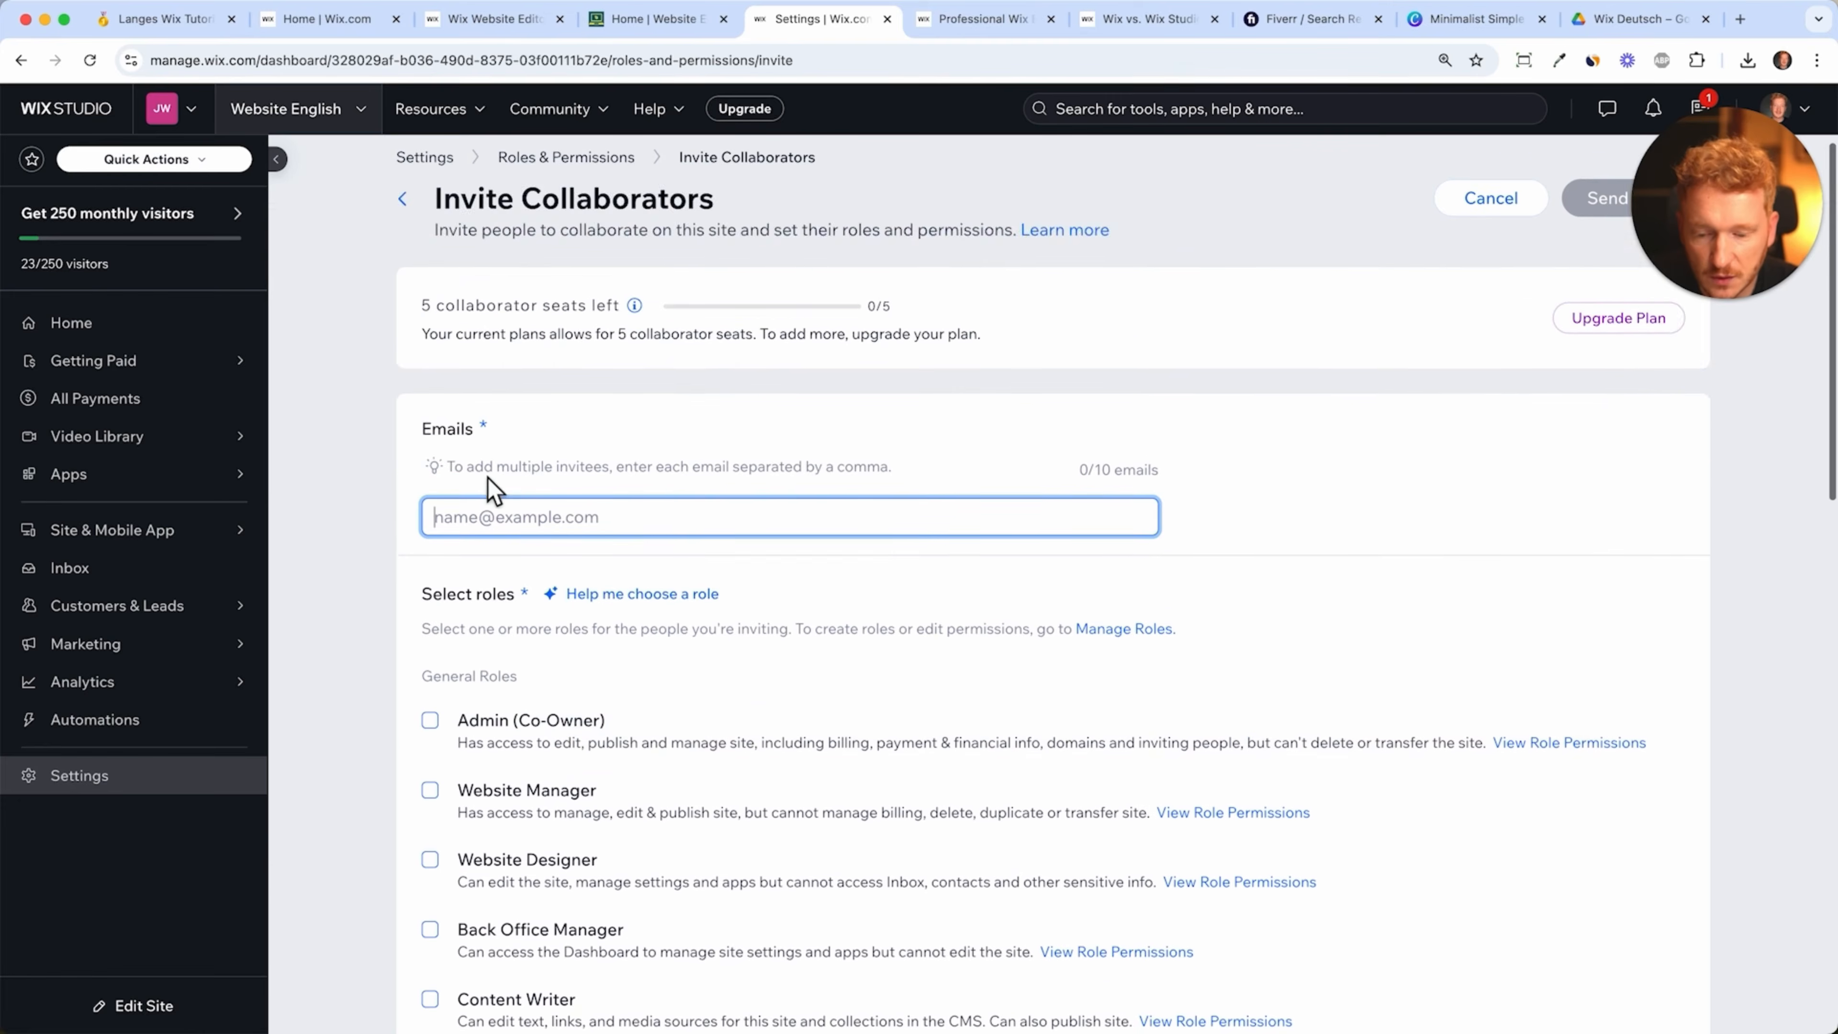
{"action": "scroll", "coordinate": [529, 452], "scroll_direction": "down", "scroll_amount": 2}
{"action": "scroll", "coordinate": [688, 607], "scroll_direction": "down", "scroll_amount": 2}
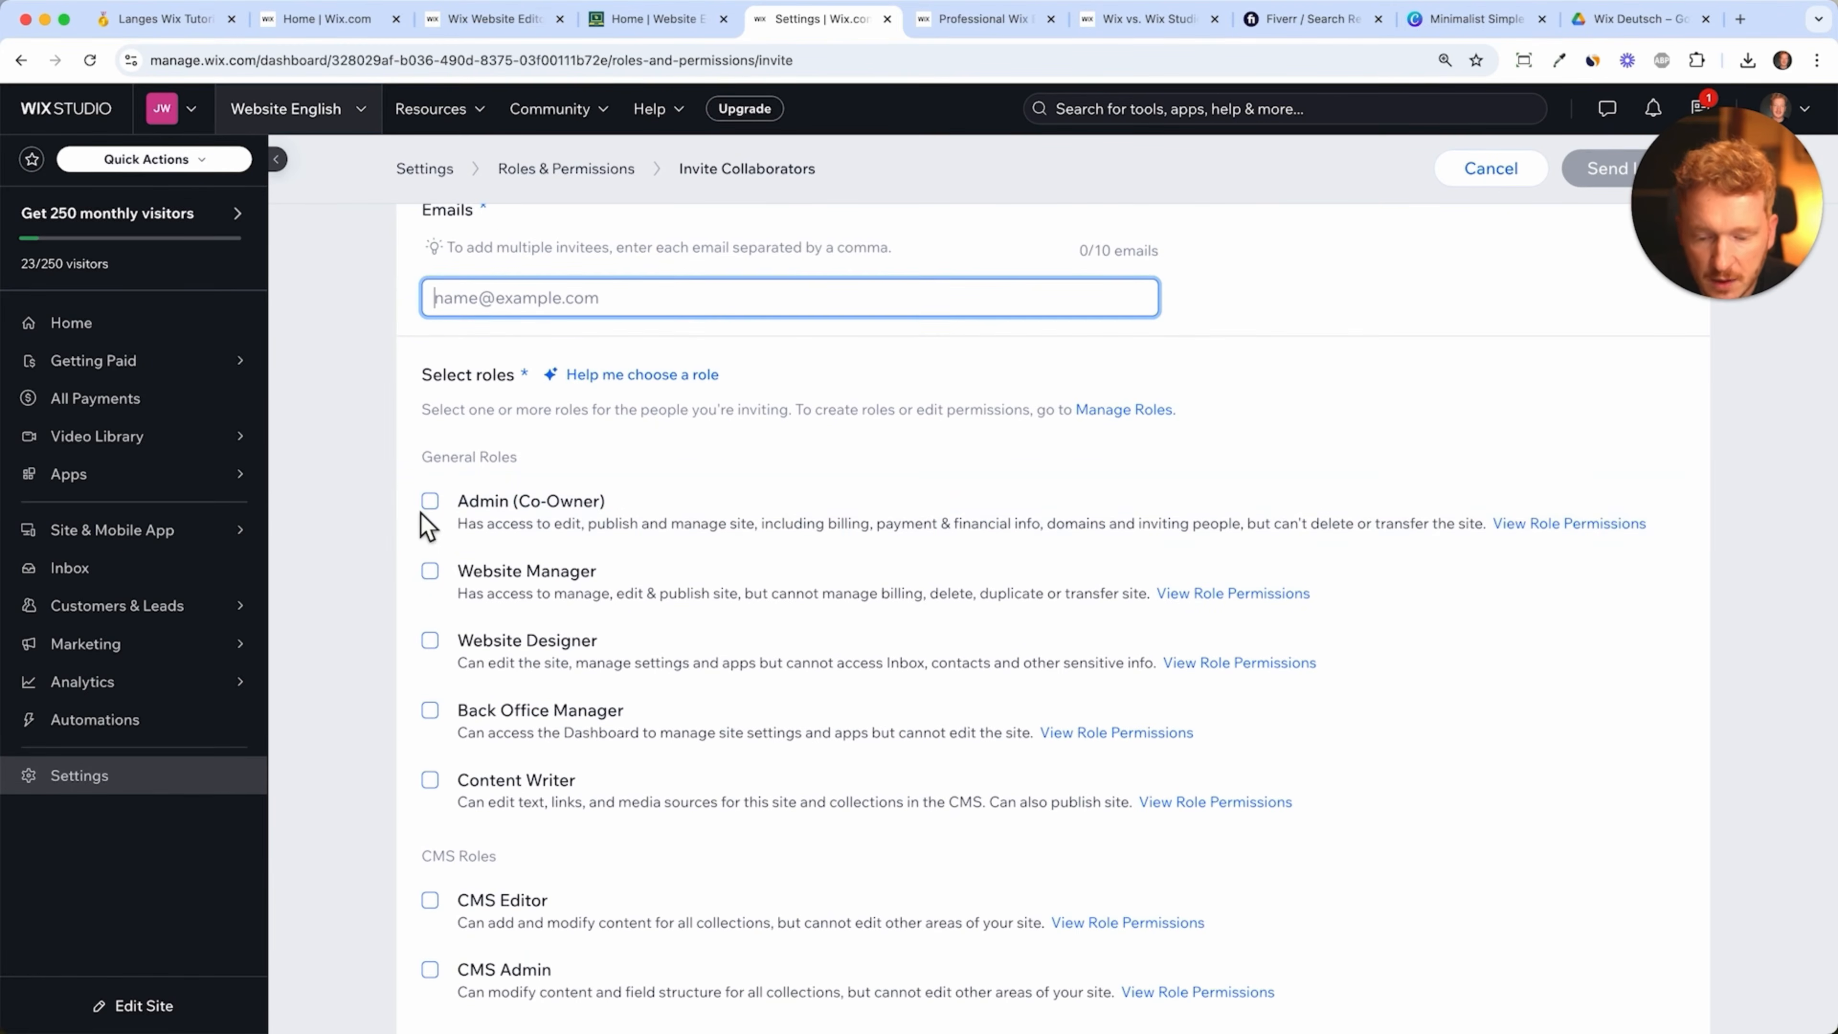
{"action": "scroll", "coordinate": [434, 587], "scroll_direction": "down", "scroll_amount": 2}
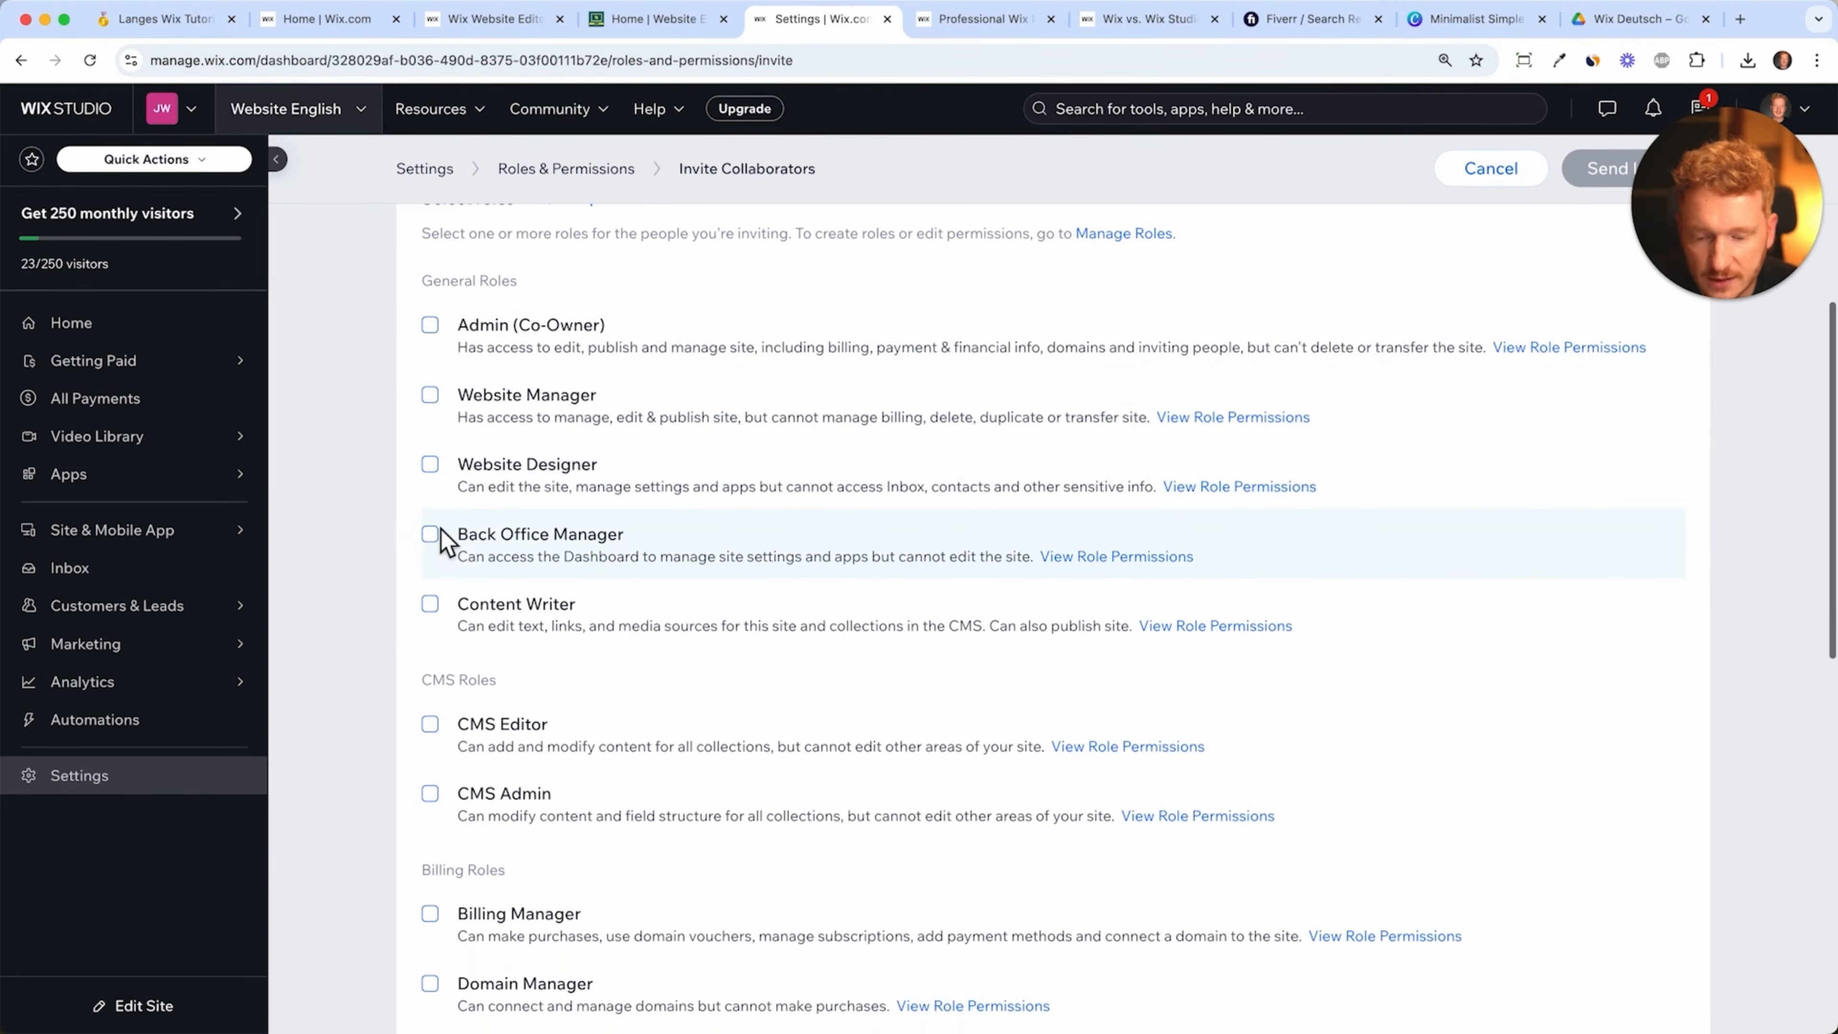
{"action": "scroll", "coordinate": [434, 506], "scroll_direction": "down", "scroll_amount": 2}
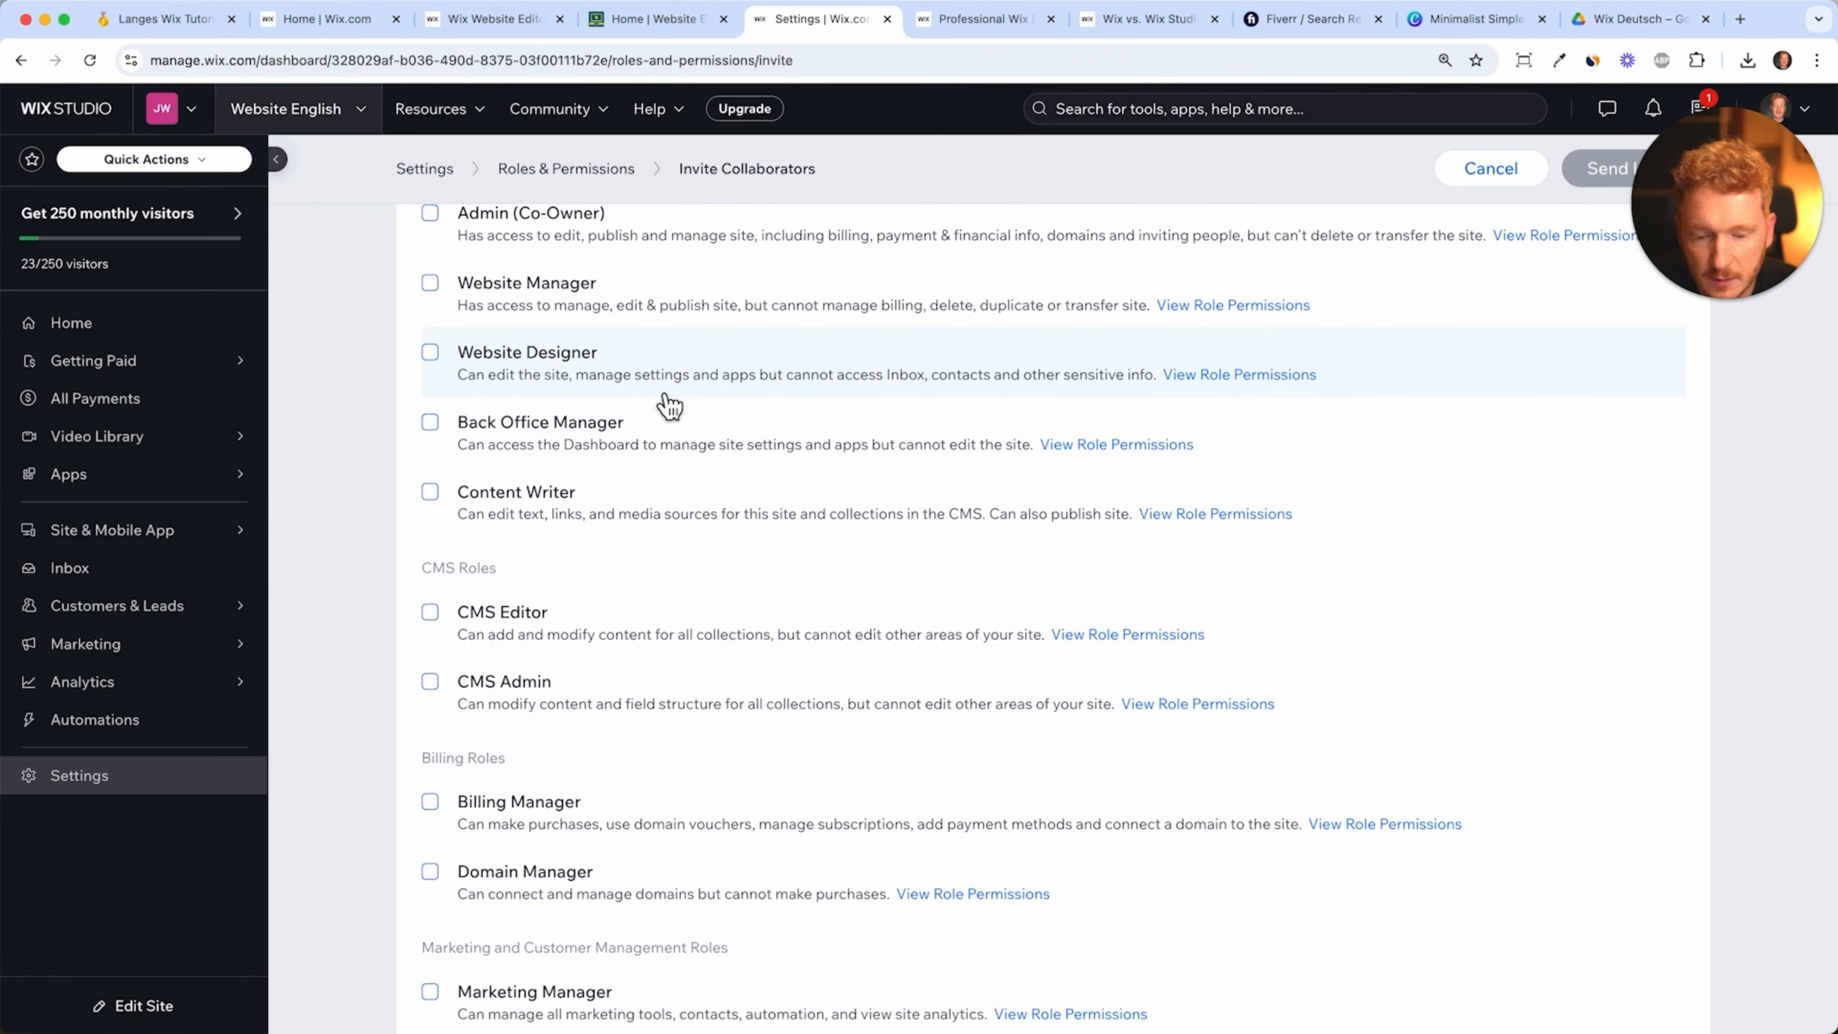
{"action": "scroll", "coordinate": [773, 342], "scroll_direction": "up", "scroll_amount": 1}
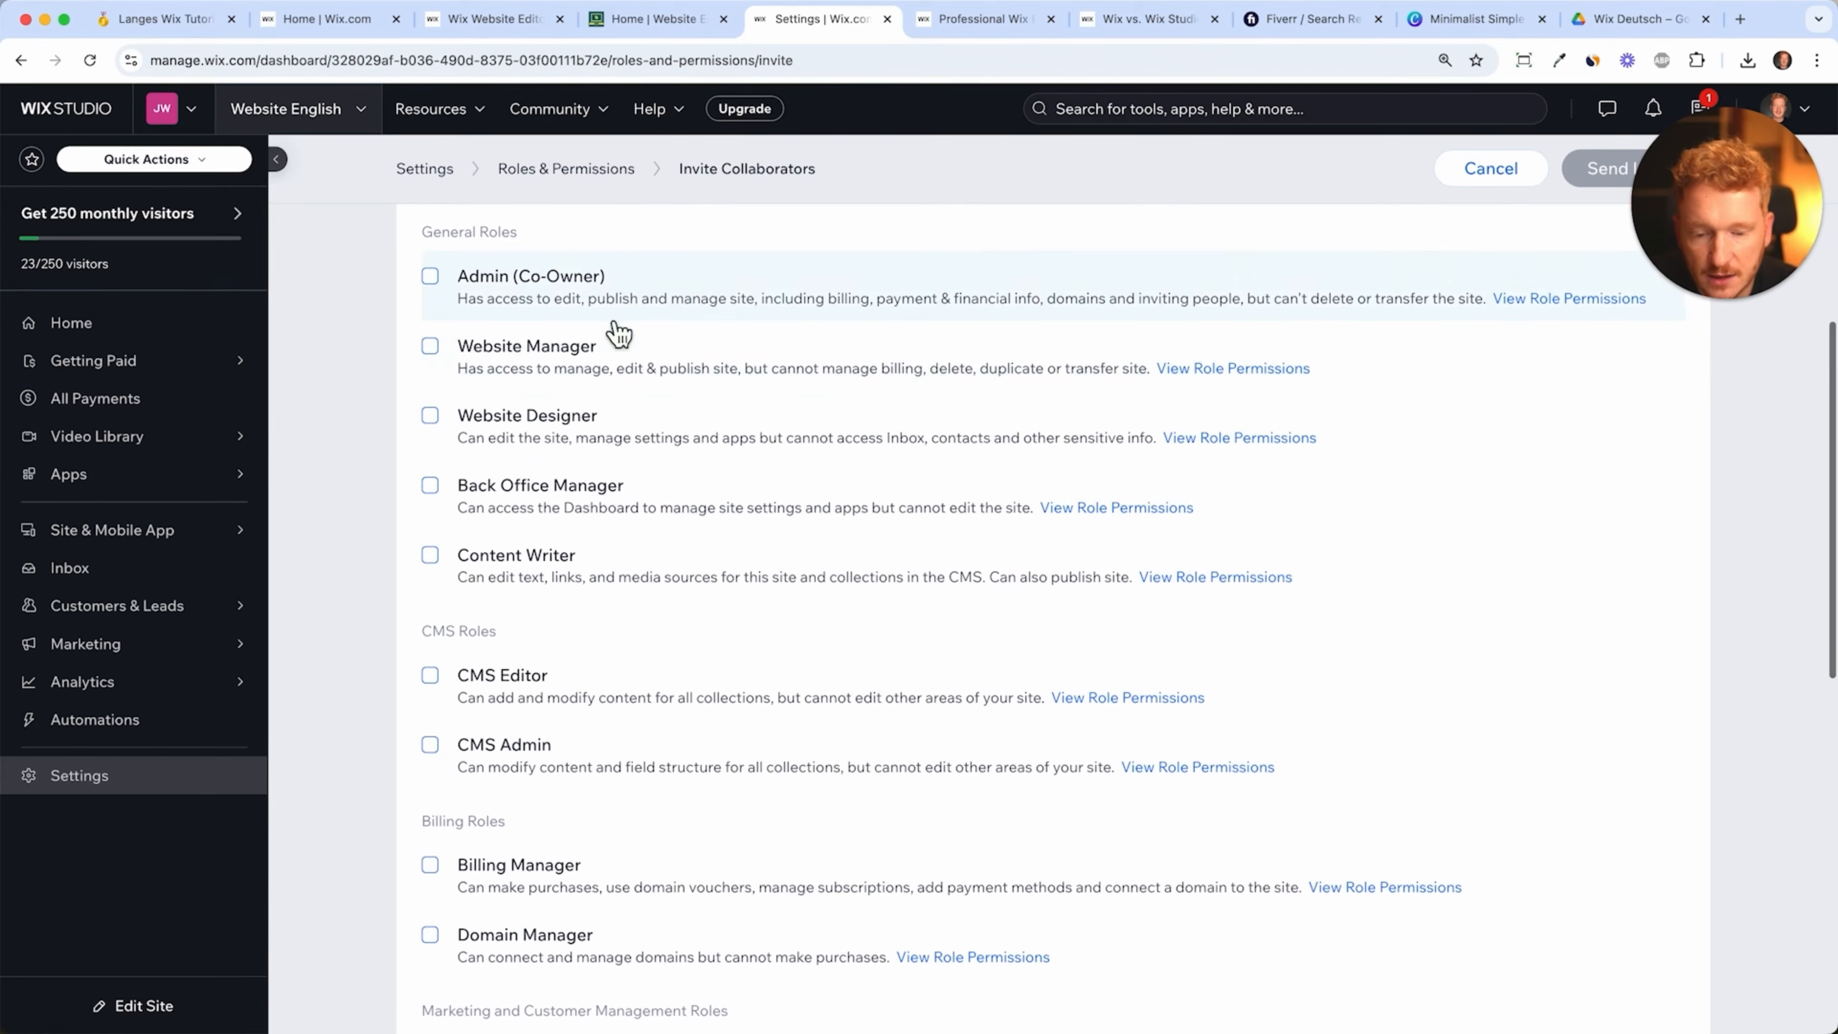
{"action": "scroll", "coordinate": [832, 398], "scroll_direction": "down", "scroll_amount": 1}
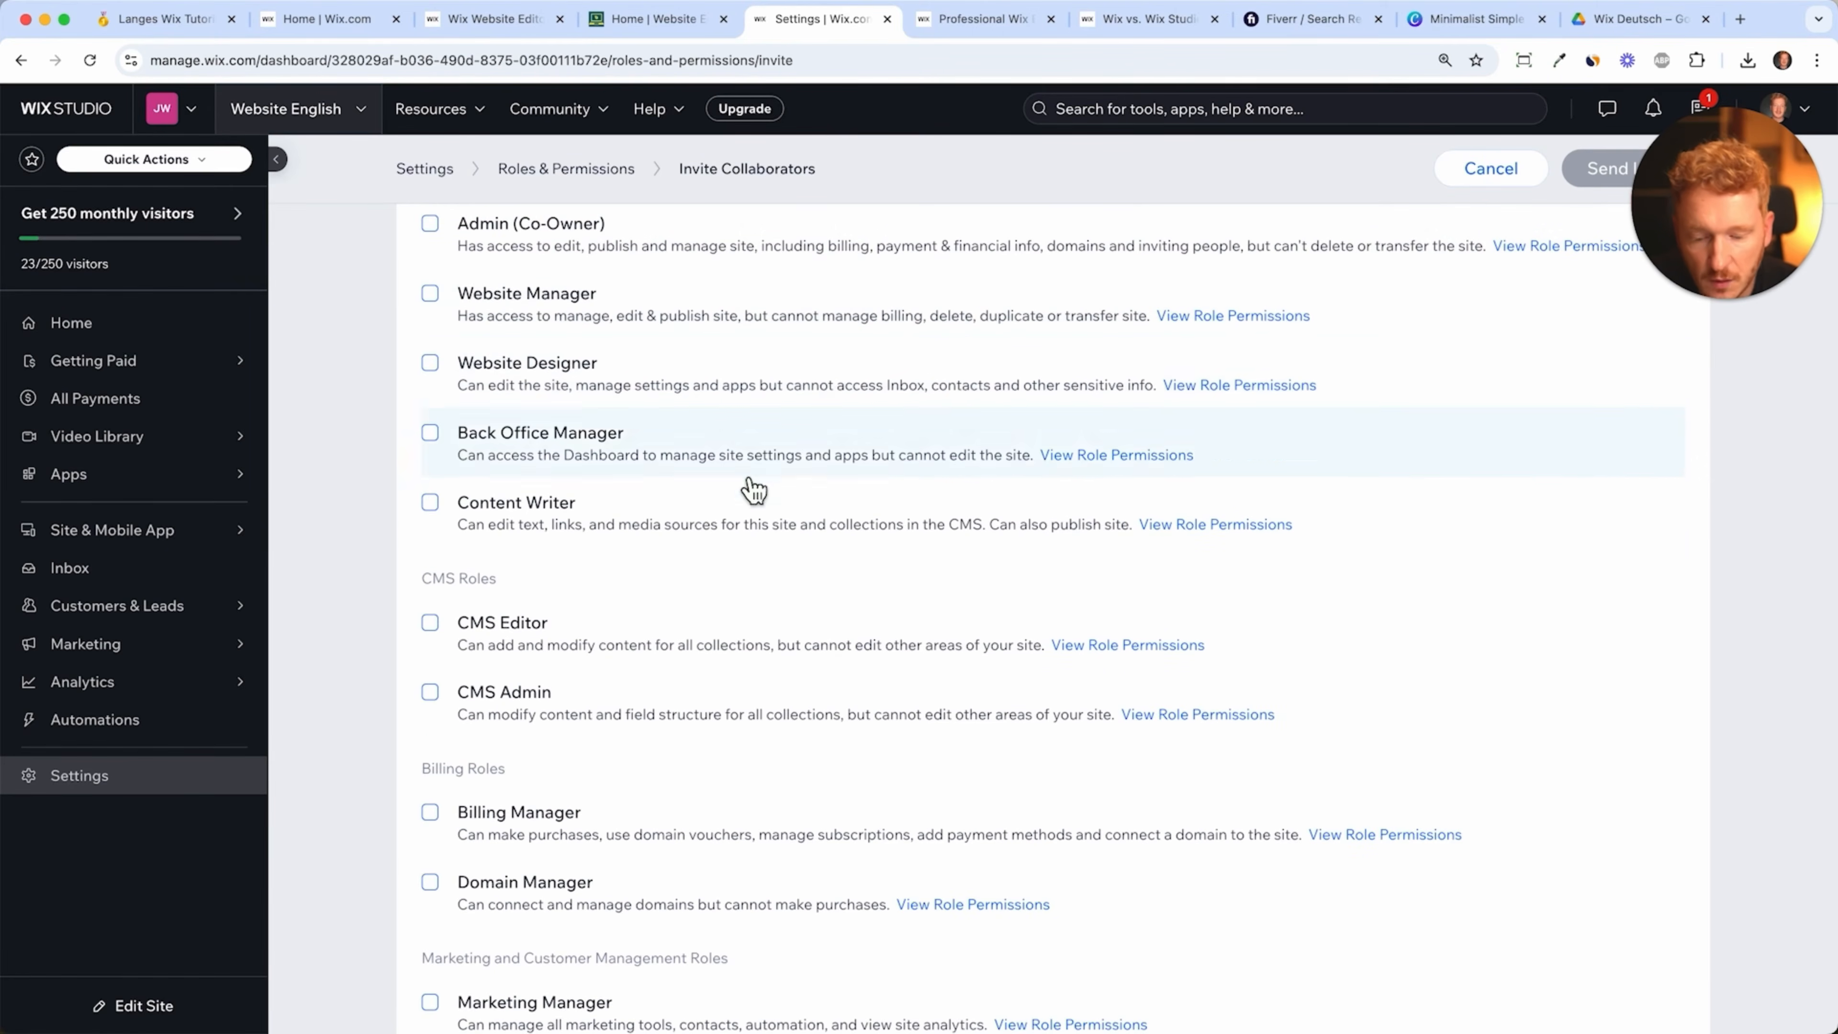
{"action": "scroll", "coordinate": [746, 525], "scroll_direction": "down", "scroll_amount": 5}
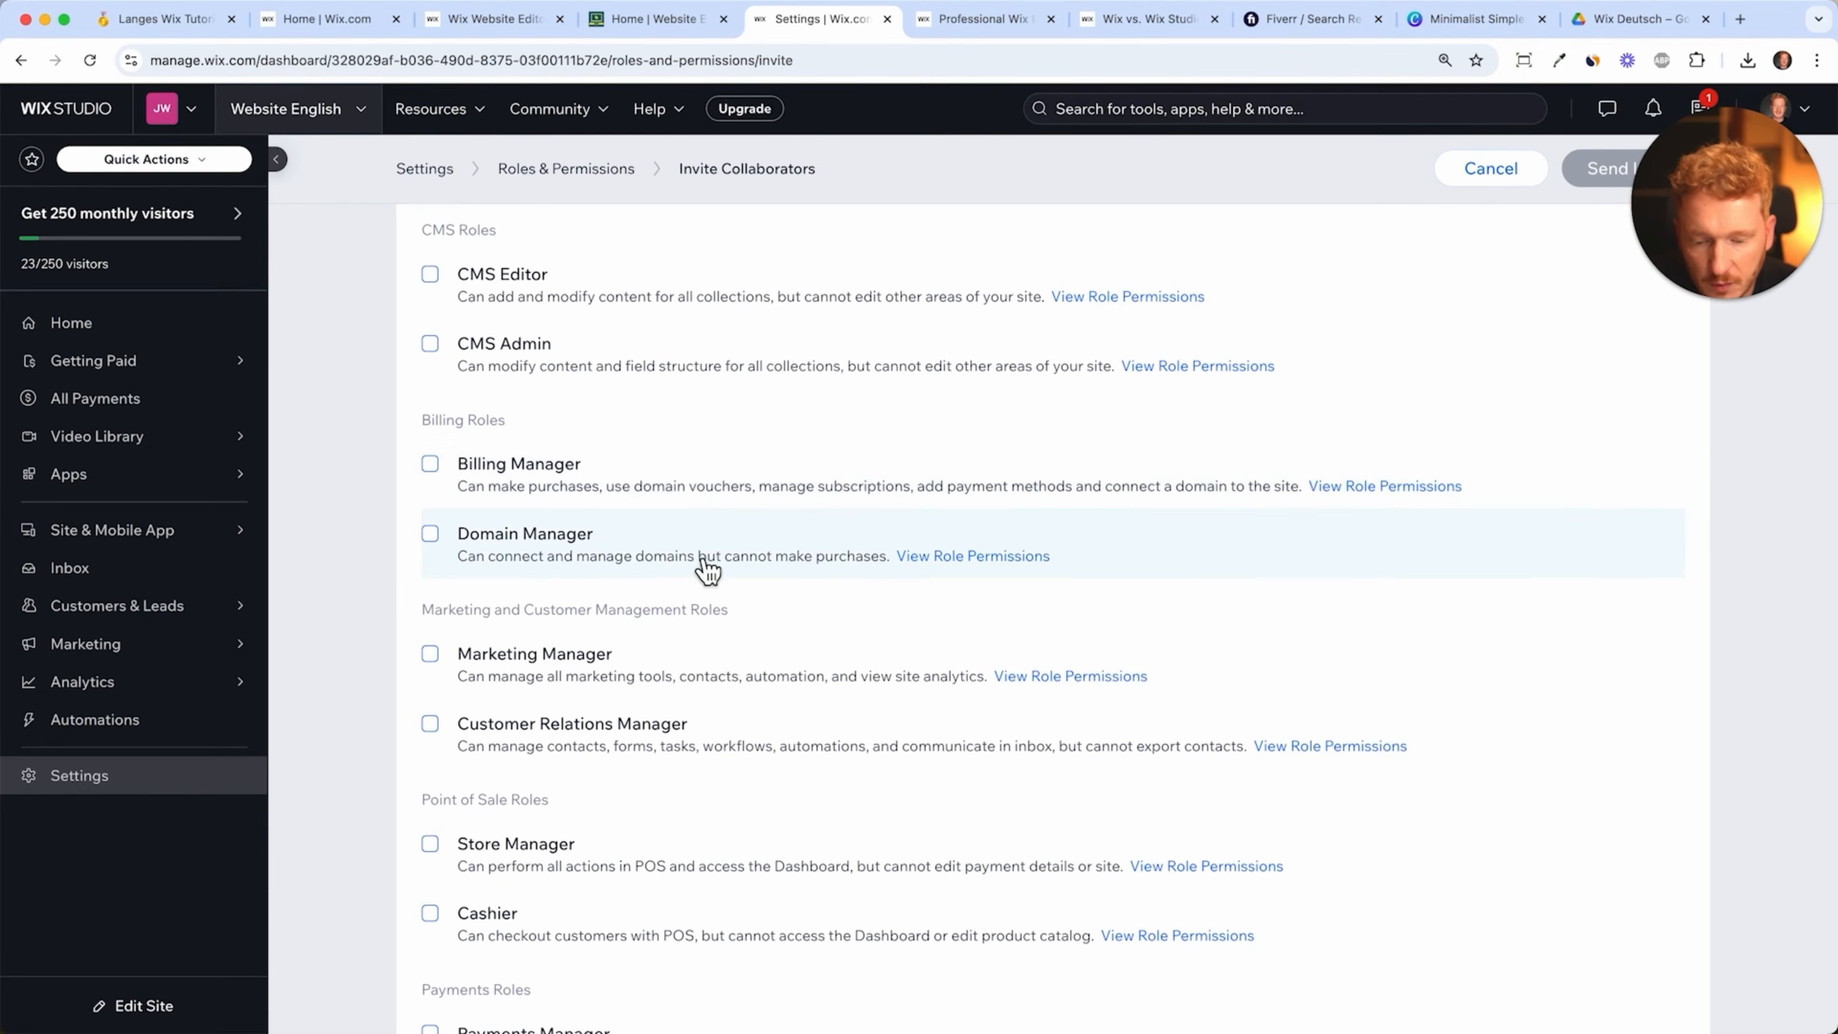
{"action": "scroll", "coordinate": [703, 621], "scroll_direction": "down", "scroll_amount": 3}
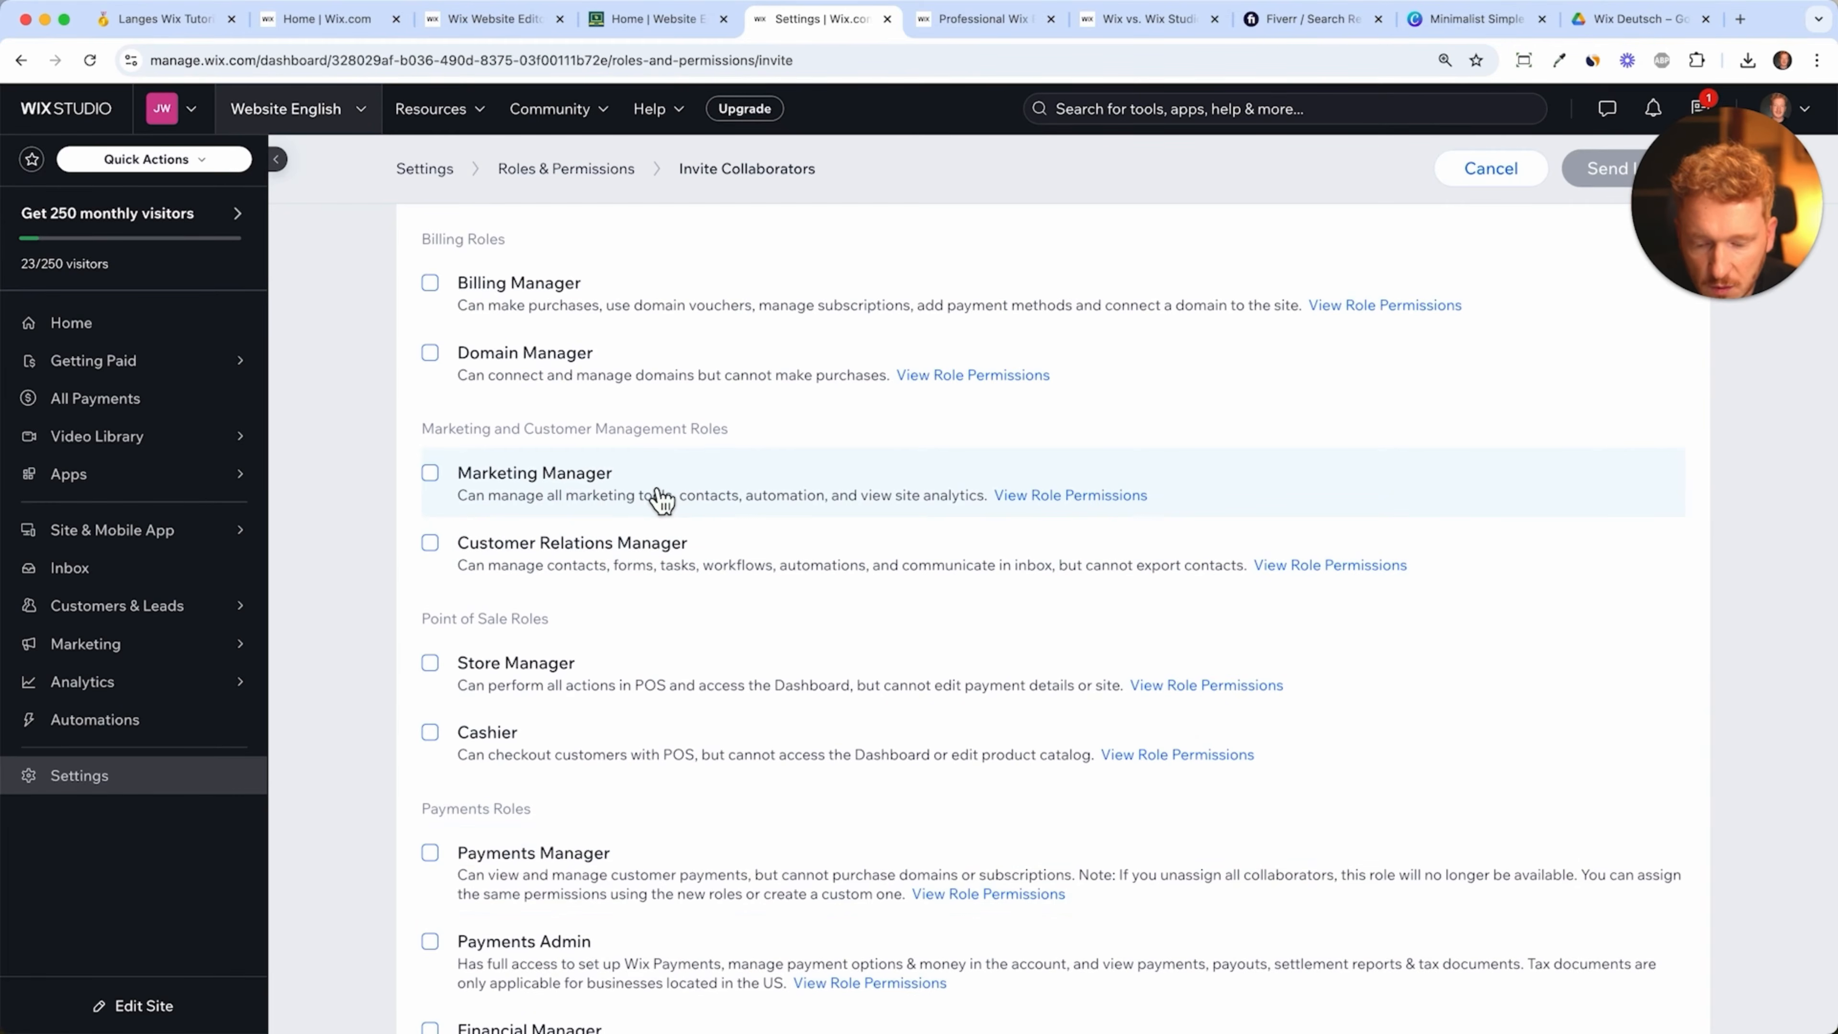
{"action": "scroll", "coordinate": [631, 923], "scroll_direction": "down", "scroll_amount": 4}
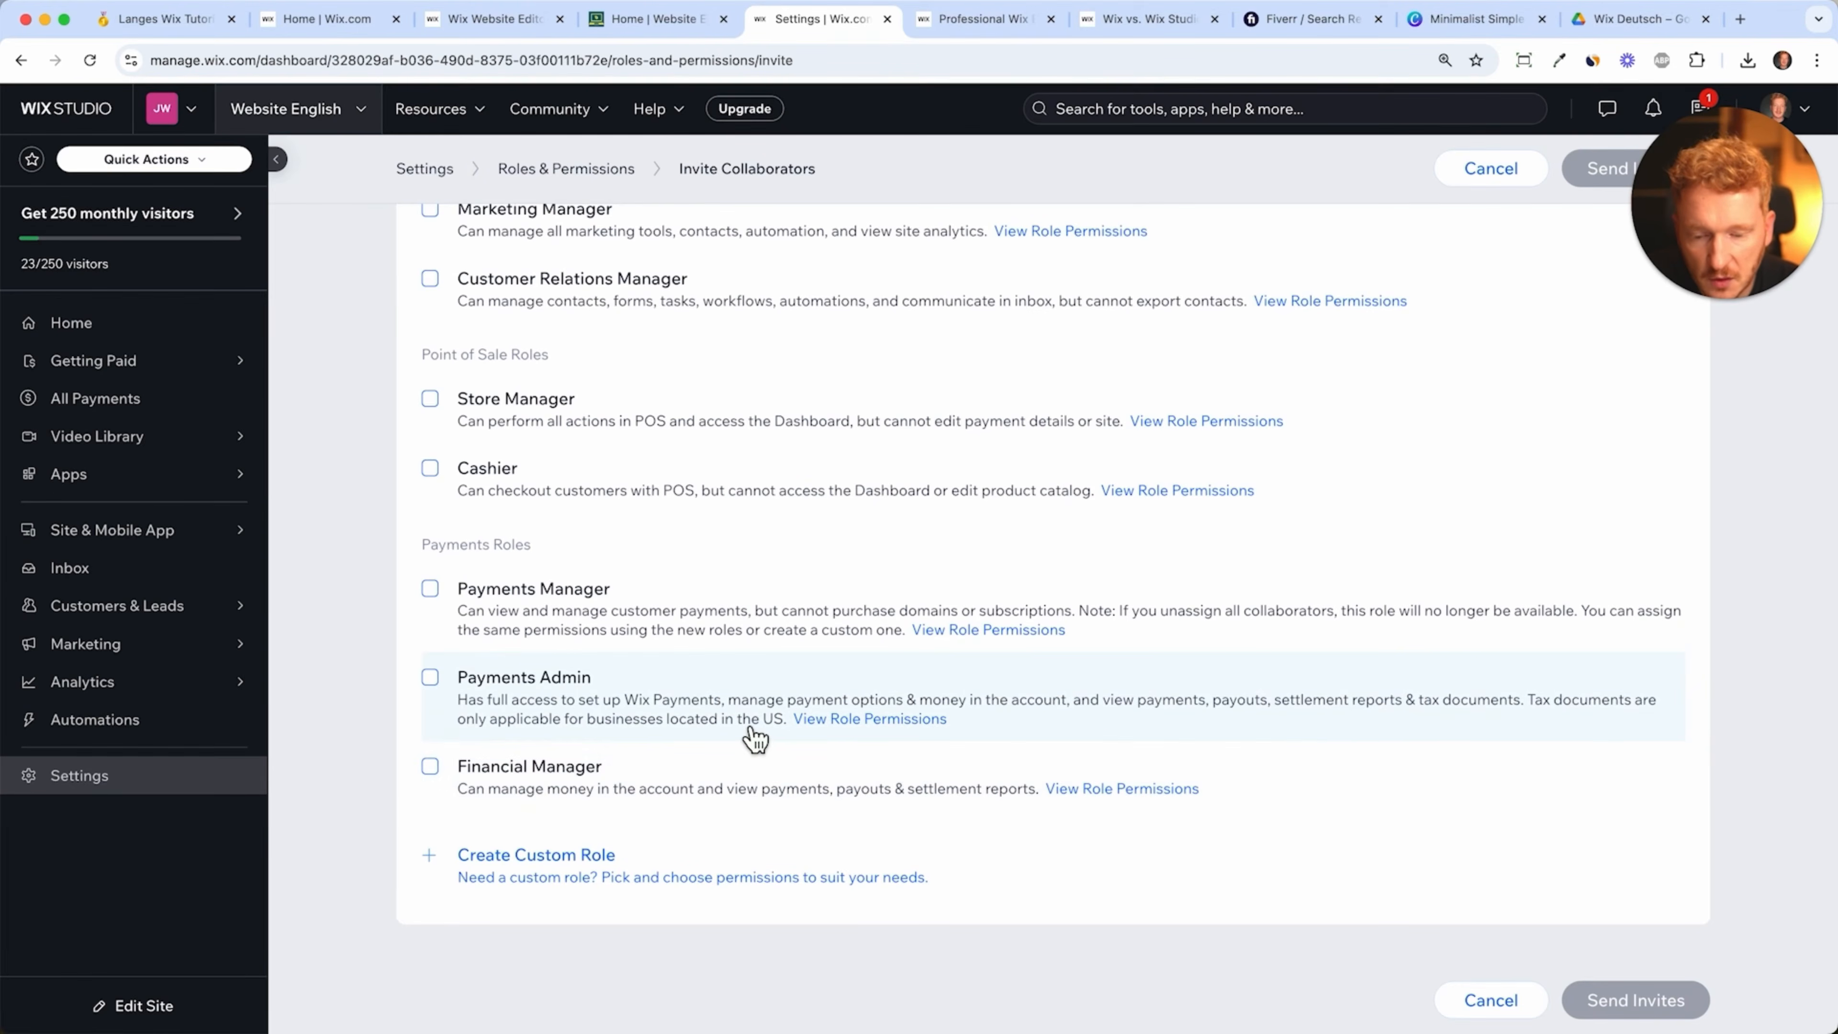
{"action": "scroll", "coordinate": [684, 539], "scroll_direction": "up", "scroll_amount": 10}
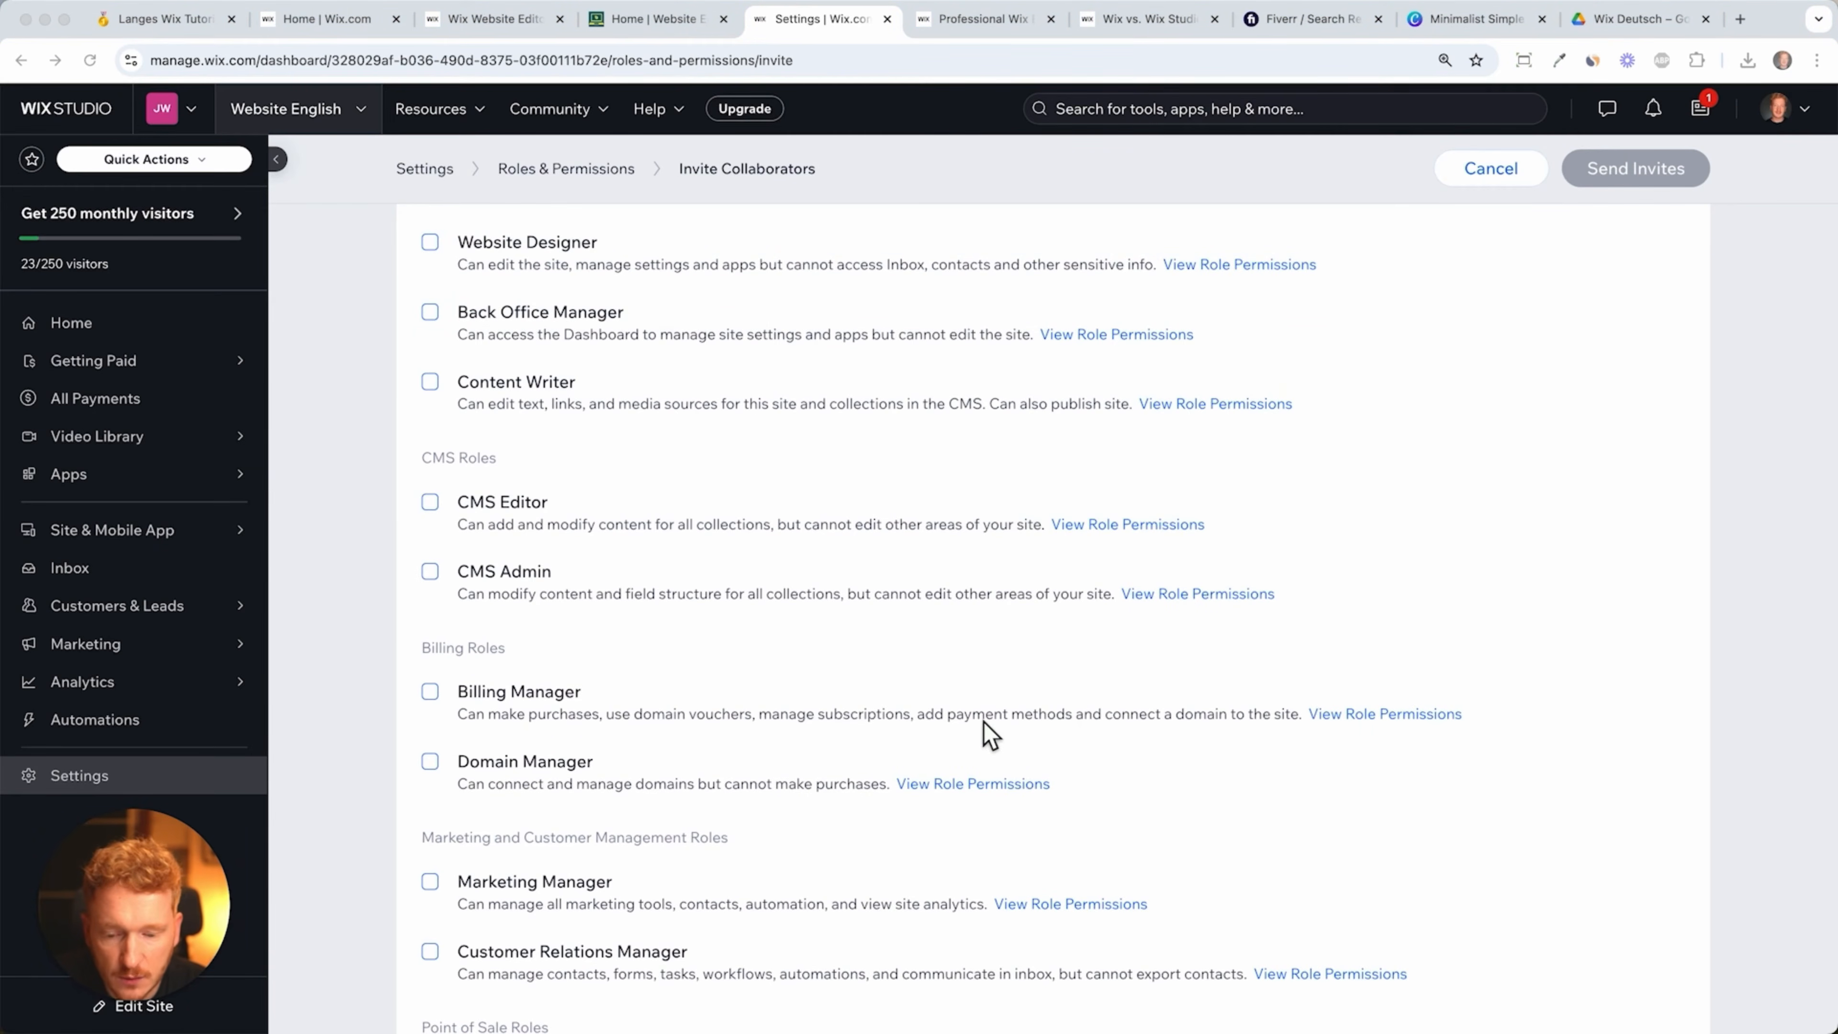
{"action": "scroll", "coordinate": [985, 734], "scroll_direction": "down", "scroll_amount": 3}
{"action": "scroll", "coordinate": [990, 735], "scroll_direction": "up", "scroll_amount": 9}
{"action": "scroll", "coordinate": [990, 734], "scroll_direction": "up", "scroll_amount": 2}
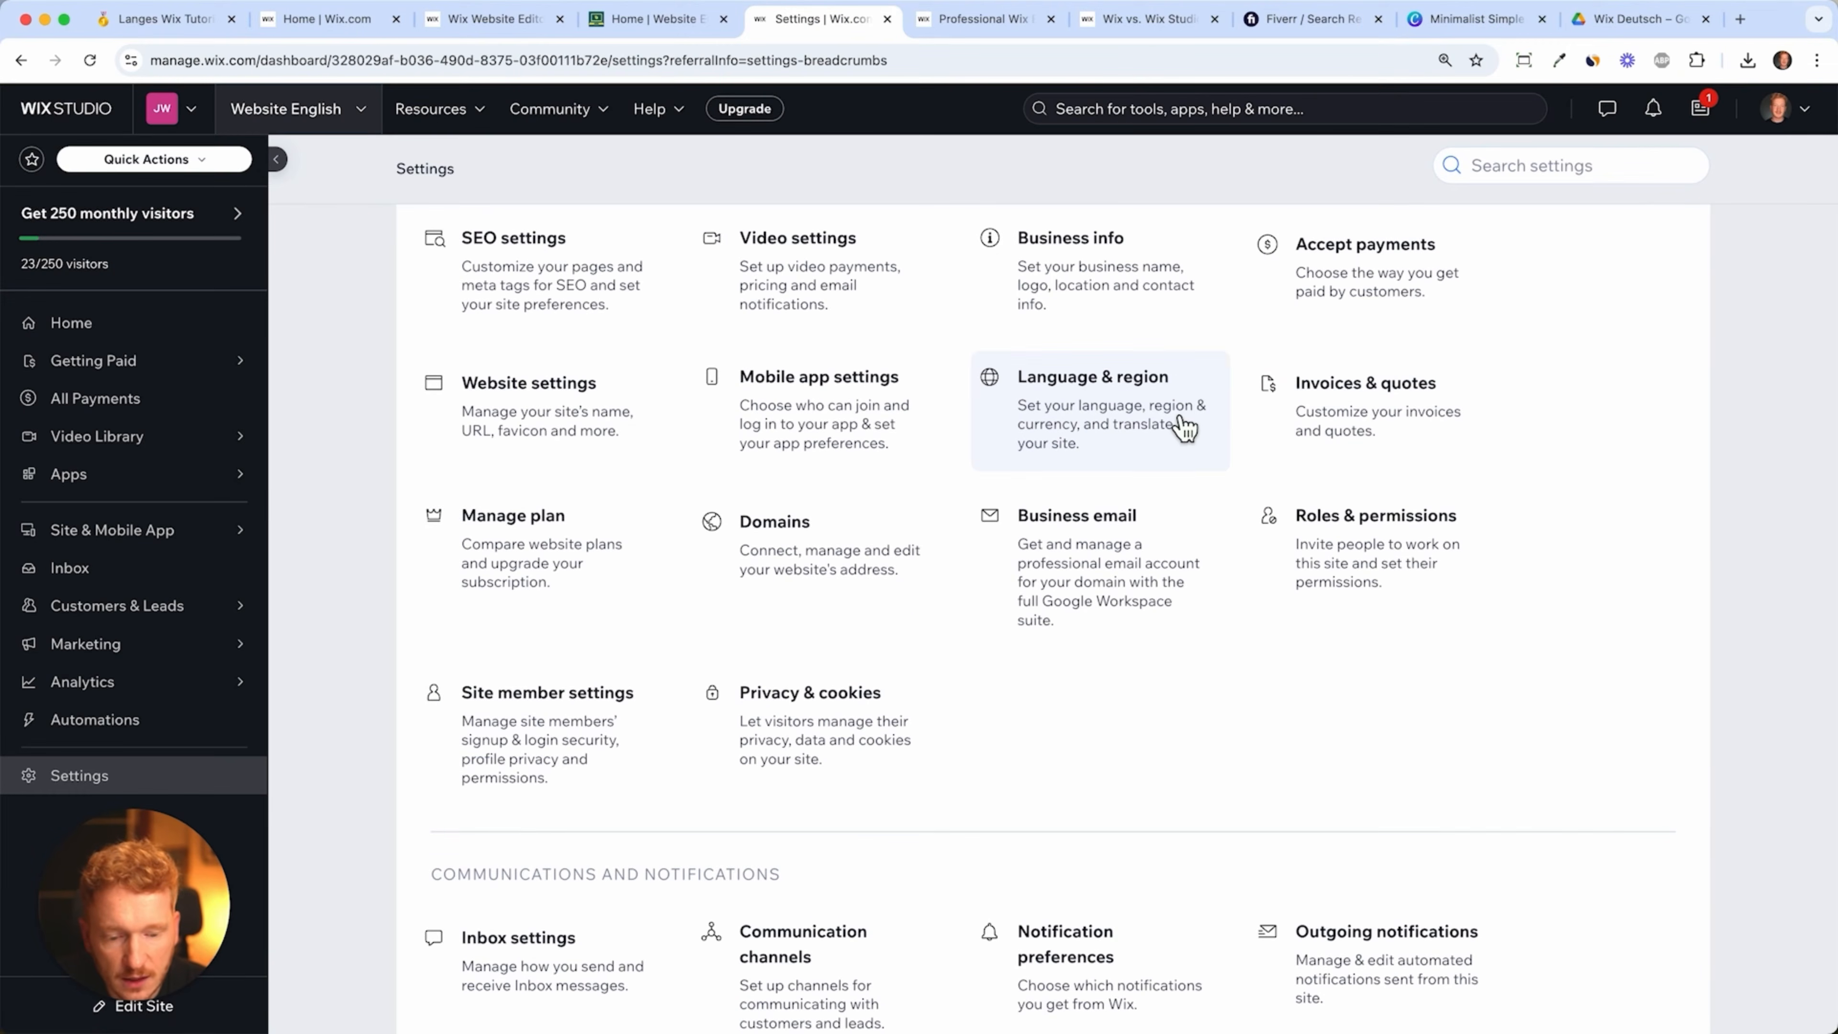
- Open the Language & Region settings and look at the regional format options without changing the selection
{"action": "left_click", "coordinate": [1181, 421]}
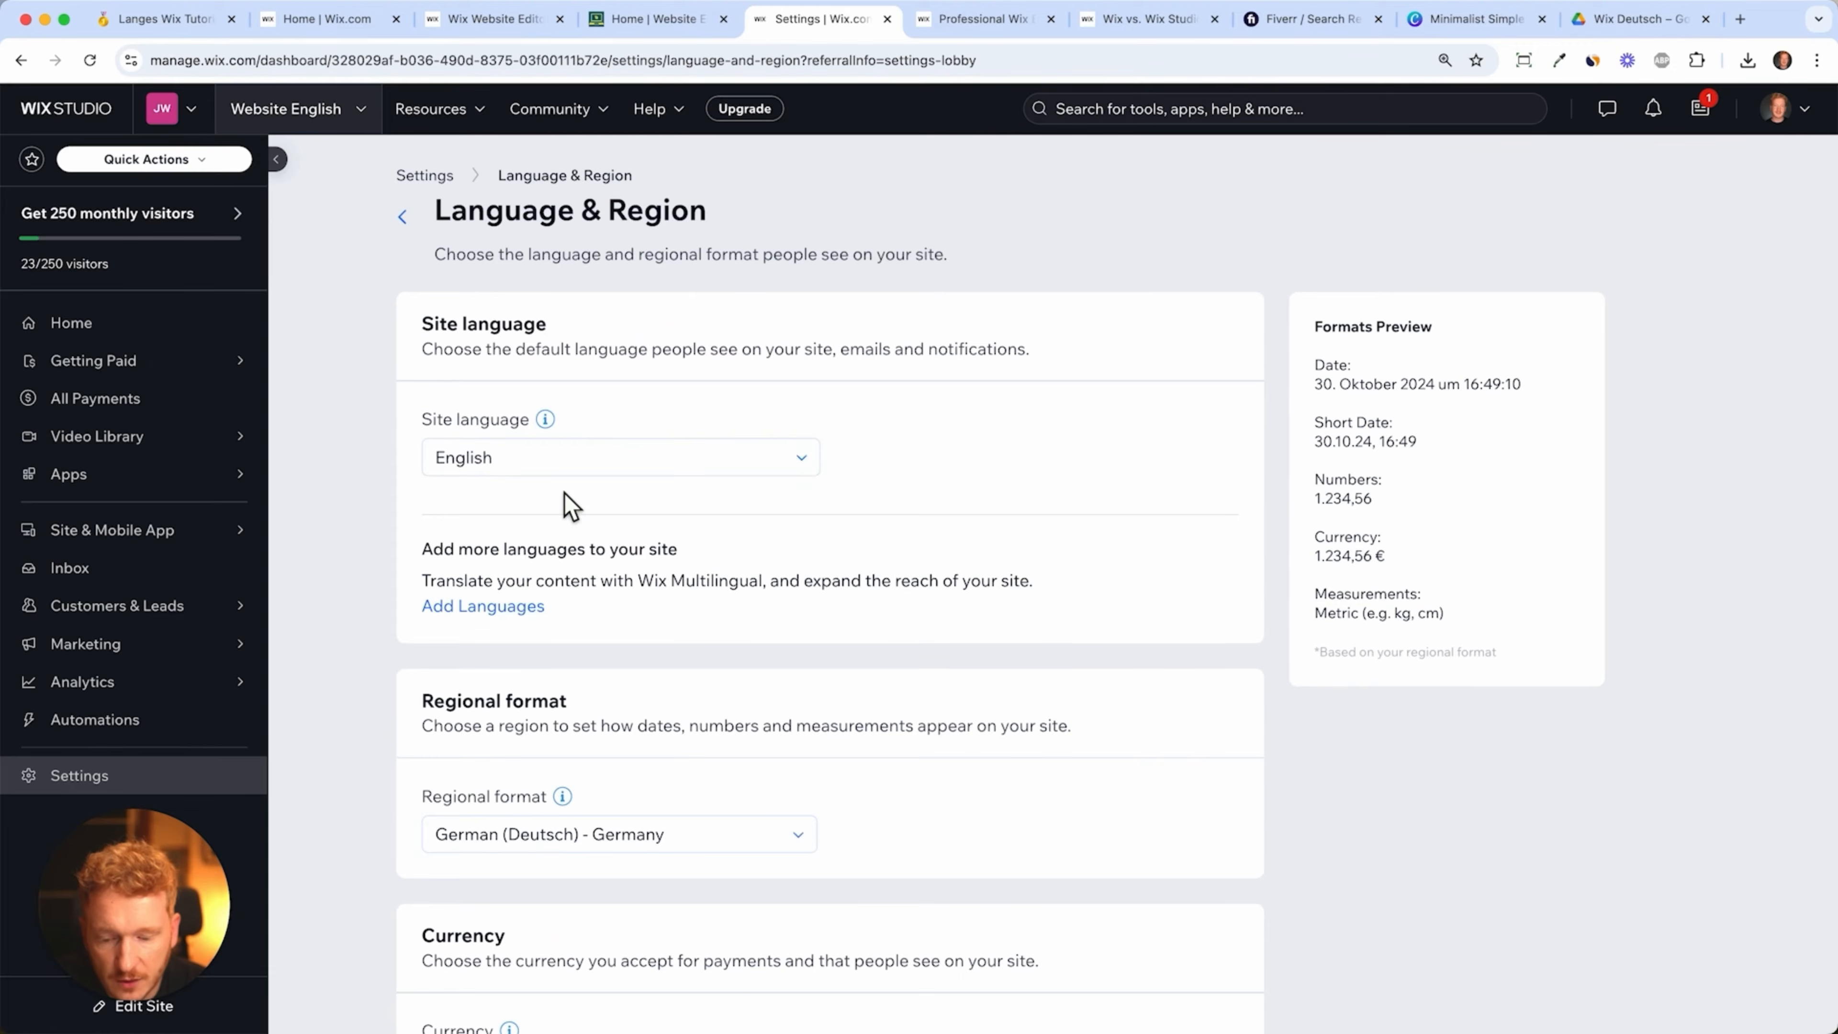
{"action": "scroll", "coordinate": [568, 500], "scroll_direction": "down", "scroll_amount": 4}
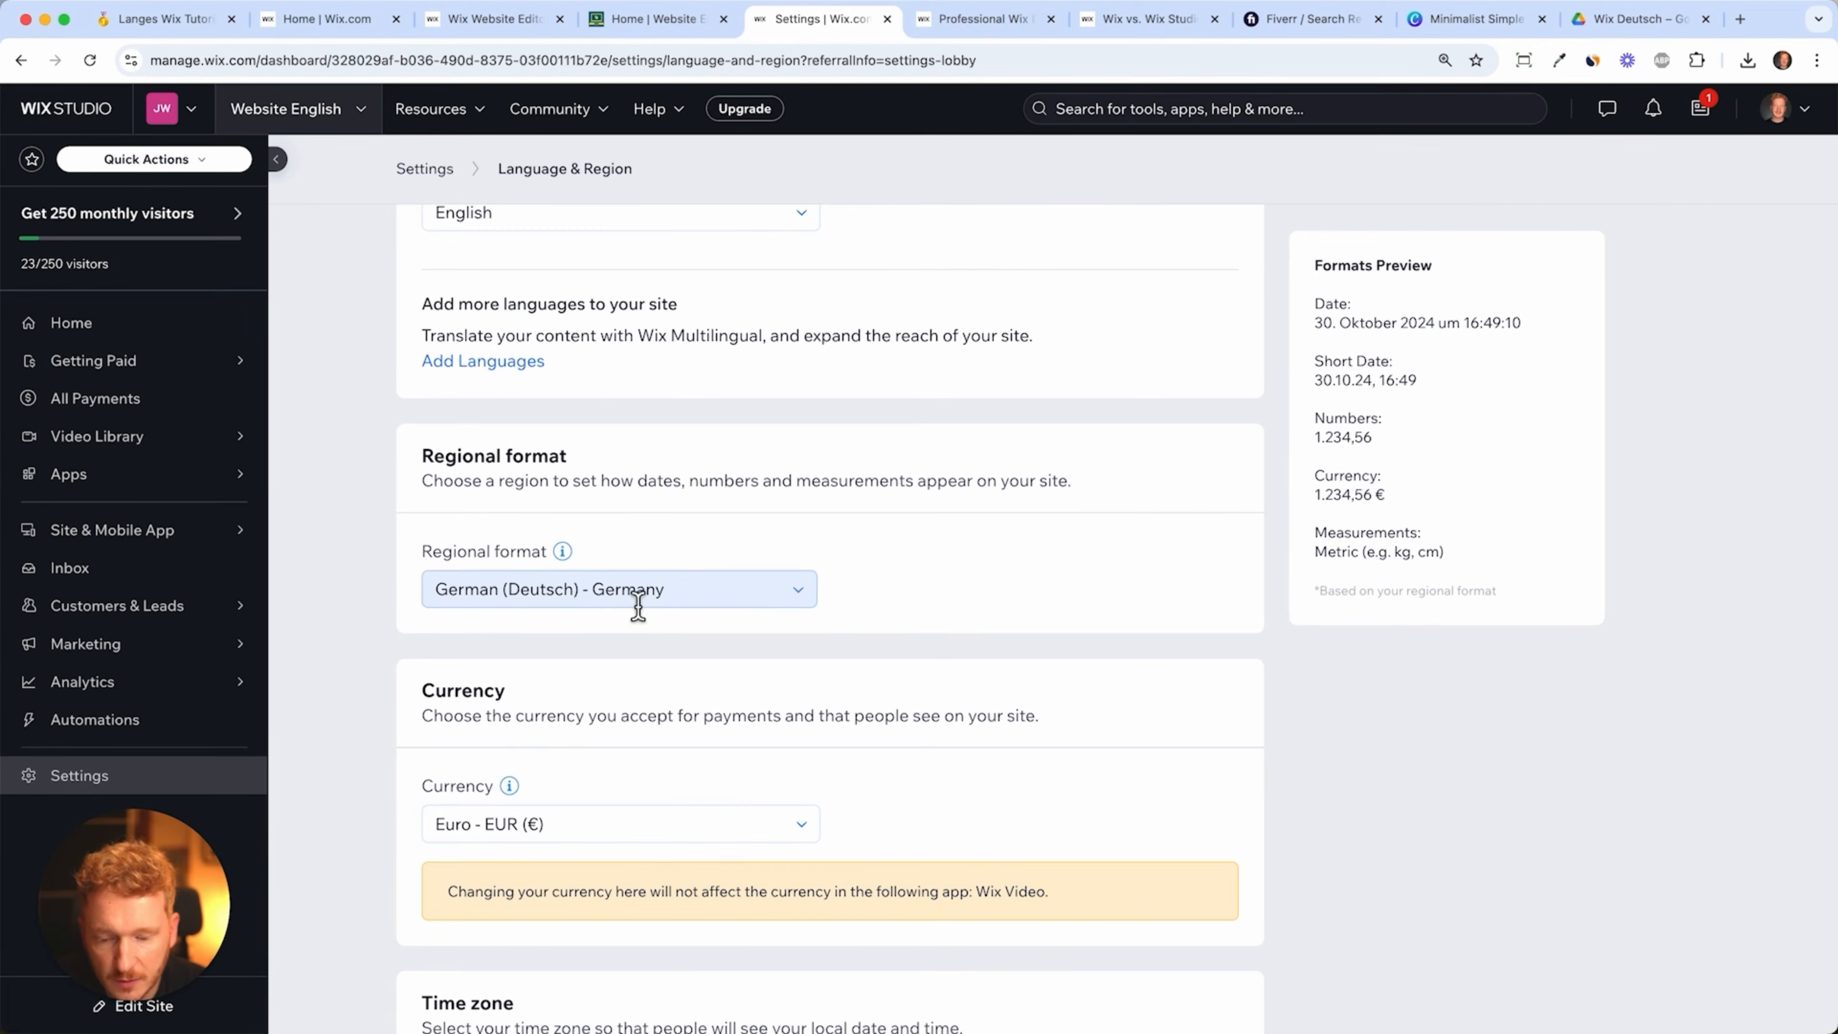
{"action": "left_click", "coordinate": [739, 606]}
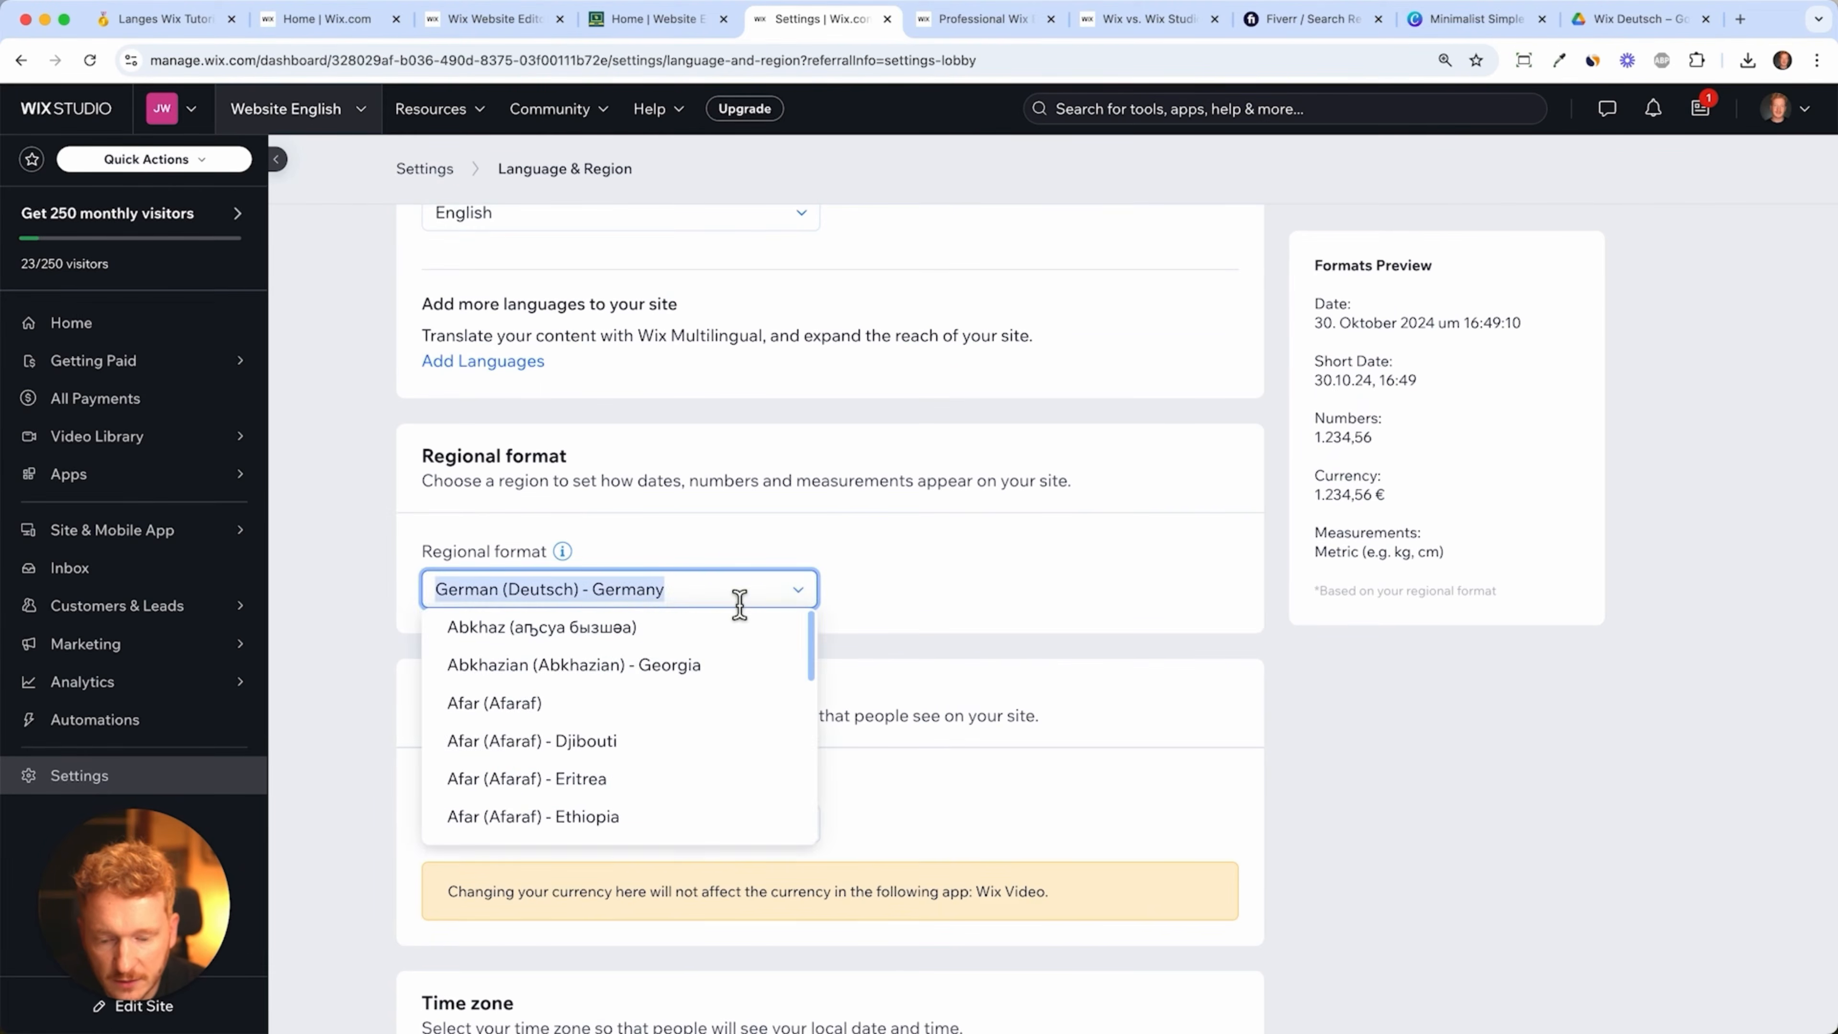
{"action": "left_click", "coordinate": [943, 469]}
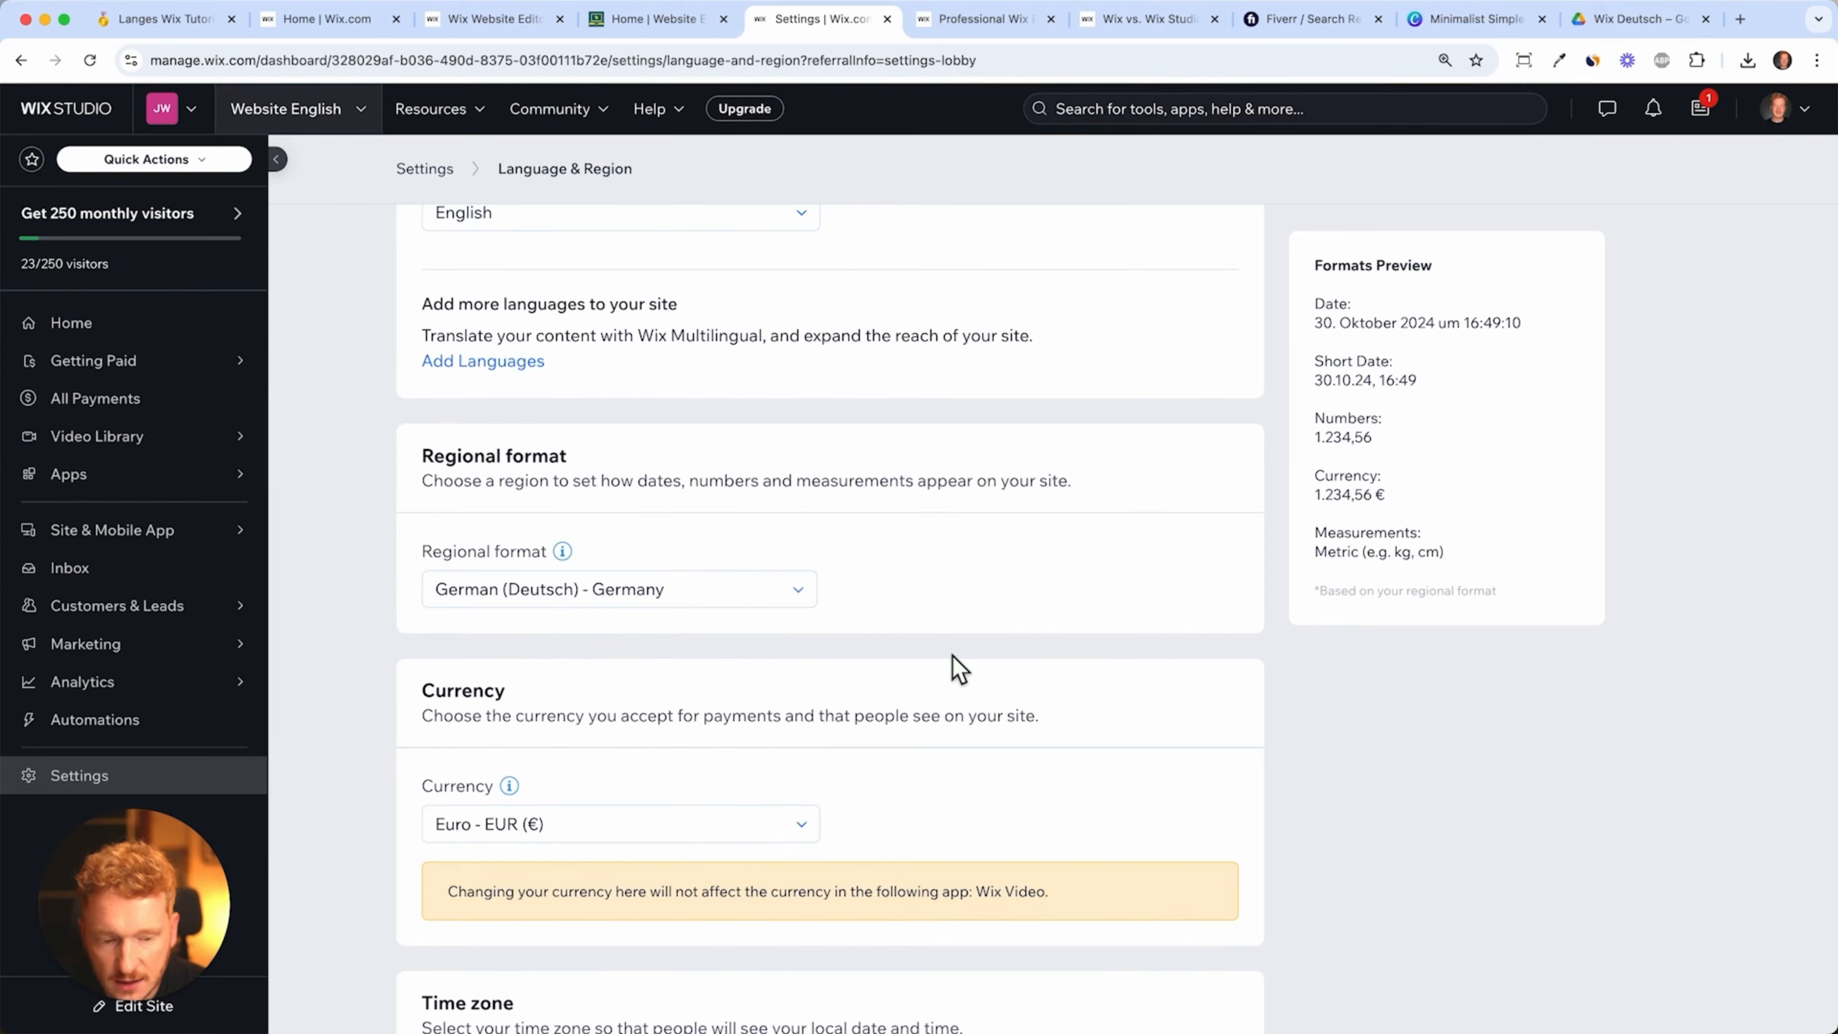
- Set the site currency to US Dollar - USD ($)
{"action": "scroll", "coordinate": [969, 591], "scroll_direction": "down", "scroll_amount": 5}
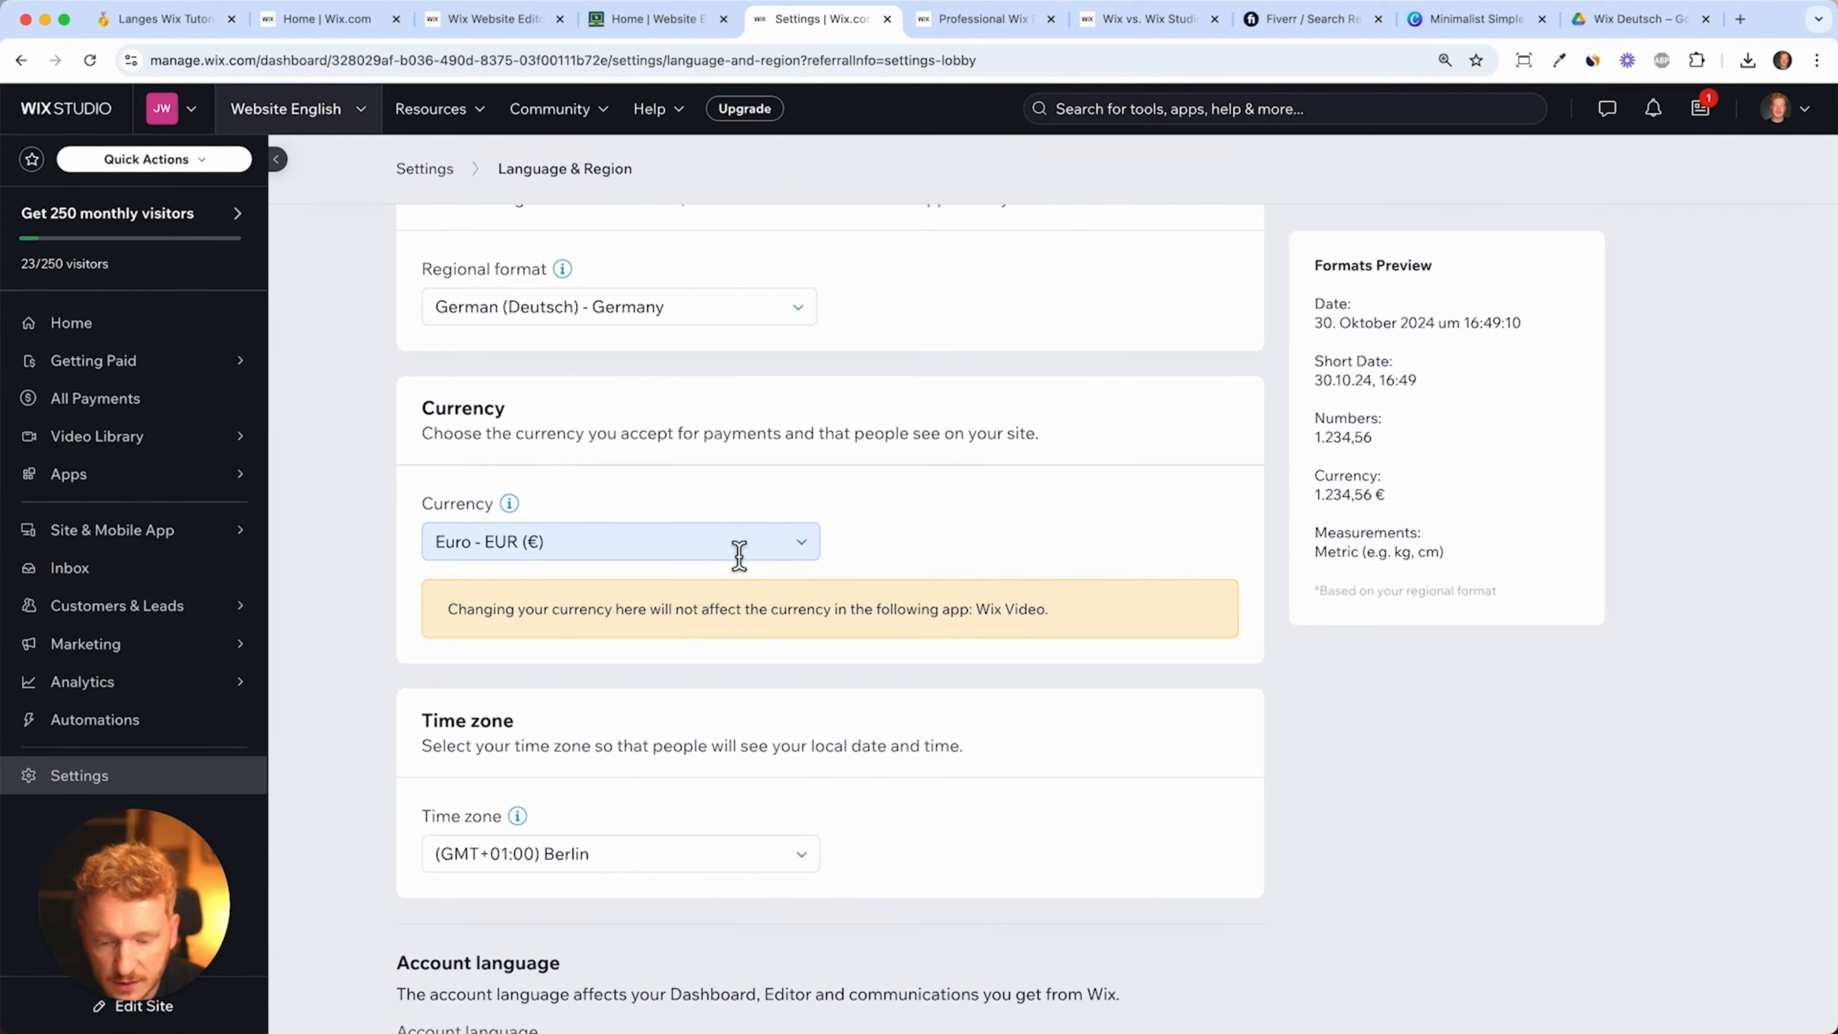
{"action": "left_click", "coordinate": [790, 556]}
{"action": "type", "text": "d"}
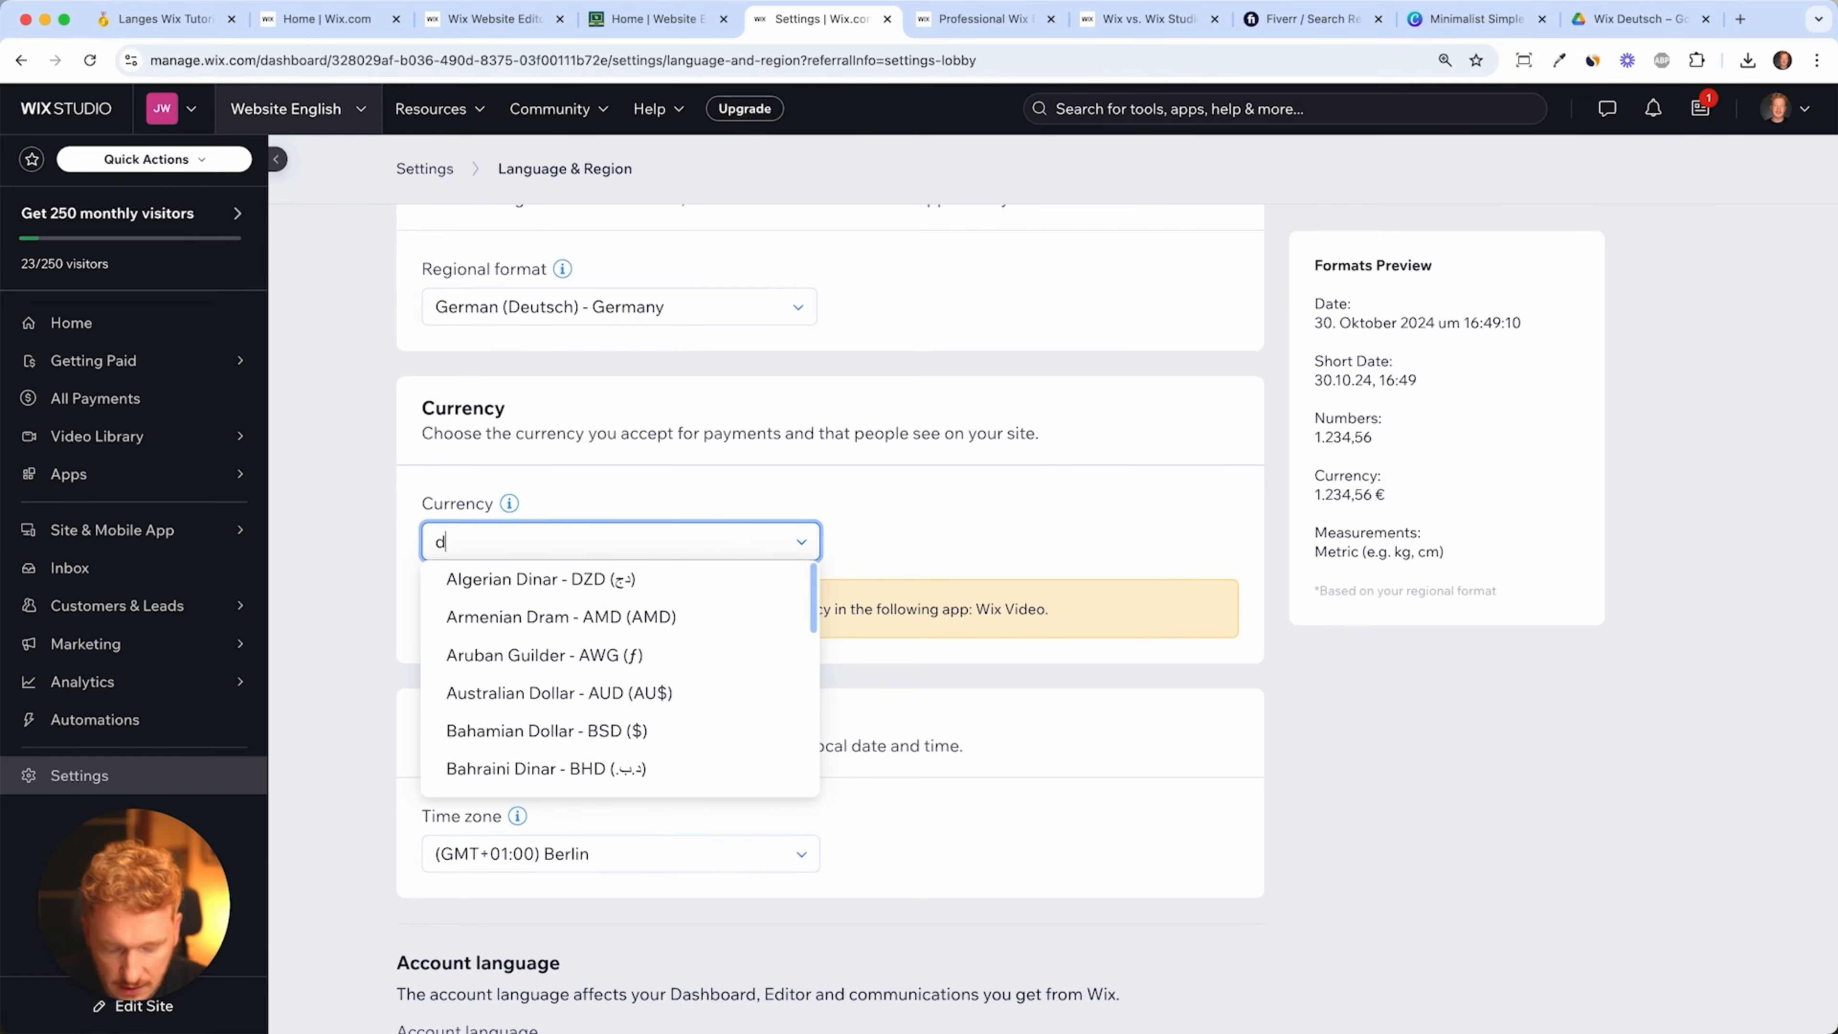
{"action": "type", "text": "ollar"}
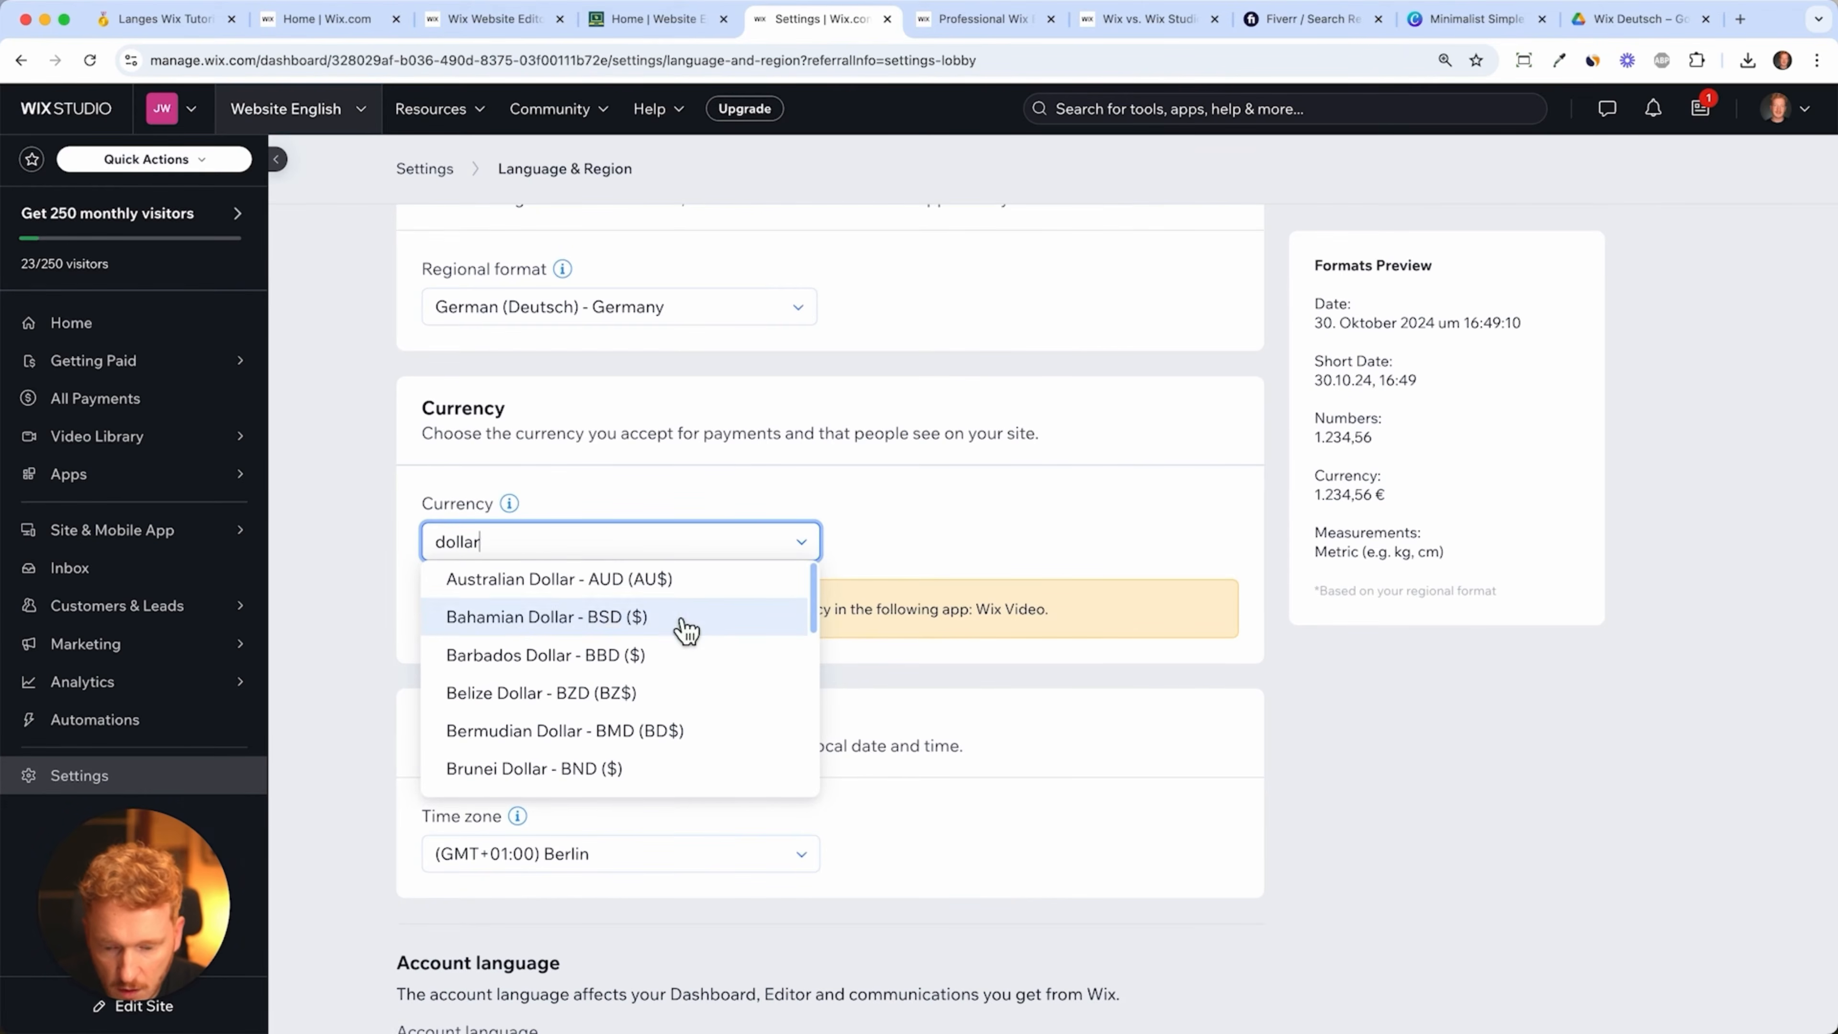
{"action": "scroll", "coordinate": [685, 627], "scroll_direction": "down", "scroll_amount": 5}
{"action": "key", "text": "BackSpace"}
{"action": "key", "text": "BackSpace"}
{"action": "key", "text": "BackSpace"}
{"action": "key", "text": "BackSpace"}
{"action": "key", "text": "BackSpace"}
{"action": "key", "text": "BackSpace"}
{"action": "type", "text": "usd"}
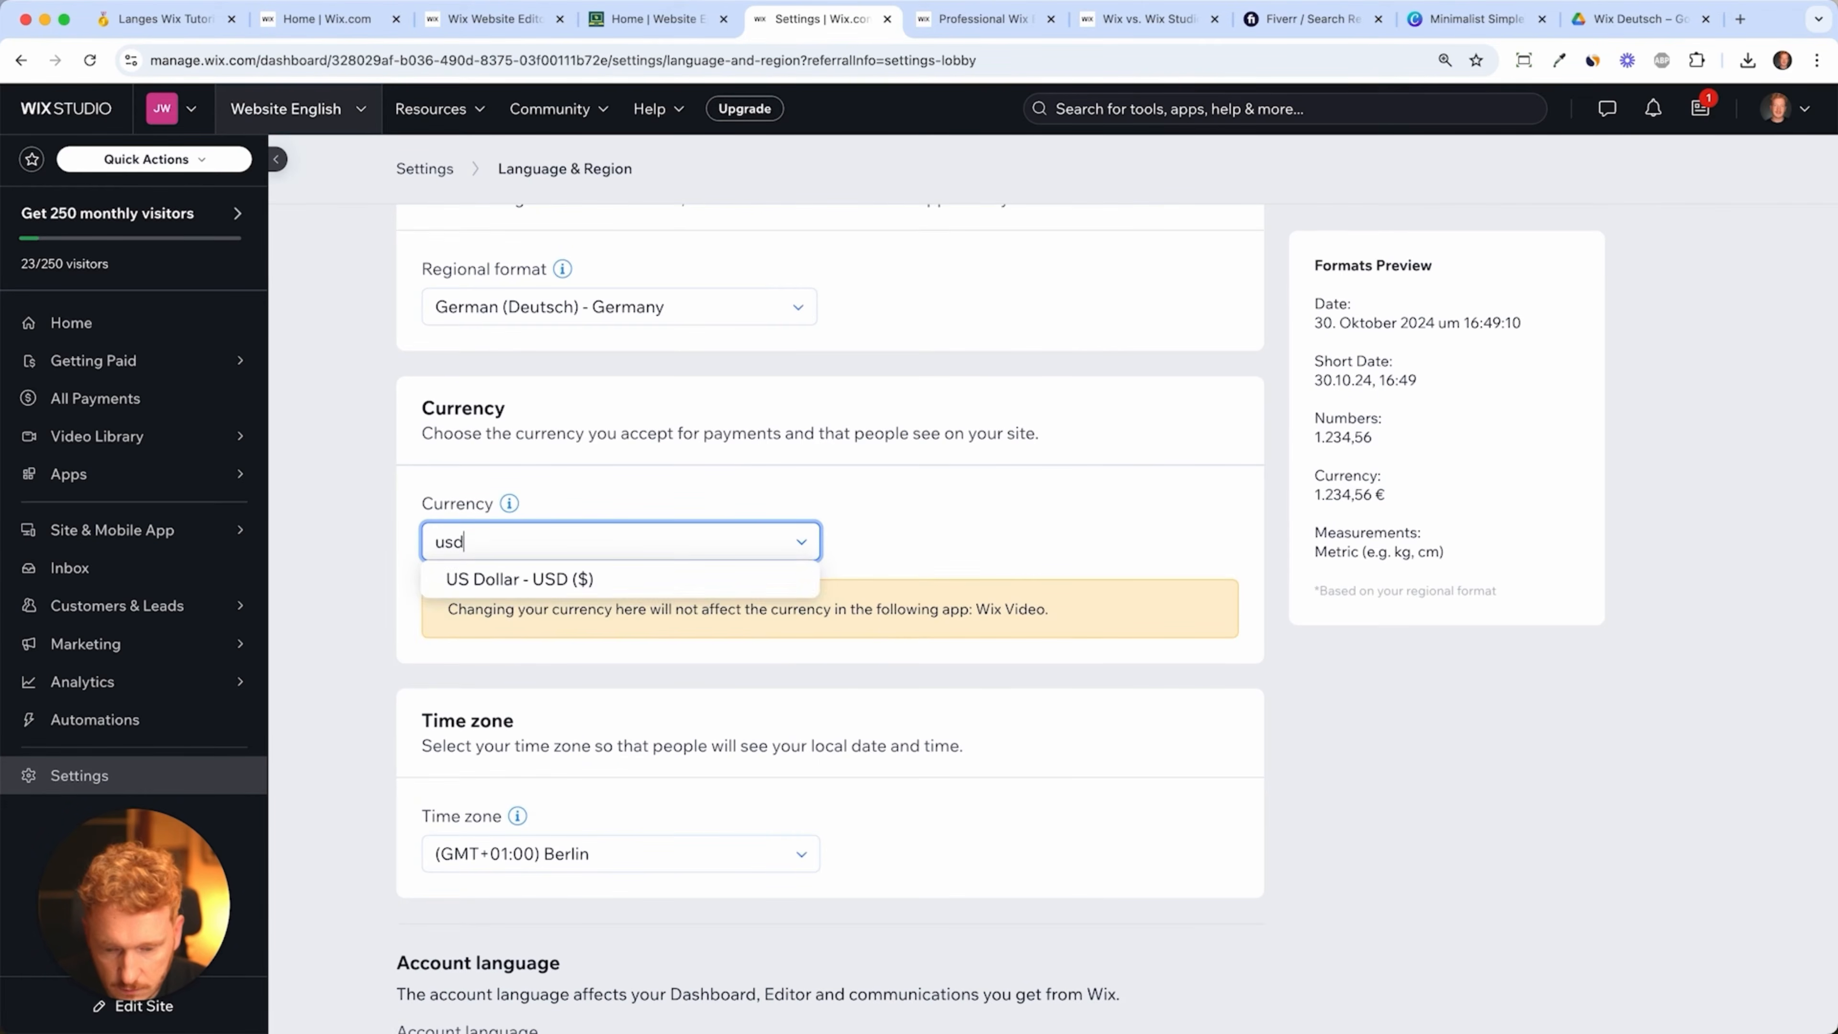
{"action": "left_click", "coordinate": [611, 583]}
- Set the site's regional format to English - United States
{"action": "left_click", "coordinate": [767, 313]}
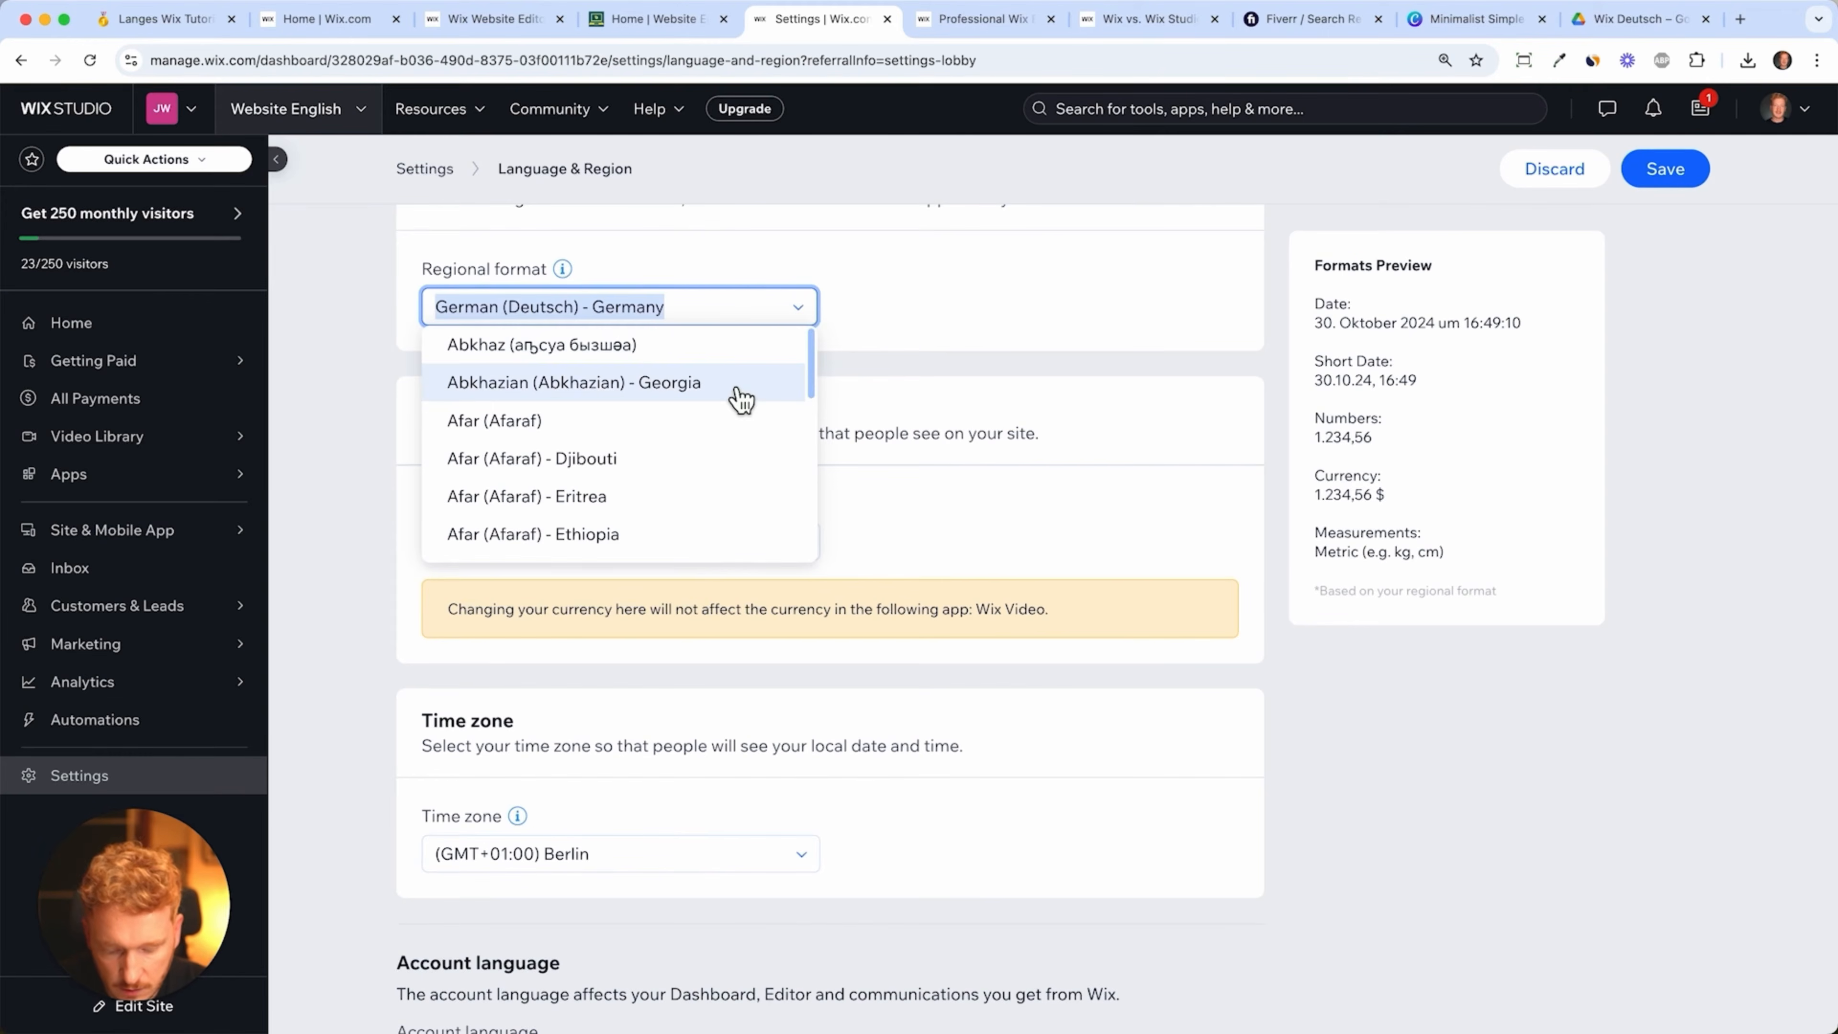
{"action": "type", "text": "unite"}
{"action": "scroll", "coordinate": [676, 485], "scroll_direction": "down", "scroll_amount": 3}
{"action": "left_click", "coordinate": [724, 426]}
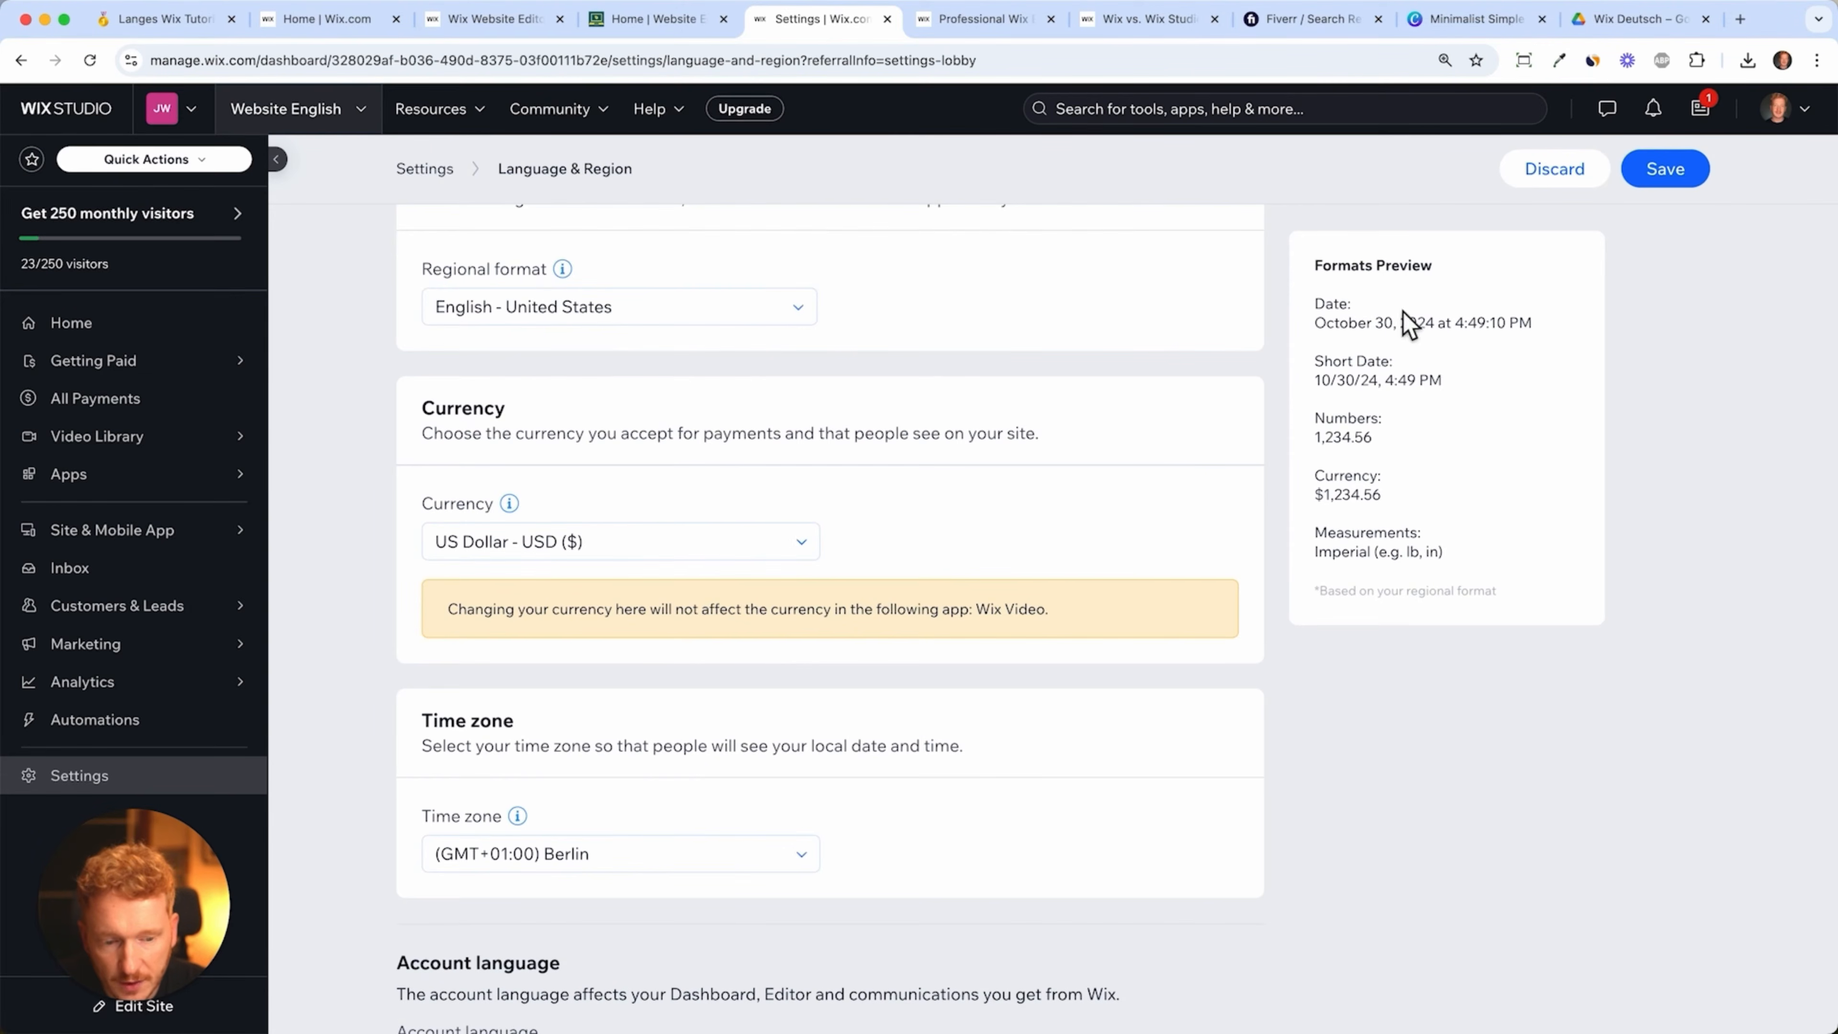
- Review the time zone and the account language options, and save the language and region settings
{"action": "scroll", "coordinate": [1355, 504], "scroll_direction": "down", "scroll_amount": 4}
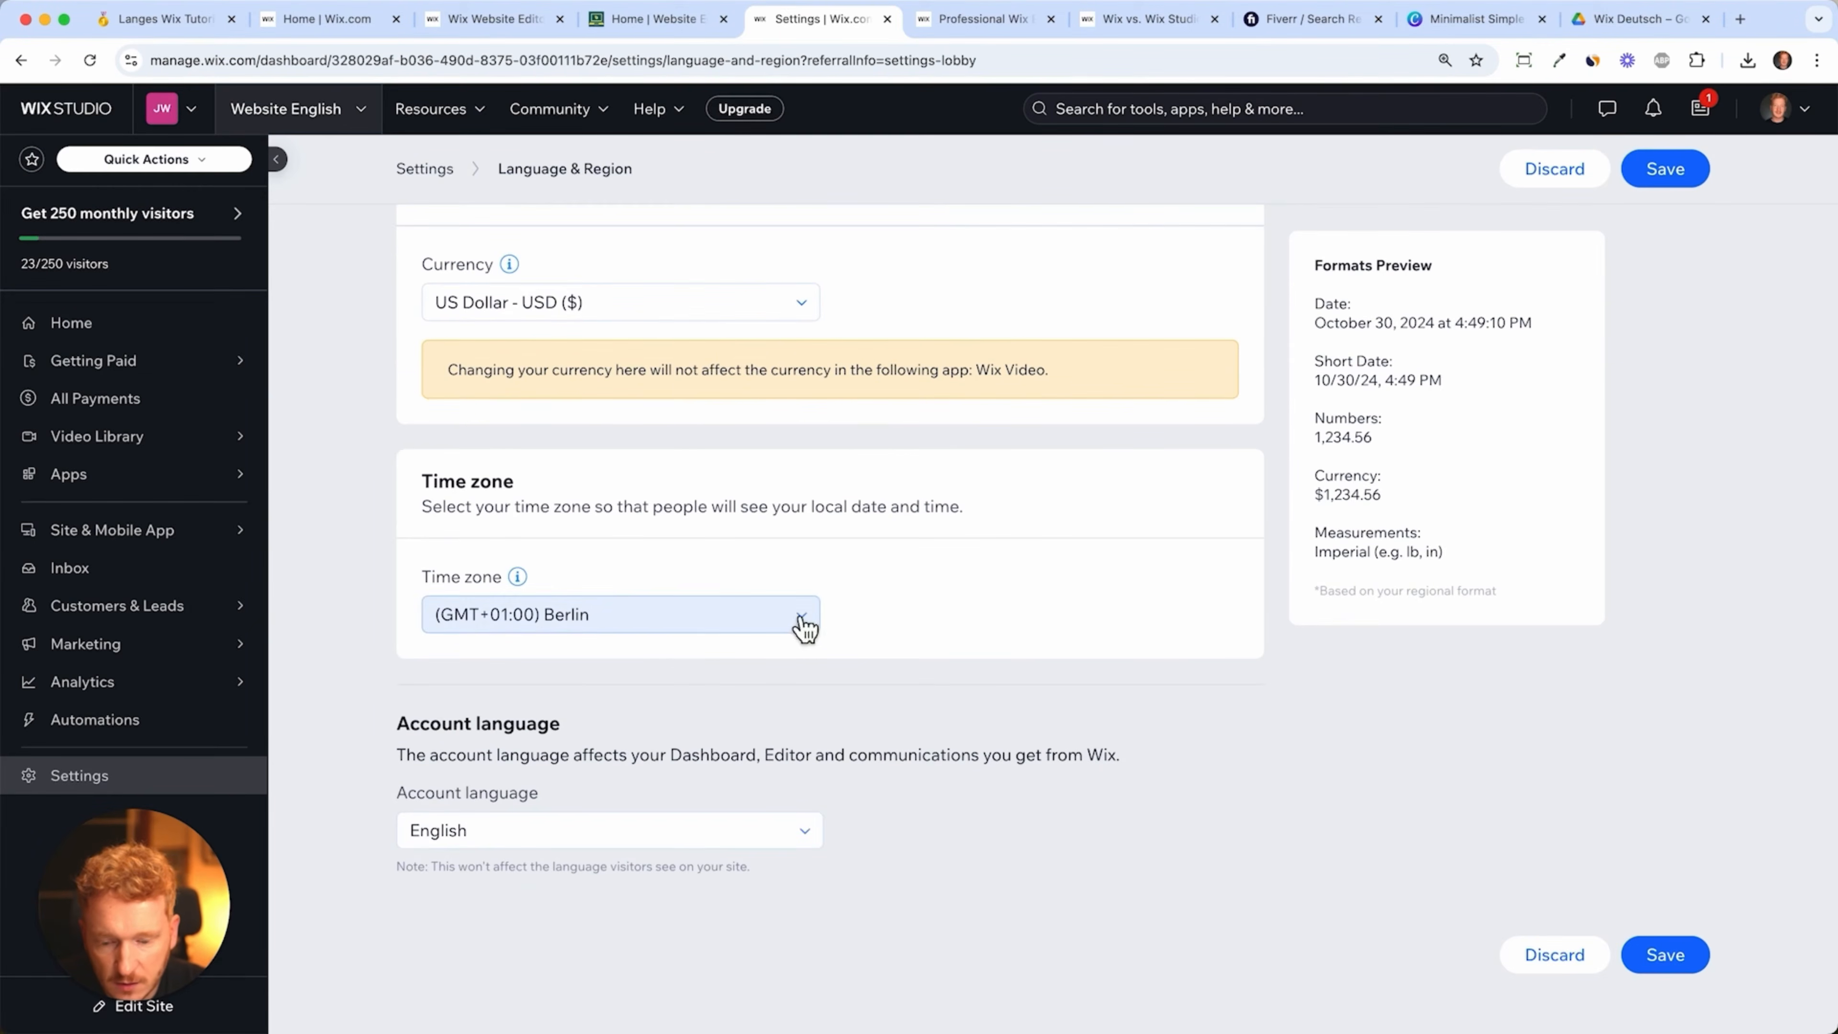
{"action": "scroll", "coordinate": [808, 789], "scroll_direction": "down", "scroll_amount": 1}
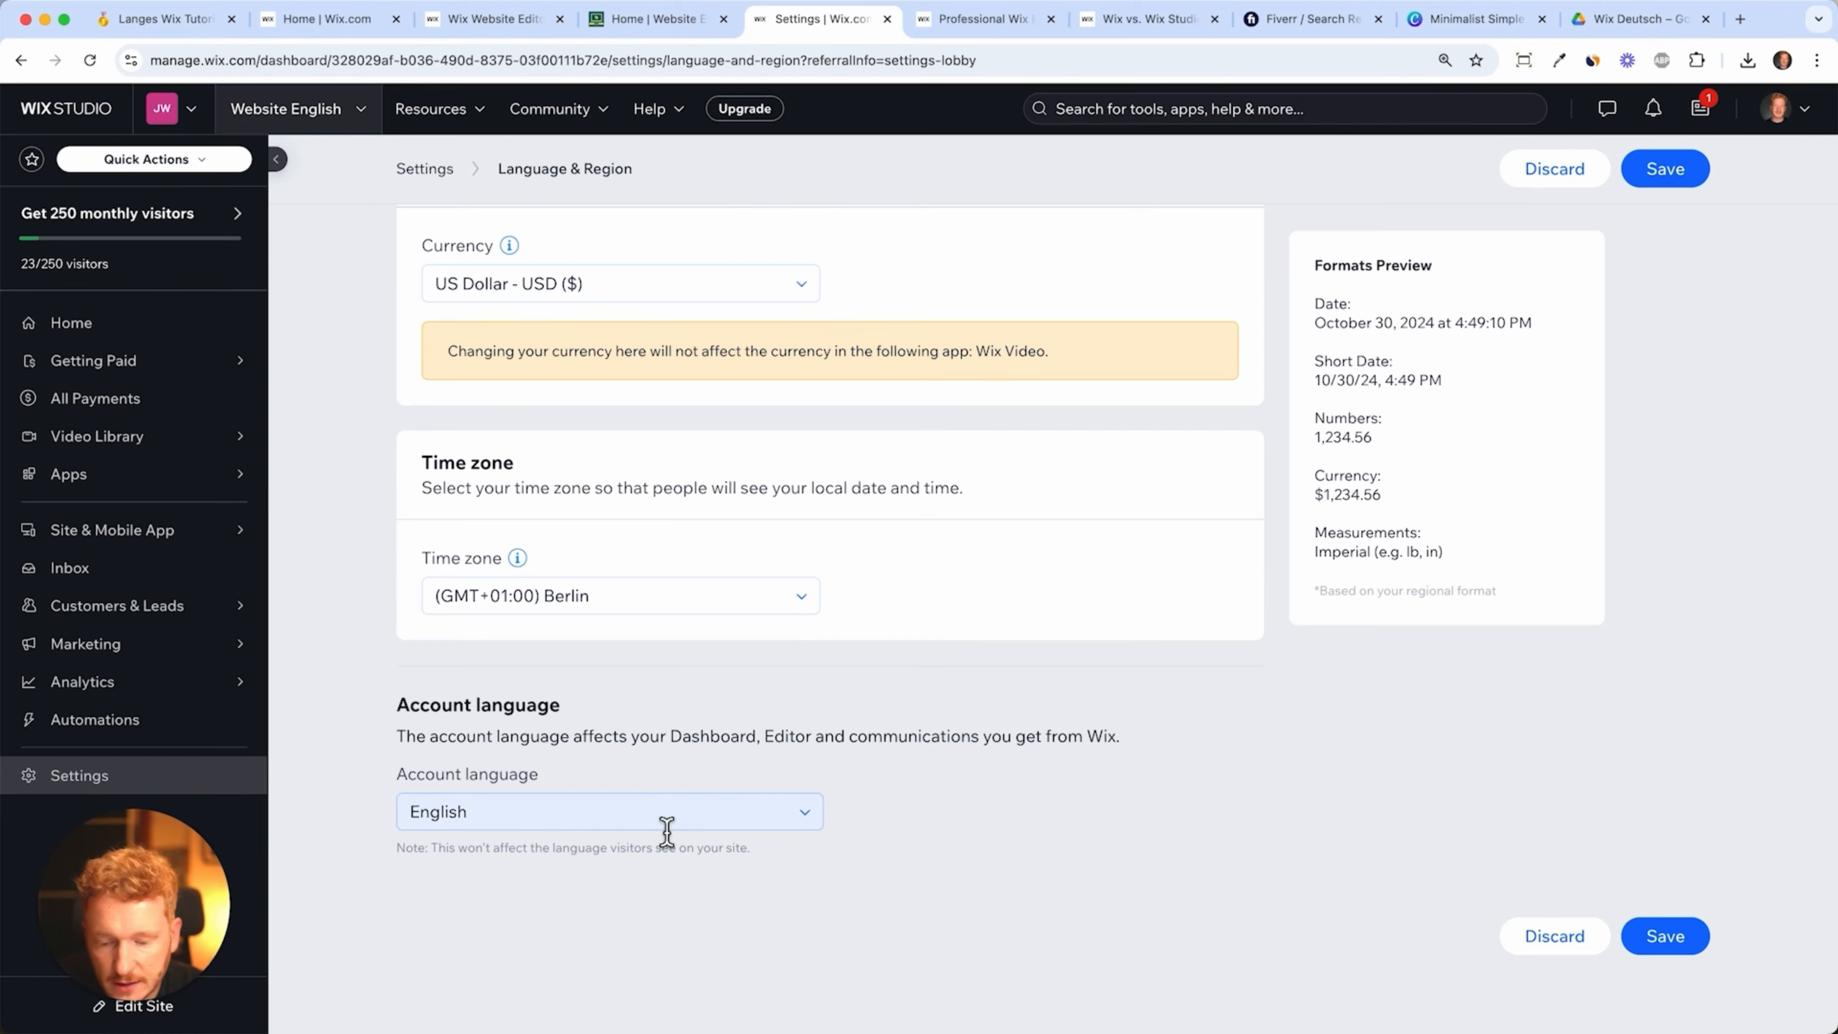
{"action": "left_click", "coordinate": [794, 825]}
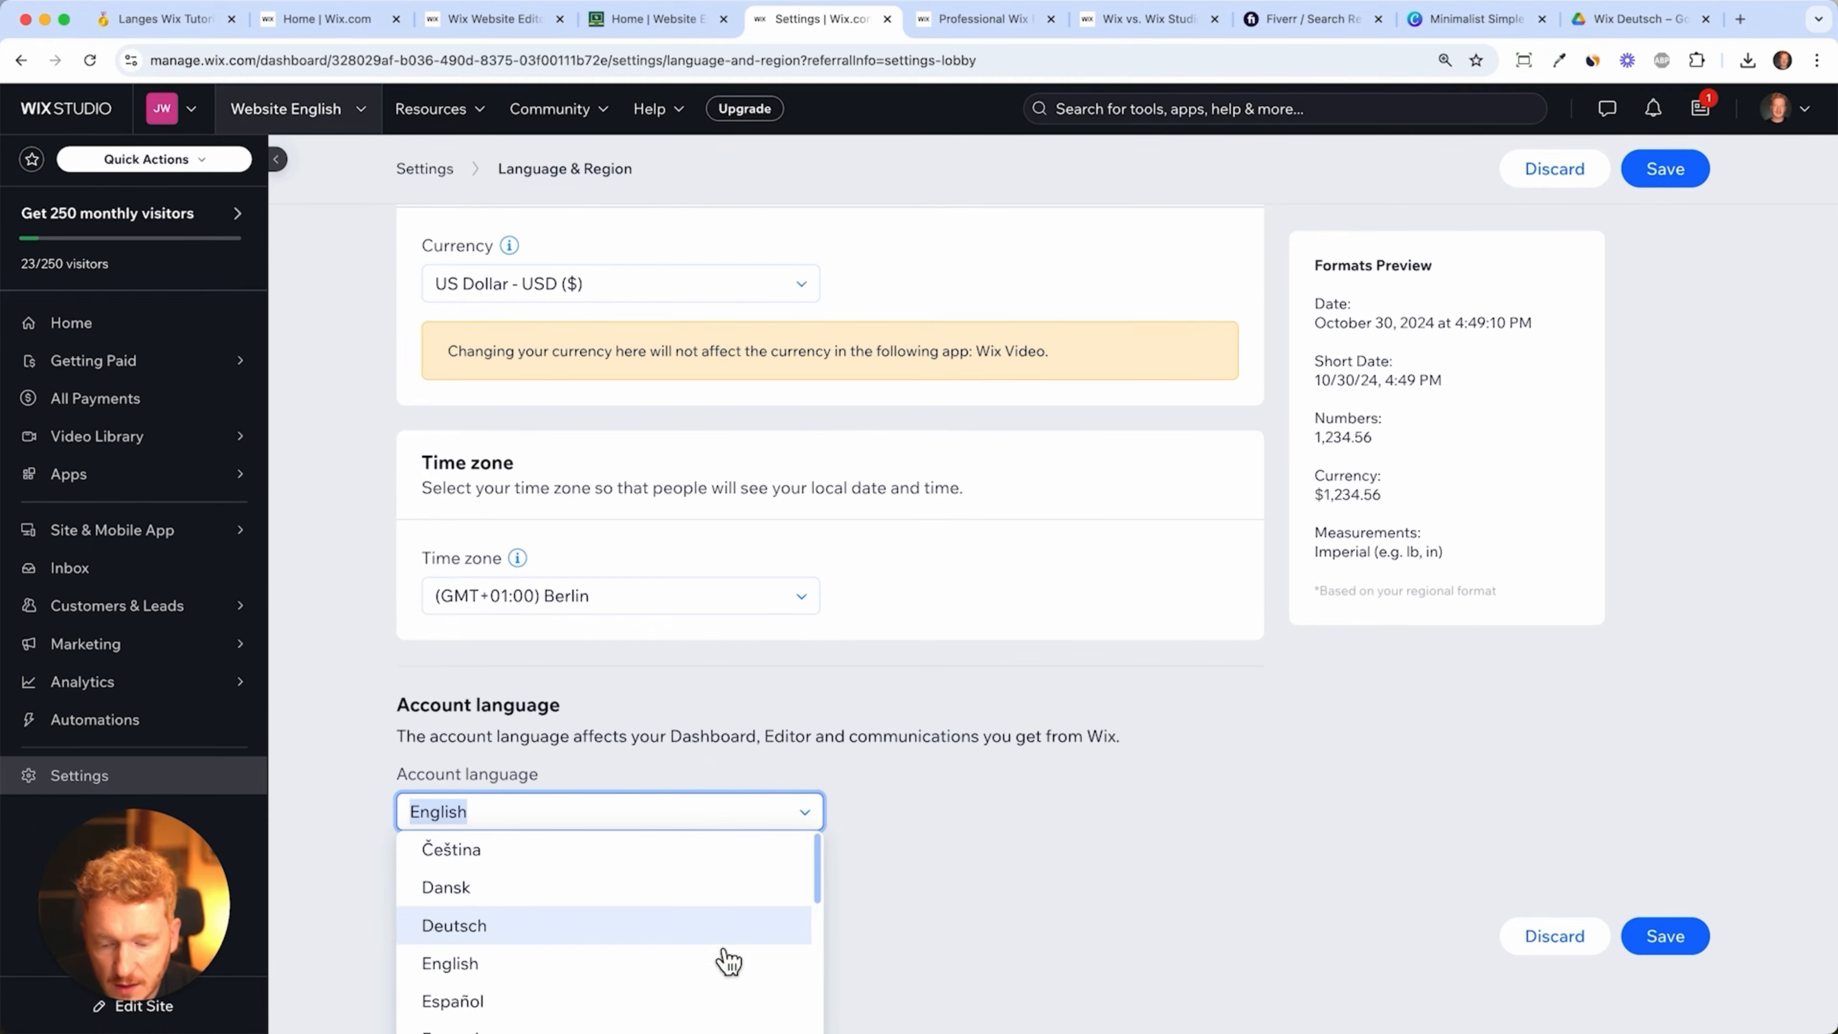
{"action": "left_click", "coordinate": [1681, 212]}
{"action": "scroll", "coordinate": [1425, 427], "scroll_direction": "up", "scroll_amount": 10}
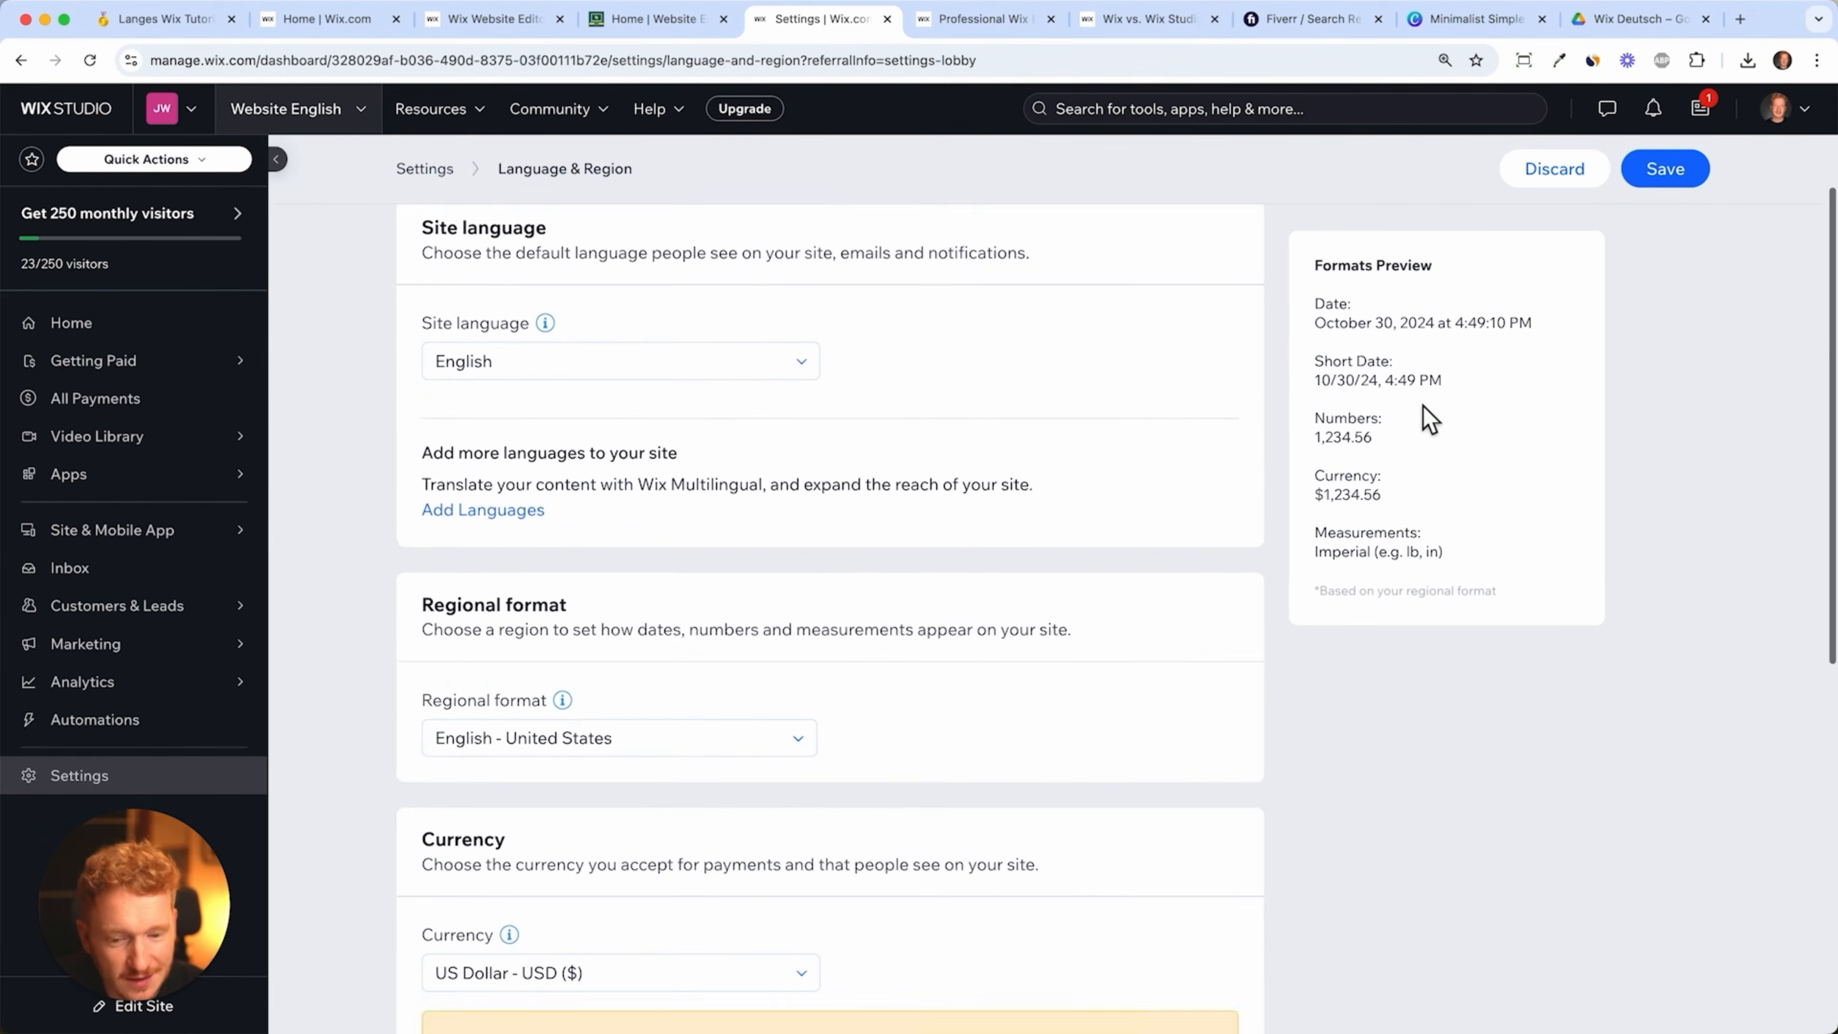
{"action": "left_click", "coordinate": [1663, 168]}
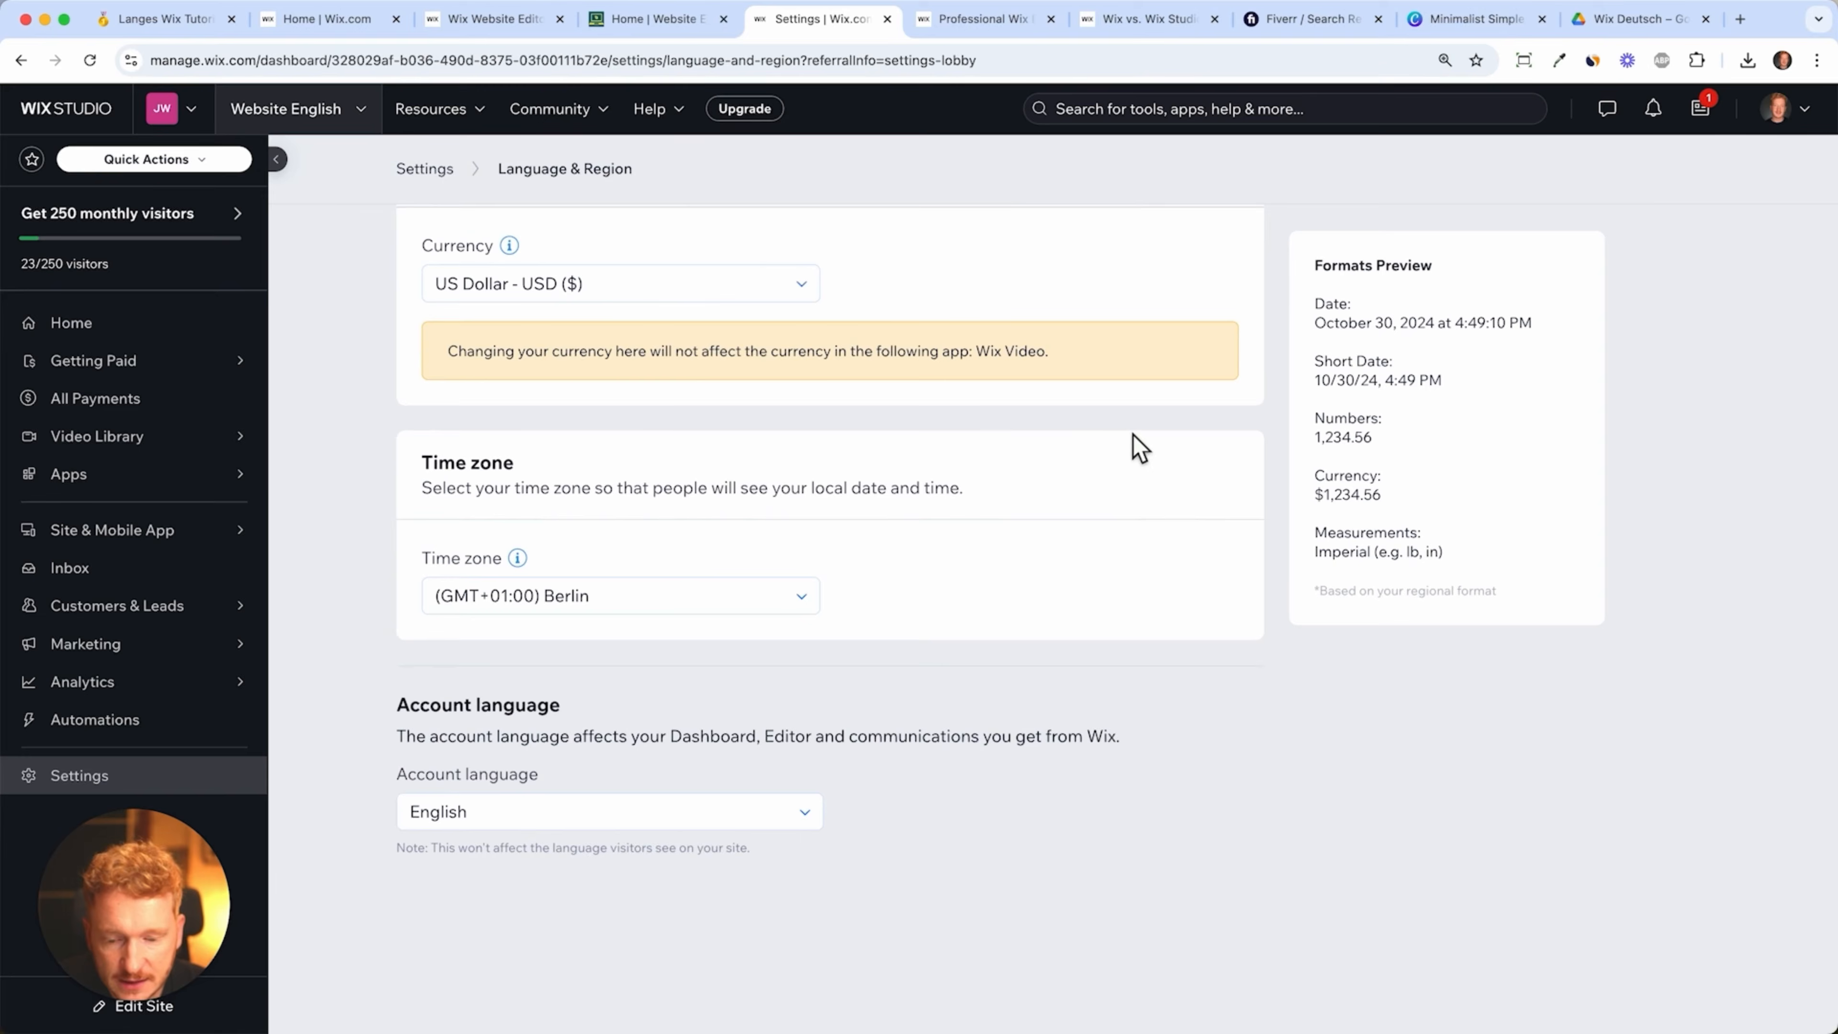
- Open the option for adding more site languages and look through the settings overview down to the advanced section
{"action": "scroll", "coordinate": [1138, 445], "scroll_direction": "up", "scroll_amount": 10}
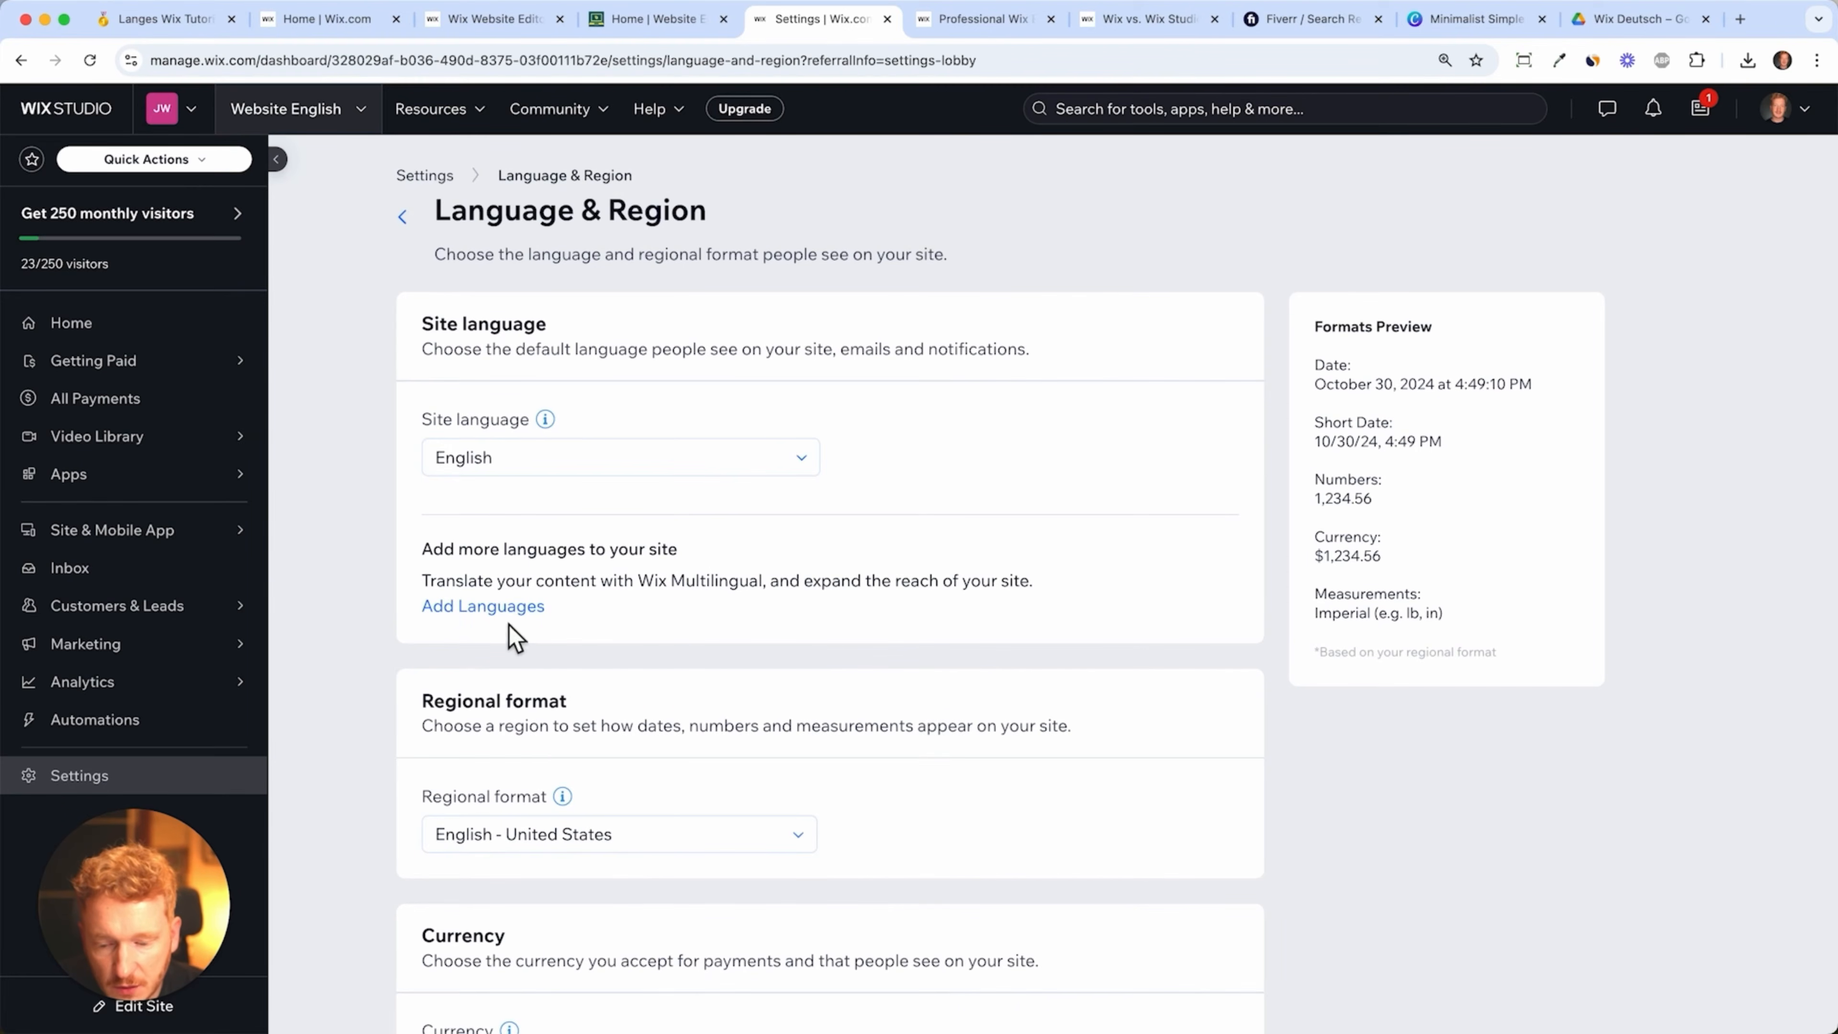
{"action": "left_click", "coordinate": [507, 606]}
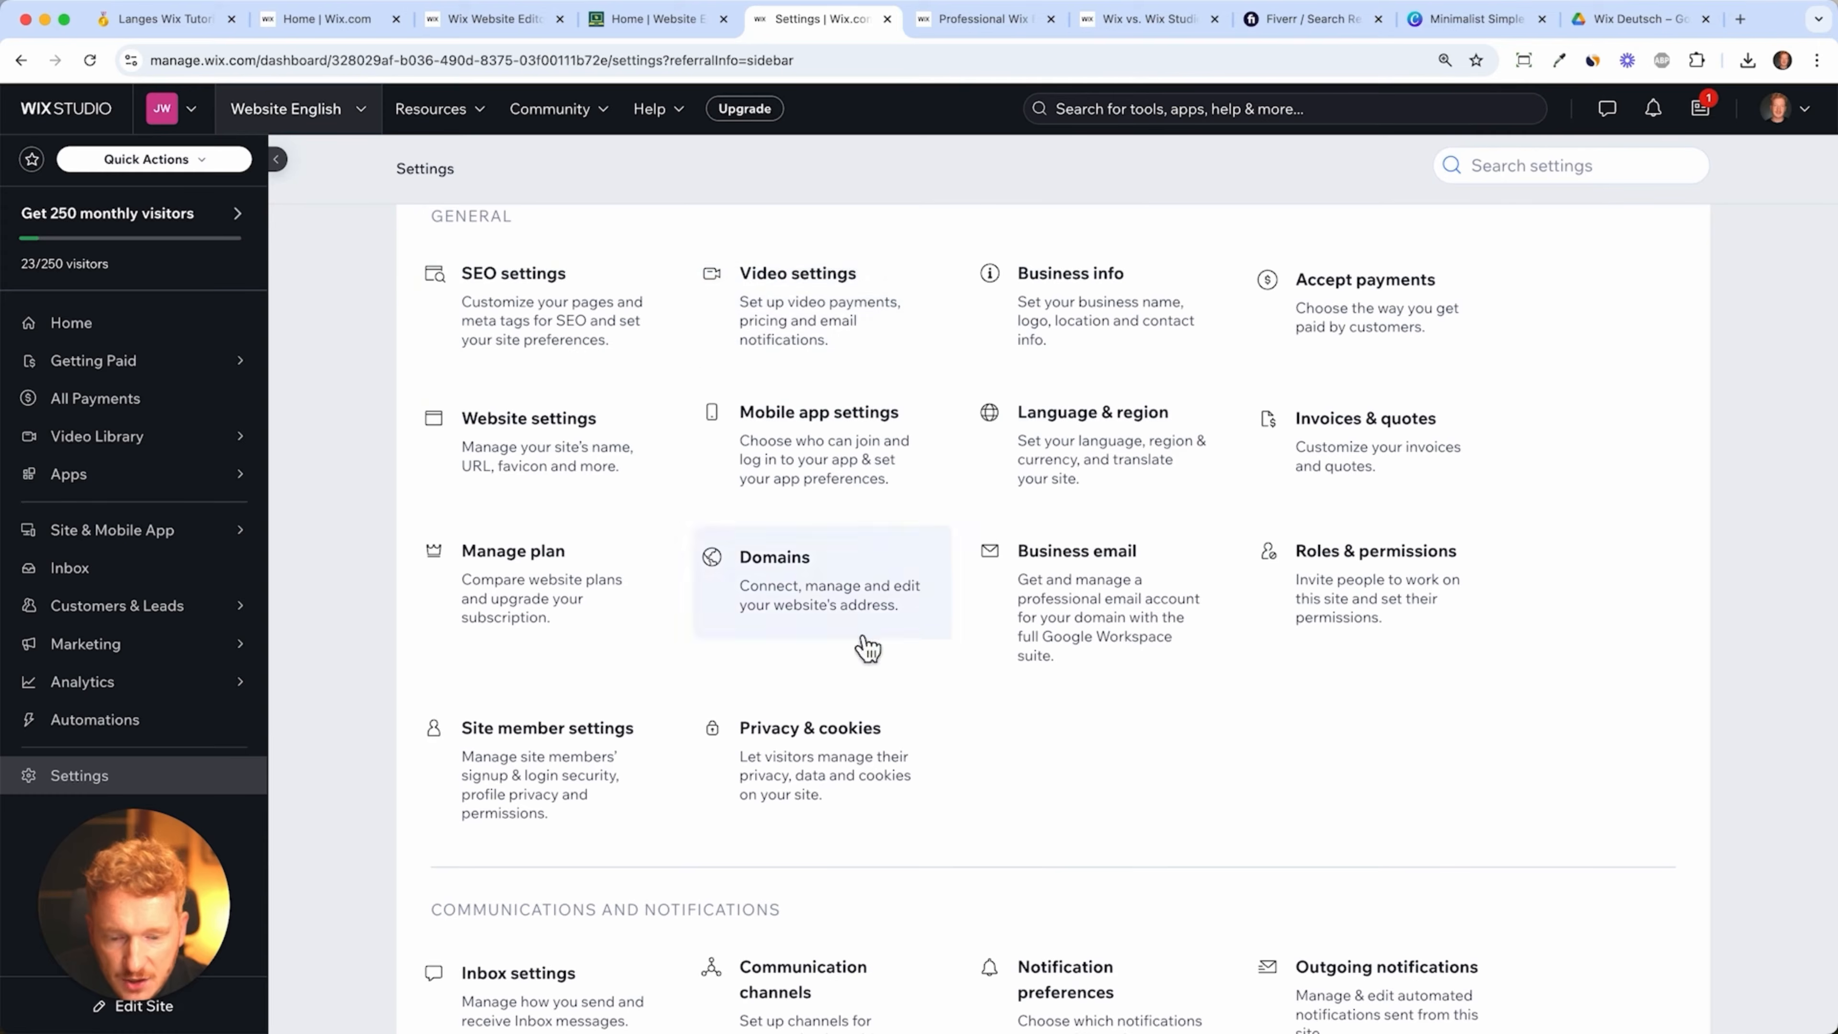
{"action": "scroll", "coordinate": [1046, 659], "scroll_direction": "down", "scroll_amount": 5}
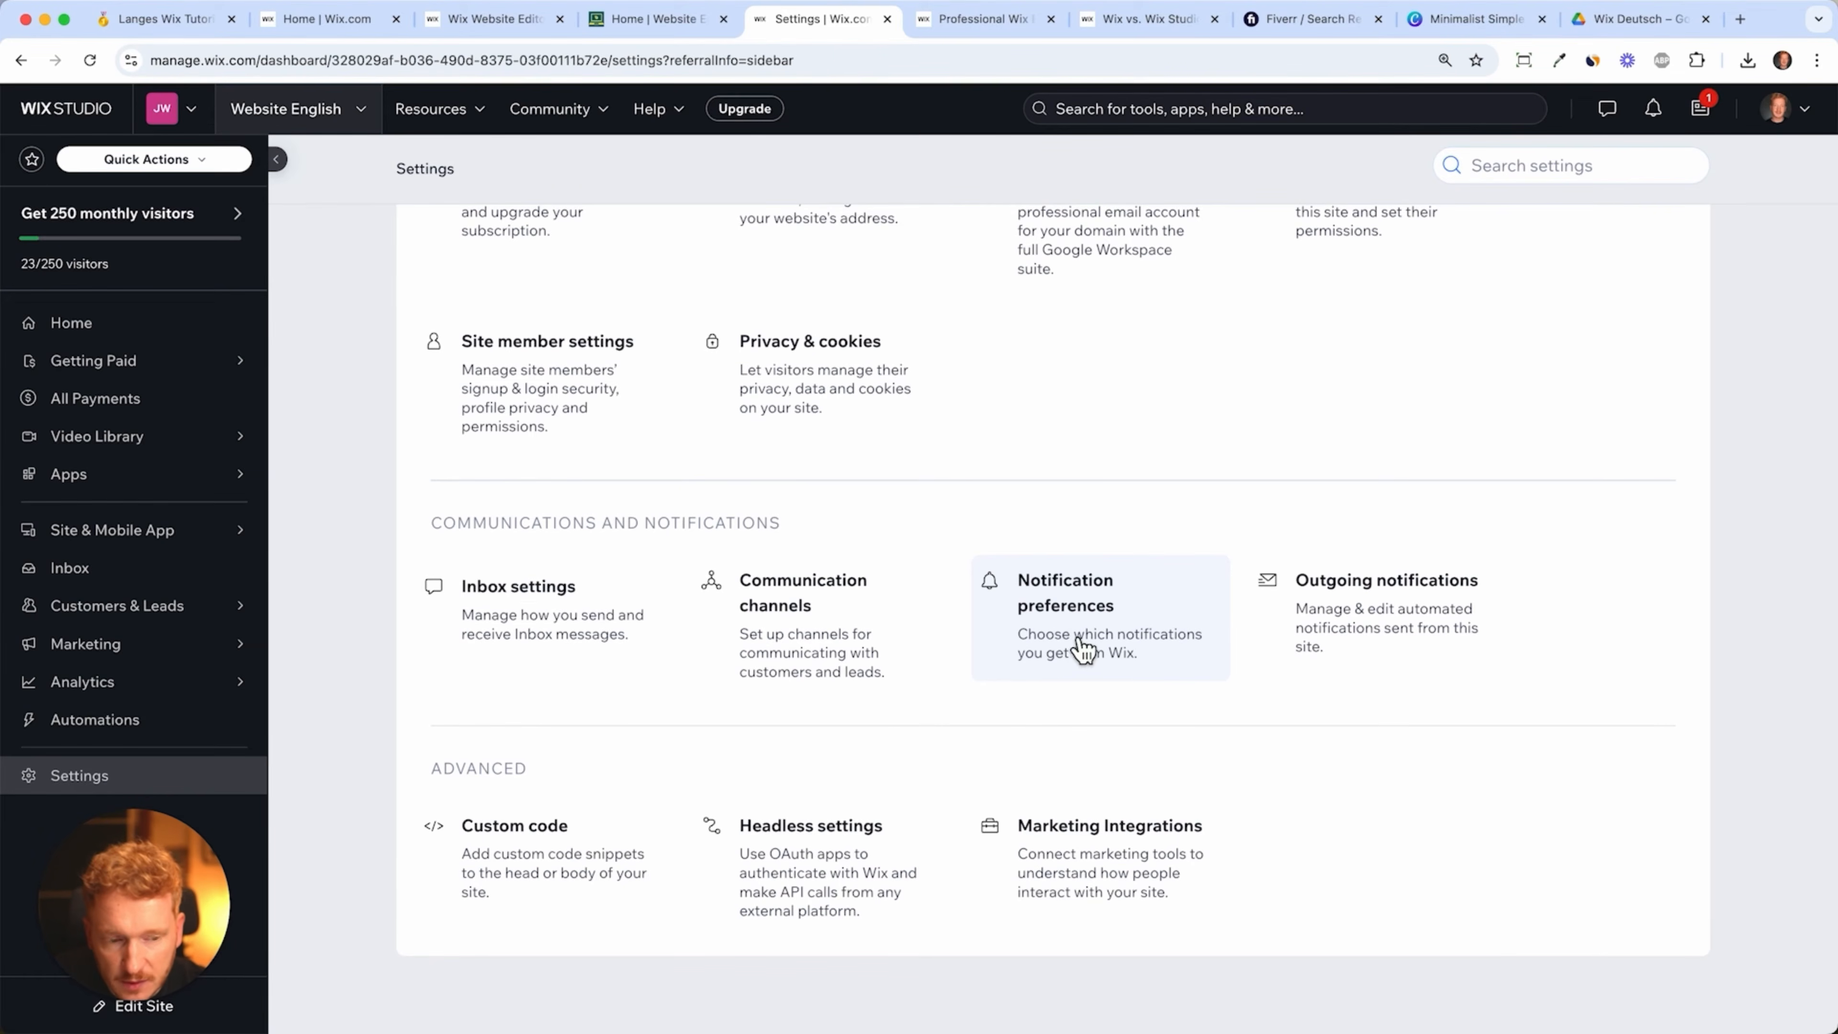
{"action": "scroll", "coordinate": [1162, 655], "scroll_direction": "down", "scroll_amount": 1}
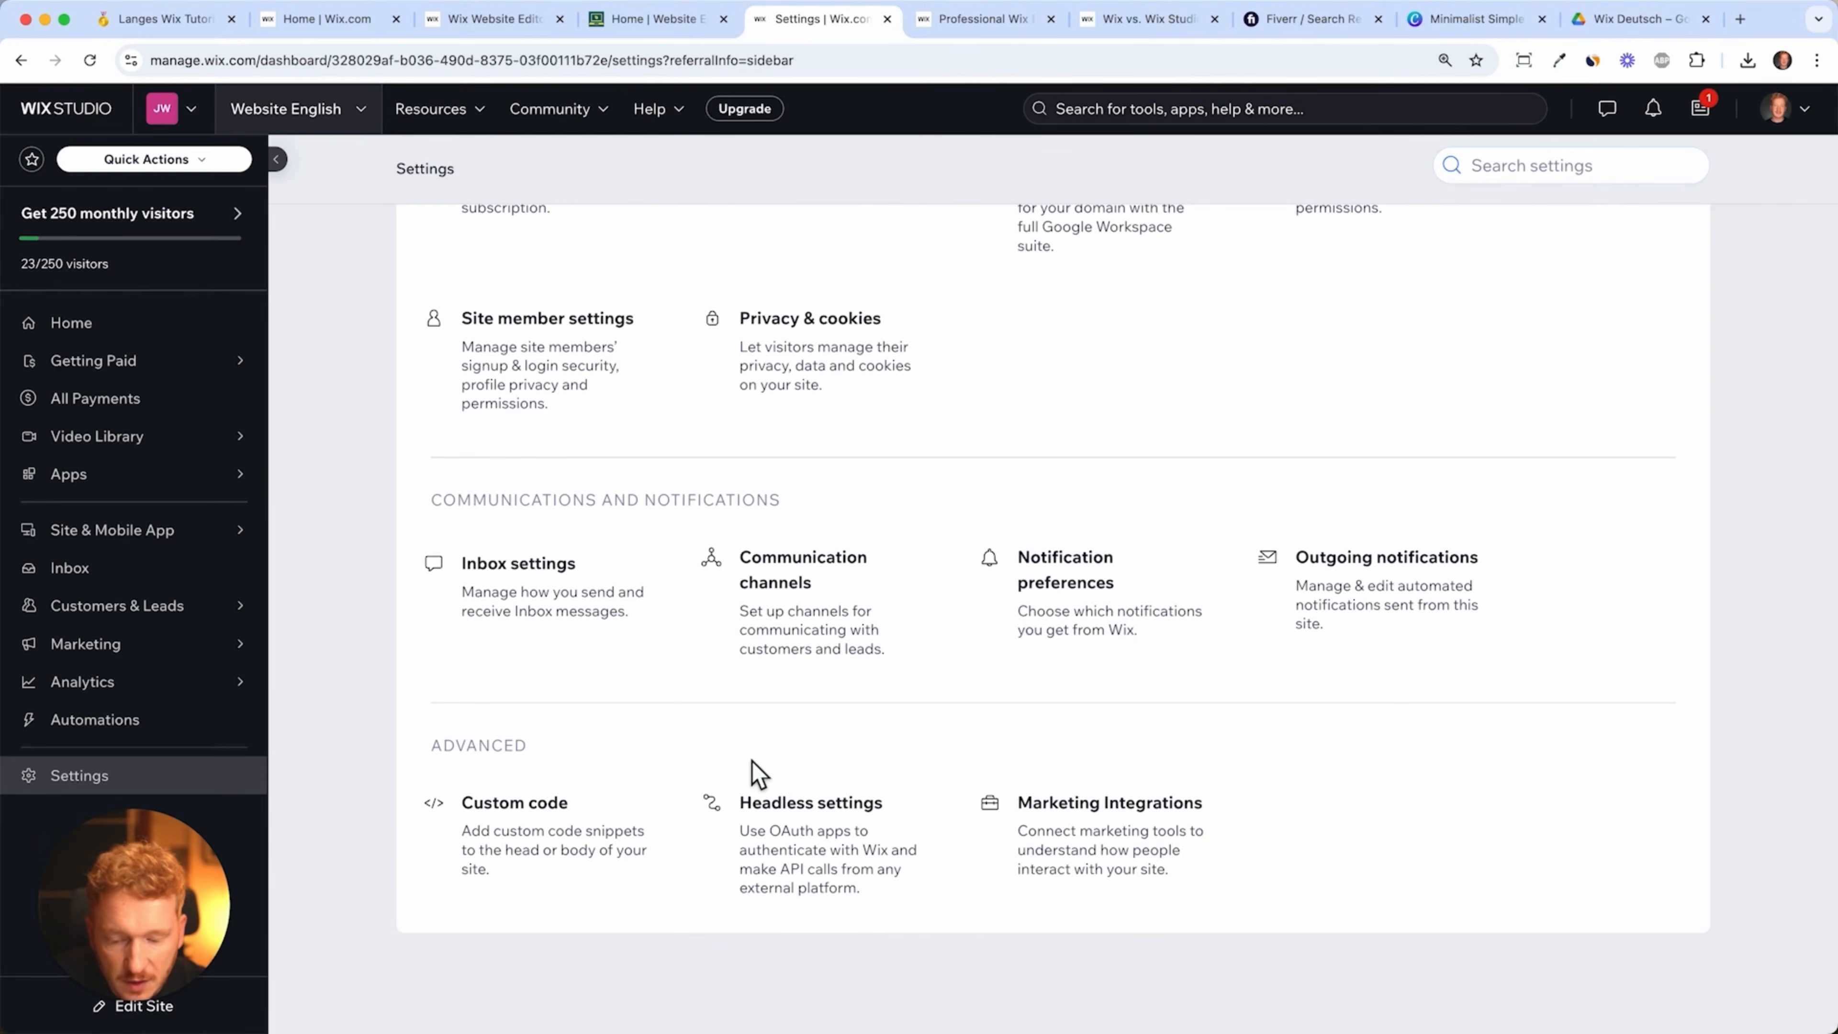
- Open the Marketing Integrations settings and look at the Meta Pixel & CAPI and Google Ads Conversions setup pages
{"action": "left_click", "coordinate": [1156, 825]}
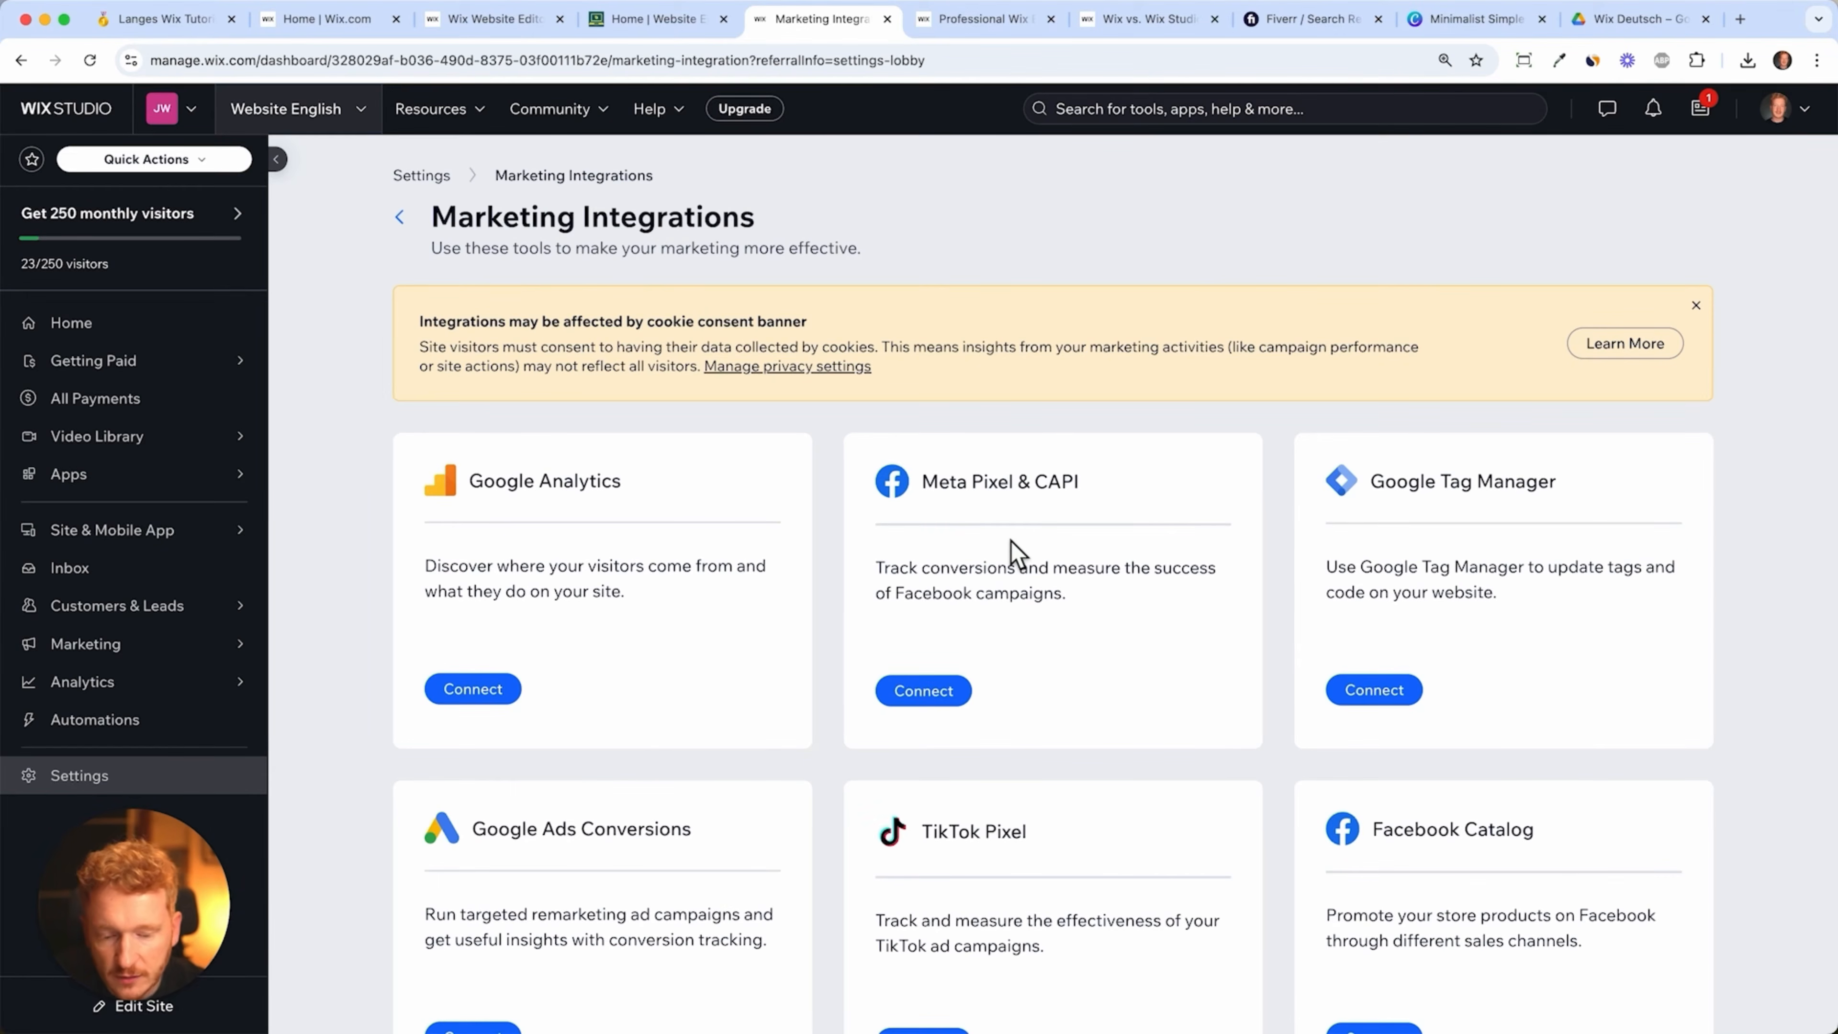
{"action": "scroll", "coordinate": [1017, 553], "scroll_direction": "down", "scroll_amount": 2}
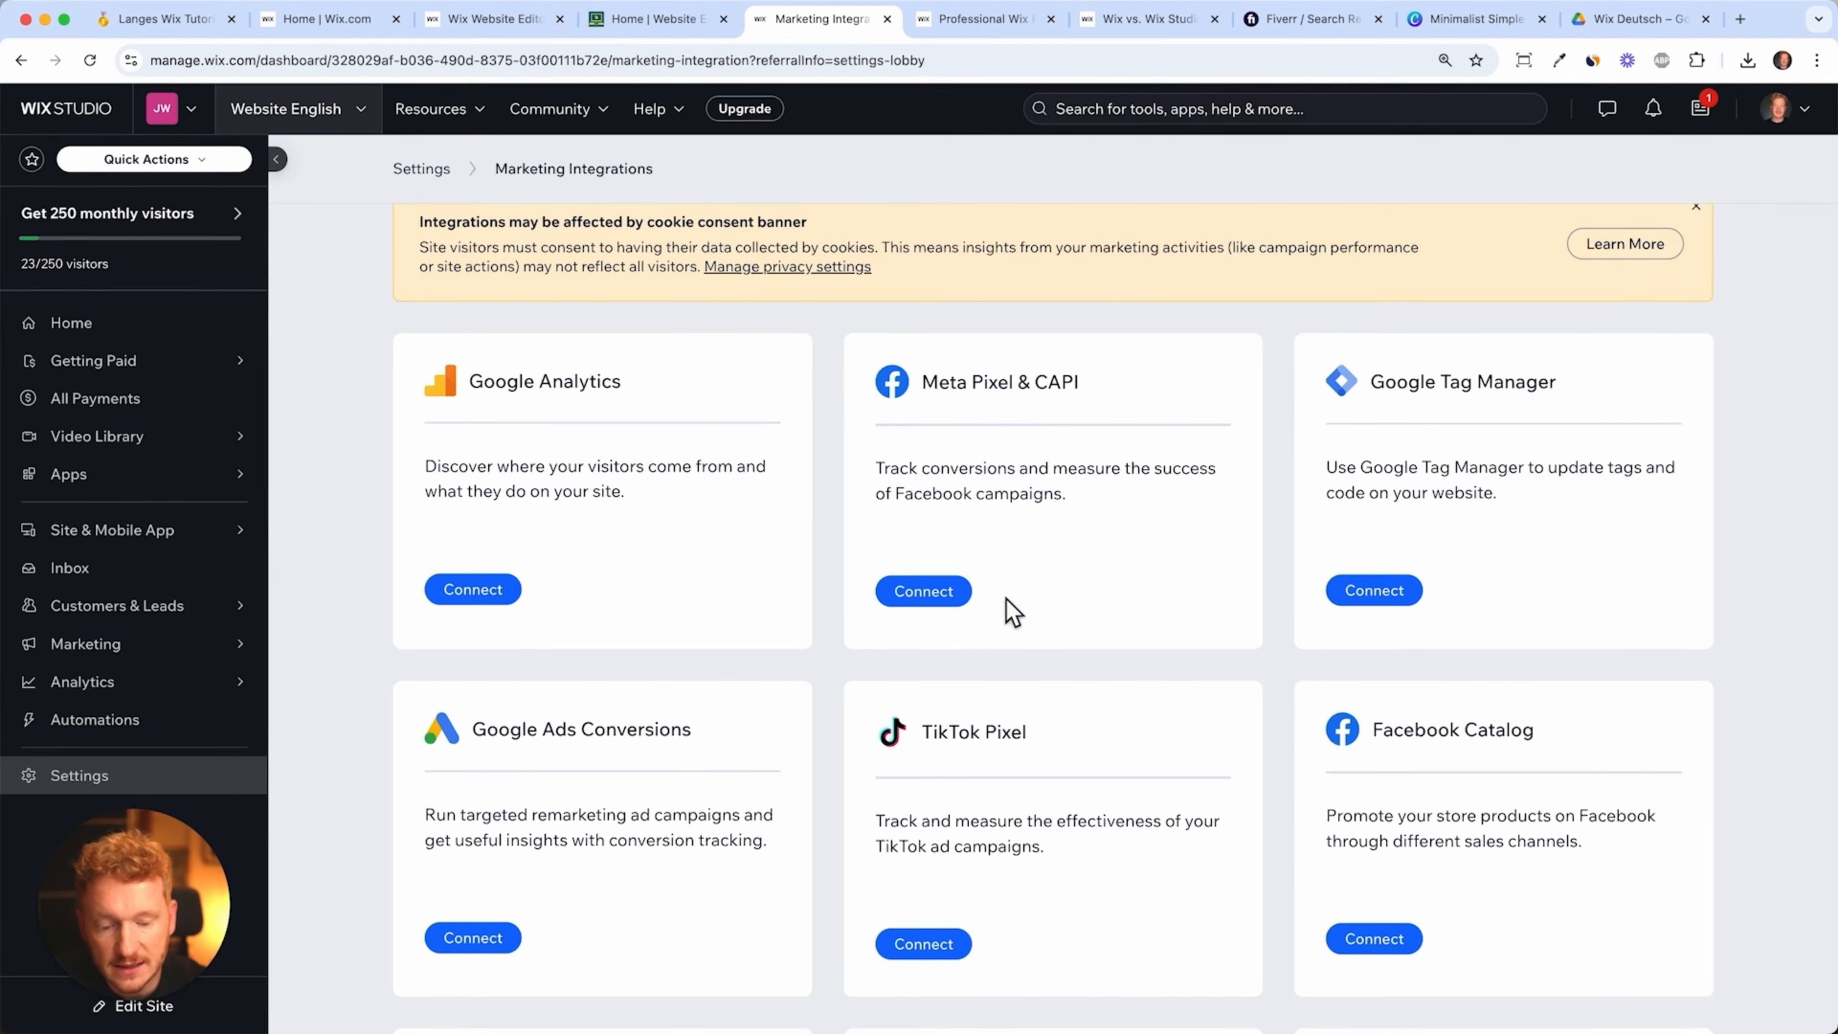
{"action": "left_click", "coordinate": [952, 605]}
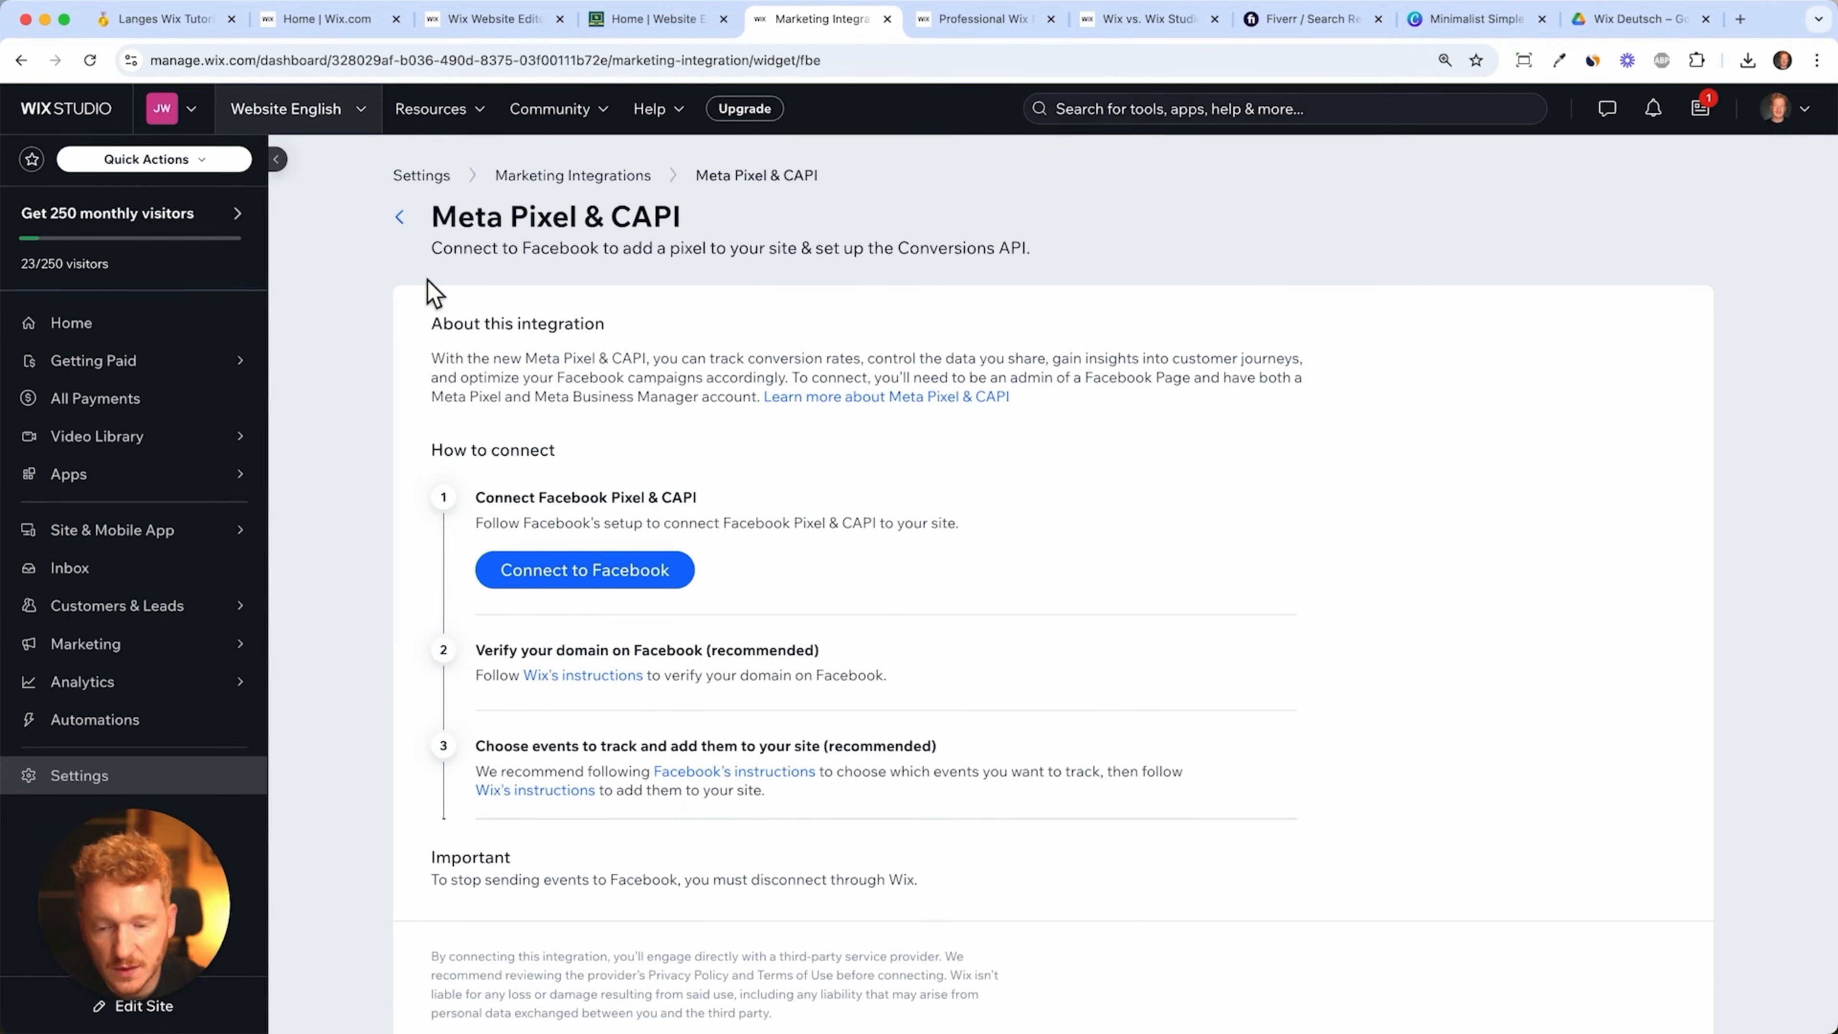
{"action": "left_click", "coordinate": [418, 241]}
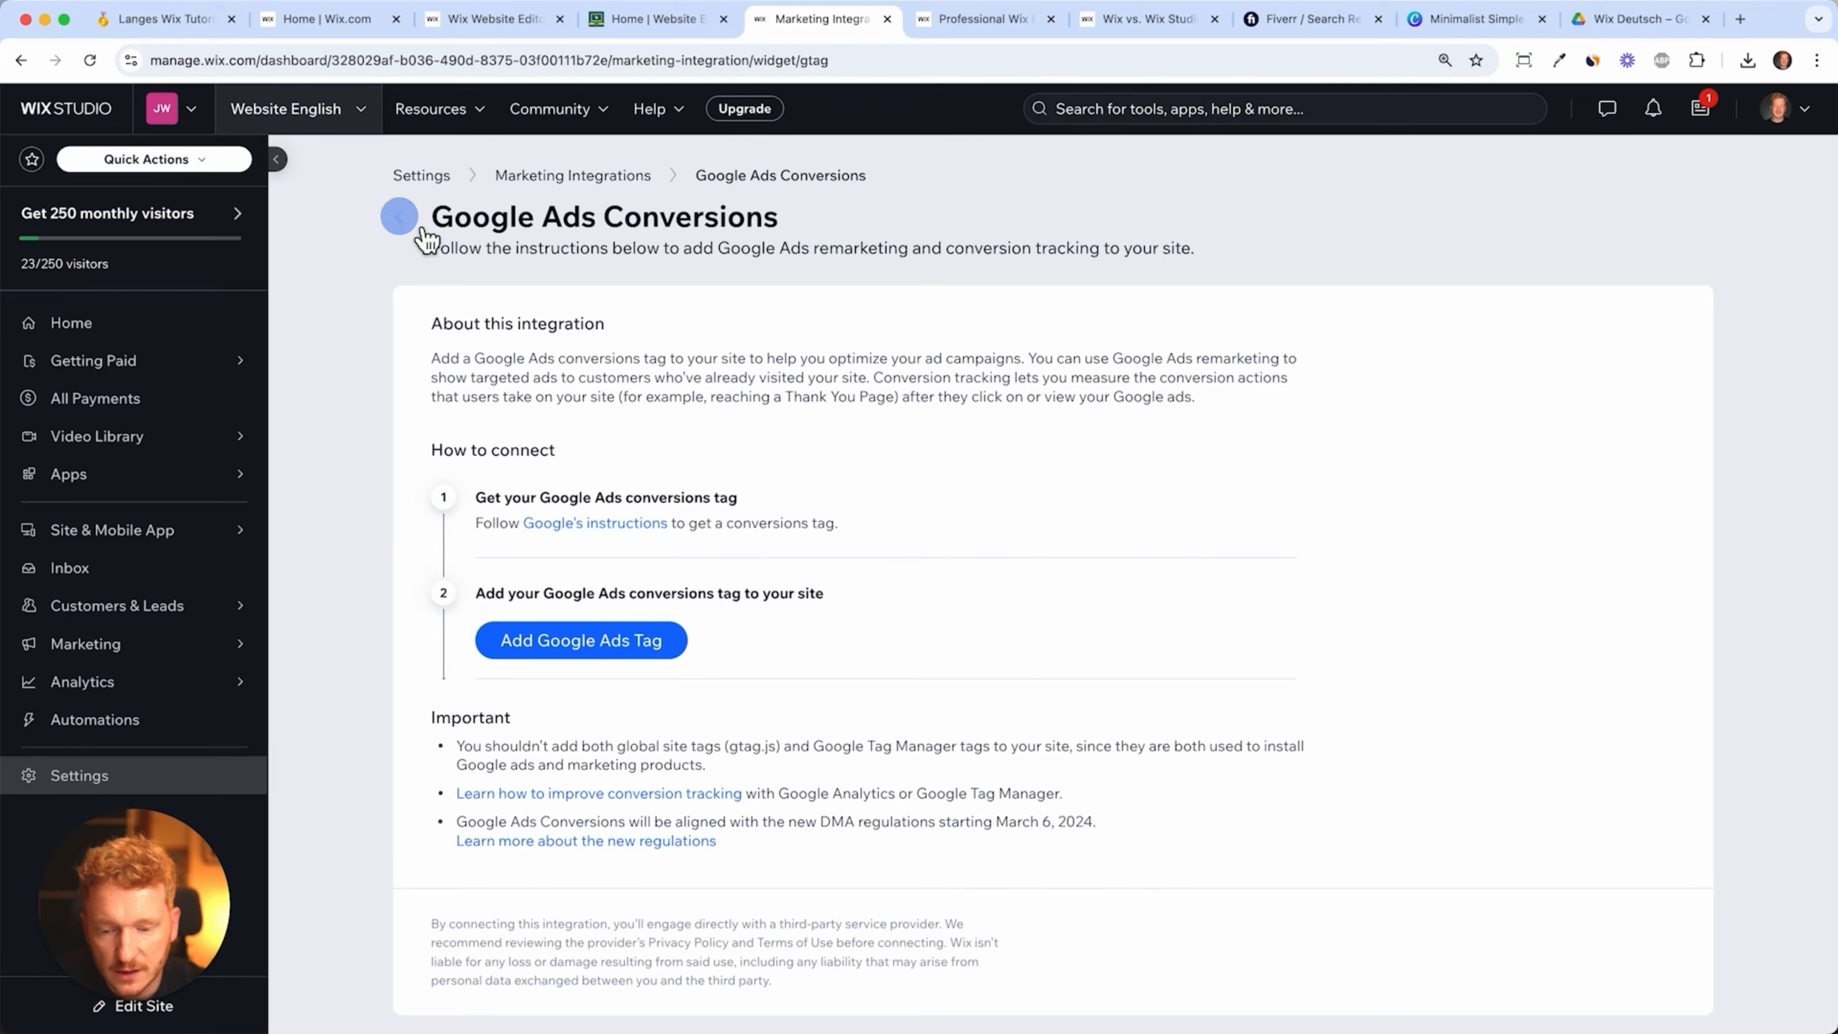
{"action": "left_click", "coordinate": [400, 217]}
{"action": "scroll", "coordinate": [931, 579], "scroll_direction": "down", "scroll_amount": 1}
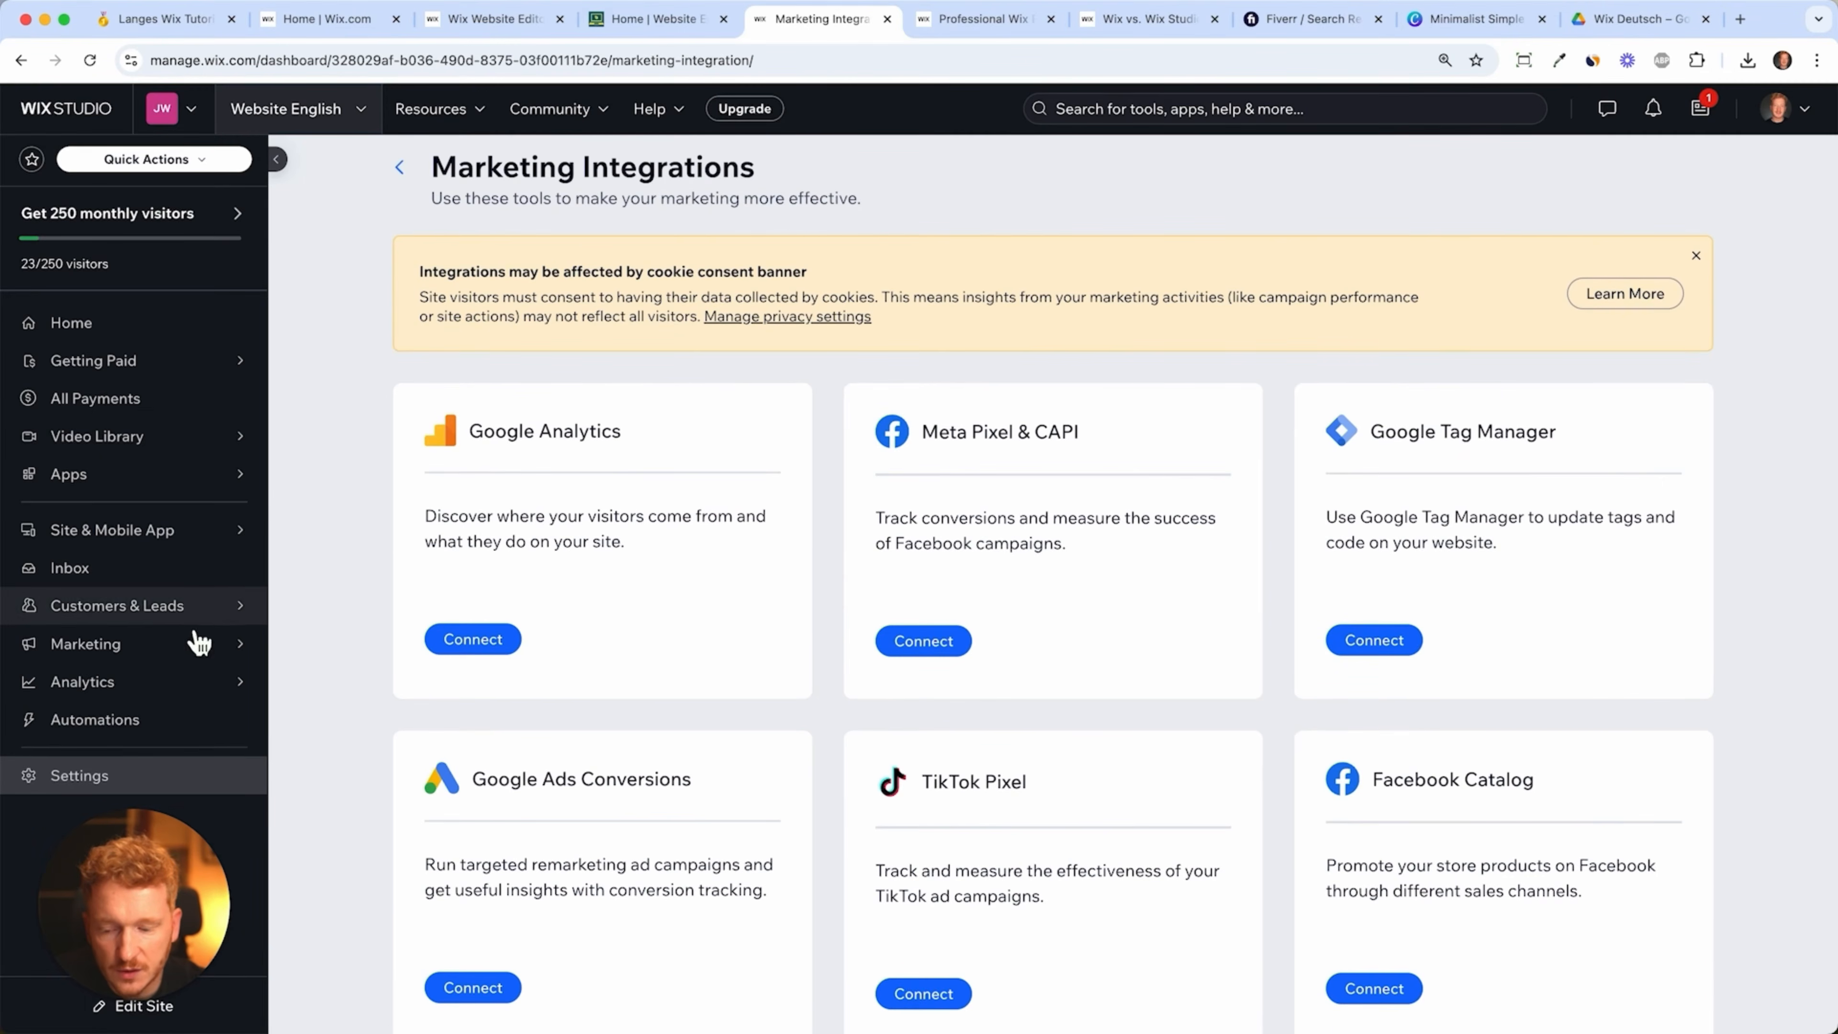
{"action": "mouse_move", "coordinate": [214, 699]}
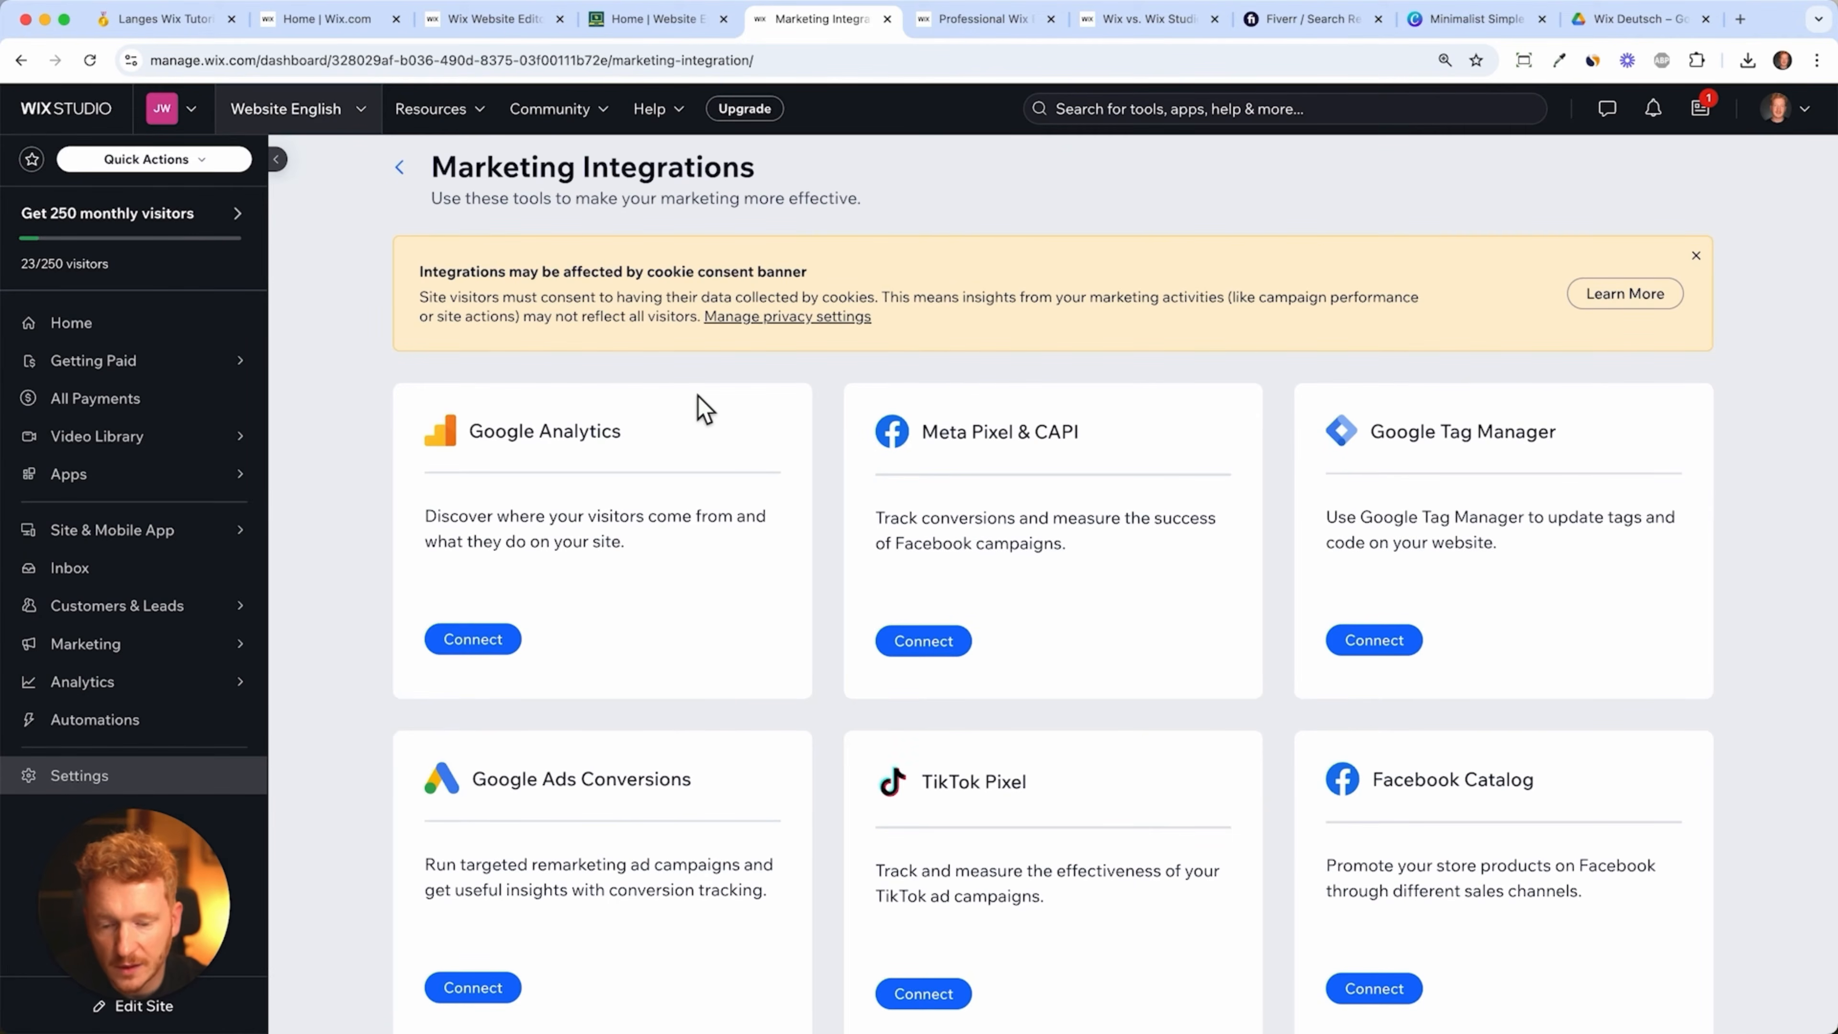
- View the Google Analytics connection instructions and look over the other available marketing integrations
{"action": "left_click", "coordinate": [473, 639]}
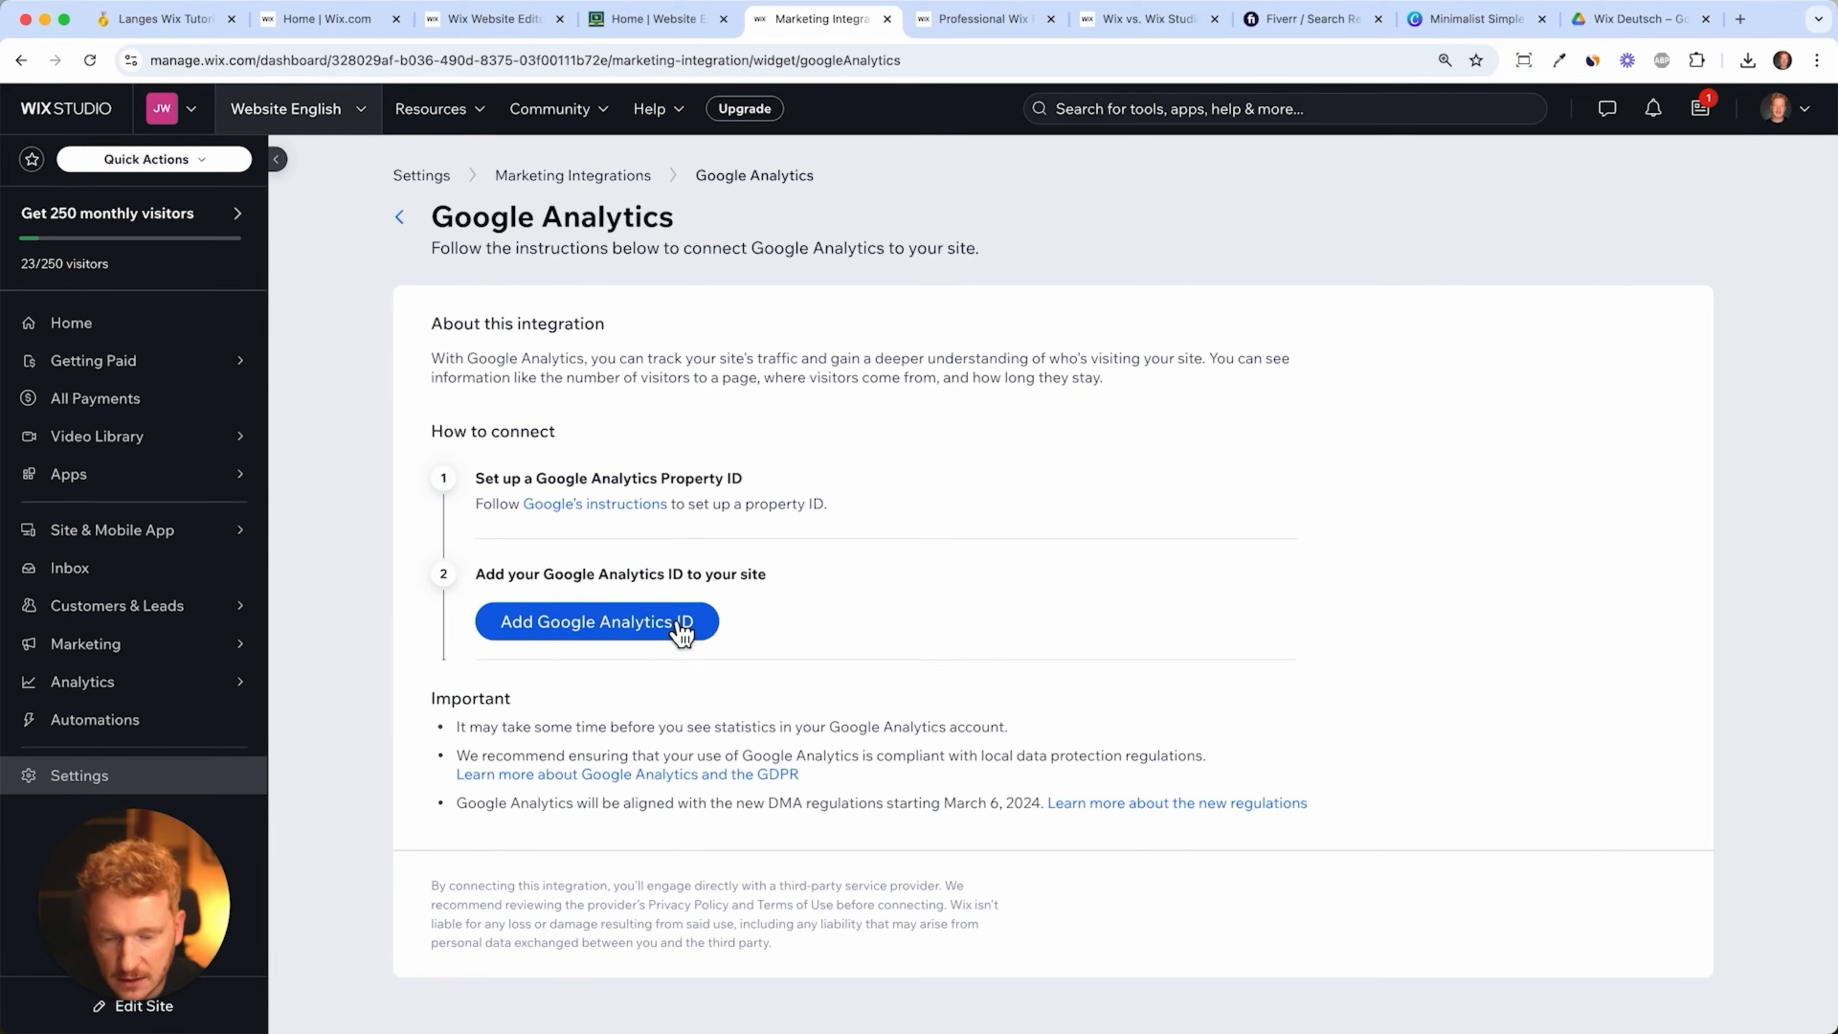
{"action": "left_click", "coordinate": [399, 216]}
{"action": "scroll", "coordinate": [961, 576], "scroll_direction": "down", "scroll_amount": 6}
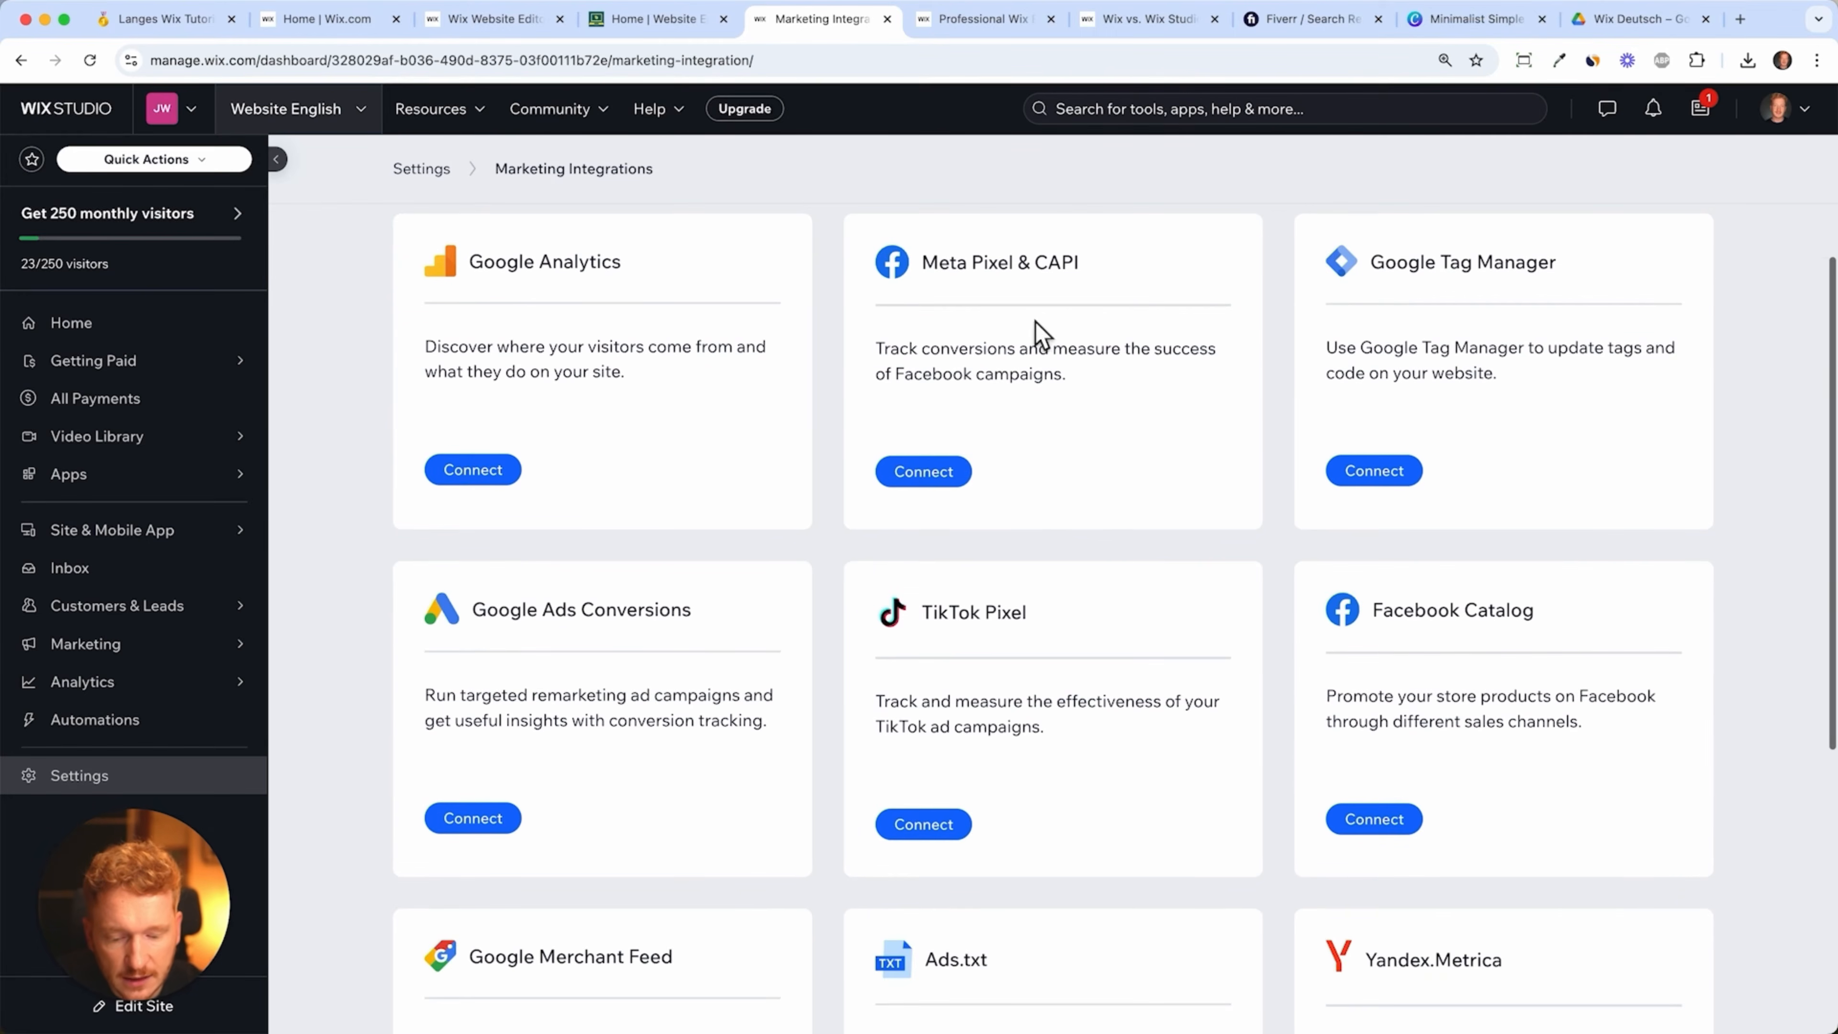
{"action": "scroll", "coordinate": [1169, 587], "scroll_direction": "up", "scroll_amount": 8}
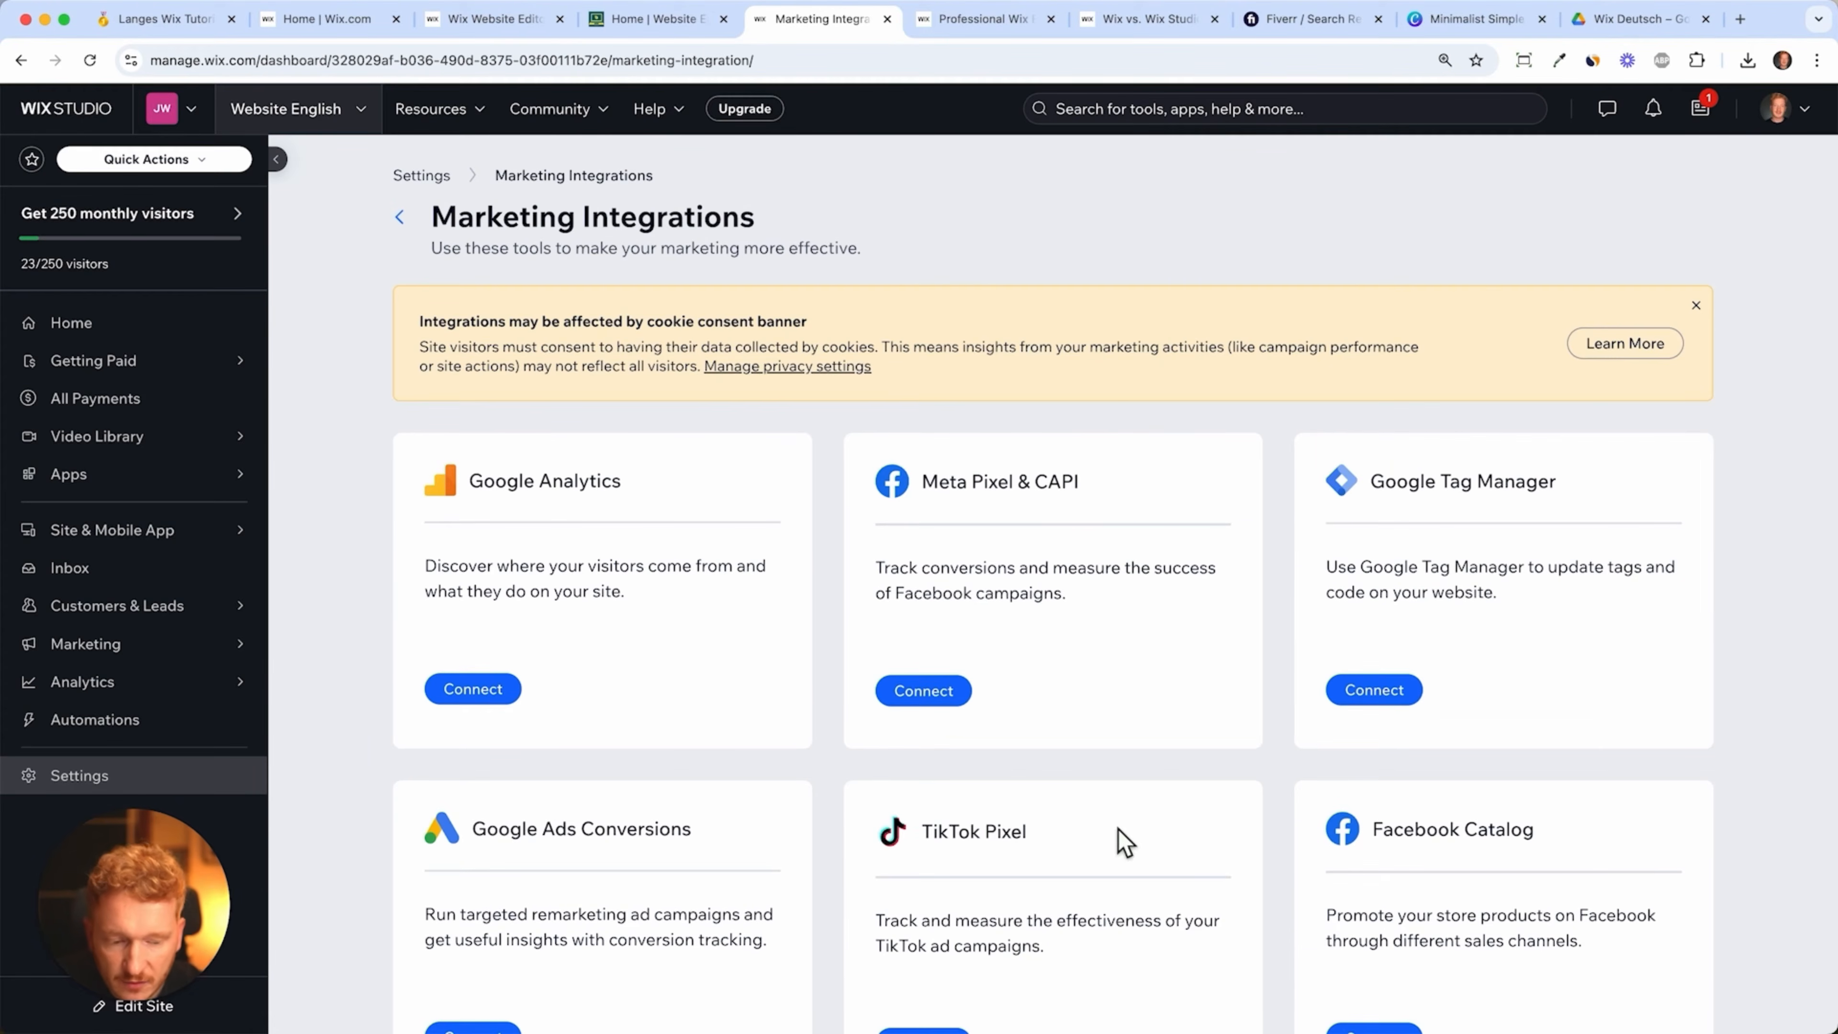
{"action": "scroll", "coordinate": [1452, 686], "scroll_direction": "down", "scroll_amount": 1}
{"action": "scroll", "coordinate": [1013, 470], "scroll_direction": "up", "scroll_amount": 1}
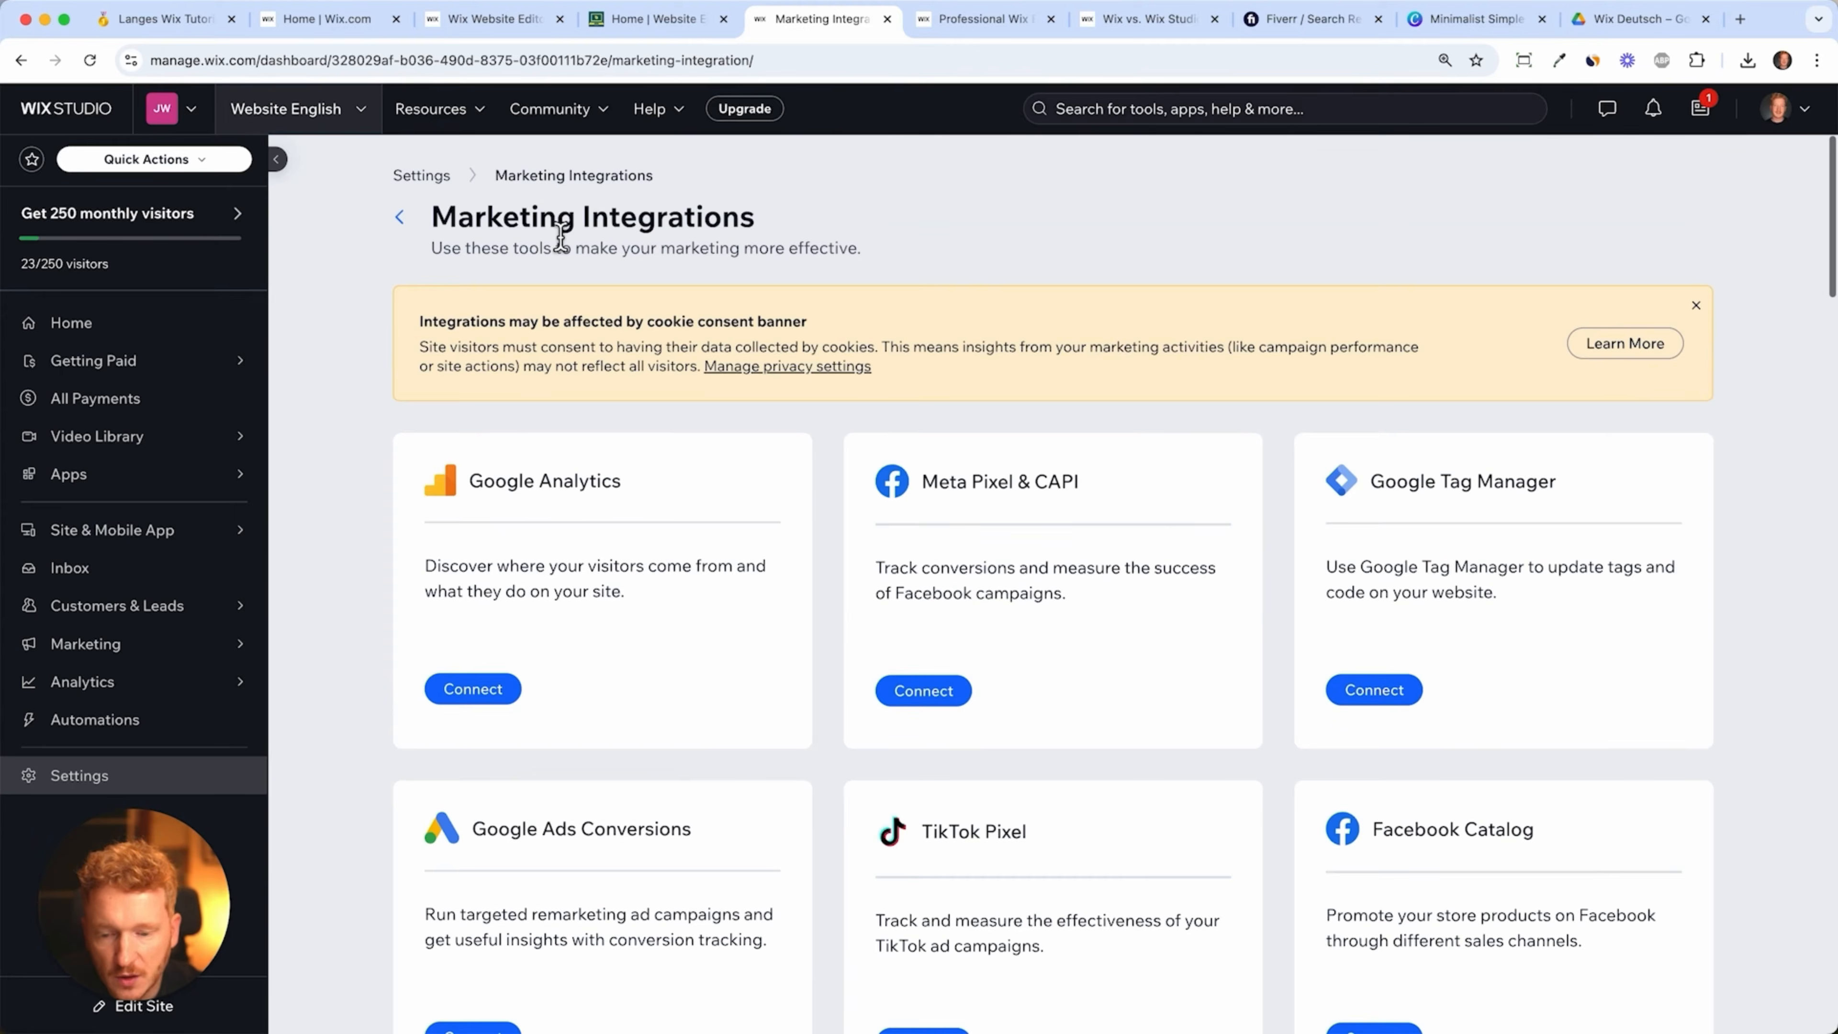
- Review the Custom Code settings for the site's head and body, and glance at the Fiverr search results for Wix website services
{"action": "left_click", "coordinate": [405, 220]}
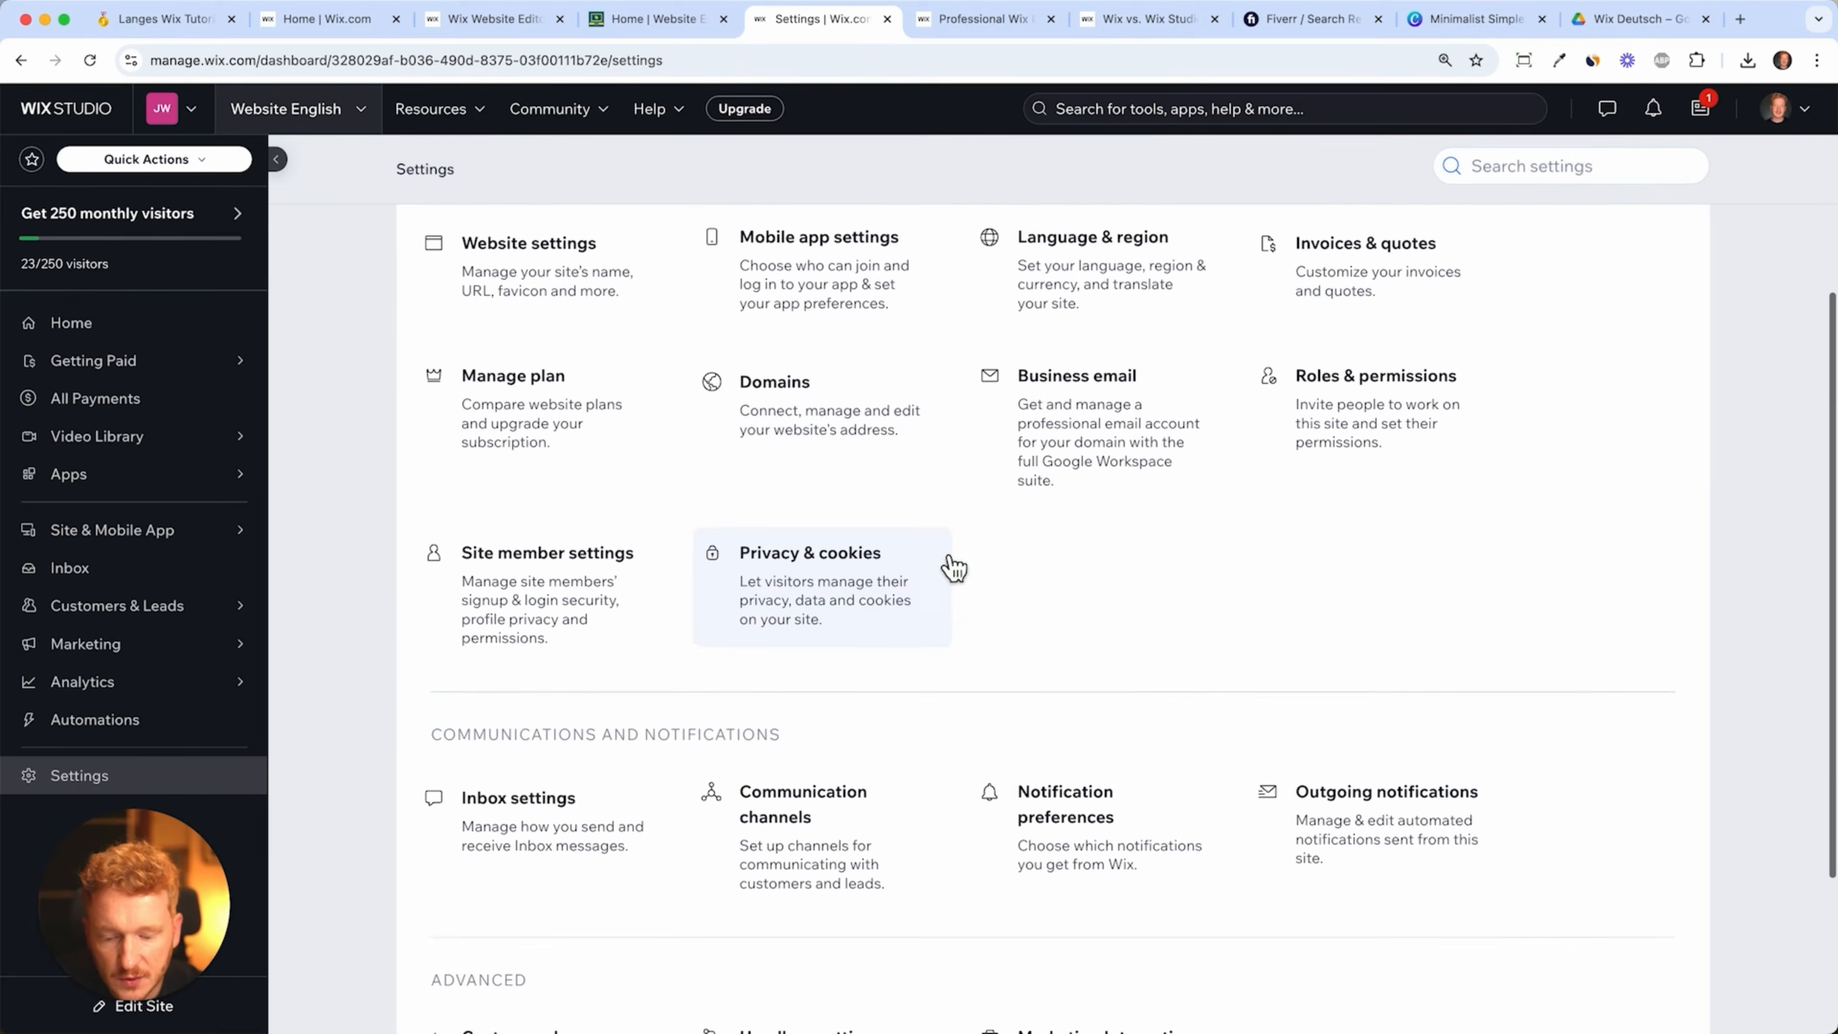
{"action": "scroll", "coordinate": [943, 565], "scroll_direction": "down", "scroll_amount": 3}
{"action": "left_click", "coordinate": [550, 851]}
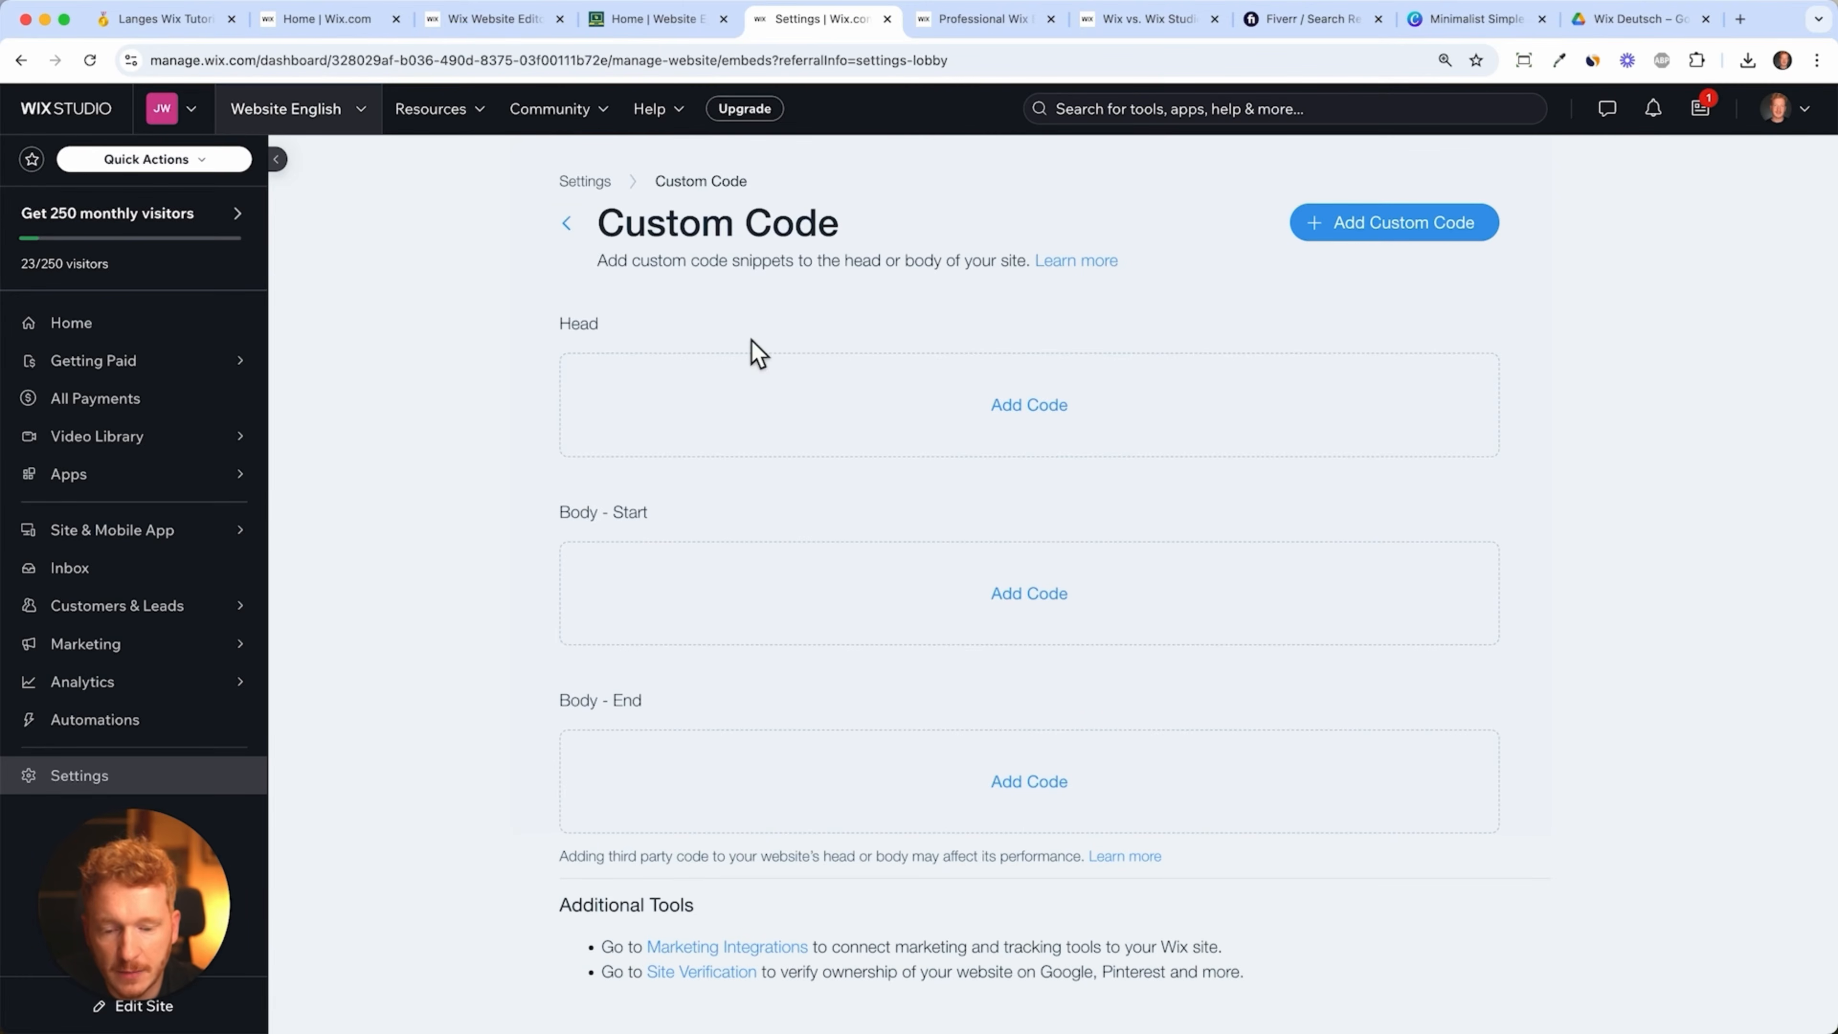
{"action": "left_click", "coordinate": [581, 233]}
{"action": "scroll", "coordinate": [1018, 813], "scroll_direction": "down", "scroll_amount": 6}
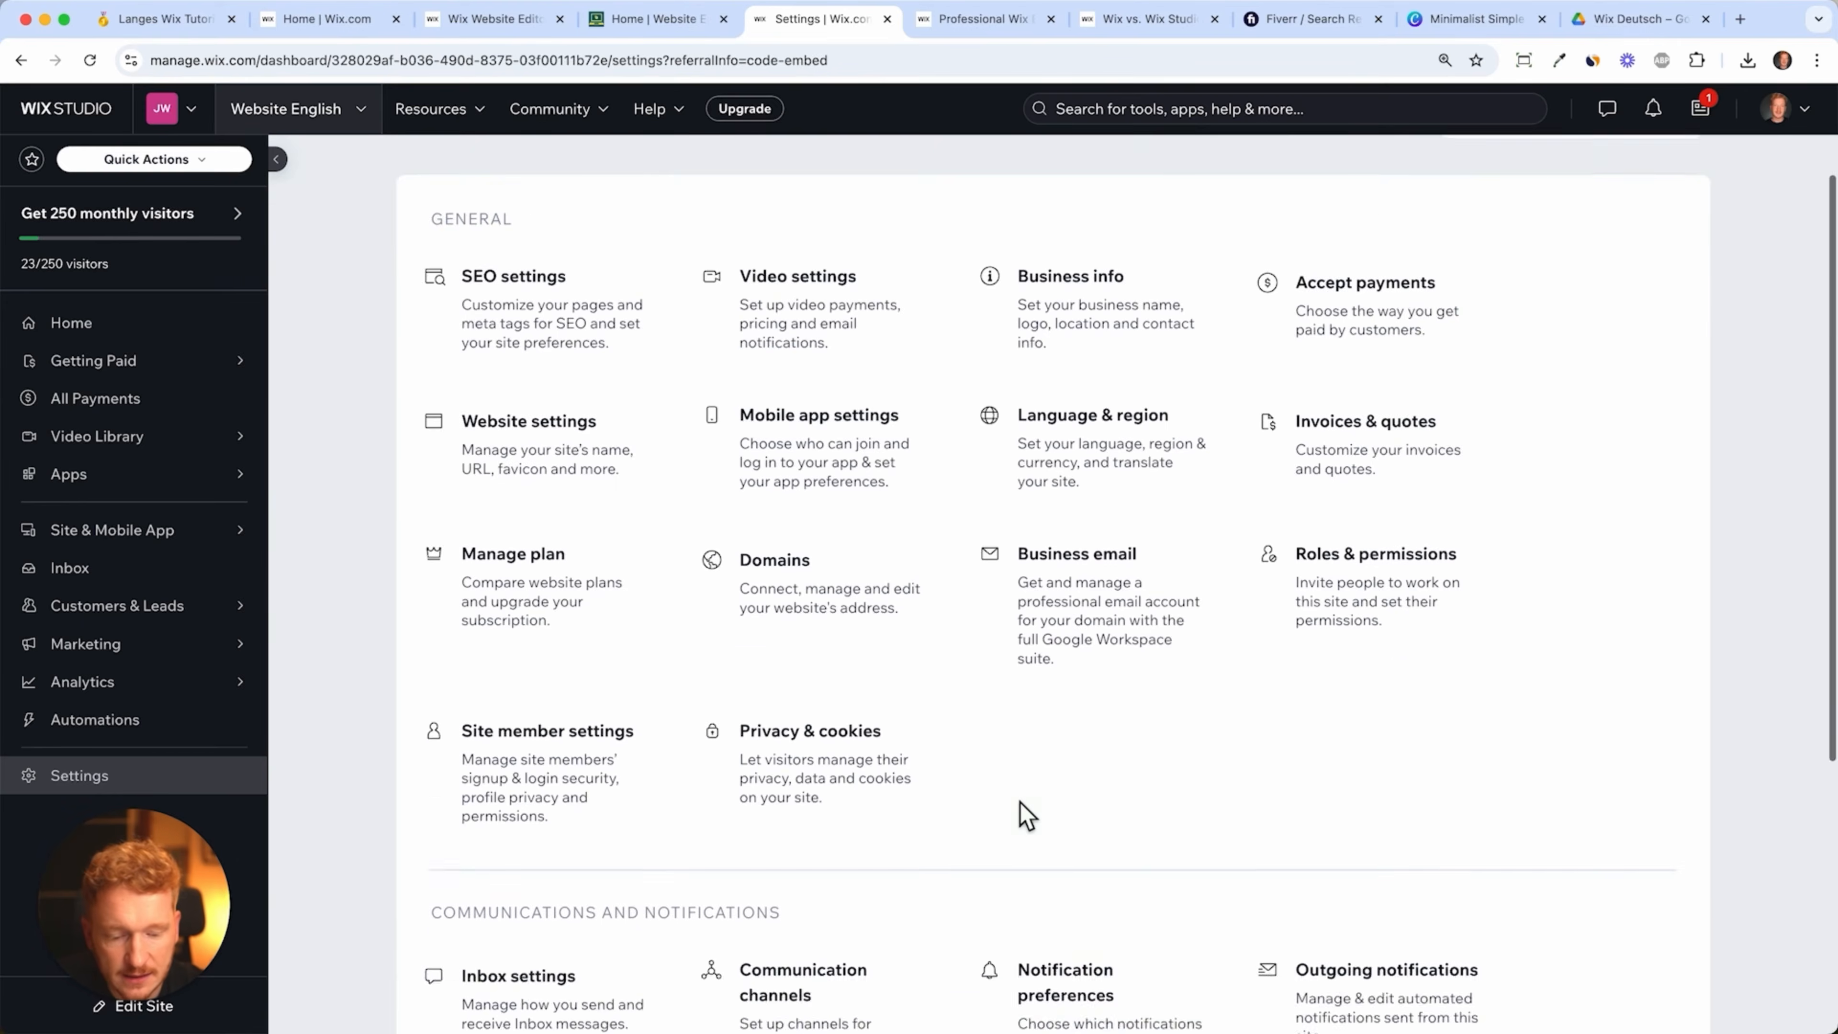
{"action": "left_click", "coordinate": [571, 833]}
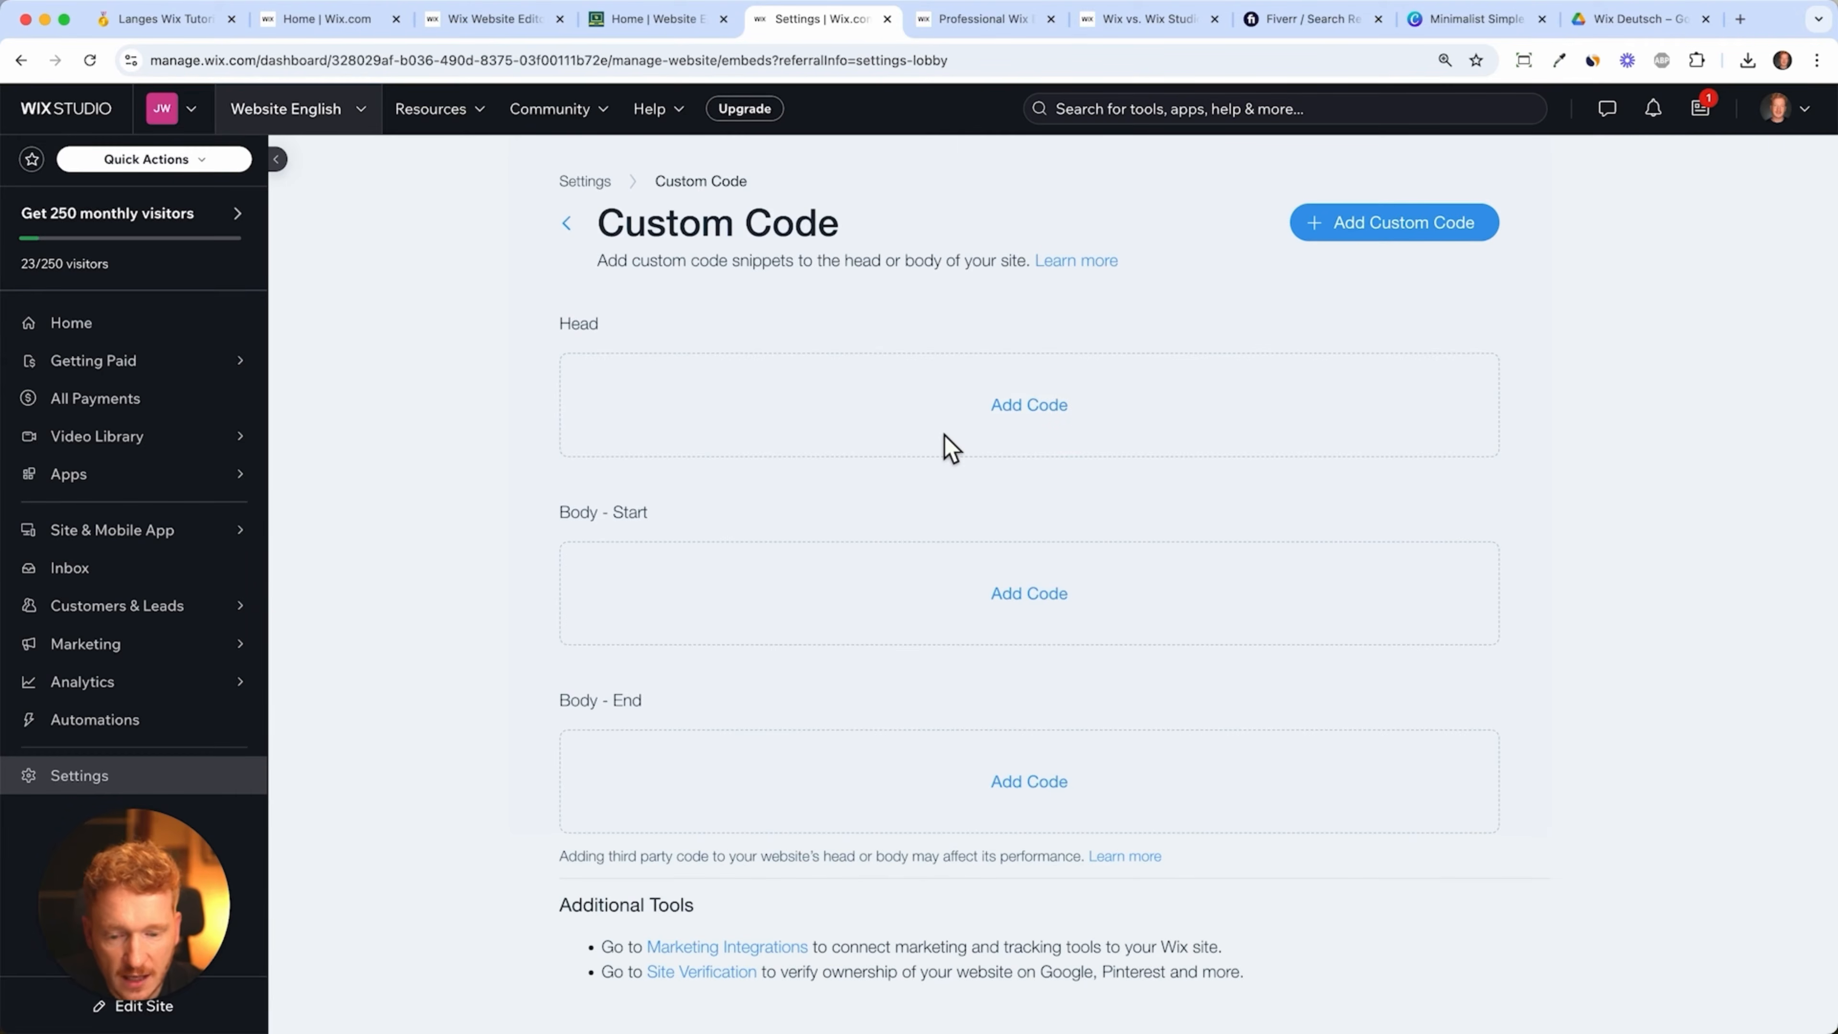
{"action": "left_click", "coordinate": [1302, 20]}
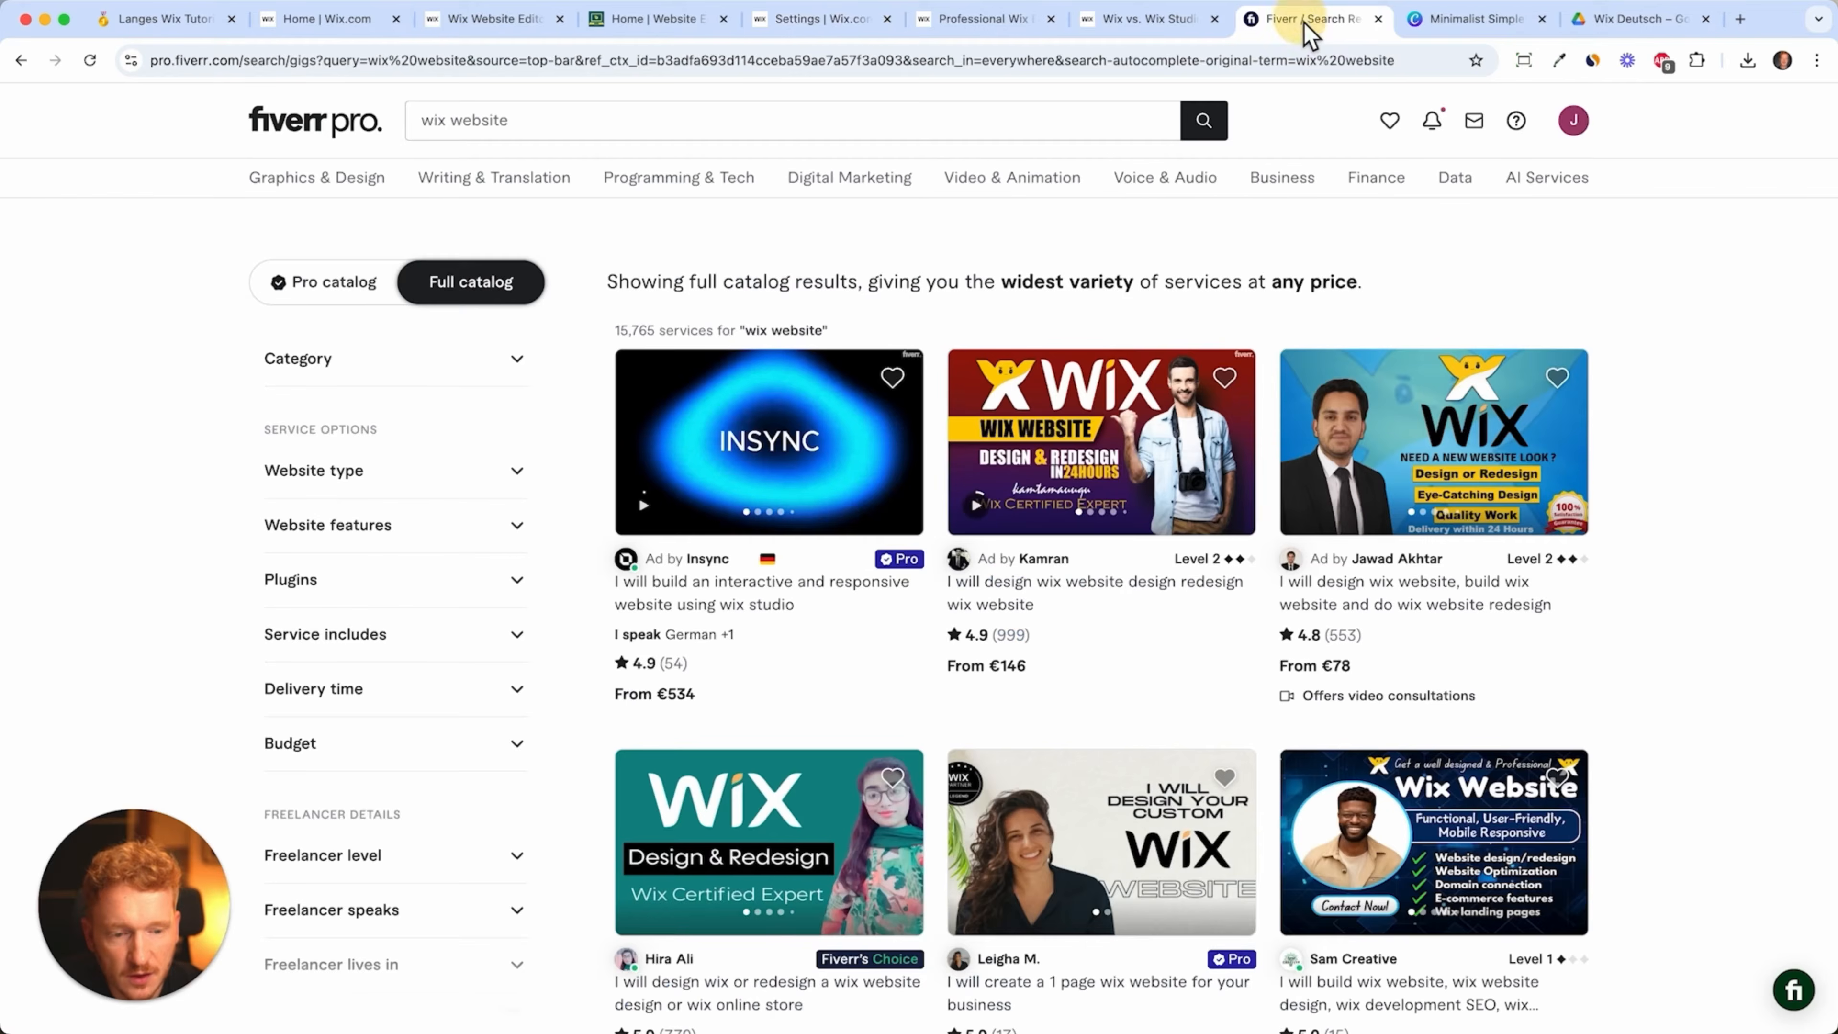
{"action": "left_click", "coordinate": [840, 21]}
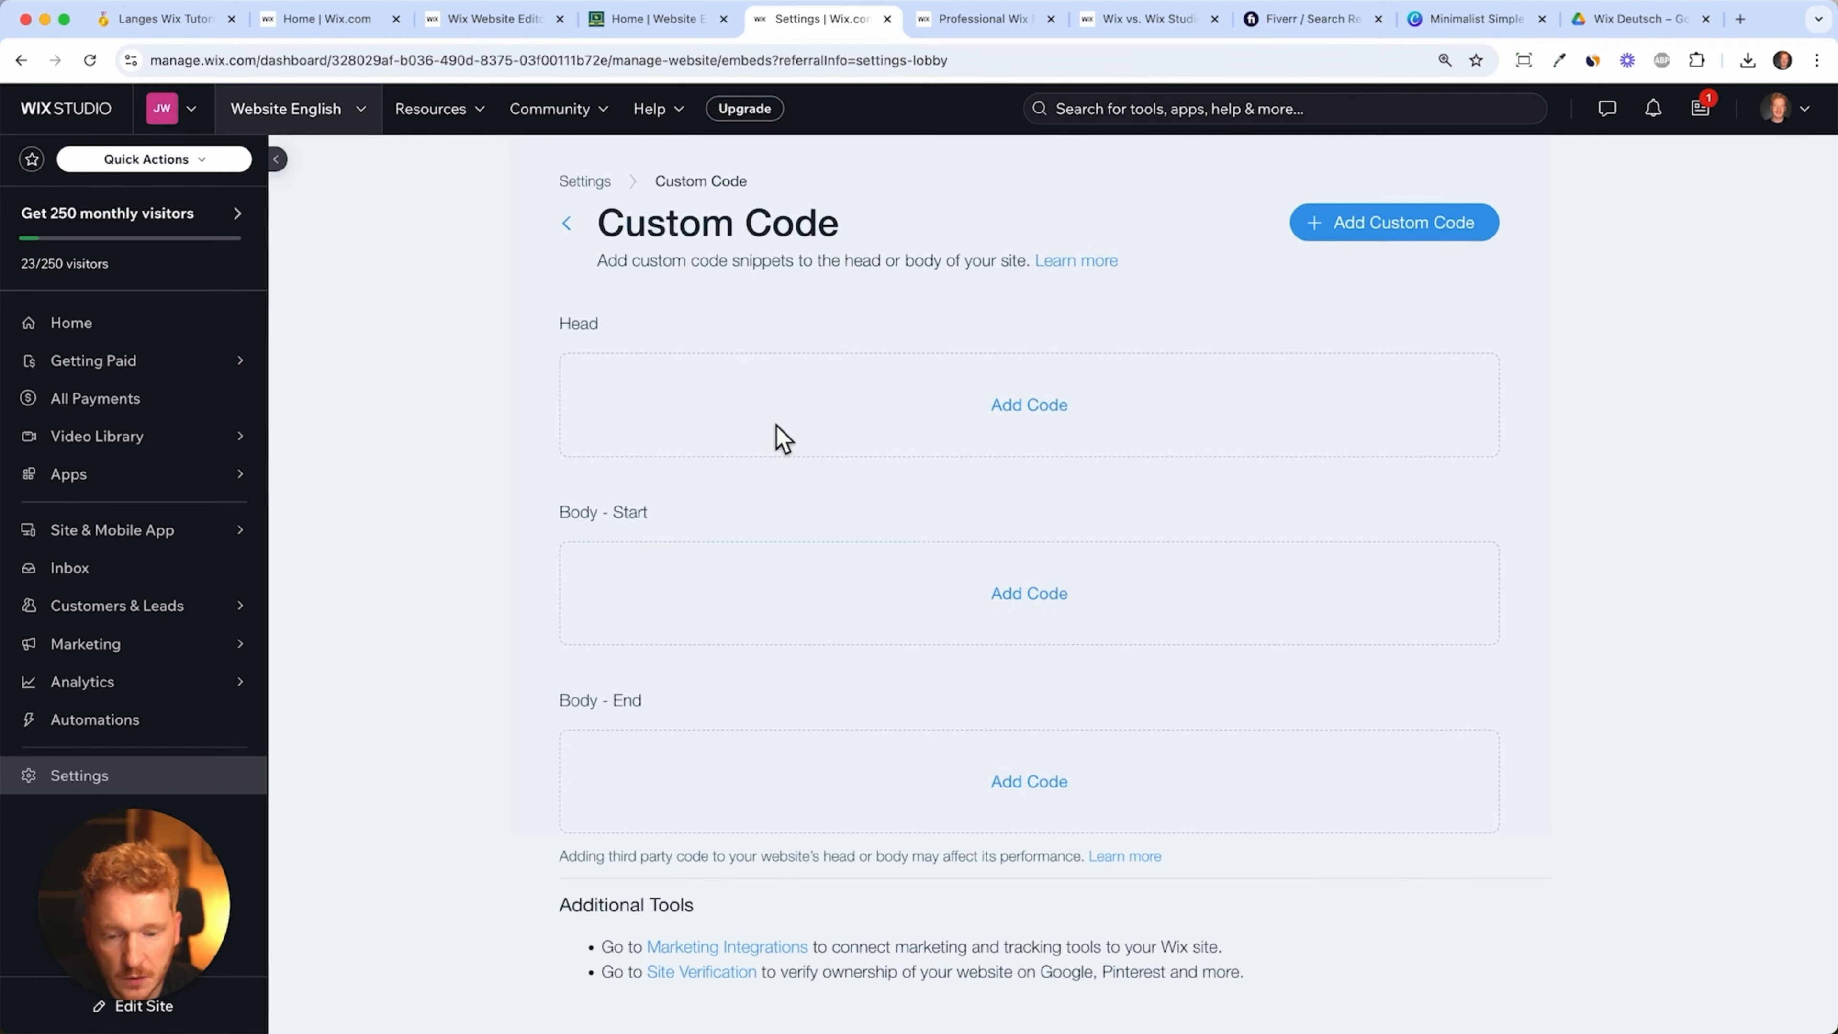
- Return to the Marketing Integrations and review the Meta Pixel & CAPI connection steps and the remaining integrations
{"action": "left_click", "coordinate": [568, 224]}
{"action": "scroll", "coordinate": [1252, 717], "scroll_direction": "down", "scroll_amount": 5}
{"action": "left_click", "coordinate": [1135, 884]}
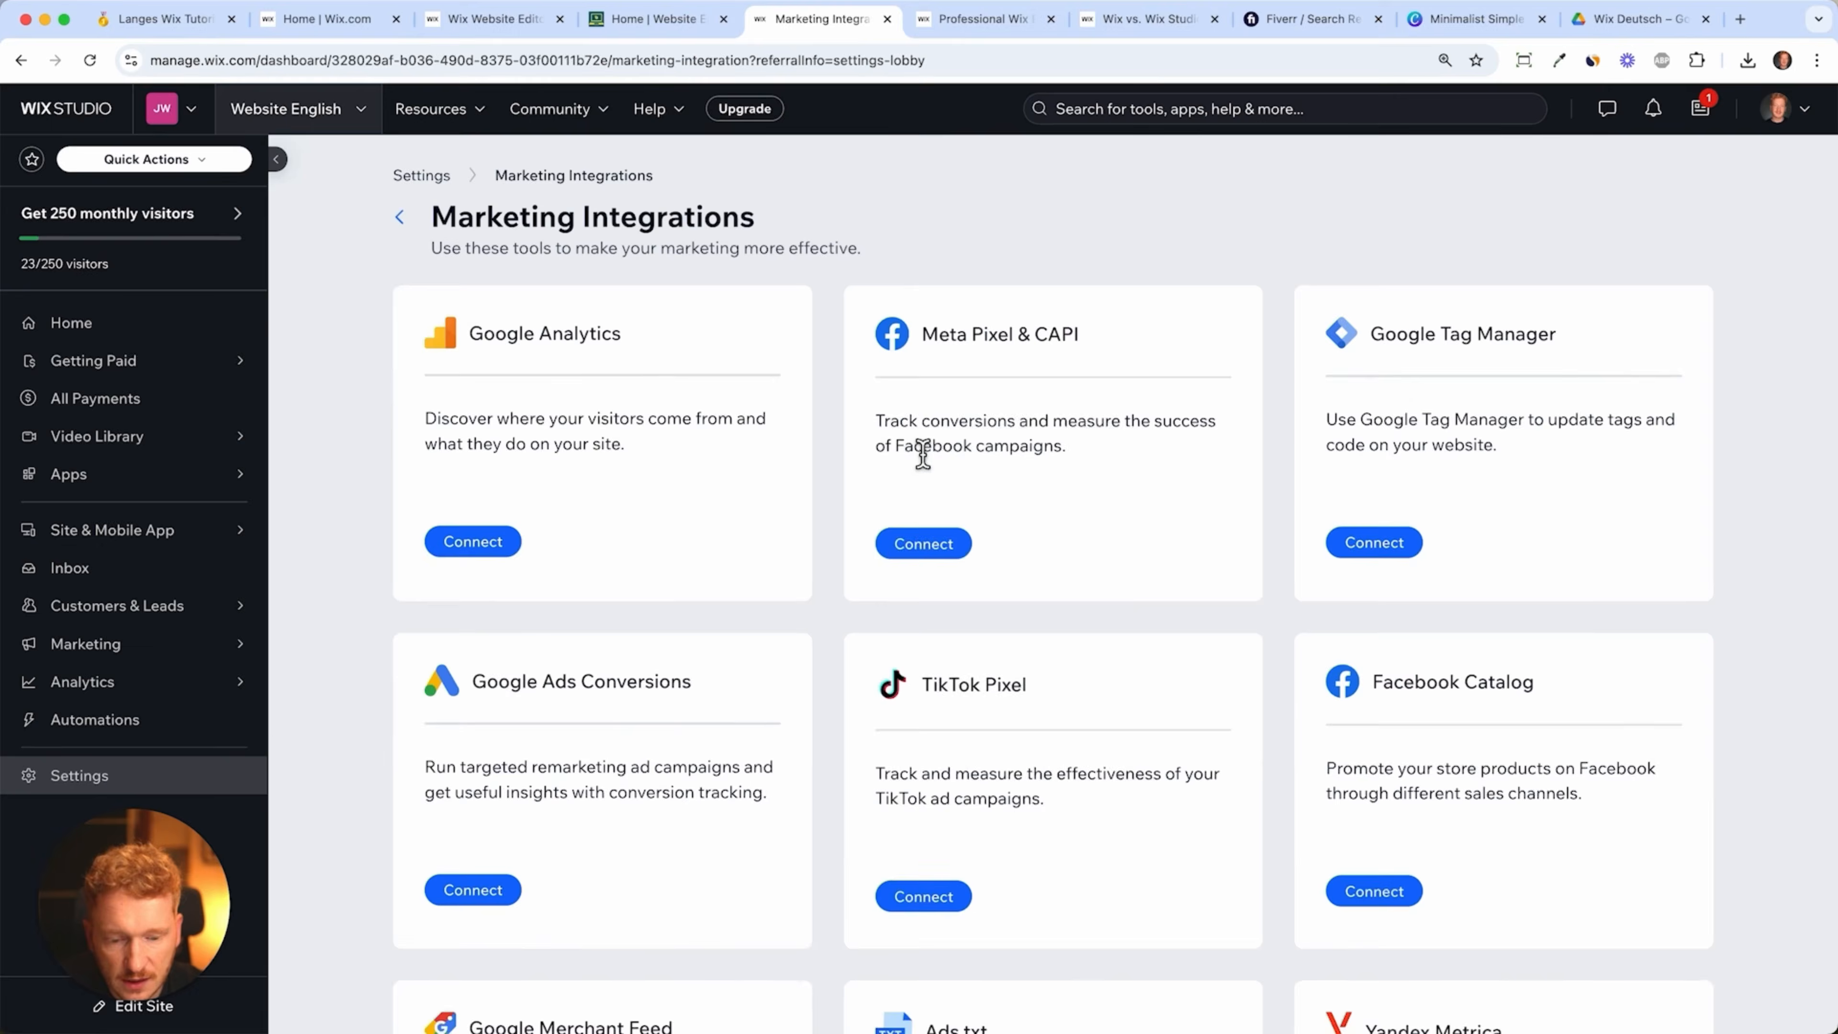
{"action": "left_click", "coordinate": [929, 692]}
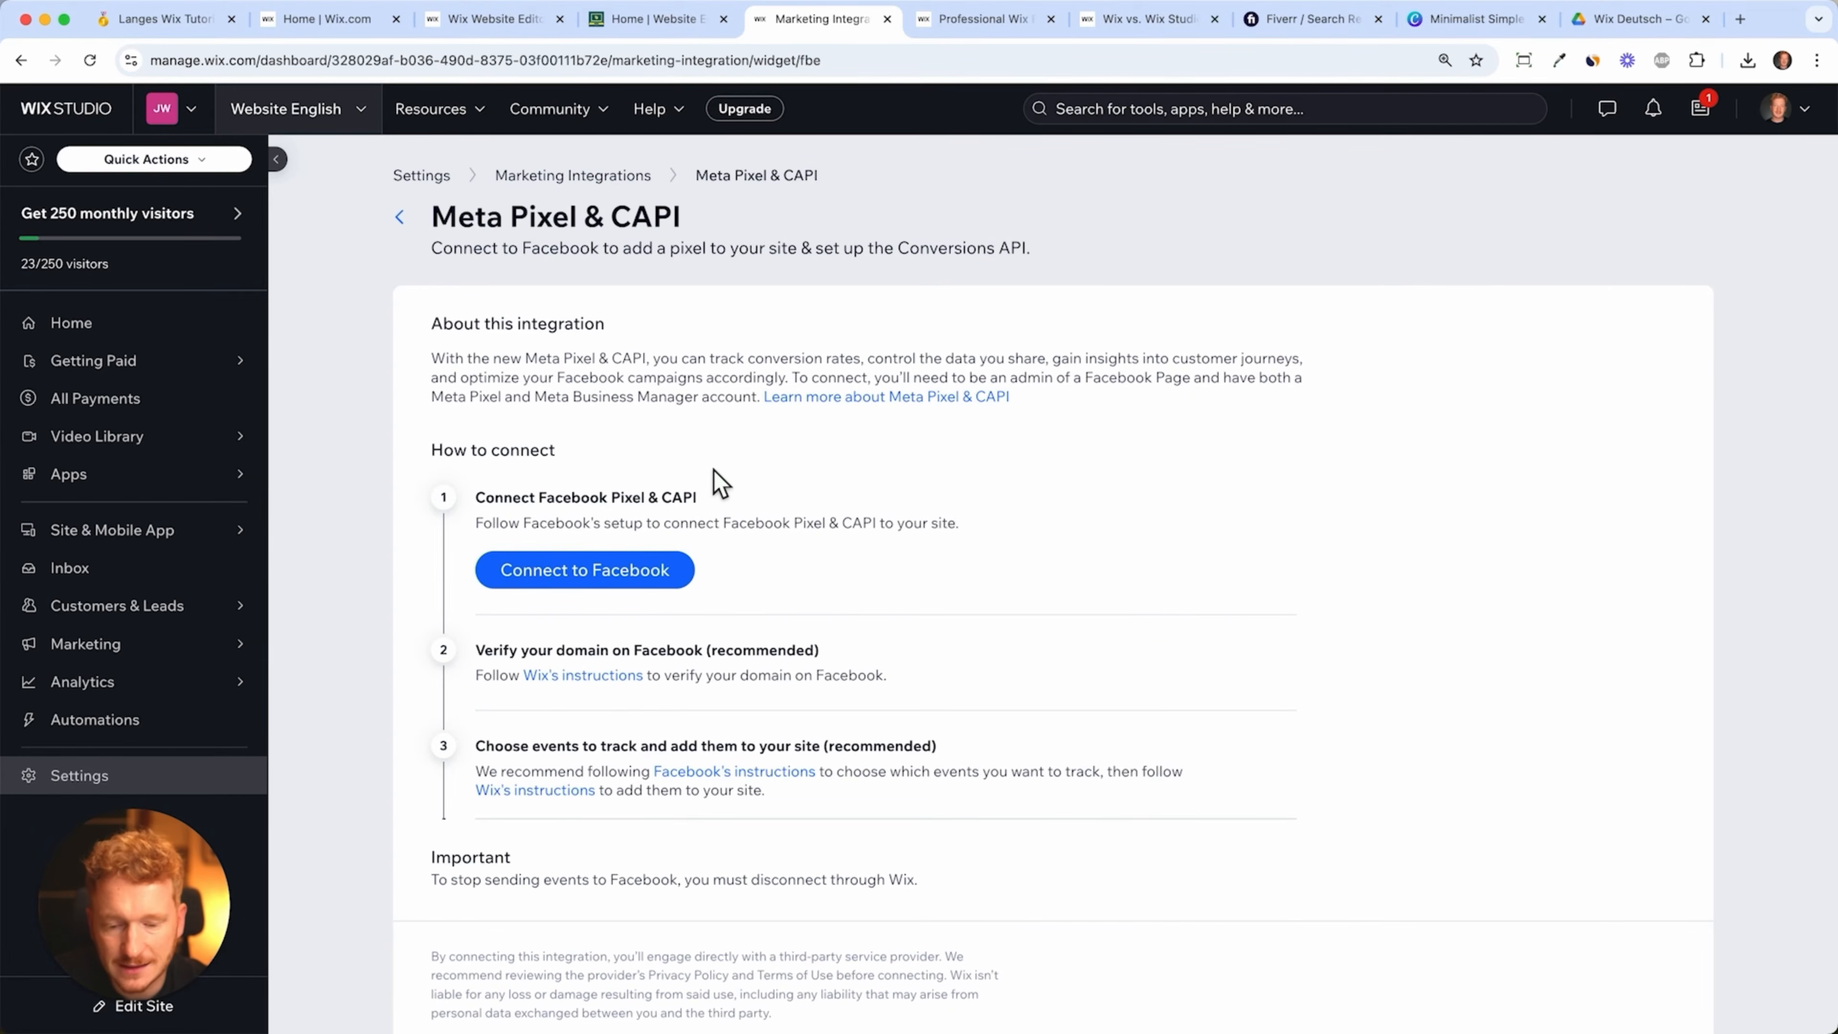
{"action": "left_click", "coordinate": [400, 216]}
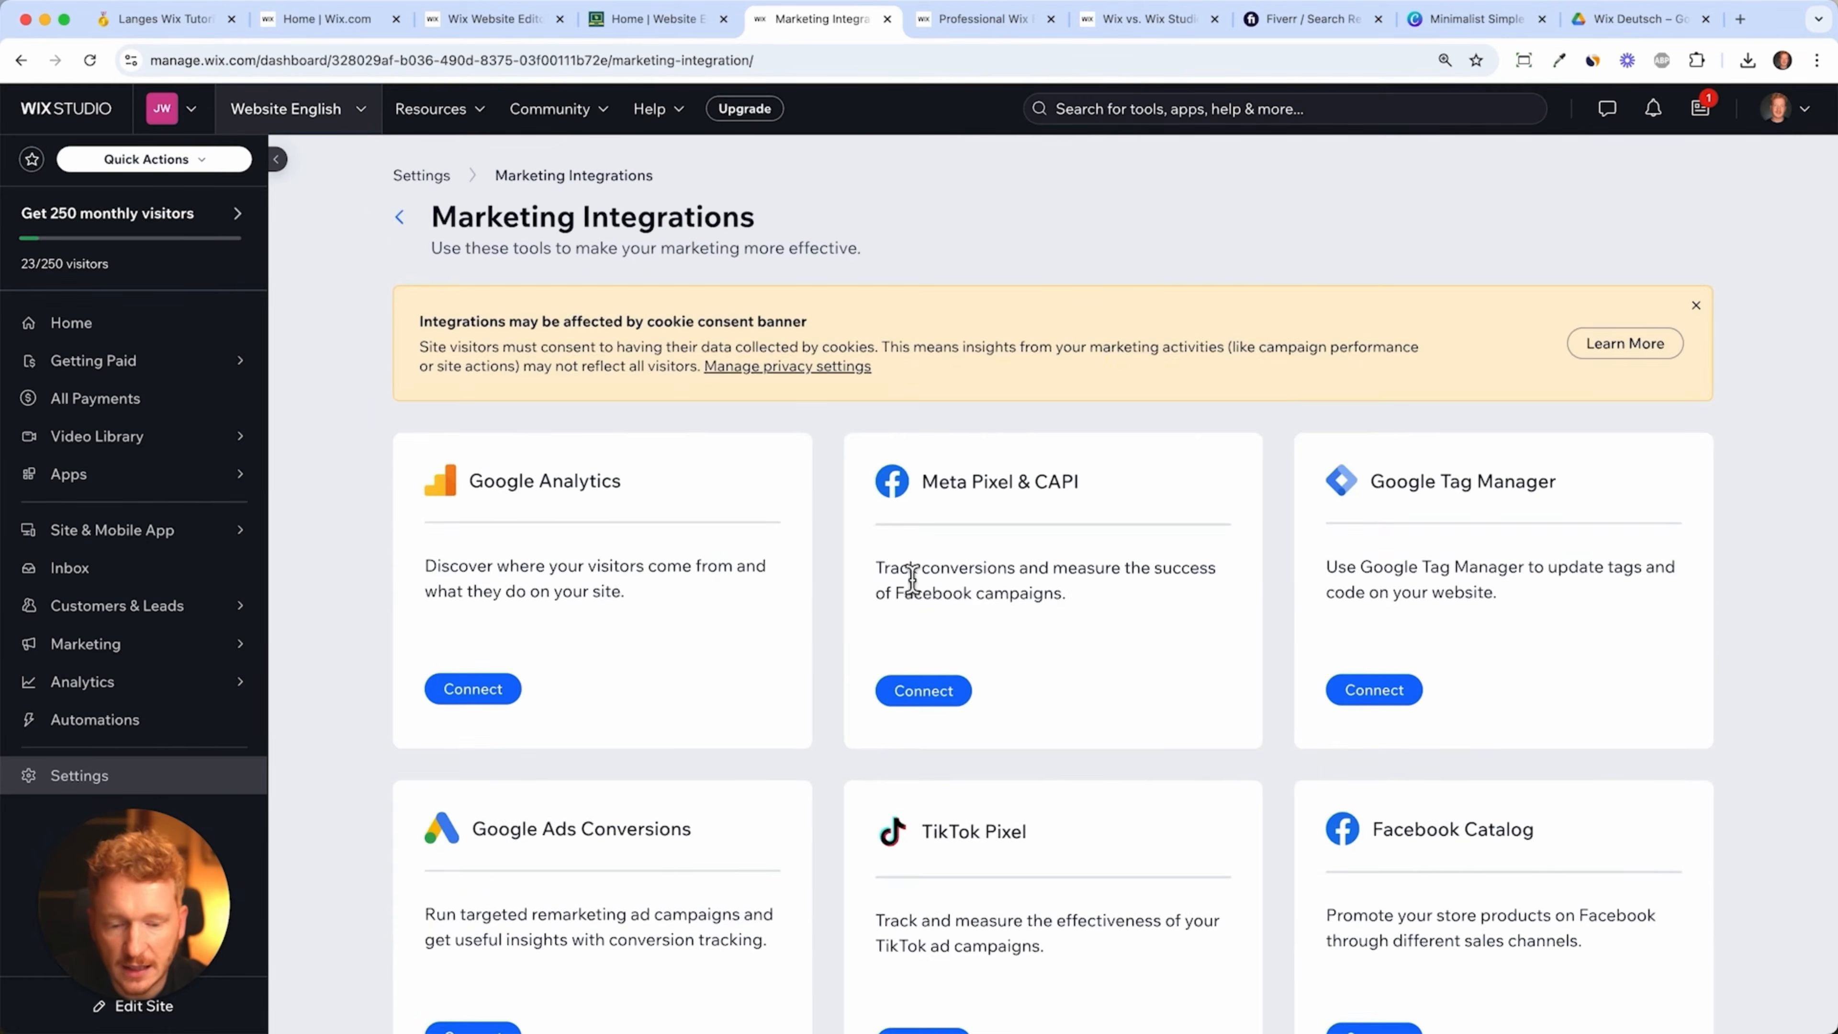
{"action": "scroll", "coordinate": [923, 579], "scroll_direction": "down", "scroll_amount": 4}
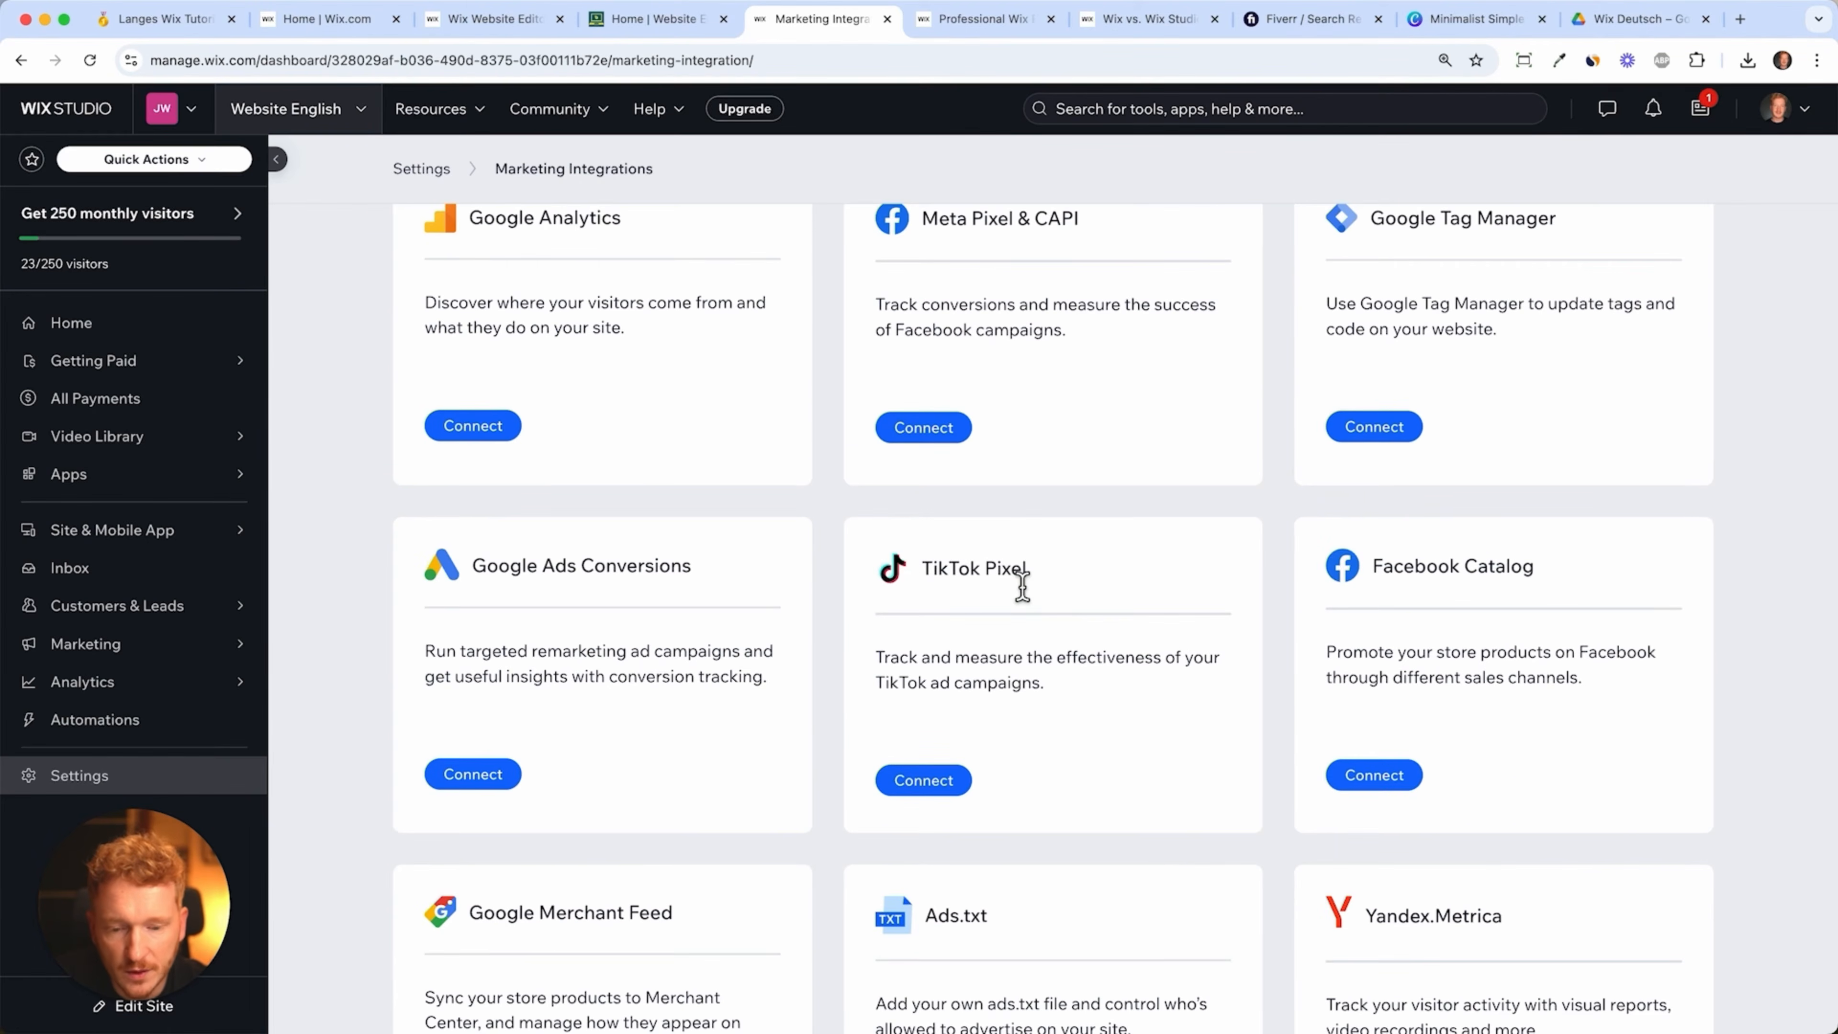
{"action": "scroll", "coordinate": [1022, 586], "scroll_direction": "up", "scroll_amount": 3}
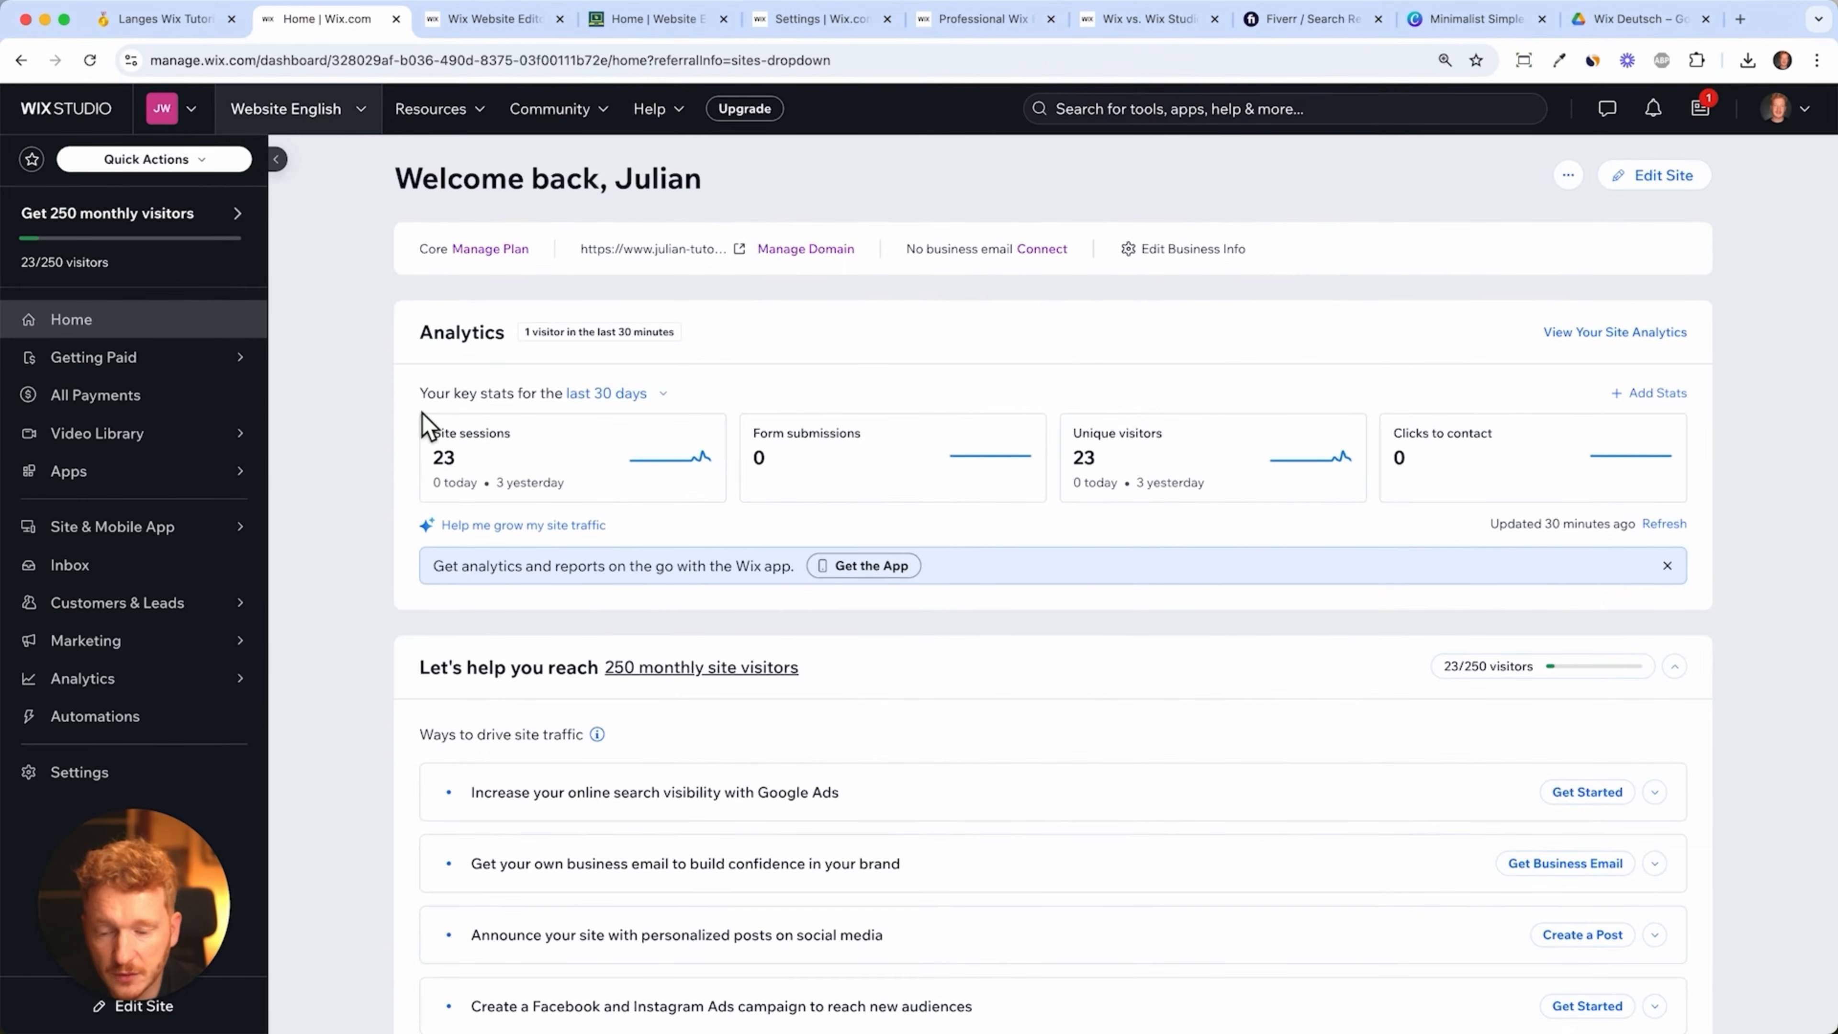
- Switch to the Wix Editor, dismiss the site-published dialog and look through the editor's site settings options
{"action": "left_click", "coordinate": [477, 31]}
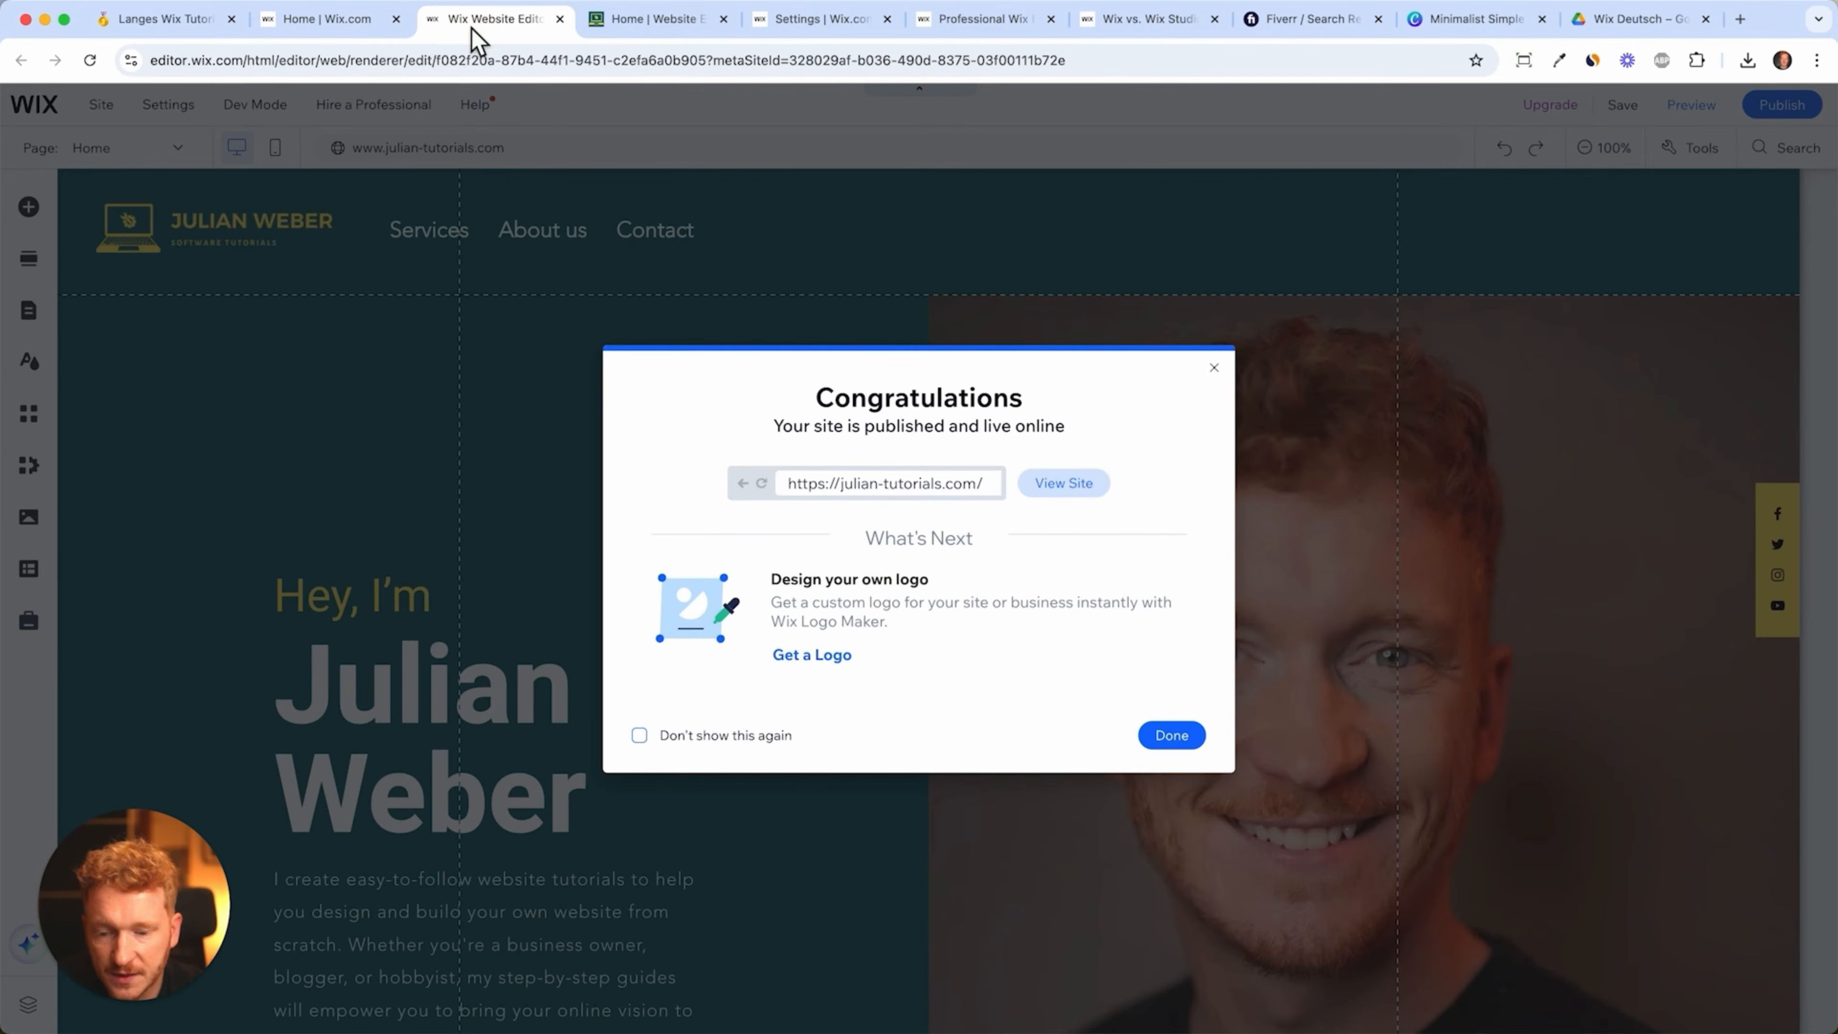
{"action": "left_click", "coordinate": [881, 268]}
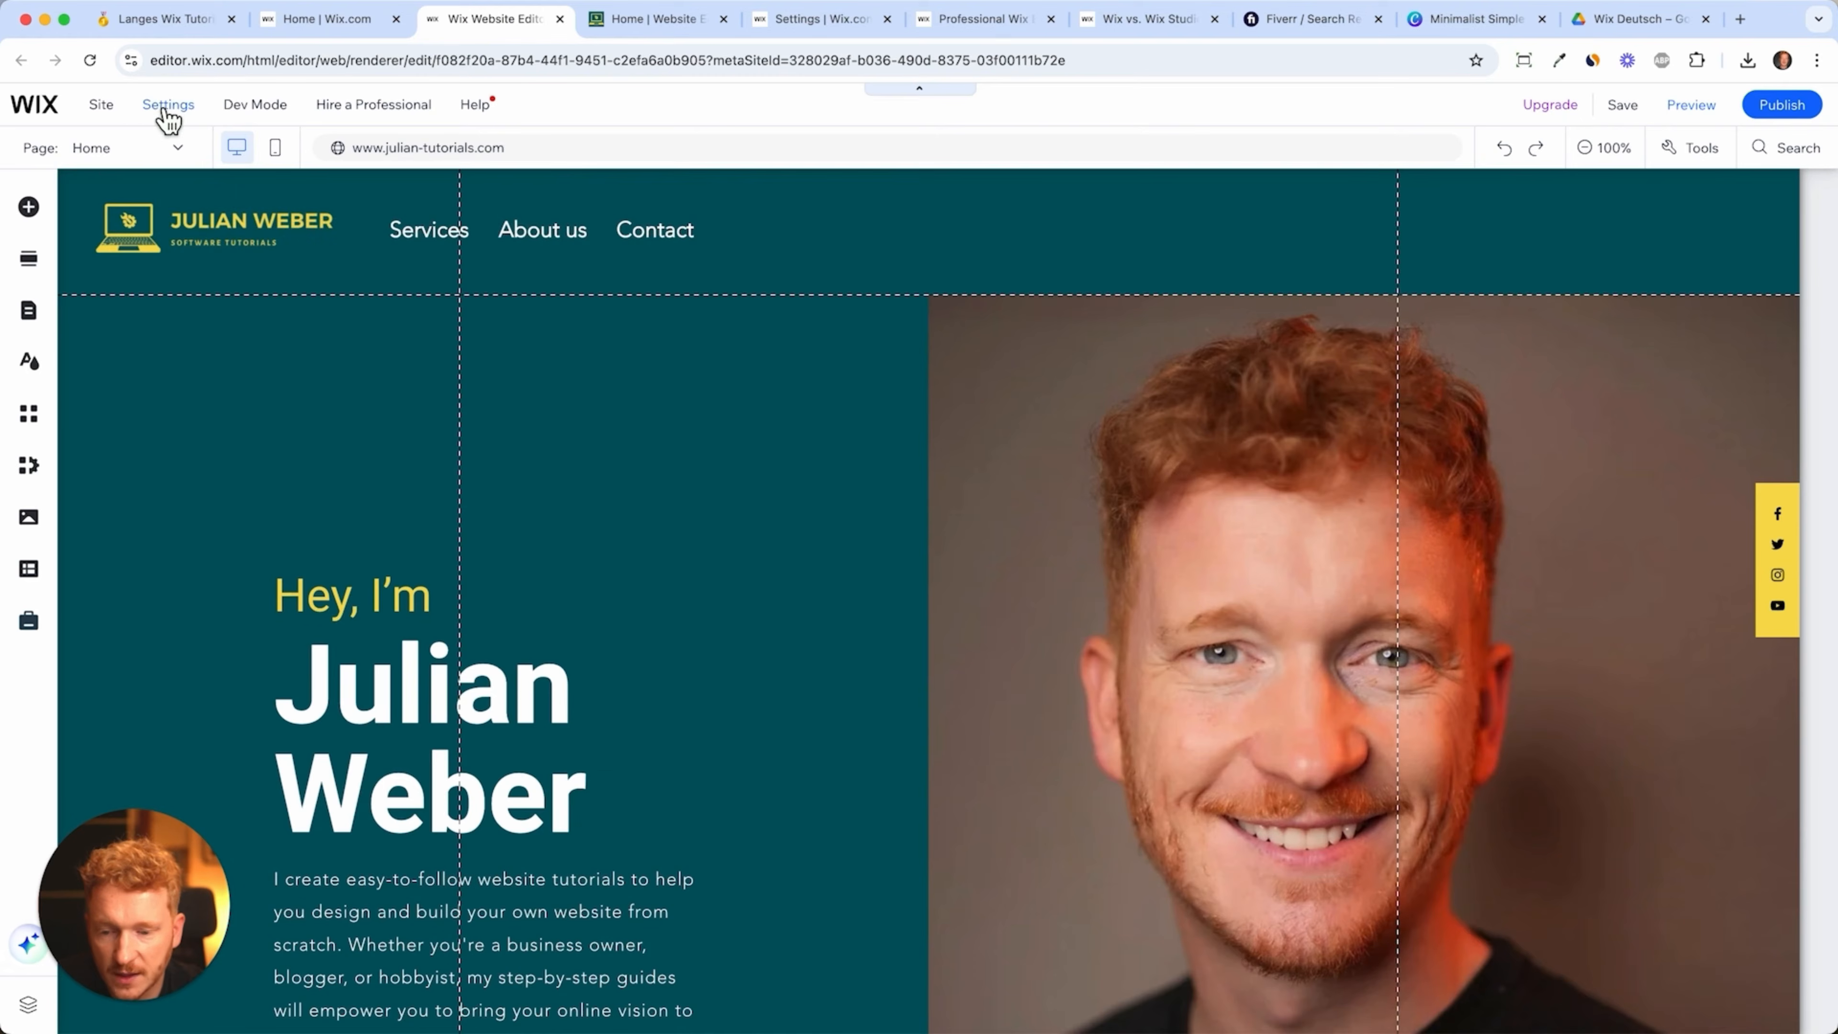
{"action": "left_click", "coordinate": [166, 108]}
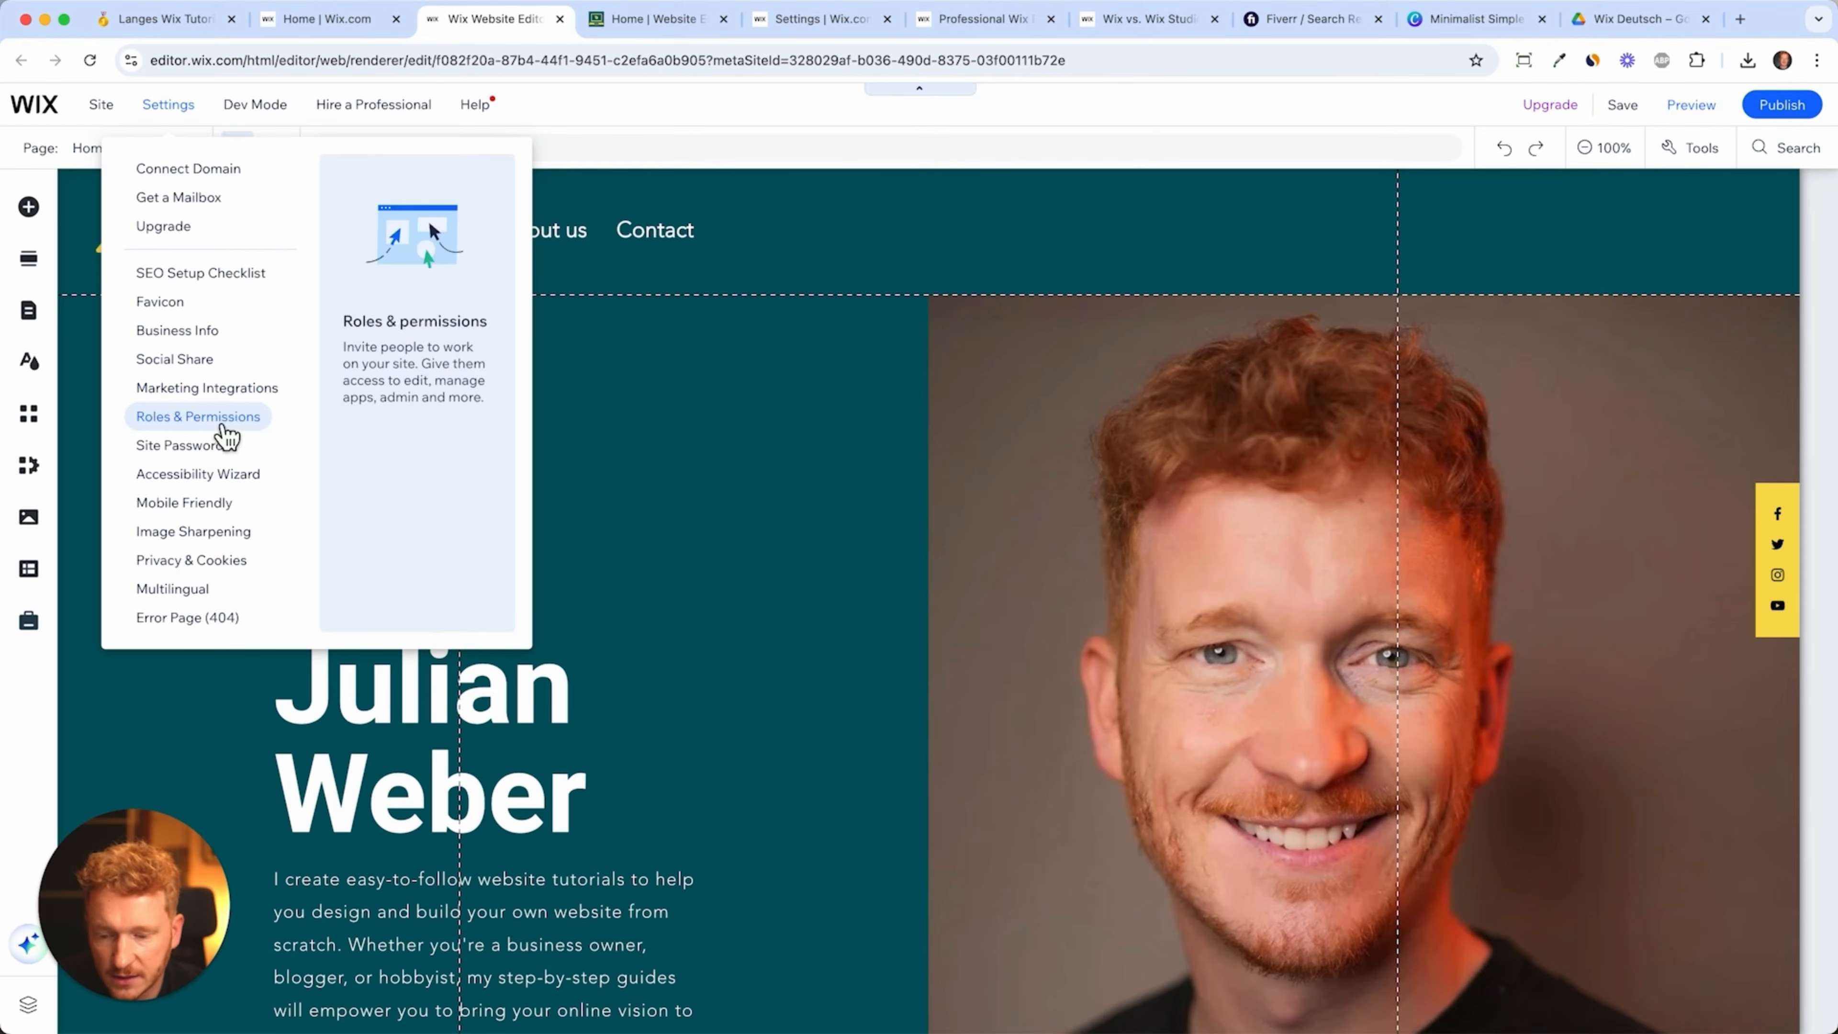
{"action": "left_click", "coordinate": [327, 19]}
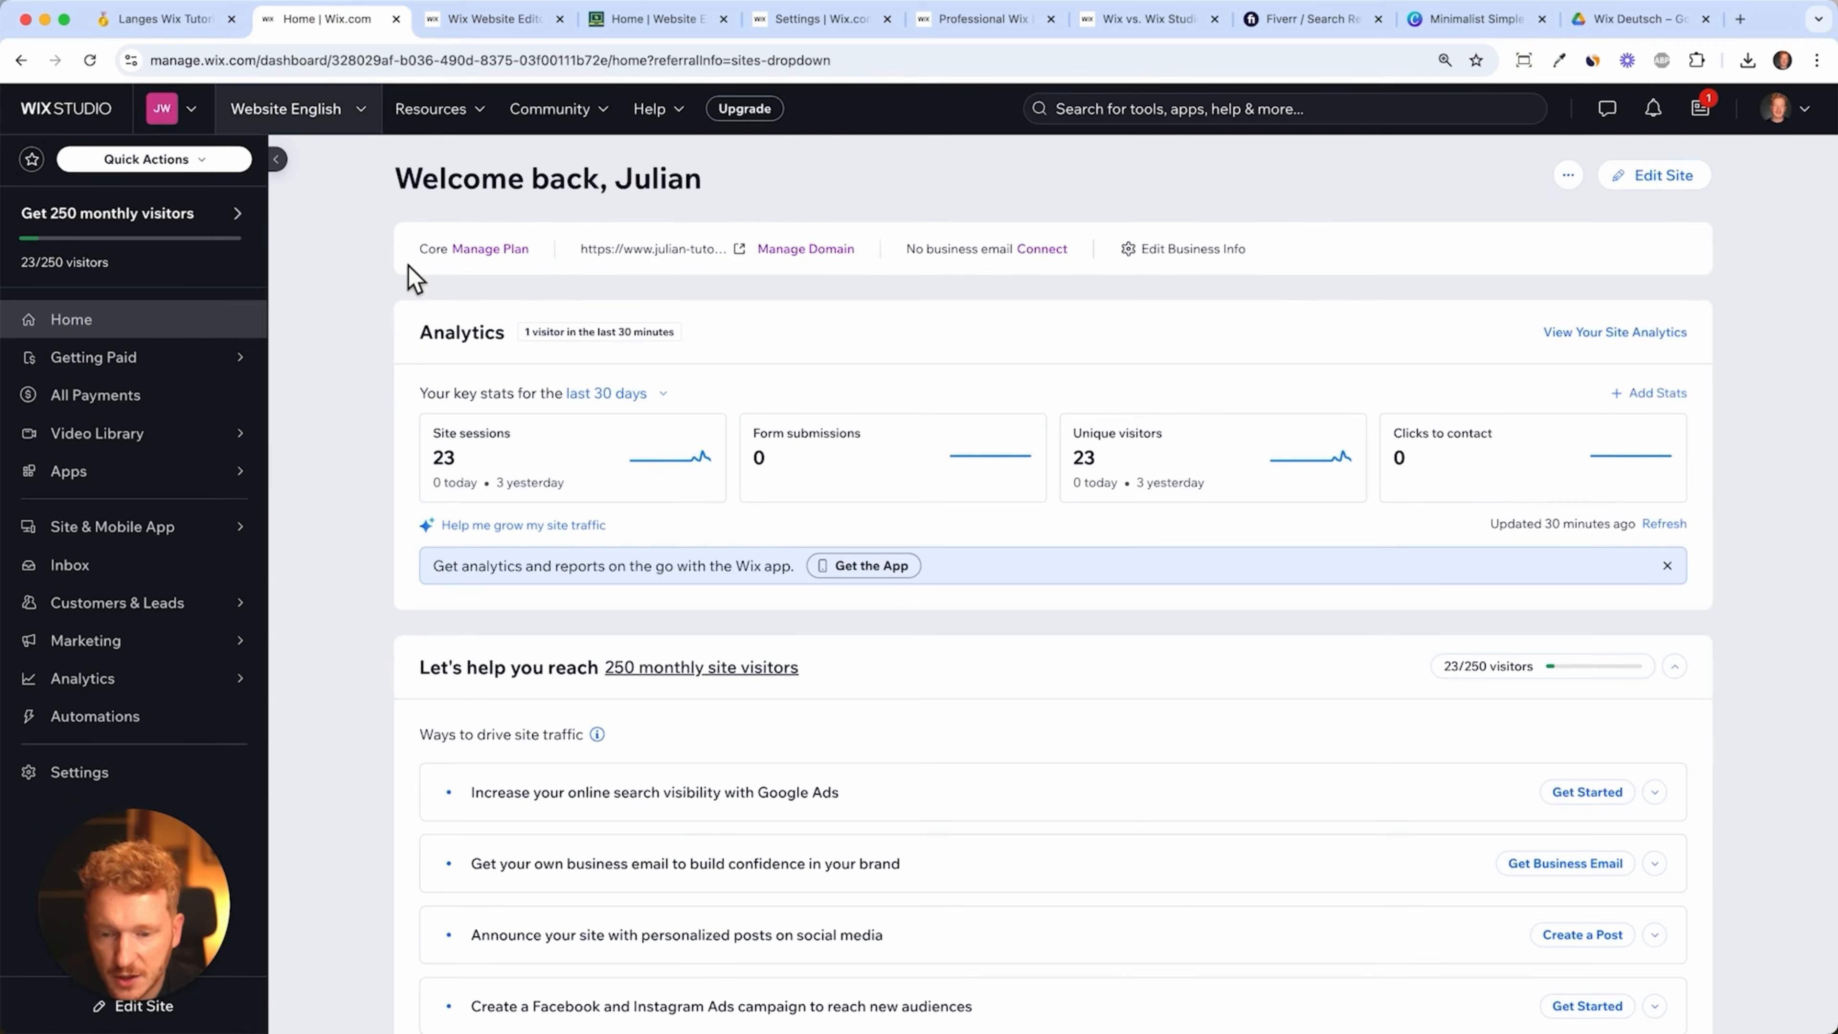
{"action": "left_click", "coordinate": [505, 29]}
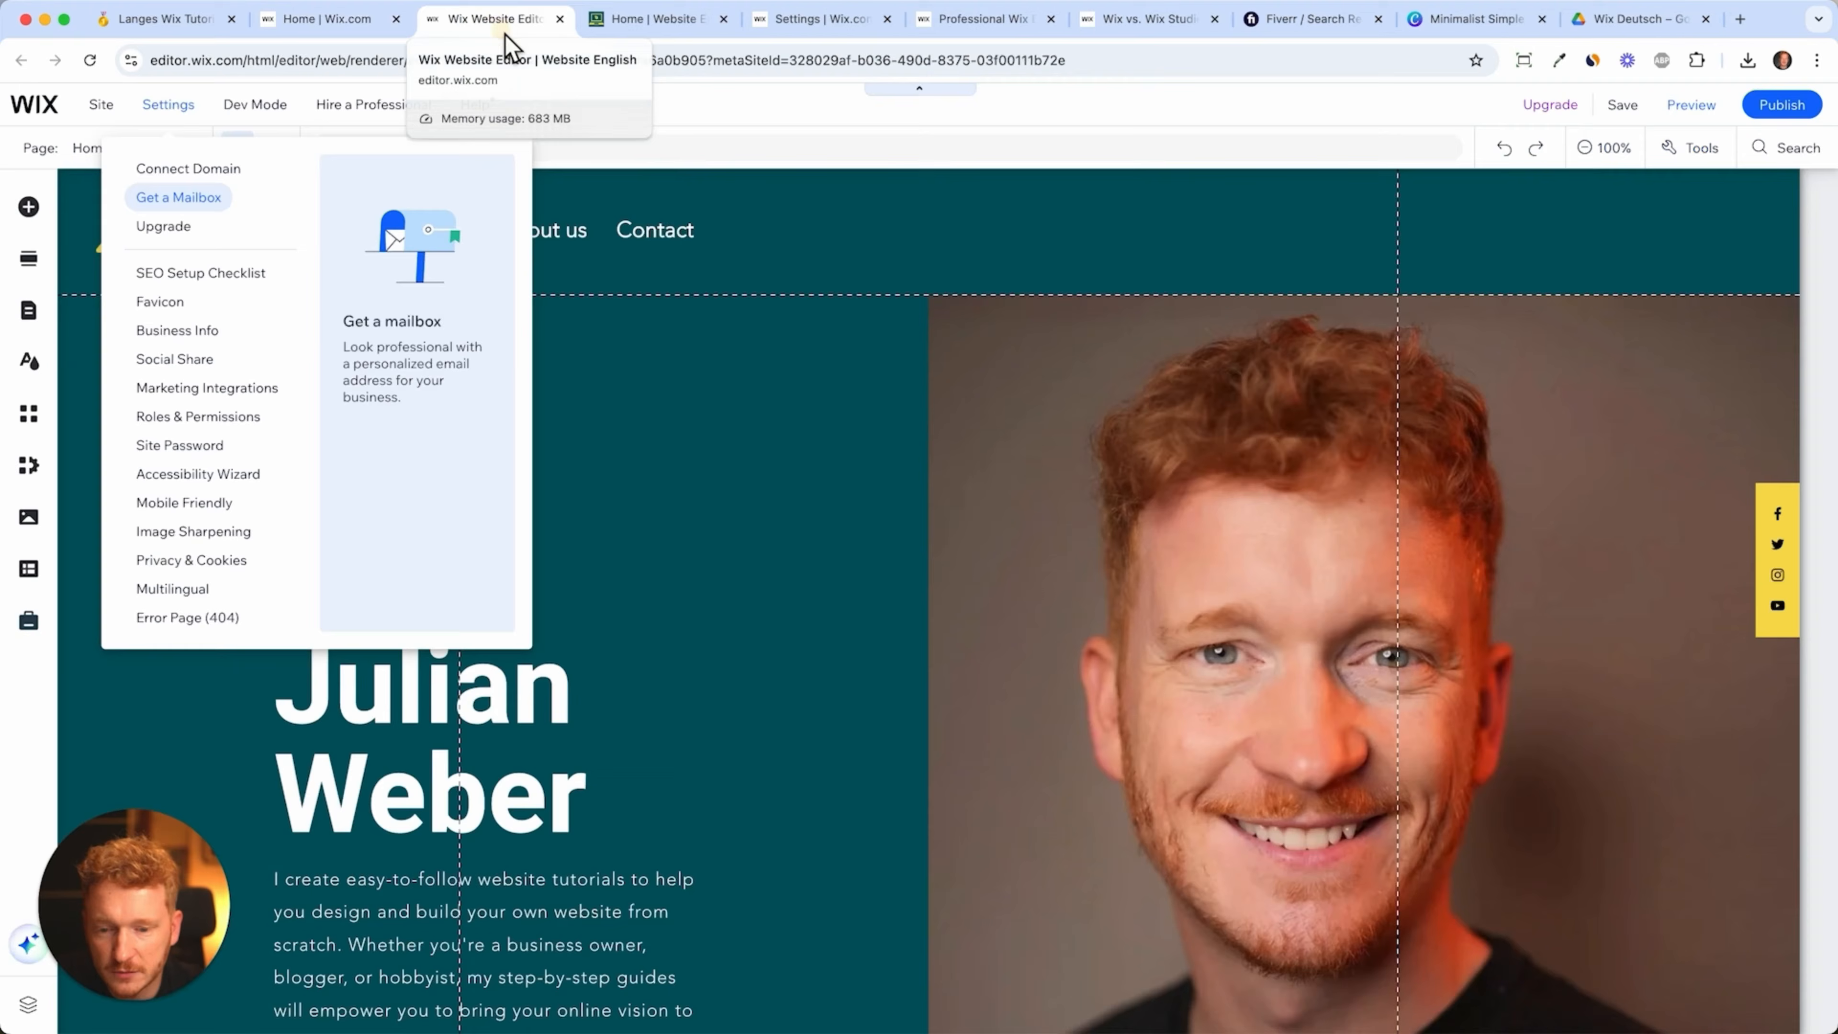
- Preview the "Inspiring" template for the 404 error page and add it to the site
{"action": "left_click", "coordinate": [234, 627]}
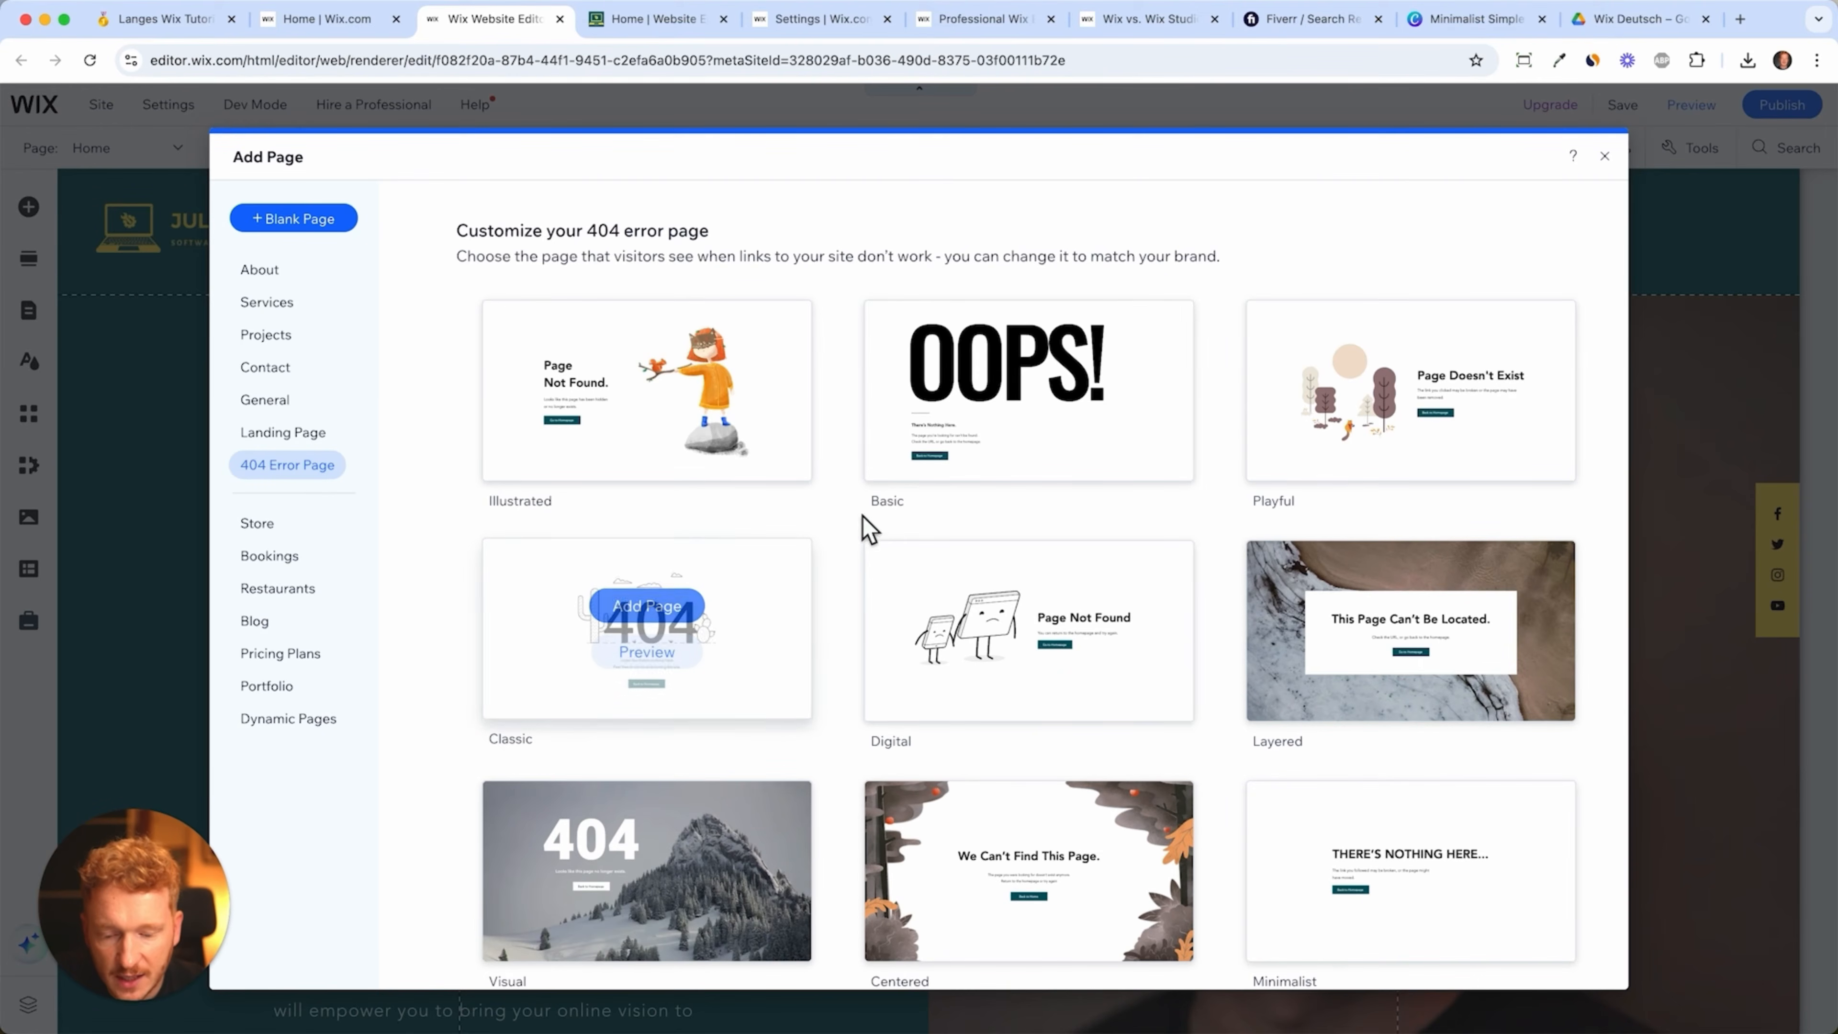
{"action": "scroll", "coordinate": [880, 601], "scroll_direction": "down", "scroll_amount": 3}
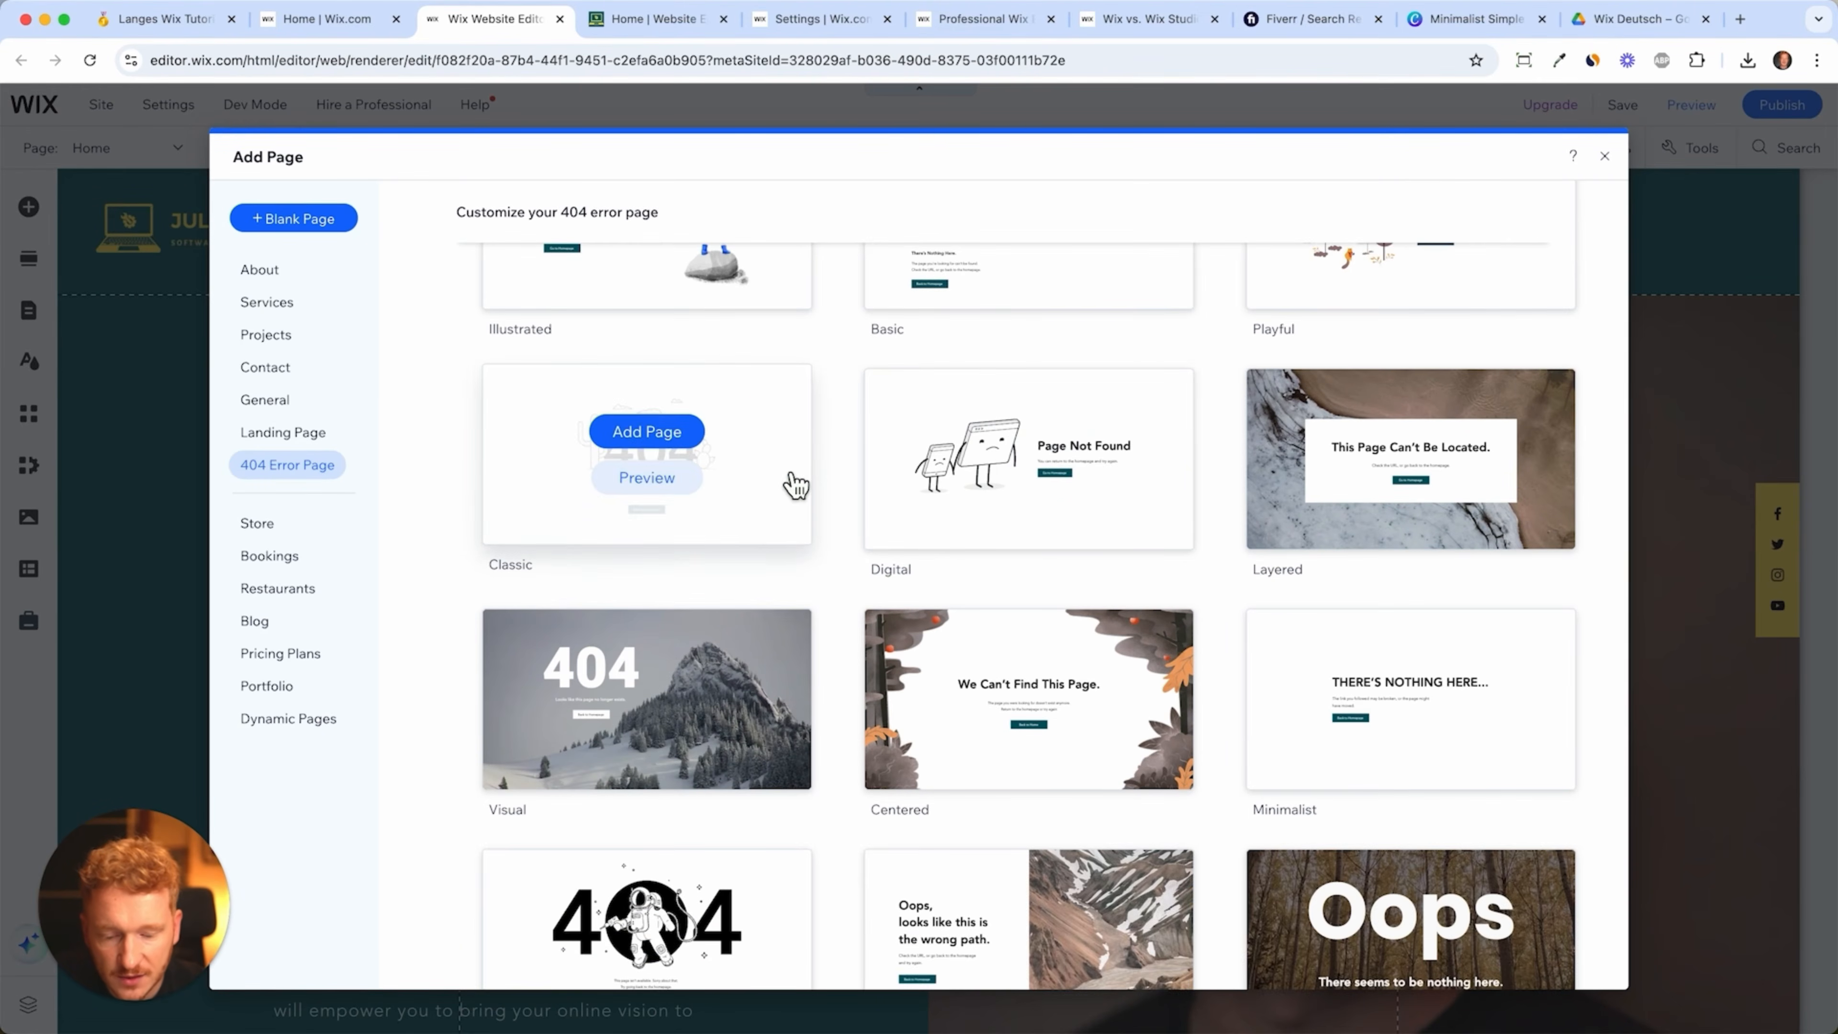
{"action": "scroll", "coordinate": [796, 485], "scroll_direction": "down", "scroll_amount": 2}
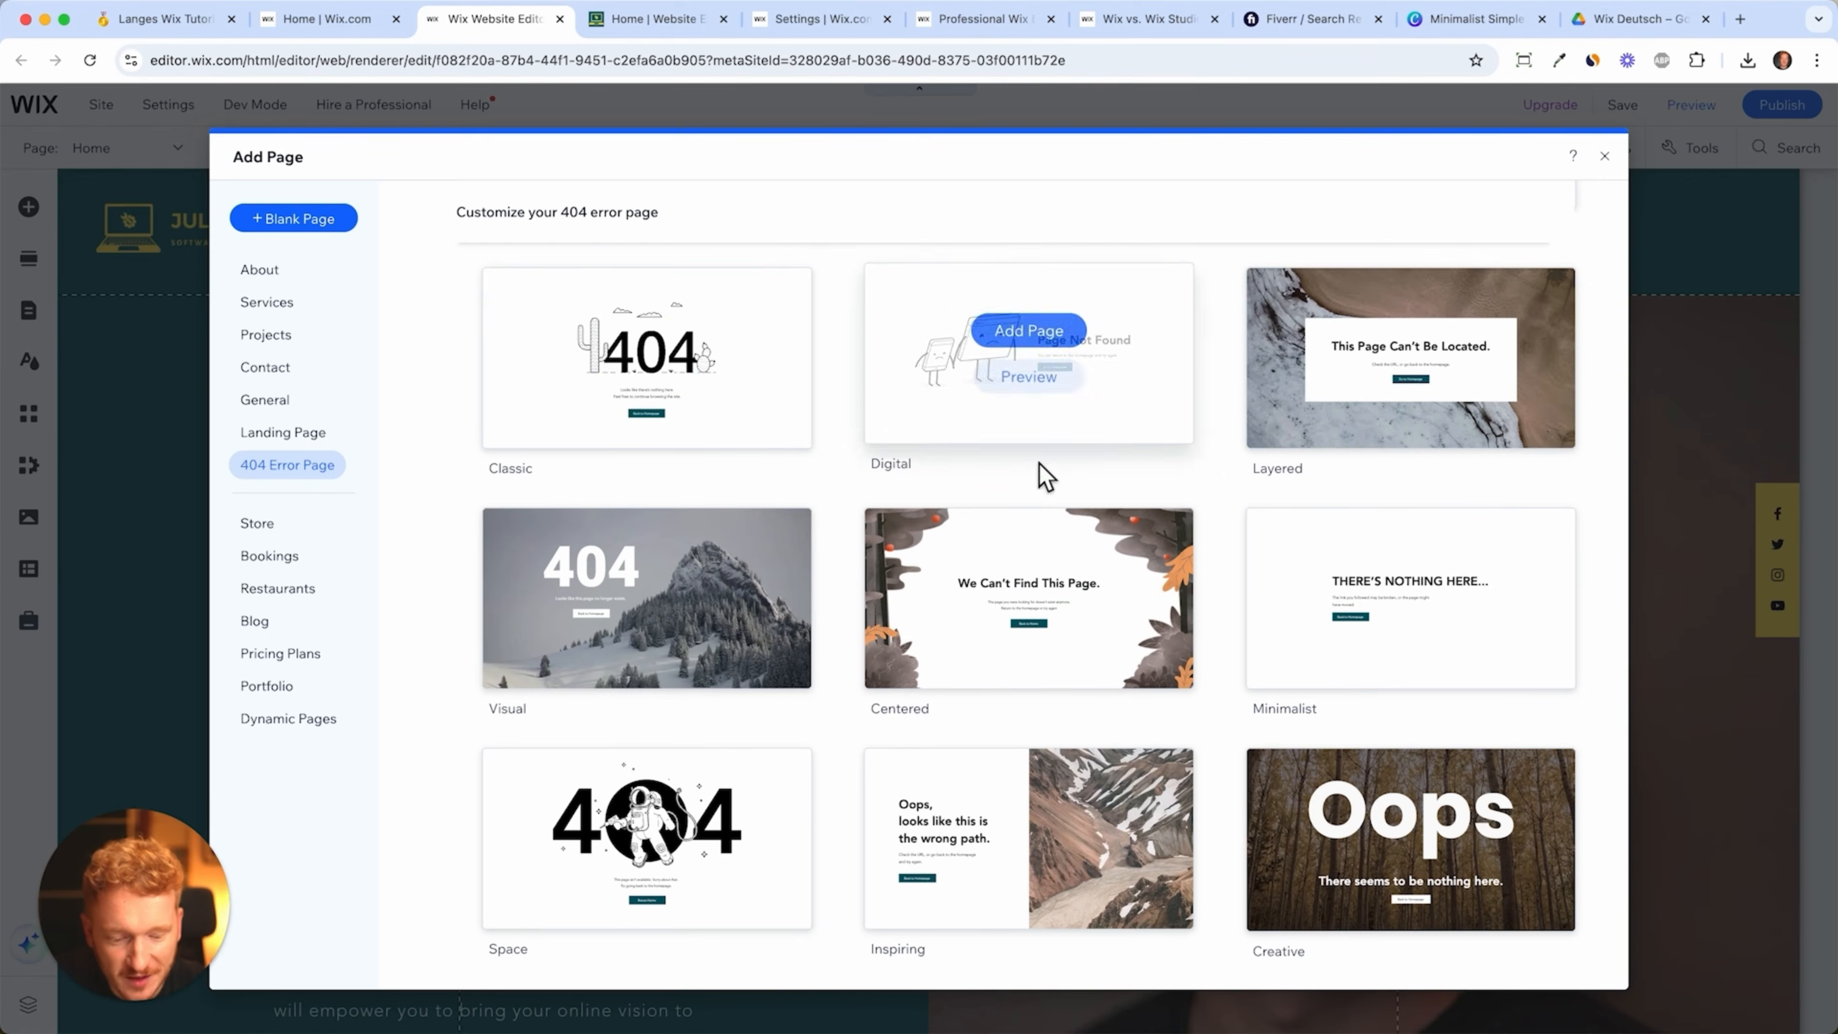
{"action": "left_click", "coordinate": [1031, 865]}
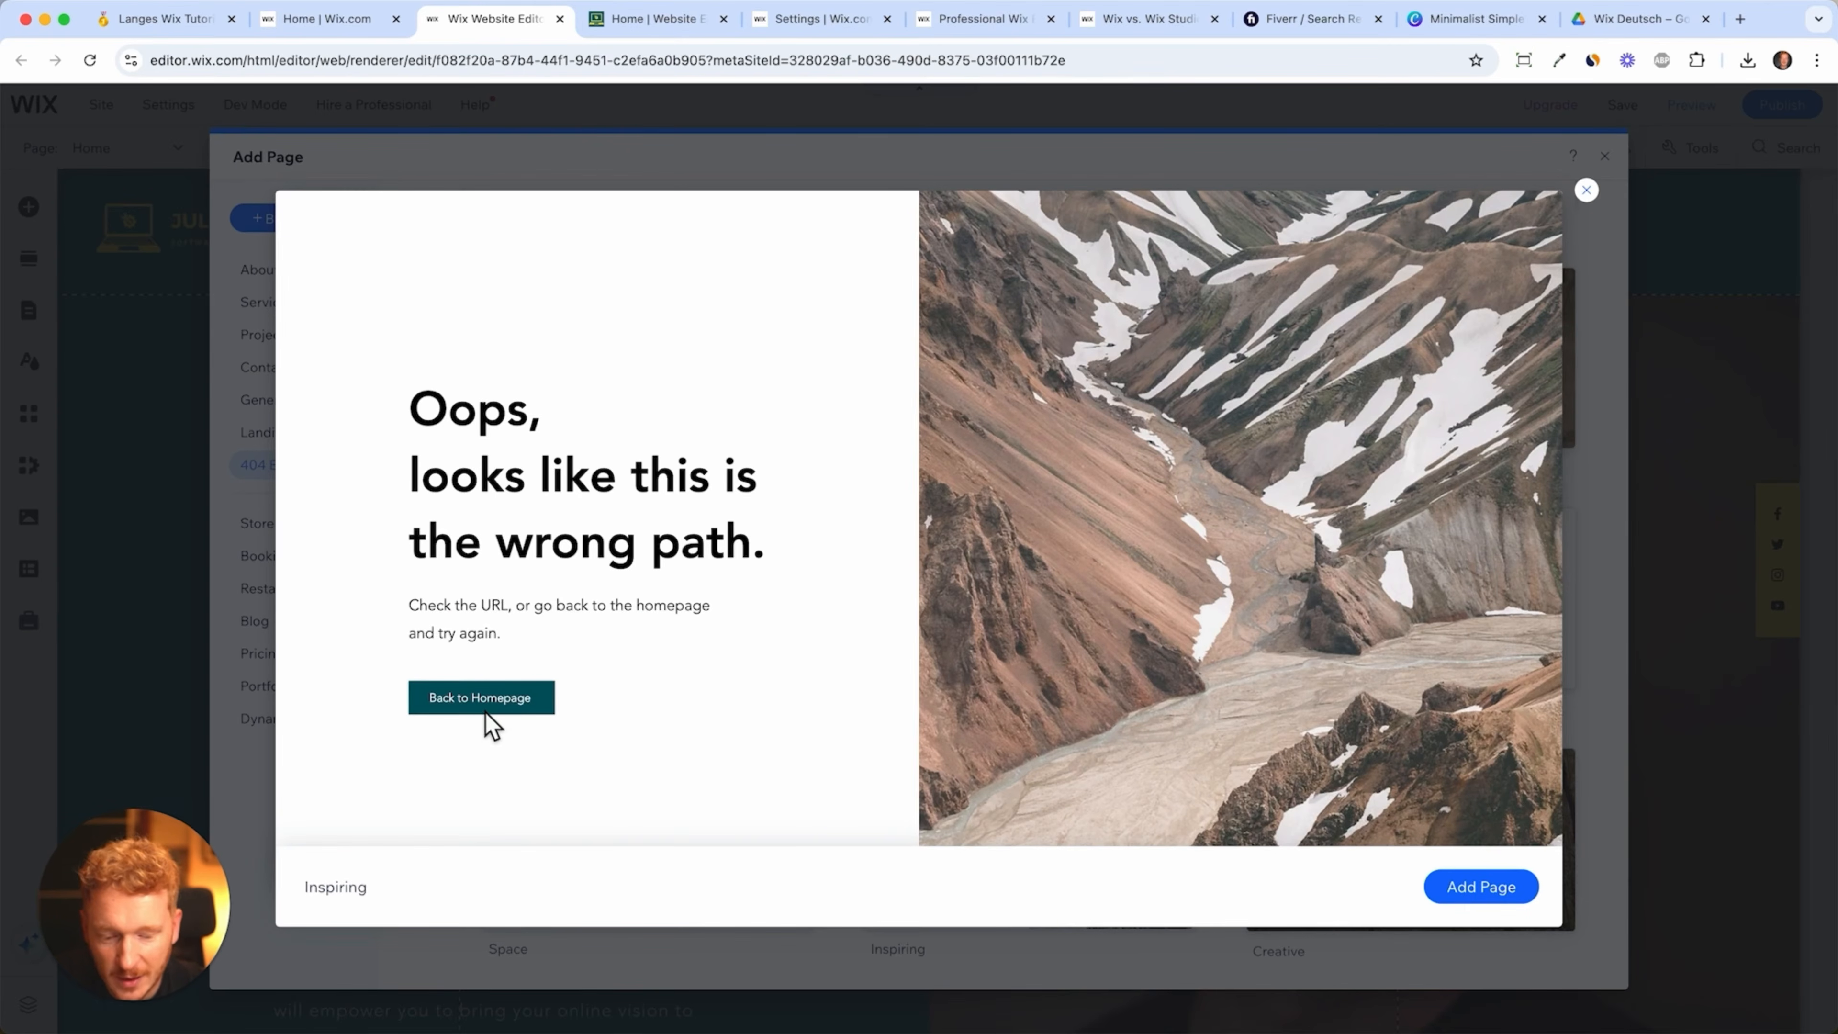
{"action": "left_click", "coordinate": [1480, 905]}
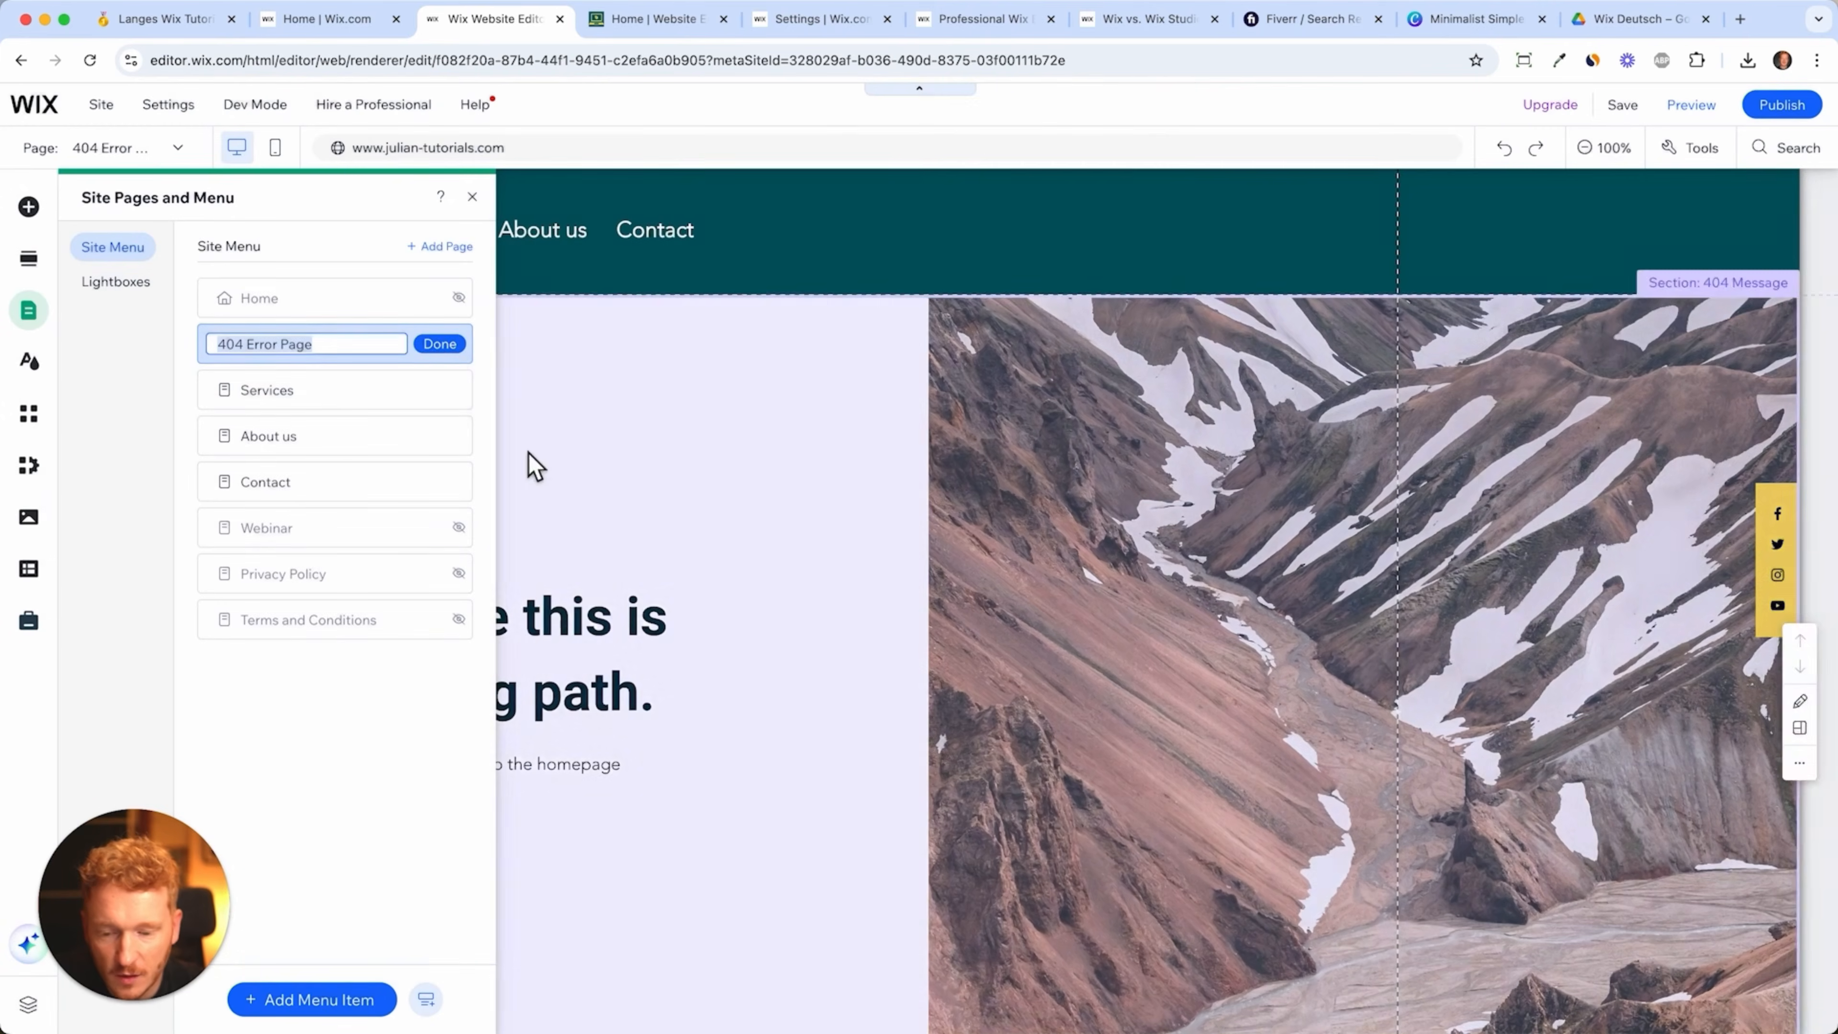
- Keep the page name "404 Error Page" and move it to the end of the site menu, below Terms and Conditions
{"action": "left_click", "coordinate": [442, 346]}
{"action": "left_click_drag", "start_coordinate": [307, 353], "coordinate": [299, 644]}
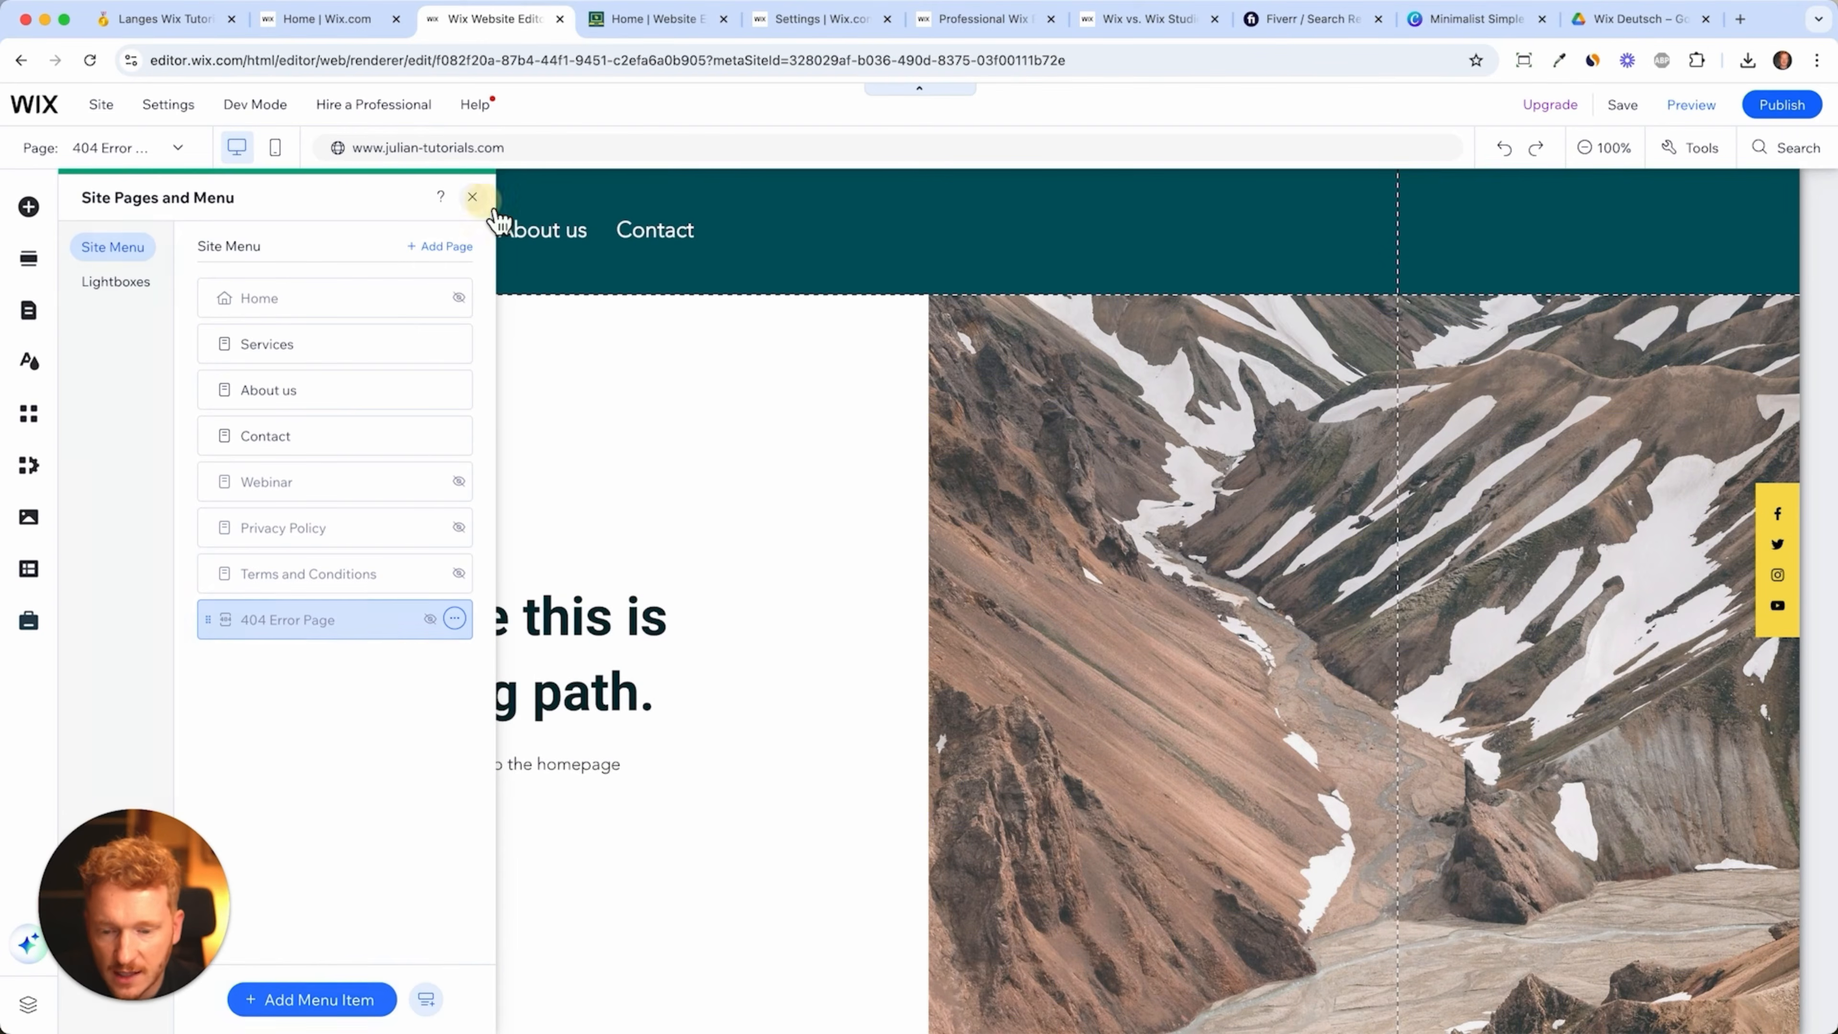
{"action": "left_click", "coordinate": [472, 197]}
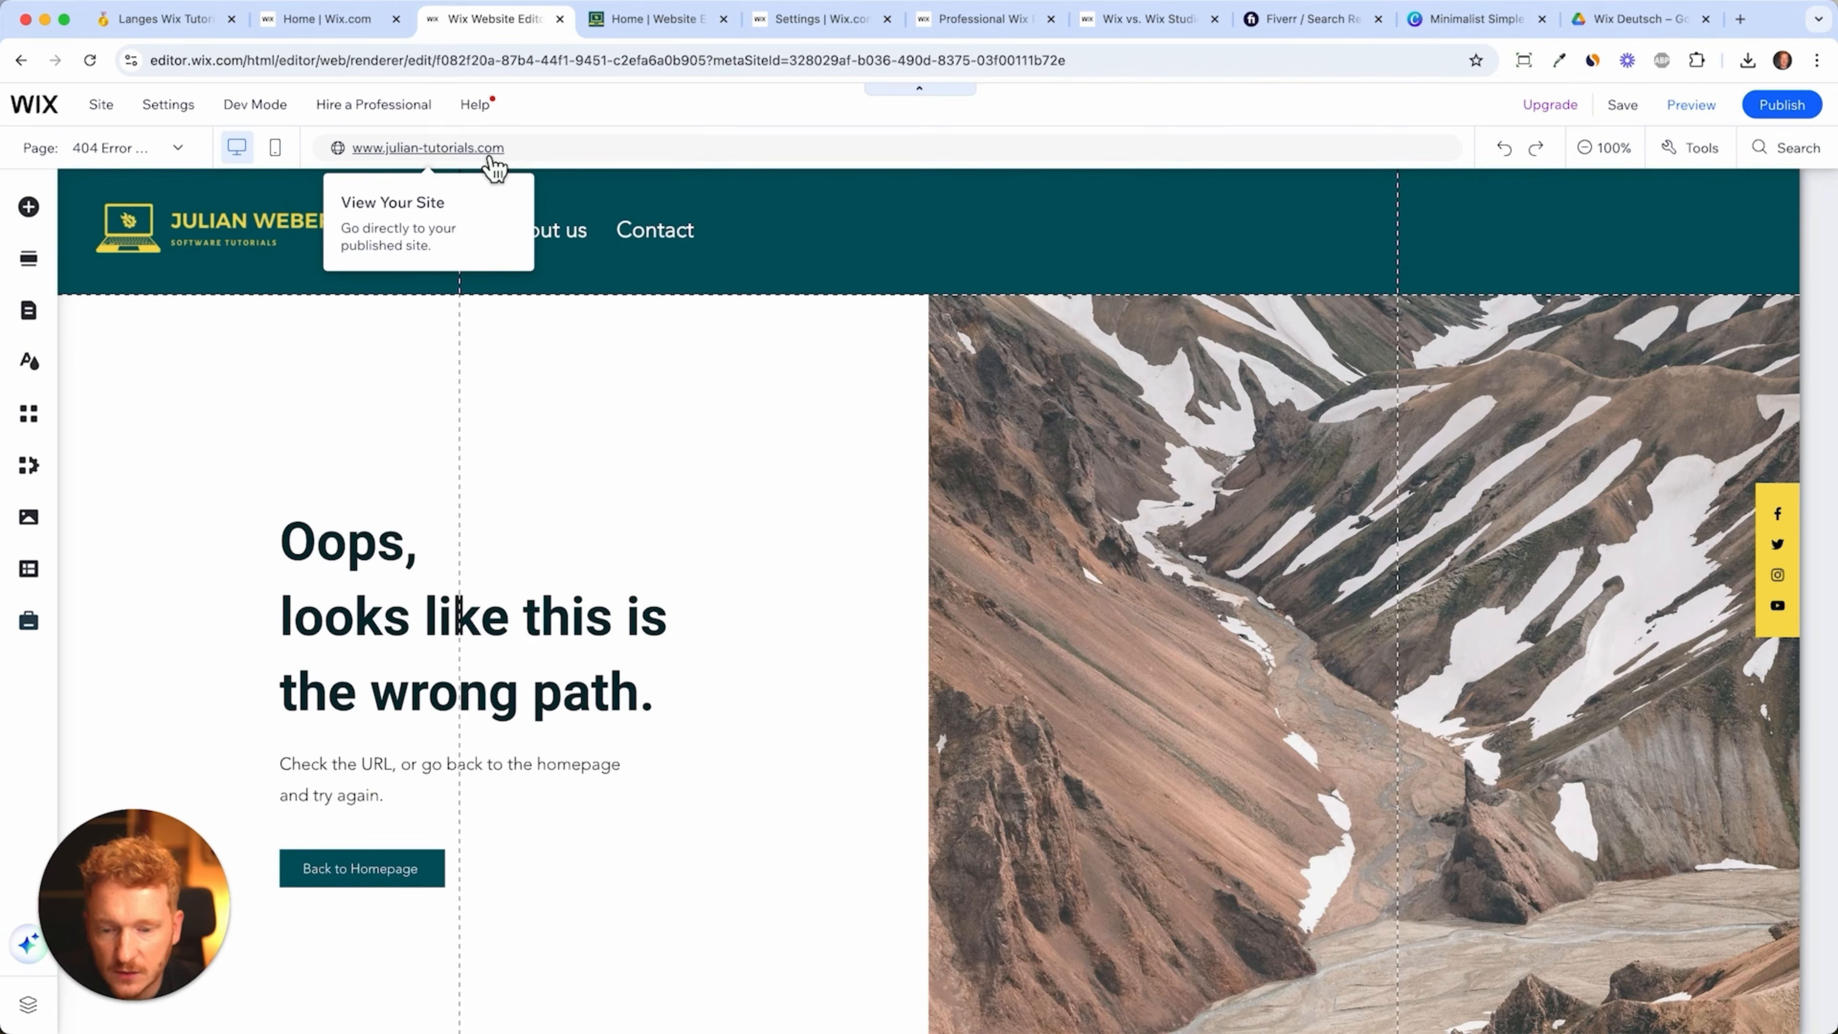
- Test the 404 page on the published site by loading its Services address misspelled as "web-design-agency-nw", and return to the homepage
{"action": "left_click", "coordinate": [495, 168]}
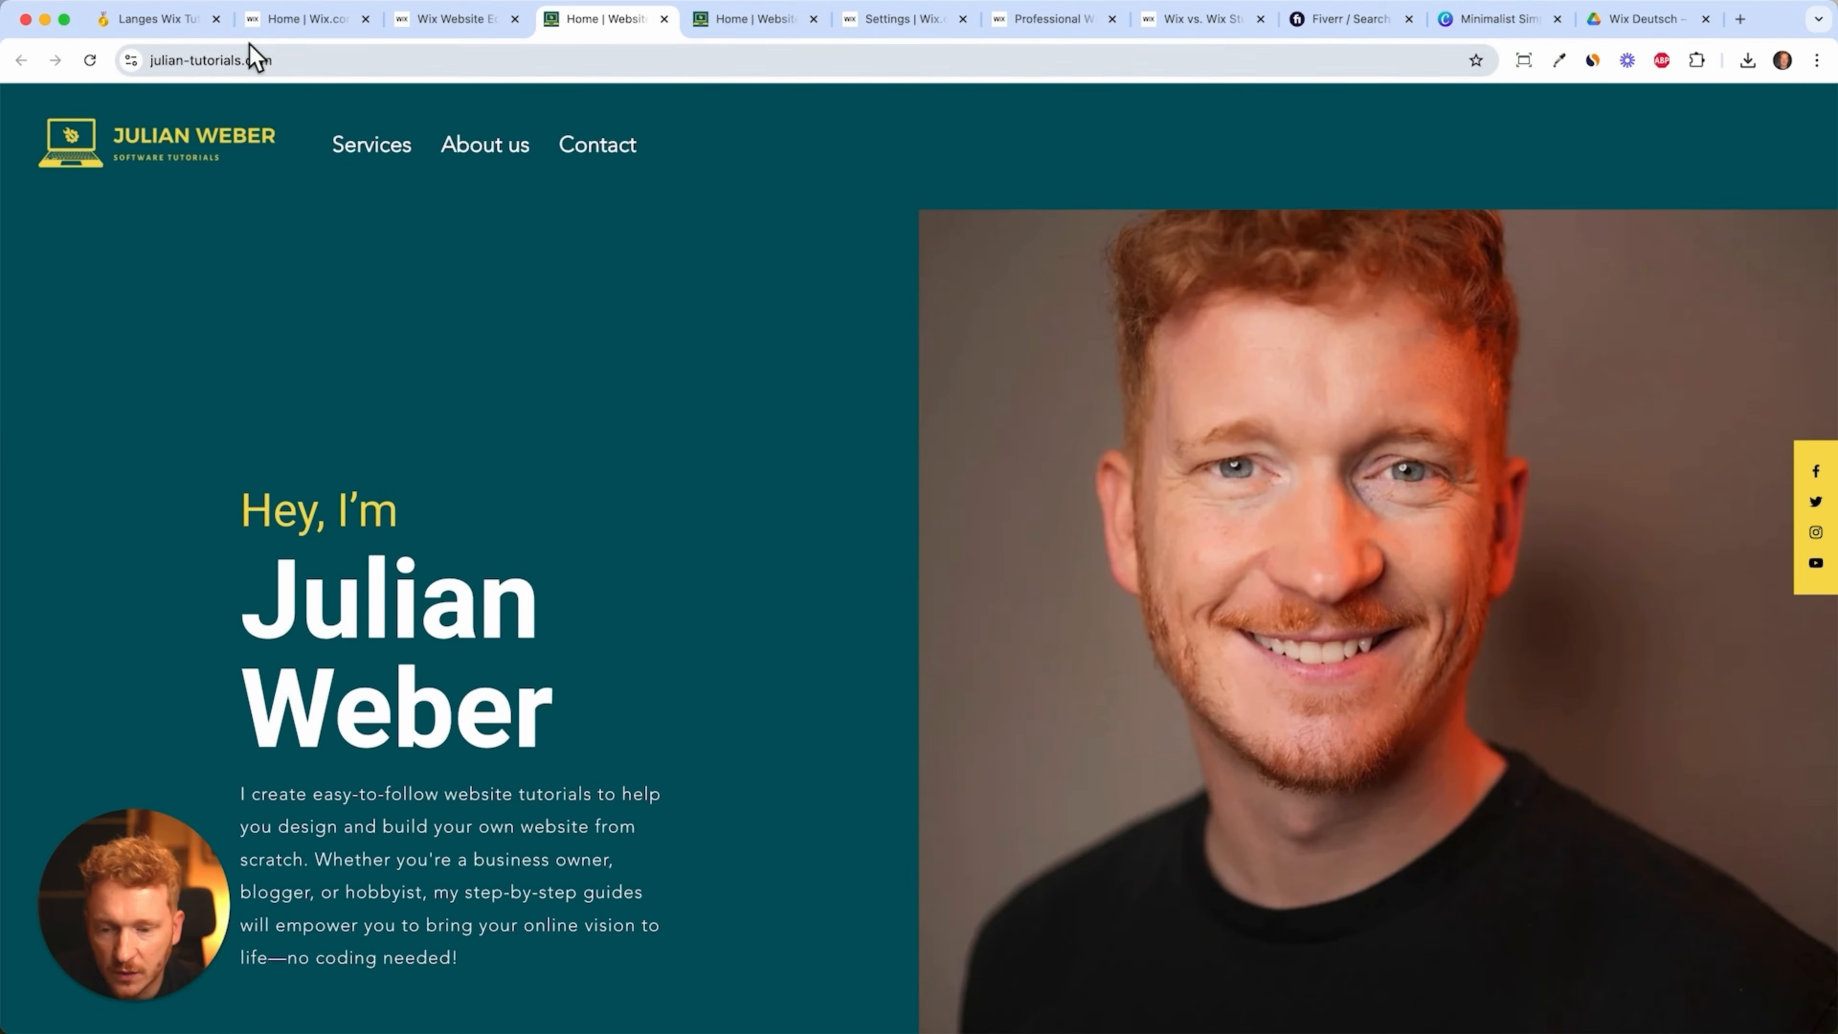
{"action": "left_click", "coordinate": [377, 171]}
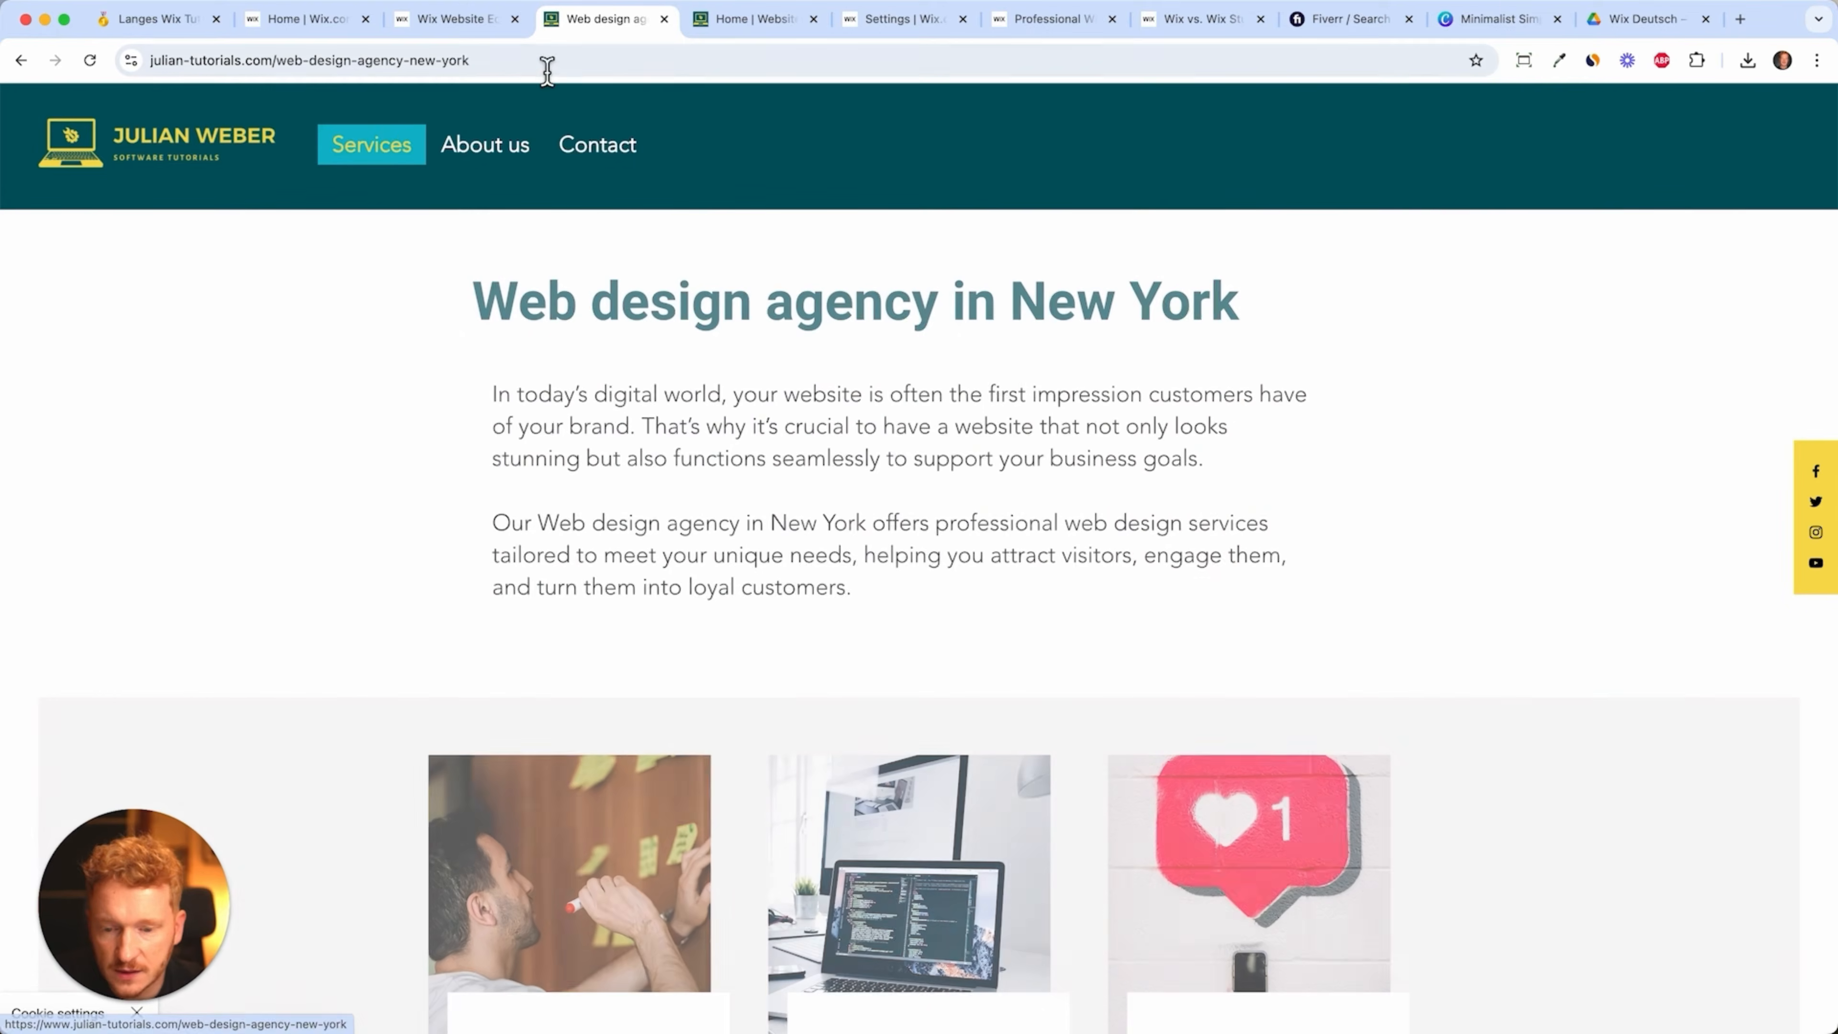
{"action": "left_click", "coordinate": [547, 70]}
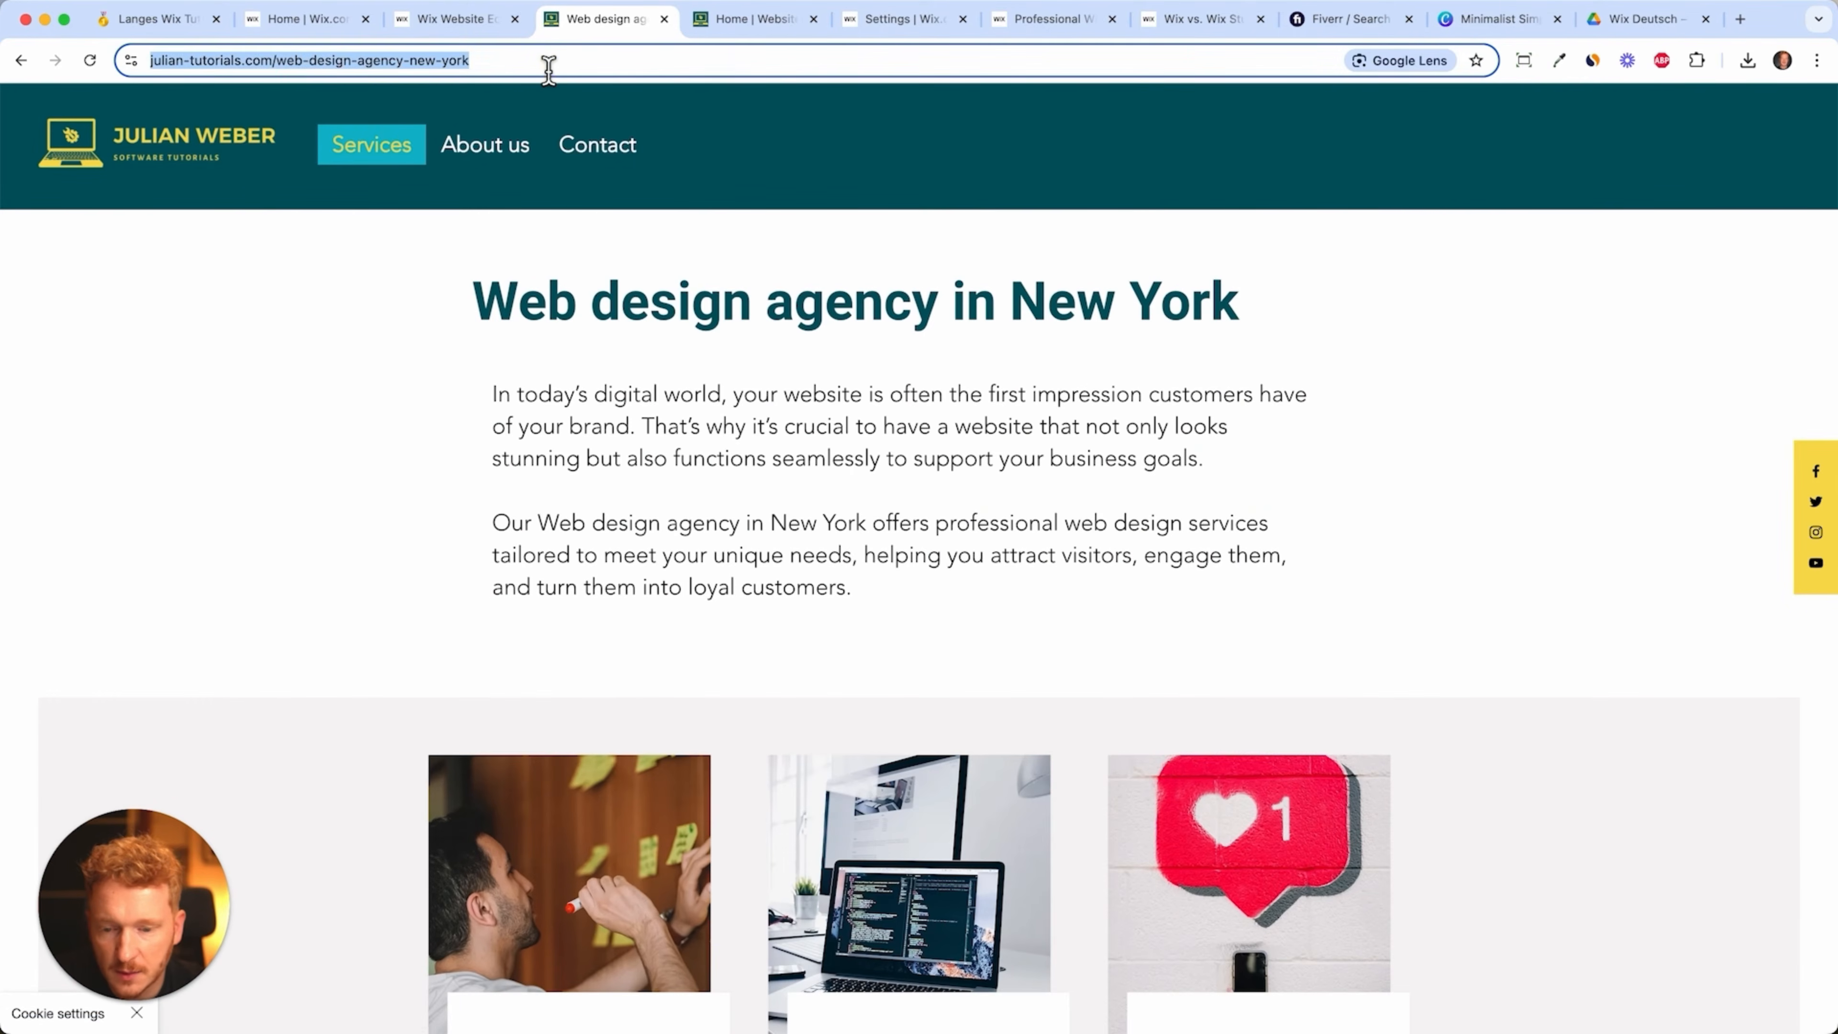
{"action": "left_click", "coordinate": [548, 70]}
{"action": "key", "text": "BackSpace"}
{"action": "key", "text": "BackSpace"}
{"action": "key", "text": "BackSpace"}
{"action": "key", "text": "BackSpace"}
{"action": "key", "text": "BackSpace"}
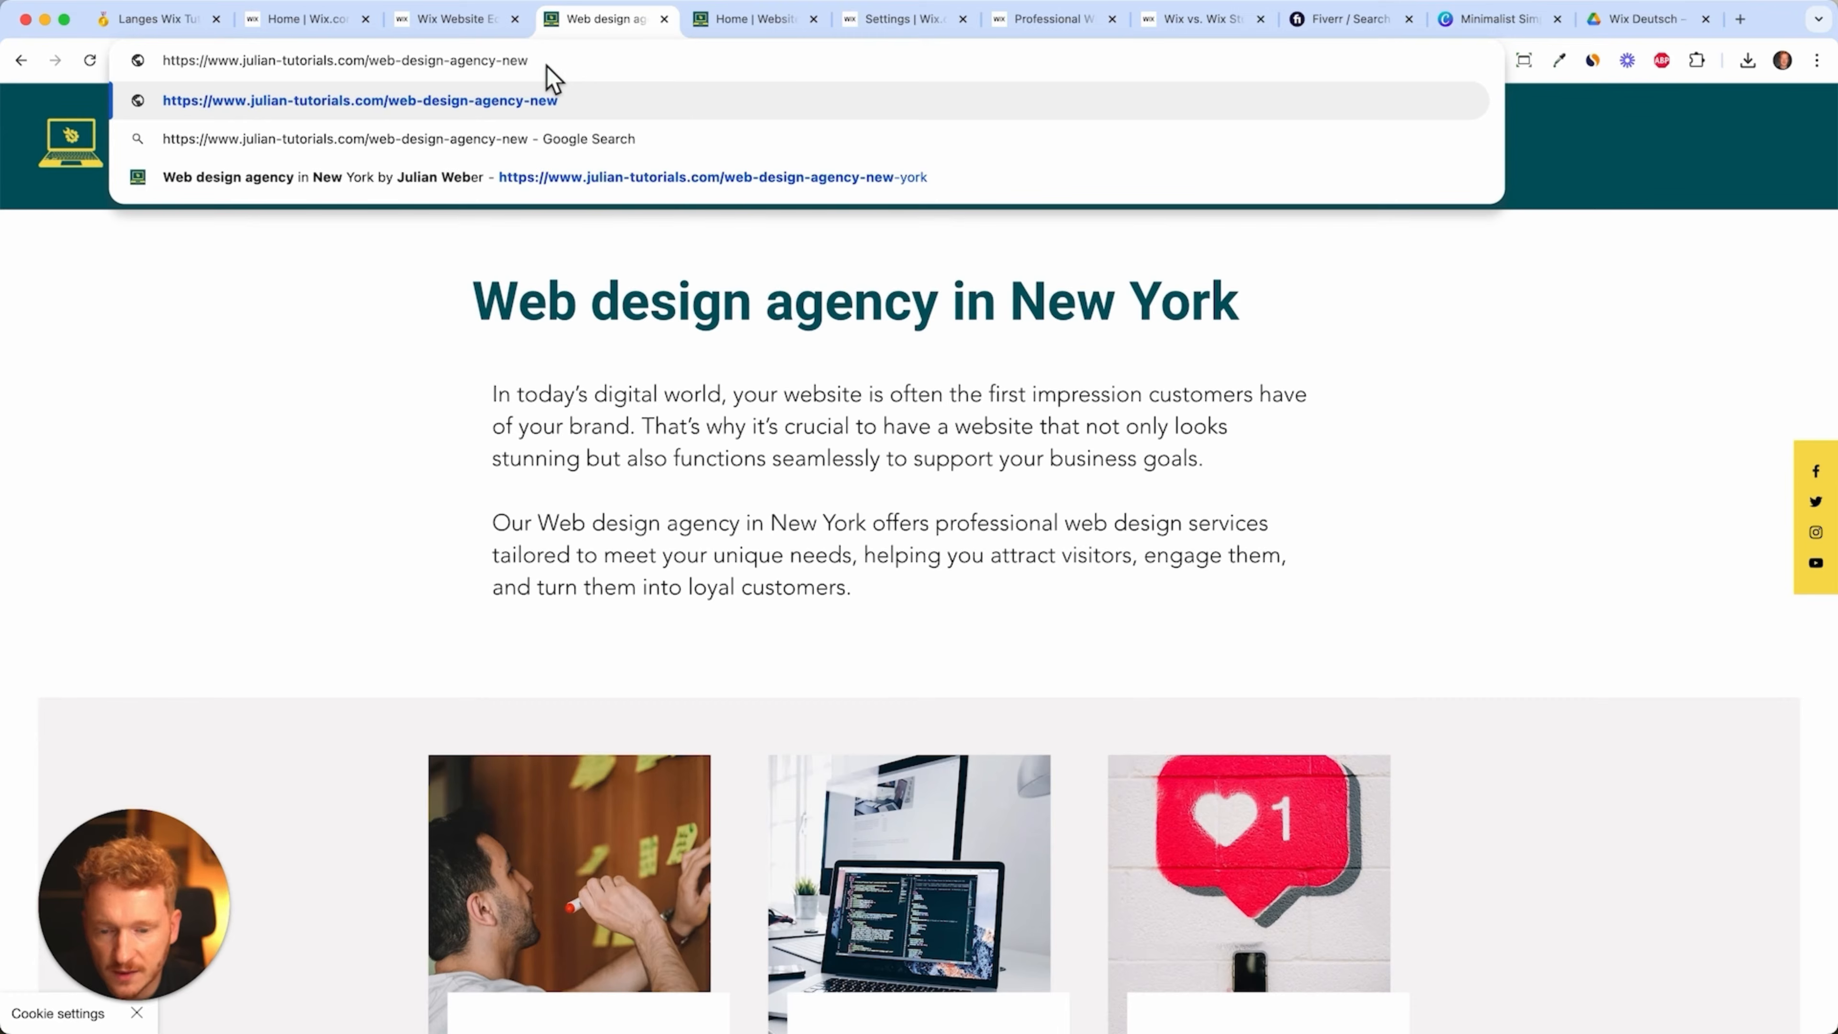
{"action": "key", "text": "Left"}
{"action": "key", "text": "BackSpace"}
{"action": "key", "text": "Return"}
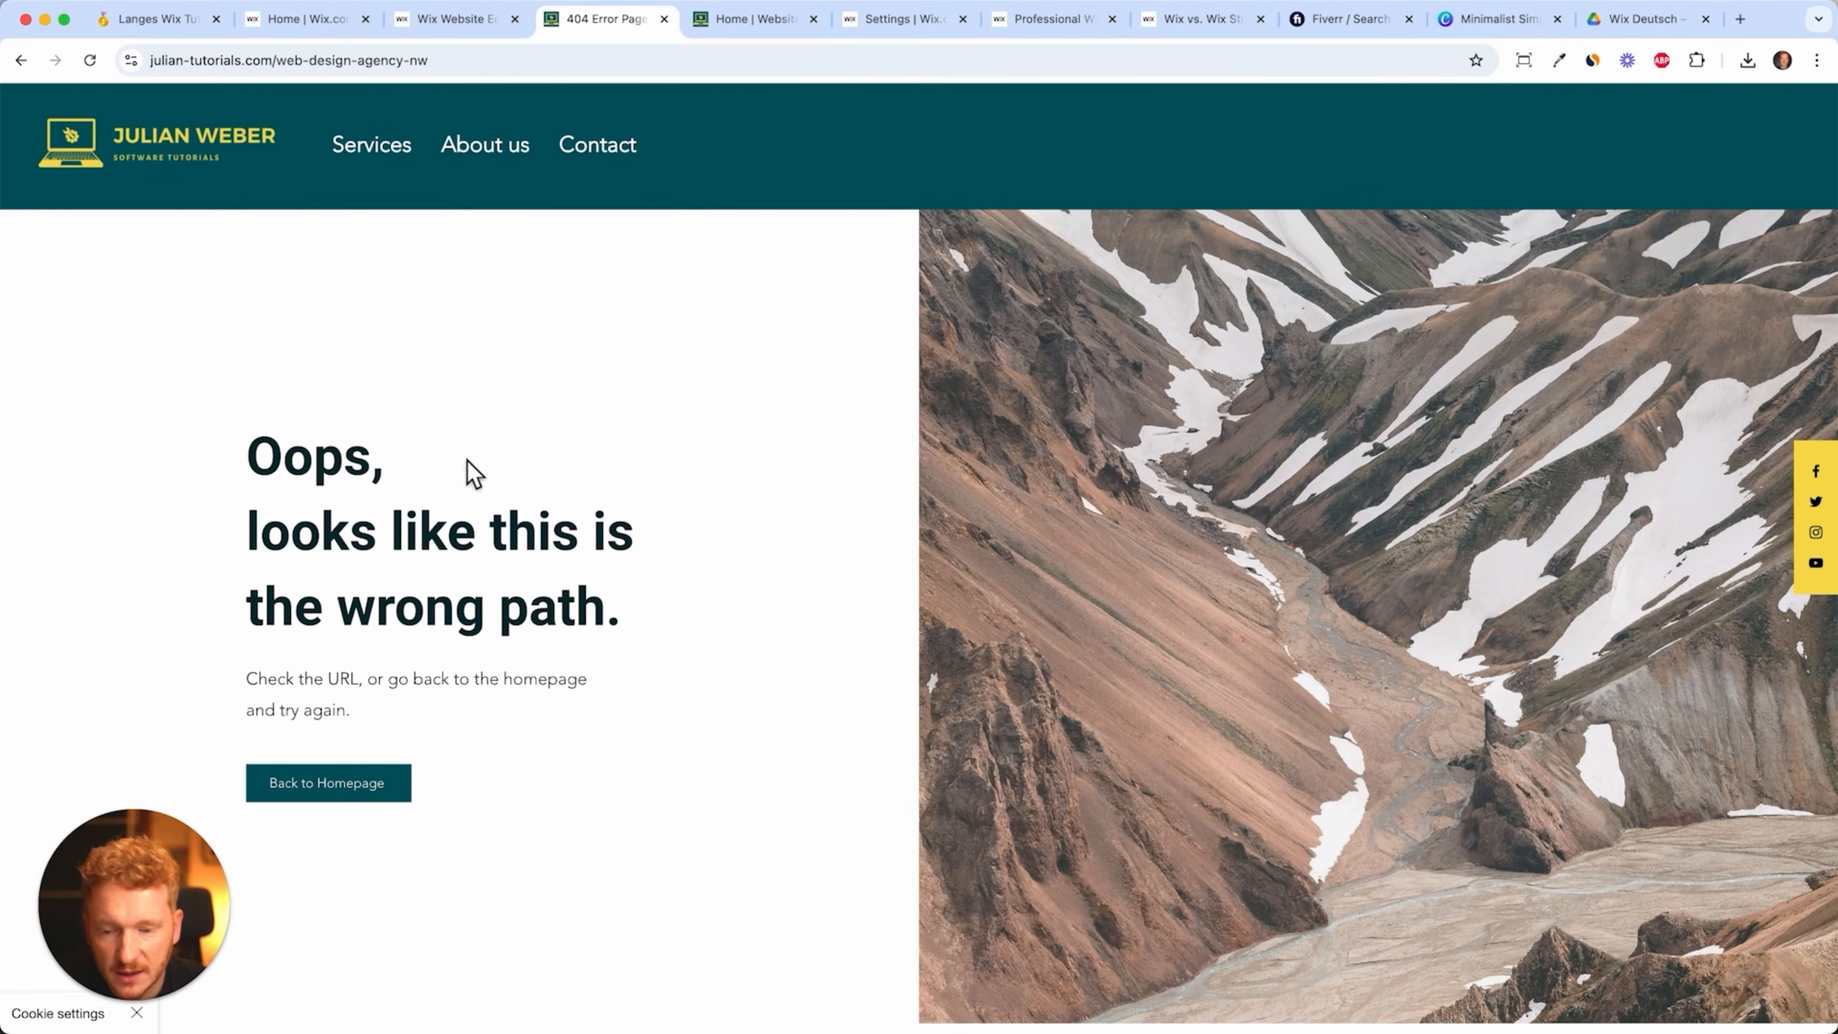
{"action": "left_click", "coordinate": [206, 154]}
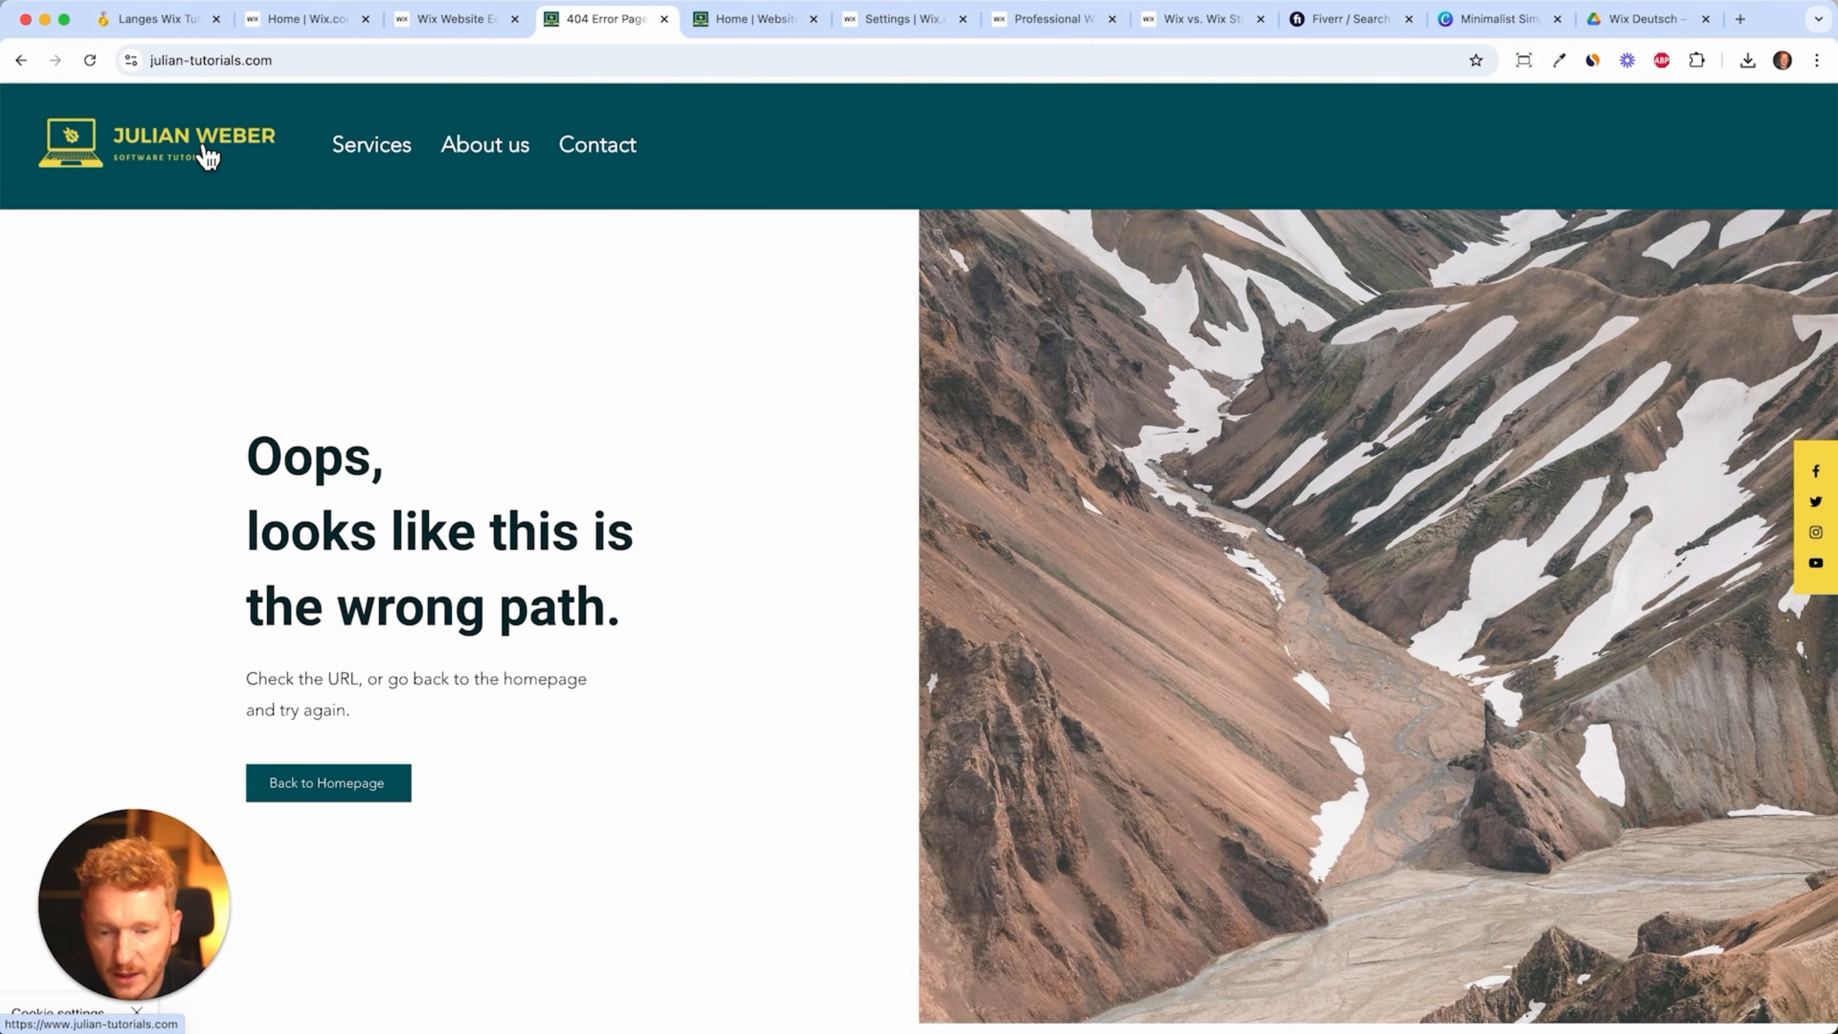
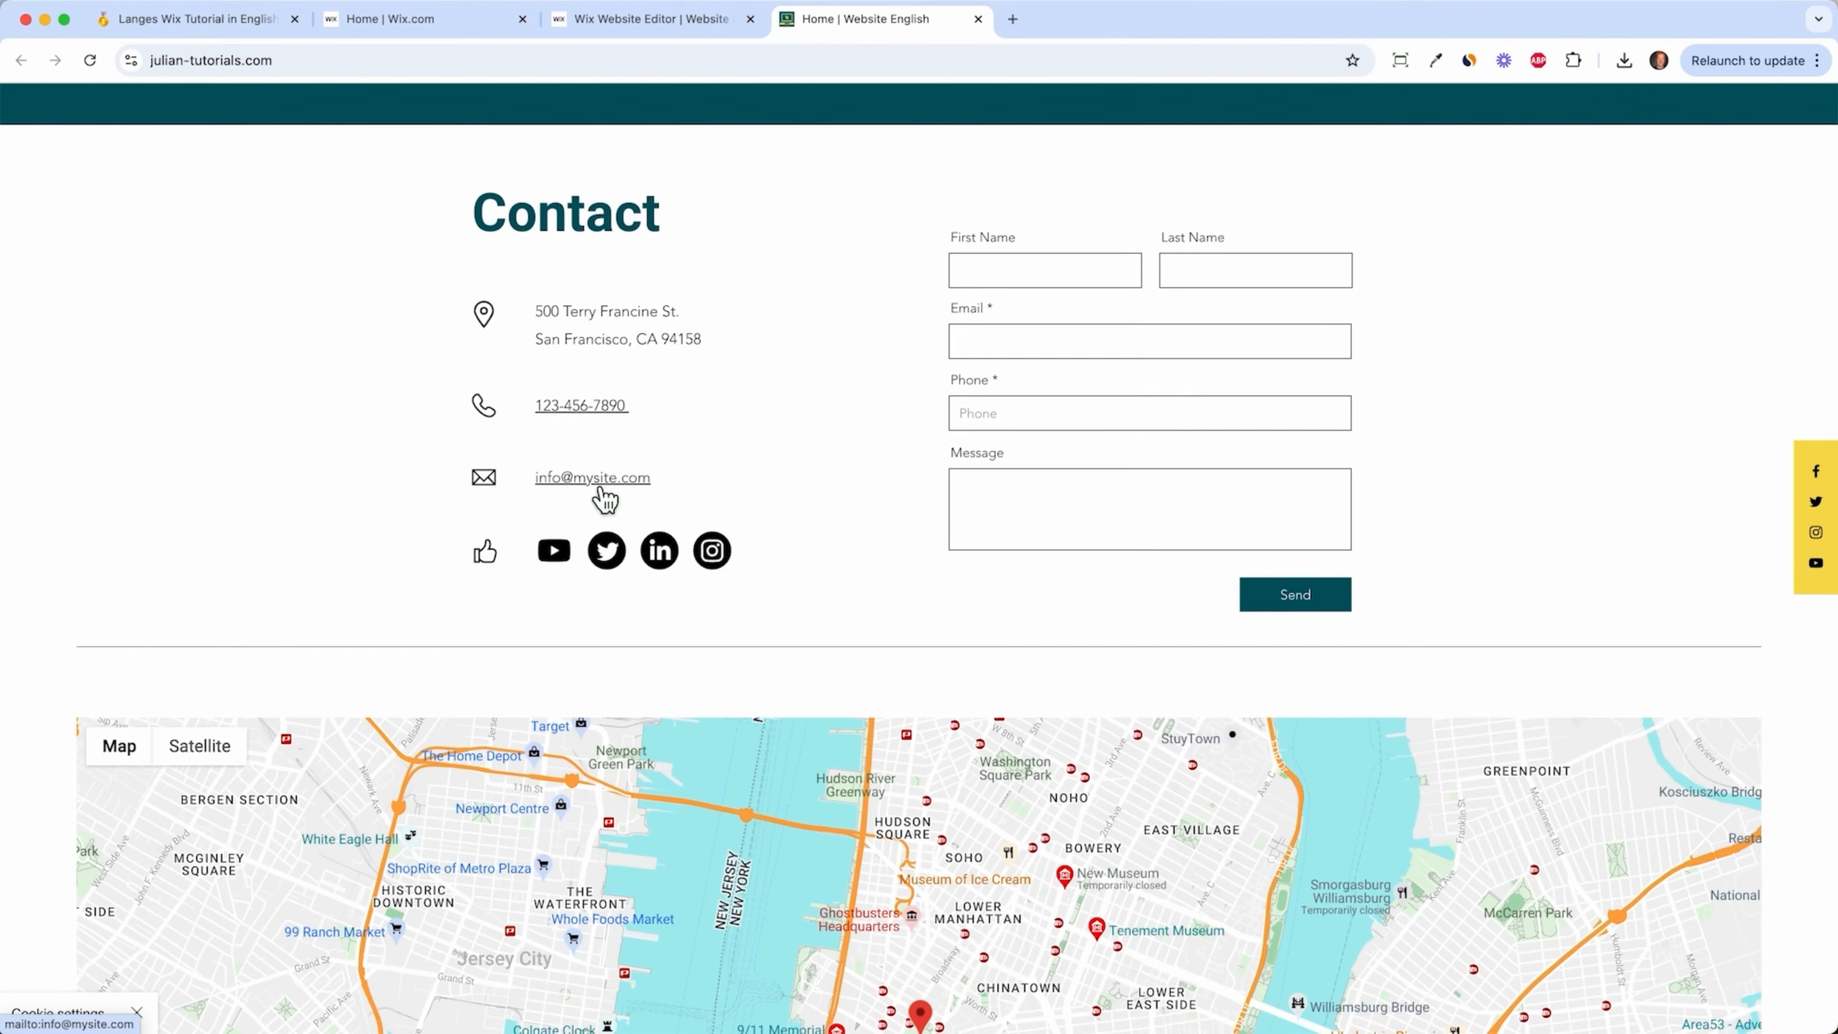
- Test the e-mail link in the live site's Contact section and return to that section
{"action": "left_click", "coordinate": [599, 487]}
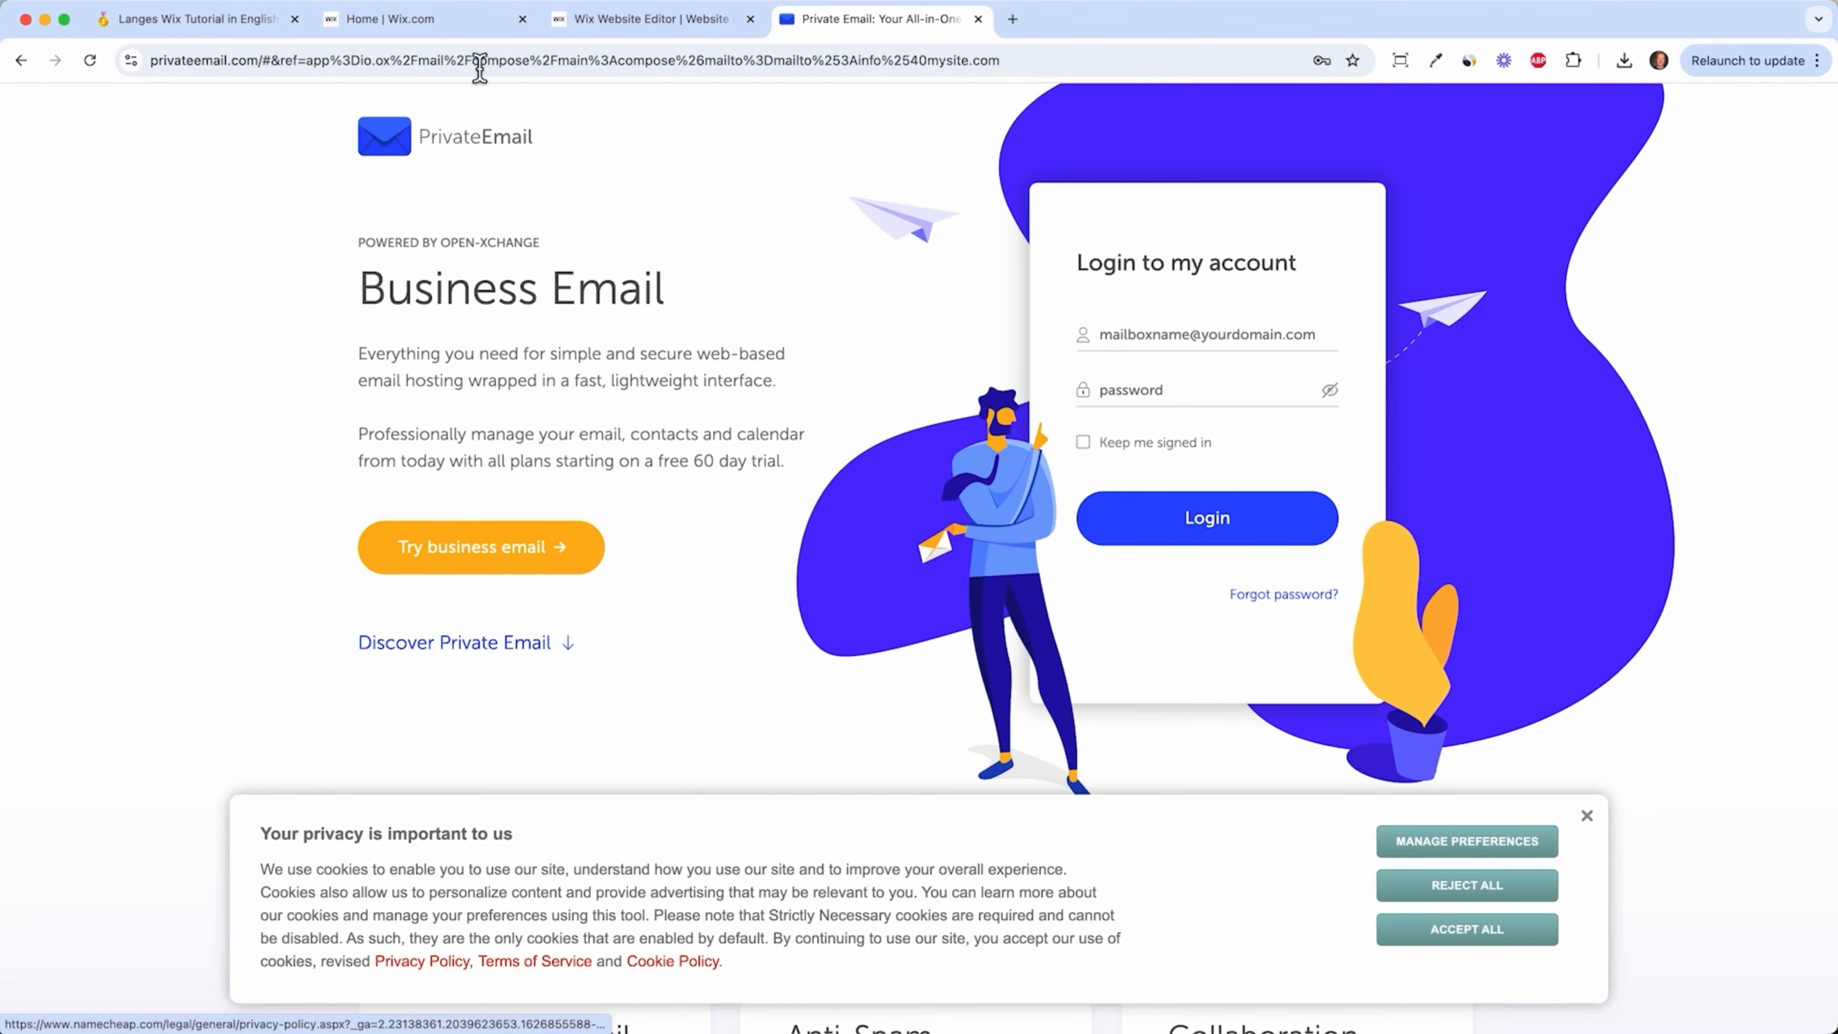
{"action": "left_click", "coordinate": [21, 60]}
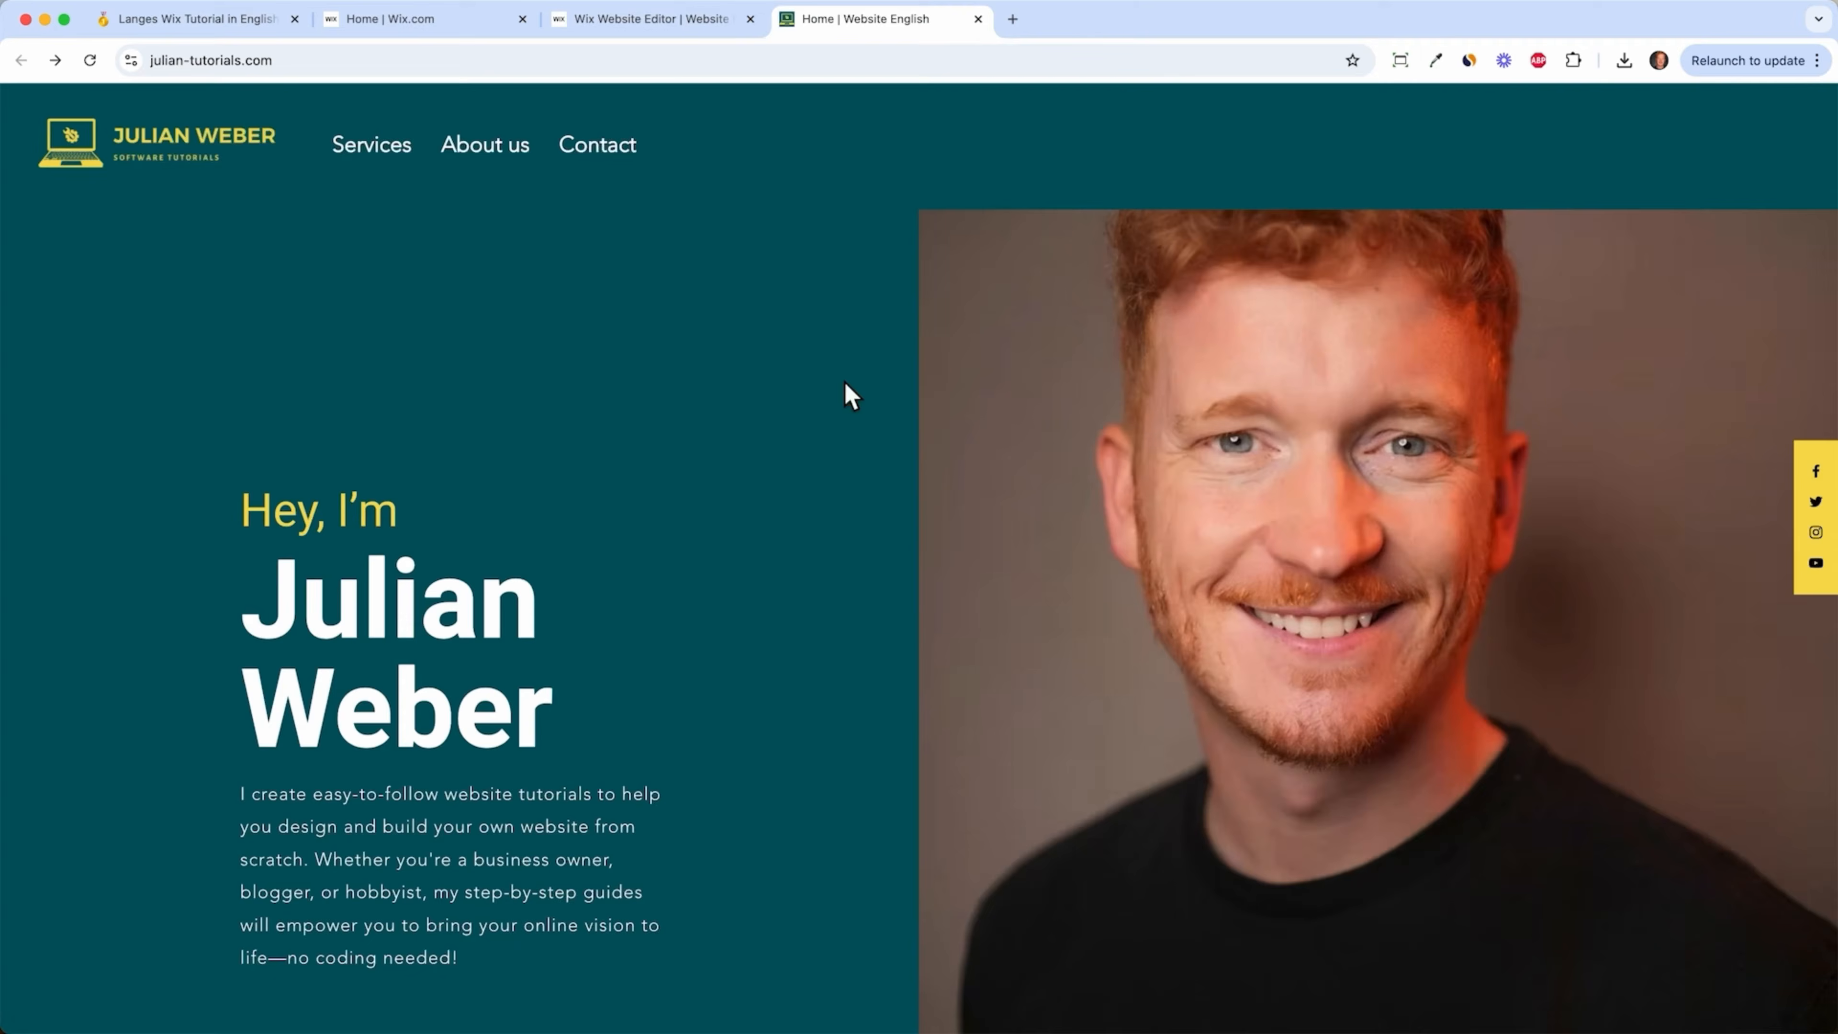
{"action": "scroll", "coordinate": [742, 456], "scroll_direction": "down", "scroll_amount": 10}
{"action": "scroll", "coordinate": [742, 463], "scroll_direction": "down", "scroll_amount": 15}
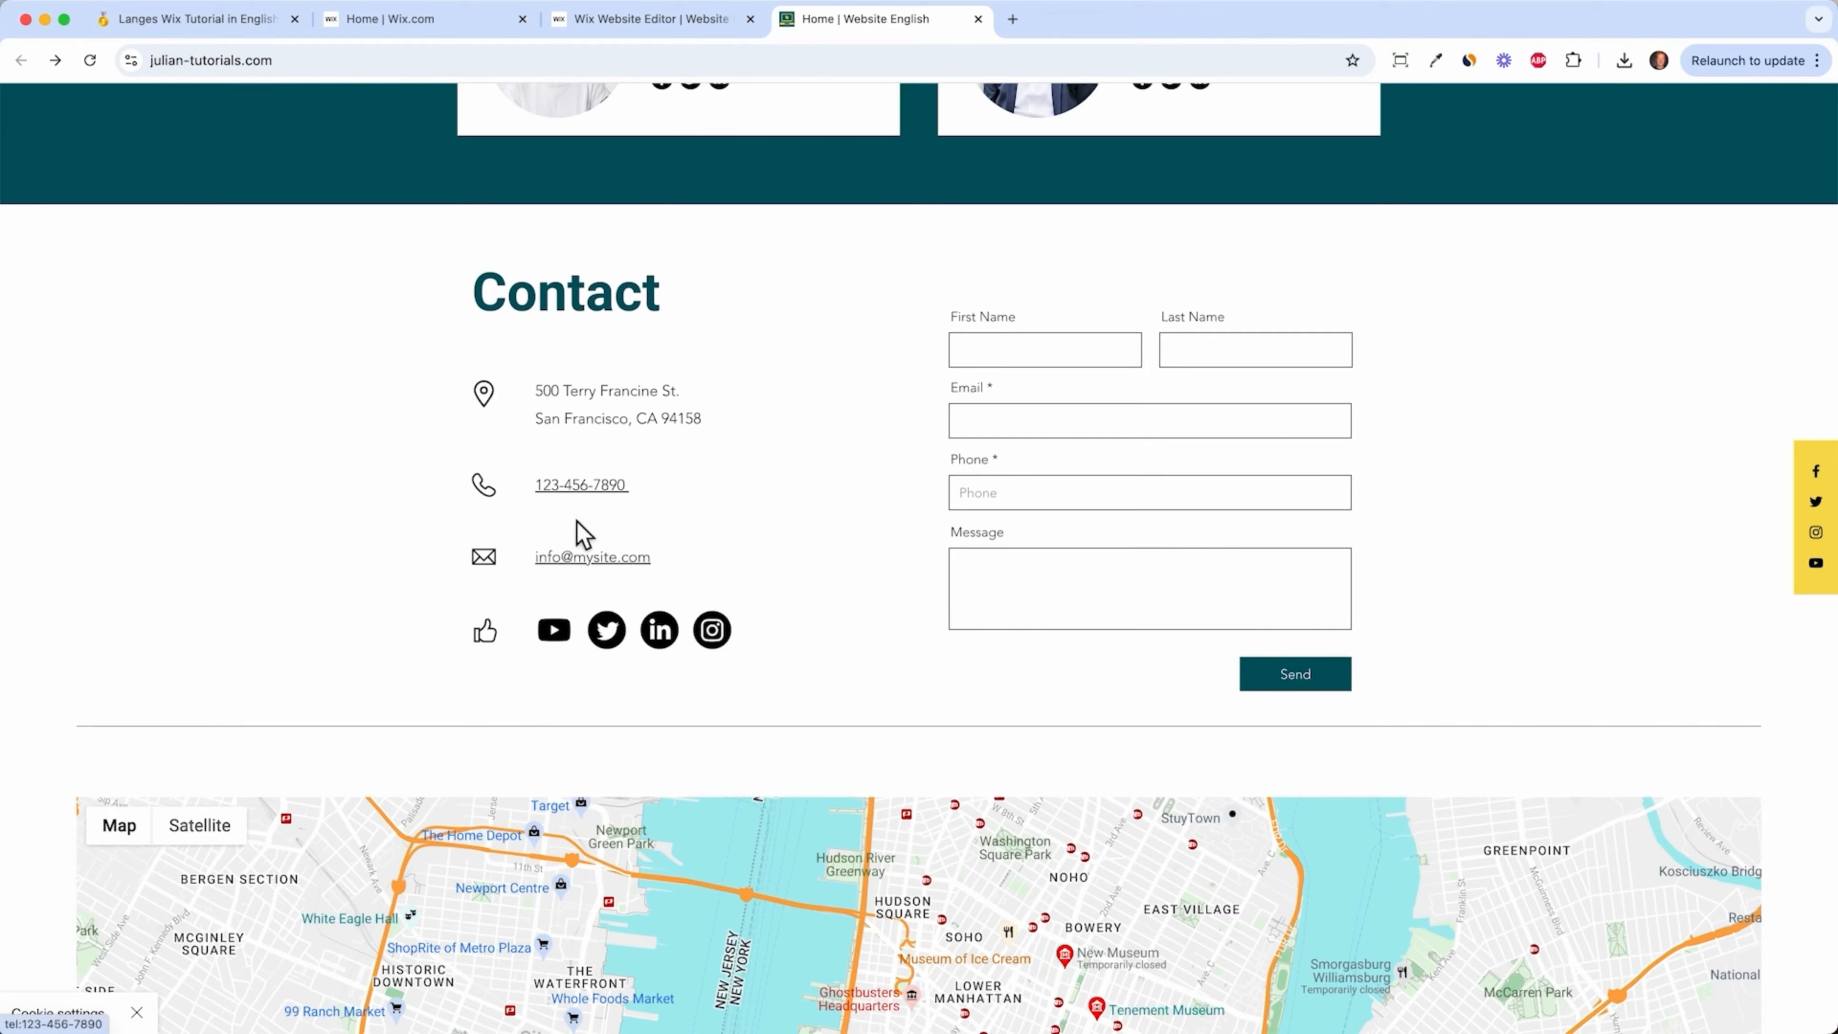
- Switch to the Wix Editor to inspect the phone number text in the Contact section, and return to the live site
{"action": "left_click", "coordinate": [651, 18]}
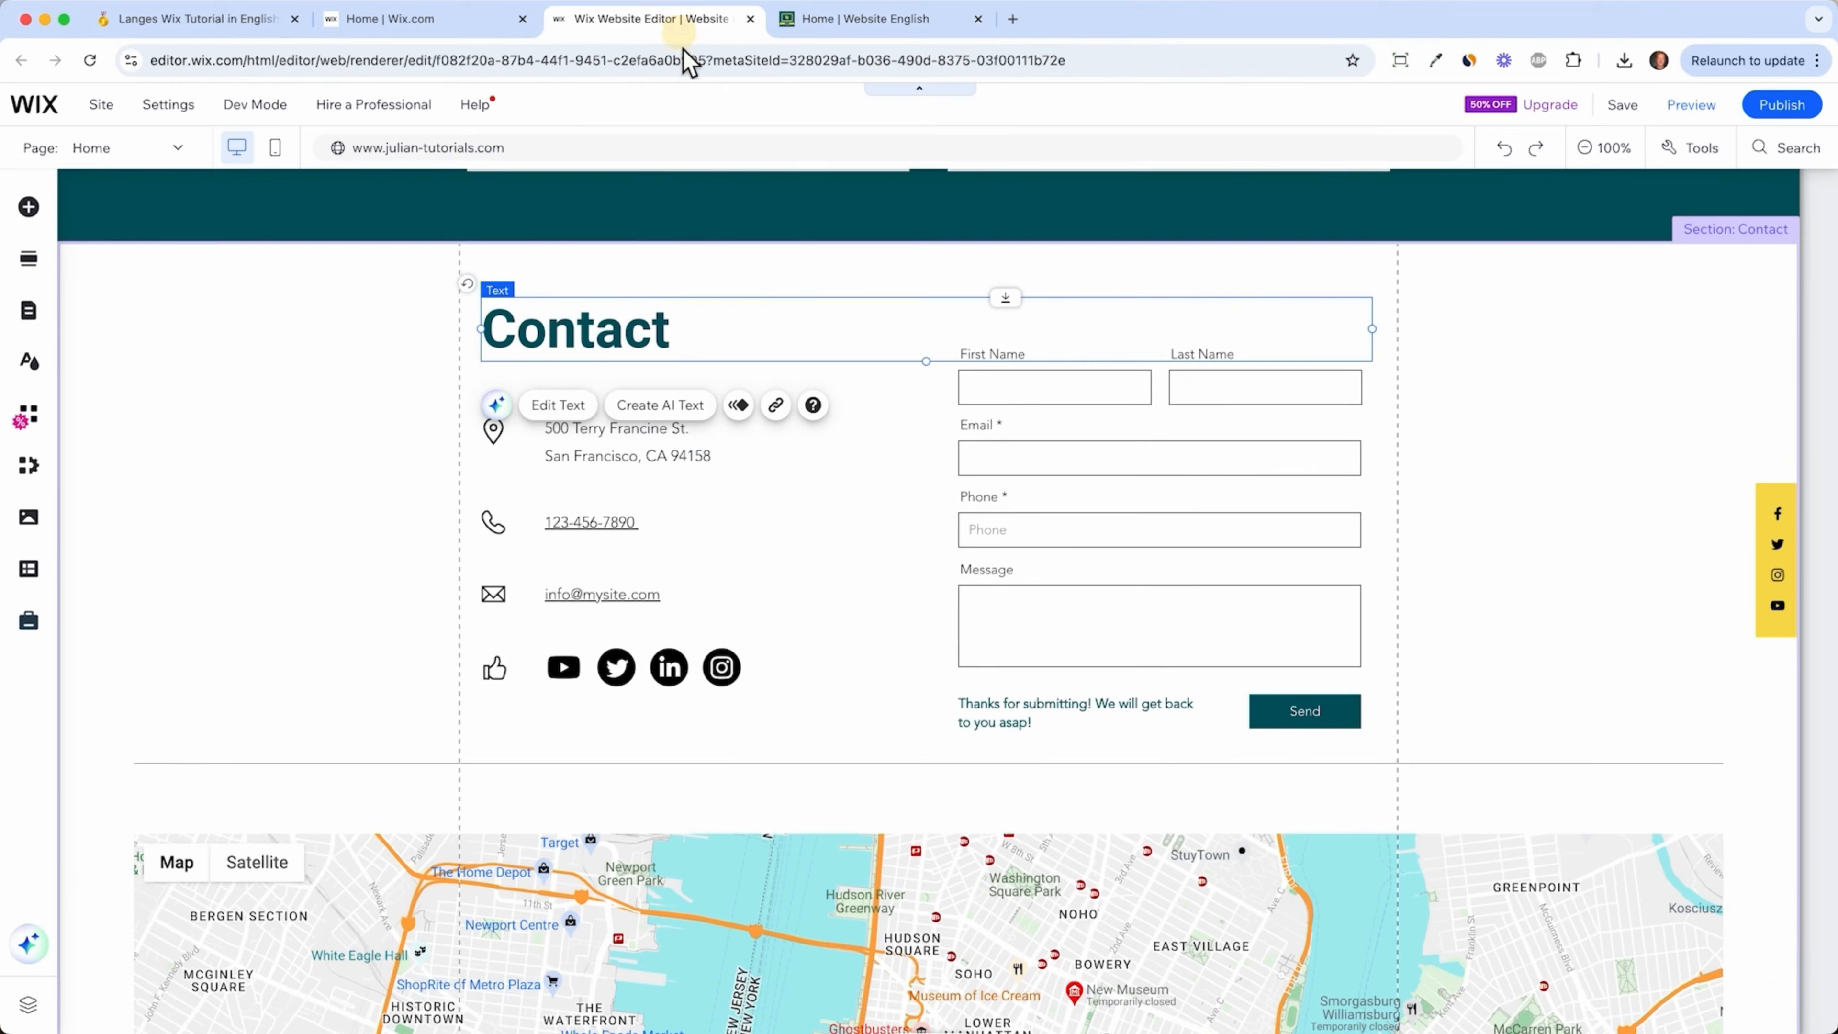
{"action": "double_click", "coordinate": [590, 521]}
{"action": "key", "text": "ctrl+Tab"}
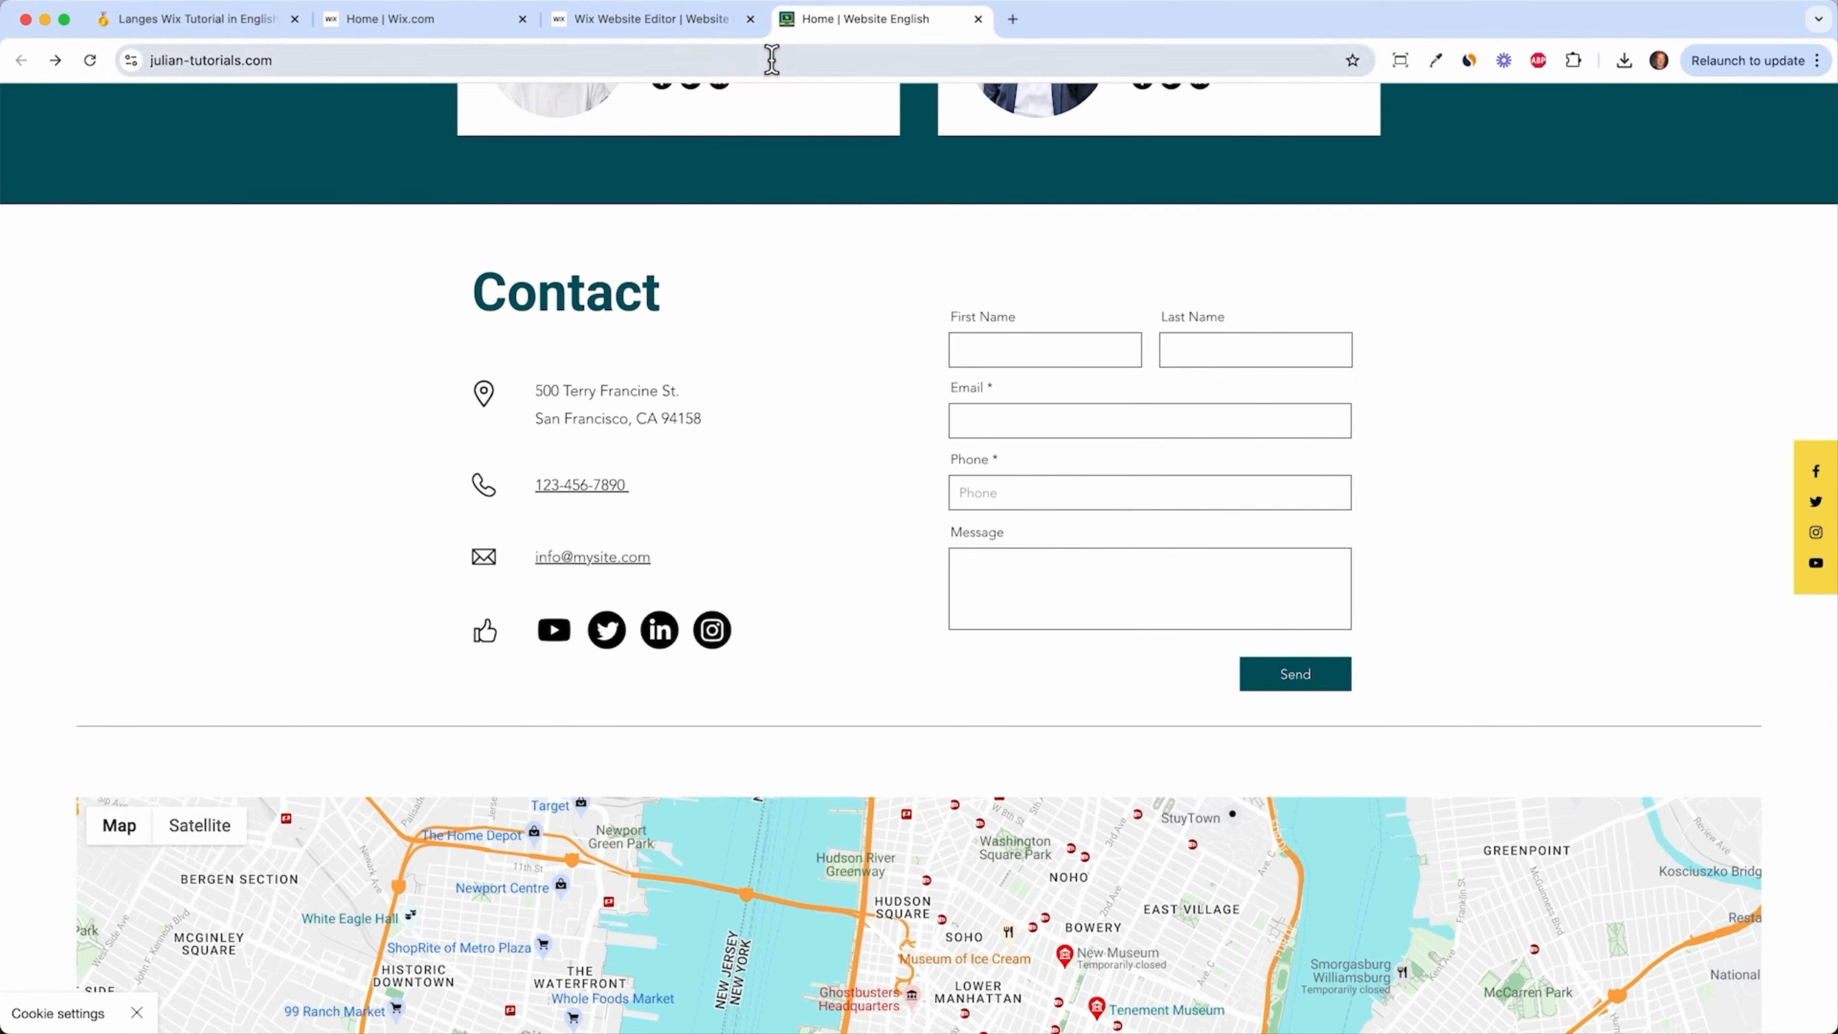
- Switch to the Wix Editor and make the contact form's Phone field optional instead of required
{"action": "left_click", "coordinate": [680, 22]}
{"action": "left_click", "coordinate": [1163, 383]}
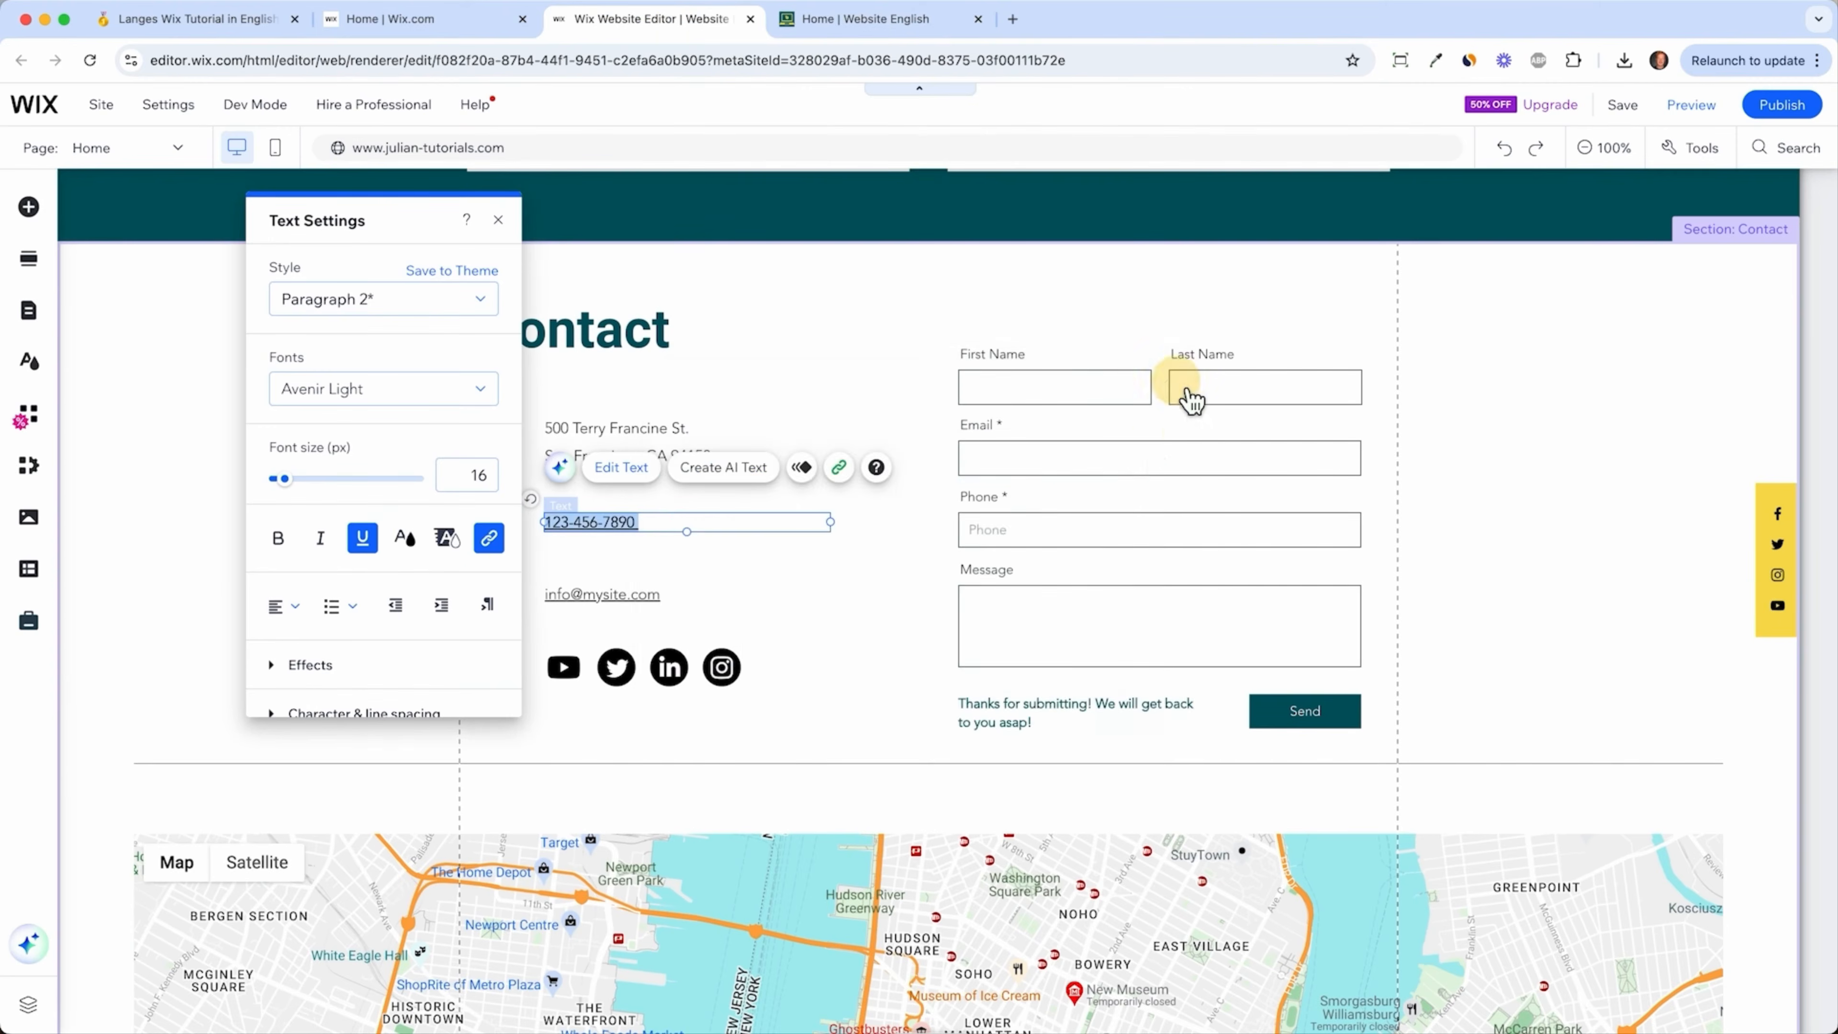
{"action": "left_click", "coordinate": [1123, 491]}
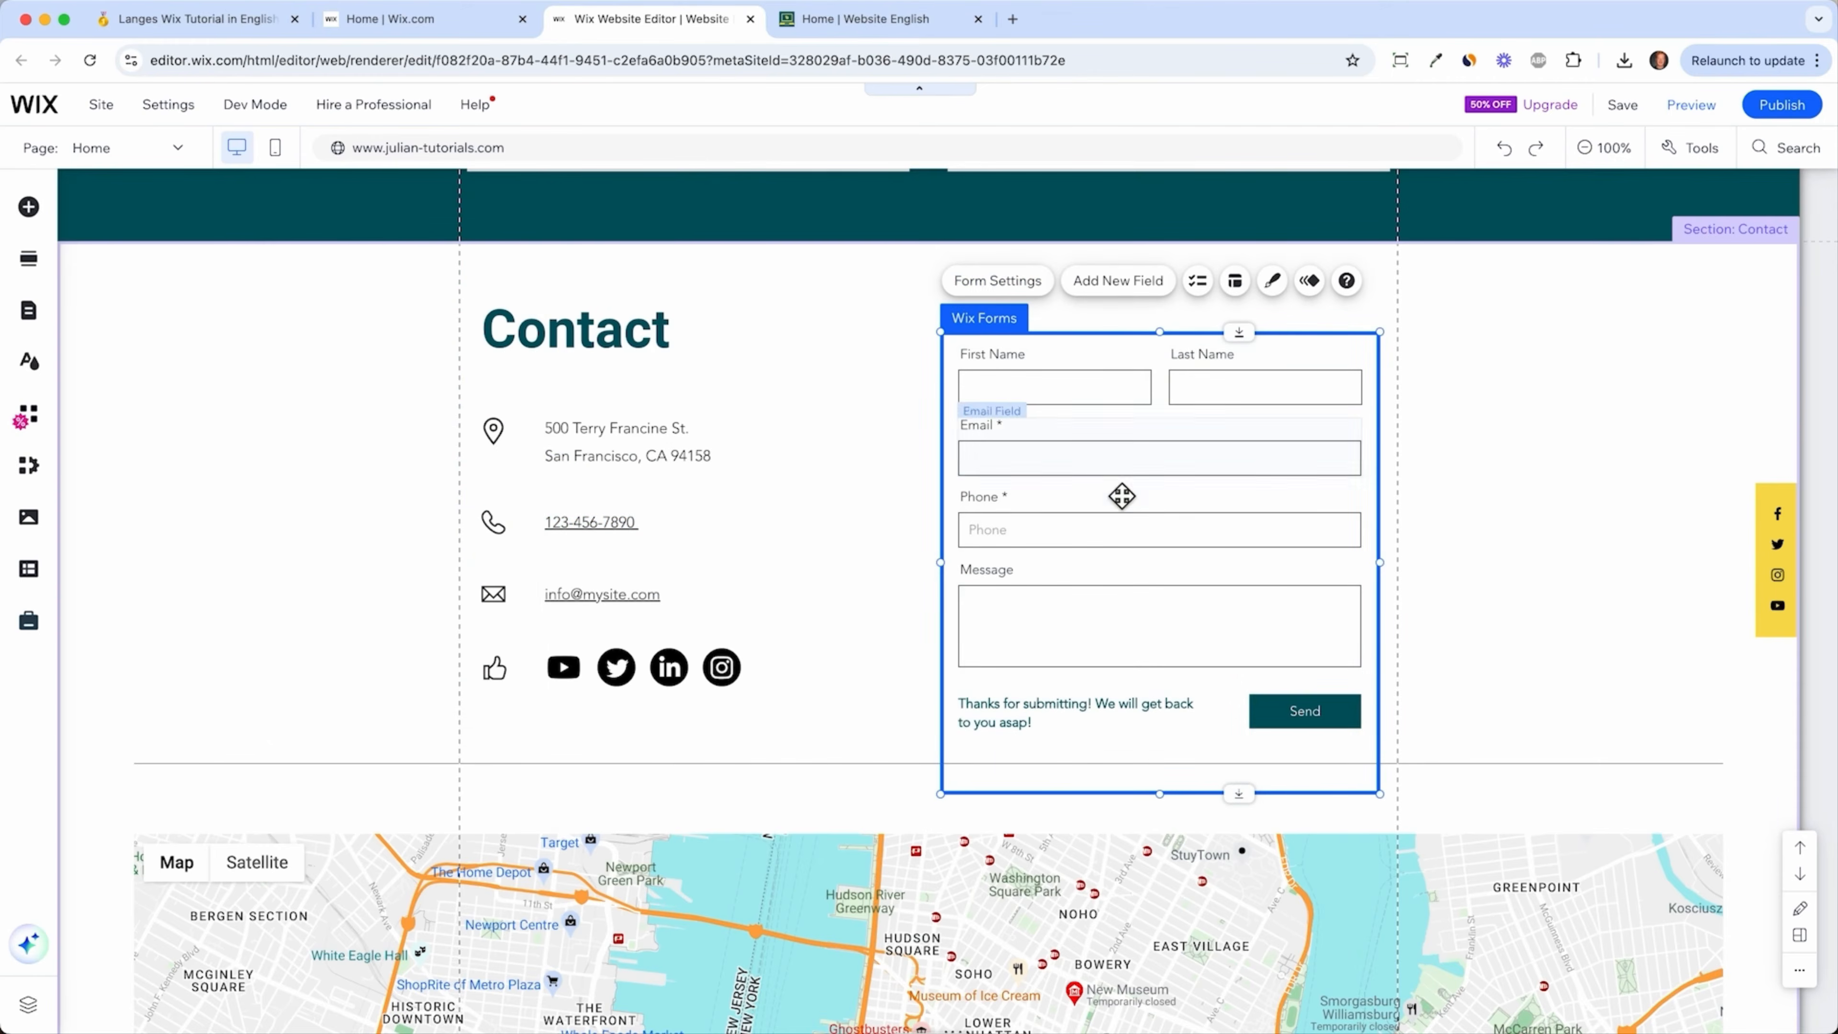
{"action": "left_click", "coordinate": [1044, 290]}
{"action": "left_click", "coordinate": [1037, 531]}
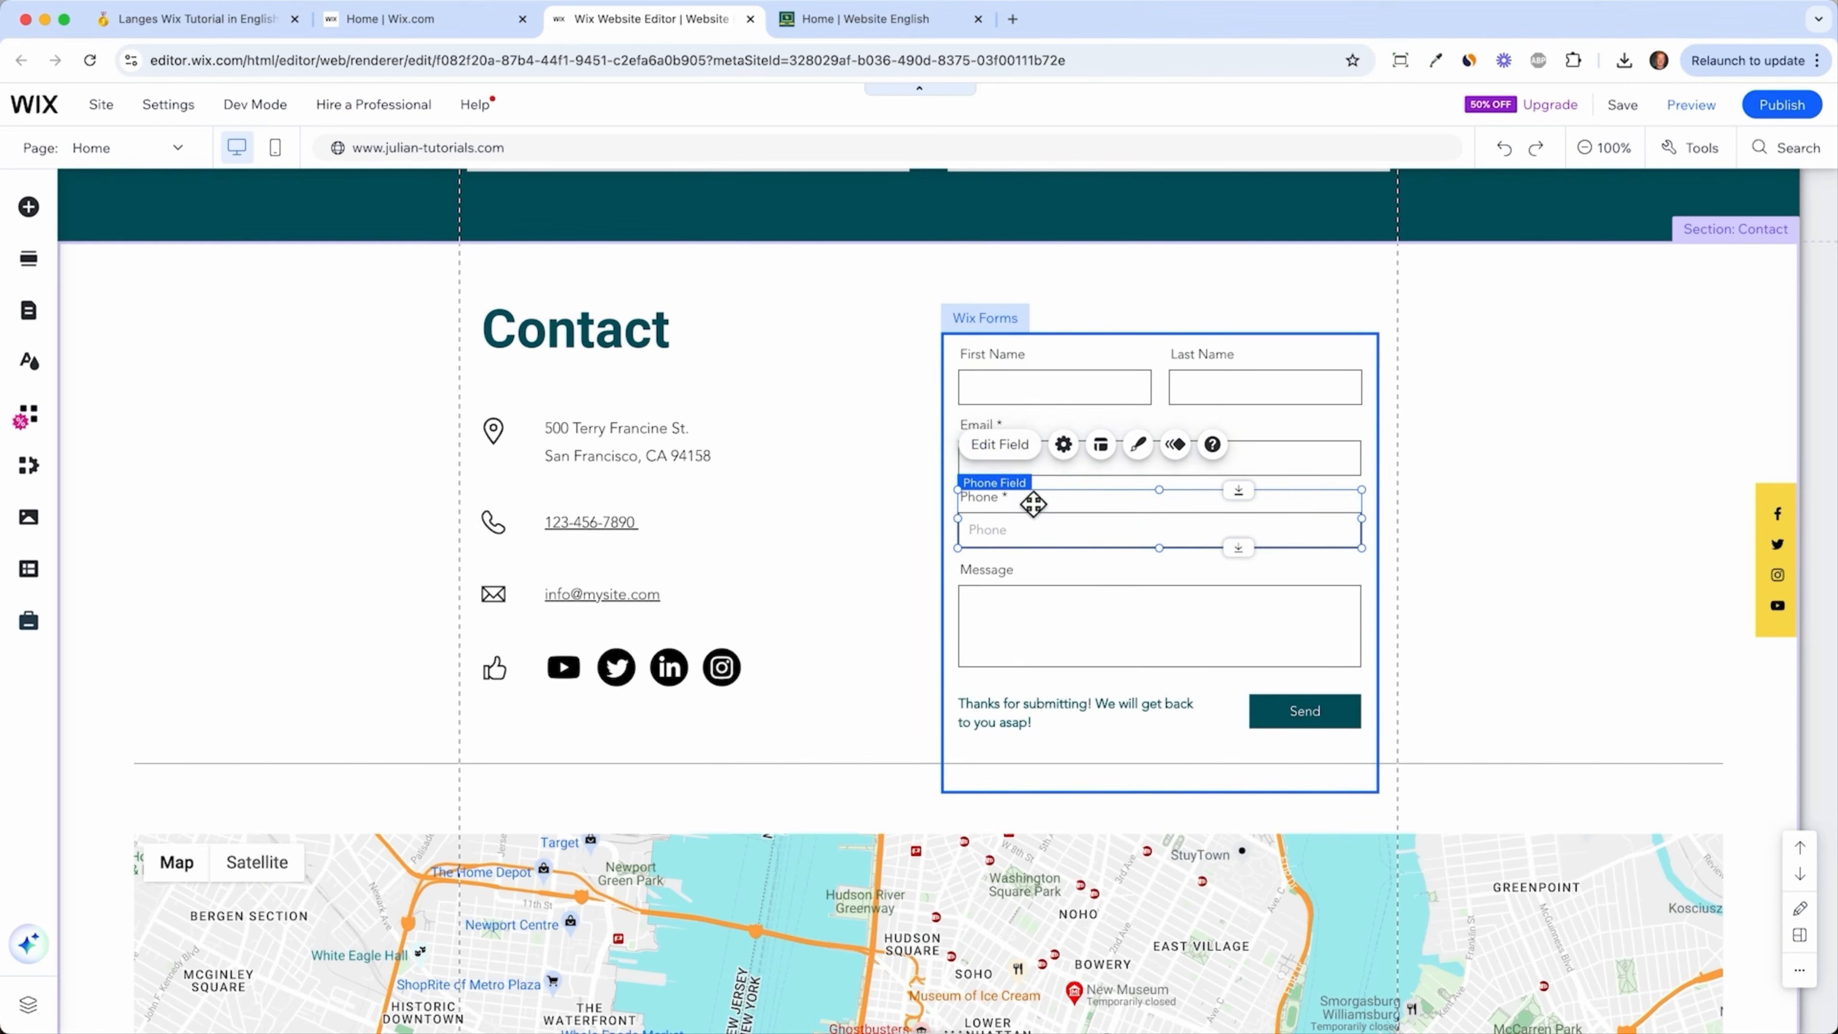
{"action": "left_click", "coordinate": [1034, 452]}
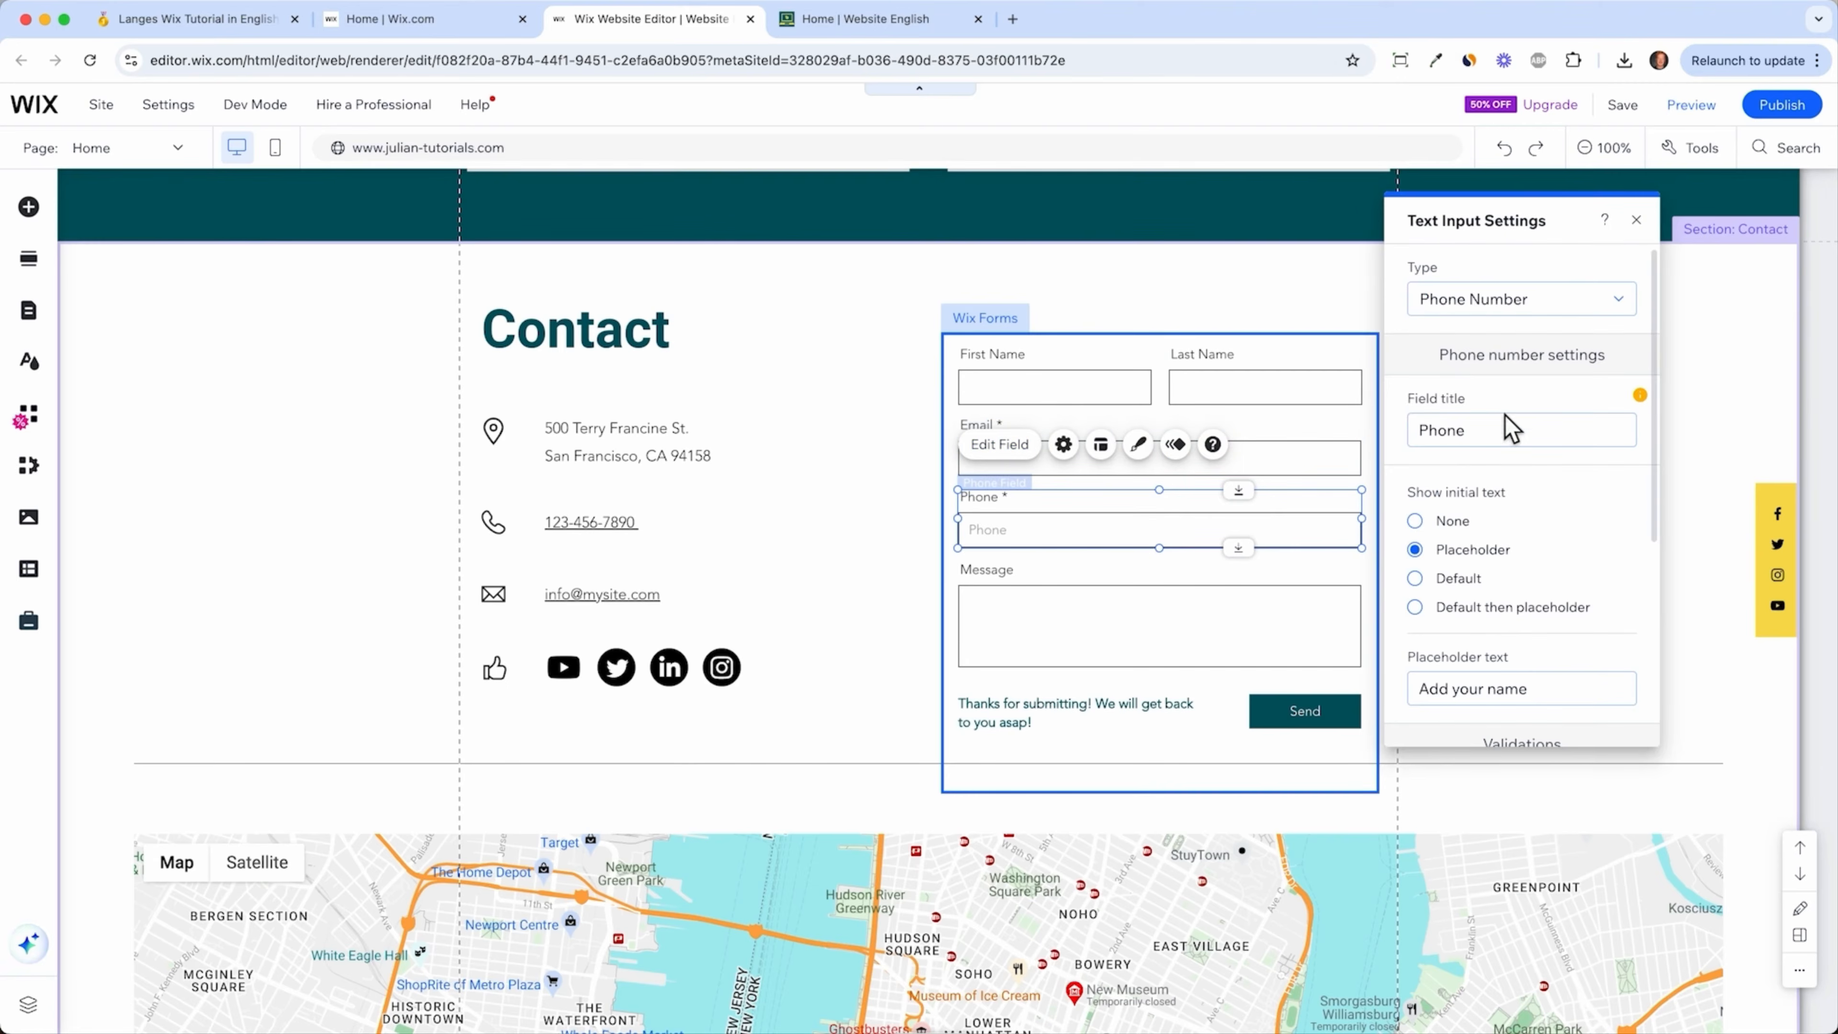
{"action": "scroll", "coordinate": [1450, 557], "scroll_direction": "down", "scroll_amount": 5}
{"action": "left_click", "coordinate": [1415, 520]}
{"action": "left_click", "coordinate": [1415, 492]}
{"action": "left_click", "coordinate": [1635, 221]}
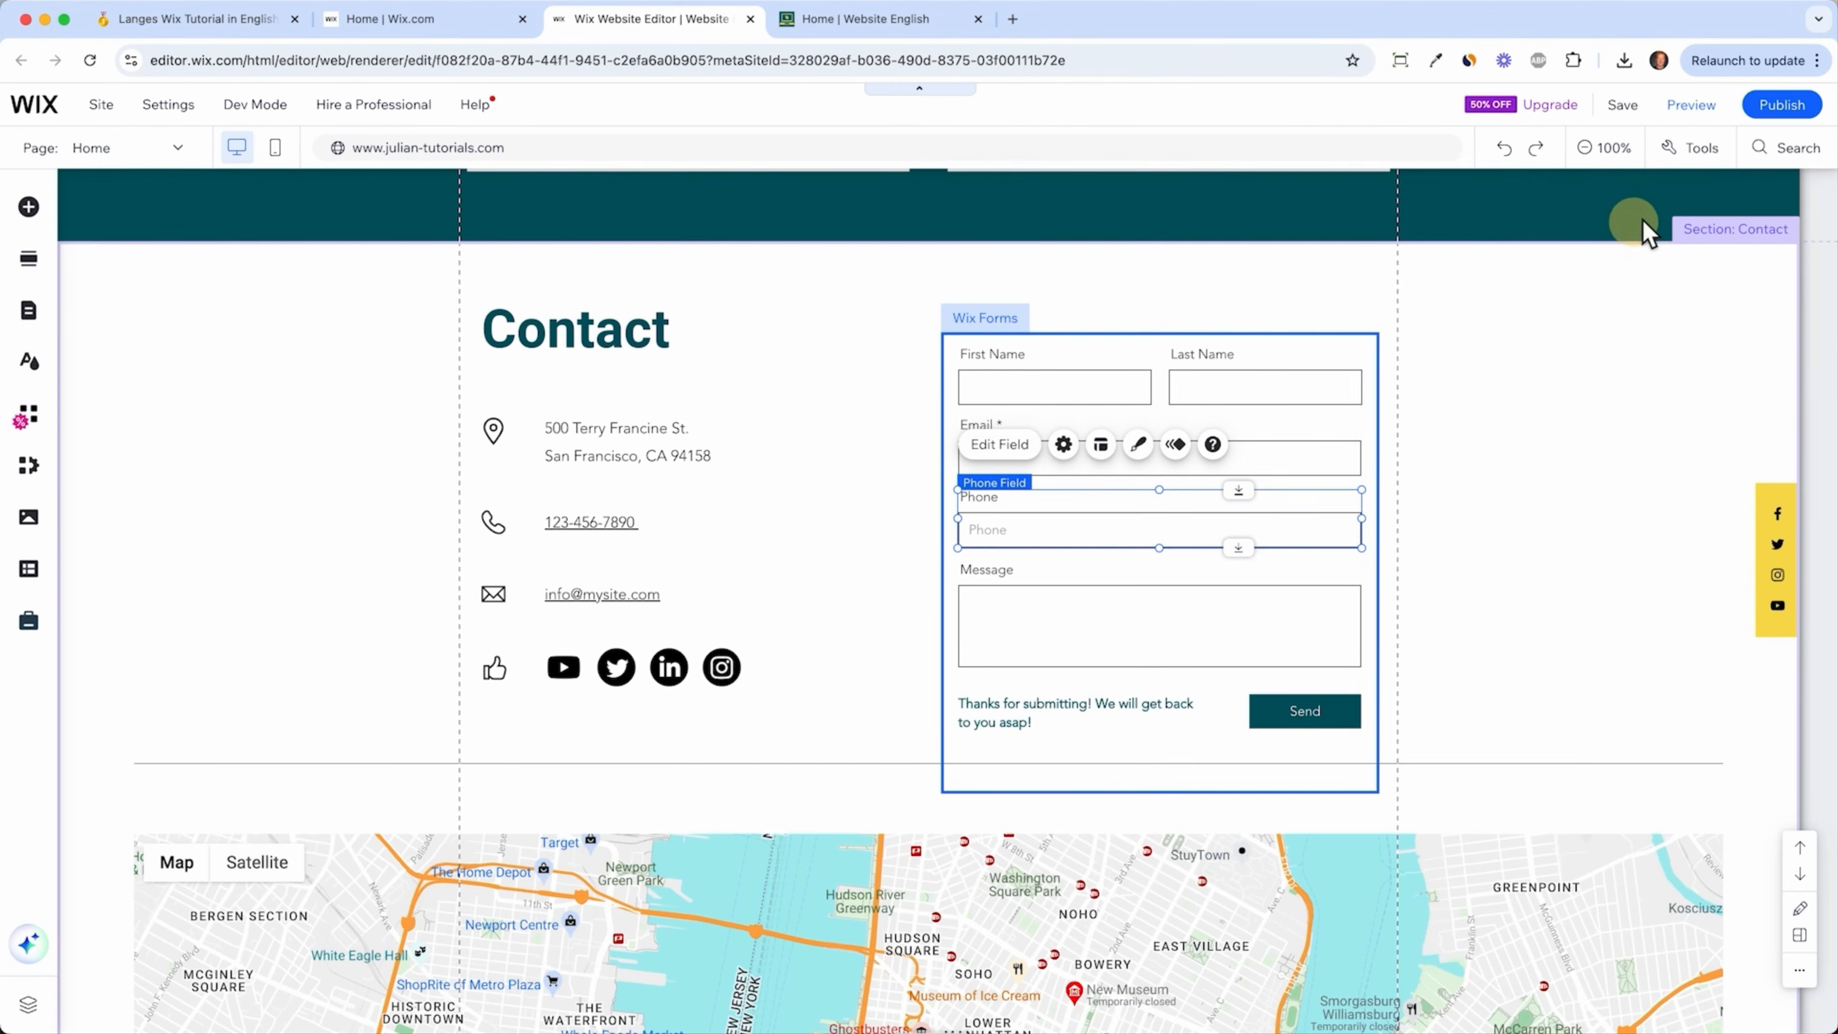
- Publish the site and check the contact form and newsletter section on the reloaded live page
{"action": "left_click", "coordinate": [1784, 105]}
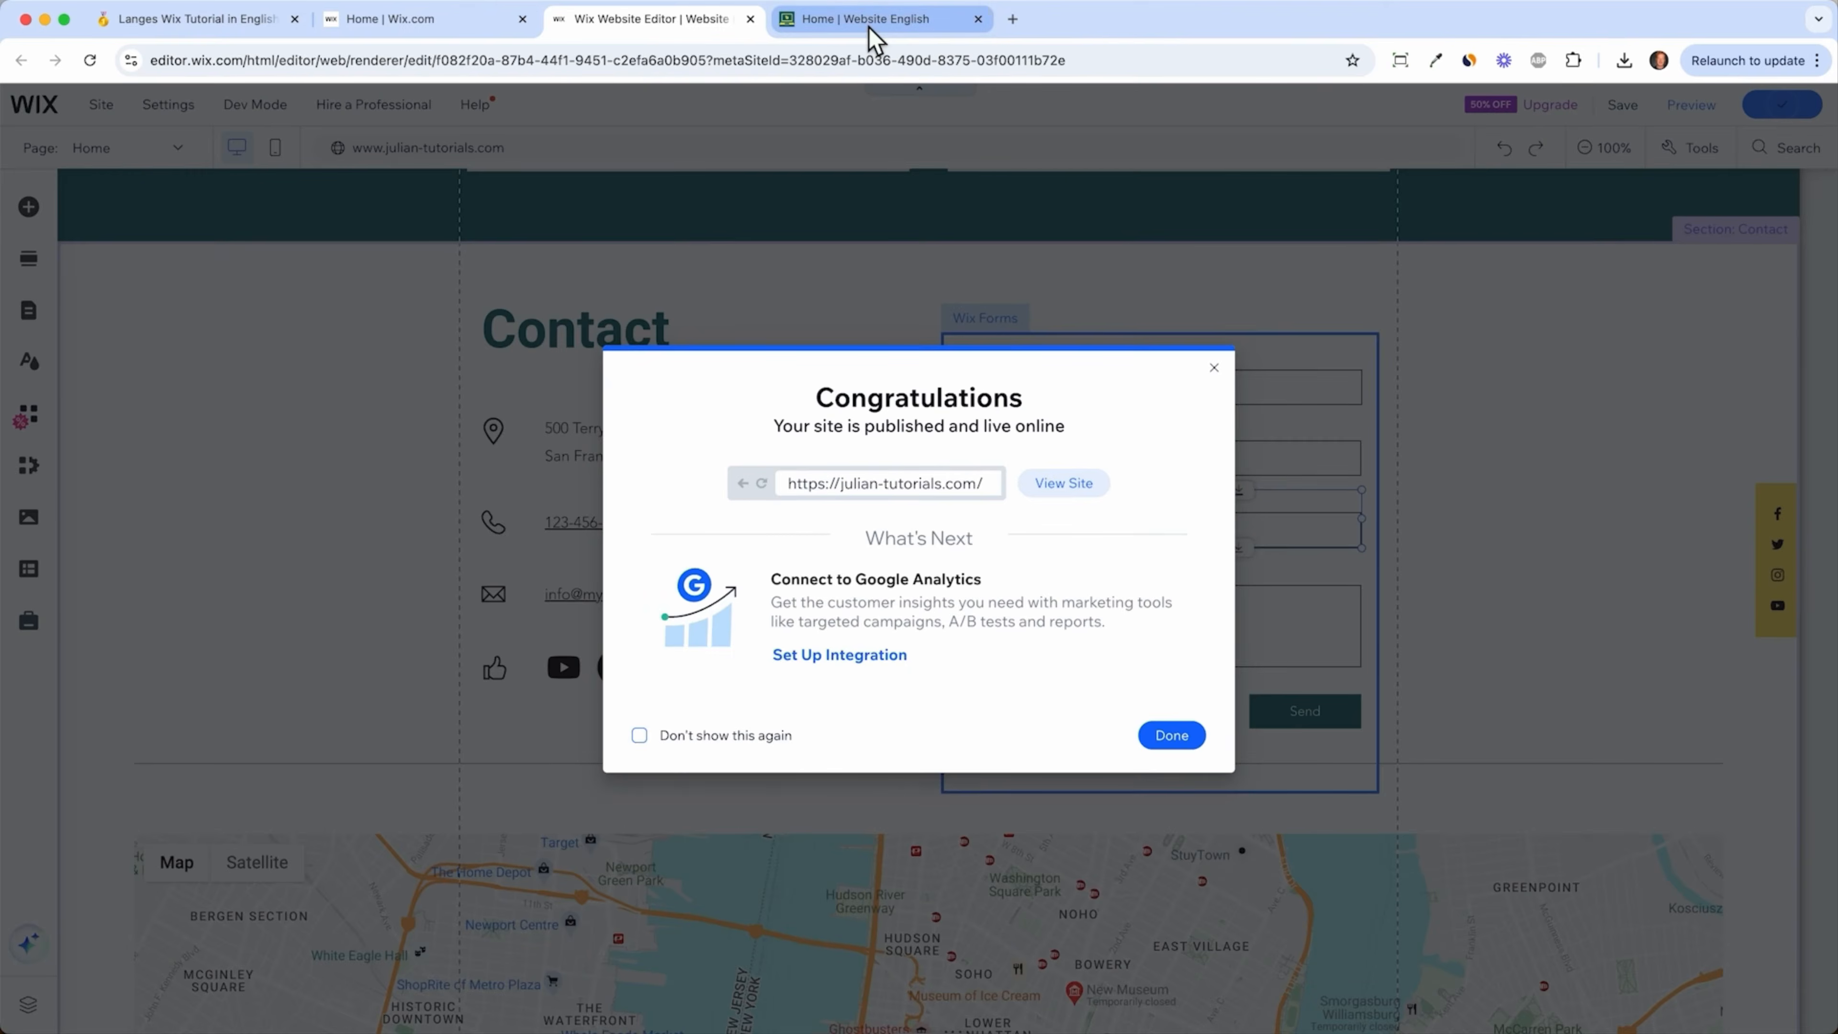
{"action": "left_click", "coordinate": [840, 18]}
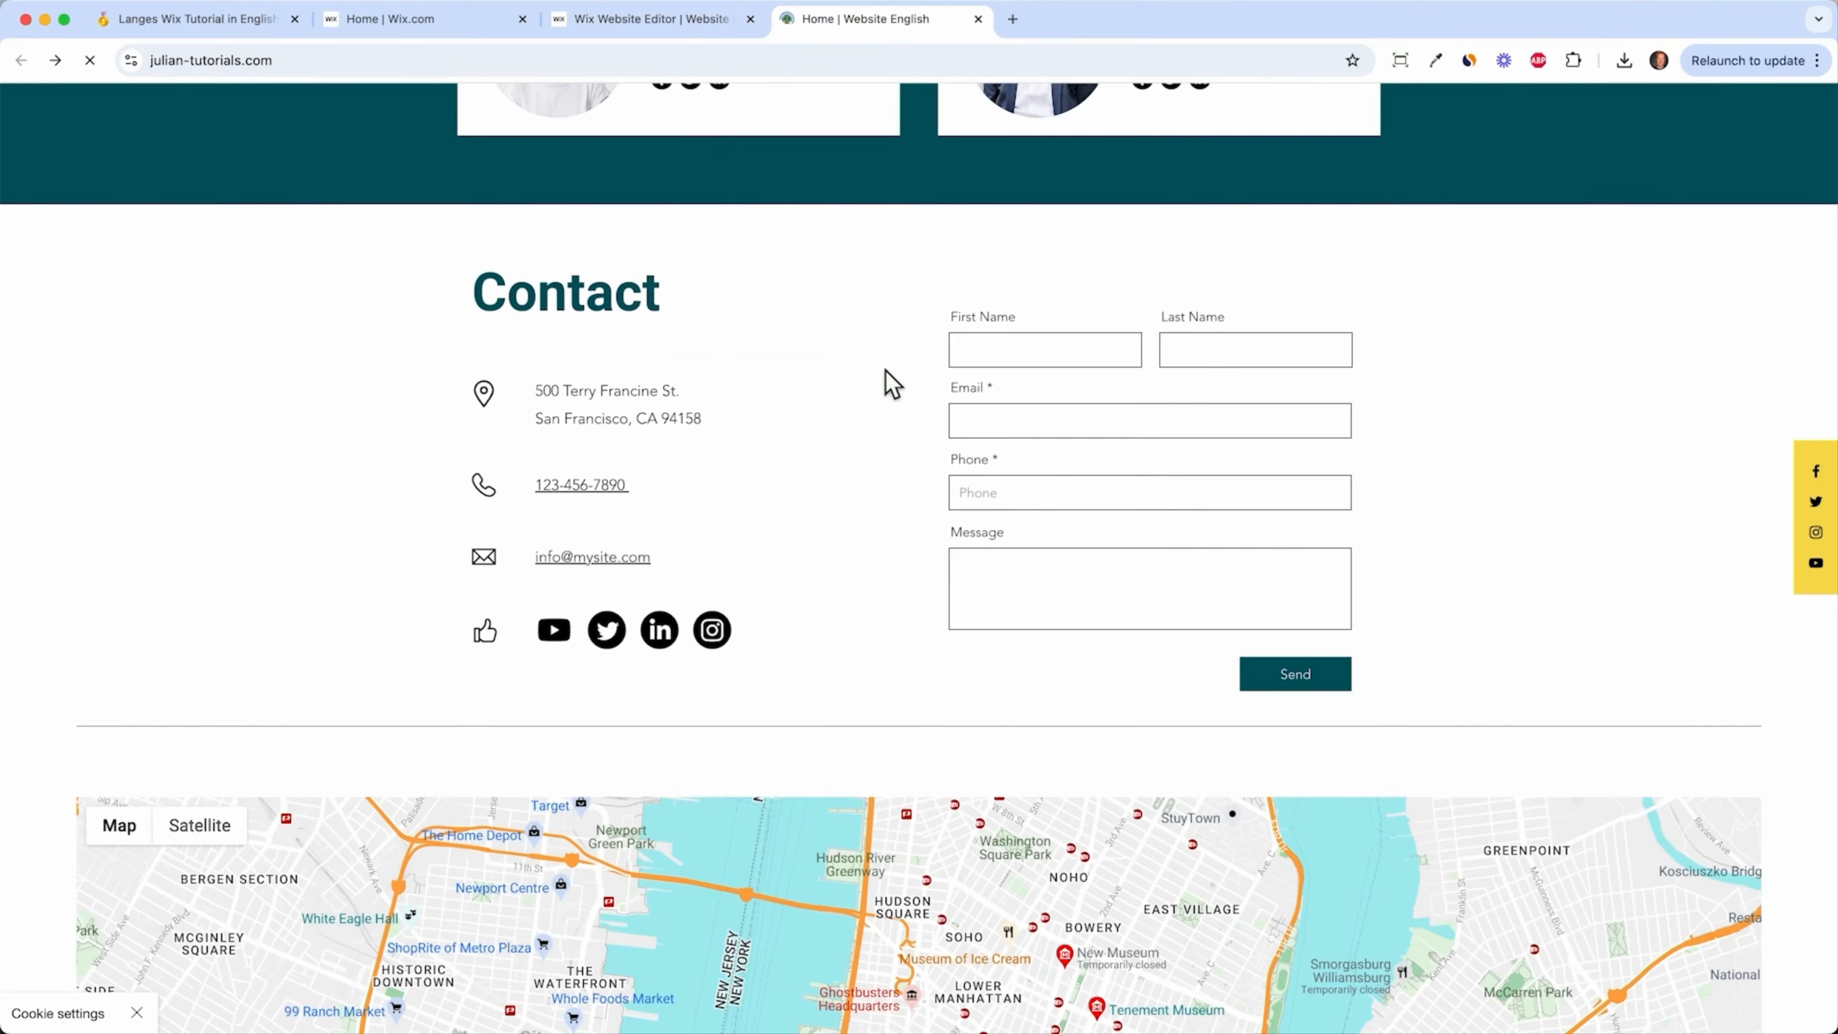
{"action": "scroll", "coordinate": [811, 662], "scroll_direction": "down", "scroll_amount": 20}
{"action": "scroll", "coordinate": [811, 660], "scroll_direction": "down", "scroll_amount": 5}
{"action": "scroll", "coordinate": [811, 661], "scroll_direction": "up", "scroll_amount": 1}
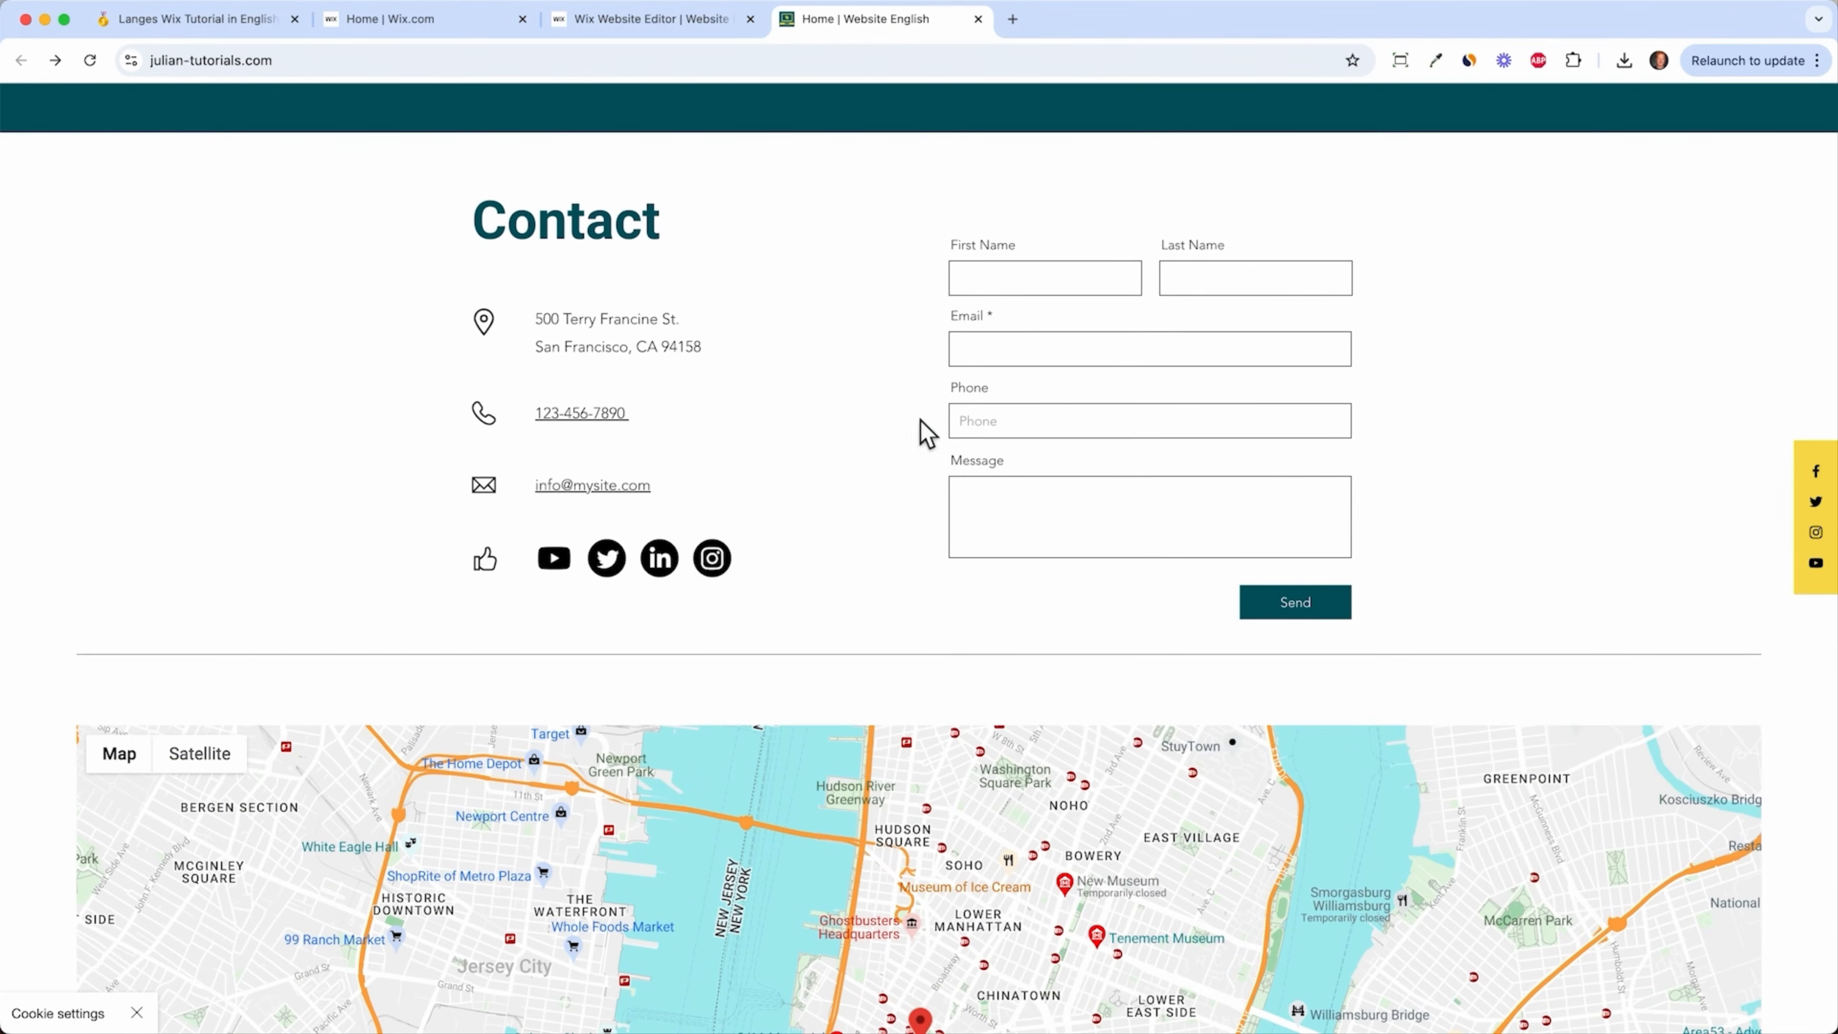
{"action": "scroll", "coordinate": [971, 463], "scroll_direction": "down", "scroll_amount": 10}
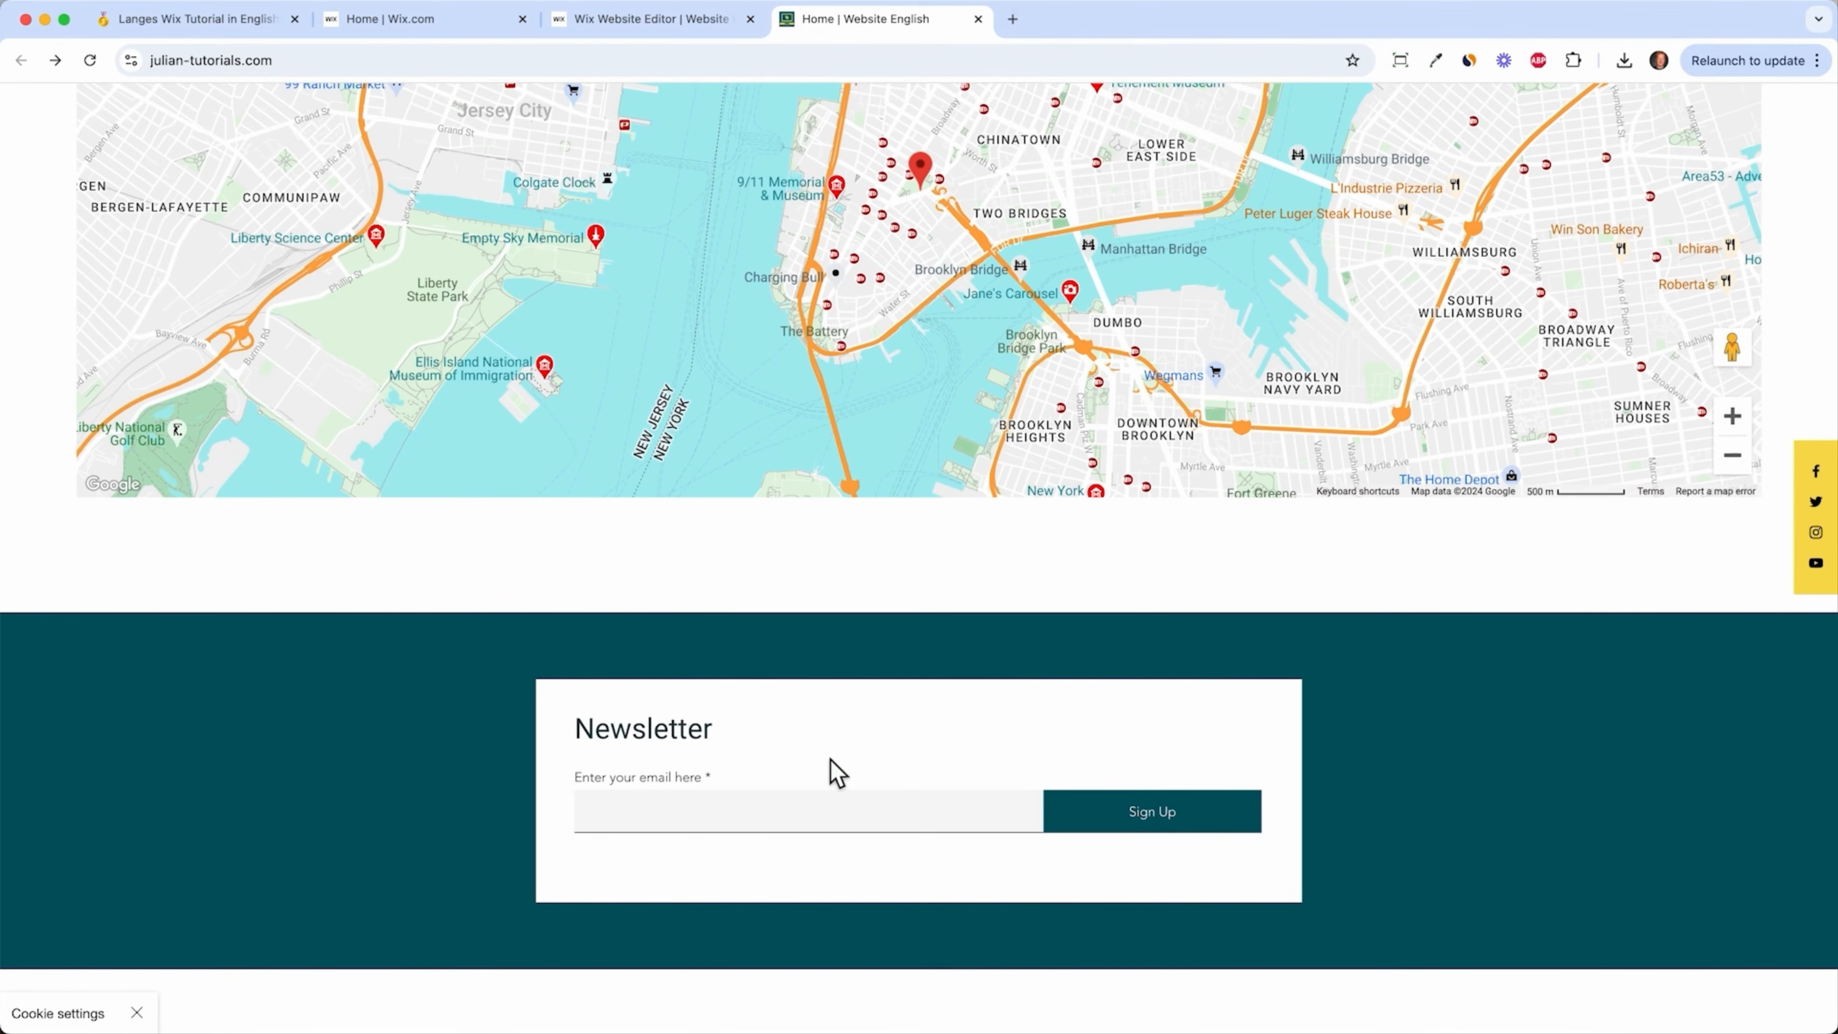
- Switch back to the Wix Editor, search the App Market for "chat" and add the Wix Chat app to the site
{"action": "left_click", "coordinate": [699, 26]}
{"action": "left_click", "coordinate": [824, 346]}
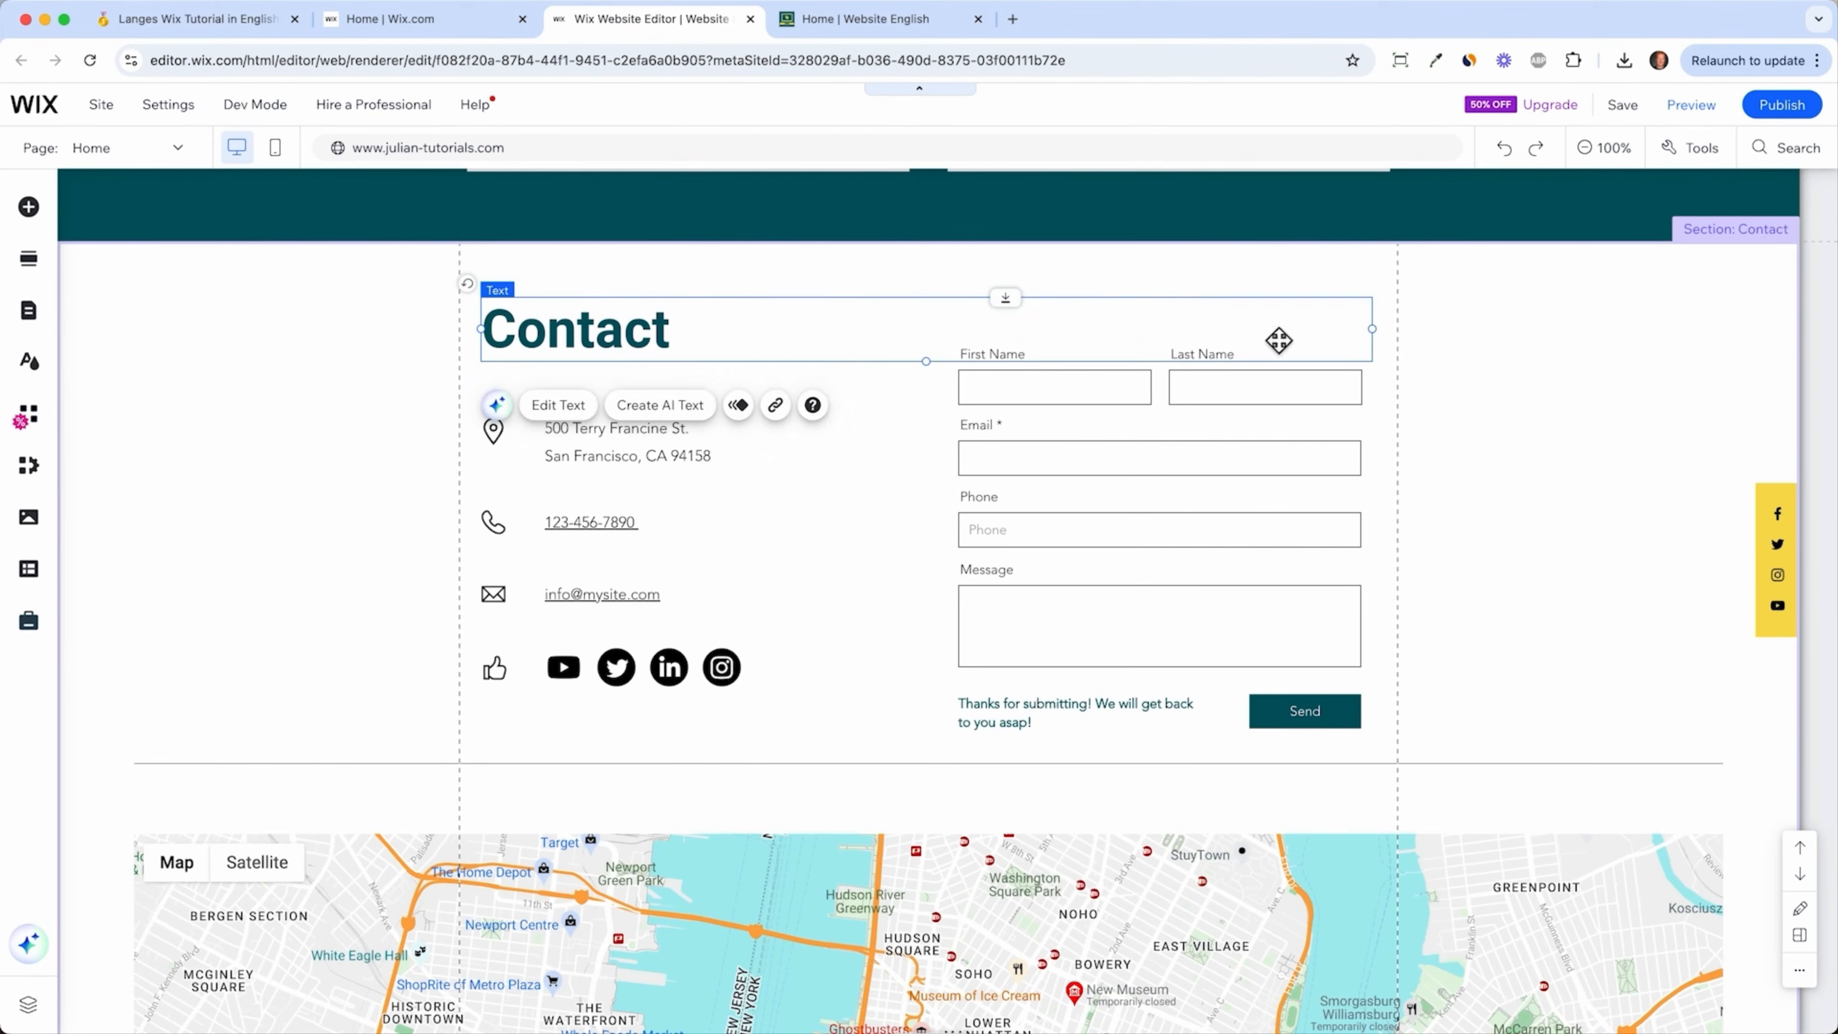
{"action": "left_click", "coordinate": [1496, 332]}
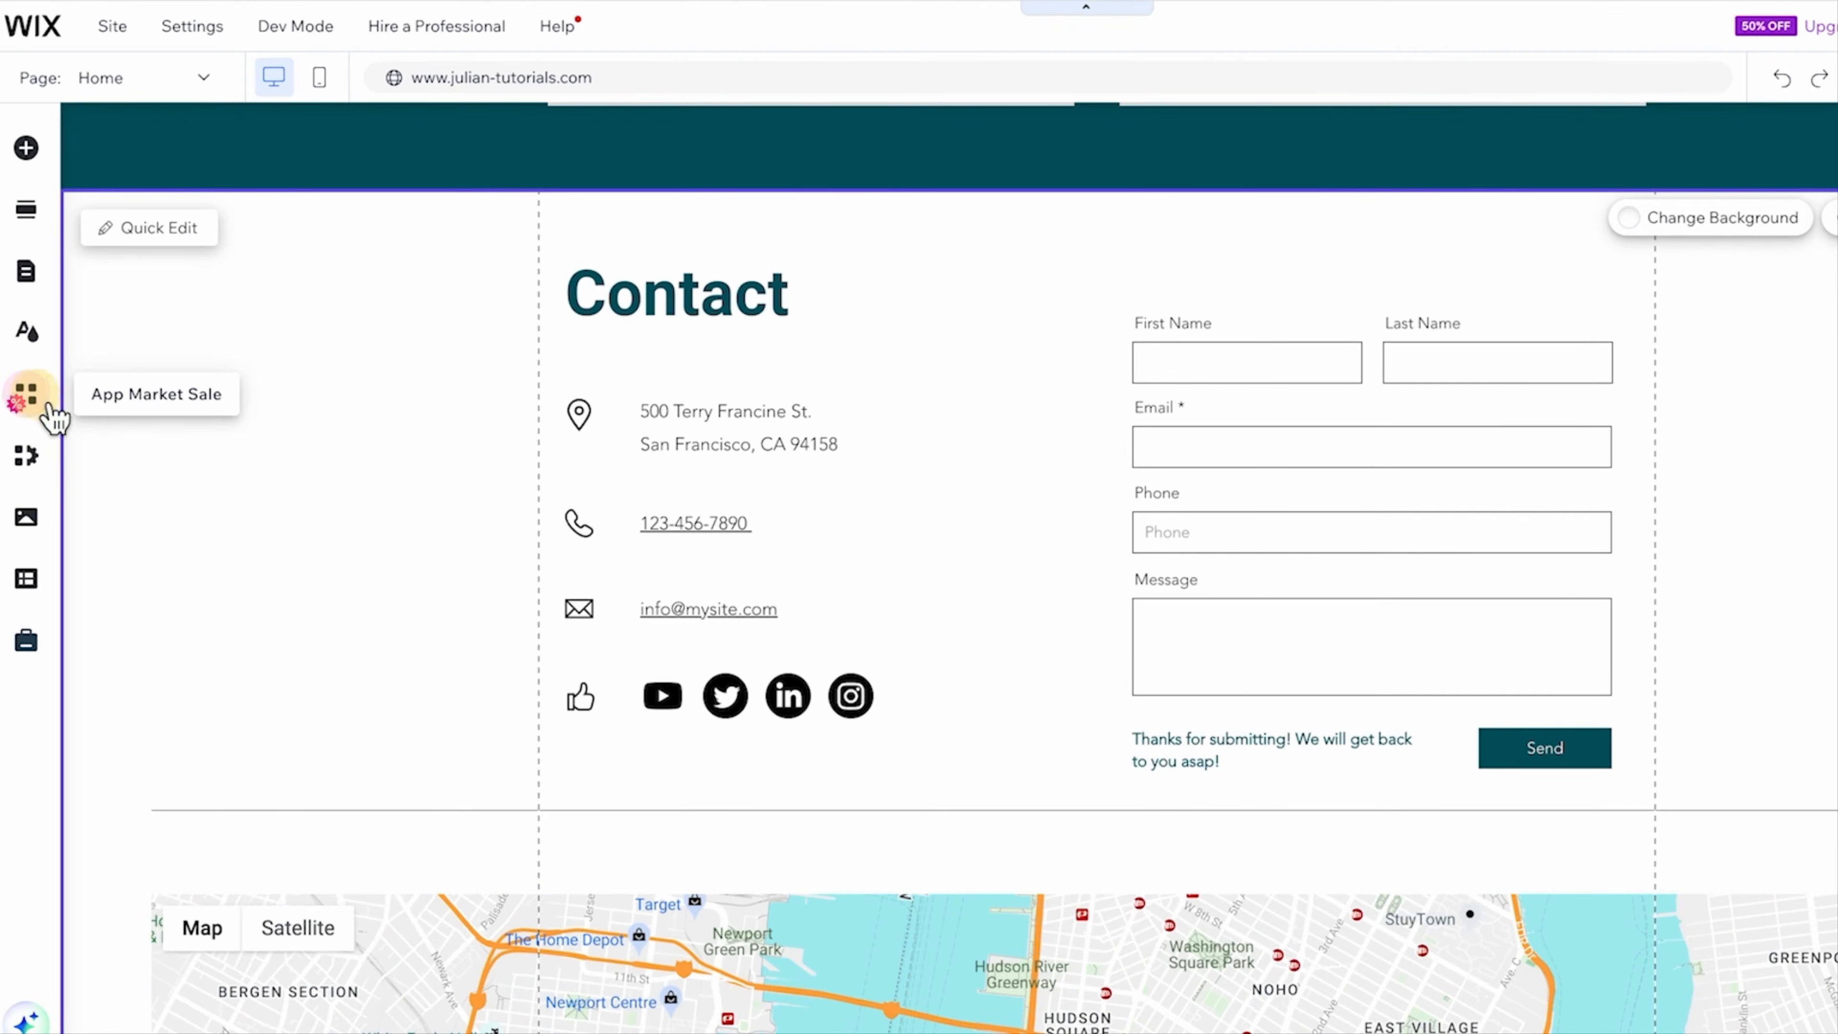
{"action": "left_click", "coordinate": [51, 411]}
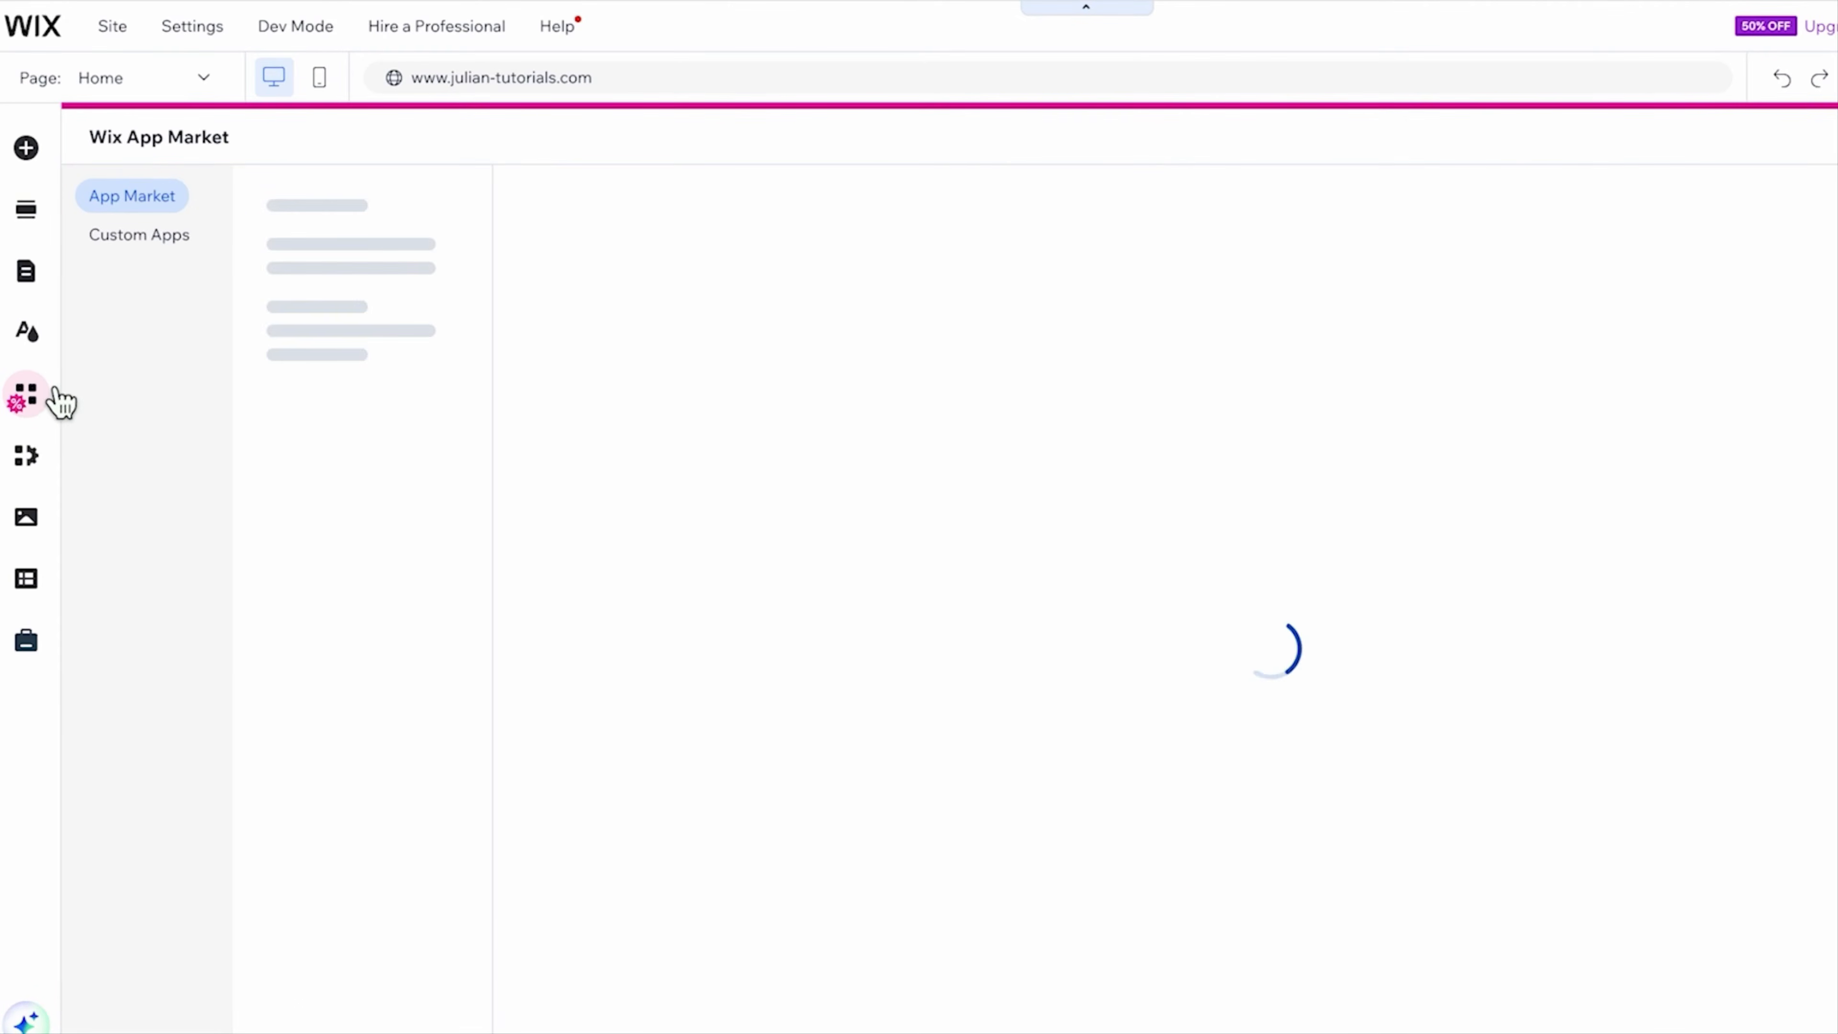
{"action": "left_click", "coordinate": [352, 214]}
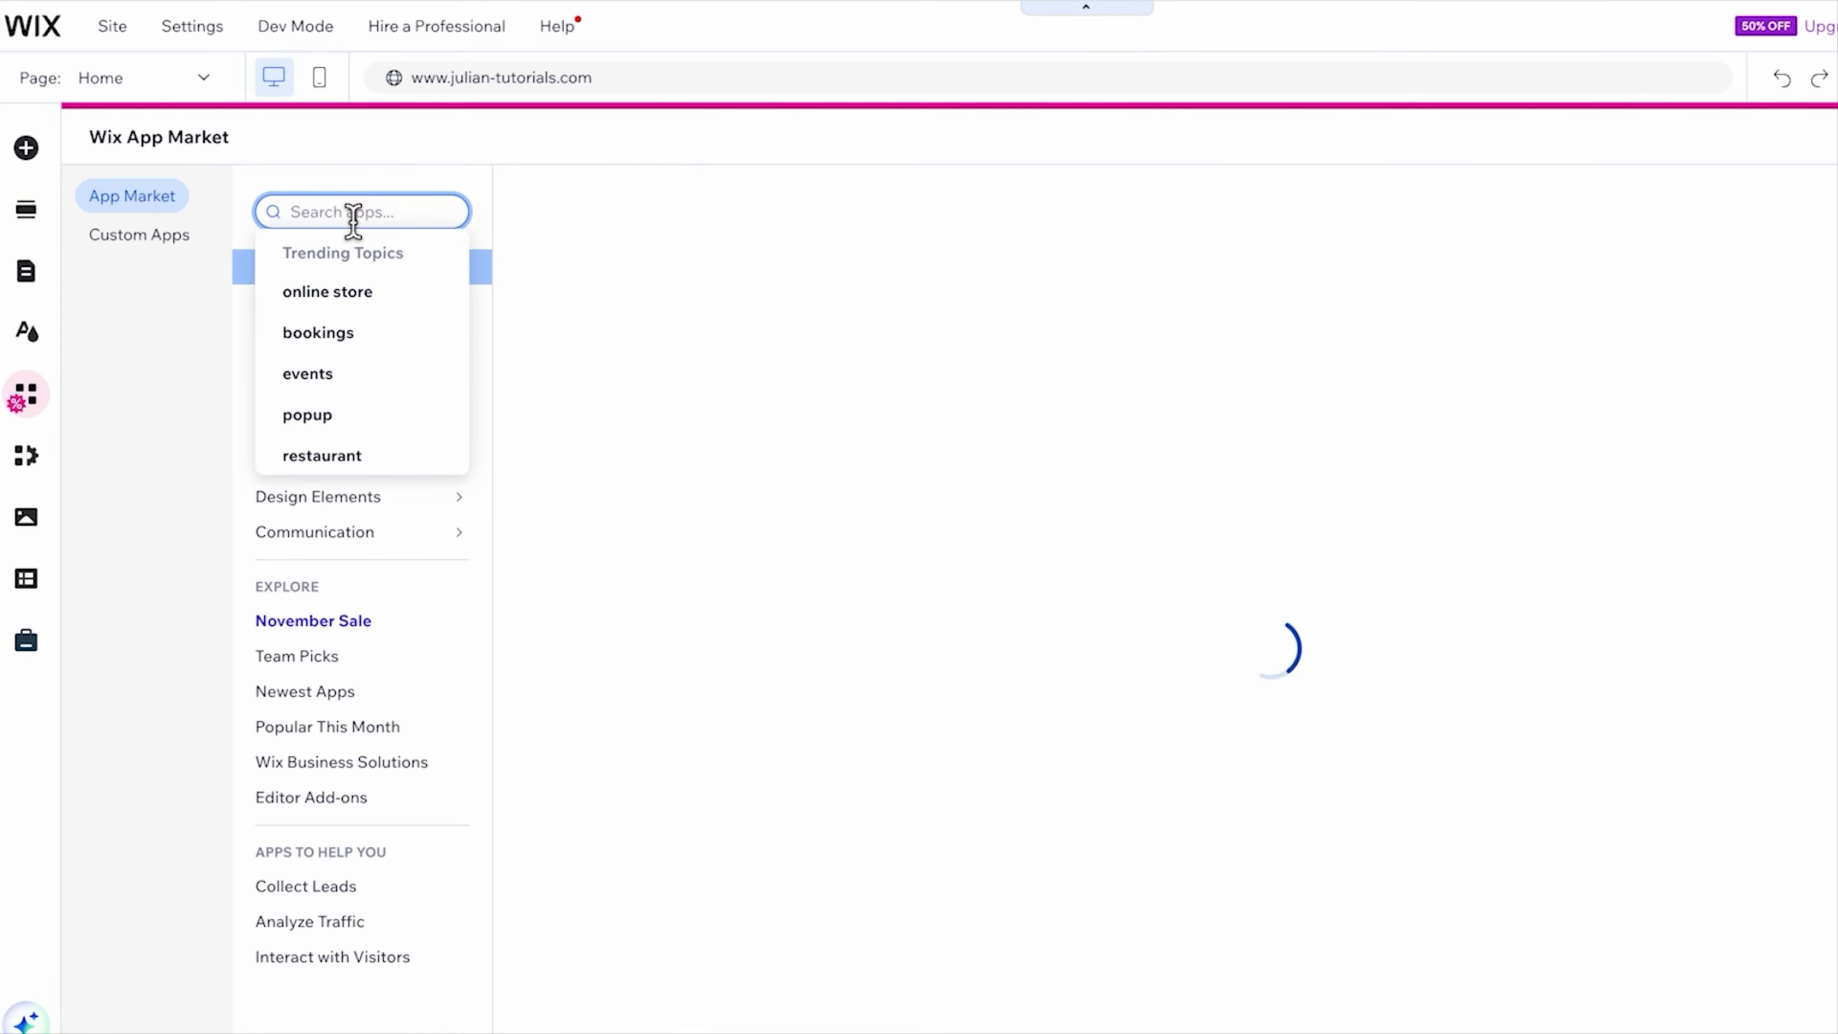
{"action": "type", "text": "chat"}
{"action": "left_click", "coordinate": [378, 573]}
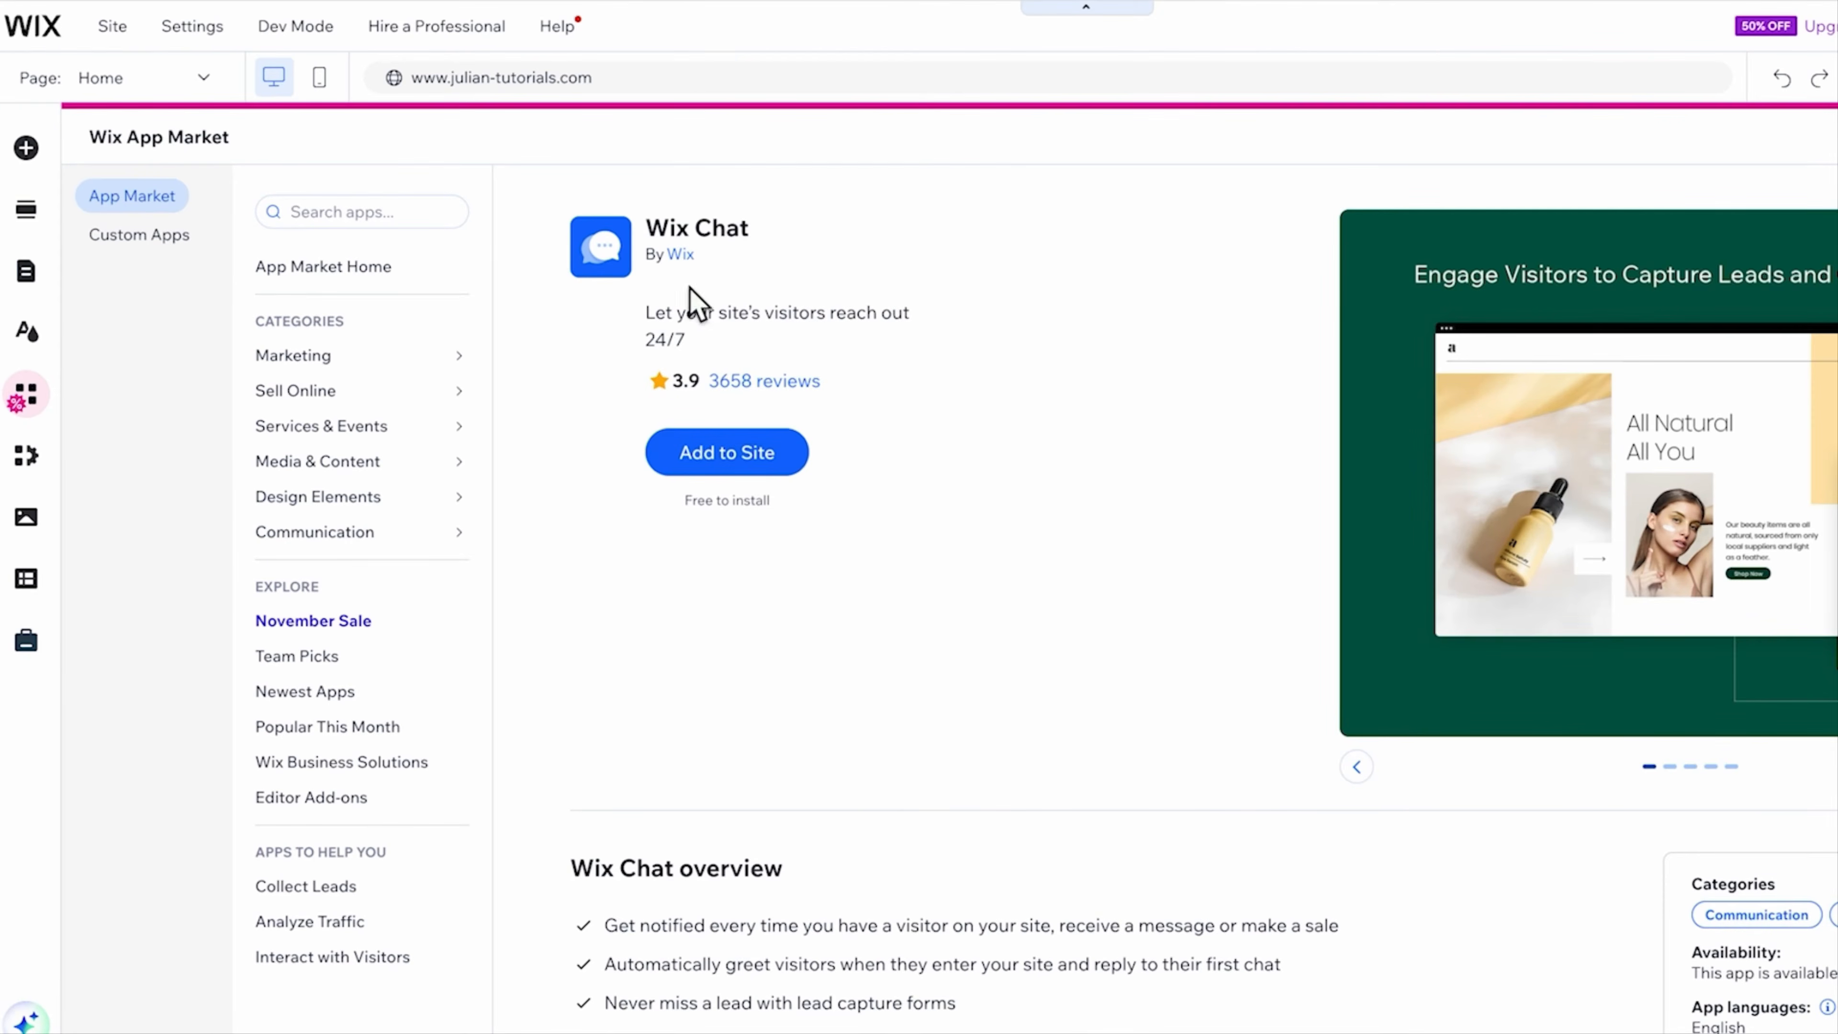
{"action": "left_click", "coordinate": [795, 474]}
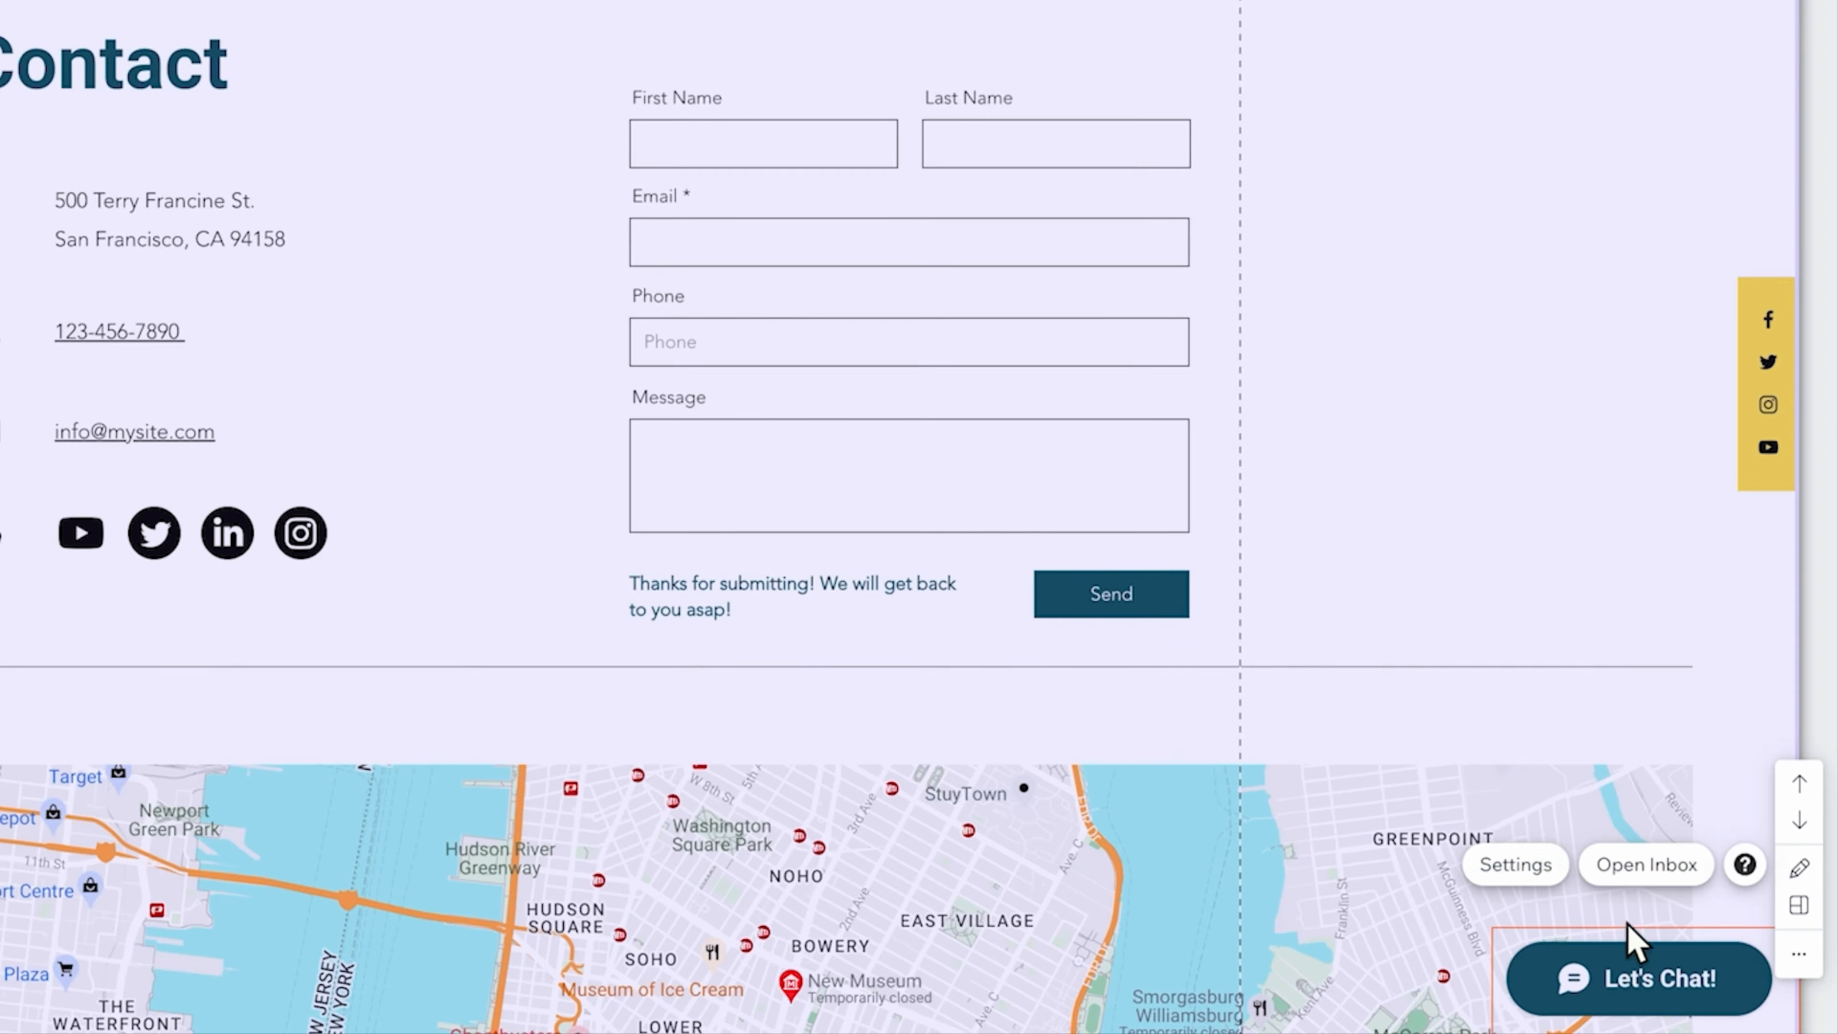
- Review the Display, Design and Text settings of the Wix Chat widget
{"action": "left_click", "coordinate": [1578, 884]}
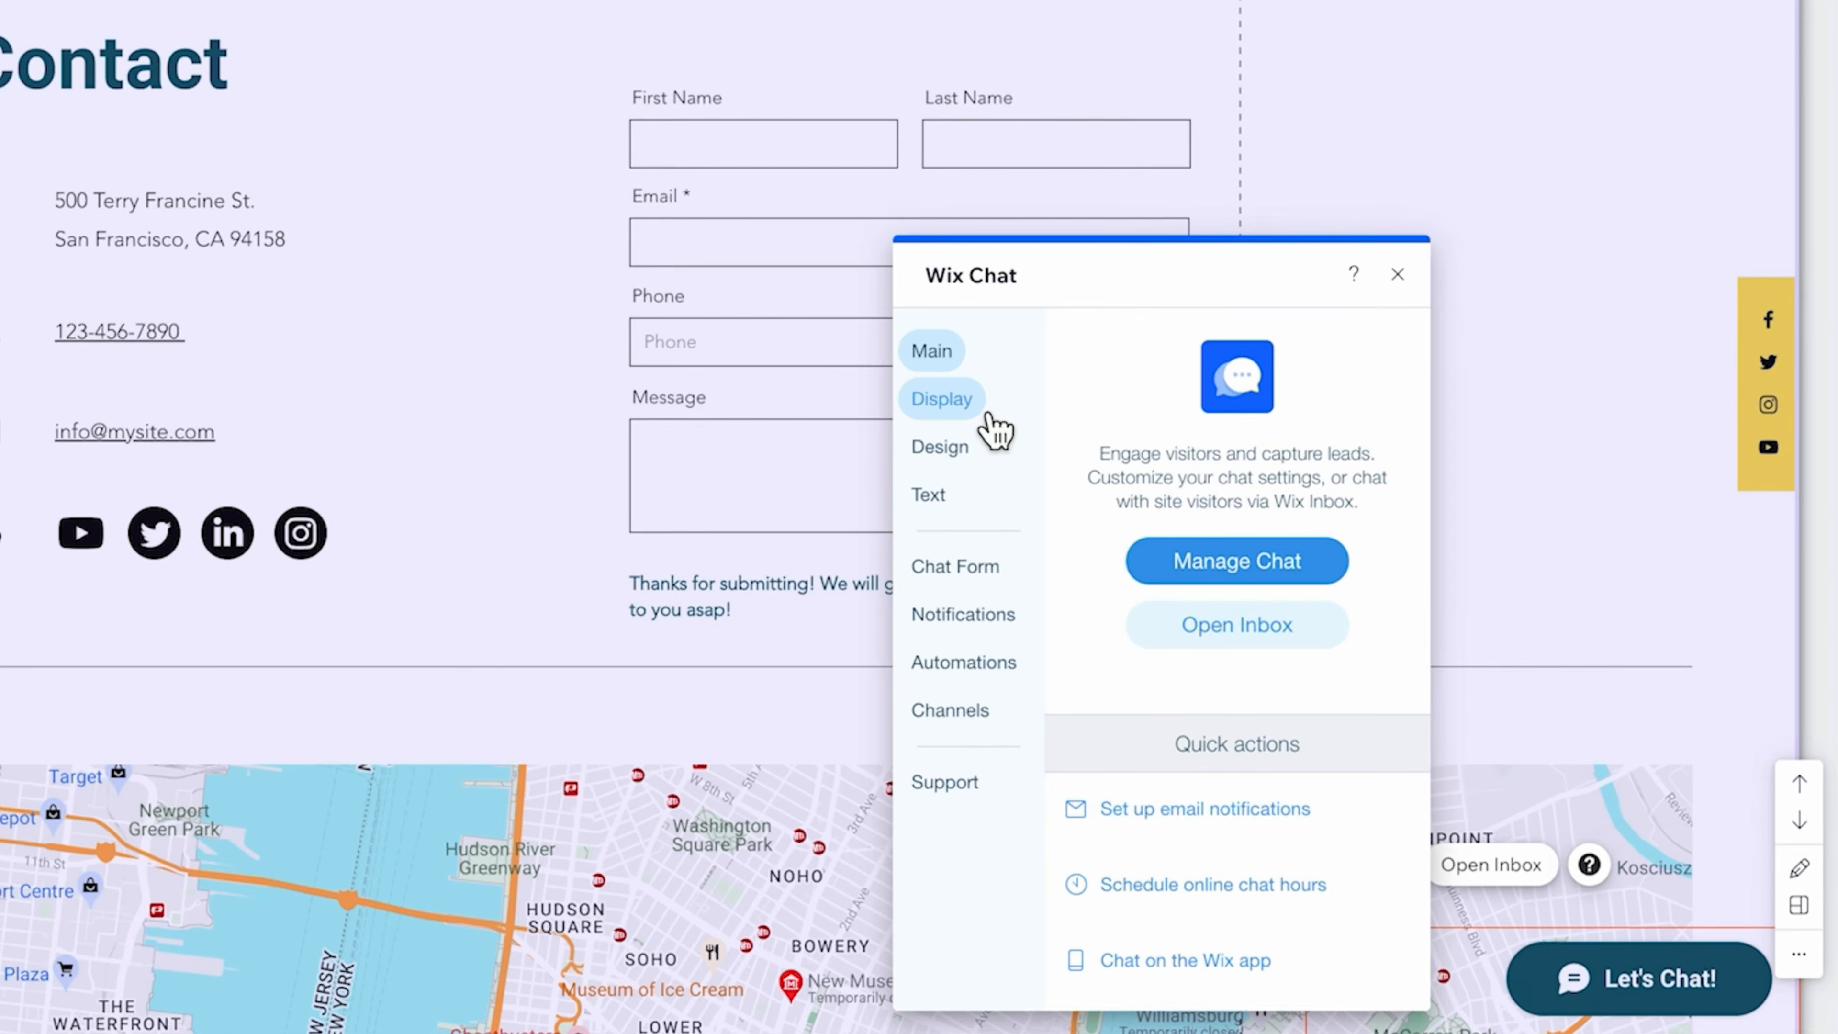
{"action": "left_click", "coordinate": [985, 420]}
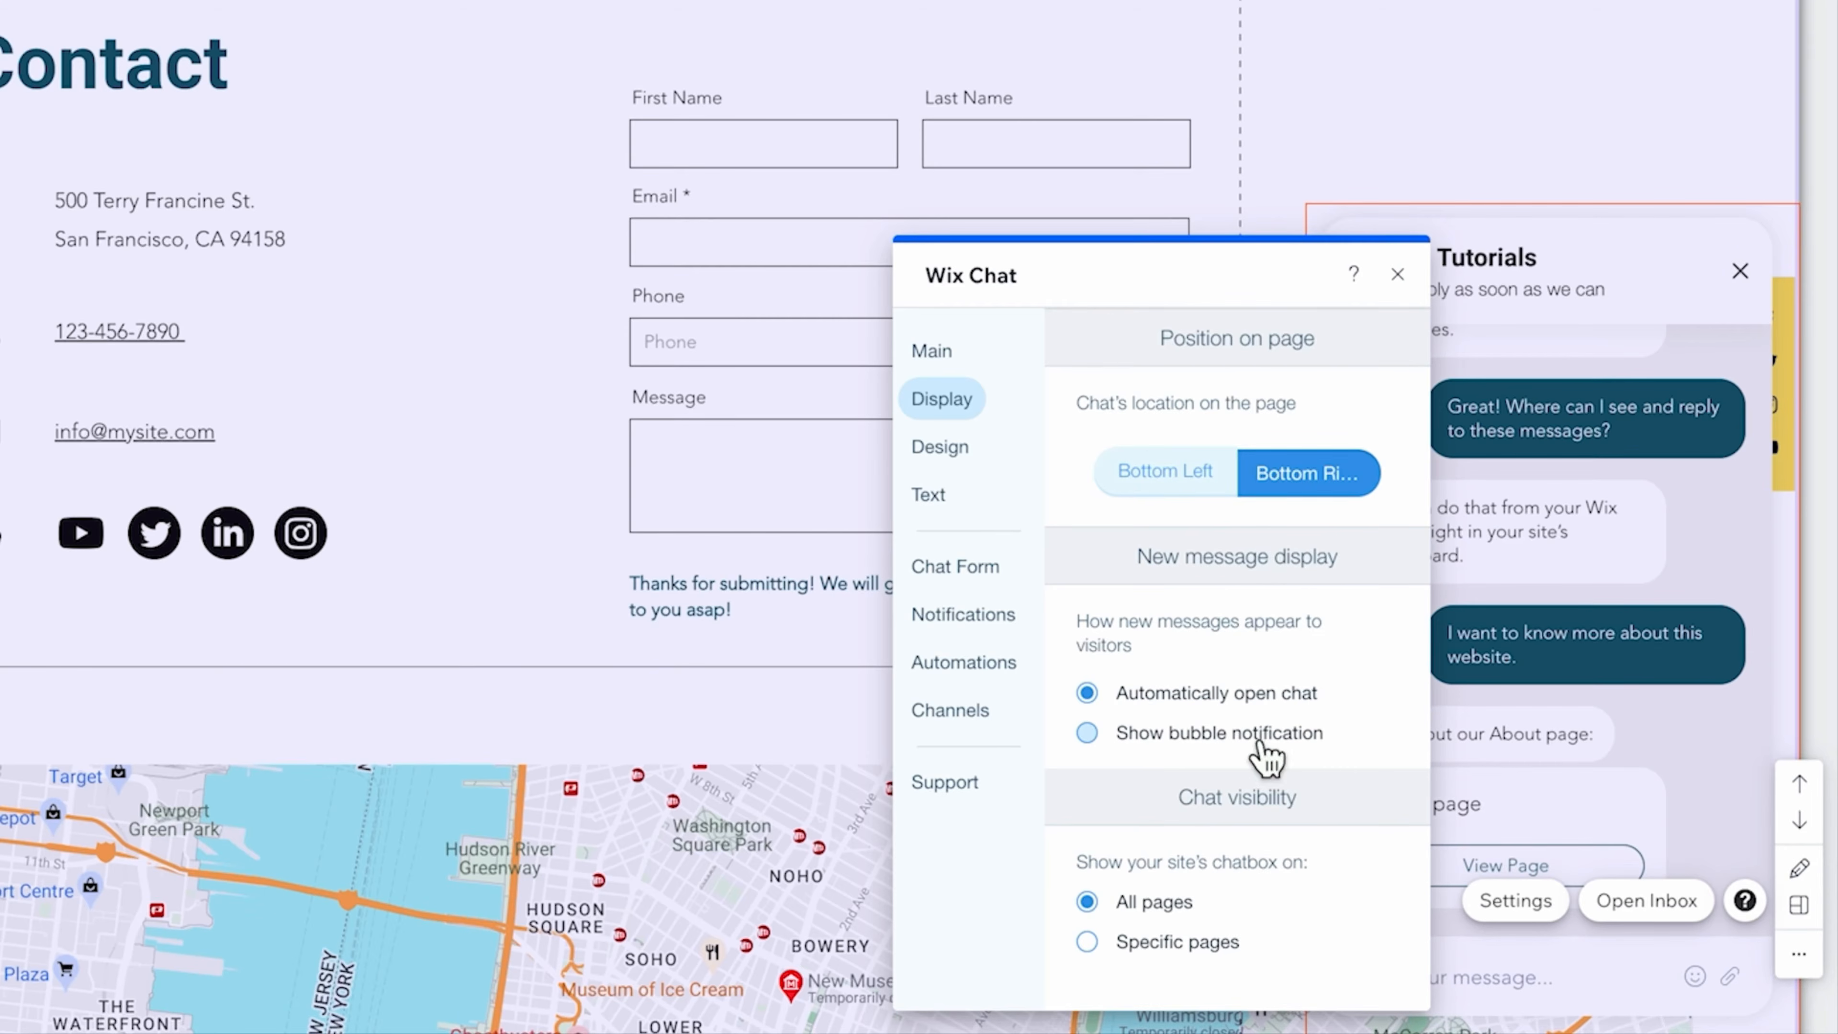
{"action": "left_click", "coordinate": [941, 446]}
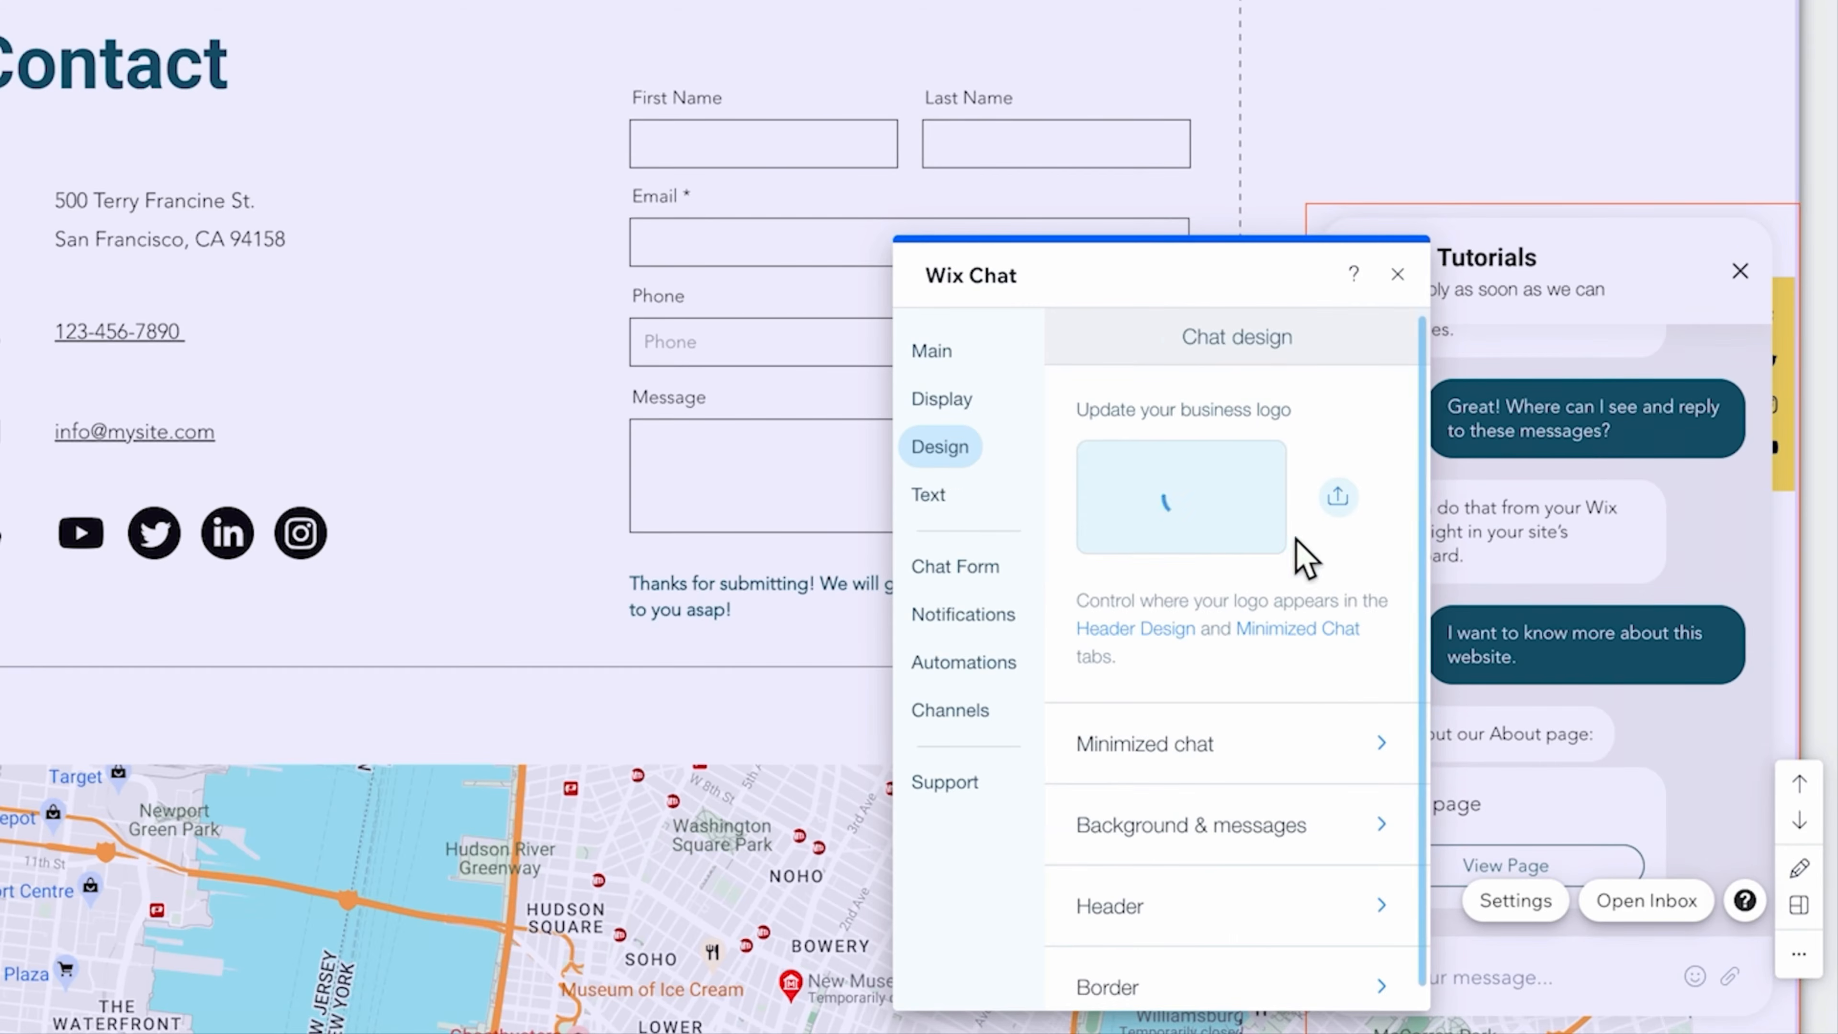
{"action": "scroll", "coordinate": [1224, 673], "scroll_direction": "down", "scroll_amount": 1}
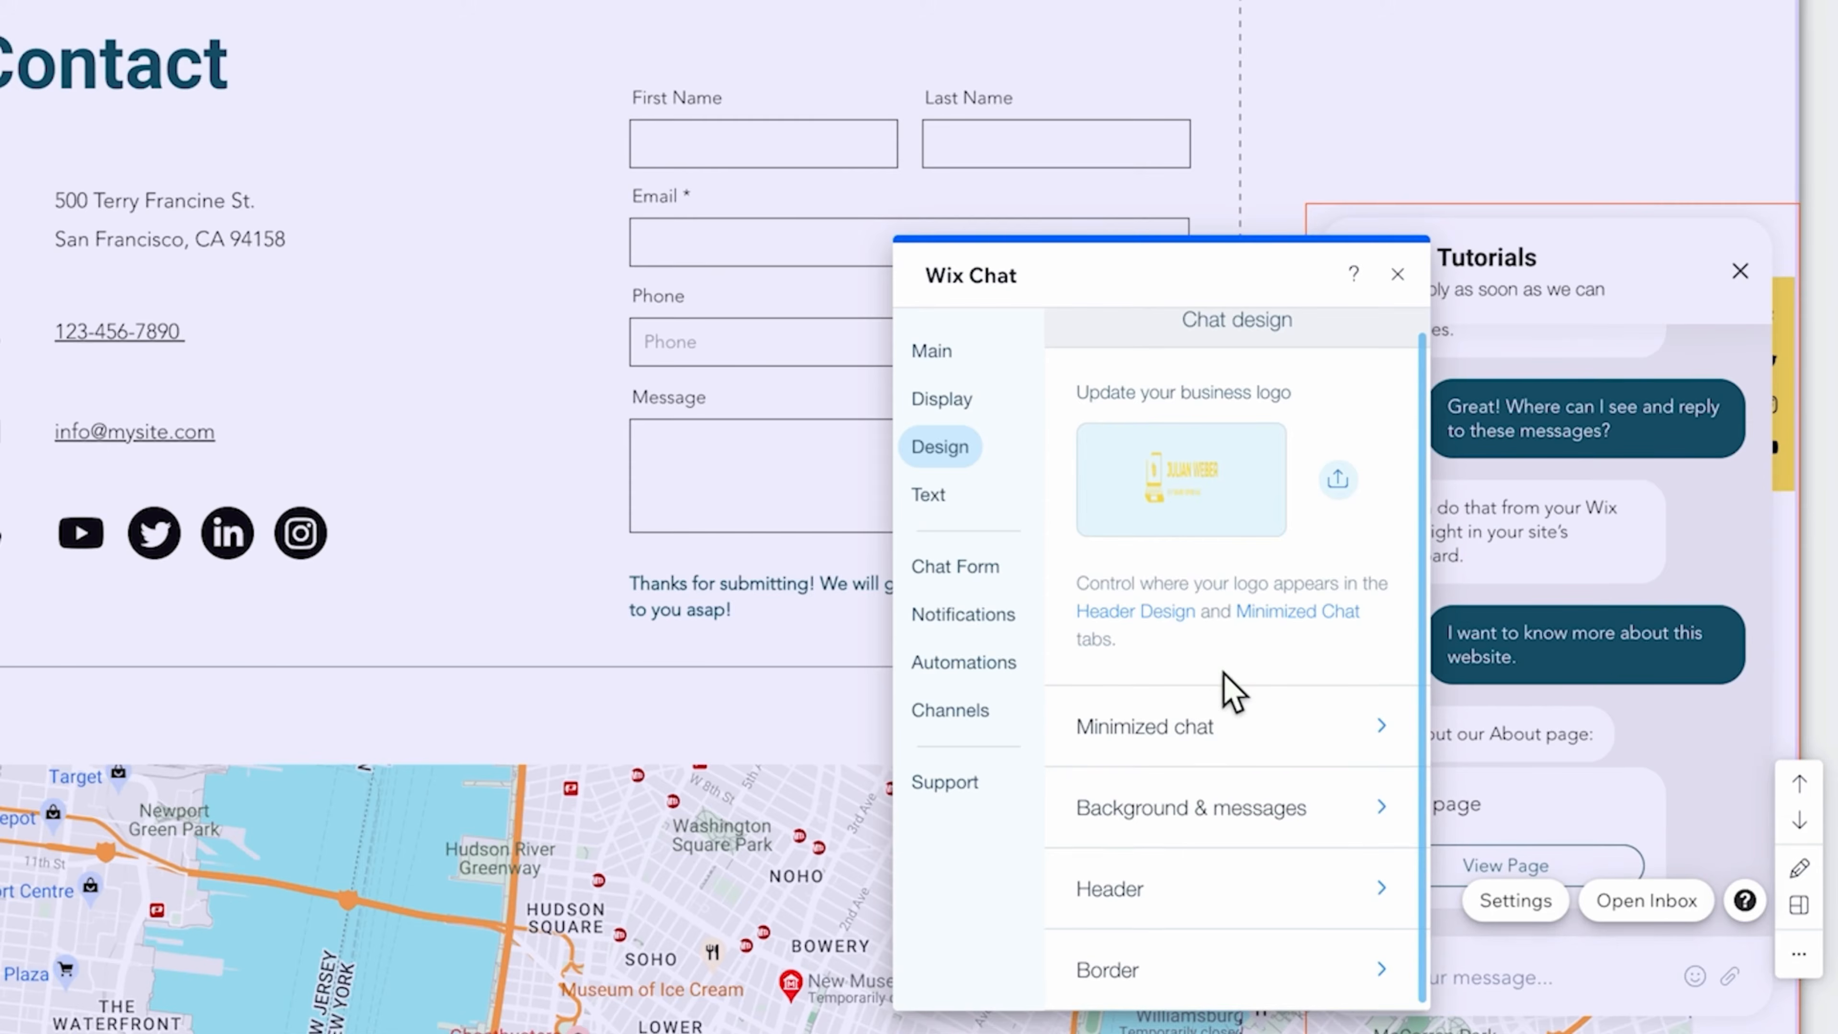
{"action": "left_click", "coordinate": [945, 498]}
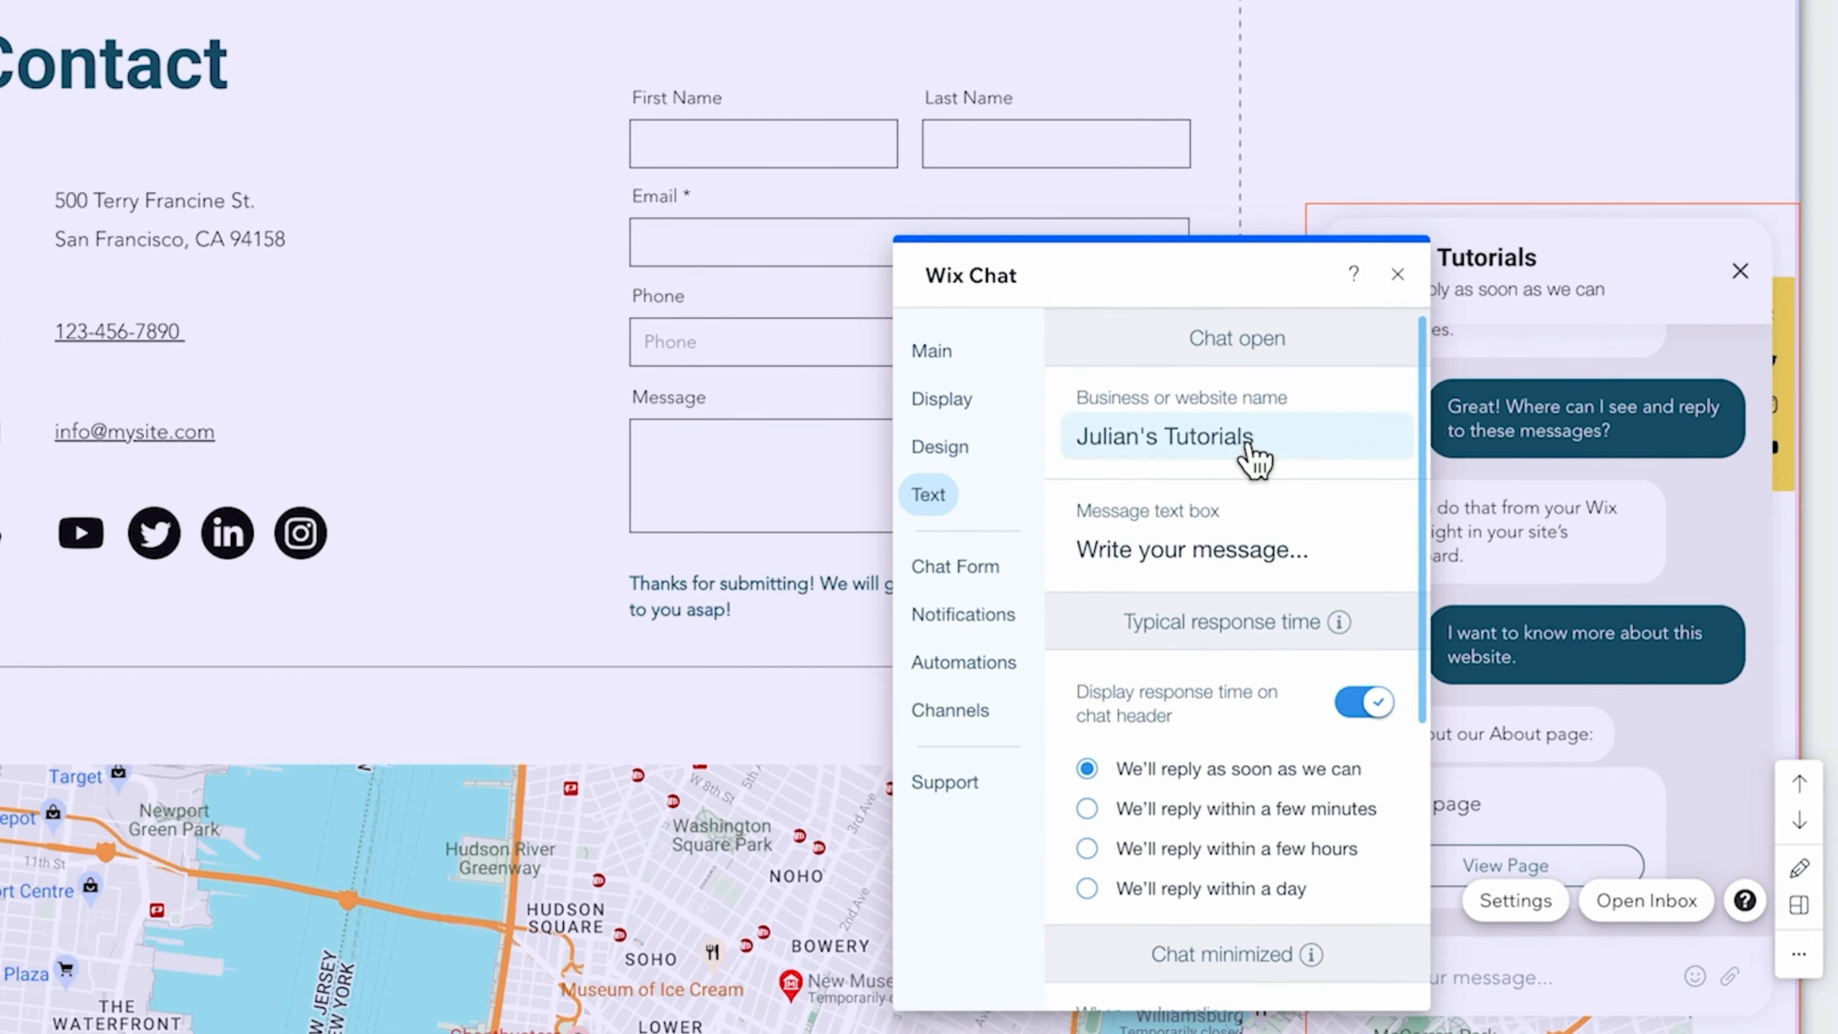
{"action": "scroll", "coordinate": [1259, 579], "scroll_direction": "down", "scroll_amount": 6}
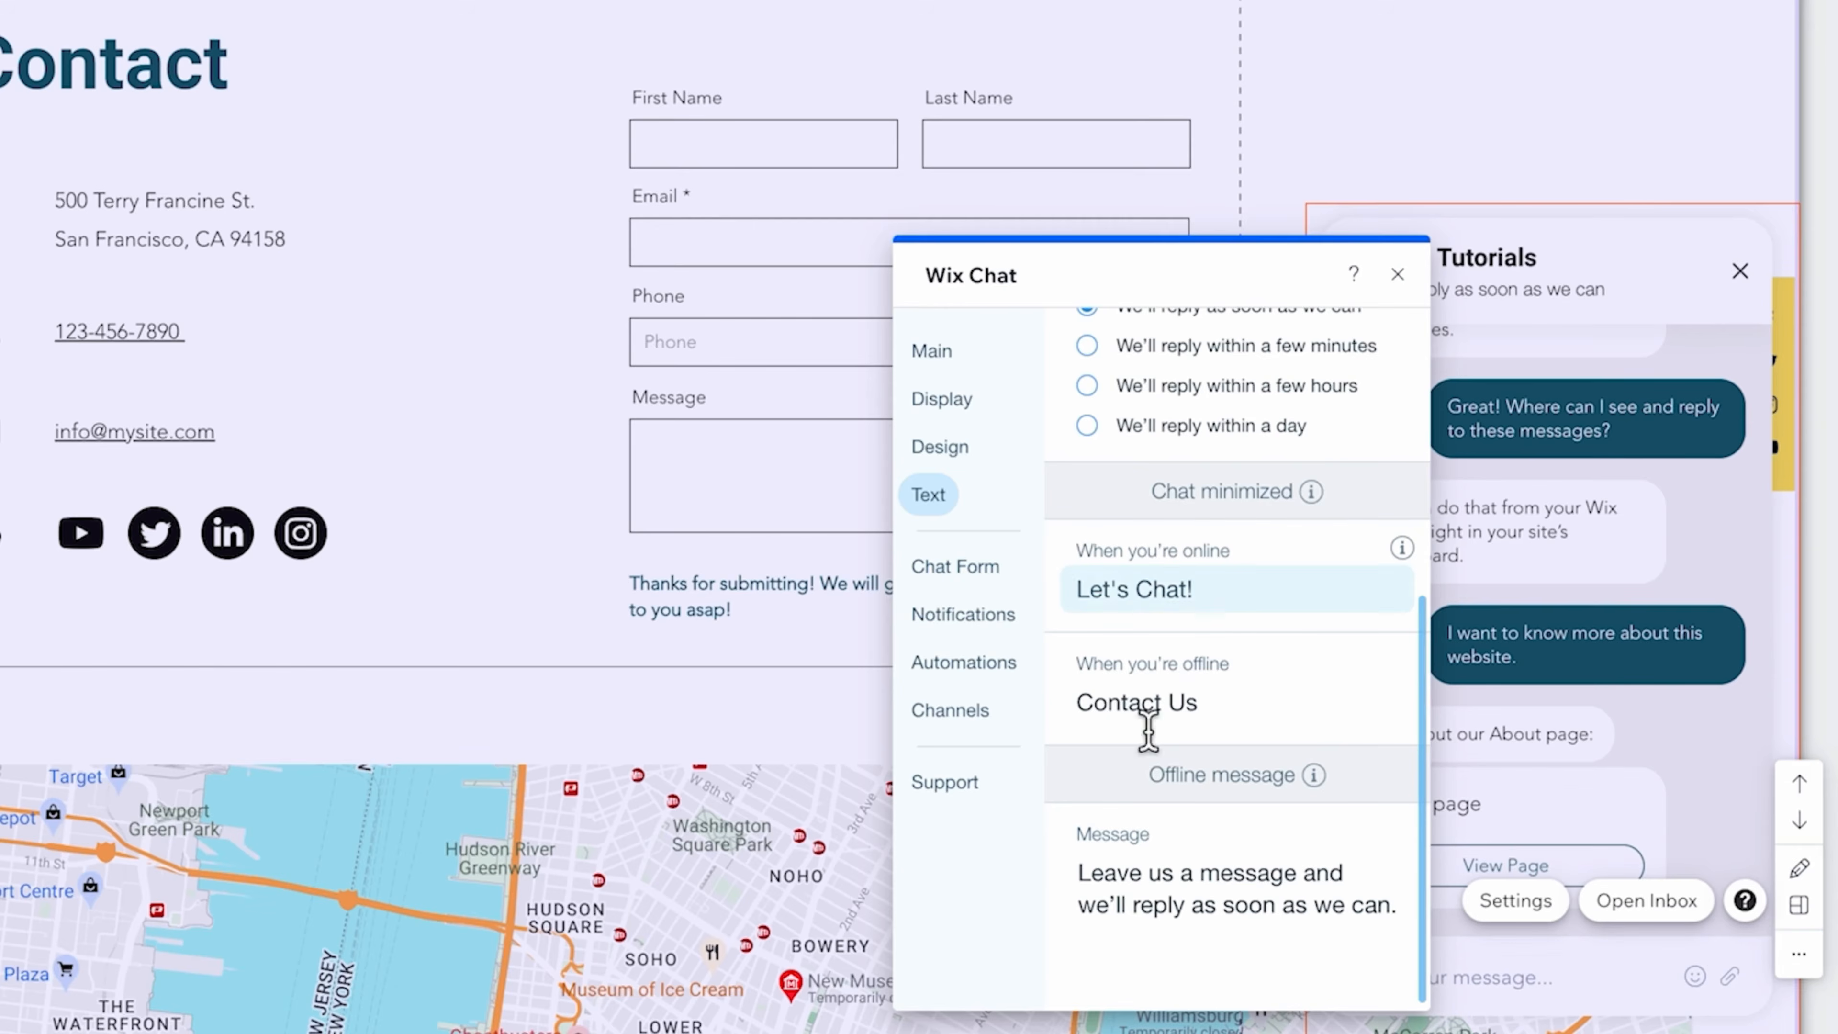
- Review the Wix Chat widget's Display, Main, Design, Chat Form, Notifications and Automations settings
{"action": "scroll", "coordinate": [1160, 751], "scroll_direction": "up", "scroll_amount": 5}
{"action": "left_click", "coordinate": [986, 444]}
{"action": "left_click", "coordinate": [982, 405]}
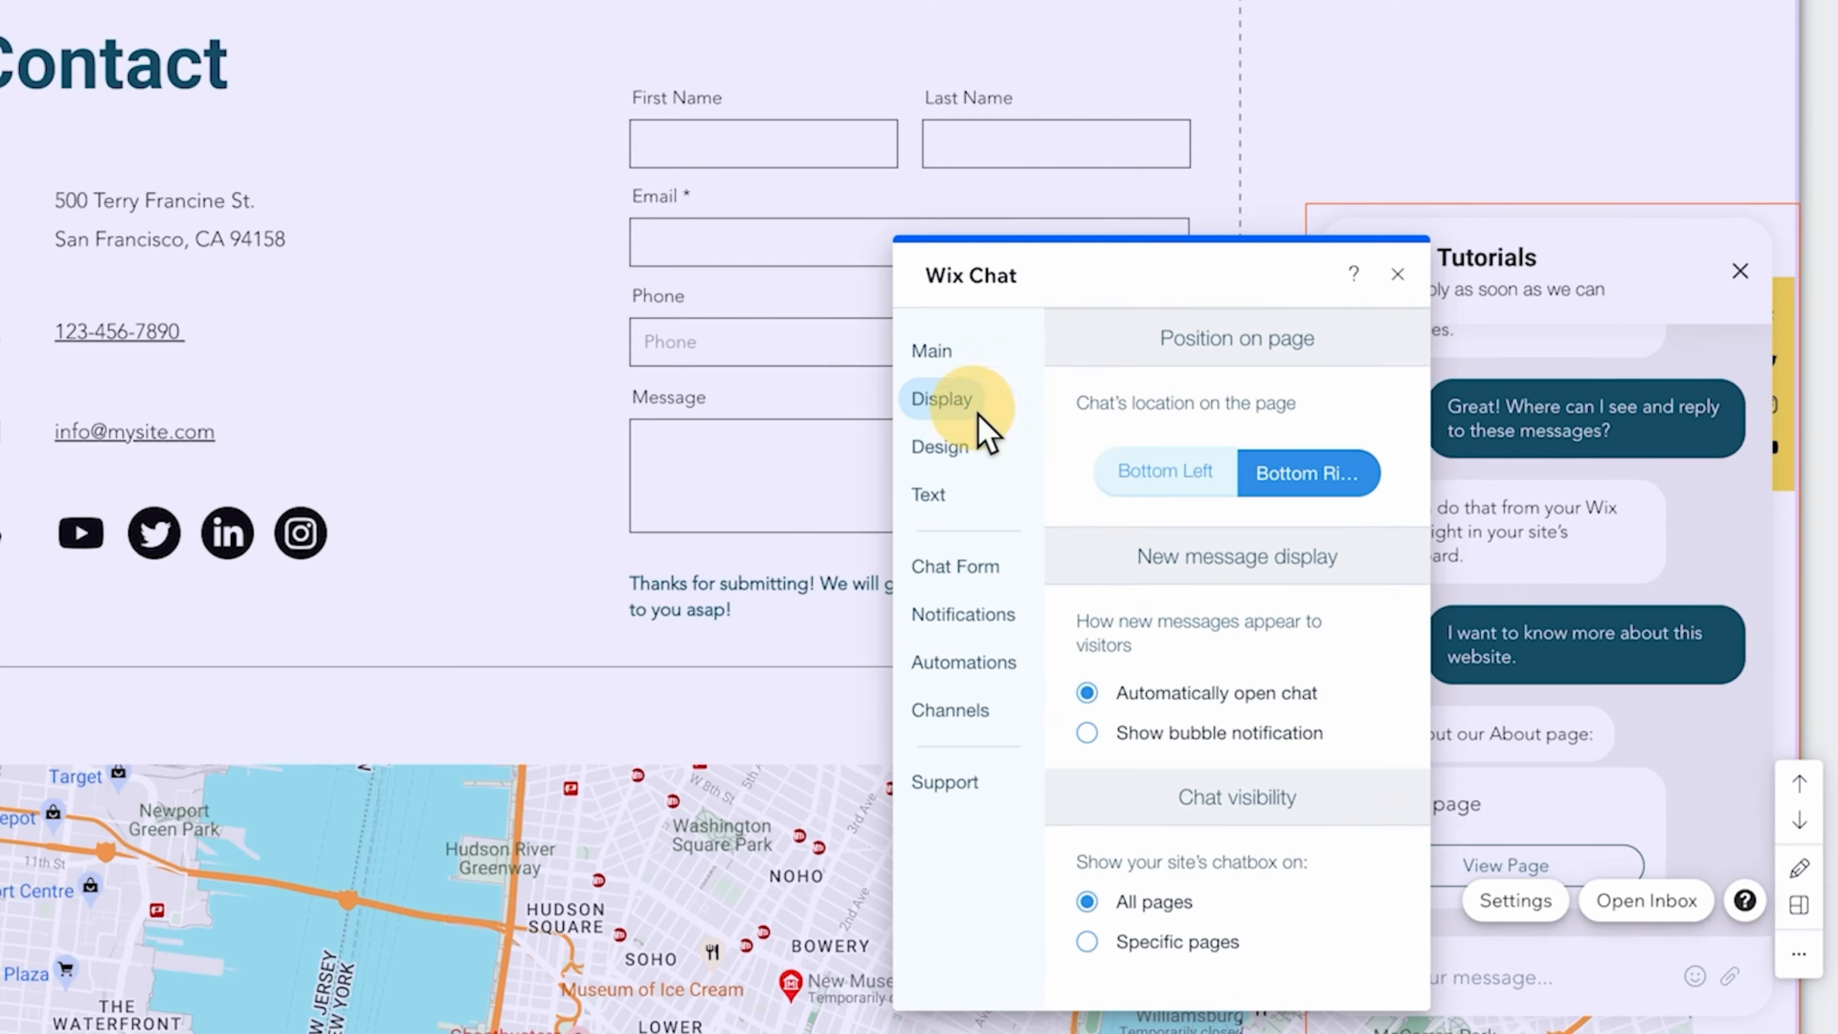
{"action": "left_click", "coordinate": [965, 367]}
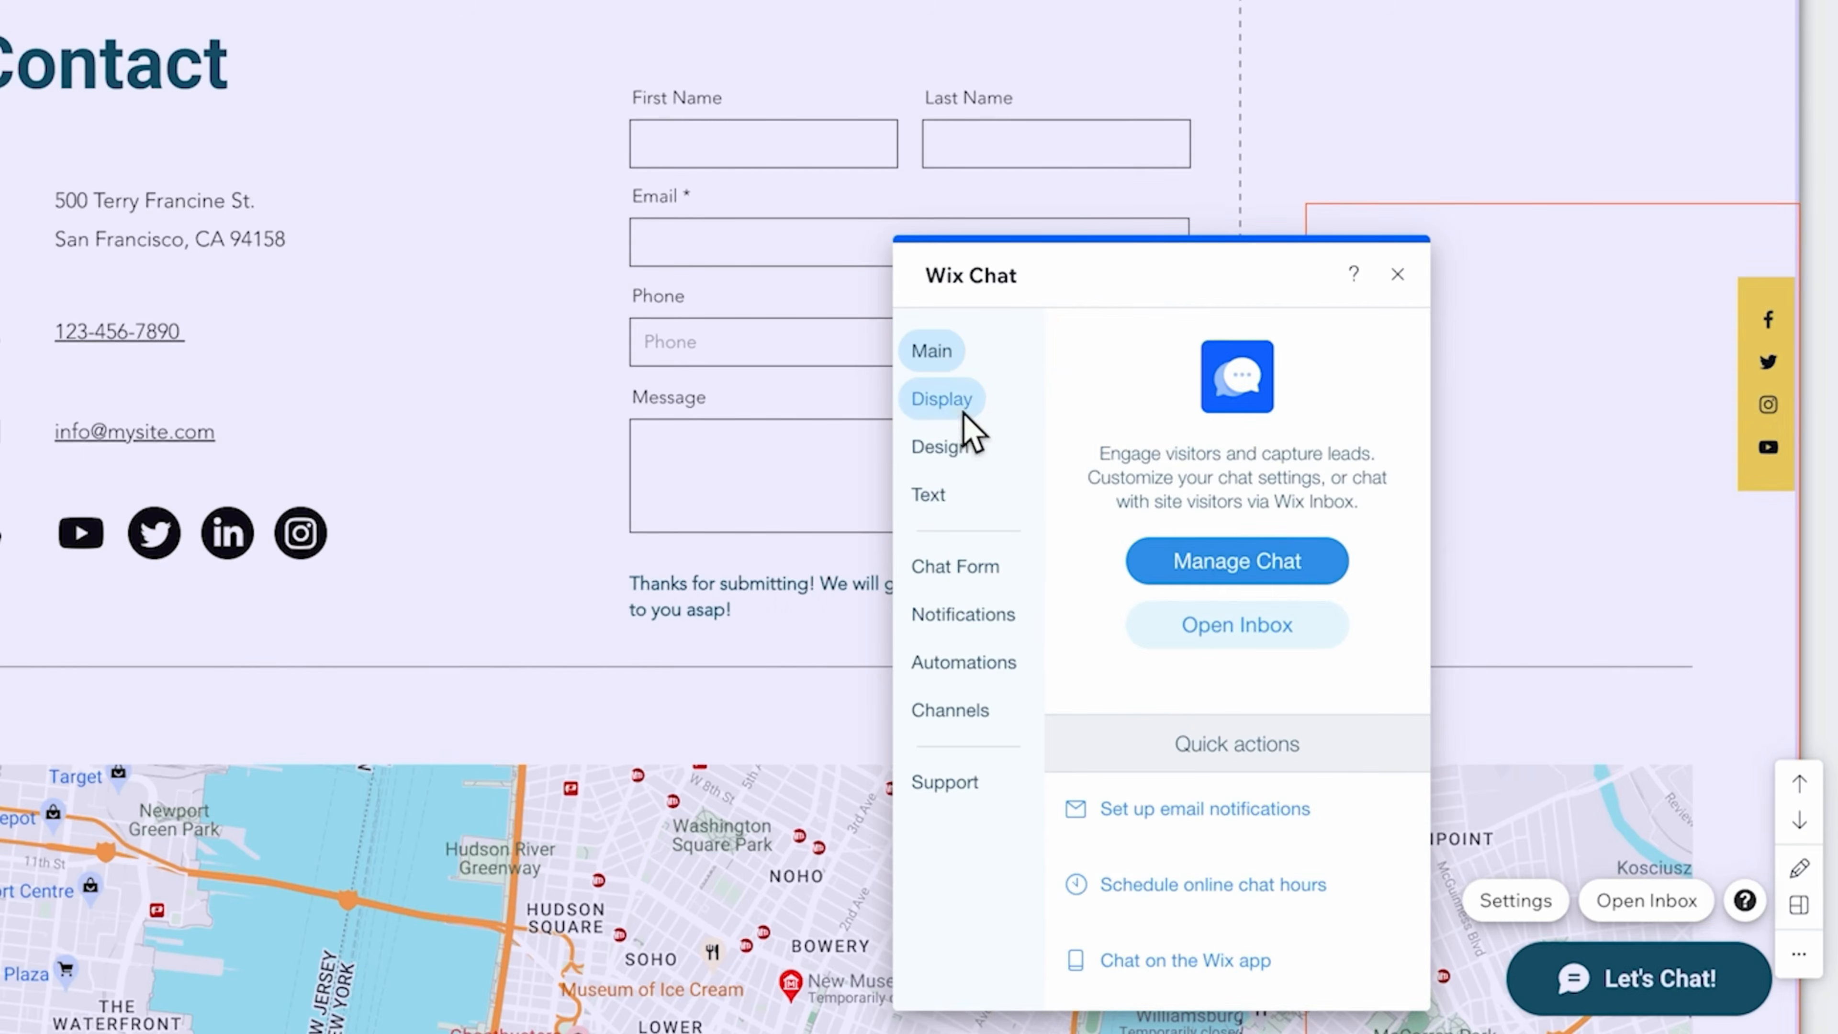
{"action": "left_click", "coordinate": [971, 407]}
{"action": "left_click", "coordinate": [964, 454]}
{"action": "left_click", "coordinate": [978, 575]}
{"action": "left_click", "coordinate": [984, 621]}
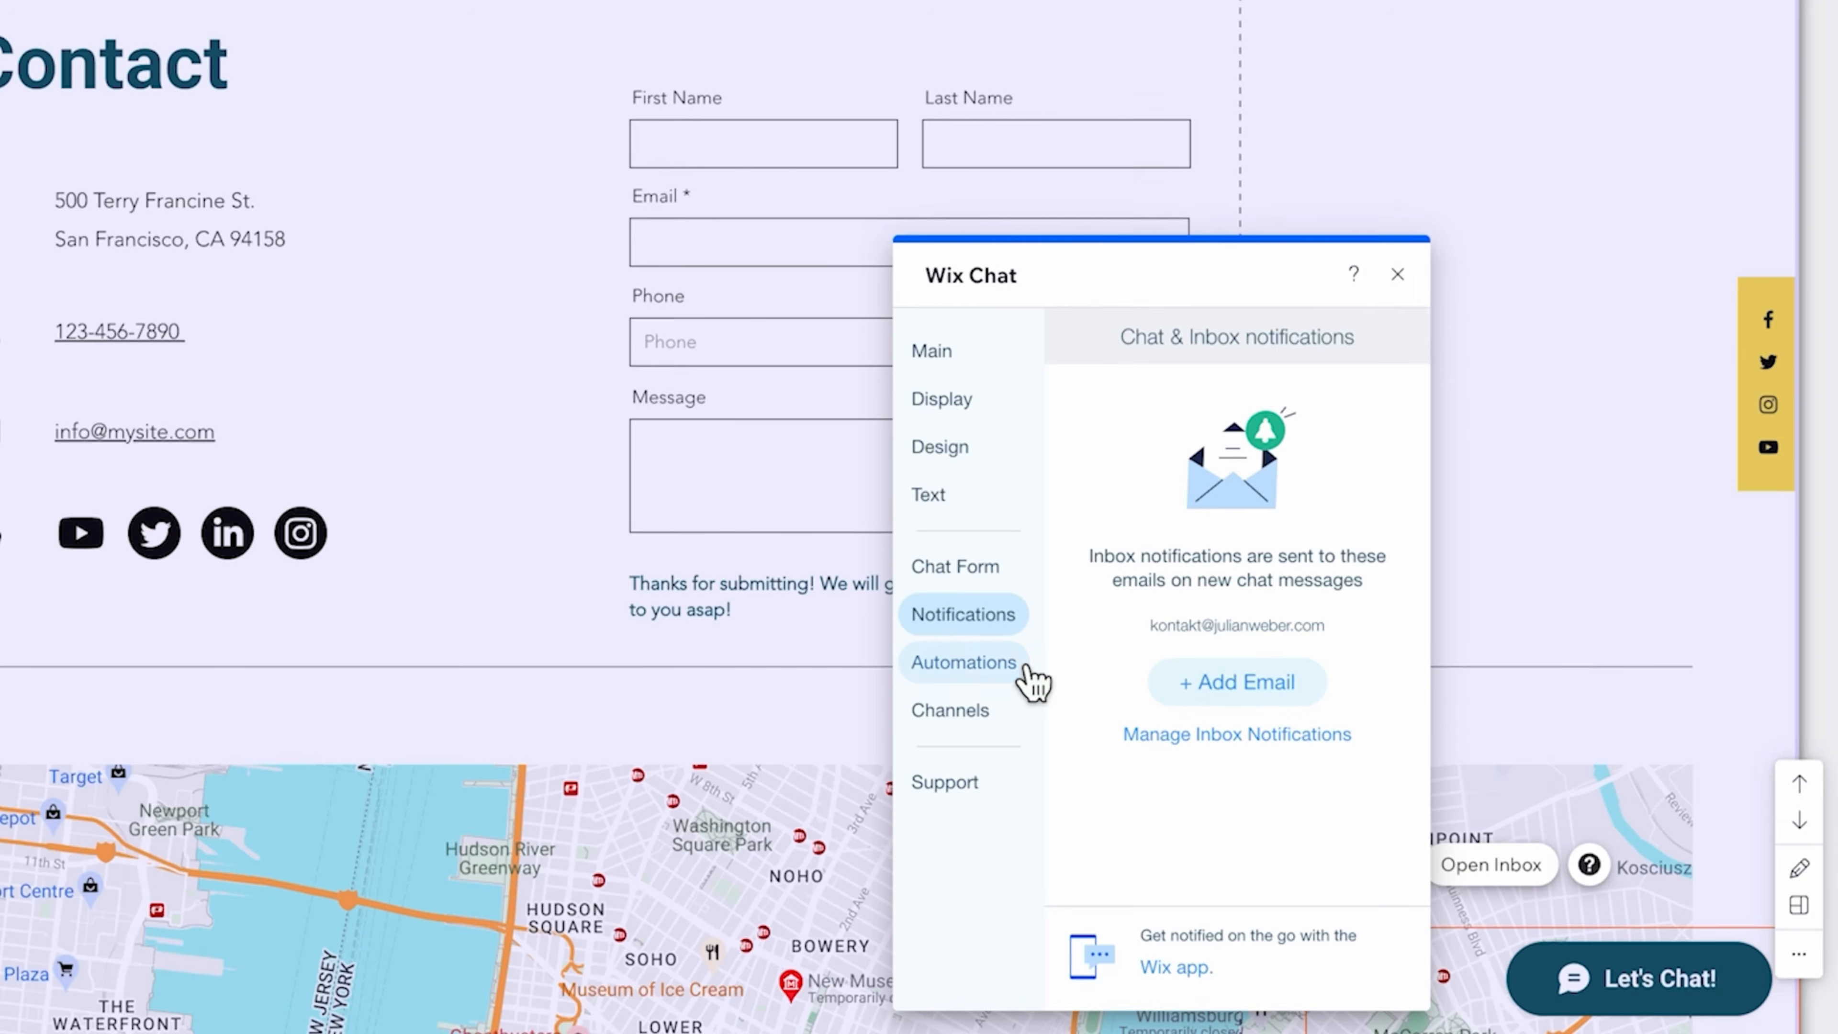
{"action": "left_click", "coordinate": [1031, 675]}
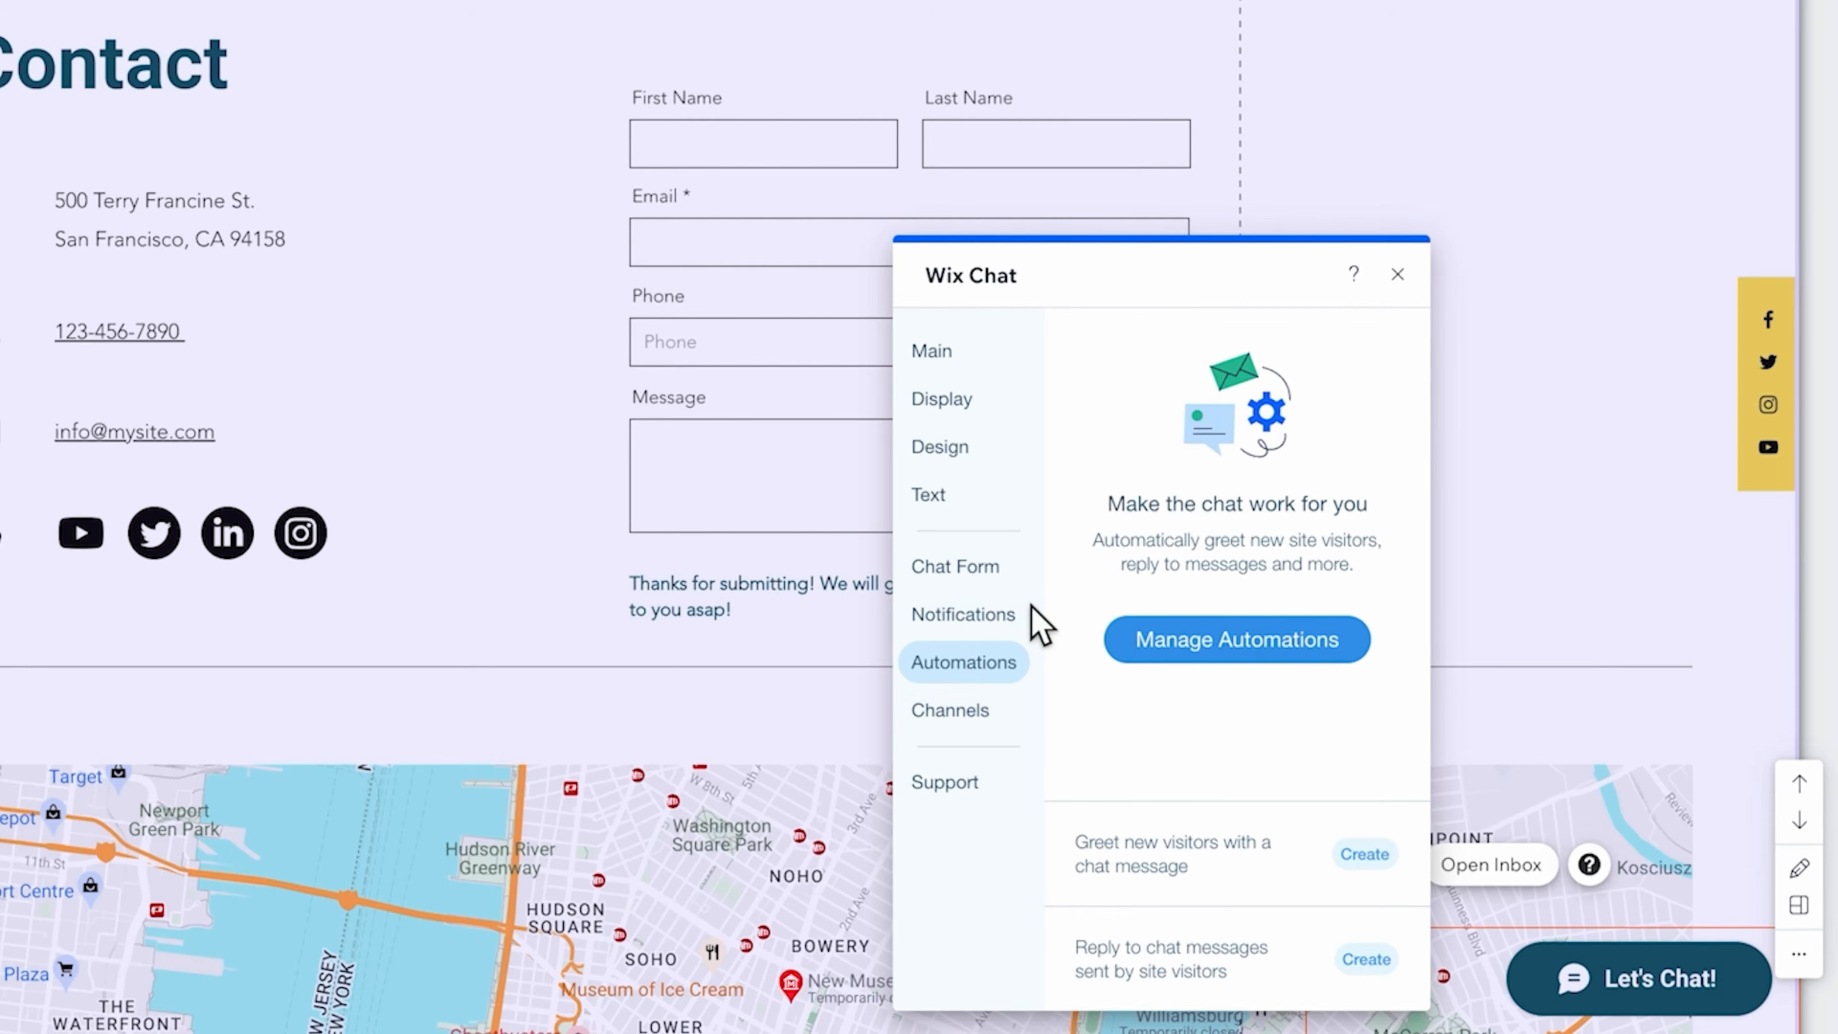
- Close the chat settings, publish the site and view the Contact section on the reloaded live page
{"action": "left_click", "coordinate": [1397, 274]}
{"action": "mouse_move", "coordinate": [1779, 109]}
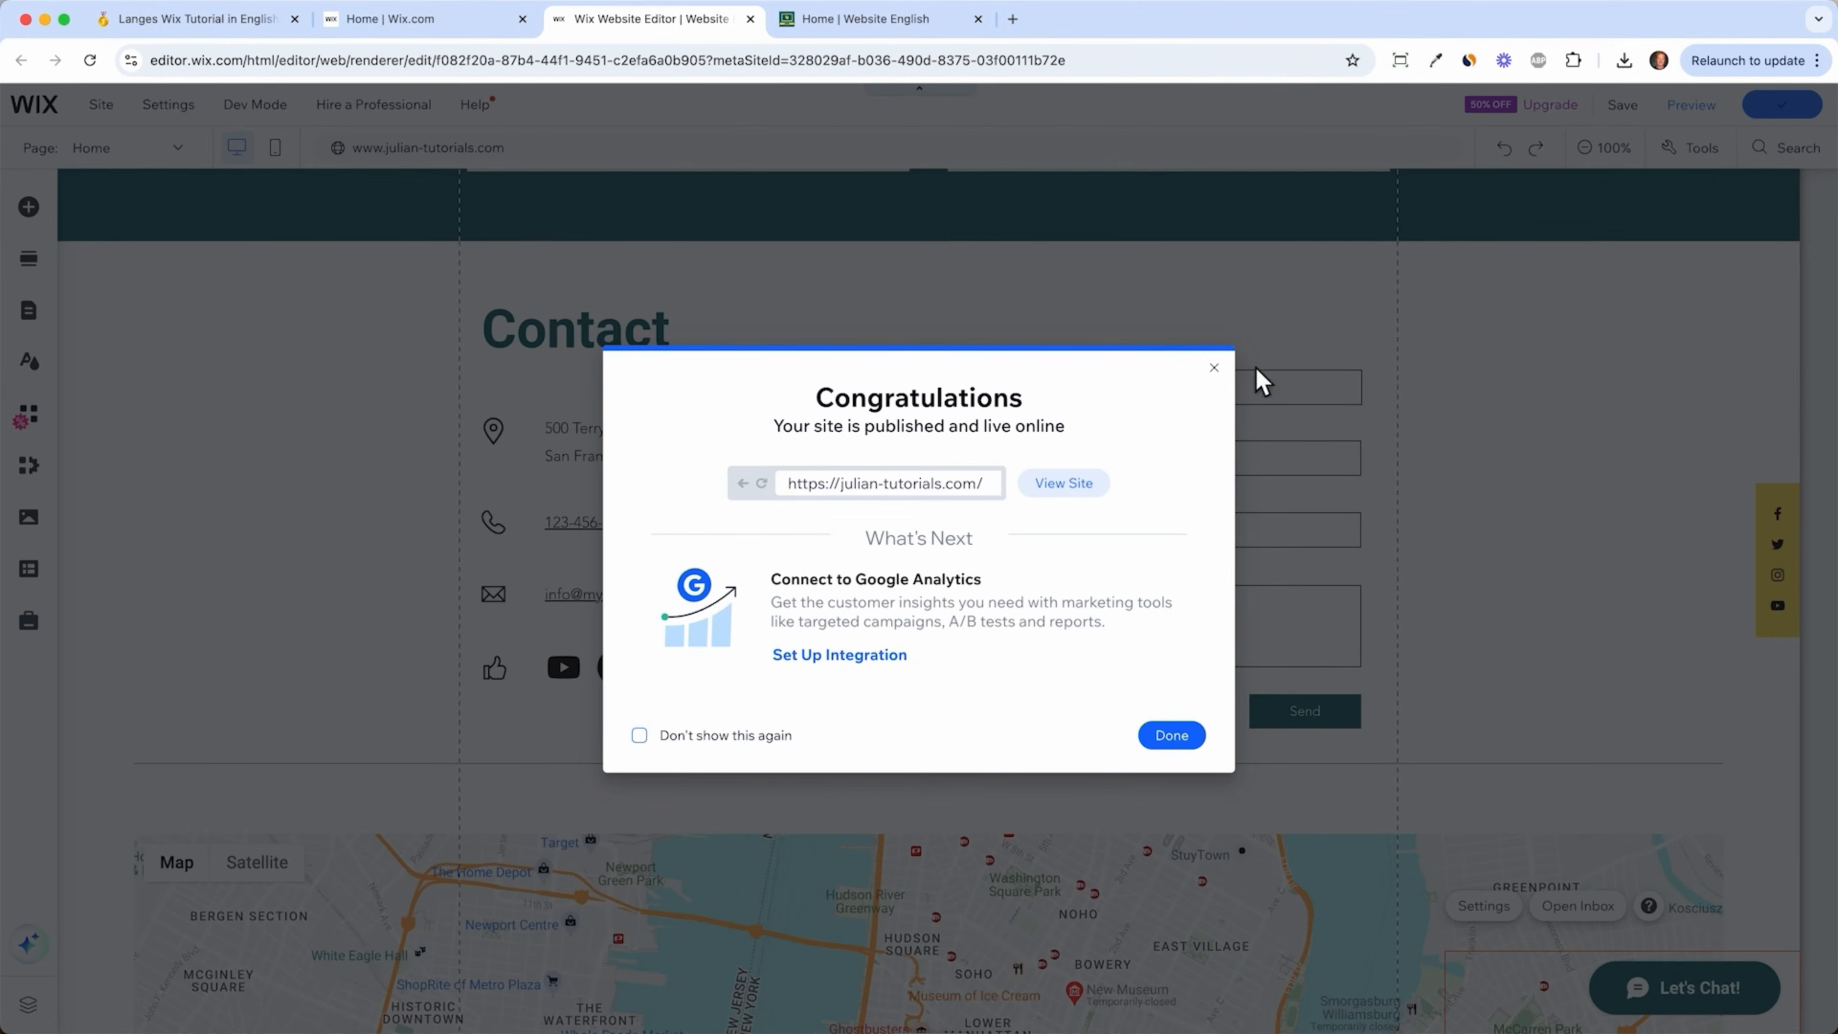
{"action": "left_click", "coordinate": [1214, 367]}
{"action": "left_click", "coordinate": [832, 20]}
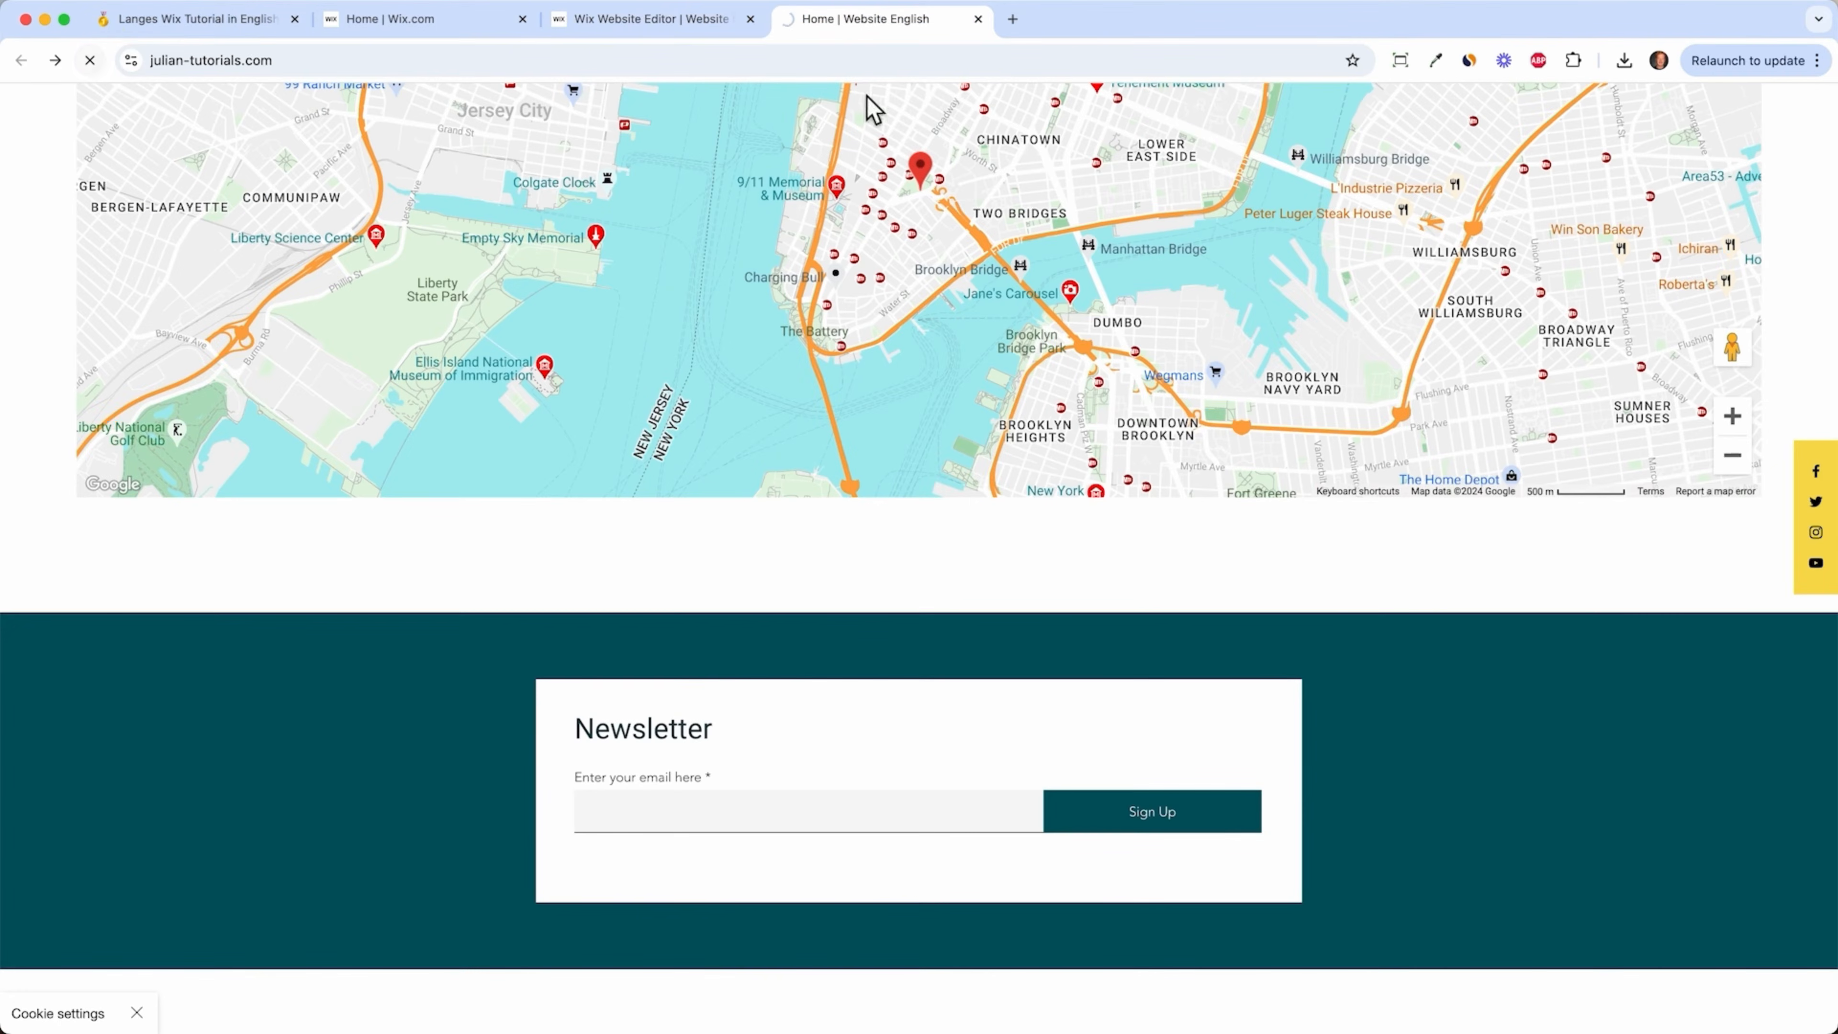
{"action": "scroll", "coordinate": [1430, 578], "scroll_direction": "down", "scroll_amount": 8}
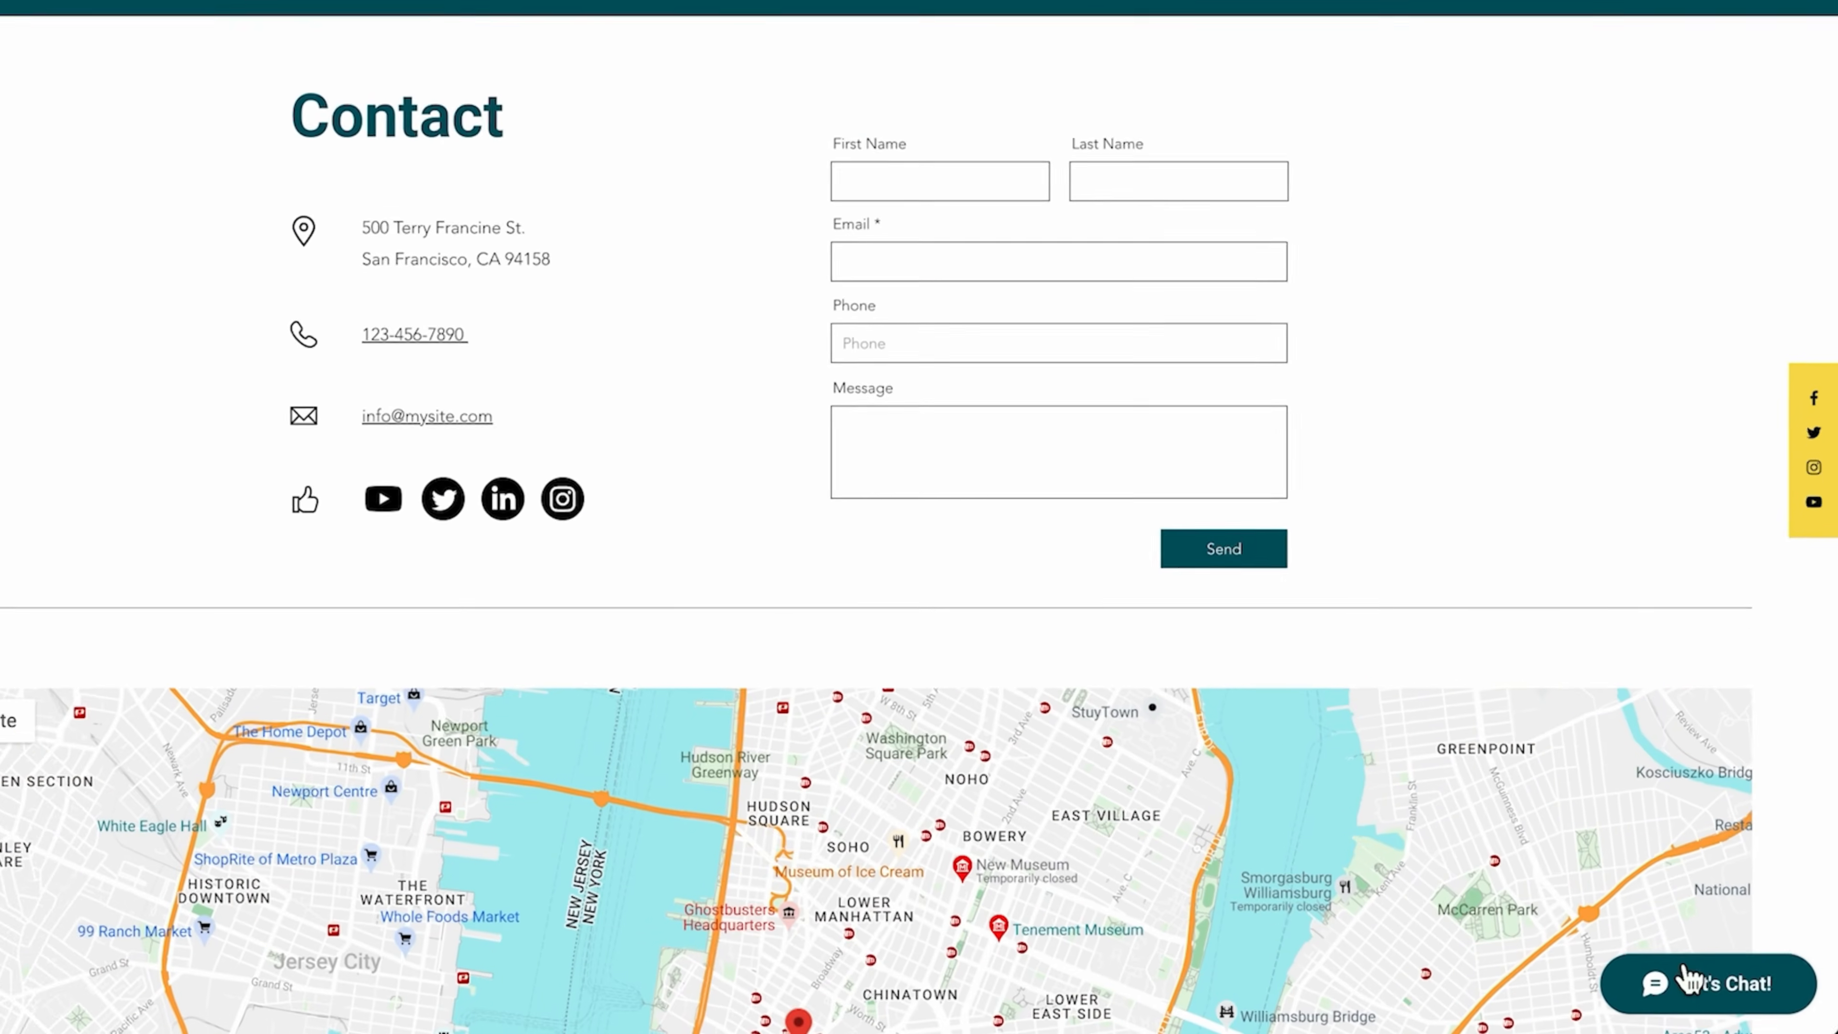
- Open the live chat widget on the published site and send the message "Hi I have a question (chat)"
{"action": "left_click", "coordinate": [1703, 989]}
{"action": "left_click", "coordinate": [872, 157]}
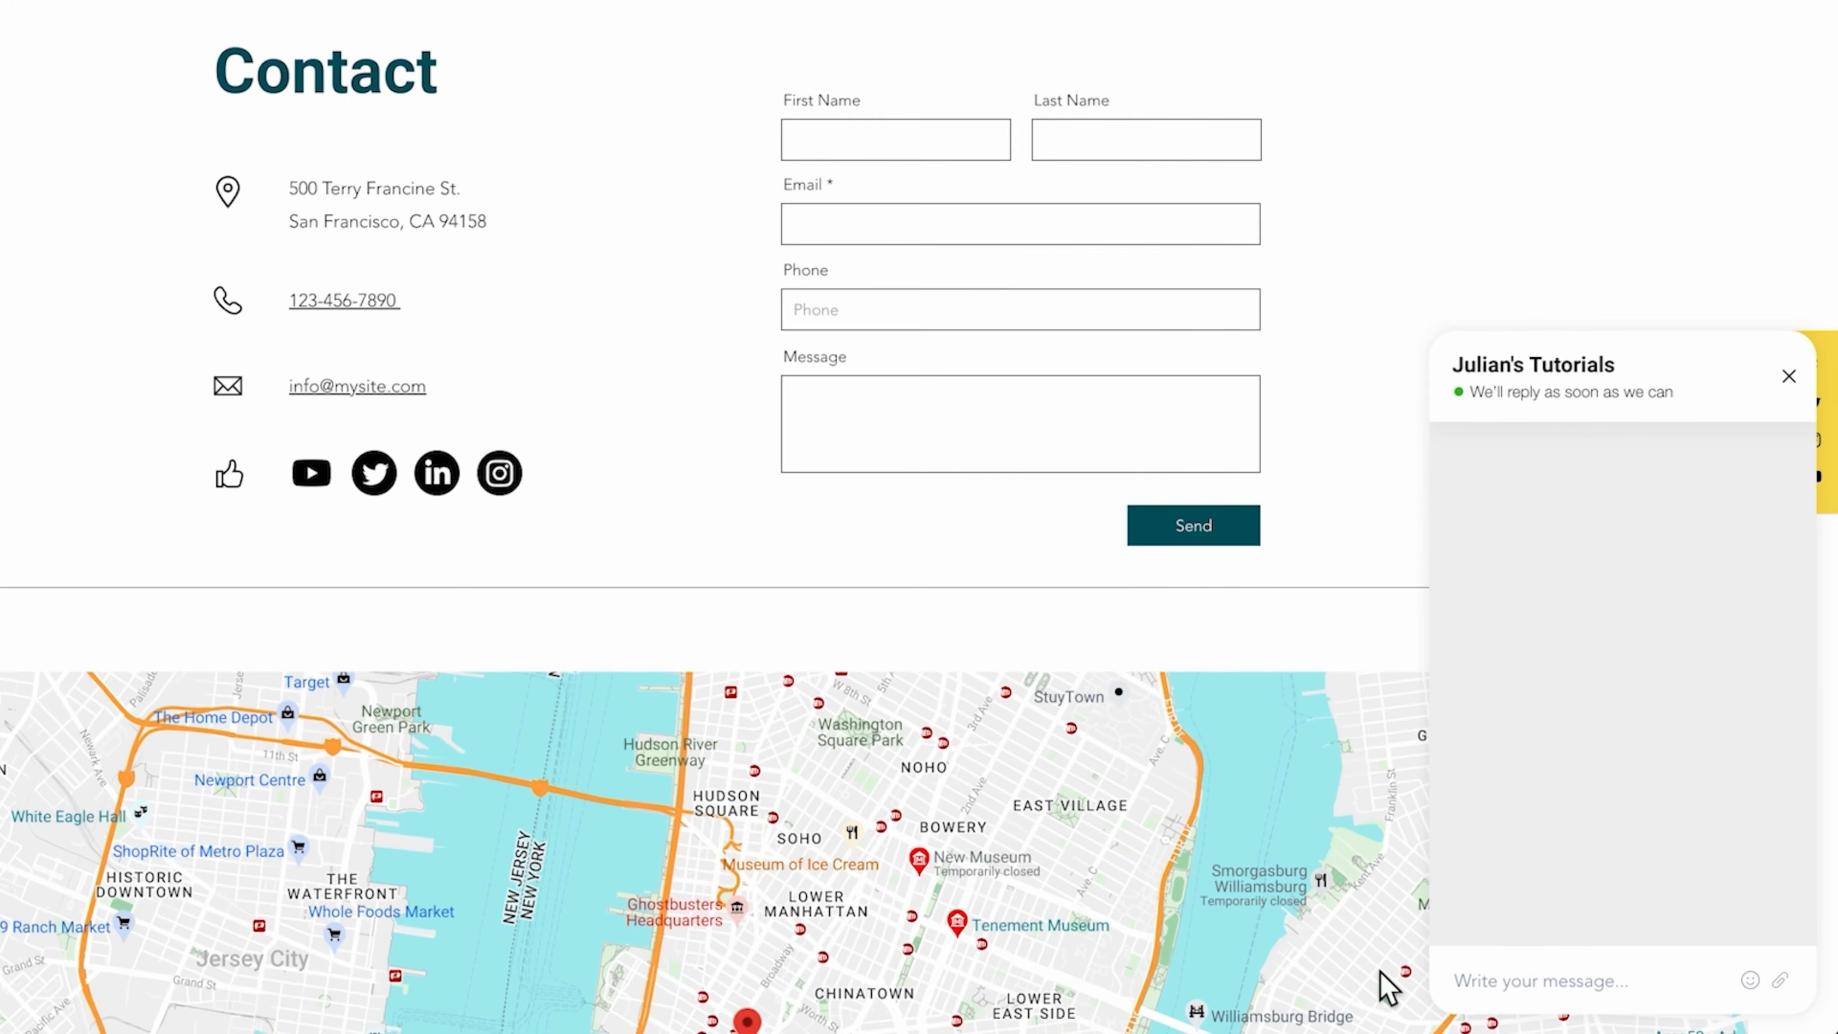
{"action": "type", "text": "Hi I have"}
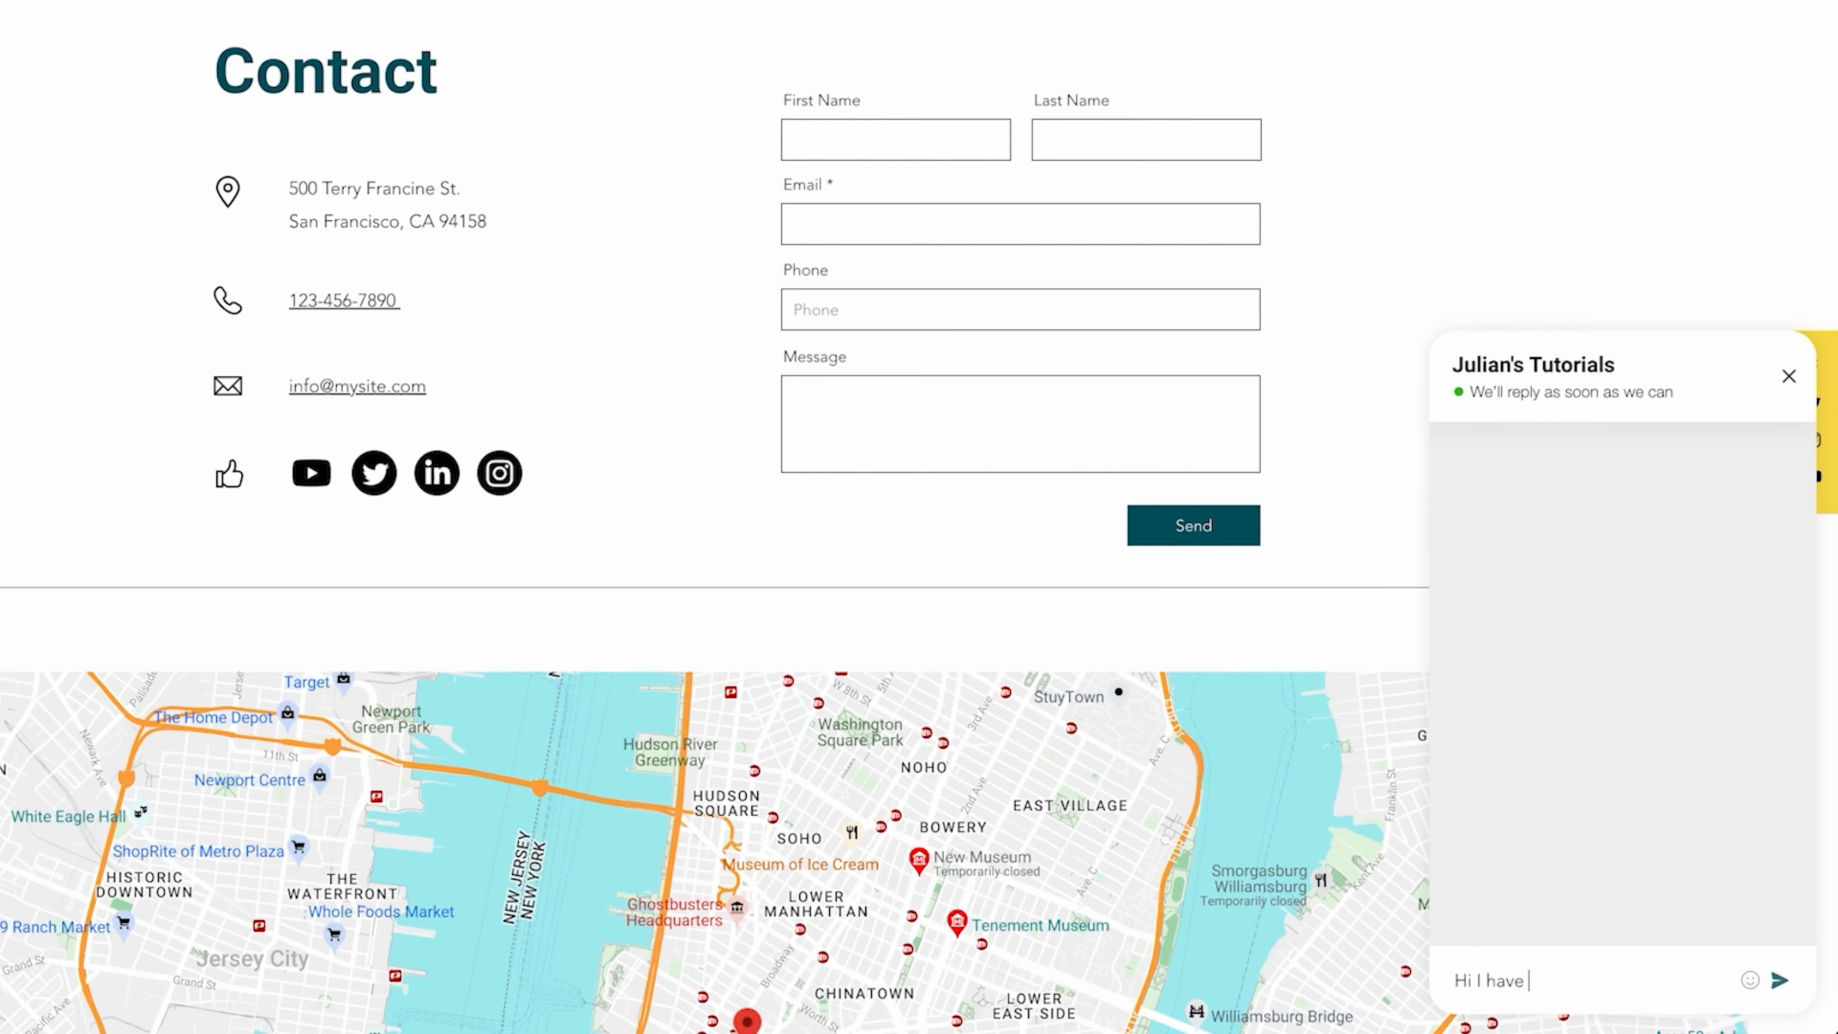
{"action": "type", "text": " a question (chat"}
{"action": "key", "text": "Return"}
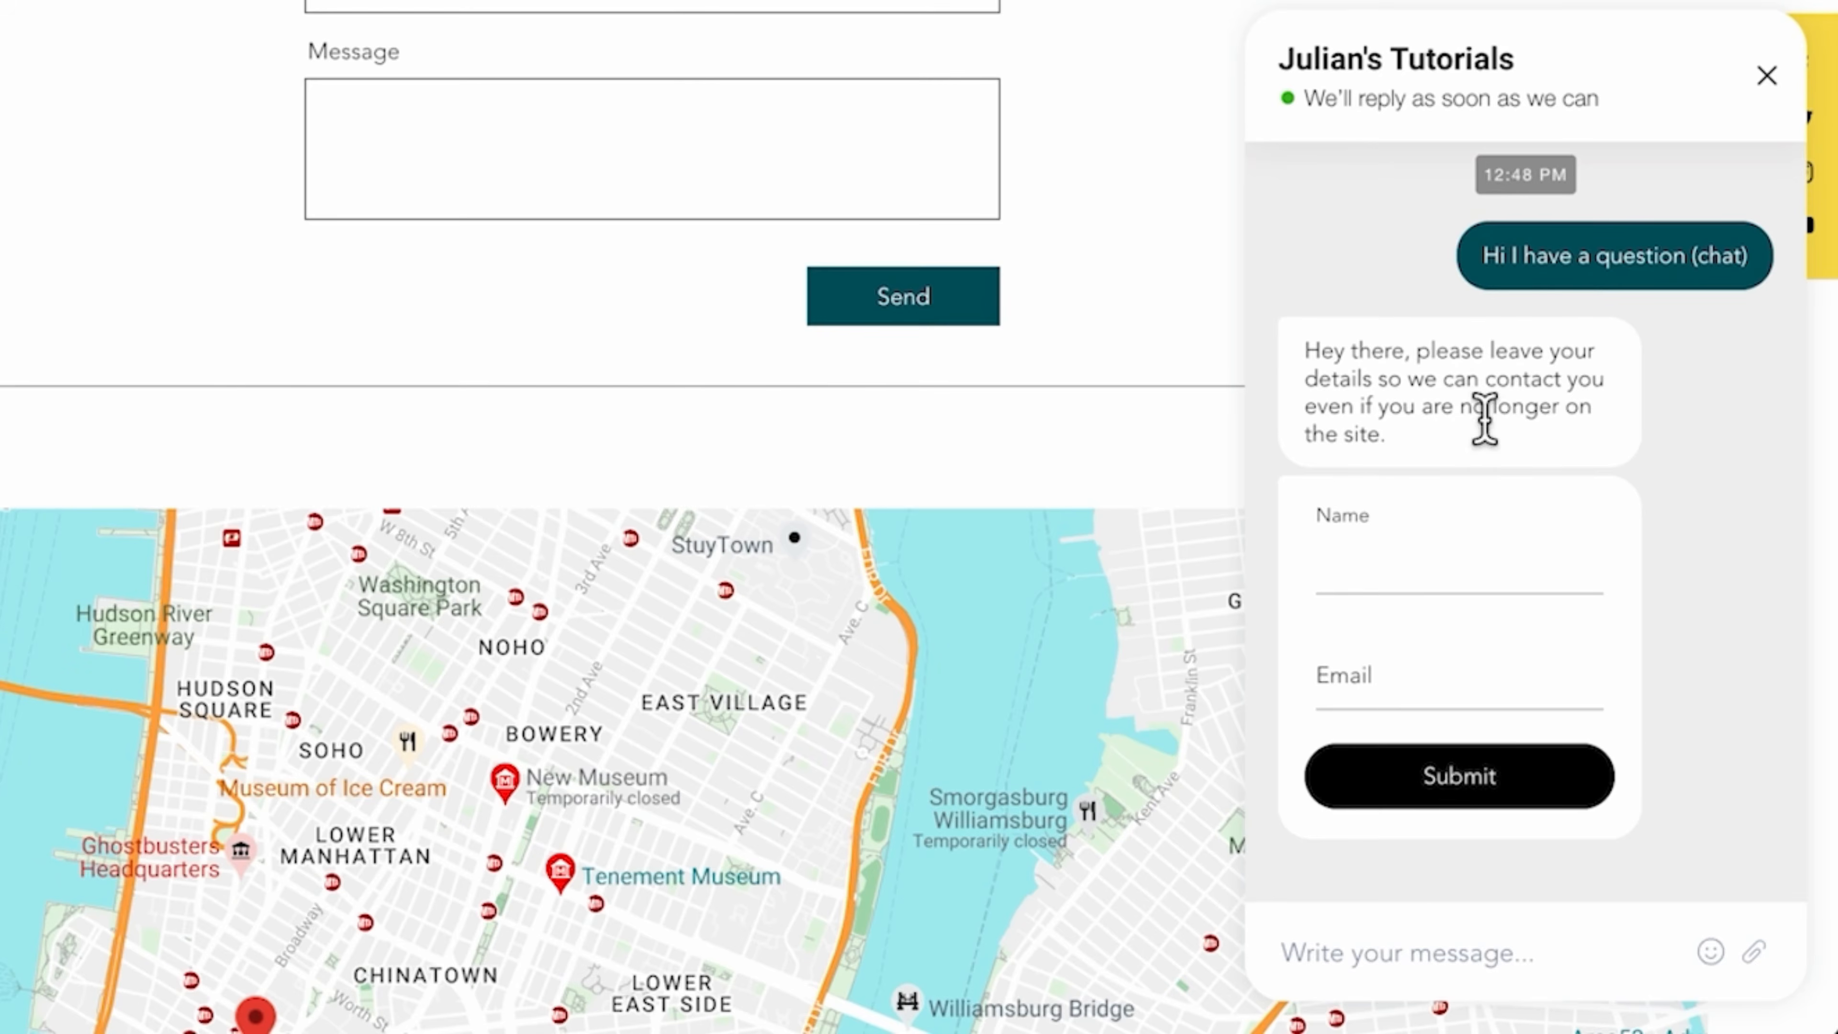
- Fill in the visitor's name and email in the chat's contact details form and submit it
{"action": "type", "text": "Julian"}
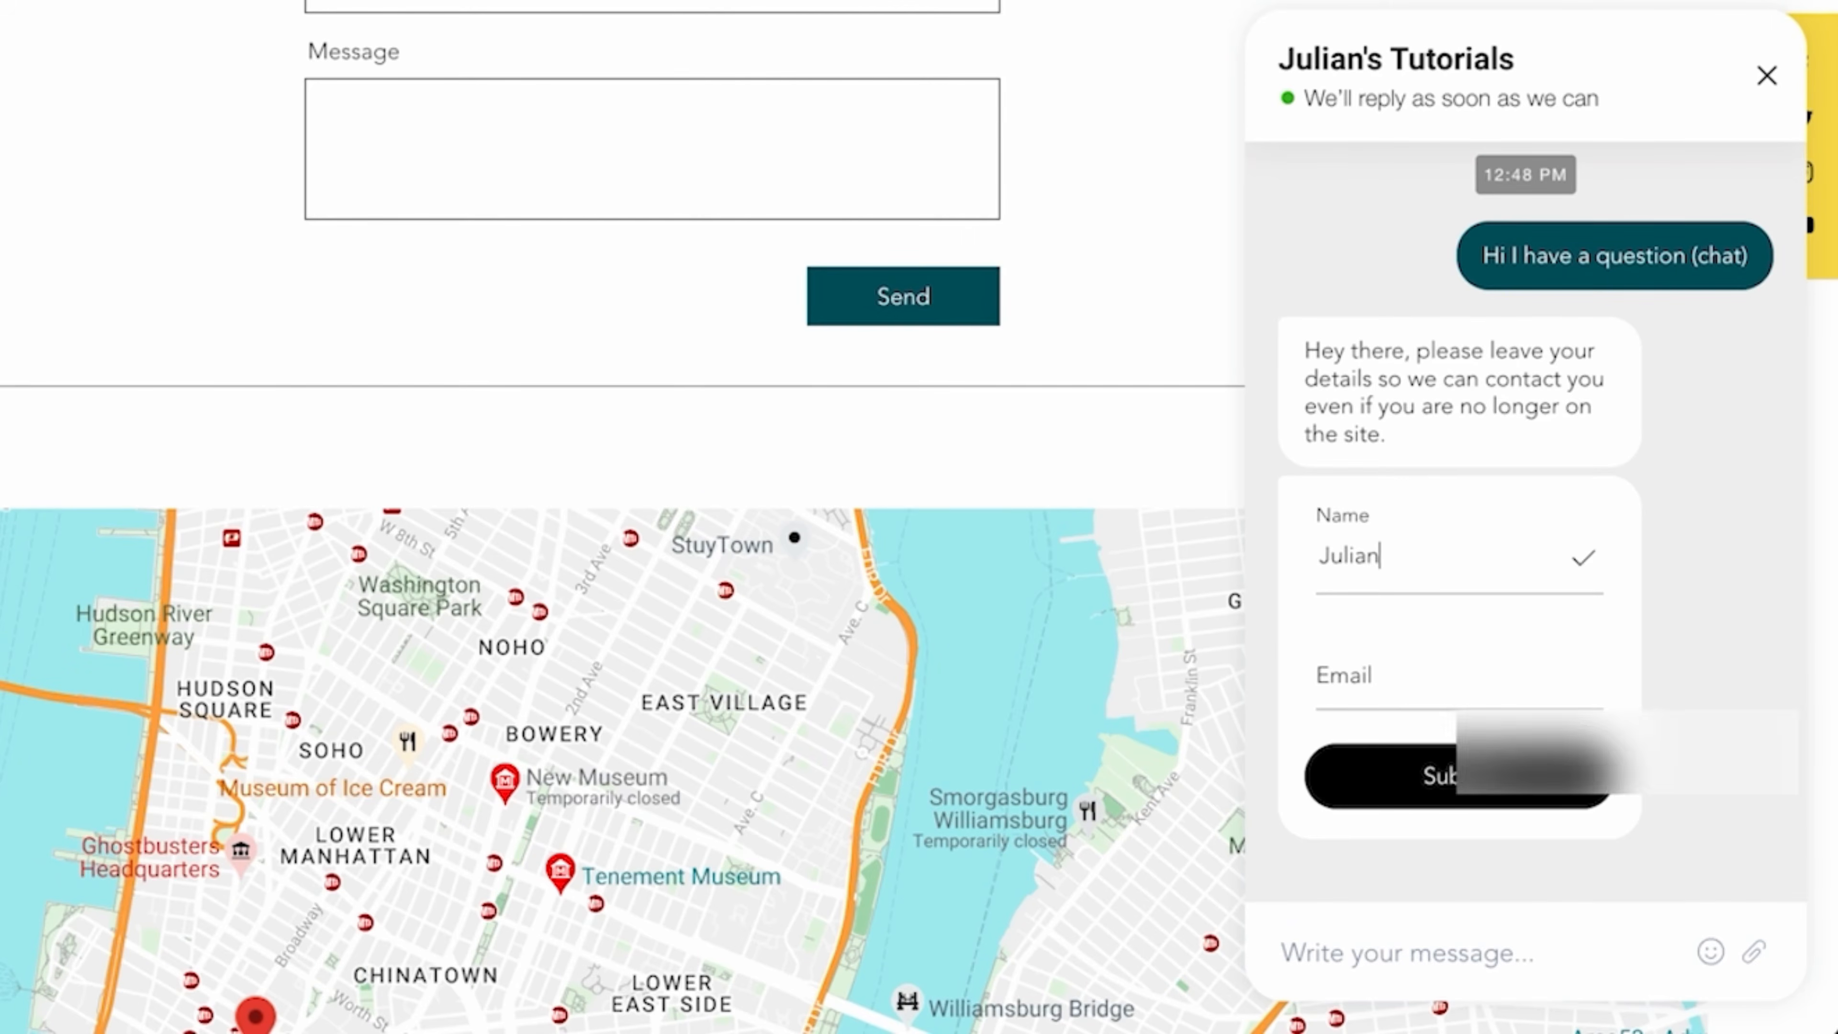
{"action": "left_click", "coordinate": [1352, 673]}
{"action": "left_click", "coordinate": [1519, 739]}
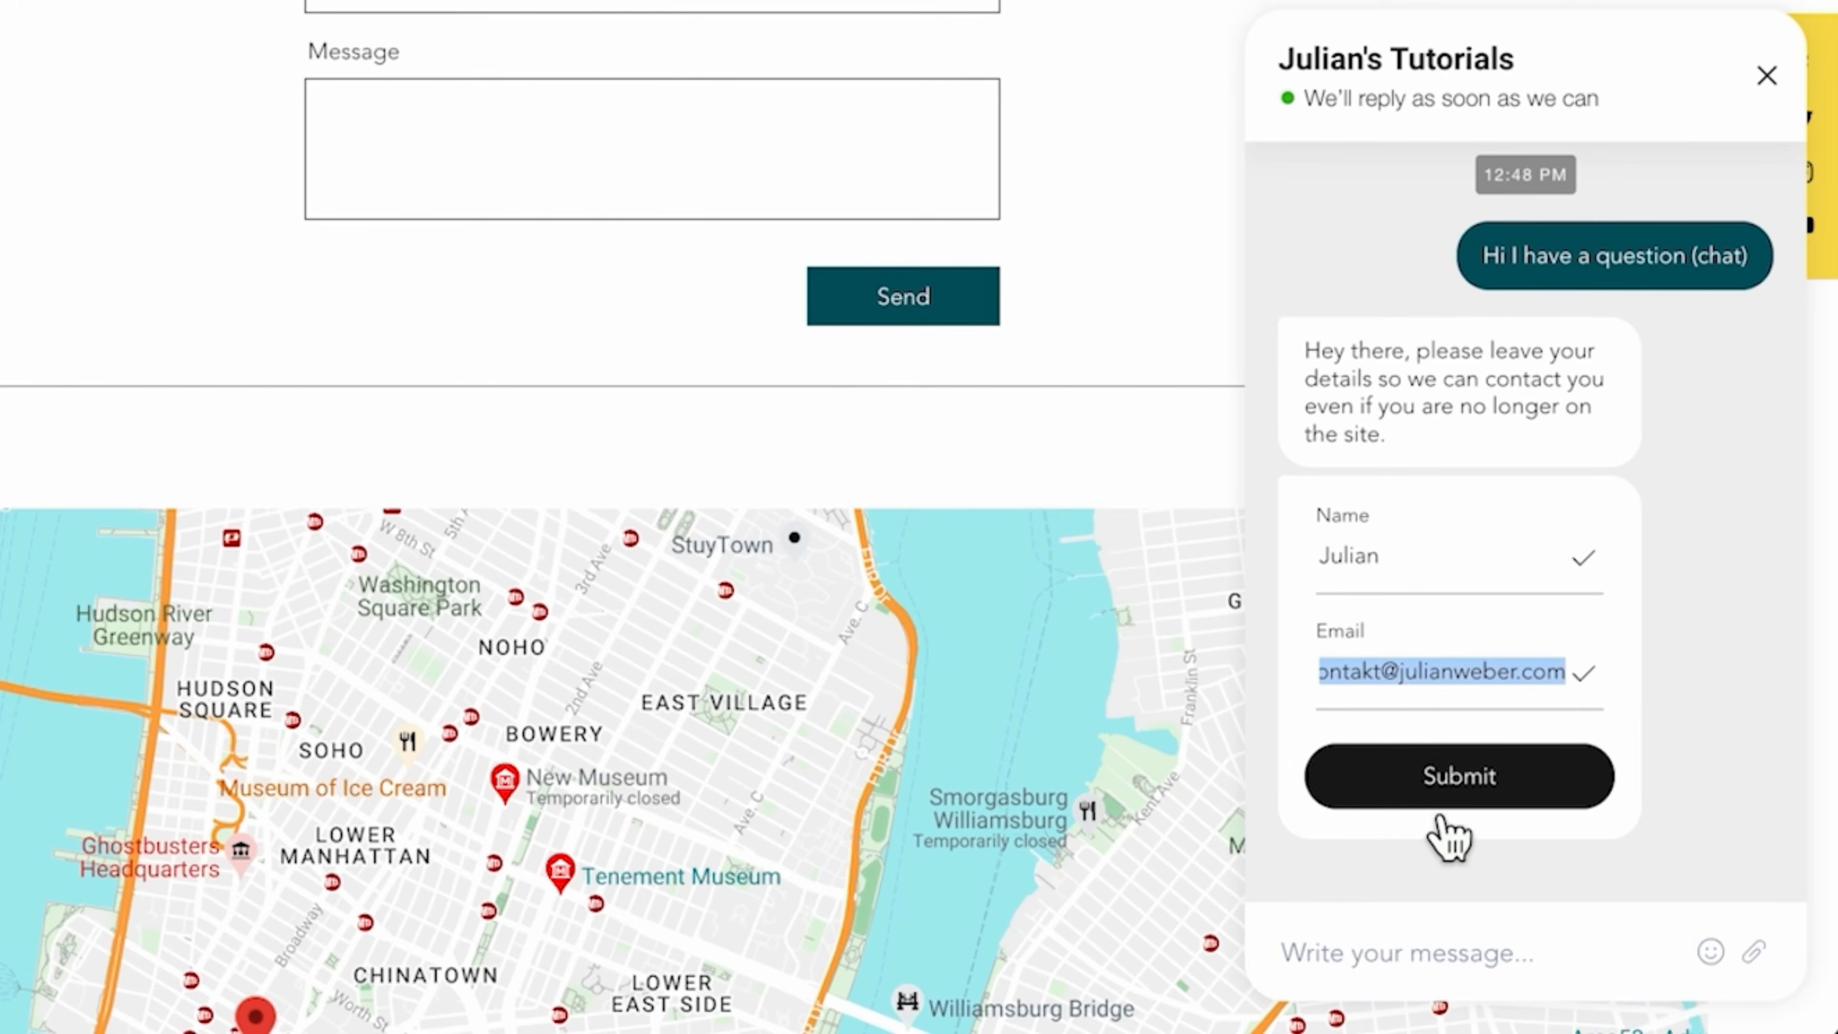
{"action": "left_click", "coordinate": [1443, 799]}
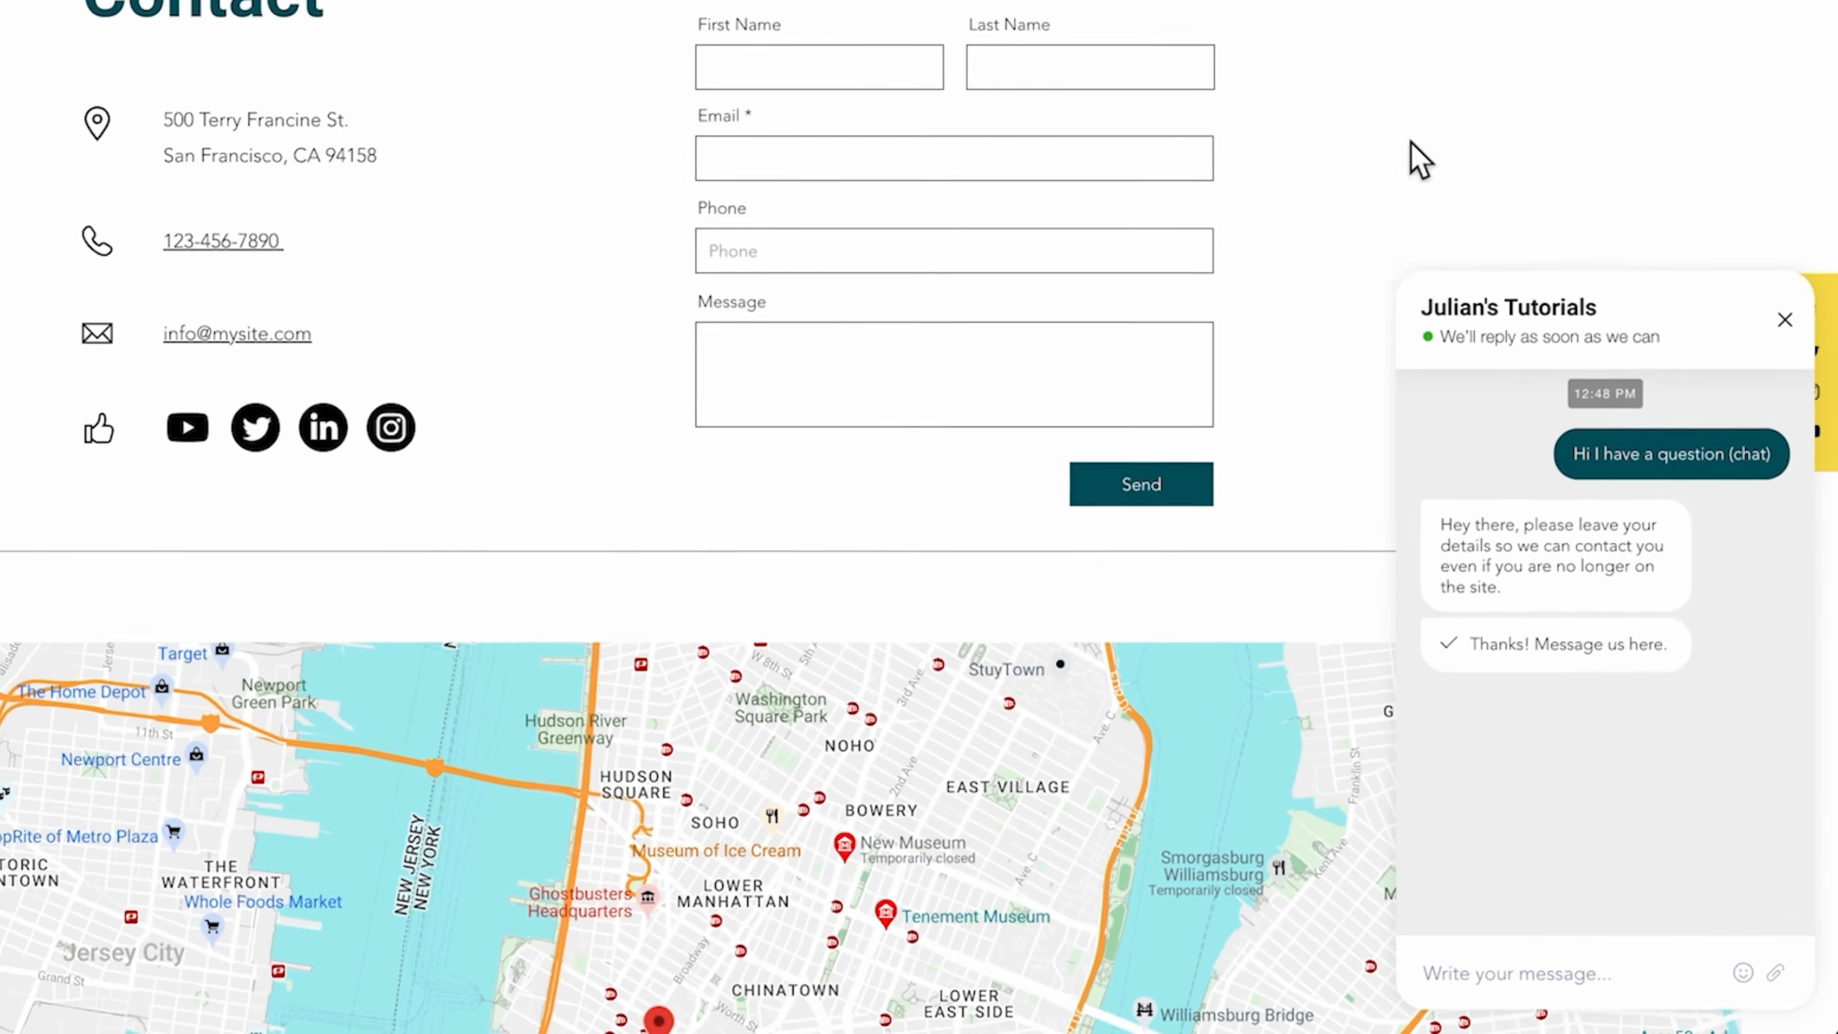
- Submit the site's contact form with first name, last name, email and the message "Hi jnsdjkvnsdjnv (form)", leaving the phone empty
{"action": "left_click", "coordinate": [924, 149]}
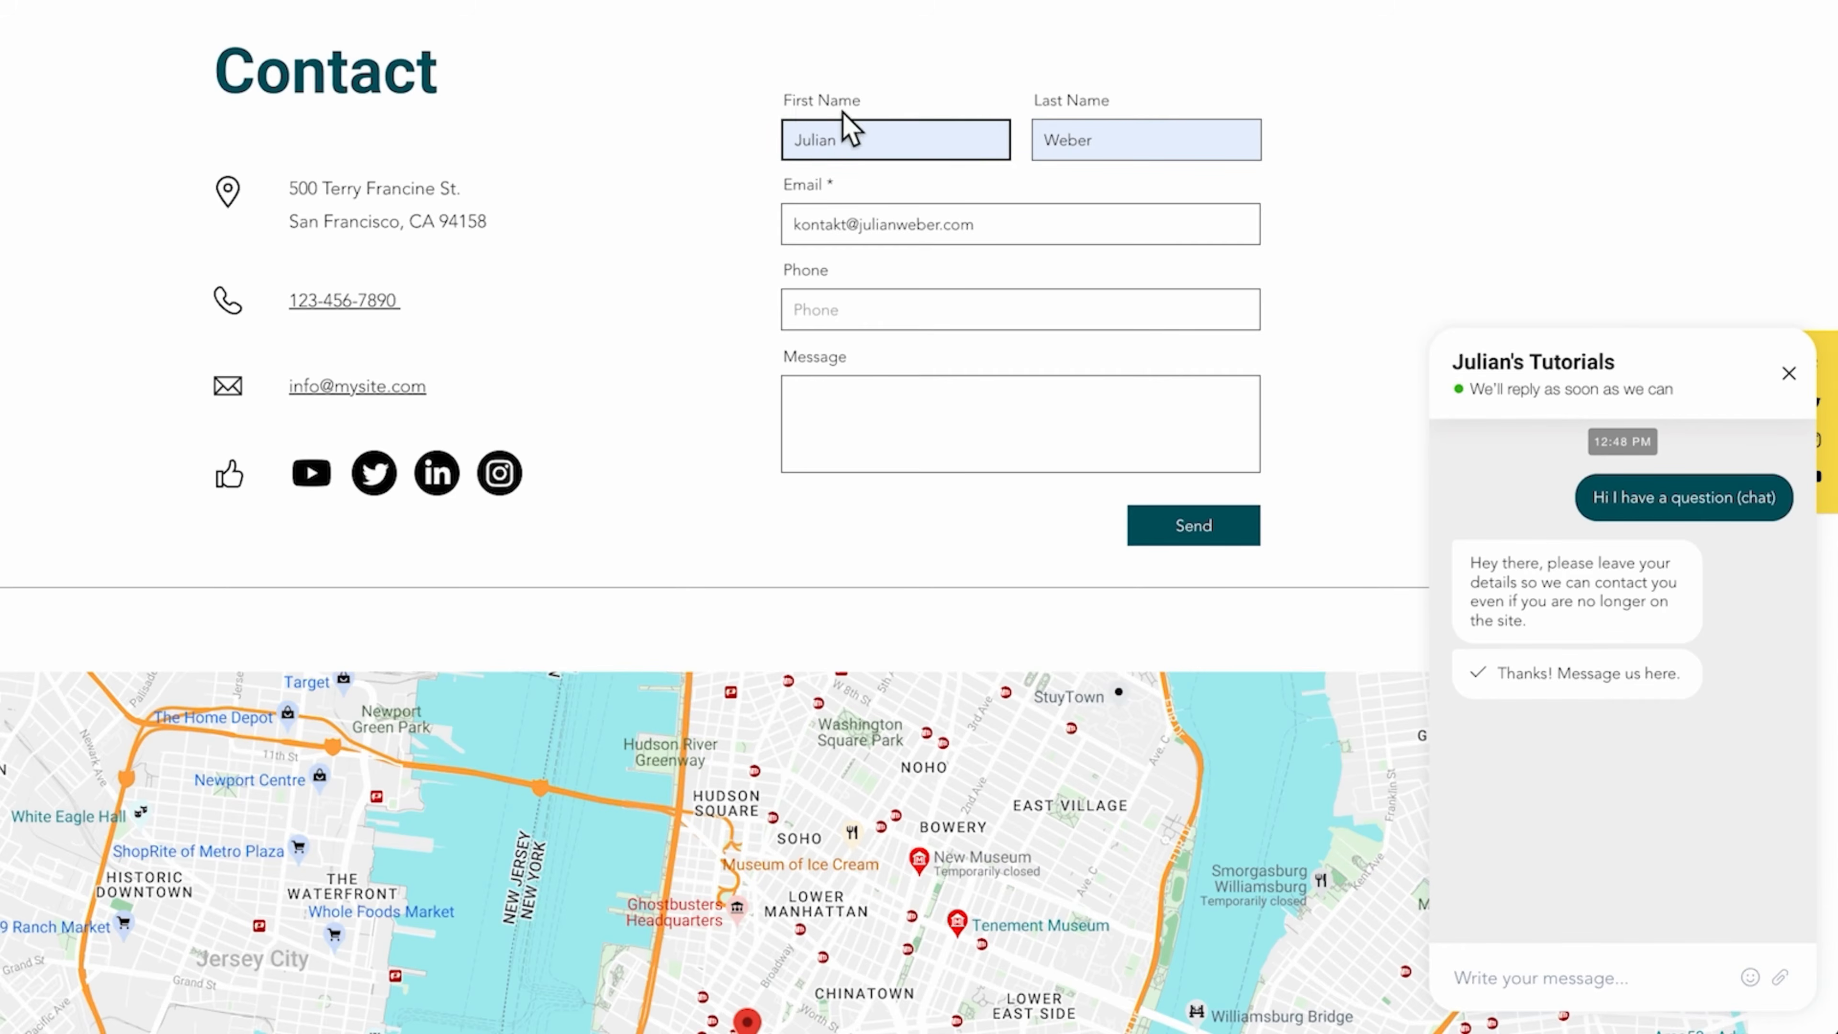
{"action": "left_click", "coordinate": [843, 442]}
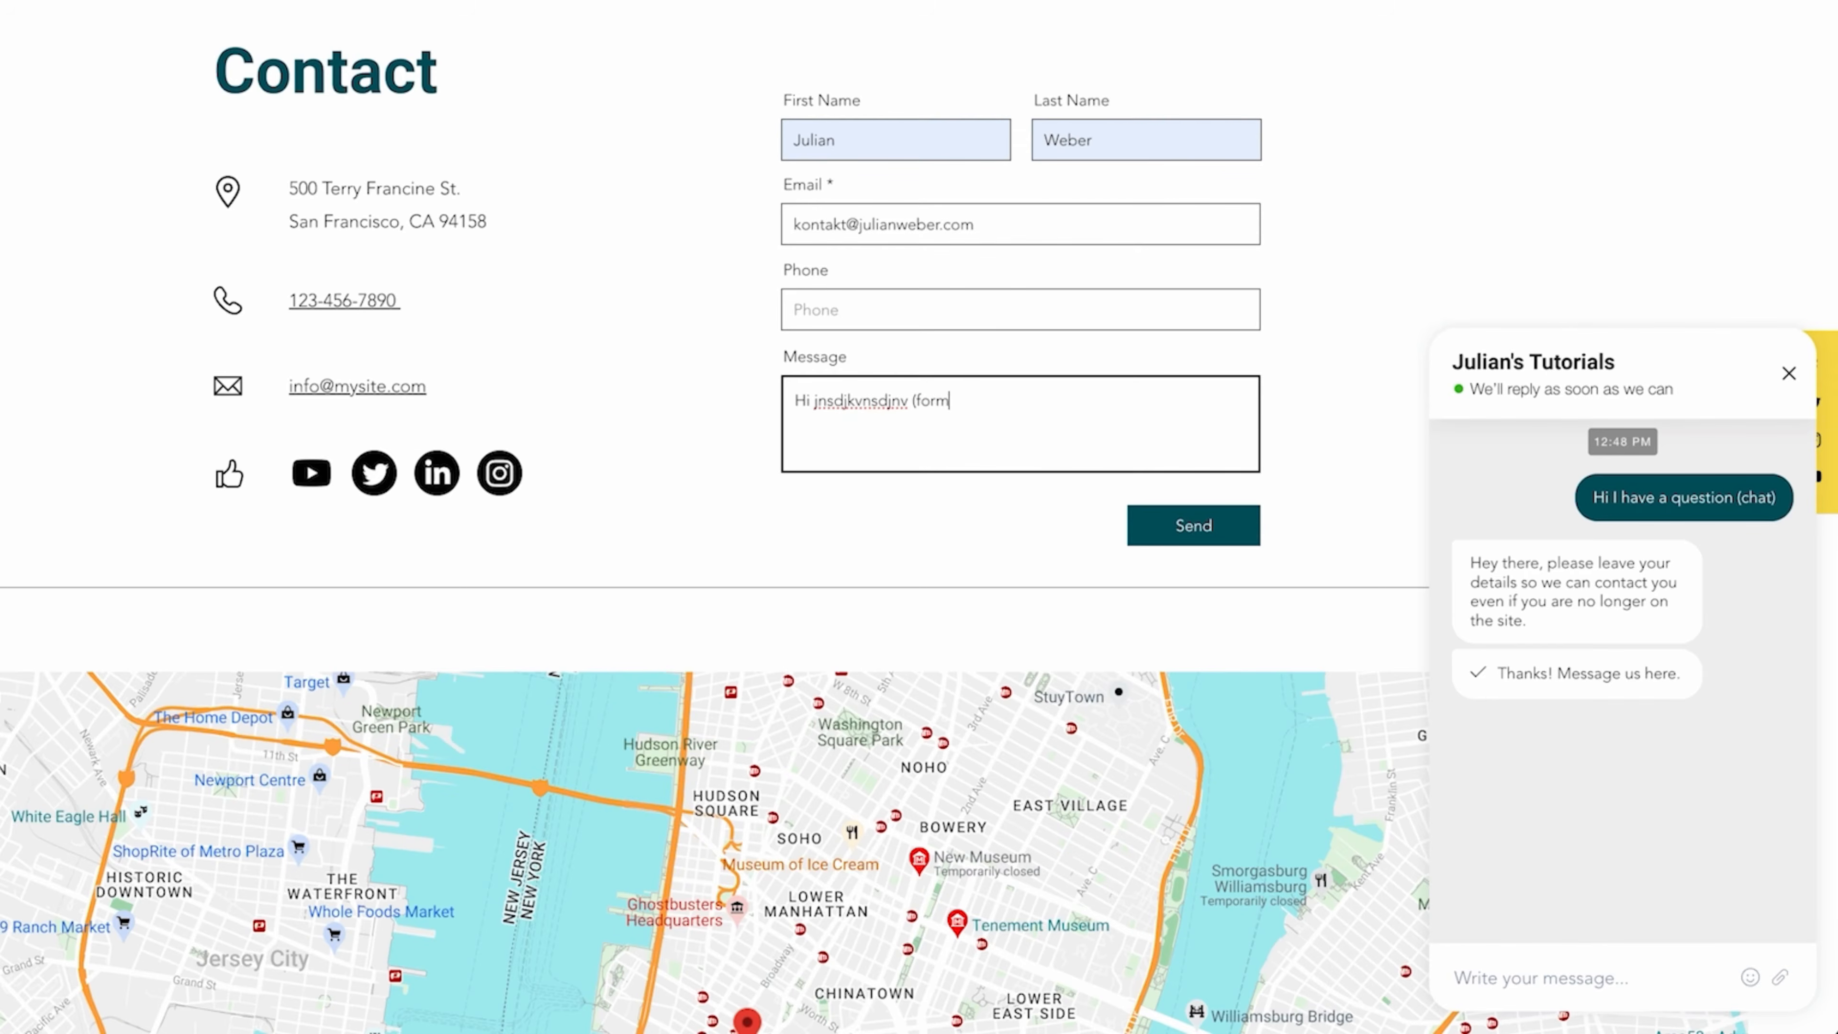
{"action": "left_click", "coordinate": [1218, 515]}
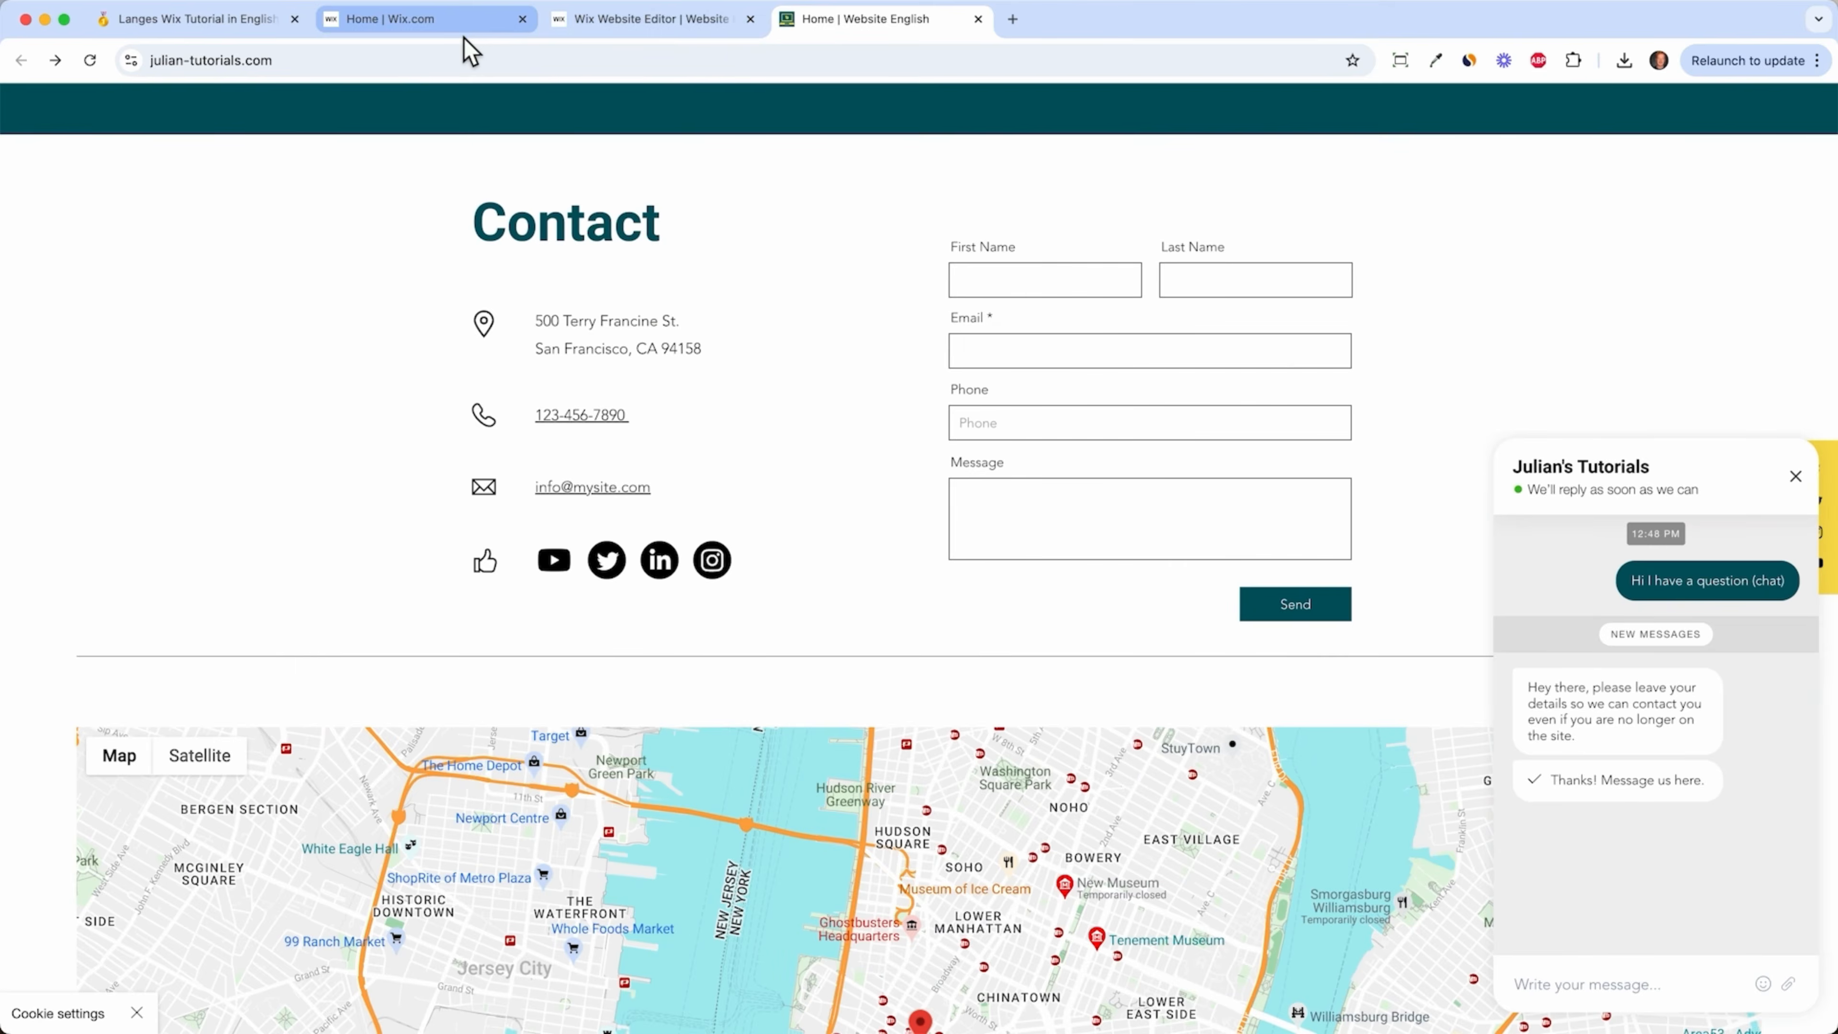
- Switch to the Wix dashboard and open the visitor's chat conversation in the Inbox
{"action": "left_click", "coordinate": [464, 23]}
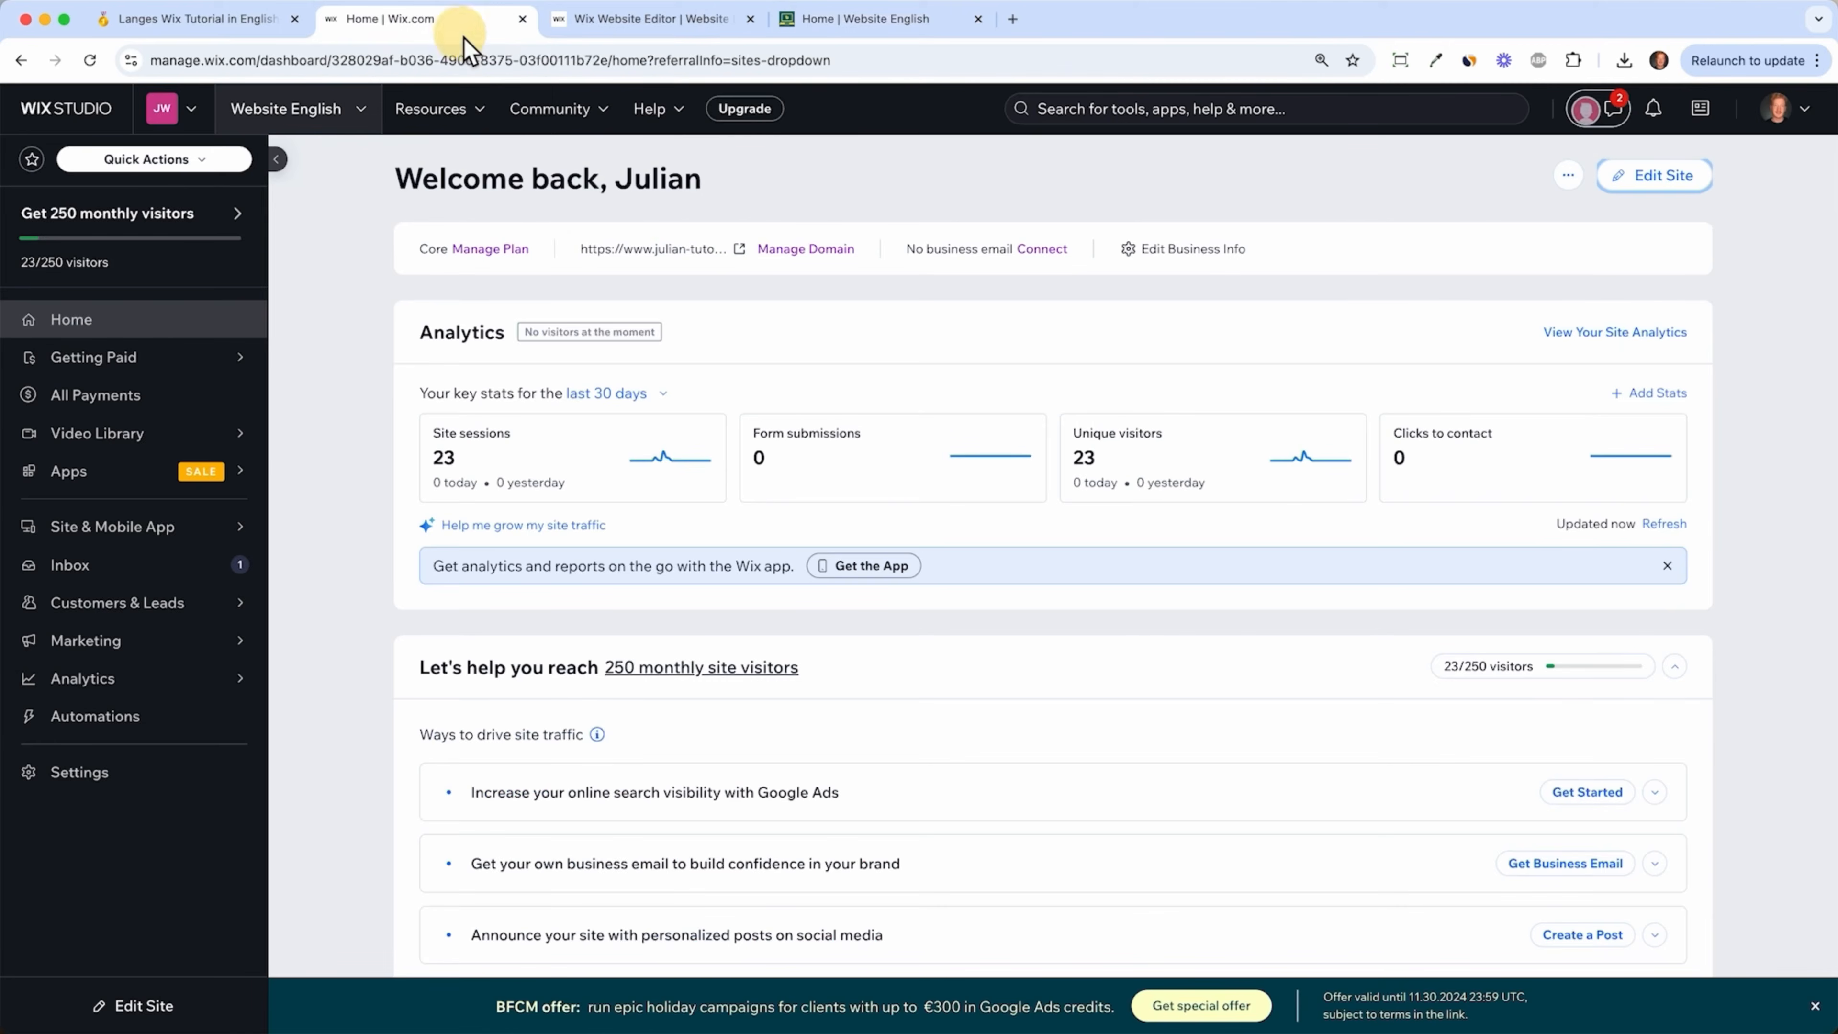
{"action": "left_click", "coordinate": [1612, 120]}
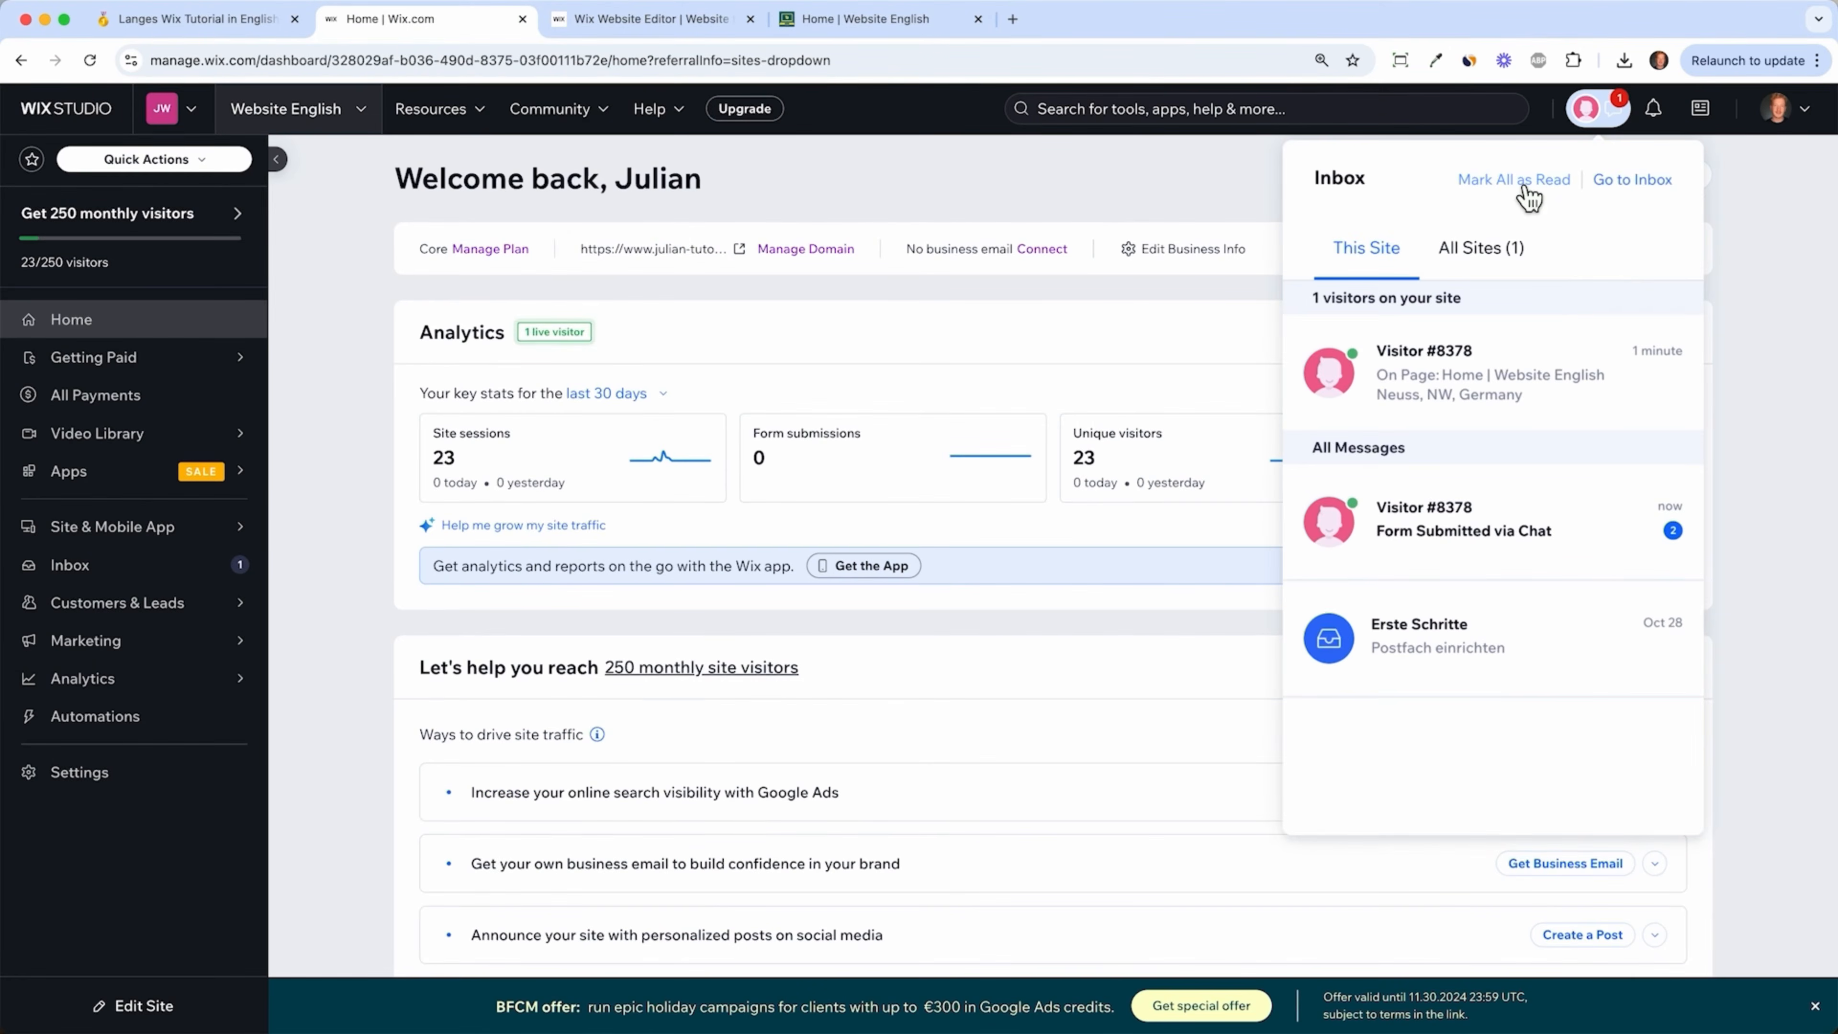
{"action": "left_click", "coordinate": [1638, 185]}
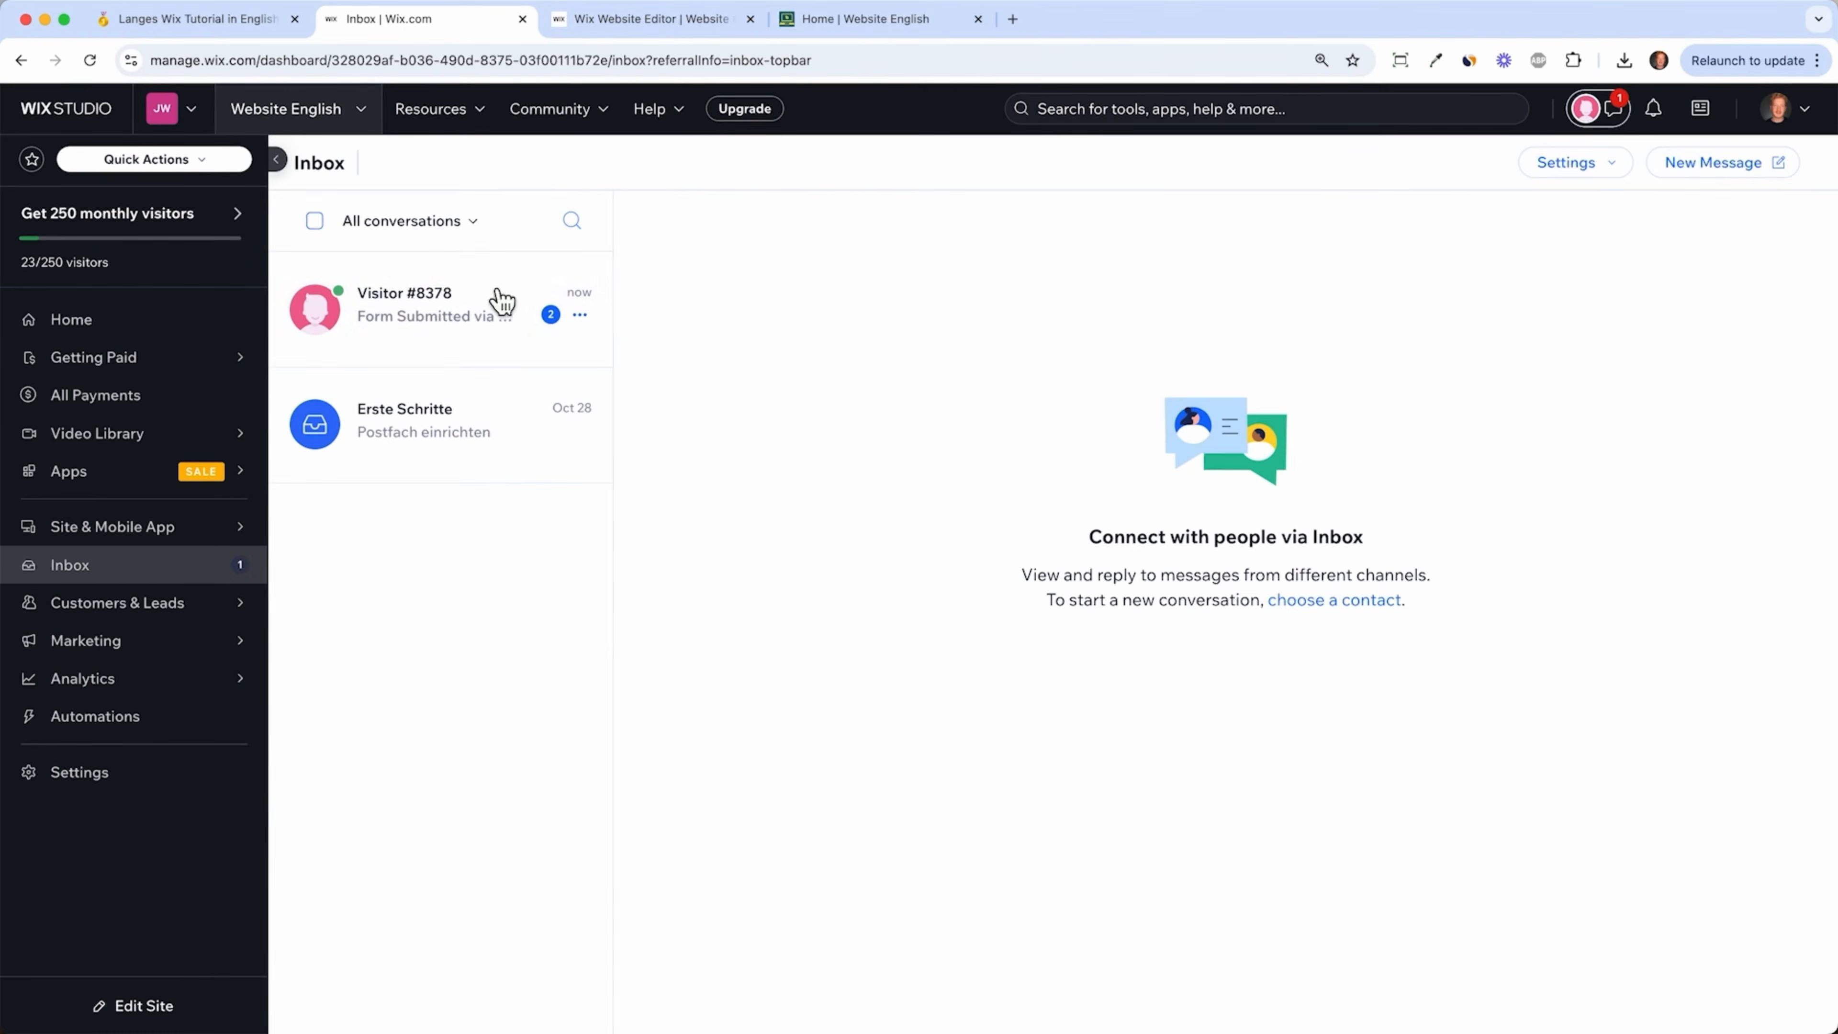
{"action": "left_click", "coordinate": [452, 318]}
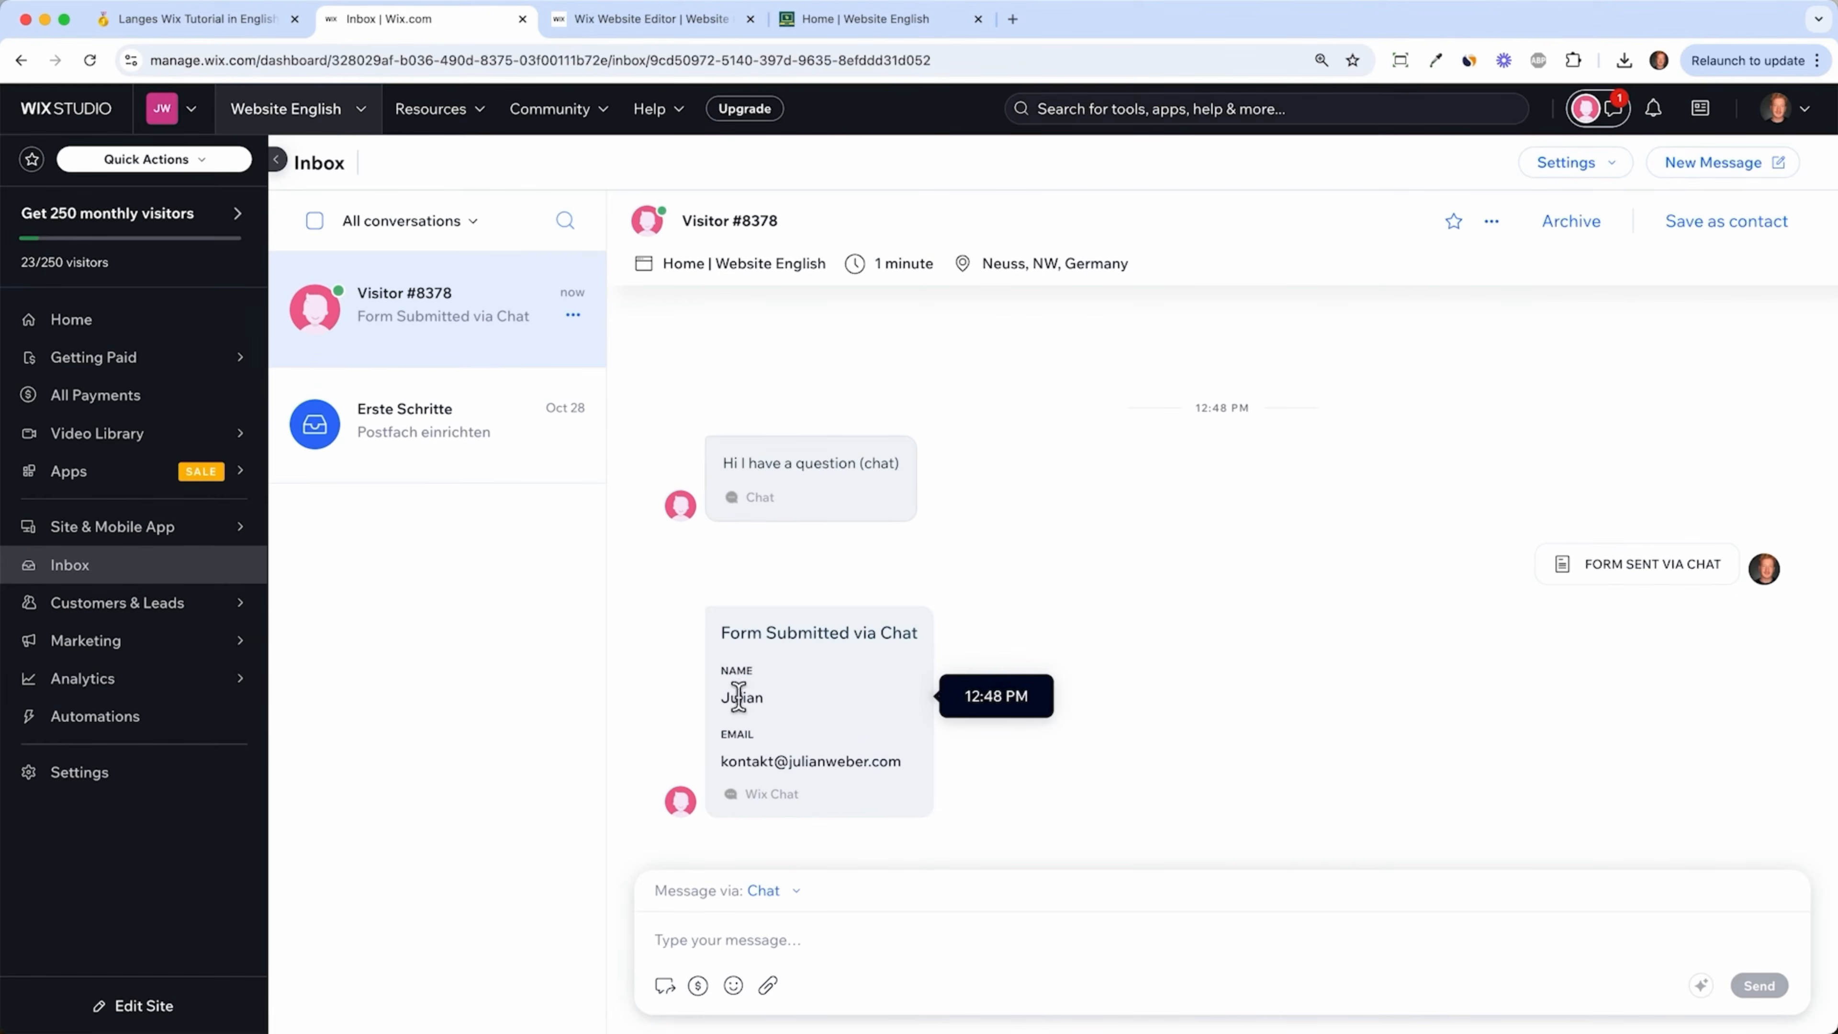
- Reload the Inbox, switch to the live site and submit the contact form again with the message "ljndvljnsd (form)"
{"action": "left_click", "coordinate": [89, 68]}
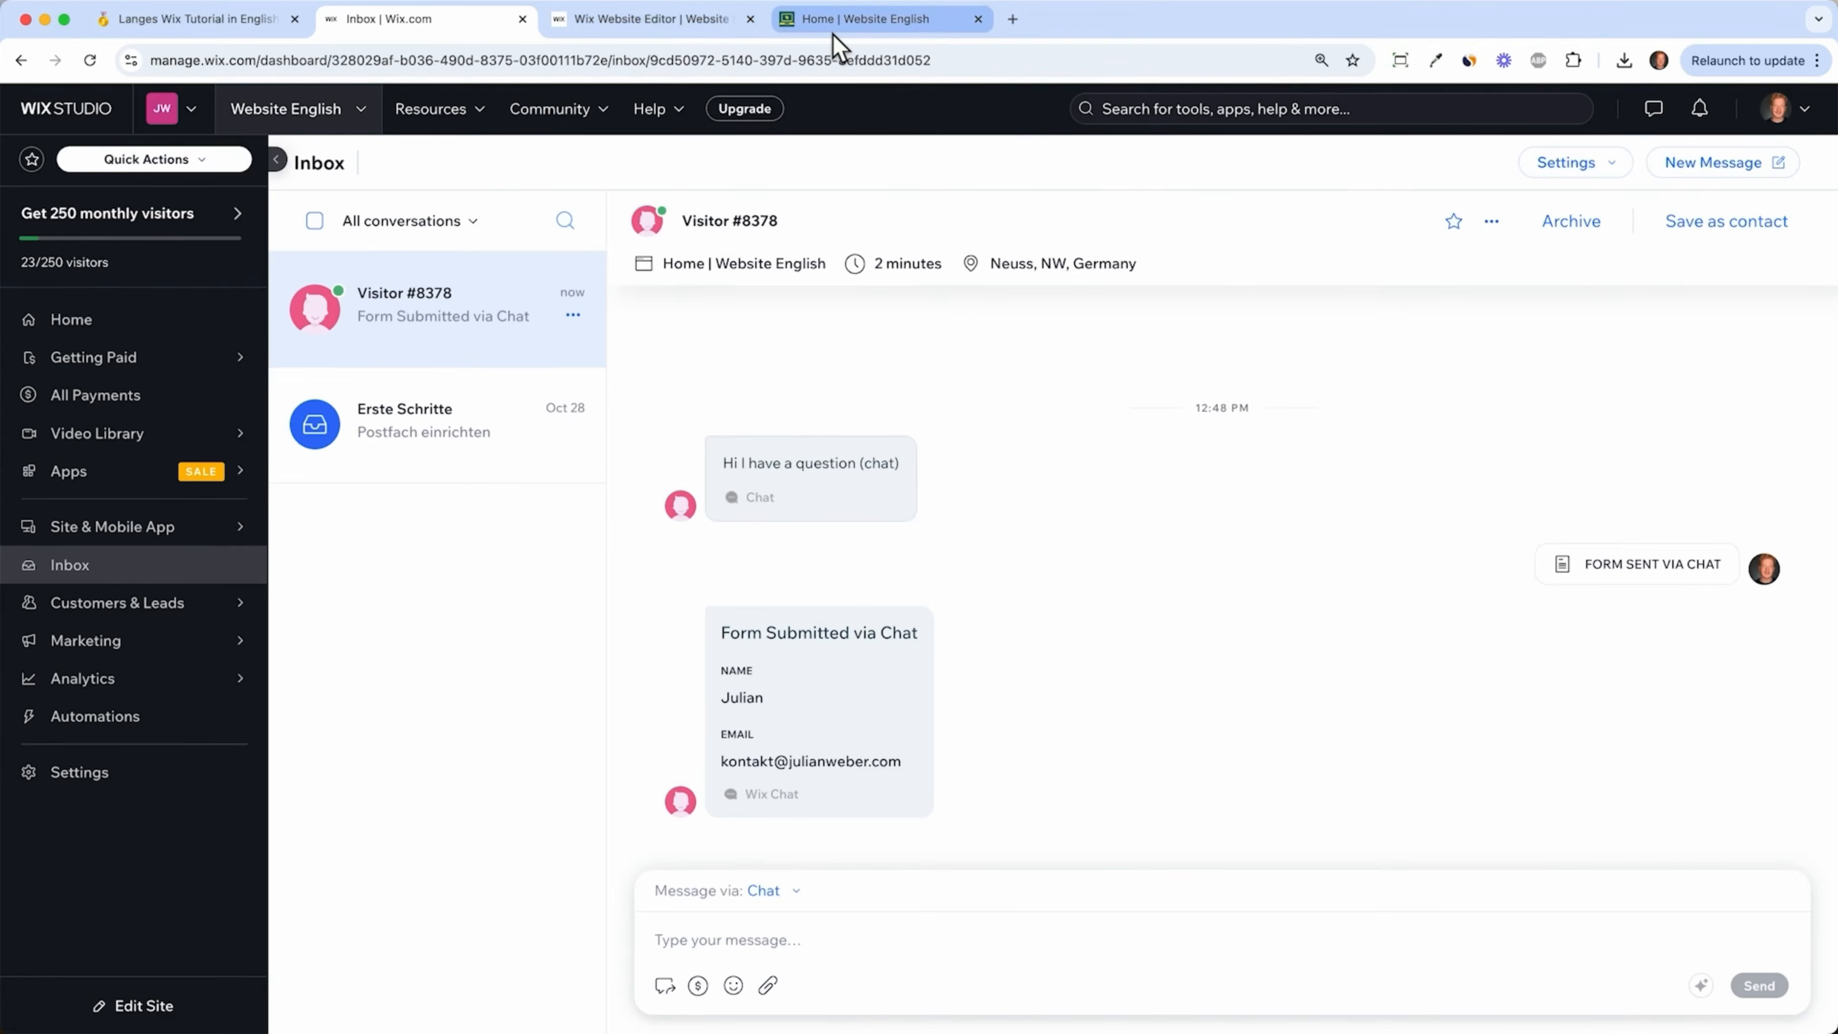
{"action": "left_click", "coordinate": [834, 29]}
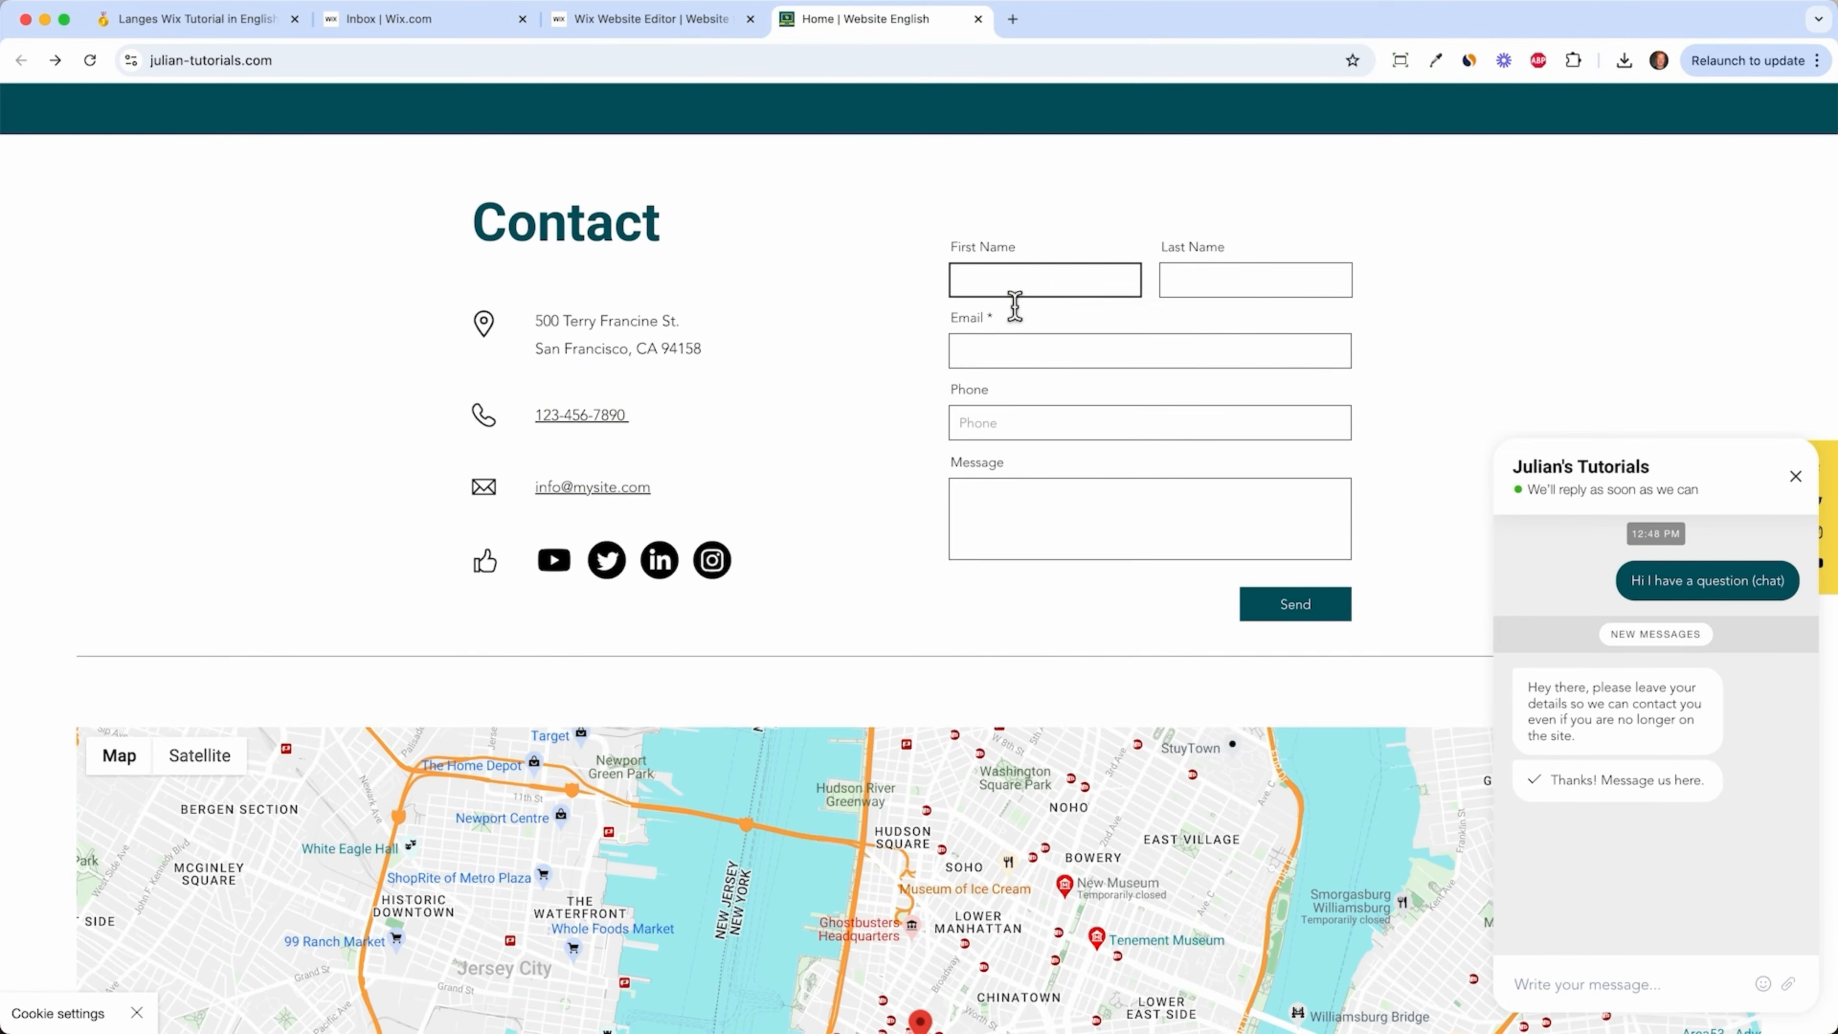
{"action": "left_click", "coordinate": [1016, 284]}
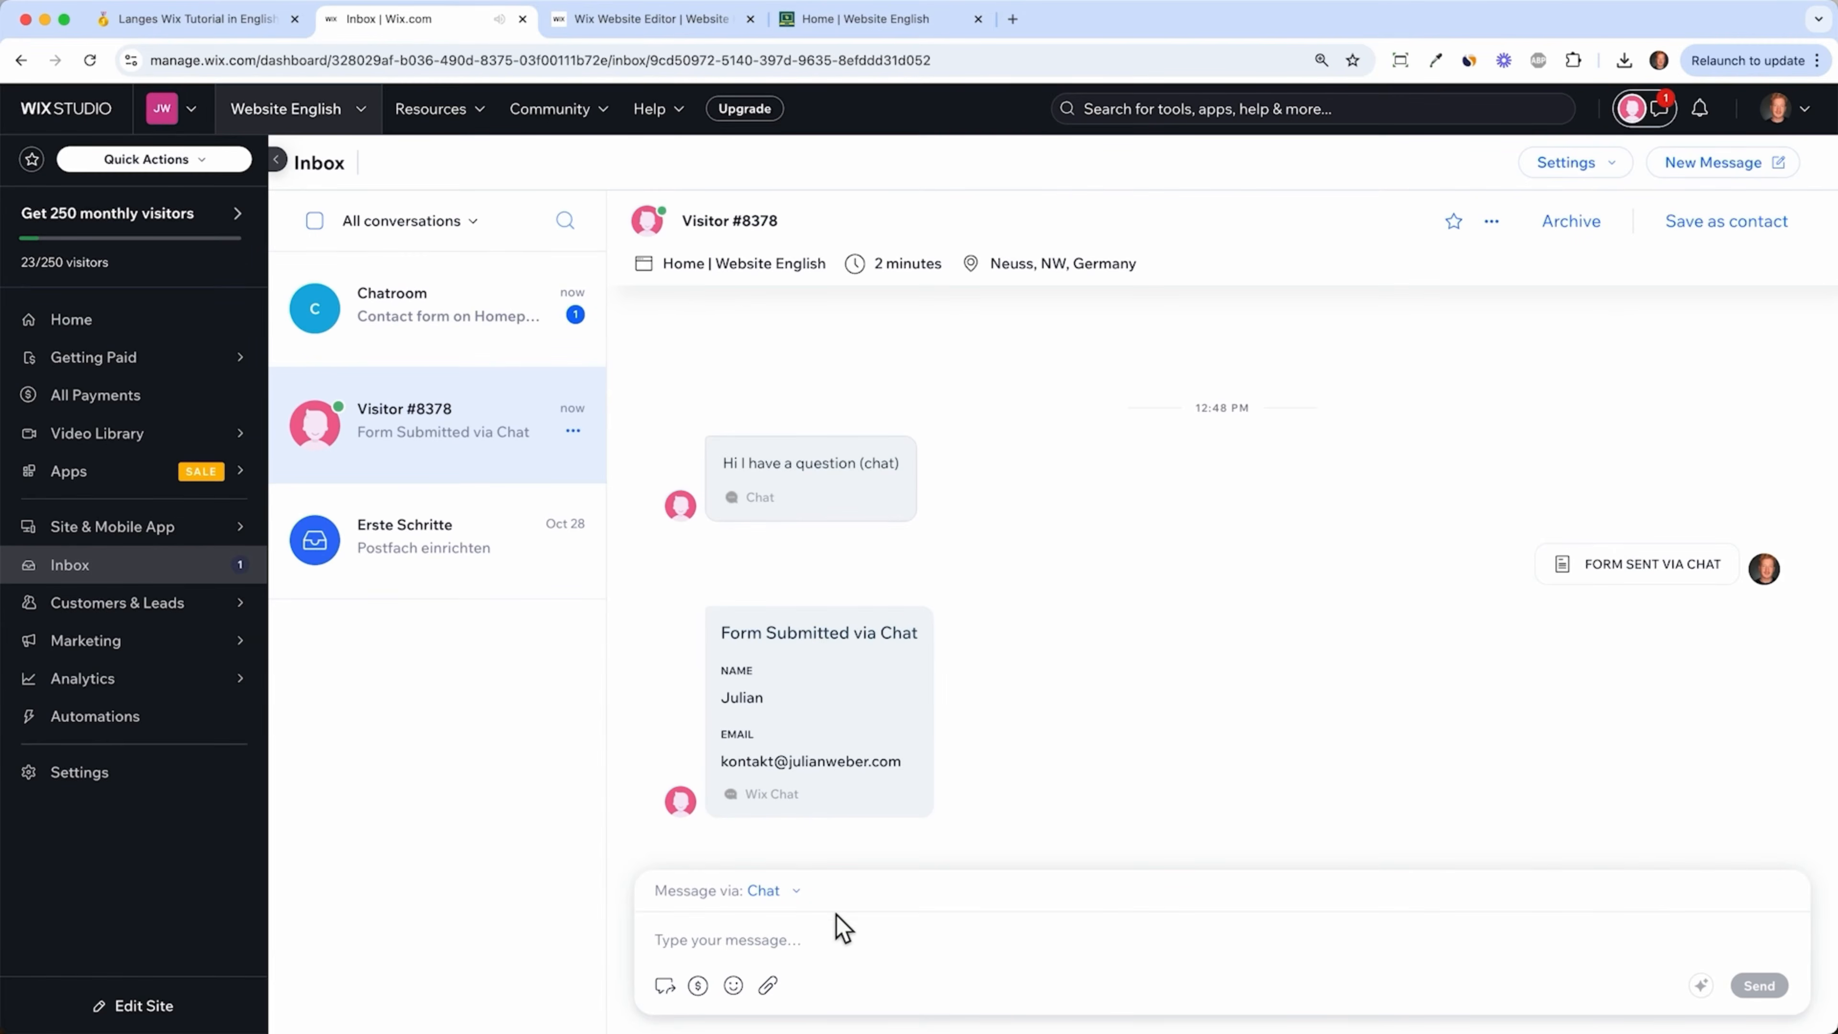
- Check the new contact form submission in the Inbox and reply to the visitor's chat with "Just write my answer"
{"action": "left_click", "coordinate": [471, 333]}
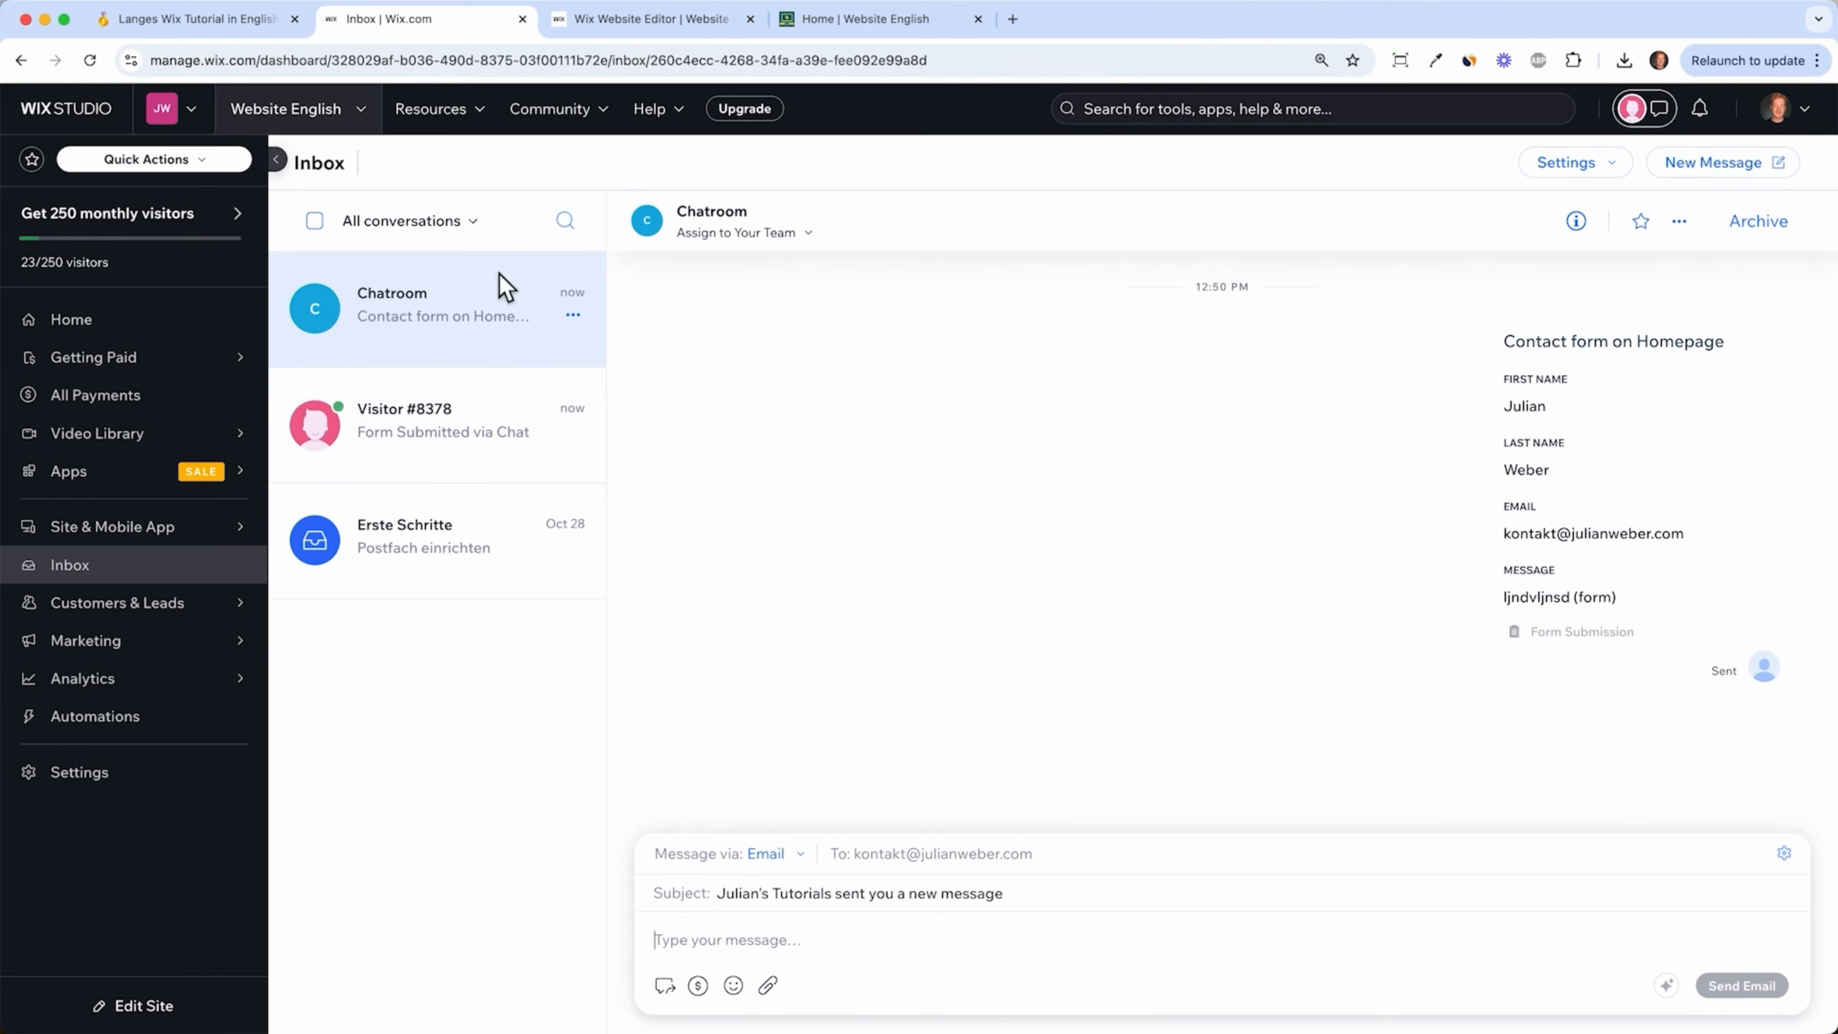
{"action": "left_click", "coordinate": [404, 414]}
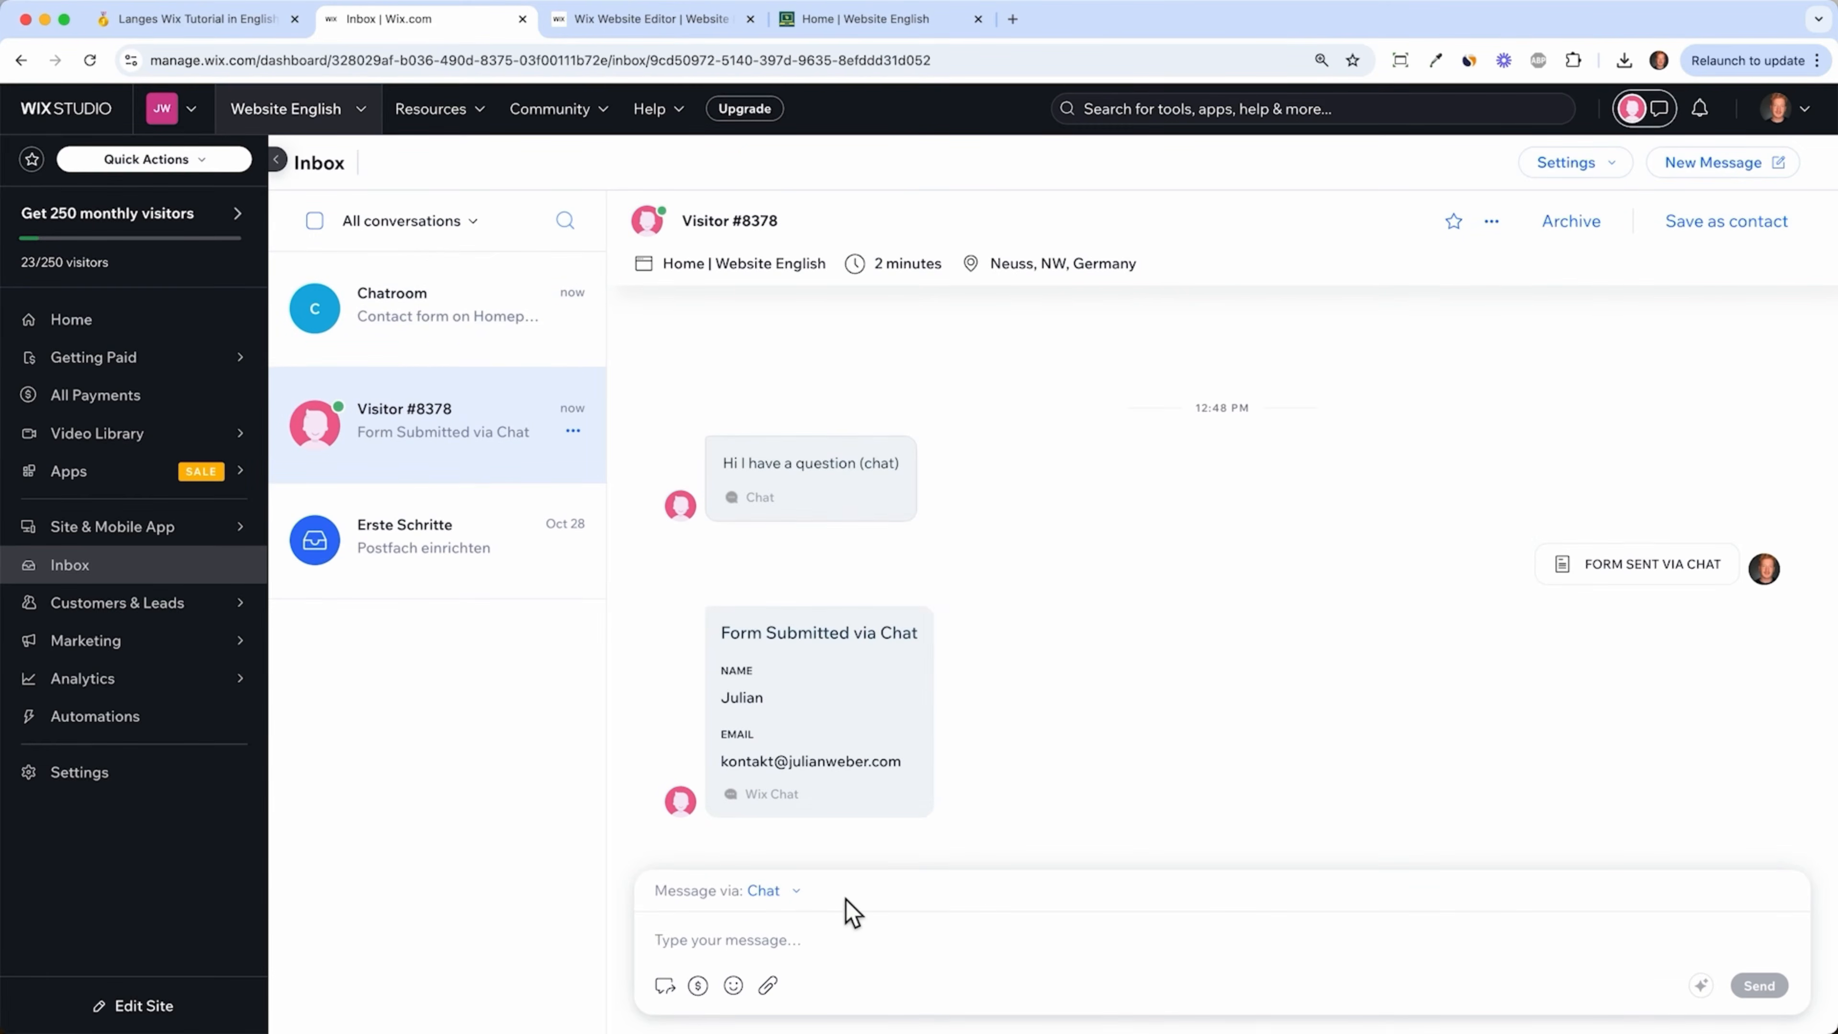
{"action": "type", "text": "Just write my "}
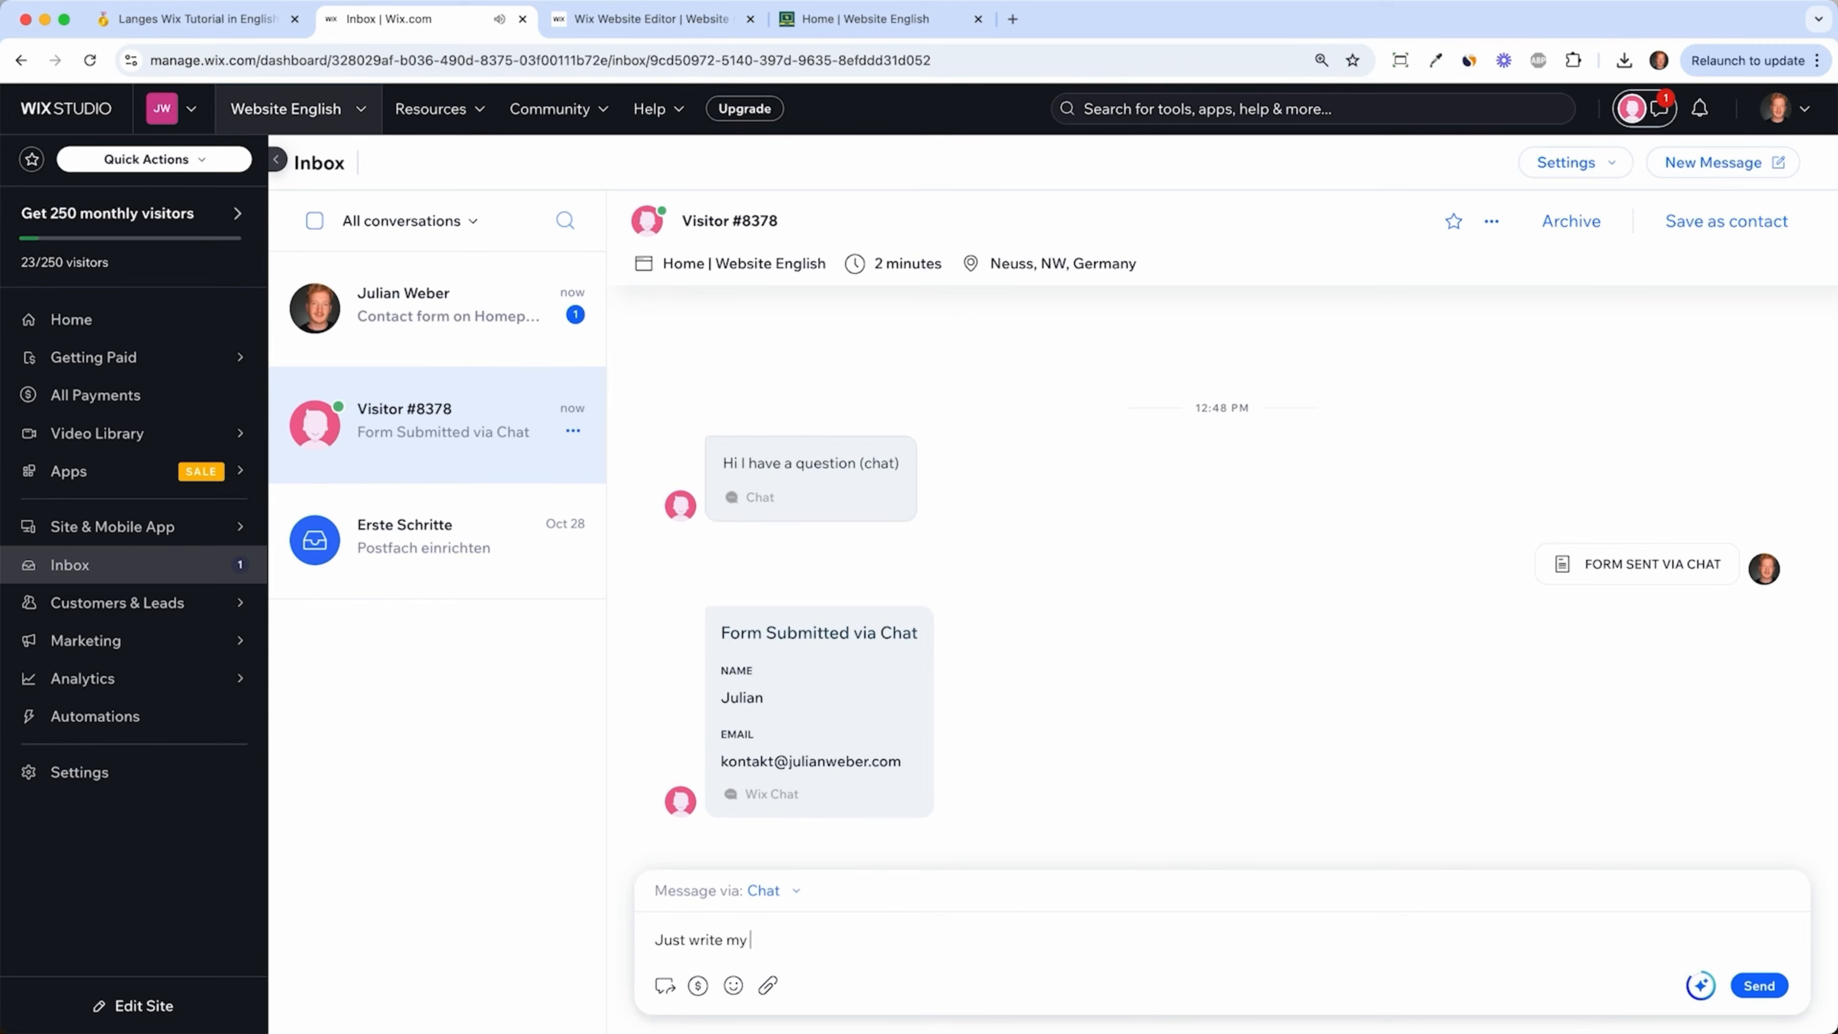
{"action": "type", "text": "ansewer"}
{"action": "left_click", "coordinate": [1758, 985]}
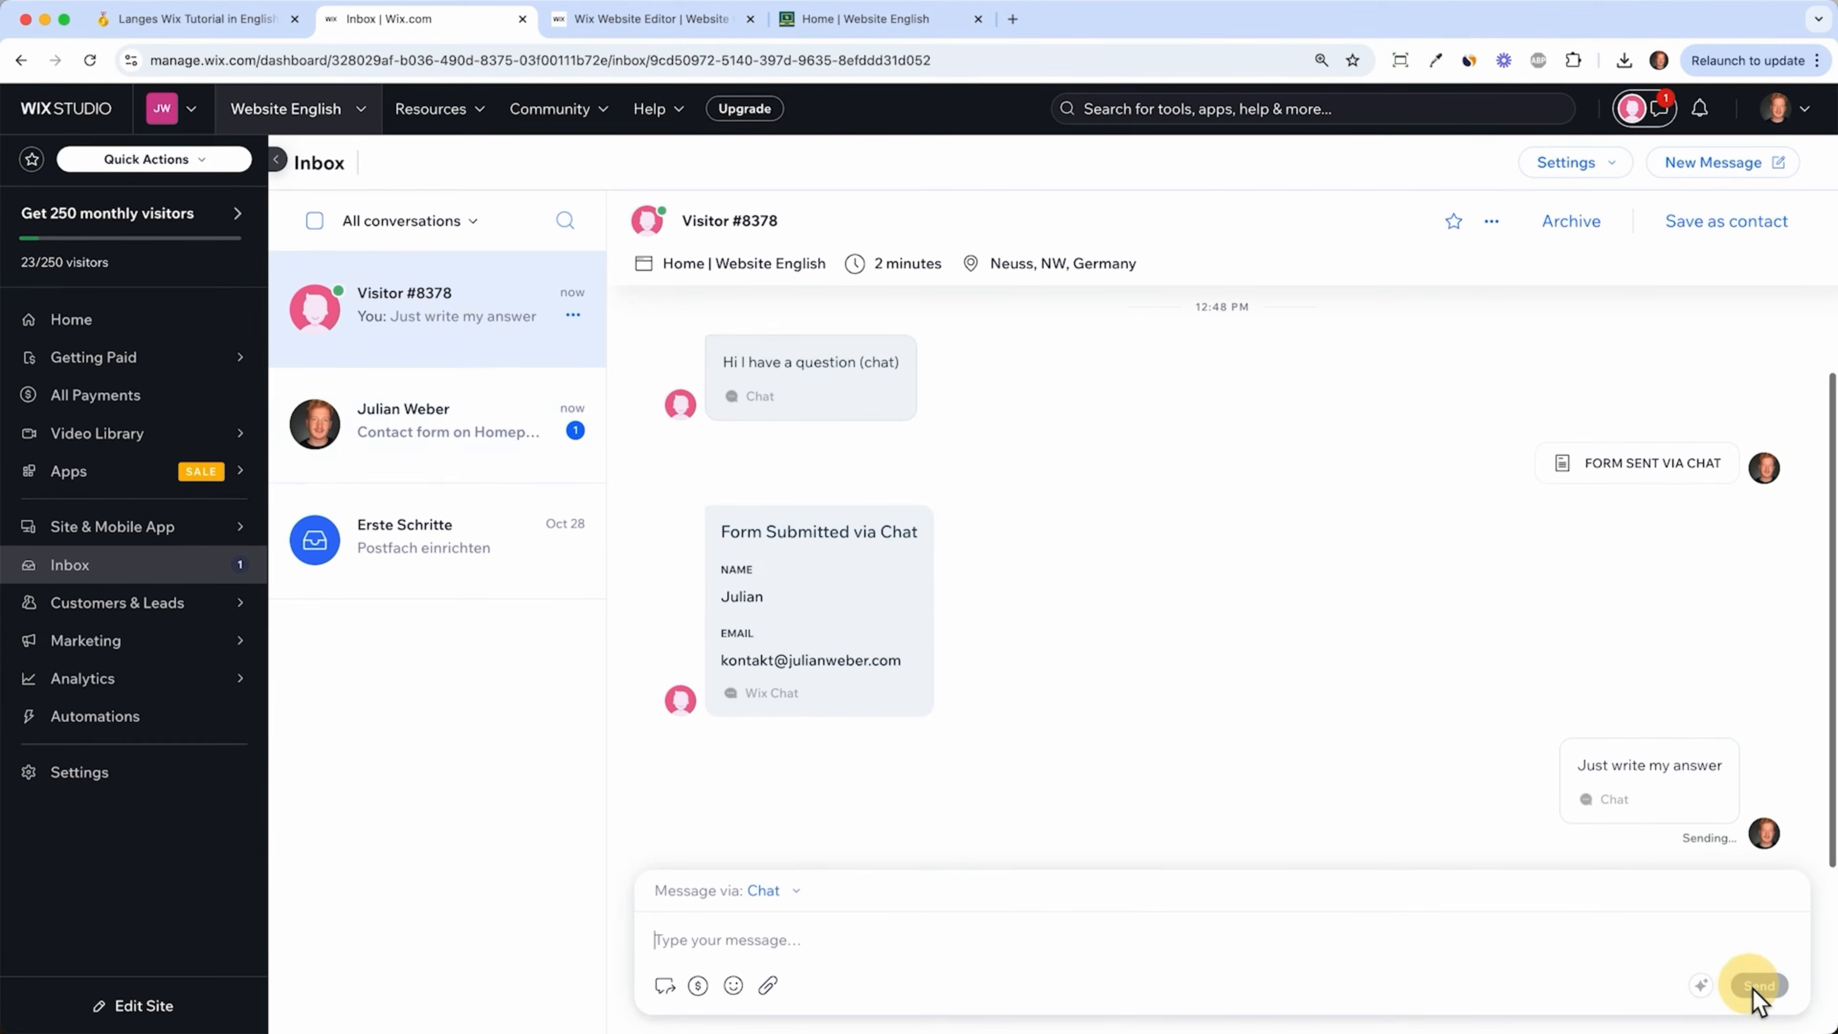
- Check the reply in the live page's chat, return to the dashboard Inbox and dismiss the social post suggestion
{"action": "left_click", "coordinate": [902, 30]}
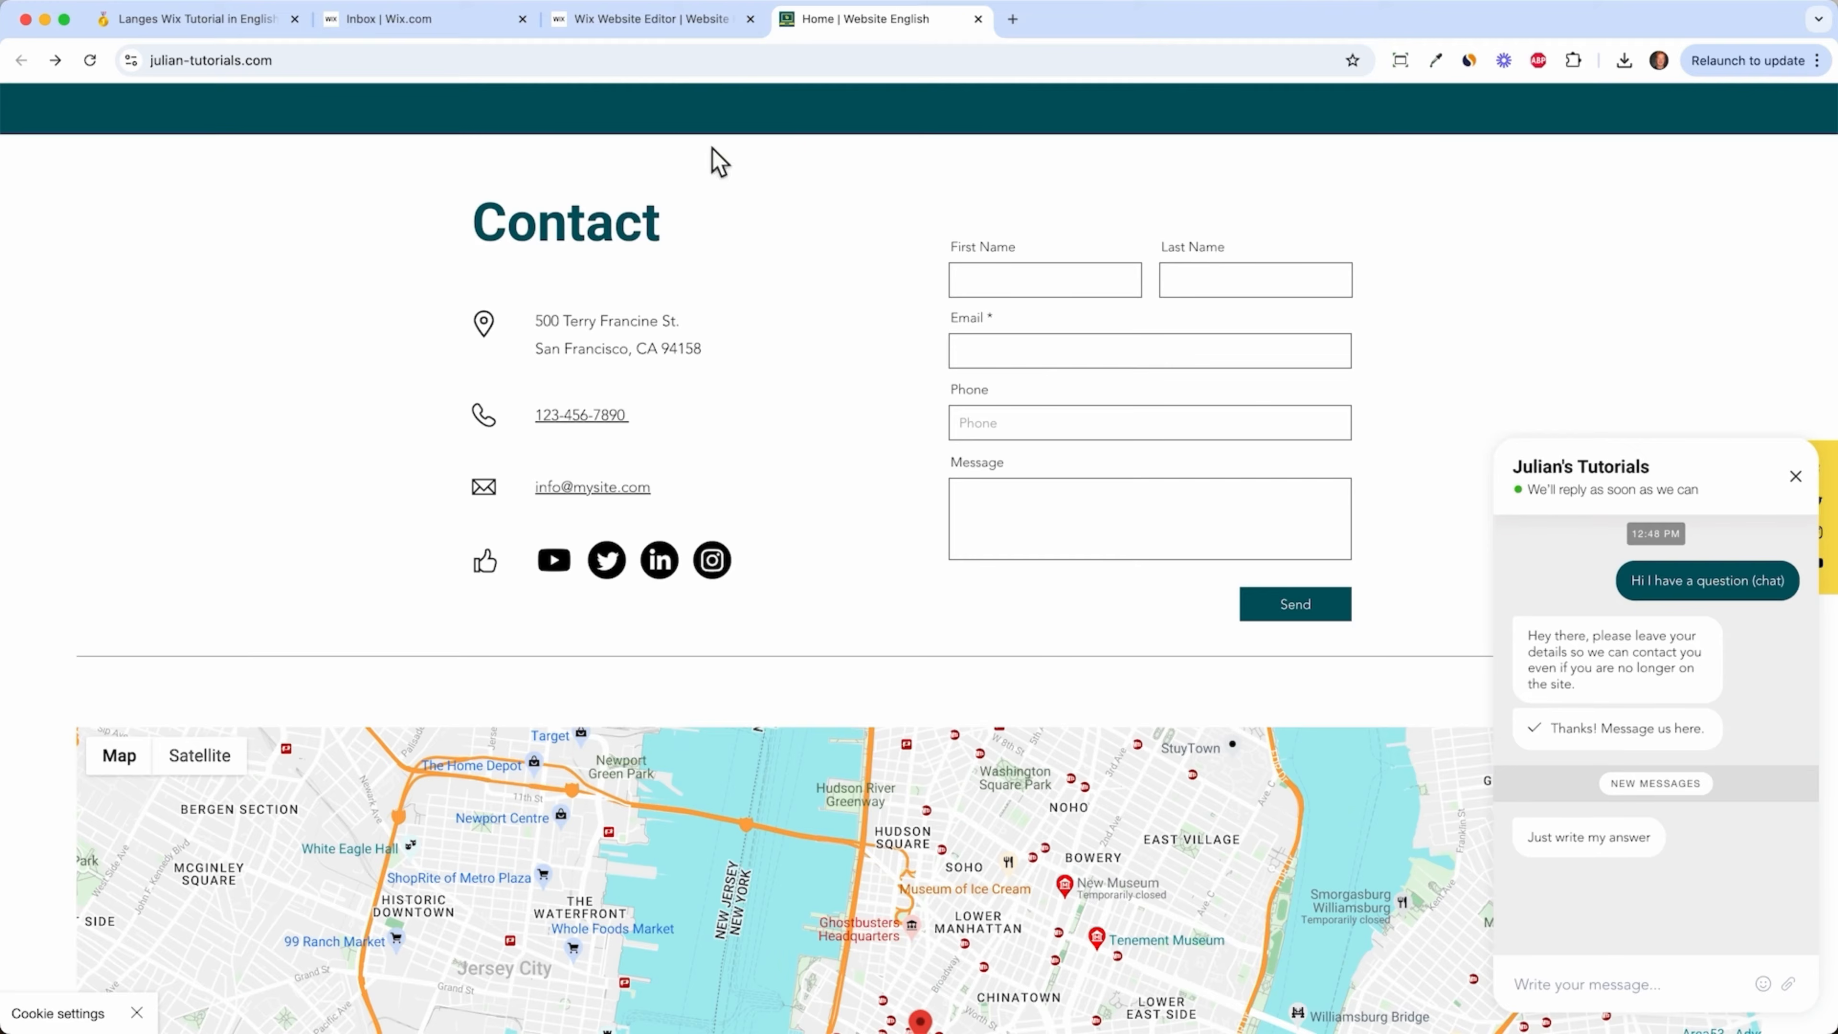
{"action": "left_click", "coordinate": [468, 45]}
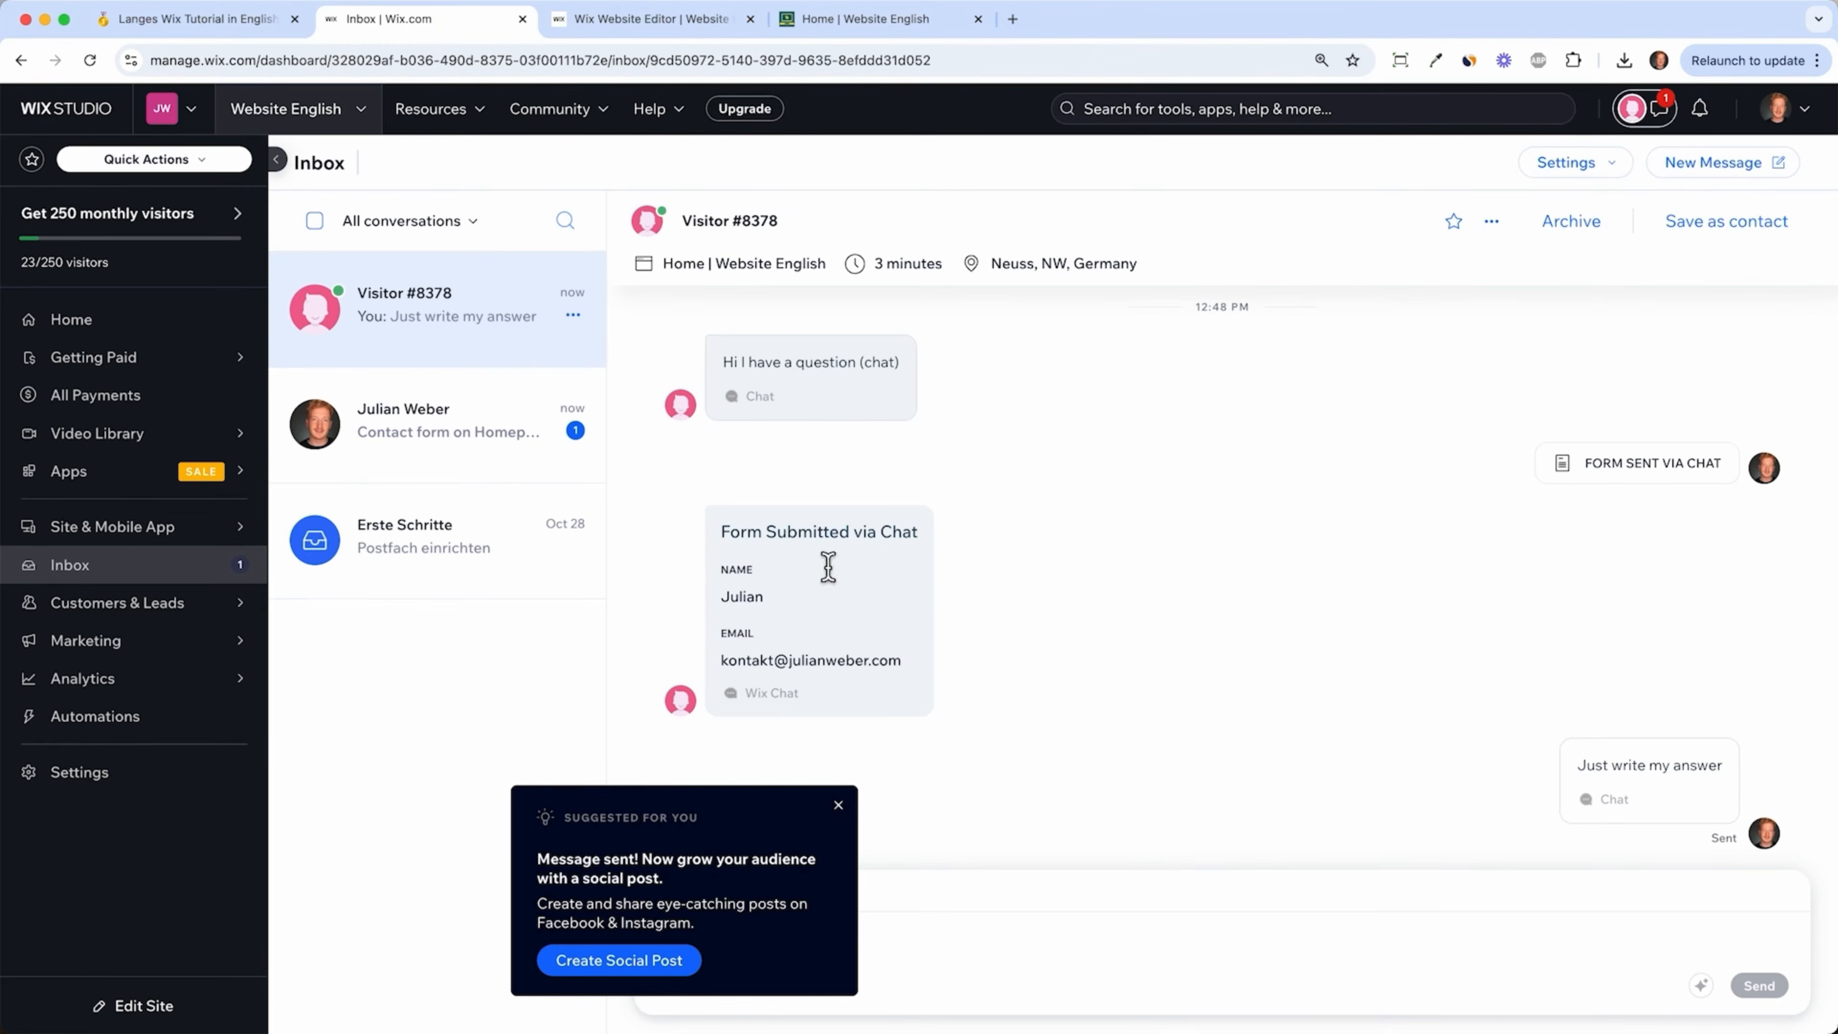
{"action": "left_click", "coordinate": [838, 806]}
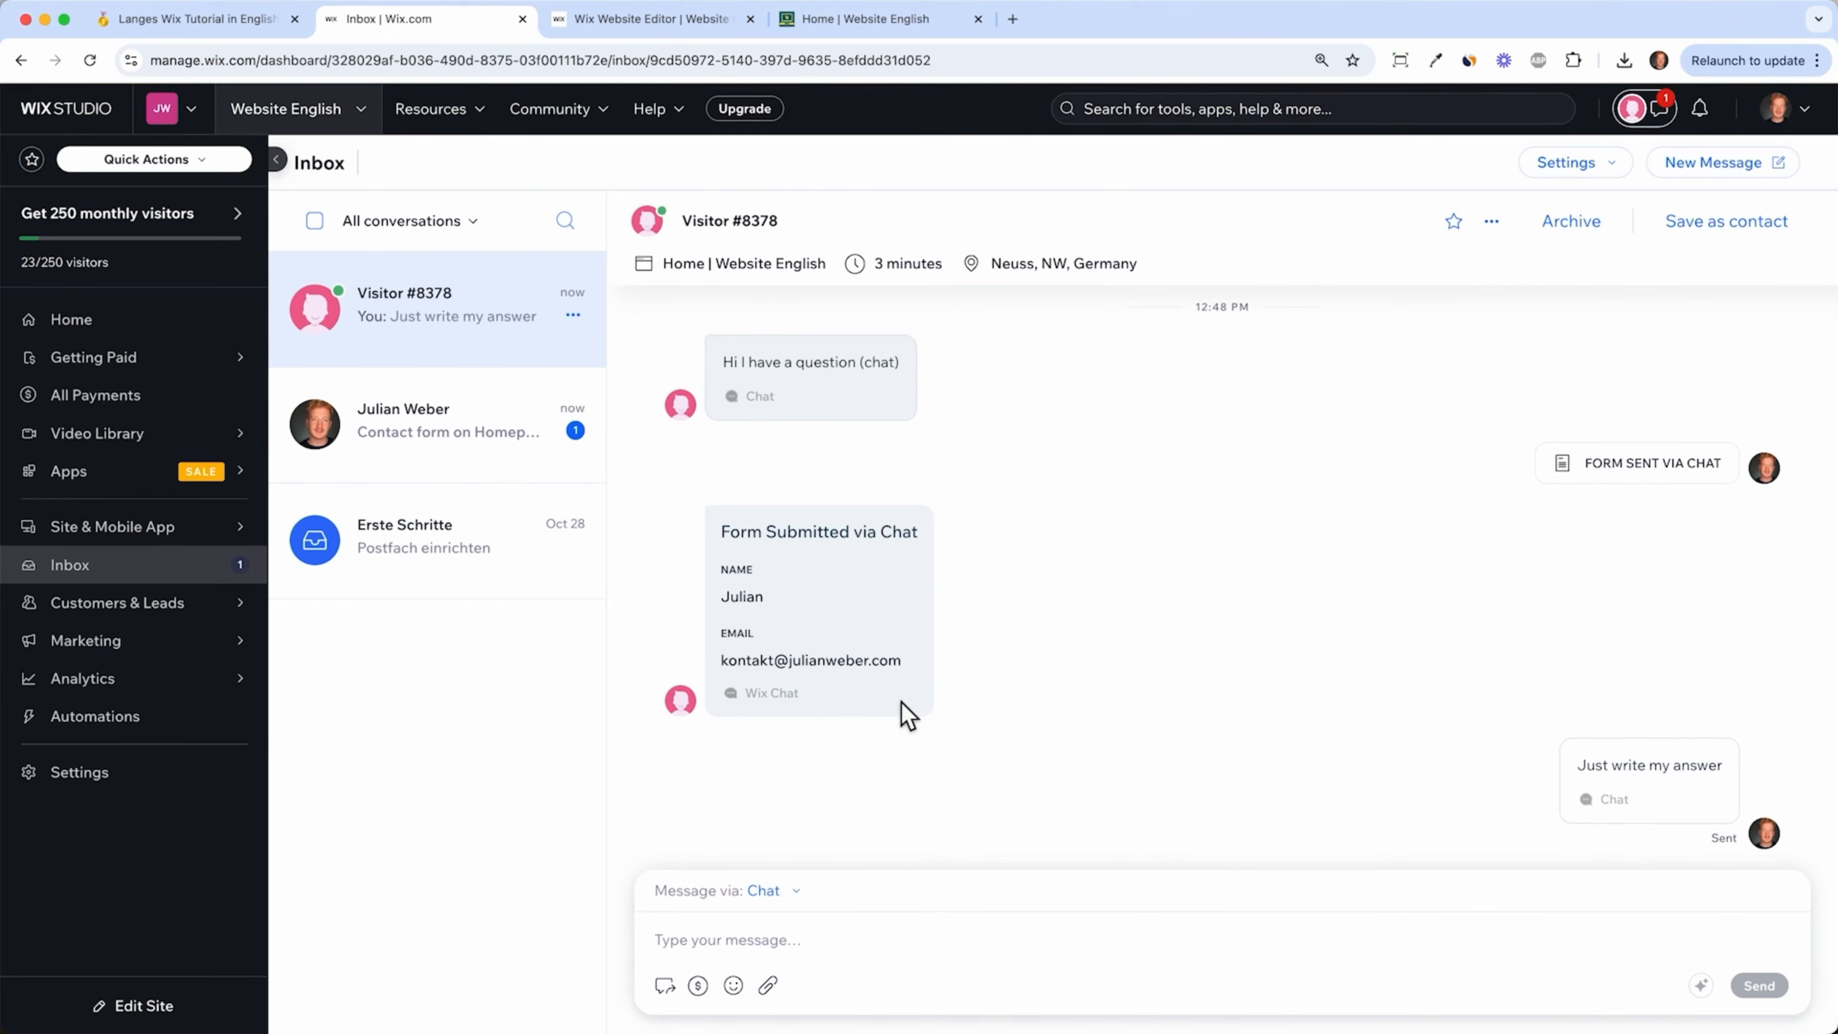
- Examine the contact form submissions in the Inbox and compare them with the visitor's chat conversation
{"action": "left_click", "coordinate": [476, 438]}
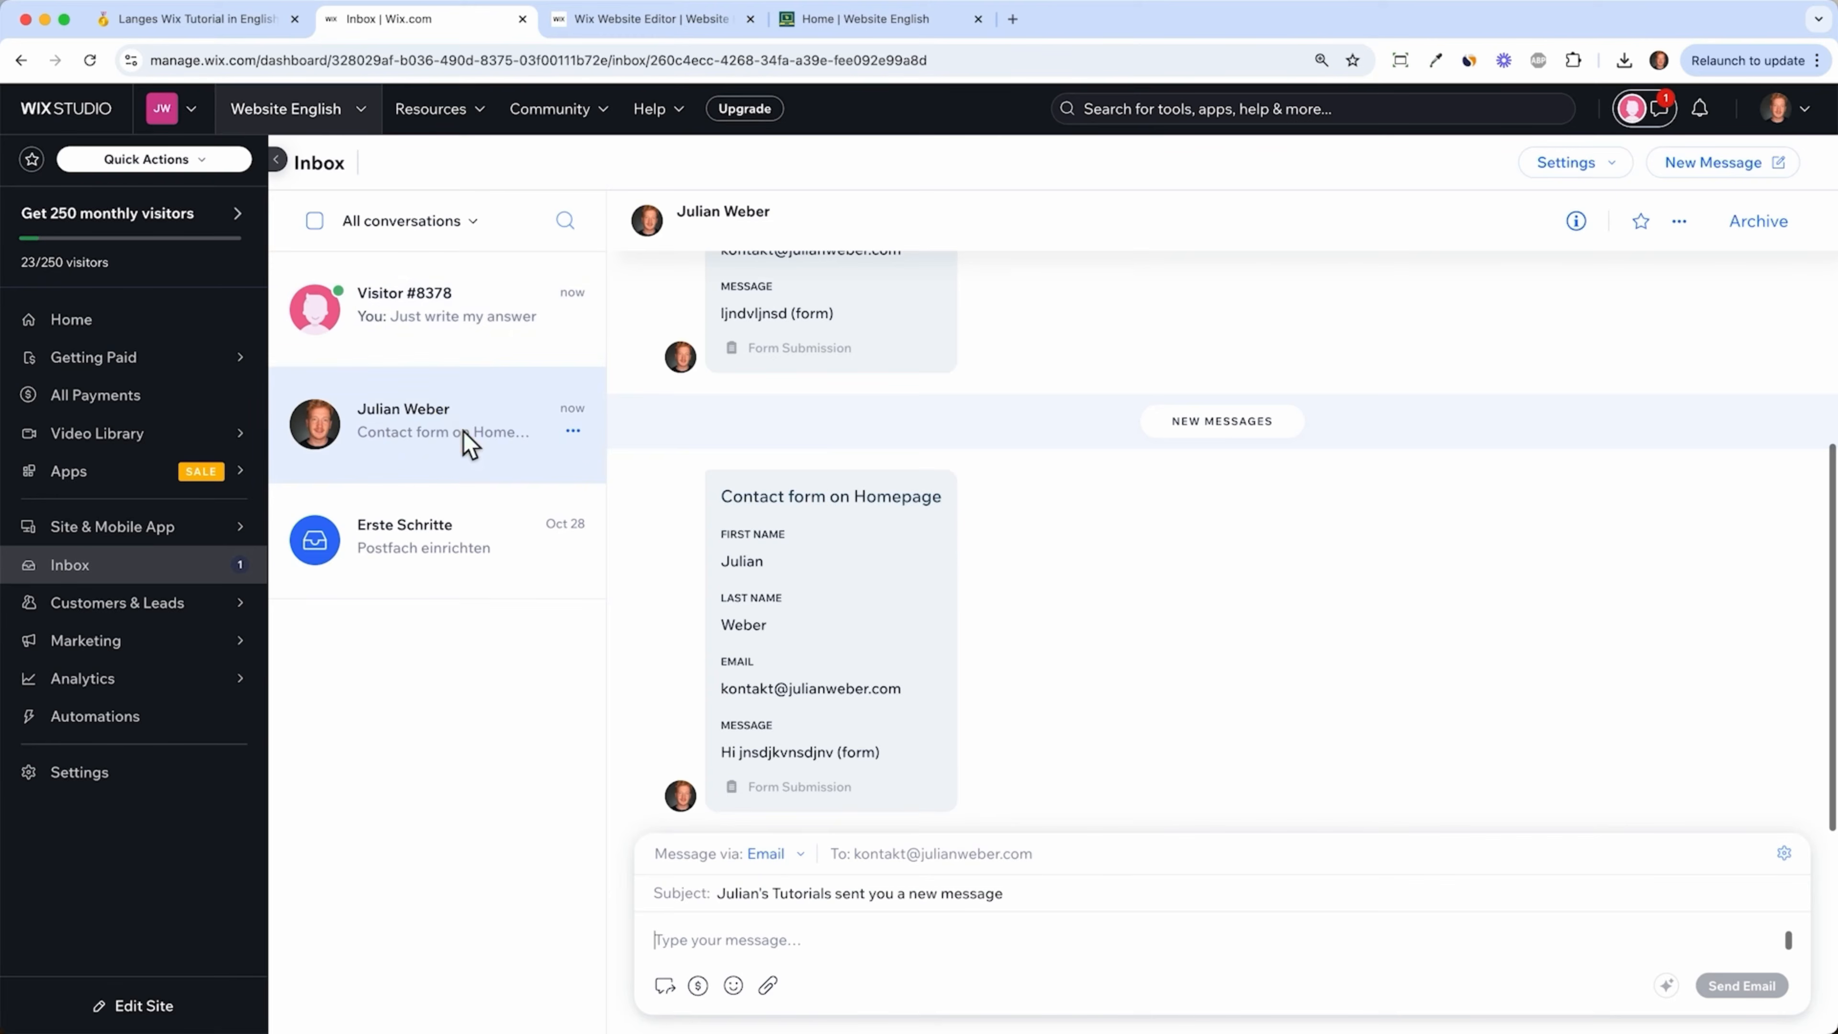
{"action": "scroll", "coordinate": [1150, 600], "scroll_direction": "up", "scroll_amount": 4}
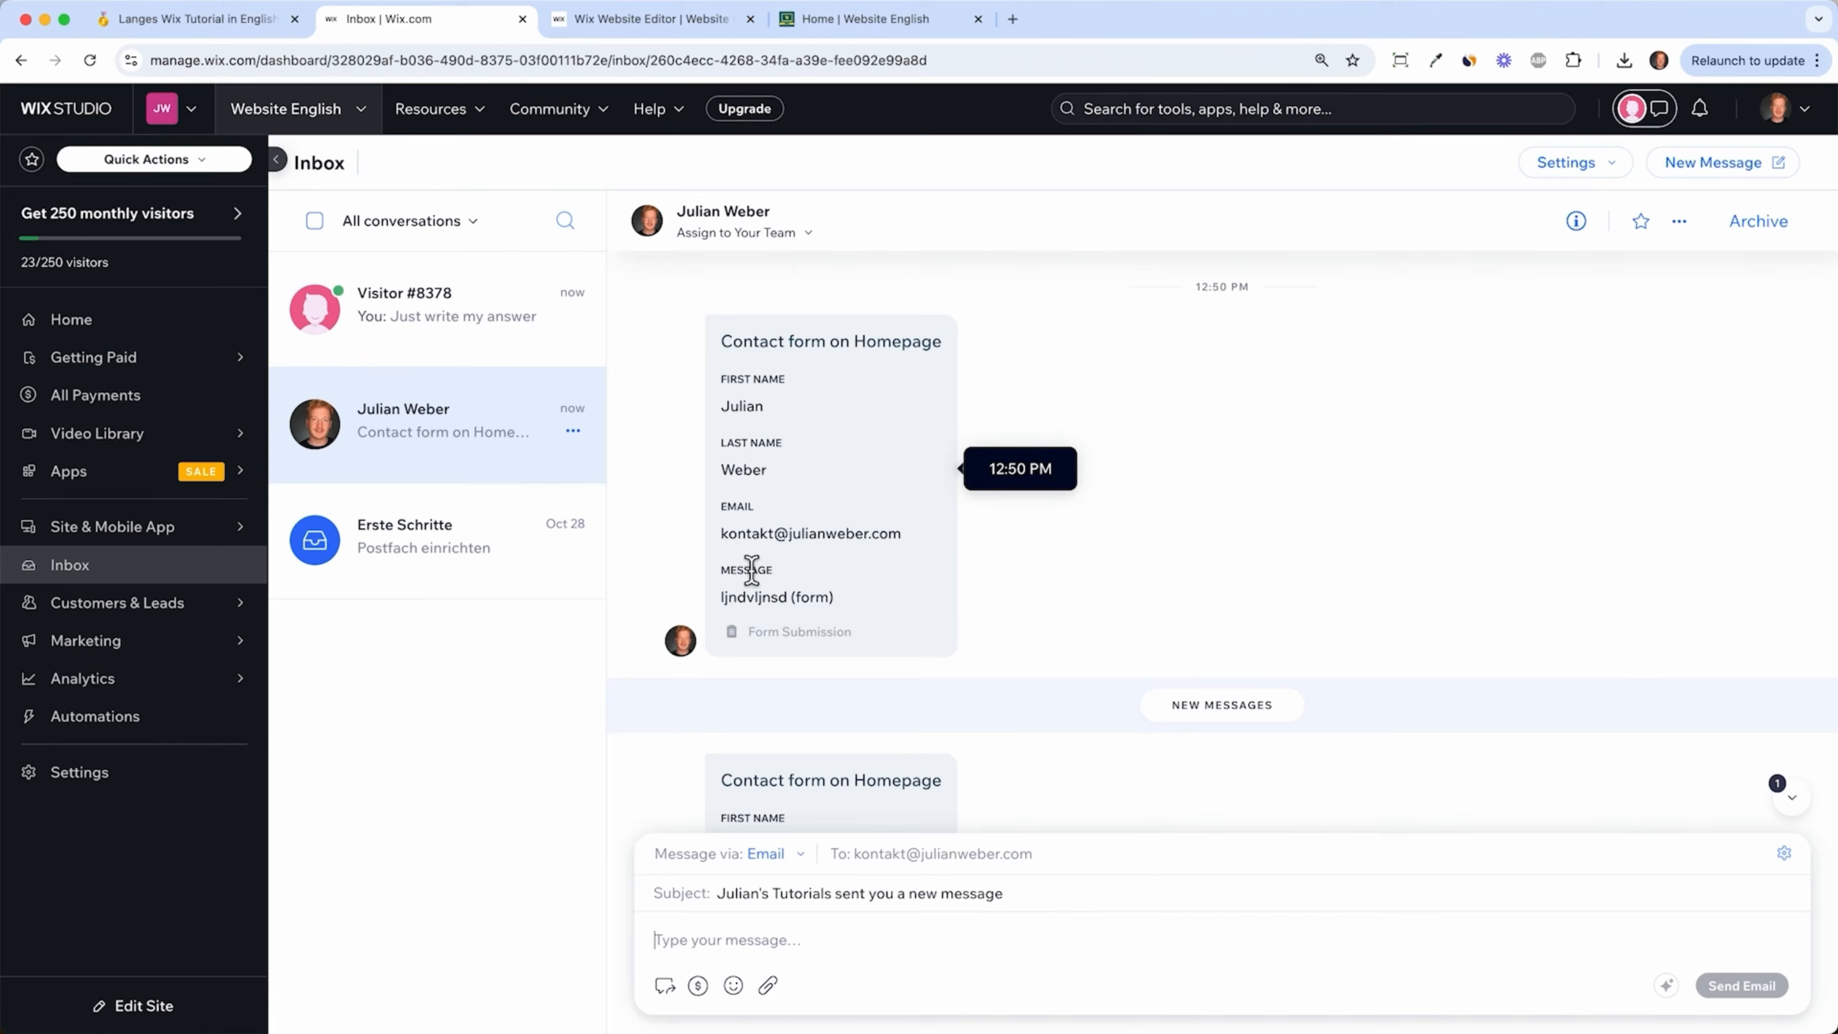
{"action": "scroll", "coordinate": [814, 586], "scroll_direction": "down", "scroll_amount": 4}
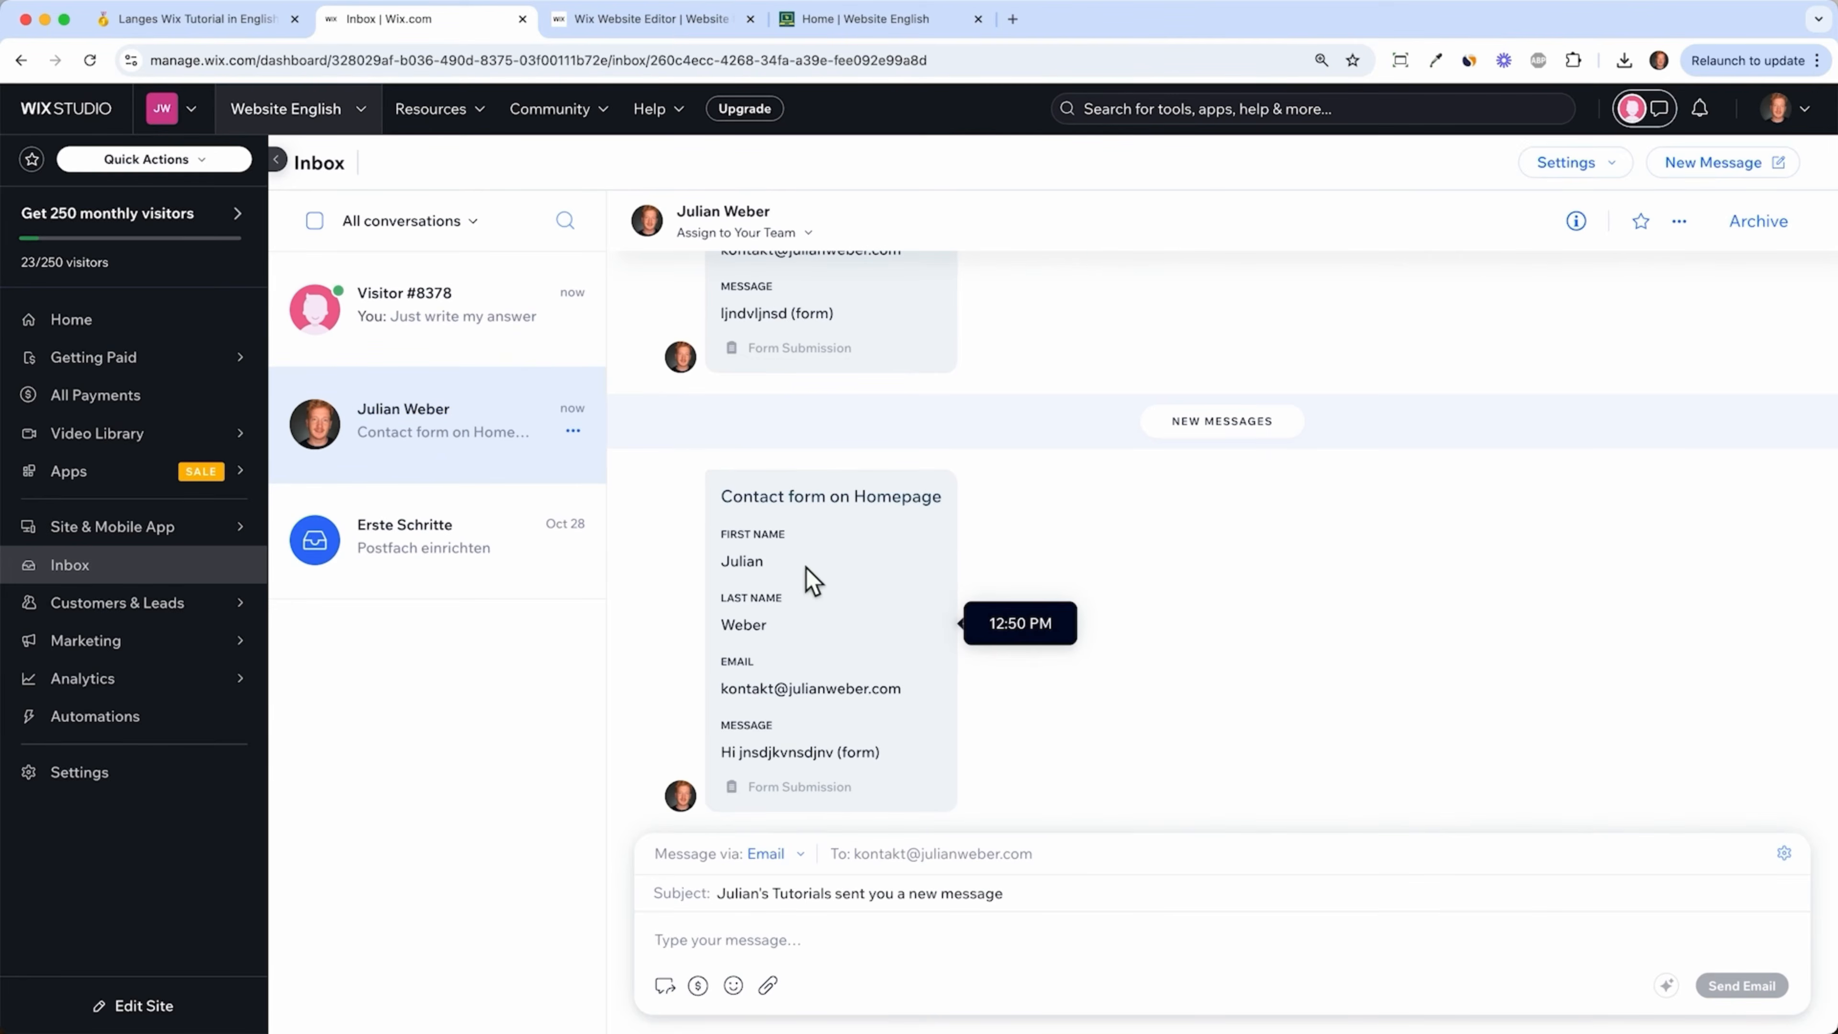
{"action": "left_click", "coordinate": [472, 300]}
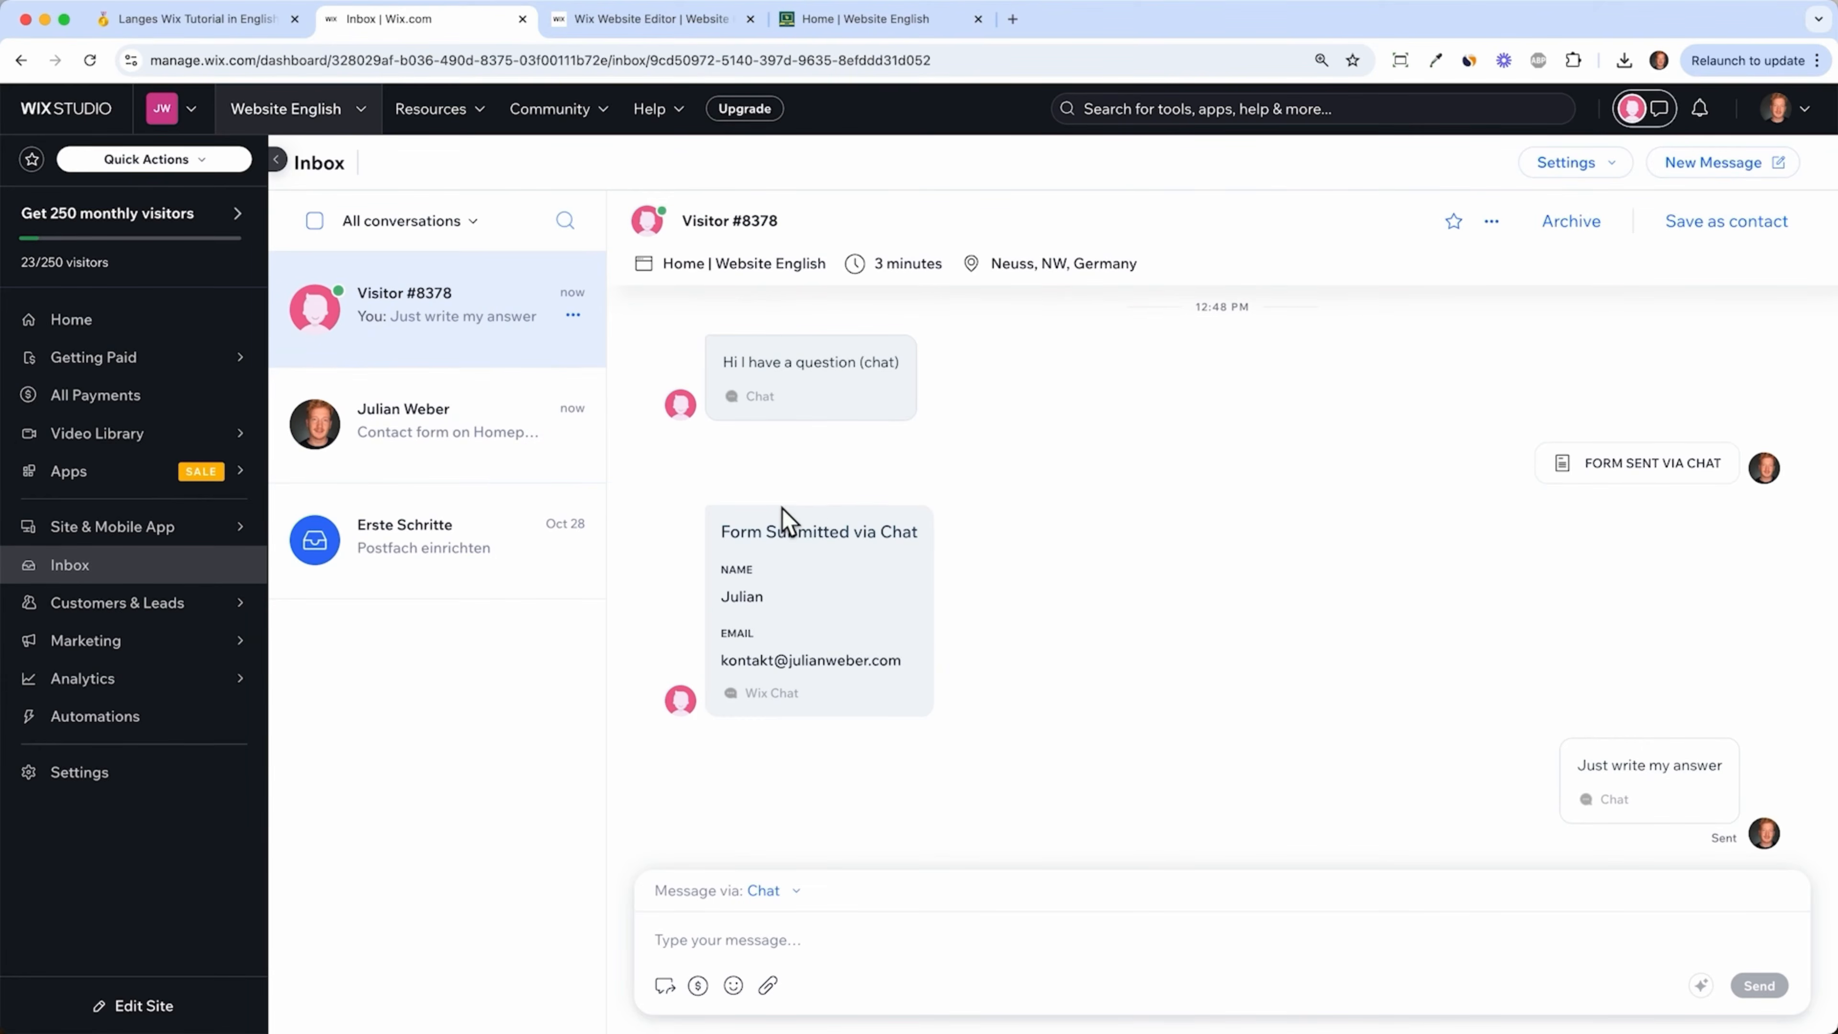
{"action": "left_click", "coordinate": [400, 426]}
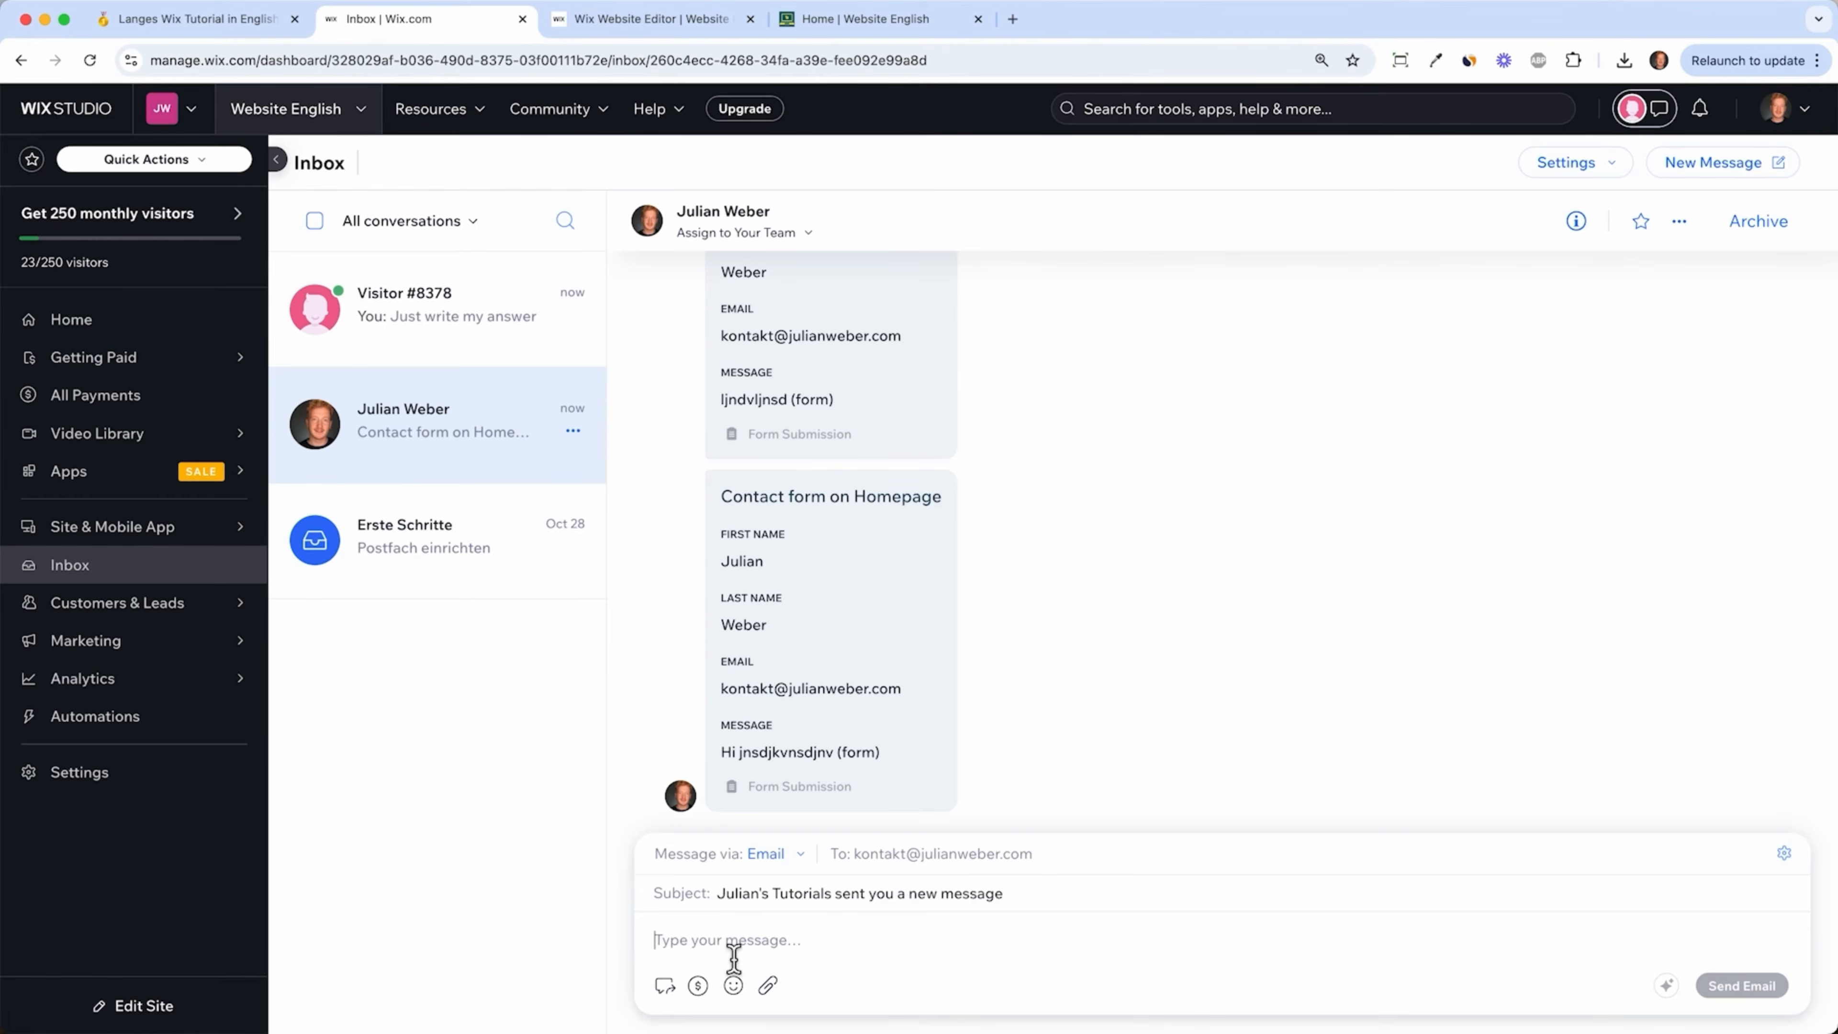
- Look at the saved replies and the payment request option for the contact form conversation, closing the payment notice
{"action": "left_click", "coordinate": [664, 985]}
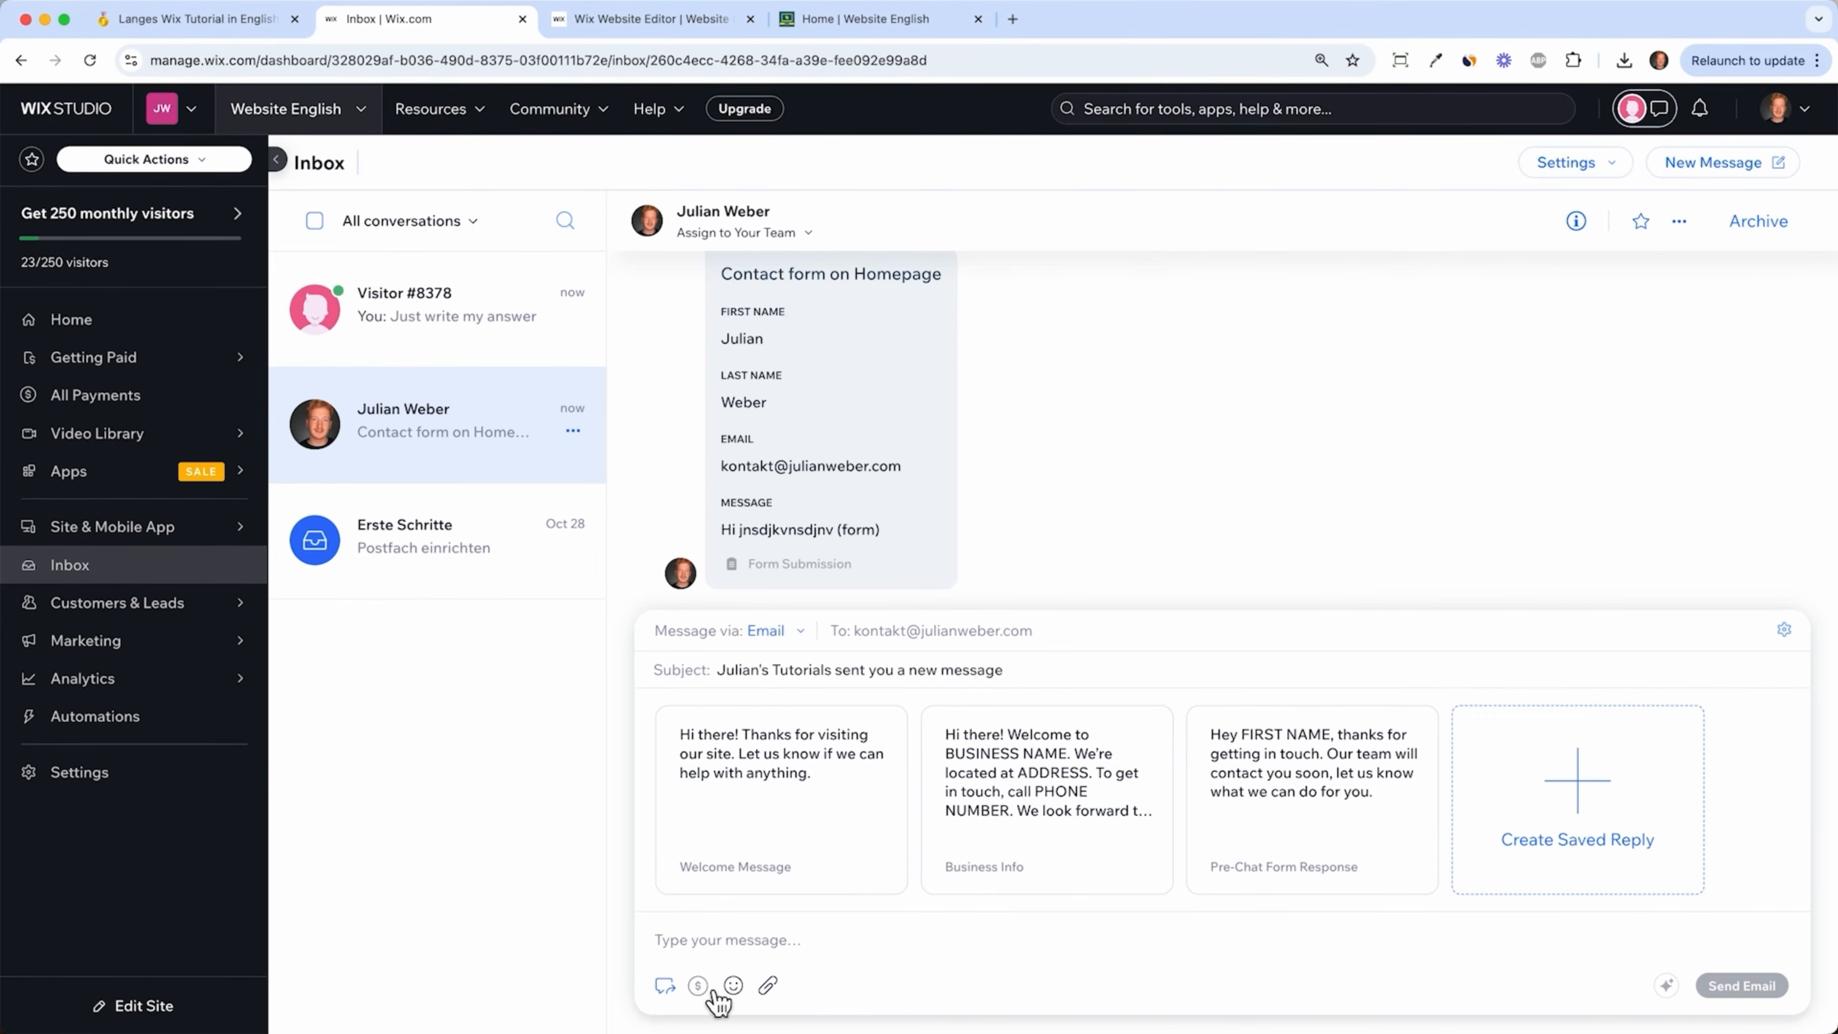
{"action": "left_click", "coordinate": [698, 985]}
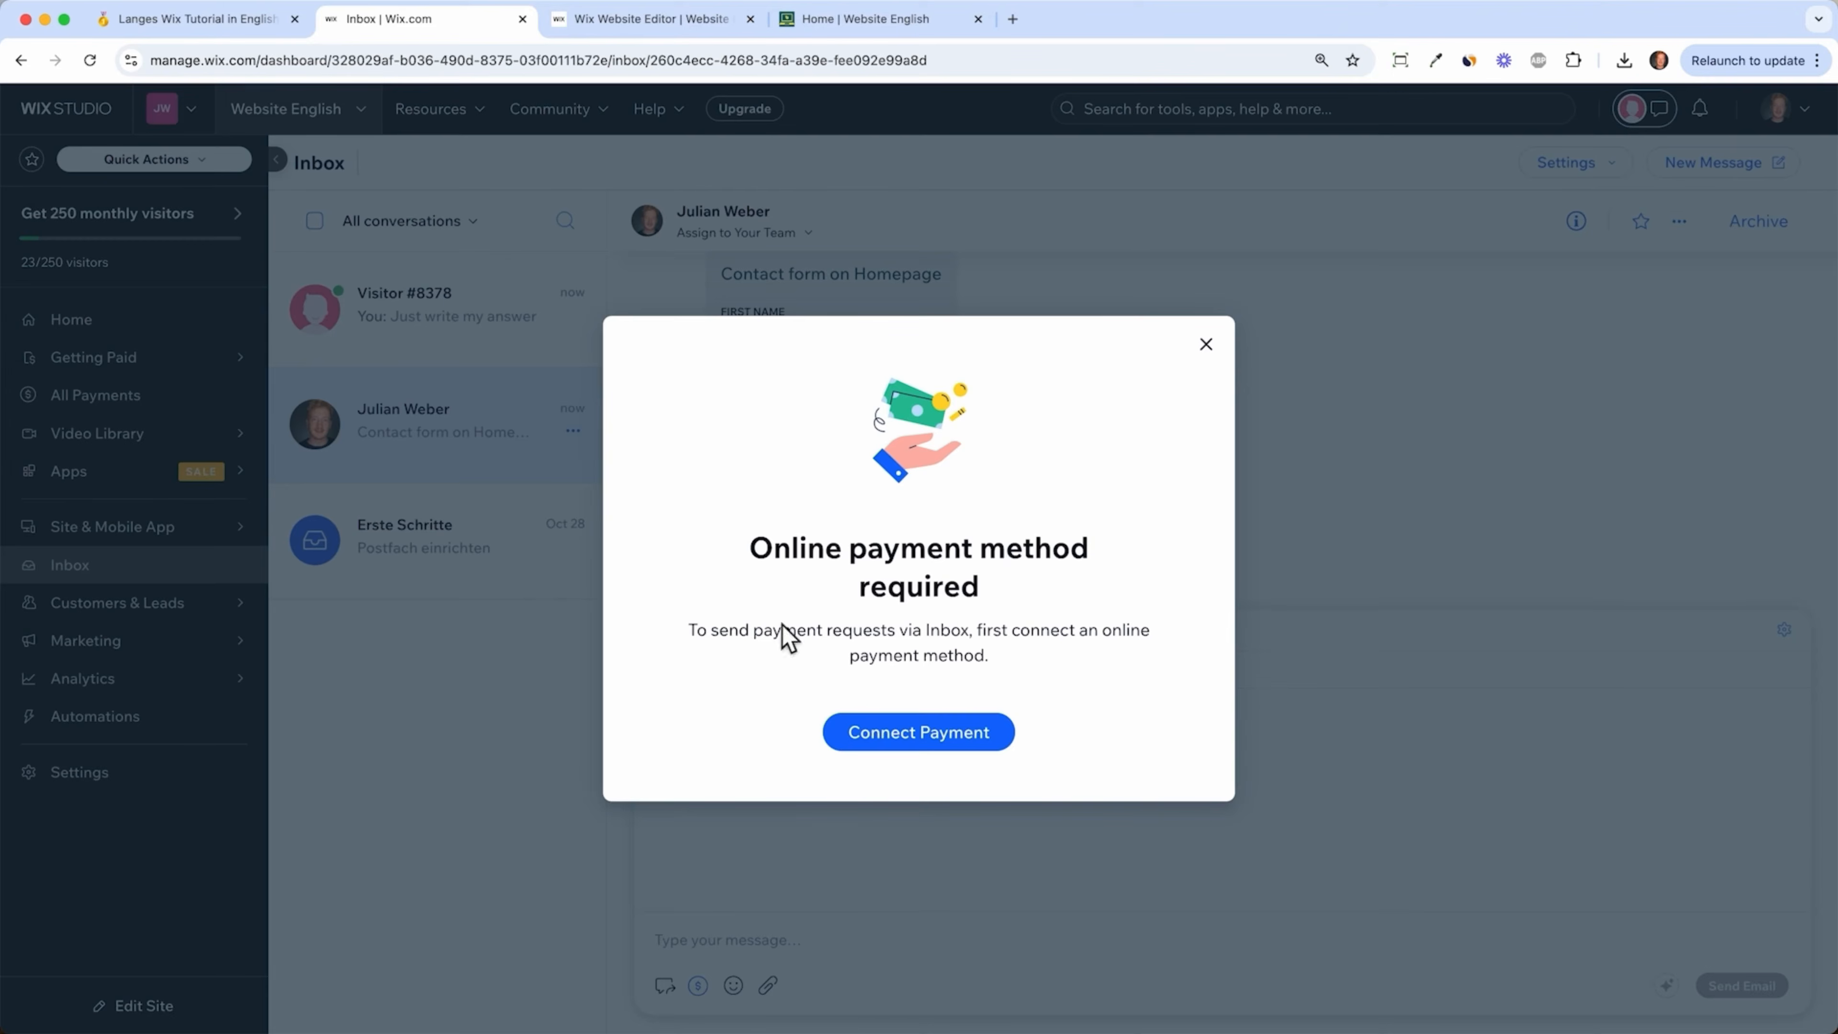
{"action": "left_click", "coordinate": [1216, 354]}
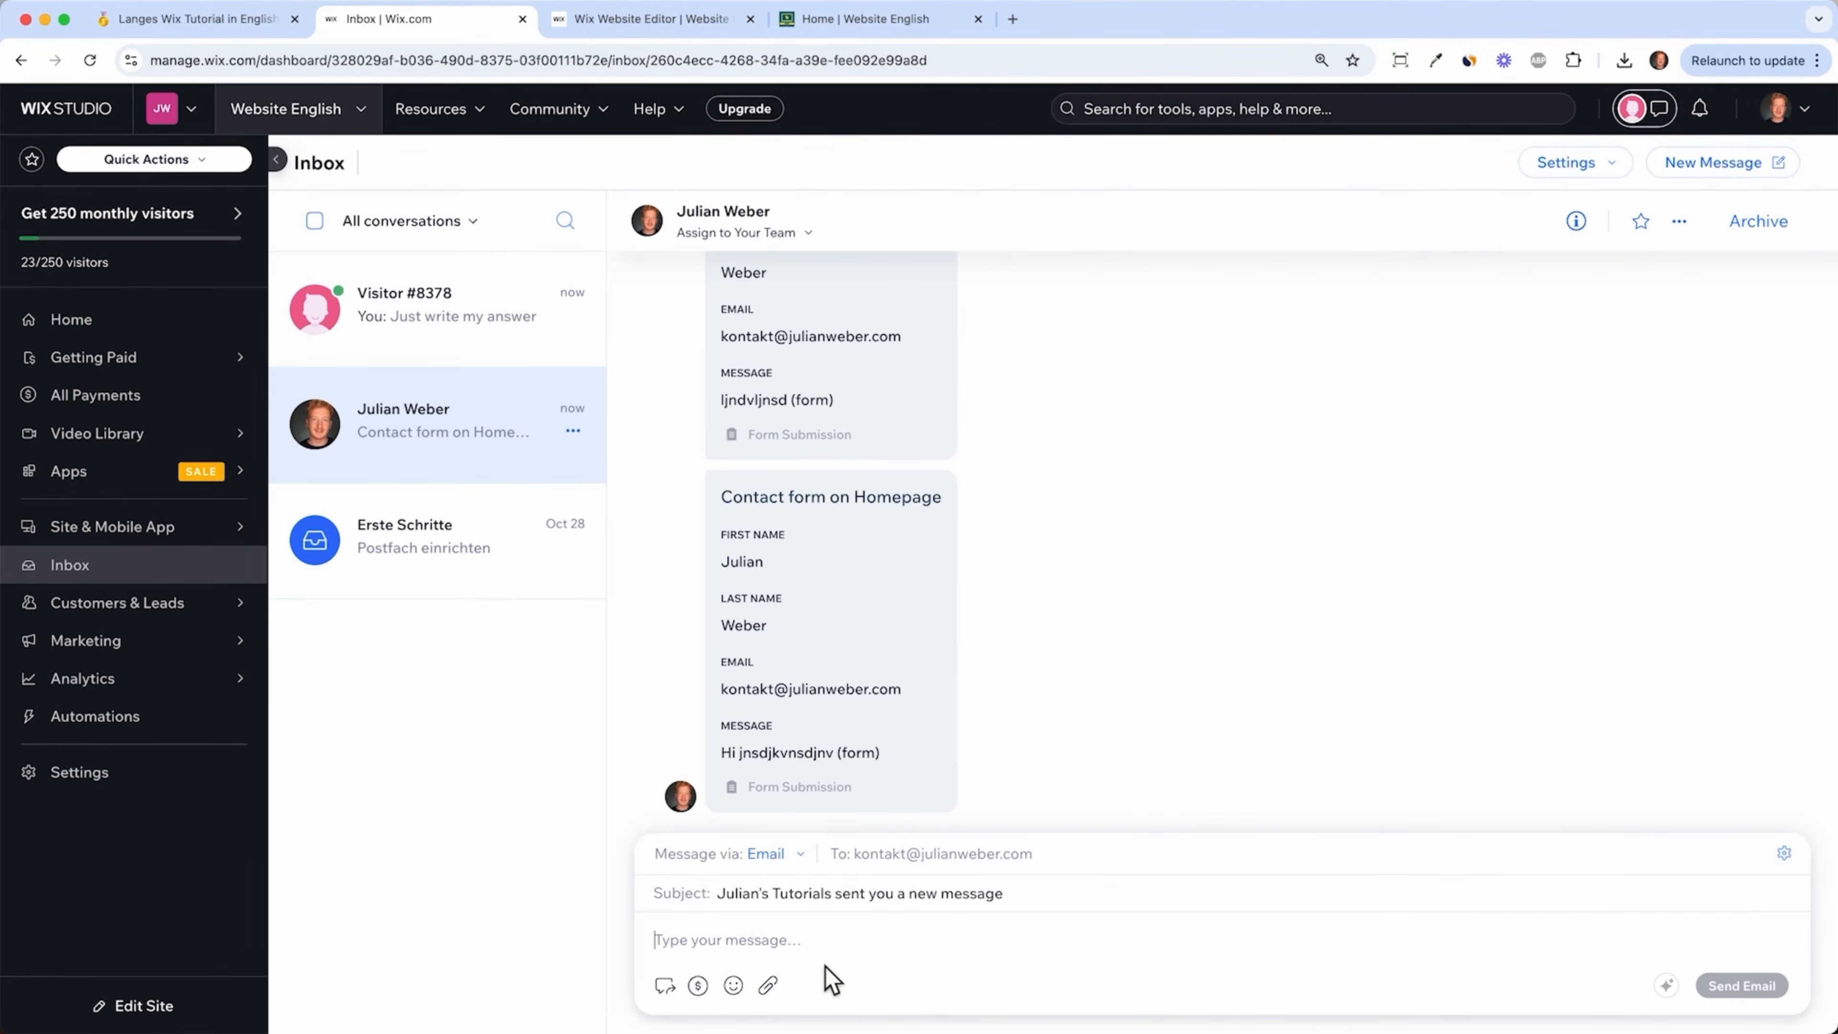
- Open the Inbox setup guide, review the option for a Gmail sender address and close its dialog
{"action": "left_click", "coordinate": [441, 551]}
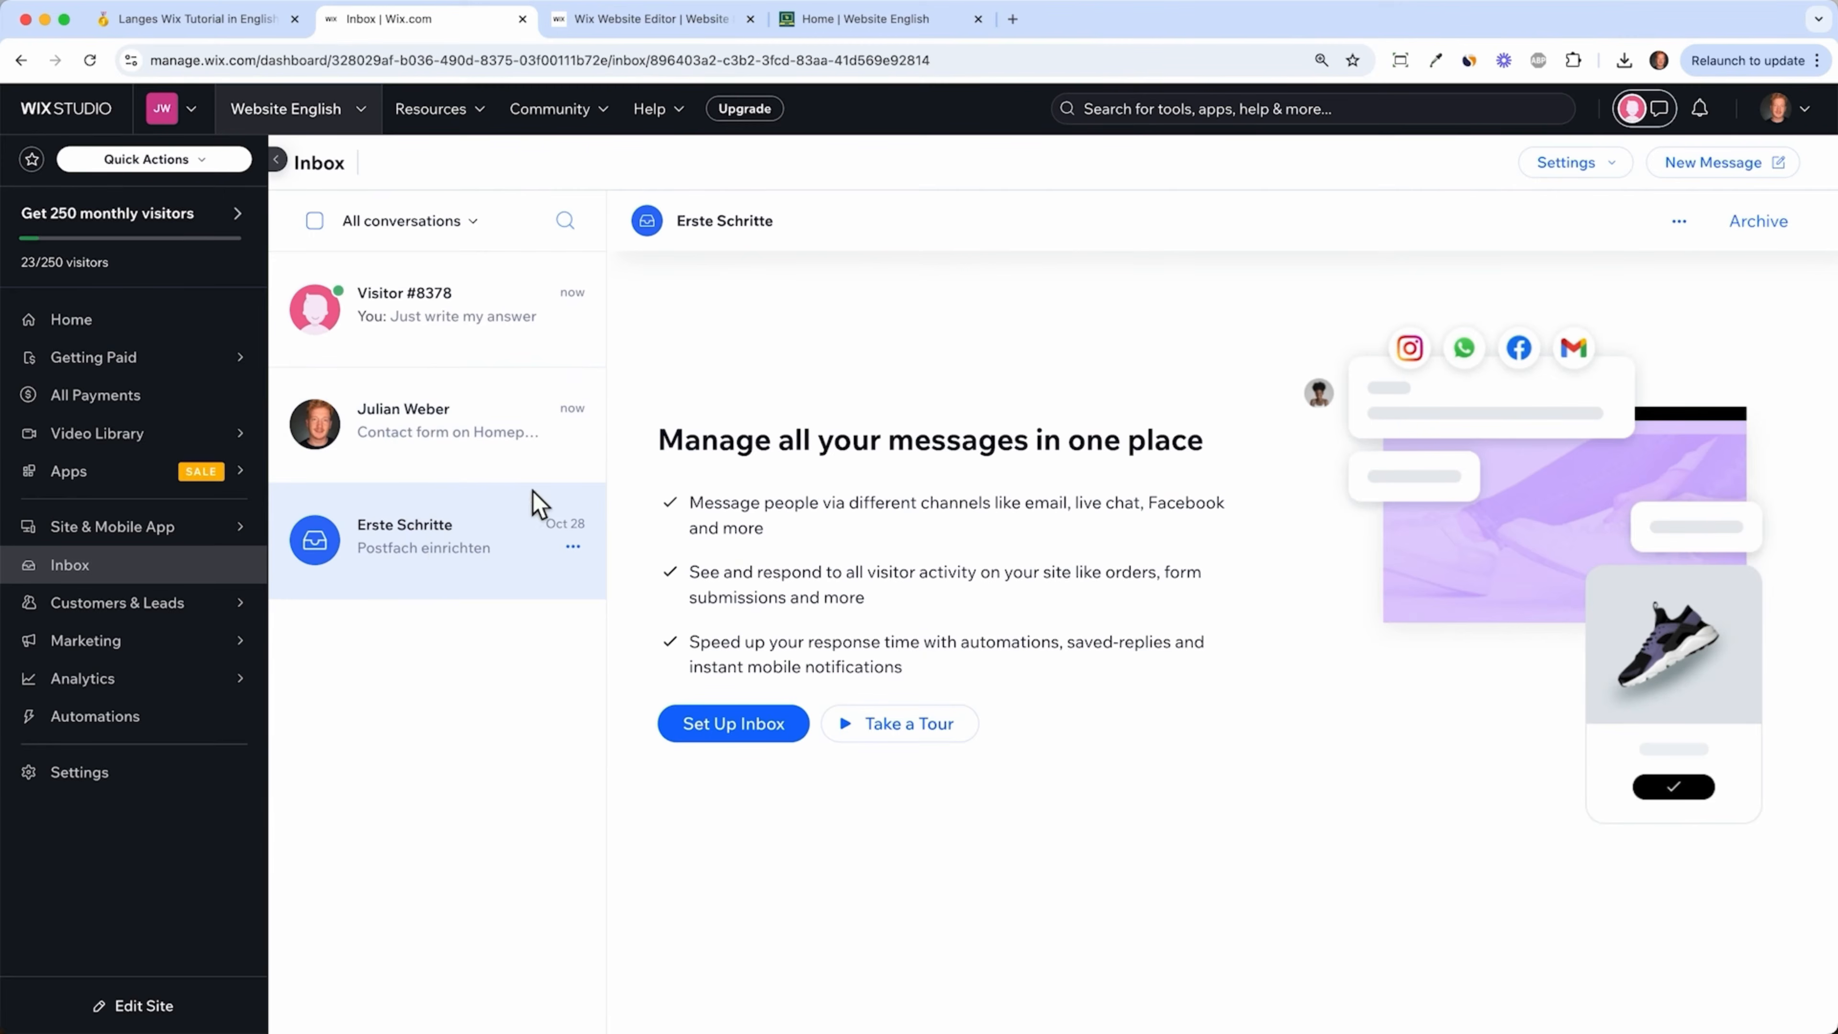
{"action": "left_click", "coordinate": [757, 751]}
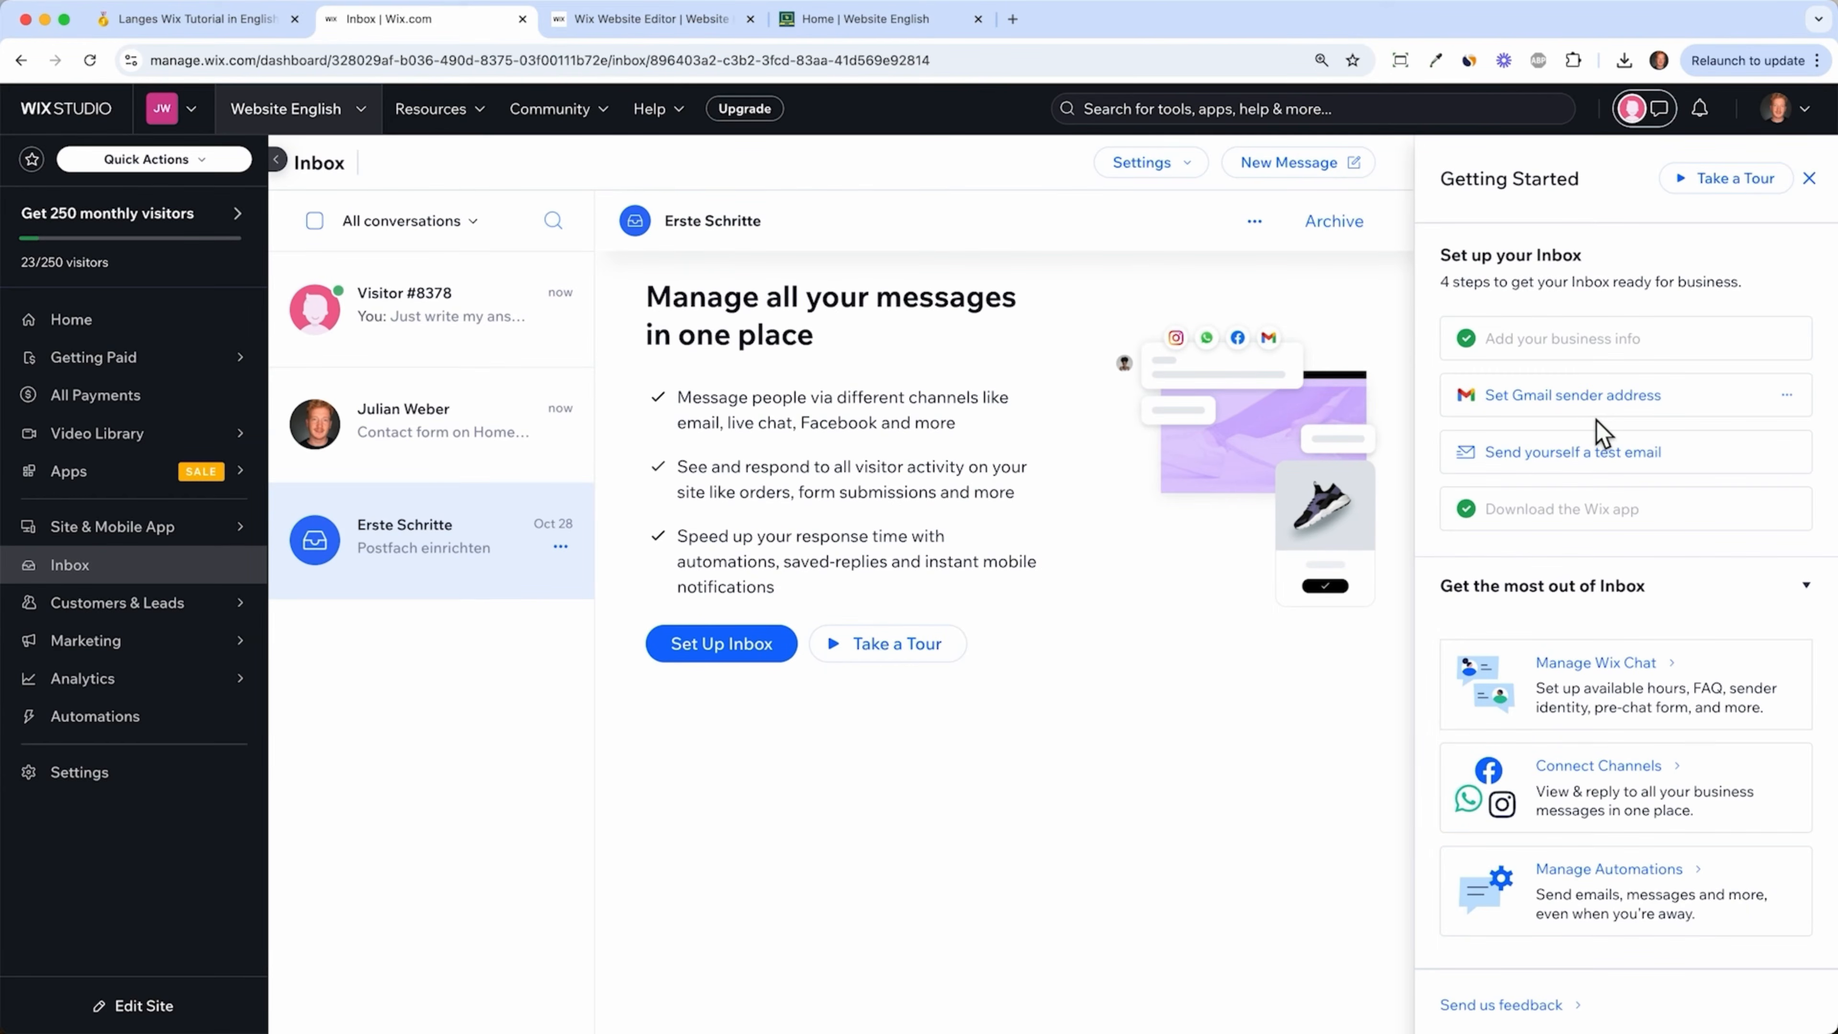
{"action": "left_click", "coordinate": [1604, 399]}
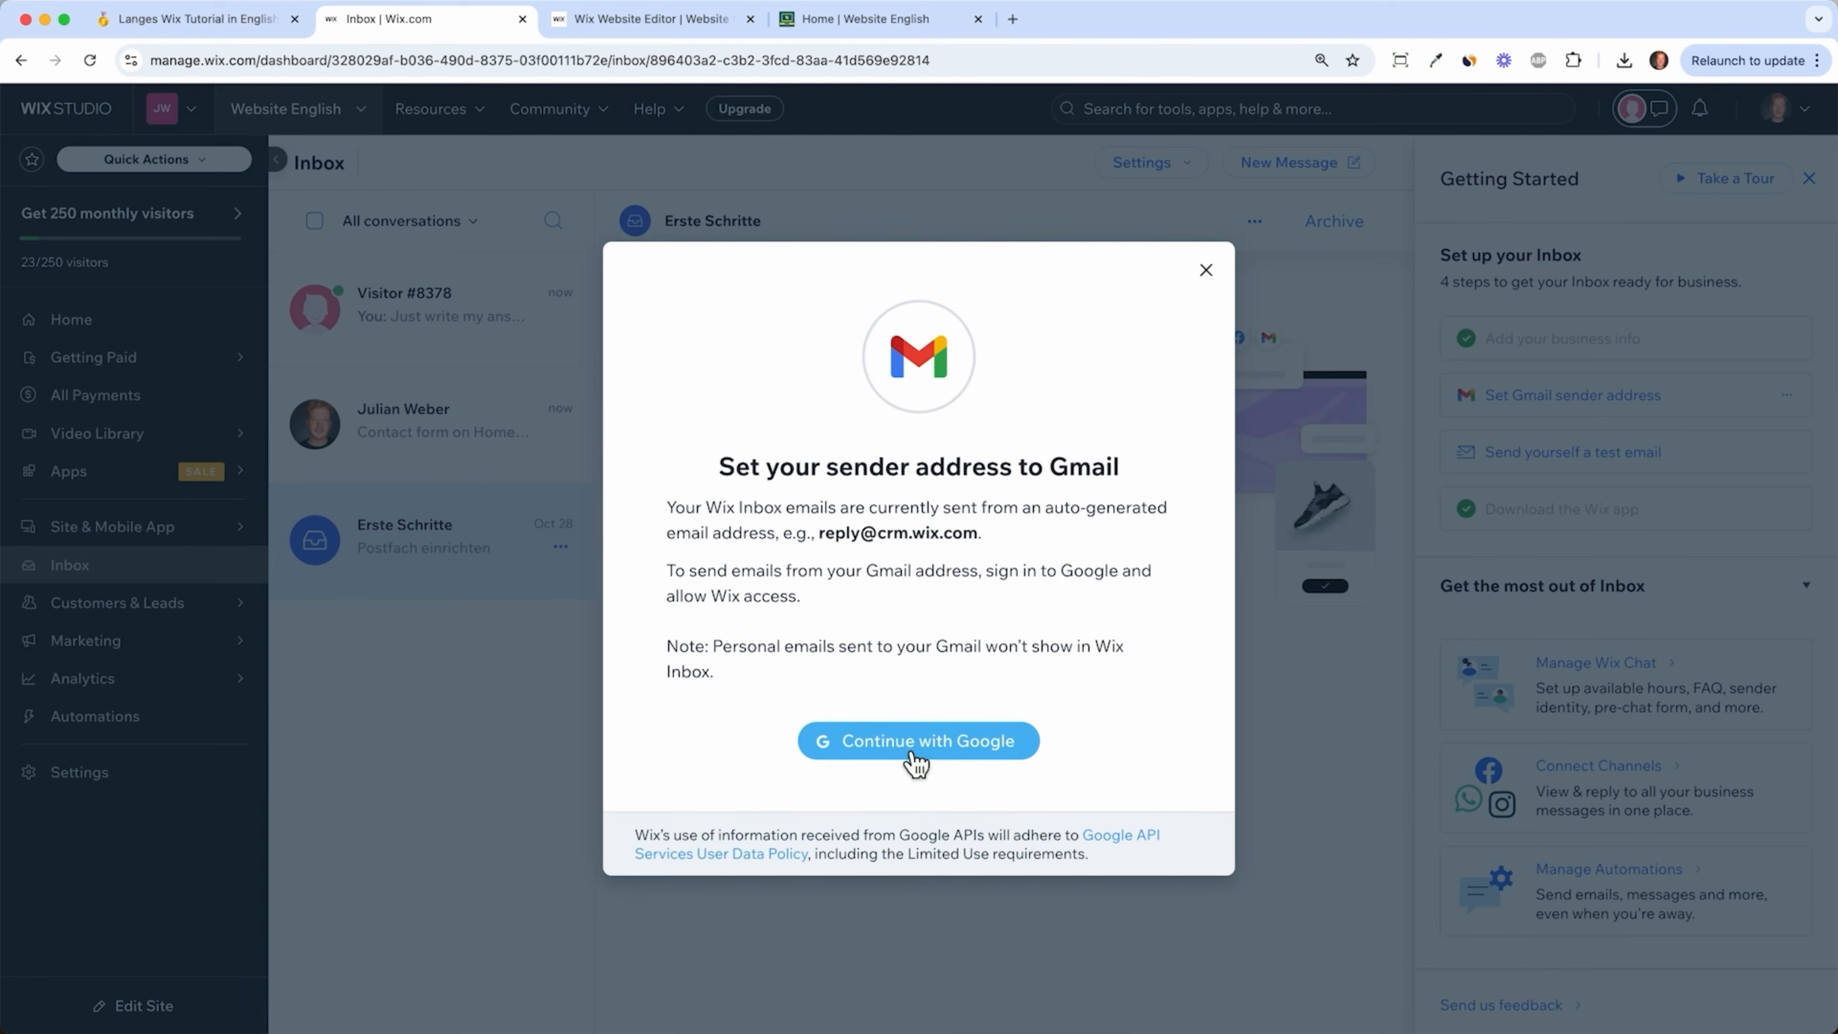
{"action": "left_click", "coordinate": [940, 753]}
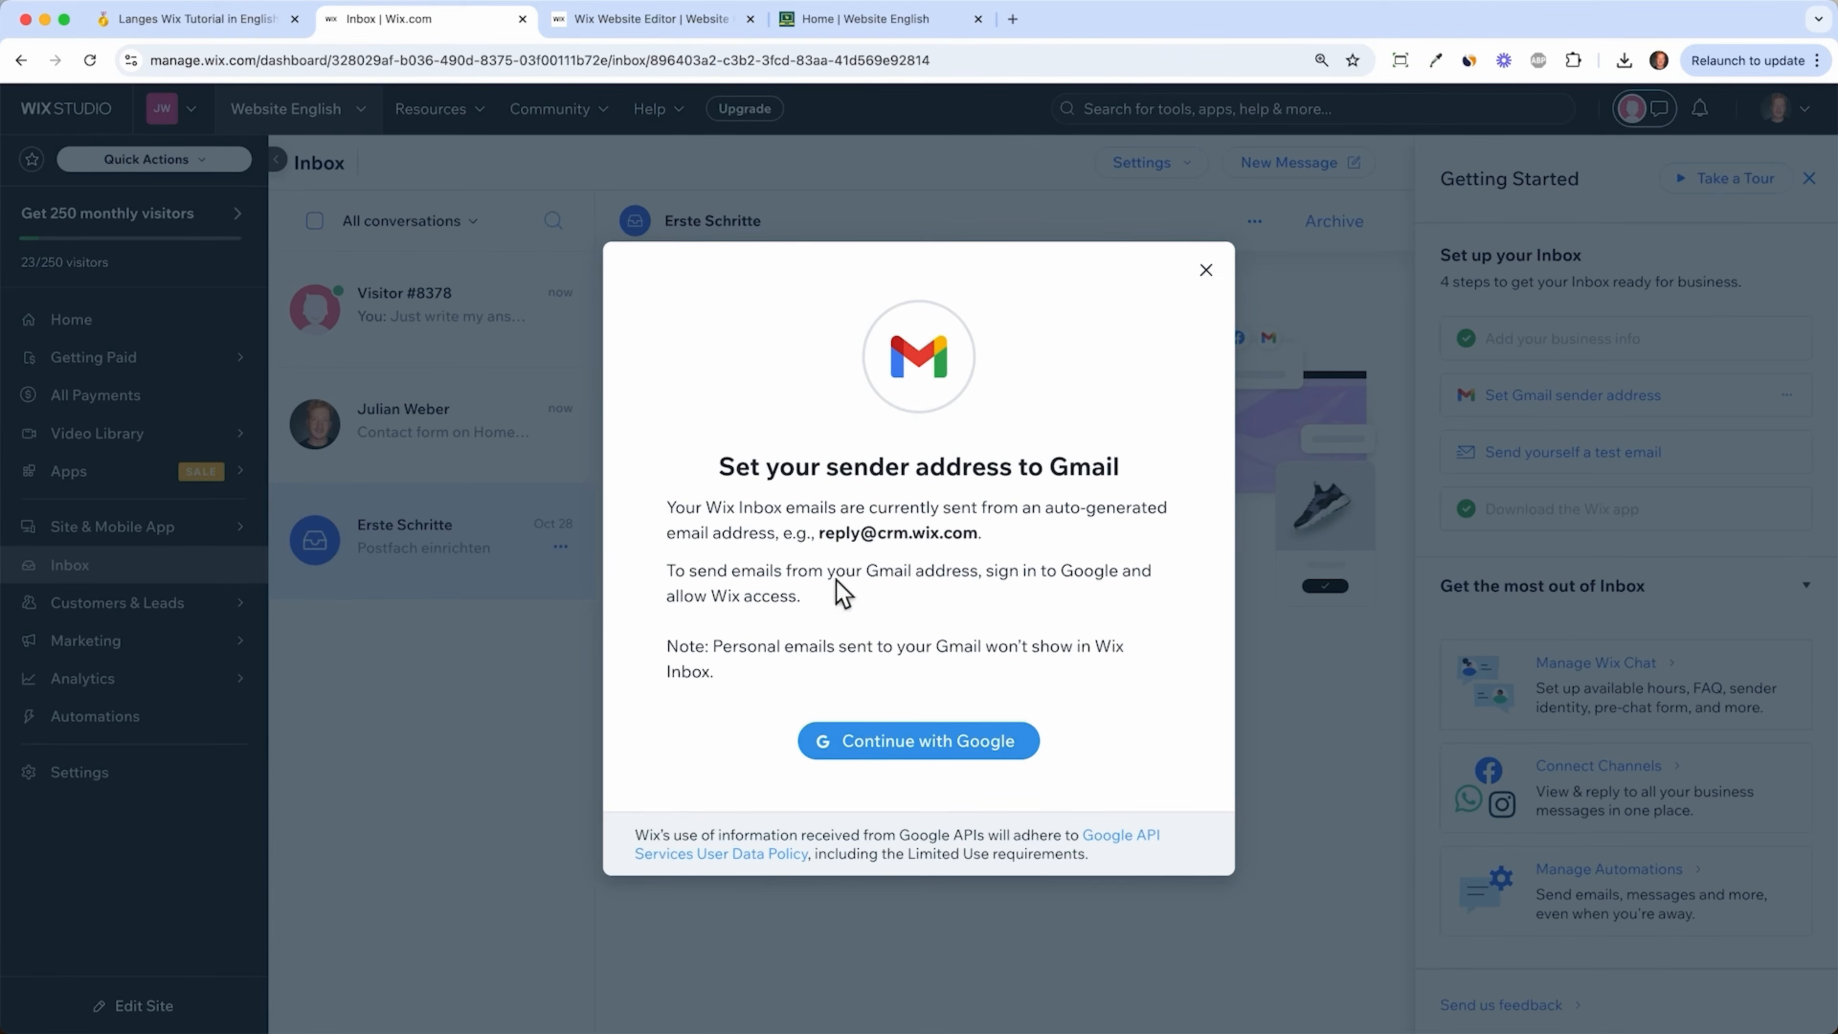
{"action": "left_click", "coordinate": [1203, 272]}
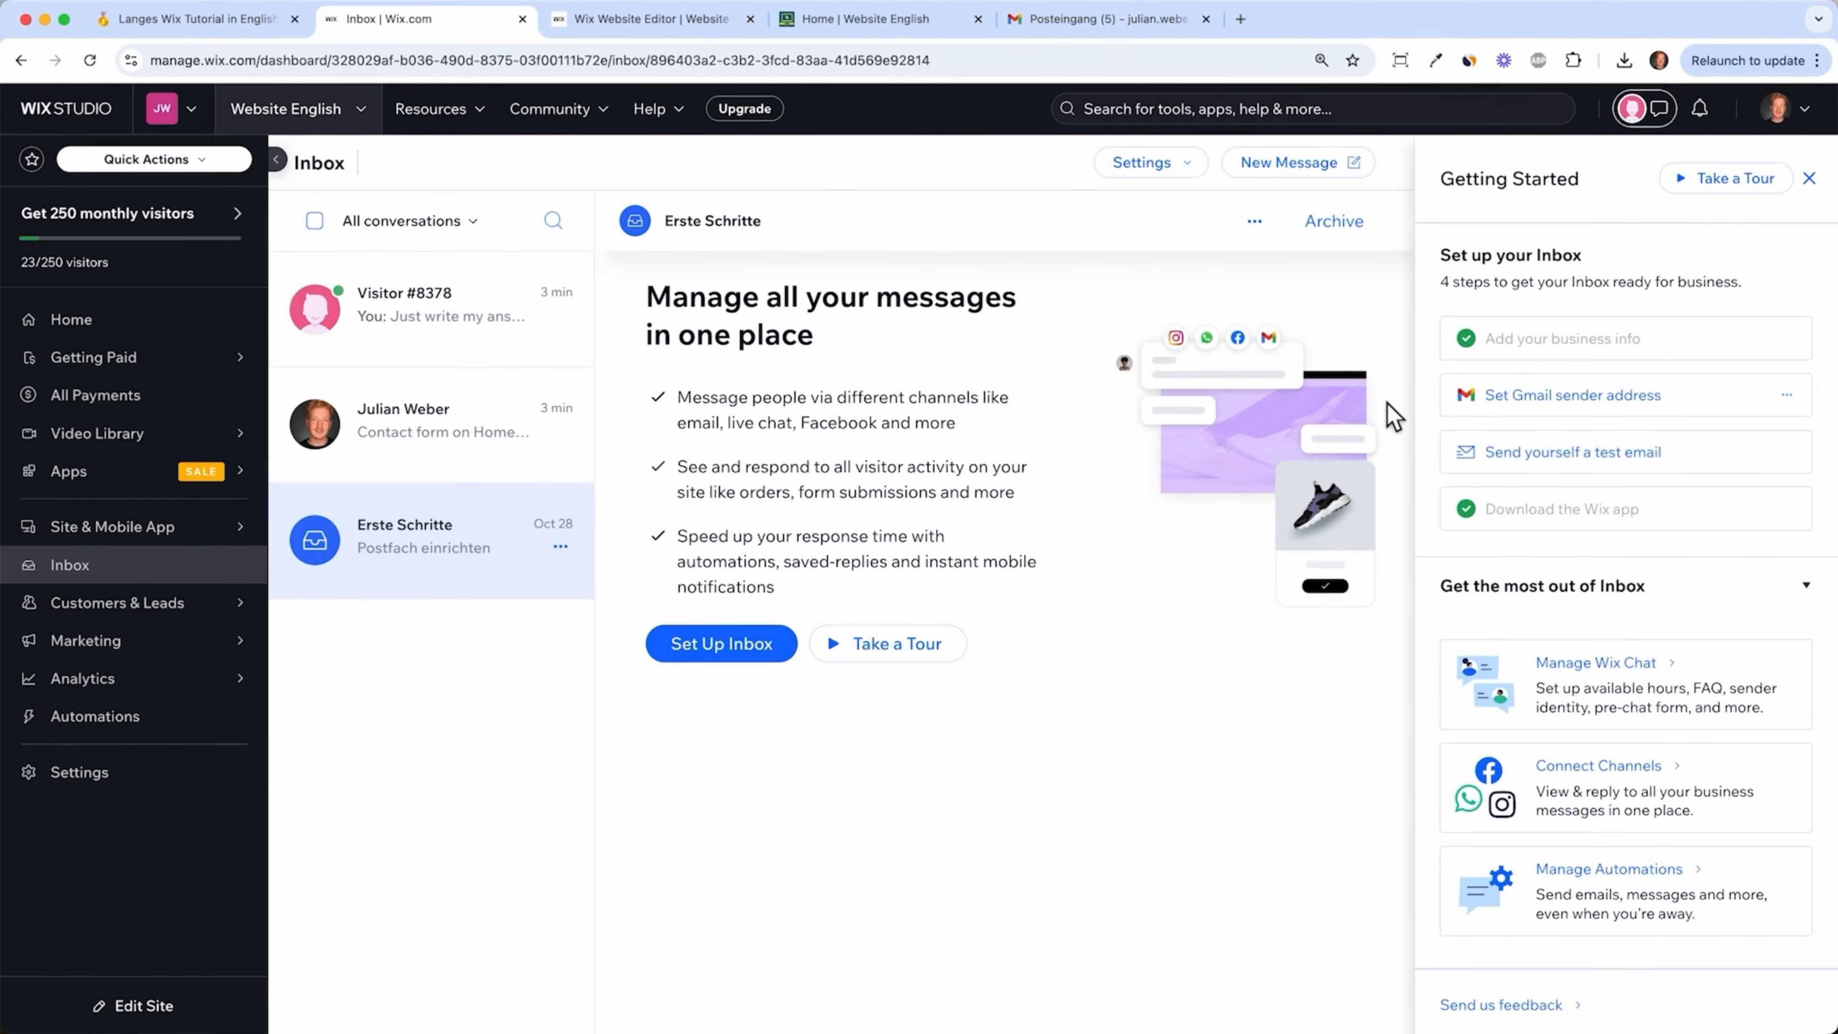
- Switch to Gmail and reply to the contact form notification email with "Hi this is my answer"
{"action": "left_click", "coordinate": [1140, 33]}
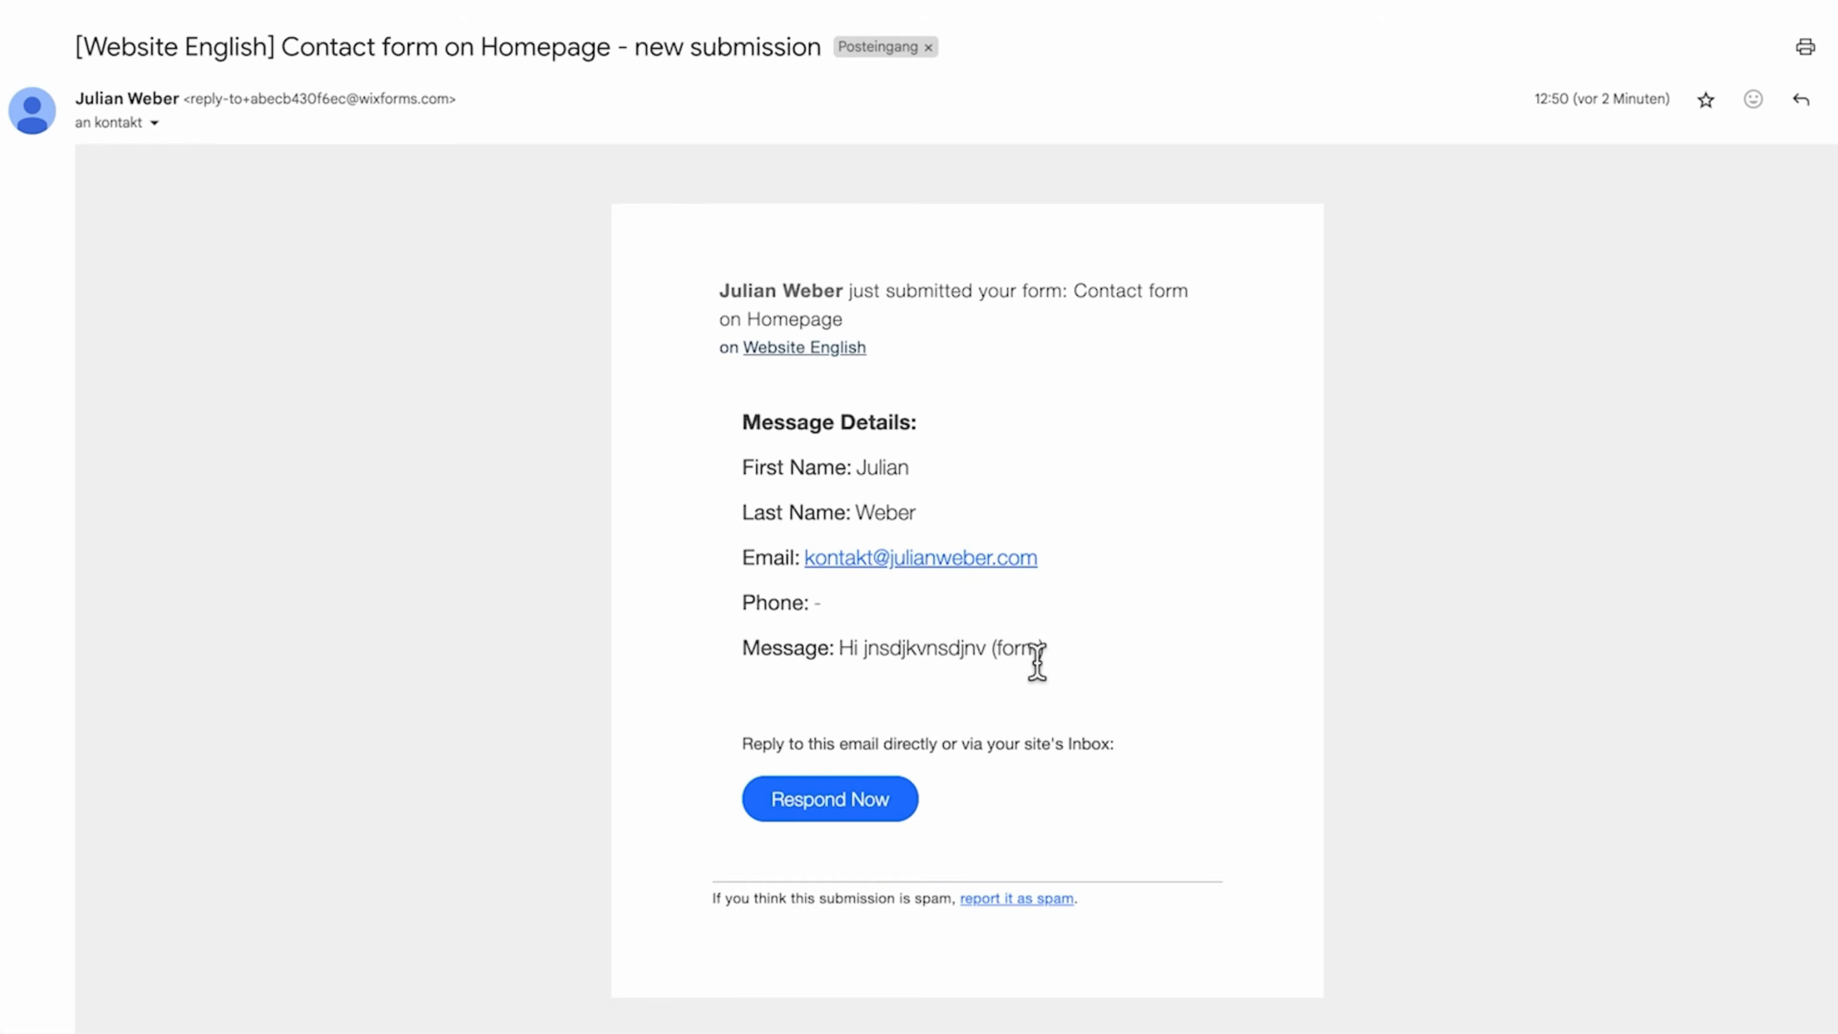
{"action": "triple_click", "coordinate": [1071, 660]}
{"action": "scroll", "coordinate": [1086, 673], "scroll_direction": "down", "scroll_amount": 3}
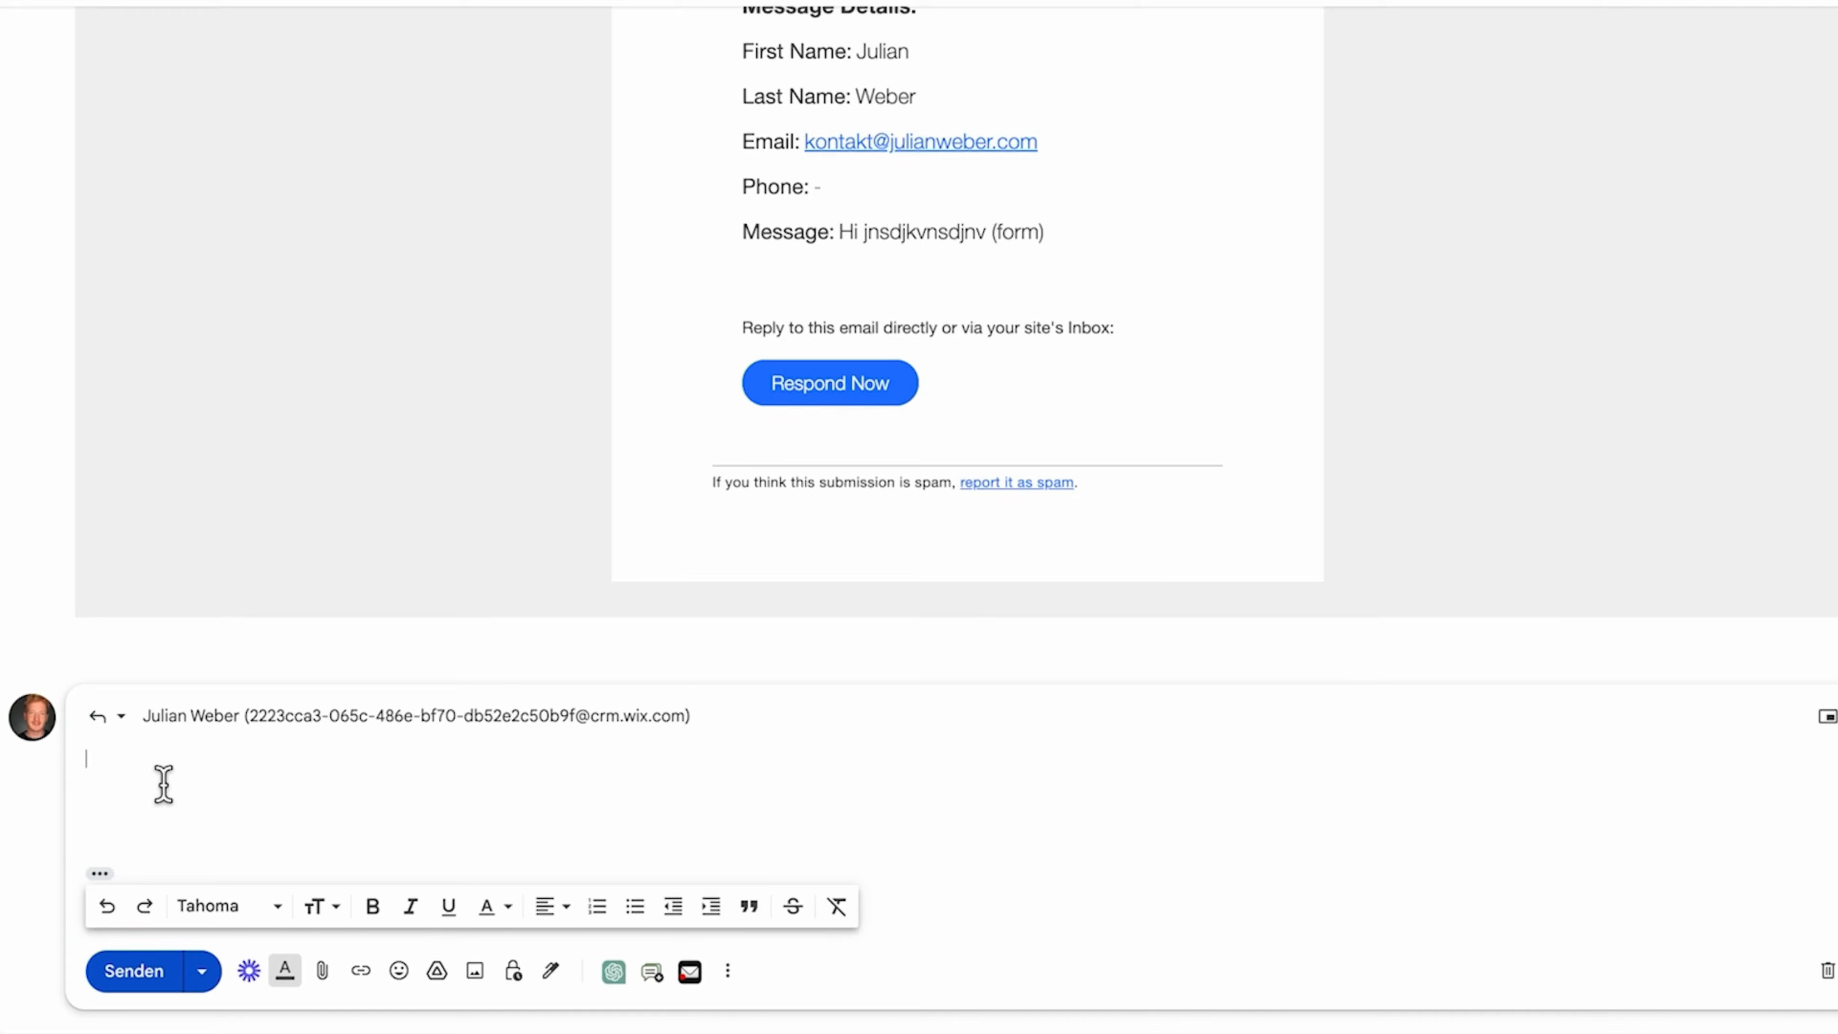
{"action": "type", "text": "Hi this is my answer"}
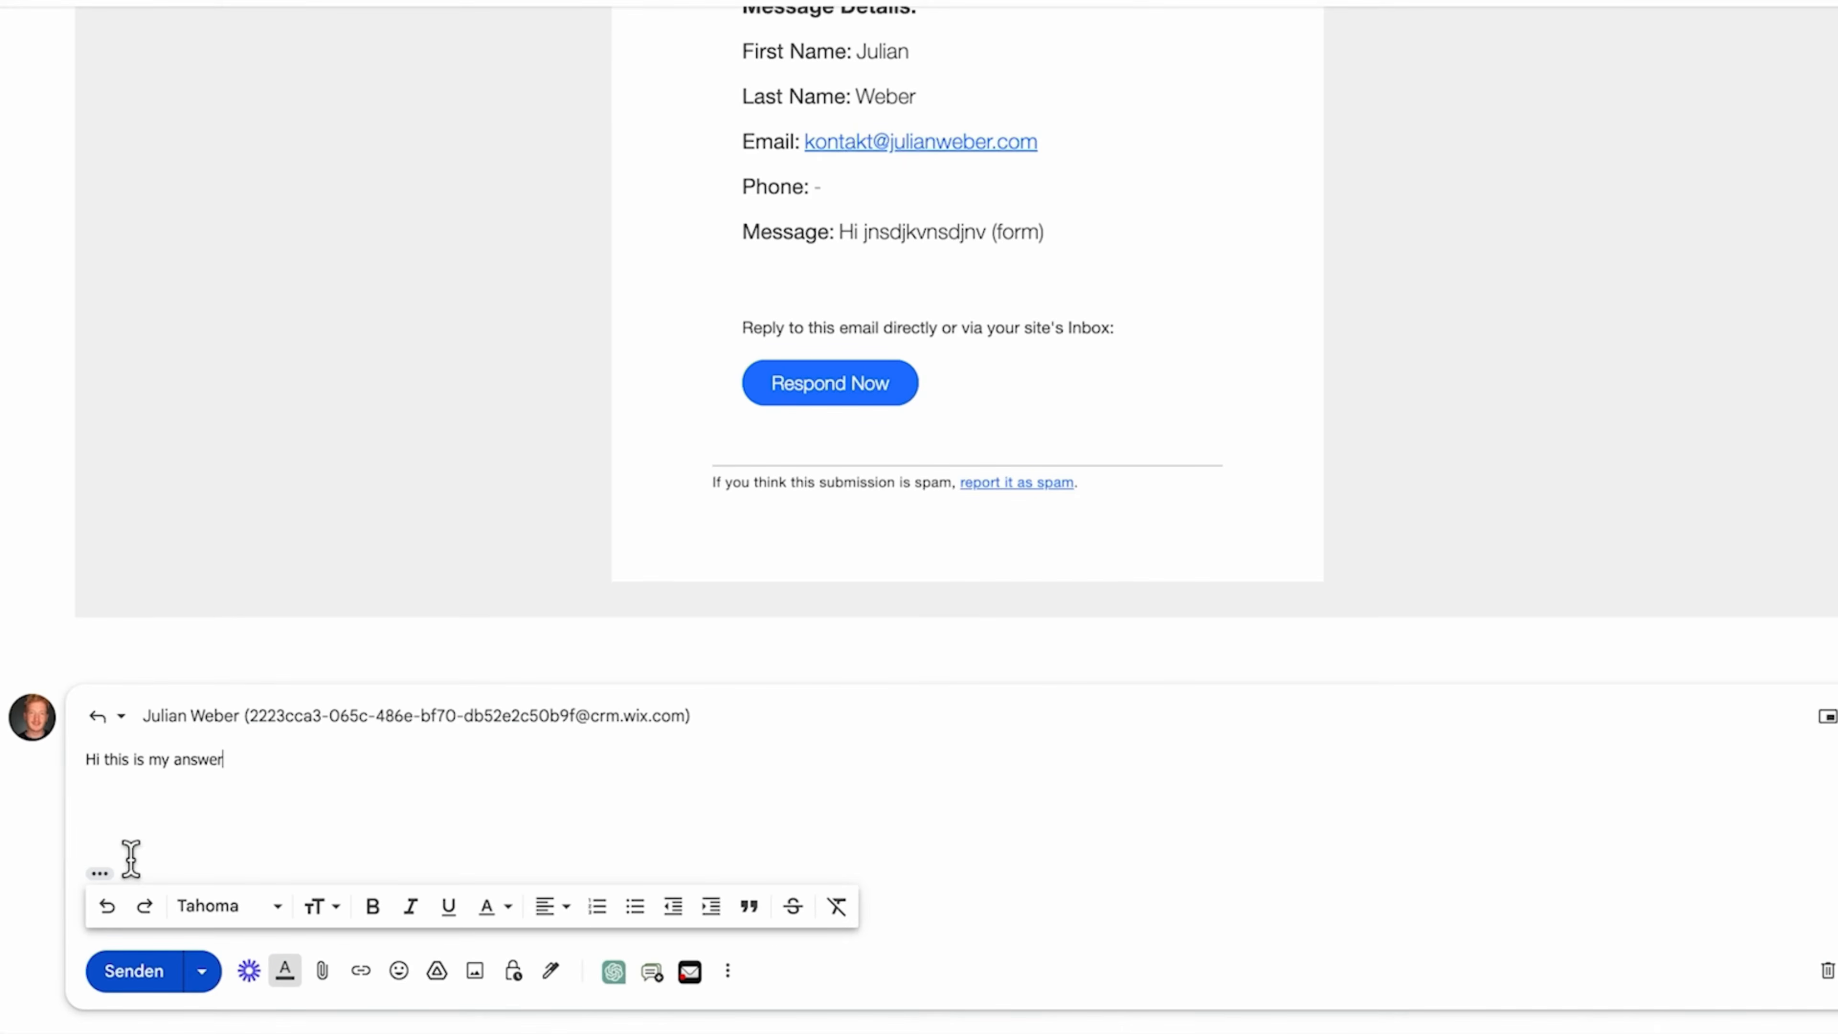
{"action": "left_click", "coordinate": [142, 974]}
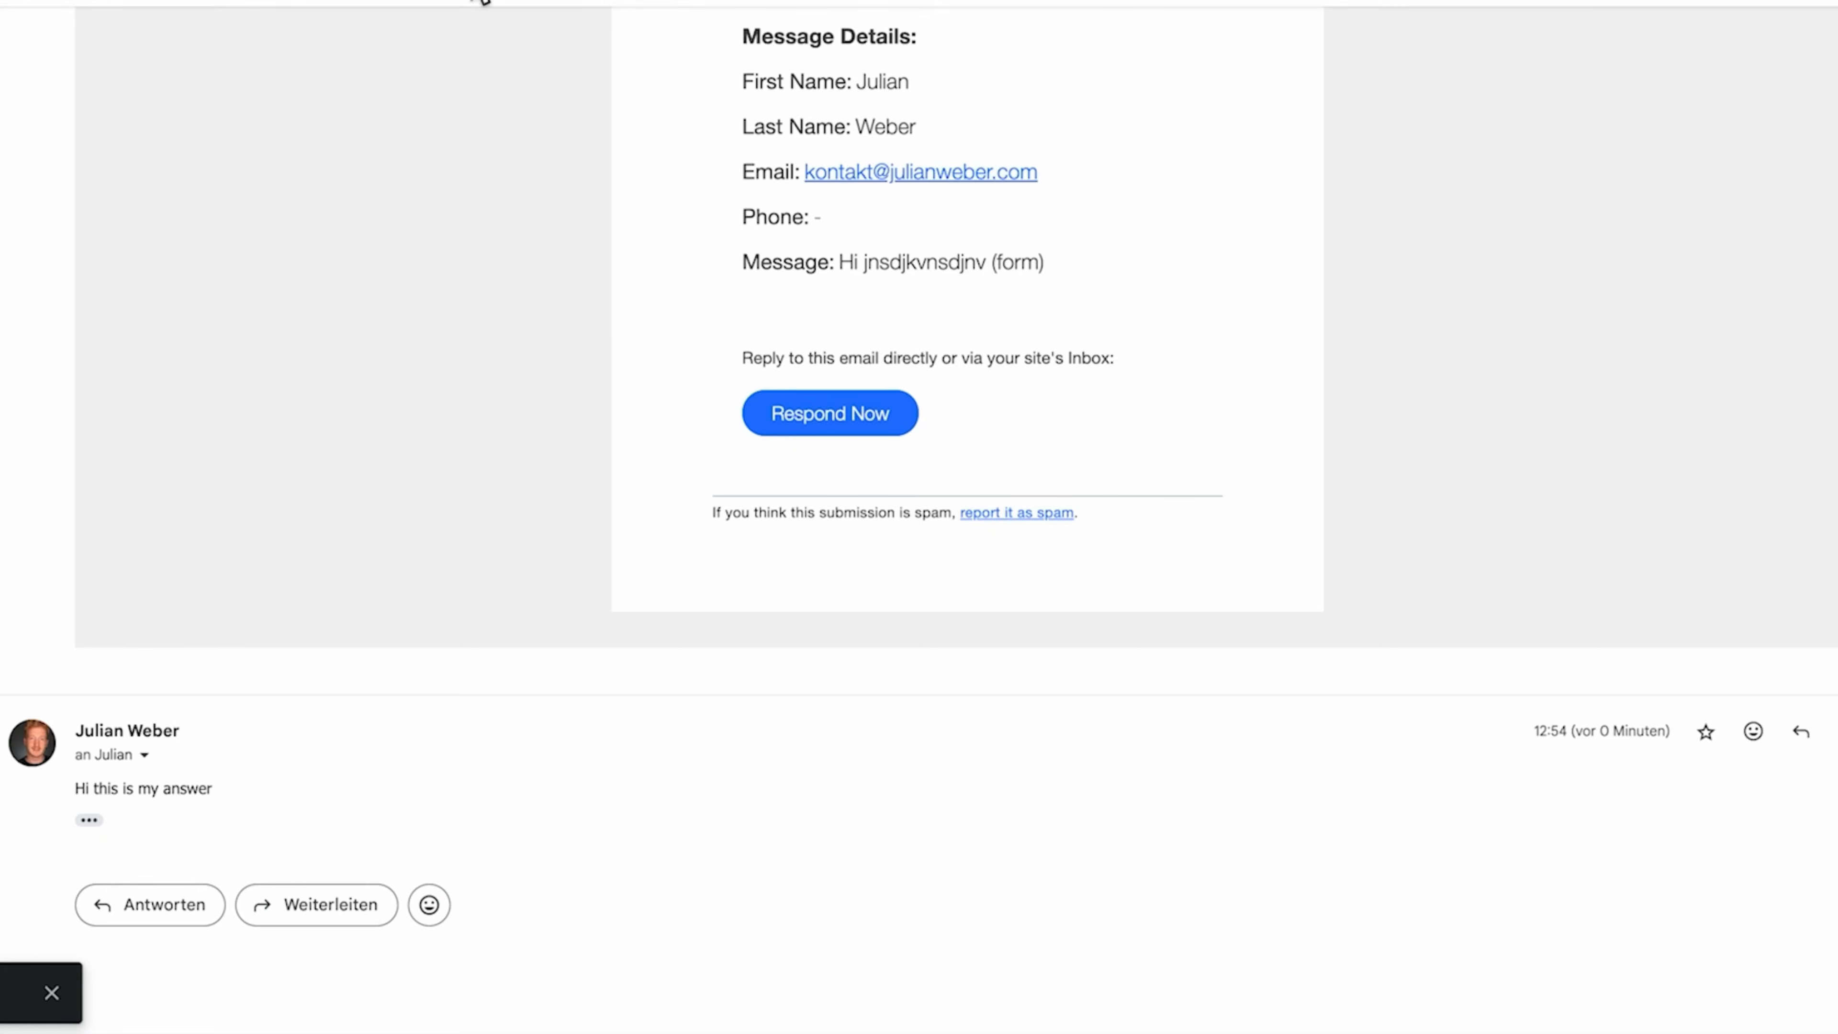
- Return to the Wix Inbox, reload it, dismiss the filter tip and check the emailed reply in the contact form conversation
{"action": "left_click", "coordinate": [483, 23]}
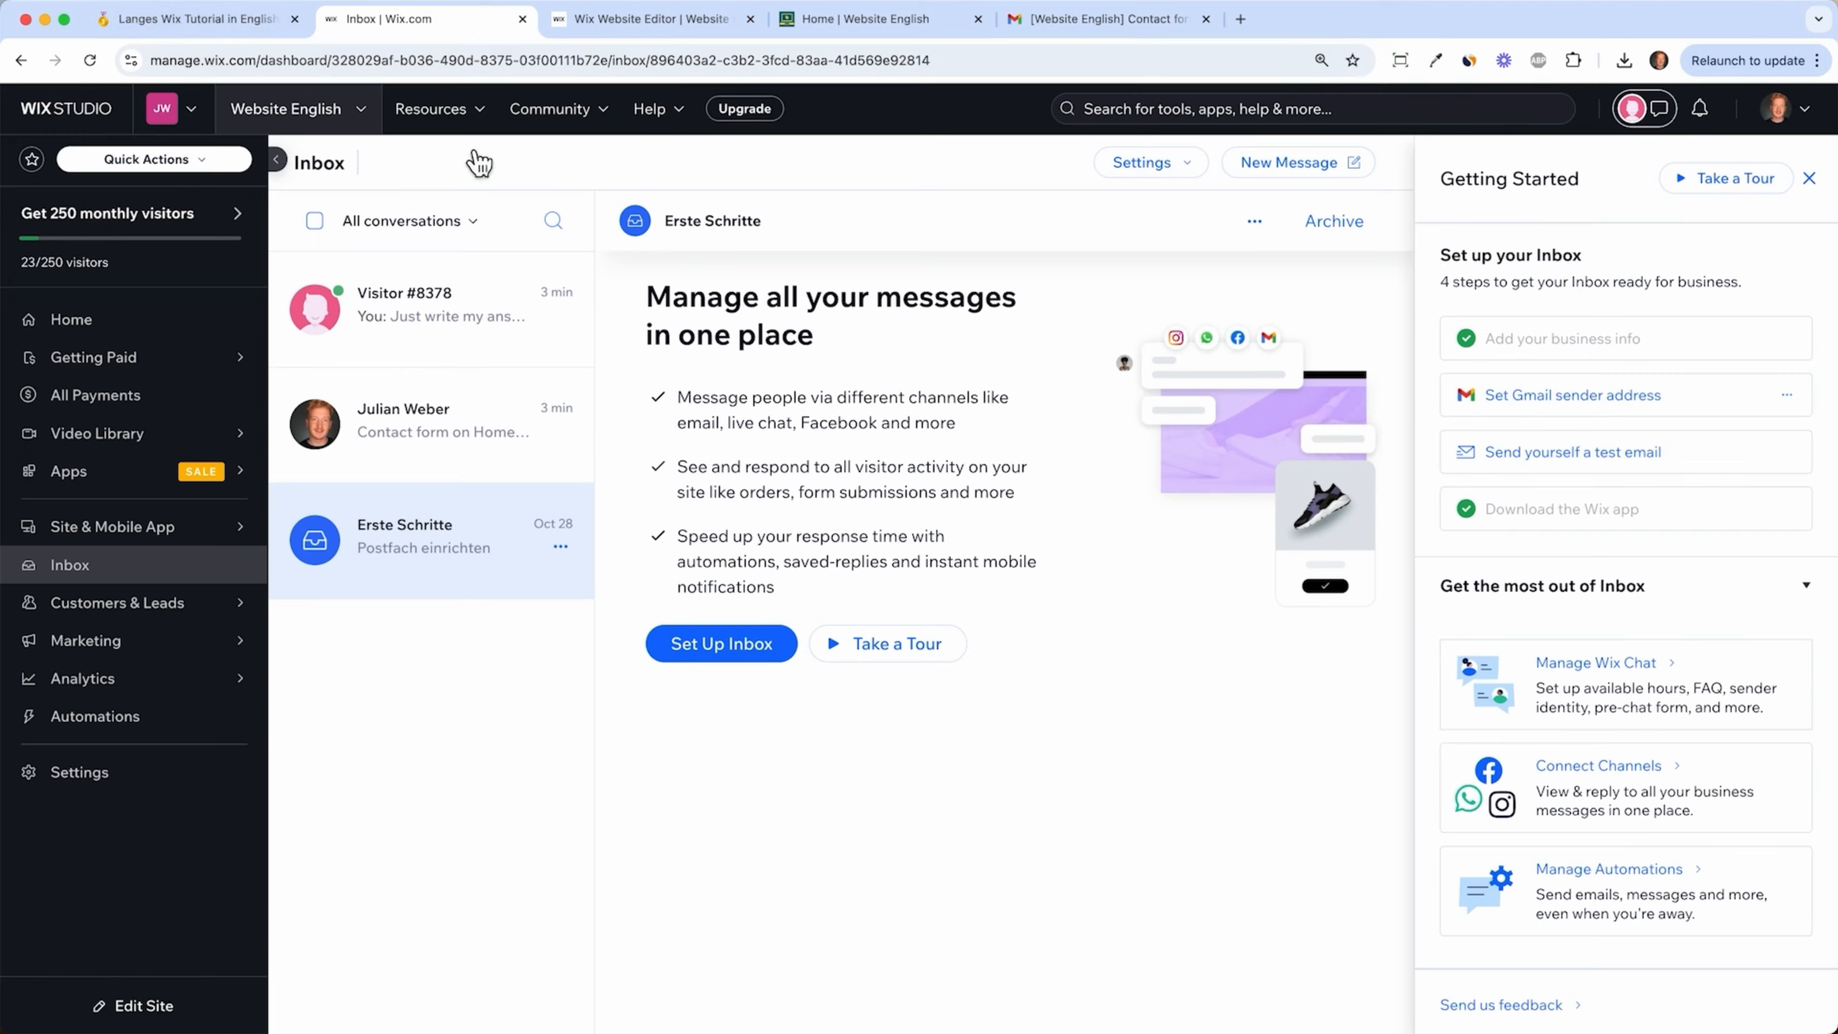
{"action": "left_click", "coordinate": [102, 67]}
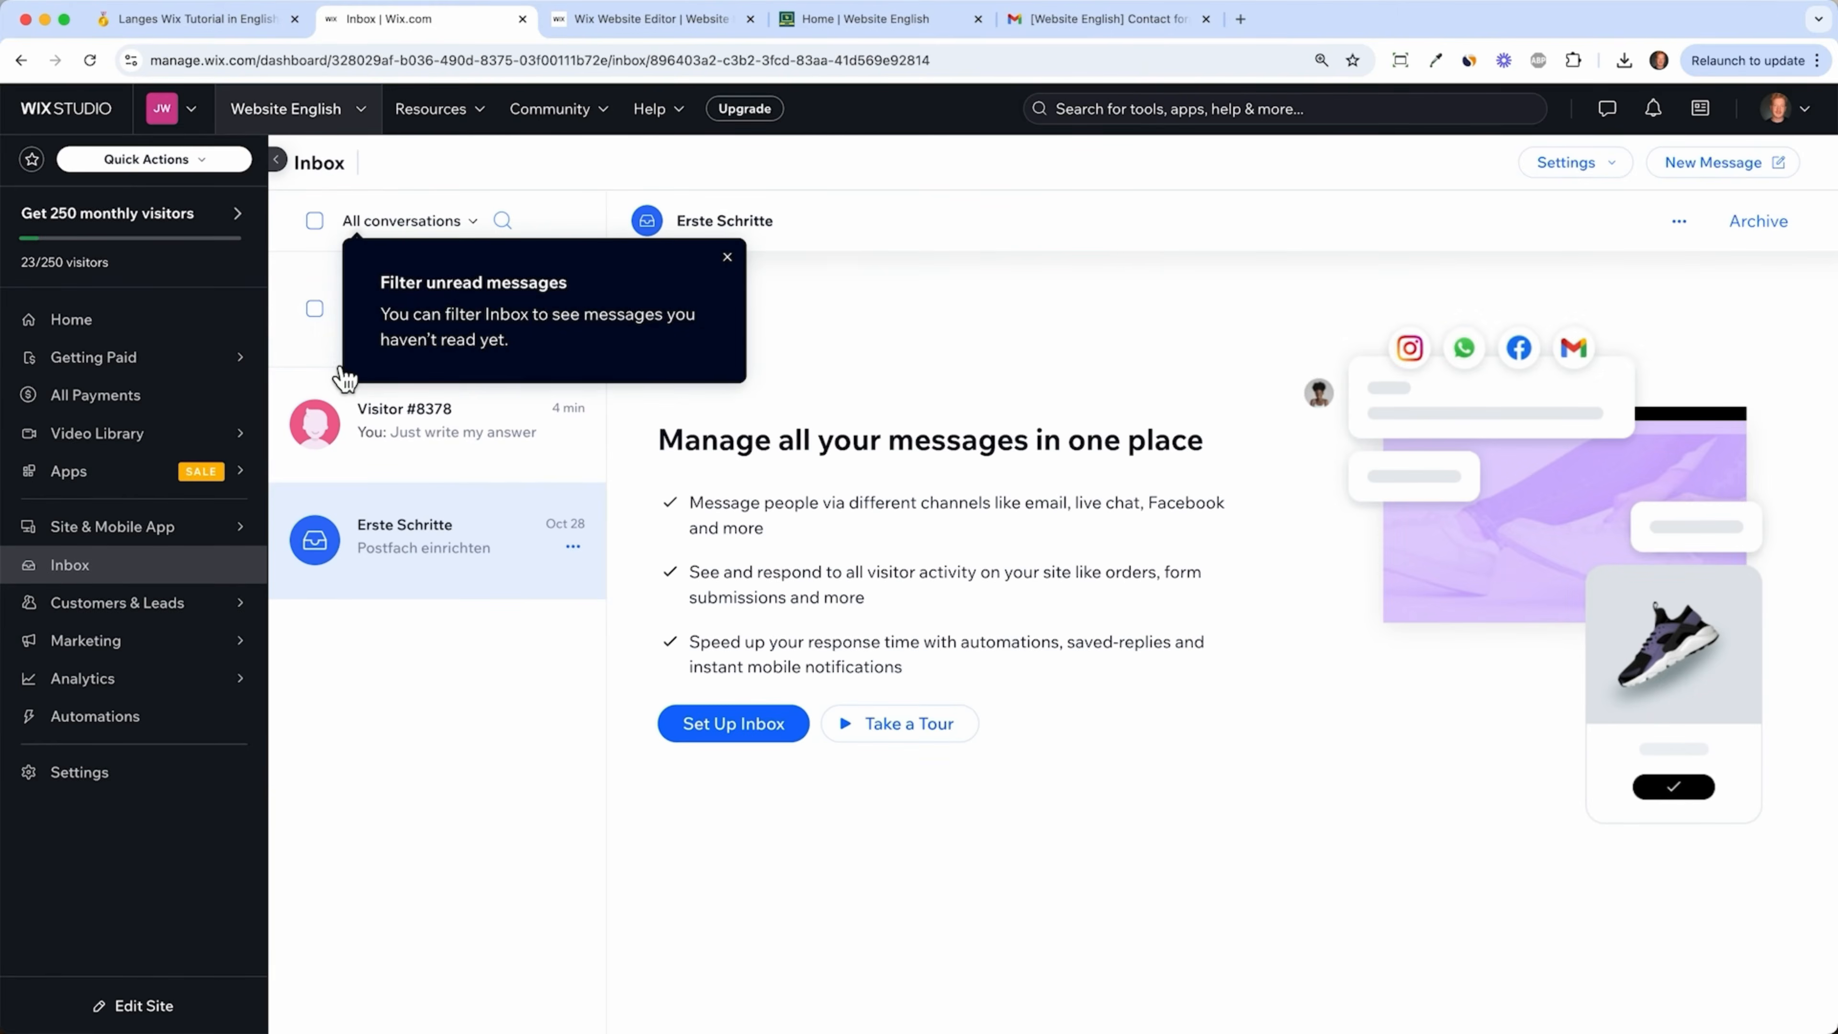
{"action": "left_click", "coordinate": [333, 354]}
{"action": "left_click", "coordinate": [727, 257]}
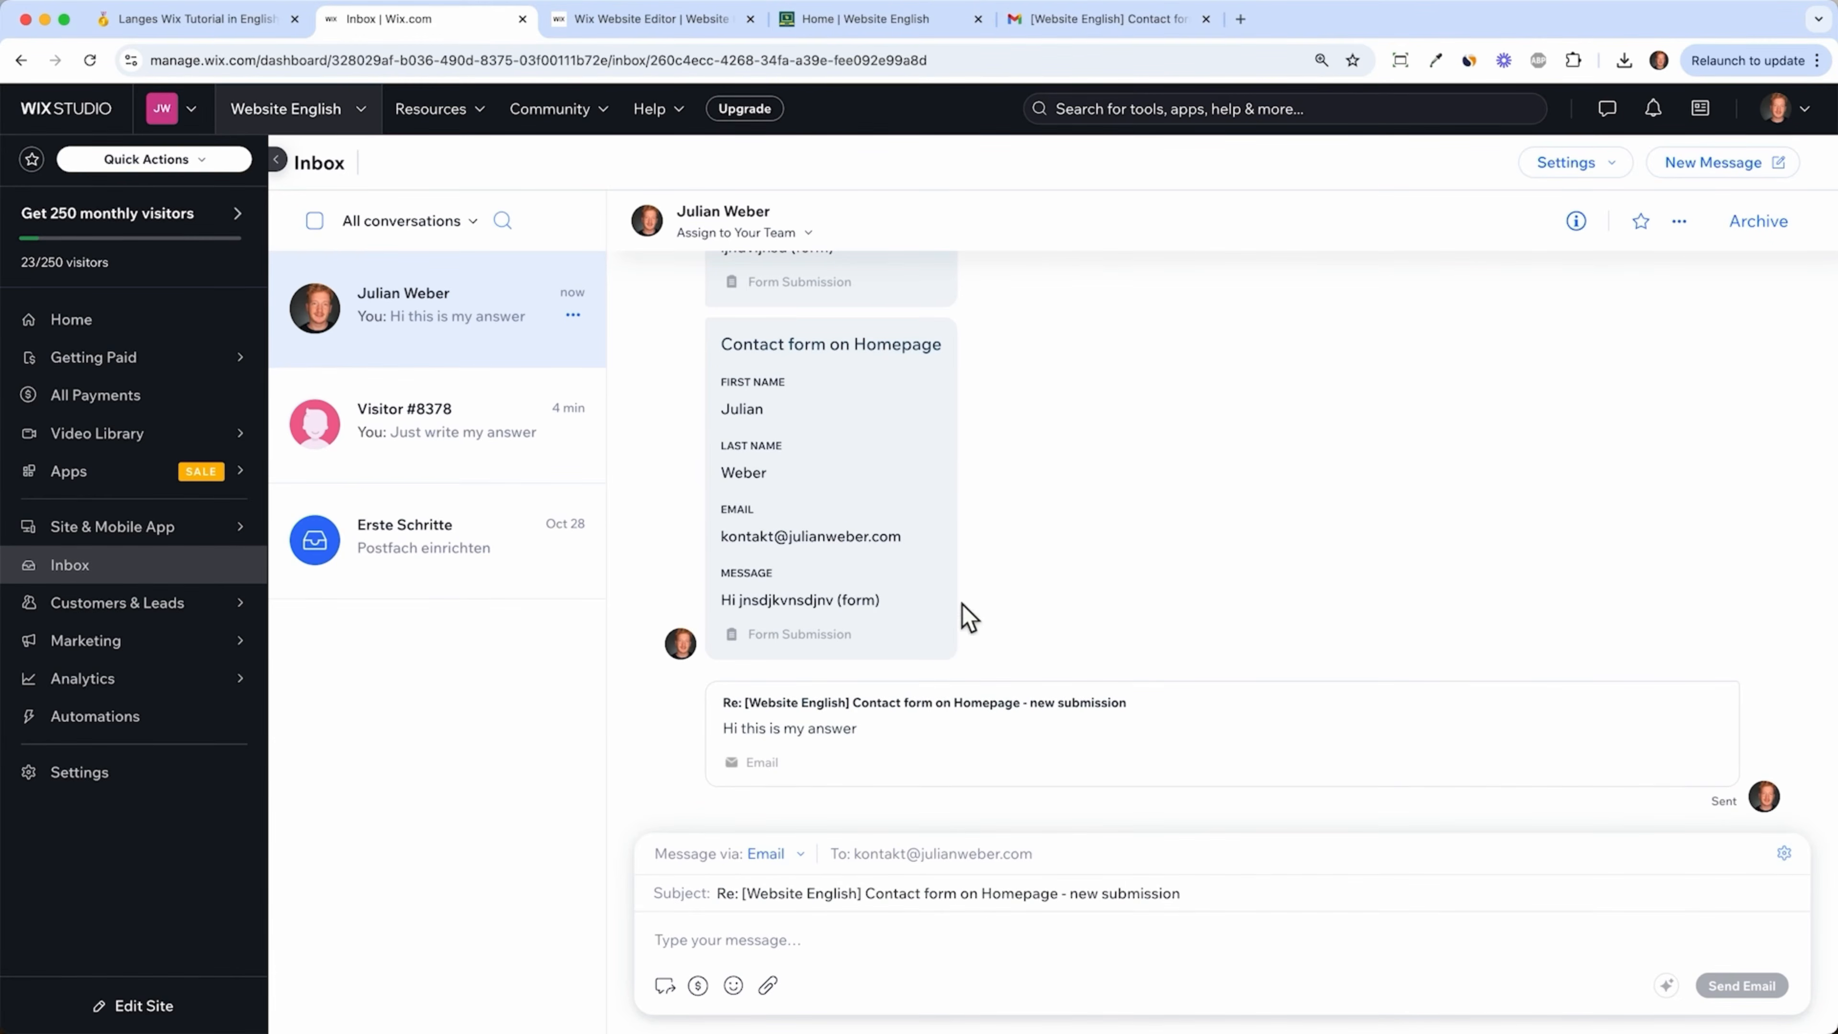
- Send the contact another email from the Inbox with the text "send a second answer"
{"action": "left_click", "coordinate": [793, 940]}
{"action": "type", "text": "send a second answer"}
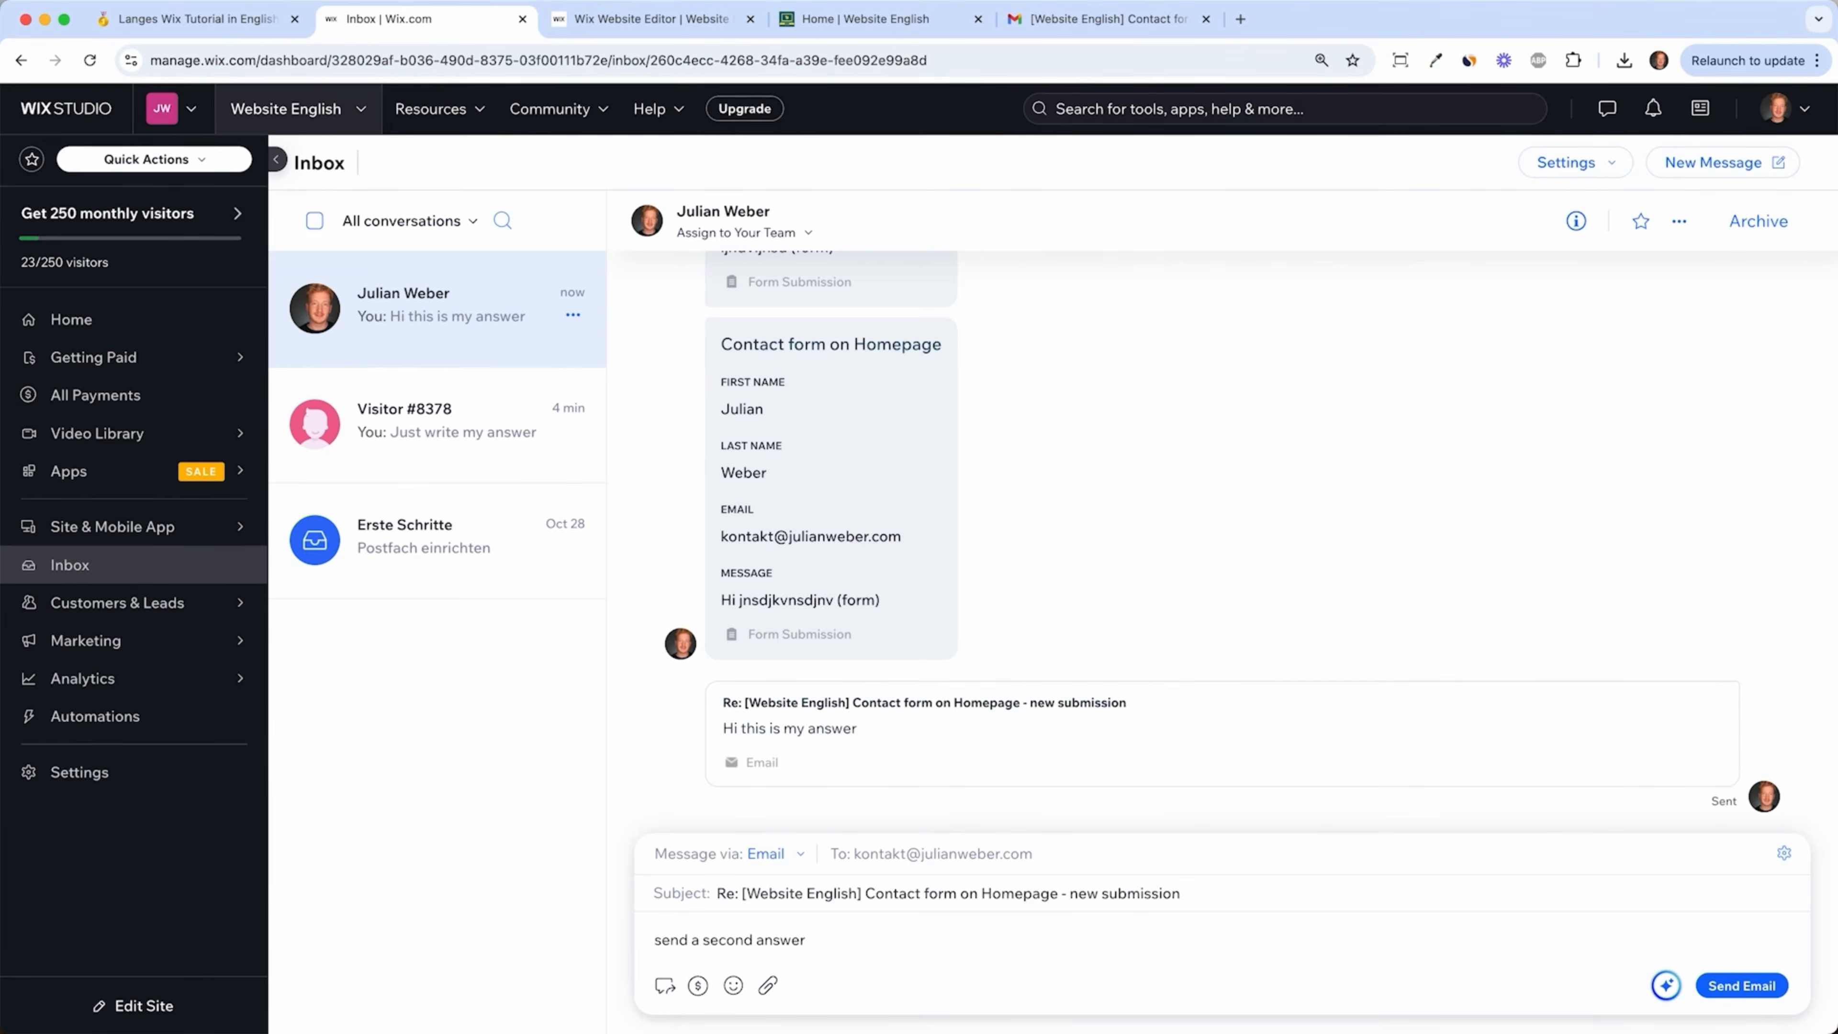
{"action": "left_click", "coordinate": [1742, 985]}
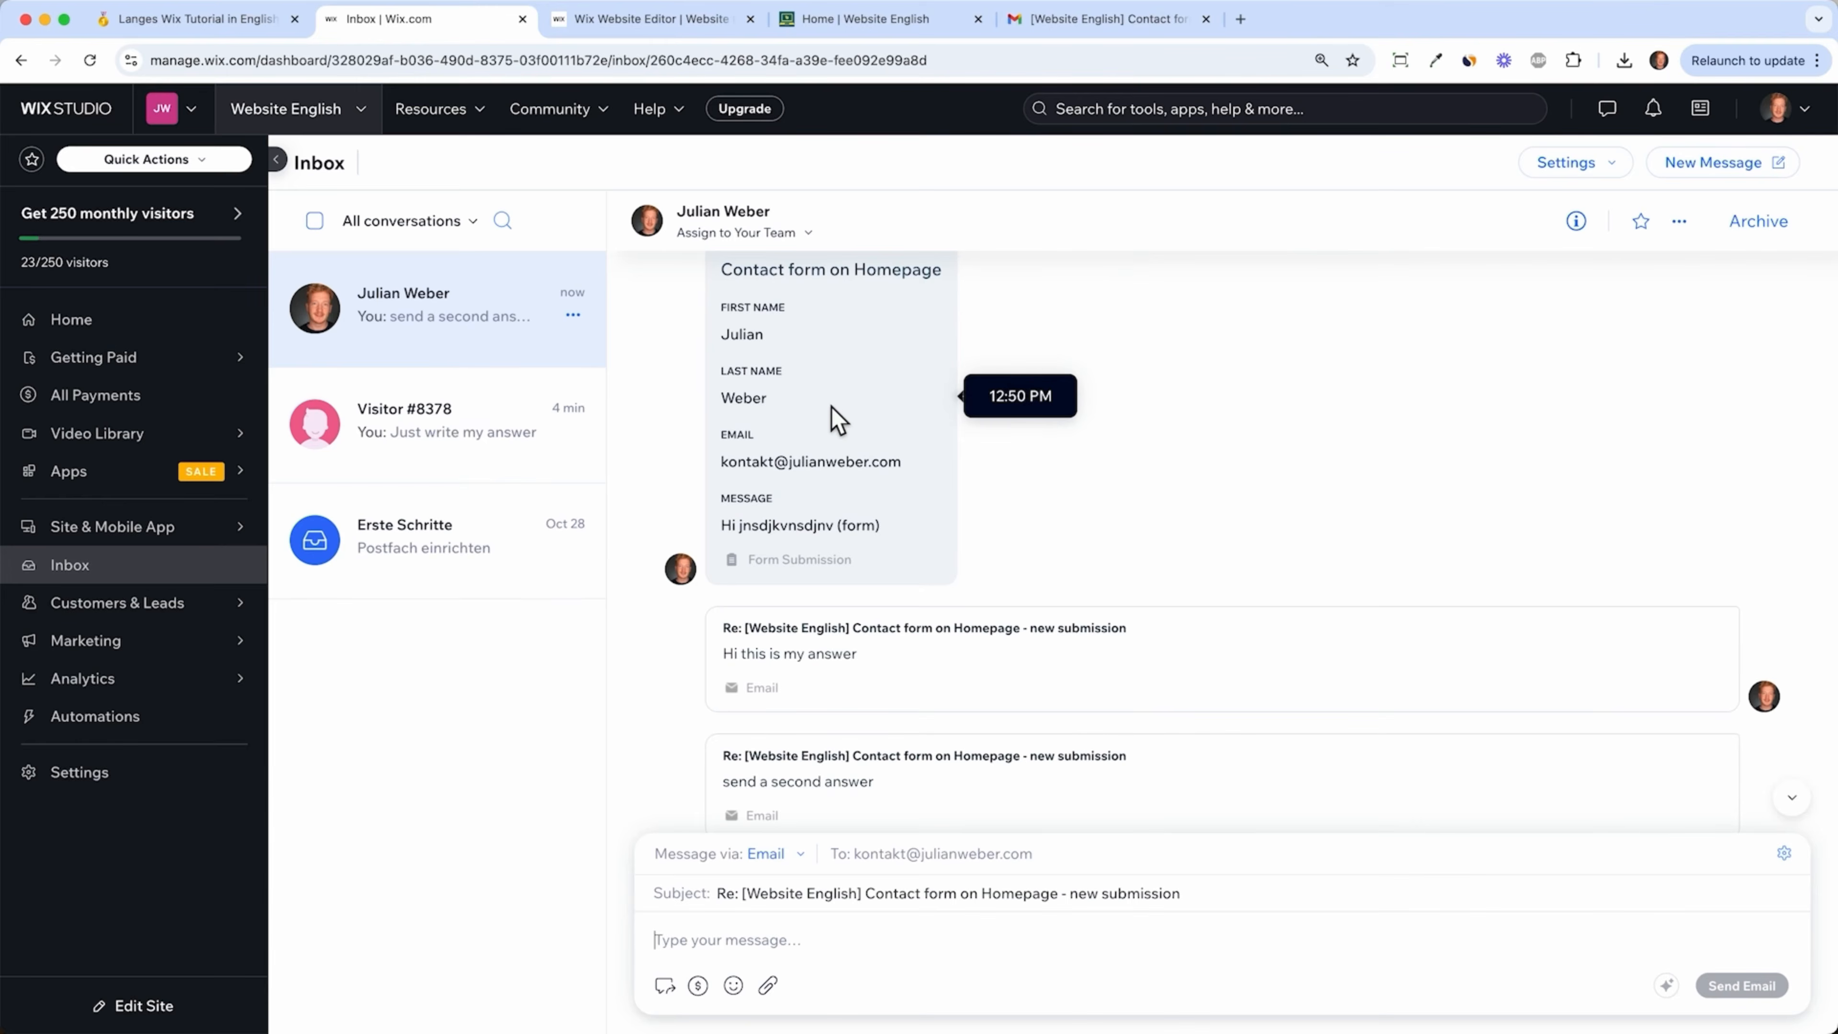
- Review the conversation thread in the Inbox, then switch to Gmail and look through the email thread
{"action": "scroll", "coordinate": [865, 525], "scroll_direction": "up", "scroll_amount": 2}
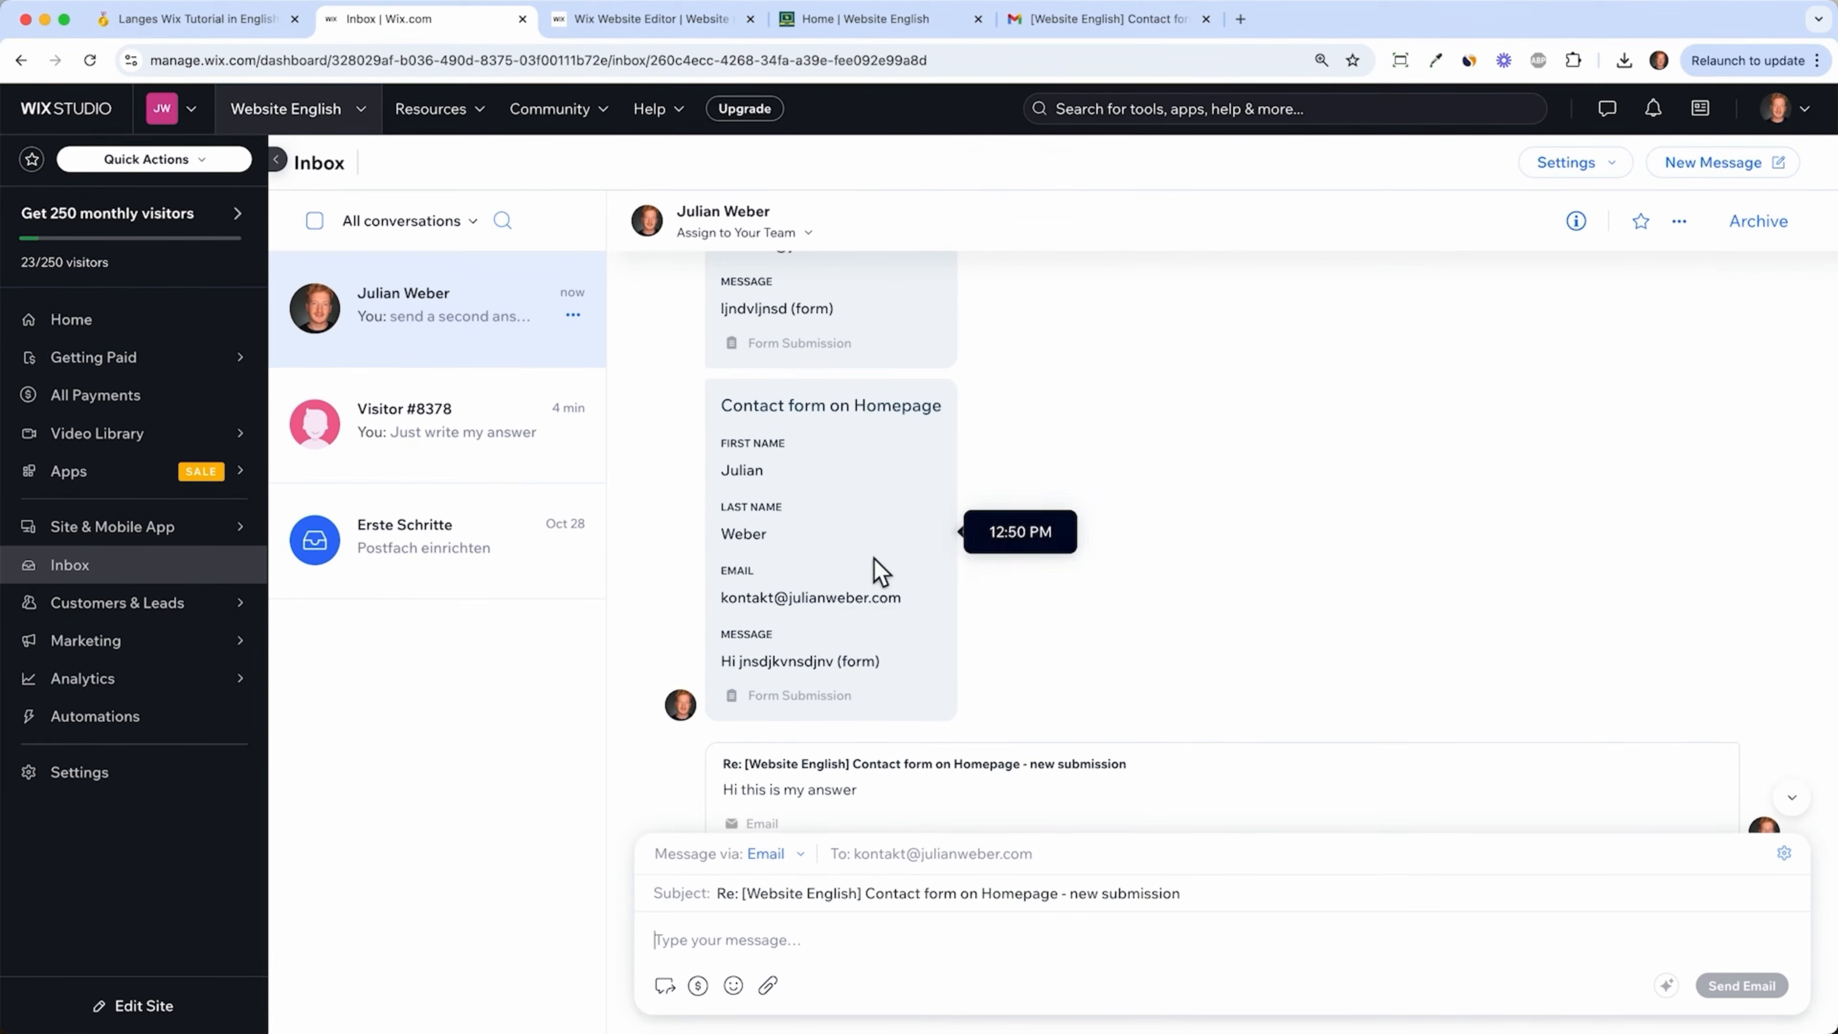
{"action": "left_click", "coordinate": [1085, 19]}
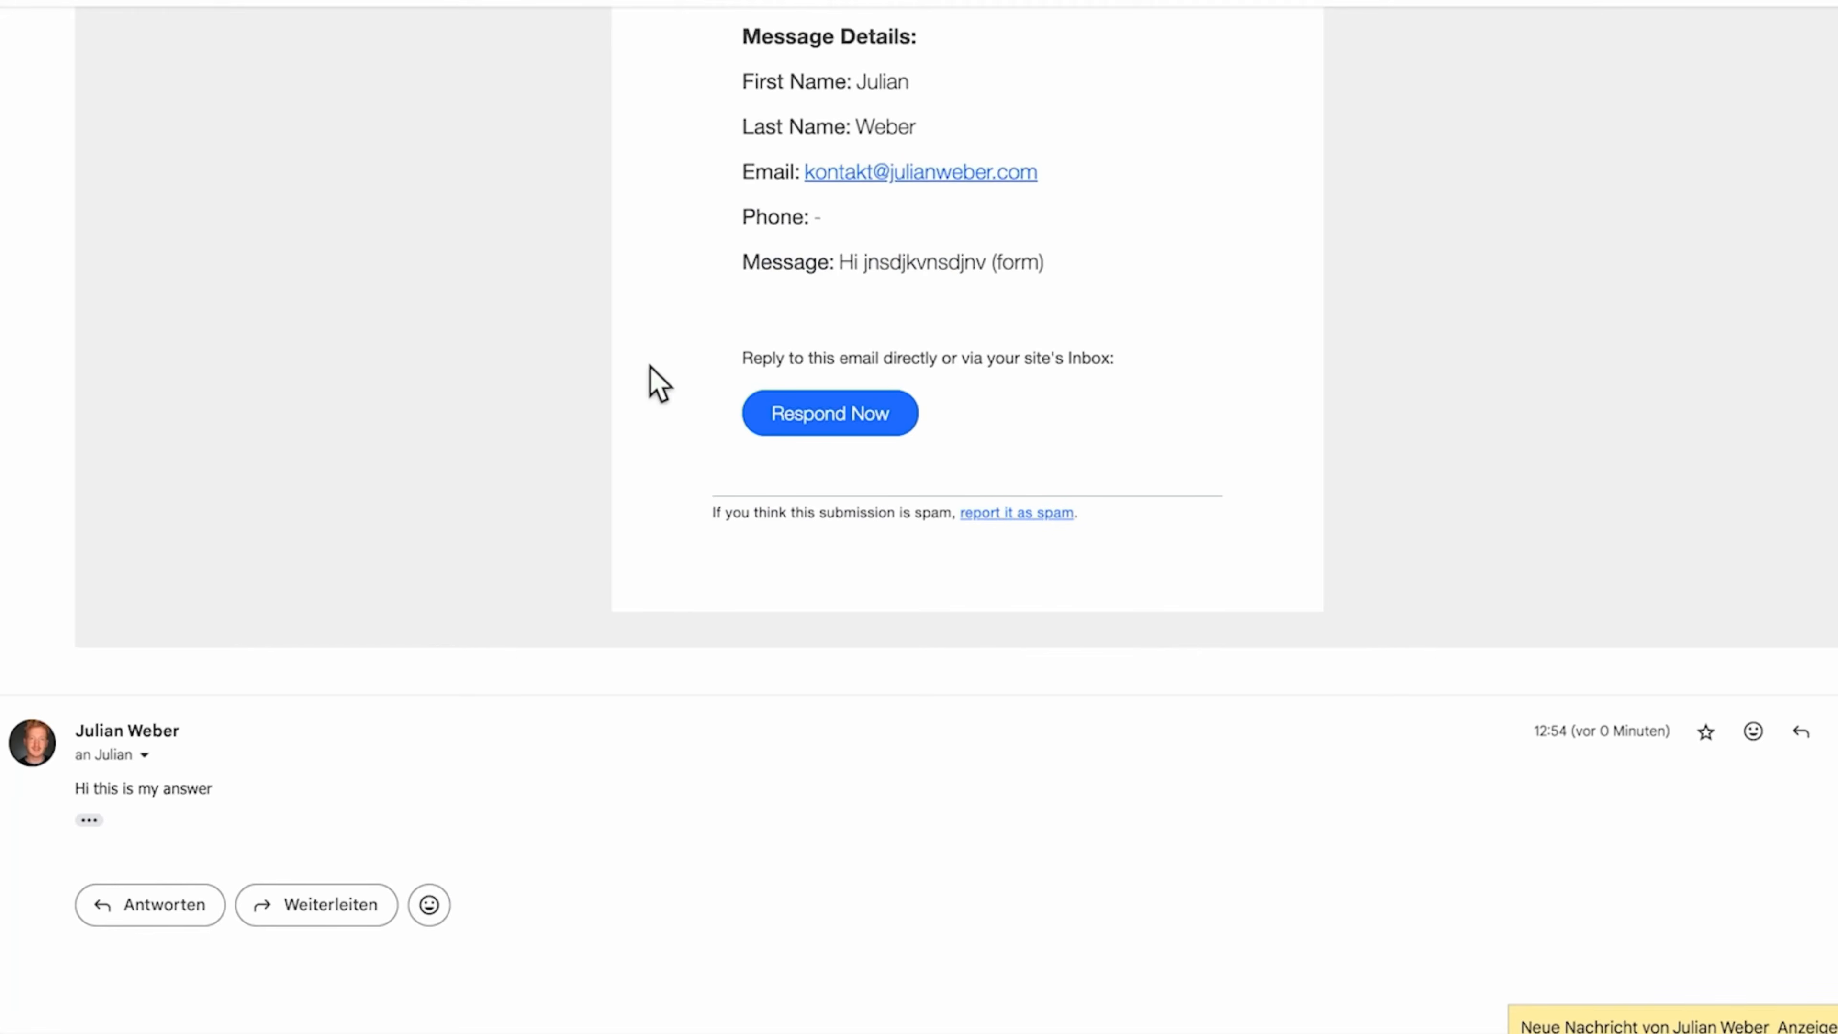
{"action": "scroll", "coordinate": [655, 383], "scroll_direction": "up", "scroll_amount": 3}
{"action": "scroll", "coordinate": [655, 382], "scroll_direction": "up", "scroll_amount": 3}
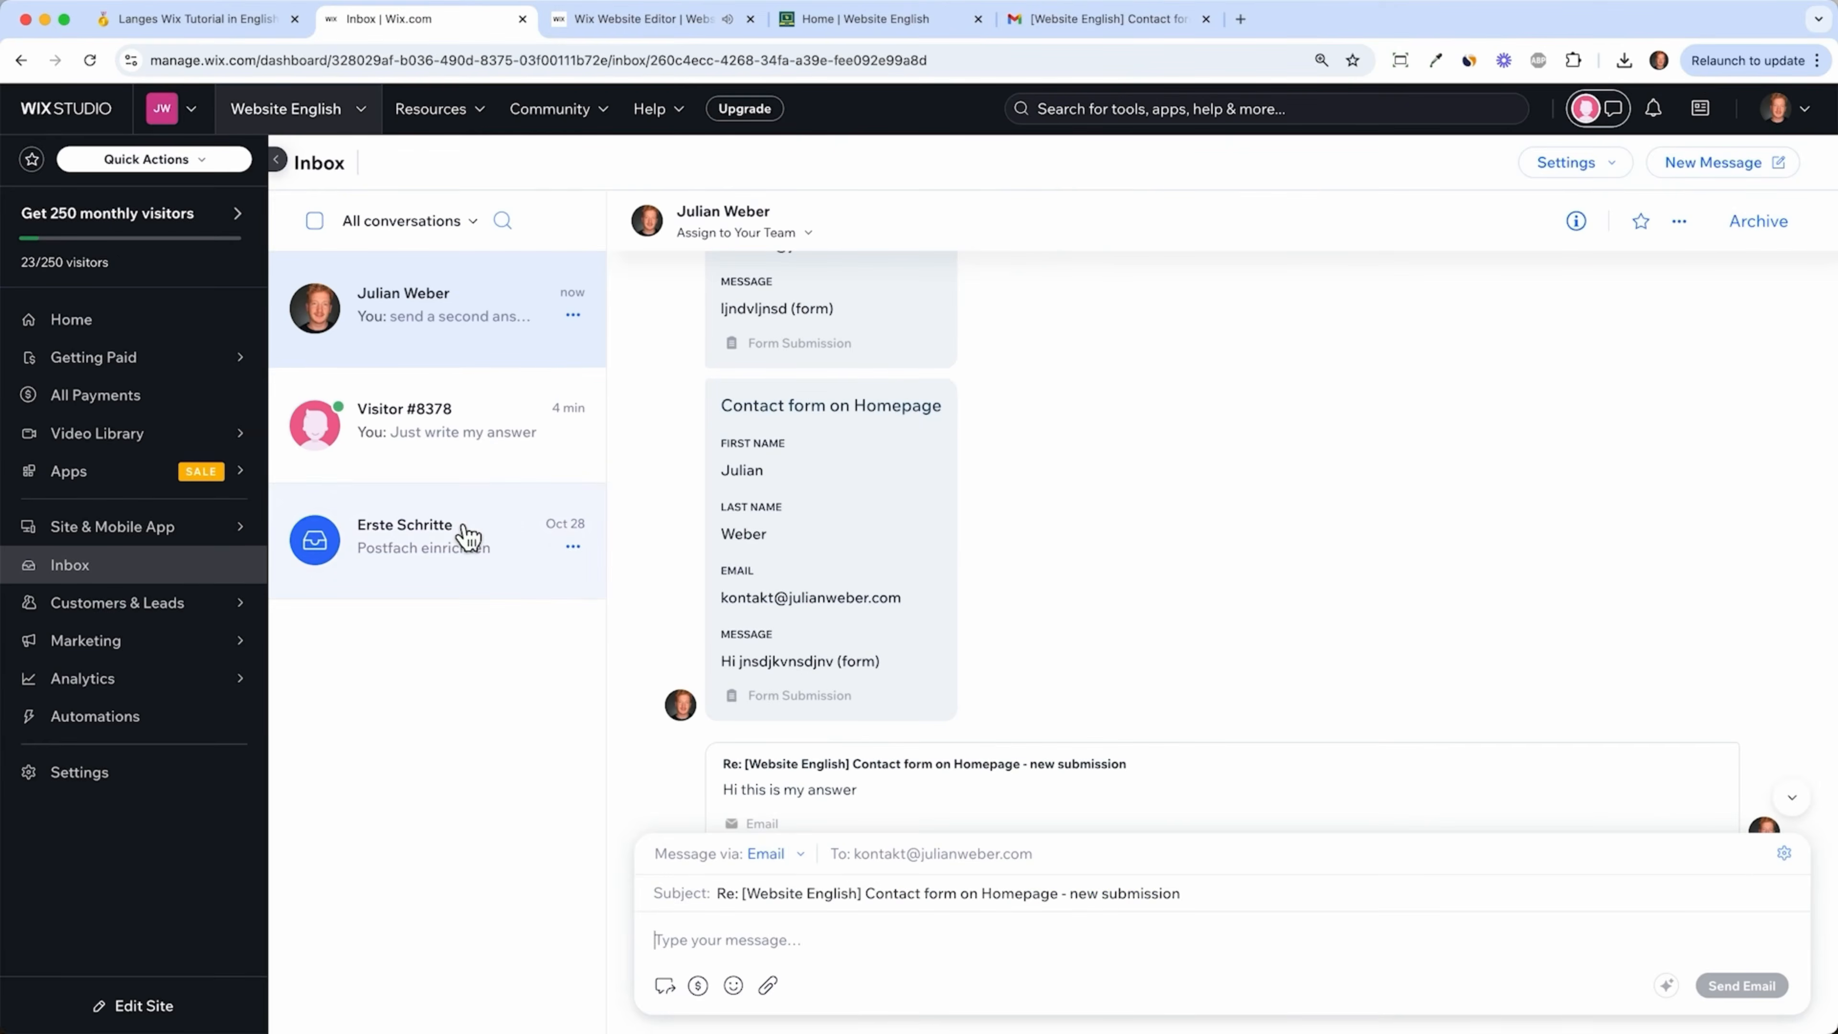
- Return to the Inbox, reopen its setup guide and open the settings for connecting communication channels
{"action": "left_click", "coordinate": [468, 537]}
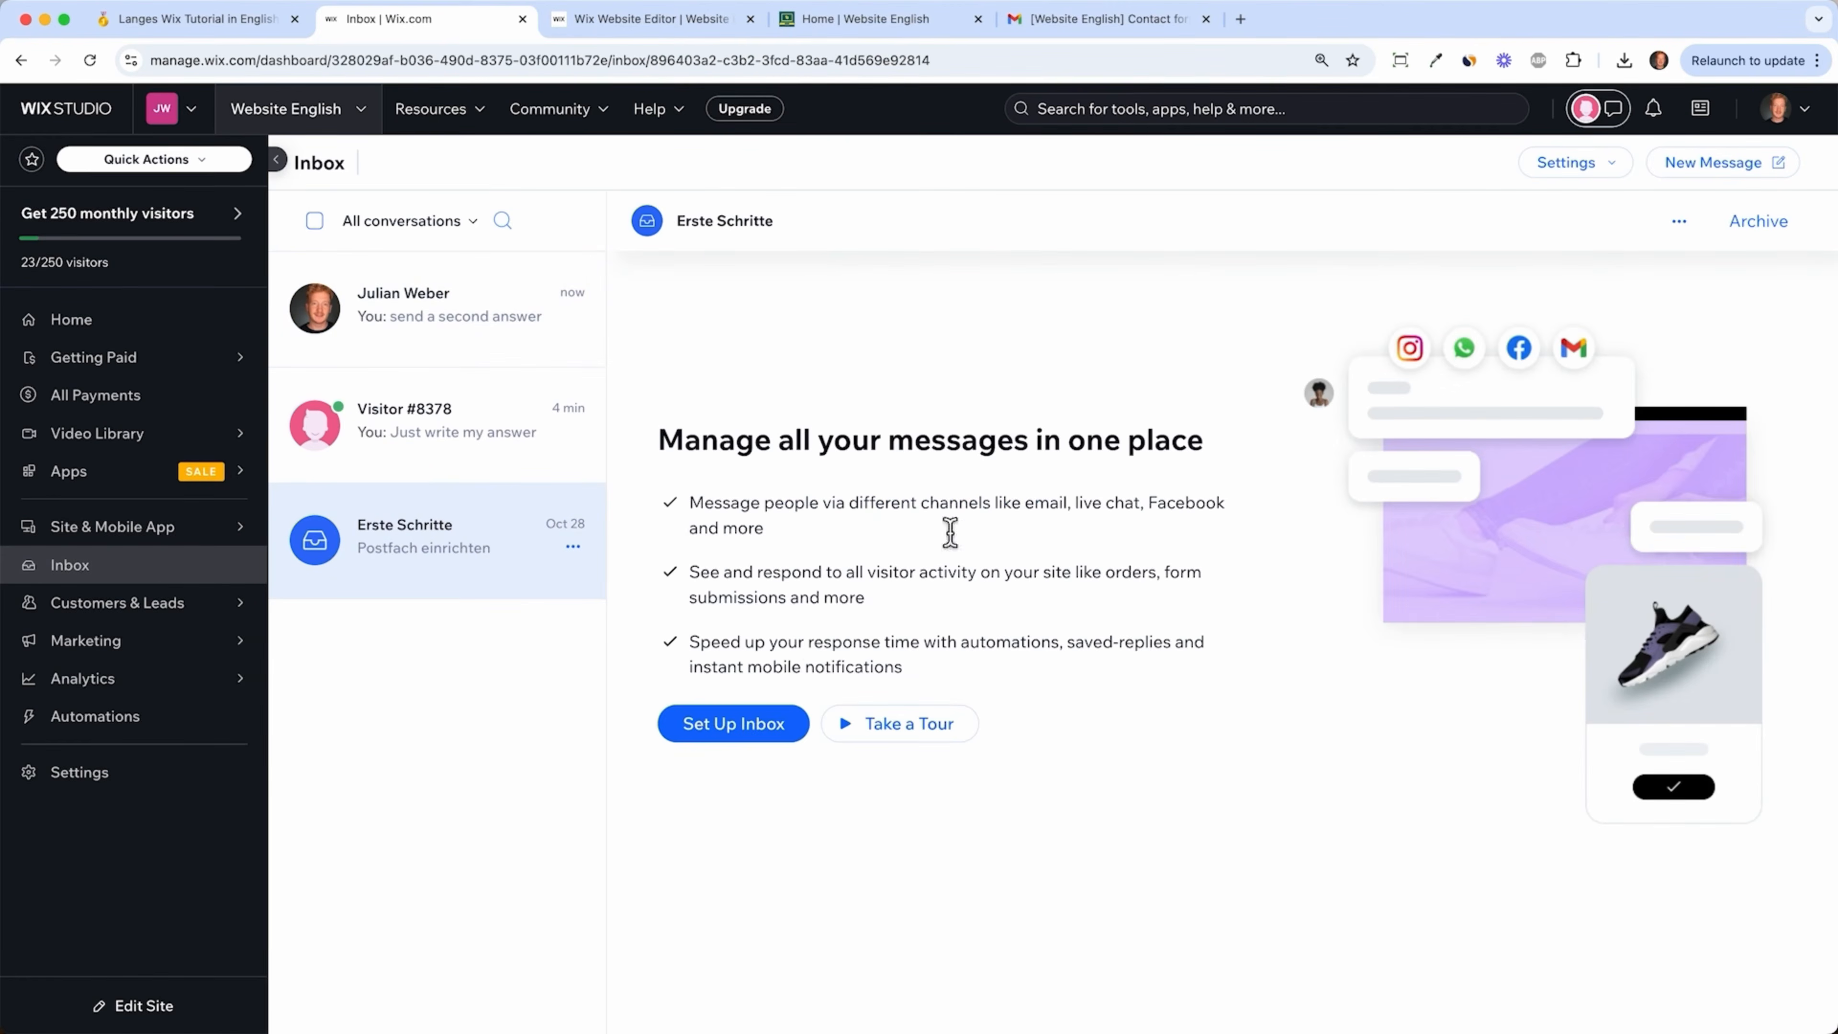
{"action": "left_click", "coordinate": [749, 723]}
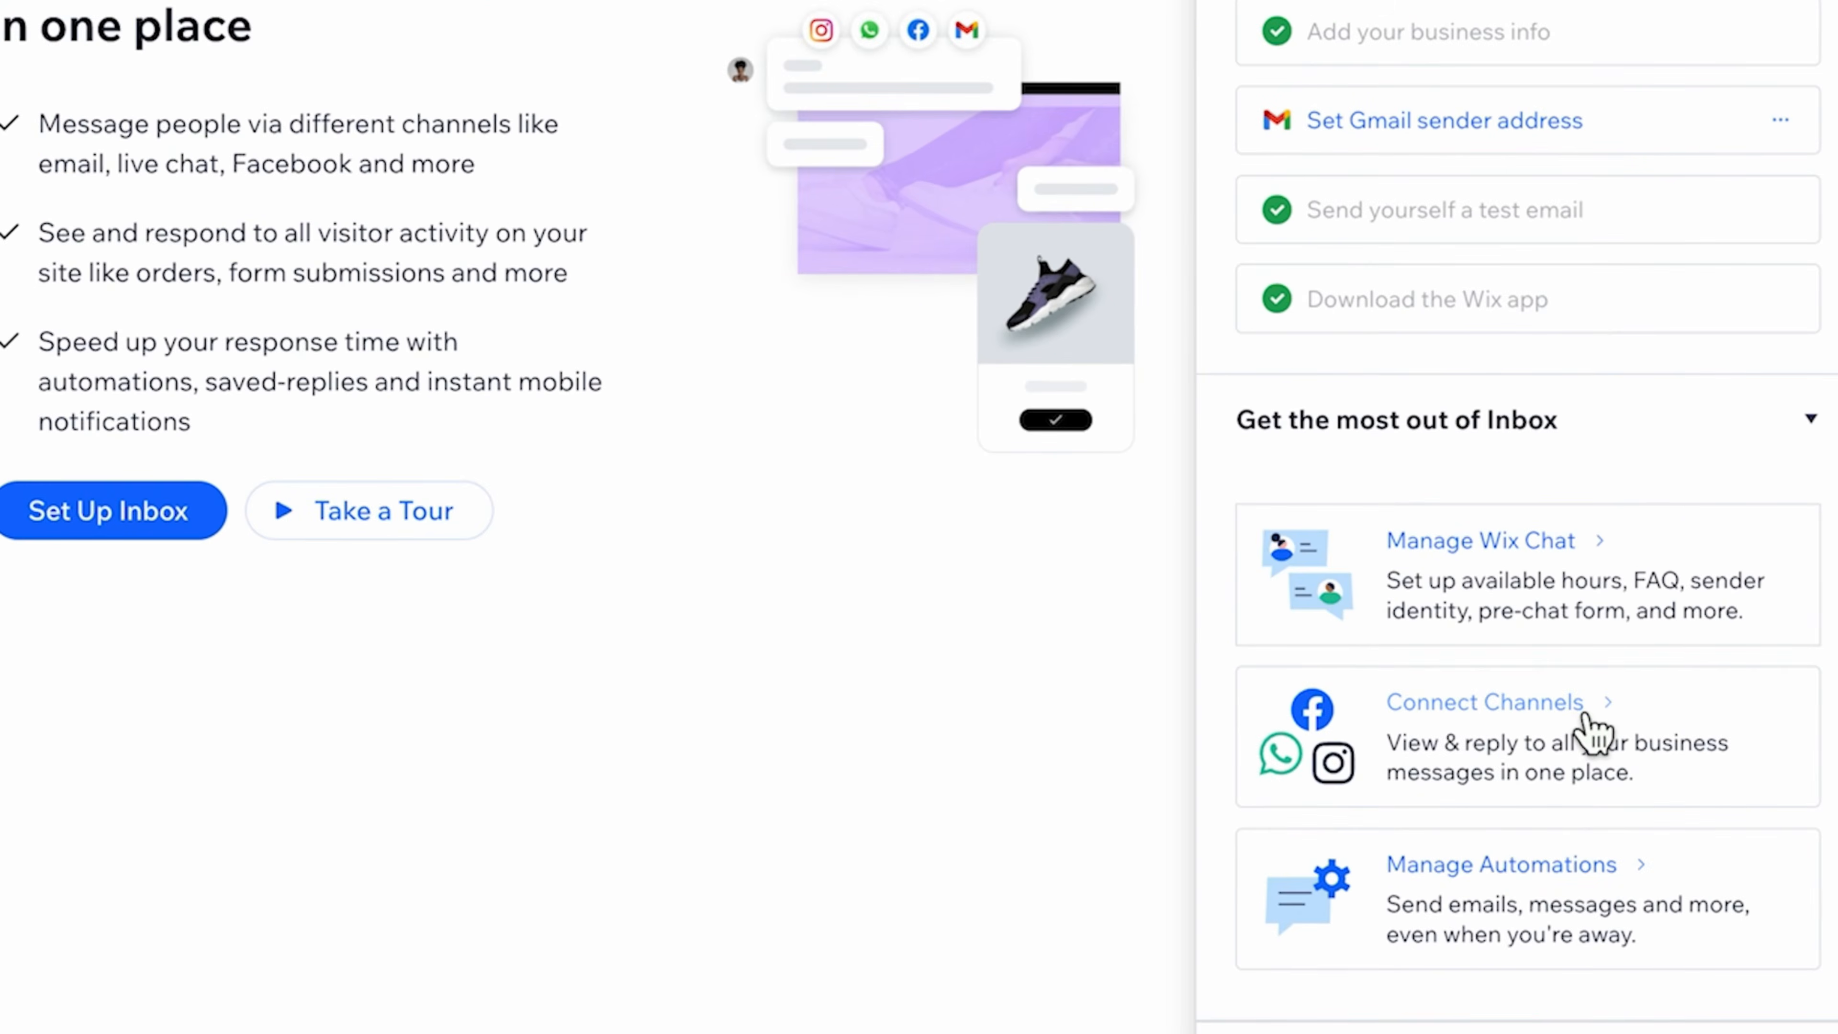
{"action": "left_click", "coordinate": [1586, 720]}
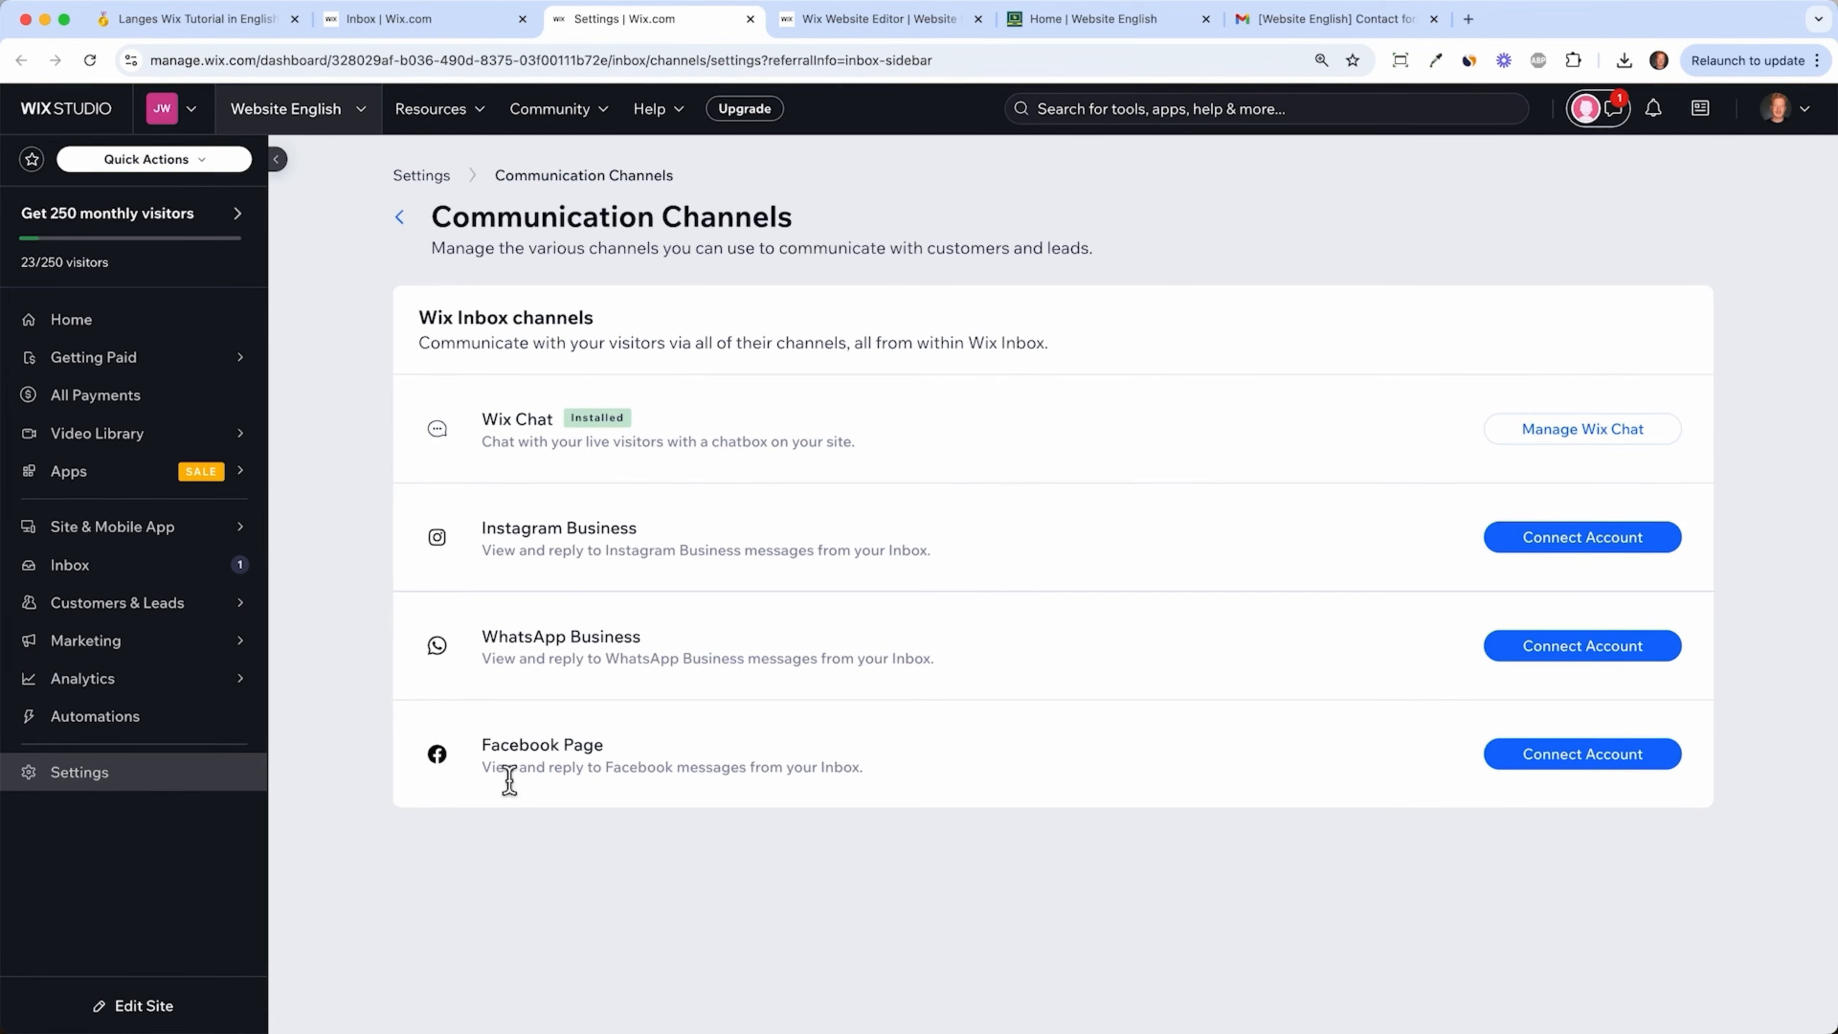
- Try to connect WhatsApp Business to the Inbox, checking the live chat, accepting the terms and closing the Facebook login window
{"action": "left_click", "coordinate": [1535, 647]}
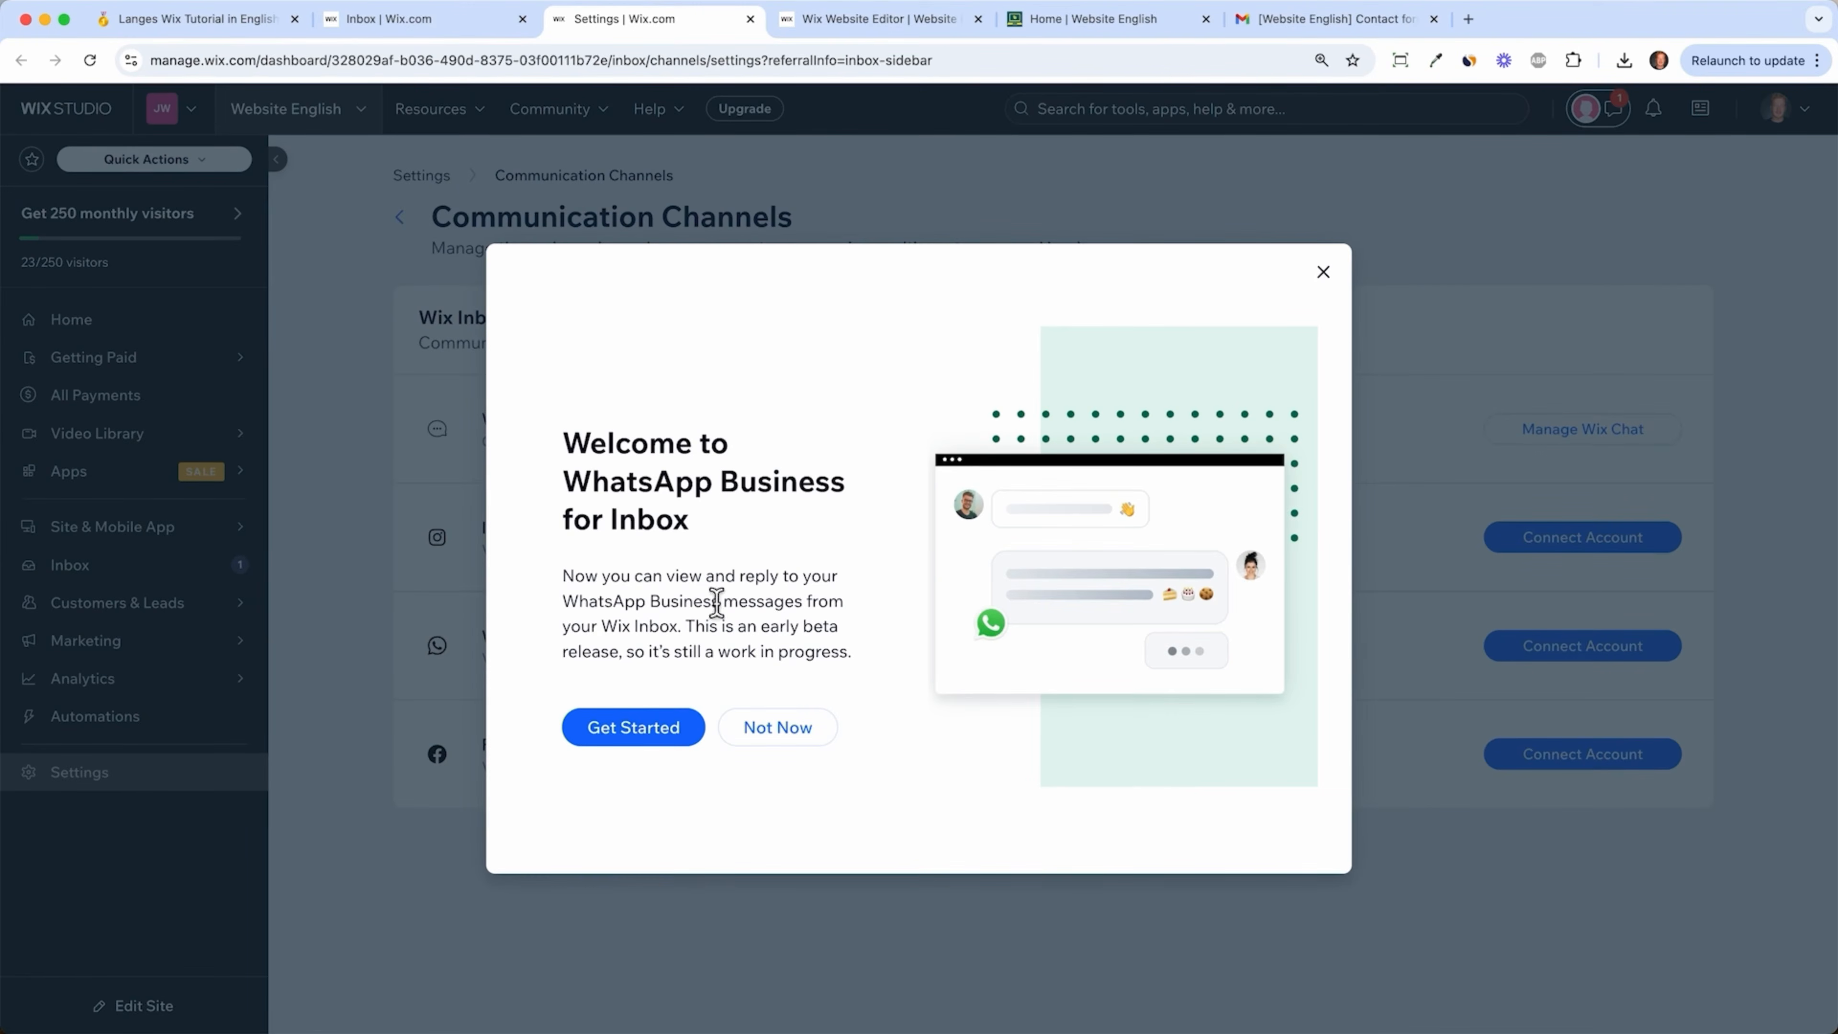
{"action": "left_click", "coordinate": [1062, 5]}
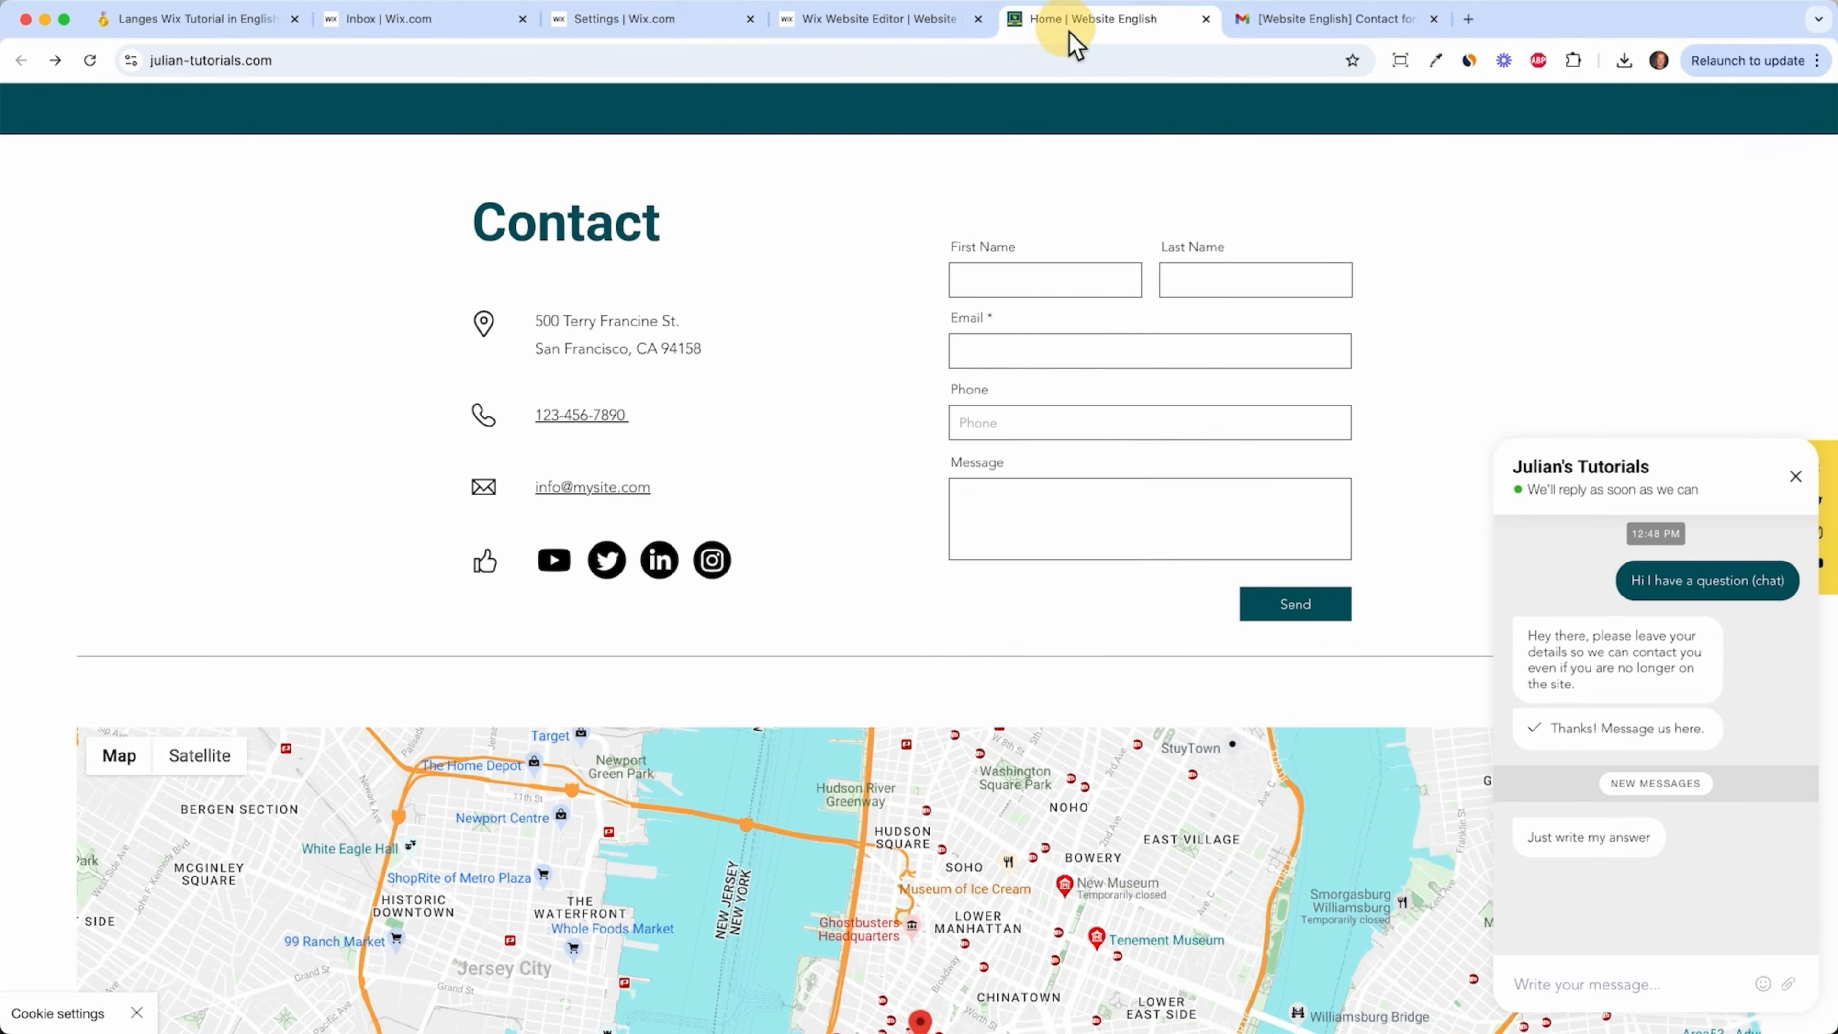
{"action": "left_click", "coordinate": [622, 22]}
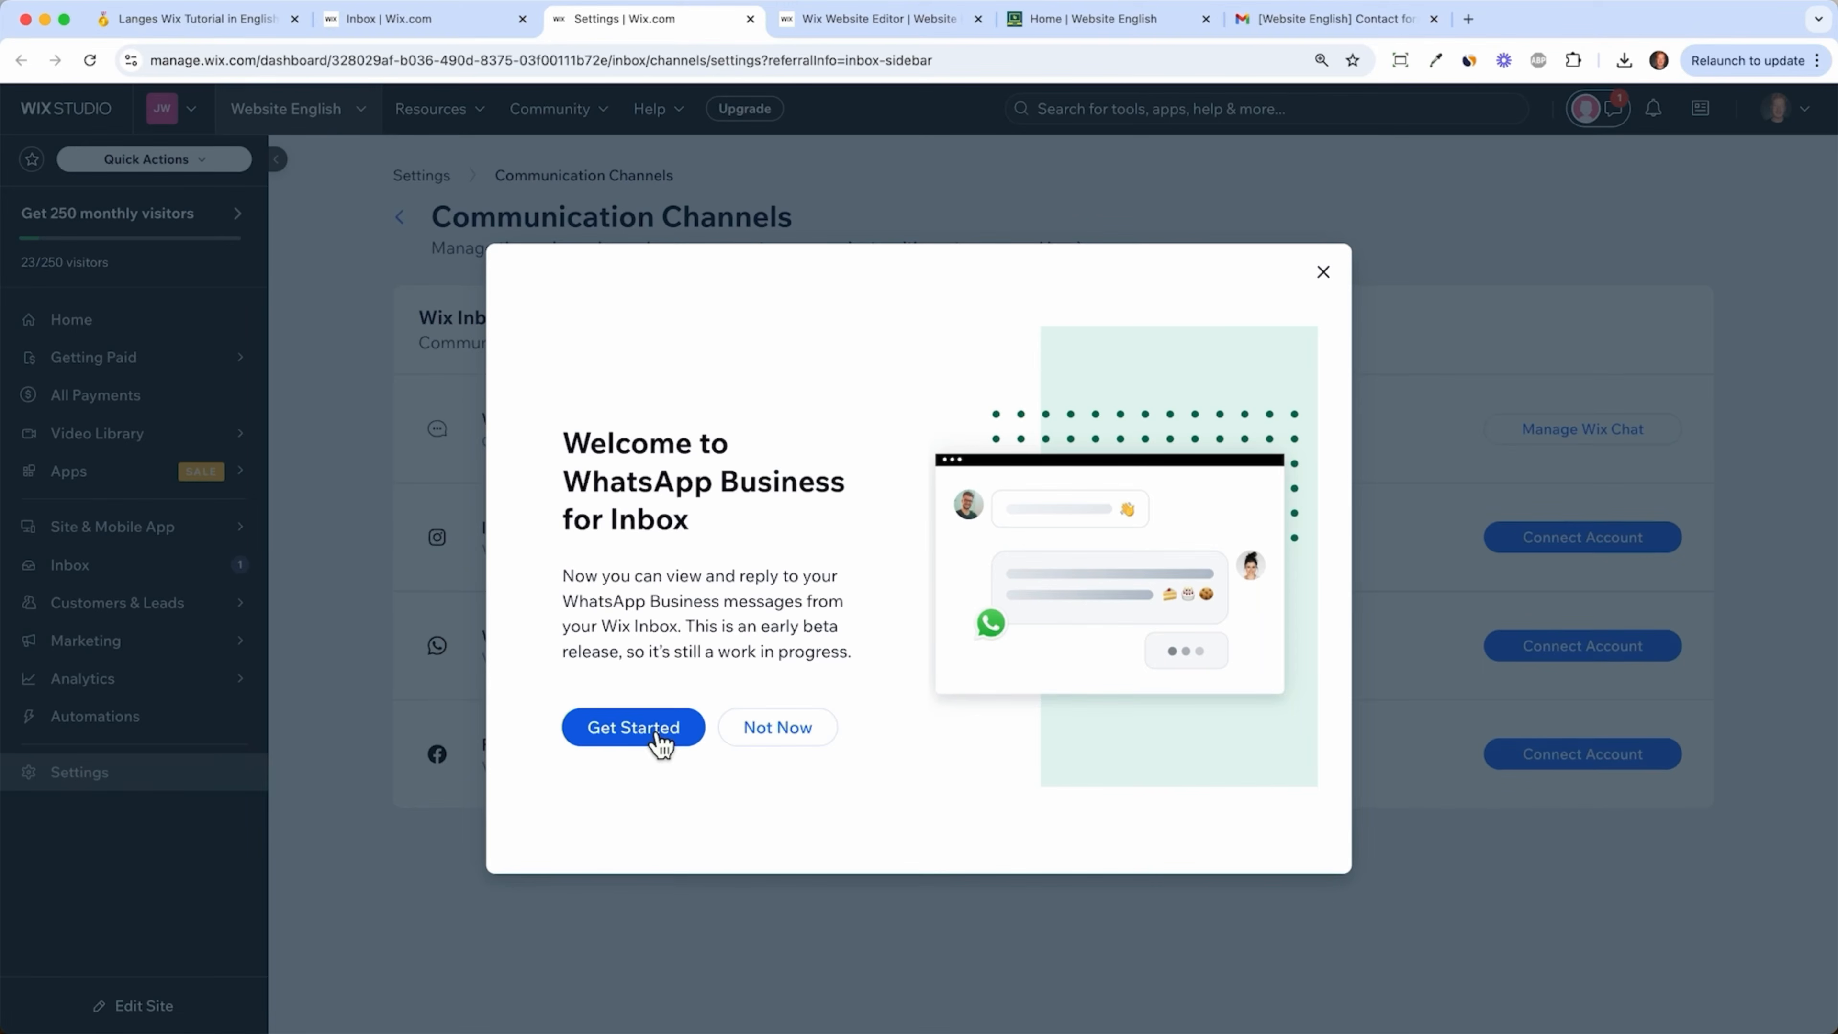
{"action": "left_click", "coordinate": [633, 727]}
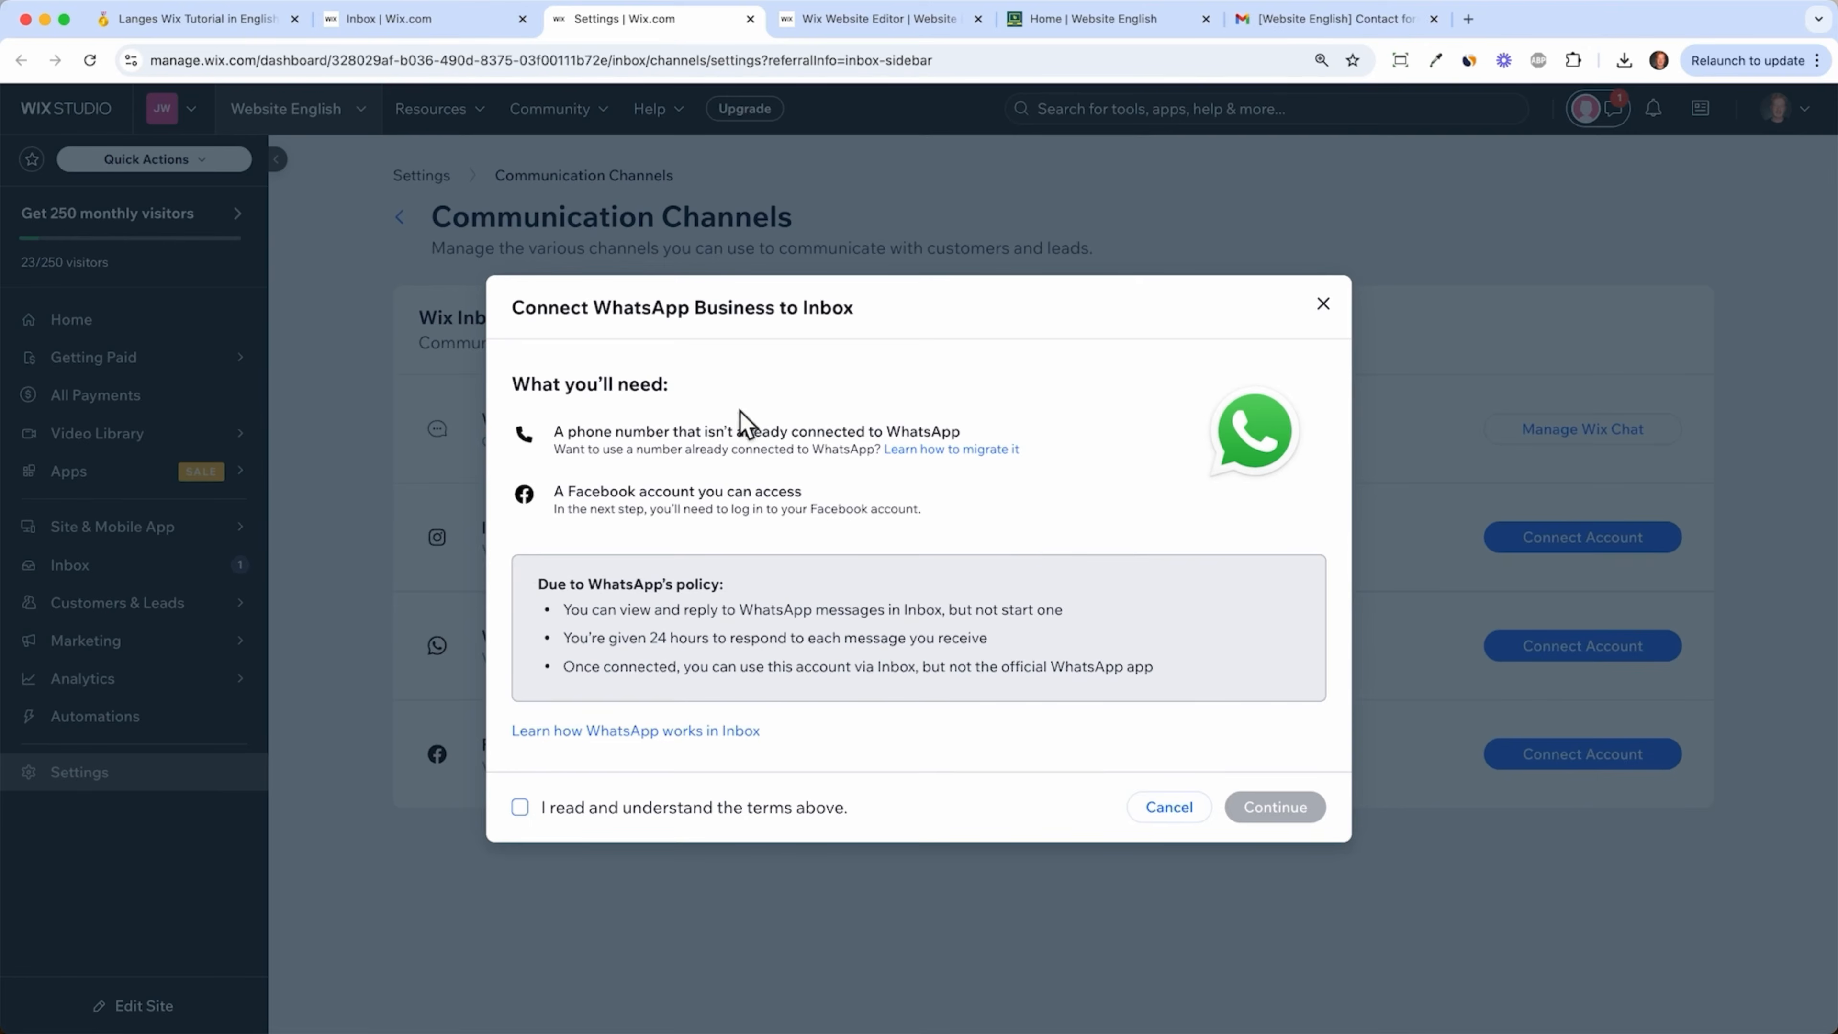
{"action": "left_click", "coordinate": [519, 806]}
{"action": "left_click", "coordinate": [1266, 810]}
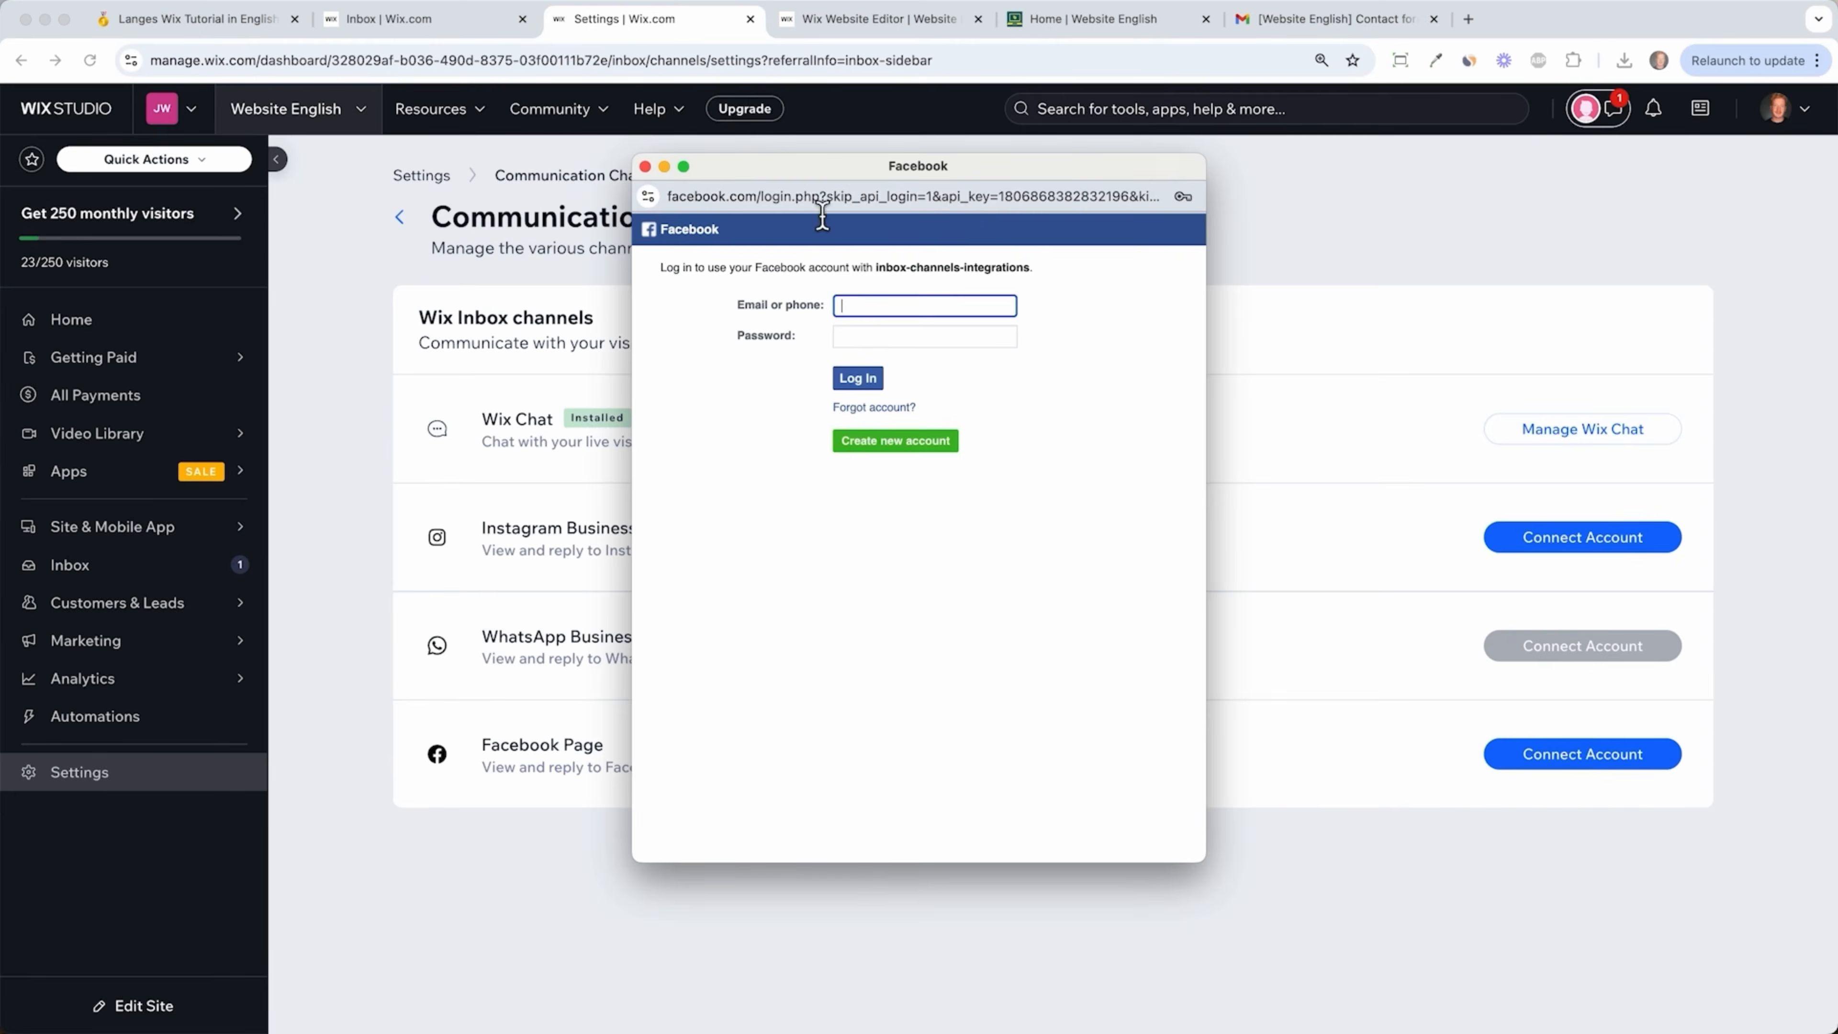
{"action": "left_click", "coordinate": [645, 167]}
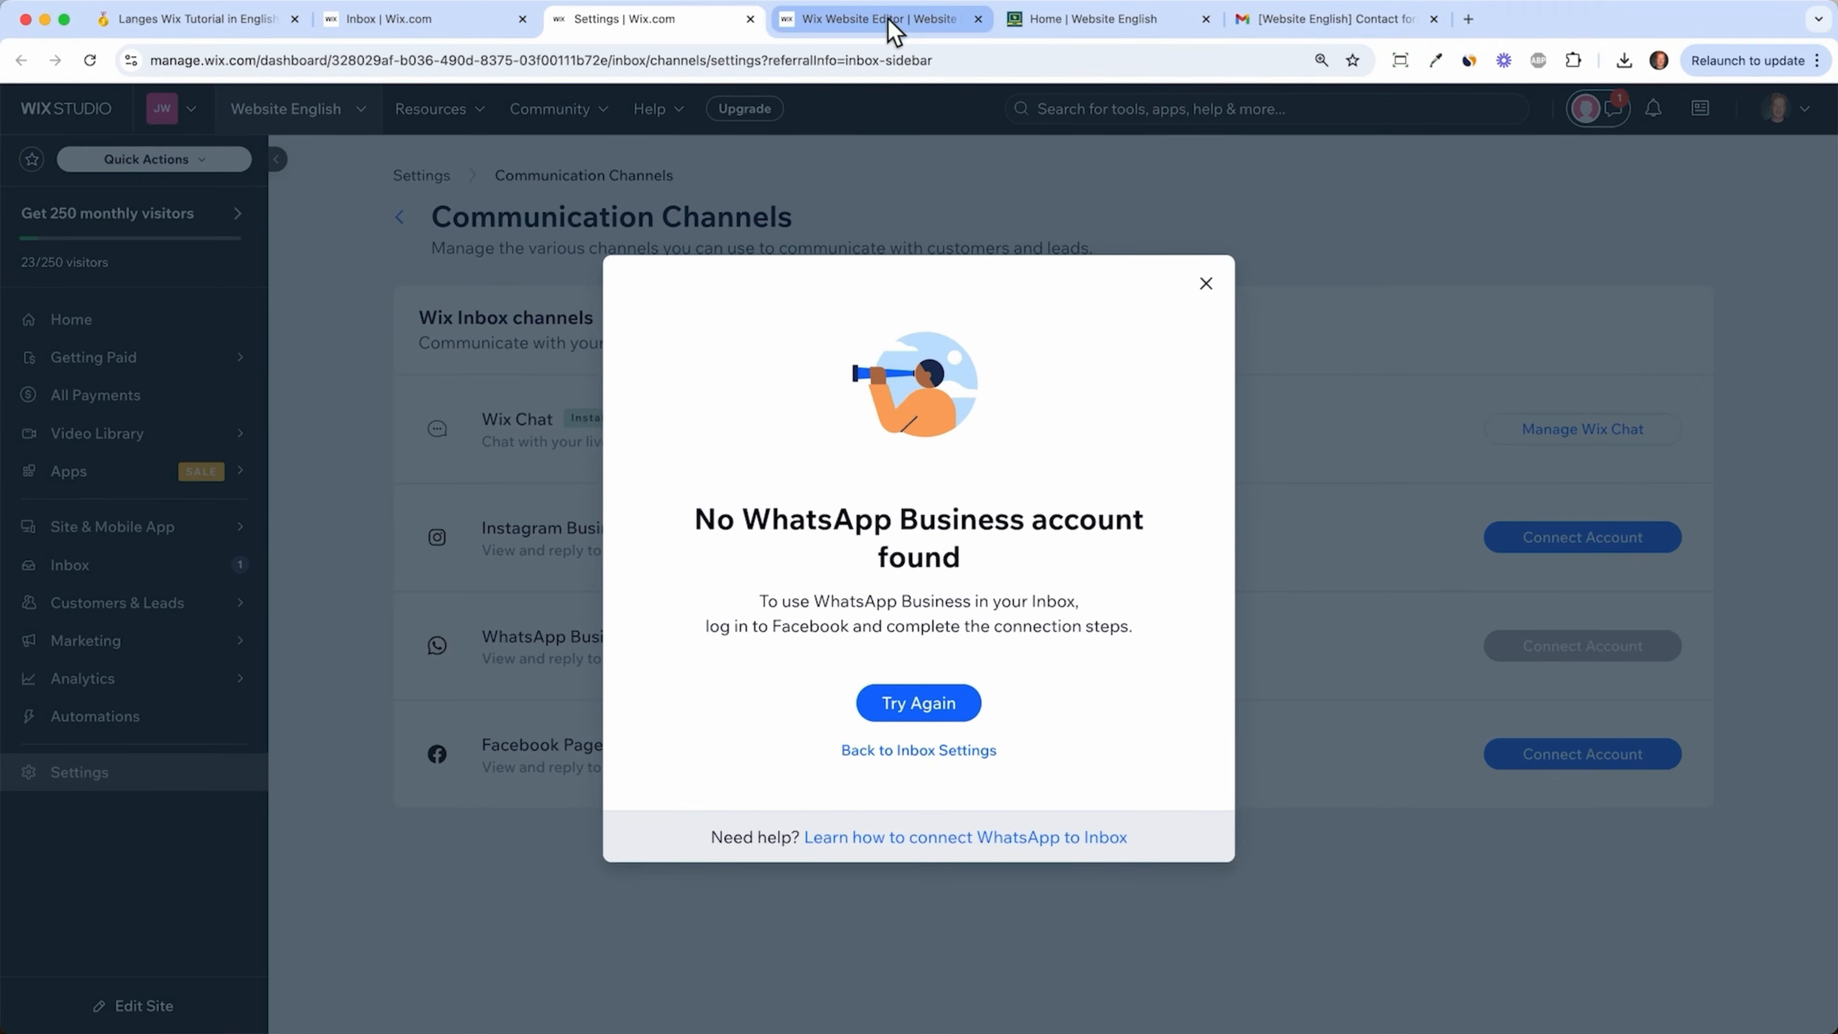
- Examine the chat widget's channel settings in the Website Editor, compare the live chat and return to the communication channels overview
{"action": "left_click", "coordinate": [913, 24]}
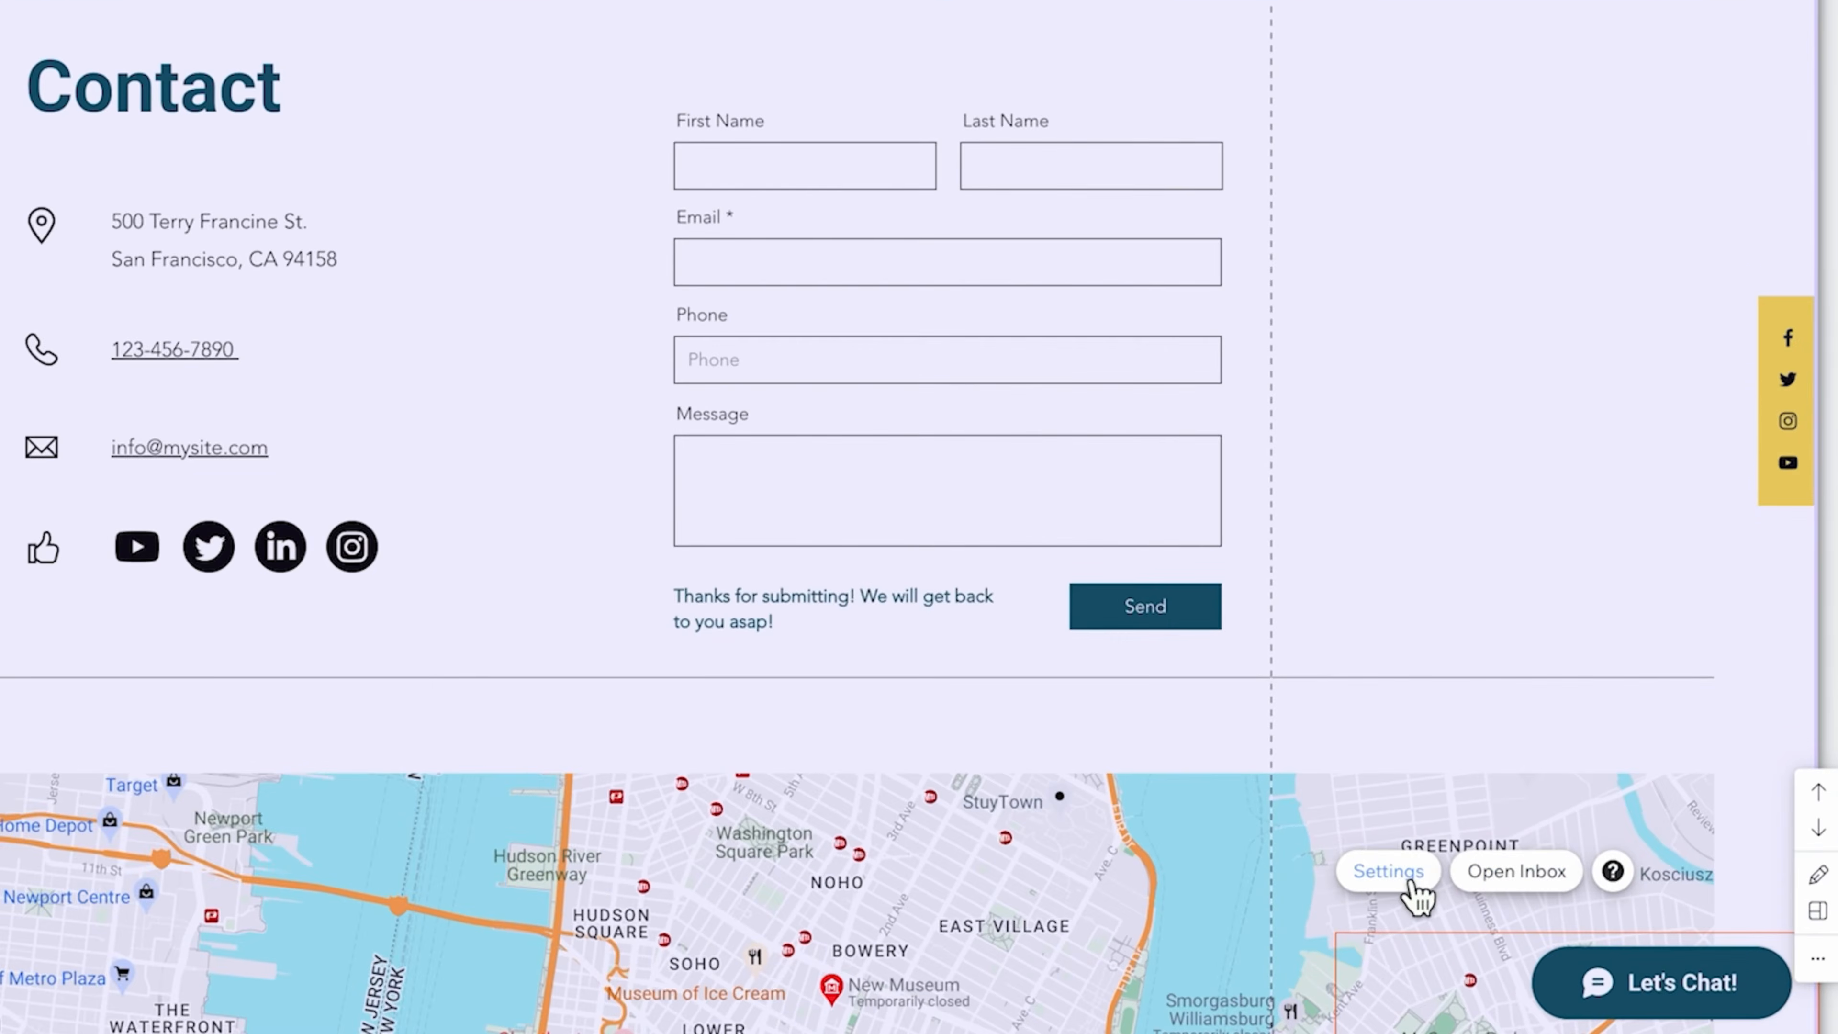
{"action": "left_click", "coordinate": [1411, 884]}
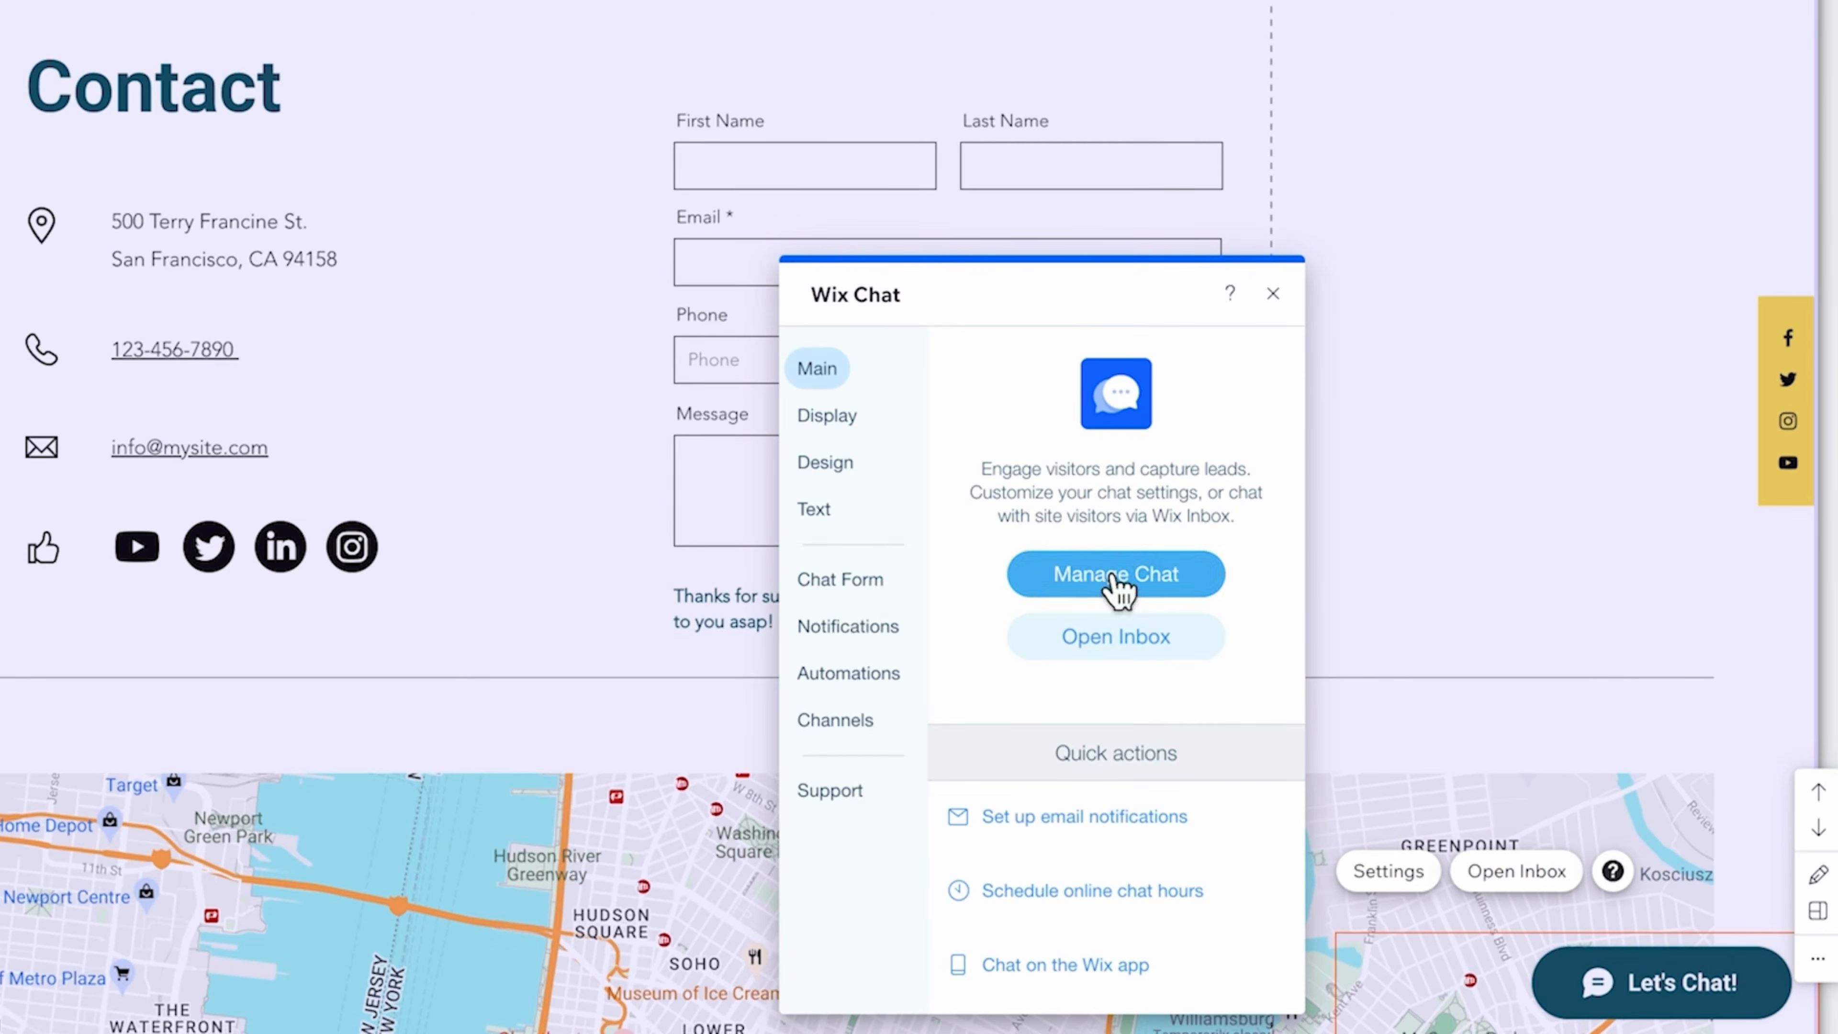
{"action": "left_click", "coordinate": [843, 719]}
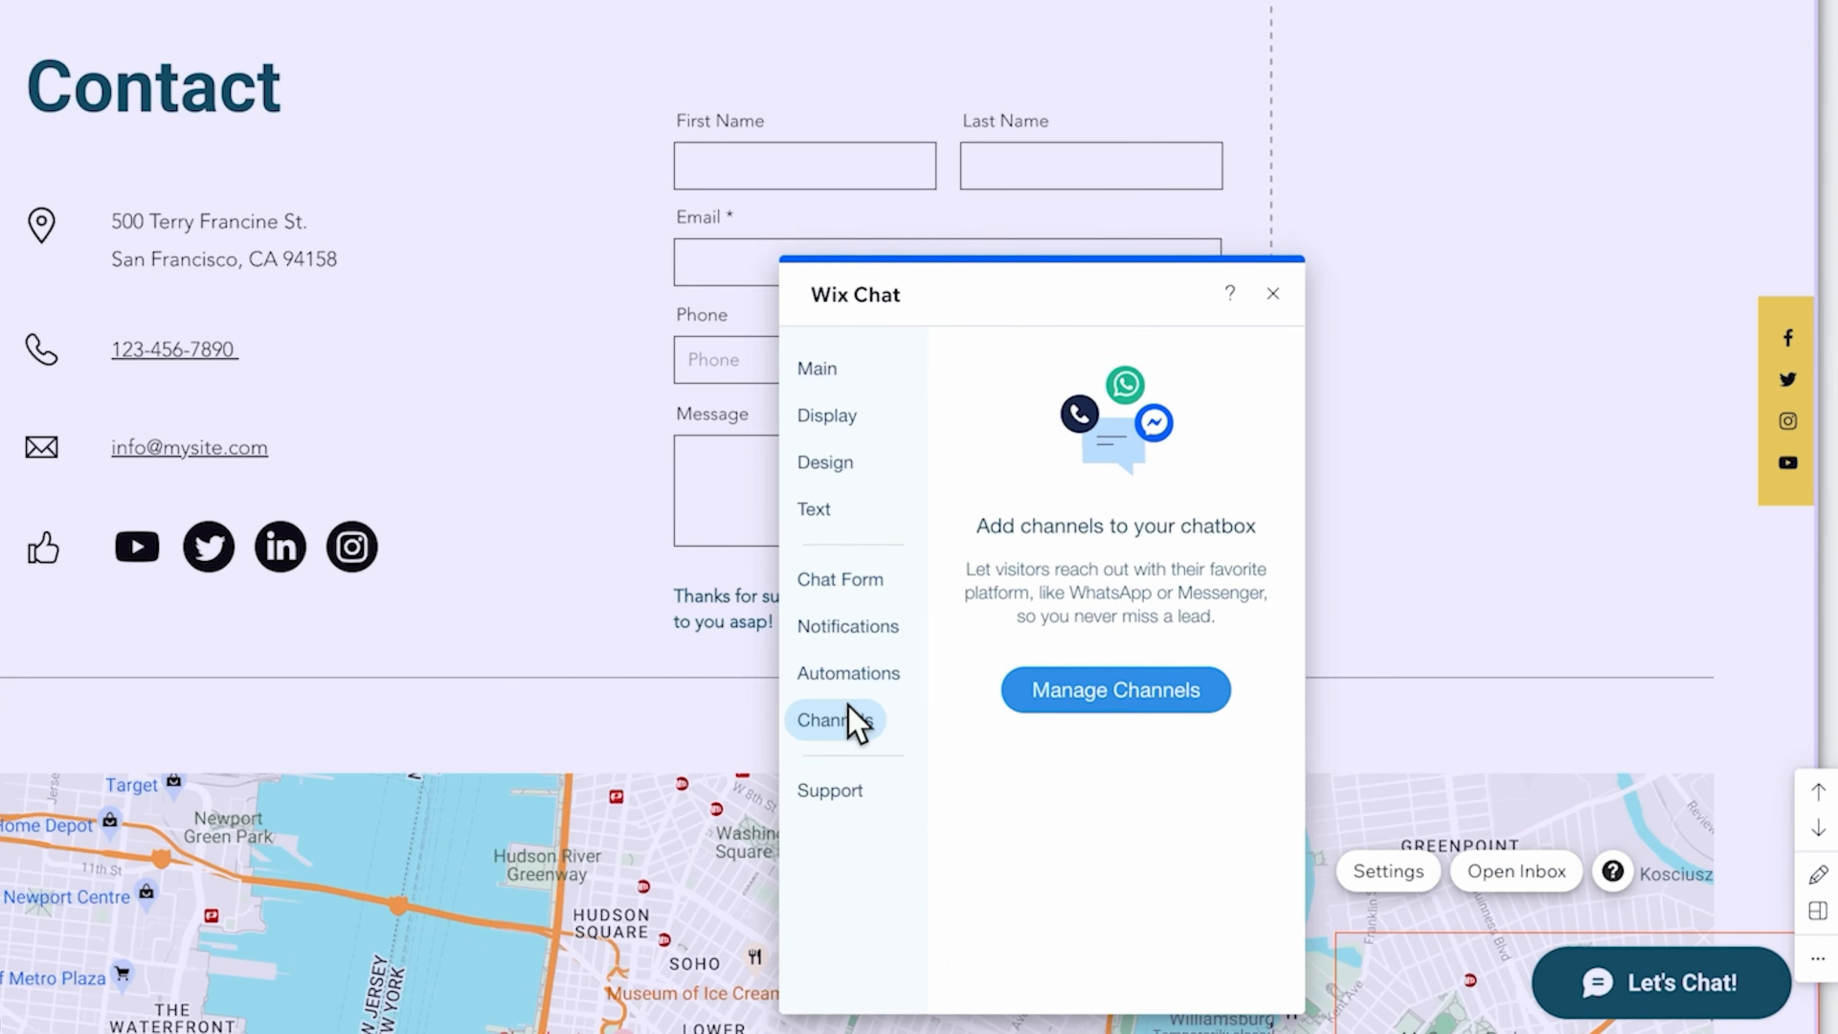
{"action": "left_click", "coordinate": [1108, 699]}
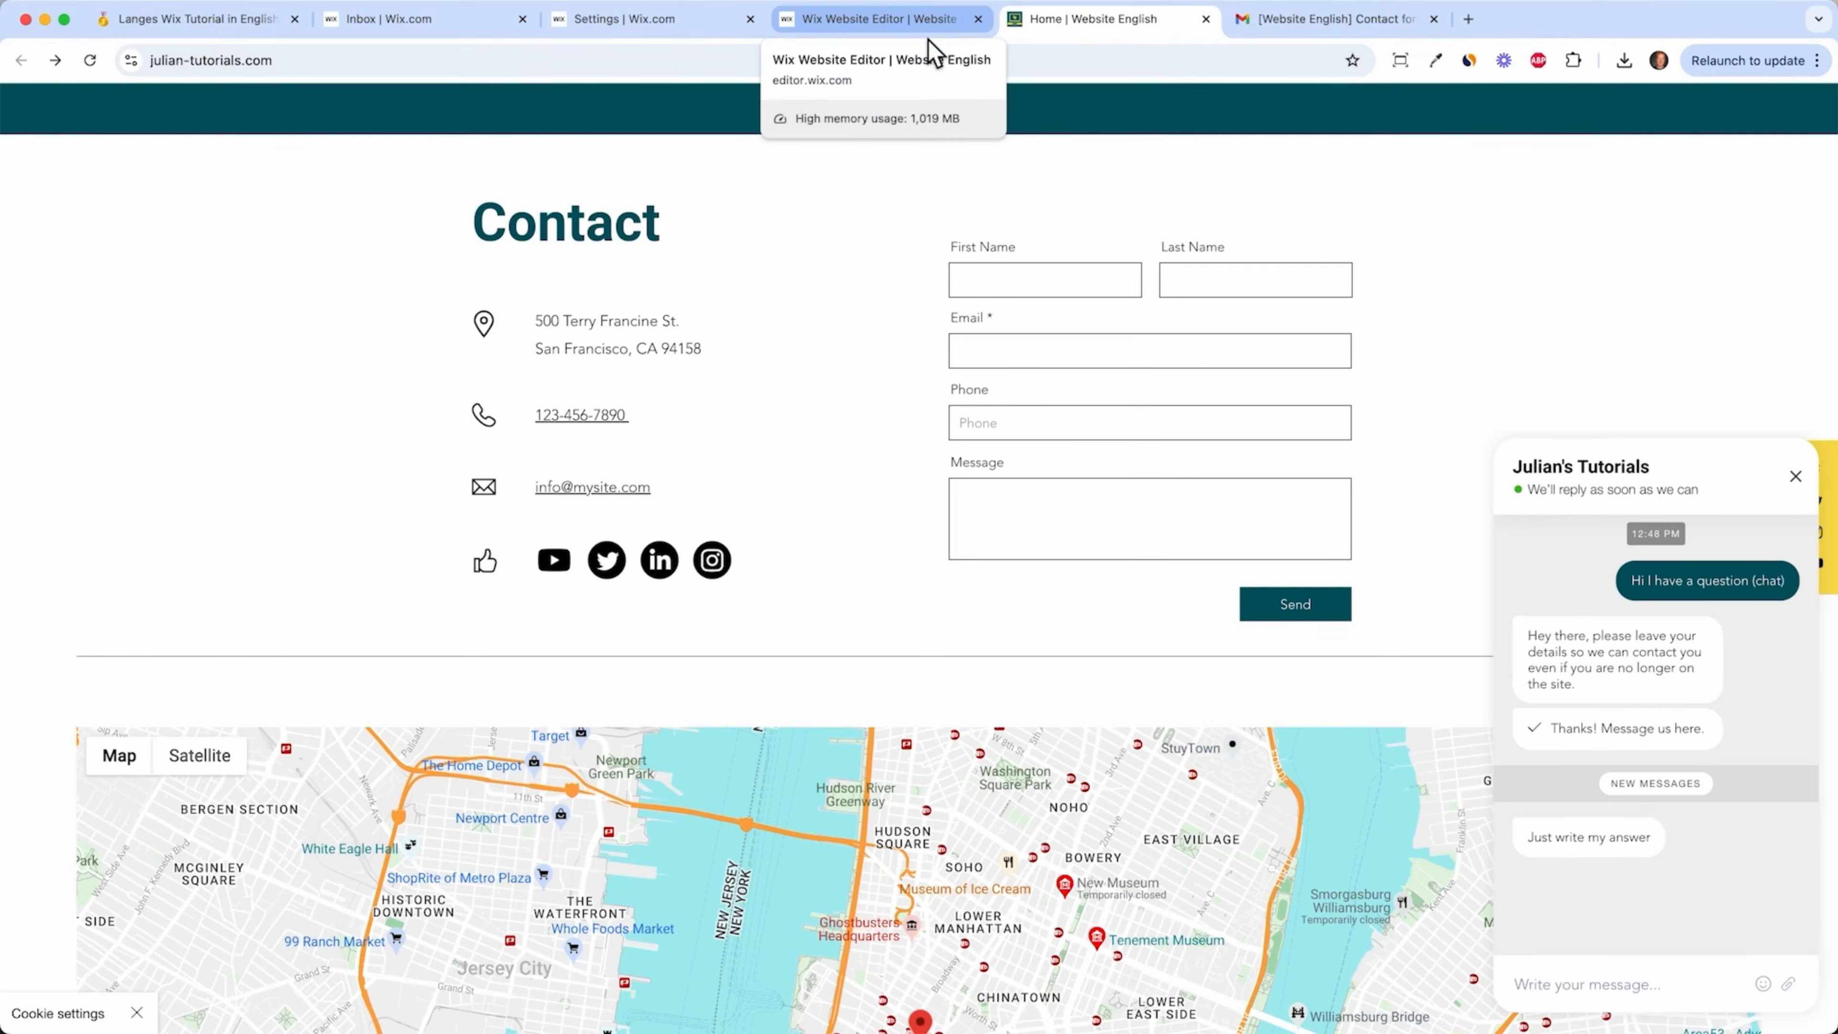
{"action": "left_click", "coordinate": [933, 52]}
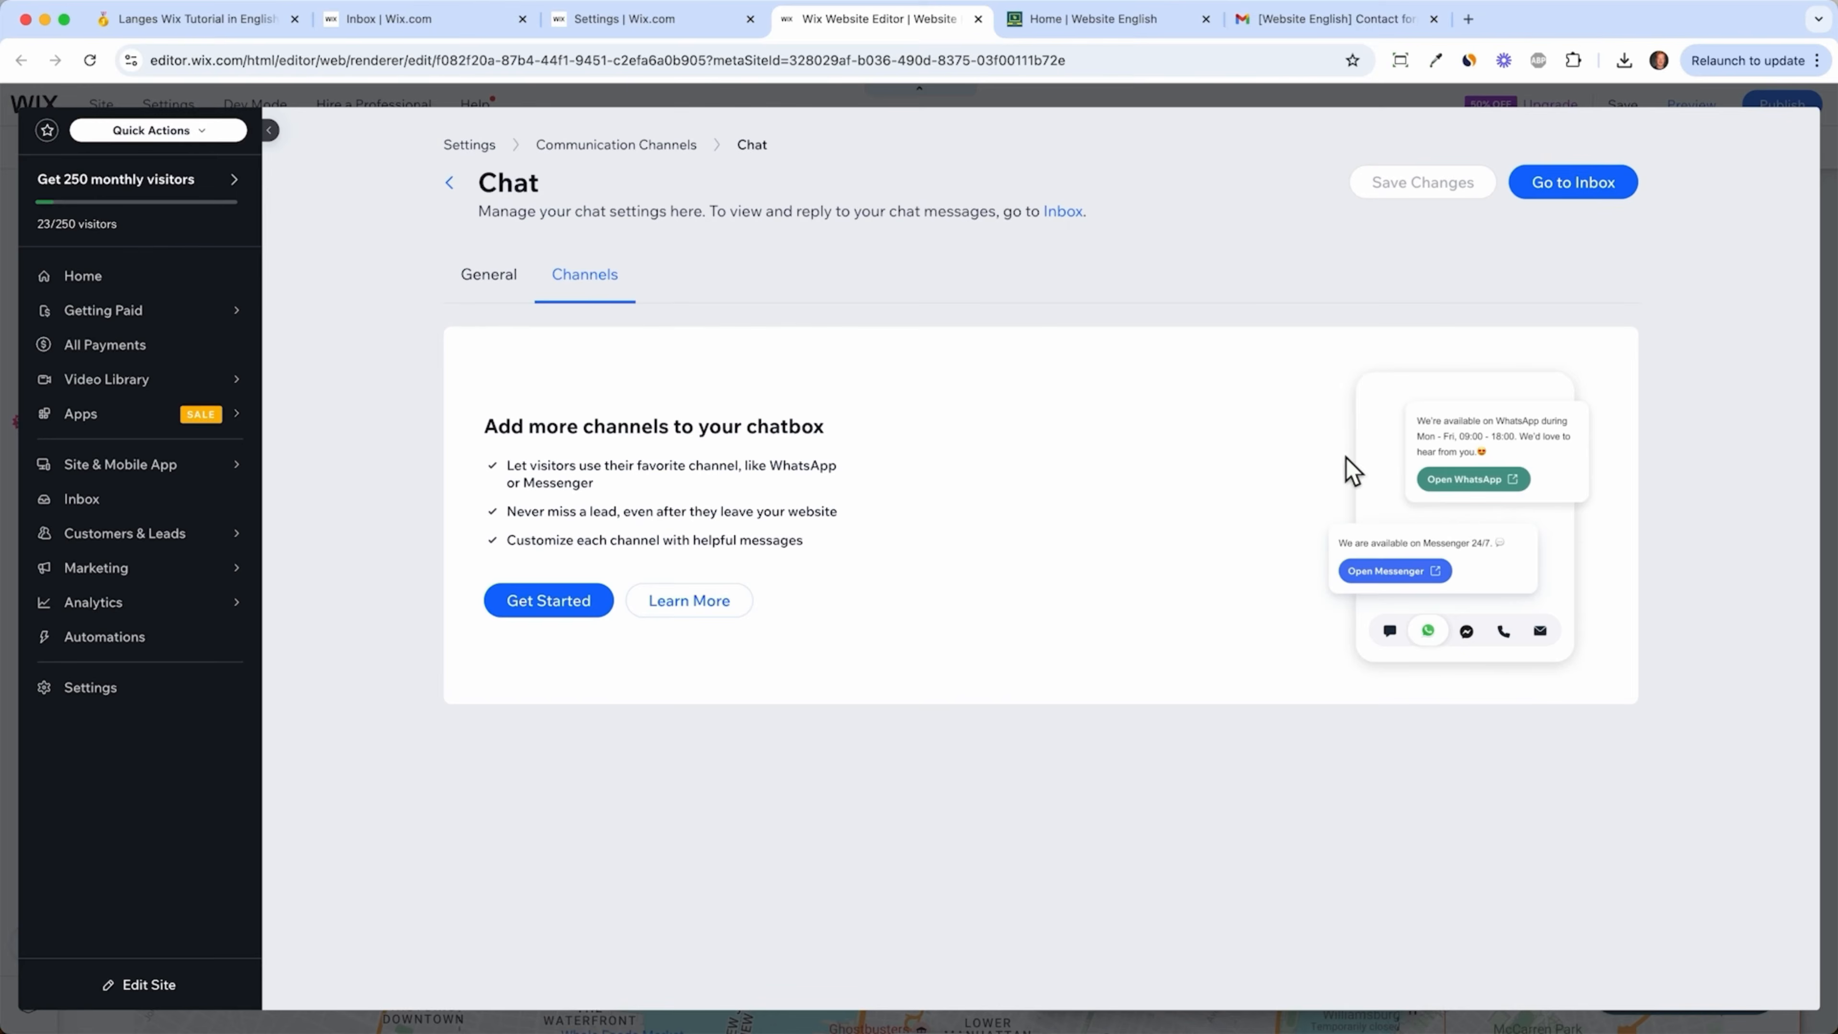
{"action": "left_click", "coordinate": [449, 181]}
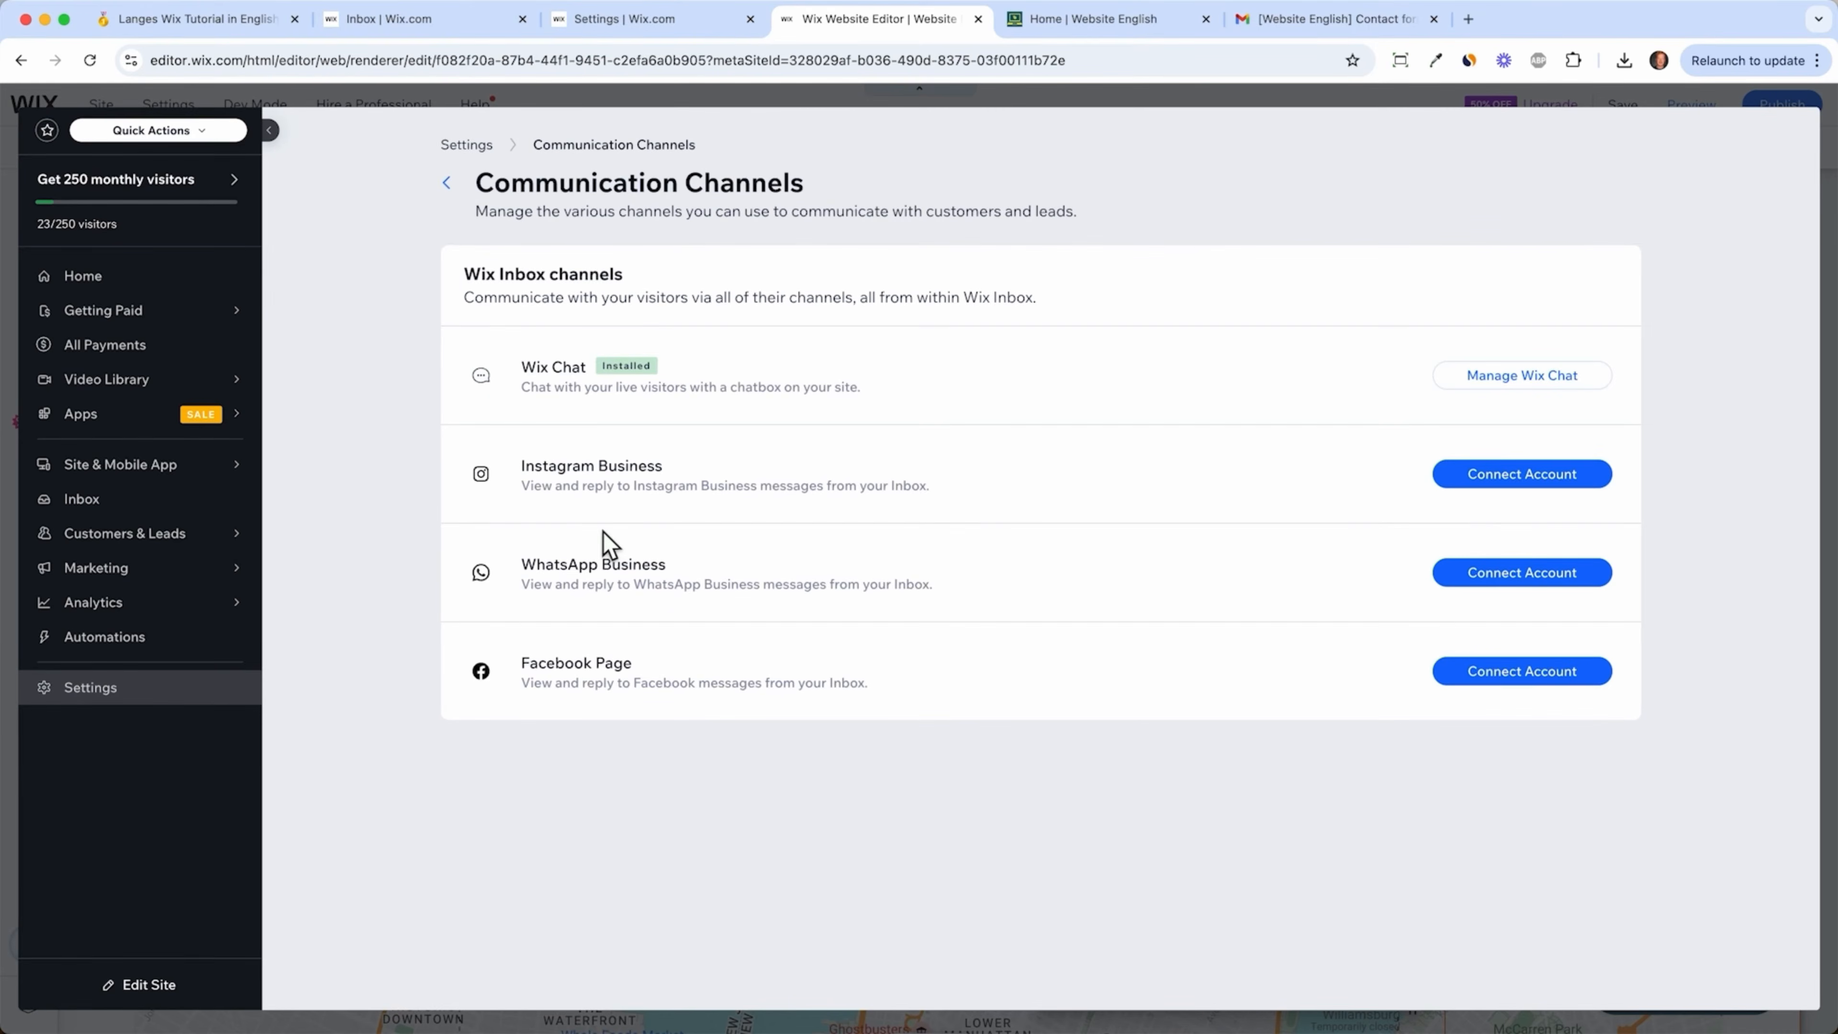
- Leave the communication channels, open the site's Business Email settings and start getting a professional email address
{"action": "left_click", "coordinate": [450, 185]}
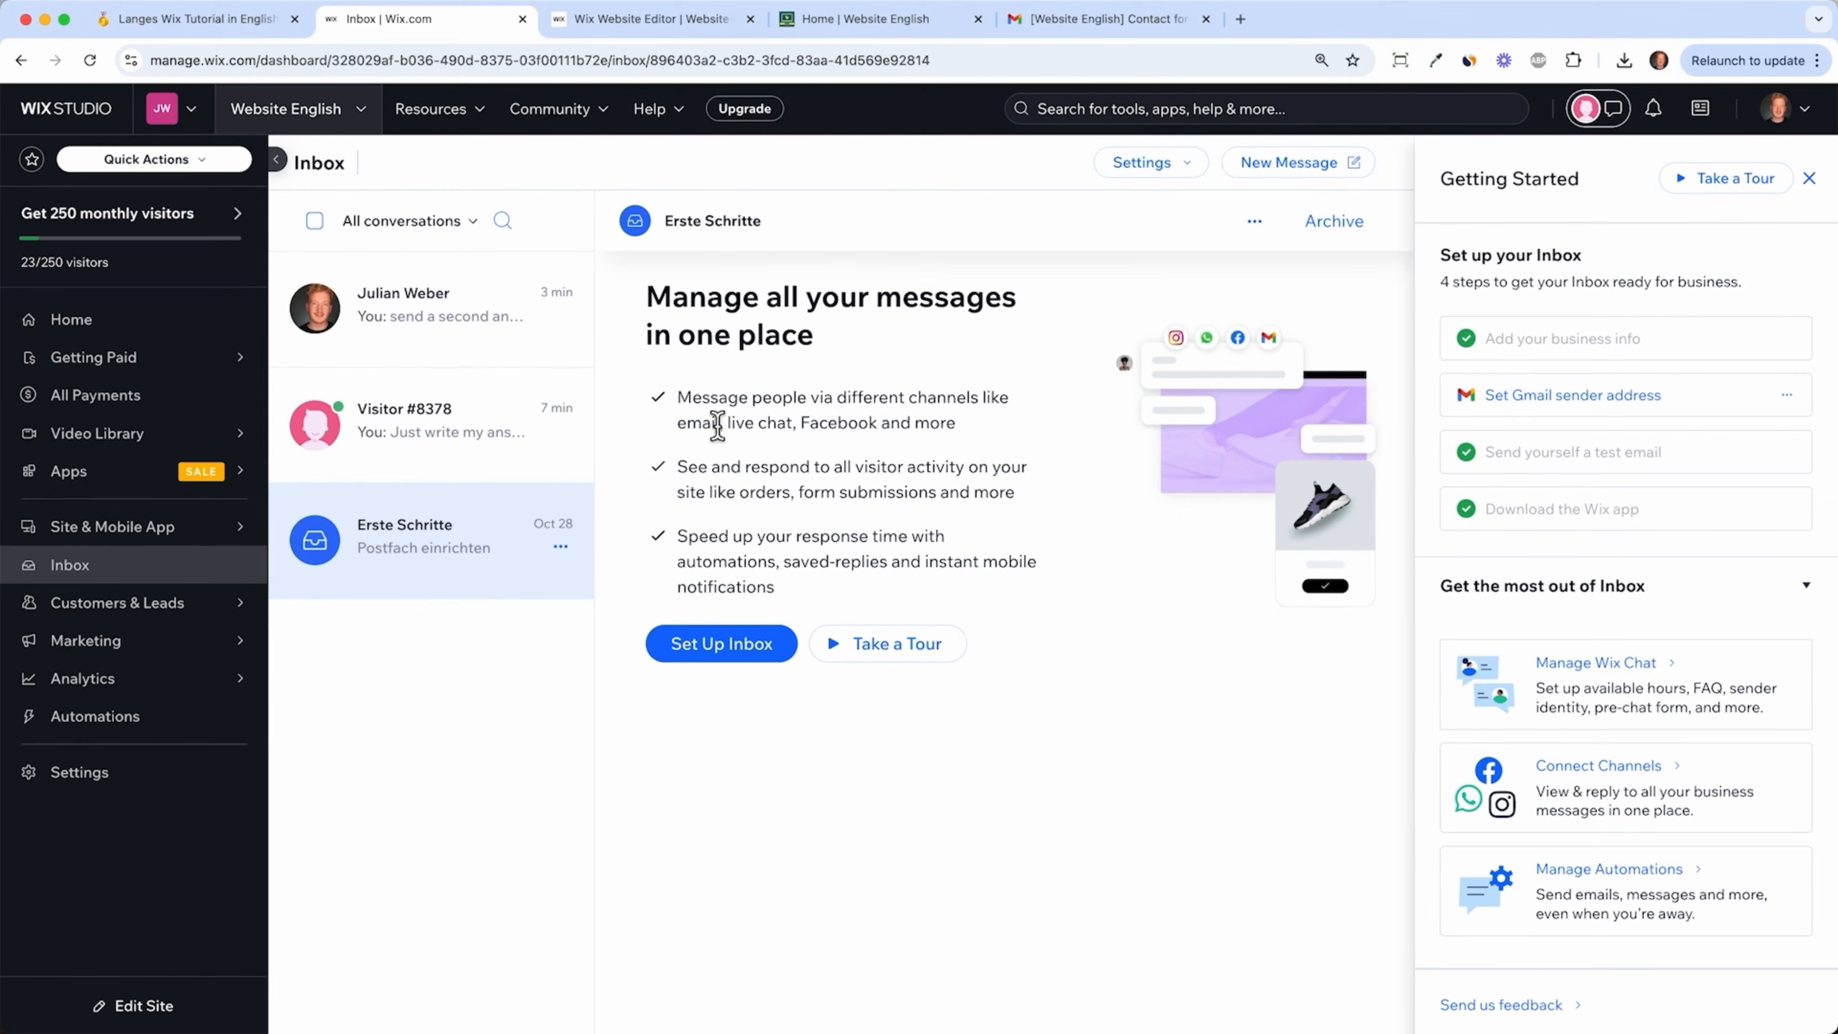
{"action": "left_click", "coordinate": [152, 797]}
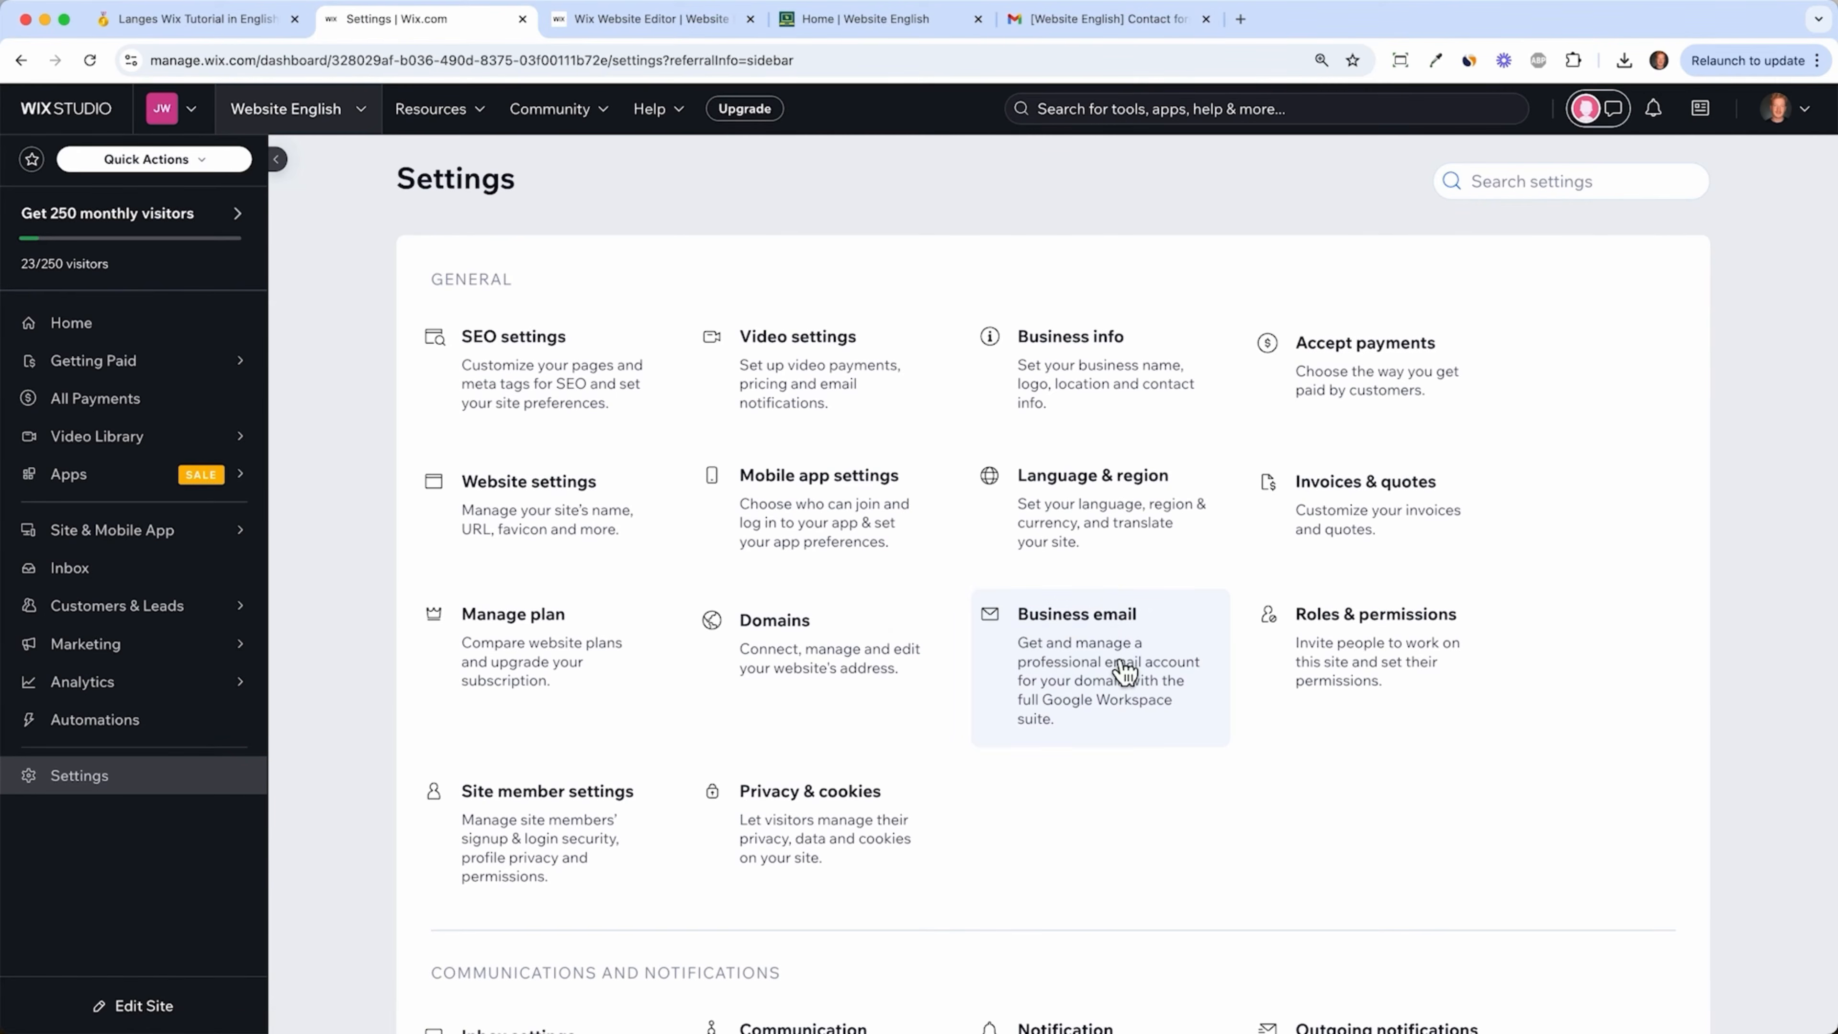
{"action": "left_click", "coordinate": [97, 792]}
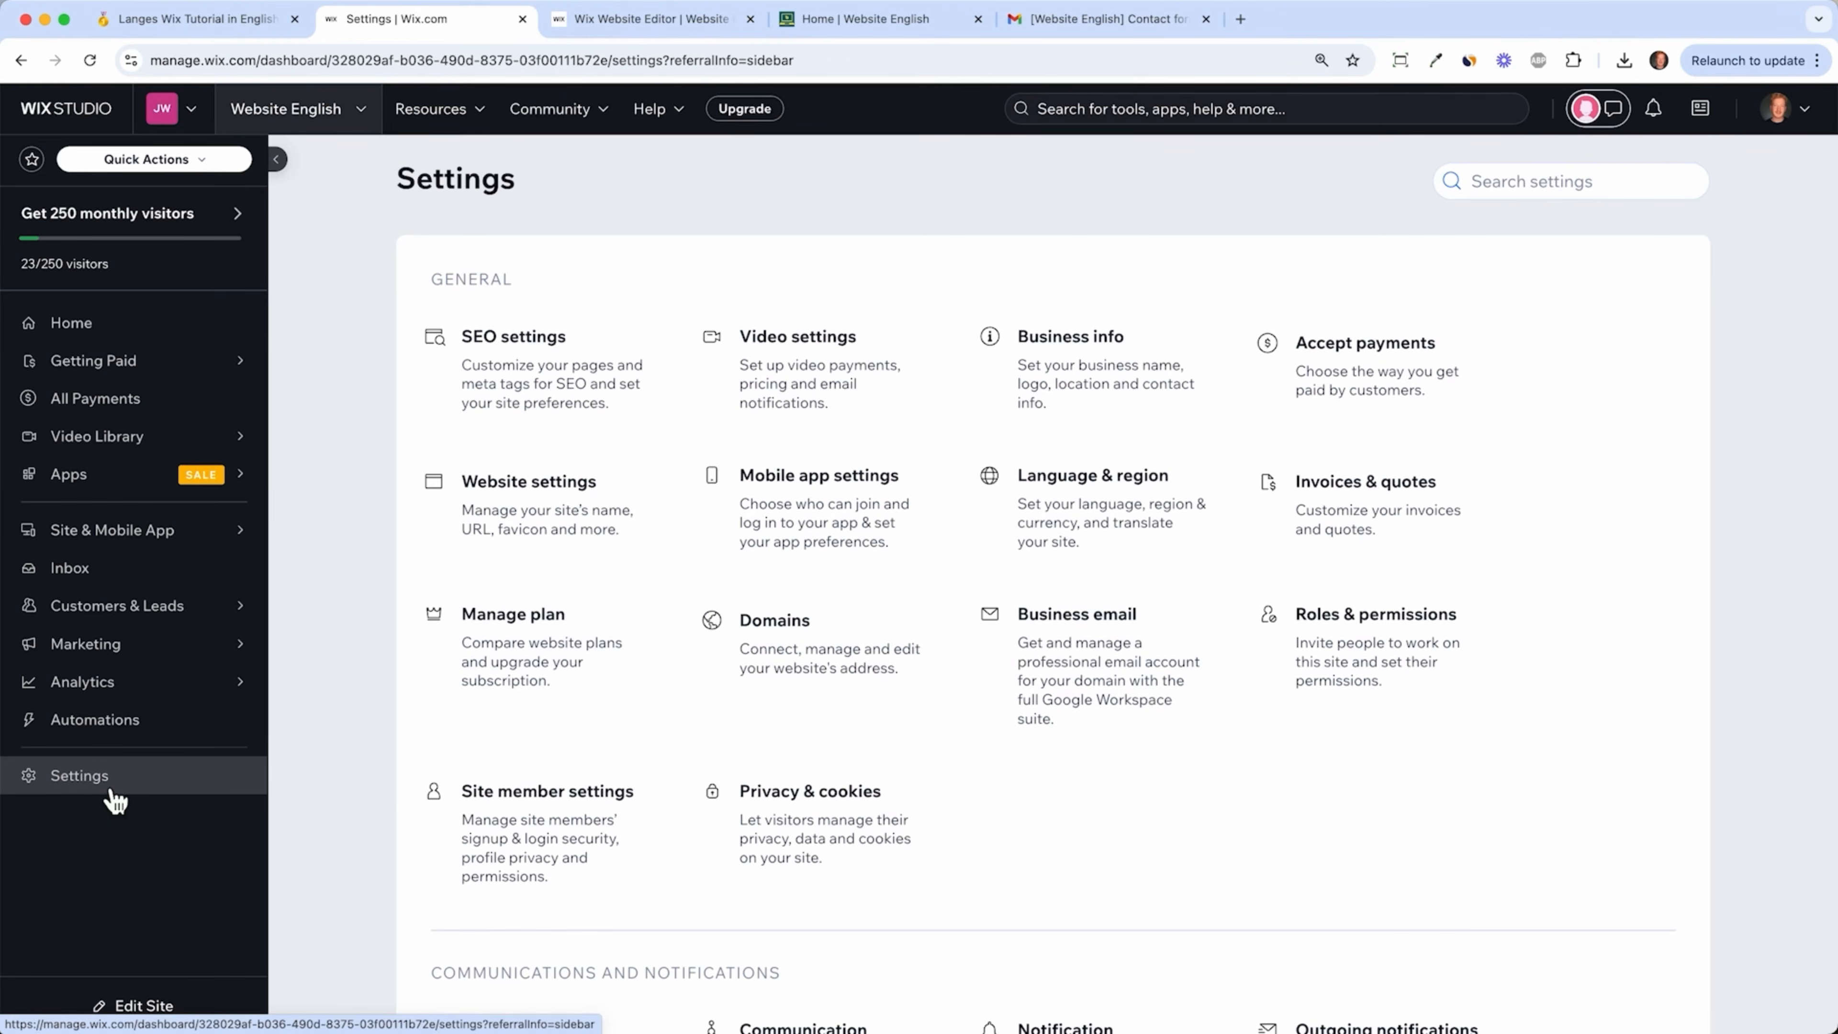
{"action": "left_click", "coordinate": [1053, 659]}
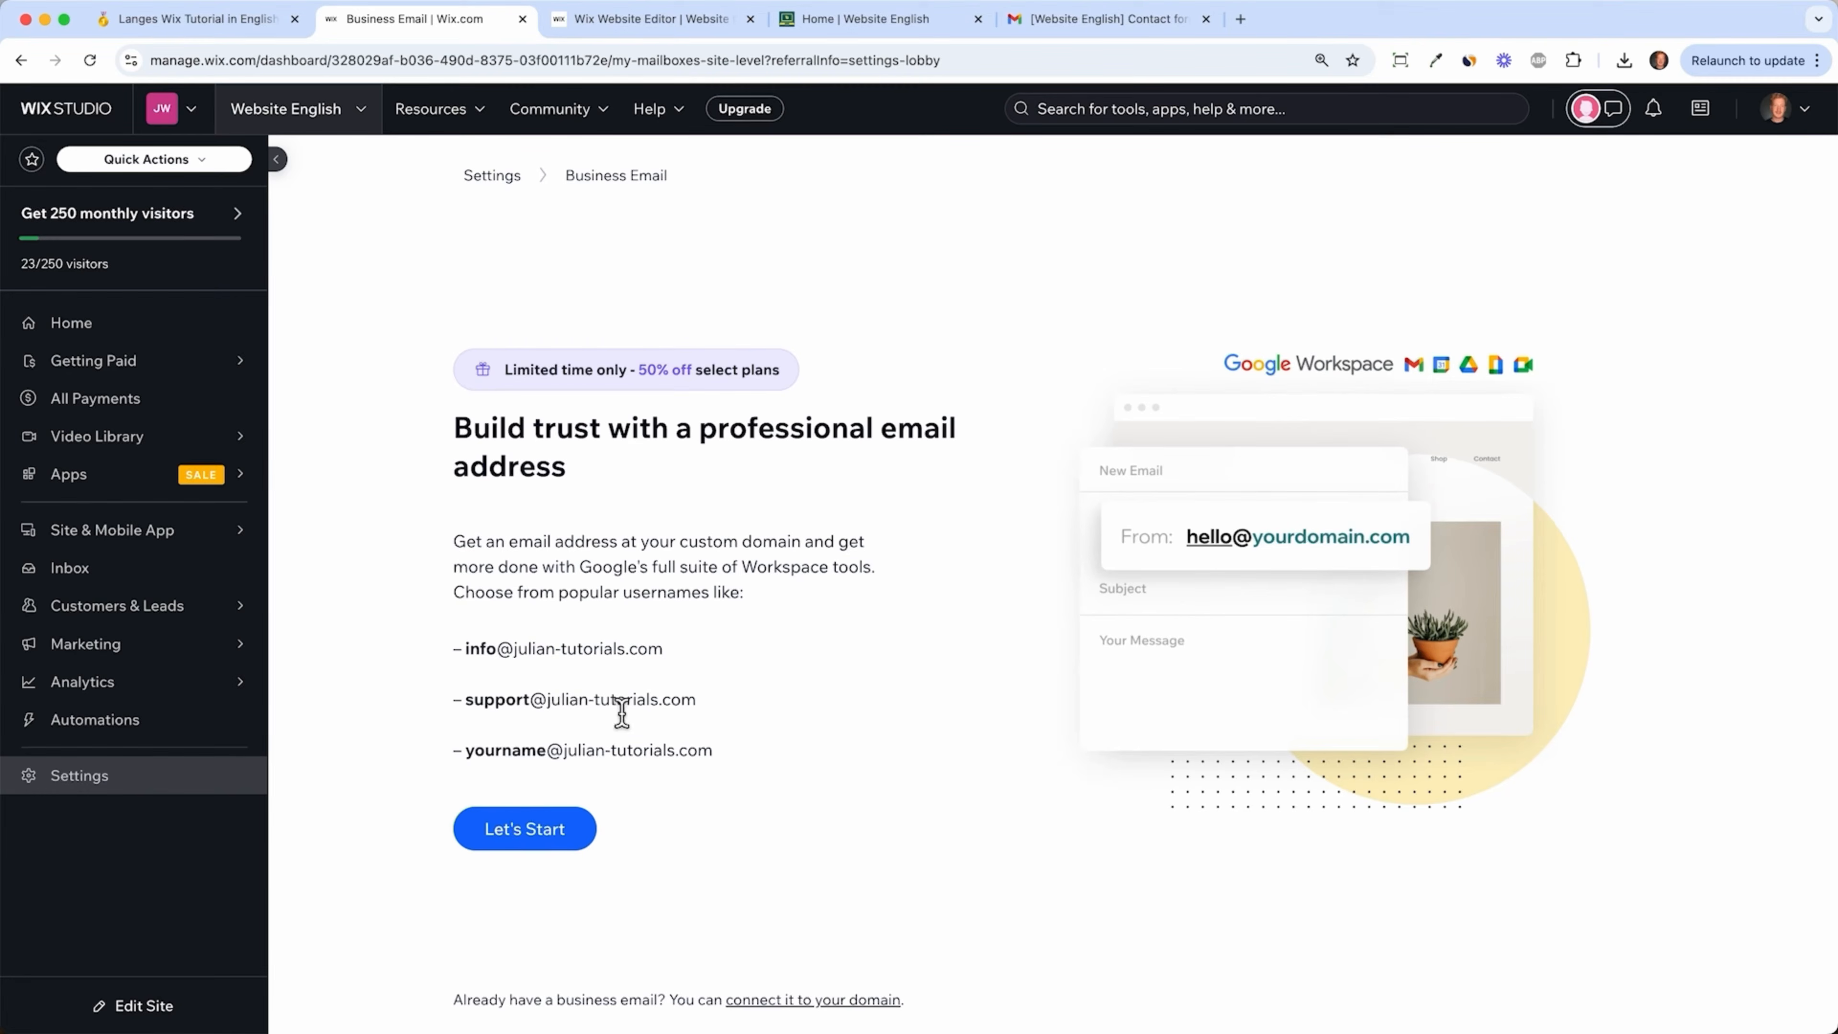
{"action": "left_click", "coordinate": [545, 833]}
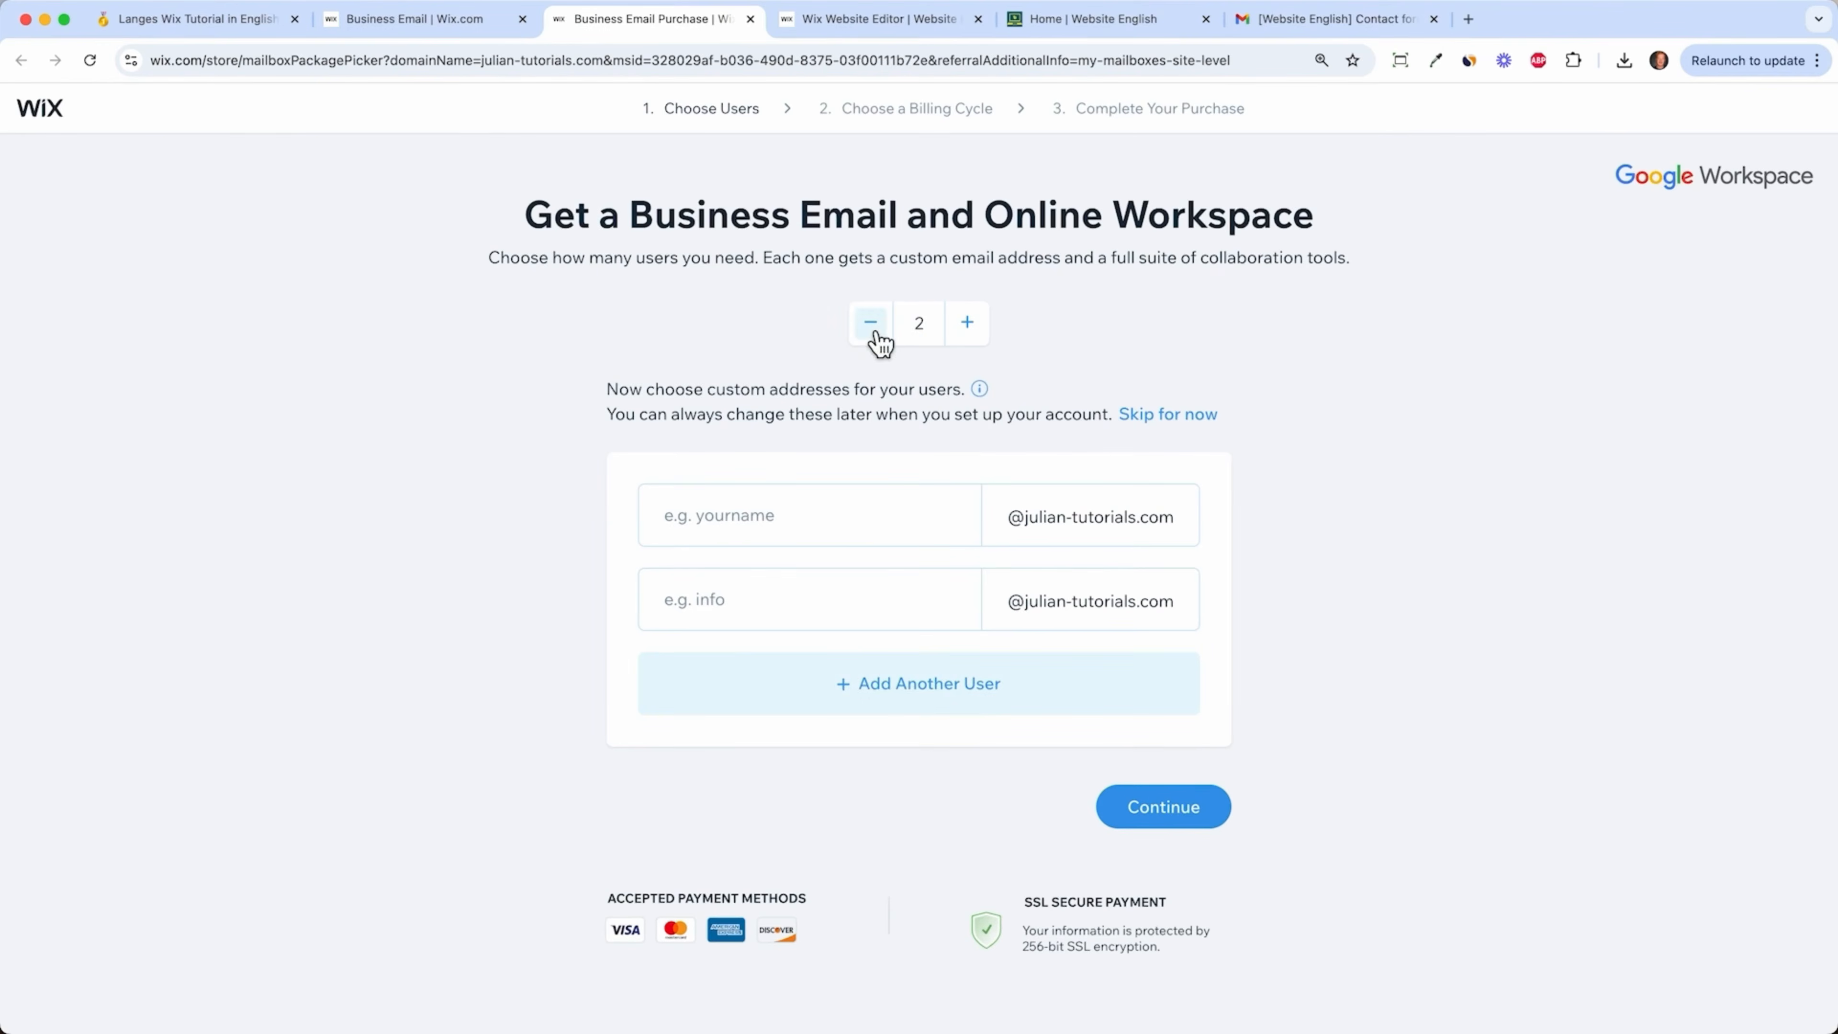
- Try different user counts for the business email, settle on one user and enter info as the custom address
{"action": "left_click", "coordinate": [873, 398]}
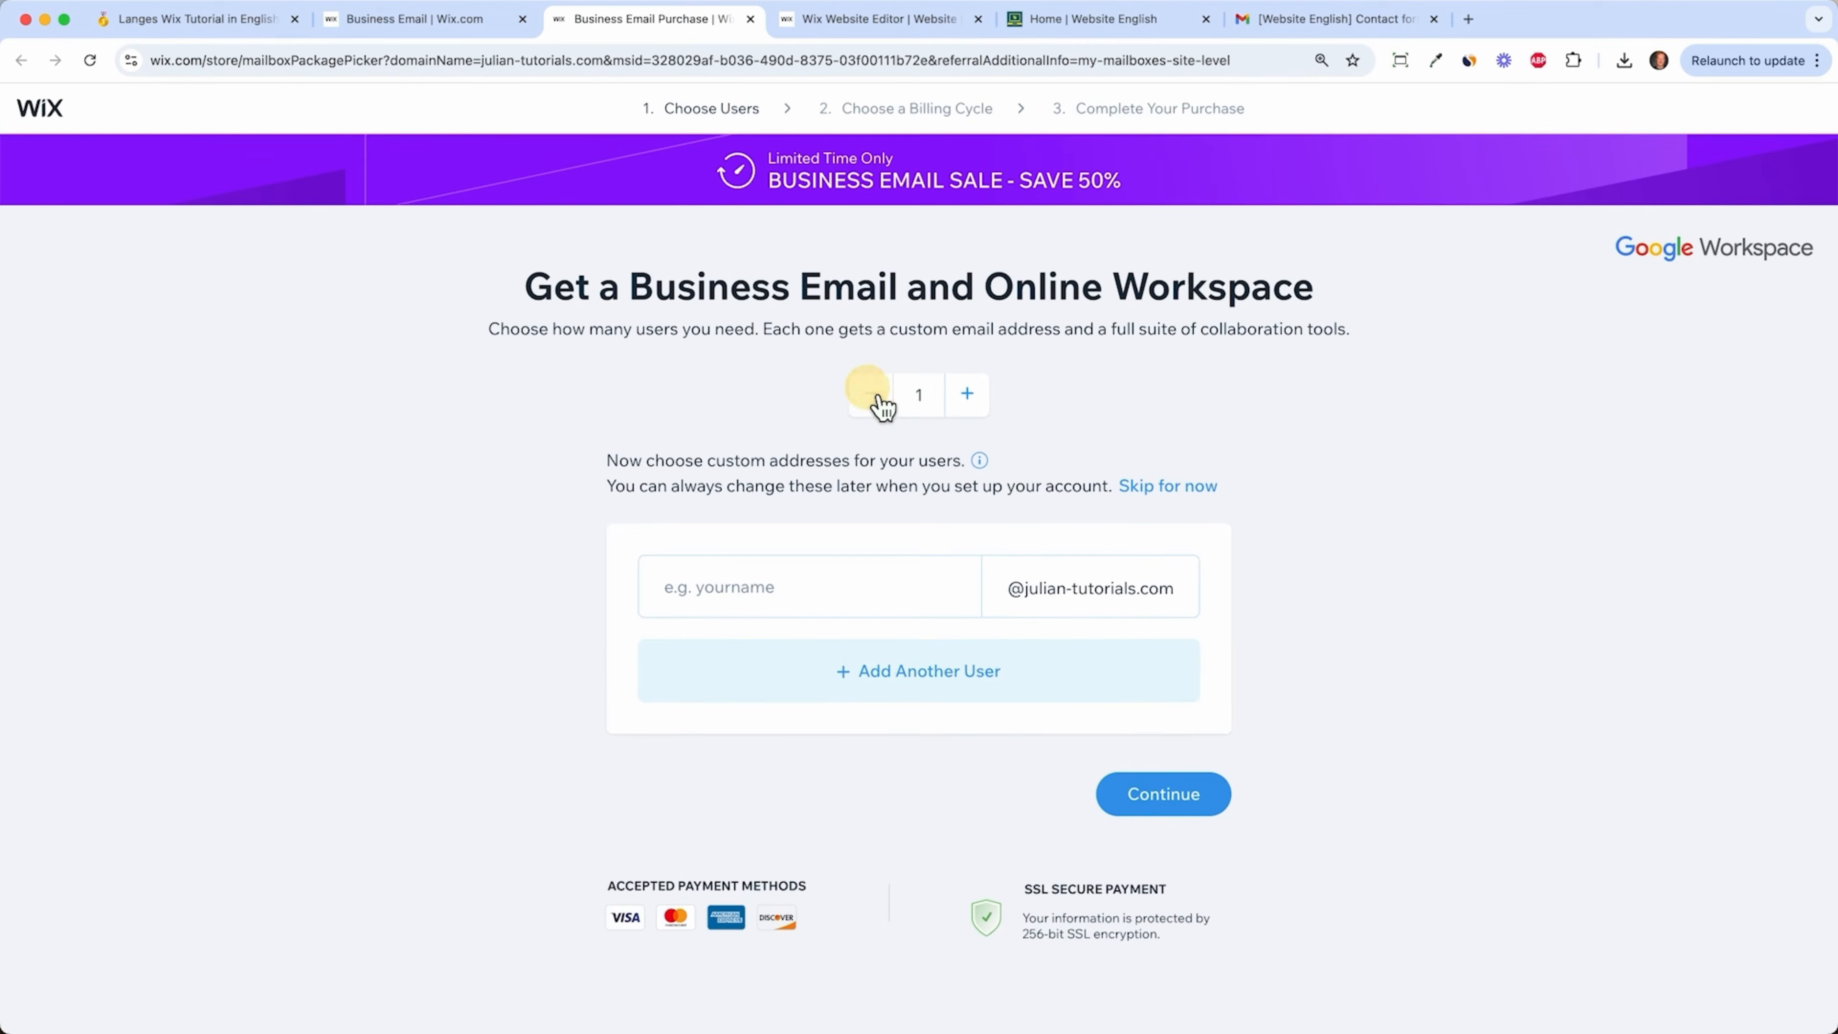
{"action": "left_click", "coordinate": [969, 397]}
{"action": "left_click", "coordinate": [968, 397]}
{"action": "left_click", "coordinate": [968, 397]}
{"action": "left_click", "coordinate": [968, 396]}
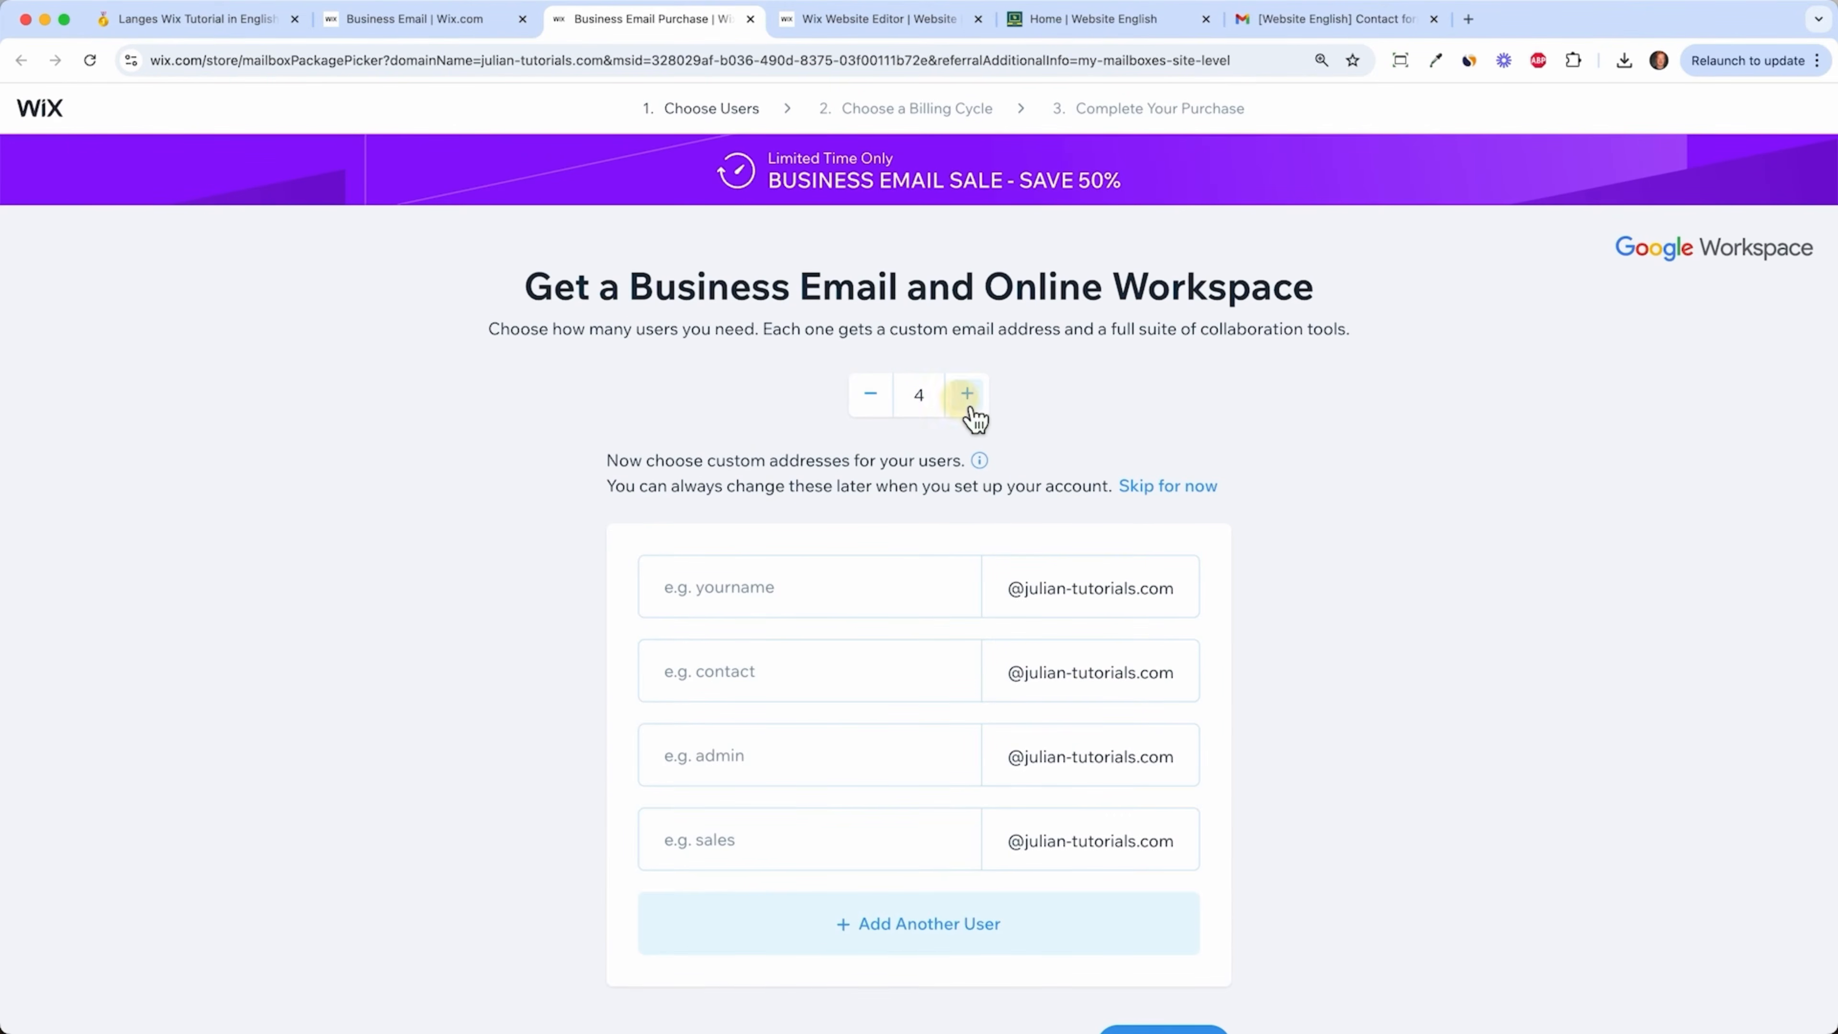
{"action": "left_click", "coordinate": [876, 411]}
{"action": "left_click", "coordinate": [877, 411]}
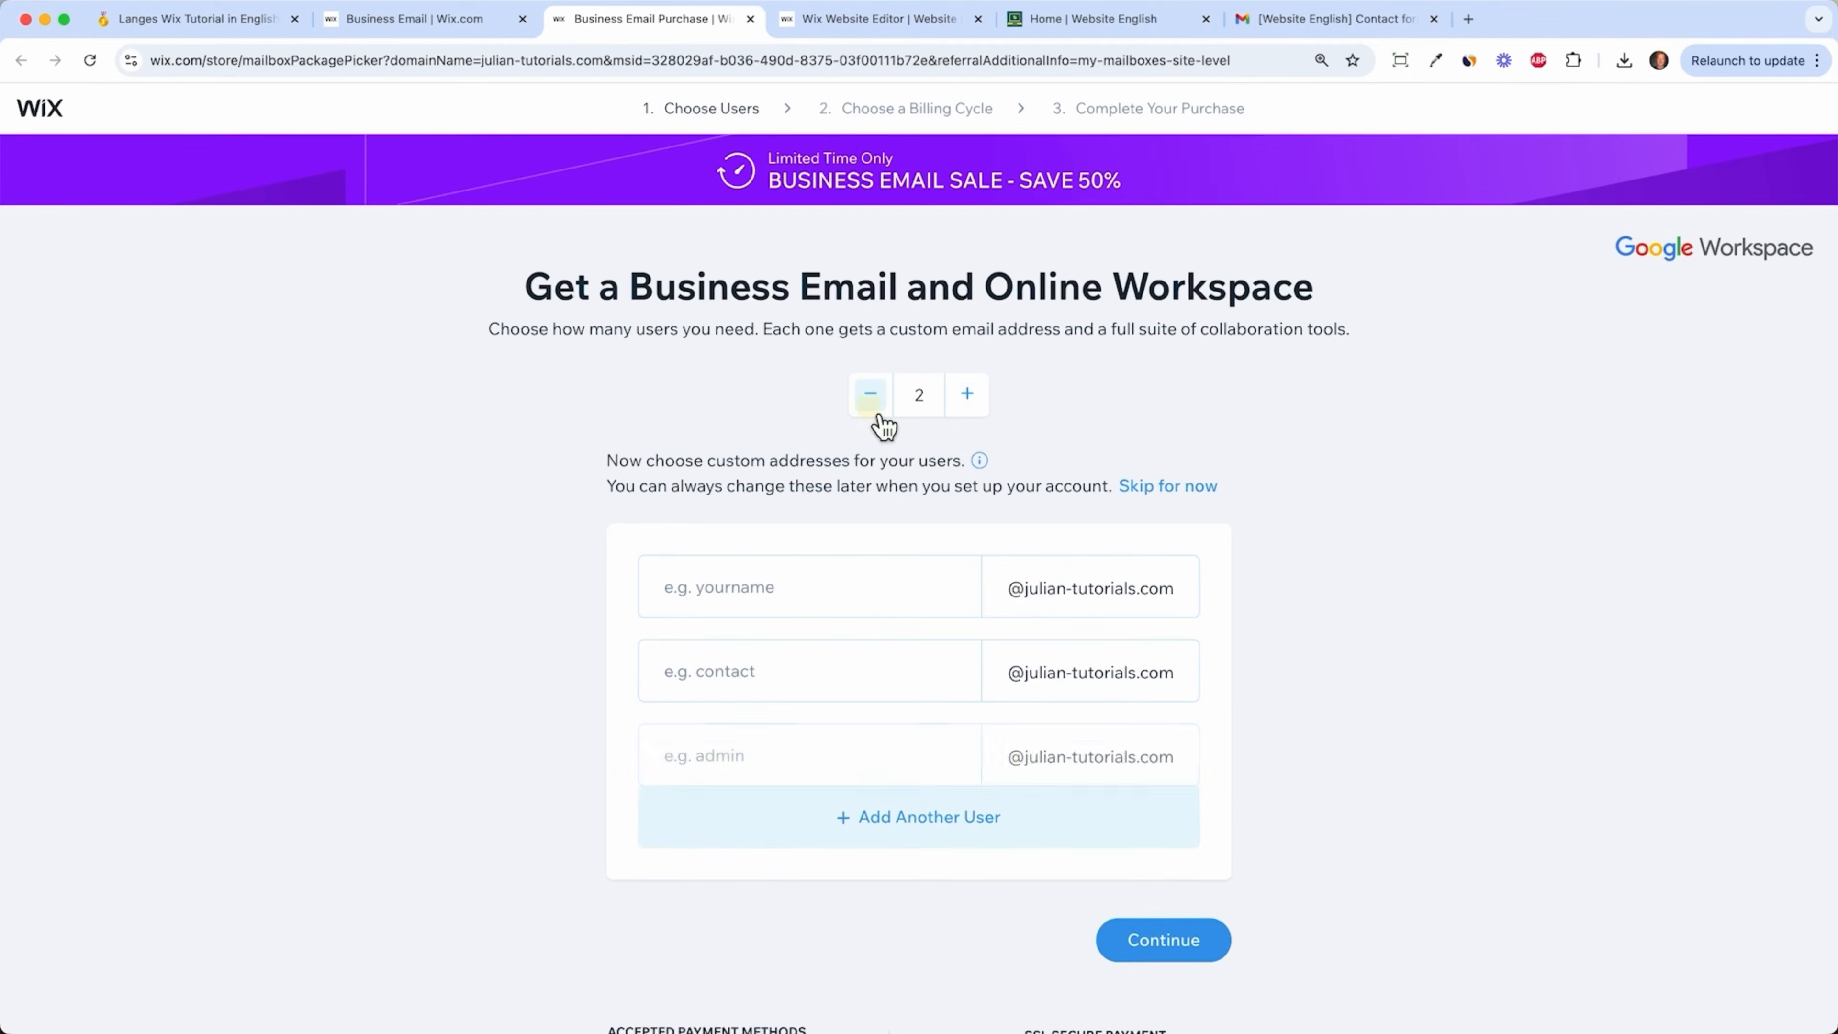
{"action": "left_click", "coordinate": [877, 412]}
{"action": "left_click", "coordinate": [877, 411]}
{"action": "left_click", "coordinate": [808, 599]}
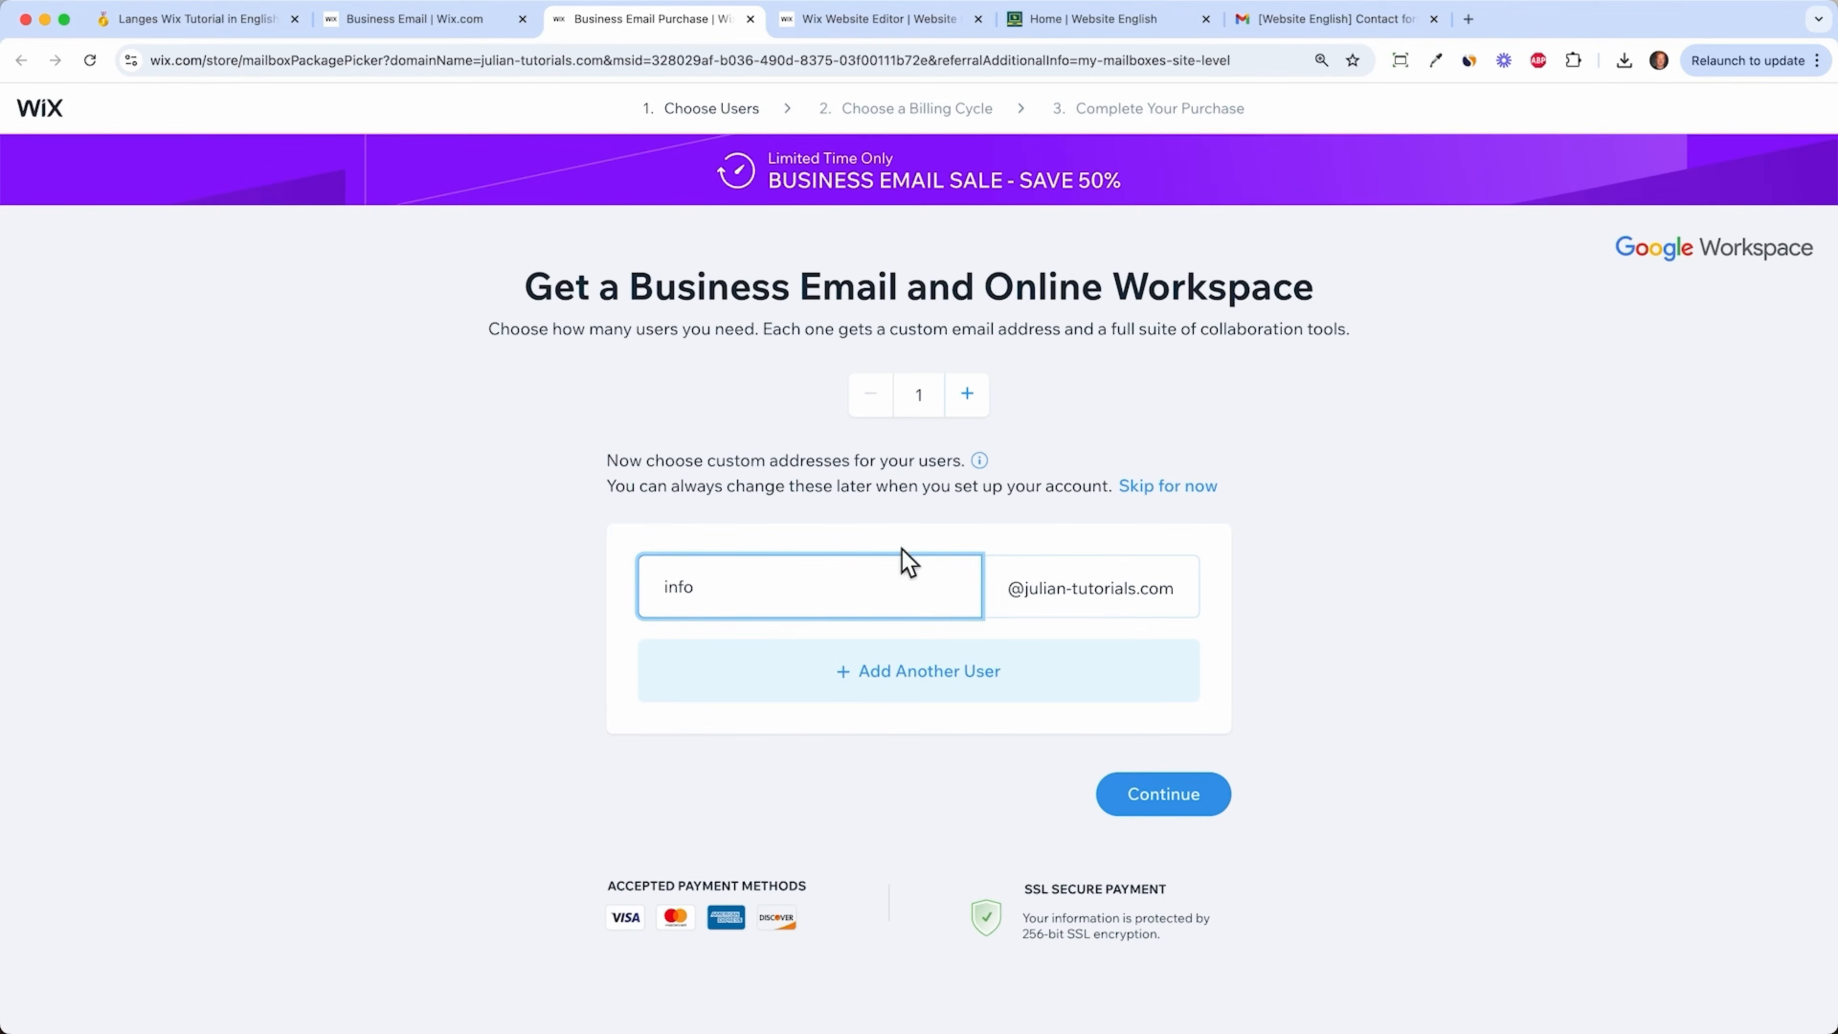
- Check the business email billing cycles, return to the user selection and compare it with the live site's contact section
{"action": "left_click", "coordinate": [1170, 803]}
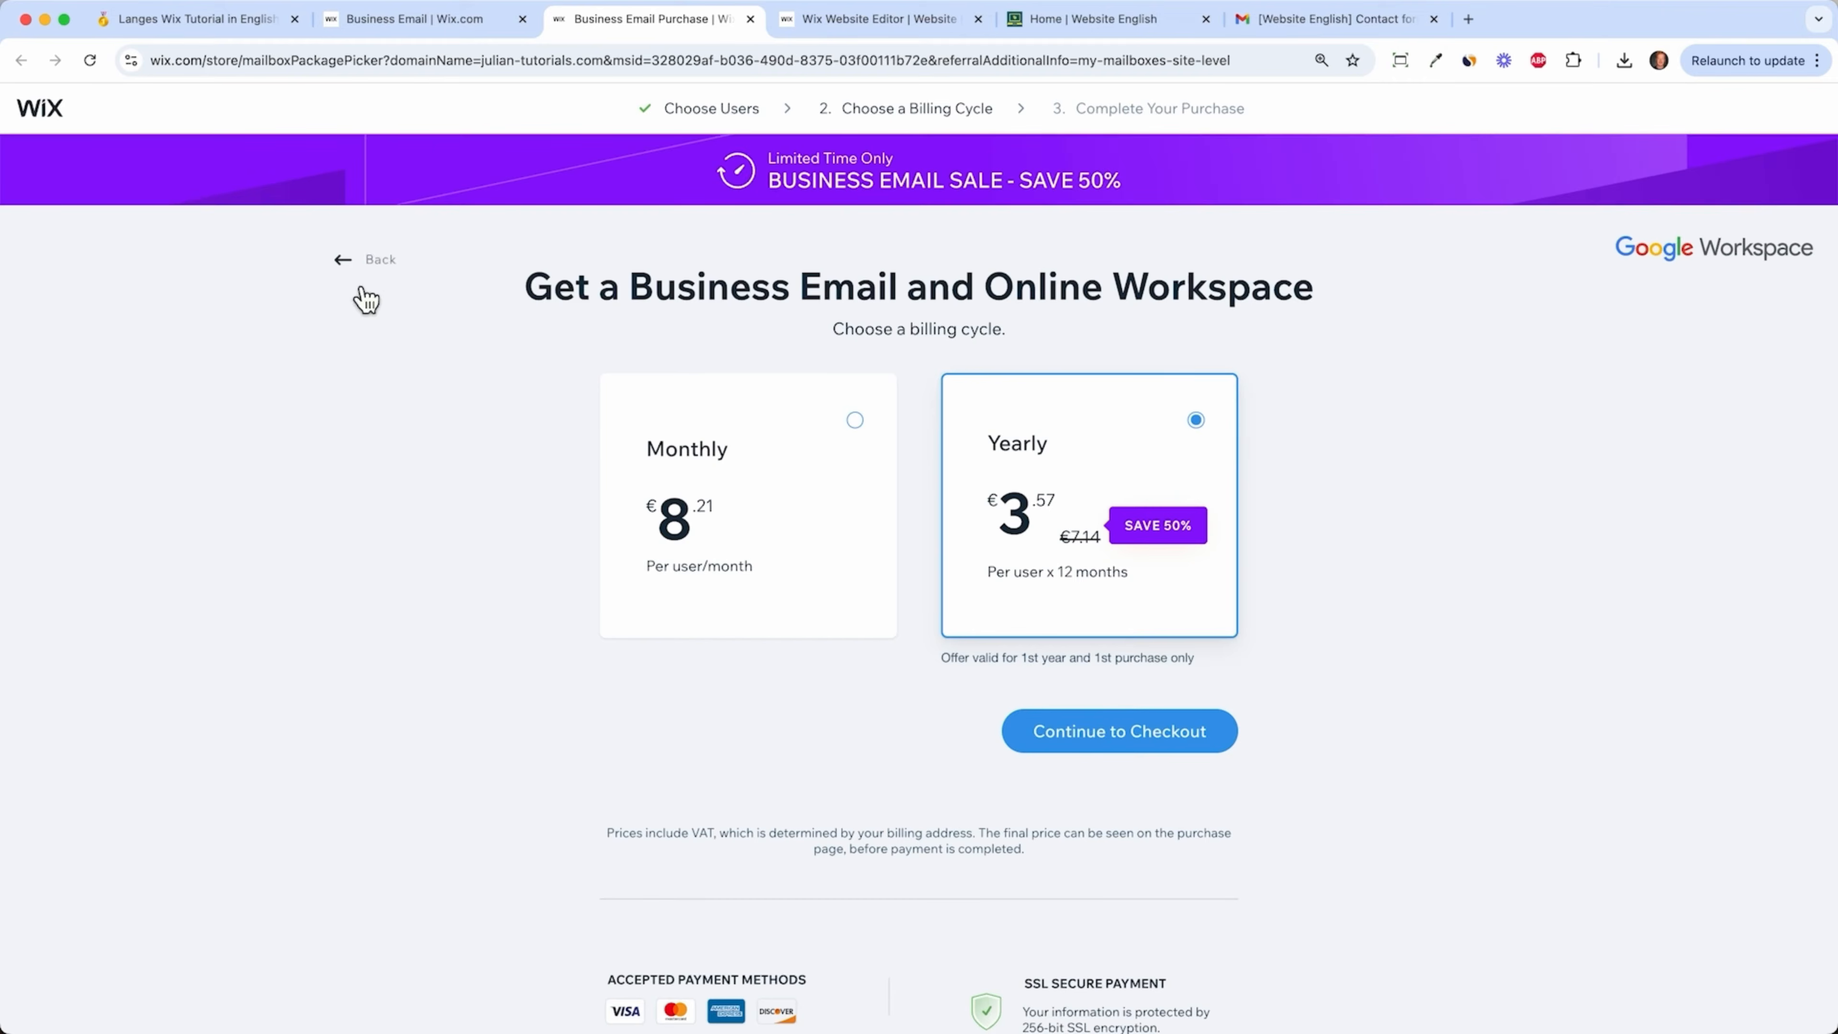
{"action": "left_click", "coordinate": [353, 268]}
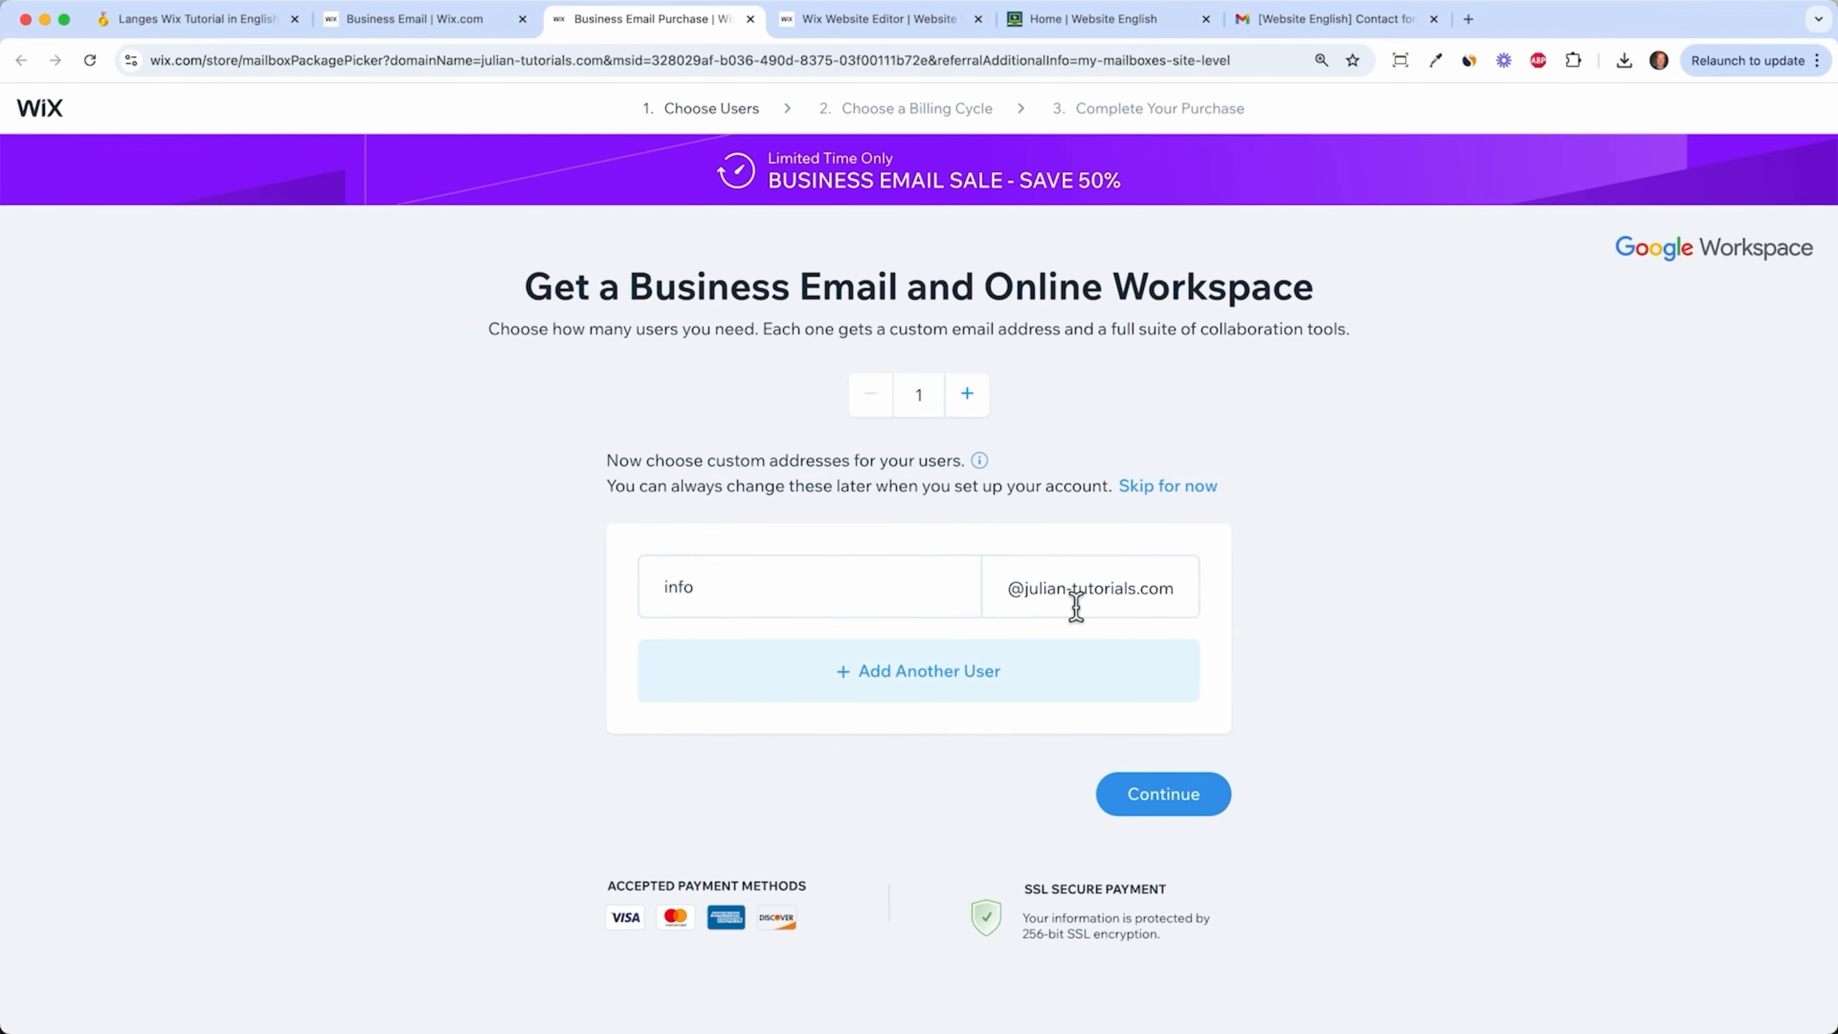
{"action": "left_click", "coordinate": [1118, 20]}
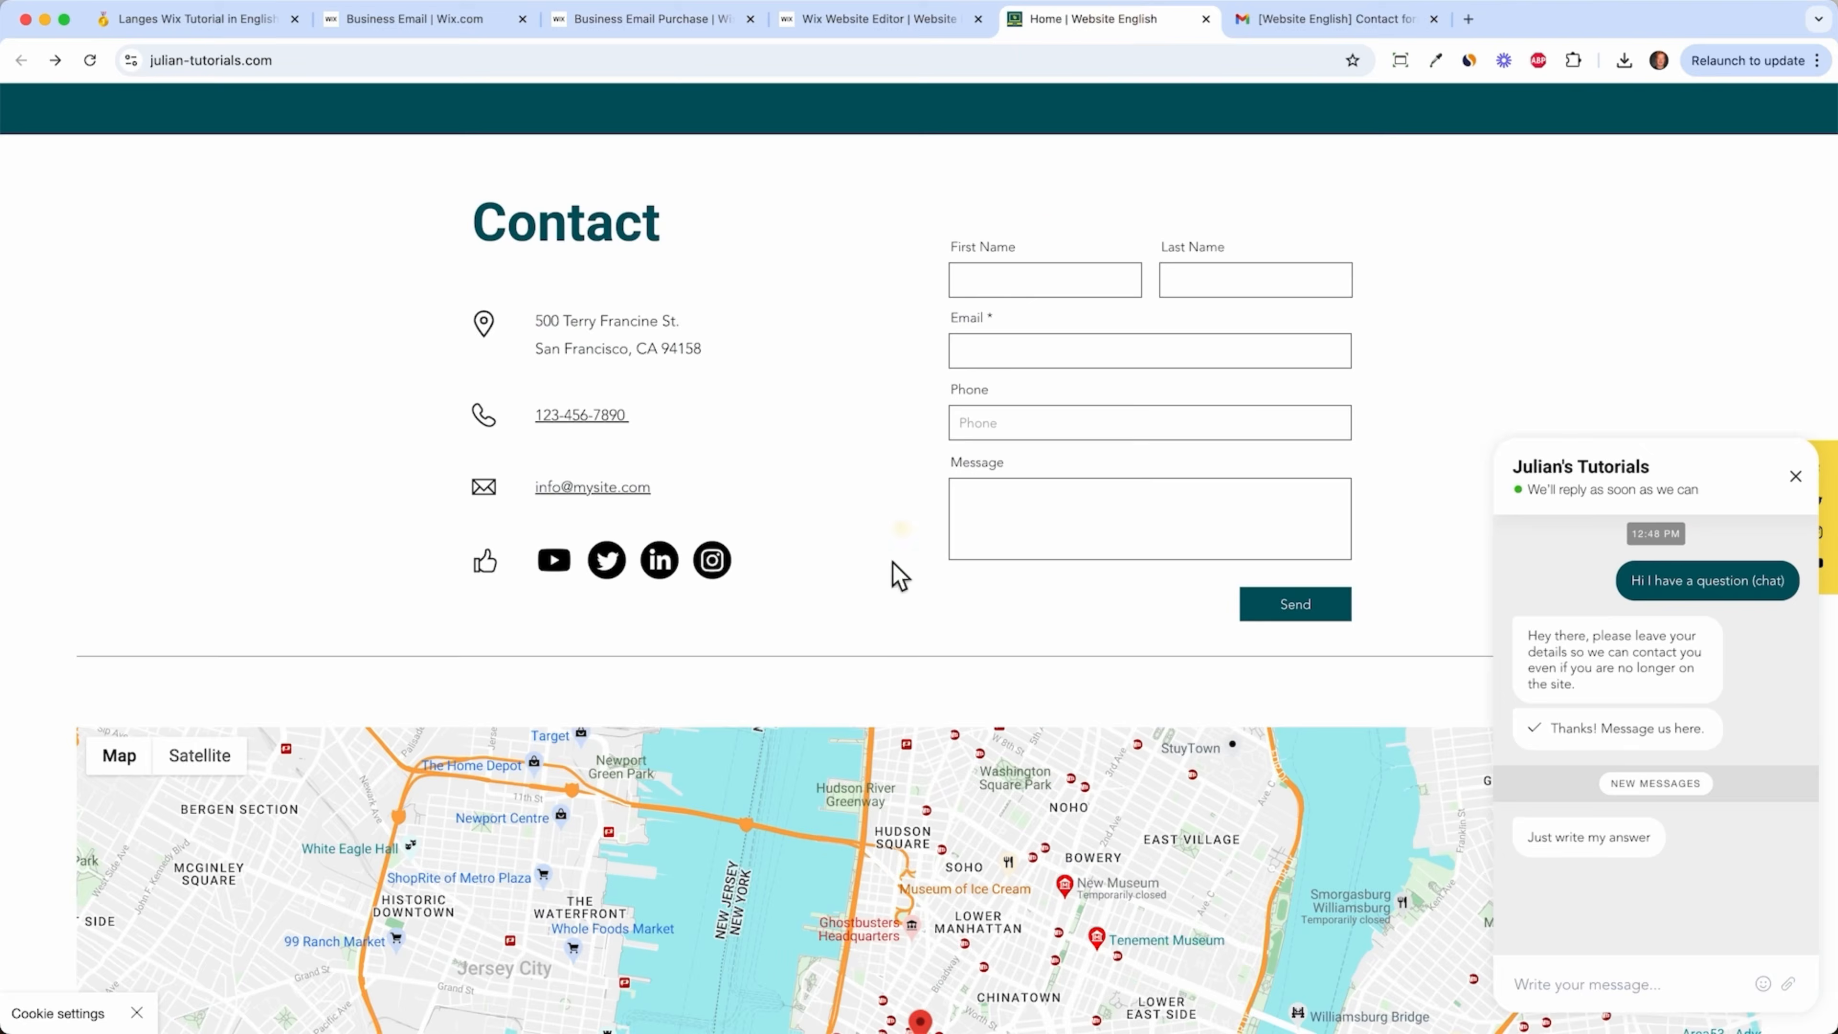
{"action": "left_click", "coordinate": [664, 26]}
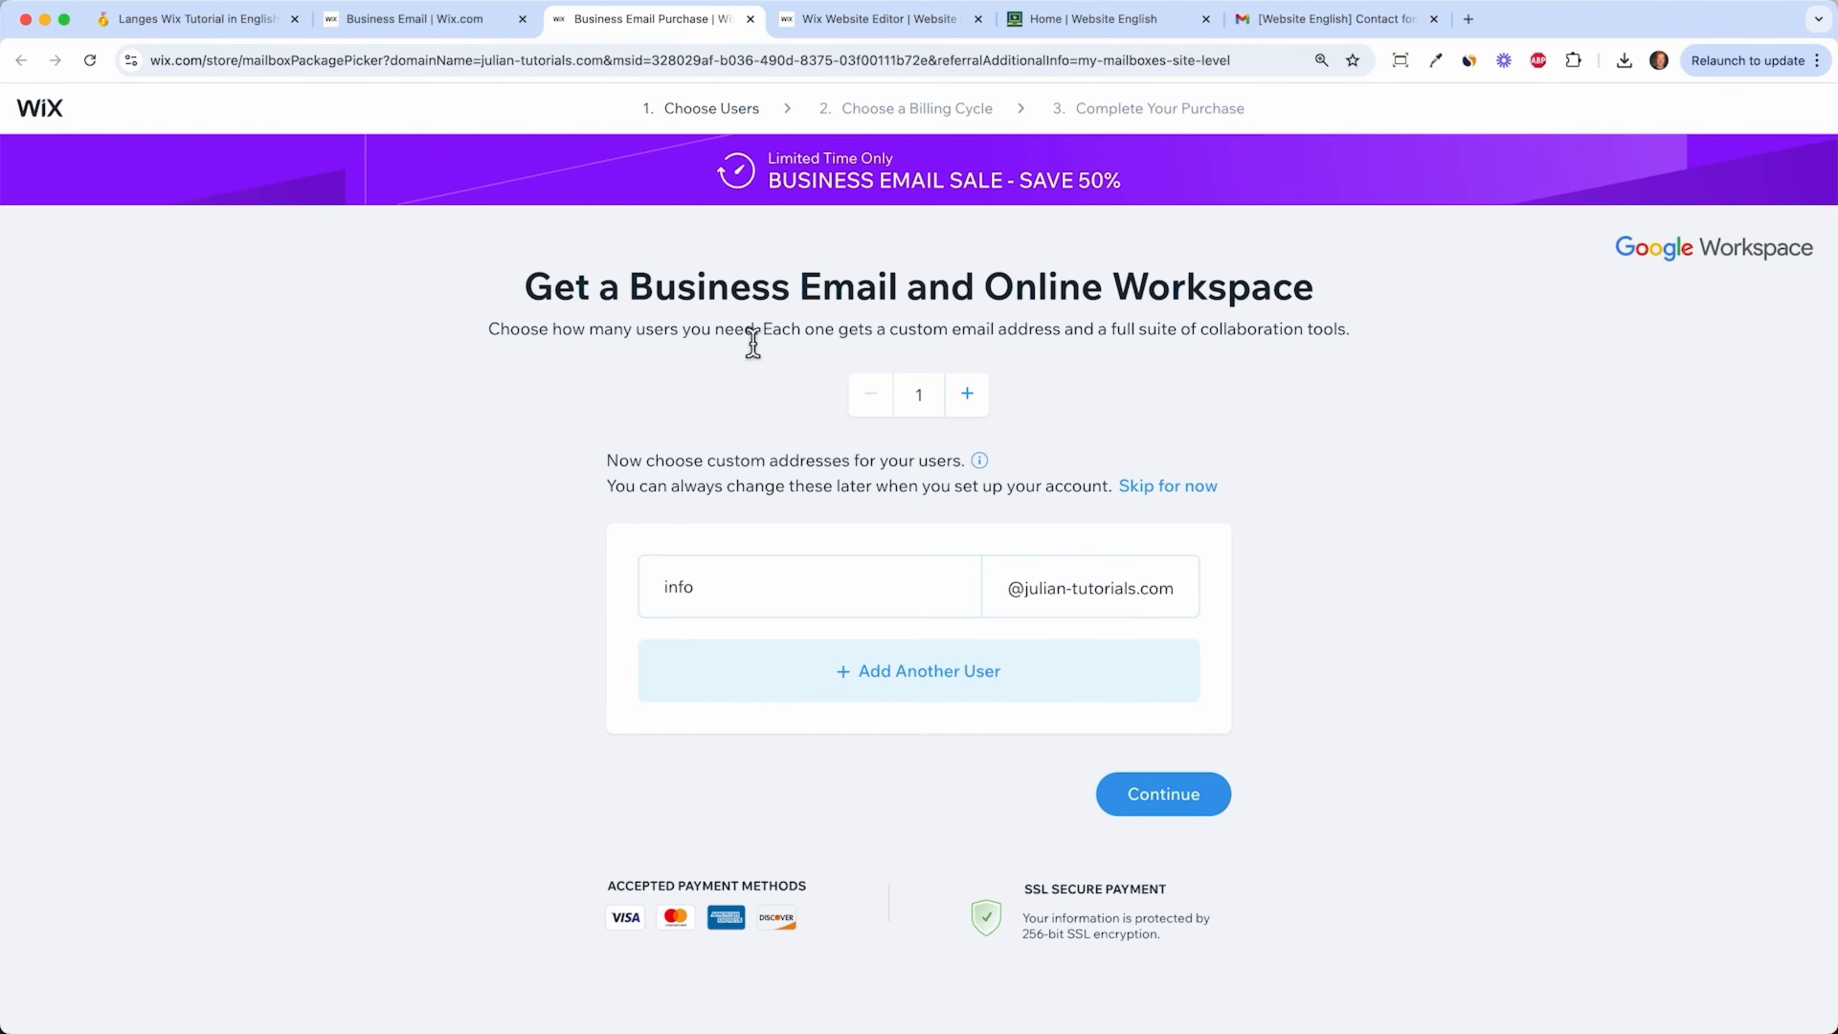
- Look through the contact form and newsletter sign-up on the live site, then return to the business email page
{"action": "left_click", "coordinate": [1107, 21]}
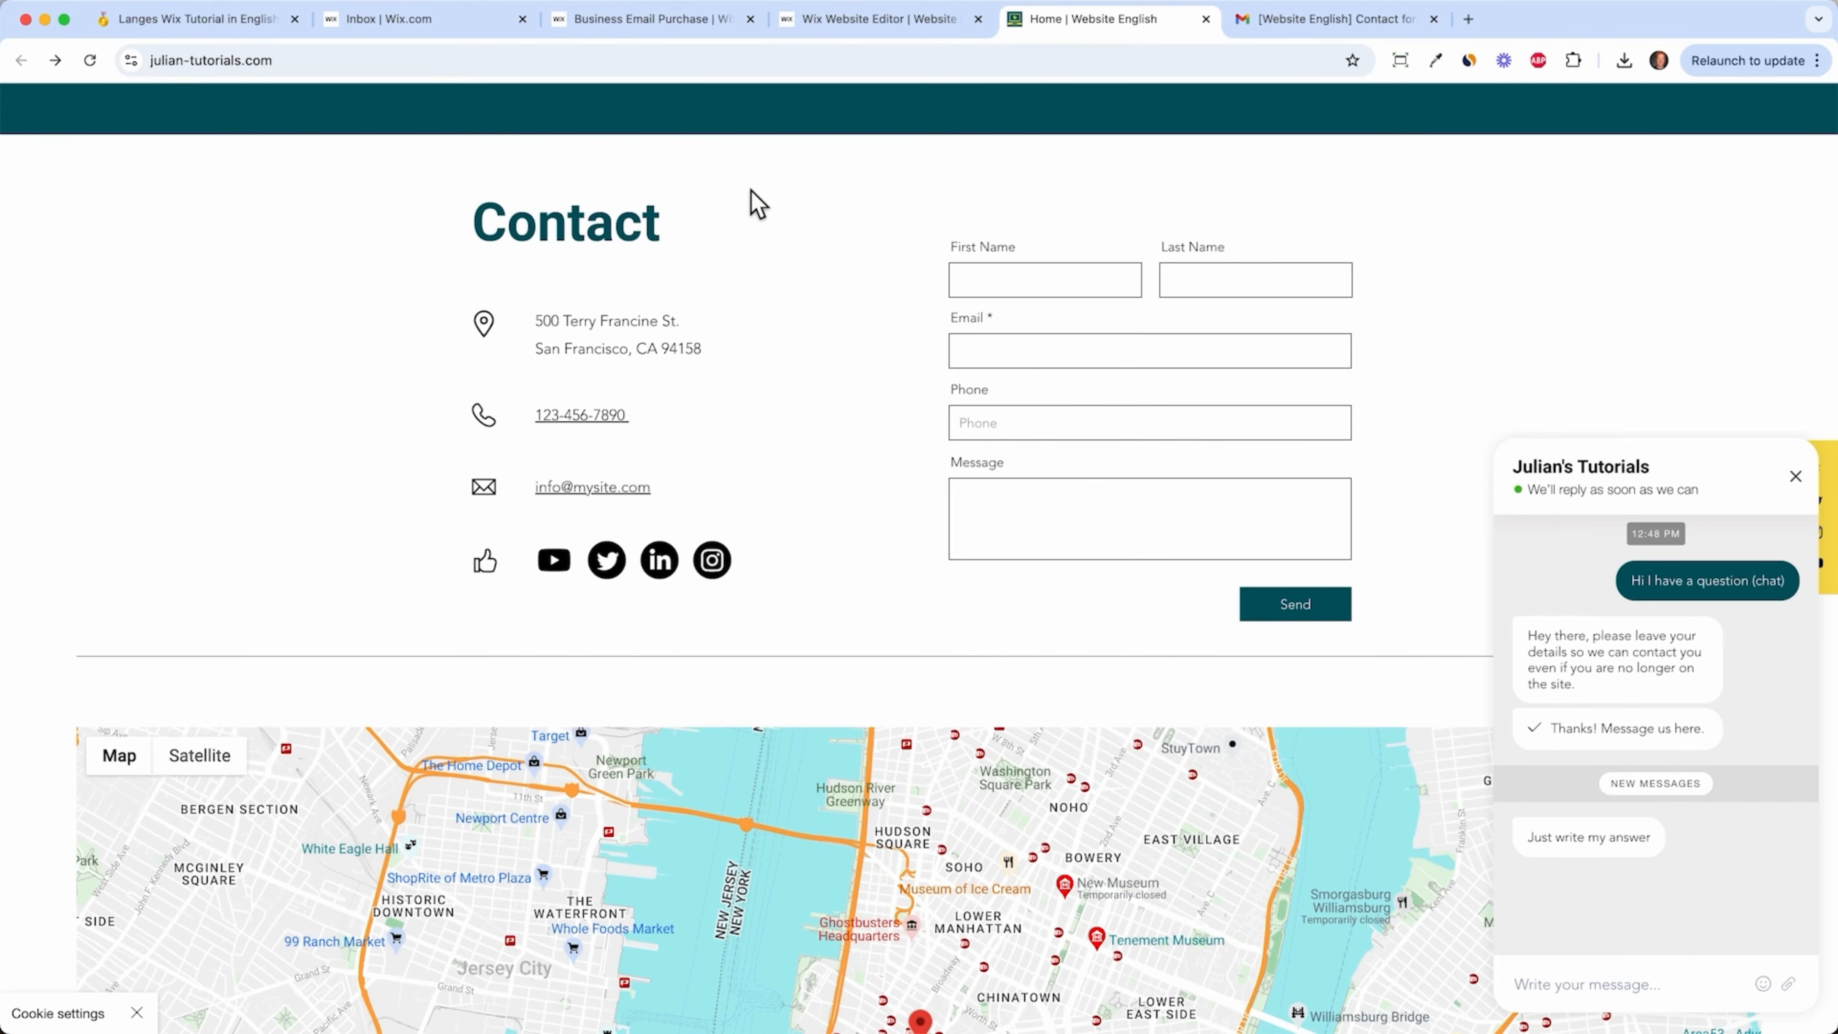
{"action": "scroll", "coordinate": [753, 221], "scroll_direction": "up", "scroll_amount": 3}
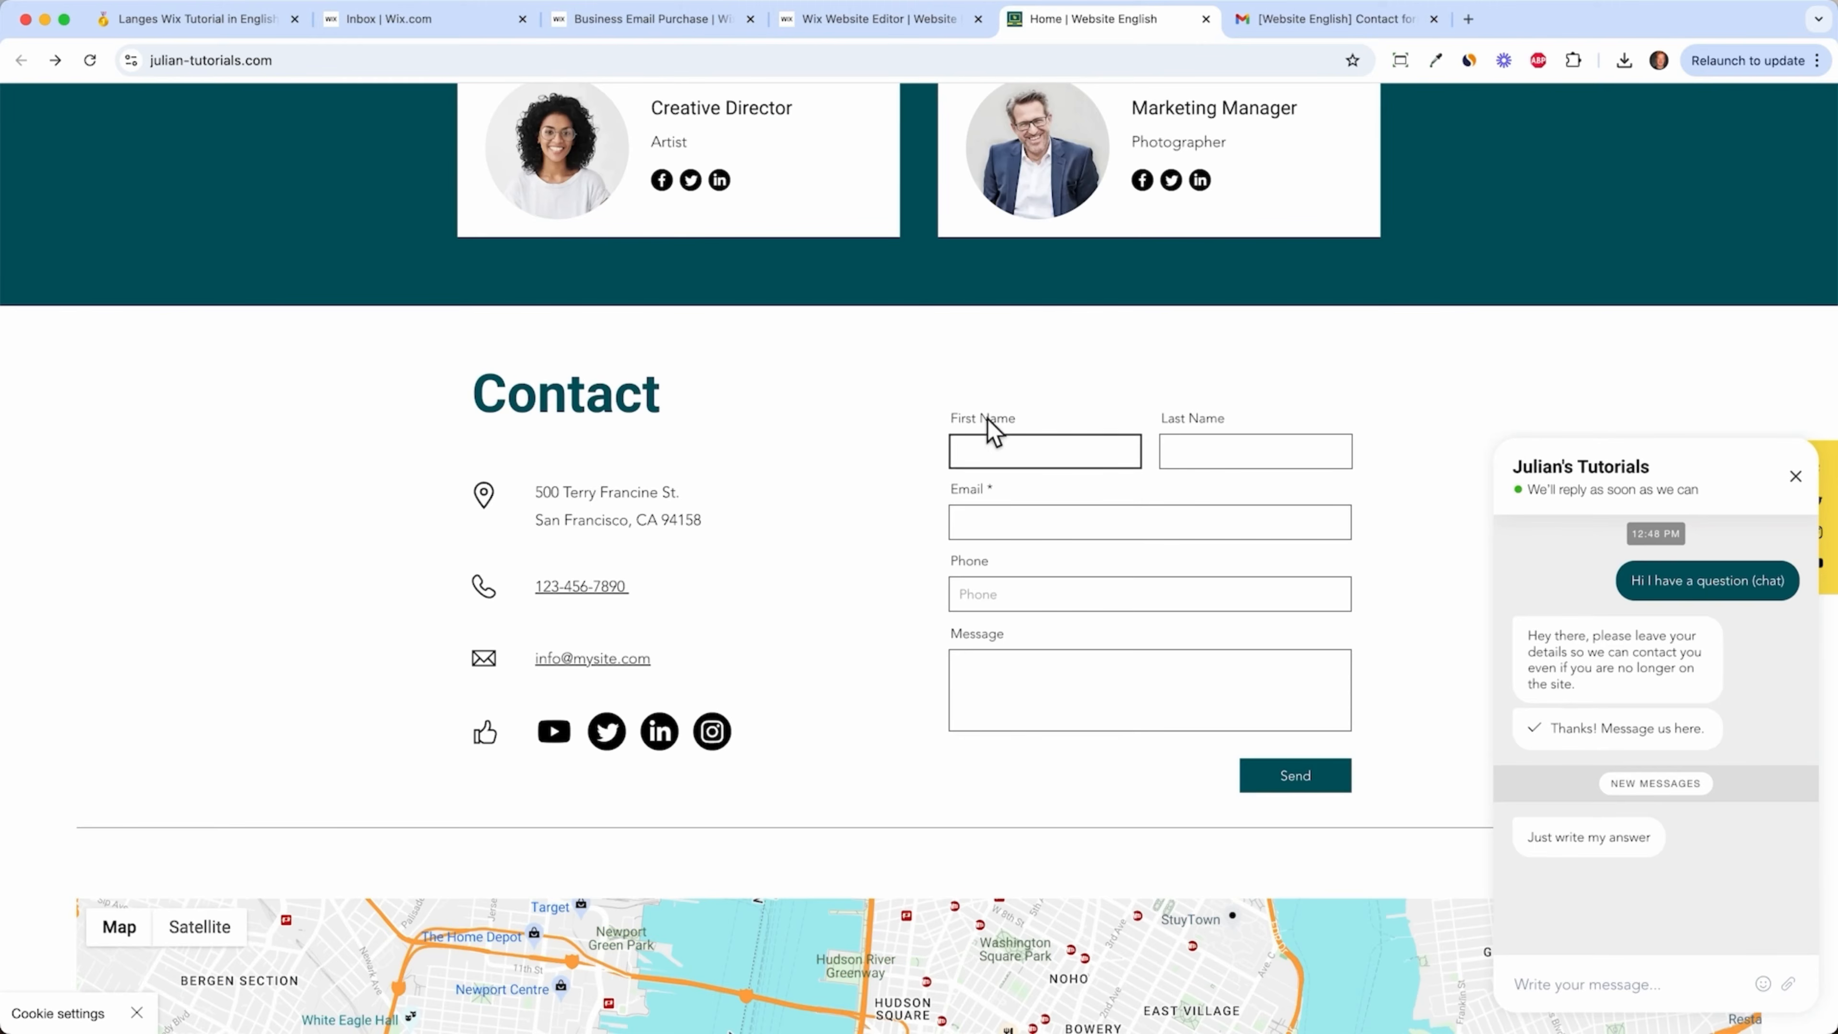
{"action": "scroll", "coordinate": [906, 665], "scroll_direction": "down", "scroll_amount": 15}
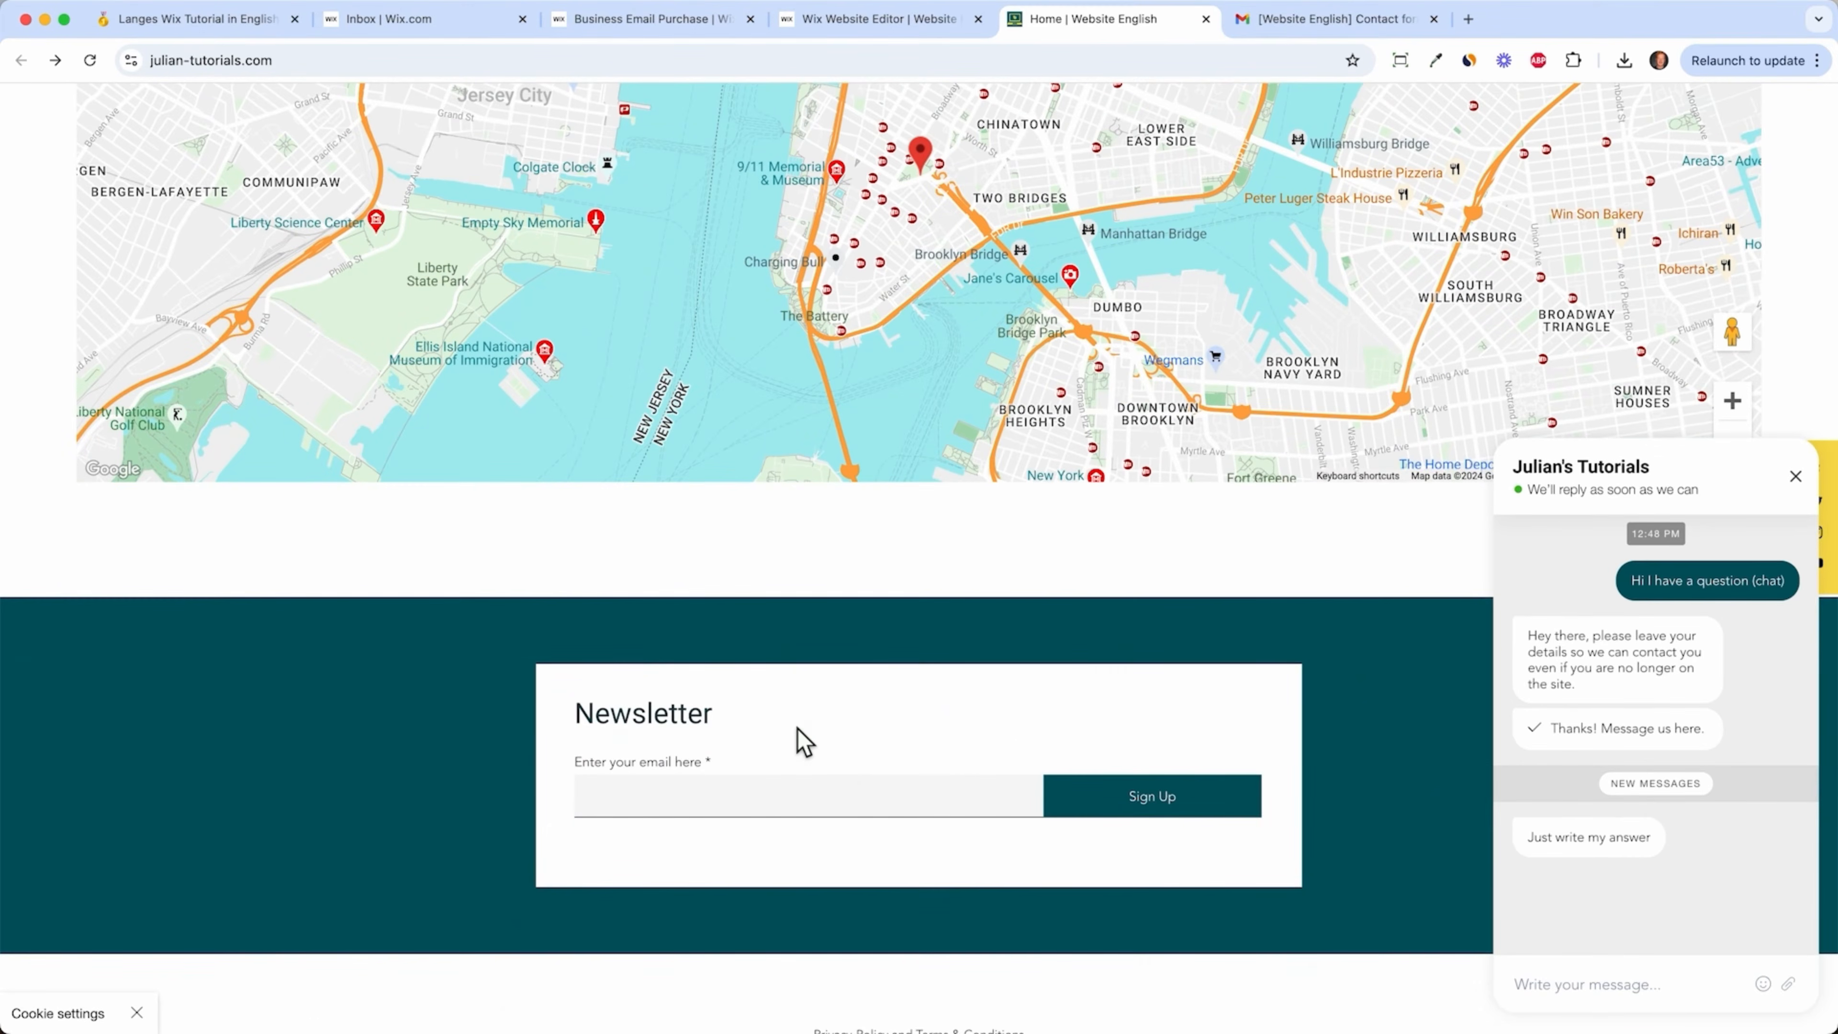
{"action": "scroll", "coordinate": [803, 742], "scroll_direction": "up", "scroll_amount": 12}
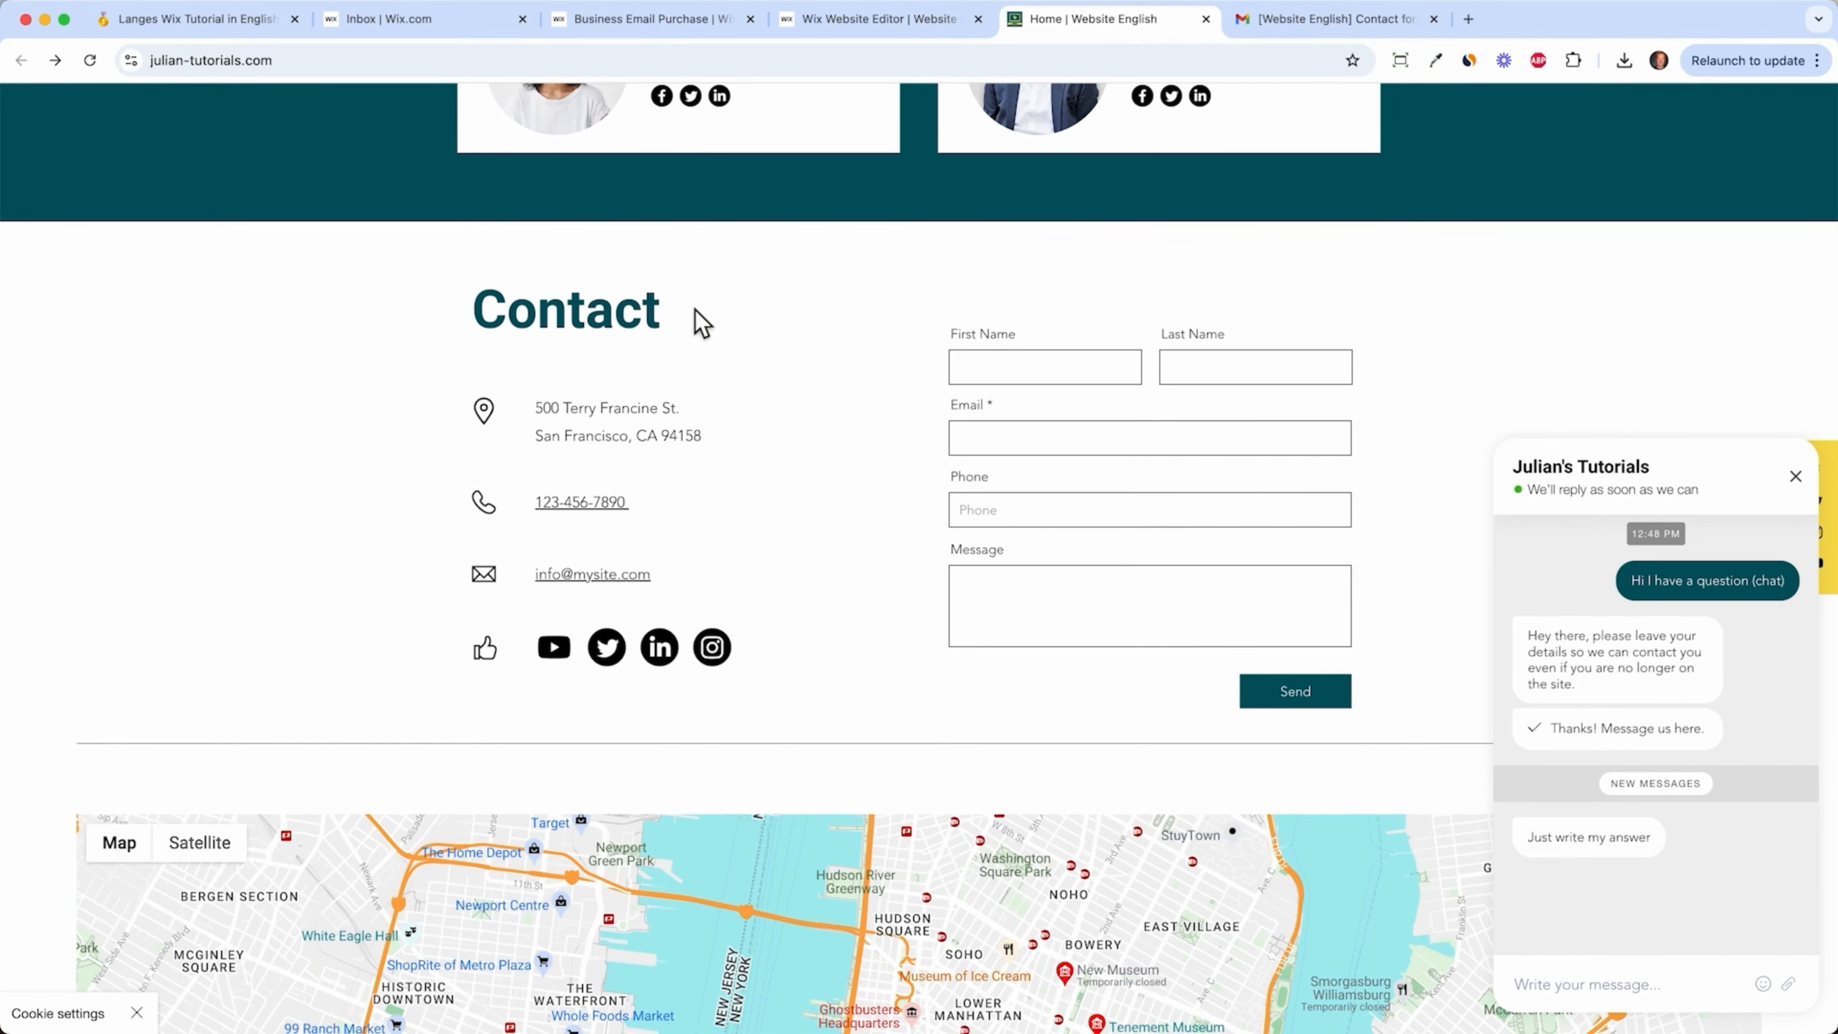
{"action": "left_click", "coordinate": [663, 29]}
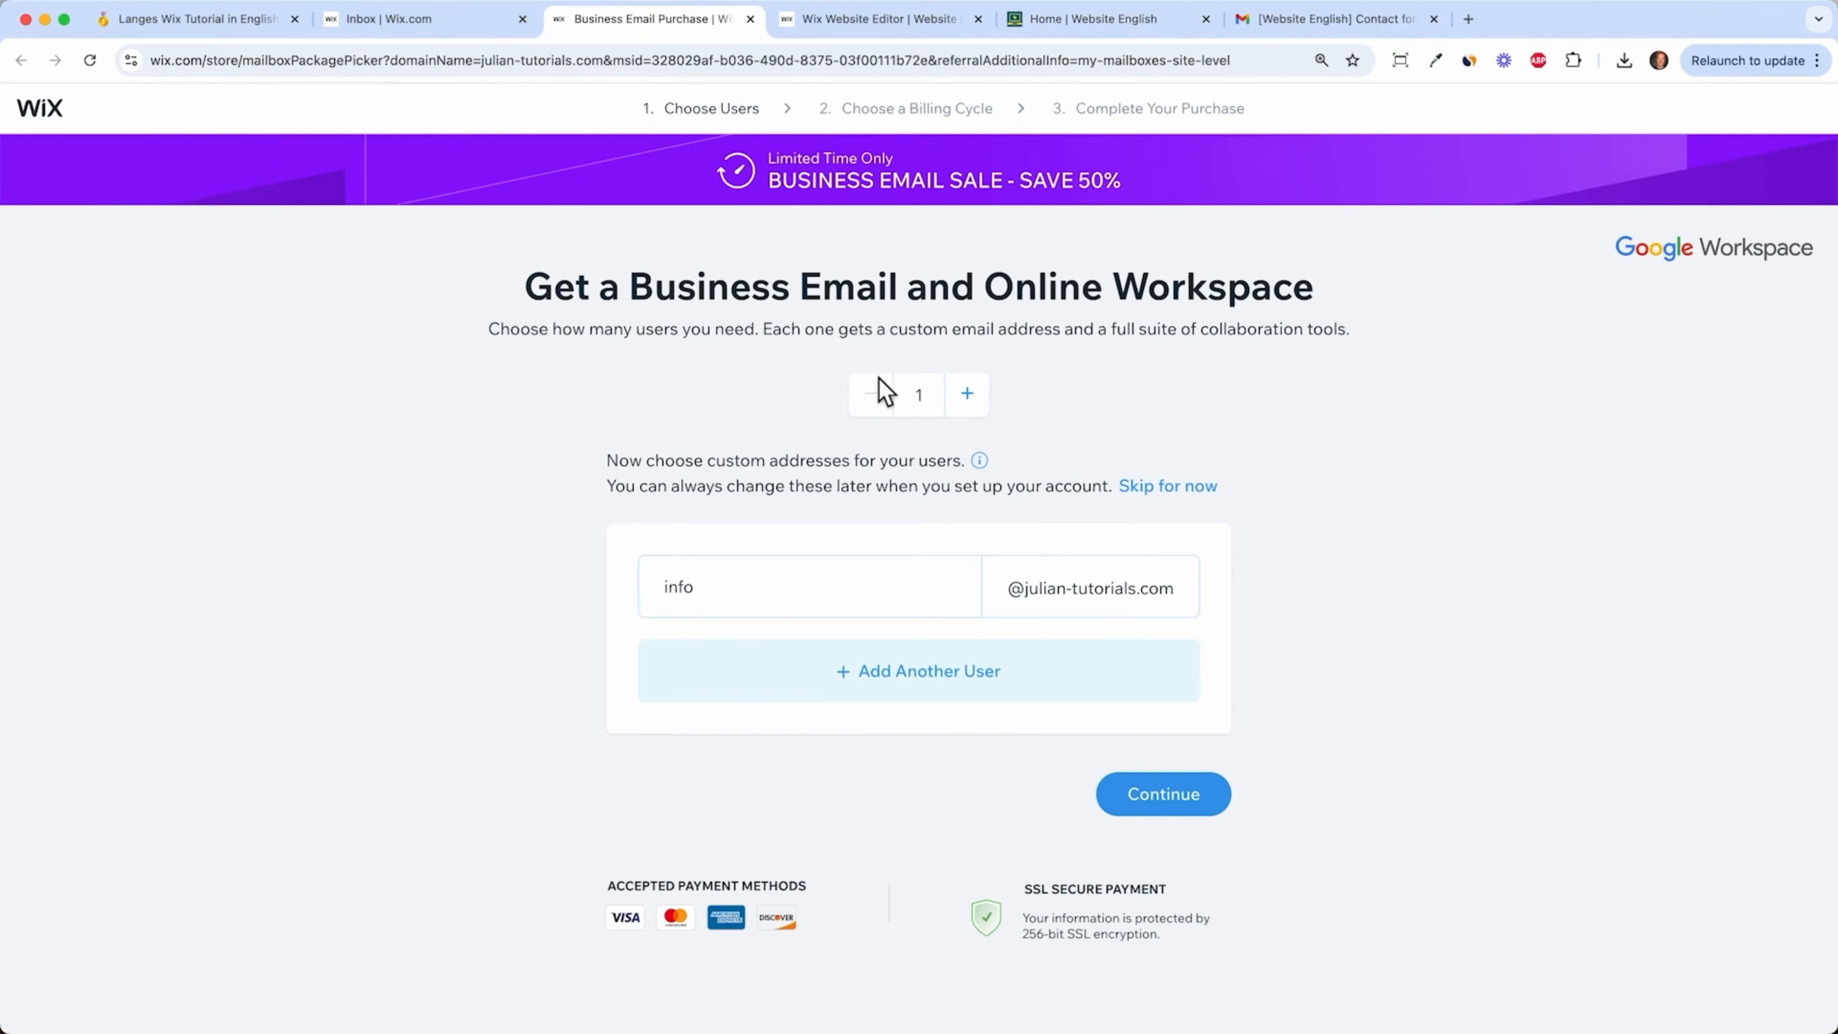
- In the Website Editor, name the newsletter section's subscriber form "Newsletter Box Homepage"
{"action": "left_click", "coordinate": [450, 22]}
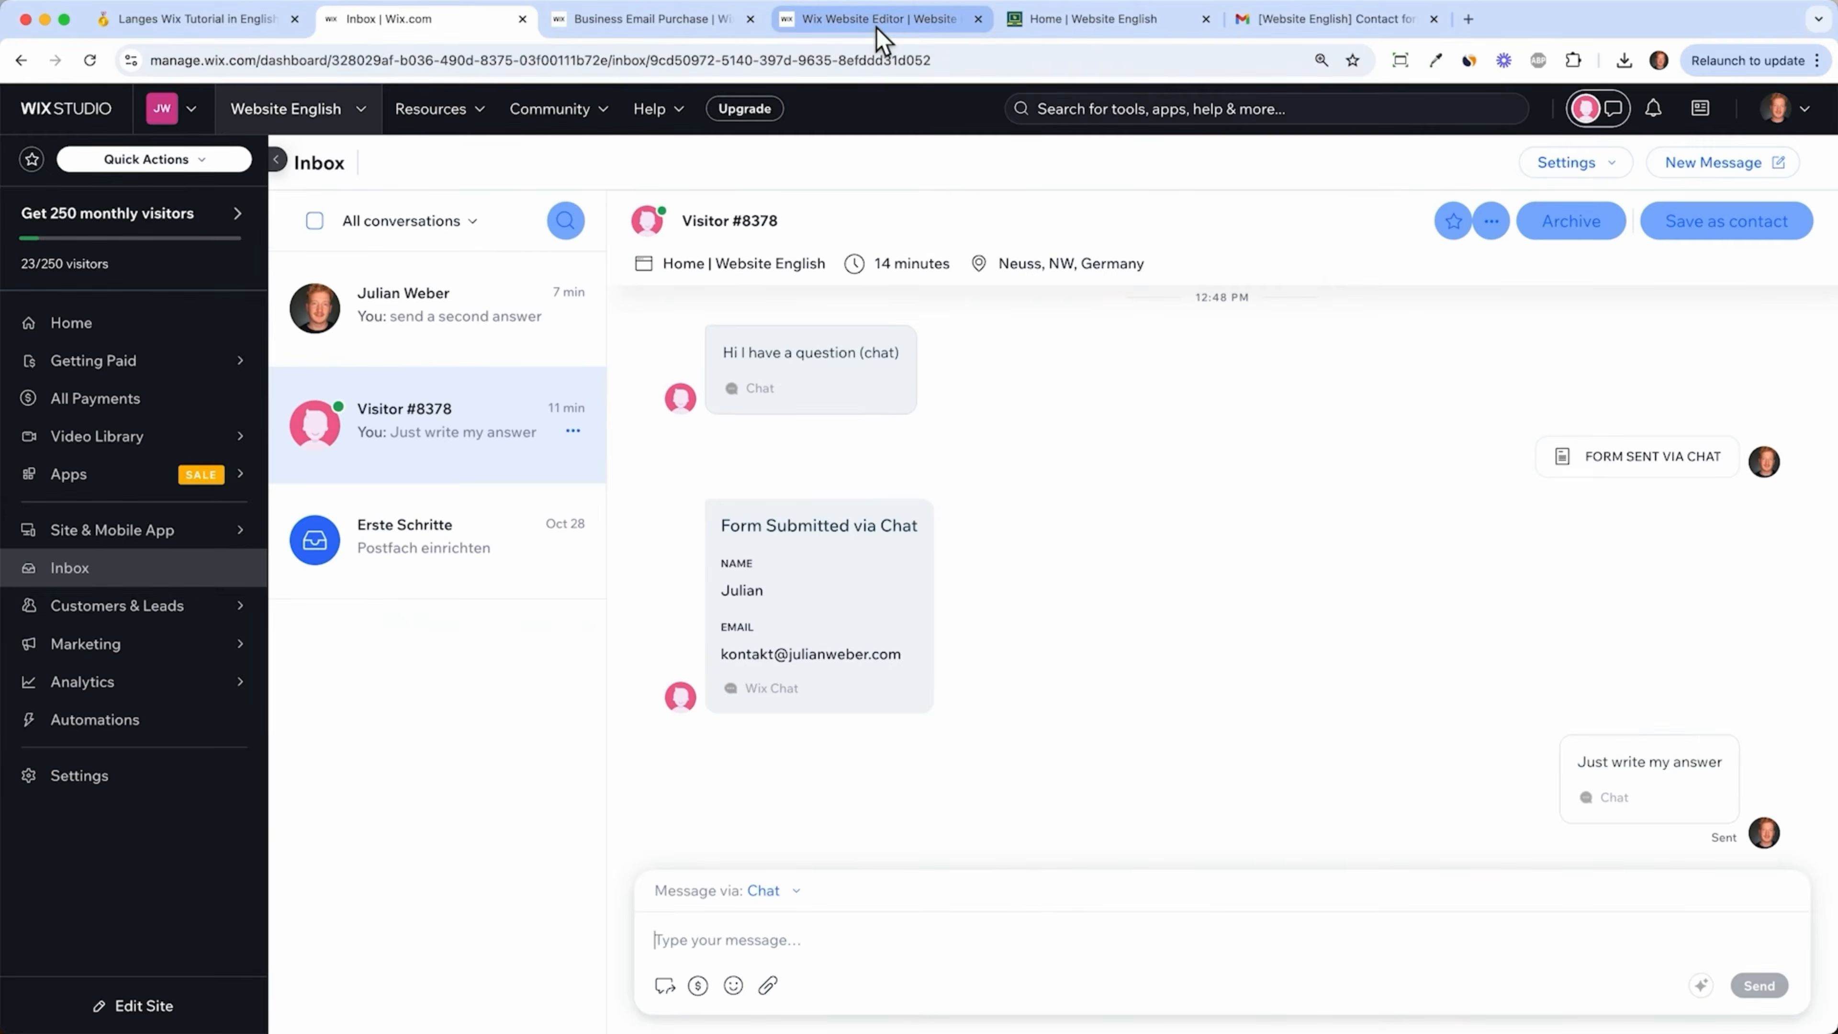
{"action": "left_click", "coordinate": [880, 20]}
{"action": "scroll", "coordinate": [940, 622], "scroll_direction": "down", "scroll_amount": 10}
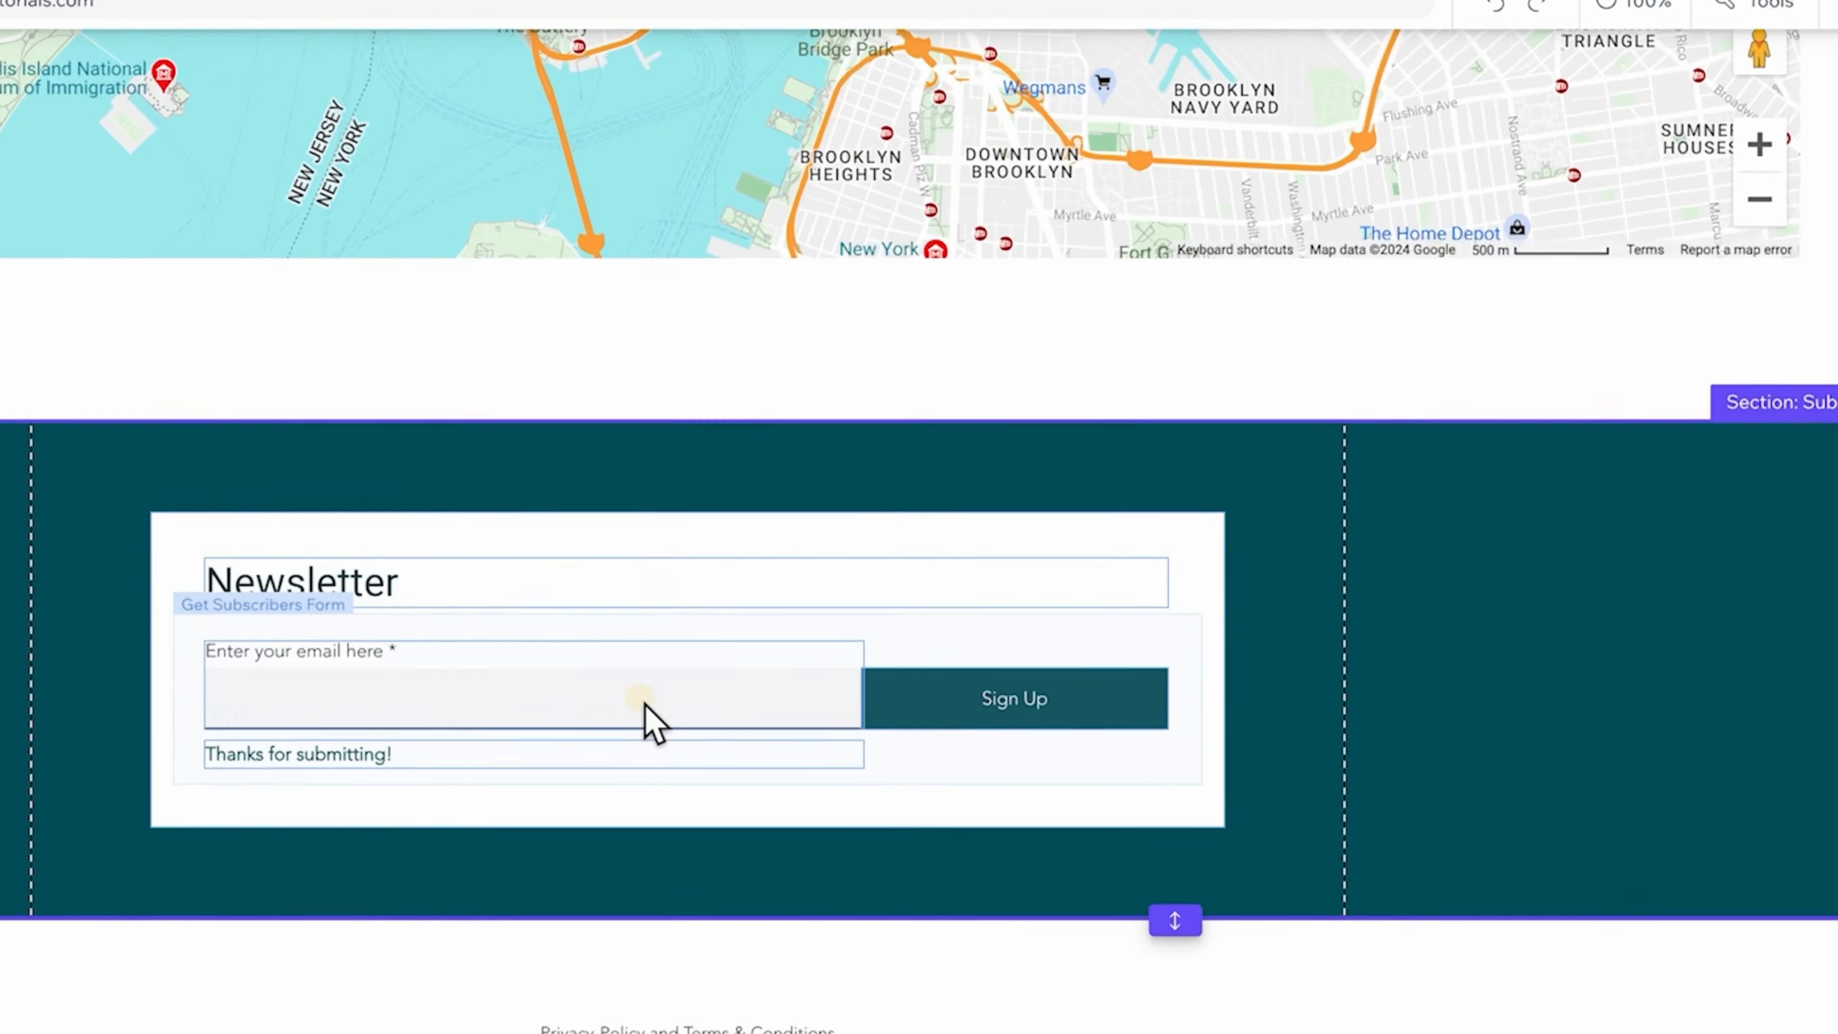
{"action": "left_click", "coordinate": [899, 658]}
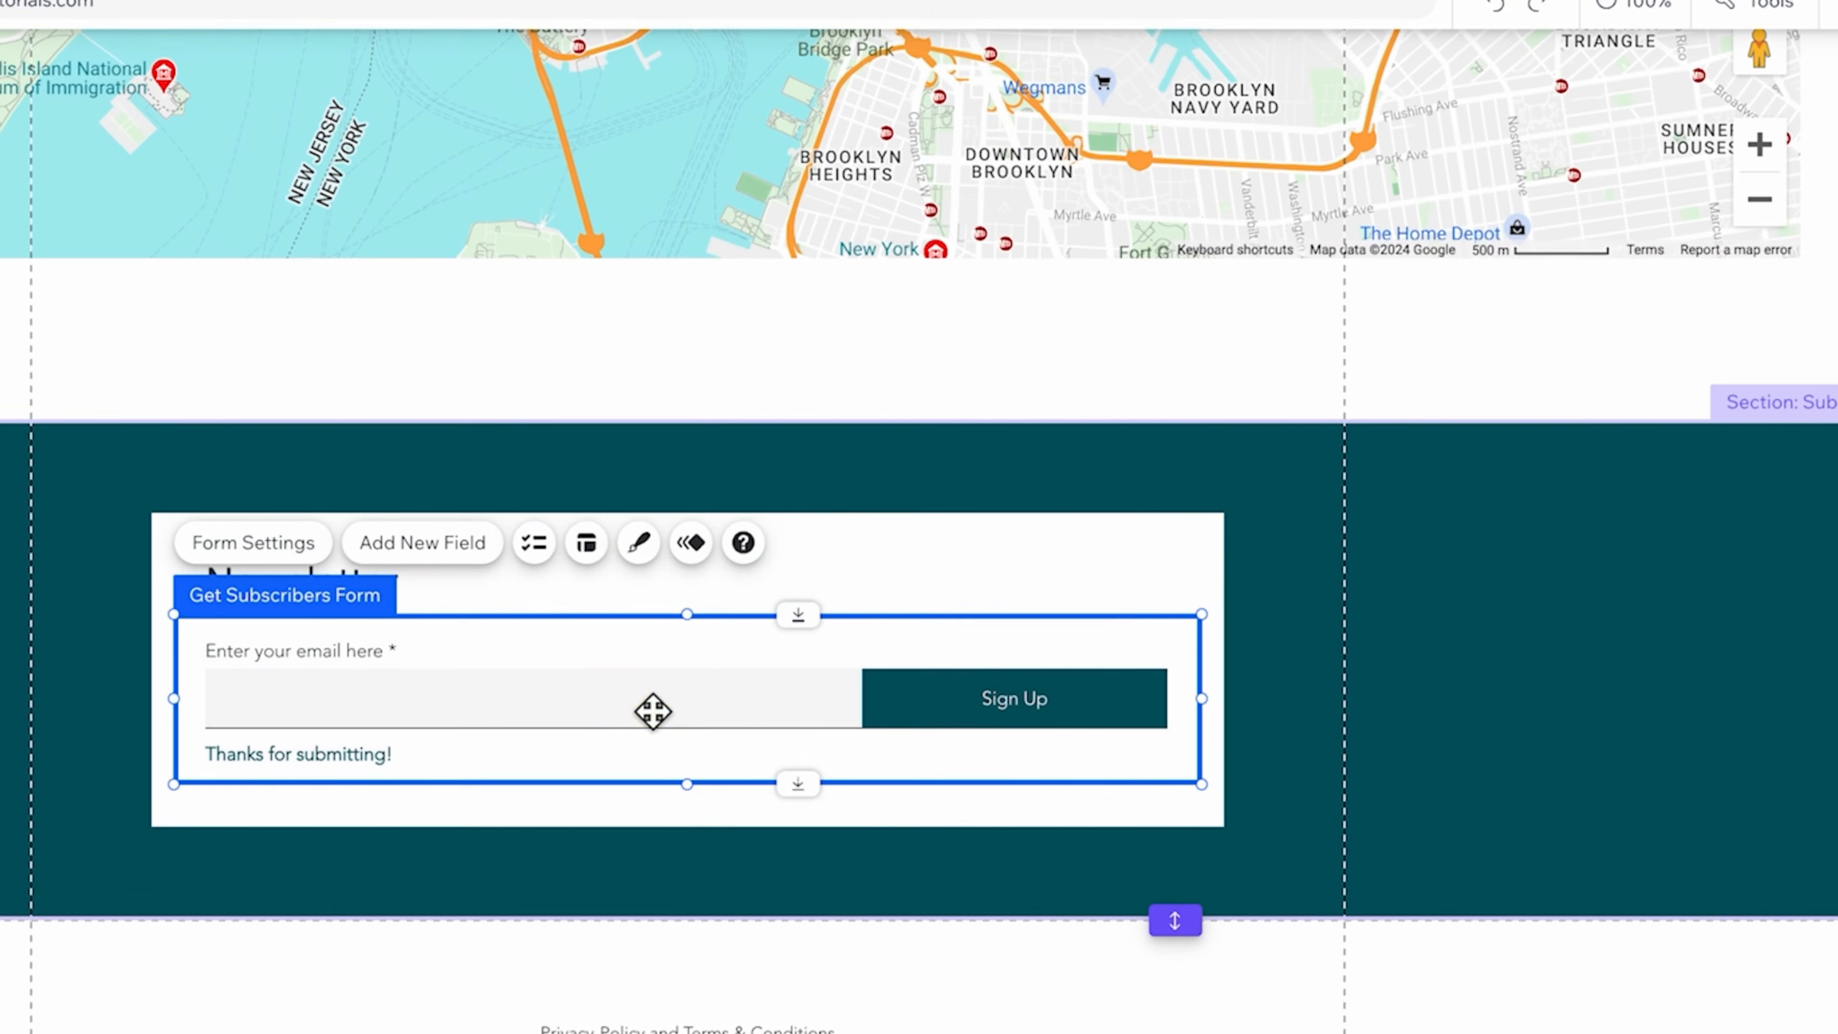
{"action": "left_click", "coordinate": [290, 562]}
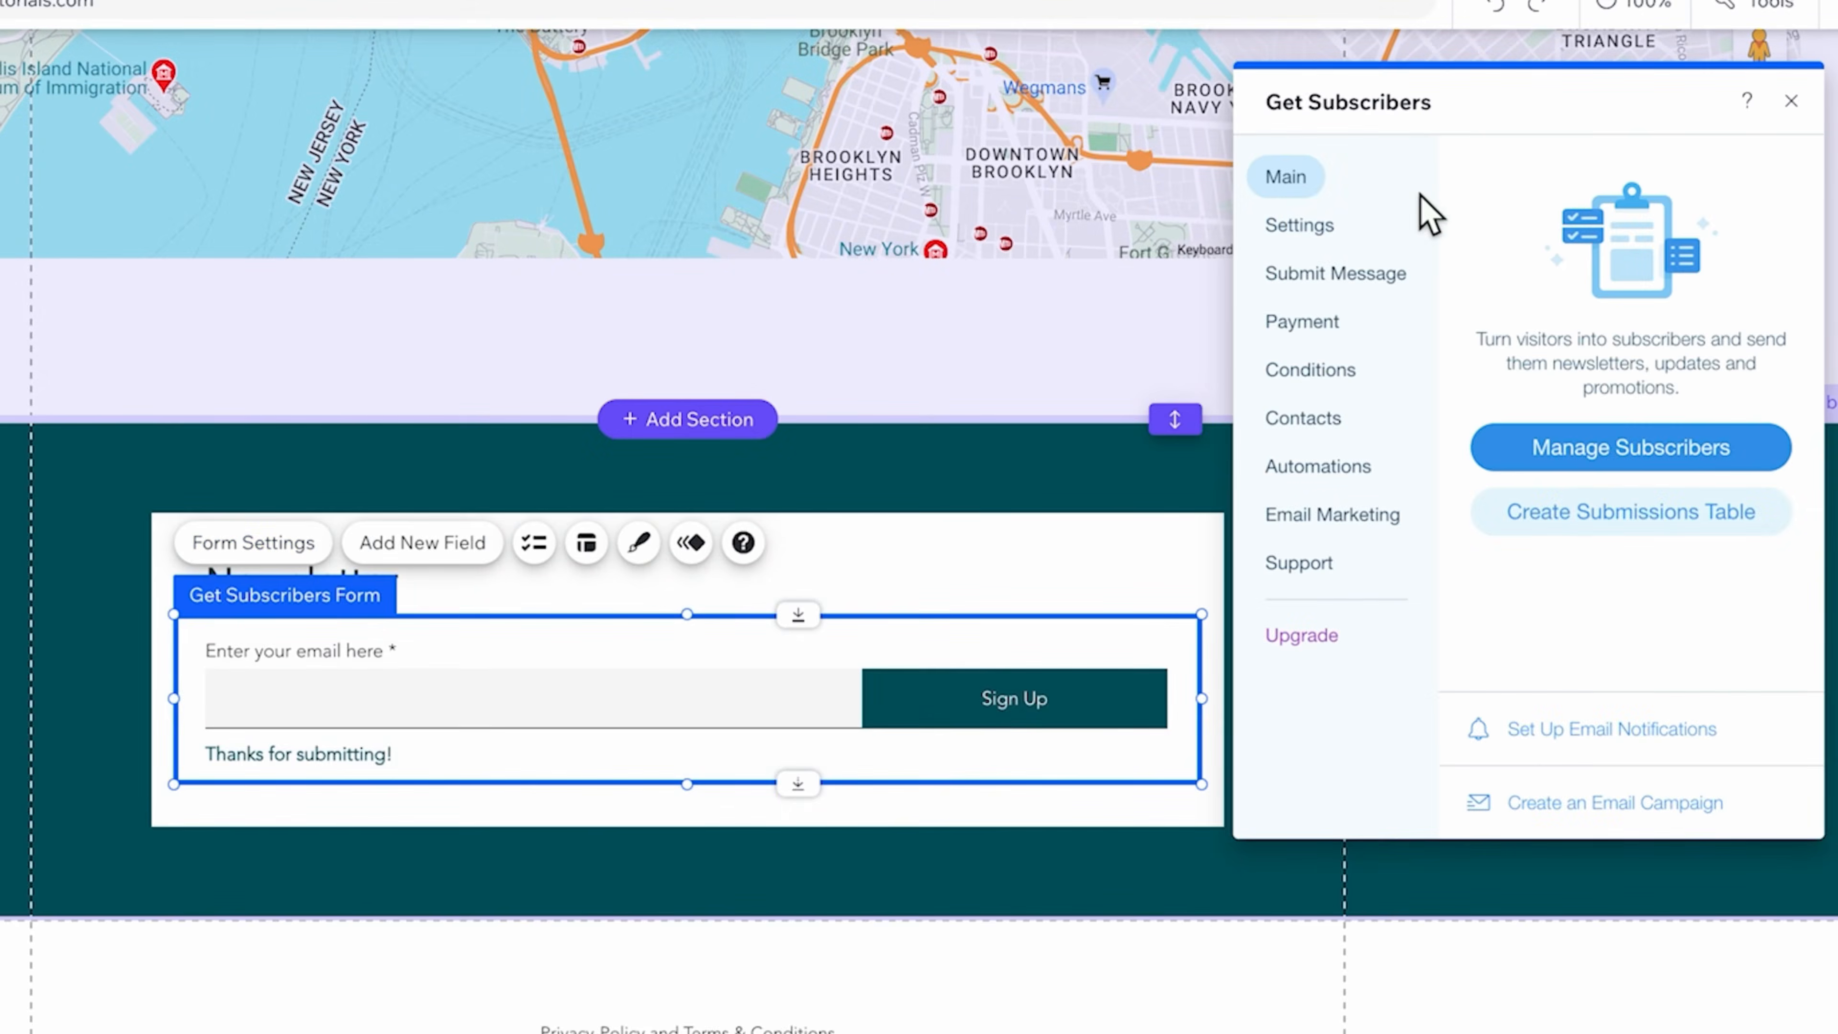
{"action": "left_click", "coordinate": [1301, 229]}
{"action": "type", "text": "New"}
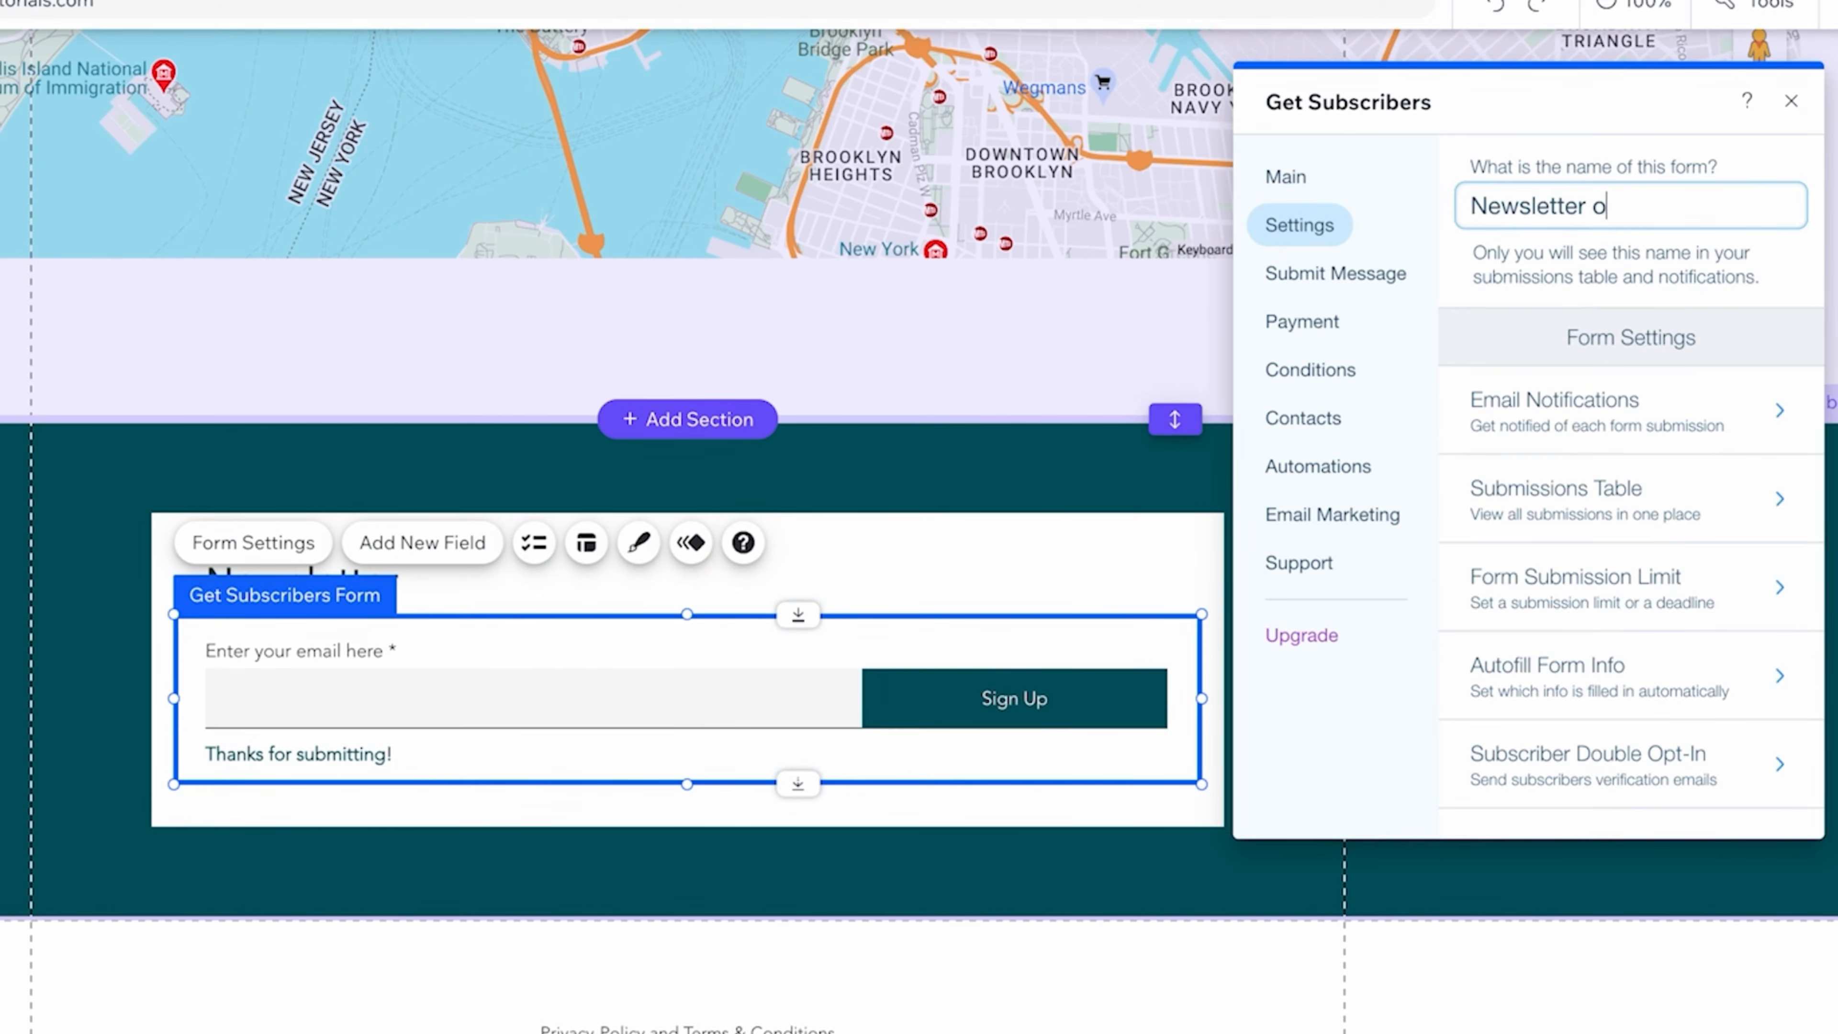
{"action": "type", "text": "sletter Box Homepage"}
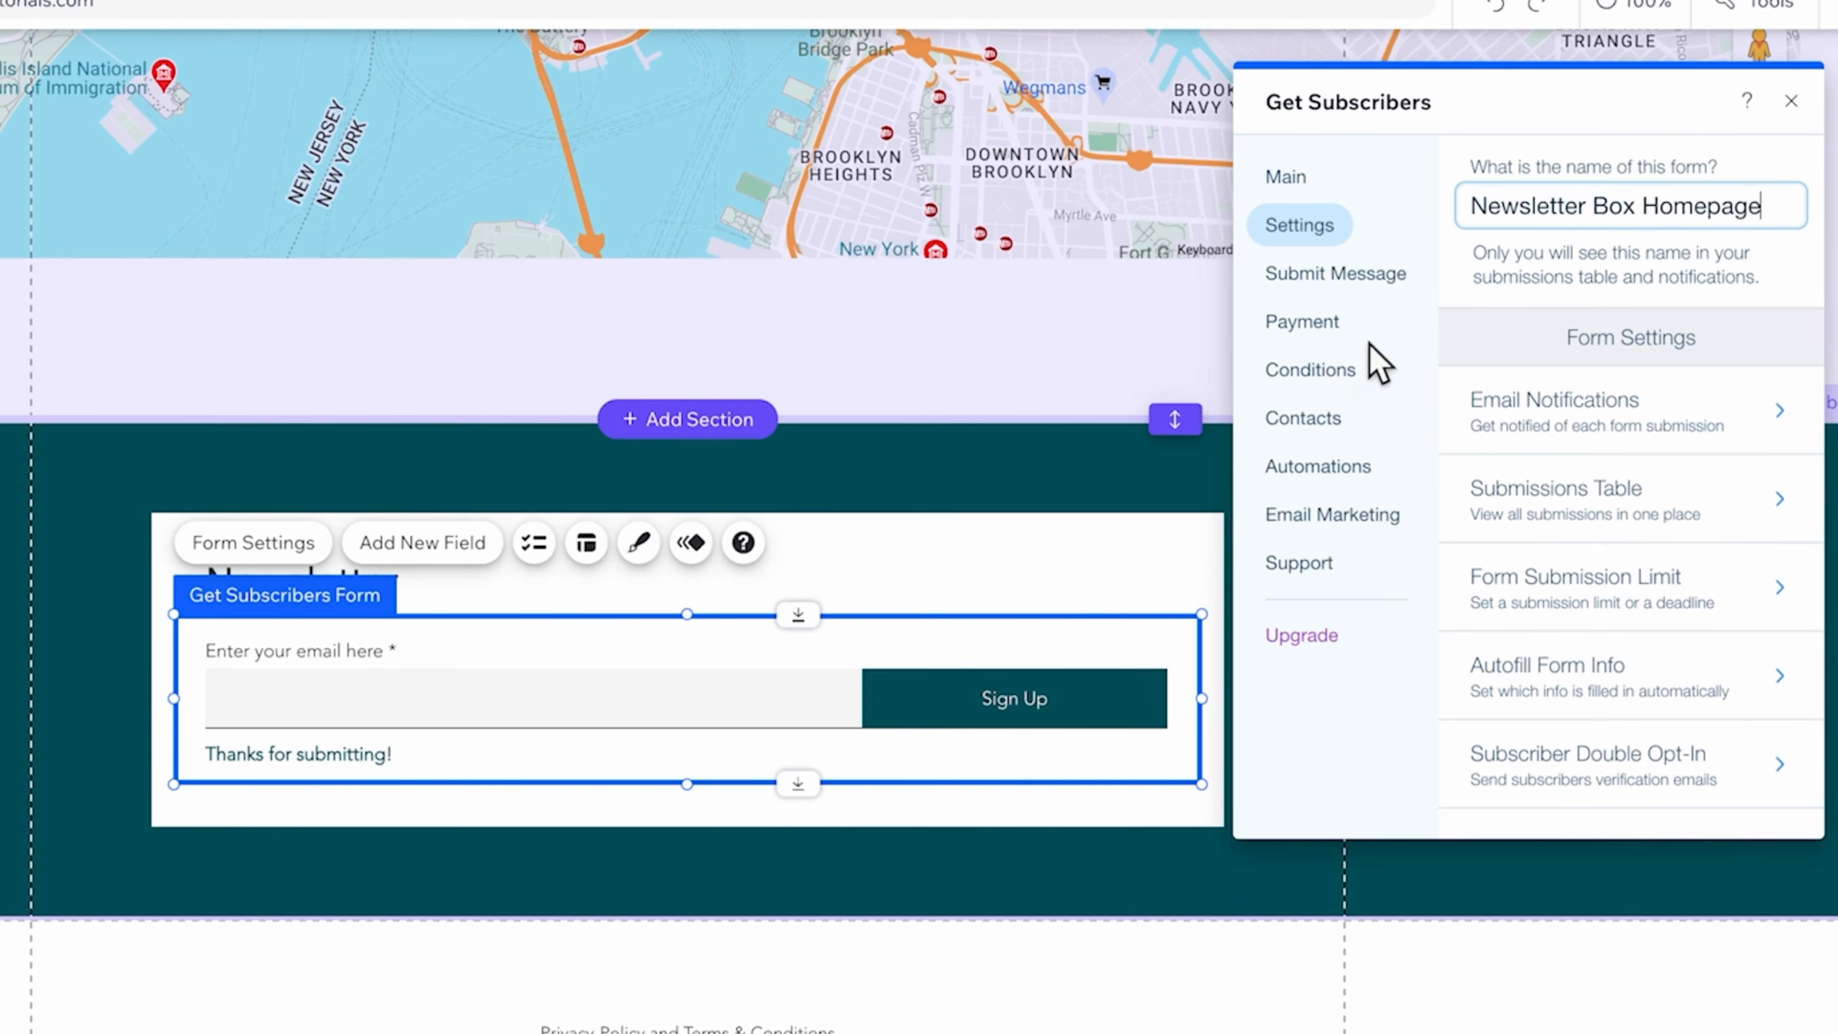
- Create a thank-you email automation for the newsletter form and limit its trigger to the specific form Newsletter Box Homepage
{"action": "left_click", "coordinate": [1347, 478]}
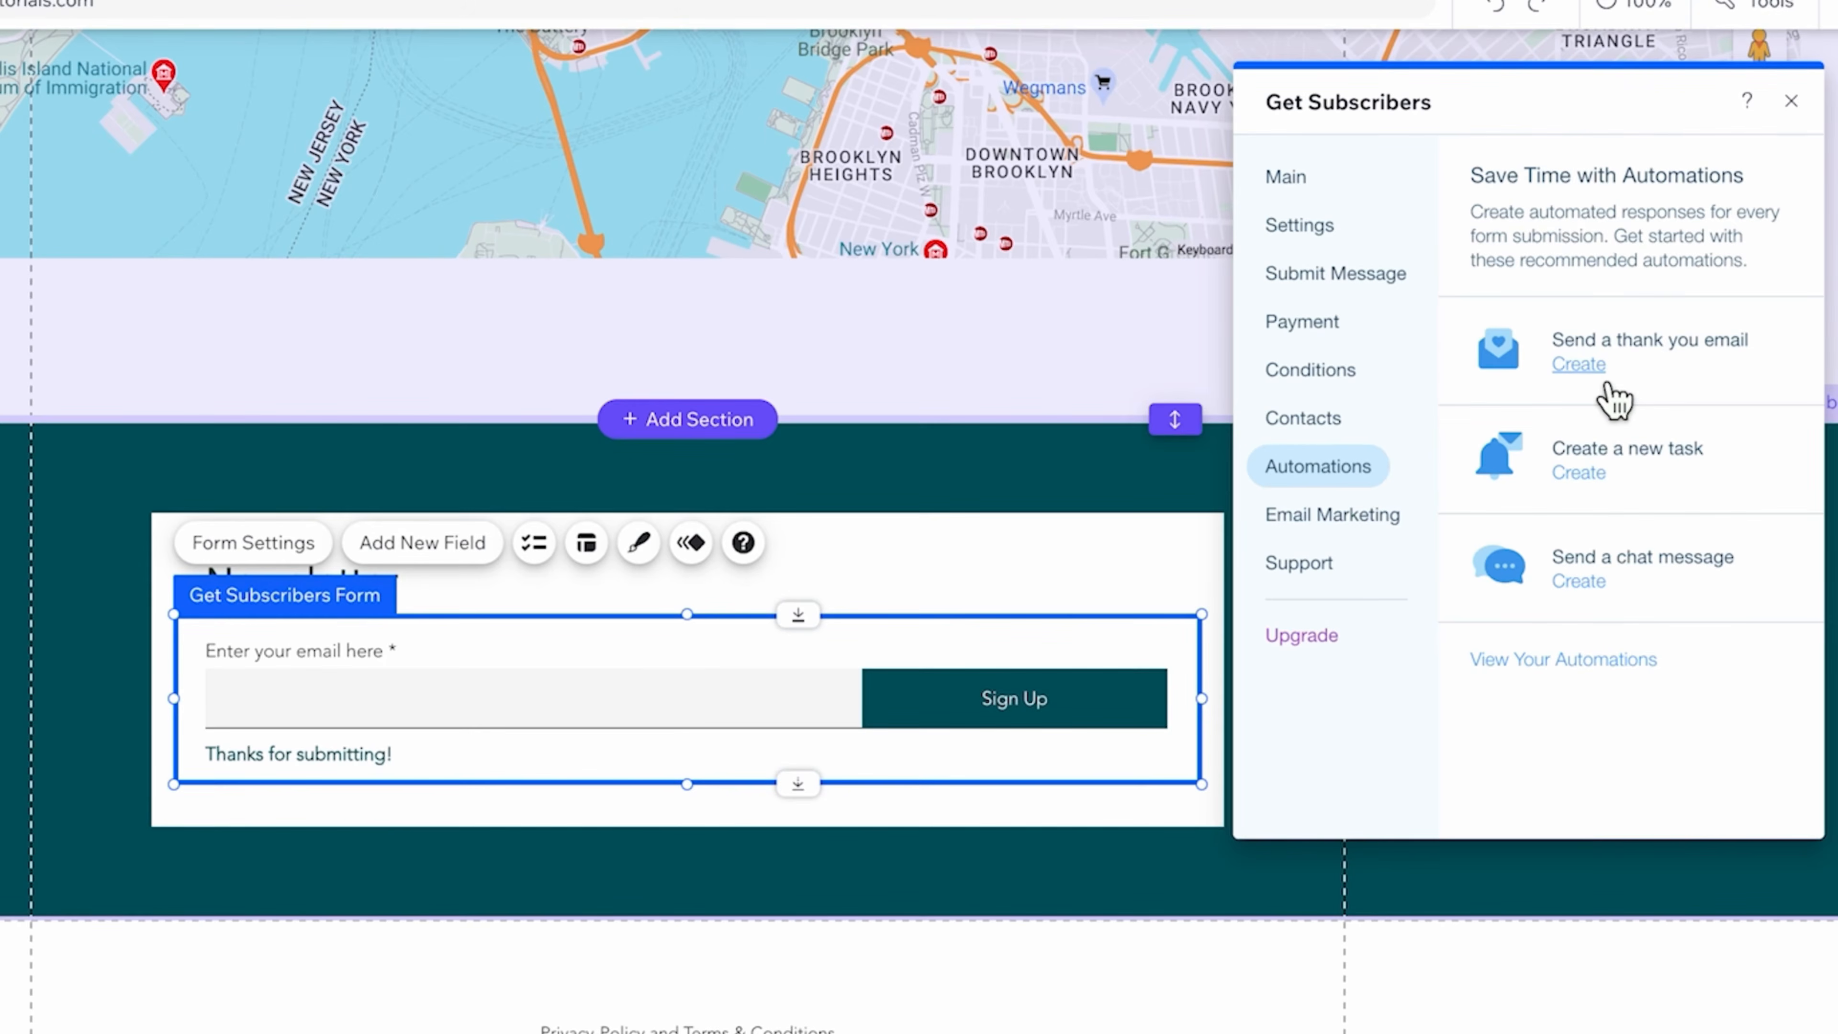
{"action": "left_click", "coordinate": [1595, 369]}
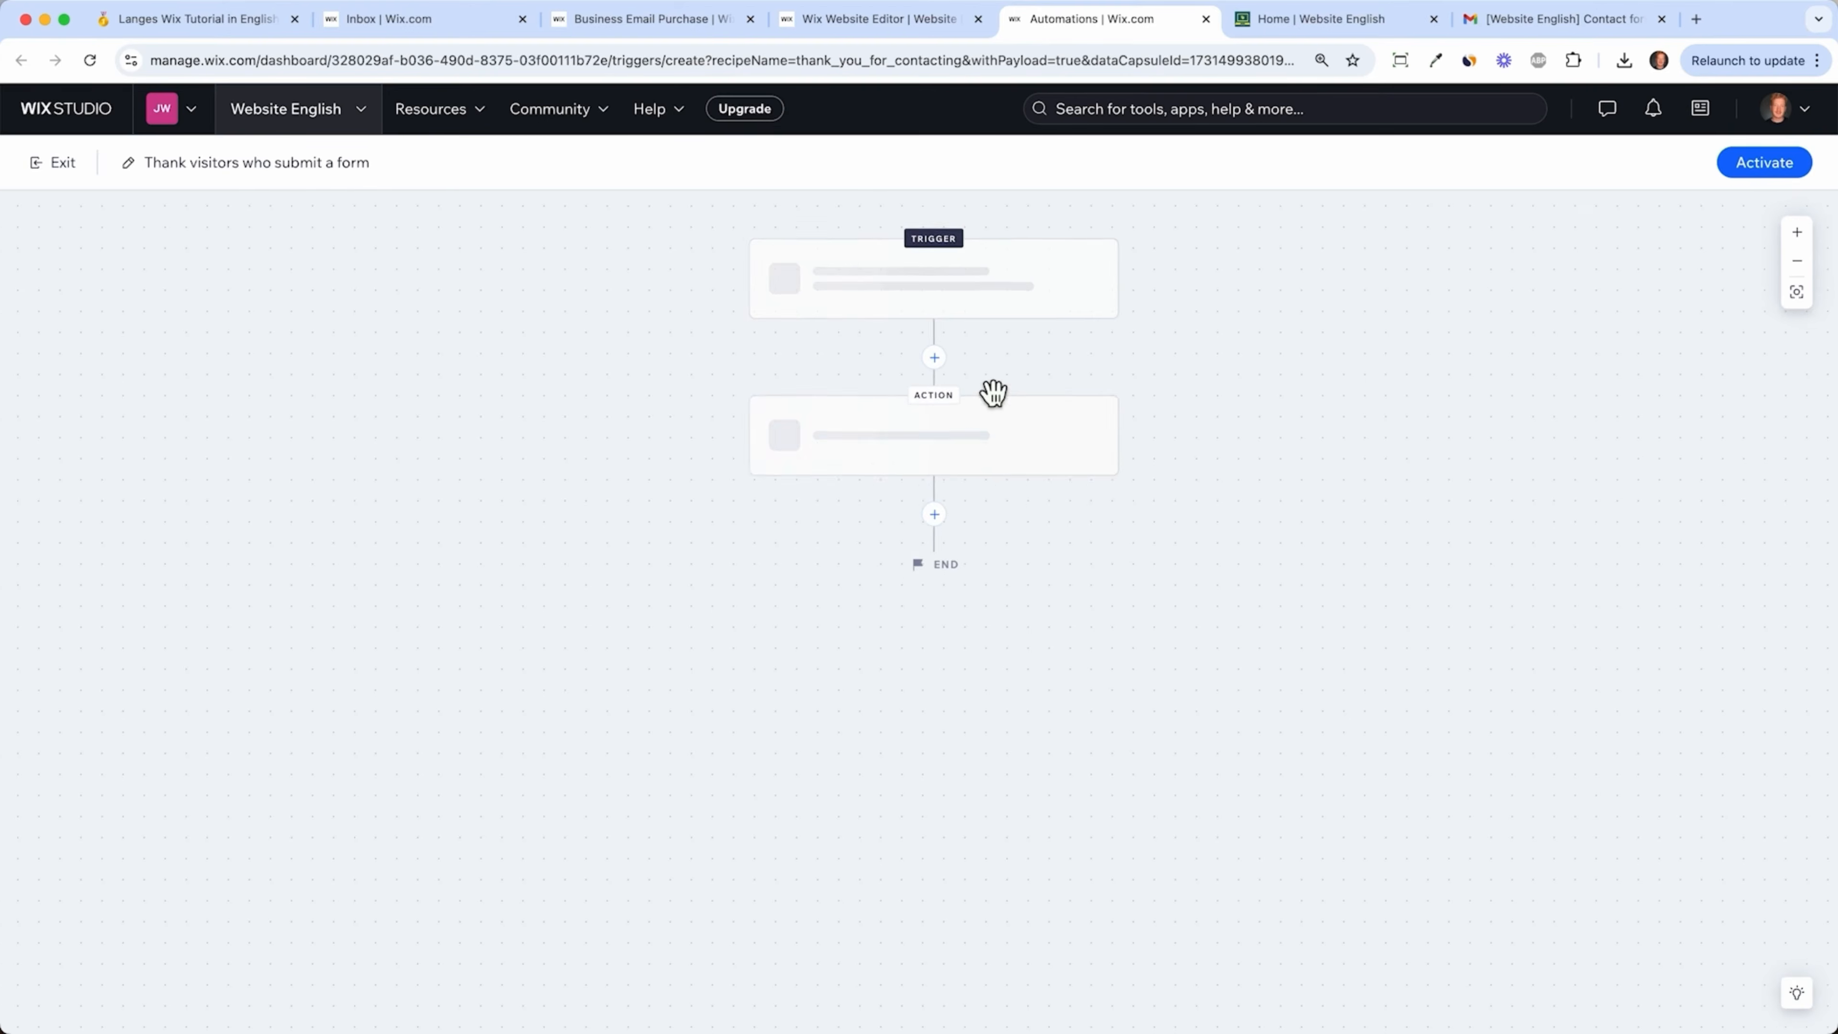
{"action": "left_click", "coordinate": [1013, 314]}
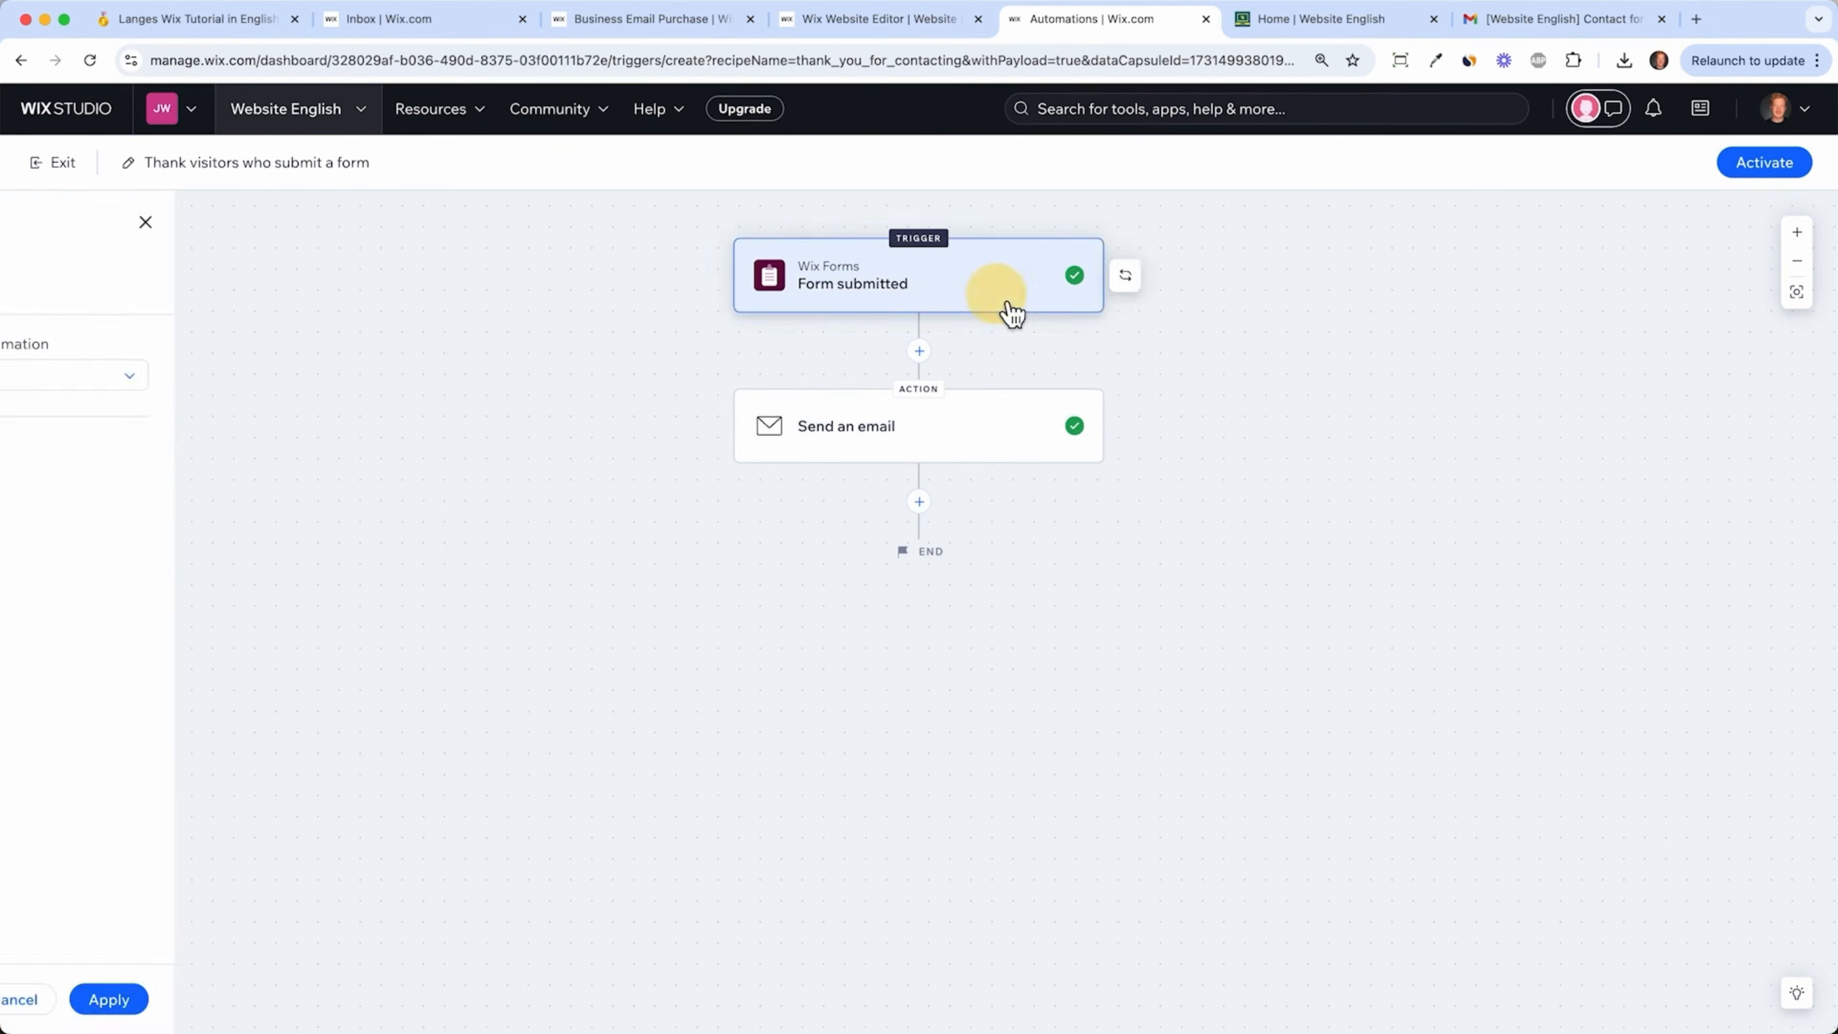
{"action": "left_click", "coordinate": [220, 375]}
{"action": "left_click", "coordinate": [195, 431]}
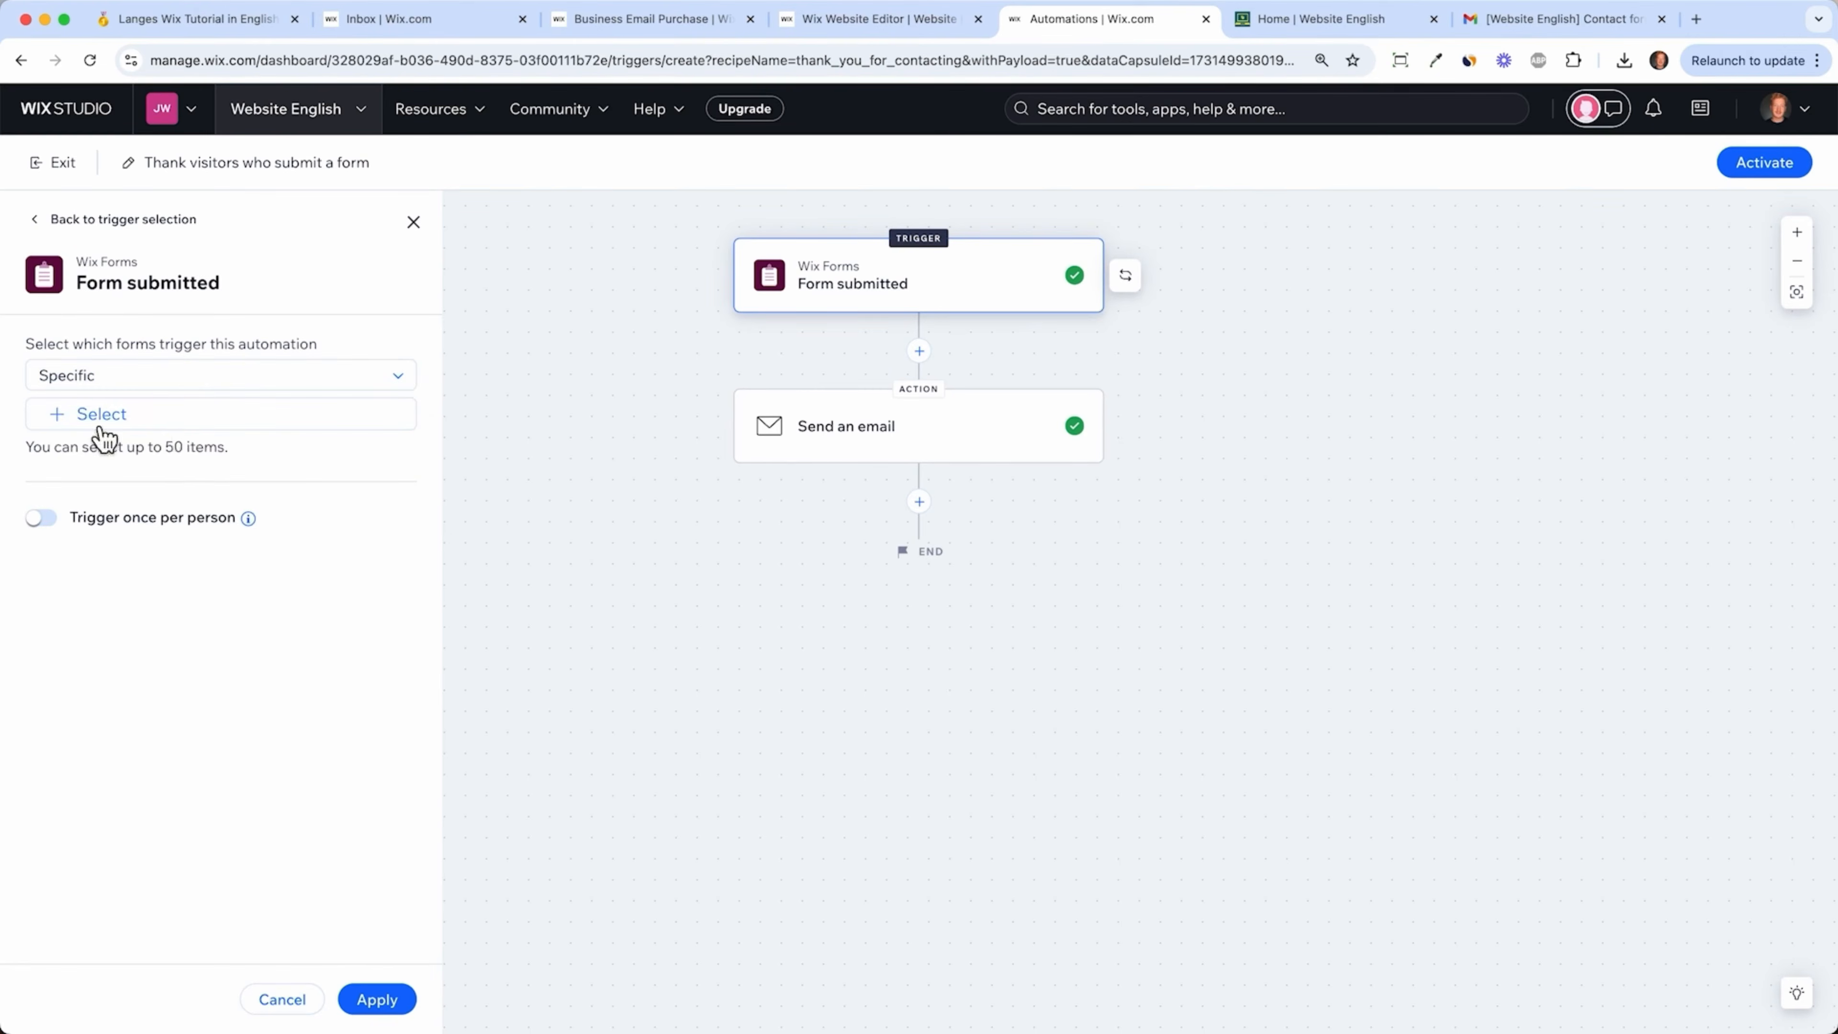
{"action": "left_click", "coordinate": [144, 417]}
{"action": "left_click", "coordinate": [792, 728]}
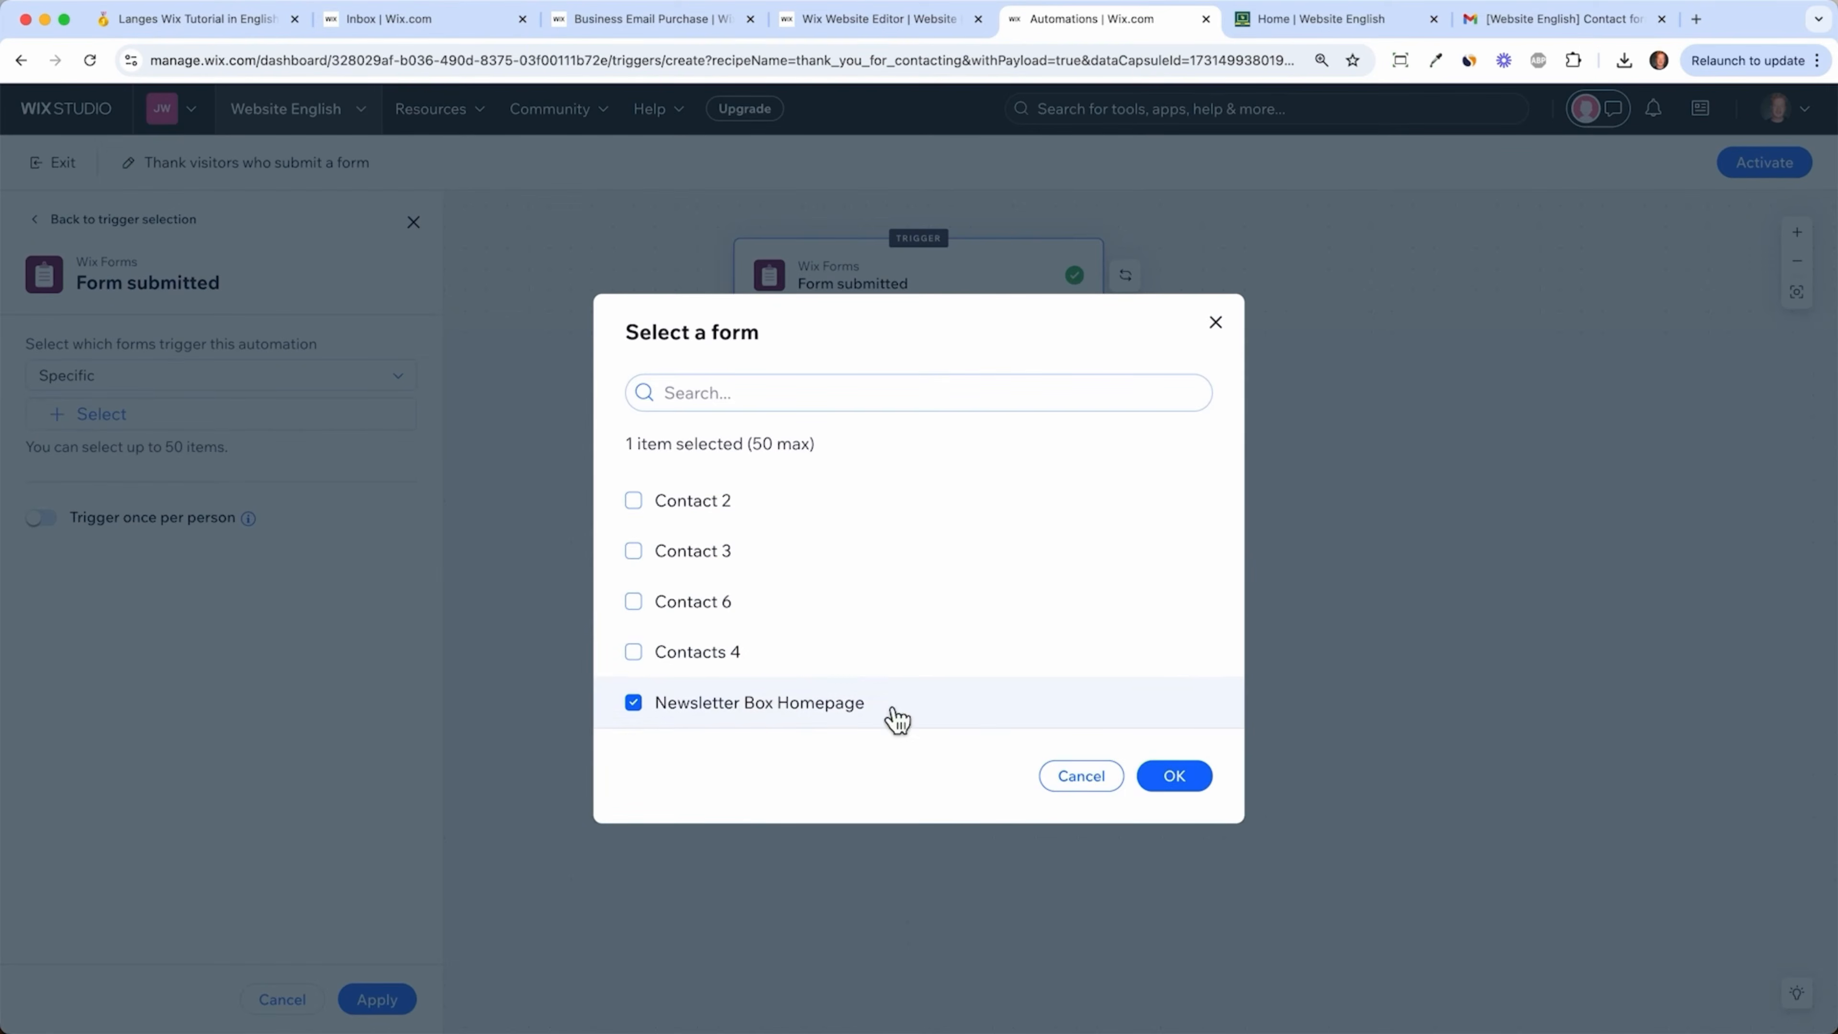
{"action": "left_click", "coordinate": [1178, 776]}
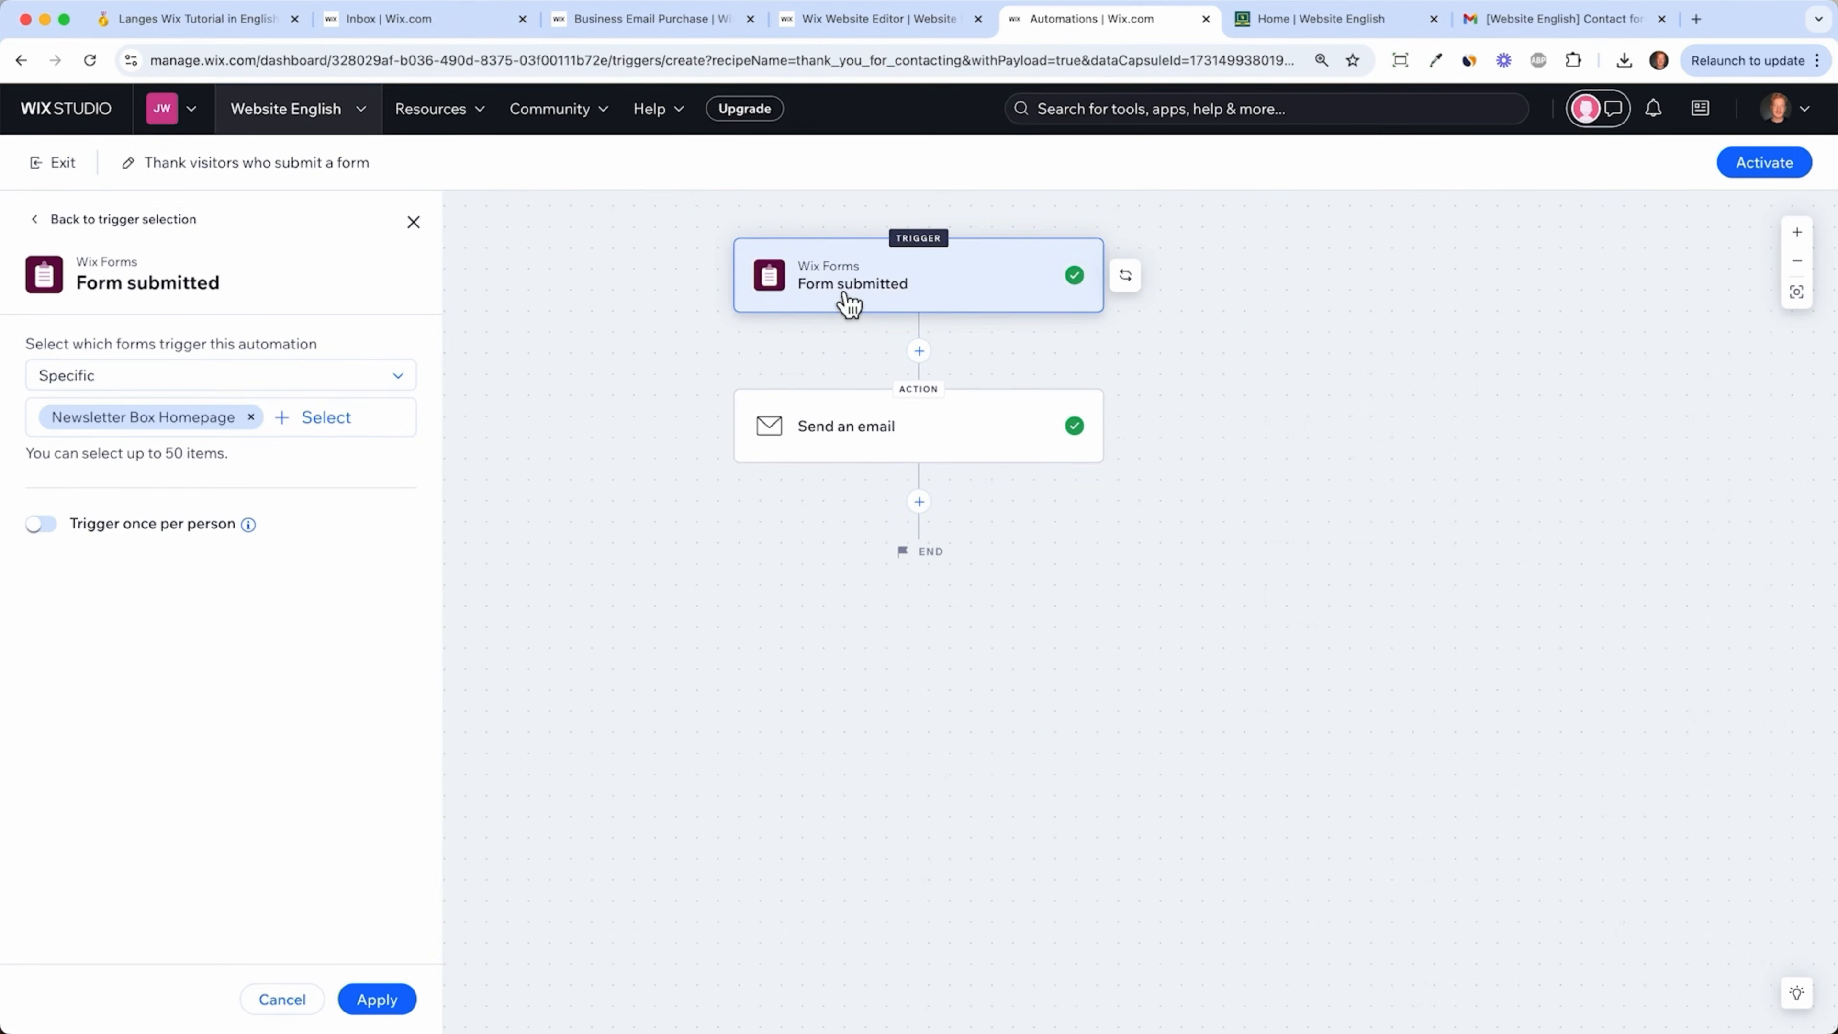
- Open the automation's Send an email action for editing and submit the required sender name and reply-to email
{"action": "left_click", "coordinate": [834, 434]}
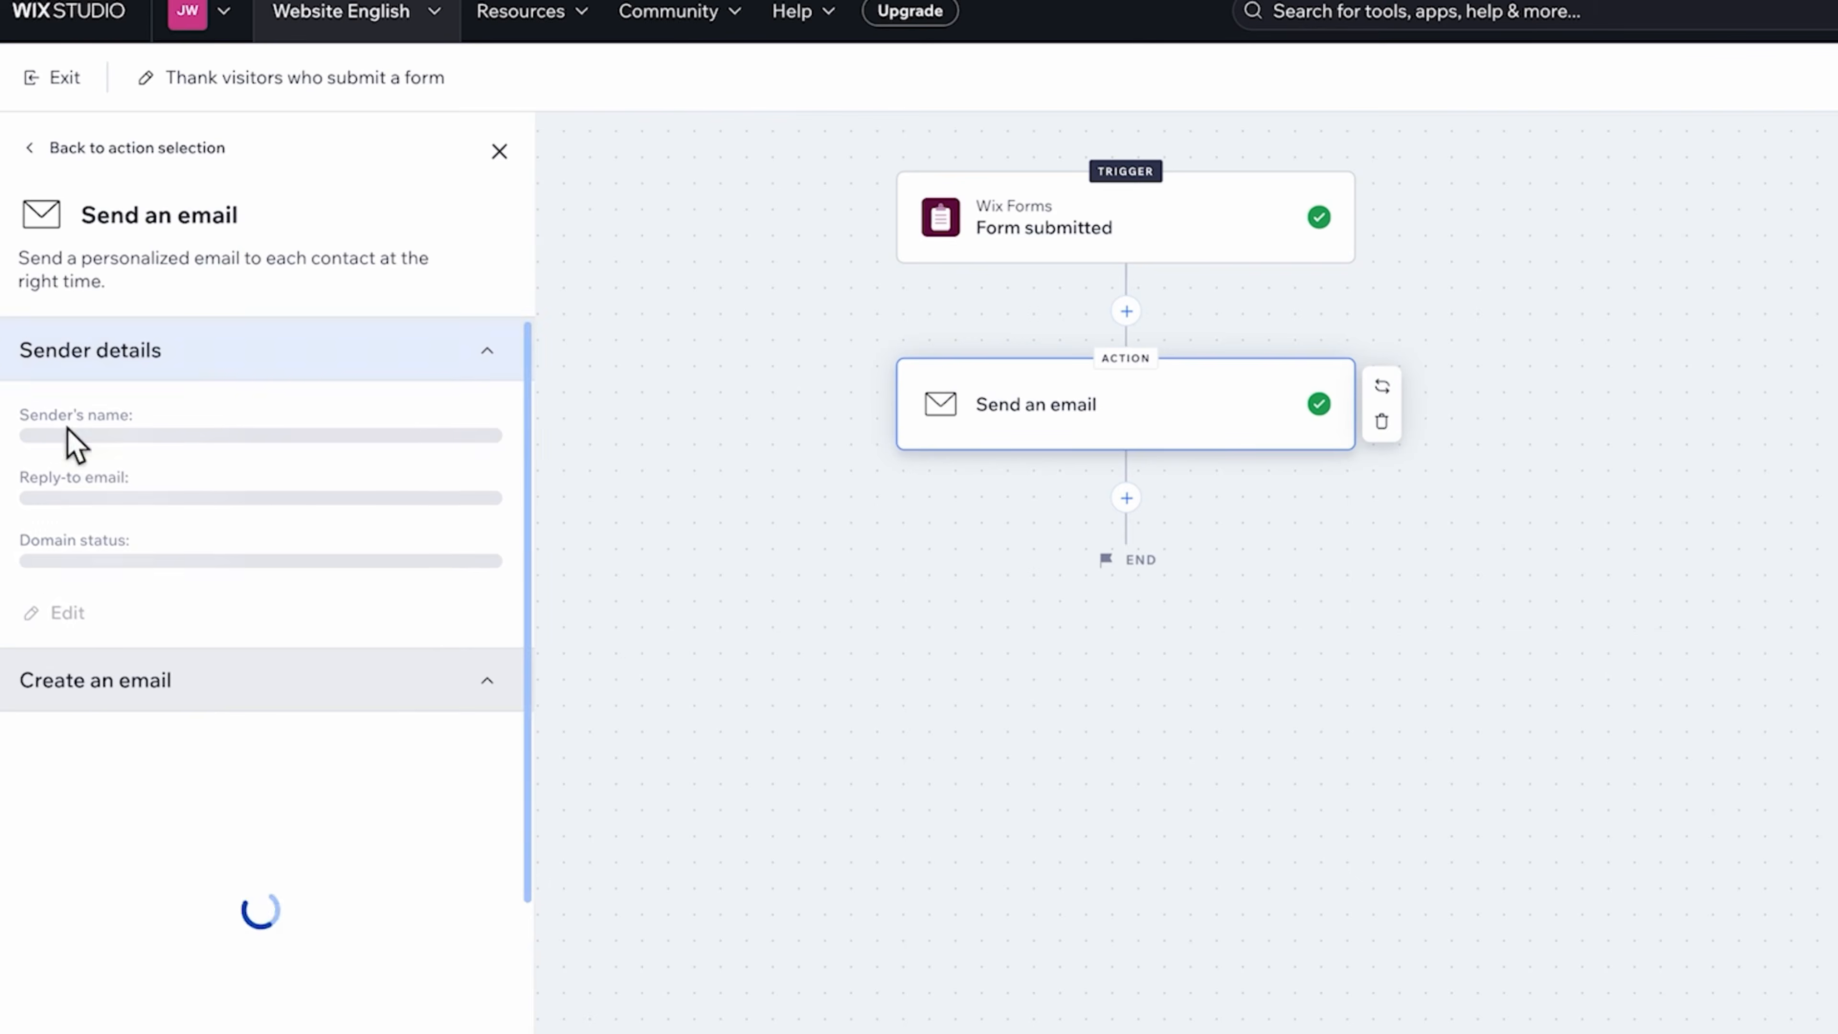
{"action": "scroll", "coordinate": [295, 509], "scroll_direction": "down", "scroll_amount": 2}
{"action": "scroll", "coordinate": [293, 508], "scroll_direction": "down", "scroll_amount": 2}
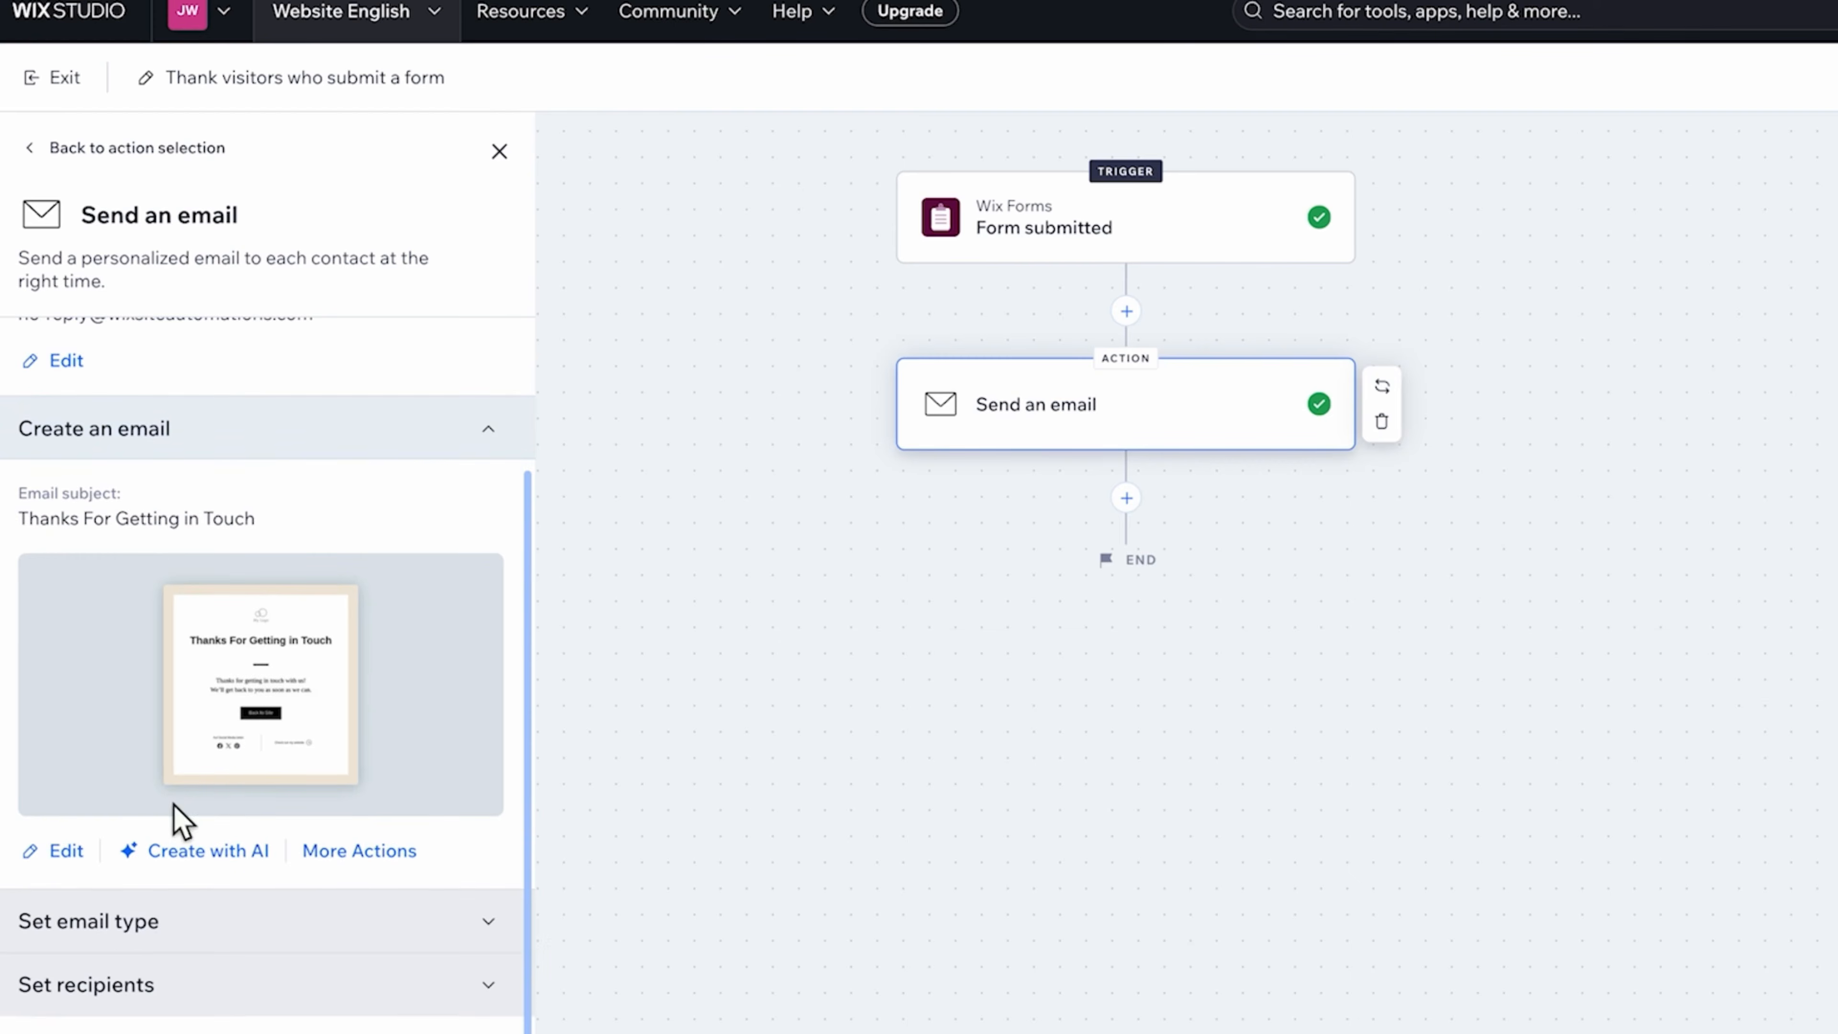
{"action": "left_click", "coordinate": [83, 850]}
{"action": "left_click", "coordinate": [81, 848]}
{"action": "left_click", "coordinate": [63, 847]}
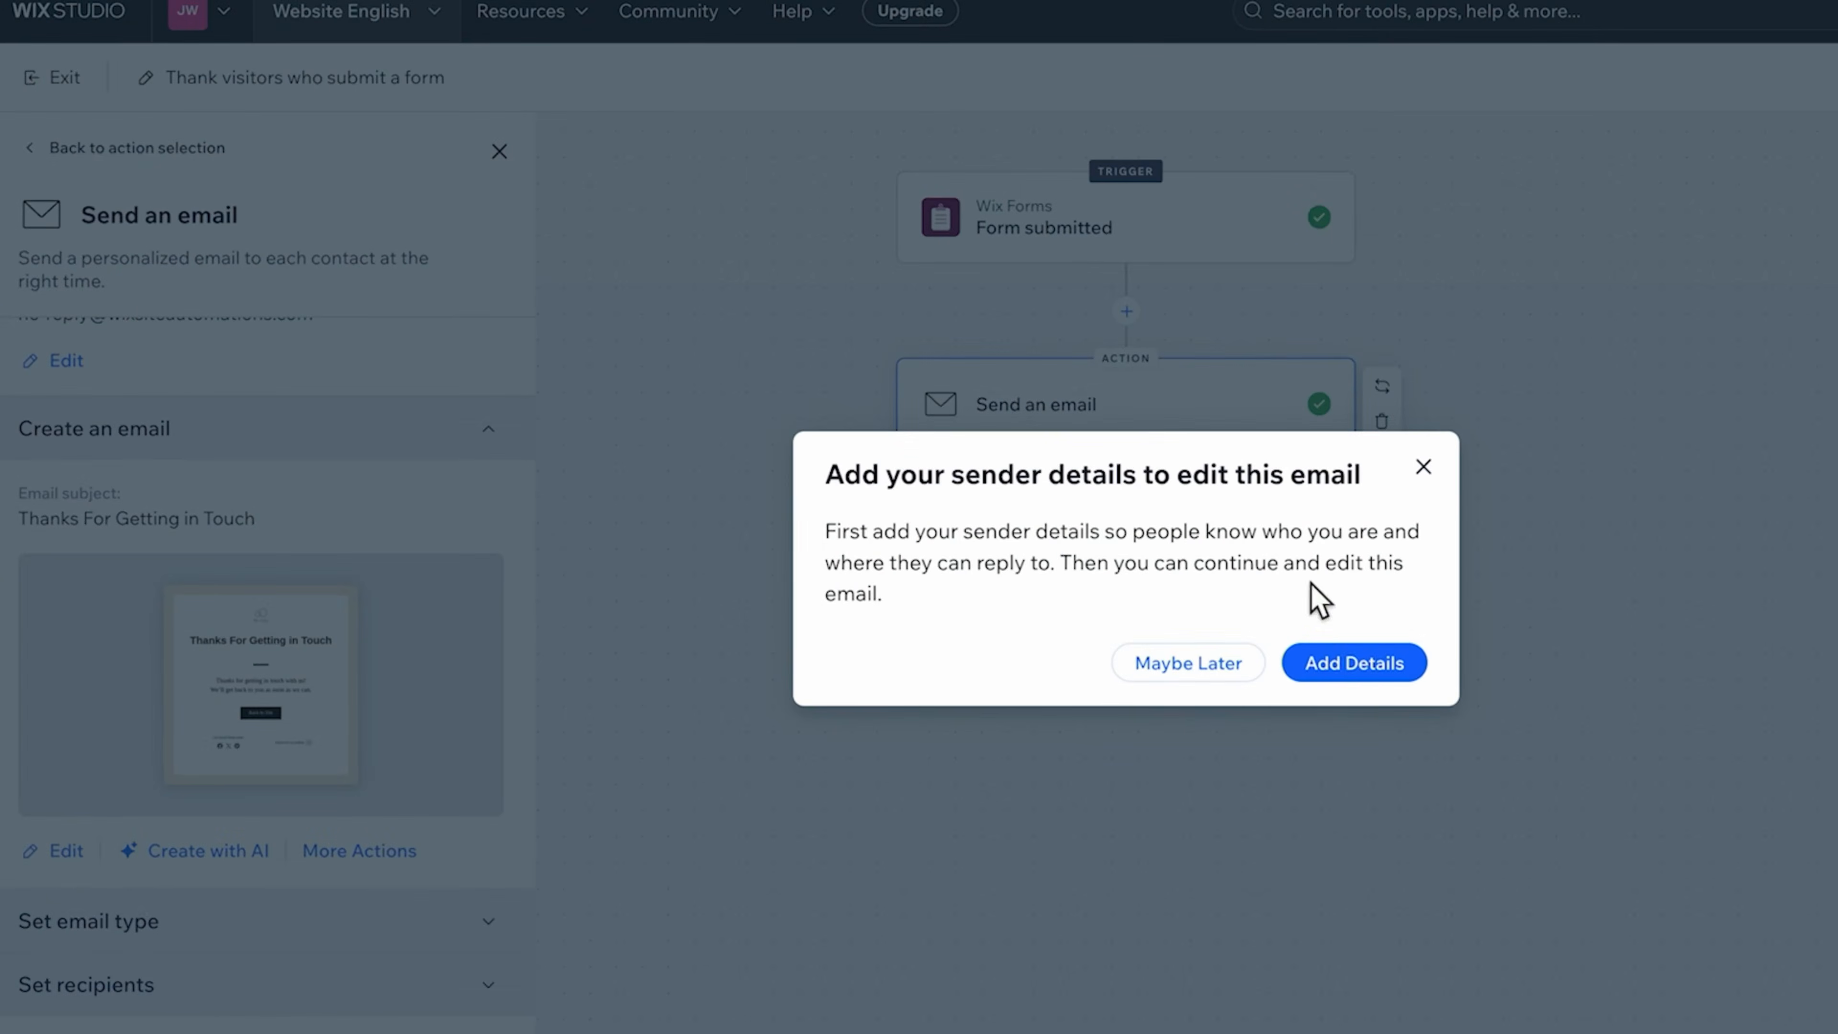
{"action": "left_click", "coordinate": [1360, 663]}
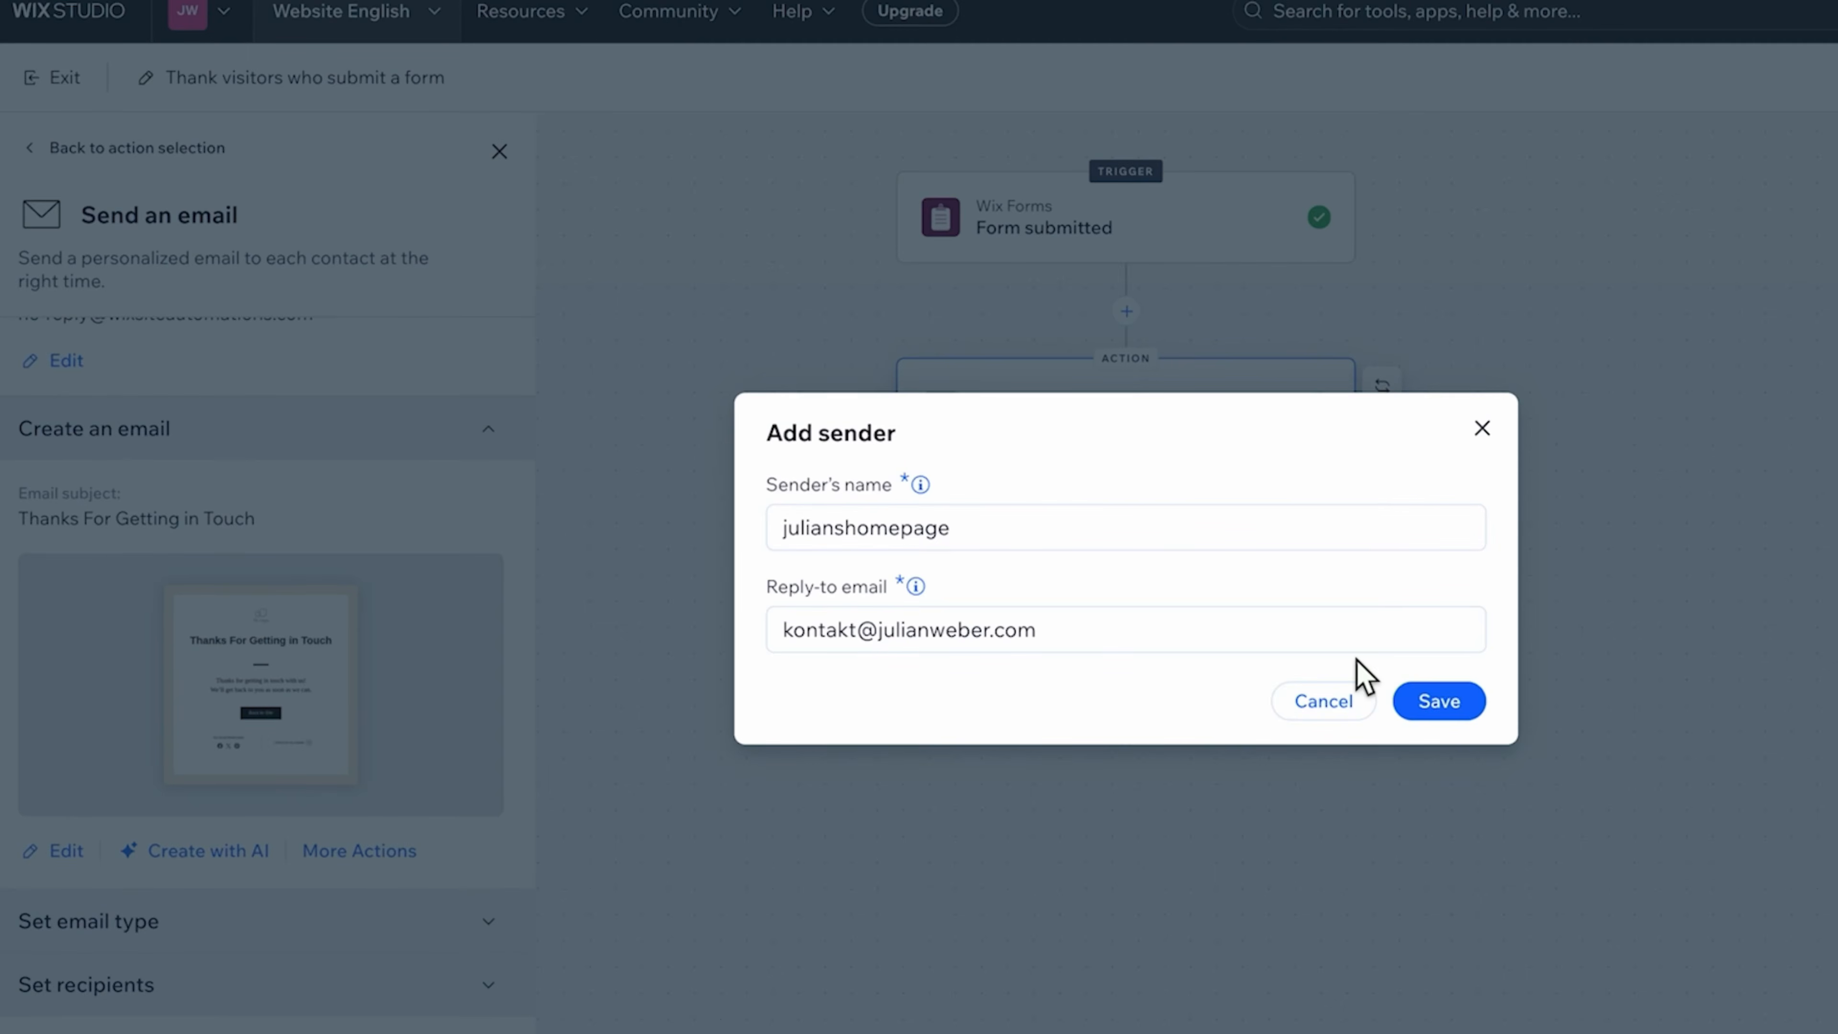
{"action": "left_click", "coordinate": [1439, 700]}
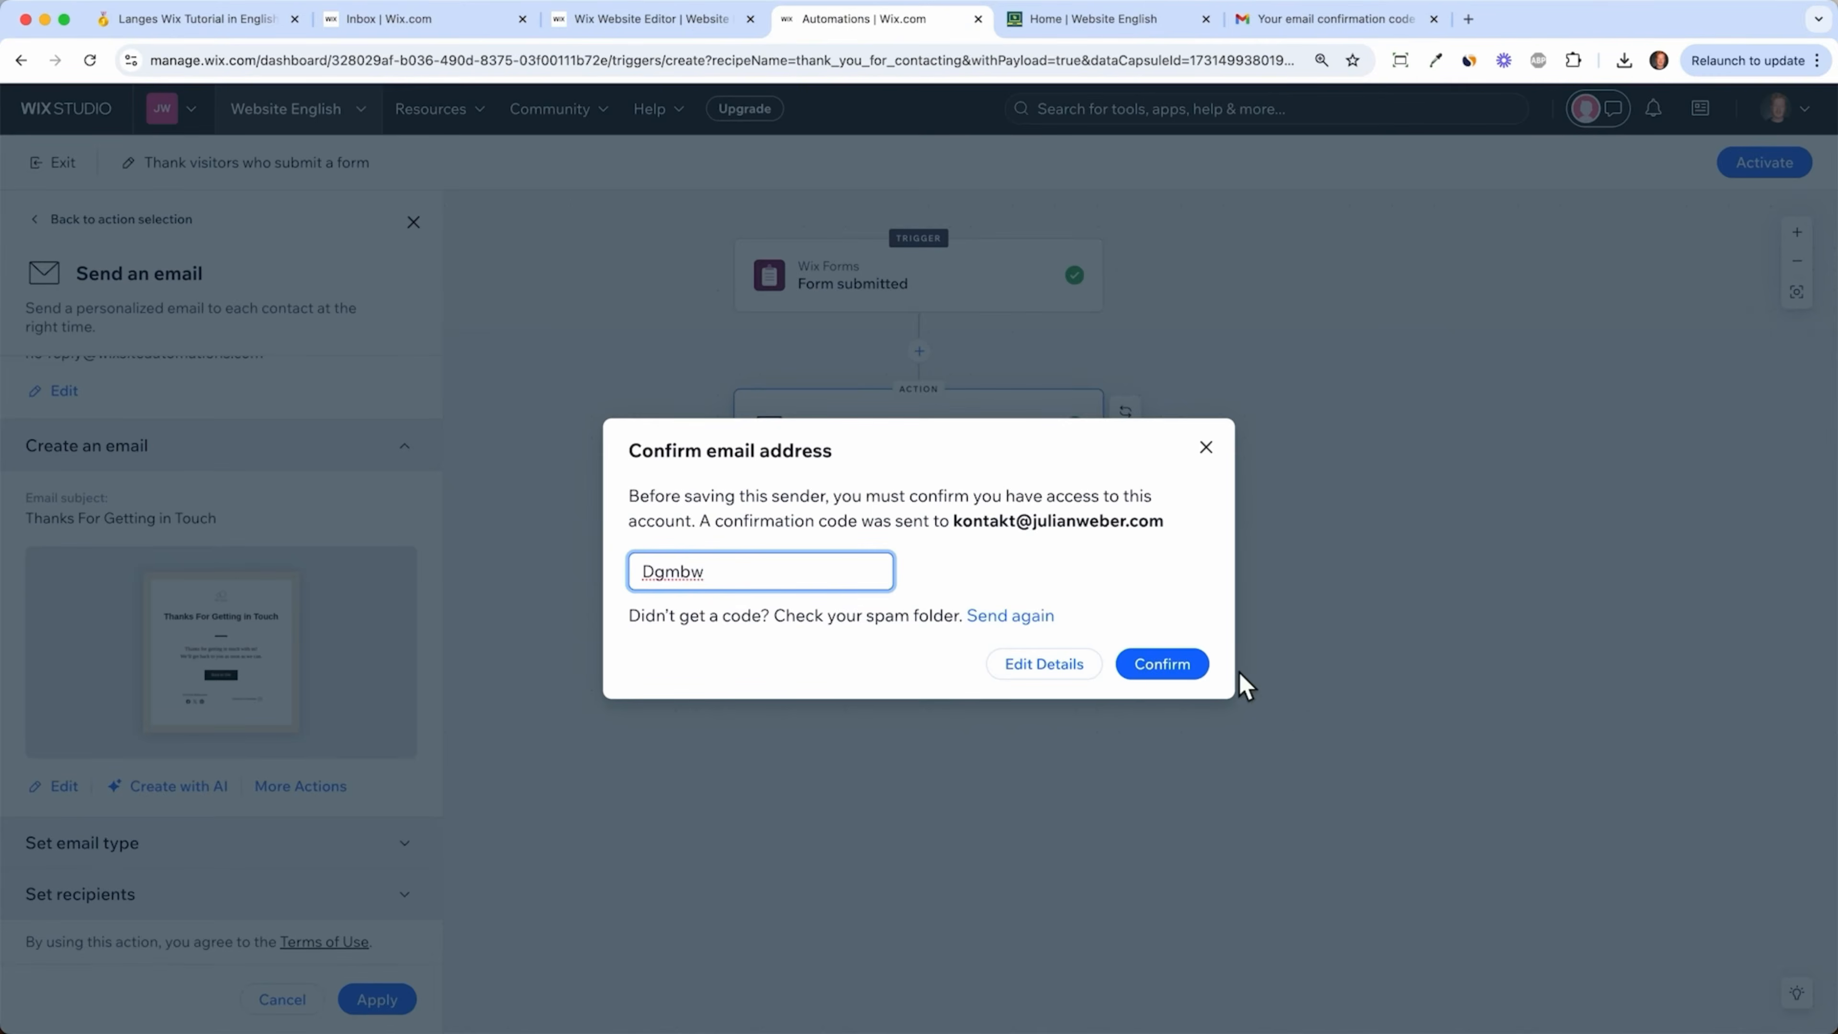
- Confirm the reply-to address with the emailed verification code and save it as the default sender
{"action": "left_click", "coordinate": [1161, 674]}
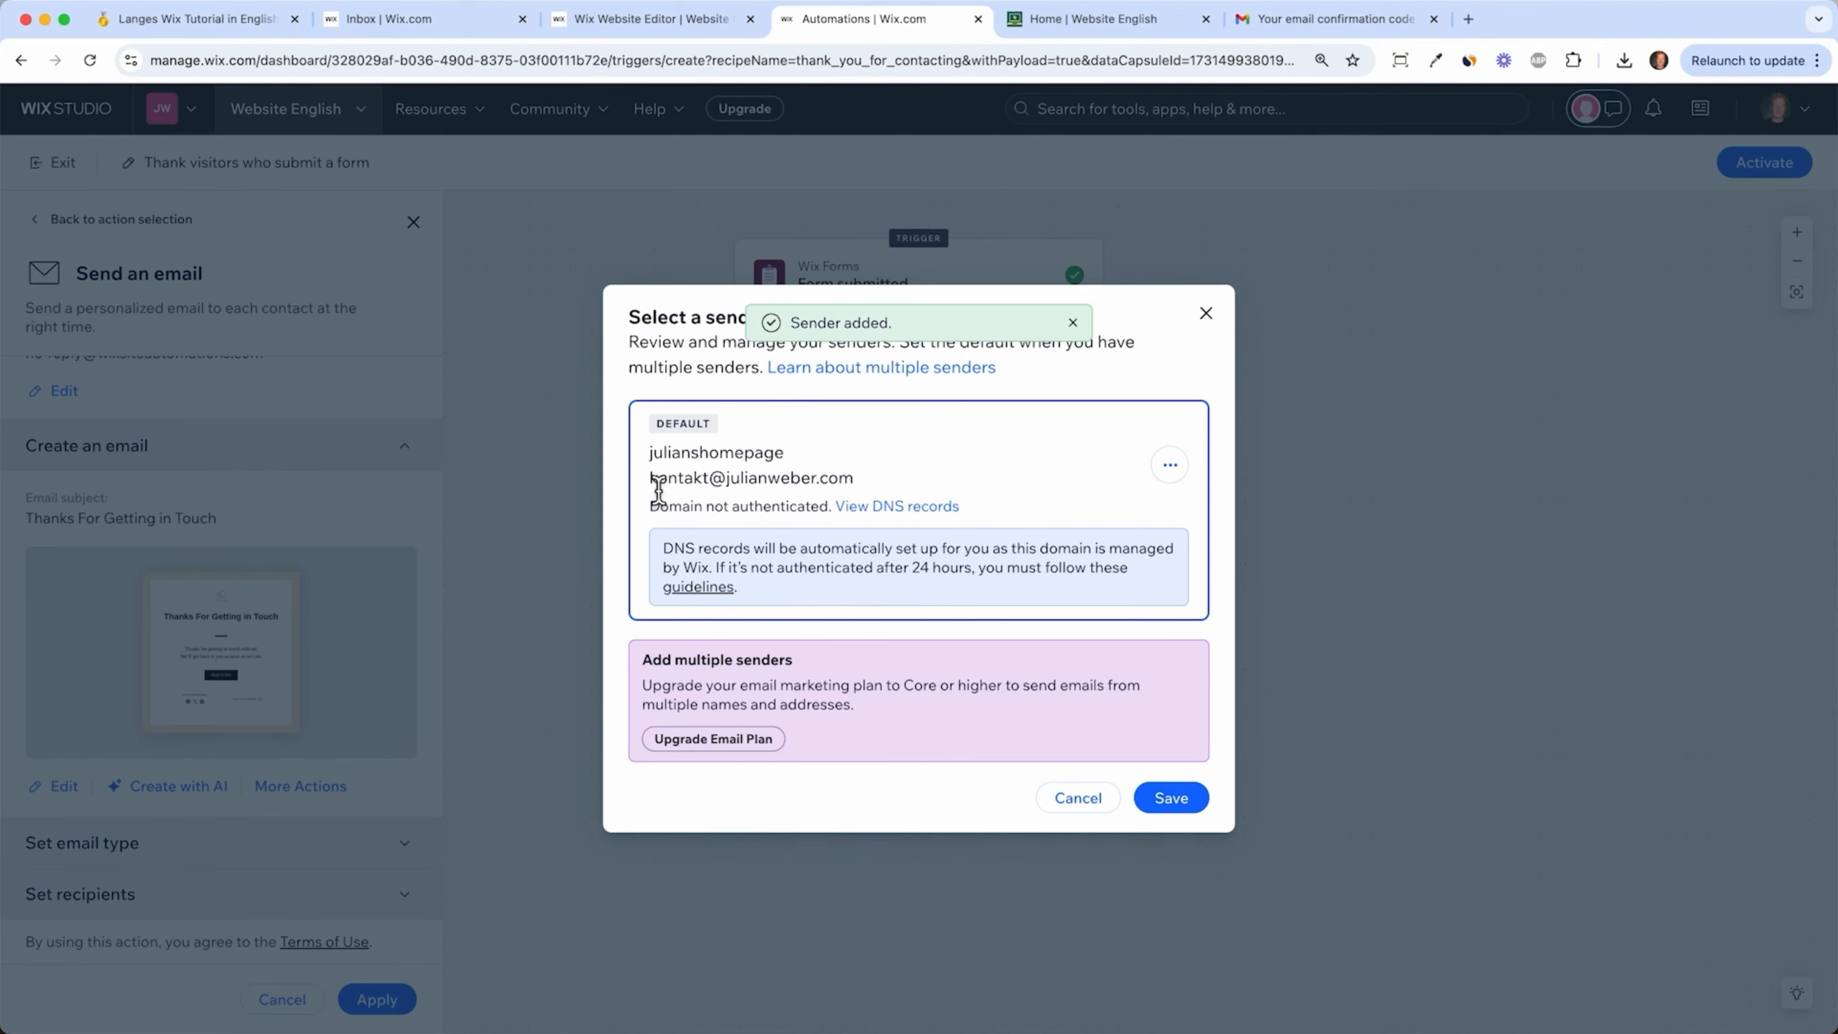
{"action": "left_click_drag", "start_coordinate": [664, 490], "coordinate": [861, 490]}
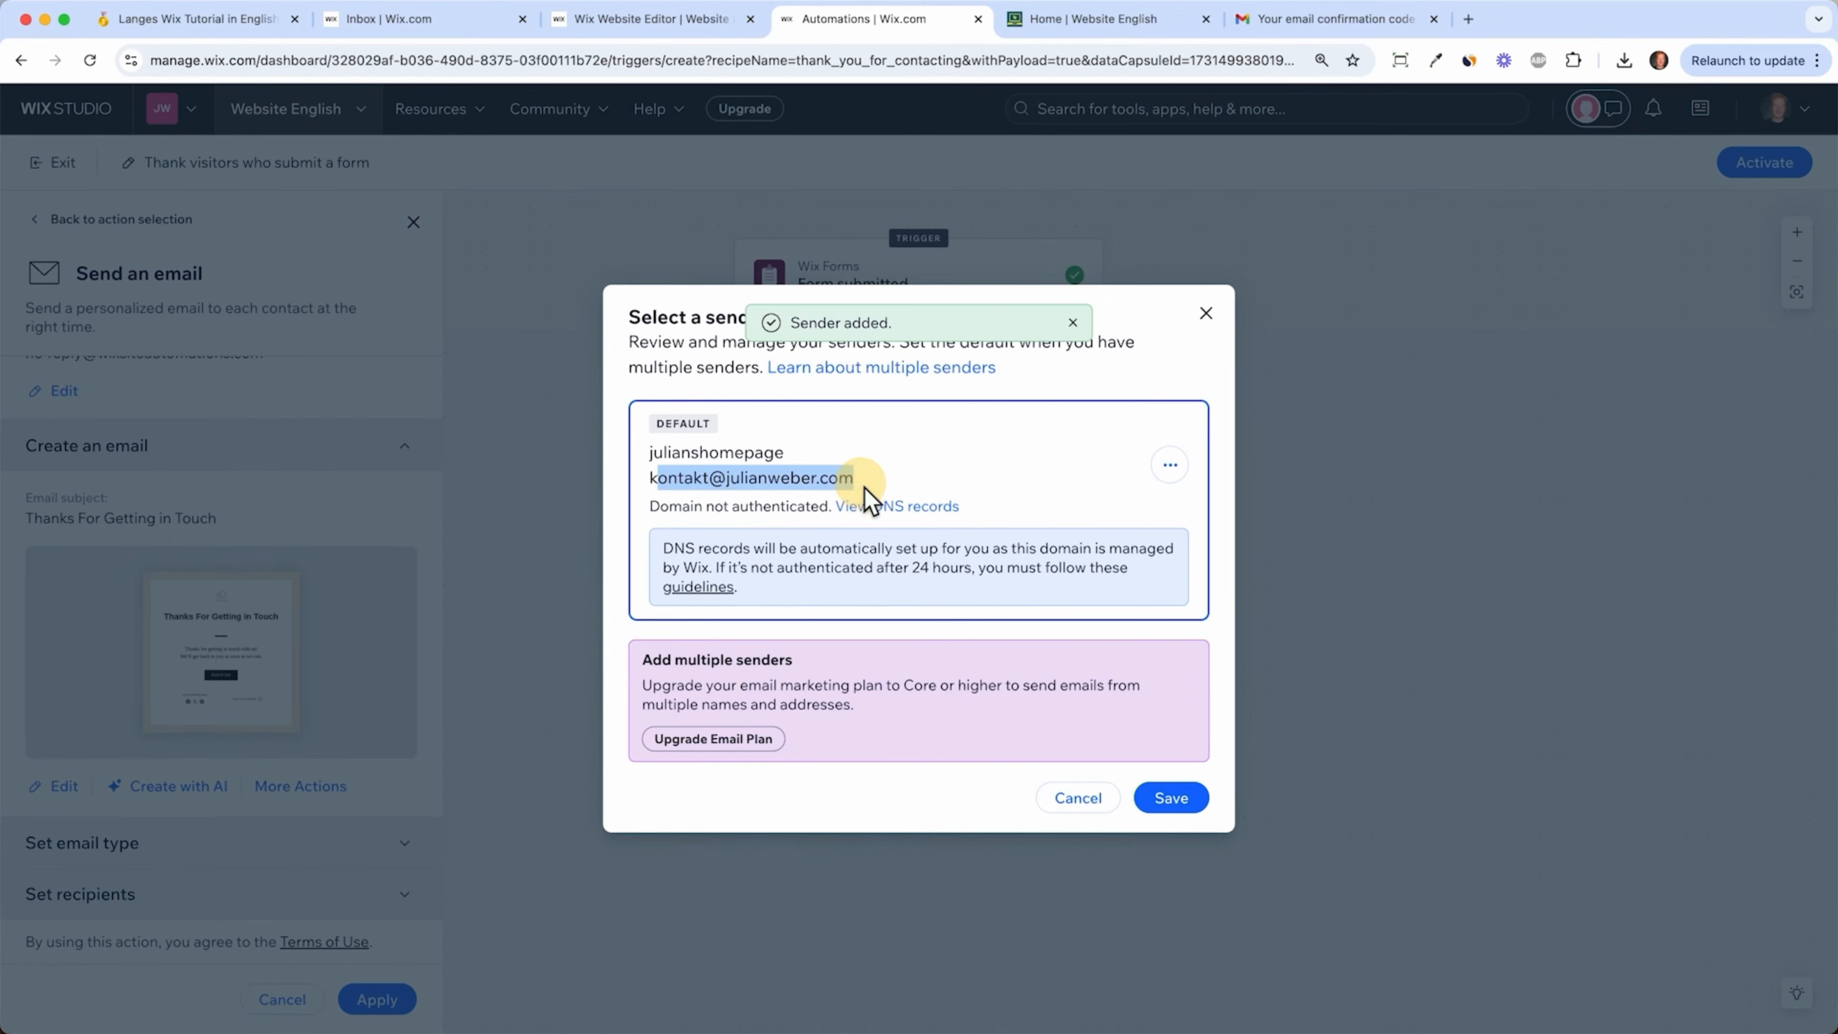
{"action": "left_click", "coordinate": [1187, 804]}
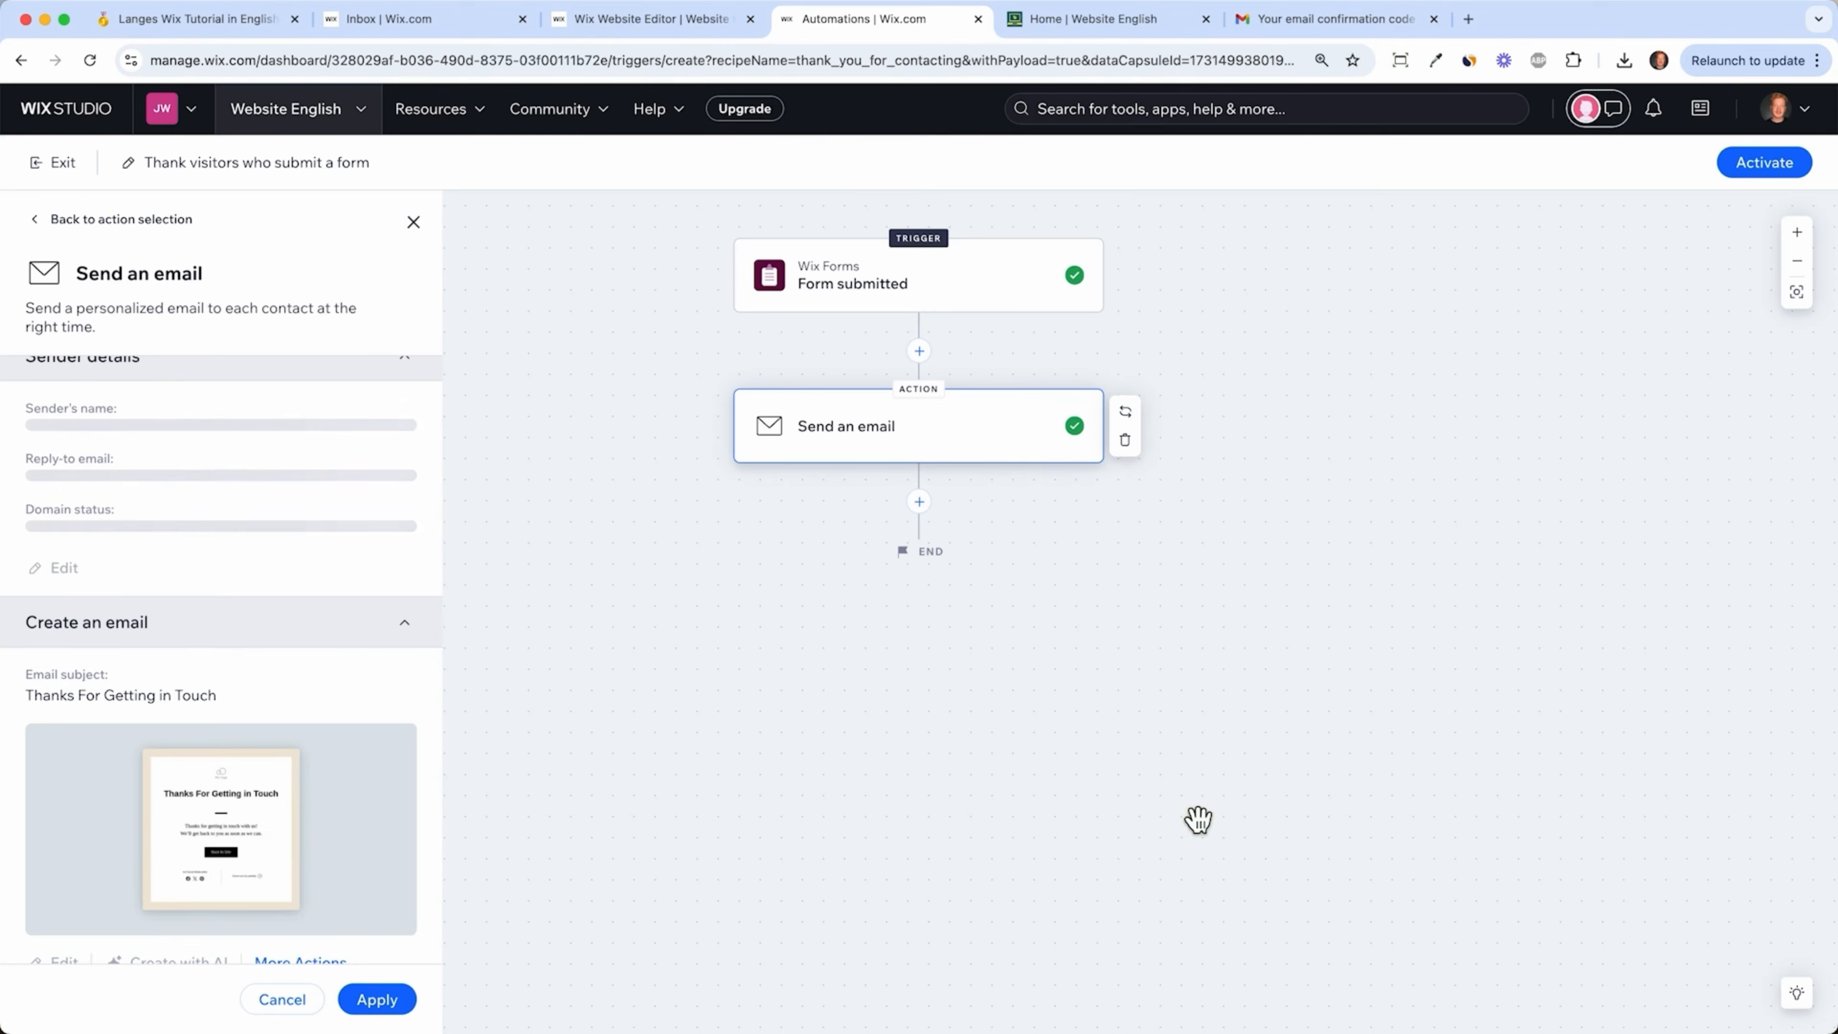
- Open the thank-you email for editing and delete its logo, heading and divider line
{"action": "scroll", "coordinate": [169, 719], "scroll_direction": "down", "scroll_amount": 4}
{"action": "left_click", "coordinate": [73, 794]}
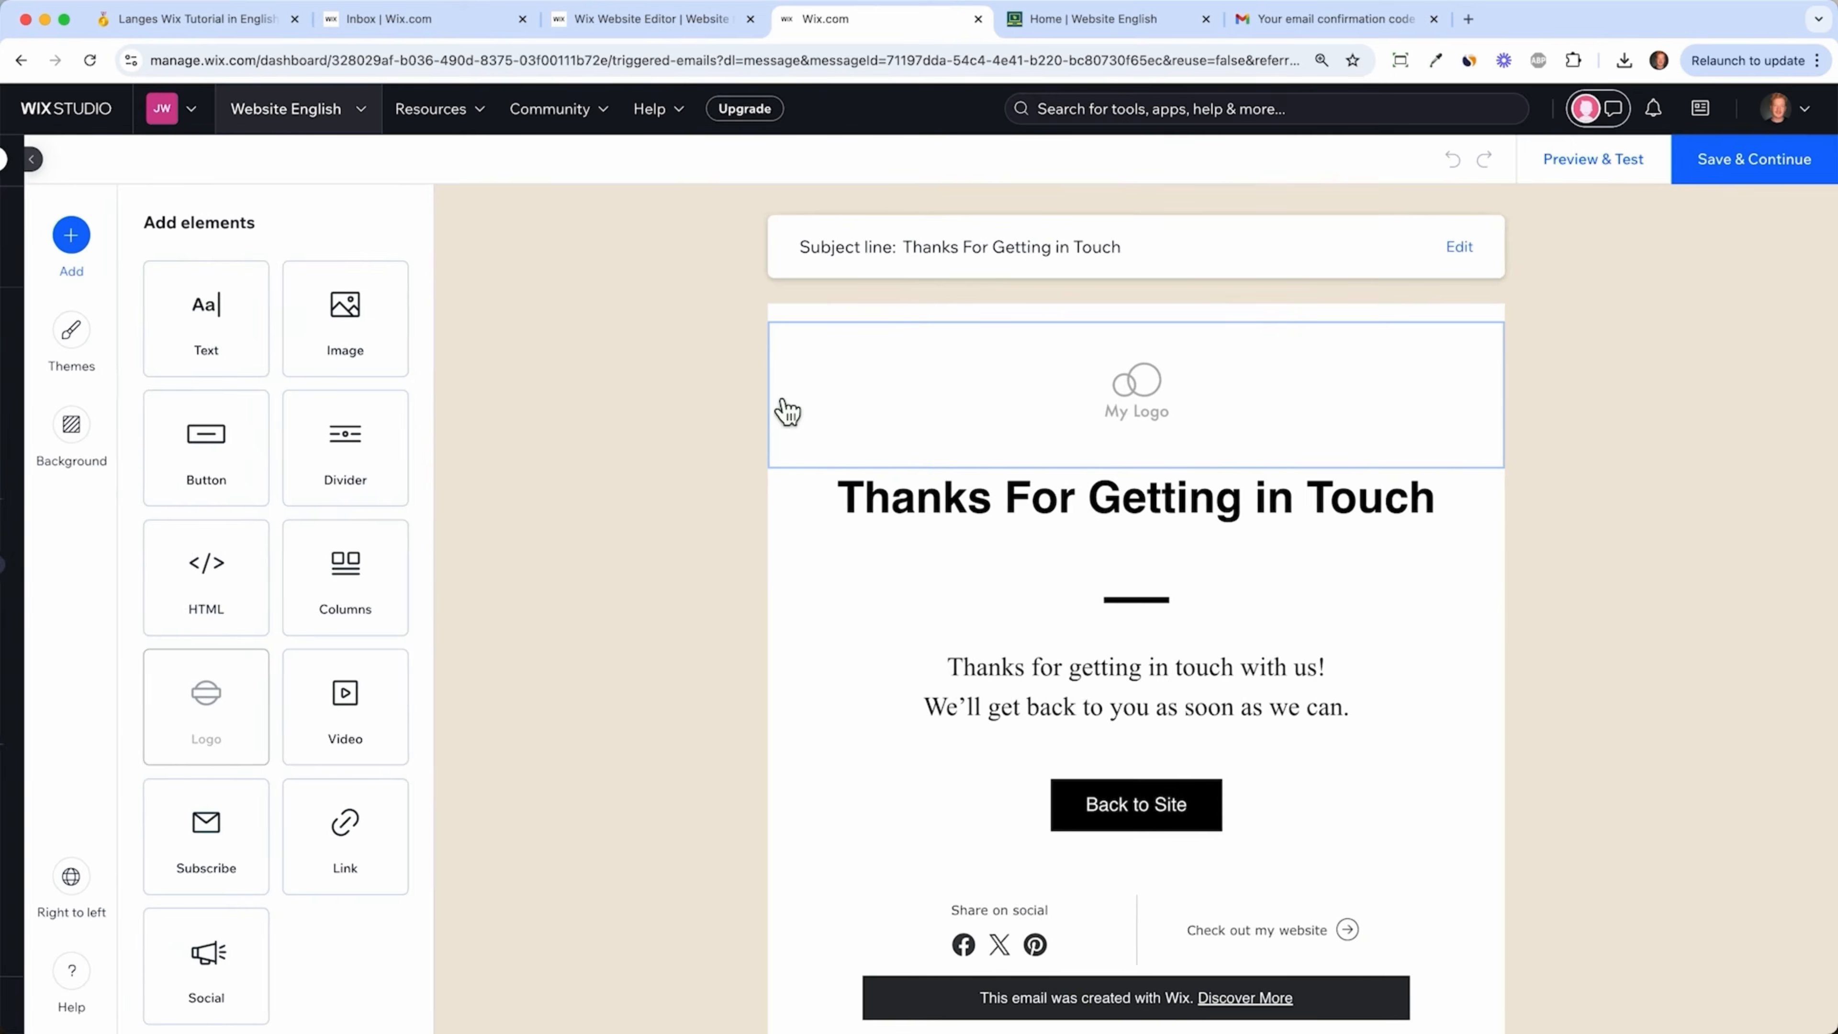
{"action": "scroll", "coordinate": [1133, 575], "scroll_direction": "down", "scroll_amount": 2}
{"action": "scroll", "coordinate": [1135, 576], "scroll_direction": "up", "scroll_amount": 2}
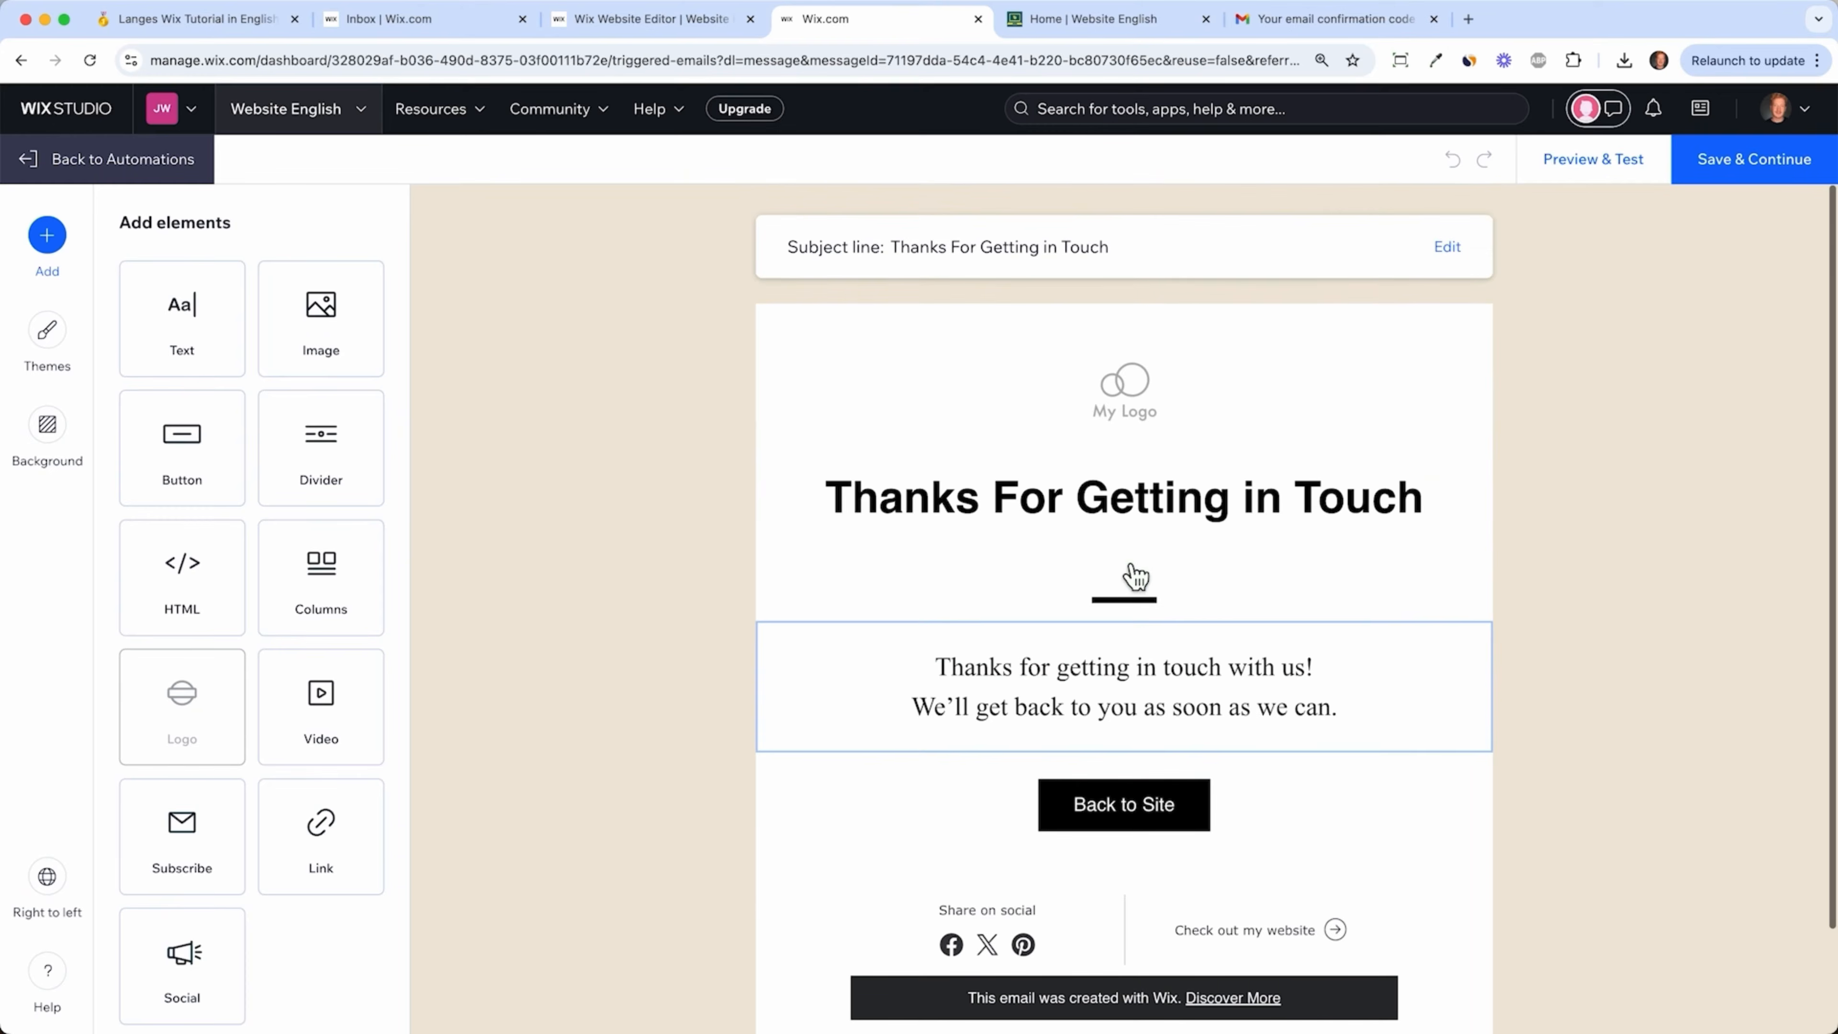
{"action": "left_click", "coordinate": [1381, 419]}
{"action": "left_click", "coordinate": [1664, 449]}
{"action": "left_click", "coordinate": [1106, 407]}
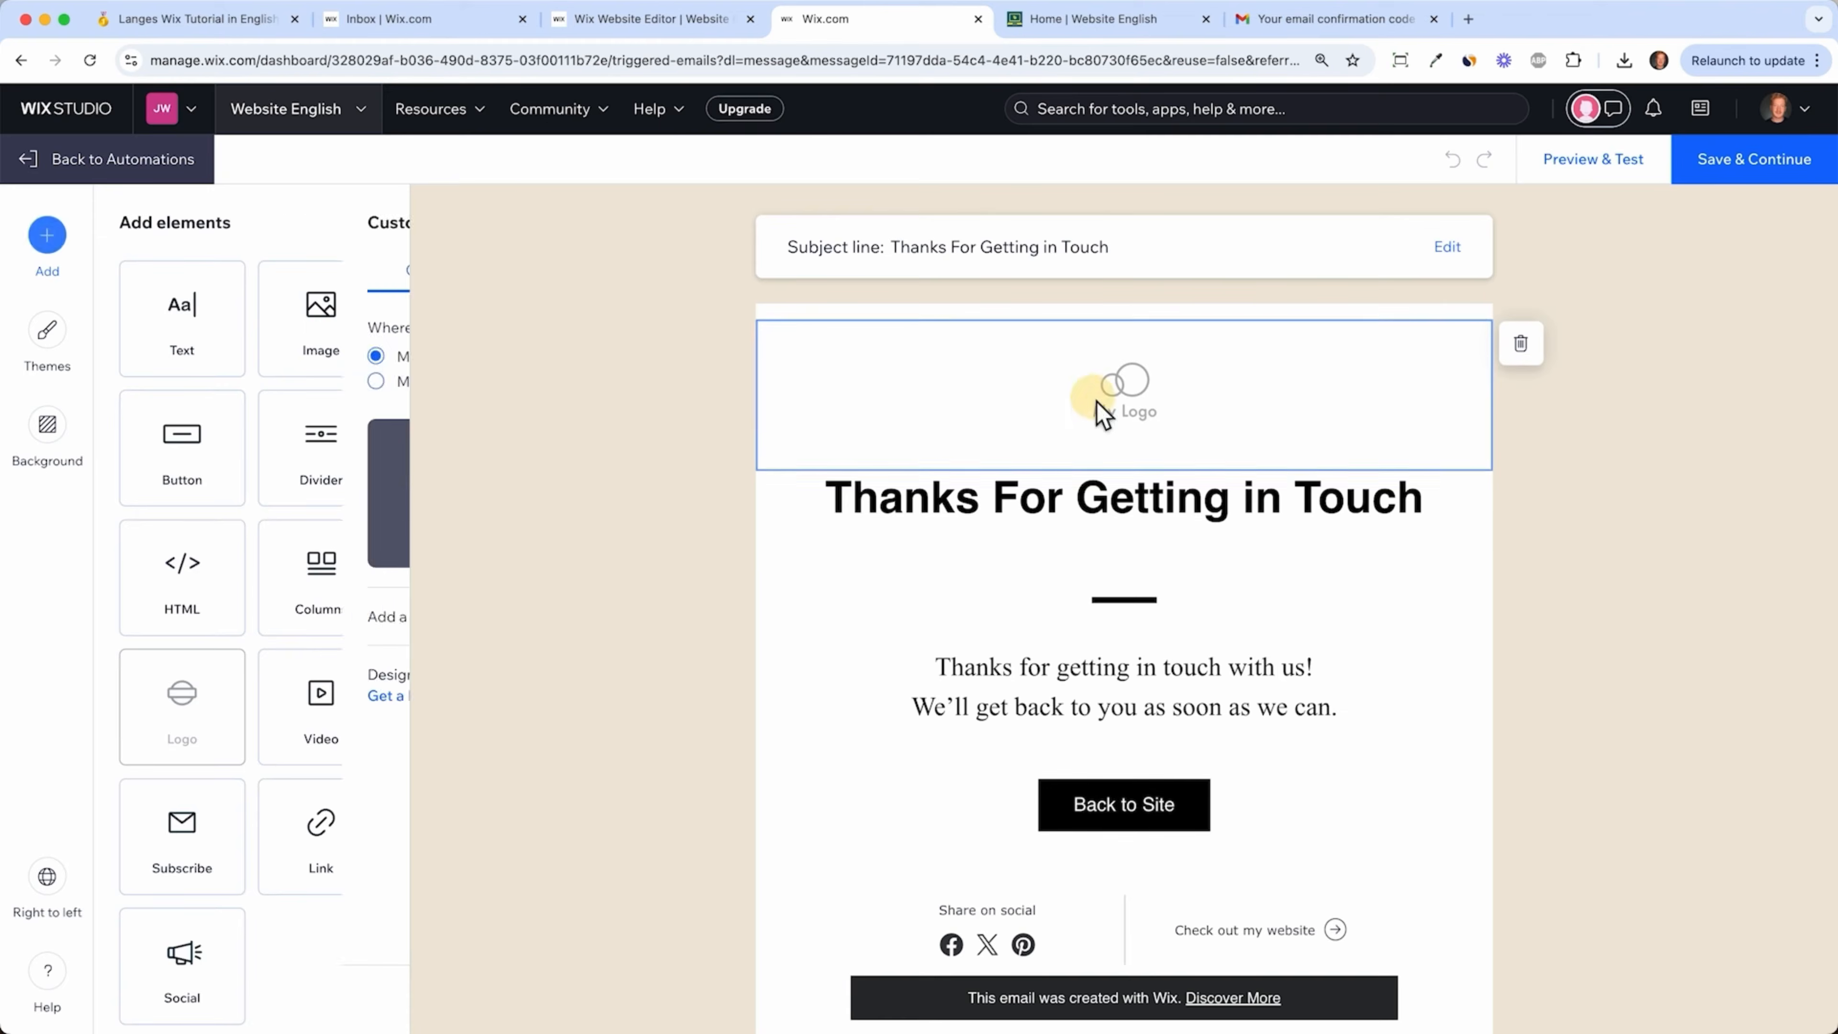
{"action": "left_click", "coordinate": [1521, 344]}
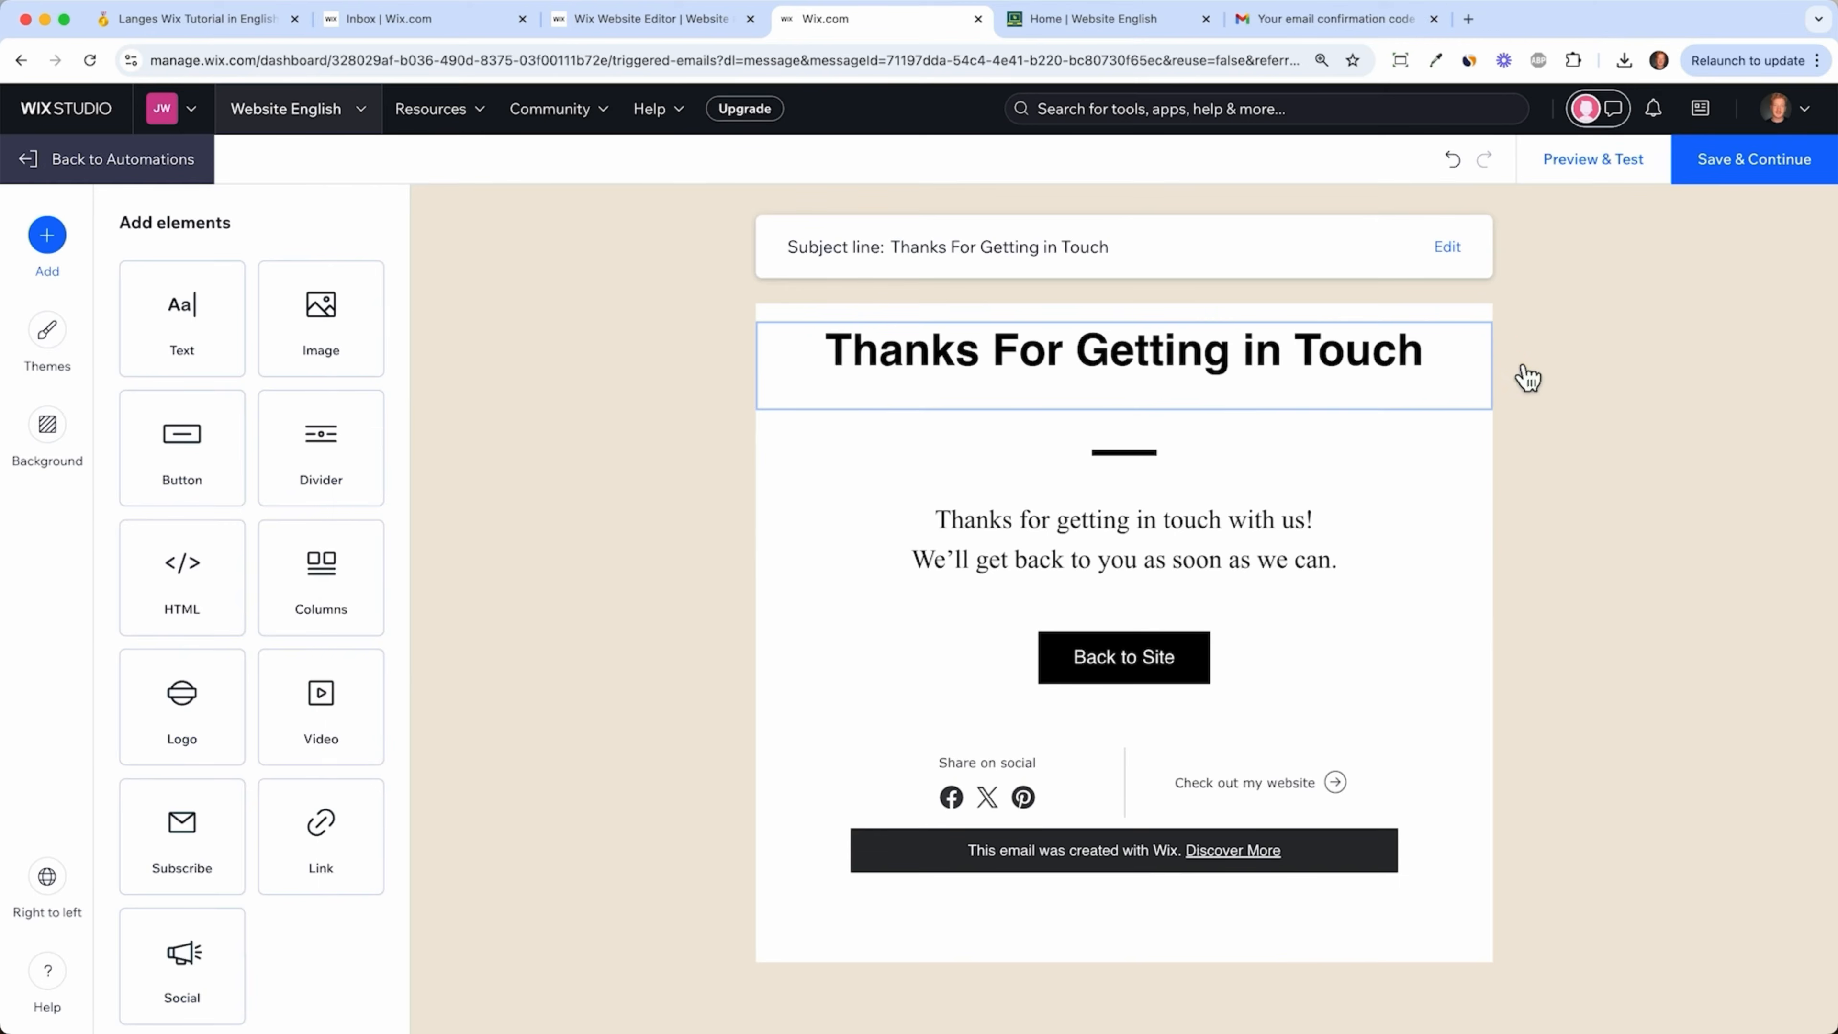
{"action": "left_click", "coordinate": [1047, 370]}
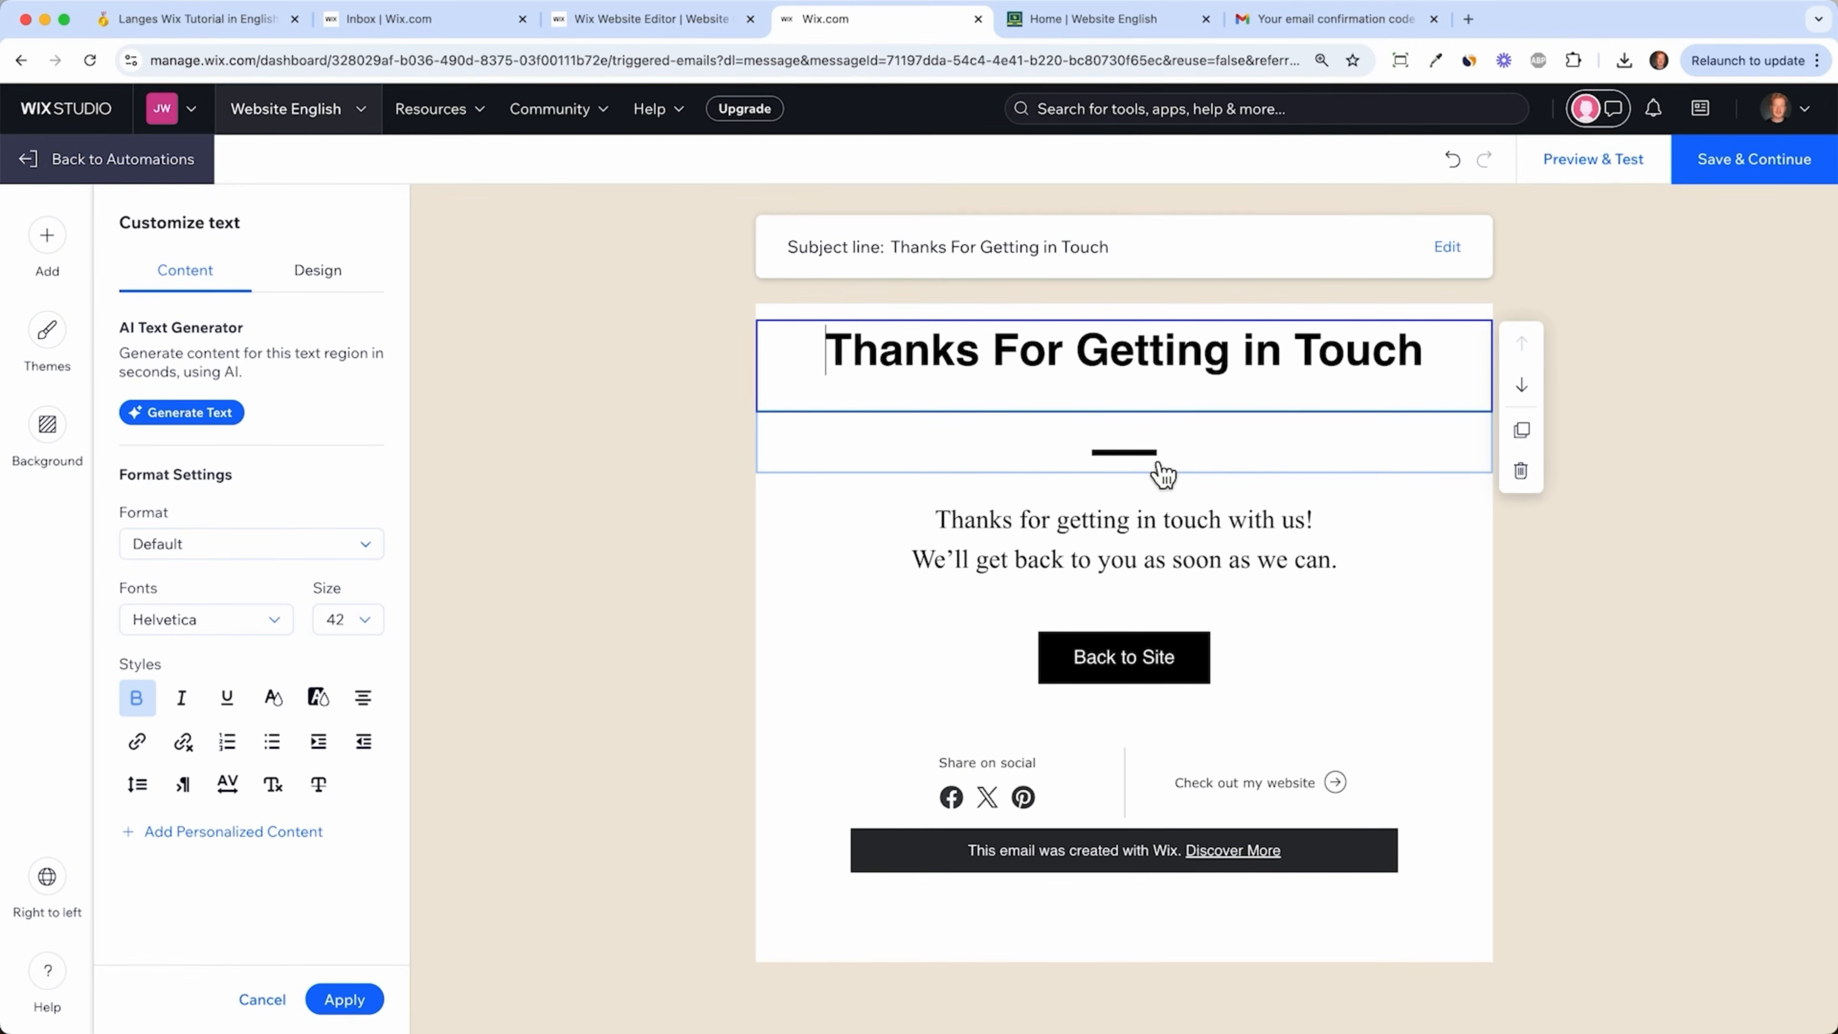
{"action": "left_click", "coordinate": [1522, 472]}
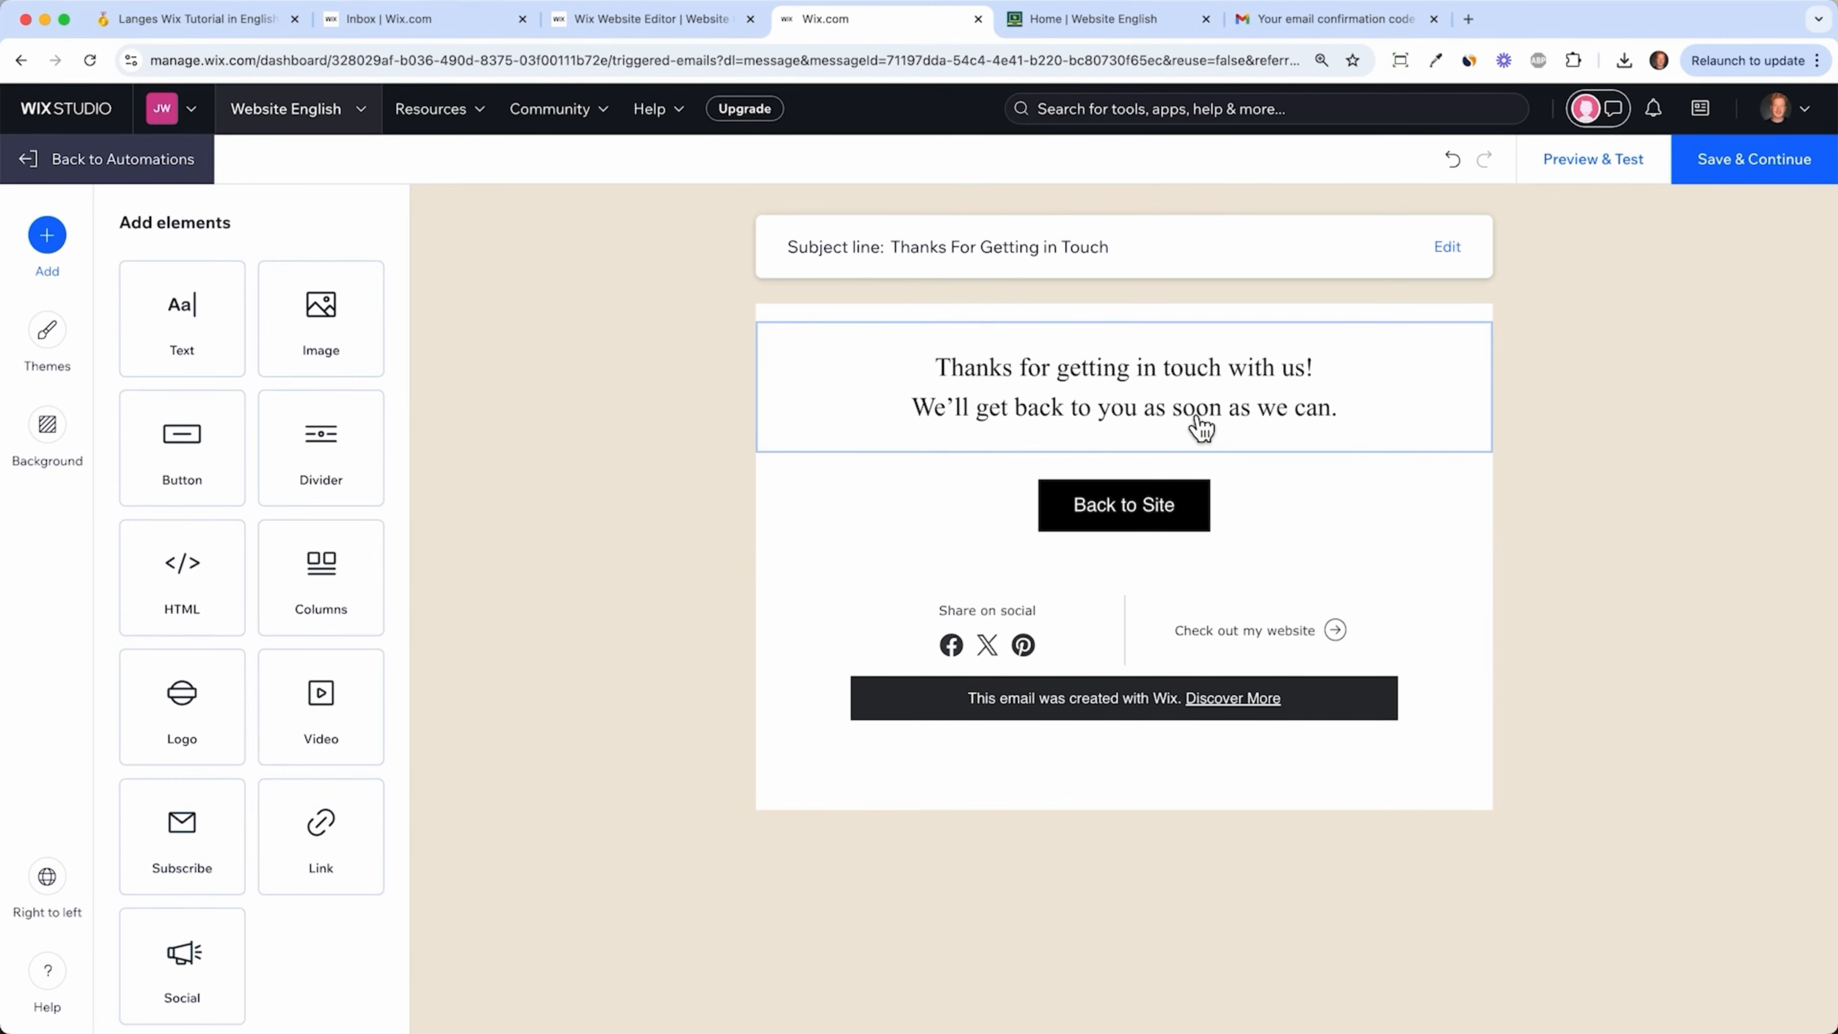
- Replace the email's body text with "Hallo," and the placeholder line "jknsfjvknsfjknv", and align it left
{"action": "left_click", "coordinate": [1198, 425]}
{"action": "key", "text": "super+a"}
{"action": "type", "text": "Ha"}
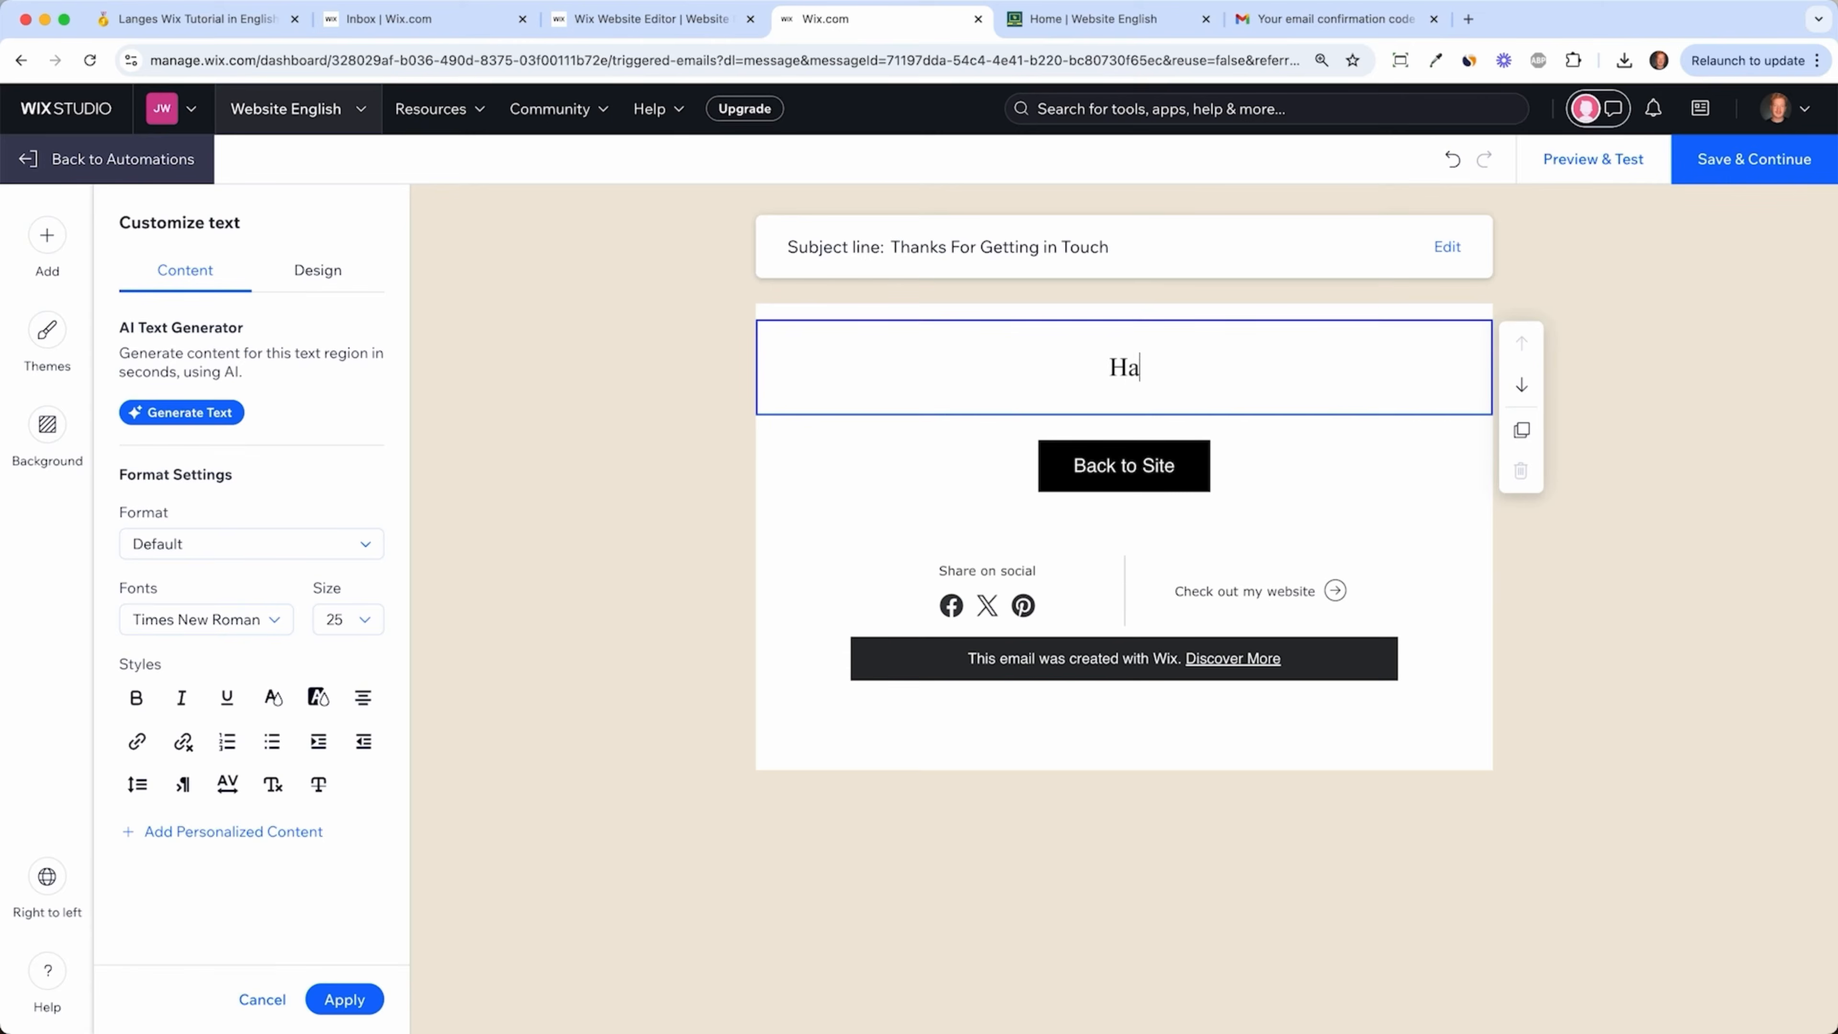
{"action": "type", "text": "llo,"}
{"action": "key", "text": "Return"}
{"action": "type", "text": "jknsfjvknsfjknv"}
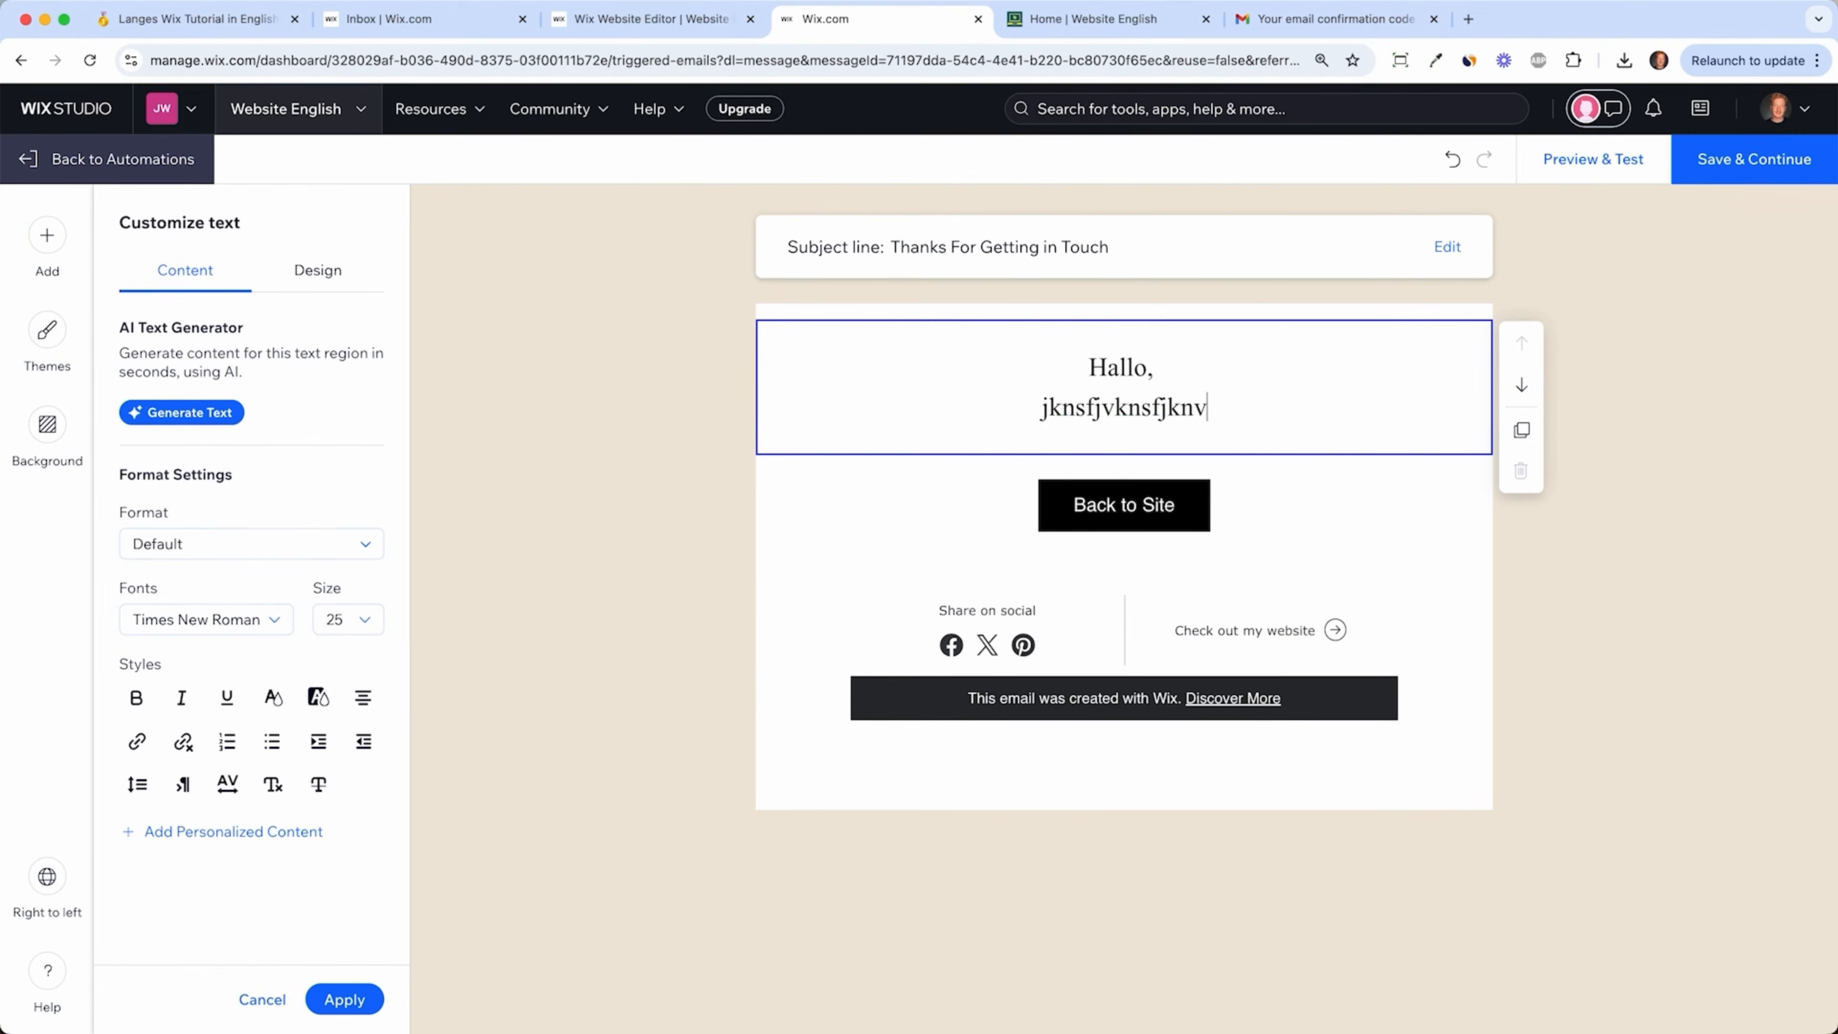
{"action": "key", "text": "super+a"}
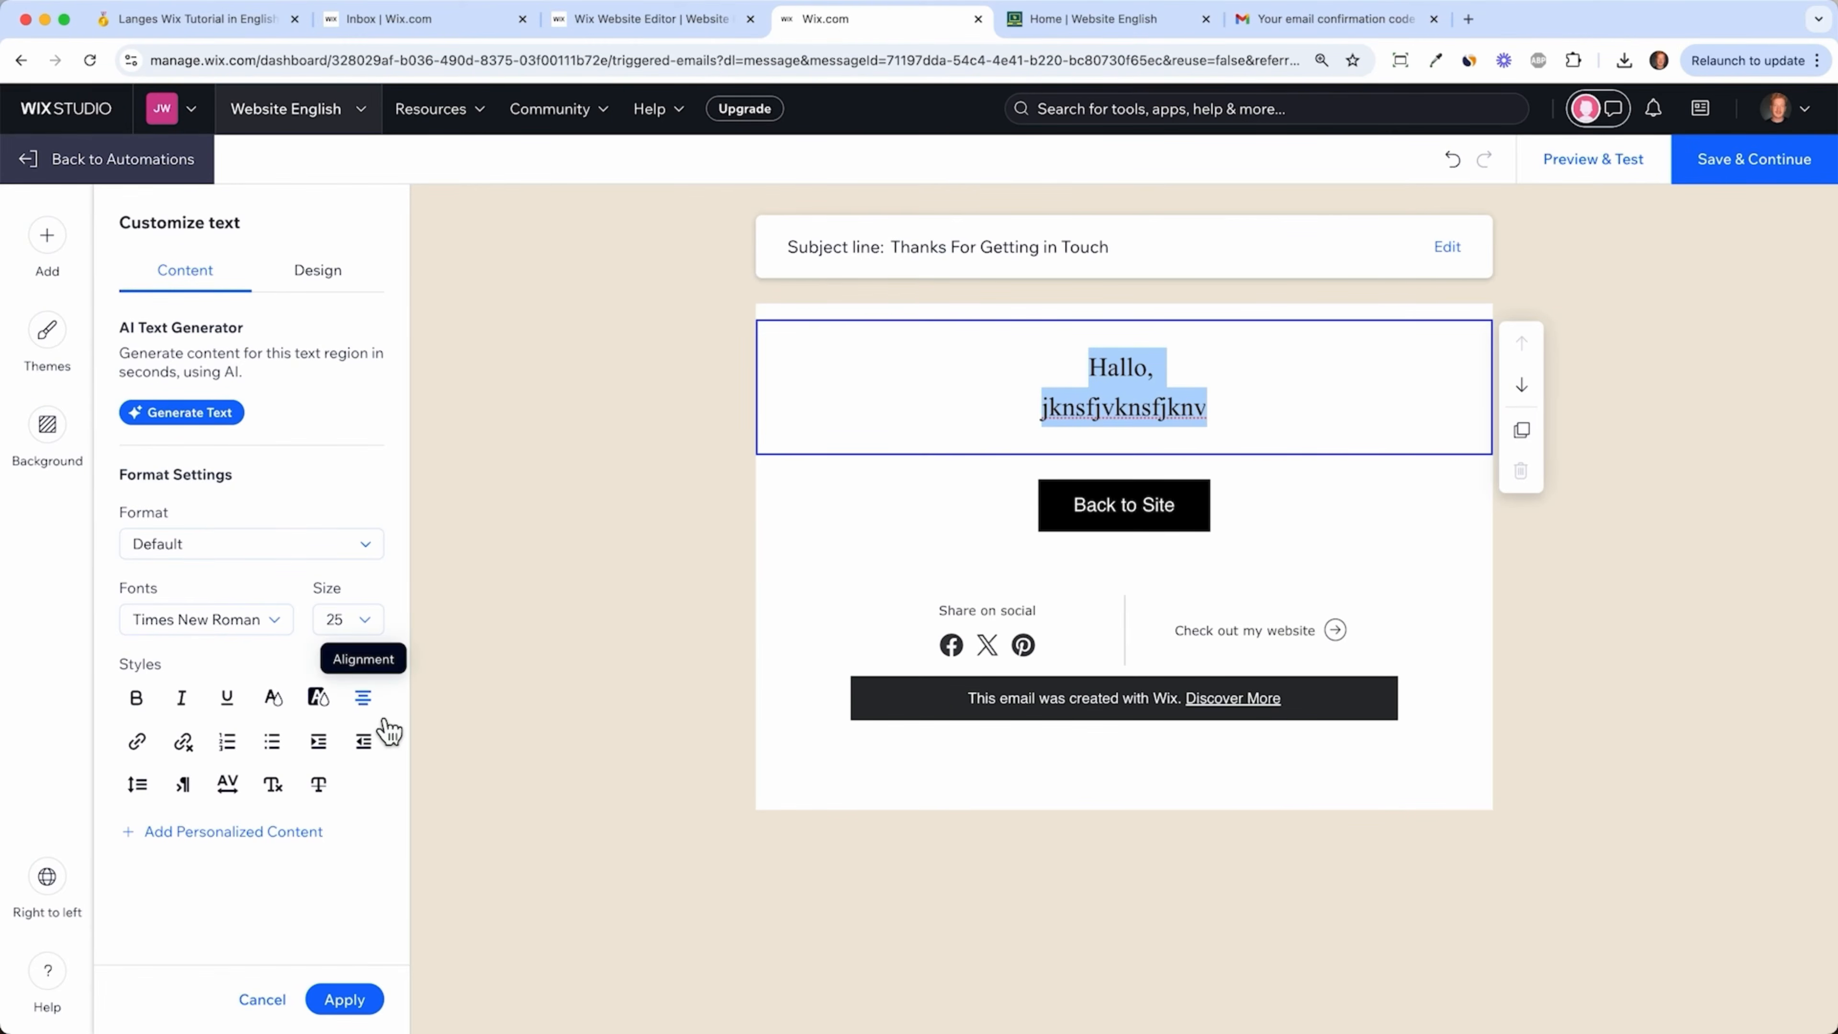
{"action": "left_click", "coordinate": [362, 697]}
{"action": "left_click", "coordinate": [358, 760]}
- Delete the Back to Site button and turn off the footer's social links and site link
{"action": "left_click", "coordinate": [1132, 503]}
{"action": "left_click", "coordinate": [1522, 610]}
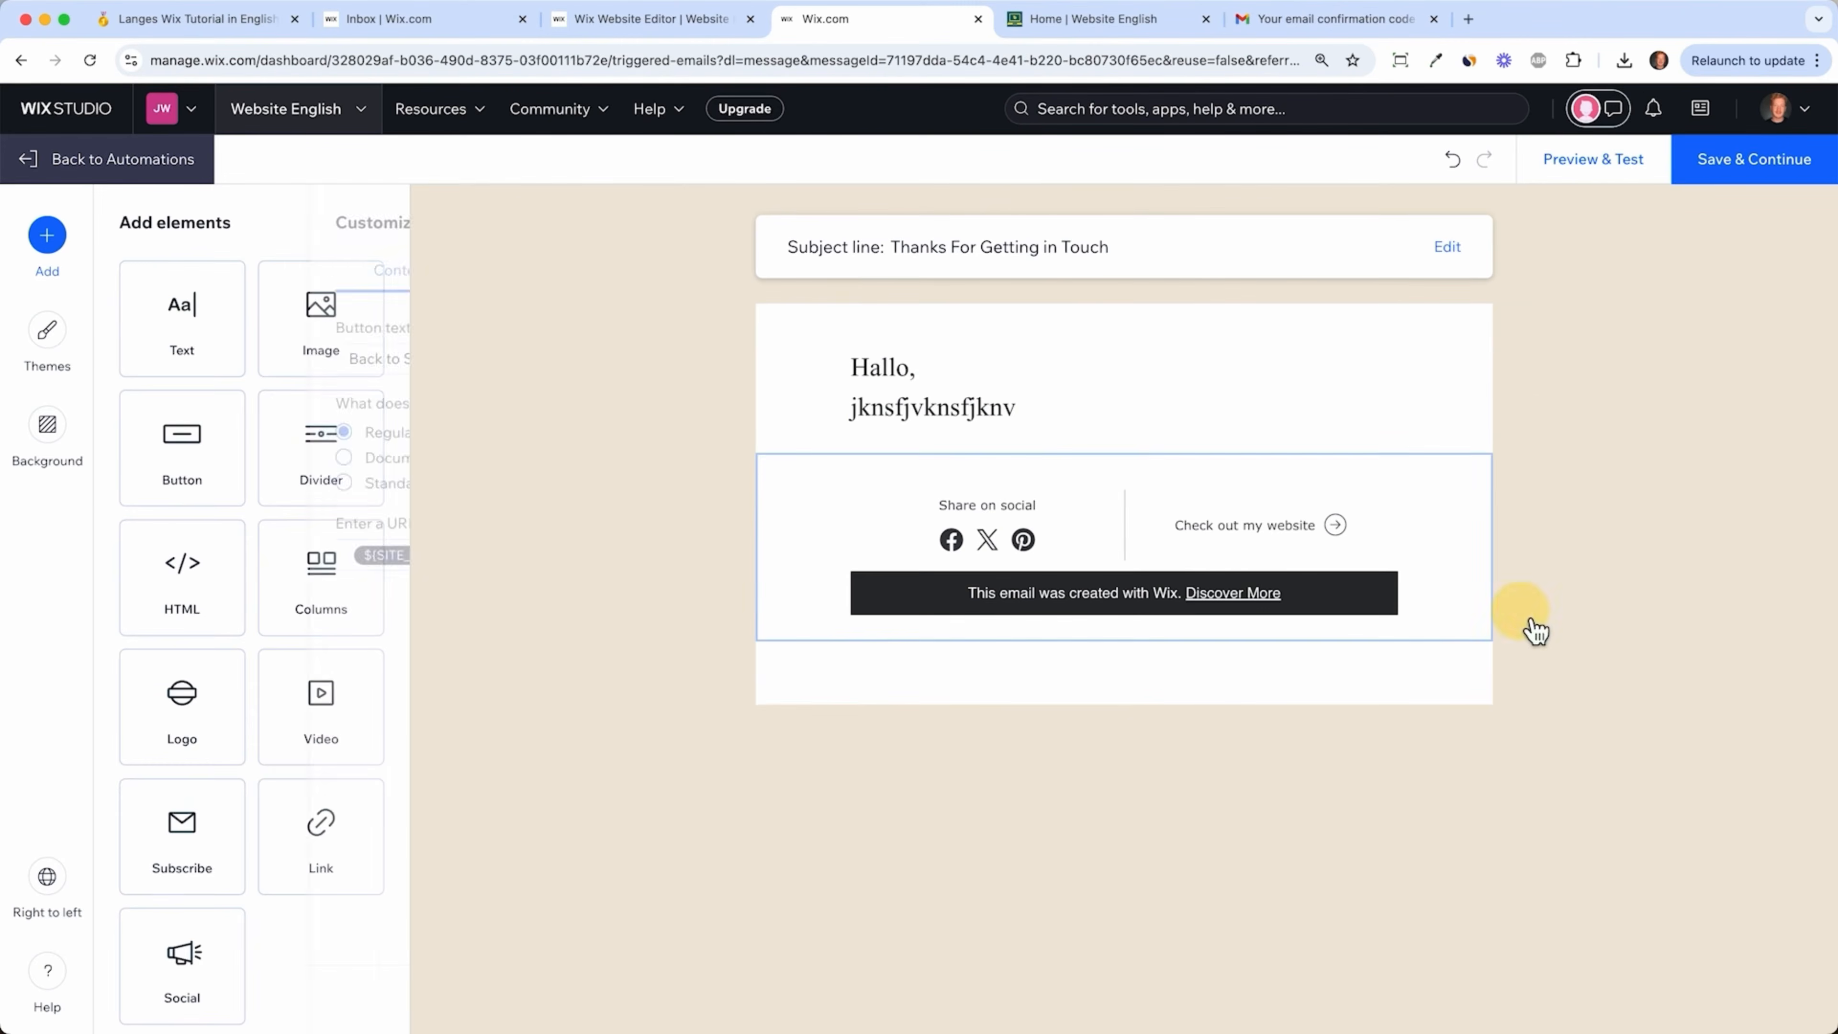
{"action": "left_click", "coordinate": [954, 512]}
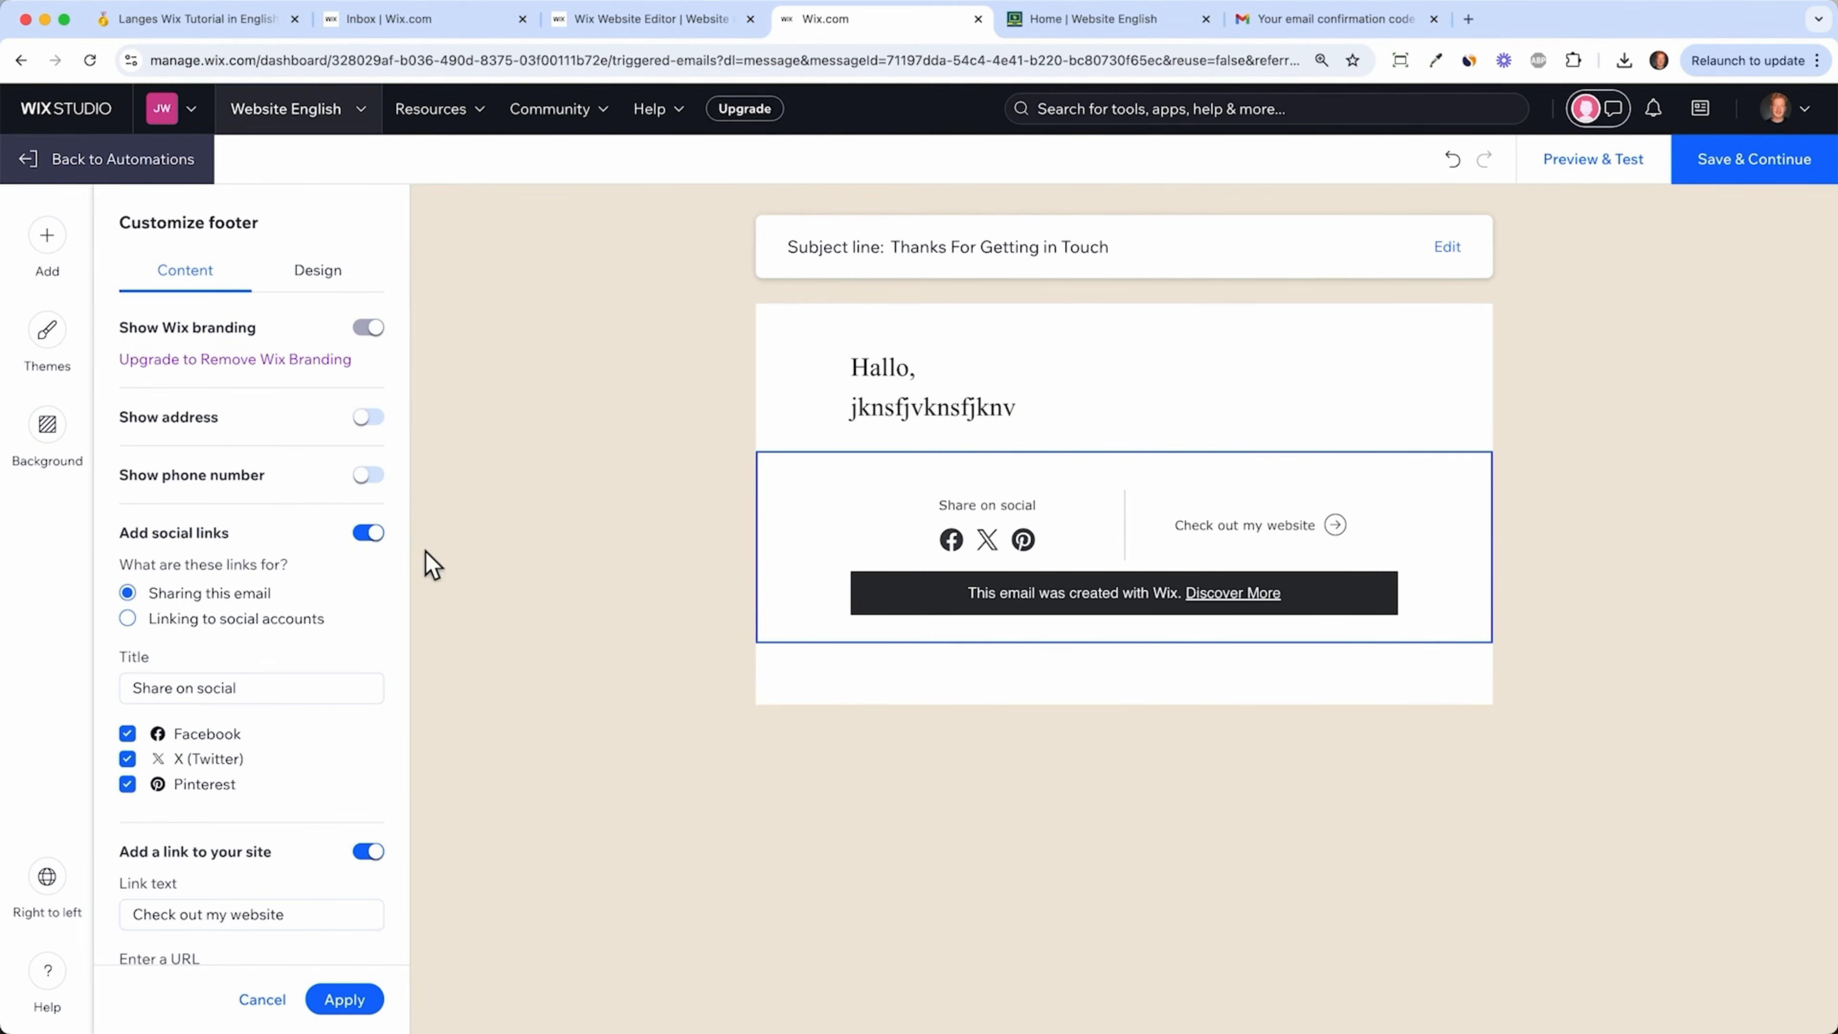
{"action": "left_click", "coordinate": [372, 549]}
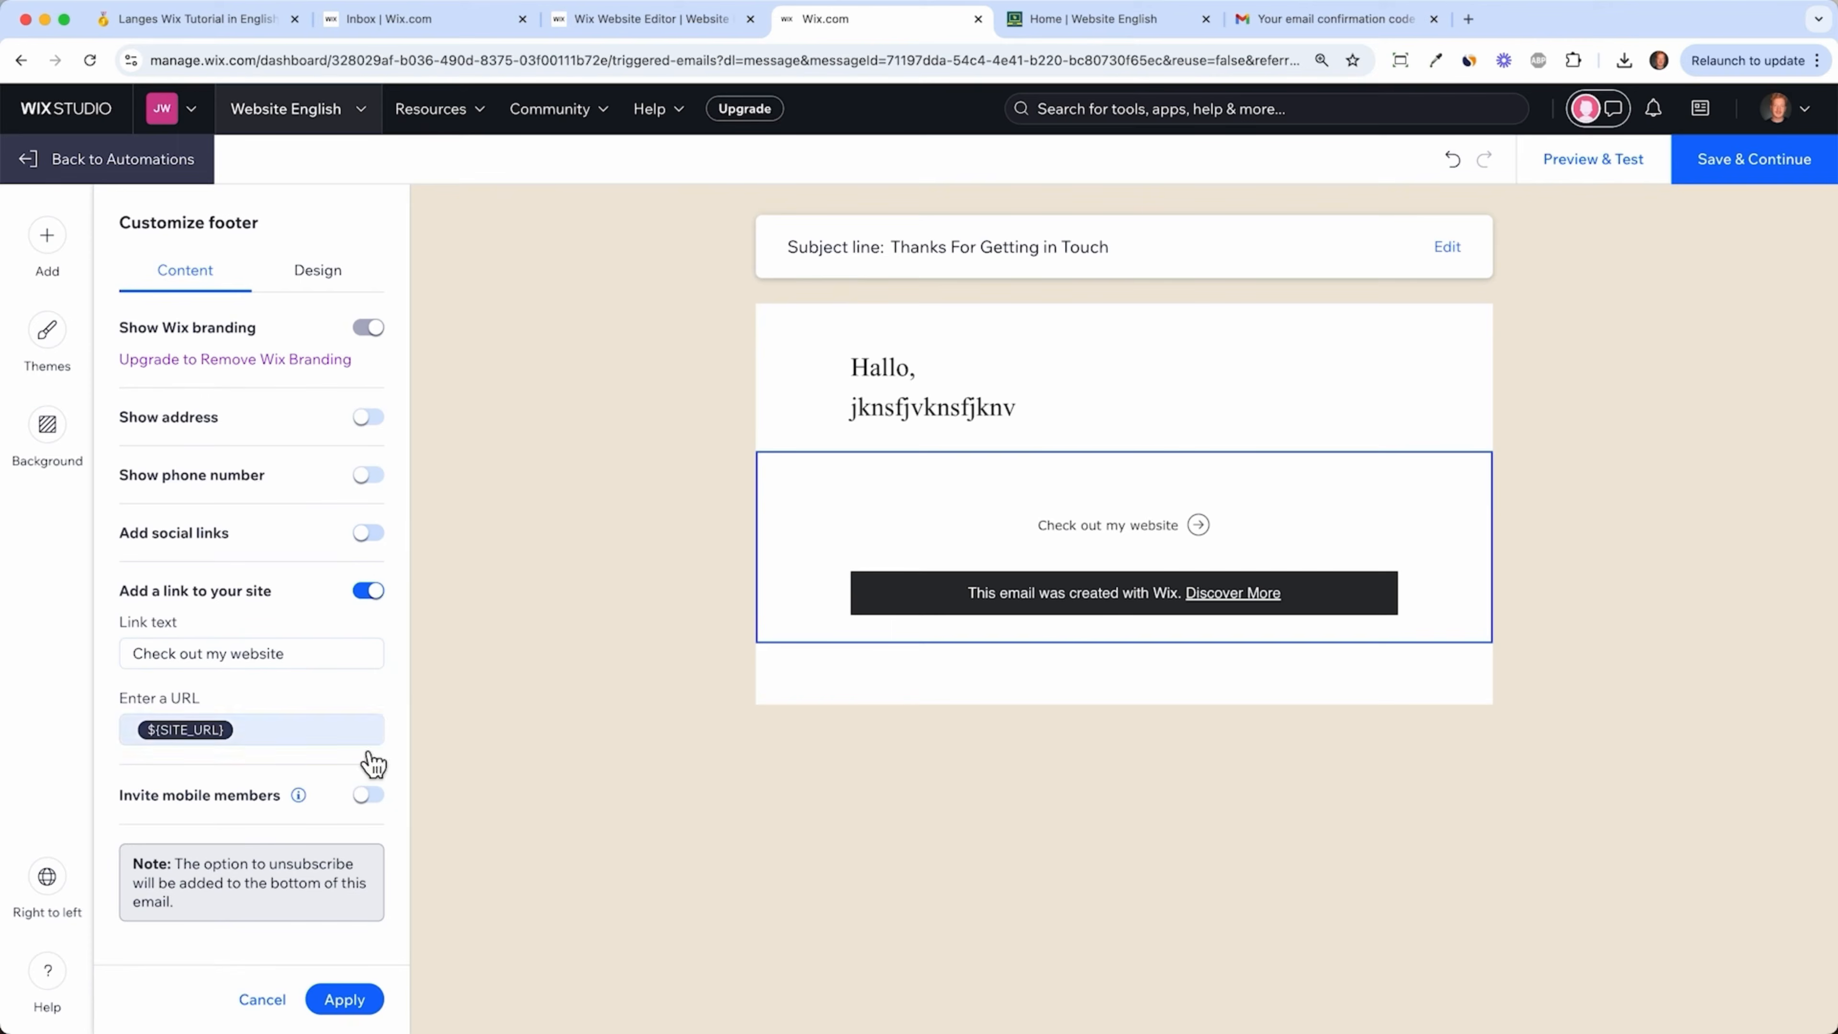
{"action": "left_click", "coordinate": [369, 590]}
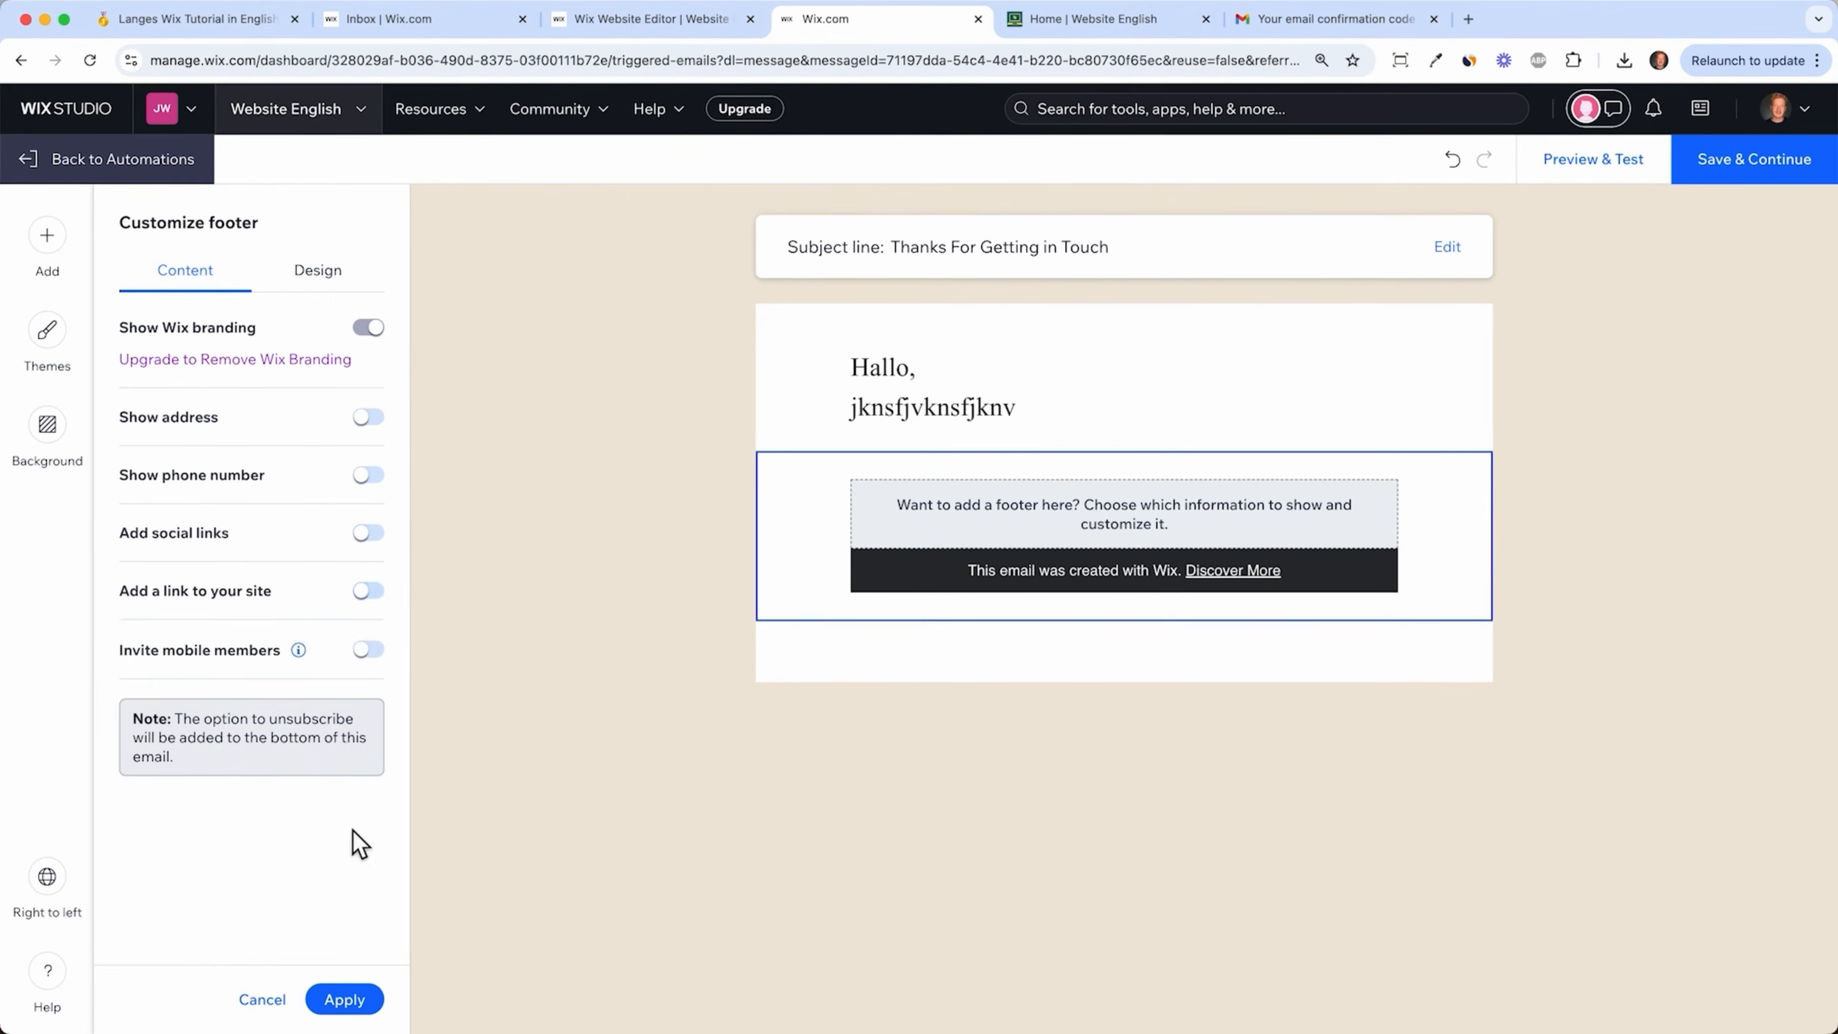
{"action": "left_click", "coordinate": [362, 998]}
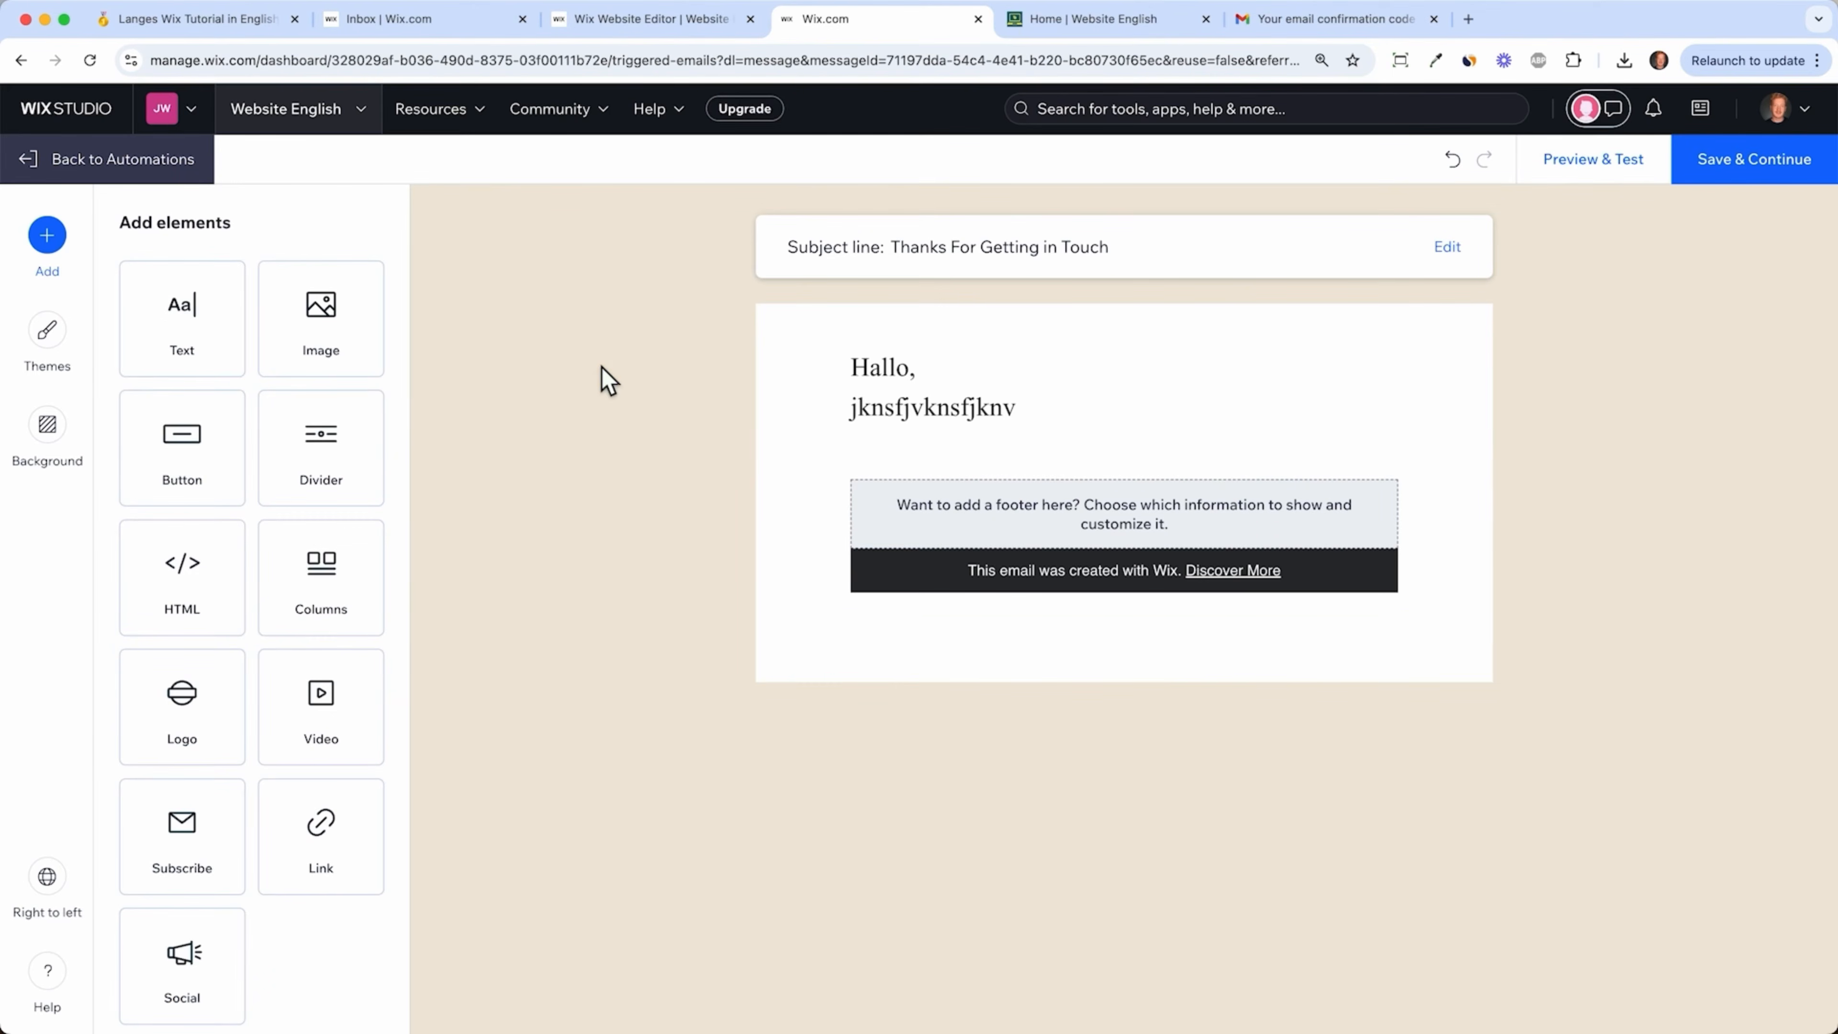
- Set the email's background colour to white
{"action": "left_click", "coordinate": [44, 424]}
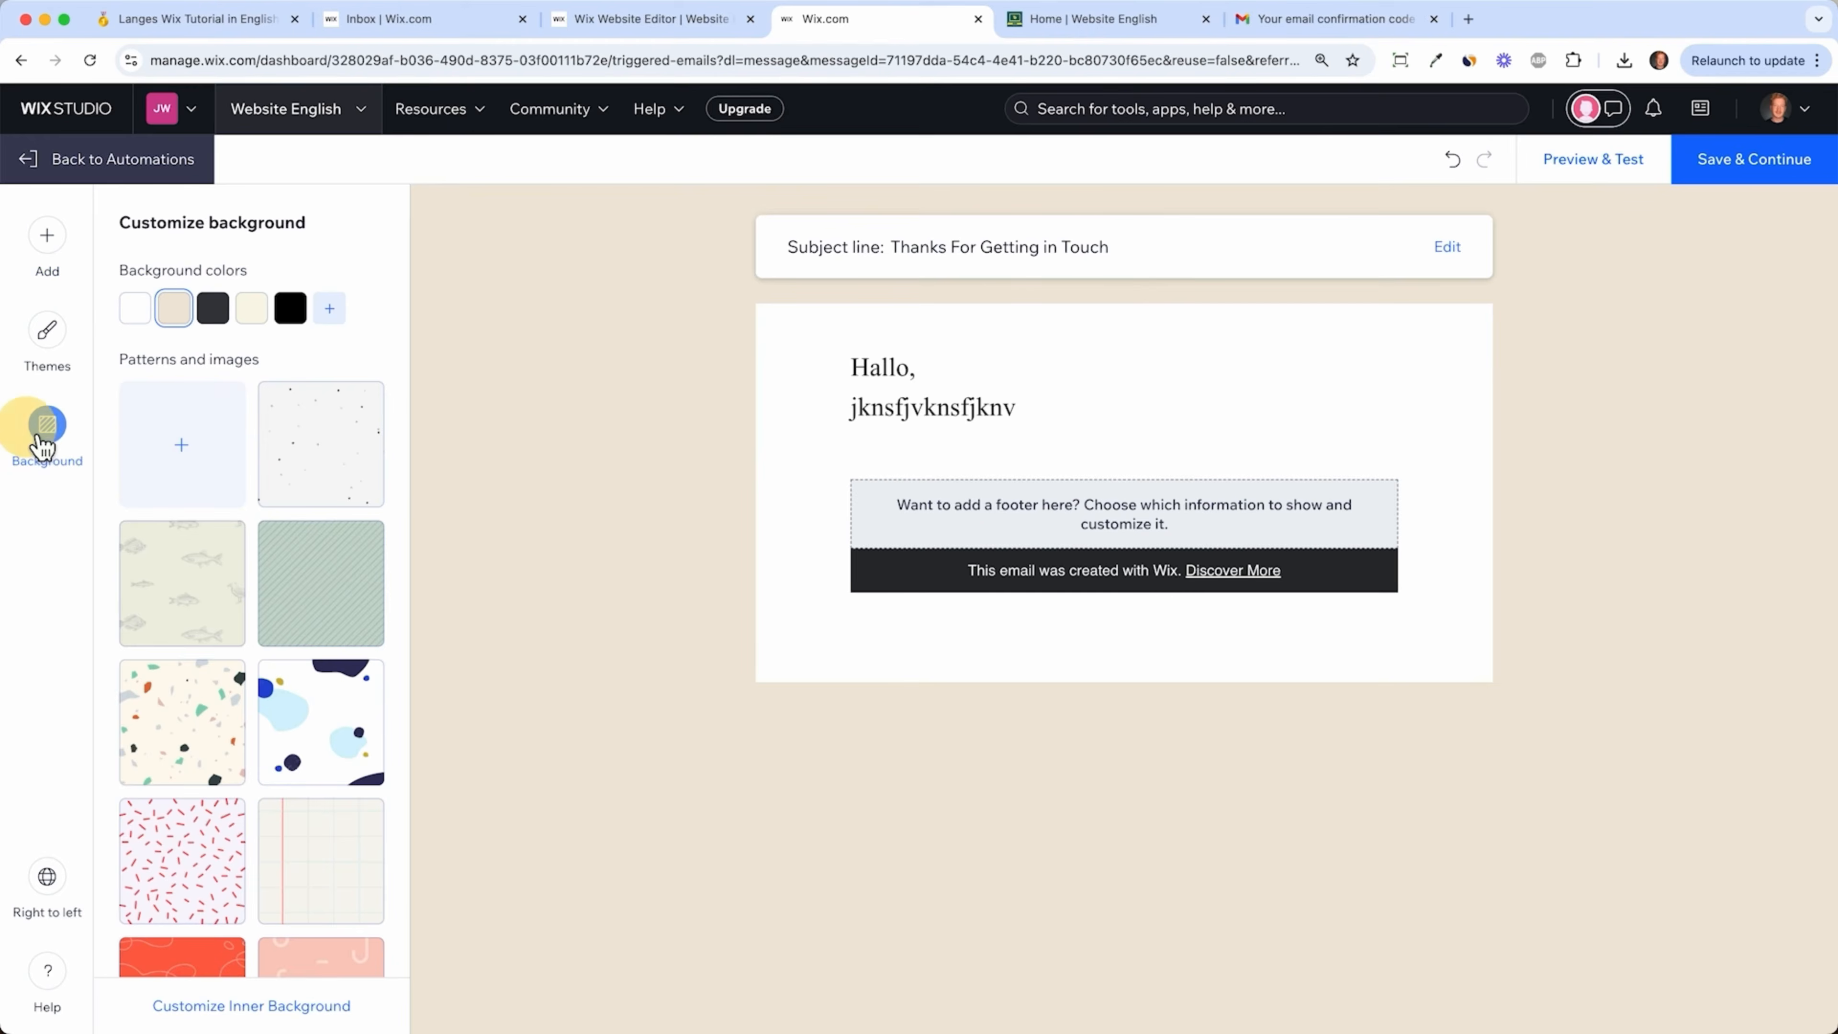
{"action": "left_click", "coordinate": [141, 320]}
{"action": "left_click", "coordinate": [1415, 414]}
- Extend the body text with the placeholder lines "klmvklmskfmvs", "jndfjnvjndfjlnv" and "jnvjdfnm", followed by a blank line
{"action": "left_click", "coordinate": [1190, 413]}
{"action": "key", "text": "Return"}
{"action": "type", "text": "klmvklmskfmvs"}
{"action": "key", "text": "Return"}
{"action": "type", "text": "jndfjnvjndfjlnv"}
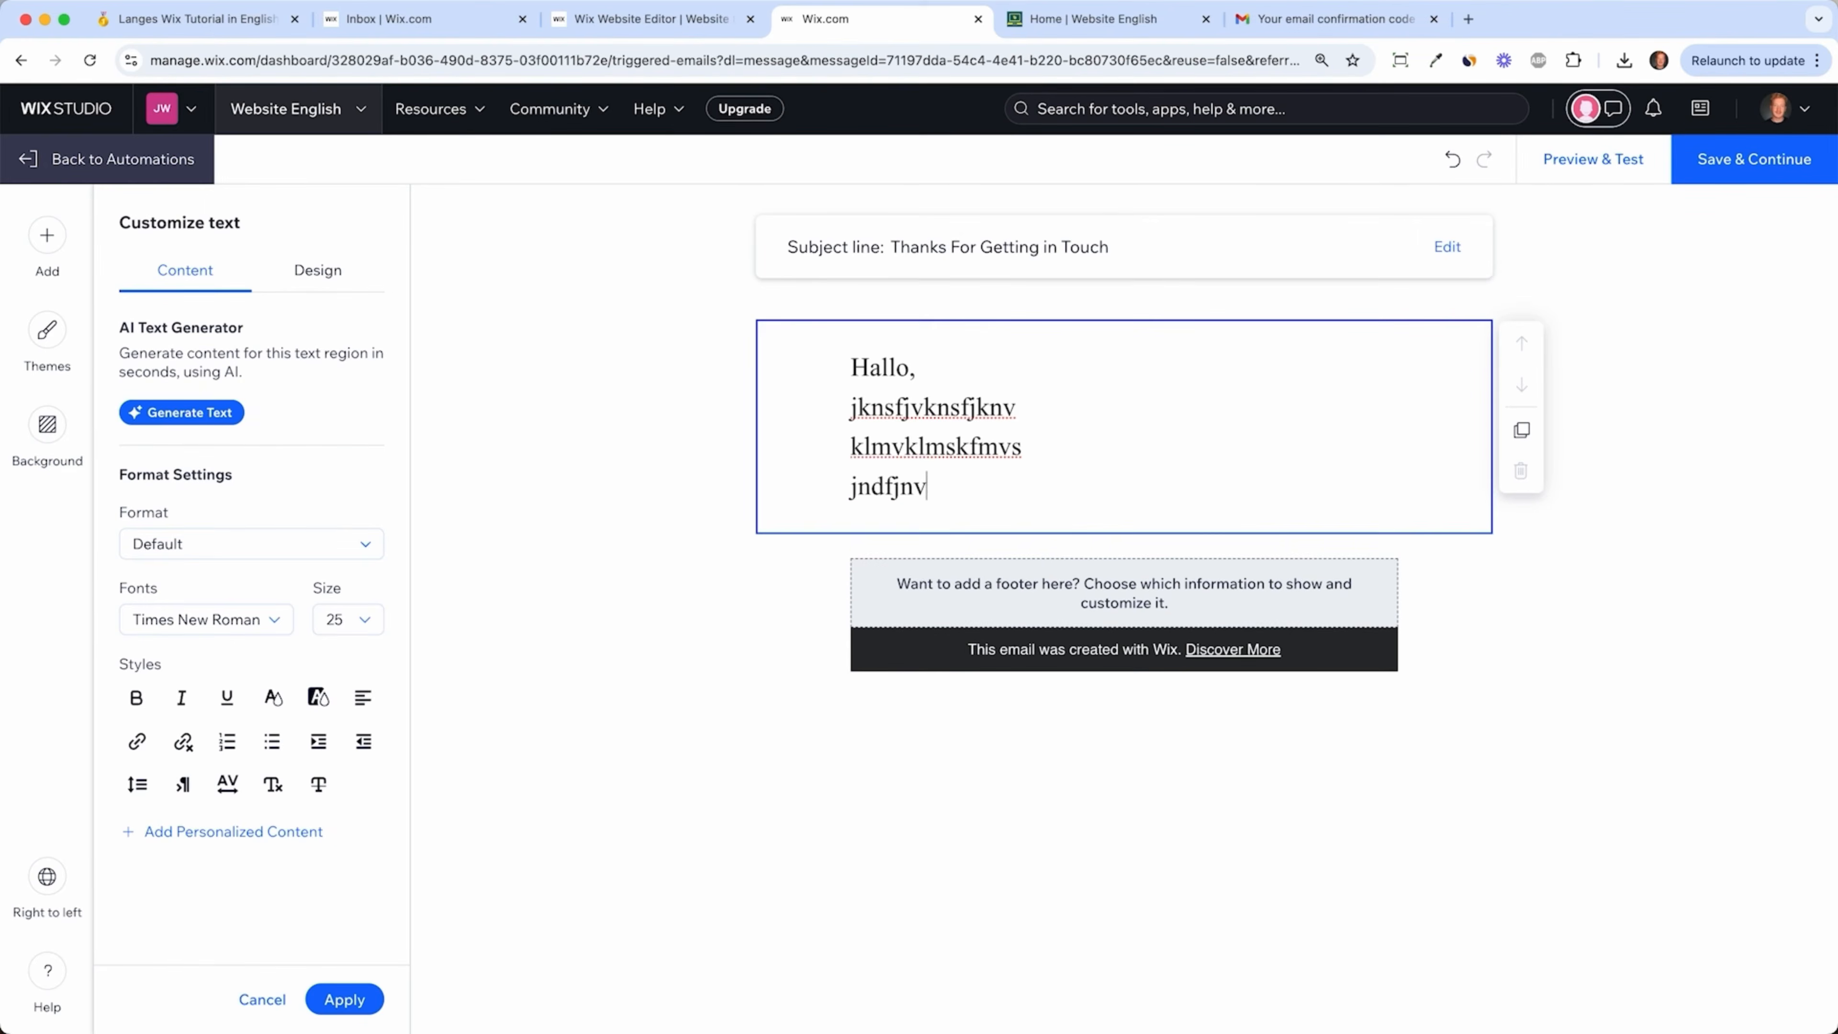
{"action": "key", "text": "Return"}
{"action": "type", "text": "jnvjdfnm"}
{"action": "key", "text": "Return"}
{"action": "key", "text": "Return"}
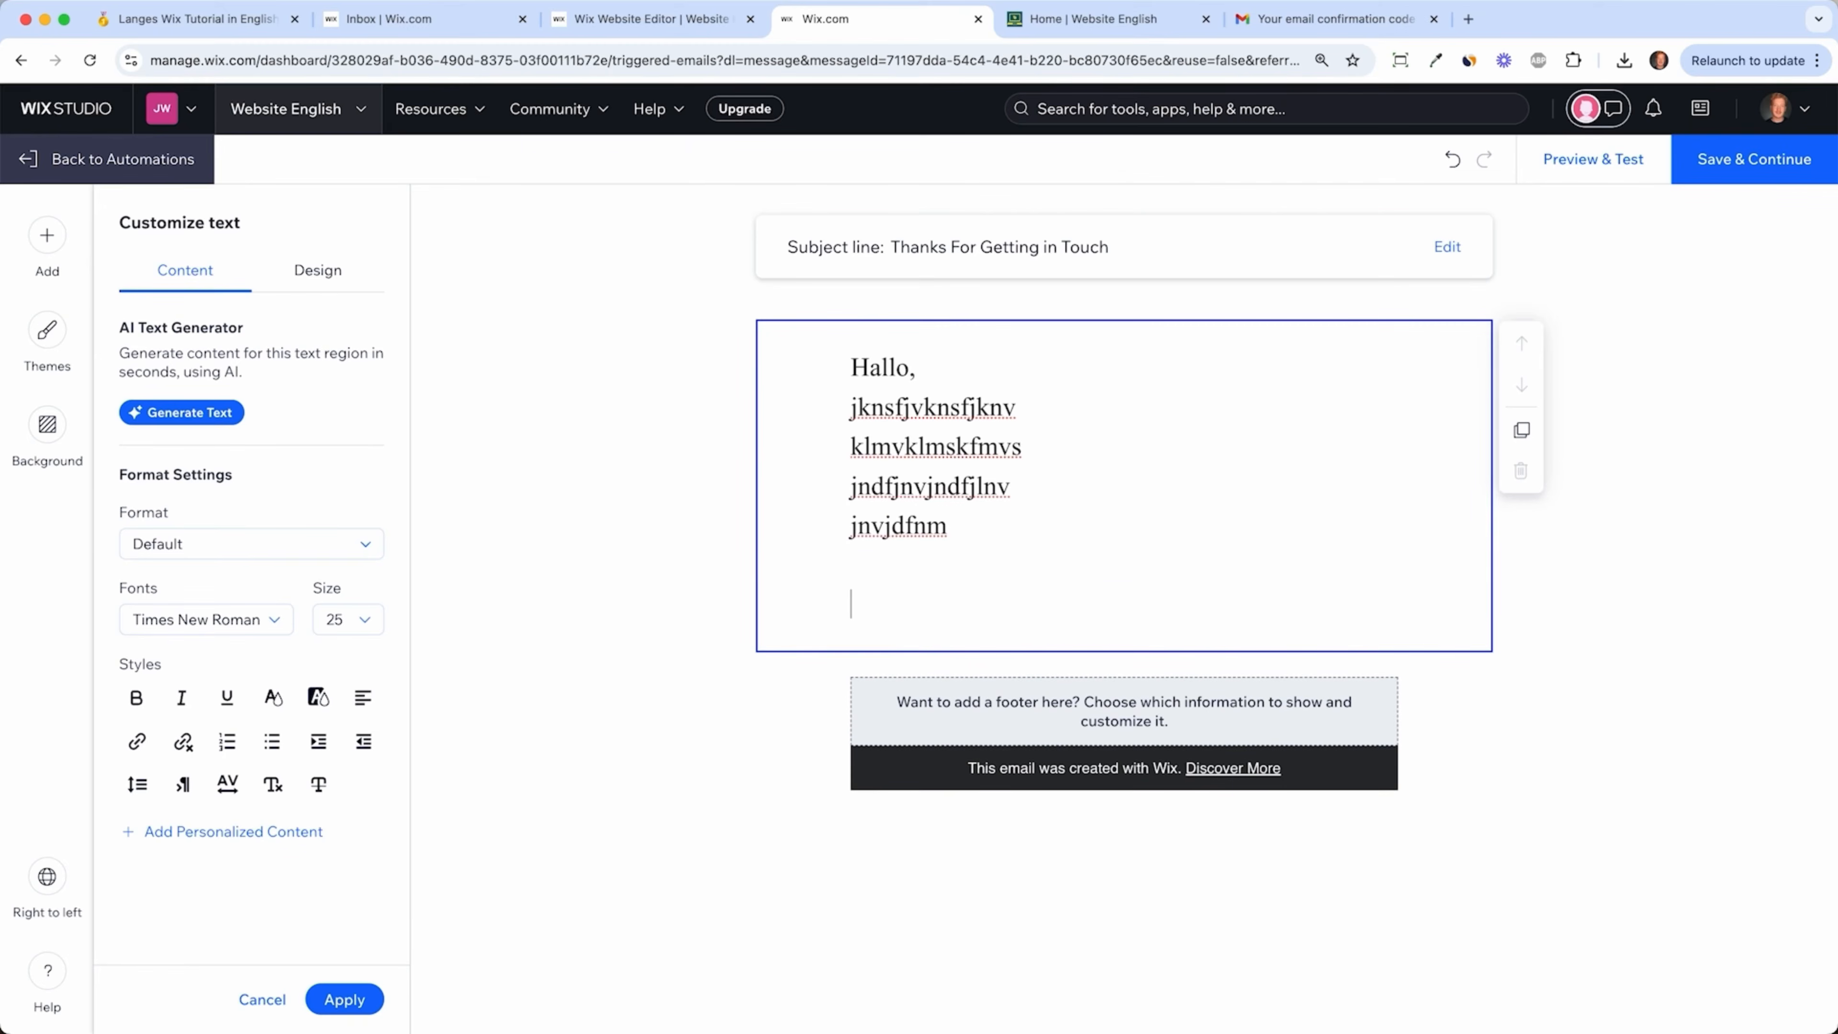
{"action": "left_click_drag", "start_coordinate": [1017, 409], "coordinate": [856, 411]}
{"action": "left_click", "coordinate": [1104, 20]}
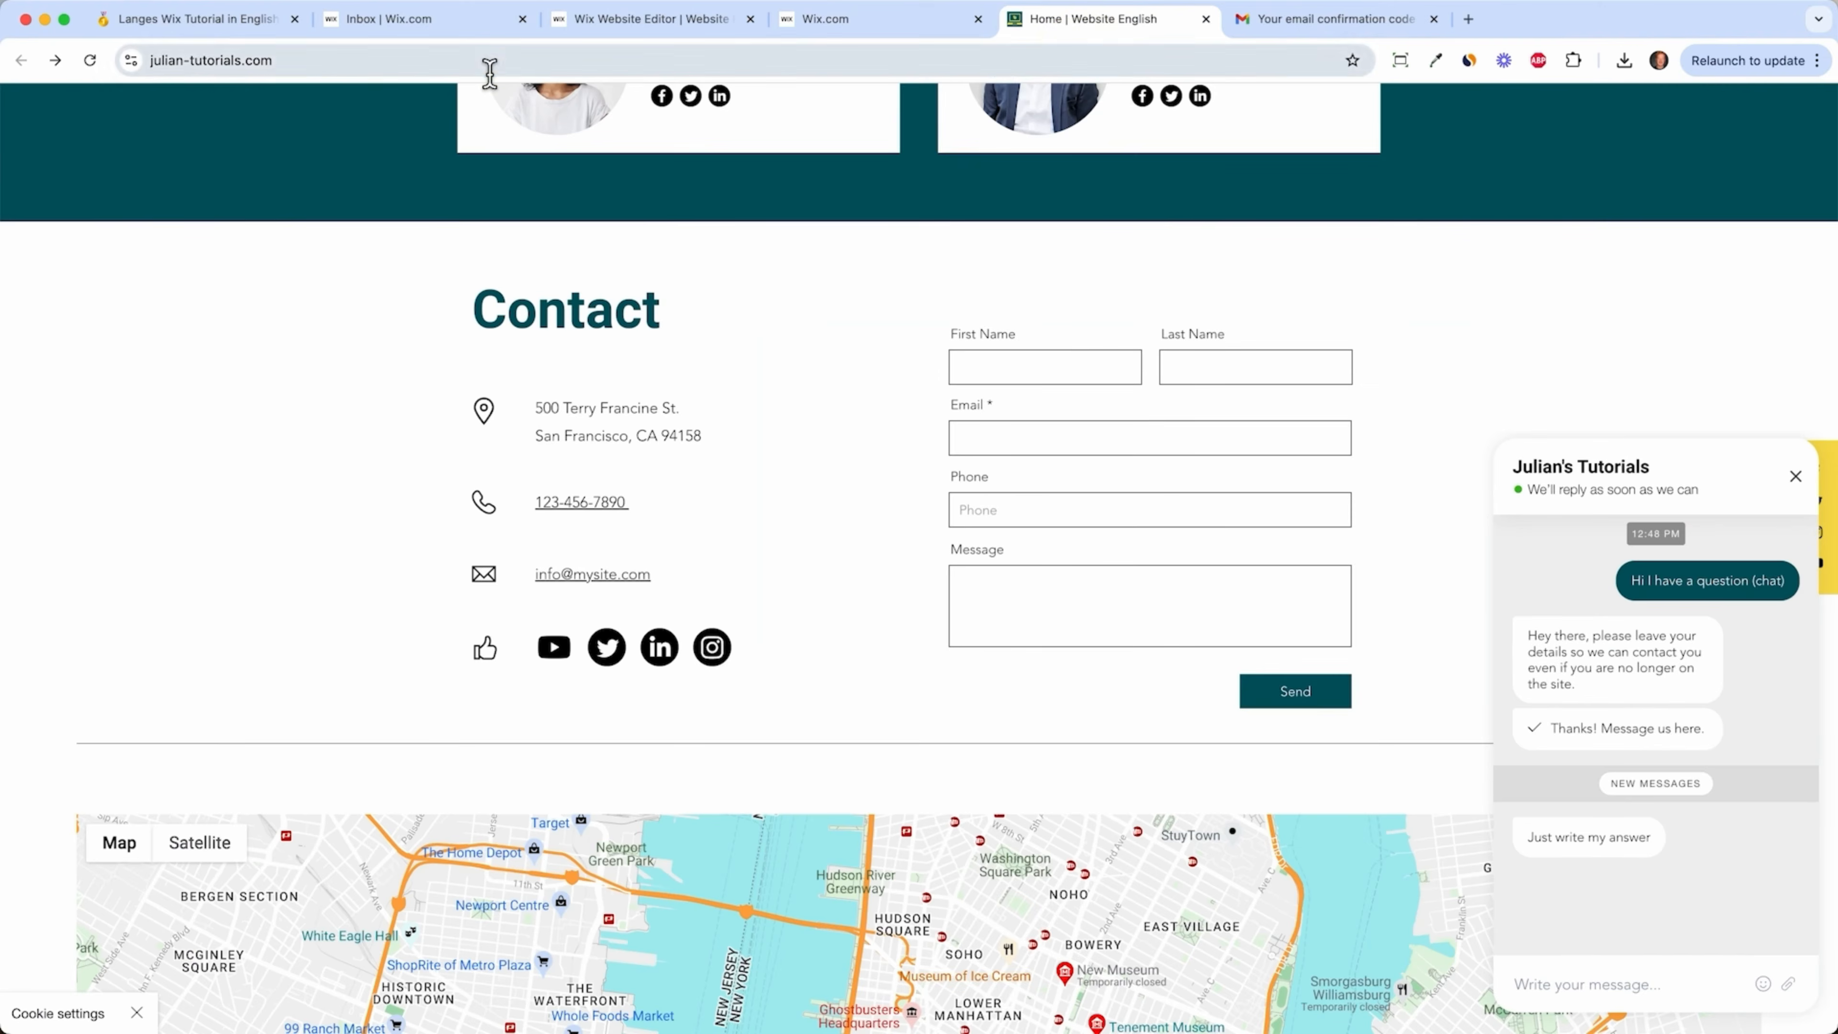
{"action": "left_click", "coordinate": [489, 65]}
{"action": "key", "text": "super+c"}
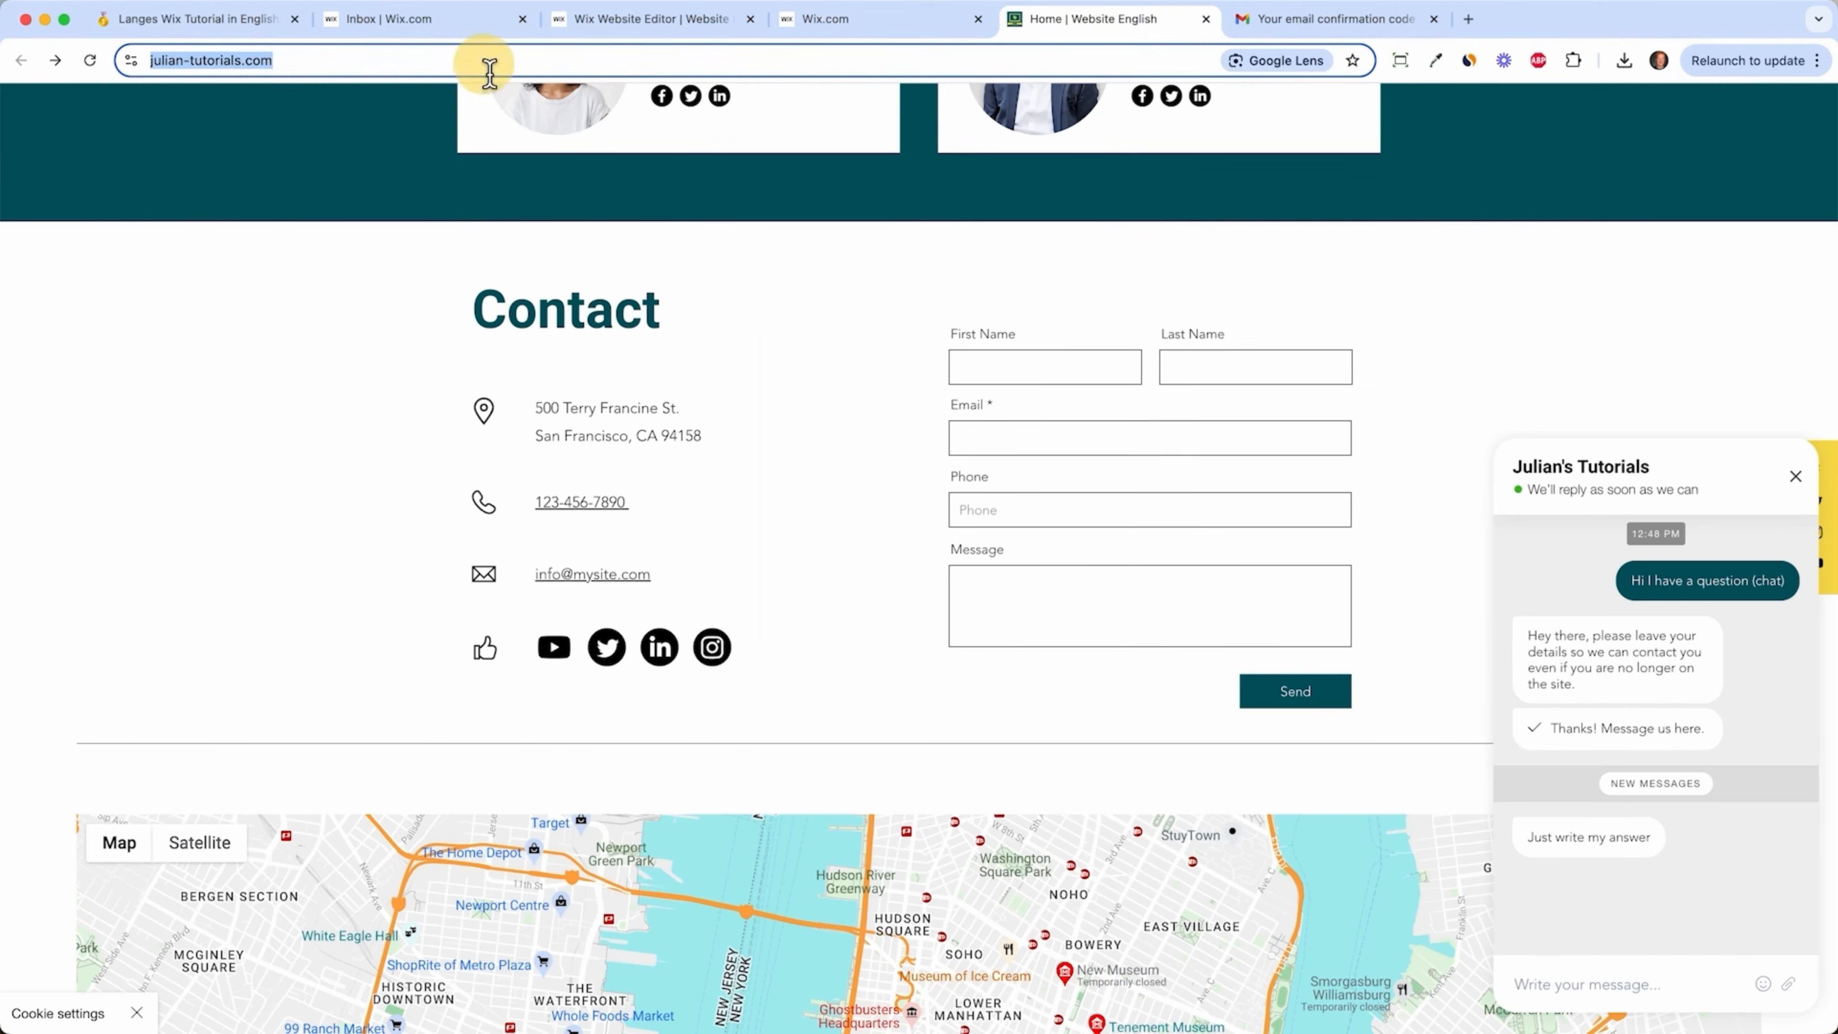
{"action": "left_click", "coordinate": [832, 19]}
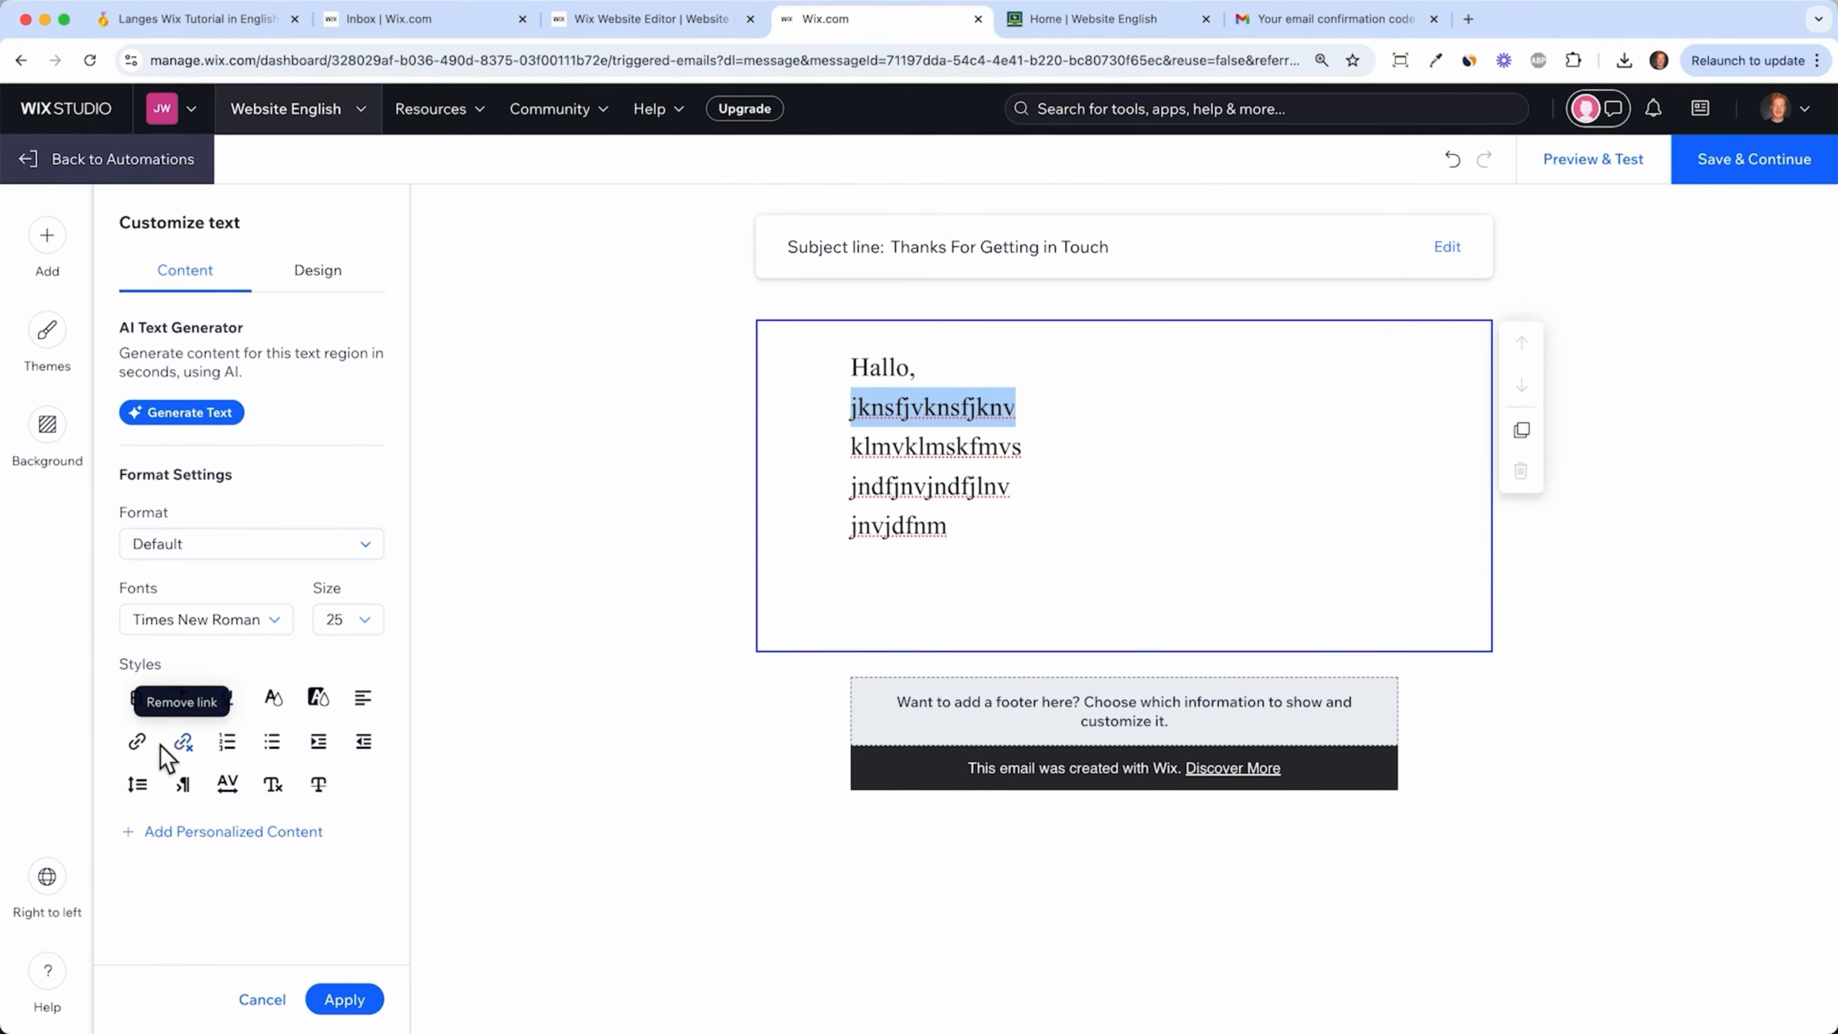
{"action": "left_click", "coordinate": [139, 742]}
{"action": "left_click", "coordinate": [264, 733]}
{"action": "key", "text": "super+v"}
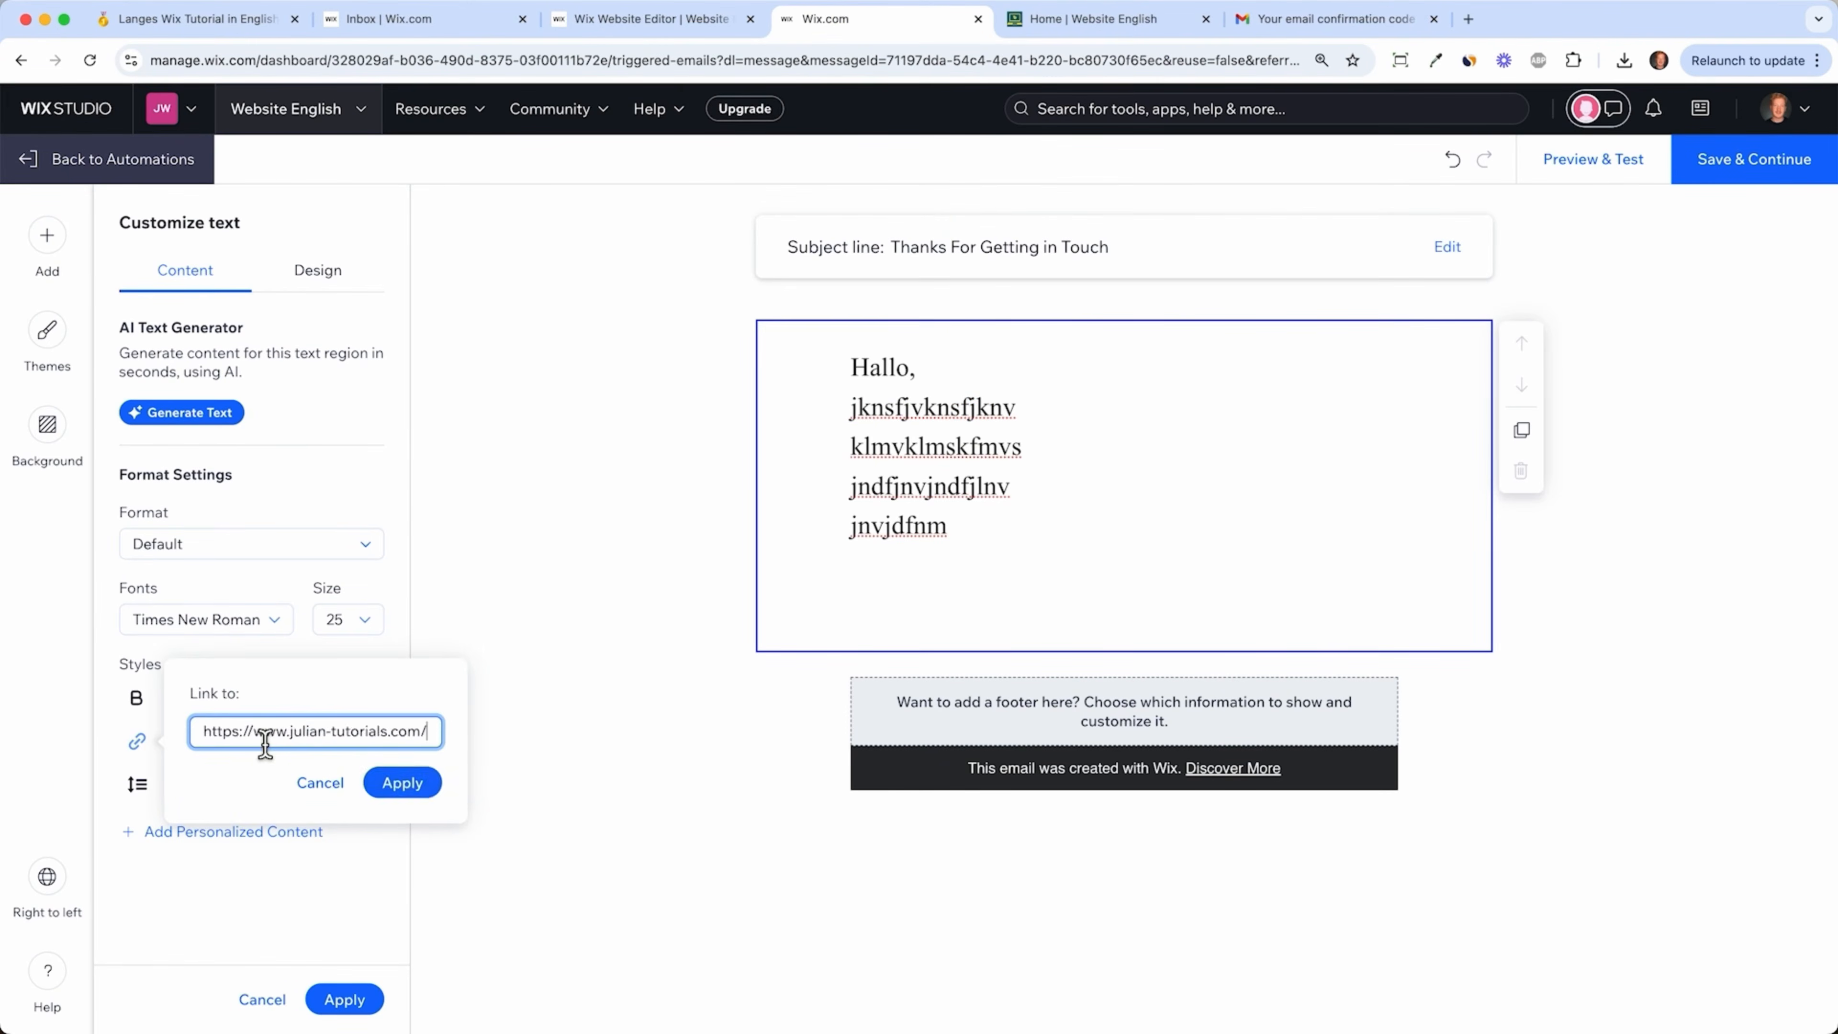
{"action": "left_click", "coordinate": [428, 792]}
{"action": "left_click", "coordinate": [1007, 425]}
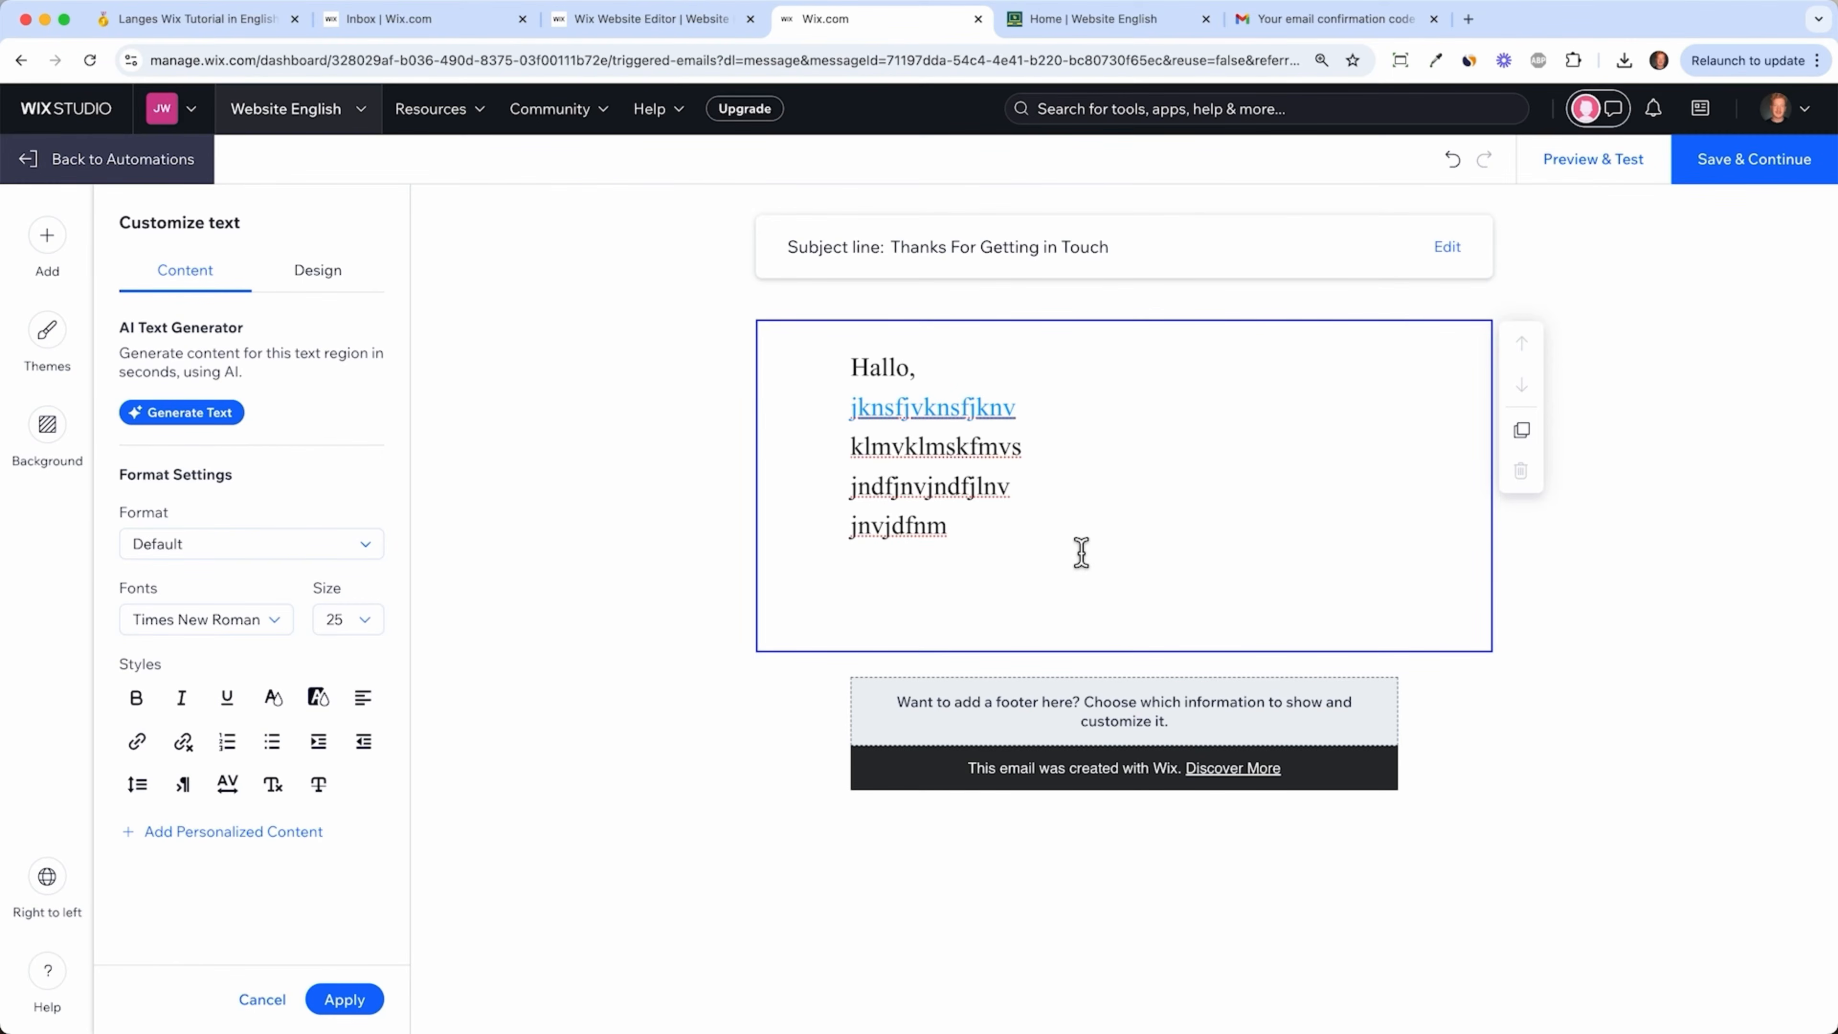
- Add the sign-off "Best," with the sender's first name and set the whole body text to size 18
{"action": "left_click", "coordinate": [979, 555]}
{"action": "key", "text": "Return"}
{"action": "type", "text": "Best,"}
{"action": "key", "text": "Return"}
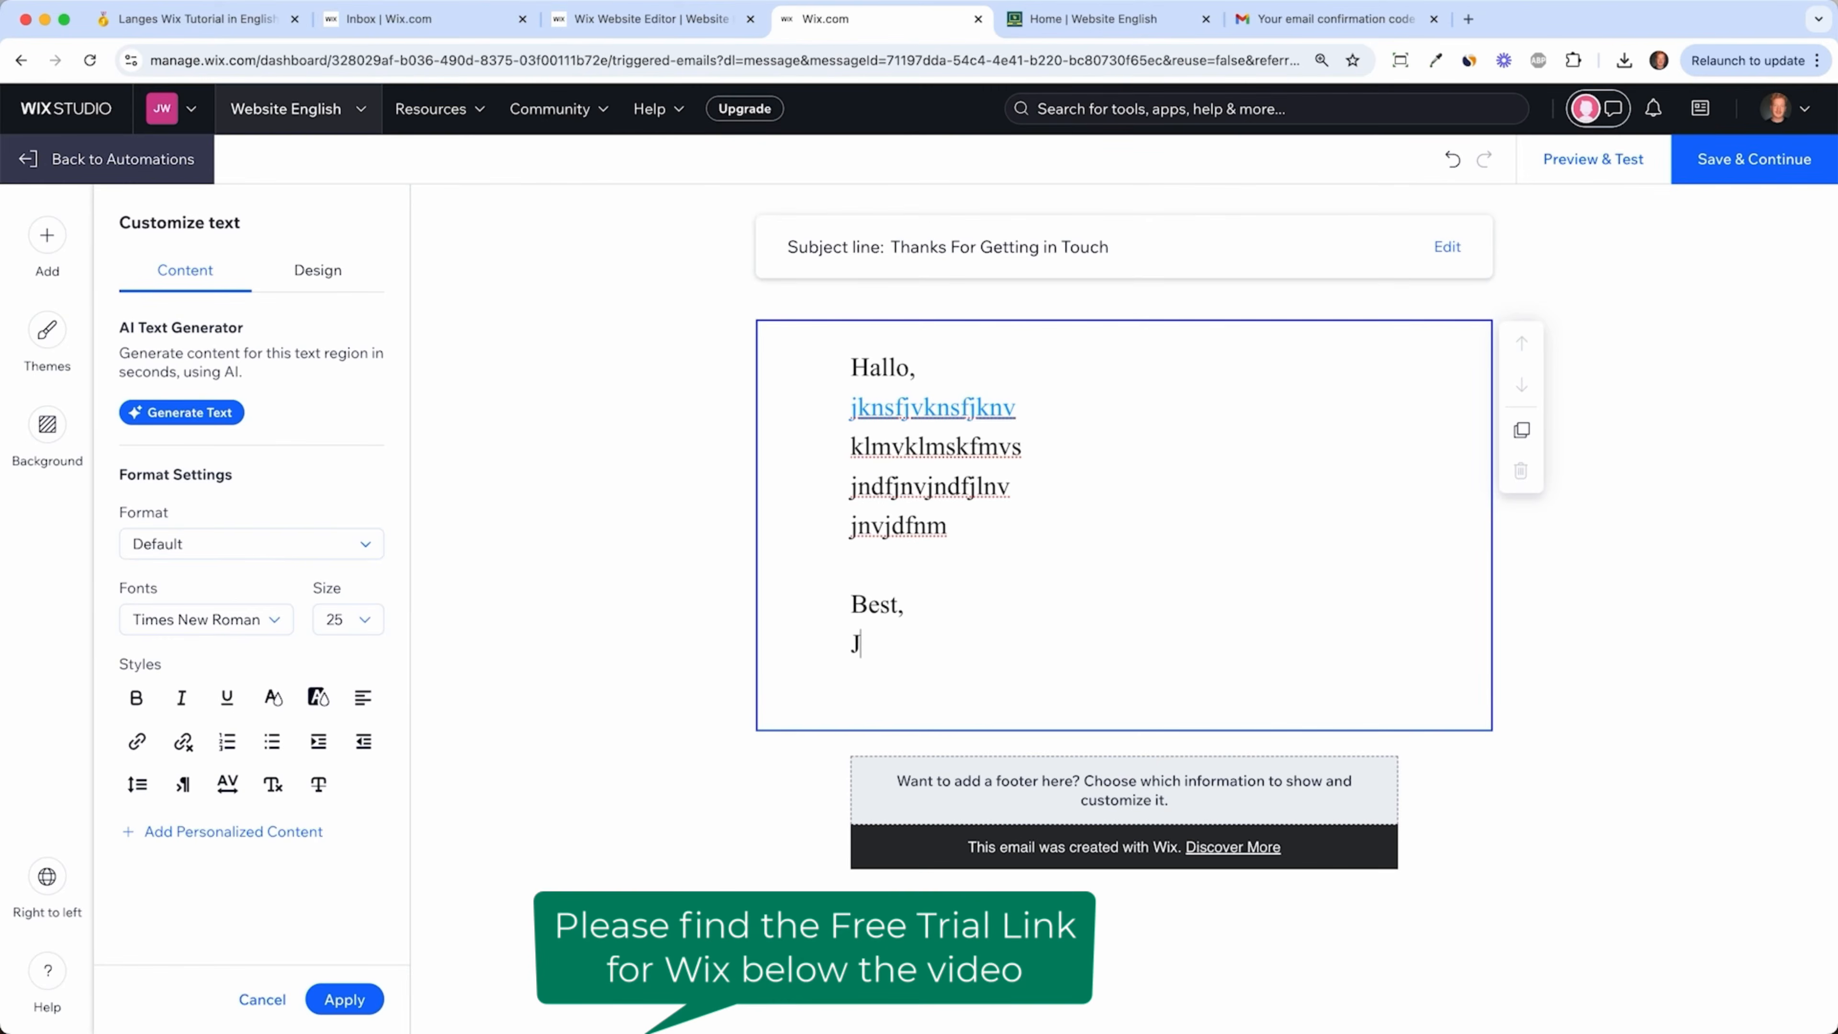
{"action": "key", "text": "super+a"}
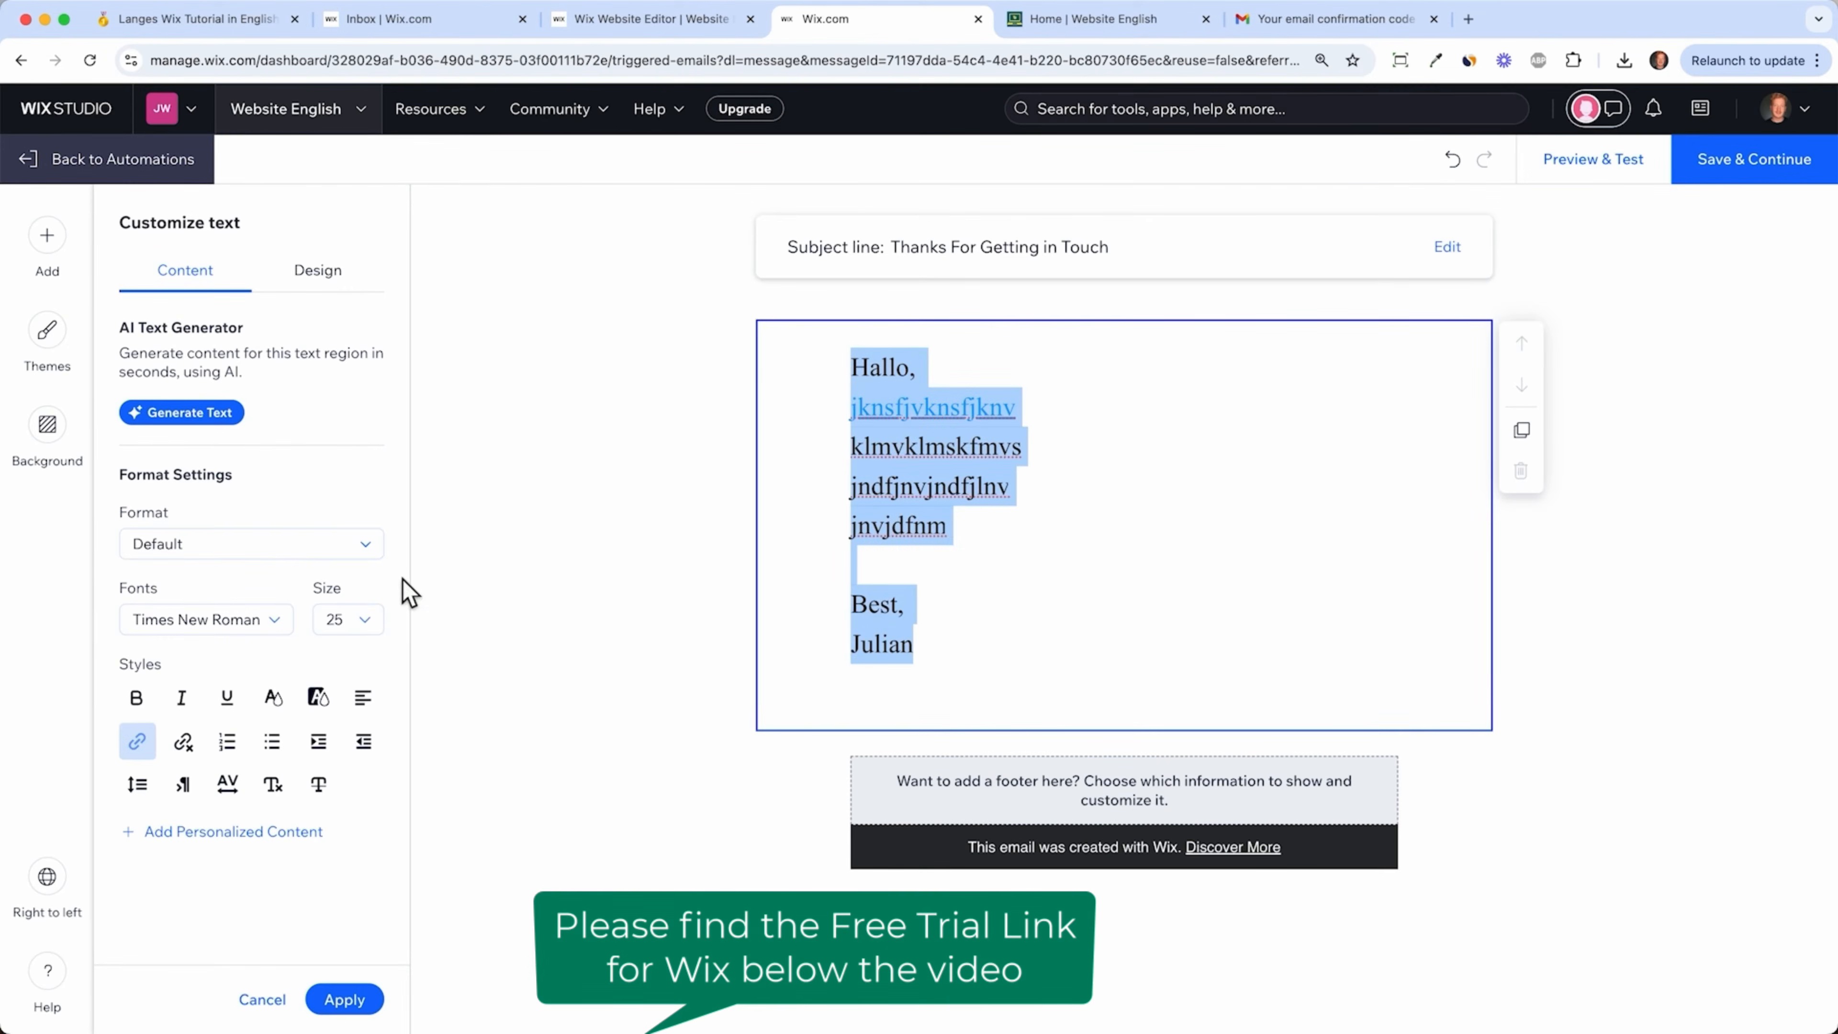
{"action": "left_click", "coordinate": [365, 621]}
{"action": "left_click", "coordinate": [338, 806]}
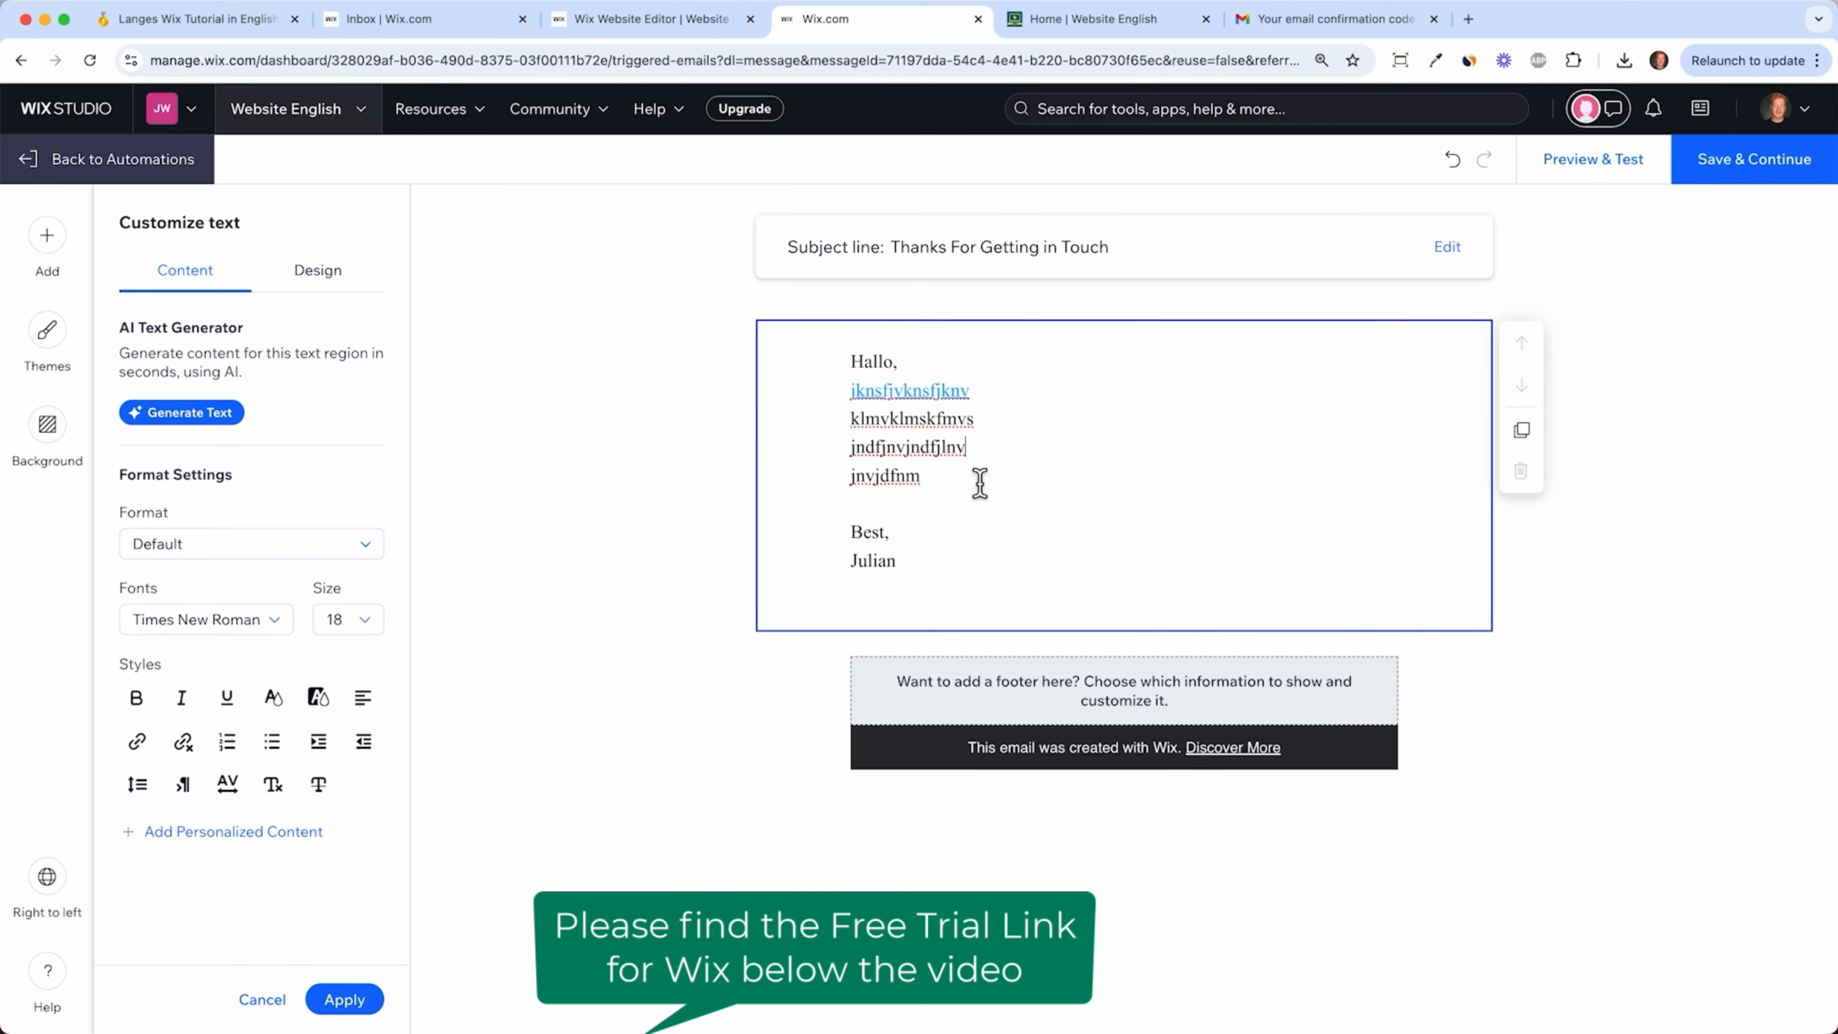
- Insert two blank lines above the sign-off and show the elements that can be added to the email
{"action": "left_click", "coordinate": [940, 516]}
{"action": "key", "text": "Return"}
{"action": "key", "text": "Return"}
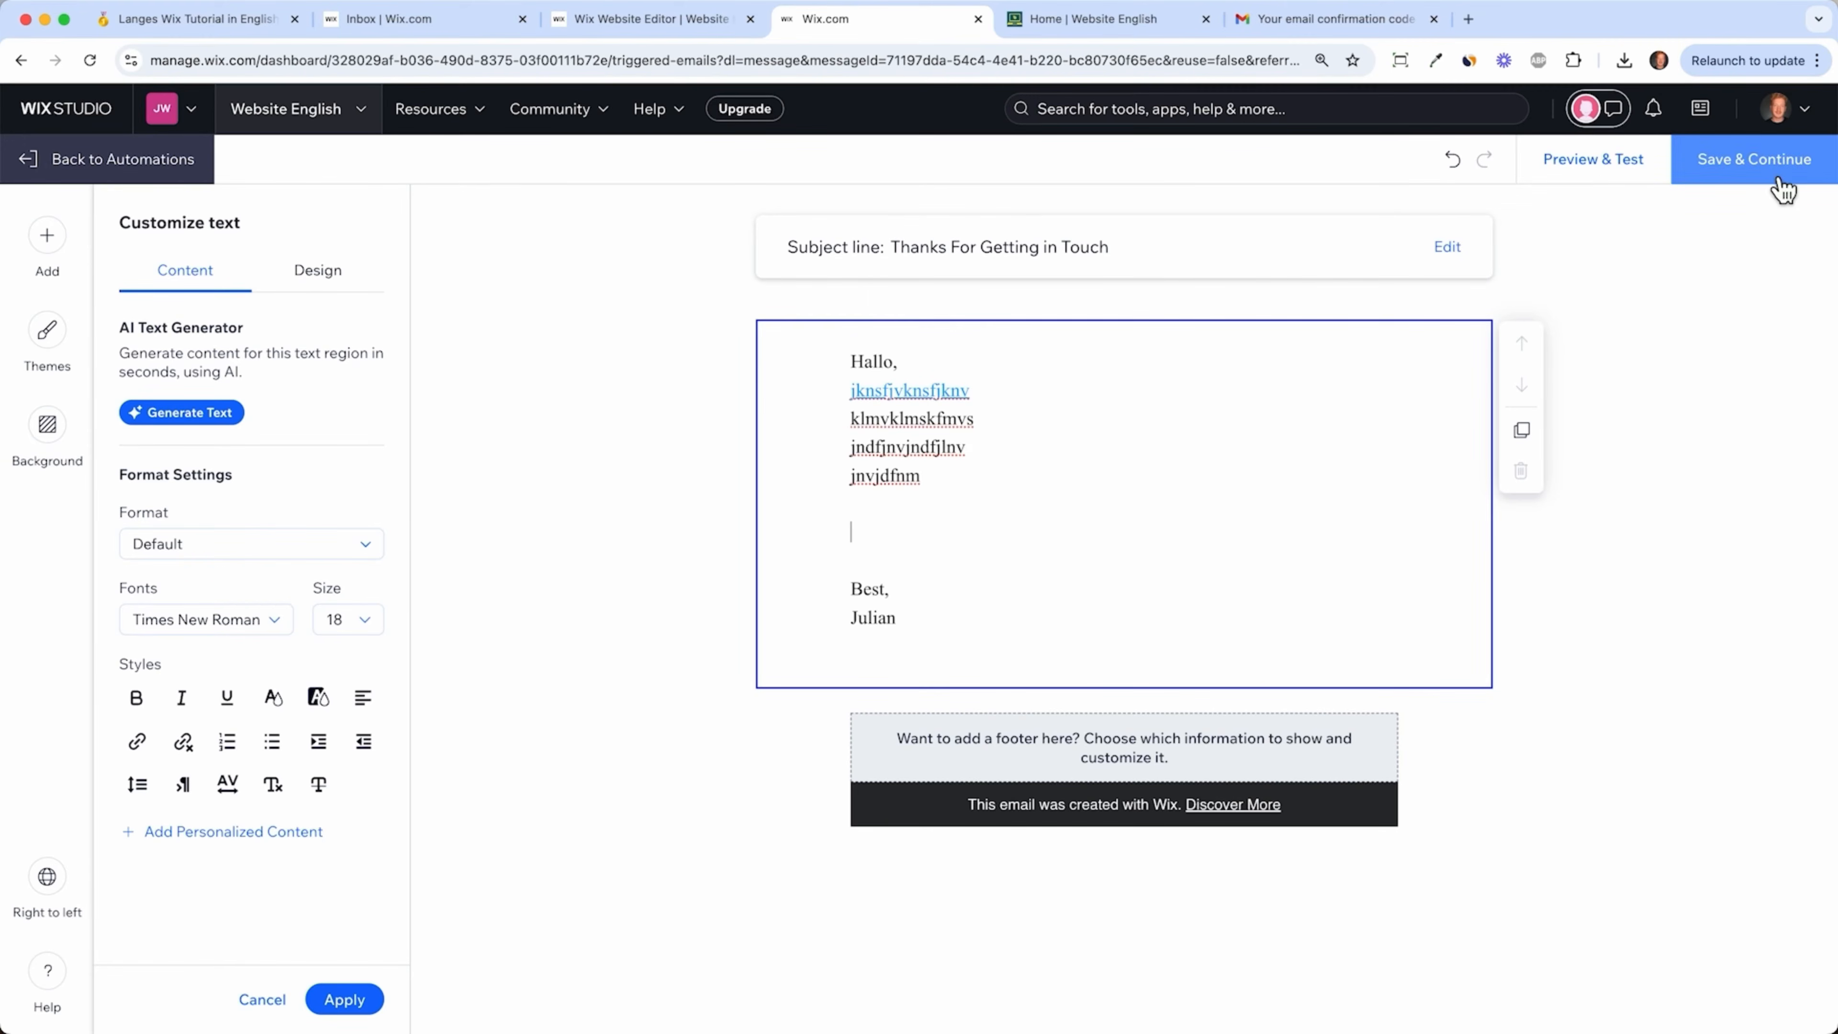
{"action": "left_click", "coordinate": [48, 236]}
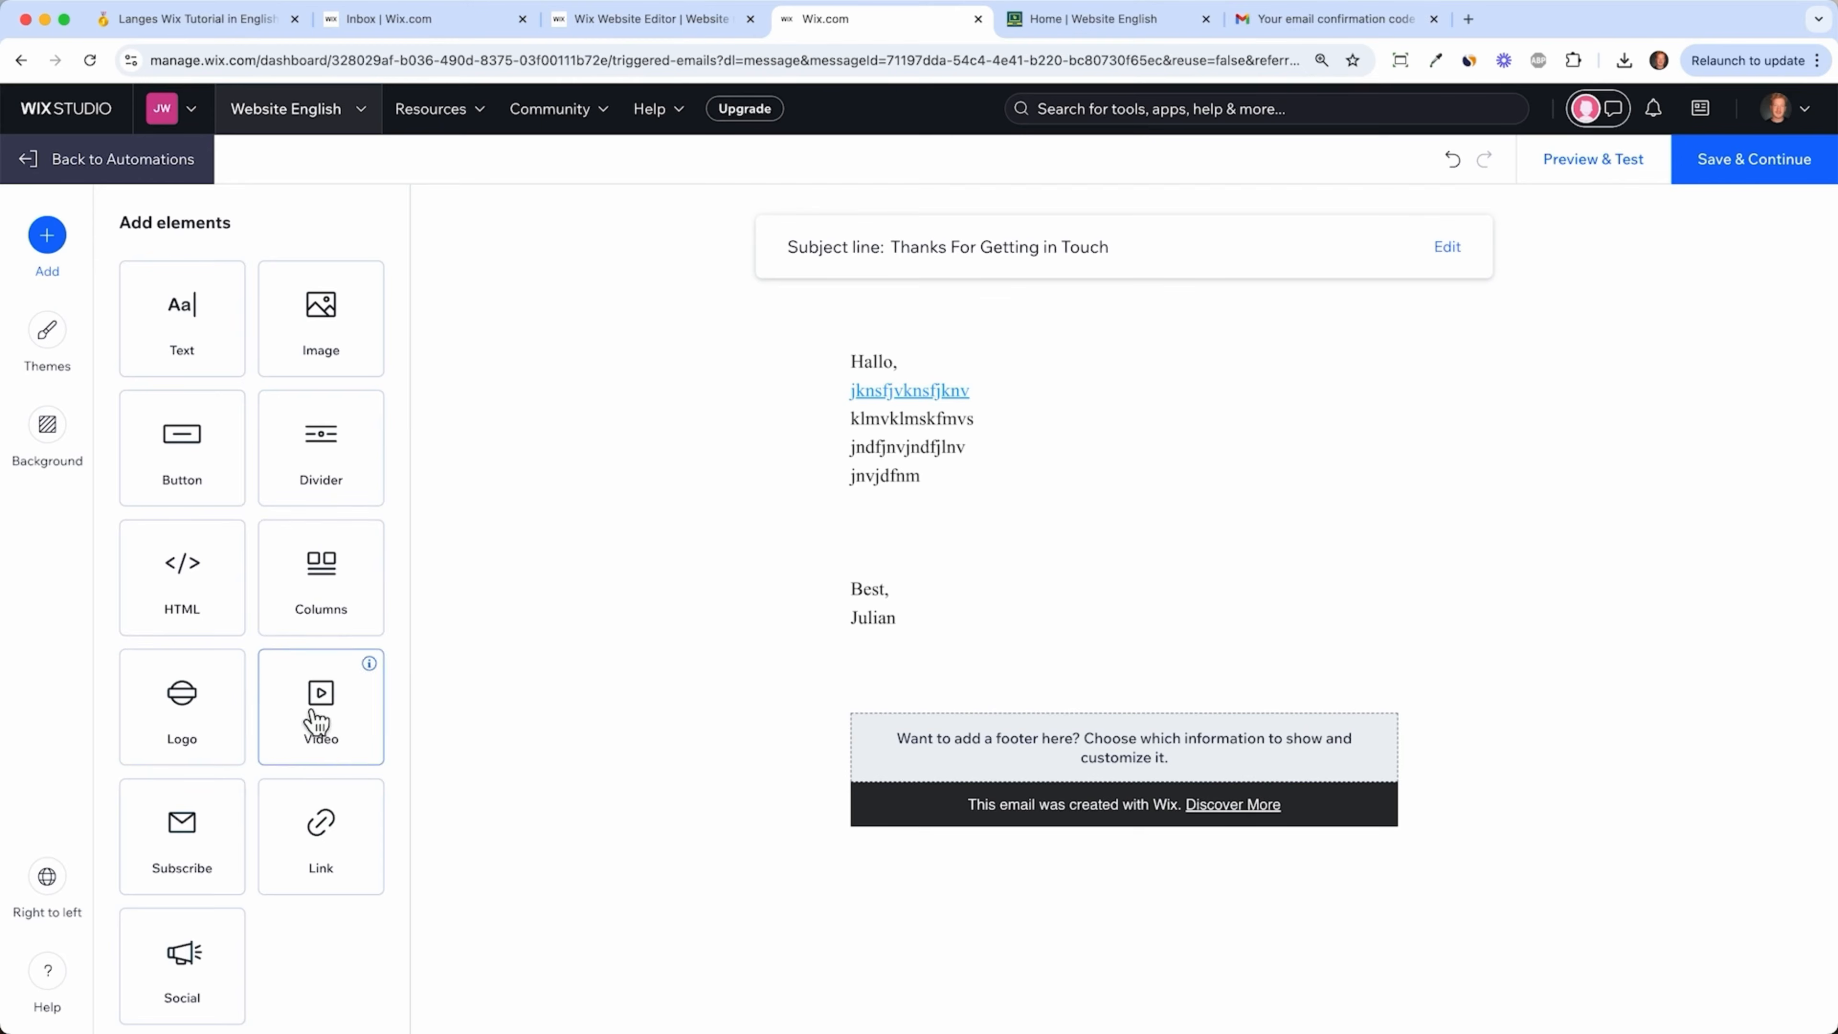
- Add a Follow Us social bar below the email's sign-off and save the email to return to the automation
{"action": "scroll", "coordinate": [185, 848], "scroll_direction": "down", "scroll_amount": 1}
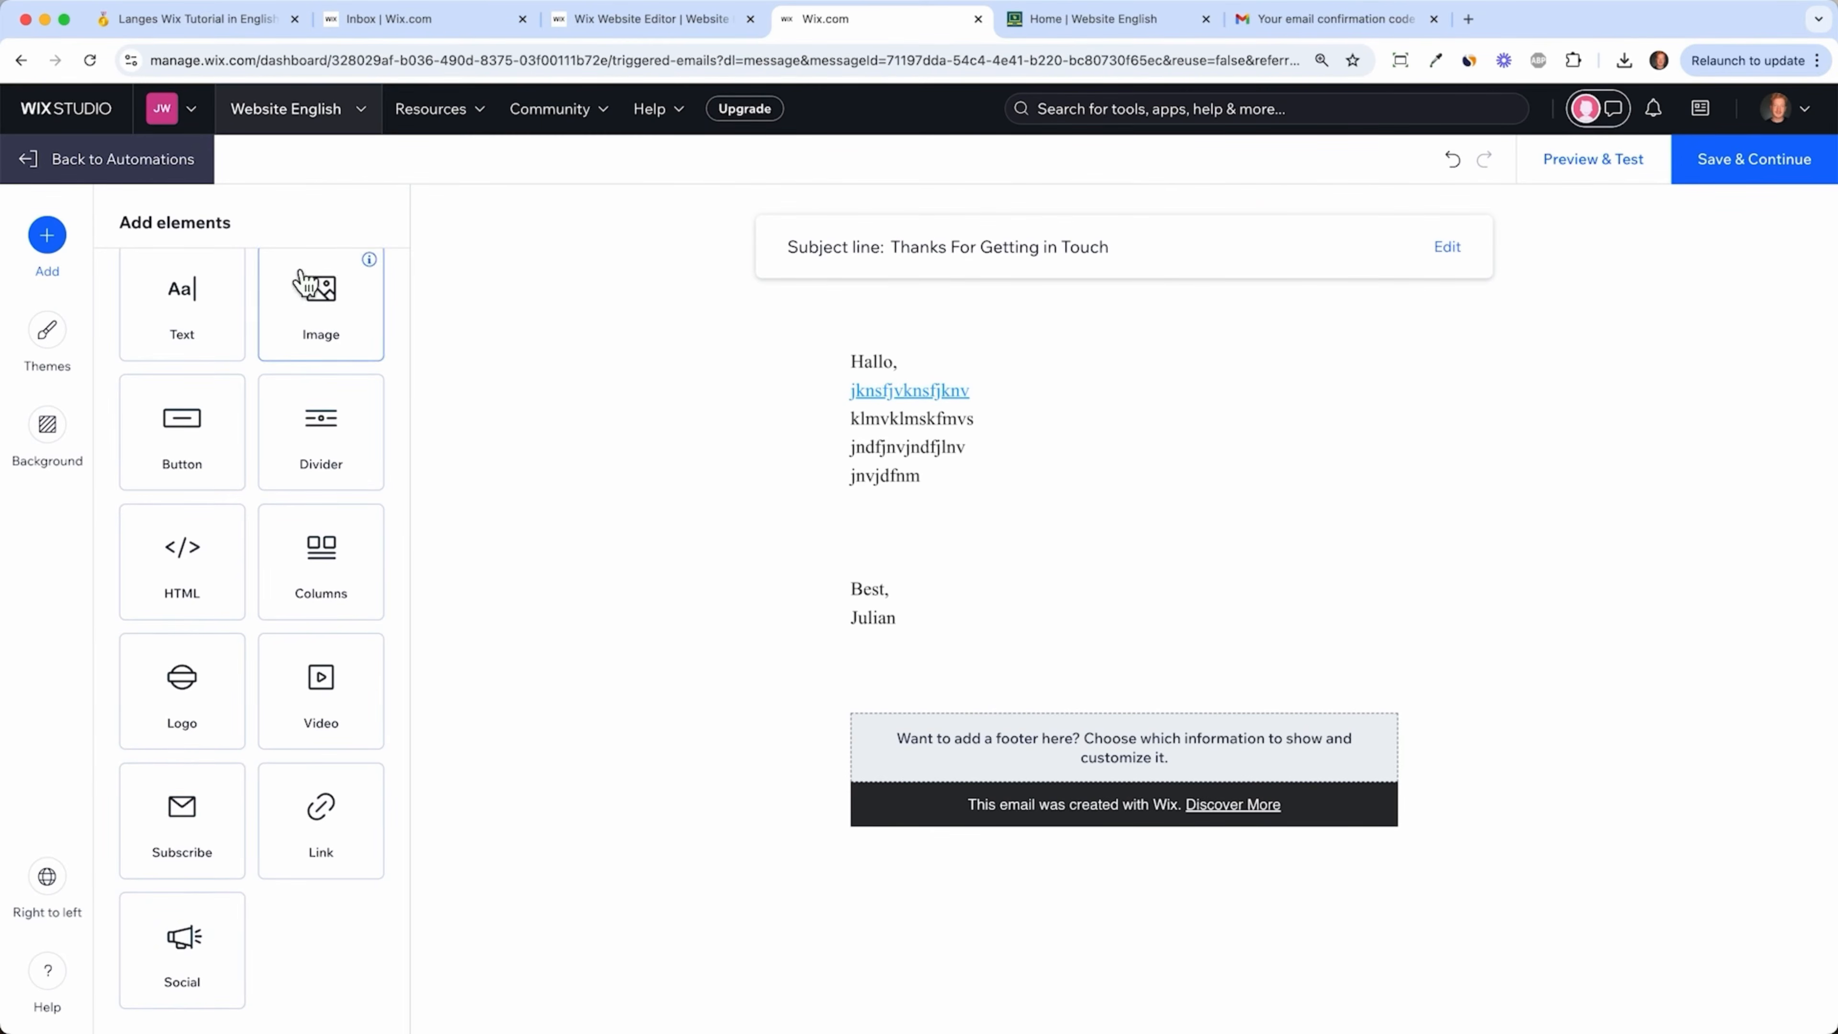
{"action": "scroll", "coordinate": [241, 378], "scroll_direction": "up", "scroll_amount": 1}
{"action": "left_click_drag", "start_coordinate": [238, 973], "coordinate": [998, 702]}
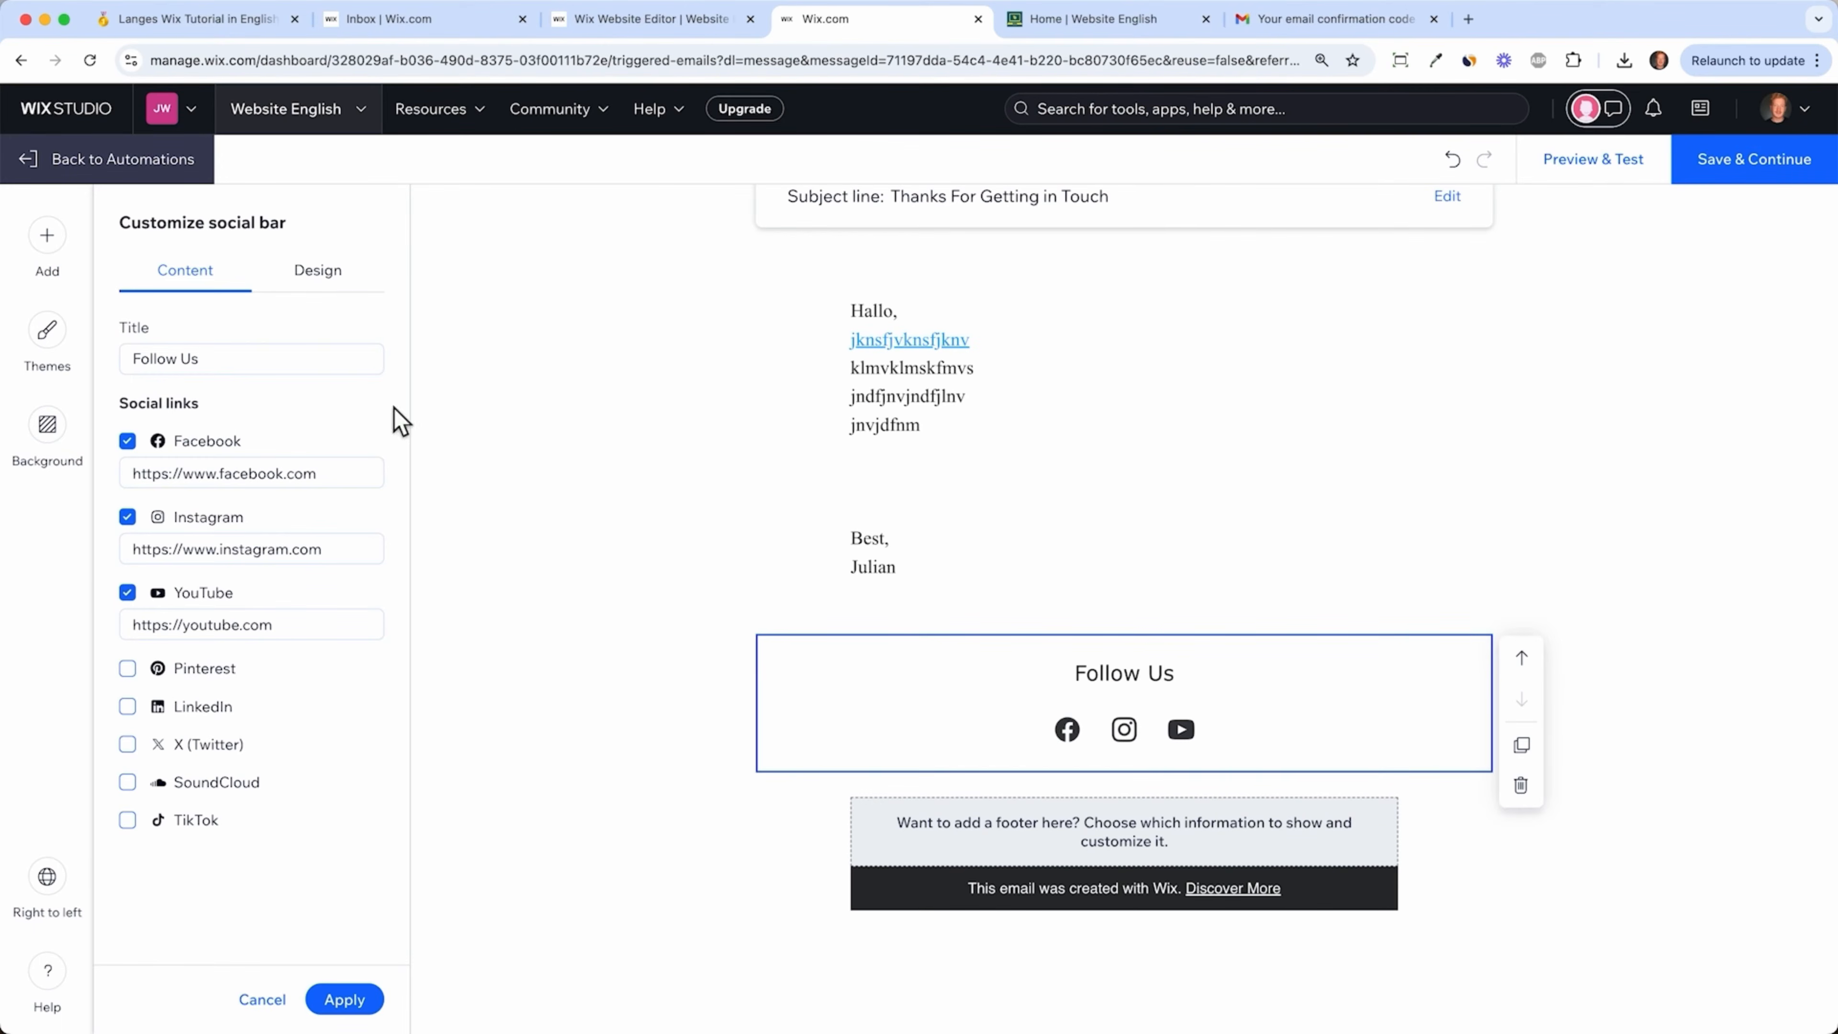
{"action": "left_click", "coordinate": [1760, 168]}
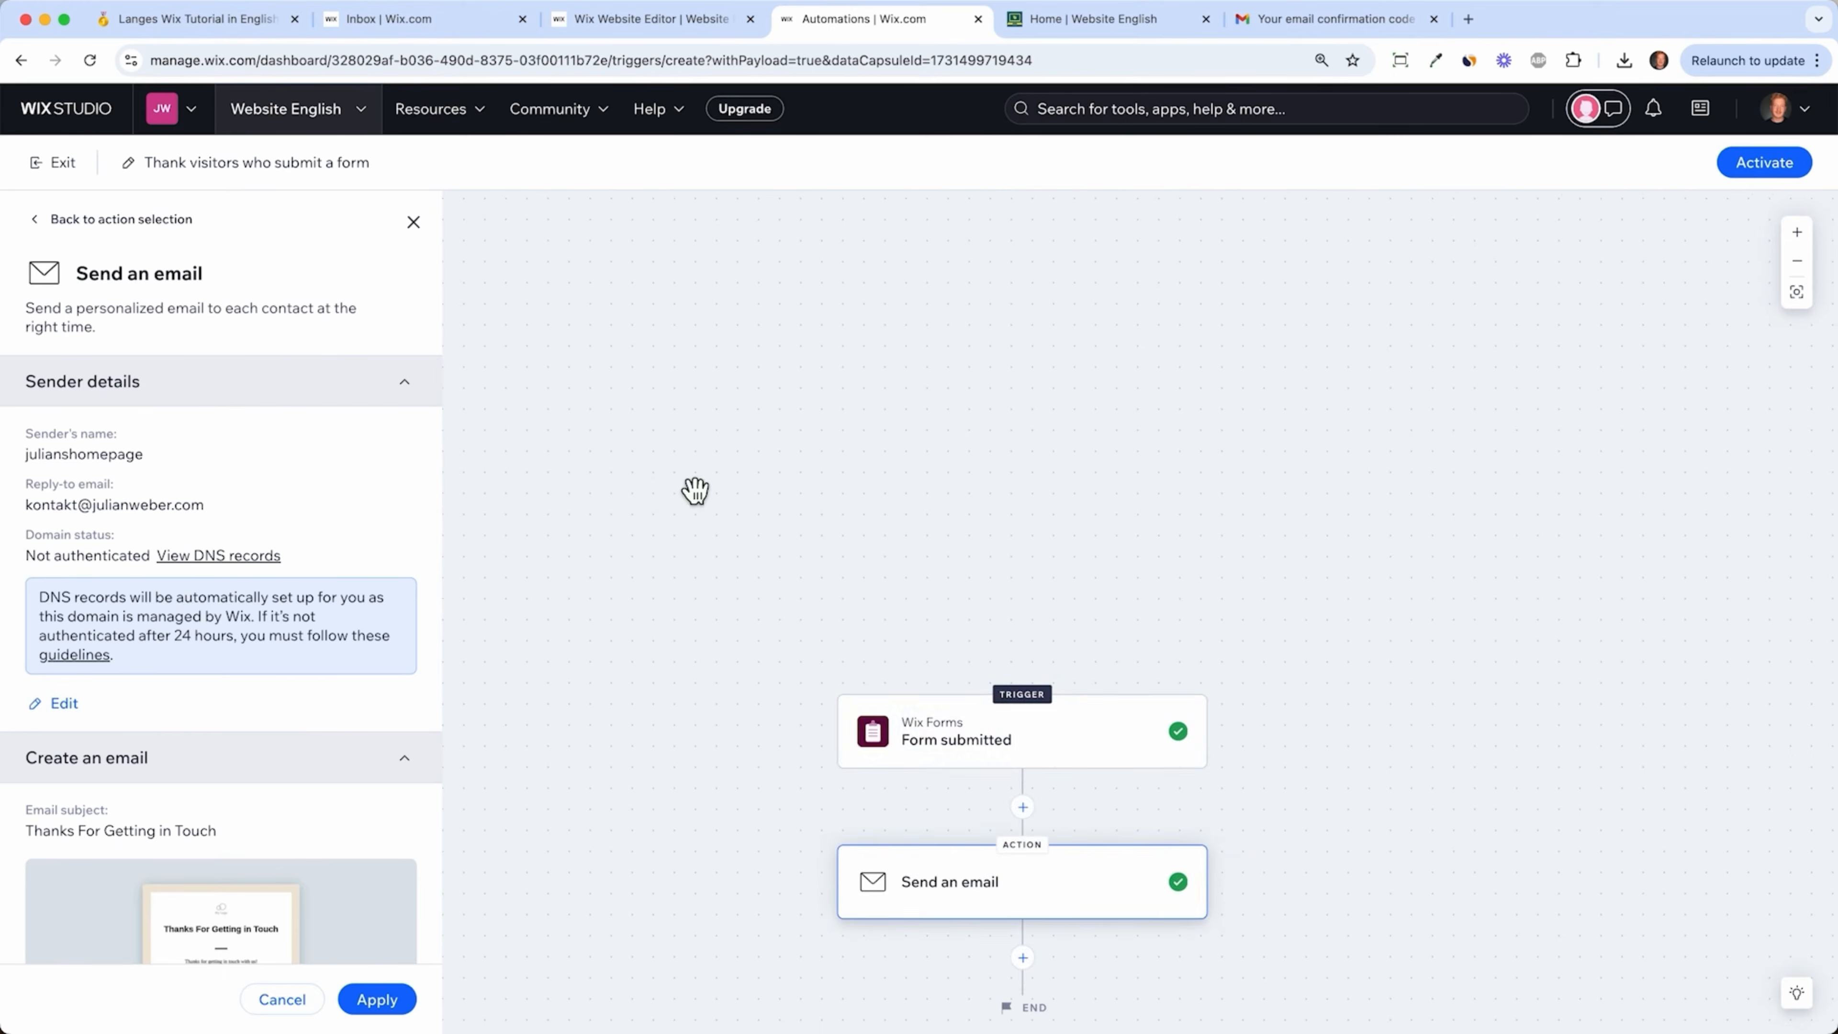
- Add a 2-day delay after the Send an email action in the automation flow
{"action": "left_click_drag", "start_coordinate": [1017, 747], "coordinate": [1033, 419]}
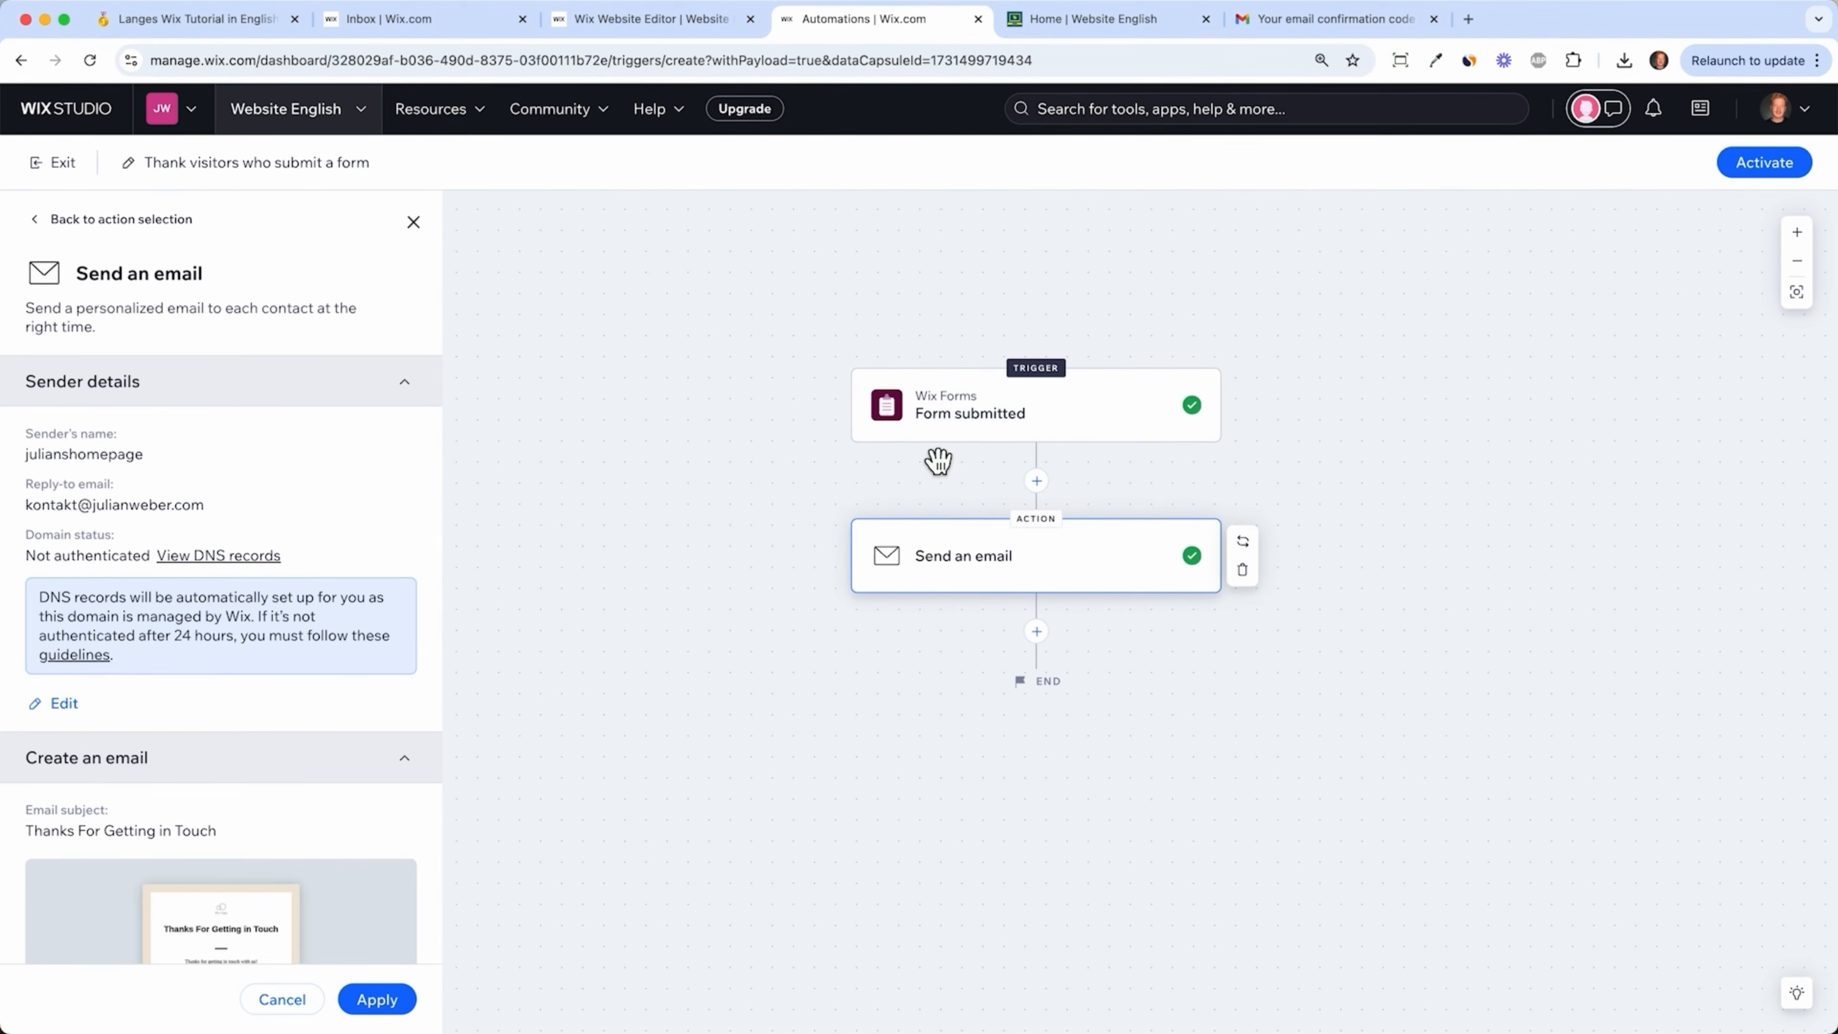
{"action": "left_click_drag", "start_coordinate": [987, 637], "coordinate": [1024, 476]}
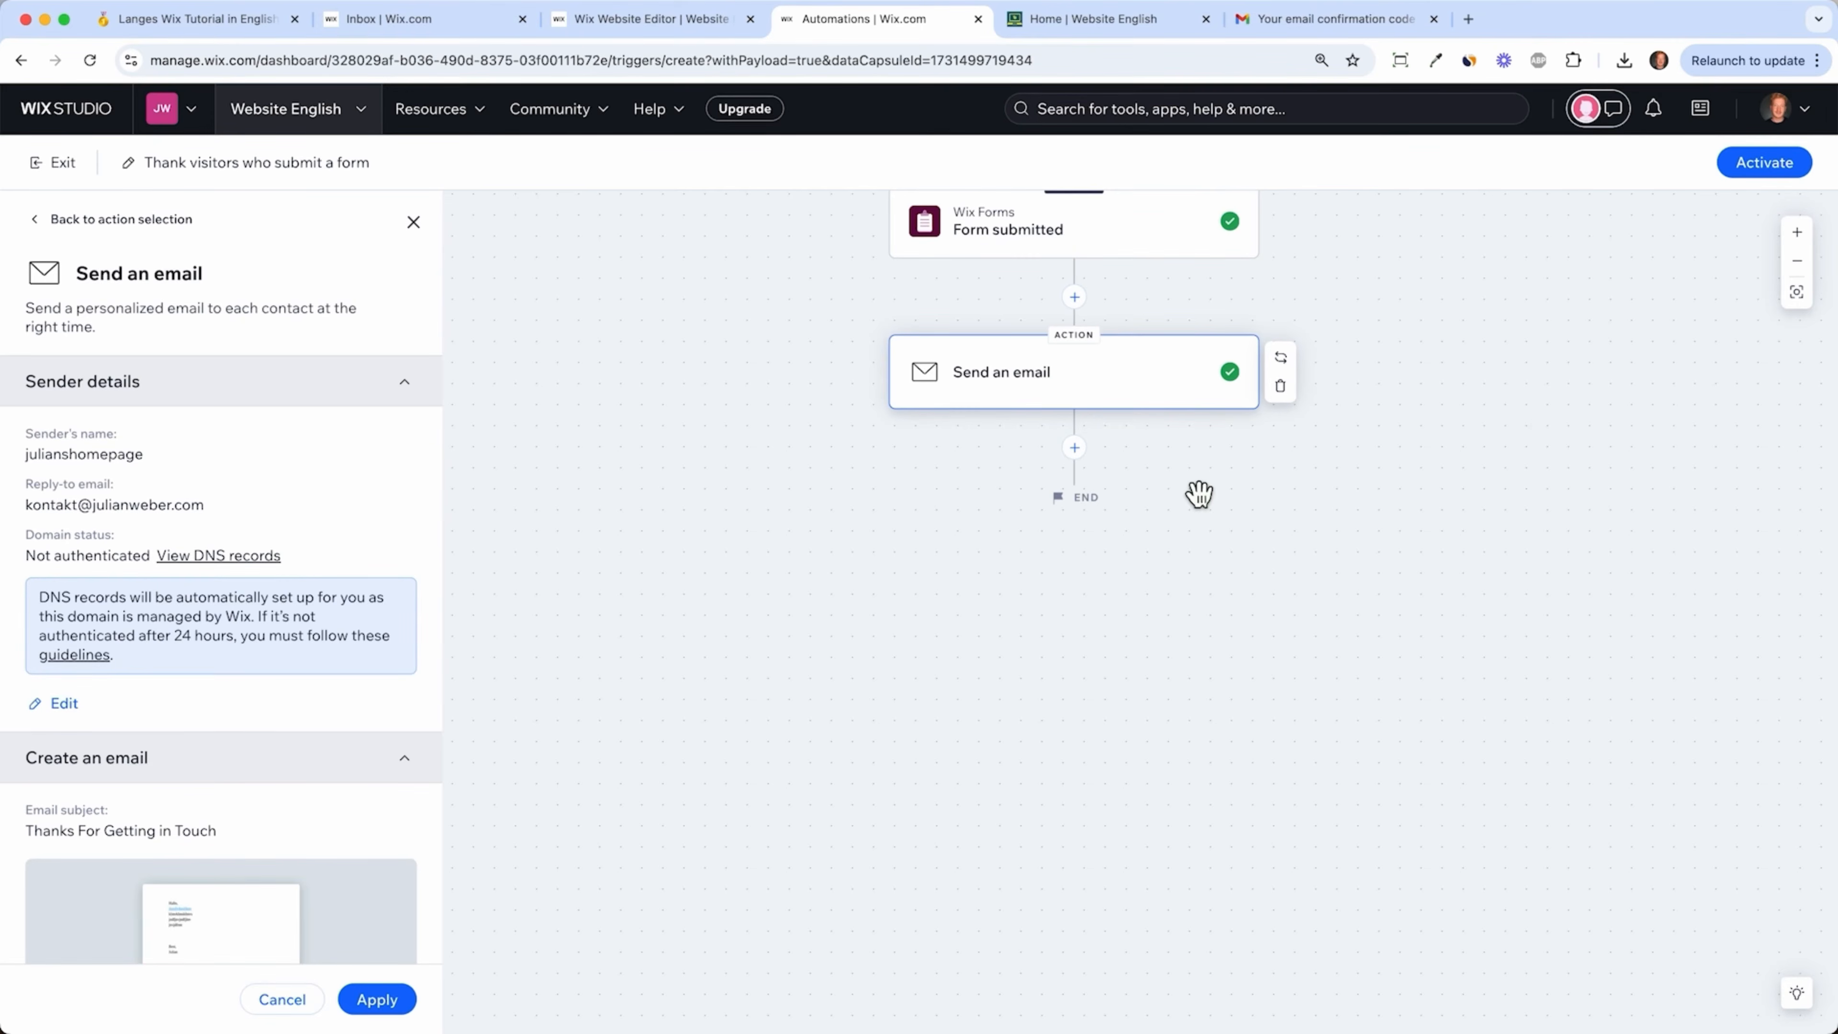
{"action": "scroll", "coordinate": [1546, 422], "scroll_direction": "up", "scroll_amount": 3}
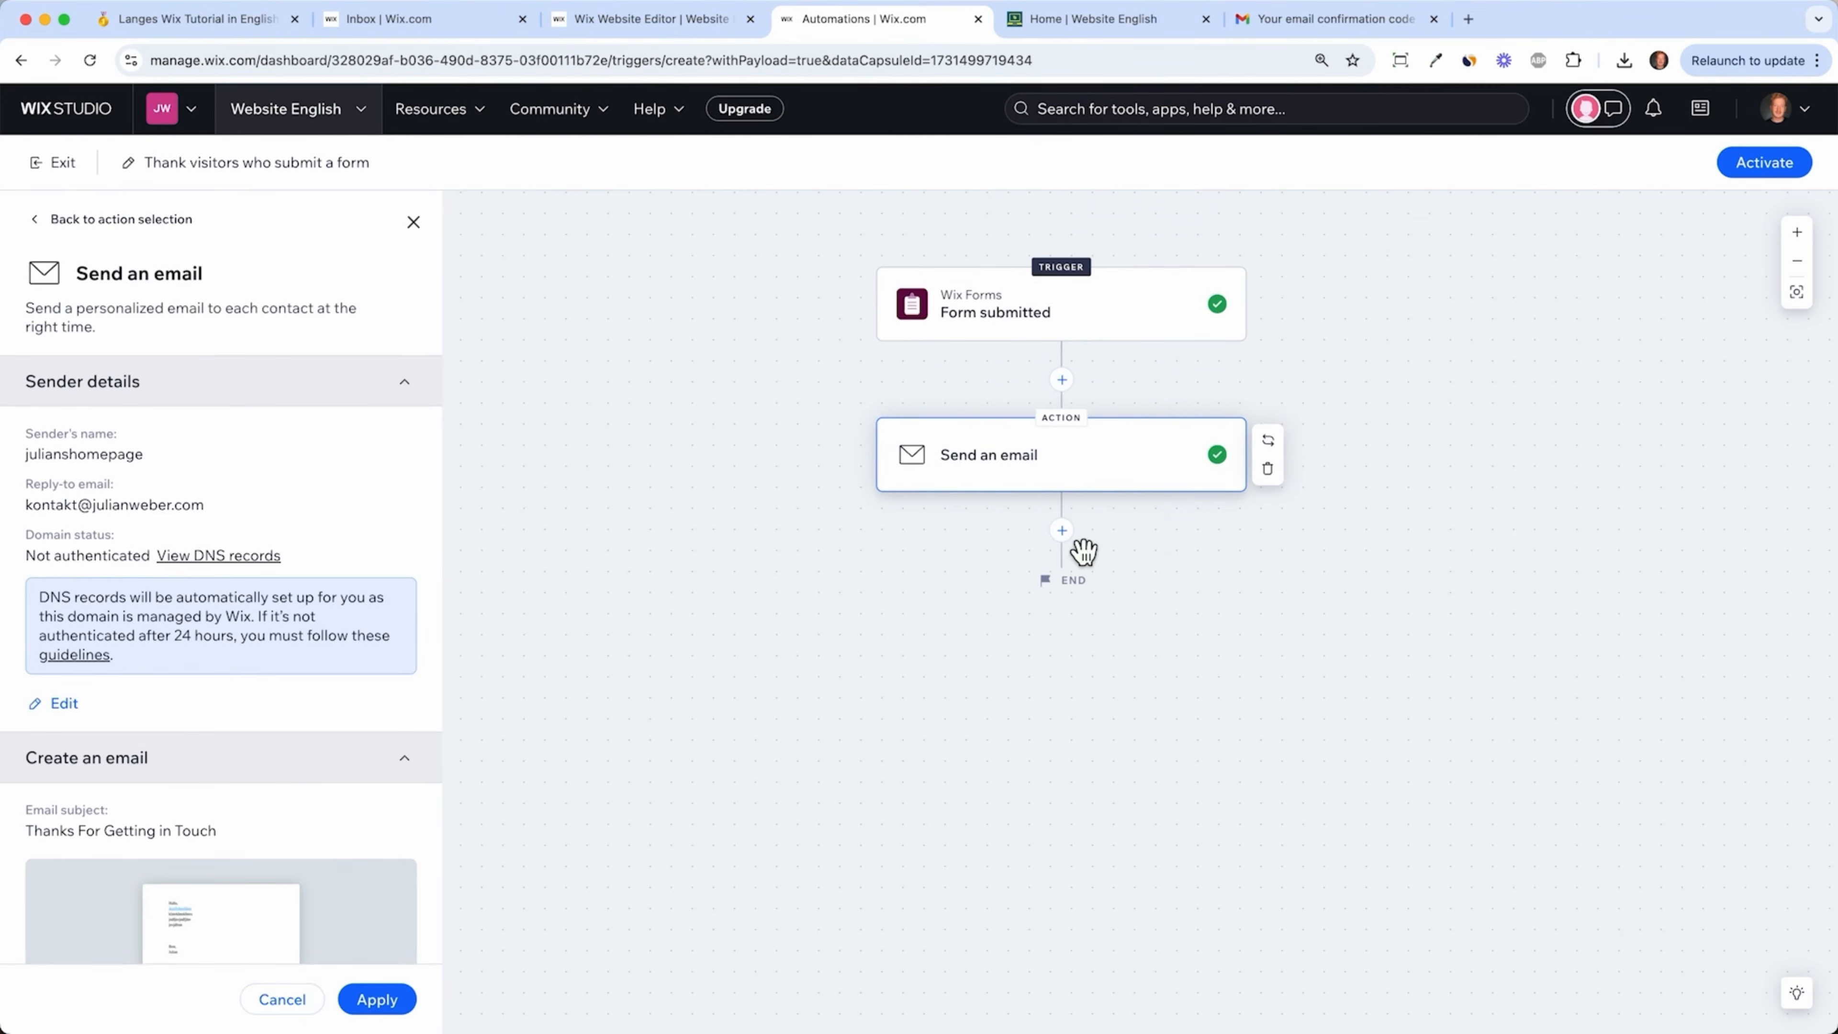
{"action": "left_click", "coordinate": [1063, 530]}
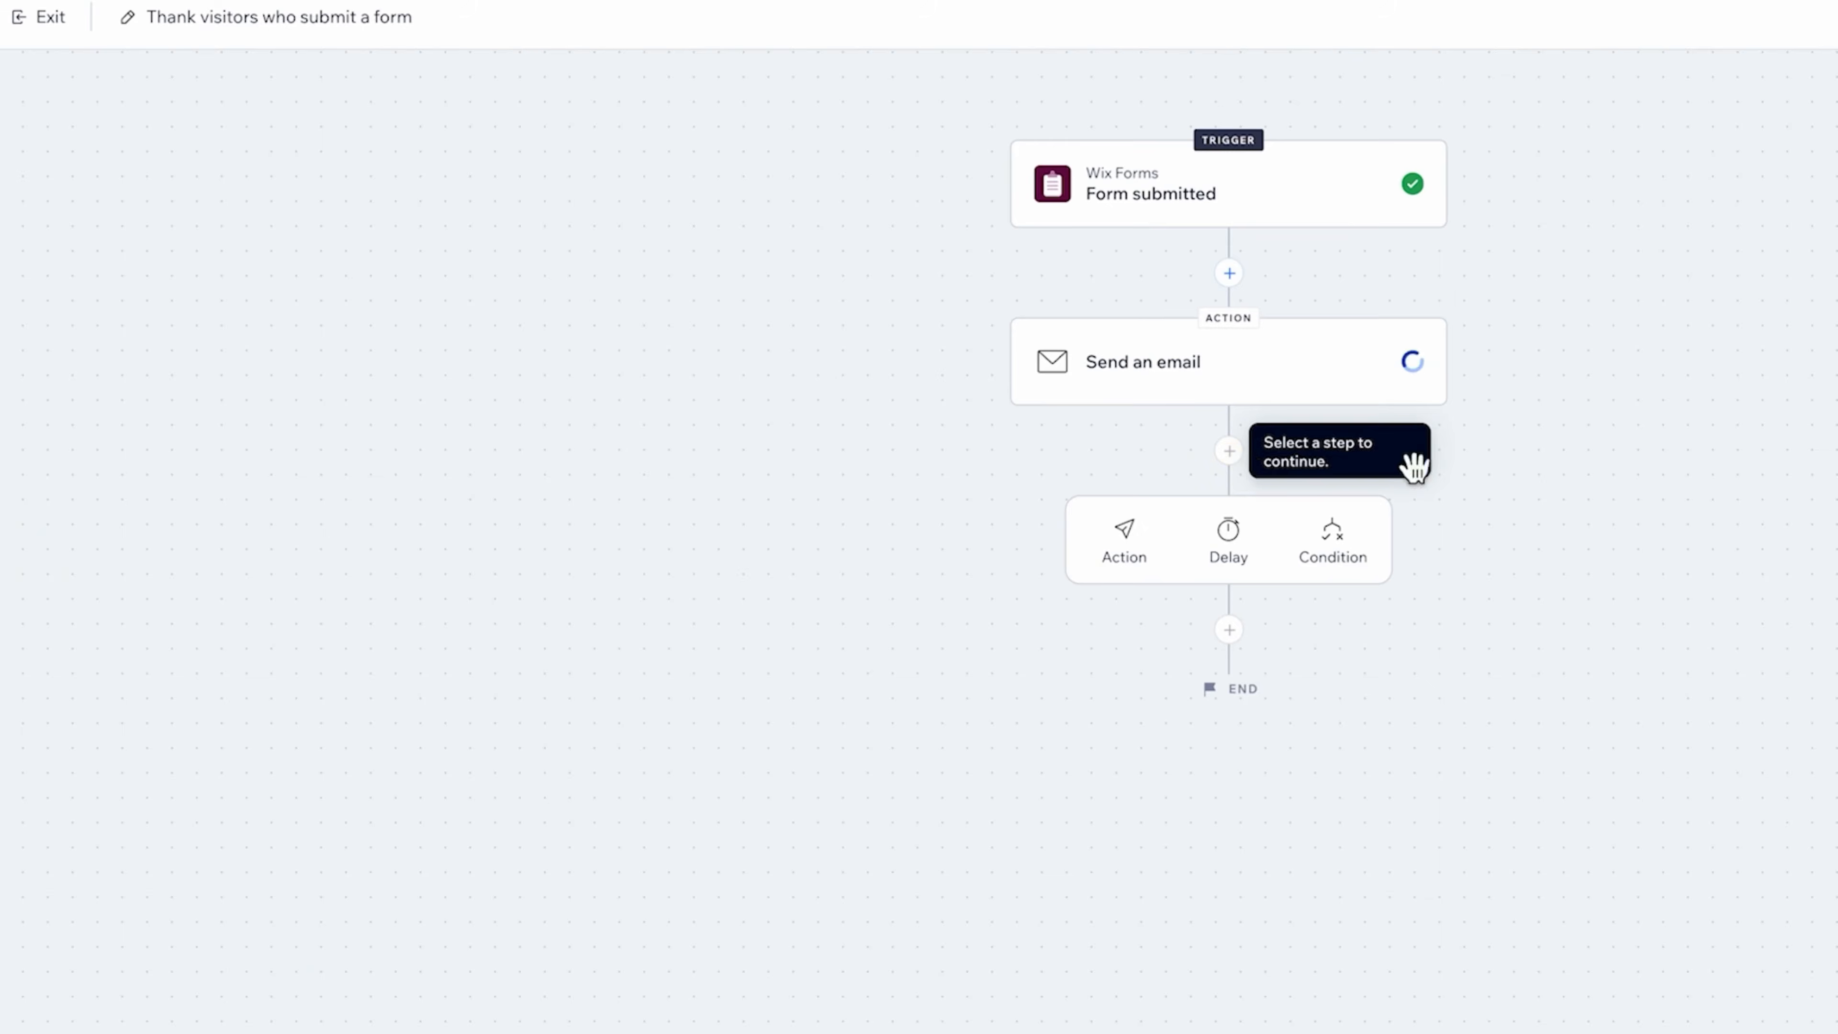
{"action": "left_click", "coordinate": [1068, 525]}
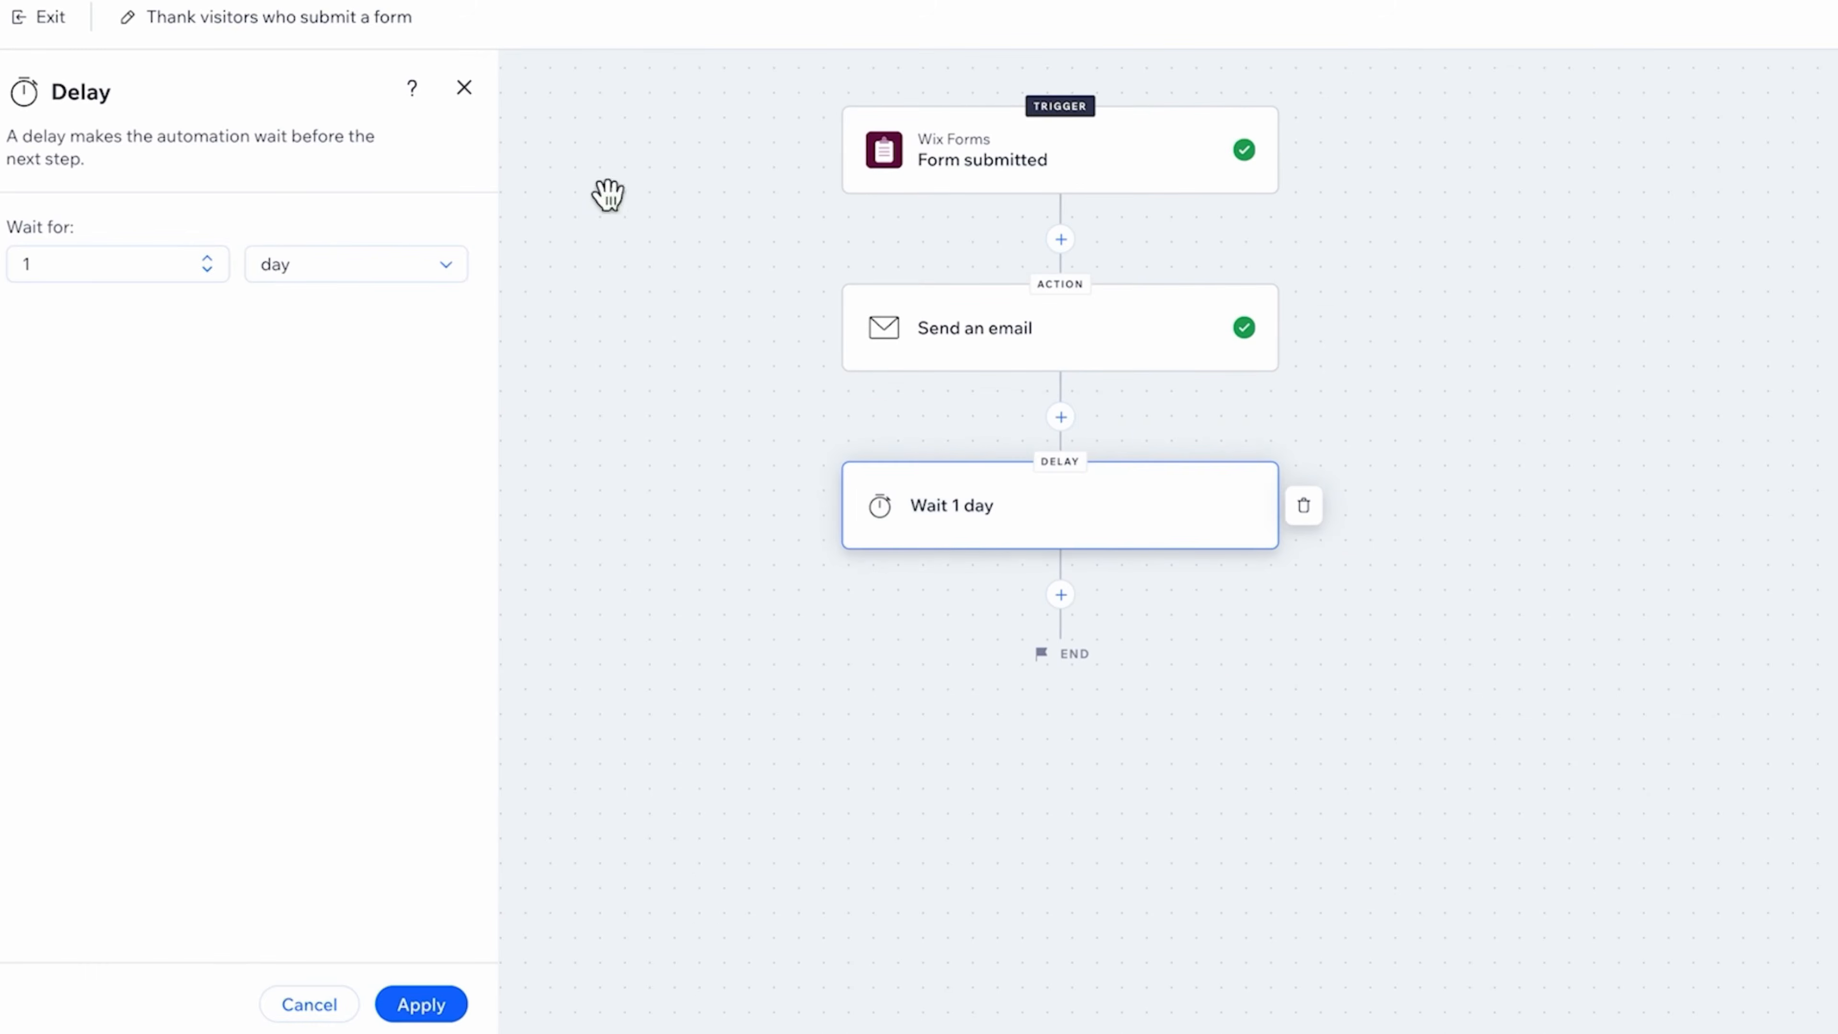
{"action": "left_click", "coordinate": [207, 257]}
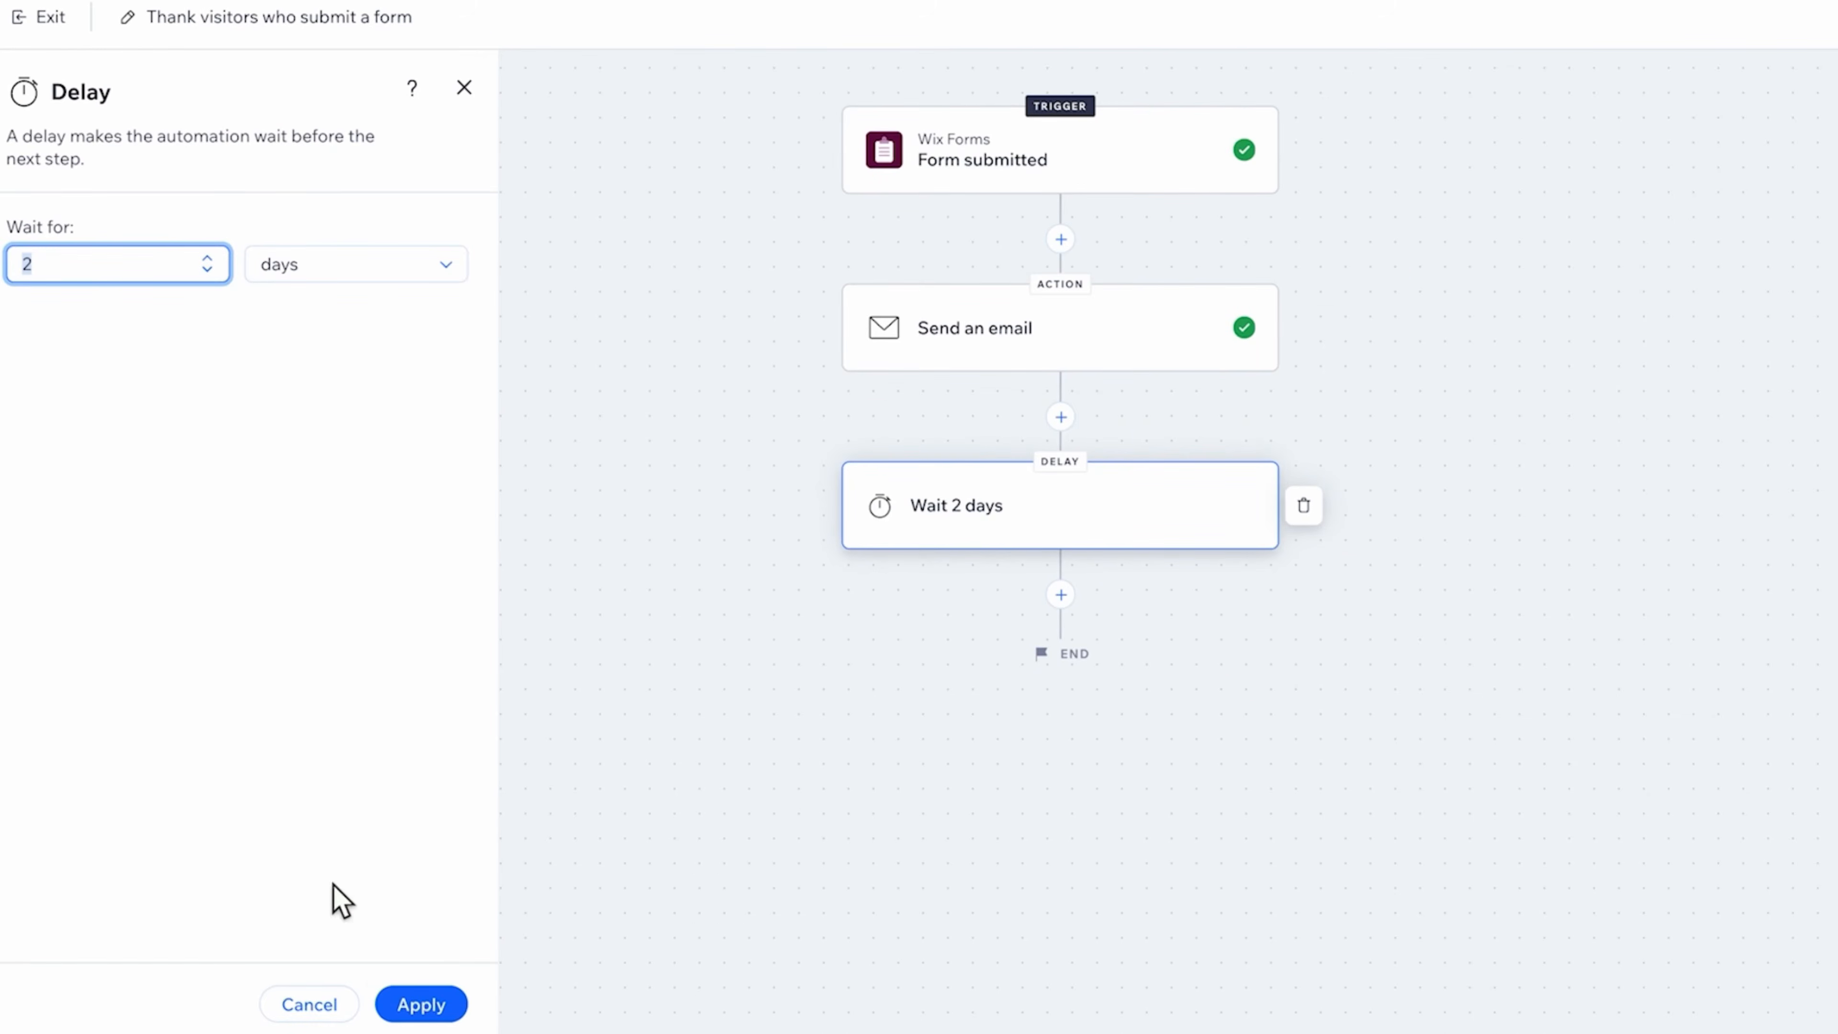
{"action": "left_click", "coordinate": [421, 1004]}
- Add a second Send an email action after the 2-day delay
{"action": "left_click", "coordinate": [1065, 602]}
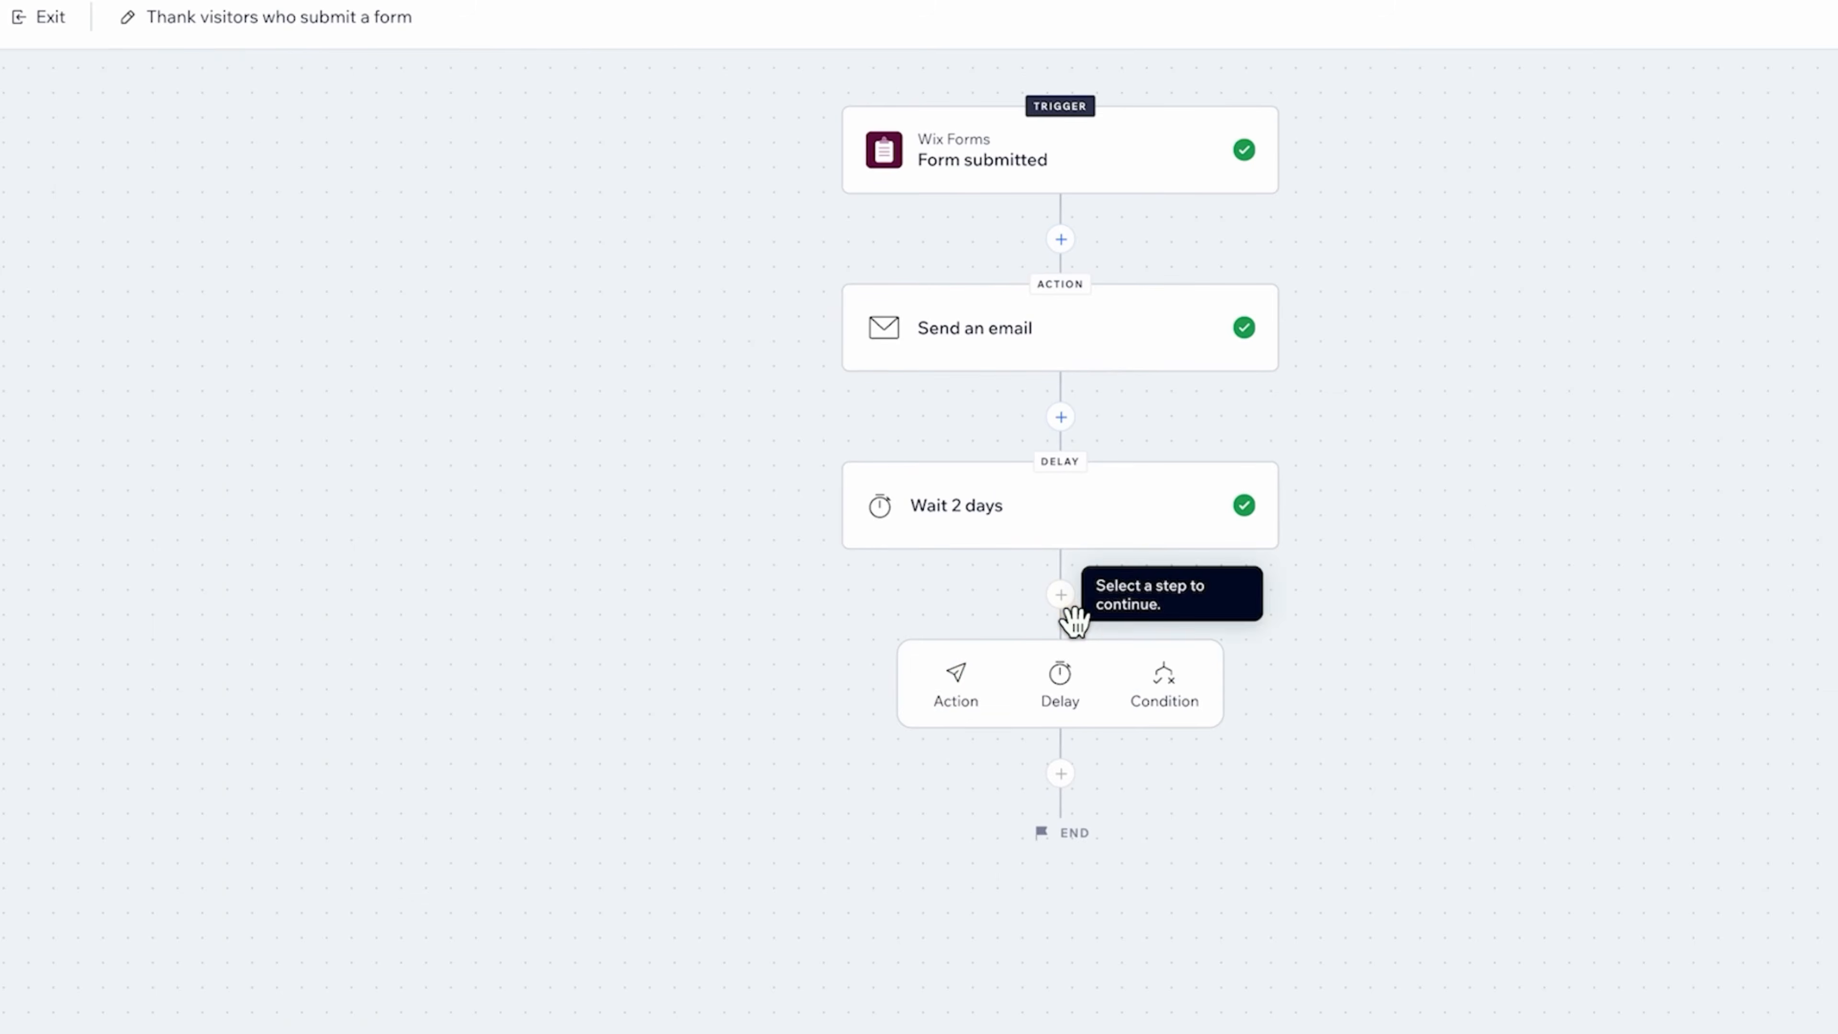
{"action": "left_click", "coordinate": [965, 697]}
{"action": "left_click", "coordinate": [217, 330]}
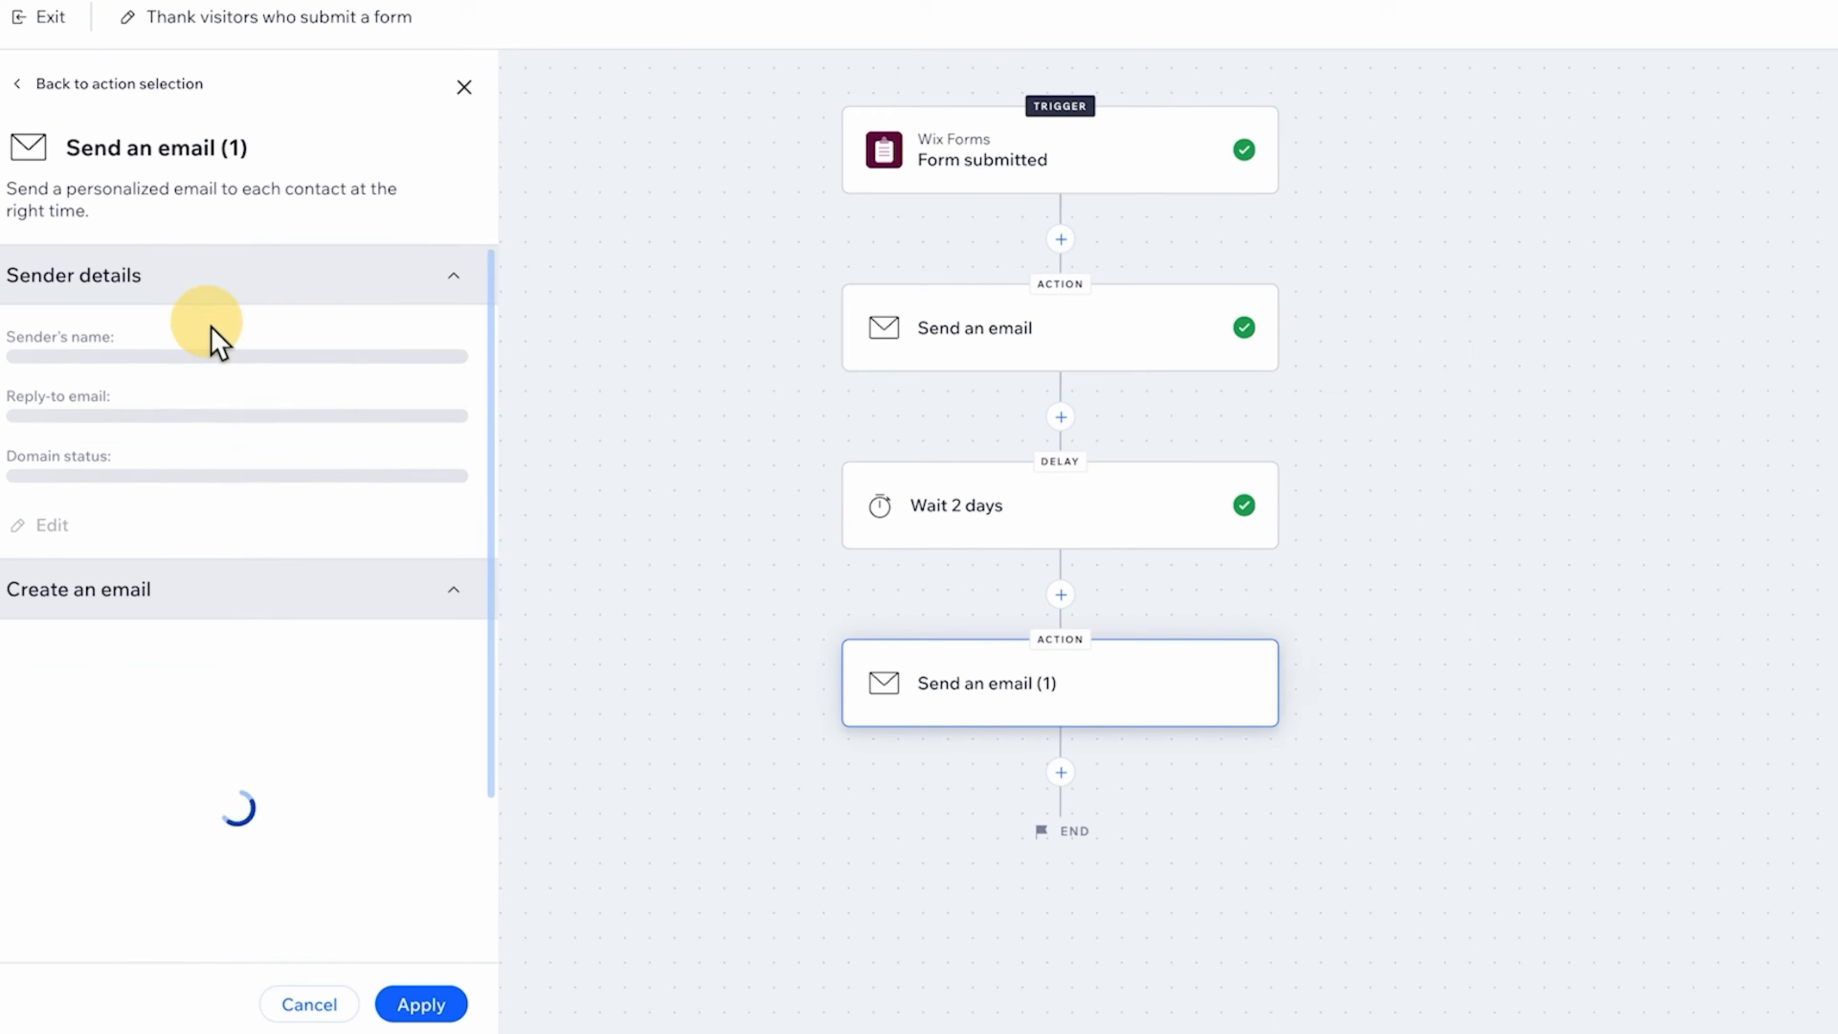
{"action": "scroll", "coordinate": [1100, 384], "scroll_direction": "down", "scroll_amount": 5}
{"action": "scroll", "coordinate": [1085, 384], "scroll_direction": "up", "scroll_amount": 5}
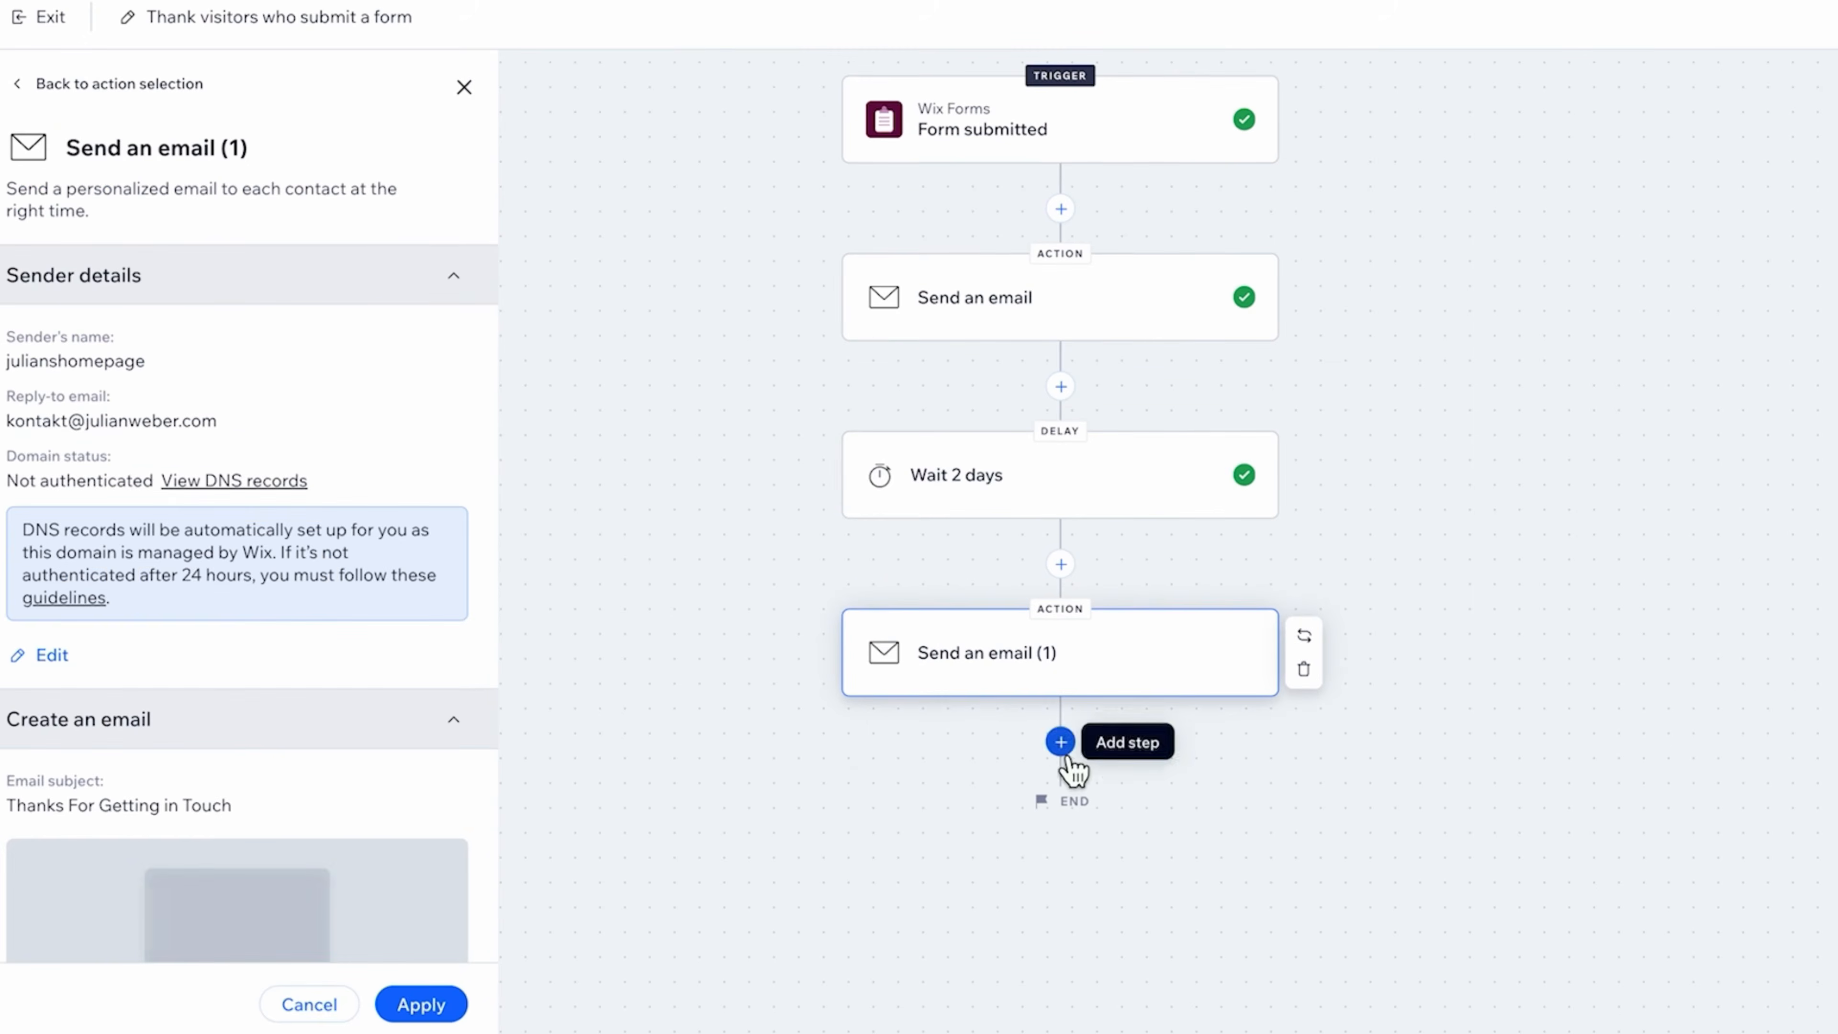
- Add a 6-day delay after the second Send an email action
{"action": "left_click", "coordinate": [1060, 741]}
{"action": "left_click", "coordinate": [1059, 833]}
{"action": "left_click", "coordinate": [207, 258]}
{"action": "left_click", "coordinate": [207, 259]}
{"action": "left_click", "coordinate": [206, 258]}
{"action": "left_click", "coordinate": [206, 259]}
{"action": "left_click", "coordinate": [207, 258]}
{"action": "left_click", "coordinate": [421, 1004]}
- Add a third Send an email action after the 6-day delay
{"action": "scroll", "coordinate": [1071, 724], "scroll_direction": "down", "scroll_amount": 5}
{"action": "left_click", "coordinate": [1062, 595]}
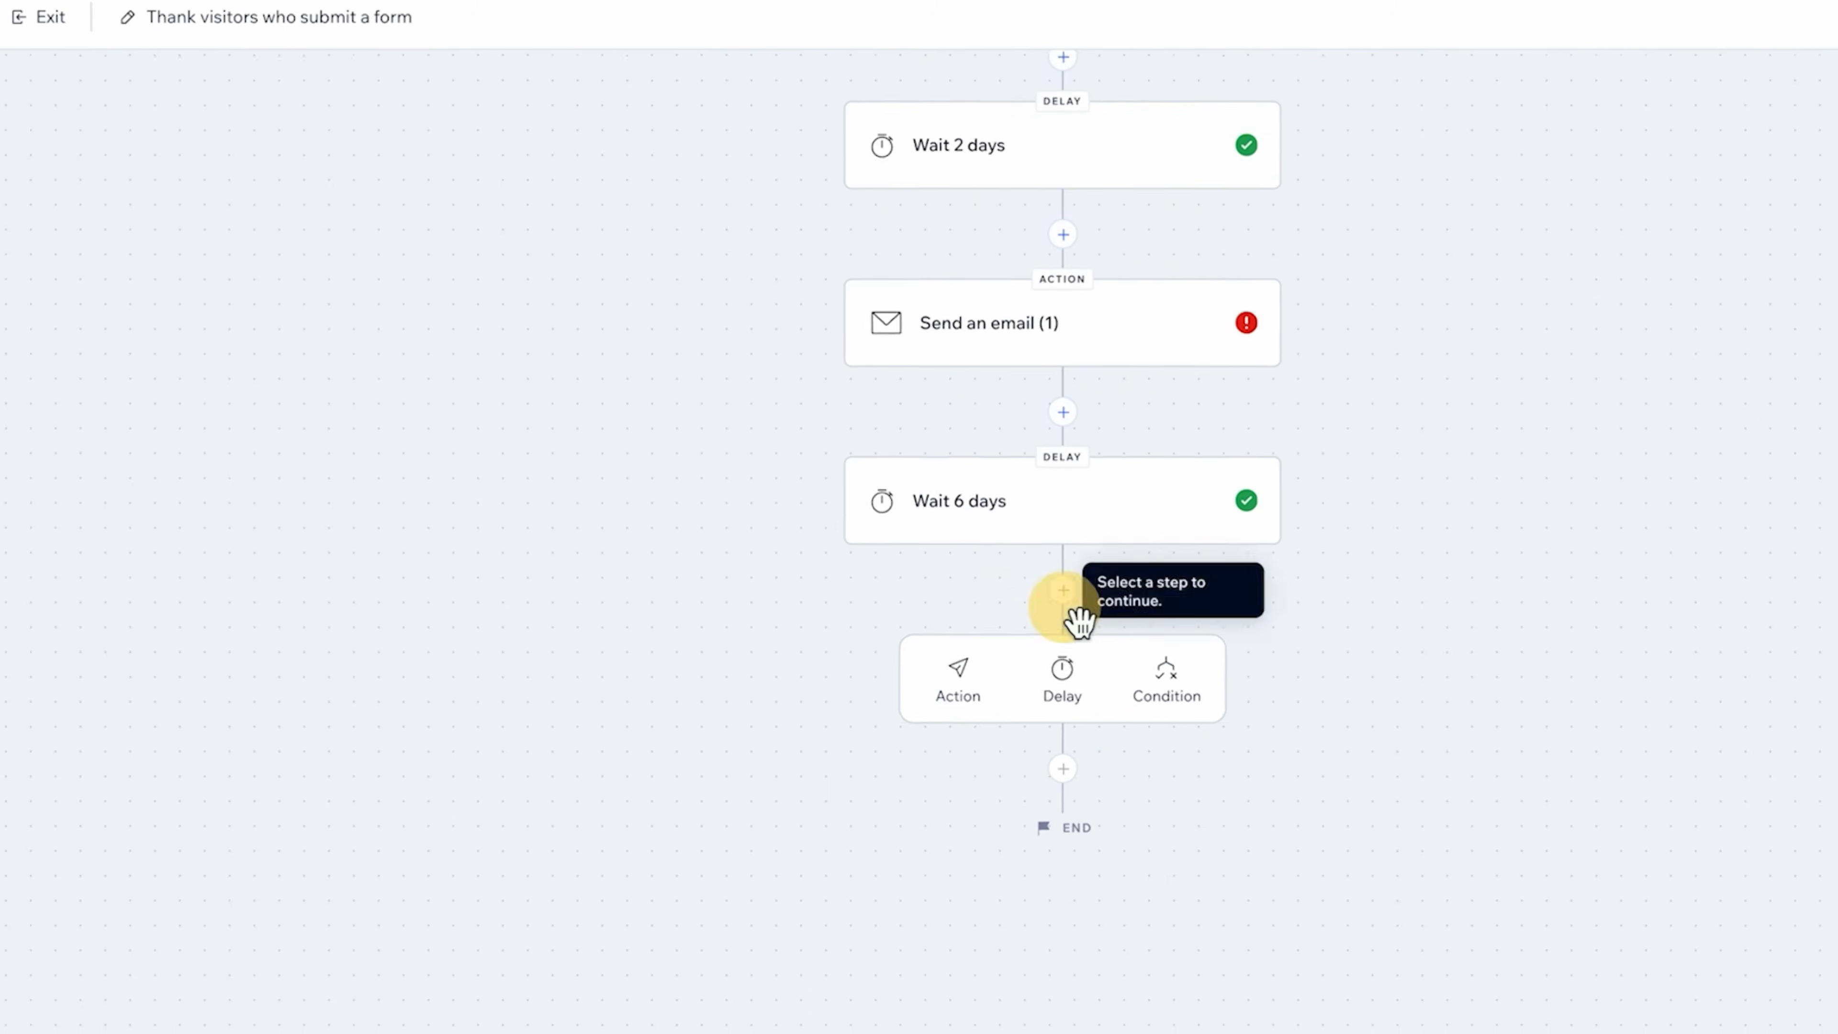
{"action": "left_click", "coordinate": [954, 669]}
{"action": "left_click", "coordinate": [323, 340]}
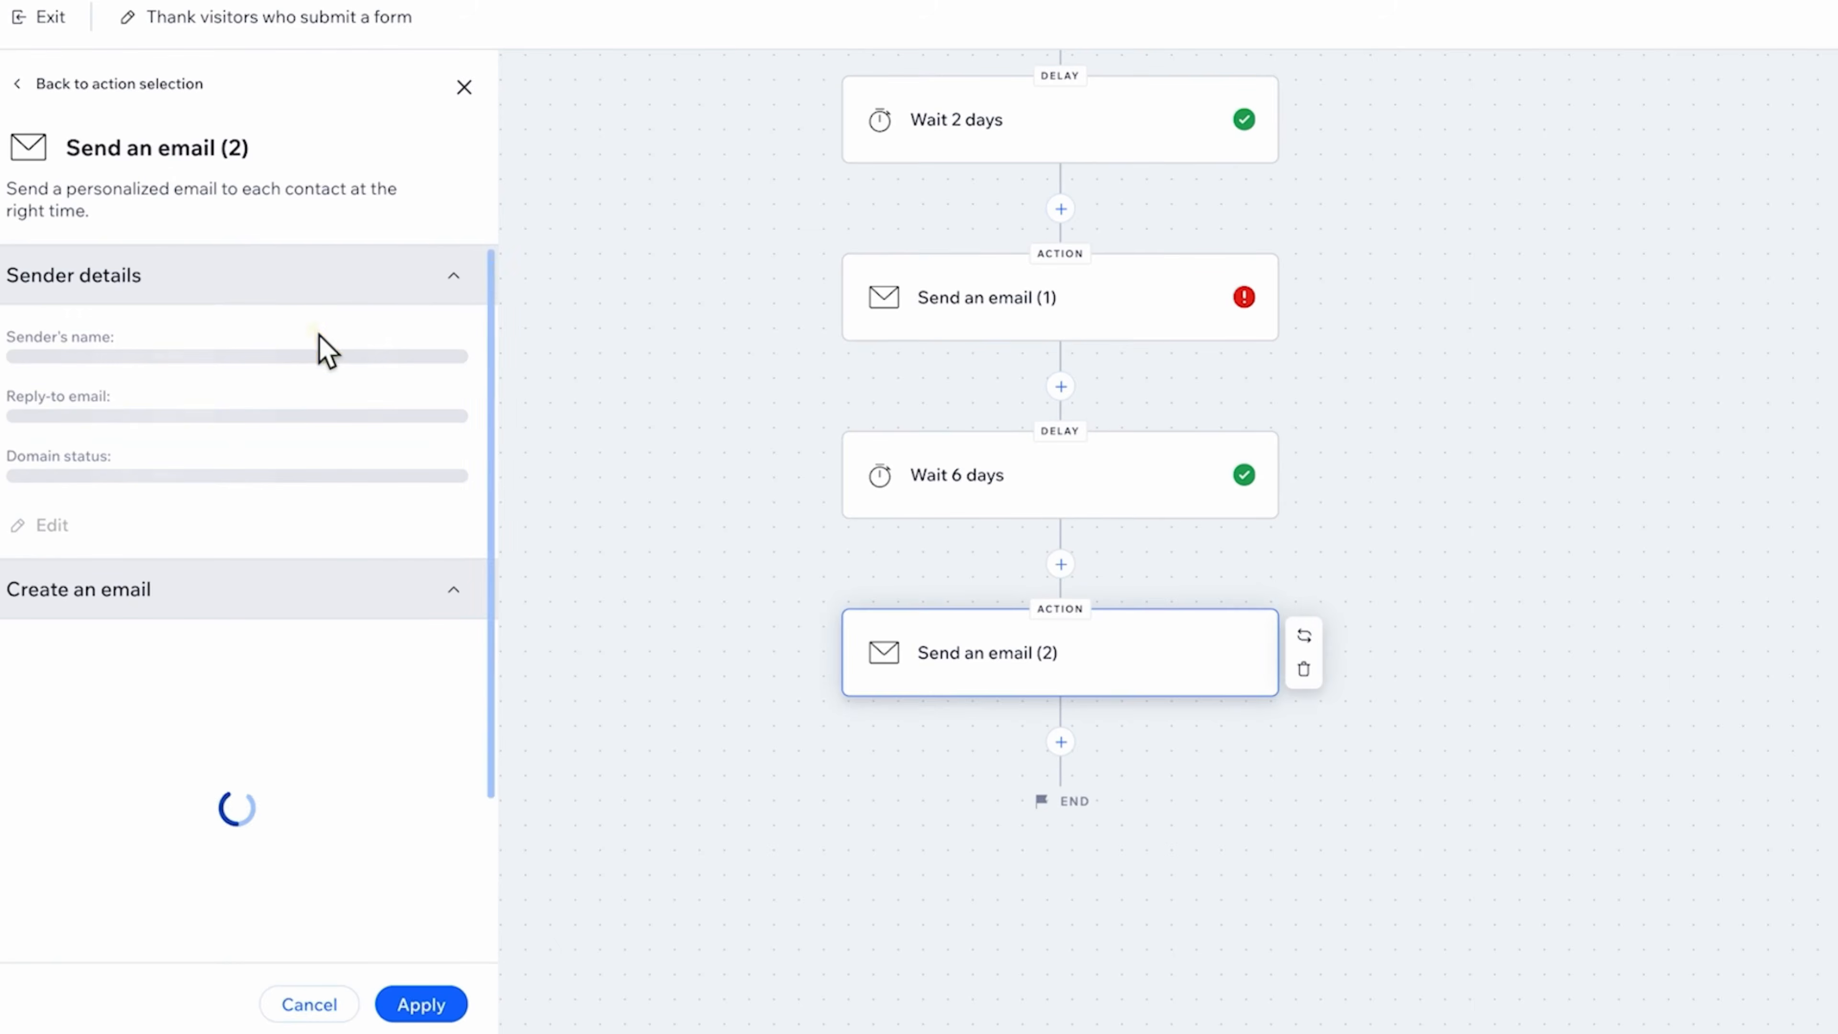
- Review the email settings of the Send an email action between the two delays
{"action": "left_click", "coordinate": [1181, 312]}
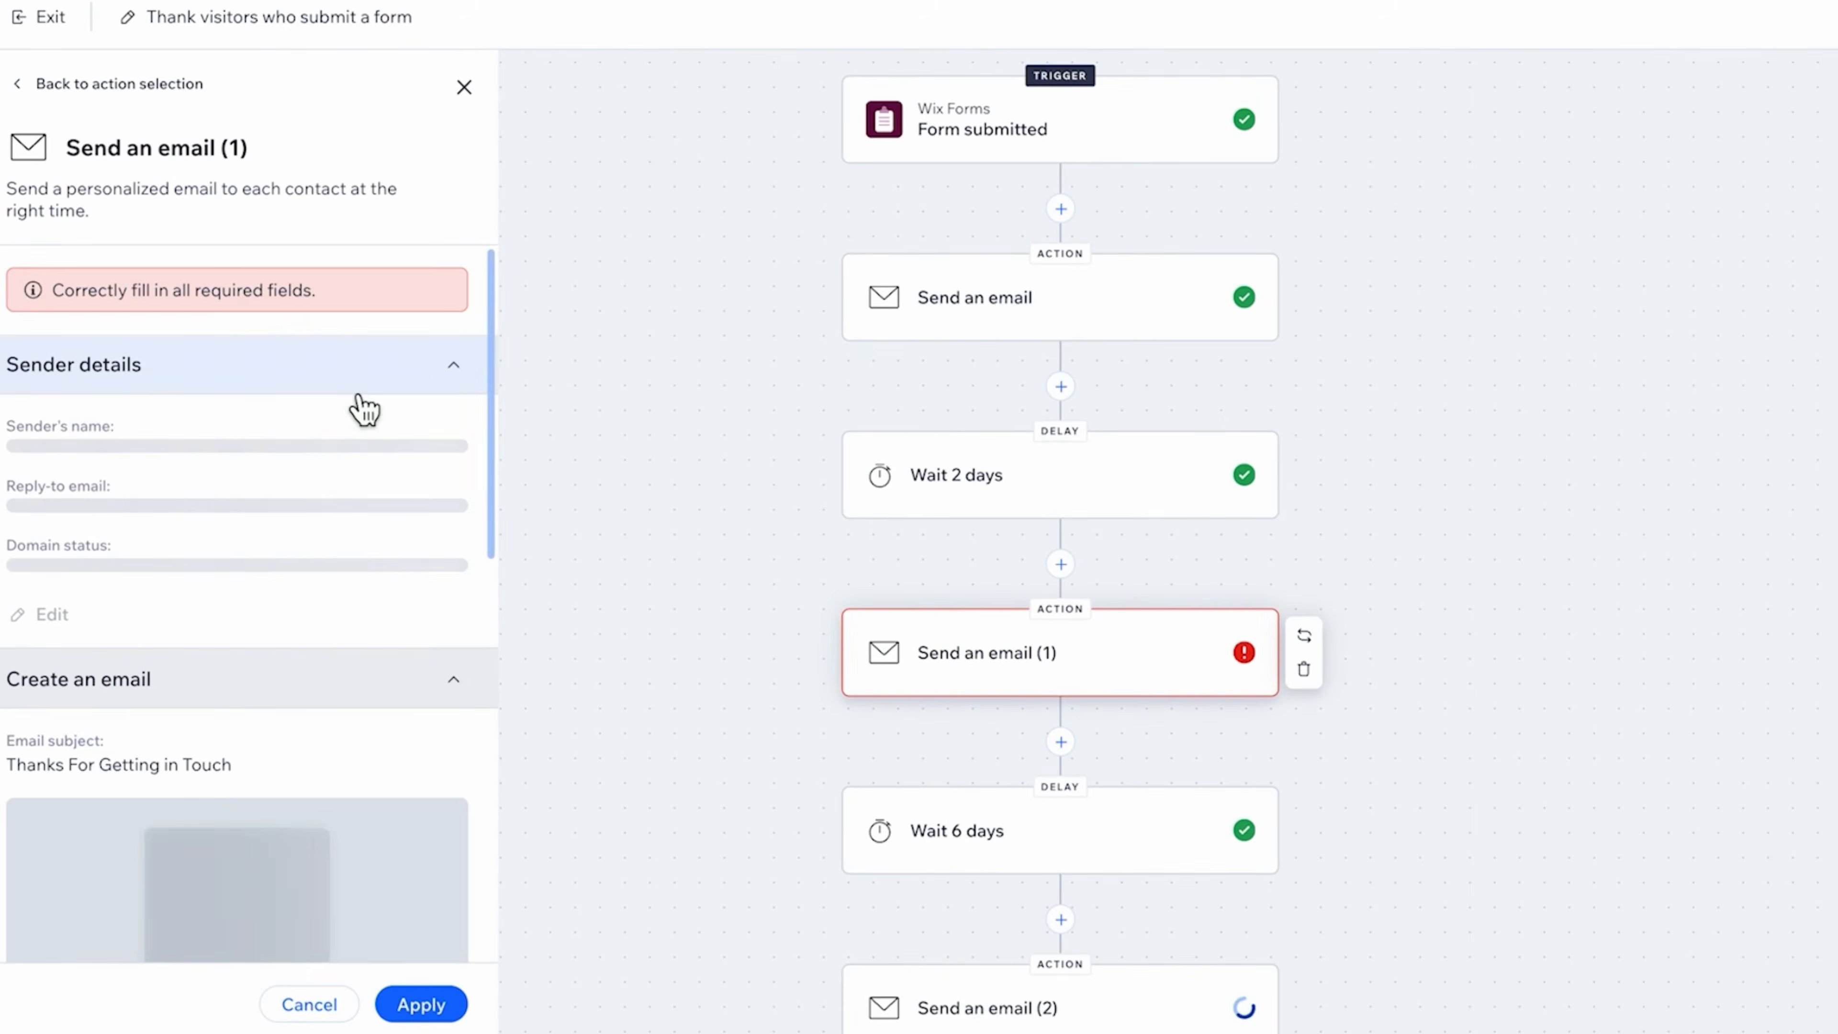
{"action": "scroll", "coordinate": [255, 585], "scroll_direction": "down", "scroll_amount": 6}
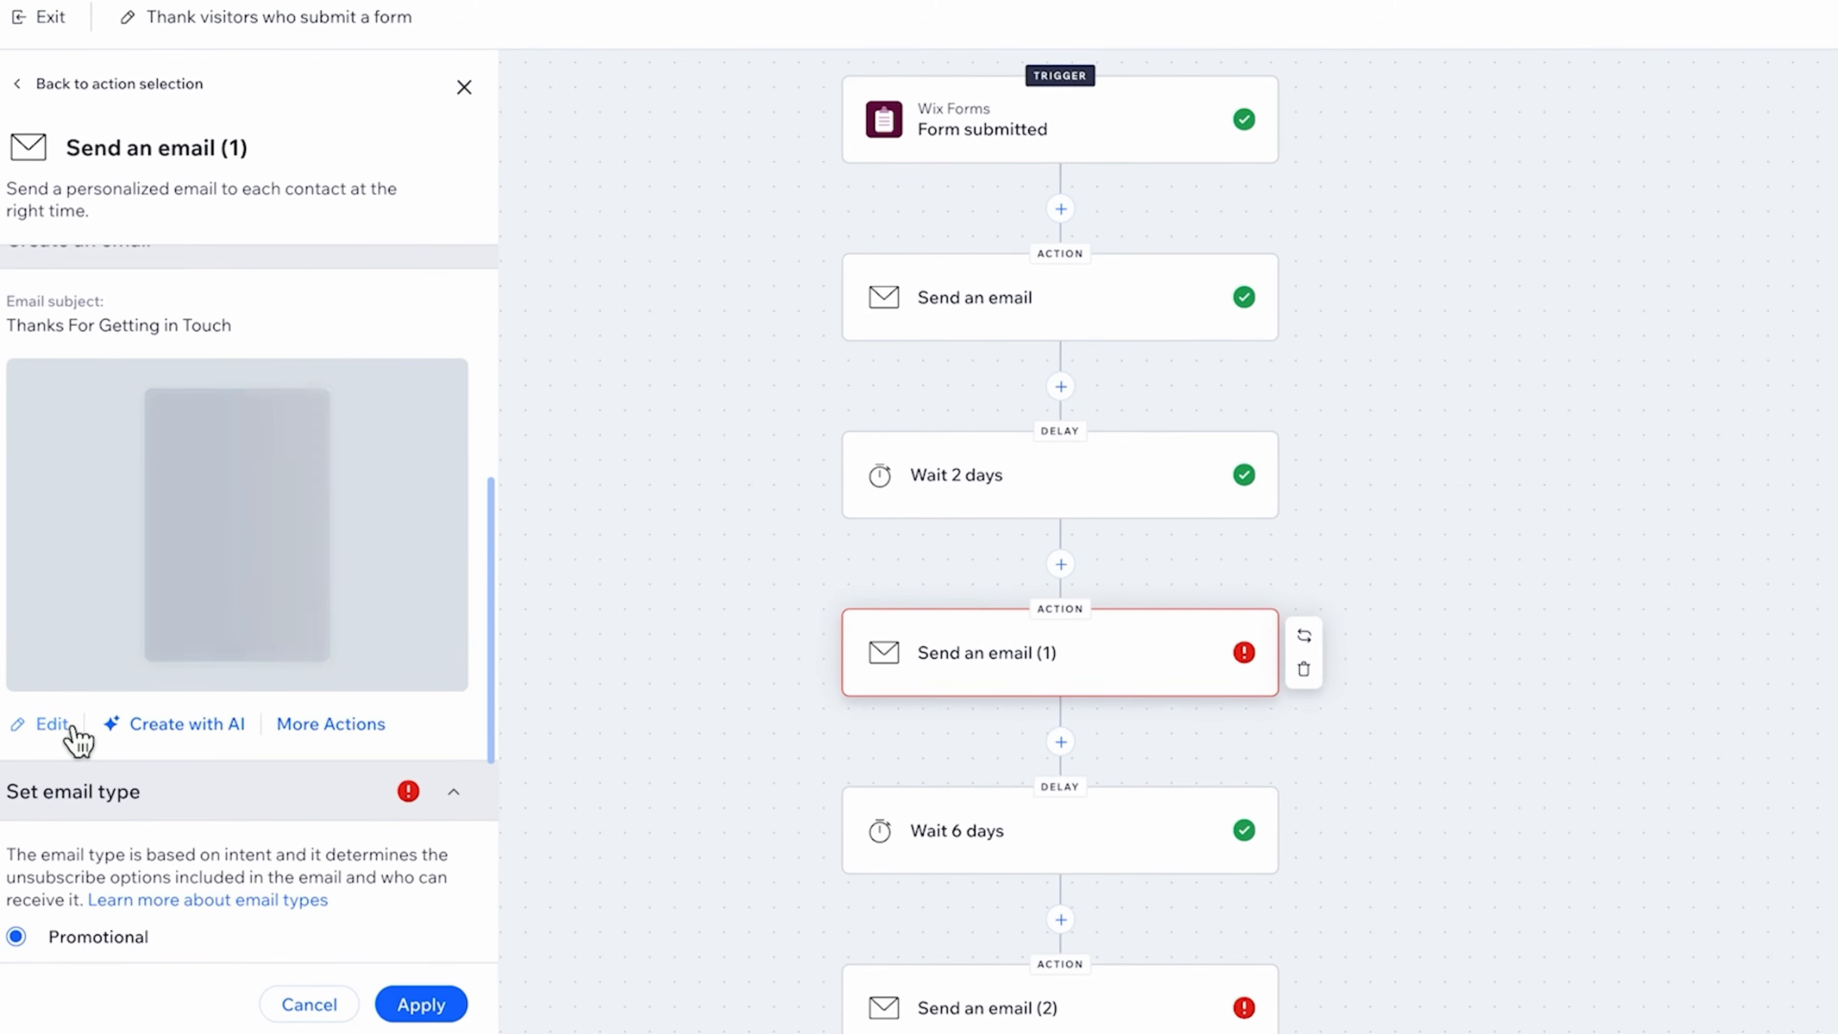
{"action": "scroll", "coordinate": [1071, 623], "scroll_direction": "down", "scroll_amount": 5}
- Open the last email action's message in the email editor, look through its template and save it to return to the automation
{"action": "left_click", "coordinate": [1173, 530]}
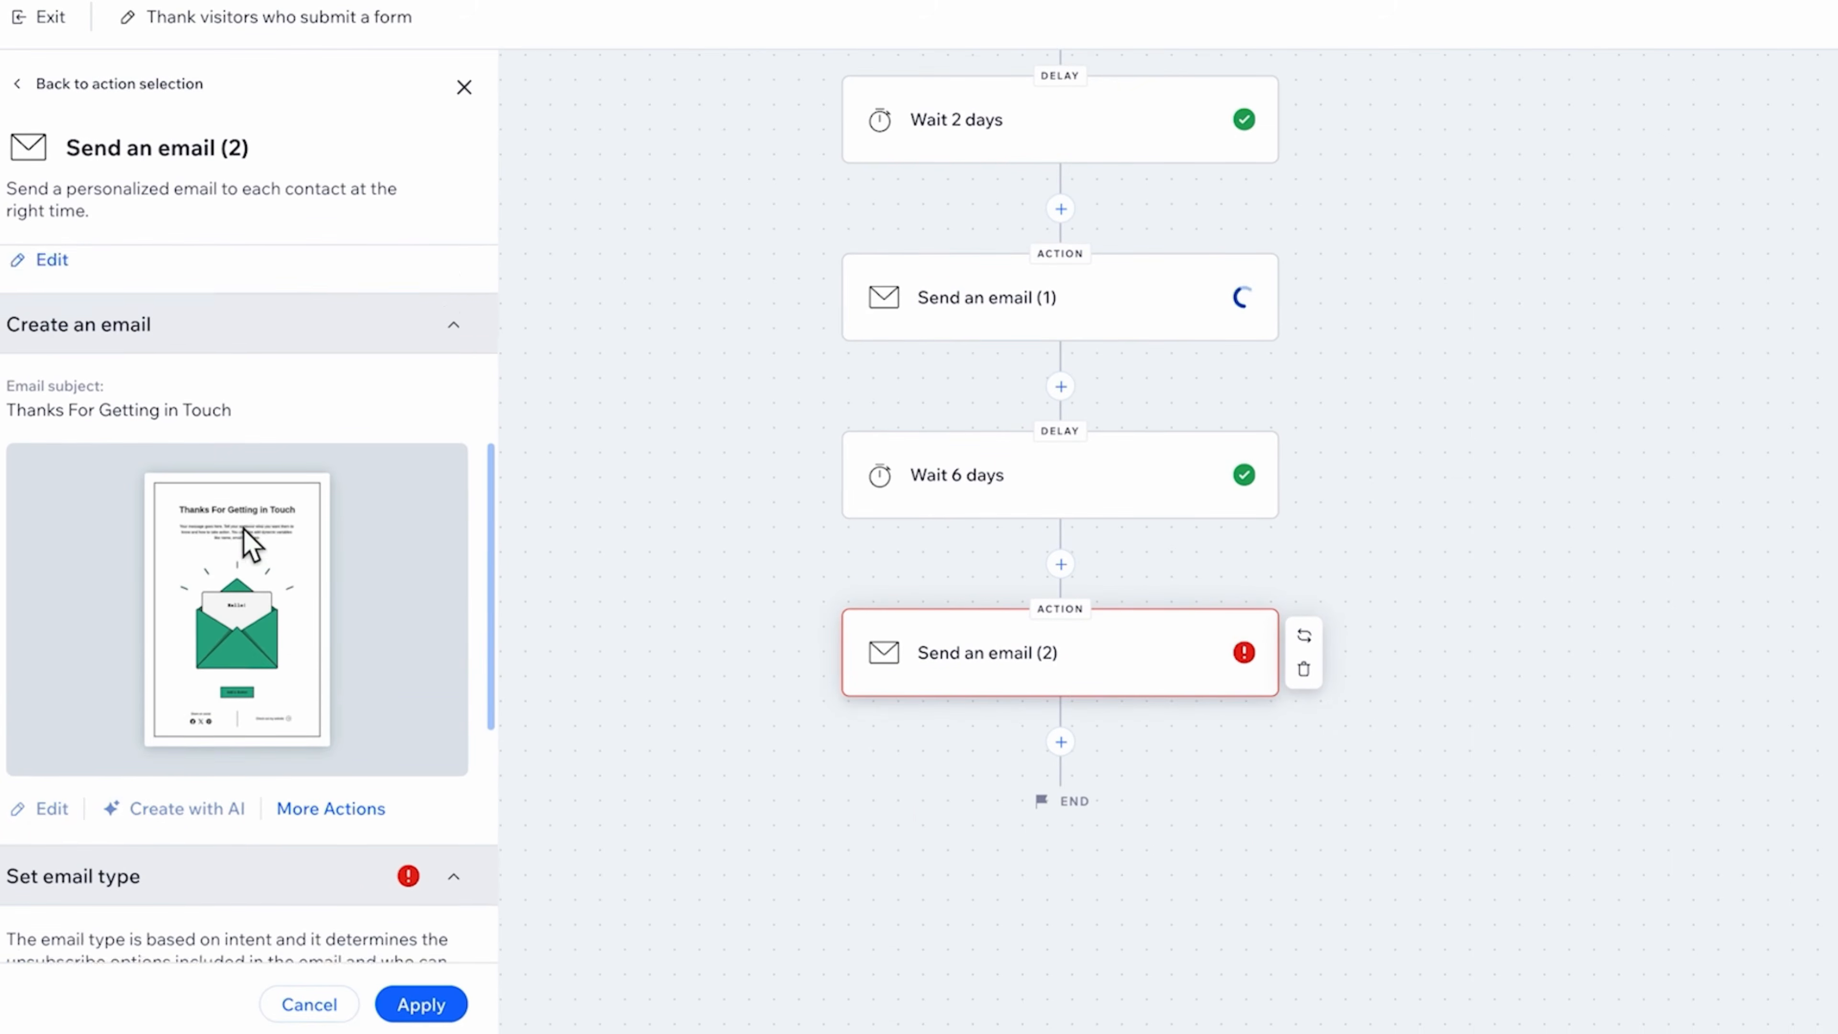
{"action": "scroll", "coordinate": [250, 547], "scroll_direction": "down", "scroll_amount": 2}
{"action": "left_click", "coordinate": [52, 750]}
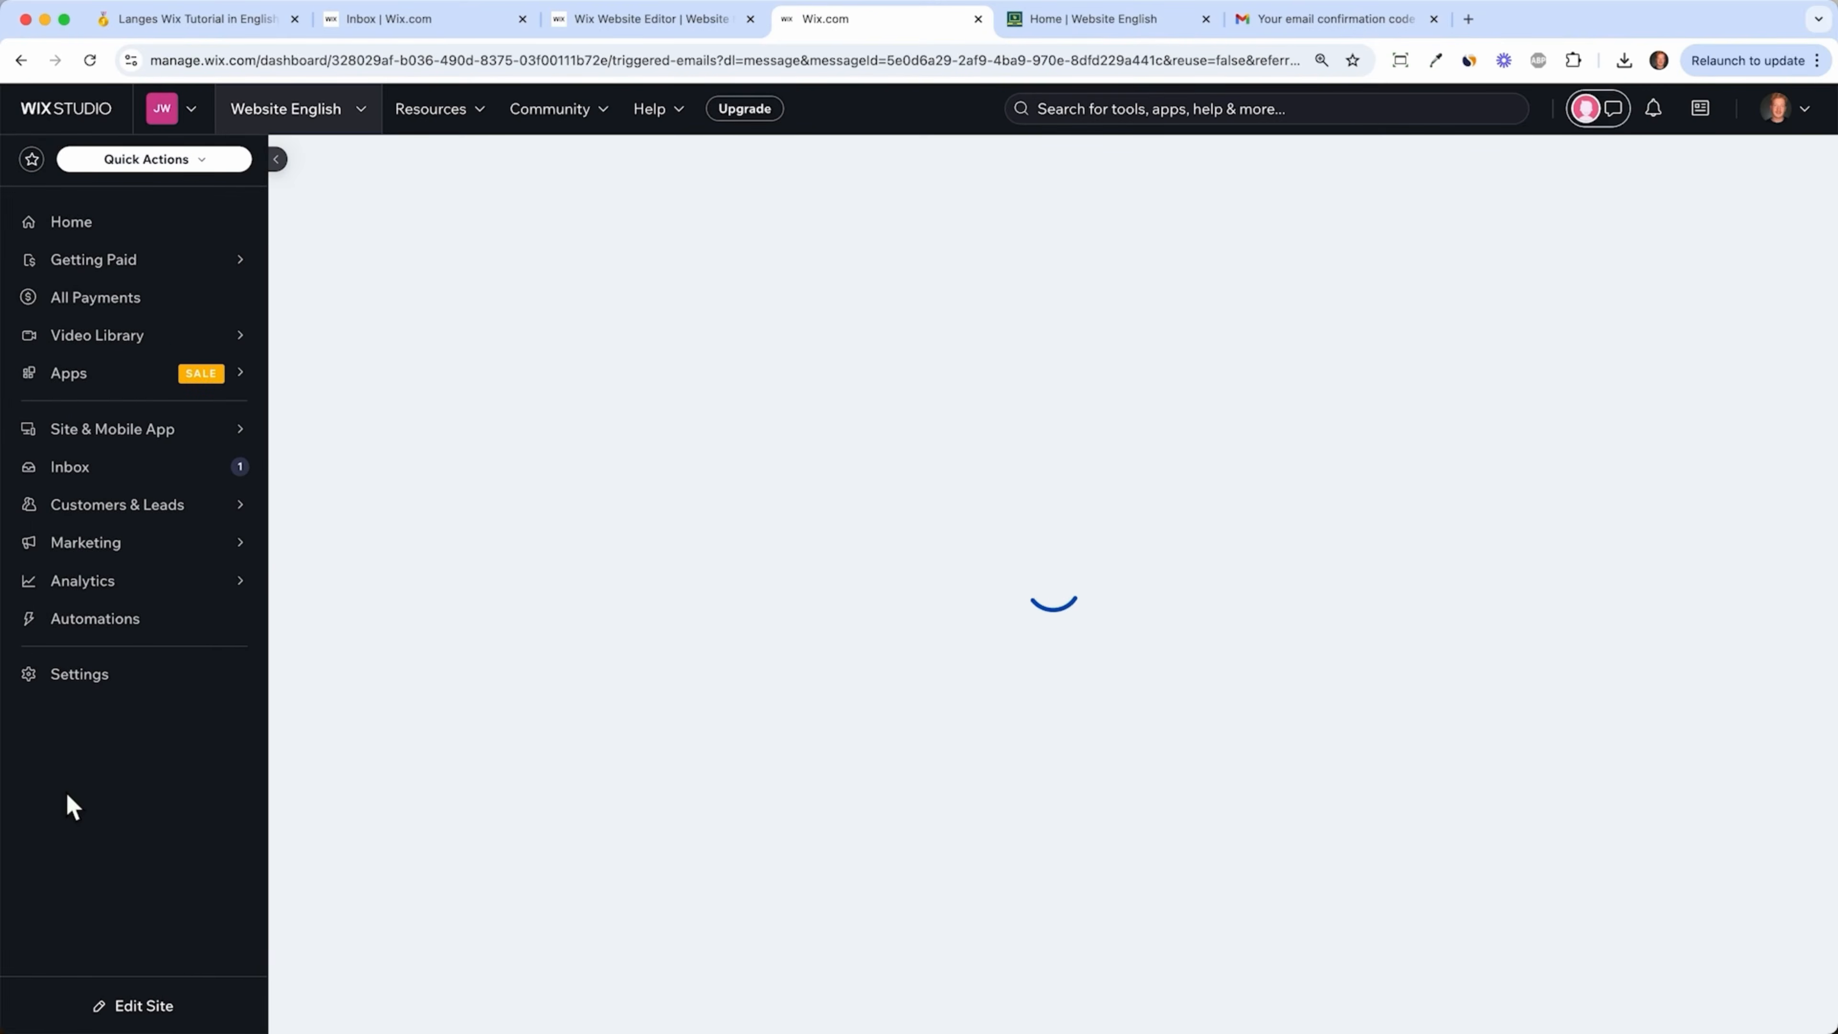
{"action": "scroll", "coordinate": [1225, 789], "scroll_direction": "down", "scroll_amount": 4}
{"action": "scroll", "coordinate": [1228, 791], "scroll_direction": "down", "scroll_amount": 3}
{"action": "scroll", "coordinate": [1228, 791], "scroll_direction": "up", "scroll_amount": 7}
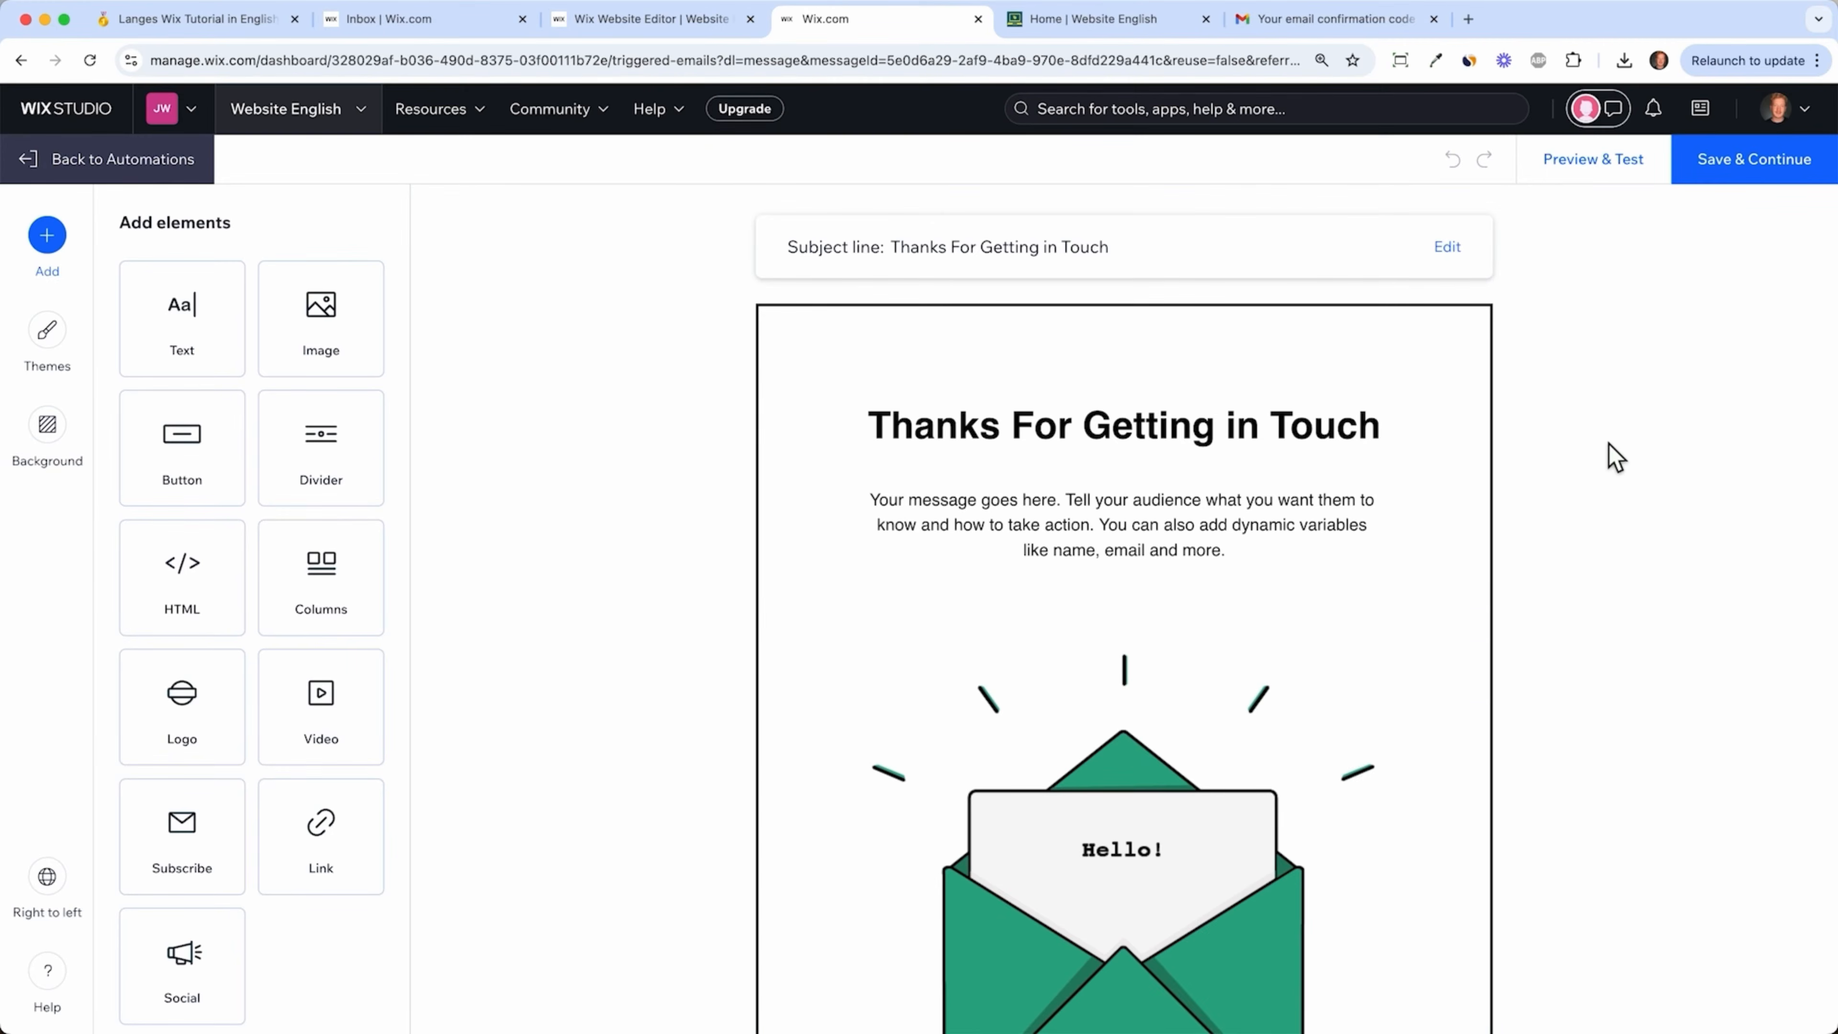
{"action": "left_click", "coordinate": [1757, 160]}
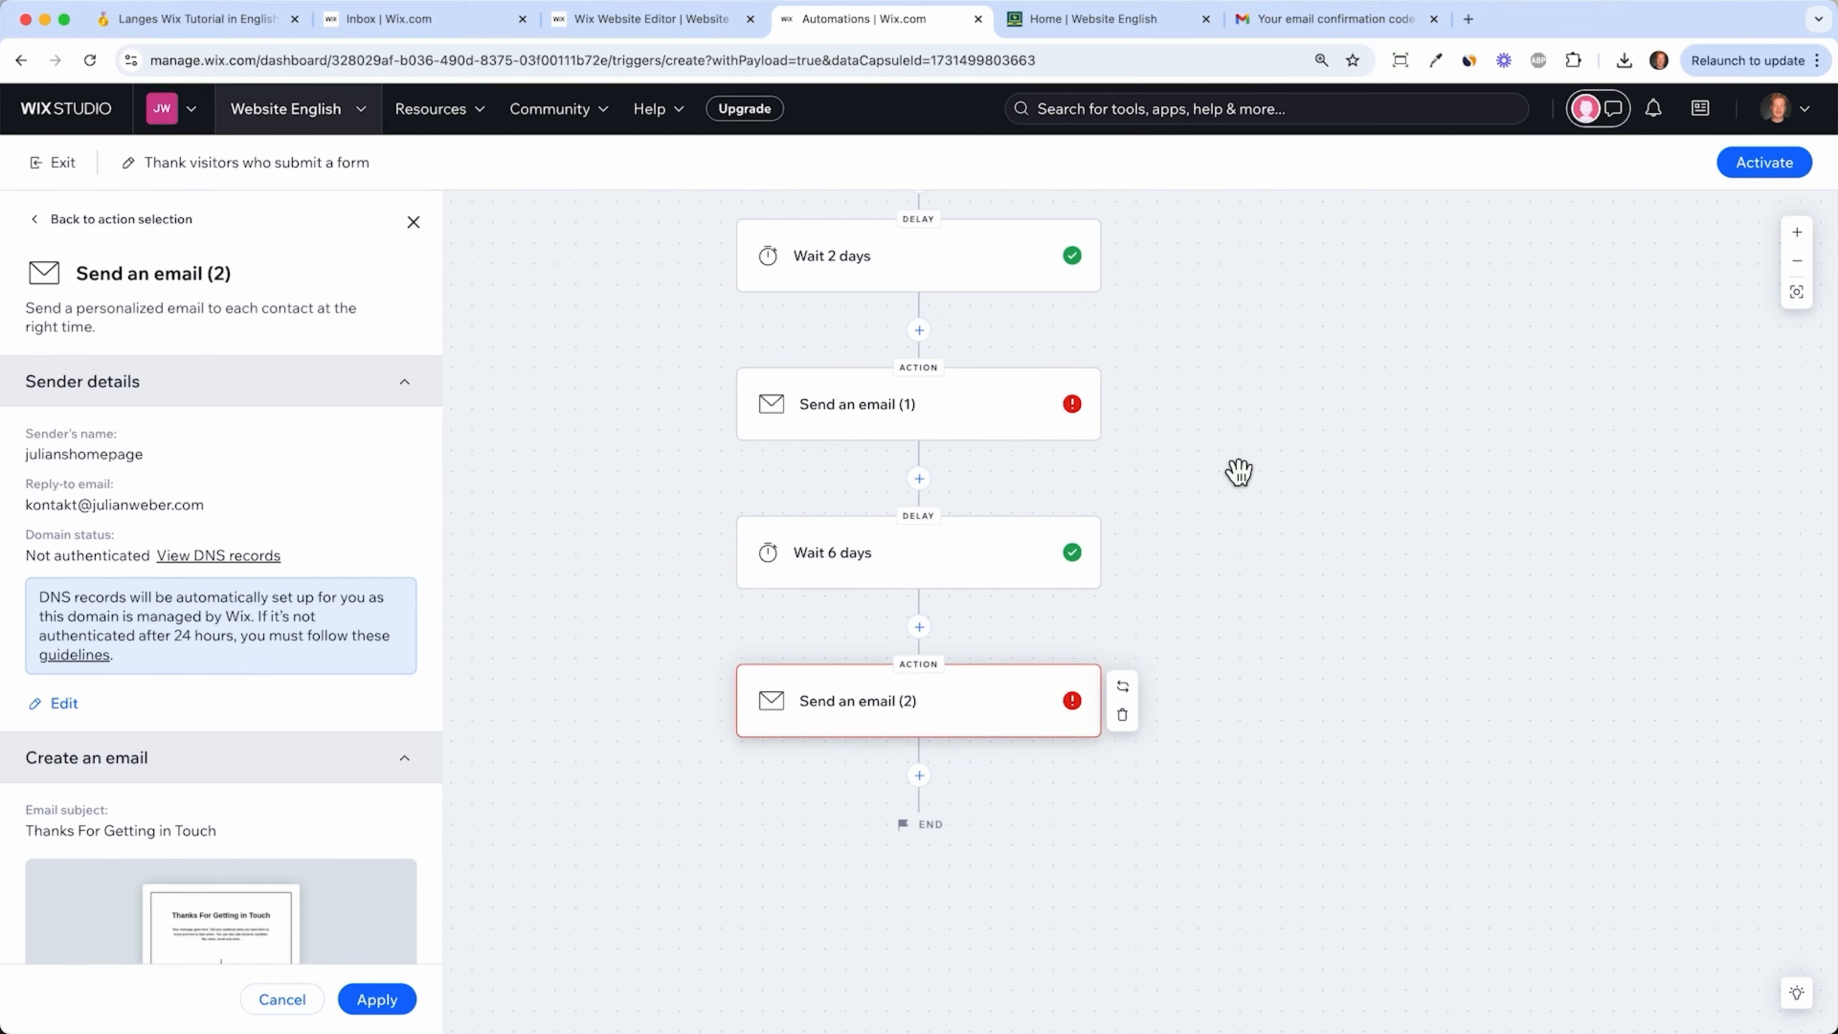
- Examine the automation's whole sequence of emails and delays, from the form trigger to the last email
{"action": "scroll", "coordinate": [1223, 387], "scroll_direction": "up", "scroll_amount": 3}
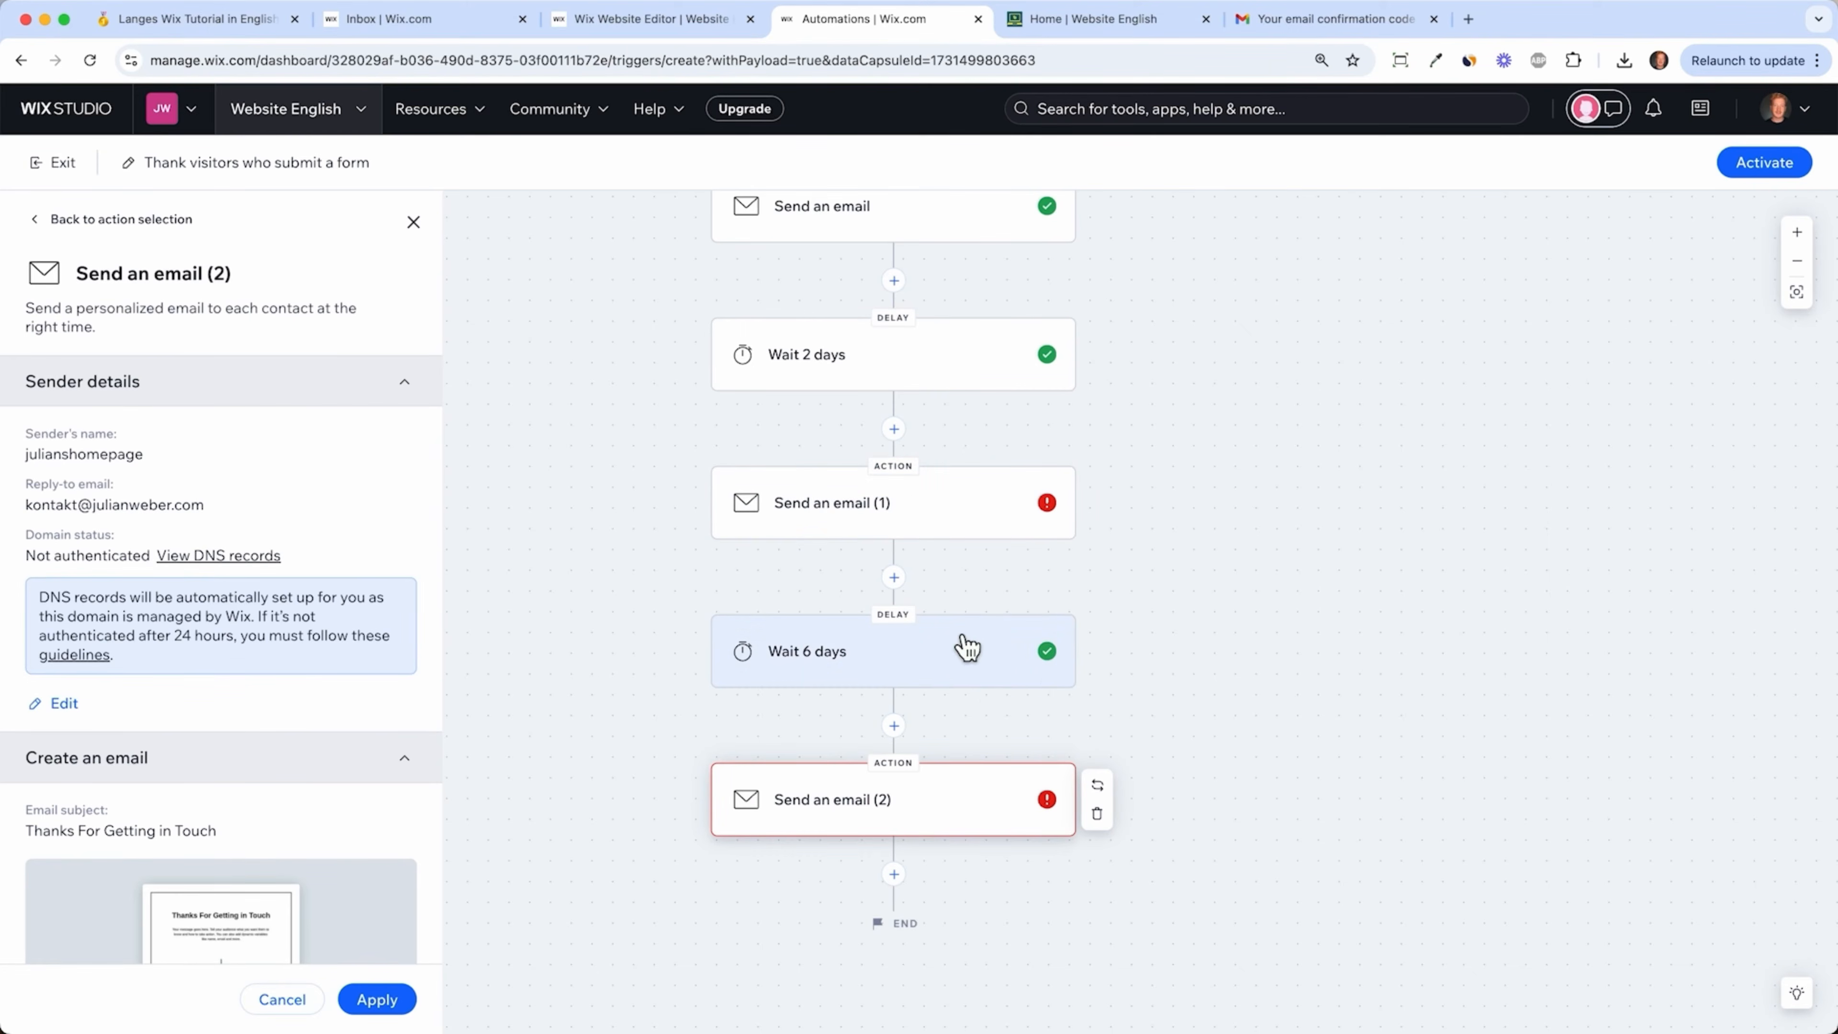
{"action": "scroll", "coordinate": [1272, 600], "scroll_direction": "down", "scroll_amount": 5}
{"action": "scroll", "coordinate": [1272, 599], "scroll_direction": "left", "scroll_amount": 3}
{"action": "scroll", "coordinate": [1272, 599], "scroll_direction": "up", "scroll_amount": 5}
{"action": "scroll", "coordinate": [1272, 599], "scroll_direction": "up", "scroll_amount": 3}
{"action": "scroll", "coordinate": [1272, 599], "scroll_direction": "right", "scroll_amount": 2}
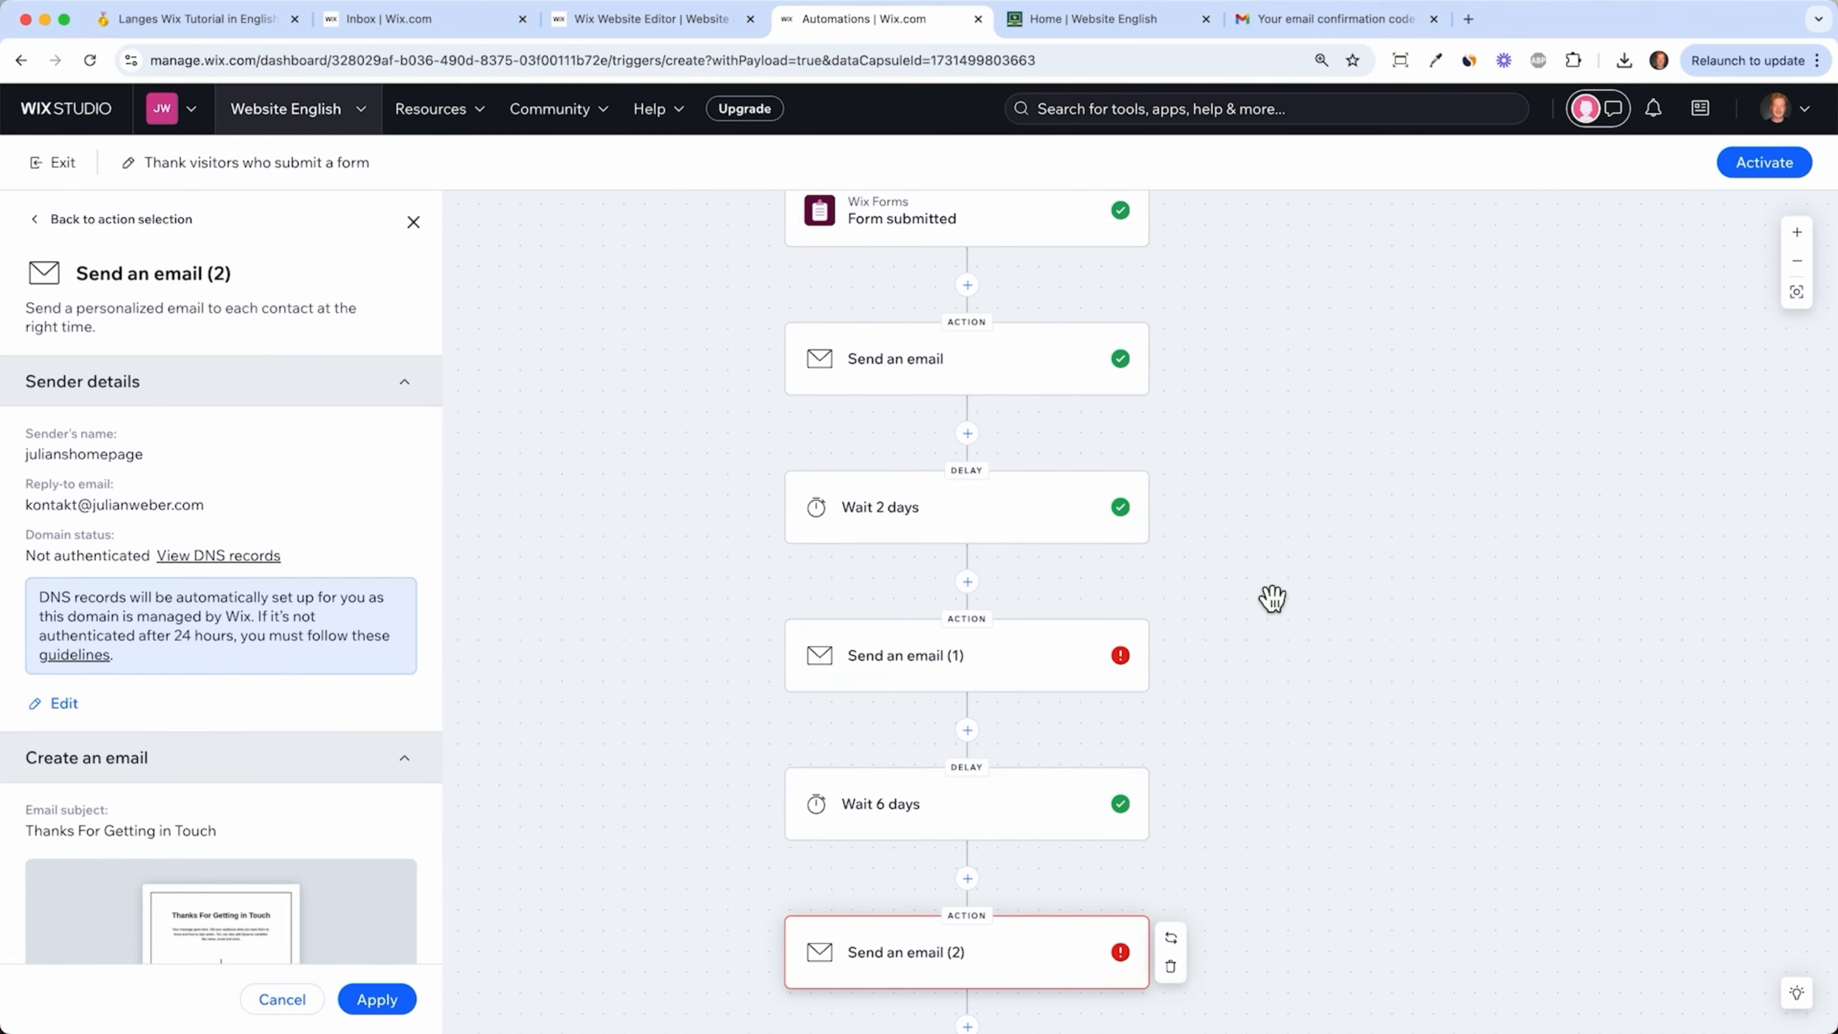
{"action": "scroll", "coordinate": [1239, 418], "scroll_direction": "up", "scroll_amount": 2}
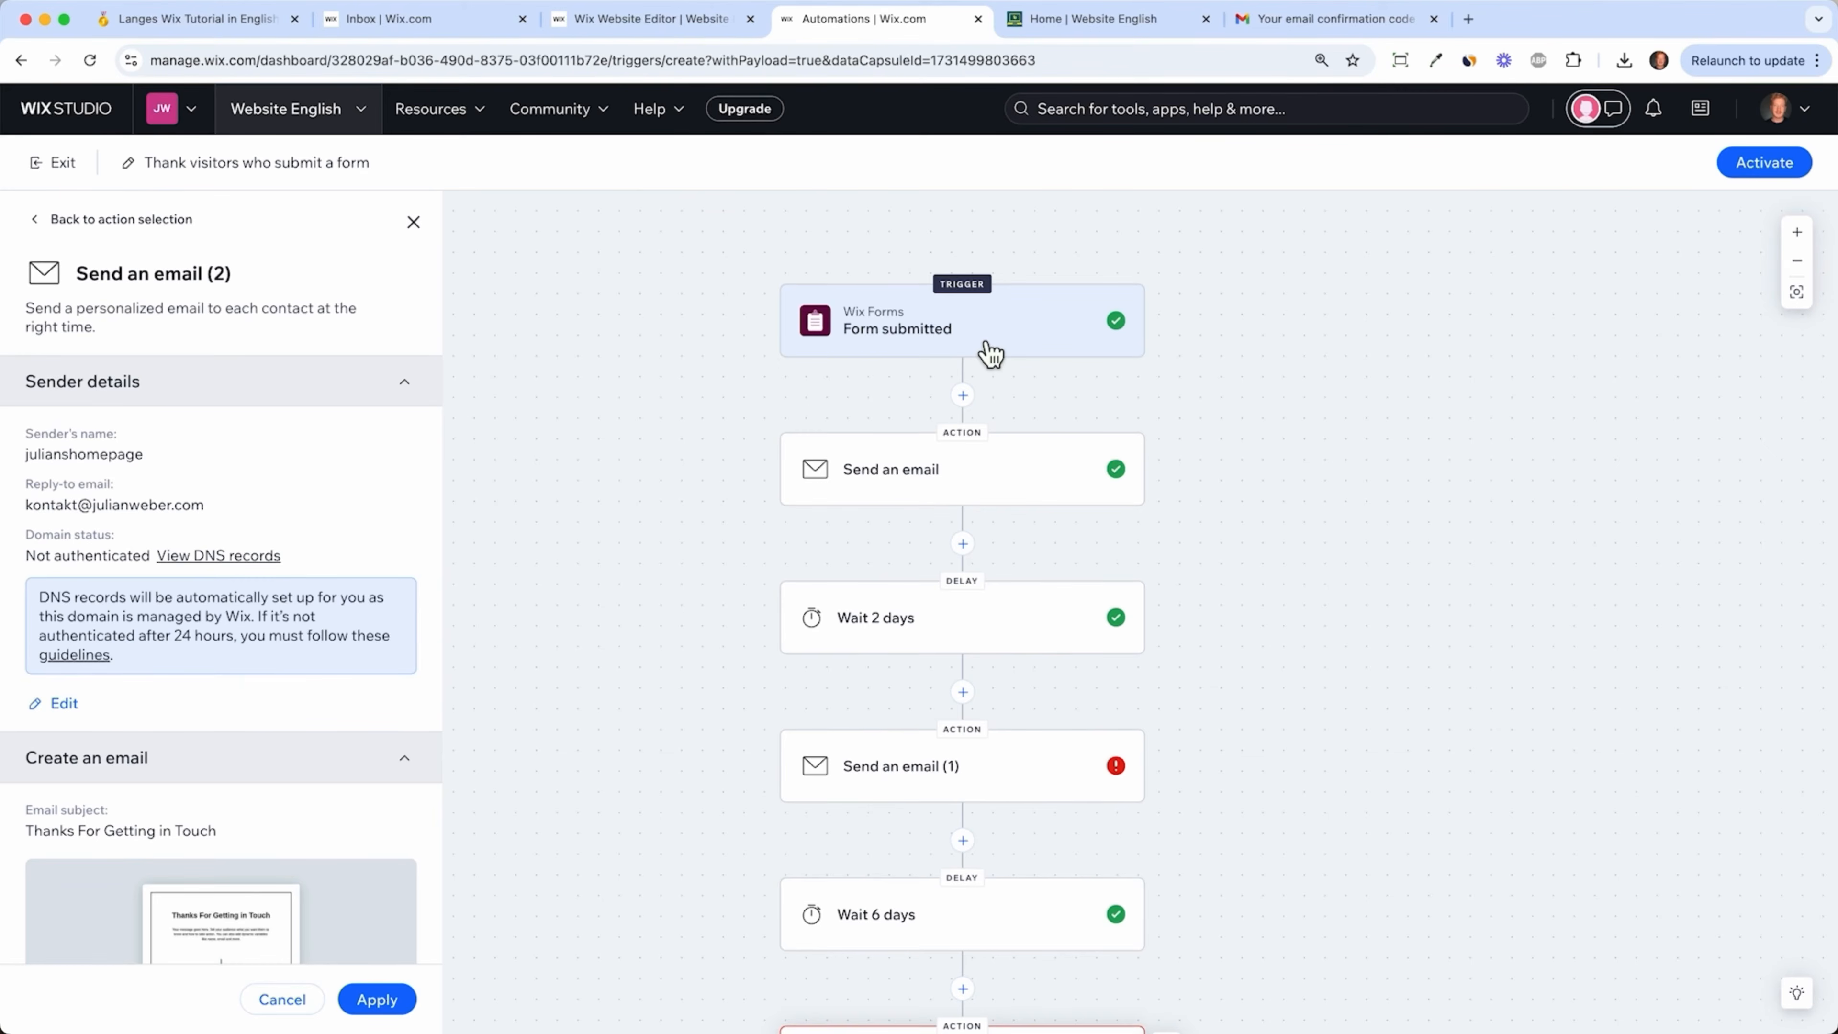
{"action": "left_click_drag", "start_coordinate": [1265, 437], "coordinate": [1274, 438]}
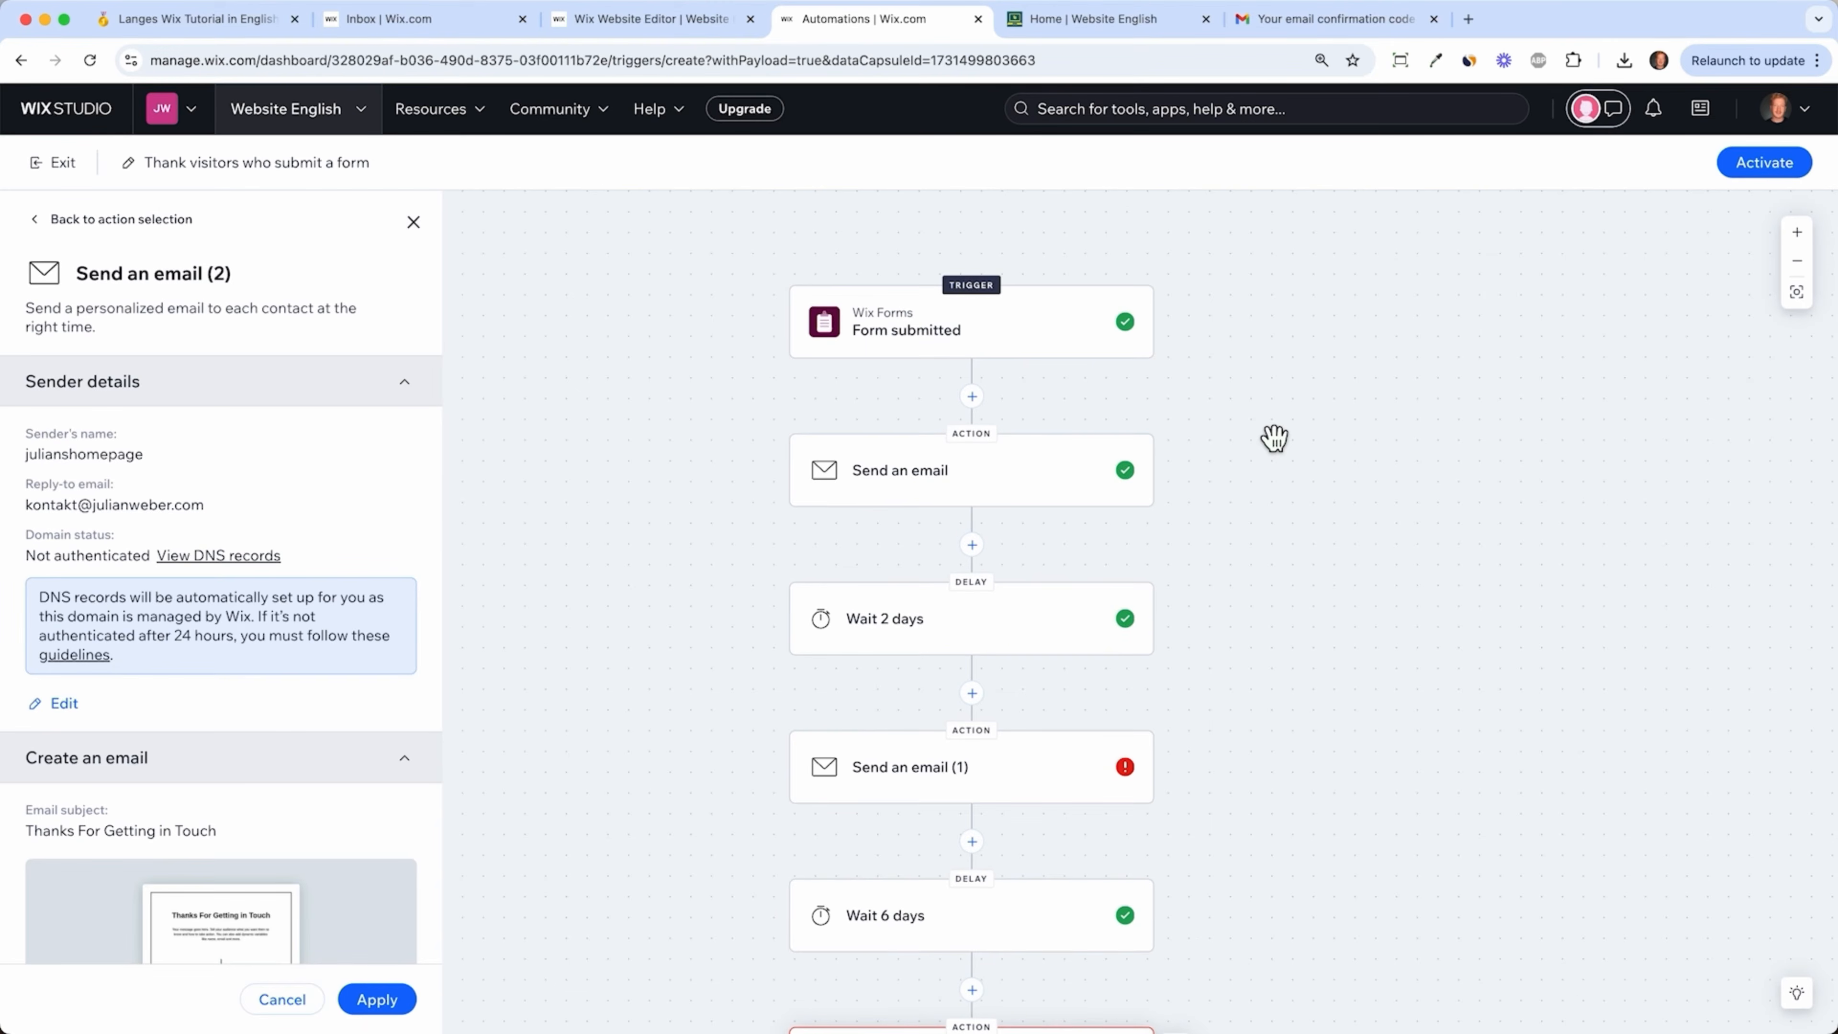
{"action": "scroll", "coordinate": [1275, 438], "scroll_direction": "down", "scroll_amount": 8}
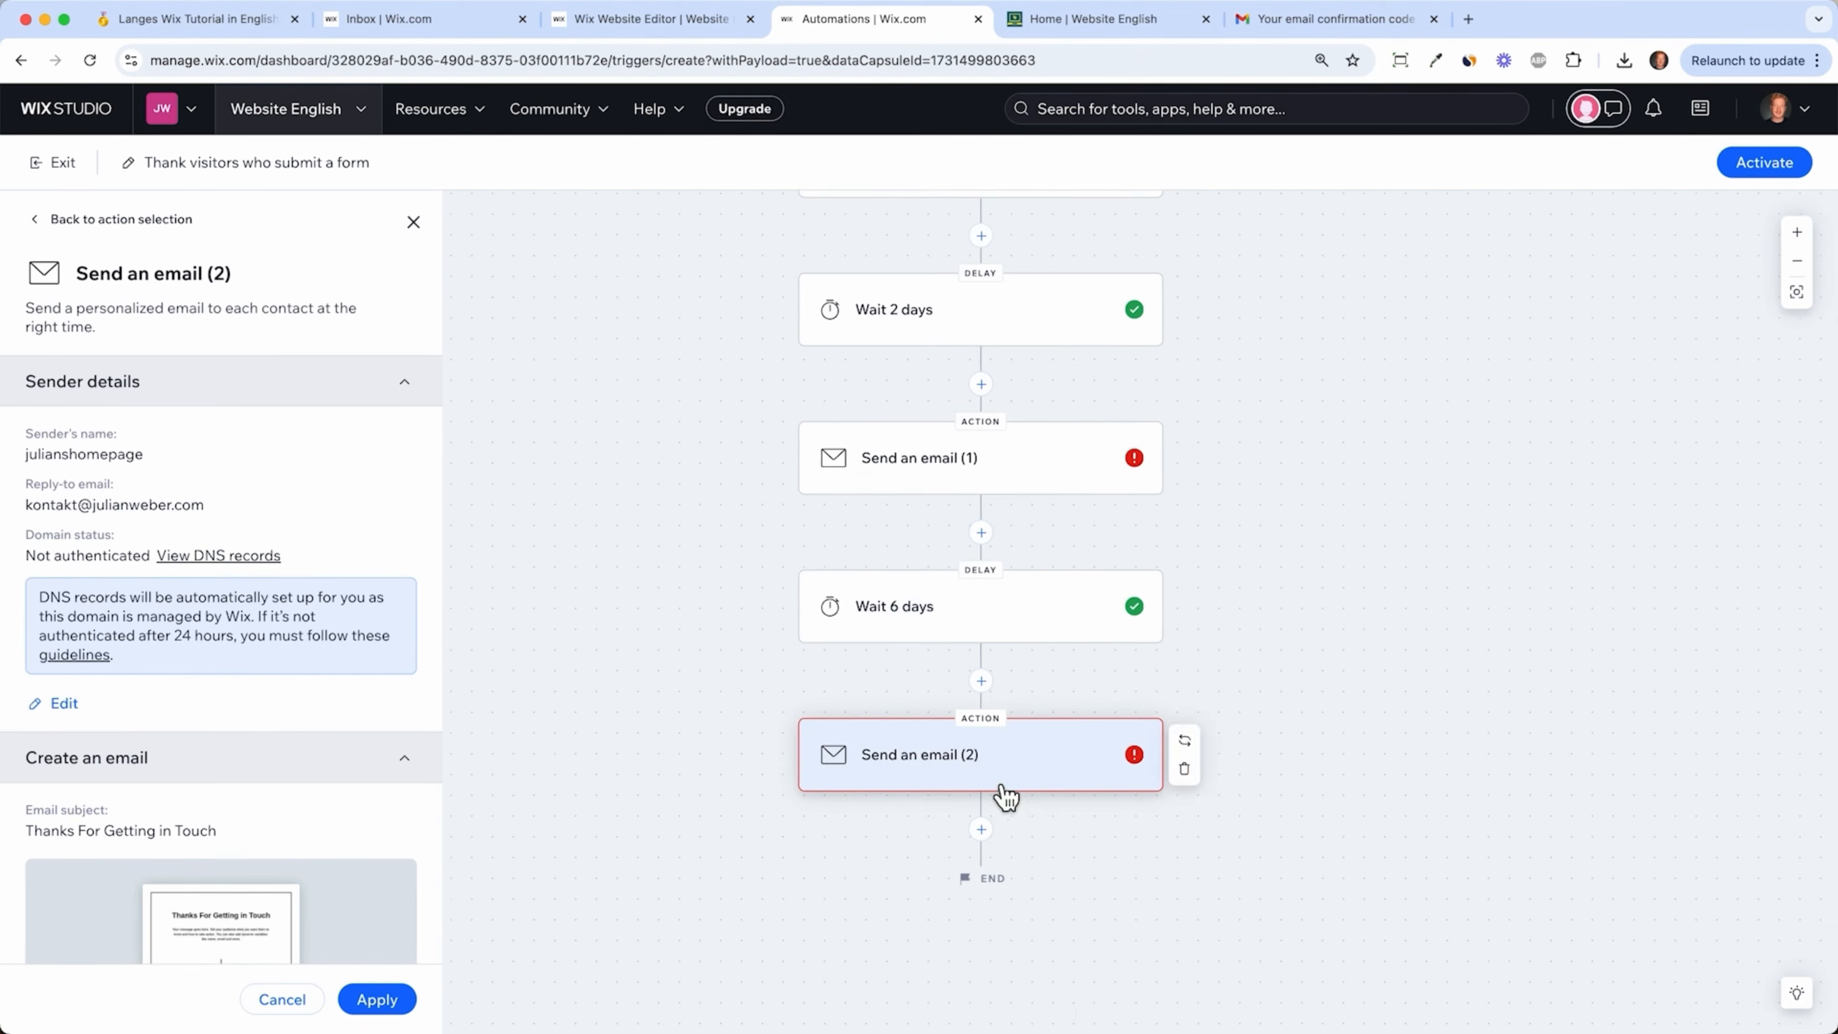
- Add a condition after the last email action and browse the form submission properties it can check
{"action": "left_click", "coordinate": [991, 574]}
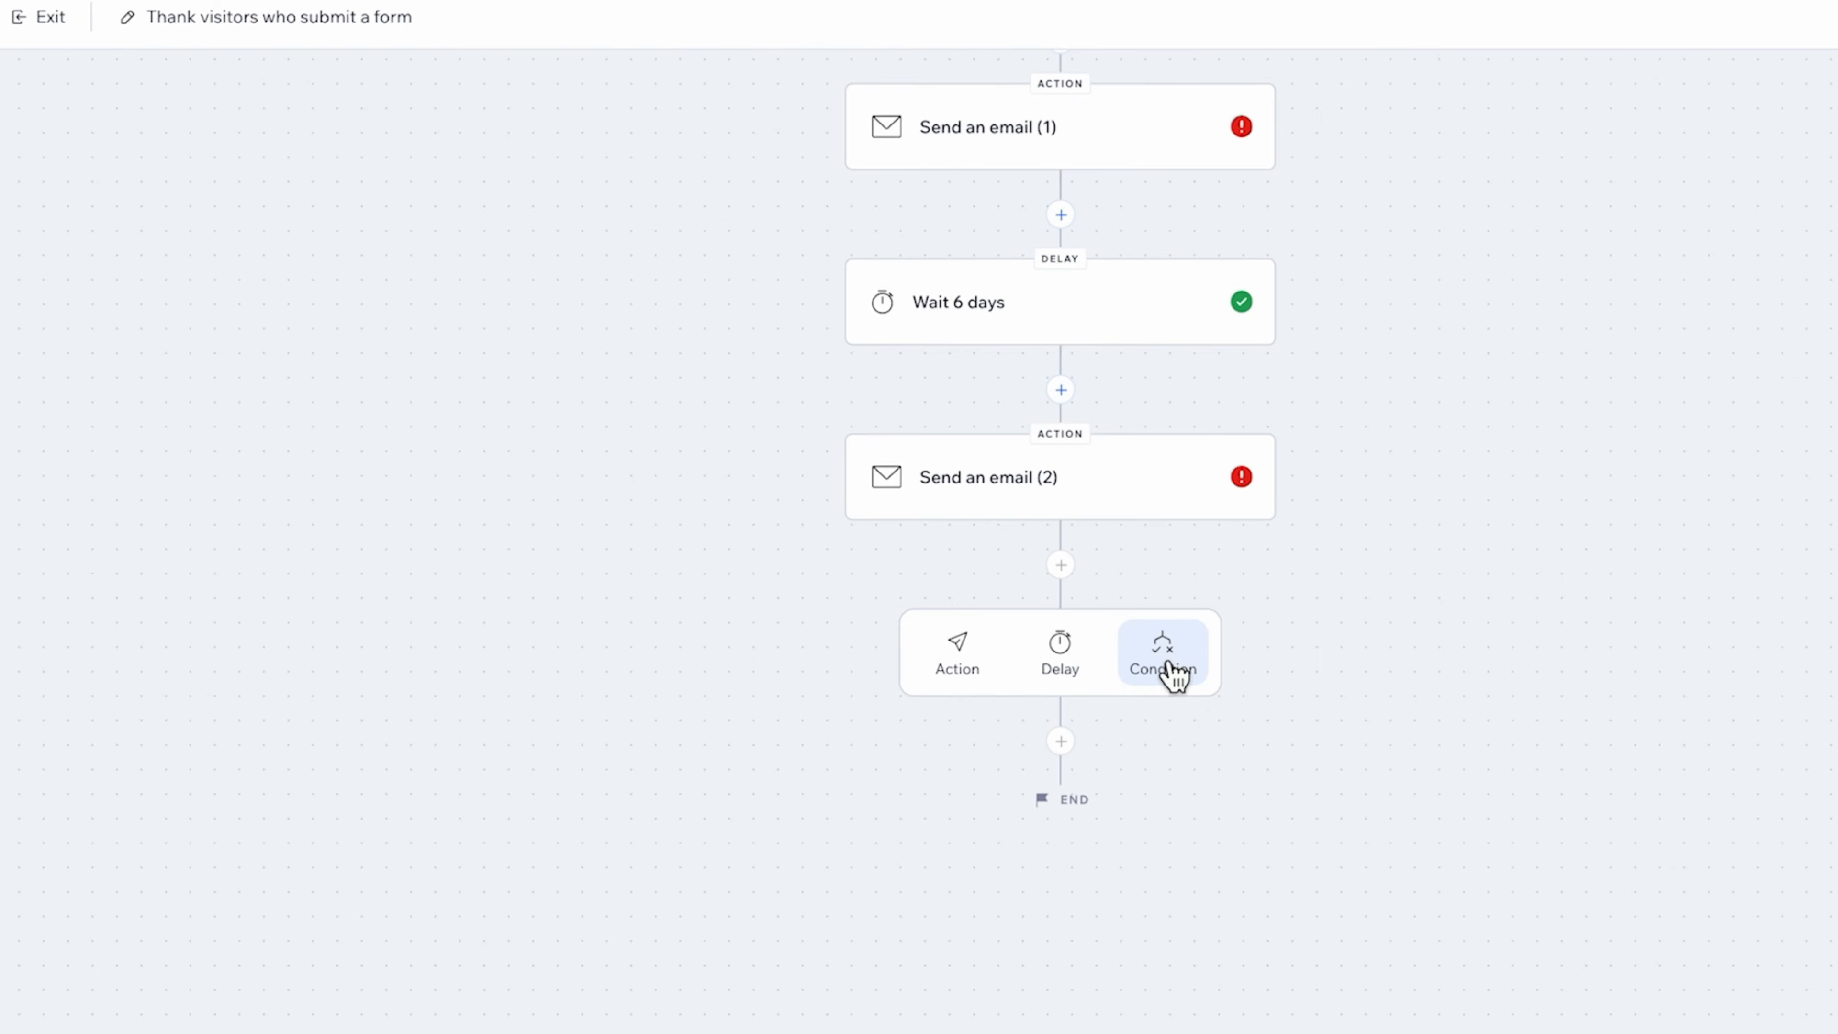
{"action": "left_click", "coordinate": [1082, 660]}
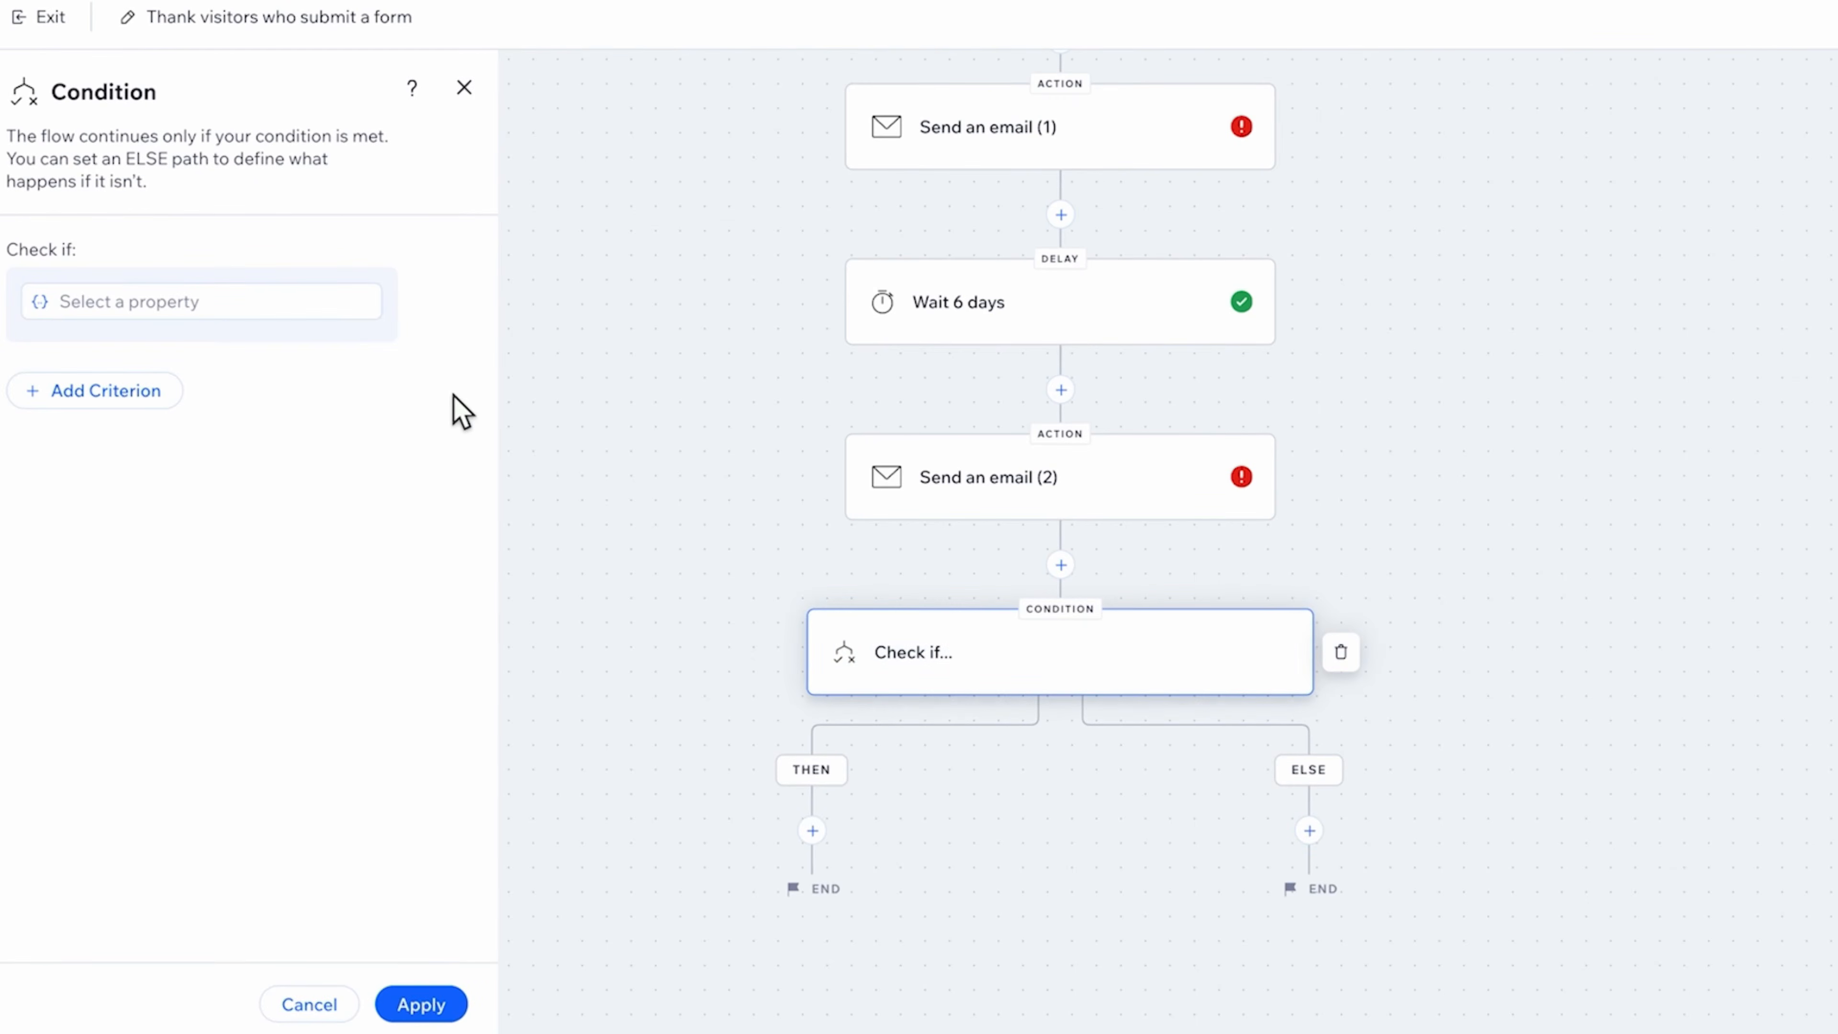
{"action": "left_click", "coordinate": [127, 301]}
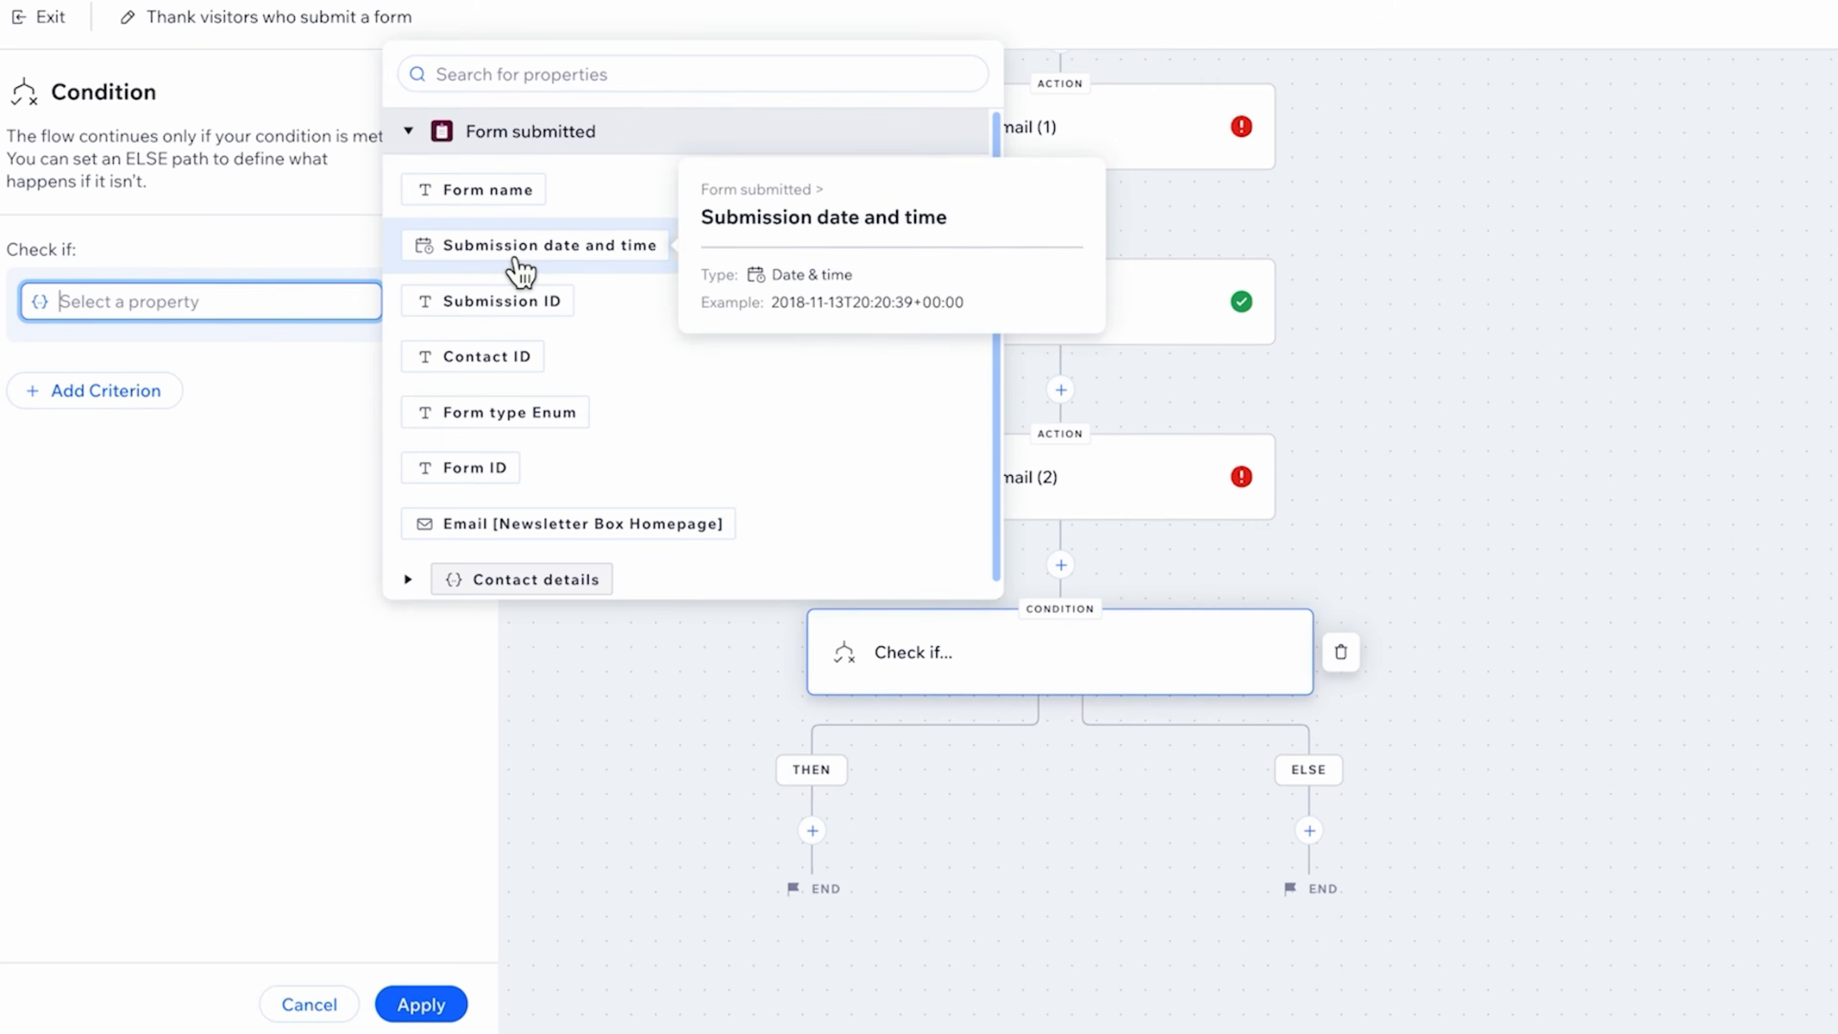
{"action": "mouse_move", "coordinate": [525, 224]}
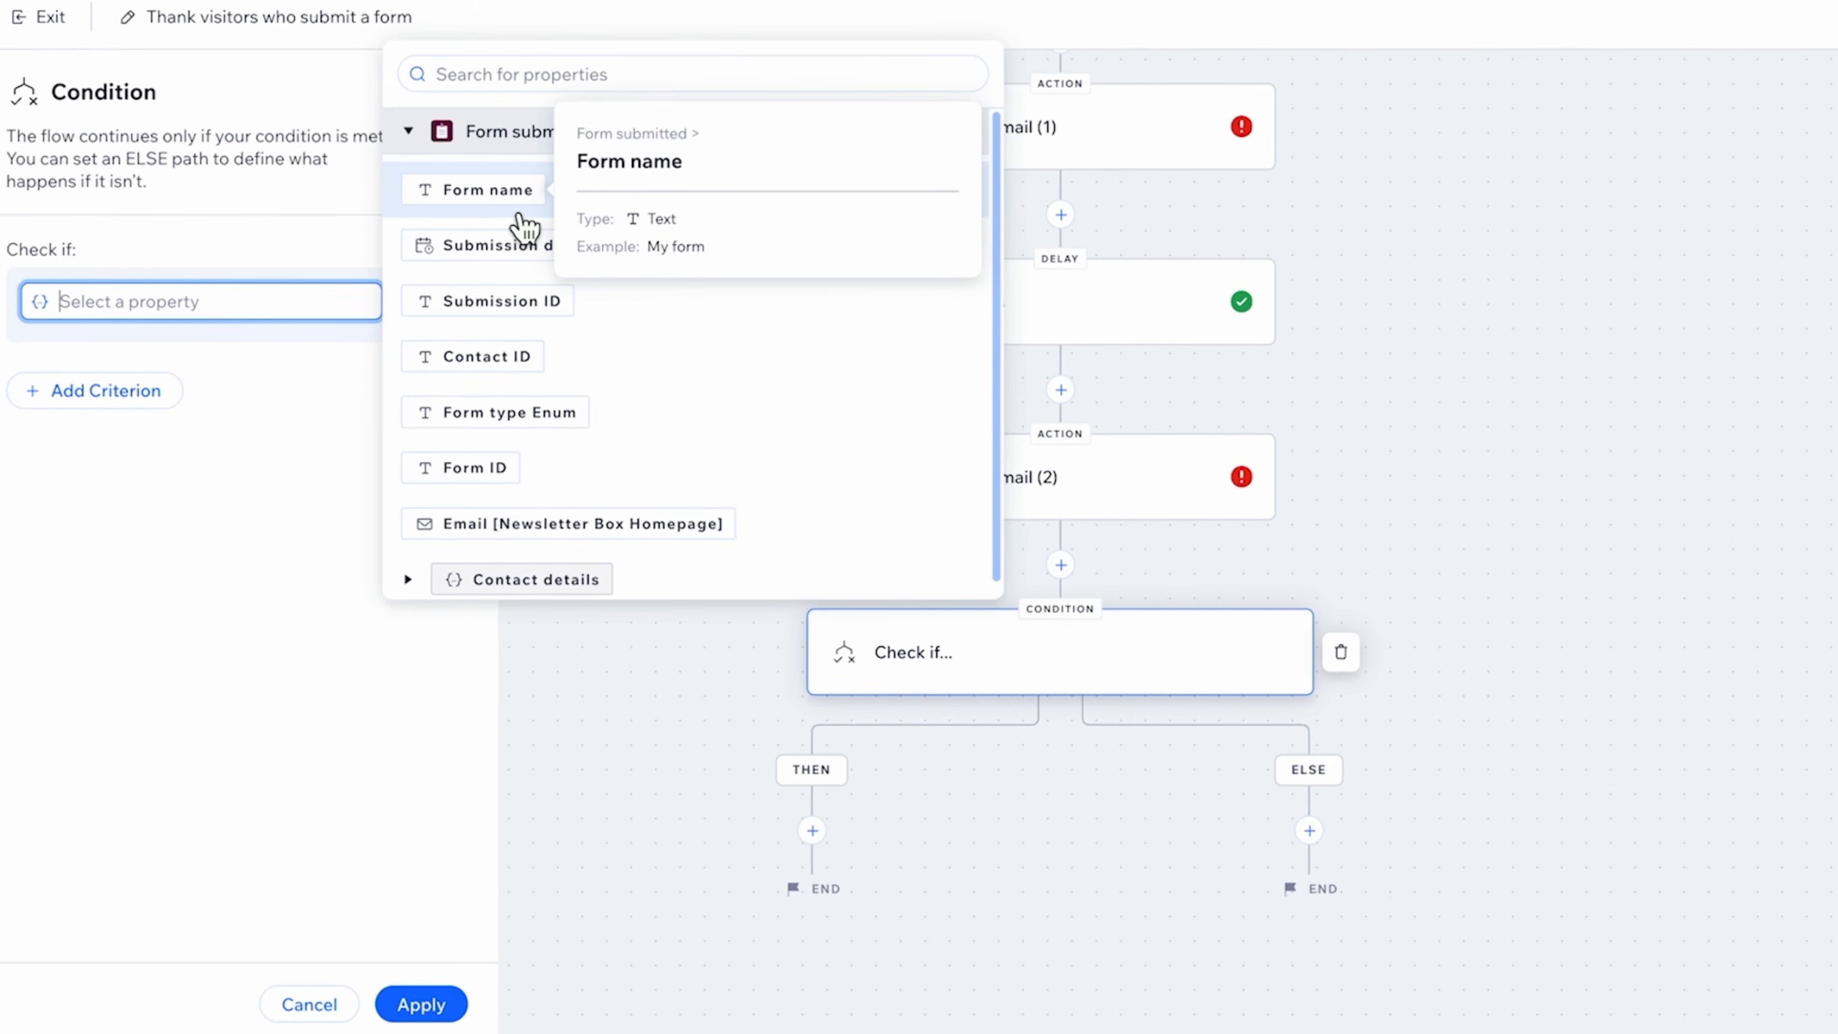
{"action": "mouse_move", "coordinate": [536, 278]}
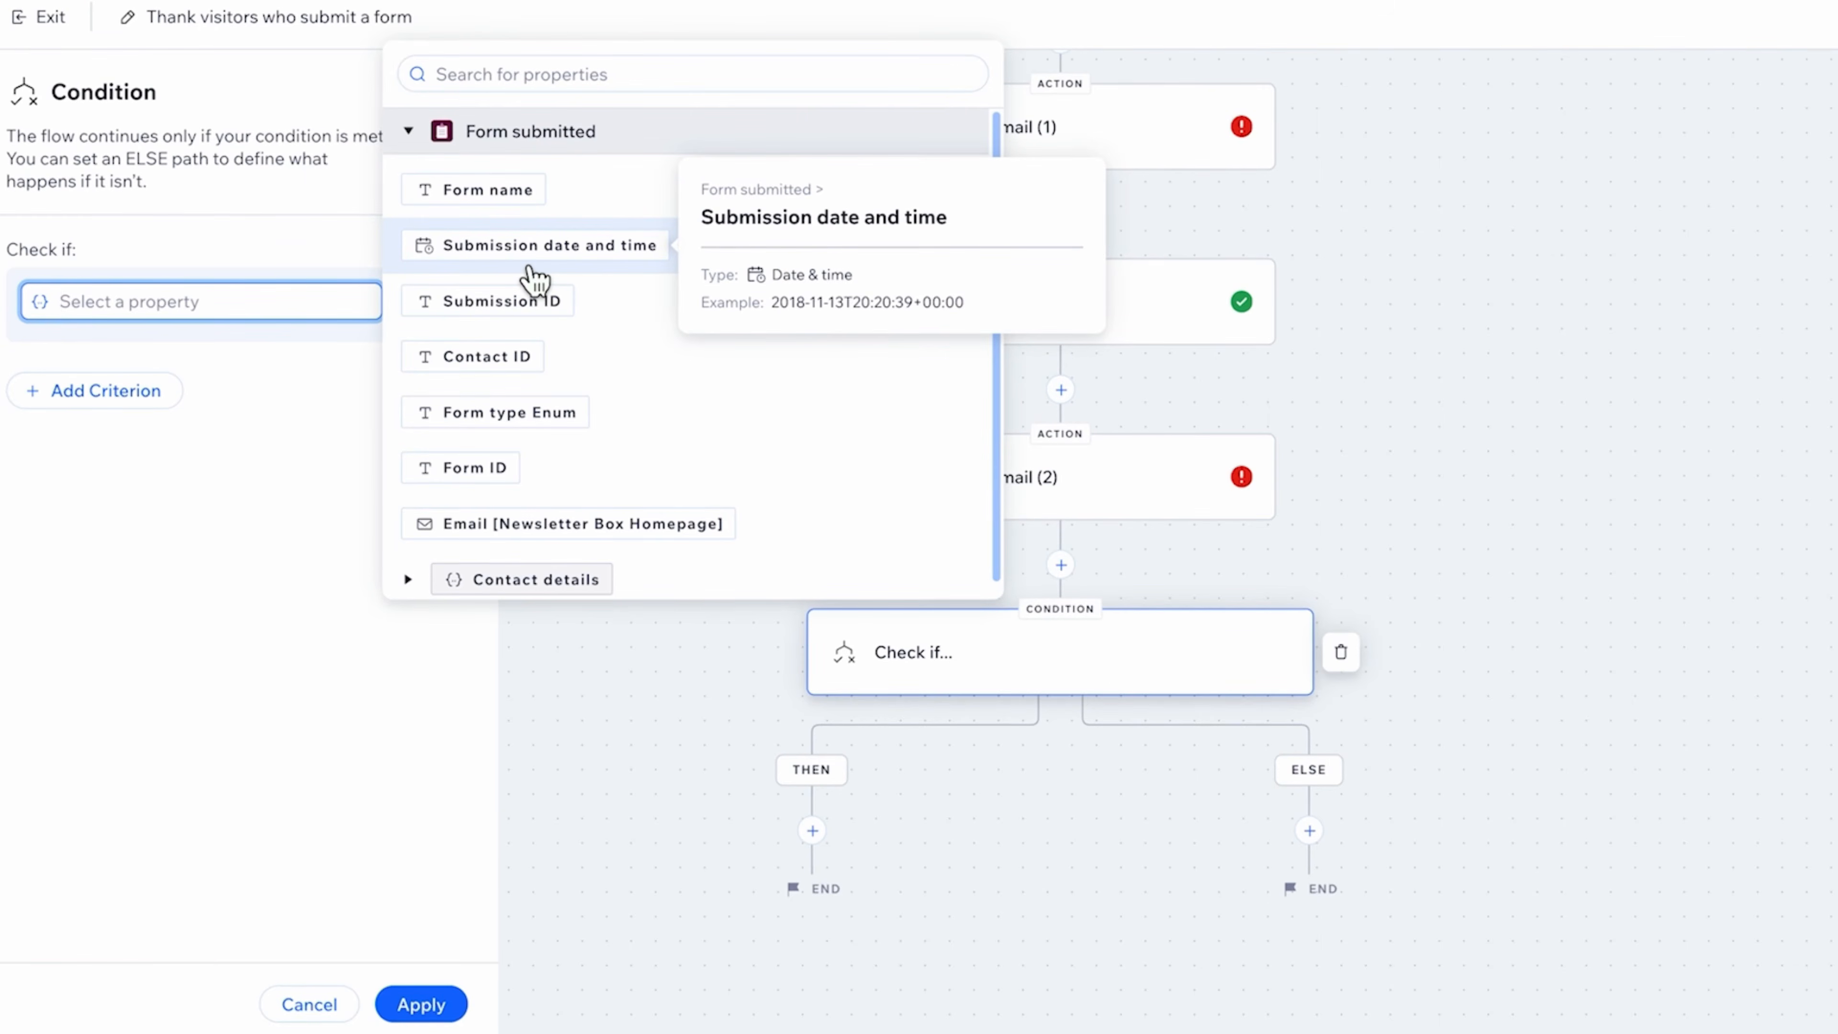
{"action": "left_click", "coordinate": [205, 254]}
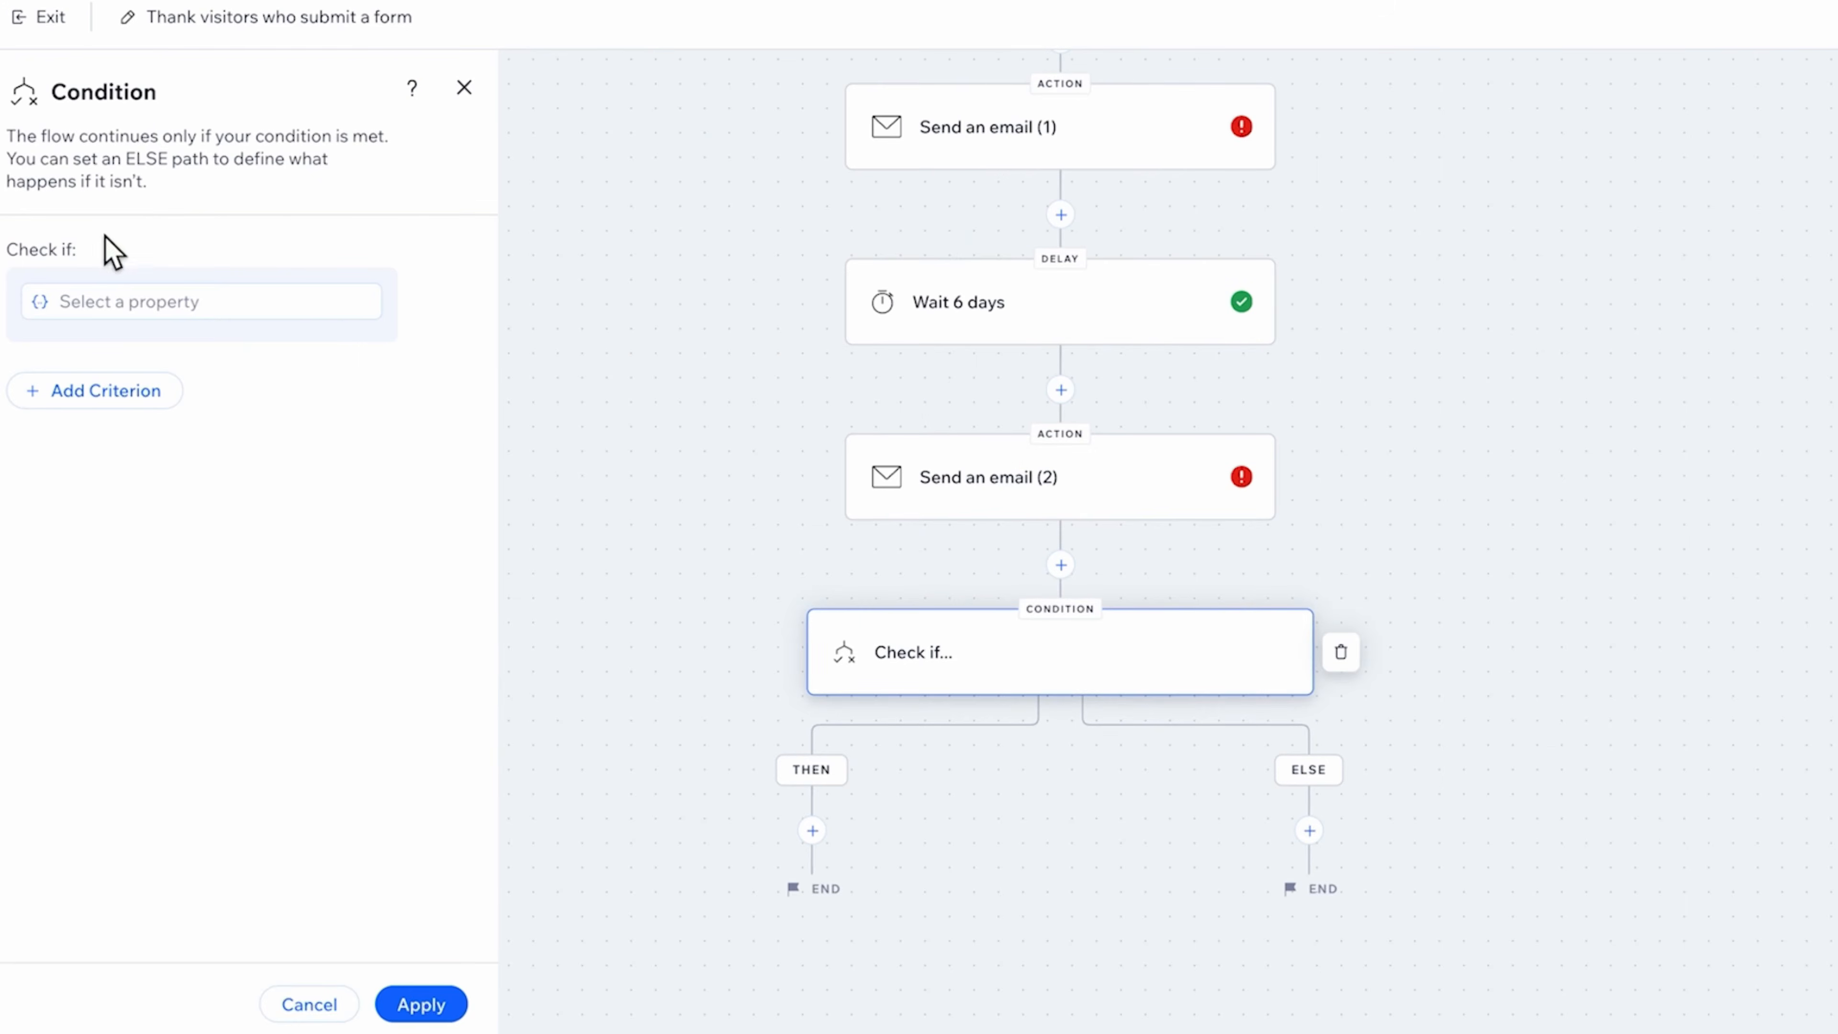
- Add a Send an email action to the condition's THEN branch
{"action": "left_click", "coordinate": [813, 832]}
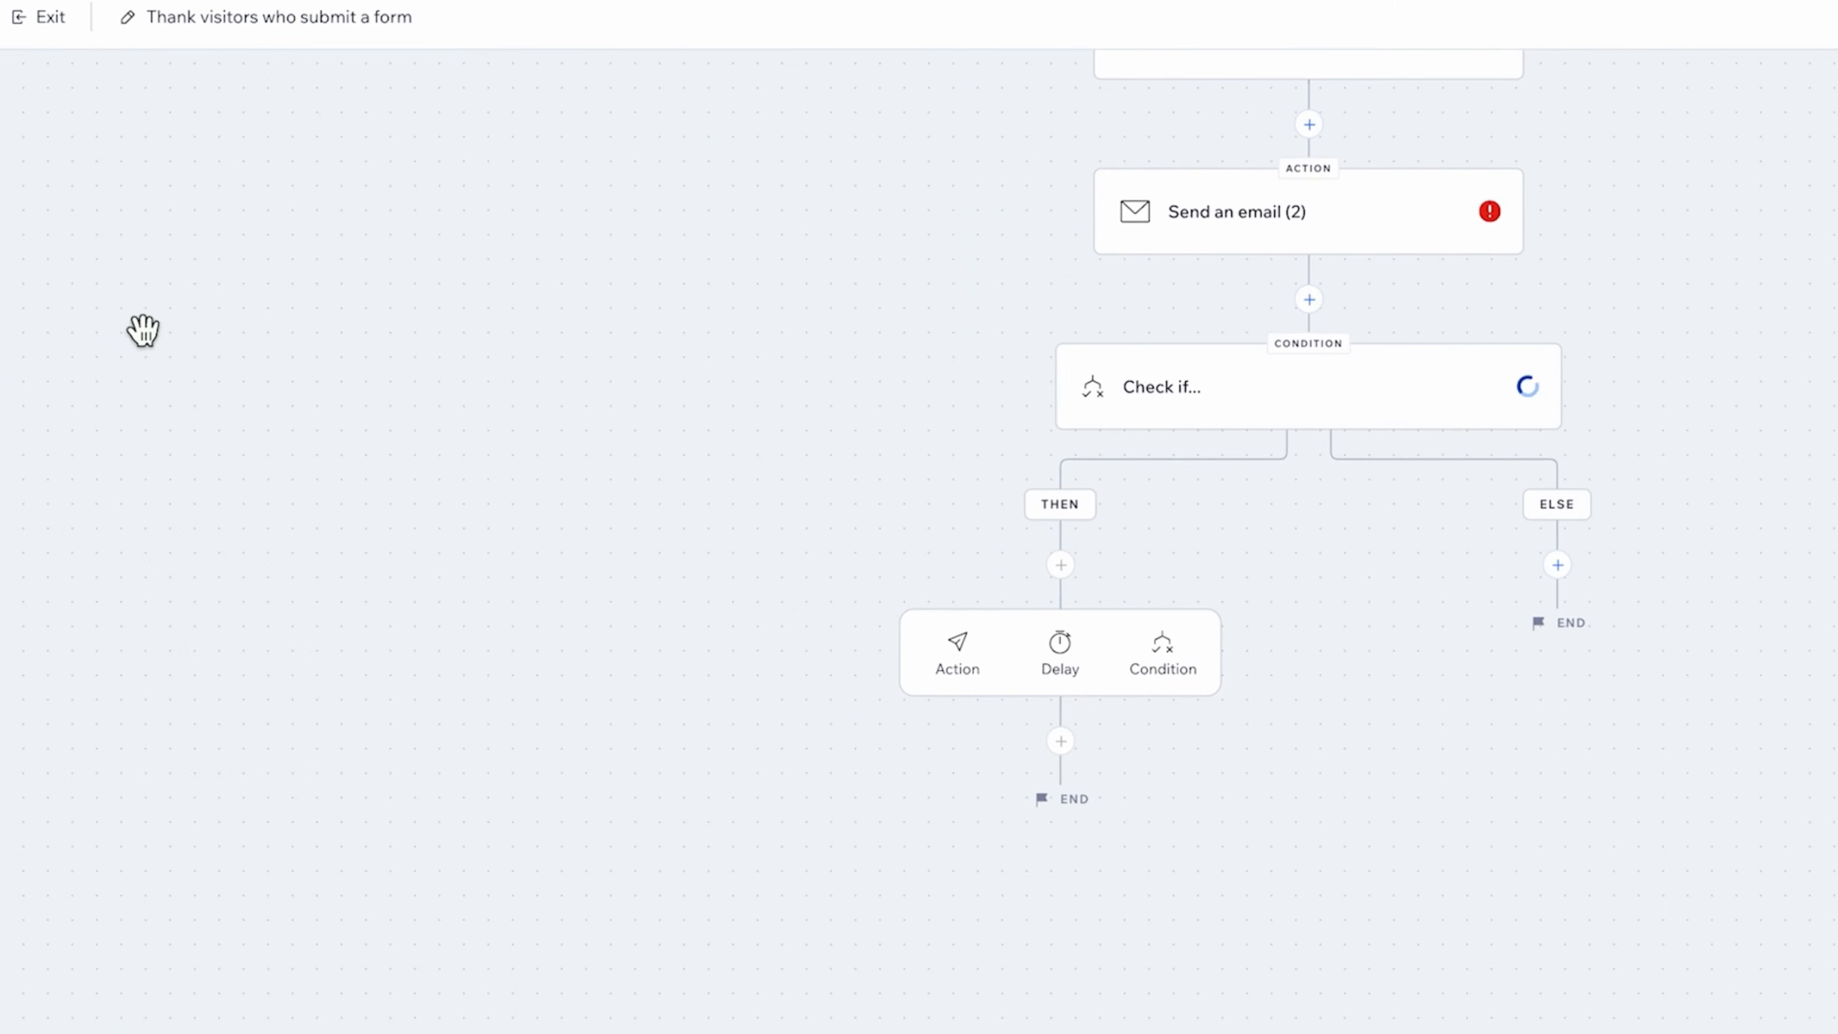
{"action": "left_click", "coordinate": [959, 655]}
{"action": "left_click", "coordinate": [203, 340]}
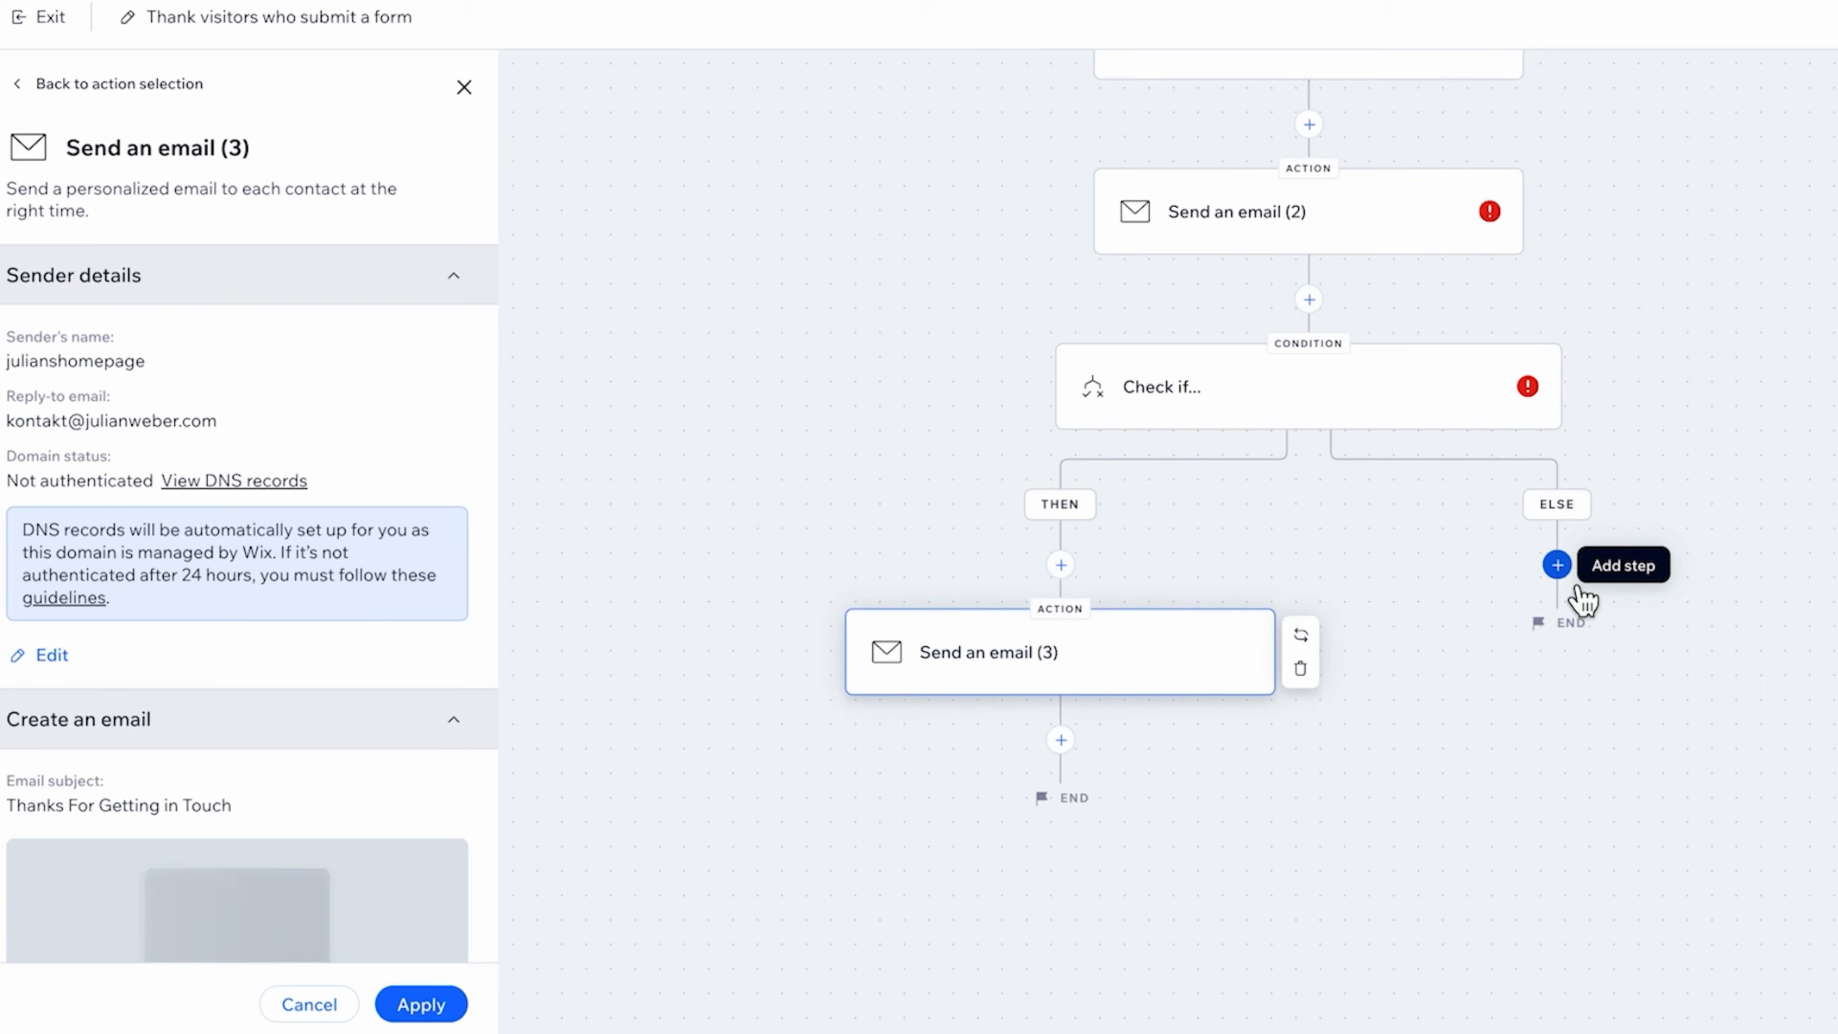
- Add a Send an email action to the condition's ELSE branch
{"action": "left_click", "coordinate": [1557, 565]}
{"action": "left_click", "coordinate": [973, 657]}
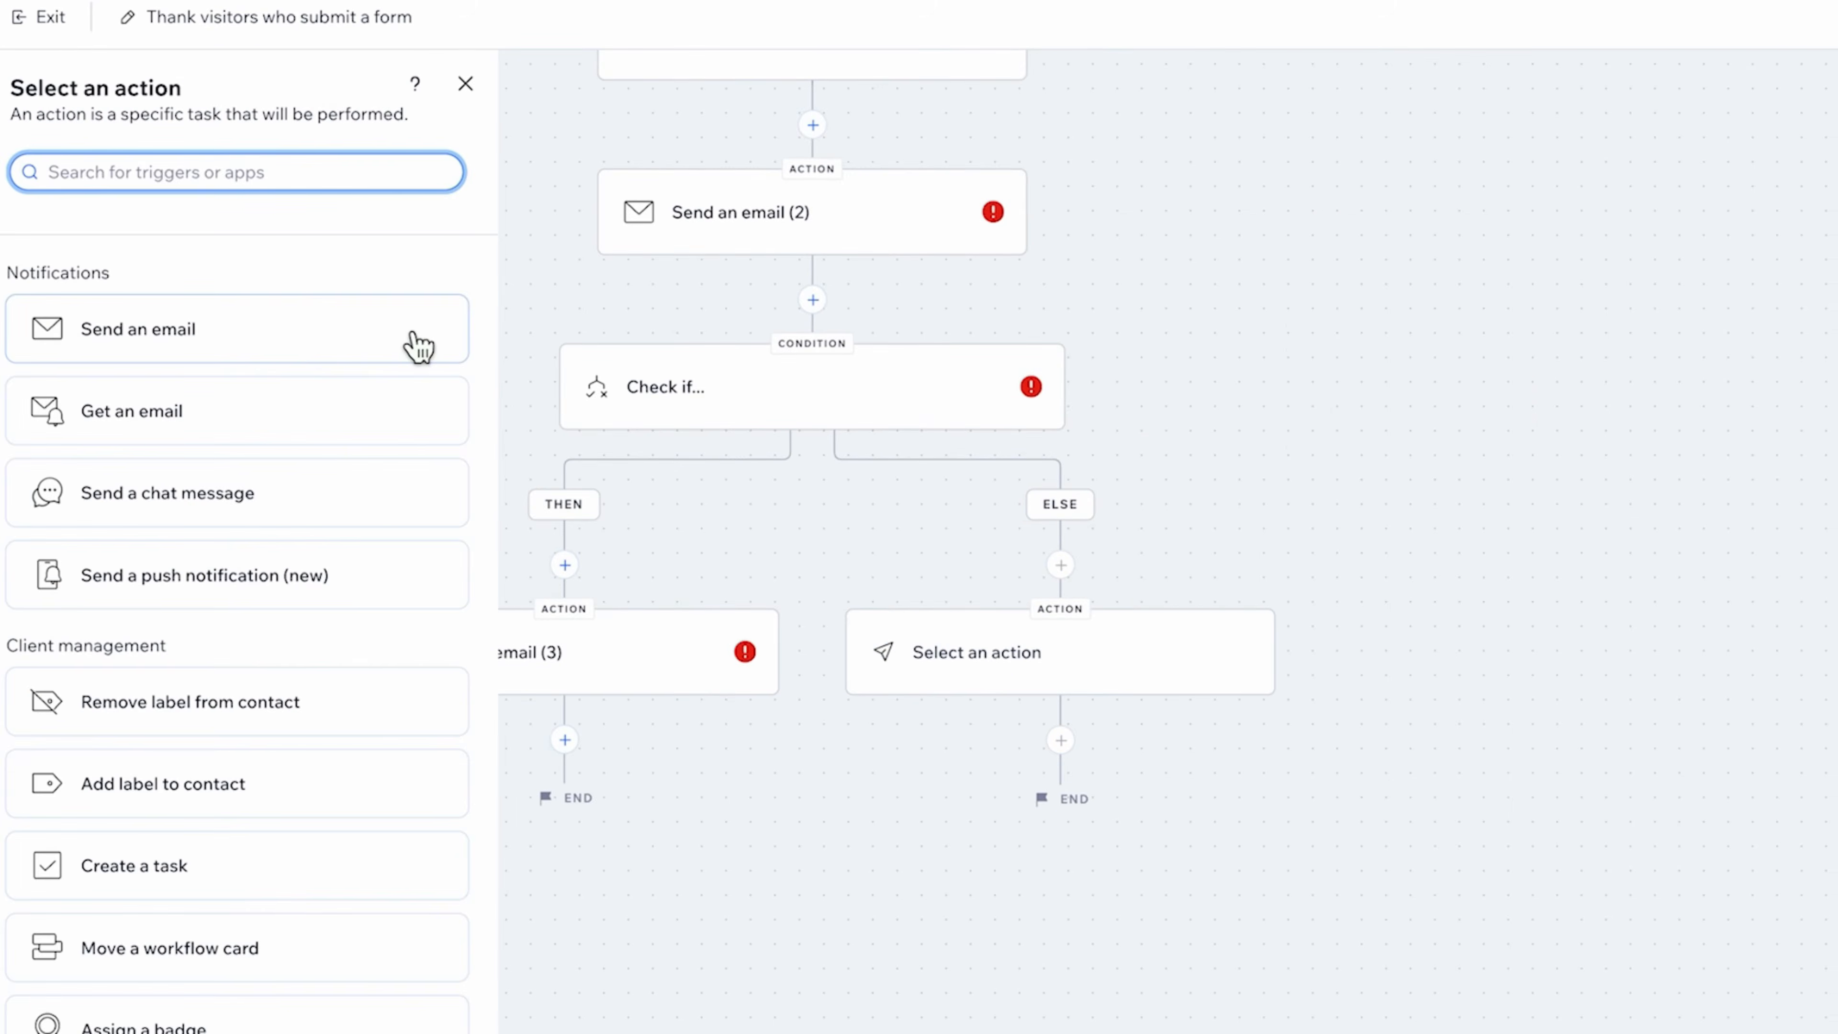
{"action": "left_click", "coordinate": [319, 344]}
{"action": "left_click", "coordinate": [1440, 513]}
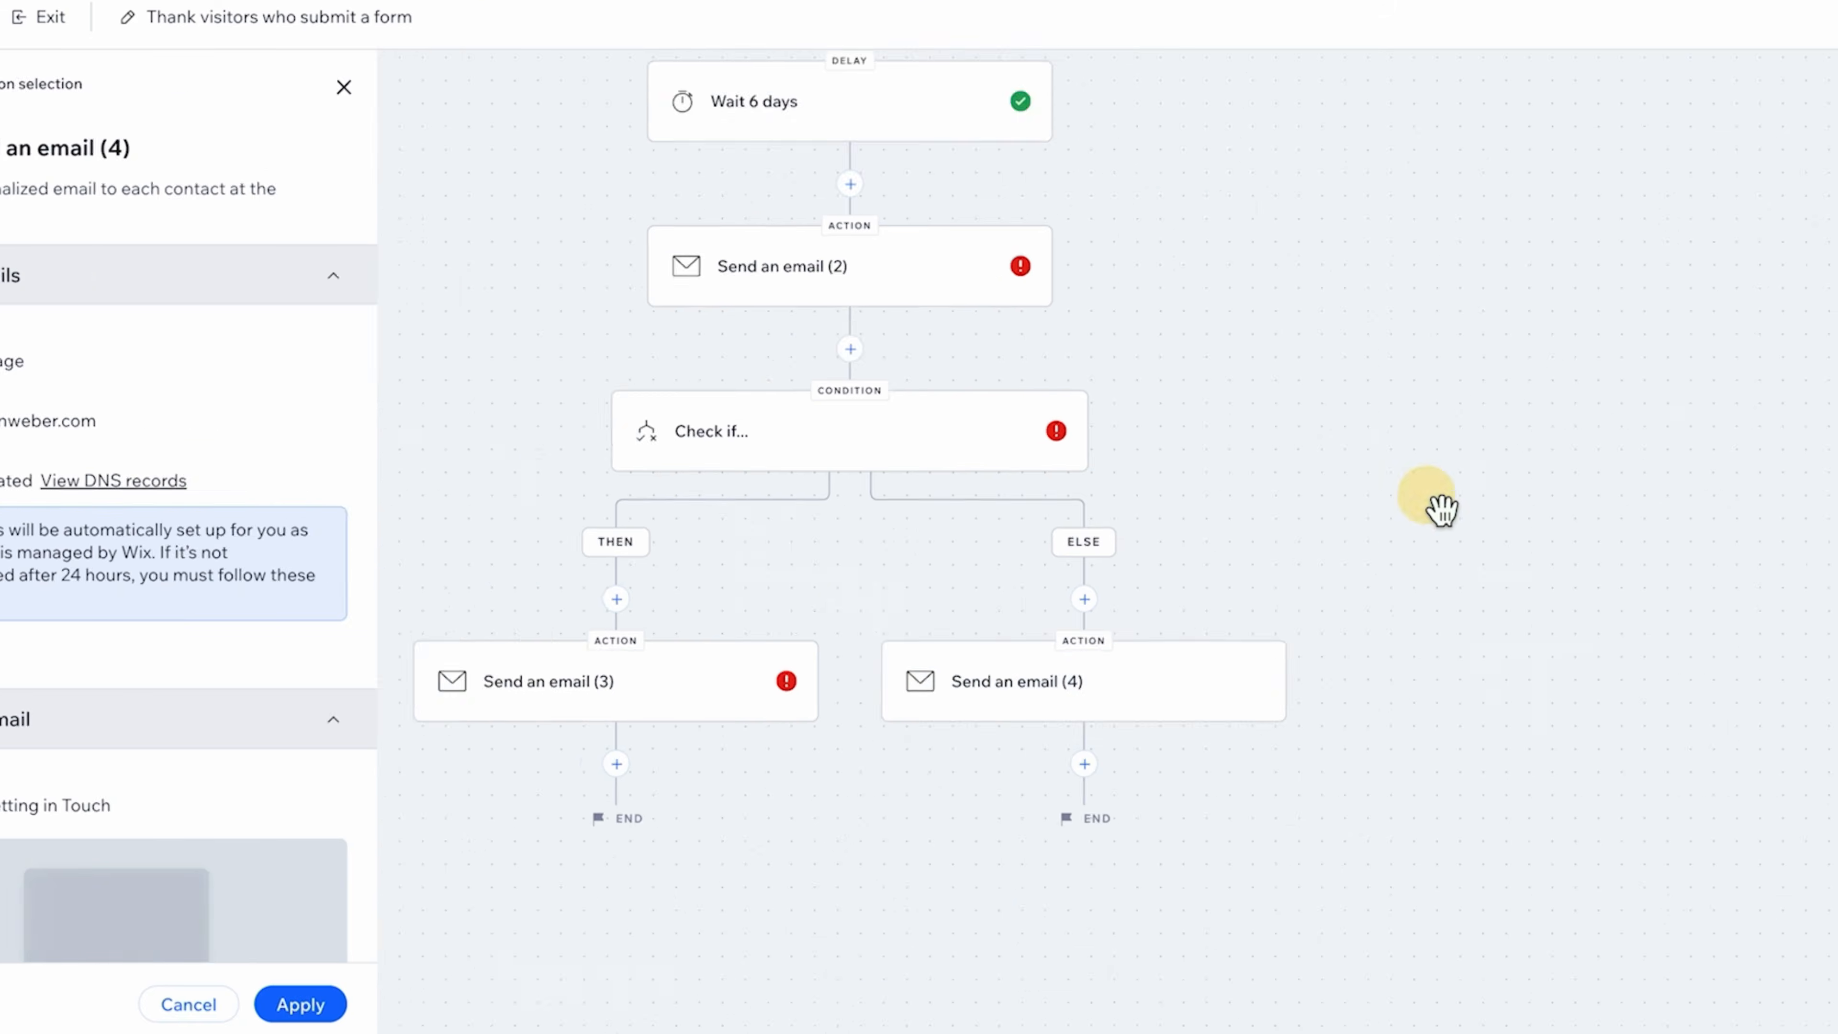
- Examine the whole automation flow from the form trigger to both branch ends and try to activate it
{"action": "scroll", "coordinate": [1440, 513], "scroll_direction": "down", "scroll_amount": 5}
{"action": "scroll", "coordinate": [1440, 513], "scroll_direction": "down", "scroll_amount": 2}
{"action": "left_click_drag", "start_coordinate": [1288, 444], "coordinate": [1166, 428]}
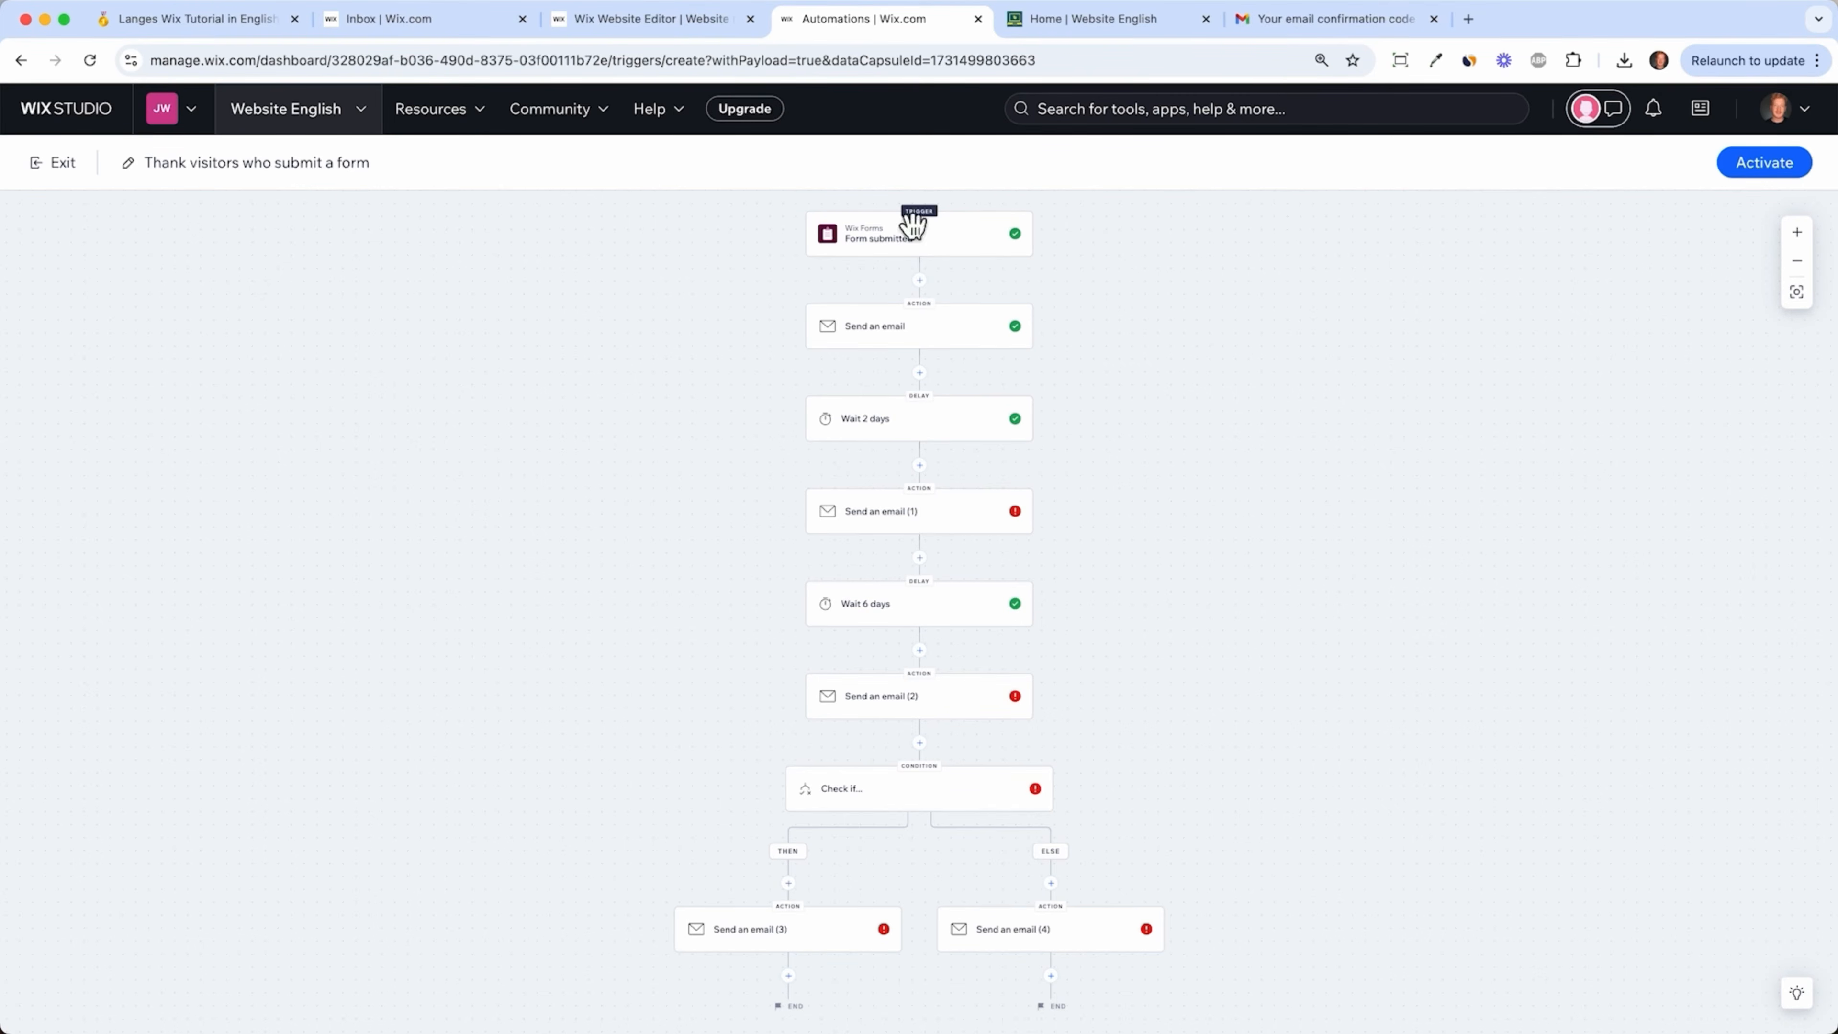
{"action": "scroll", "coordinate": [1107, 779], "scroll_direction": "down", "scroll_amount": 3}
{"action": "scroll", "coordinate": [1013, 782], "scroll_direction": "down", "scroll_amount": 3}
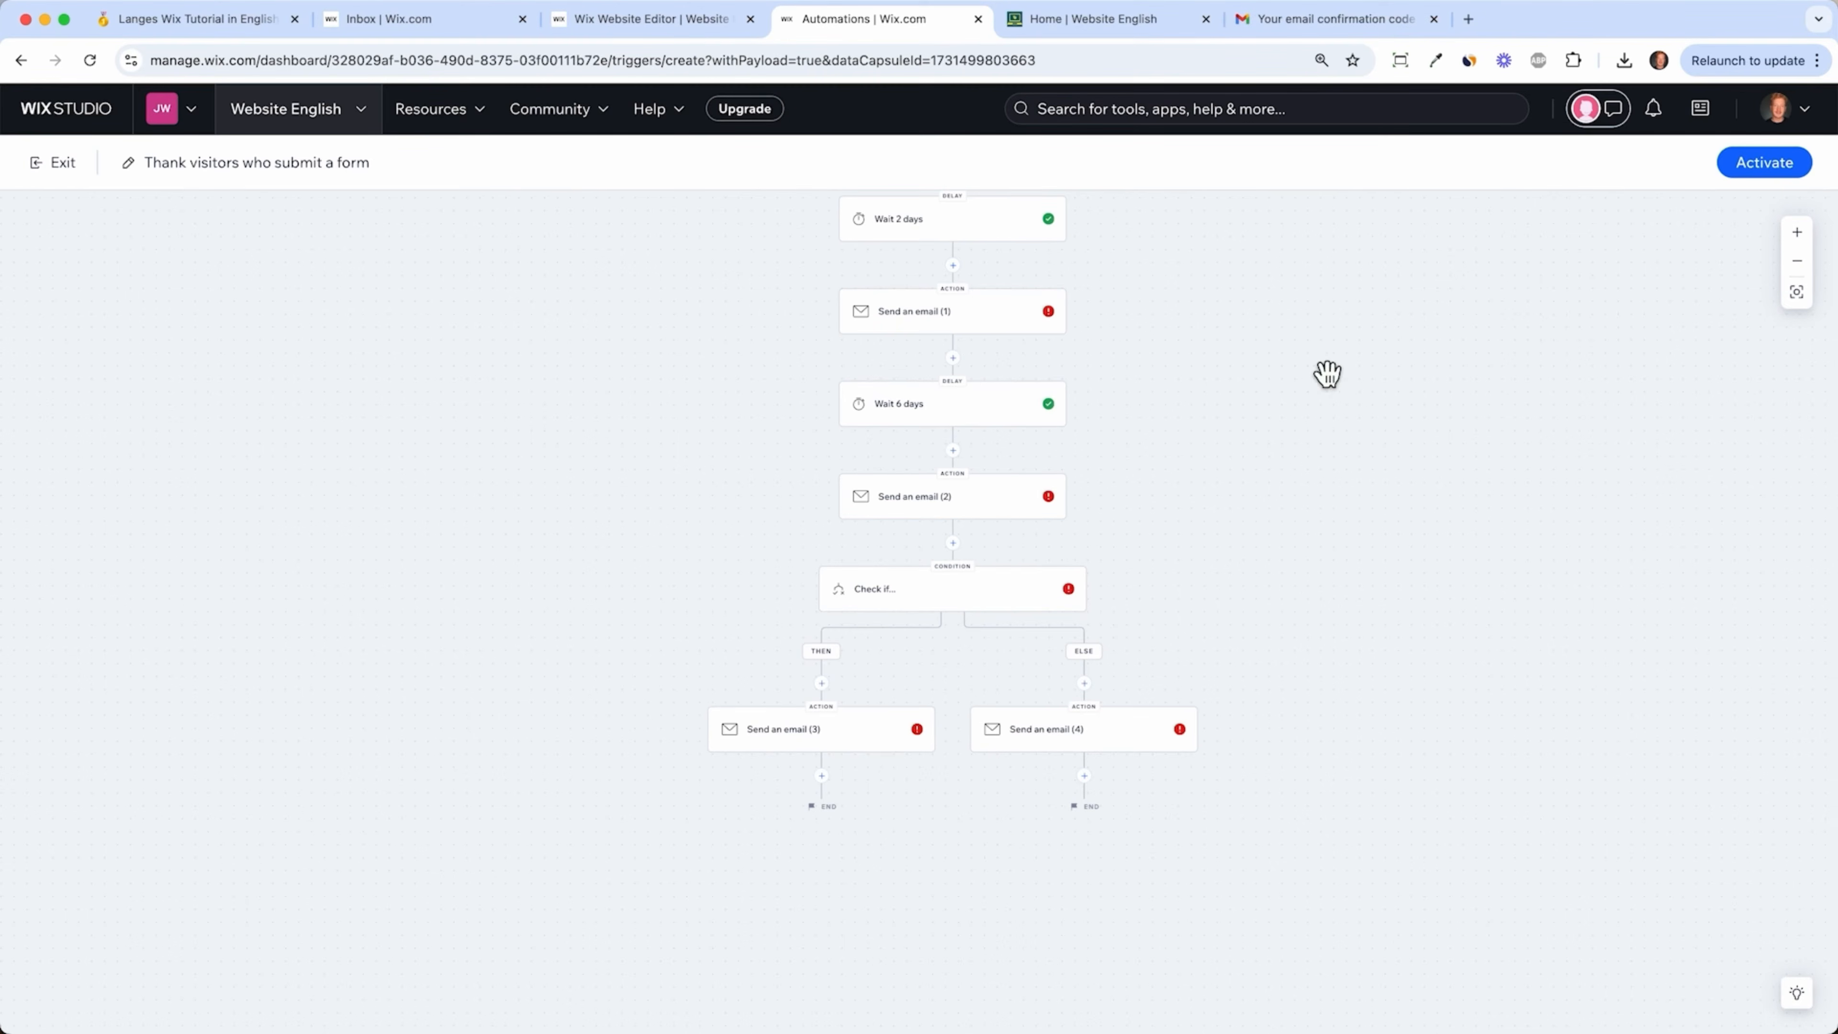
{"action": "scroll", "coordinate": [1323, 374], "scroll_direction": "up", "scroll_amount": 5}
{"action": "left_click", "coordinate": [1756, 166]}
- Check the newsletter sign-up form on the live website's home page and return to the automation
{"action": "left_click", "coordinate": [1085, 27]}
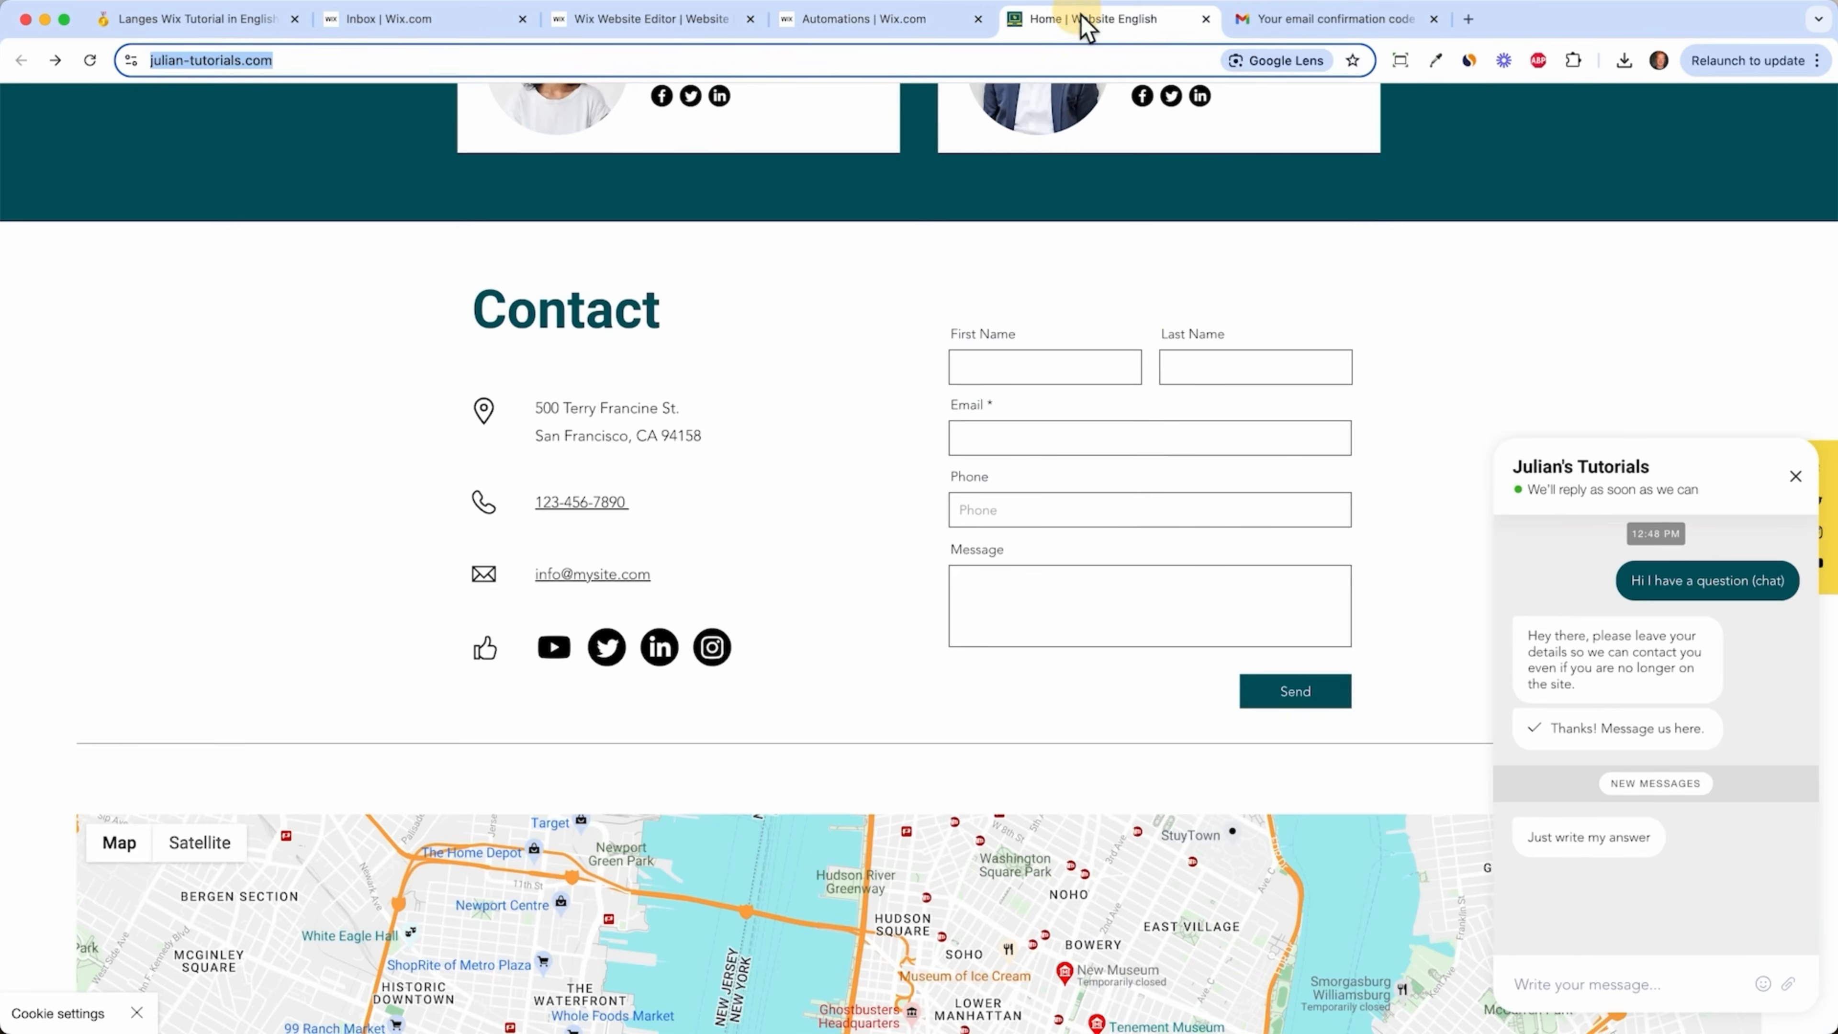
{"action": "scroll", "coordinate": [886, 505], "scroll_direction": "down", "scroll_amount": 10}
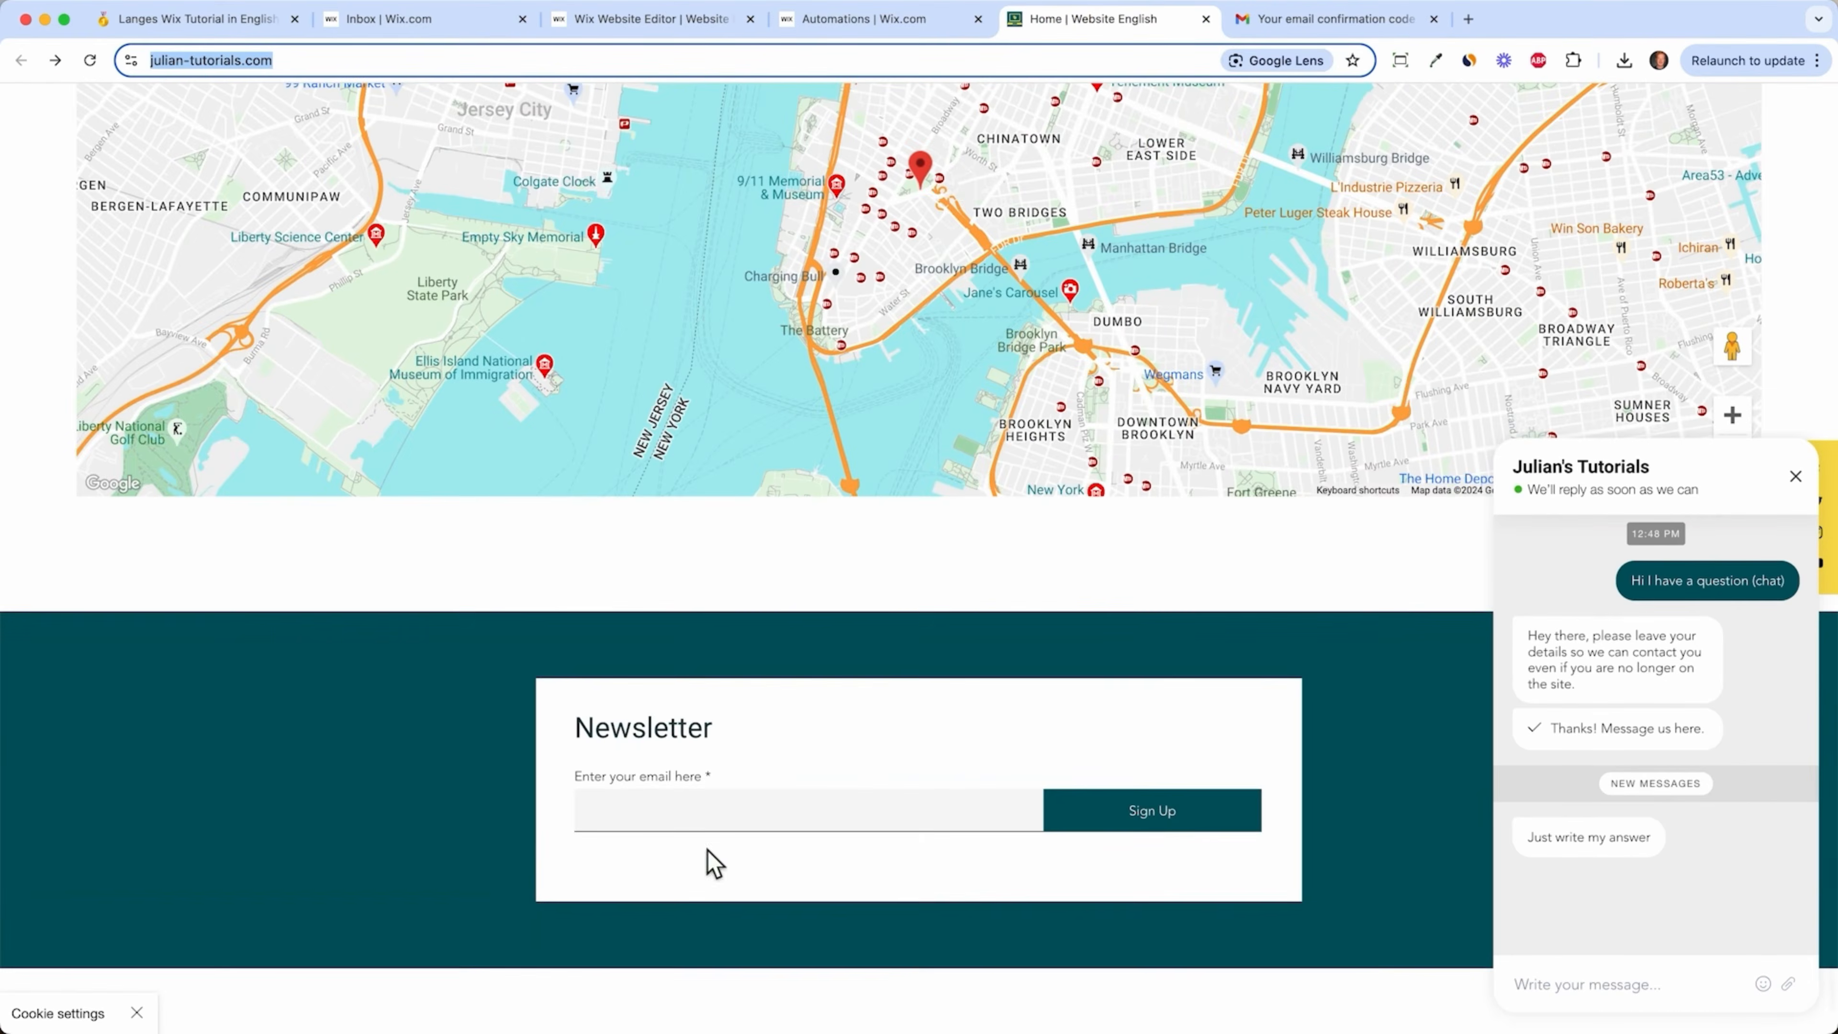
{"action": "left_click", "coordinate": [857, 22]}
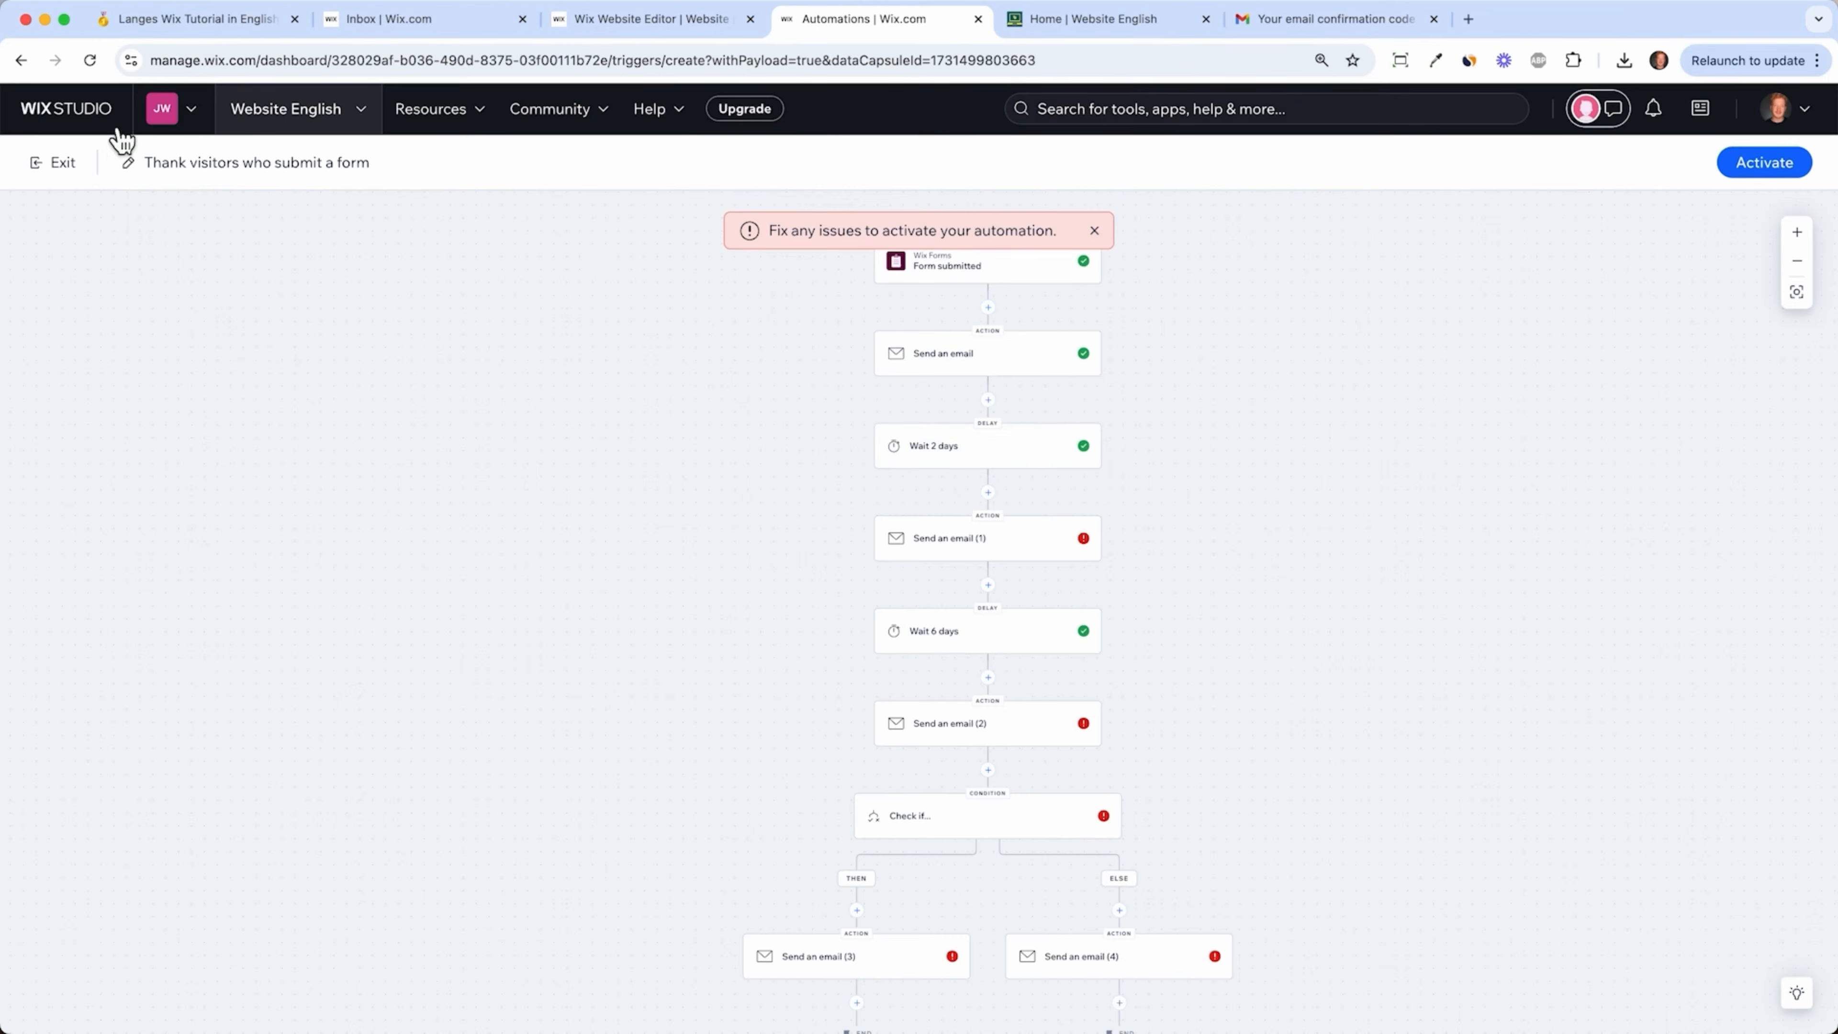
- Exit the automation builder without saving the changes
{"action": "left_click", "coordinate": [70, 180]}
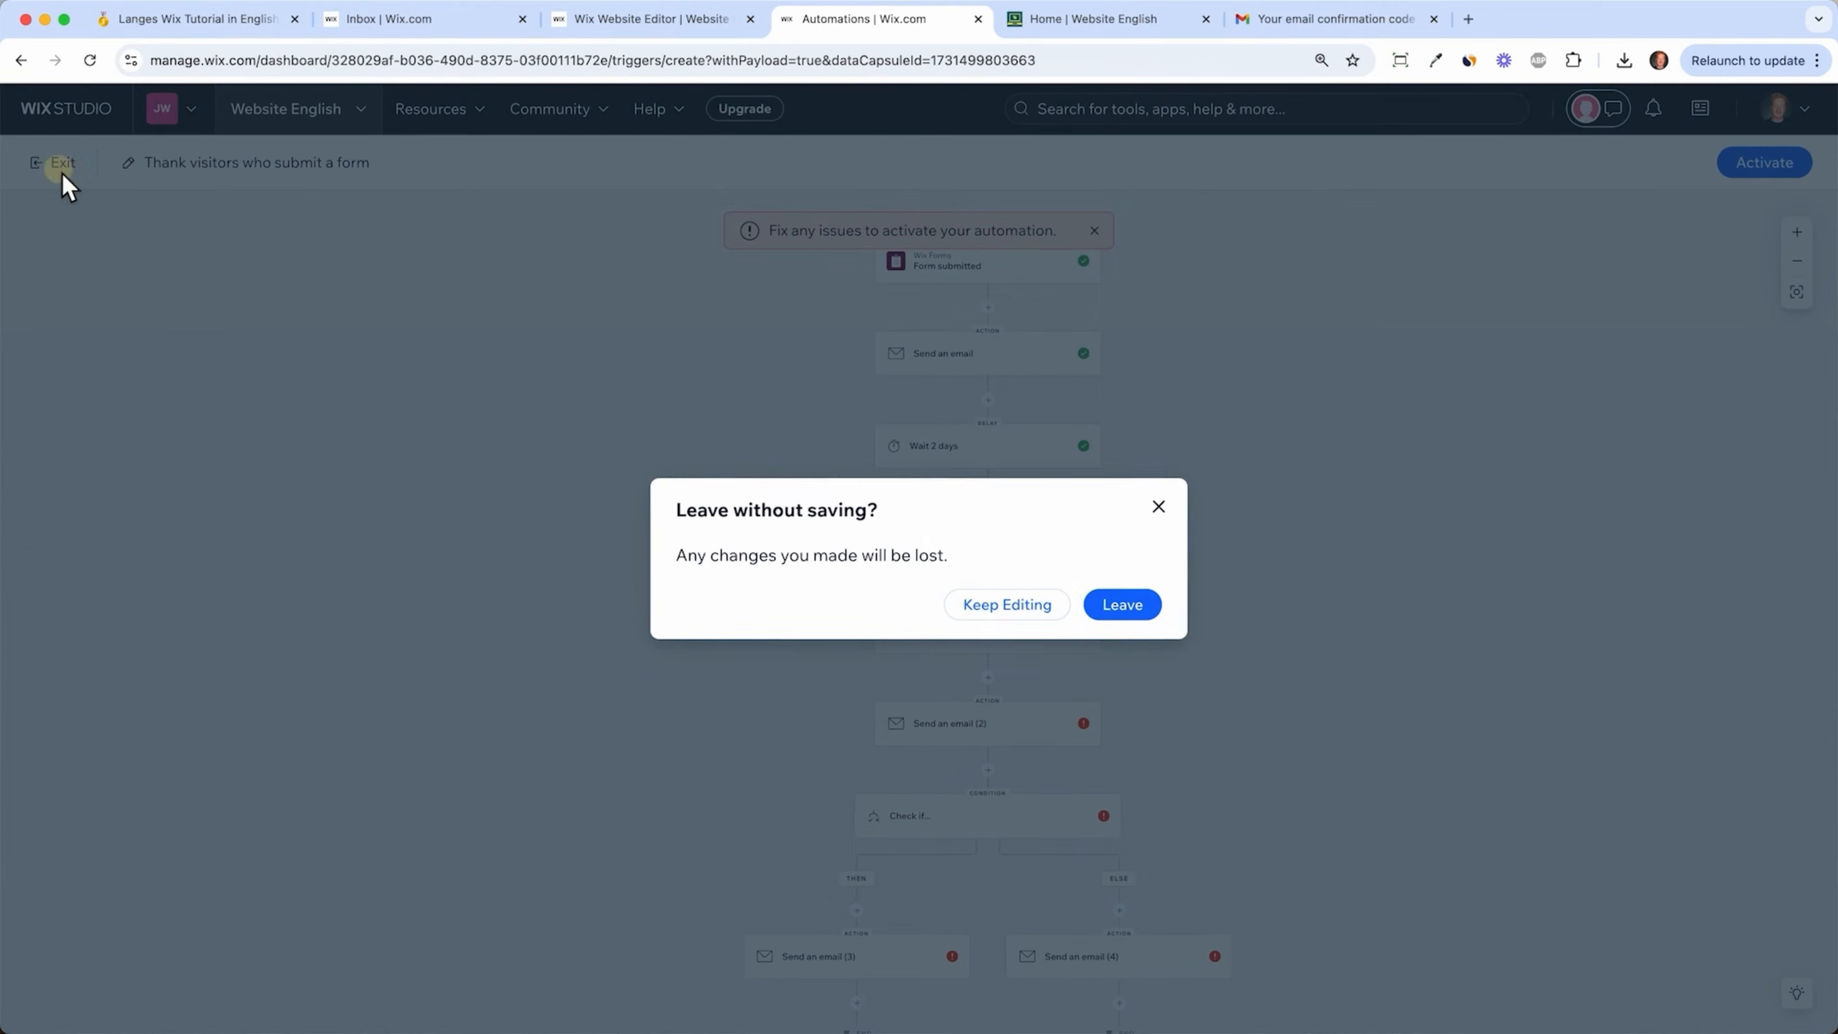
{"action": "left_click", "coordinate": [1126, 606]}
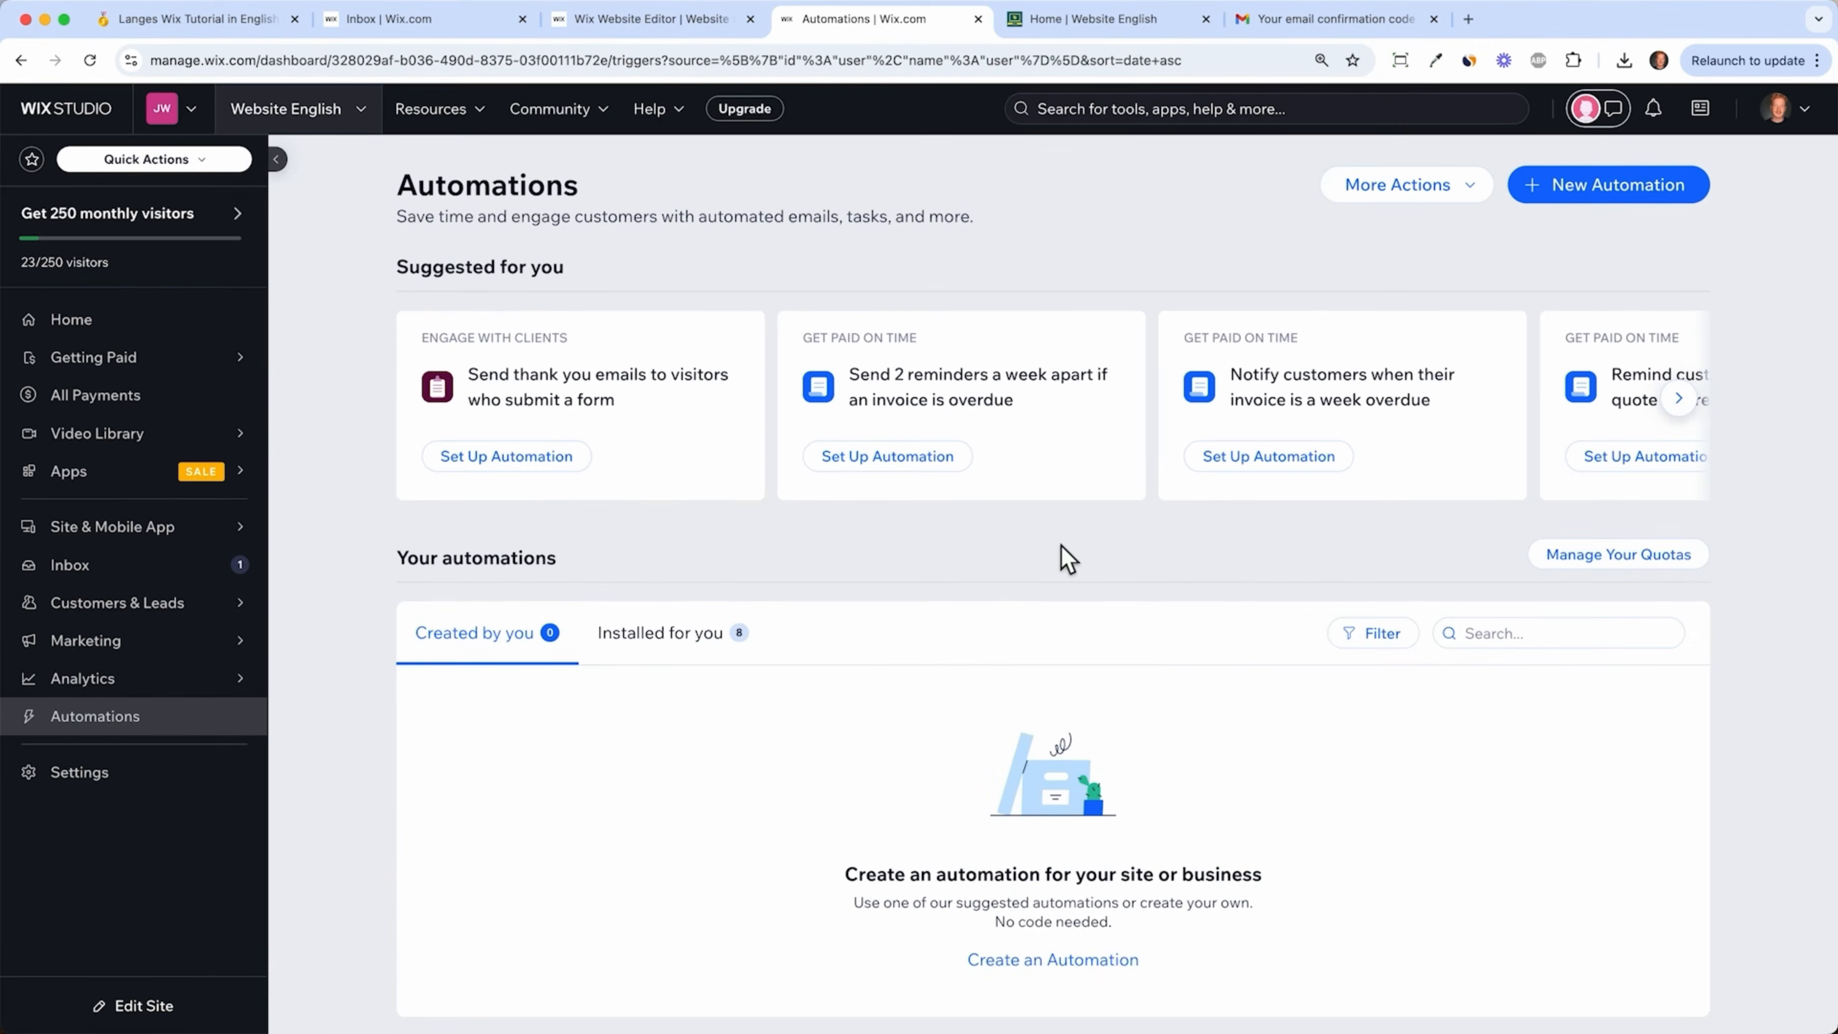
- Browse the new-automation suggestions for retaining customers and getting paid on time without setting one up
{"action": "left_click", "coordinate": [1603, 189]}
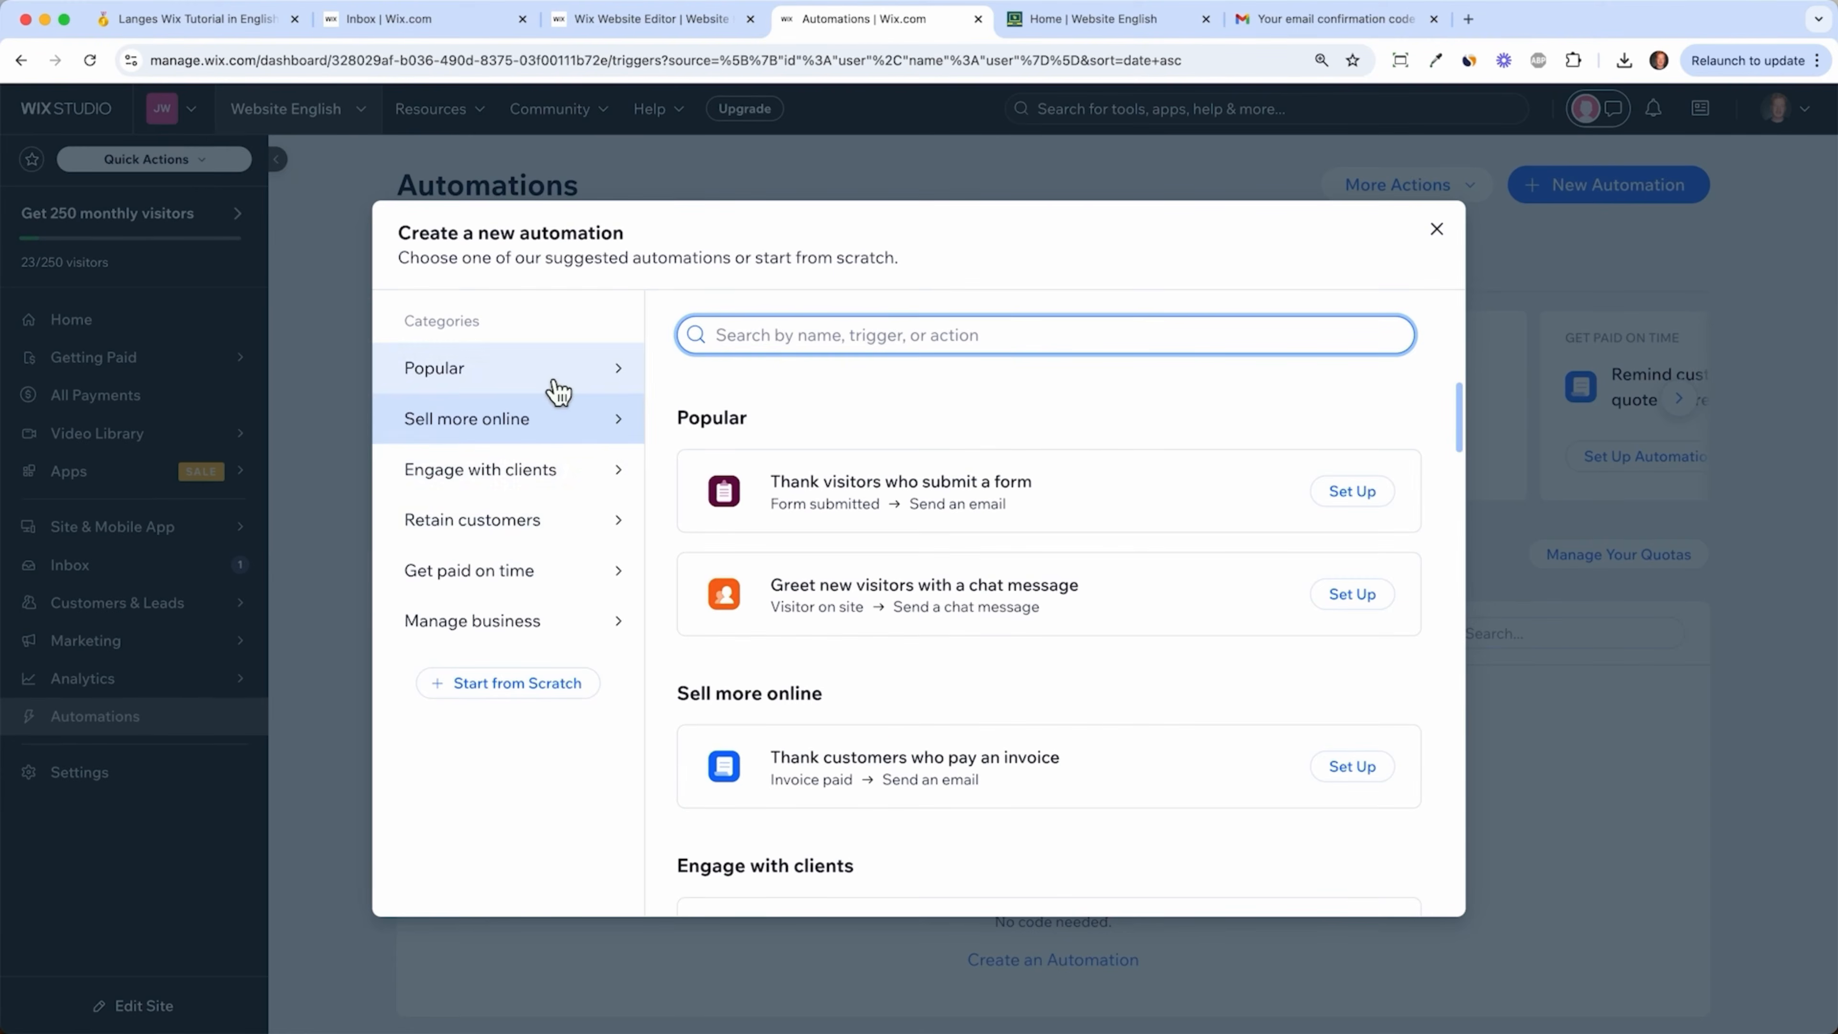
{"action": "left_click", "coordinate": [572, 521]}
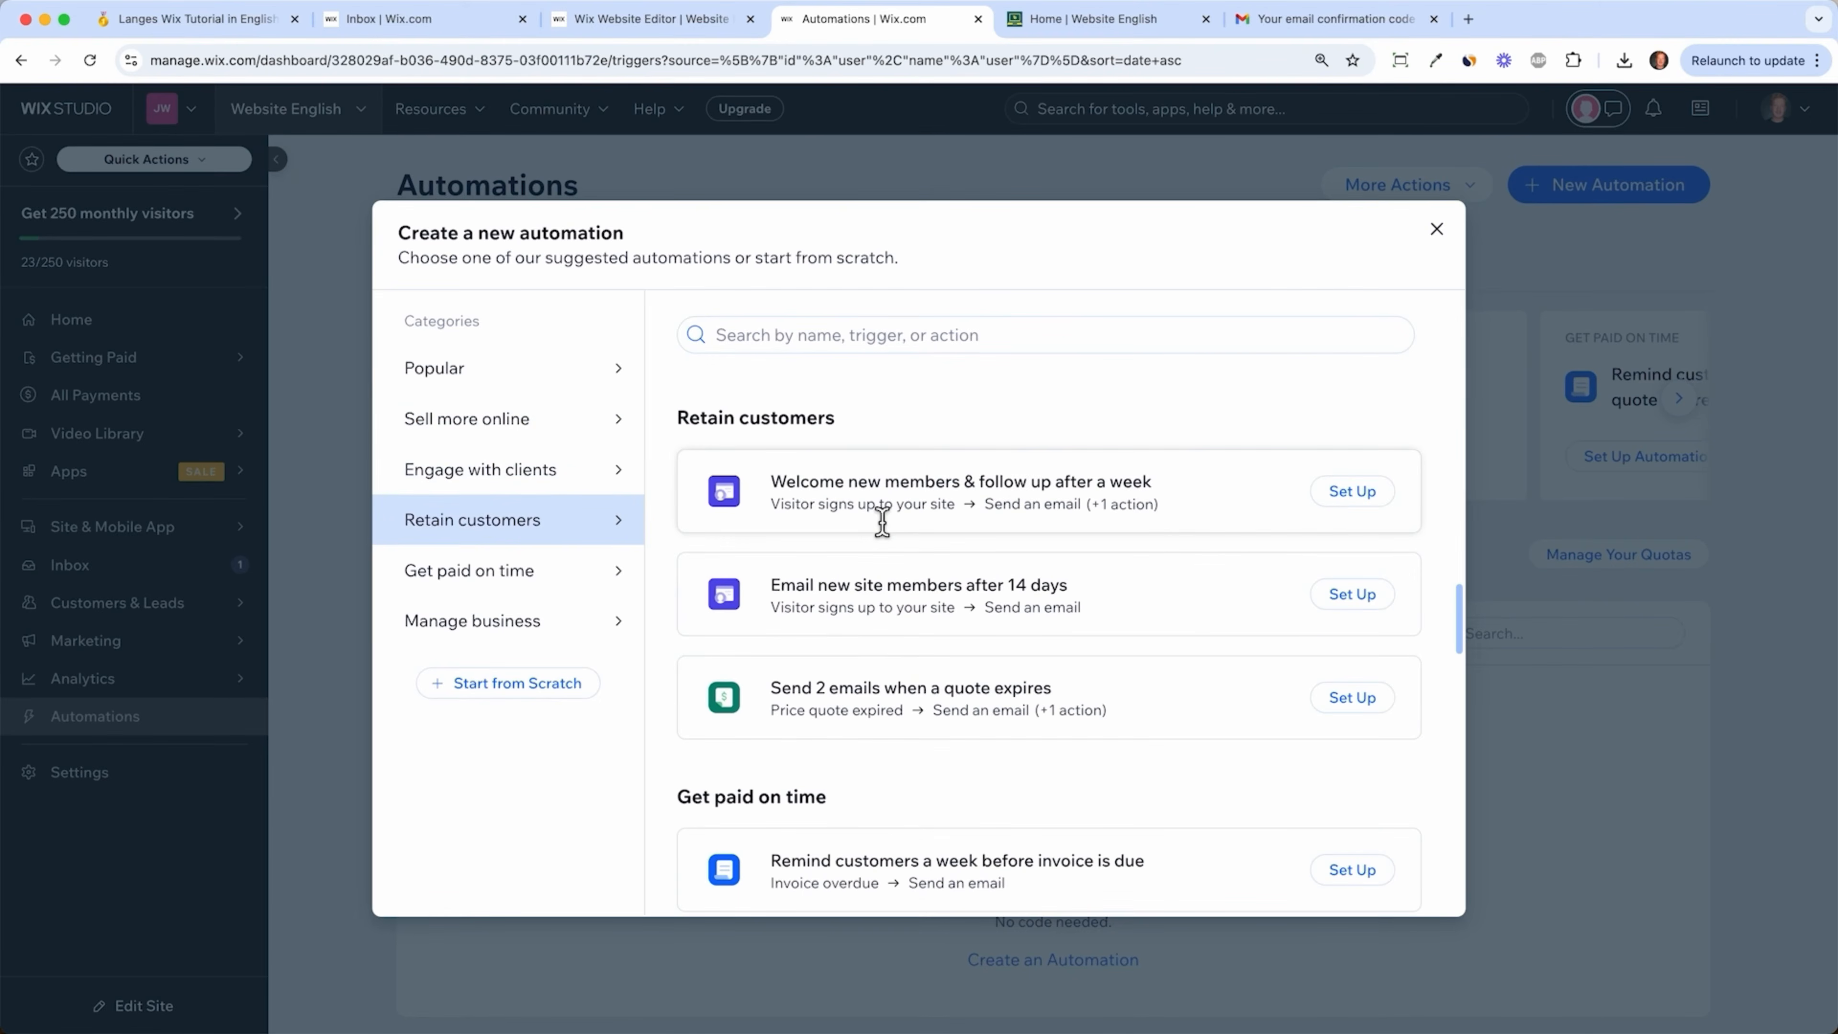
{"action": "left_click", "coordinate": [576, 581]}
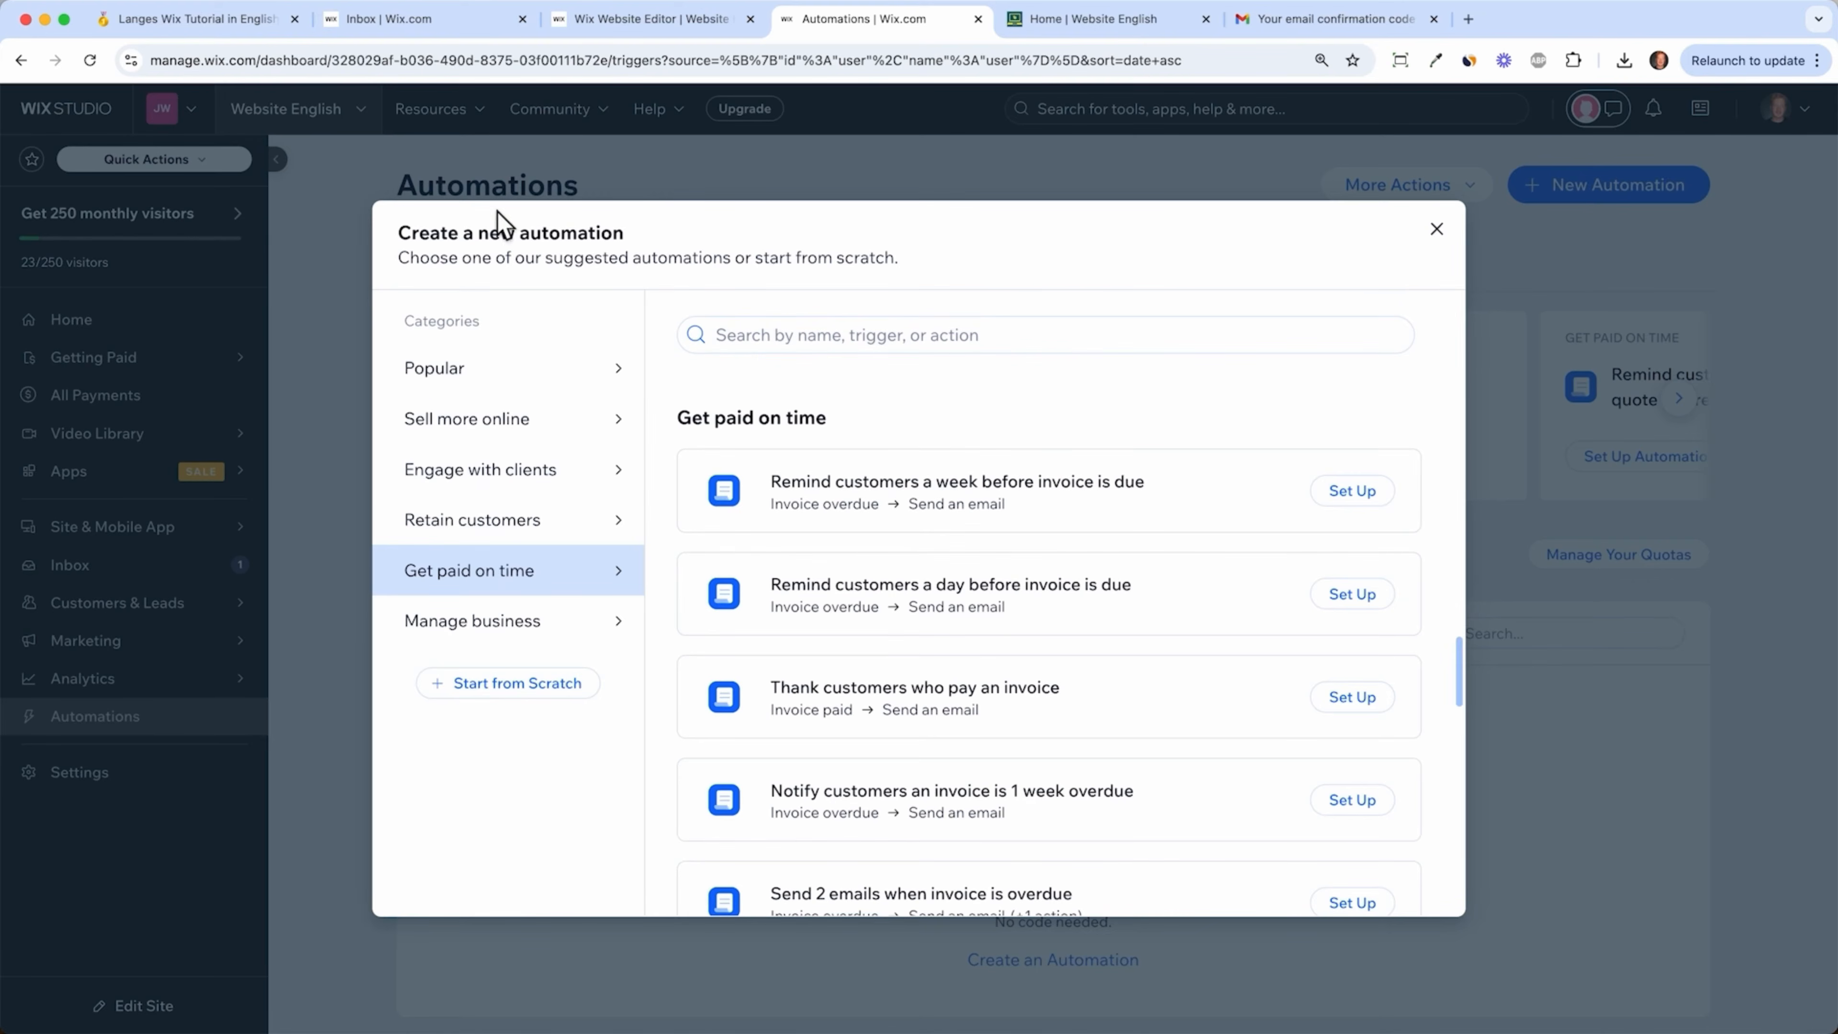
{"action": "left_click", "coordinate": [1439, 231]}
- Review the list of pre-installed automations and return to the self-created ones
{"action": "left_click", "coordinate": [699, 656]}
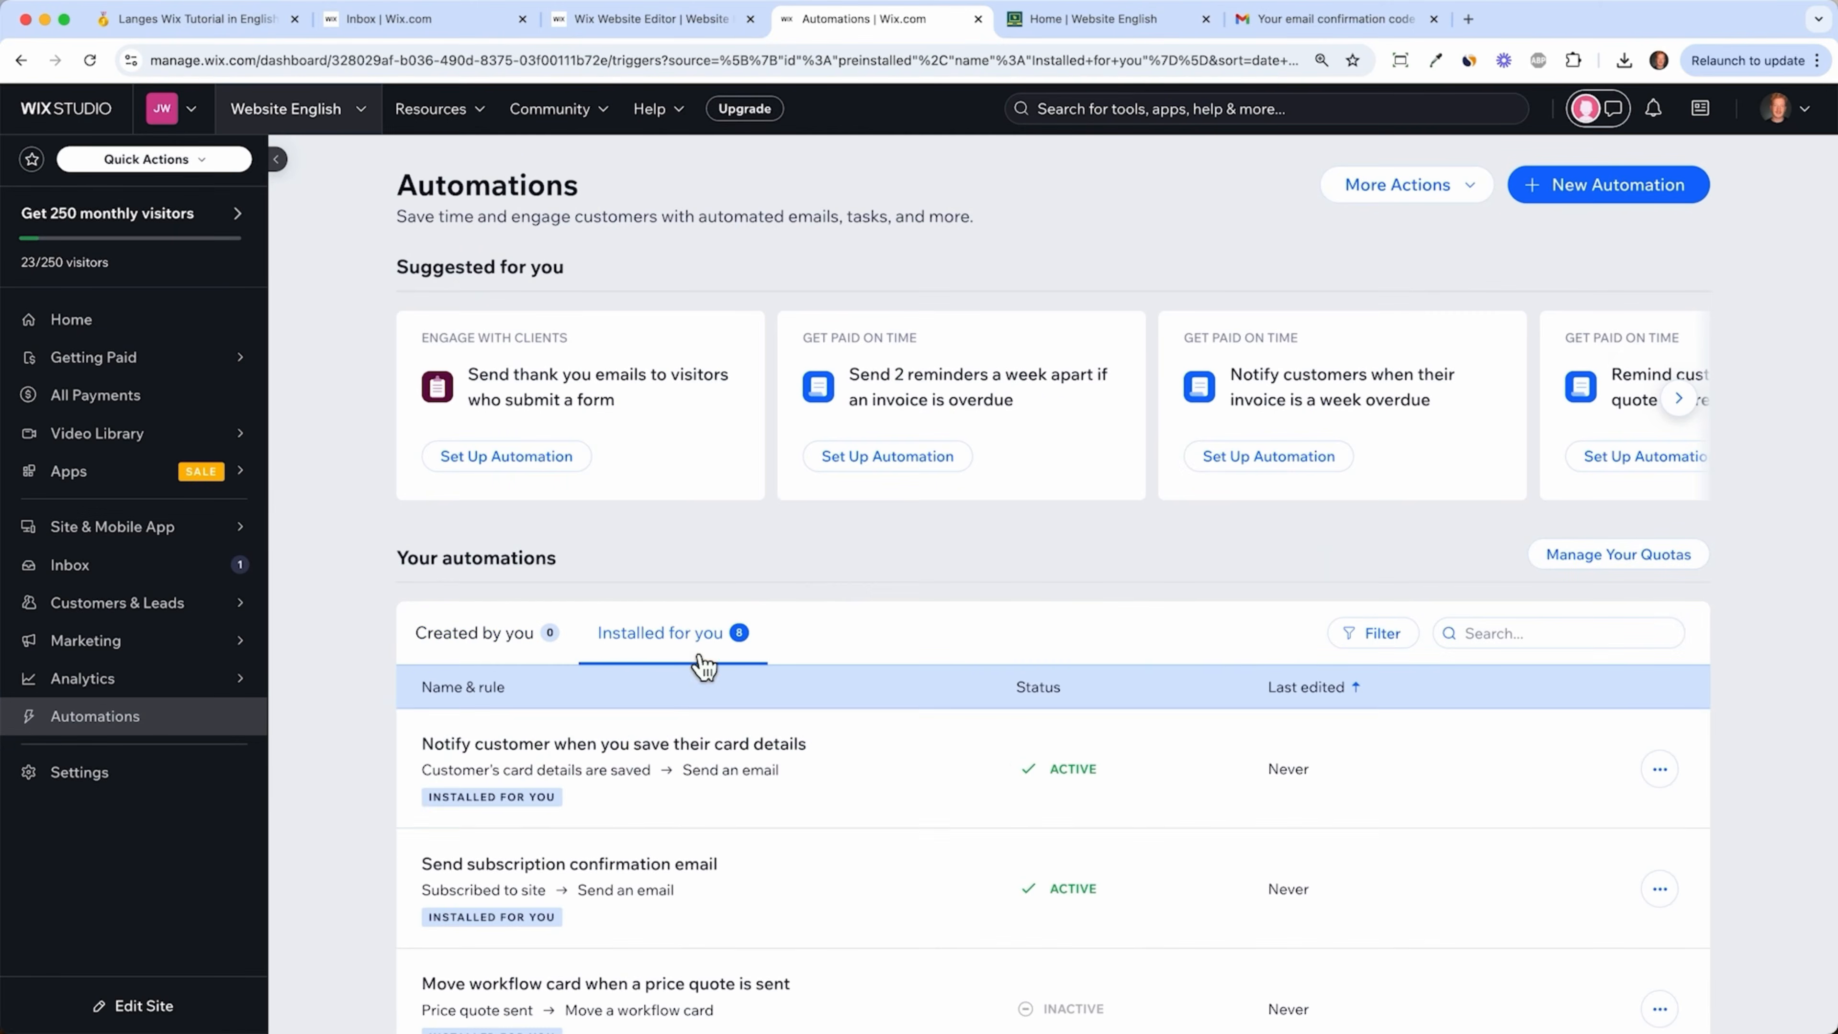
{"action": "scroll", "coordinate": [874, 833], "scroll_direction": "down", "scroll_amount": 10}
{"action": "scroll", "coordinate": [984, 546], "scroll_direction": "up", "scroll_amount": 1}
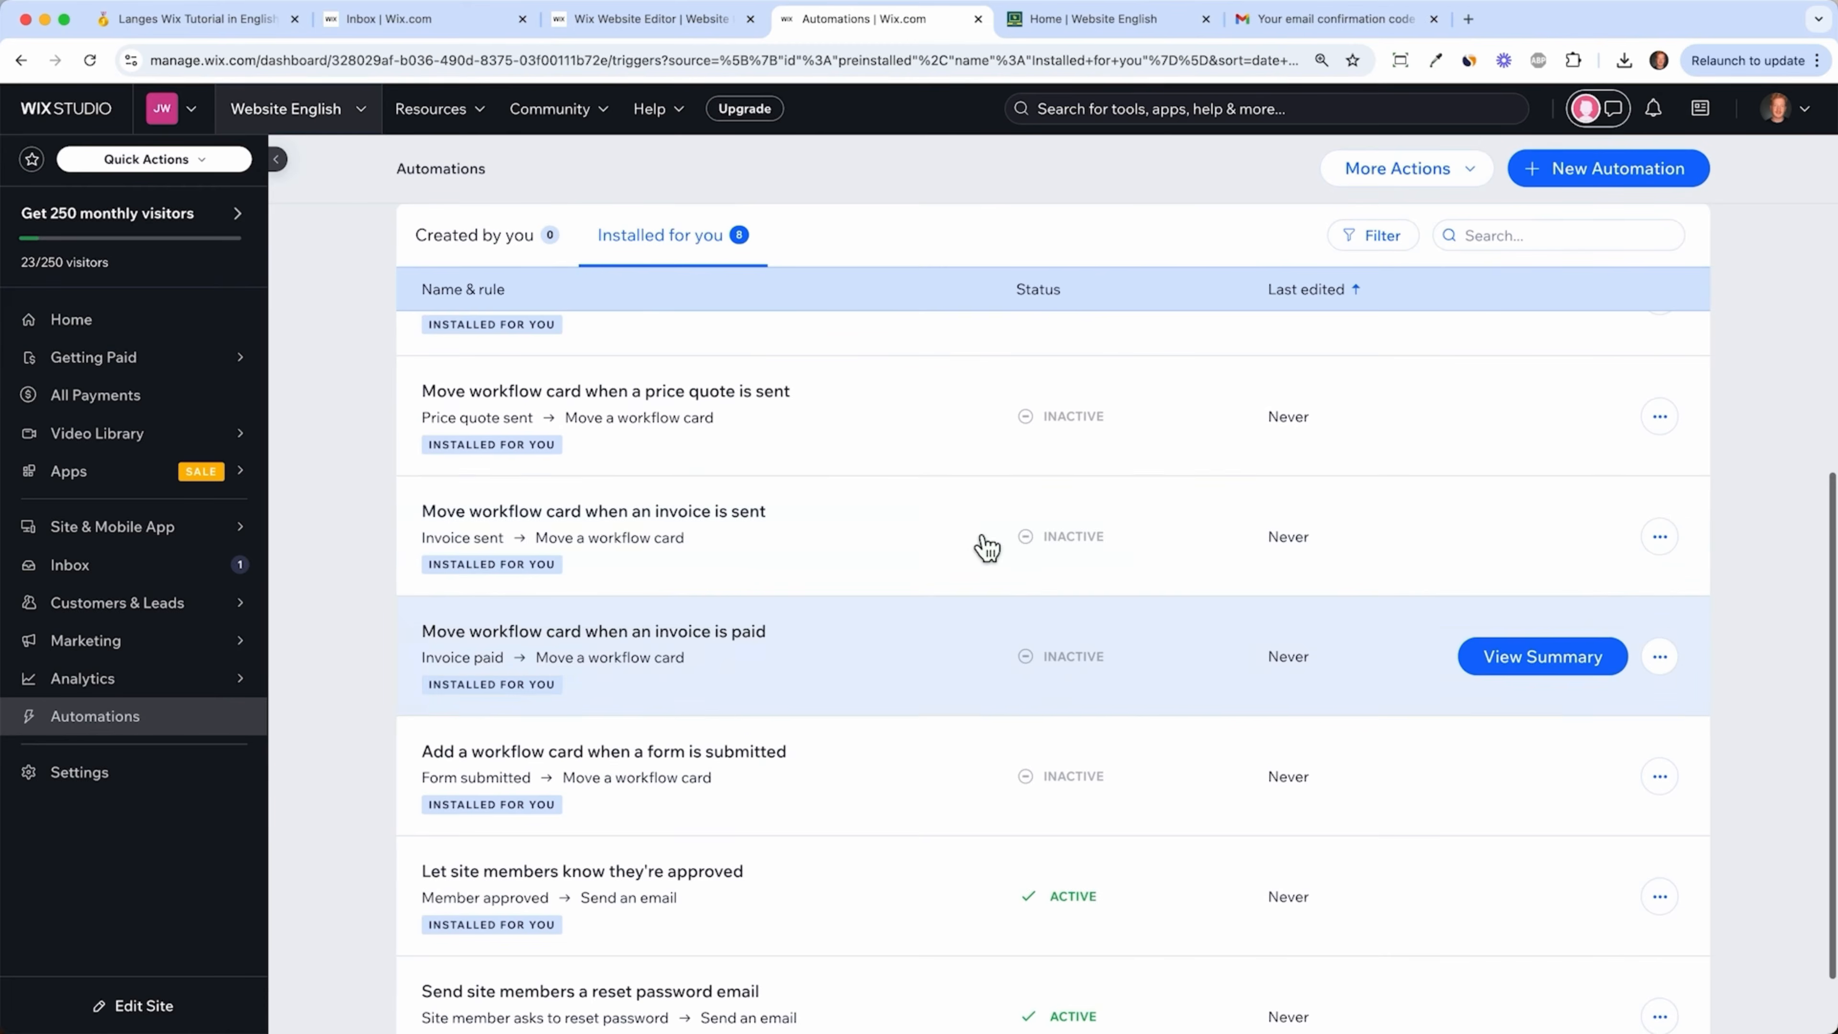
{"action": "scroll", "coordinate": [864, 535], "scroll_direction": "up", "scroll_amount": 8}
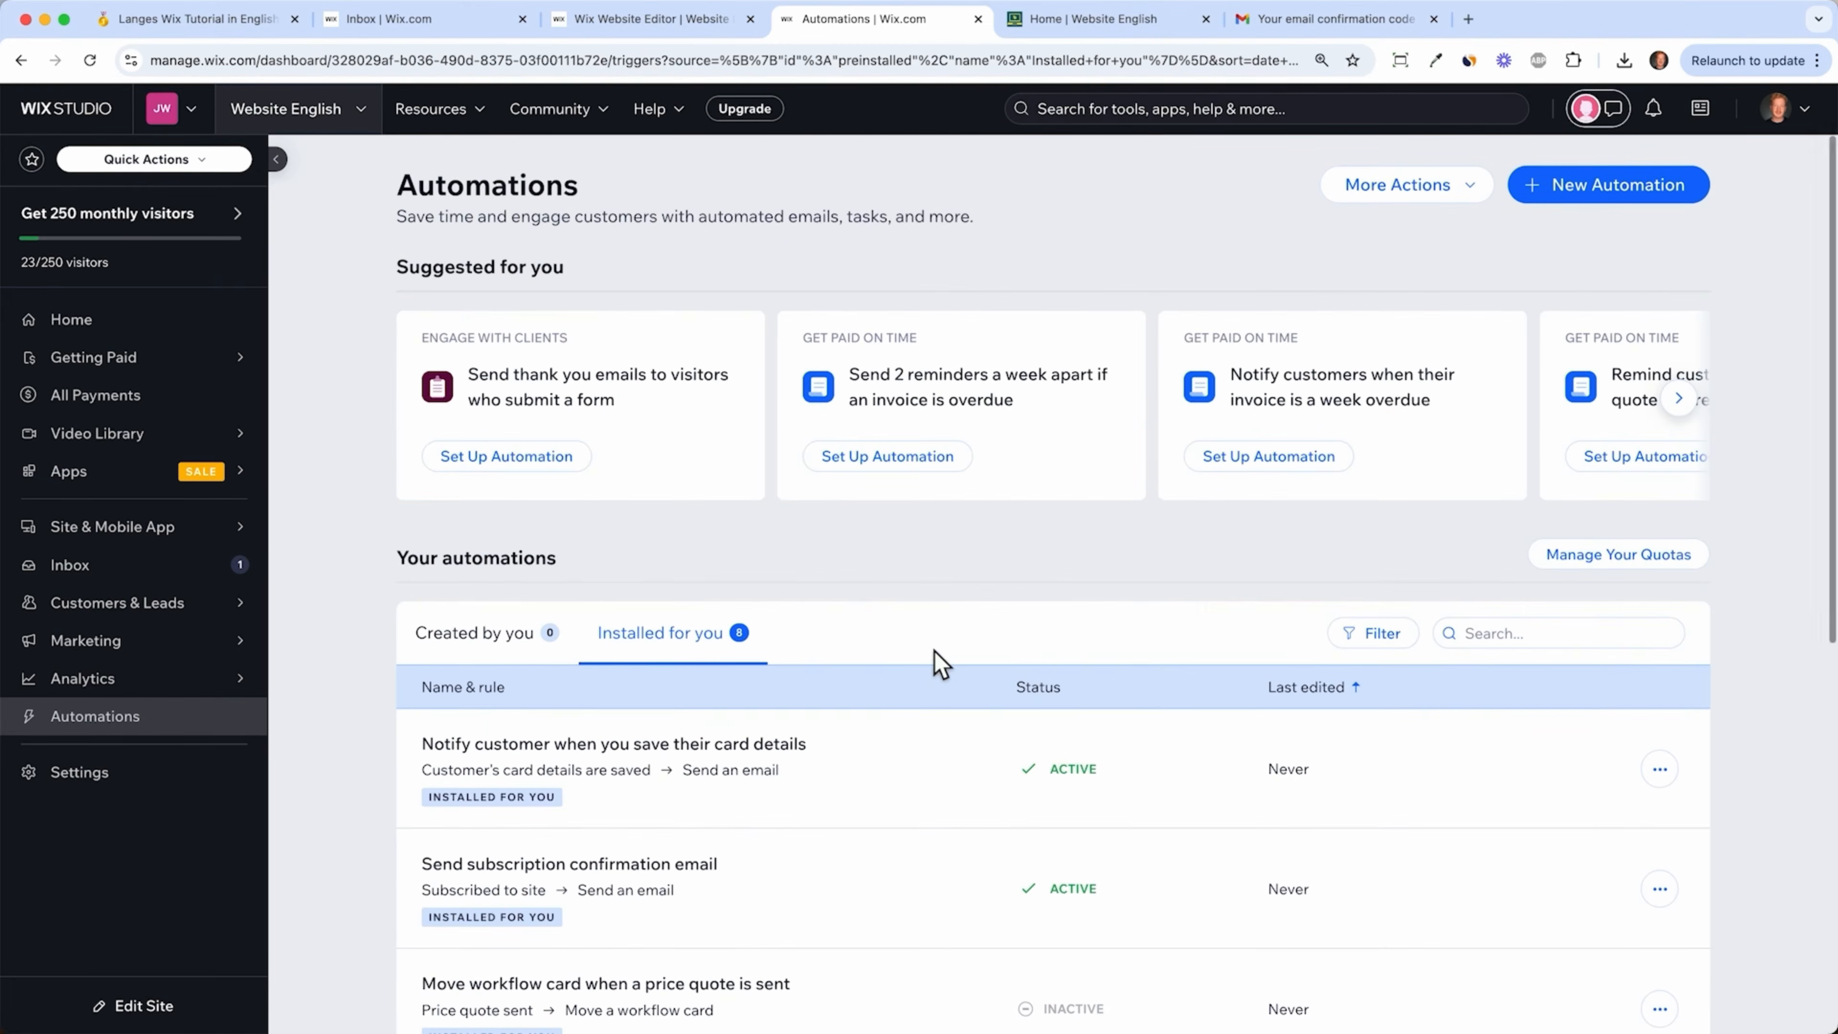
{"action": "left_click", "coordinate": [526, 649]}
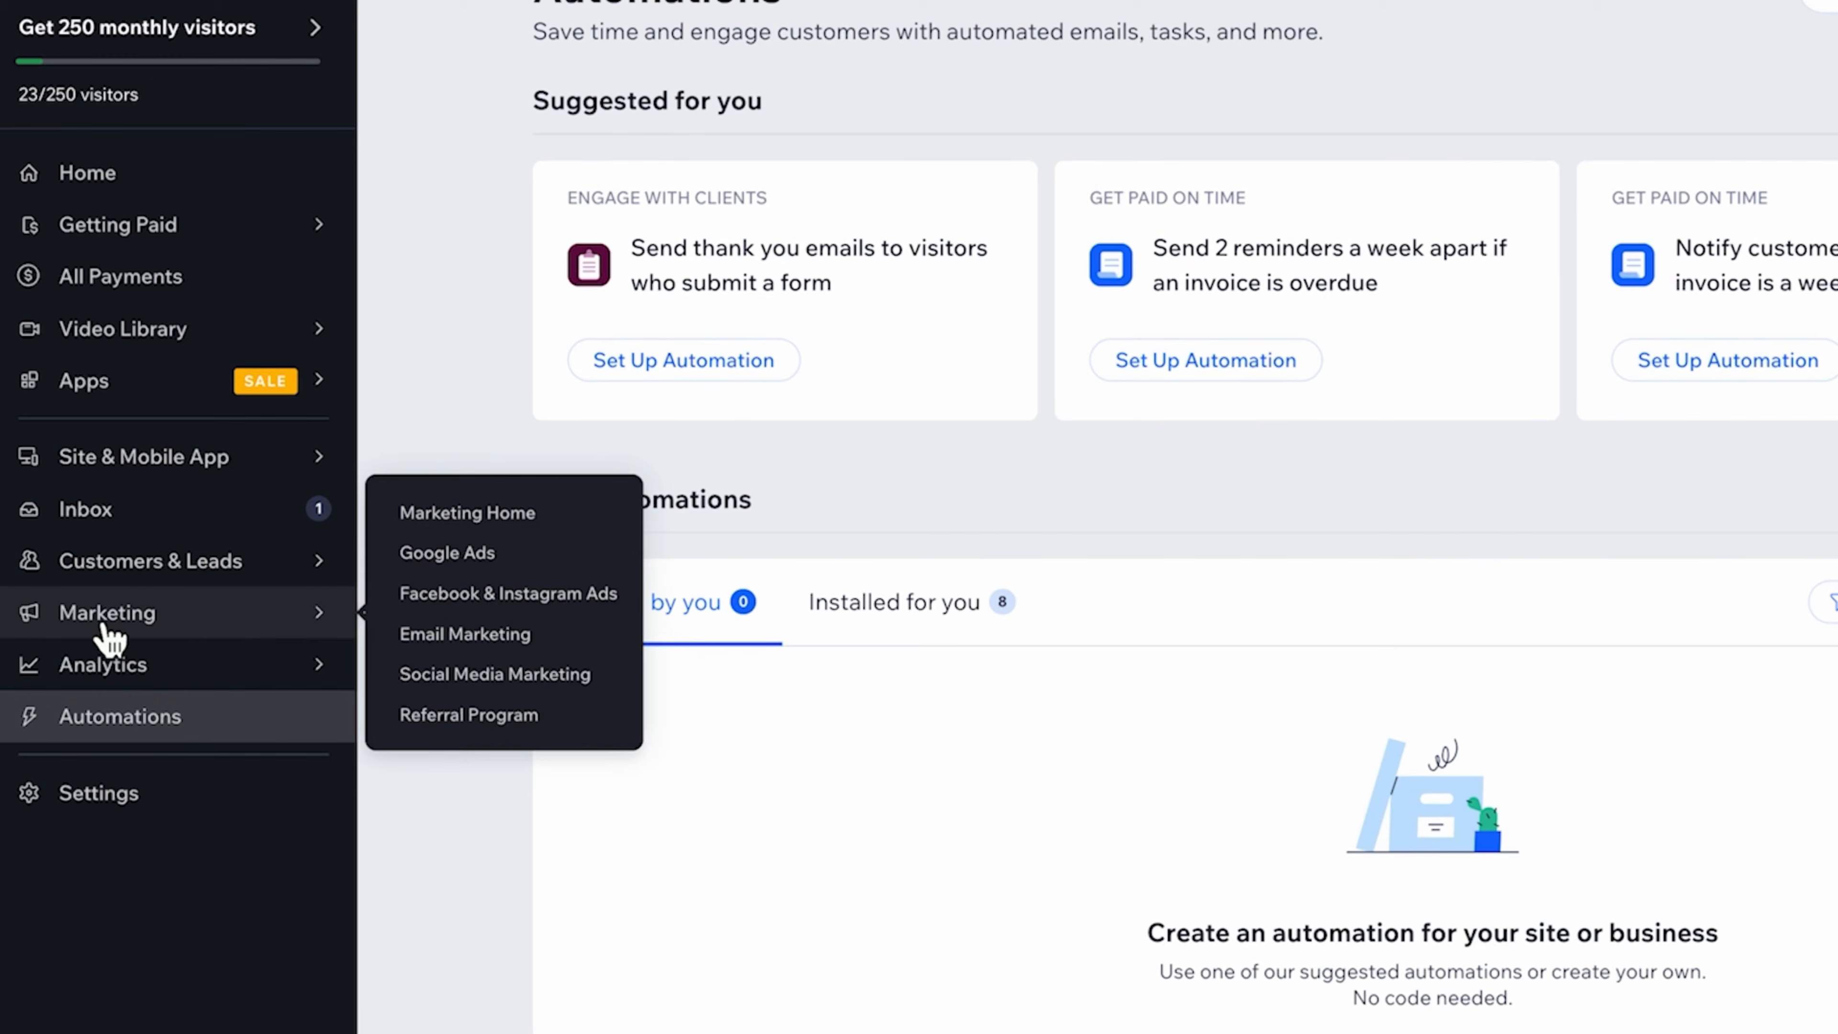
- Start an email marketing campaign from the Monthly Newsletter template
{"action": "left_click", "coordinate": [456, 637]}
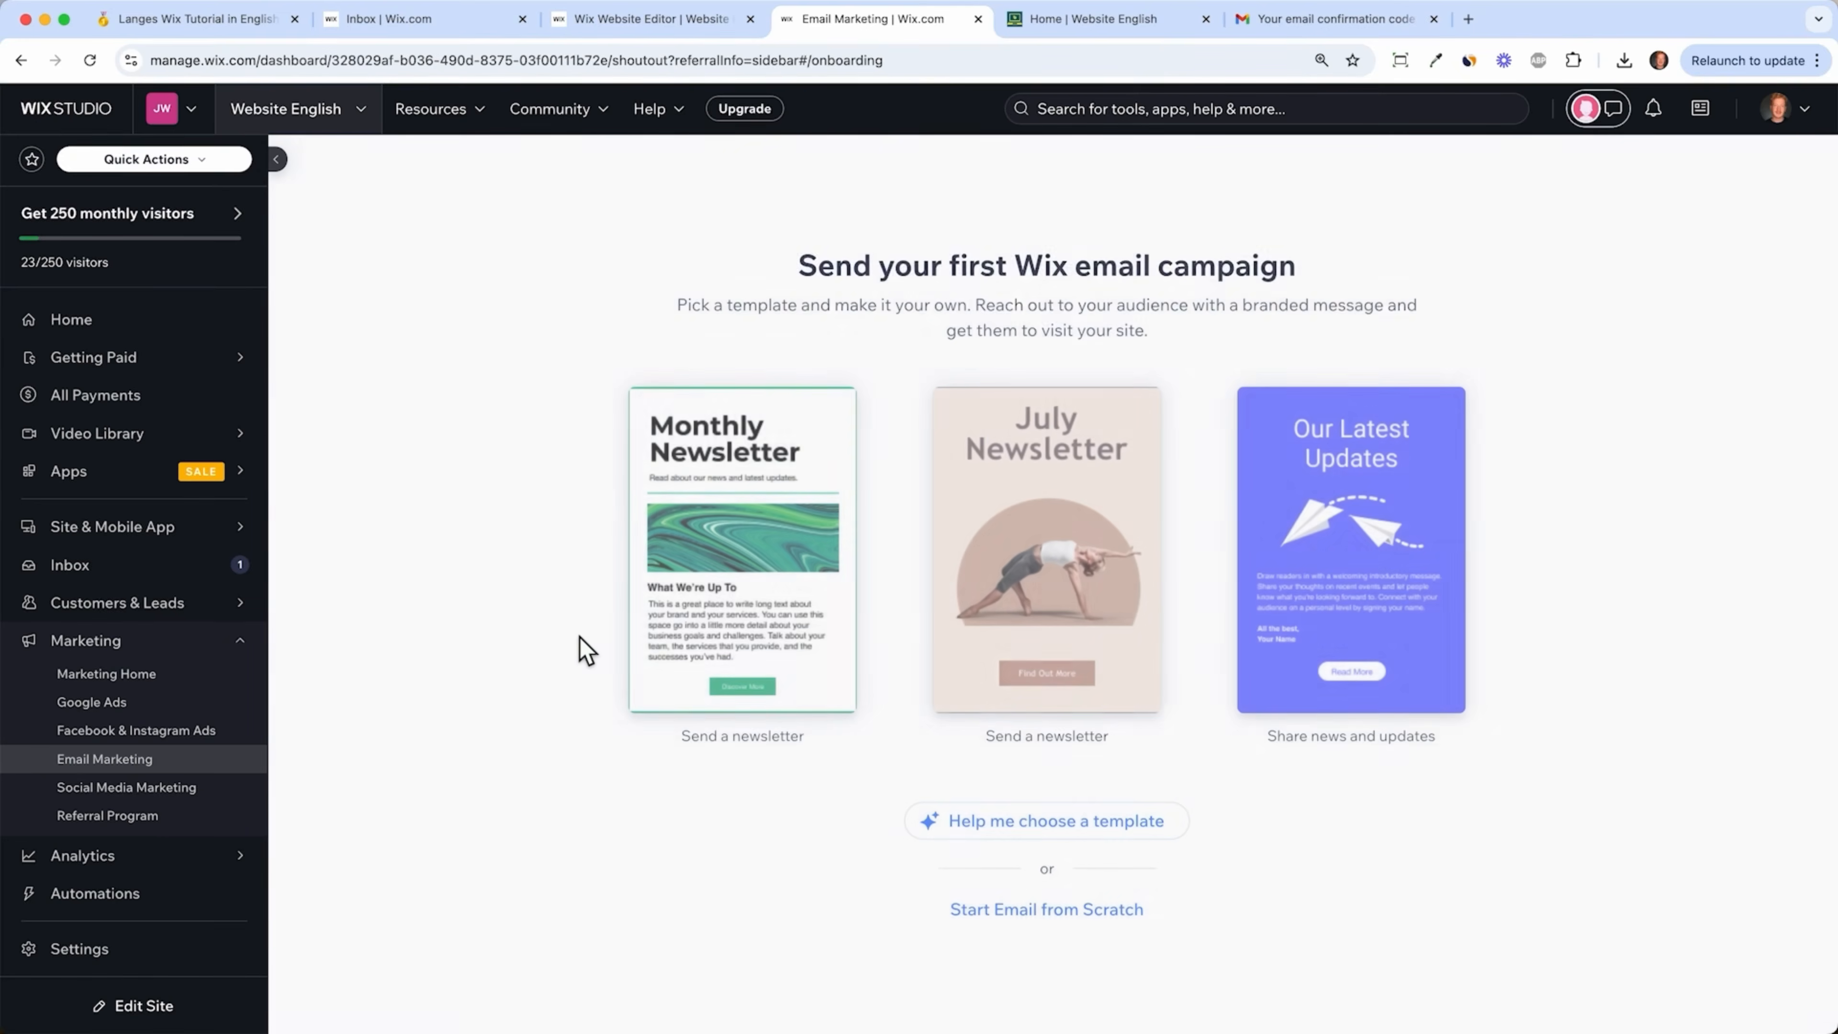
{"action": "mouse_move", "coordinate": [745, 591]}
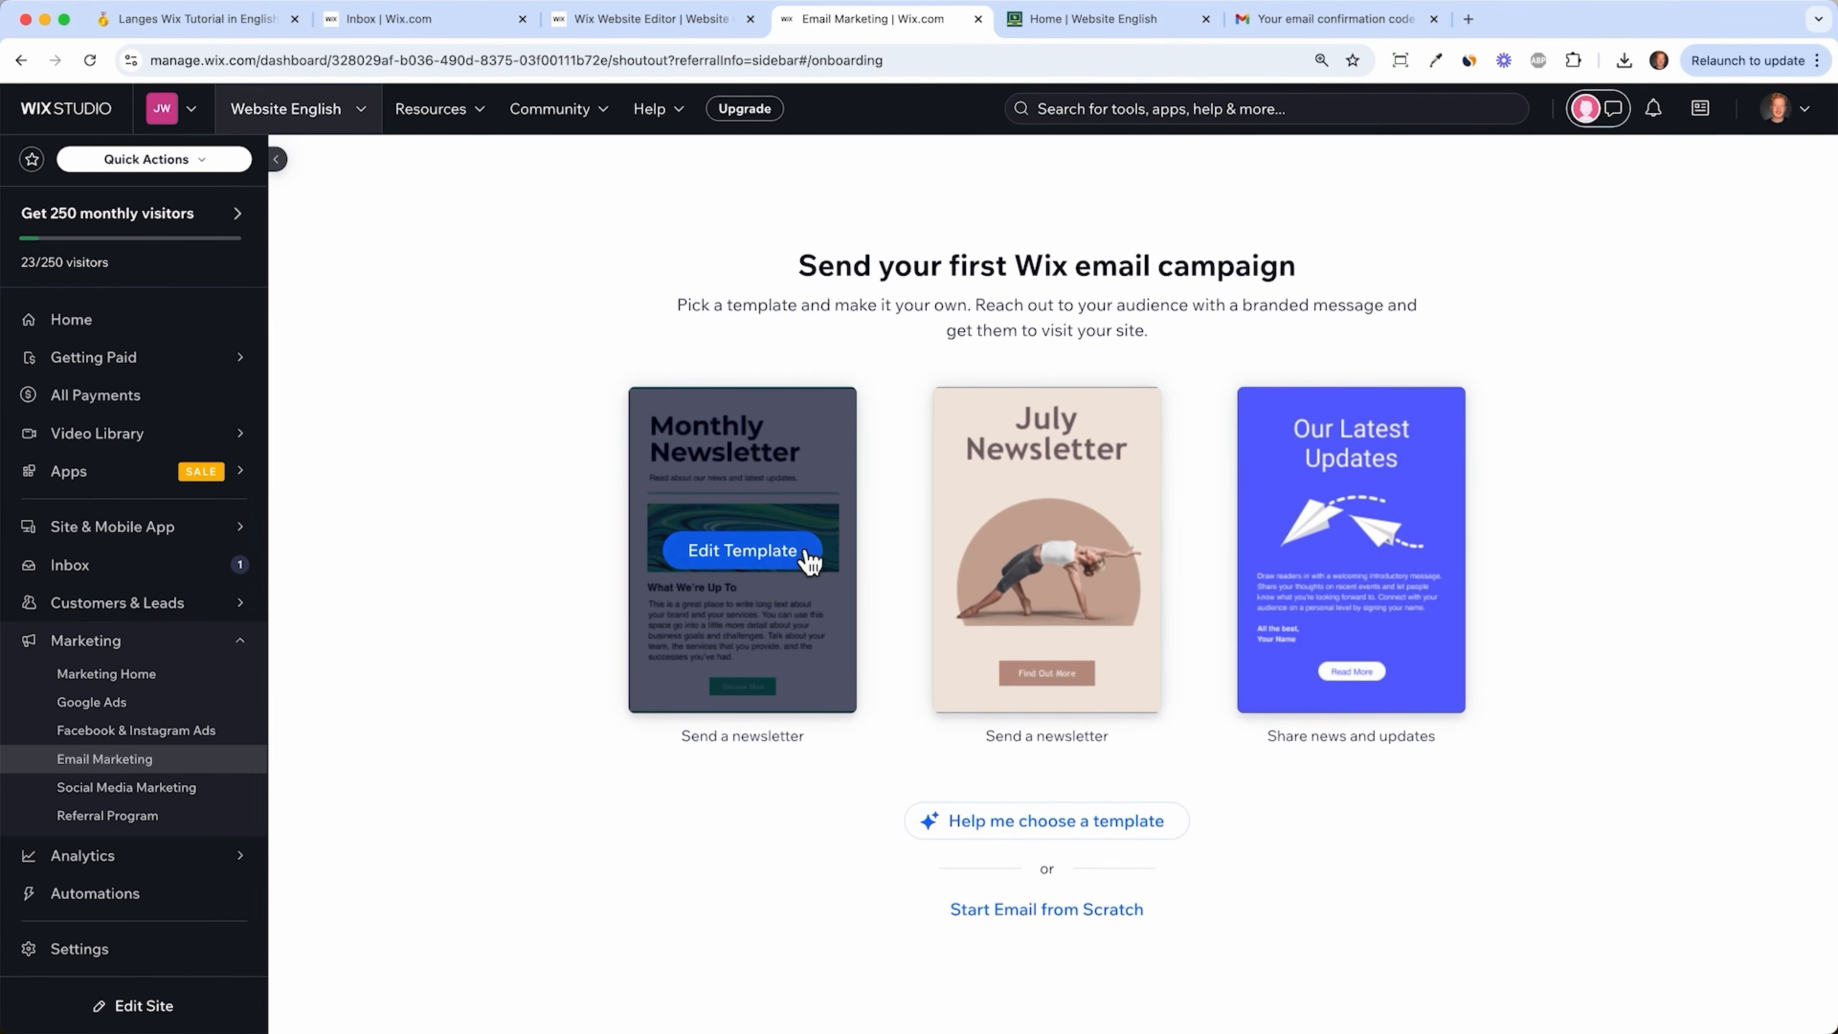
{"action": "left_click", "coordinate": [715, 559]}
- Change the newsletter's title to "January Newsletter" and dismiss the hint about adding recipients
{"action": "left_click", "coordinate": [1013, 325]}
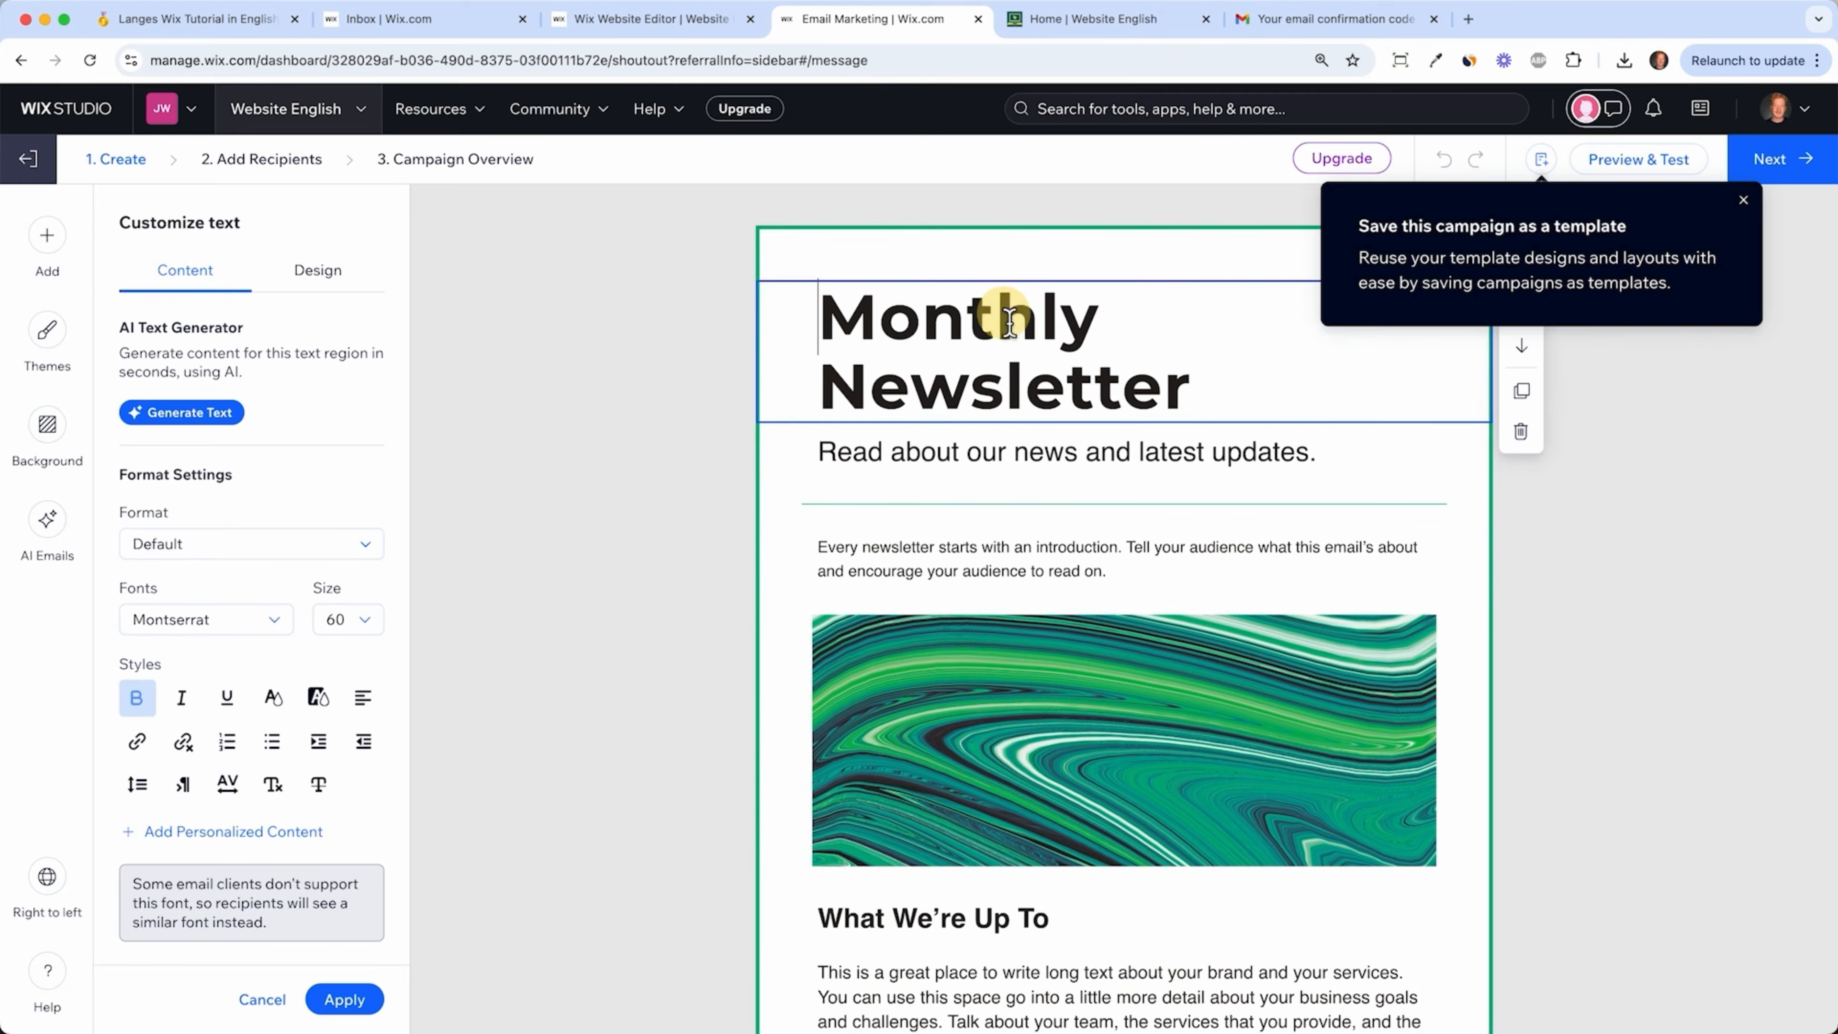
{"action": "double_click", "coordinate": [1013, 326]}
{"action": "type", "text": "Januara"}
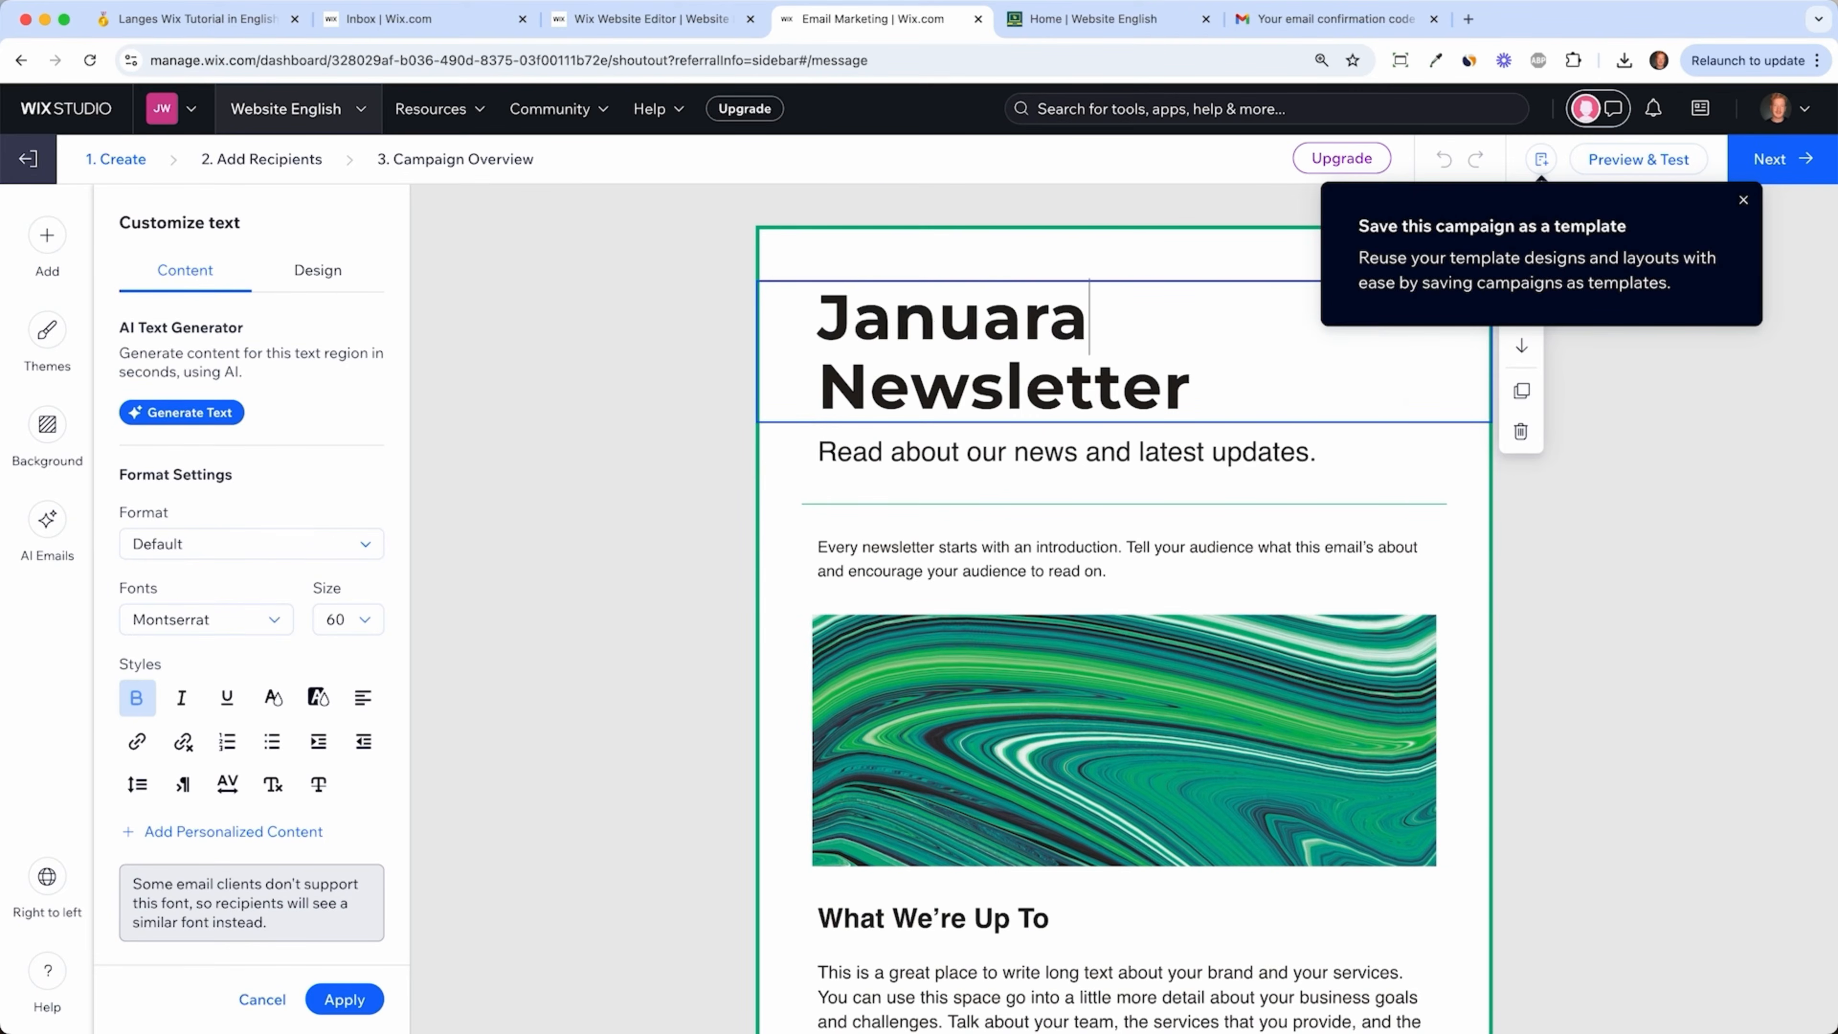
{"action": "key", "text": "BackSpace"}
{"action": "type", "text": "y"}
{"action": "left_click", "coordinate": [991, 219]}
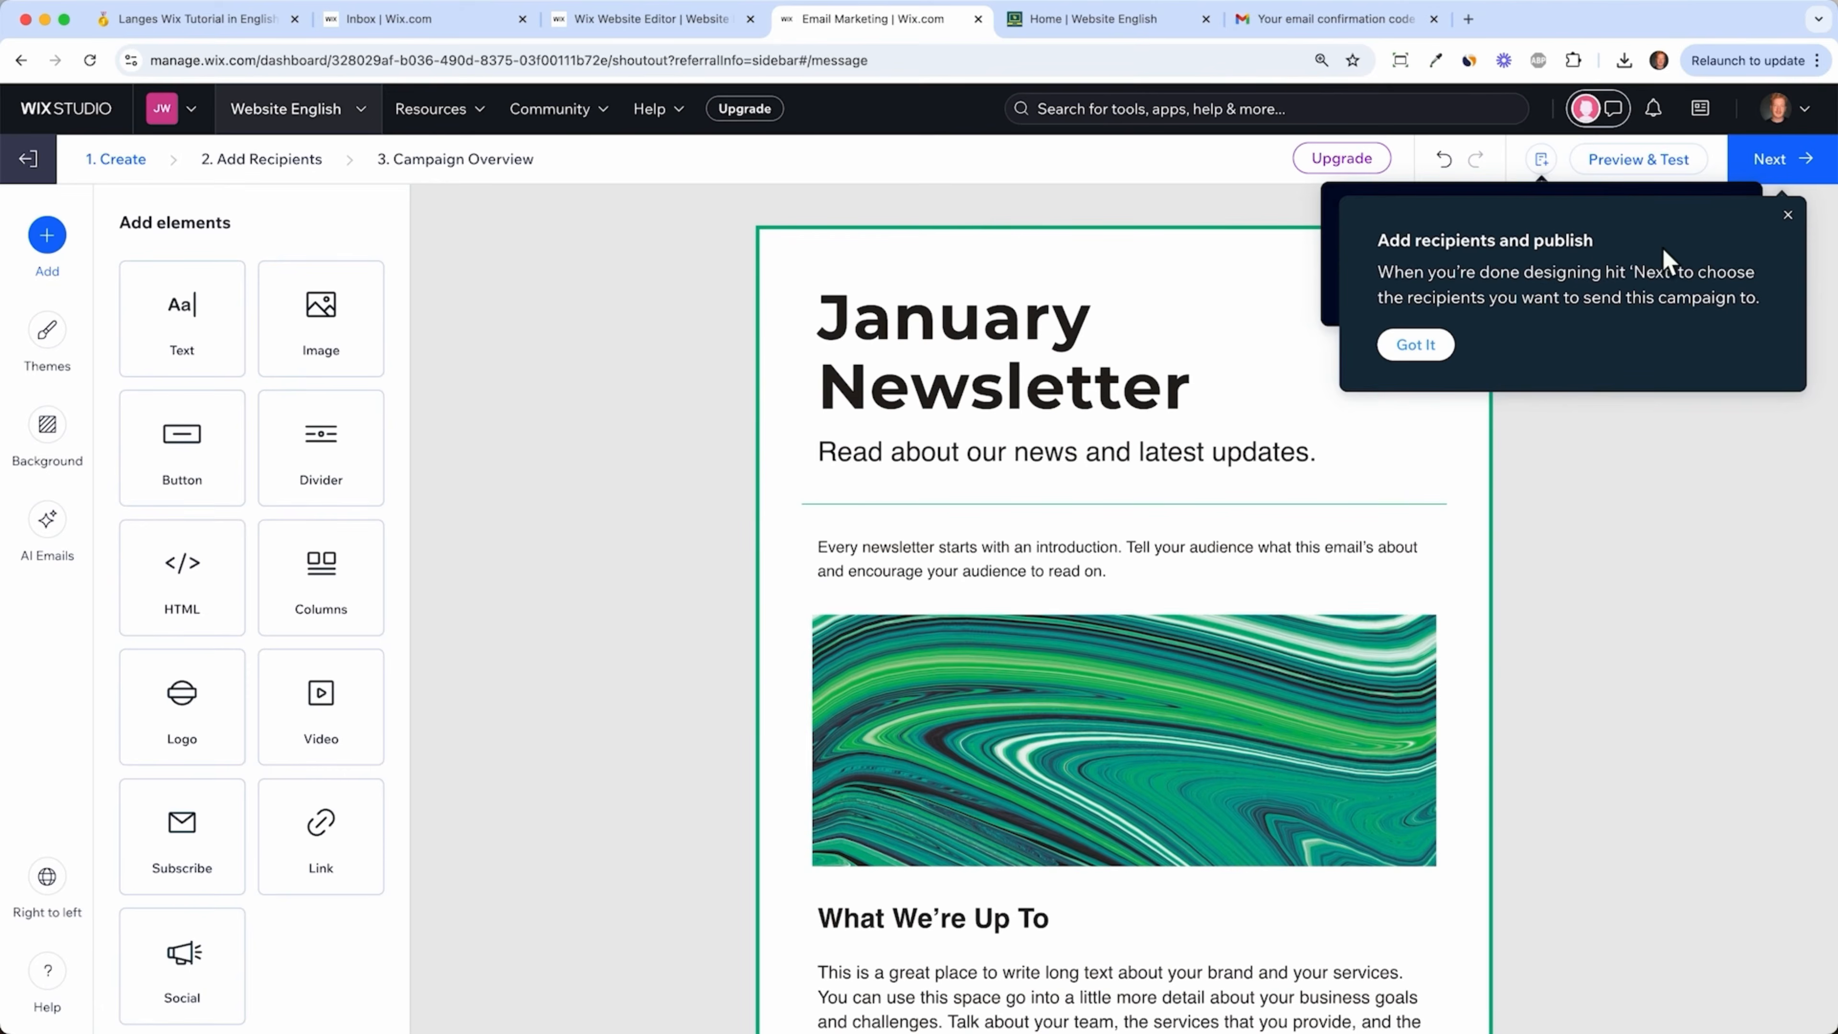
{"action": "left_click", "coordinate": [1787, 216]}
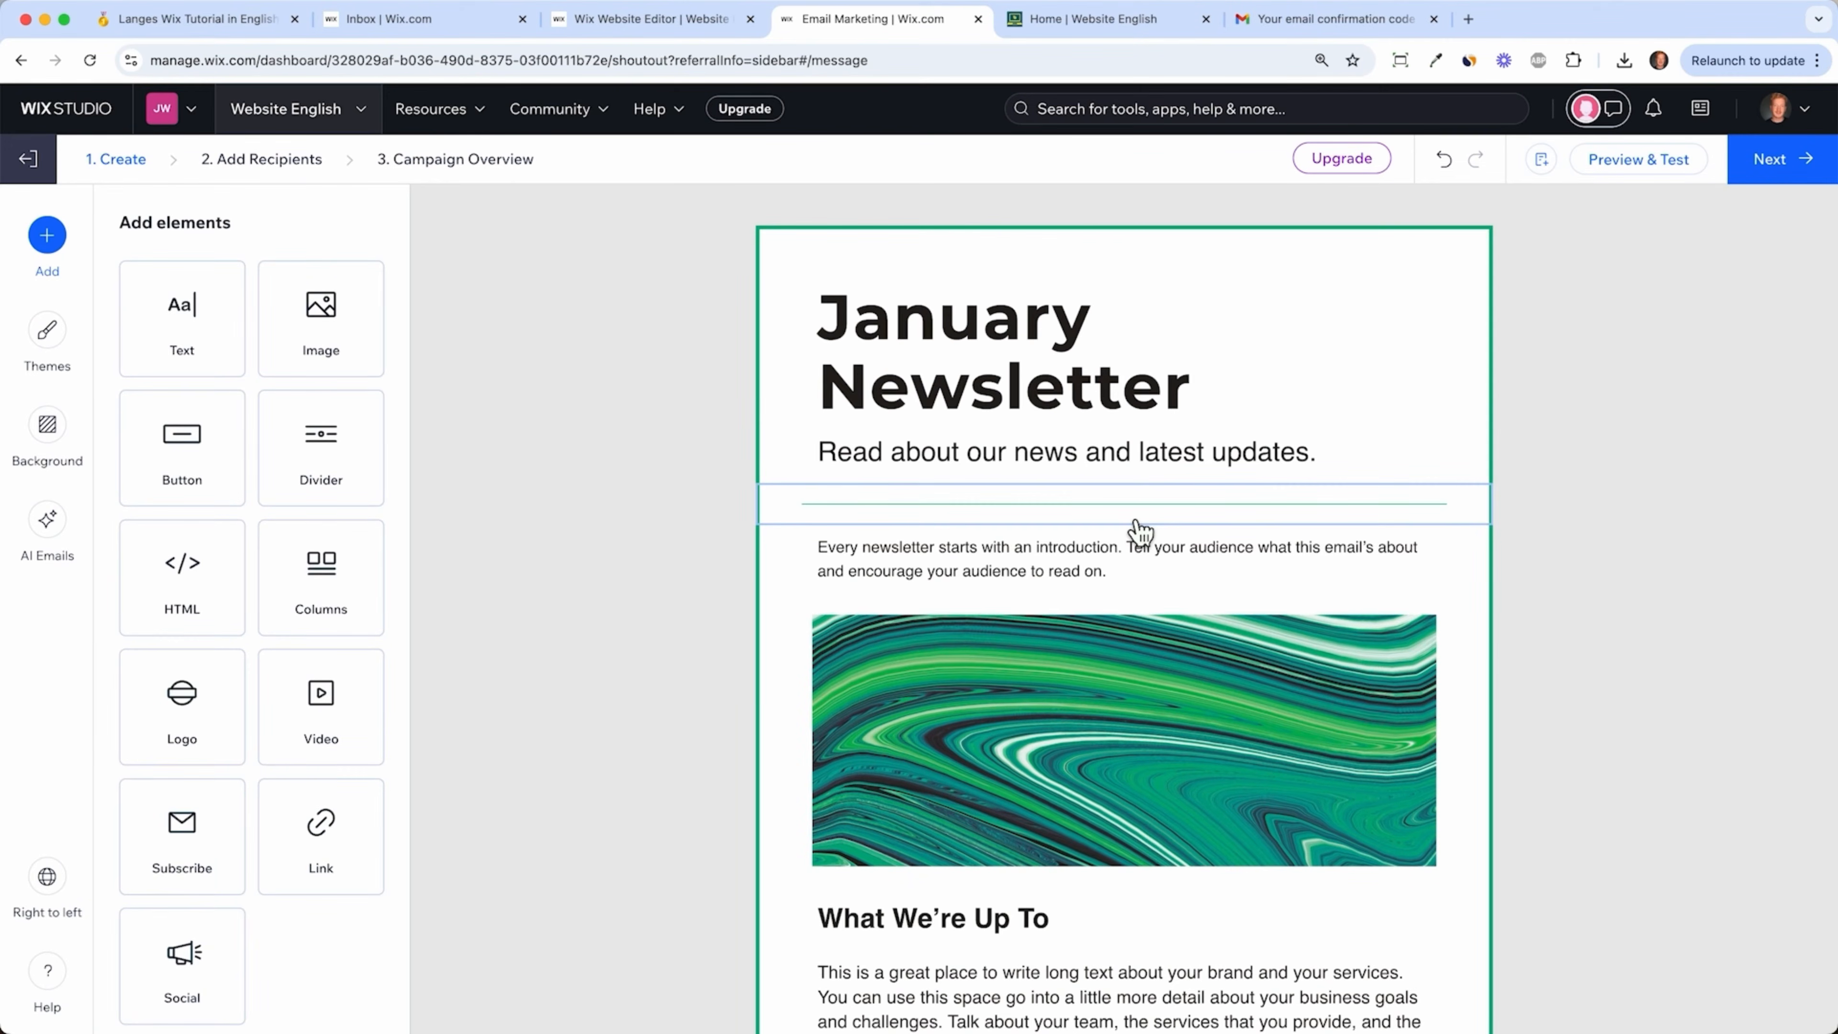
- Review the newsletter's remaining content and continue to the recipient selection
{"action": "scroll", "coordinate": [1238, 809], "scroll_direction": "down", "scroll_amount": 8}
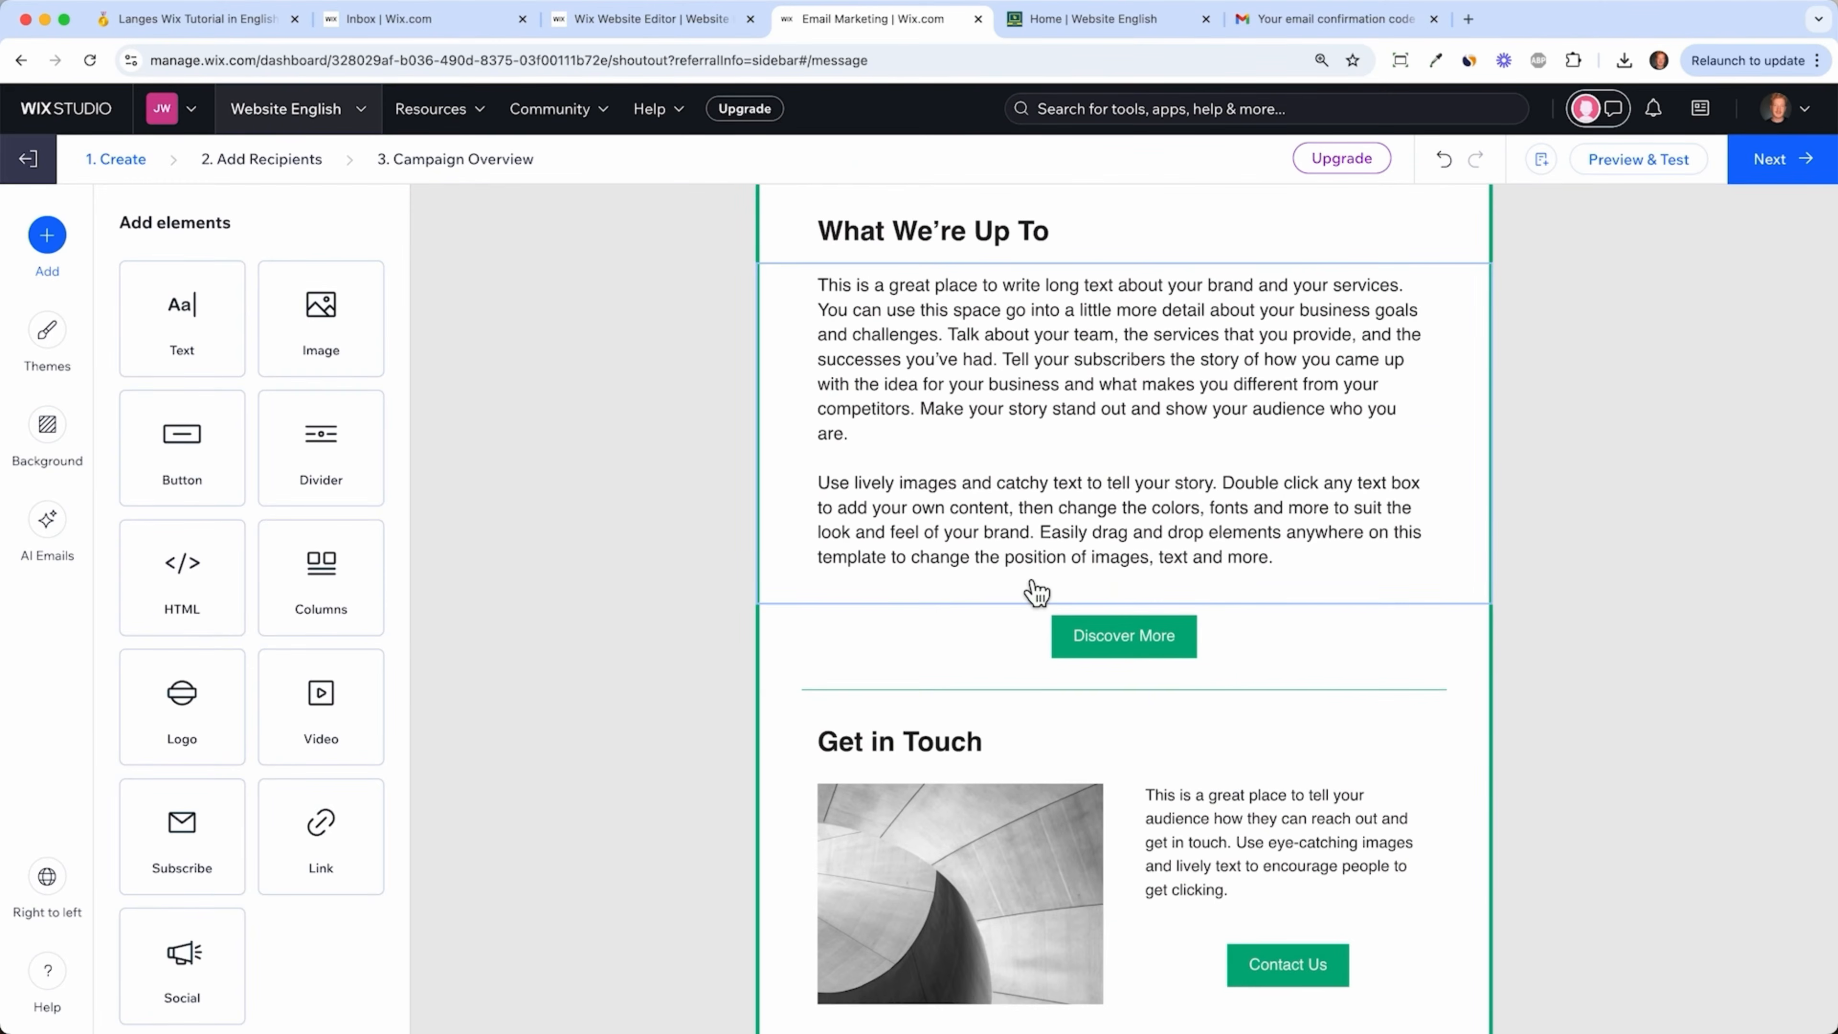
{"action": "scroll", "coordinate": [1036, 590], "scroll_direction": "up", "scroll_amount": 4}
{"action": "scroll", "coordinate": [1034, 590], "scroll_direction": "up", "scroll_amount": 5}
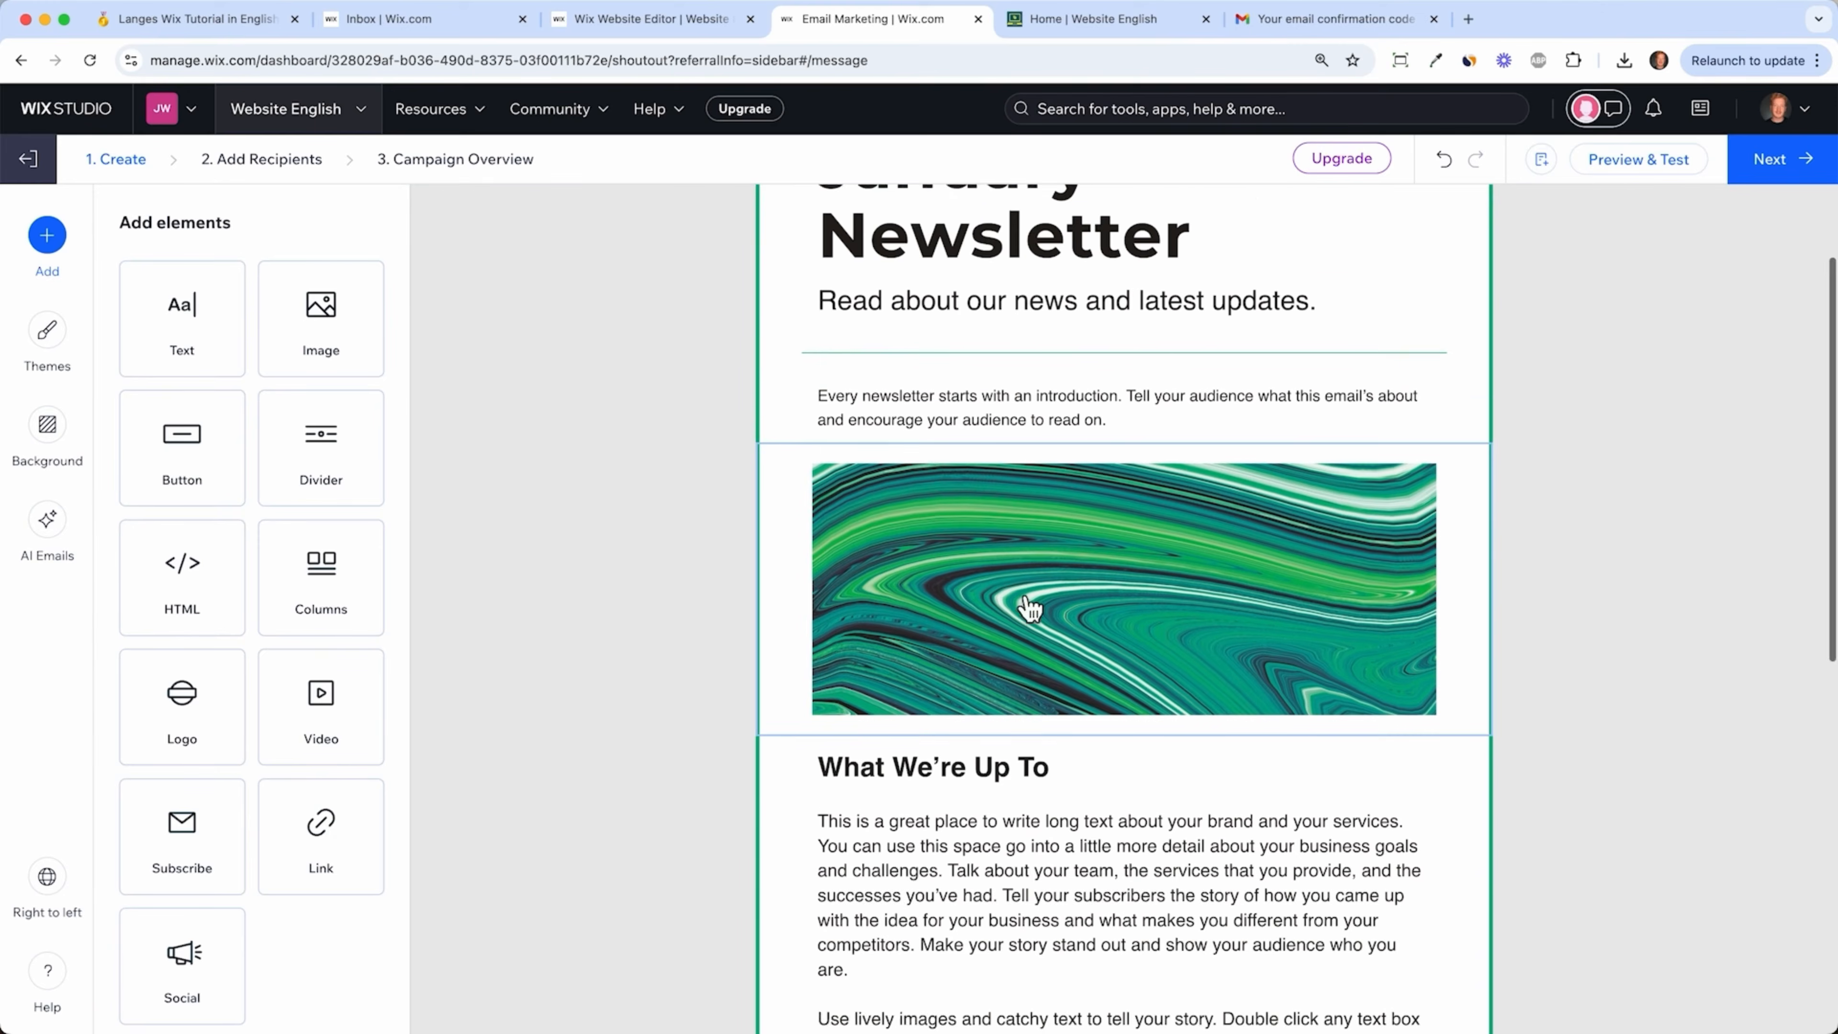
{"action": "left_click", "coordinate": [1758, 179]}
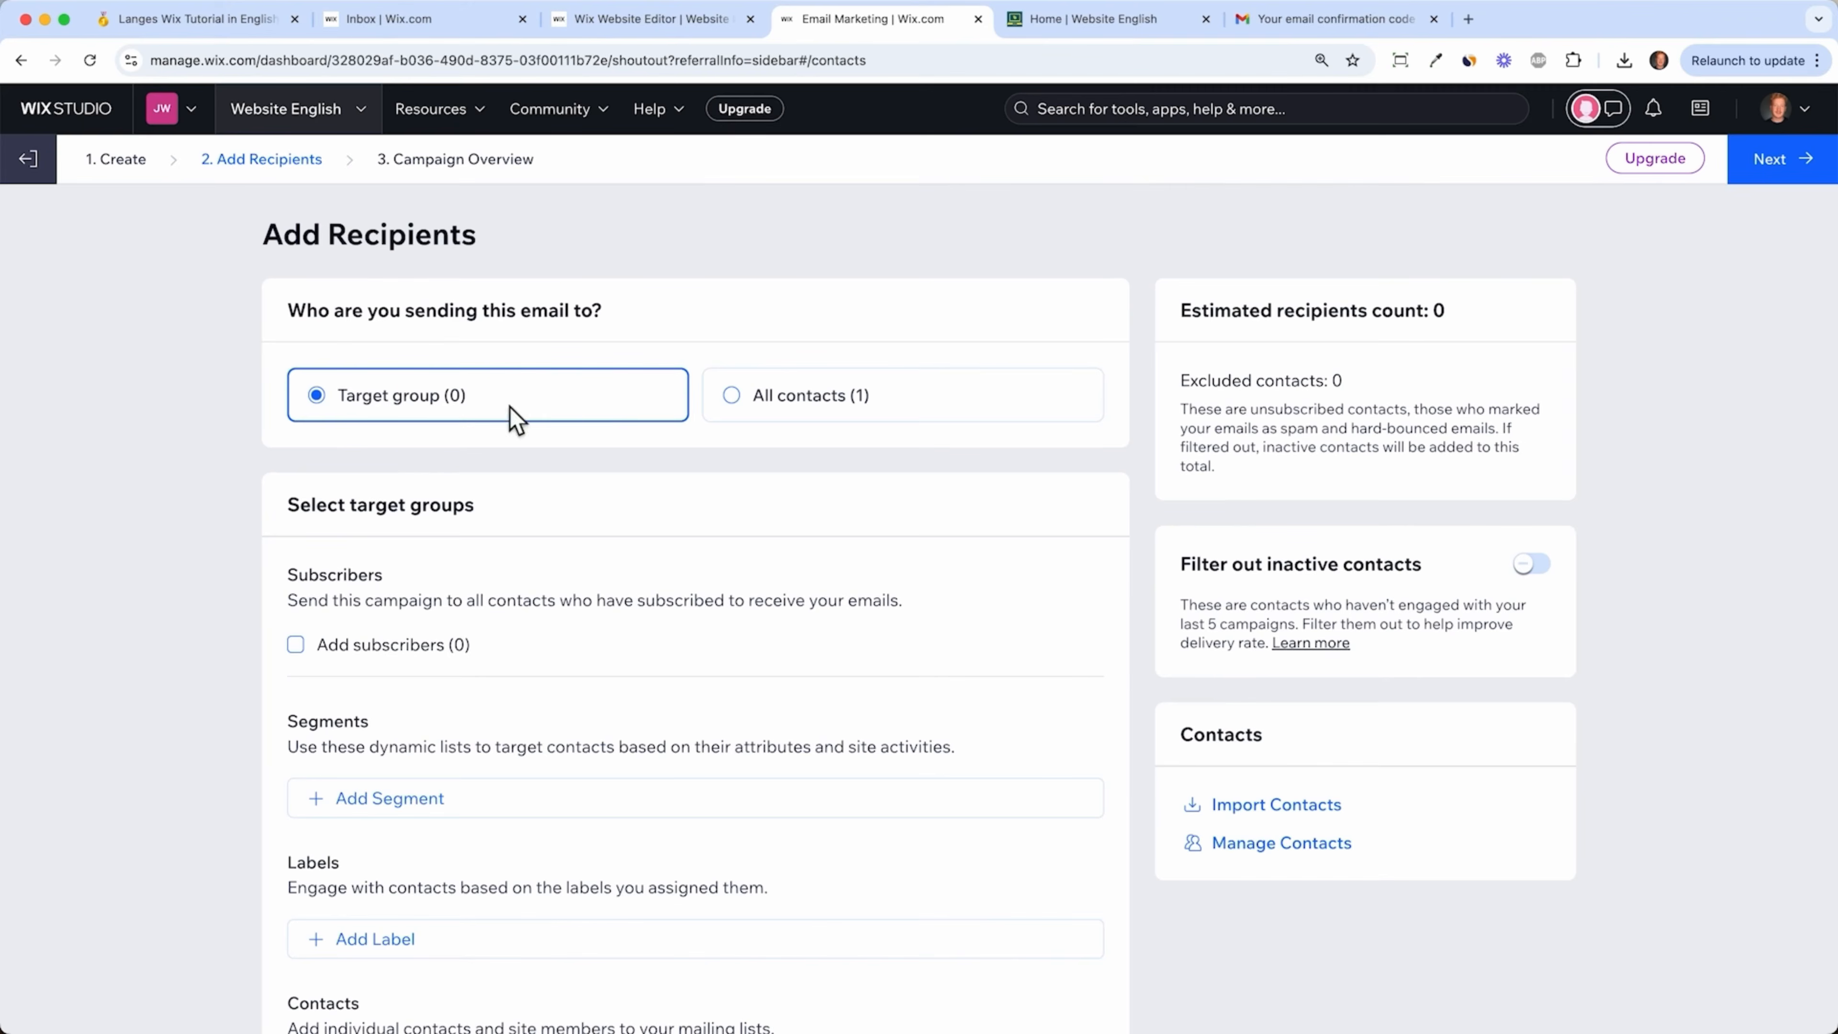
- Compare the All contacts and Target group recipient options and check which segments can be added
{"action": "left_click", "coordinate": [767, 400]}
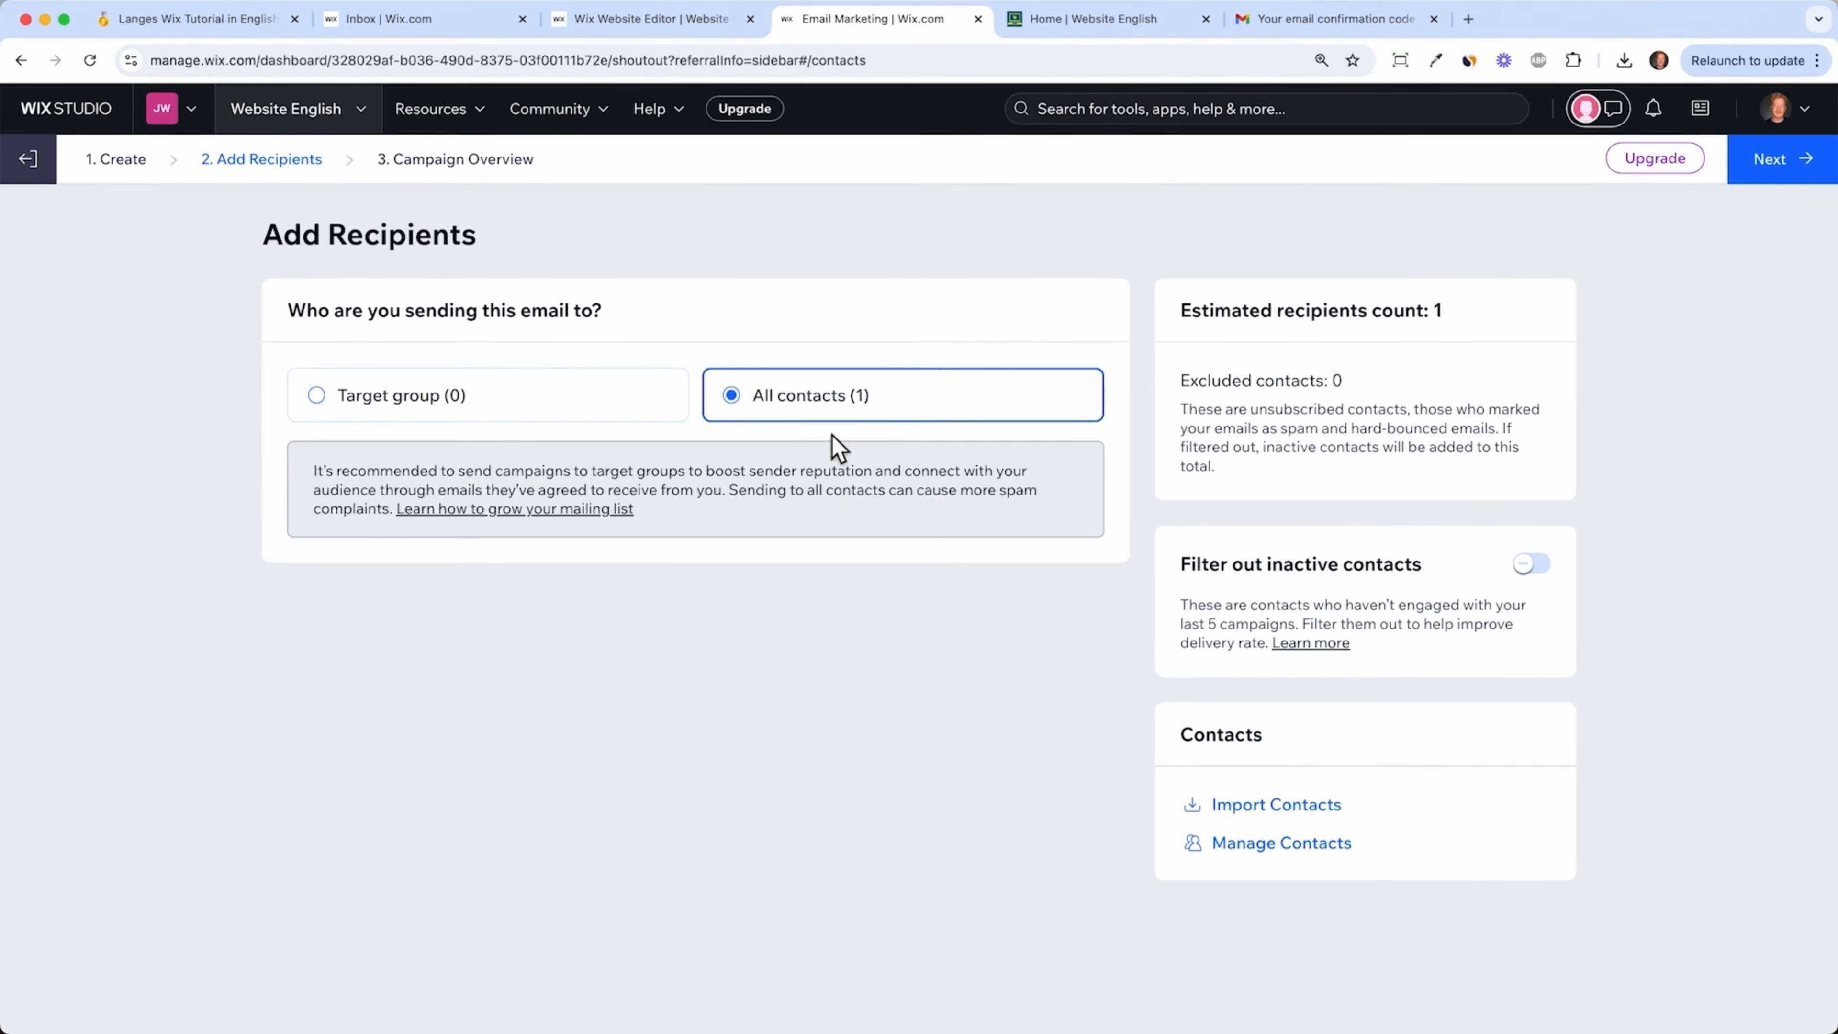
{"action": "left_click", "coordinate": [400, 402]}
{"action": "scroll", "coordinate": [583, 615], "scroll_direction": "down", "scroll_amount": 2}
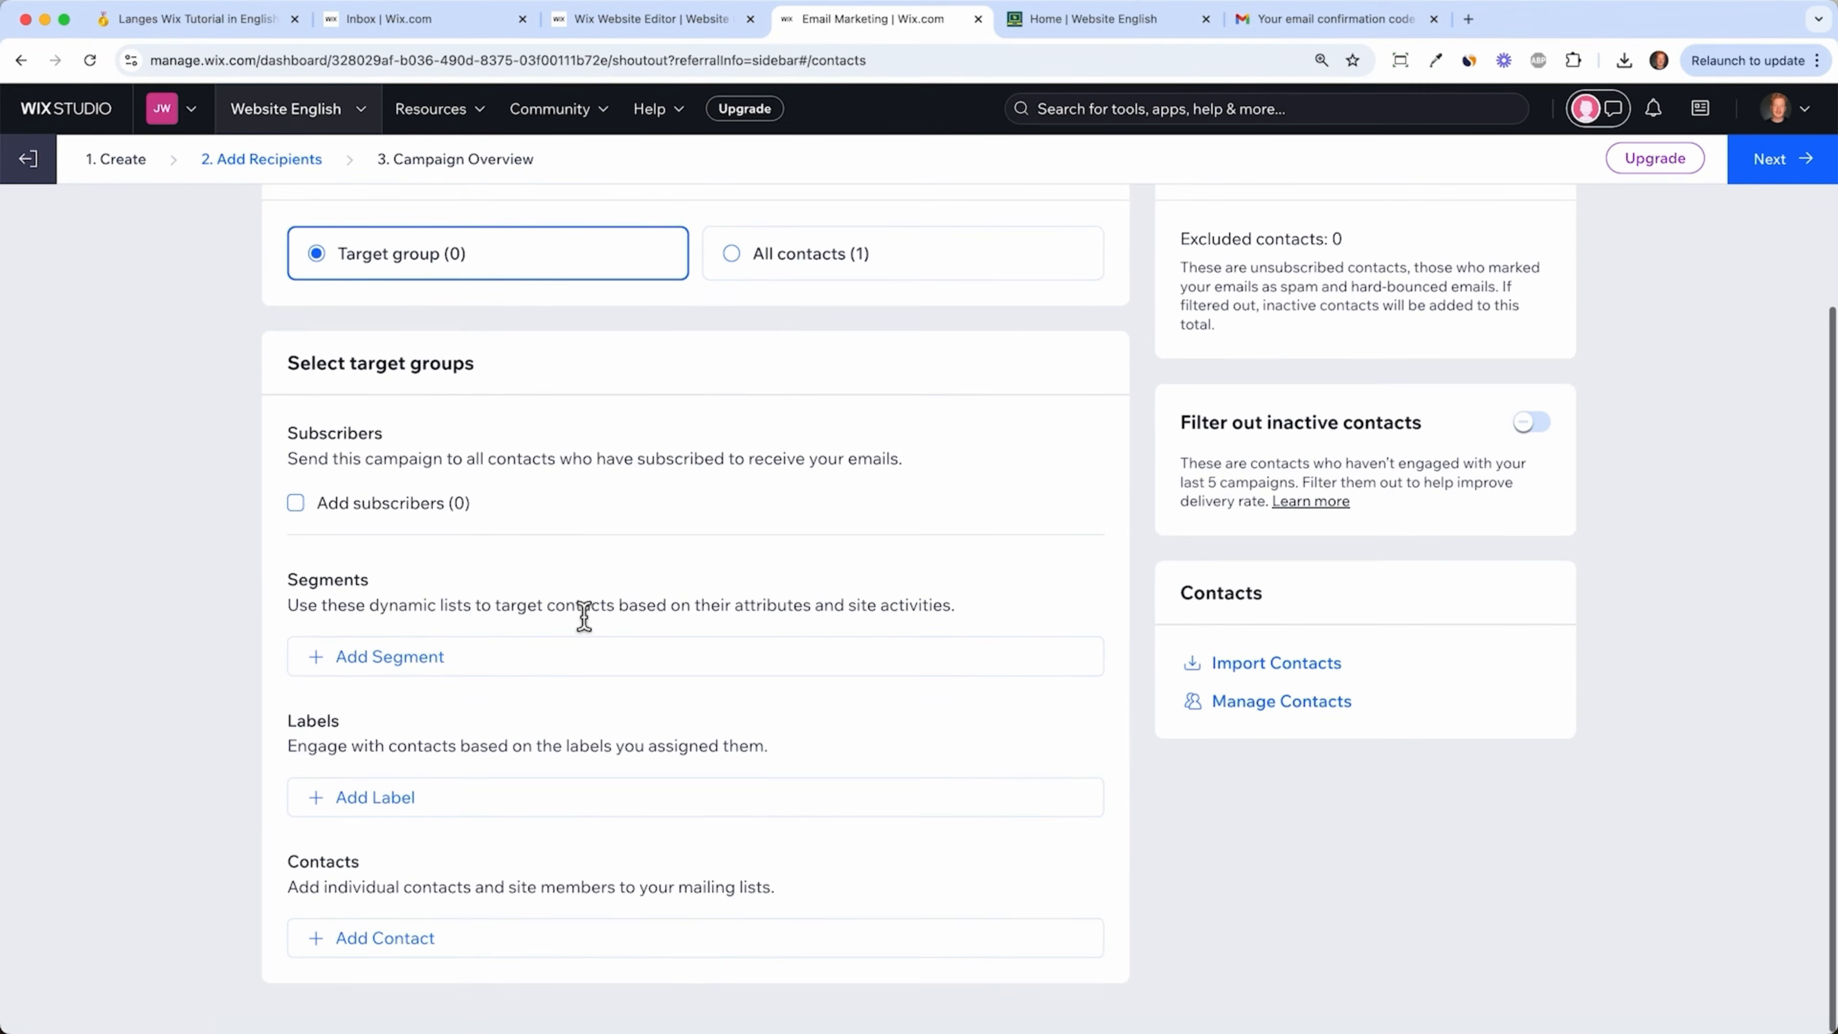
{"action": "left_click", "coordinate": [368, 657]}
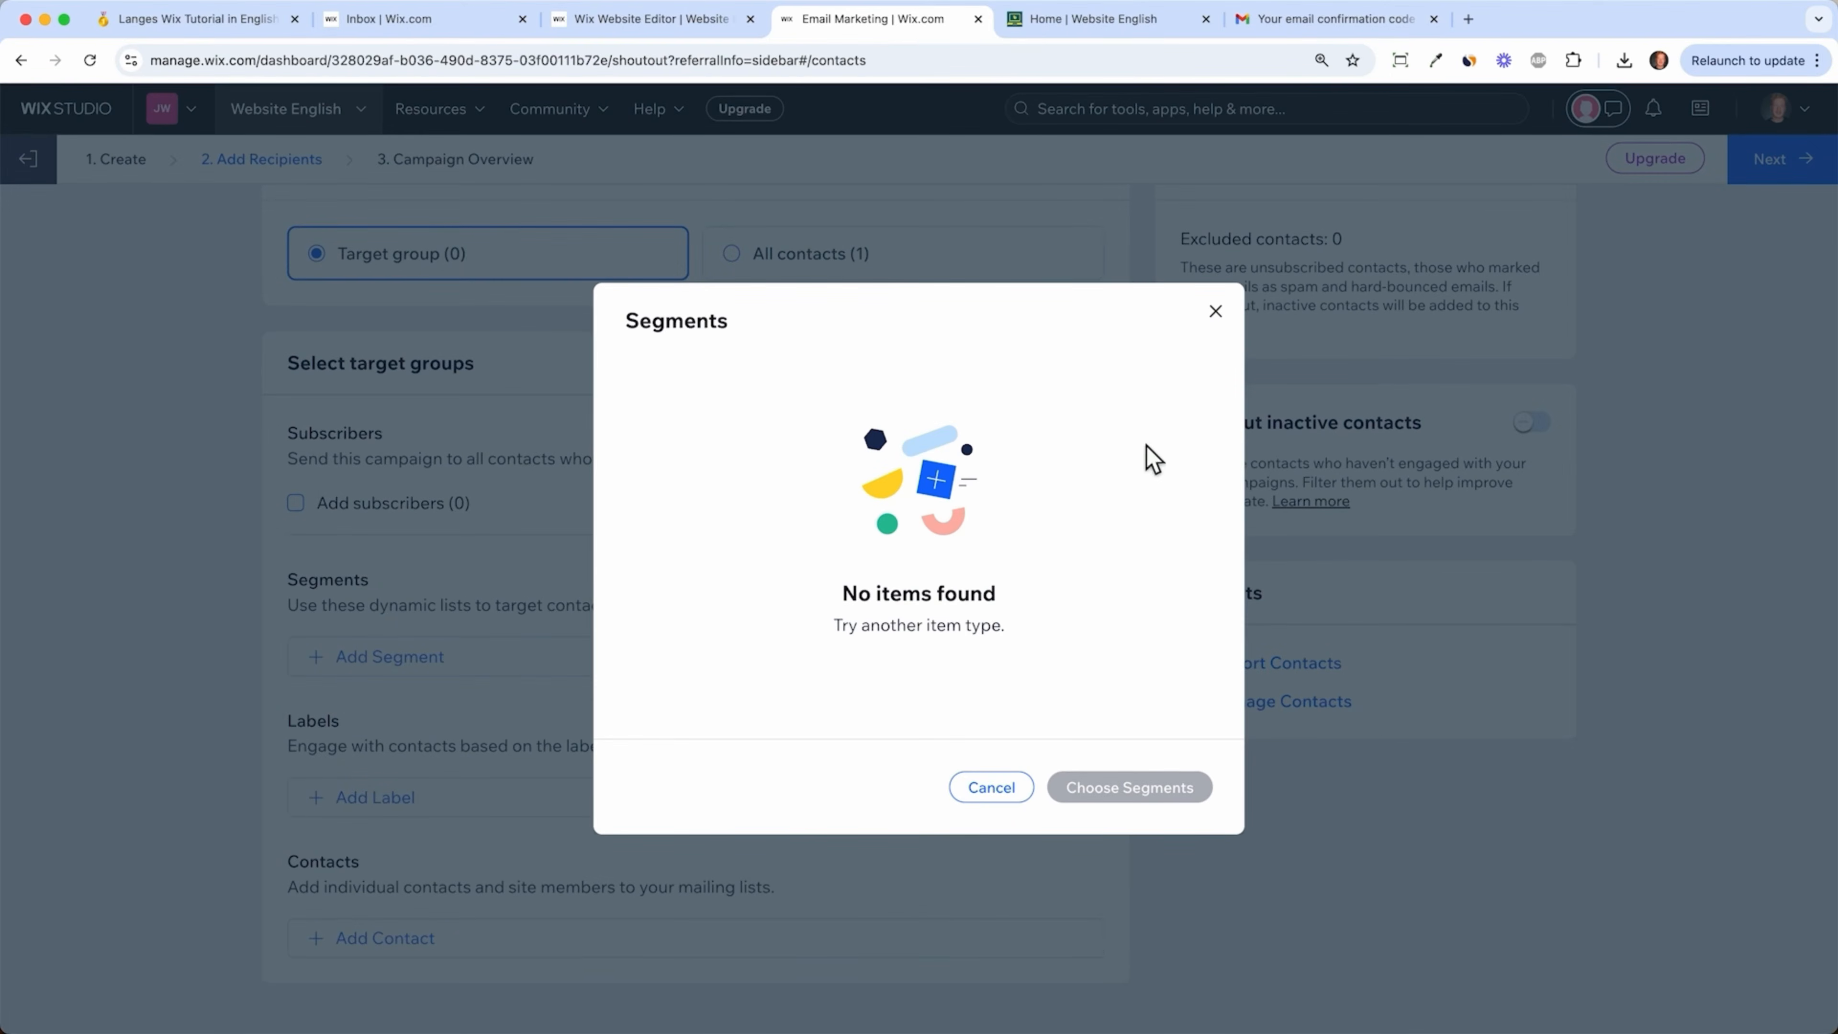
{"action": "left_click", "coordinate": [1215, 311]}
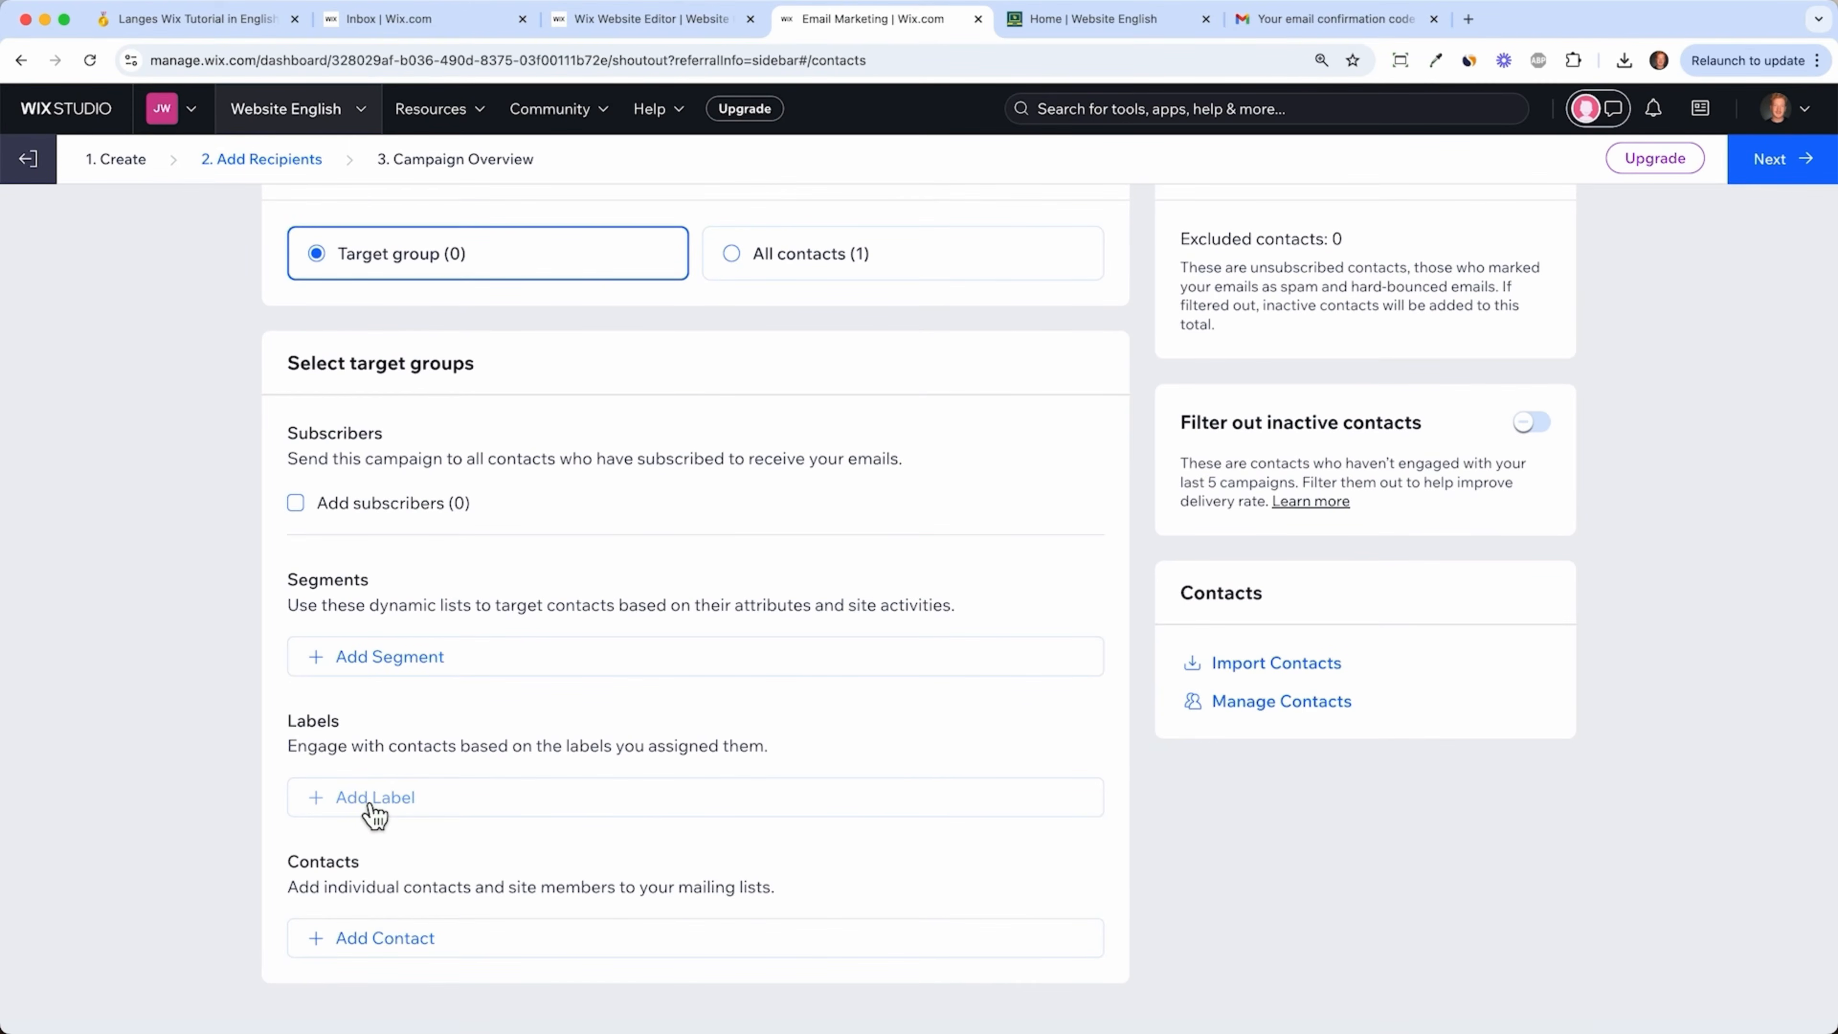
{"action": "scroll", "coordinate": [496, 412], "scroll_direction": "up", "scroll_amount": 2}
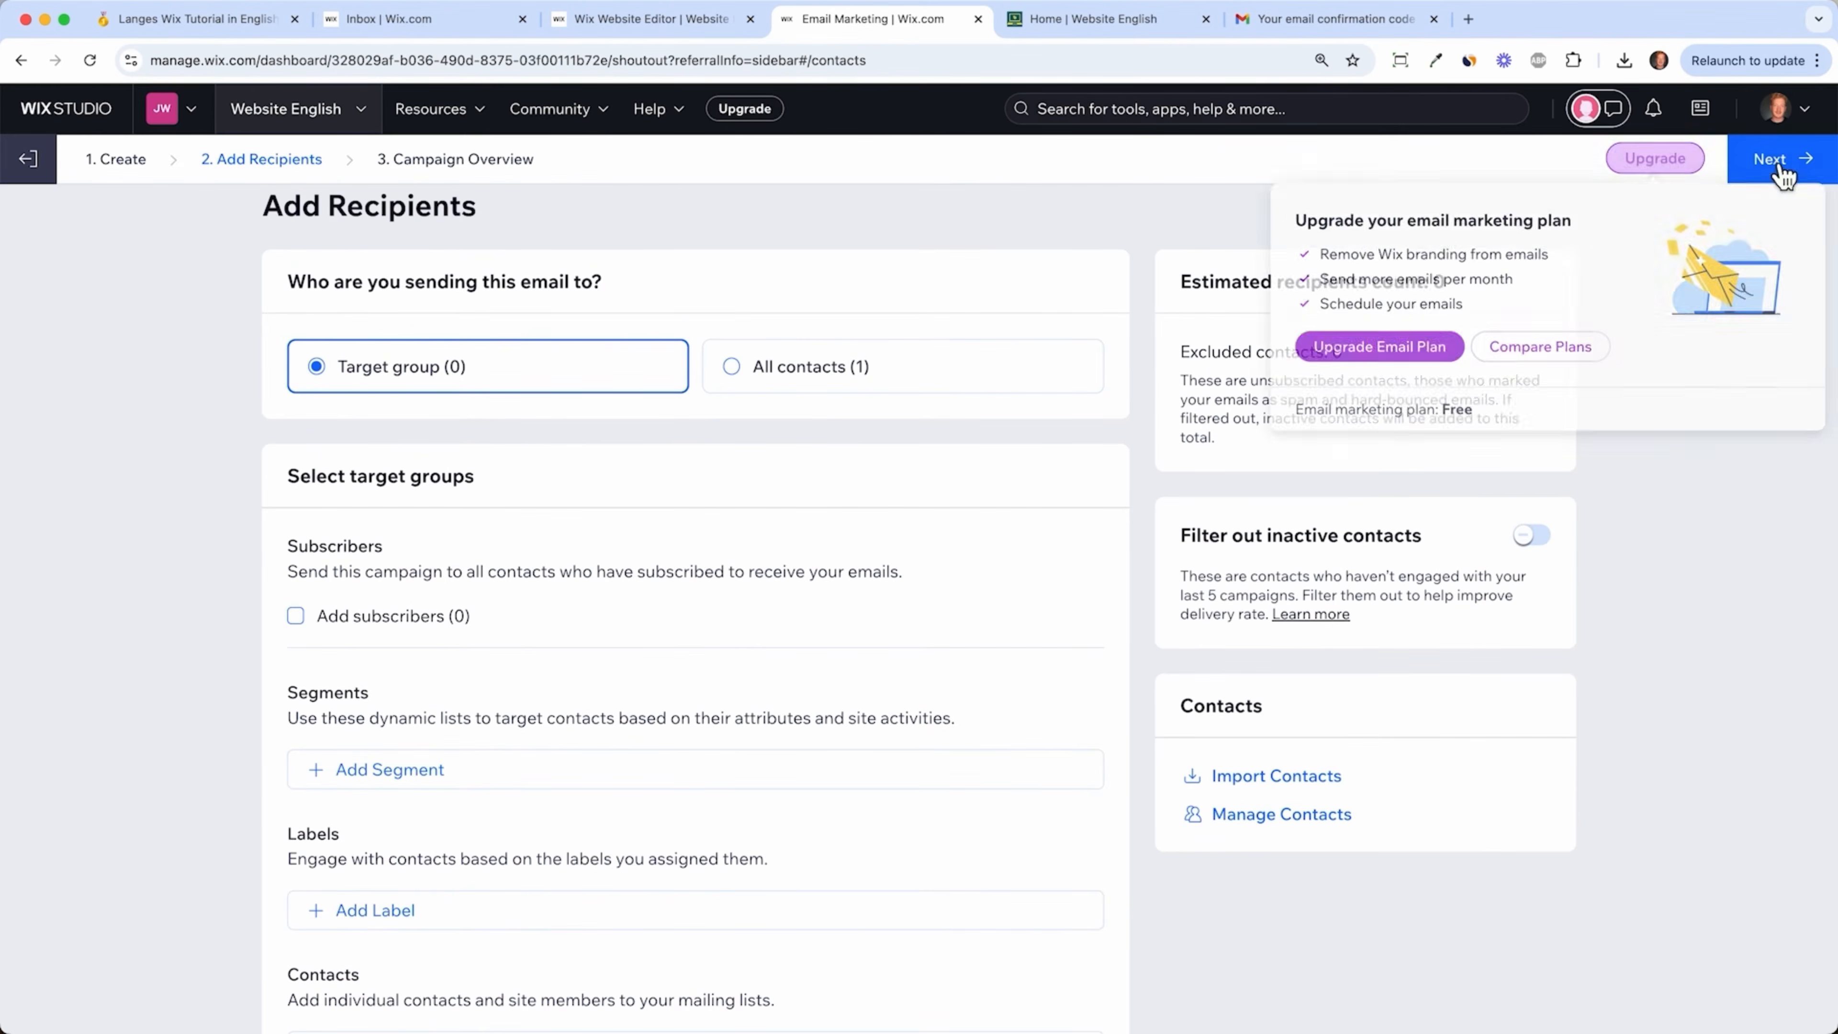
- Choose all contacts as the campaign's recipients and continue to the campaign overview
{"action": "left_click", "coordinate": [845, 384]}
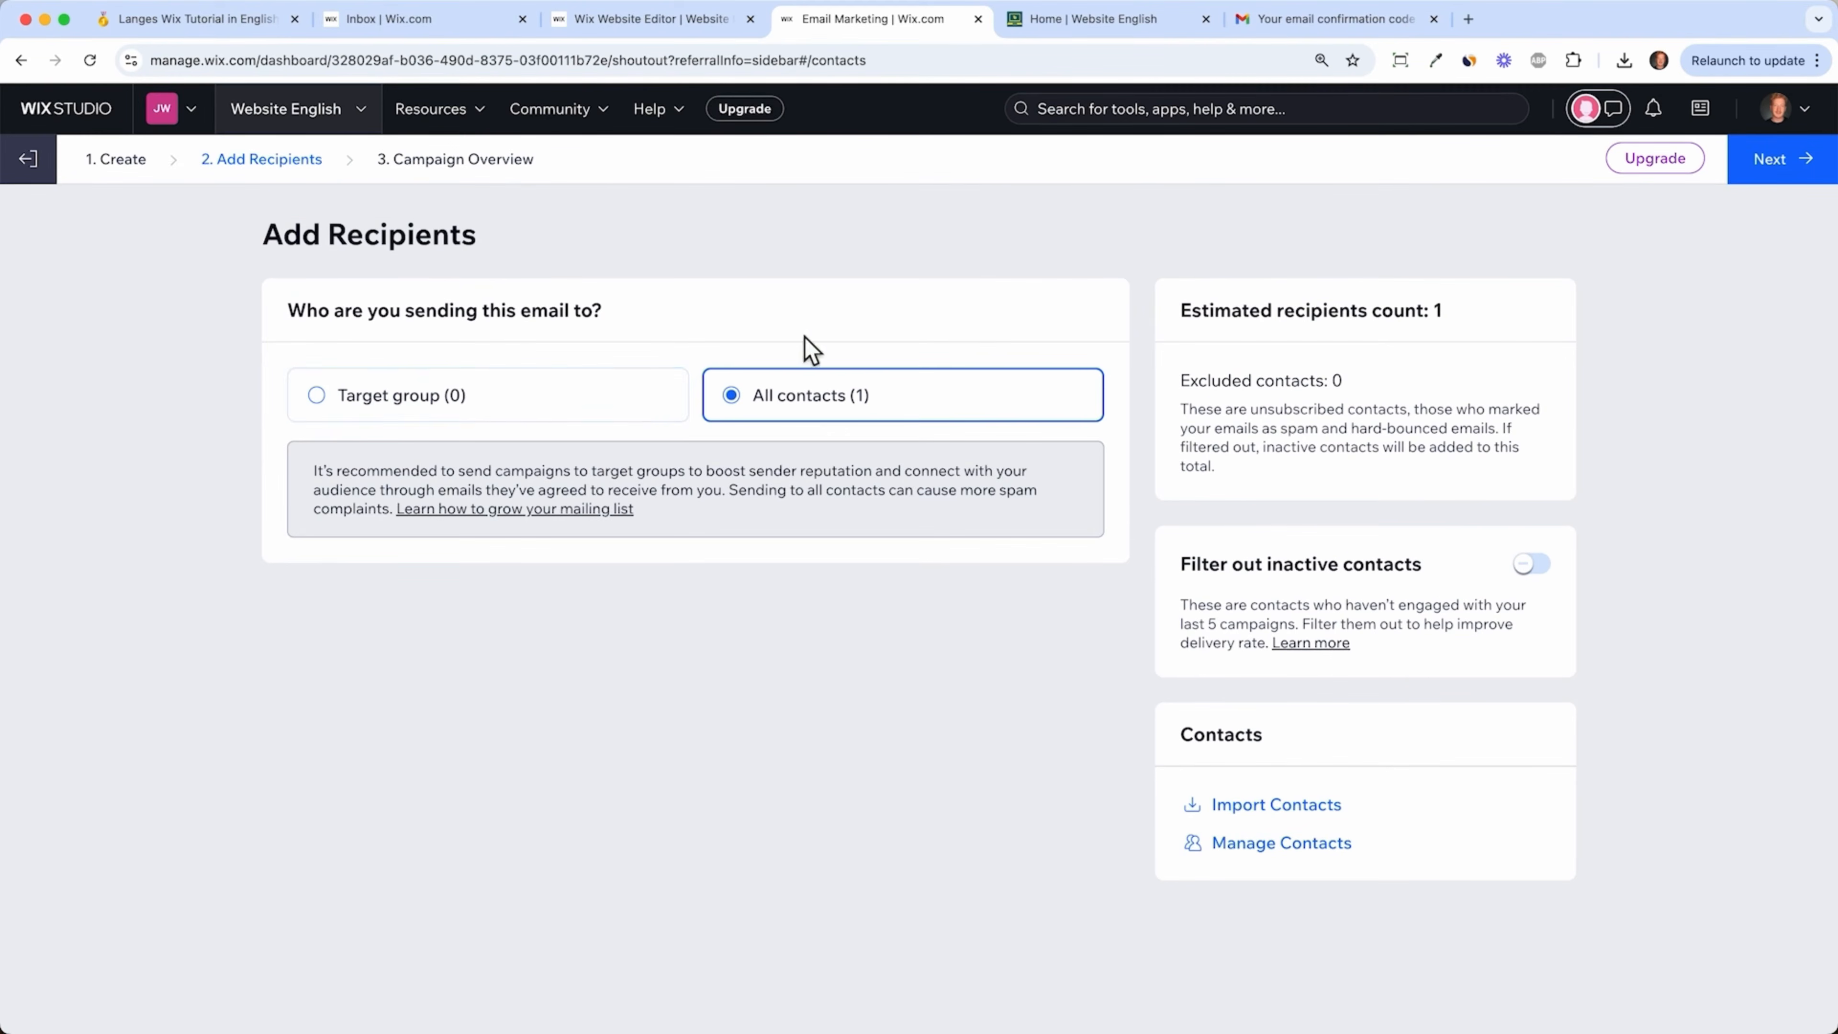
{"action": "left_click", "coordinate": [605, 417]}
{"action": "scroll", "coordinate": [470, 799], "scroll_direction": "down", "scroll_amount": 1}
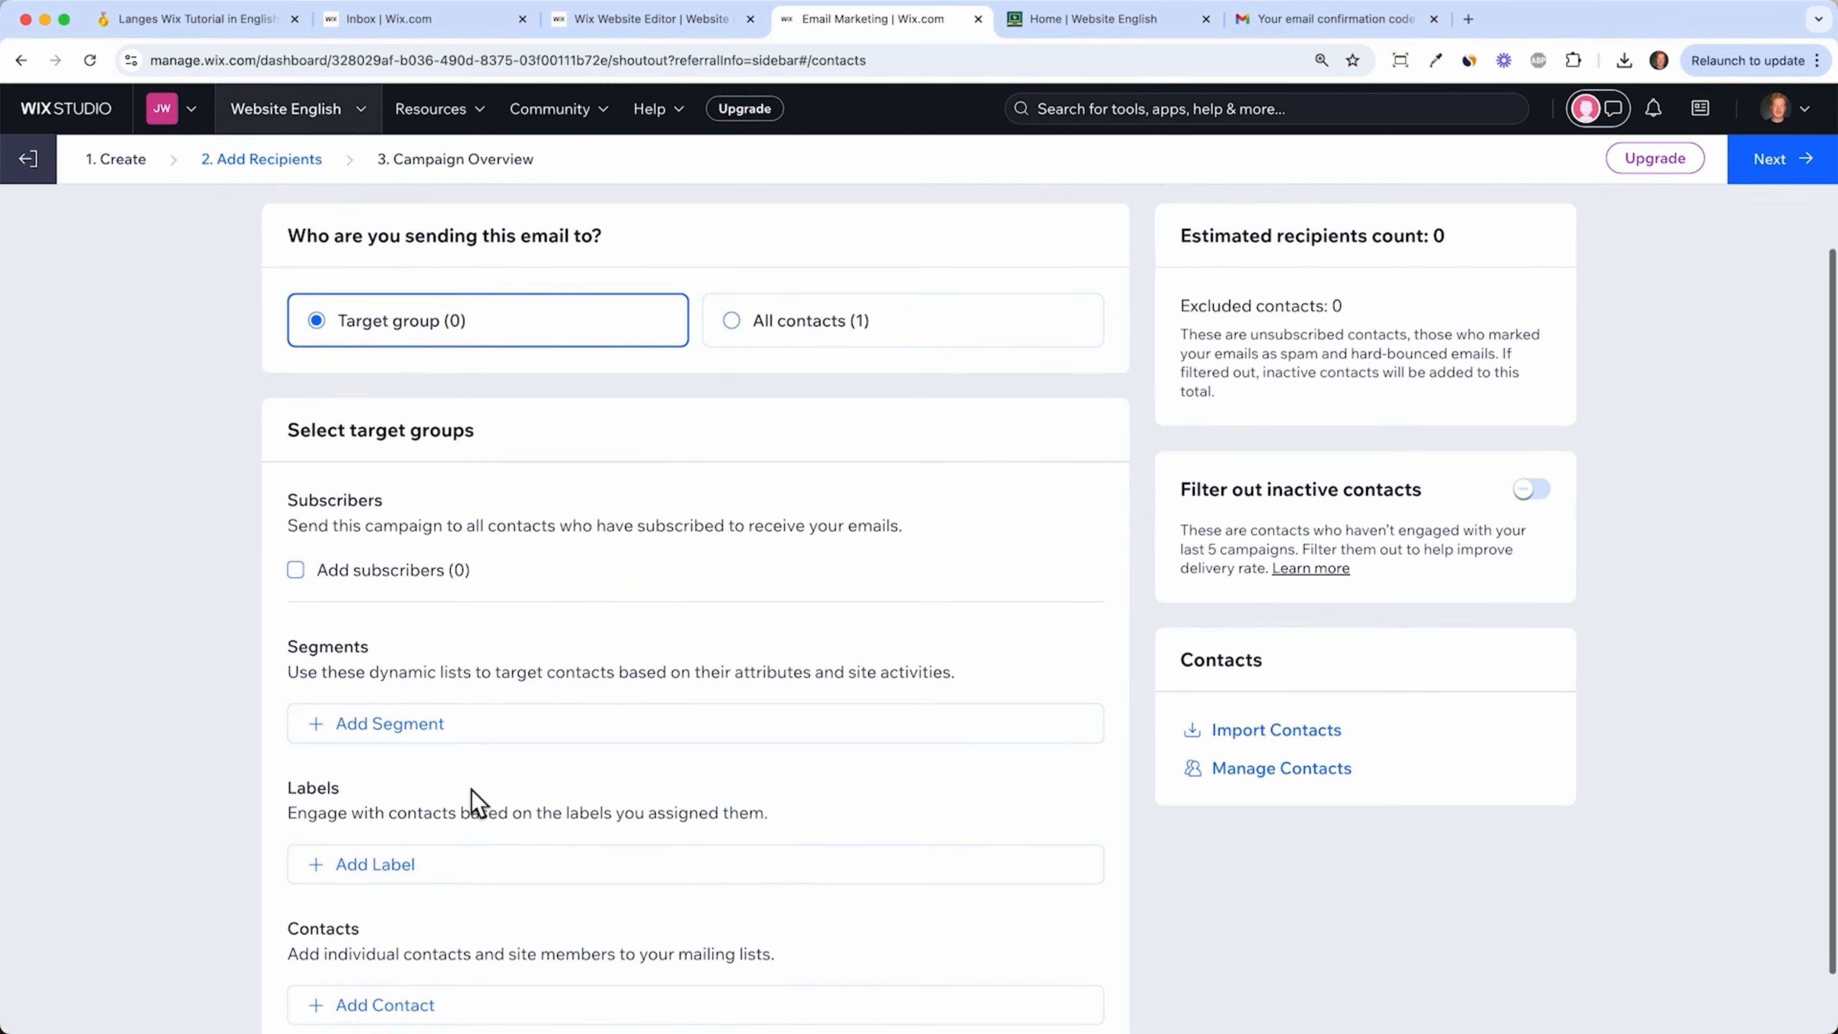
{"action": "left_click", "coordinate": [877, 326]}
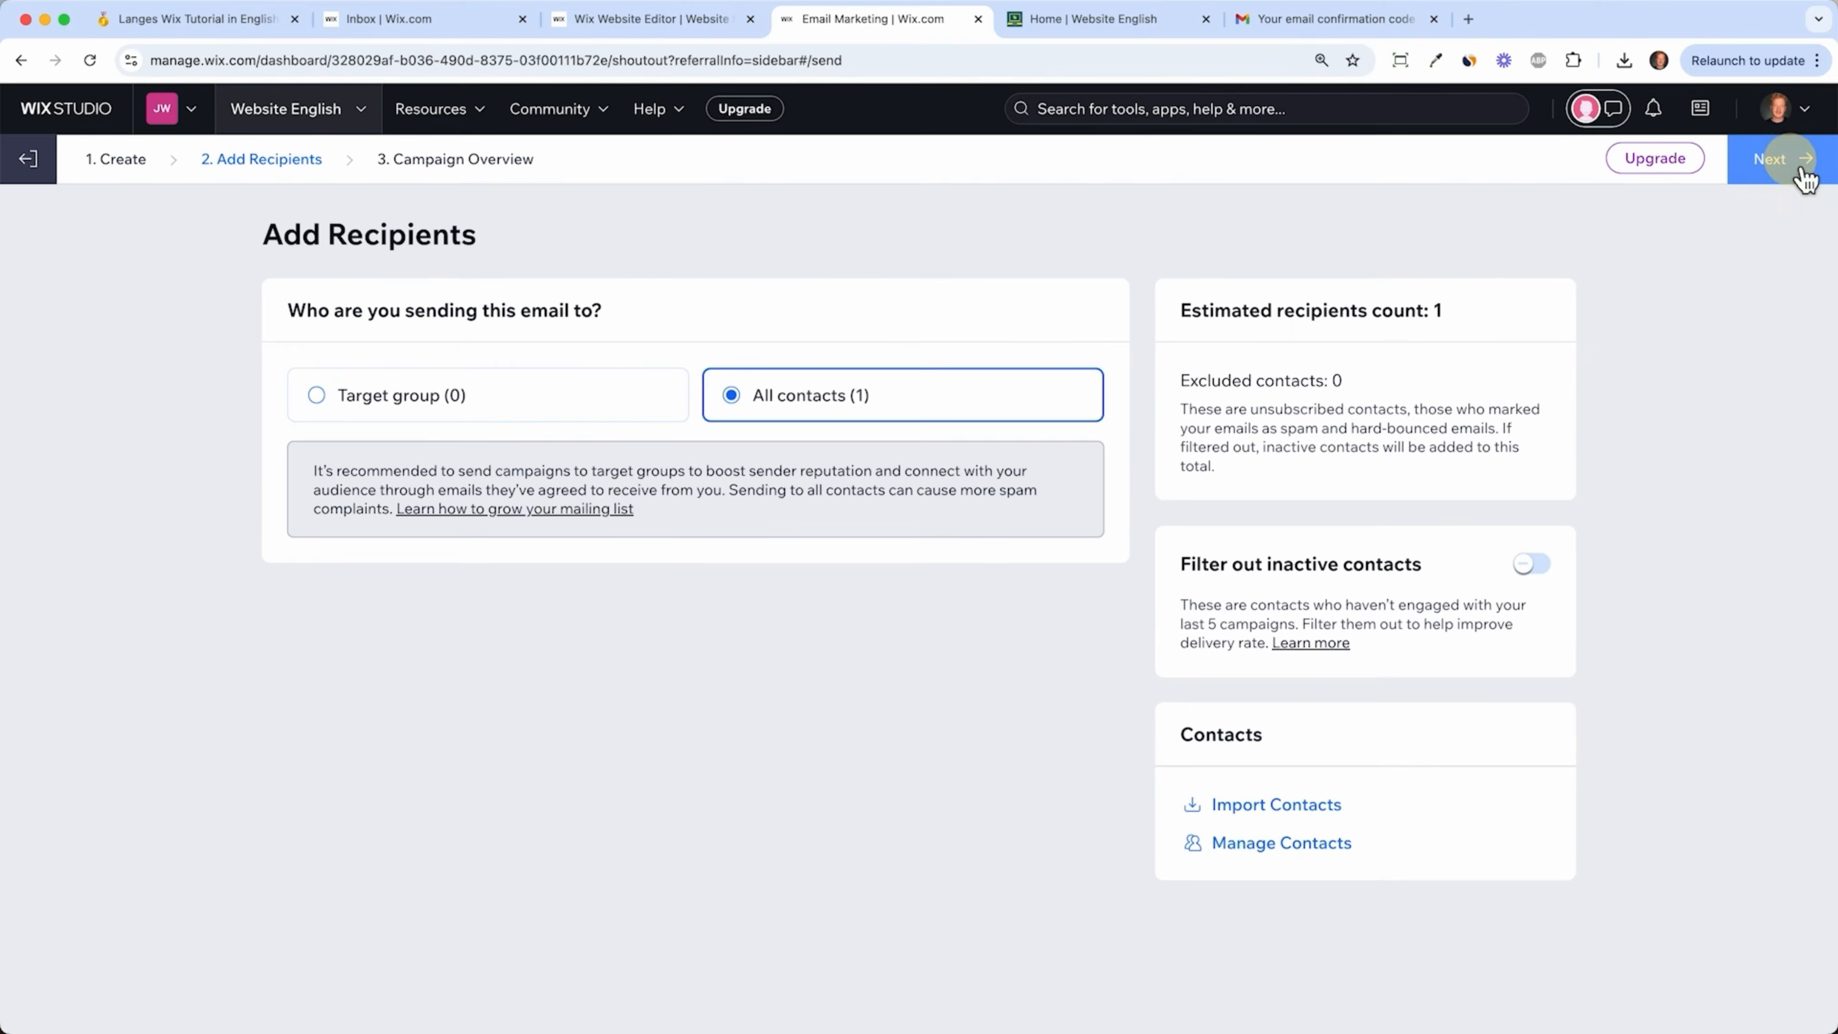
{"action": "left_click", "coordinate": [1791, 168]}
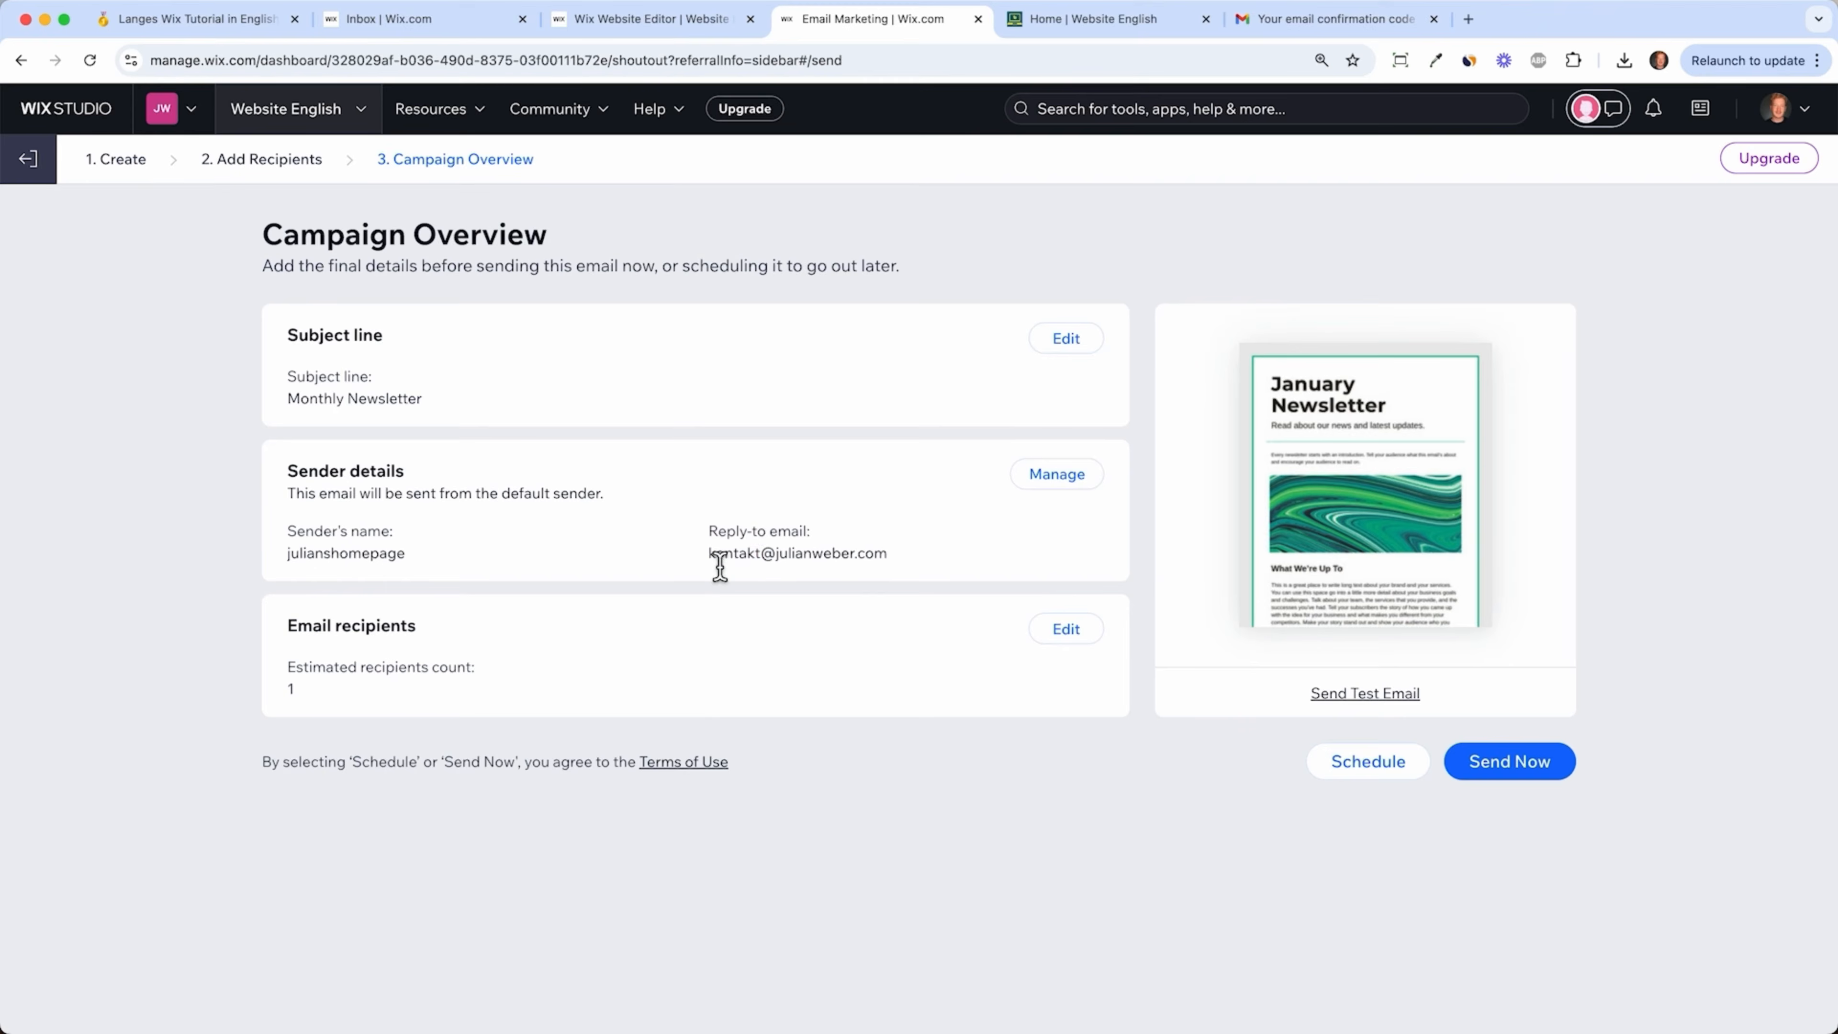
- Check the reply-to email in the campaign's sender details and leave the campaign without sending it
{"action": "left_click_drag", "start_coordinate": [731, 564], "coordinate": [939, 587]}
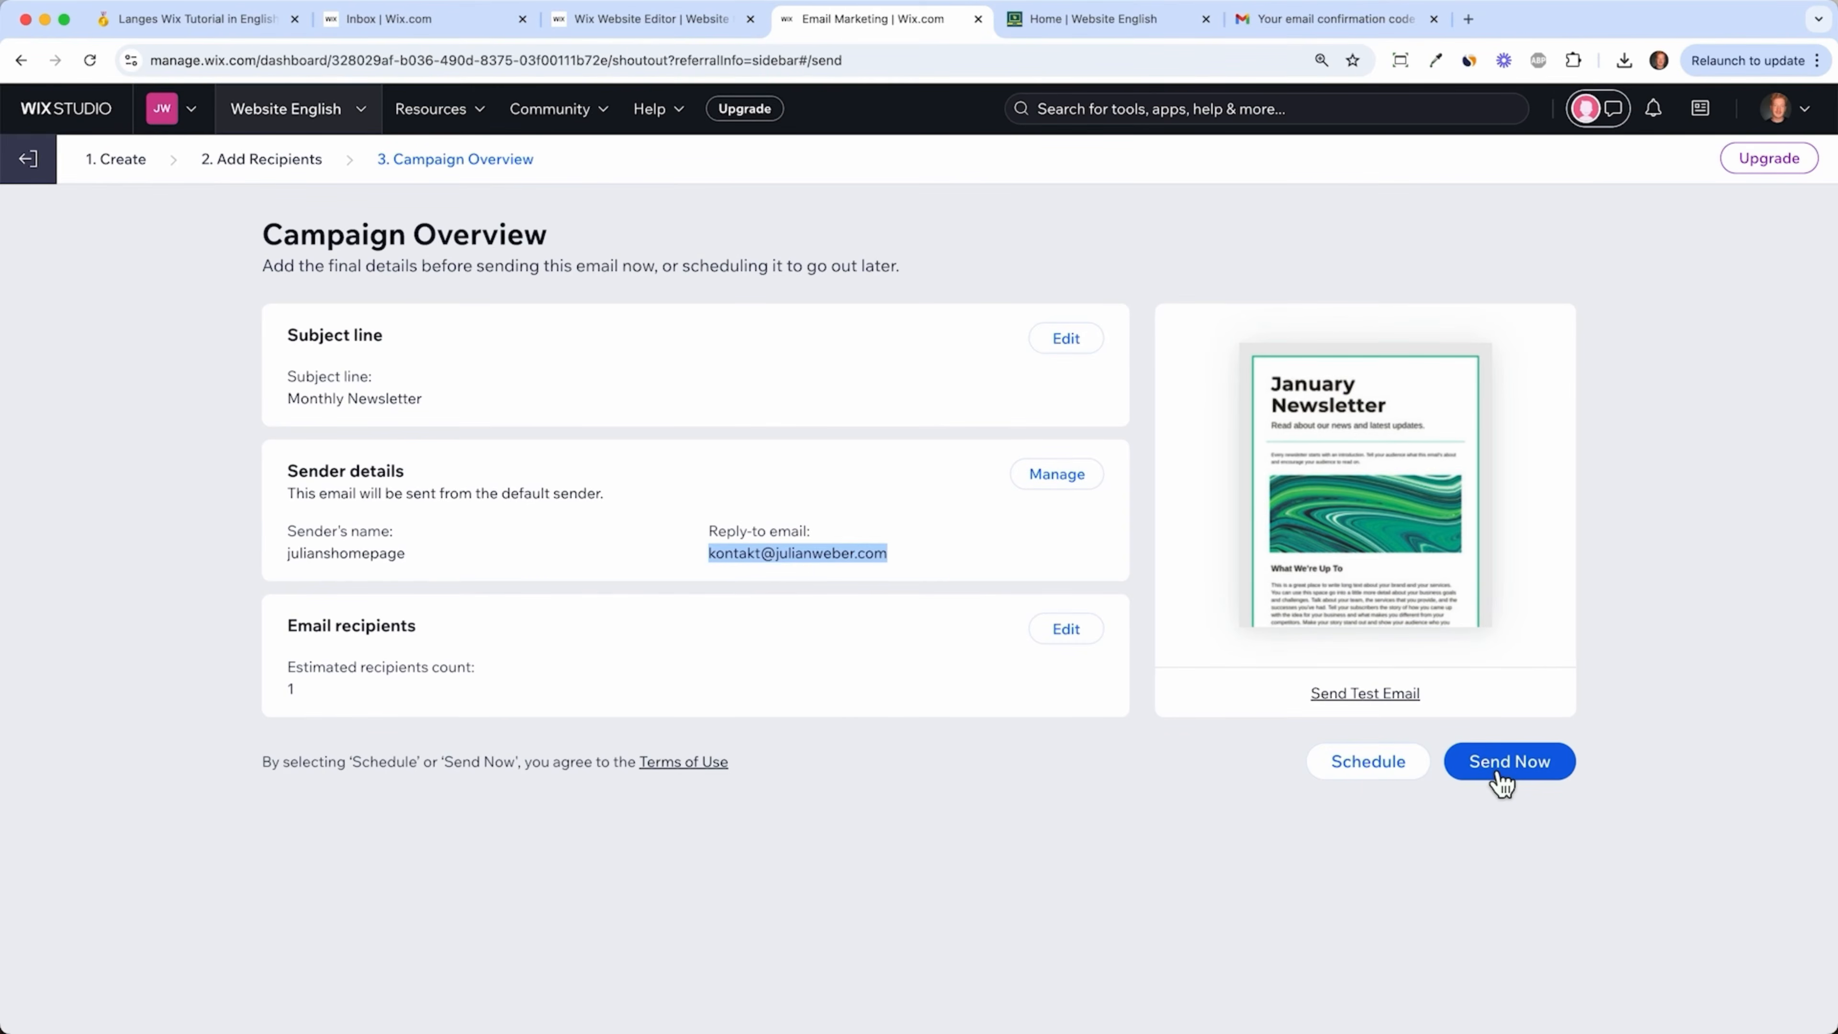
{"action": "left_click", "coordinate": [1696, 526]}
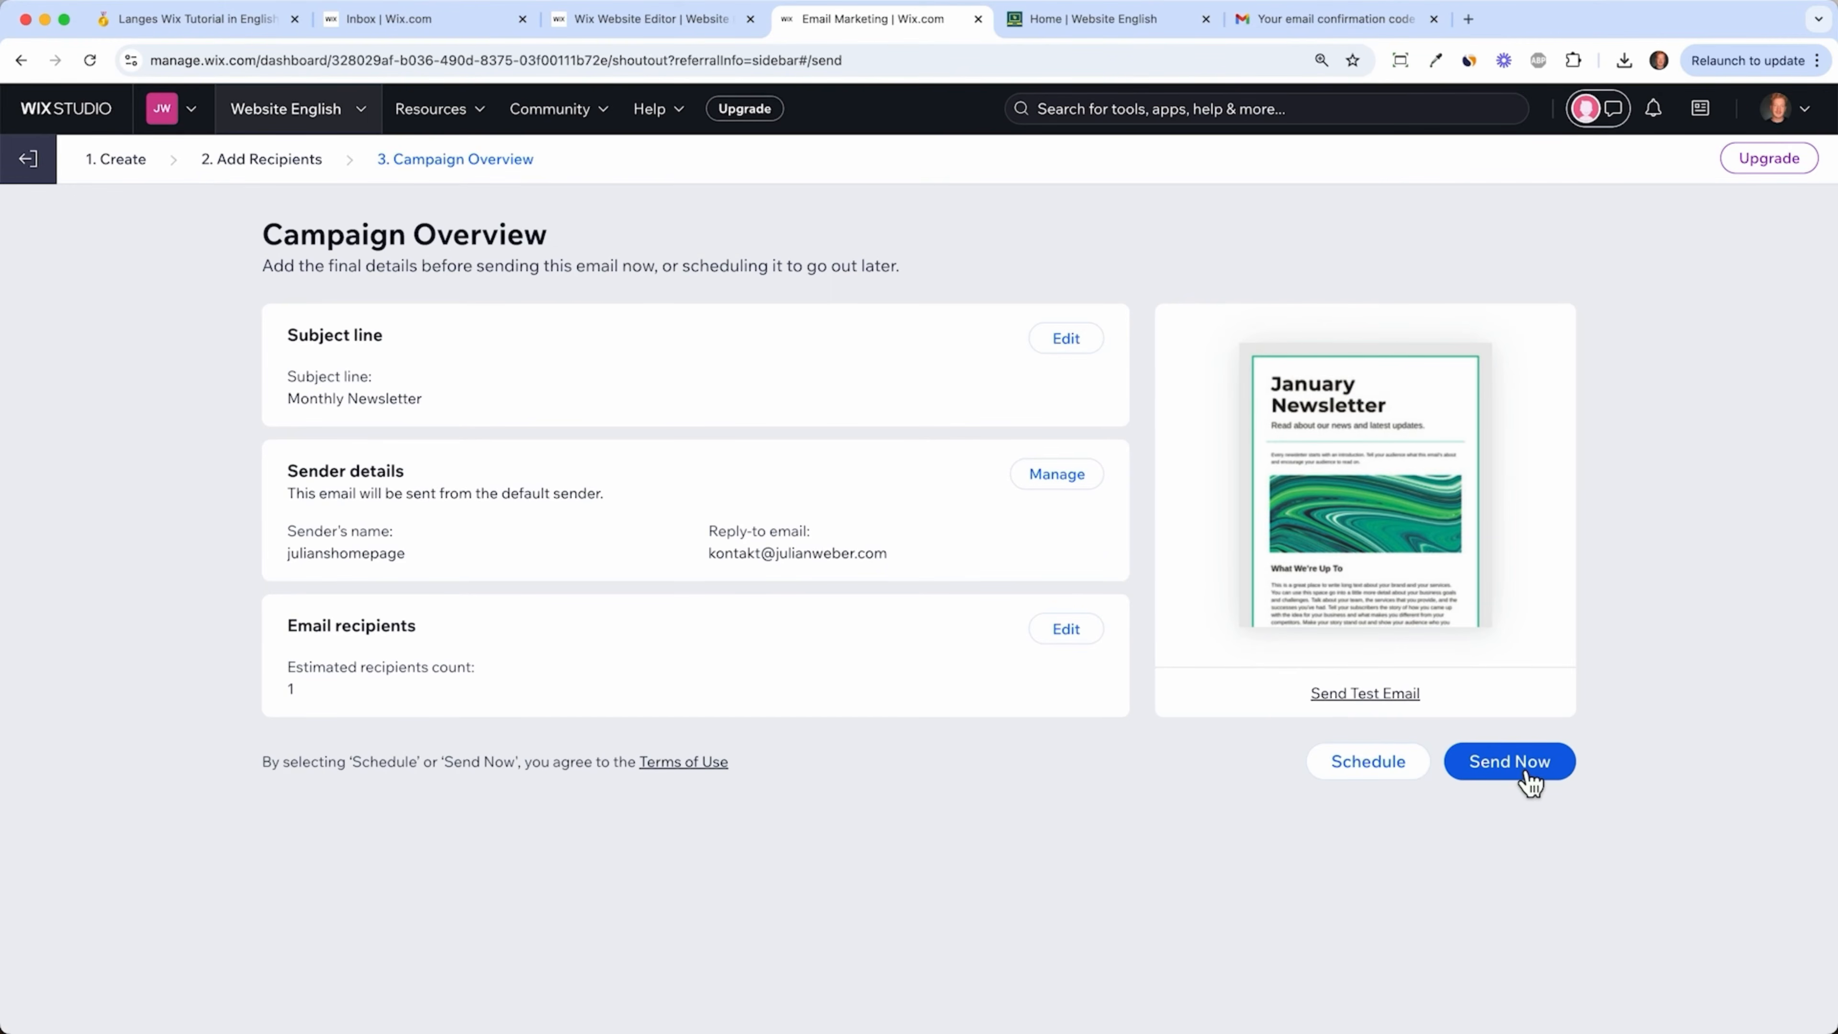
{"action": "left_click", "coordinate": [26, 159]}
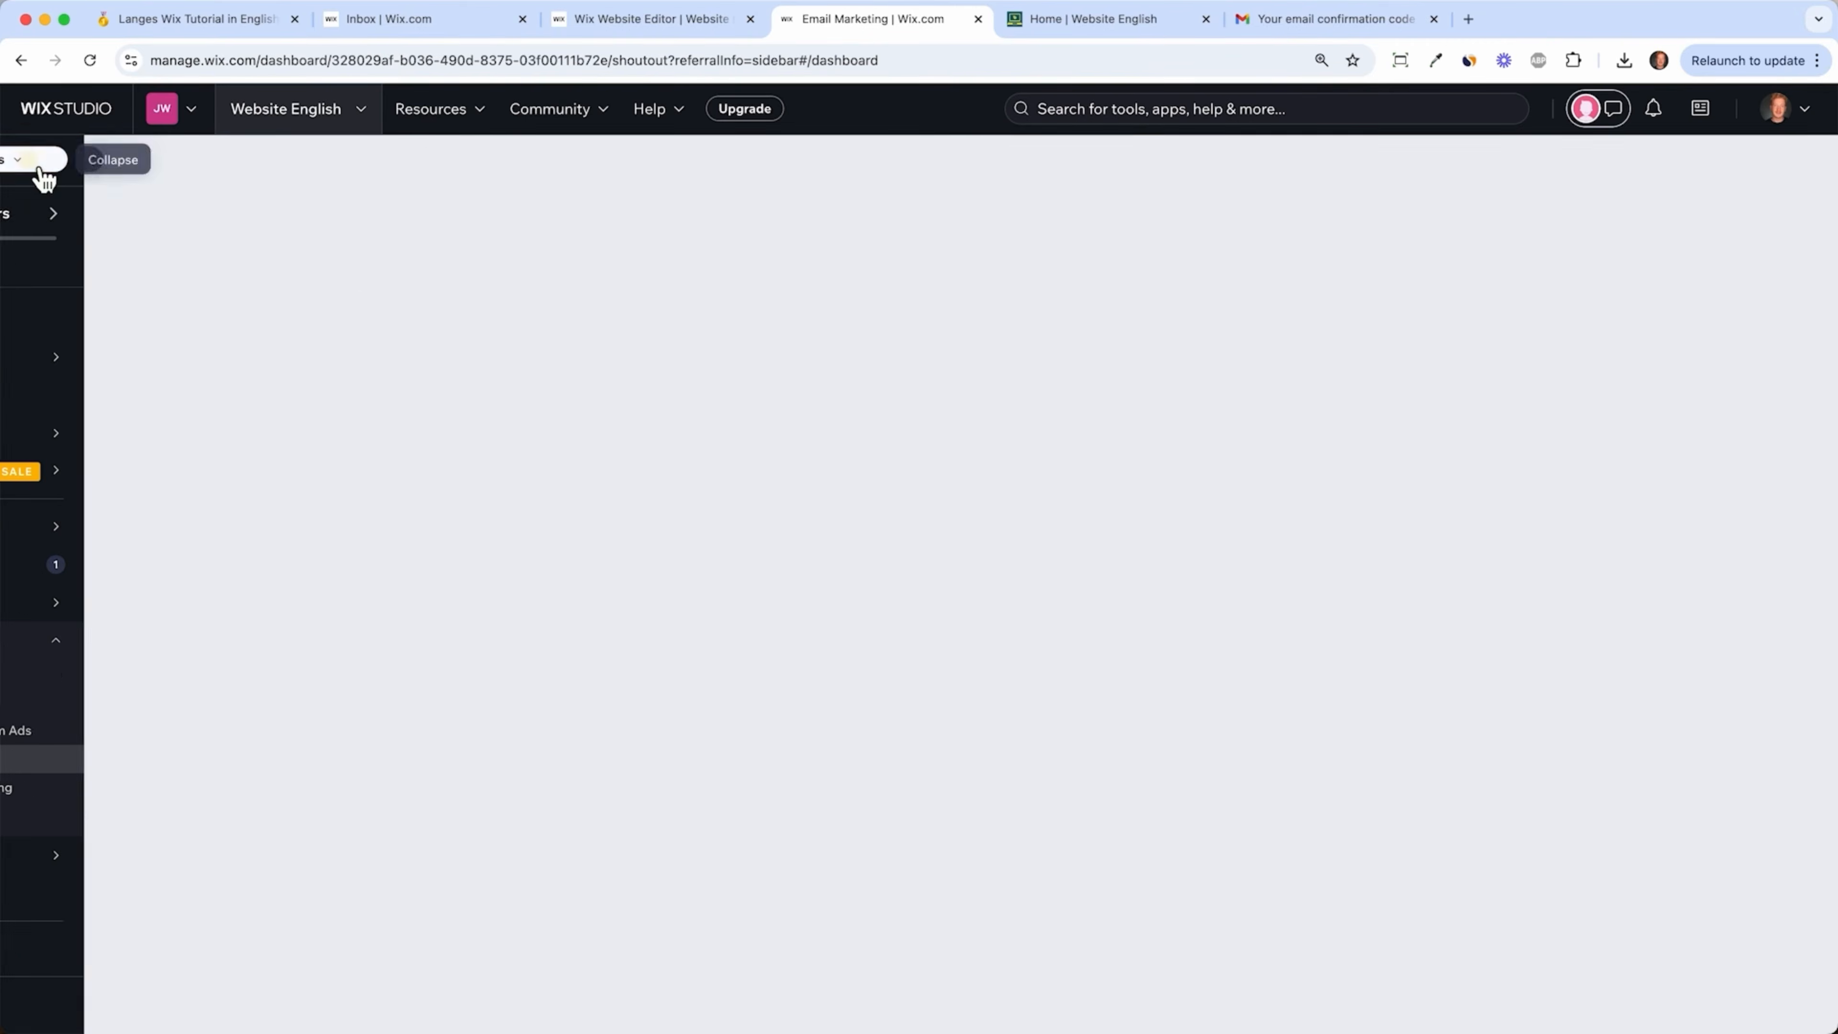
- View the site's automations overview, review the live website's newsletter and contact forms, and close the open chat window
{"action": "left_click", "coordinate": [134, 901]}
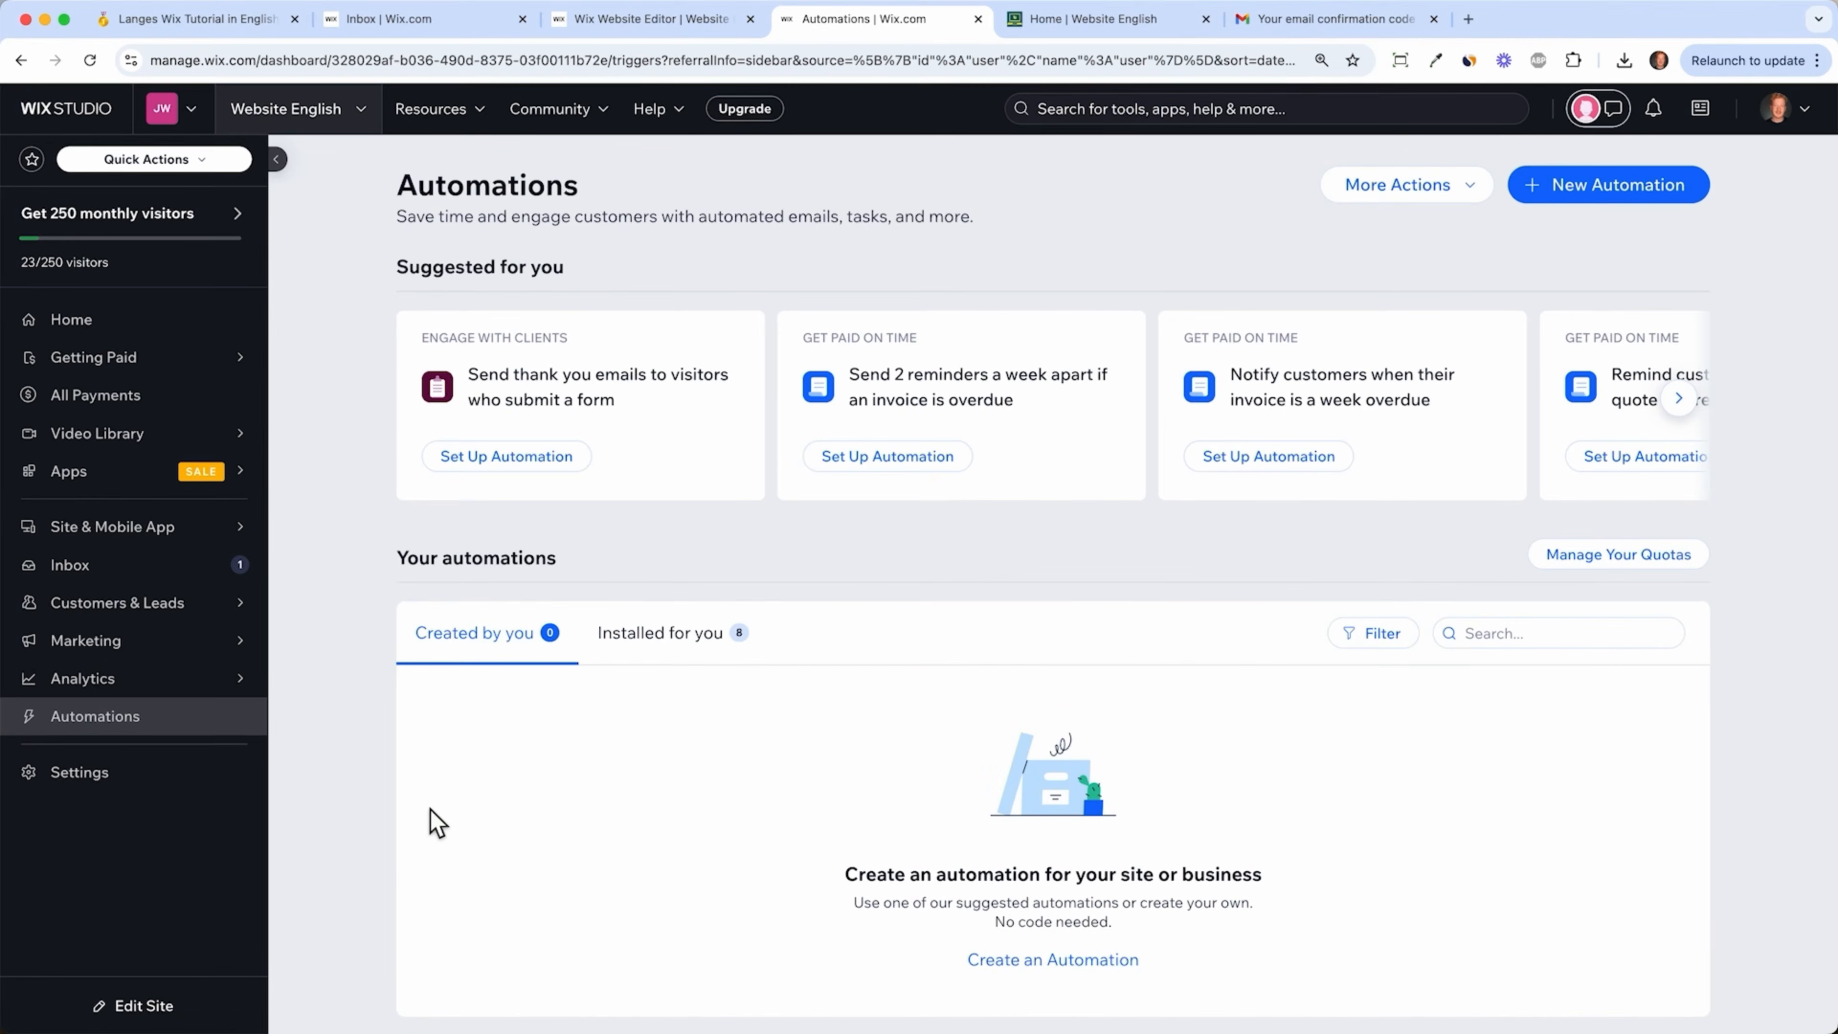
{"action": "left_click", "coordinate": [1095, 22]}
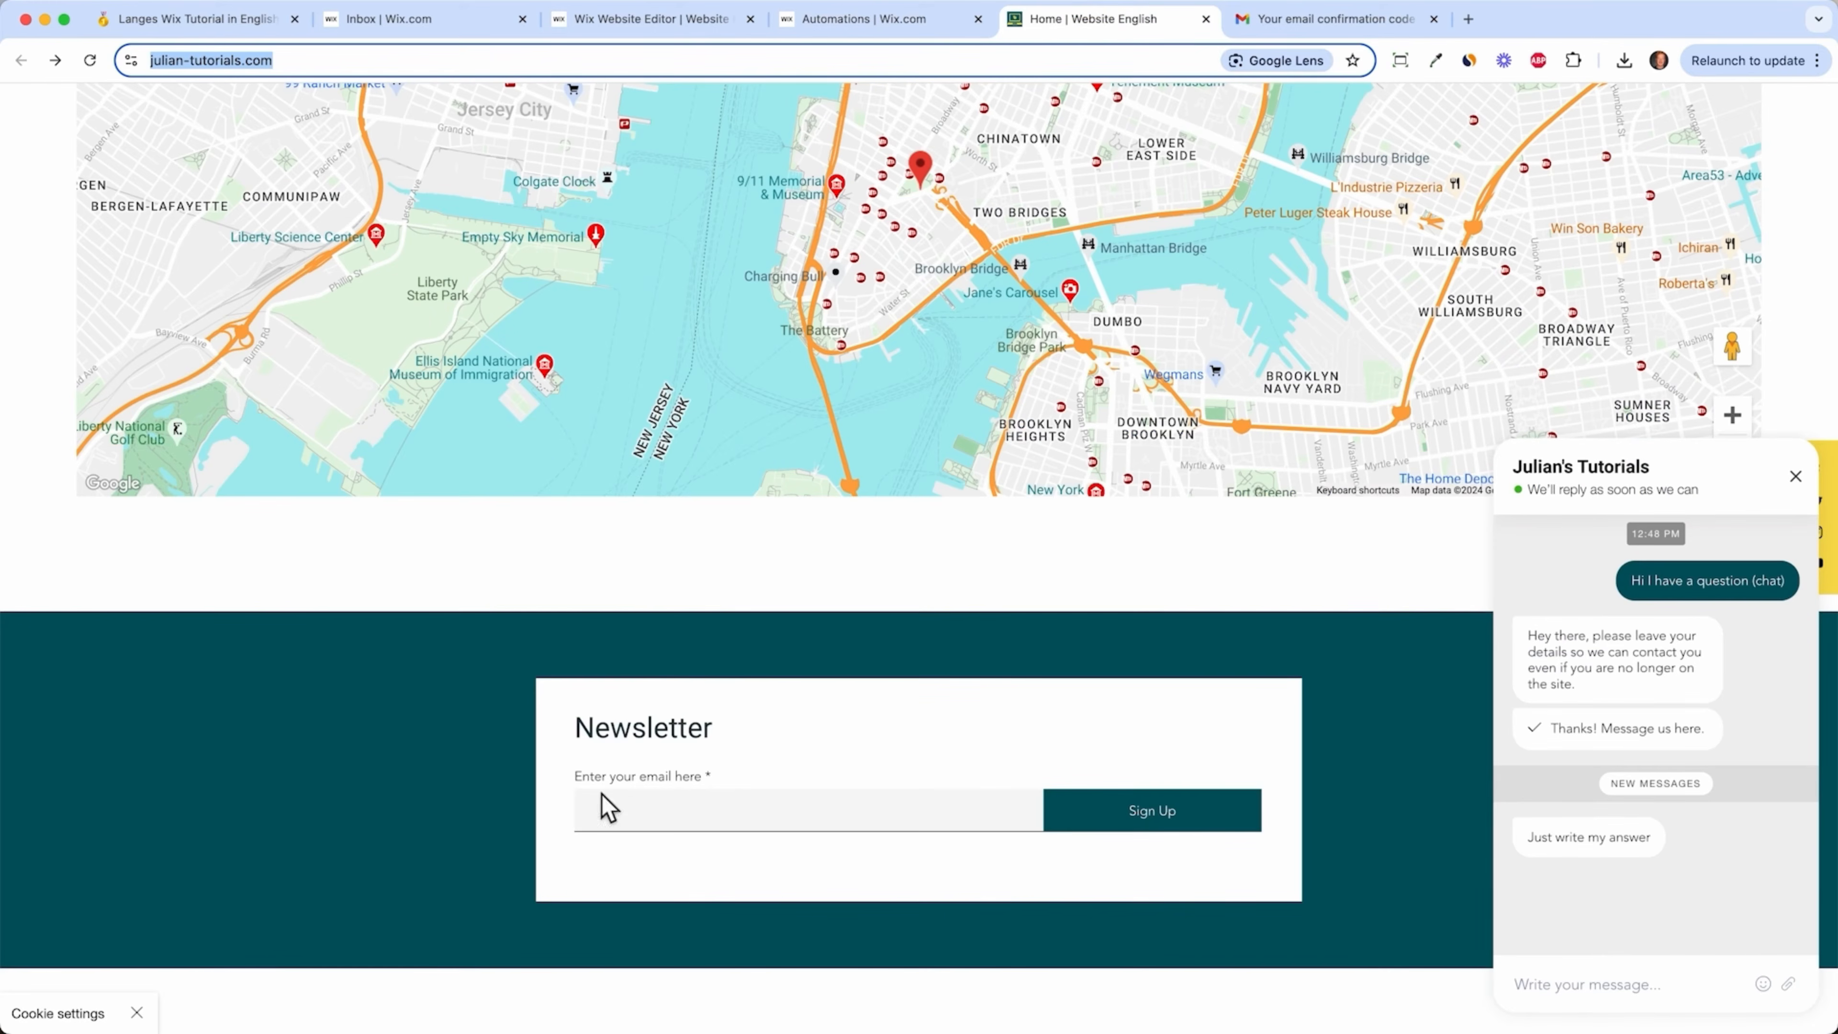
{"action": "scroll", "coordinate": [1230, 638], "scroll_direction": "up", "scroll_amount": 10}
{"action": "left_click", "coordinate": [1090, 590]}
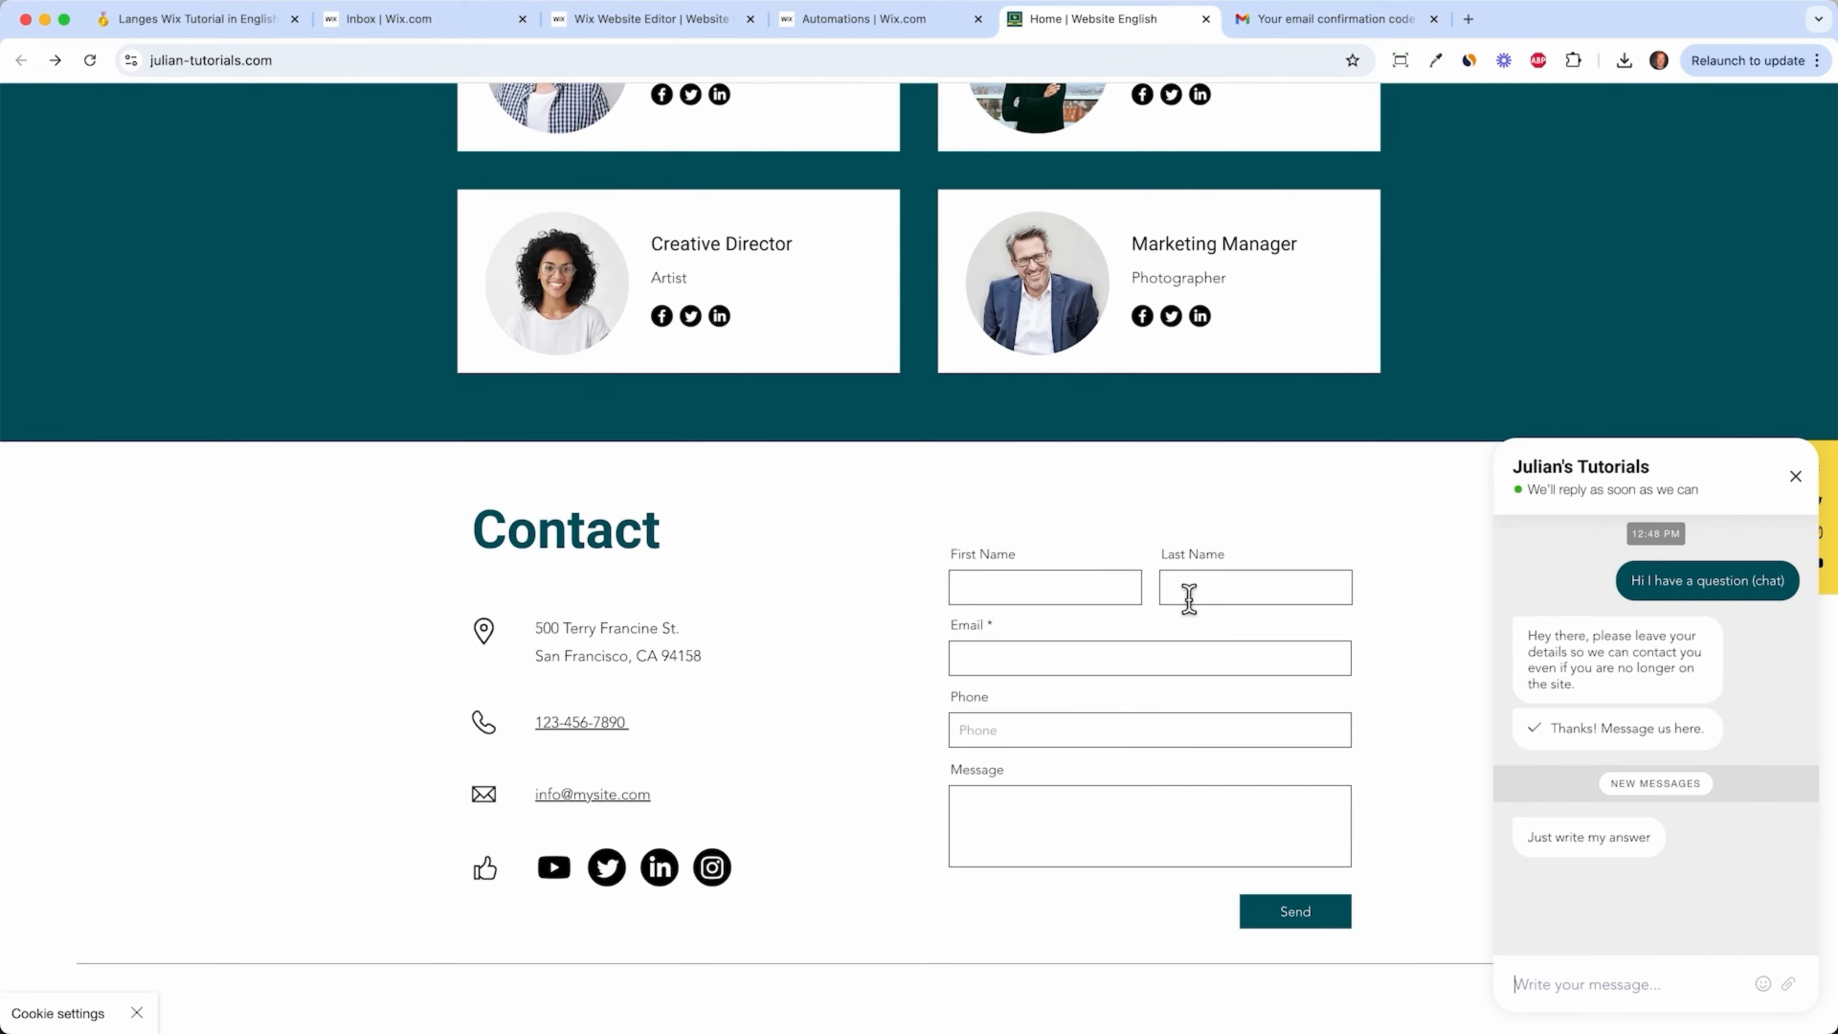
{"action": "left_click", "coordinate": [1796, 476]}
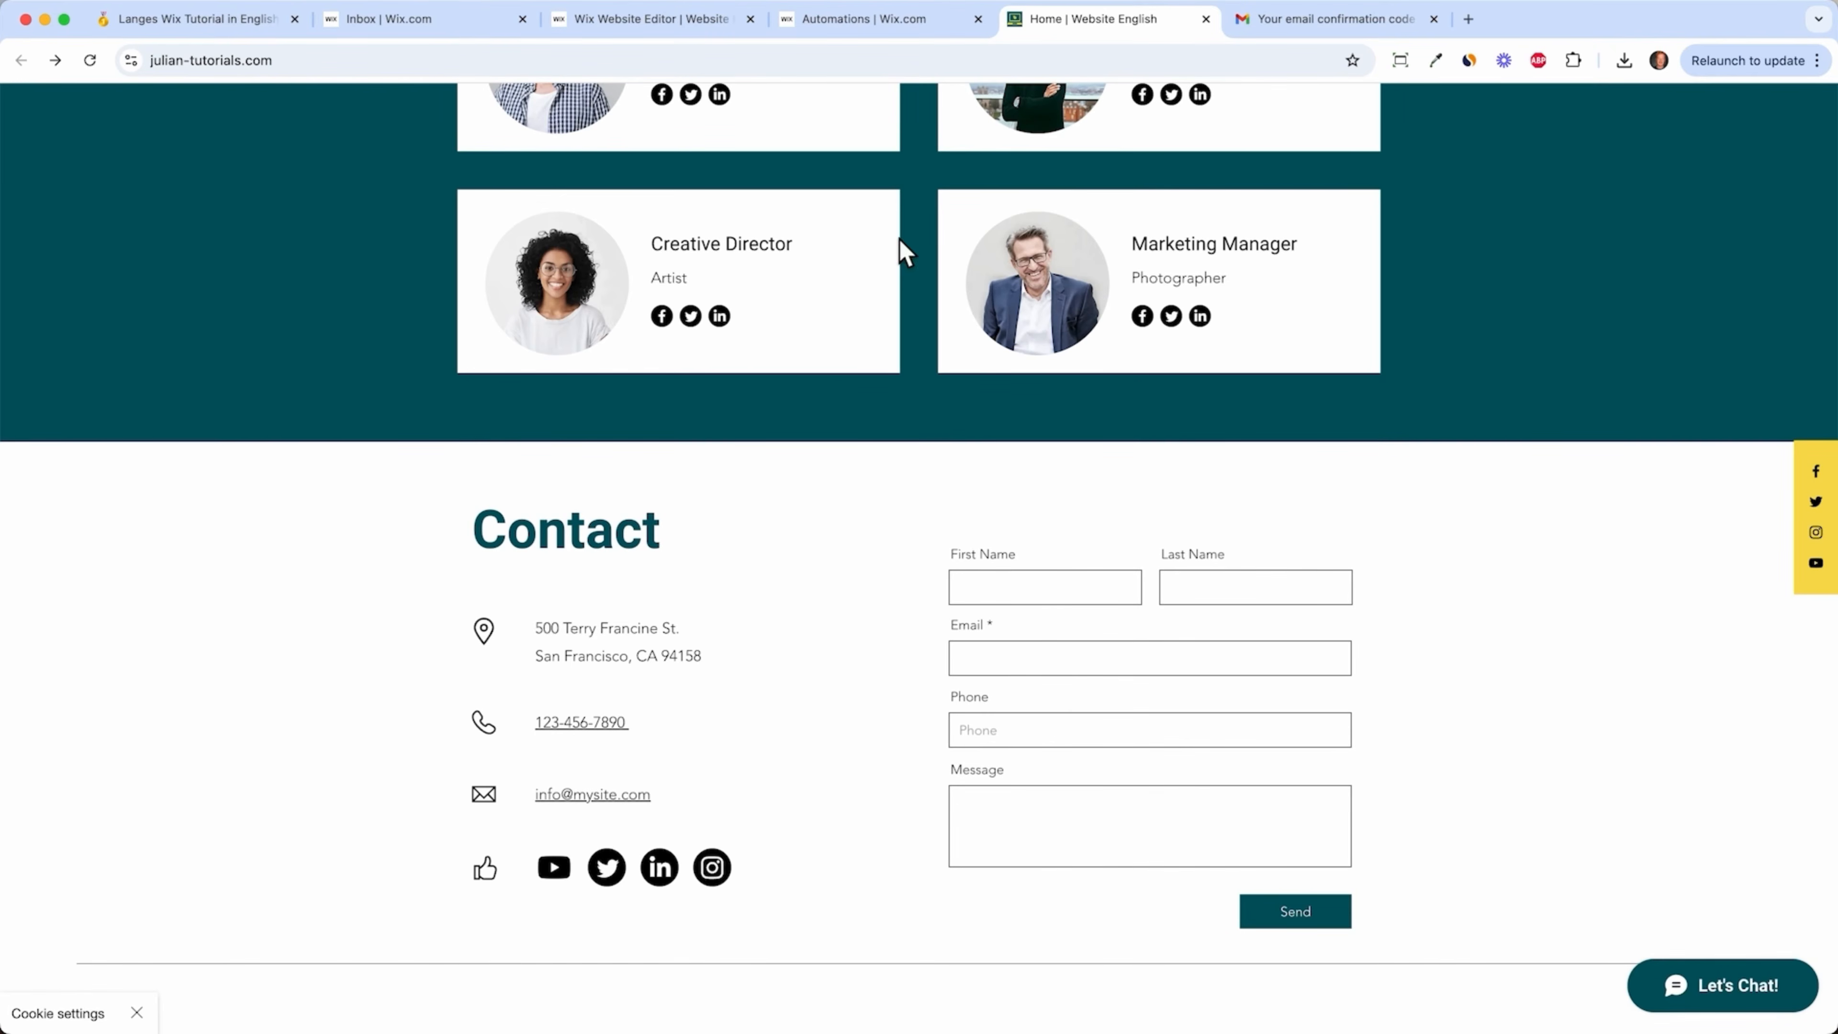
- Compare the automations overview with the live site's contact form and chat widget, leaving the chat closed
{"action": "left_click", "coordinate": [872, 20]}
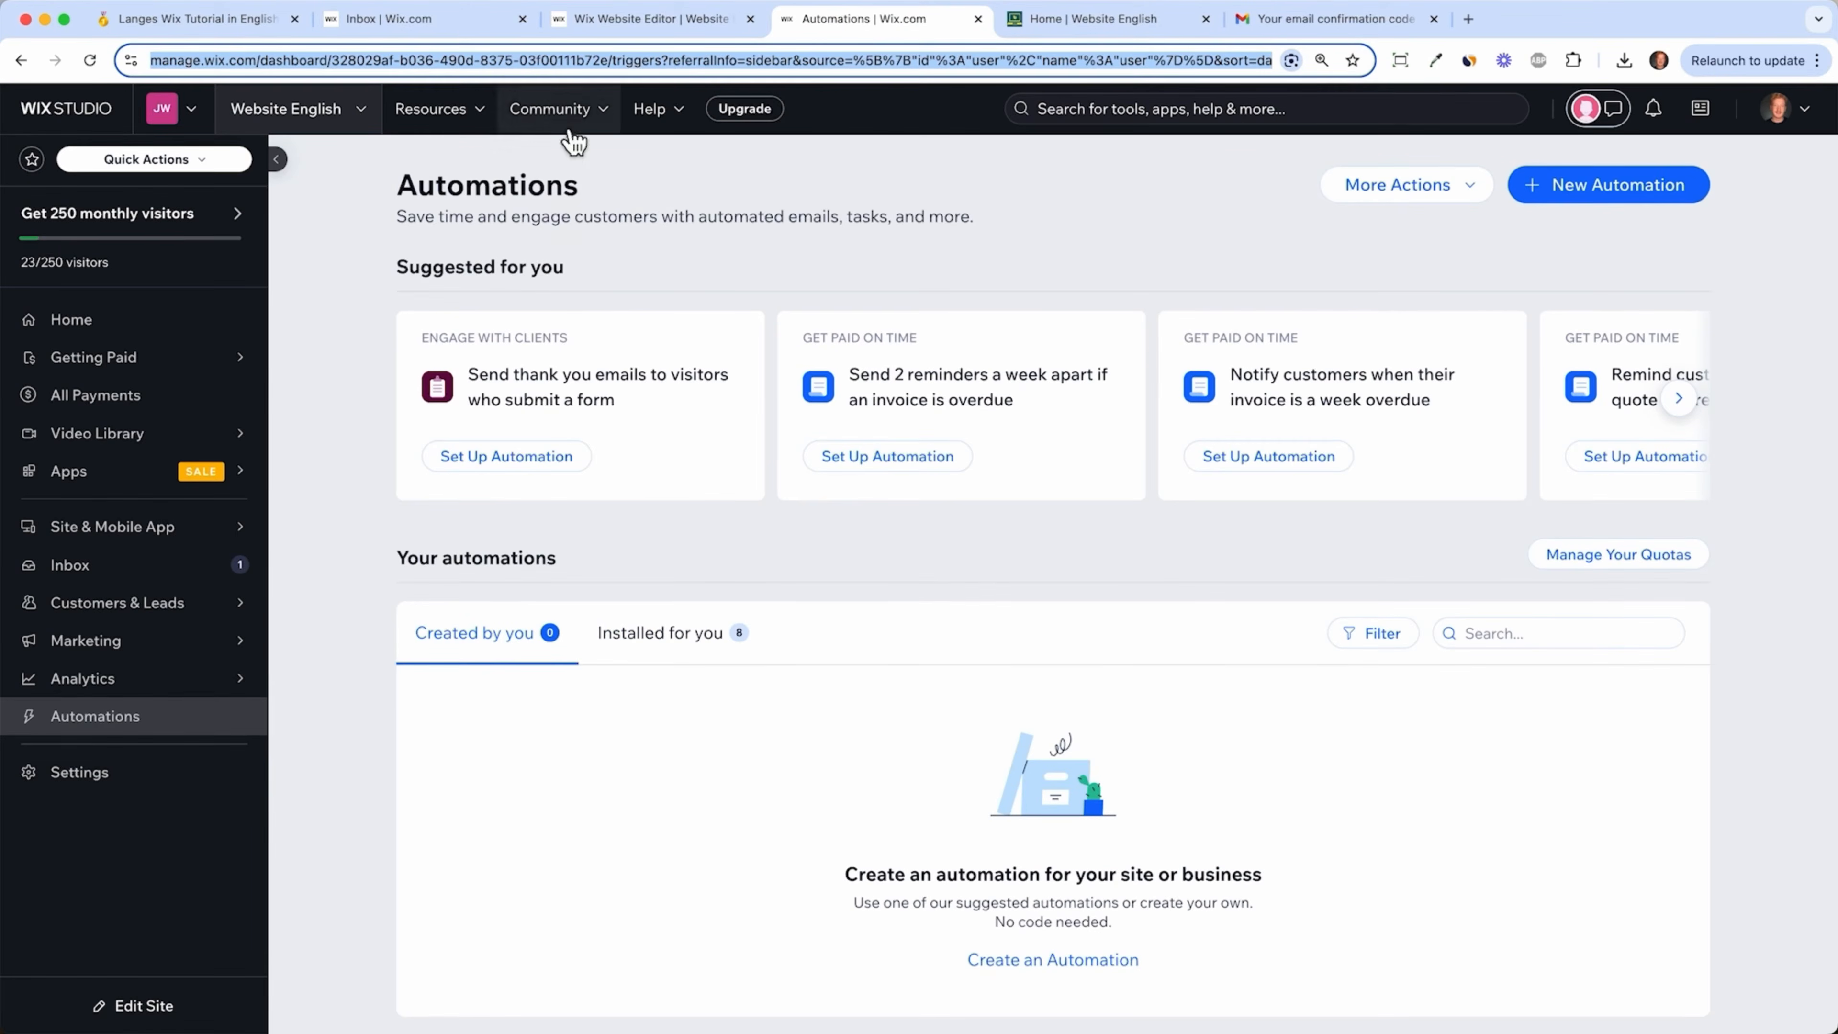
{"action": "left_click", "coordinate": [1071, 20]}
{"action": "scroll", "coordinate": [911, 501], "scroll_direction": "down", "scroll_amount": 1}
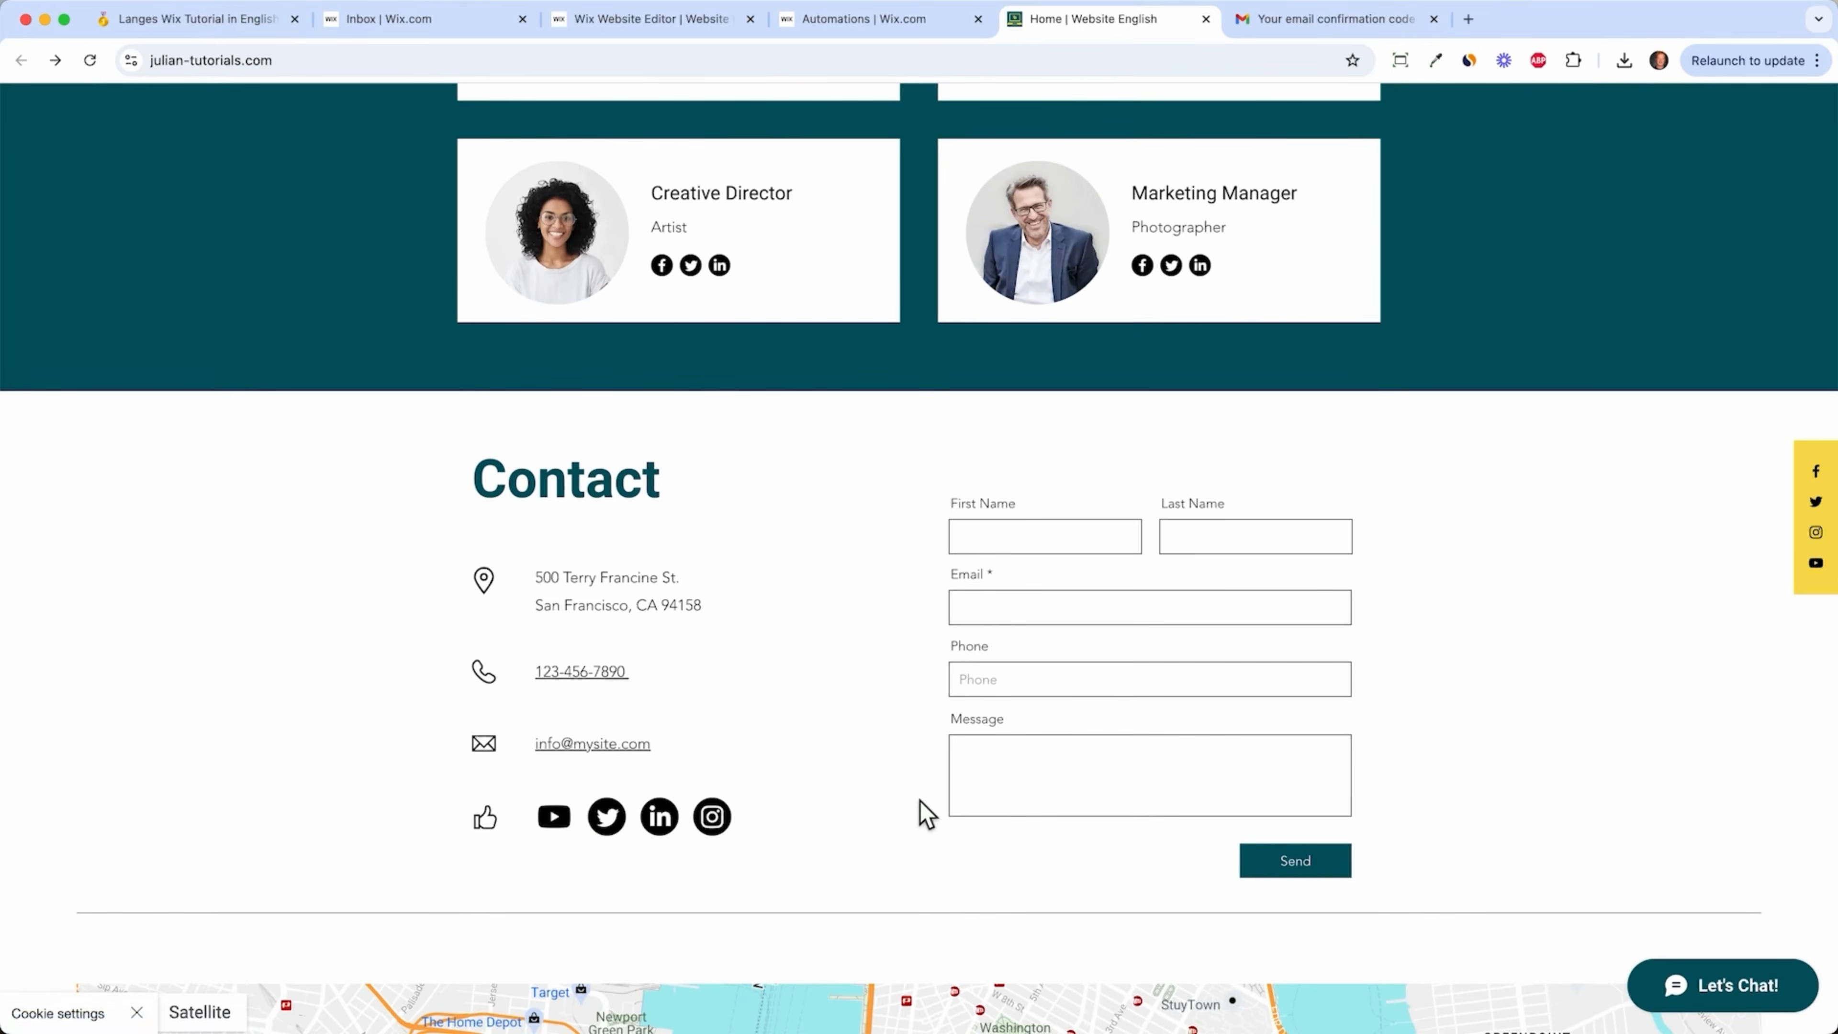
{"action": "scroll", "coordinate": [922, 812], "scroll_direction": "down", "scroll_amount": 3}
{"action": "left_click", "coordinate": [1723, 986]}
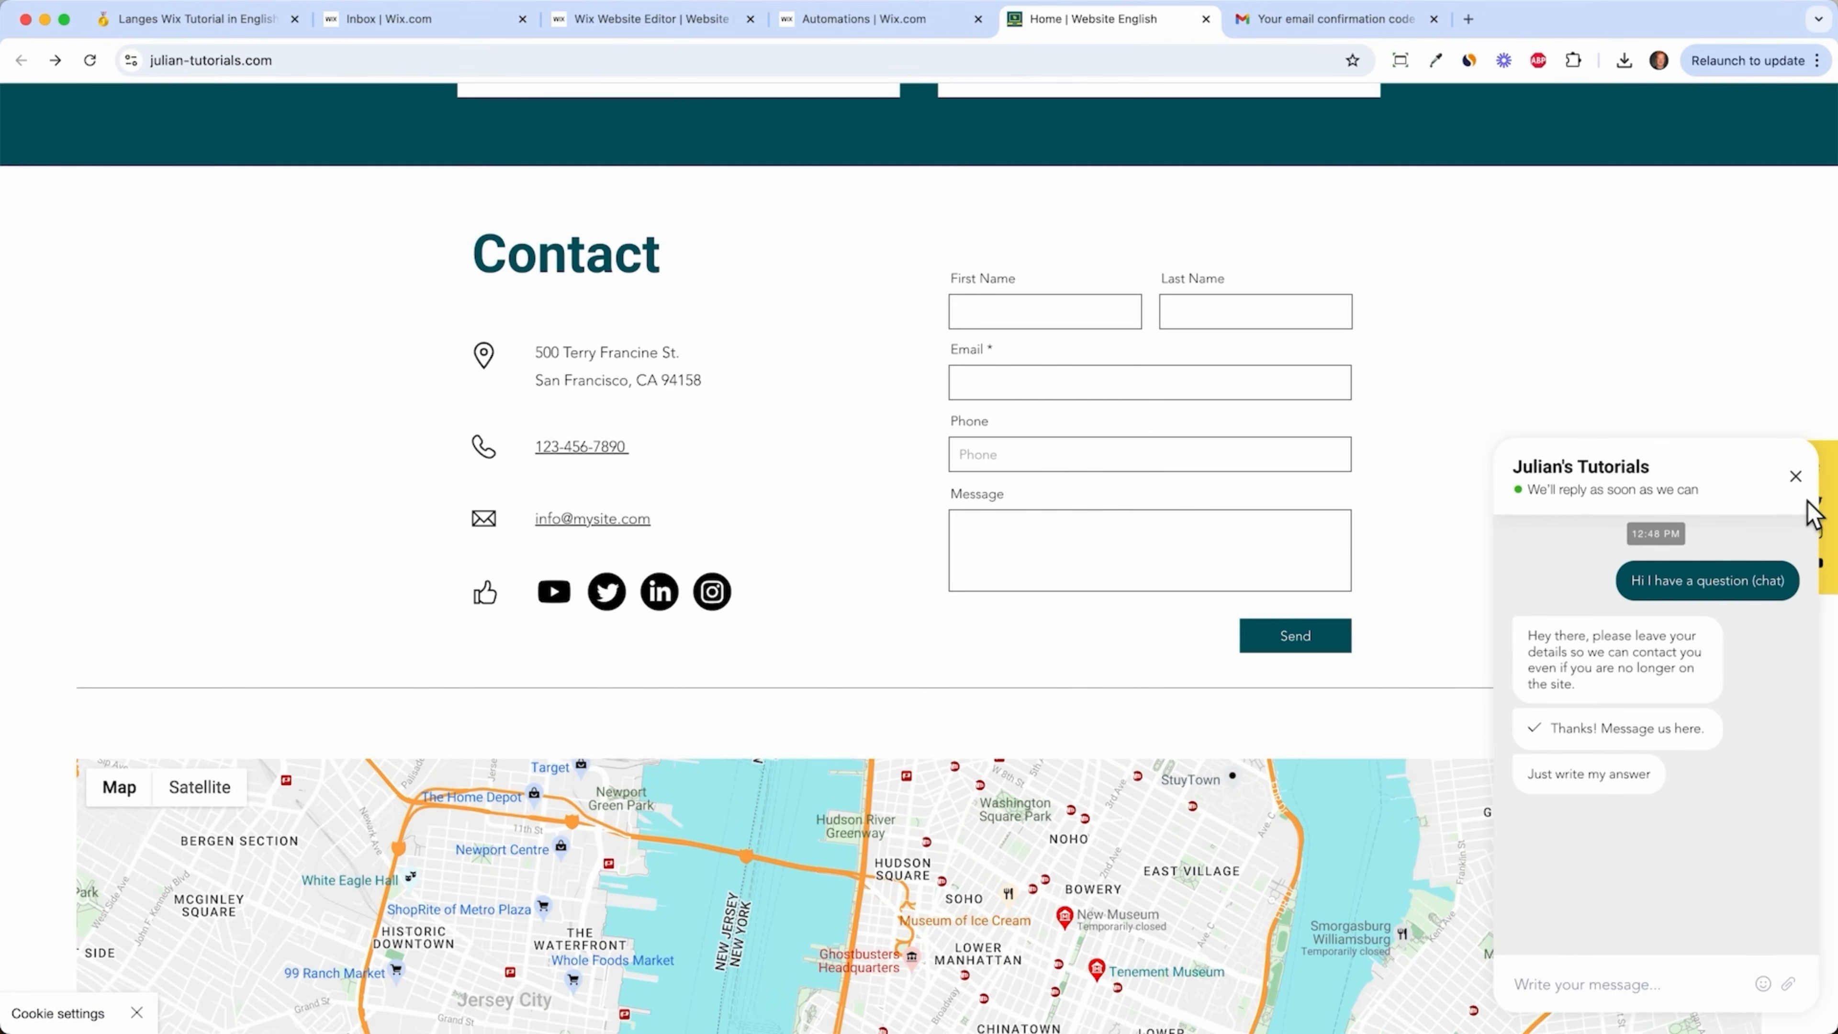
{"action": "left_click", "coordinate": [1797, 478]}
- Go to the full inbox and view the contact form conversation and the anonymous visitor's chat conversation
{"action": "left_click", "coordinate": [808, 23]}
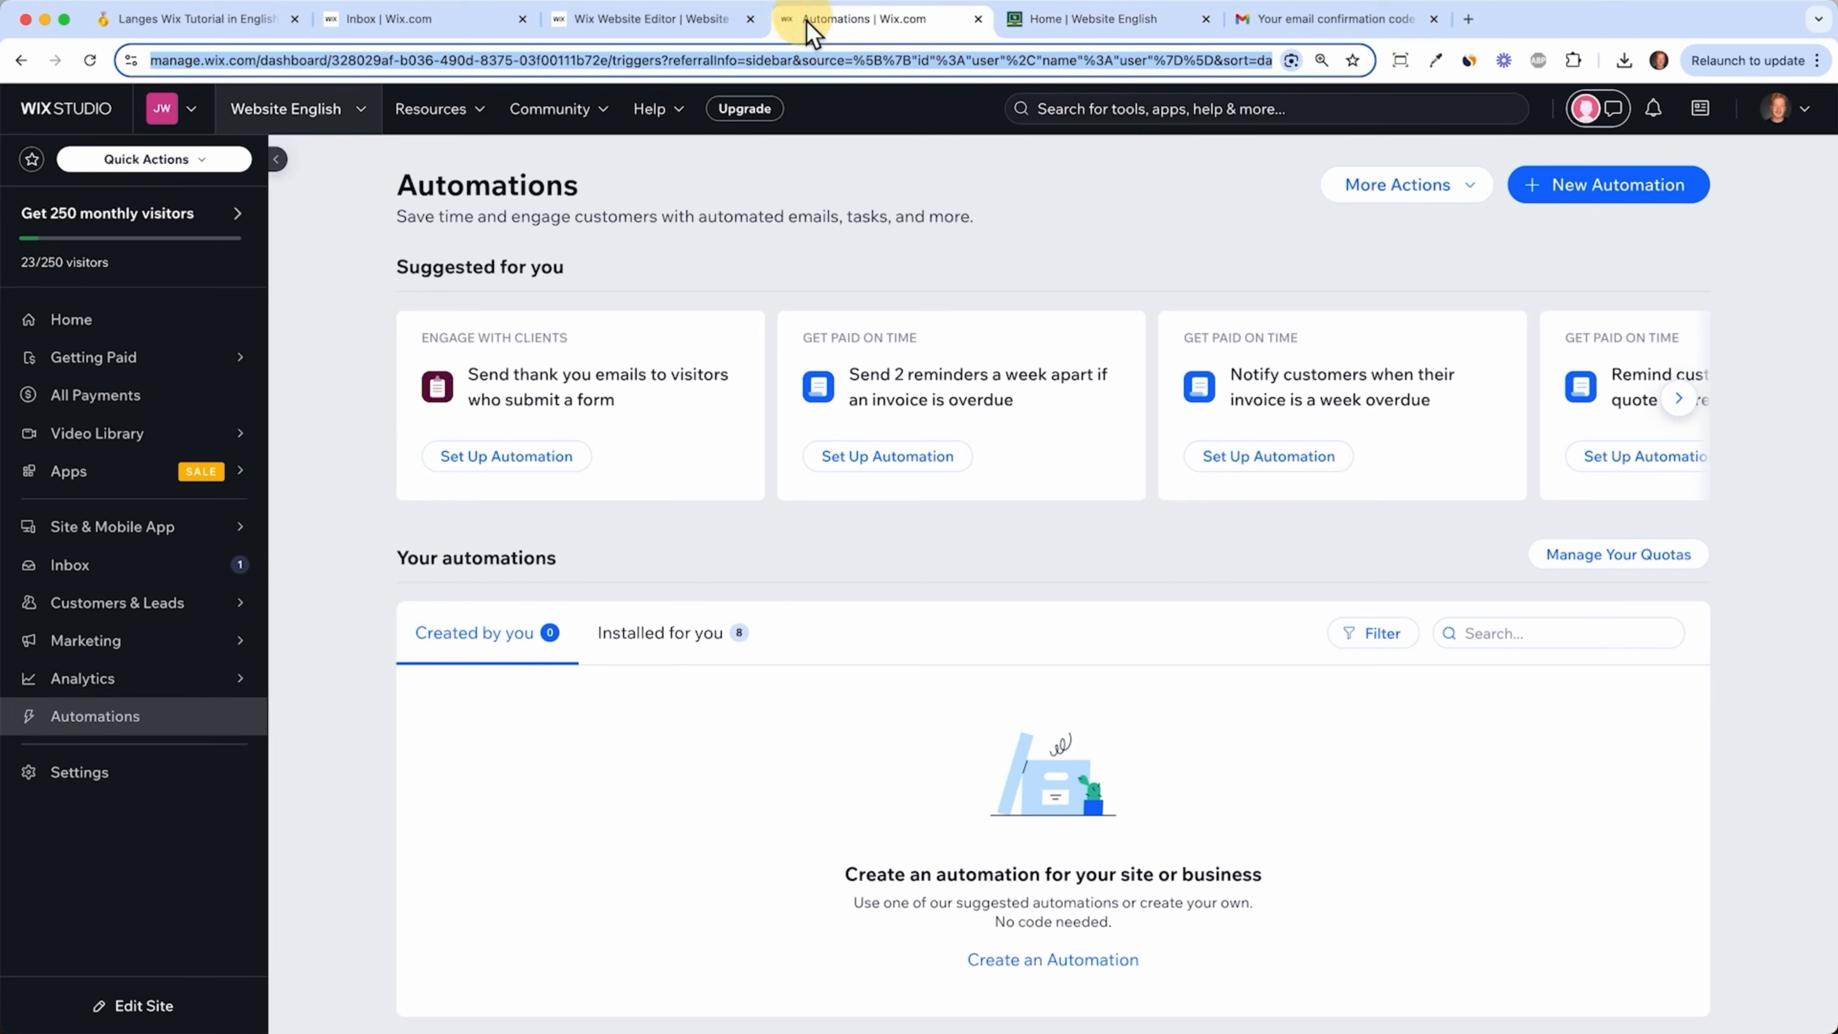
{"action": "left_click", "coordinate": [1612, 108]}
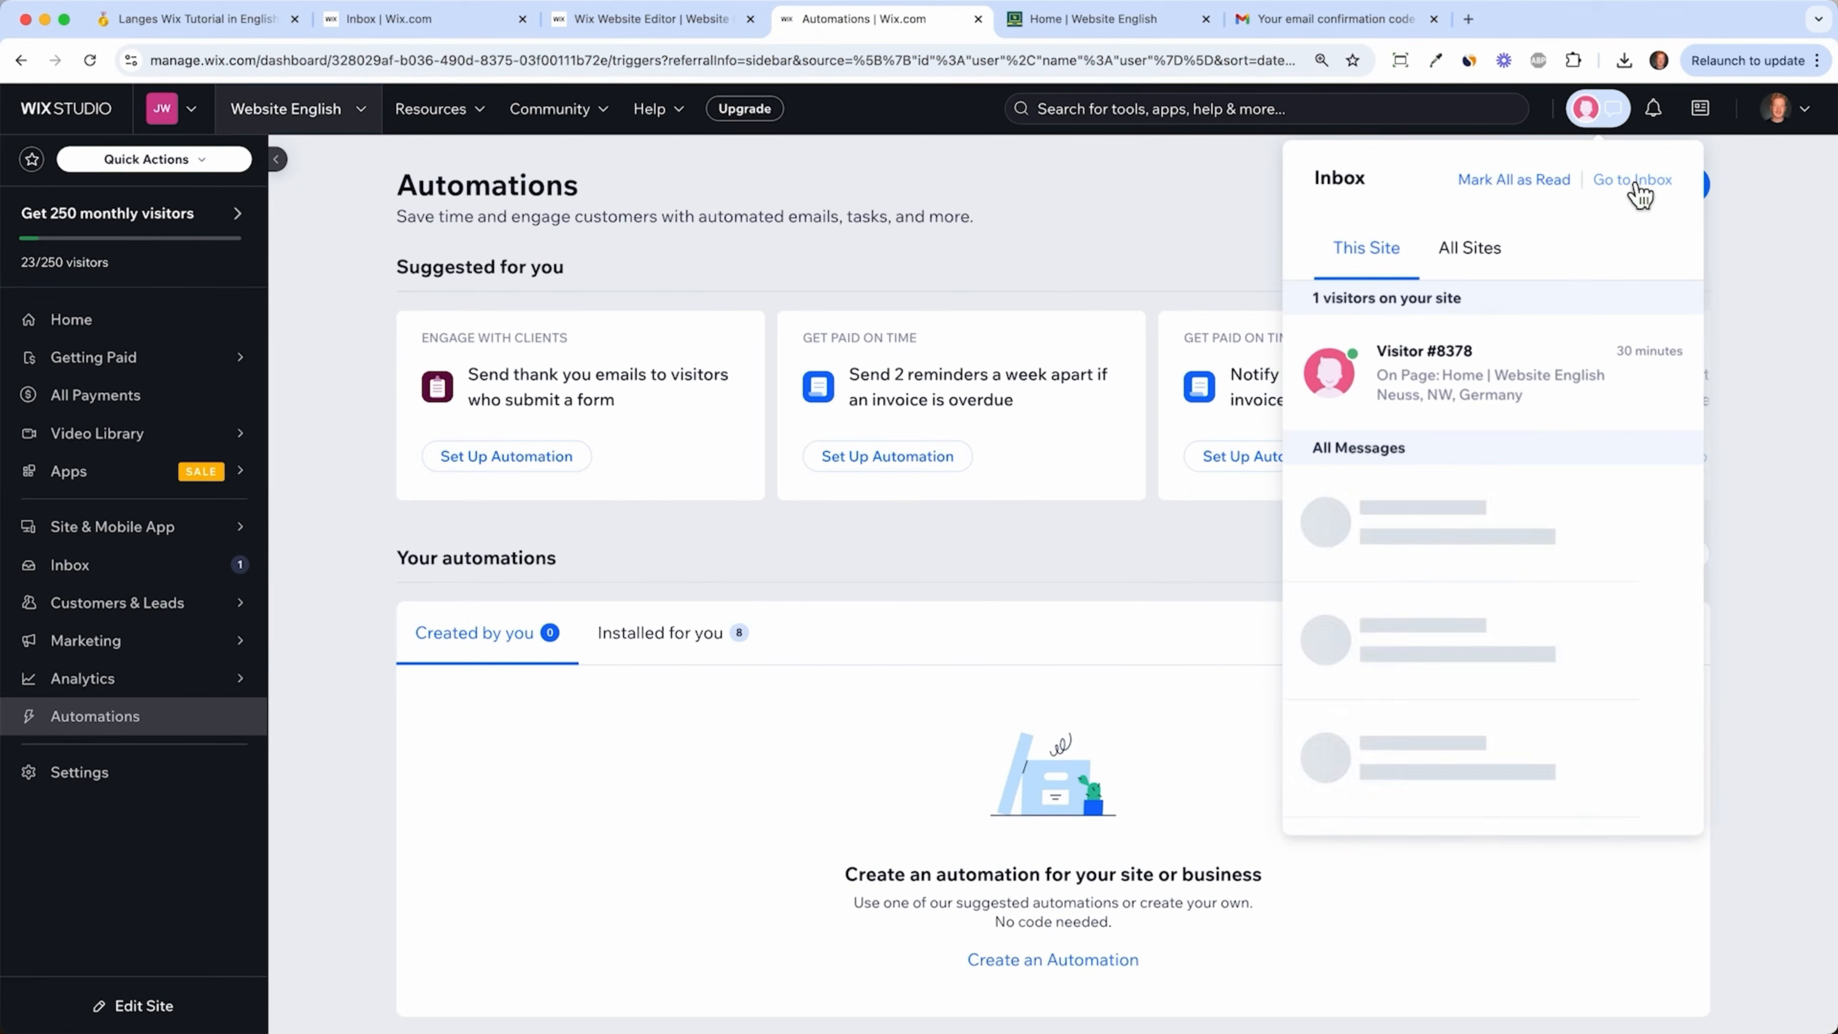
{"action": "left_click", "coordinate": [1638, 181]}
{"action": "left_click", "coordinate": [479, 301]}
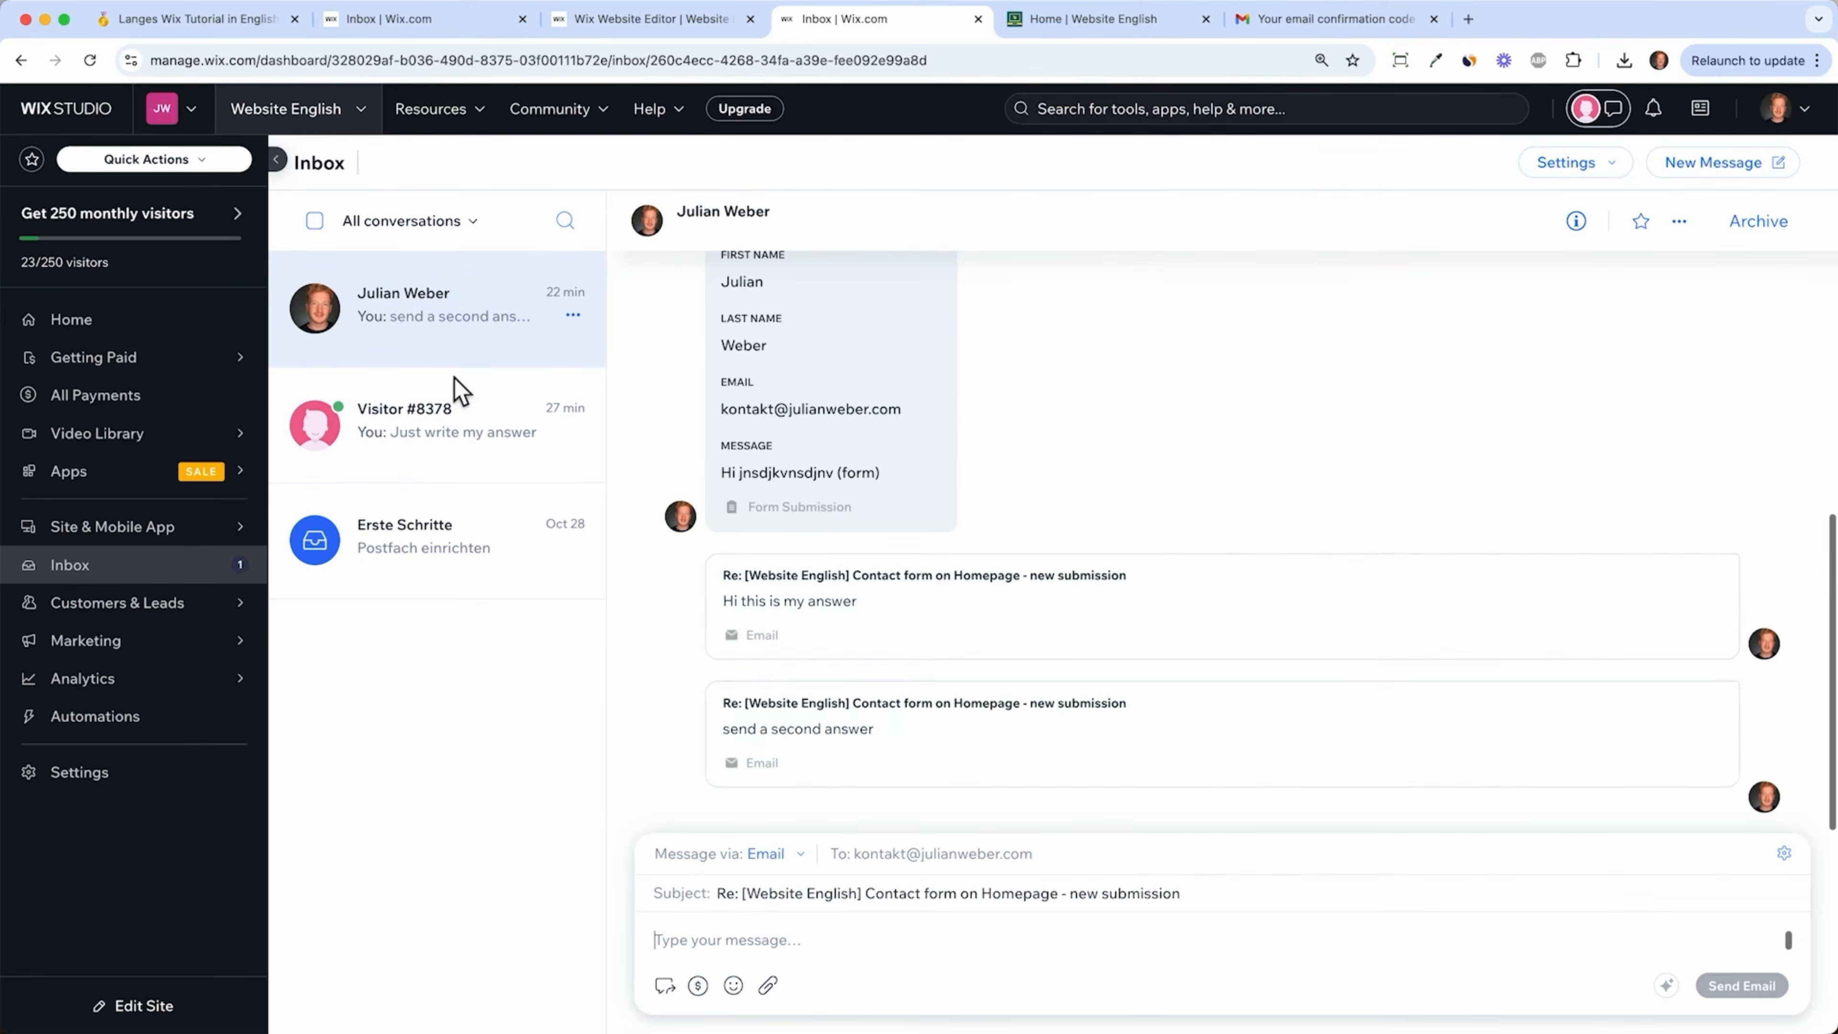
{"action": "left_click", "coordinate": [466, 456]}
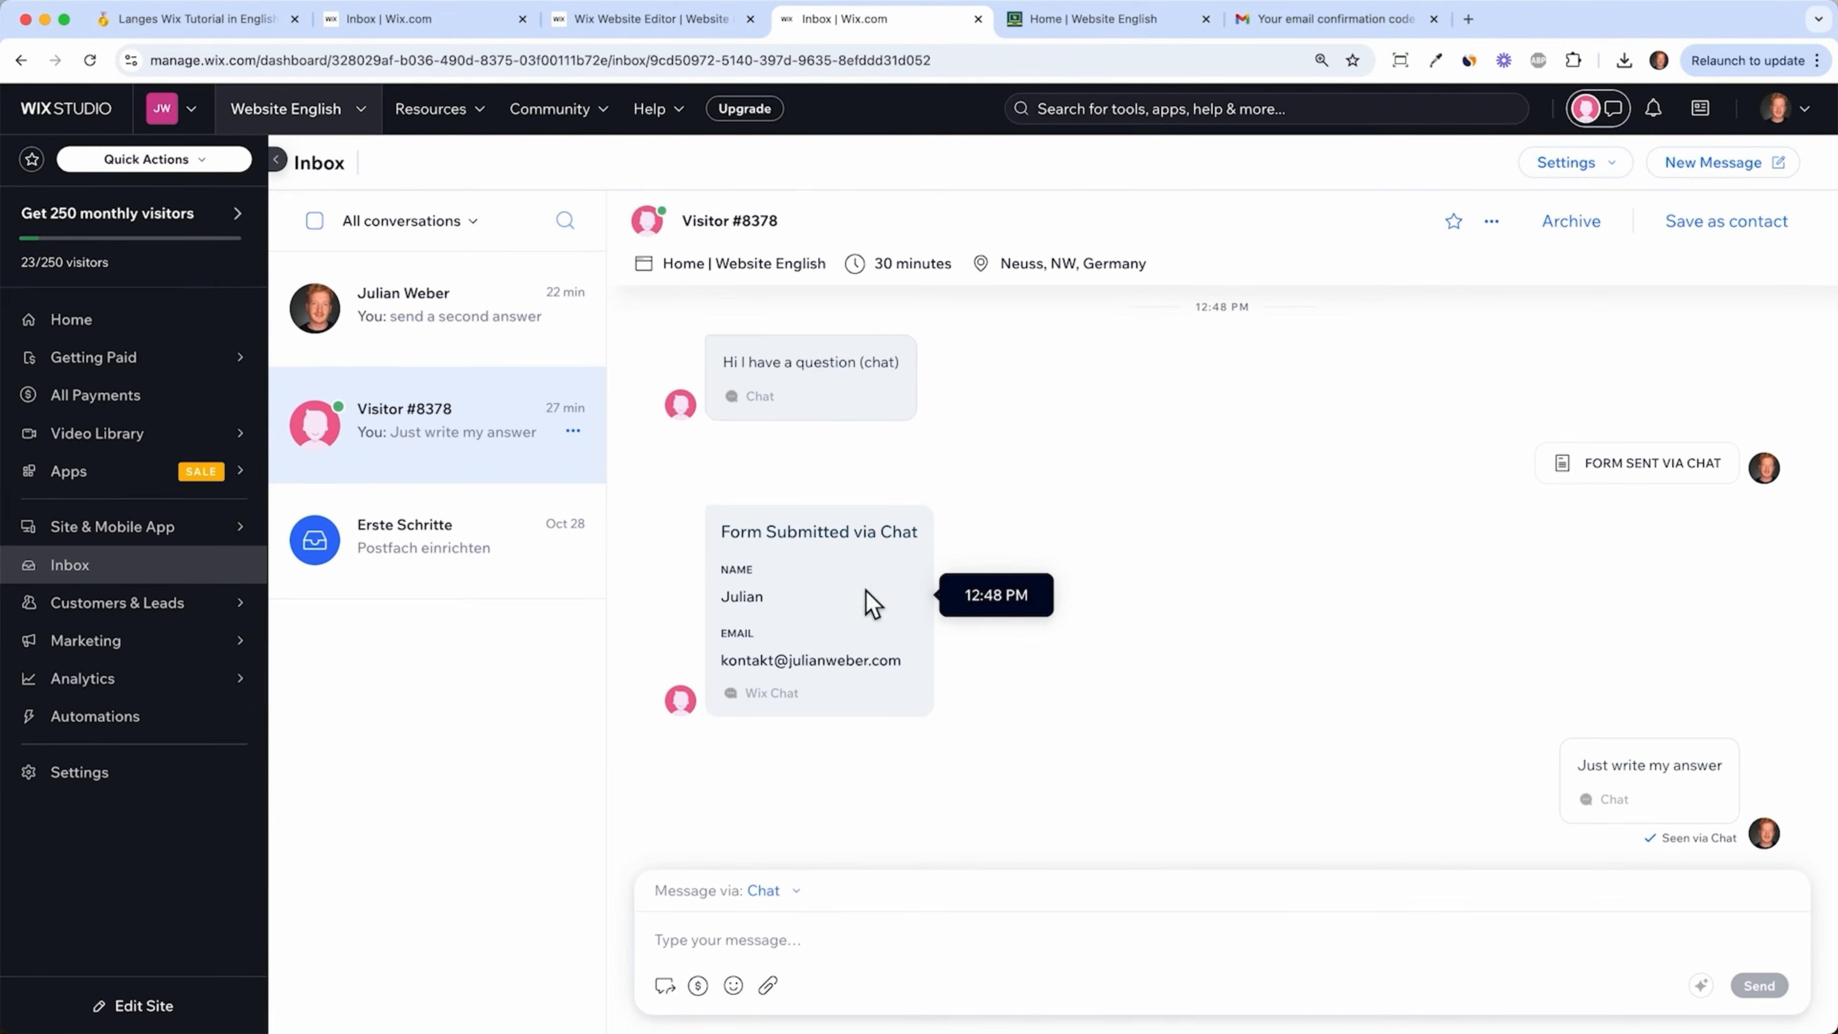
{"action": "left_click", "coordinate": [416, 334]}
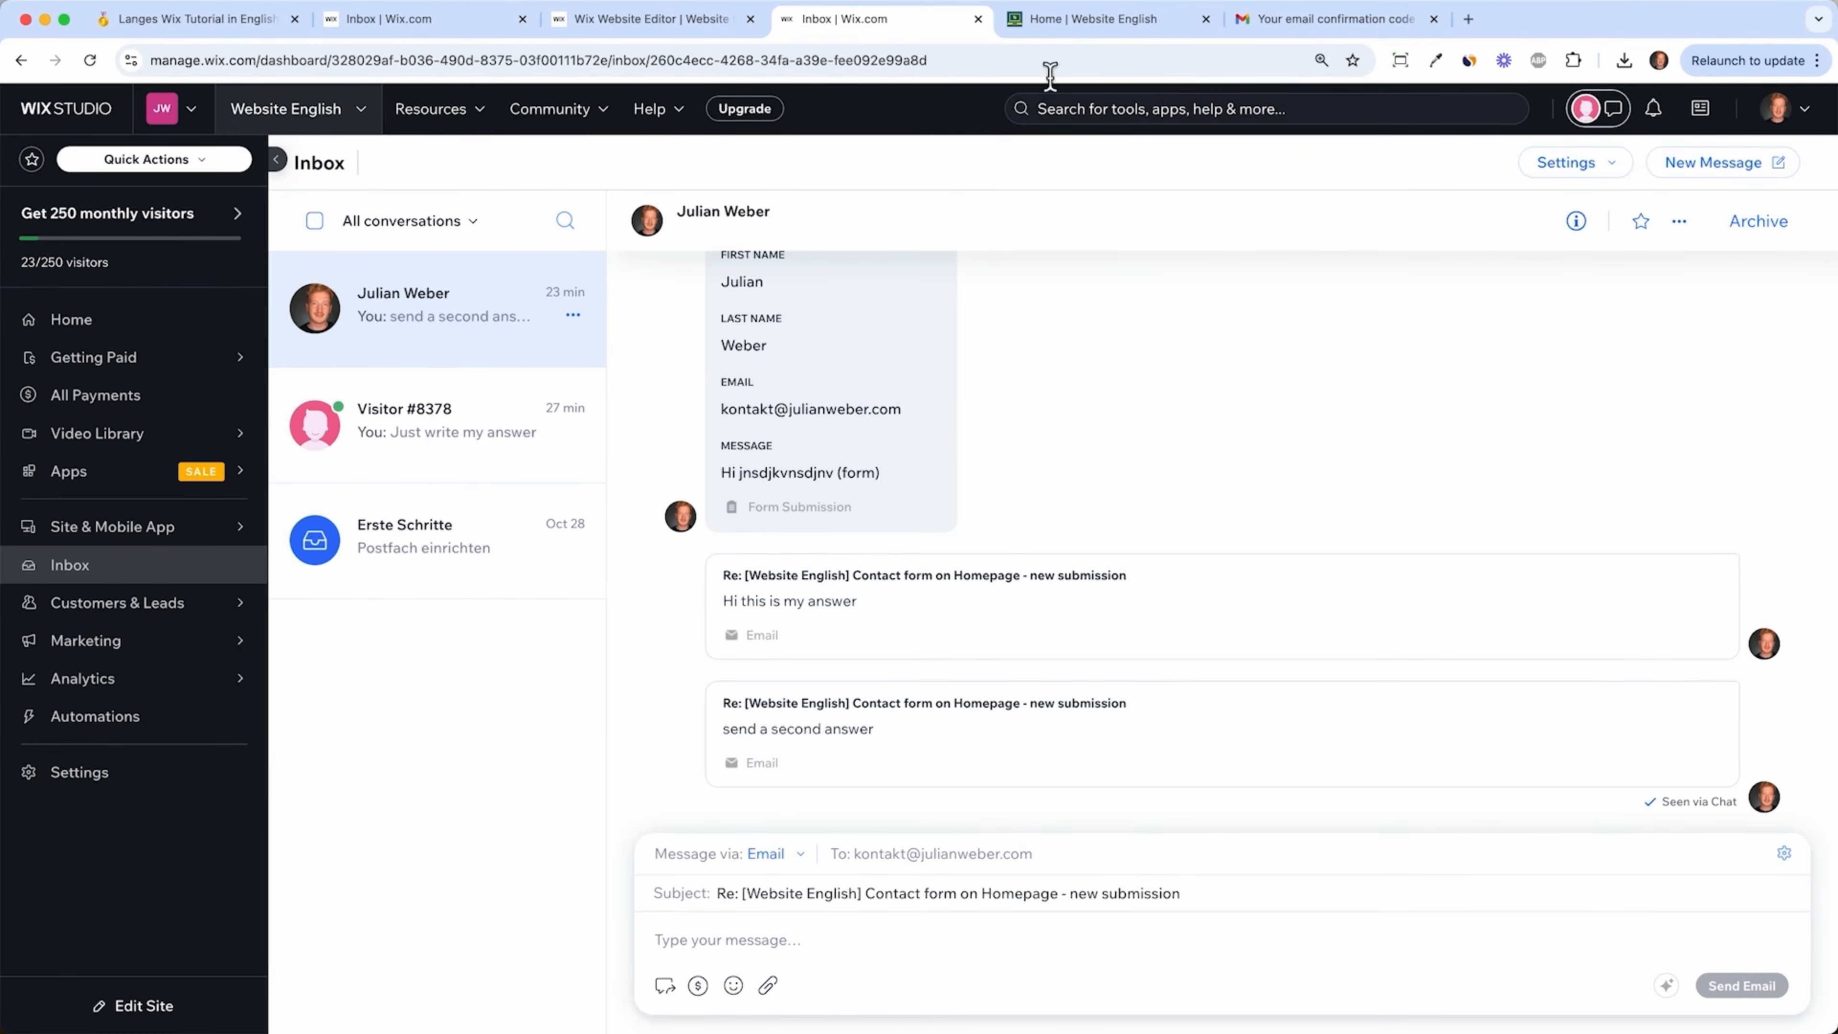
- Check the live site's newsletter sign-up form and look over the campaign templates on the Email Marketing page
{"action": "left_click", "coordinate": [1110, 21]}
{"action": "scroll", "coordinate": [1006, 550], "scroll_direction": "down", "scroll_amount": 5}
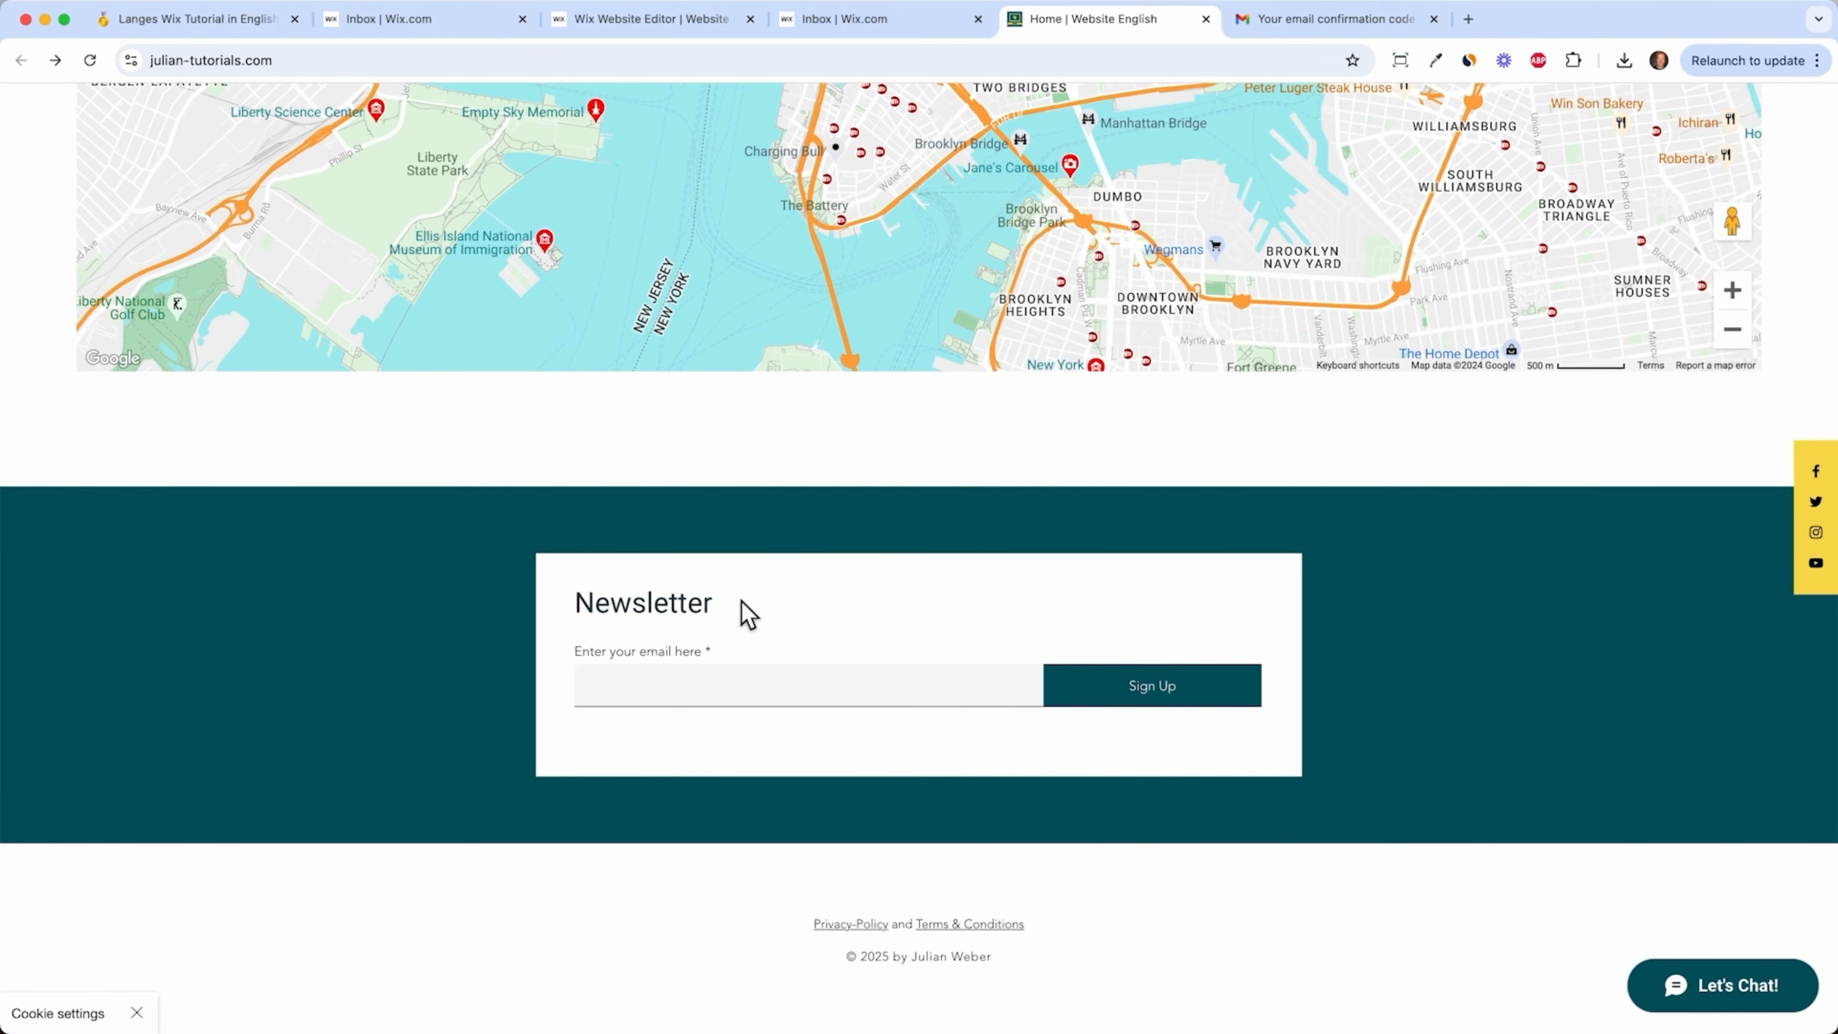
{"action": "left_click", "coordinate": [839, 17]}
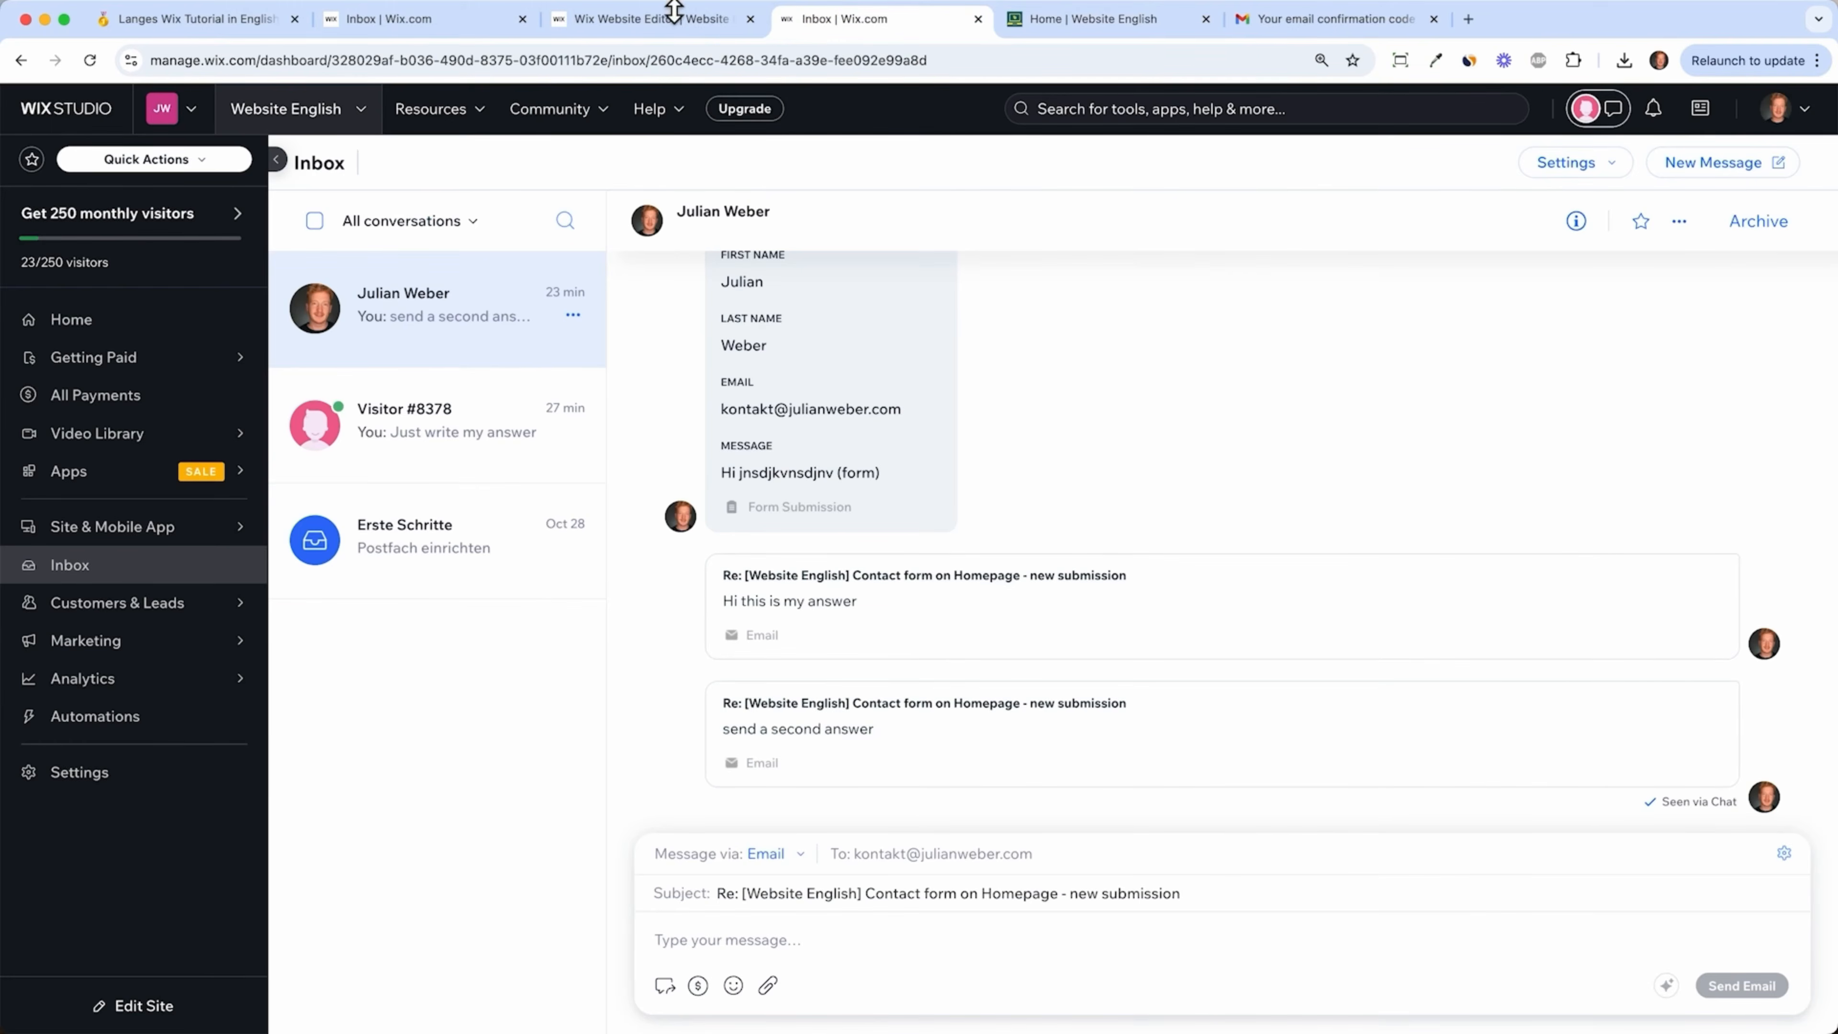
{"action": "mouse_move", "coordinate": [189, 640]}
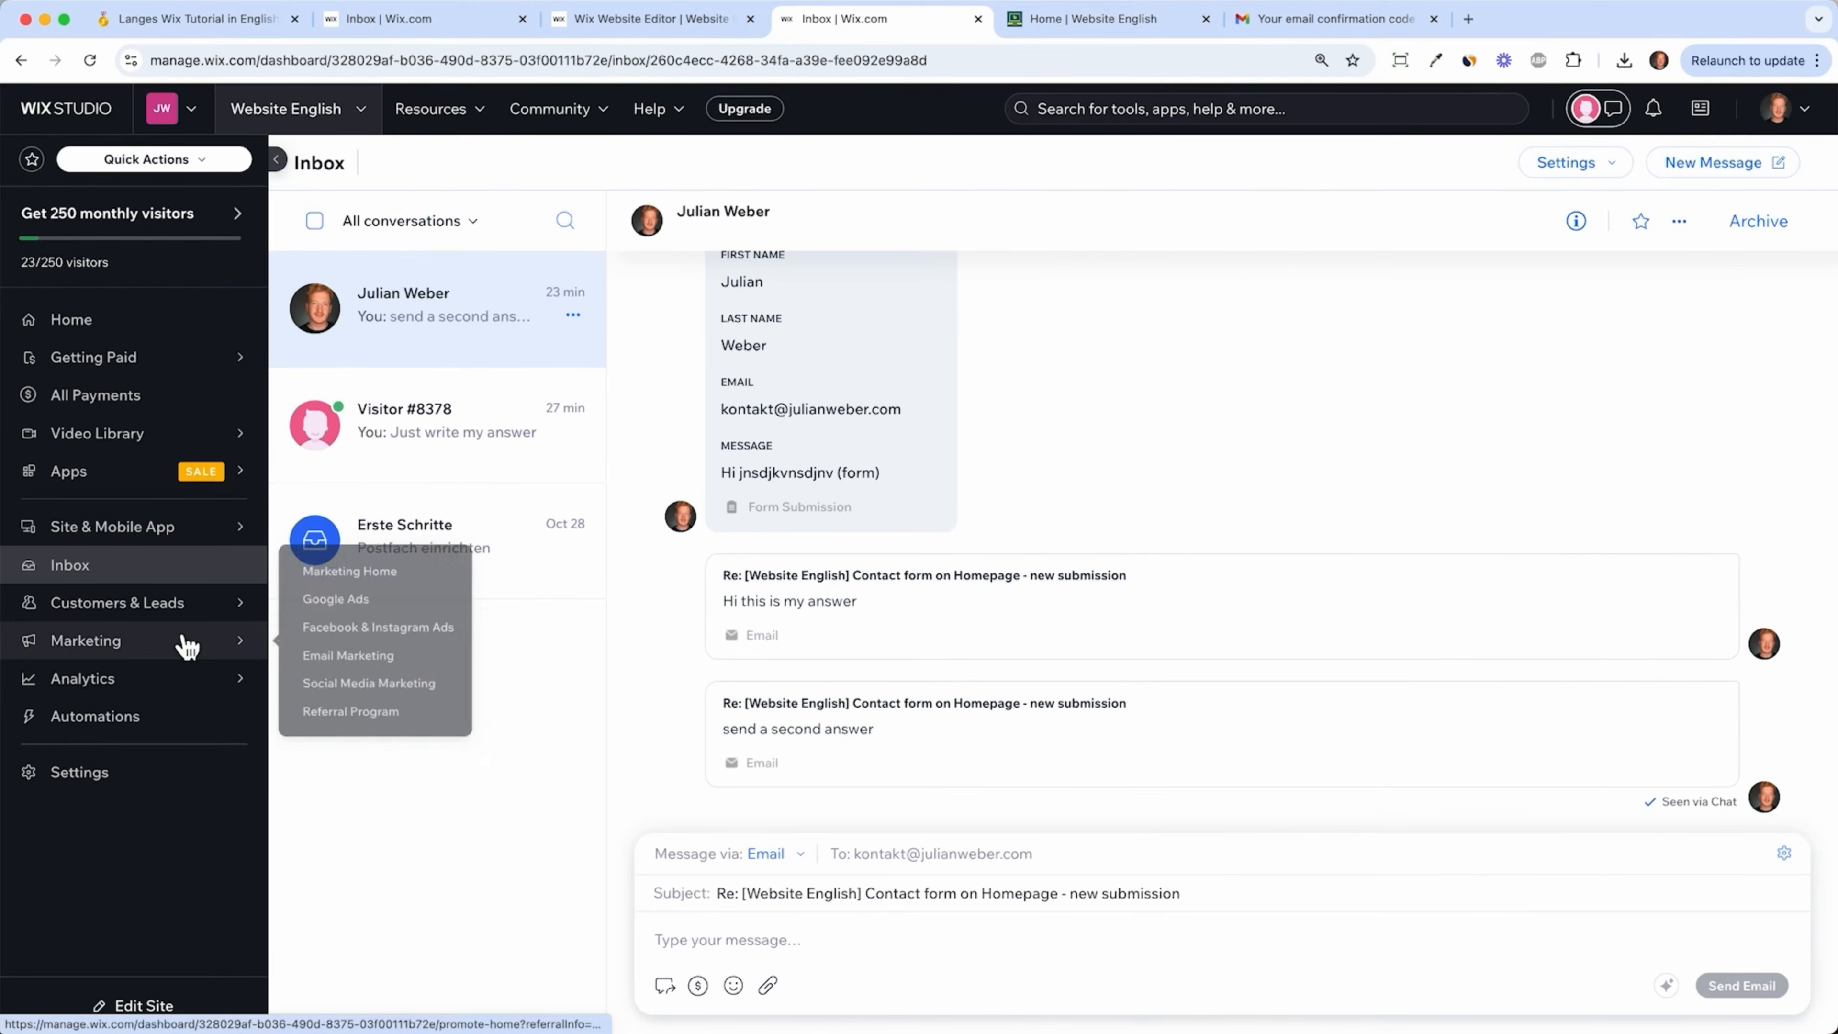
{"action": "left_click", "coordinate": [346, 655]}
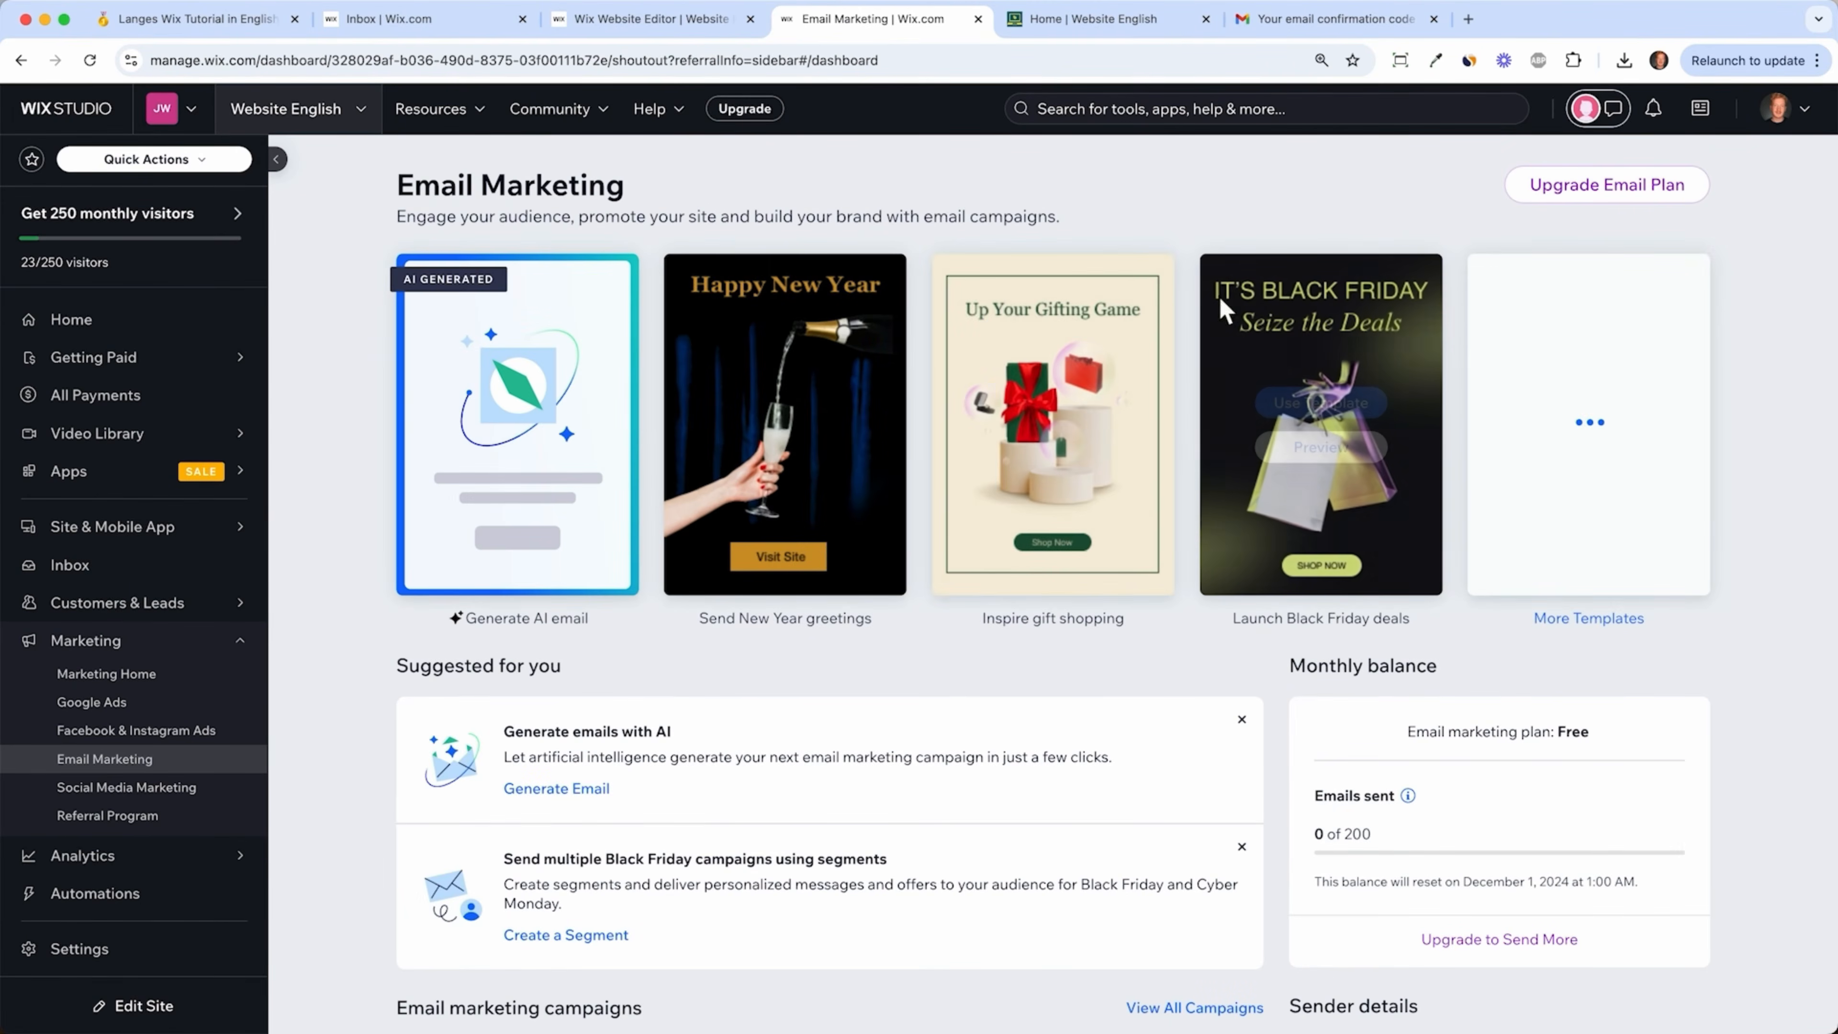
{"action": "mouse_move", "coordinate": [1649, 351]}
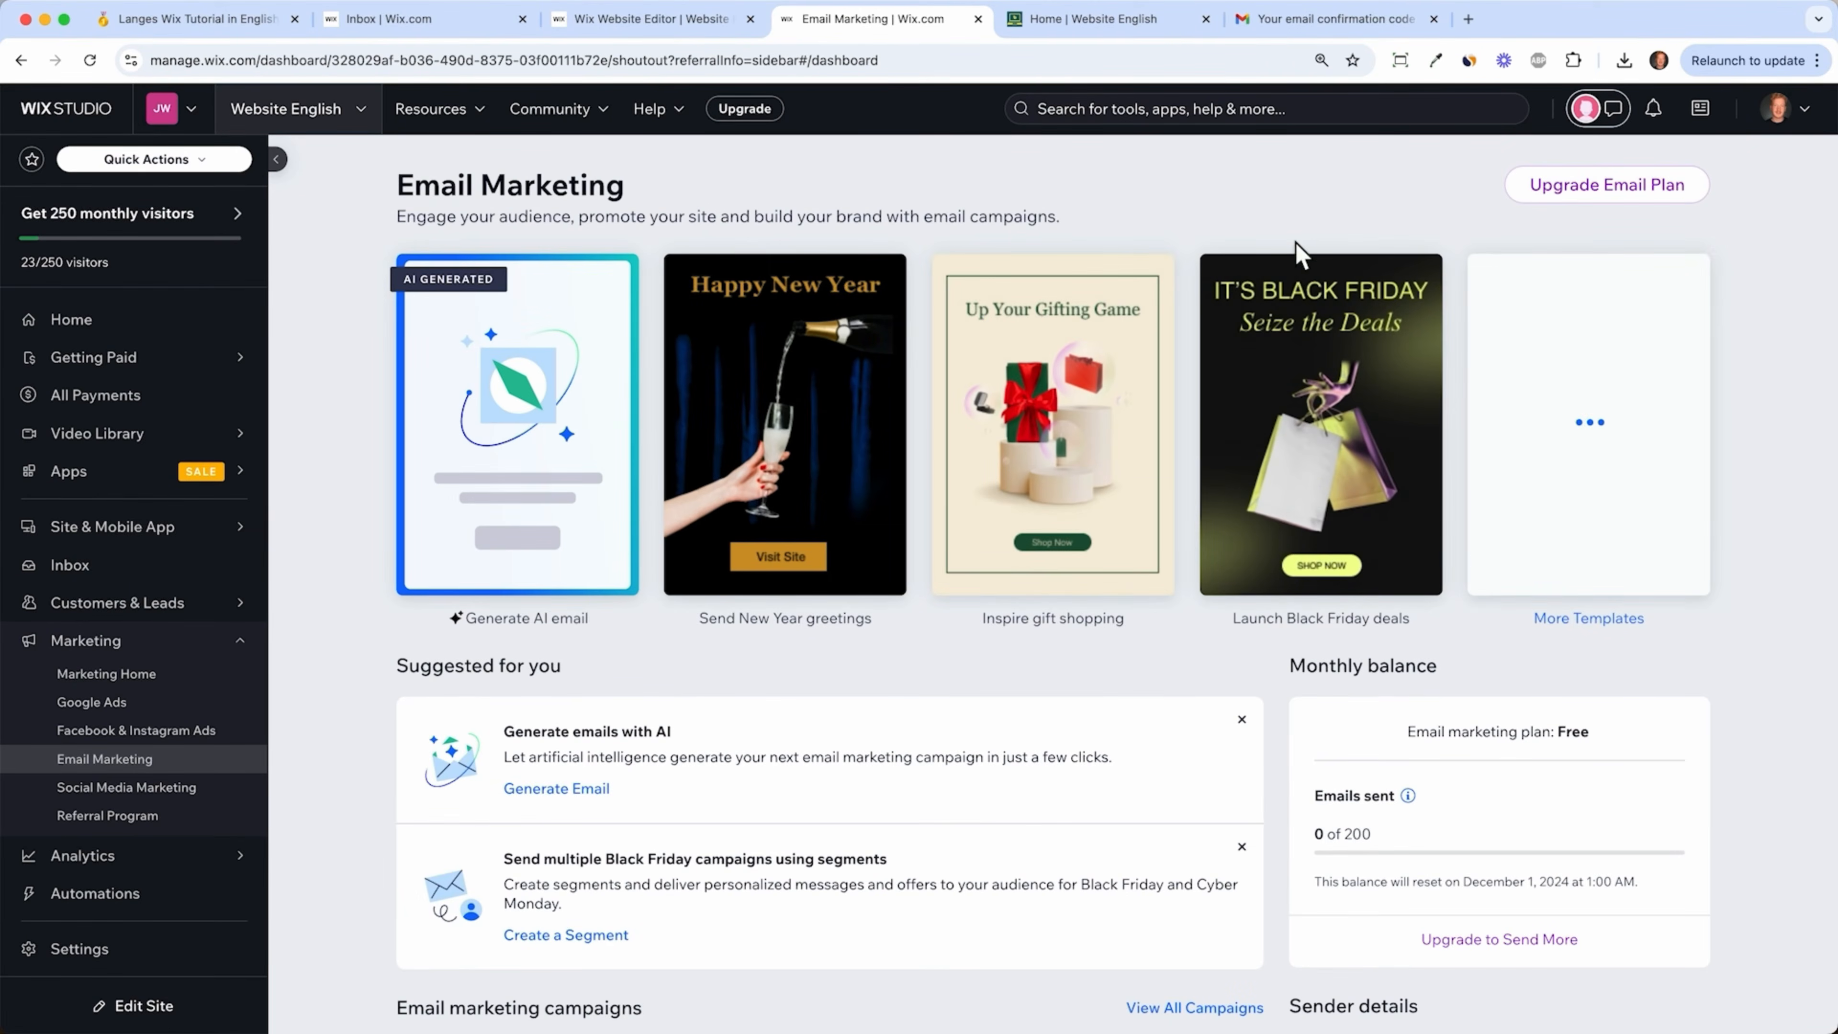
{"action": "scroll", "coordinate": [1296, 255], "scroll_direction": "down", "scroll_amount": 3}
{"action": "scroll", "coordinate": [1284, 700], "scroll_direction": "up", "scroll_amount": 3}
{"action": "mouse_move", "coordinate": [840, 579]}
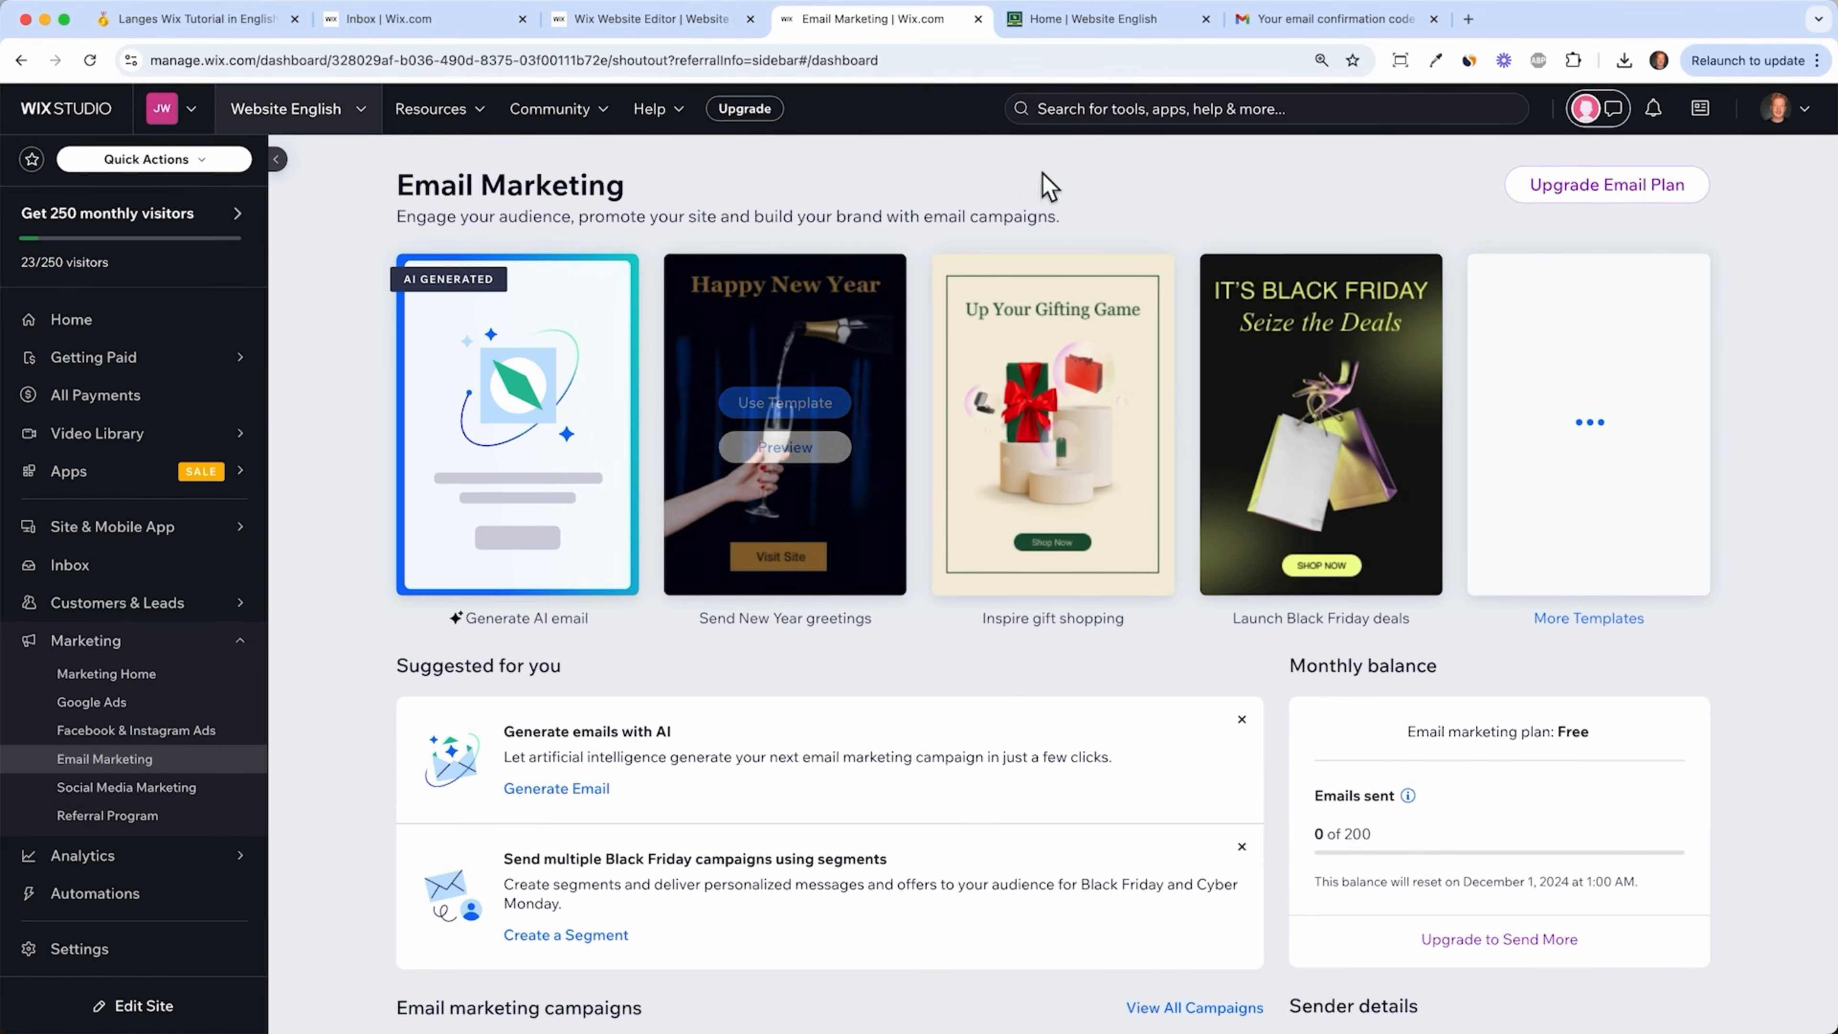
- Revisit the live site's chat widget and homepage header, closing the chat after each look
{"action": "left_click", "coordinate": [1085, 21]}
{"action": "left_click", "coordinate": [1661, 978]}
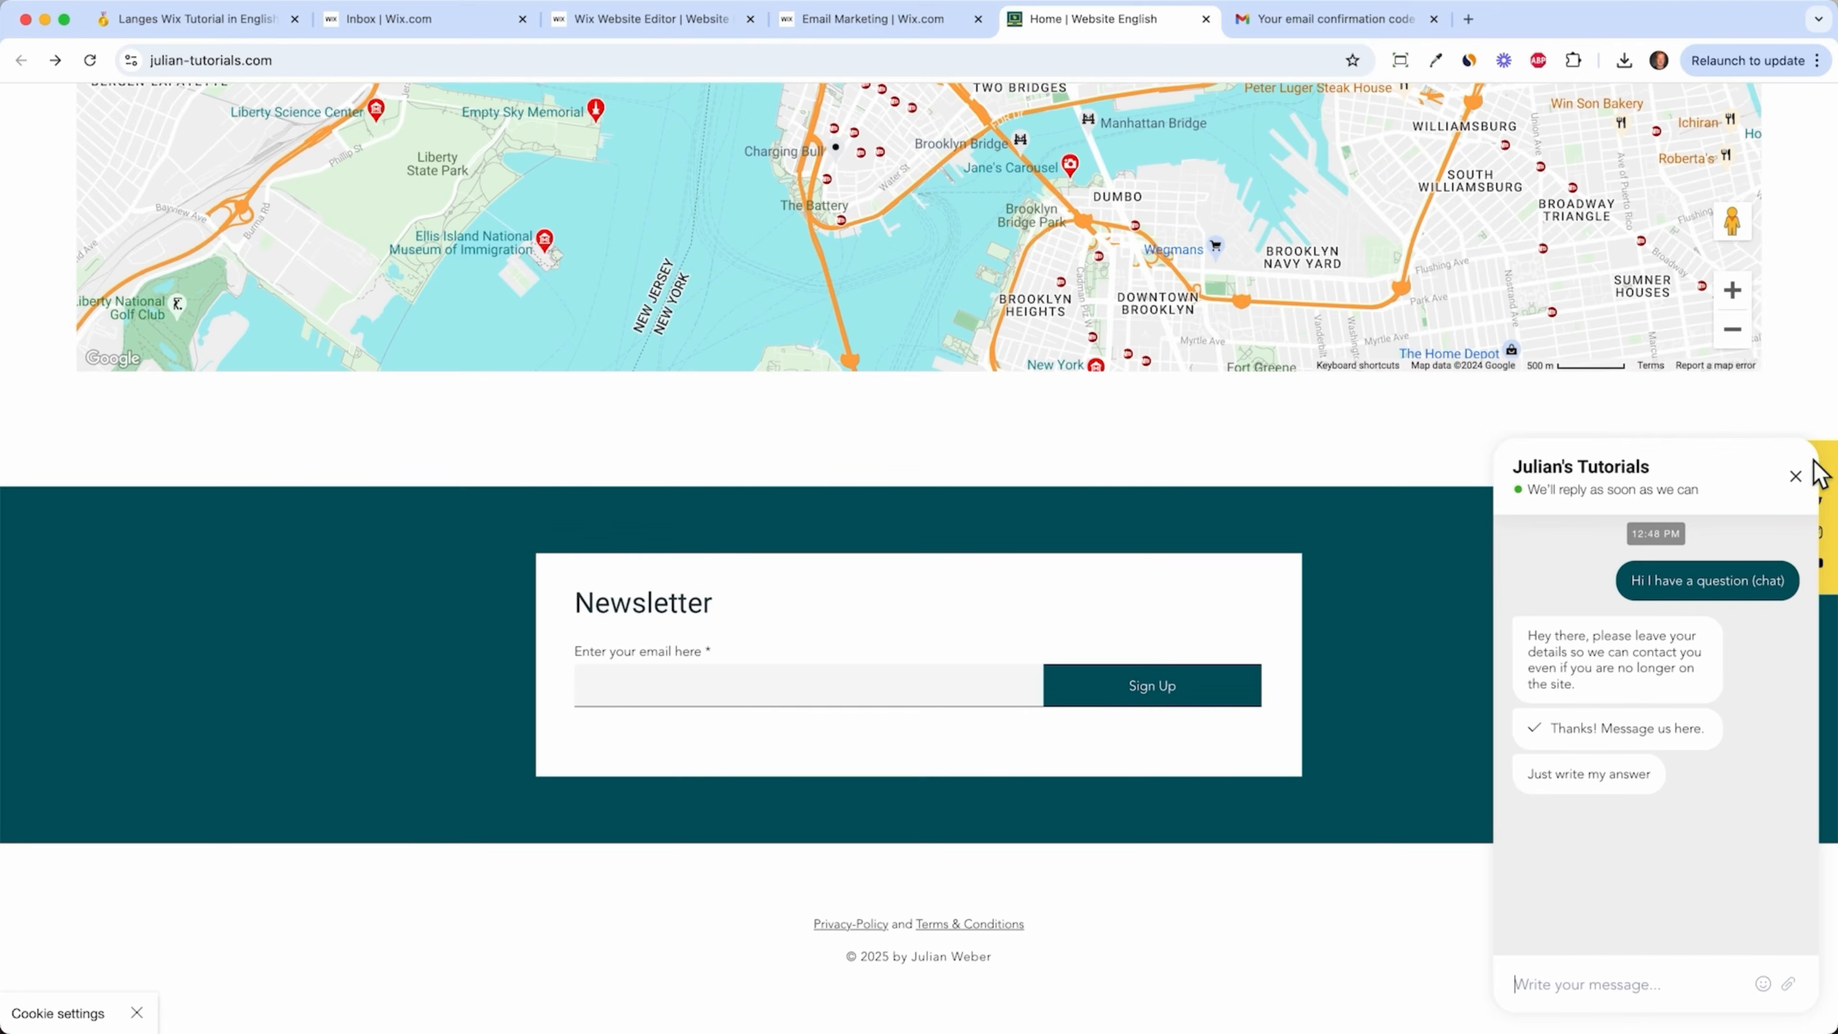
{"action": "left_click", "coordinate": [1796, 476]}
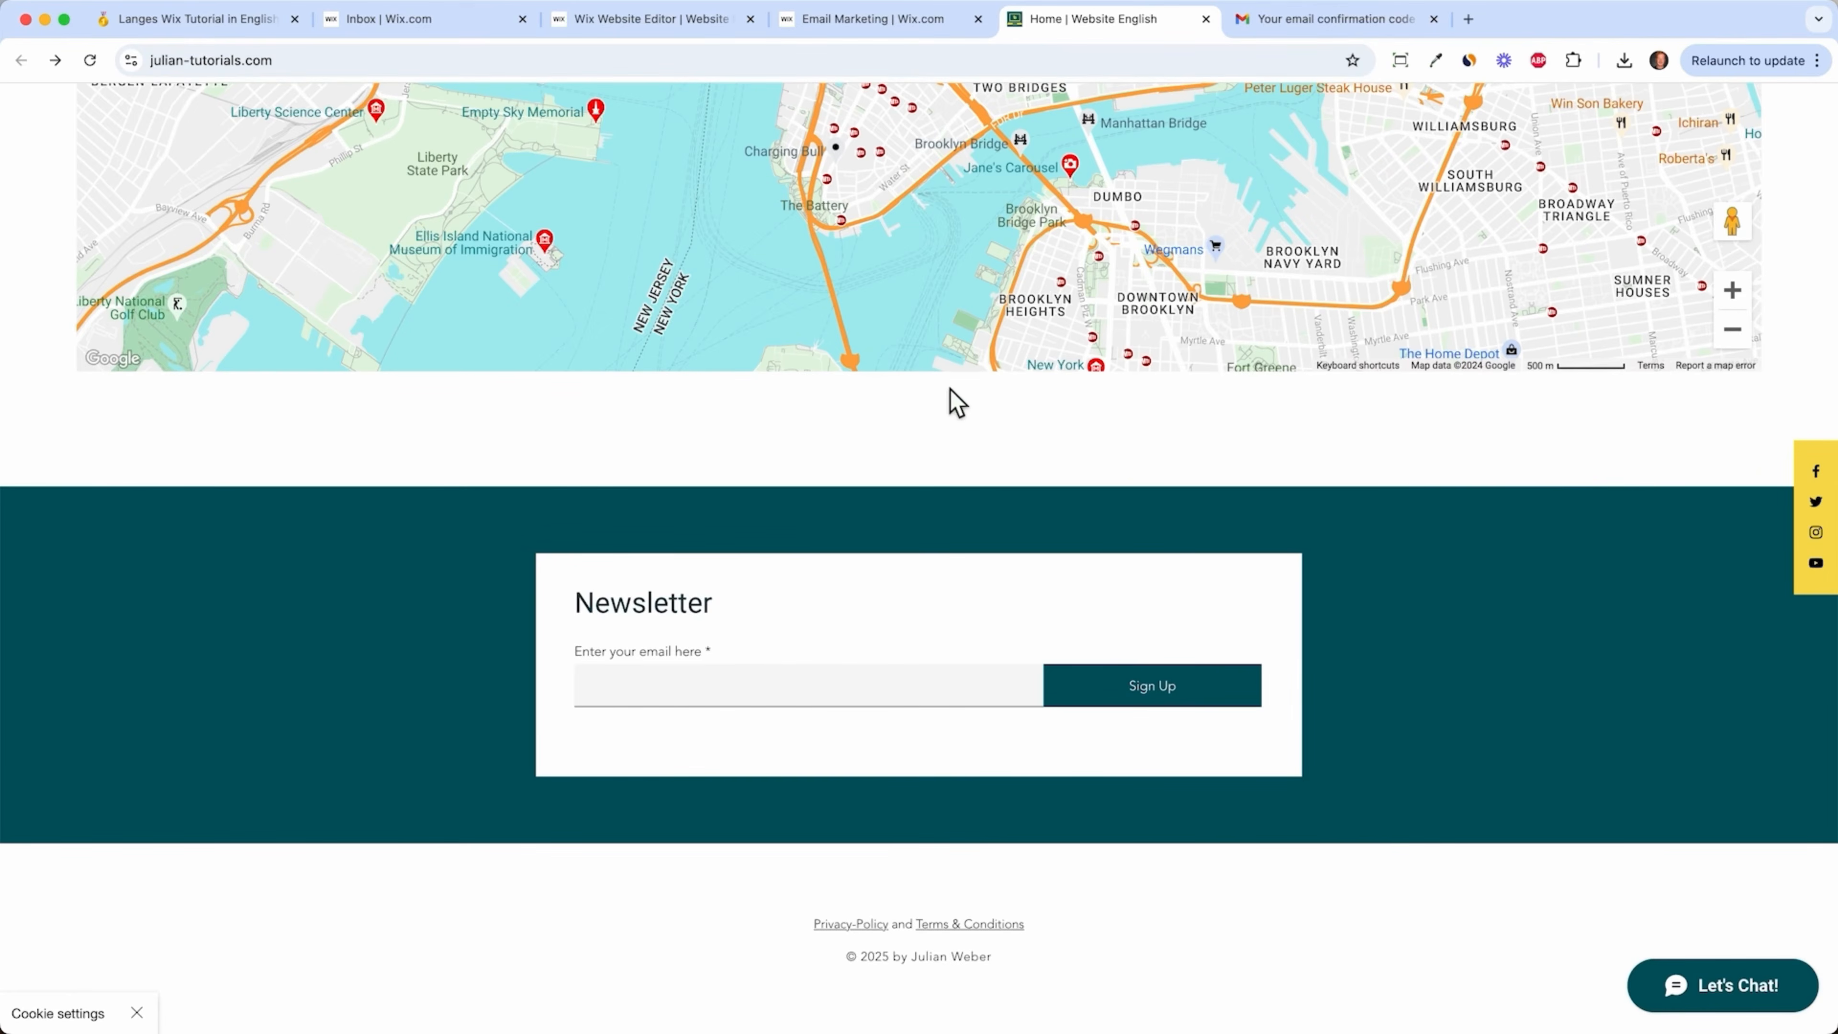
{"action": "scroll", "coordinate": [952, 400], "scroll_direction": "up", "scroll_amount": 15}
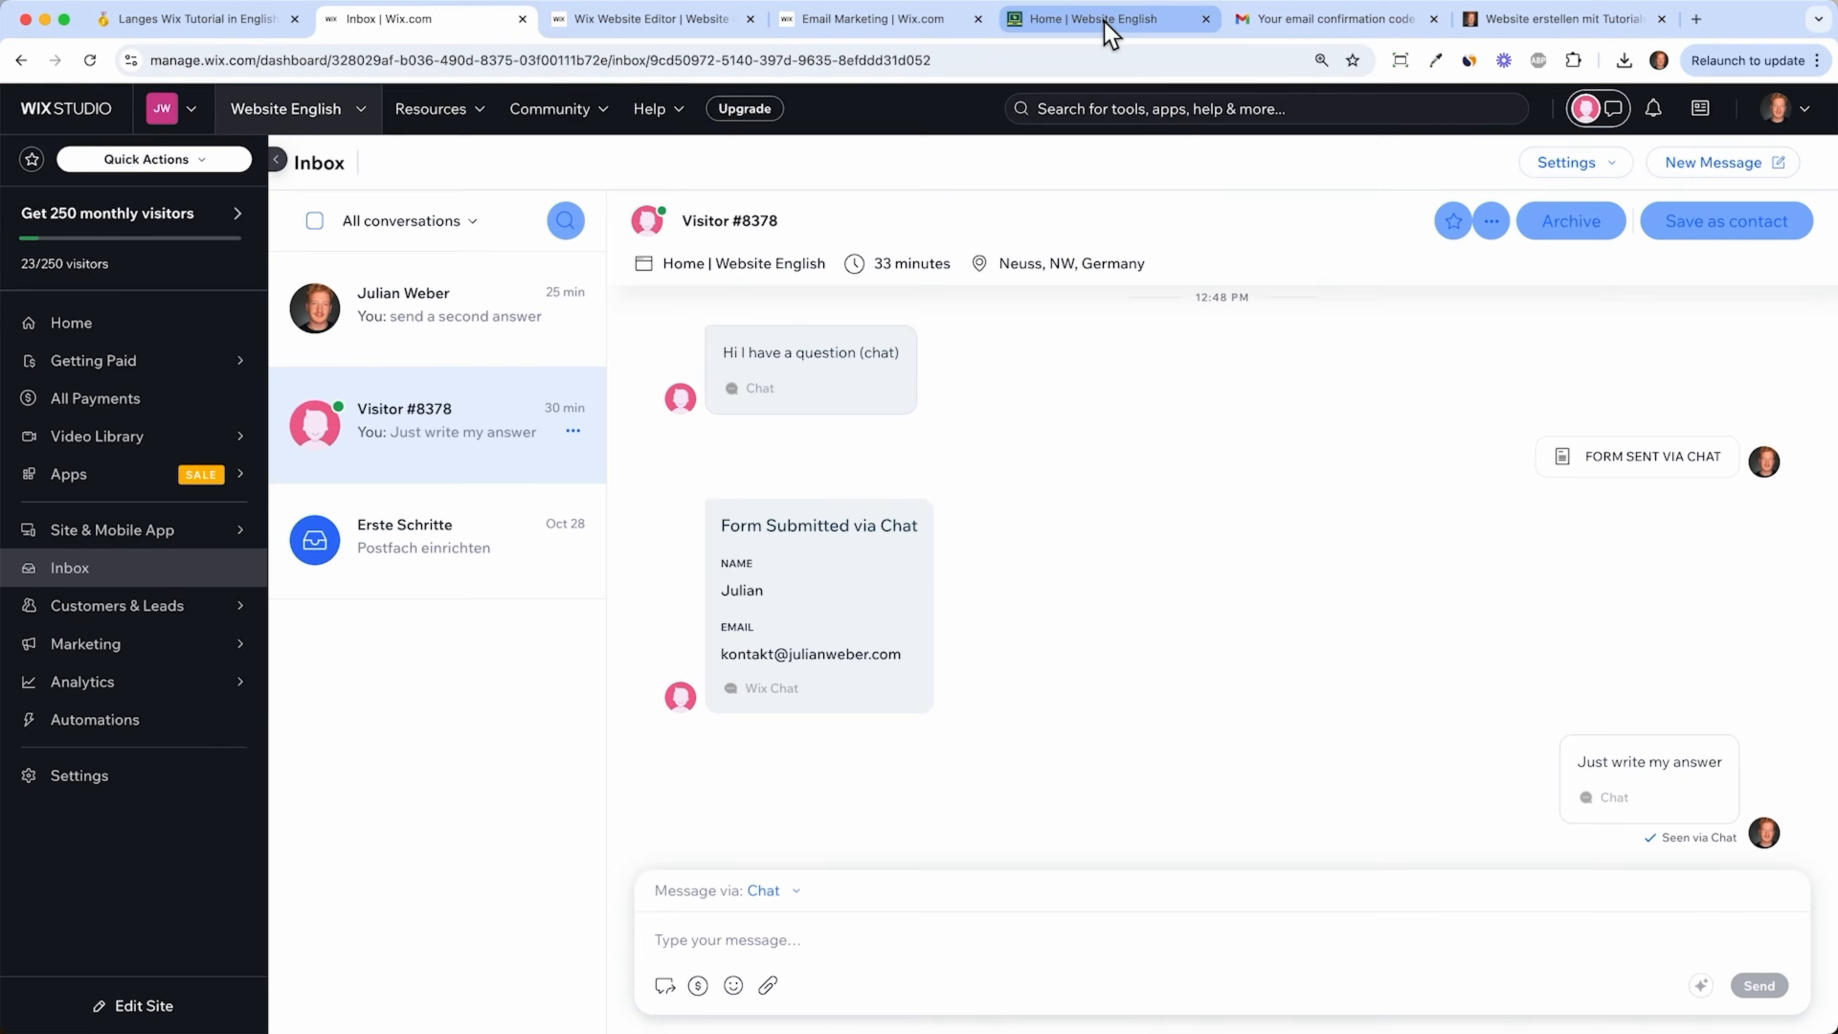
{"action": "left_click", "coordinate": [1107, 20]}
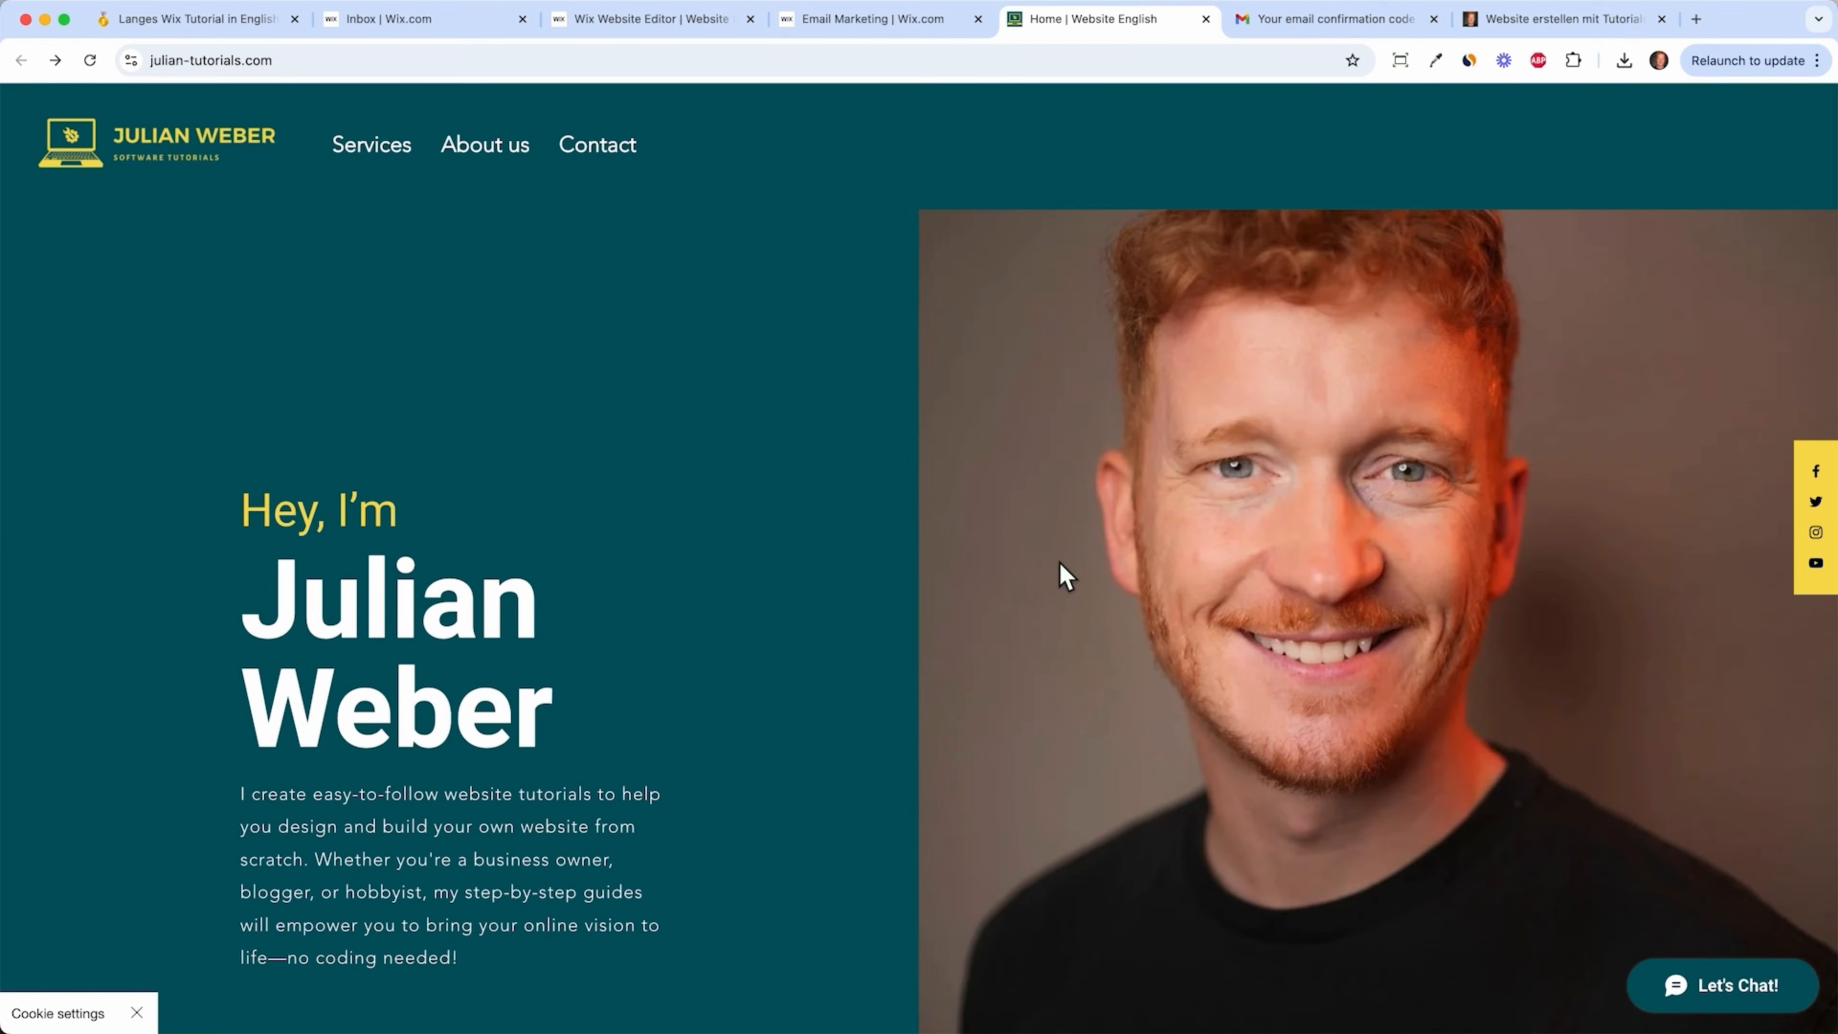
{"action": "left_click", "coordinate": [1721, 989]}
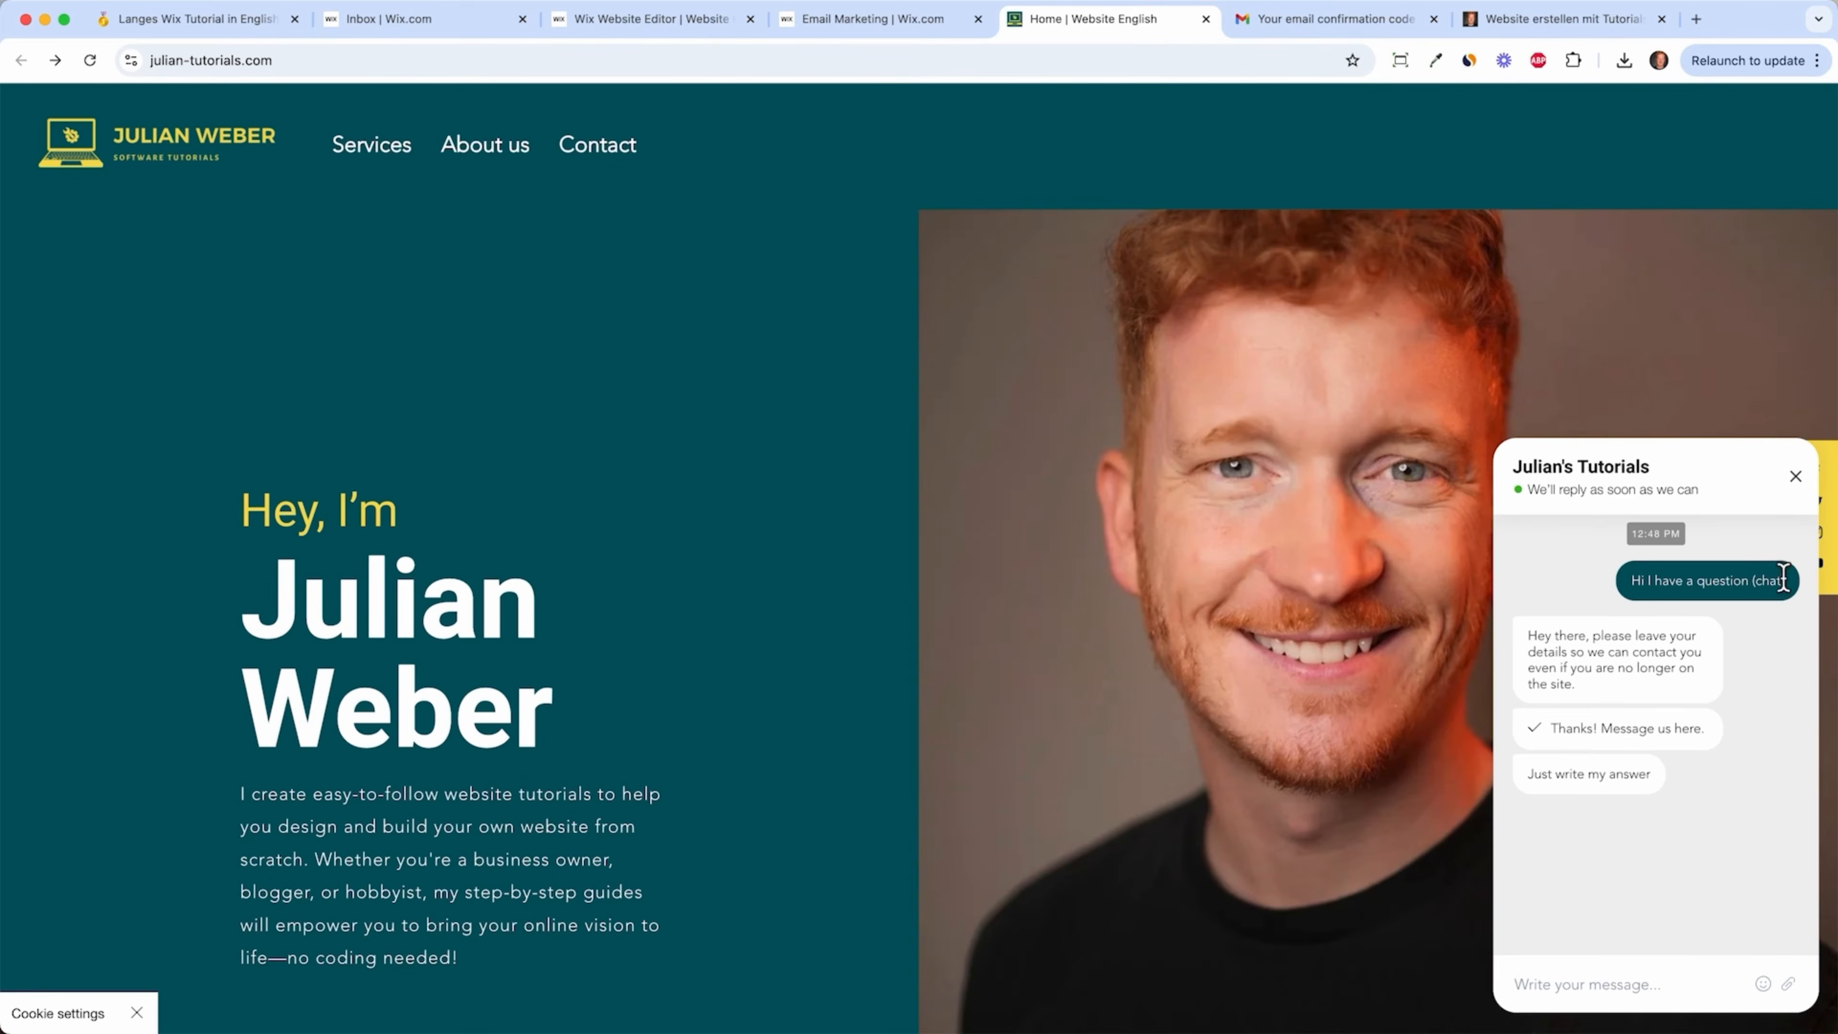
{"action": "left_click", "coordinate": [1797, 478]}
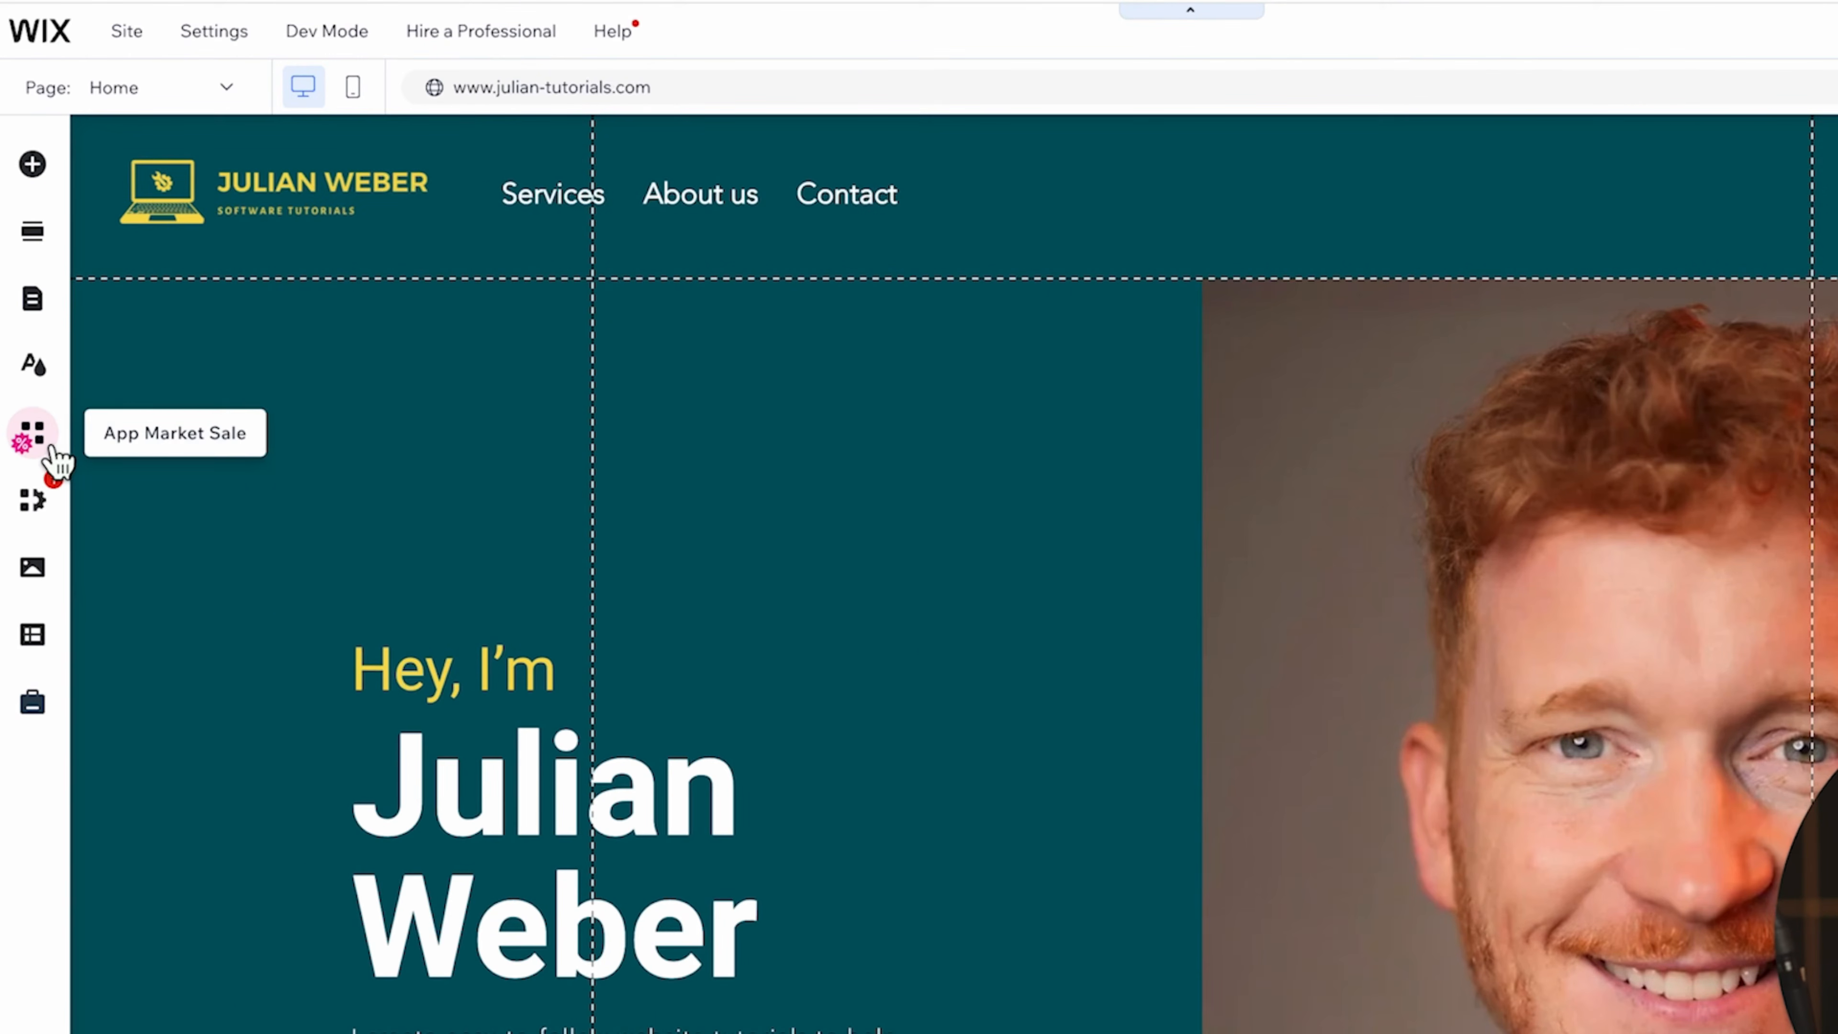
- Open the App Market in the website editor and list all Wix Business Solutions apps
{"action": "left_click", "coordinate": [32, 434]}
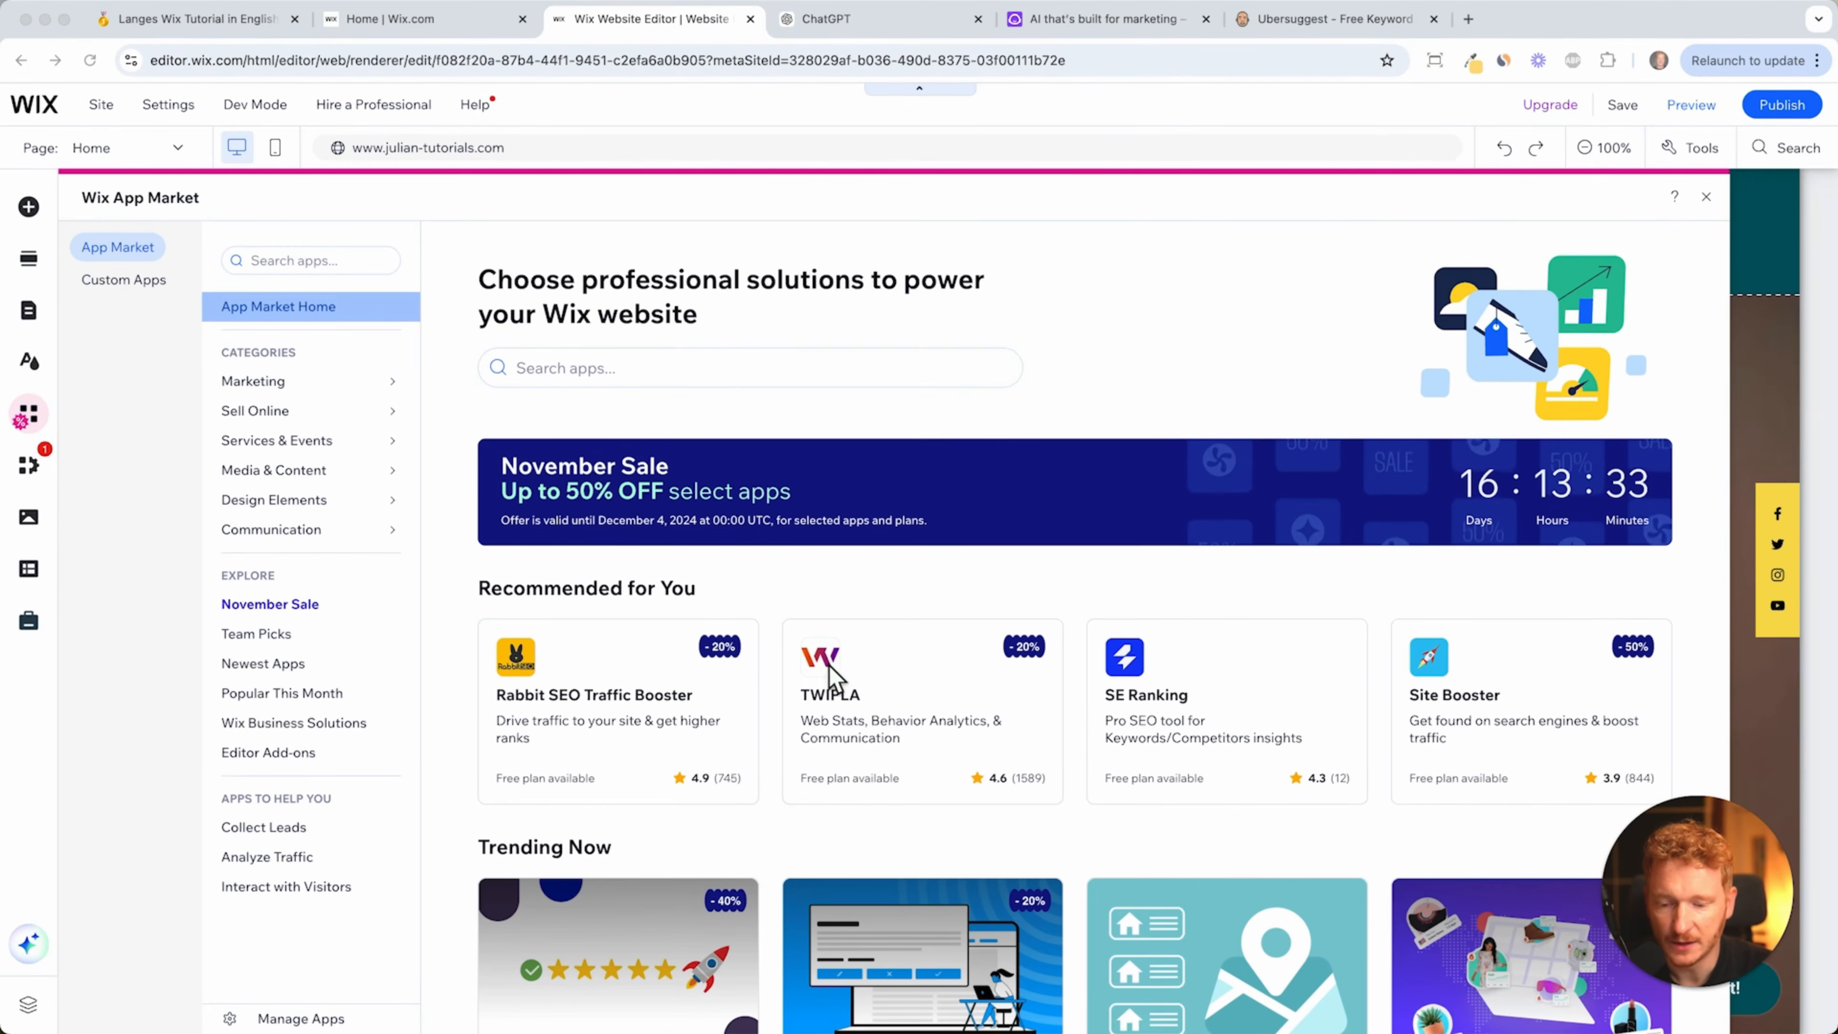
{"action": "scroll", "coordinate": [1130, 812], "scroll_direction": "down", "scroll_amount": 3}
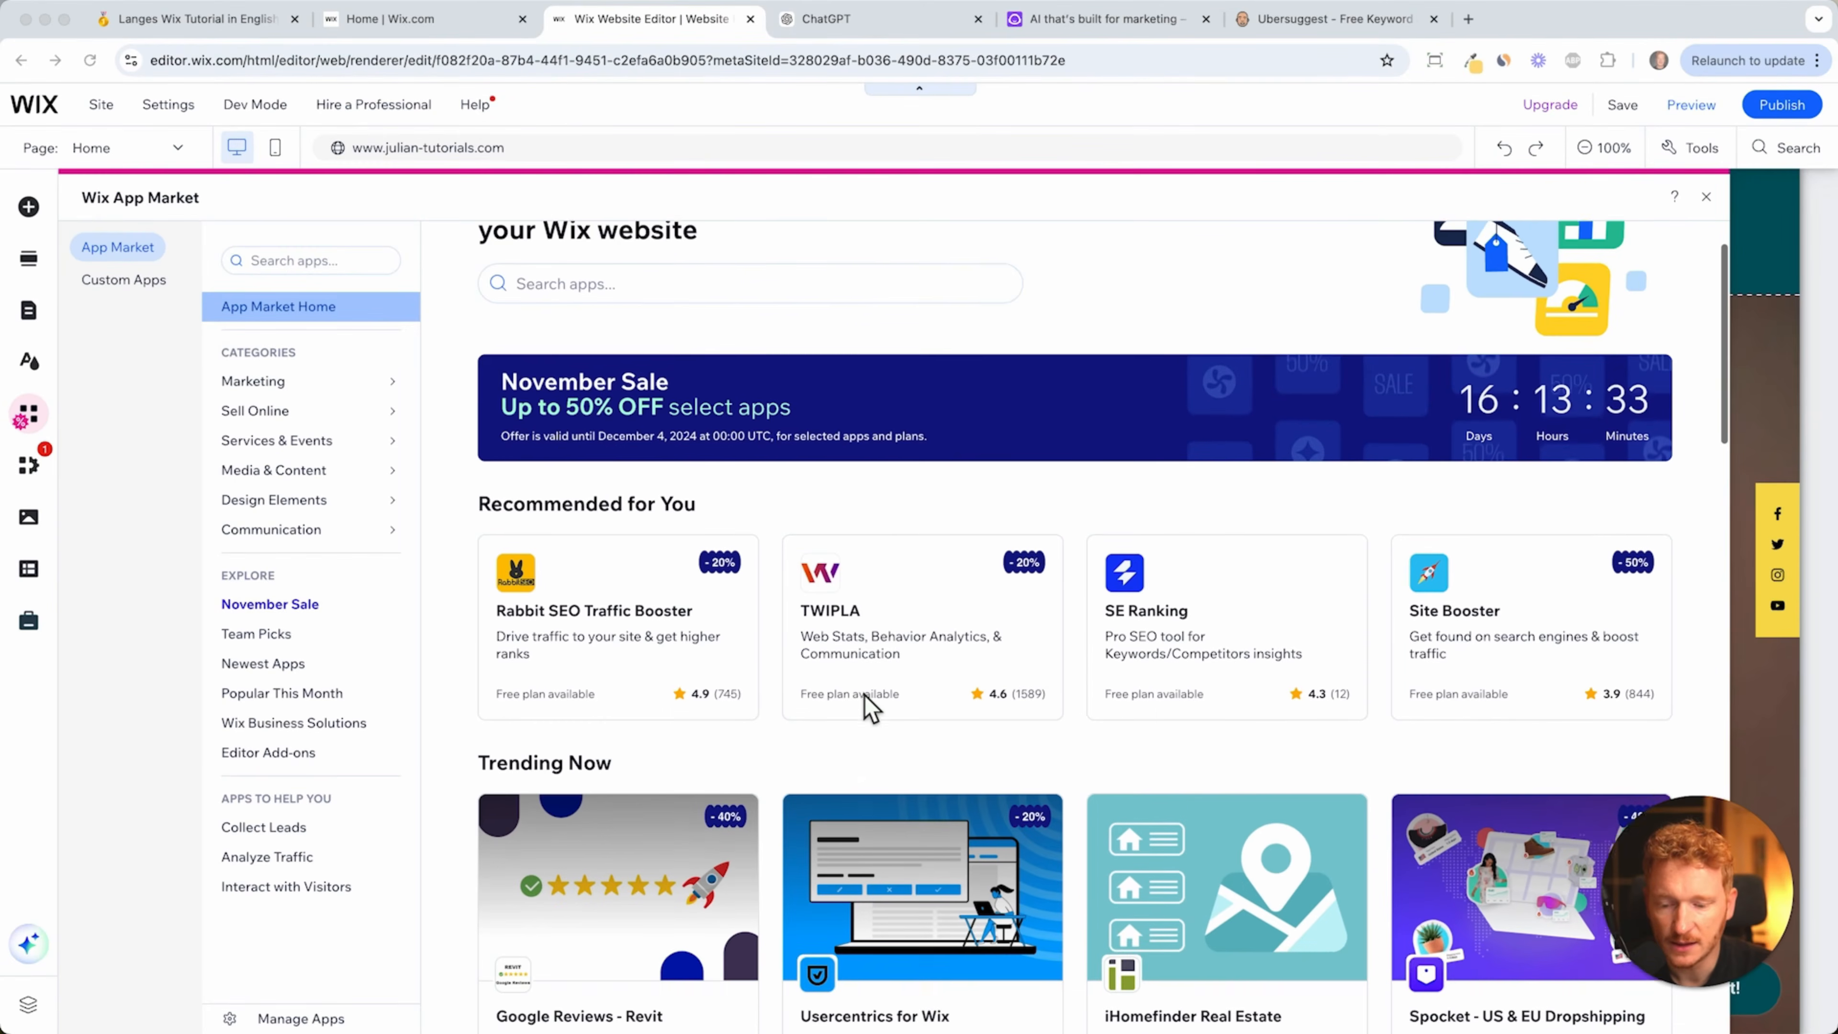
{"action": "scroll", "coordinate": [710, 500], "scroll_direction": "down", "scroll_amount": 1}
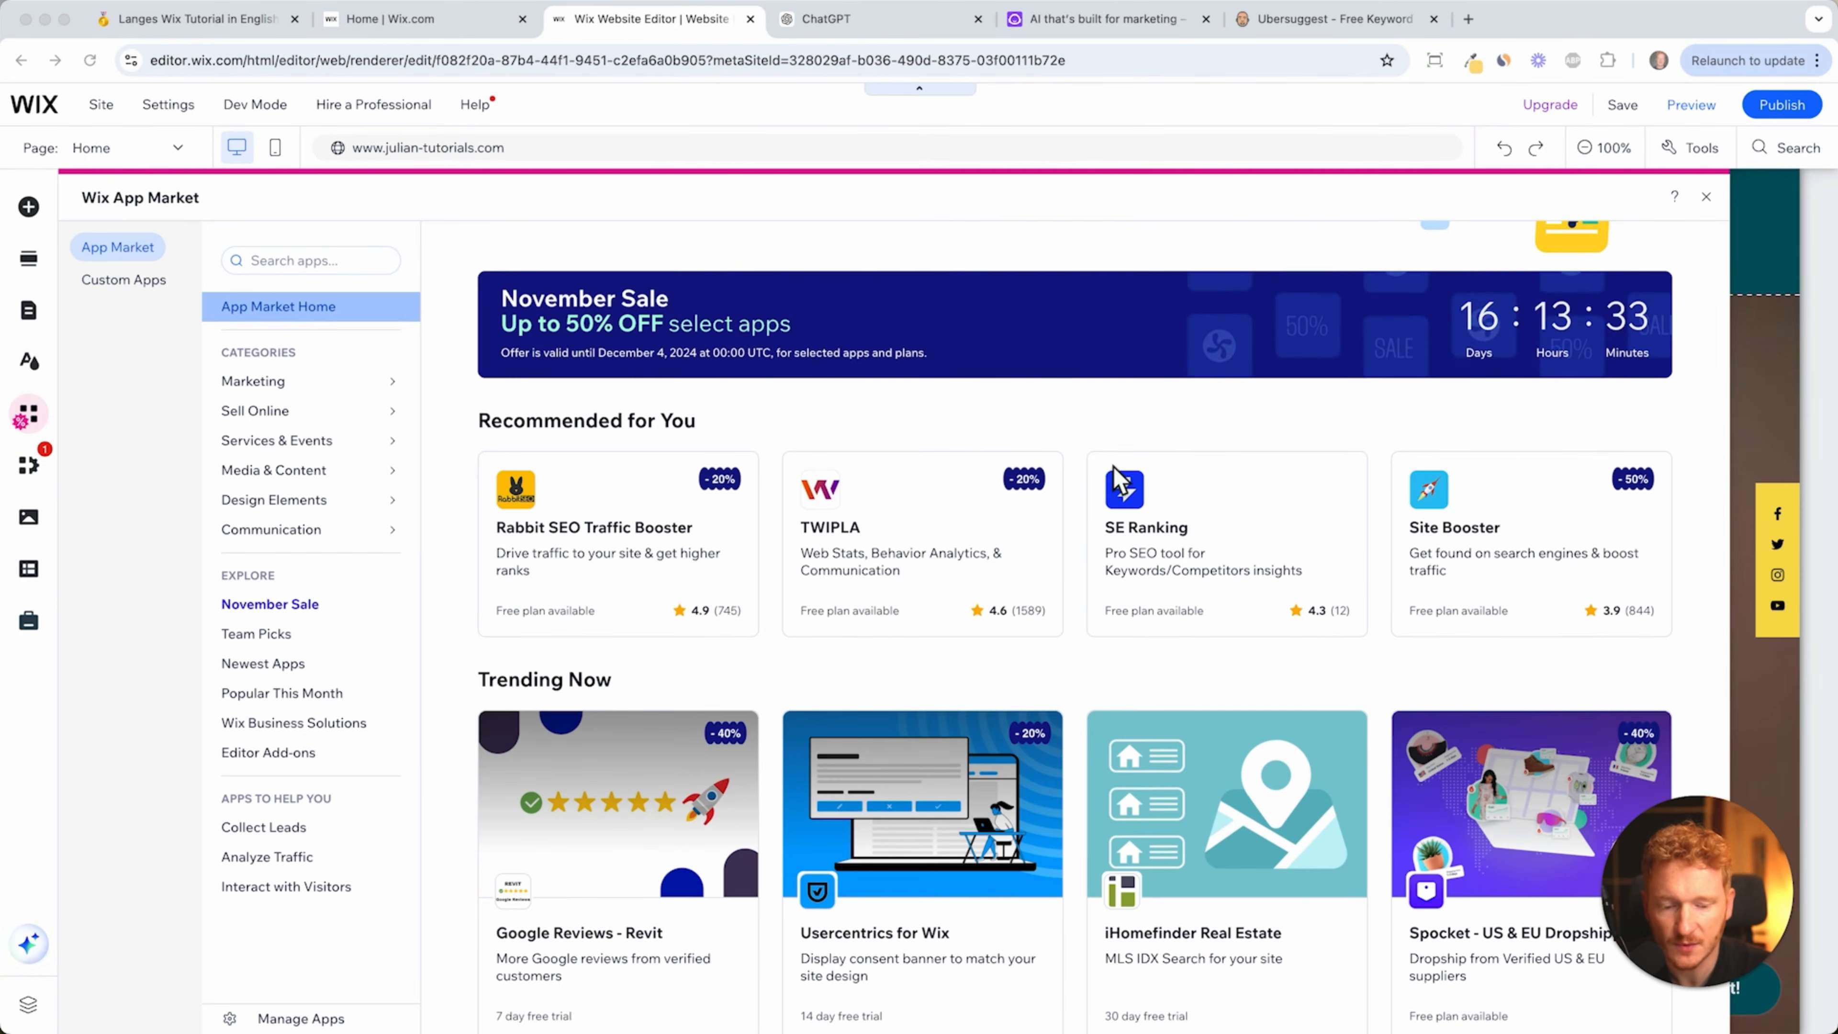
{"action": "scroll", "coordinate": [1049, 427], "scroll_direction": "down", "scroll_amount": 10}
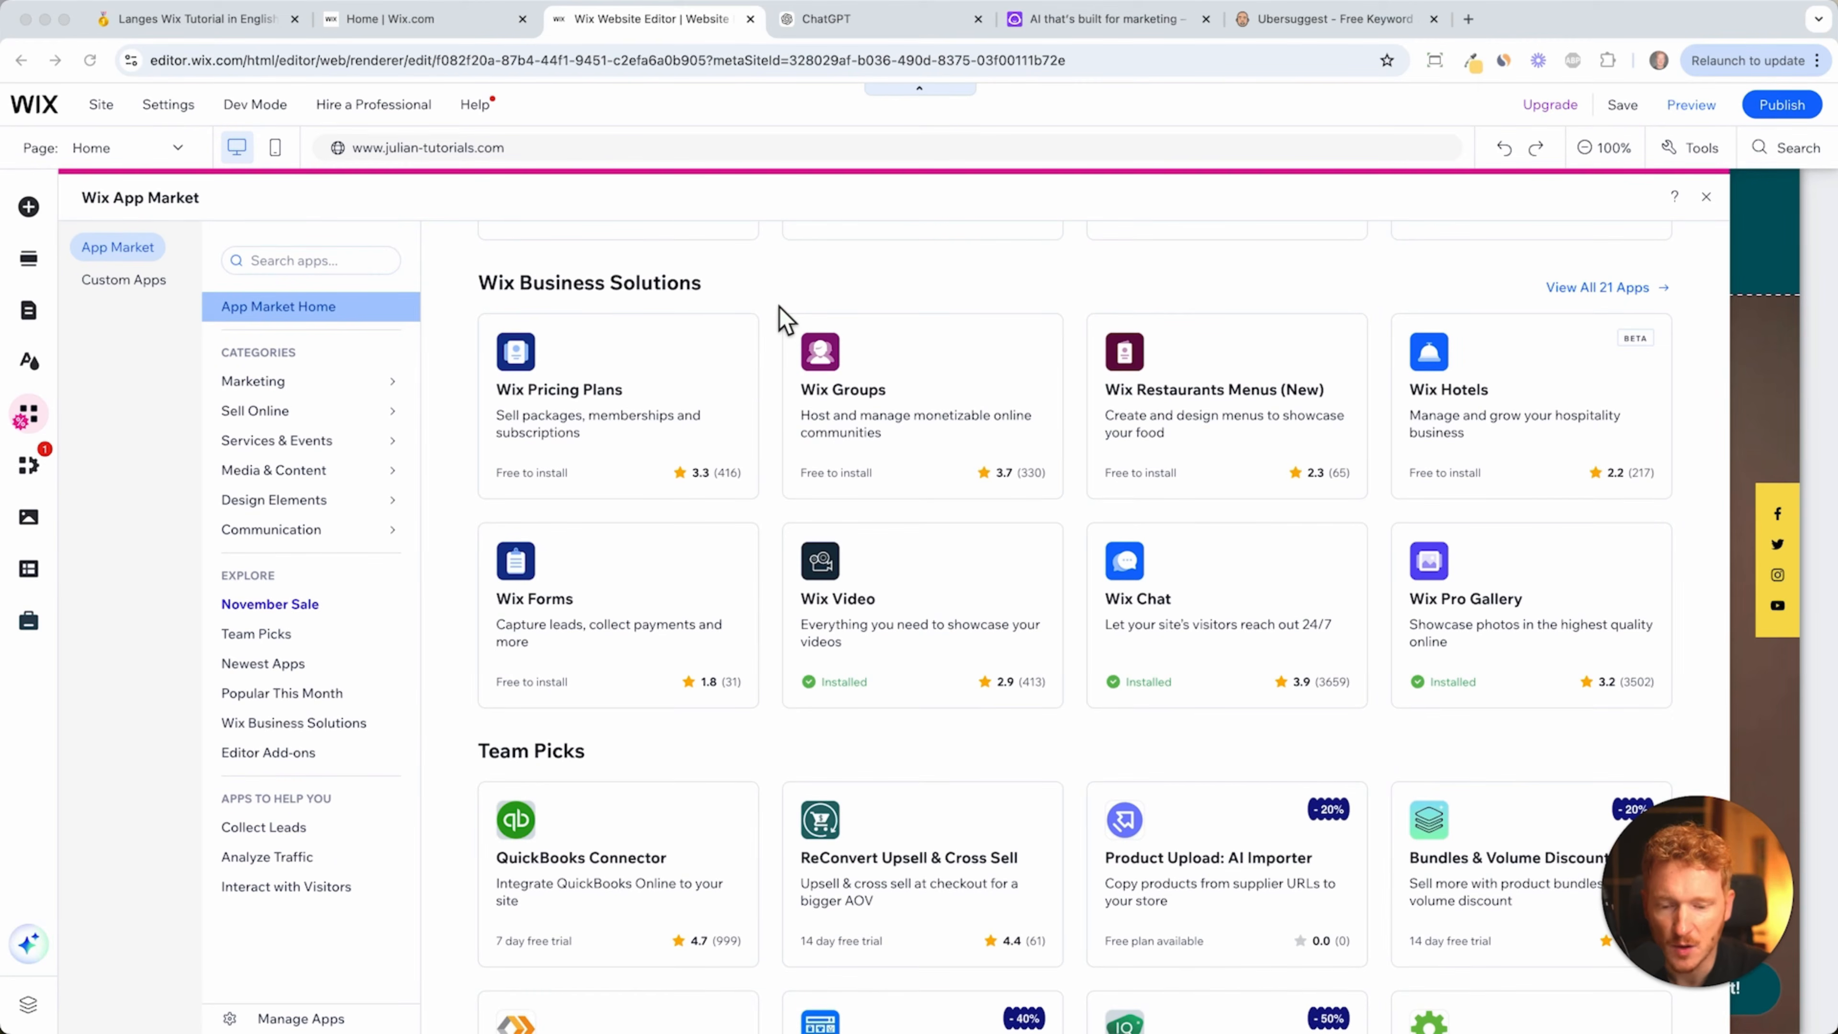
{"action": "left_click", "coordinate": [1619, 299]}
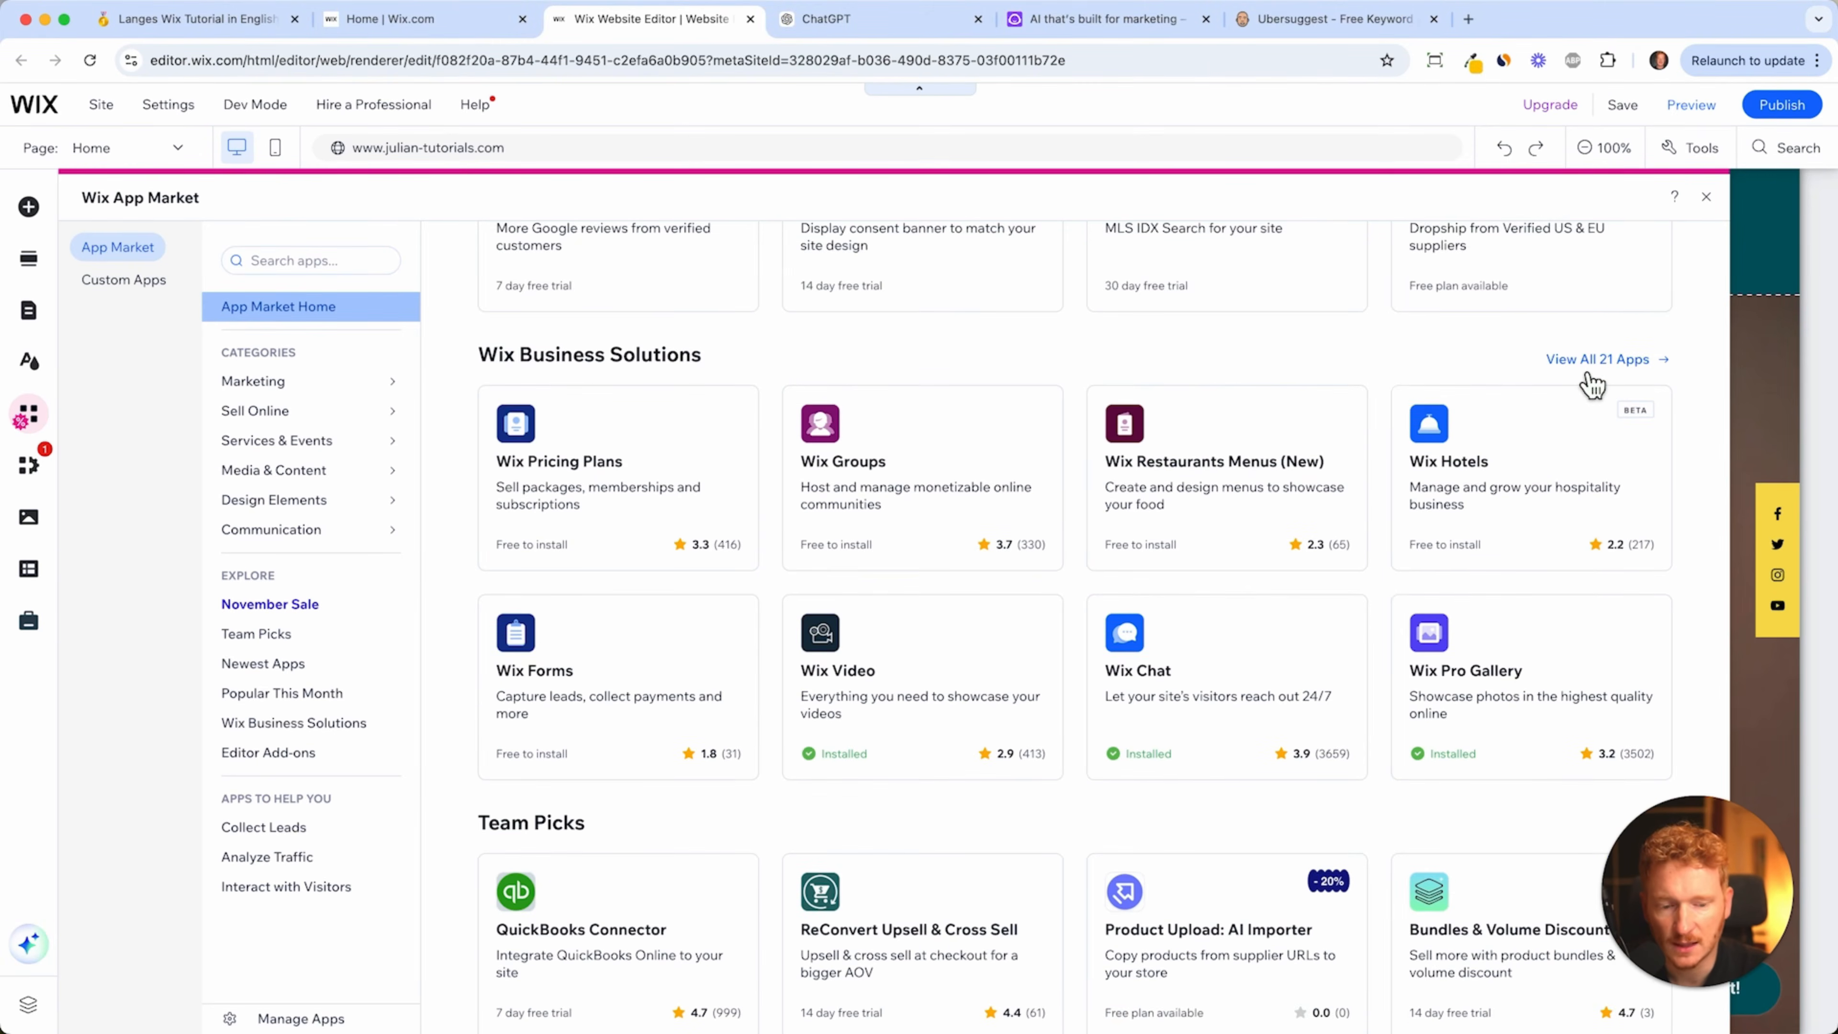
{"action": "left_click", "coordinate": [1584, 368]}
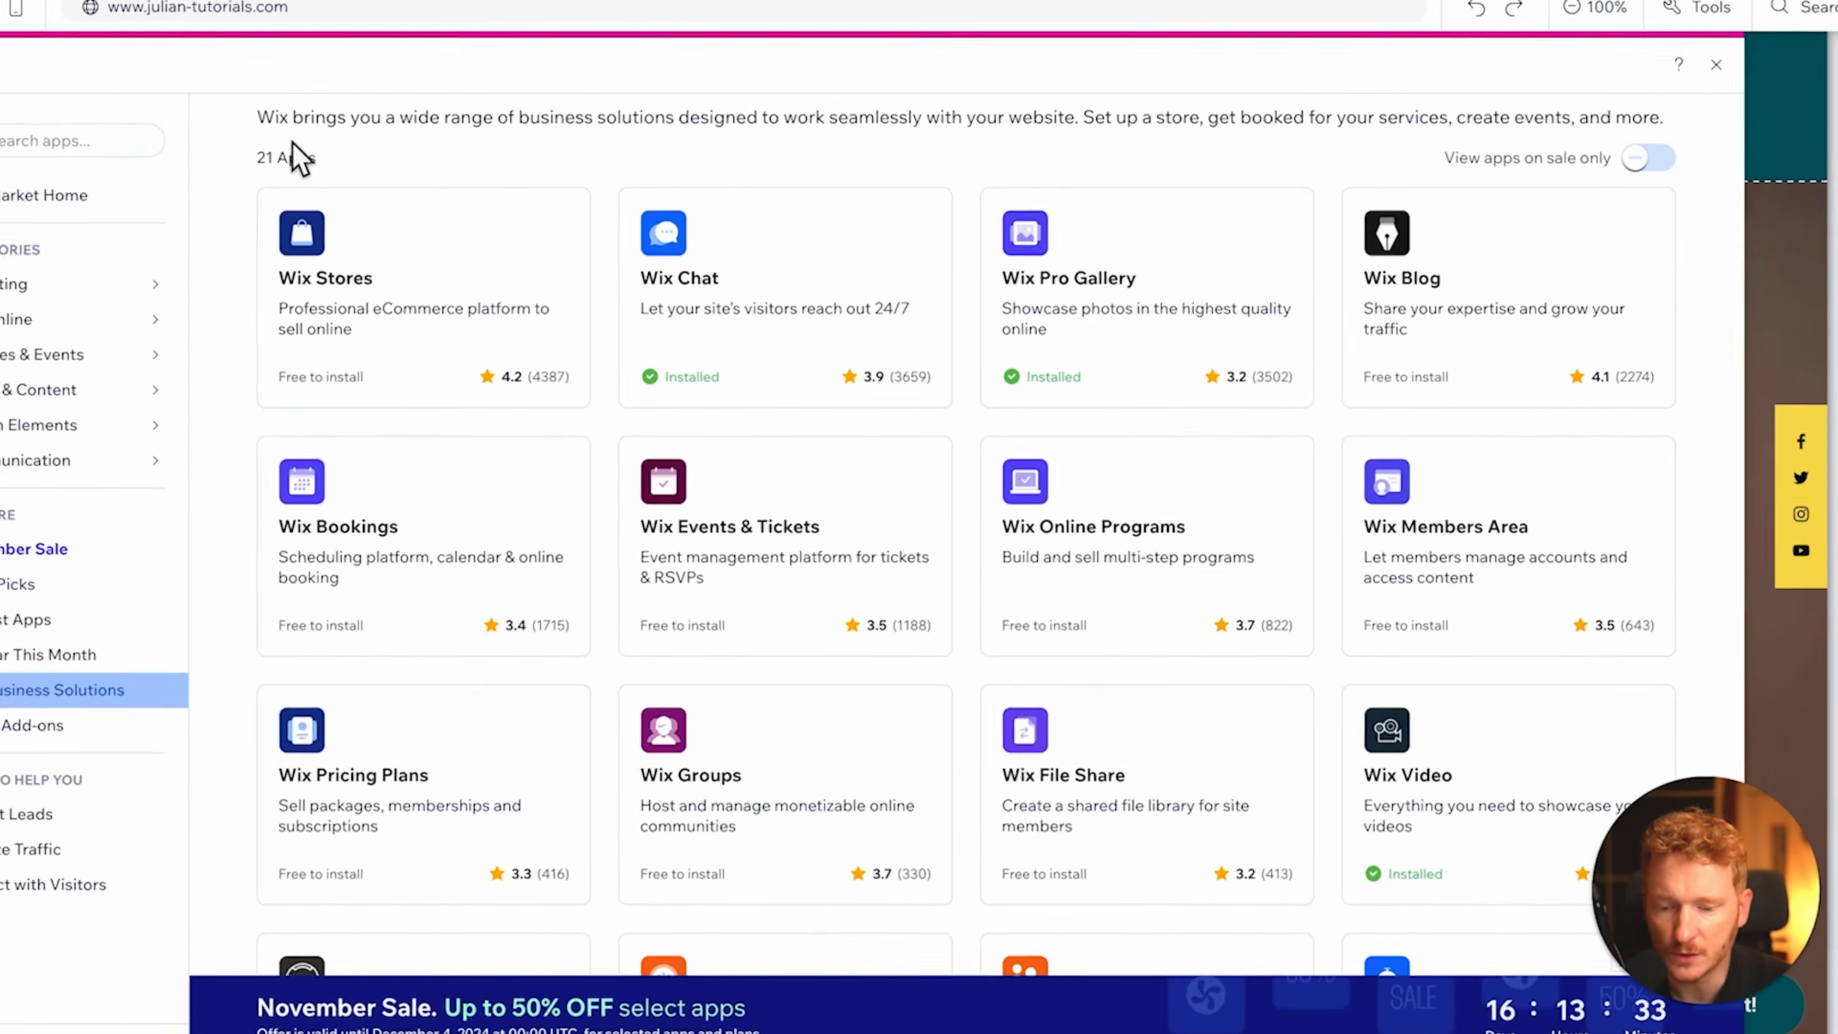
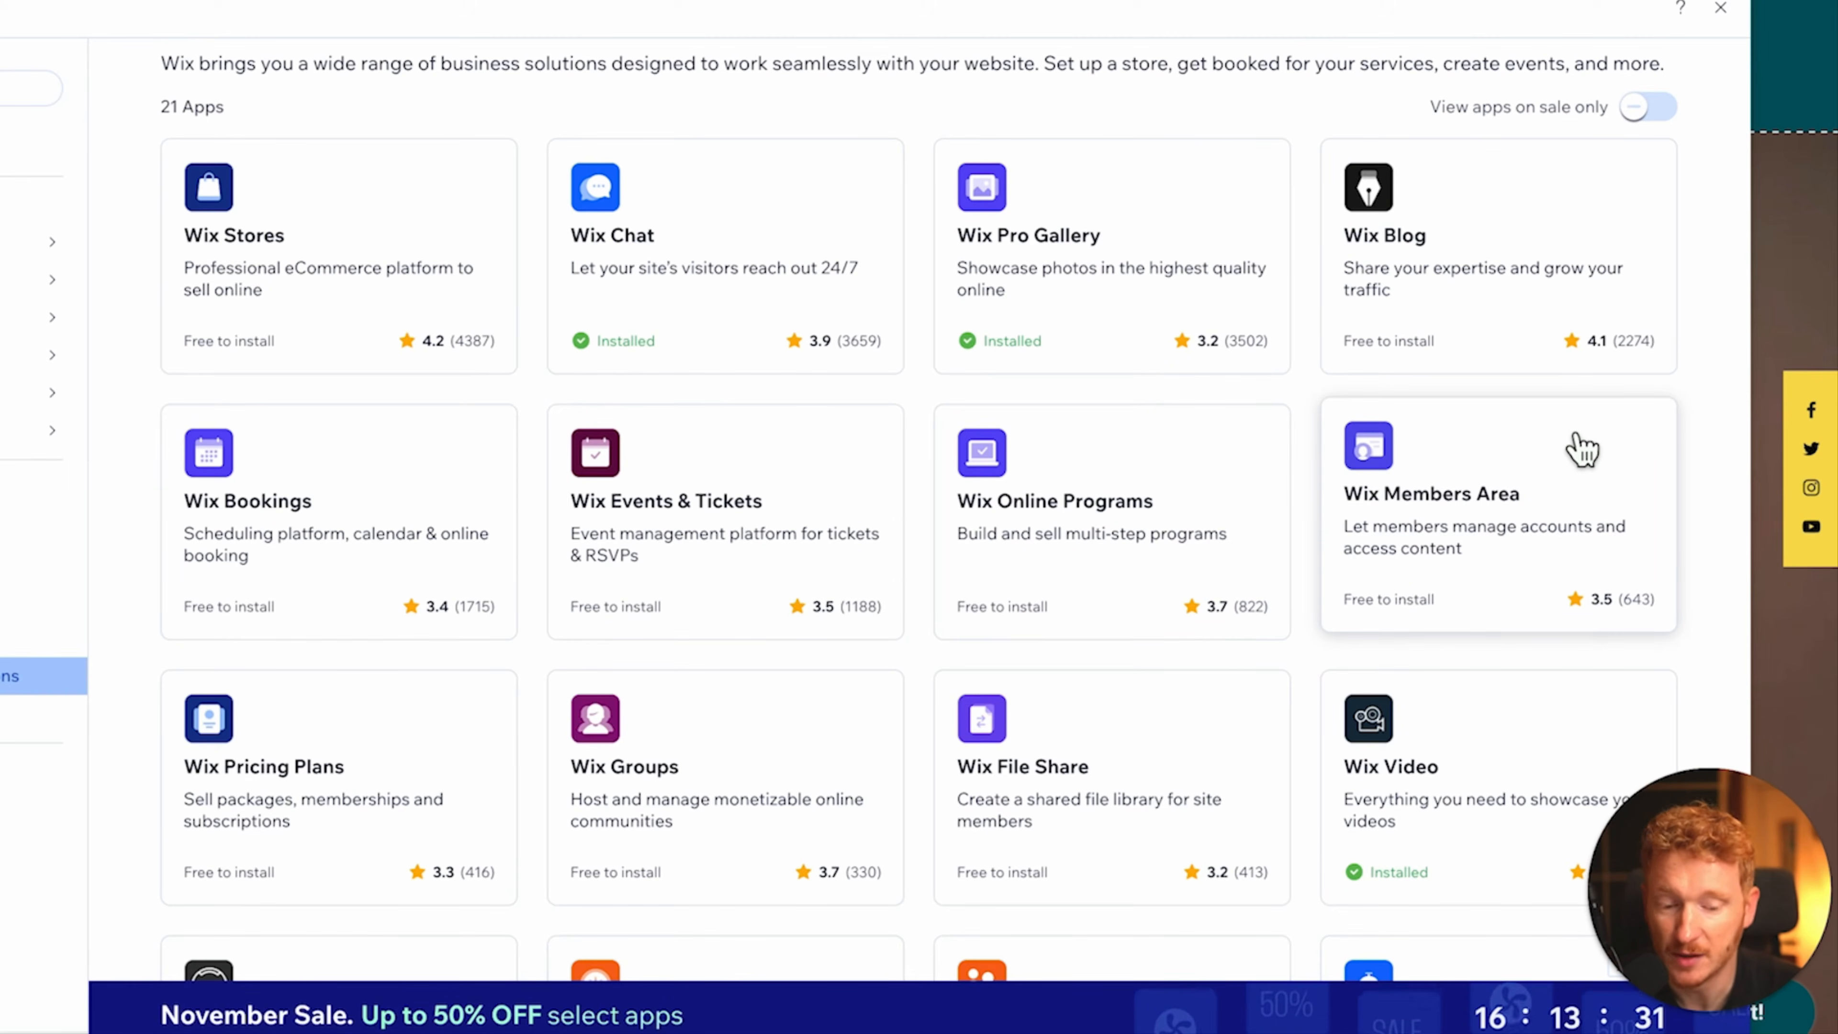
- Browse the Wix Business Solutions apps from stores and bookings down to restaurants, forms and the pay button
{"action": "scroll", "coordinate": [1114, 673], "scroll_direction": "down", "scroll_amount": 3}
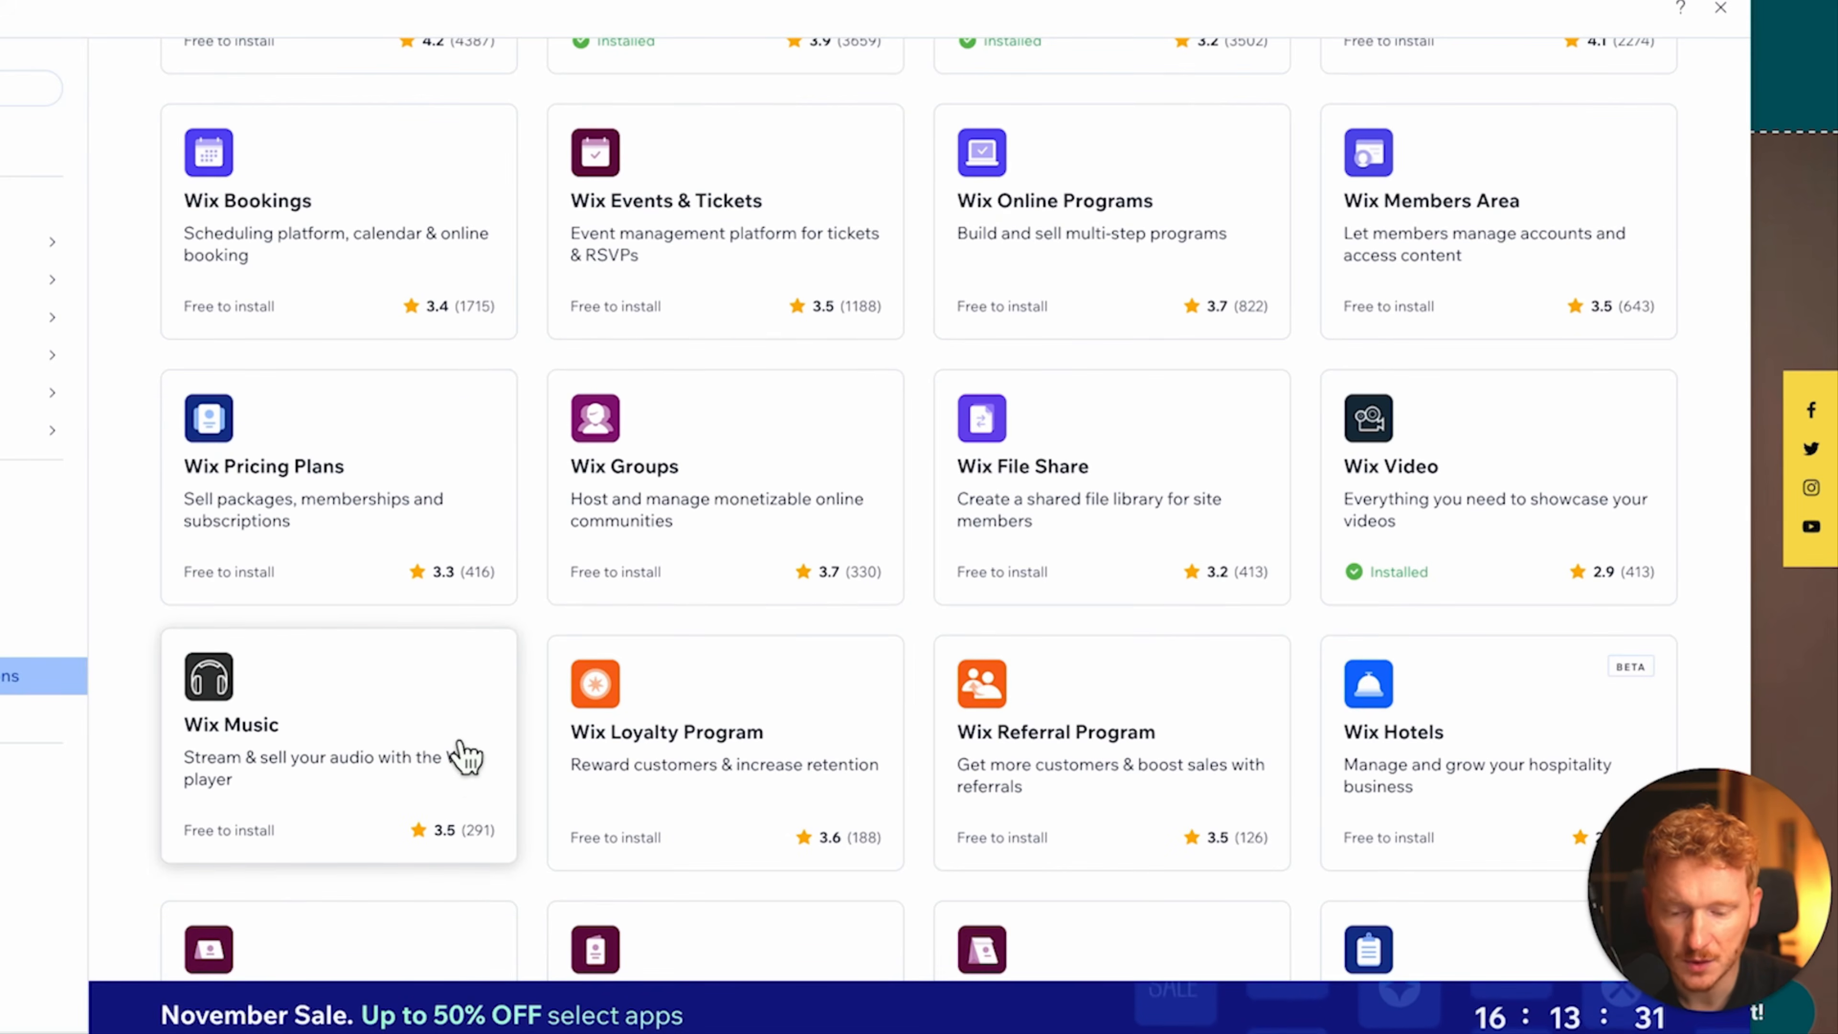
{"action": "scroll", "coordinate": [464, 755], "scroll_direction": "down", "scroll_amount": 5}
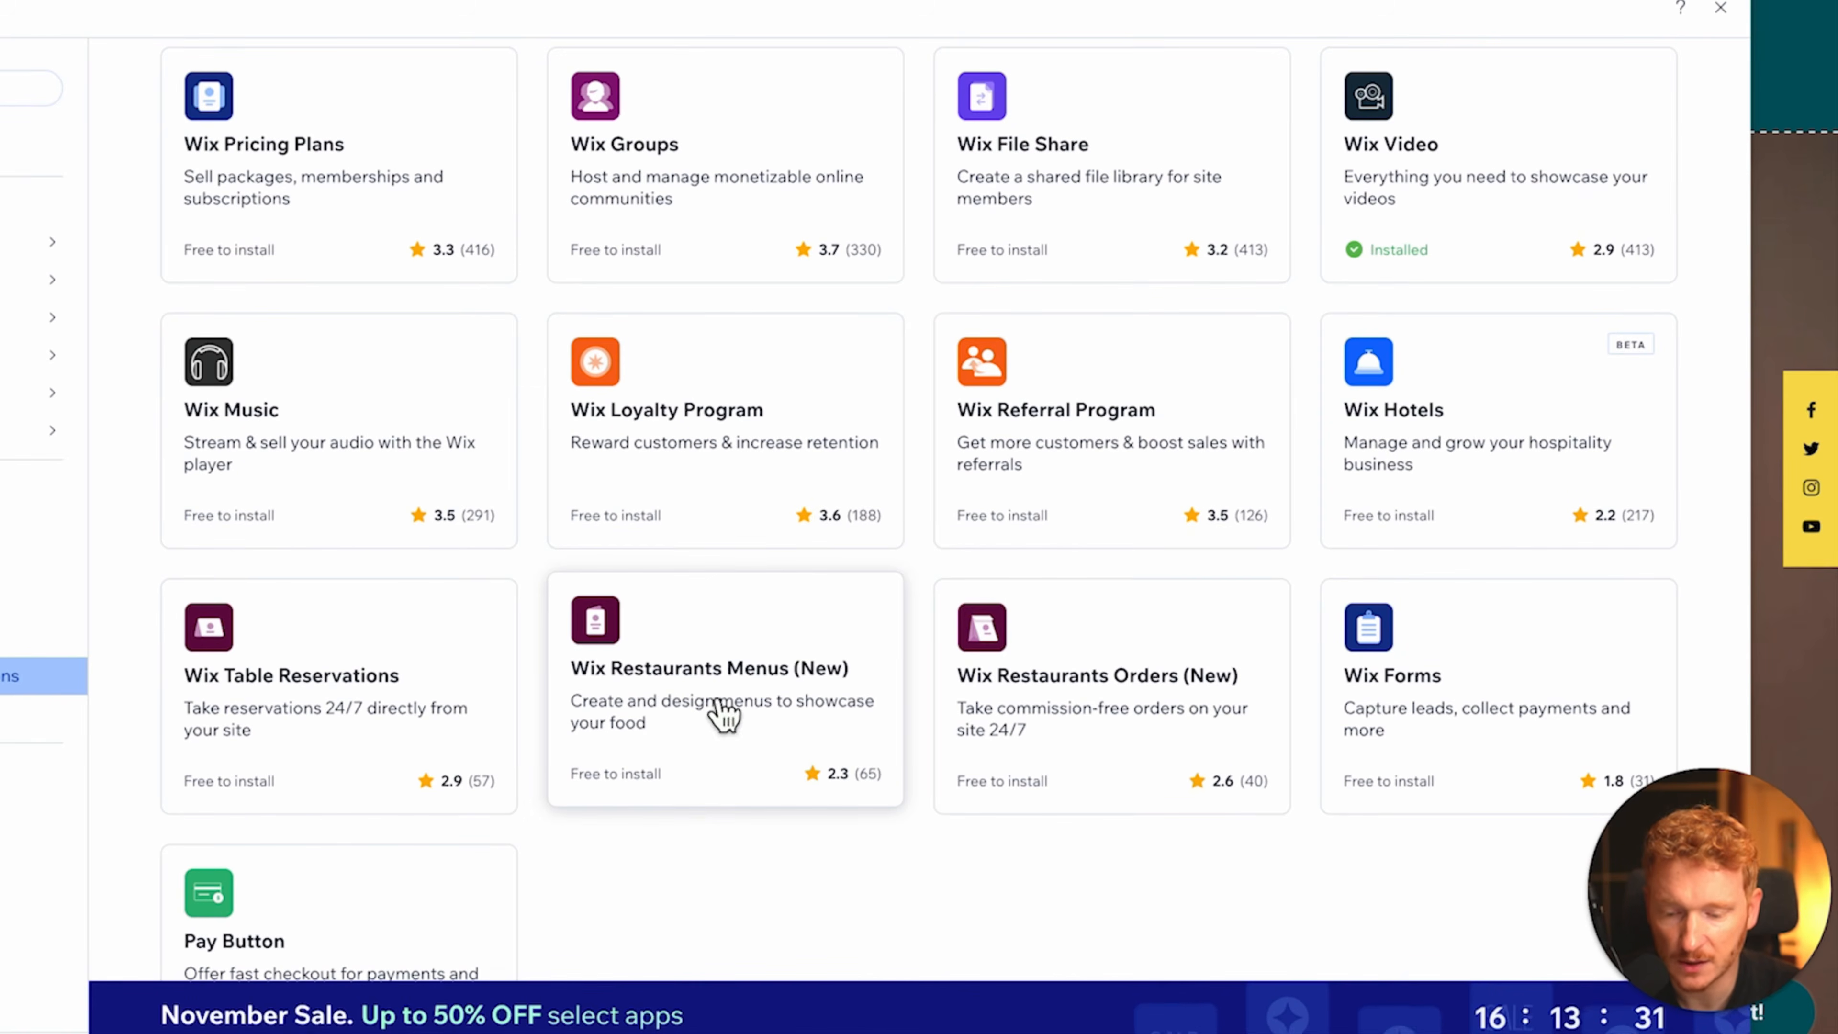
{"action": "scroll", "coordinate": [644, 423], "scroll_direction": "up", "scroll_amount": 5}
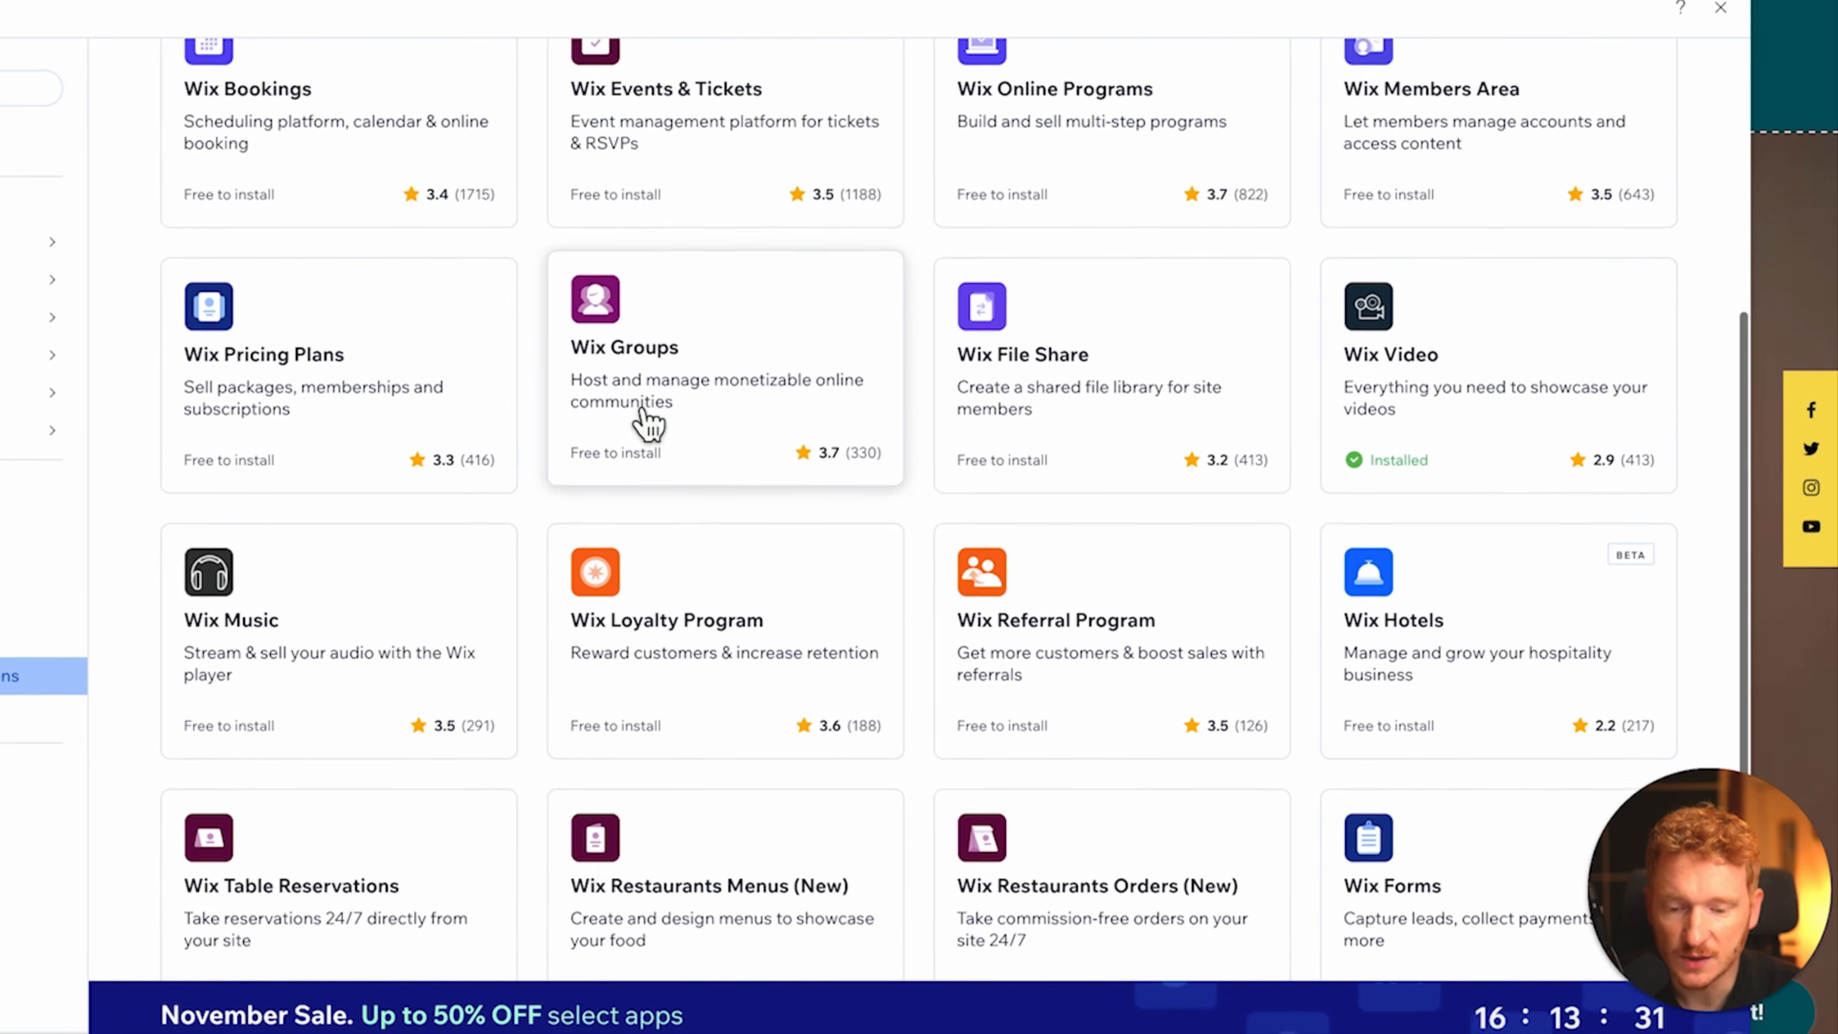
{"action": "scroll", "coordinate": [843, 405], "scroll_direction": "up", "scroll_amount": 4}
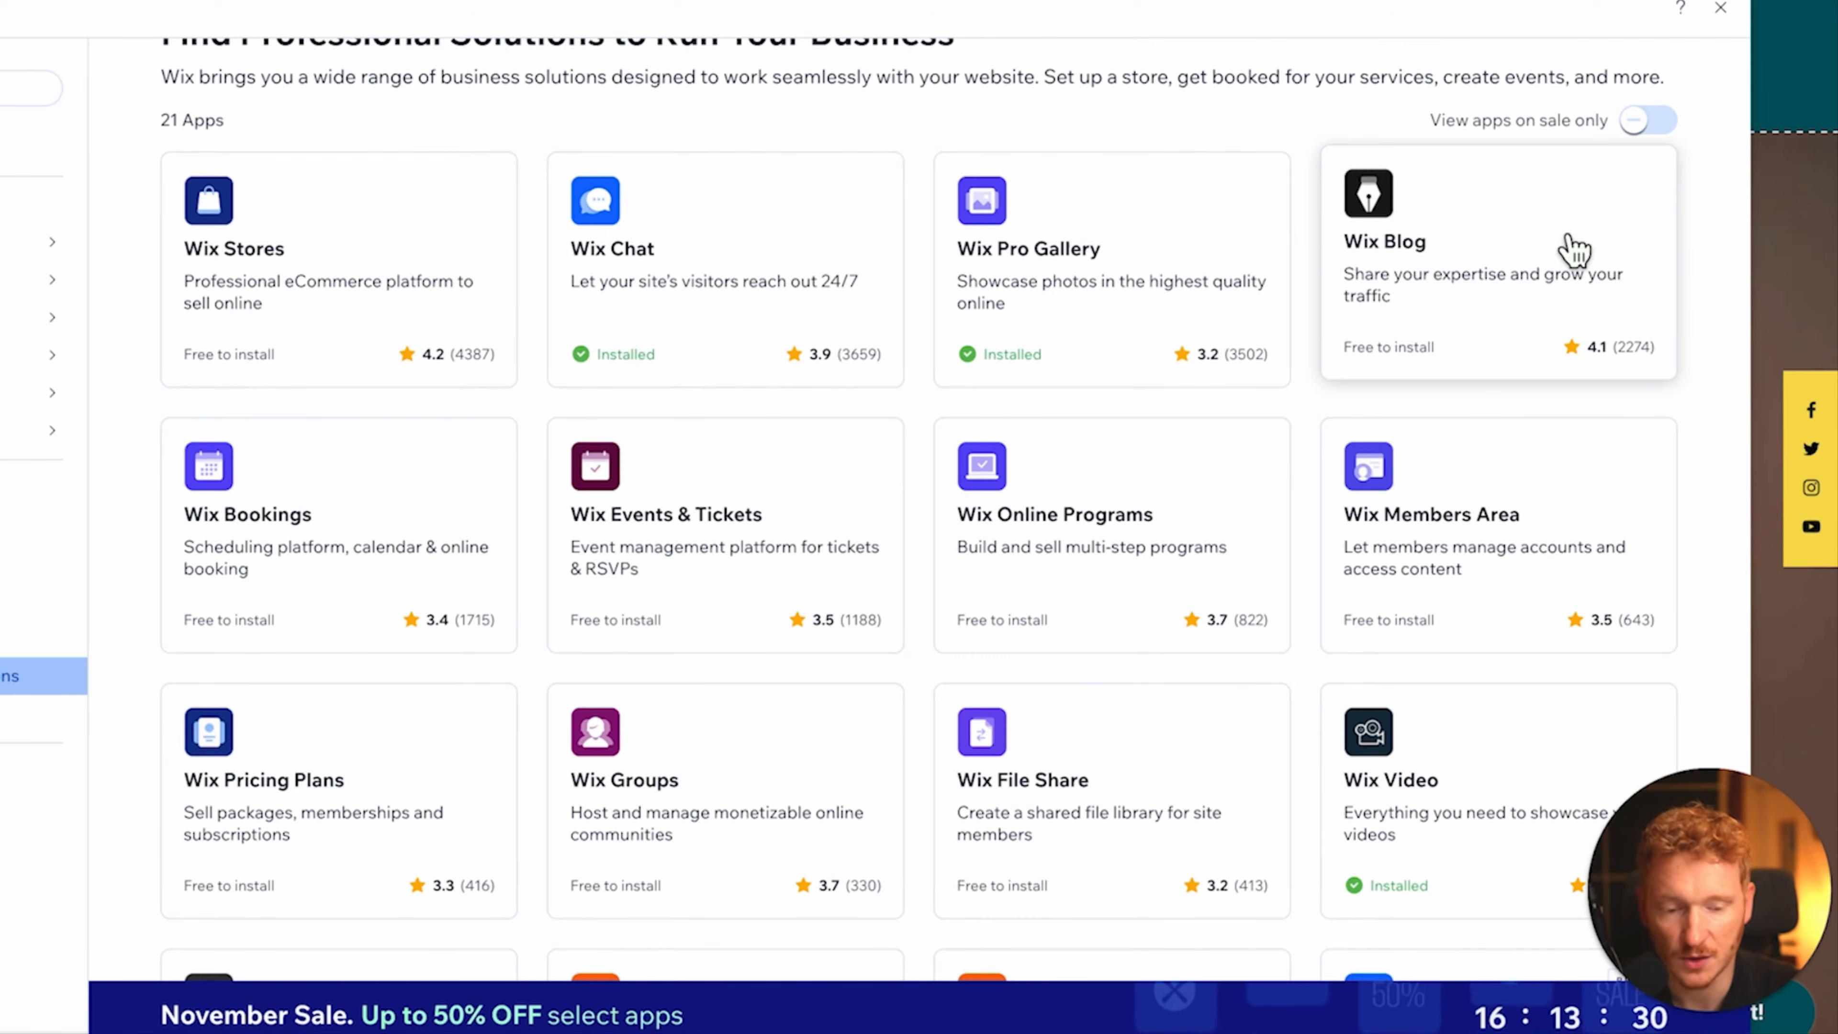
- Add the Wix Blog app to the site and look over the sample posts on the new Blog page
{"action": "left_click", "coordinate": [1533, 312]}
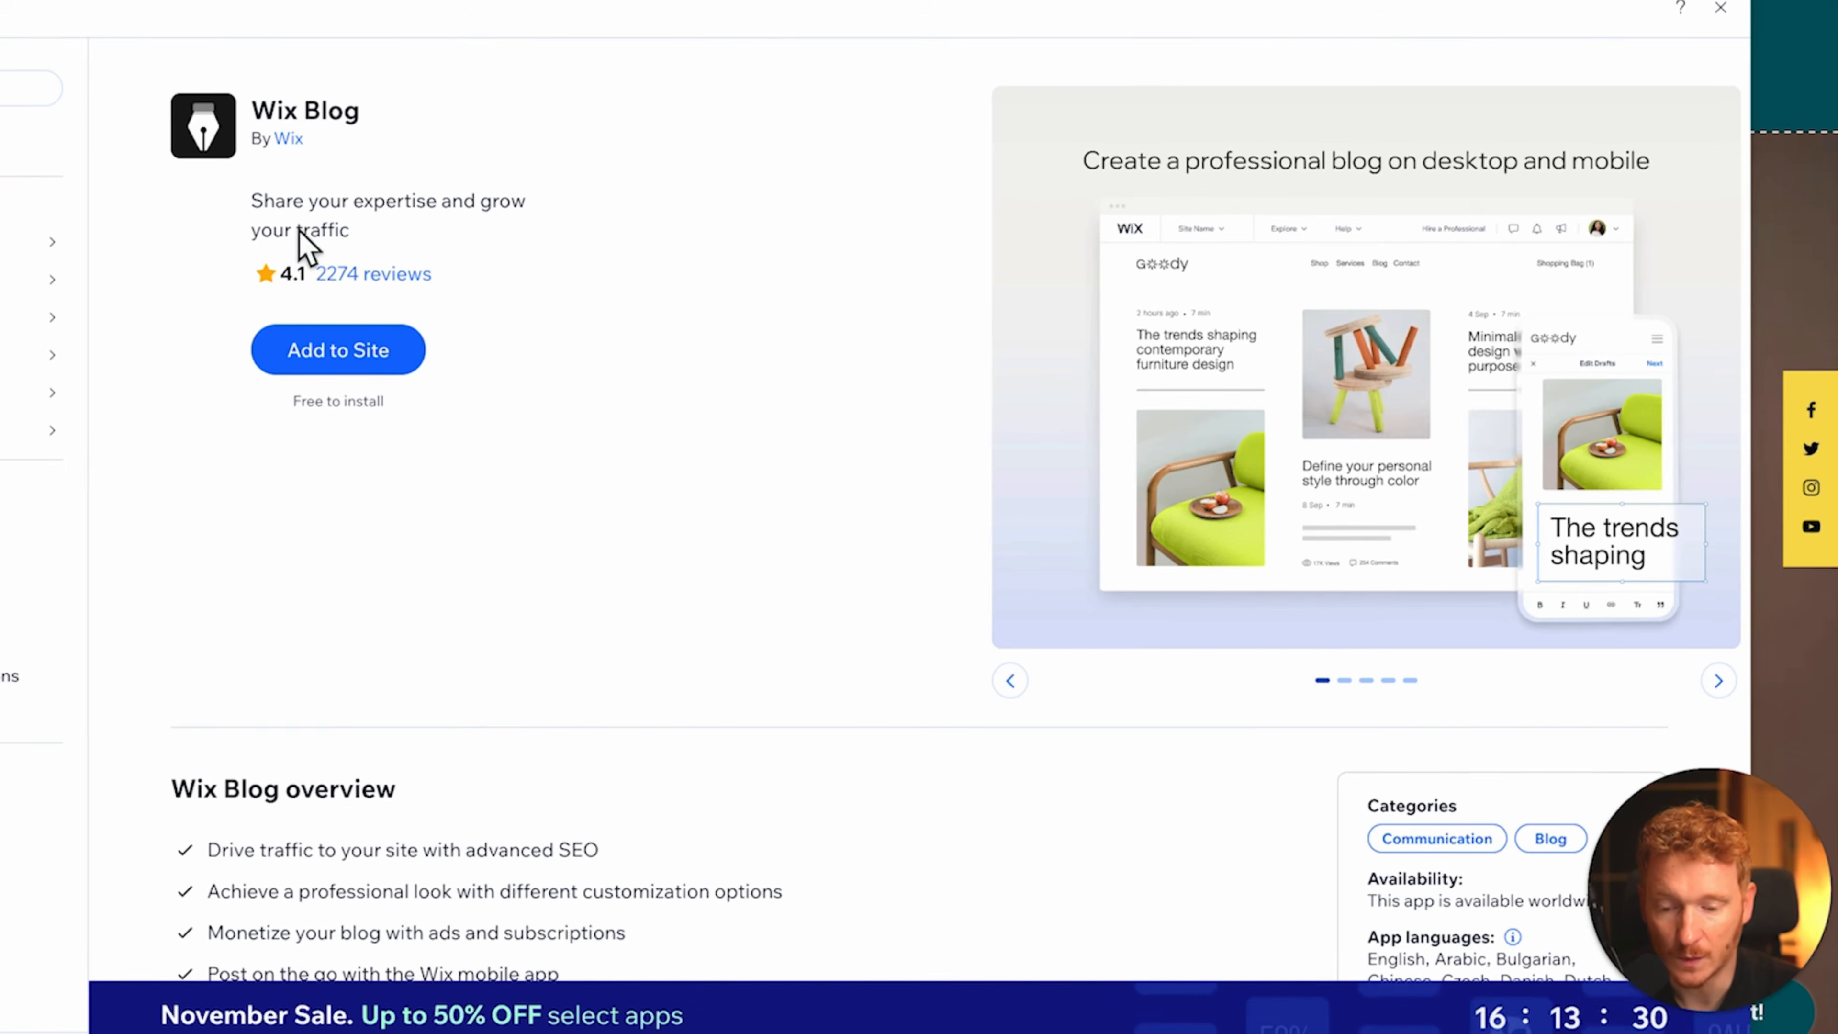
{"action": "left_click", "coordinate": [374, 369]}
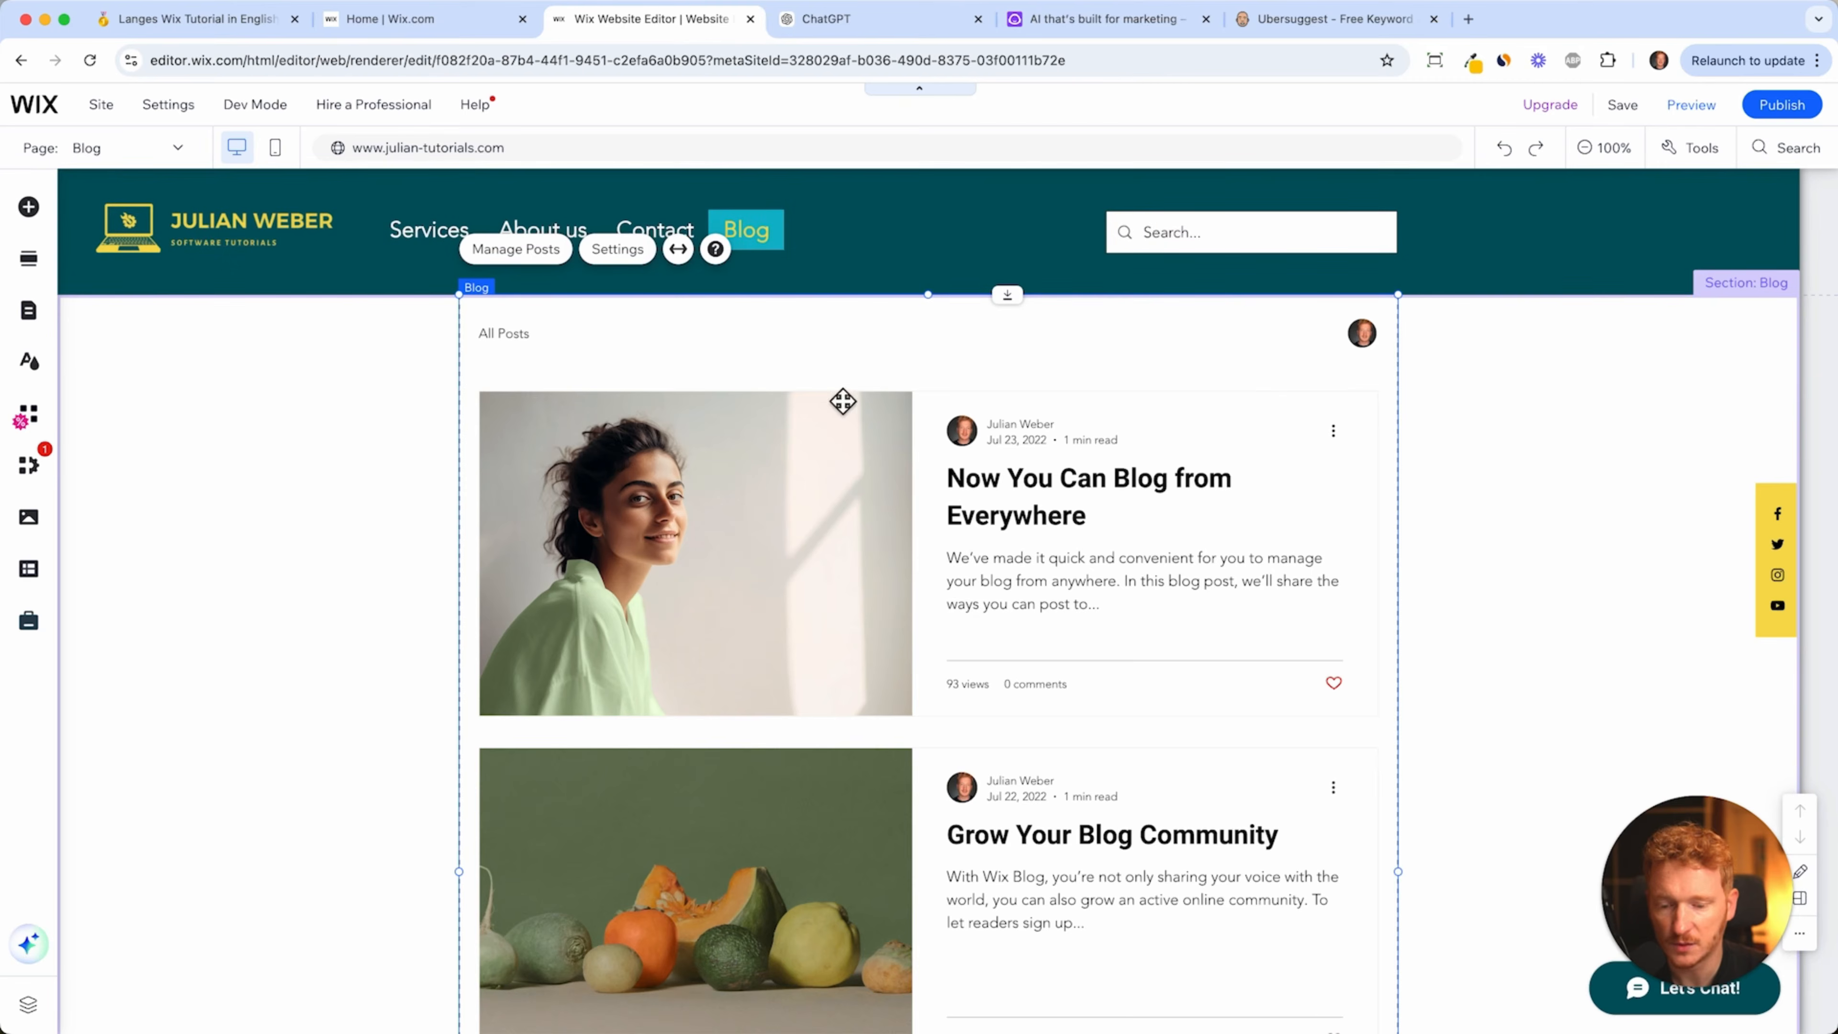
{"action": "scroll", "coordinate": [940, 572], "scroll_direction": "down", "scroll_amount": 3}
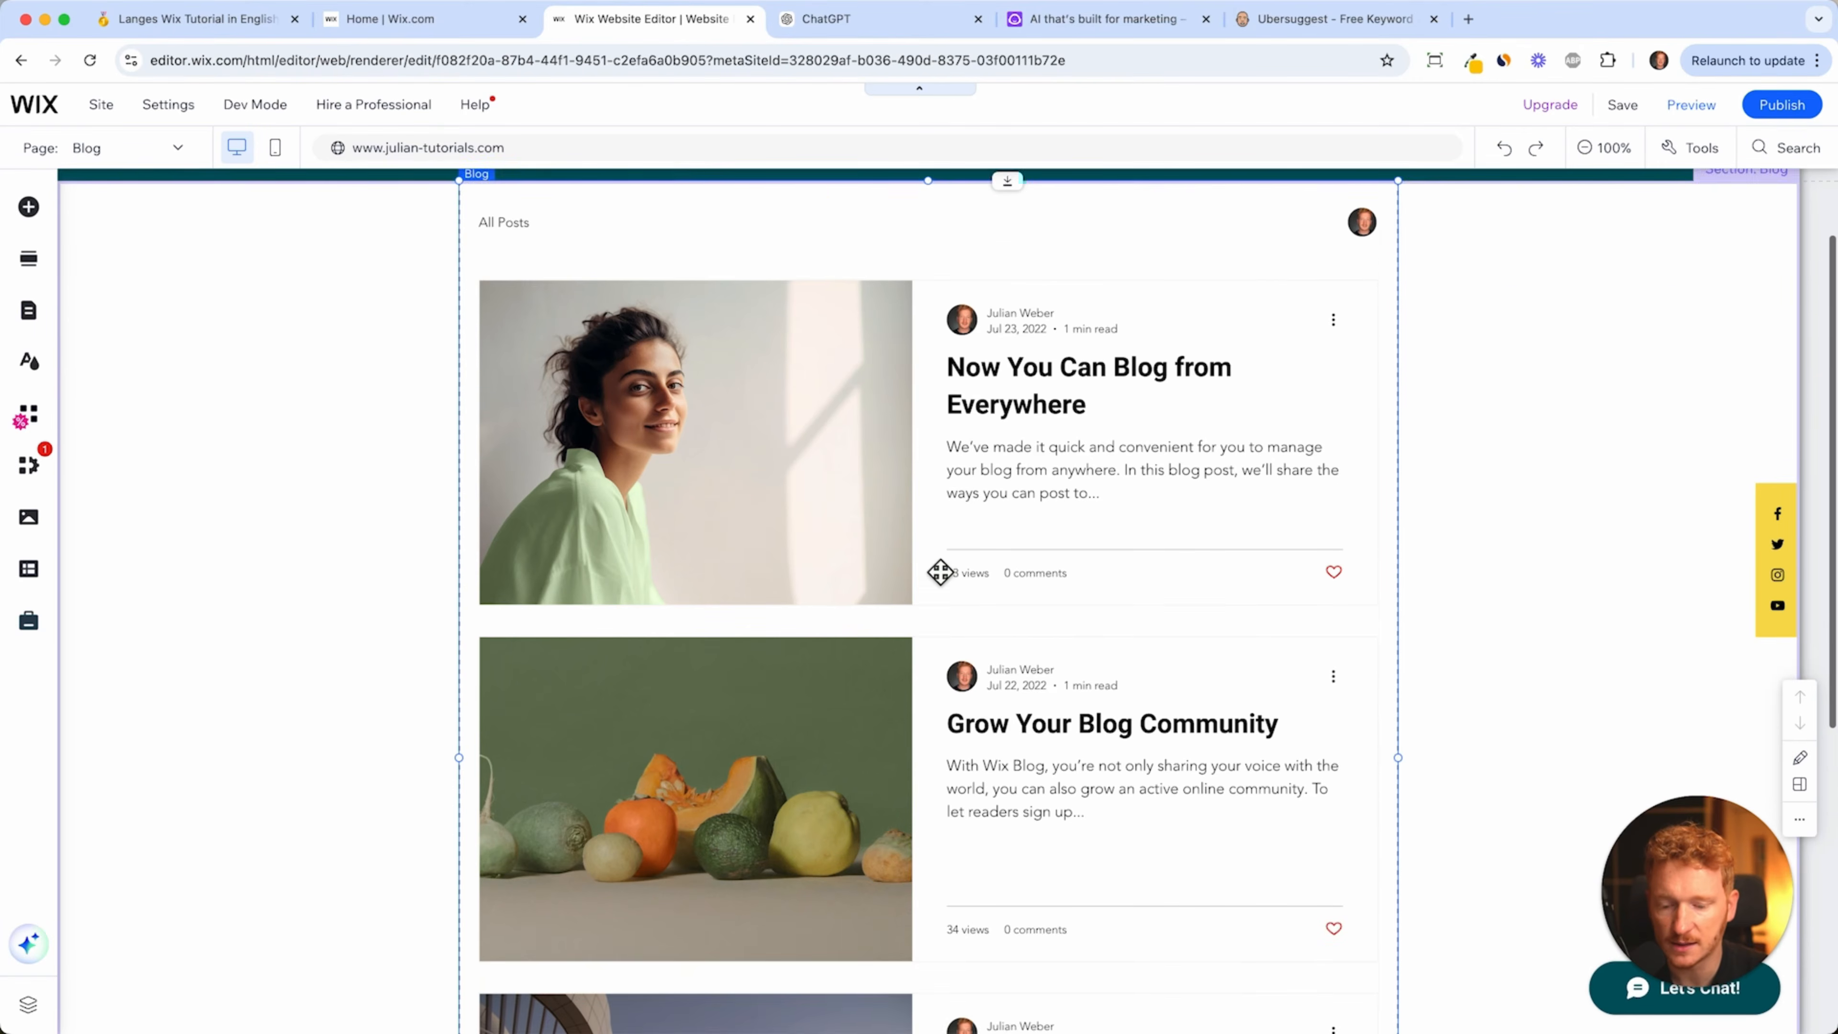
{"action": "scroll", "coordinate": [787, 512], "scroll_direction": "down", "scroll_amount": 6}
{"action": "scroll", "coordinate": [788, 512], "scroll_direction": "up", "scroll_amount": 3}
{"action": "scroll", "coordinate": [788, 512], "scroll_direction": "up", "scroll_amount": 6}
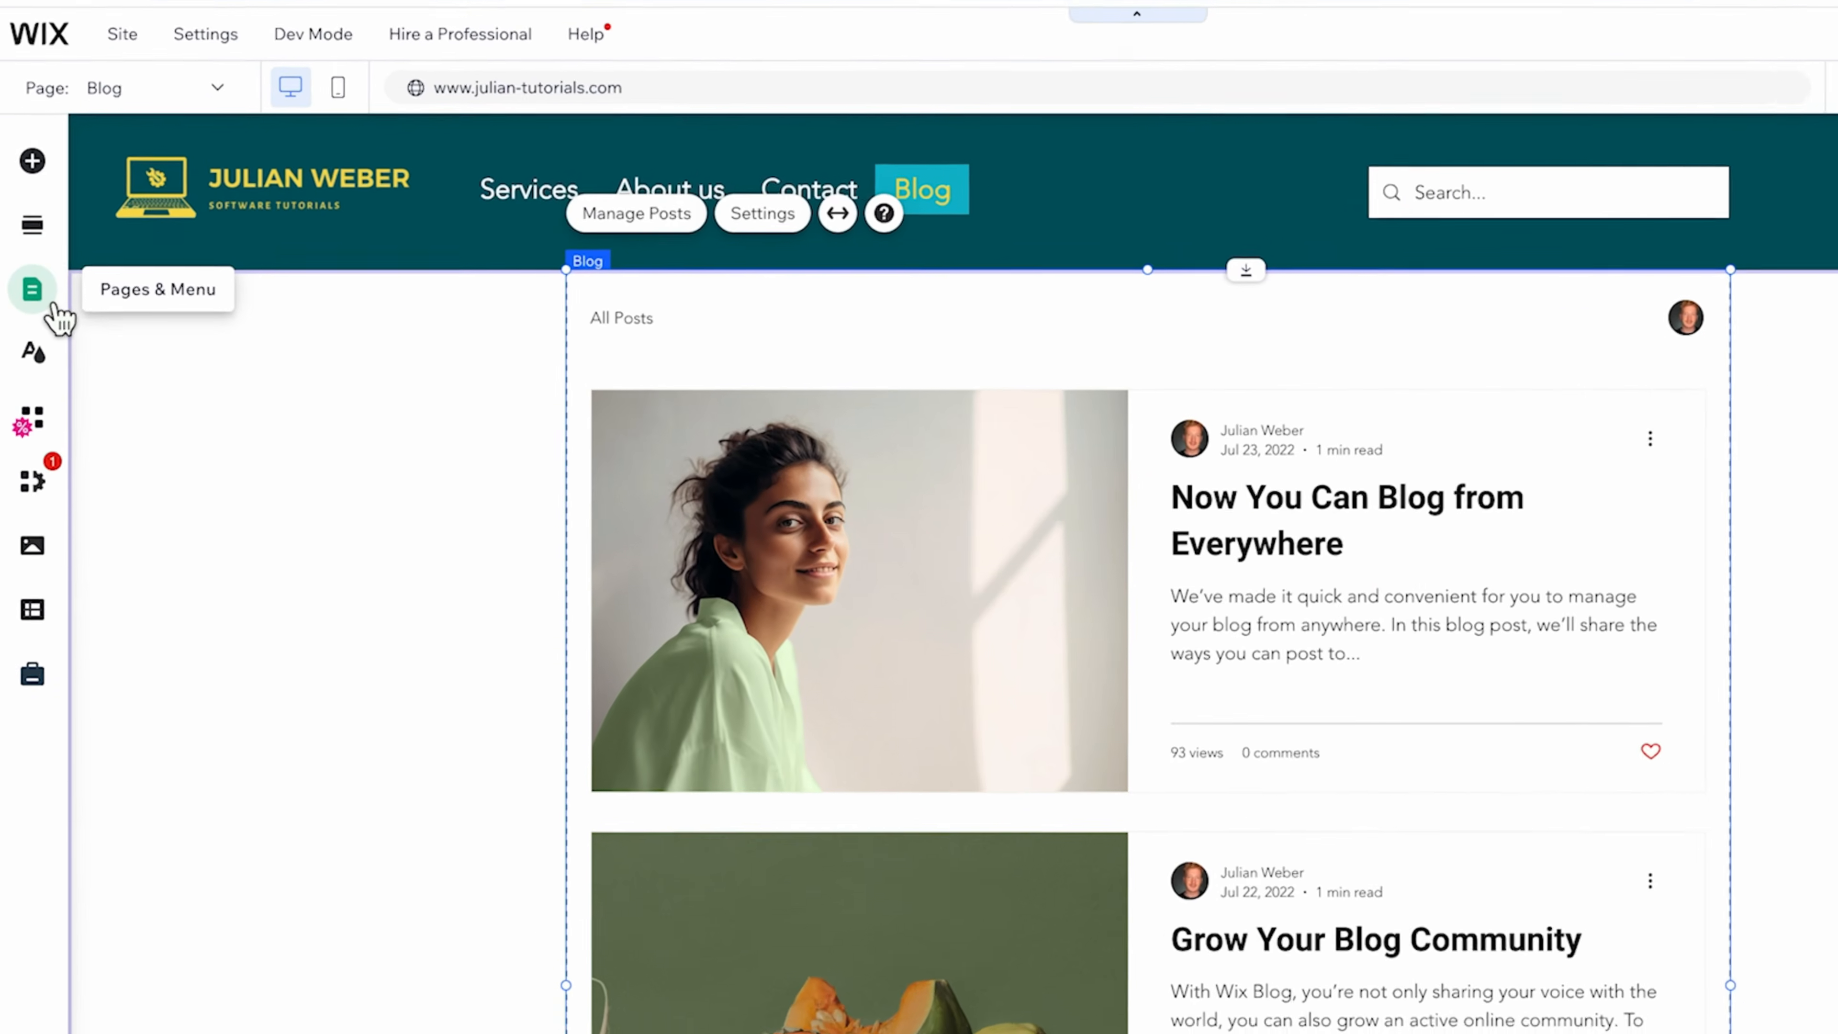
- Move the Blog page between About us and Contact in the site menu, and list the blog pages
{"action": "left_click", "coordinate": [58, 314]}
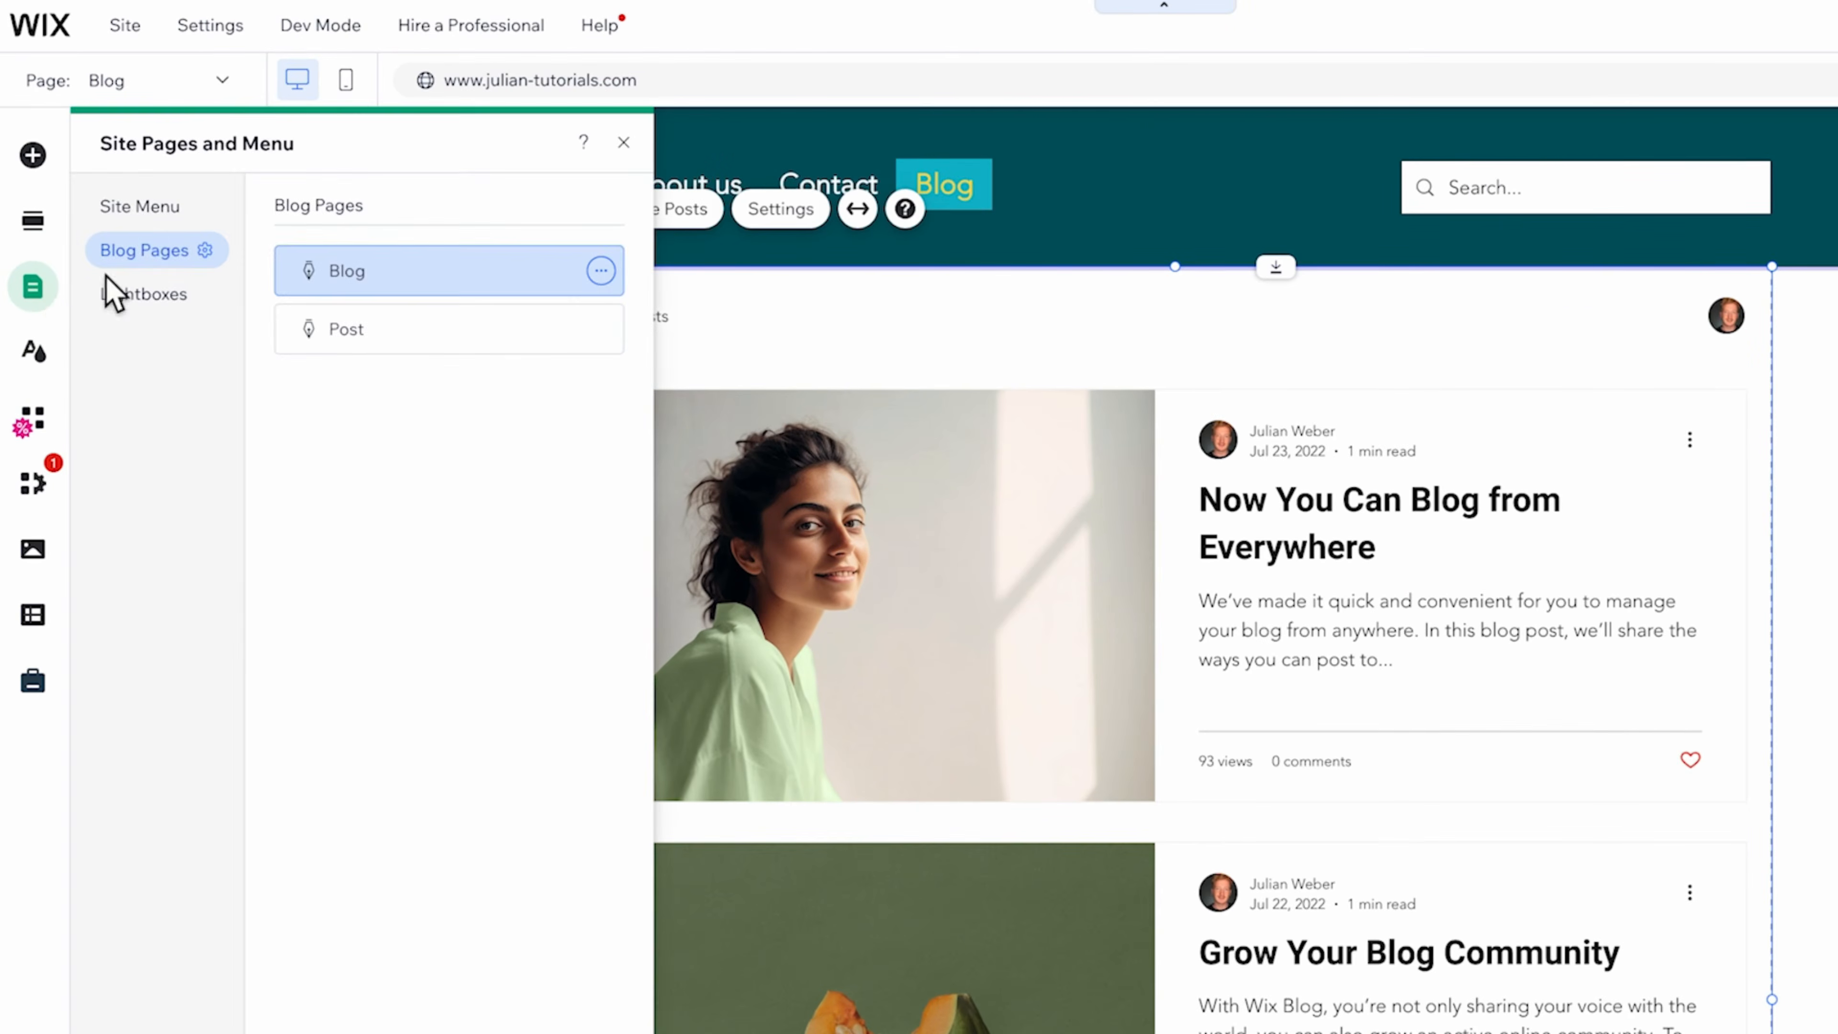
{"action": "left_click", "coordinate": [171, 233]}
{"action": "left_click_drag", "start_coordinate": [374, 753], "coordinate": [379, 463]}
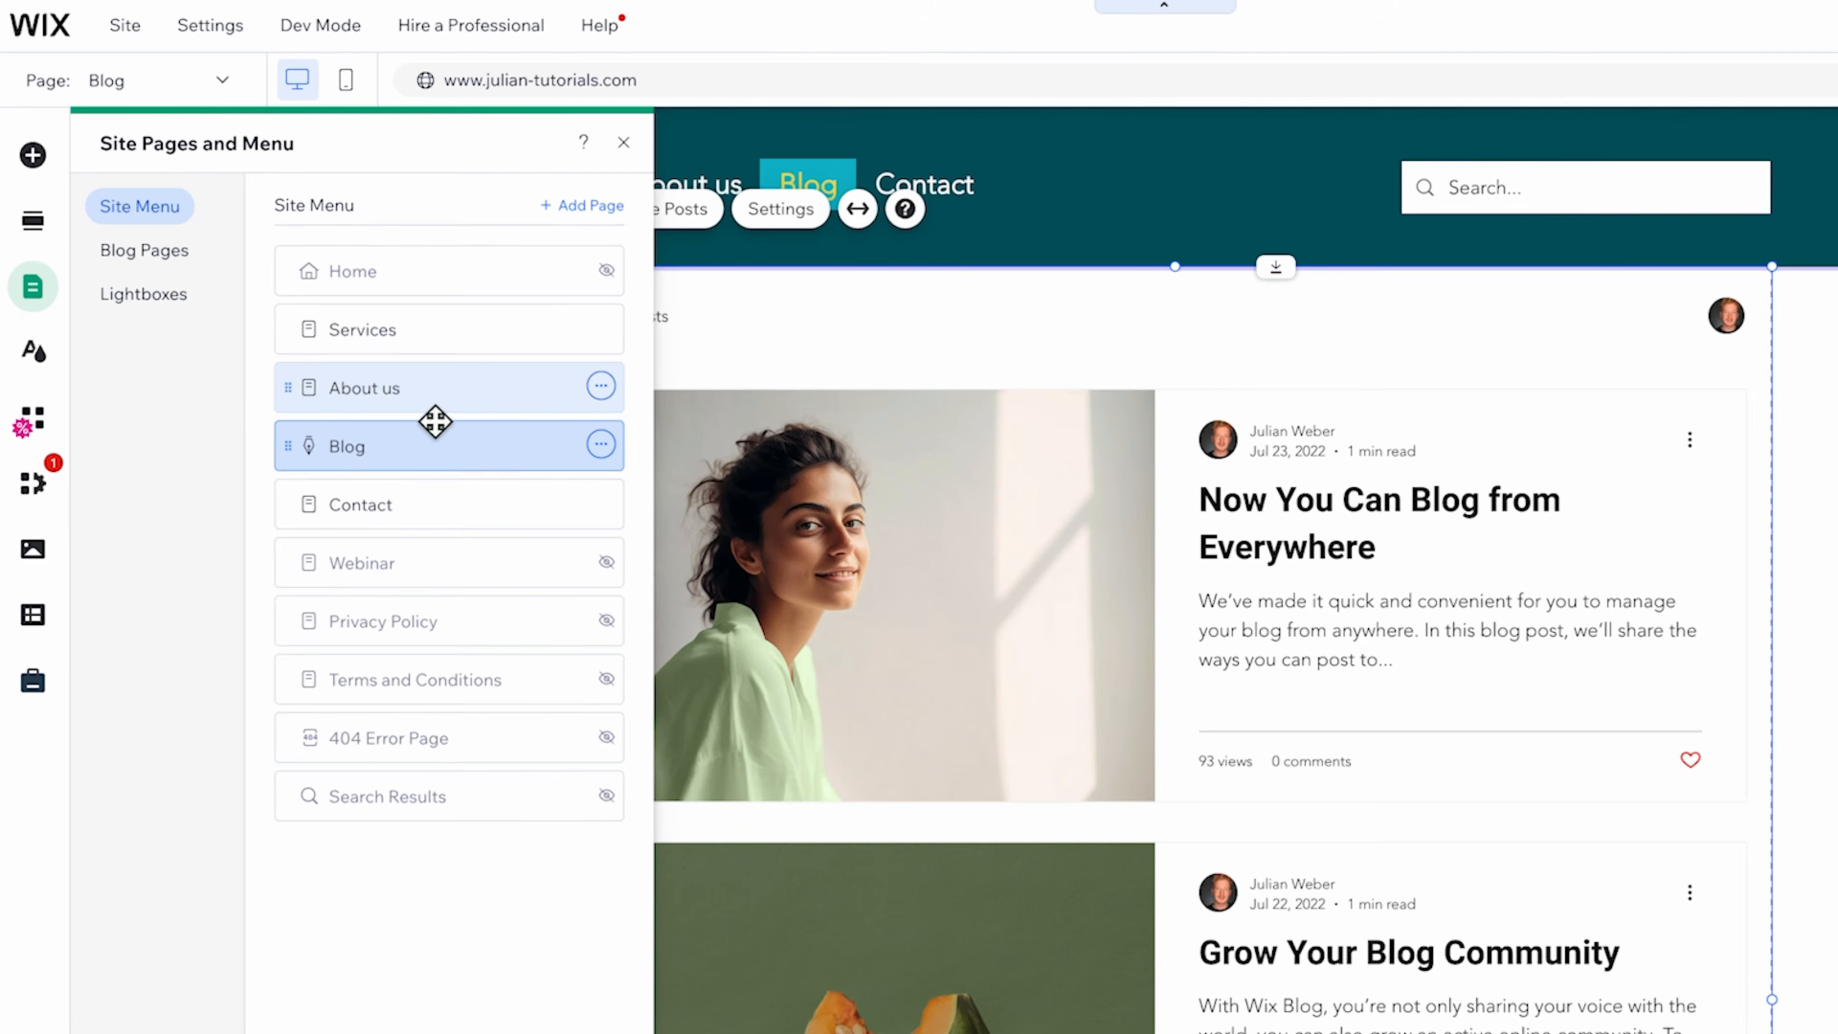
{"action": "left_click", "coordinate": [172, 265]}
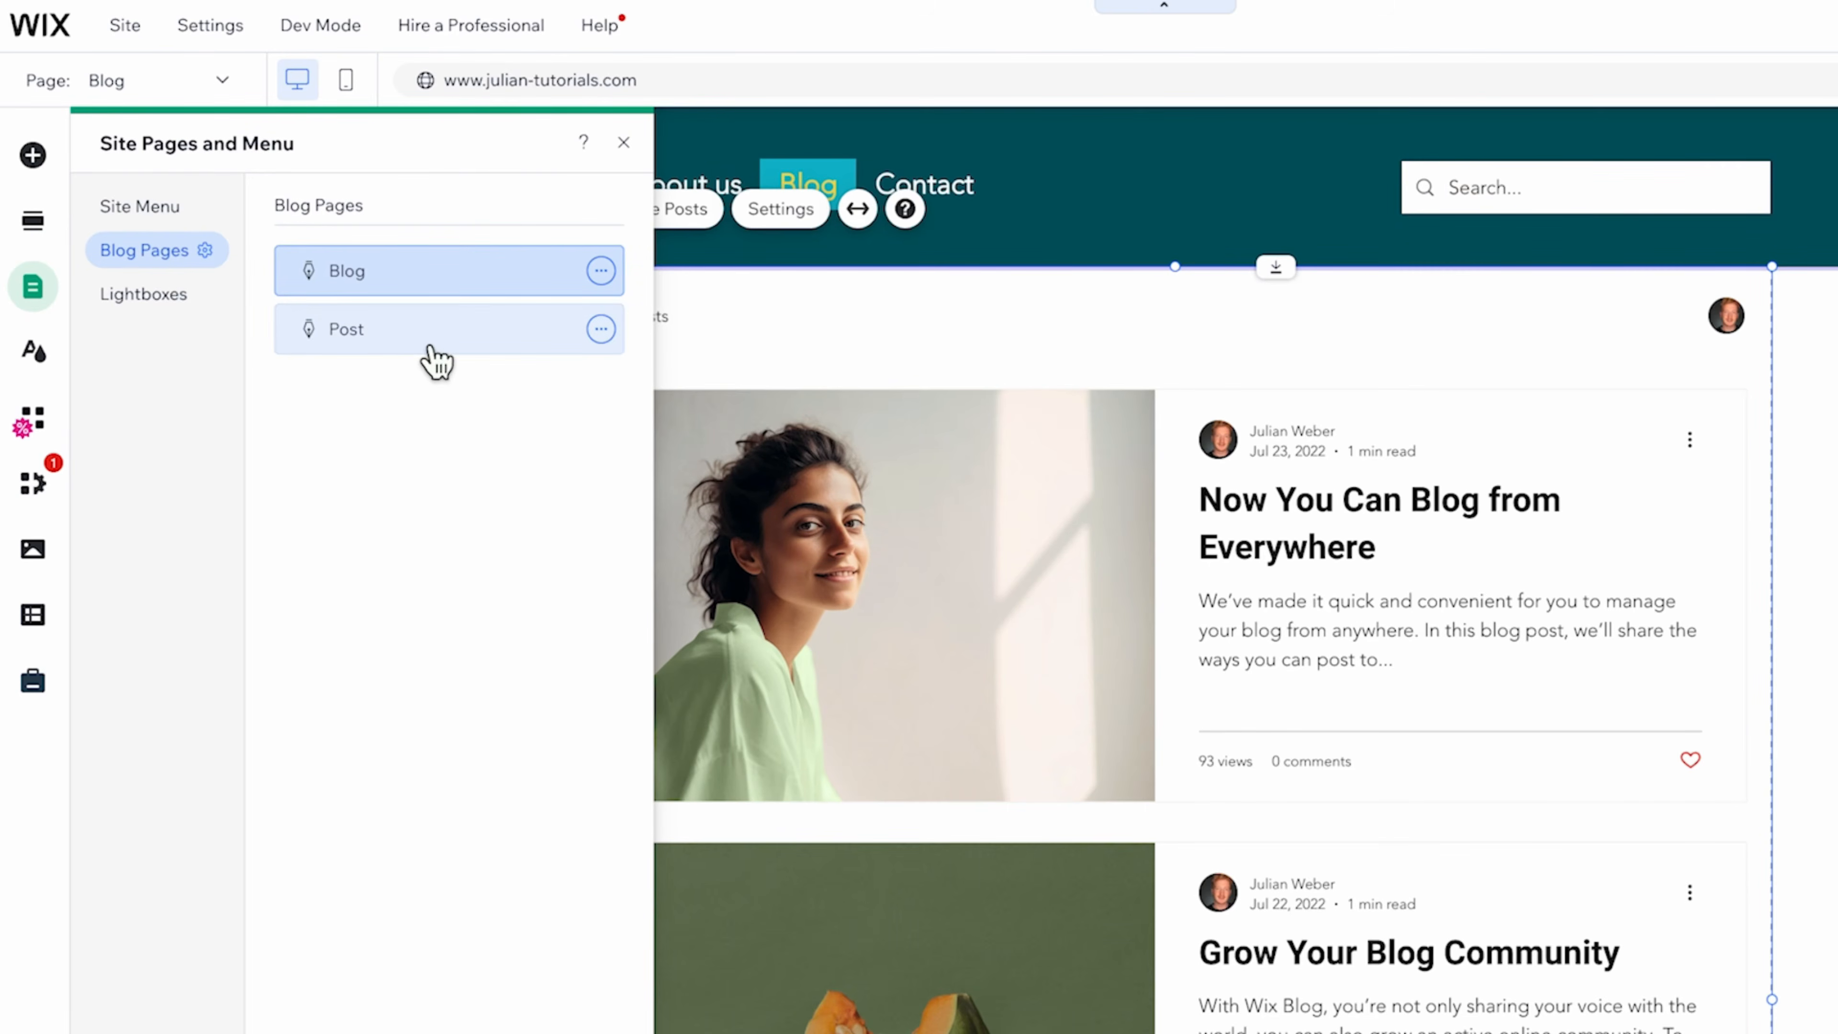
- Open the blog's Post page in the site editor and examine its layout down to the comments section
{"action": "left_click", "coordinate": [436, 360]}
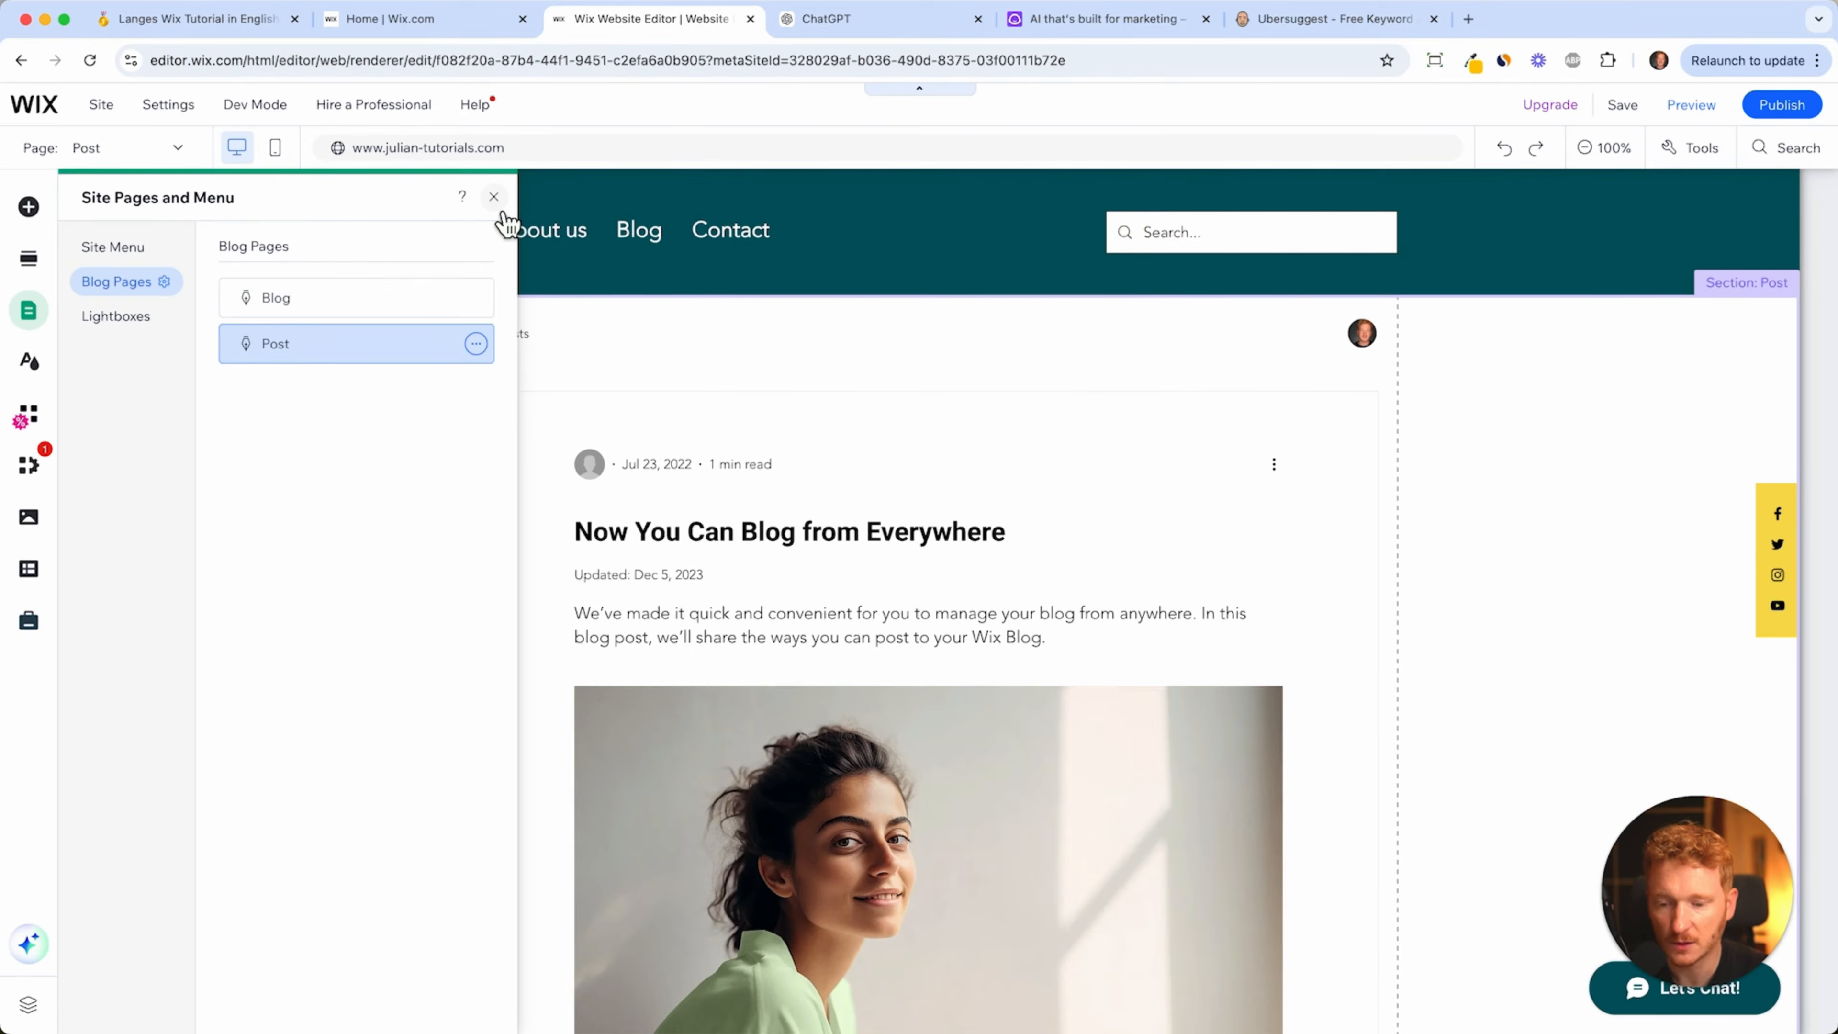
{"action": "left_click", "coordinate": [623, 142]}
{"action": "scroll", "coordinate": [845, 641], "scroll_direction": "down", "scroll_amount": 3}
{"action": "scroll", "coordinate": [673, 593], "scroll_direction": "down", "scroll_amount": 10}
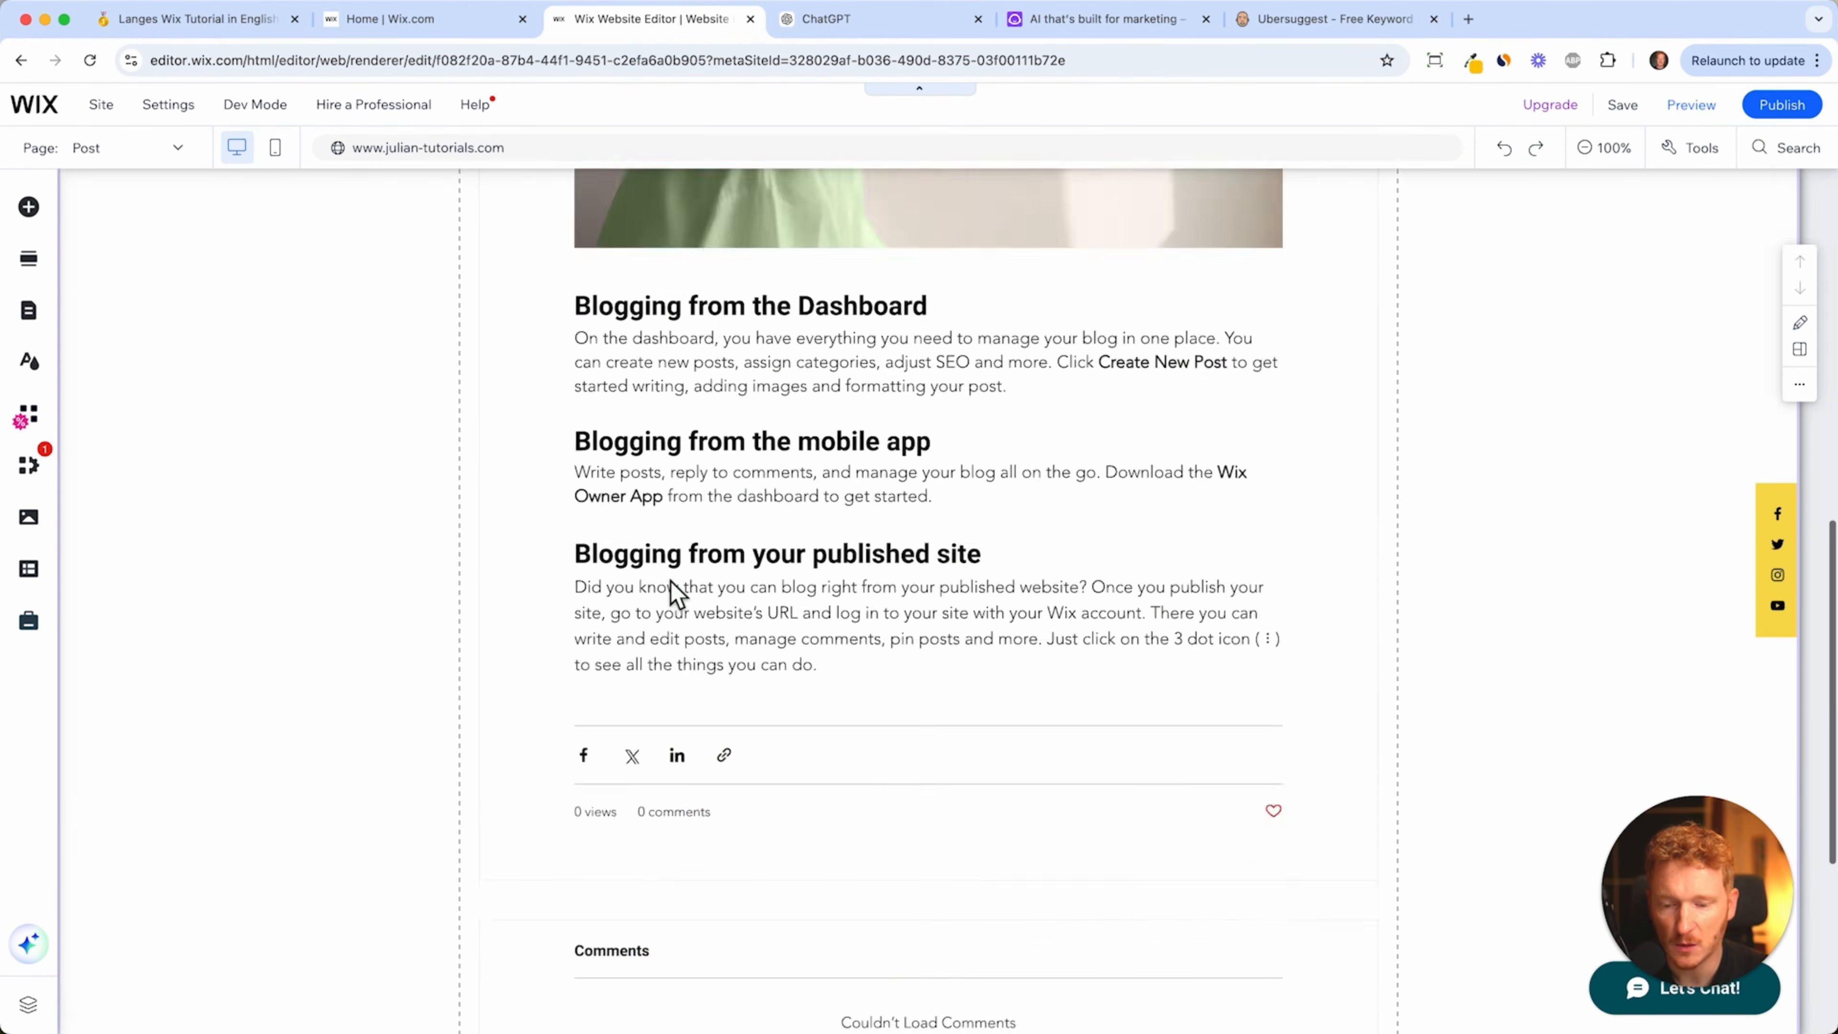
{"action": "scroll", "coordinate": [673, 593], "scroll_direction": "up", "scroll_amount": 15}
- Switch to the site dashboard and open the Blog overview
{"action": "left_click", "coordinate": [820, 552]}
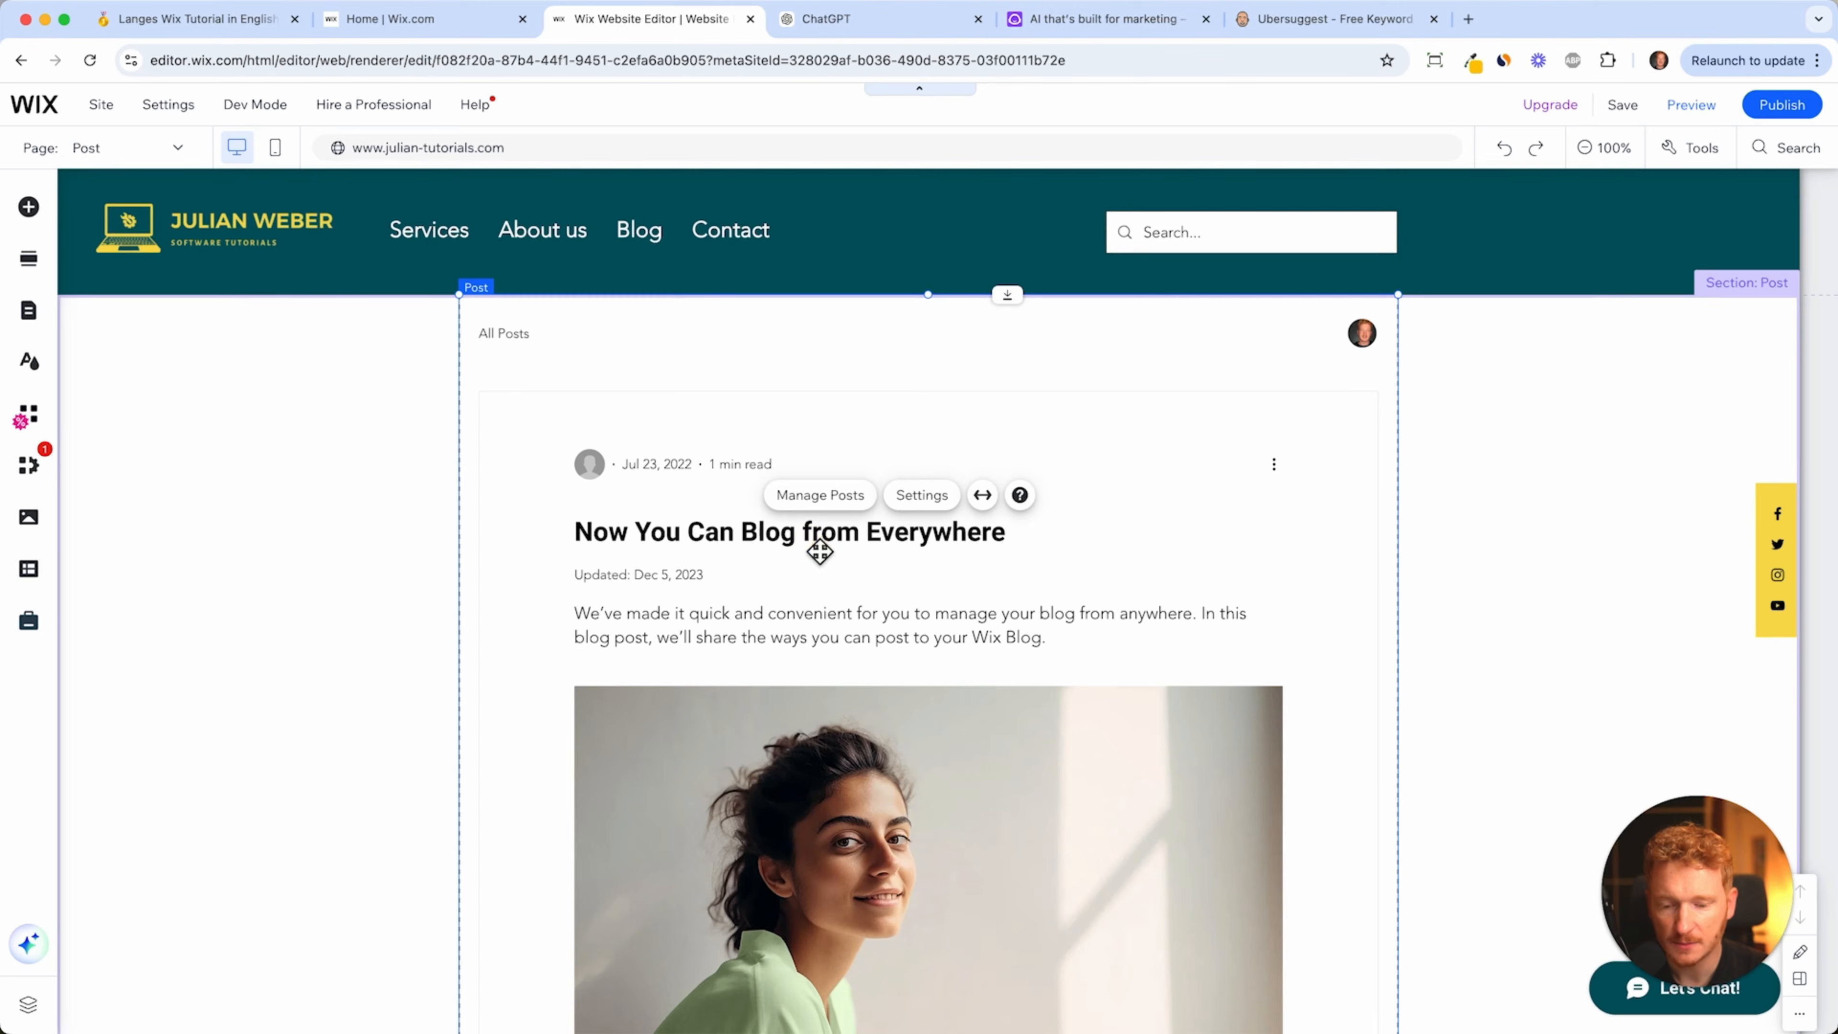
{"action": "left_click", "coordinate": [854, 516]}
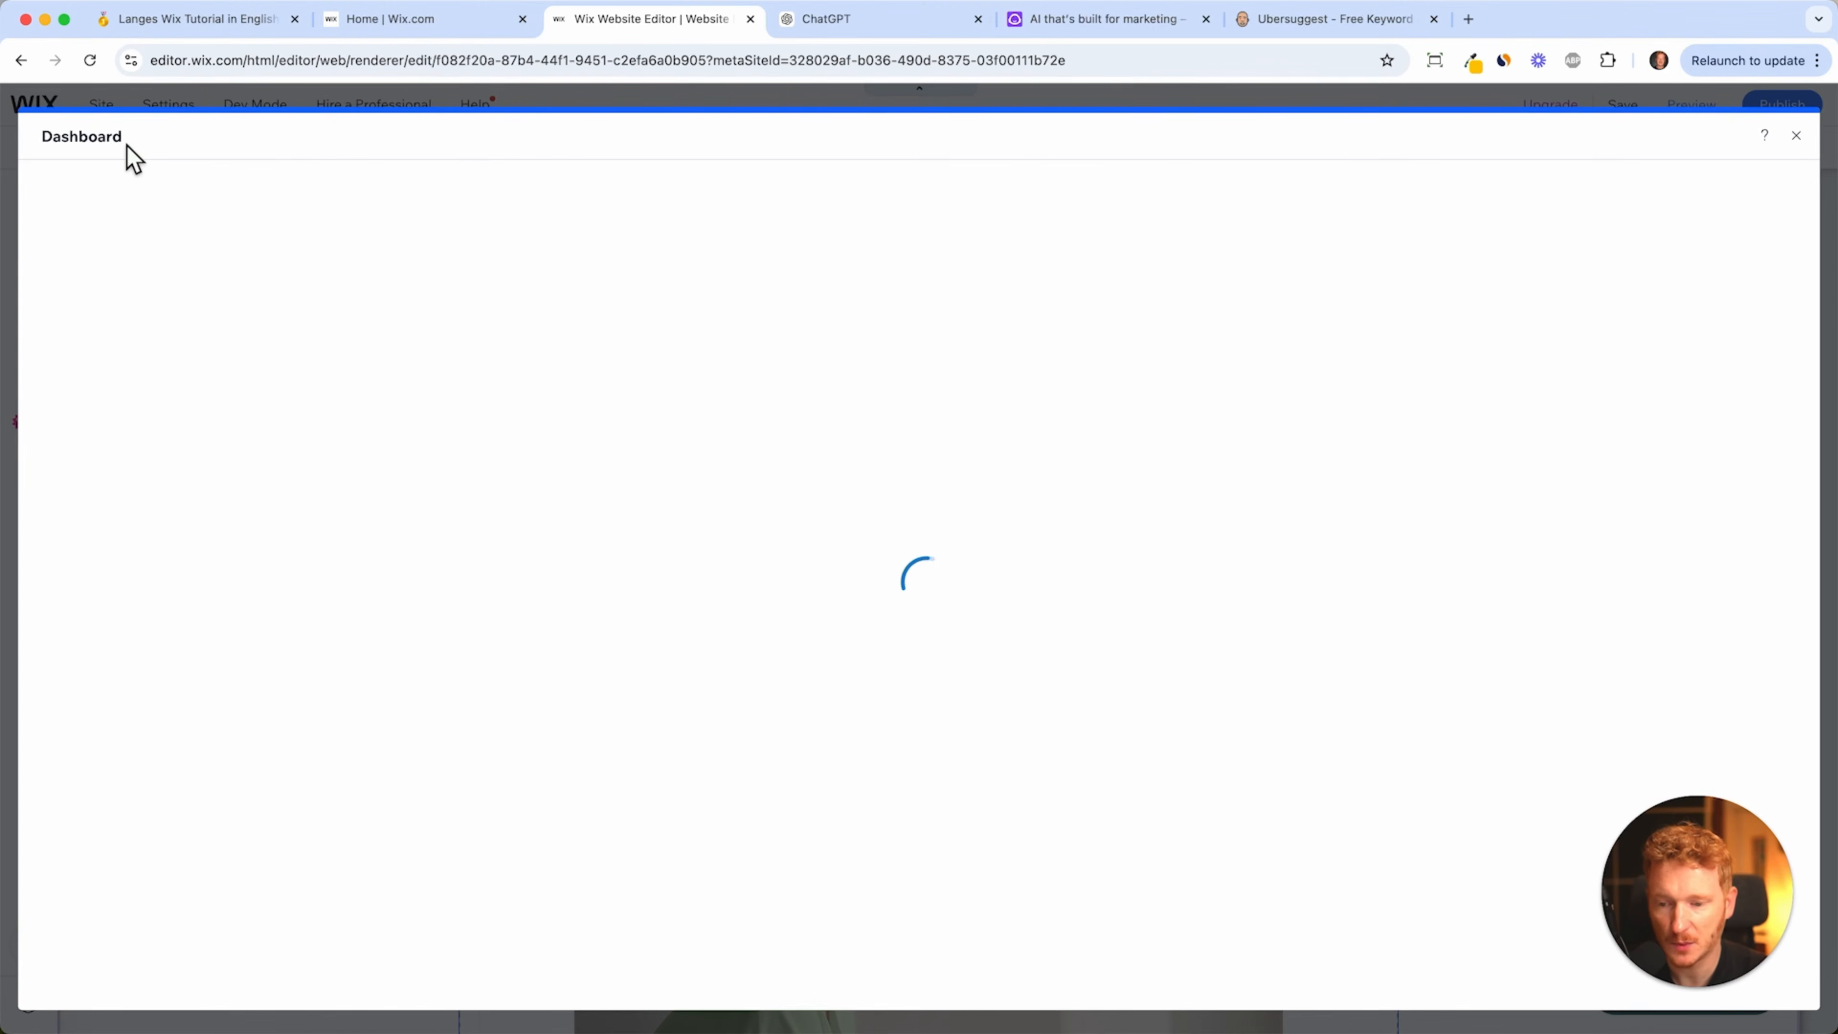
{"action": "left_click", "coordinate": [442, 30]}
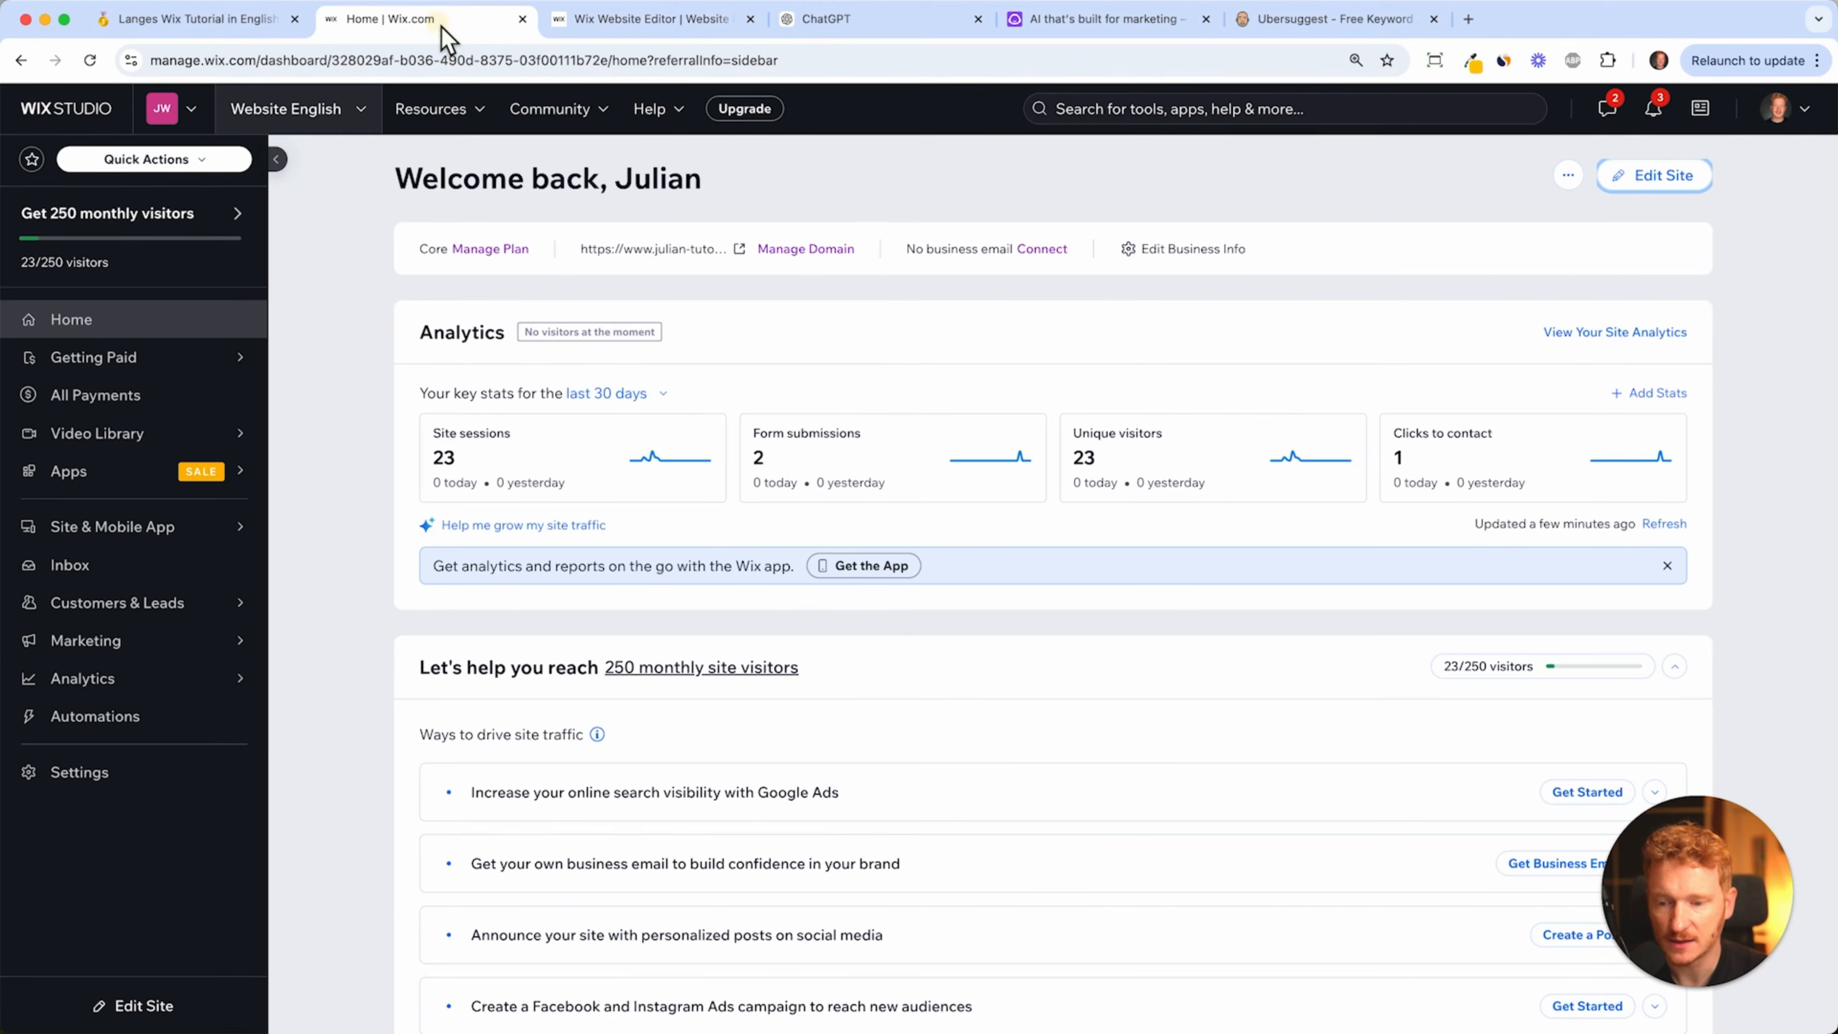
{"action": "left_click", "coordinate": [93, 62]}
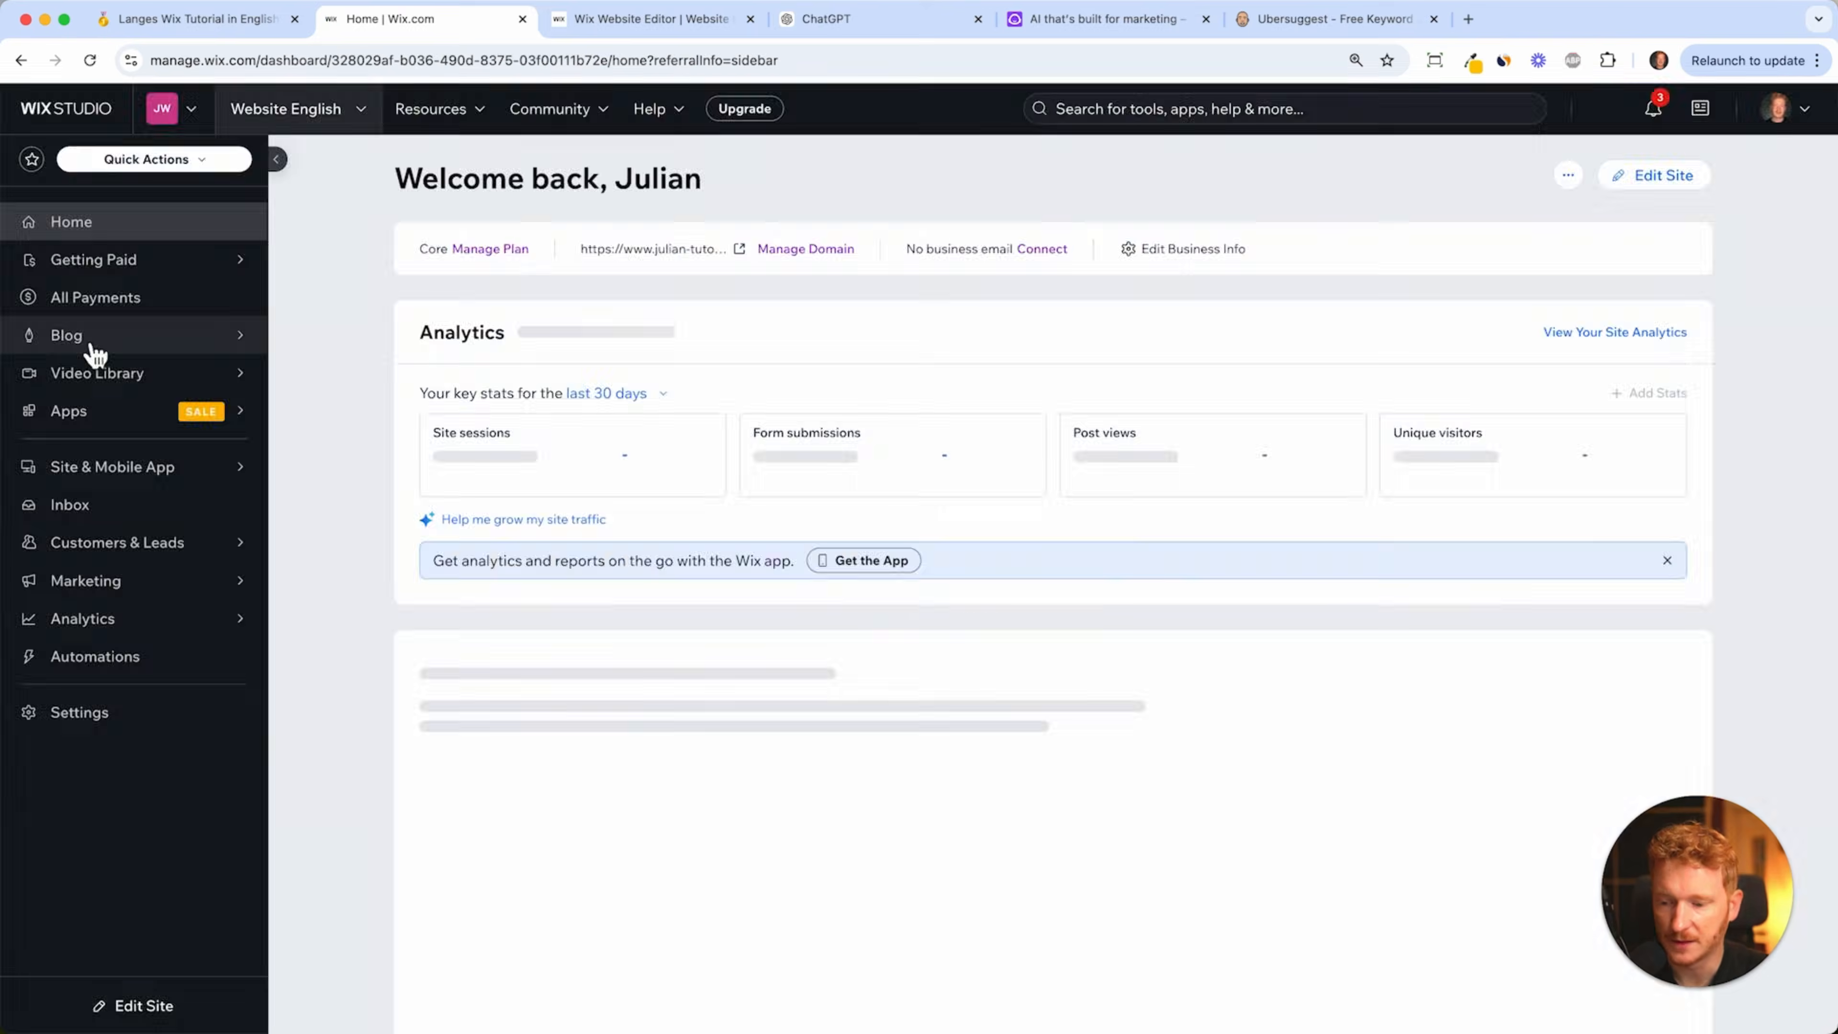
{"action": "mouse_move", "coordinate": [83, 352]}
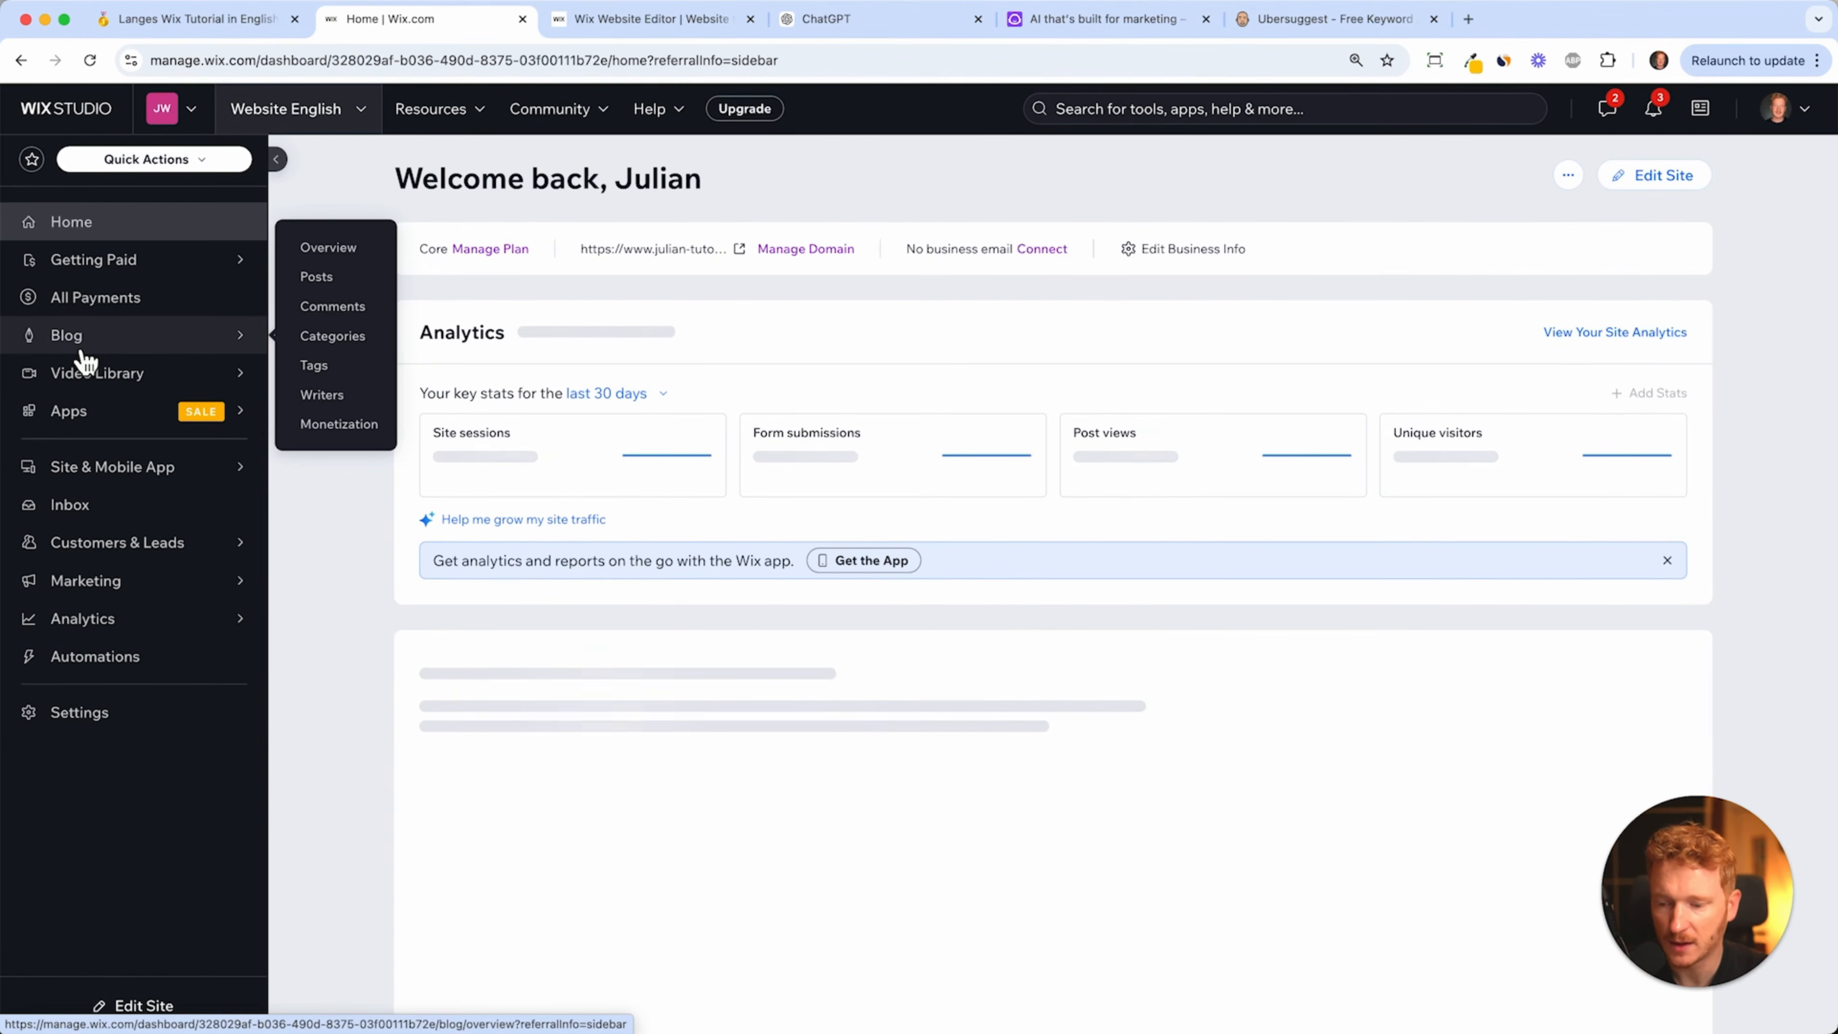
{"action": "left_click", "coordinate": [83, 352]}
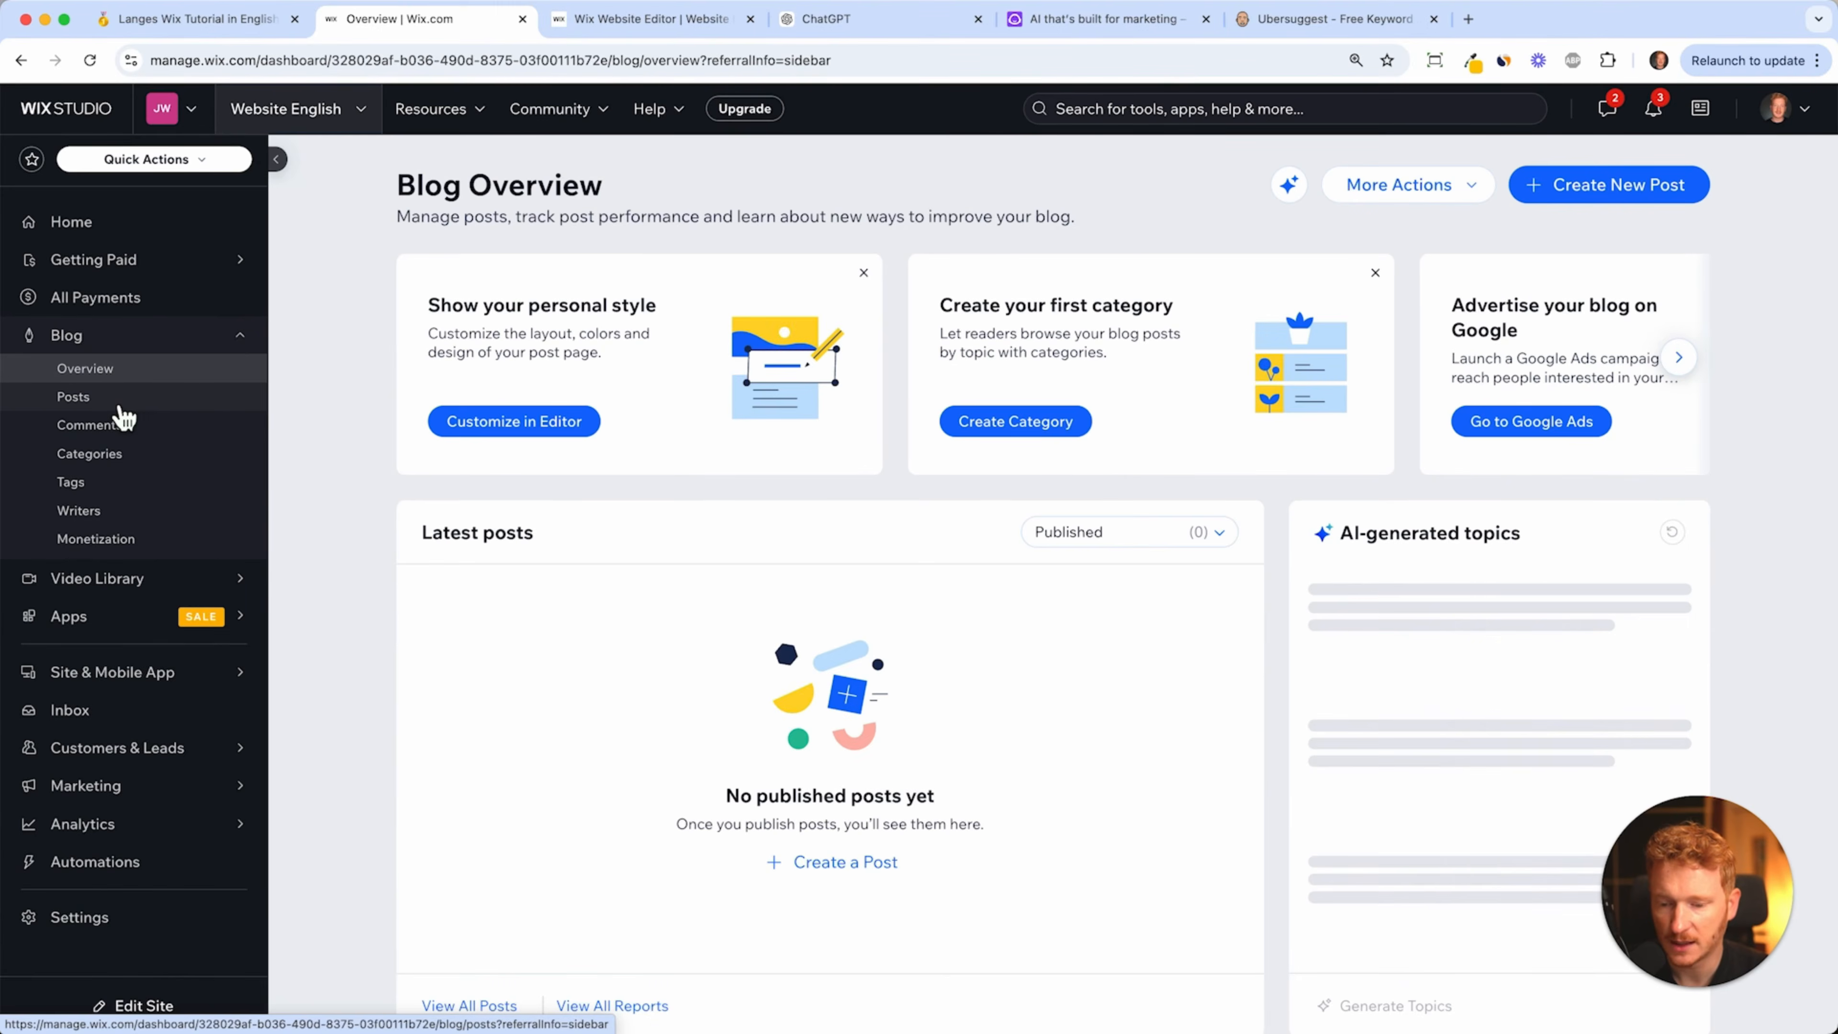
- Look over the blogging templates and tools in the overview, and start a new blog post from the Posts list
{"action": "scroll", "coordinate": [1018, 672], "scroll_direction": "down", "scroll_amount": 8}
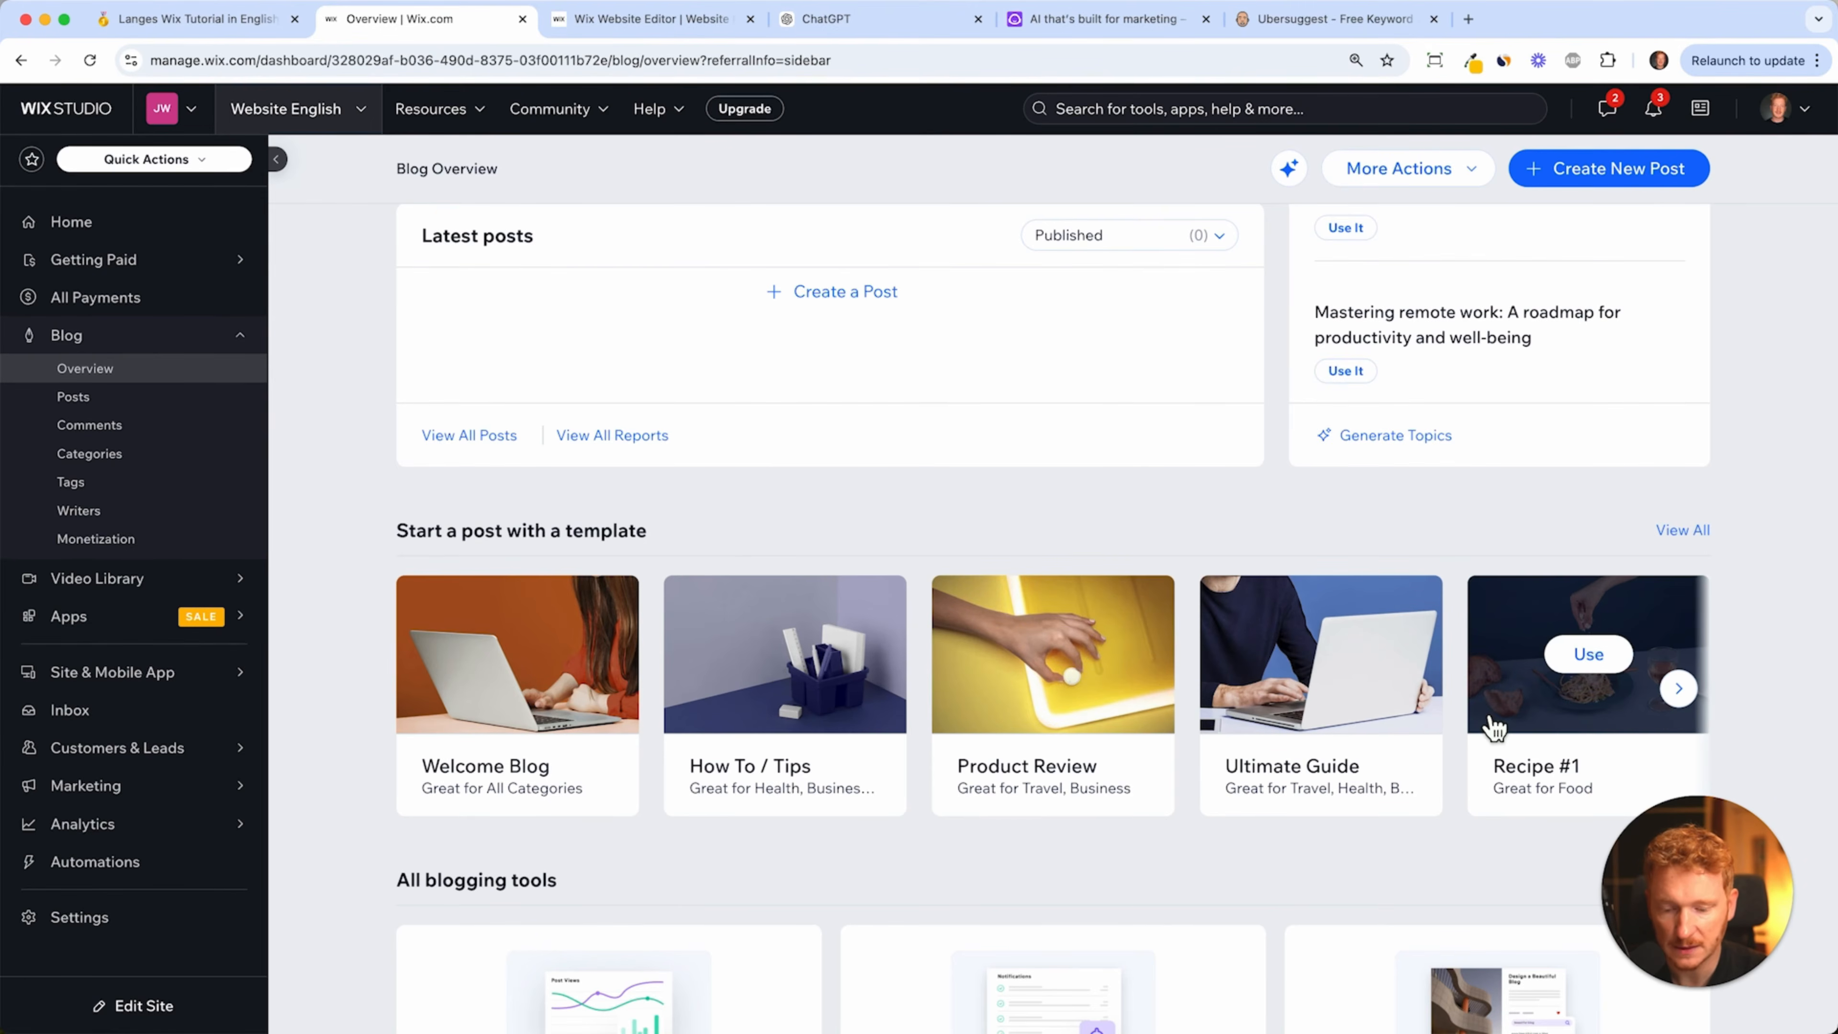
{"action": "scroll", "coordinate": [1493, 727], "scroll_direction": "down", "scroll_amount": 7}
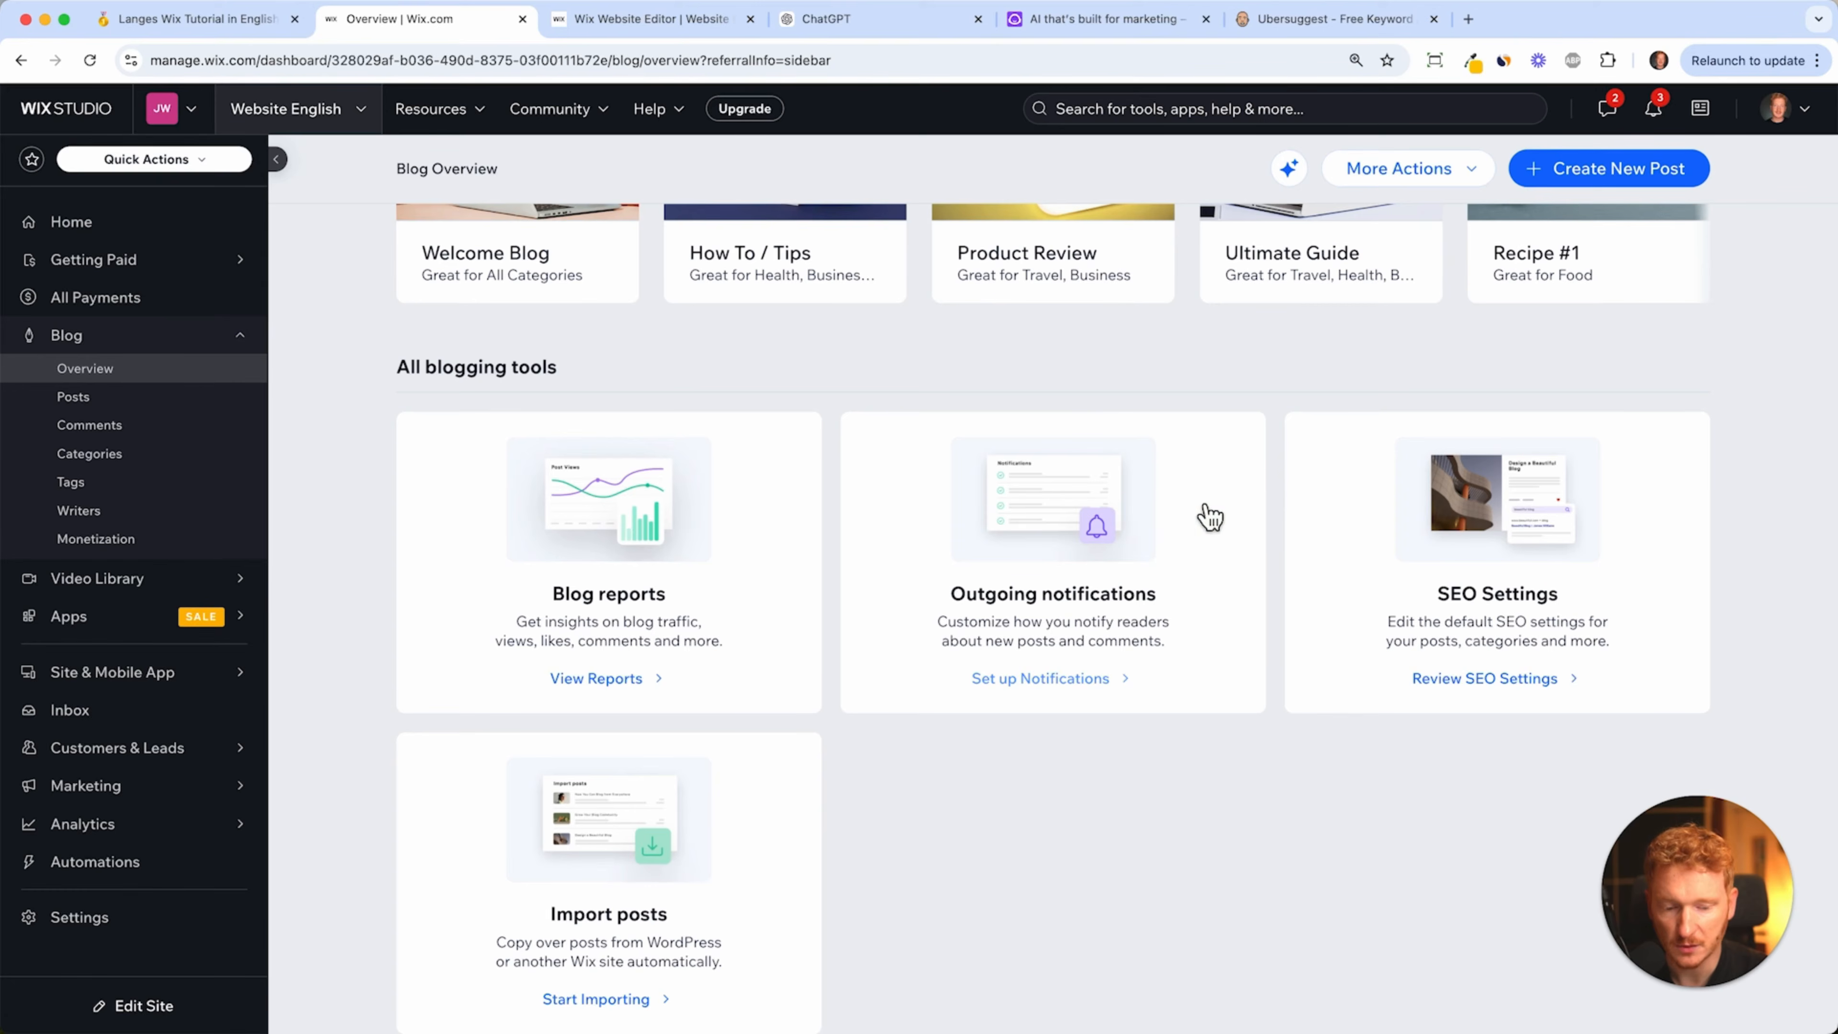
{"action": "scroll", "coordinate": [1524, 577], "scroll_direction": "up", "scroll_amount": 8}
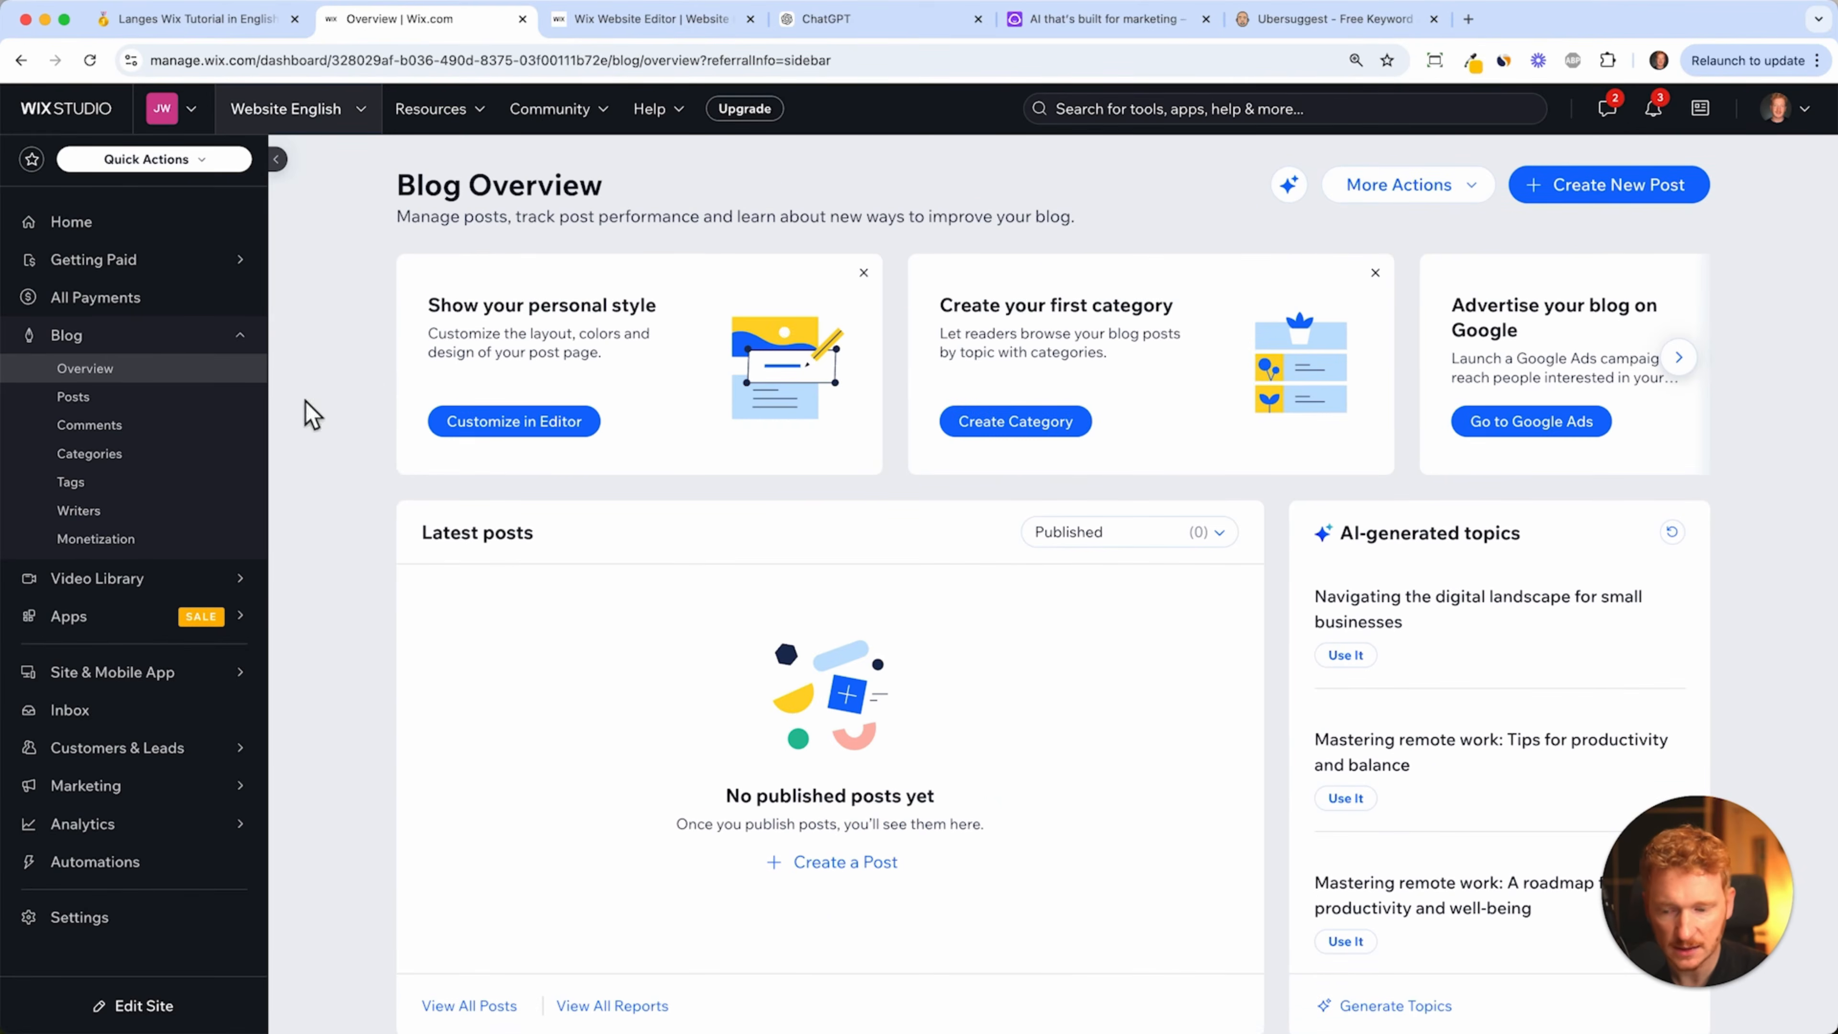
{"action": "left_click", "coordinate": [144, 409]}
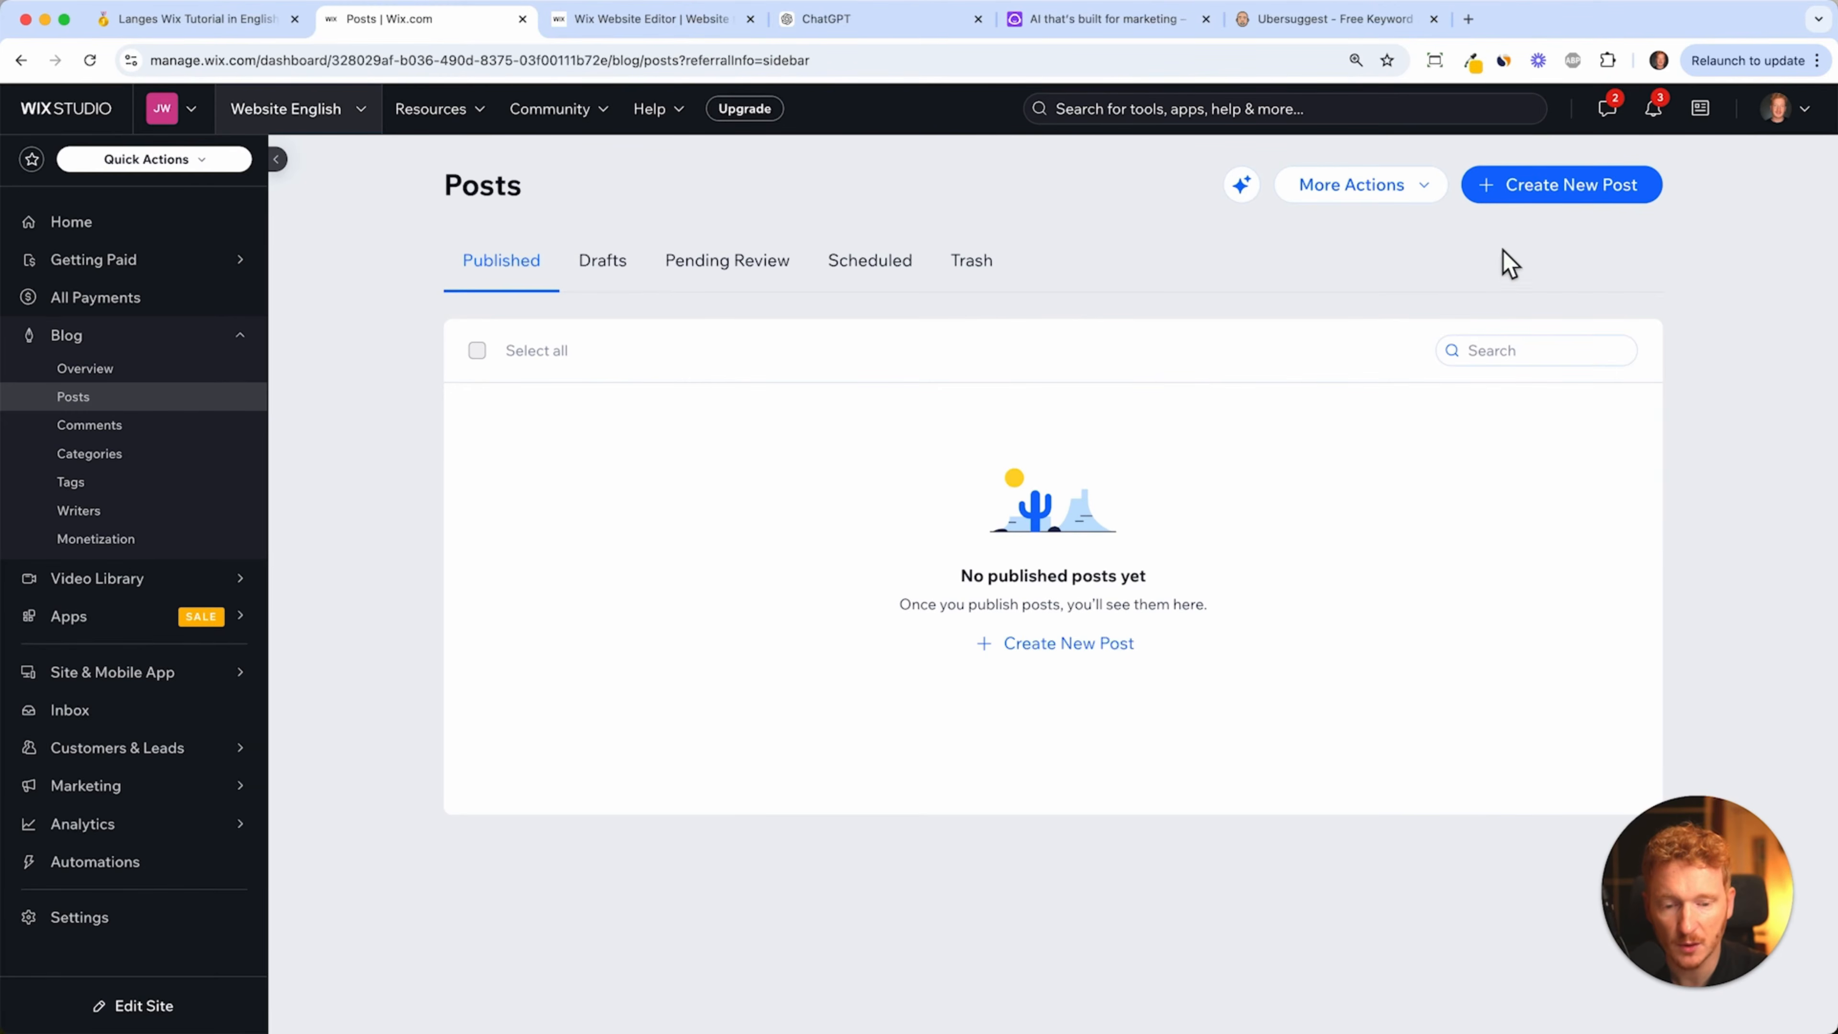
{"action": "left_click", "coordinate": [1538, 193]}
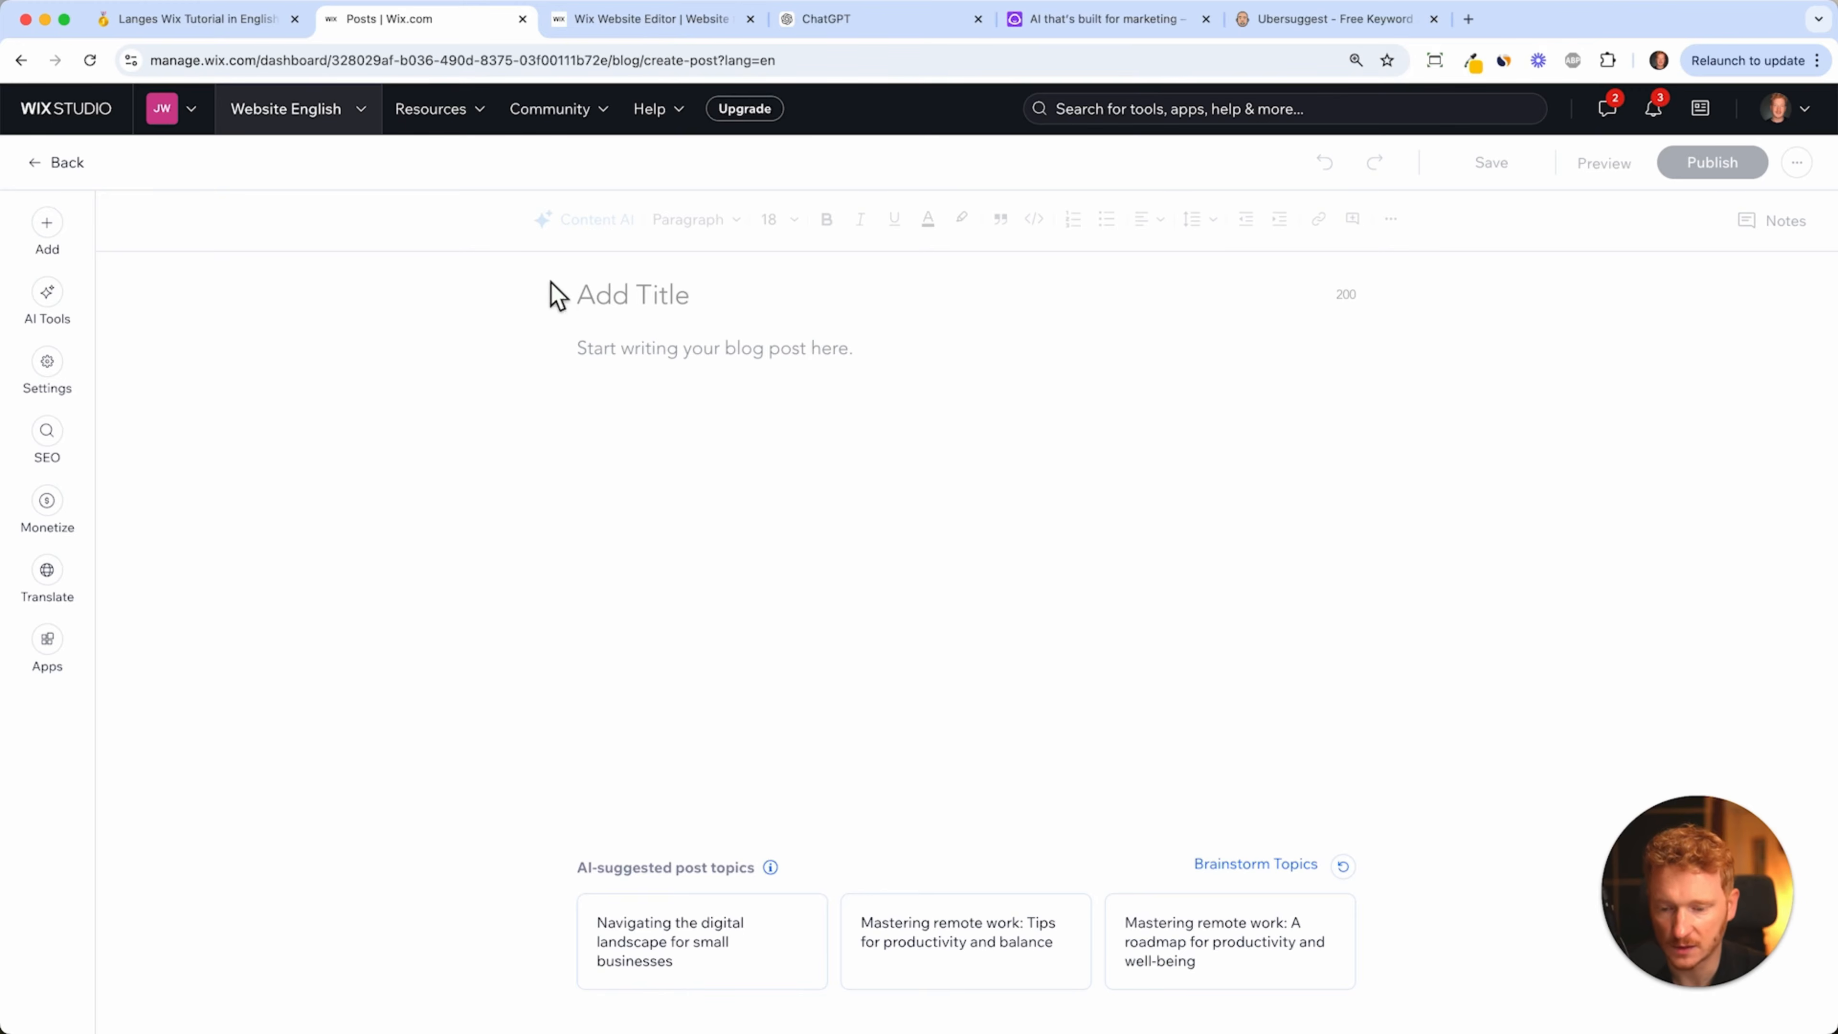
{"action": "left_click", "coordinate": [672, 366]}
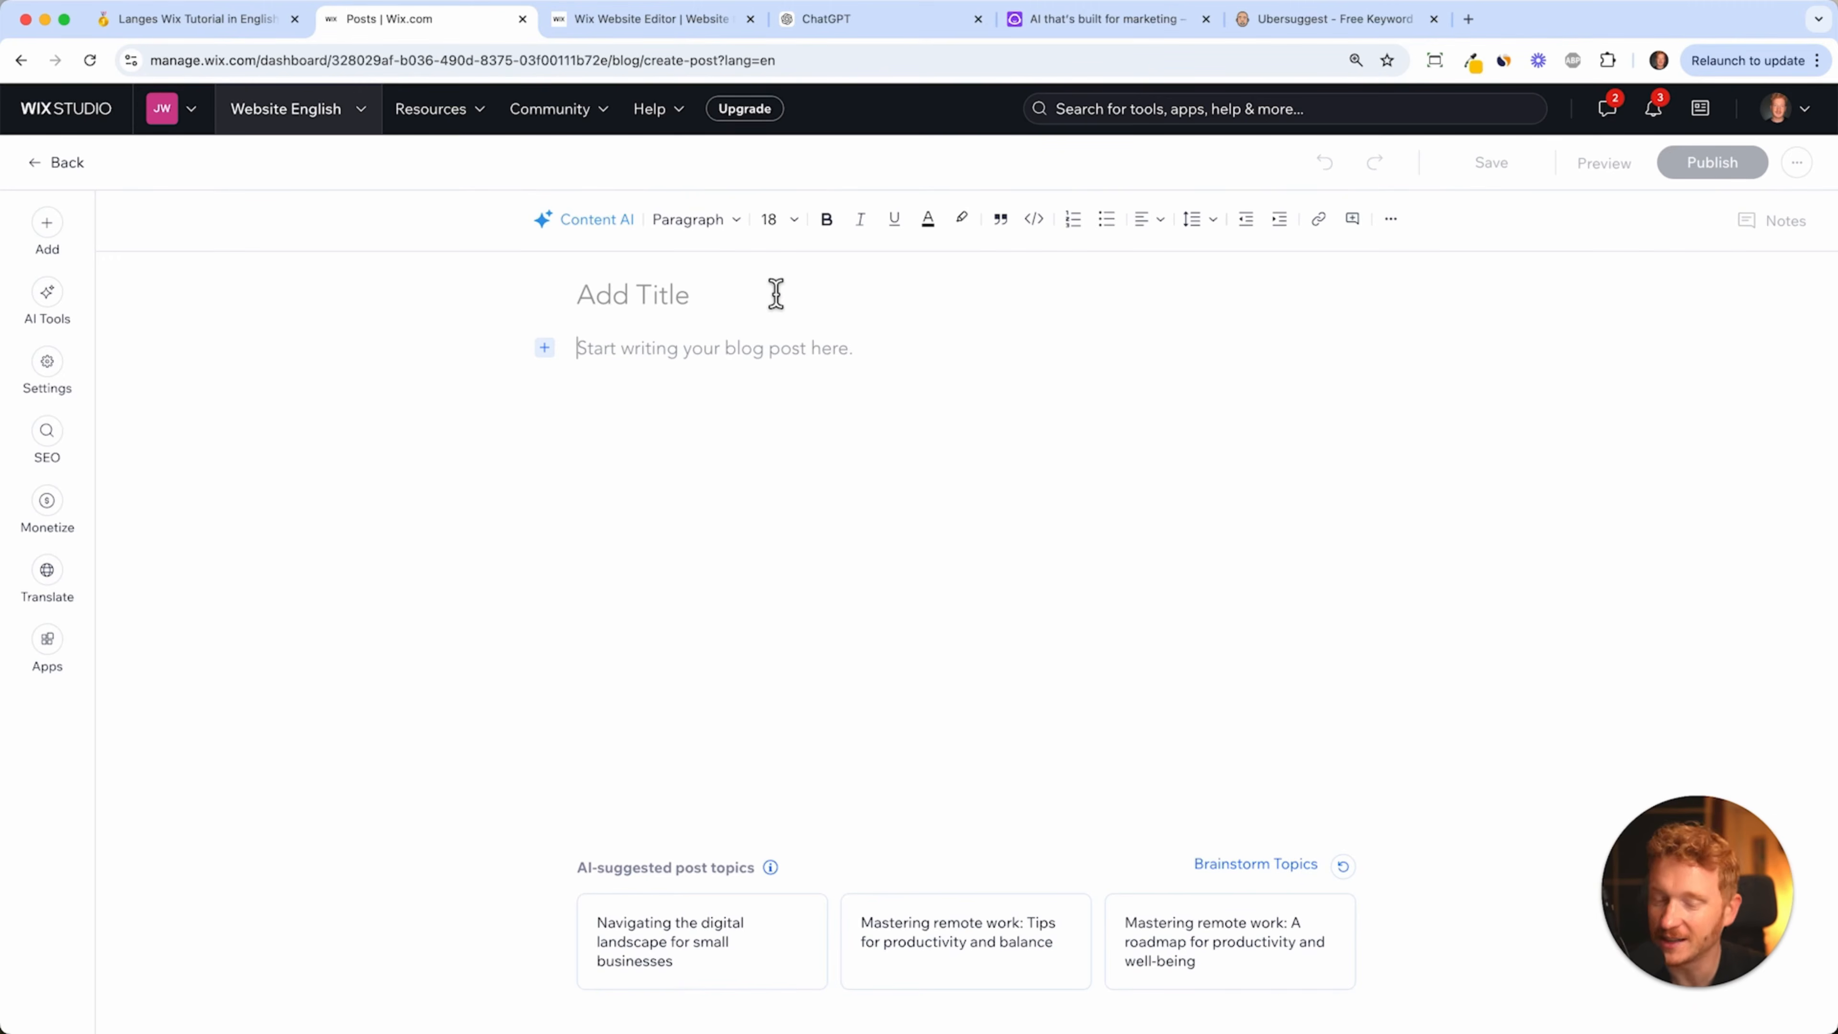
- Copy the ChatGPT article about creating a Wix website, from its main heading to "Happy building!", into the blog post body
{"action": "left_click", "coordinate": [869, 24]}
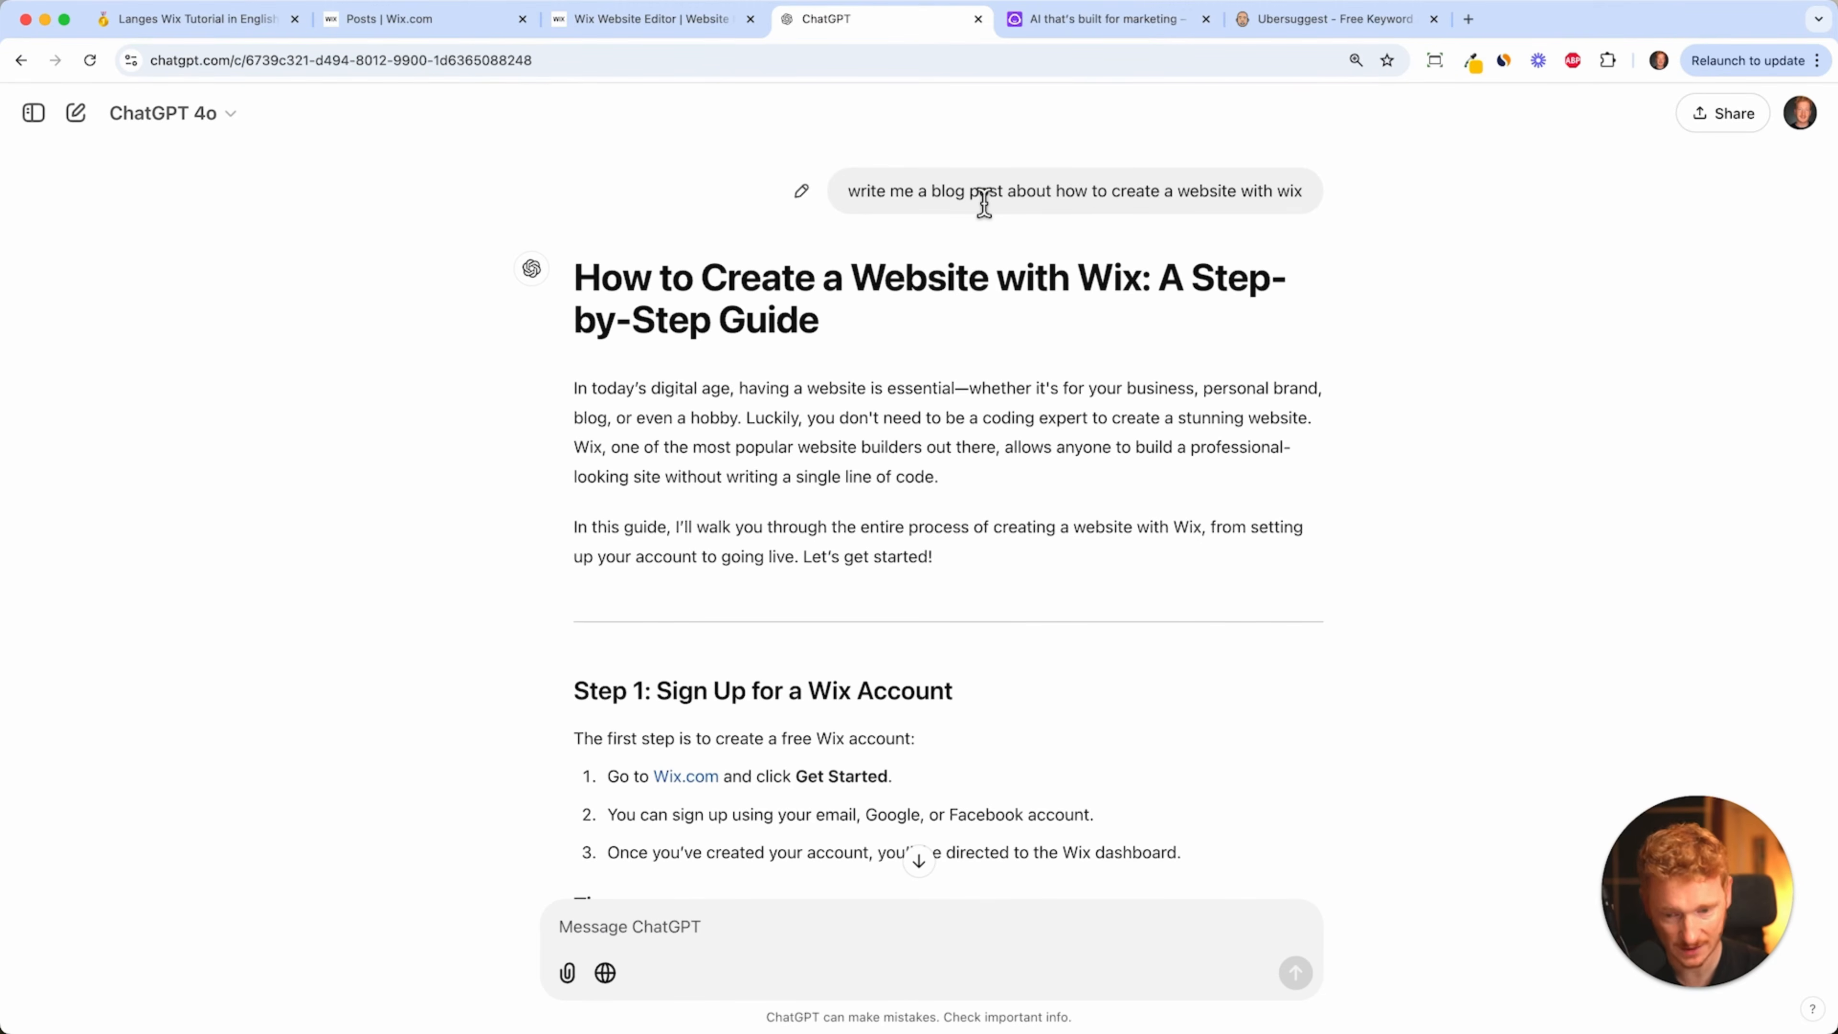
{"action": "scroll", "coordinate": [858, 461], "scroll_direction": "down", "scroll_amount": 20}
{"action": "scroll", "coordinate": [859, 461], "scroll_direction": "up", "scroll_amount": 20}
{"action": "left_click_drag", "start_coordinate": [575, 283], "coordinate": [1059, 648]}
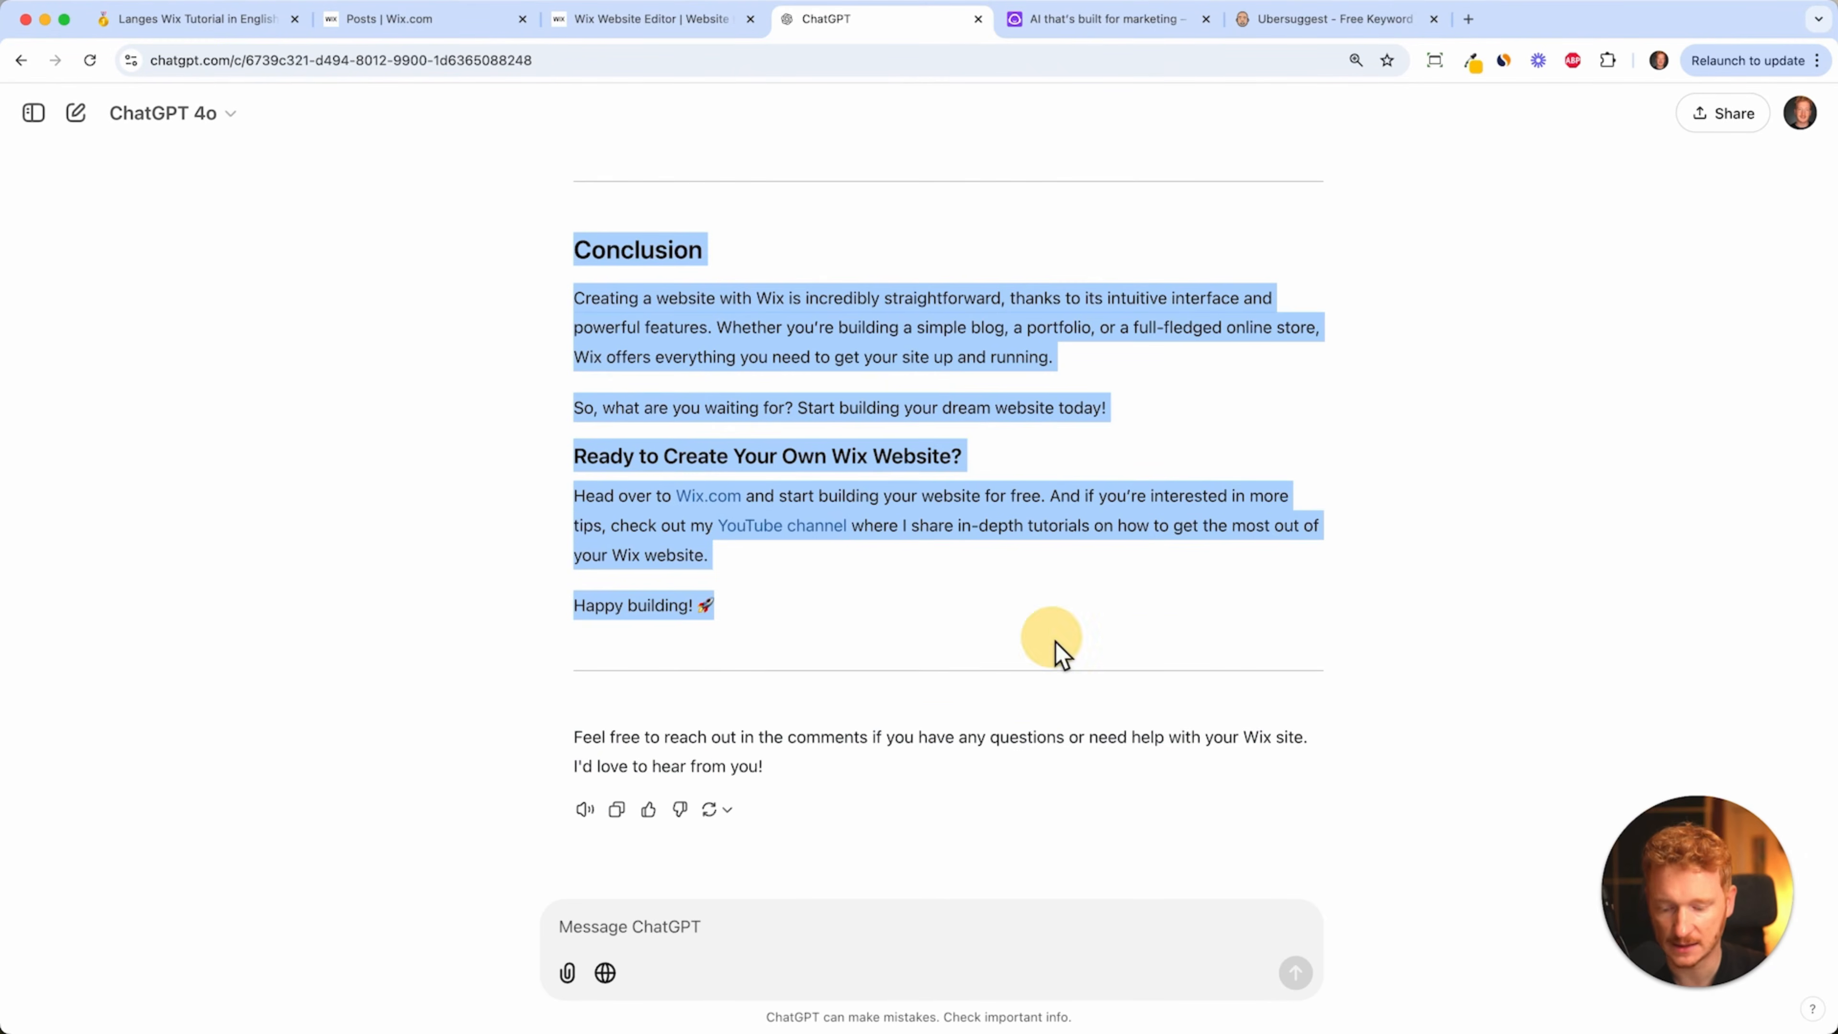
{"action": "left_click", "coordinate": [469, 40]}
{"action": "key", "text": "super+v"}
- Move the heading "How to Create a Website with Wix: A Step-by-Step Guide" from the body into the post's title
{"action": "scroll", "coordinate": [882, 378], "scroll_direction": "up", "scroll_amount": 20}
{"action": "scroll", "coordinate": [882, 379], "scroll_direction": "down", "scroll_amount": 5}
{"action": "scroll", "coordinate": [1071, 405], "scroll_direction": "up", "scroll_amount": 5}
{"action": "left_click_drag", "start_coordinate": [1340, 510], "coordinate": [613, 190]}
{"action": "key", "text": "super+c"}
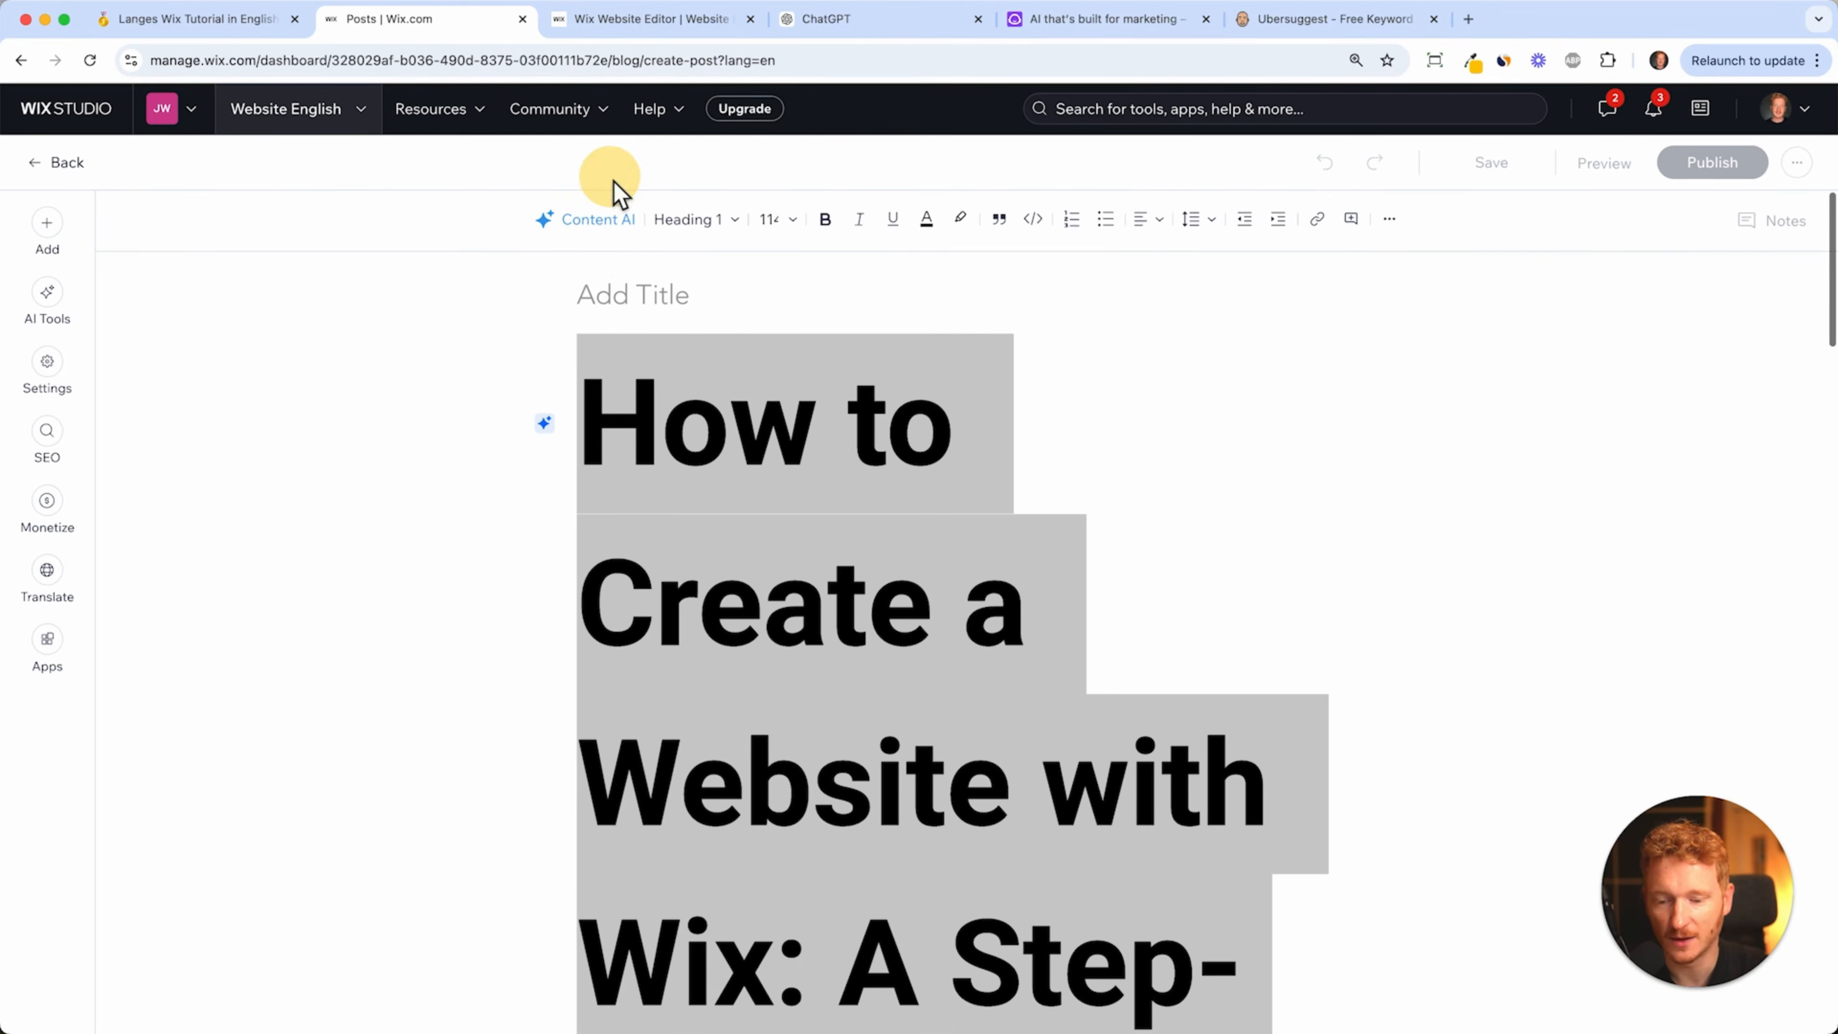
{"action": "key", "text": "BackSpace"}
{"action": "key", "text": "BackSpace"}
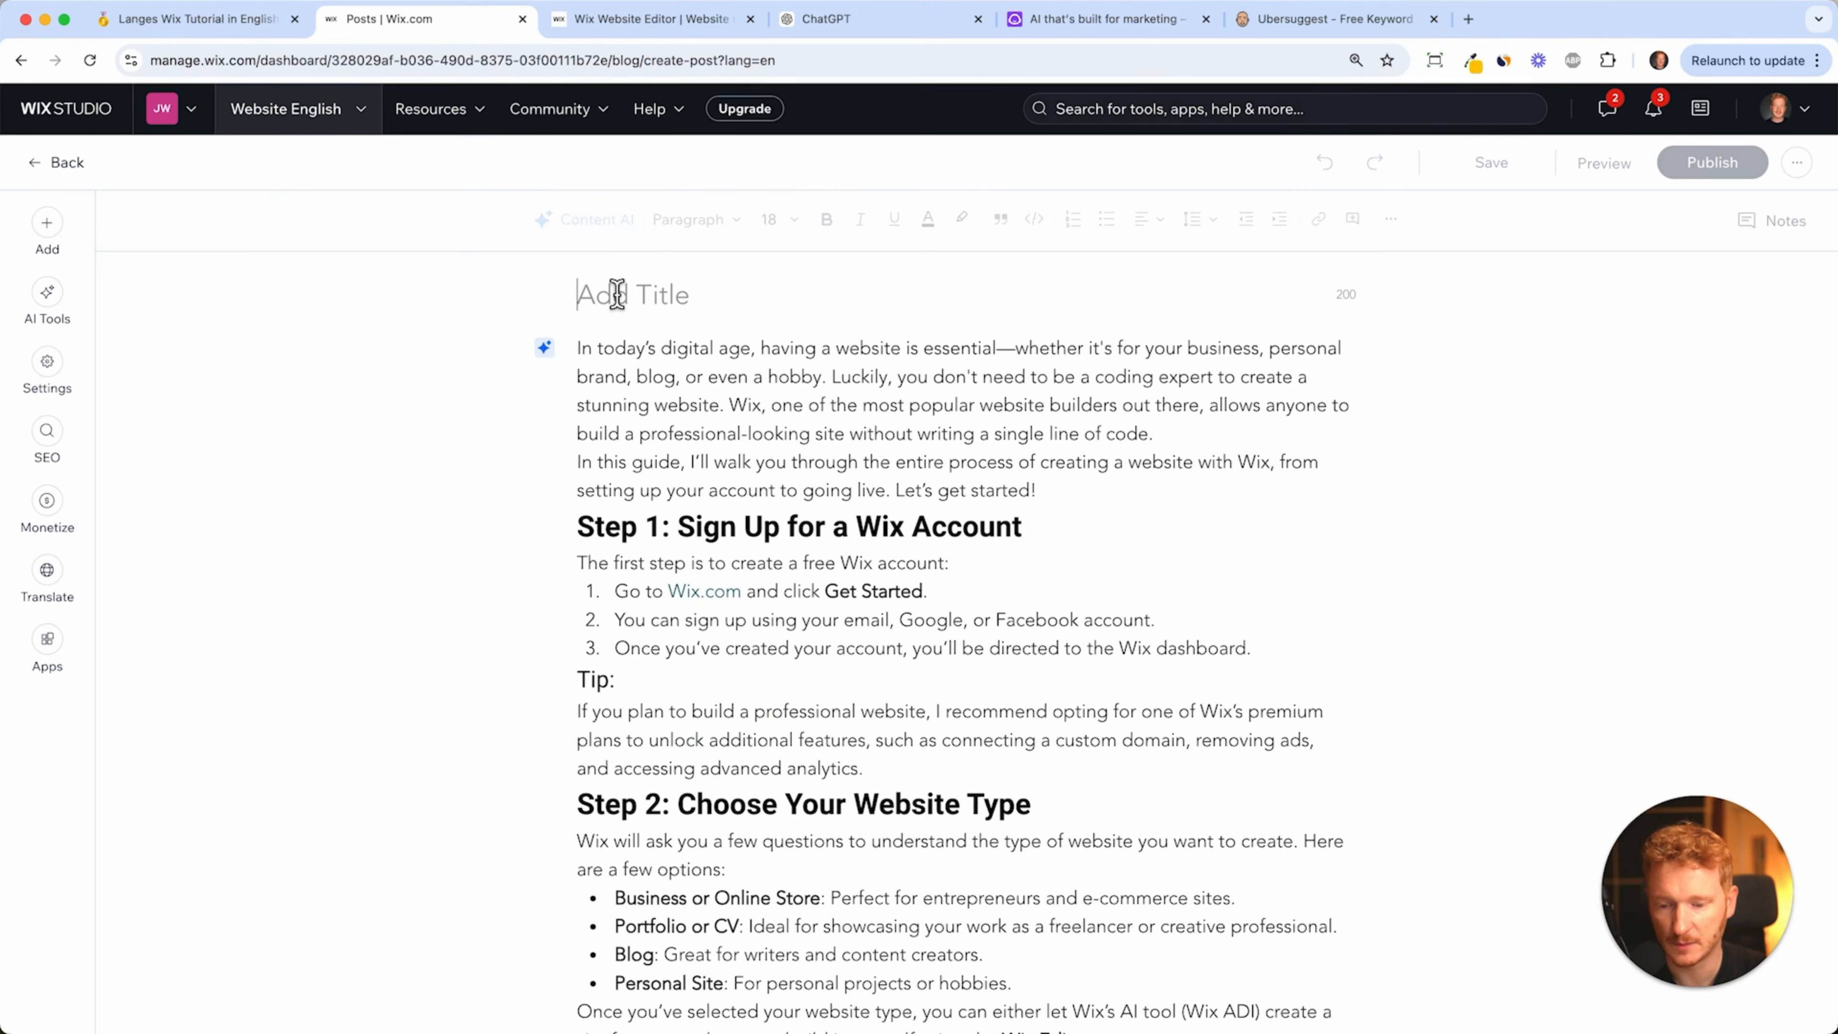
{"action": "left_click", "coordinate": [615, 294]}
{"action": "key", "text": "super+v"}
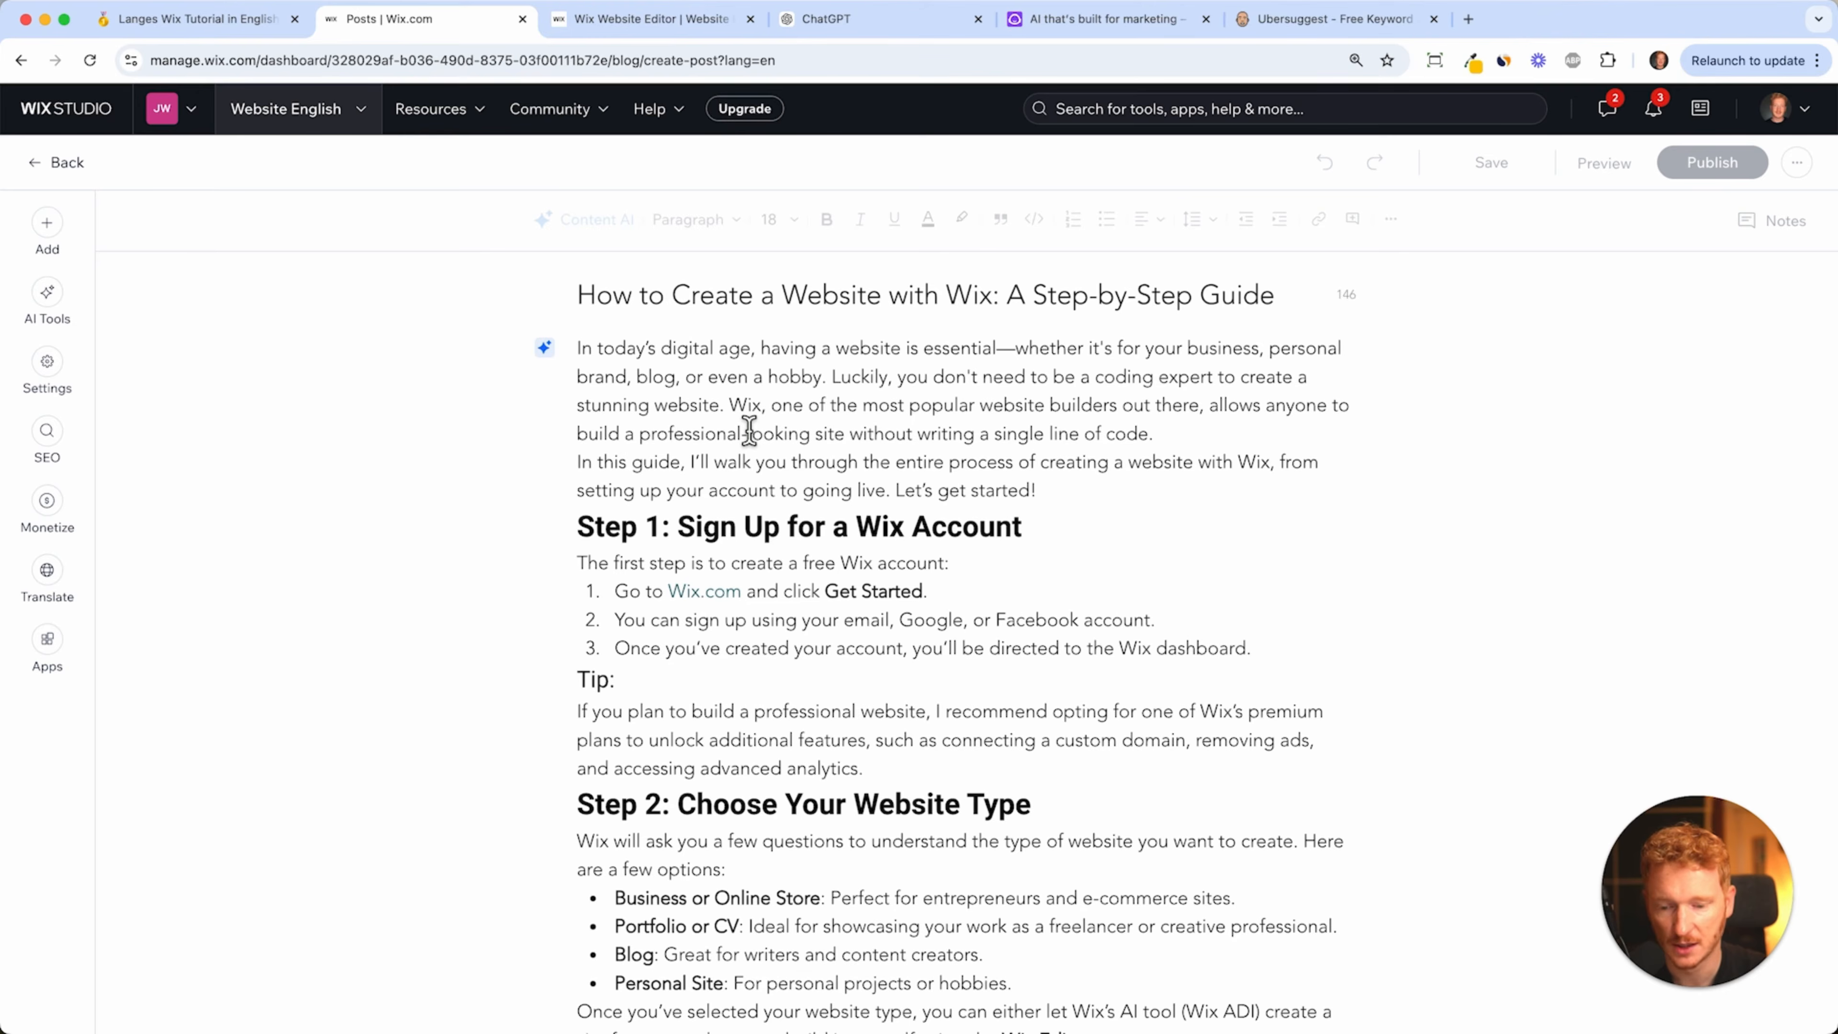
- Insert a blank line before the Step 1 heading and before the Tip heading that follows it
{"action": "left_click", "coordinate": [1089, 493]}
{"action": "key", "text": "Return"}
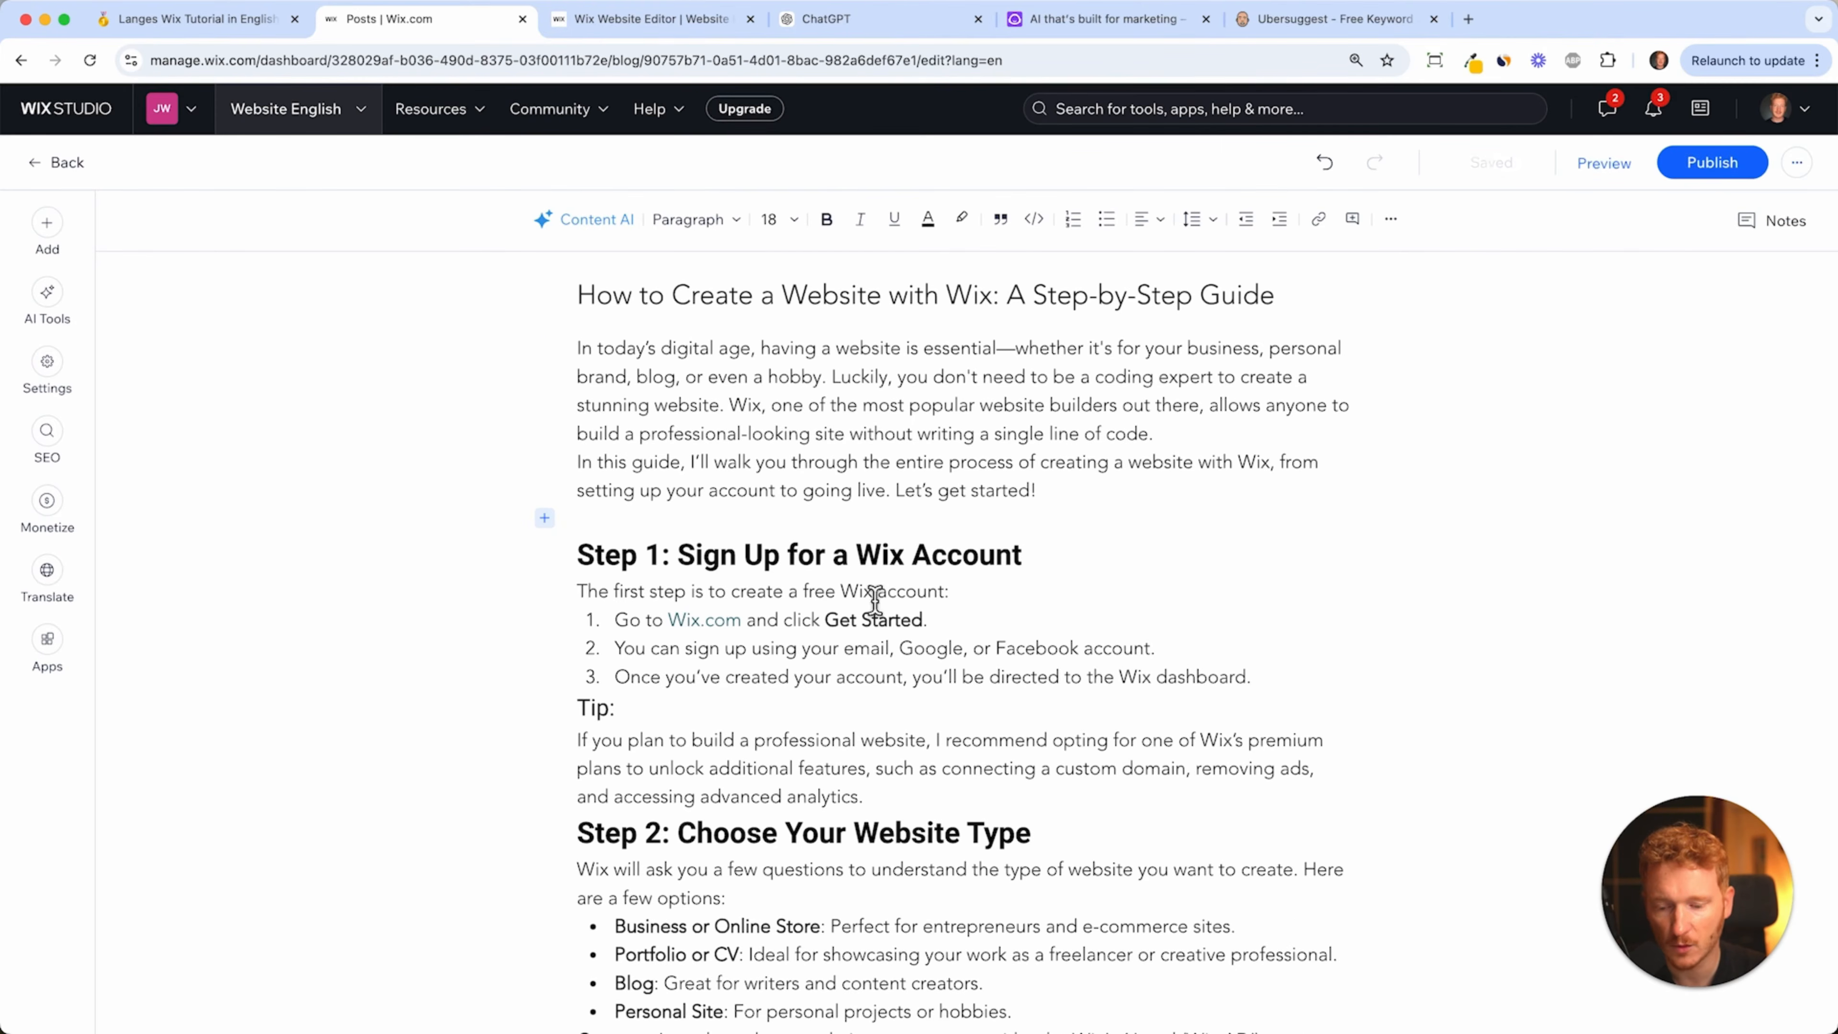
{"action": "left_click", "coordinate": [1321, 676]}
{"action": "key", "text": "Return"}
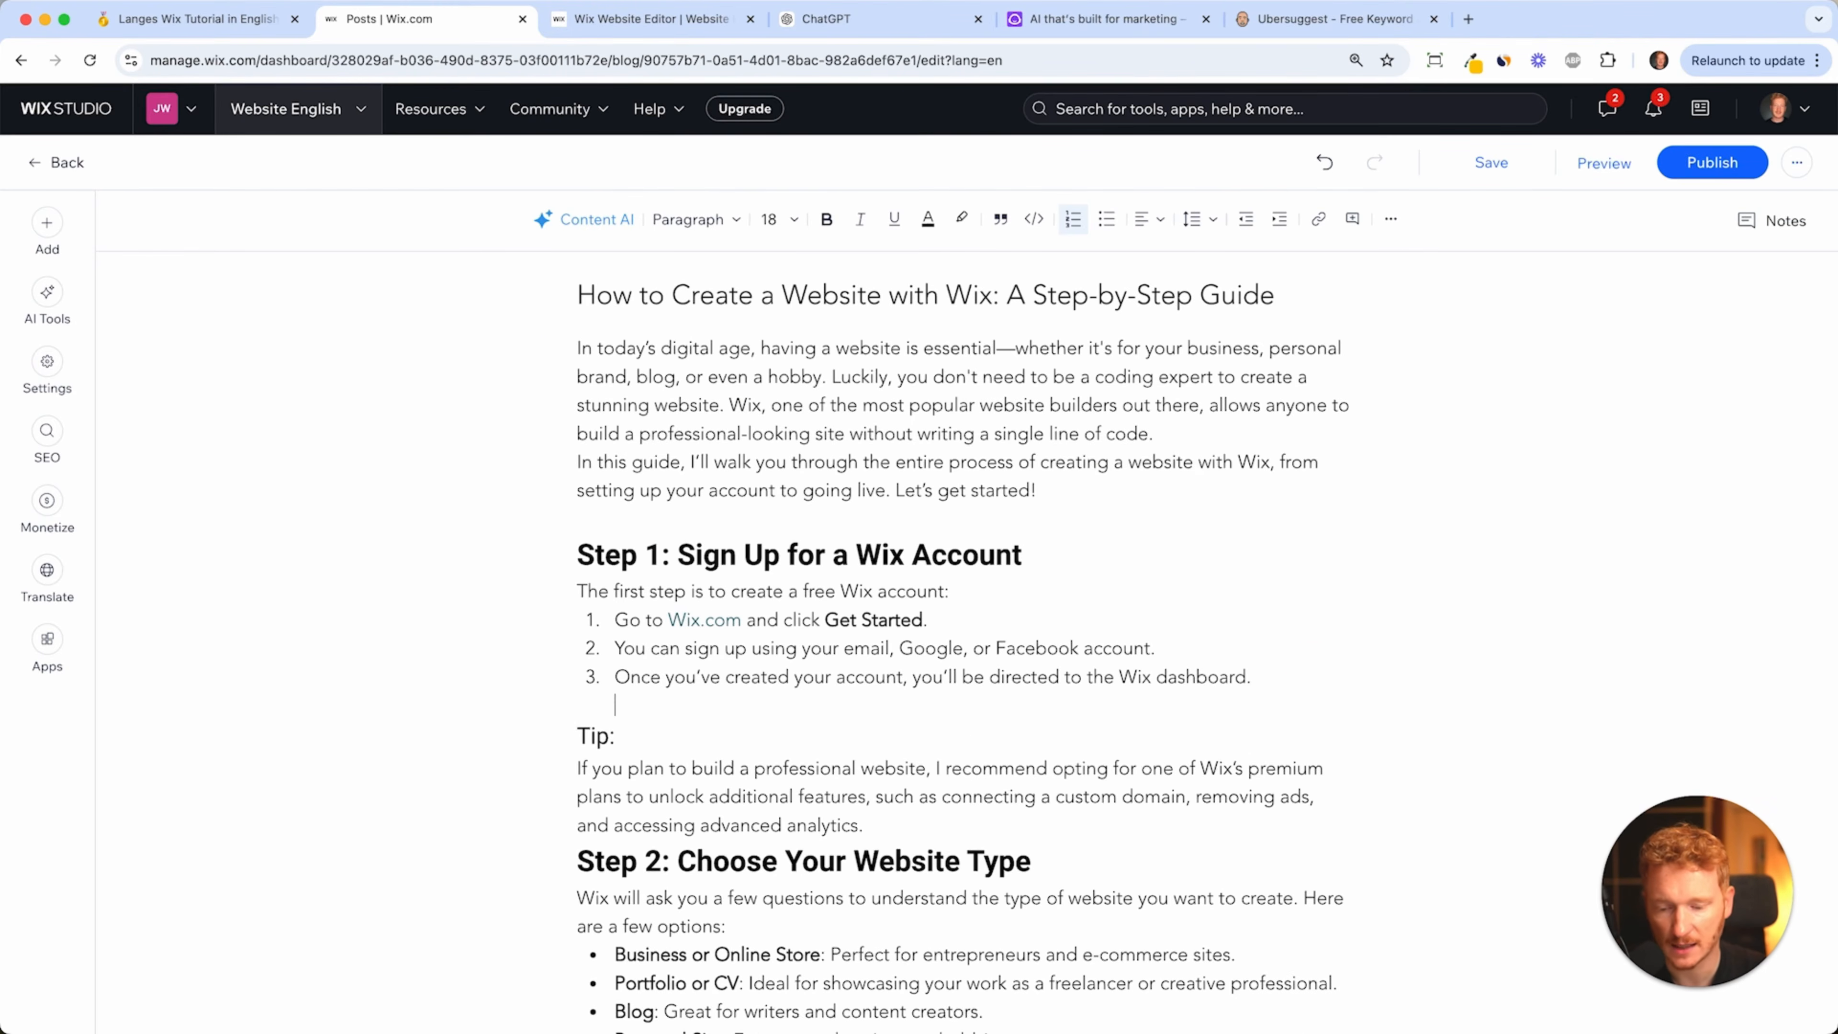
{"action": "key", "text": "BackSpace"}
{"action": "key", "text": "BackSpace"}
{"action": "key", "text": "Return"}
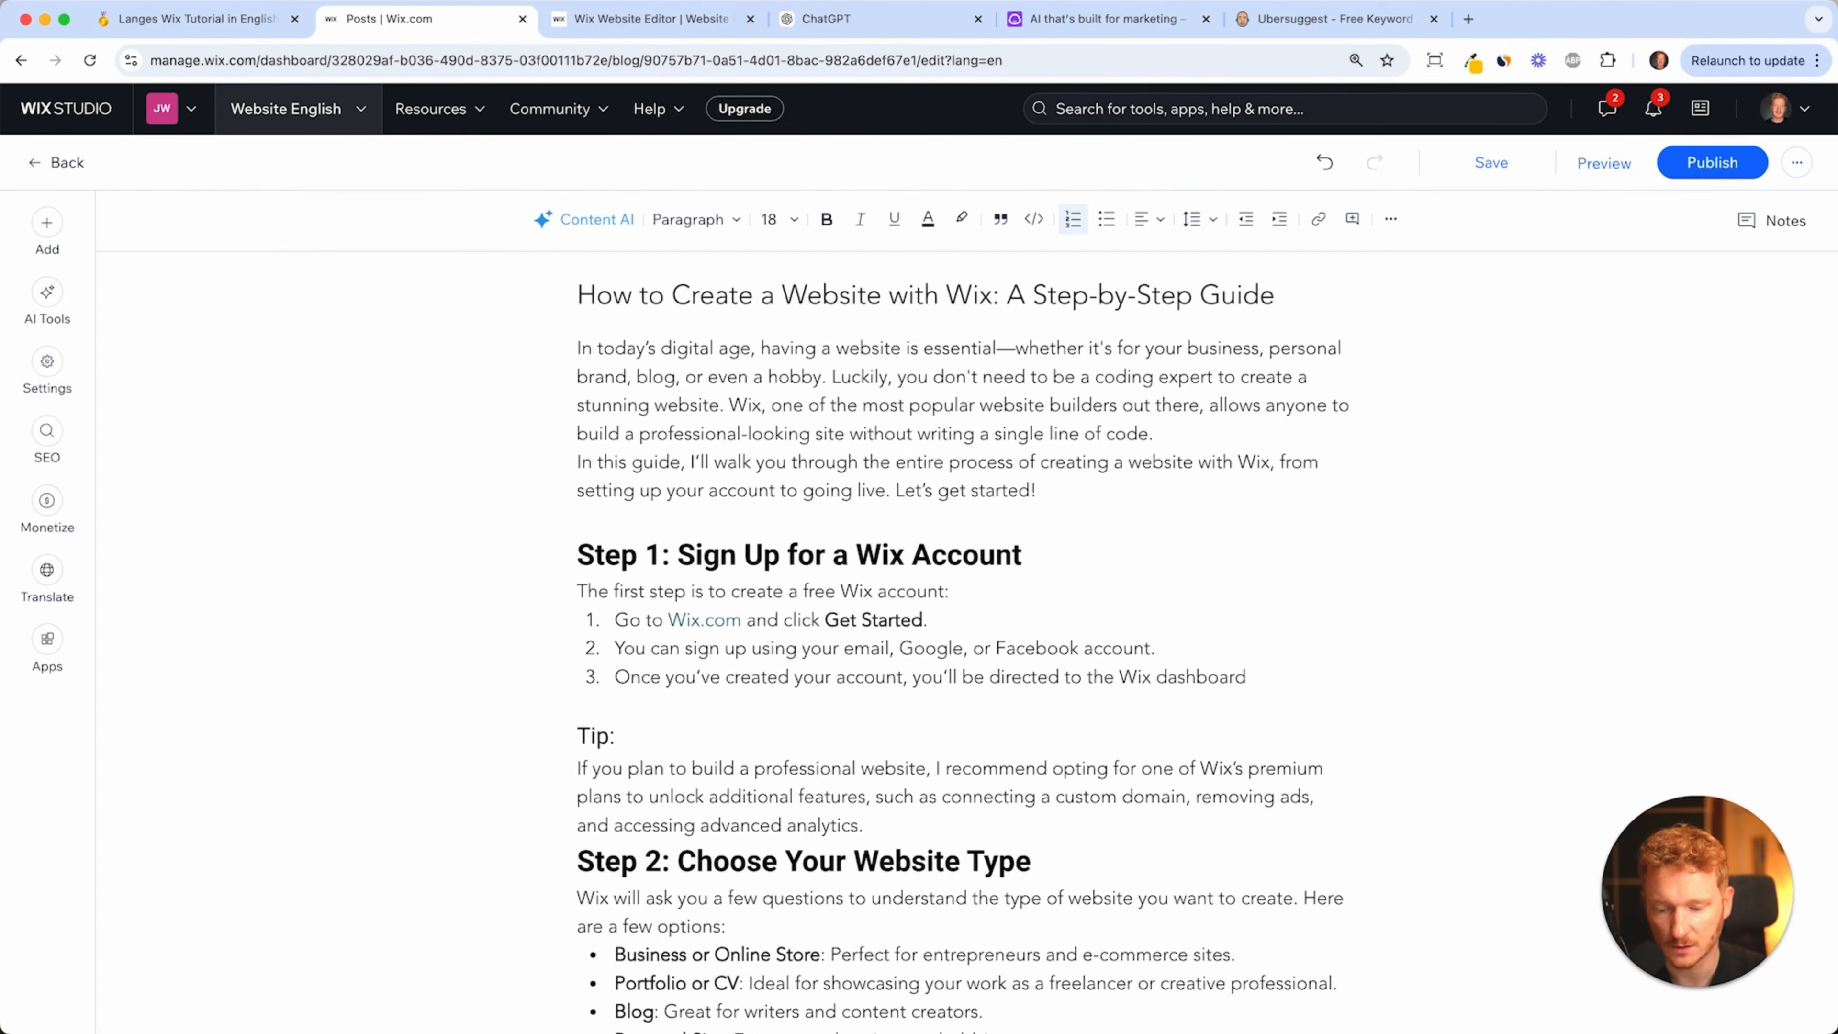
- Insert a blank line before the Step 2 heading and before the "Wix ADI vs. Wix Editor" heading
{"action": "scroll", "coordinate": [1223, 786], "scroll_direction": "down", "scroll_amount": 2}
{"action": "left_click", "coordinate": [932, 660]}
{"action": "key", "text": "Return"}
{"action": "scroll", "coordinate": [932, 660], "scroll_direction": "down", "scroll_amount": 3}
{"action": "left_click", "coordinate": [1129, 693]}
{"action": "type", "text": "#"}
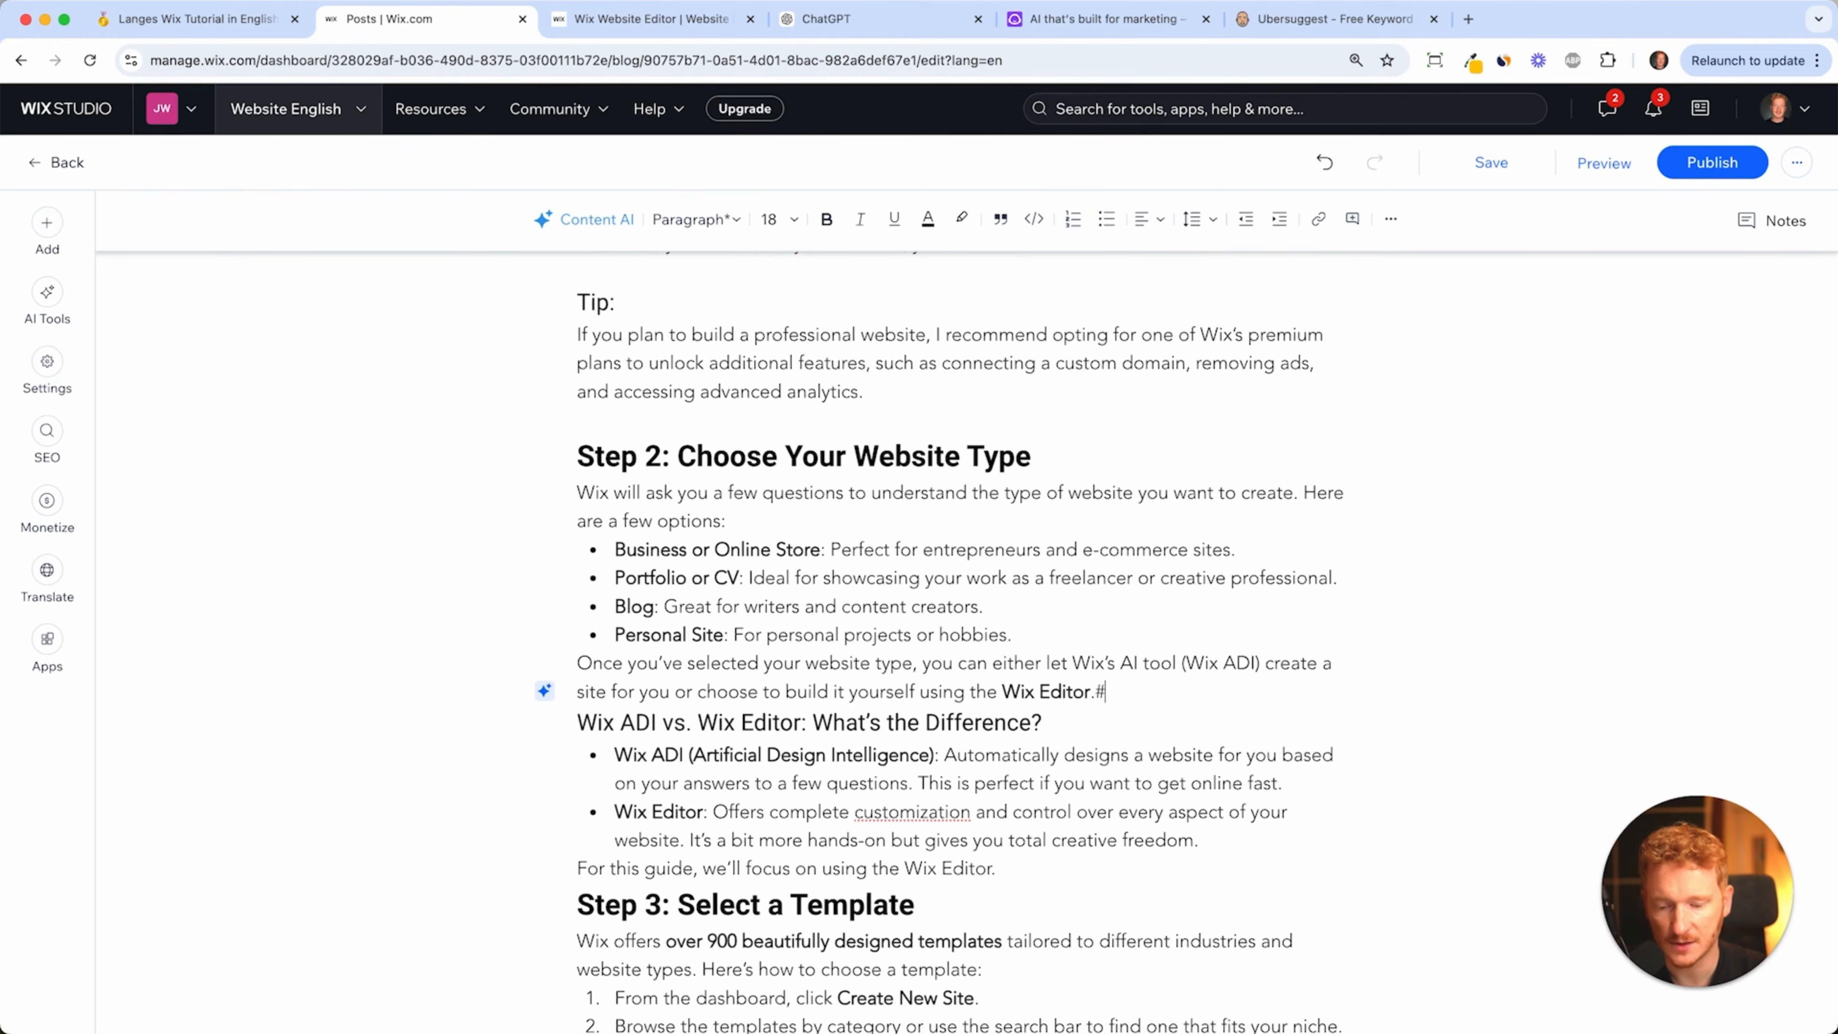
{"action": "key", "text": "Return"}
- Insert a blank line before the Step 3 heading and before the Pro Tip heading
{"action": "scroll", "coordinate": [1058, 718], "scroll_direction": "down", "scroll_amount": 3}
{"action": "left_click", "coordinate": [1053, 710]}
{"action": "key", "text": "Return"}
{"action": "scroll", "coordinate": [1009, 651], "scroll_direction": "down", "scroll_amount": 5}
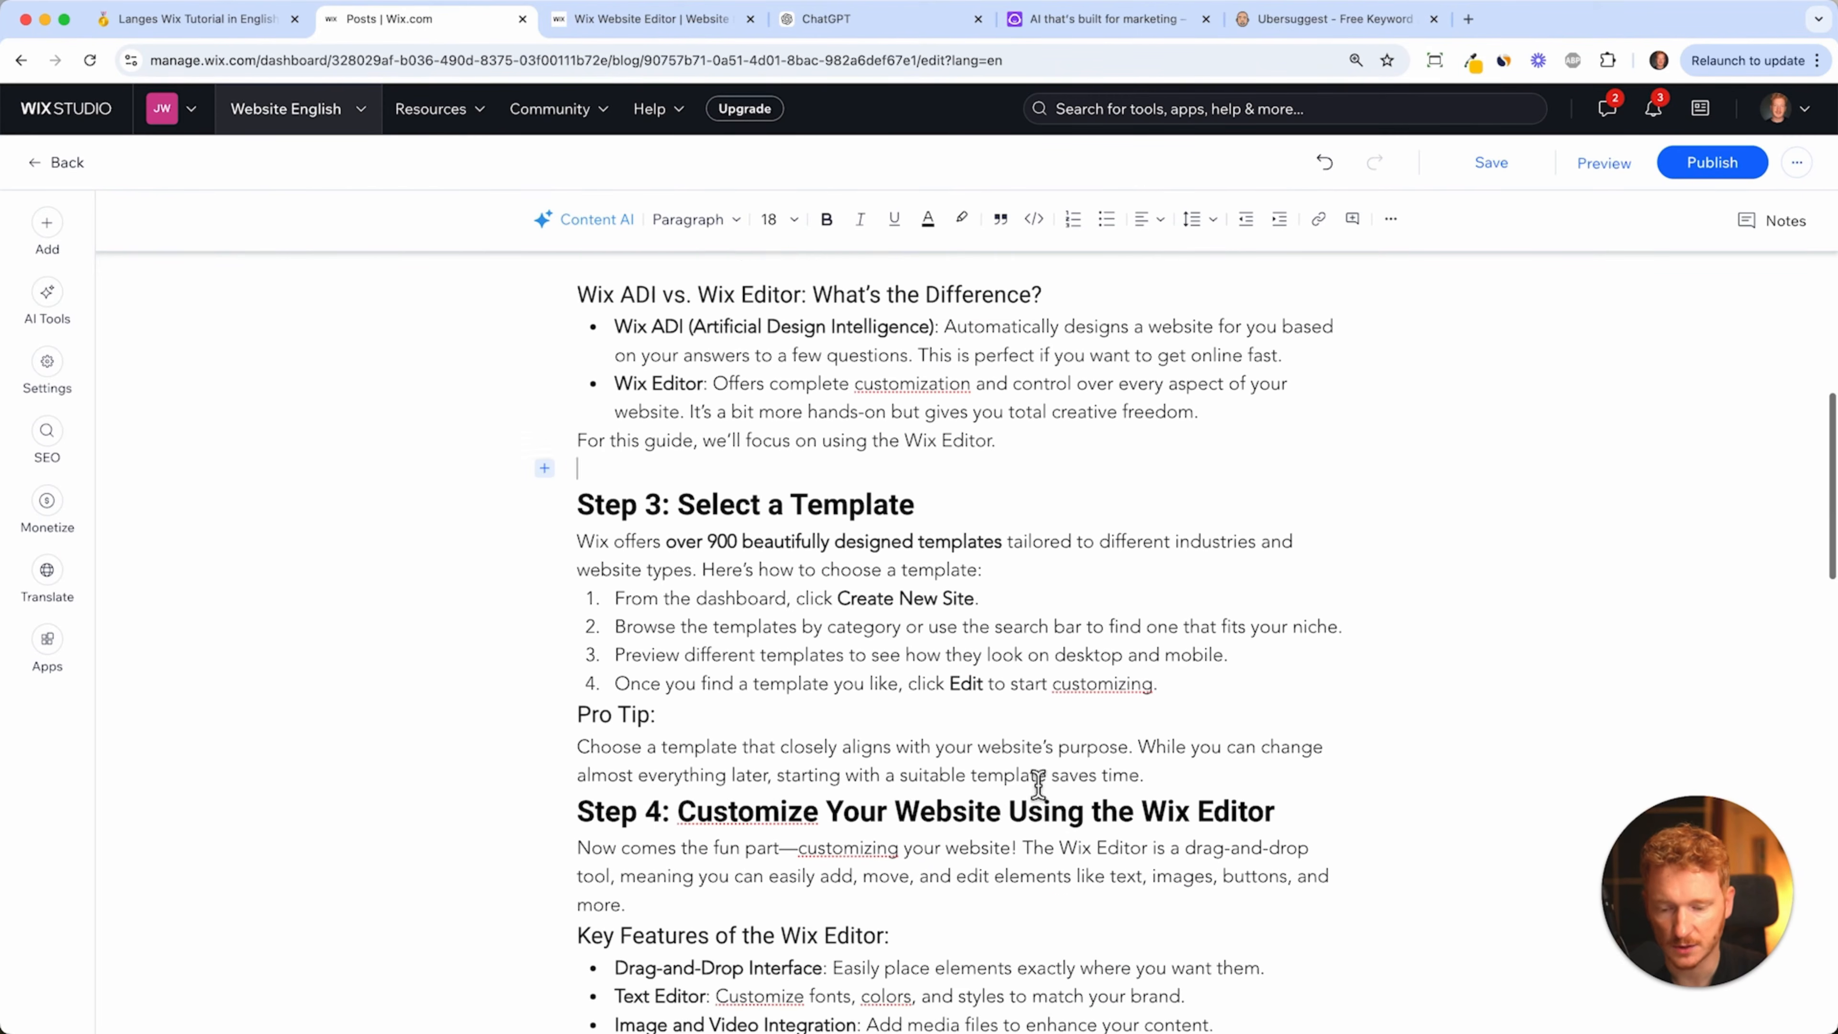
{"action": "left_click", "coordinate": [1193, 621]}
{"action": "key", "text": "Return"}
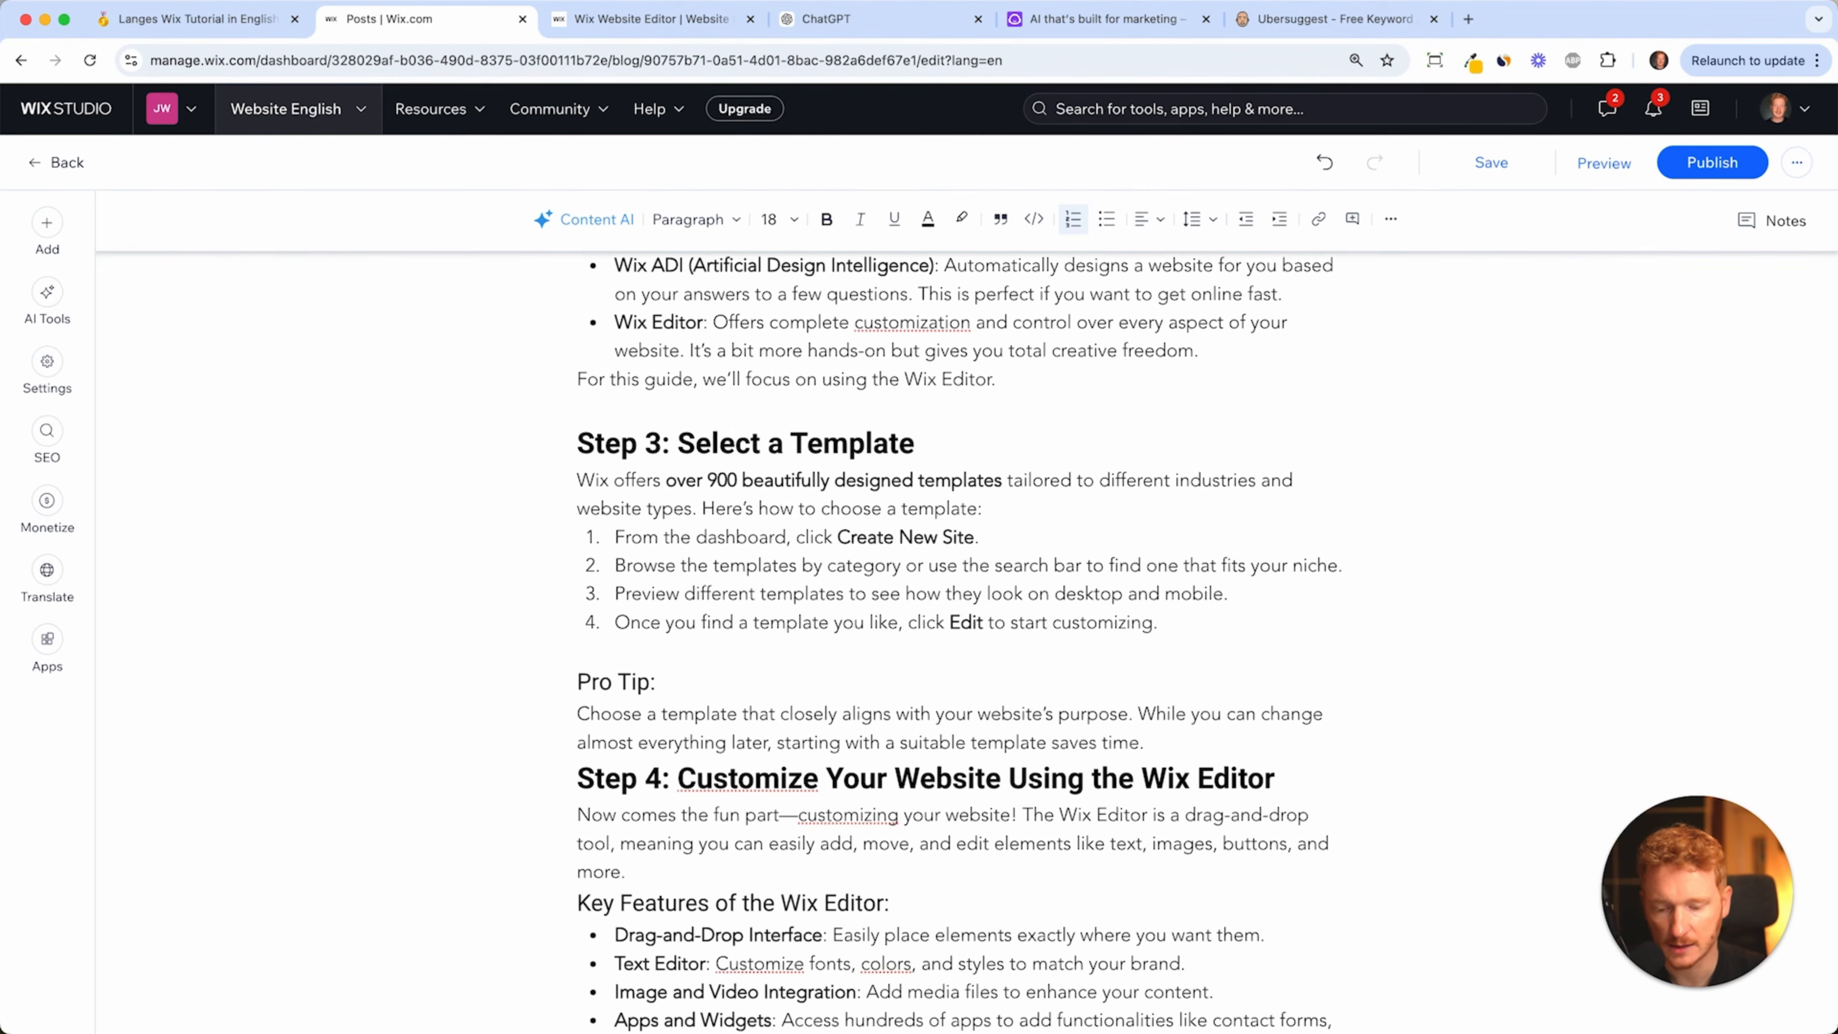
- Insert a blank line before the Step 4 heading and before the Step 5 heading
{"action": "scroll", "coordinate": [1191, 608], "scroll_direction": "down", "scroll_amount": 5}
{"action": "left_click", "coordinate": [1190, 407]}
{"action": "left_click", "coordinate": [1190, 373]}
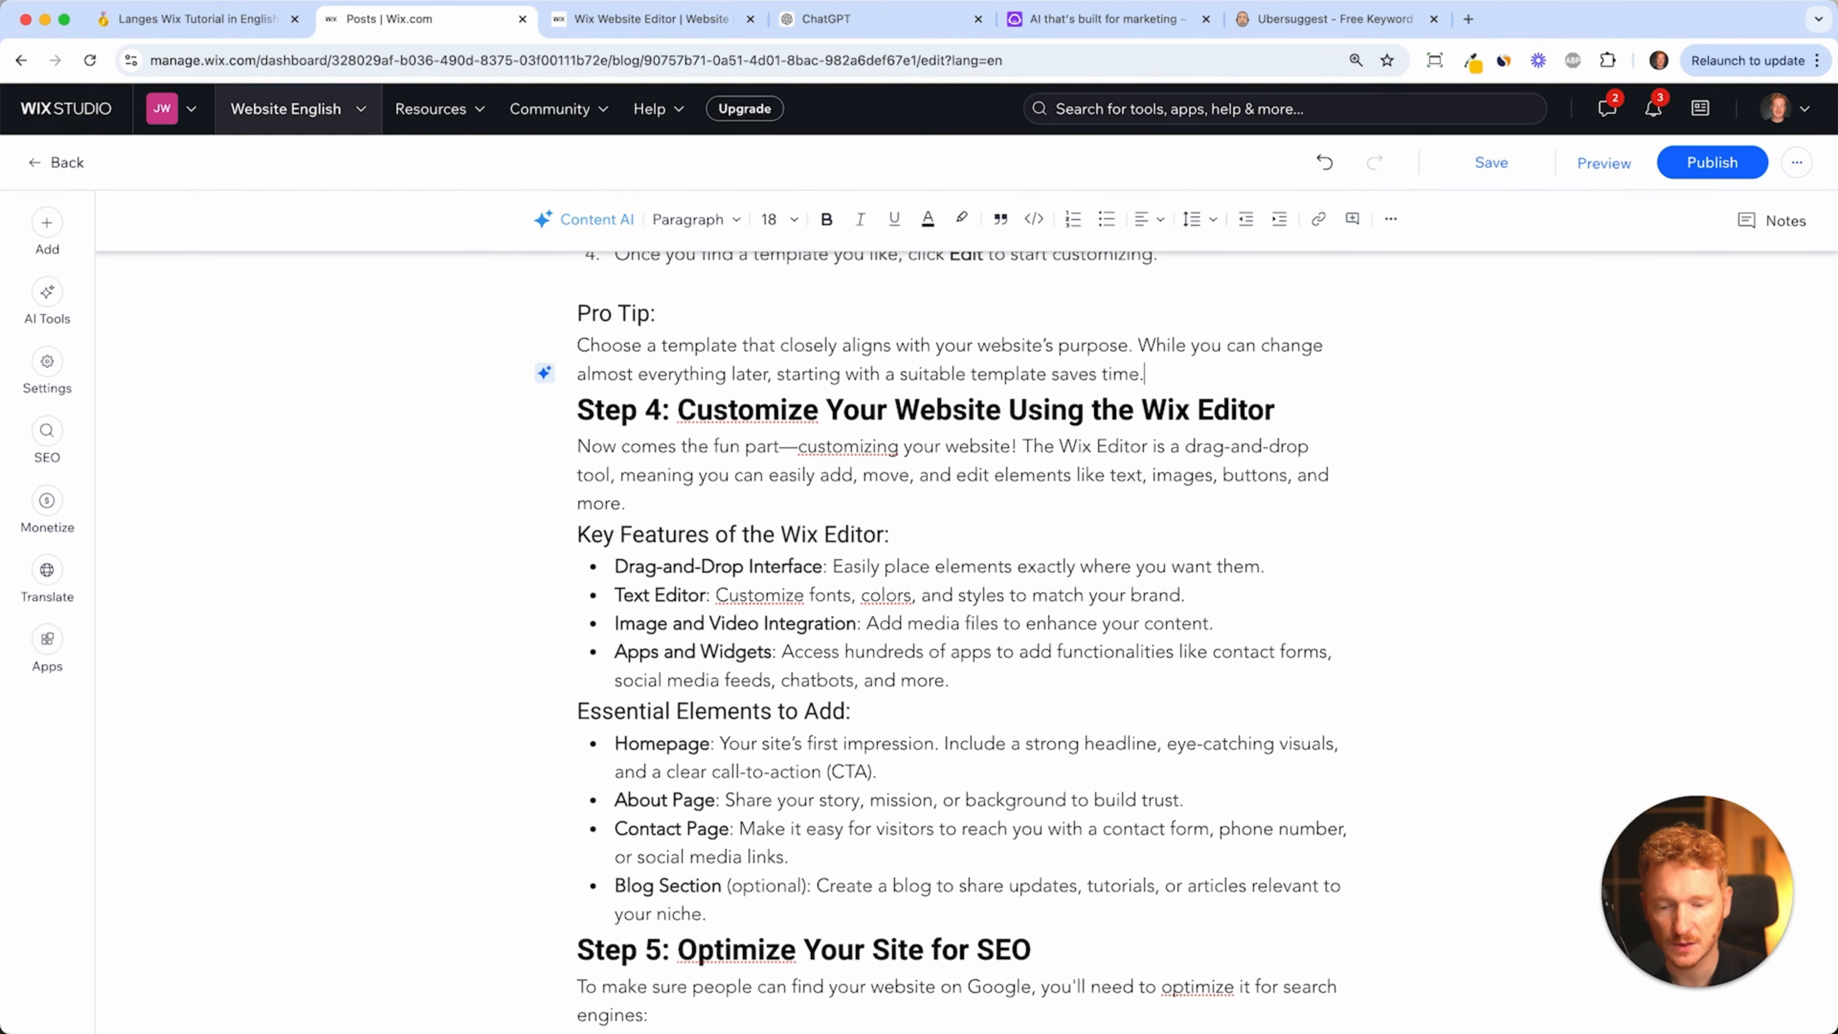
{"action": "key", "text": "Return"}
{"action": "scroll", "coordinate": [707, 542], "scroll_direction": "down", "scroll_amount": 8}
{"action": "left_click", "coordinate": [796, 333]}
{"action": "key", "text": "Return"}
{"action": "key", "text": "Return"}
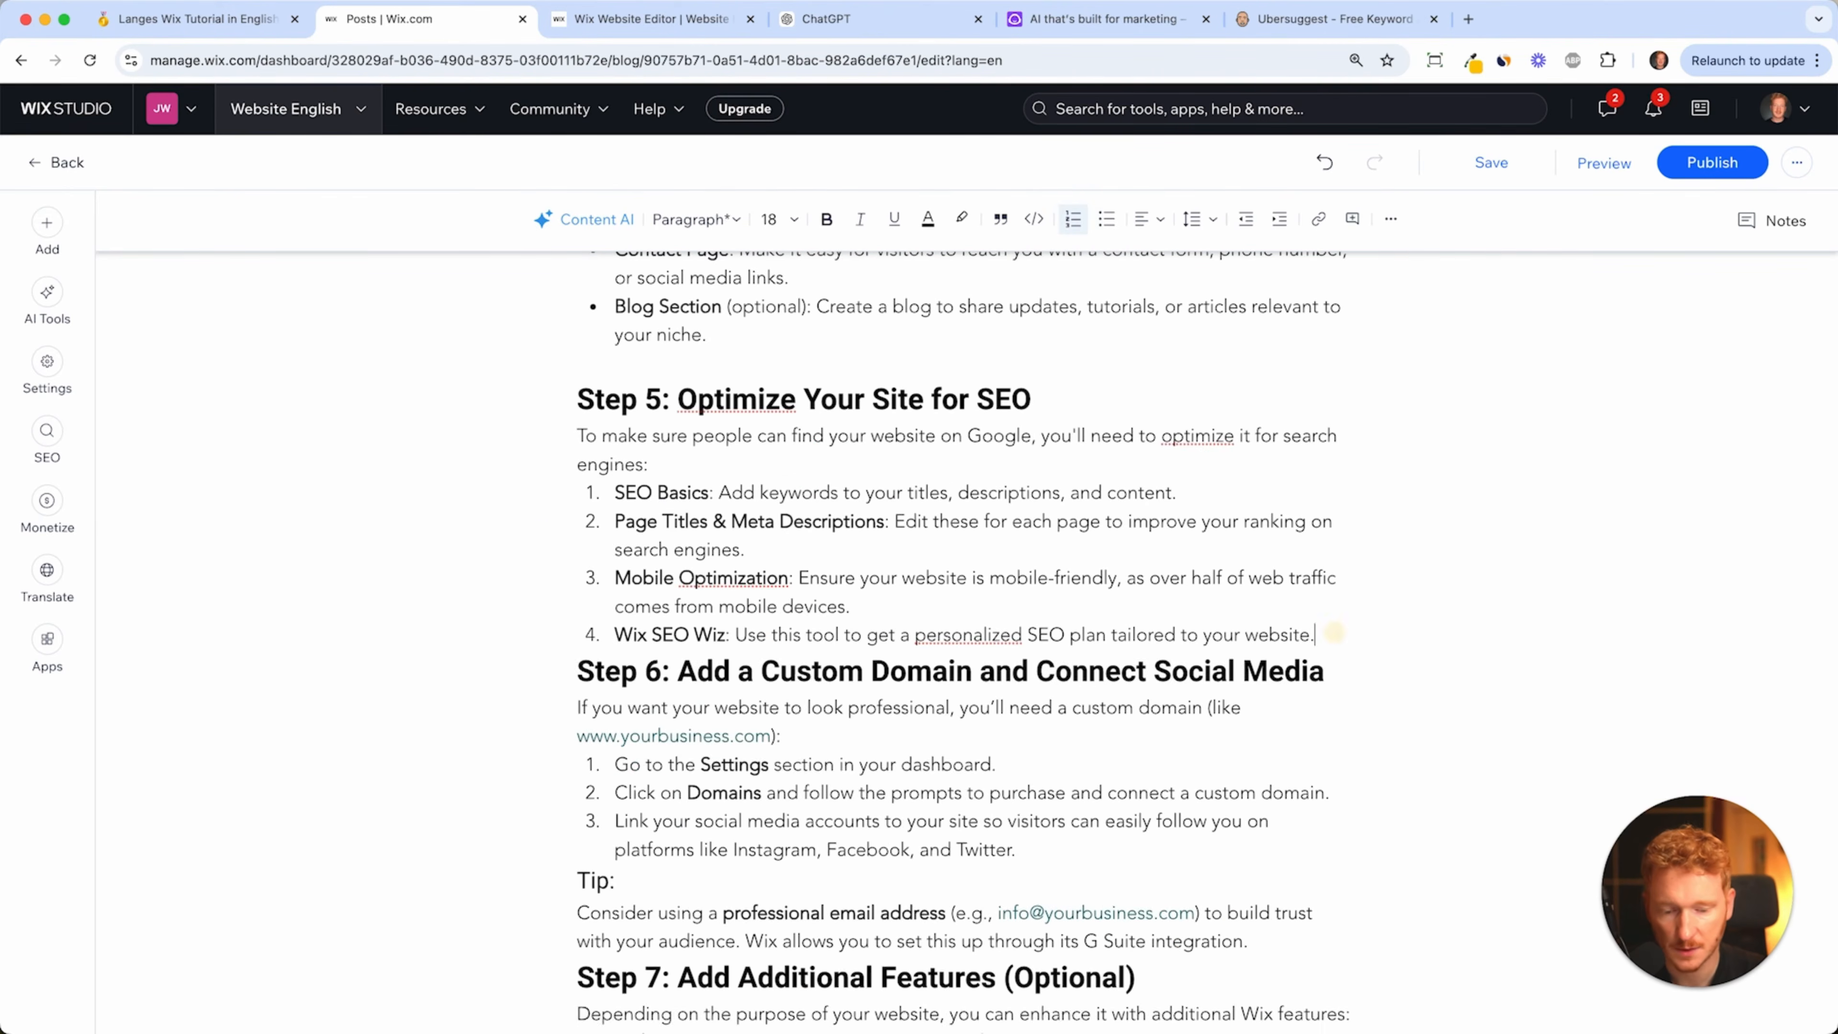
- Insert blank lines before the Step 6 heading, the Tip heading below it, and the Step 7 and Step 8 headings
{"action": "left_click", "coordinate": [1337, 640]}
{"action": "key", "text": "Return"}
{"action": "key", "text": "Return"}
{"action": "scroll", "coordinate": [1158, 608], "scroll_direction": "down", "scroll_amount": 6}
{"action": "left_click", "coordinate": [1049, 470]}
{"action": "key", "text": "Return"}
{"action": "key", "text": "Return"}
{"action": "left_click", "coordinate": [1195, 857]}
{"action": "key", "text": "Return"}
{"action": "key", "text": "Return"}
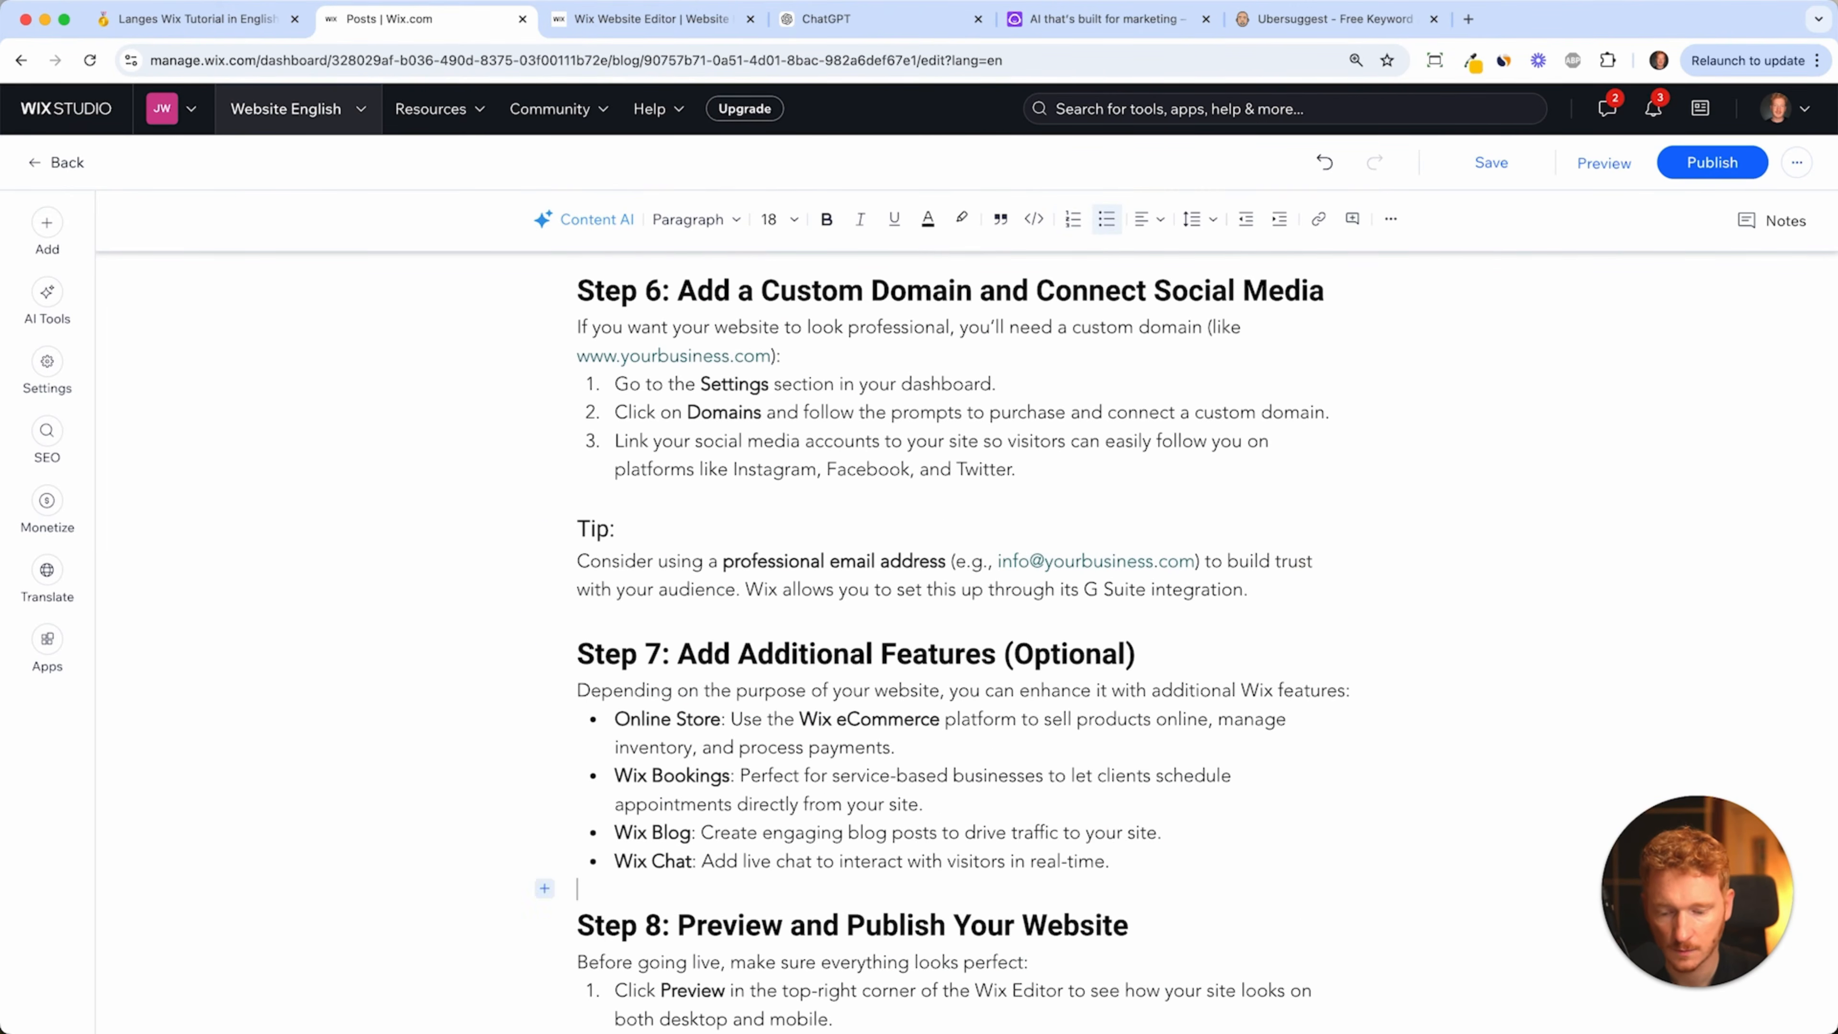
- Insert blank lines before the Bonus Tips, Conclusion and "Ready to Create Your Own Wix Website?" headings
{"action": "scroll", "coordinate": [1194, 857], "scroll_direction": "down", "scroll_amount": 5}
{"action": "left_click", "coordinate": [1114, 742]}
{"action": "key", "text": "Return"}
{"action": "key", "text": "Return"}
{"action": "scroll", "coordinate": [1114, 743], "scroll_direction": "down", "scroll_amount": 3}
{"action": "left_click", "coordinate": [800, 717]}
{"action": "key", "text": "Return"}
{"action": "key", "text": "Return"}
{"action": "left_click", "coordinate": [1184, 900]}
{"action": "key", "text": "Return"}
{"action": "key", "text": "Return"}
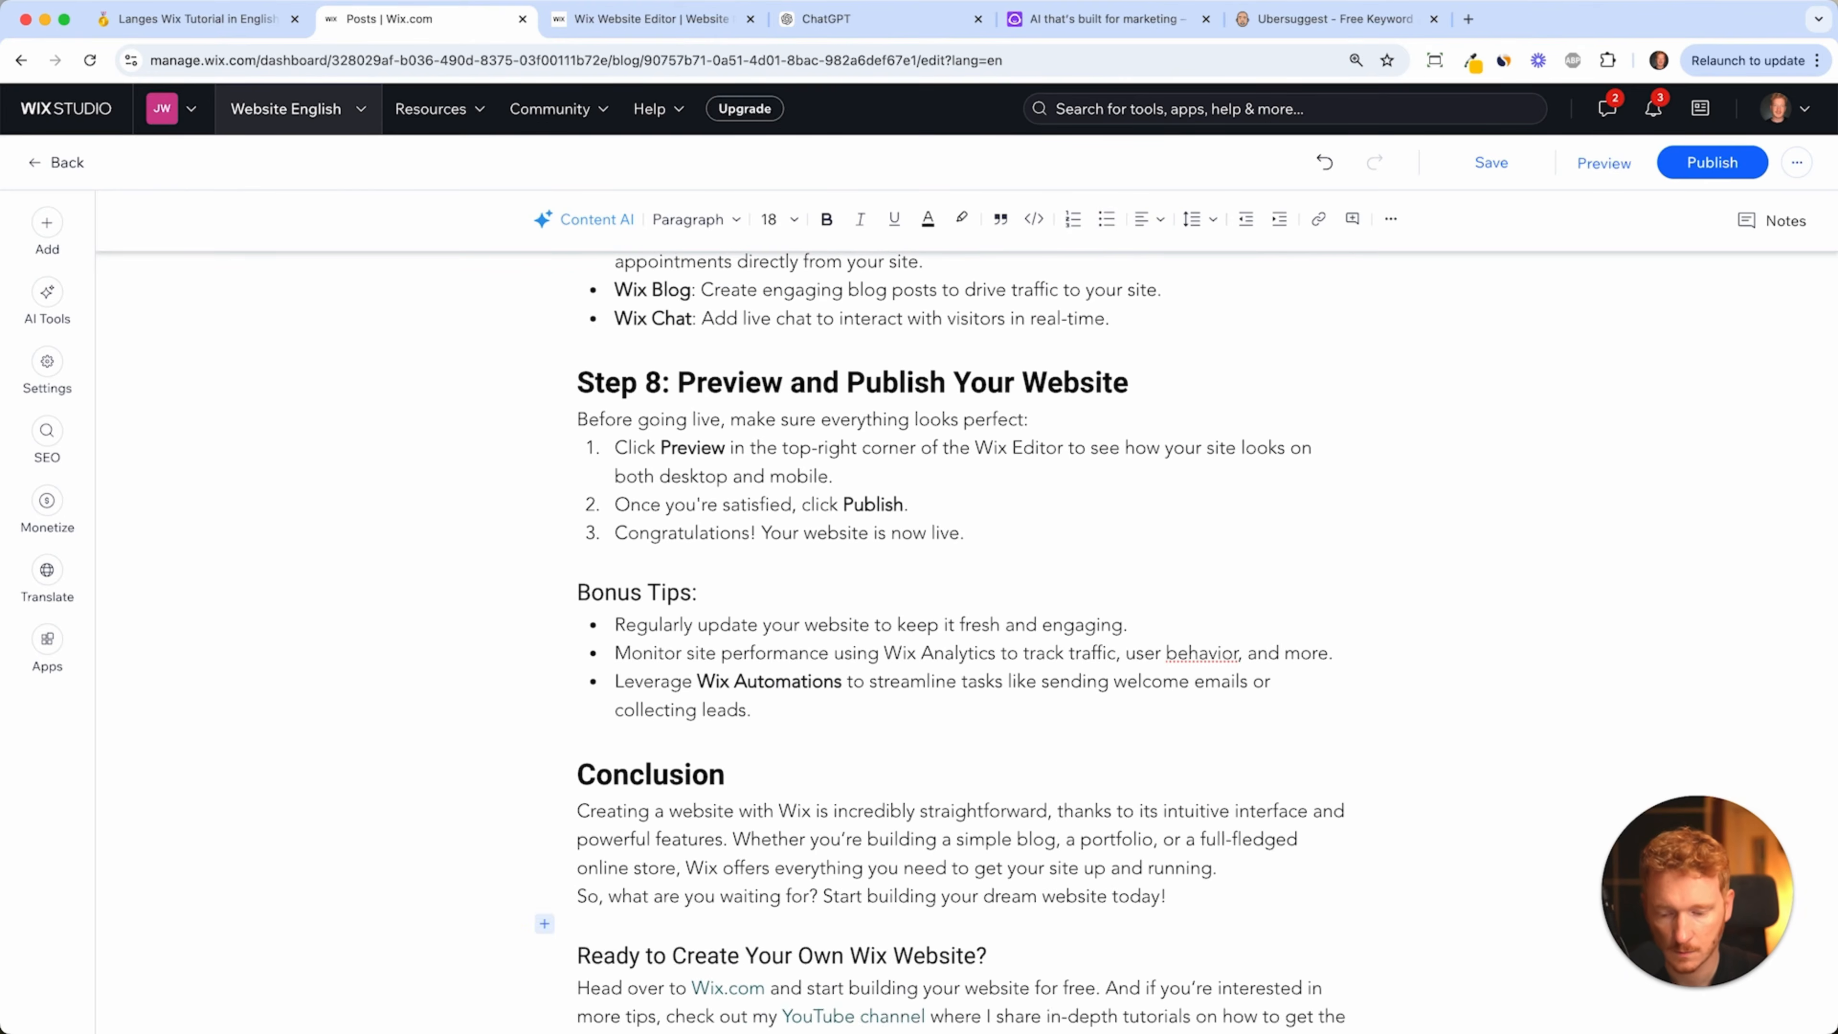
{"action": "key", "text": "BackSpace"}
- Review the spaced-out post from its end back up to the title, and switch to the Jasper website
{"action": "scroll", "coordinate": [1183, 900], "scroll_direction": "down", "scroll_amount": 5}
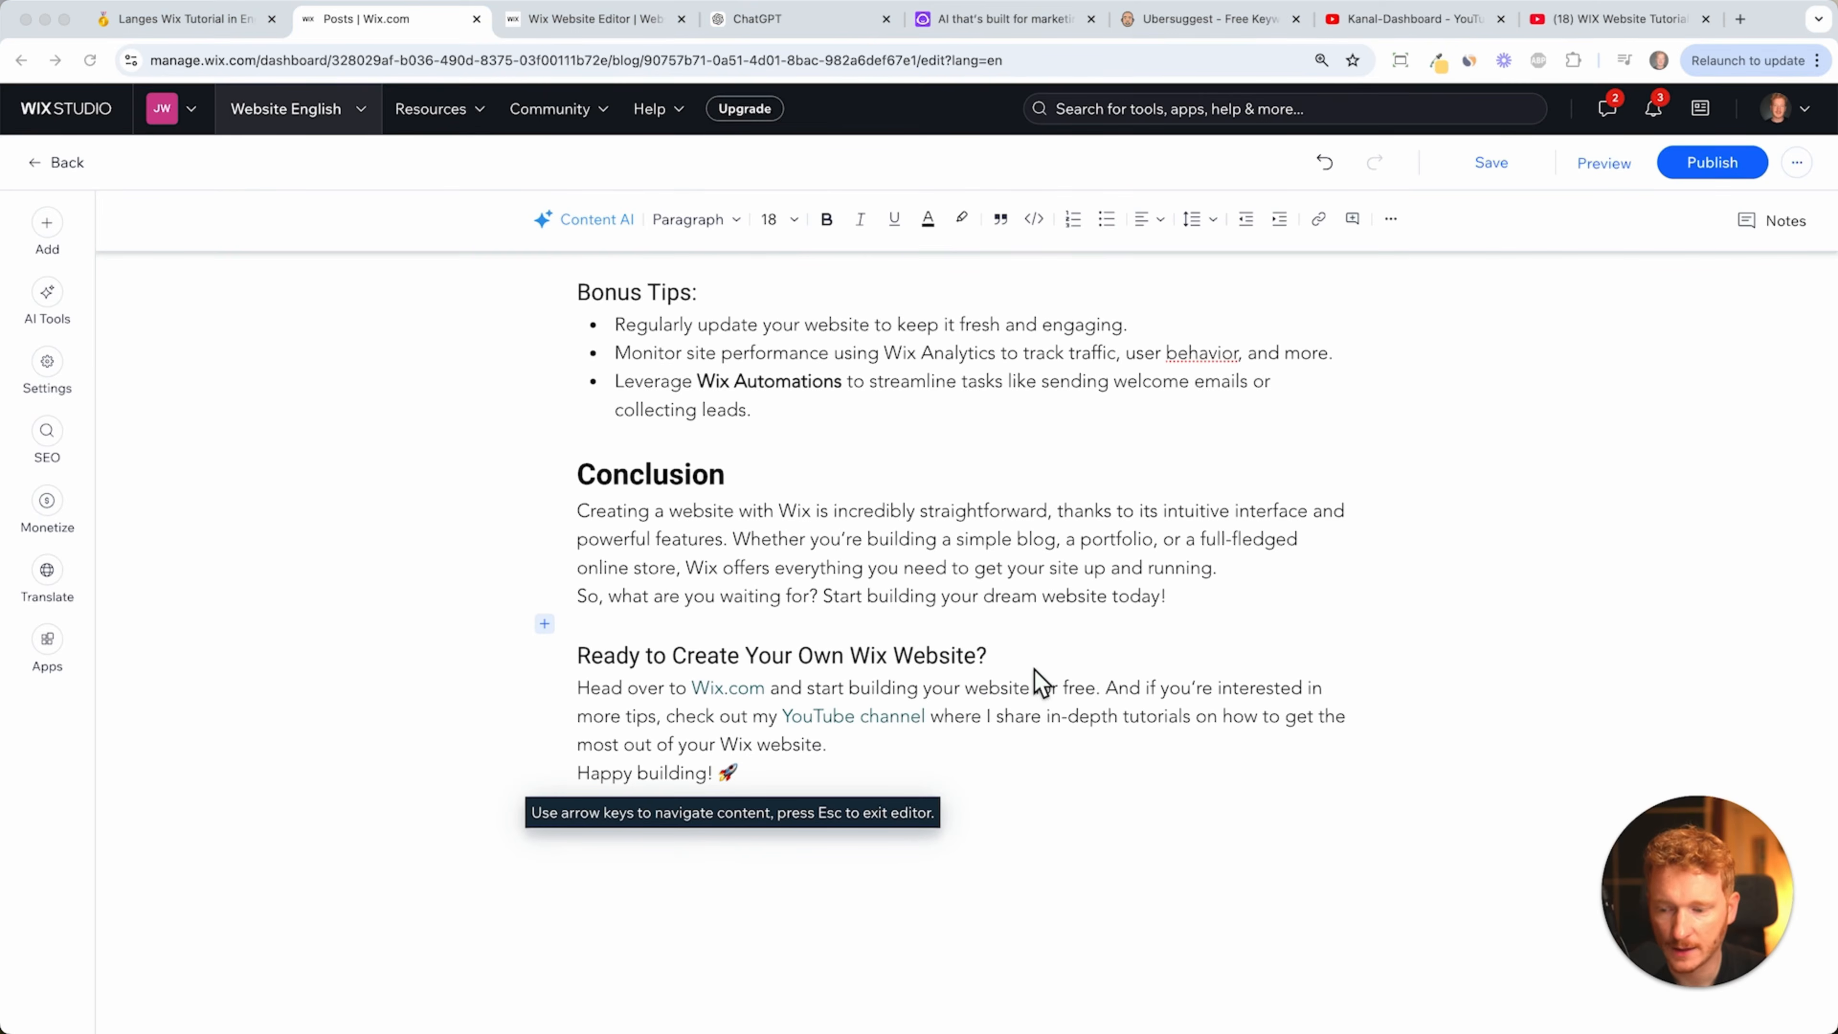
{"action": "scroll", "coordinate": [1035, 671], "scroll_direction": "up", "scroll_amount": 1}
{"action": "scroll", "coordinate": [1033, 670], "scroll_direction": "up", "scroll_amount": 20}
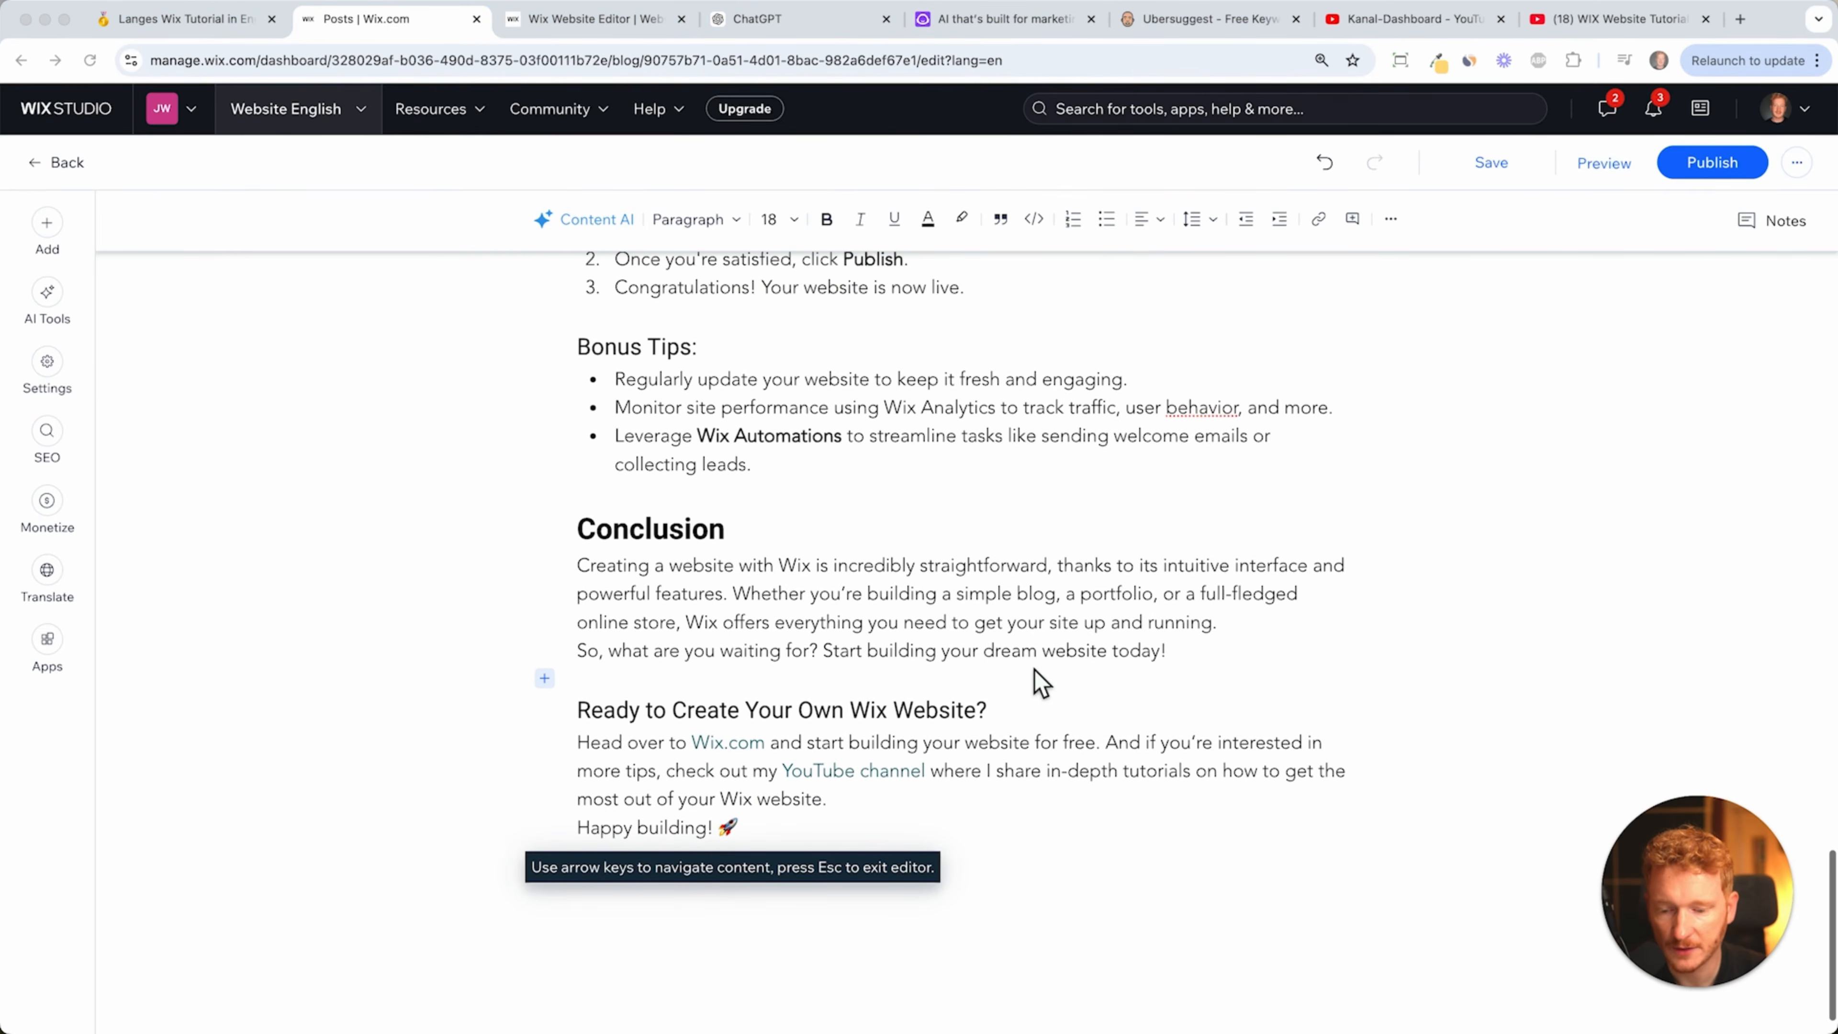
{"action": "scroll", "coordinate": [1034, 670], "scroll_direction": "up", "scroll_amount": 15}
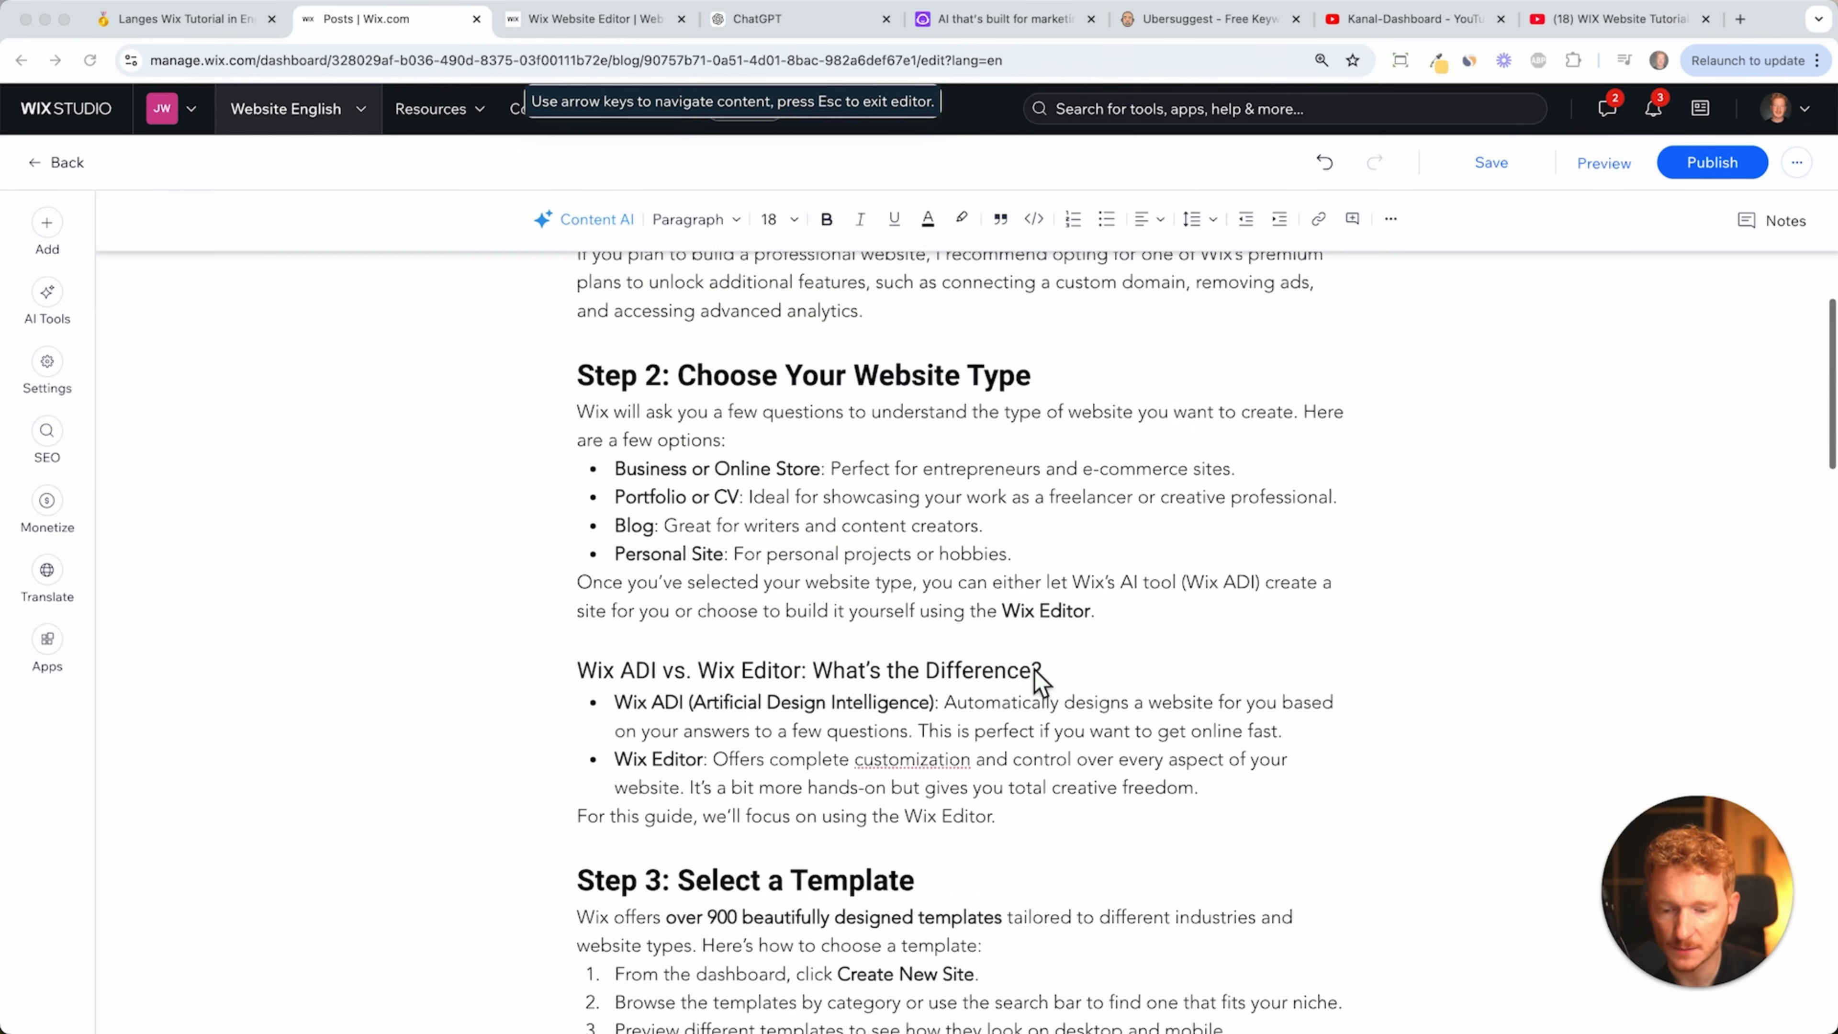
{"action": "left_click", "coordinate": [1309, 454]}
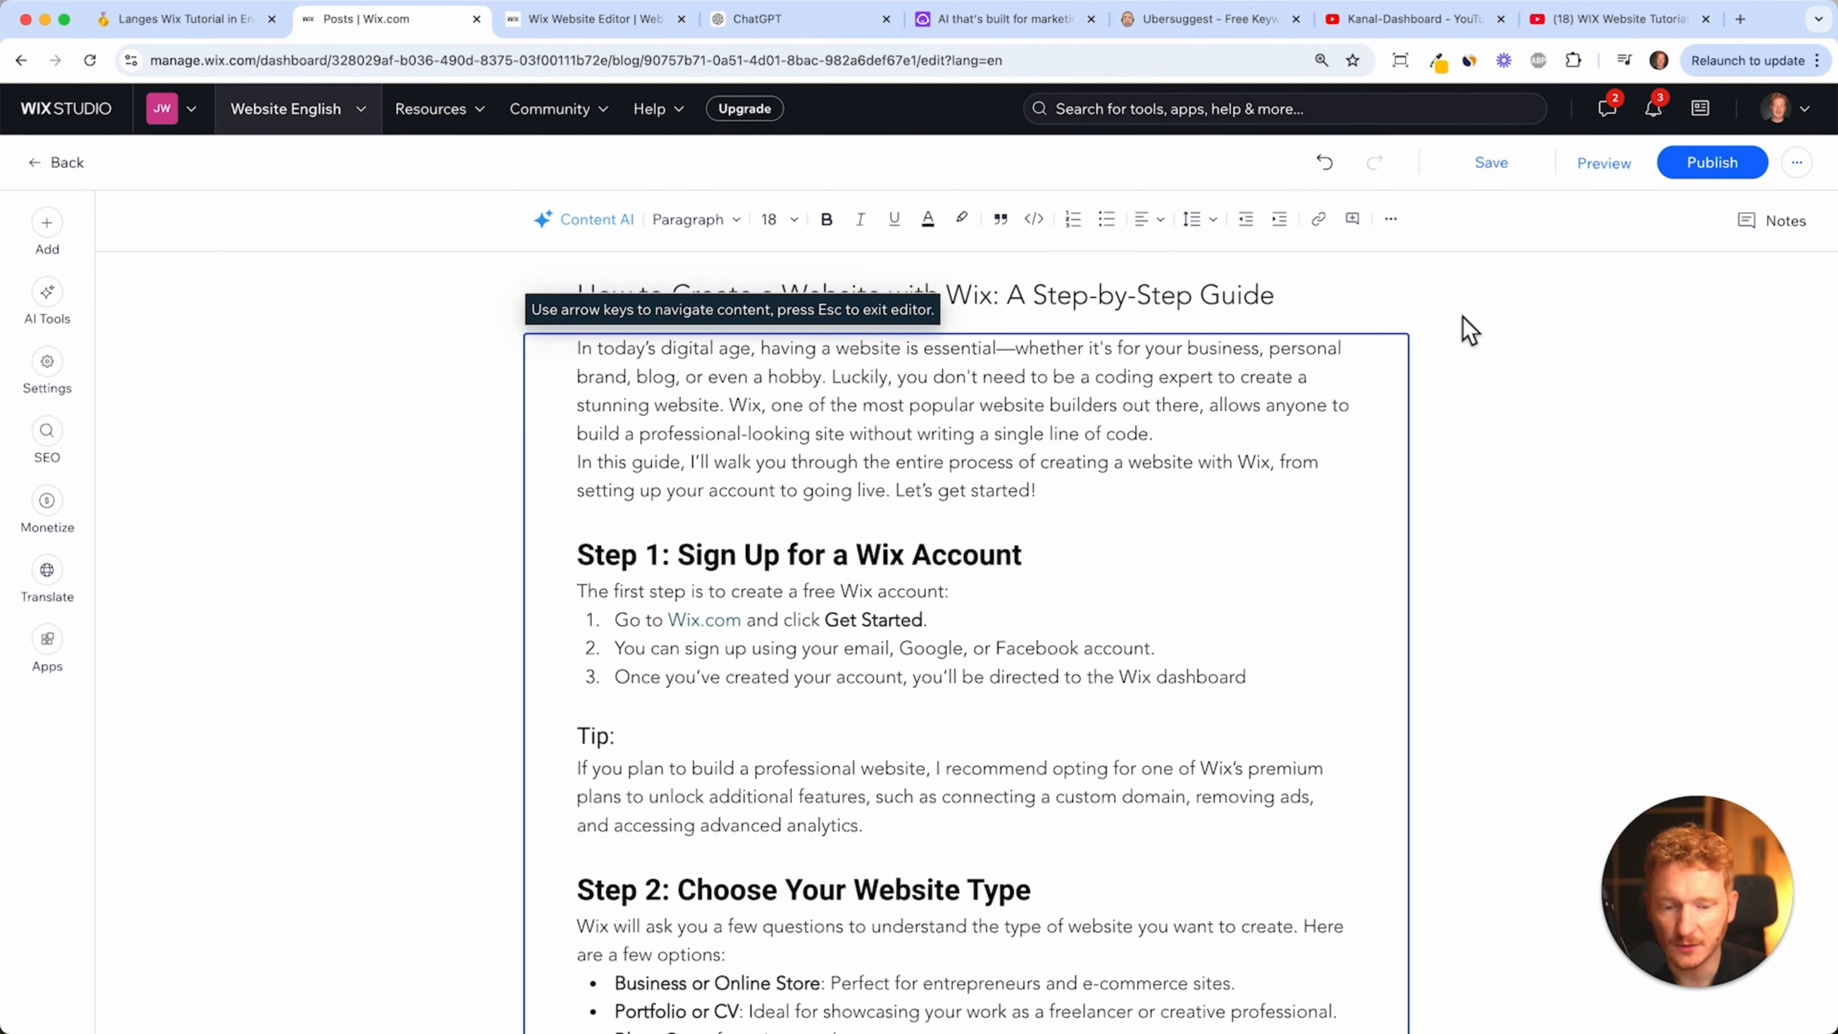
{"action": "left_click", "coordinate": [1392, 287]}
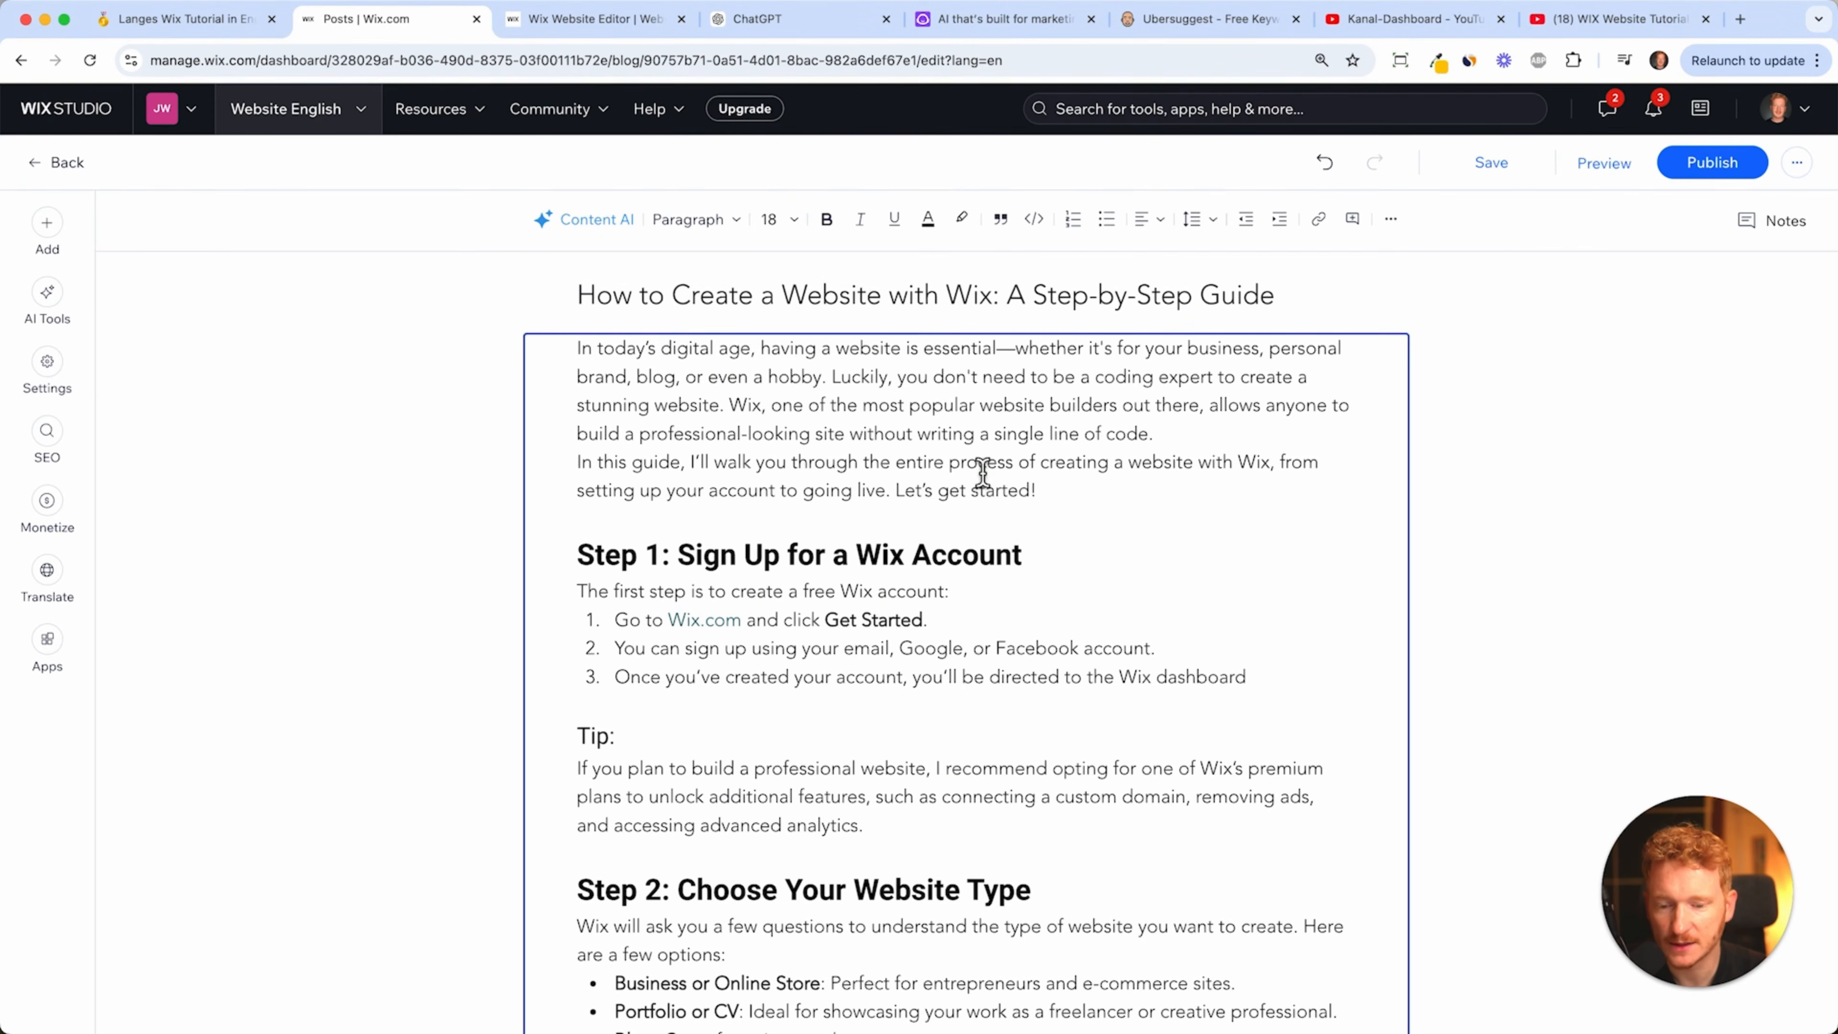
{"action": "left_click", "coordinate": [977, 21]}
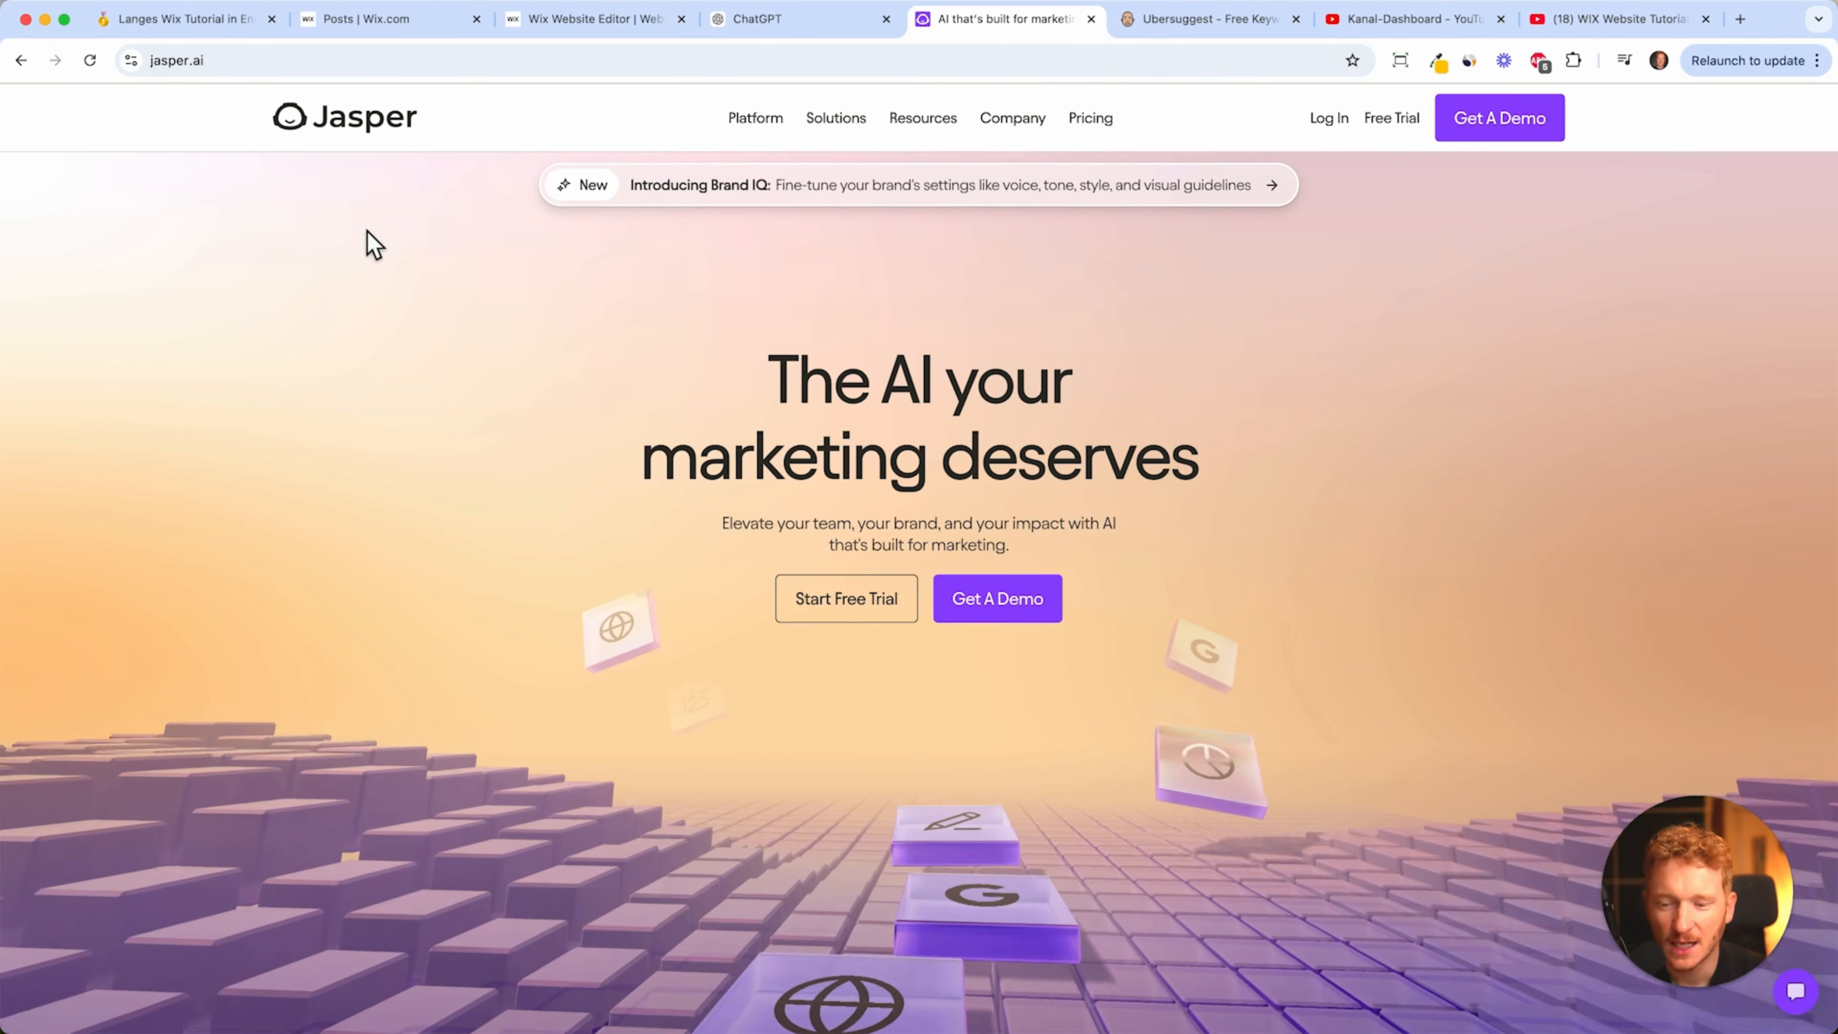
- Look over the generated article in ChatGPT, and view the plans and pricing page on the Jasper website
{"action": "left_click", "coordinate": [749, 22]}
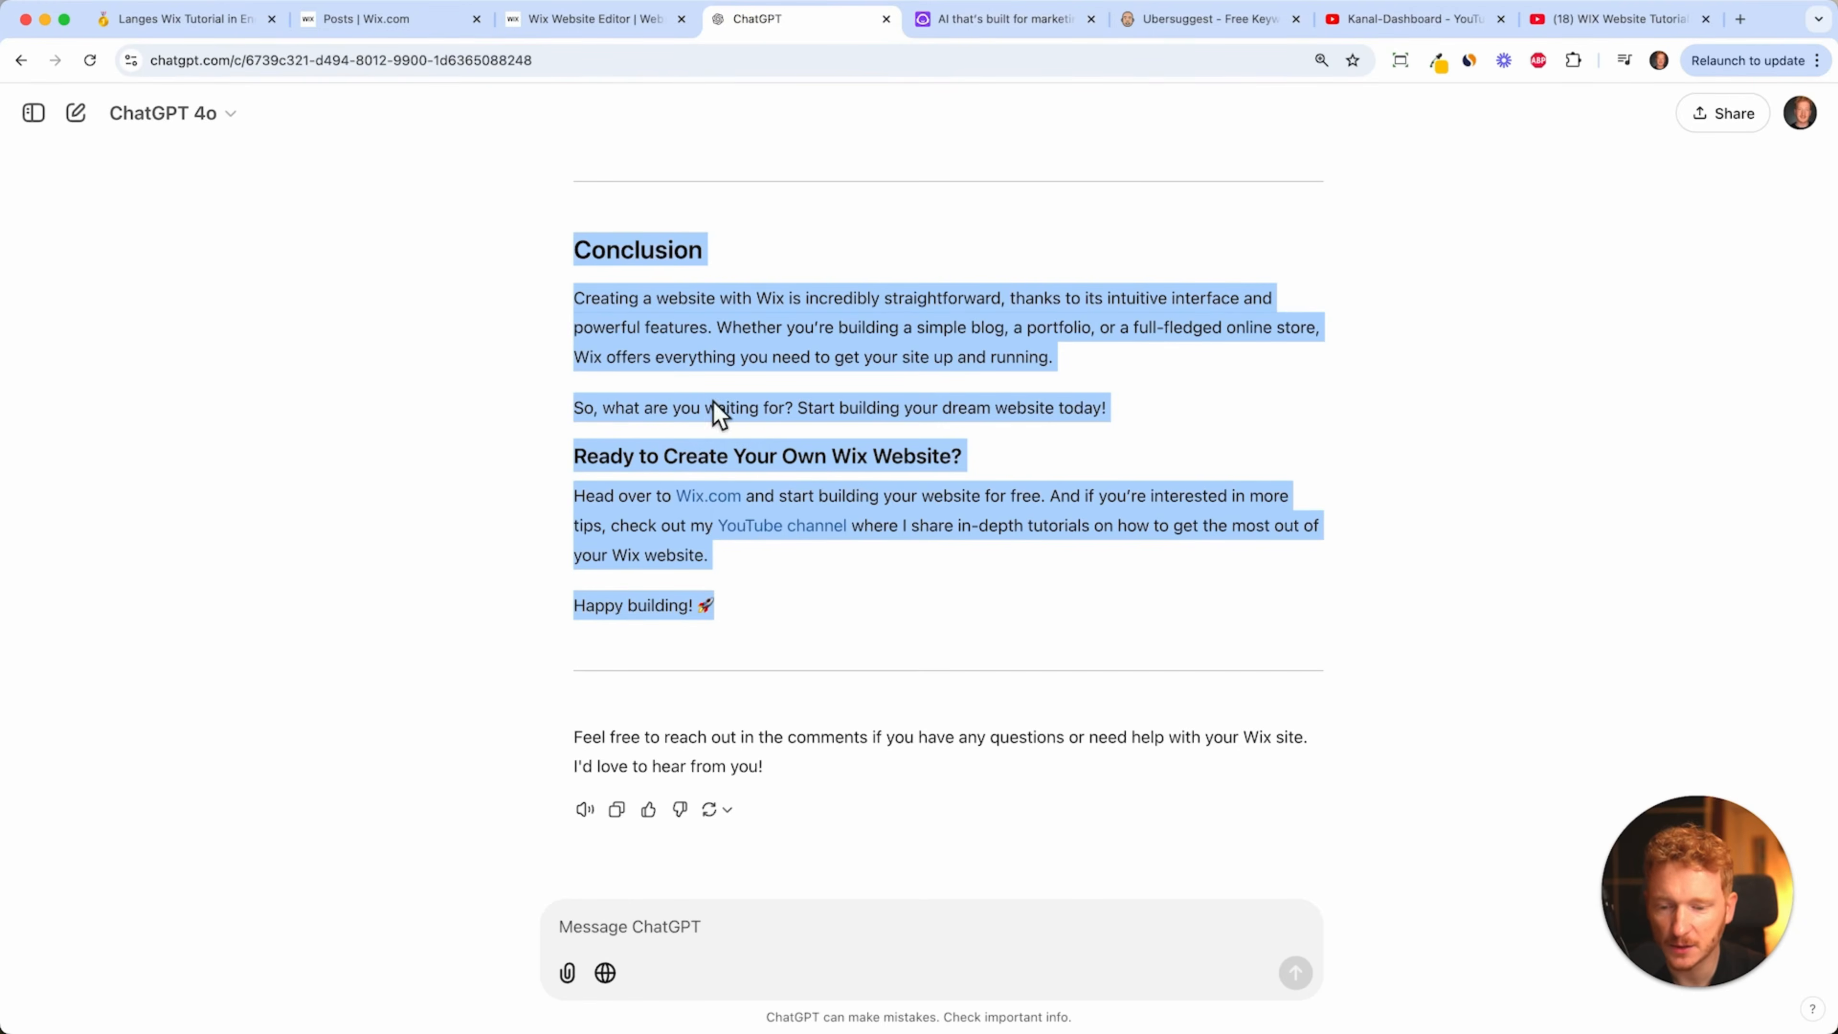
{"action": "scroll", "coordinate": [734, 435], "scroll_direction": "up", "scroll_amount": 20}
{"action": "key", "text": "ctrl+Tab"}
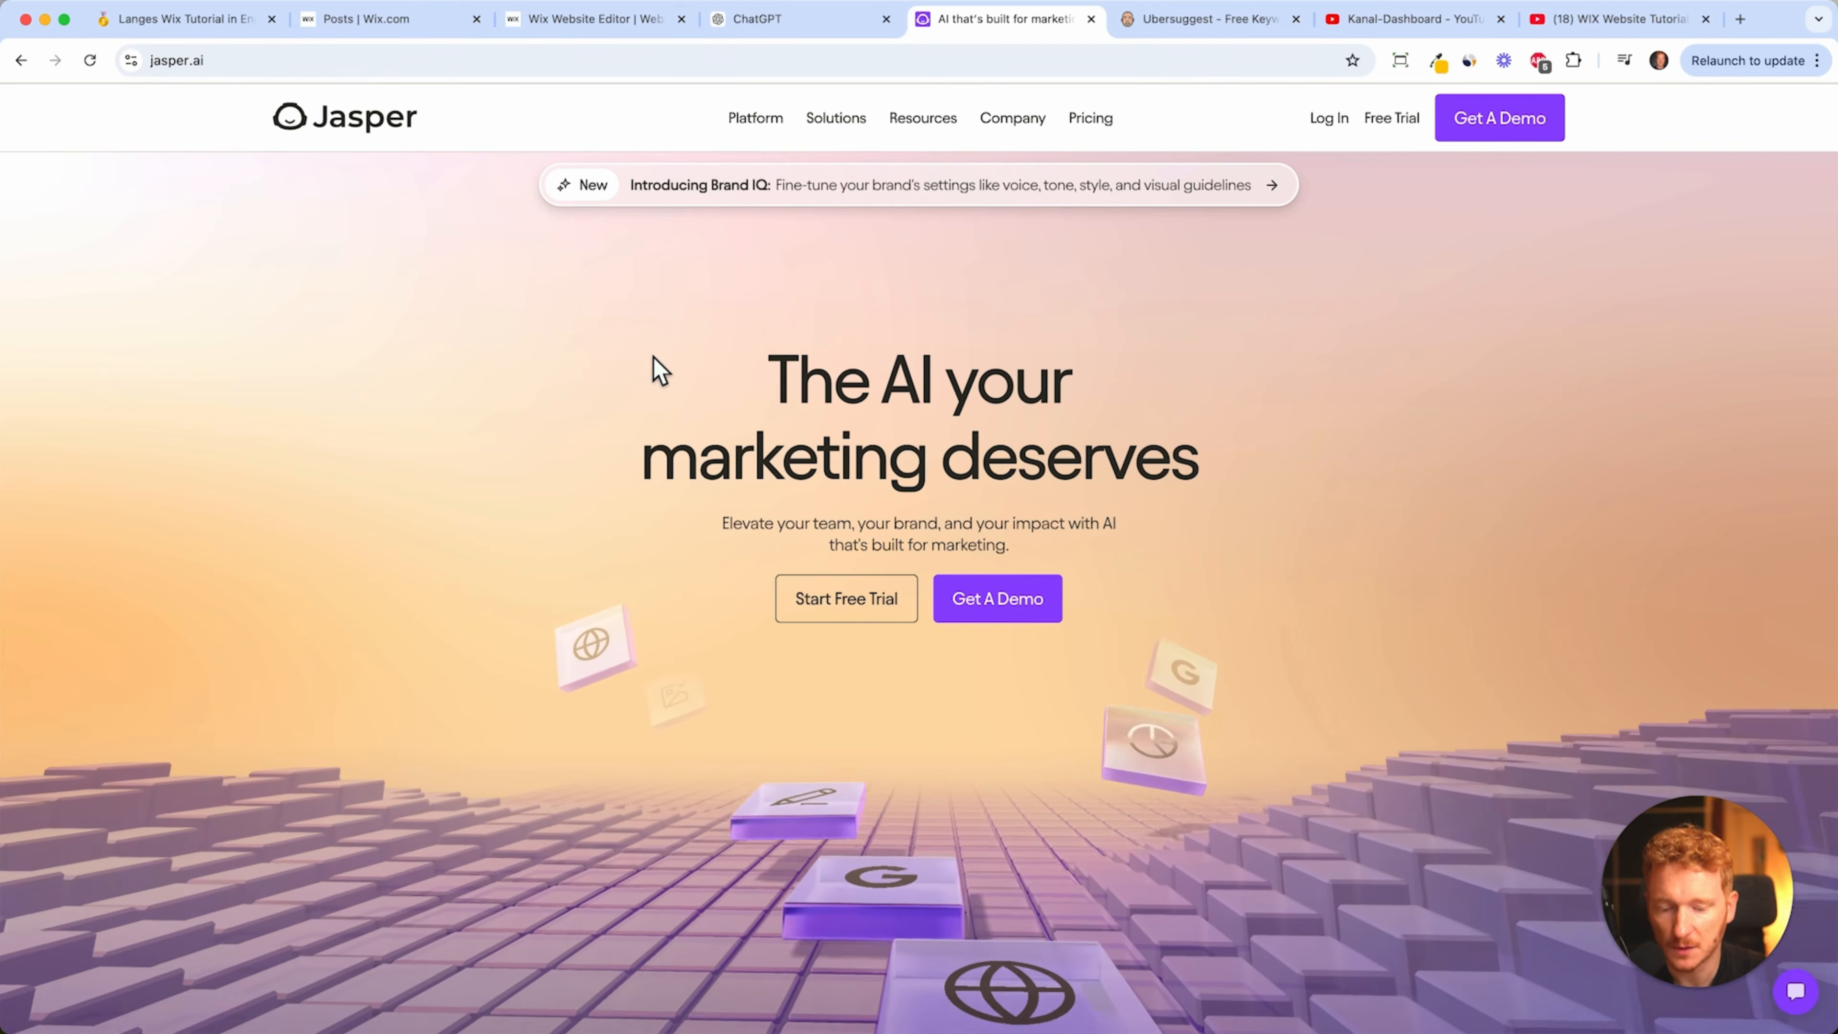
{"action": "left_click", "coordinate": [1109, 125]}
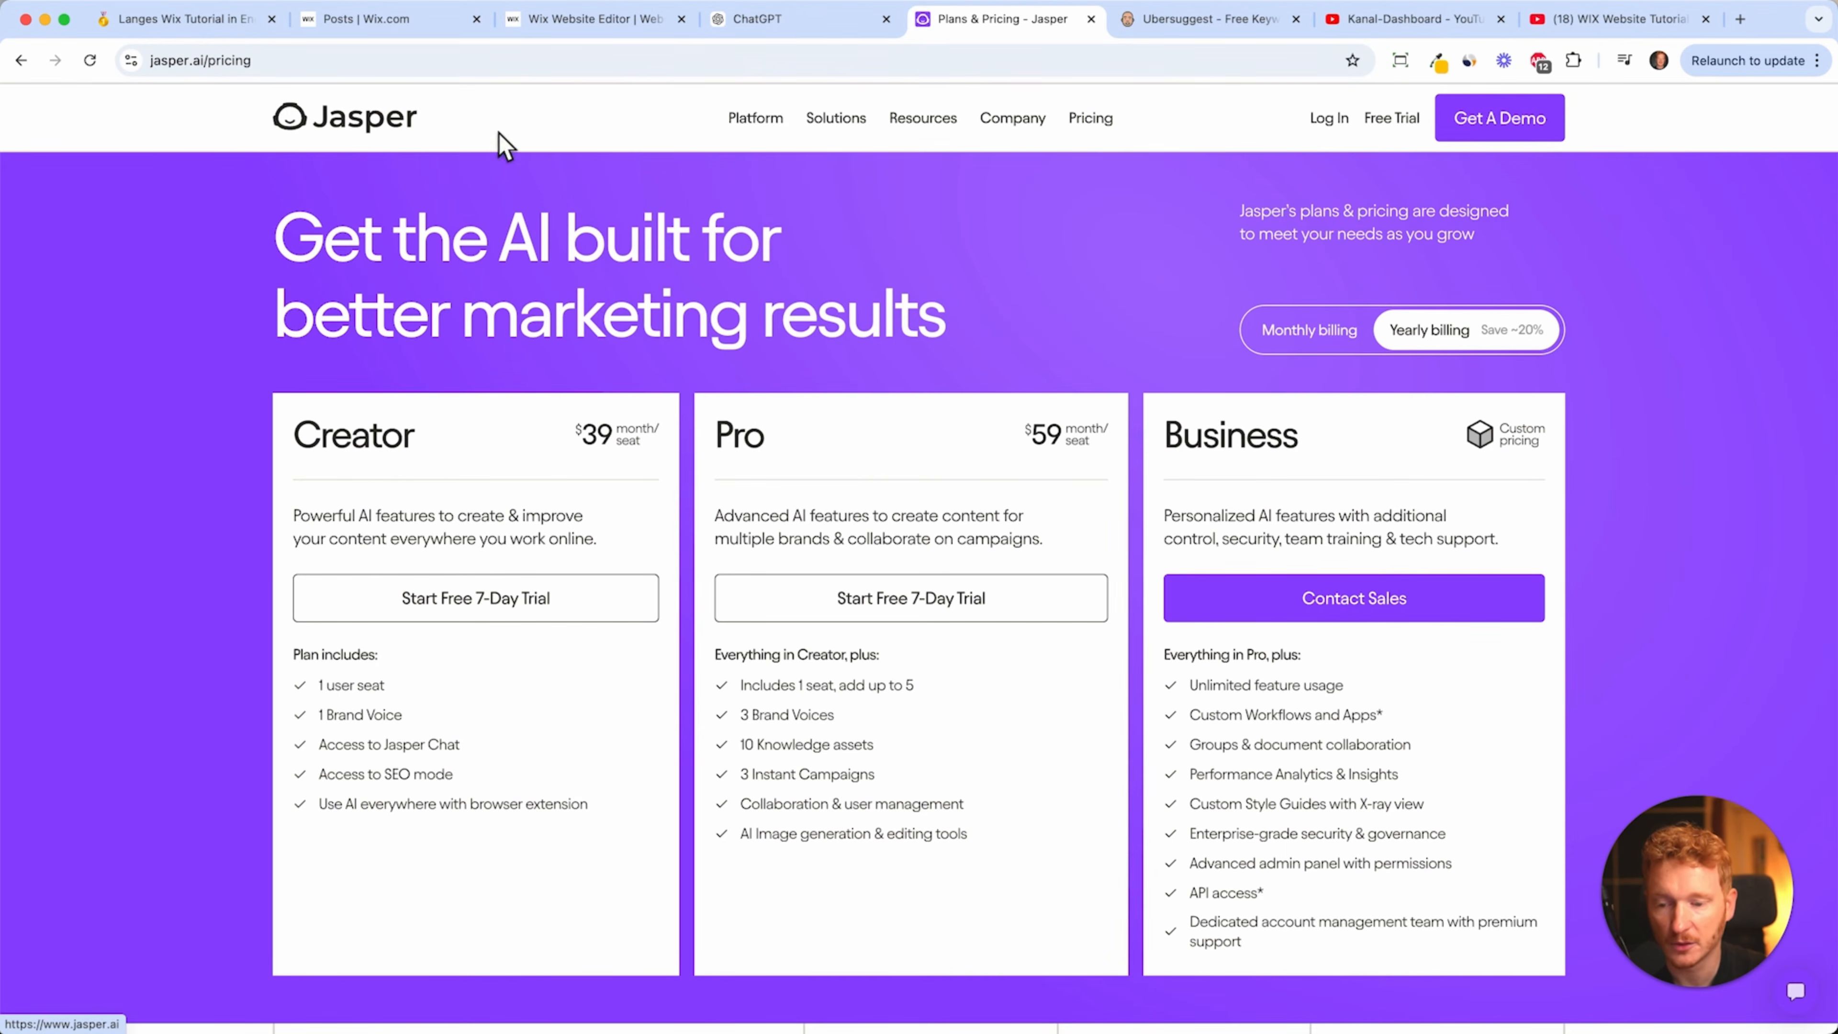
- Return to the Wix blog post and insert a blank line between the two introduction paragraphs
{"action": "left_click", "coordinate": [571, 20]}
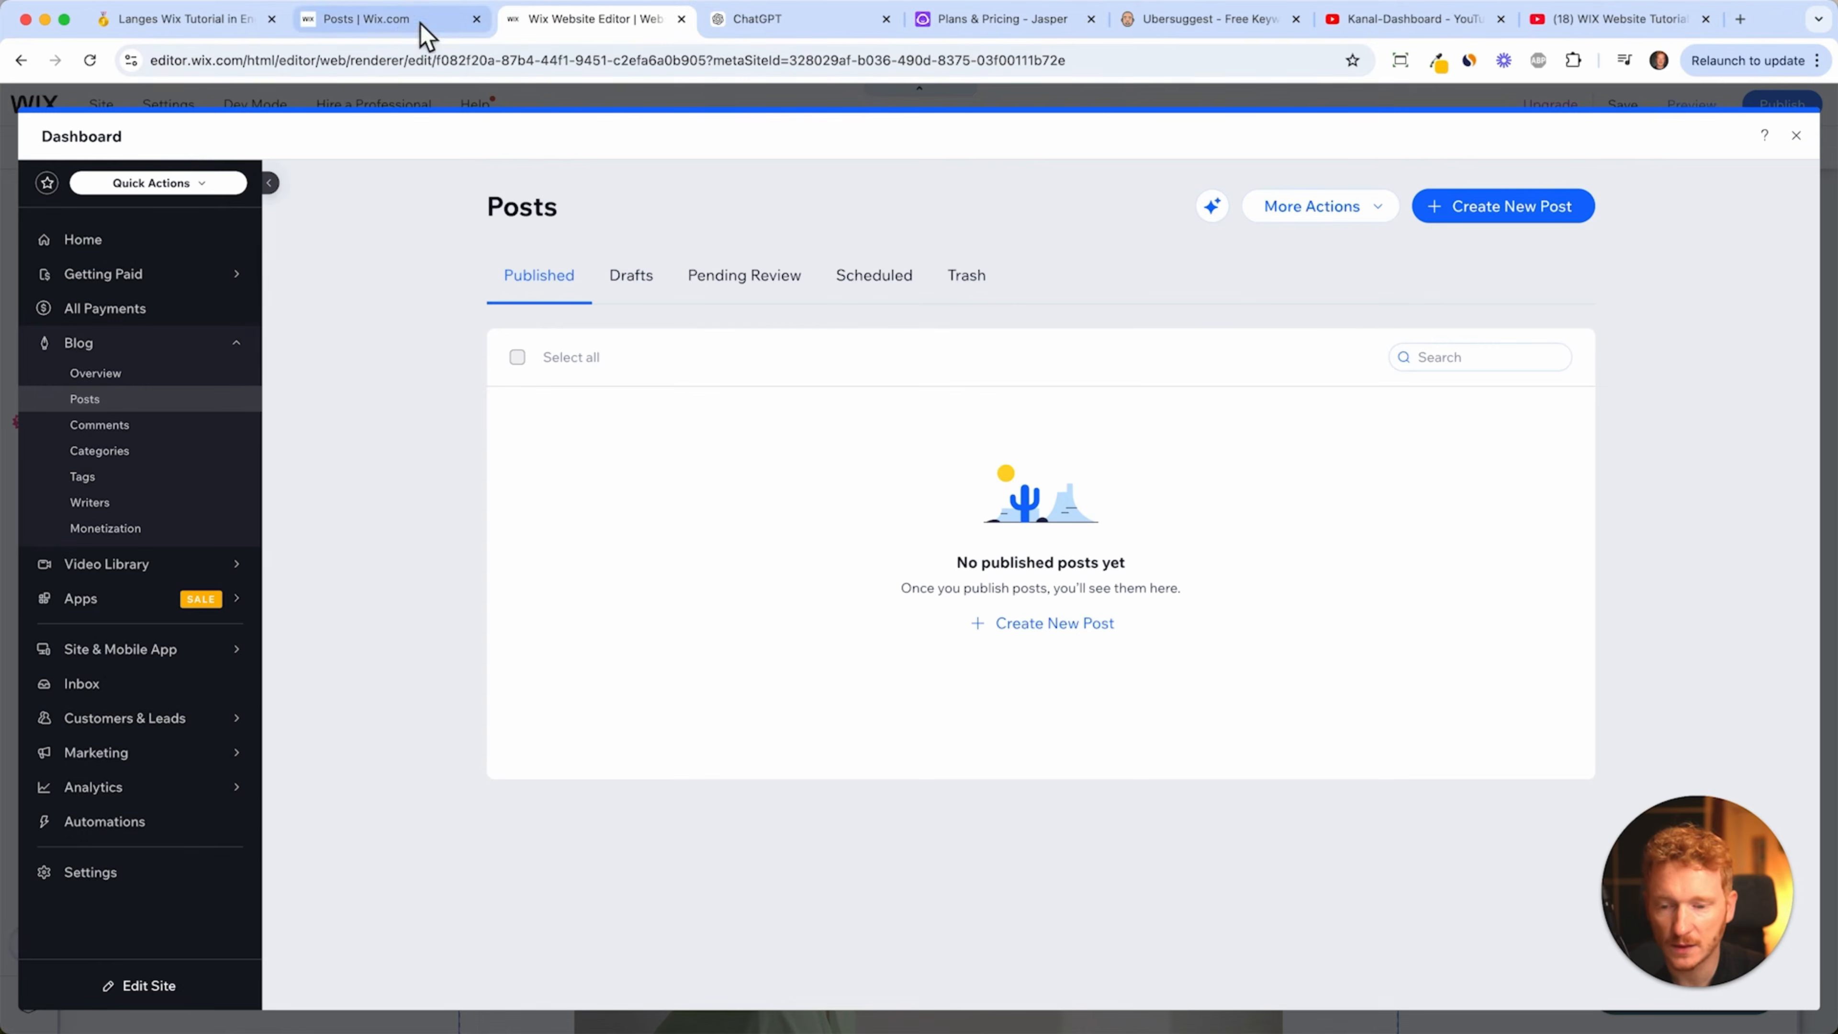
{"action": "left_click", "coordinate": [397, 29]}
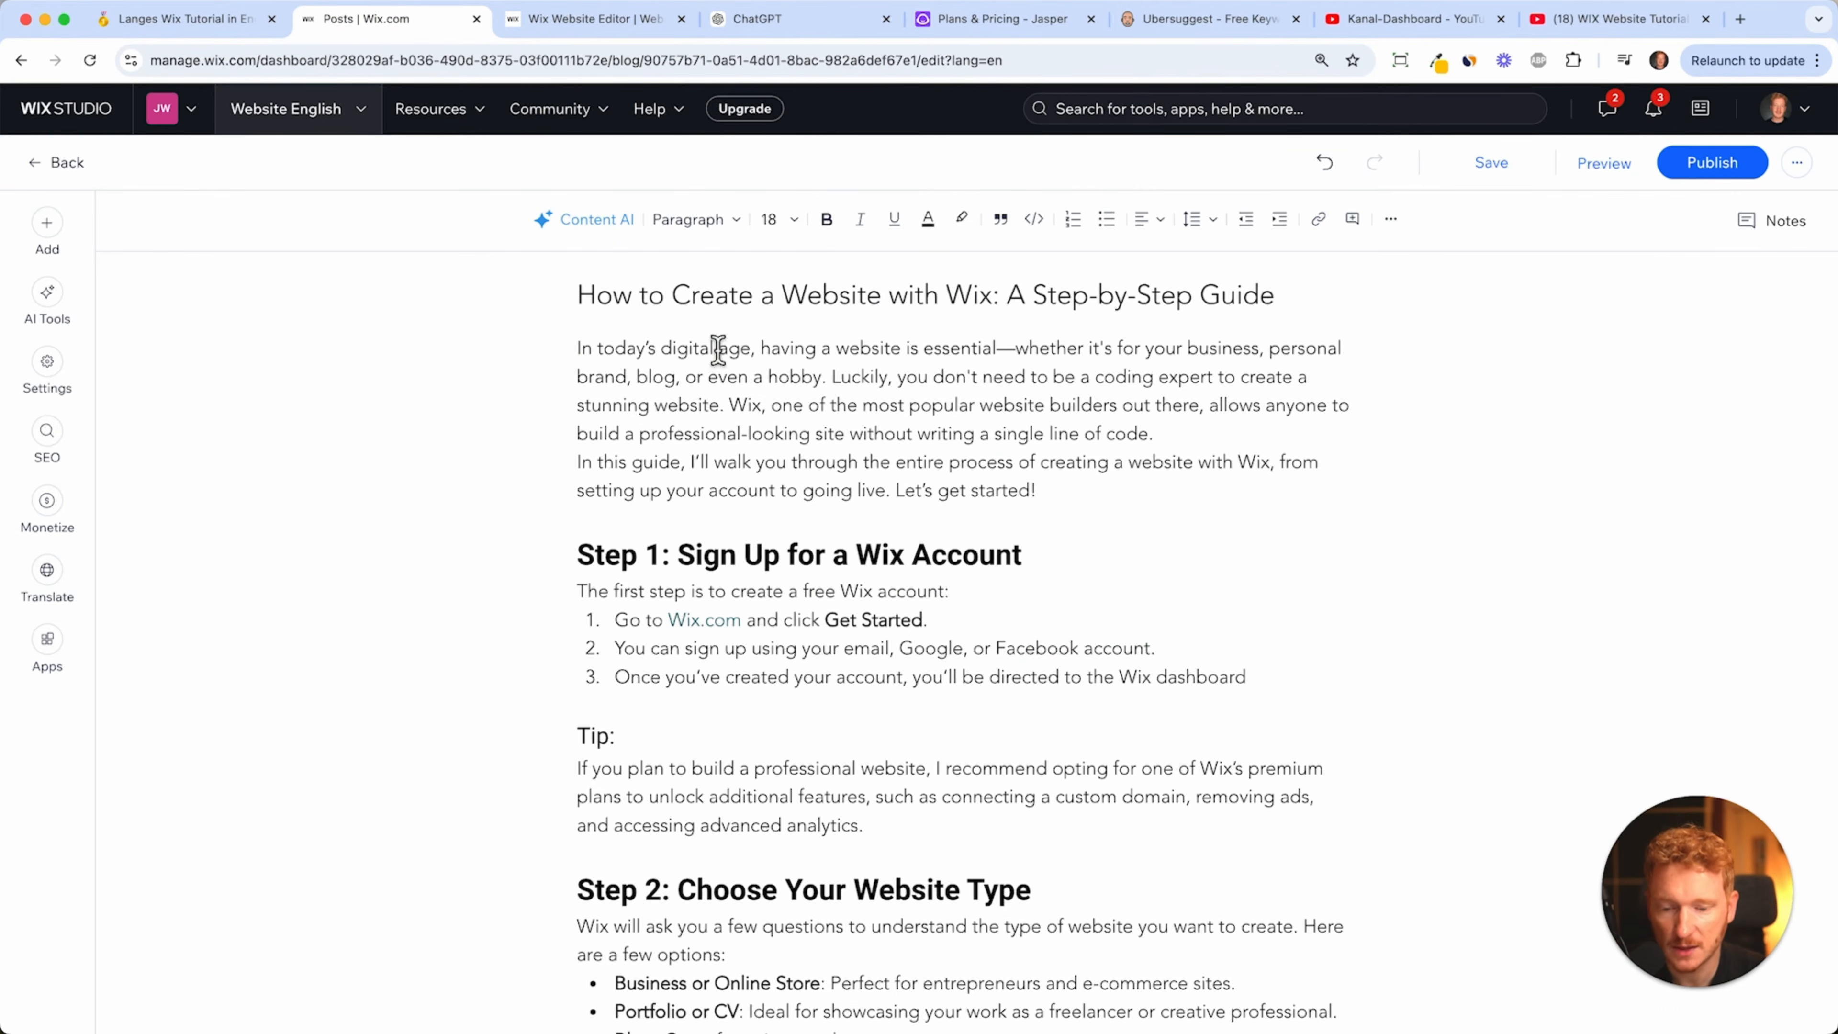
{"action": "key", "text": "Return"}
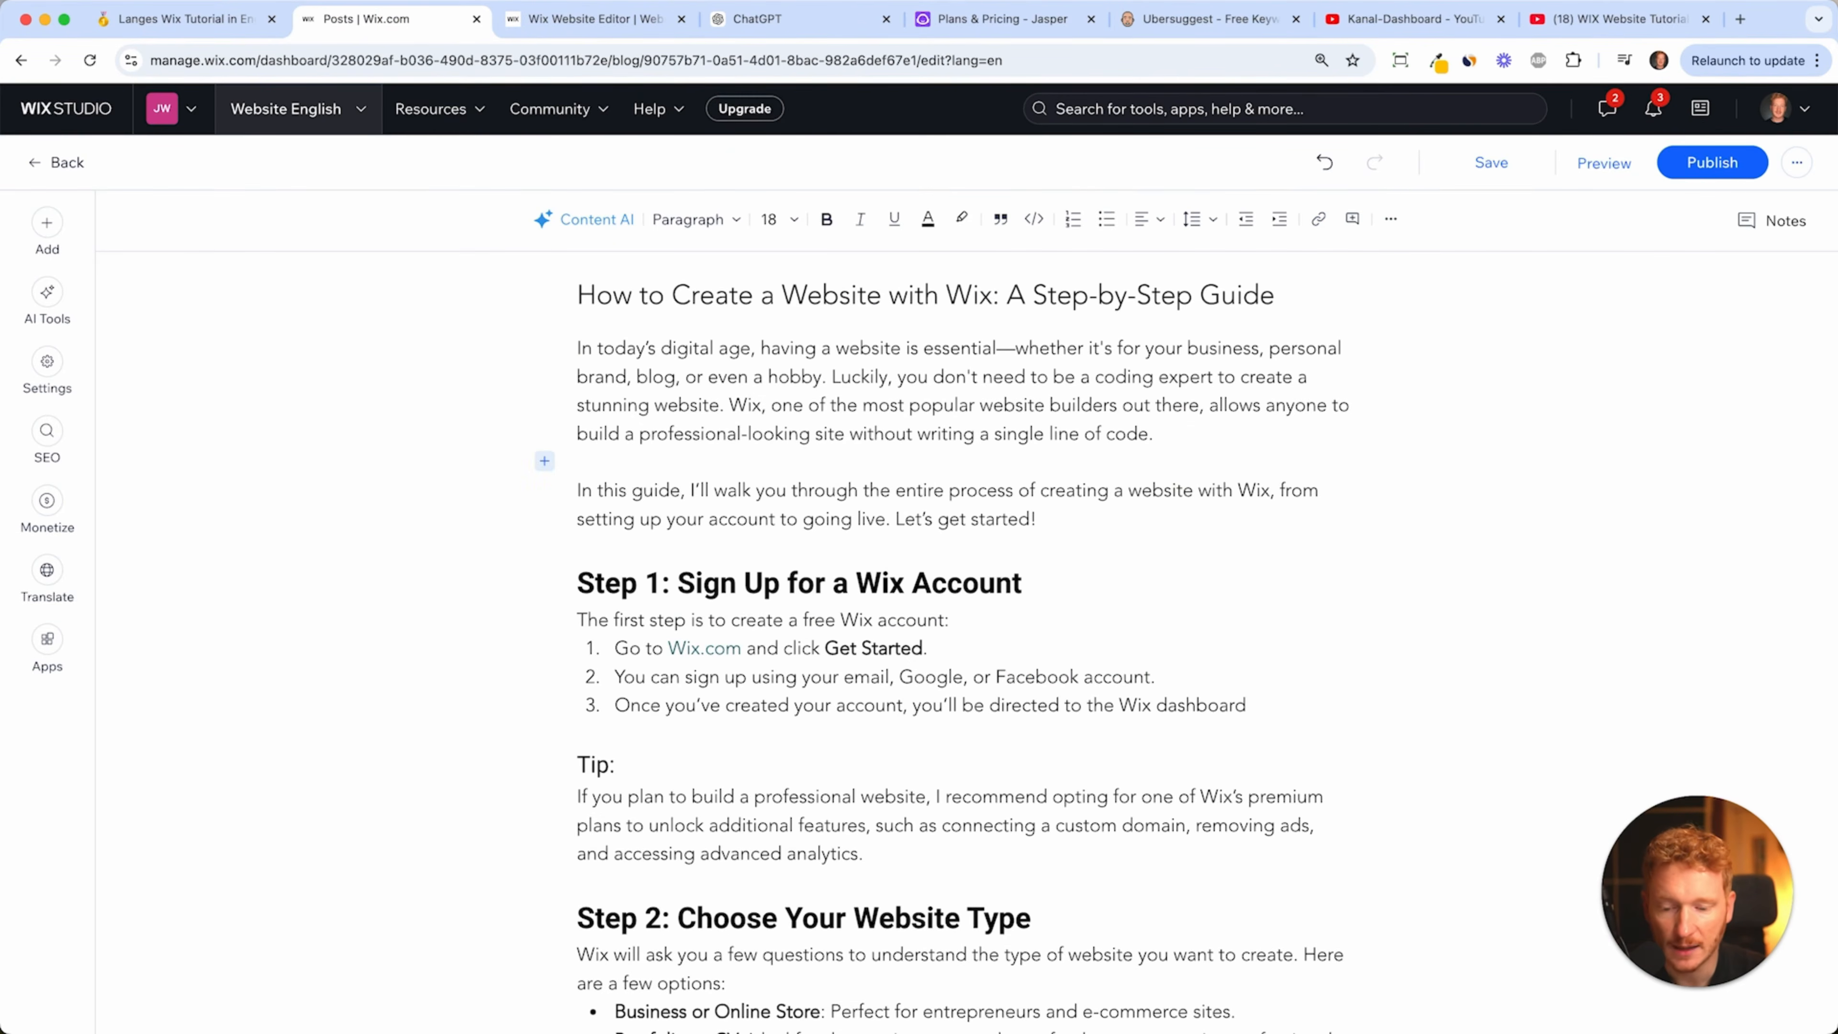
- Search Unsplash for "website" and insert the photo of a laptop on a wooden table between the introduction and the Step 1 heading
{"action": "scroll", "coordinate": [1168, 540], "scroll_direction": "down", "scroll_amount": 2}
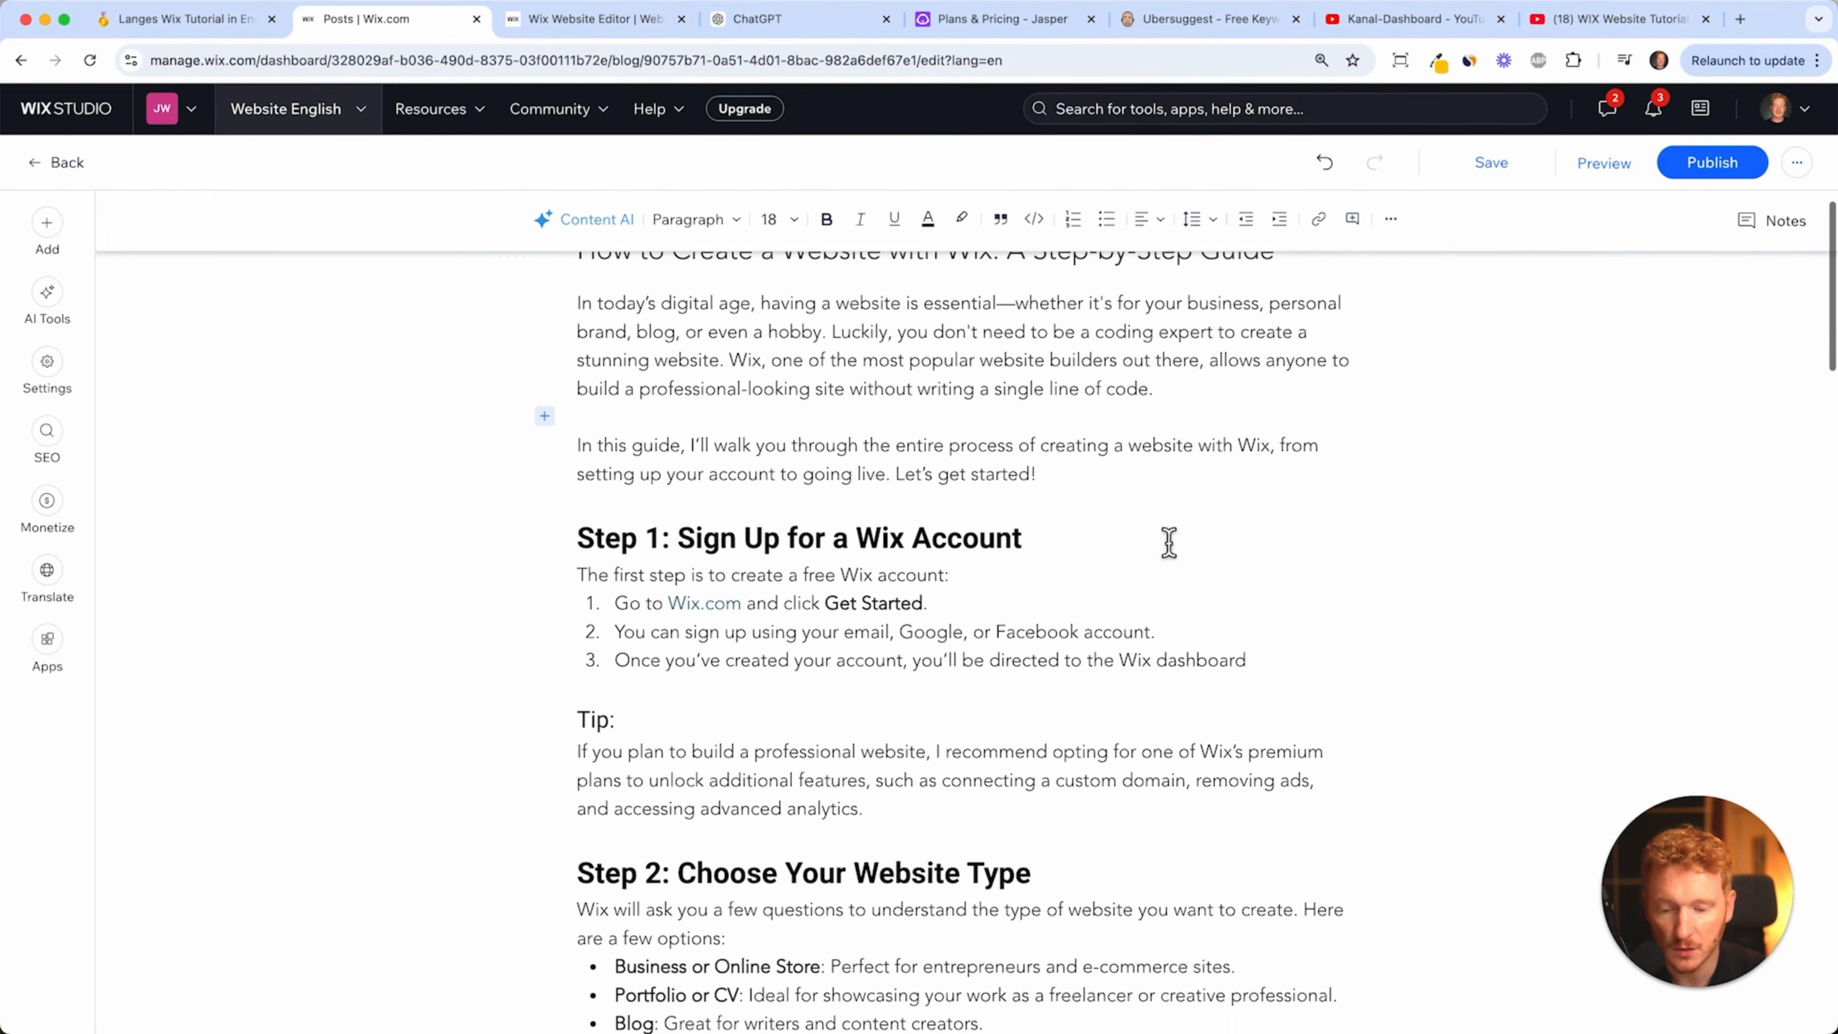
{"action": "left_click", "coordinate": [1093, 474]}
{"action": "key", "text": "Return"}
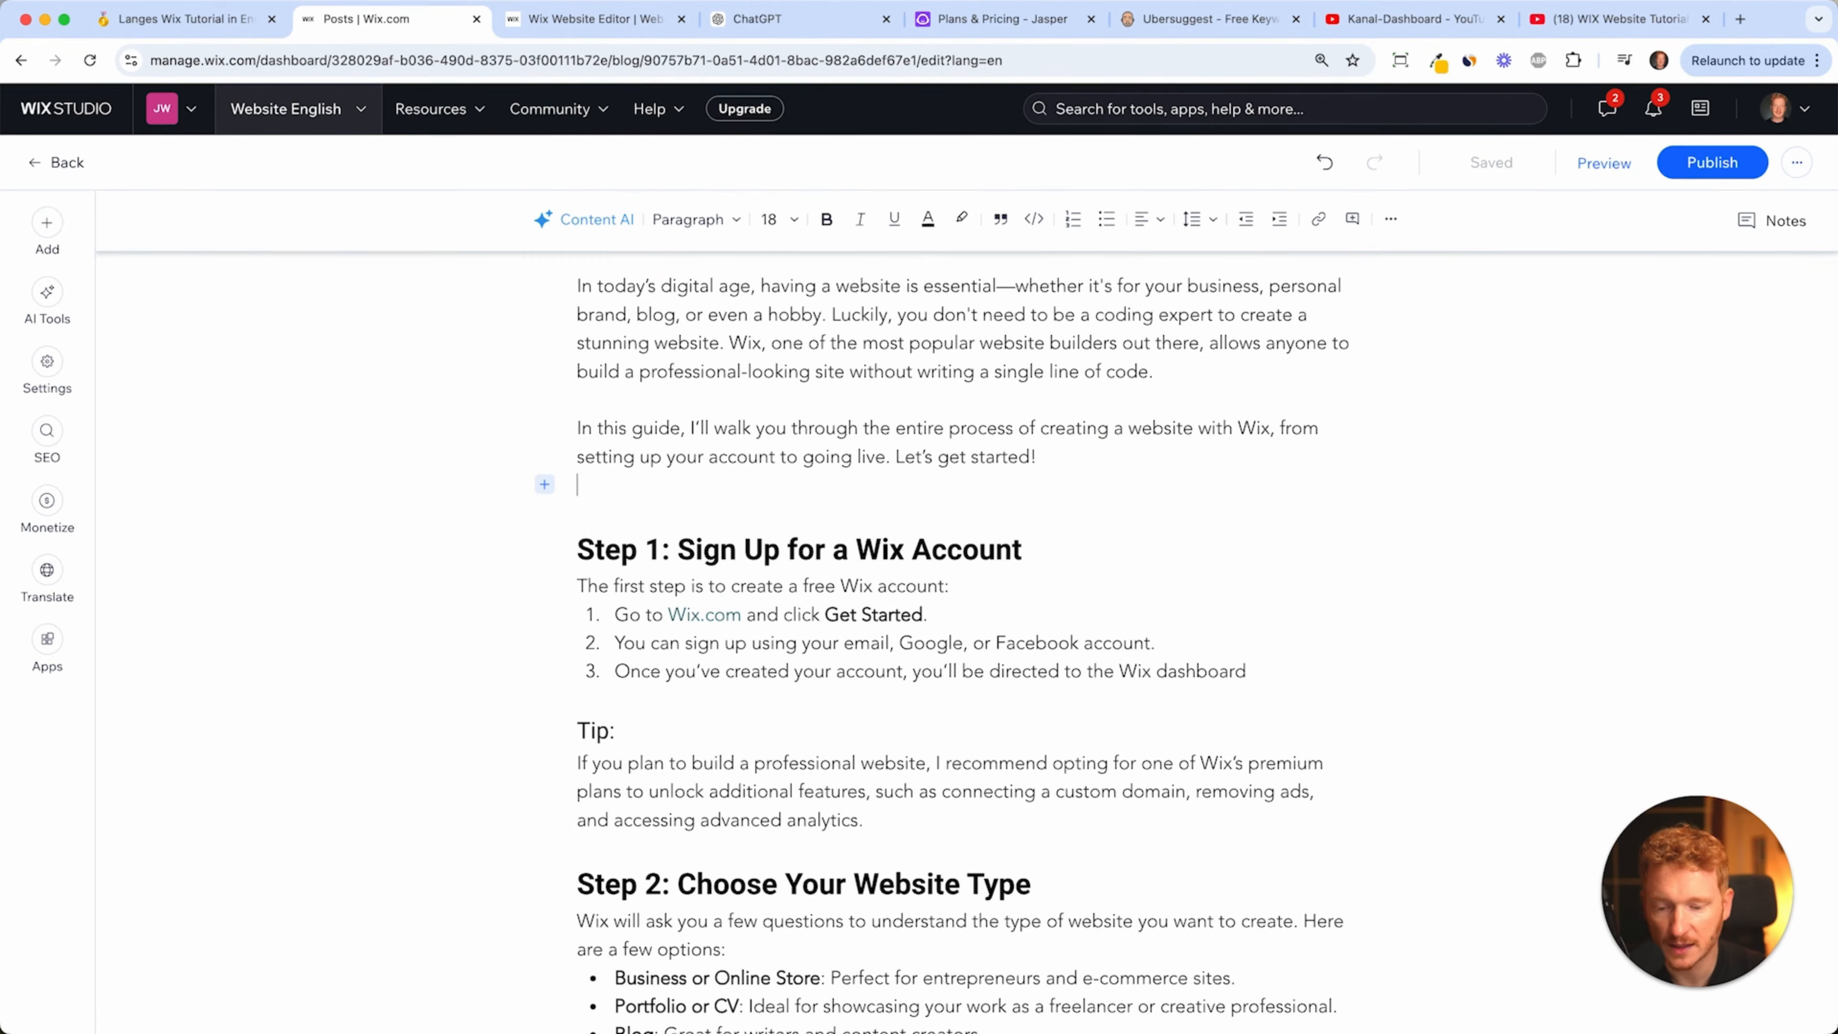
{"action": "left_click", "coordinate": [546, 513]}
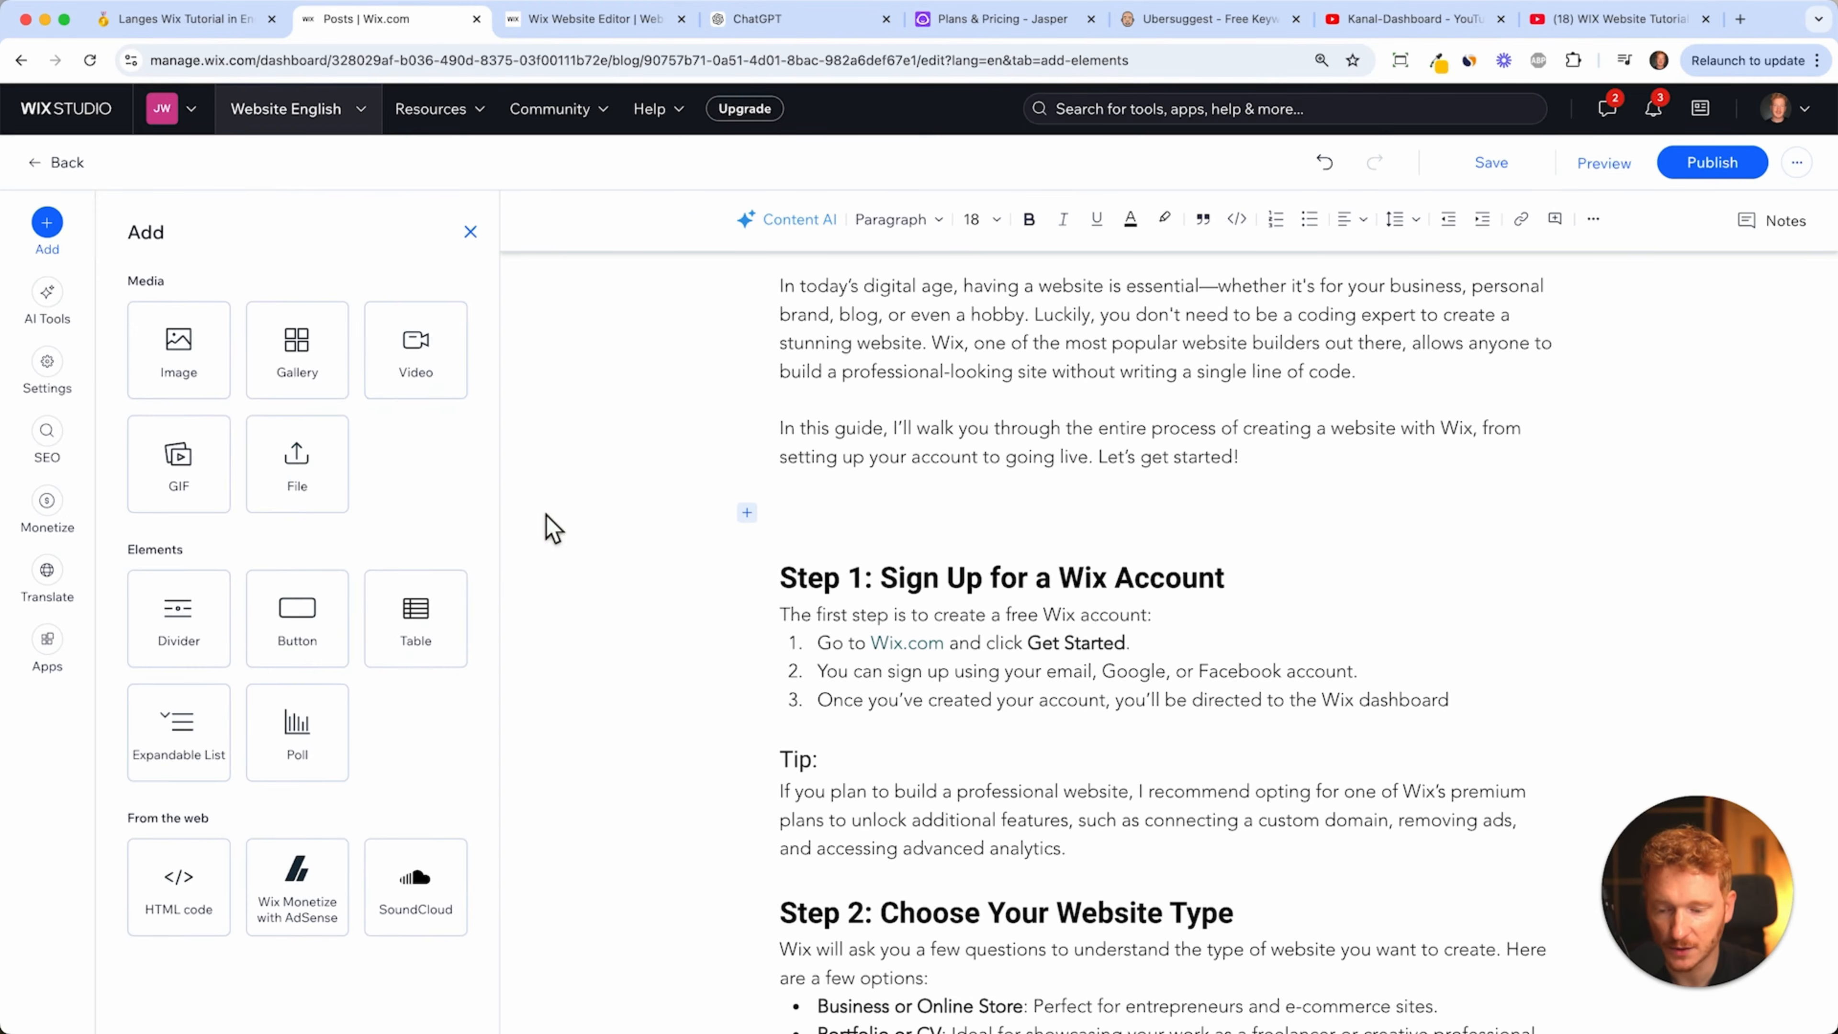
{"action": "left_click", "coordinate": [229, 372]}
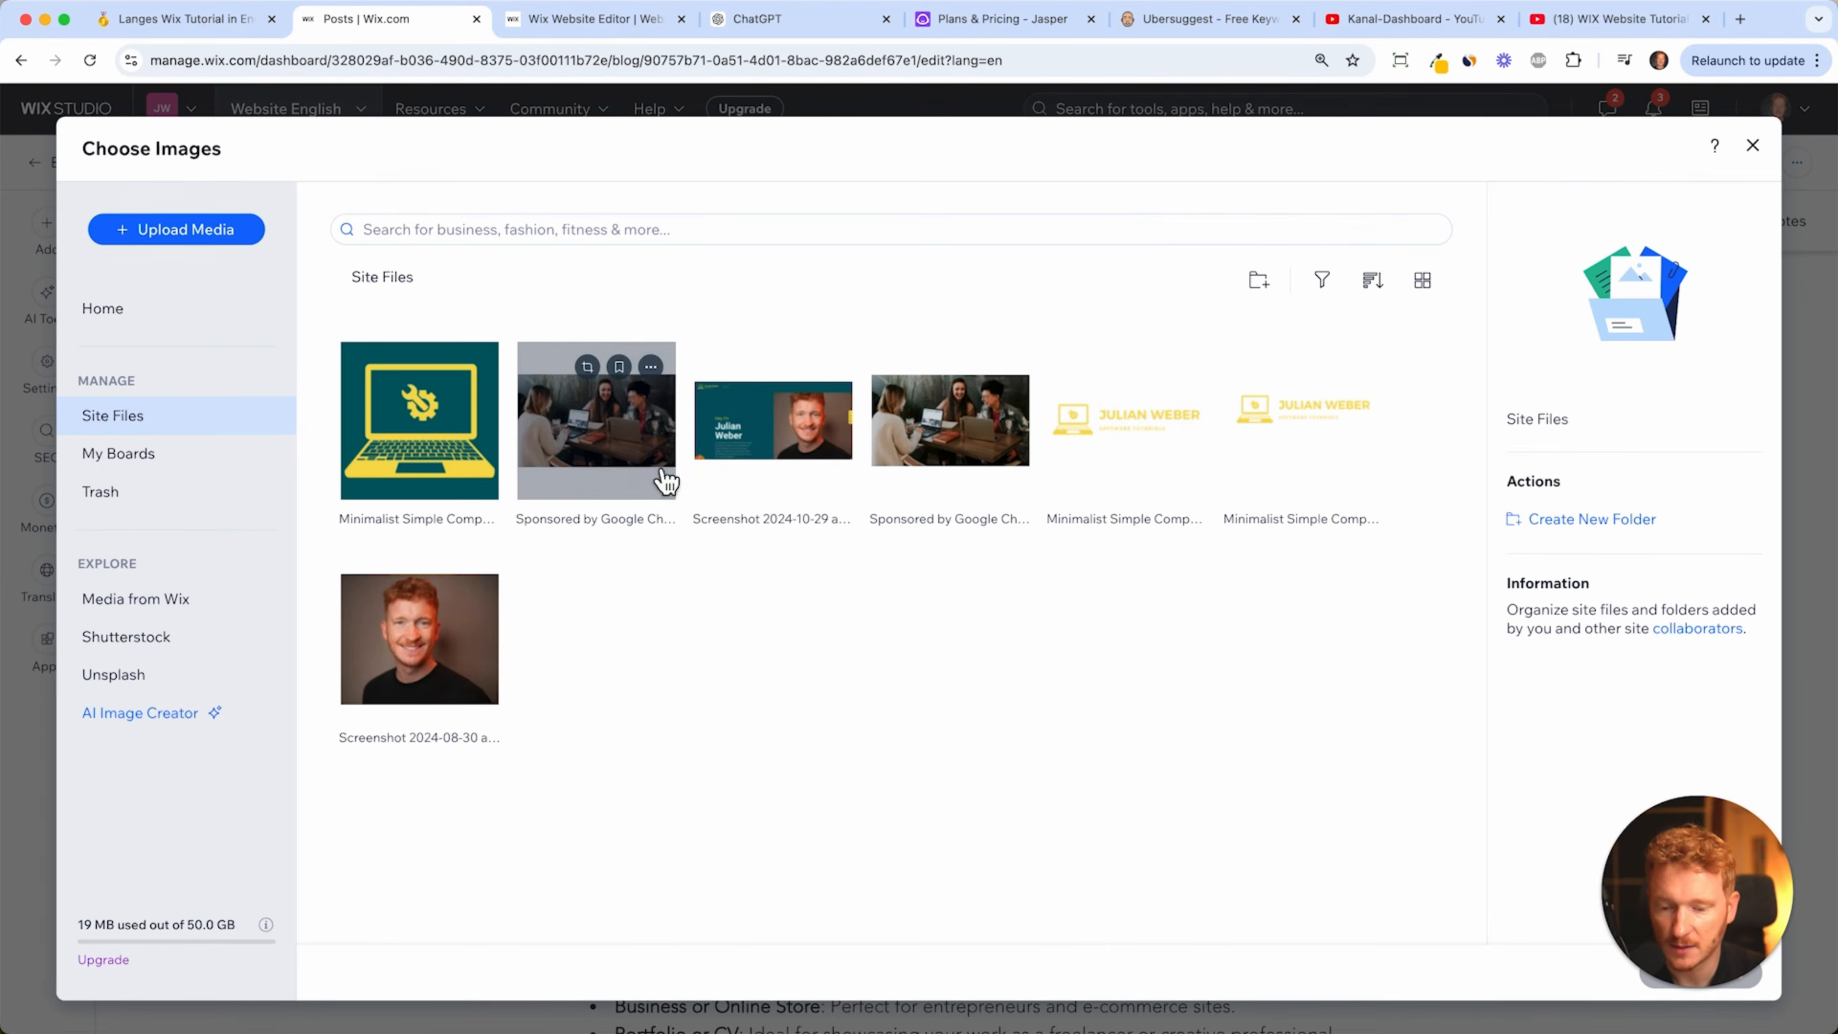
{"action": "left_click", "coordinate": [149, 693]}
{"action": "left_click", "coordinate": [492, 230]}
{"action": "type", "text": "website"}
{"action": "key", "text": "Return"}
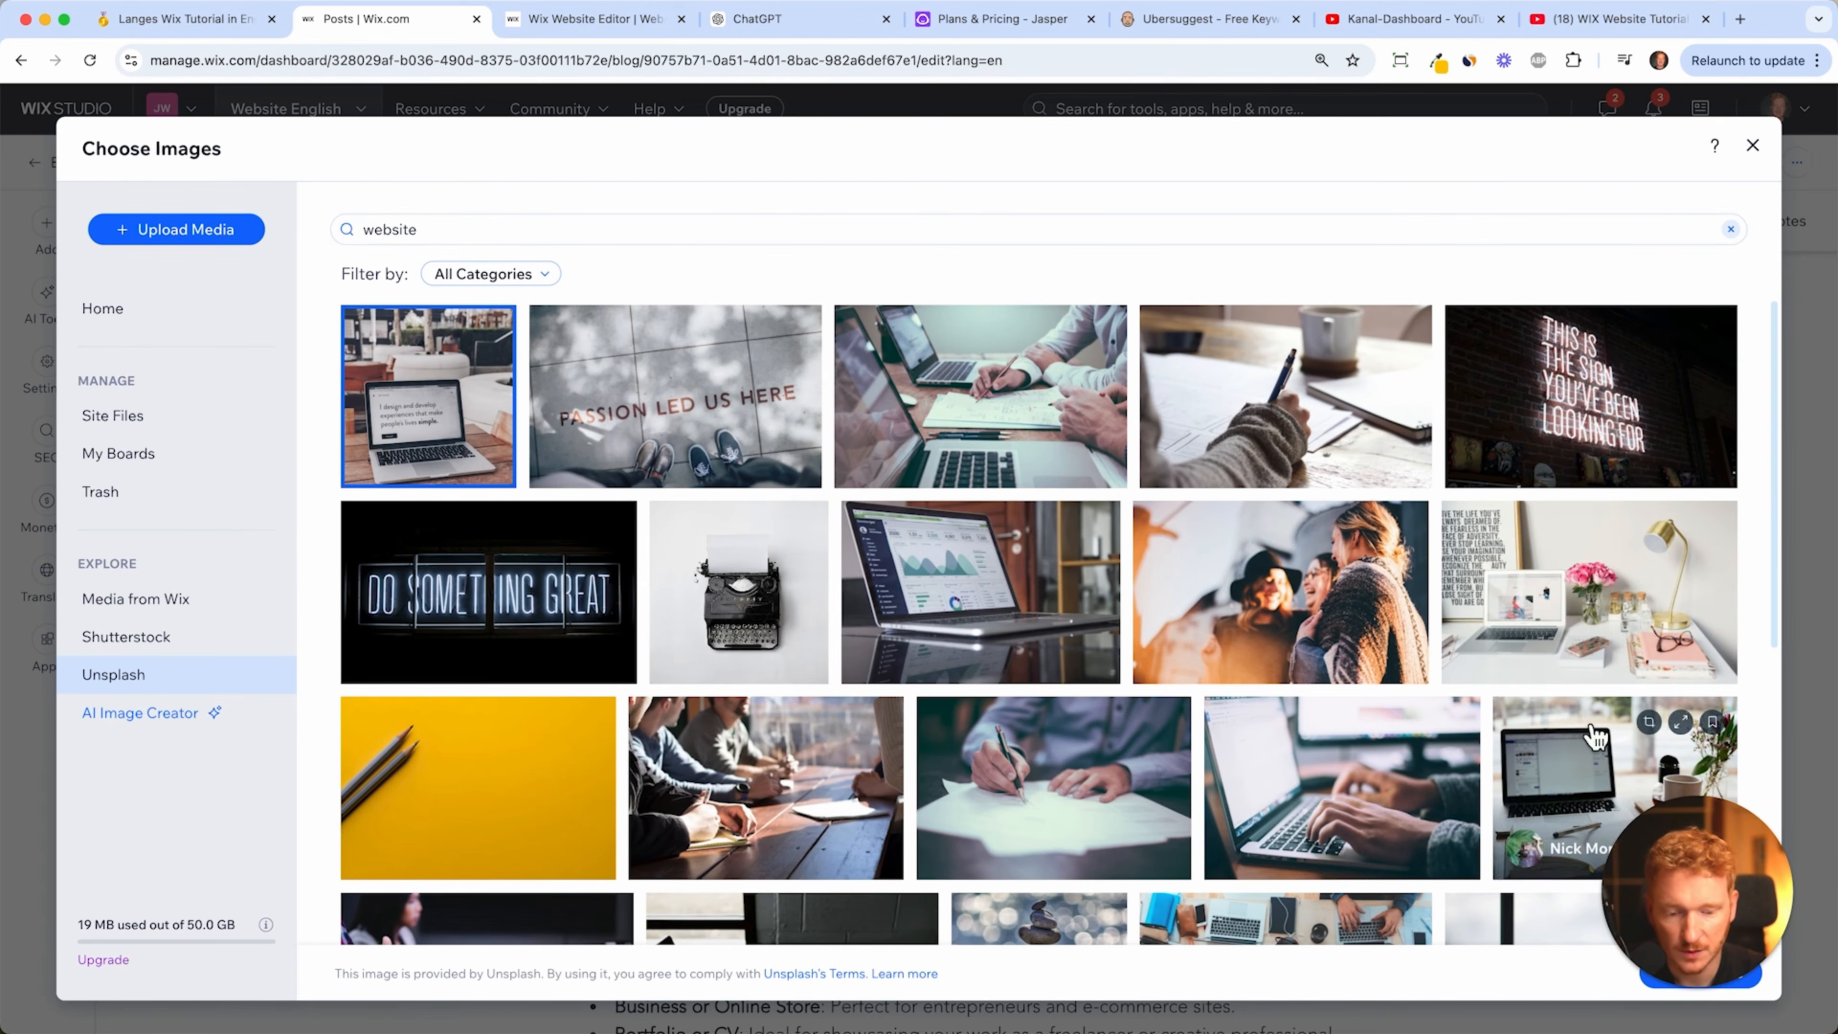
{"action": "left_click", "coordinate": [1709, 996]}
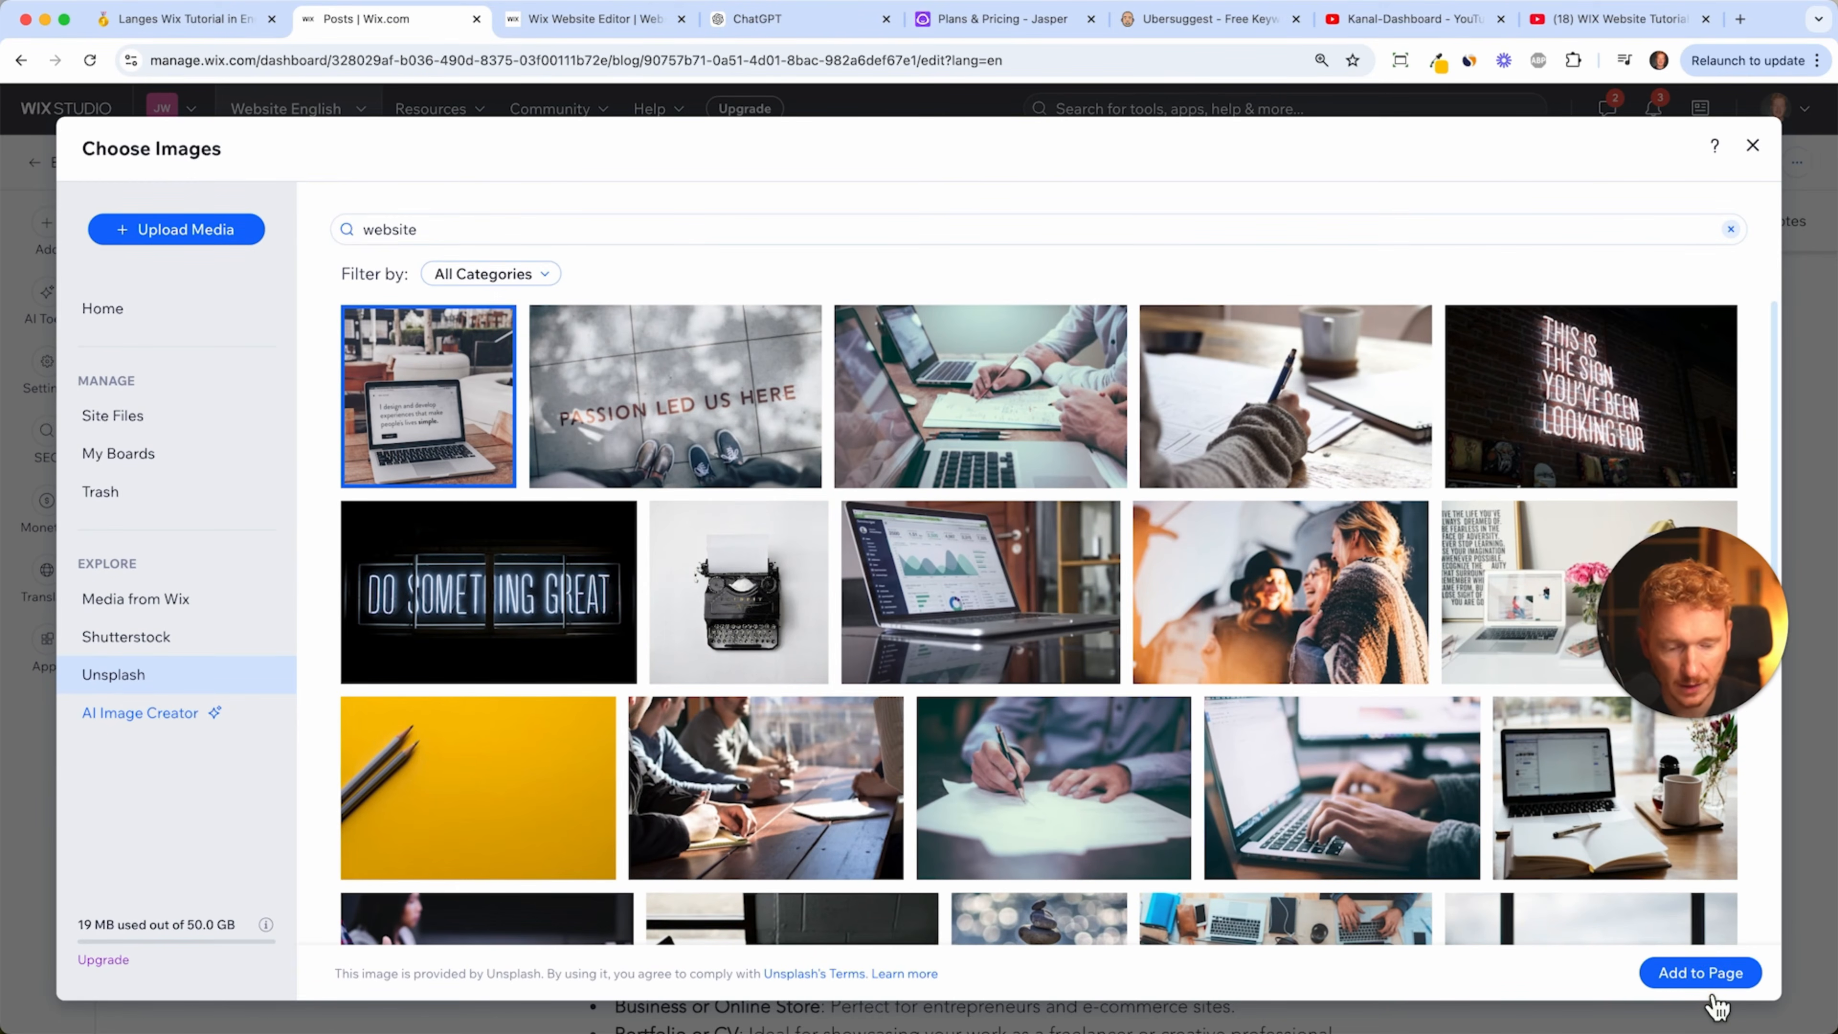
- Crop away the upper part of the laptop photo down to just above the laptop screen, and save it
{"action": "left_click", "coordinate": [947, 242]}
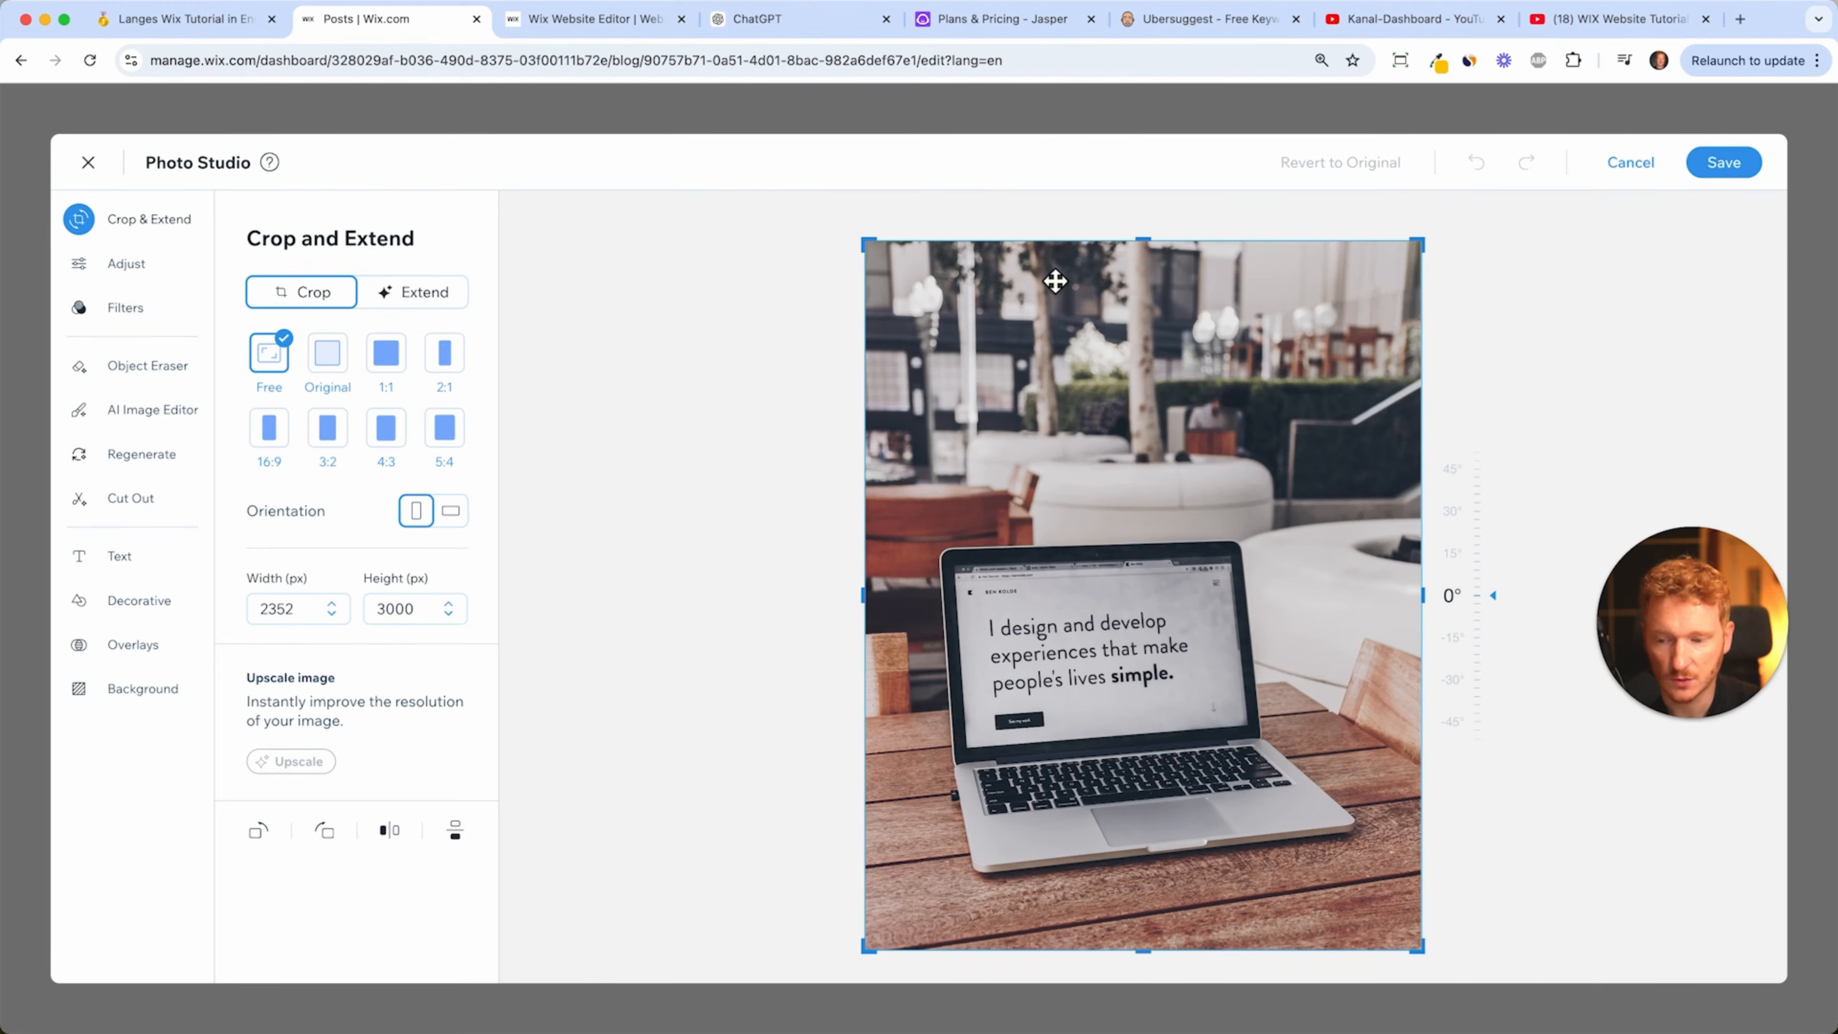
{"action": "left_click_drag", "start_coordinate": [1170, 241], "coordinate": [1157, 498]}
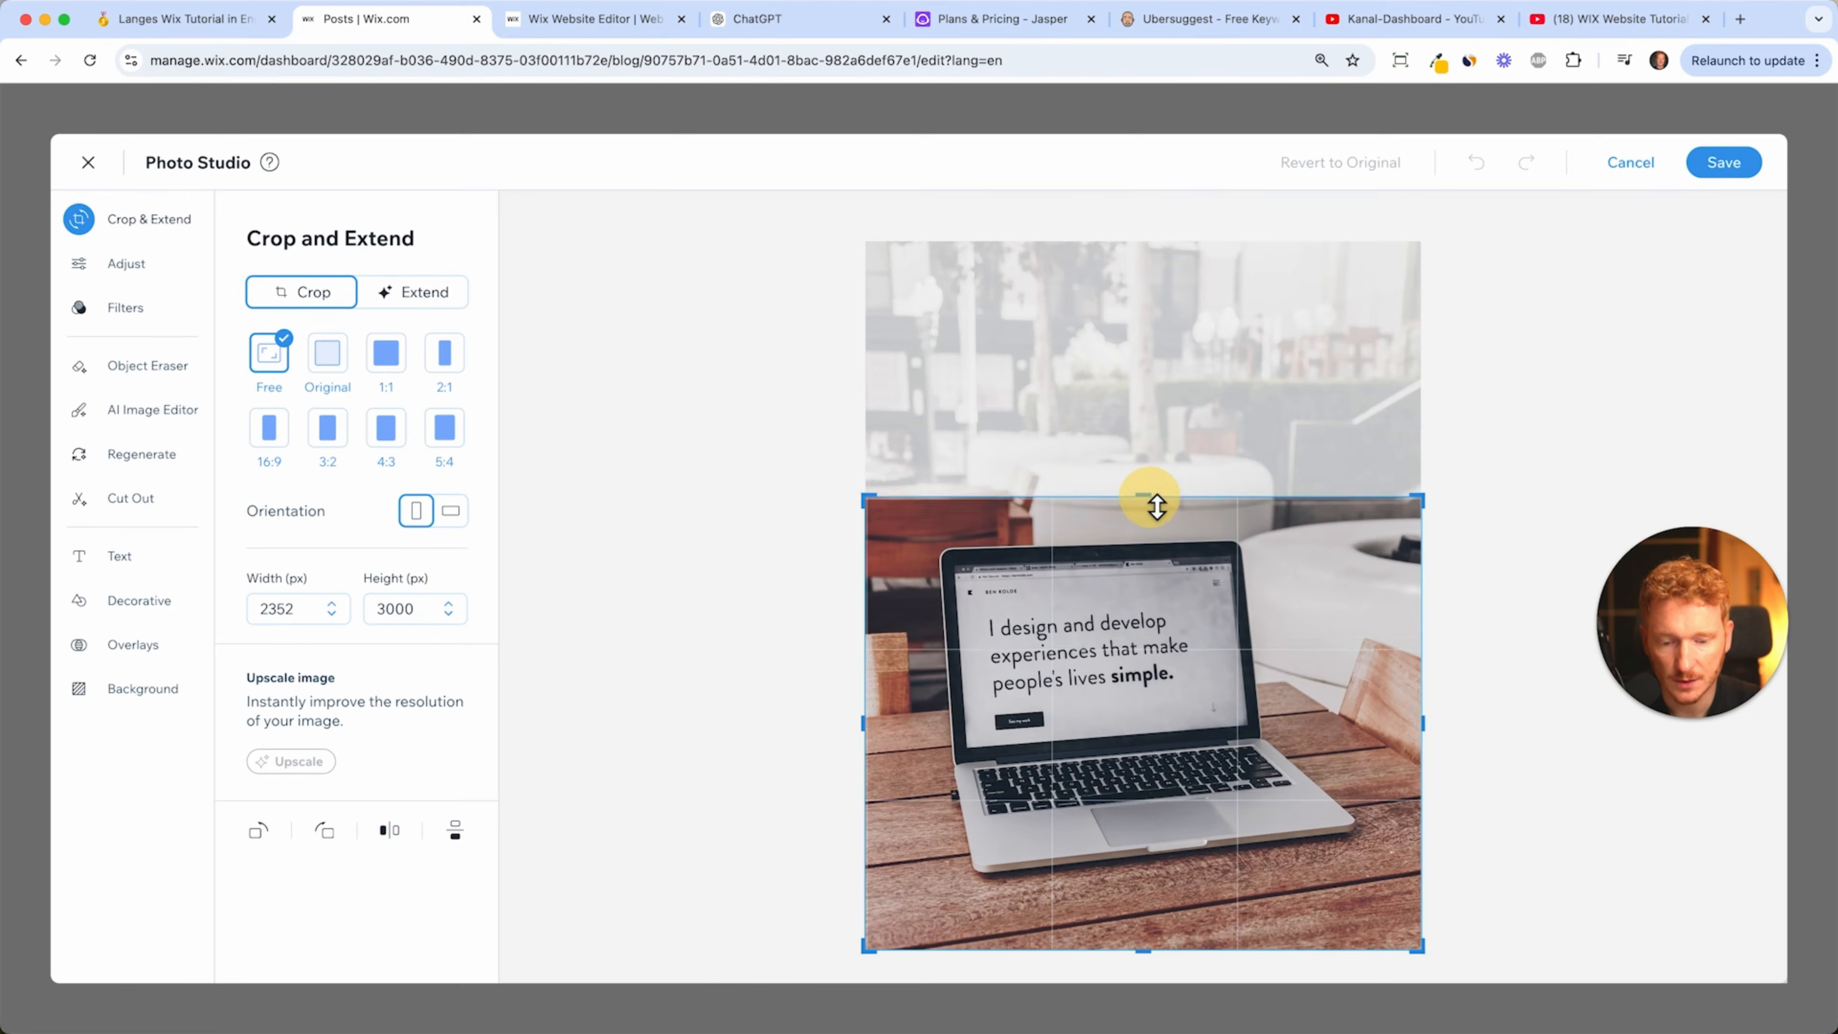
{"action": "left_click", "coordinate": [1722, 163]}
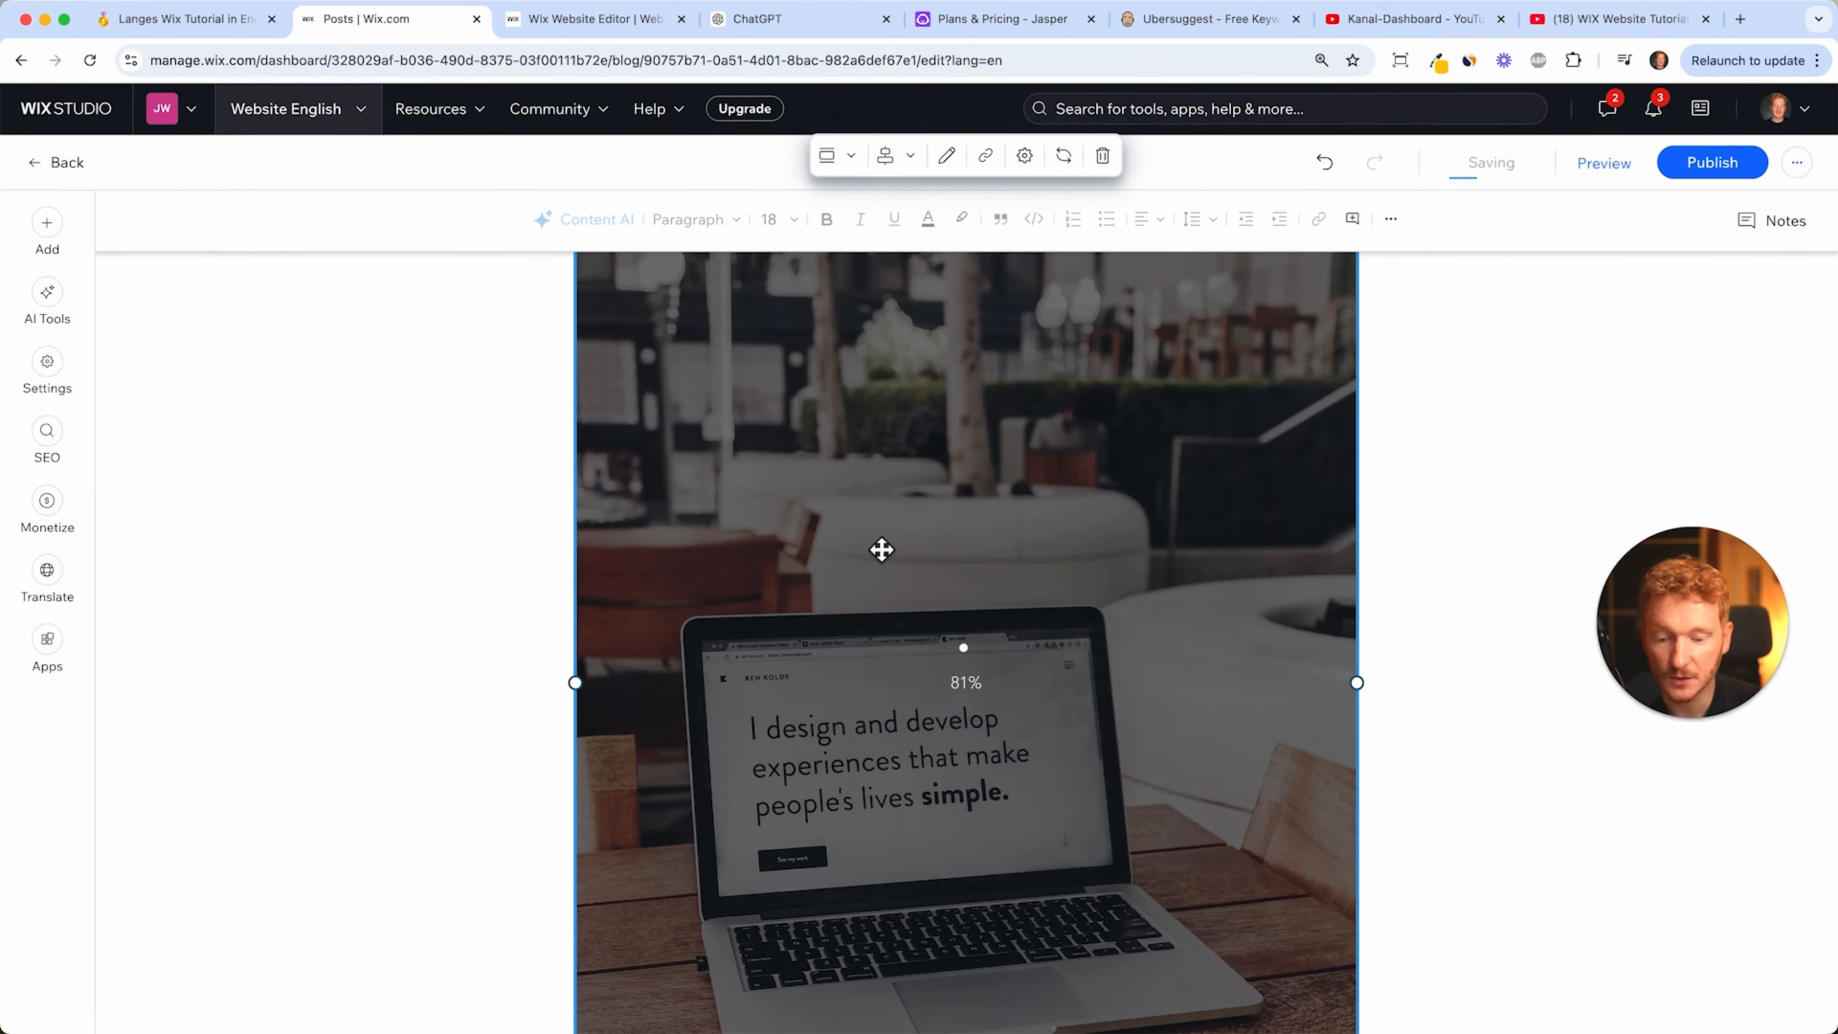
- Insert an extra blank line above the Step 3 heading and start adding an embedded video there
{"action": "scroll", "coordinate": [880, 551], "scroll_direction": "up", "scroll_amount": 3}
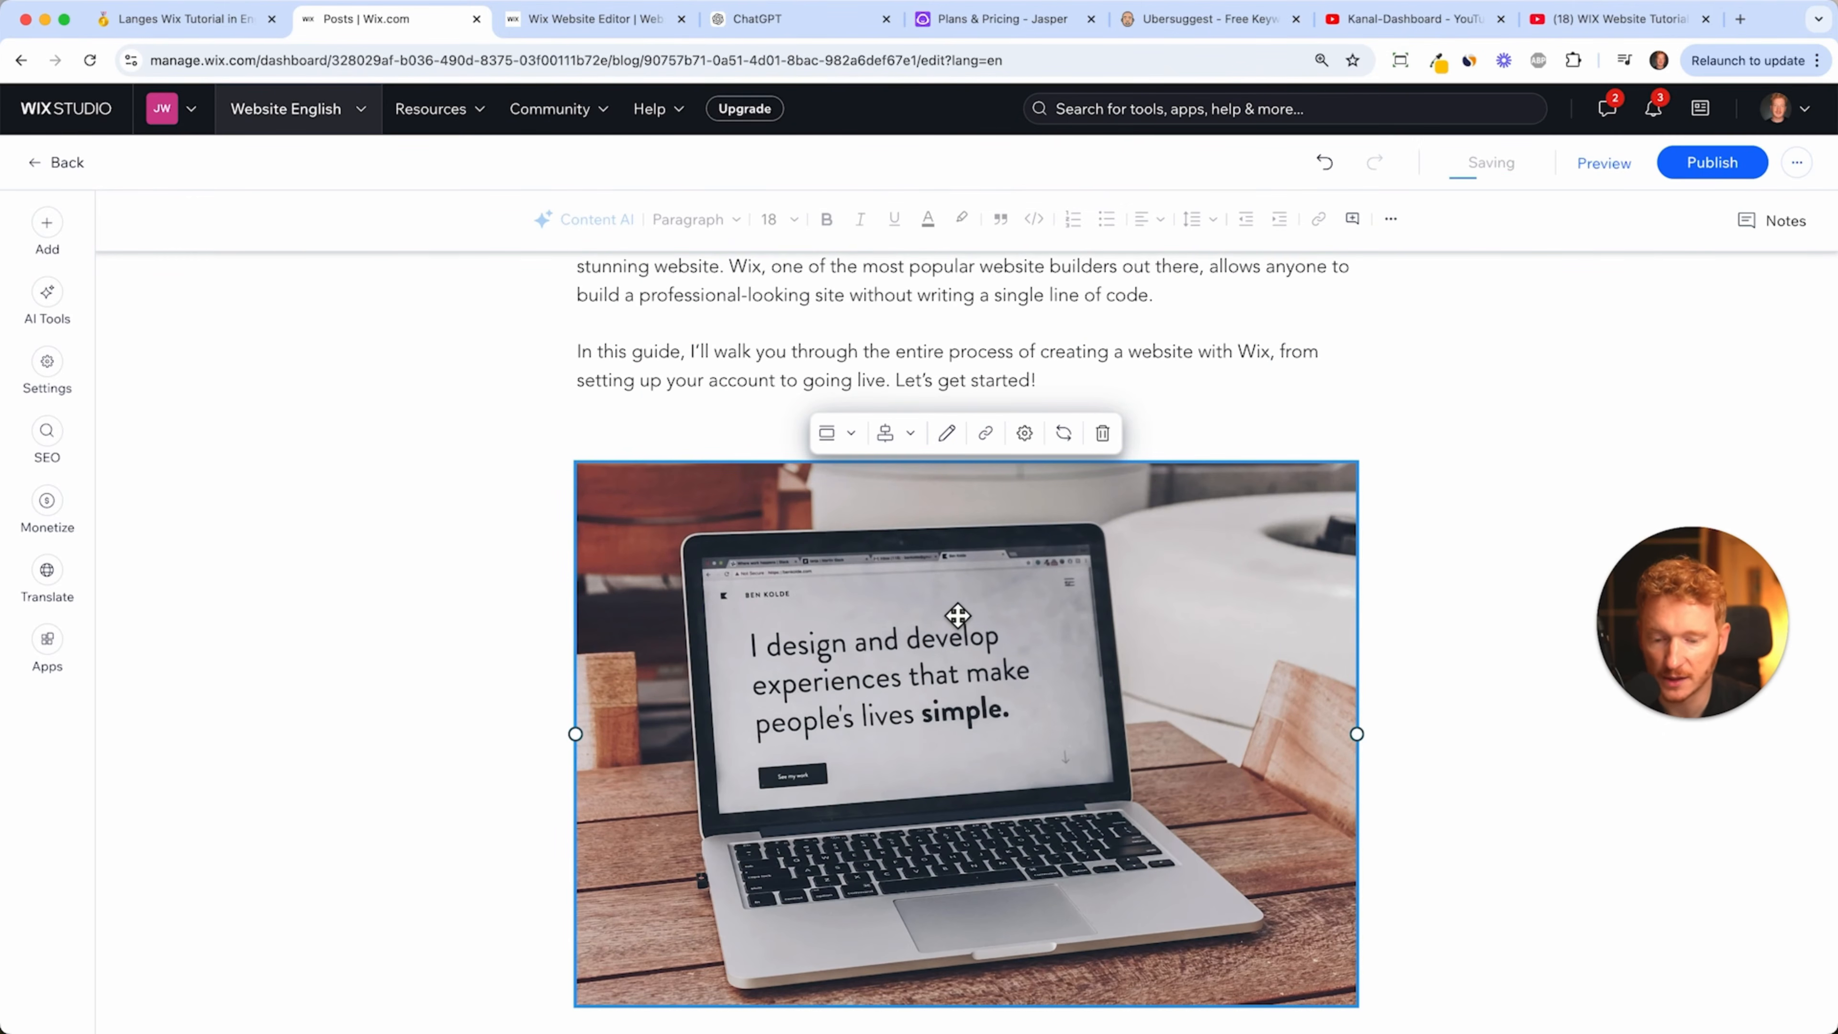
{"action": "scroll", "coordinate": [957, 614], "scroll_direction": "down", "scroll_amount": 1}
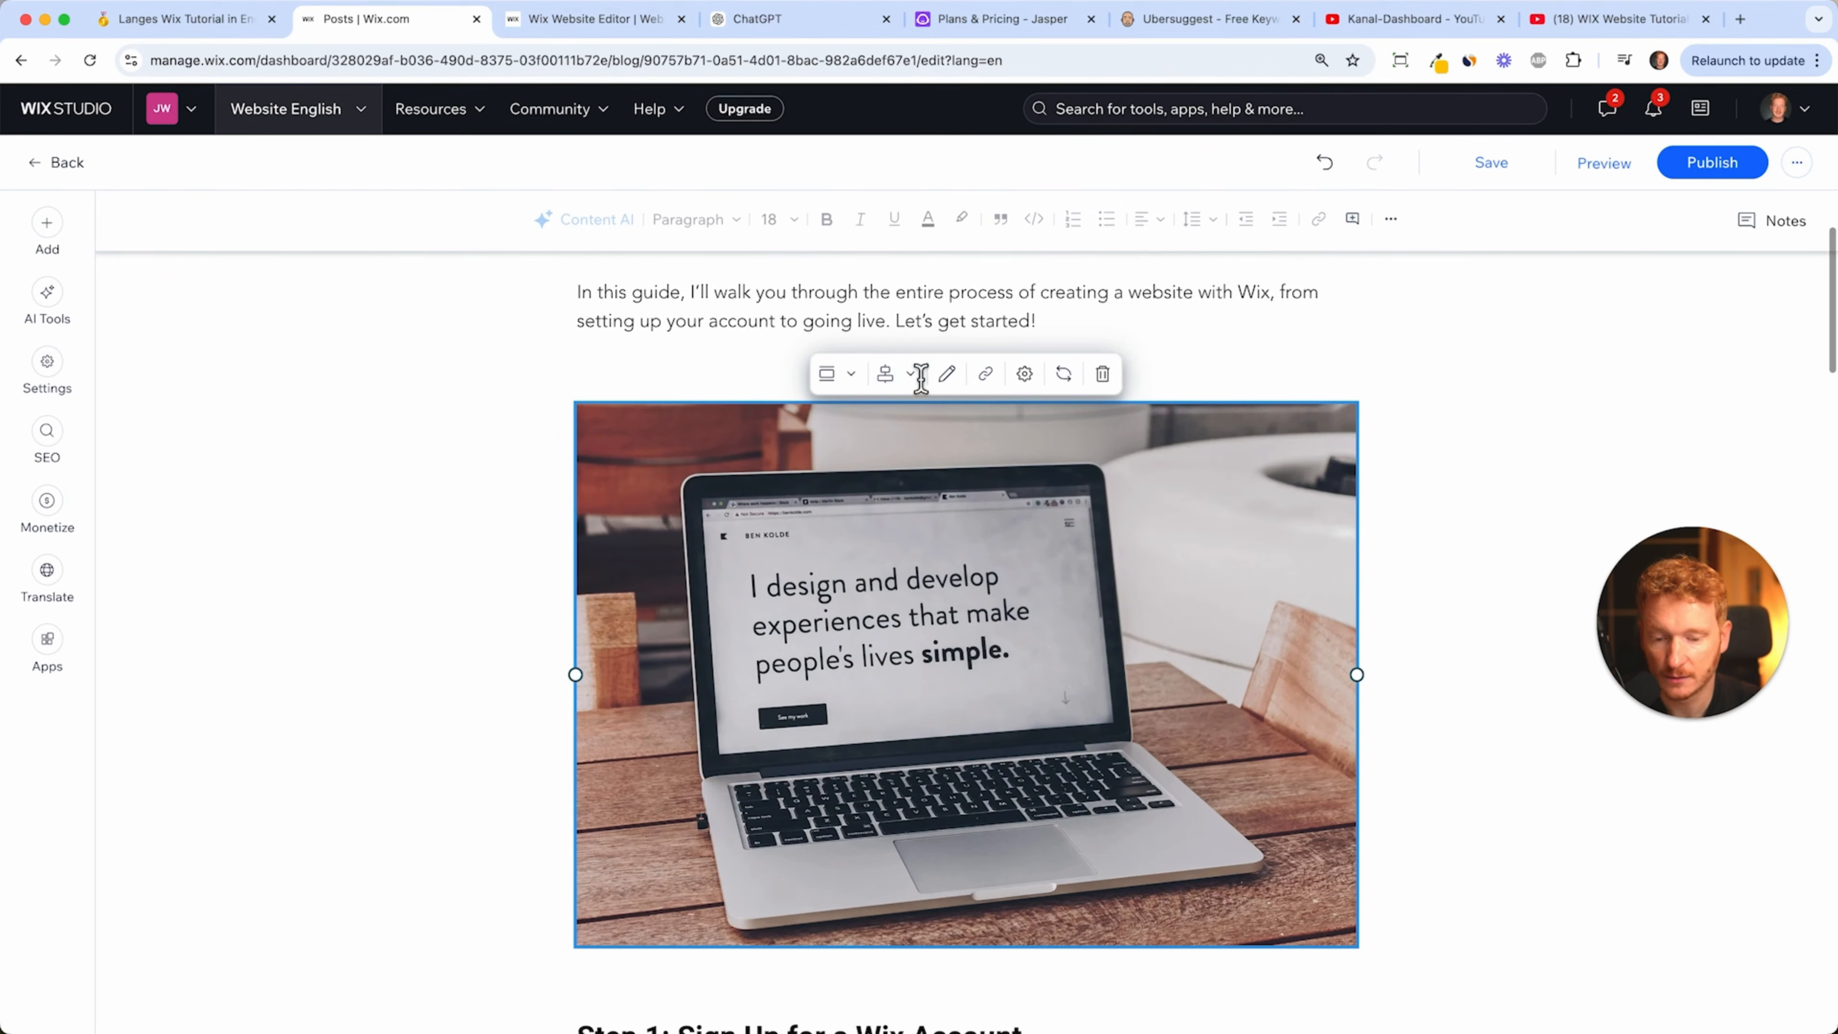
{"action": "scroll", "coordinate": [989, 538], "scroll_direction": "down", "scroll_amount": 9}
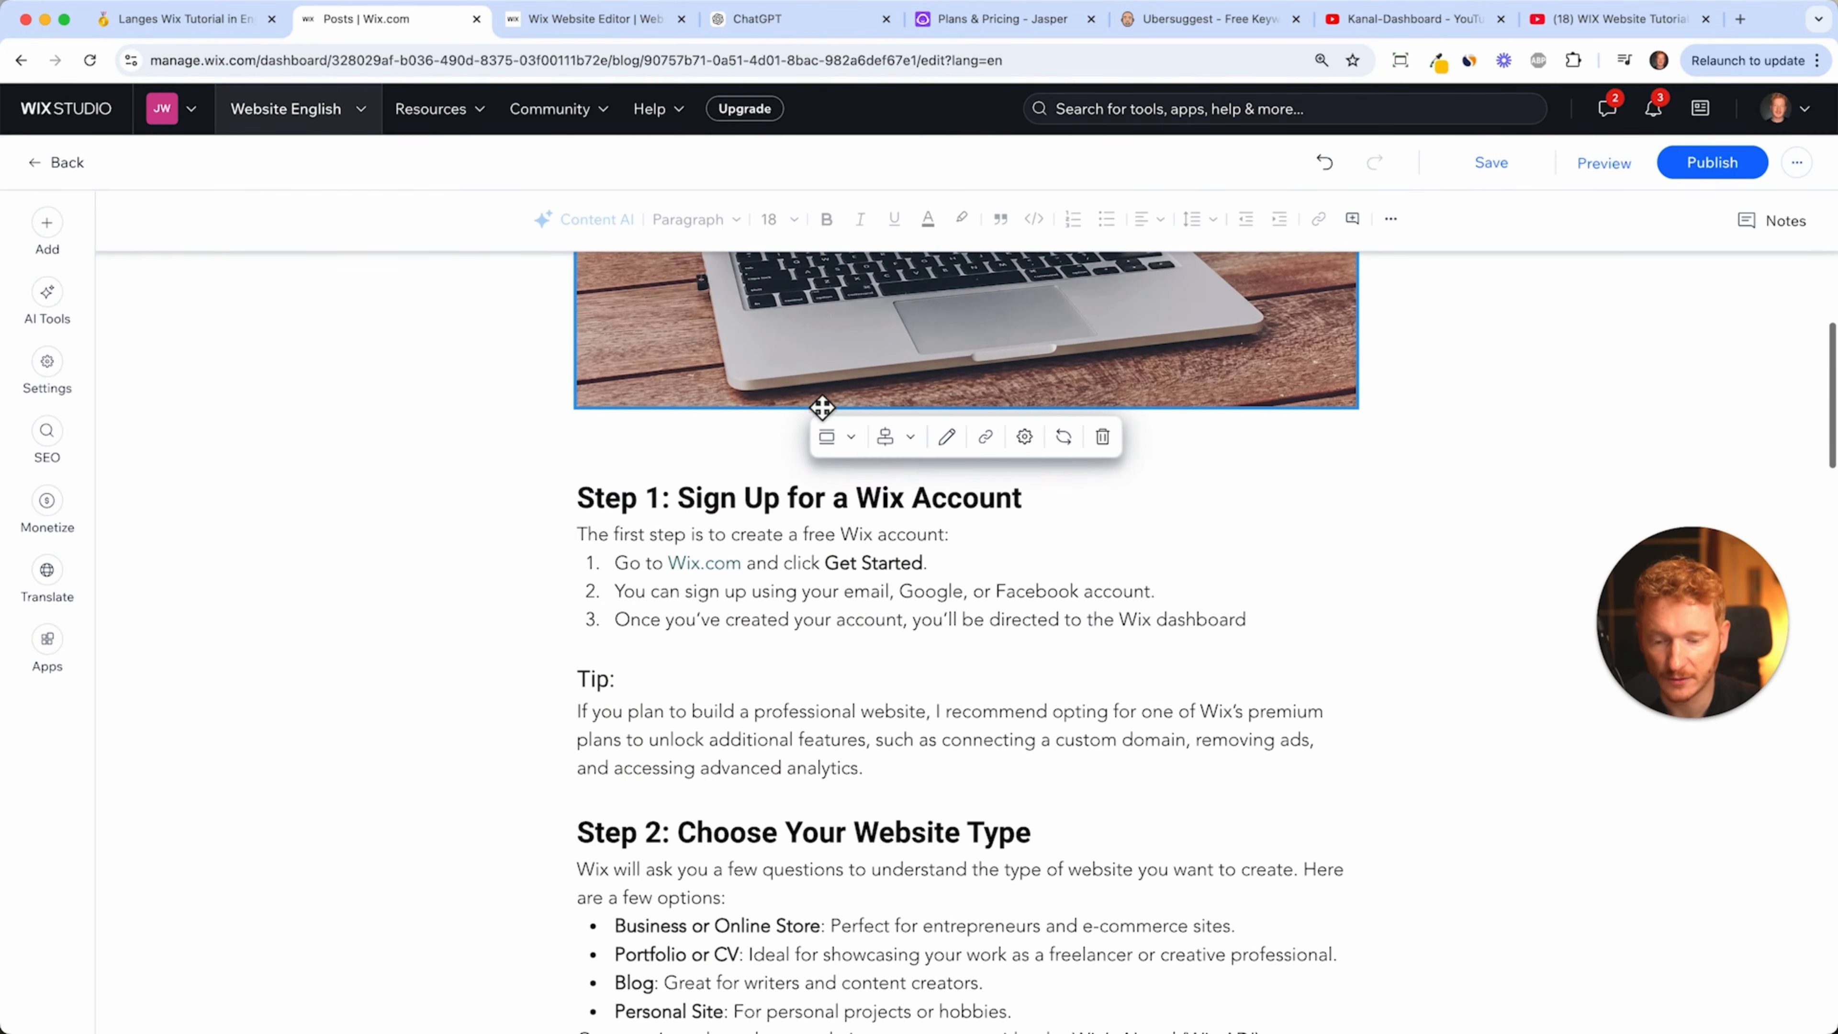
{"action": "scroll", "coordinate": [832, 734], "scroll_direction": "down", "scroll_amount": 10}
{"action": "scroll", "coordinate": [836, 733], "scroll_direction": "up", "scroll_amount": 9}
{"action": "scroll", "coordinate": [840, 733], "scroll_direction": "down", "scroll_amount": 10}
{"action": "scroll", "coordinate": [840, 733], "scroll_direction": "down", "scroll_amount": 4}
{"action": "left_click", "coordinate": [1056, 414]}
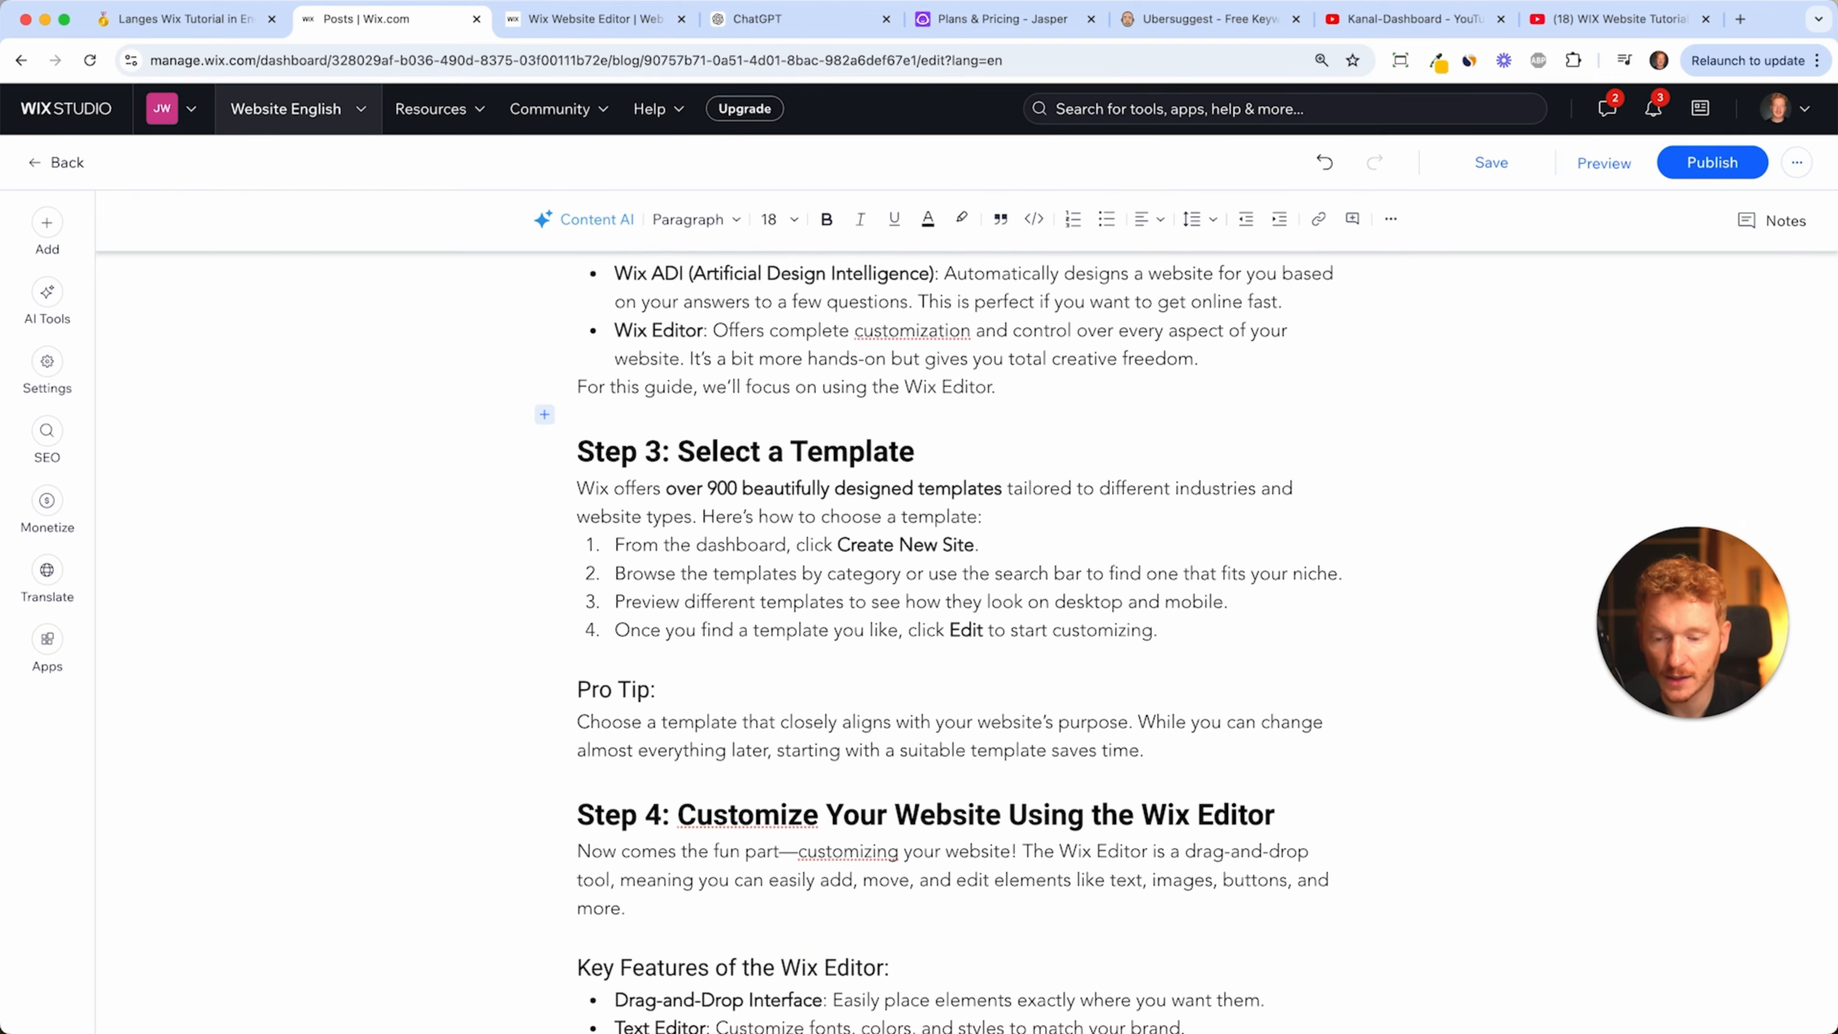
{"action": "key", "text": "Return"}
{"action": "left_click", "coordinate": [545, 444]}
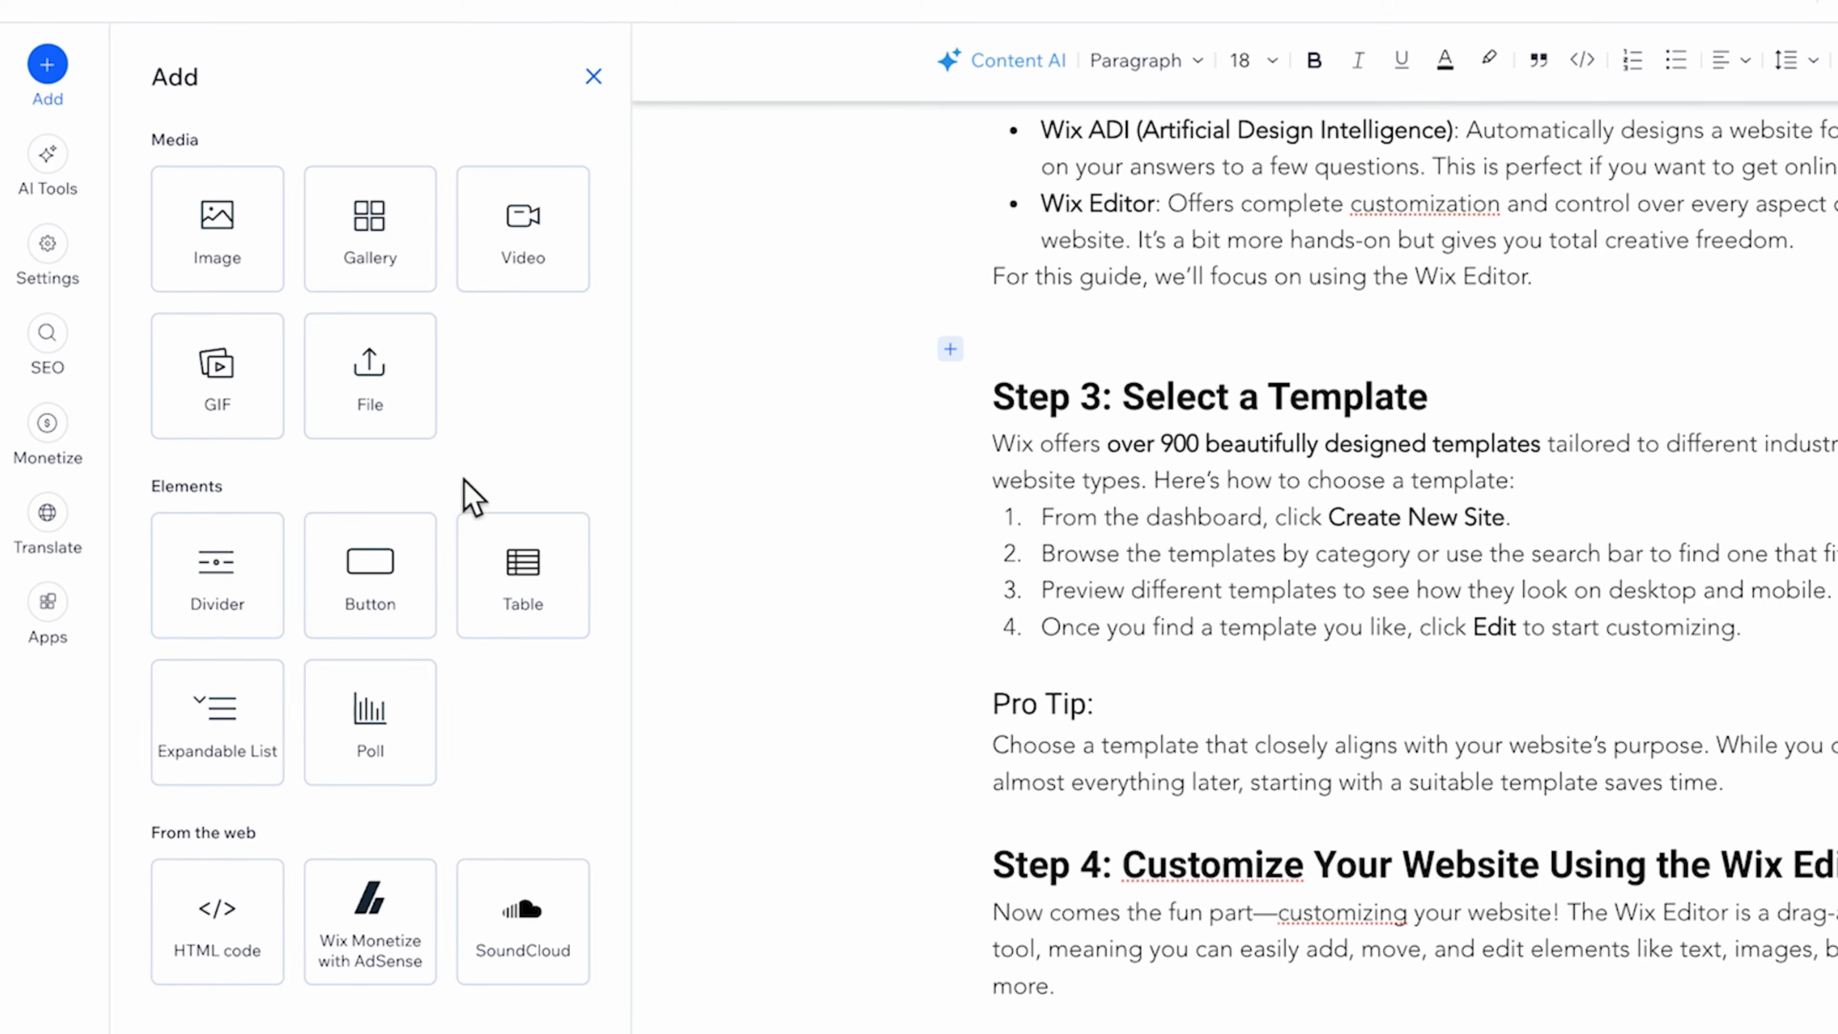
{"action": "left_click", "coordinate": [537, 258]}
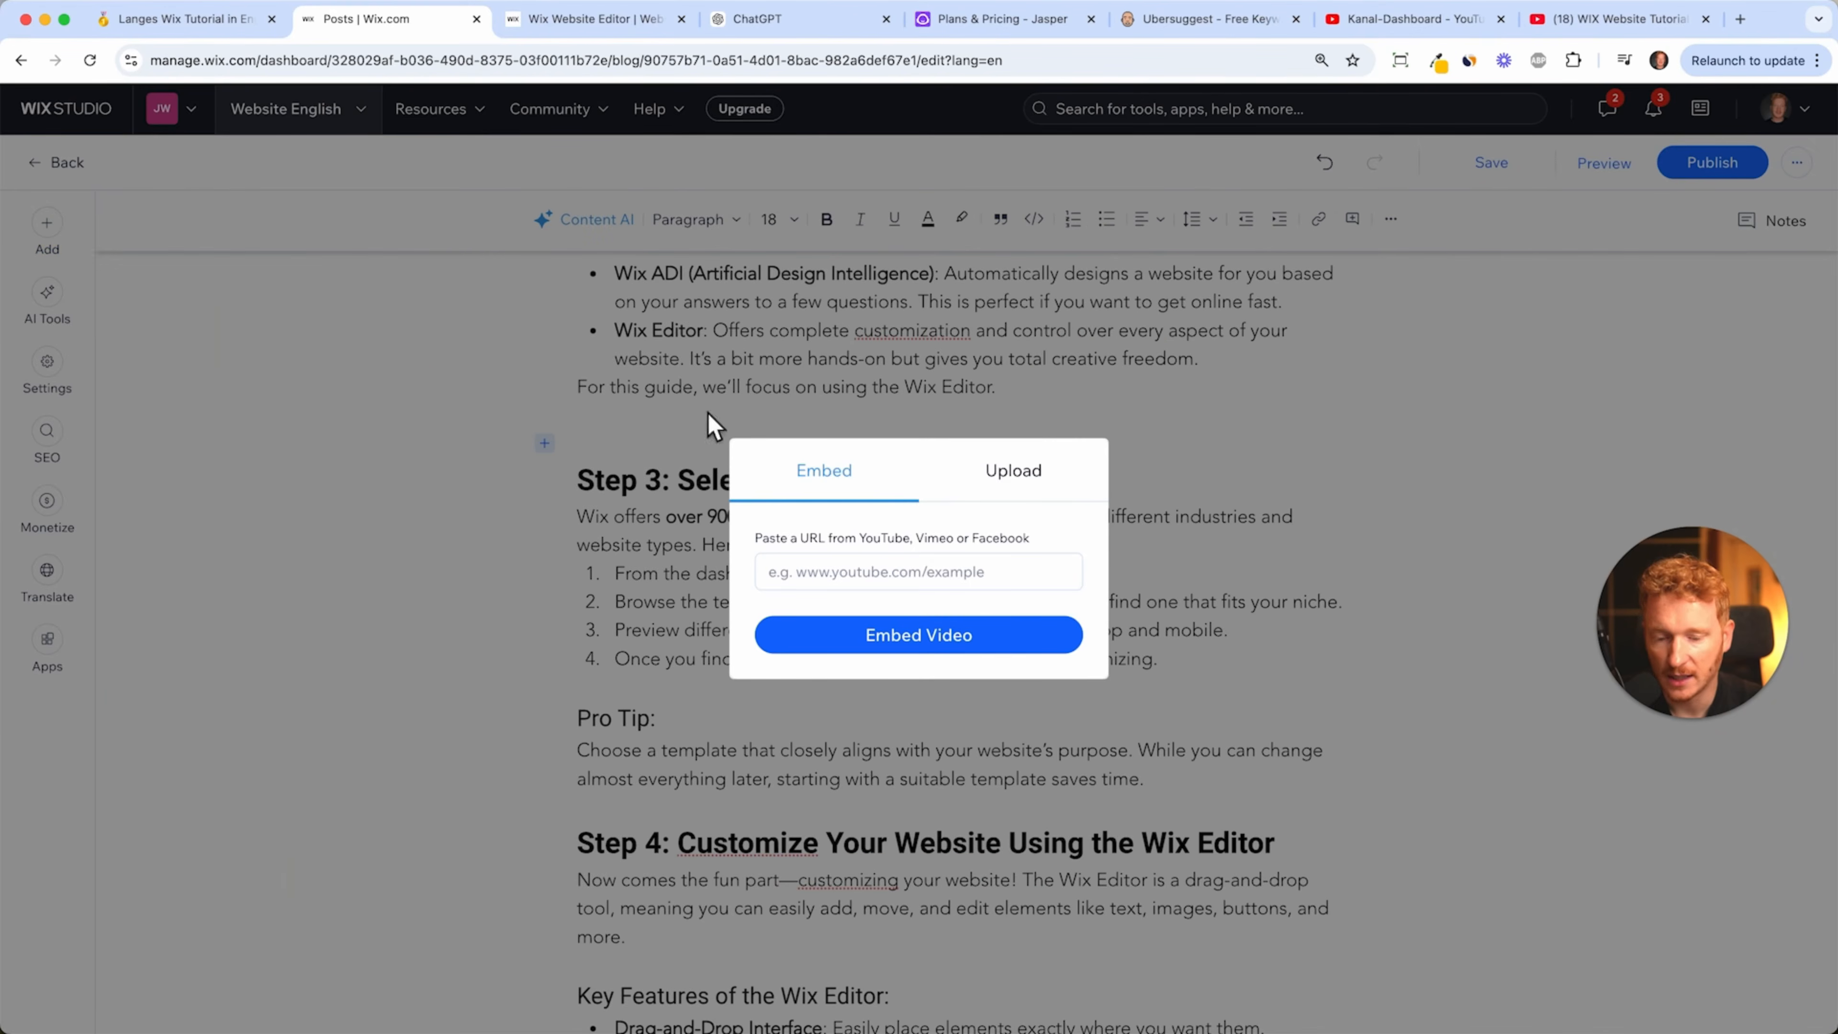
- Embed the YouTube video "WIX Website Tutorial for Beginners (2024)" using its copied share link, and remove the extra blank line above it
{"action": "left_click", "coordinate": [1563, 29]}
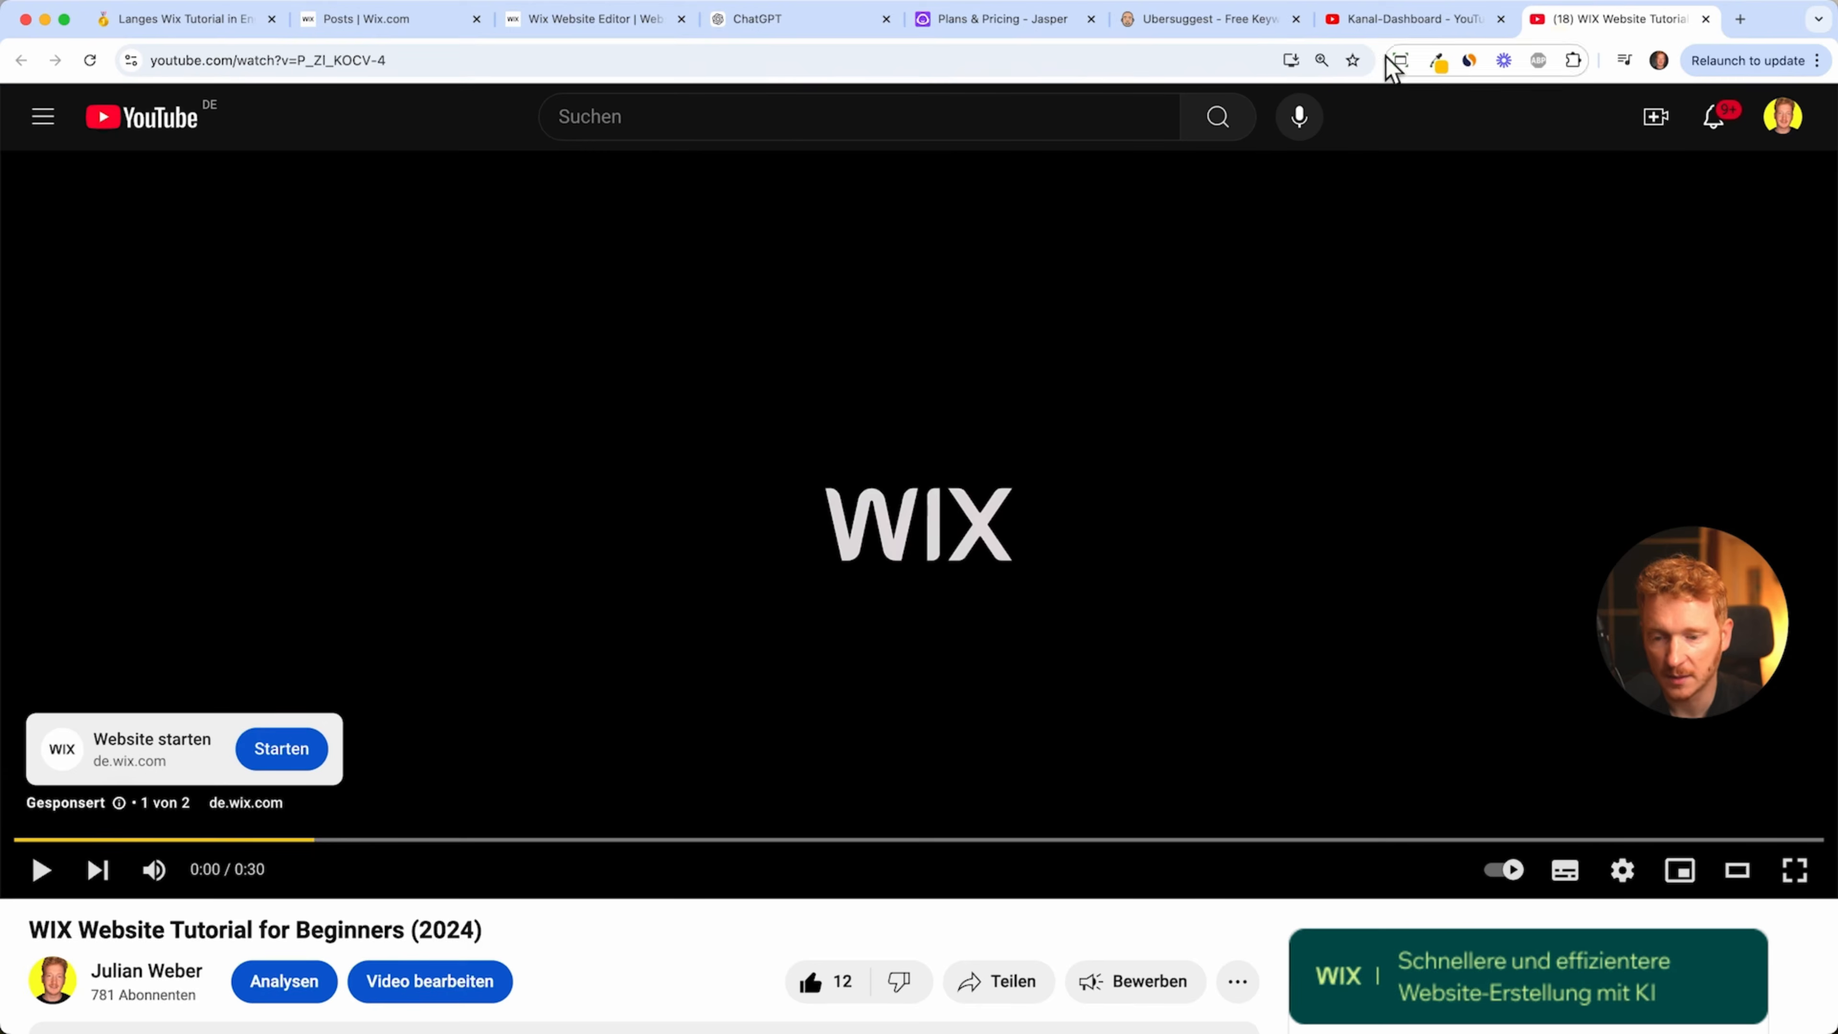
{"action": "left_click", "coordinate": [989, 971]}
{"action": "left_click", "coordinate": [1139, 696]}
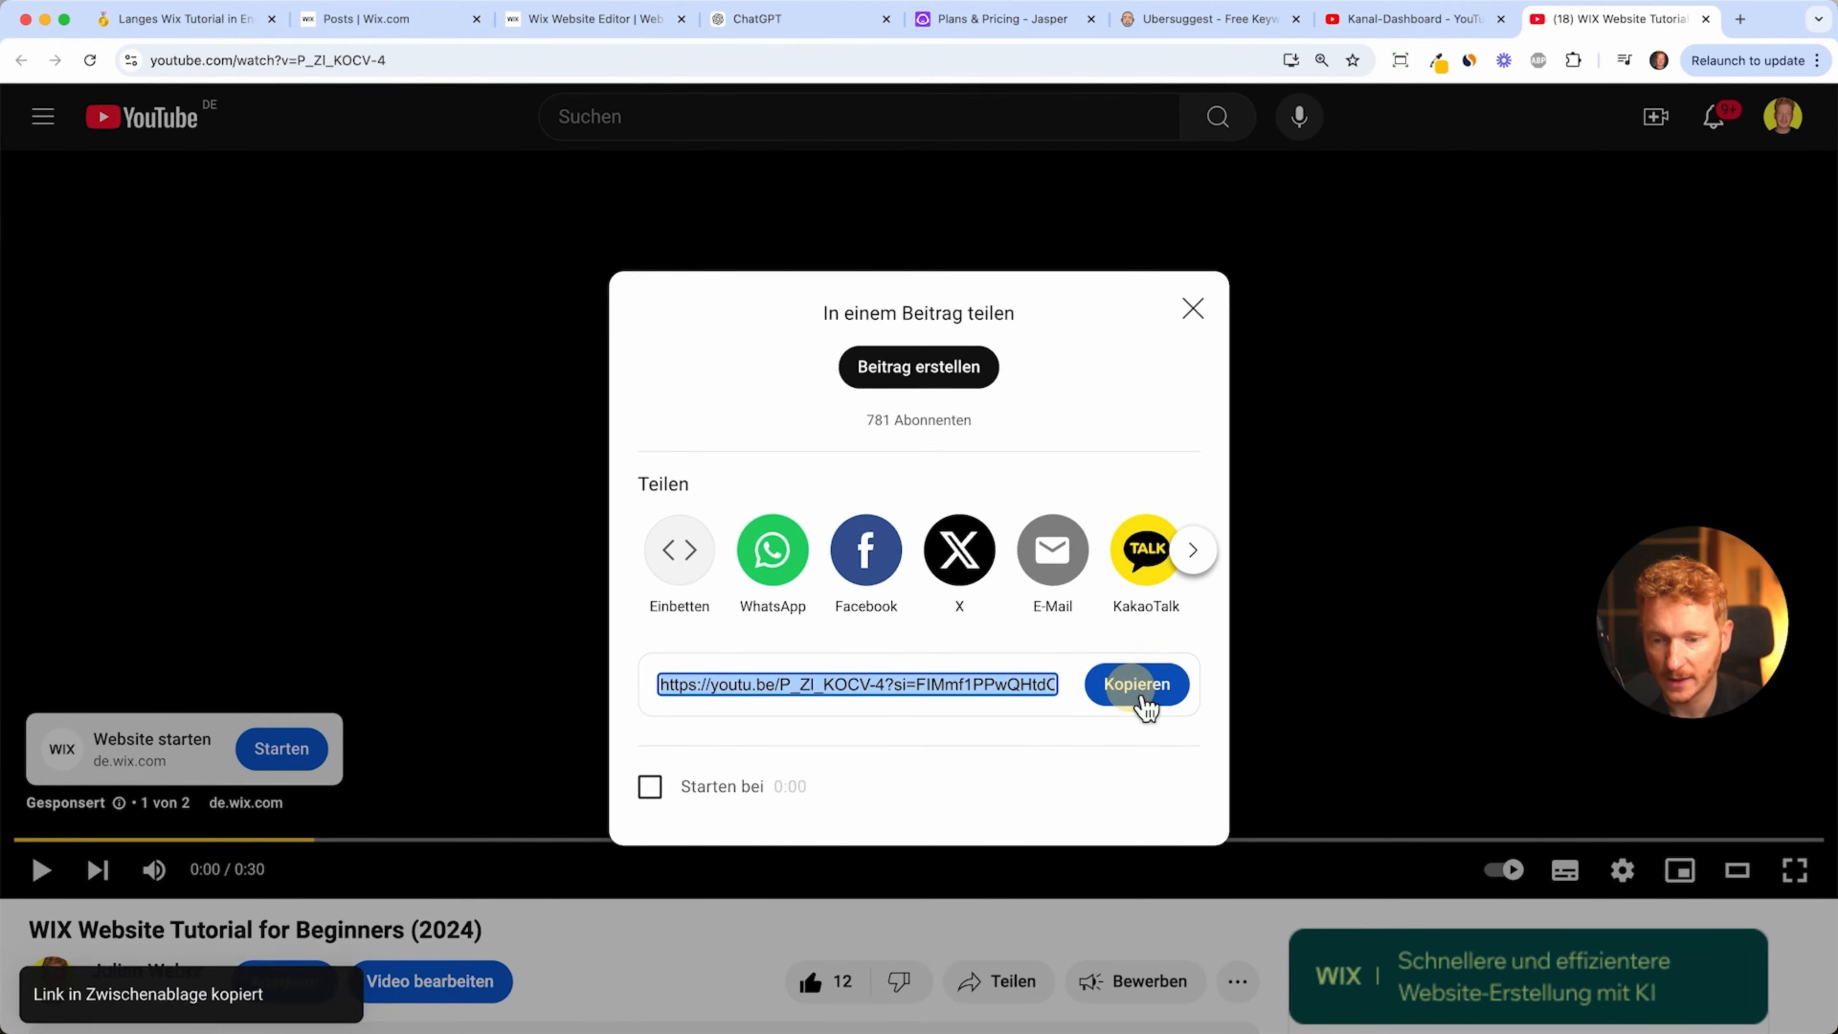
{"action": "left_click", "coordinate": [622, 35]}
{"action": "left_click", "coordinate": [423, 29]}
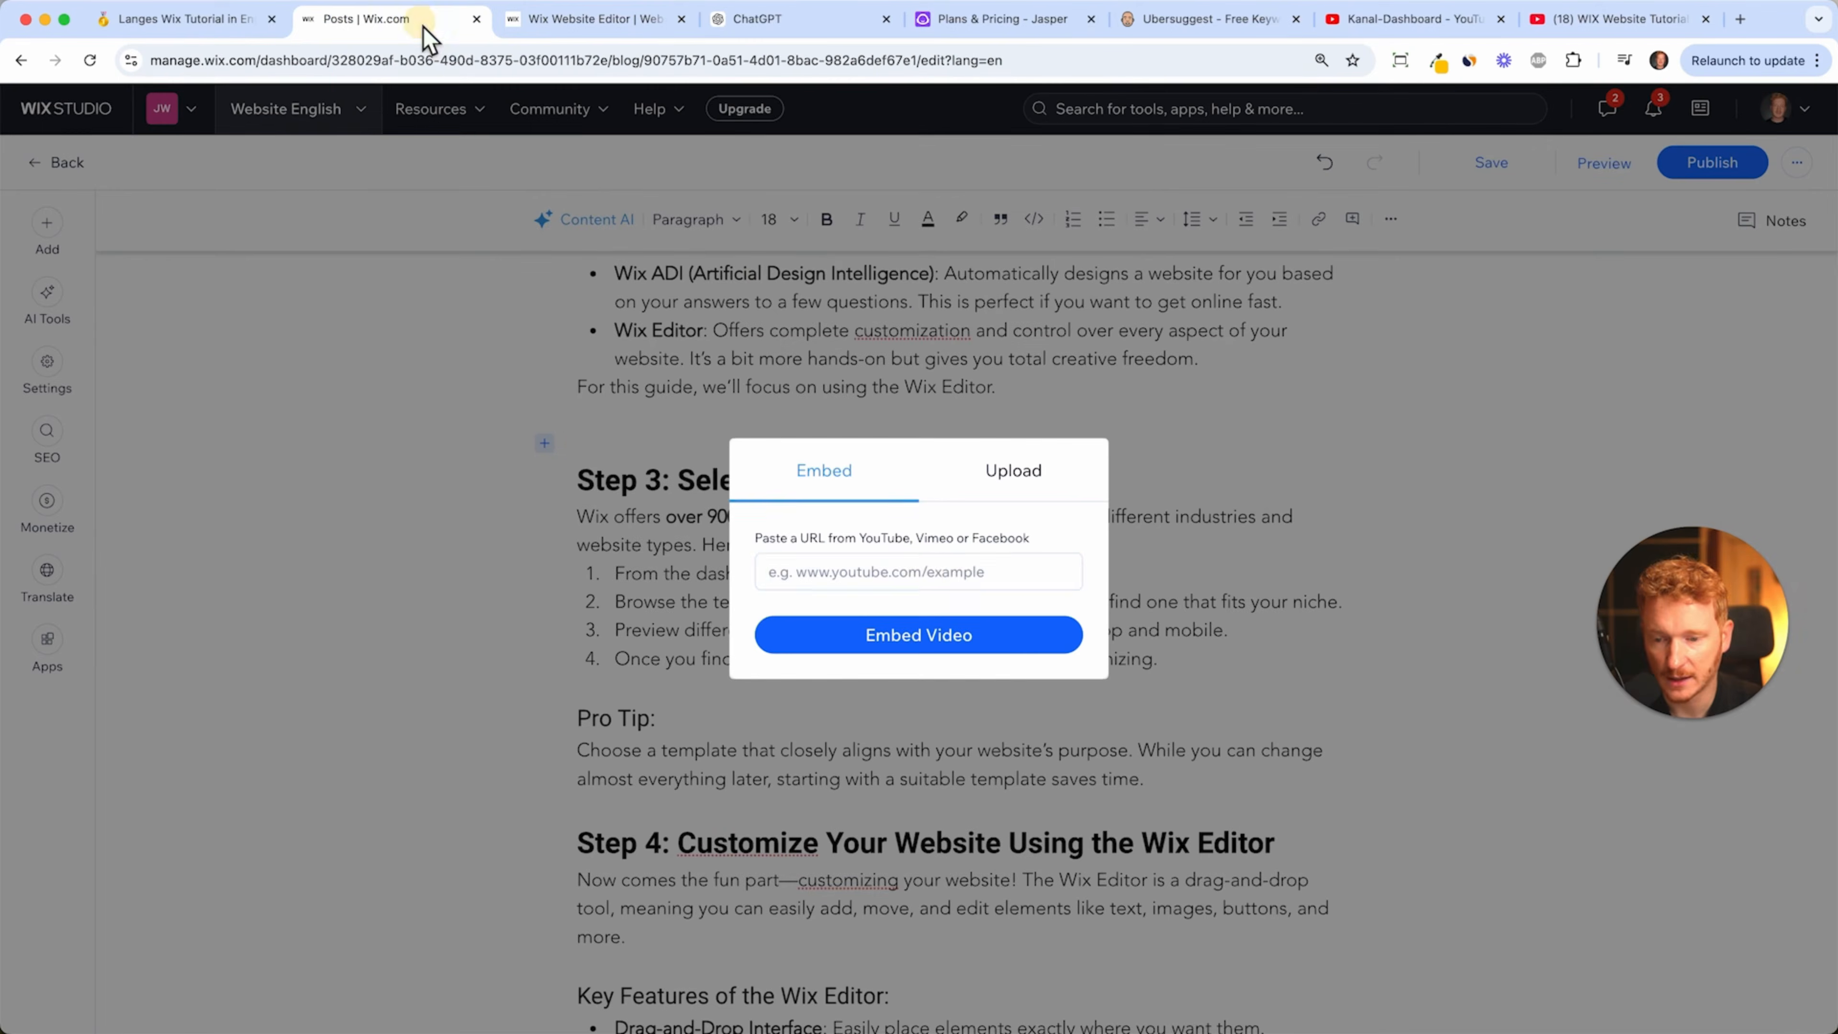
{"action": "left_click", "coordinate": [936, 572]}
{"action": "key", "text": "super+v"}
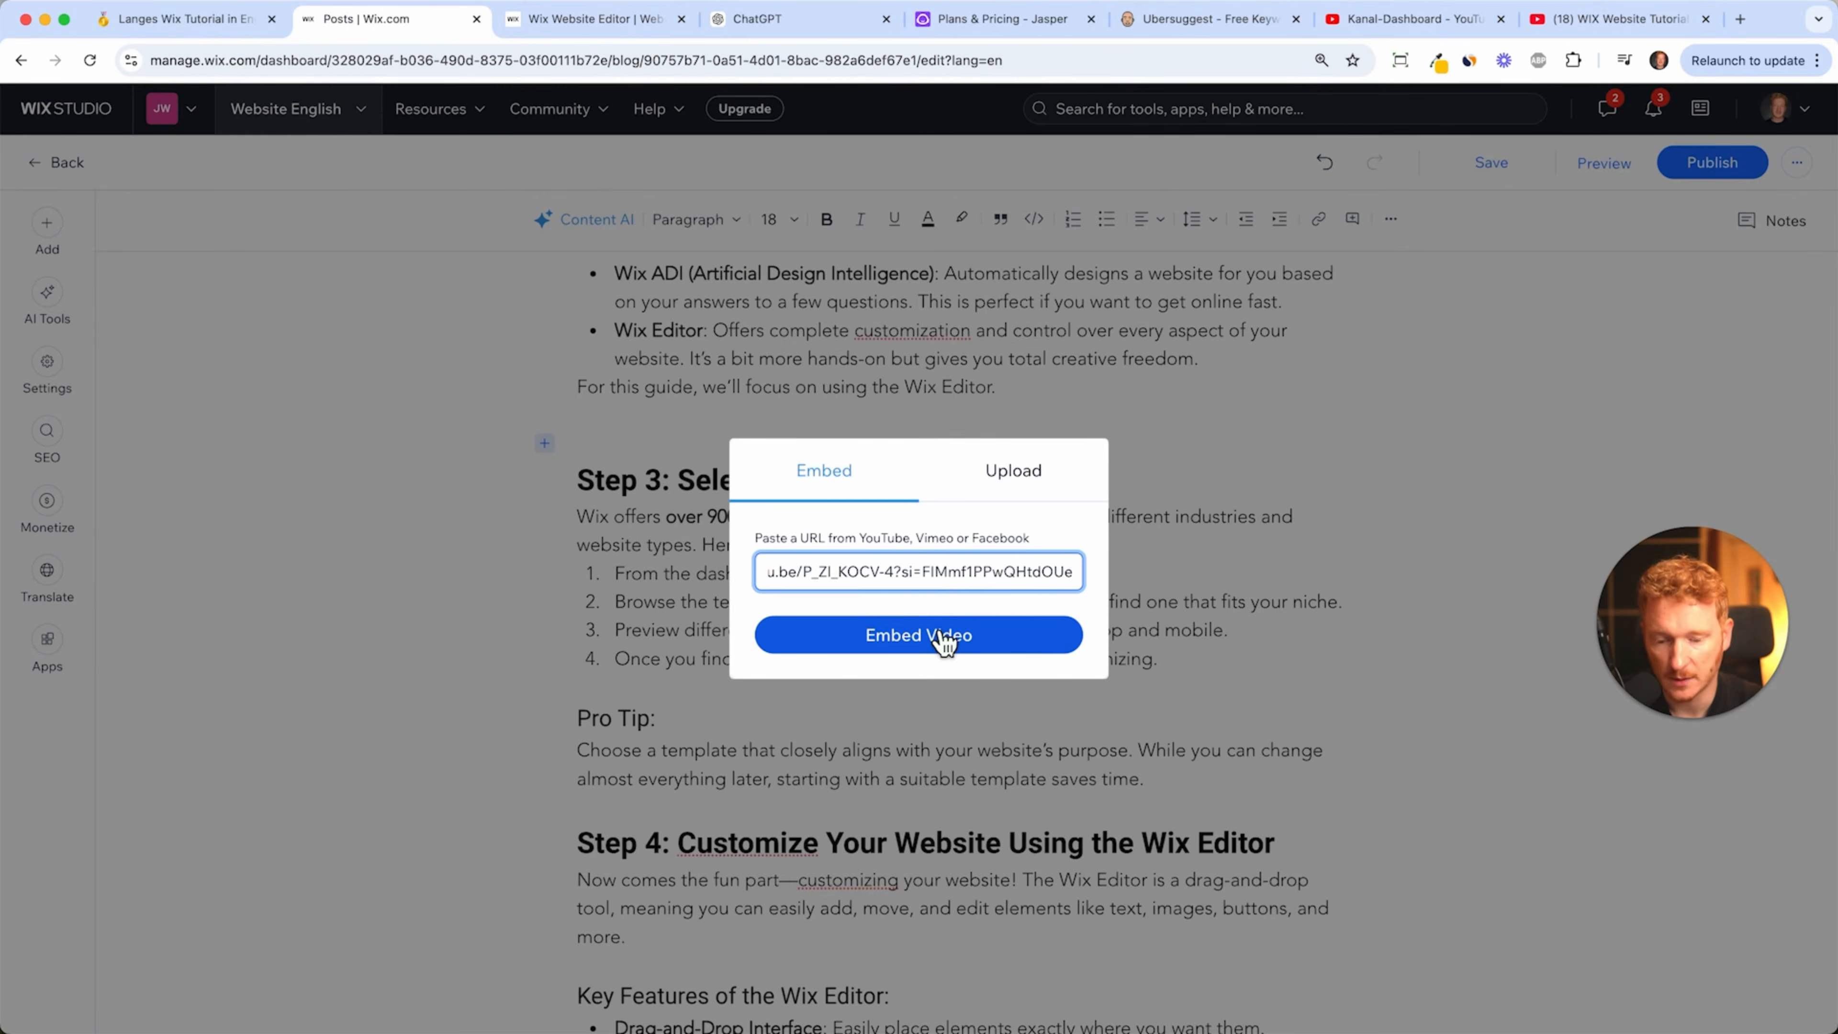
{"action": "left_click", "coordinate": [940, 635]}
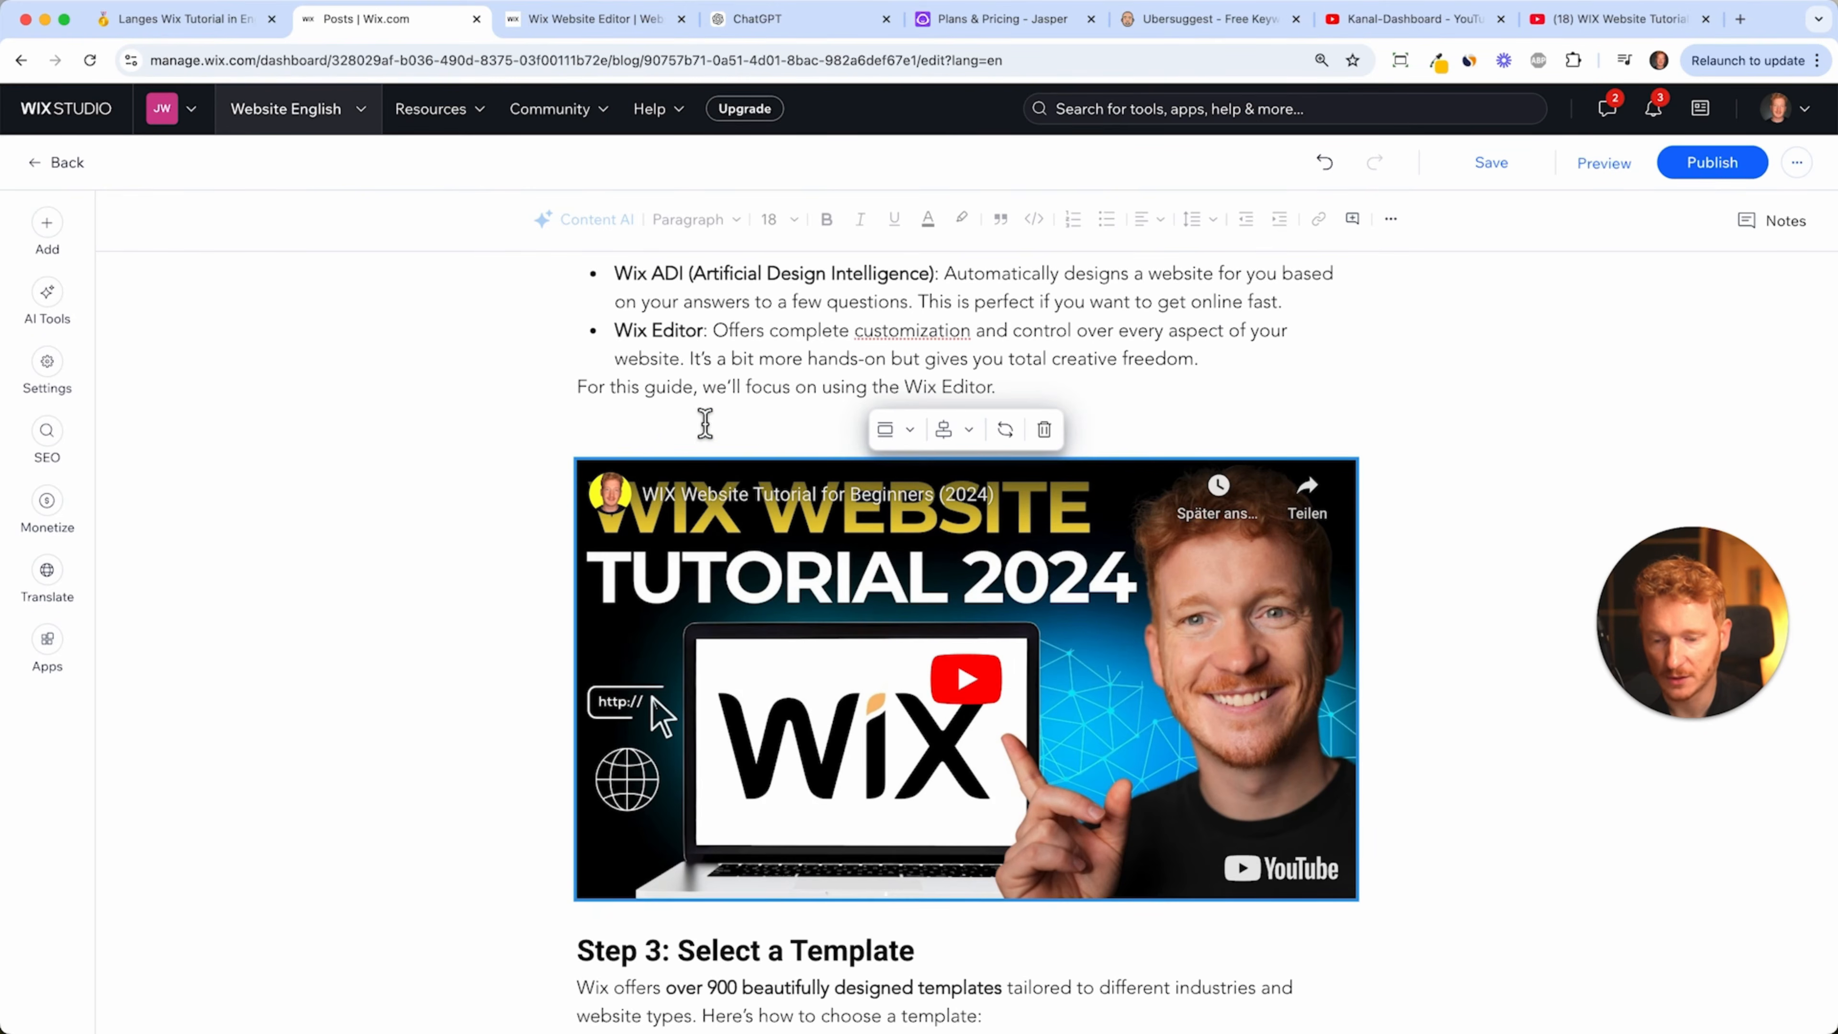
{"action": "left_click", "coordinate": [696, 428]}
{"action": "key", "text": "BackSpace"}
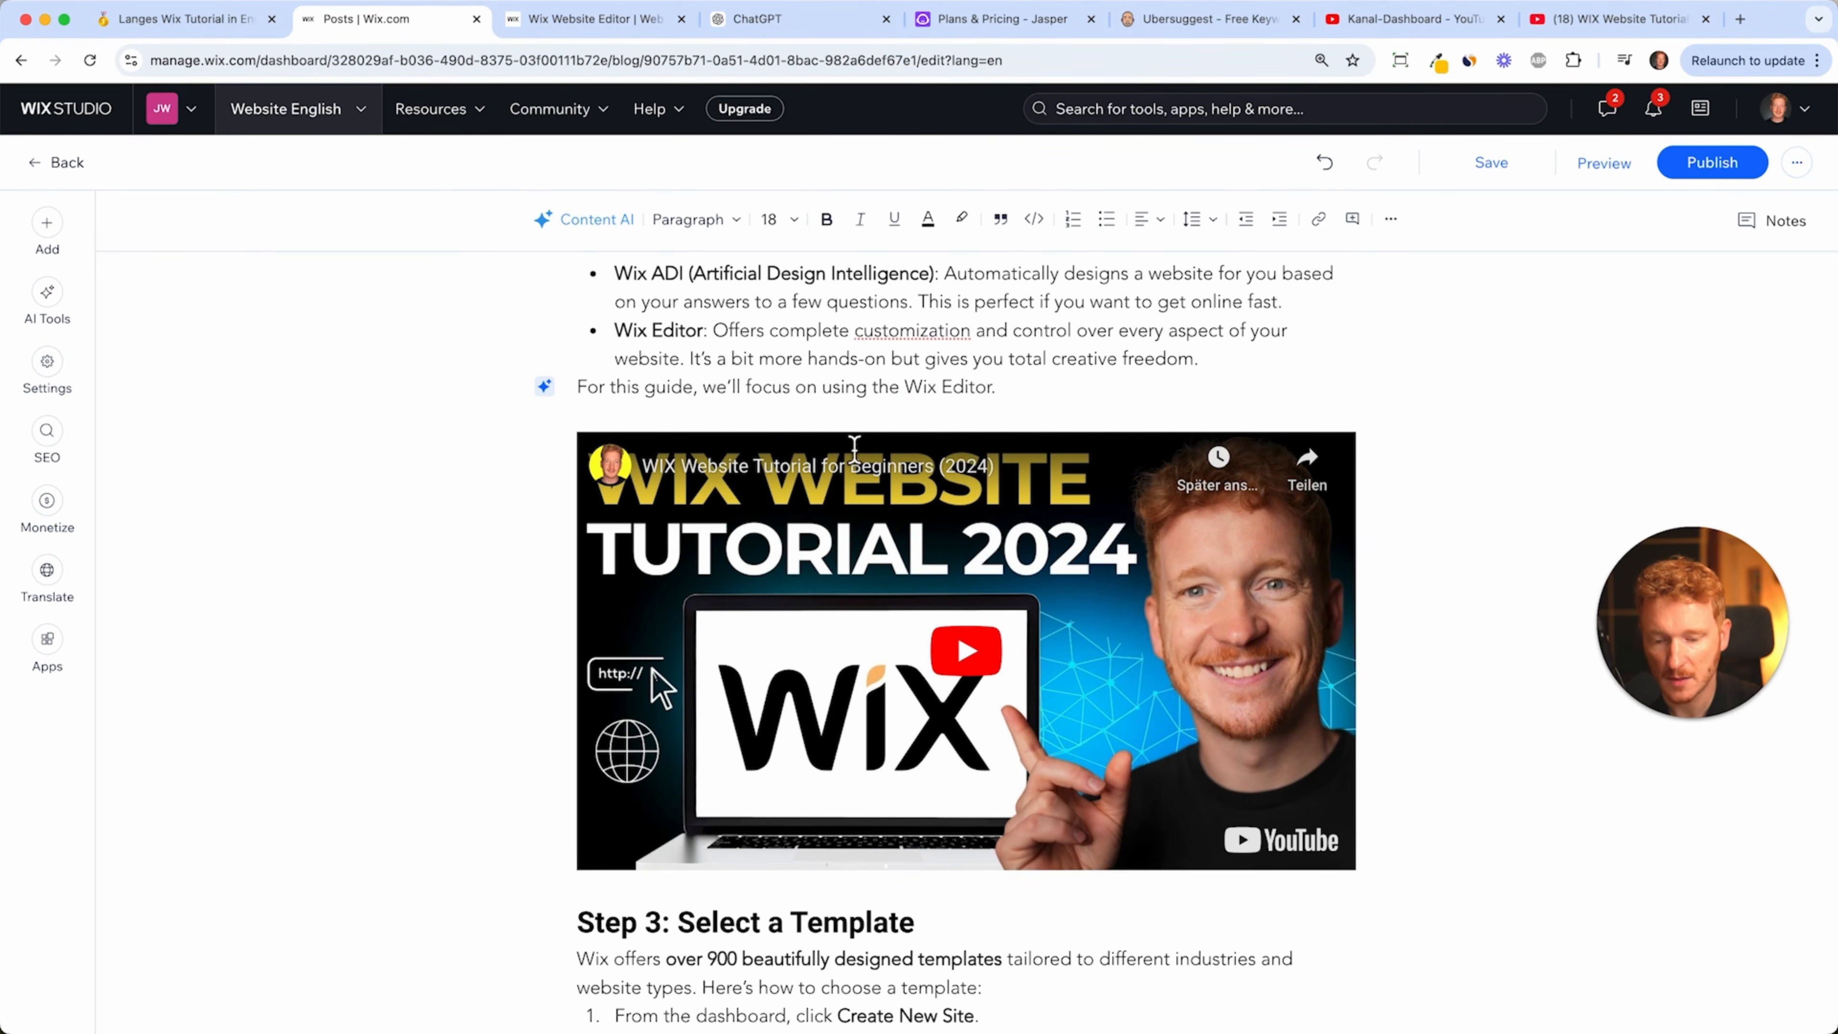
- Review the post's layout with the photo and video, from the Step 4 section back up to the title
{"action": "scroll", "coordinate": [937, 620], "scroll_direction": "down", "scroll_amount": 1}
{"action": "scroll", "coordinate": [936, 620], "scroll_direction": "up", "scroll_amount": 10}
{"action": "scroll", "coordinate": [936, 620], "scroll_direction": "up", "scroll_amount": 8}
{"action": "left_click", "coordinate": [912, 796]}
{"action": "scroll", "coordinate": [800, 817], "scroll_direction": "down", "scroll_amount": 3}
{"action": "scroll", "coordinate": [806, 852], "scroll_direction": "down", "scroll_amount": 15}
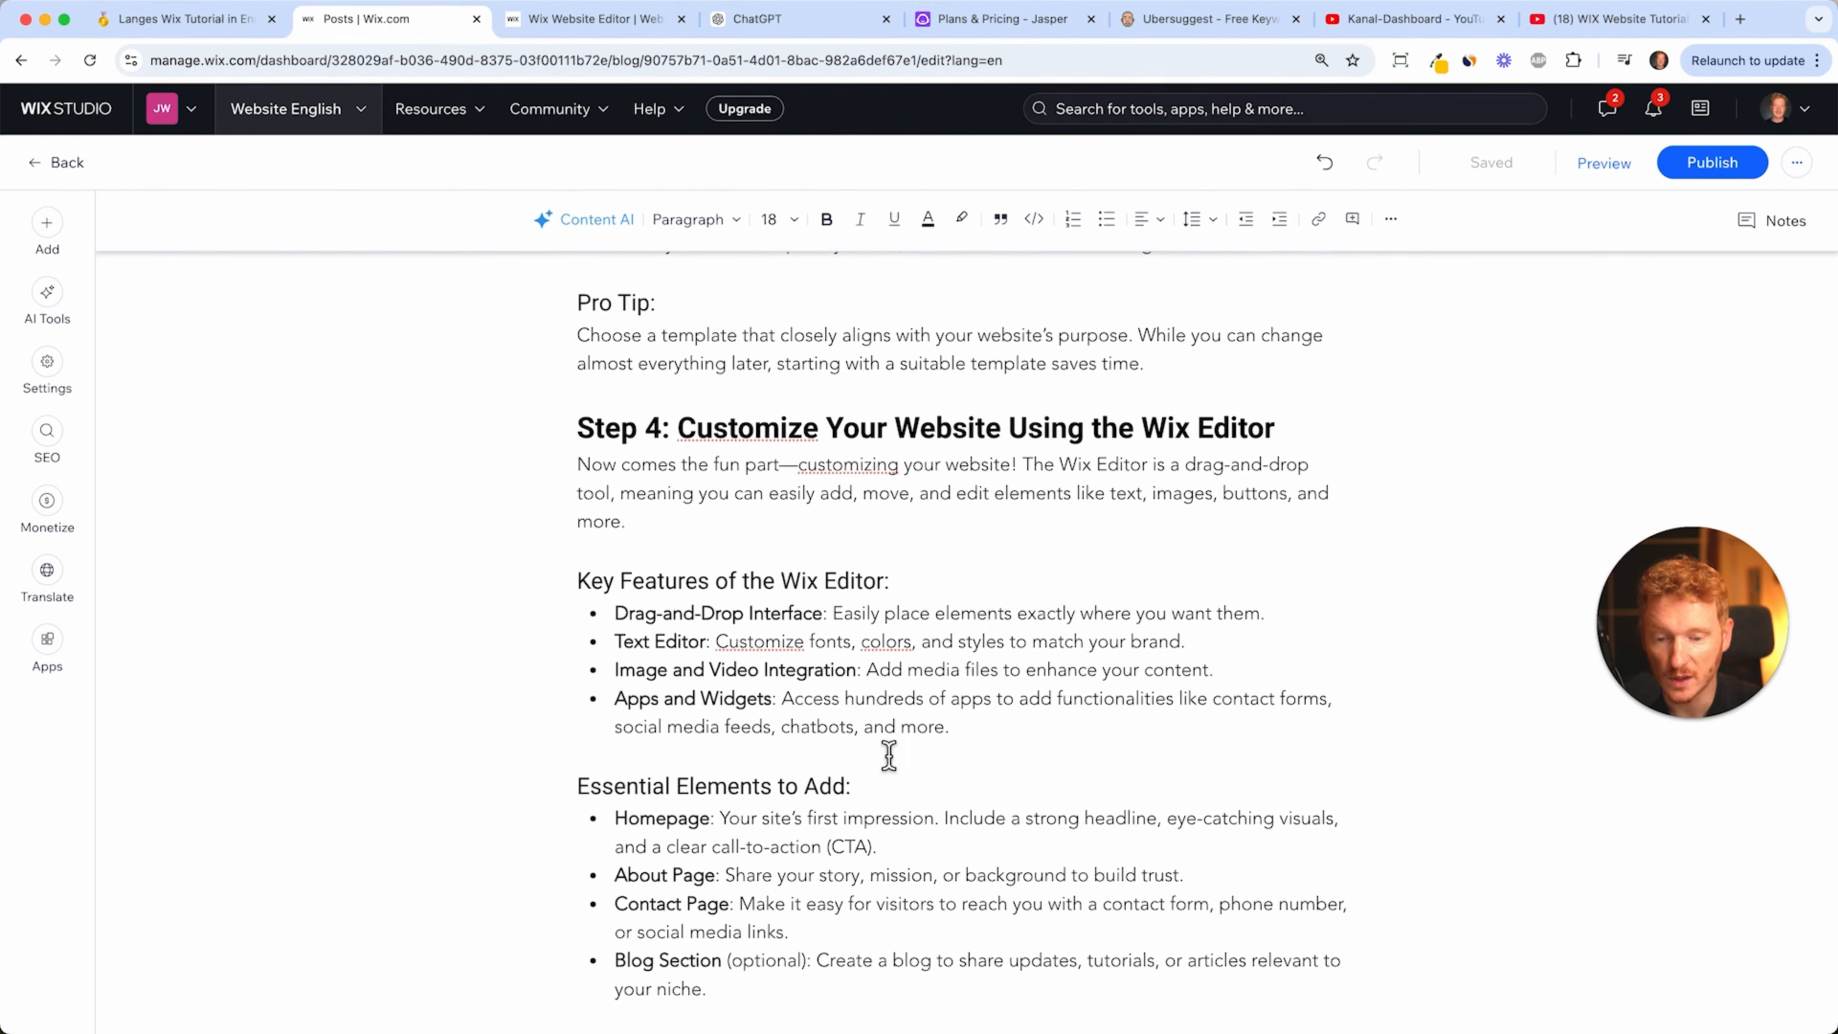
{"action": "scroll", "coordinate": [924, 542], "scroll_direction": "up", "scroll_amount": 1}
{"action": "scroll", "coordinate": [924, 542], "scroll_direction": "up", "scroll_amount": 5}
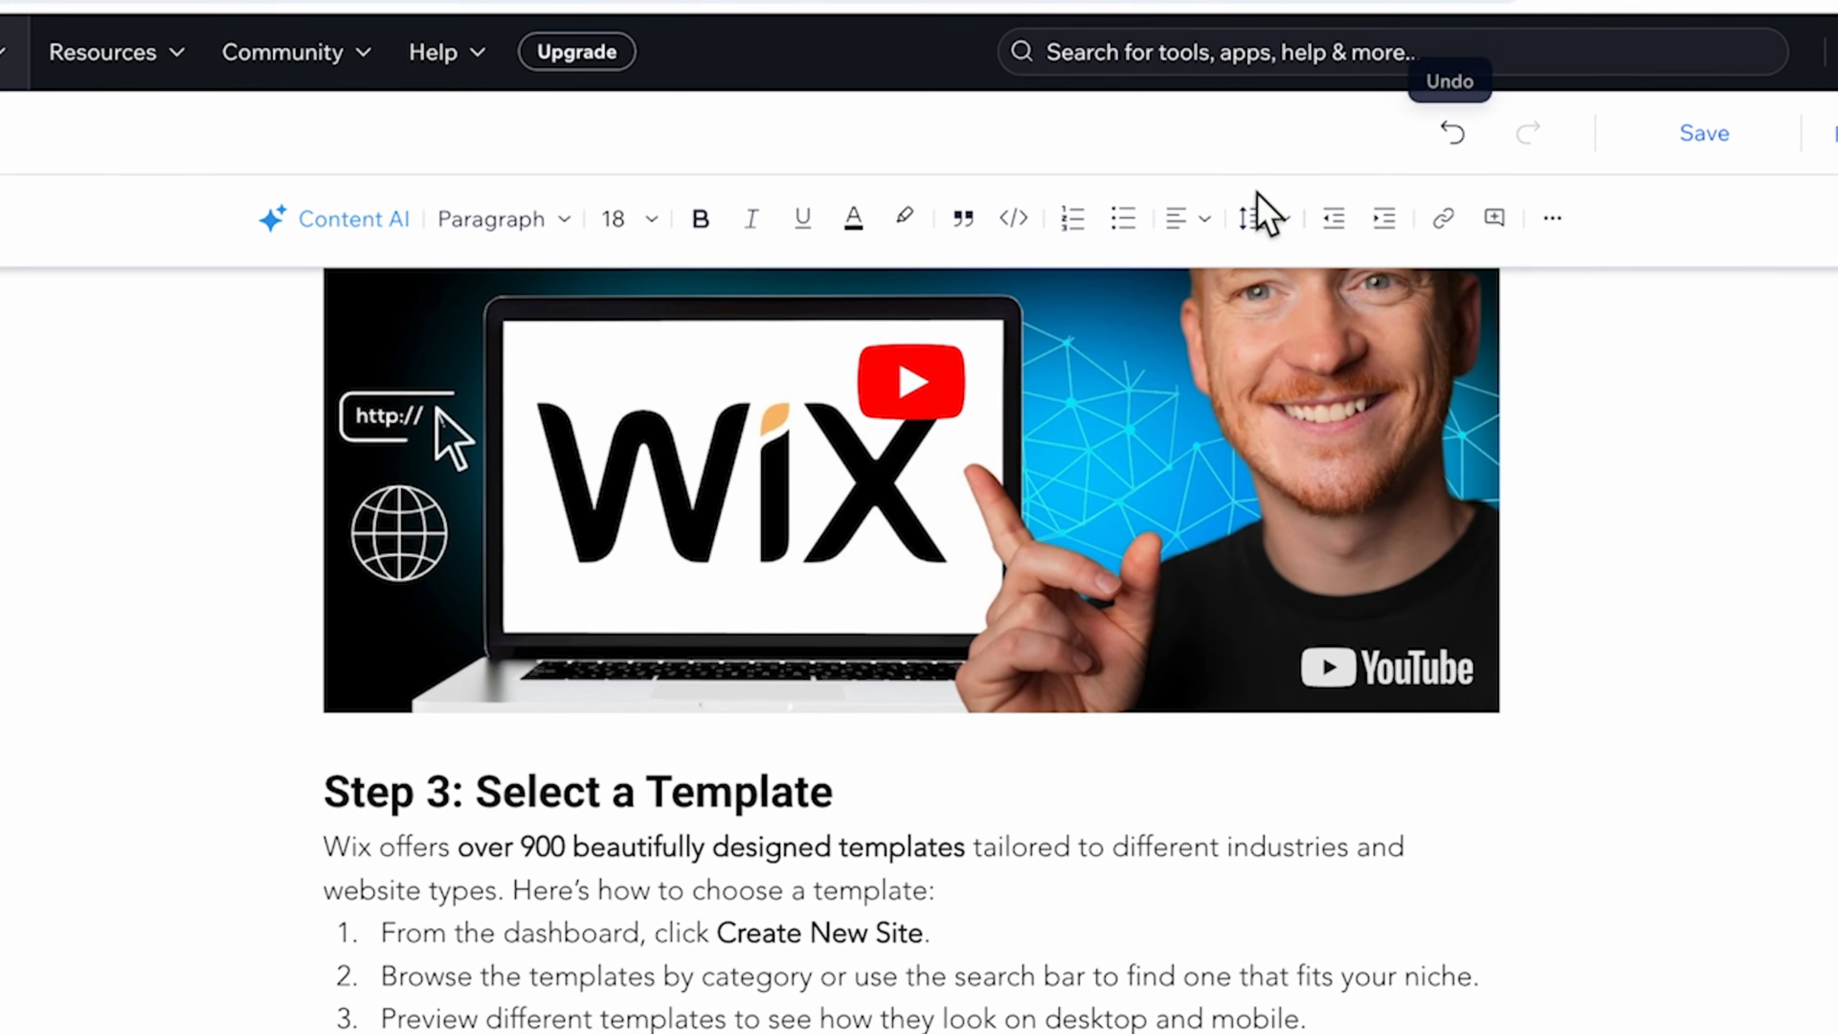
{"action": "scroll", "coordinate": [1268, 476], "scroll_direction": "up", "scroll_amount": 5}
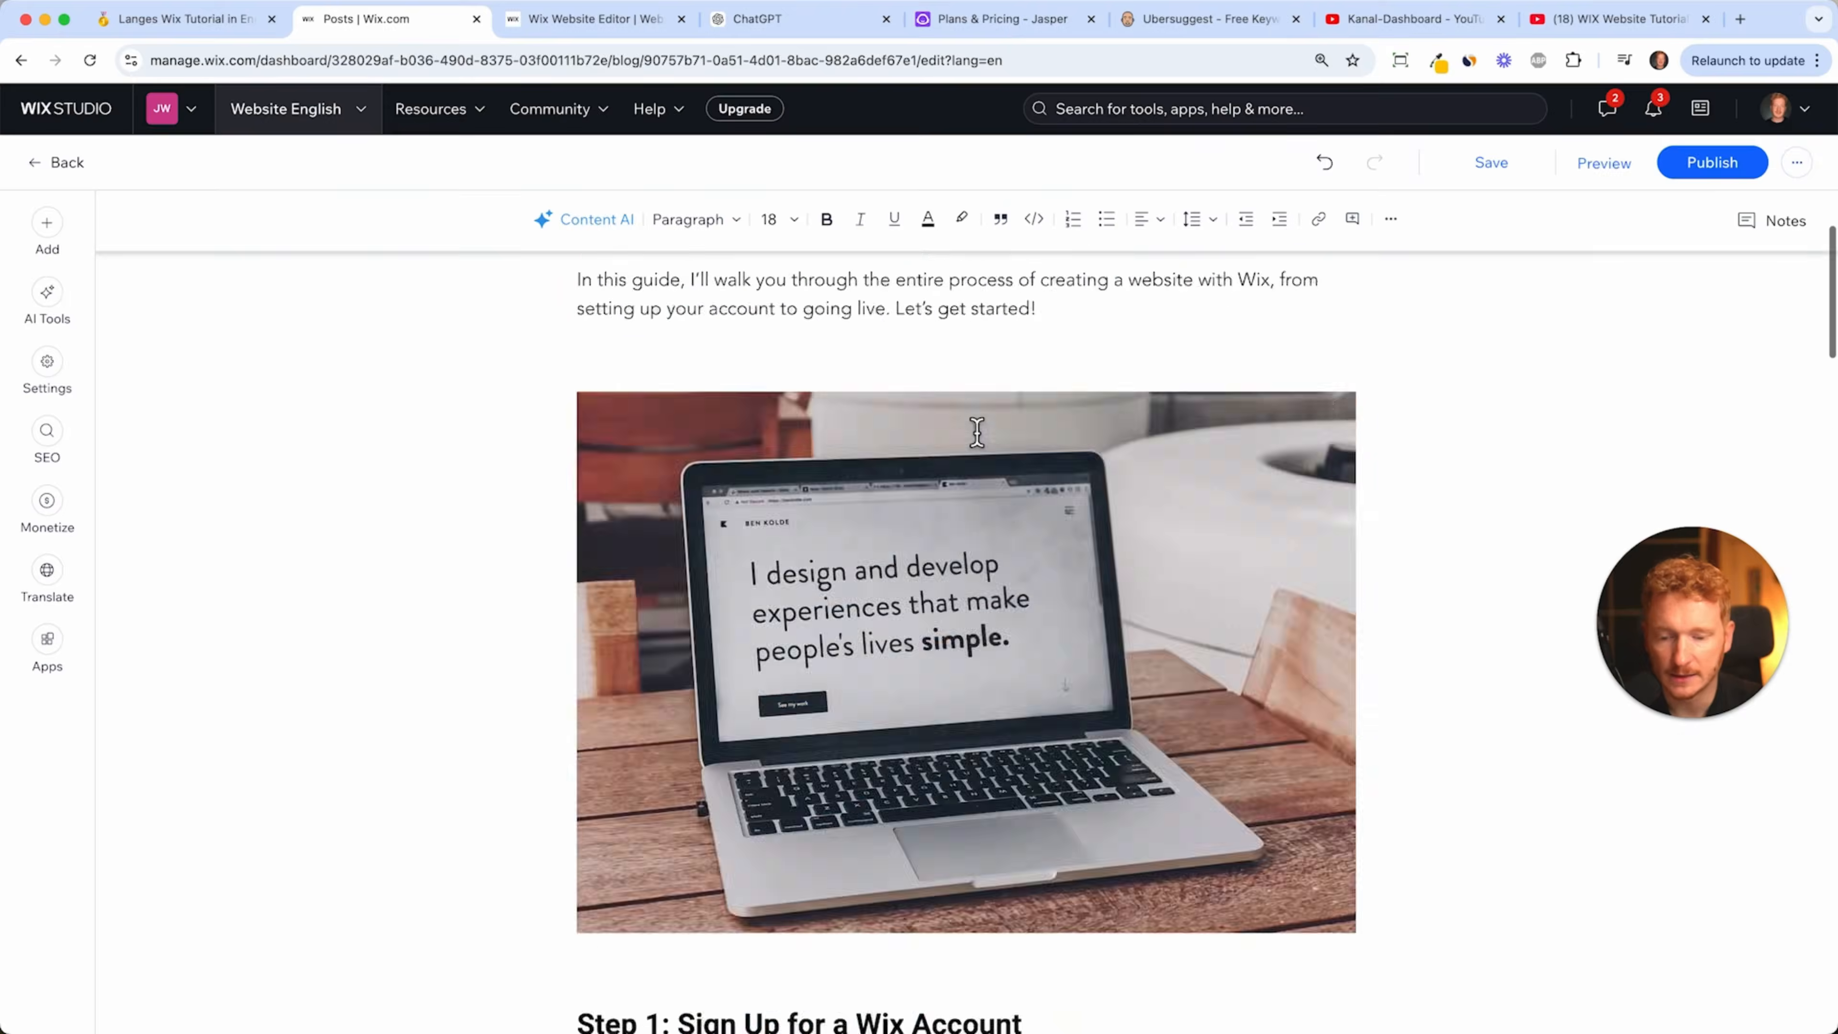
{"action": "scroll", "coordinate": [977, 433], "scroll_direction": "up", "scroll_amount": 2}
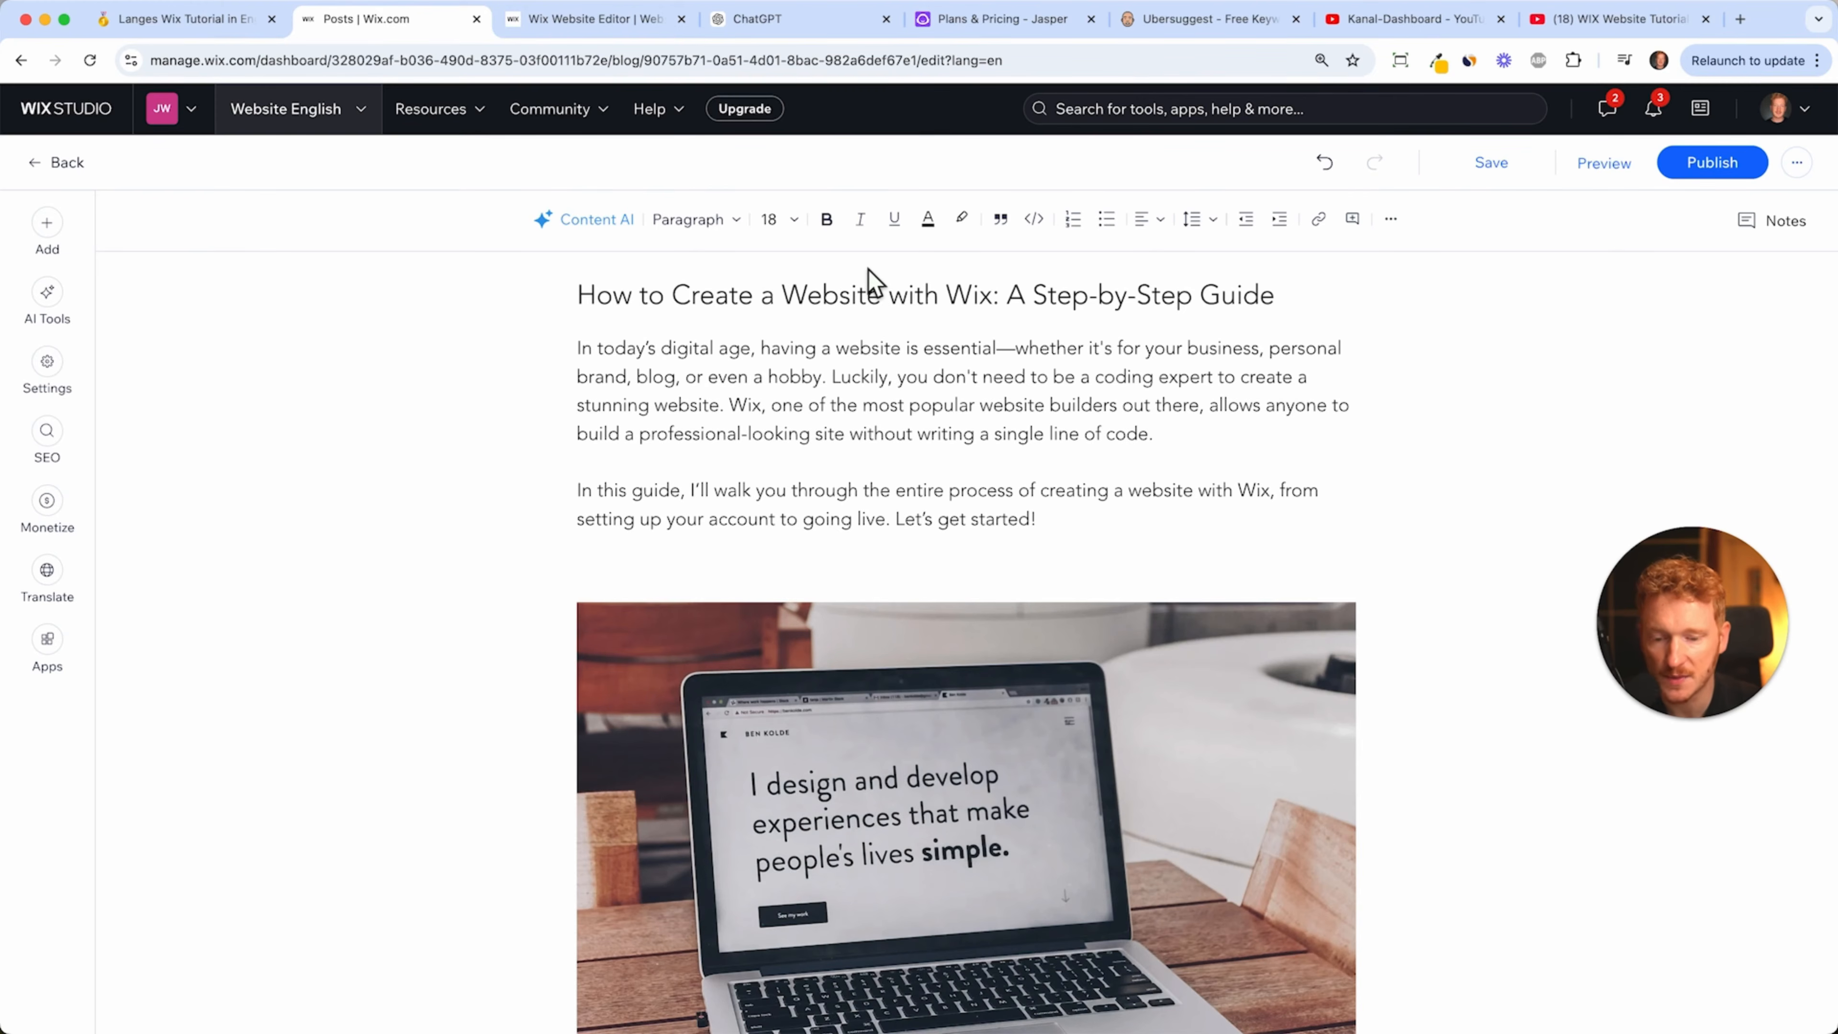
- Examine the Ubersuggest keyword overview for "how to make a website", and return to the introduction of the Wix blog post
{"action": "left_click", "coordinate": [1177, 38]}
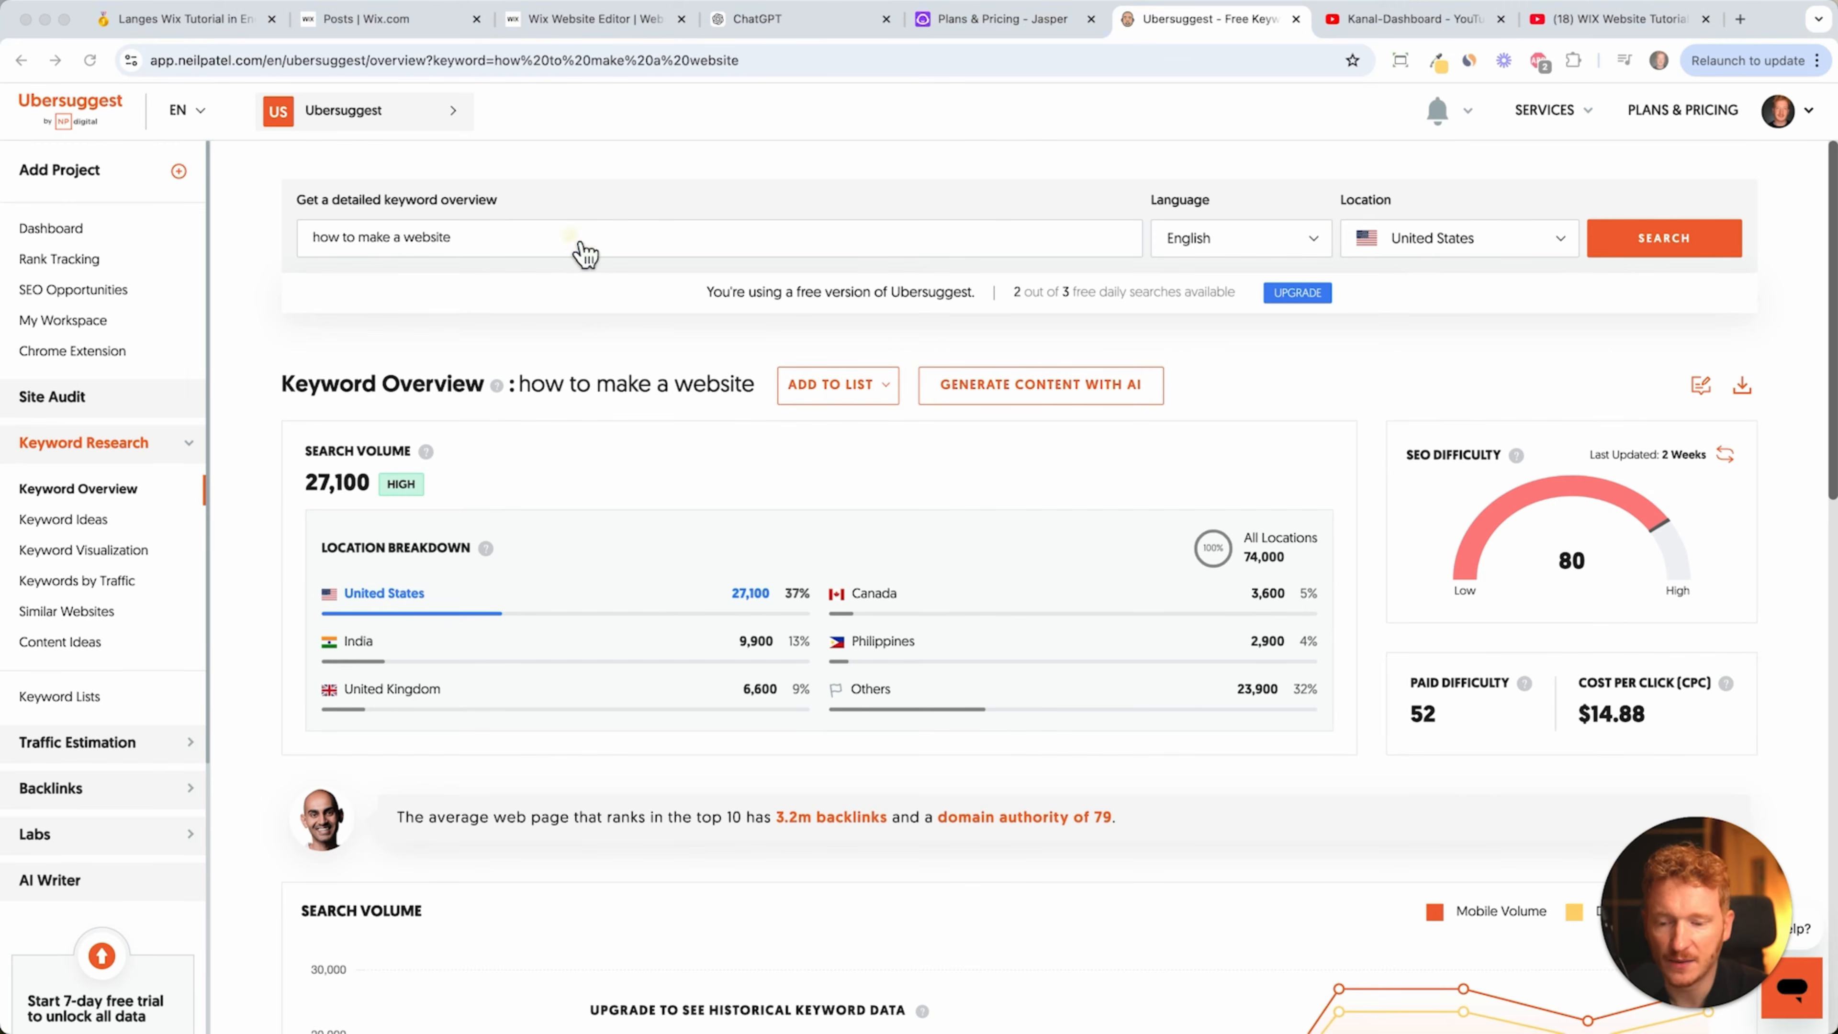
{"action": "left_click", "coordinate": [568, 247]}
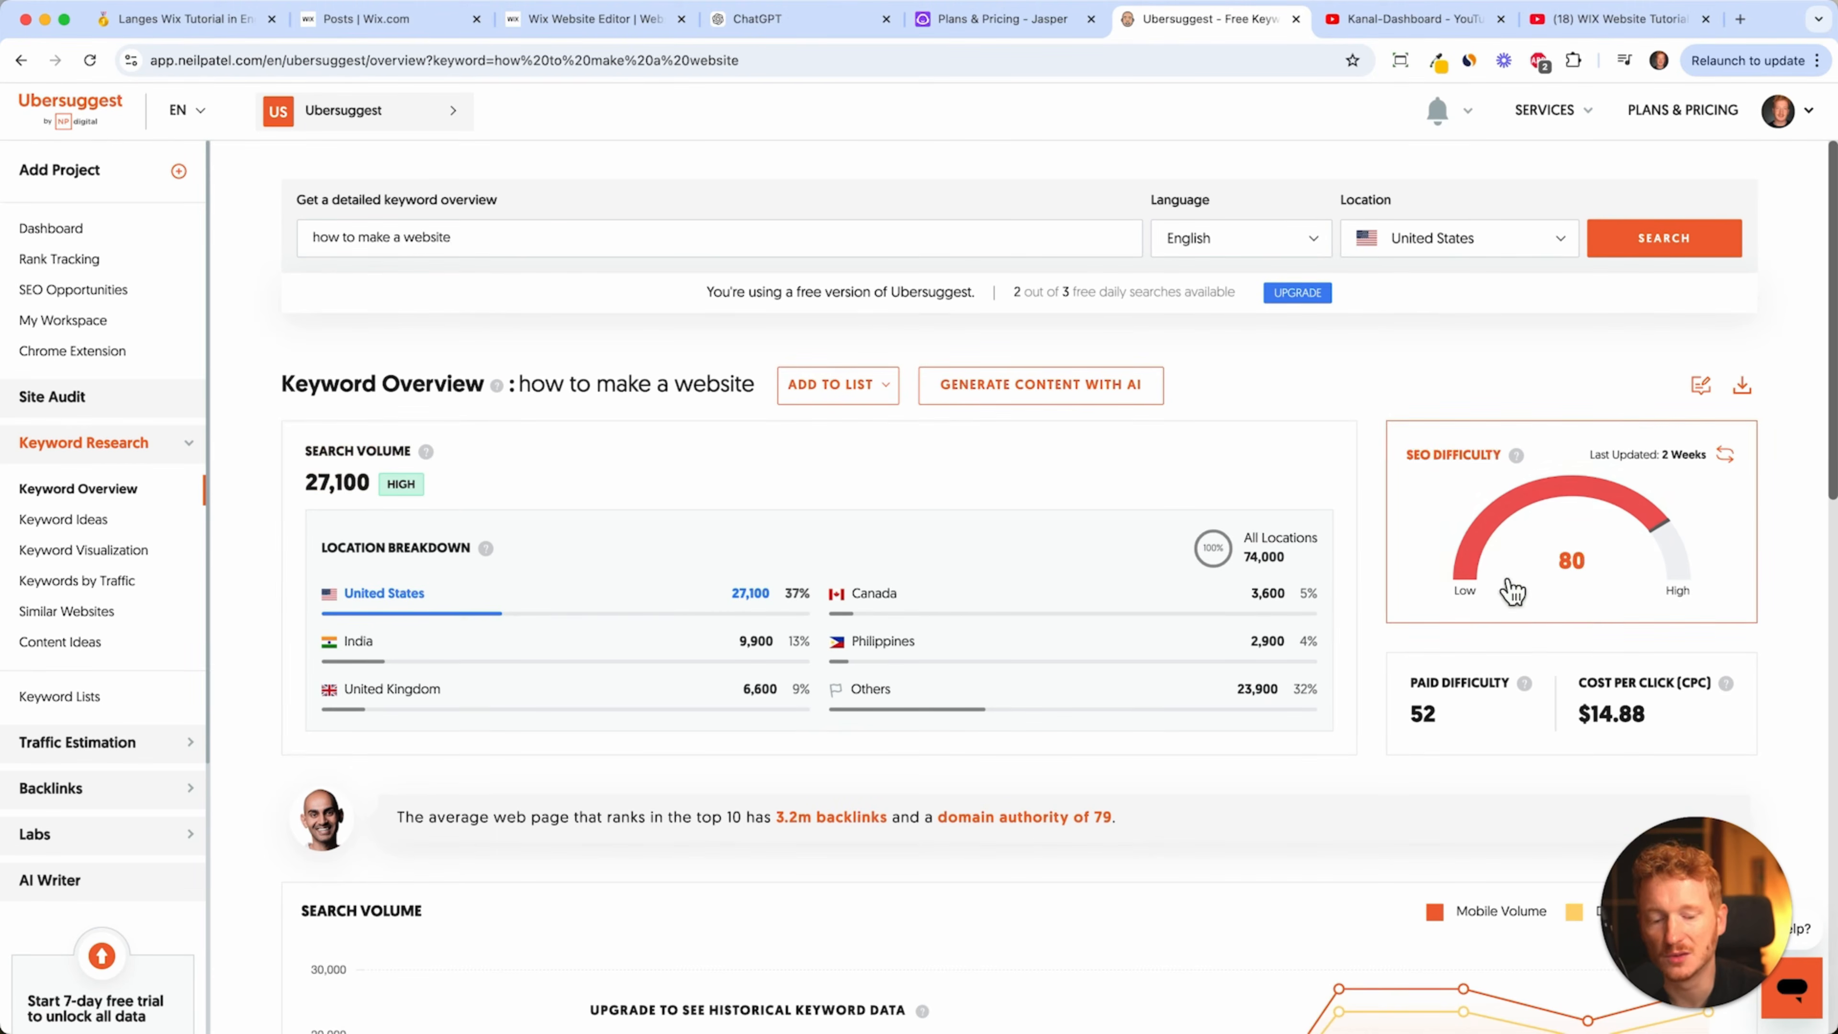
{"action": "left_click", "coordinate": [383, 19]}
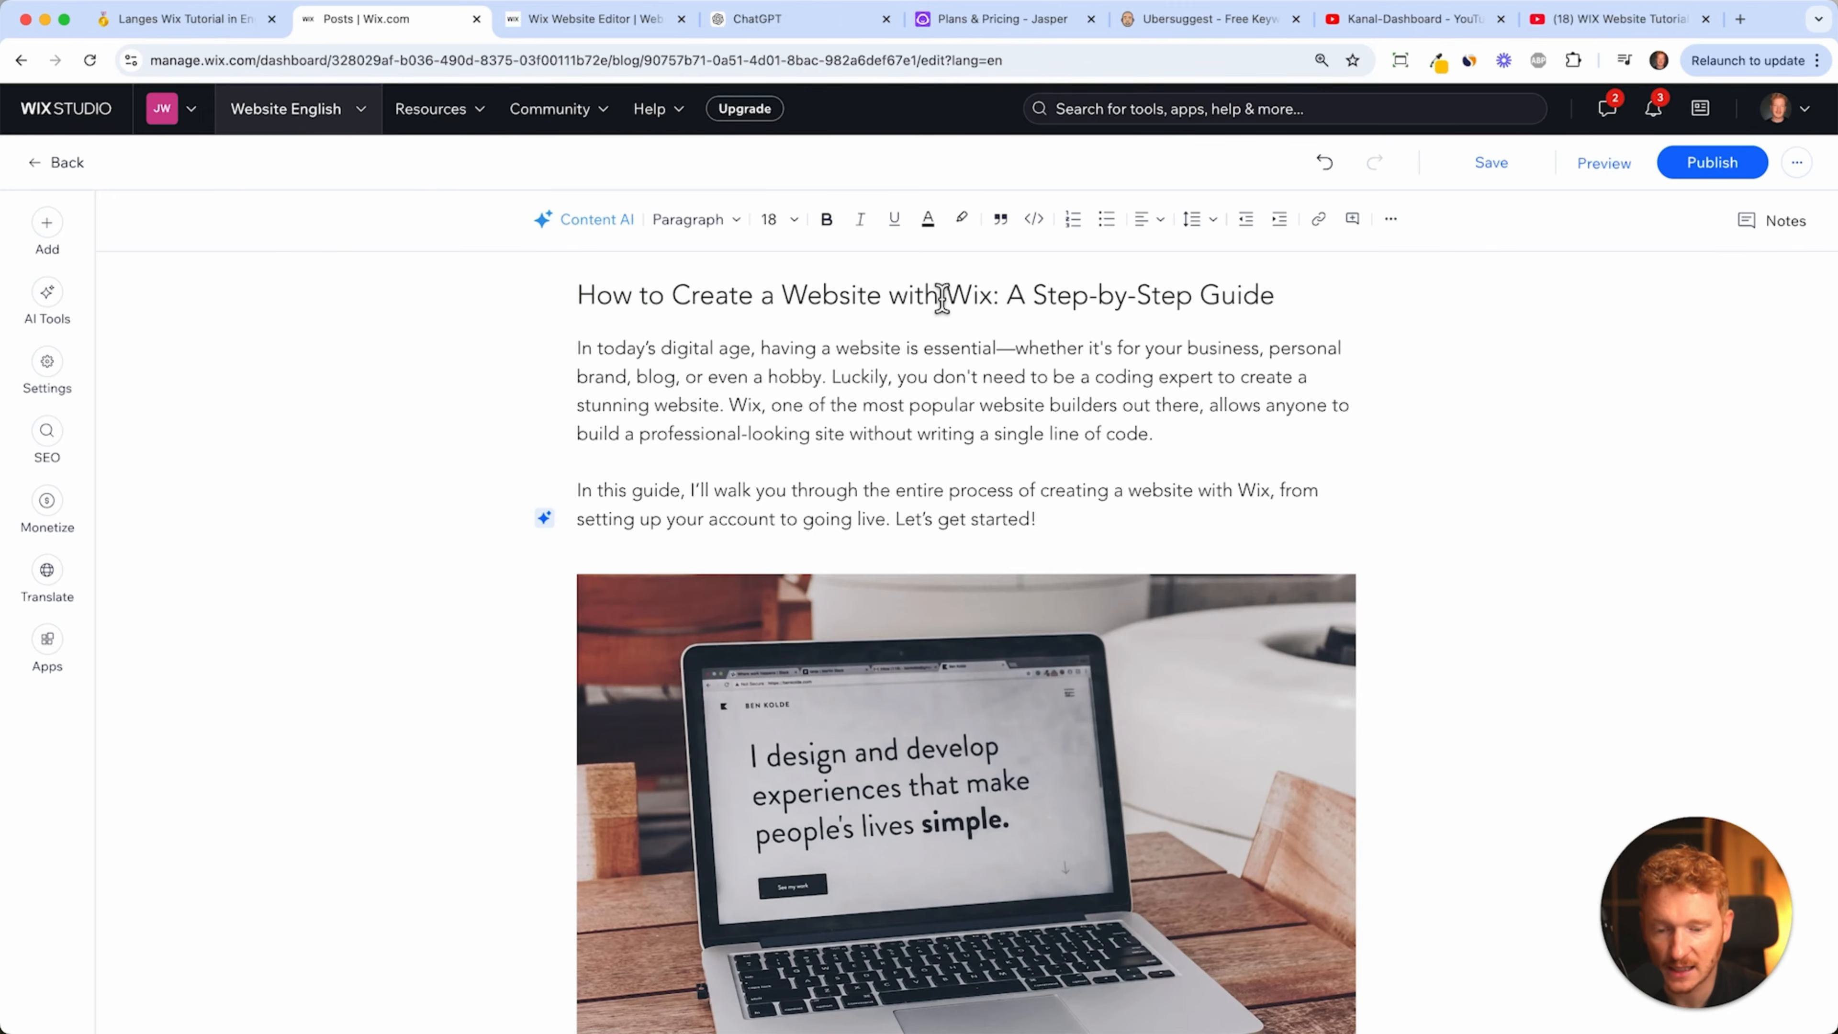
{"action": "scroll", "coordinate": [759, 434], "scroll_direction": "down", "scroll_amount": 1}
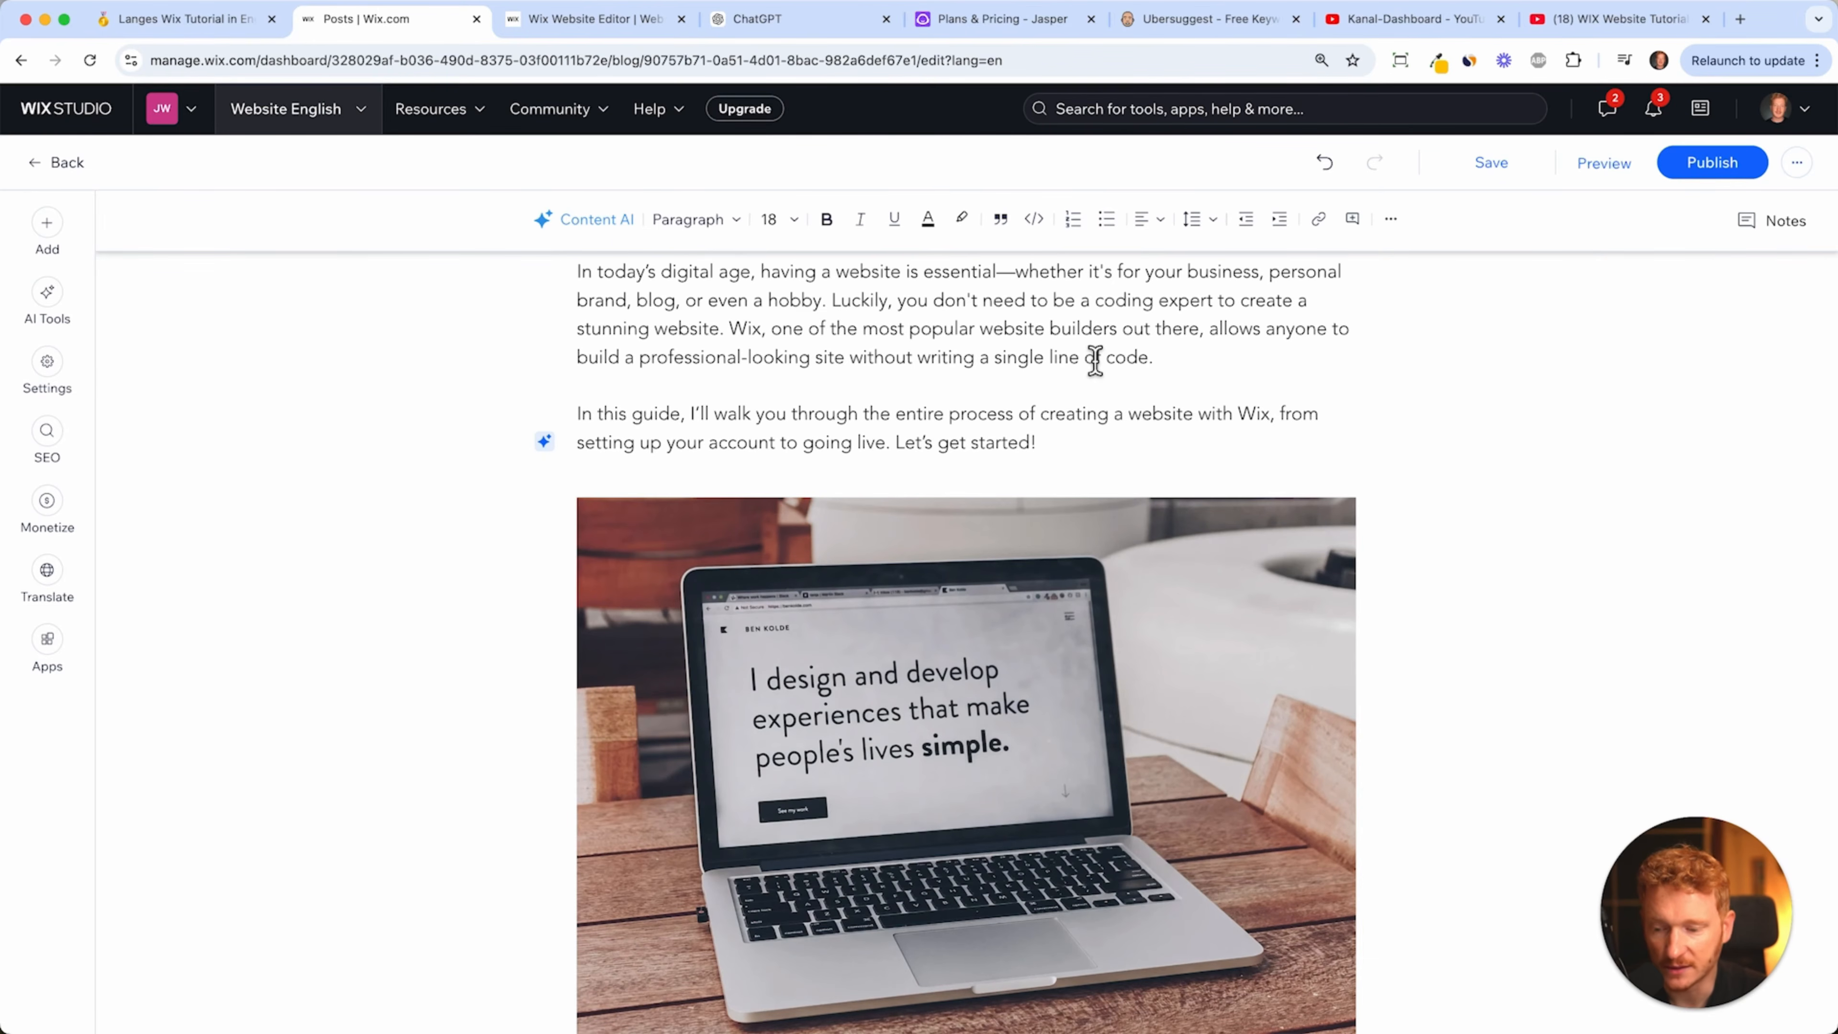
- Fill the excerpt in the post settings with the first introduction paragraph copied from the post
{"action": "left_click", "coordinate": [48, 366]}
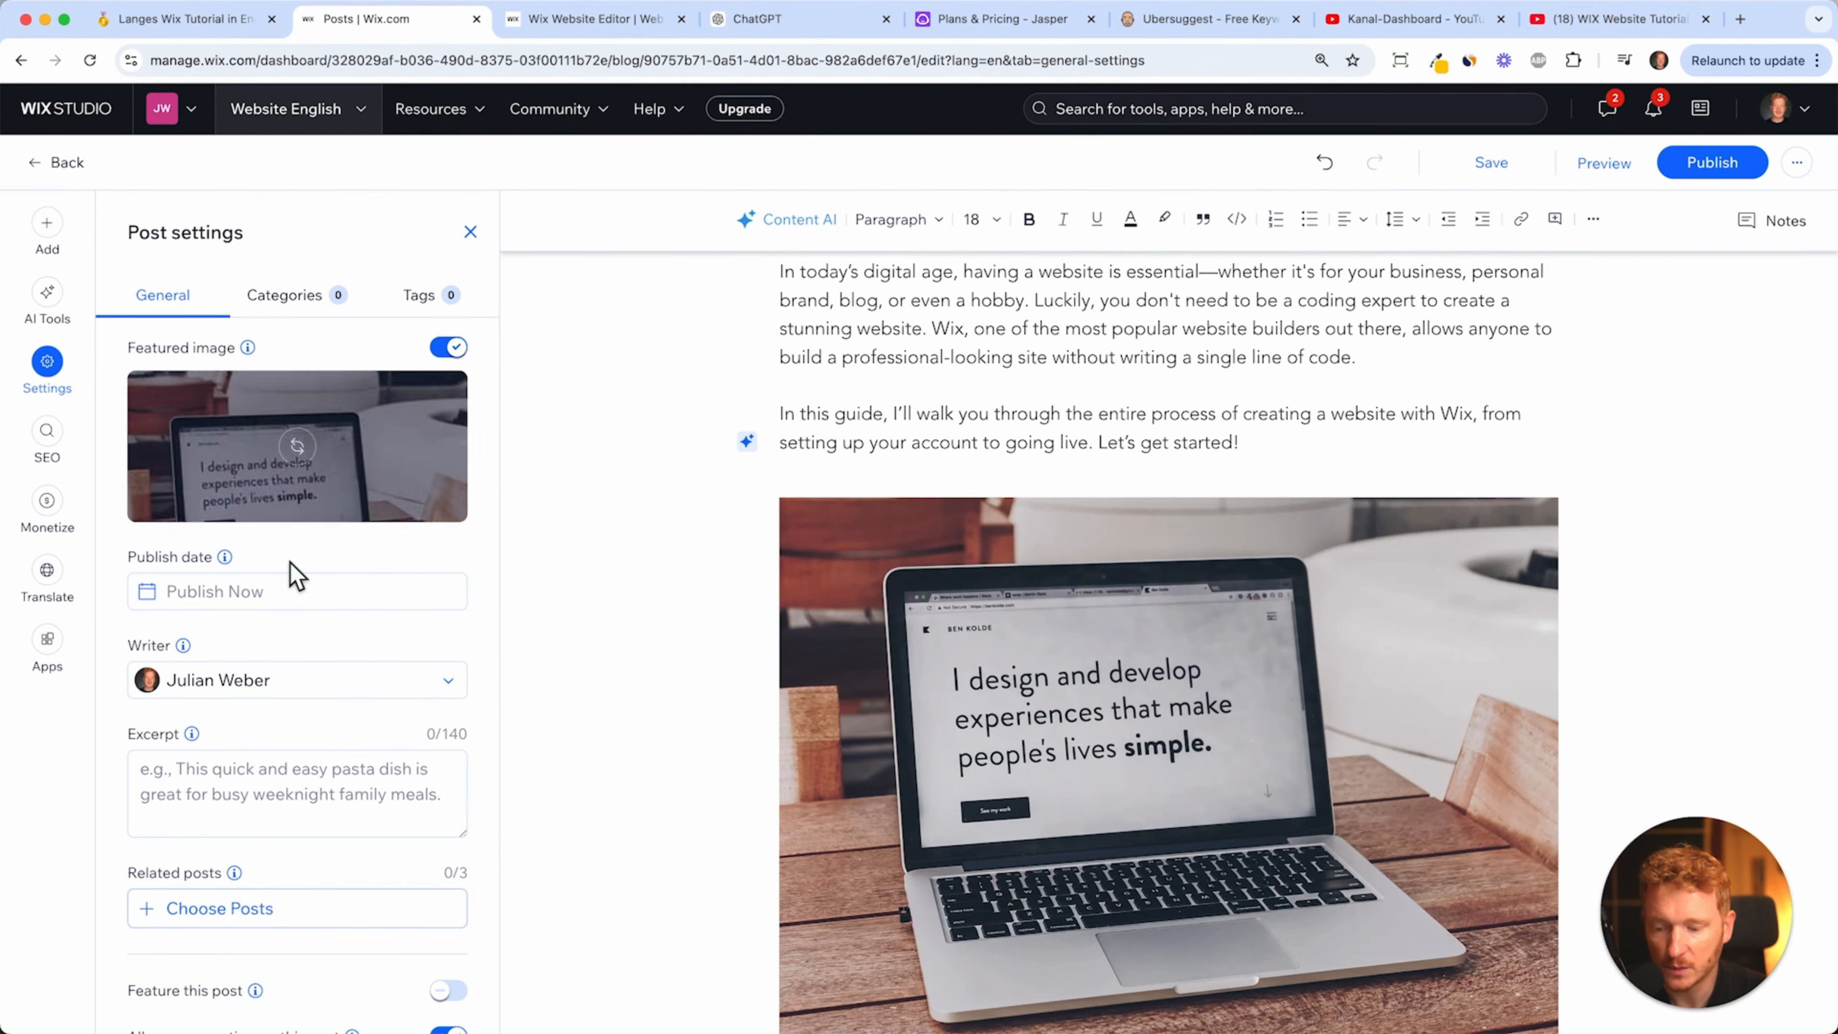
{"action": "scroll", "coordinate": [294, 575], "scroll_direction": "down", "scroll_amount": 1}
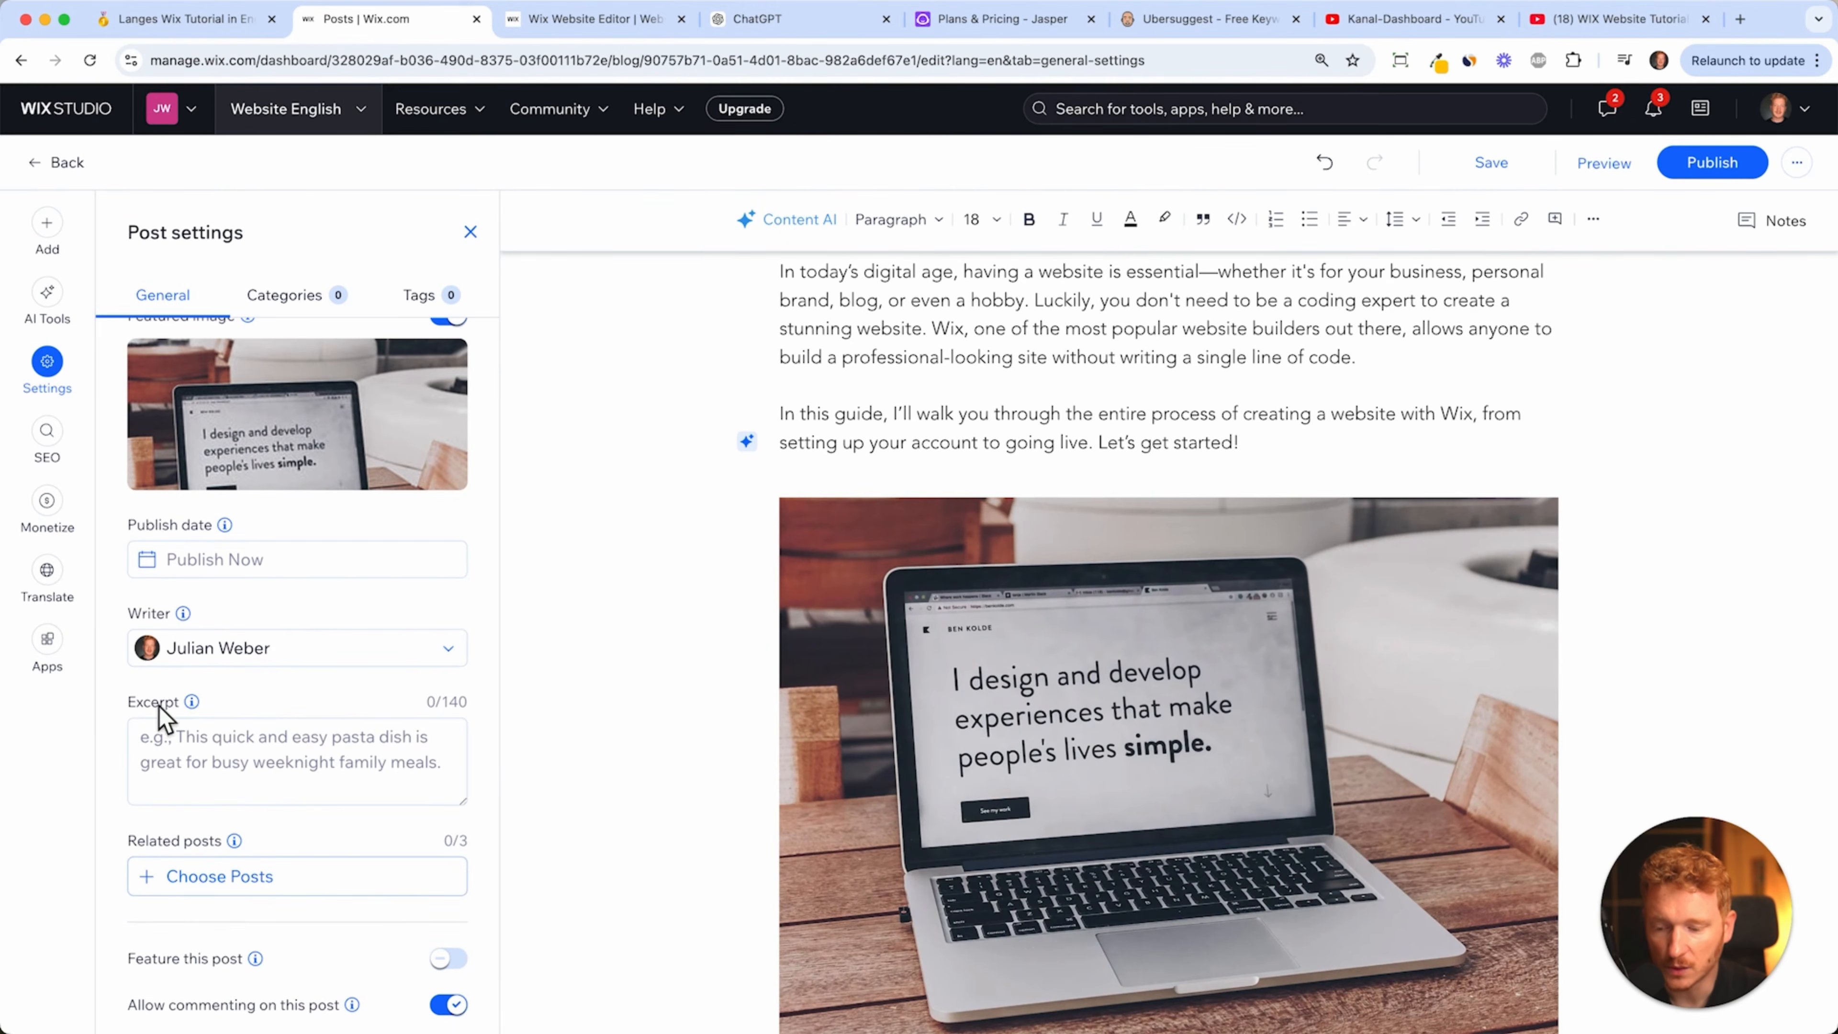
{"action": "mouse_move", "coordinate": [193, 709]}
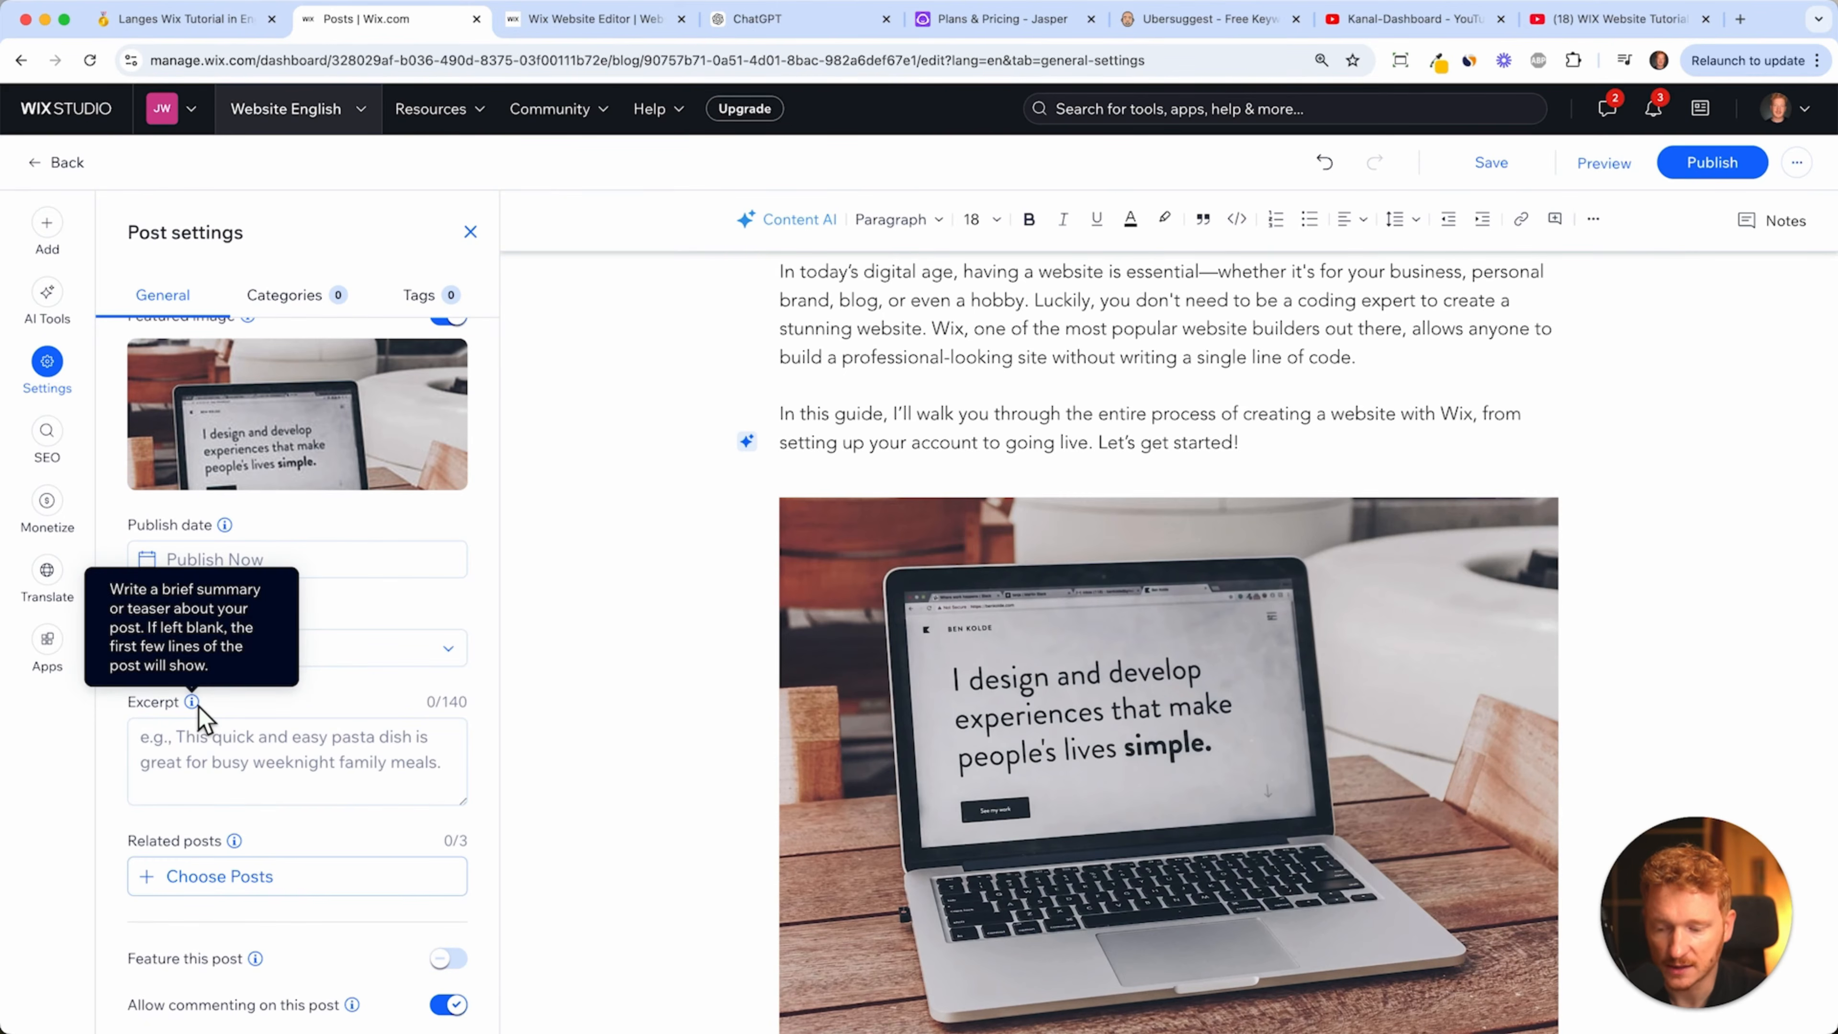
{"action": "scroll", "coordinate": [812, 562], "scroll_direction": "up", "scroll_amount": 2}
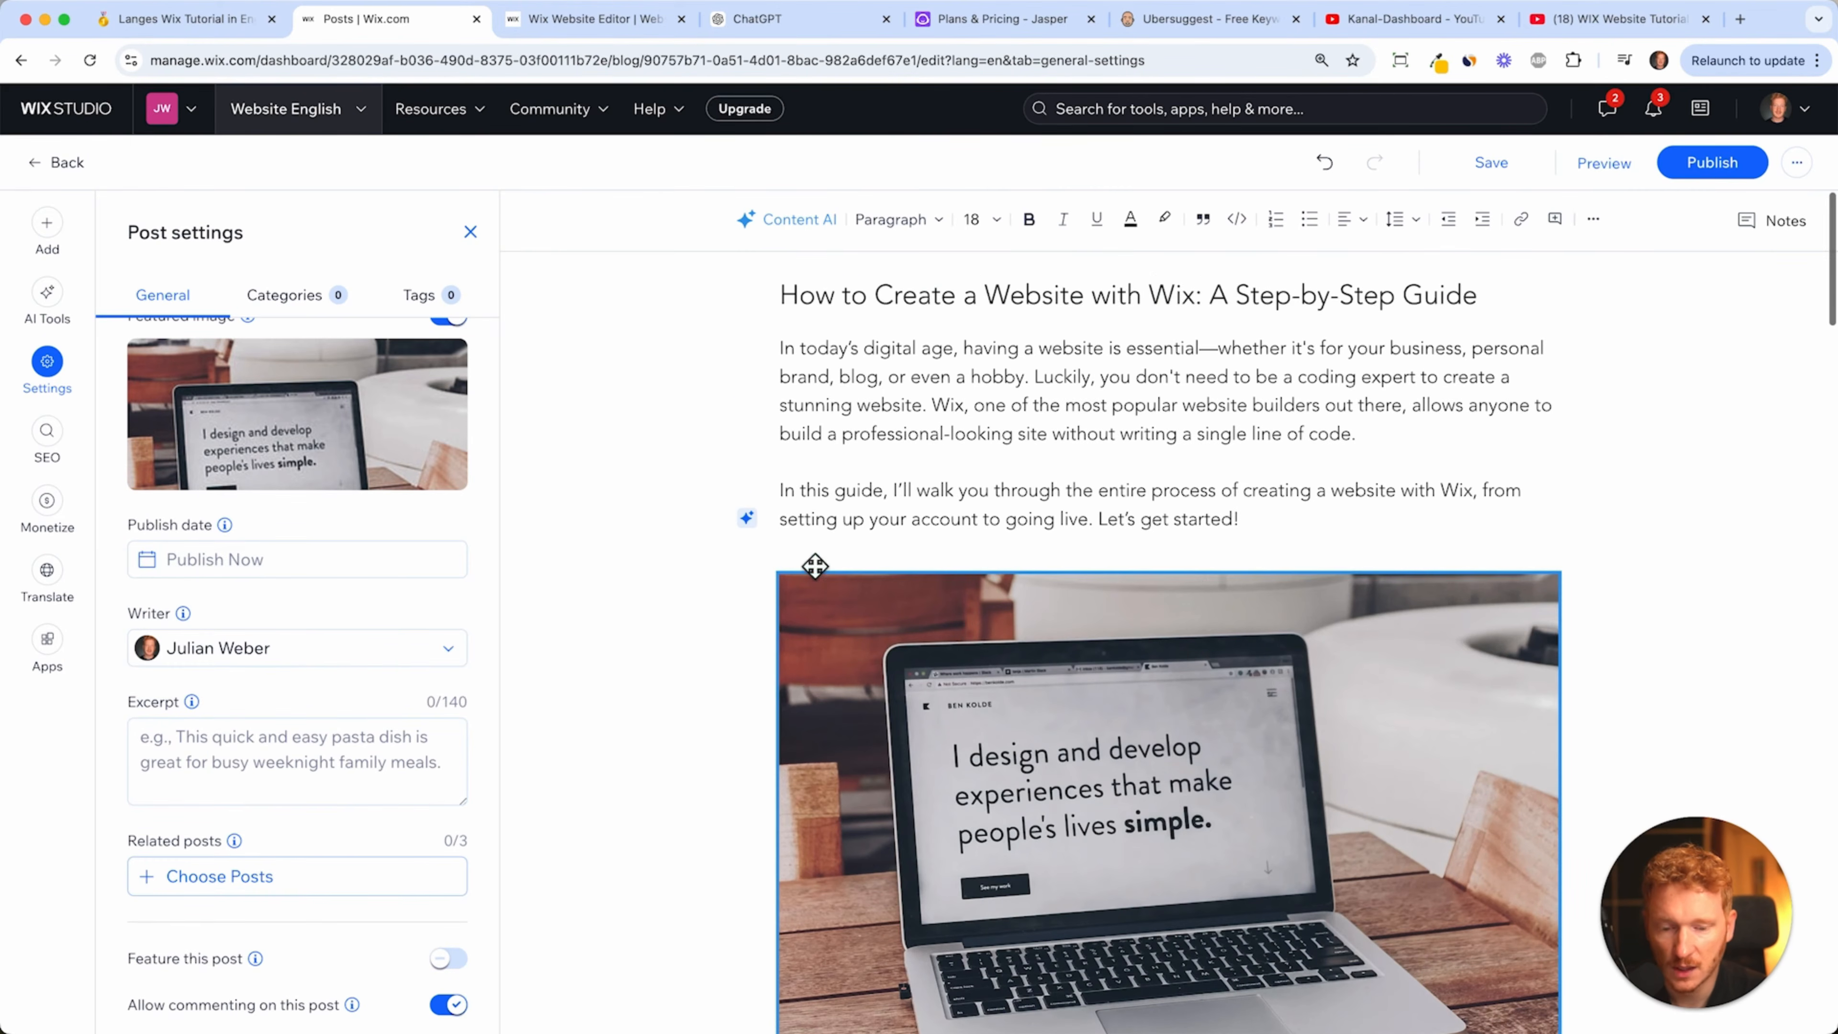
{"action": "triple_click", "coordinate": [809, 351]}
{"action": "key", "text": "cmd+c"}
{"action": "left_click", "coordinate": [213, 751]}
{"action": "key", "text": "cmd+v"}
{"action": "scroll", "coordinate": [302, 332], "scroll_direction": "up", "scroll_amount": 1}
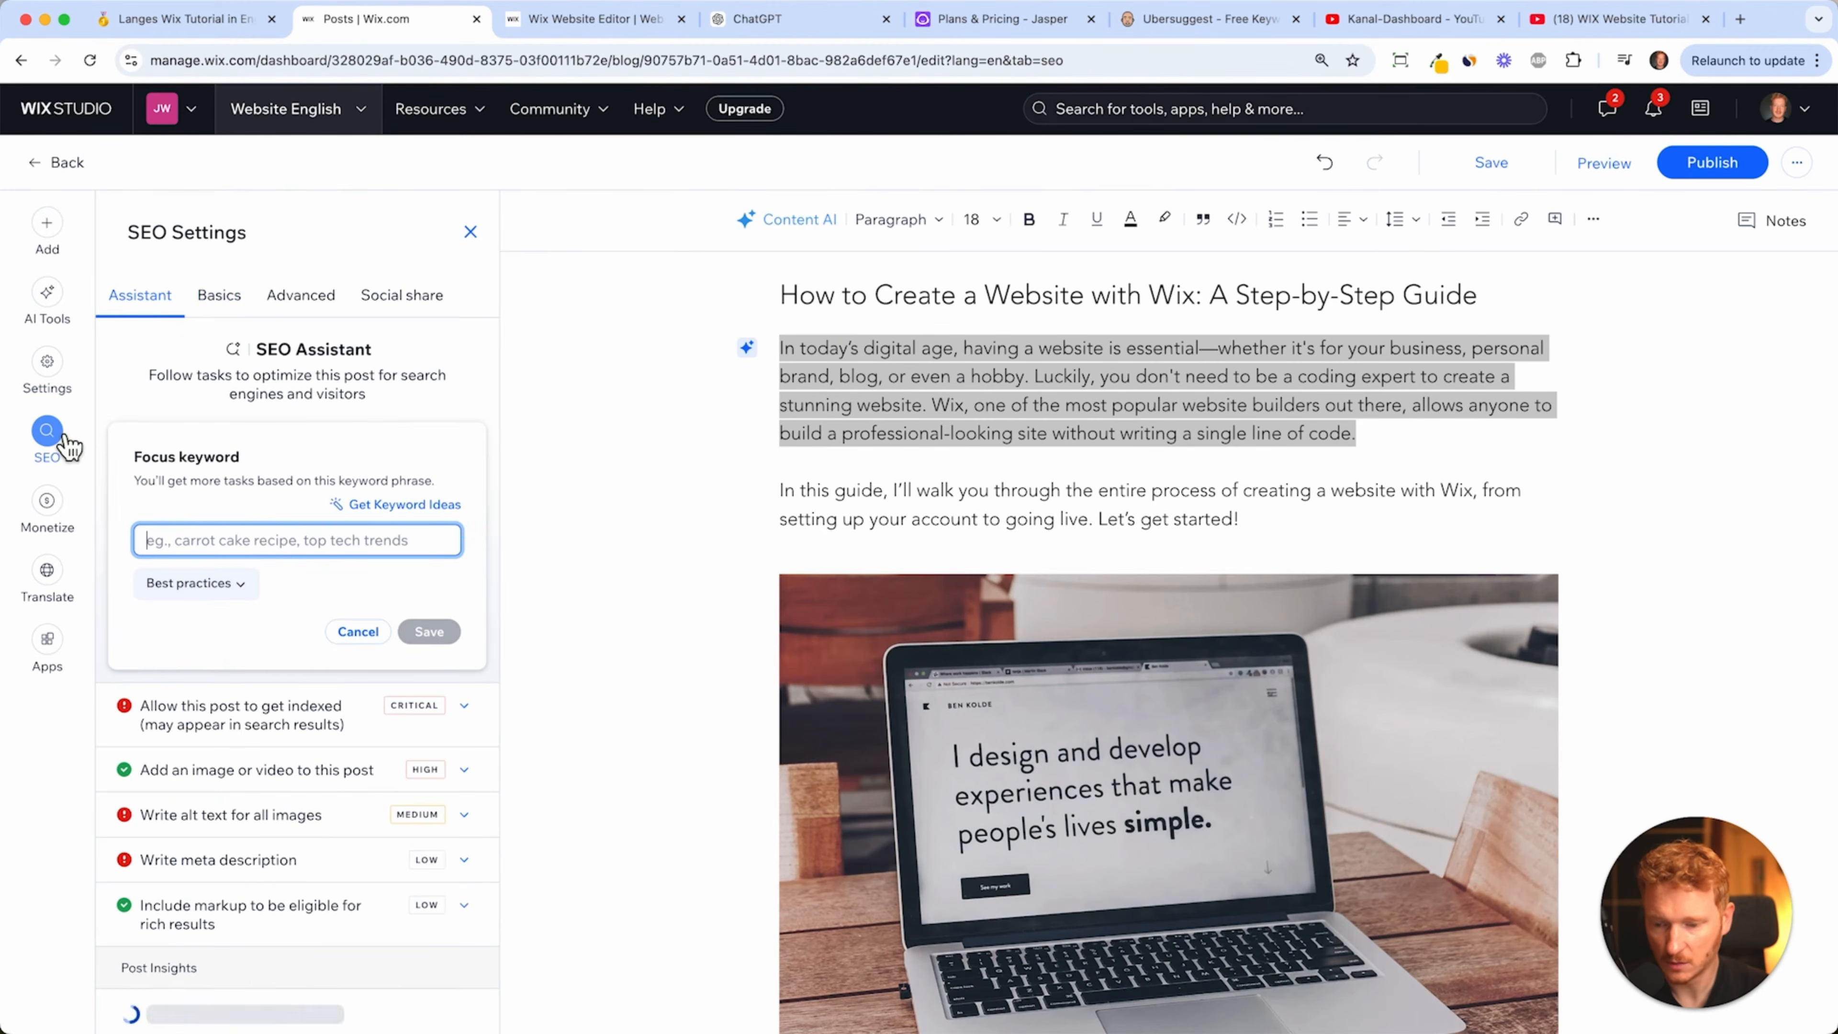
- Open the post's basic SEO settings and read the title tag through to its end
{"action": "left_click", "coordinate": [227, 316]}
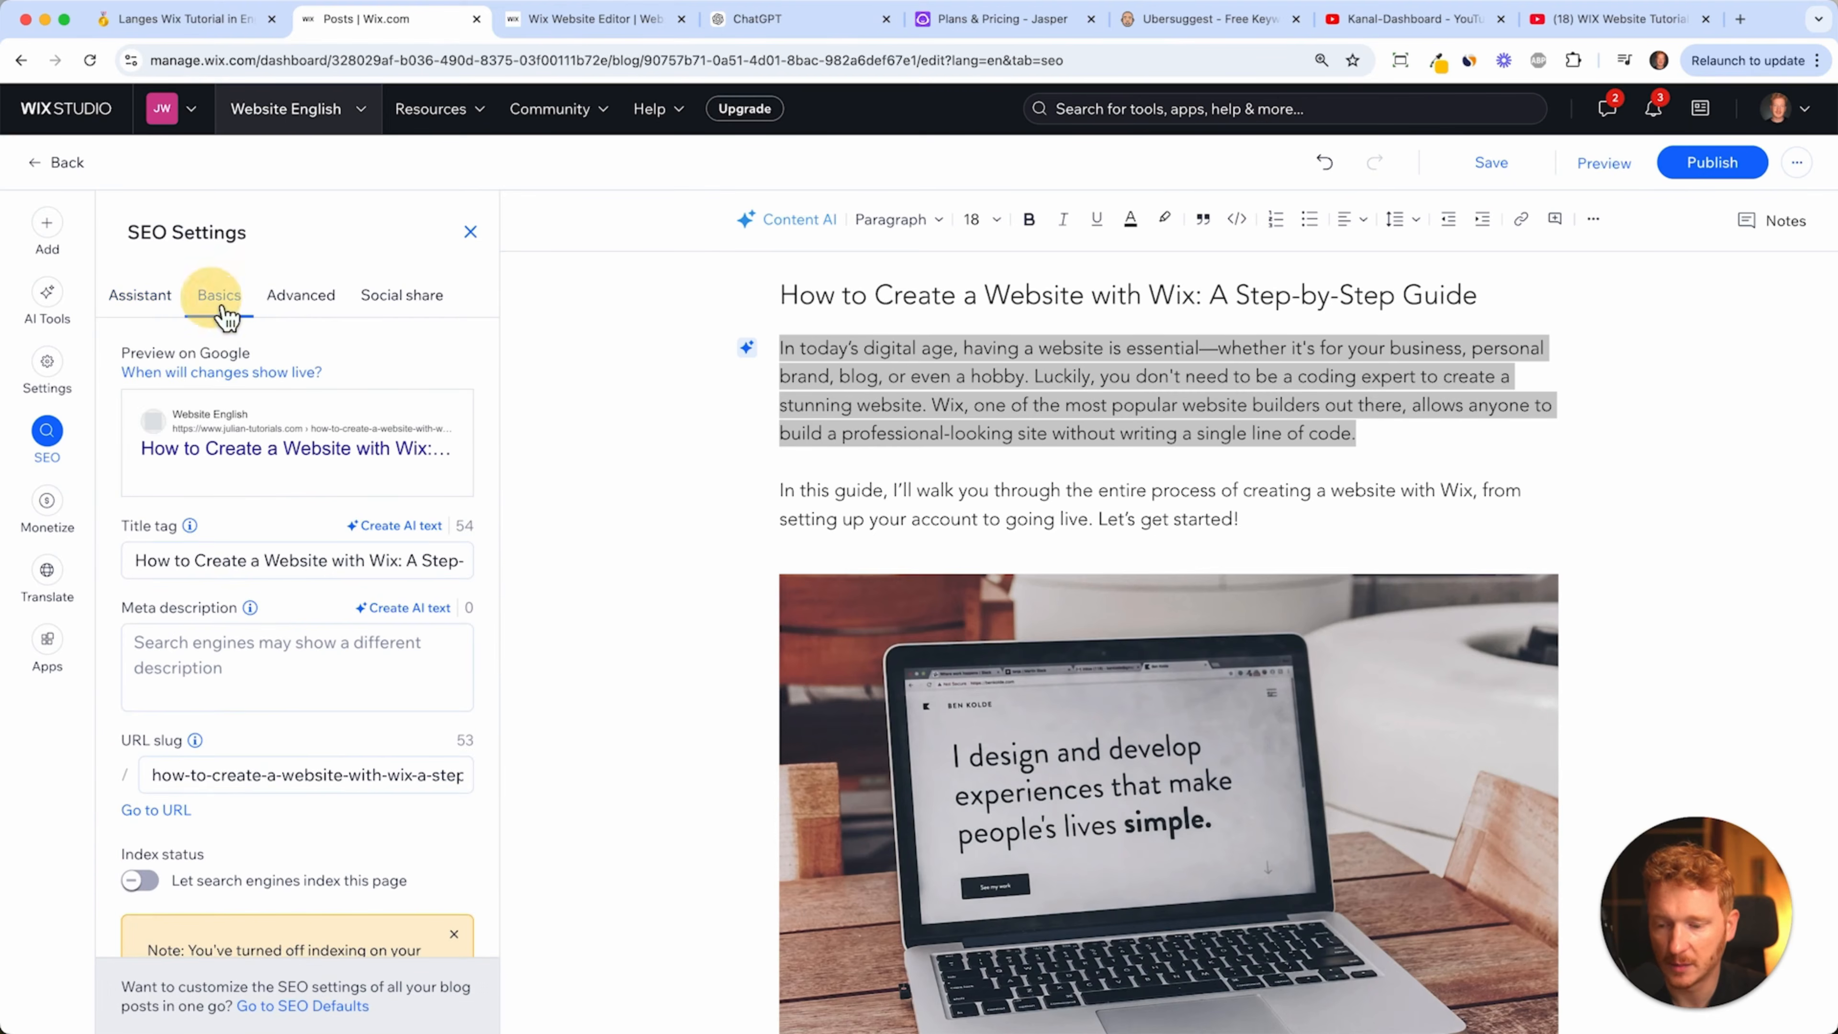
{"action": "scroll", "coordinate": [285, 540], "scroll_direction": "down", "scroll_amount": 1}
{"action": "left_click", "coordinate": [287, 516]}
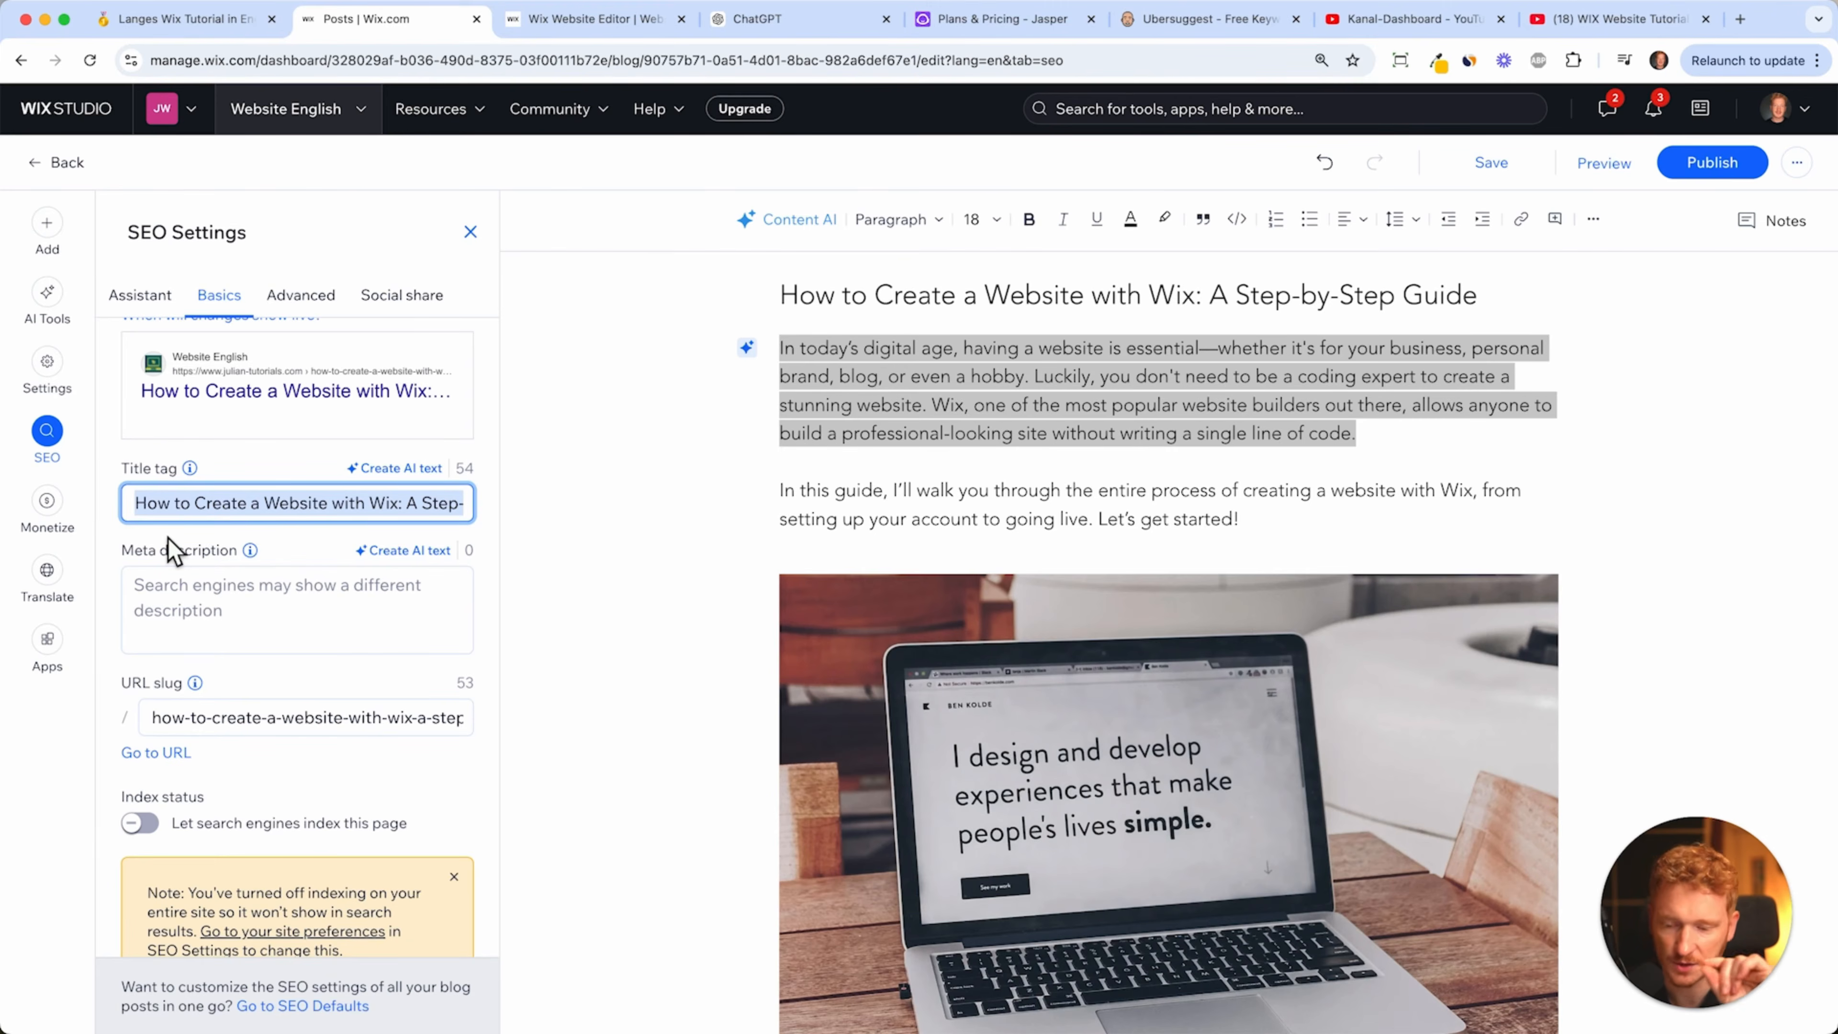
{"action": "left_click", "coordinate": [204, 503]}
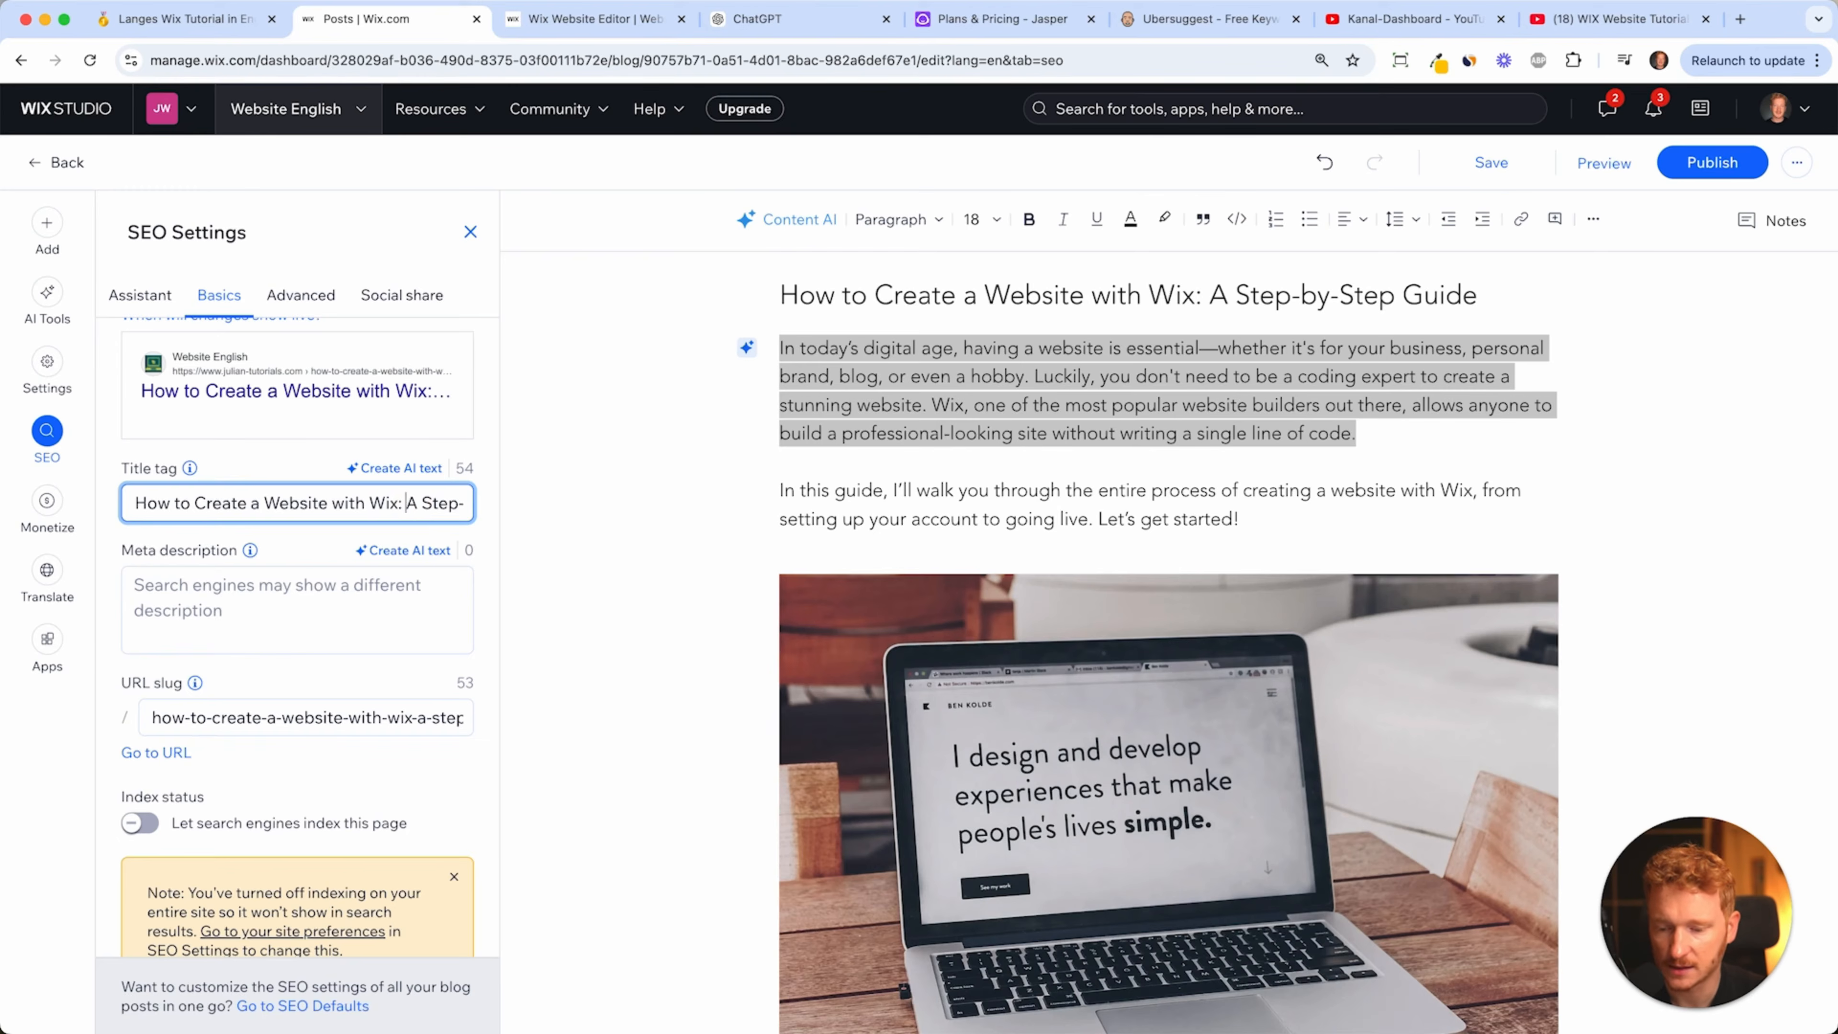
{"action": "key", "text": "Right"}
{"action": "key", "text": "Right"}
{"action": "key", "text": "Right"}
{"action": "key", "text": "Right"}
{"action": "key", "text": "Right"}
{"action": "key", "text": "Right"}
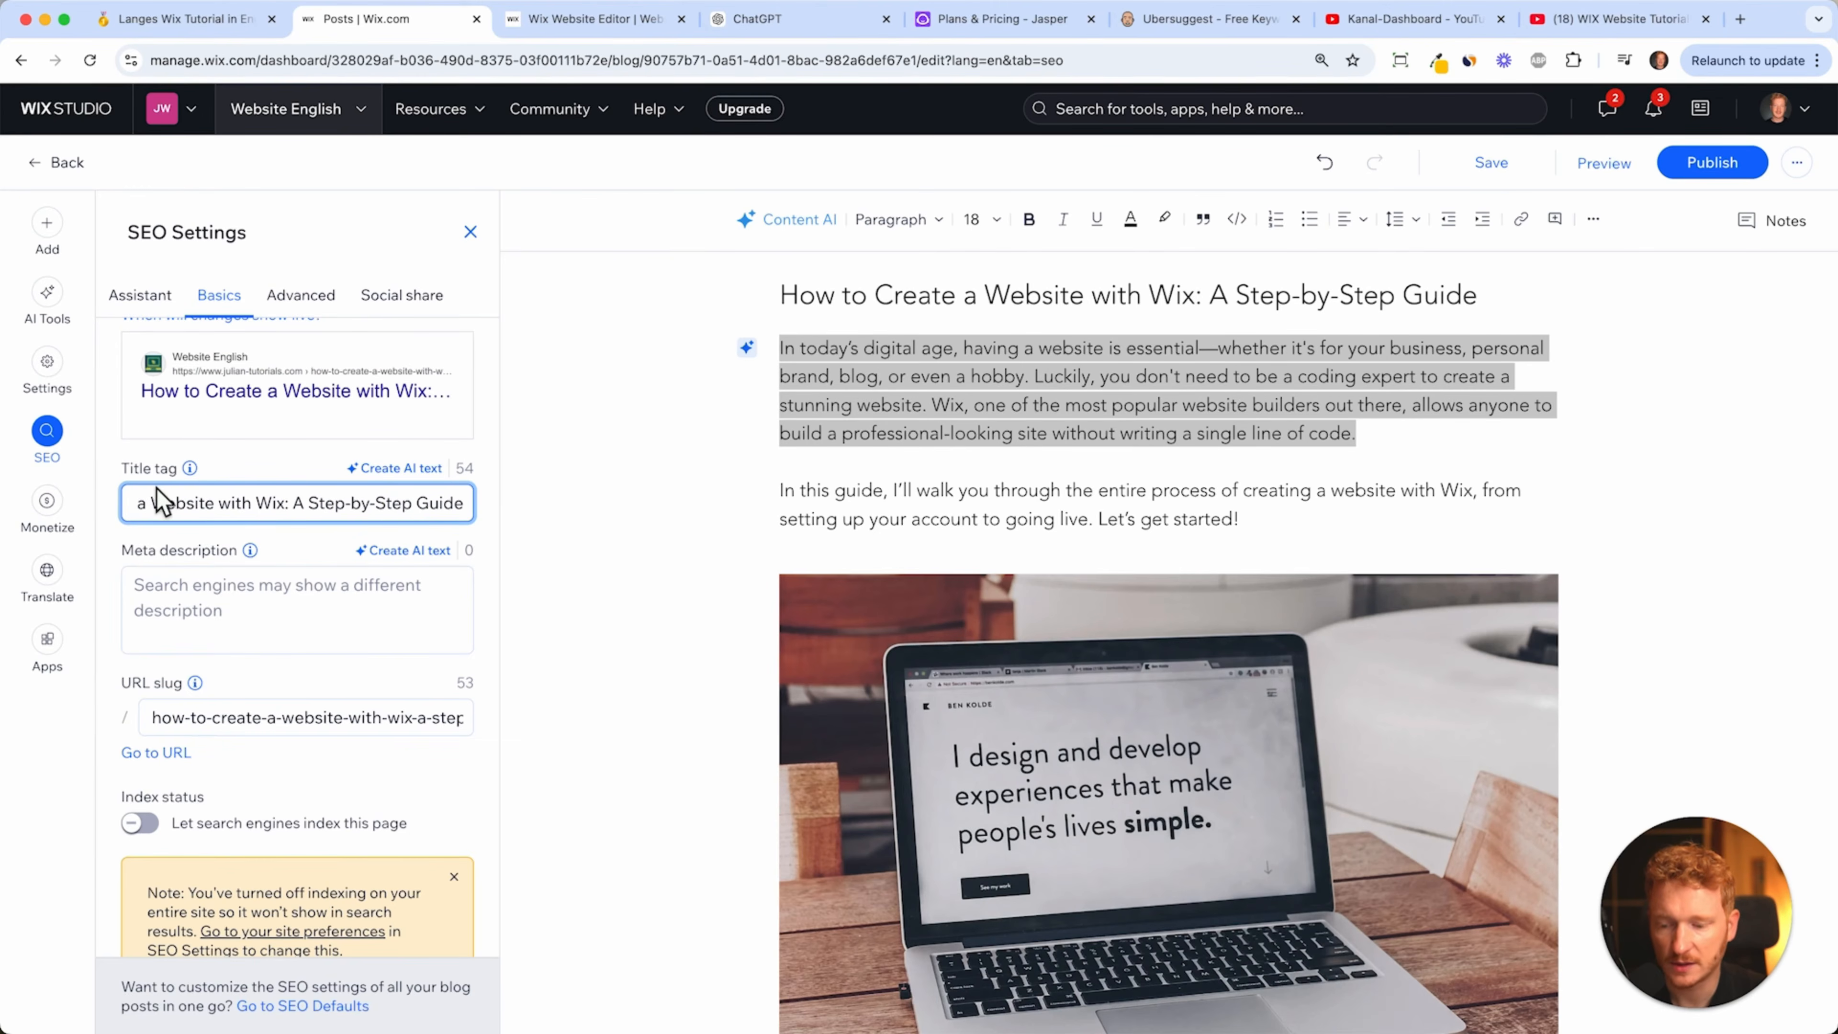
- Fill the meta description with the post's first two introduction sentences and check them in the Google preview
{"action": "left_click", "coordinate": [988, 414]}
{"action": "left_click_drag", "start_coordinate": [929, 407], "coordinate": [786, 360]}
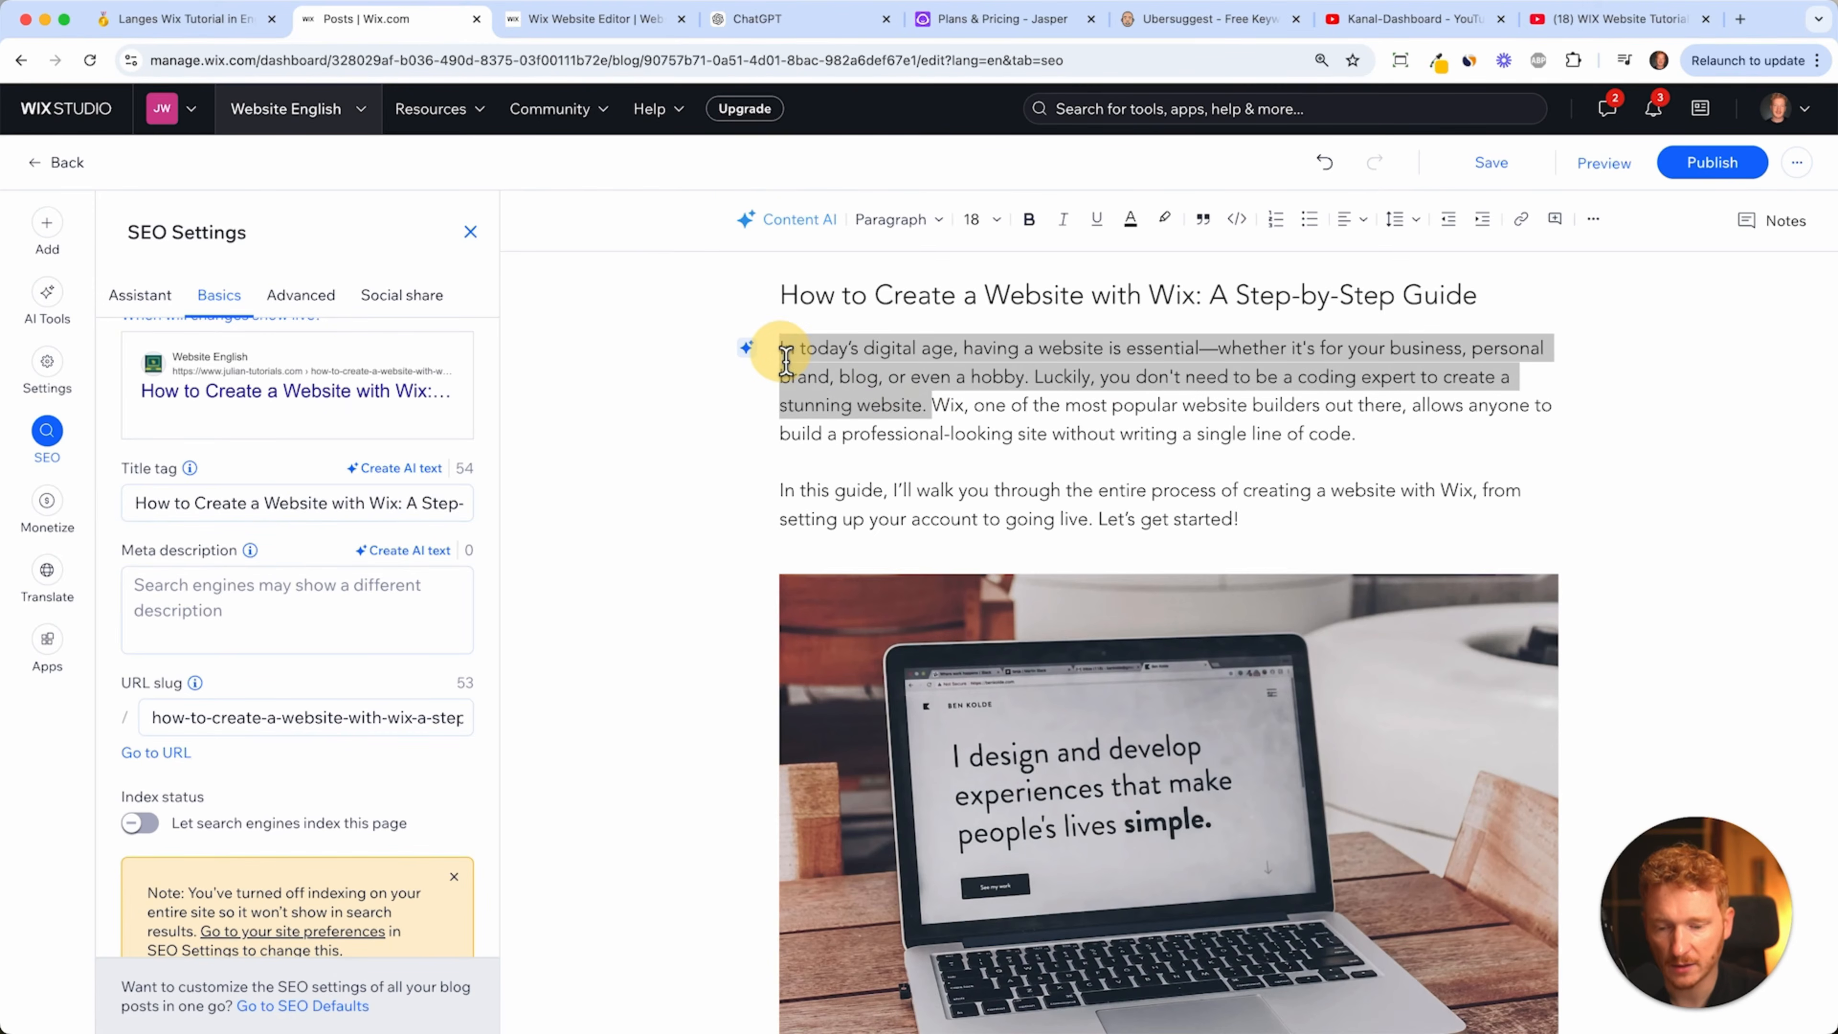
{"action": "left_click", "coordinate": [204, 585]}
{"action": "key", "text": "super+v"}
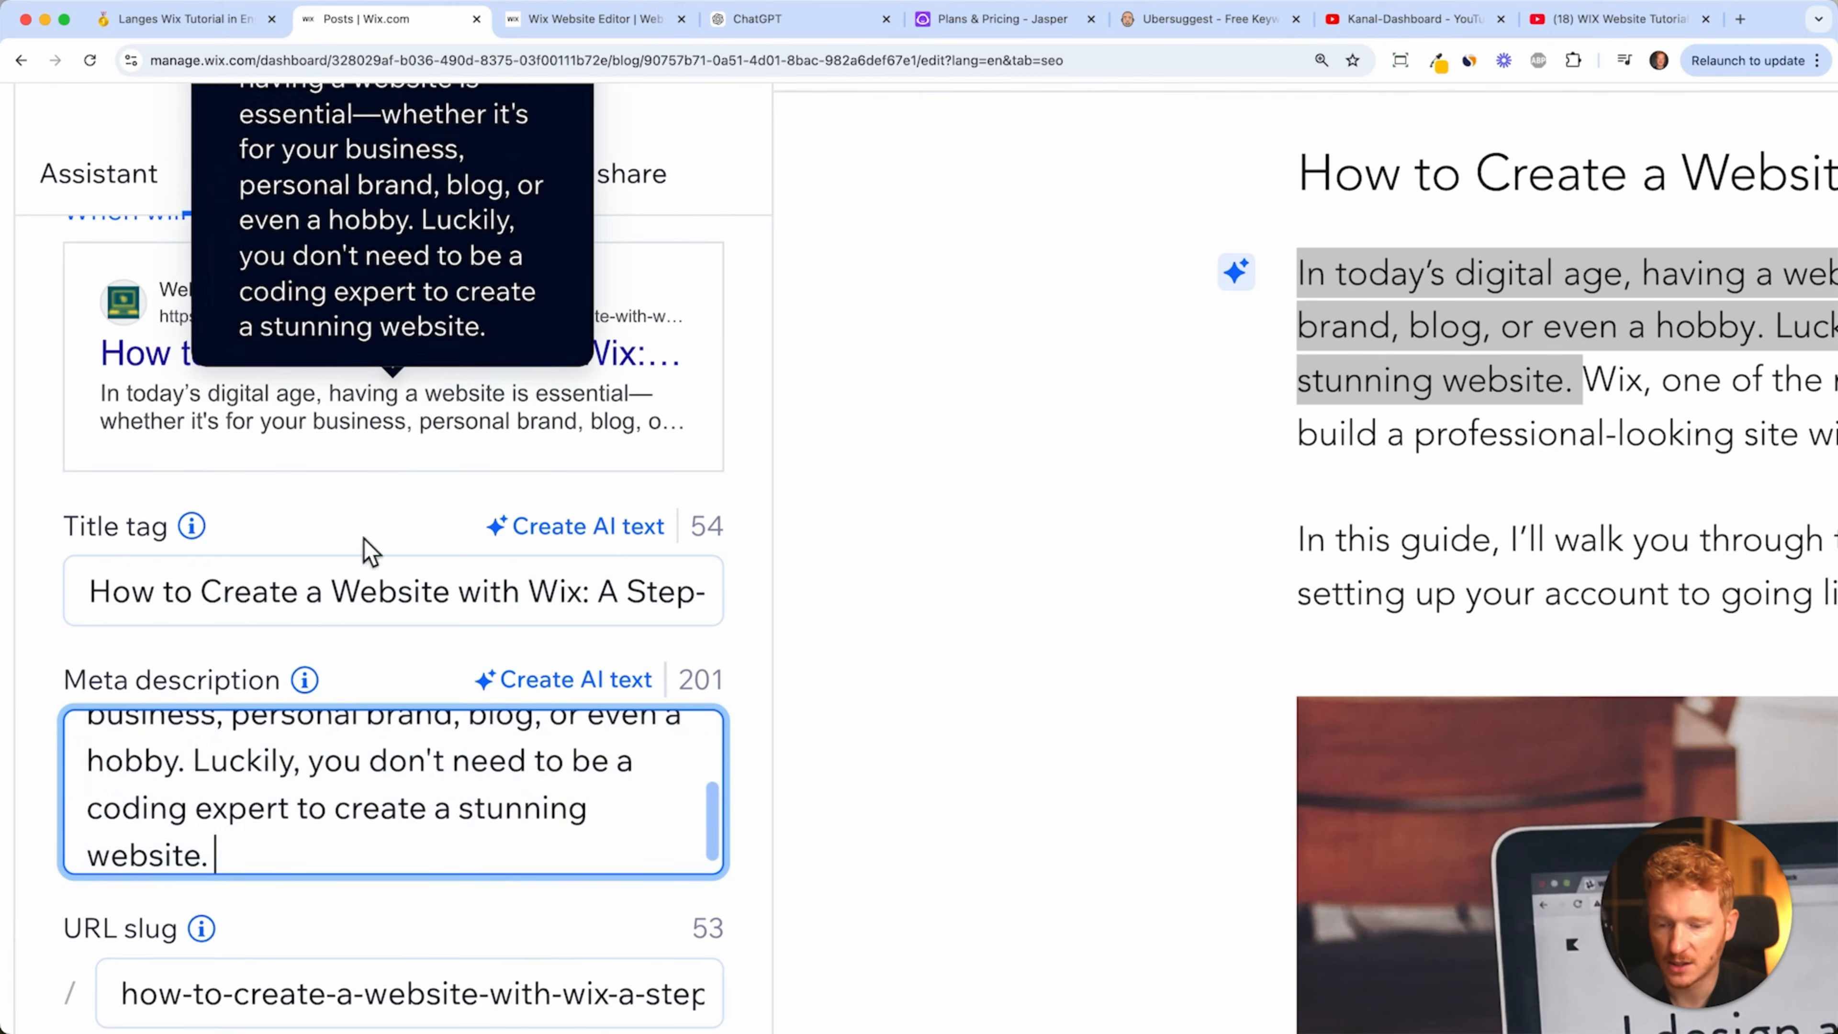
{"action": "scroll", "coordinate": [333, 855], "scroll_direction": "up", "scroll_amount": 1}
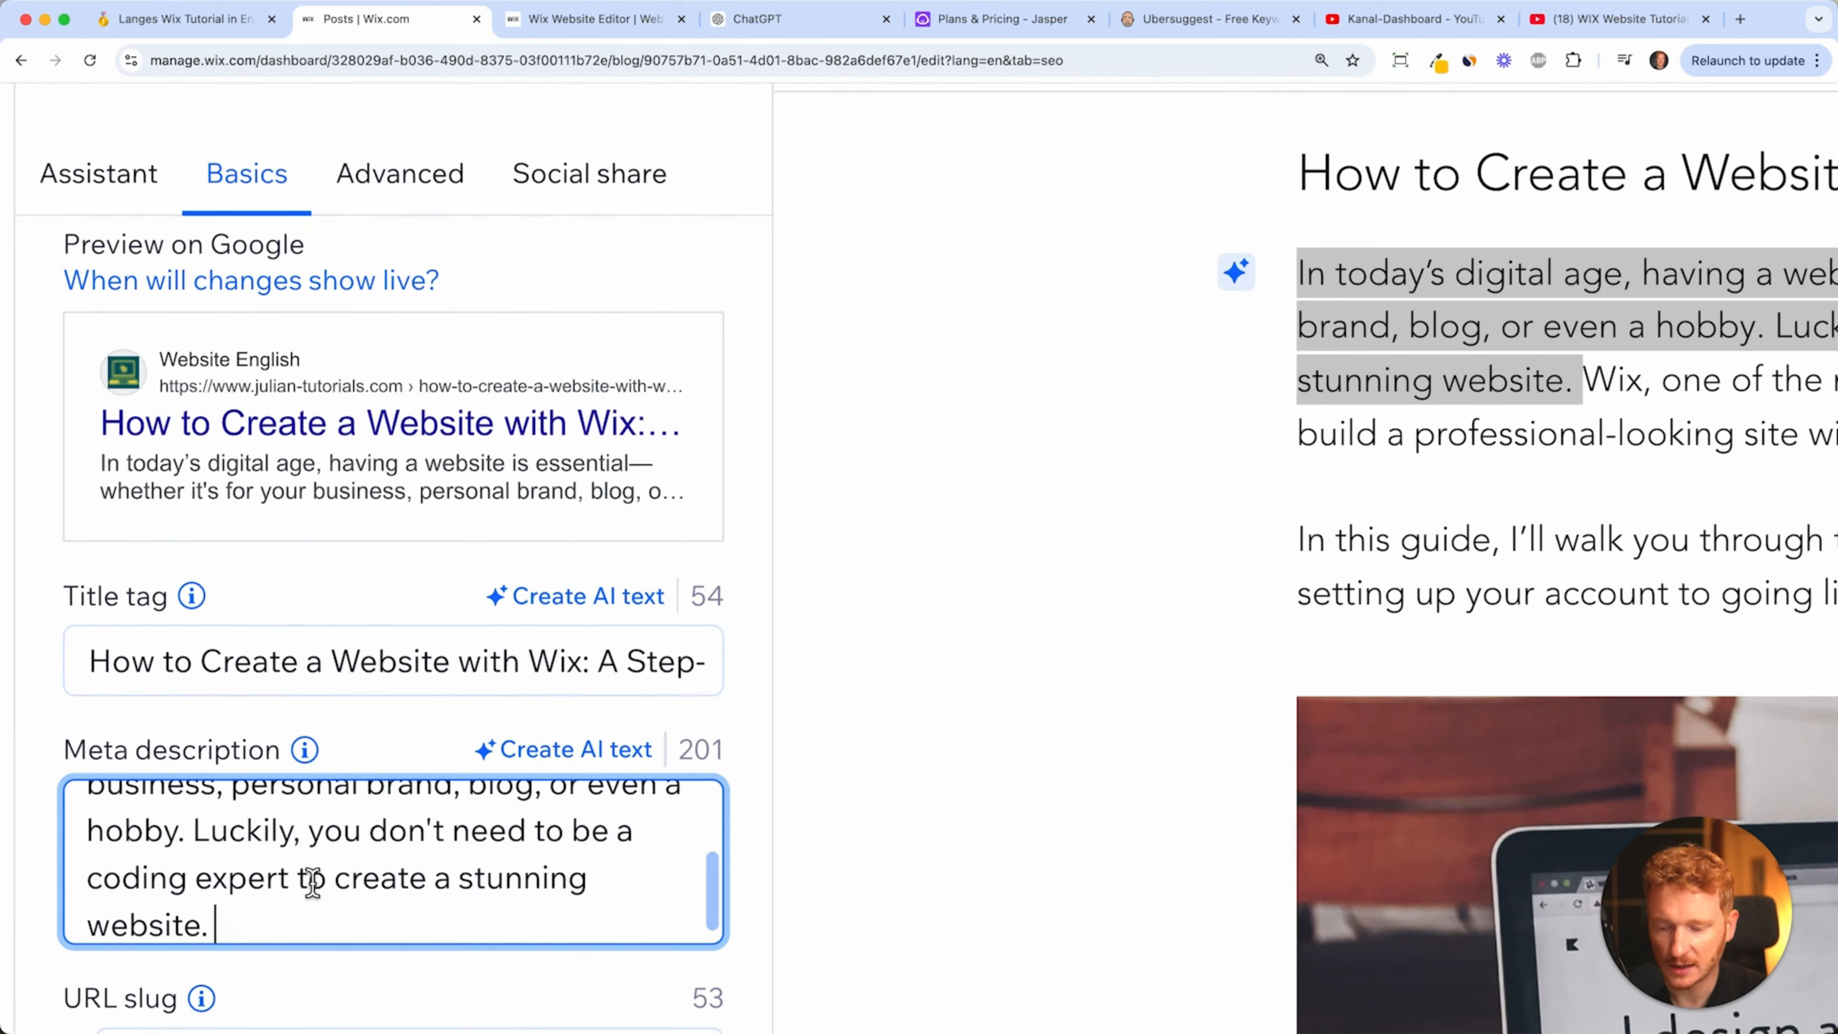
{"action": "scroll", "coordinate": [312, 876], "scroll_direction": "down", "scroll_amount": 3}
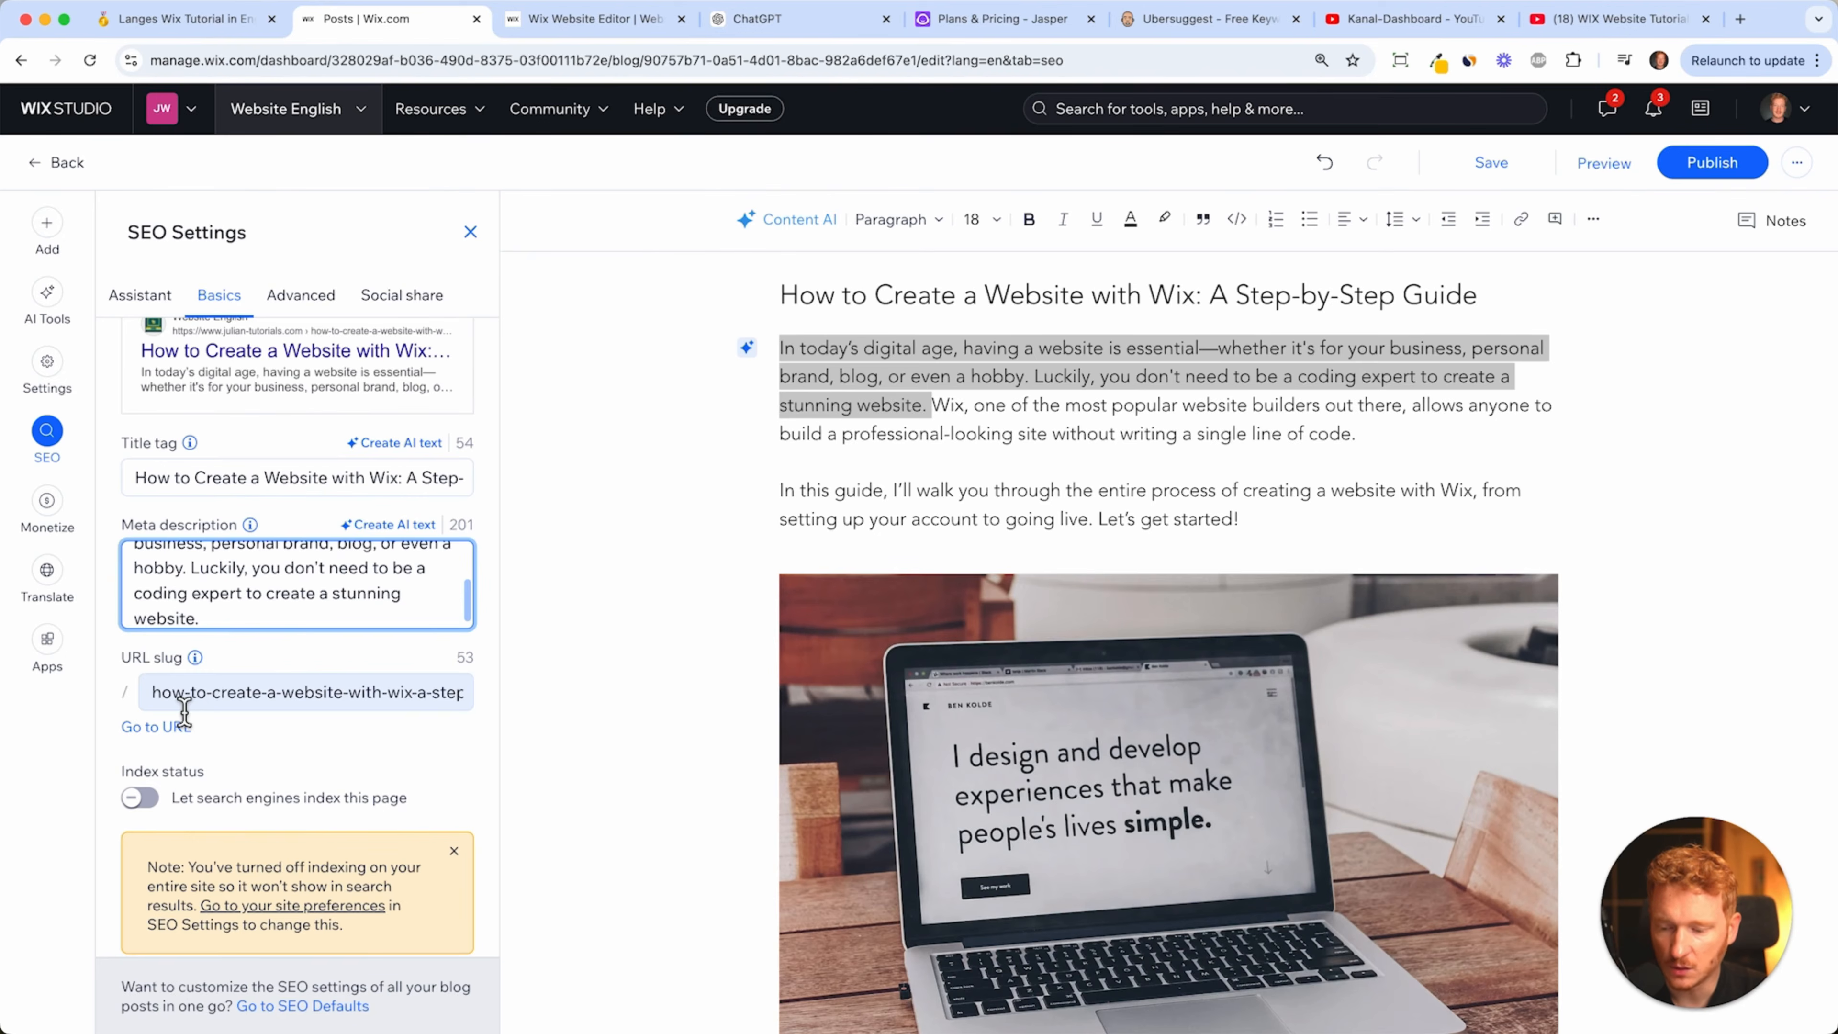
{"action": "scroll", "coordinate": [304, 380], "scroll_direction": "up", "scroll_amount": 1}
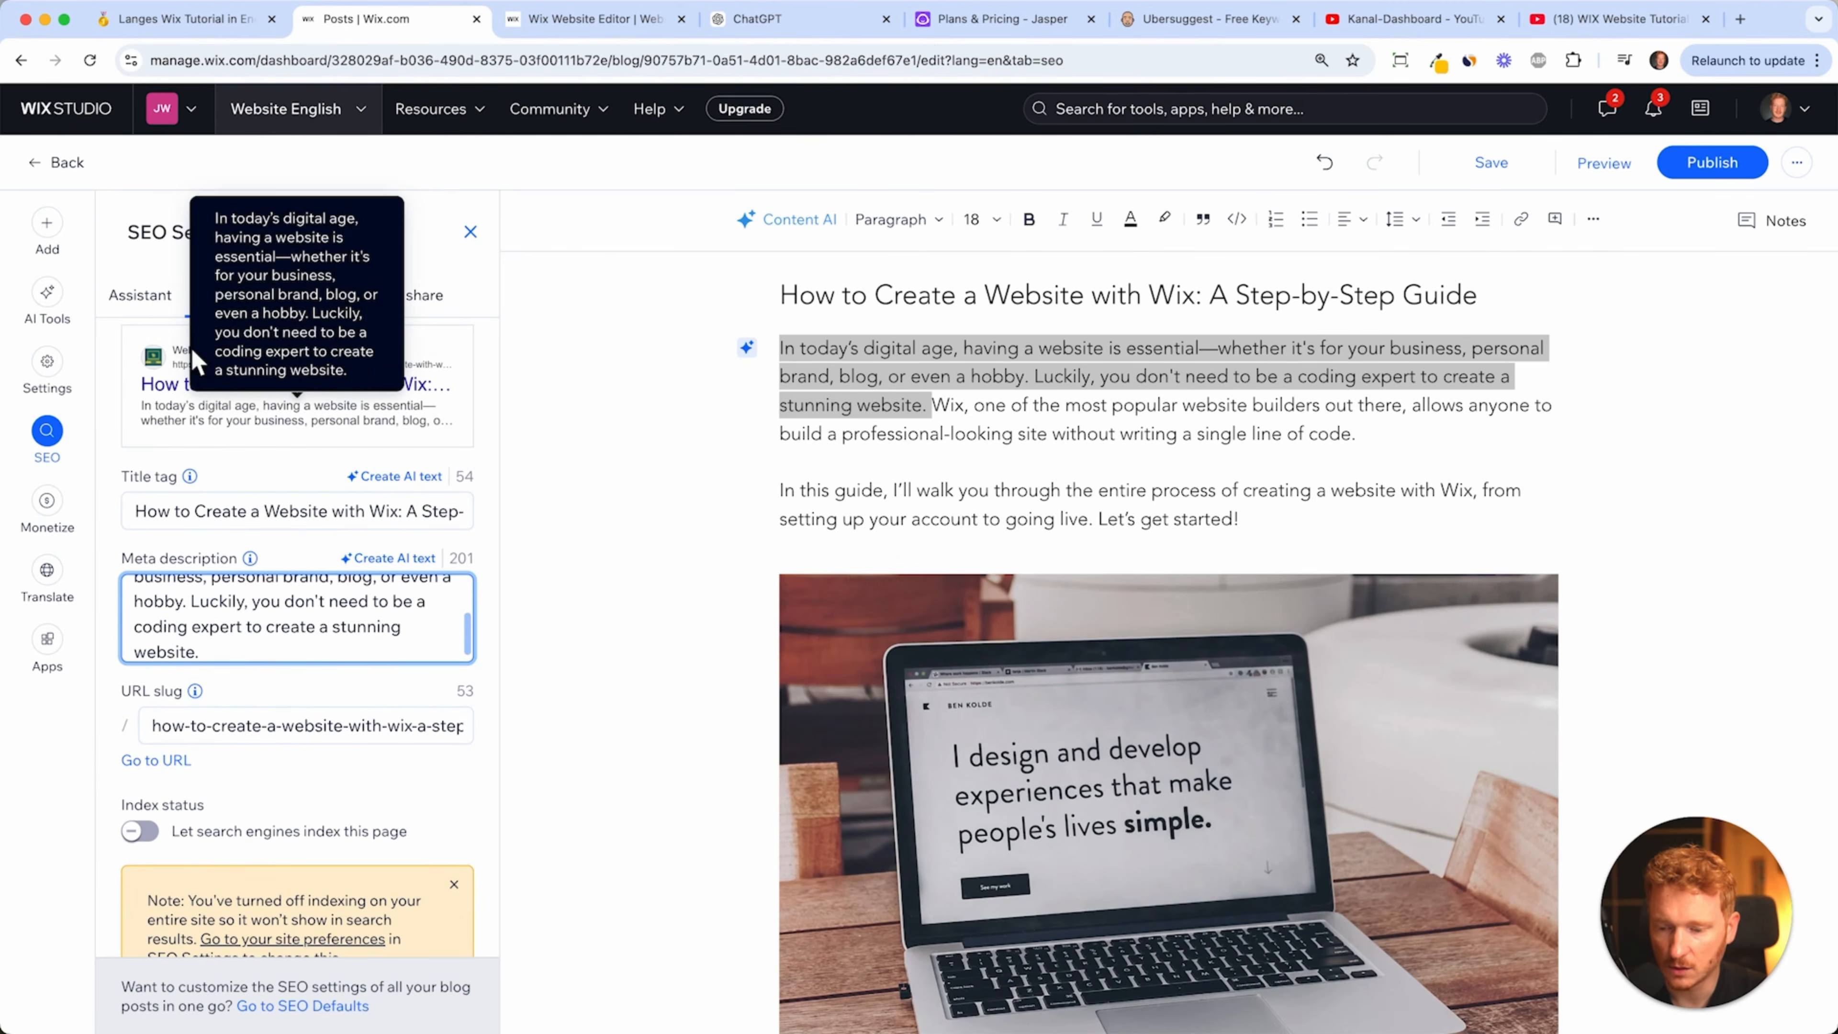
{"action": "scroll", "coordinate": [351, 369], "scroll_direction": "up", "scroll_amount": 5}
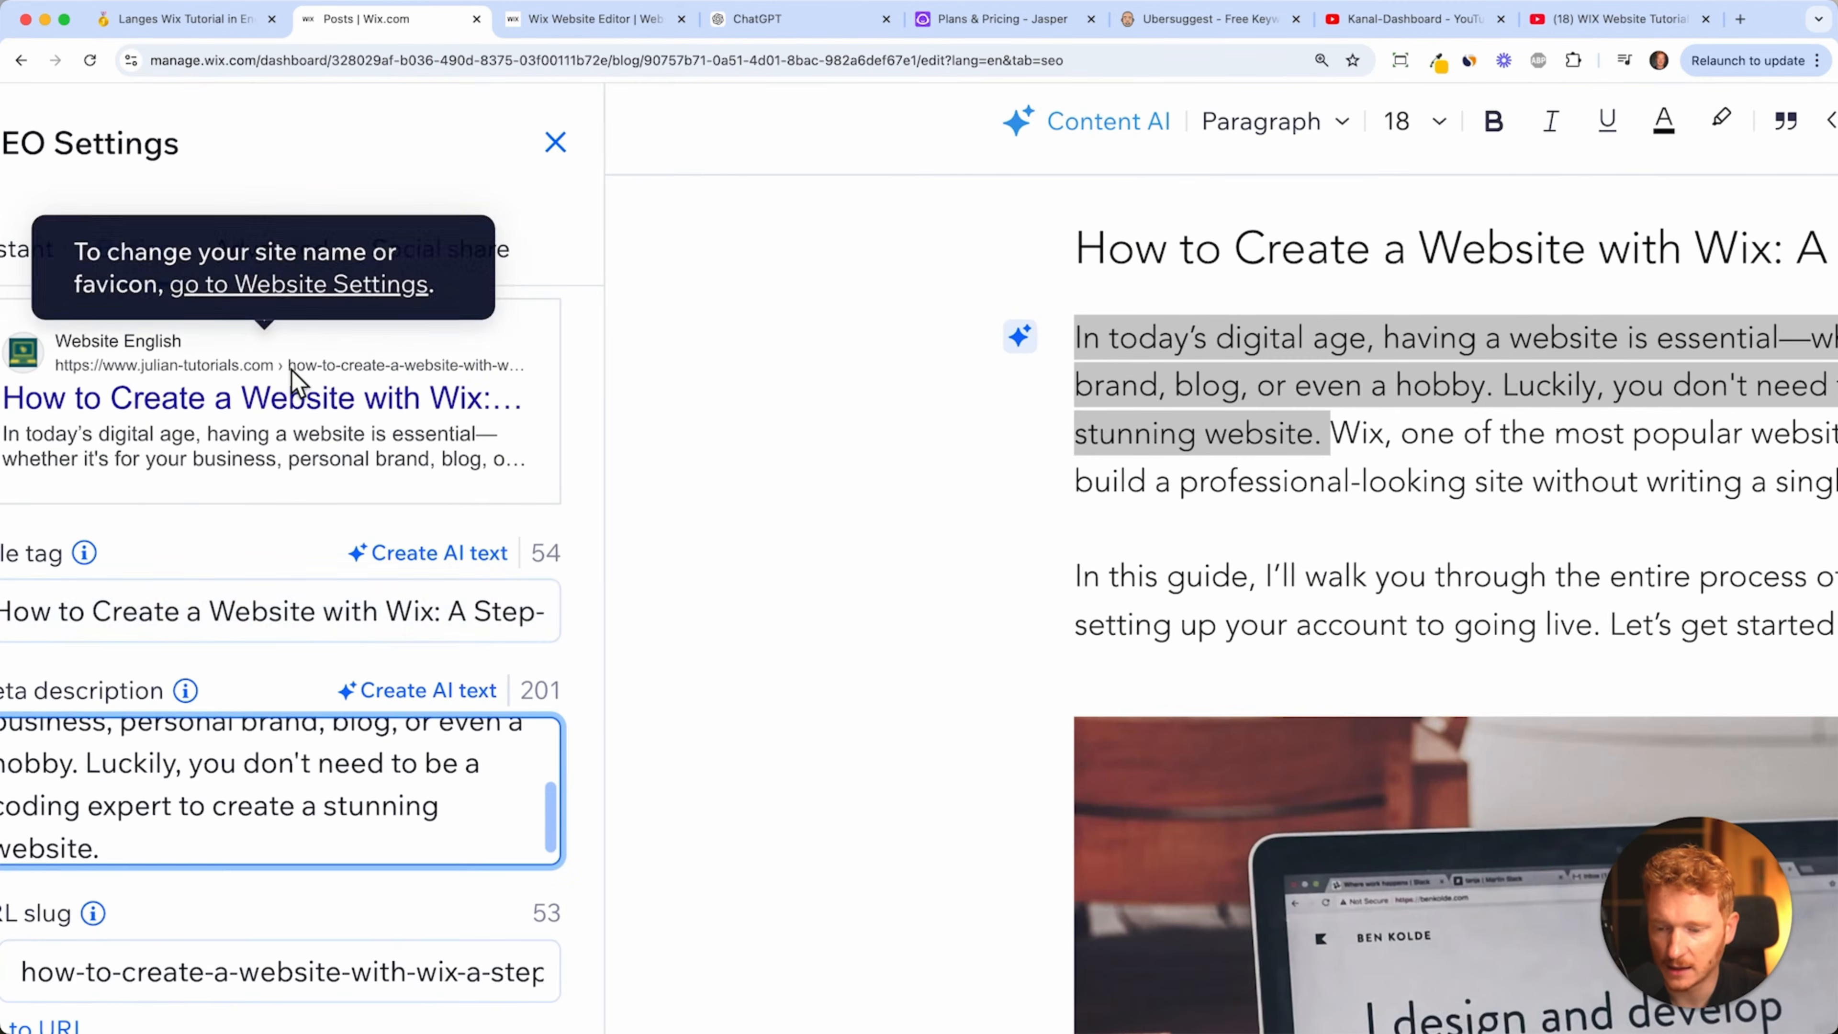
{"action": "scroll", "coordinate": [388, 391], "scroll_direction": "down", "scroll_amount": 5}
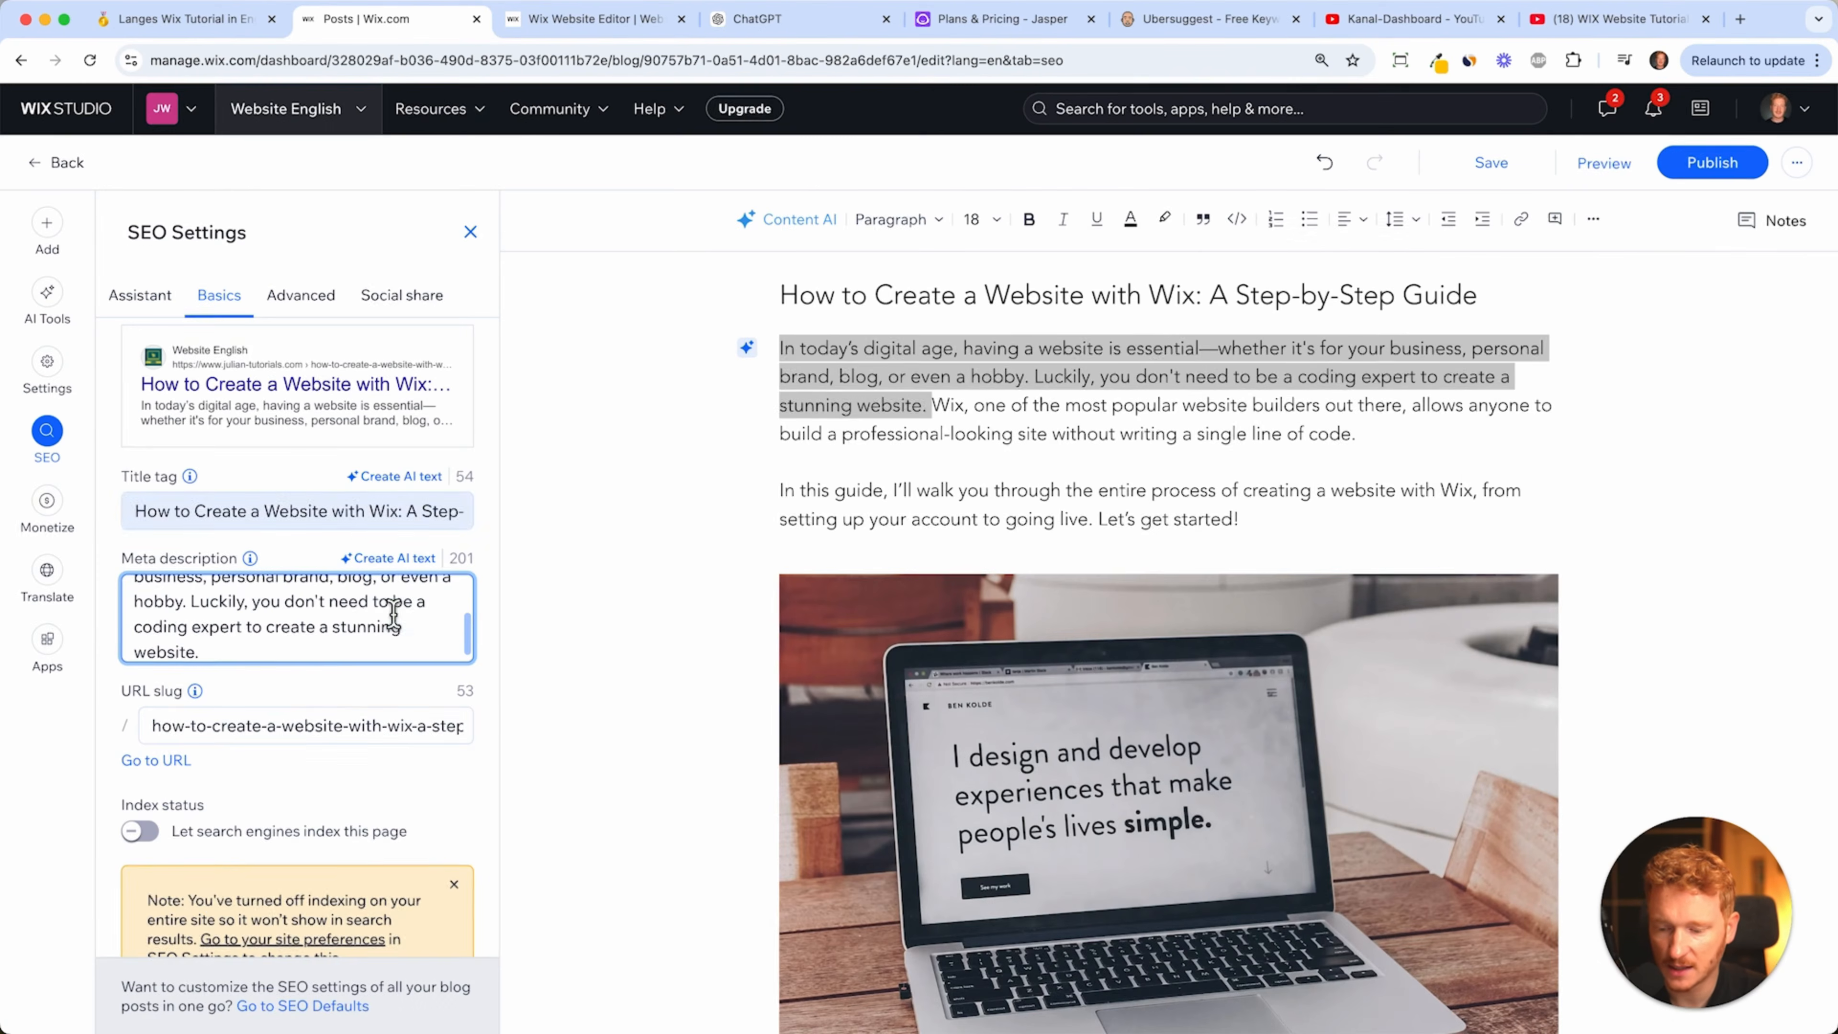
- Change the post's URL slug to wix-website-tutorial and check the Google preview
{"action": "left_click", "coordinate": [280, 747]}
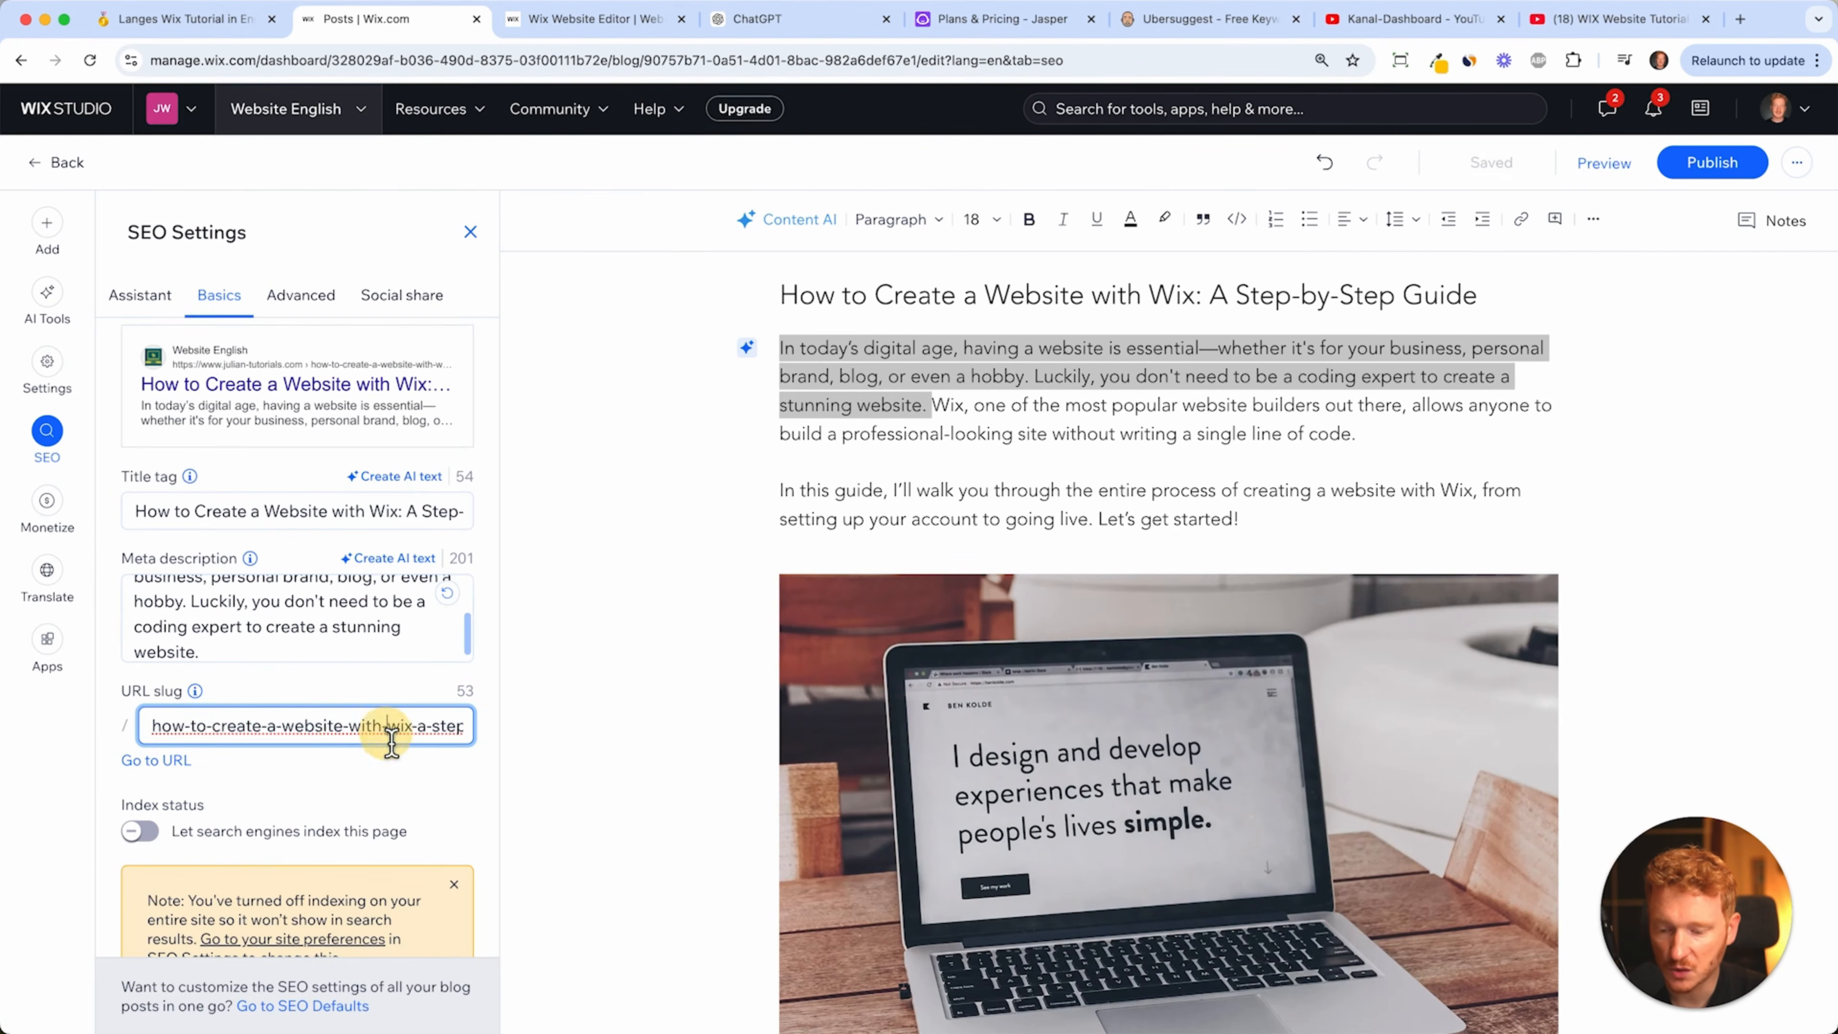
{"action": "mouse_move", "coordinate": [387, 732]}
{"action": "left_mouse_down"}
{"action": "mouse_move", "coordinate": [150, 726]}
{"action": "mouse_move", "coordinate": [378, 730]}
{"action": "left_mouse_up"}
{"action": "key", "text": "BackSpace"}
{"action": "type", "text": "-website-tutorial"}
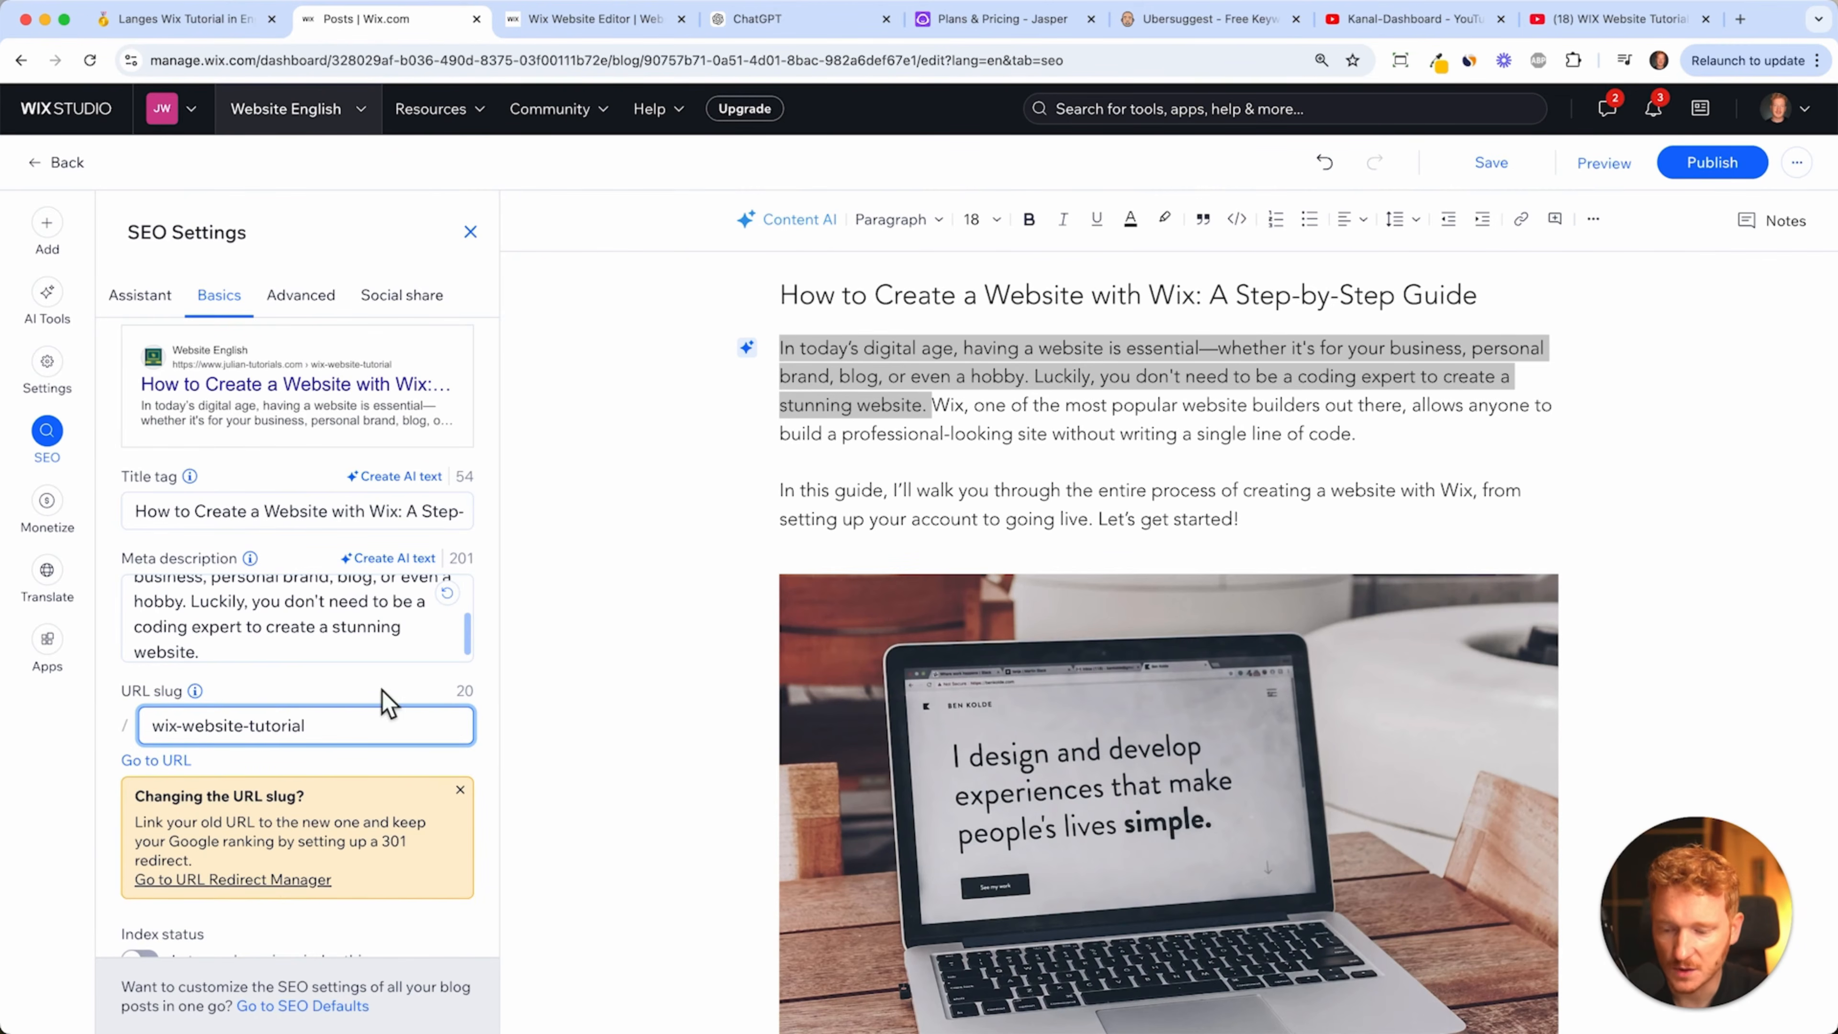
{"action": "left_click", "coordinate": [381, 689]}
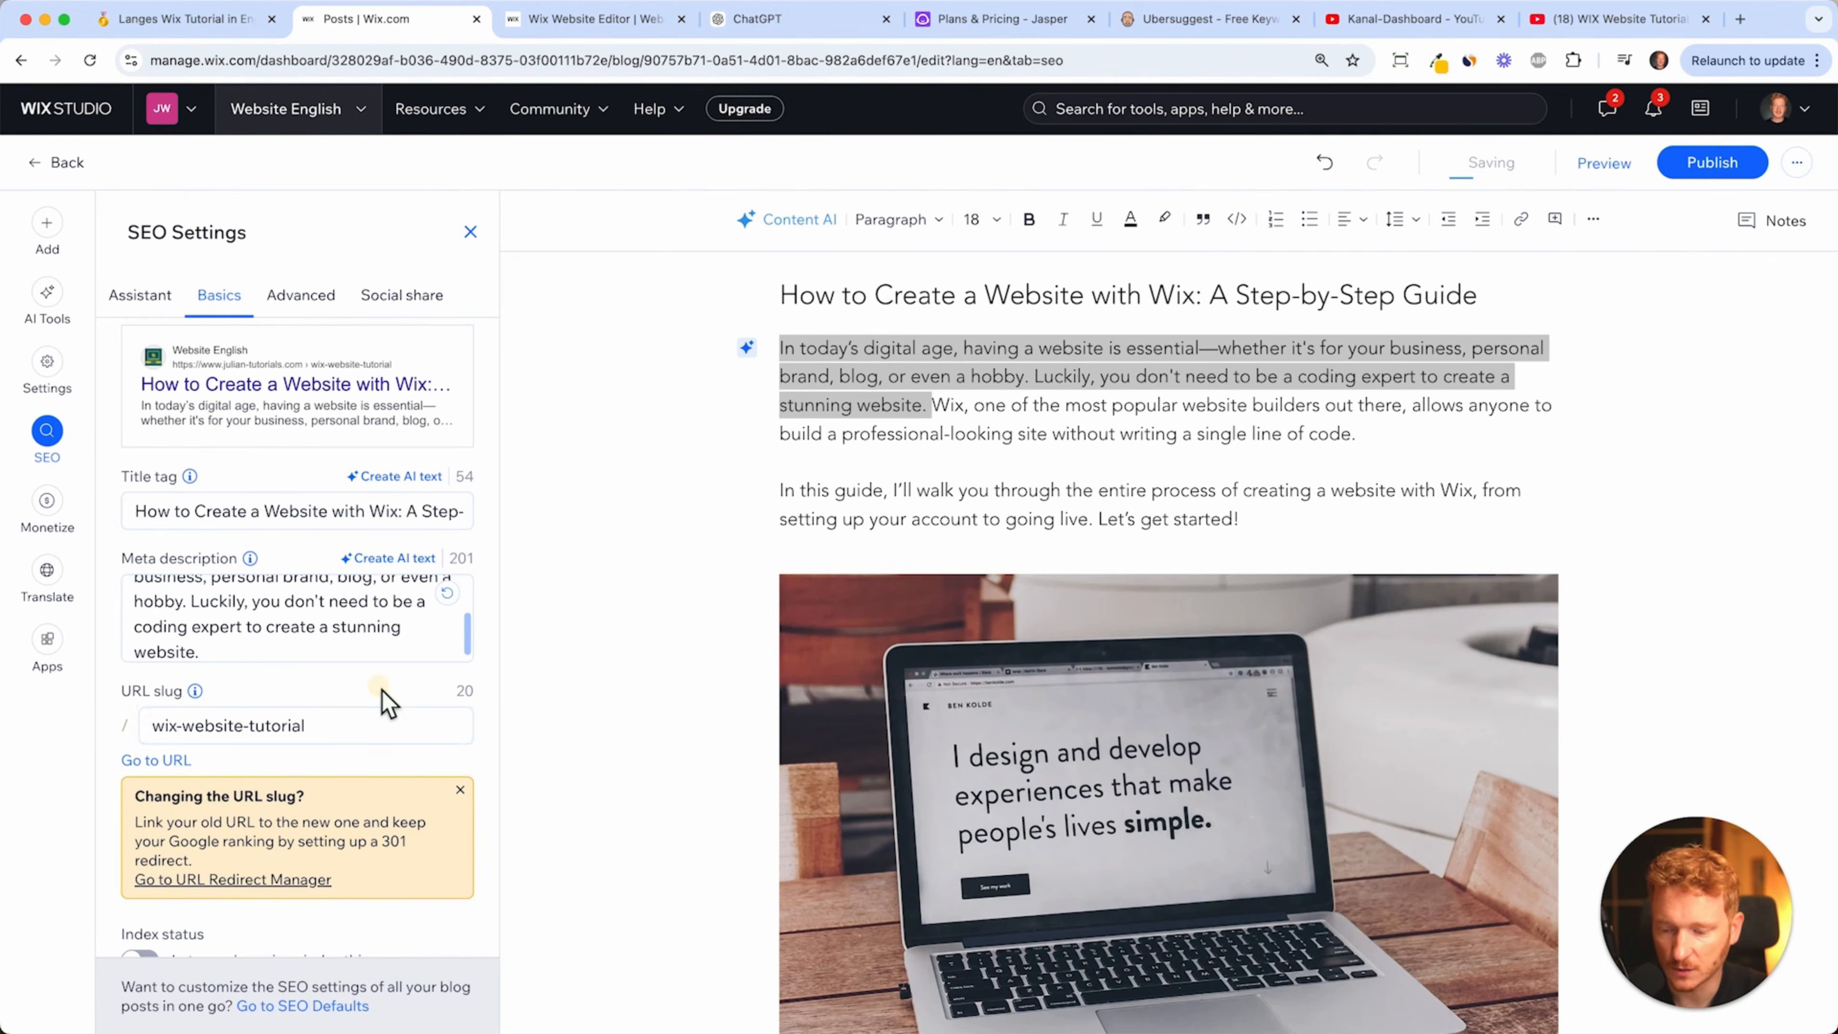
{"action": "scroll", "coordinate": [341, 726], "scroll_direction": "down", "scroll_amount": 1}
{"action": "scroll", "coordinate": [260, 738], "scroll_direction": "up", "scroll_amount": 2}
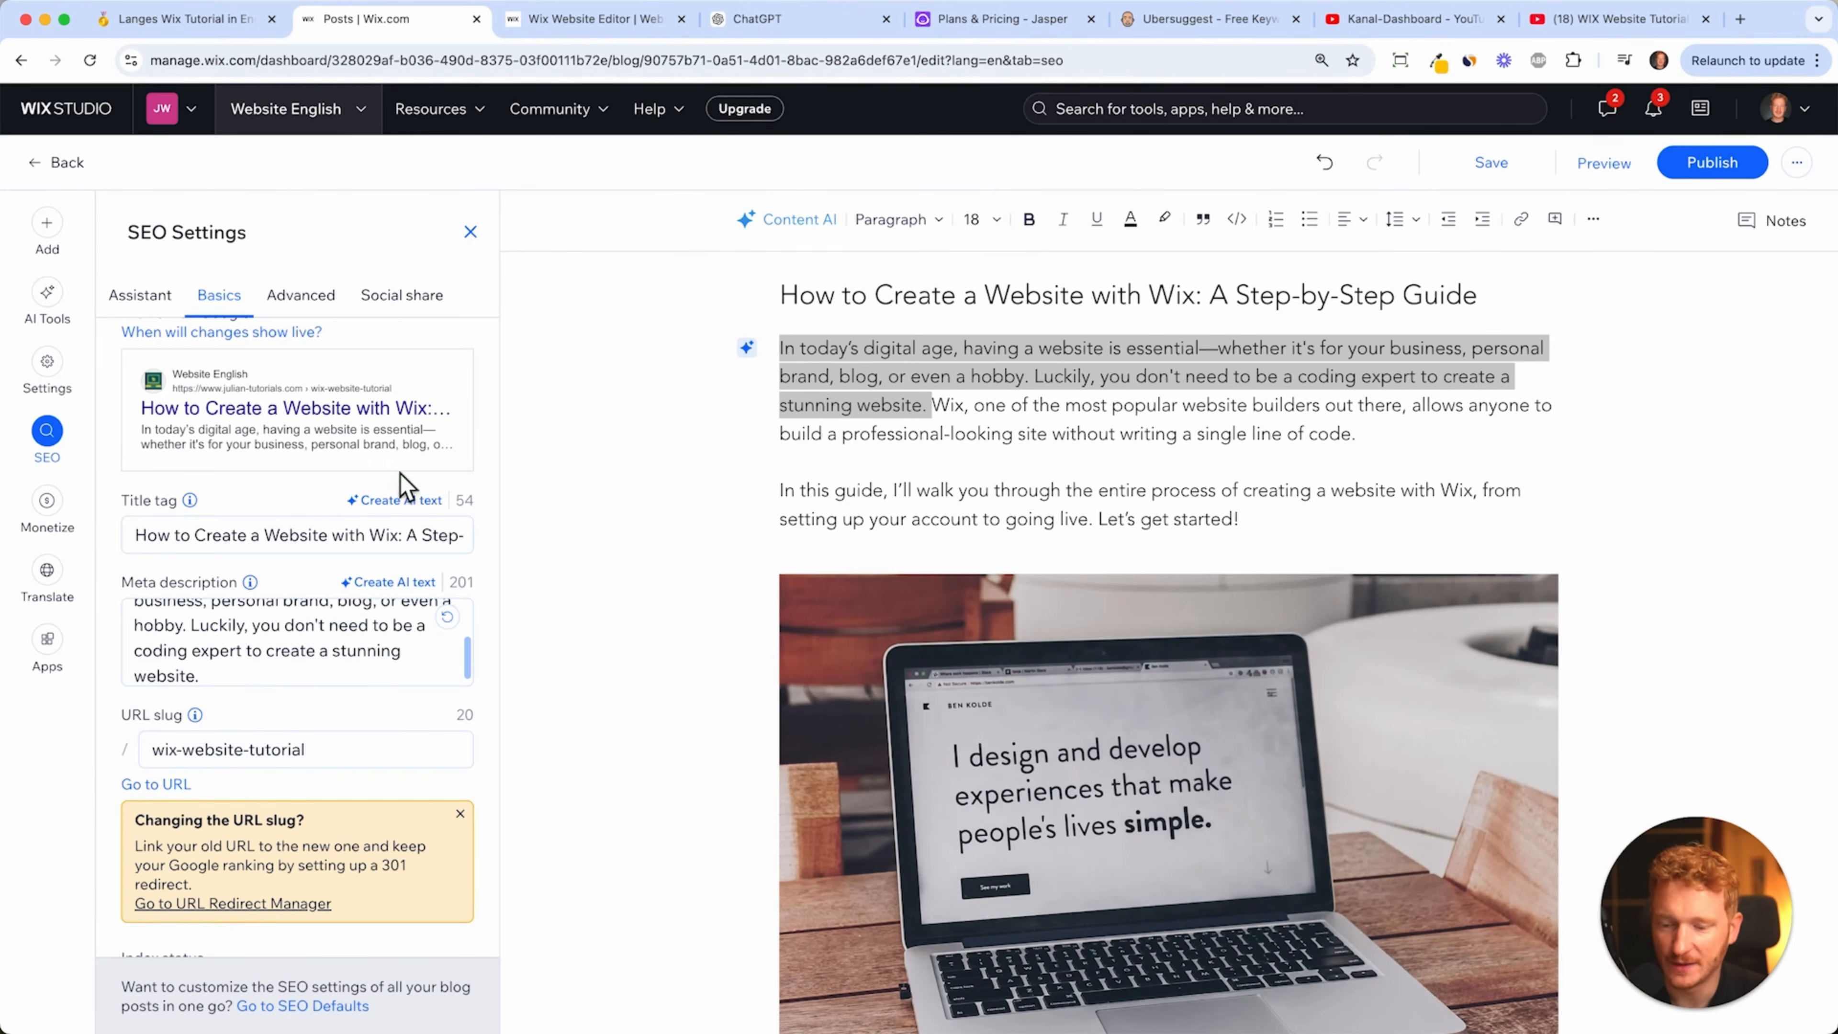
- Go from the post's indexing note to the site preferences and let search engines index the entire site
{"action": "scroll", "coordinate": [381, 705], "scroll_direction": "down", "scroll_amount": 2}
{"action": "scroll", "coordinate": [378, 706], "scroll_direction": "down", "scroll_amount": 4}
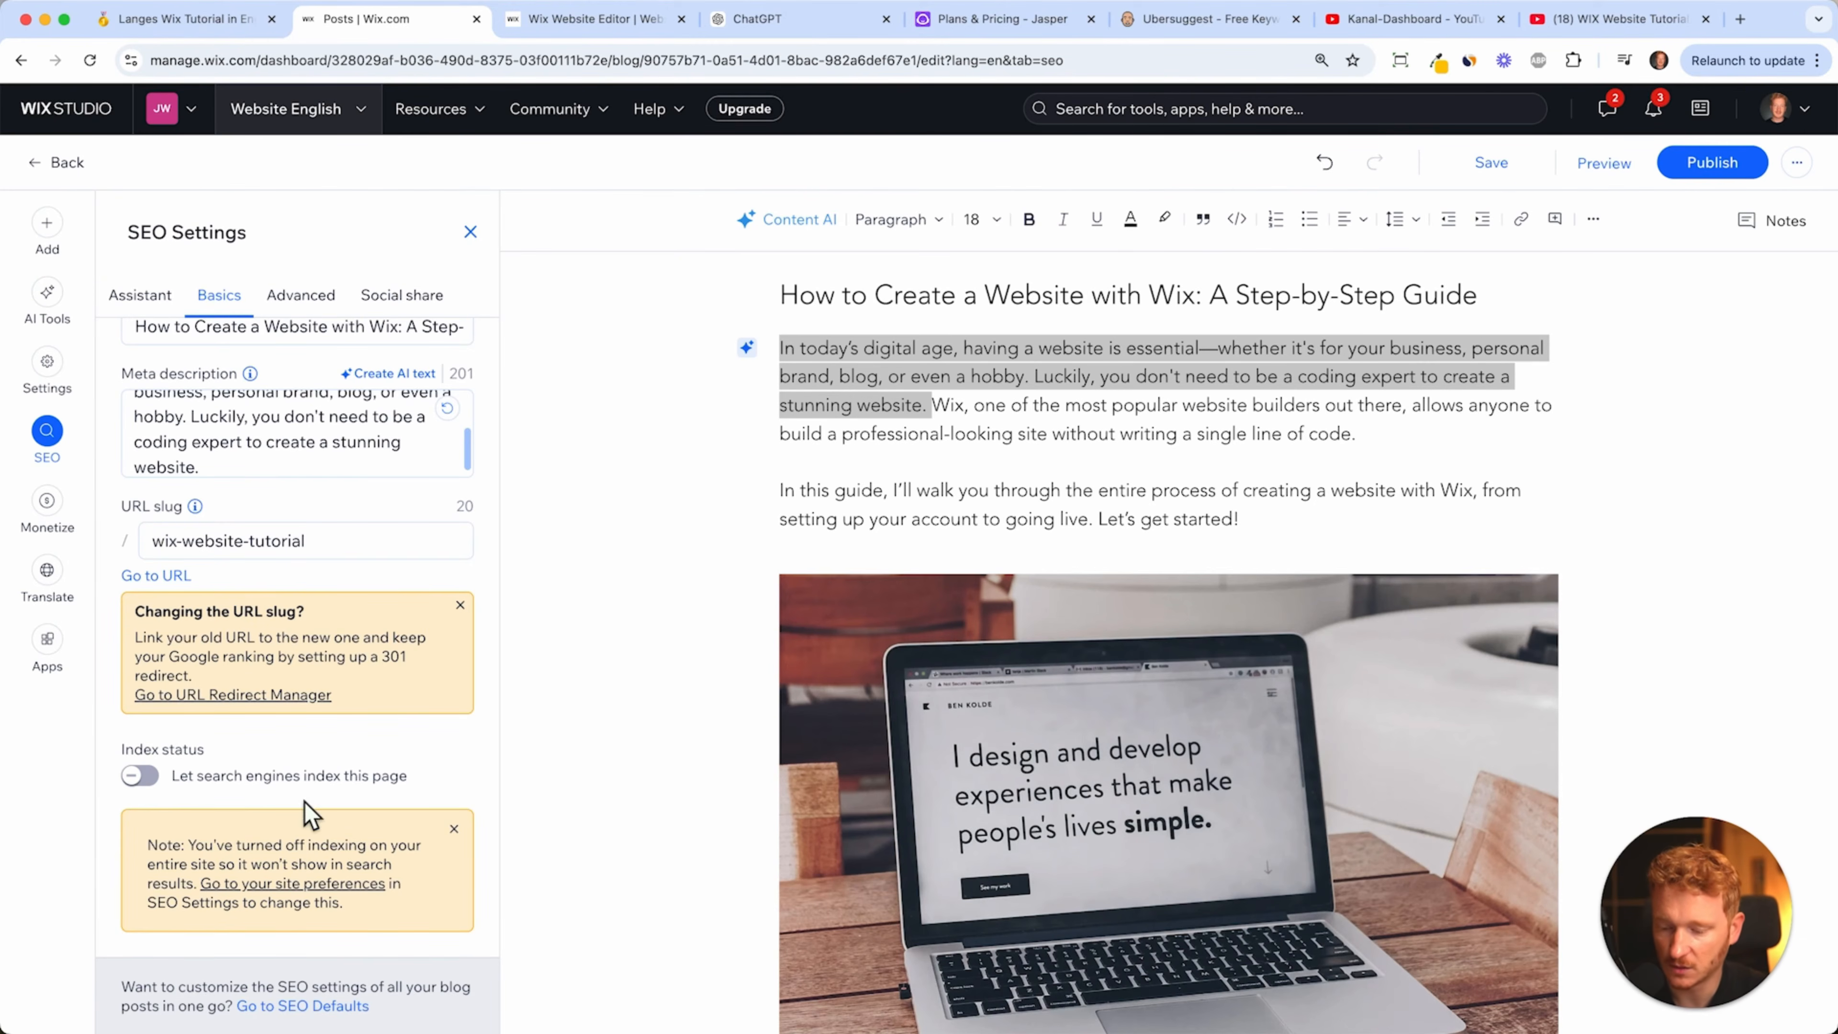
{"action": "left_click", "coordinate": [311, 885]}
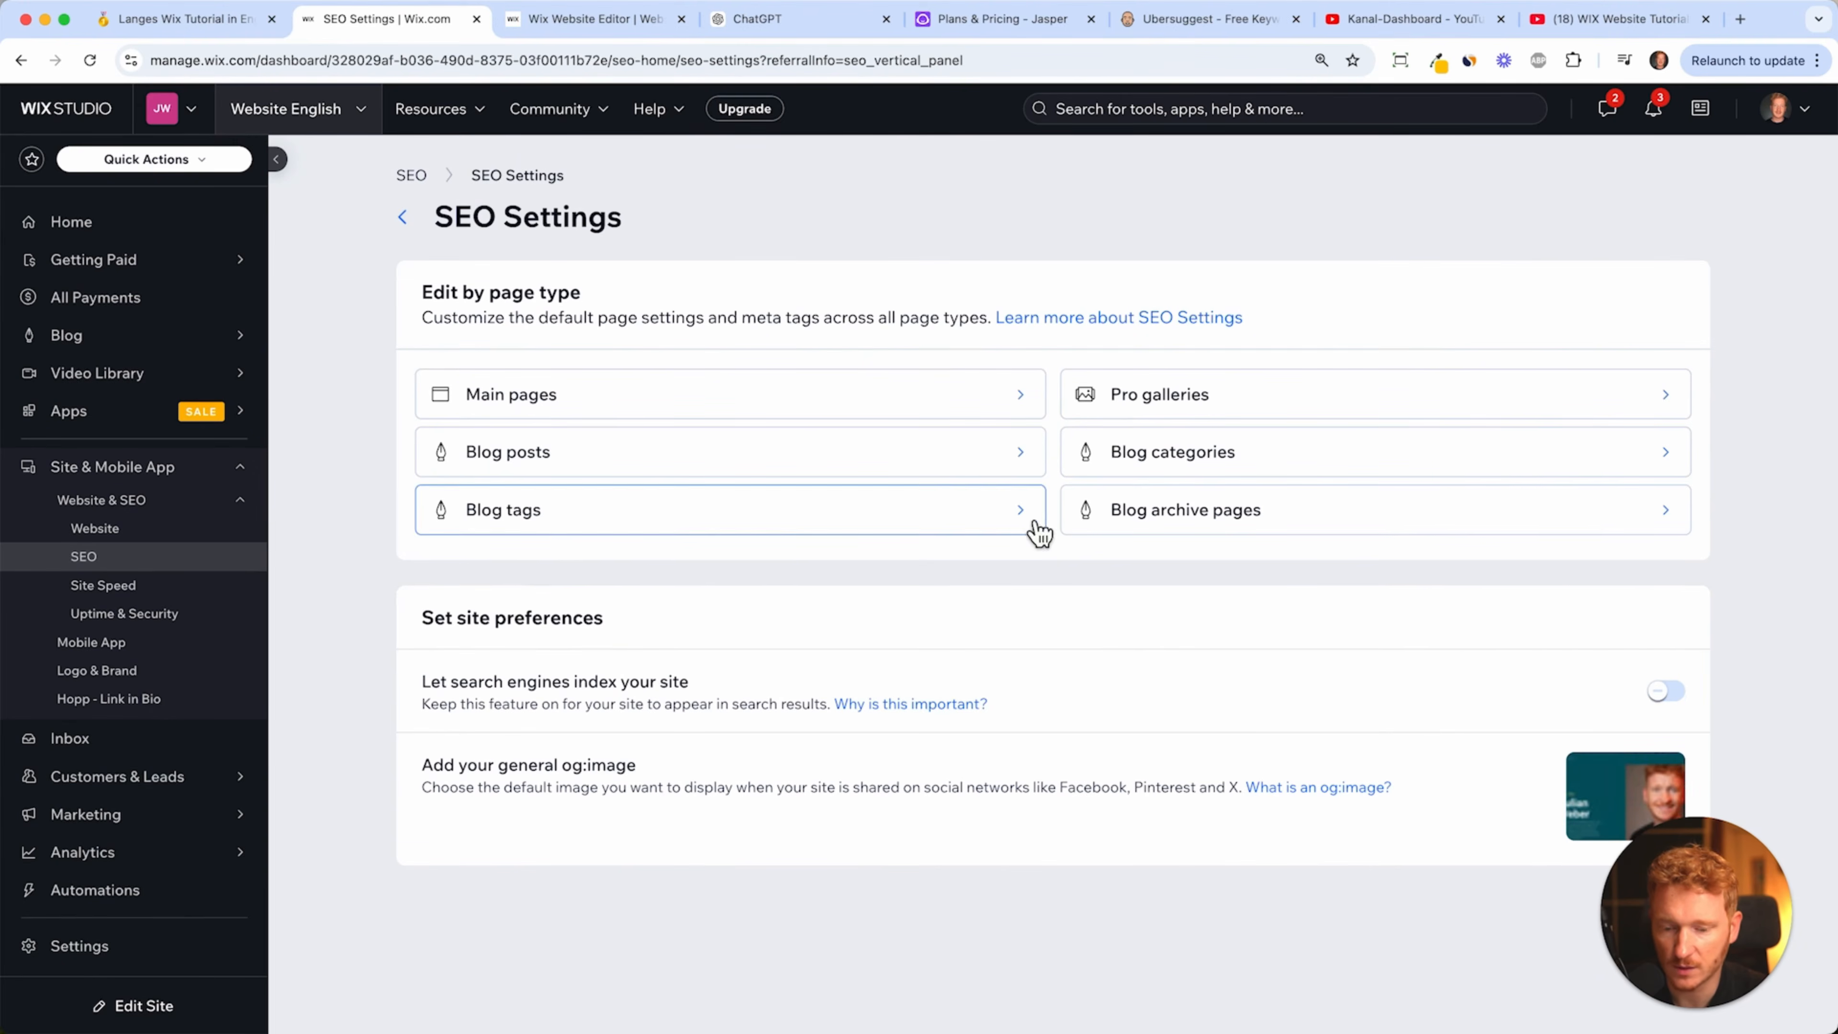
{"action": "left_click", "coordinate": [1680, 694]}
{"action": "left_click", "coordinate": [1097, 640]}
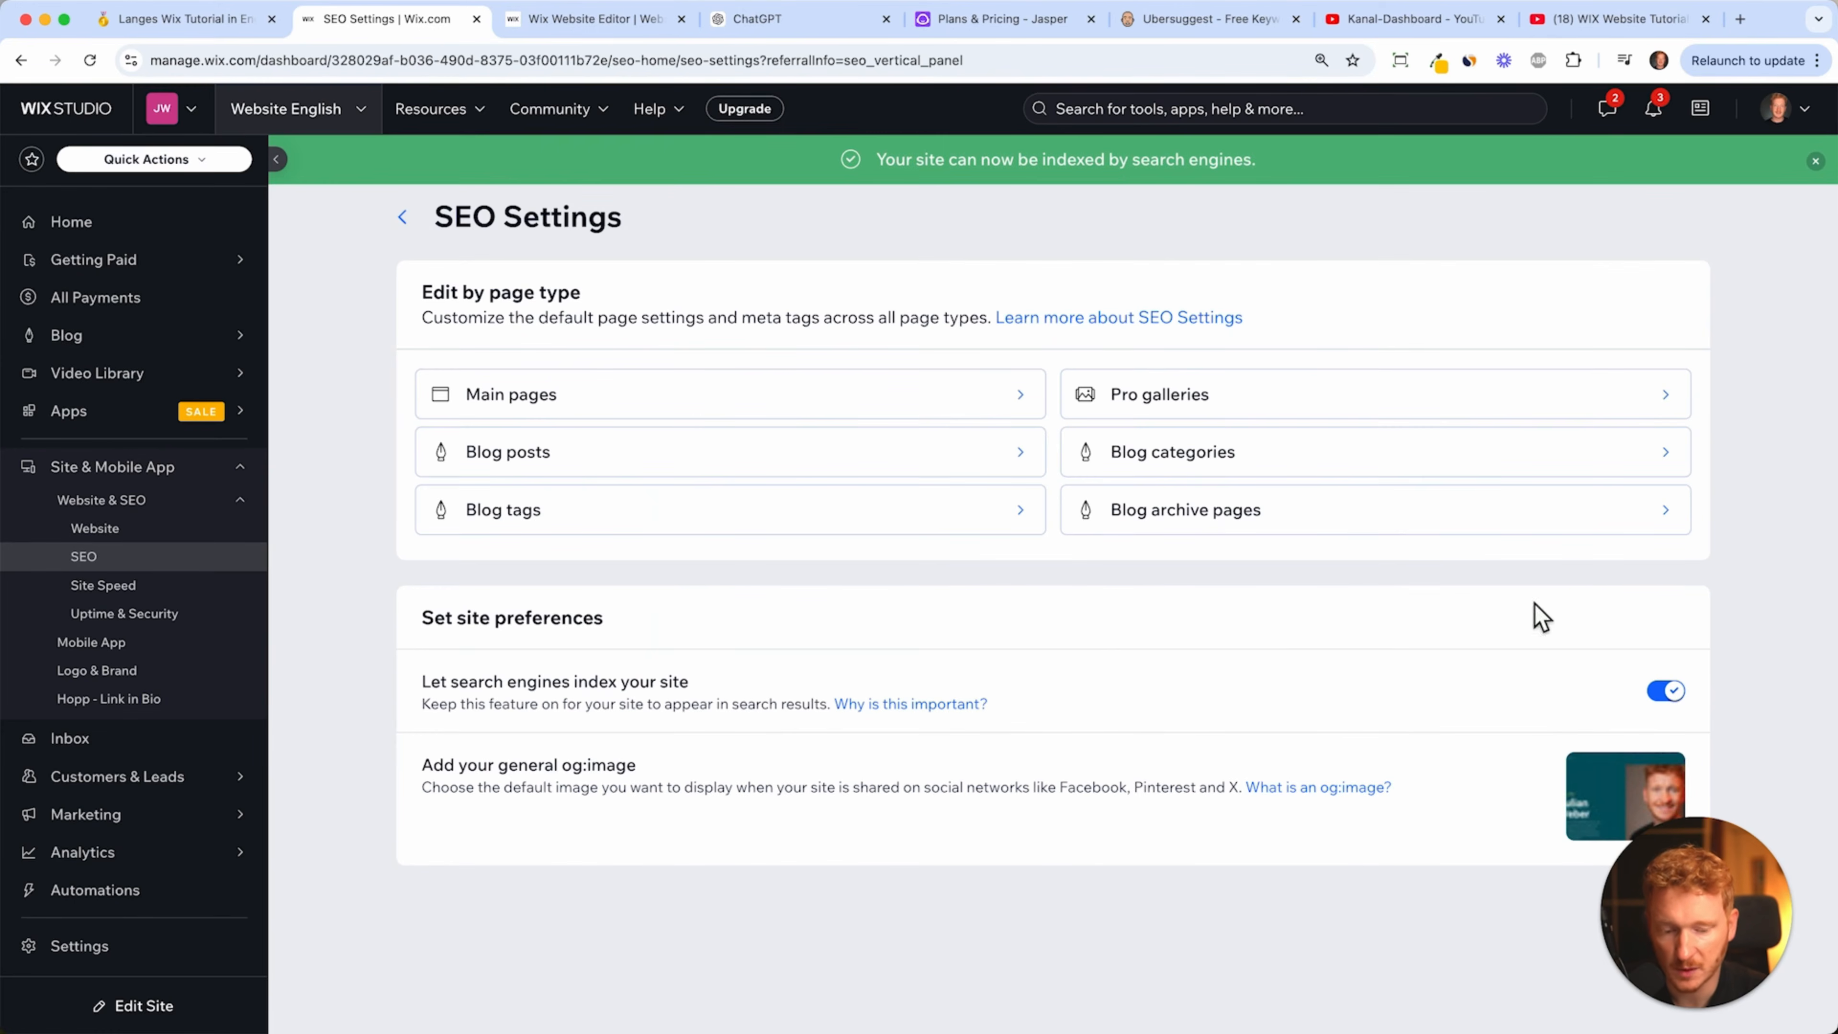
- Reopen the draft post "How to Create a Website with Wix: A Step-by-Step Guide" and show its basic SEO settings
{"action": "left_click", "coordinate": [185, 336]}
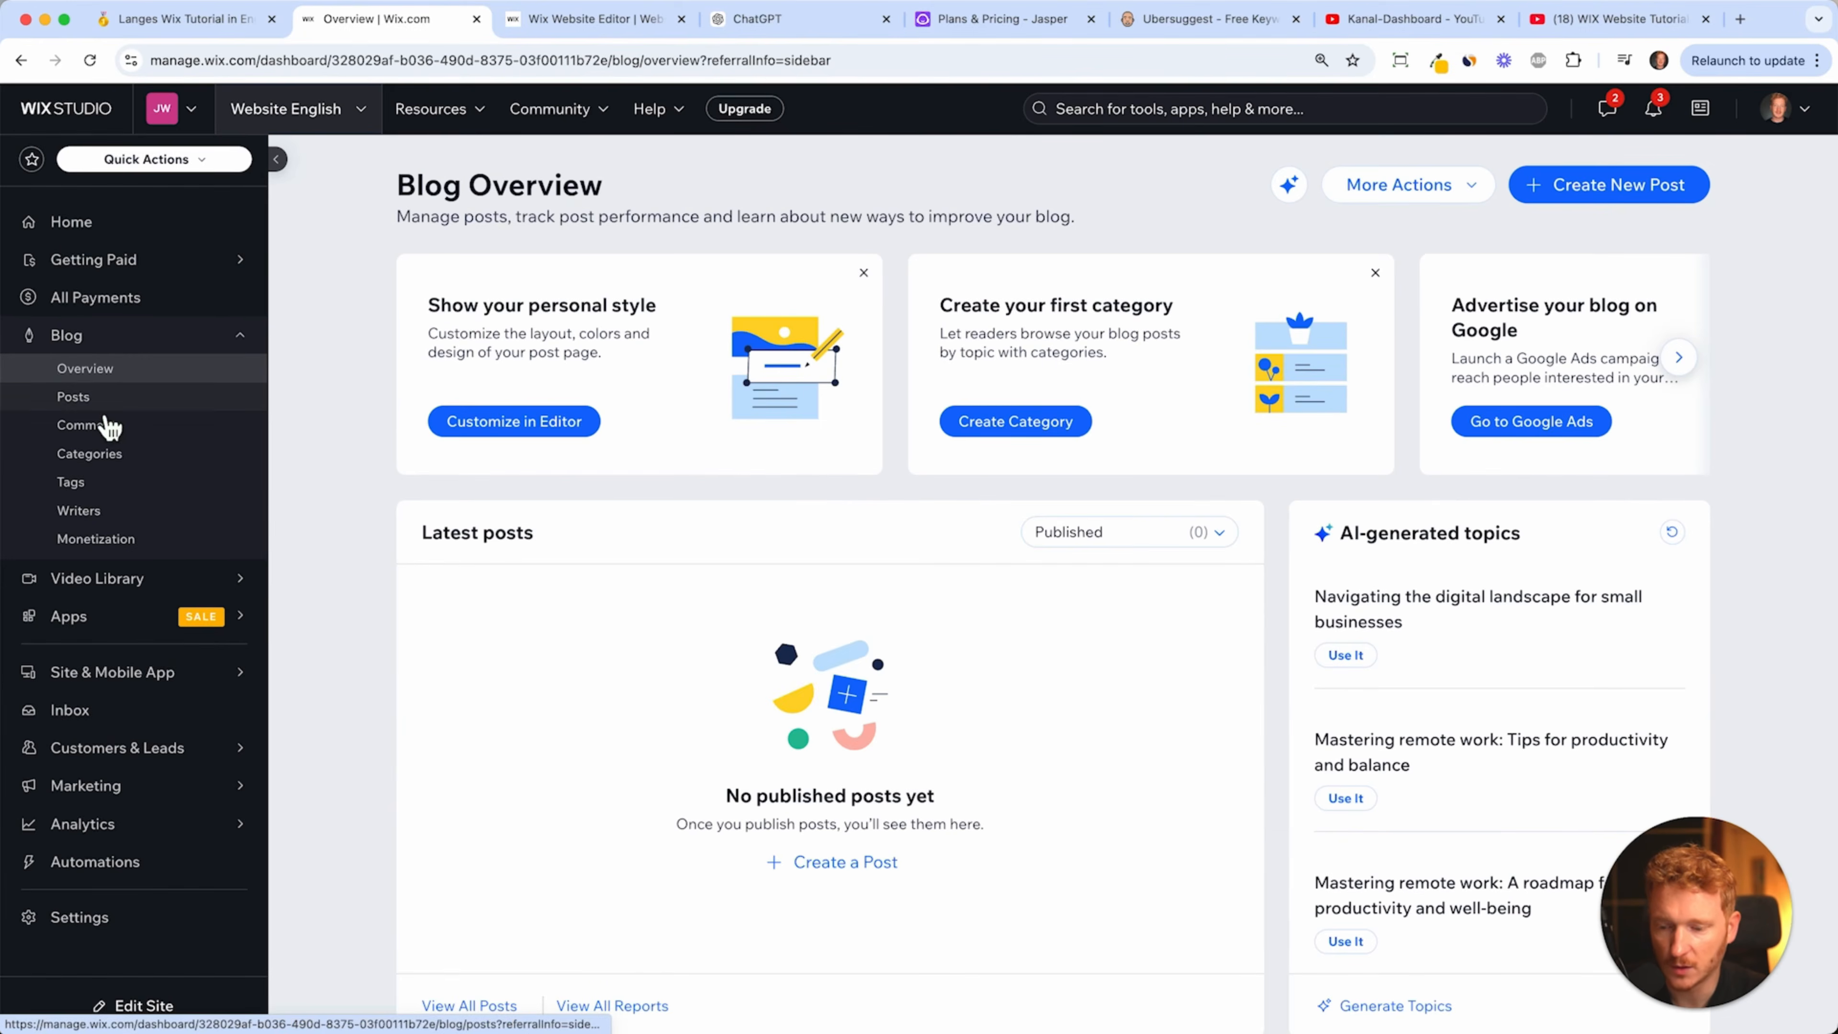
{"action": "left_click", "coordinate": [102, 398]}
{"action": "left_click", "coordinate": [655, 274]}
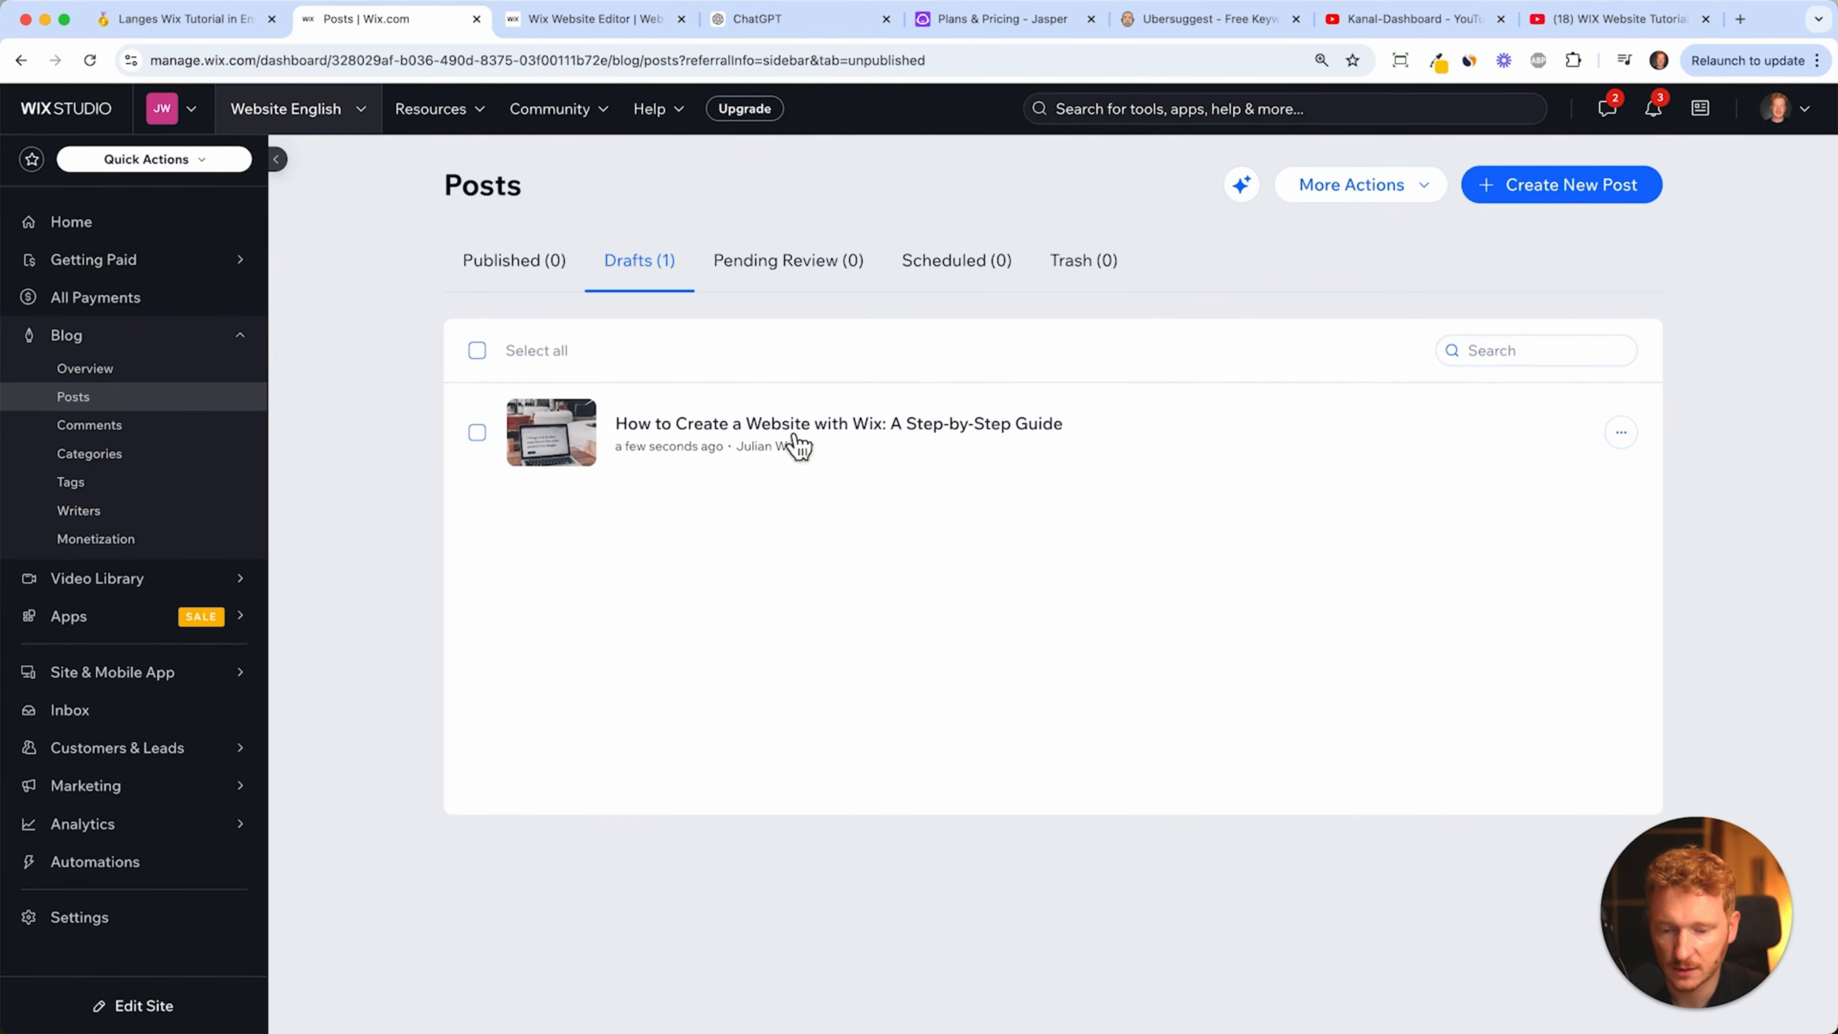
{"action": "left_click", "coordinate": [1026, 427]}
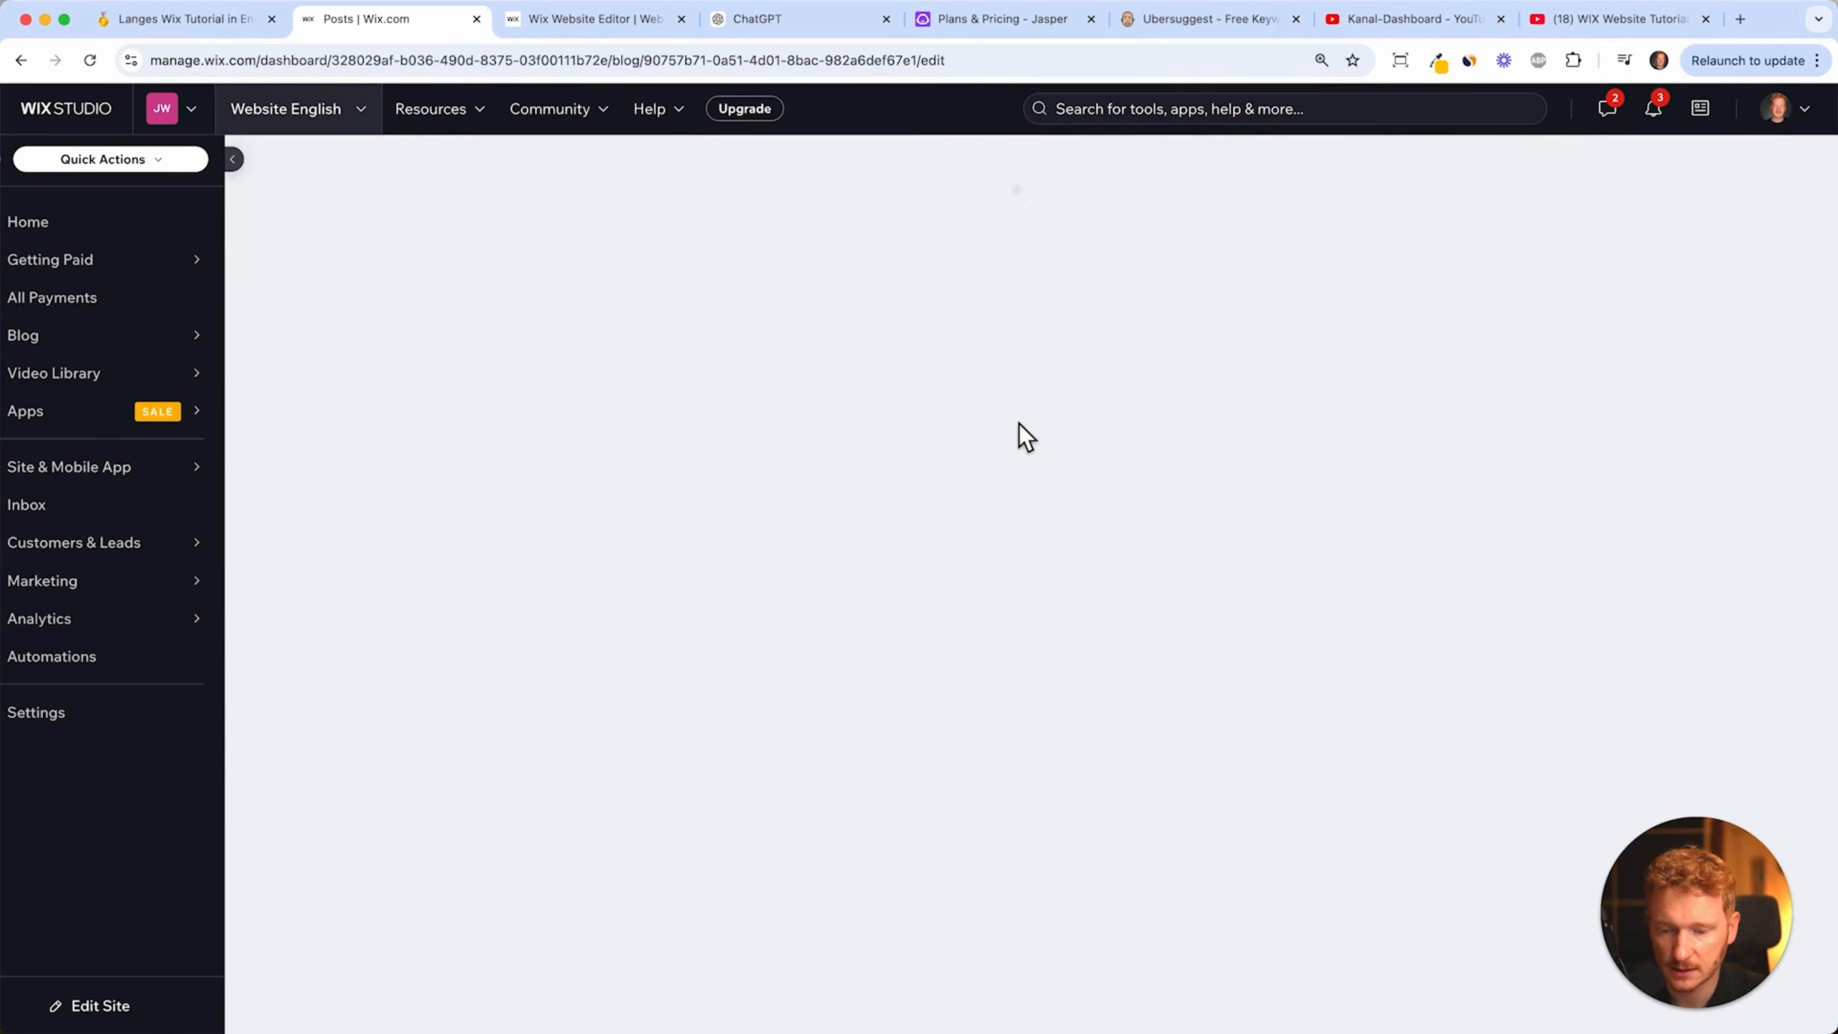
{"action": "left_click", "coordinate": [62, 453]}
{"action": "left_click", "coordinate": [221, 310]}
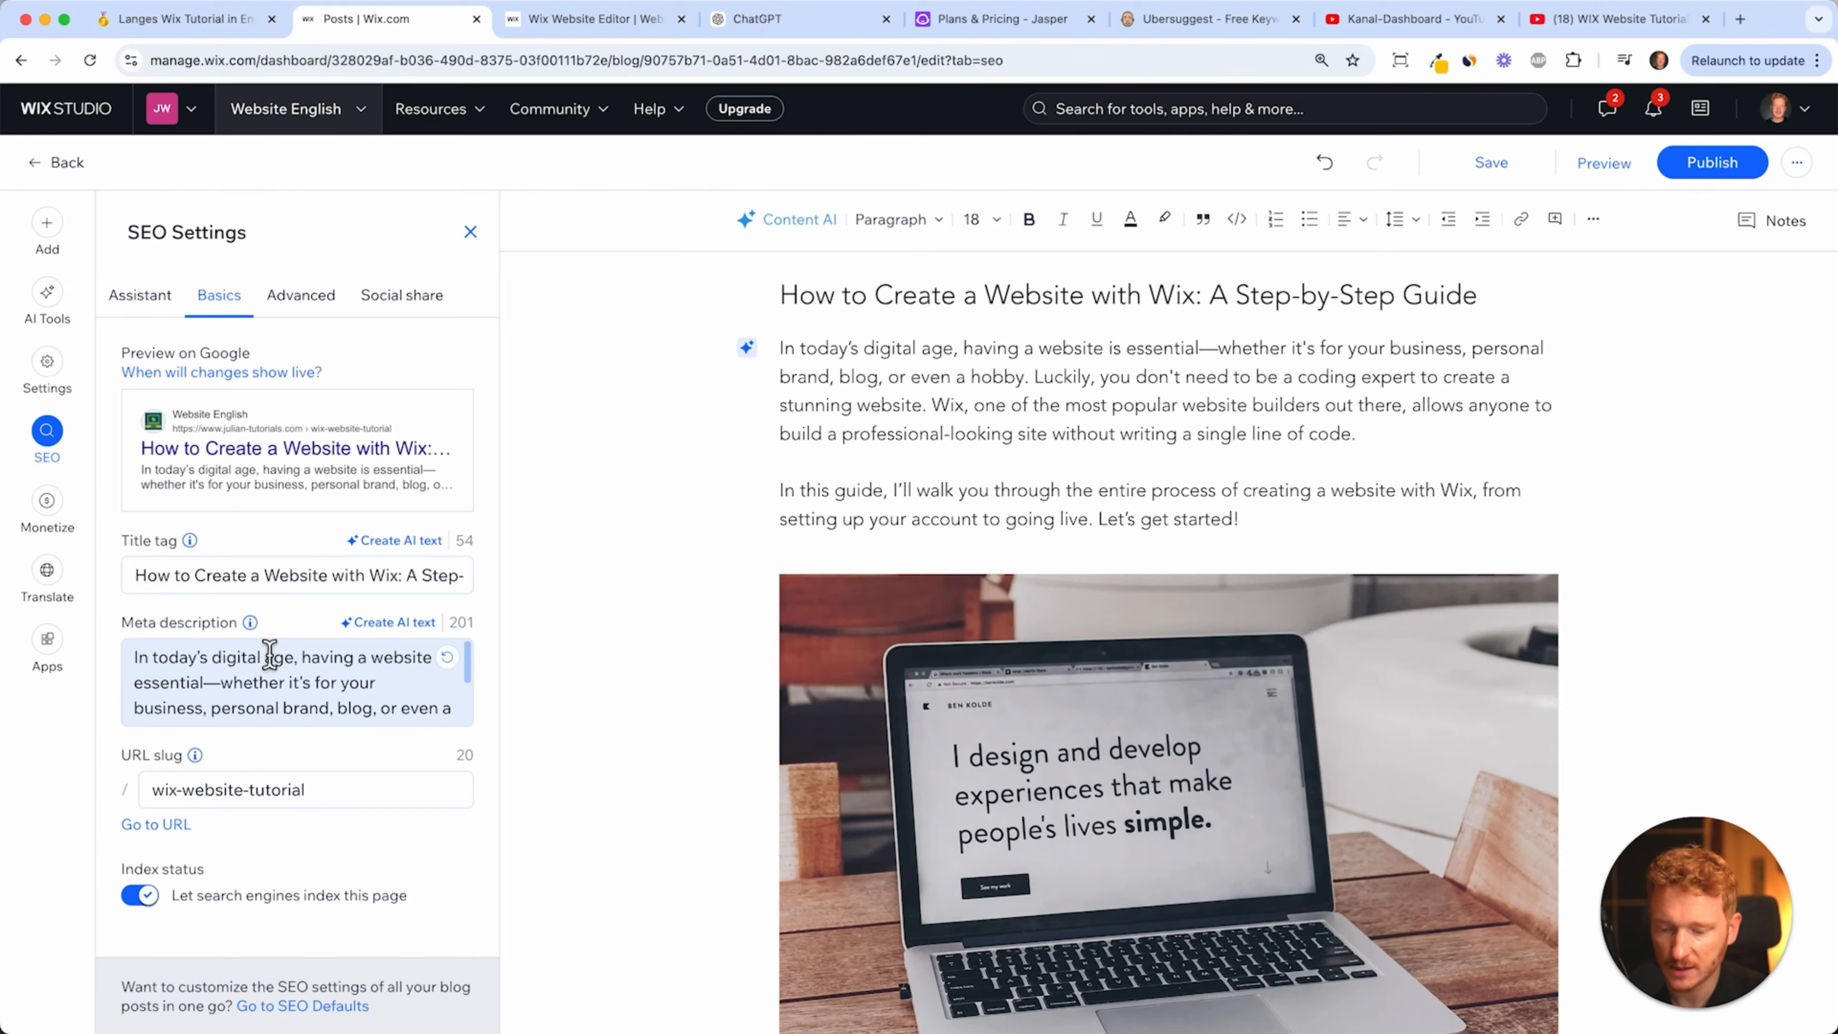
- Start the AI creation of the meta description and save "wix website tutorial" as the post's focus keyword
{"action": "left_click", "coordinate": [396, 636]}
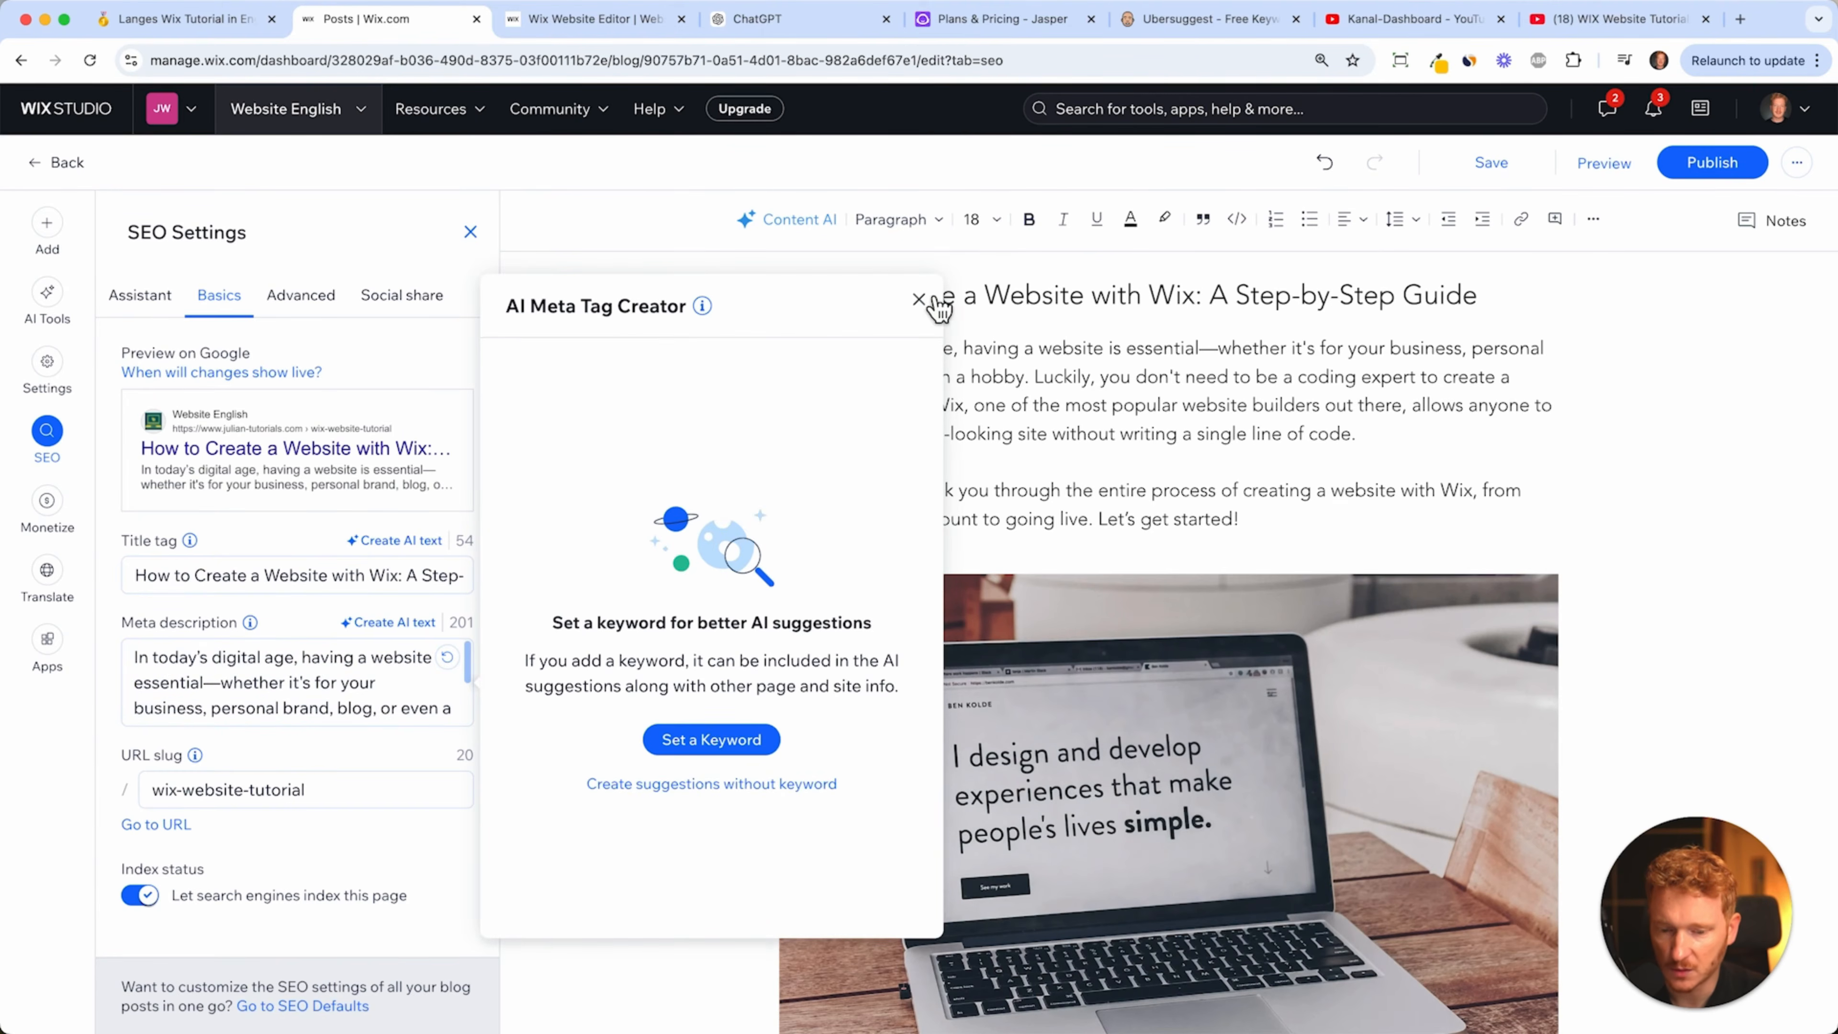
{"action": "left_click", "coordinate": [669, 753]}
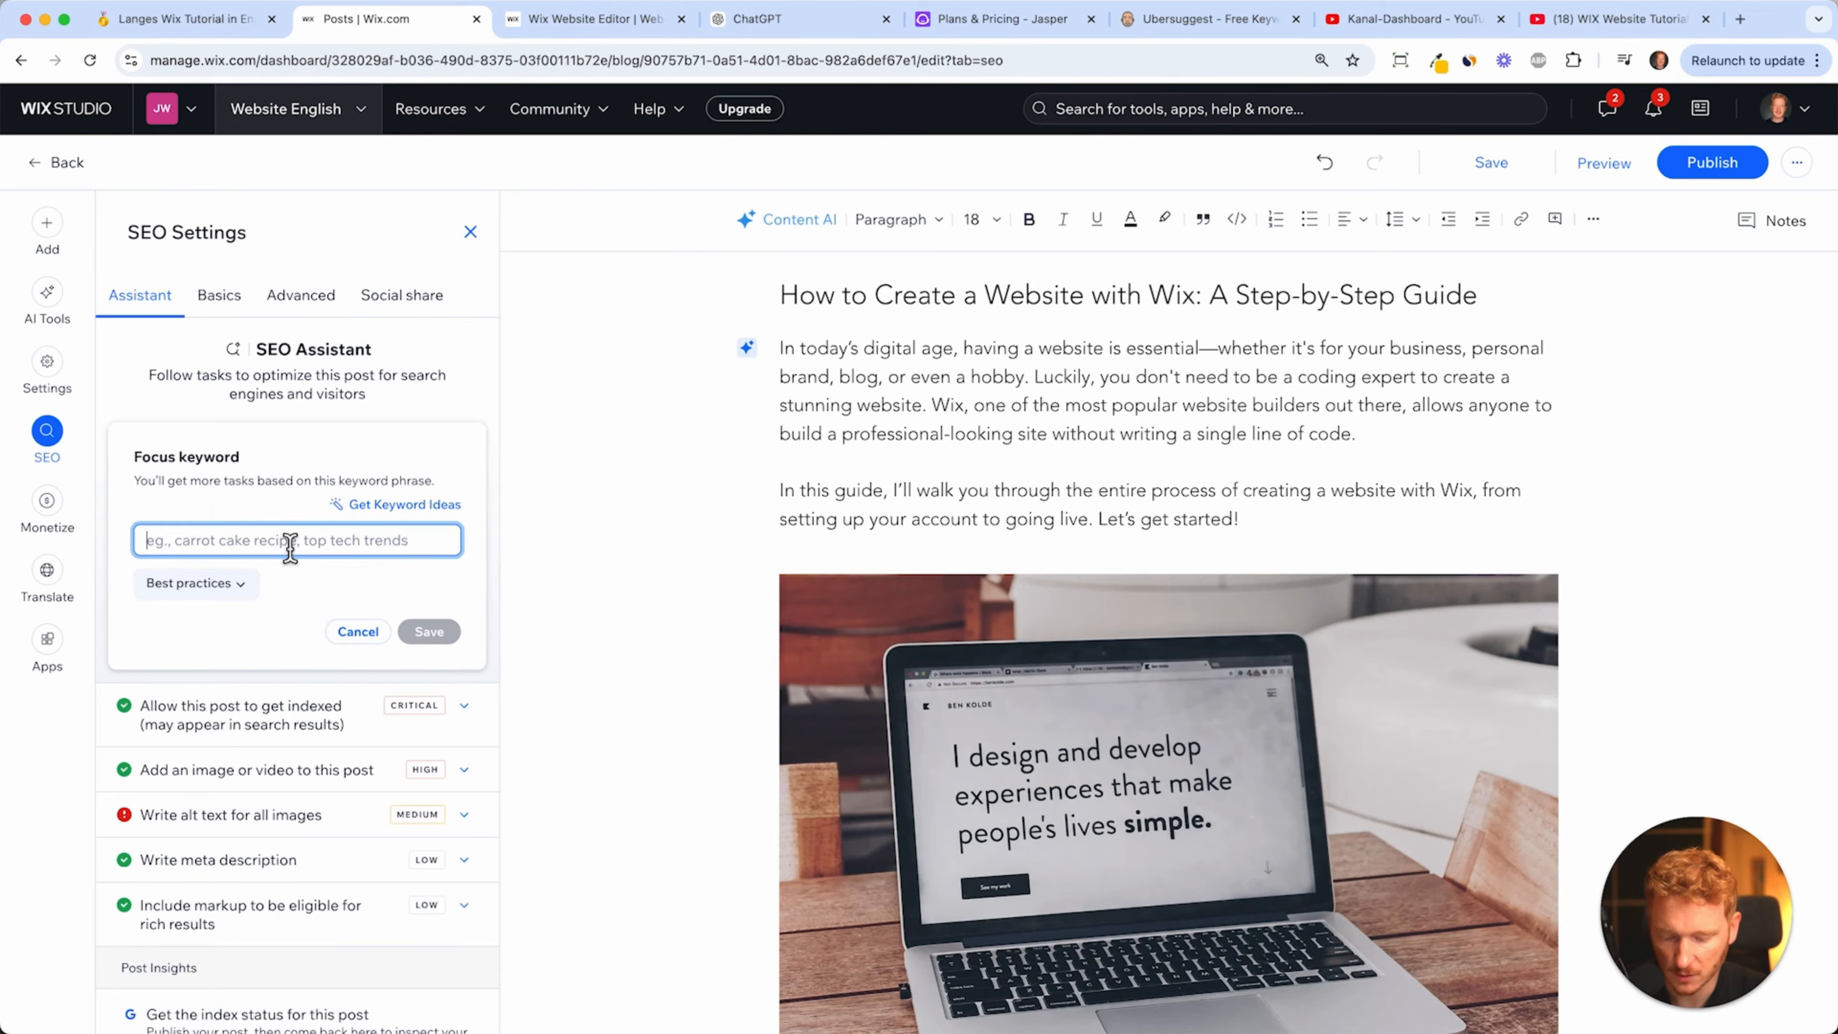
{"action": "type", "text": "wix website tutorial"}
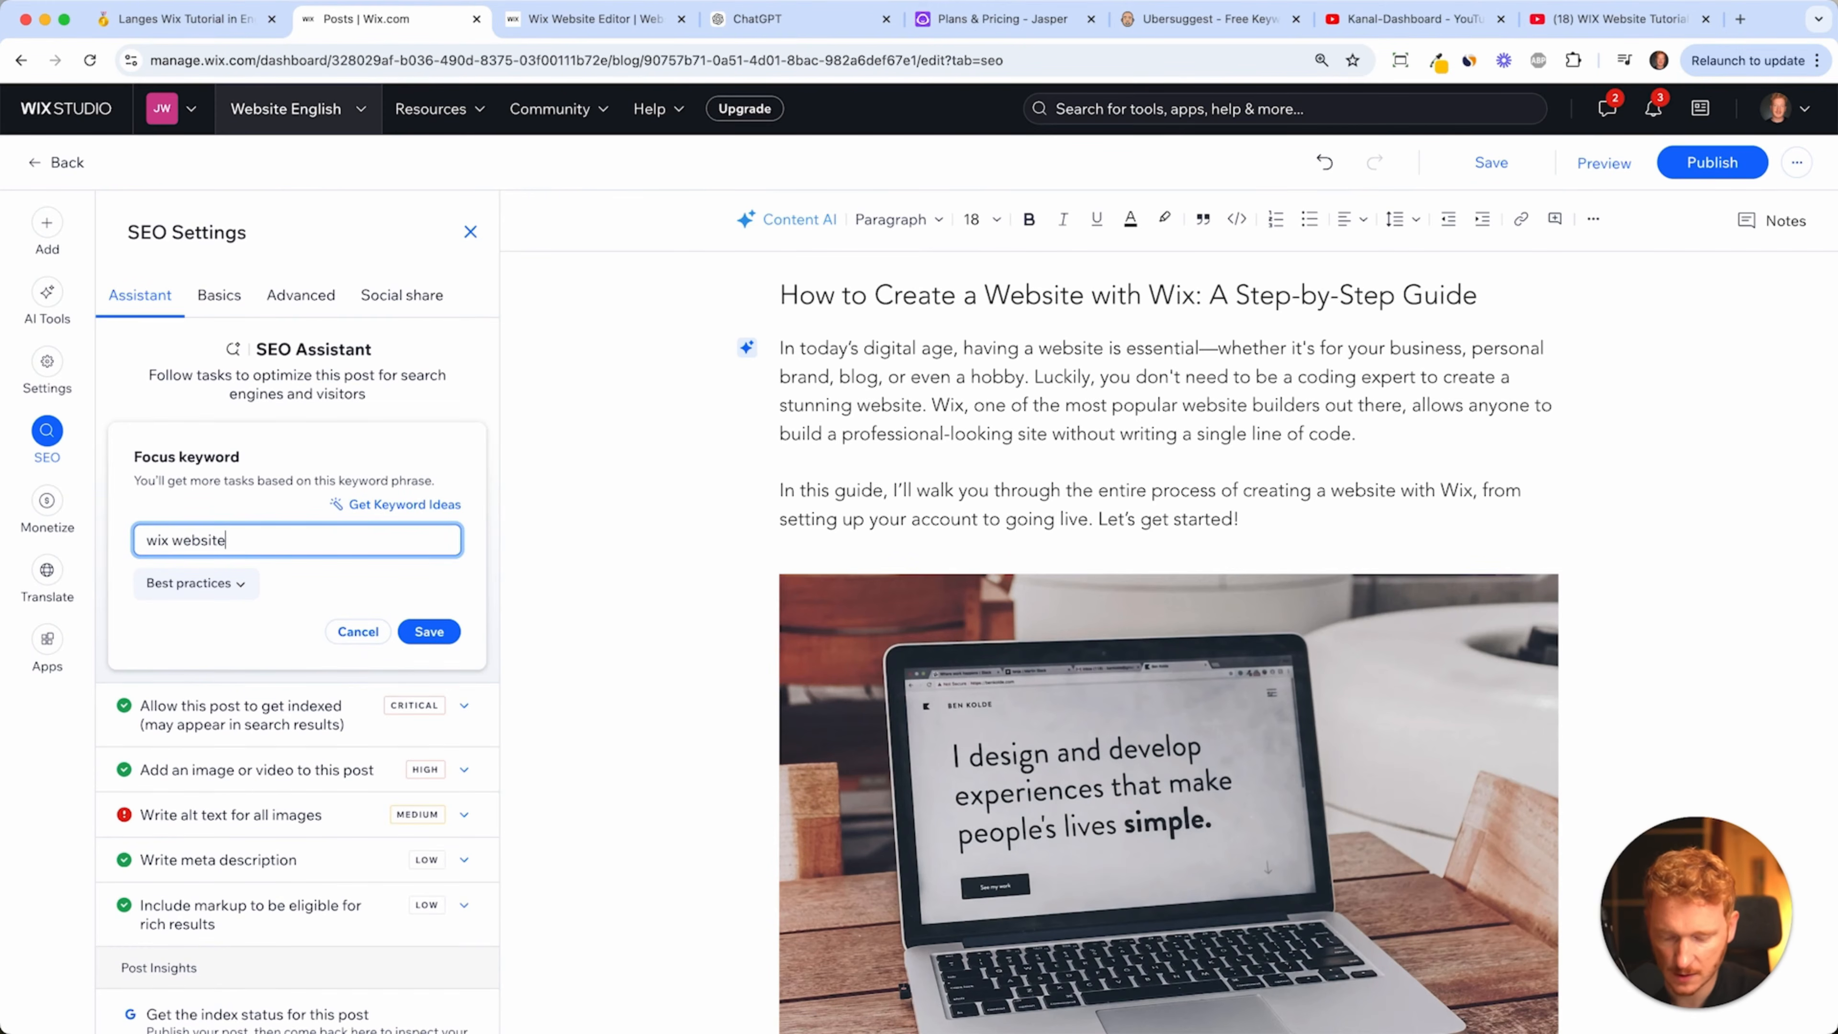
{"action": "left_click", "coordinate": [425, 634]}
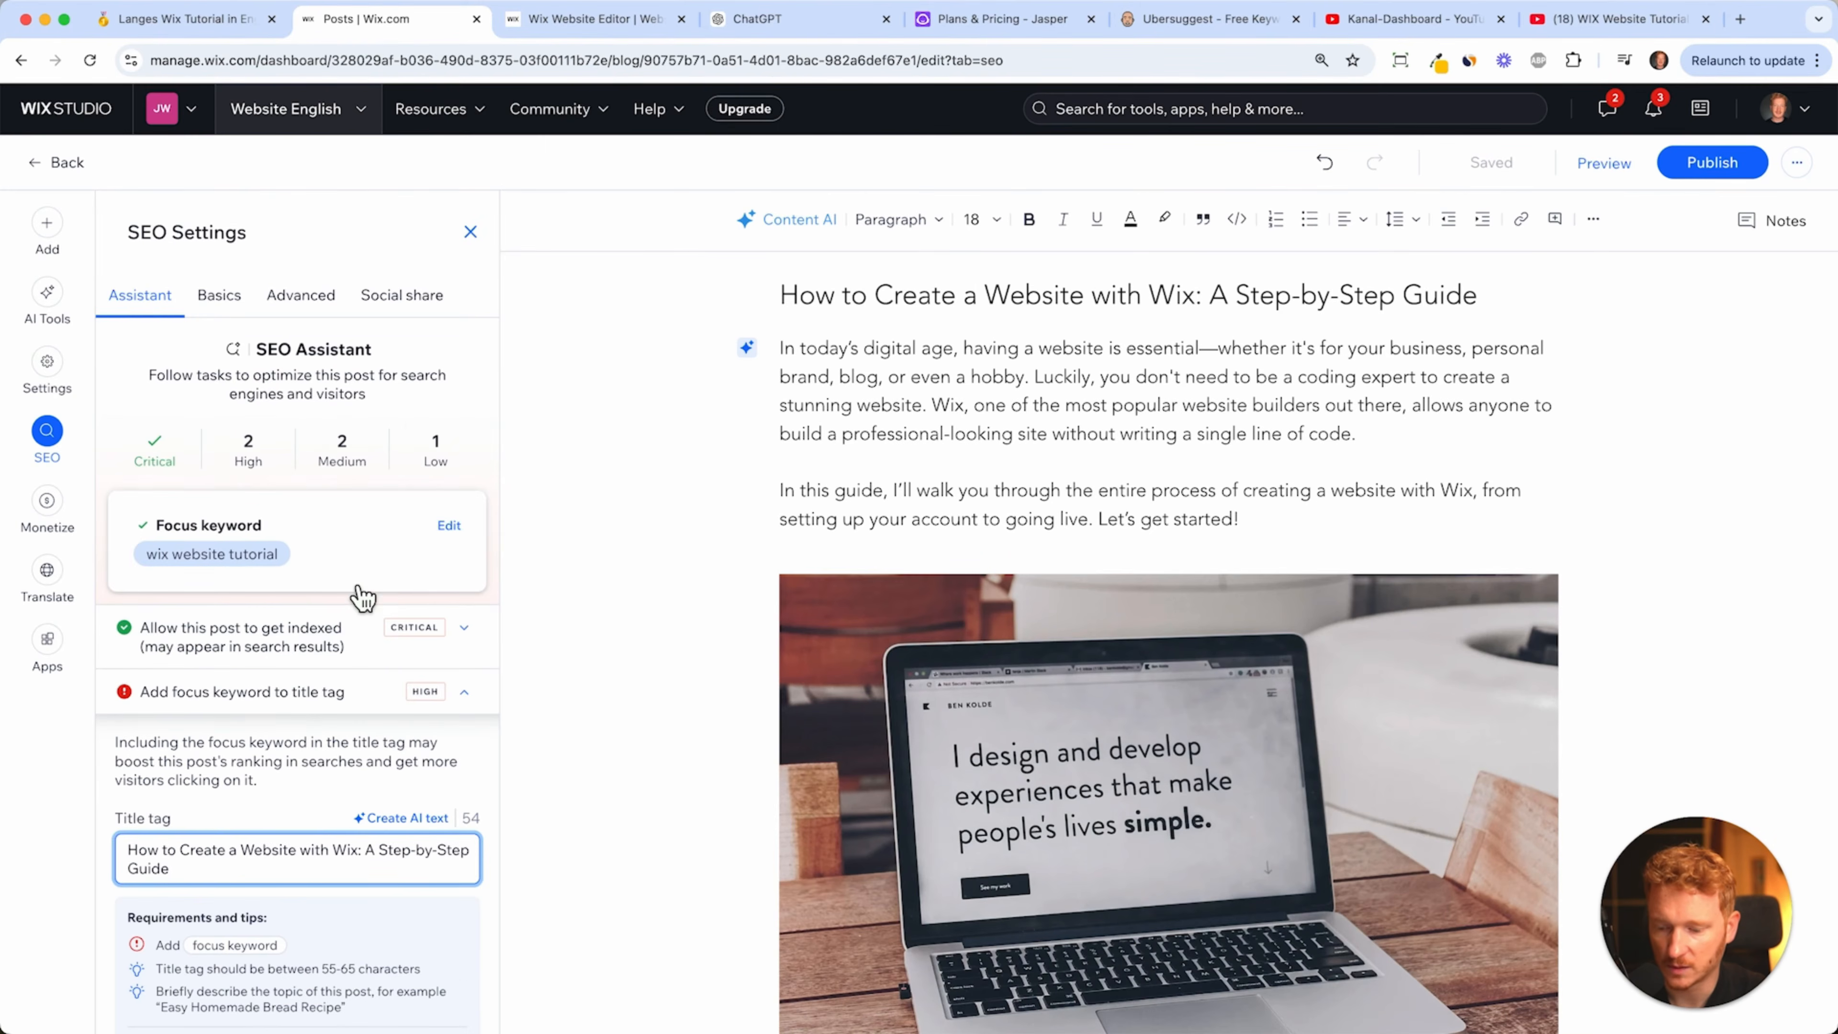
- Replace the meta description with the AI Meta Tag Creator's Suggestion 1 and open the advanced SEO settings
{"action": "scroll", "coordinate": [363, 597], "scroll_direction": "down", "scroll_amount": 3}
{"action": "scroll", "coordinate": [355, 752], "scroll_direction": "down", "scroll_amount": 2}
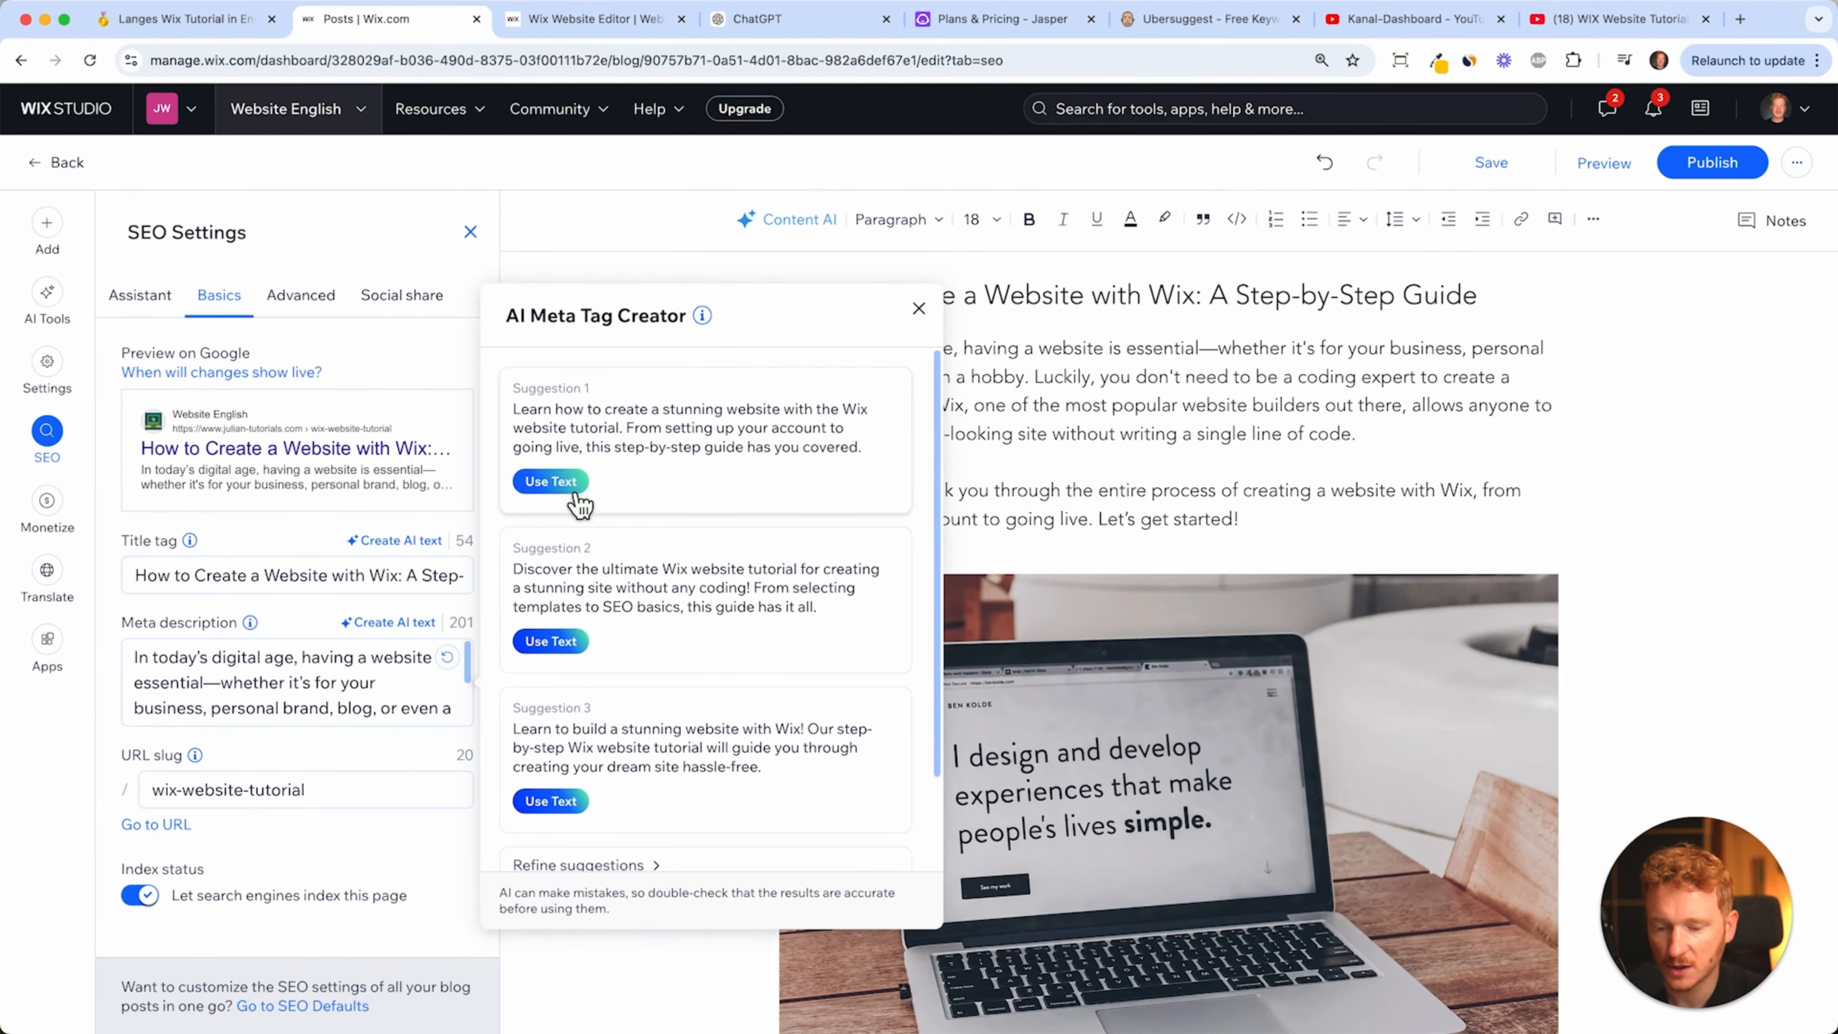
{"action": "left_click", "coordinate": [550, 480]}
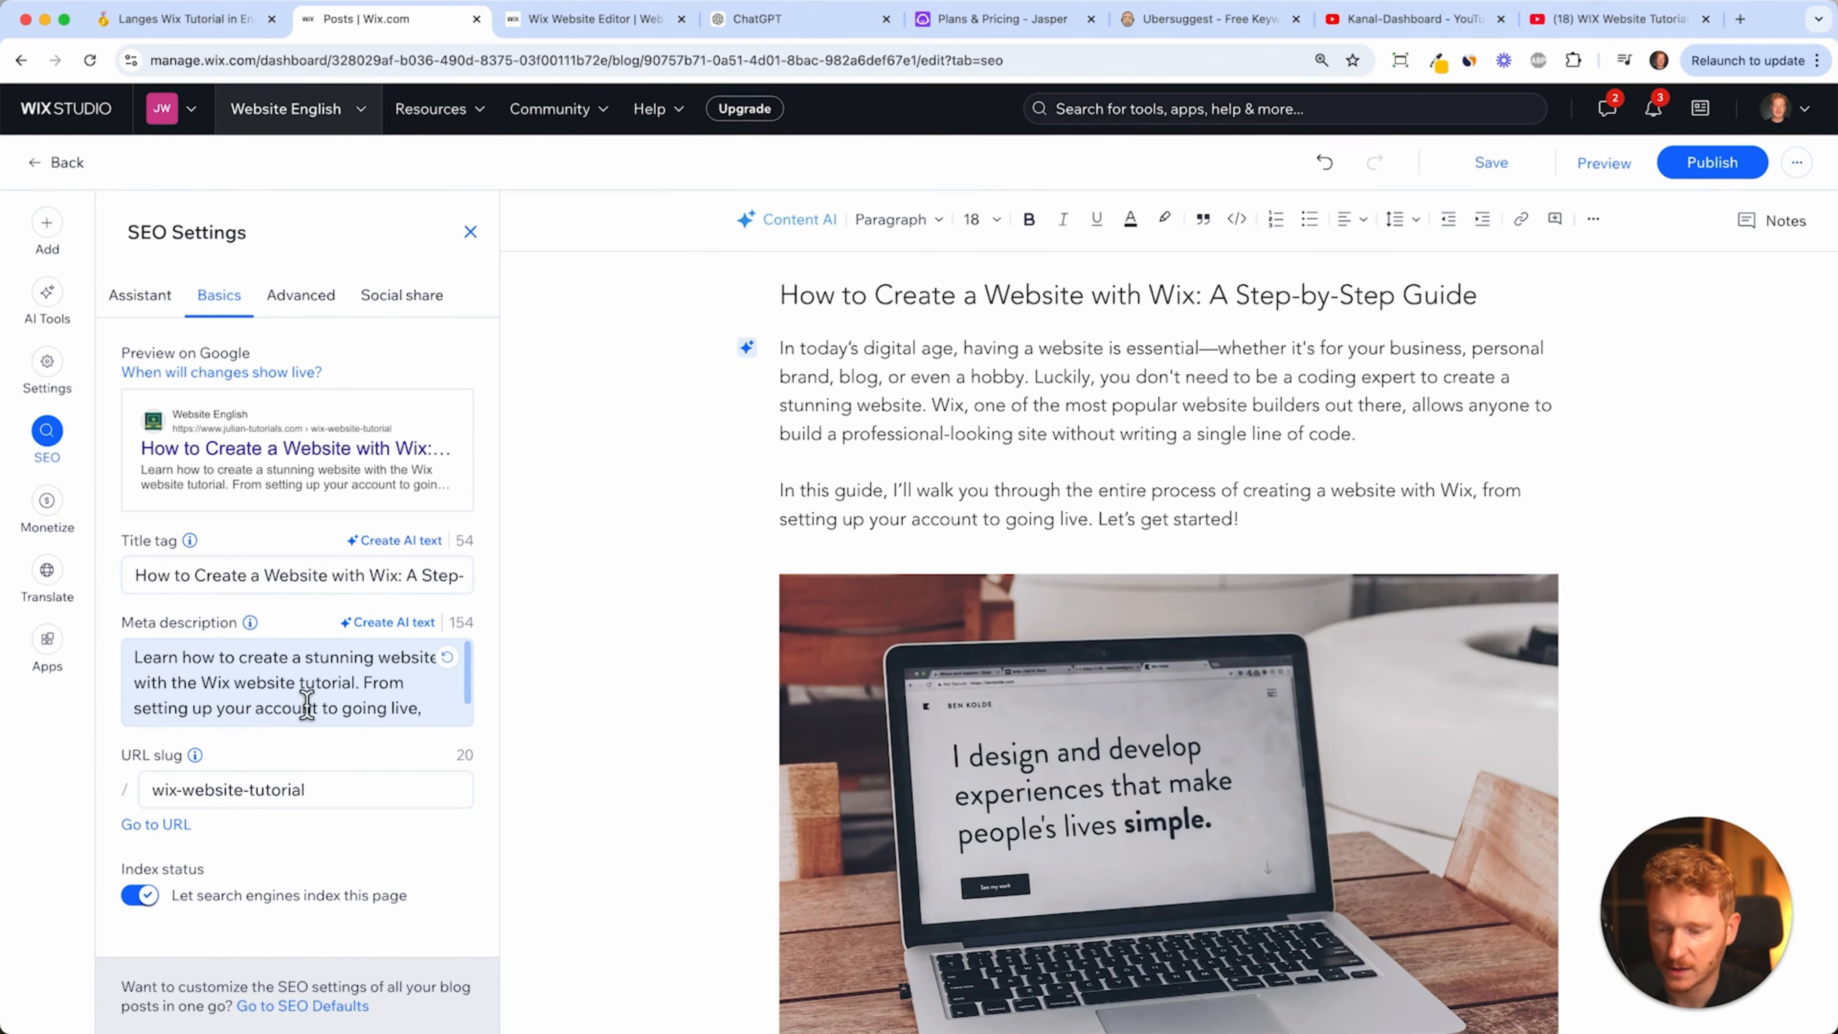
{"action": "scroll", "coordinate": [362, 697], "scroll_direction": "down", "scroll_amount": 2}
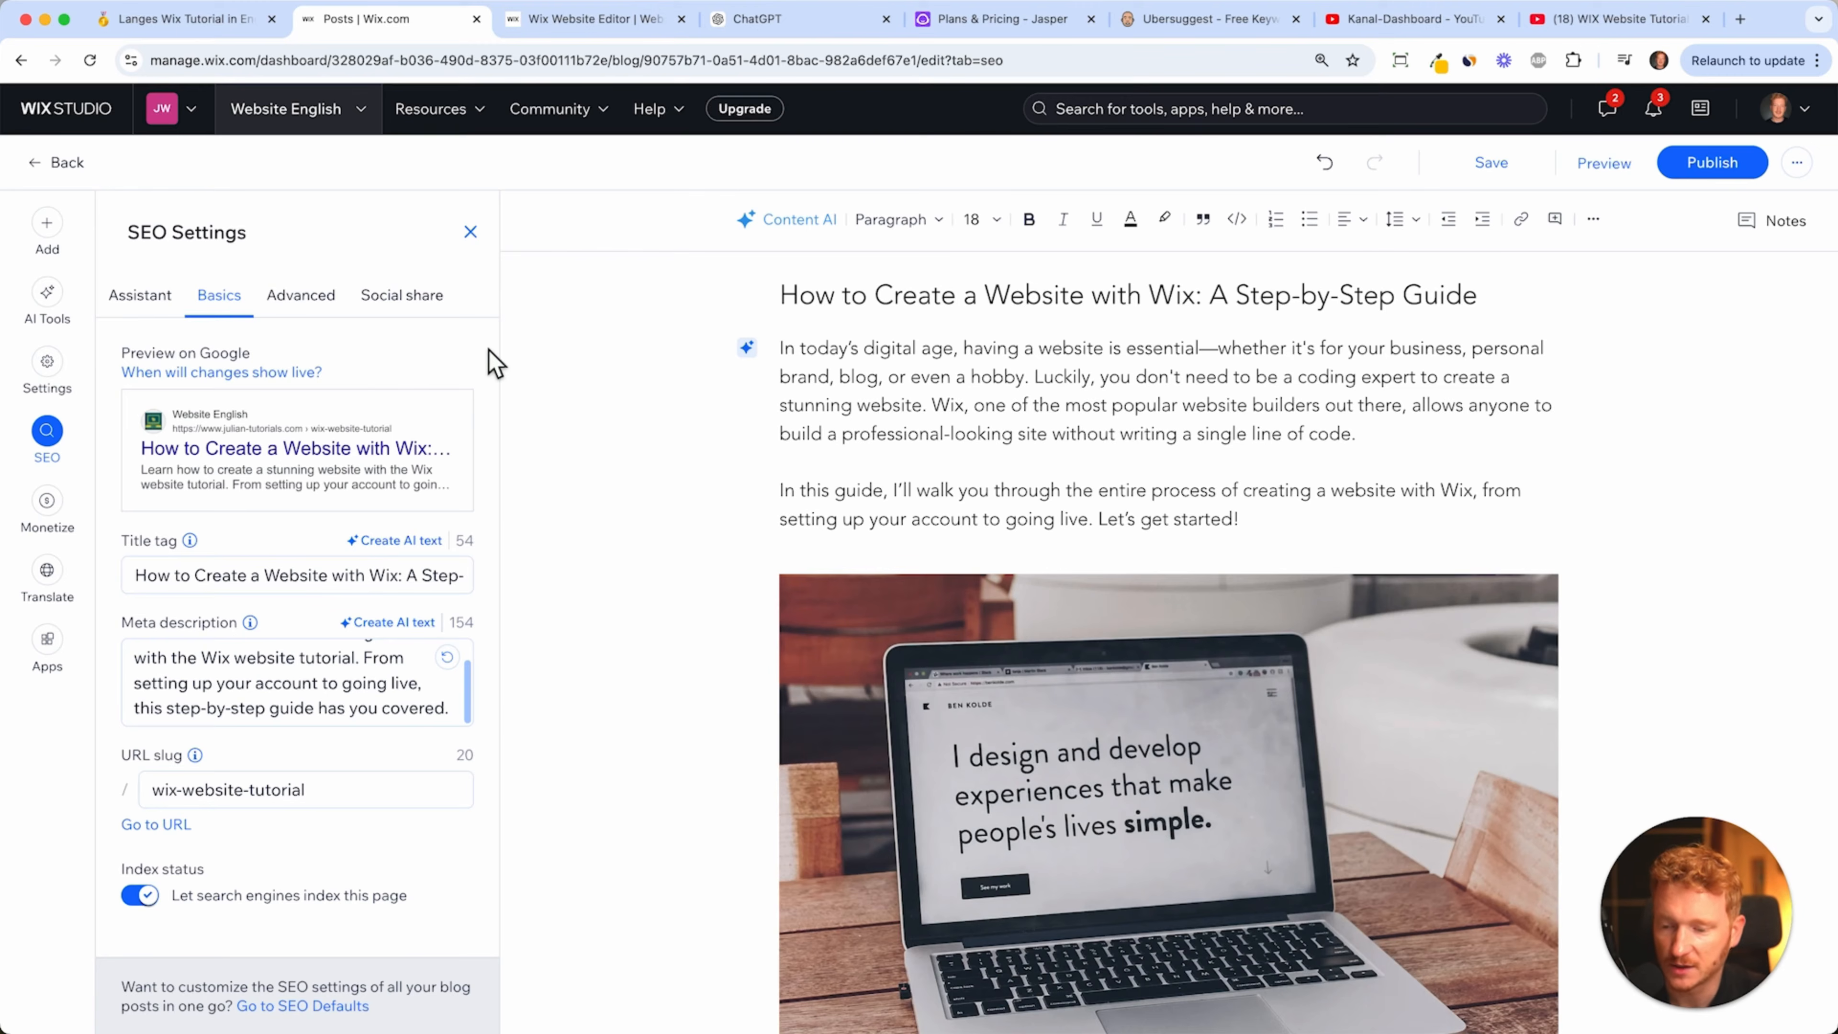
{"action": "left_click", "coordinate": [300, 310]}
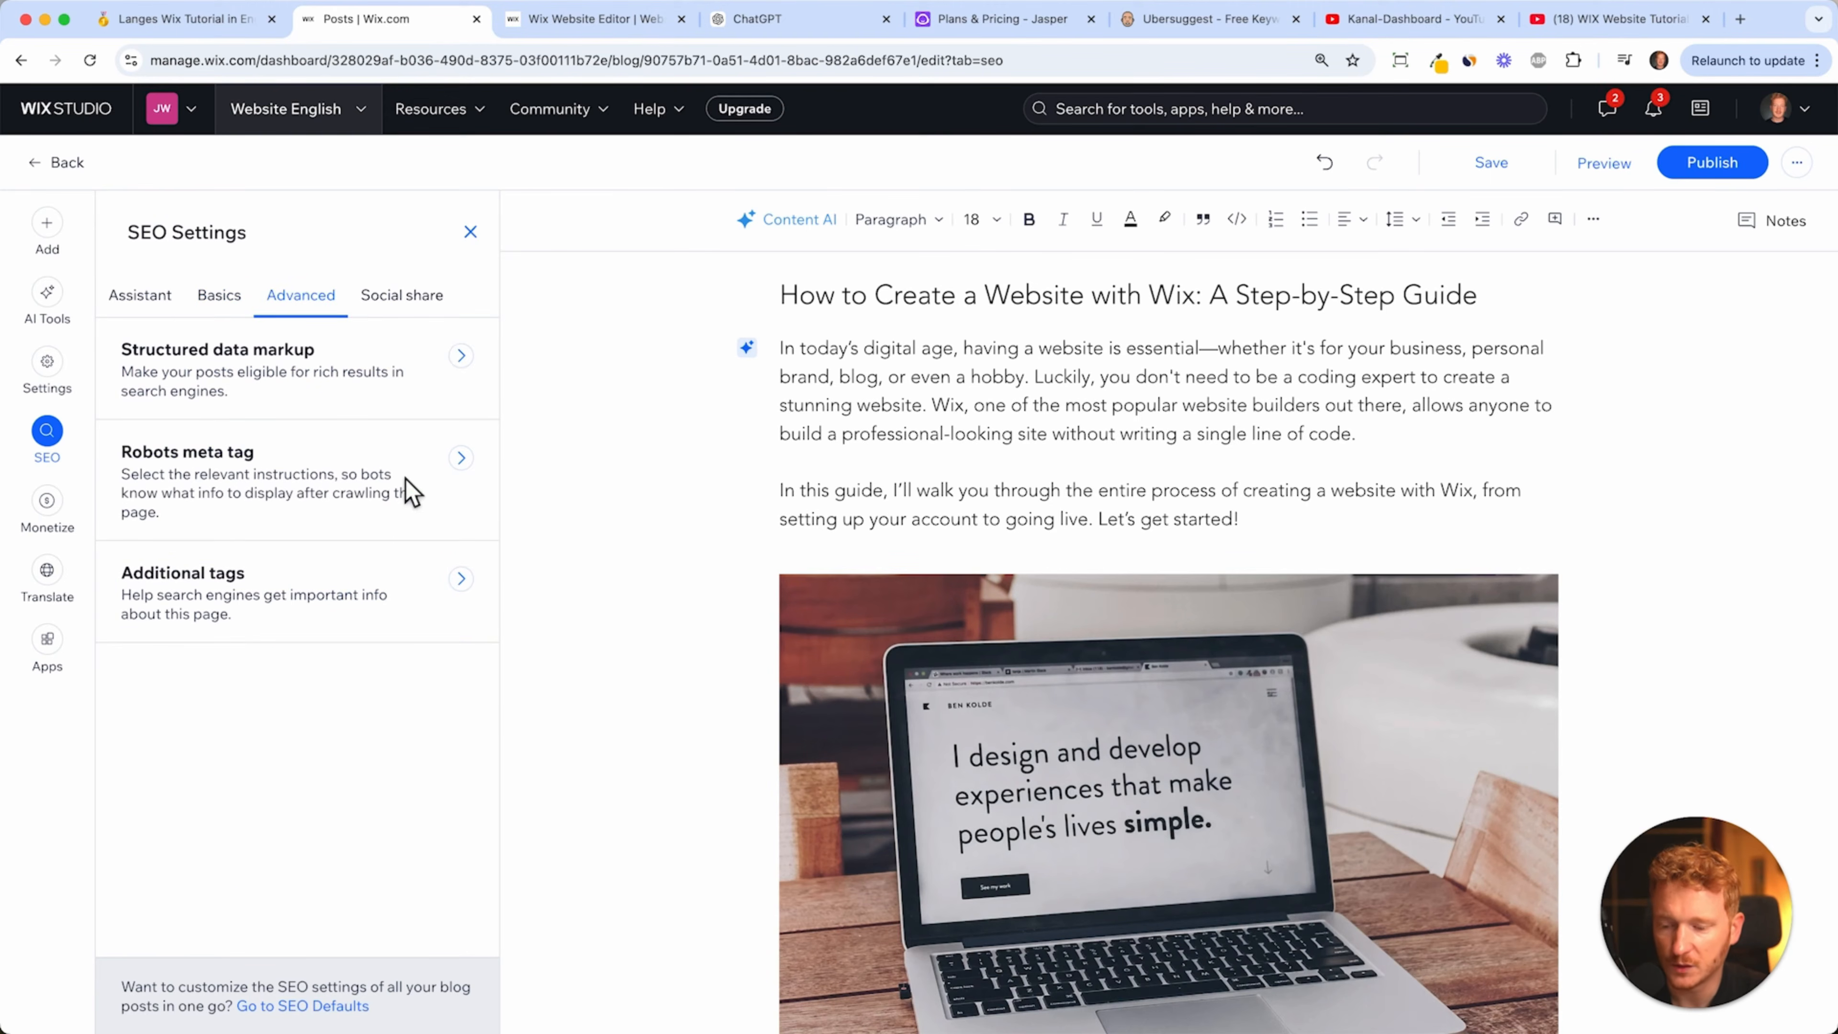
- Set the laptop photo from the site files as the post's social share image and review the social share settings
{"action": "left_click", "coordinate": [433, 308]}
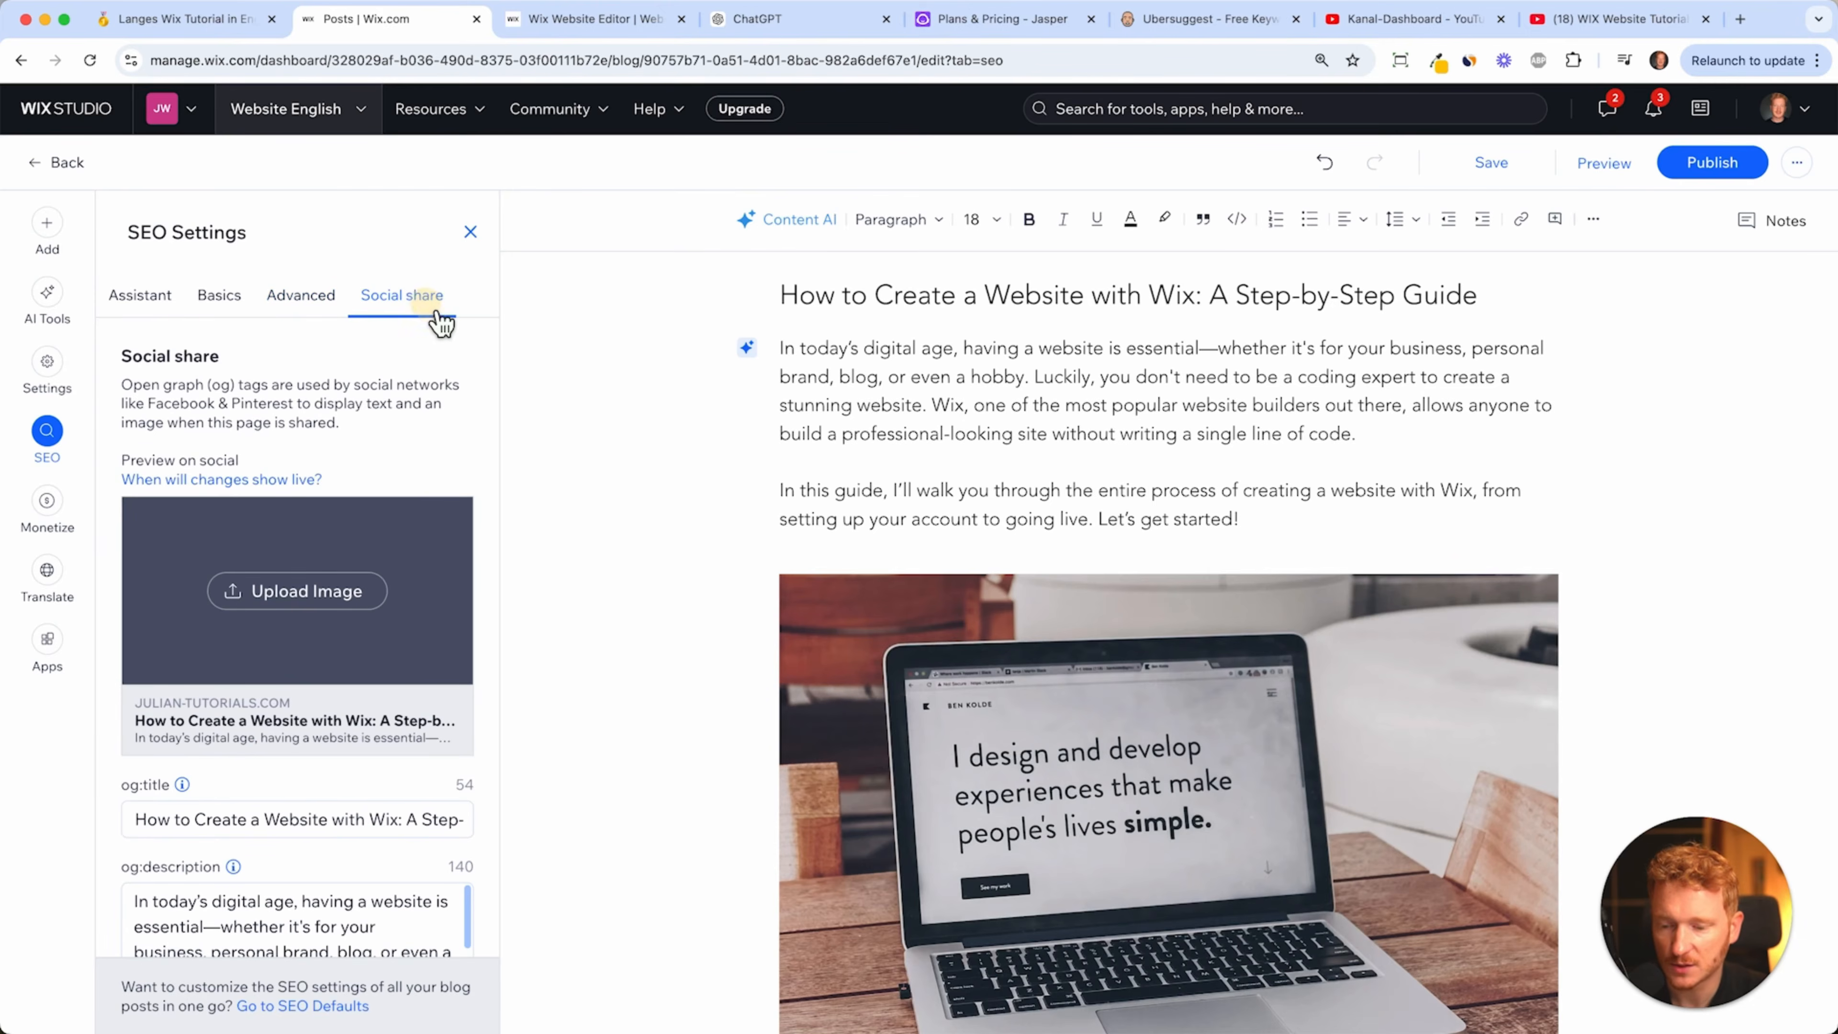
{"action": "left_click", "coordinate": [337, 610]}
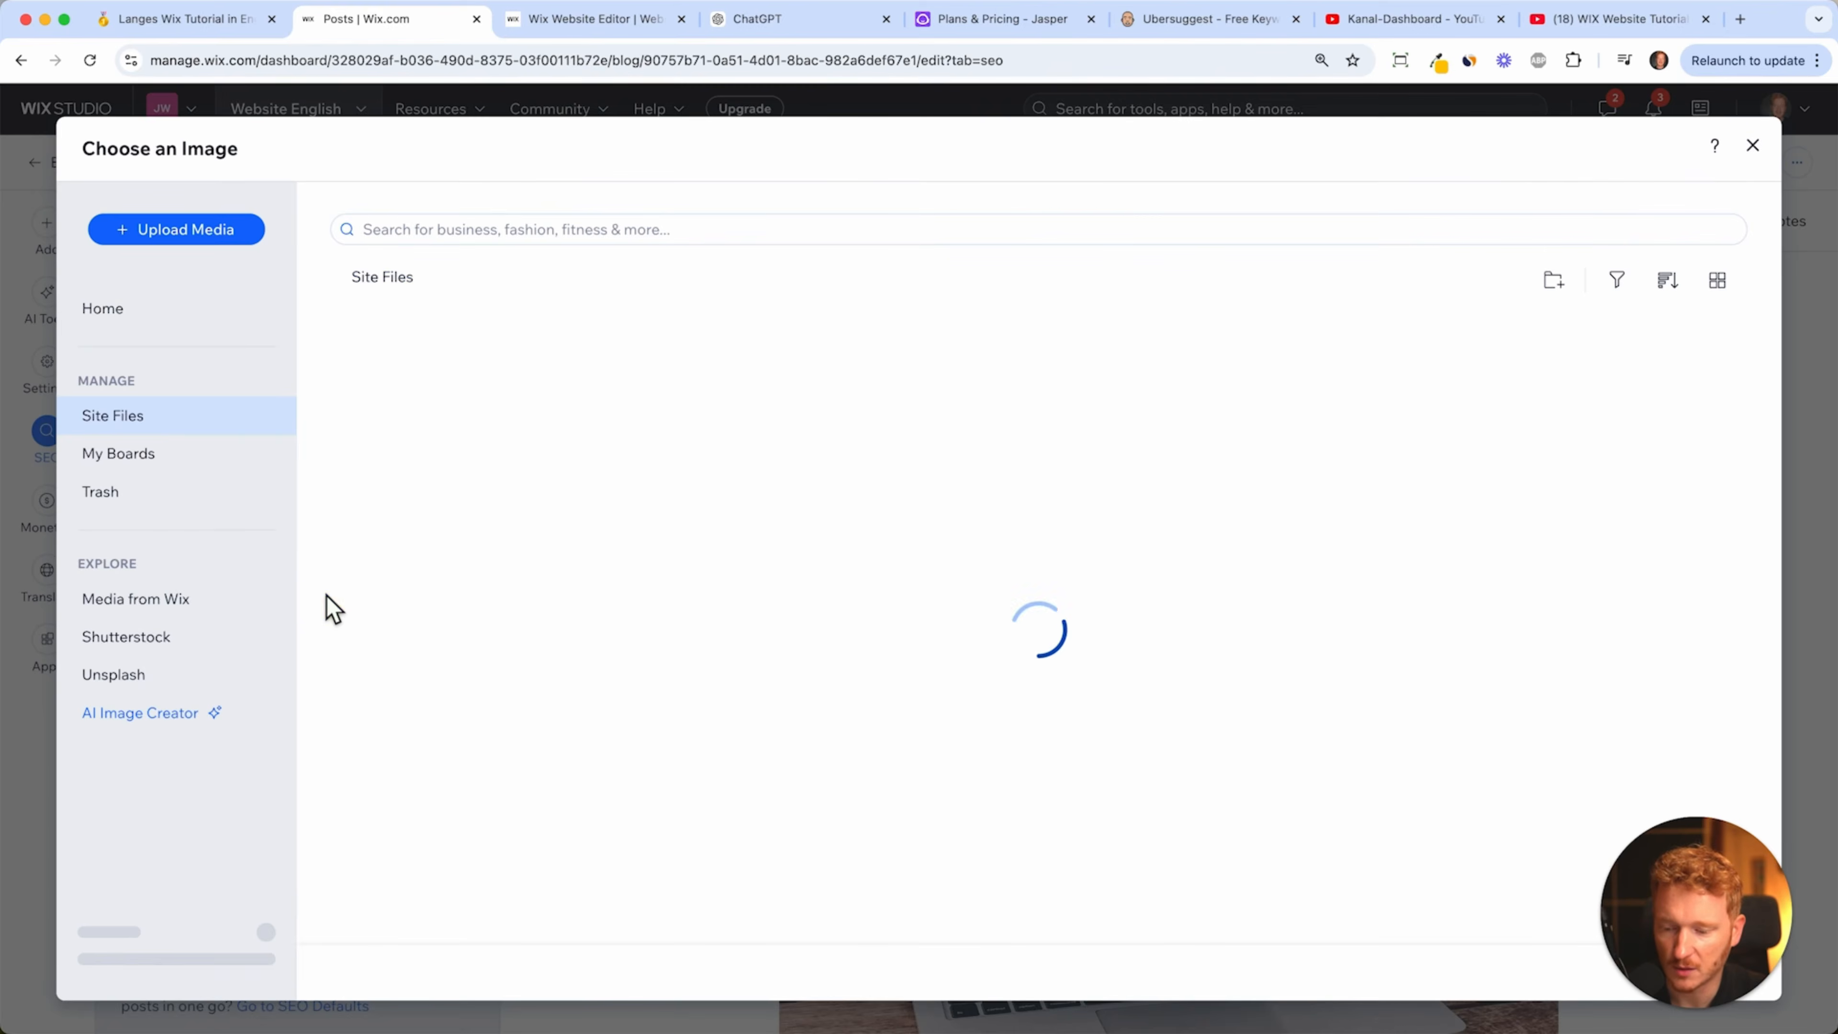
{"action": "left_click", "coordinate": [152, 675]}
{"action": "left_click", "coordinate": [151, 415]}
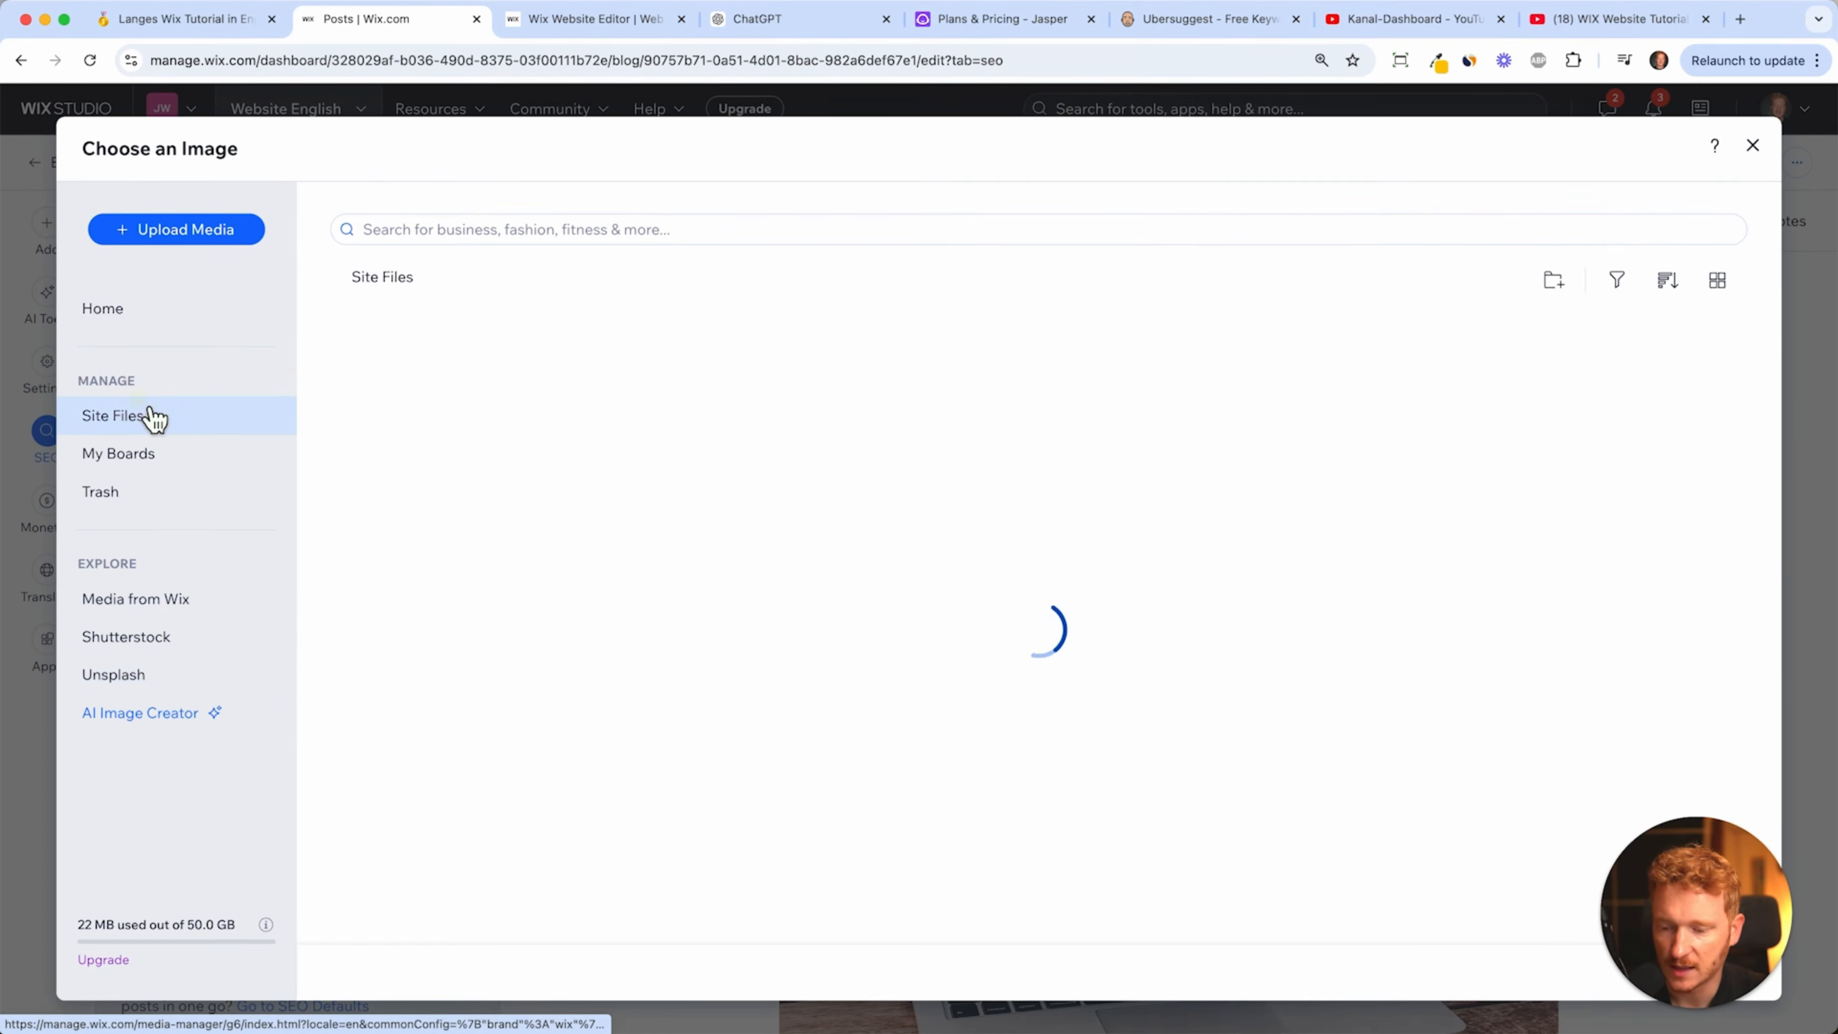
{"action": "left_click", "coordinate": [451, 469]}
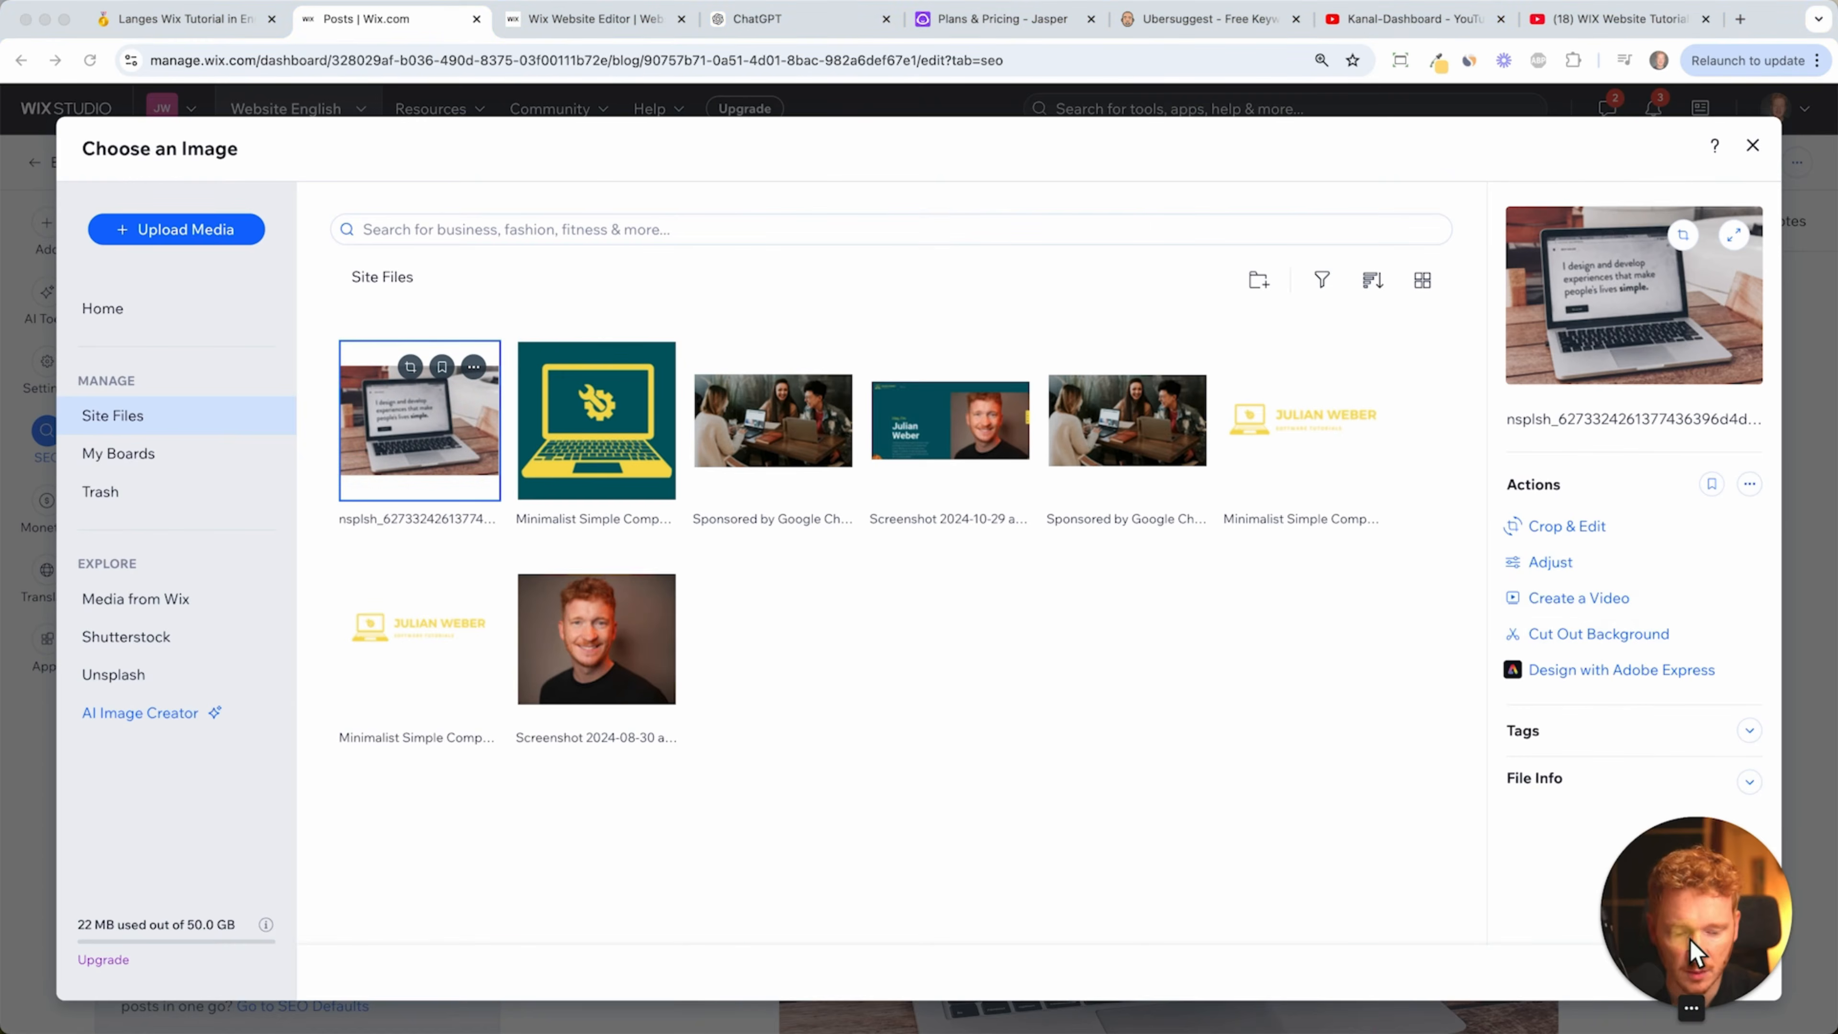
{"action": "left_click", "coordinate": [1697, 988]}
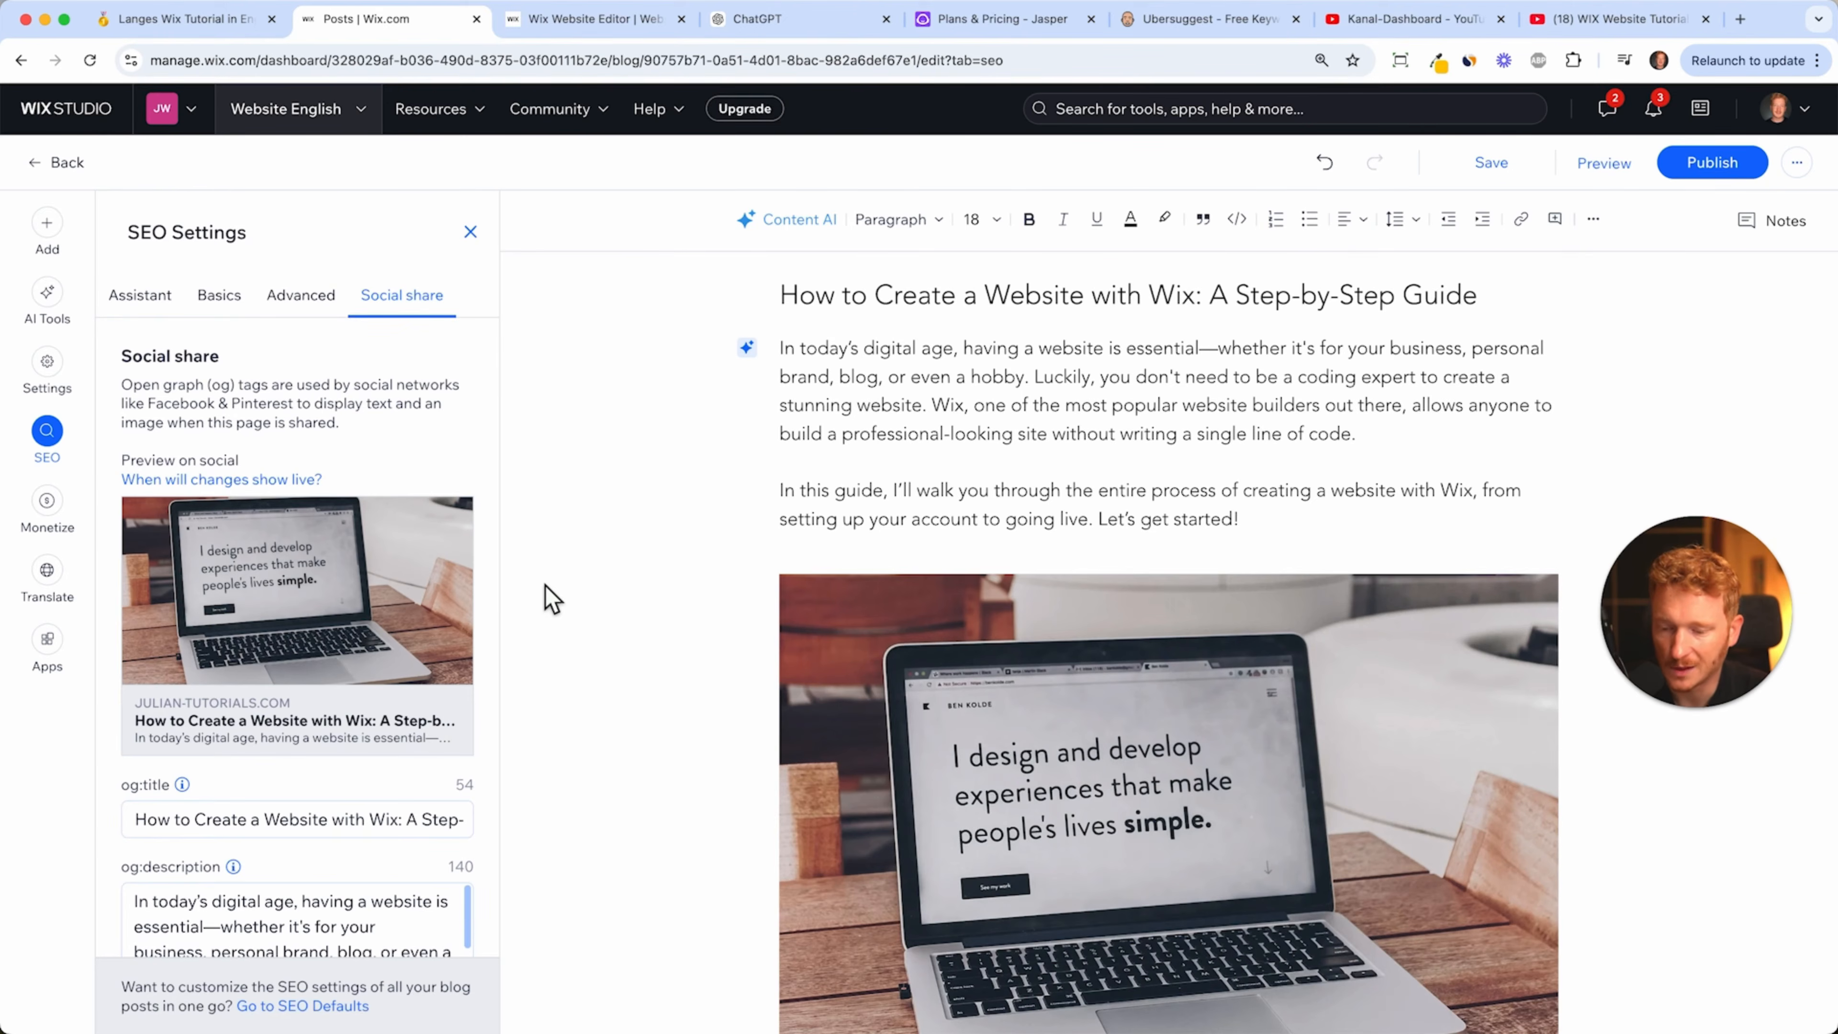
{"action": "scroll", "coordinate": [304, 749], "scroll_direction": "down", "scroll_amount": 3}
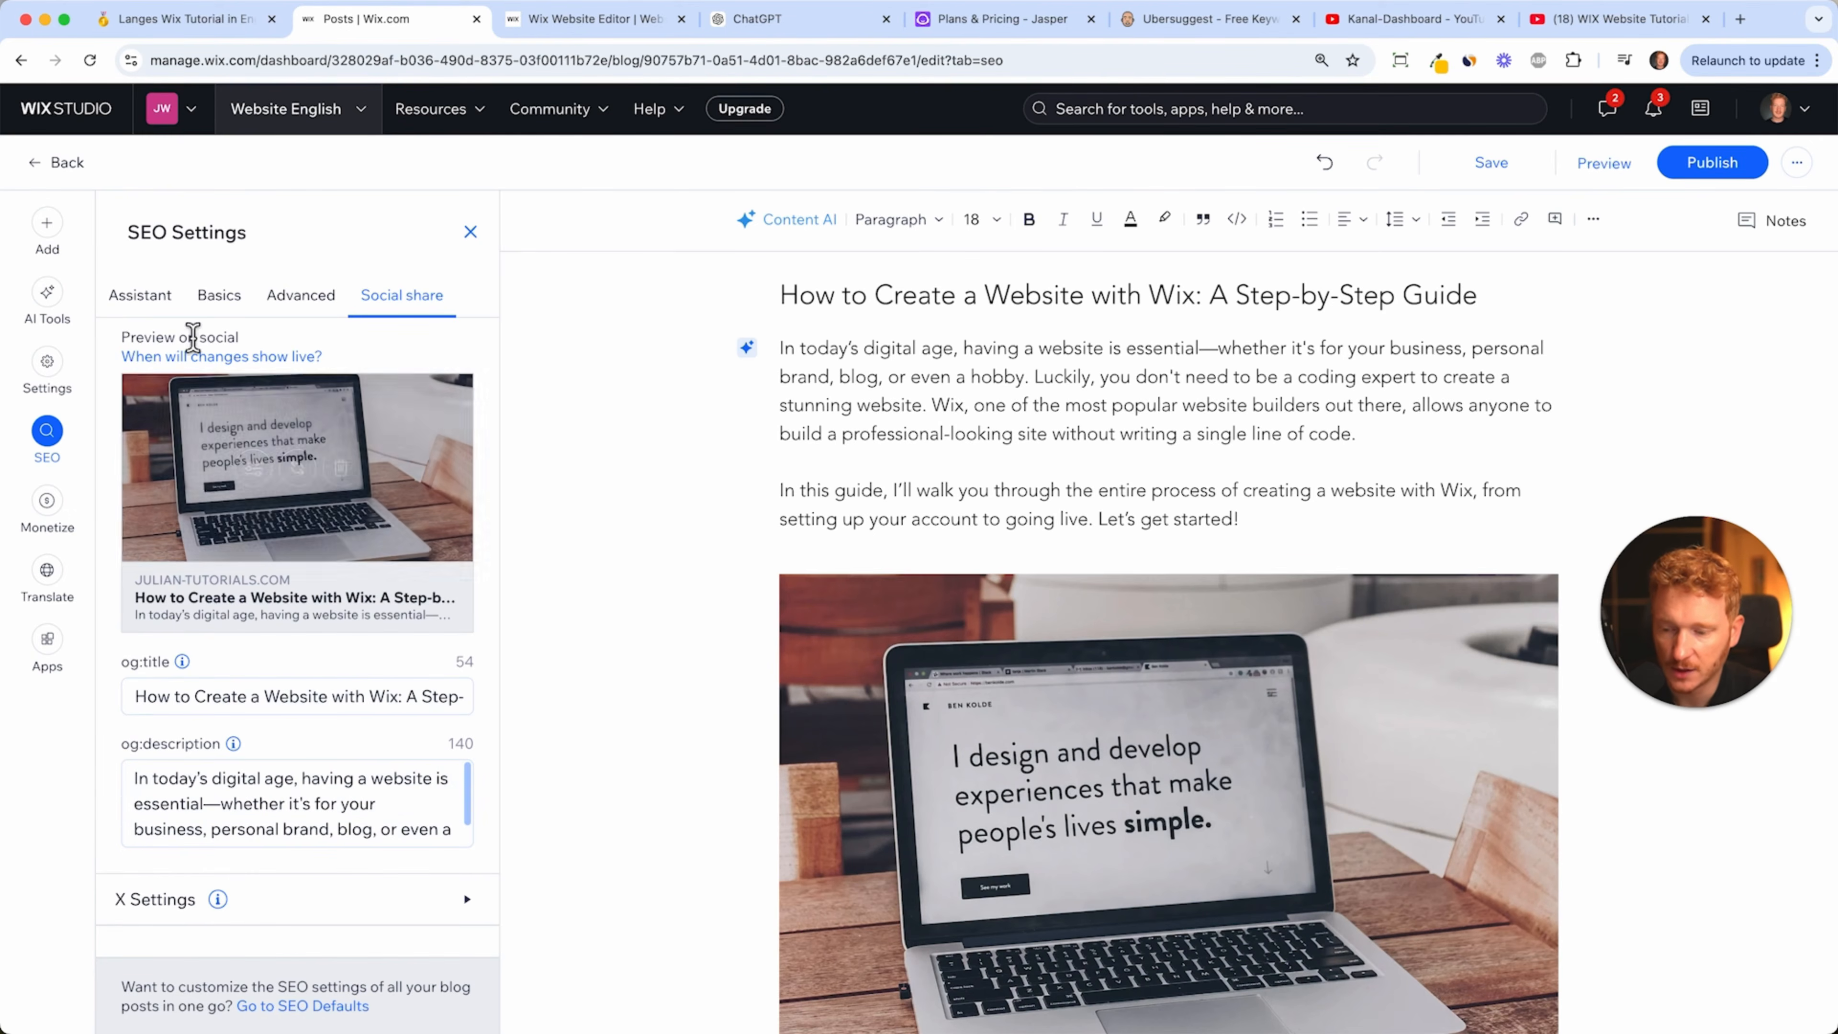
{"action": "scroll", "coordinate": [193, 336], "scroll_direction": "up", "scroll_amount": 3}
- Create the post category "Website Tutorials" in the post settings
{"action": "left_click", "coordinate": [47, 369]}
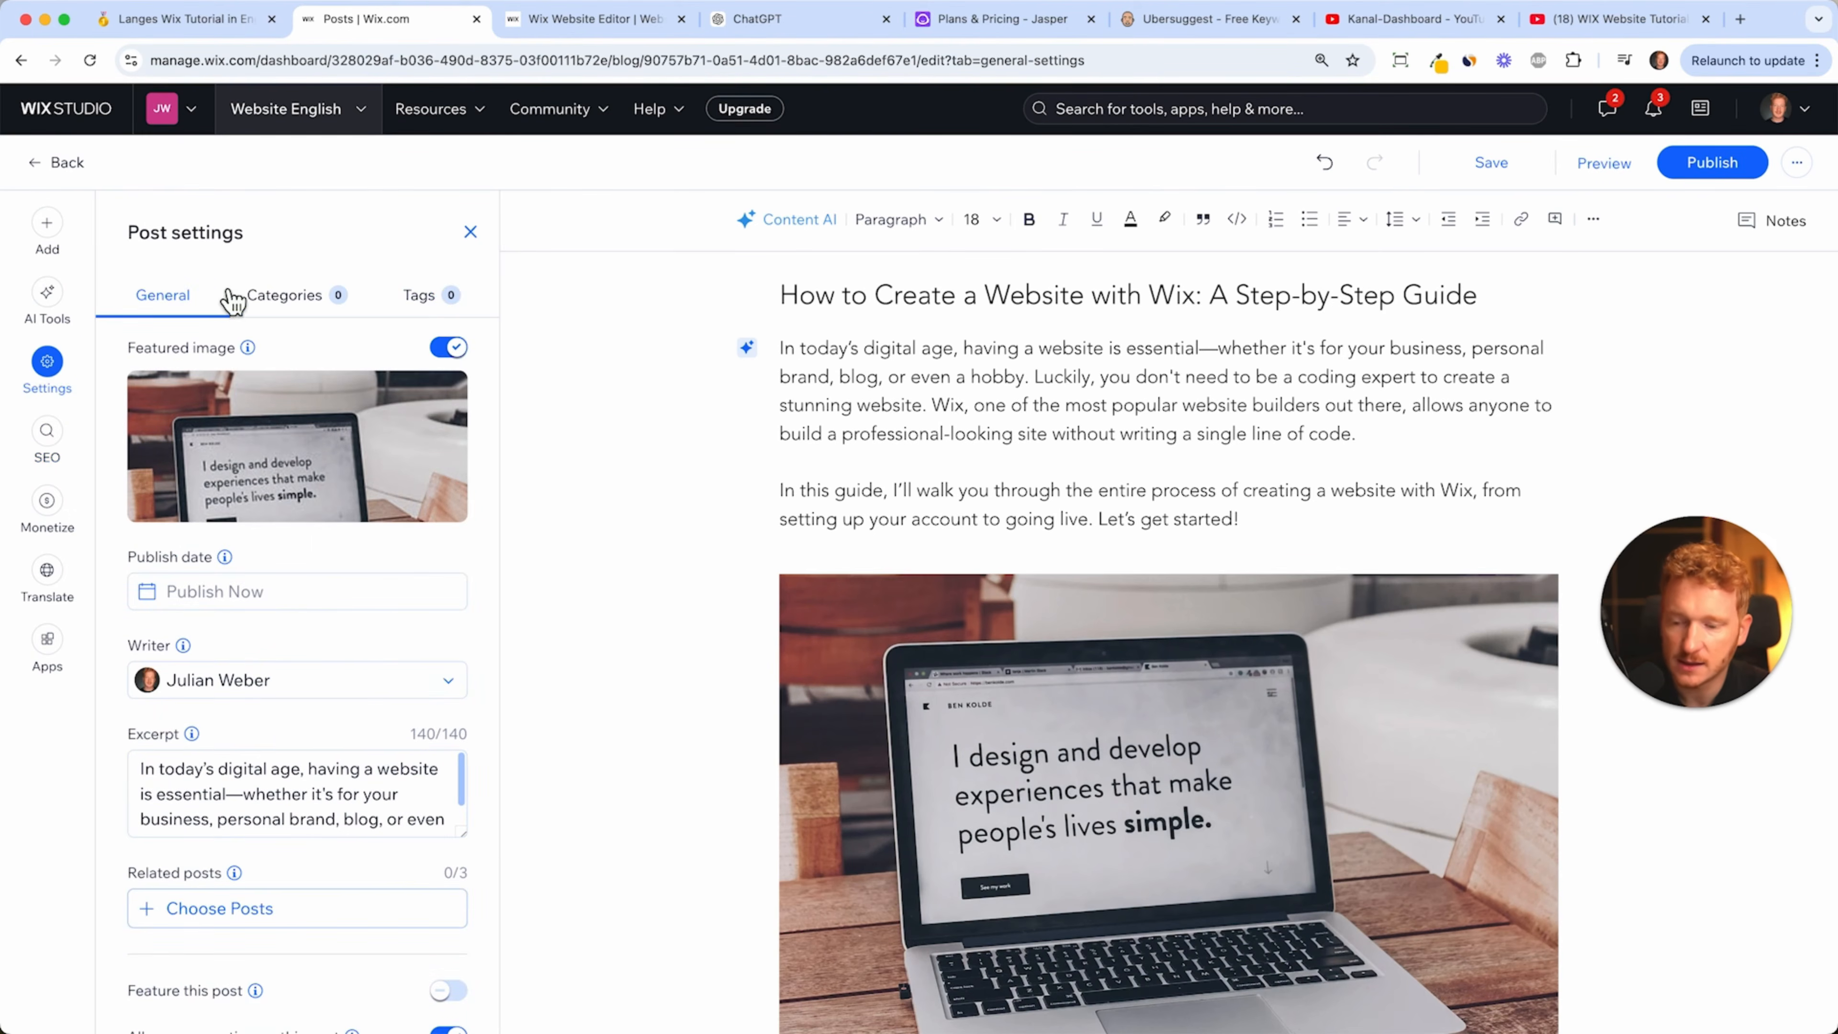
{"action": "left_click", "coordinate": [322, 315]}
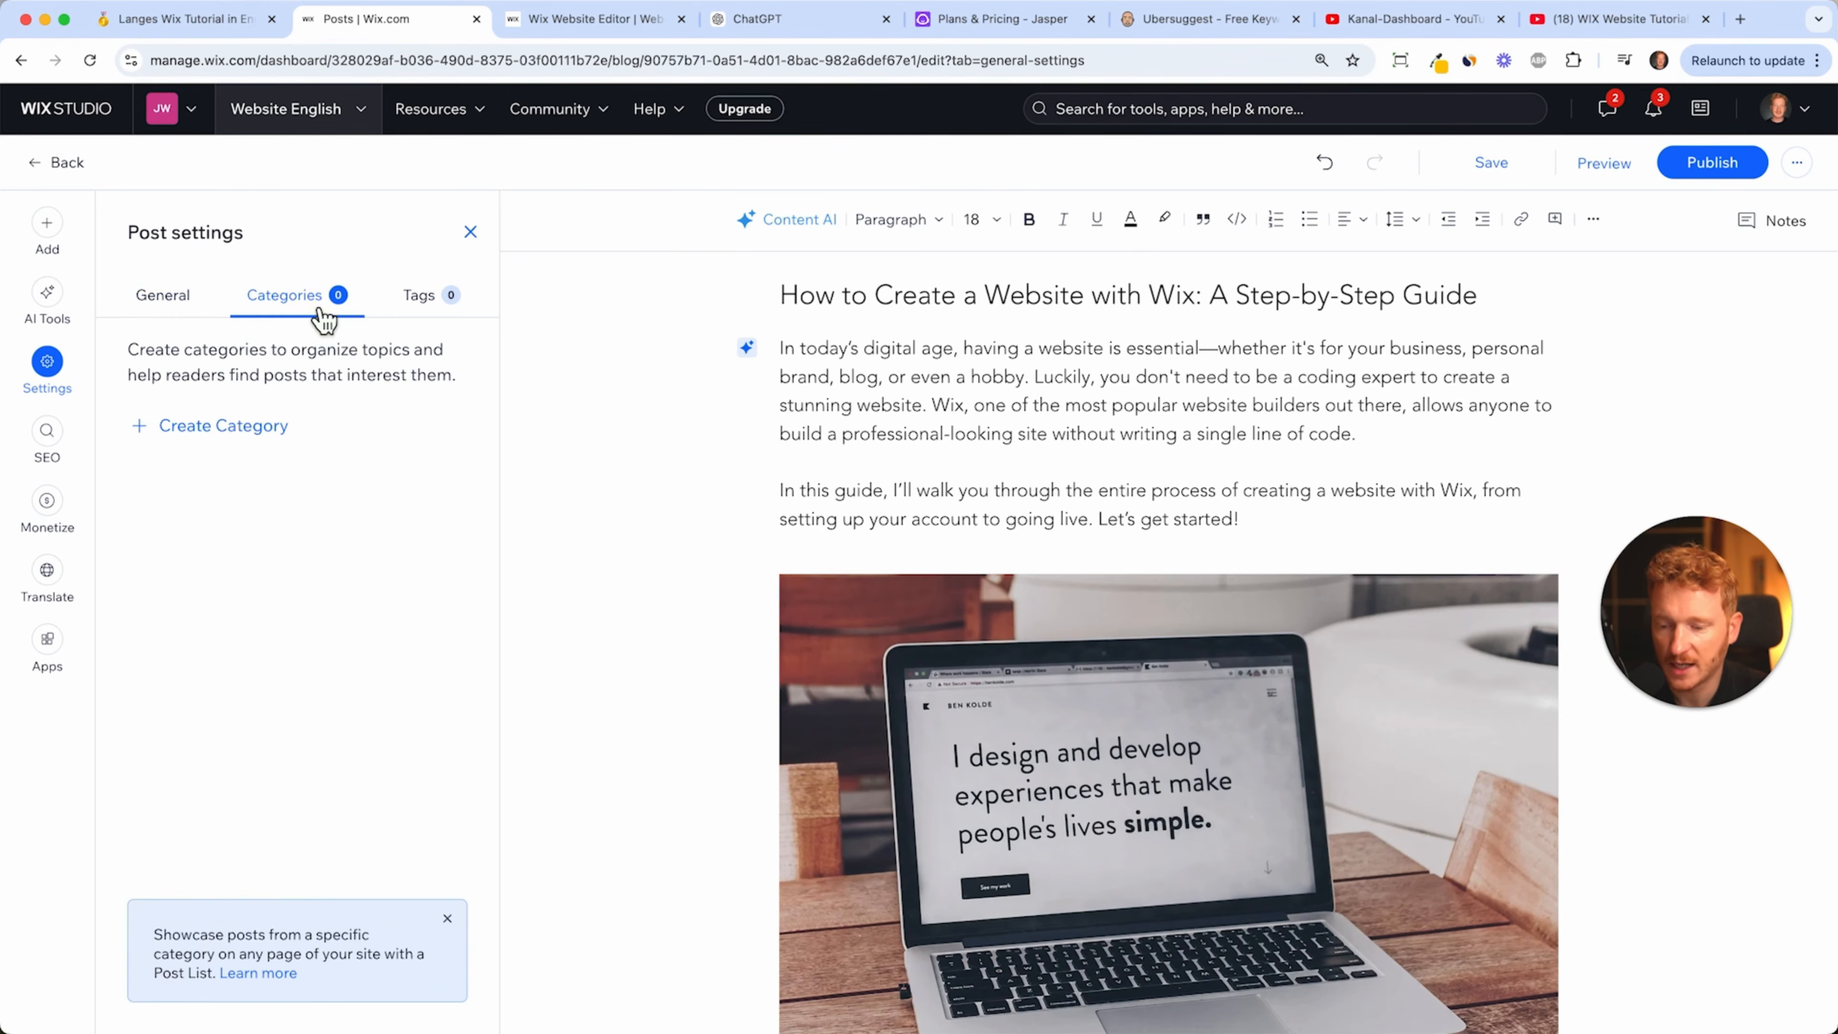
{"action": "left_click", "coordinate": [247, 427]}
{"action": "left_click", "coordinate": [259, 466]}
{"action": "type", "text": "Webs"}
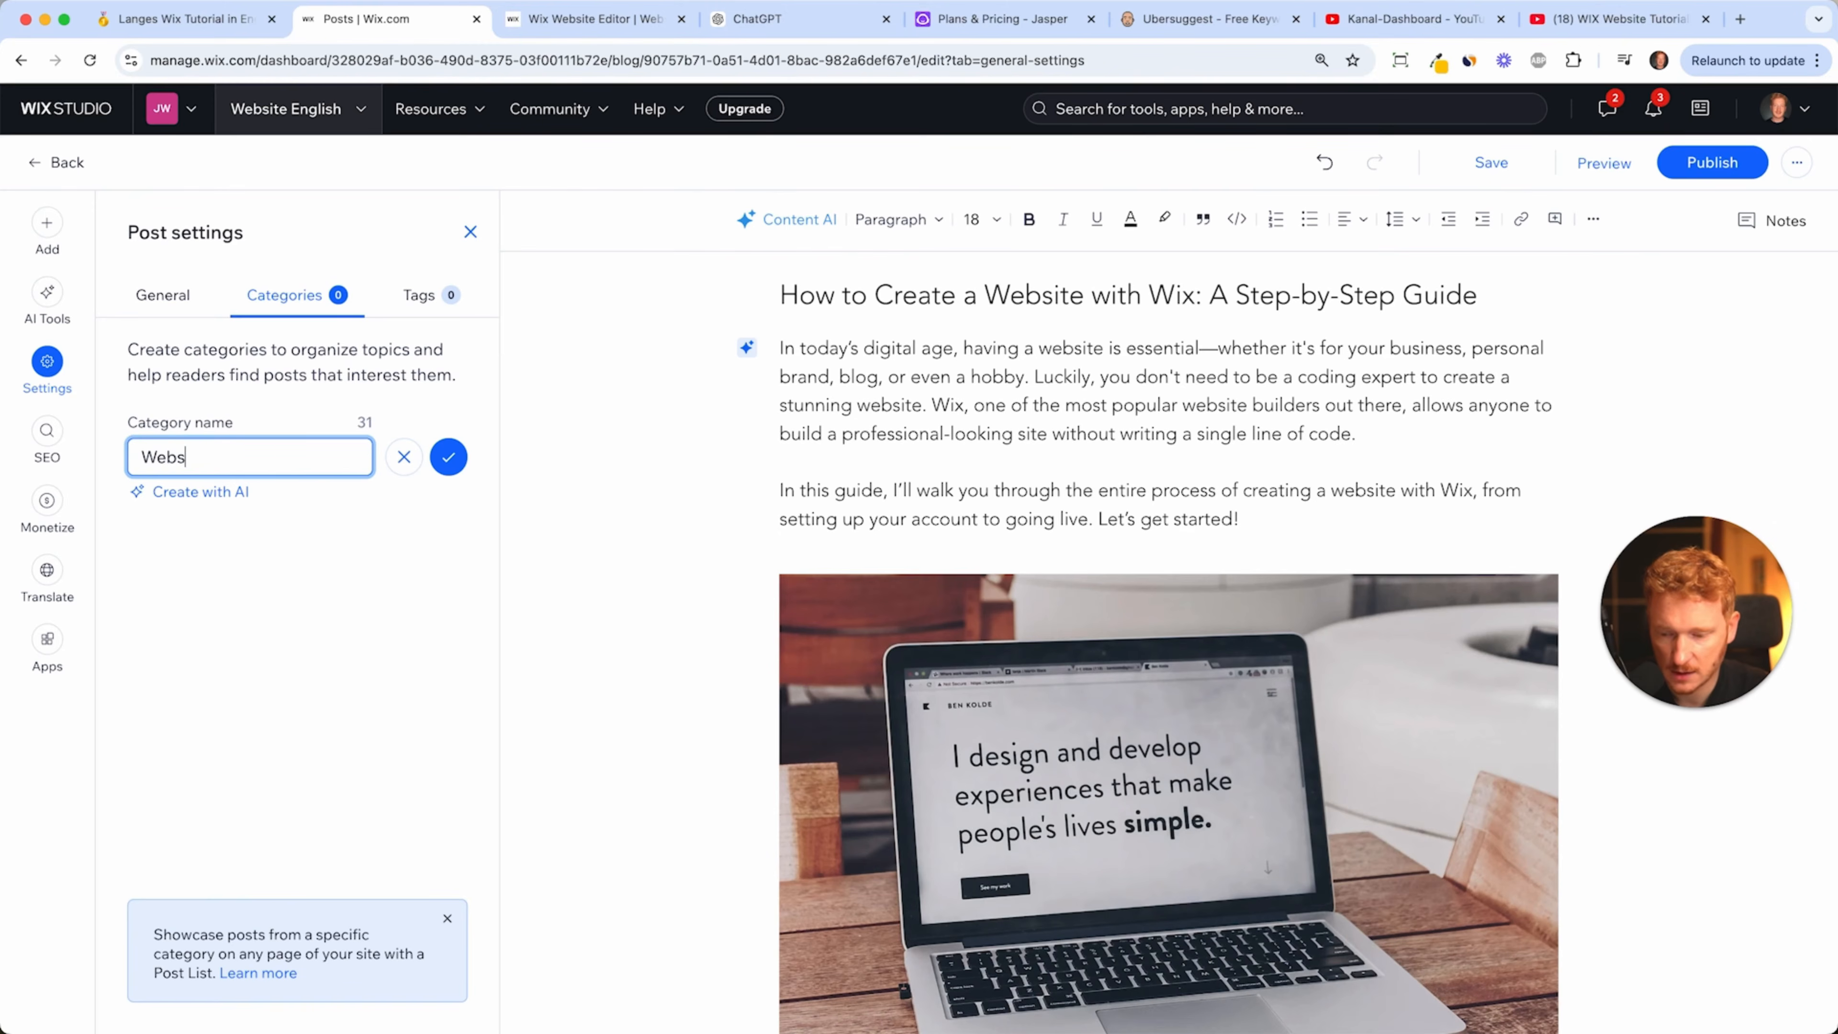
{"action": "type", "text": "ite Tutoriaks"}
{"action": "key", "text": "BackSpace"}
{"action": "key", "text": "BackSpace"}
{"action": "type", "text": "ls"}
{"action": "key", "text": "Return"}
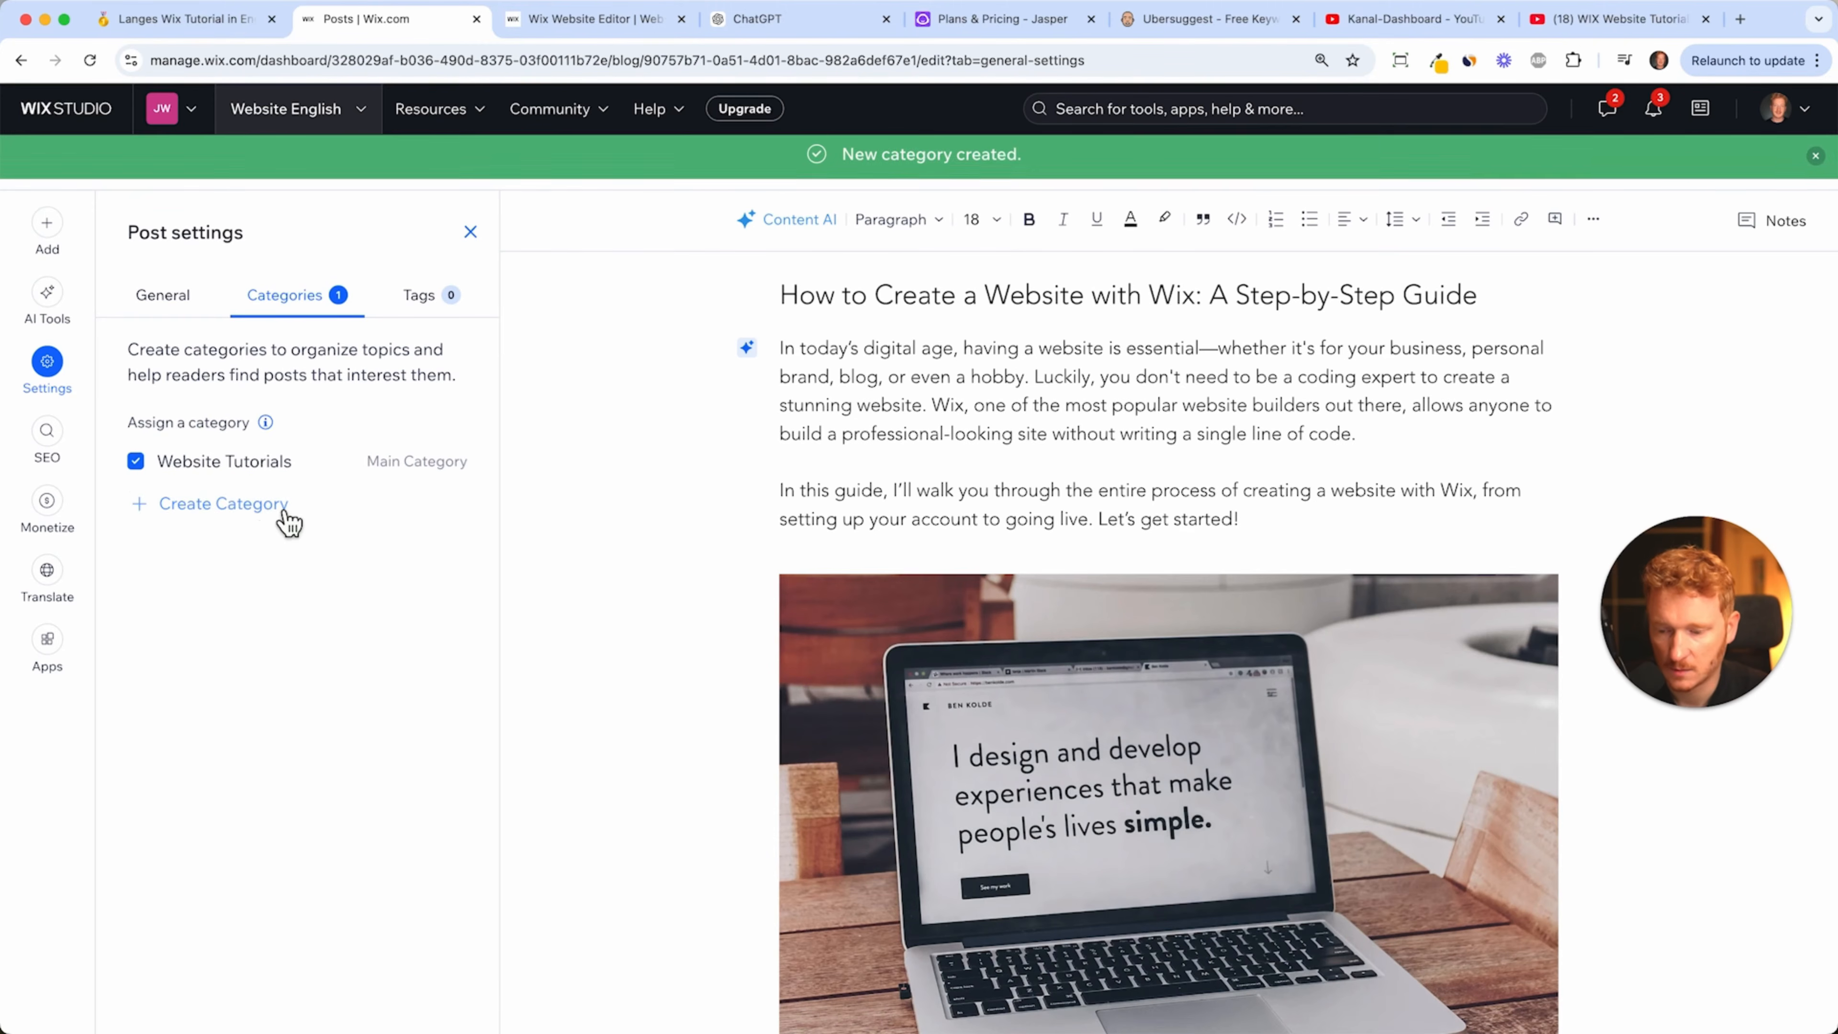
- Create a second category "Online Store Tutorials" and leave it unassigned from this post
{"action": "left_click", "coordinate": [231, 507]}
{"action": "left_click", "coordinate": [296, 539]}
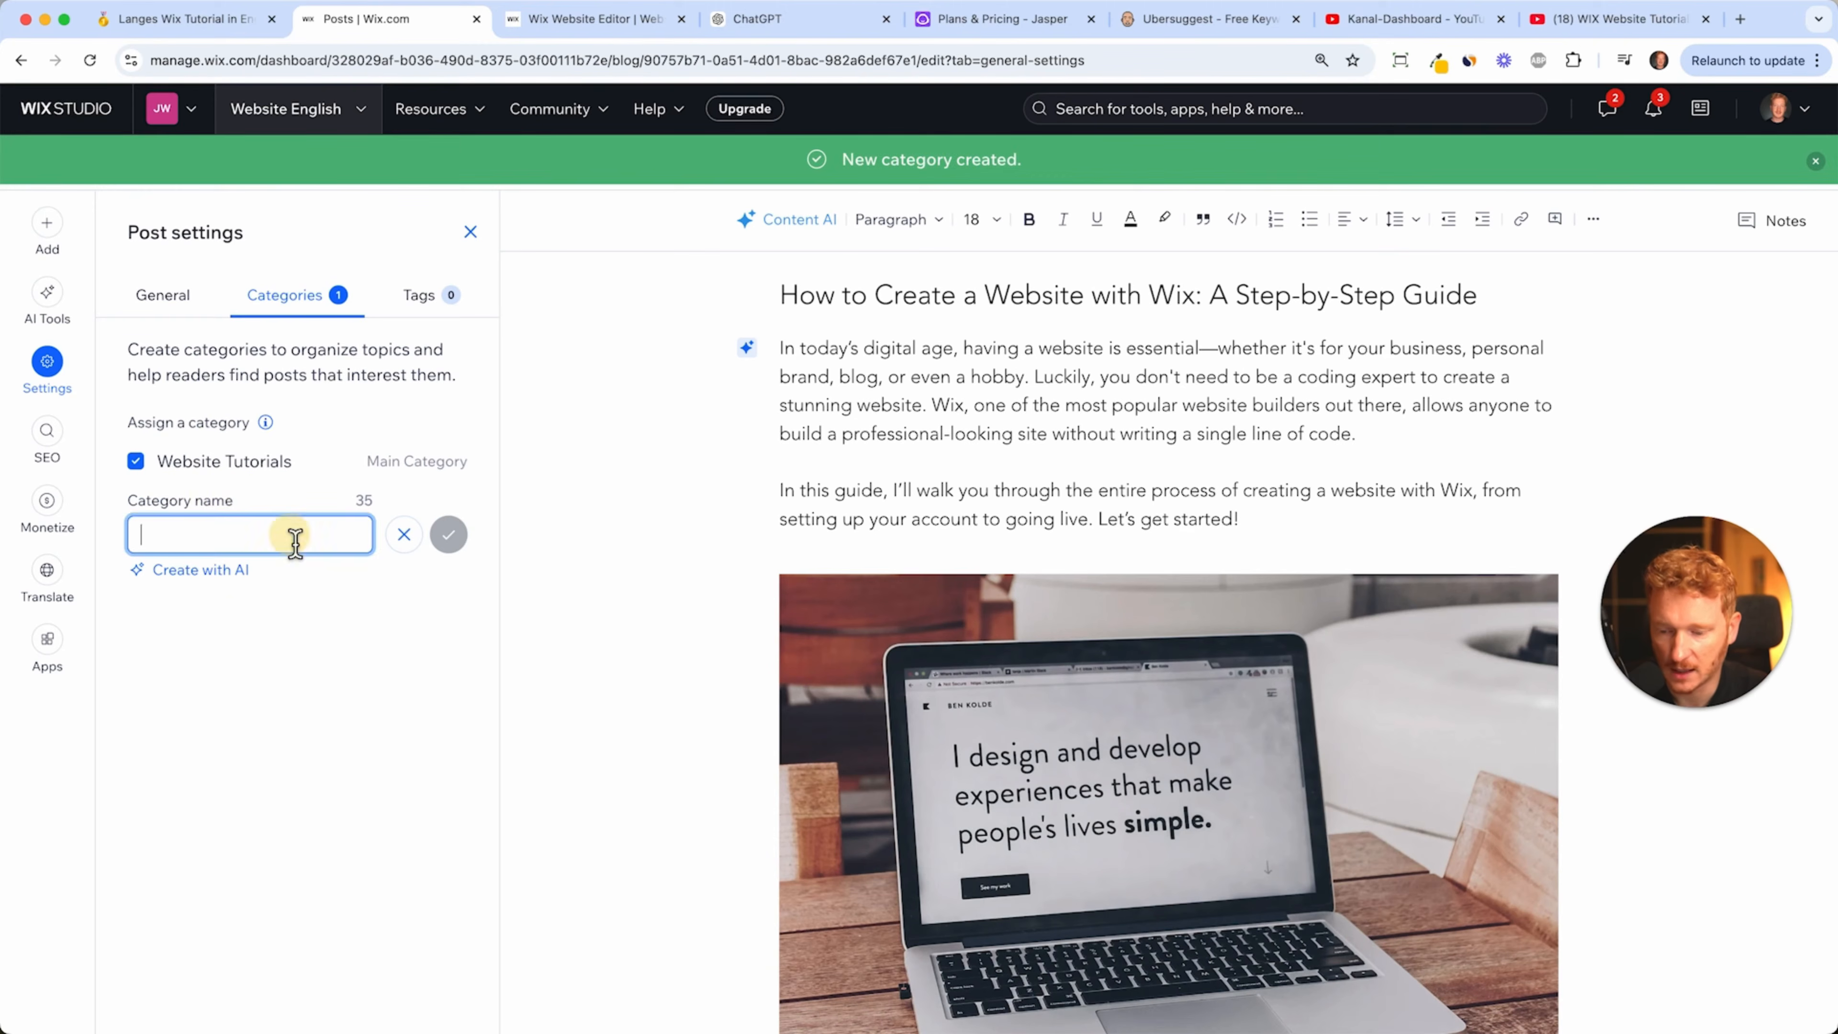
{"action": "type", "text": "Online Store Tutorials"}
{"action": "left_click", "coordinate": [450, 537]}
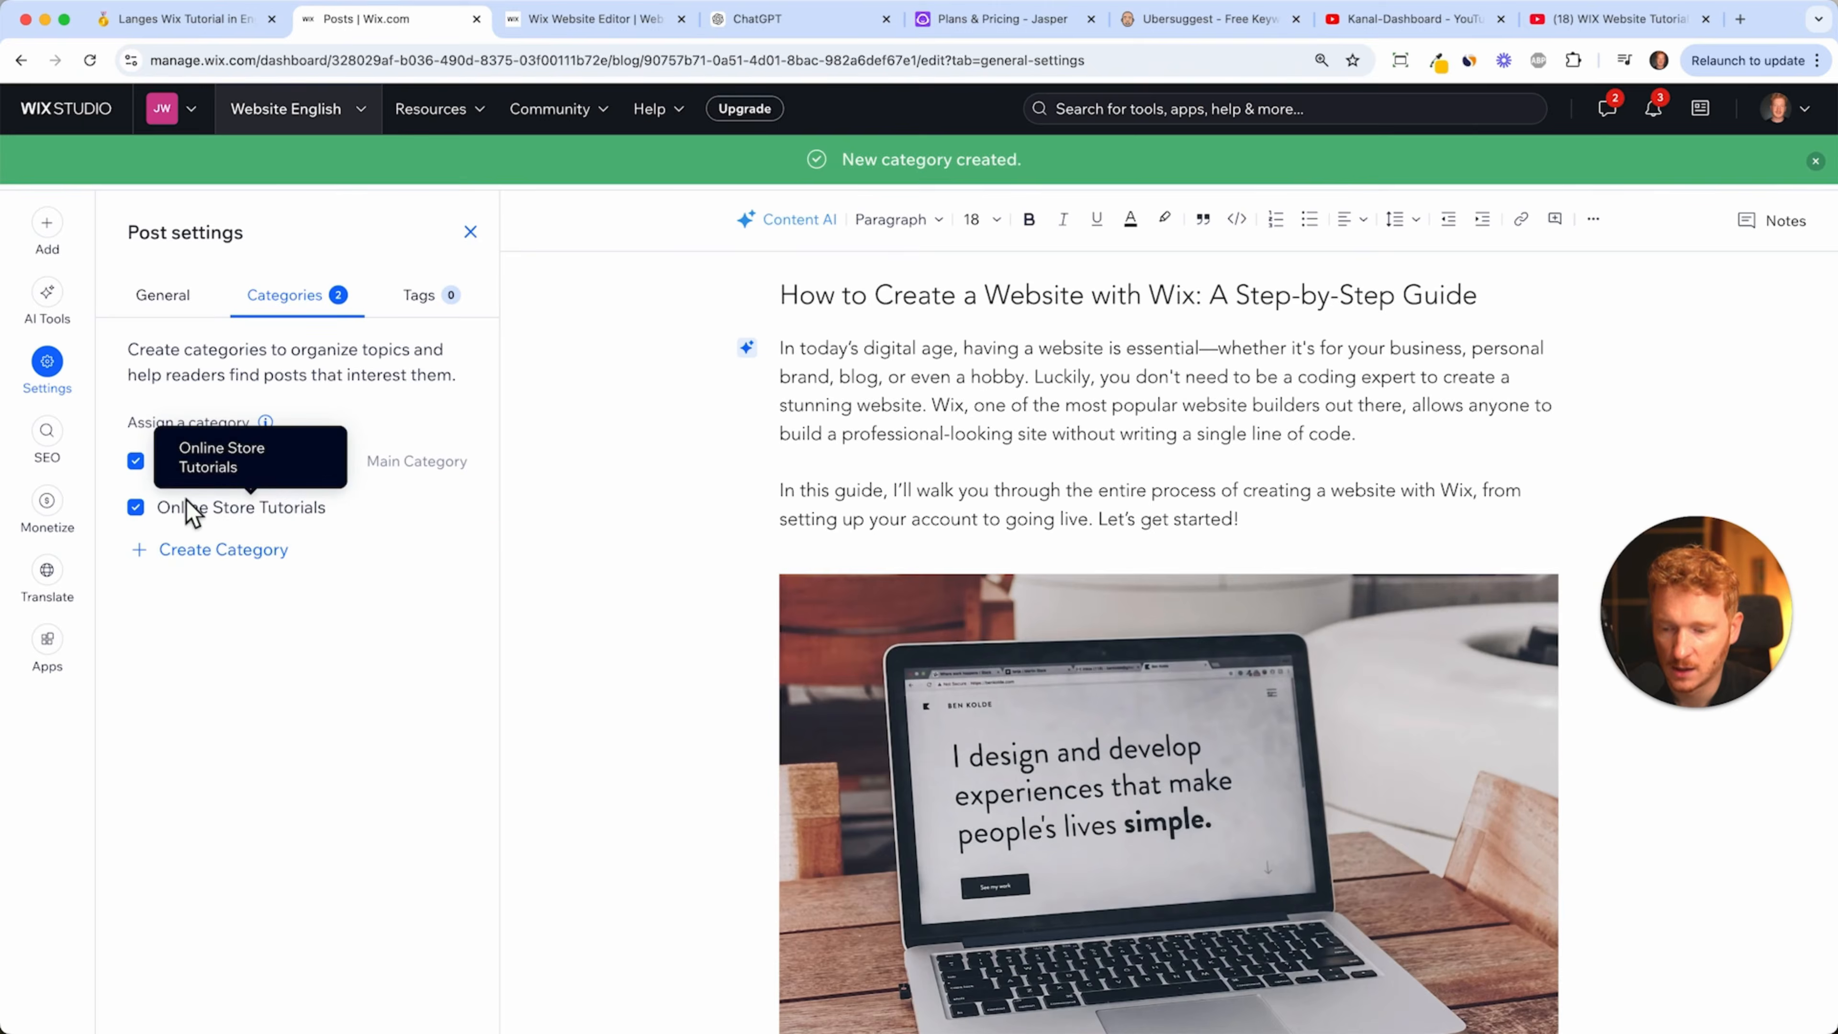
{"action": "left_click", "coordinate": [136, 507]}
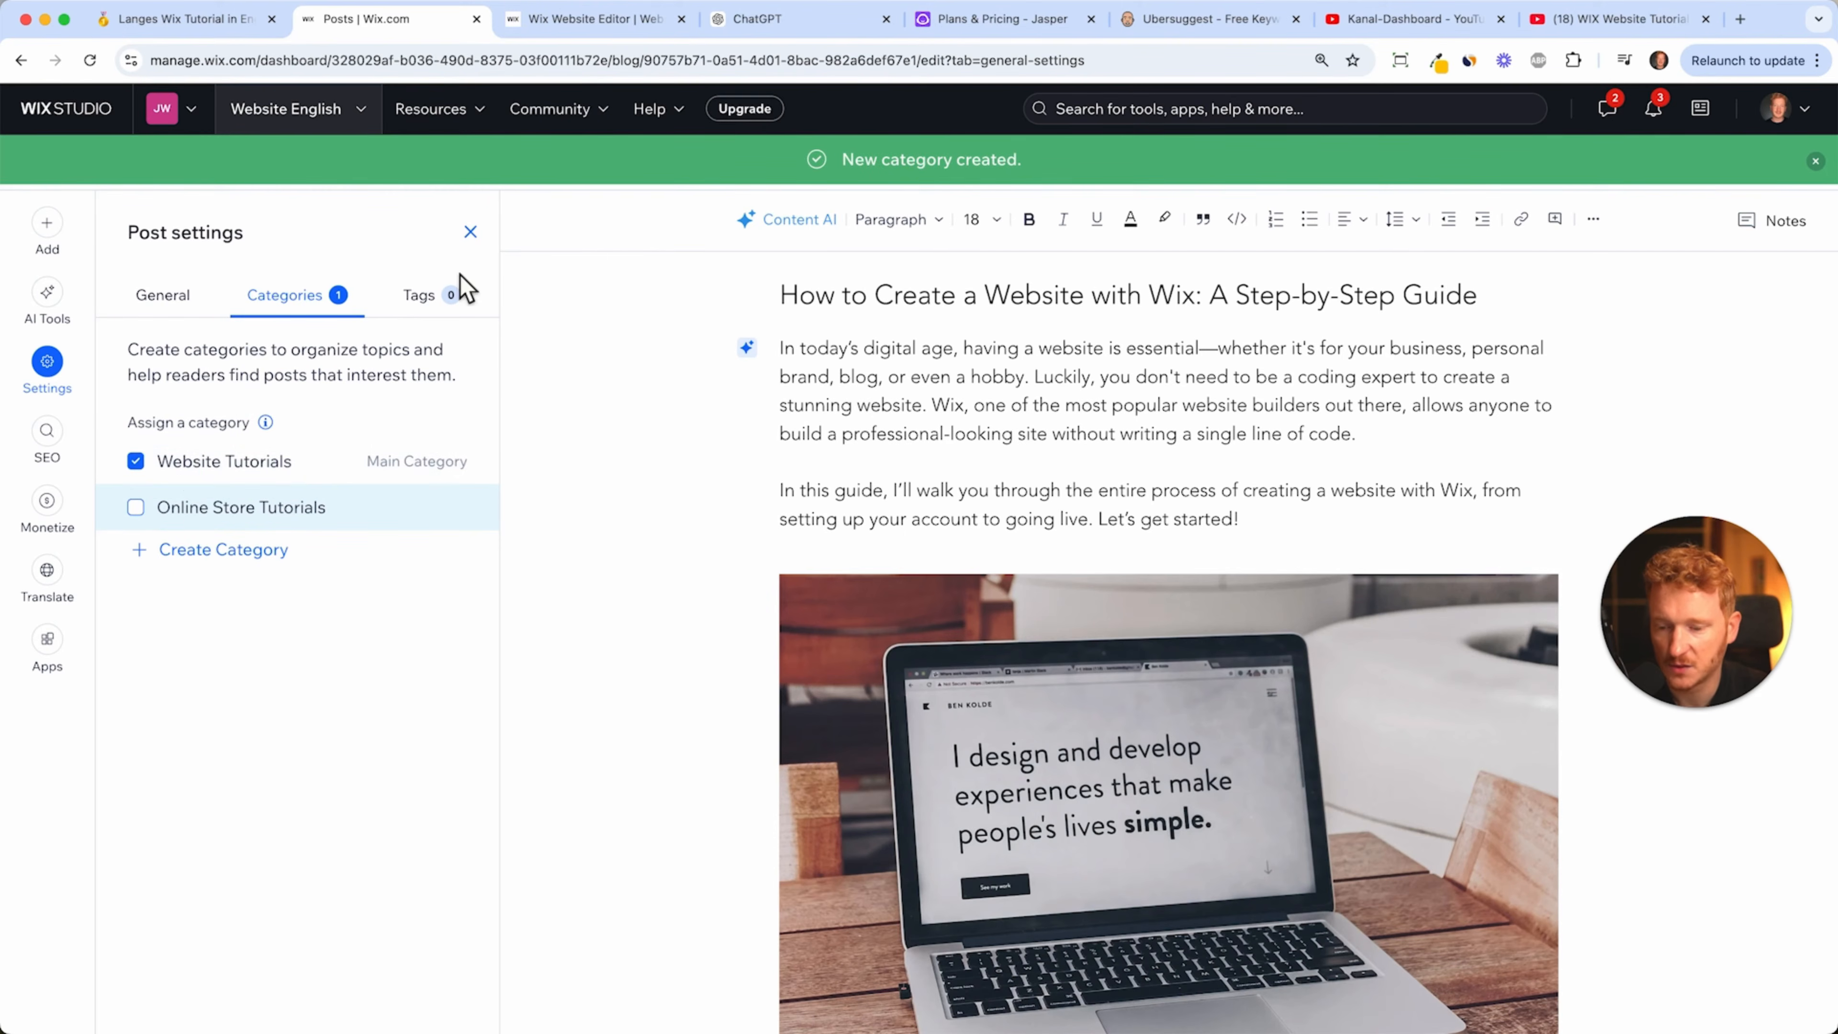
- Add the tags "Wix" and "Website" to the post
{"action": "left_click", "coordinate": [434, 301]}
{"action": "left_click", "coordinate": [288, 461]}
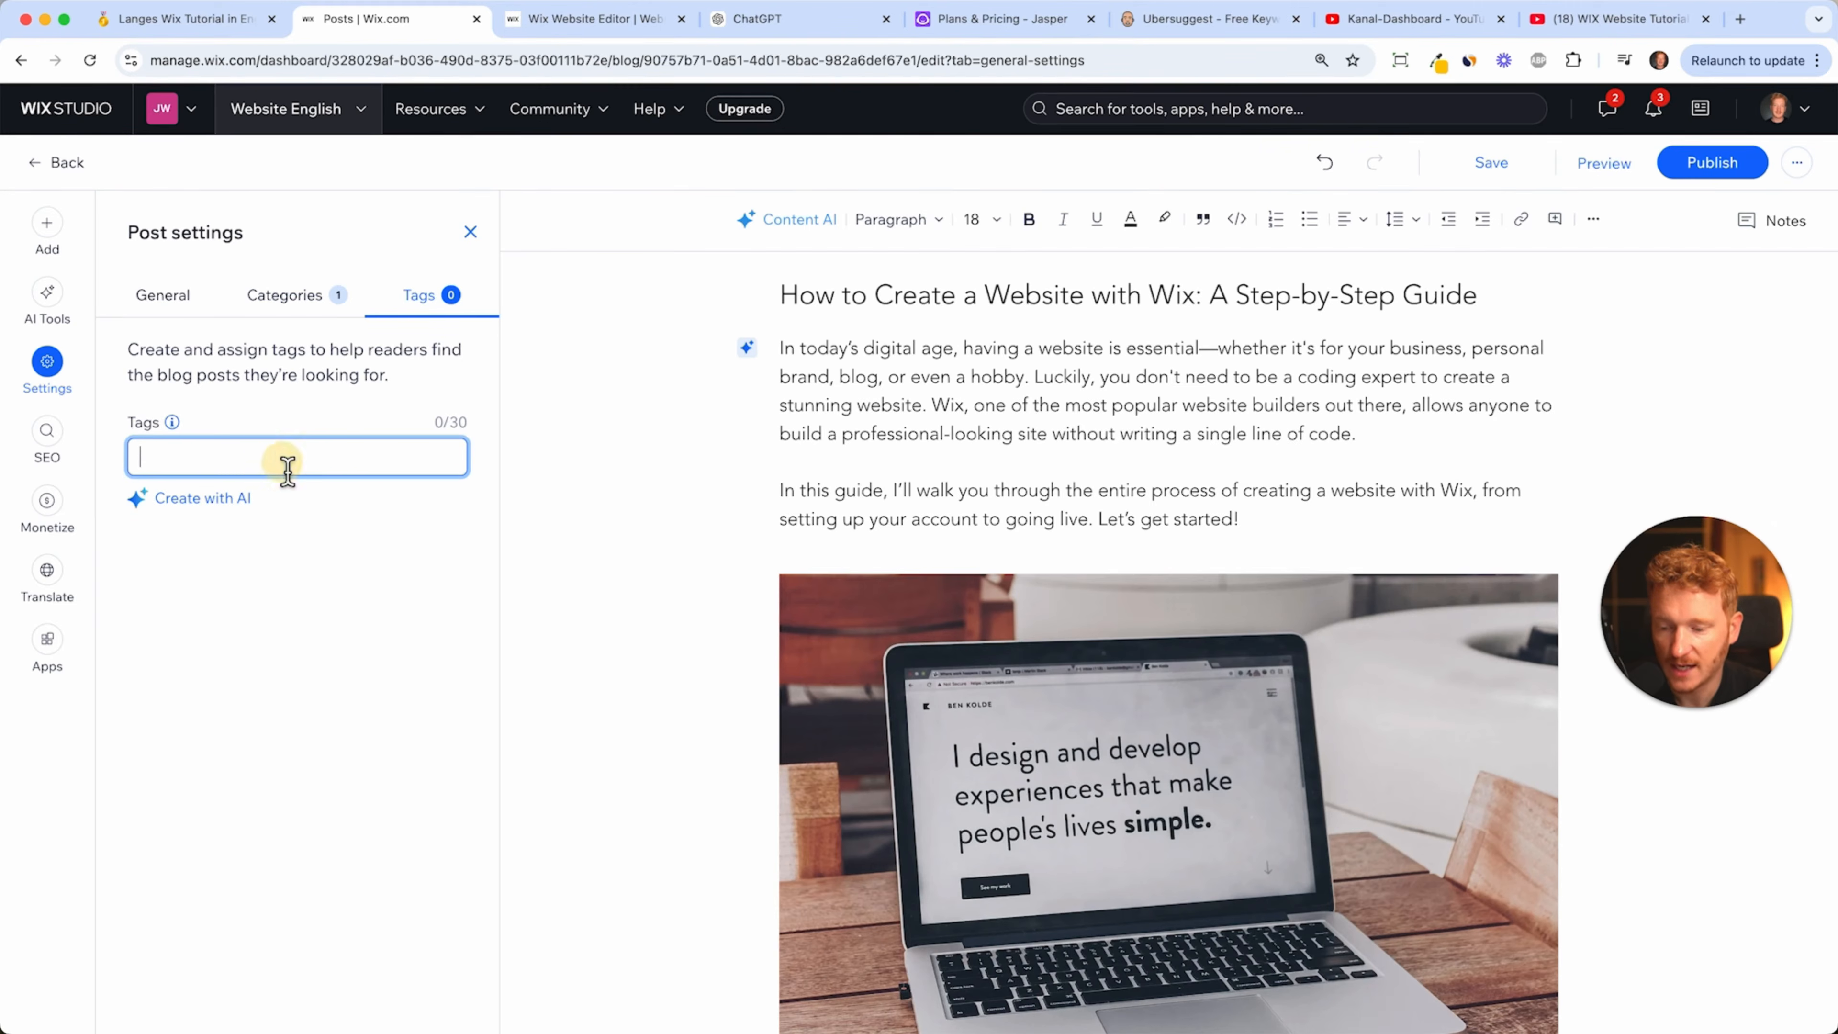
{"action": "type", "text": "Wix"}
{"action": "key", "text": "Return"}
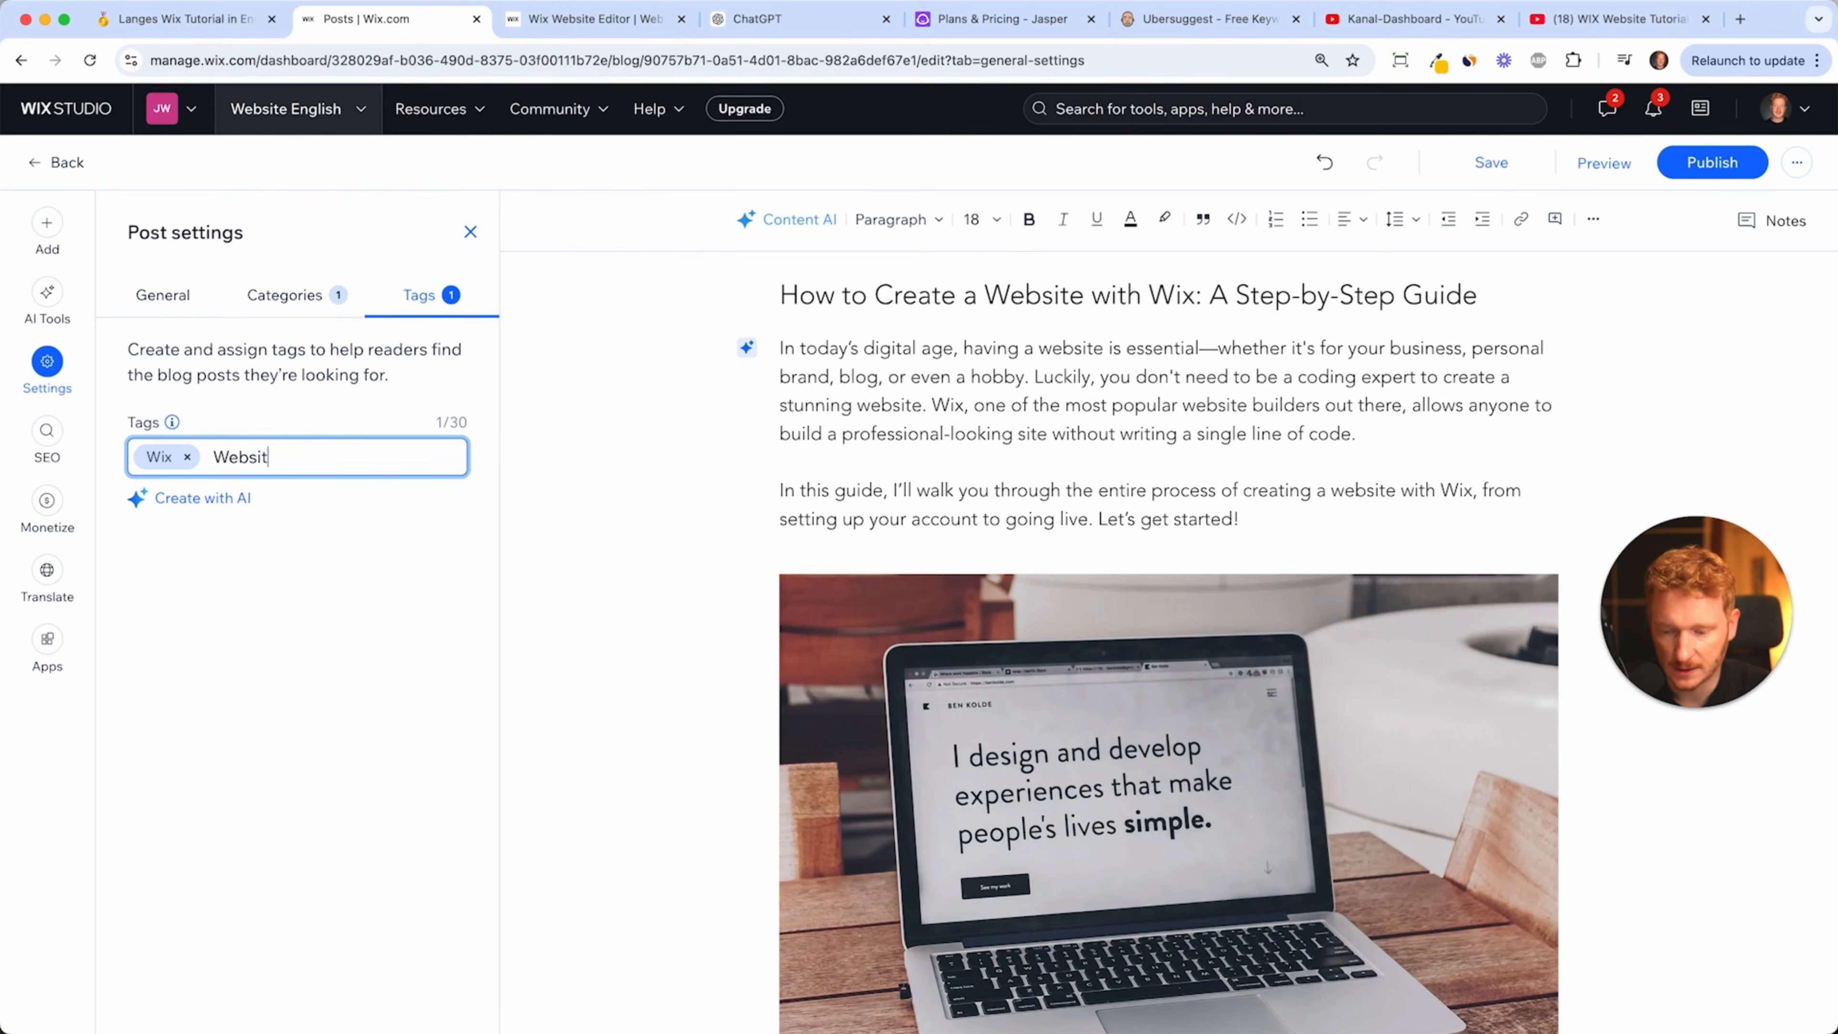
{"action": "type", "text": "Website"}
{"action": "key", "text": "Return"}
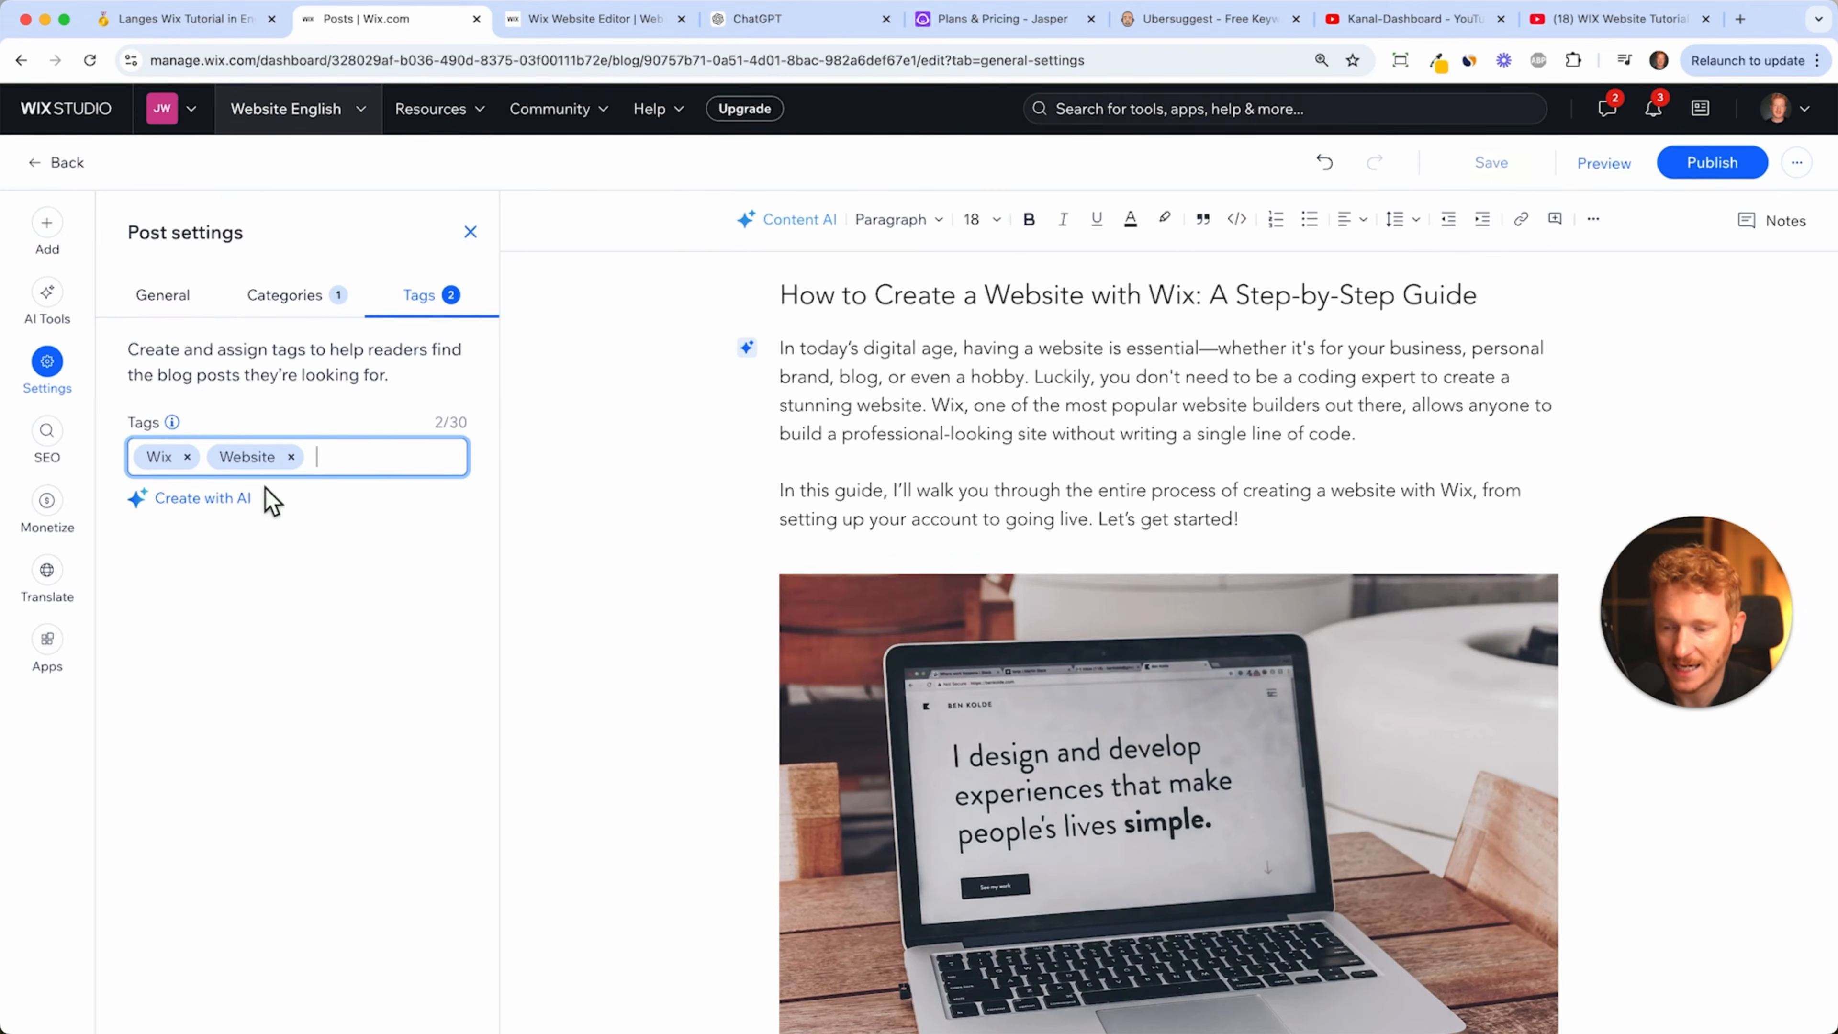
- Review the post's monetization and translation options, its general settings and the full article text
{"action": "left_click", "coordinate": [48, 507]}
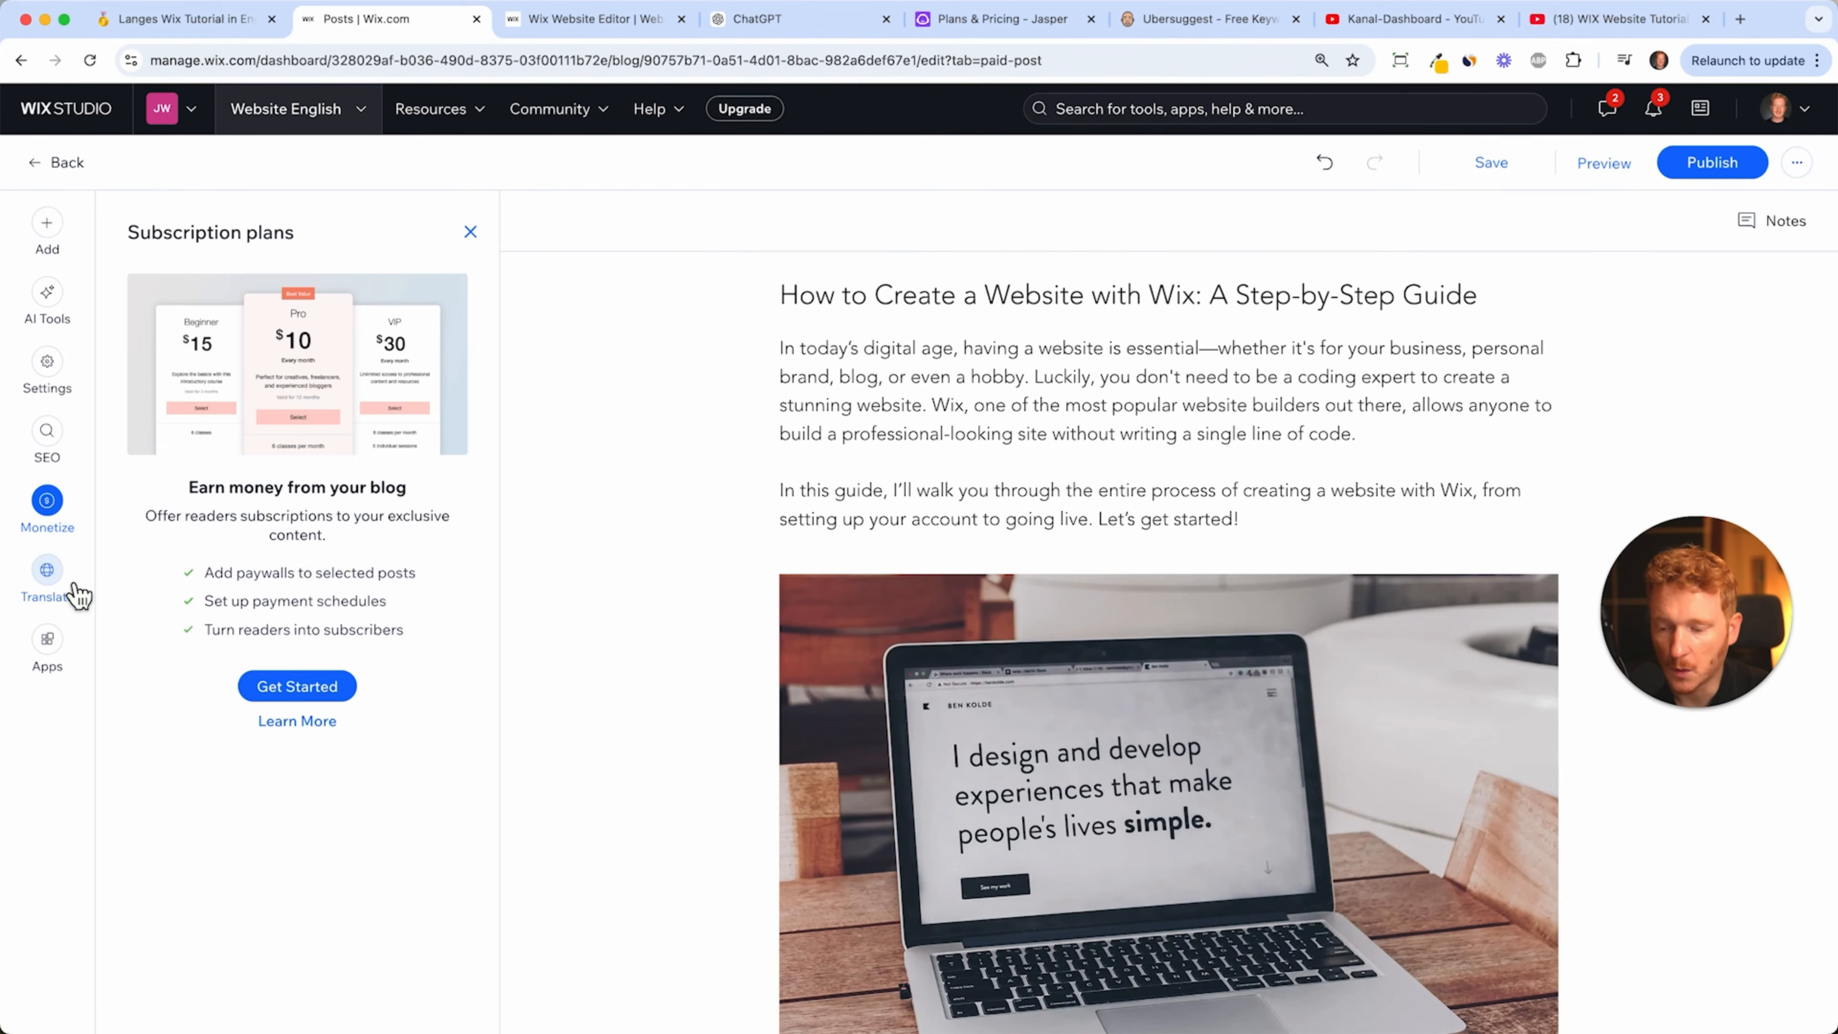
{"action": "left_click", "coordinate": [48, 579]}
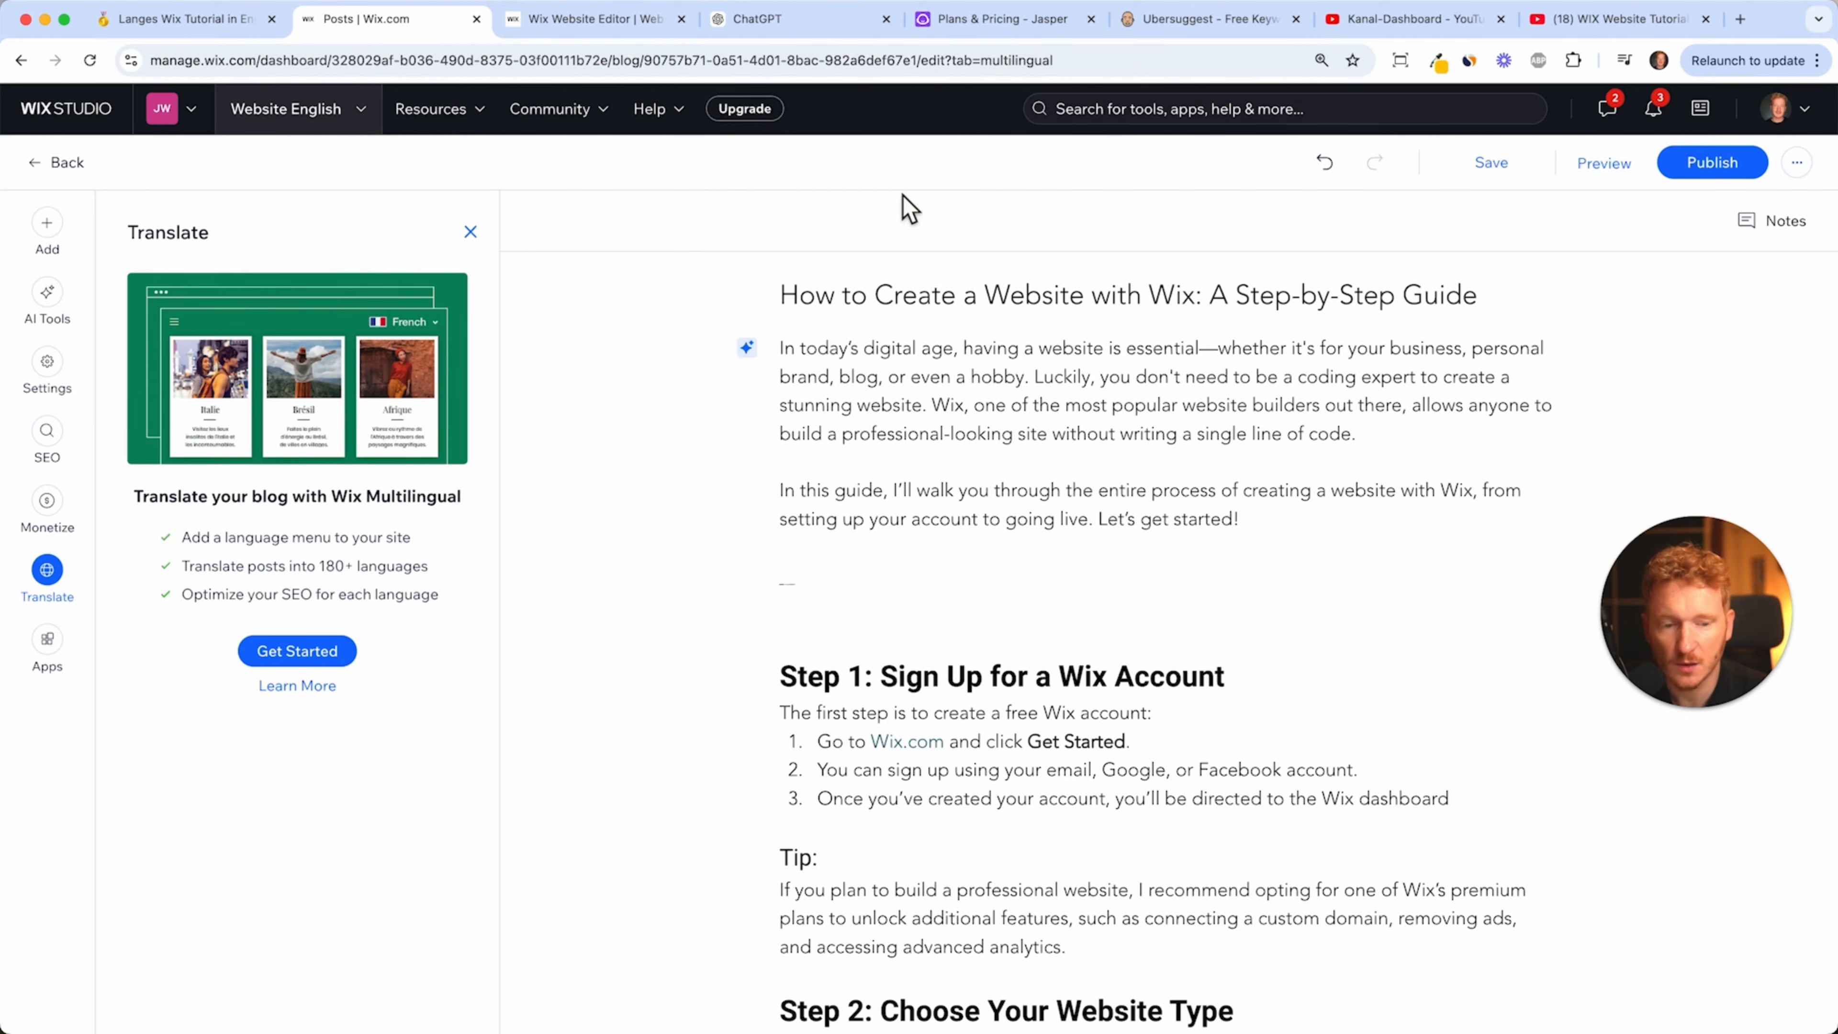
{"action": "left_click", "coordinate": [470, 233]}
{"action": "left_click", "coordinate": [47, 362]}
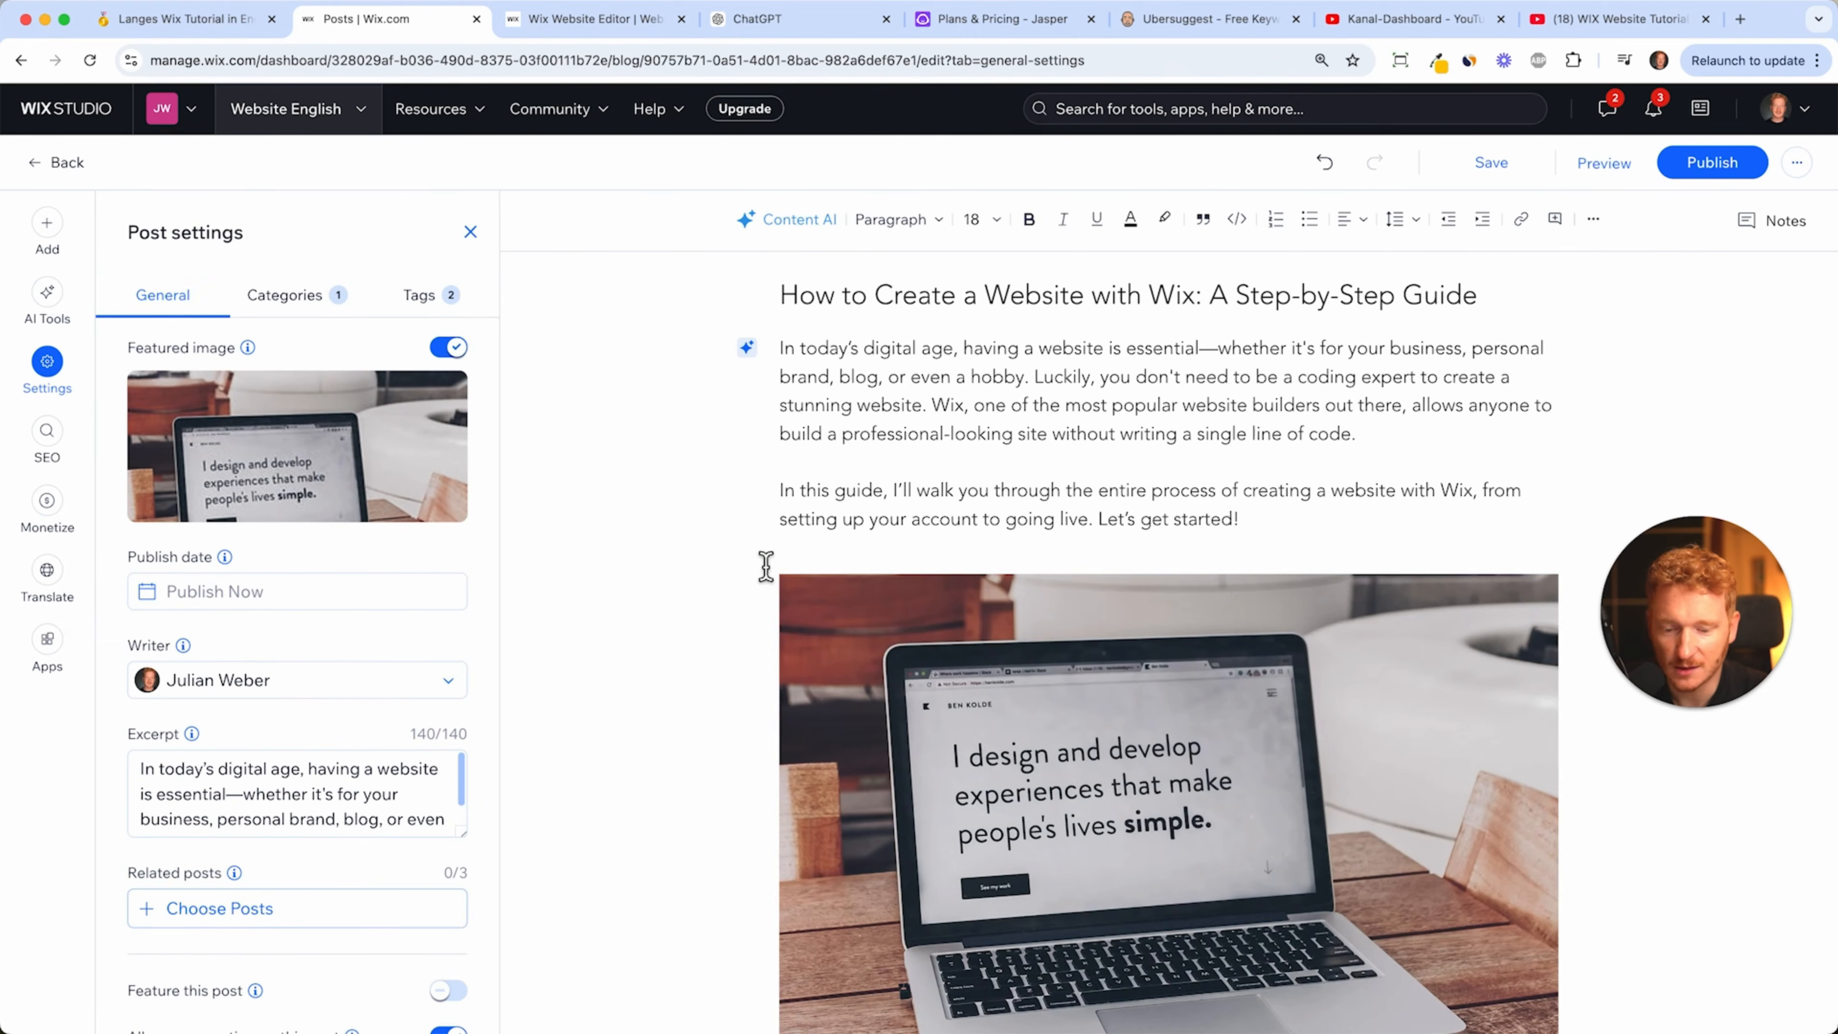
{"action": "left_click", "coordinate": [868, 604]}
{"action": "scroll", "coordinate": [891, 612], "scroll_direction": "down", "scroll_amount": 4}
{"action": "scroll", "coordinate": [891, 612], "scroll_direction": "down", "scroll_amount": 8}
{"action": "scroll", "coordinate": [1379, 369], "scroll_direction": "up", "scroll_amount": 12}
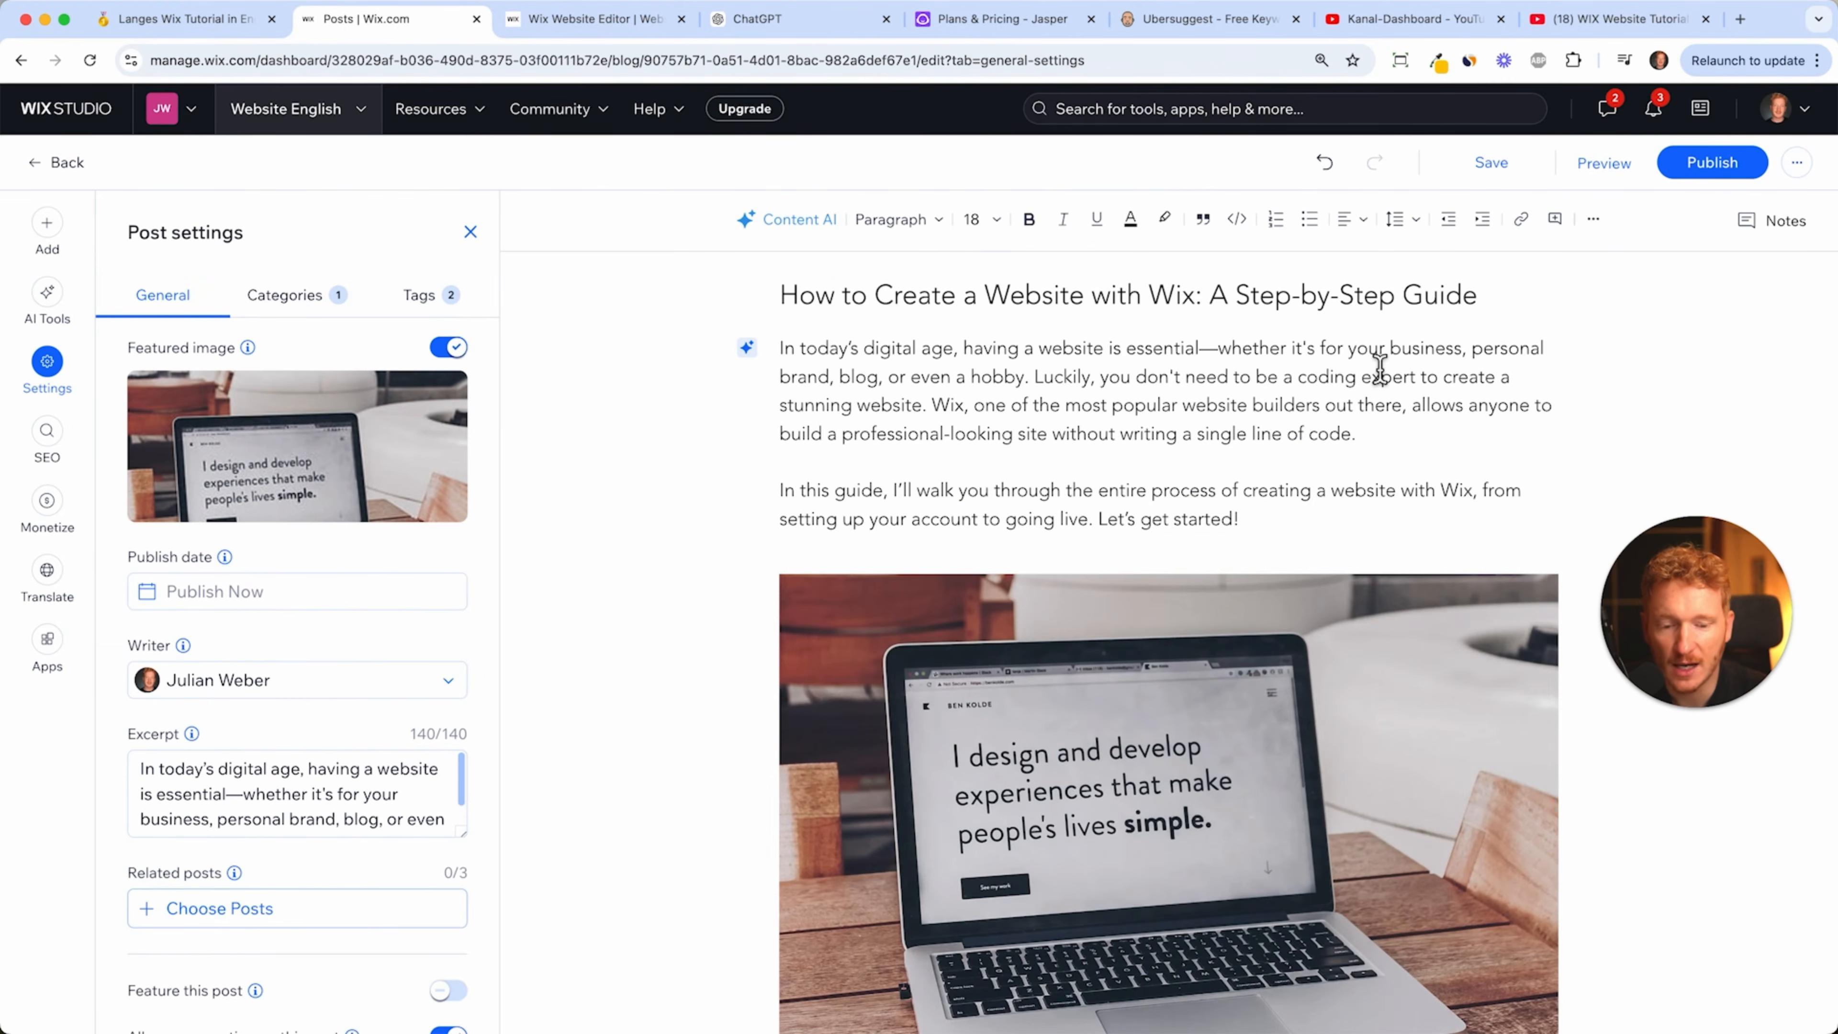
- Publish the blog post and dismiss the offer to promote it
{"action": "left_click", "coordinate": [1798, 166]}
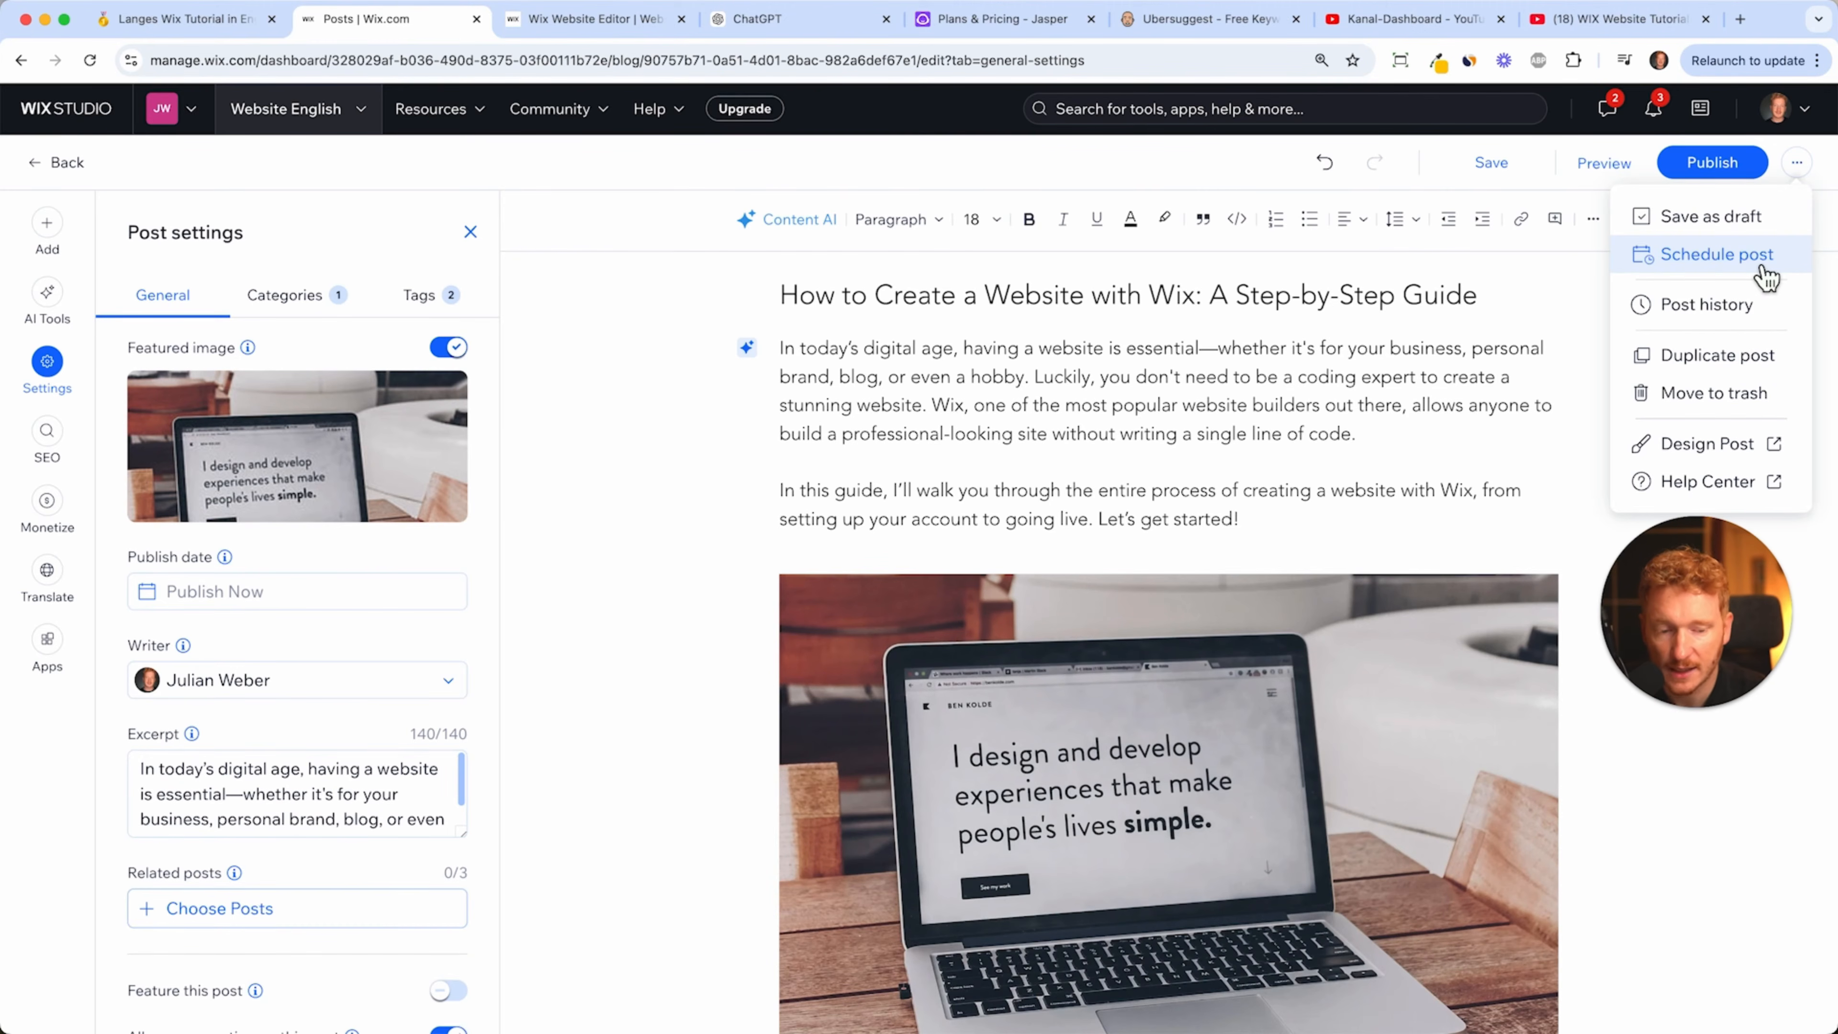
{"action": "left_click", "coordinate": [1714, 164]}
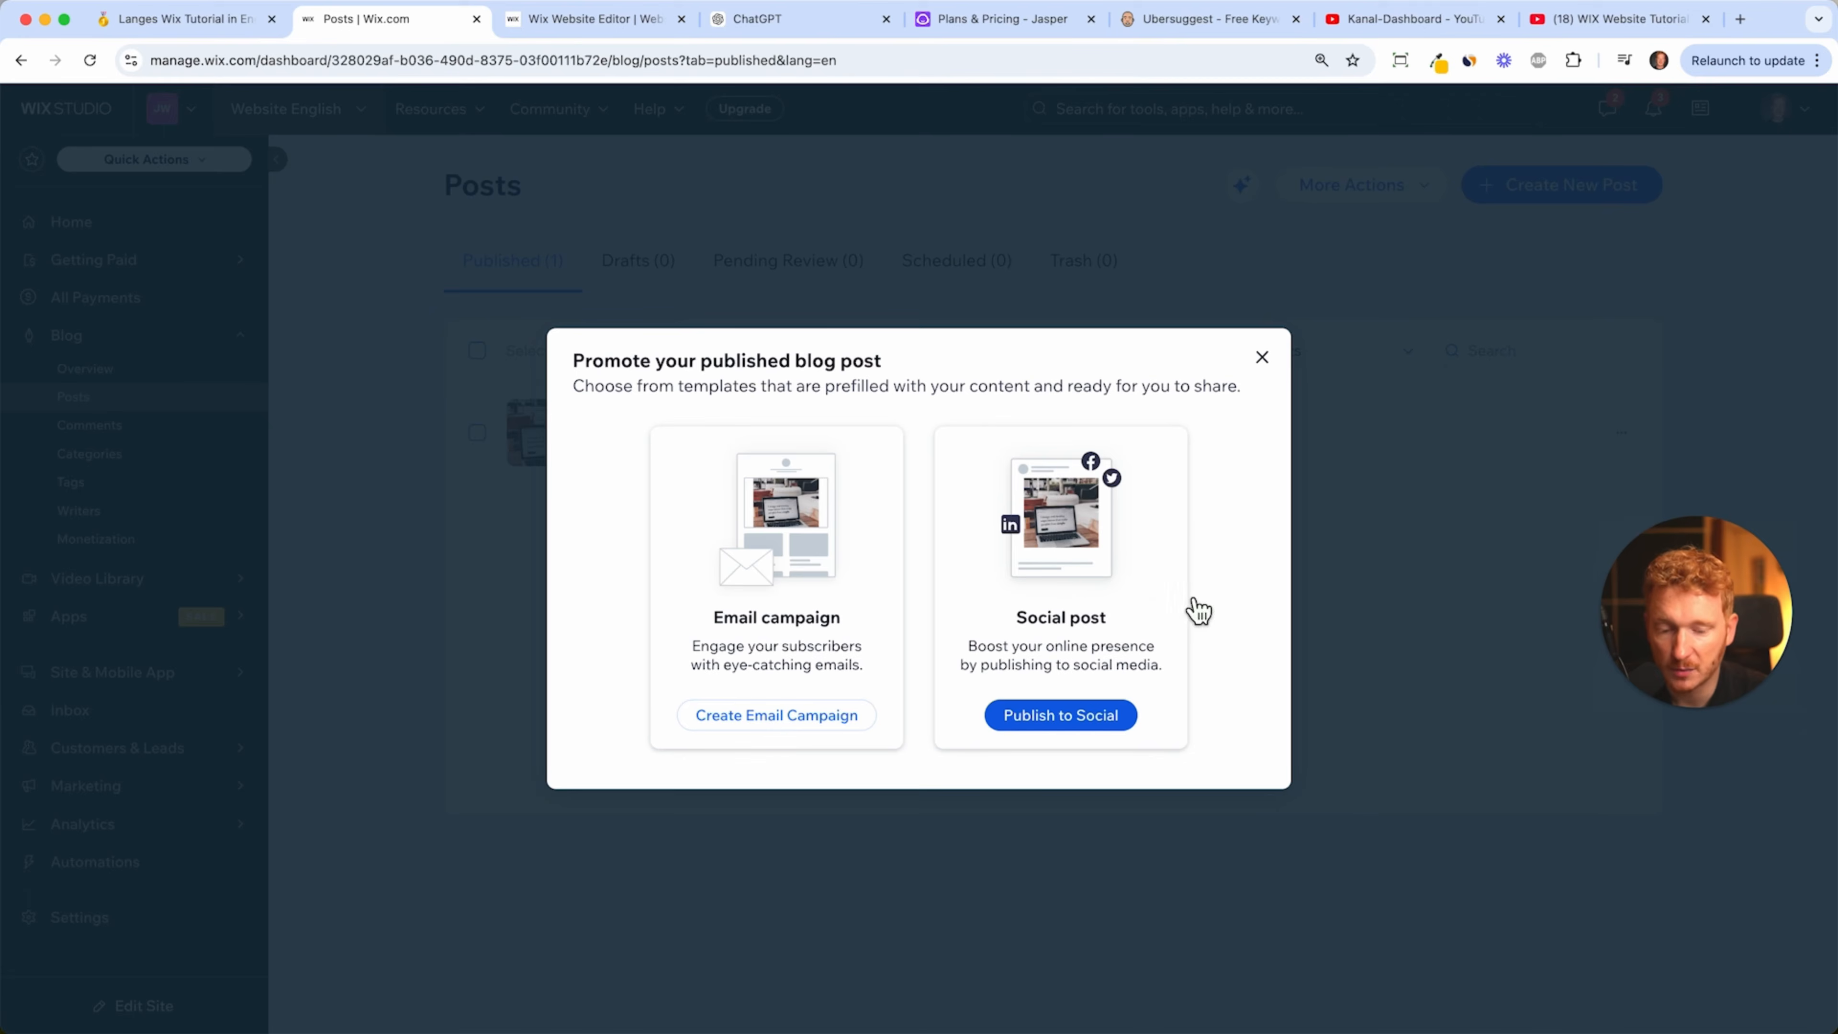
{"action": "left_click", "coordinate": [1264, 359]}
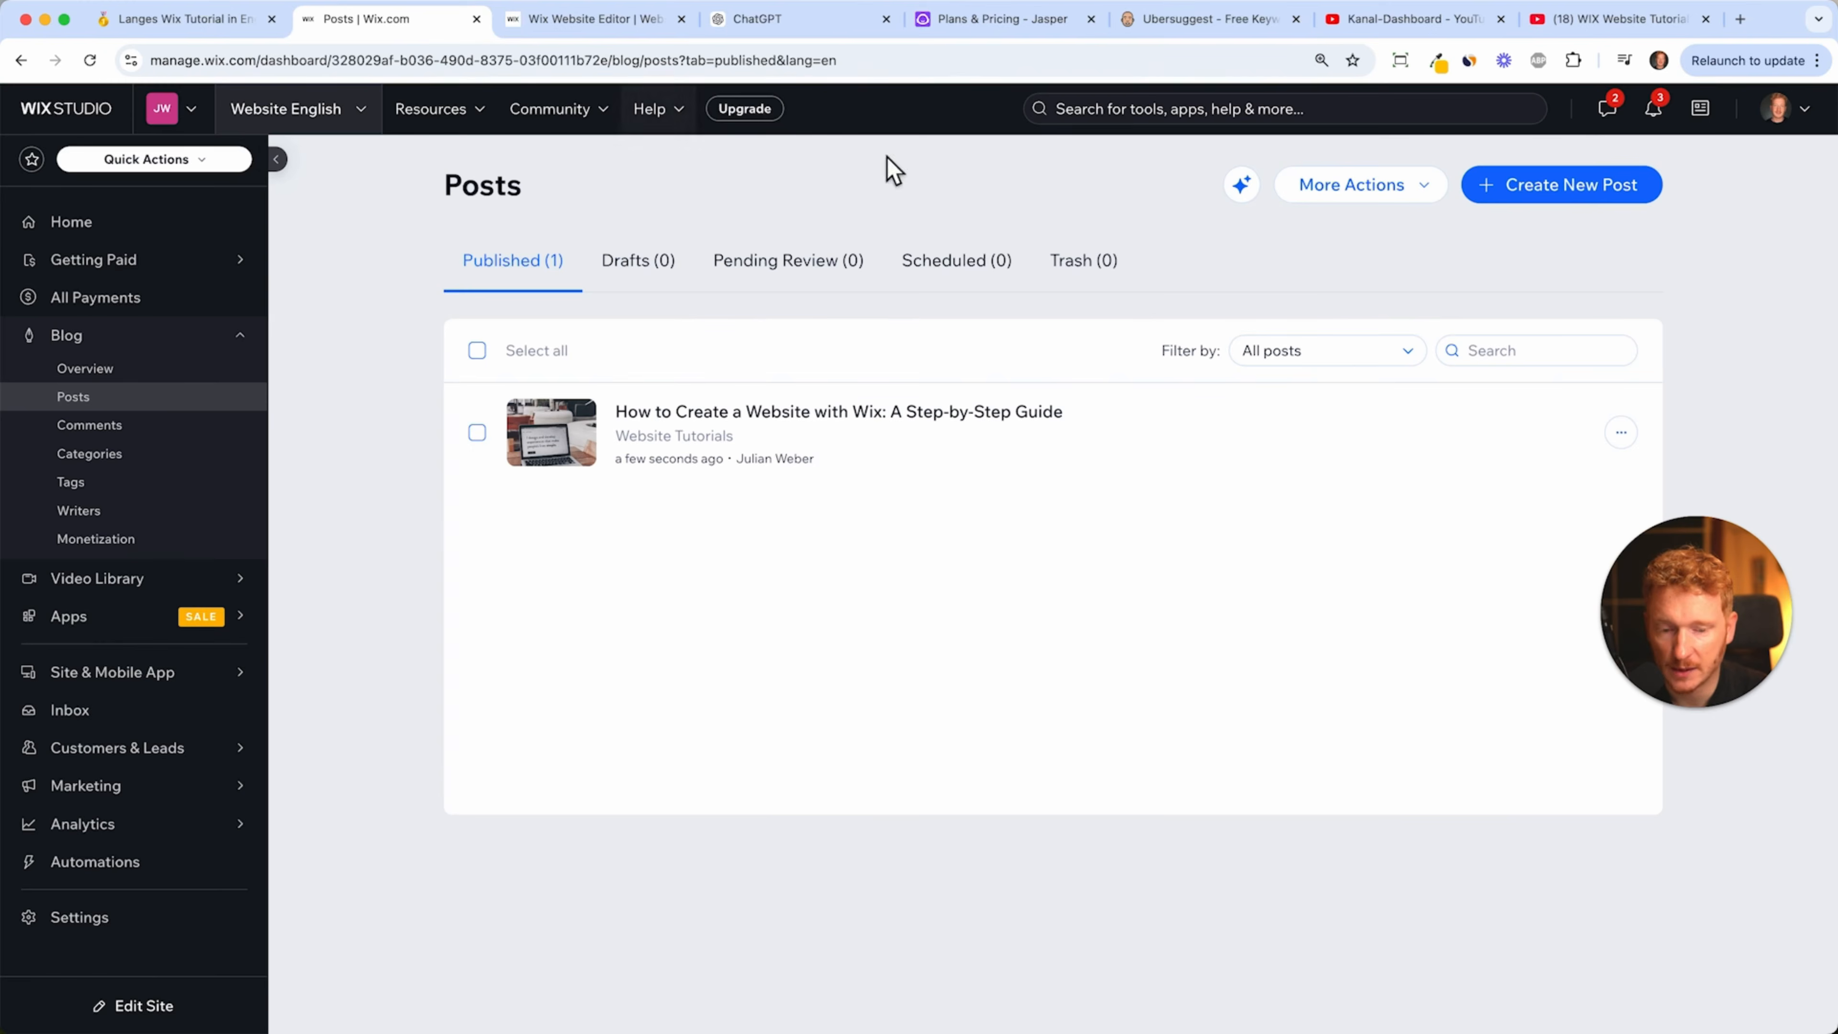
- Switch to the Wix Editor, publish the website and open the live site
{"action": "left_click", "coordinate": [561, 37]}
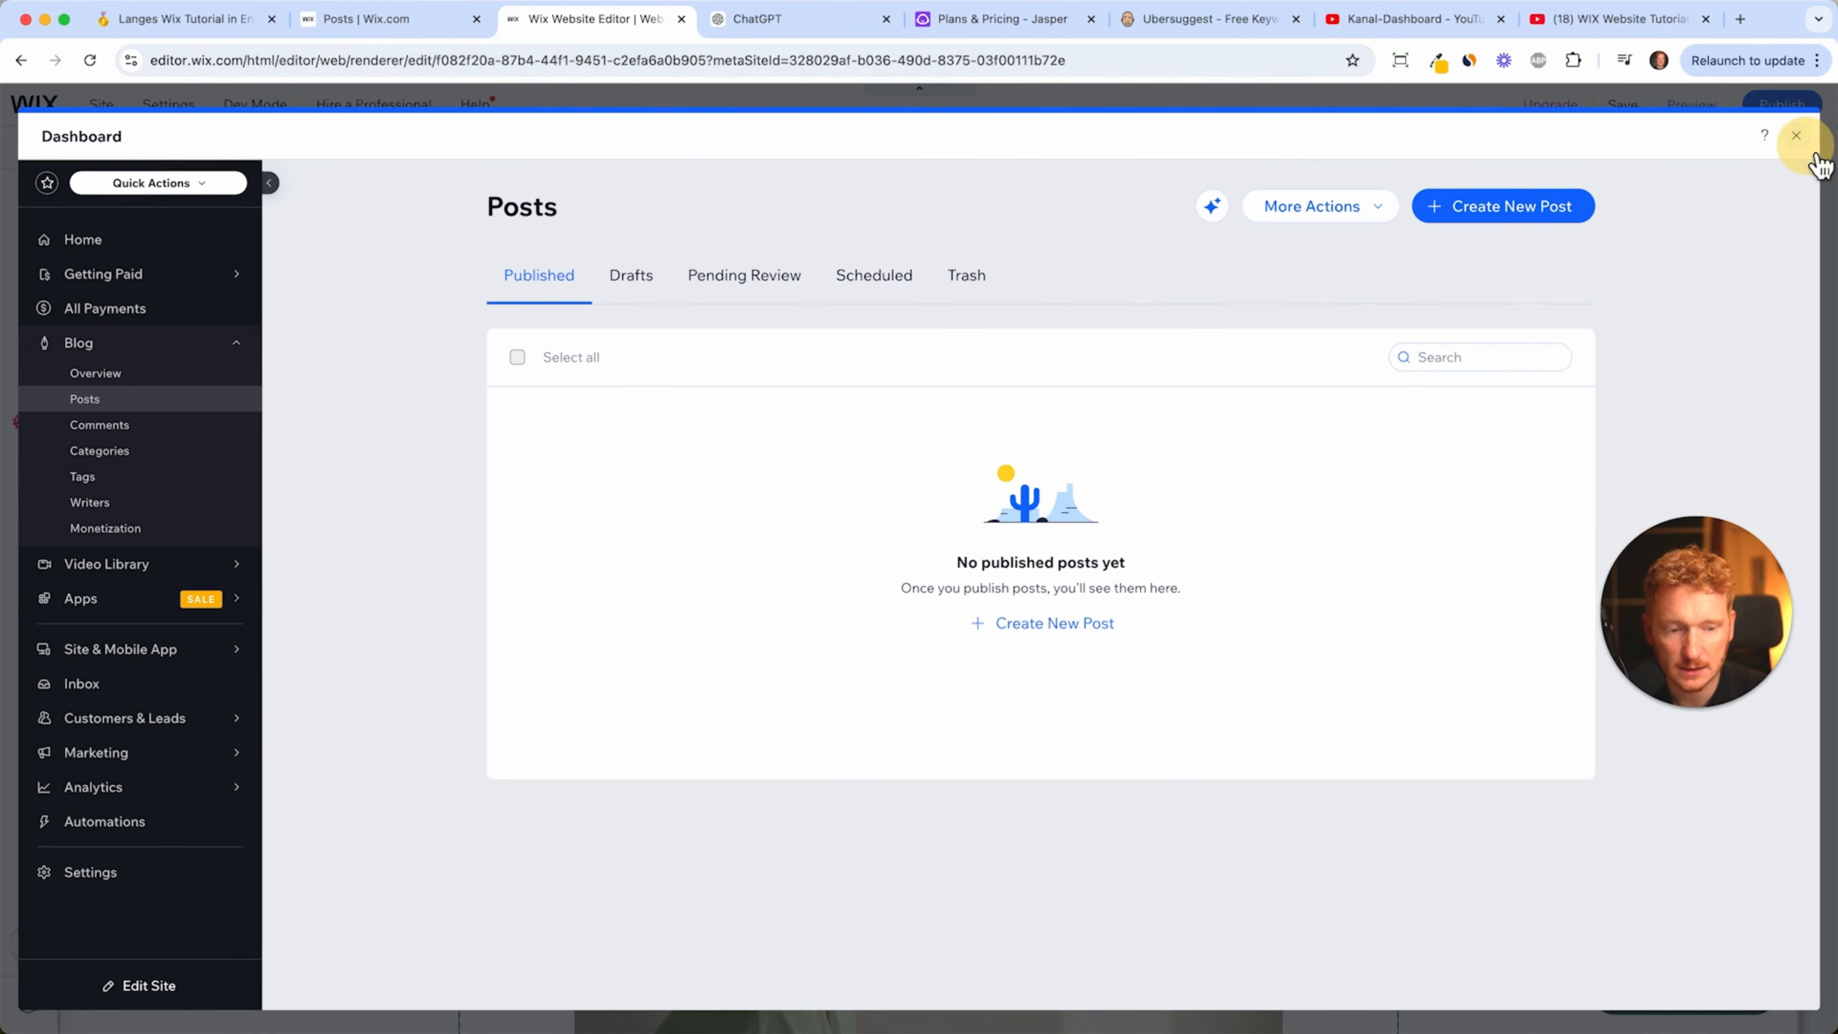
{"action": "left_click", "coordinate": [1796, 135]}
{"action": "left_click", "coordinate": [1782, 104]}
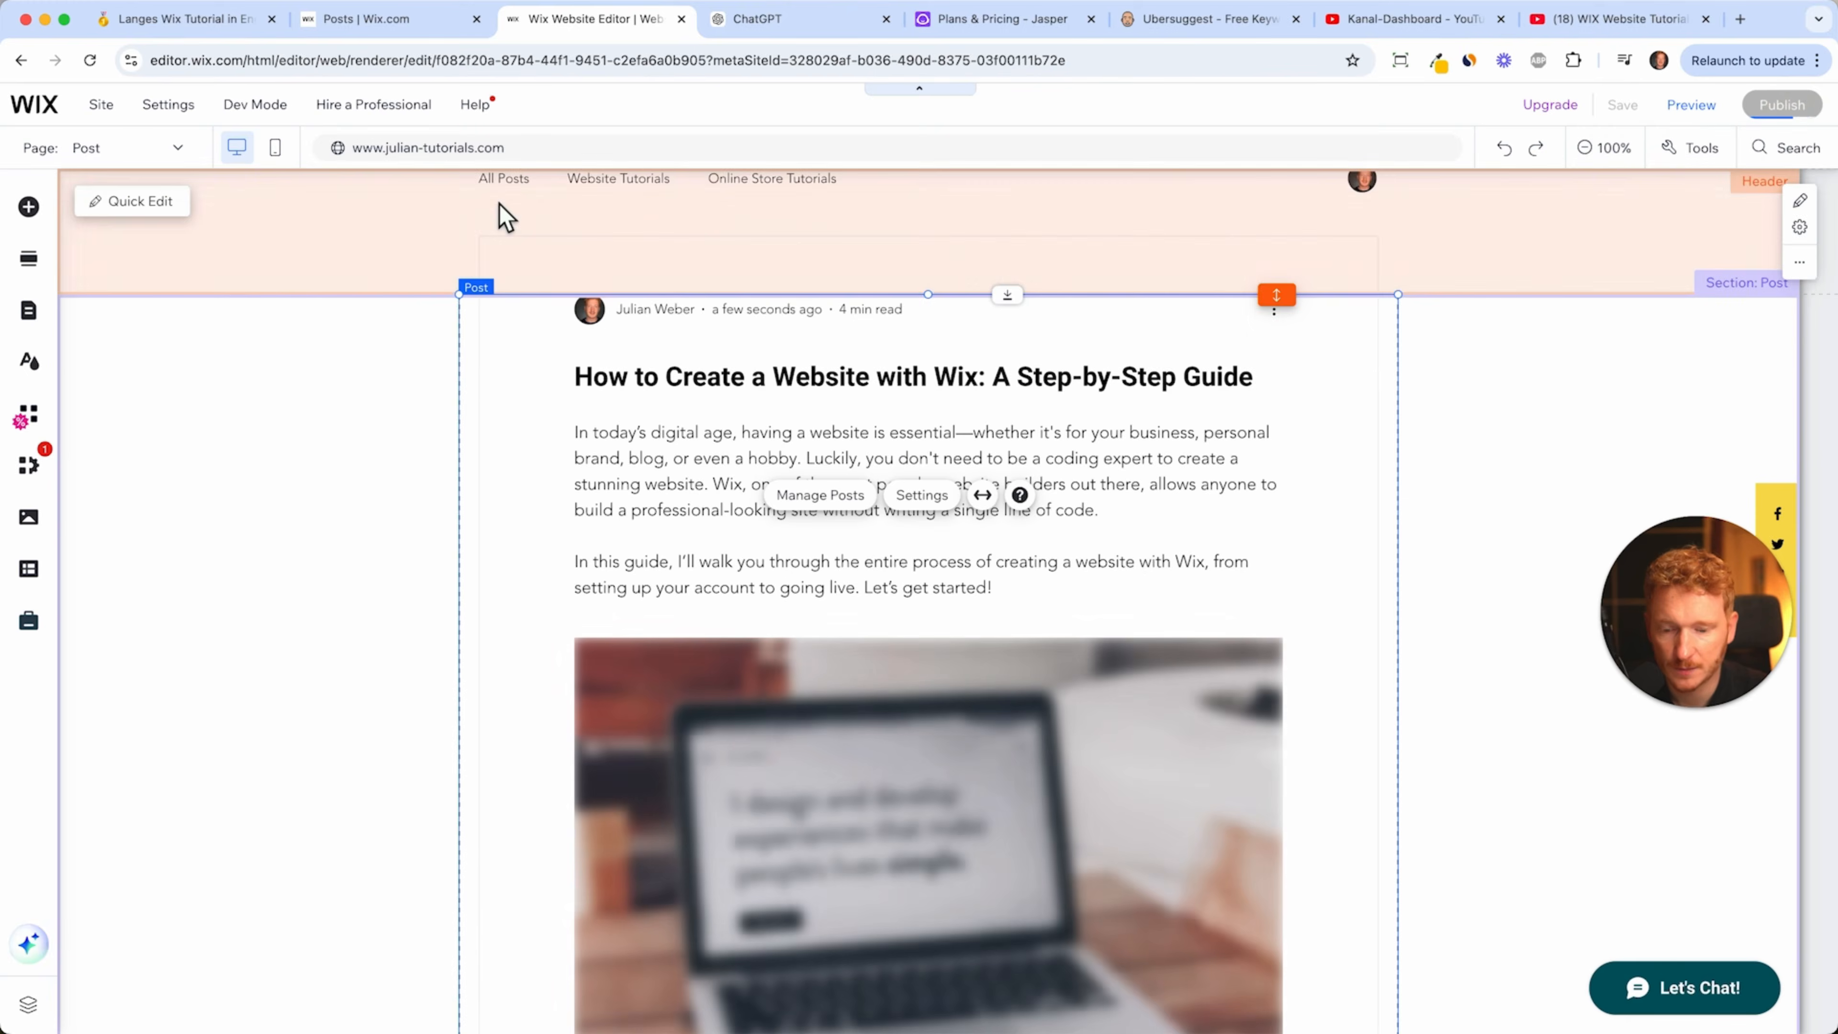
{"action": "left_click", "coordinate": [1046, 498]}
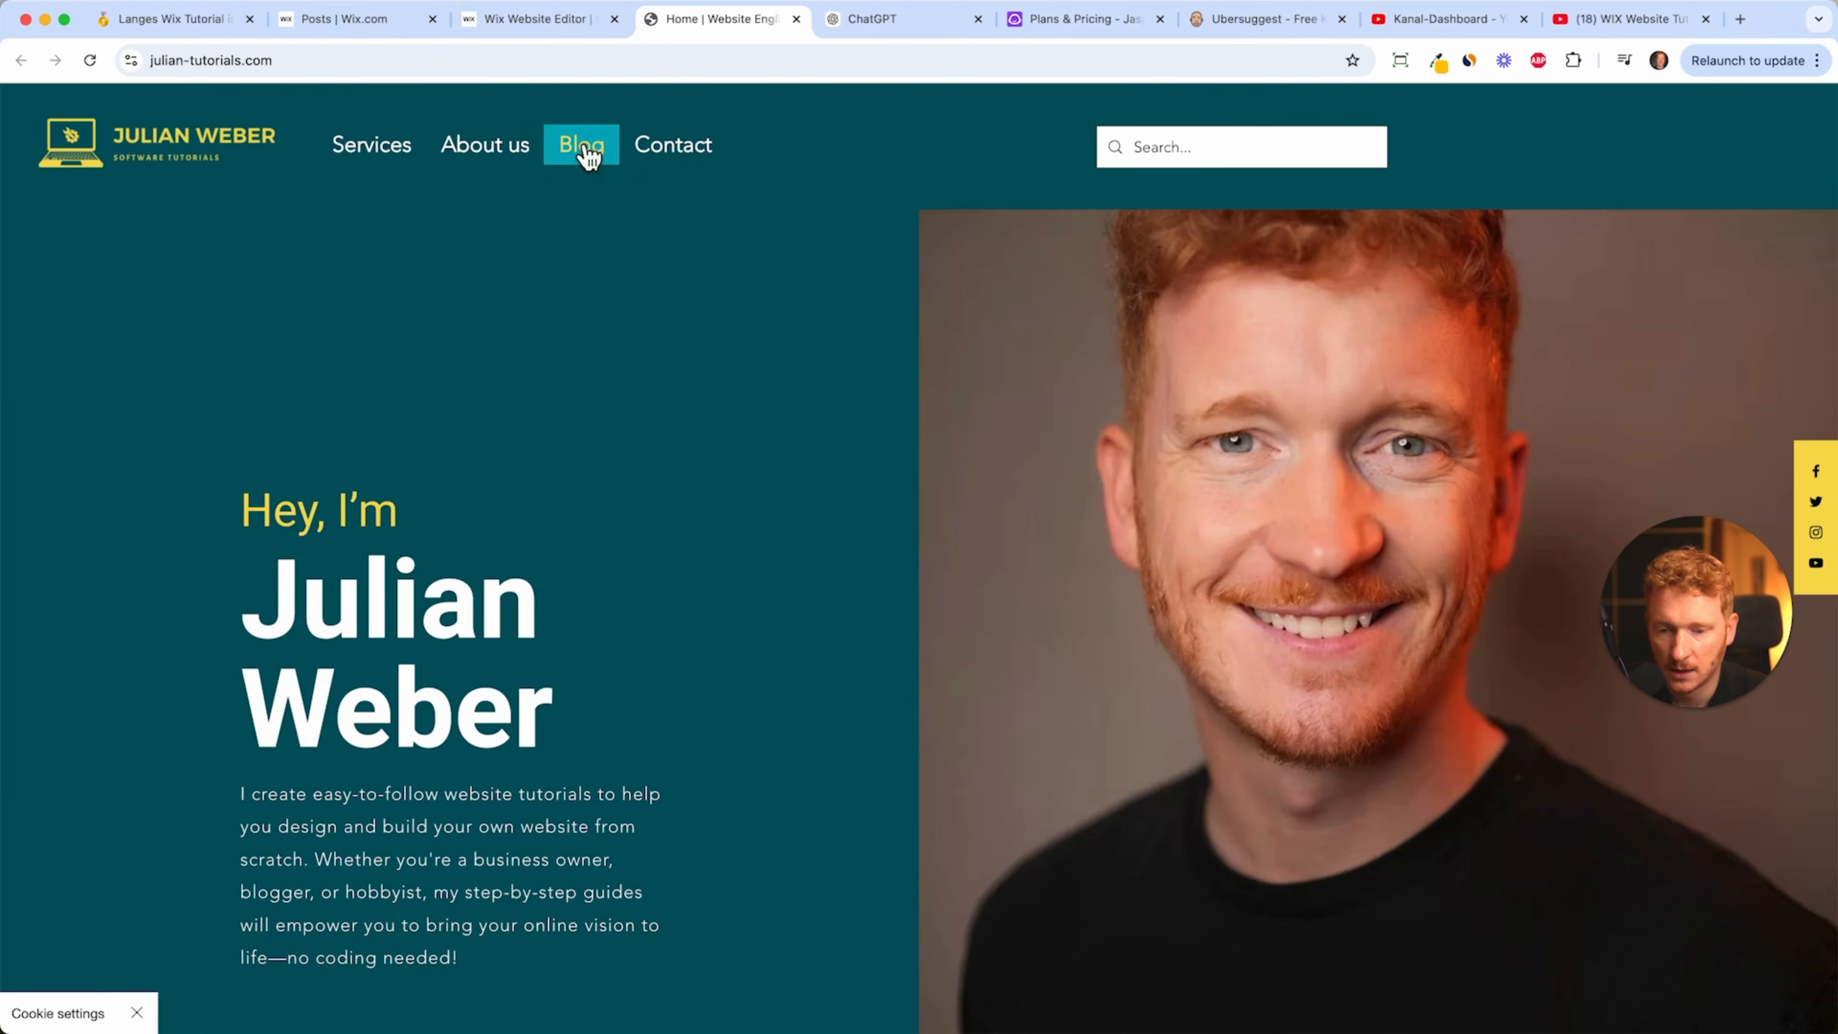
- Open the new post from the live site's blog and check its text, image, video, tags, share links and comments area
{"action": "left_click", "coordinate": [590, 165]}
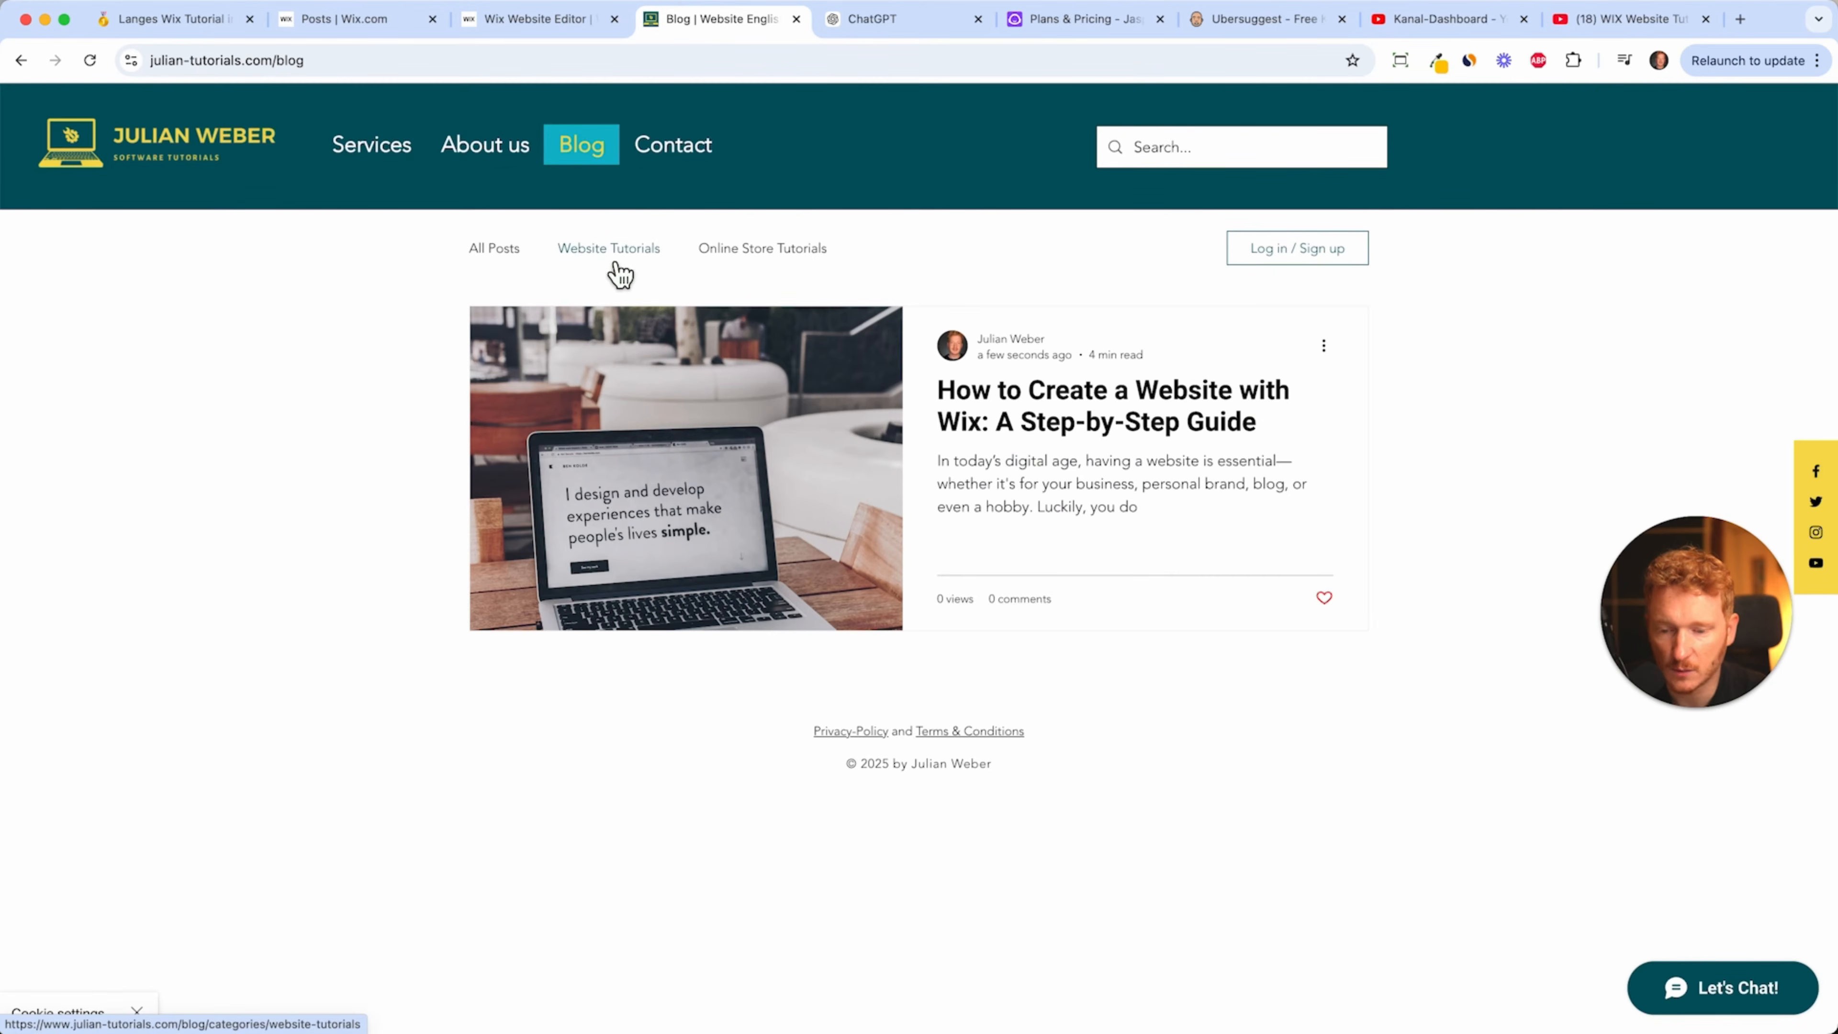
{"action": "left_click", "coordinate": [1009, 417]}
{"action": "scroll", "coordinate": [1010, 420], "scroll_direction": "down", "scroll_amount": 3}
{"action": "scroll", "coordinate": [1004, 410], "scroll_direction": "down", "scroll_amount": 10}
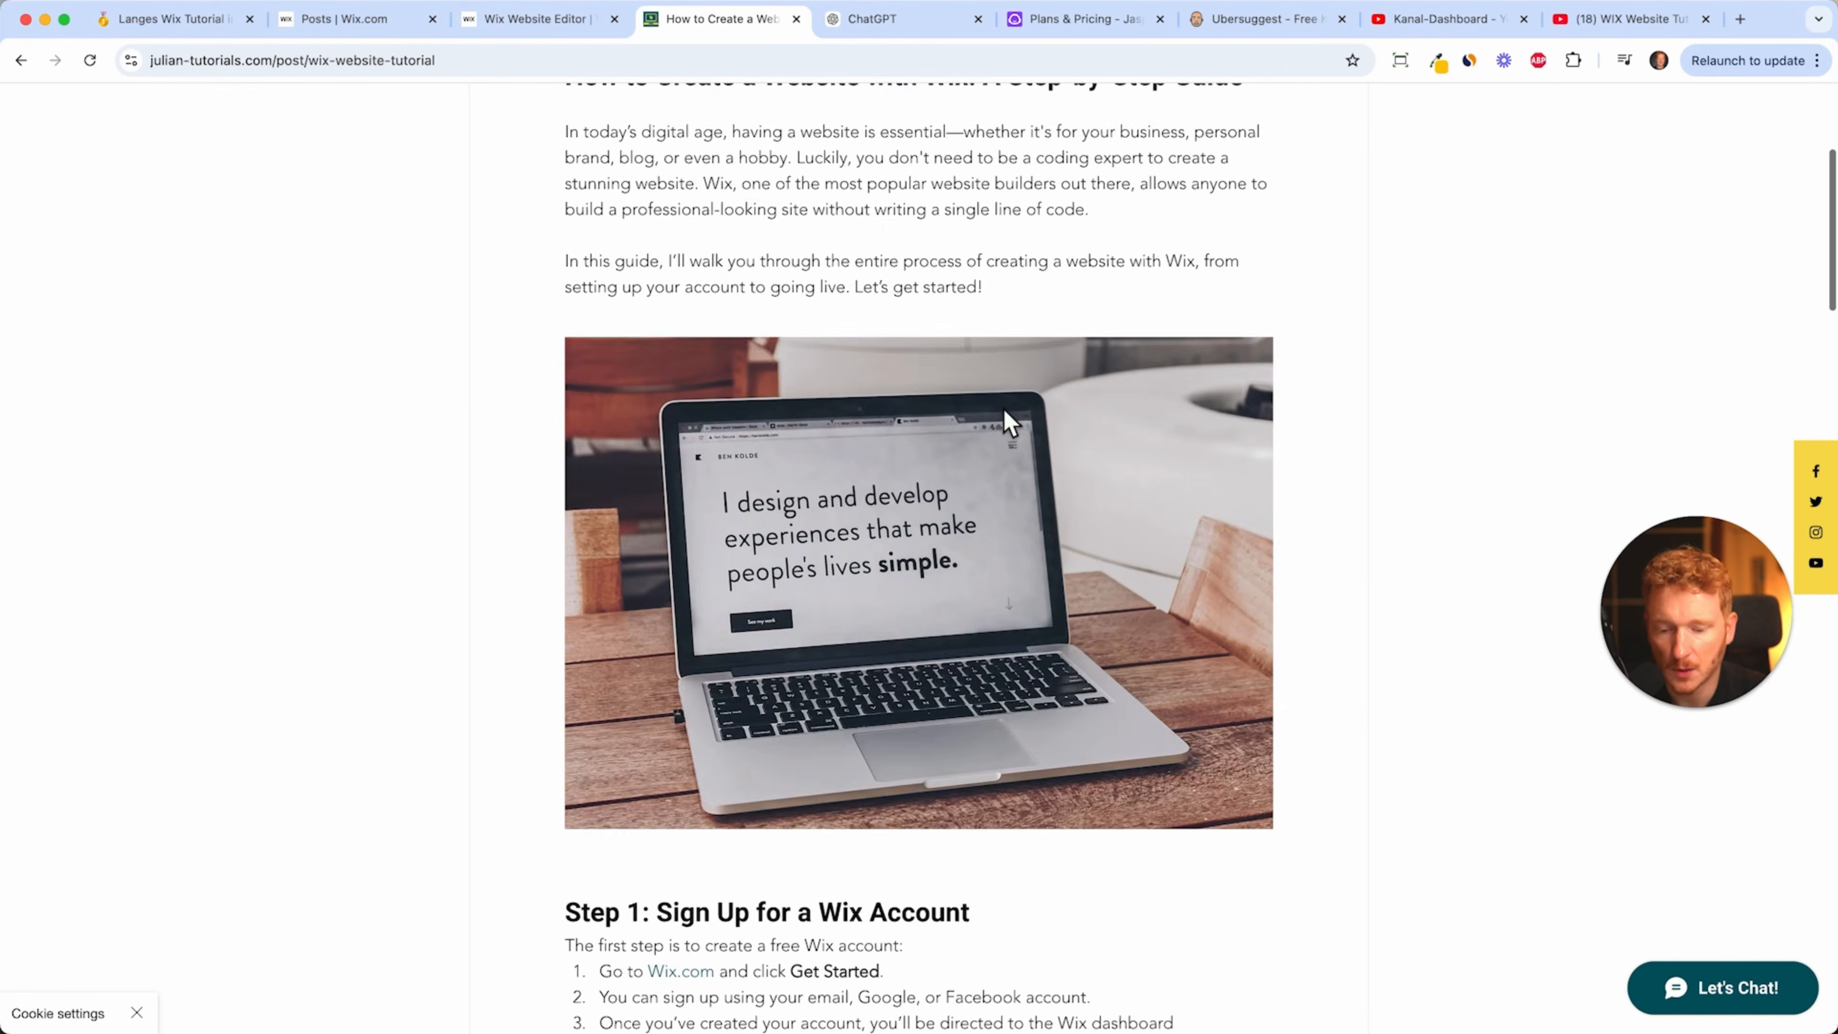
{"action": "scroll", "coordinate": [1008, 387], "scroll_direction": "down", "scroll_amount": 15}
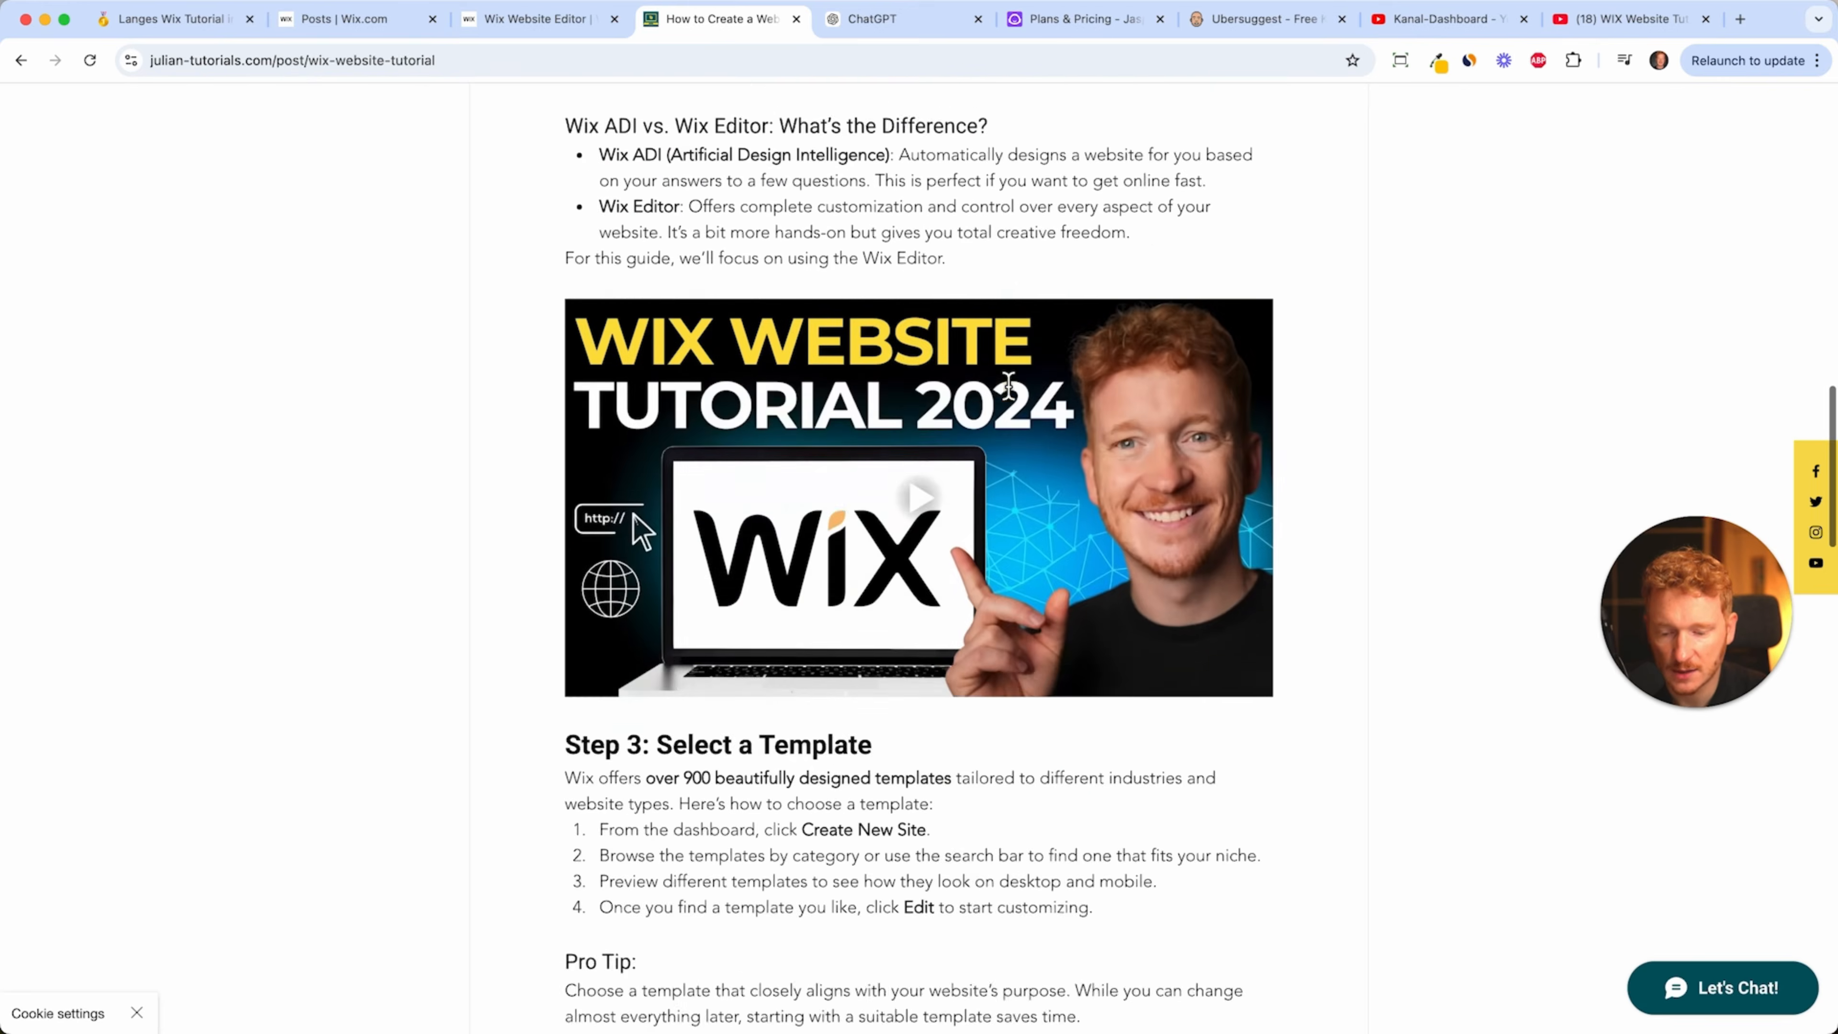
{"action": "scroll", "coordinate": [1009, 395], "scroll_direction": "down", "scroll_amount": 10}
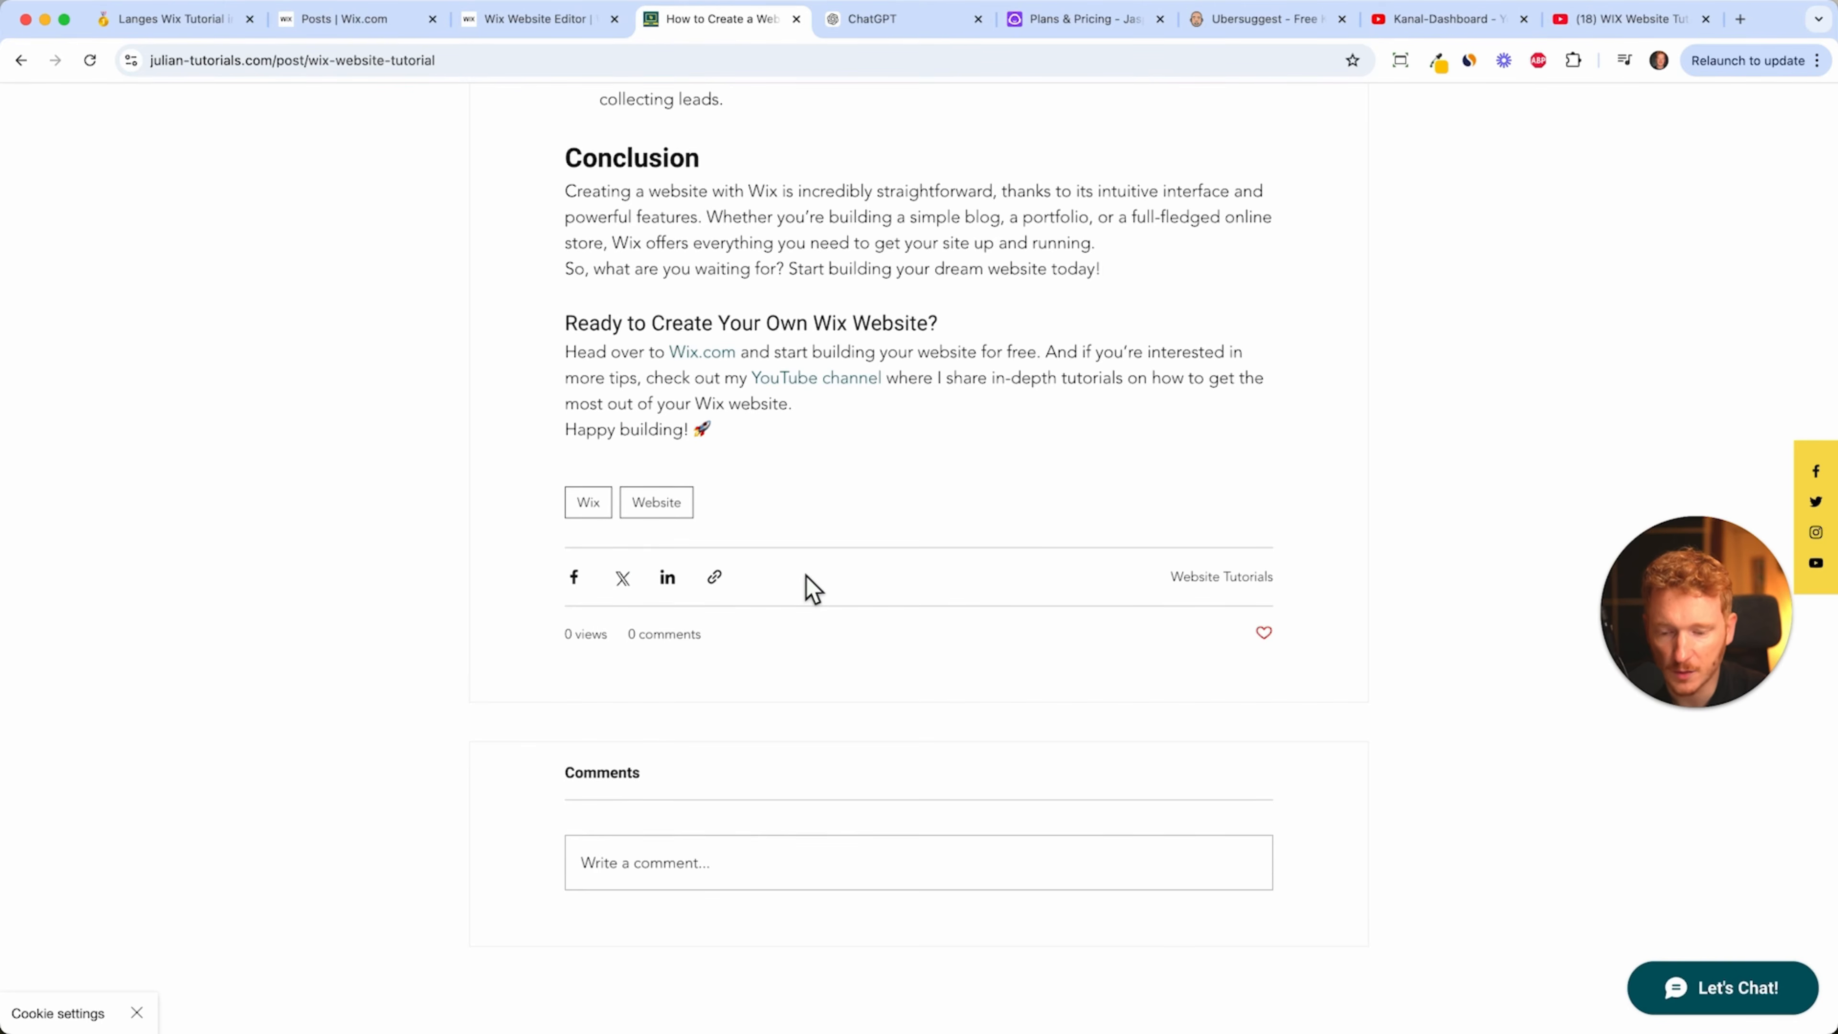
{"action": "scroll", "coordinate": [806, 576], "scroll_direction": "down", "scroll_amount": 2}
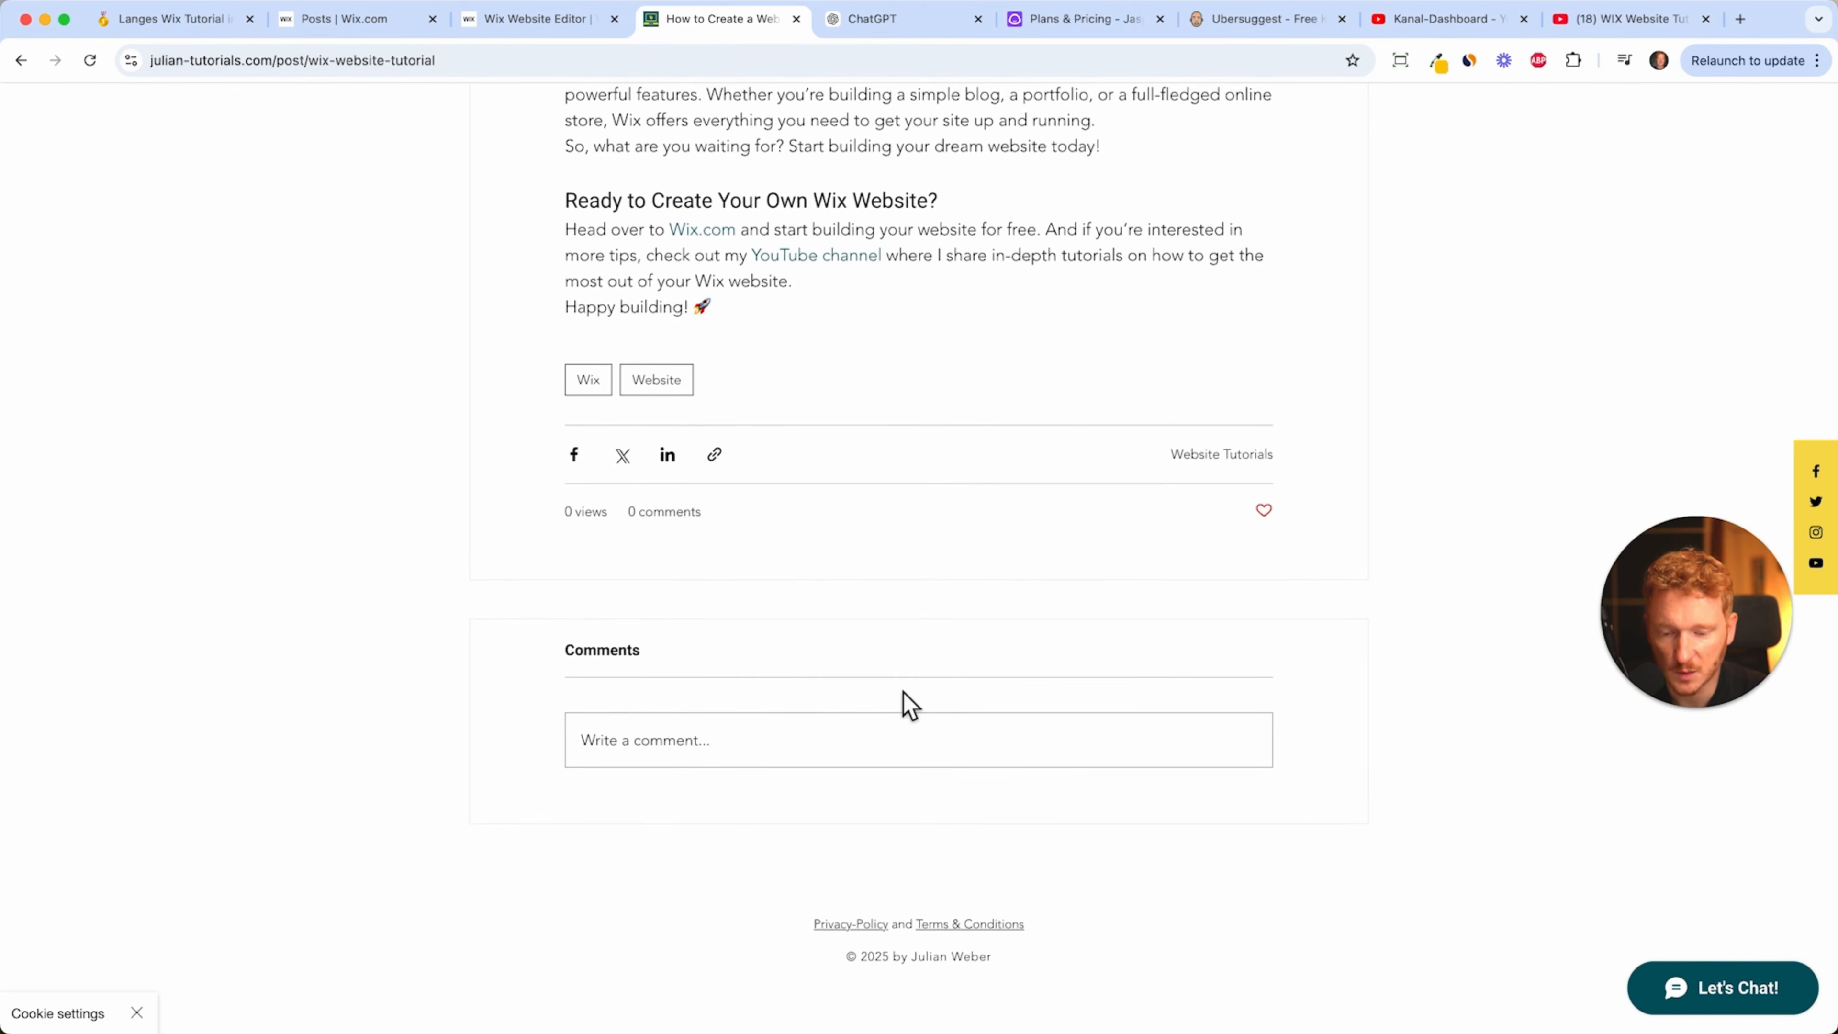
{"action": "scroll", "coordinate": [911, 704], "scroll_direction": "up", "scroll_amount": 20}
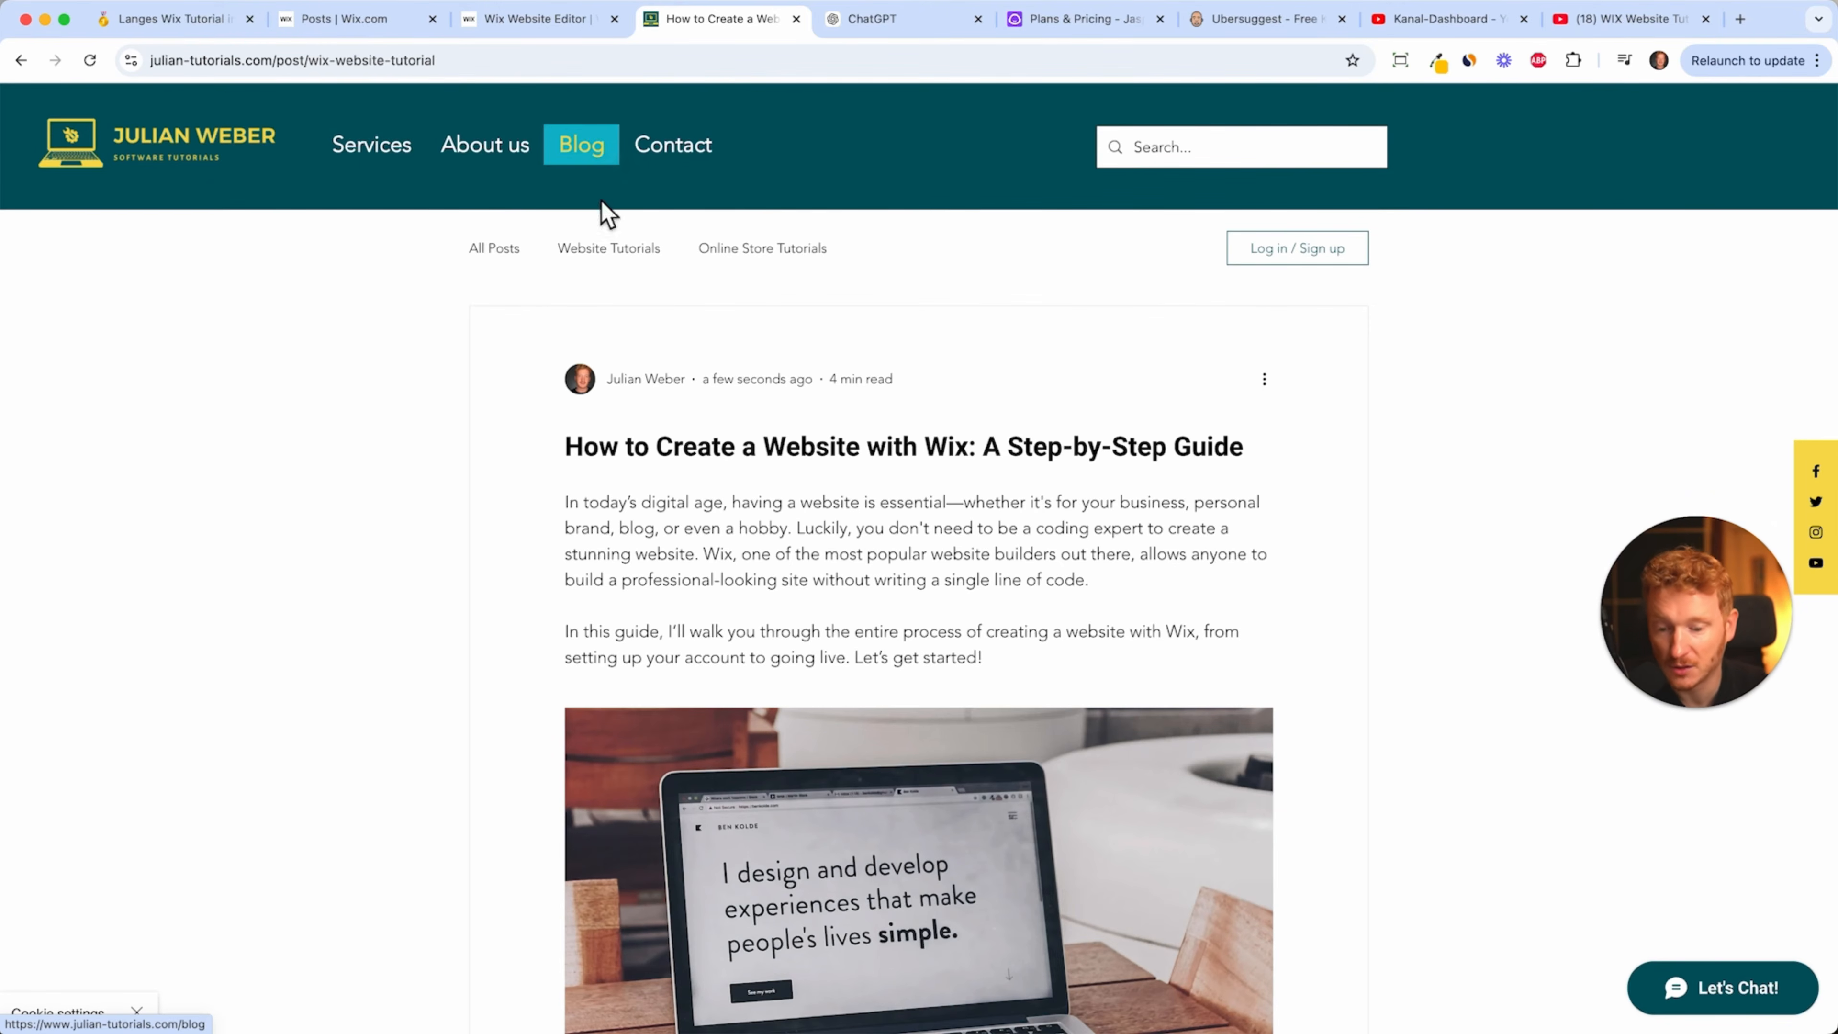
{"action": "scroll", "coordinate": [789, 456], "scroll_direction": "down", "scroll_amount": 15}
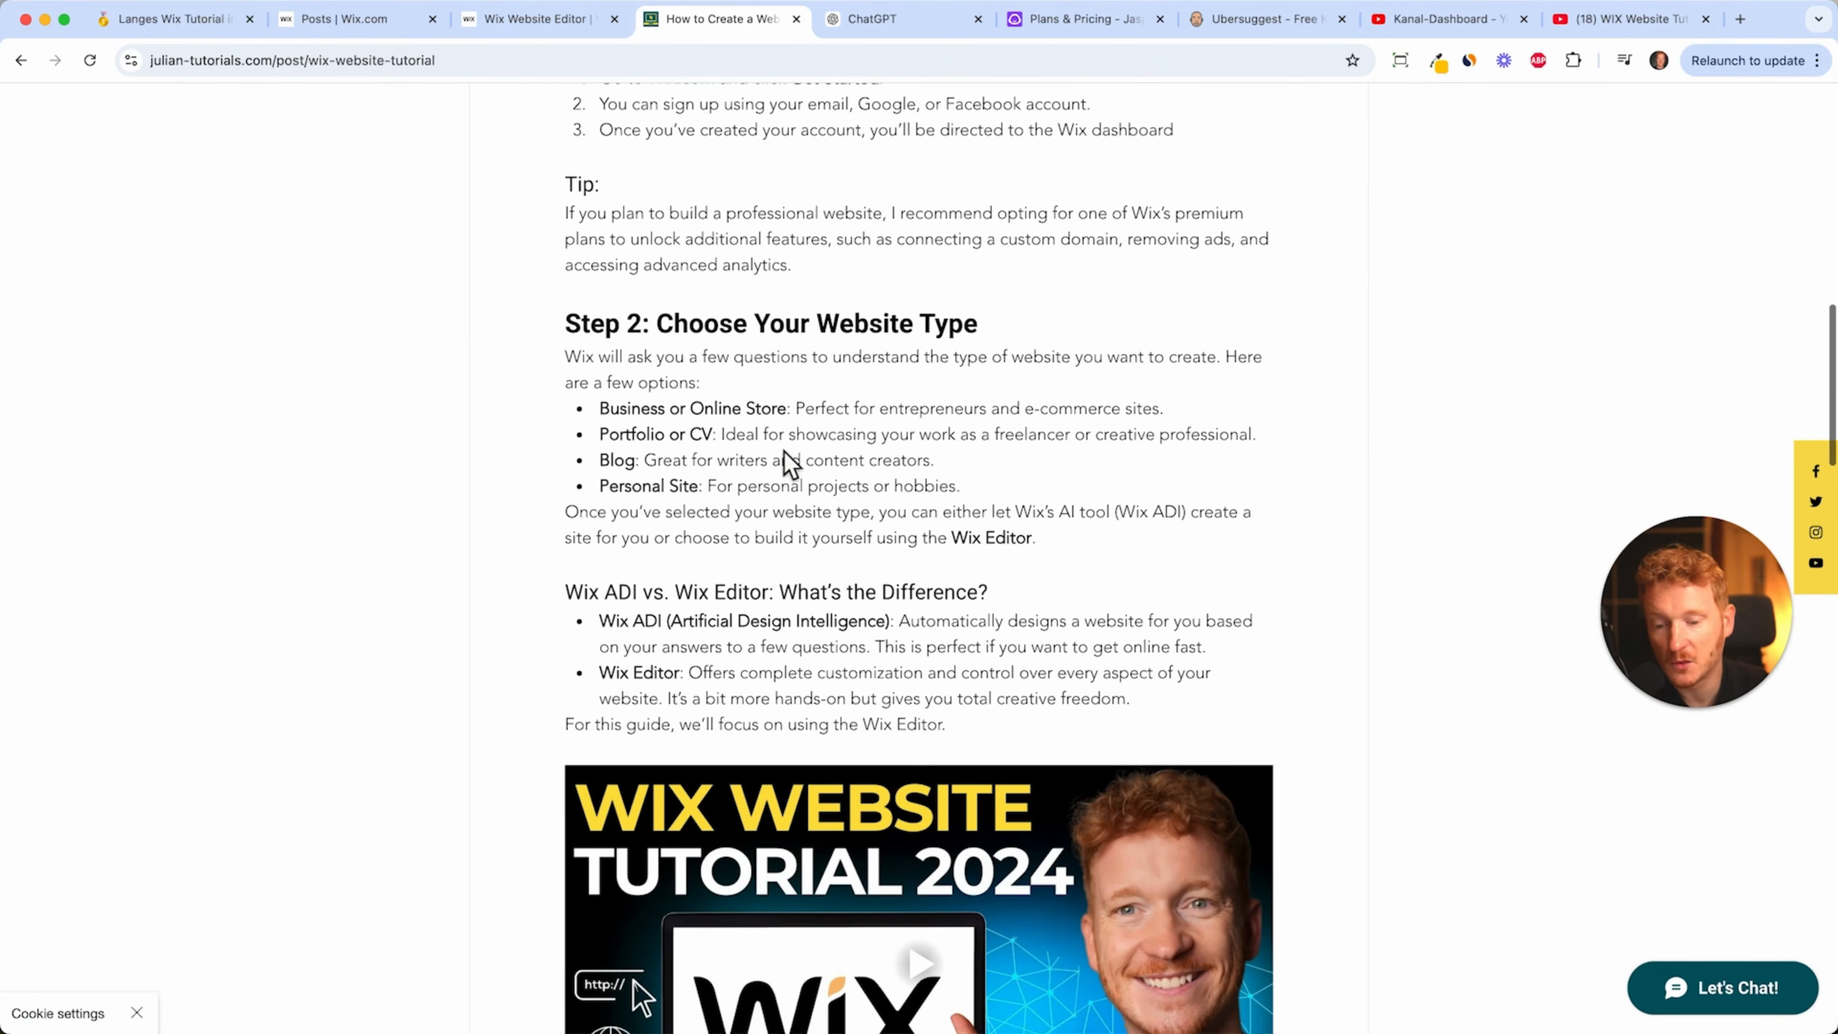
{"action": "scroll", "coordinate": [783, 451], "scroll_direction": "down", "scroll_amount": 12}
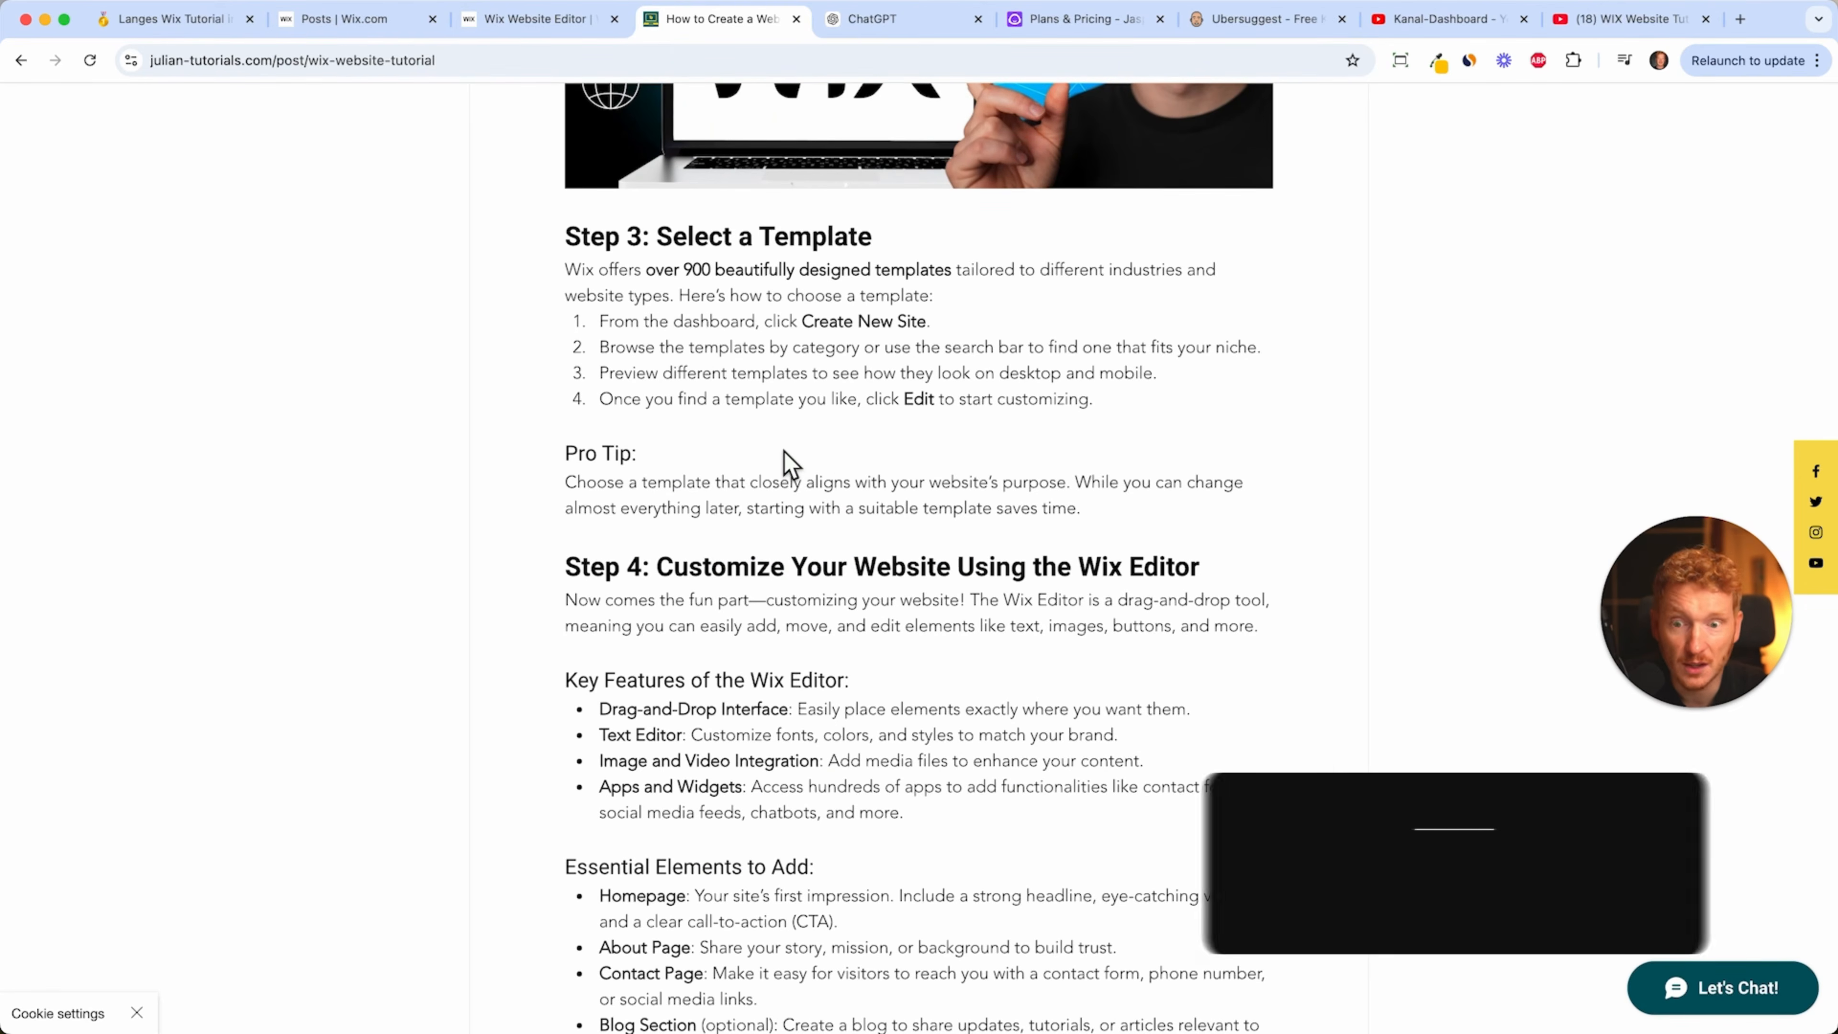
{"action": "scroll", "coordinate": [785, 464], "scroll_direction": "down", "scroll_amount": 1}
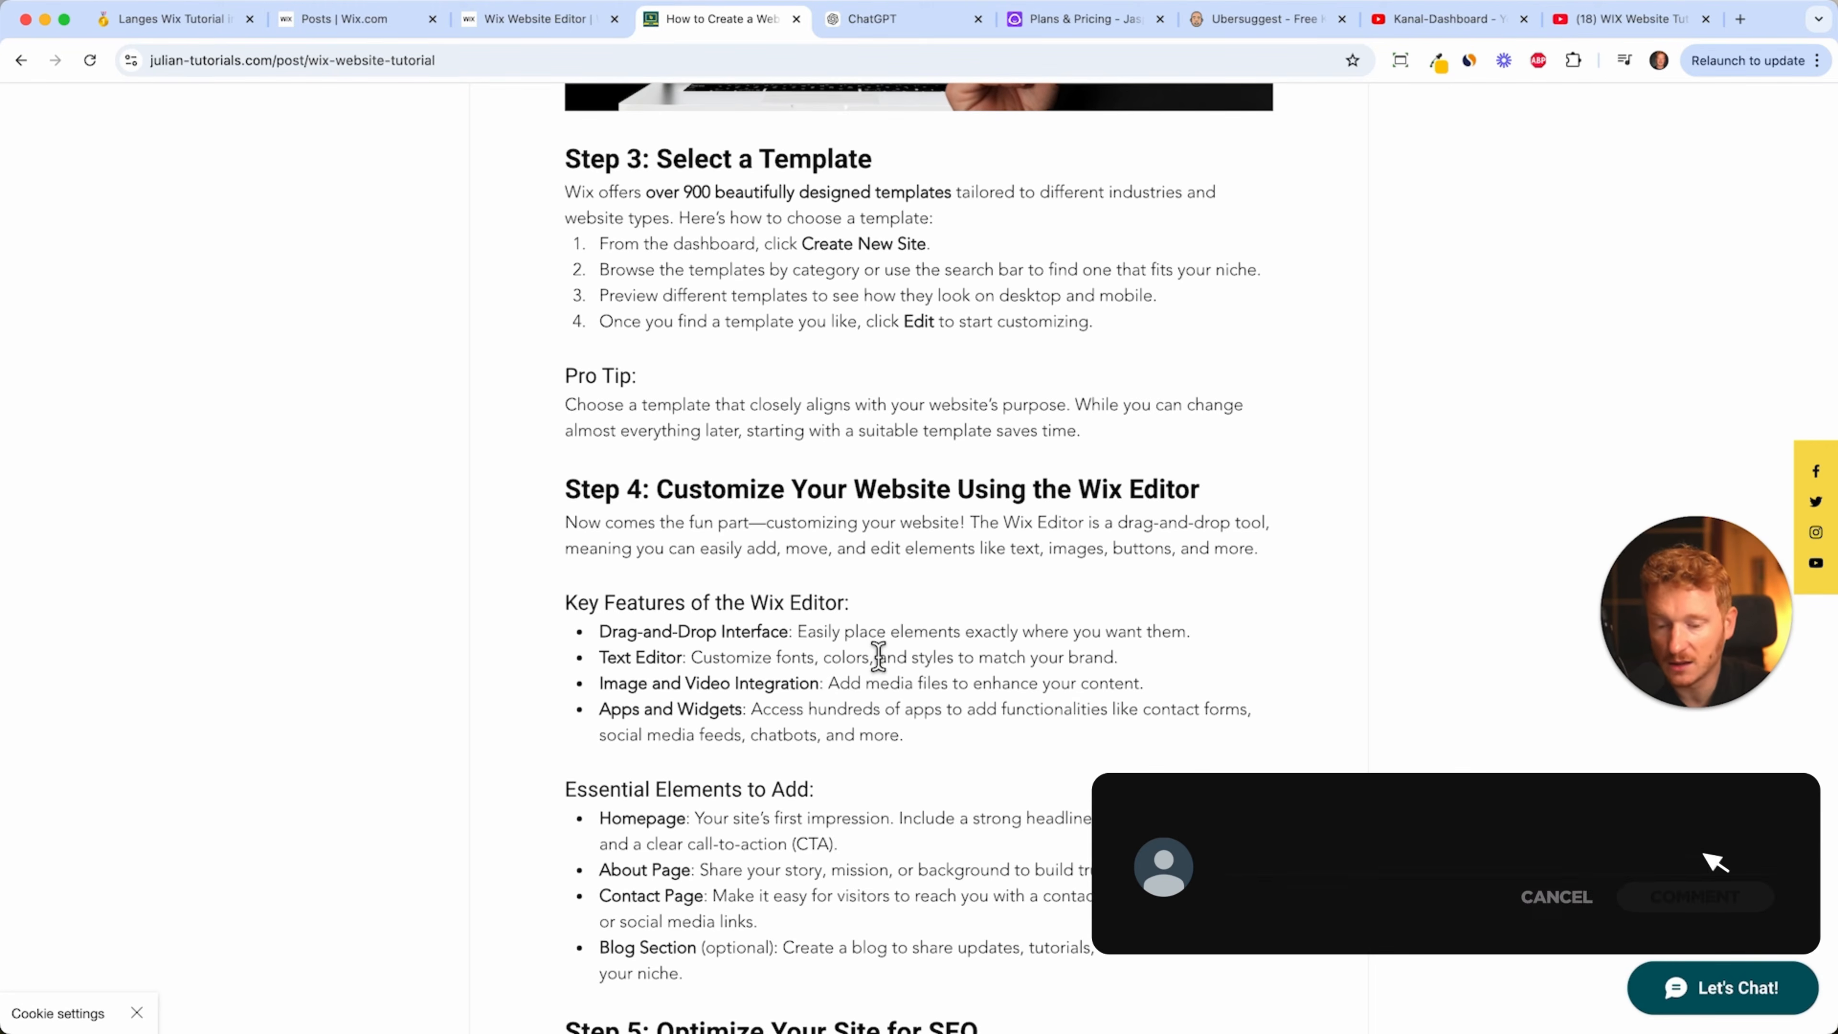
- Skim the rest of the live article, return to the Wix Editor and close the site publication message
{"action": "scroll", "coordinate": [822, 796], "scroll_direction": "down", "scroll_amount": 4}
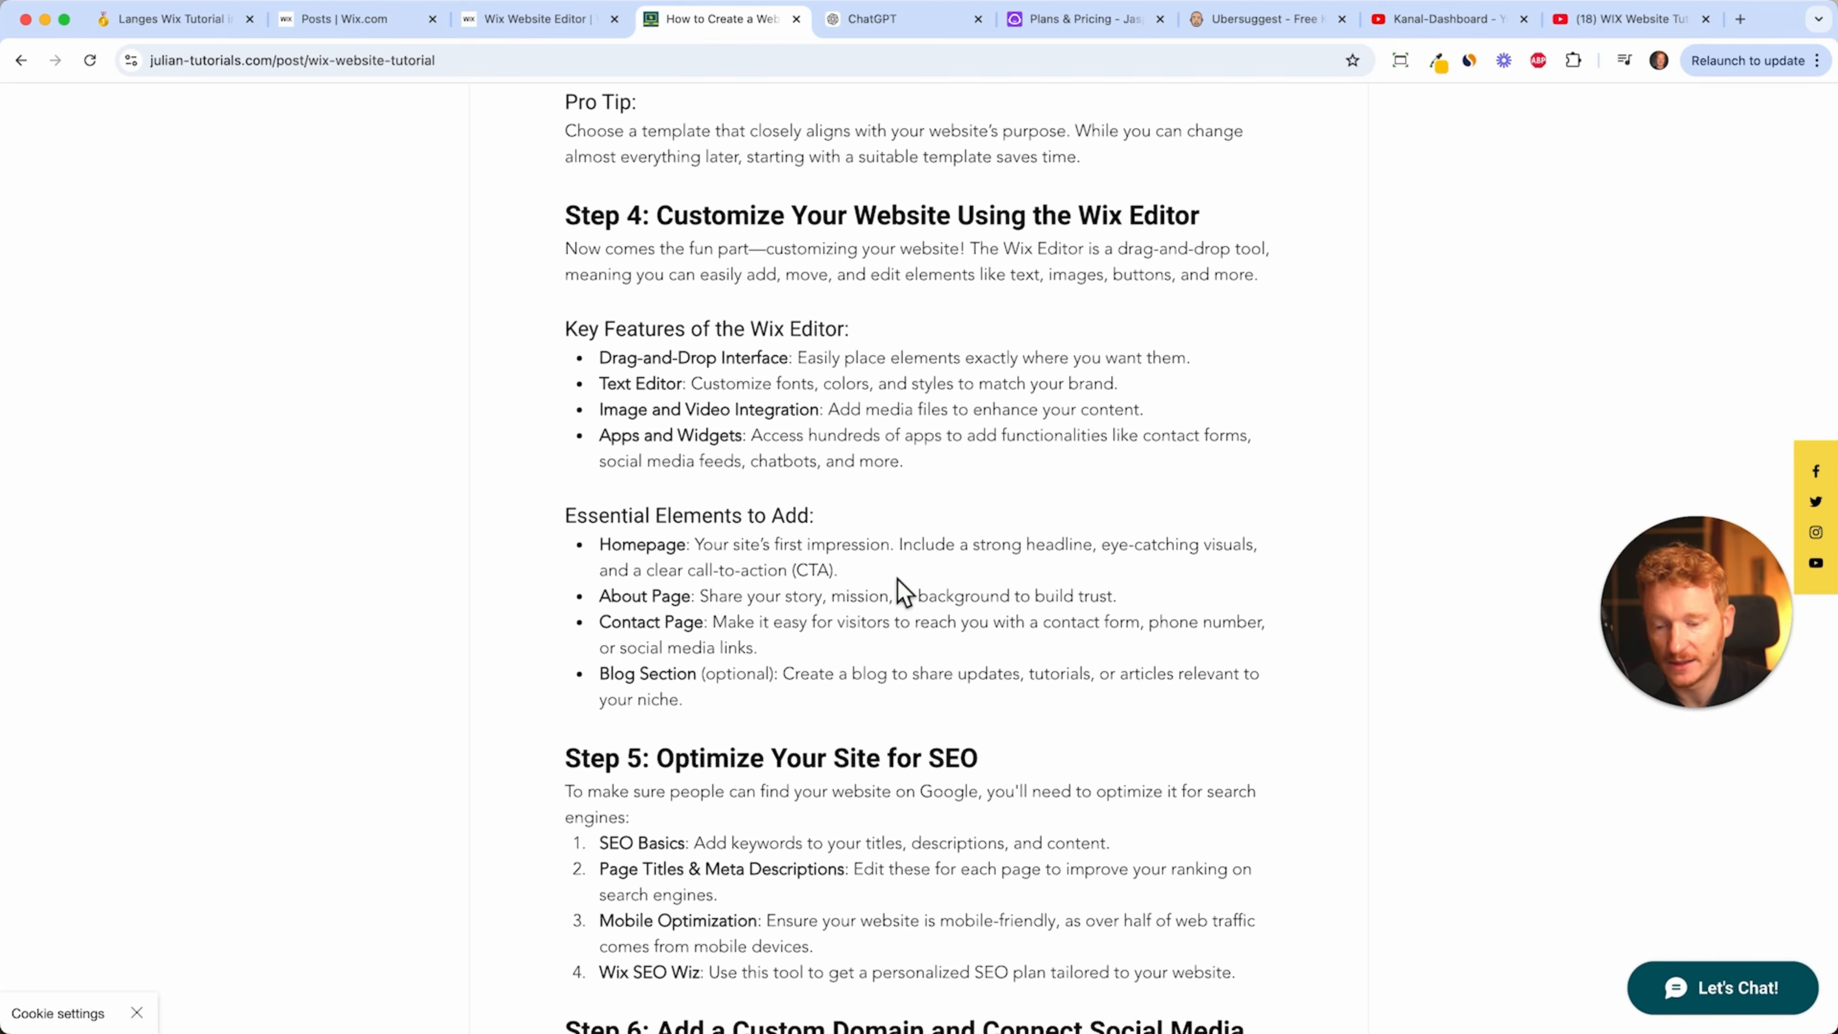
{"action": "scroll", "coordinate": [911, 398], "scroll_direction": "up", "scroll_amount": 20}
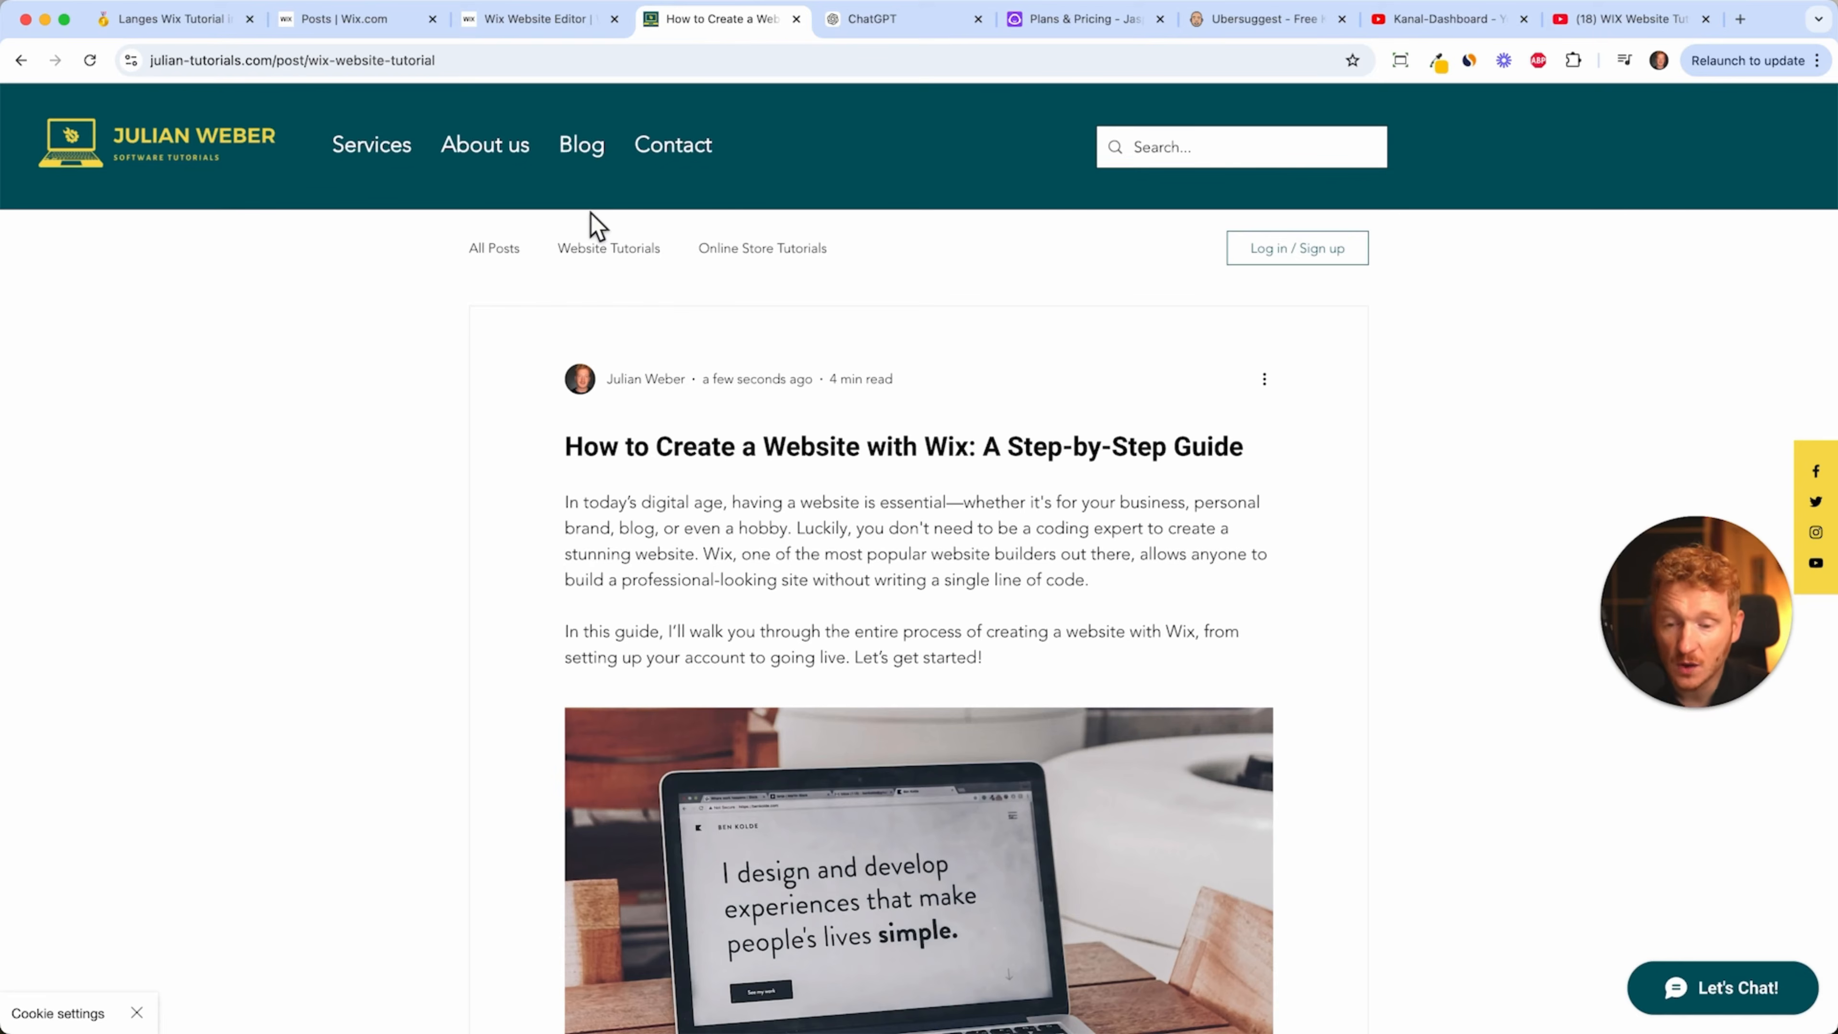
{"action": "left_click", "coordinate": [534, 33]}
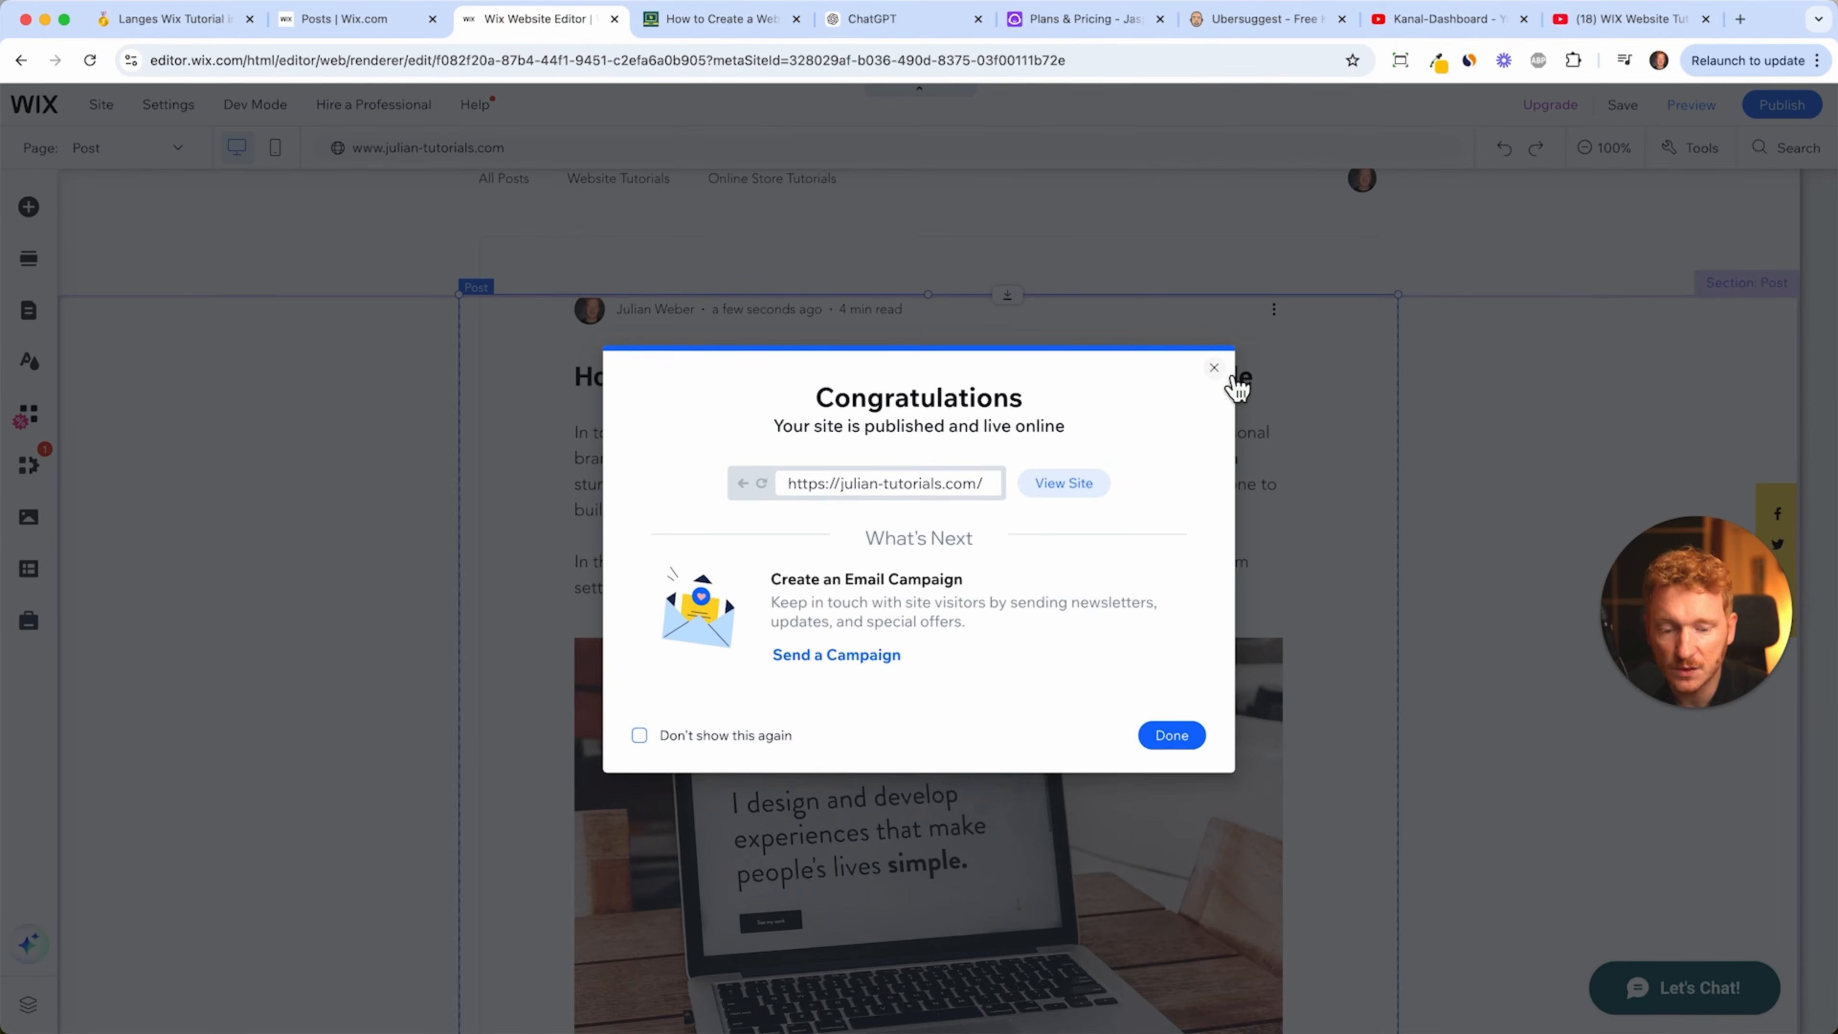
{"action": "left_click", "coordinate": [1223, 368]}
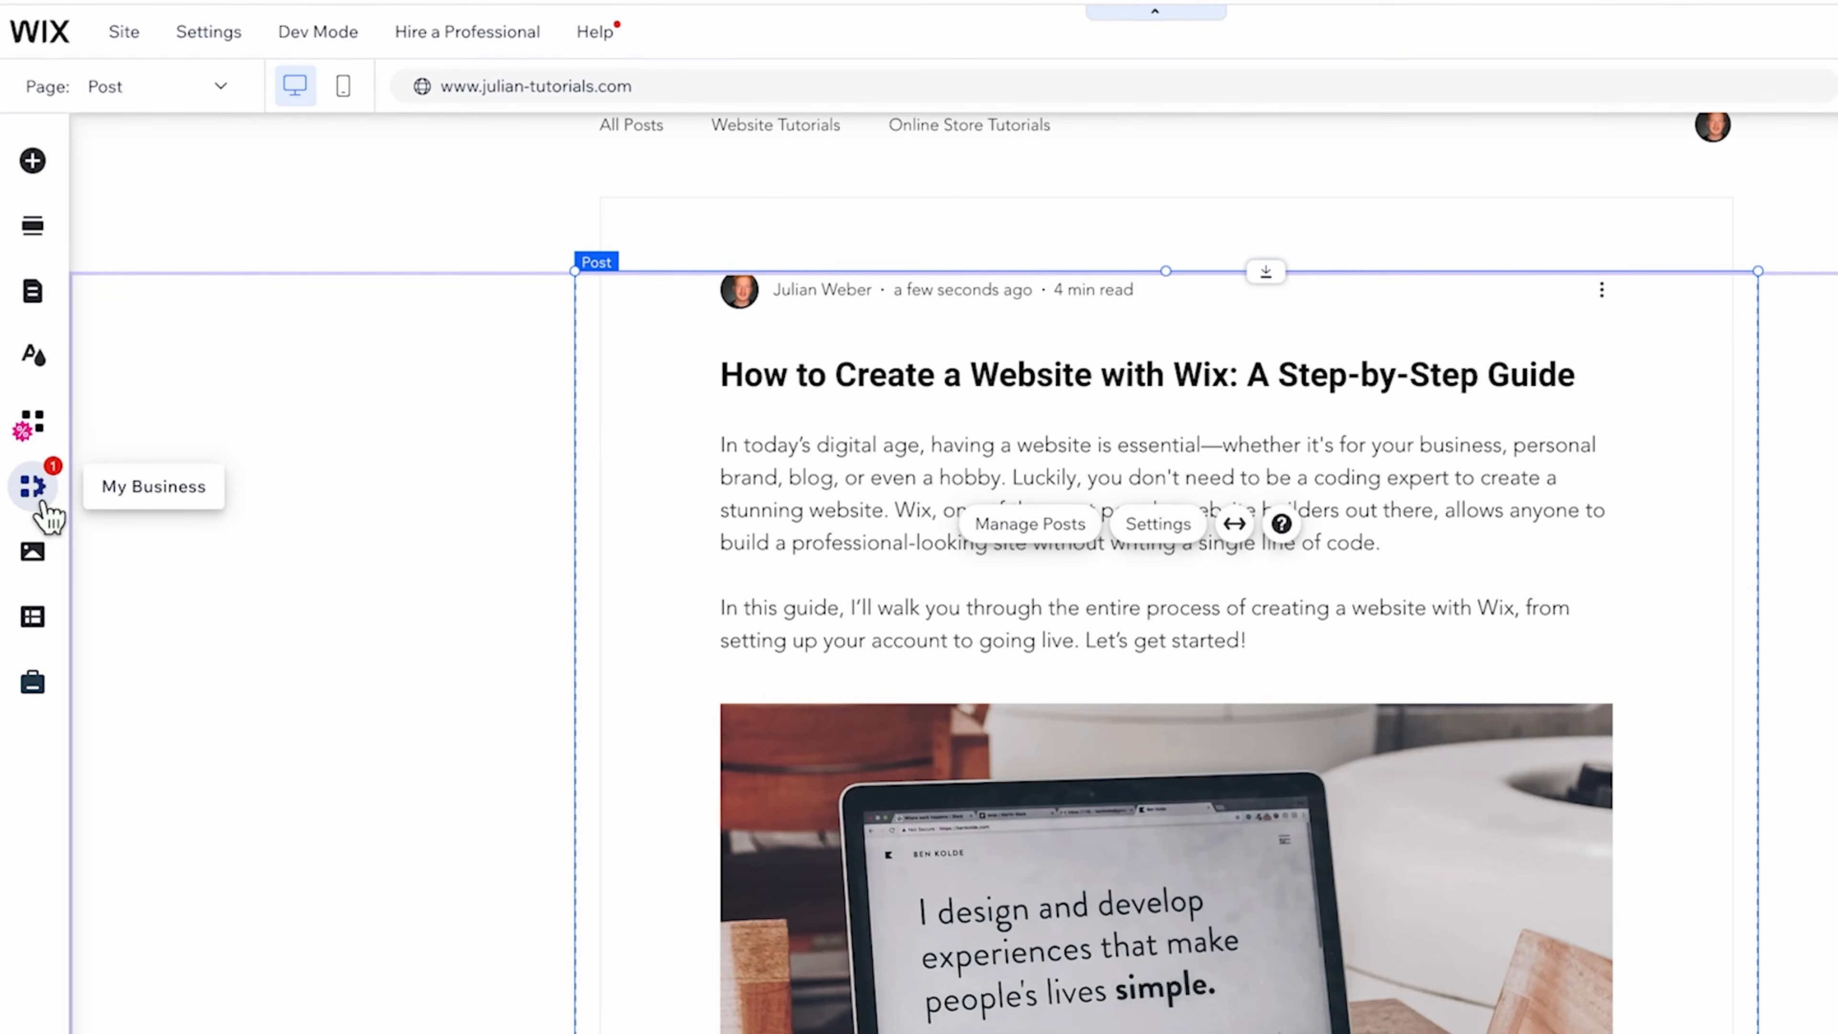
- Add the Wix Bookings app to the site from the suggested business apps
{"action": "left_click", "coordinate": [45, 507]}
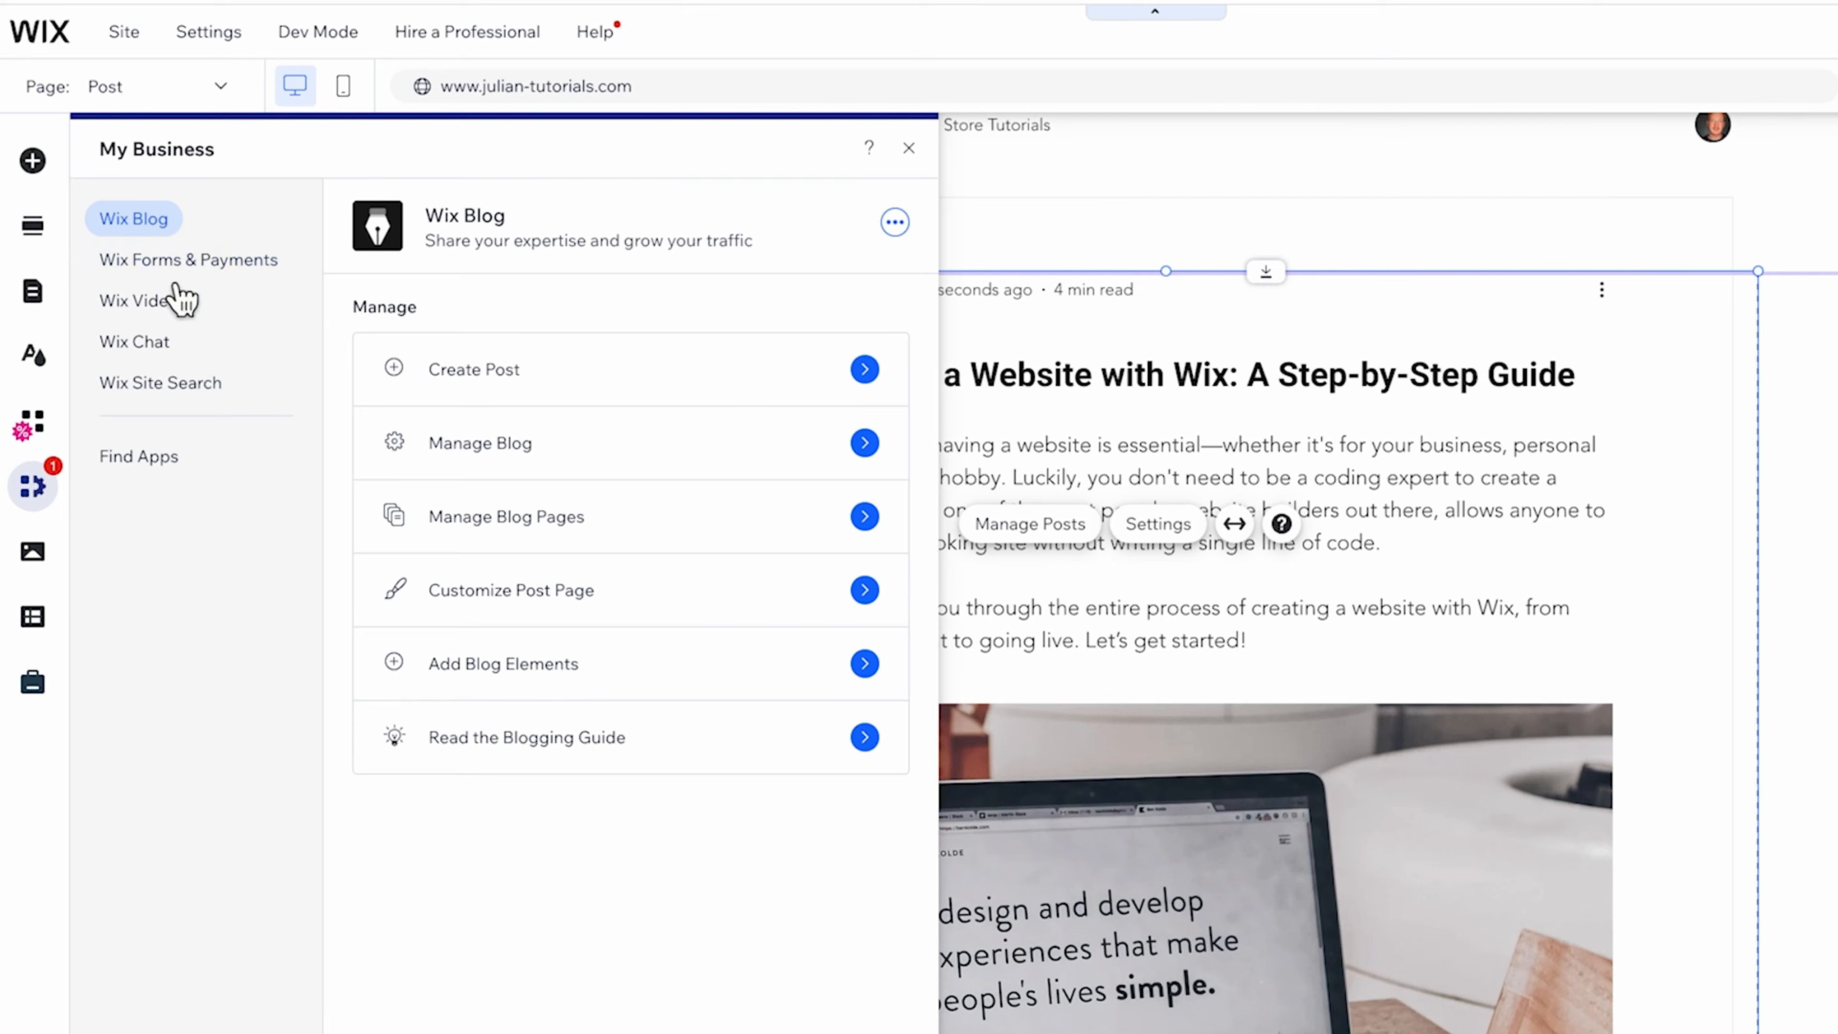
{"action": "left_click", "coordinate": [161, 346]}
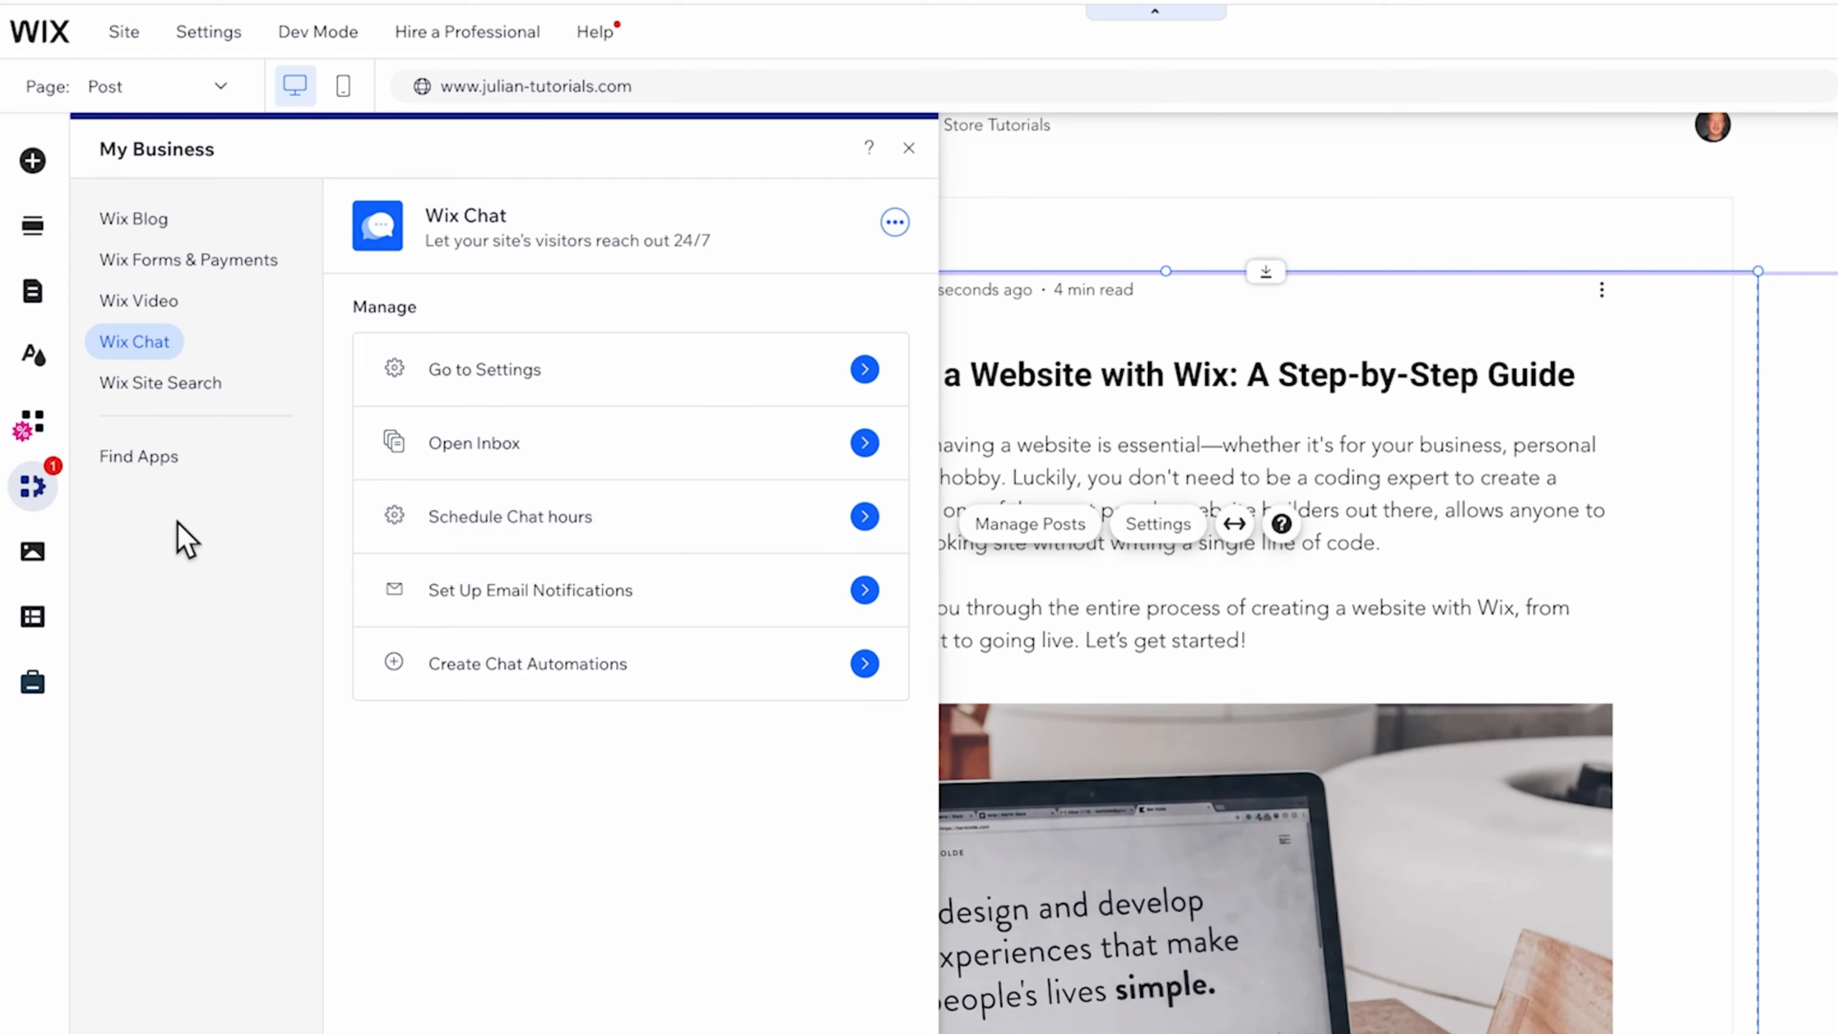
{"action": "left_click", "coordinate": [172, 470]}
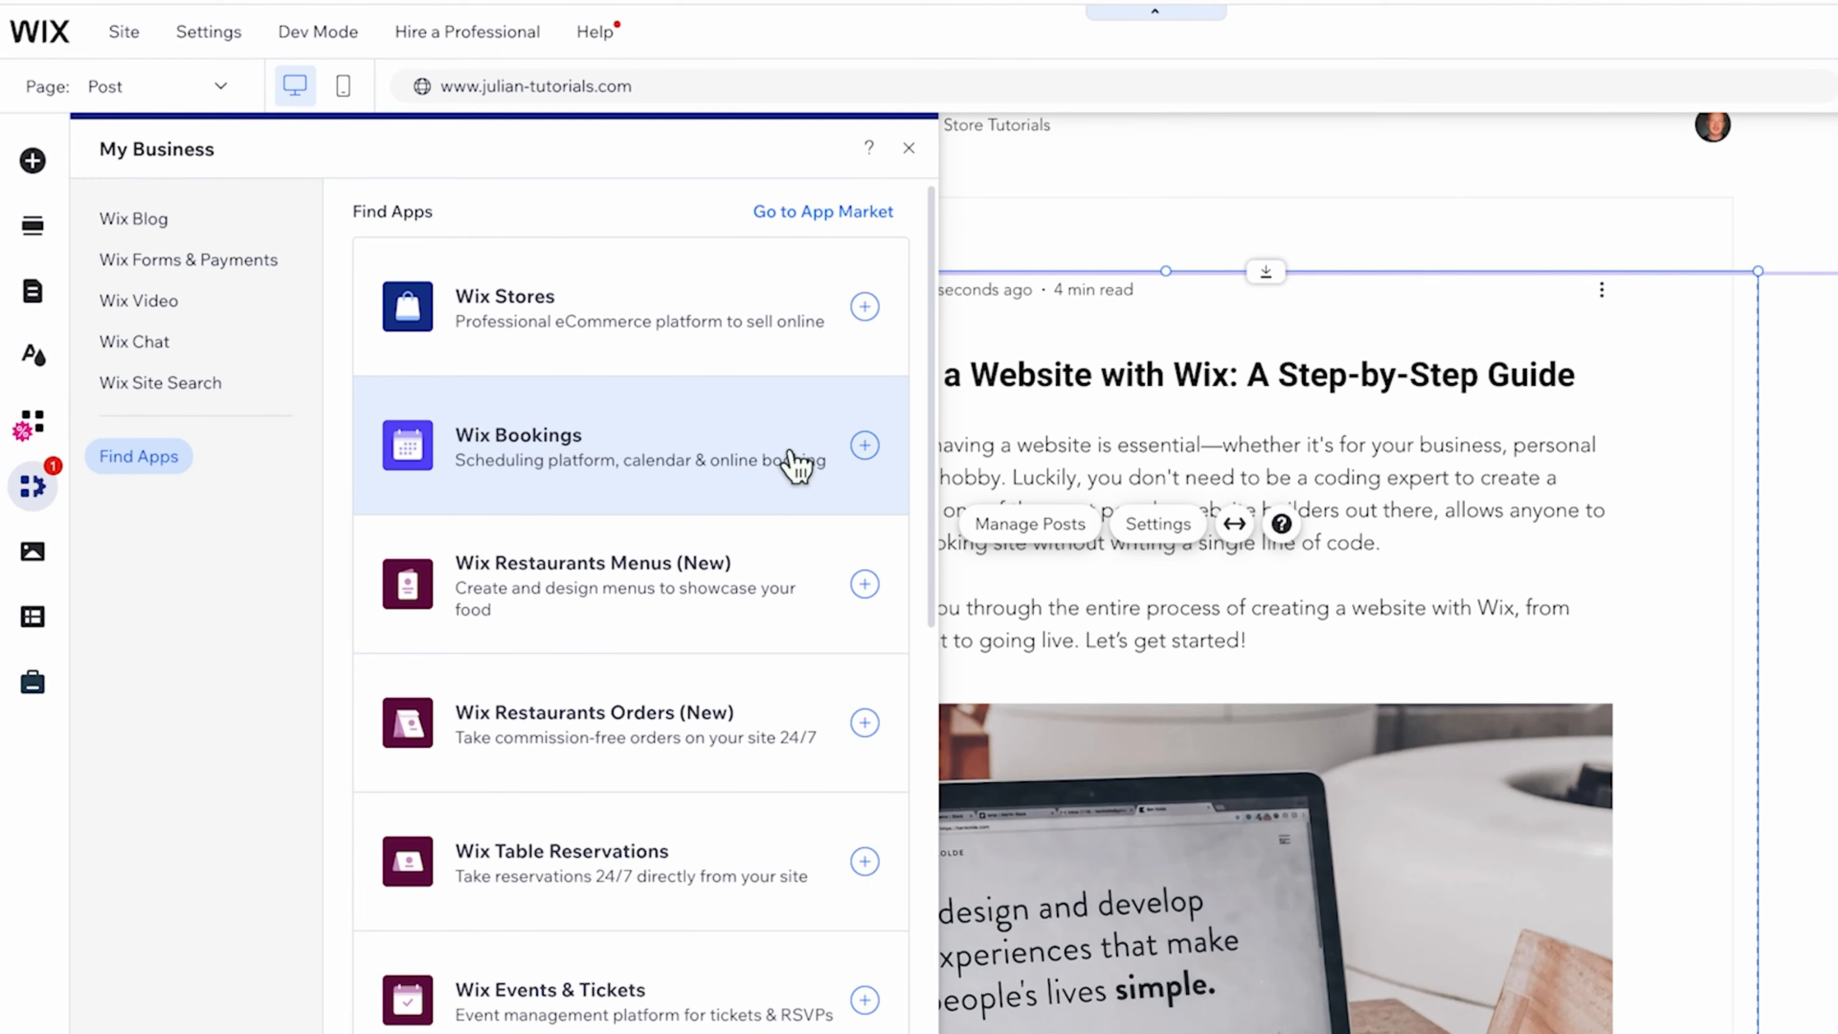
{"action": "left_click", "coordinate": [882, 457]}
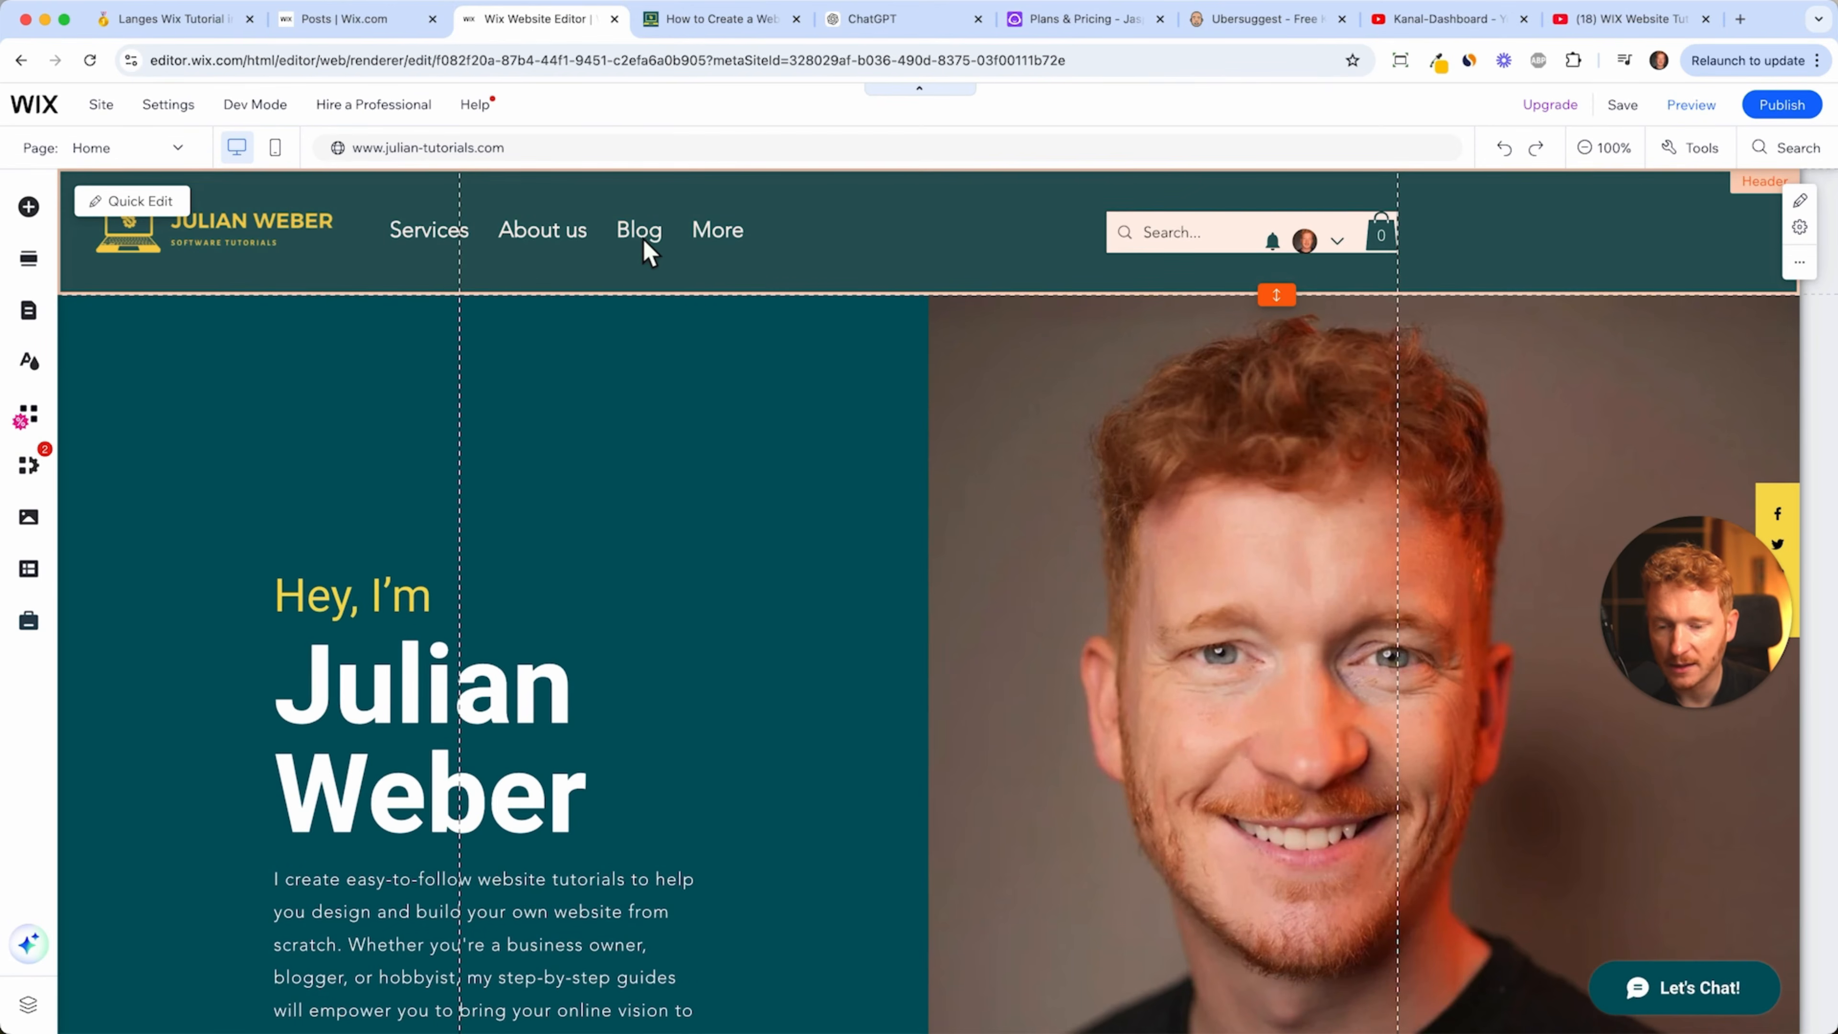
- Widen the header menu to fit all its items and hide the existing Services page from the site menu
{"action": "left_click", "coordinate": [776, 230]}
{"action": "left_click_drag", "start_coordinate": [813, 230], "coordinate": [989, 230]}
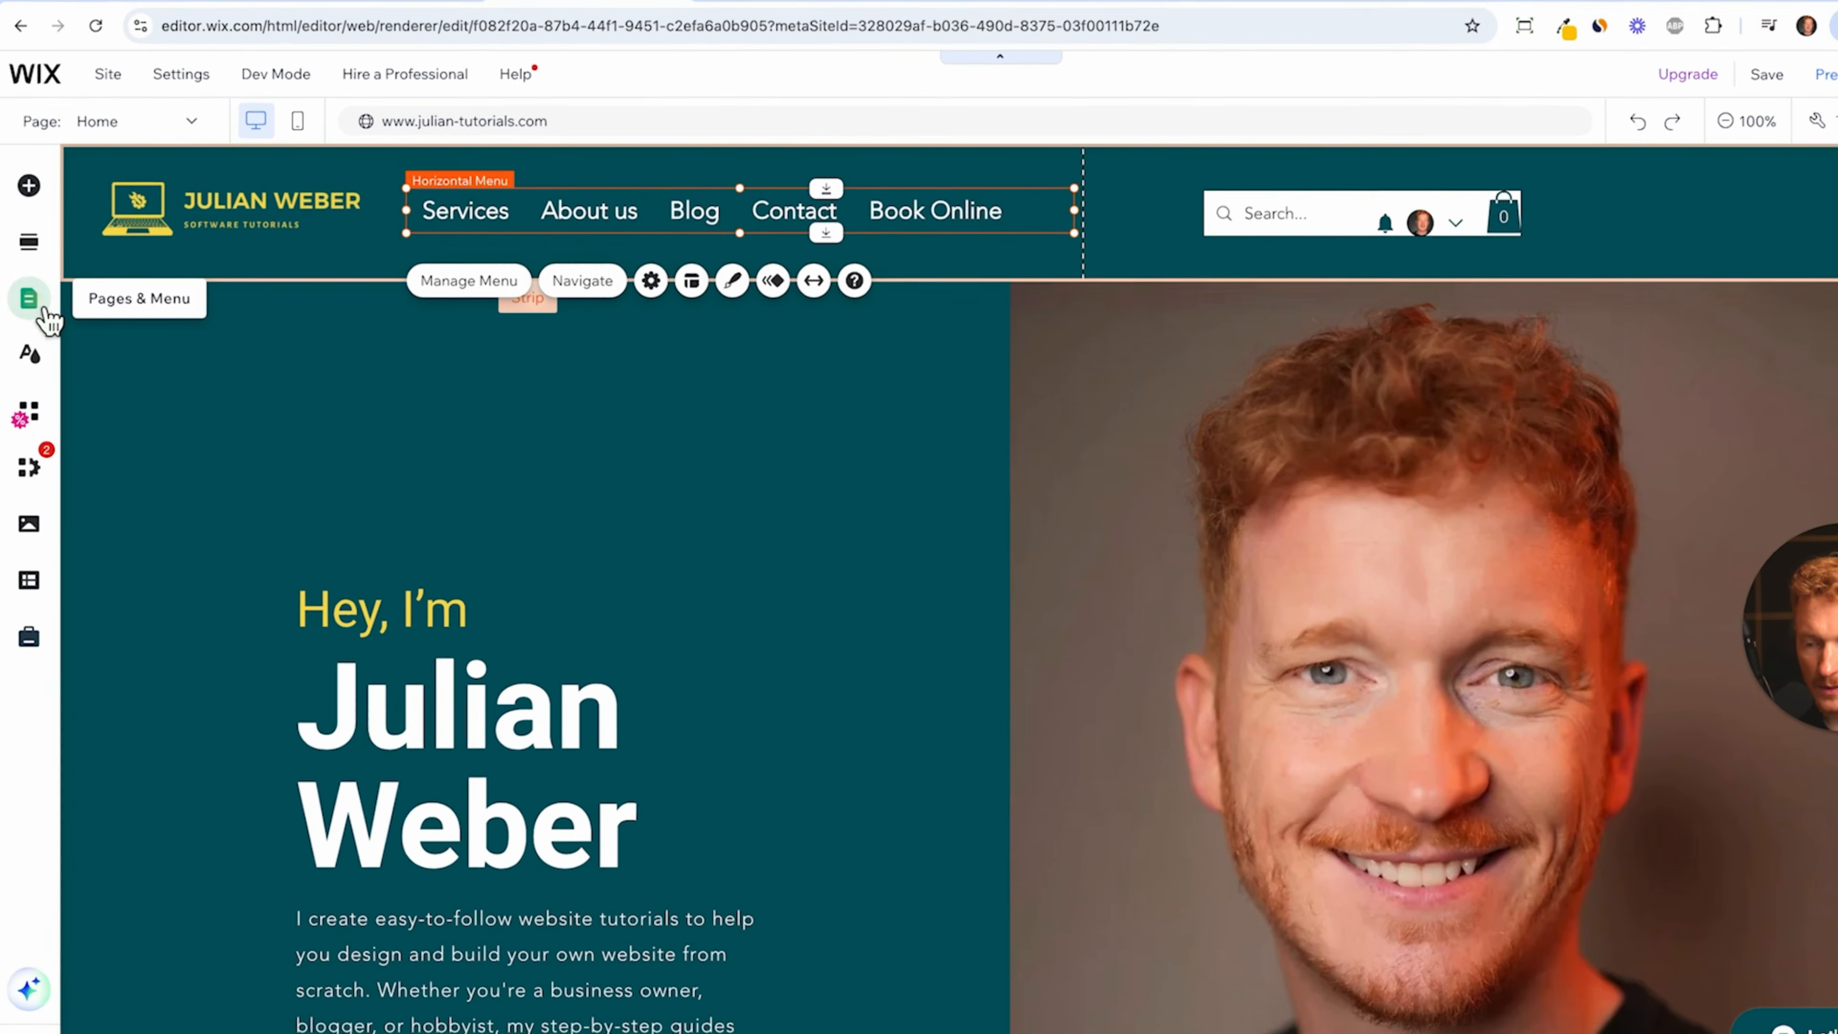
{"action": "left_click", "coordinate": [28, 310]}
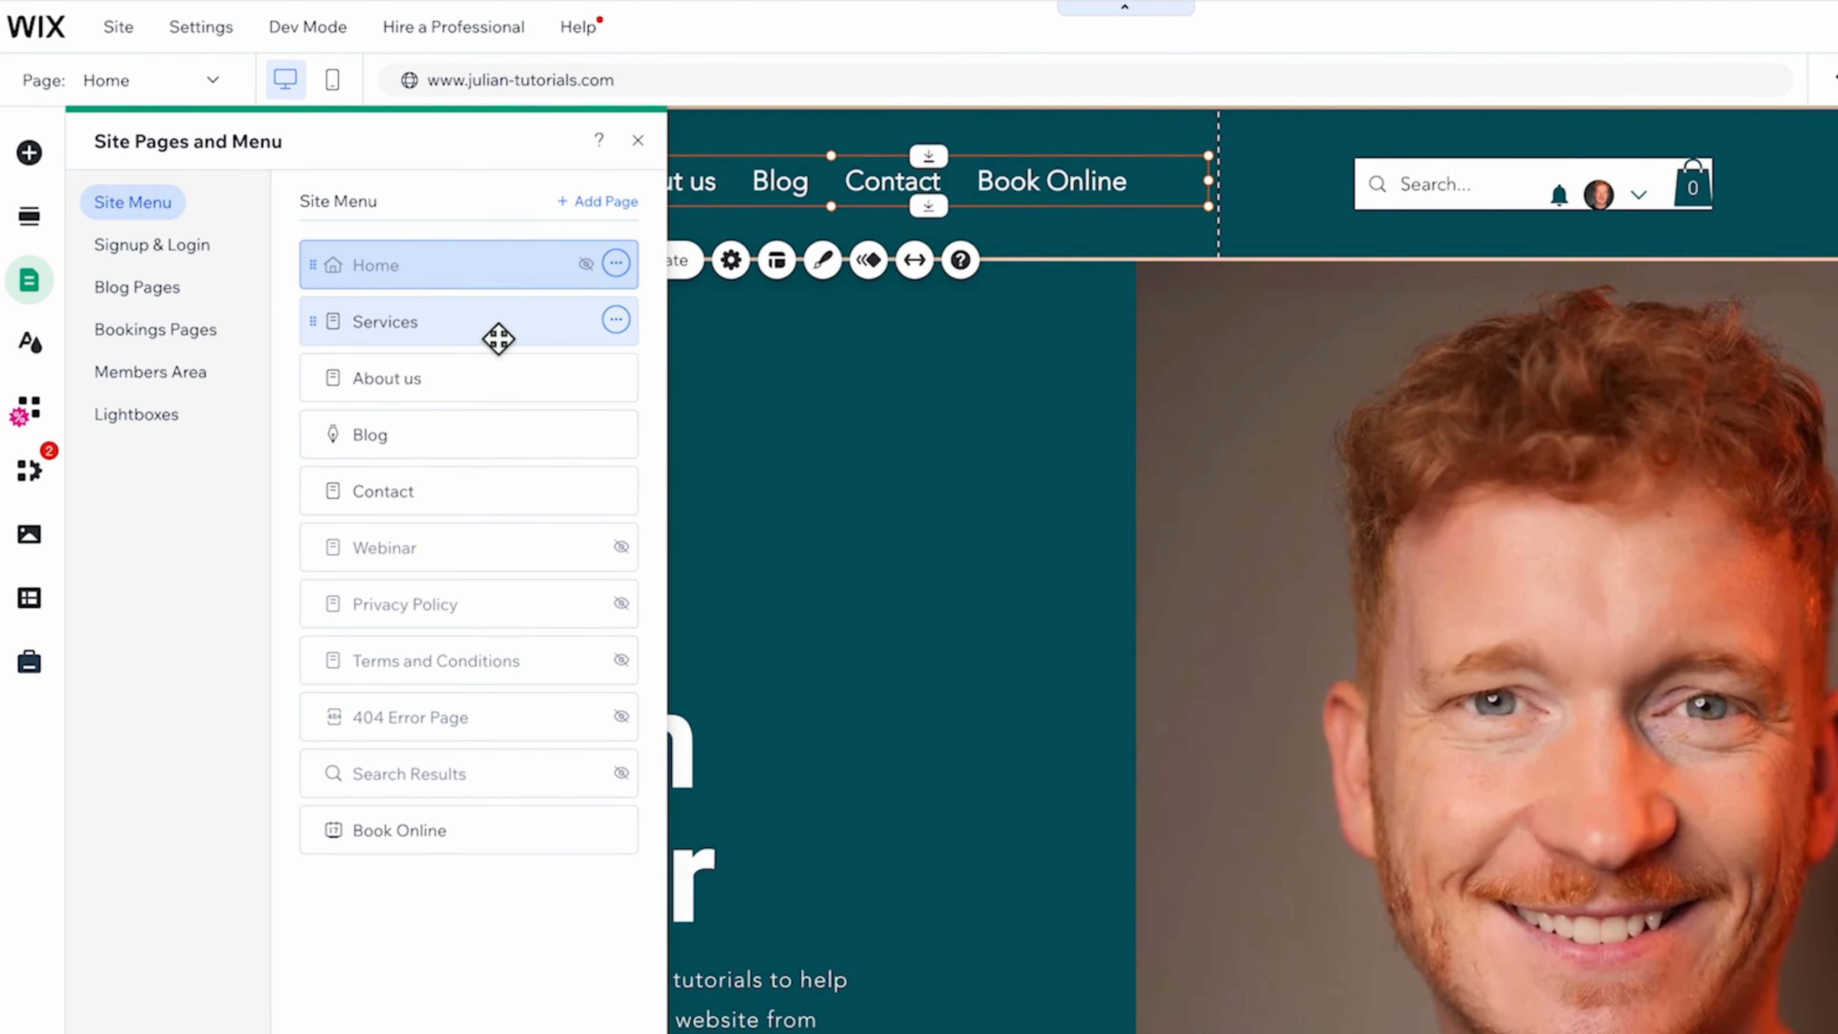
{"action": "left_click", "coordinate": [499, 337]}
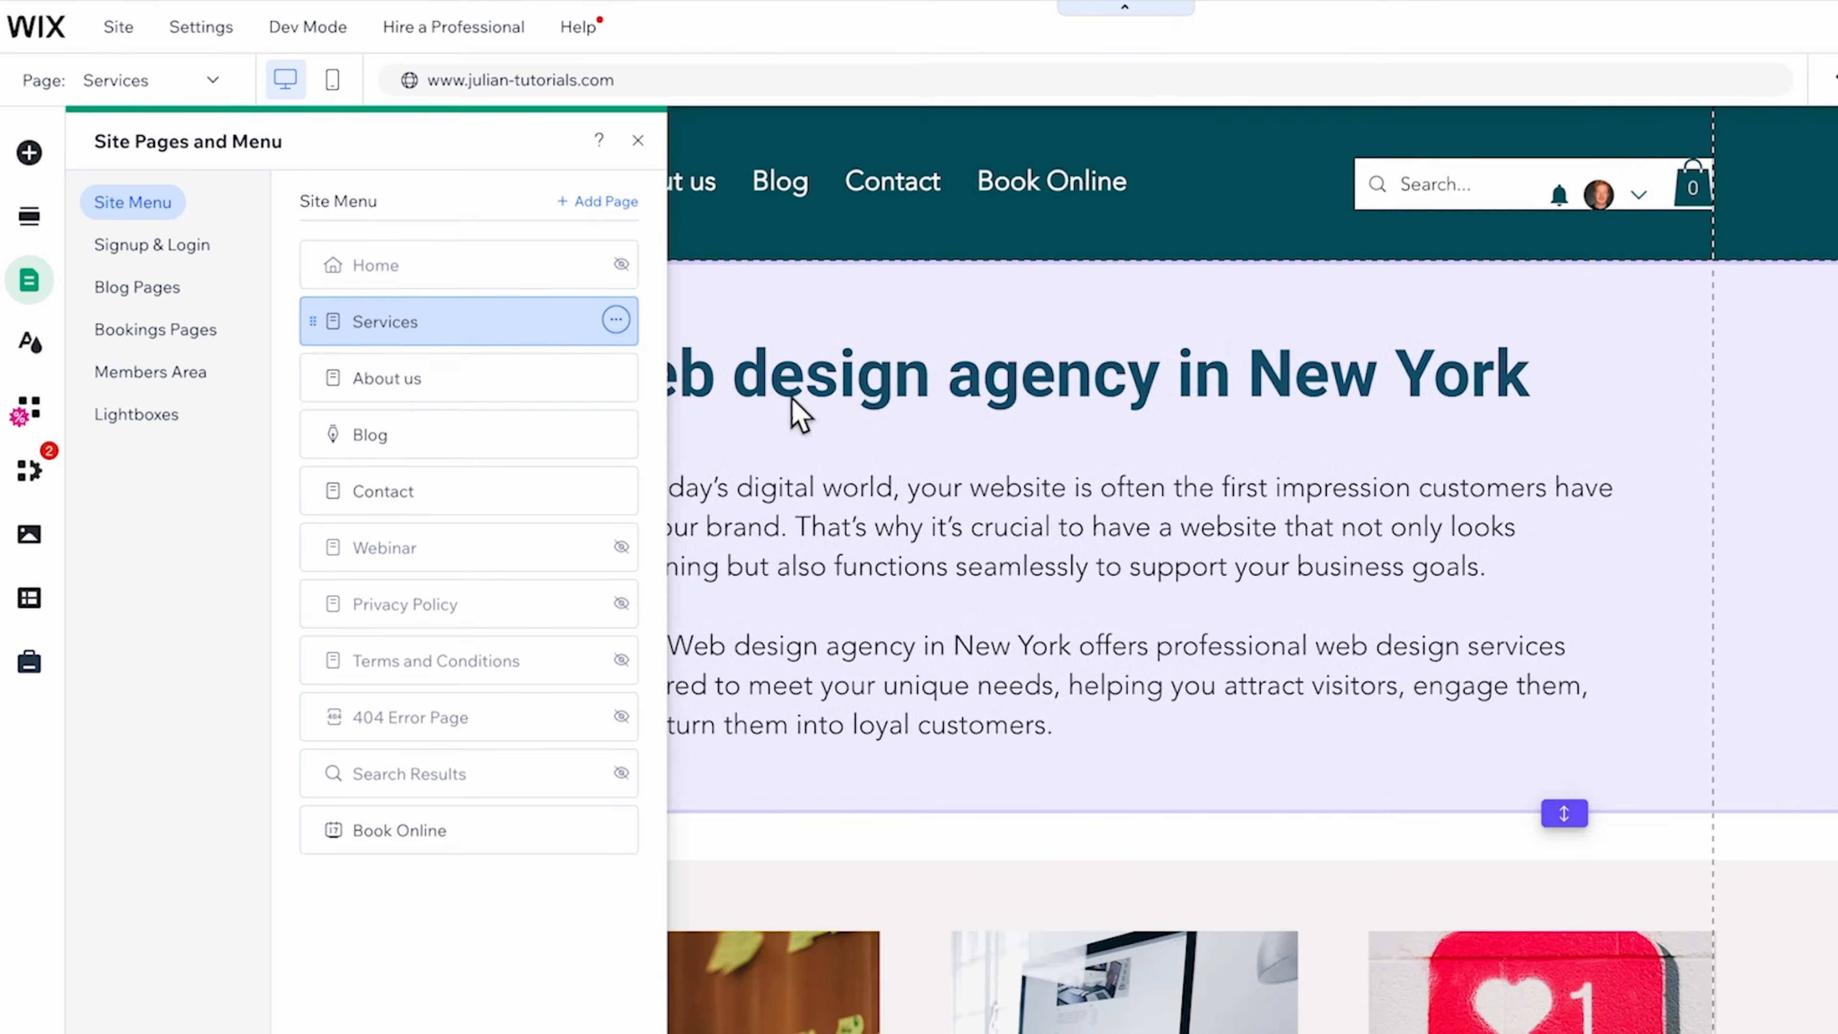
{"action": "scroll", "coordinate": [1046, 657], "scroll_direction": "down", "scroll_amount": 15}
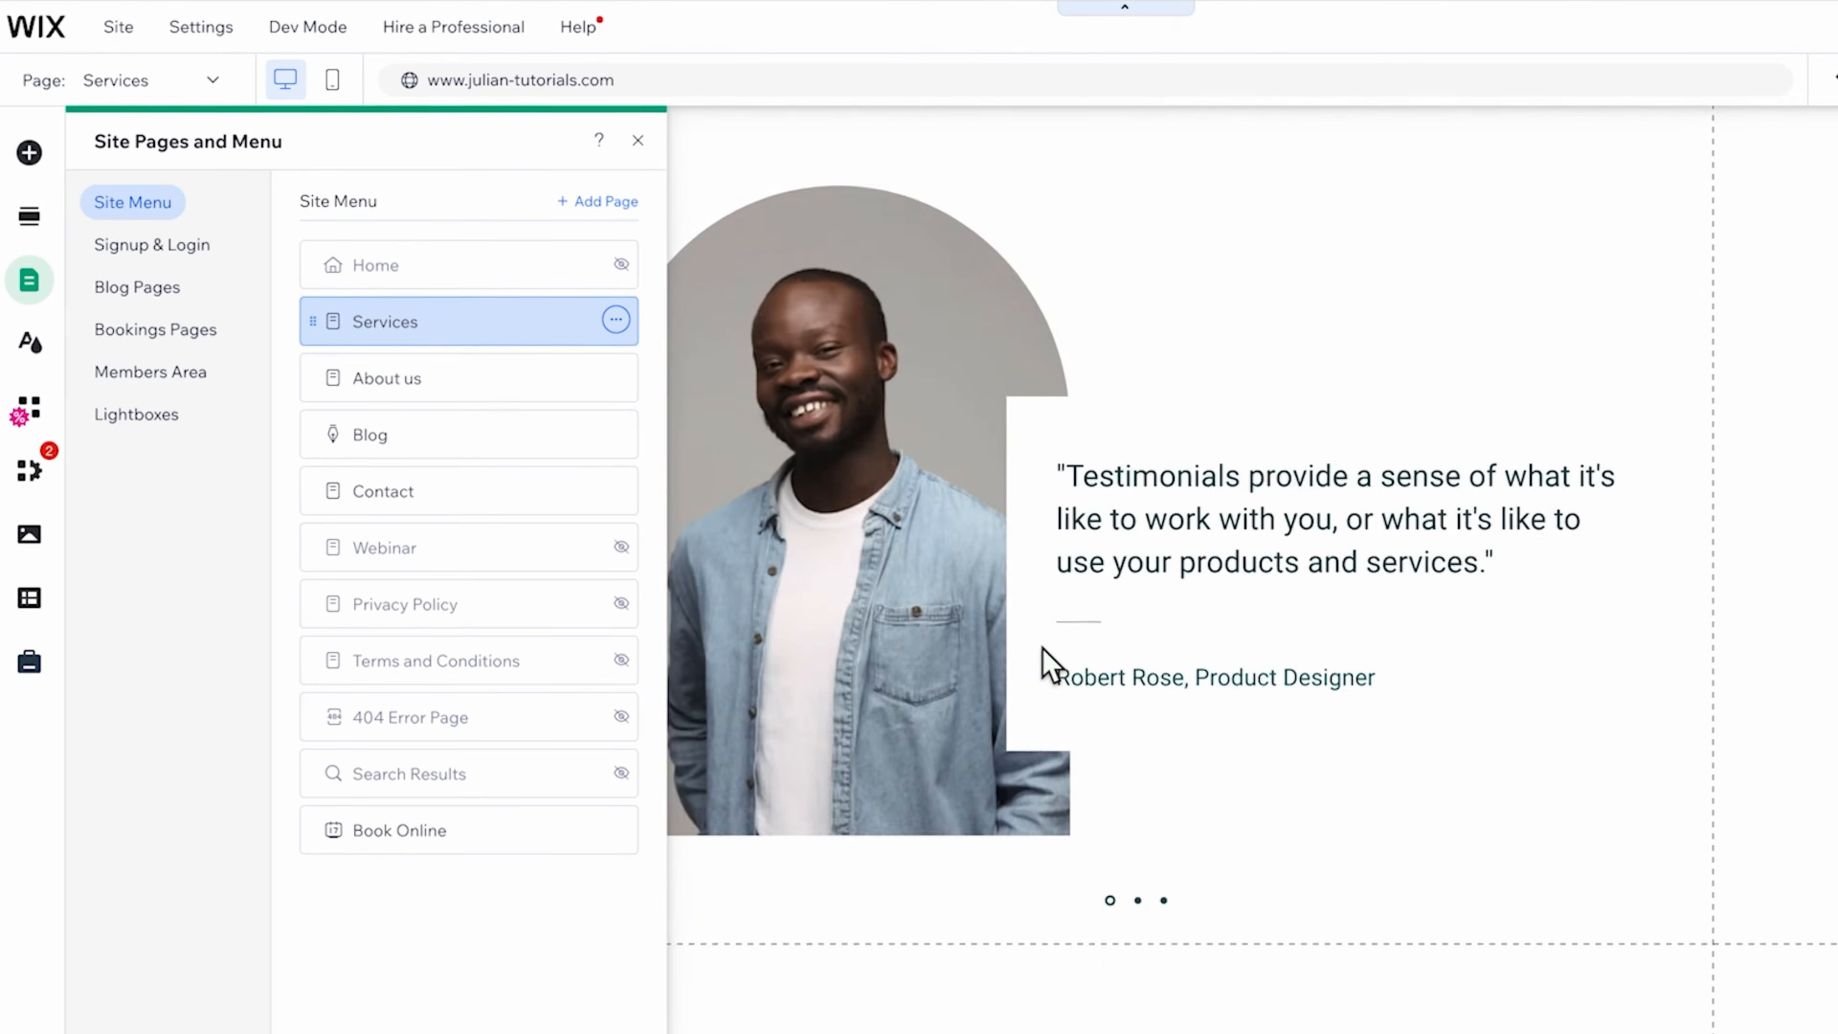
{"action": "scroll", "coordinate": [1043, 656], "scroll_direction": "up", "scroll_amount": 10}
{"action": "left_click", "coordinate": [615, 319]}
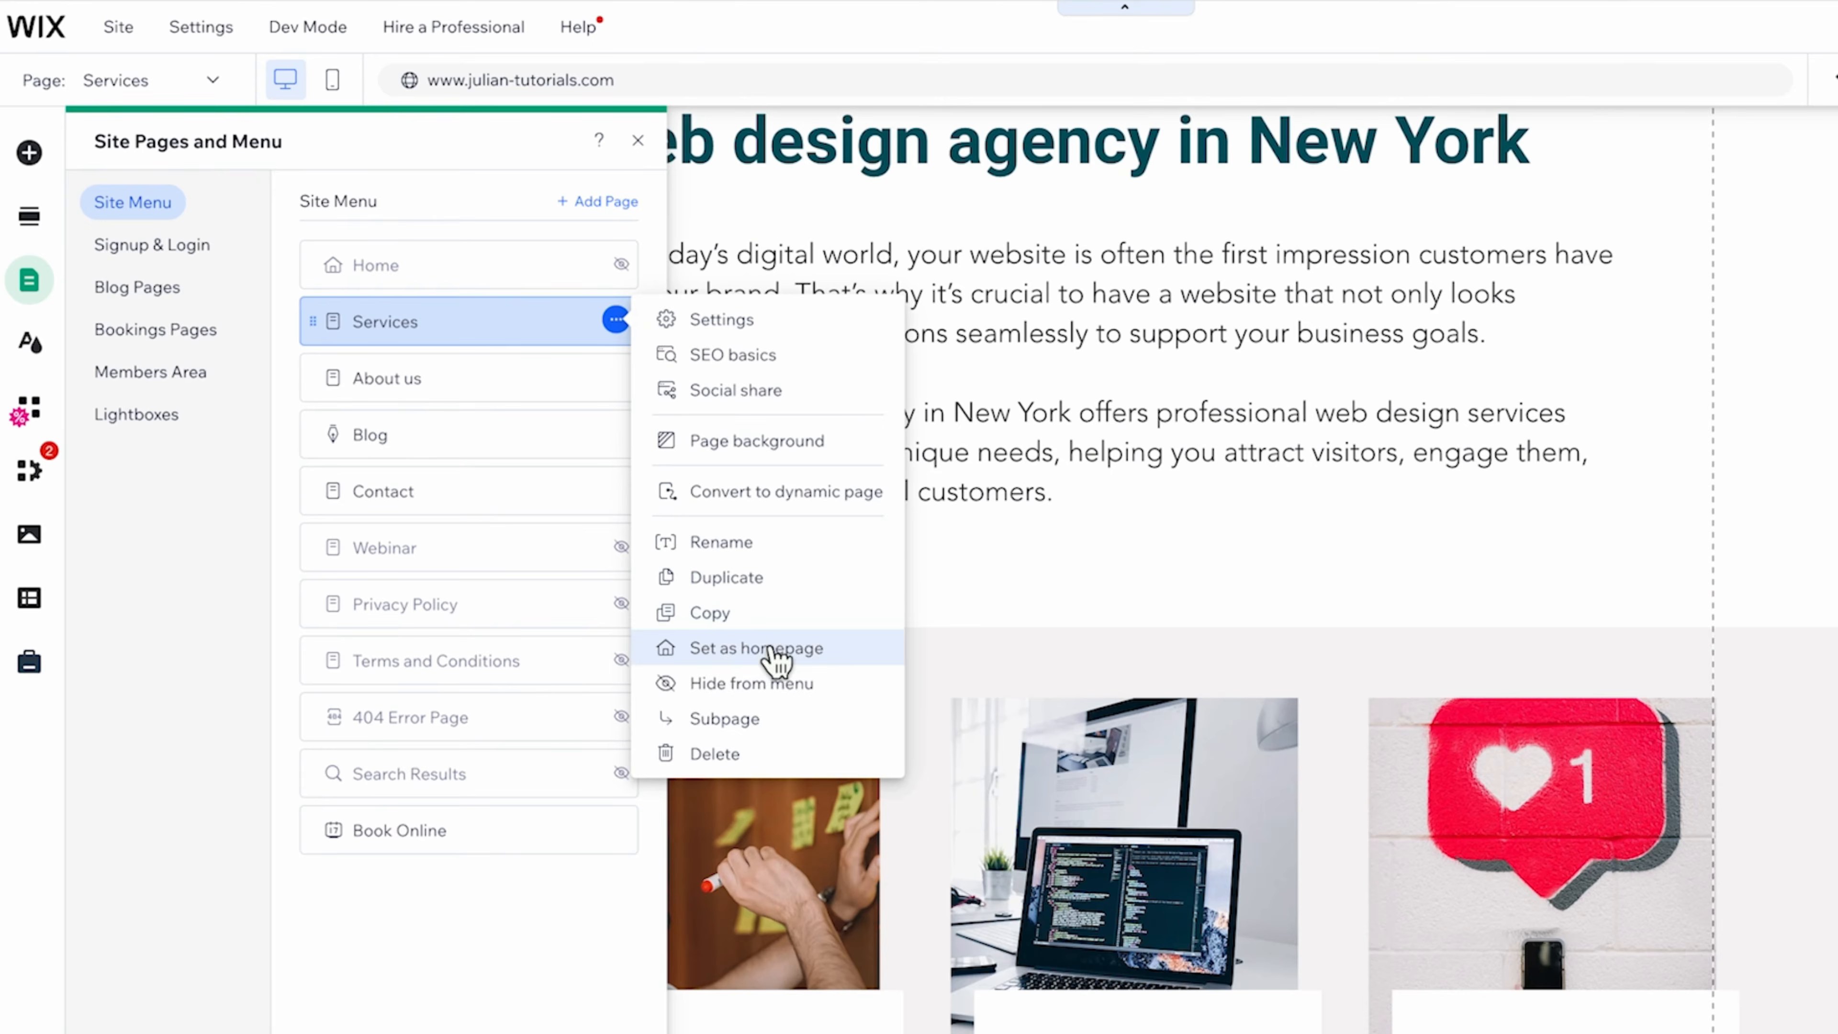
{"action": "left_click", "coordinate": [792, 693]}
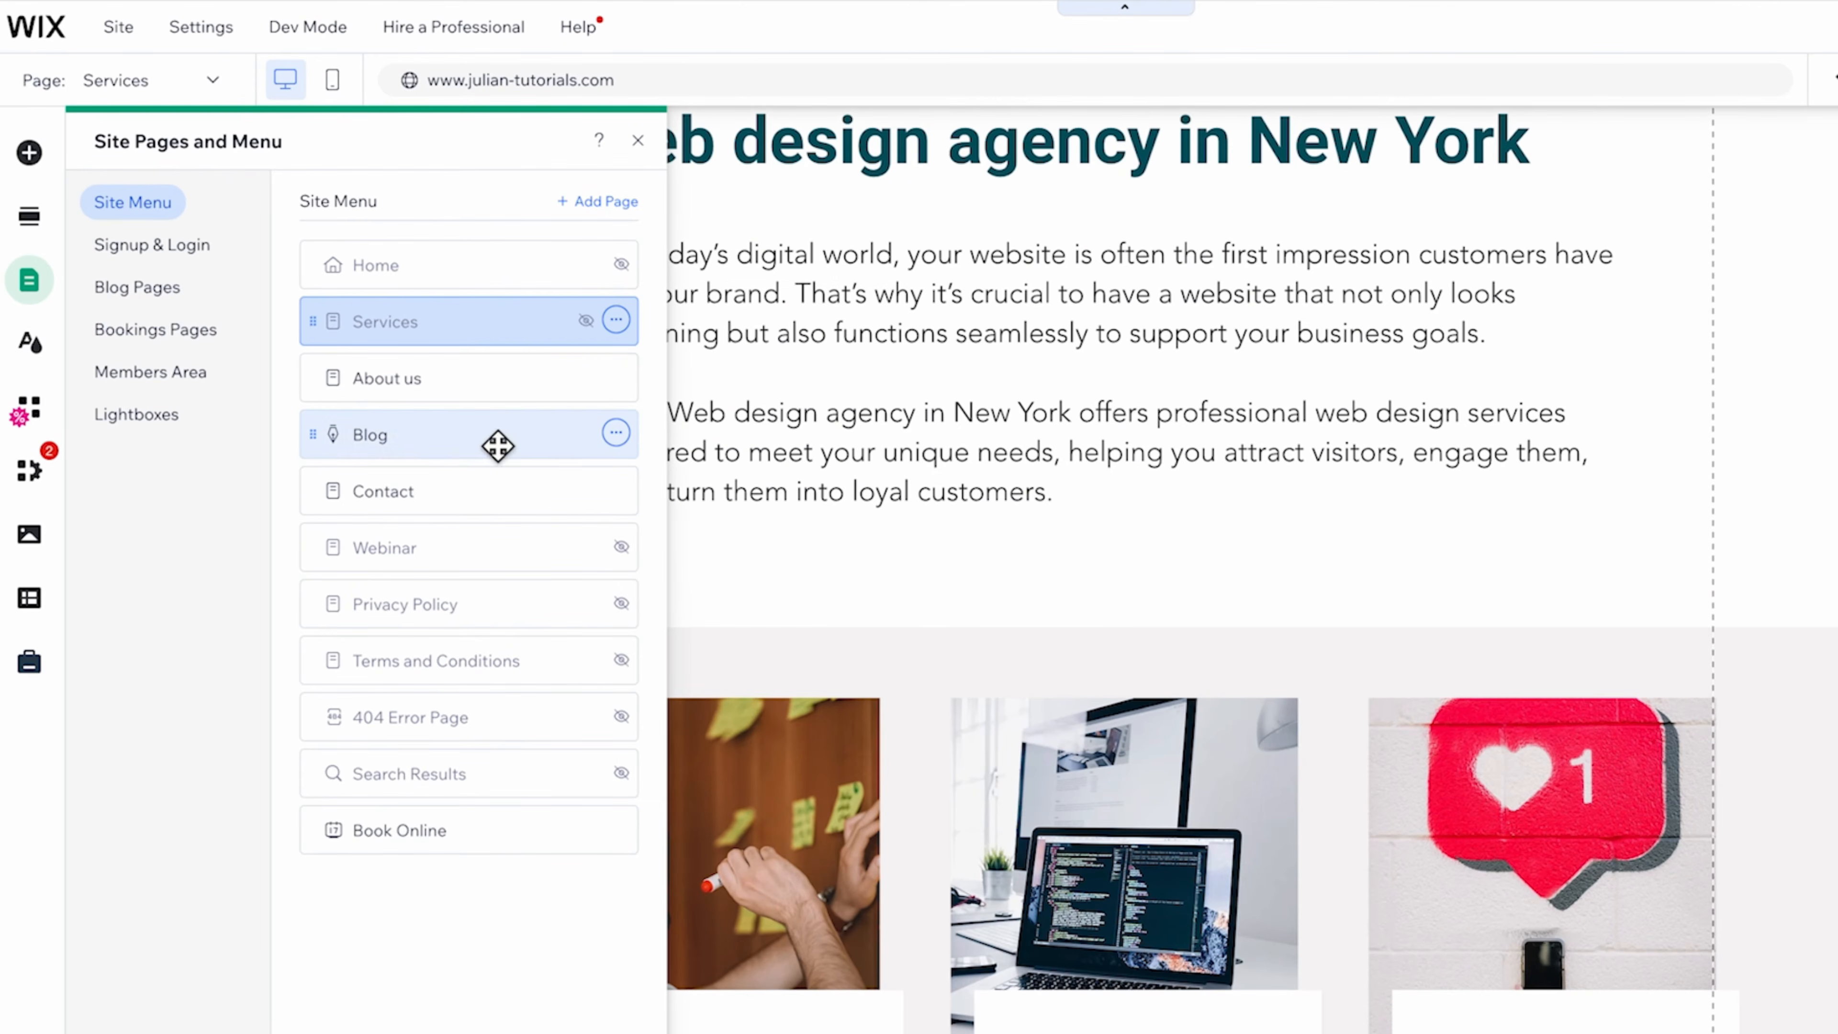
- Move the Book Online page directly below Home in the site menu and rename it "Services"
{"action": "left_click_drag", "start_coordinate": [460, 847], "coordinate": [466, 341]}
{"action": "left_click", "coordinate": [617, 321]}
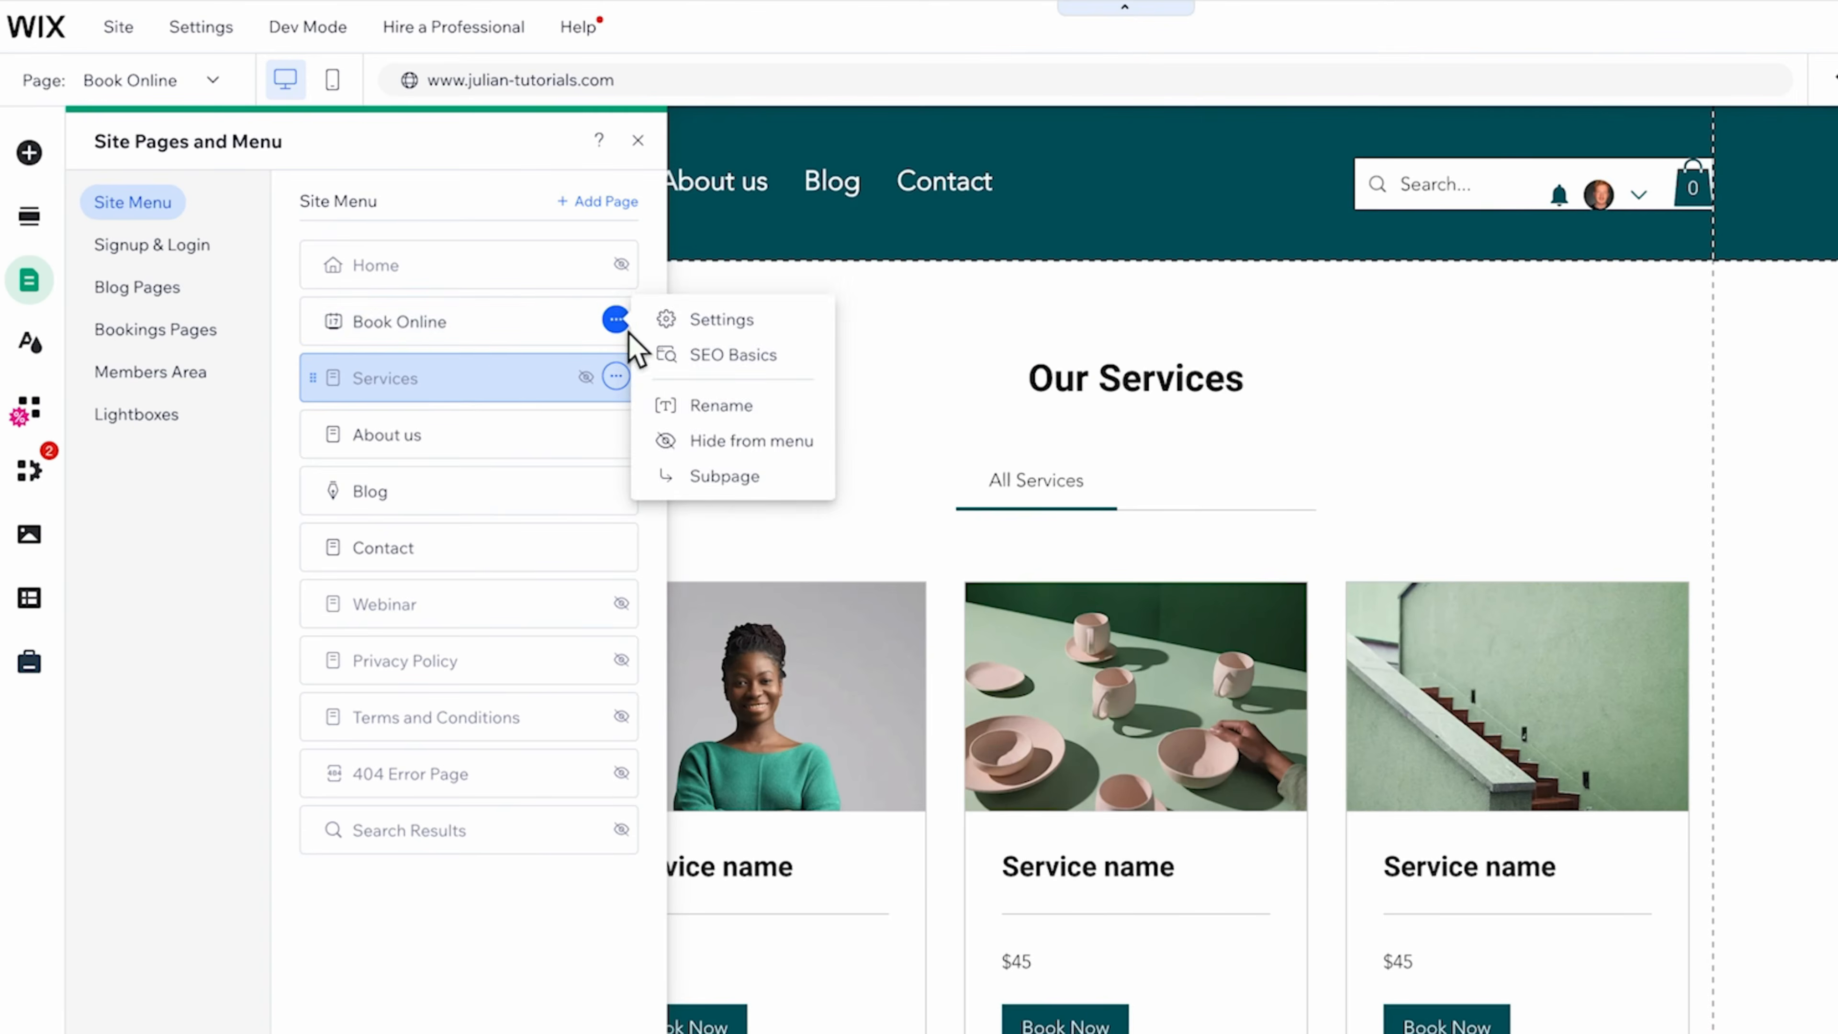
{"action": "left_click", "coordinate": [740, 416]}
{"action": "type", "text": "Services"}
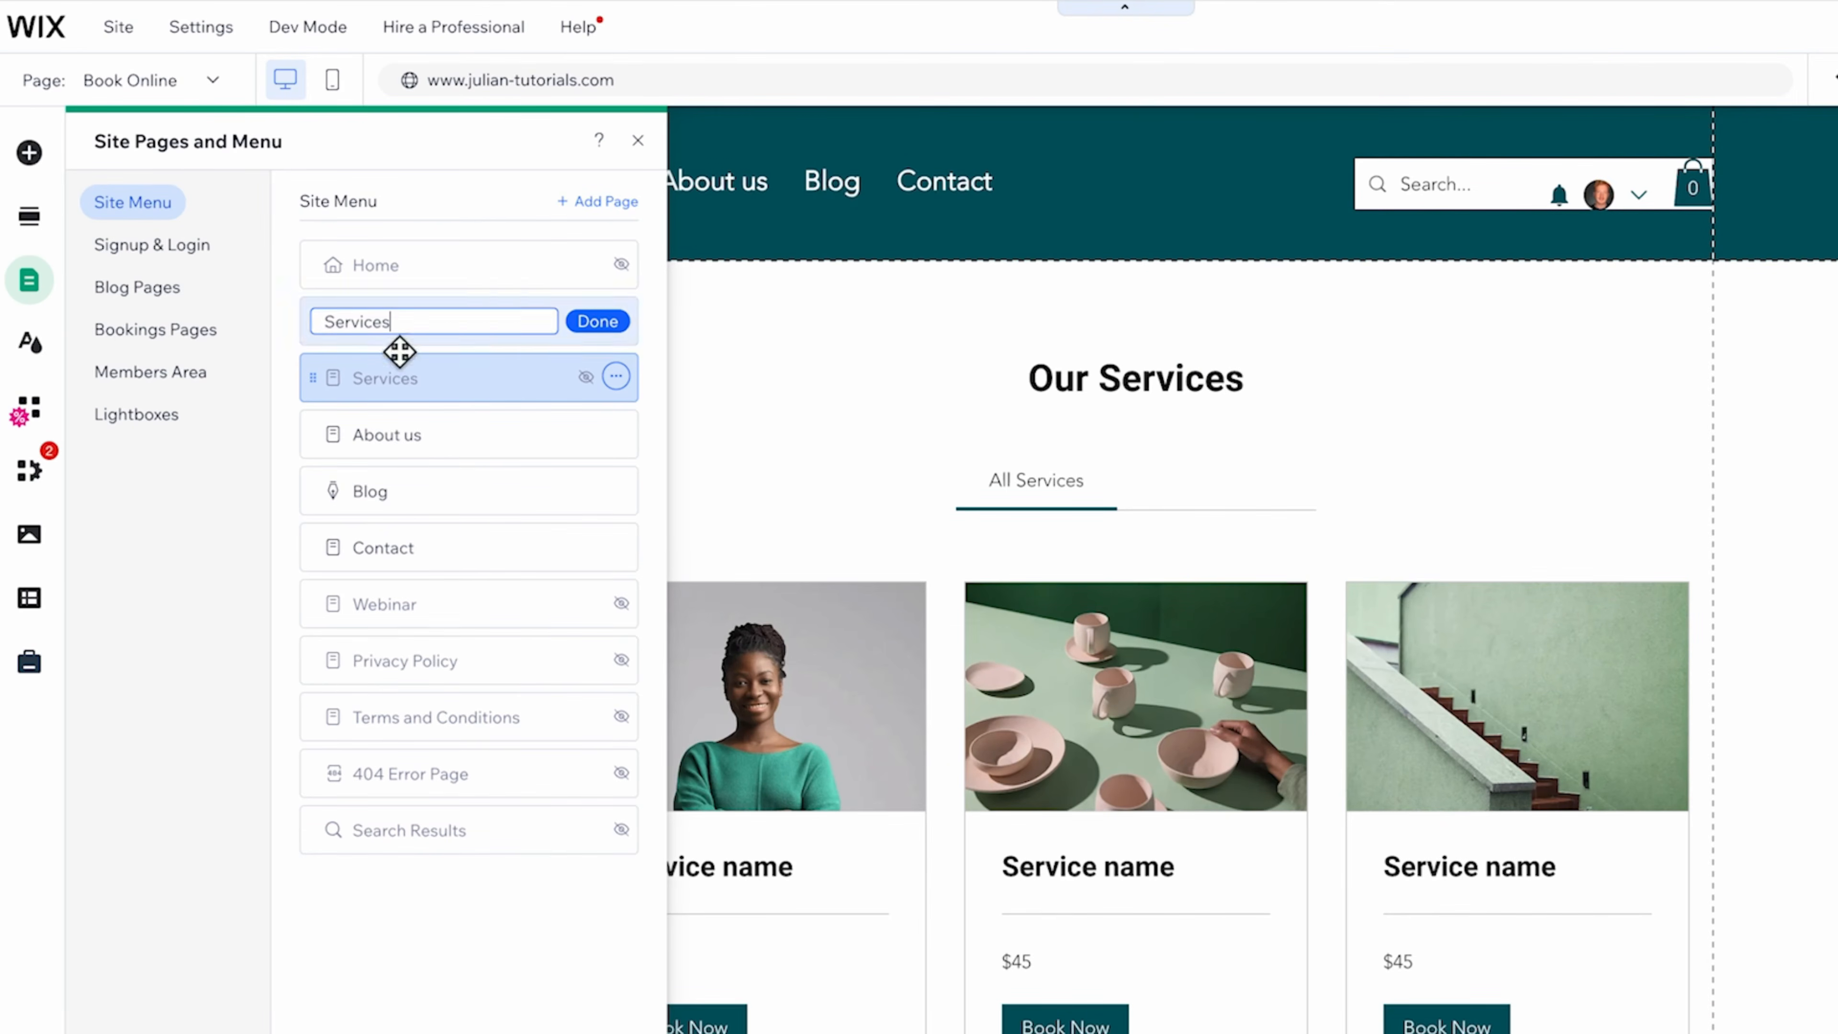
{"action": "left_click", "coordinate": [598, 322]}
{"action": "left_click", "coordinate": [638, 140]}
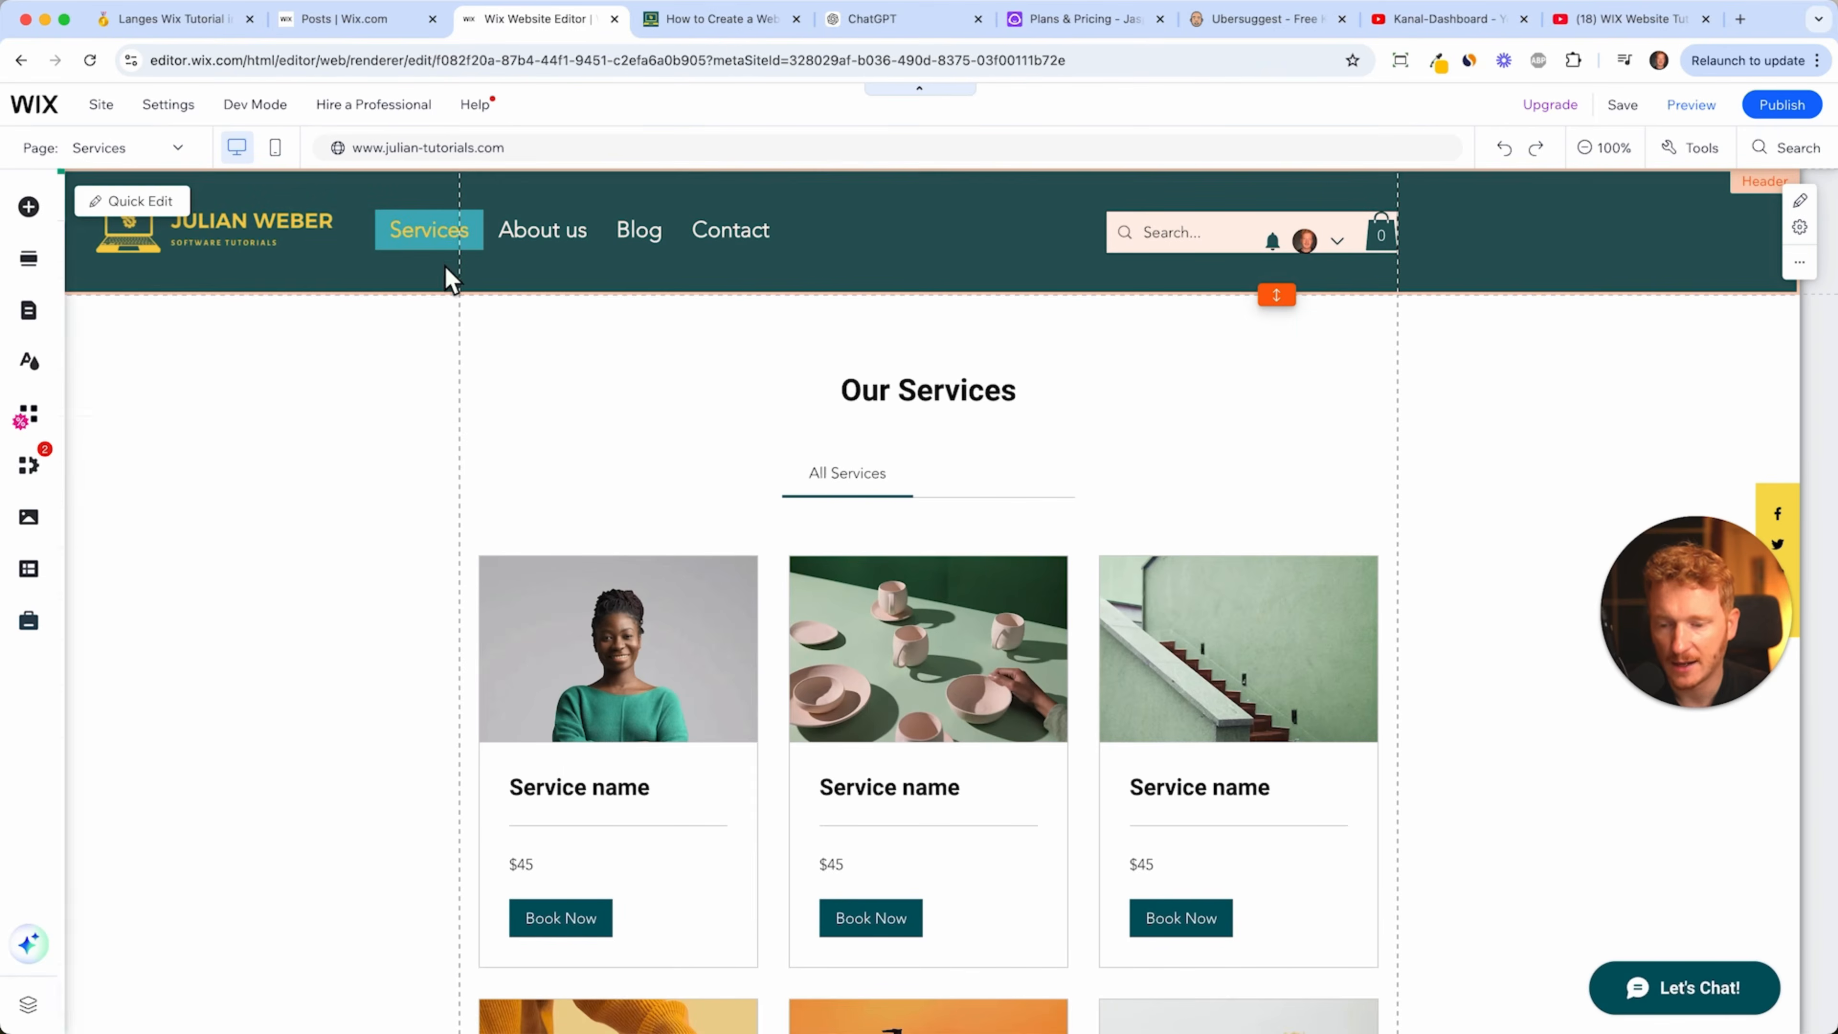
- Move the header menu away from the logo to start at the page gridline and narrow it to end before the search bar
{"action": "left_click", "coordinate": [525, 230]}
{"action": "left_click_drag", "start_coordinate": [533, 231], "coordinate": [612, 231]}
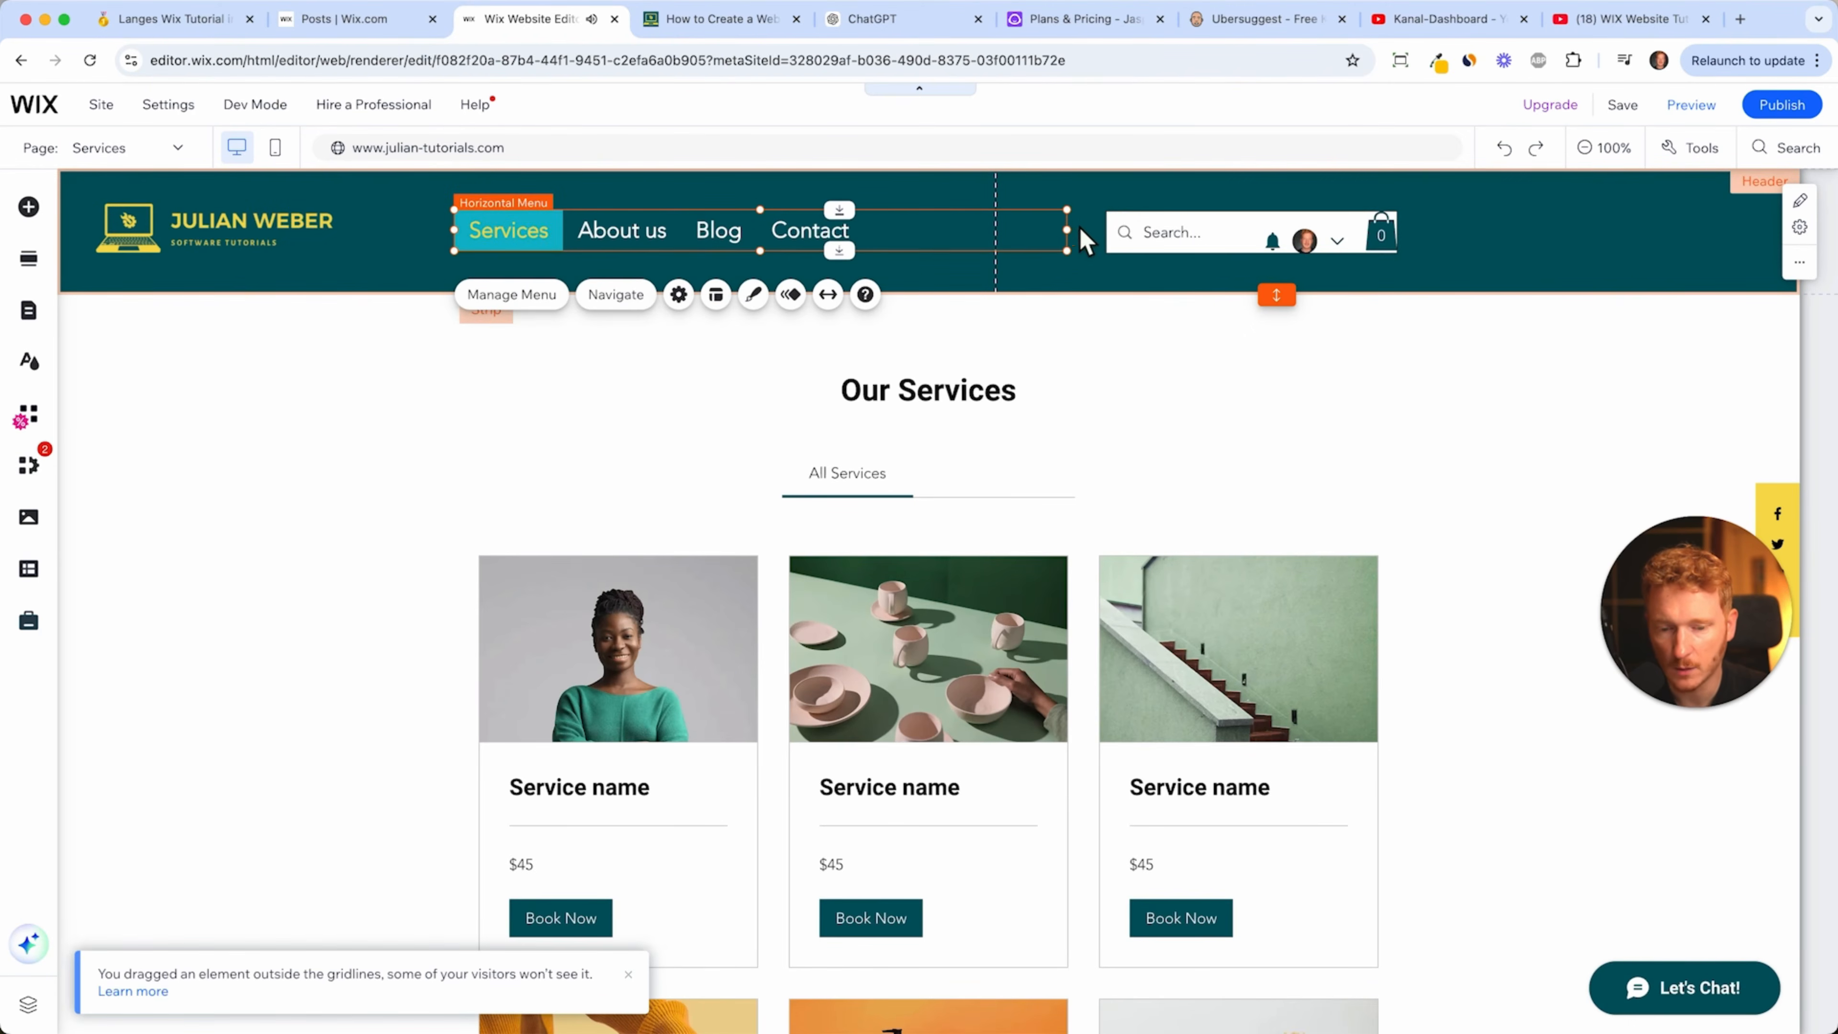
{"action": "left_click_drag", "start_coordinate": [1076, 237], "coordinate": [997, 232]}
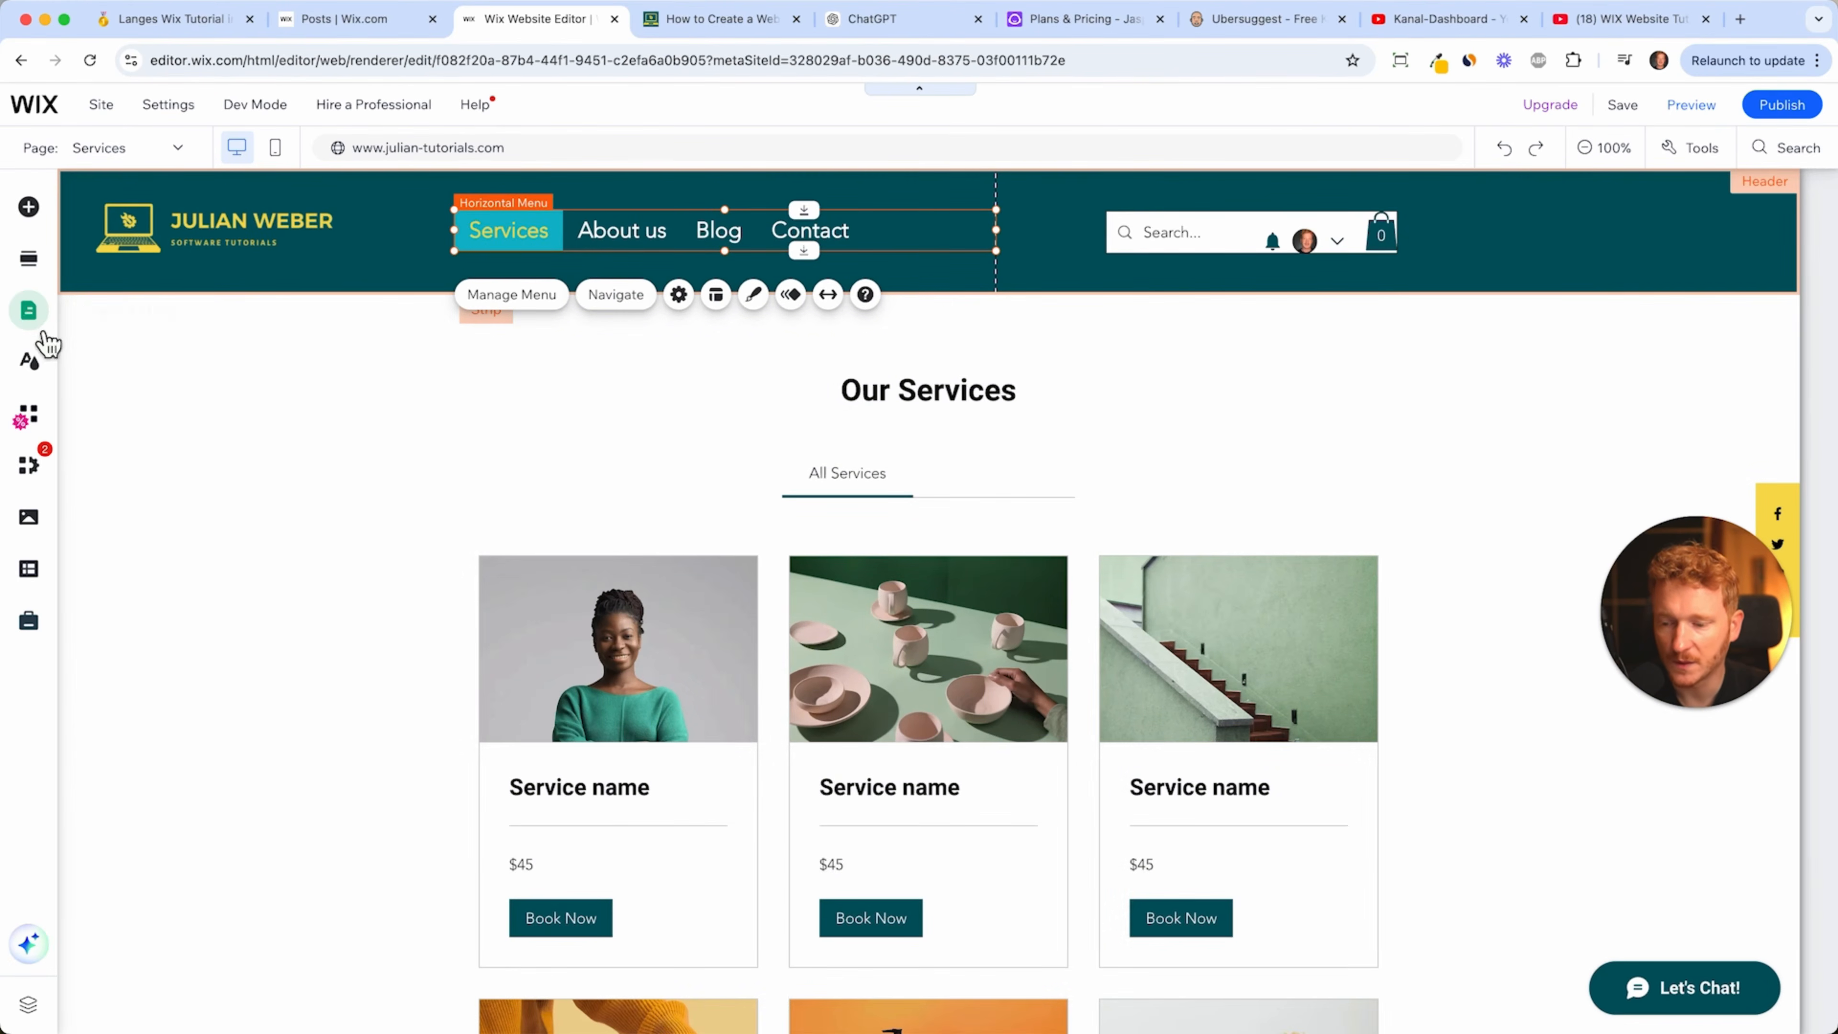
- Examine the Service Page and the Booking Calendar among the site's bookings pages
{"action": "left_click", "coordinate": [45, 322]}
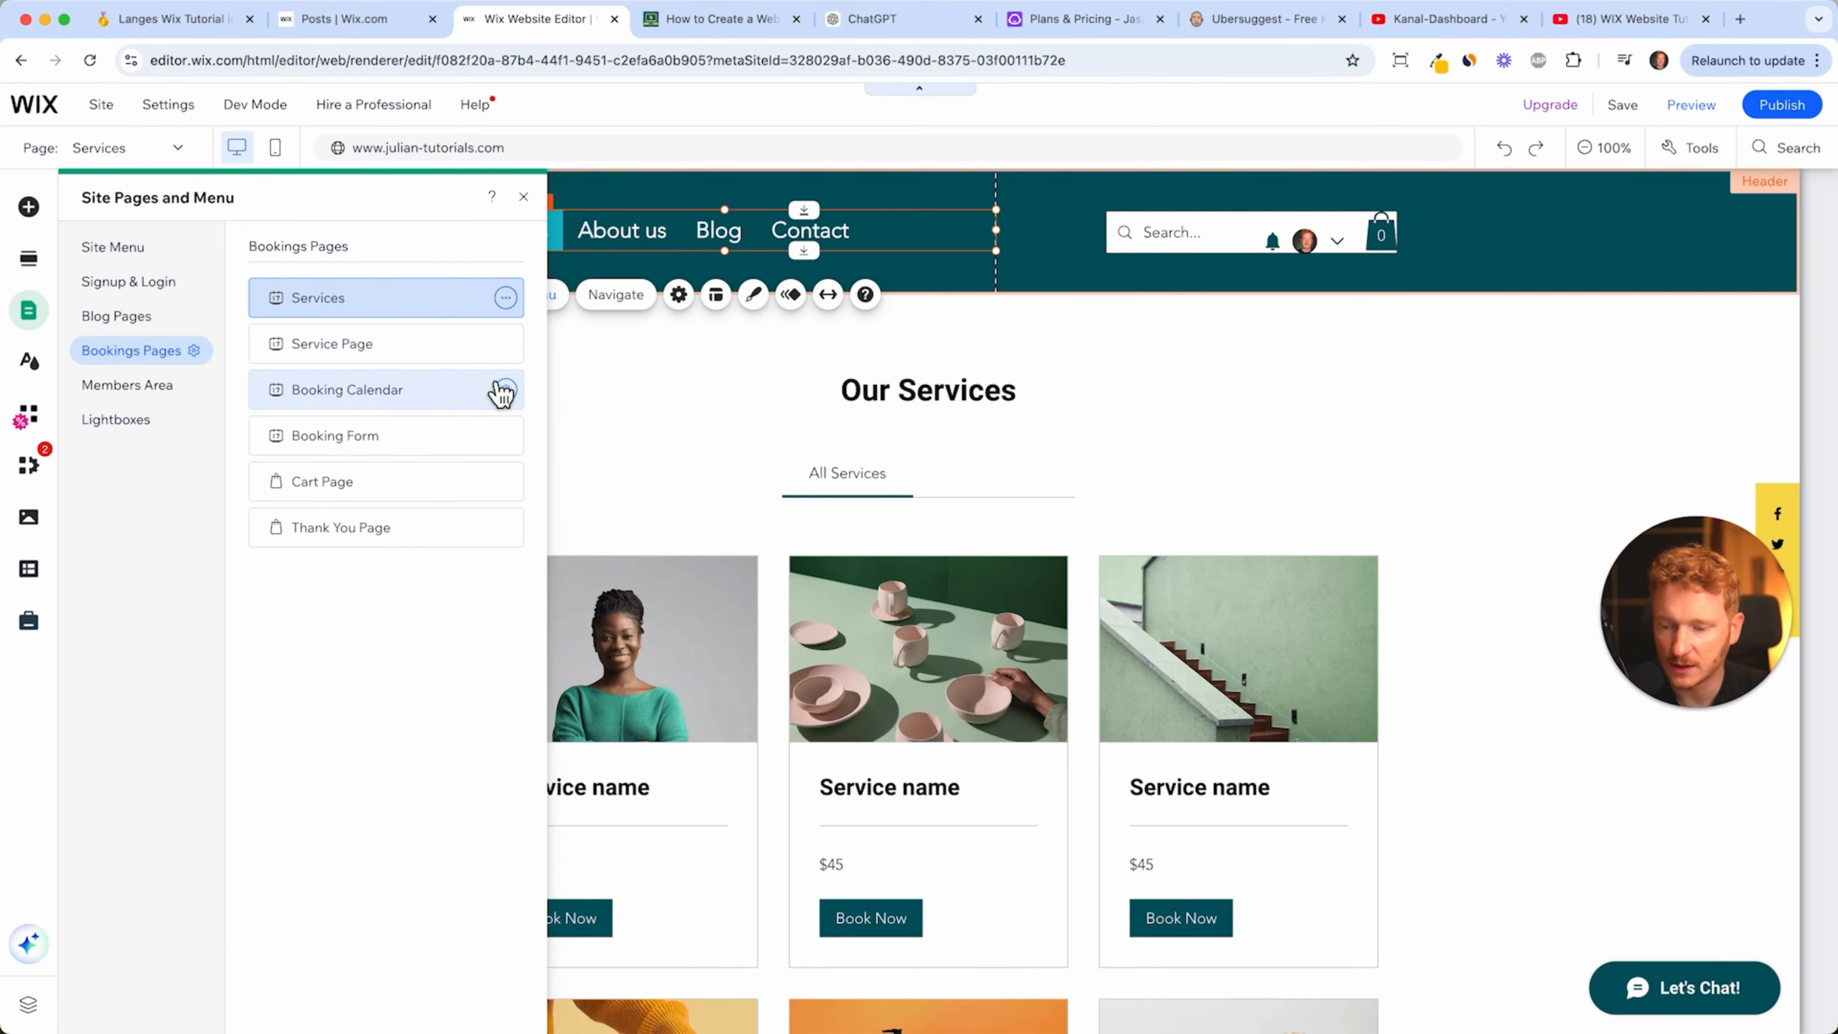
{"action": "left_click", "coordinate": [183, 247]}
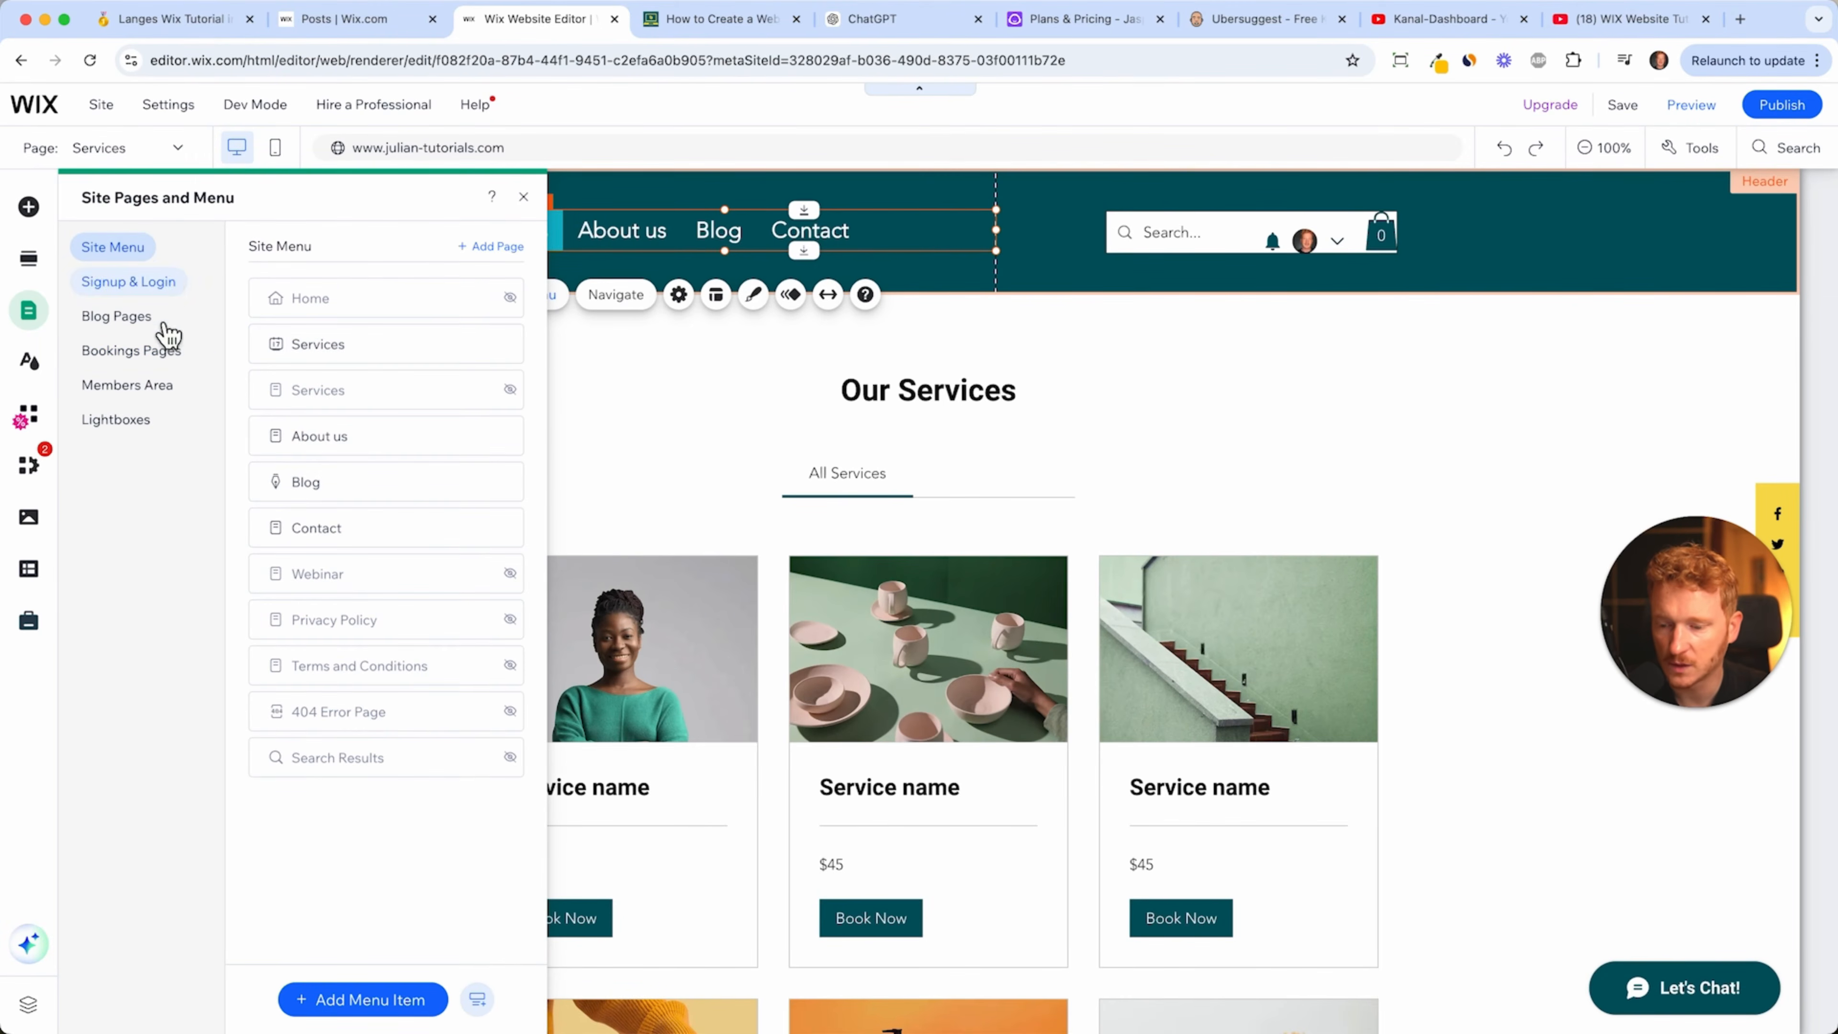
{"action": "left_click", "coordinate": [167, 361]}
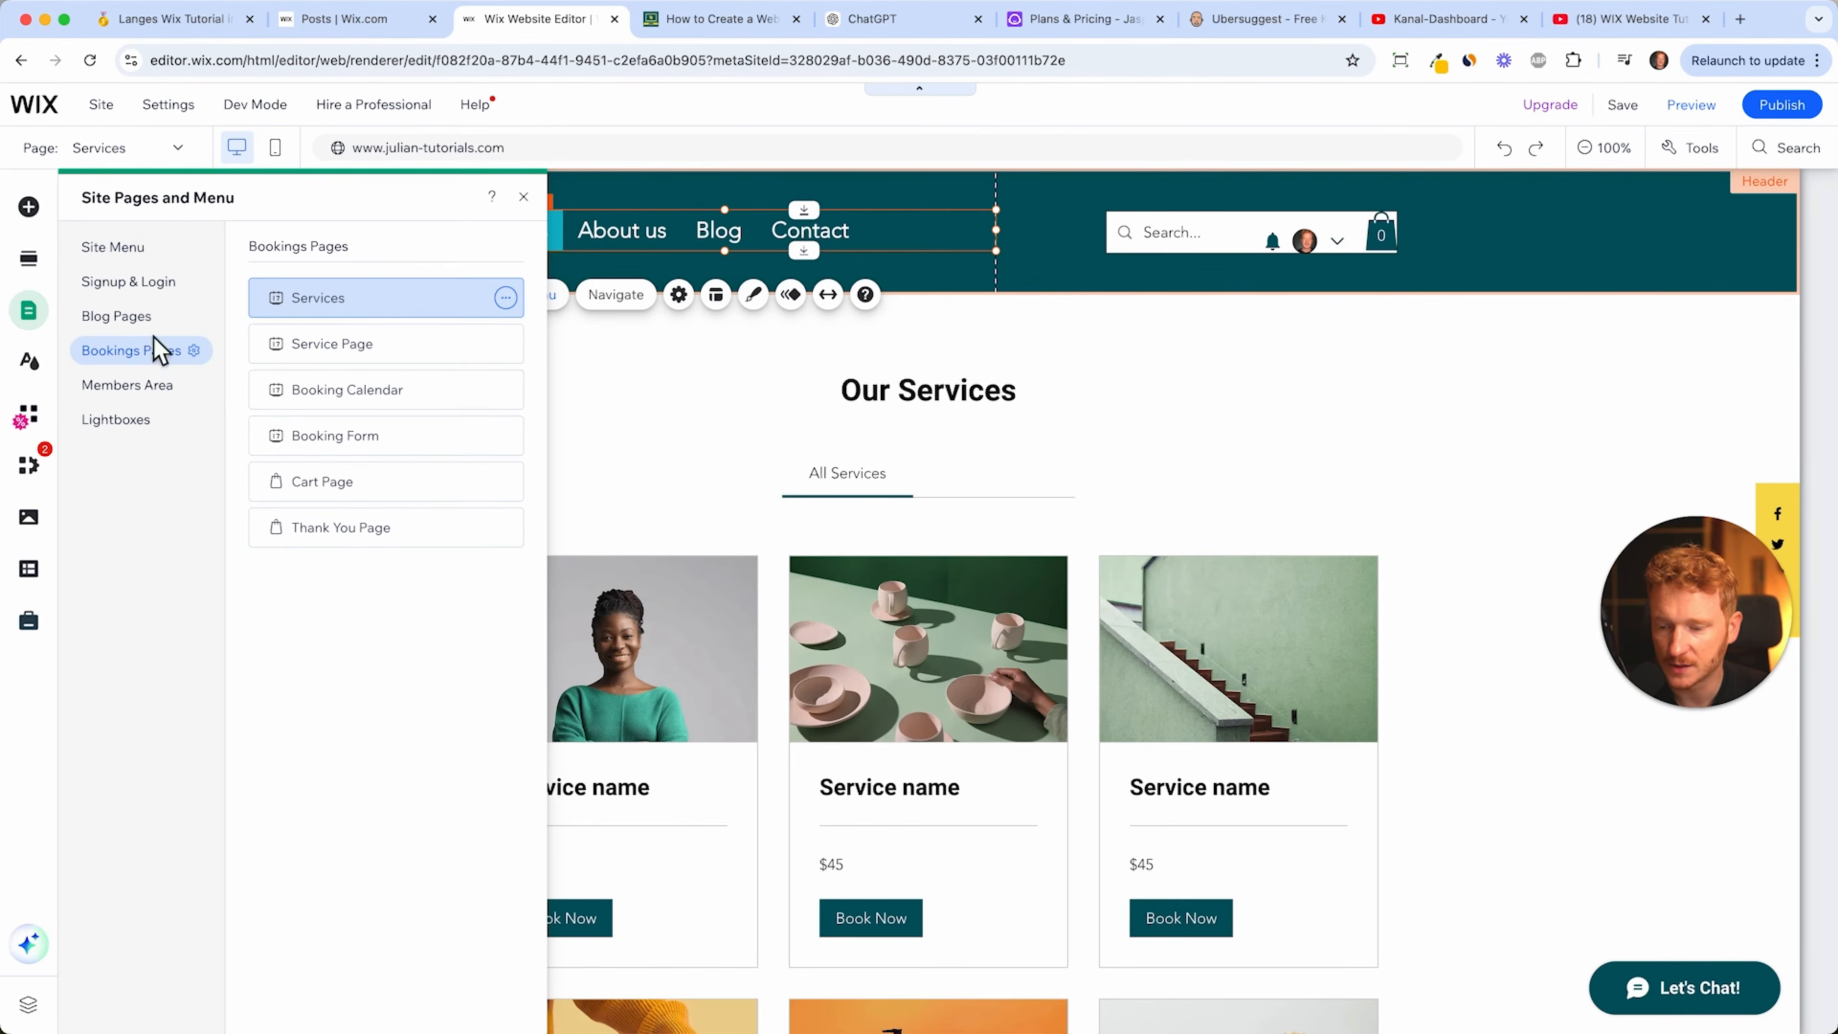
{"action": "left_click", "coordinate": [393, 349]}
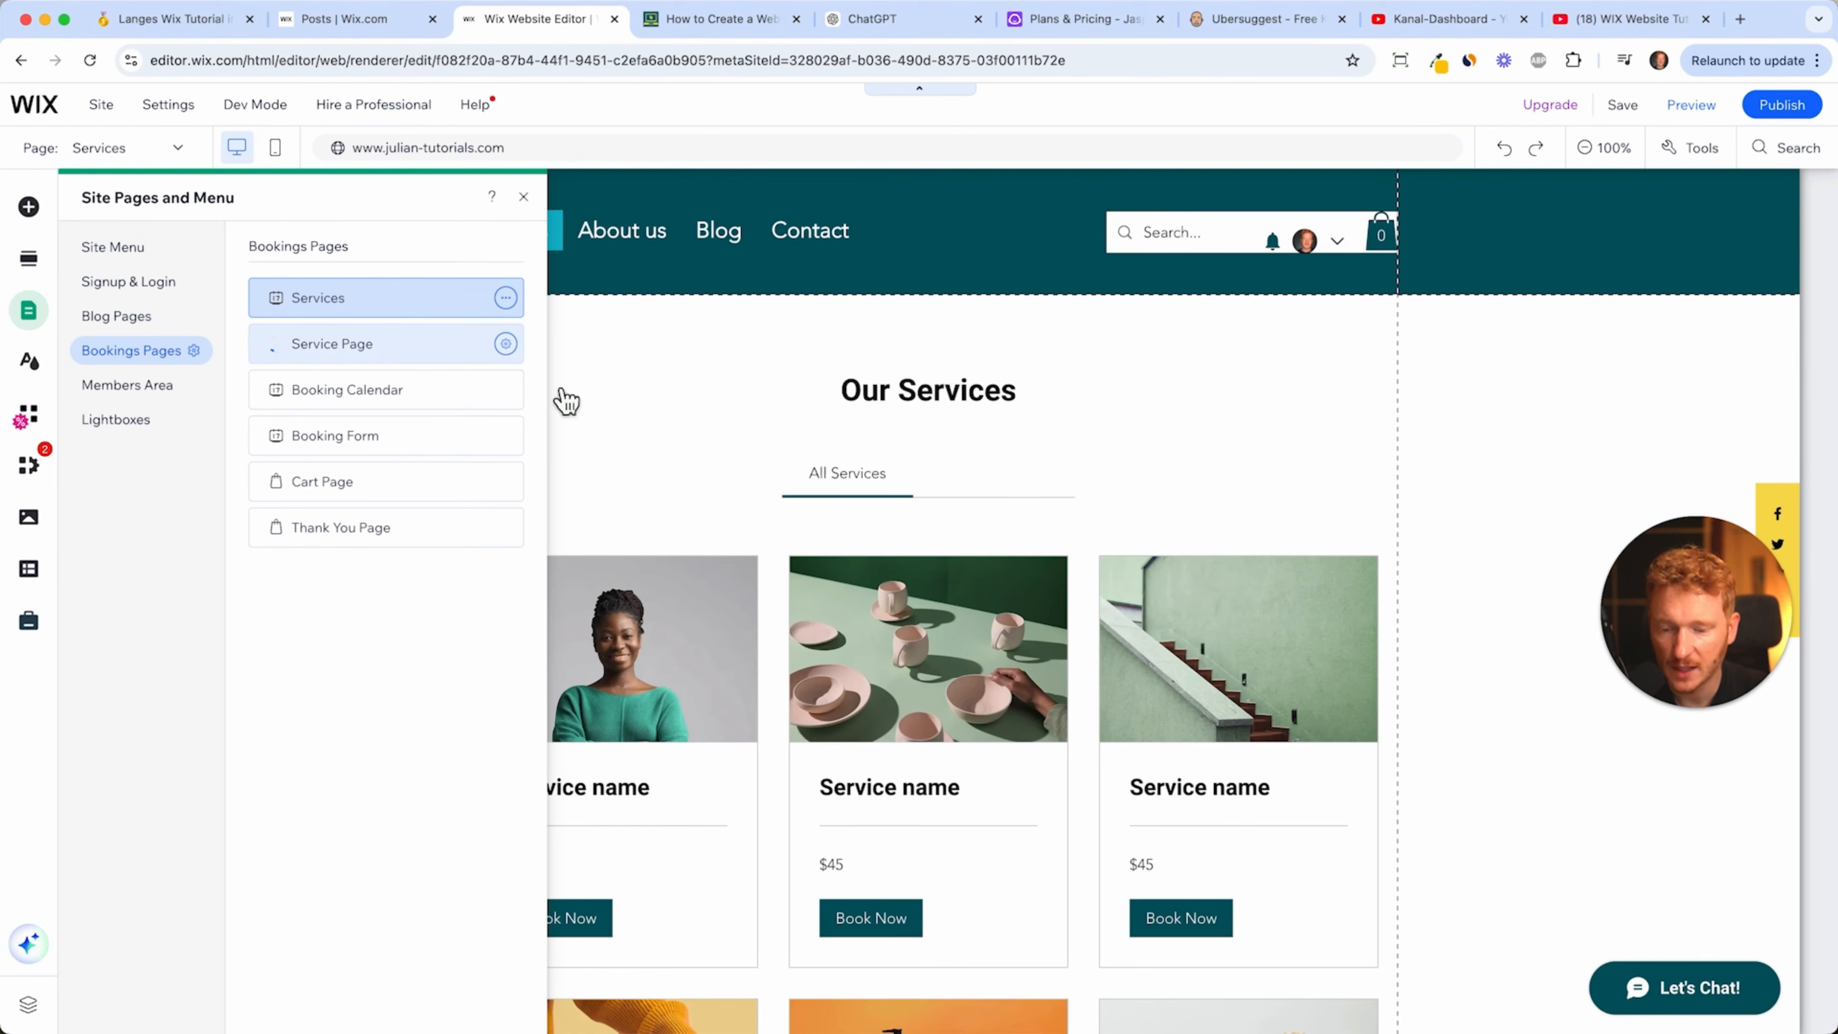
{"action": "scroll", "coordinate": [943, 592], "scroll_direction": "down", "scroll_amount": 5}
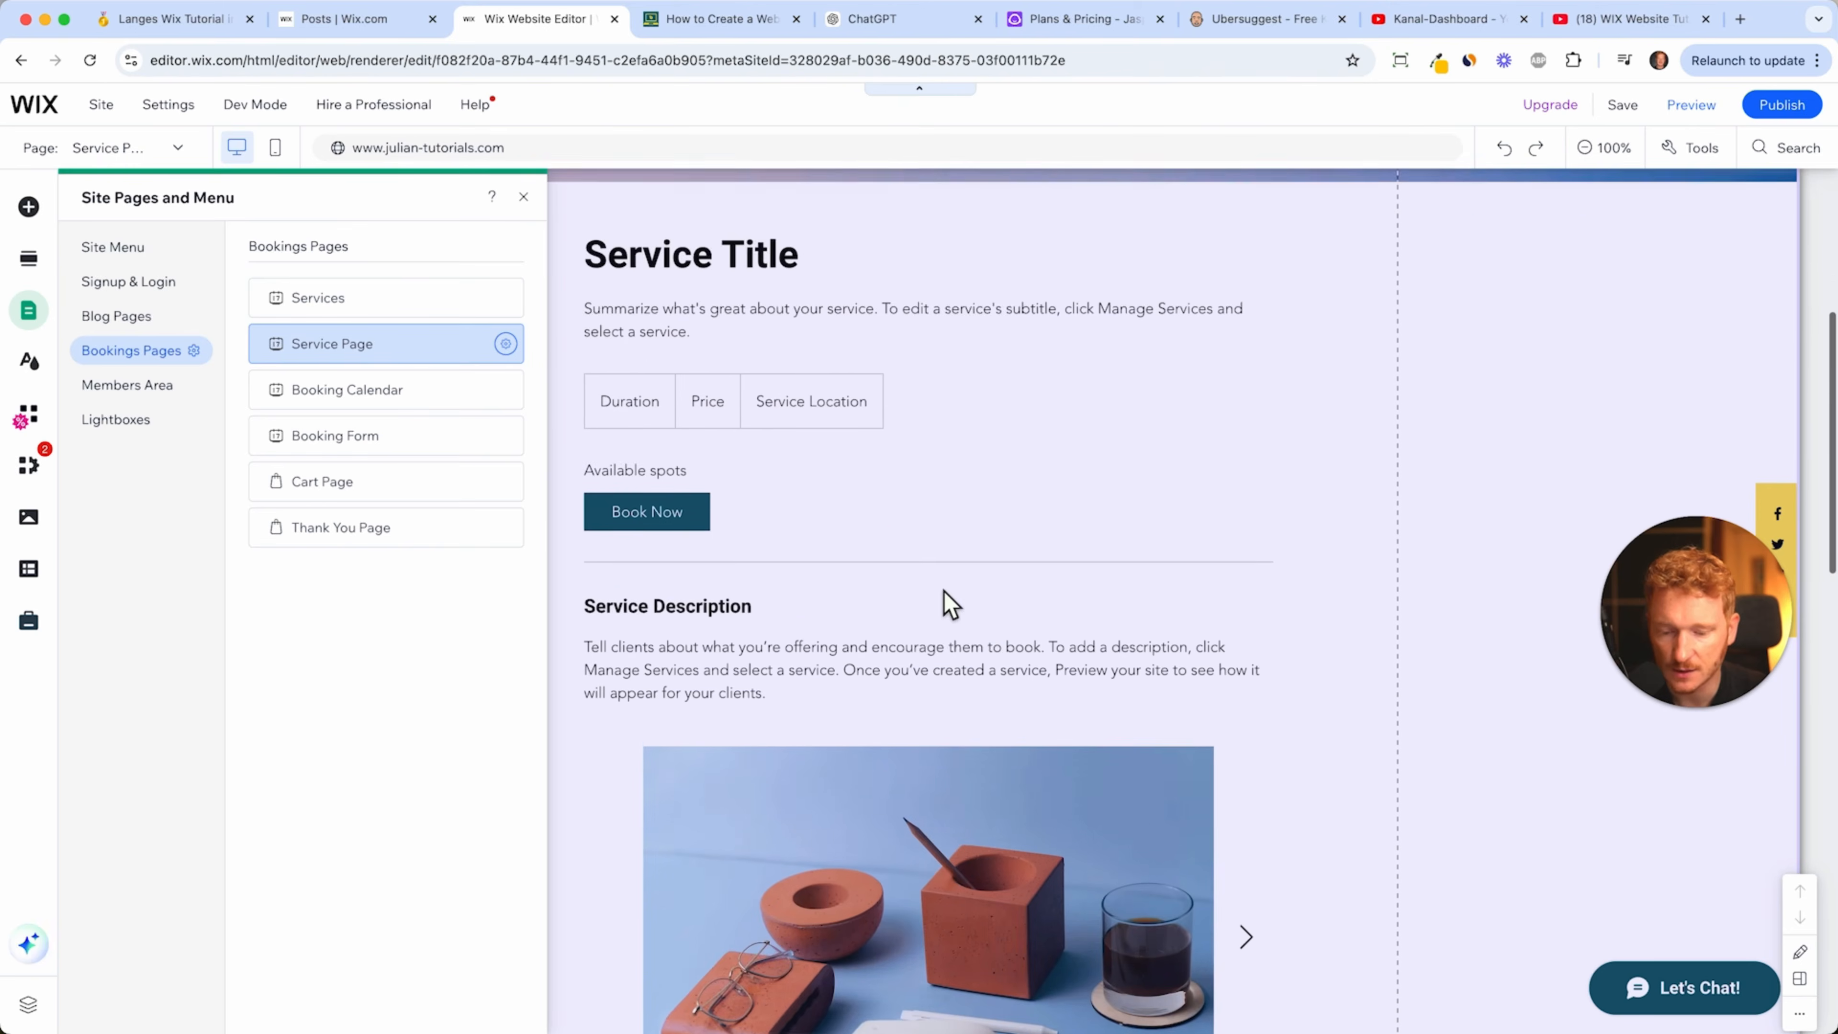
{"action": "scroll", "coordinate": [944, 592], "scroll_direction": "down", "scroll_amount": 10}
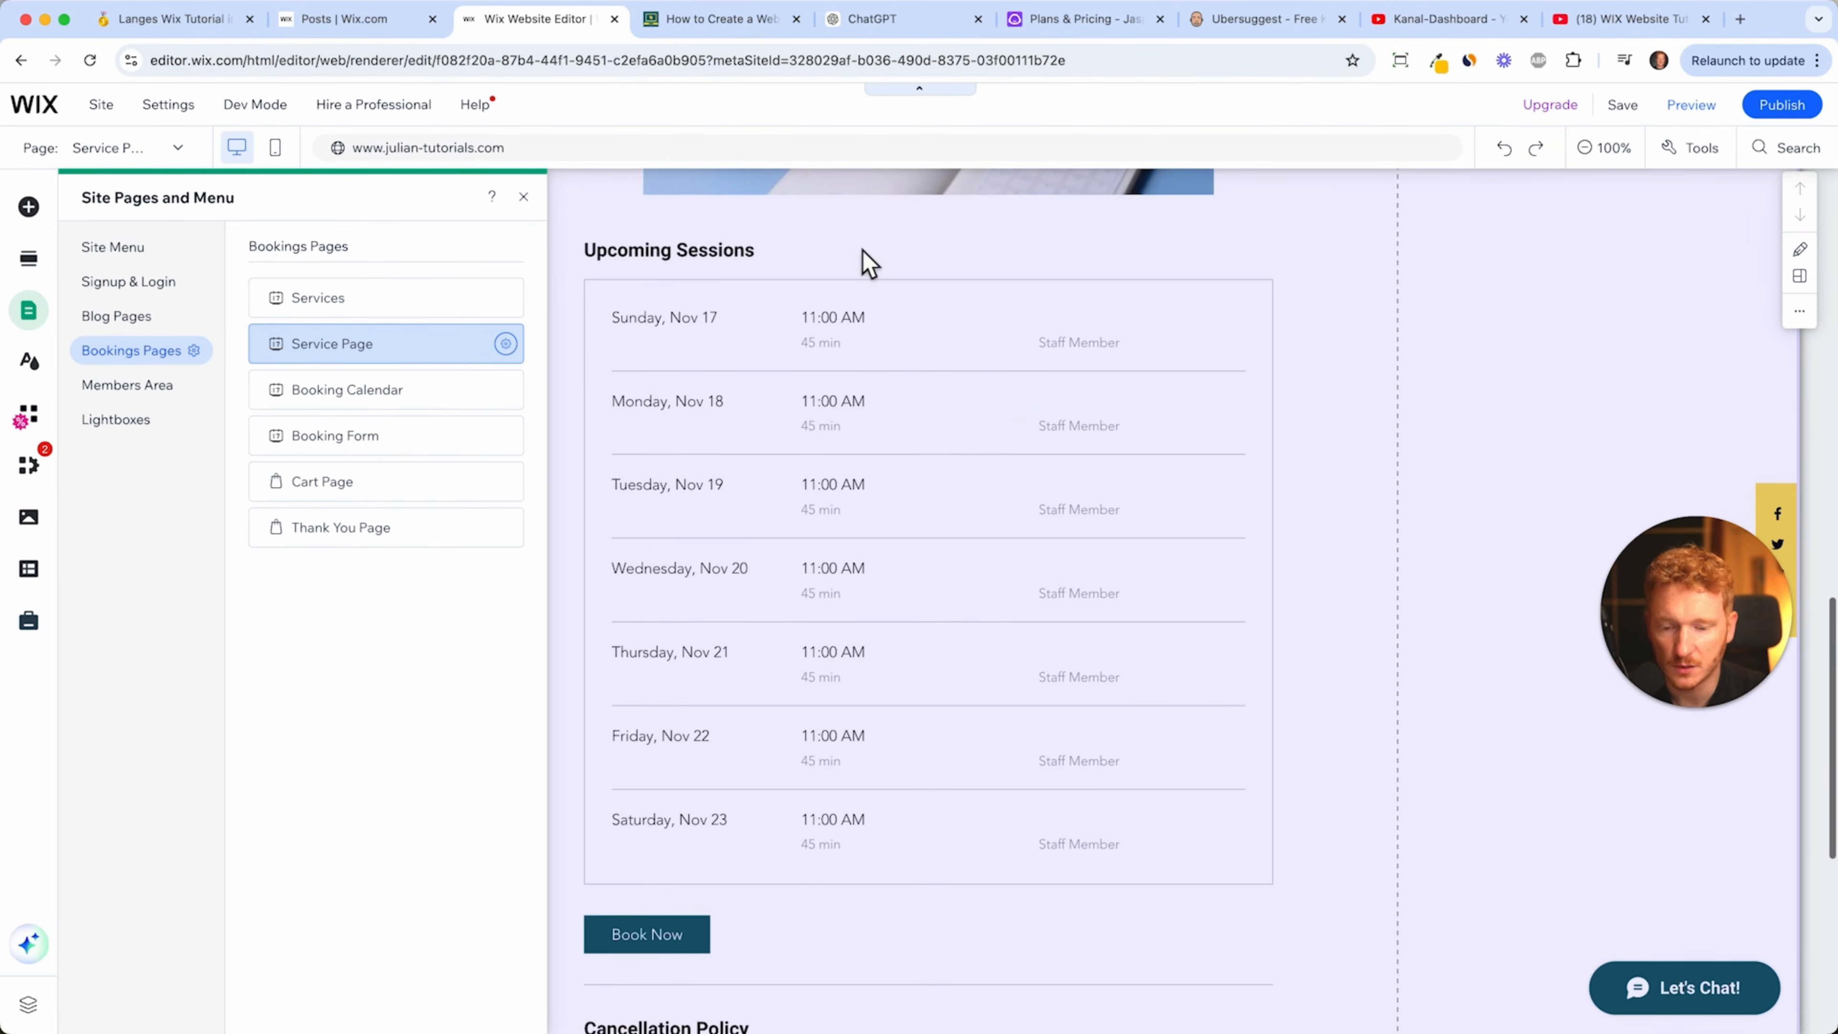
{"action": "left_click", "coordinate": [383, 395]}
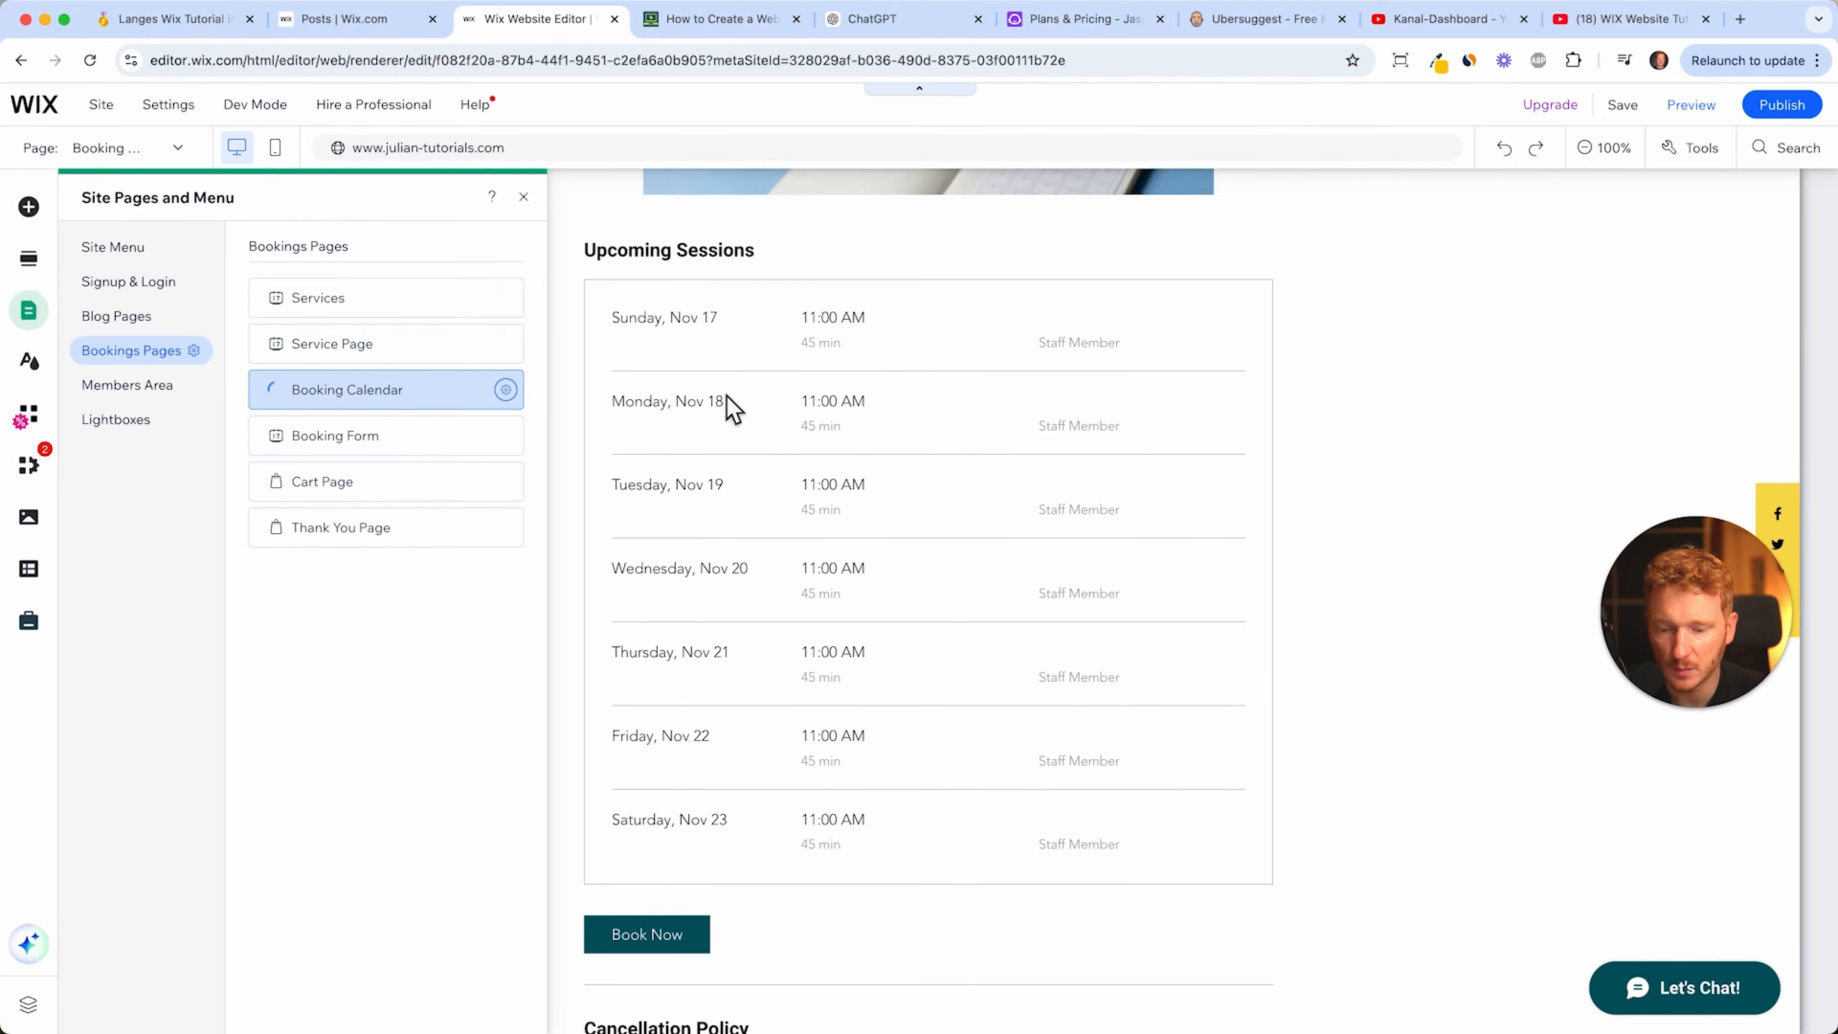
{"action": "scroll", "coordinate": [915, 745], "scroll_direction": "down", "scroll_amount": 3}
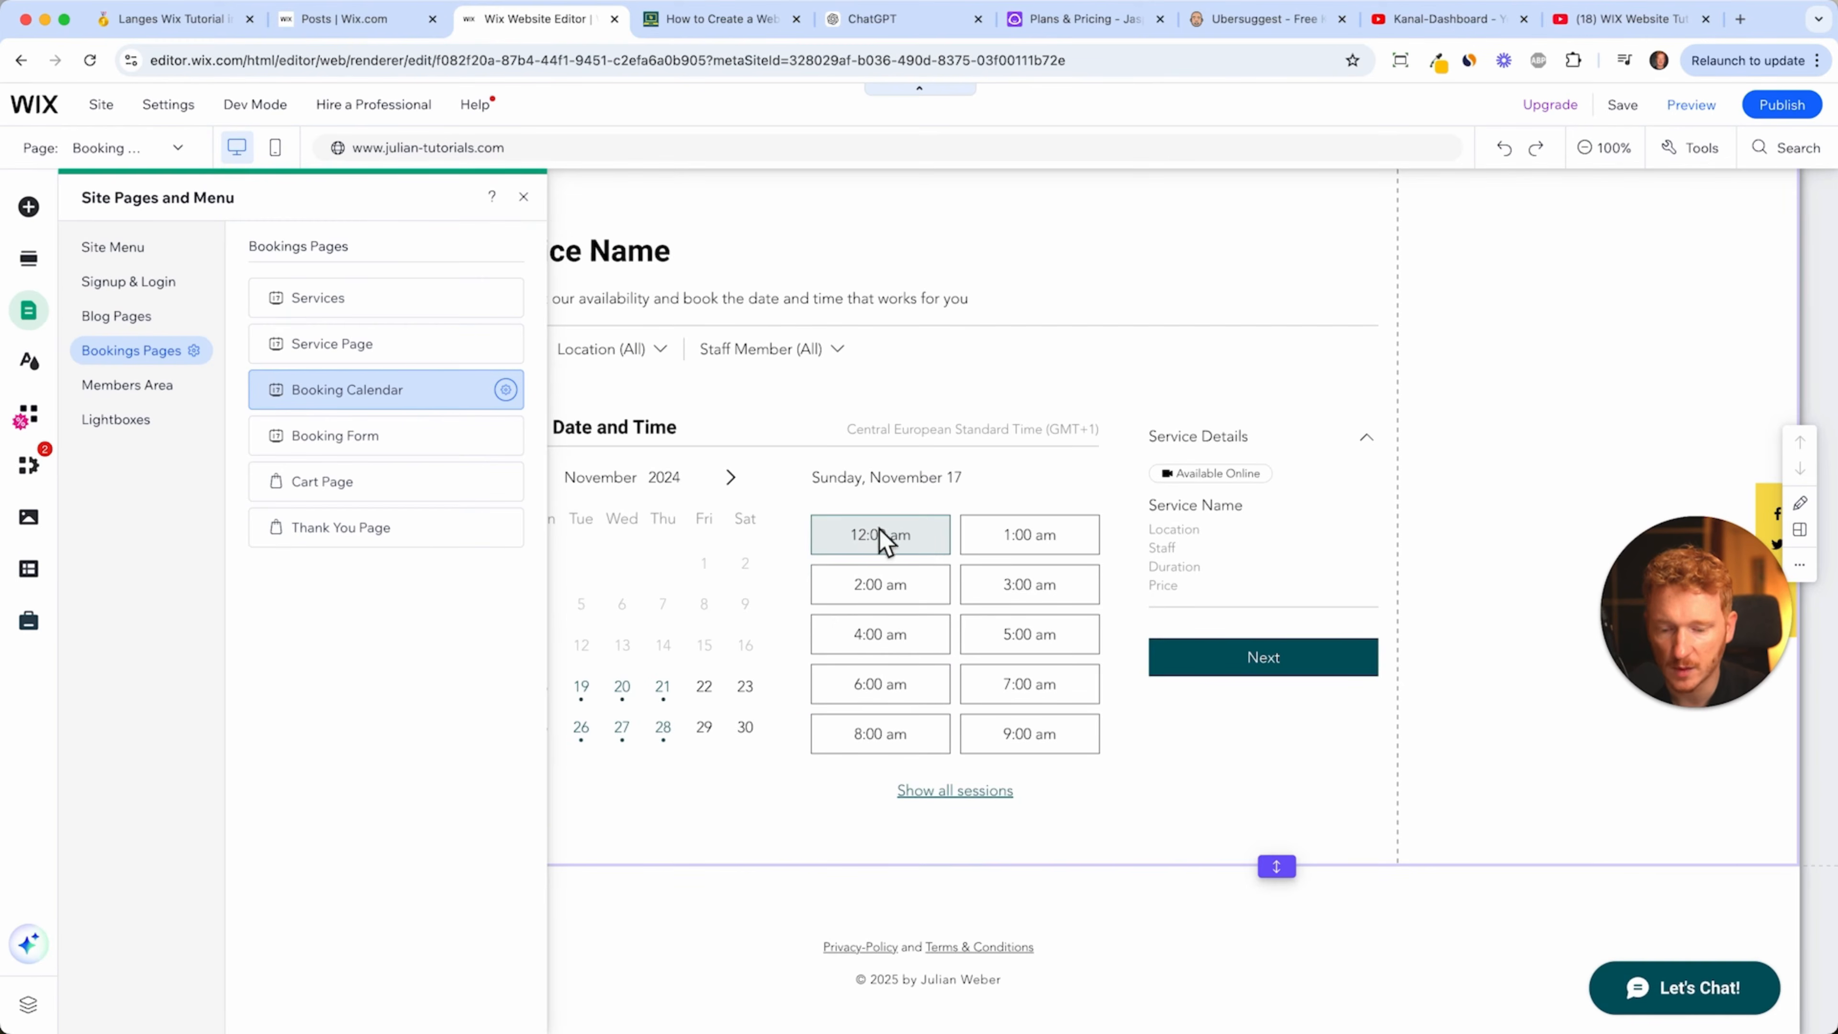
- Examine the Booking Form, Cart Page and Thank You Page, and return to the Services bookings page
{"action": "left_click", "coordinate": [354, 458]}
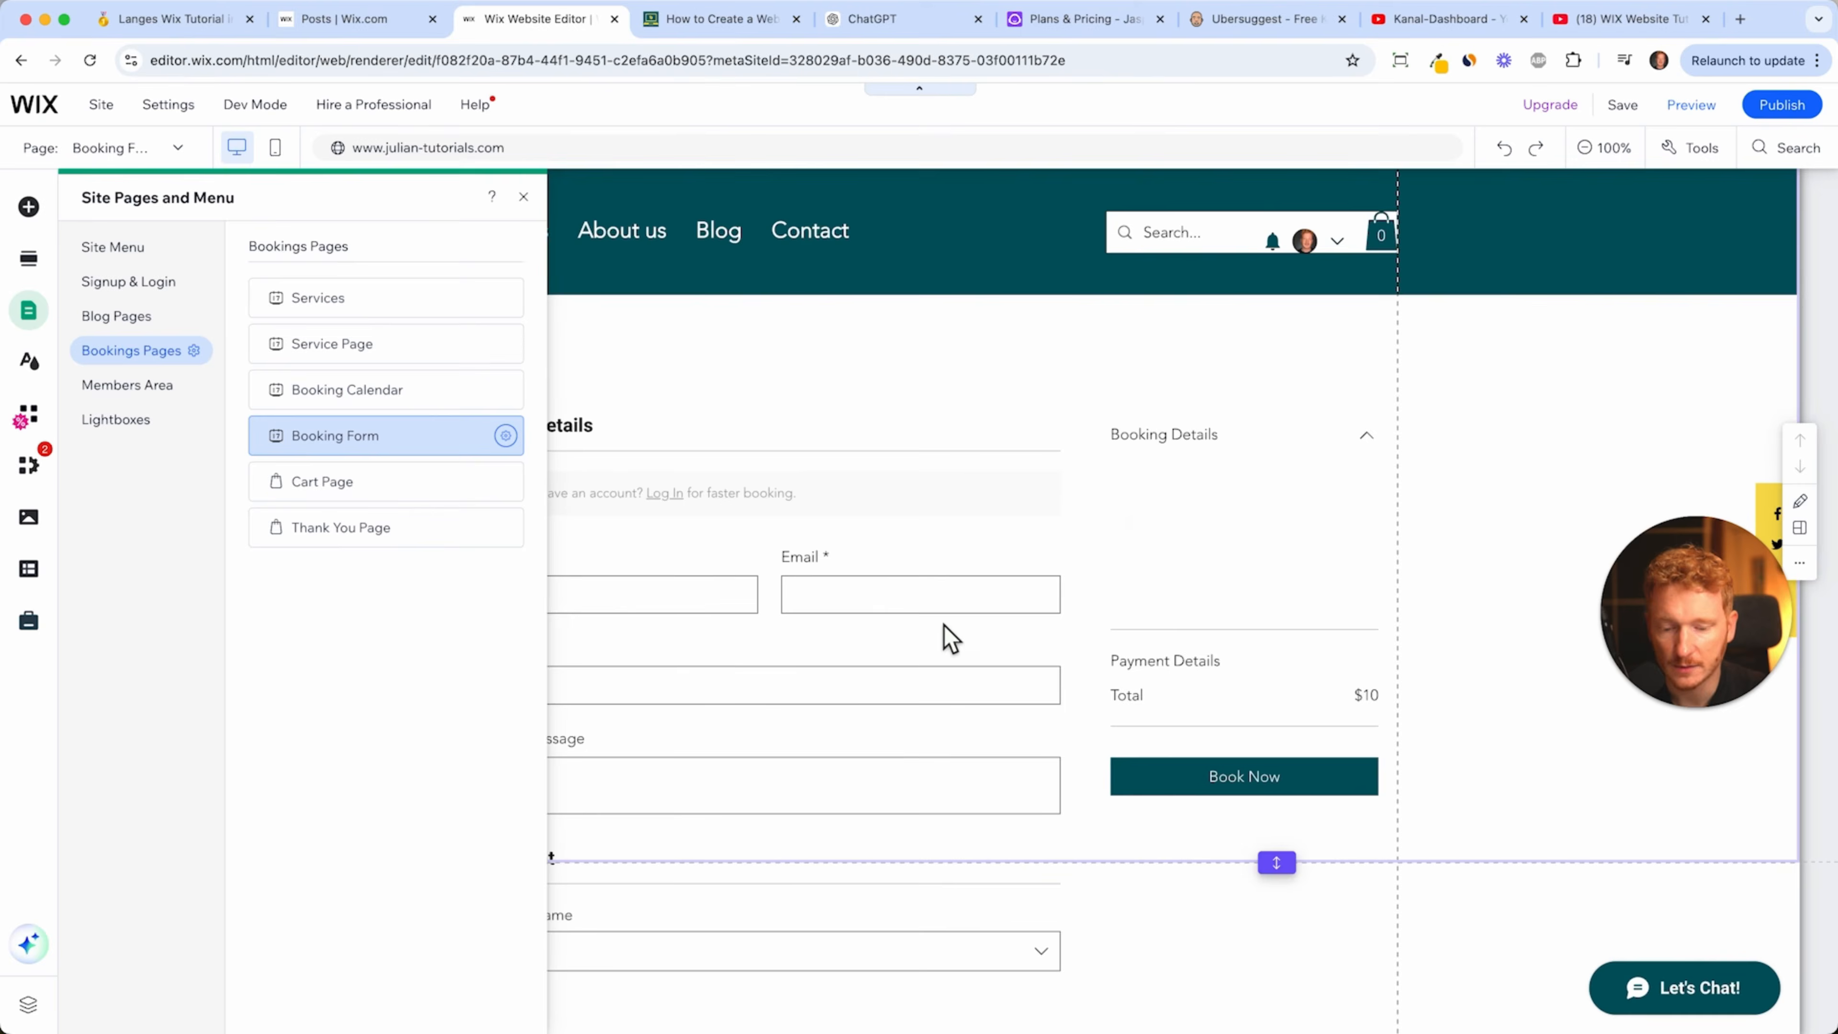
{"action": "scroll", "coordinate": [1009, 689], "scroll_direction": "down", "scroll_amount": 3}
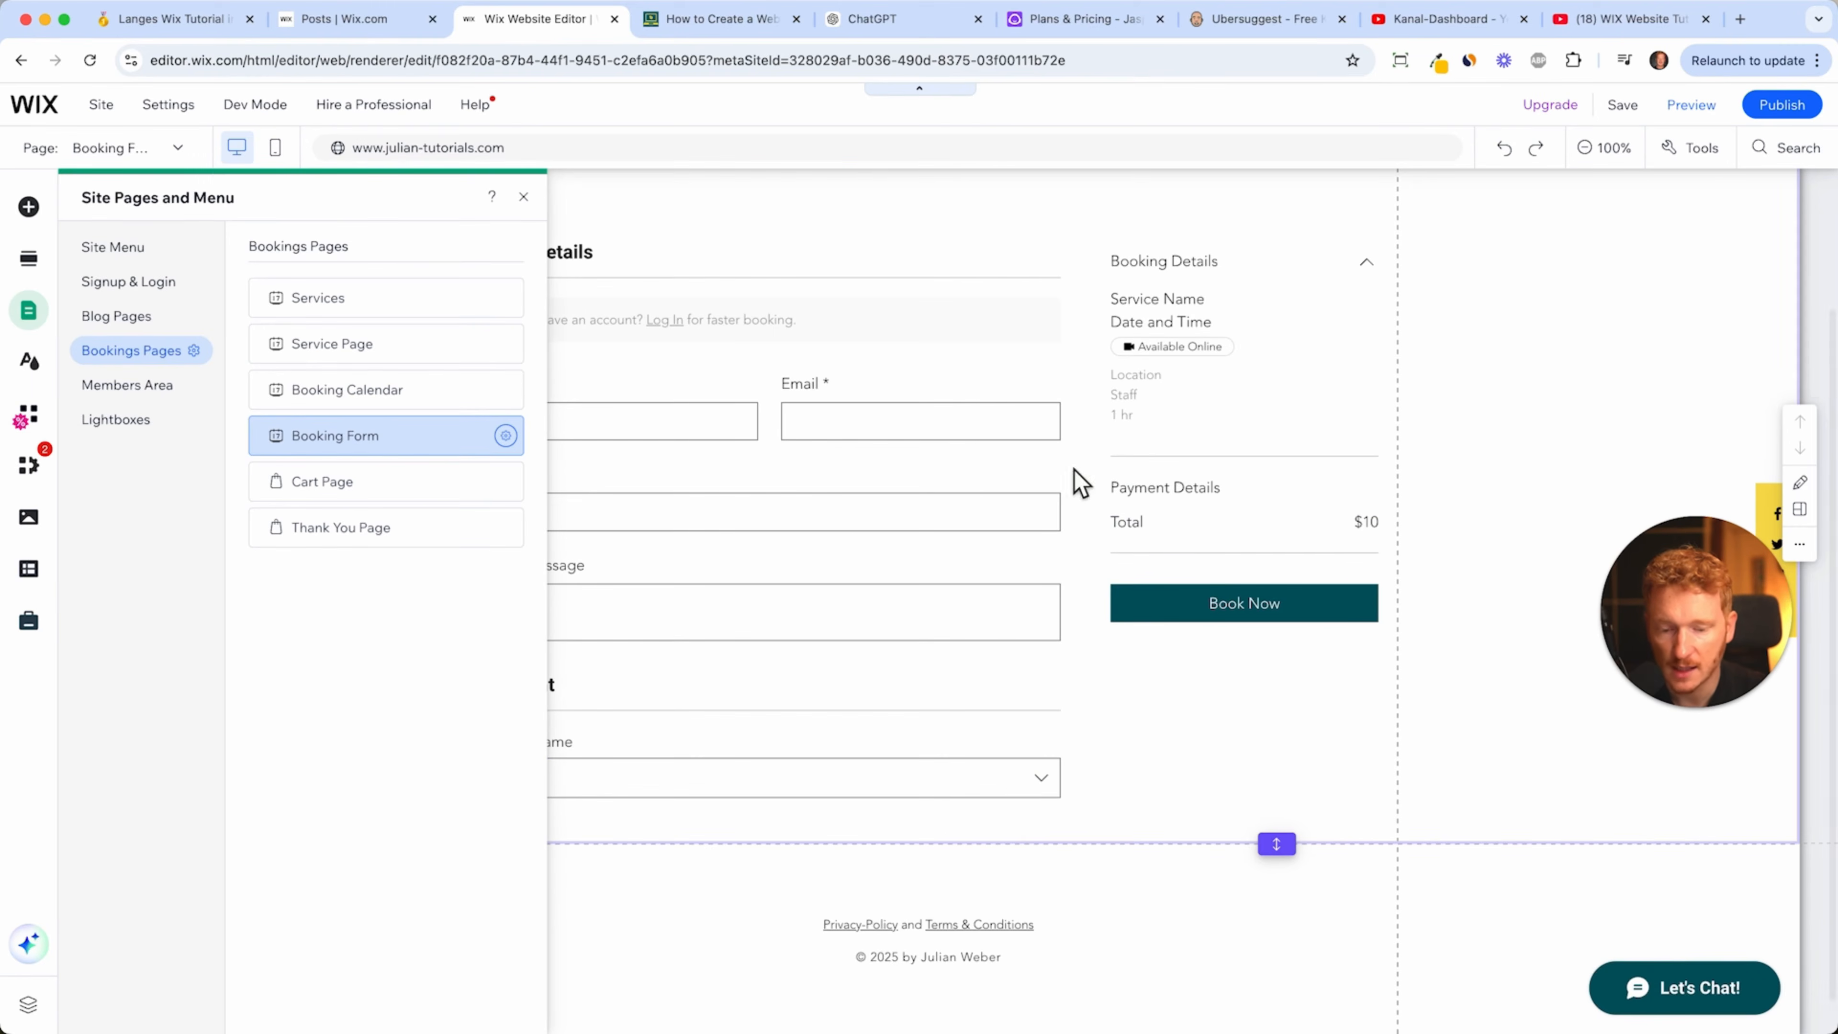
{"action": "left_click", "coordinate": [353, 501]}
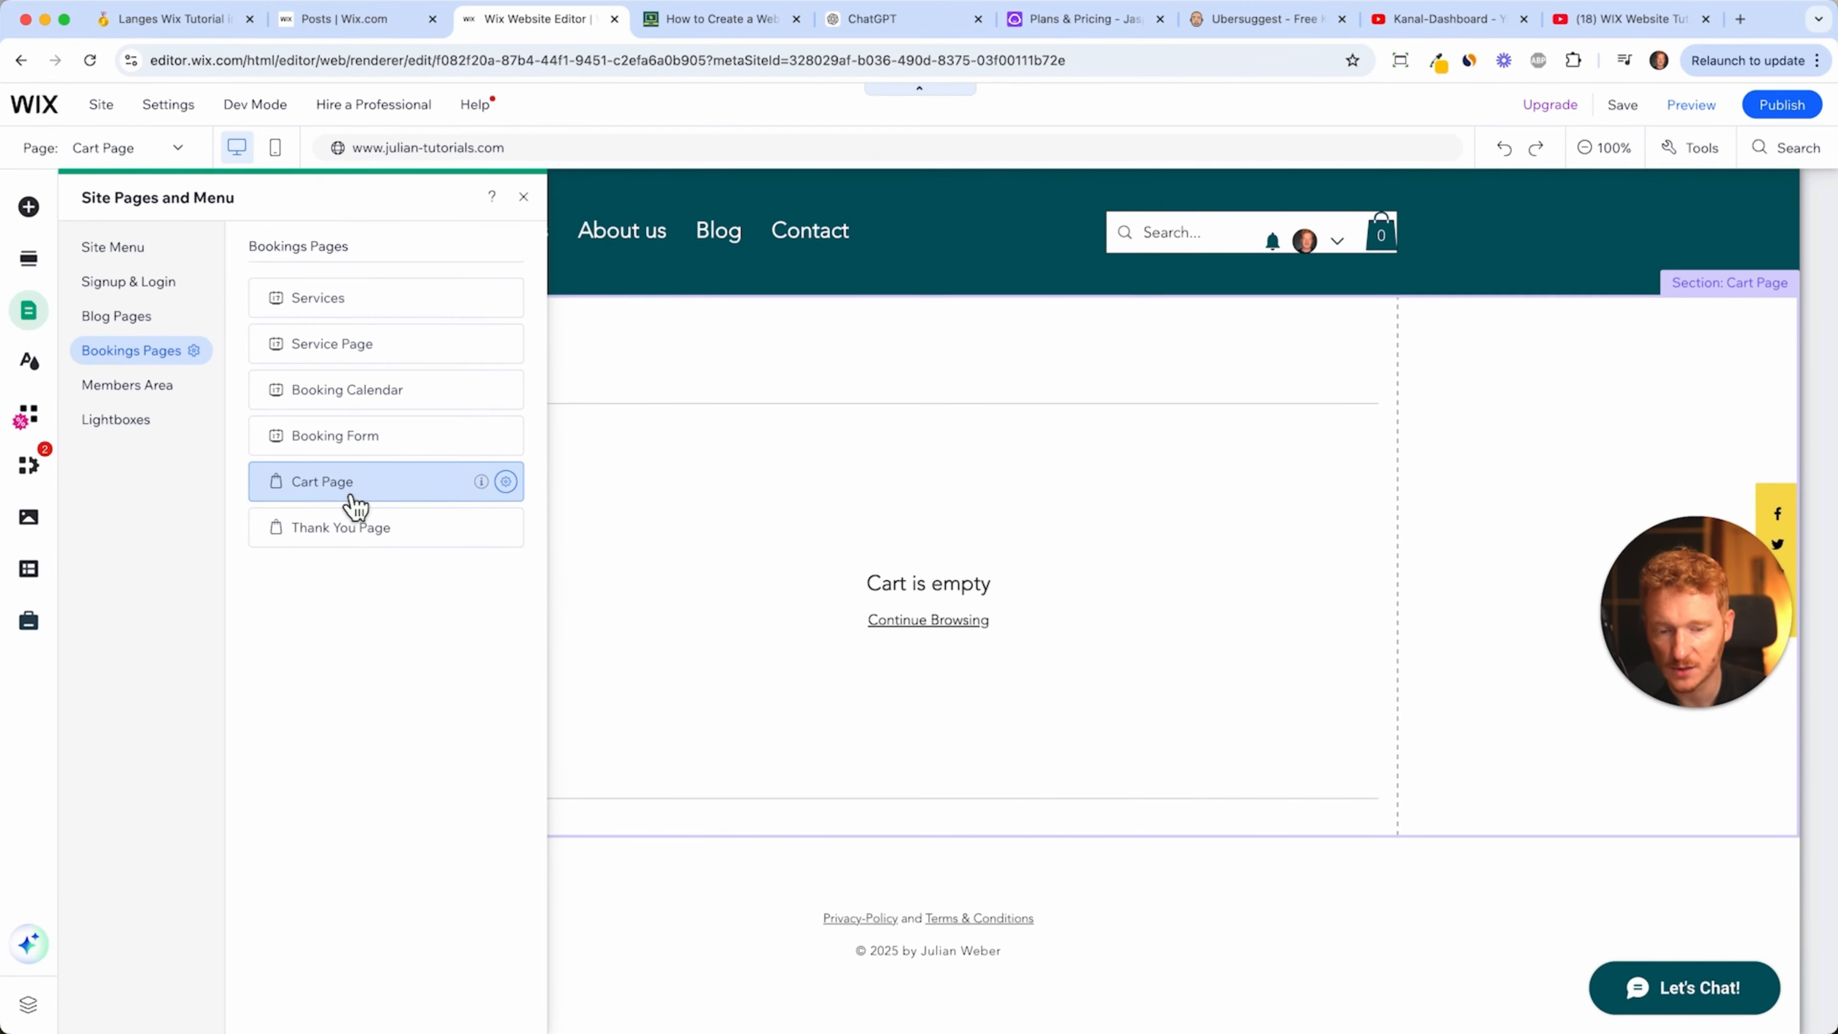
{"action": "left_click", "coordinate": [384, 537]}
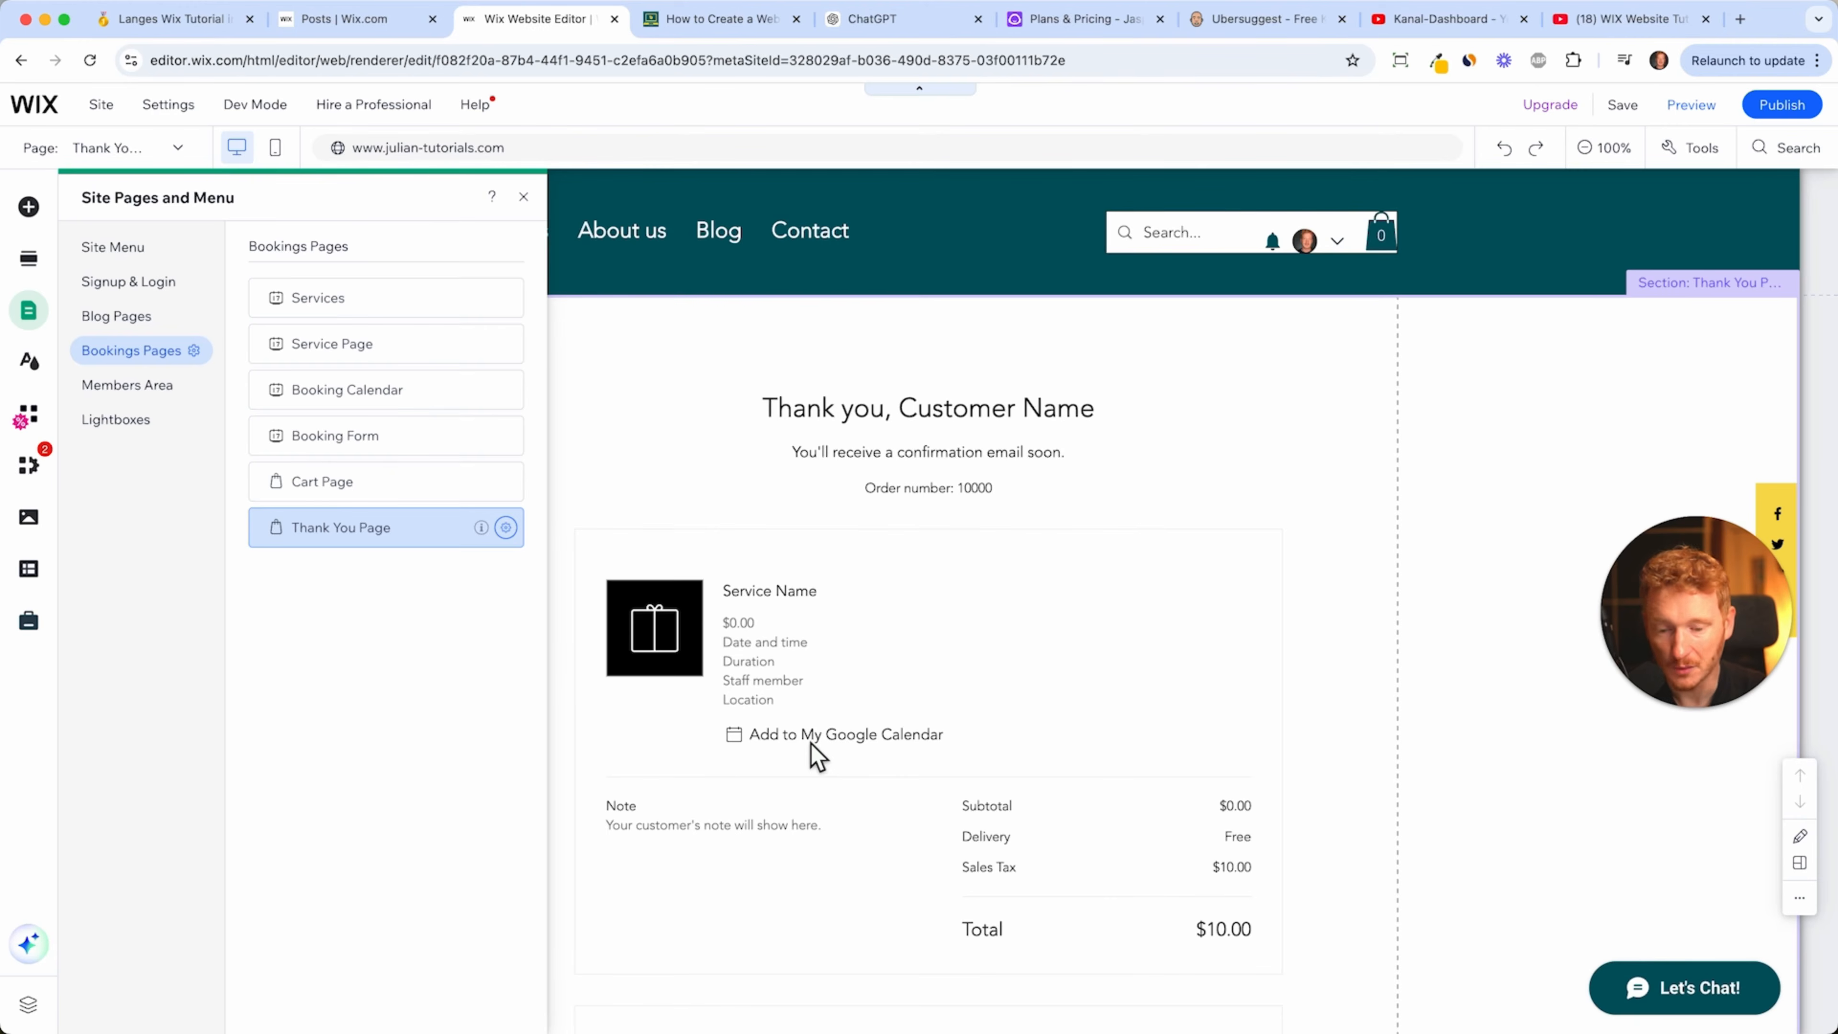
{"action": "left_click", "coordinate": [331, 300]}
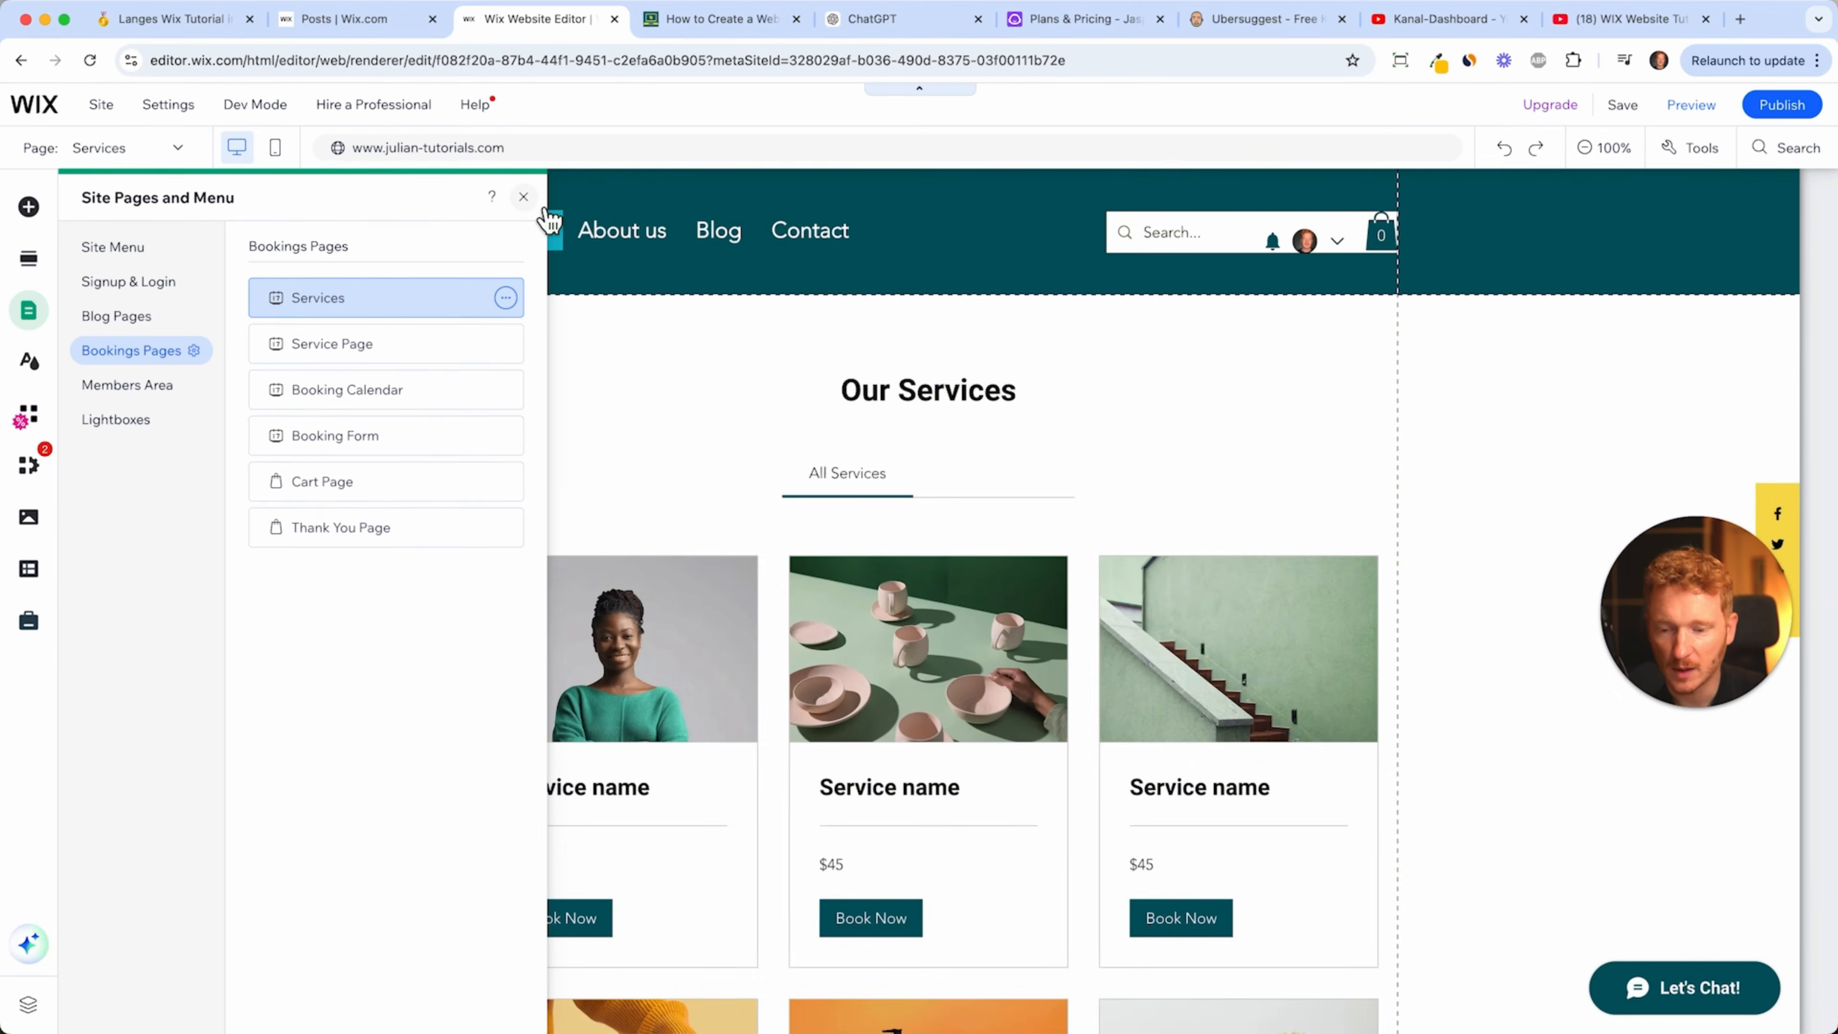
{"action": "left_click", "coordinate": [695, 193]}
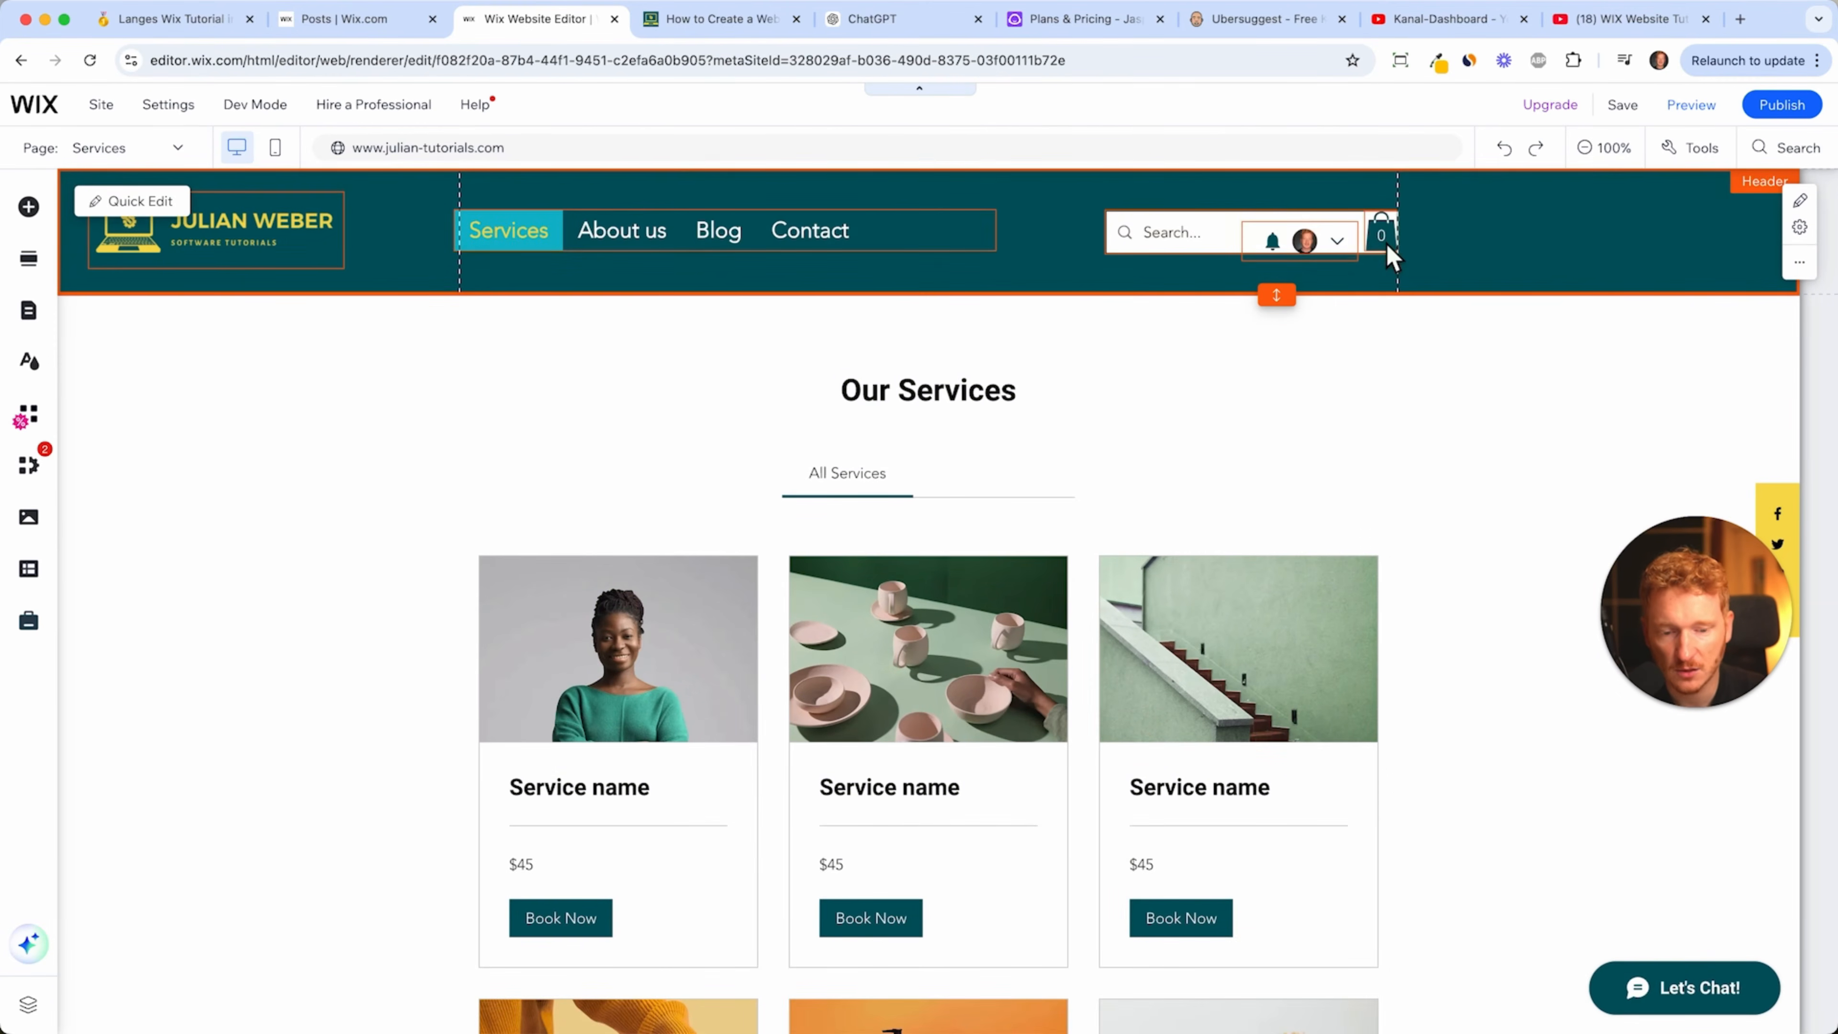
- Move the header's cart icon out past the search bar and set its icon color to the yellow theme color #F7DC4F
{"action": "left_click_drag", "start_coordinate": [1383, 257], "coordinate": [1436, 254]}
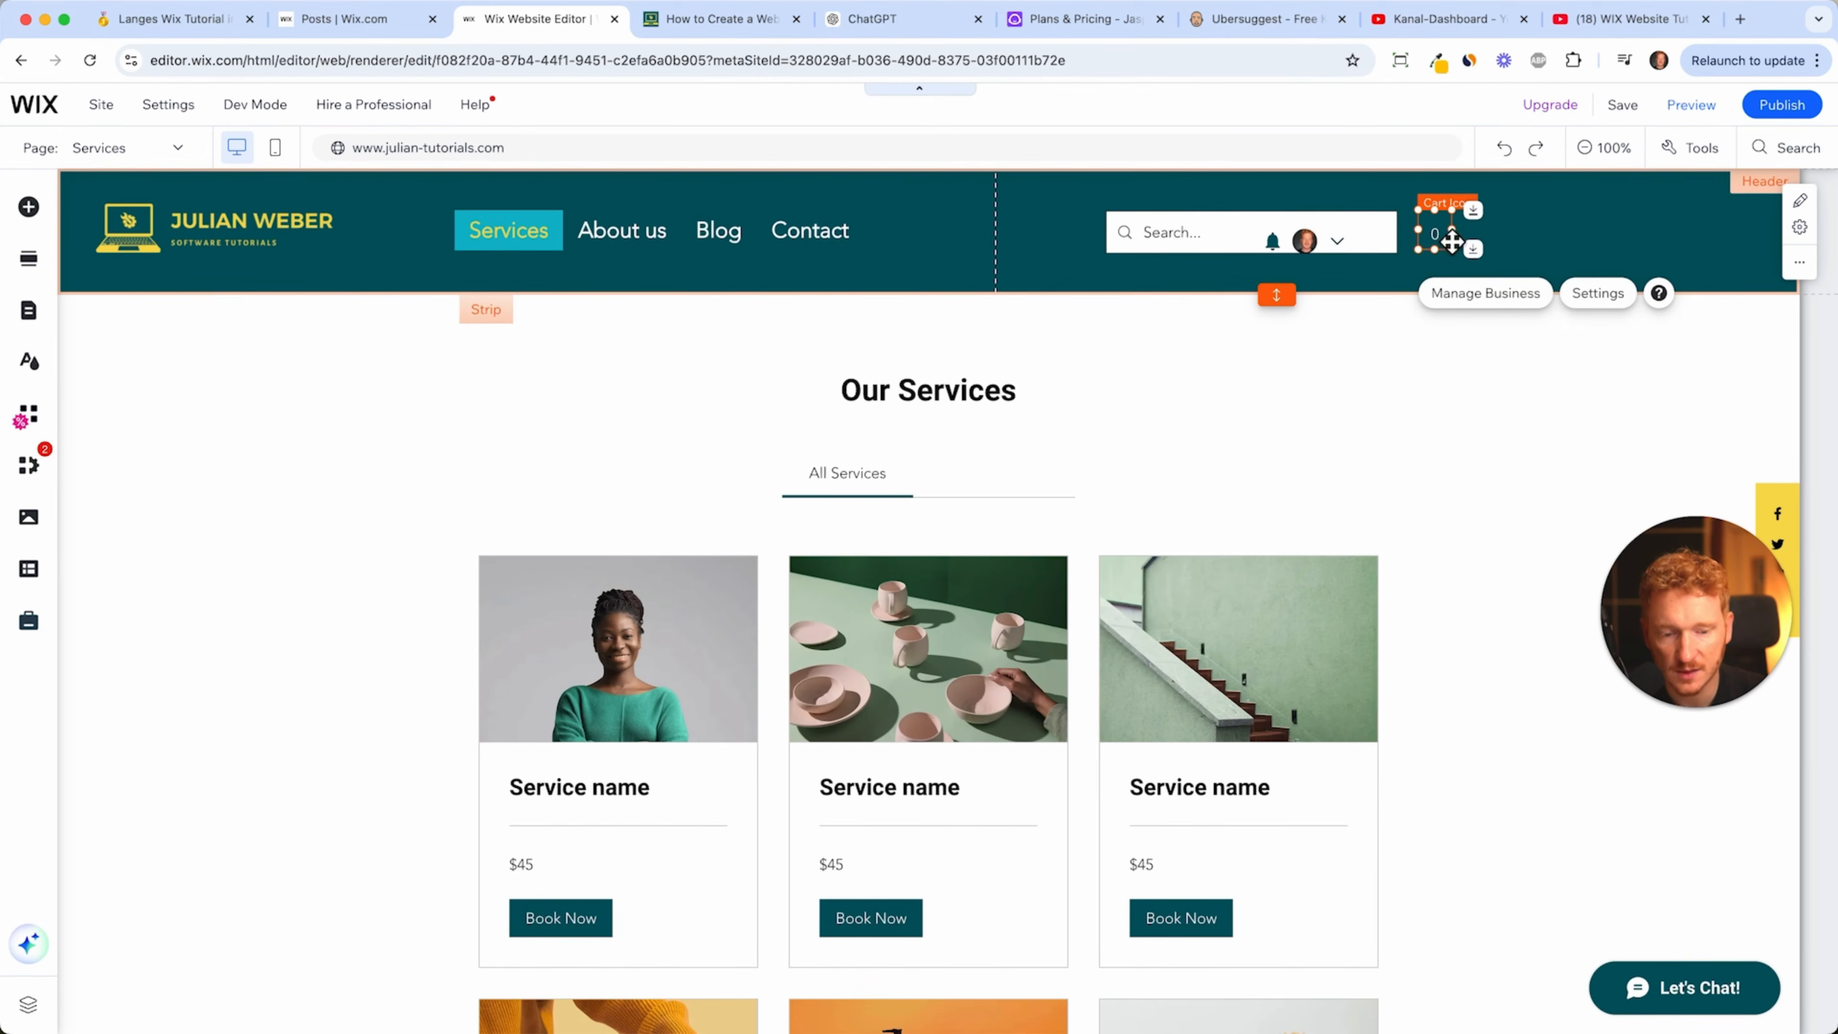
{"action": "left_click", "coordinate": [1595, 294]}
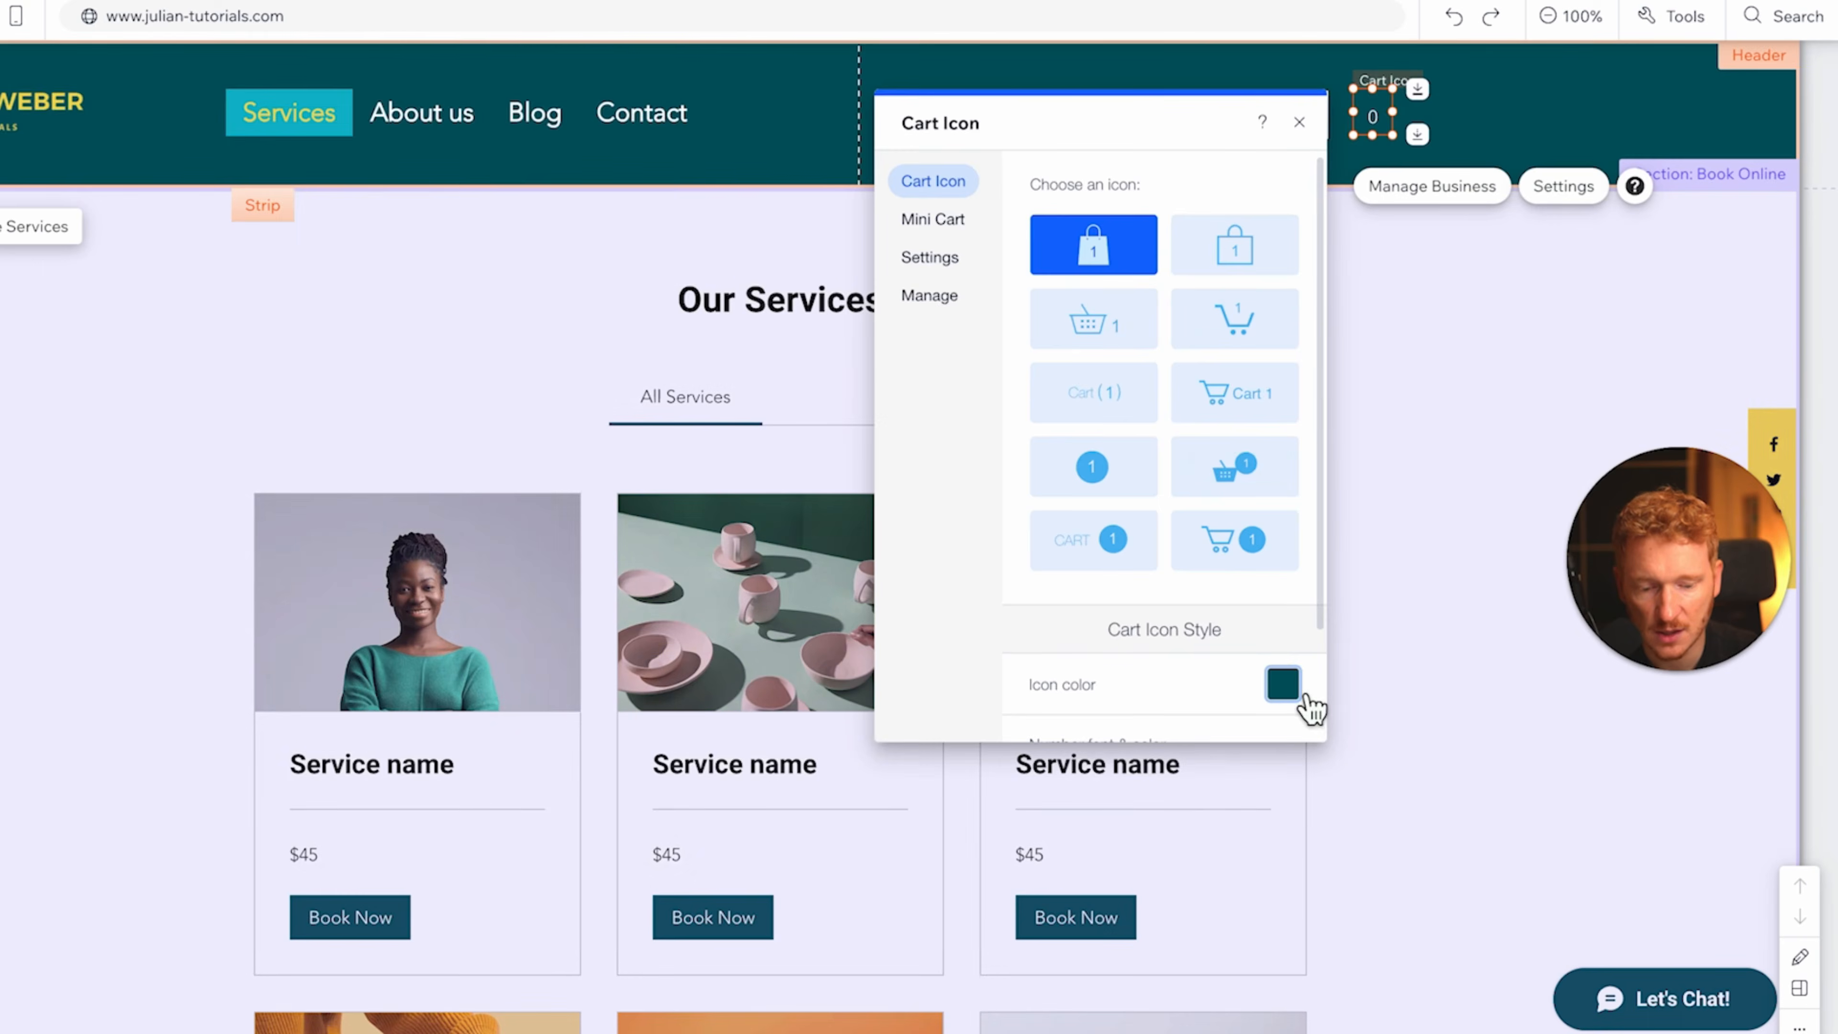
{"action": "left_click", "coordinate": [1282, 683]}
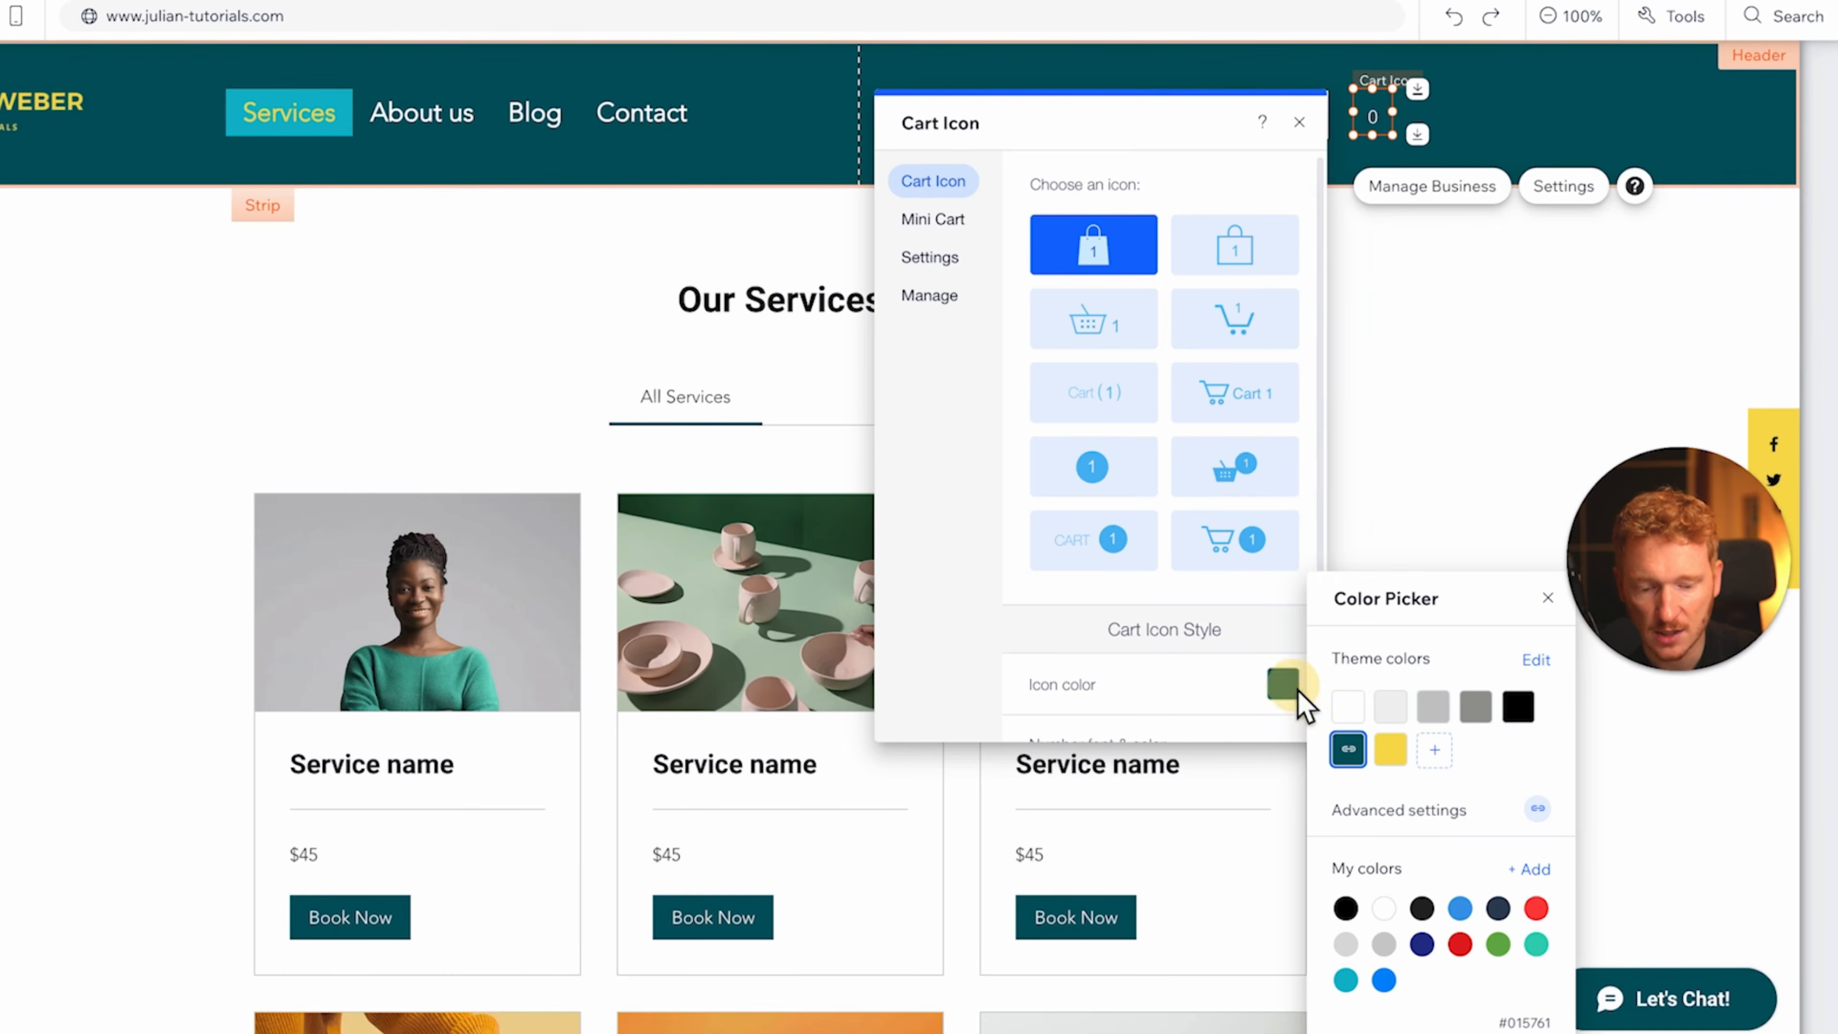
{"action": "left_click", "coordinate": [1389, 749]}
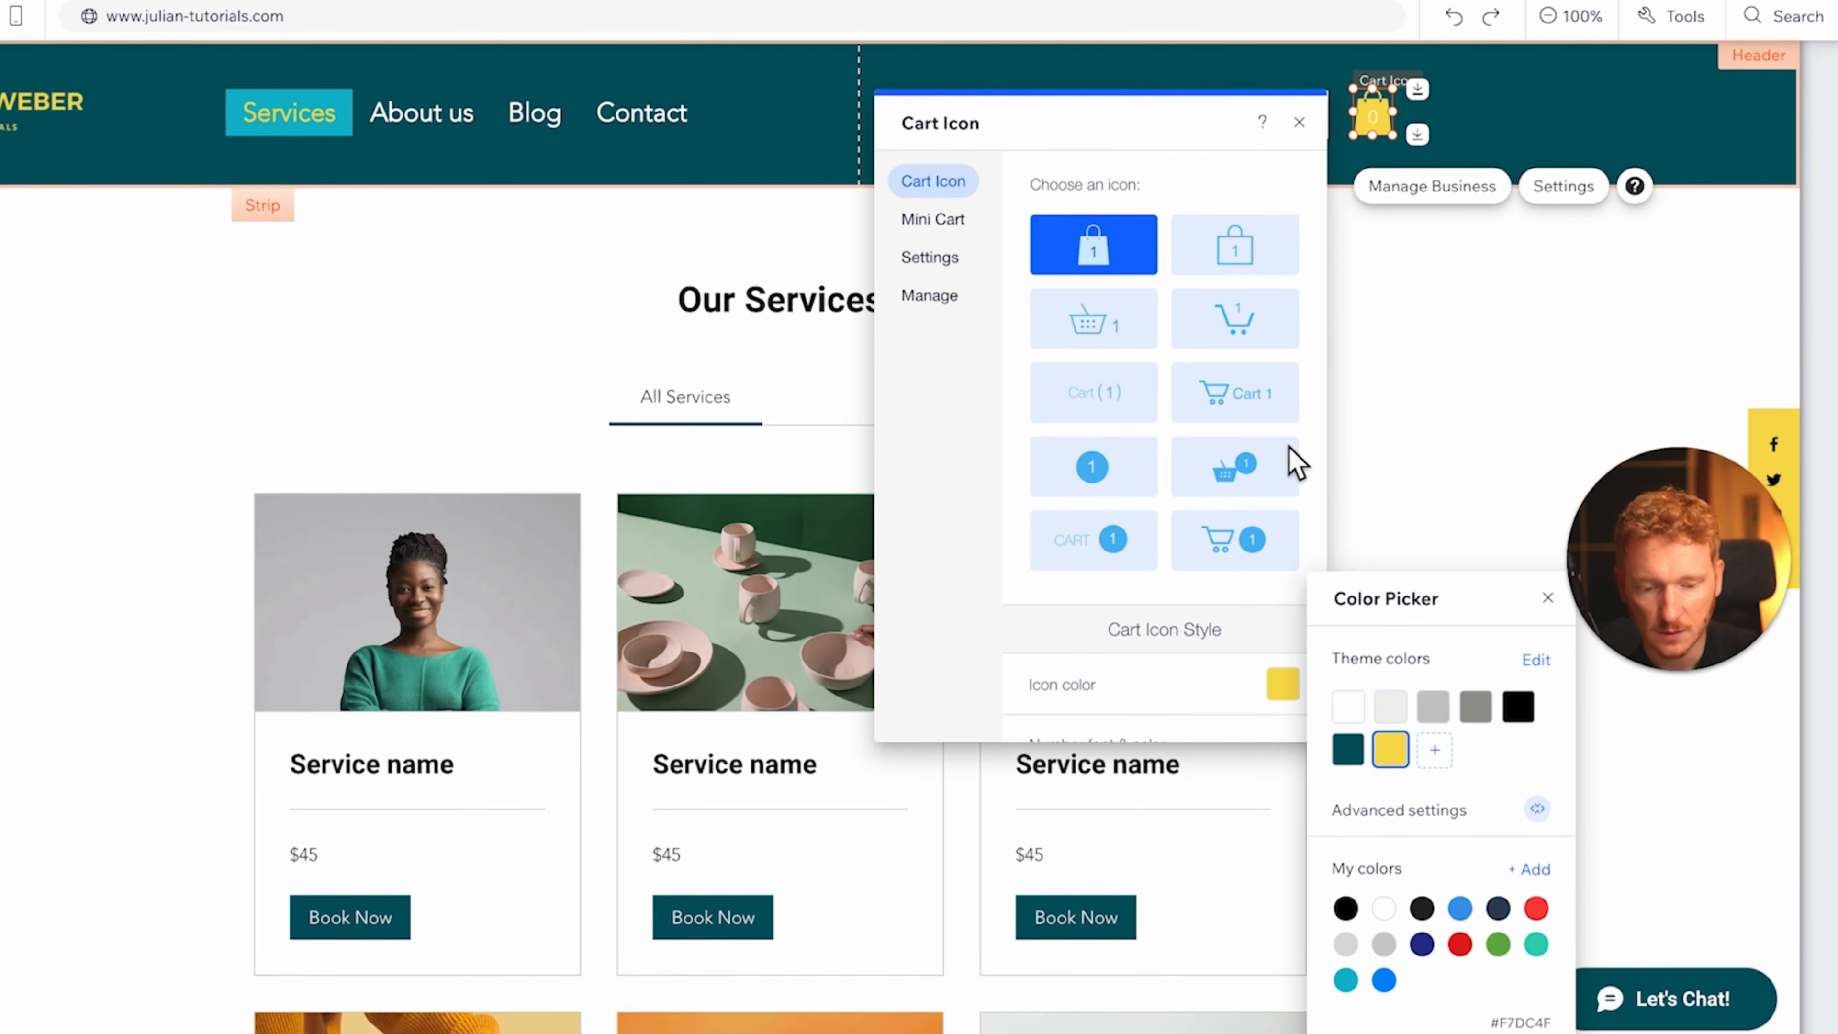
{"action": "left_click", "coordinate": [1030, 595]}
{"action": "scroll", "coordinate": [1056, 637], "scroll_direction": "down", "scroll_amount": 2}
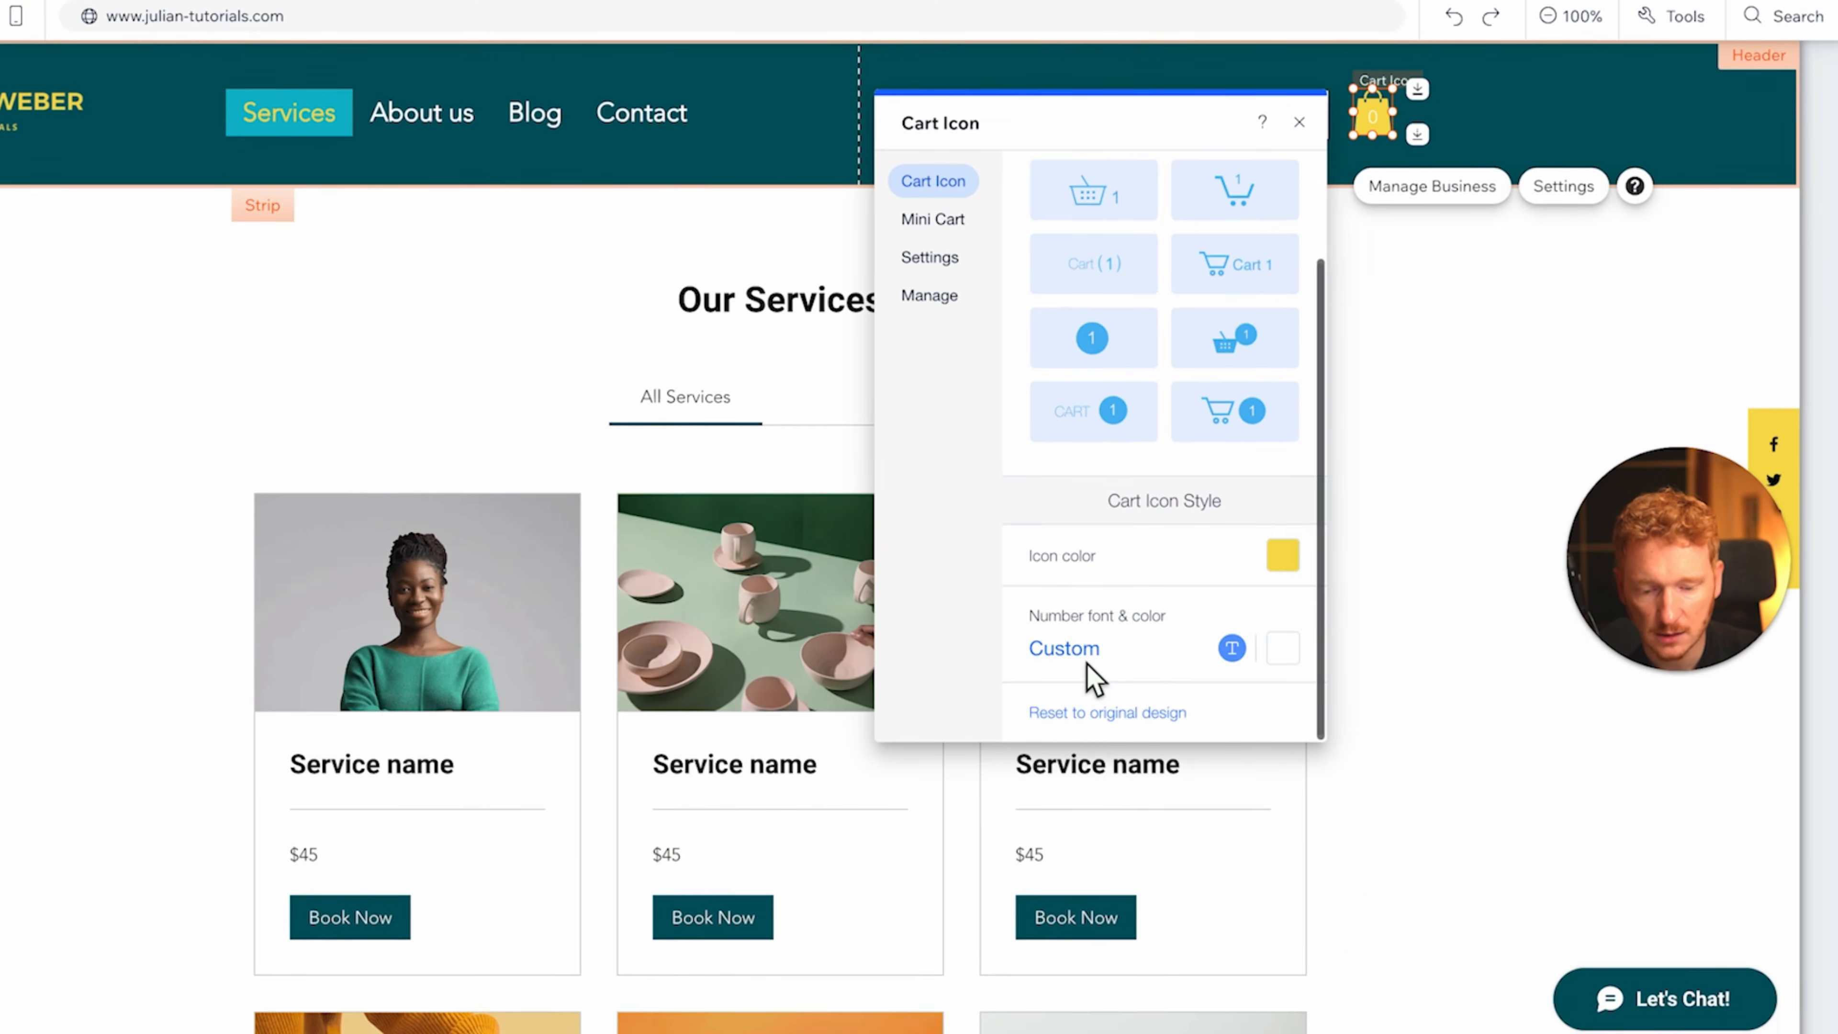
- Set the cart icon's number color to the dark teal theme color and move the cart farther away from the search bar
{"action": "left_click", "coordinate": [1282, 647]}
{"action": "left_click", "coordinate": [1348, 750]}
{"action": "left_click", "coordinate": [1501, 145]}
{"action": "left_click_drag", "start_coordinate": [1370, 120], "coordinate": [1607, 124]}
- Recolor the login bar's bell and arrow yellow, and move the login bar between the search bar and the cart icon
{"action": "left_click", "coordinate": [1222, 122]}
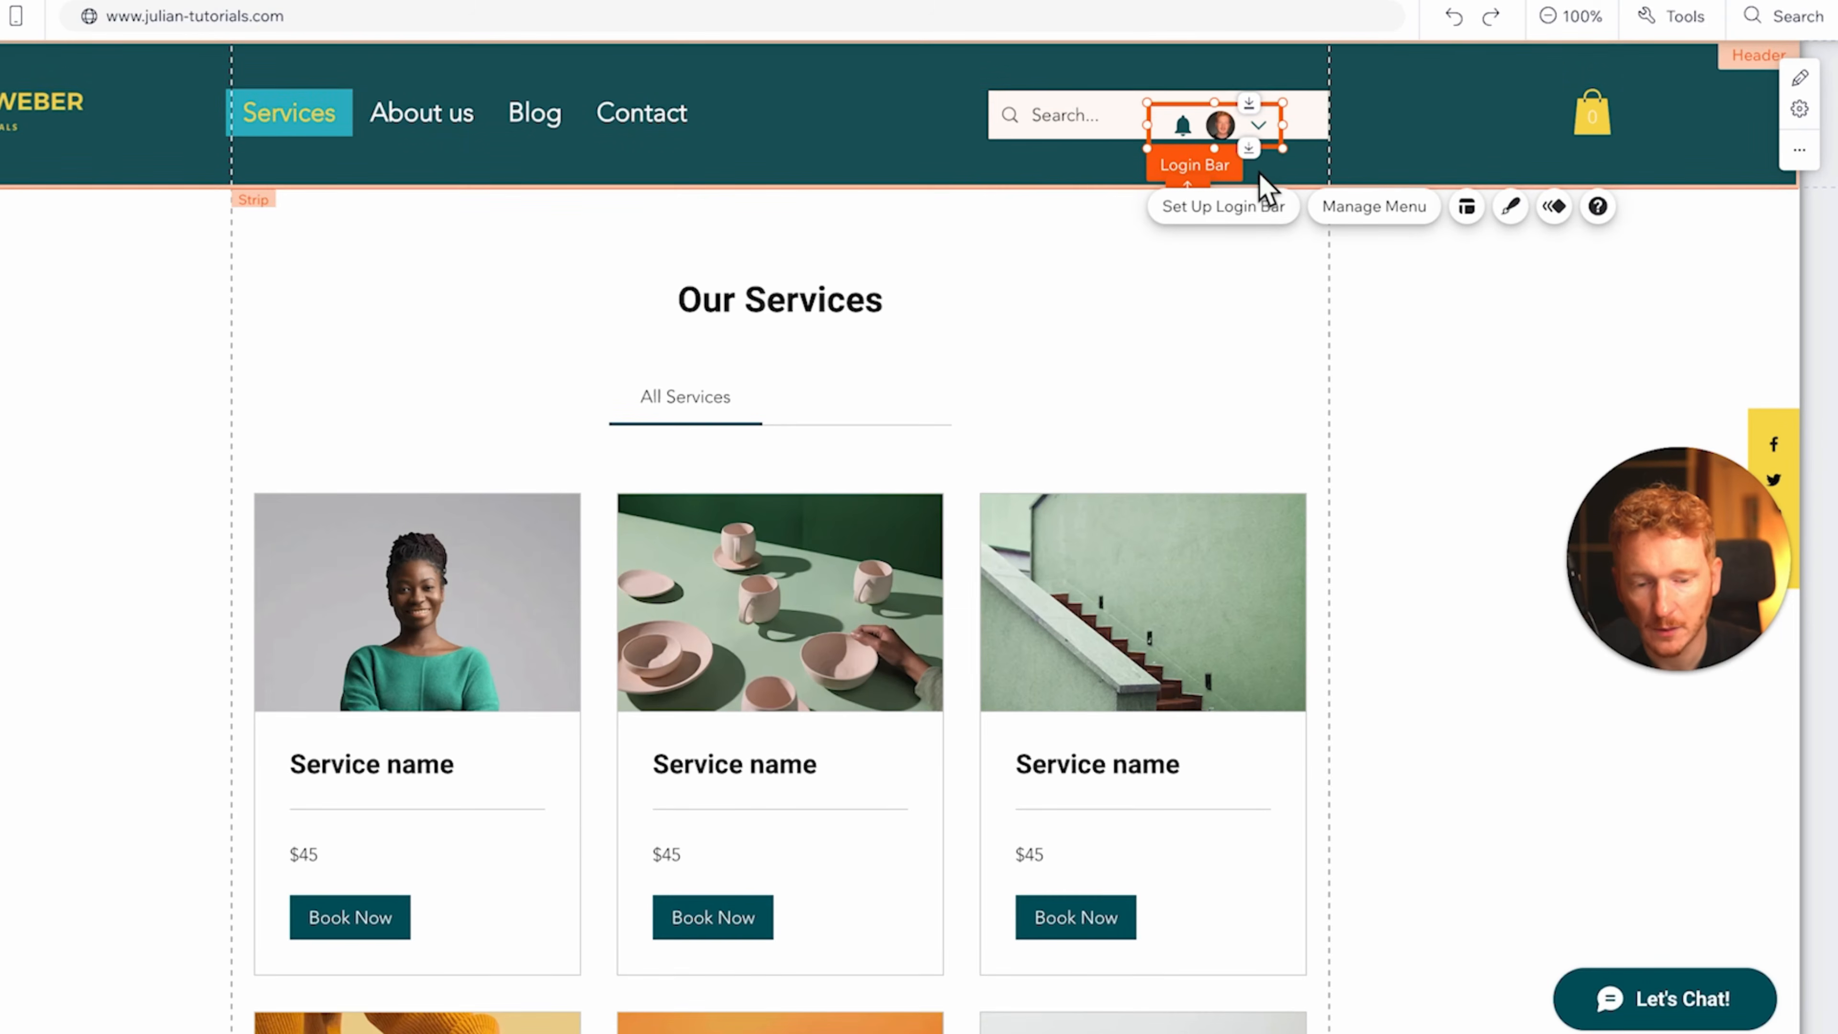
{"action": "left_click", "coordinate": [1512, 210]}
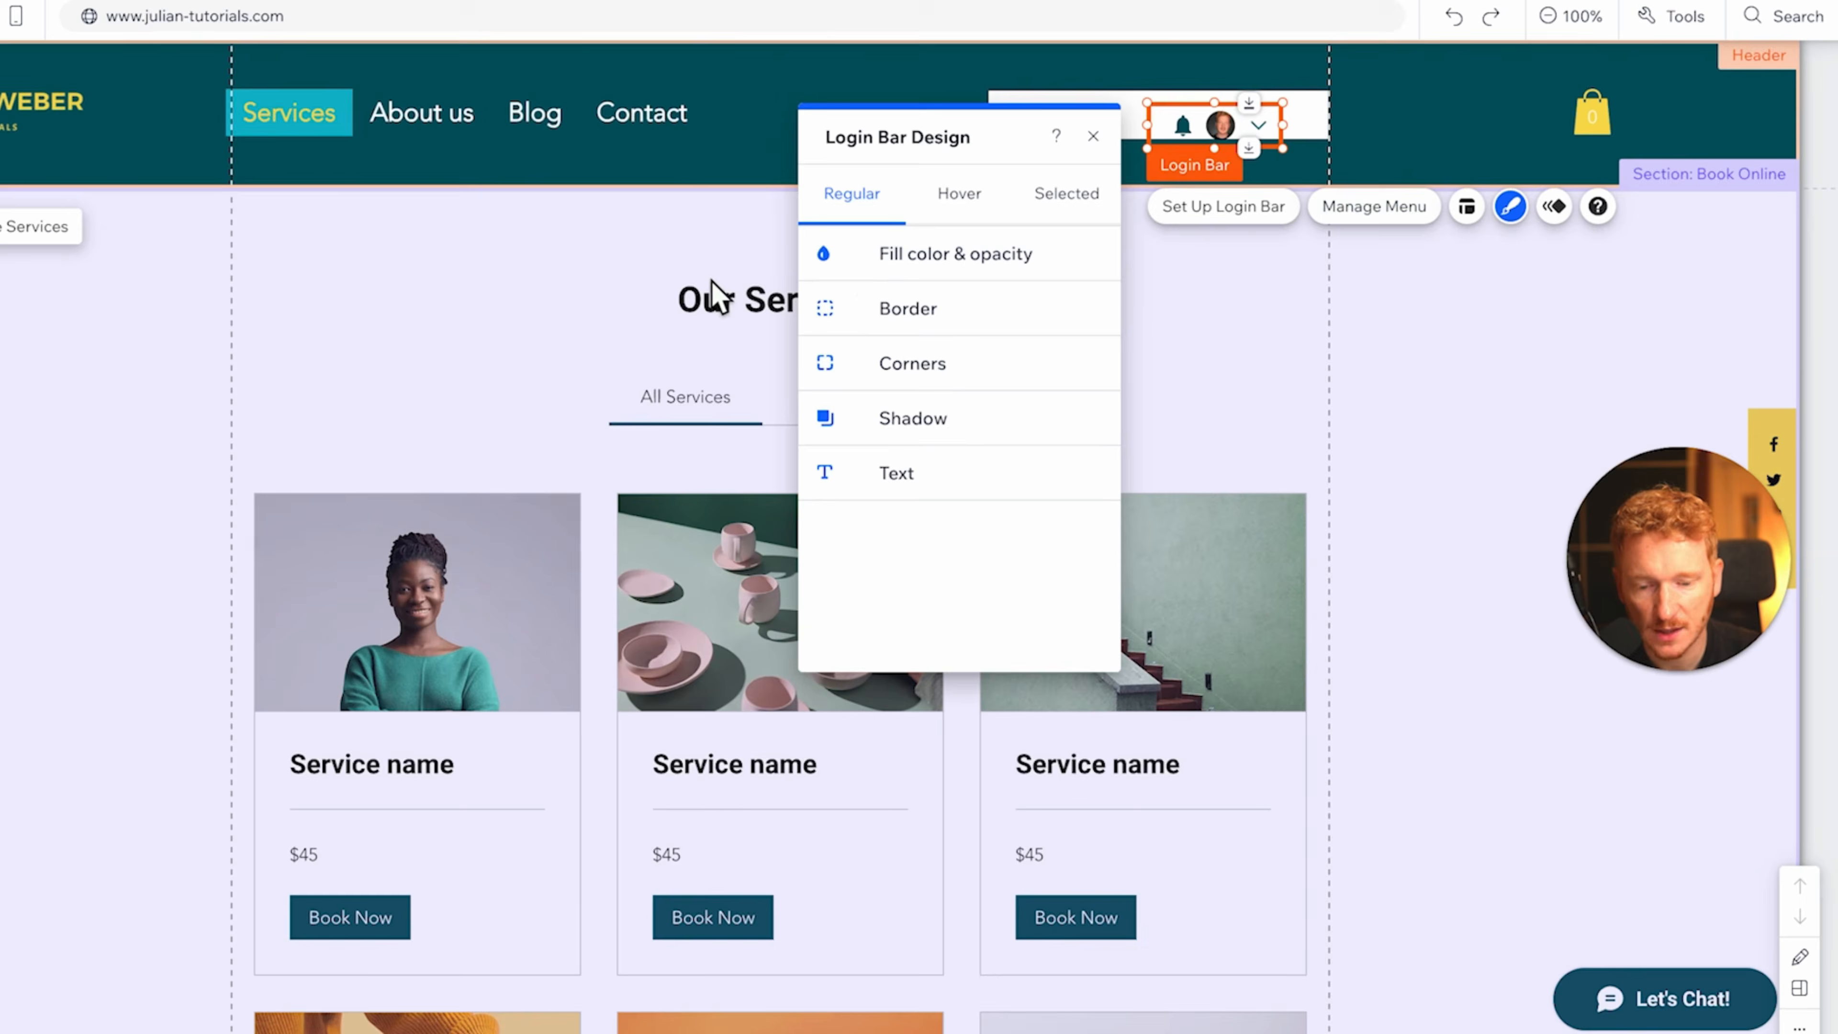
{"action": "left_click", "coordinate": [926, 268]}
{"action": "left_click", "coordinate": [1079, 342]}
{"action": "left_click", "coordinate": [1171, 521]}
{"action": "left_click_drag", "start_coordinate": [1229, 138], "coordinate": [1477, 123]}
{"action": "left_click", "coordinate": [1543, 103]}
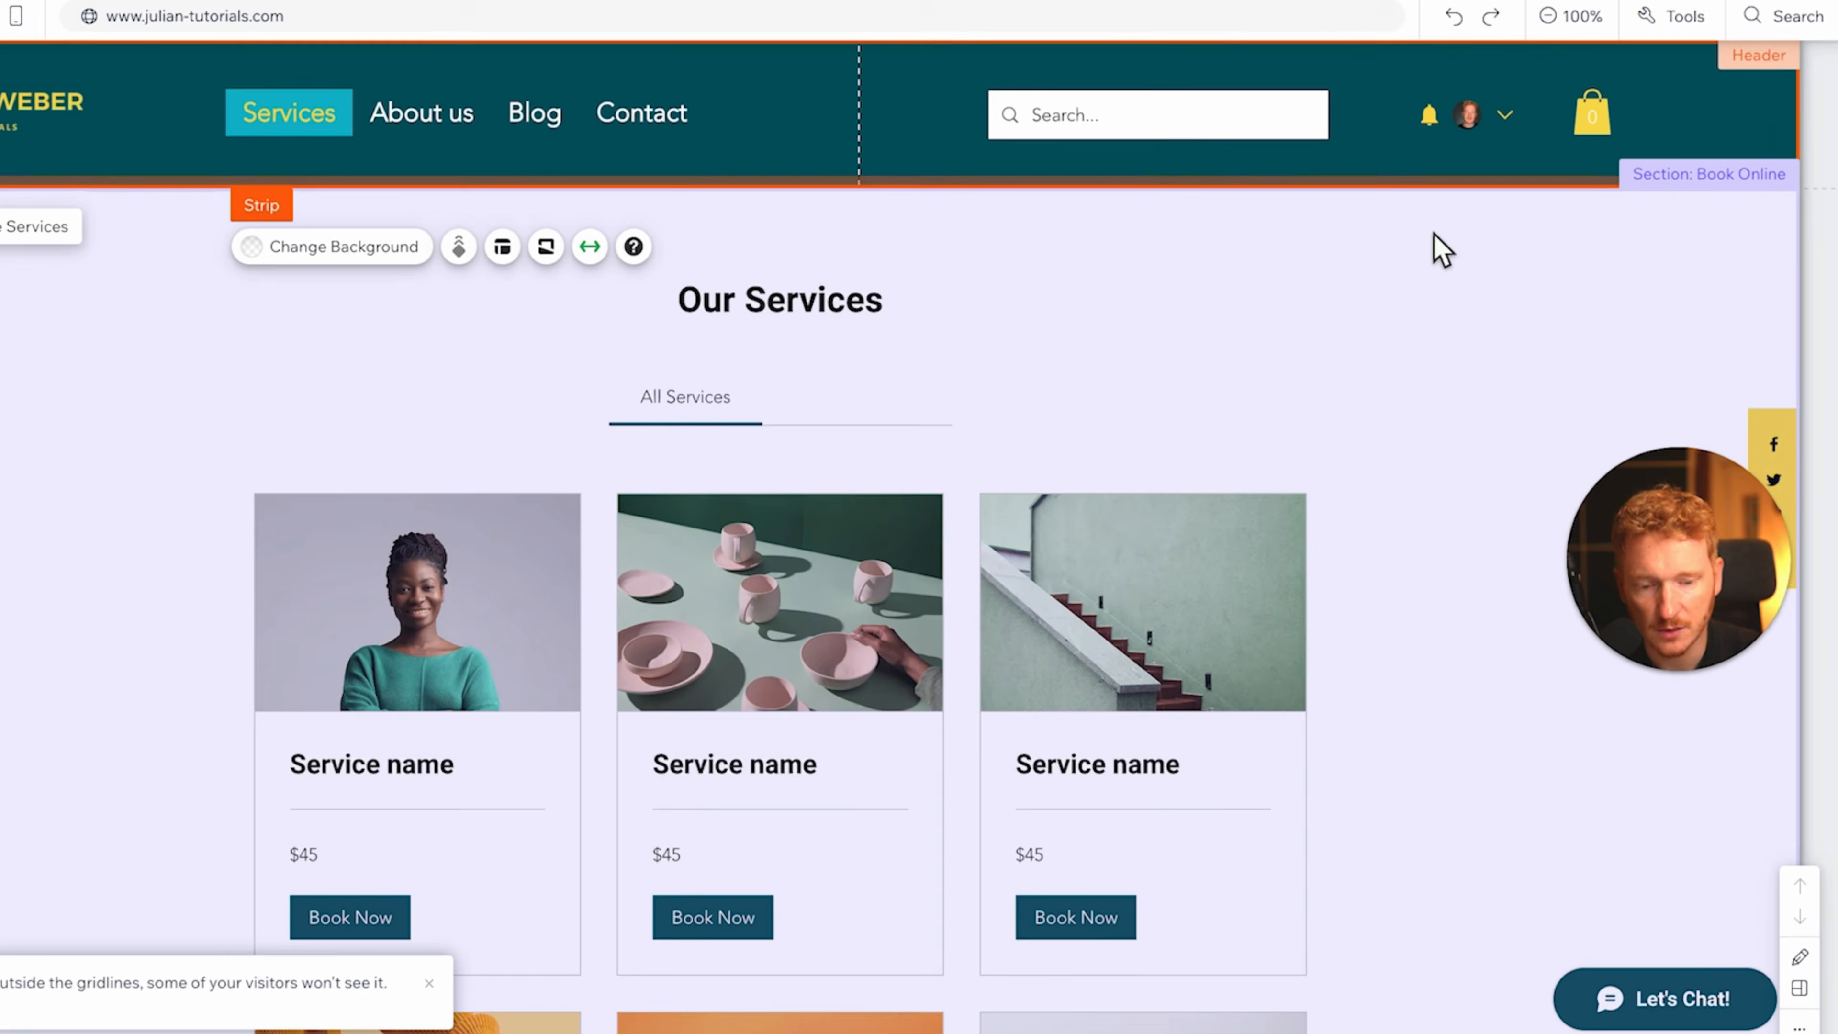
- Open service management for the Book Online widget on the Services page
{"action": "left_click", "coordinate": [1363, 391]}
{"action": "scroll", "coordinate": [1363, 392], "scroll_direction": "down", "scroll_amount": 3}
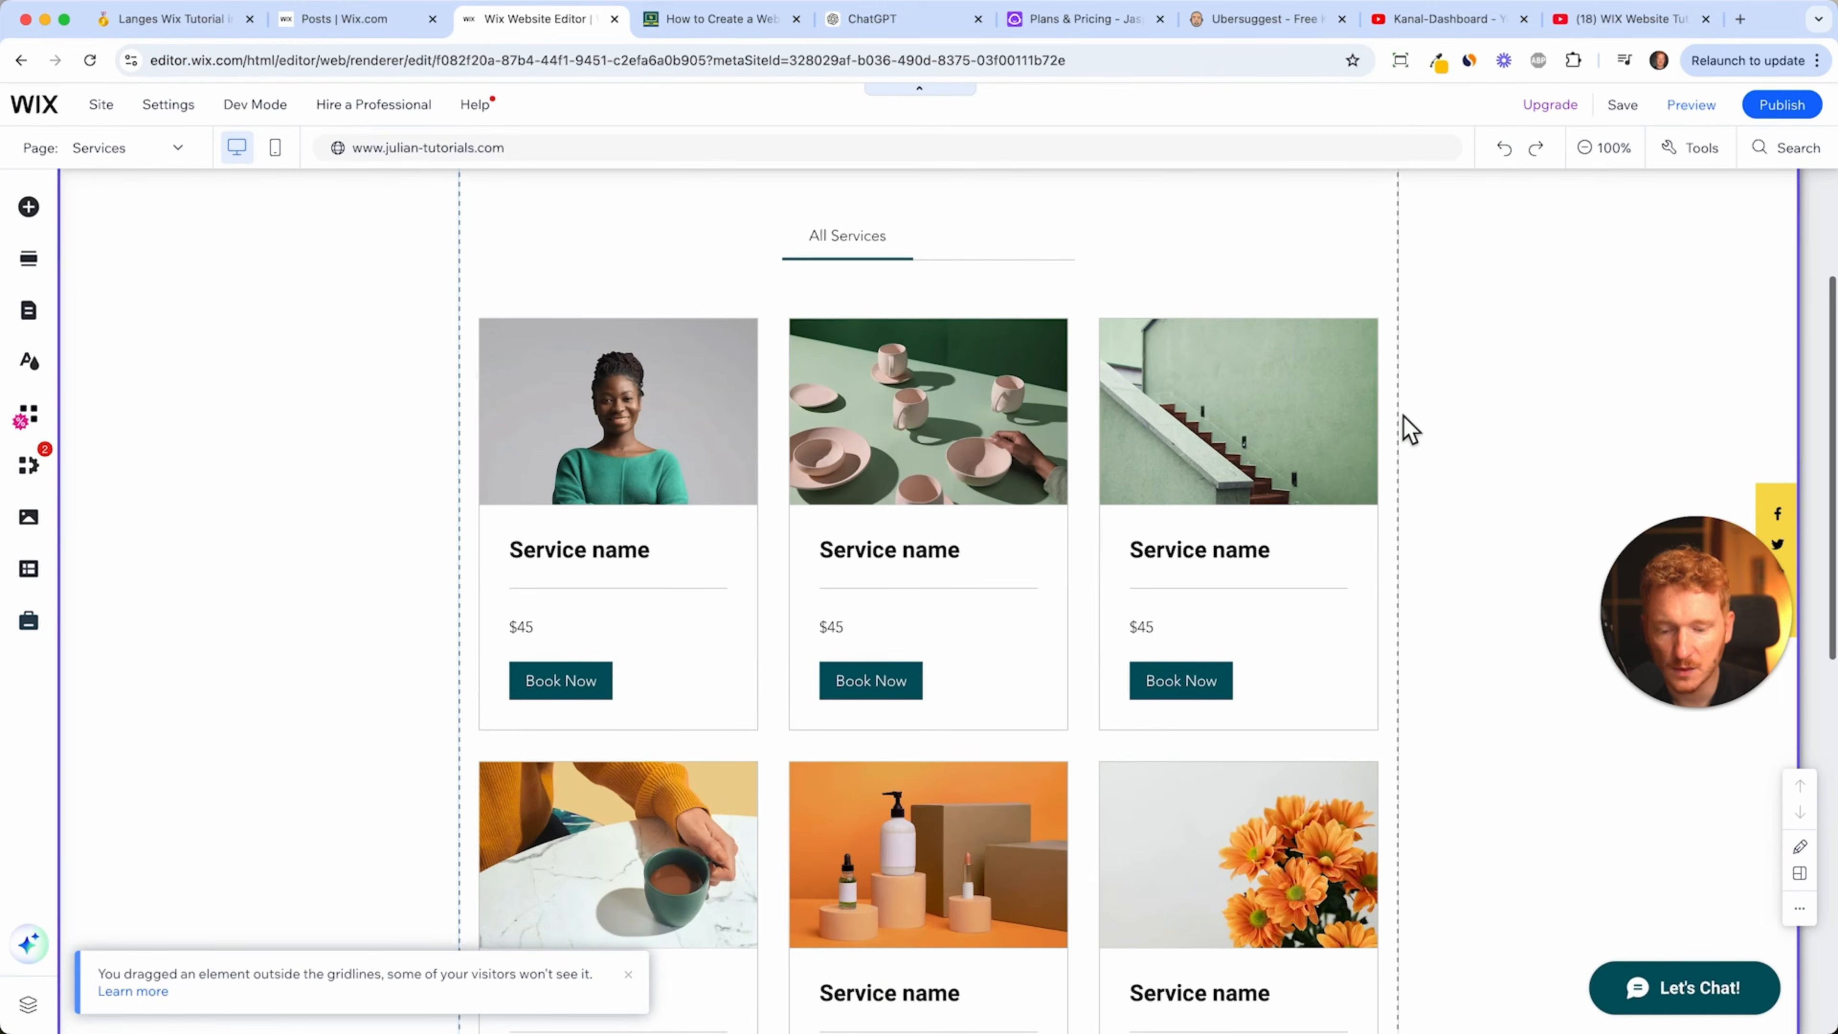
{"action": "scroll", "coordinate": [1407, 422], "scroll_direction": "down", "scroll_amount": 3}
{"action": "left_click", "coordinate": [861, 369]}
{"action": "scroll", "coordinate": [858, 361], "scroll_direction": "up", "scroll_amount": 5}
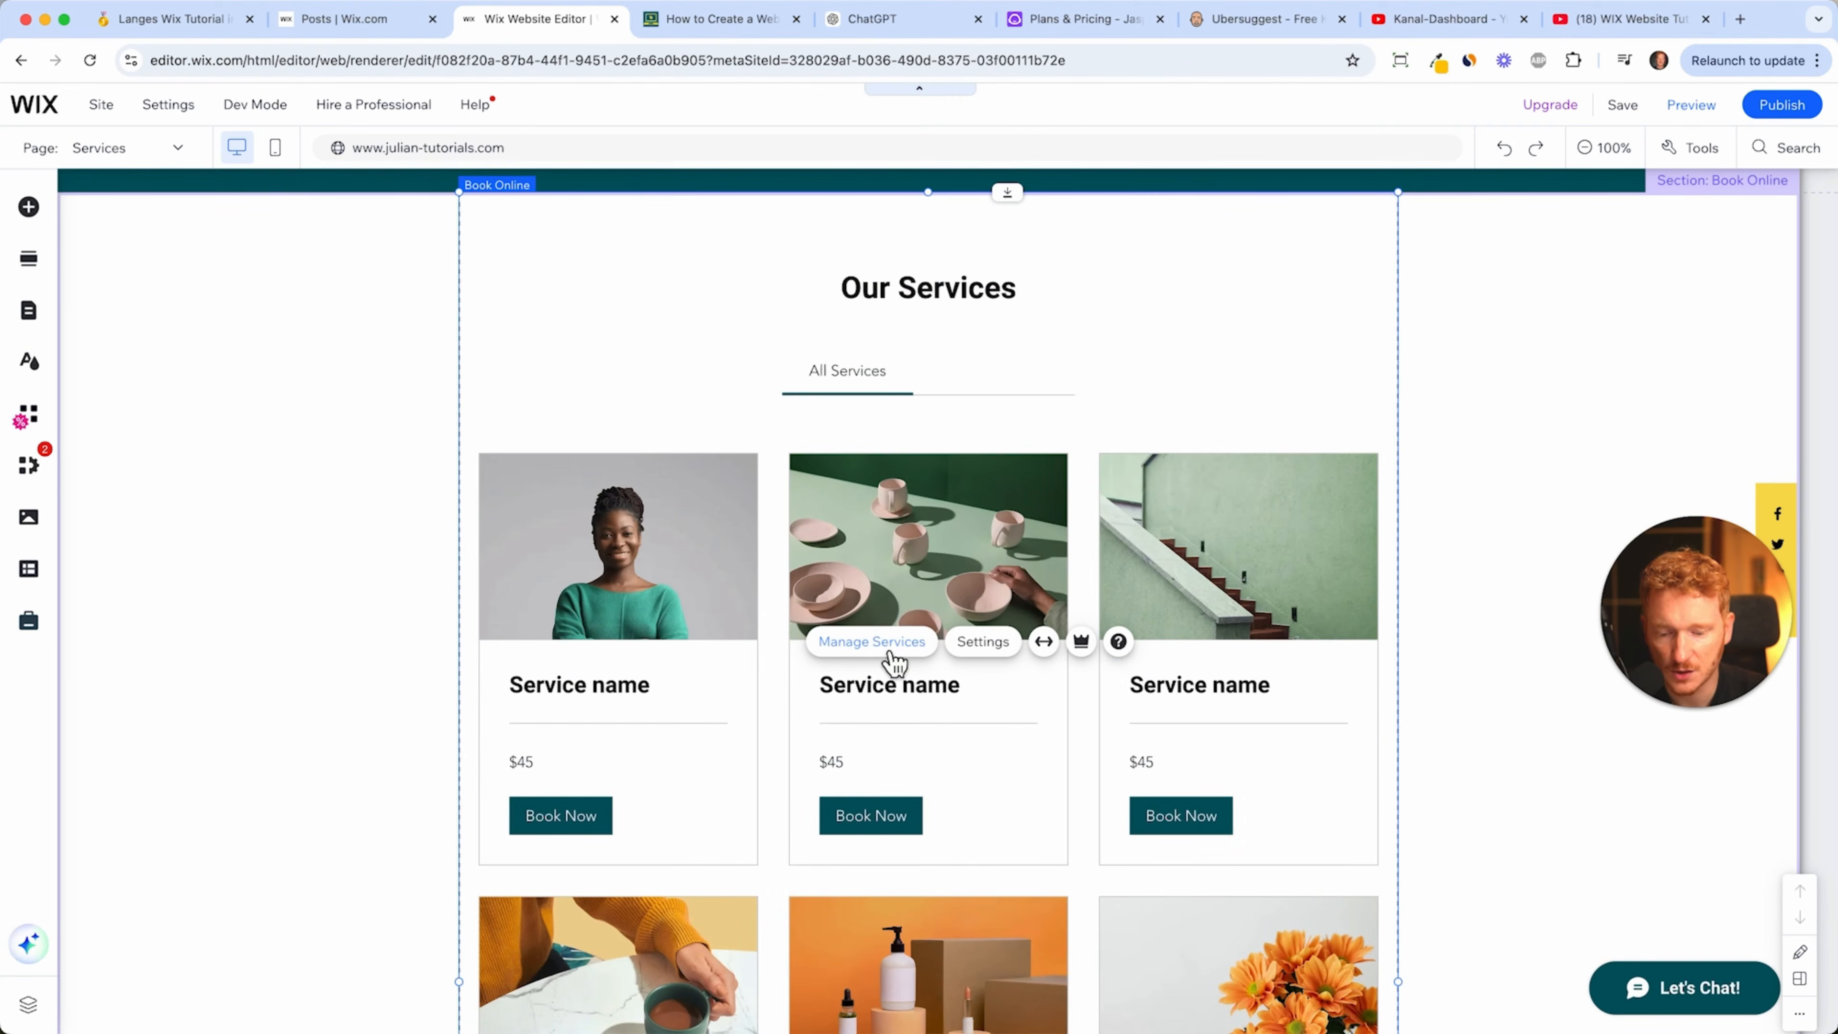
{"action": "left_click", "coordinate": [872, 642]}
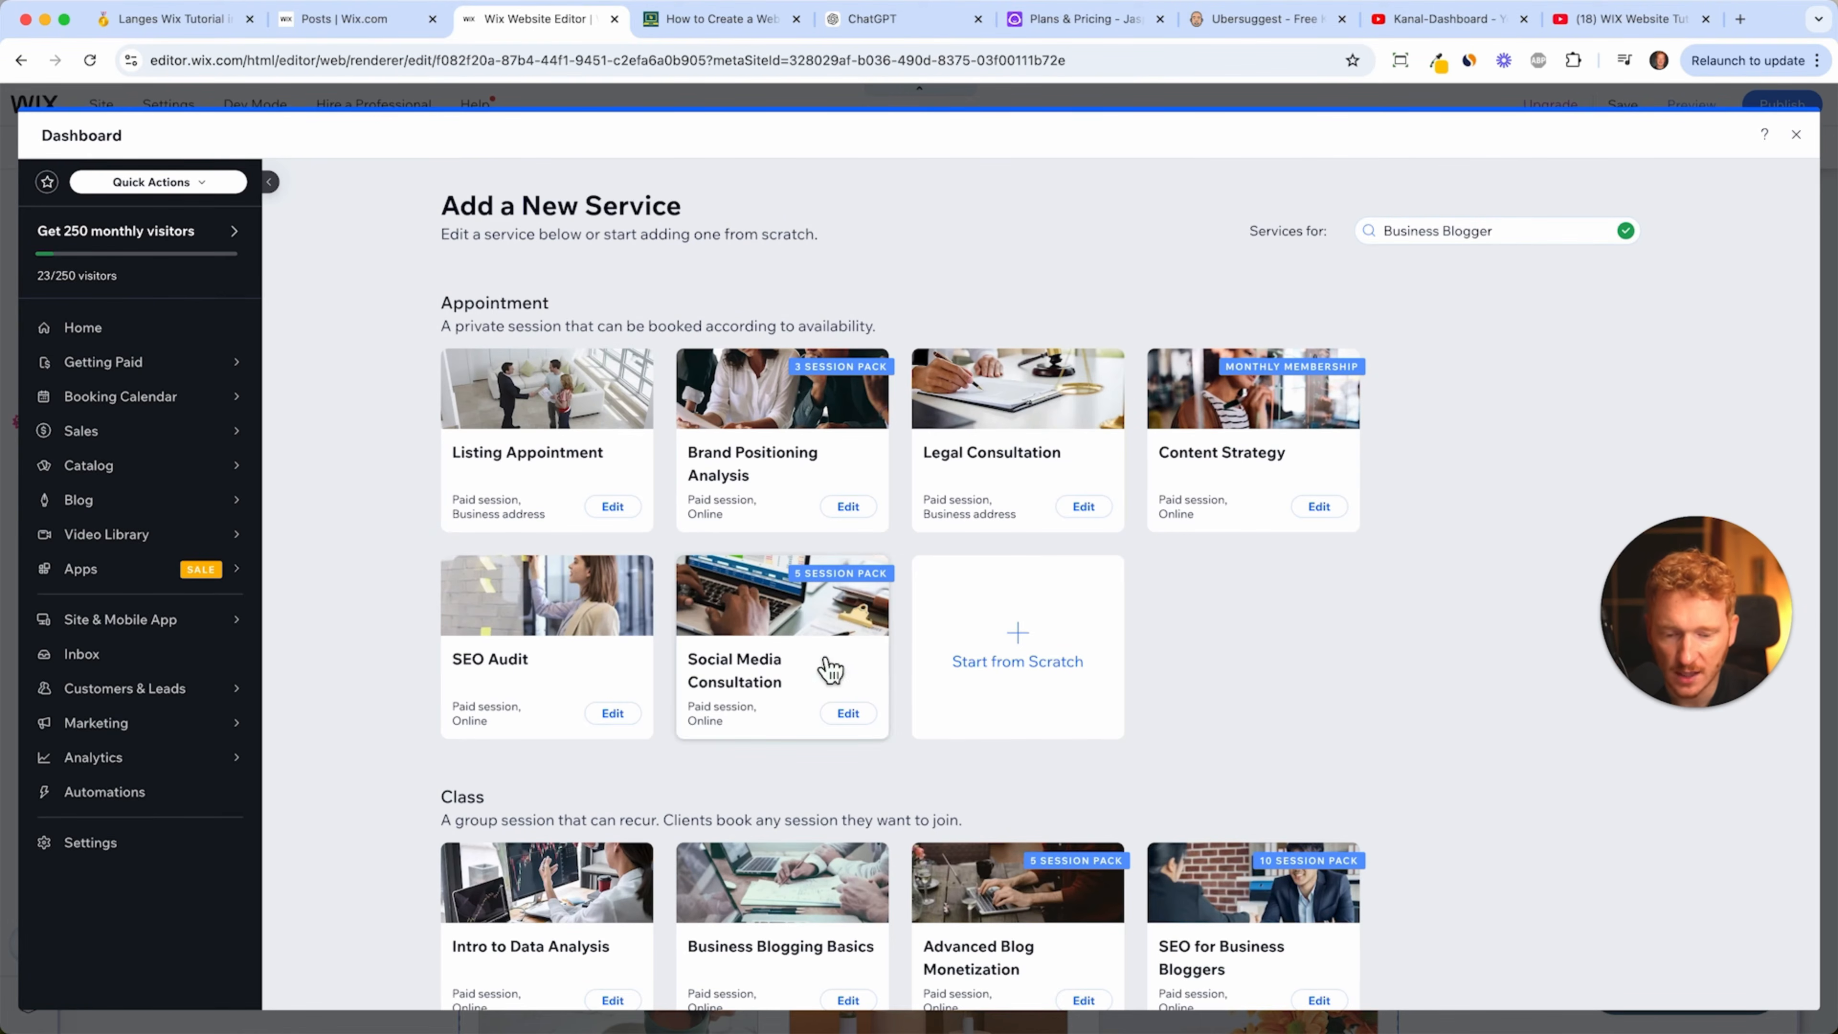
- Examine the suggested appointment, class and course templates for a new booking service
{"action": "scroll", "coordinate": [1132, 460], "scroll_direction": "down", "scroll_amount": 5}
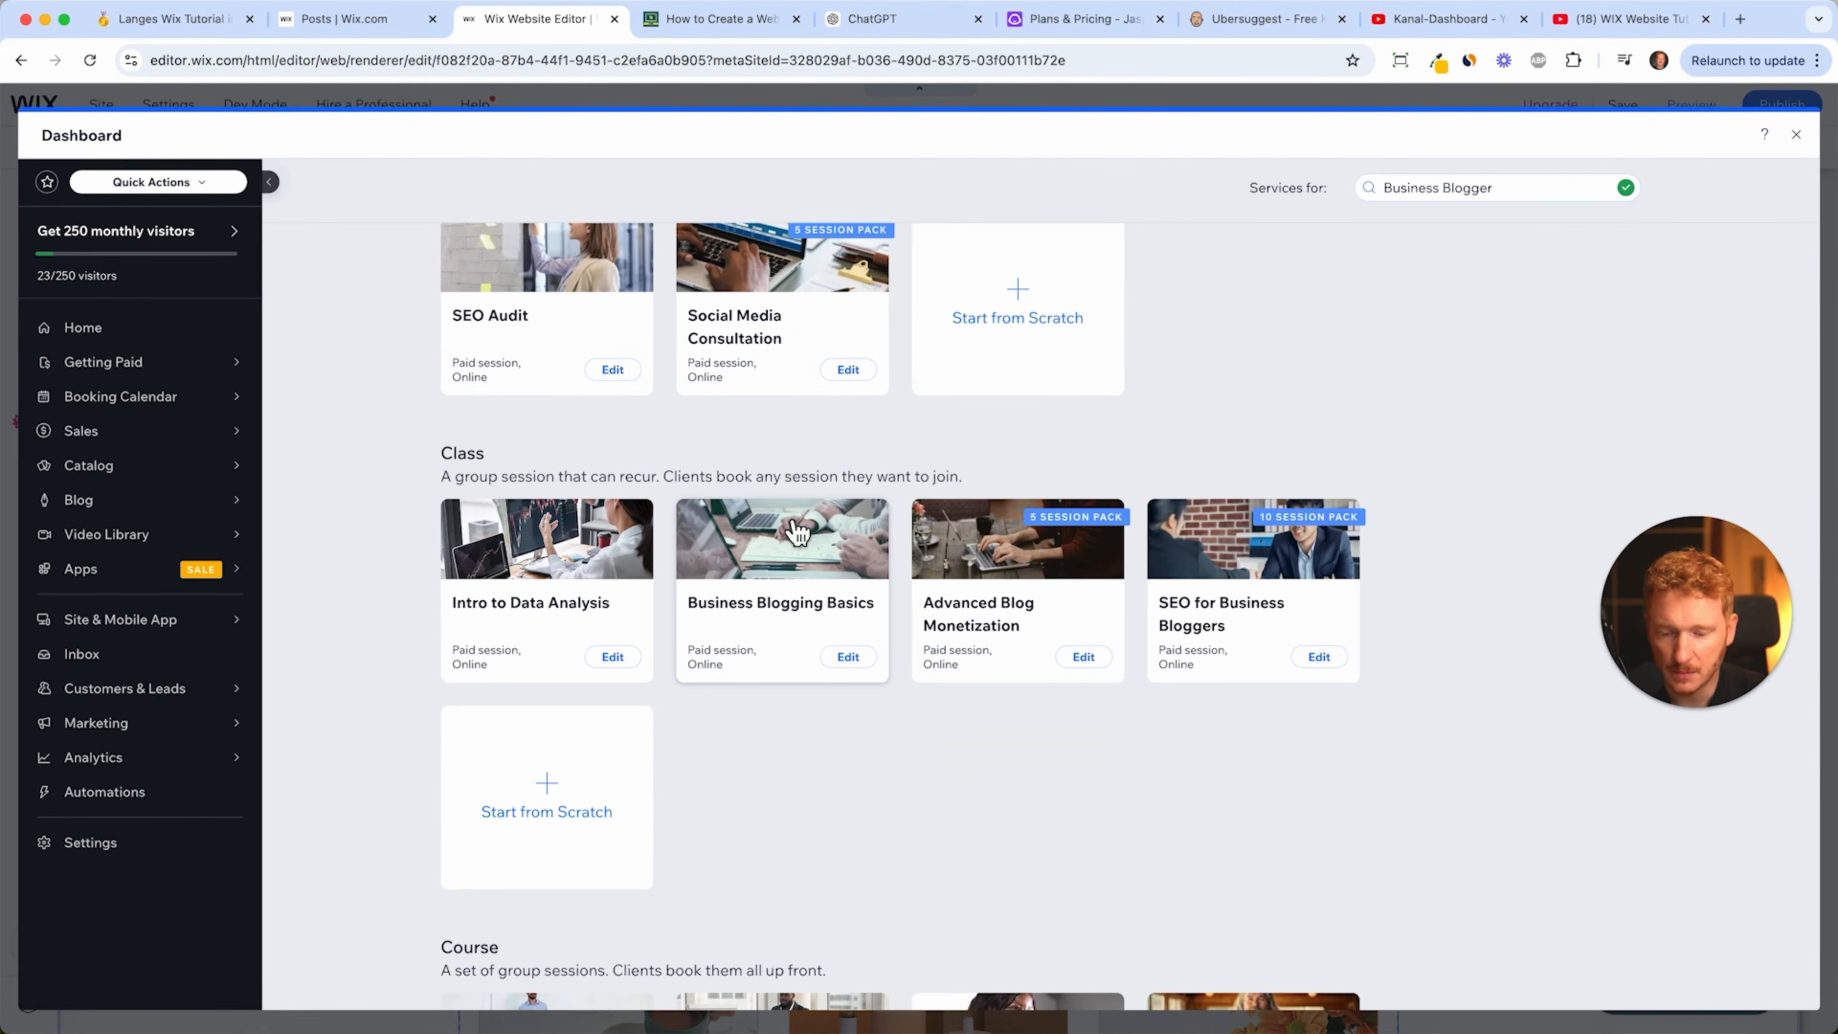
{"action": "scroll", "coordinate": [825, 593], "scroll_direction": "down", "scroll_amount": 3}
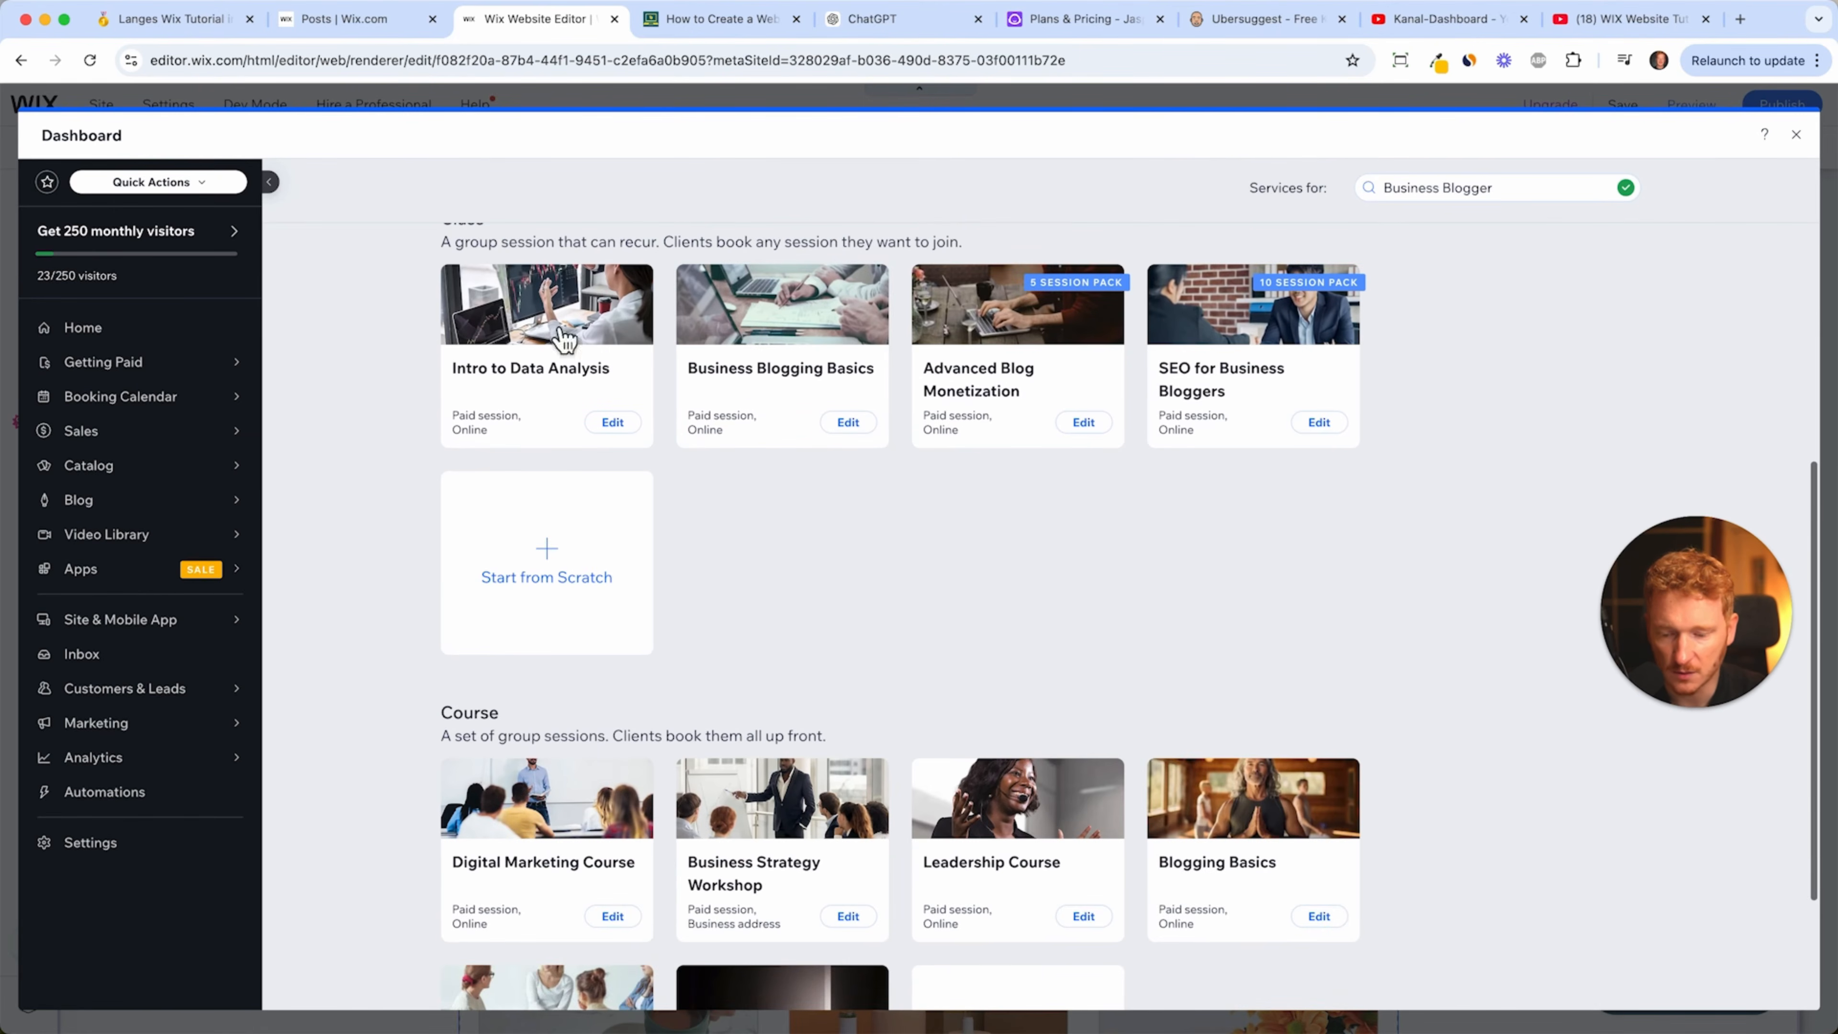
{"action": "scroll", "coordinate": [684, 495], "scroll_direction": "up", "scroll_amount": 2}
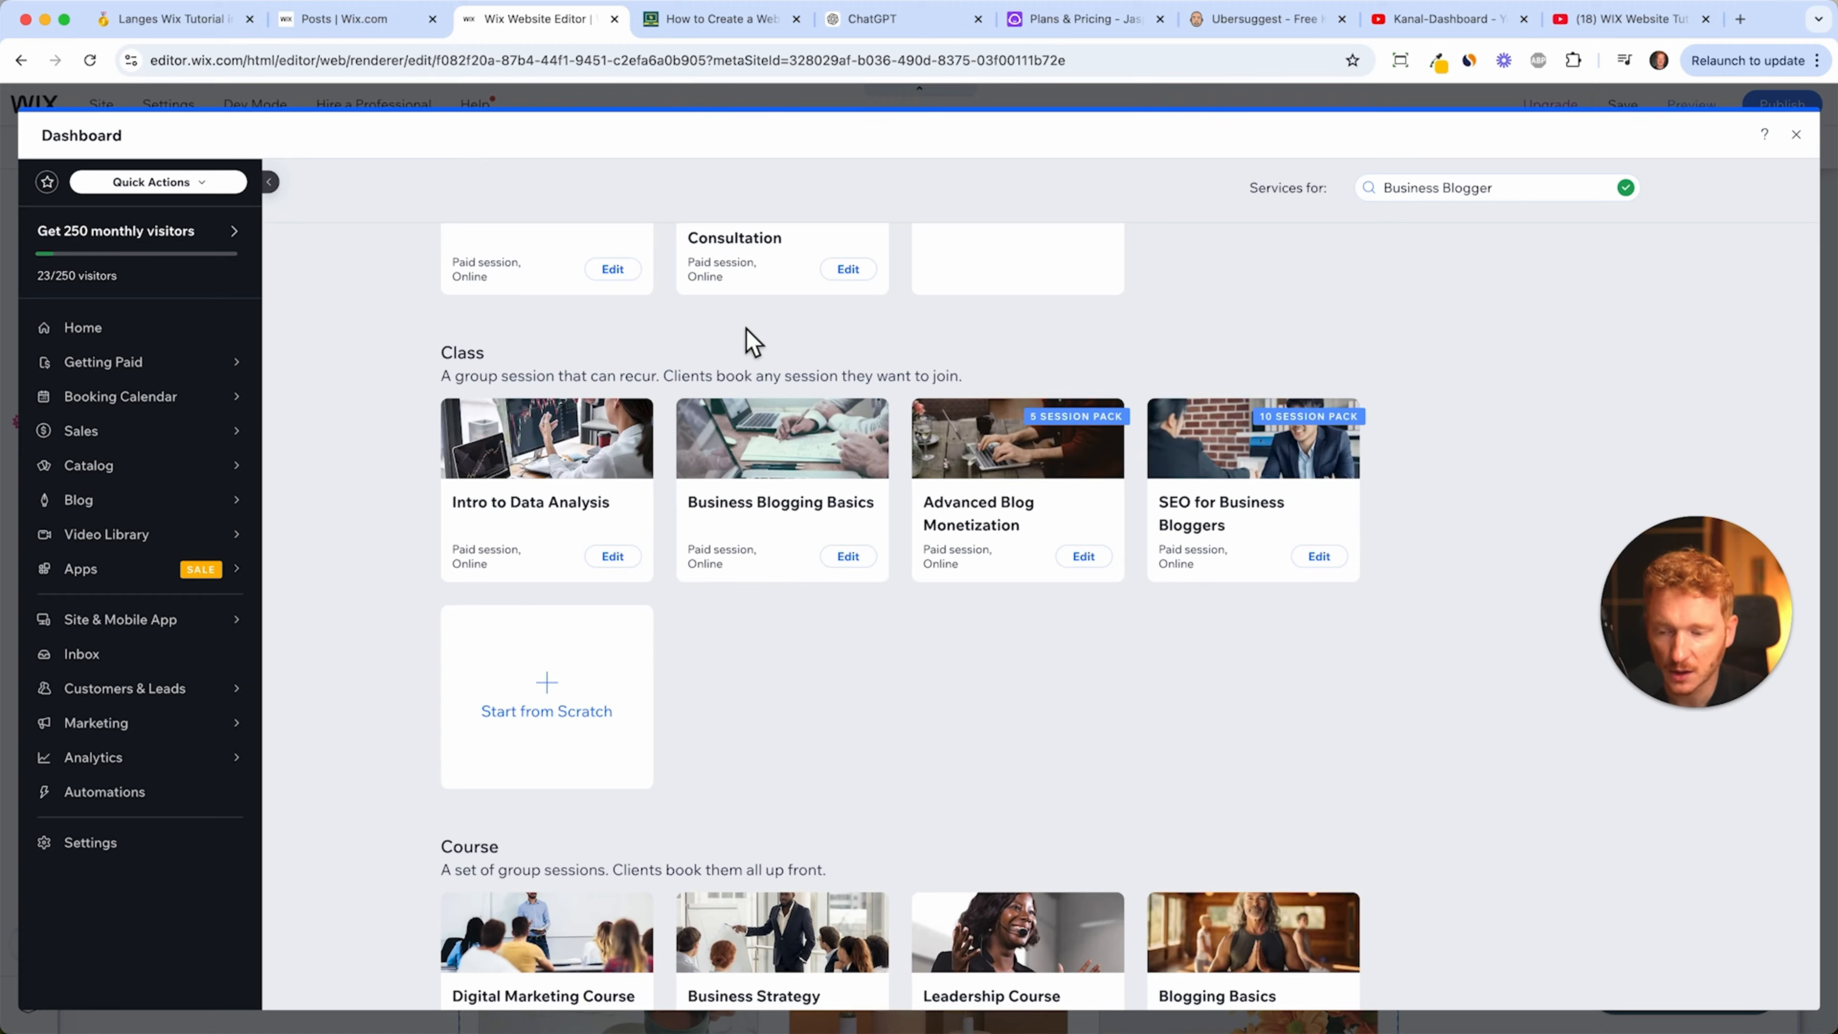
{"action": "mouse_move", "coordinate": [181, 415]}
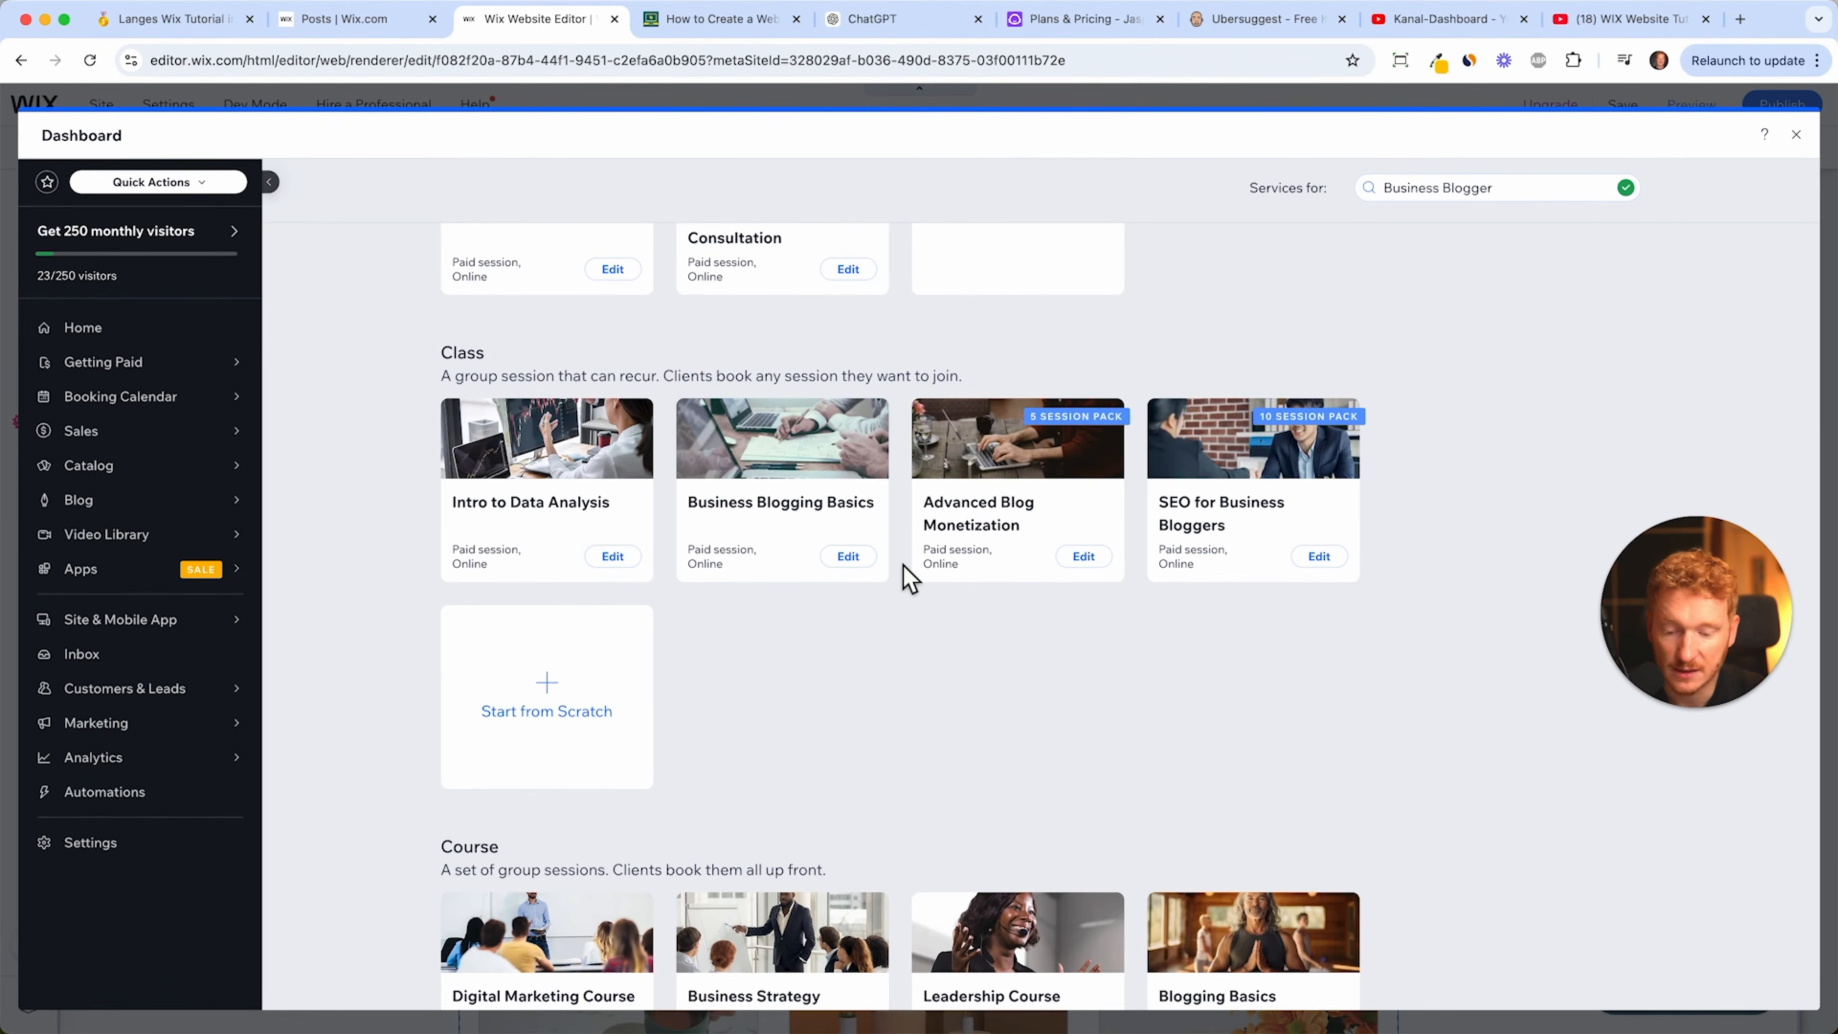
{"action": "scroll", "coordinate": [902, 576], "scroll_direction": "down", "scroll_amount": 3}
{"action": "scroll", "coordinate": [908, 577], "scroll_direction": "down", "scroll_amount": 2}
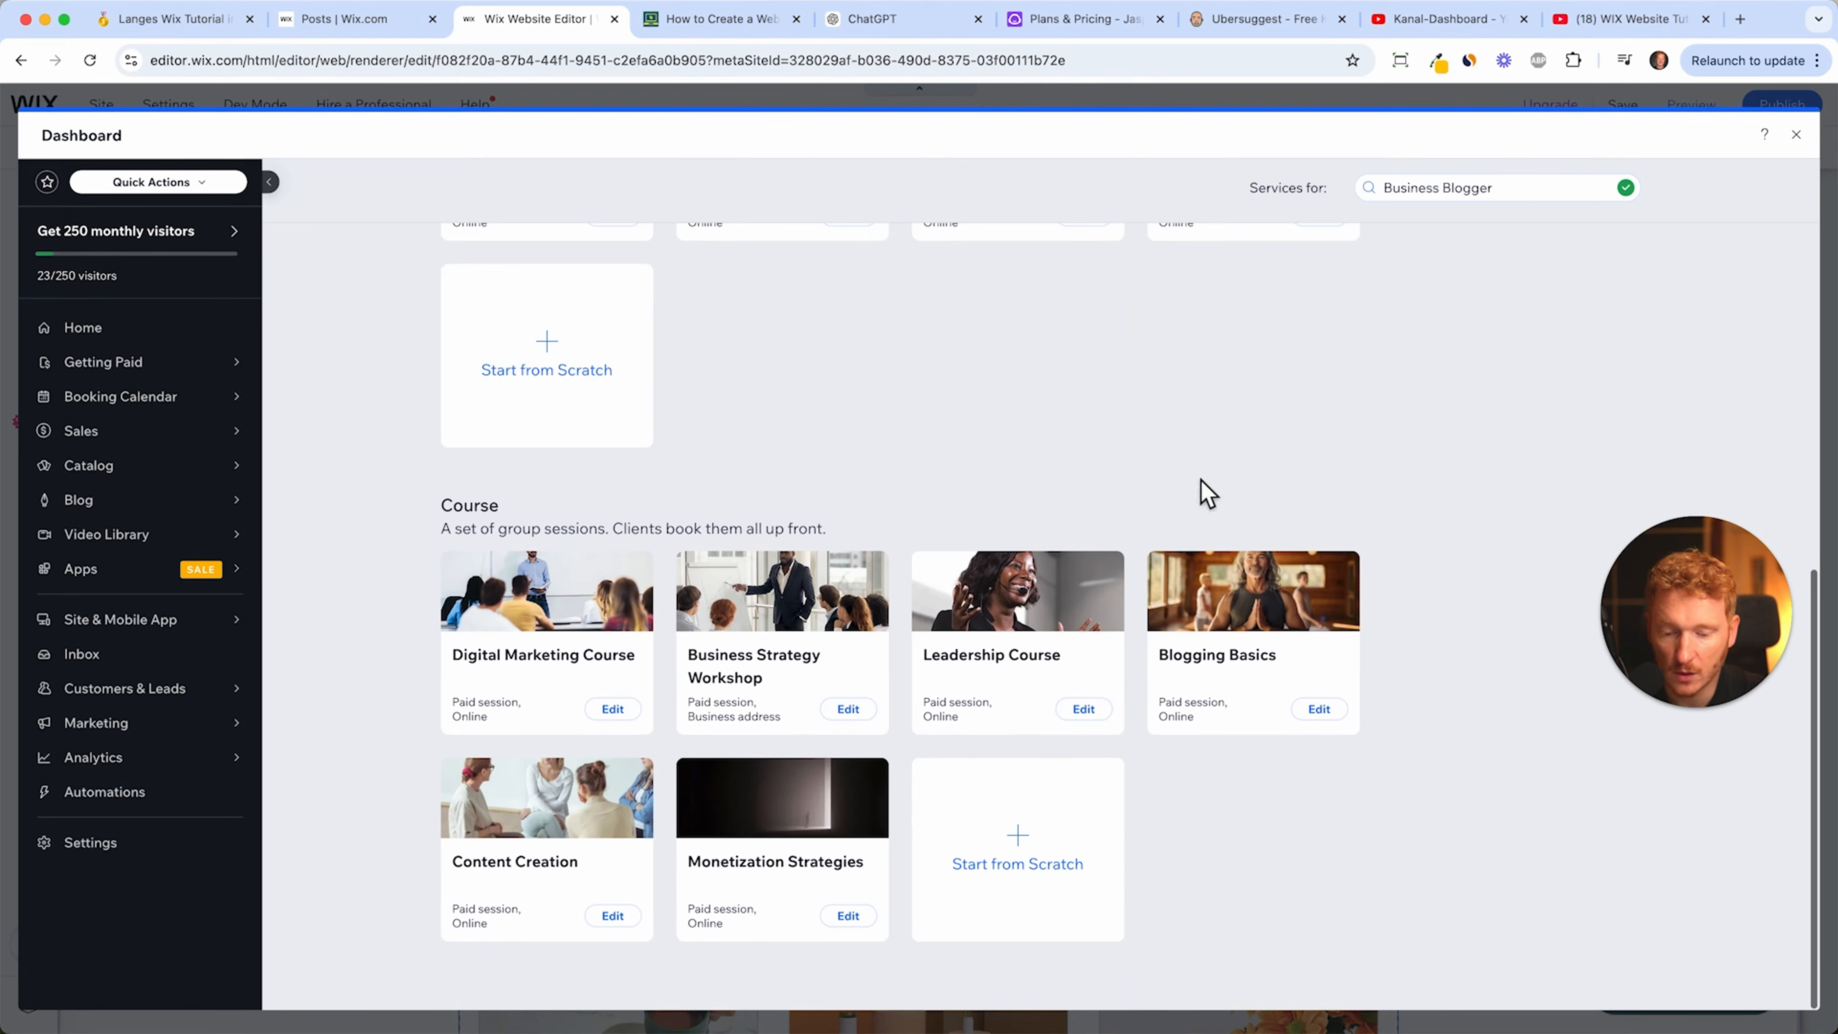
{"action": "mouse_move", "coordinate": [149, 406]}
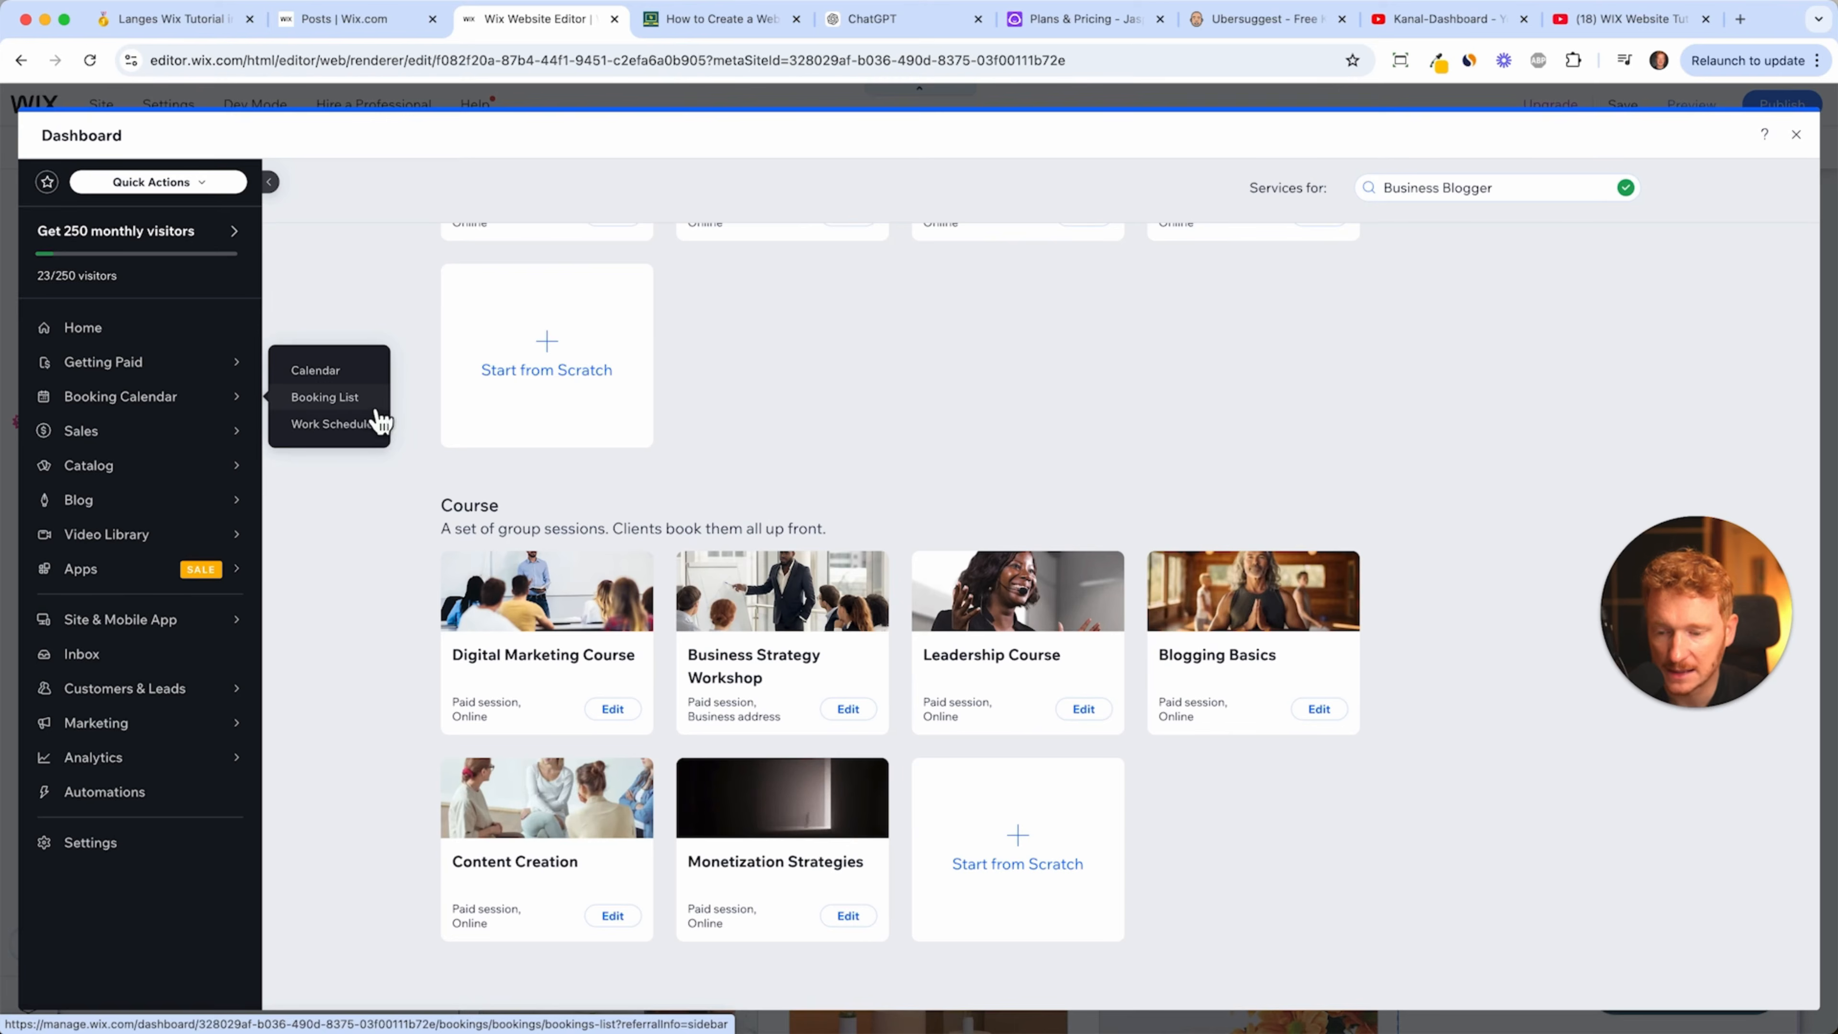
{"action": "scroll", "coordinate": [661, 377], "scroll_direction": "up", "scroll_amount": 10}
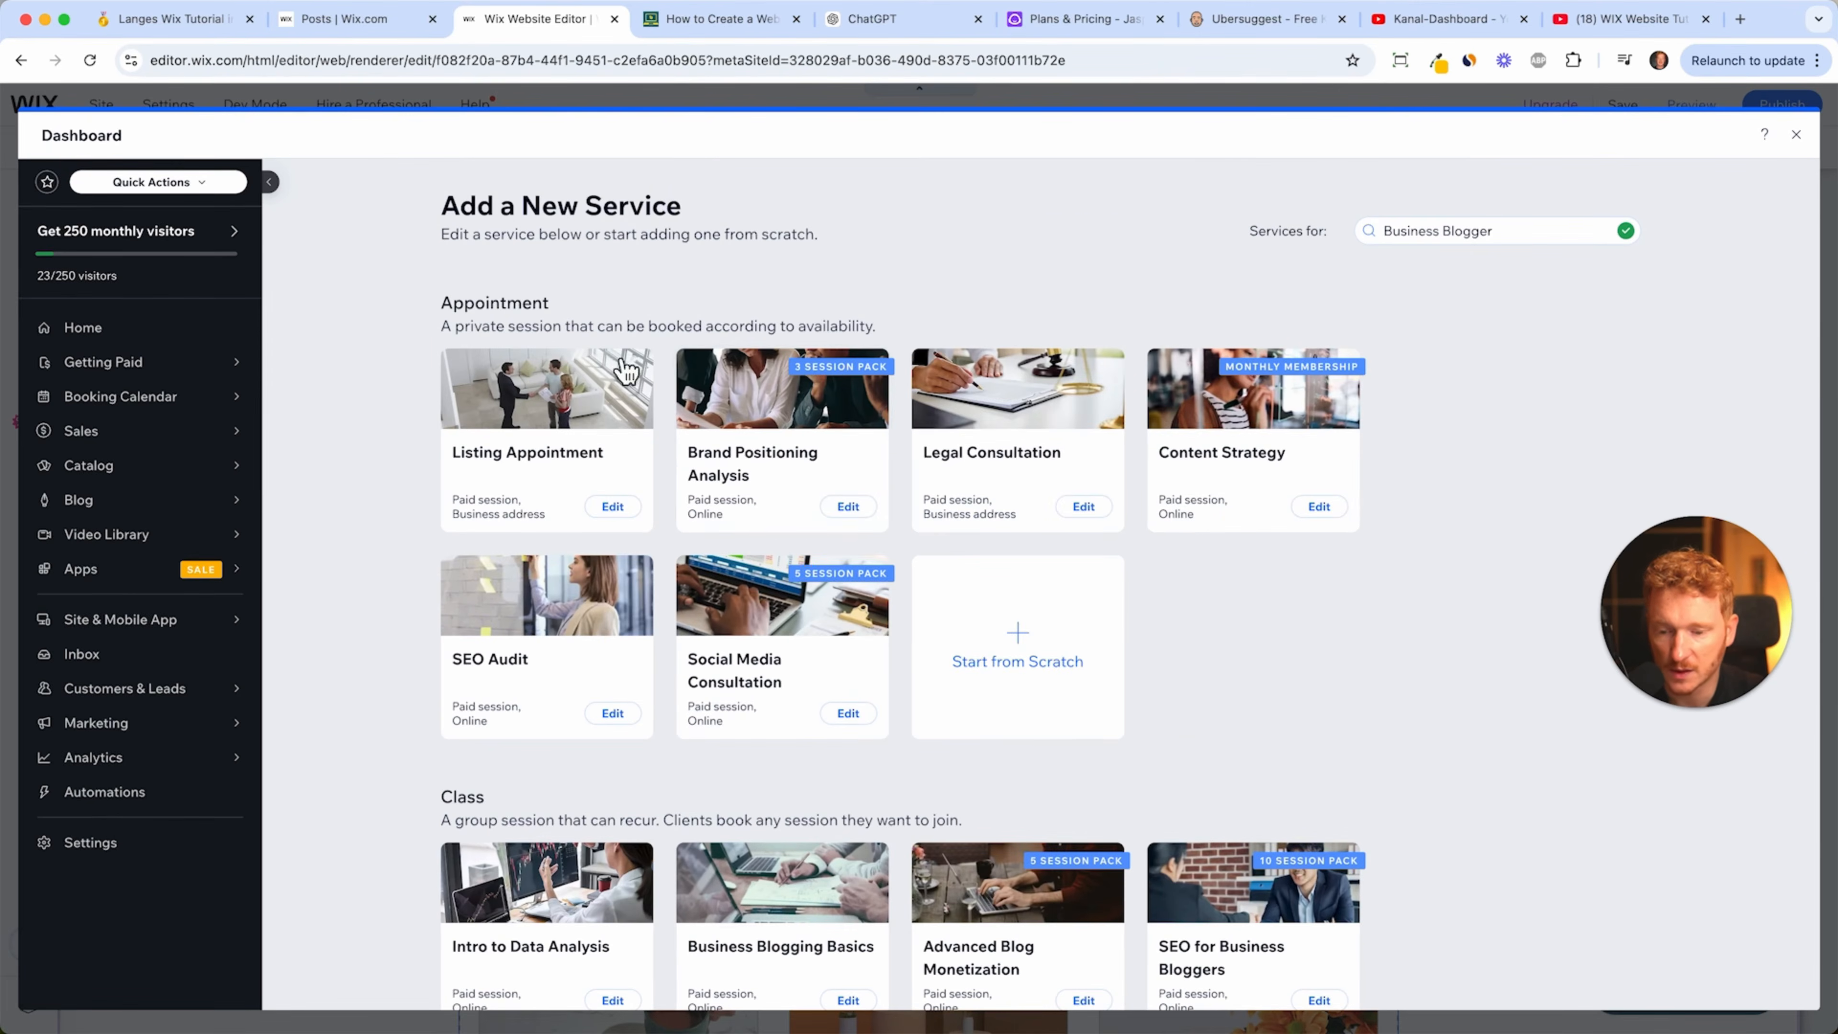
{"action": "scroll", "coordinate": [1251, 423], "scroll_direction": "down", "scroll_amount": 5}
{"action": "scroll", "coordinate": [1264, 430], "scroll_direction": "up", "scroll_amount": 4}
{"action": "scroll", "coordinate": [1264, 430], "scroll_direction": "up", "scroll_amount": 1}
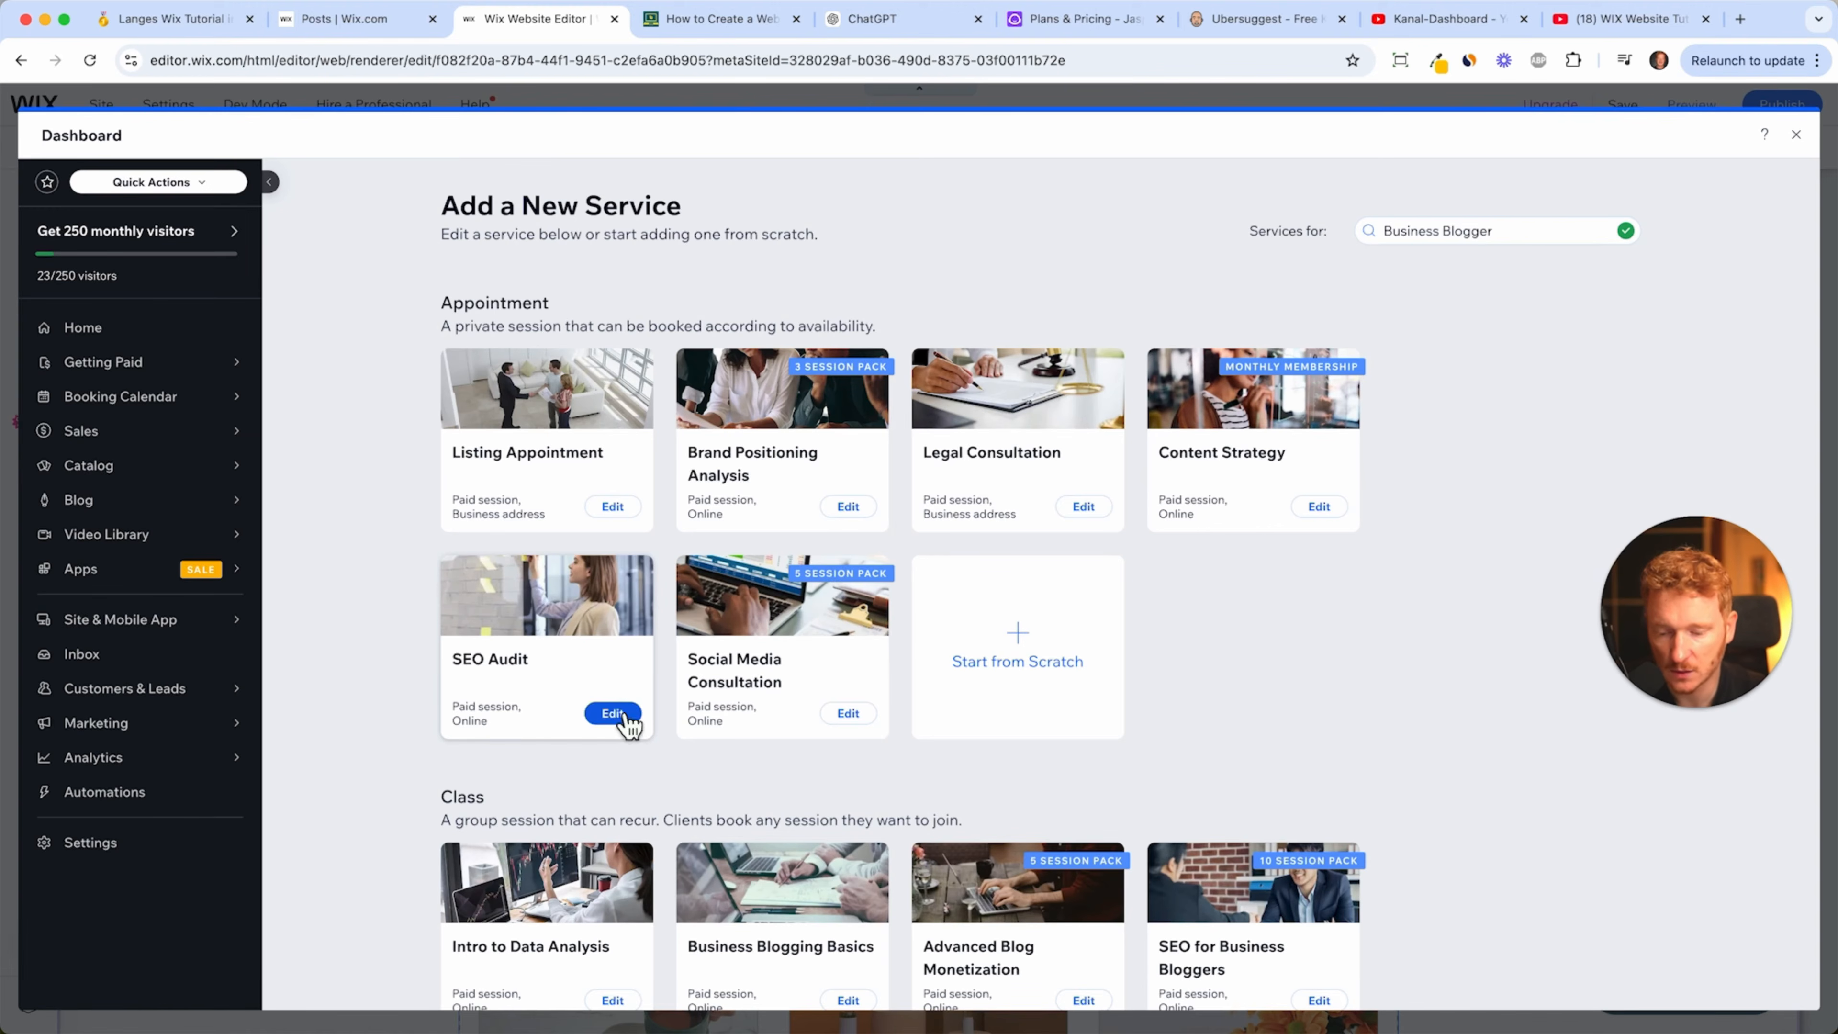
- Open the SEO Audit appointment template for editing
{"action": "left_click", "coordinate": [586, 644]}
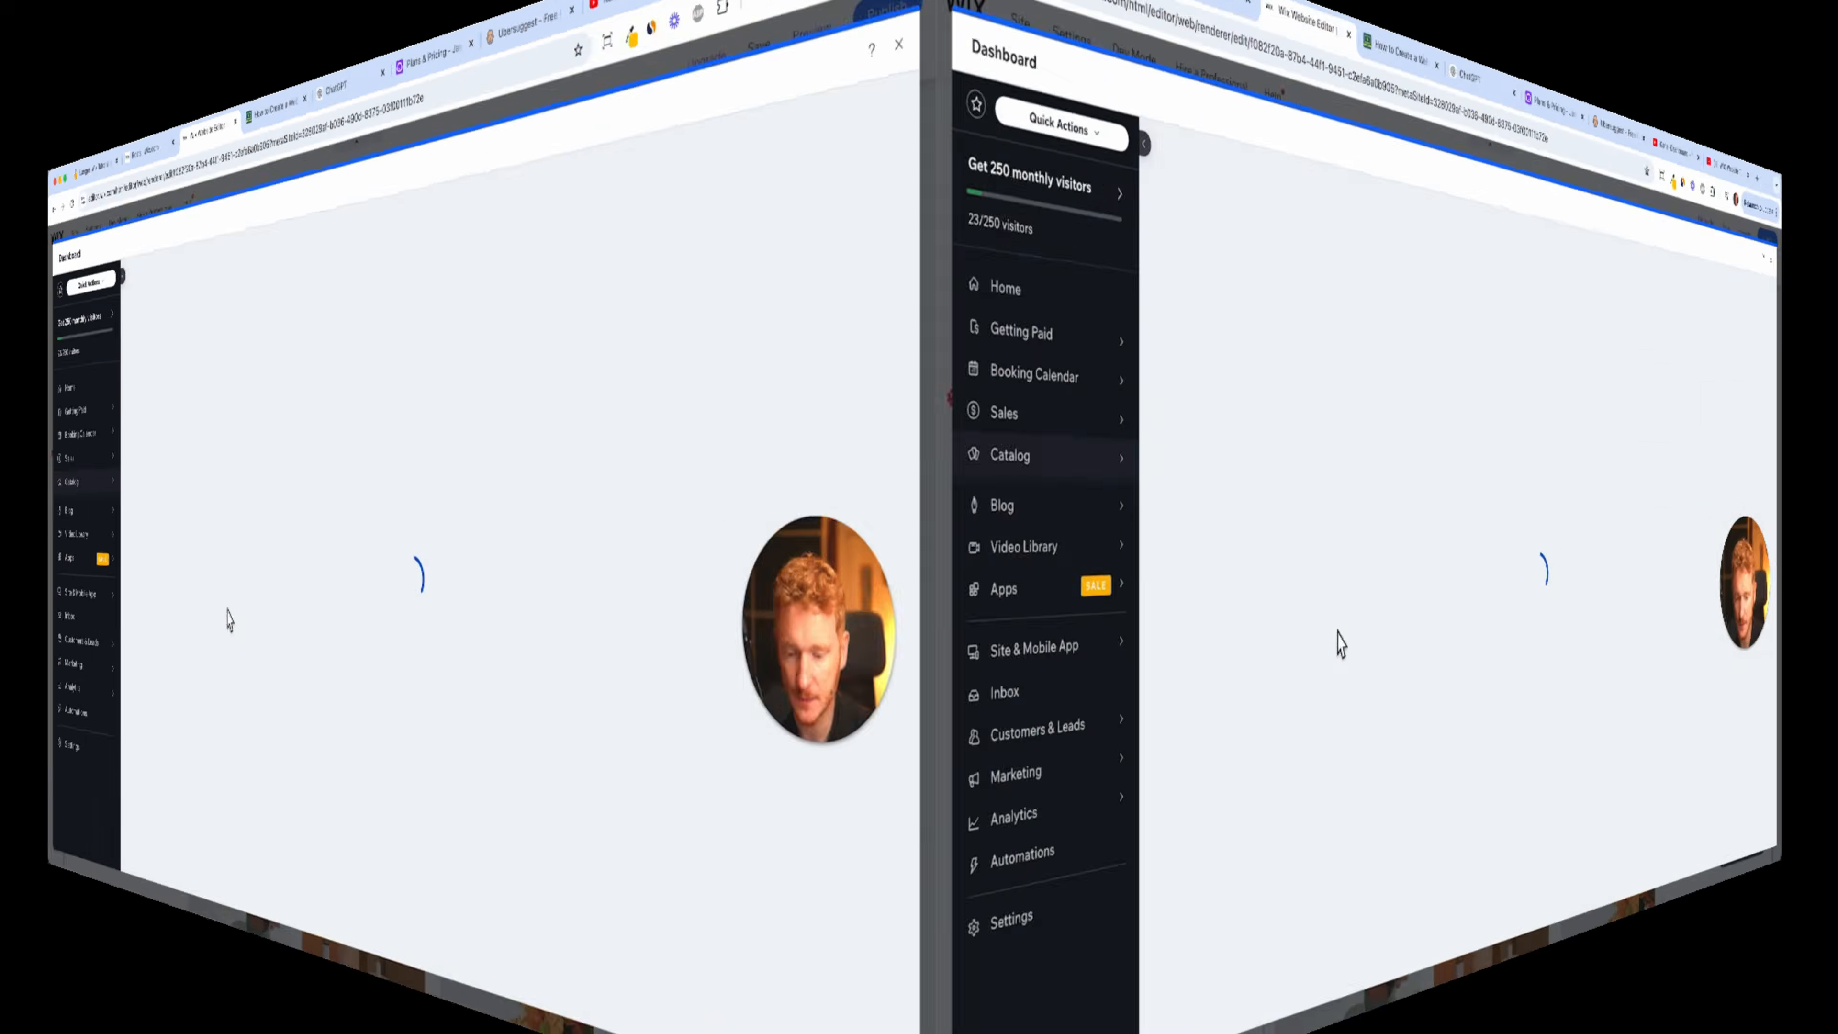
{"action": "left_click_drag", "start_coordinate": [1717, 612], "coordinate": [1747, 318]}
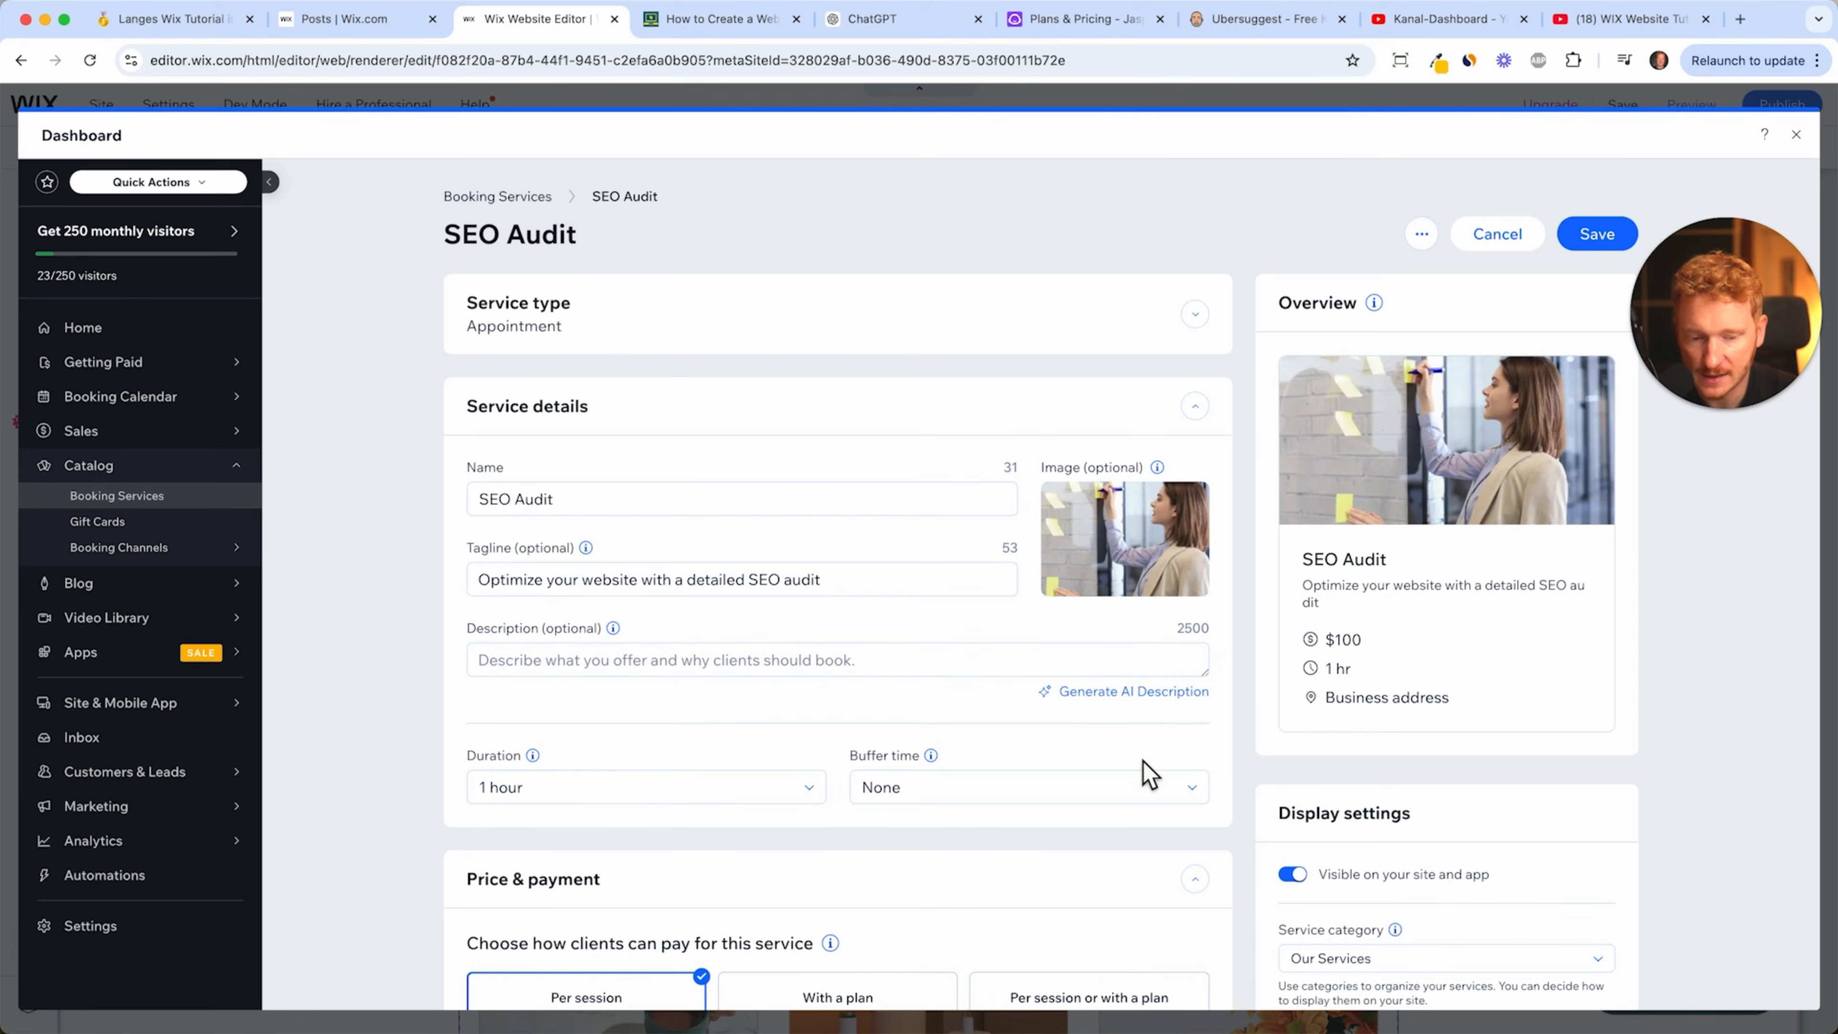
{"action": "mouse_move", "coordinate": [1157, 544]}
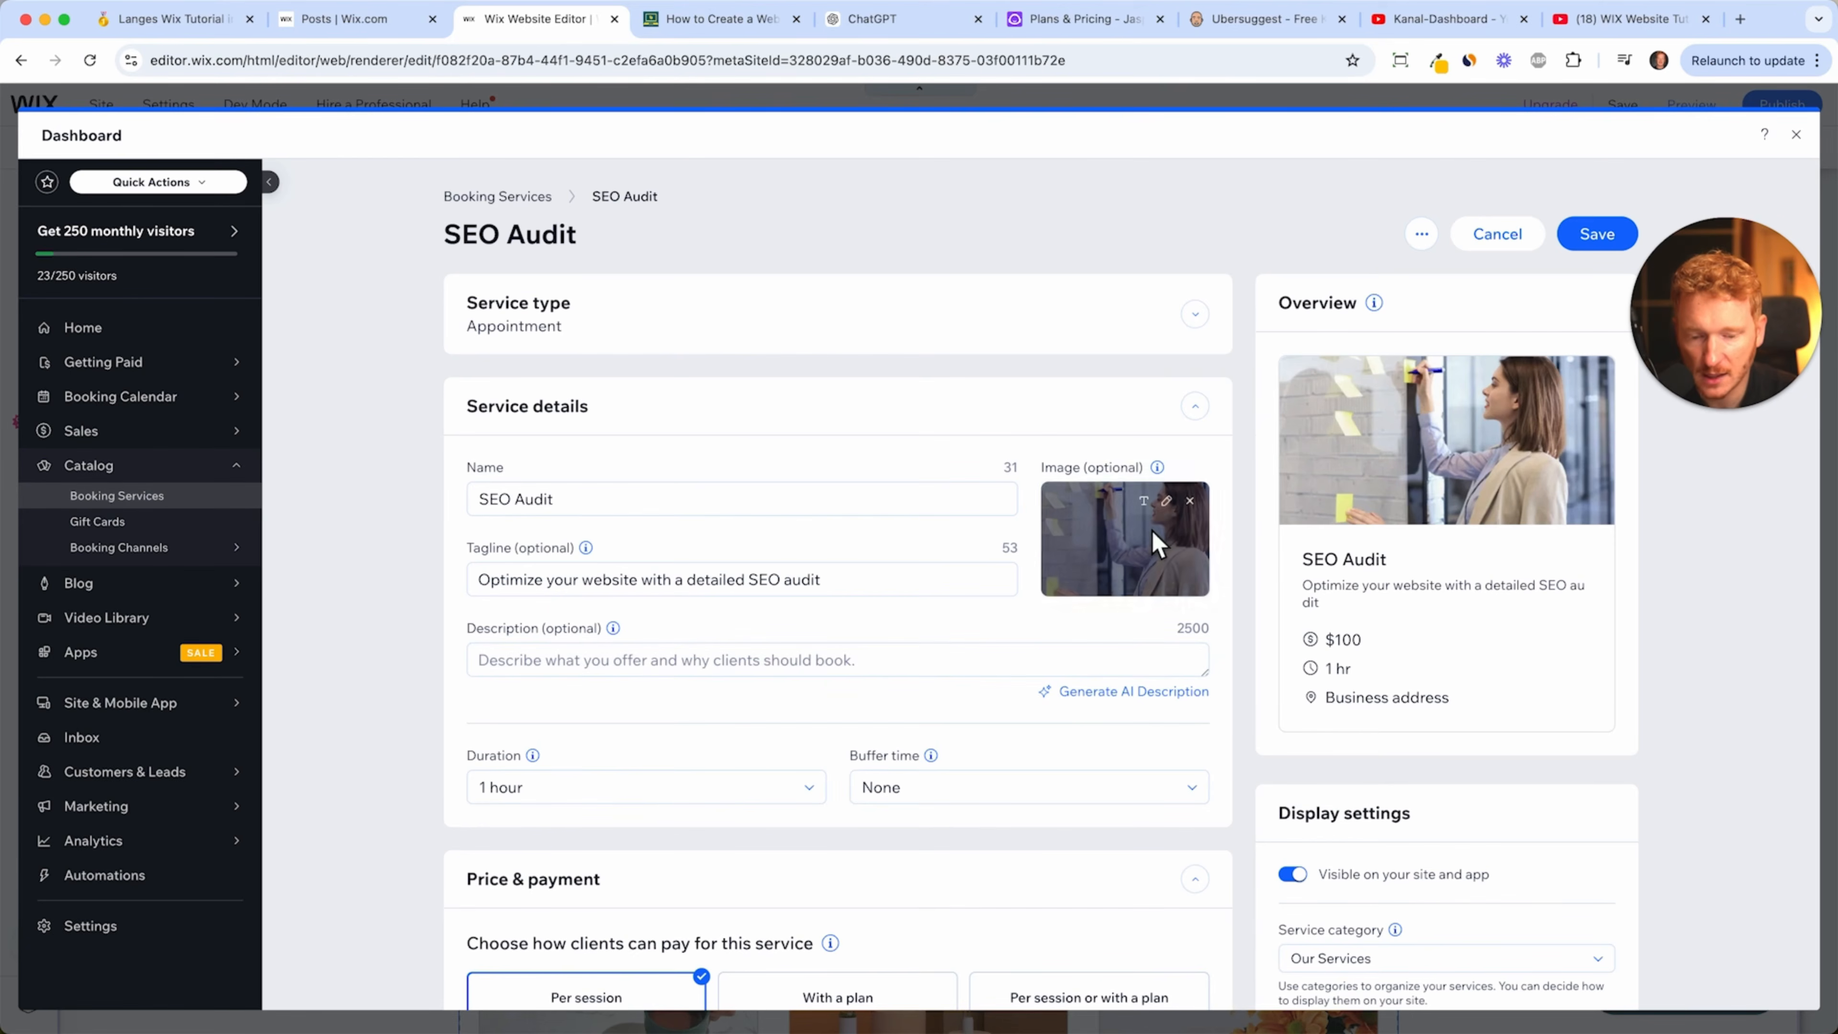
{"action": "left_click", "coordinate": [1167, 501]}
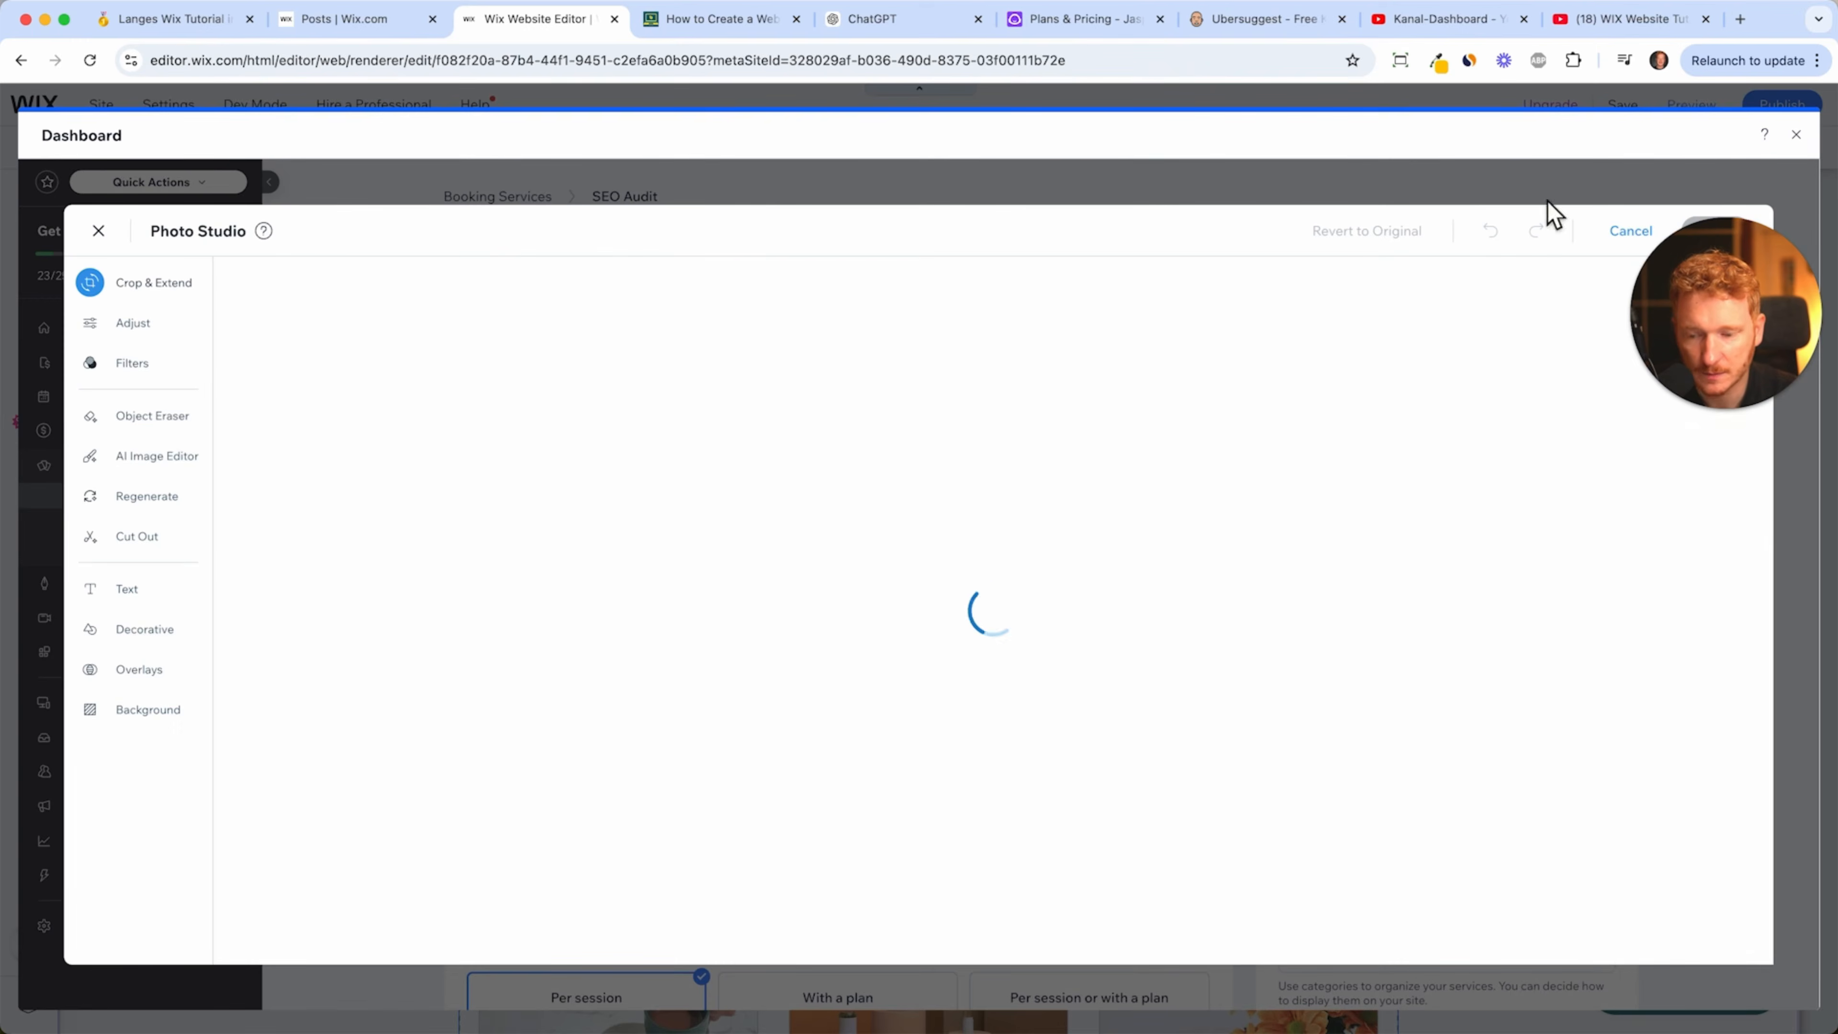
{"action": "left_click", "coordinate": [1629, 229]}
- Search Unsplash for "seo" and replace the SEO Audit service image with the photo of the SEO letters
{"action": "left_click", "coordinate": [1118, 550]}
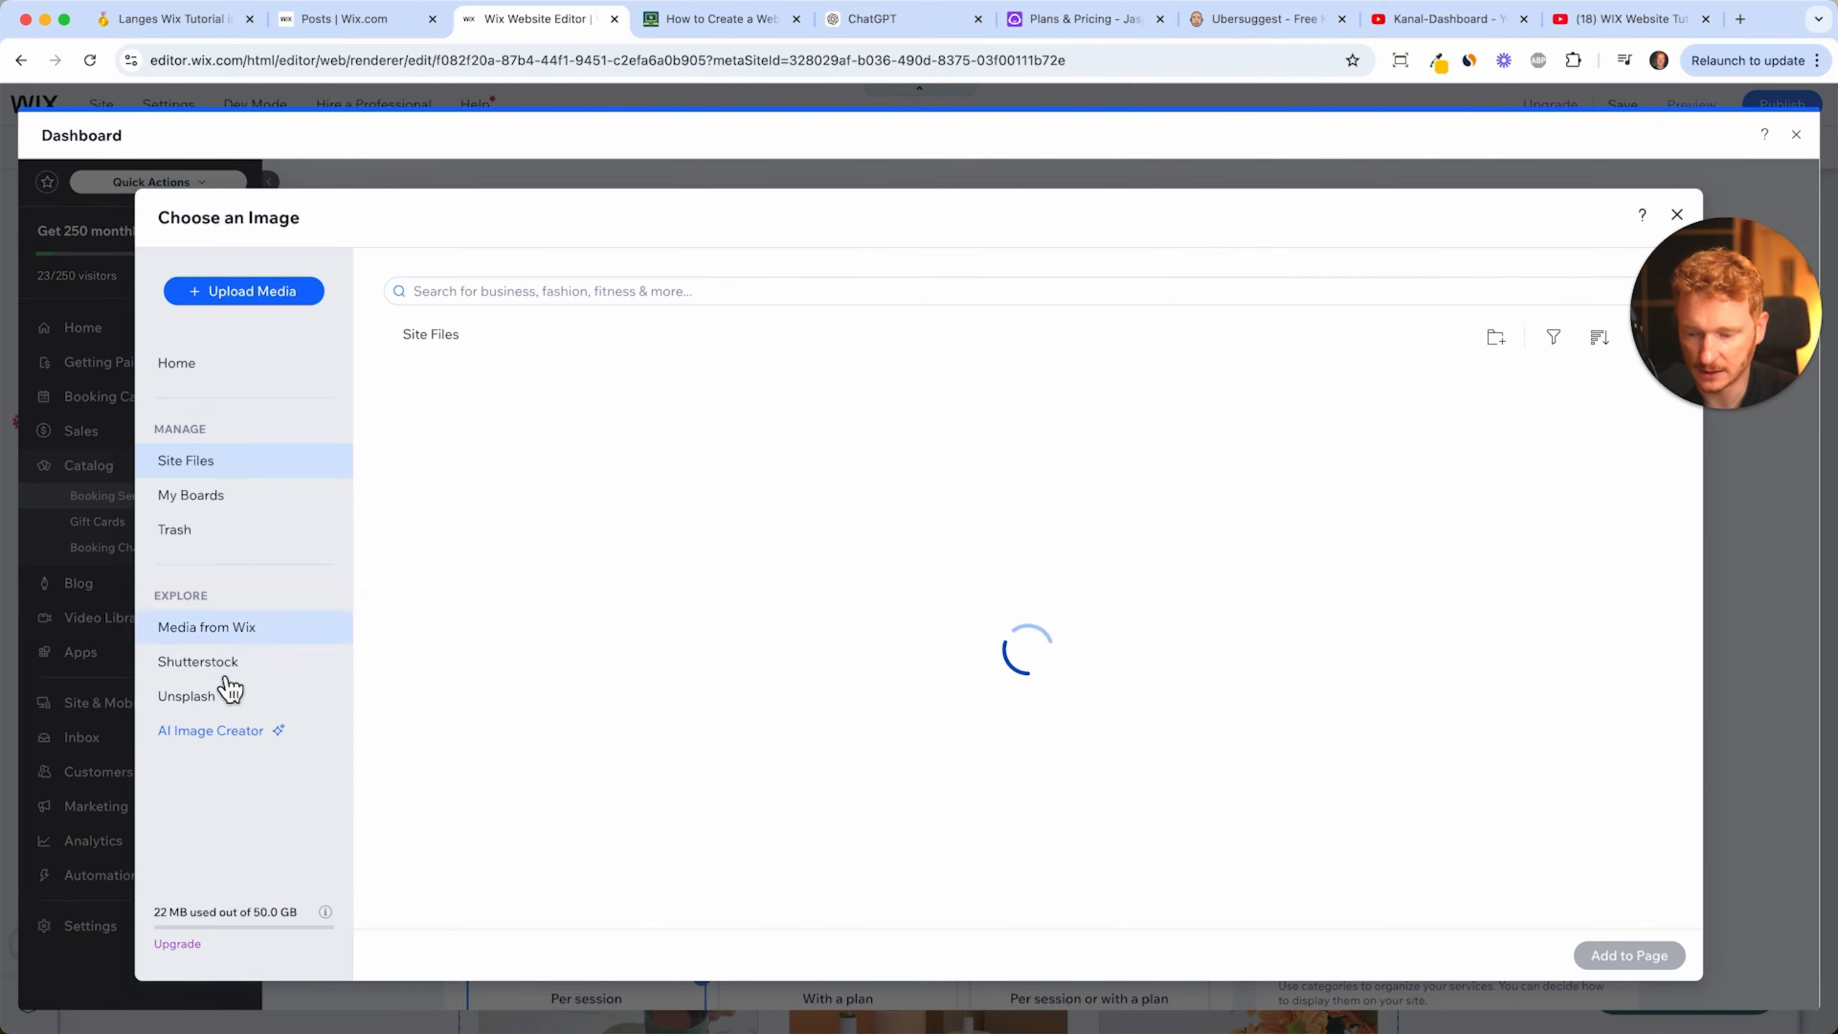
{"action": "left_click", "coordinate": [217, 696]}
{"action": "left_click", "coordinate": [541, 291]}
{"action": "type", "text": "seo"}
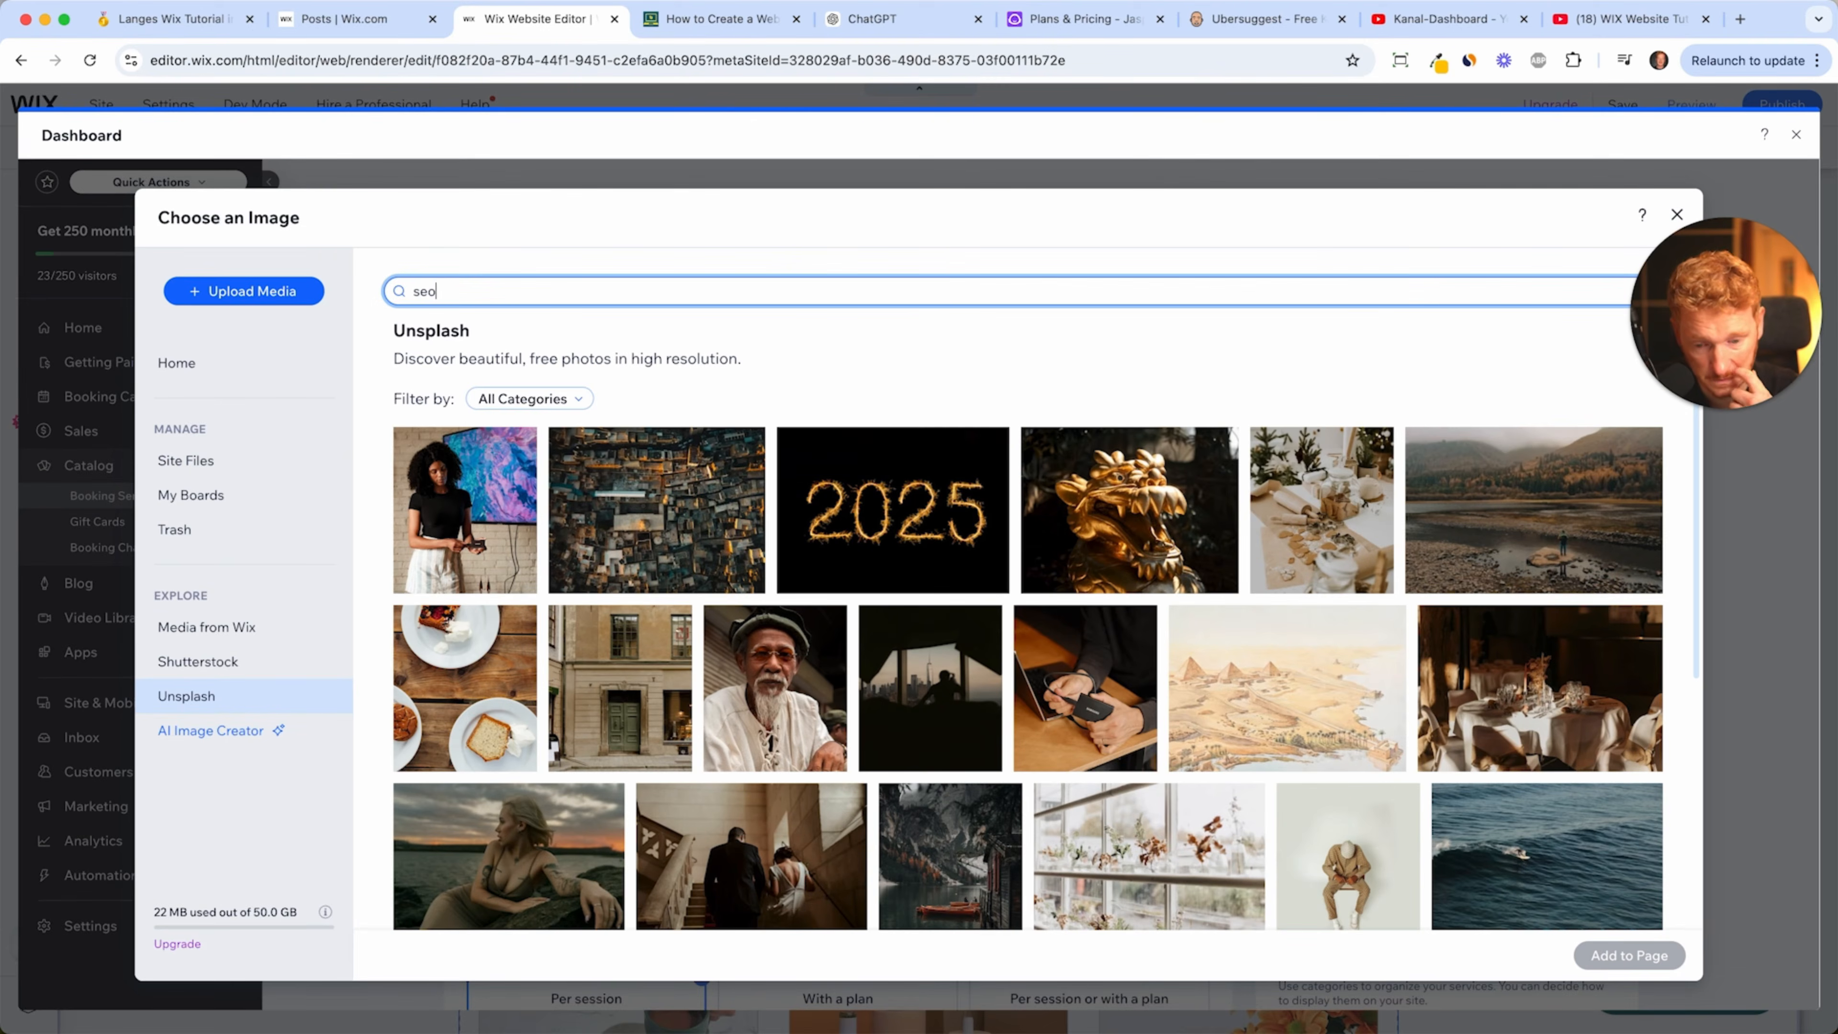
{"action": "key", "text": "Return"}
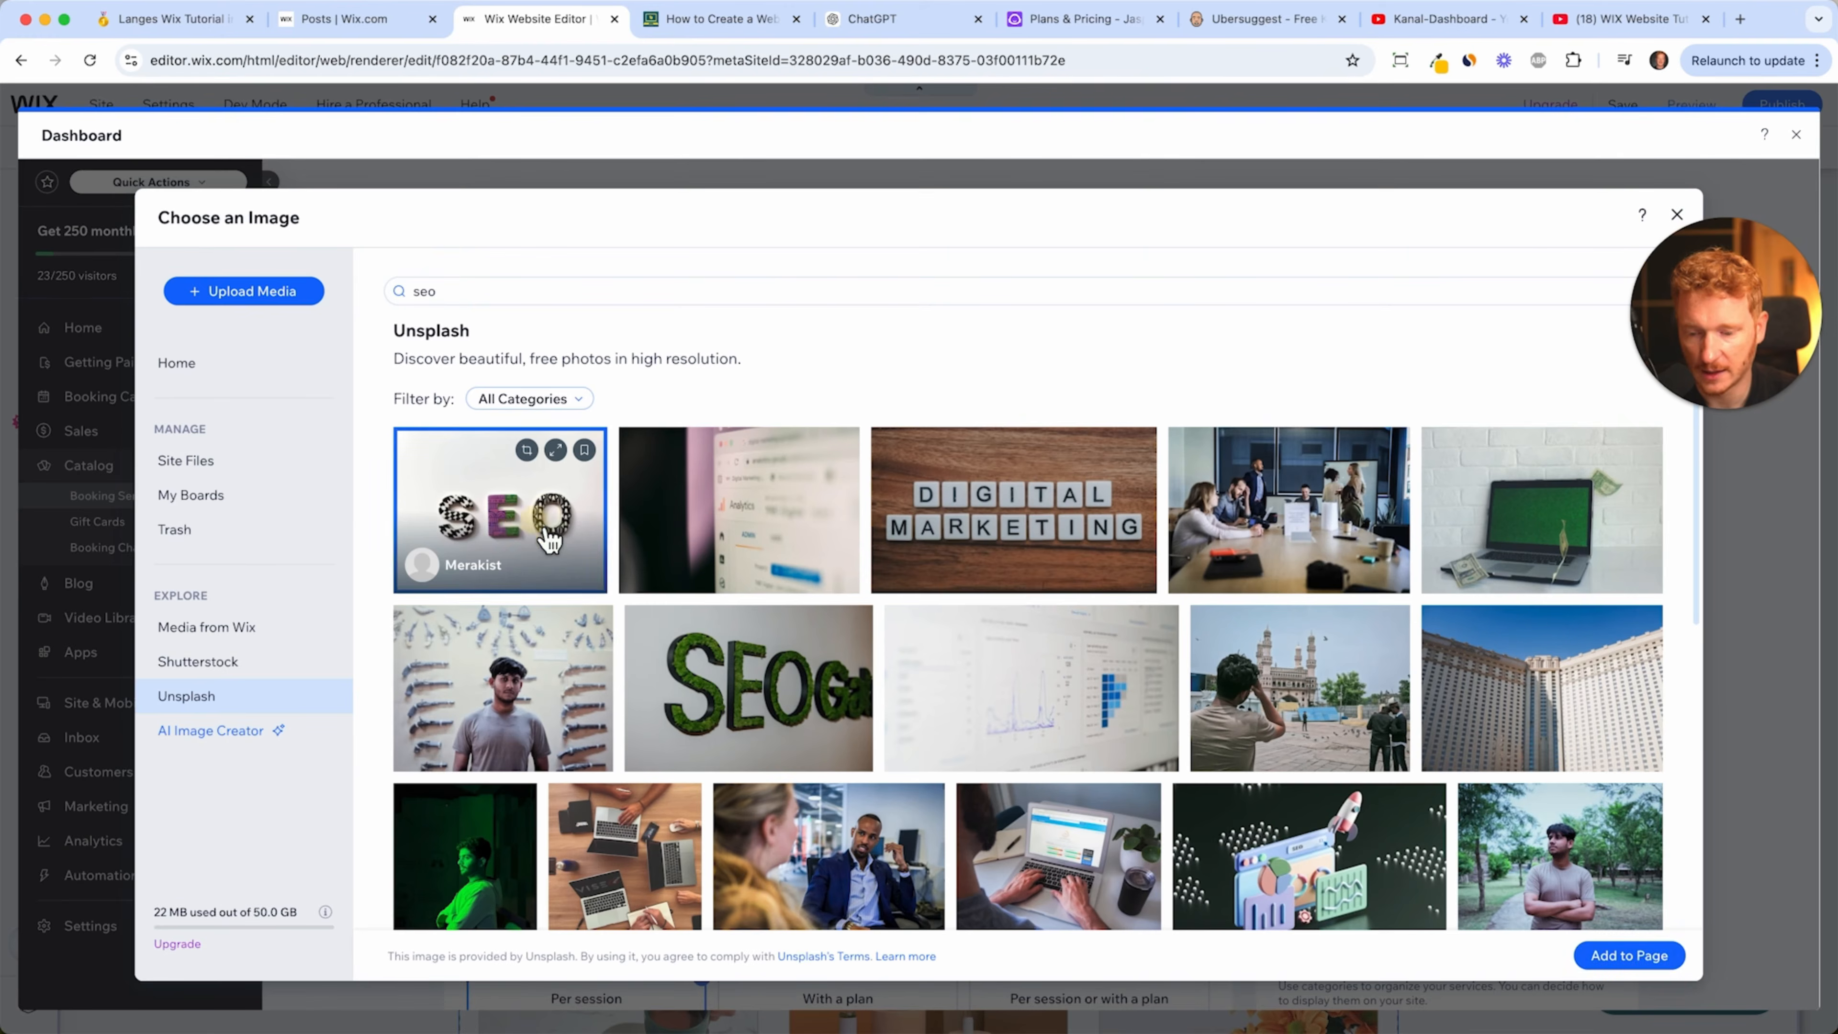
{"action": "left_click", "coordinate": [1652, 961]}
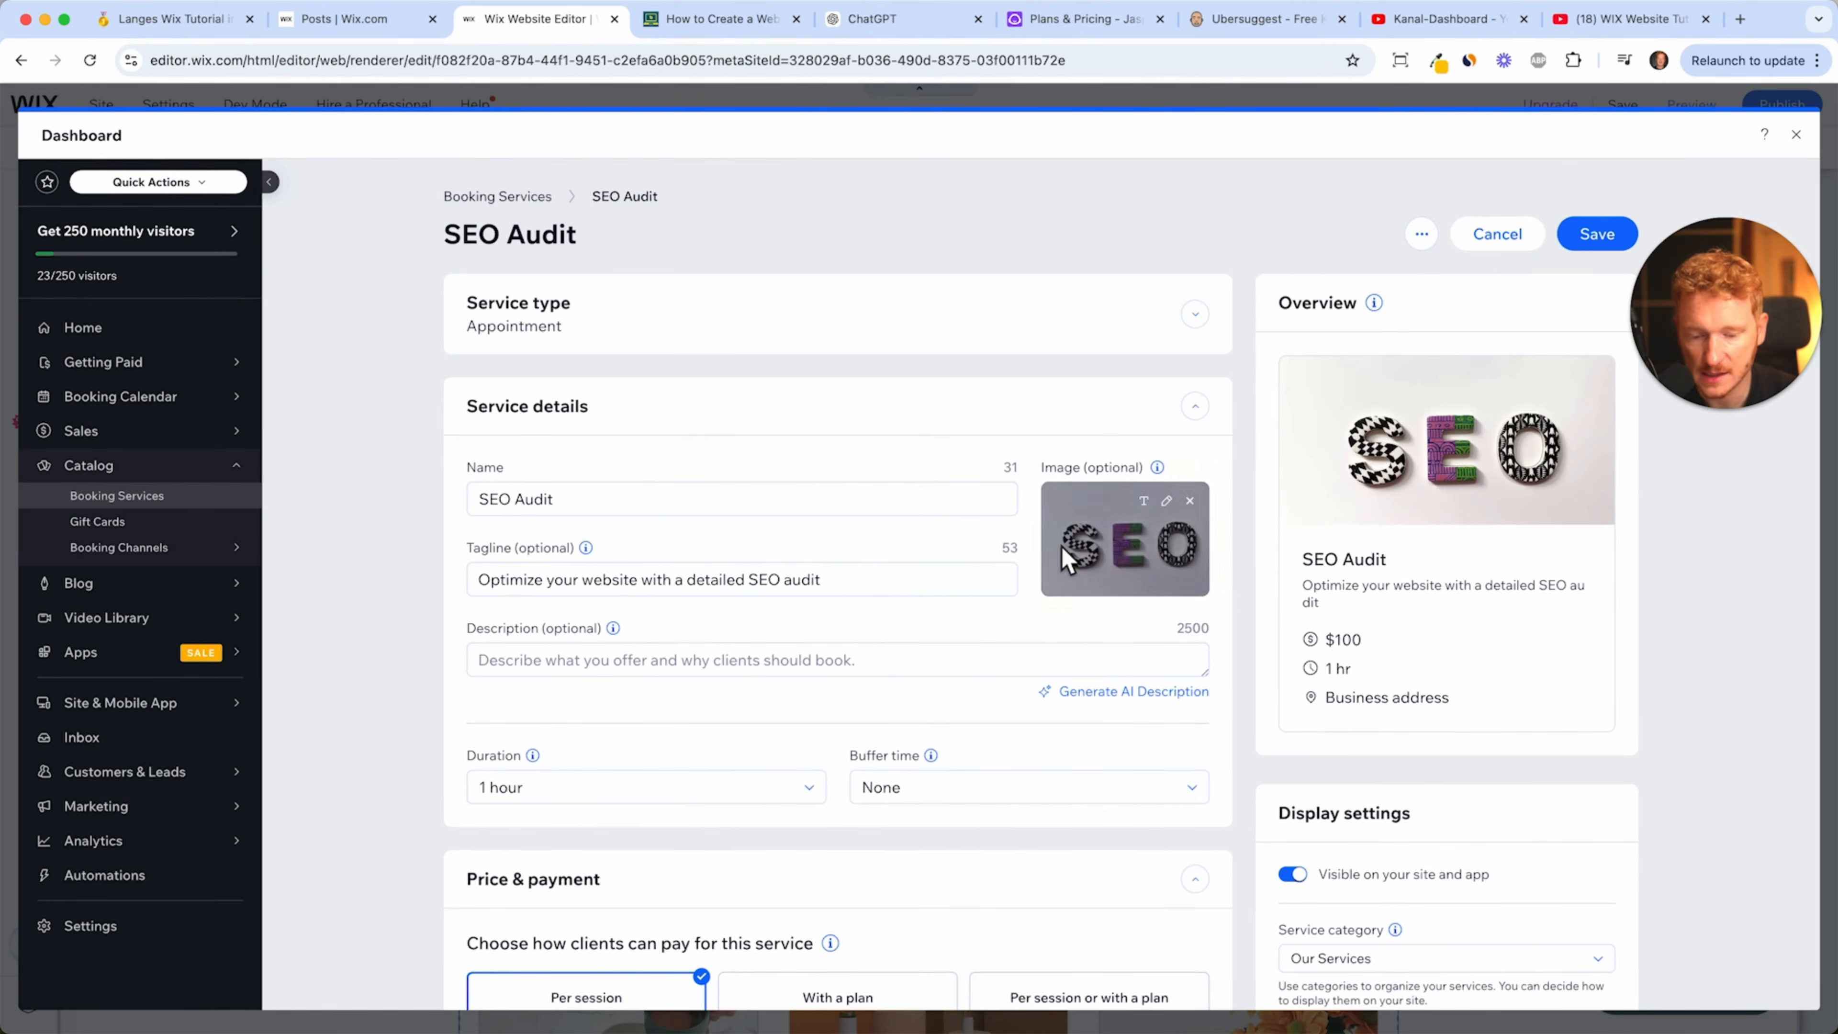
- Set the SEO Audit service's duration to 15 minutes and its buffer time to 10 minutes
{"action": "scroll", "coordinate": [1059, 546], "scroll_direction": "down", "scroll_amount": 5}
{"action": "scroll", "coordinate": [680, 510], "scroll_direction": "up", "scroll_amount": 3}
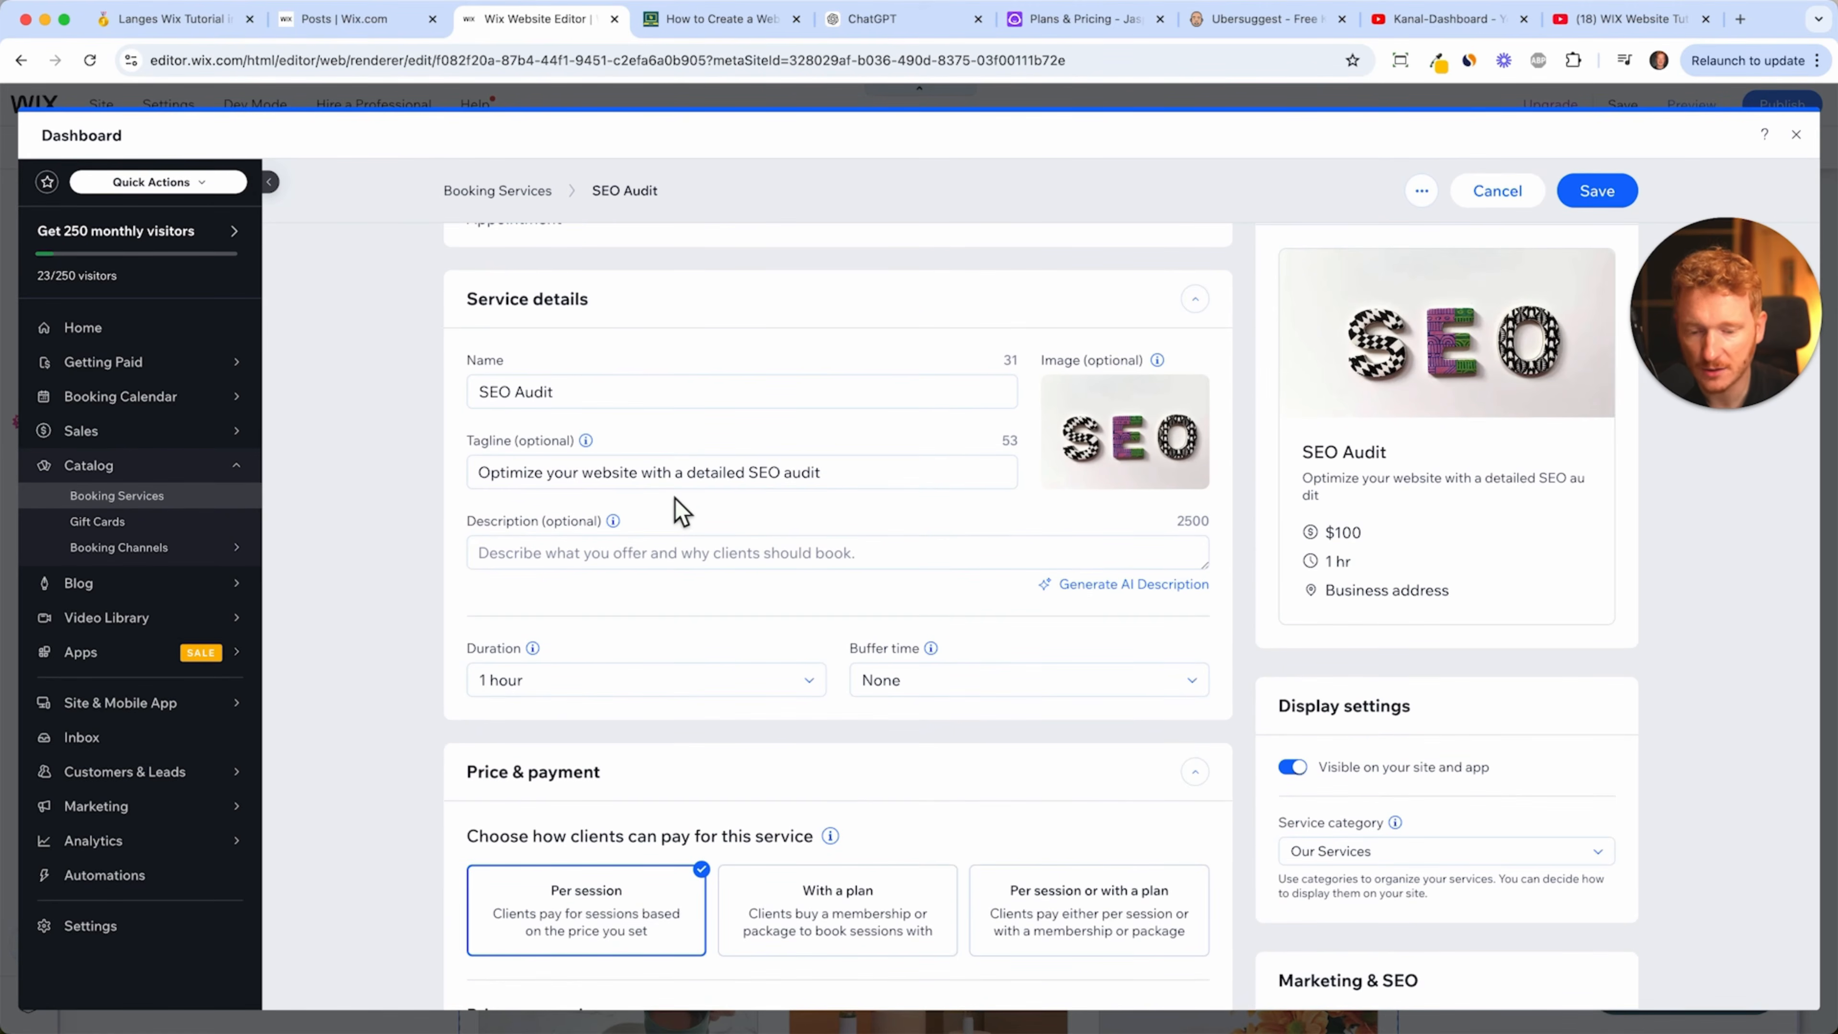
{"action": "scroll", "coordinate": [679, 512], "scroll_direction": "up", "scroll_amount": 2}
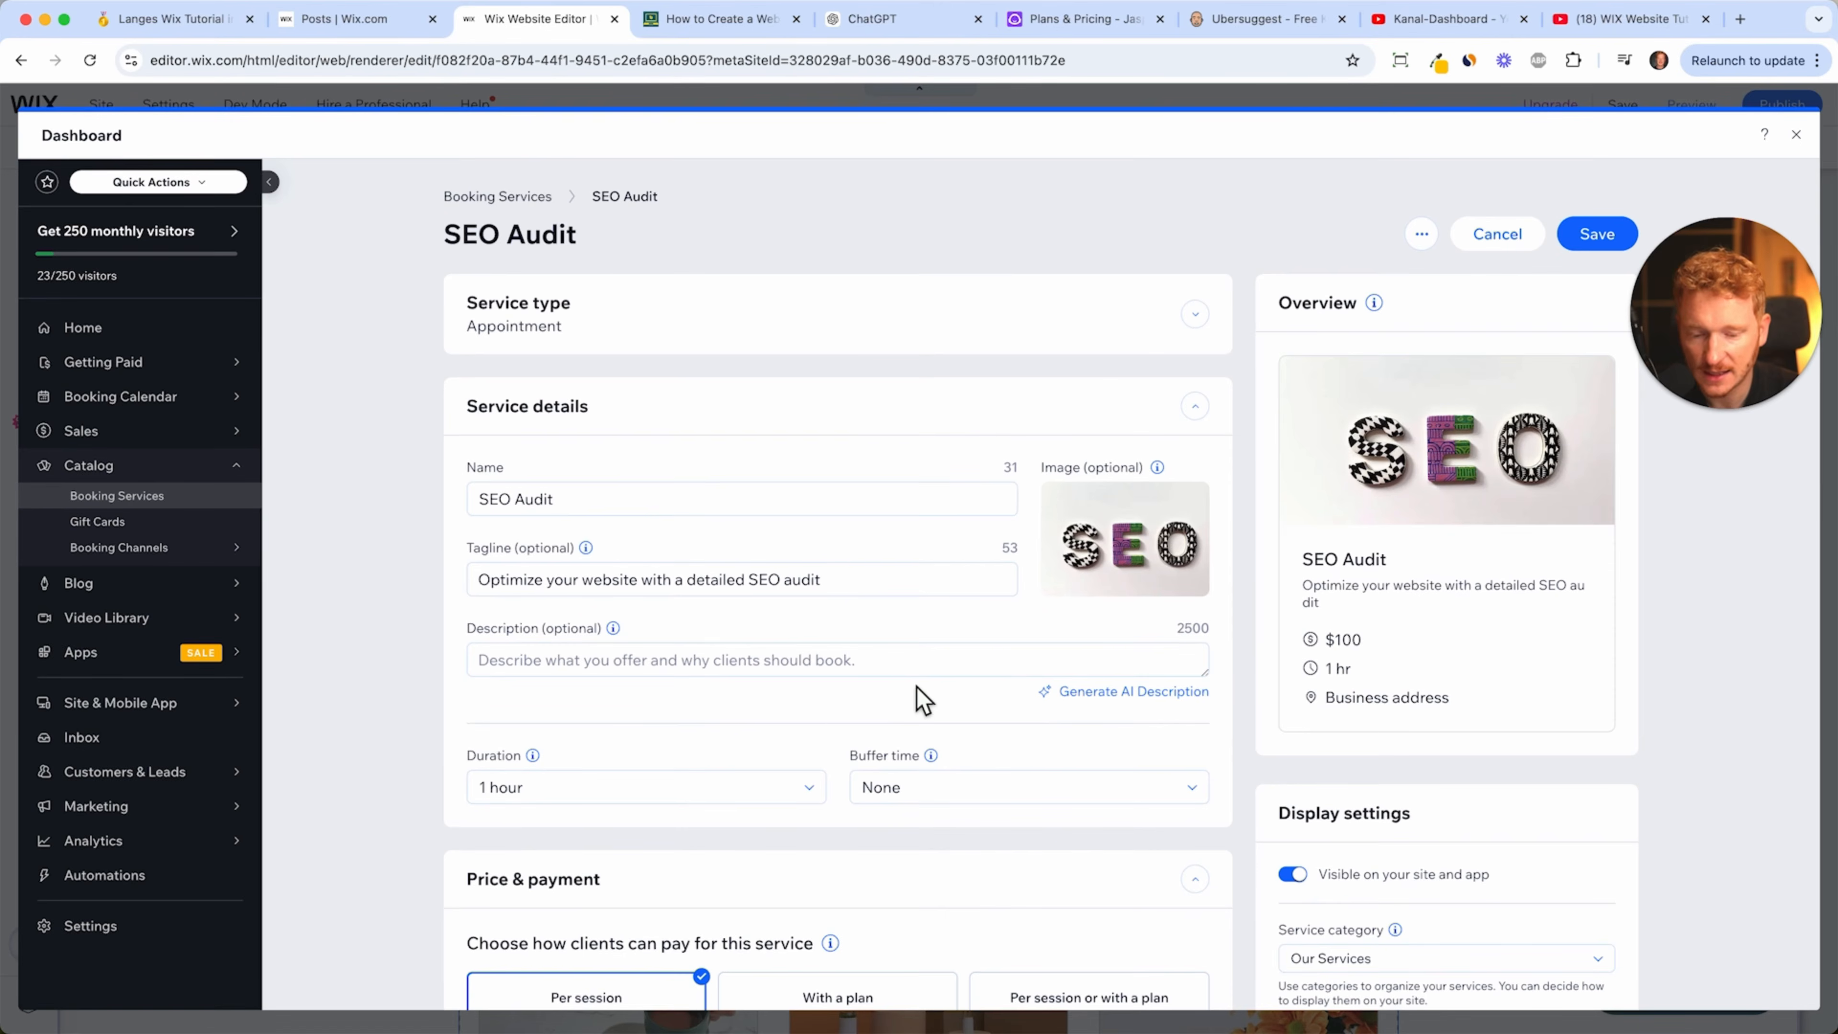
{"action": "left_click", "coordinate": [794, 787]}
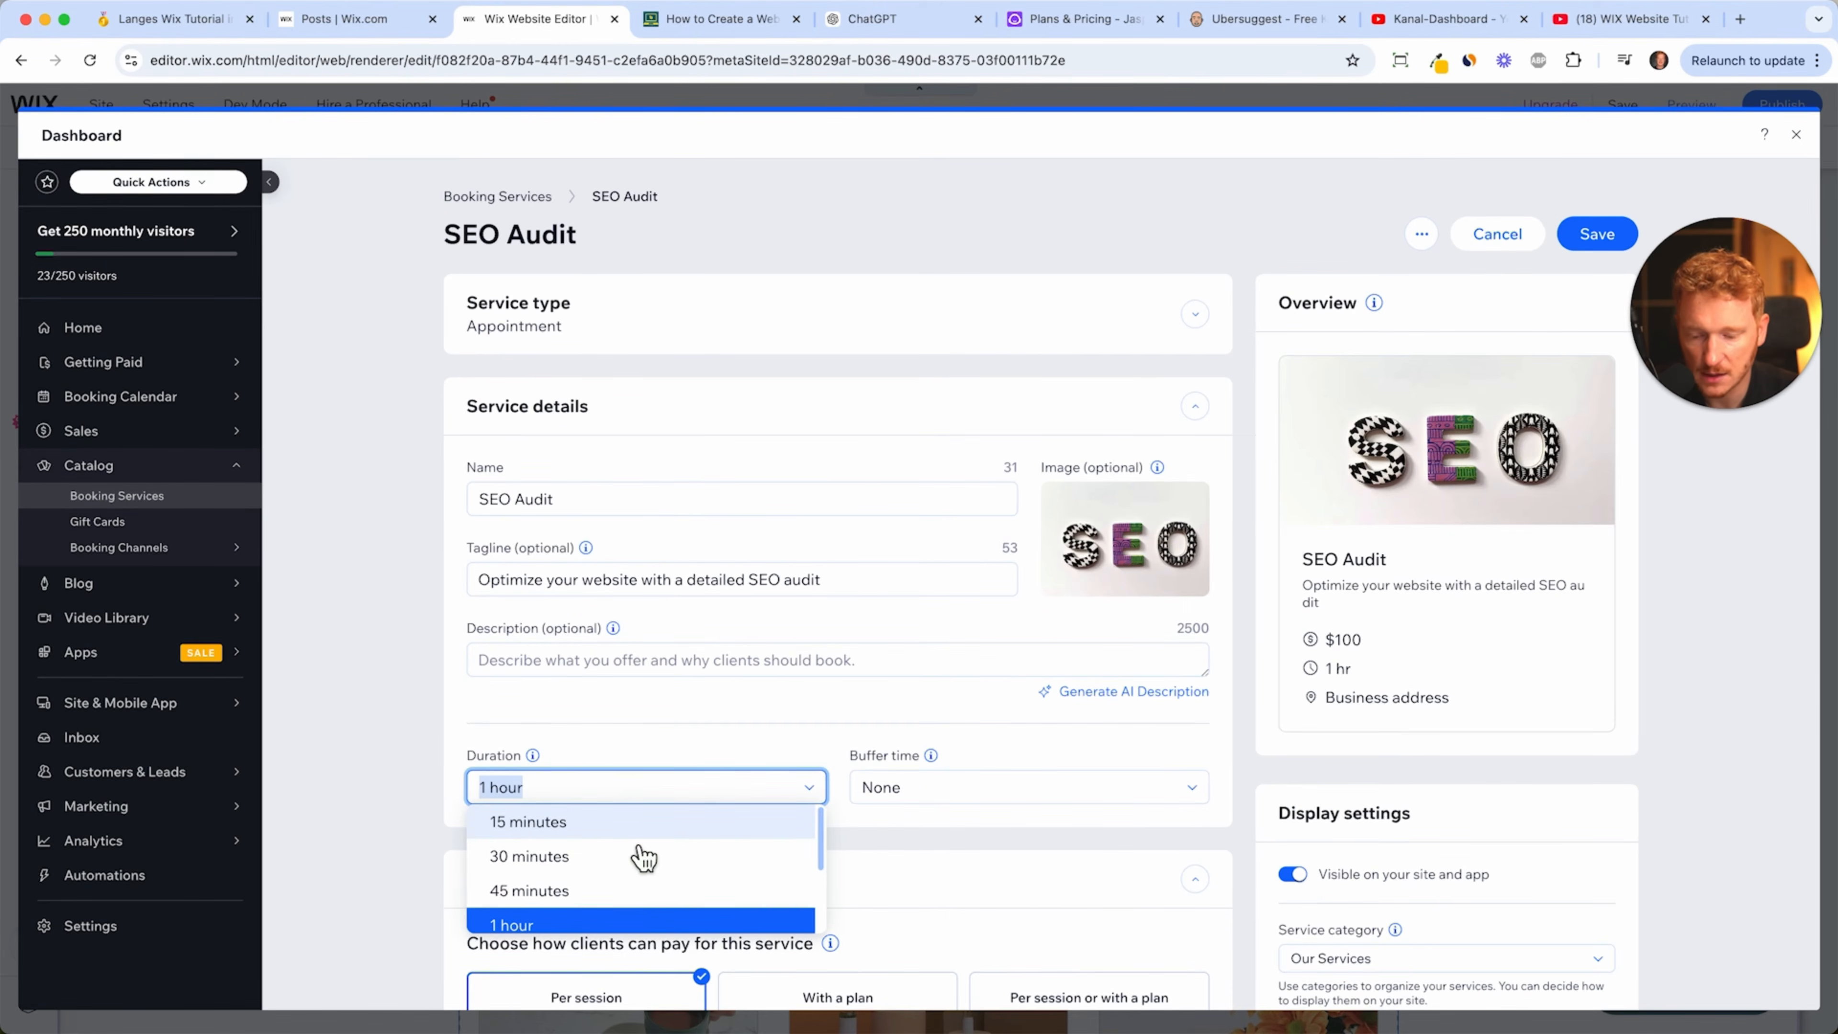
{"action": "left_click", "coordinate": [639, 826]}
{"action": "scroll", "coordinate": [882, 809], "scroll_direction": "down", "scroll_amount": 3}
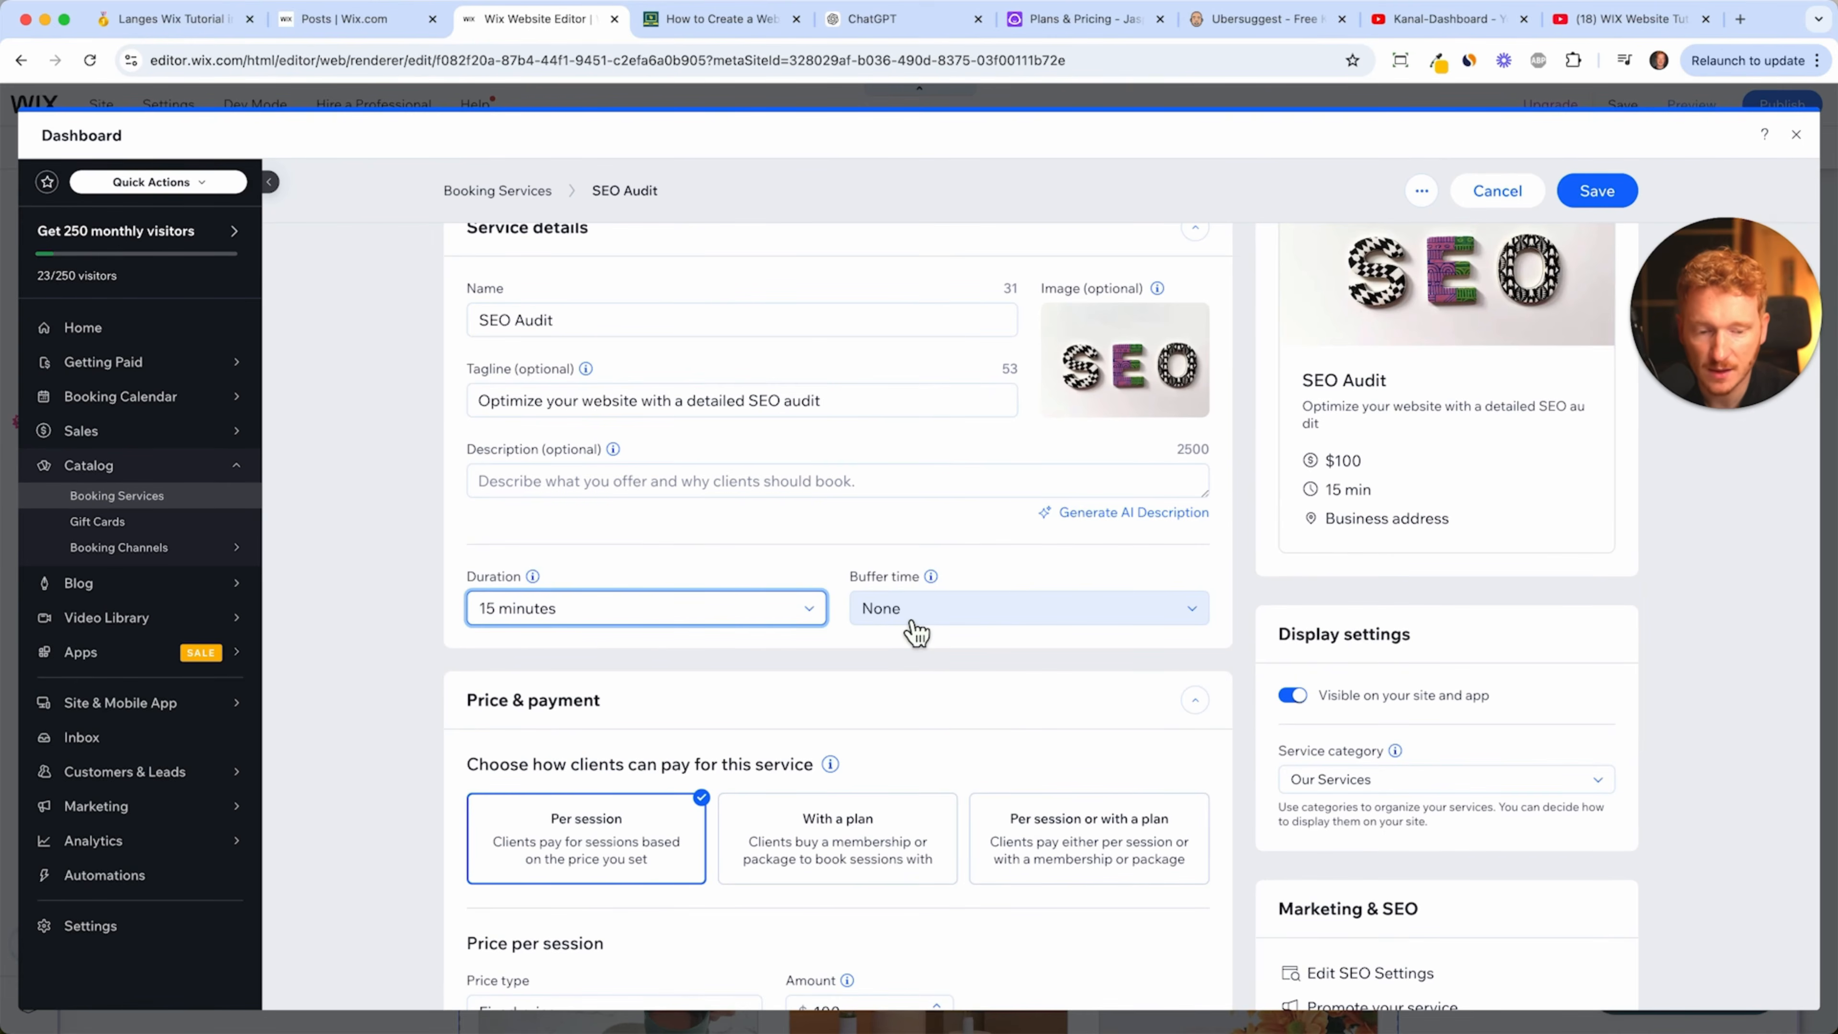
{"action": "left_click", "coordinate": [916, 632]}
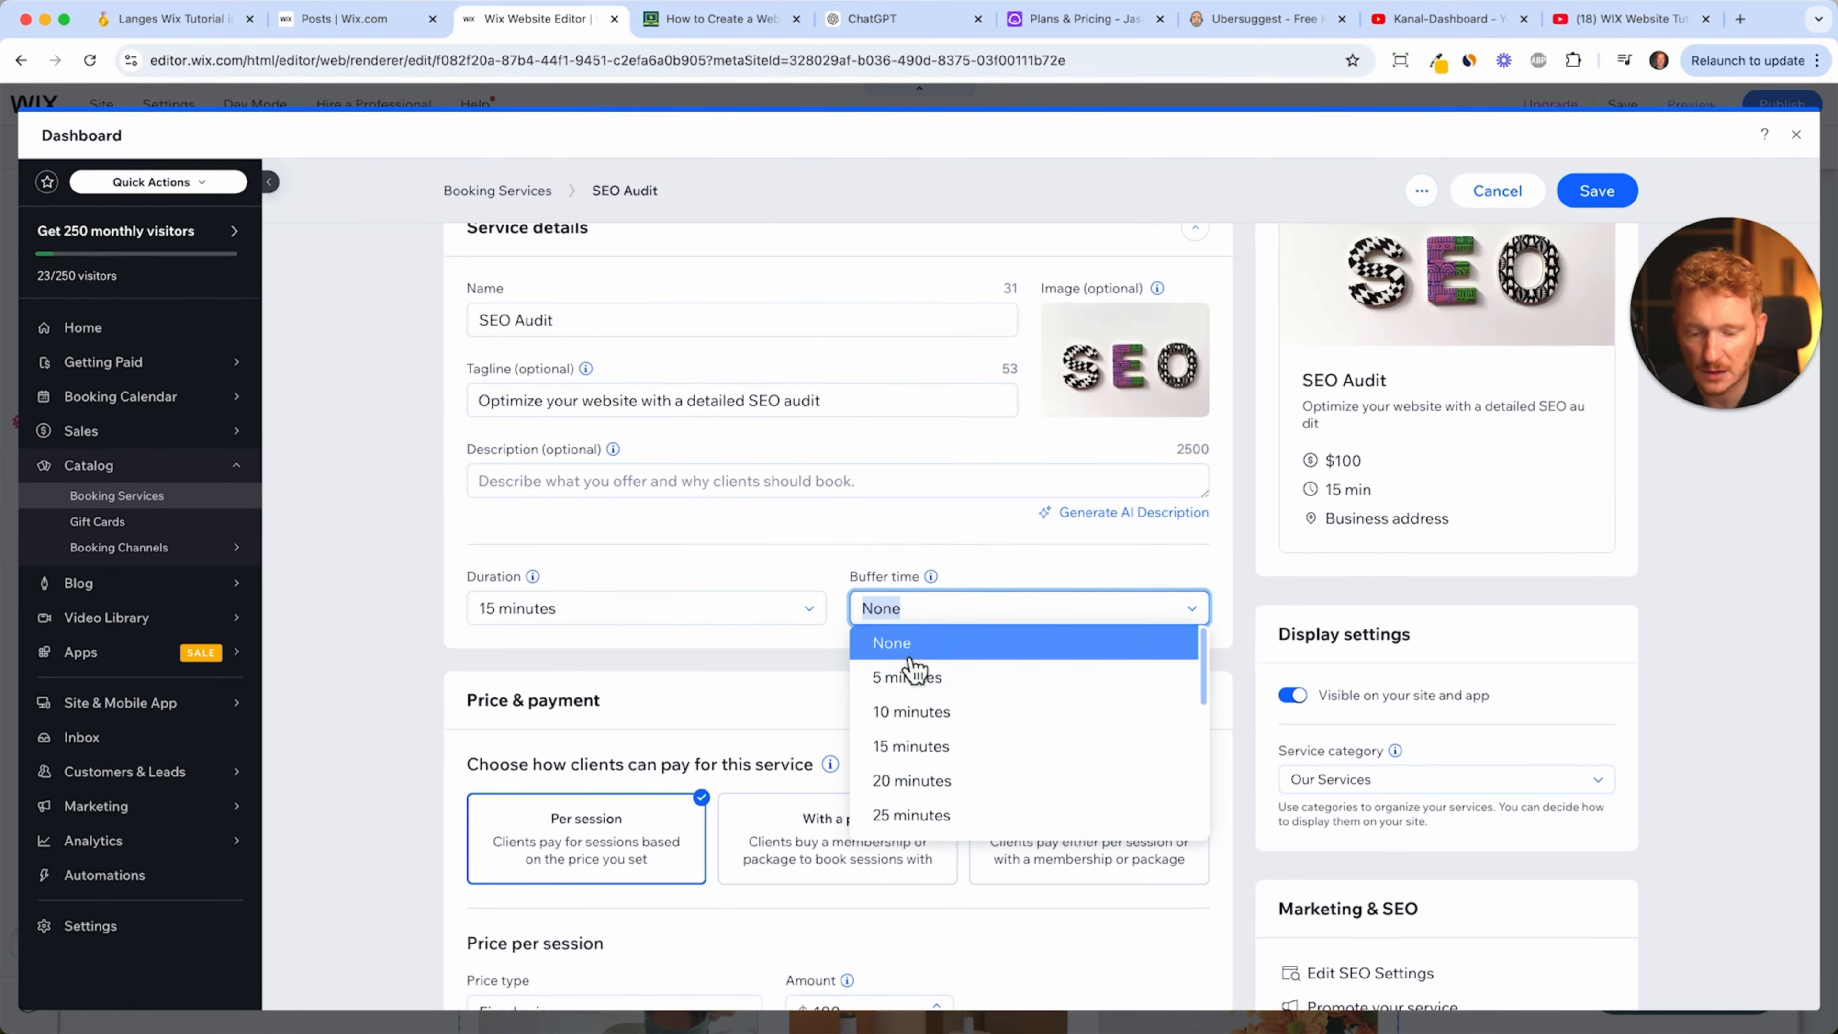
{"action": "left_click", "coordinate": [913, 717]}
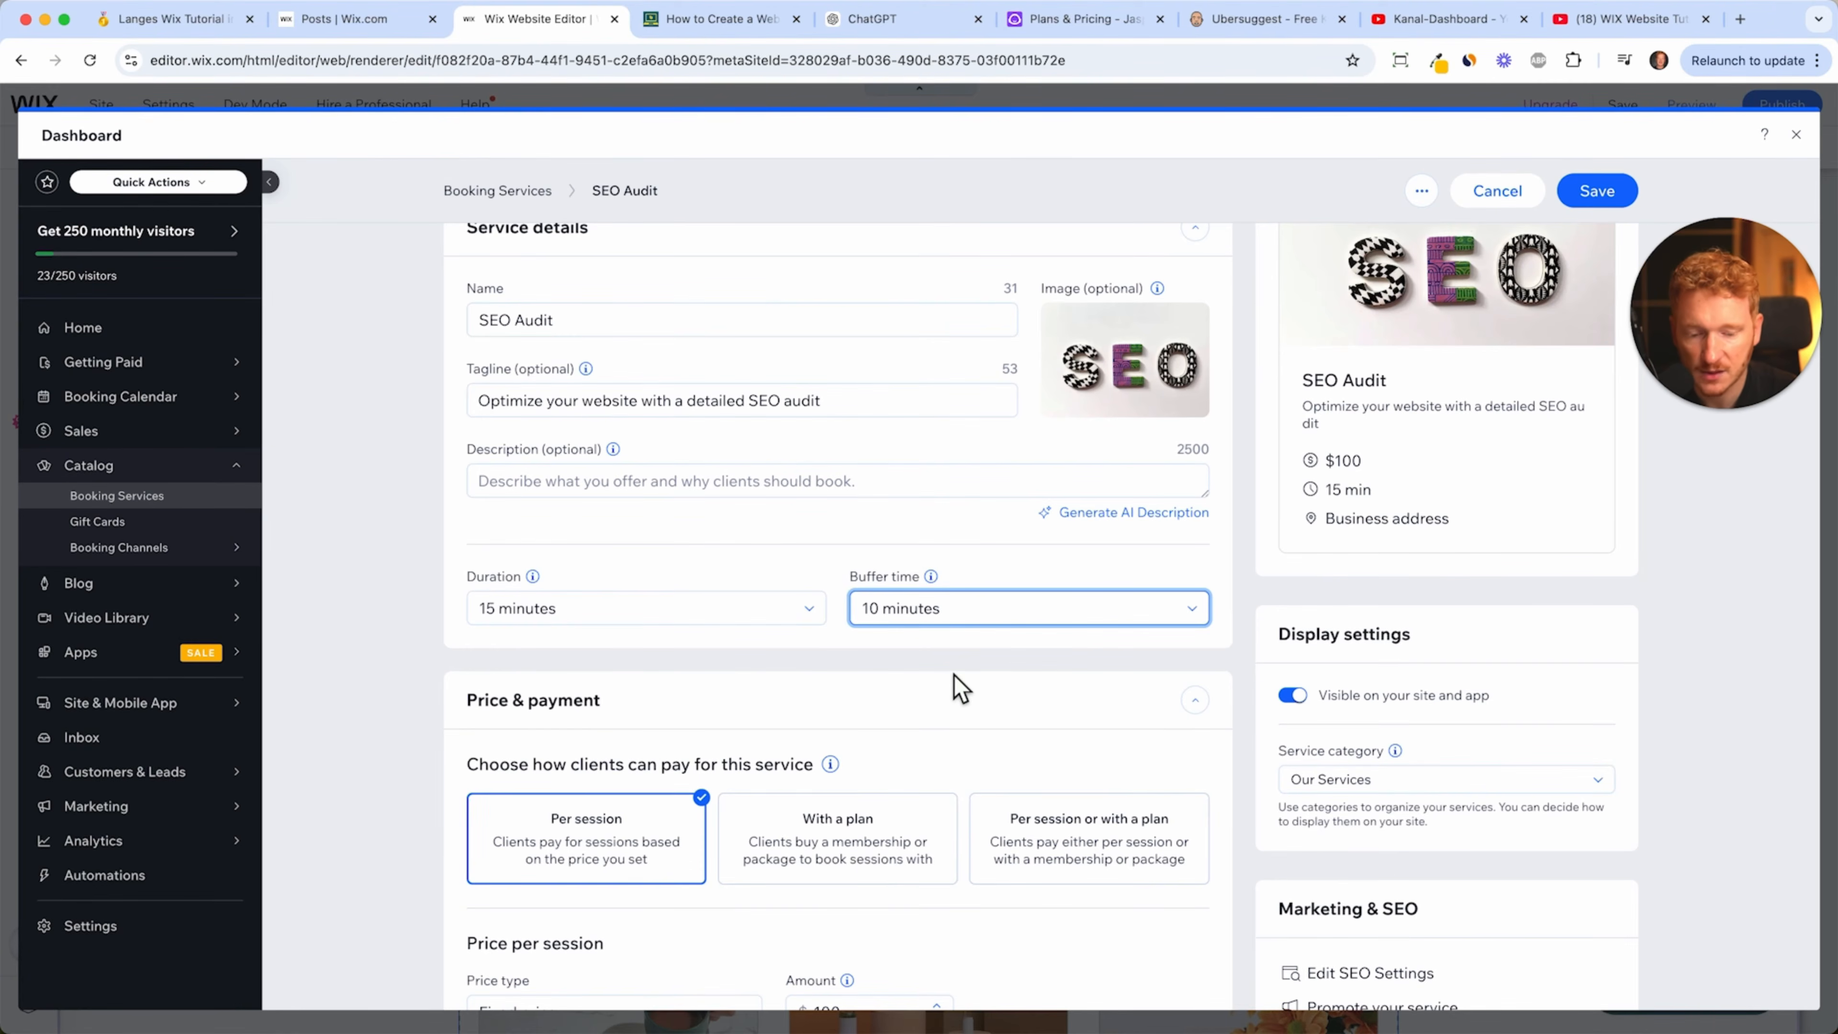
{"action": "scroll", "coordinate": [954, 676], "scroll_direction": "down", "scroll_amount": 5}
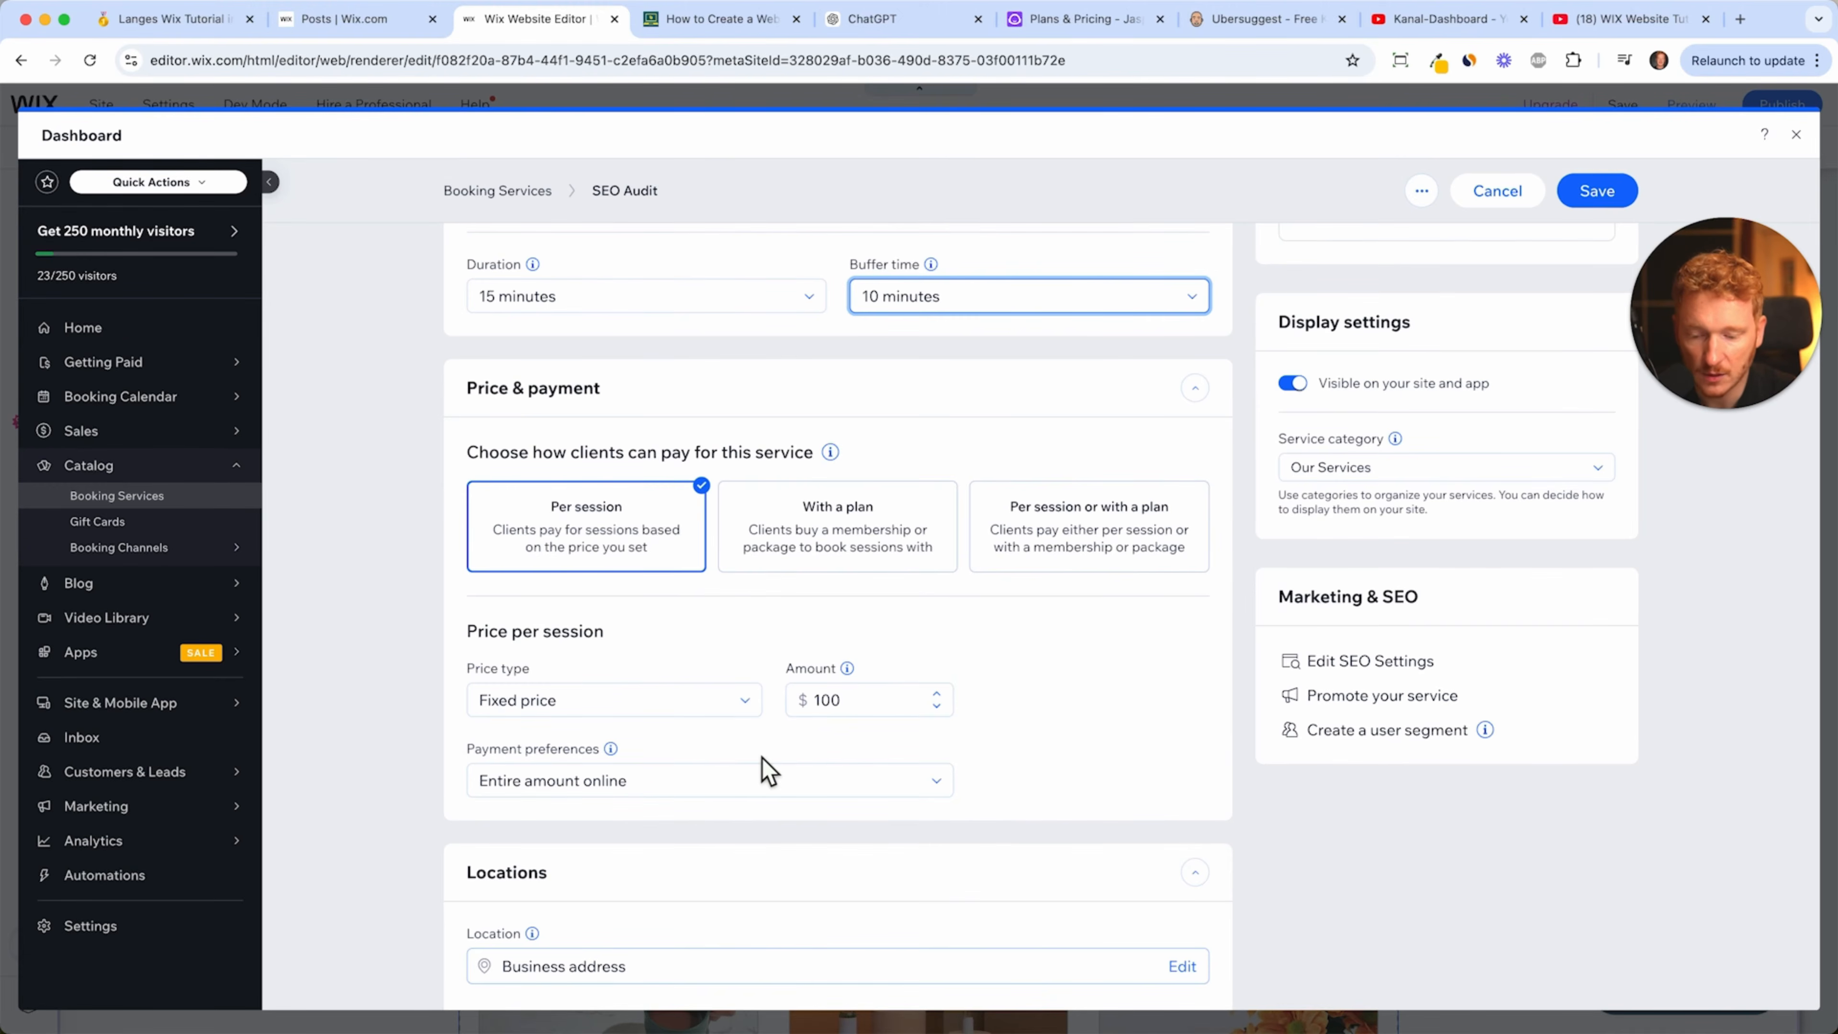
{"action": "scroll", "coordinate": [1117, 594], "scroll_direction": "up", "scroll_amount": 6}
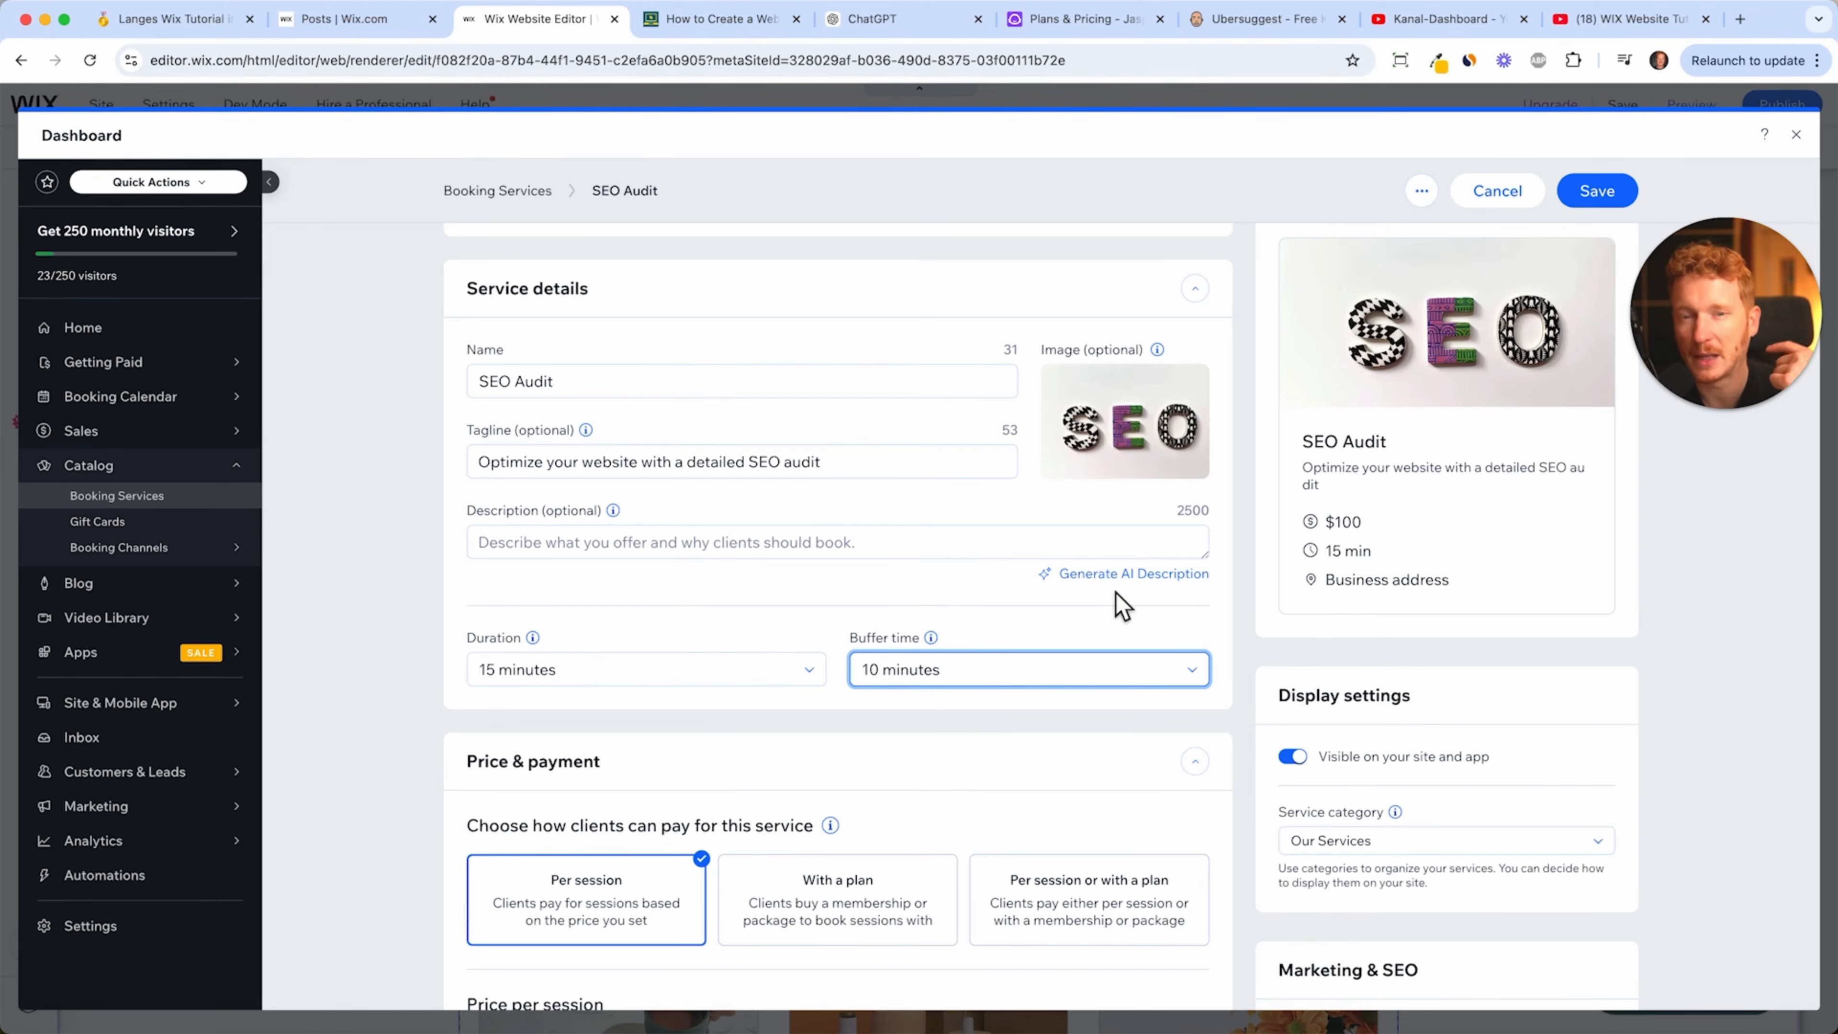
- Set the SEO Audit service's price type to Free, keeping payment per session
{"action": "scroll", "coordinate": [1121, 605], "scroll_direction": "down", "scroll_amount": 6}
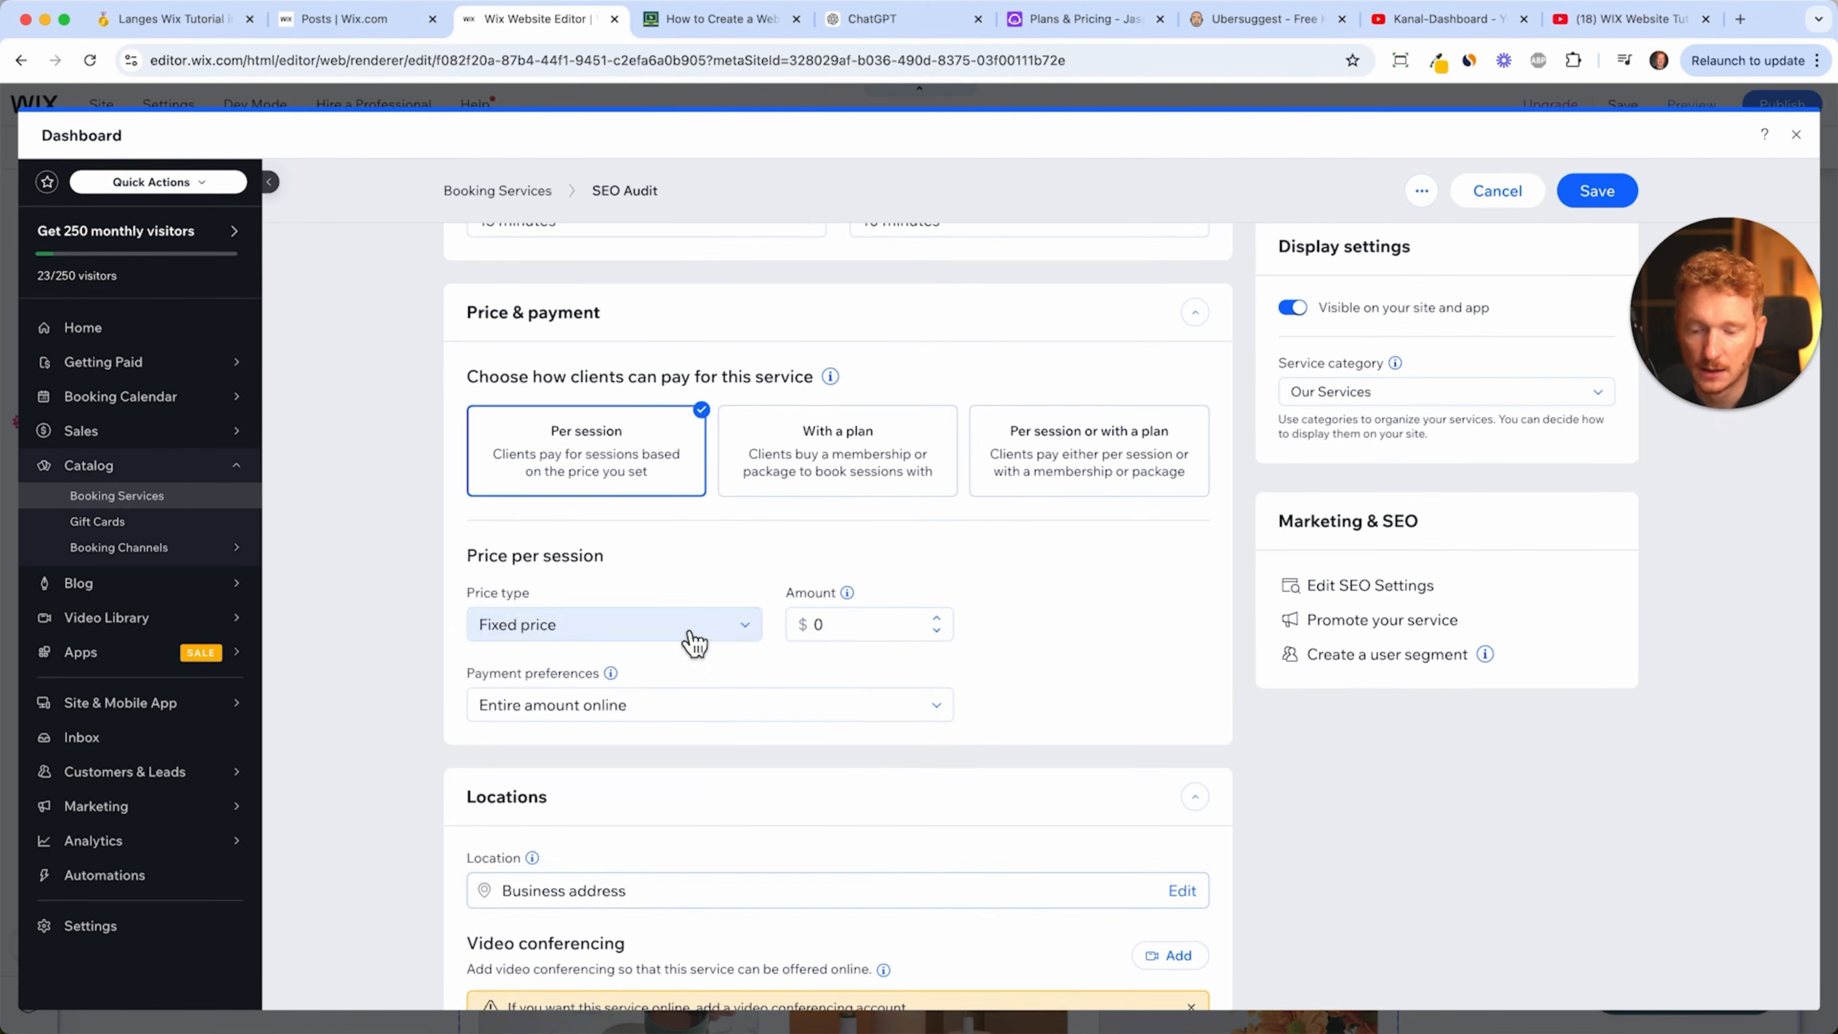
{"action": "left_click", "coordinate": [698, 630]}
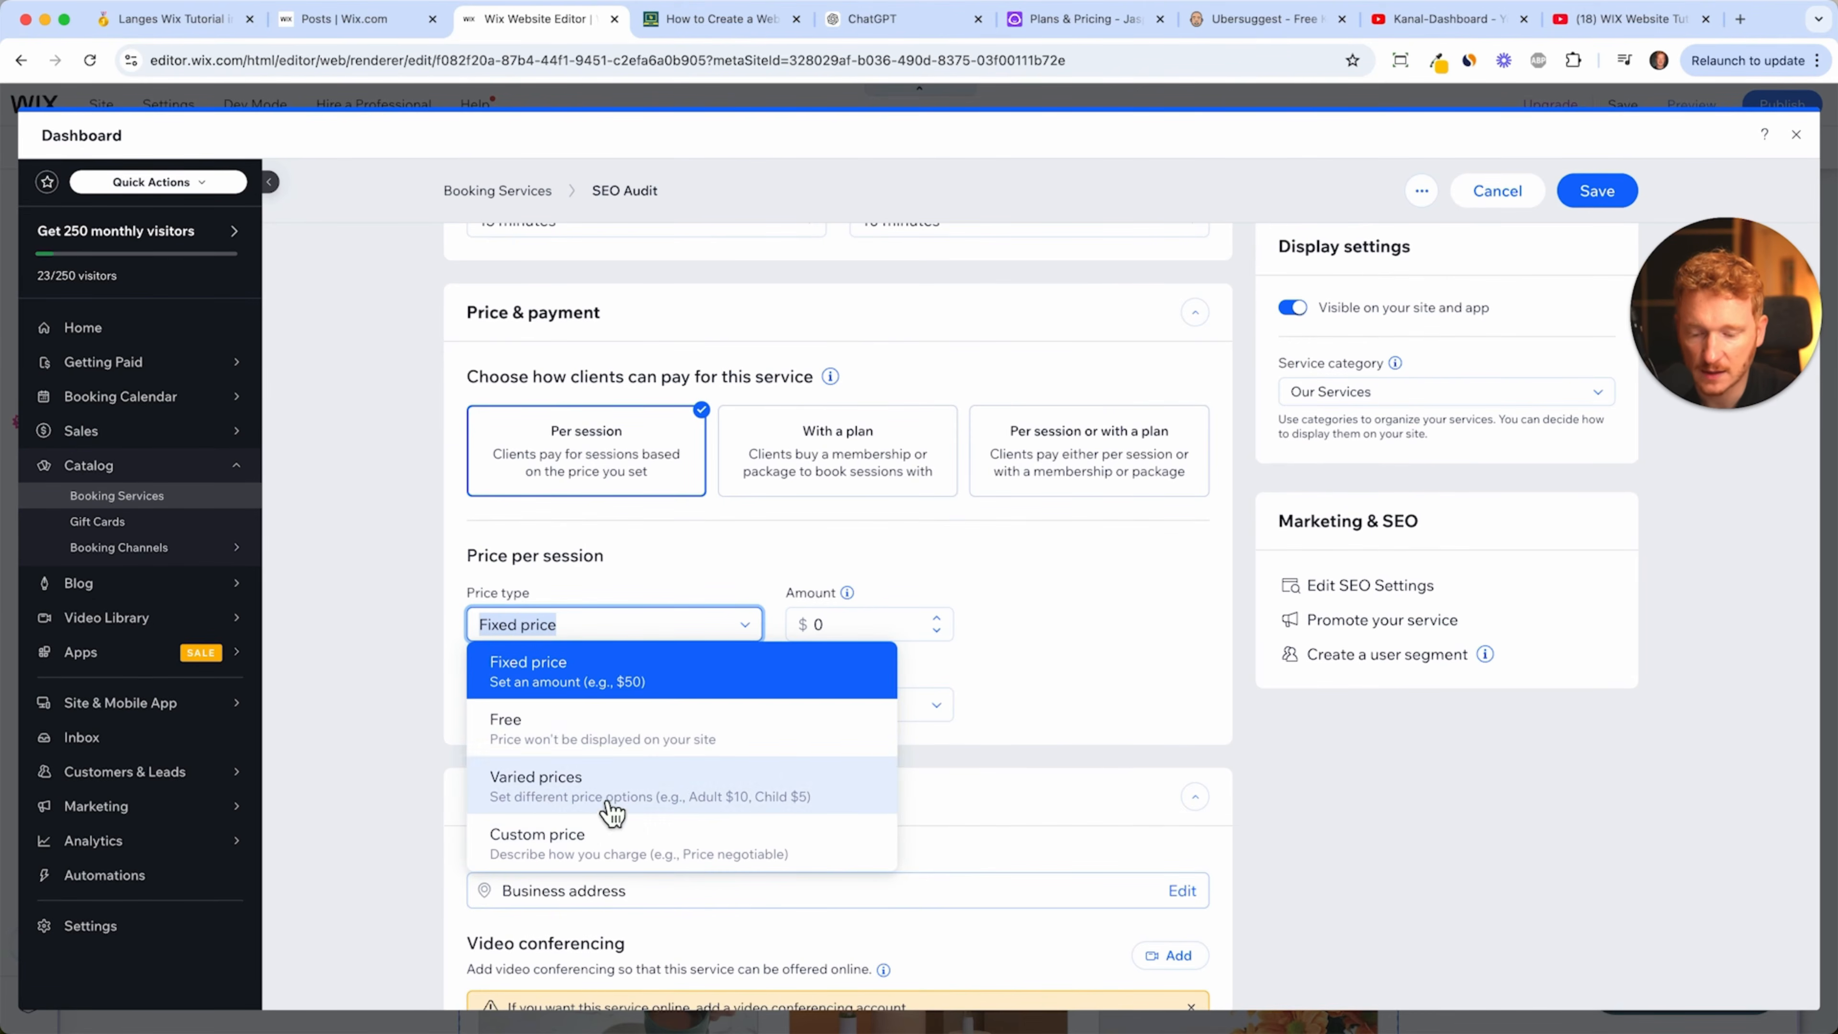
{"action": "left_click", "coordinate": [606, 732]}
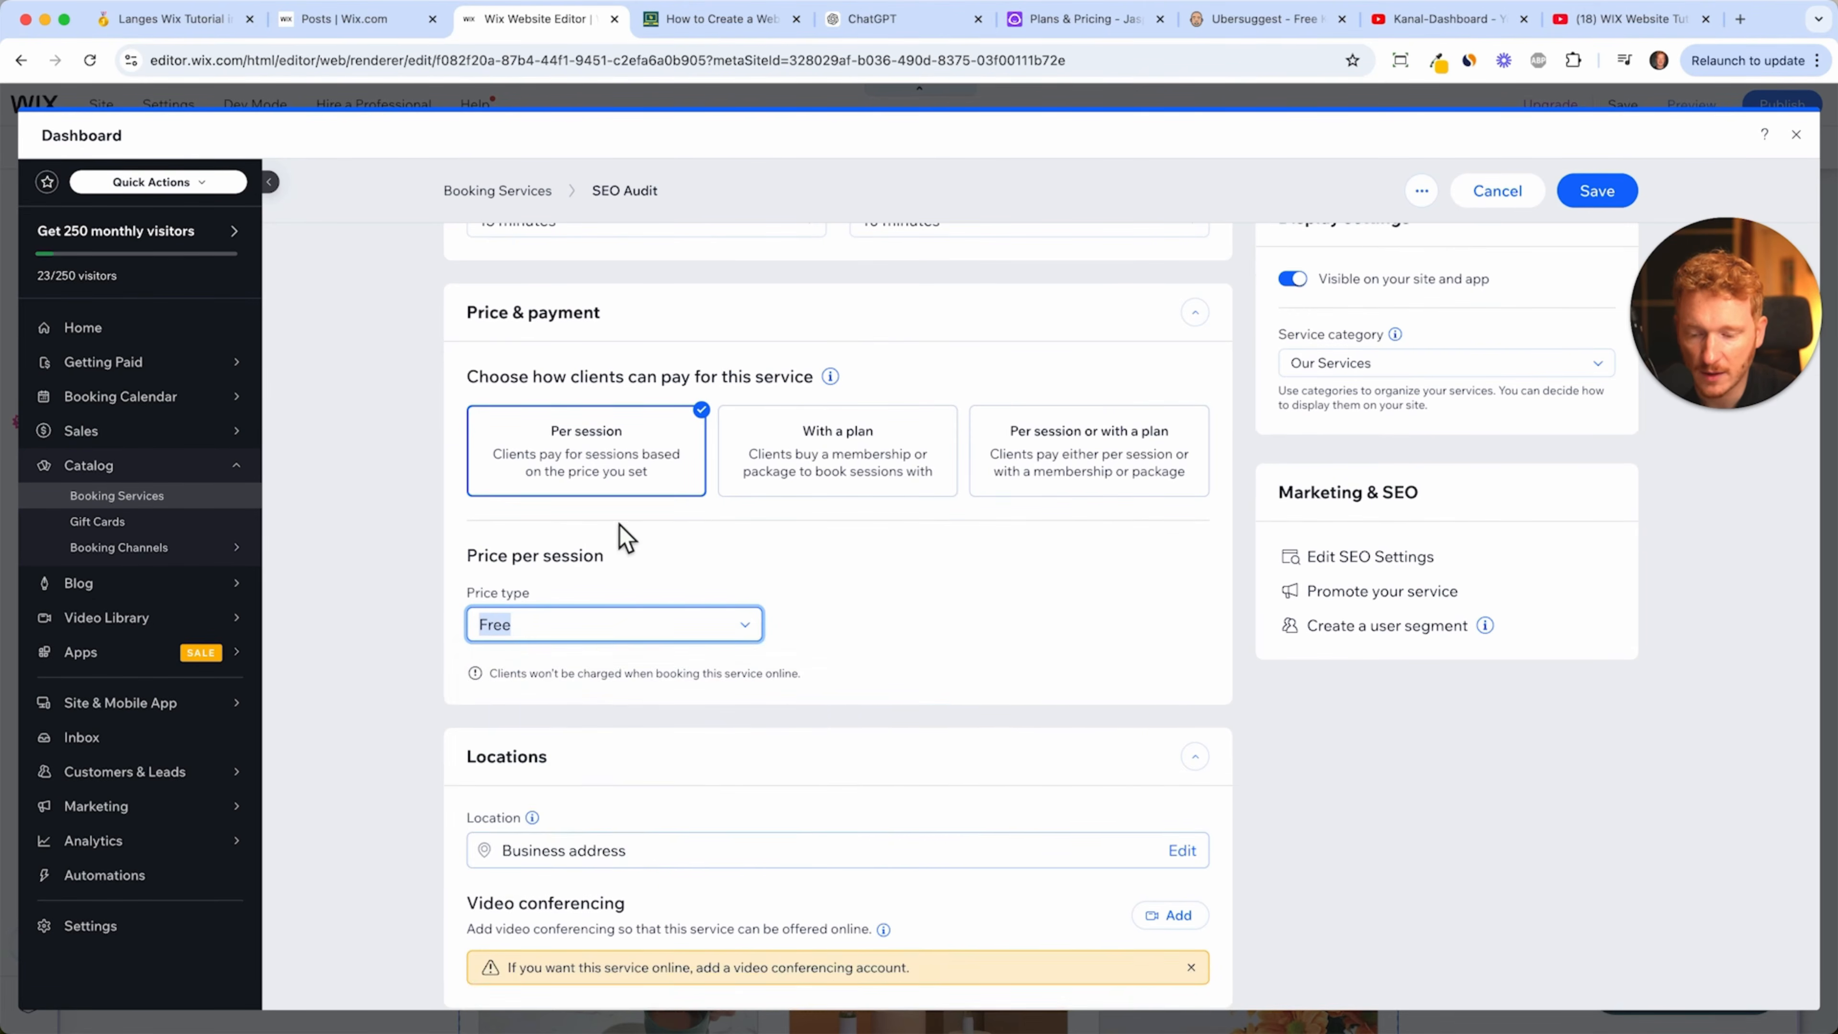
- Save the service's progress and change its location to a custom location described as "Zoom"
{"action": "scroll", "coordinate": [882, 595], "scroll_direction": "down", "scroll_amount": 4}
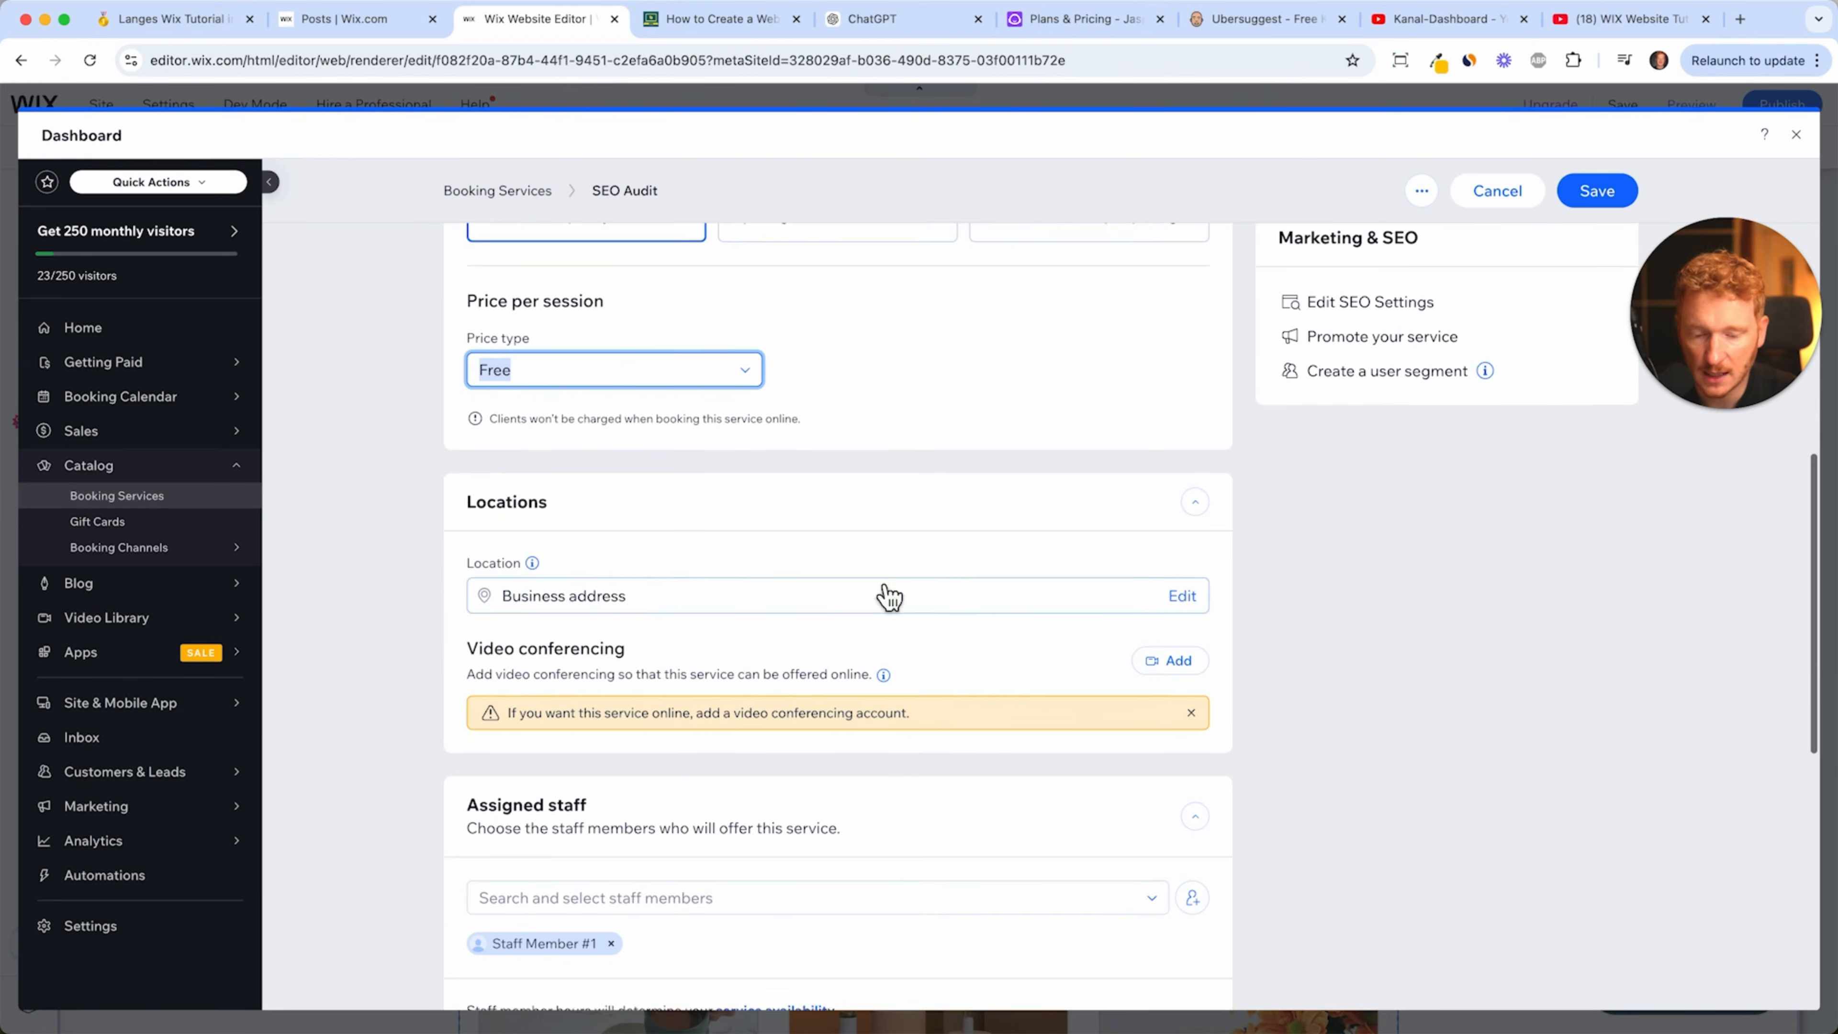
{"action": "left_click", "coordinate": [778, 592]}
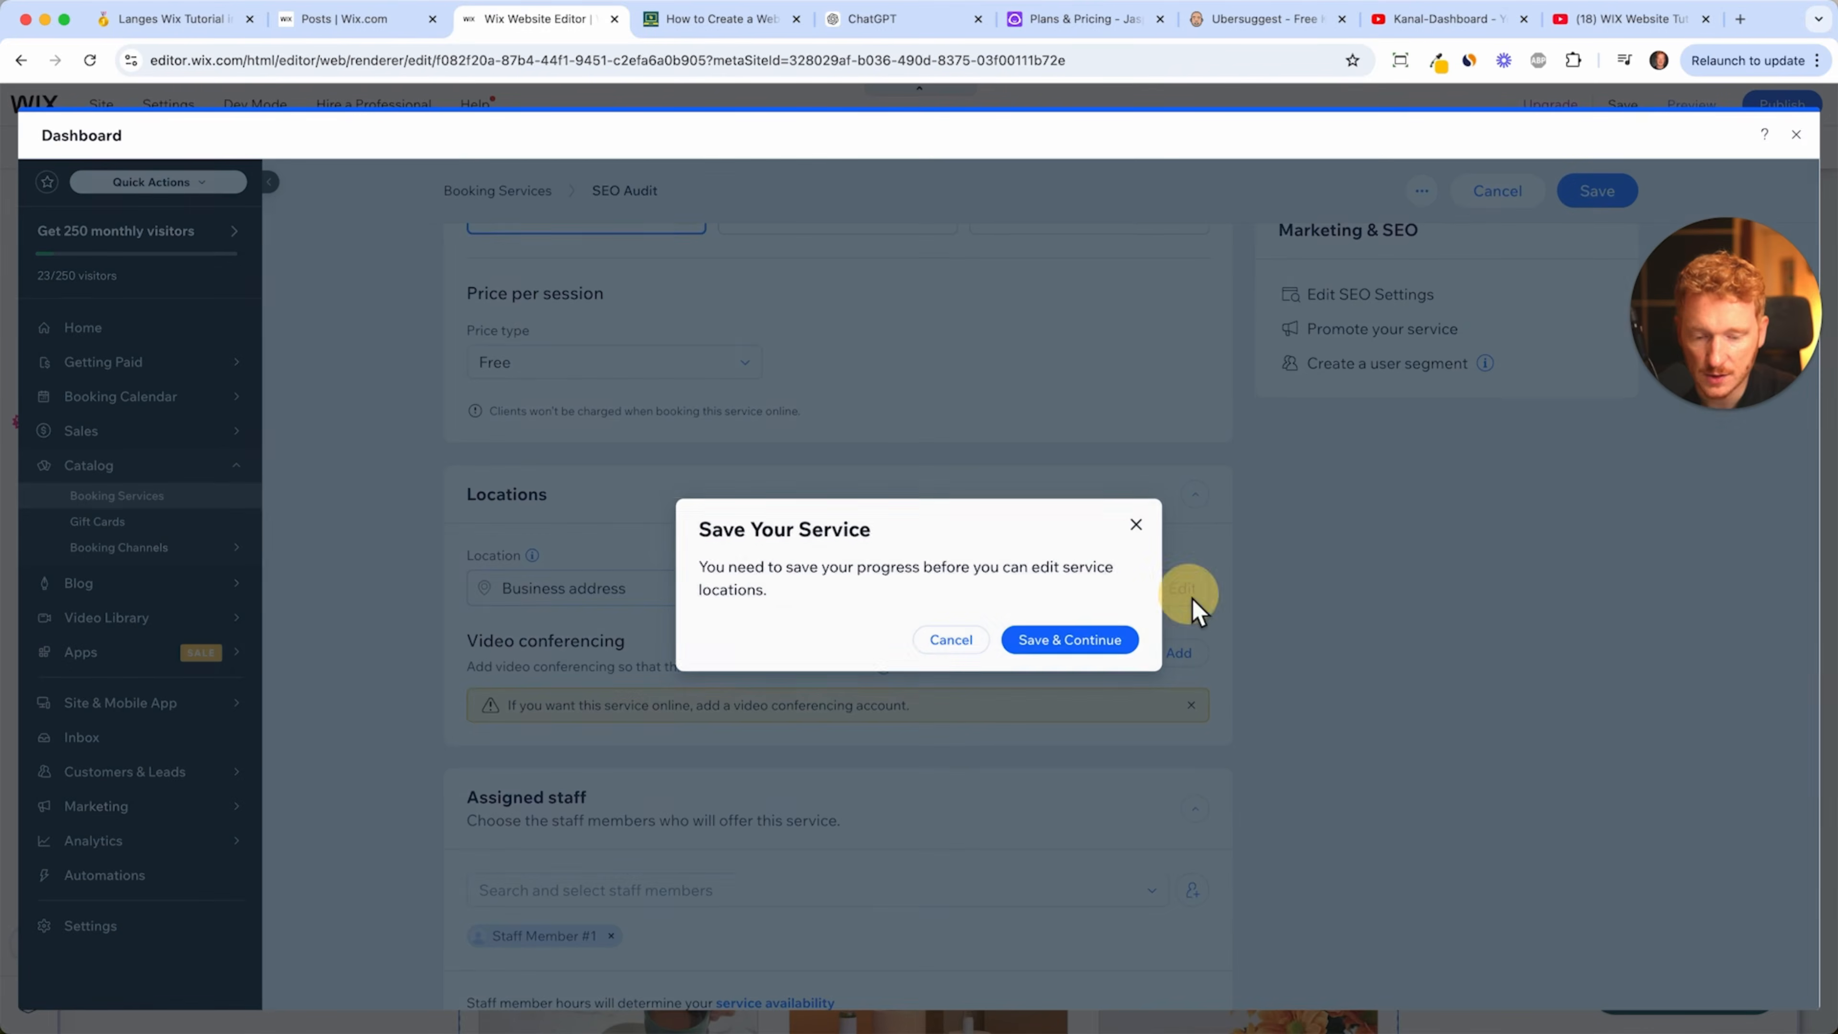
{"action": "left_click", "coordinate": [1125, 646]}
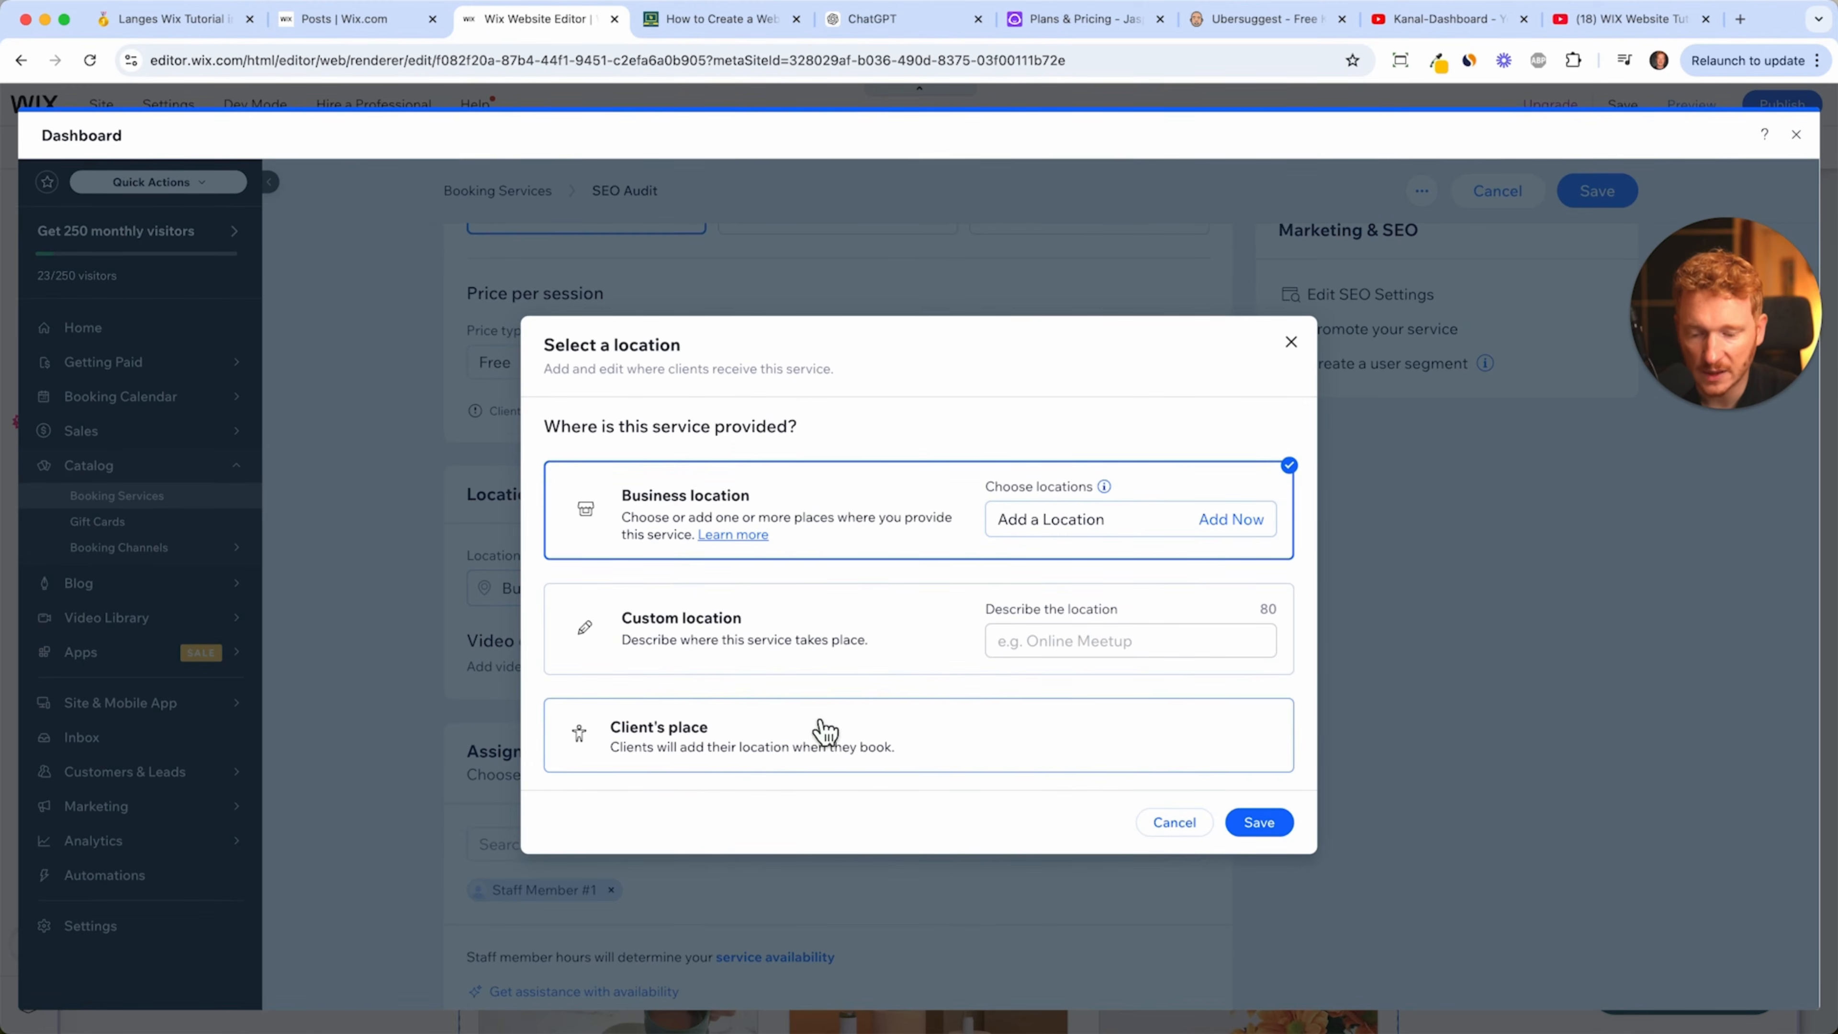
{"action": "left_click", "coordinate": [863, 651]}
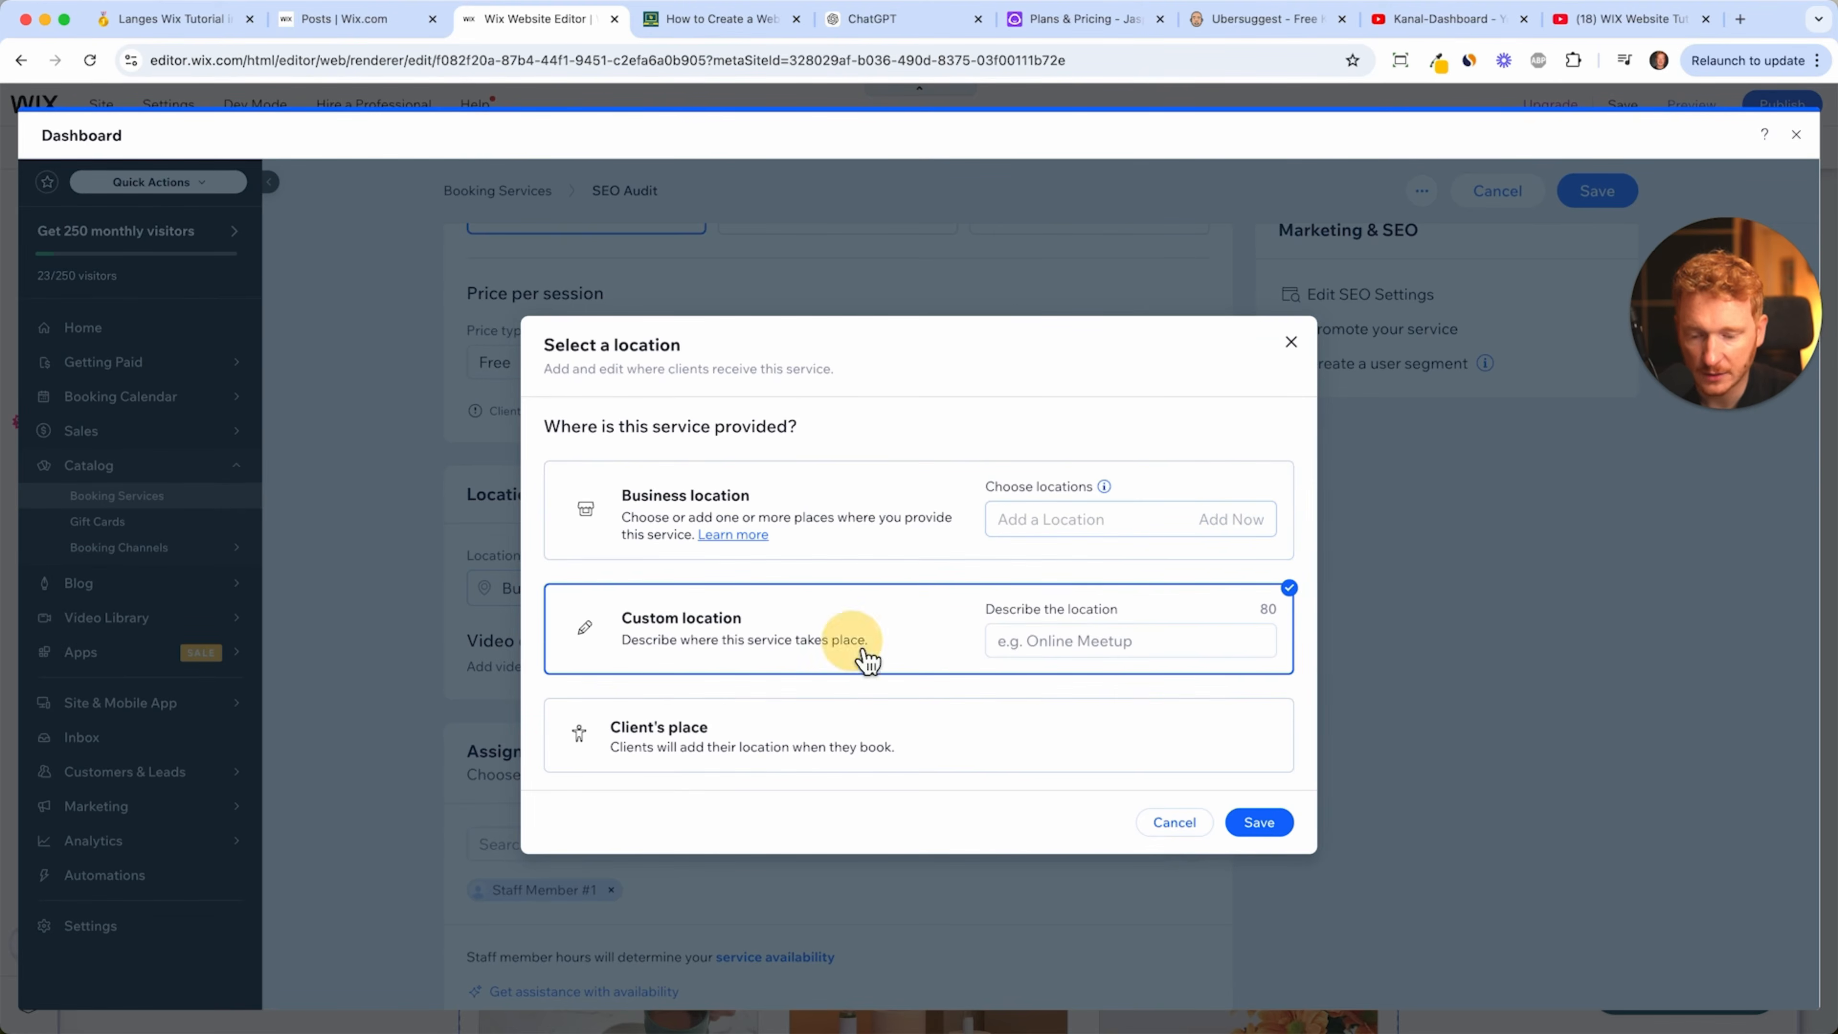
{"action": "left_click", "coordinate": [1070, 641]}
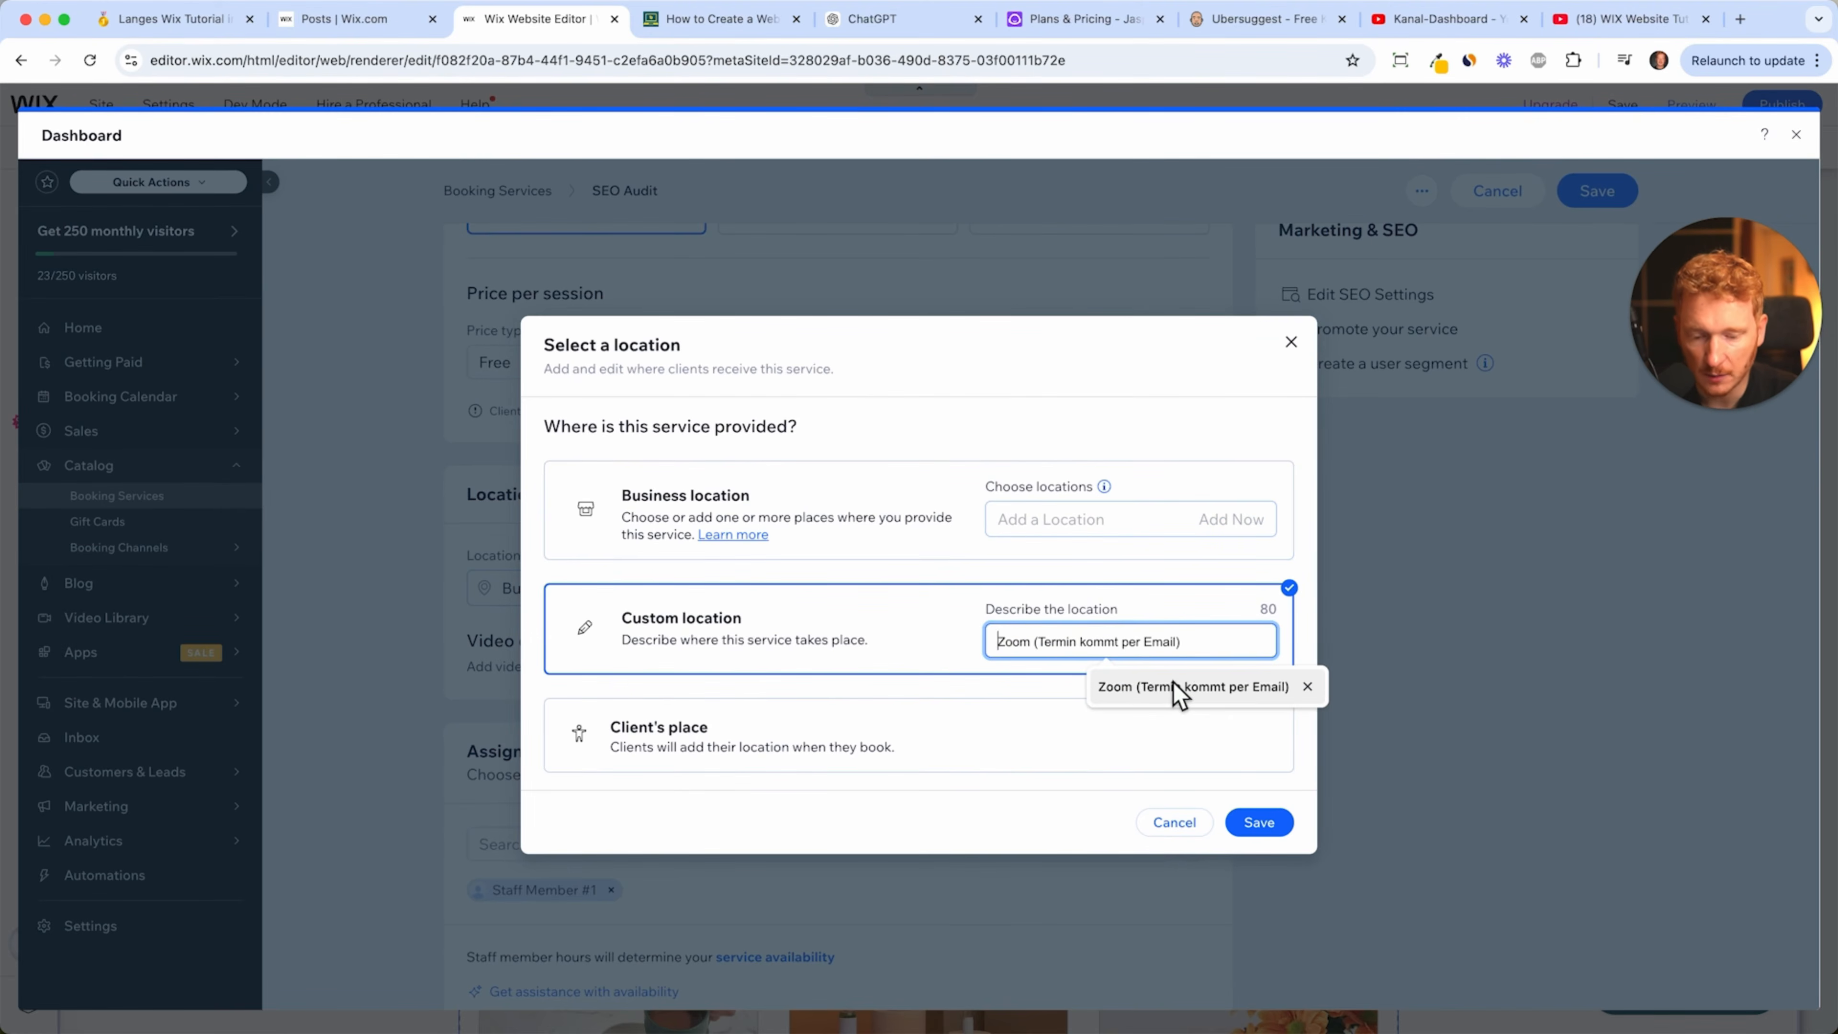
{"action": "type", "text": "Zoom"}
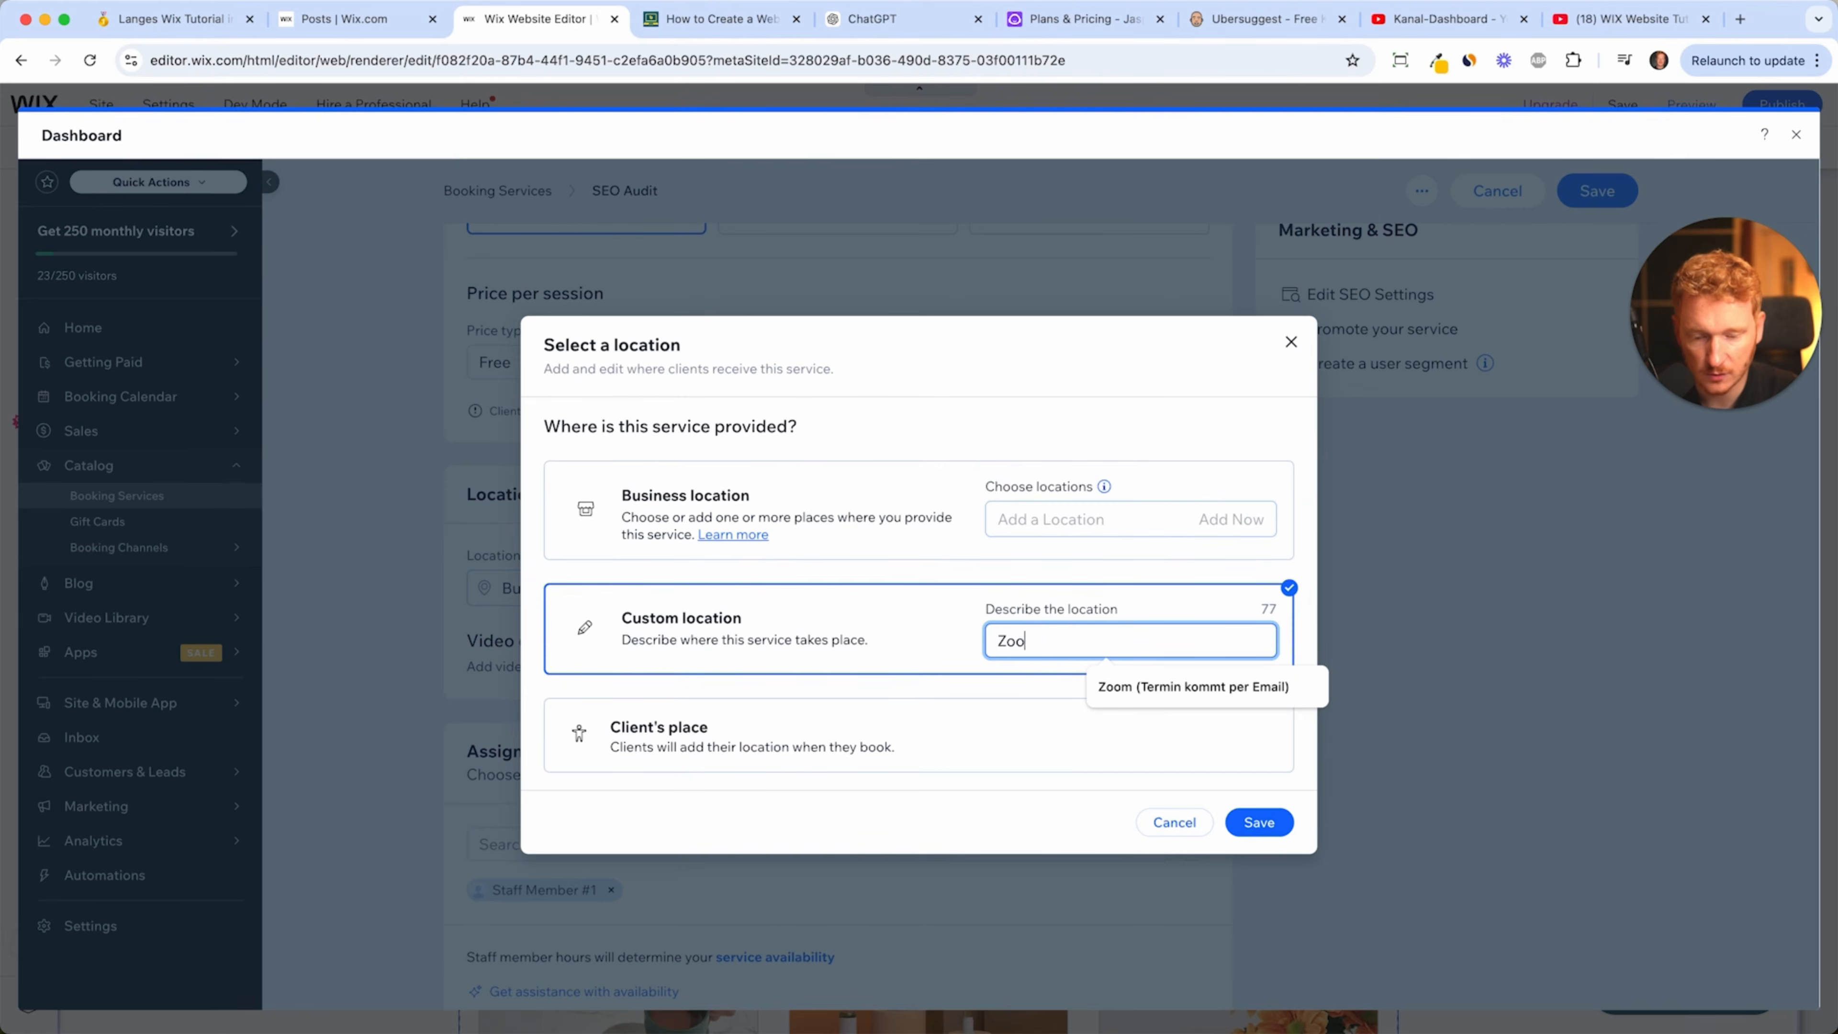
{"action": "left_click", "coordinate": [1275, 397]}
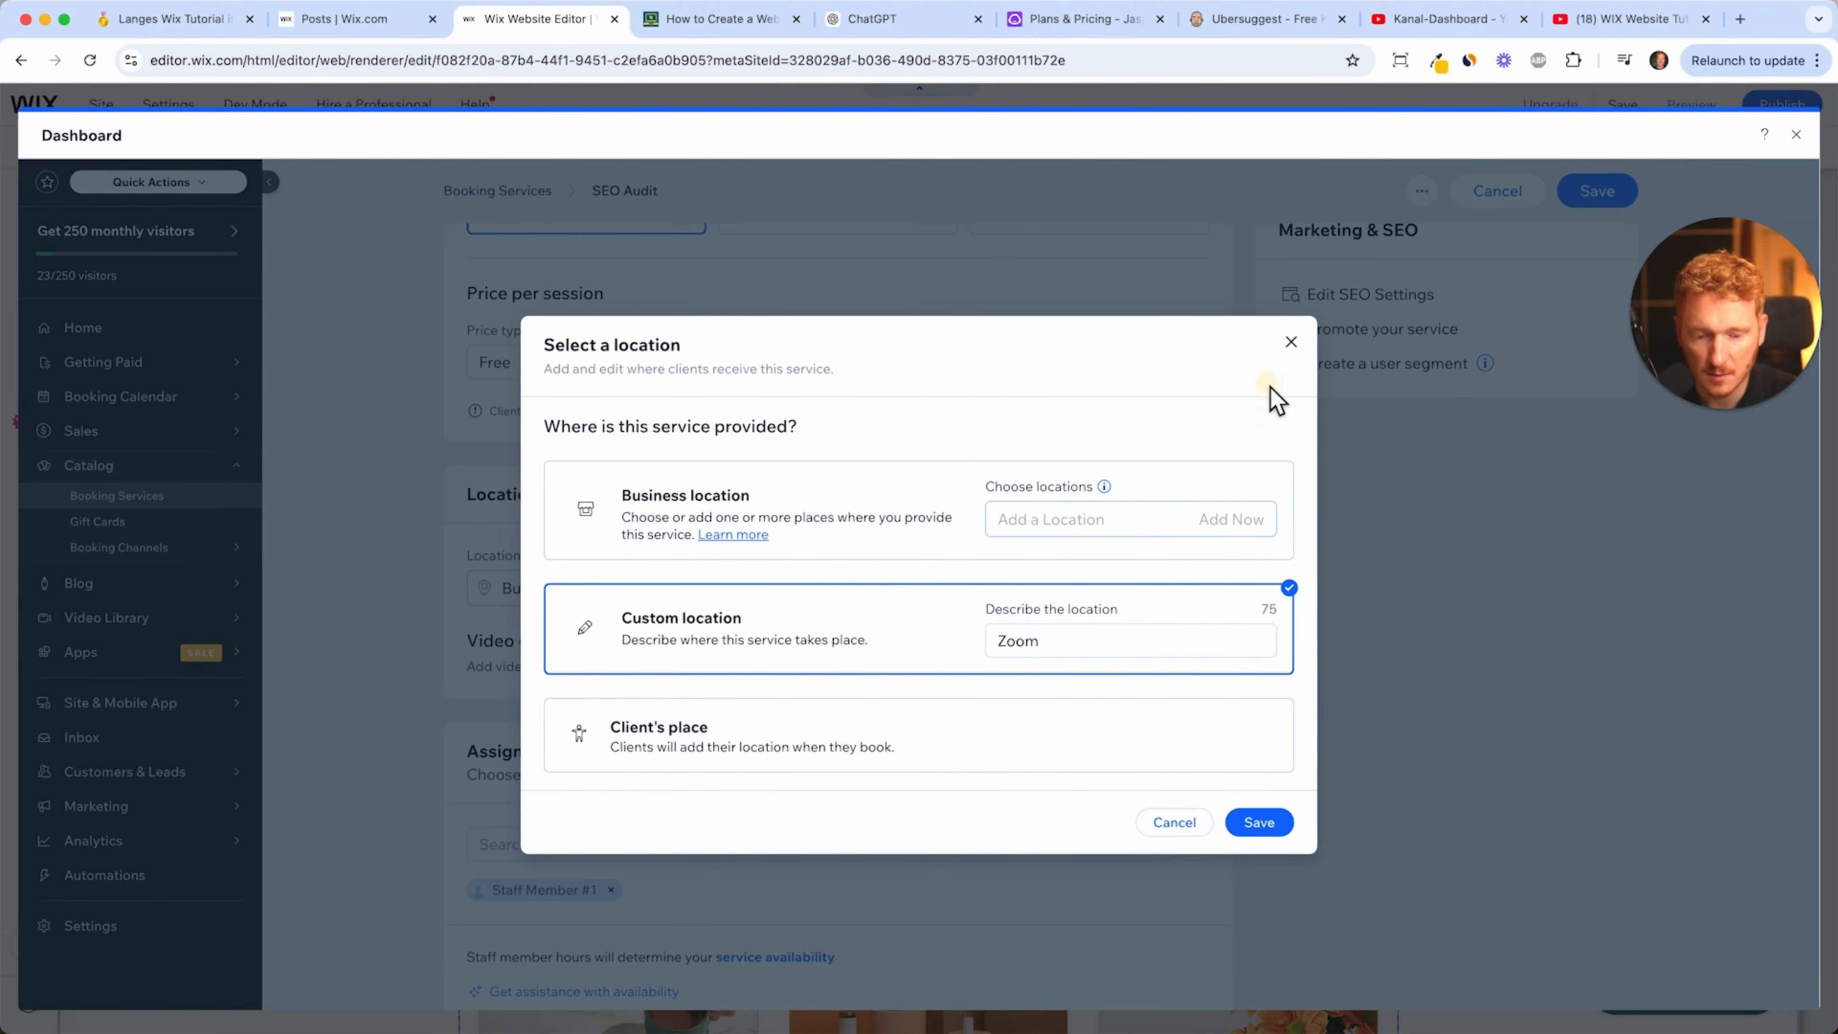
{"action": "left_click", "coordinate": [1258, 825]}
- Examine which staff members can be assigned to the SEO Audit service
{"action": "scroll", "coordinate": [816, 630], "scroll_direction": "down", "scroll_amount": 3}
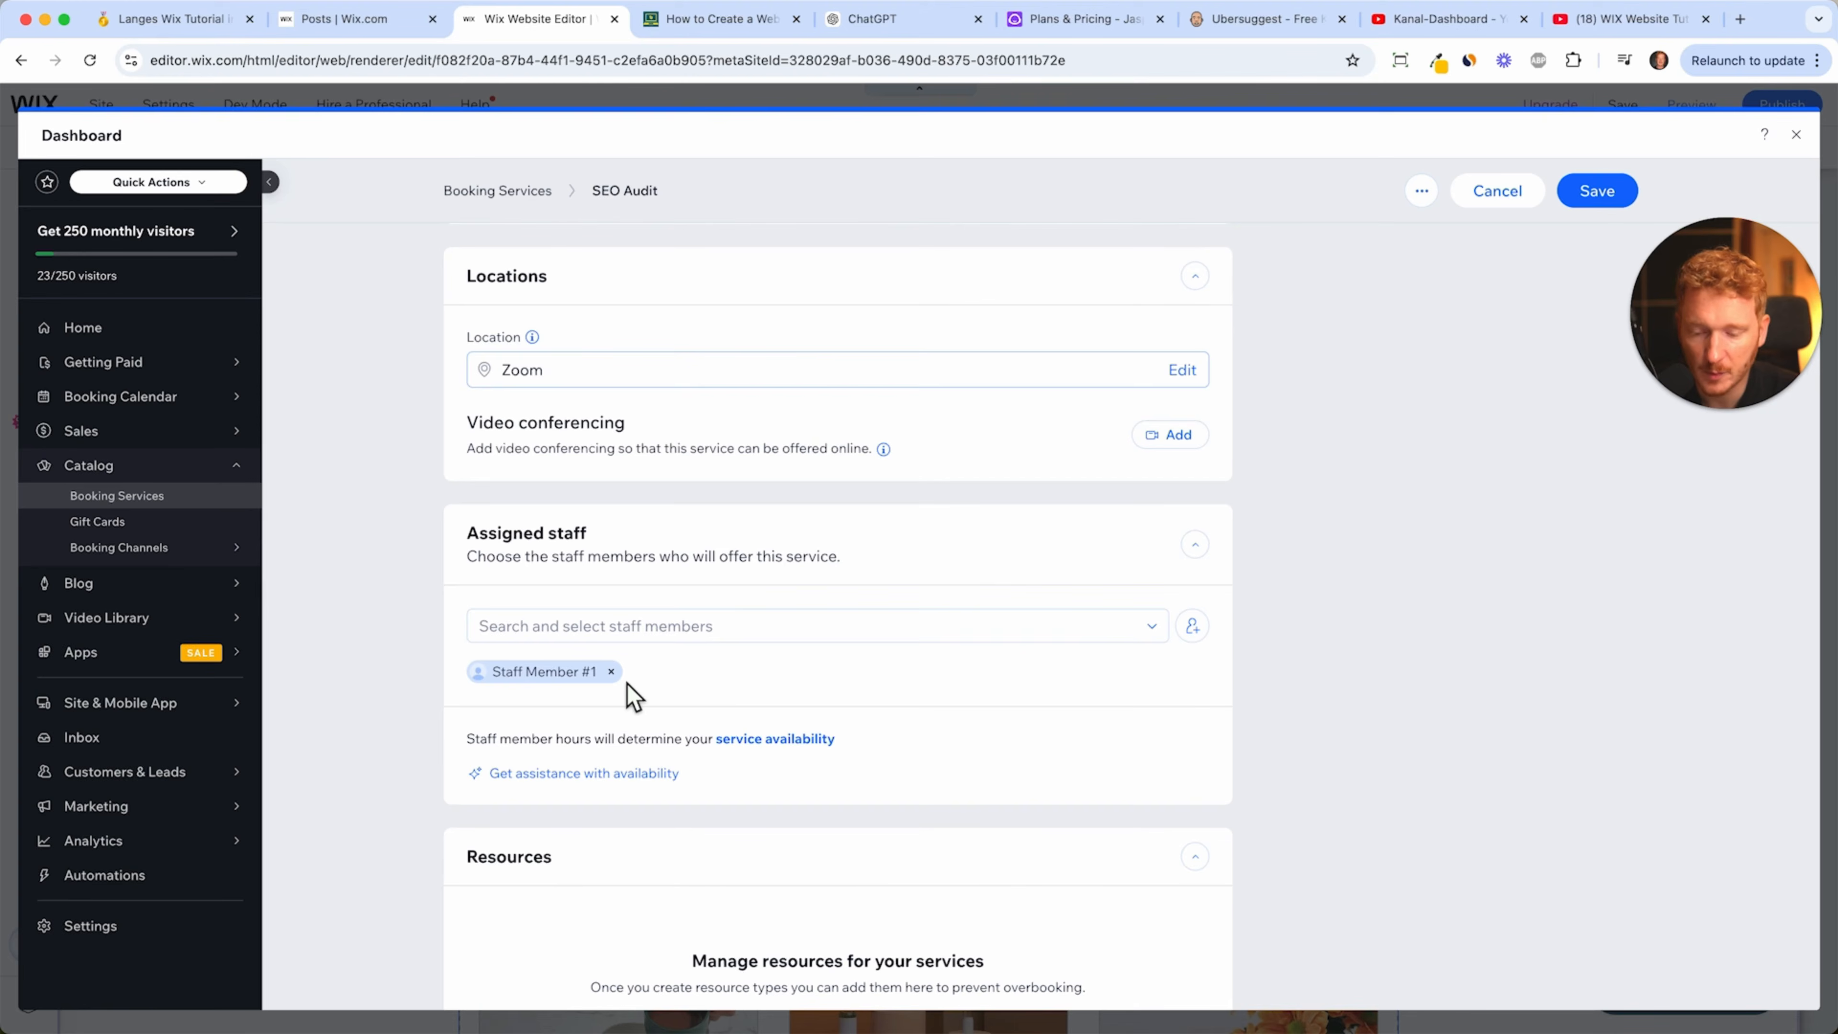
{"action": "left_click", "coordinate": [674, 630]}
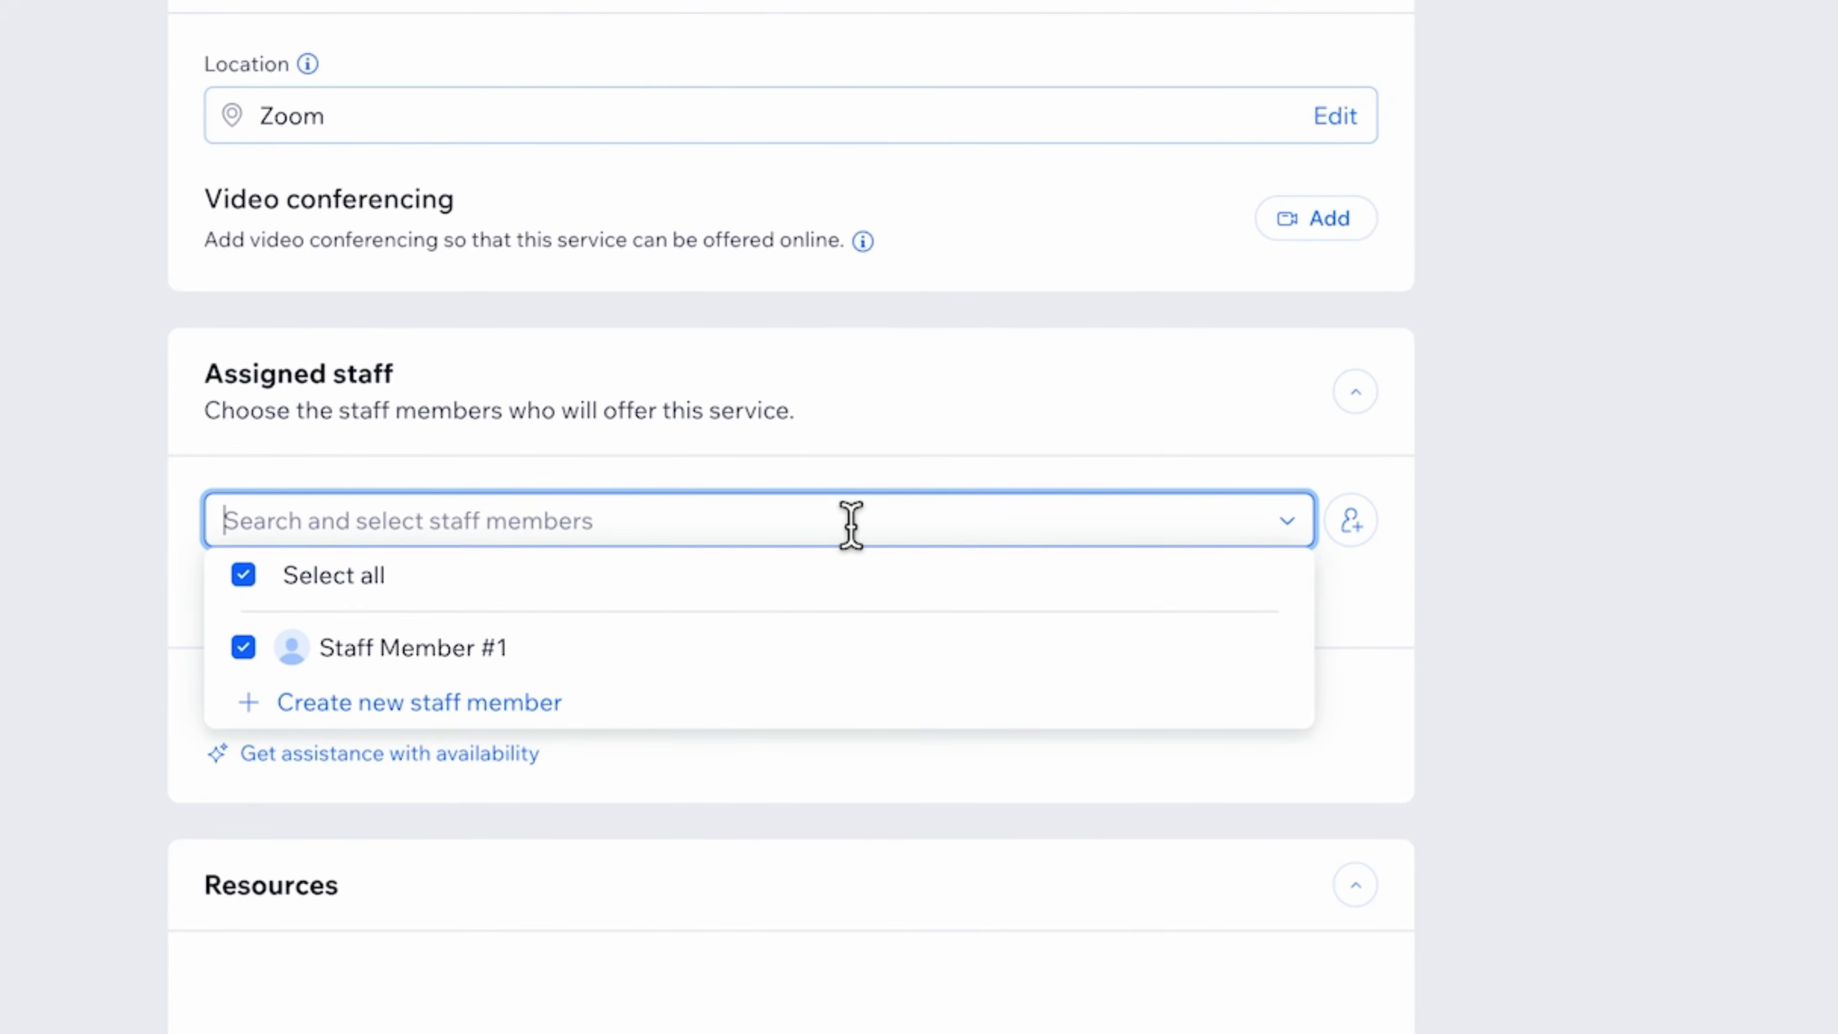
{"action": "left_click", "coordinate": [1745, 486]}
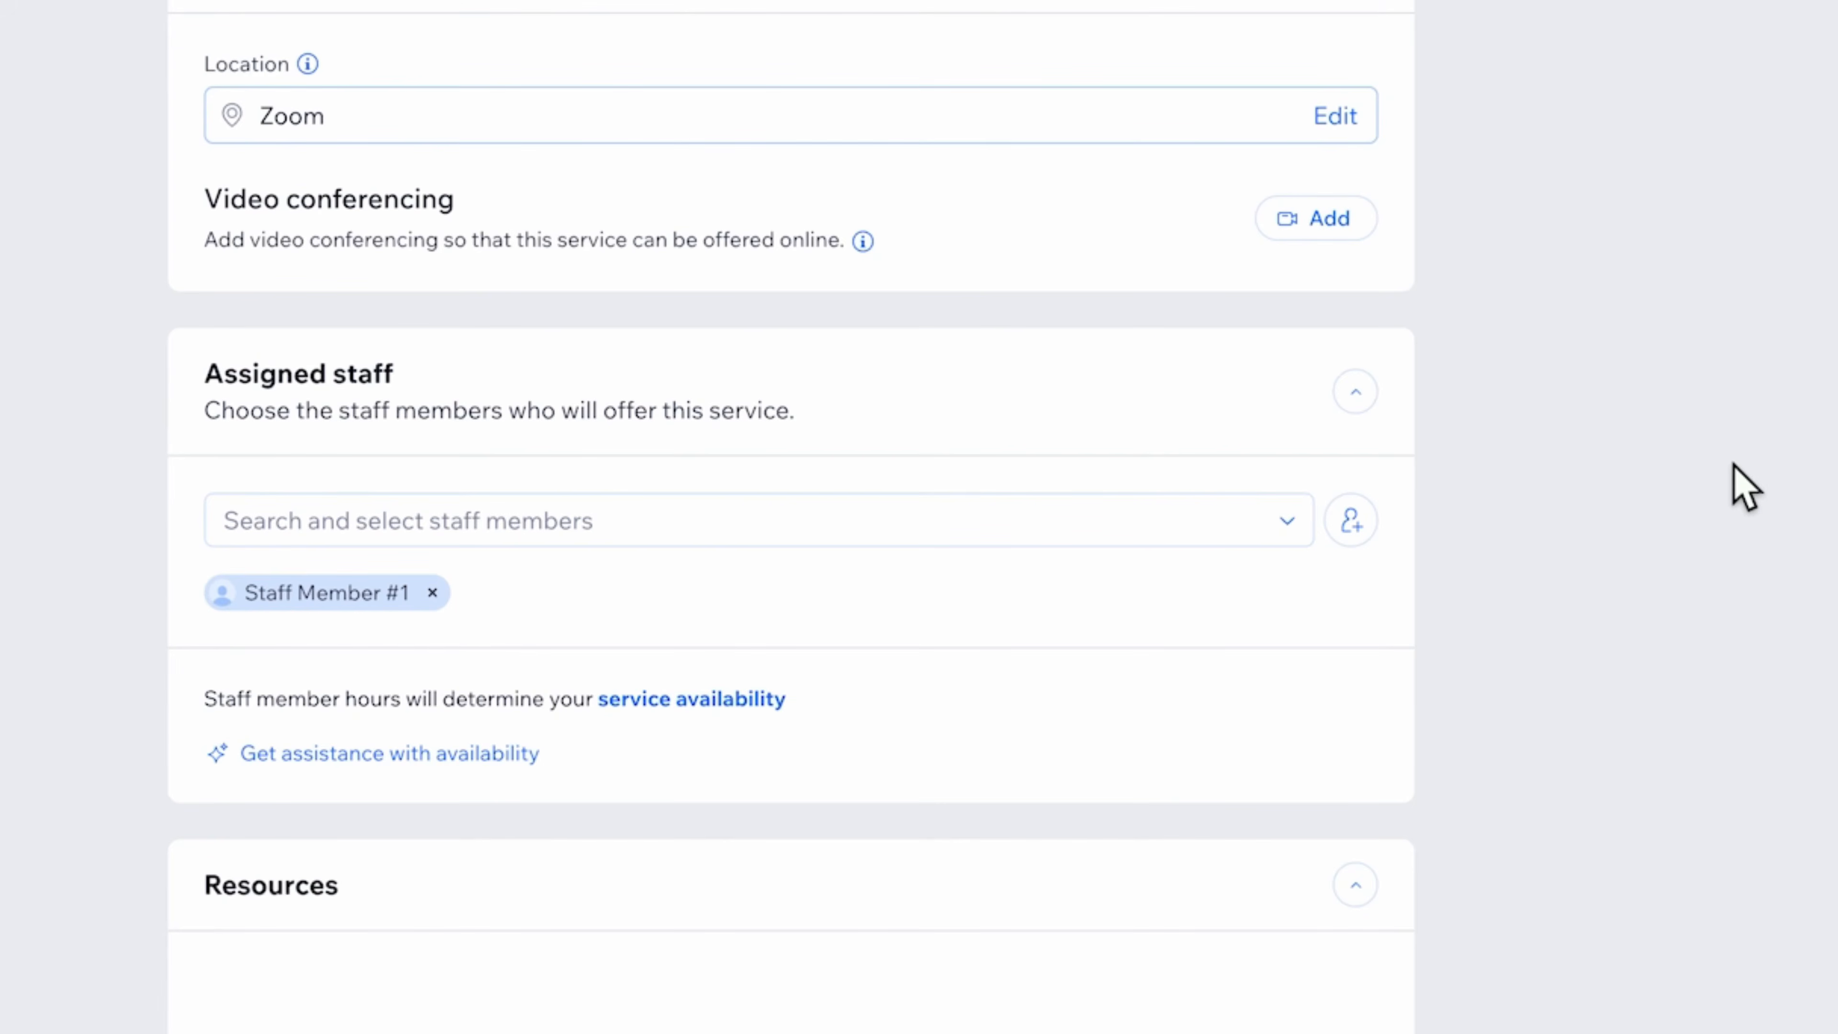
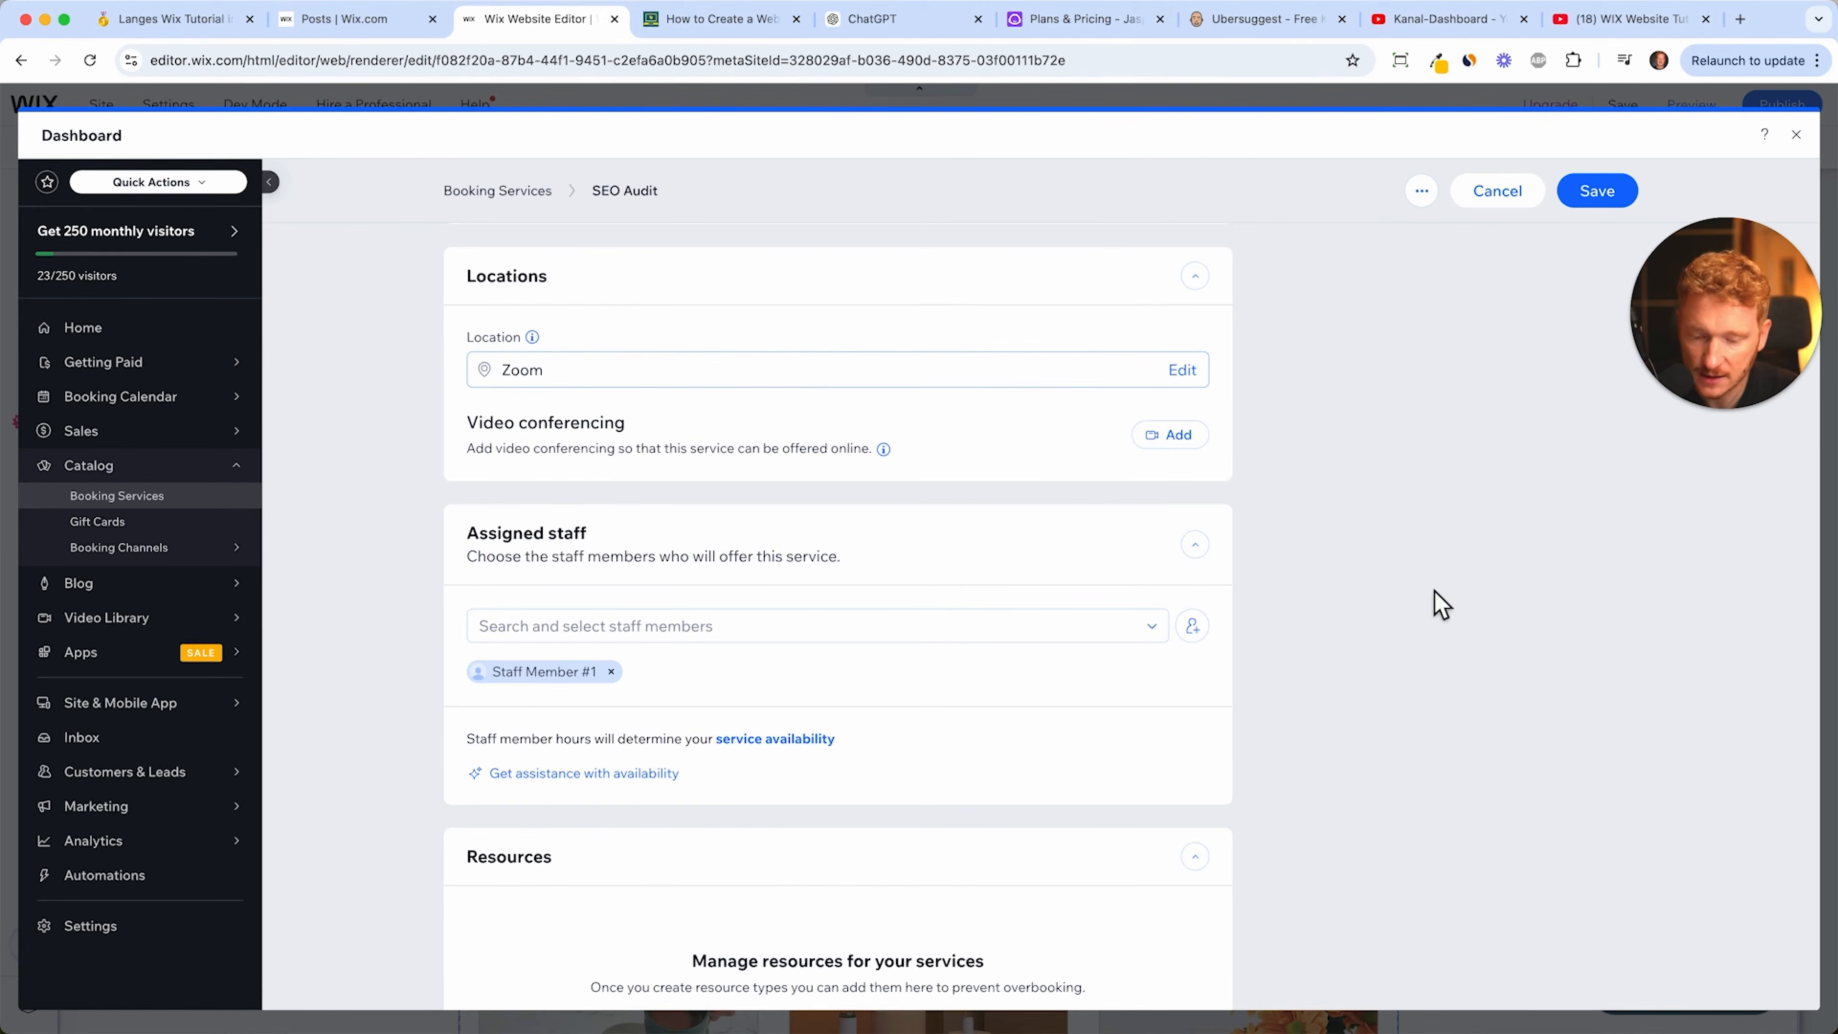
{"action": "scroll", "coordinate": [935, 644], "scroll_direction": "down", "scroll_amount": 2}
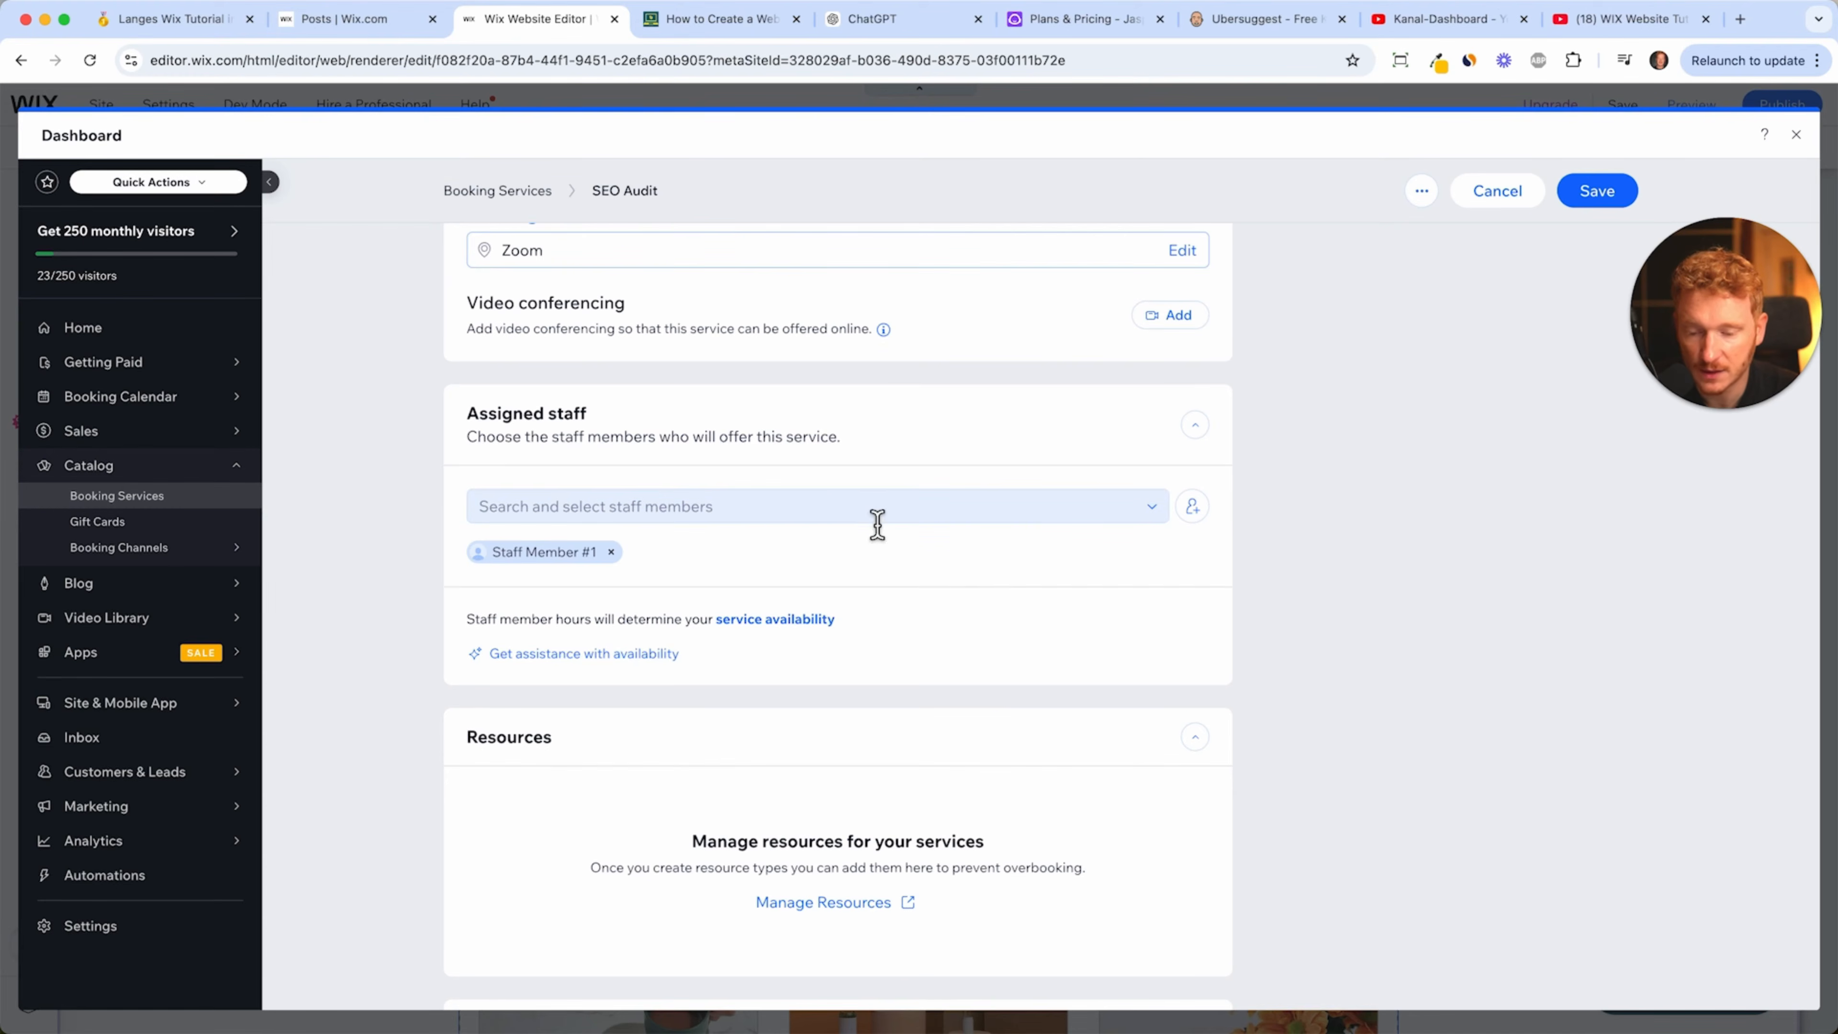
{"action": "left_click", "coordinate": [857, 515]}
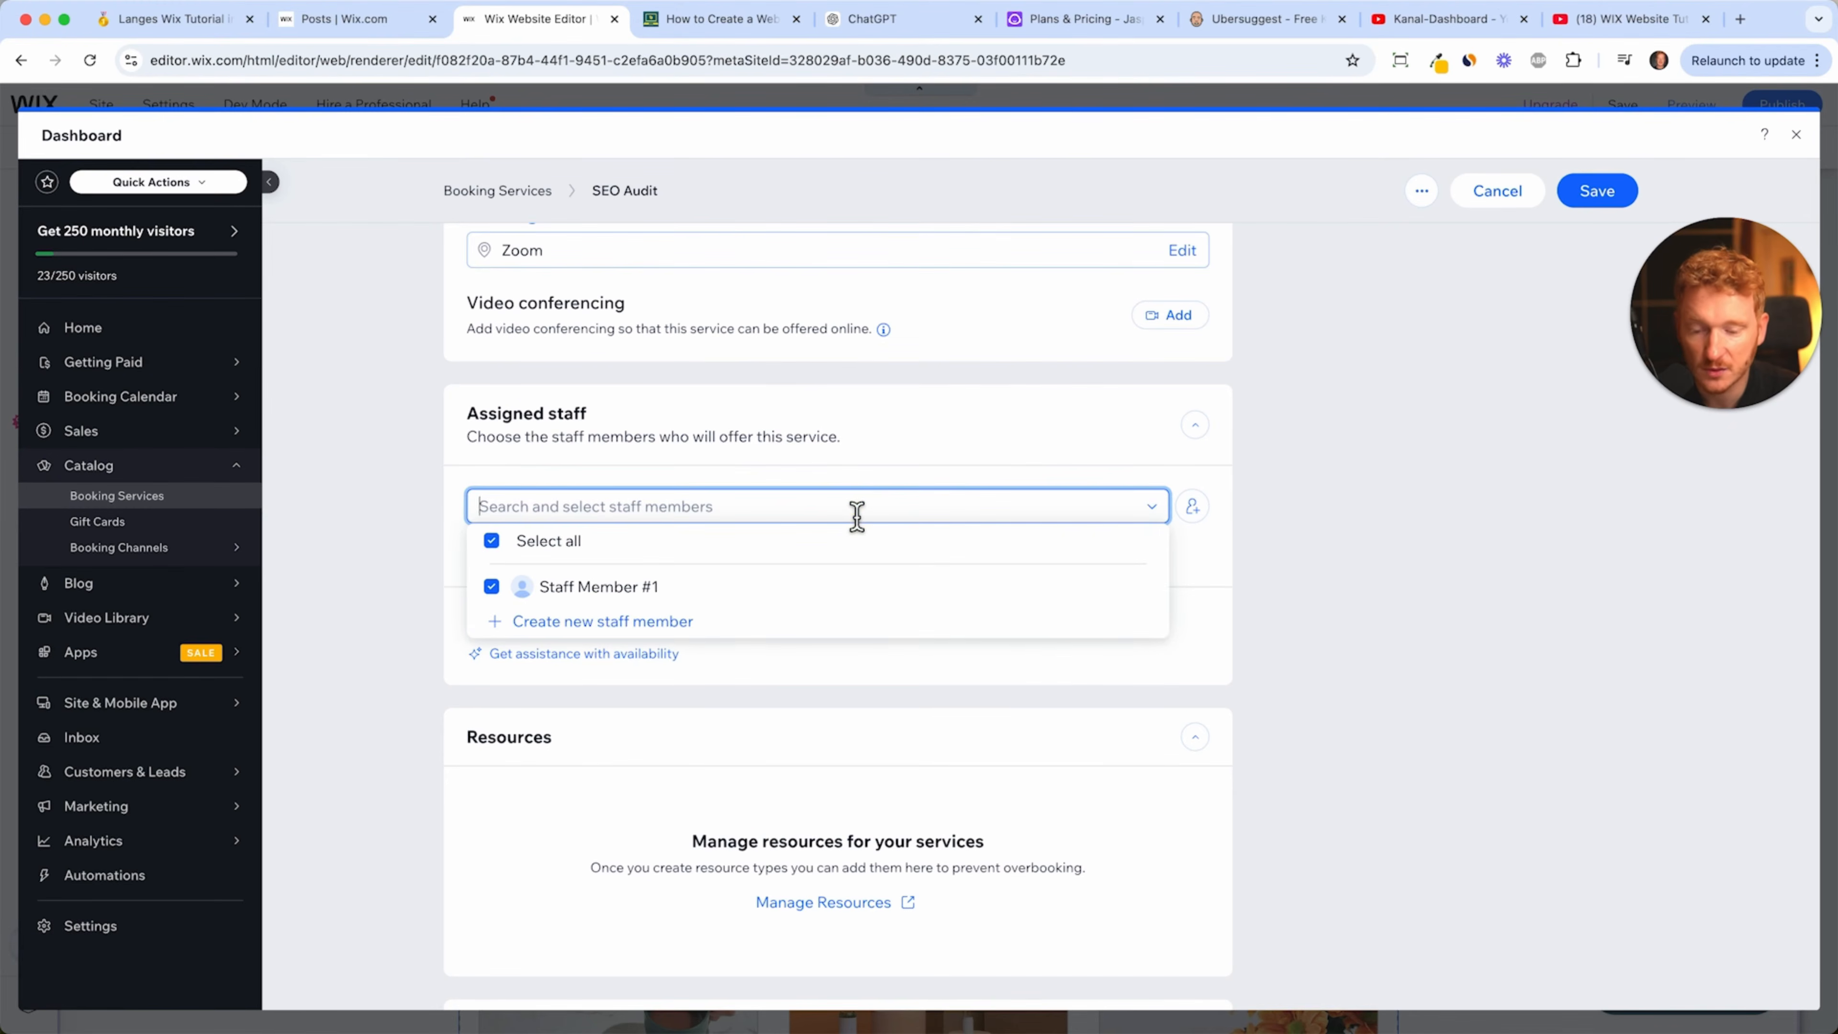
{"action": "left_click", "coordinate": [1104, 456]}
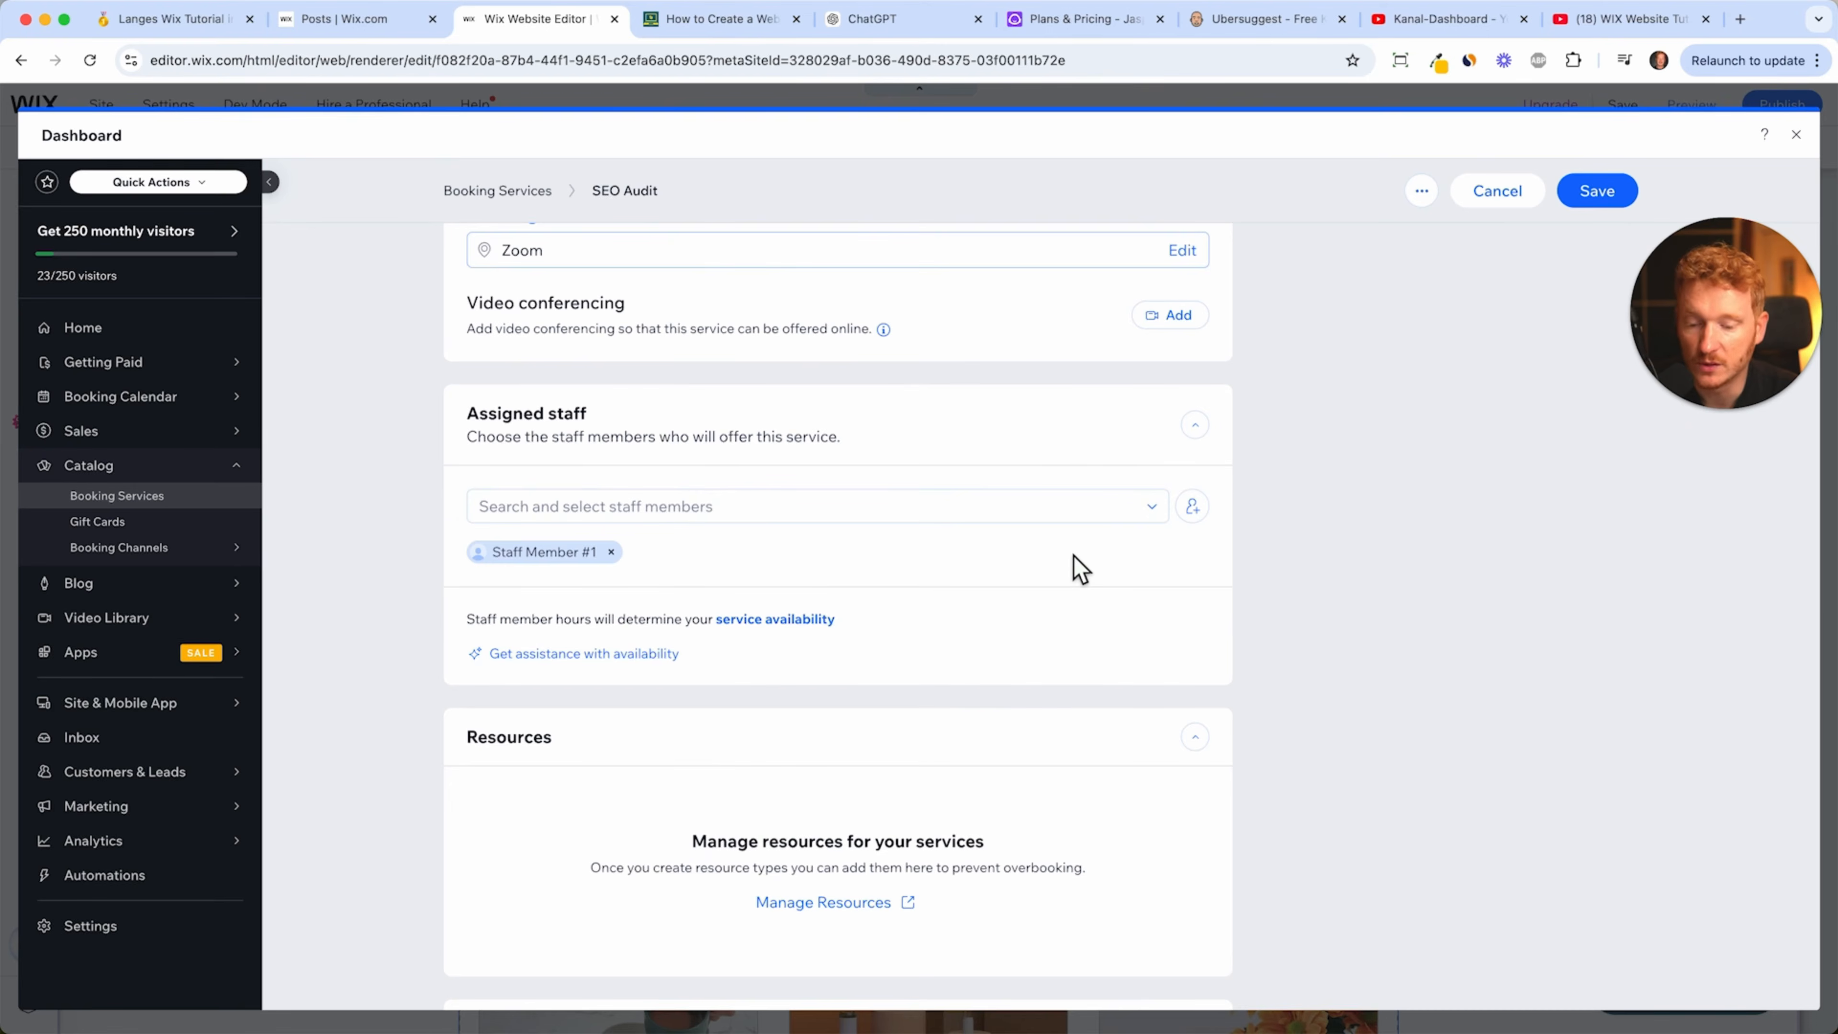
- Look through the service's resources, cover image and gallery options without adding anything
{"action": "scroll", "coordinate": [1080, 568], "scroll_direction": "down", "scroll_amount": 5}
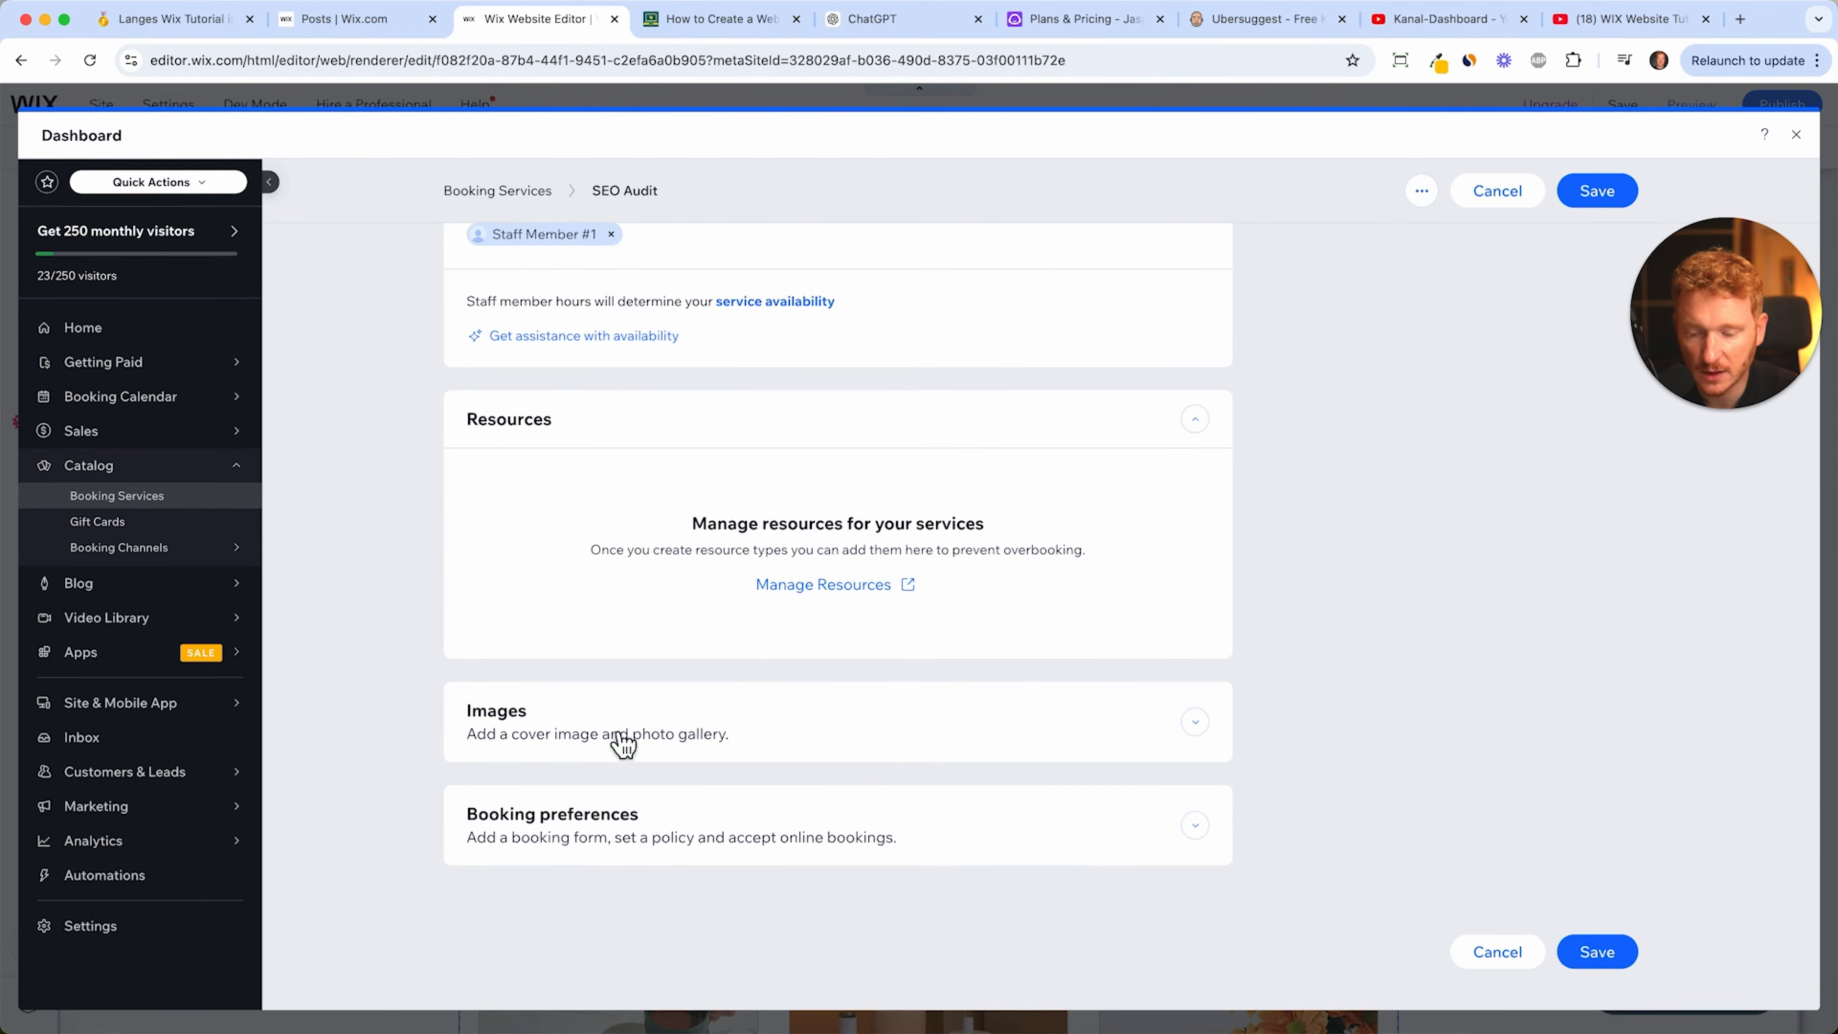
{"action": "left_click", "coordinate": [1170, 717]}
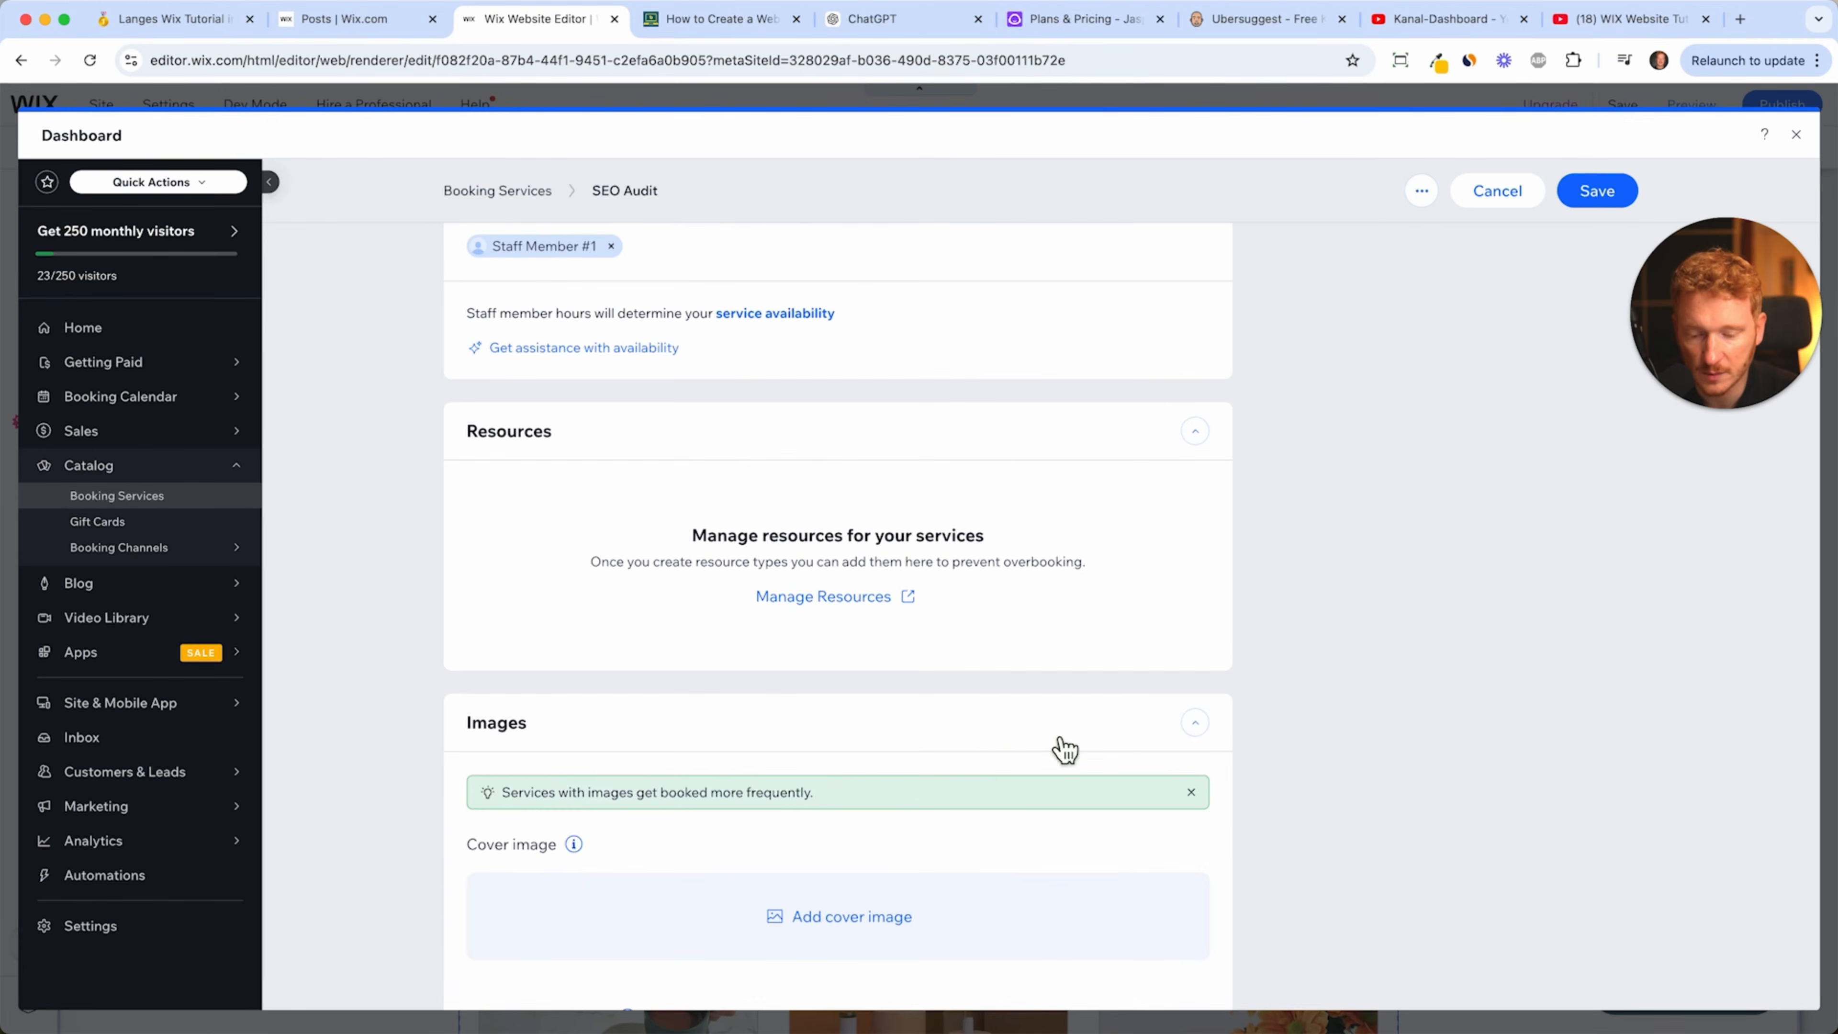
{"action": "scroll", "coordinate": [1218, 780], "scroll_direction": "down", "scroll_amount": 5}
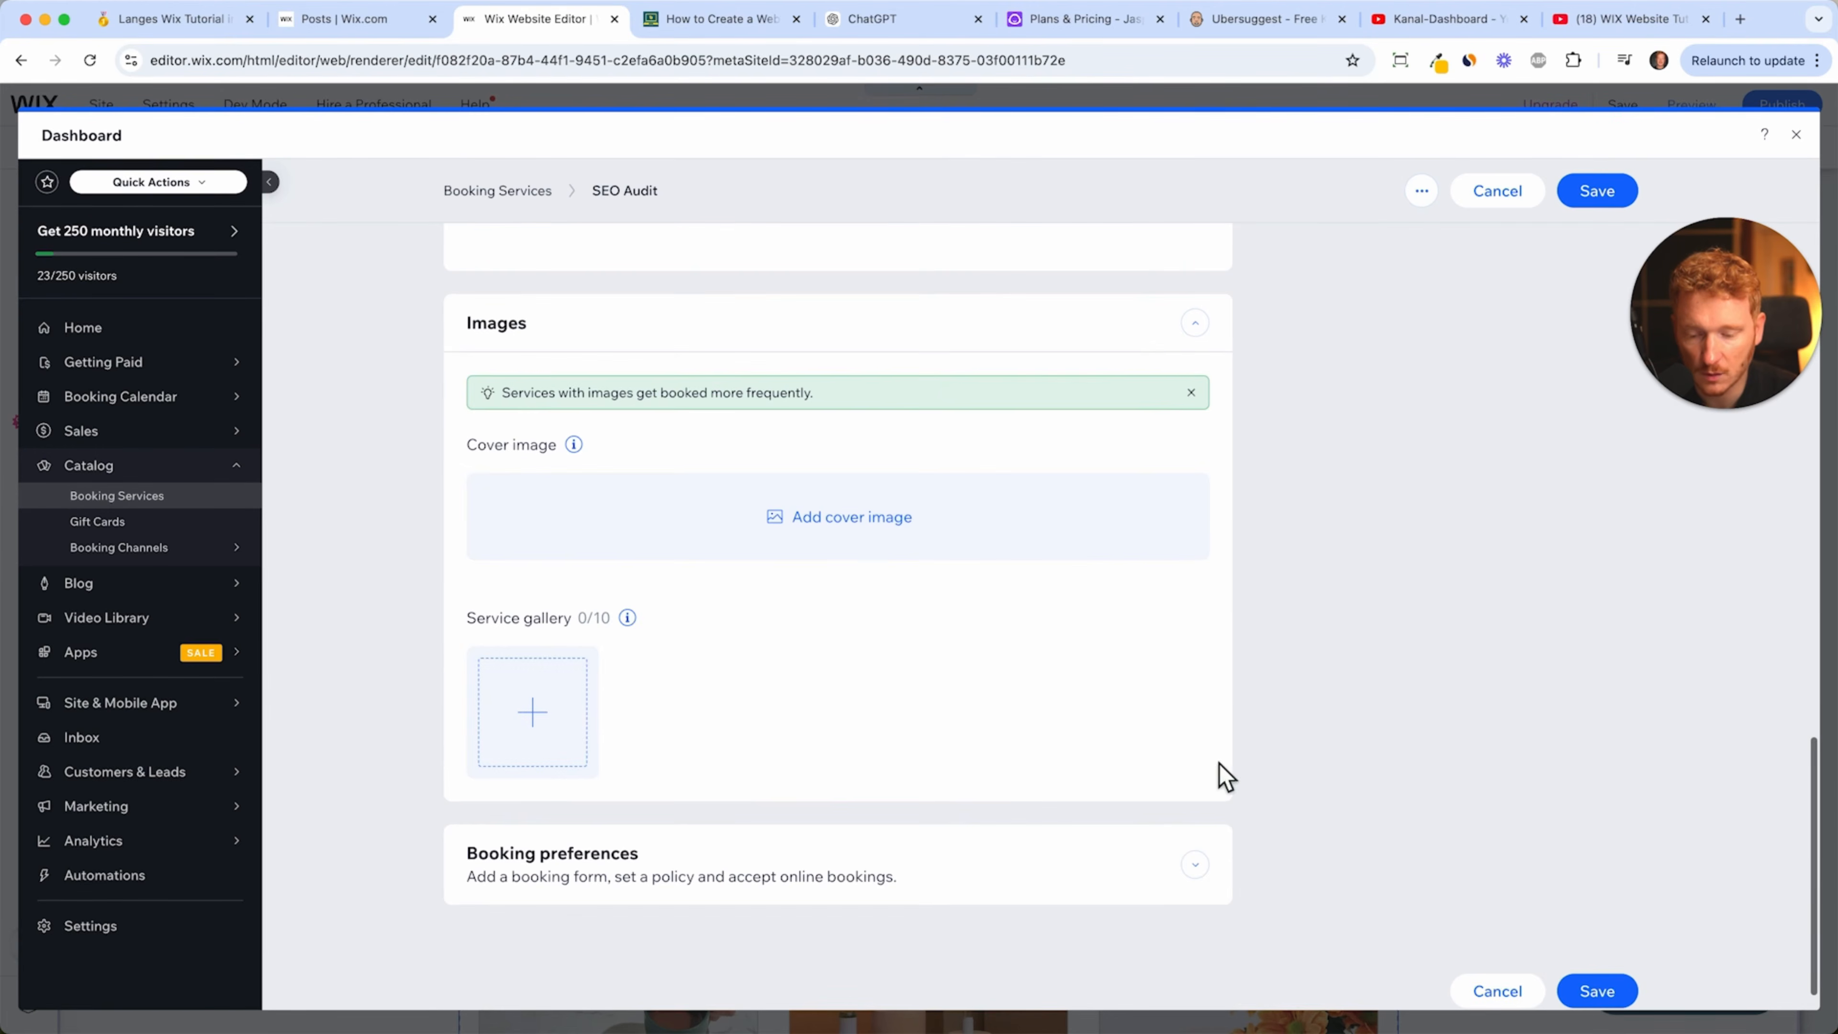
{"action": "left_click", "coordinate": [1195, 326]}
- Open the default booking form from the service's booking preferences and review its fields
{"action": "left_click", "coordinate": [1198, 825]}
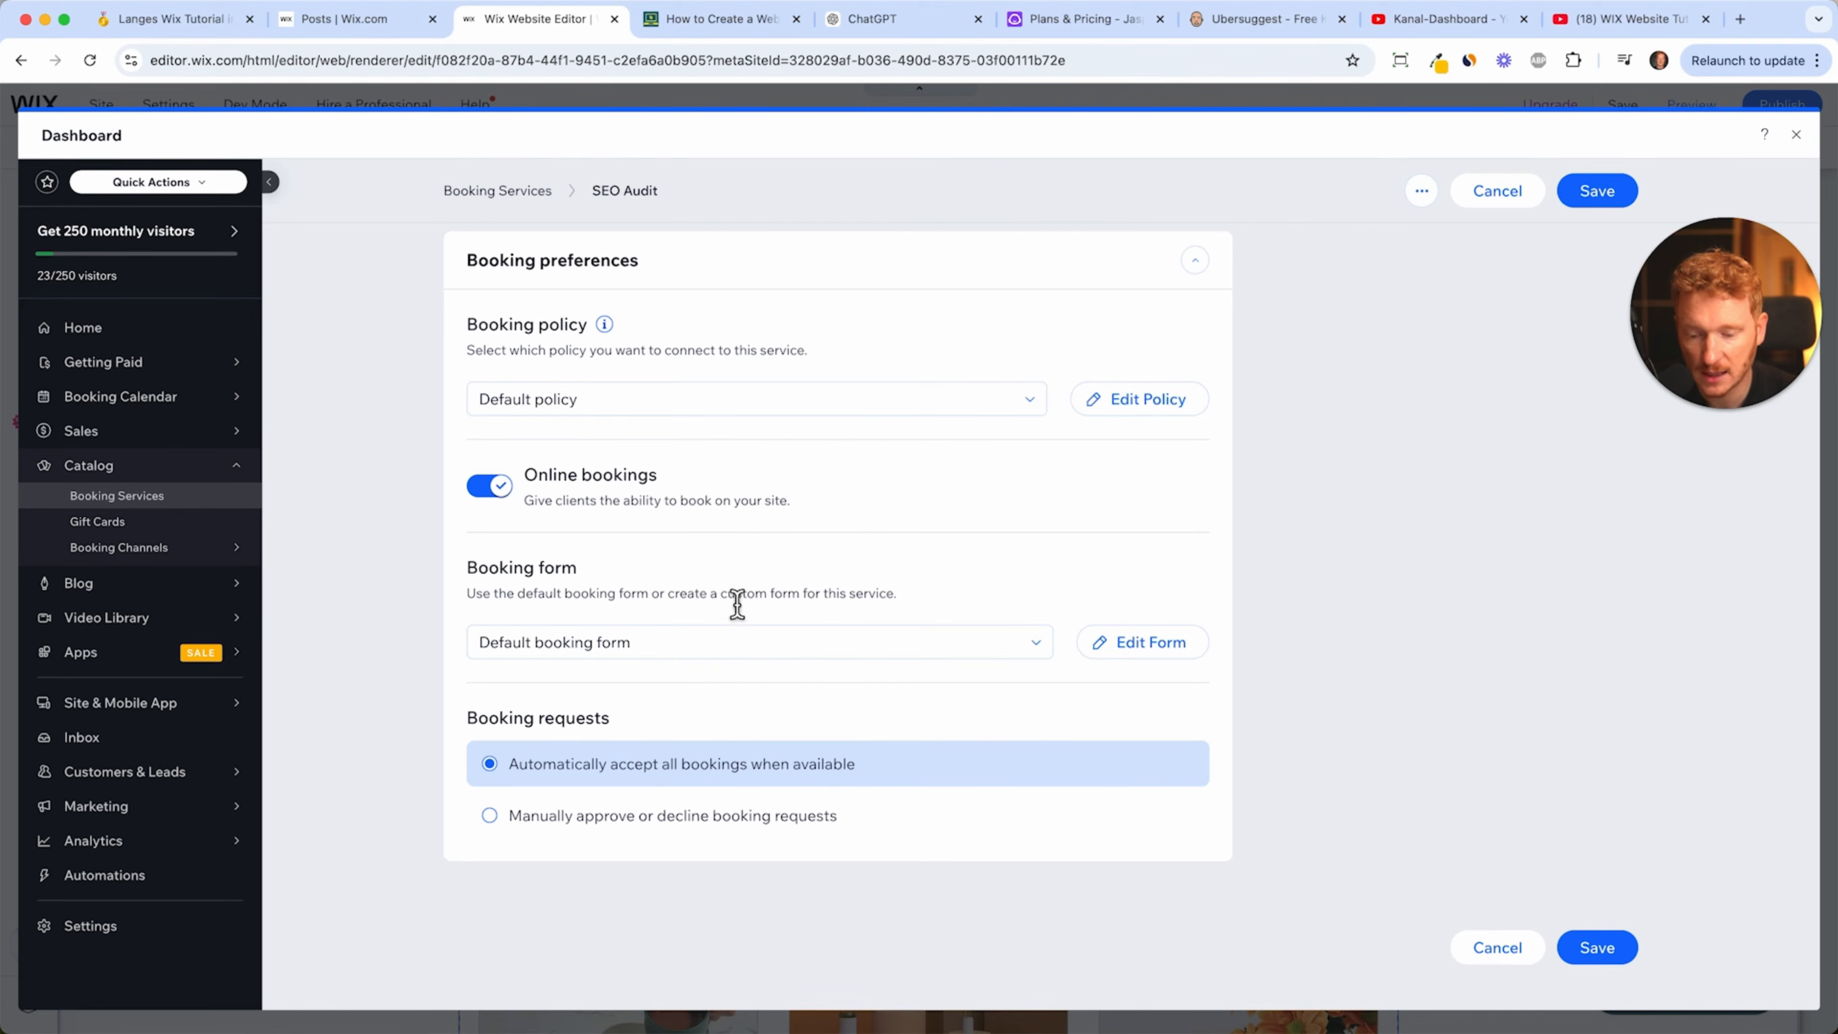
{"action": "left_click", "coordinate": [1145, 655]}
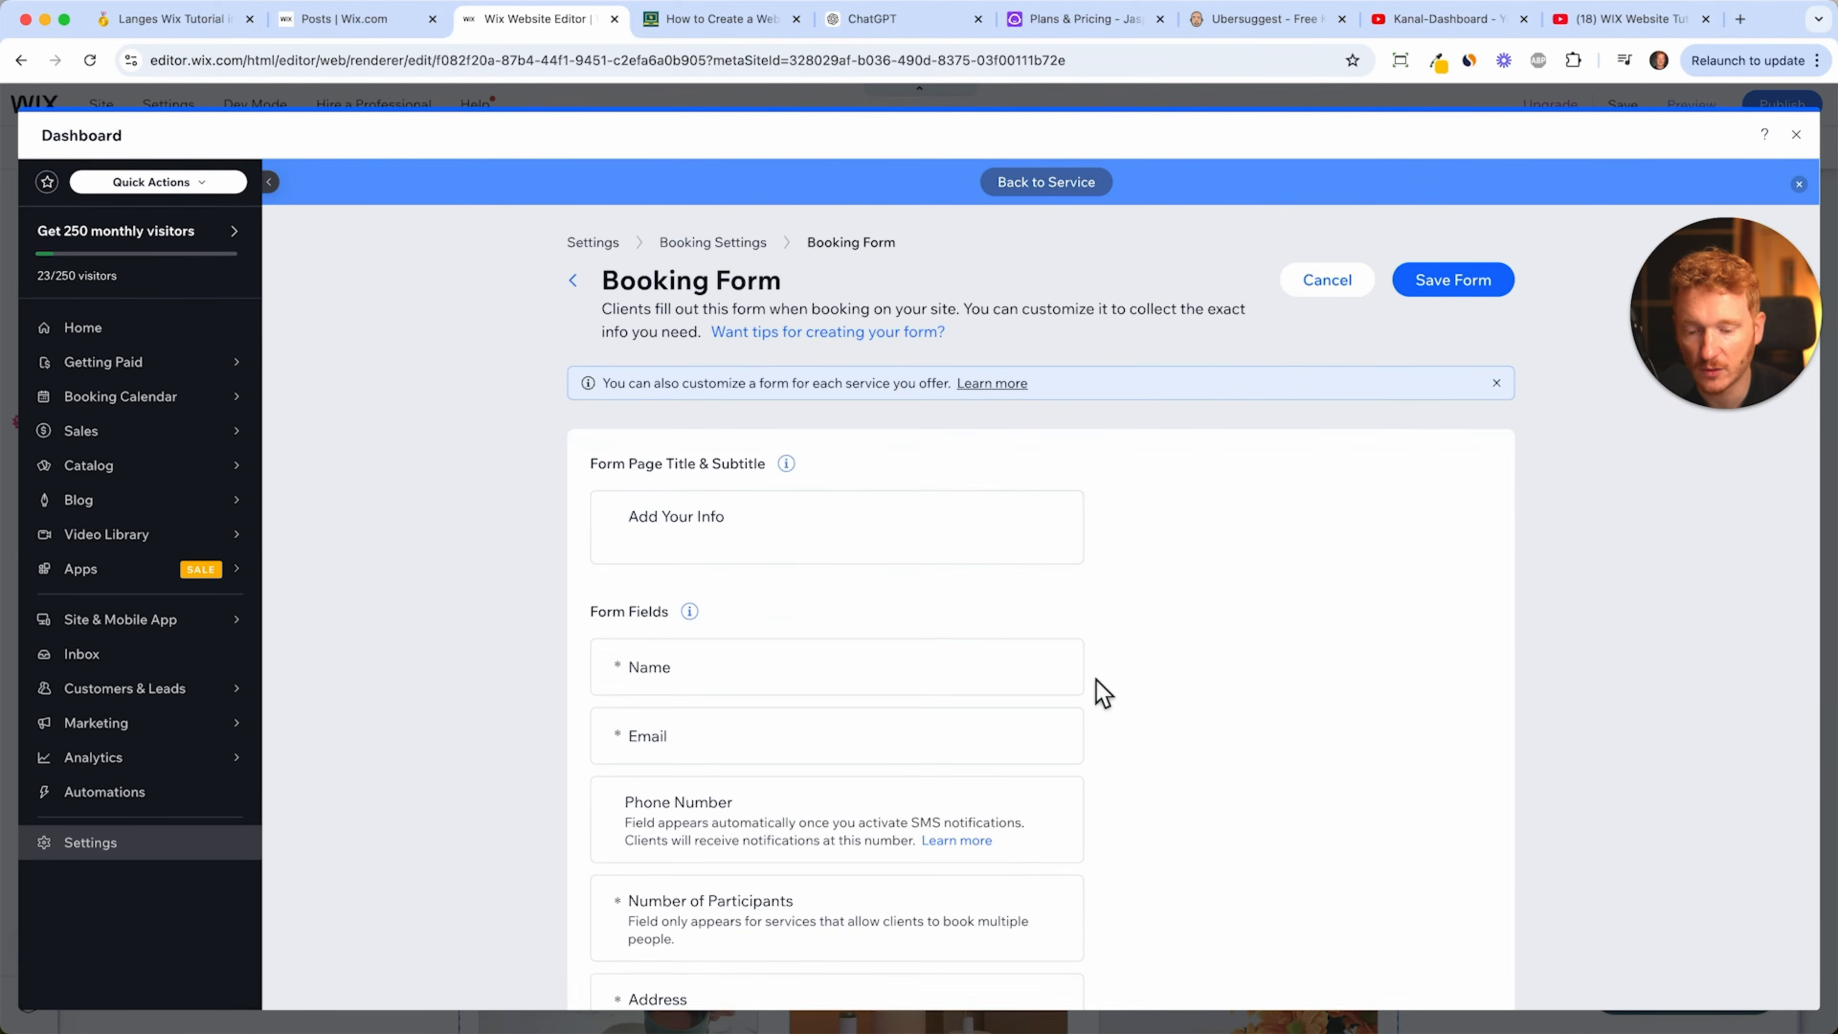
{"action": "scroll", "coordinate": [1095, 679], "scroll_direction": "down", "scroll_amount": 3}
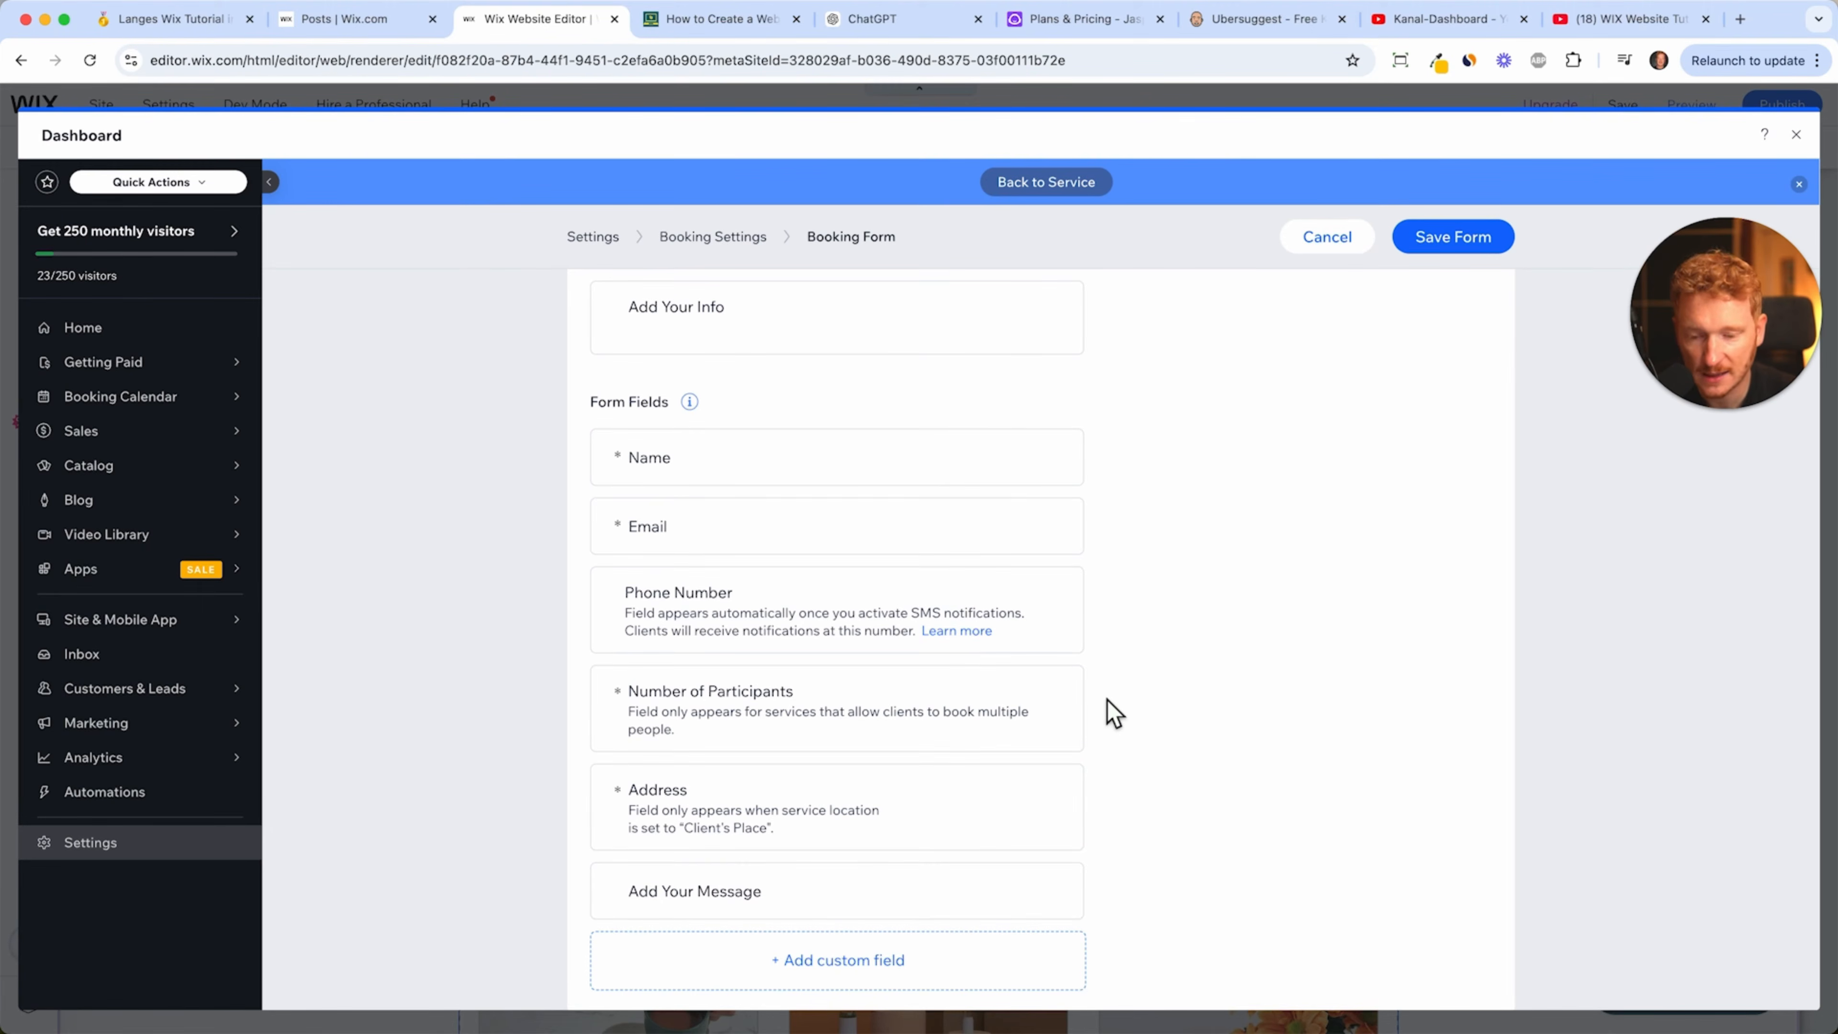
{"action": "scroll", "coordinate": [1106, 698], "scroll_direction": "down", "scroll_amount": 1}
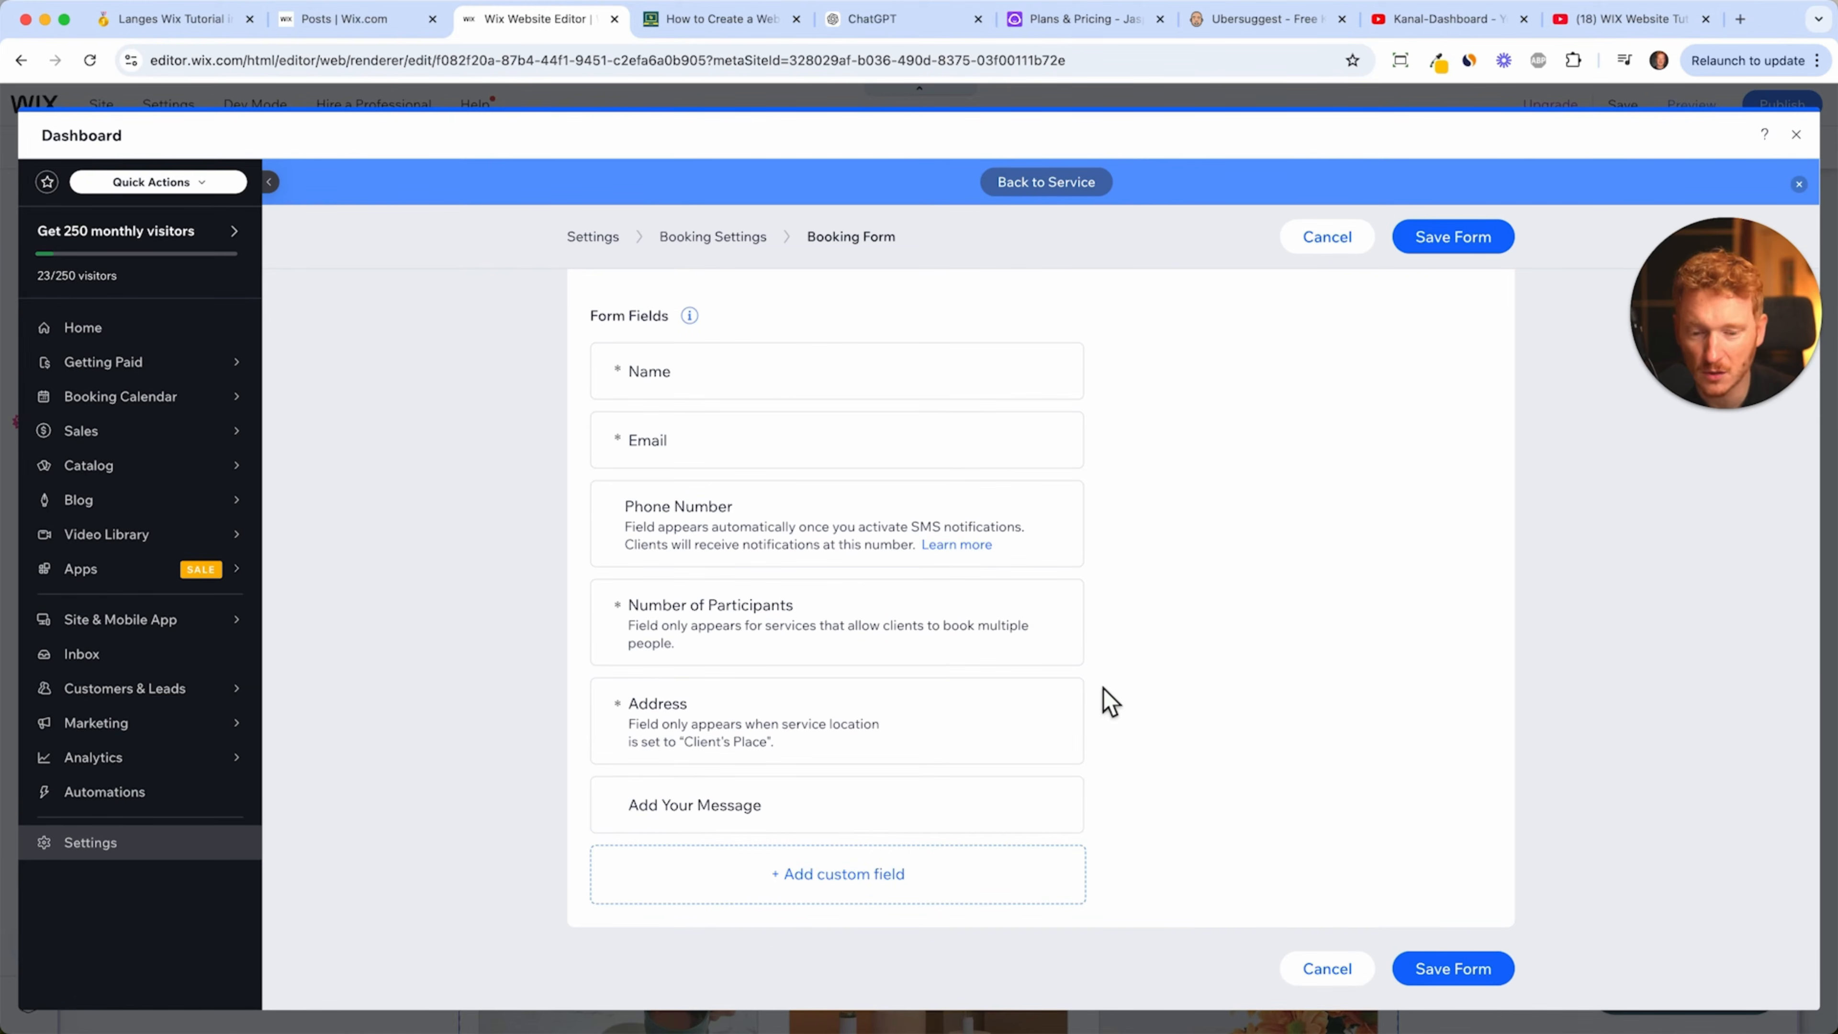
{"action": "scroll", "coordinate": [1165, 478], "scroll_direction": "up", "scroll_amount": 1}
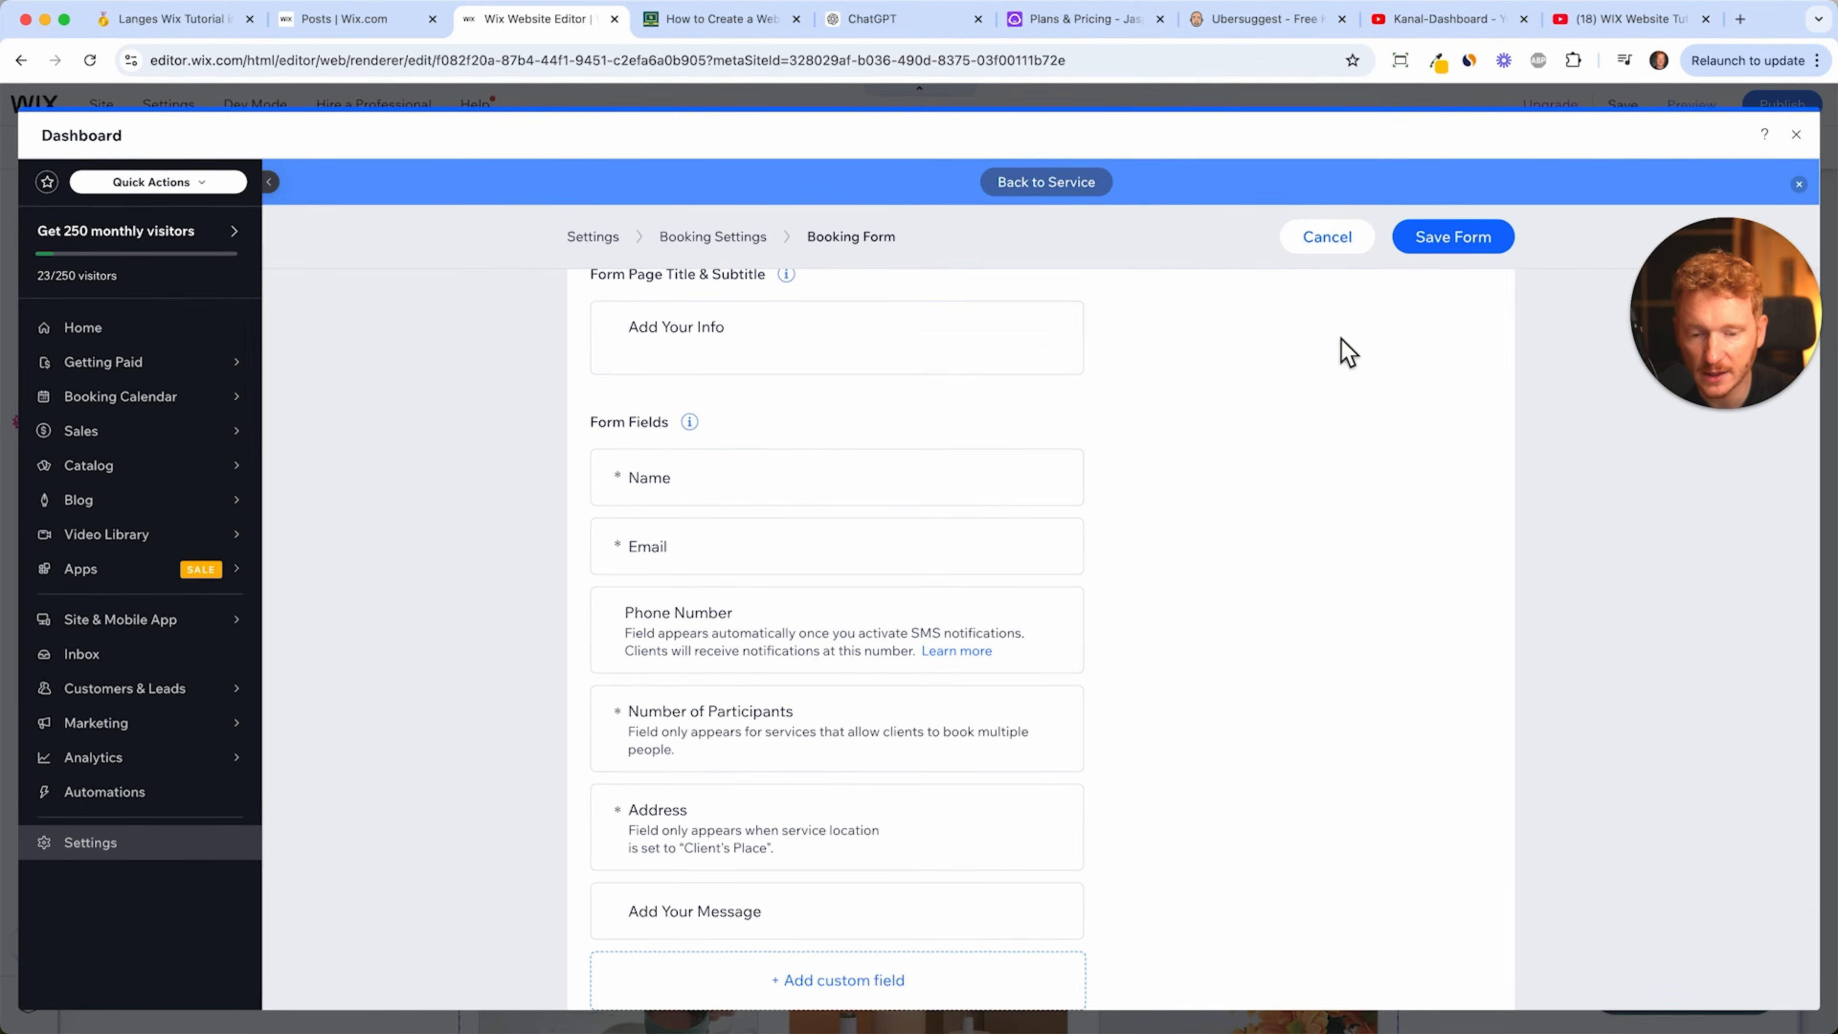
{"action": "scroll", "coordinate": [923, 615], "scroll_direction": "down", "scroll_amount": 2}
- Add a required short-answer custom field labelled "Your Domain Name" to the booking form and save the form
{"action": "left_click", "coordinate": [832, 858]}
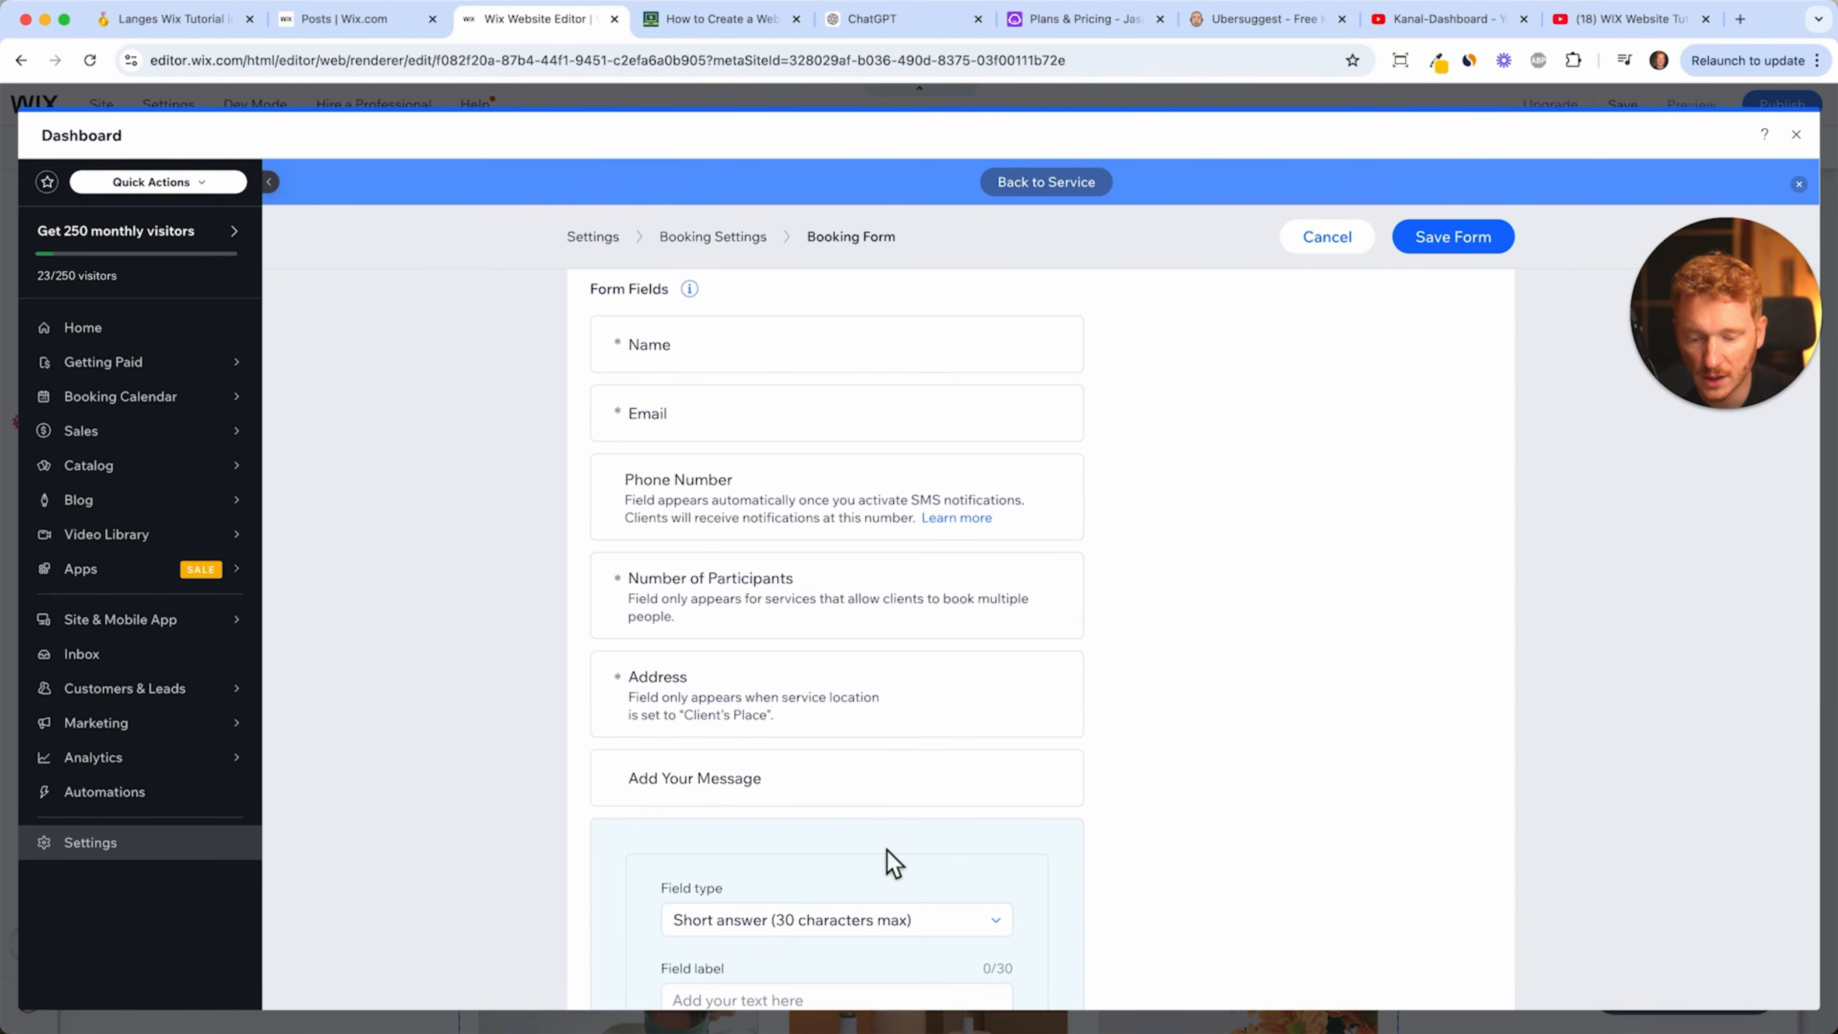
{"action": "left_click", "coordinate": [923, 637]}
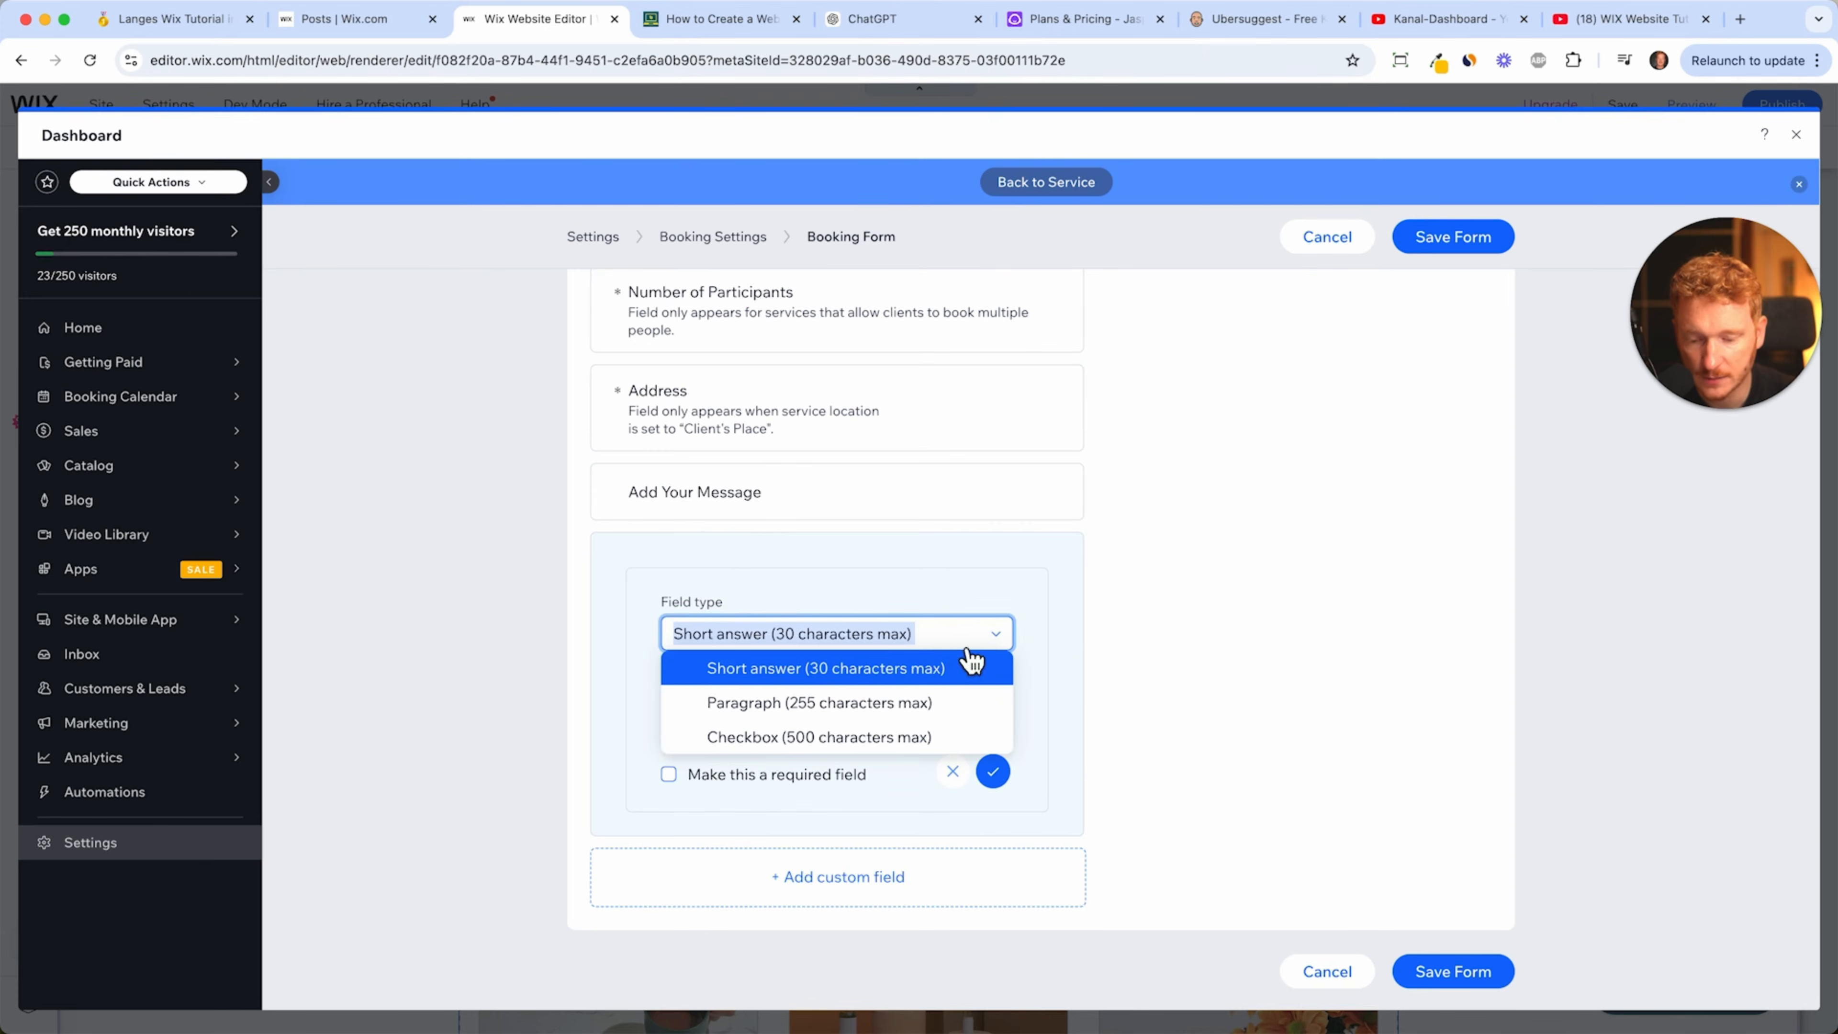
{"action": "left_click", "coordinate": [803, 668]}
{"action": "left_click", "coordinate": [781, 716]}
{"action": "type", "text": "Your Domain Name"}
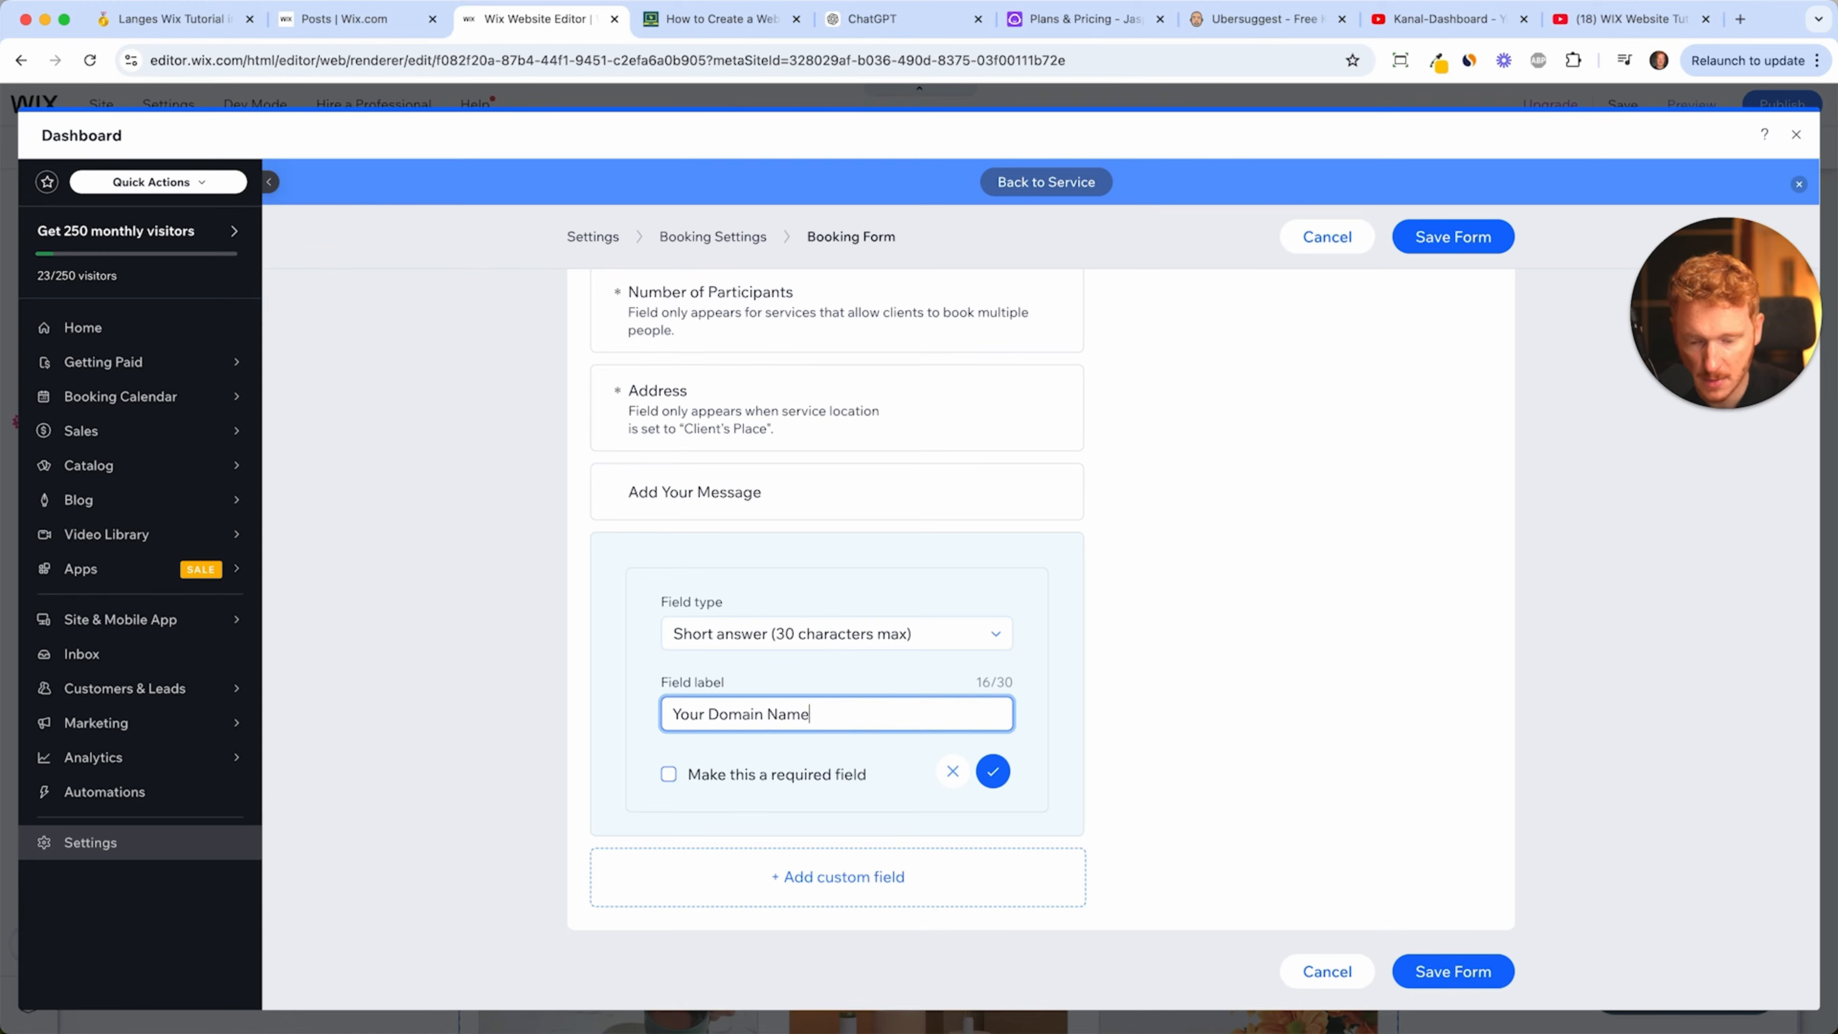
{"action": "left_click", "coordinate": [670, 774]}
{"action": "left_click", "coordinate": [996, 774]}
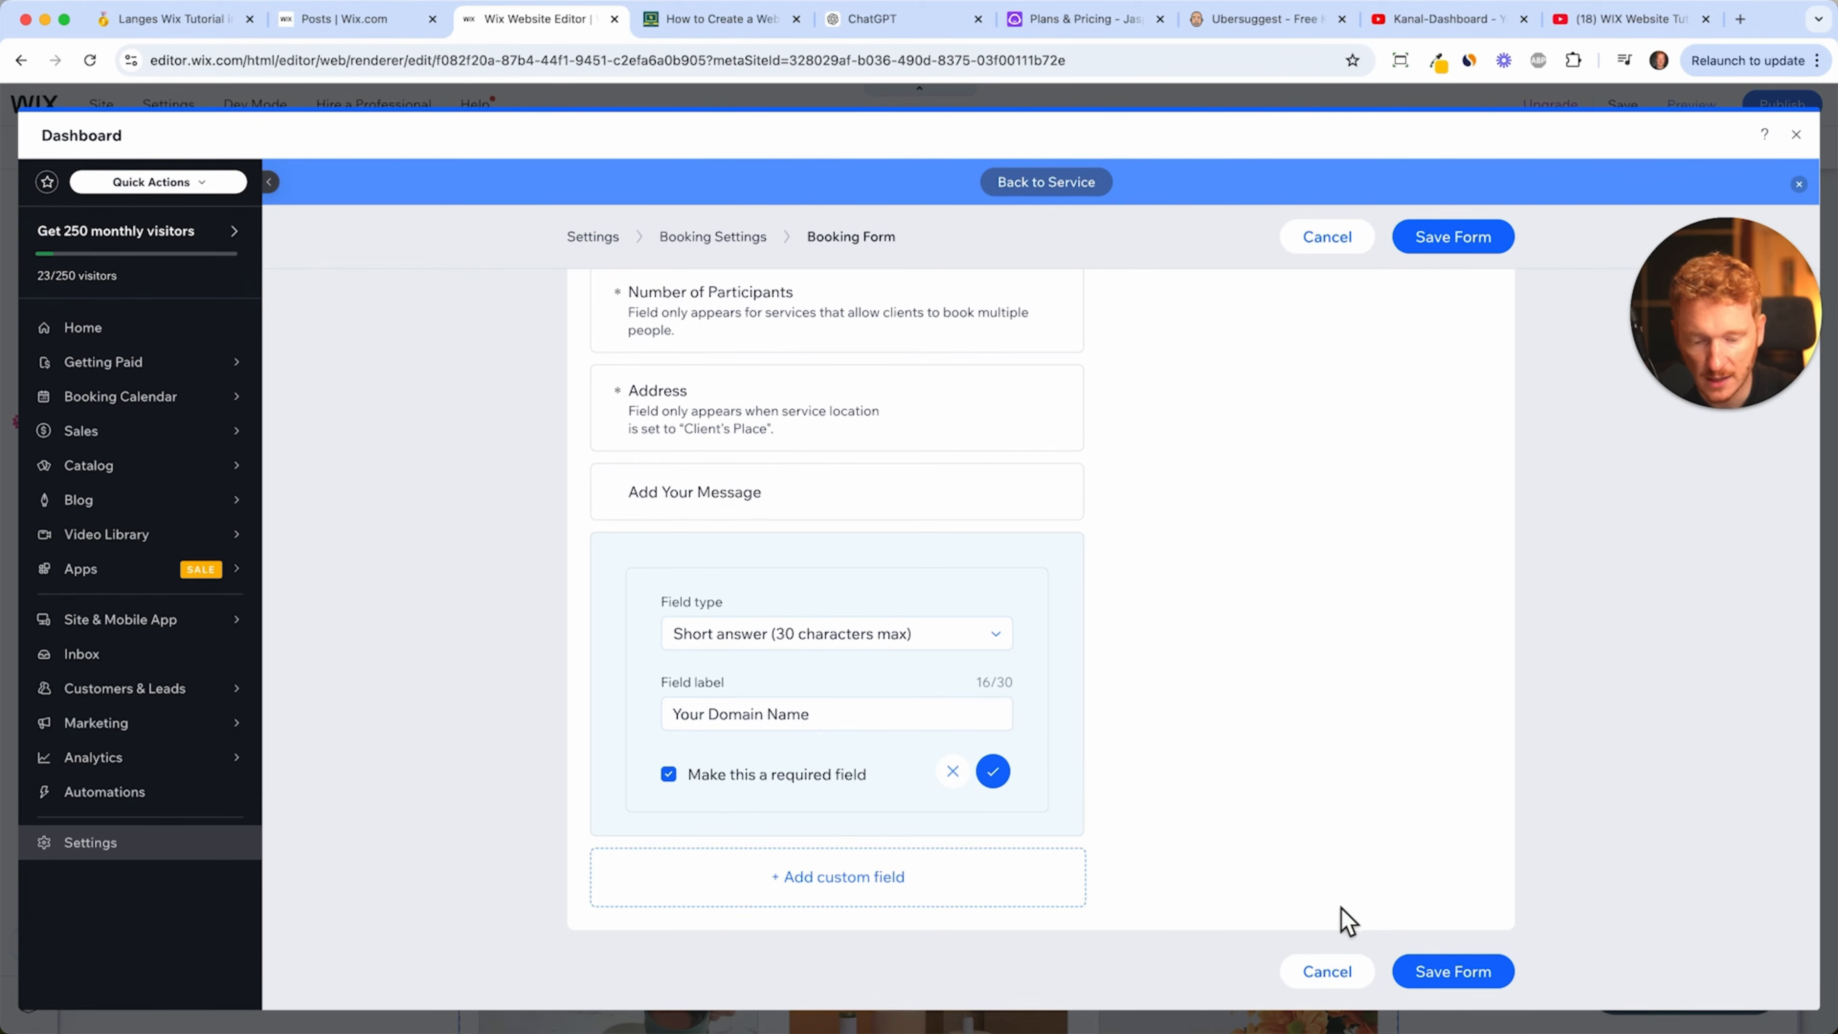
{"action": "left_click", "coordinate": [1419, 973]}
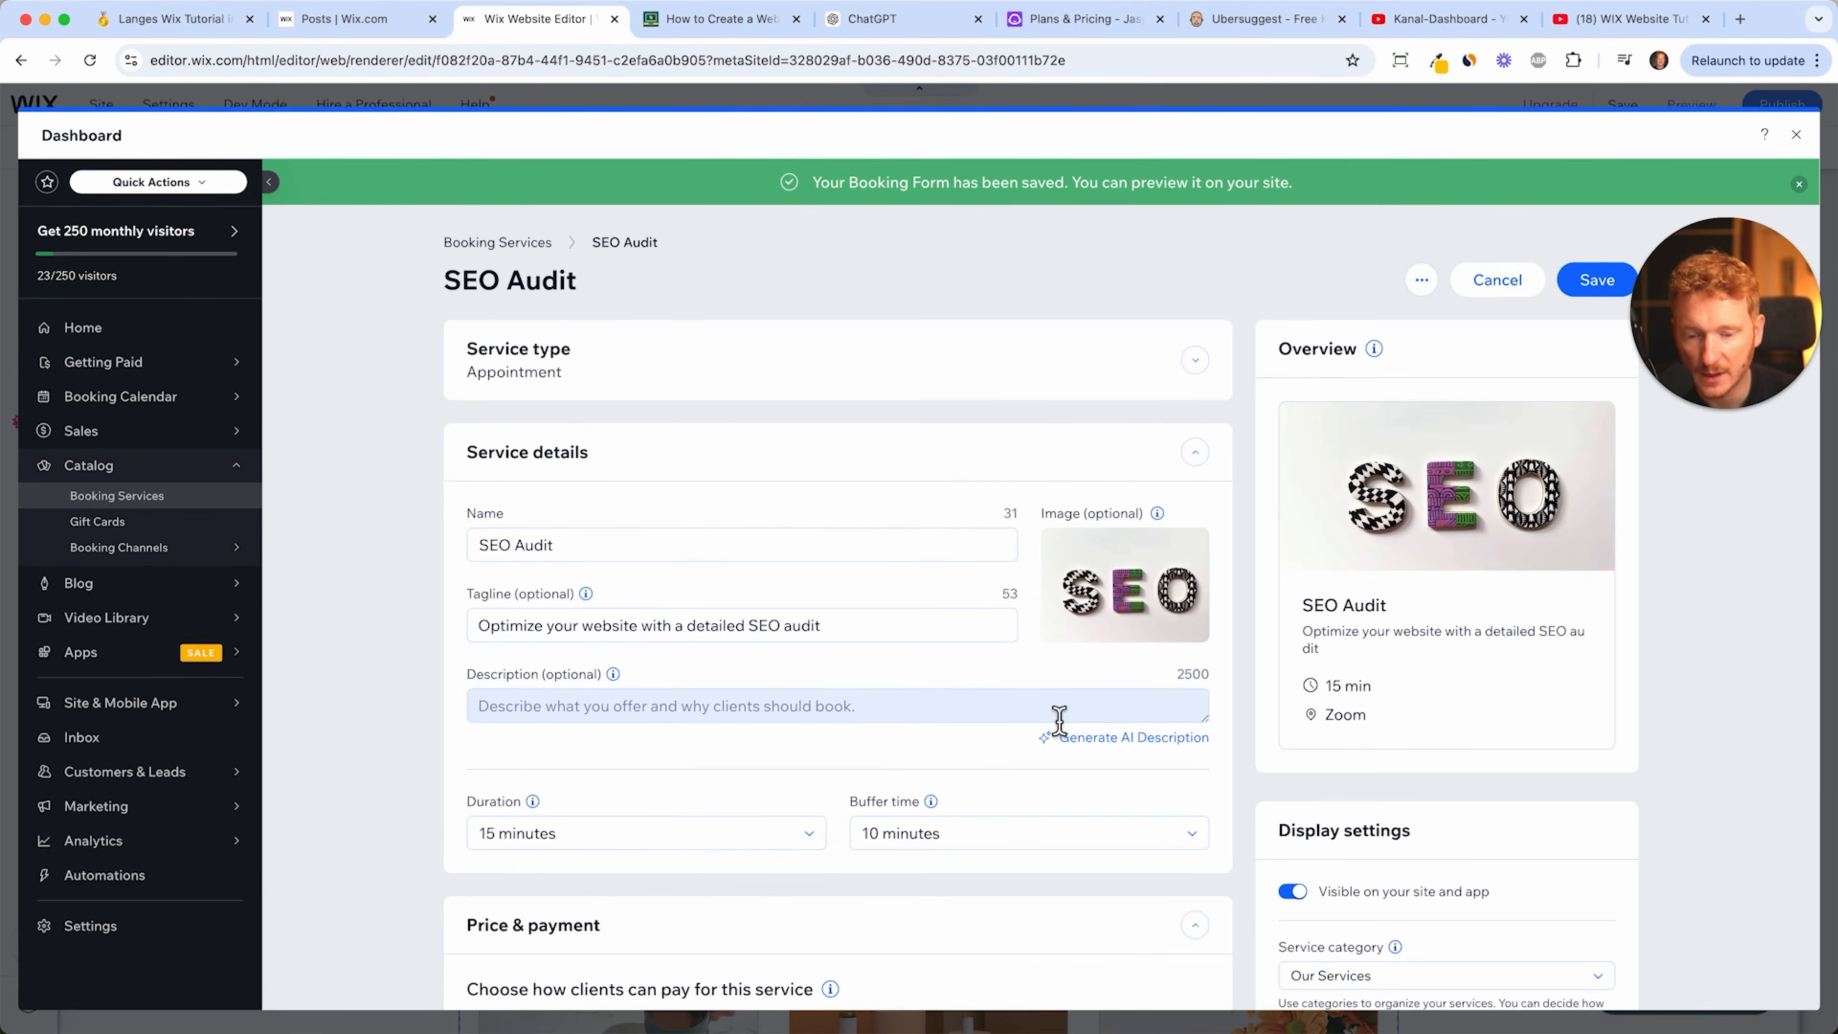
- Review the SEO Audit service's settings and save the service
{"action": "scroll", "coordinate": [1195, 717], "scroll_direction": "down", "scroll_amount": 5}
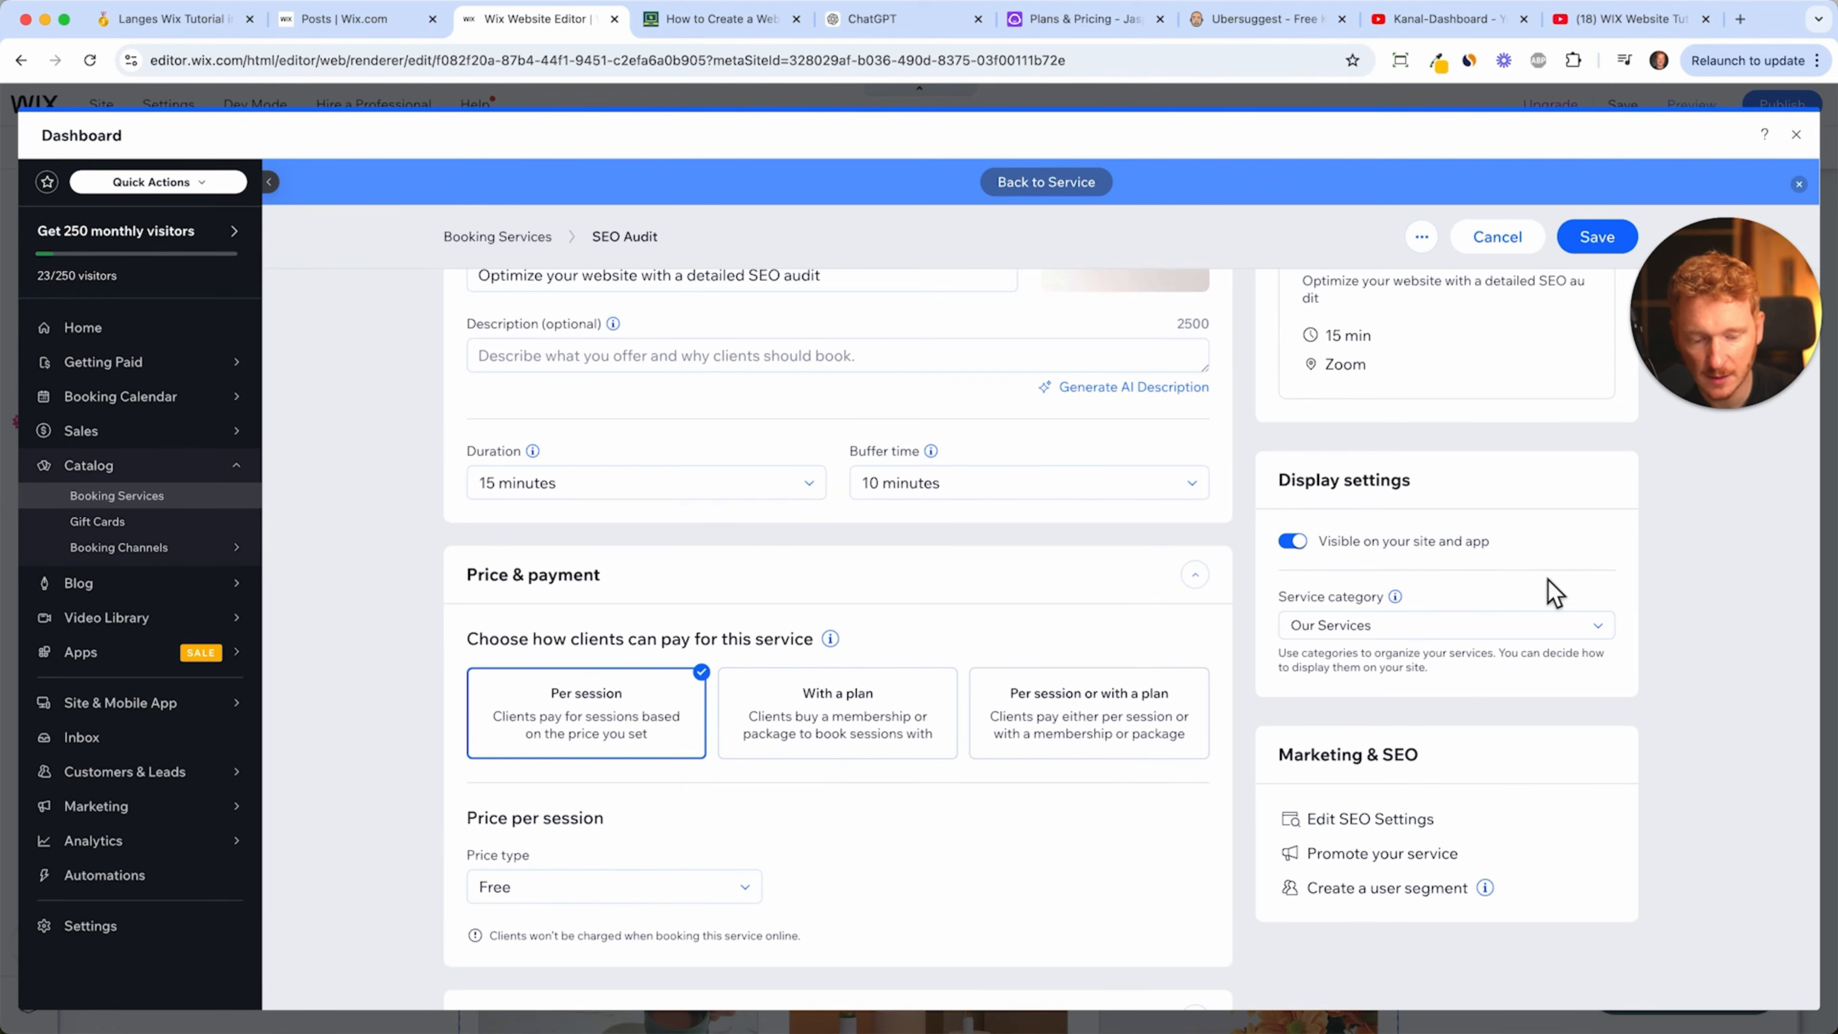
{"action": "scroll", "coordinate": [1554, 592], "scroll_direction": "down", "scroll_amount": 5}
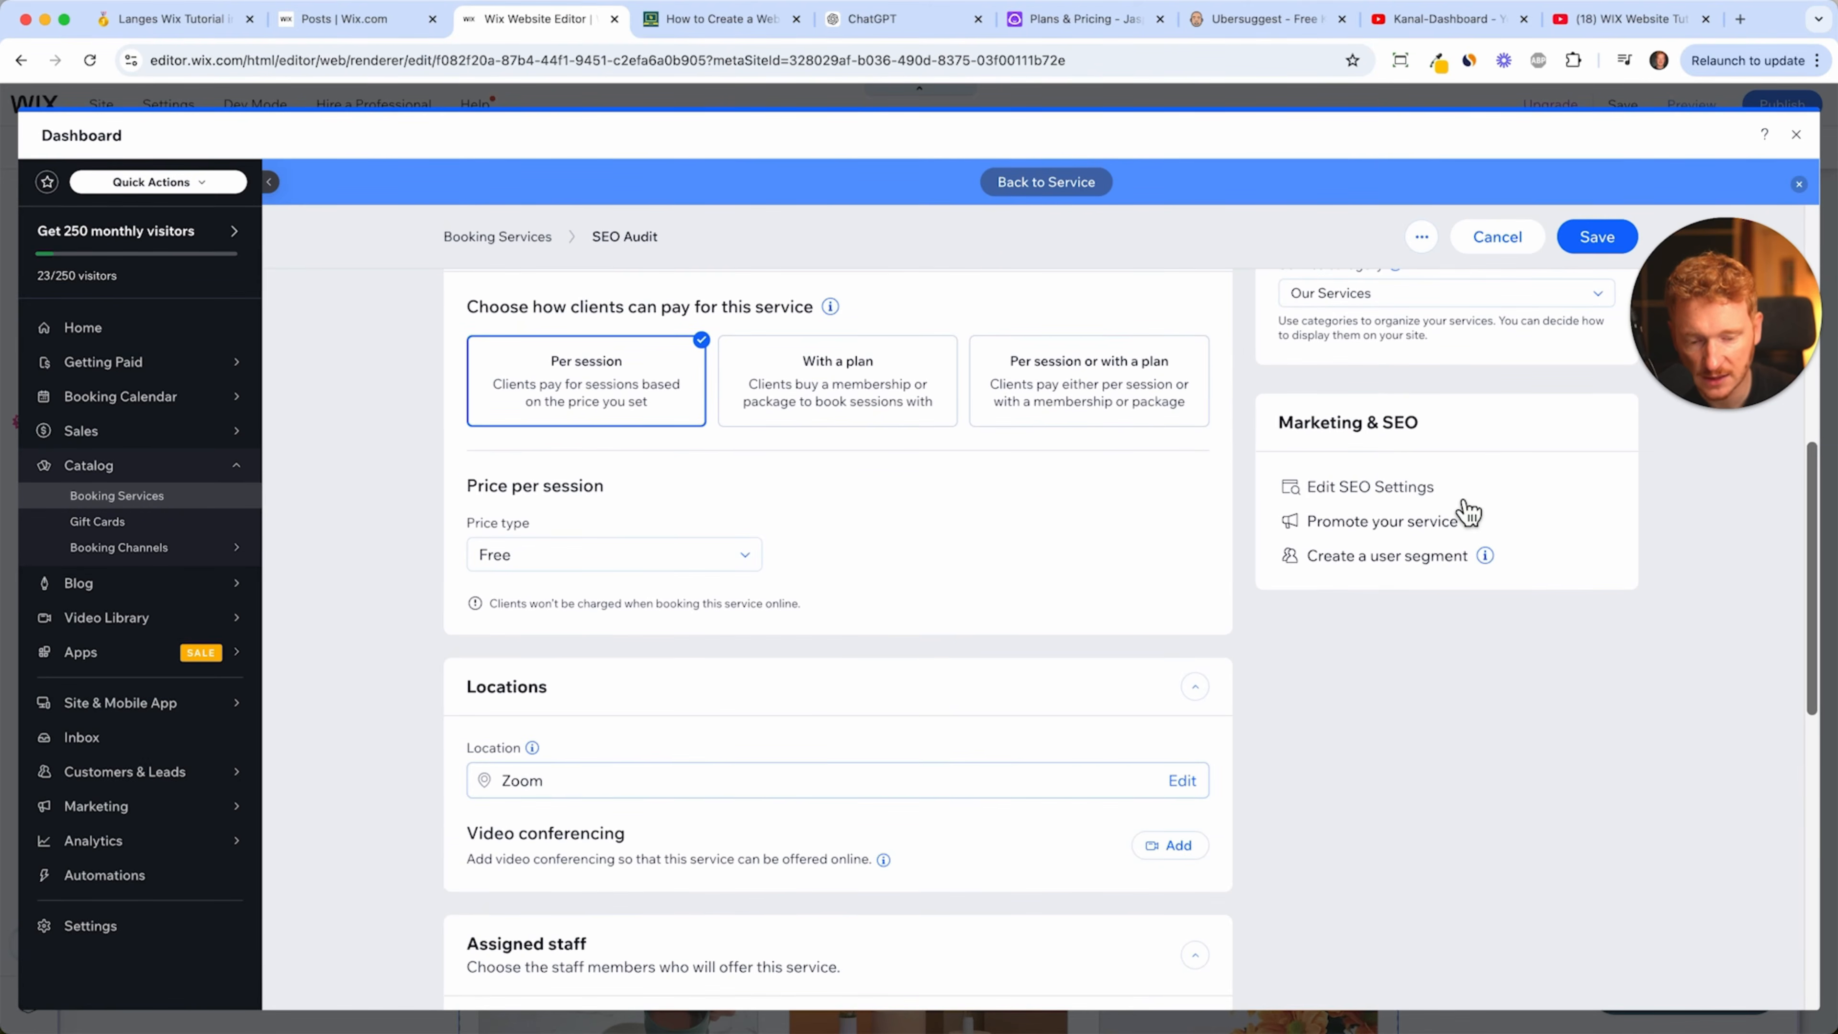
{"action": "scroll", "coordinate": [1469, 513], "scroll_direction": "up", "scroll_amount": 10}
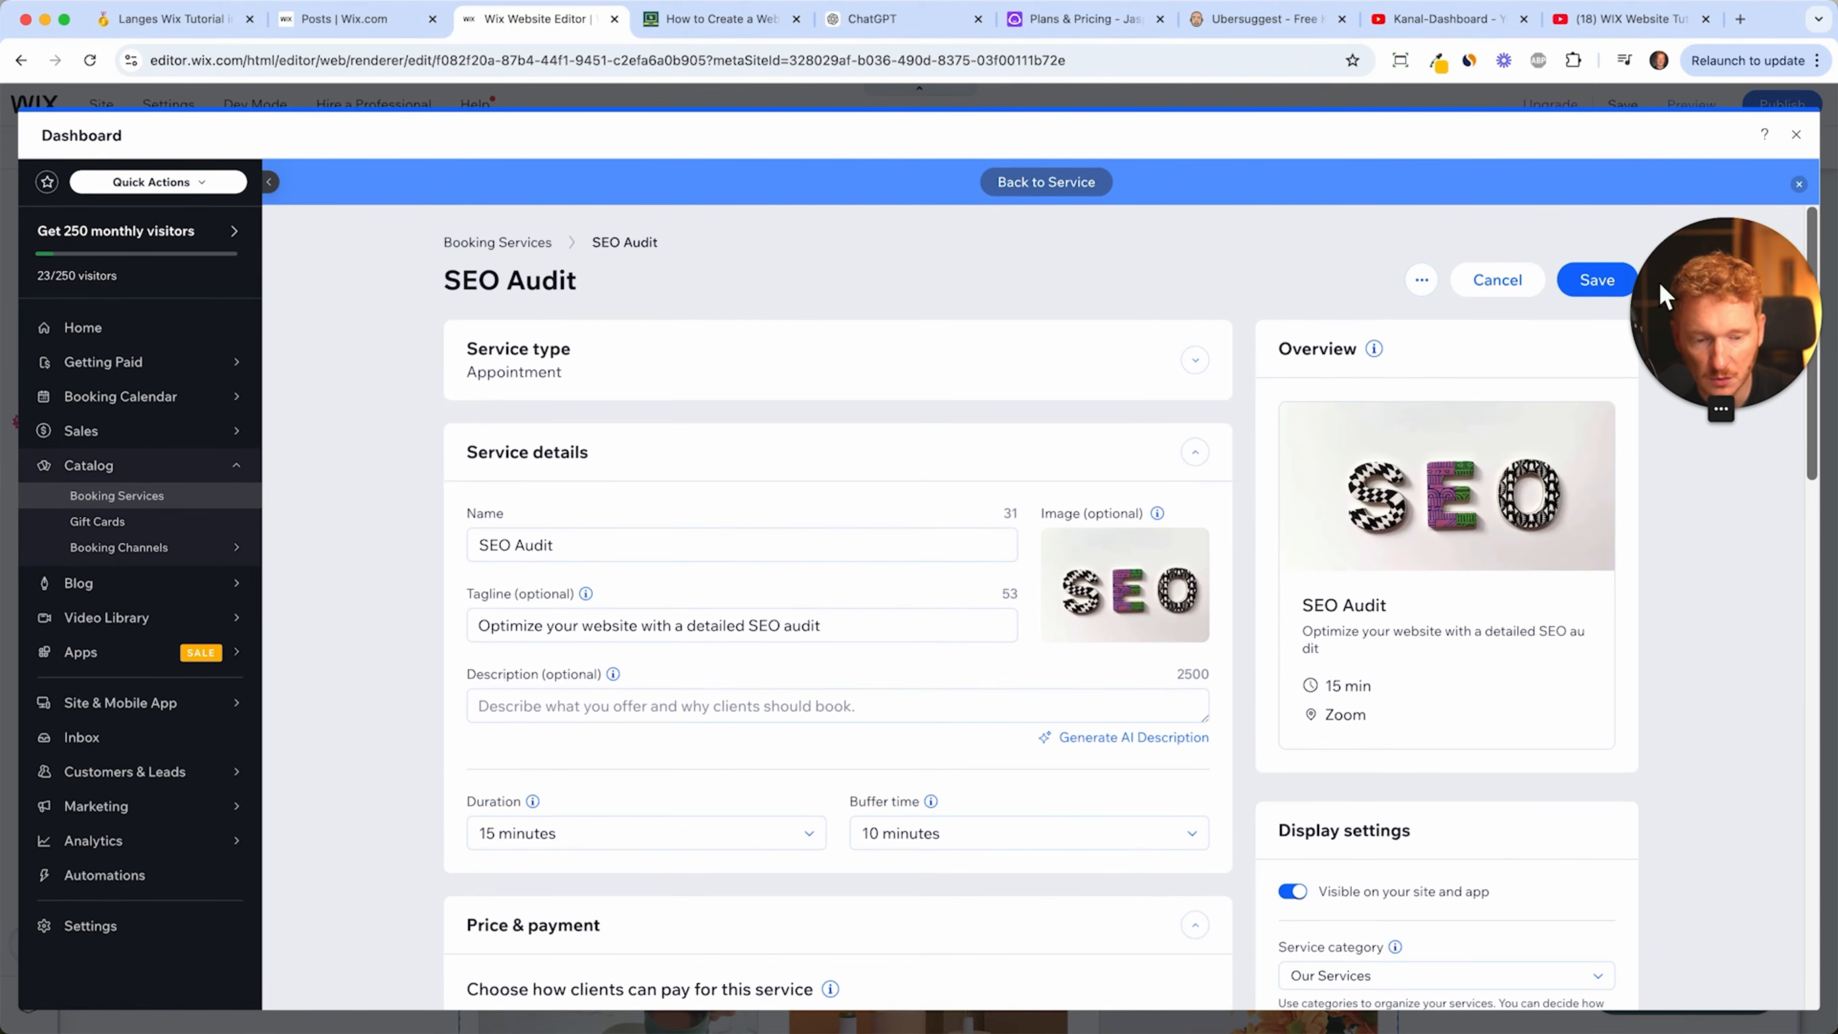
{"action": "left_click", "coordinate": [1596, 283]}
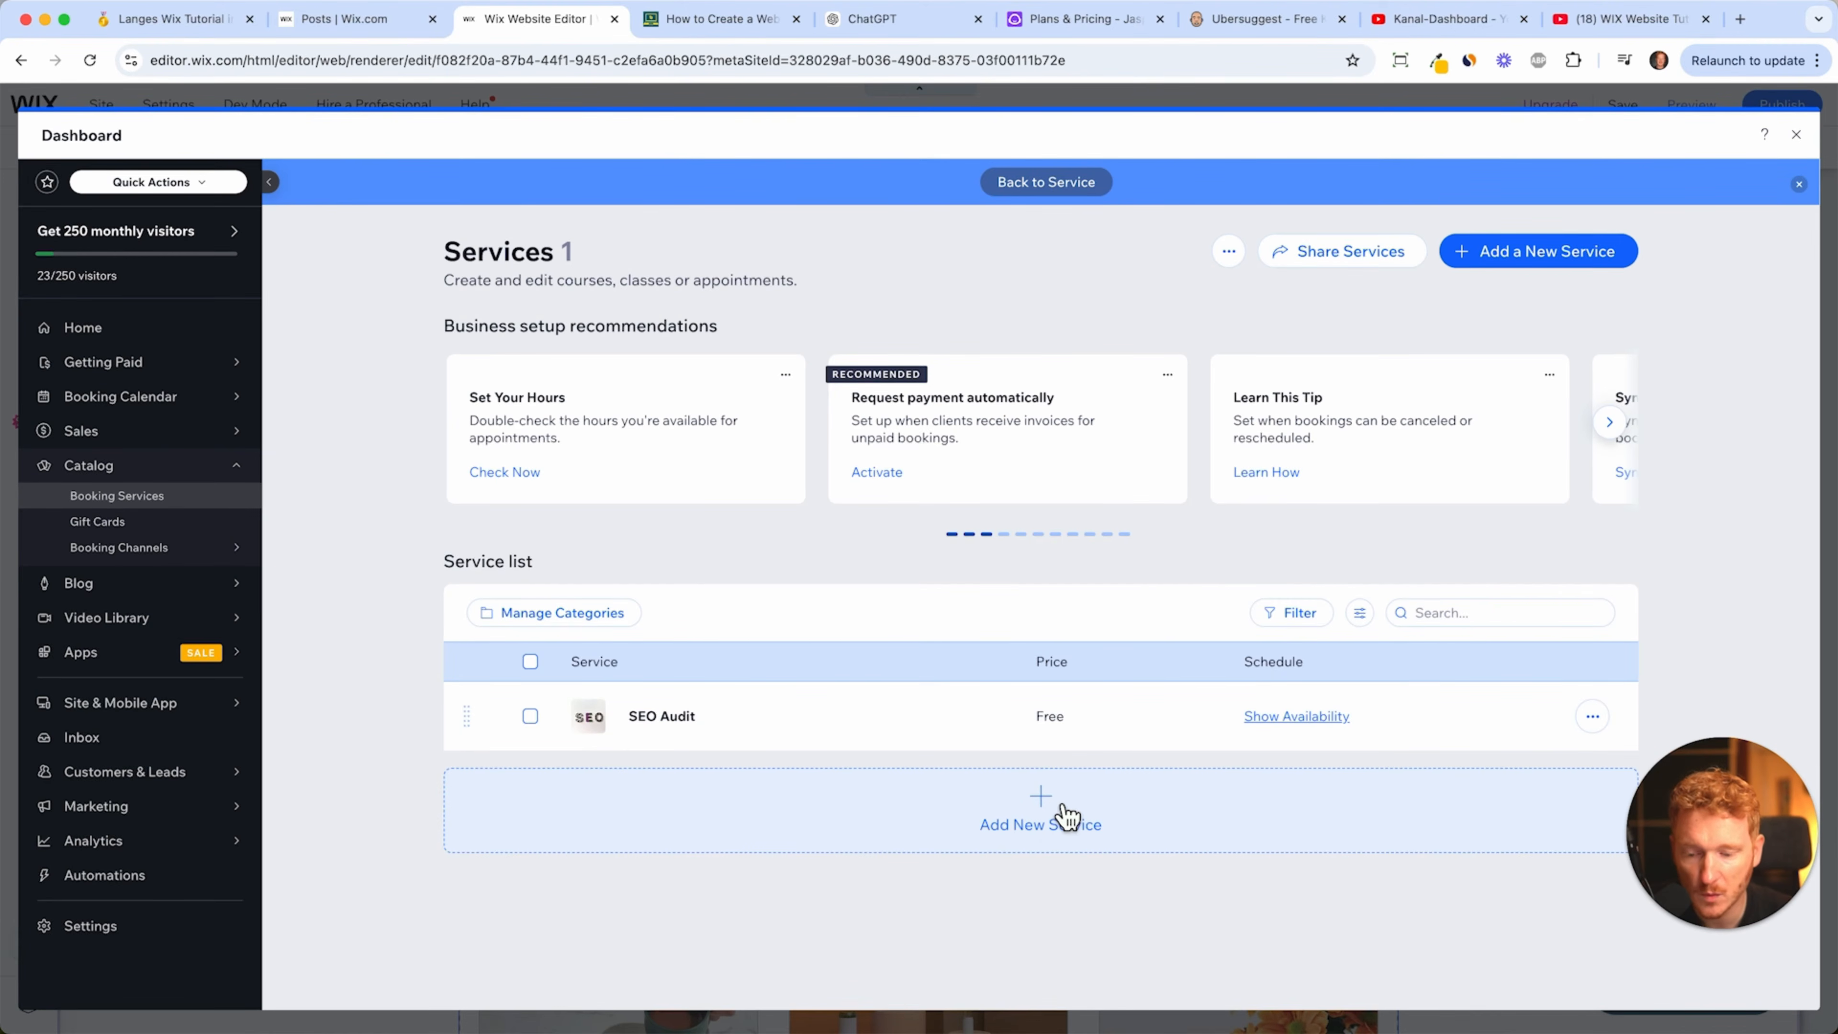
- Open the first staff member's profile from the booking work schedule and enter the staff member's full name
{"action": "mouse_move", "coordinate": [220, 409]}
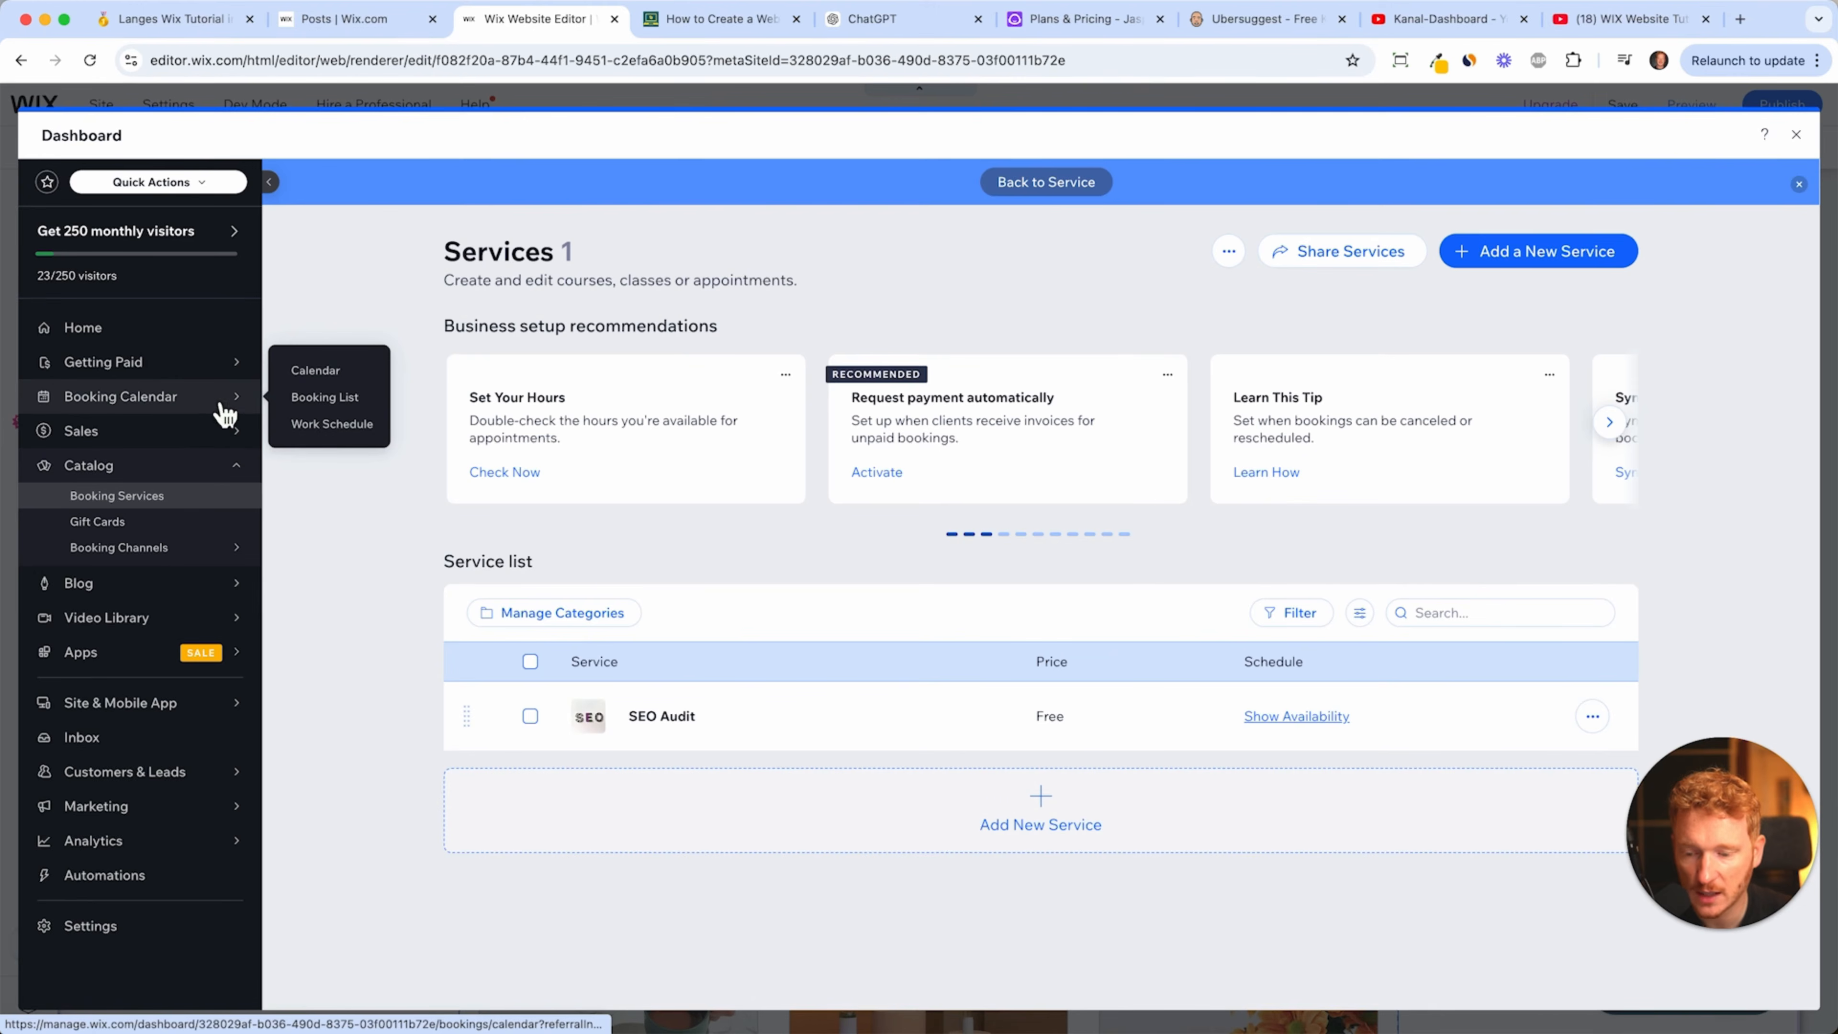
{"action": "left_click", "coordinate": [369, 425]}
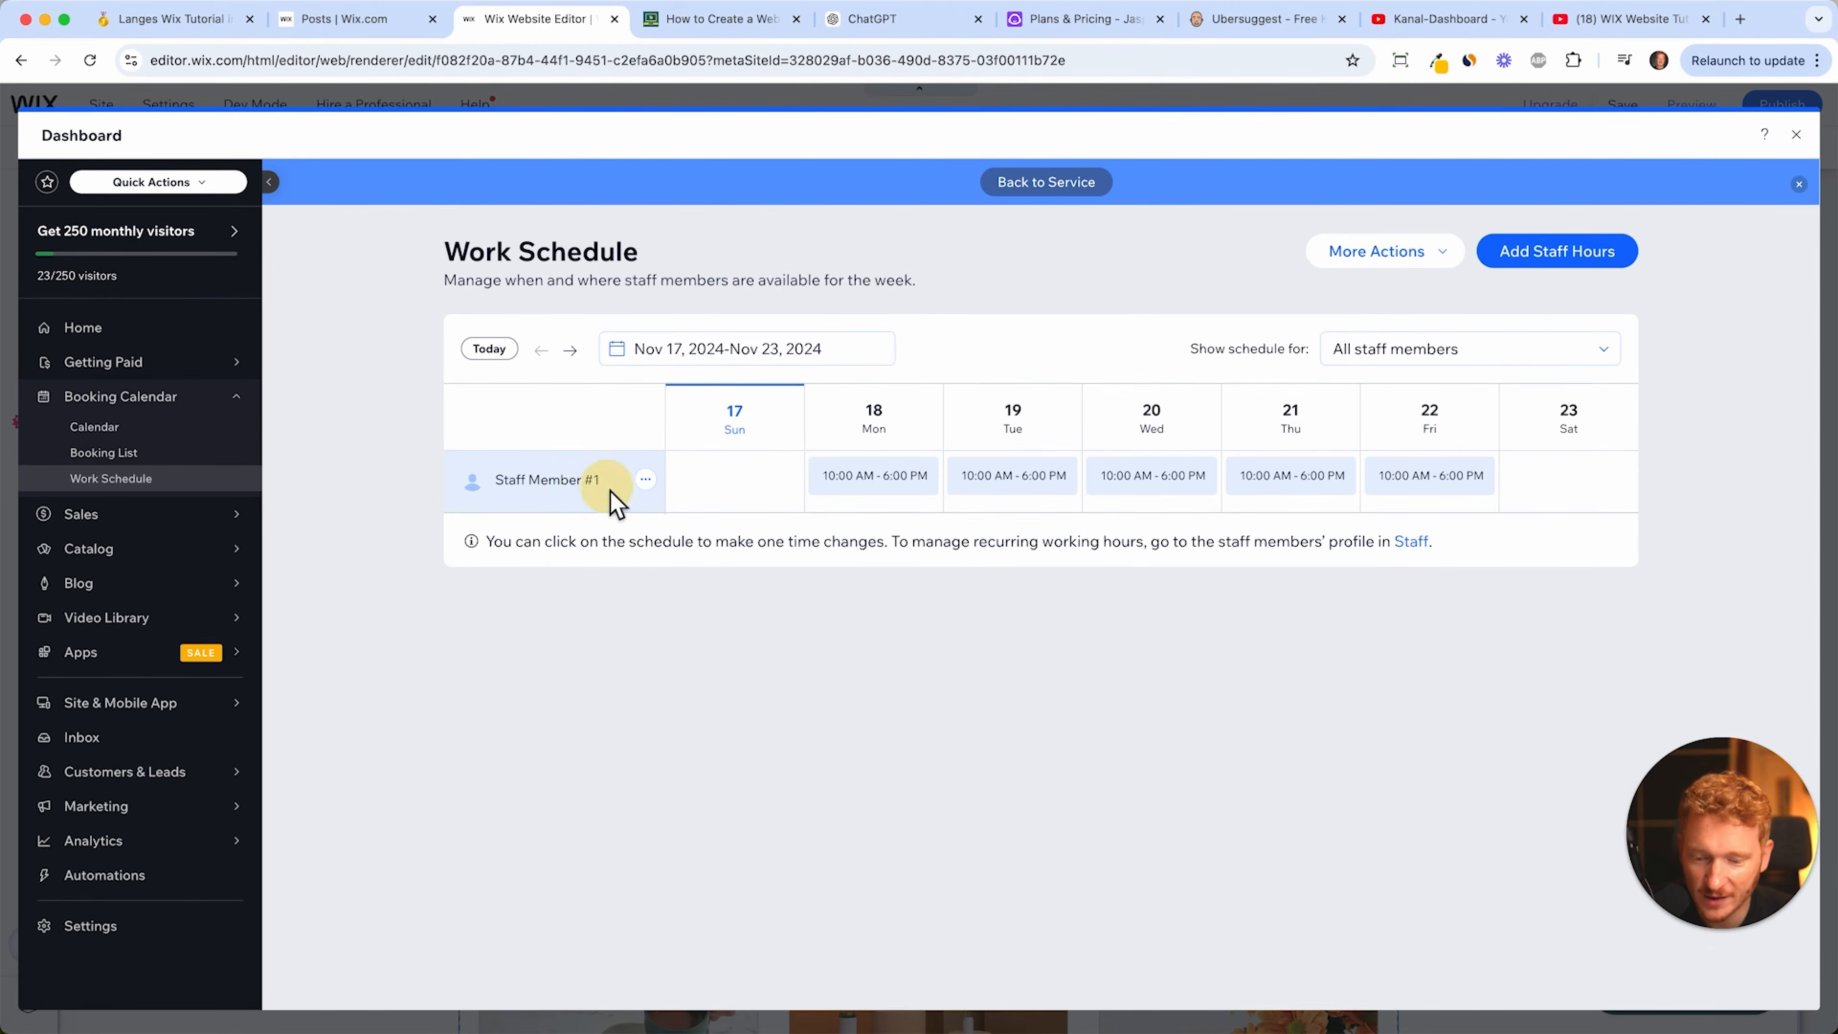
{"action": "left_click", "coordinate": [645, 479]}
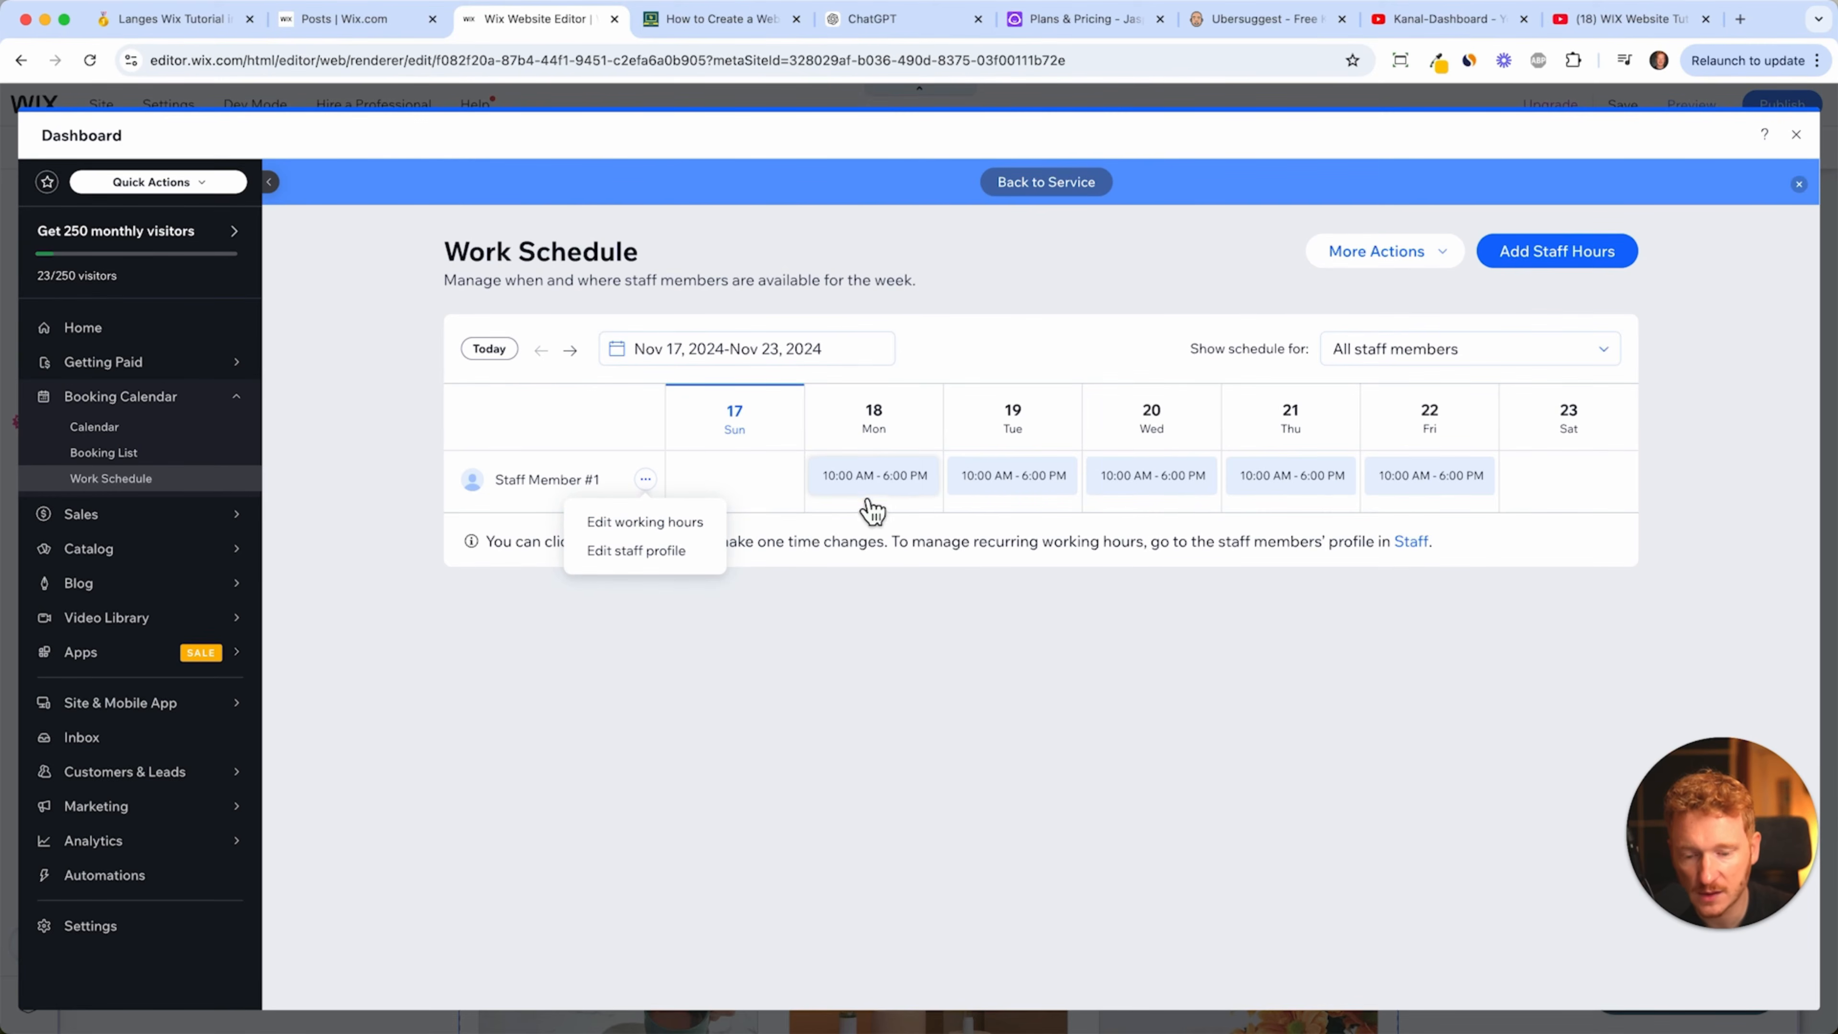
{"action": "left_click", "coordinate": [684, 550]}
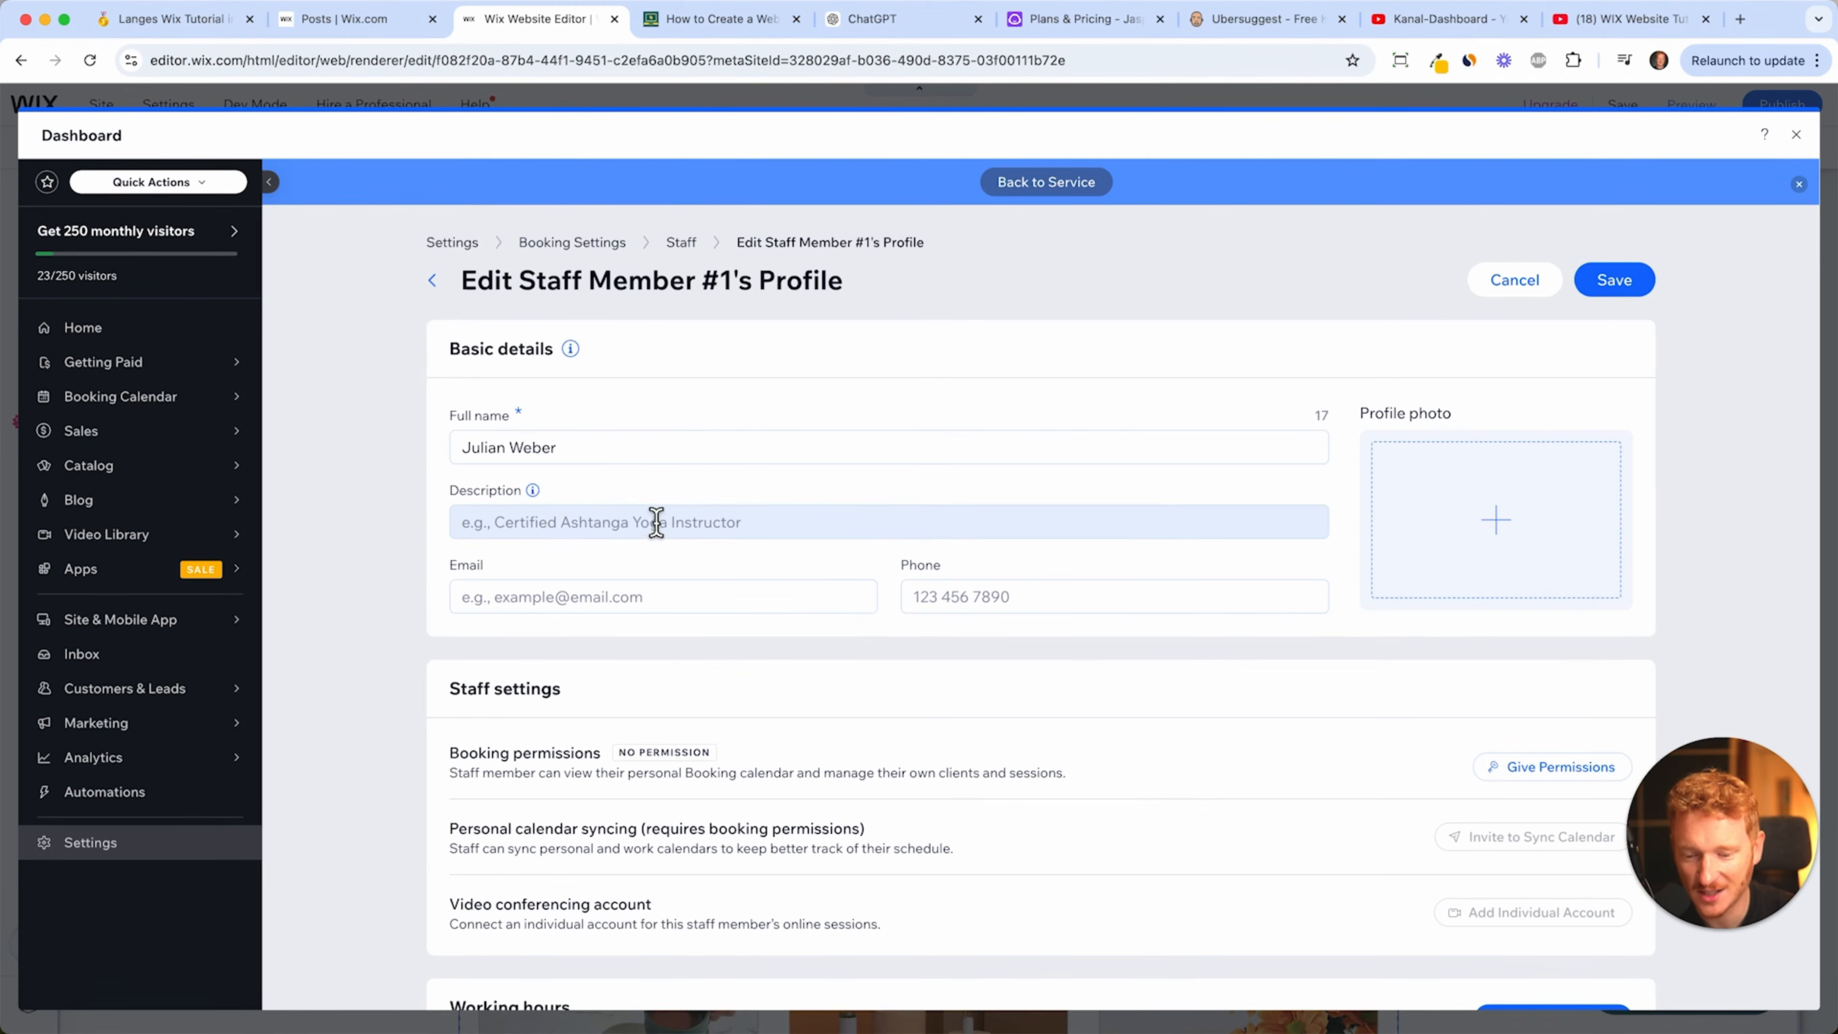
- Remove the Monday and Tuesday working hours from the staff member's profile
{"action": "scroll", "coordinate": [795, 557], "scroll_direction": "down", "scroll_amount": 3}
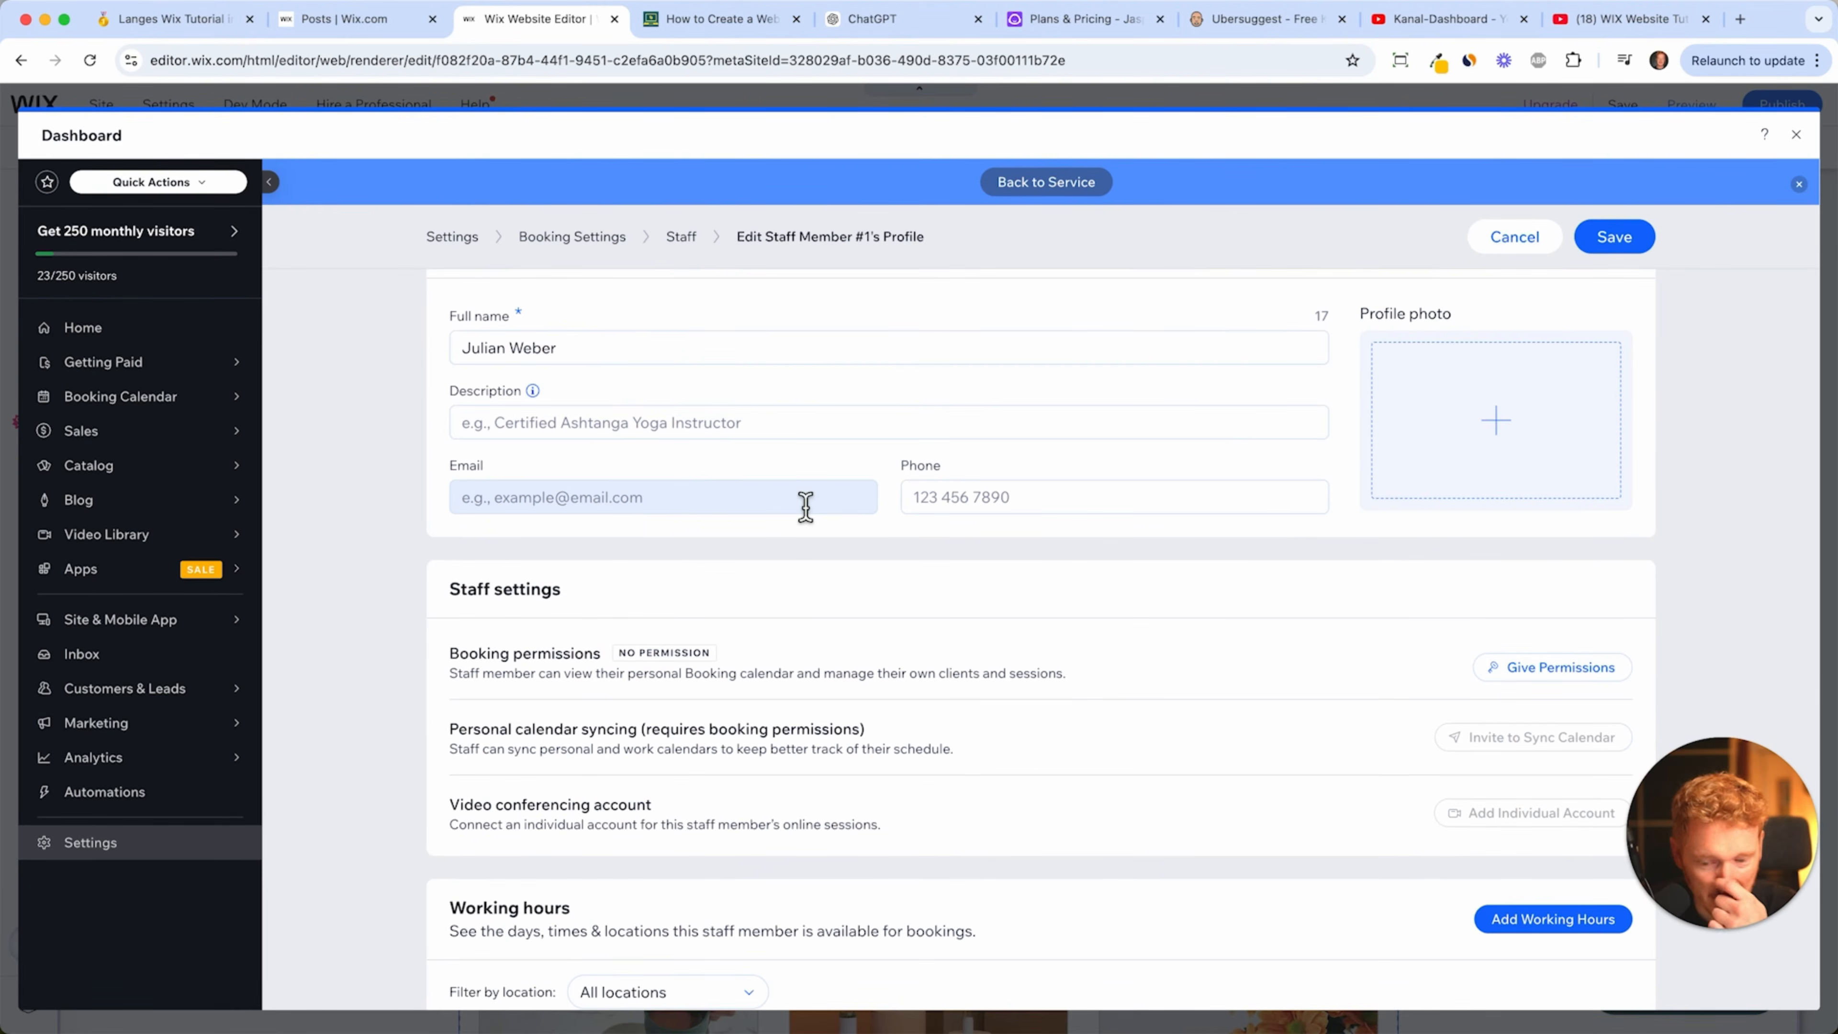
{"action": "scroll", "coordinate": [805, 507], "scroll_direction": "down", "scroll_amount": 5}
{"action": "scroll", "coordinate": [1493, 677], "scroll_direction": "down", "scroll_amount": 5}
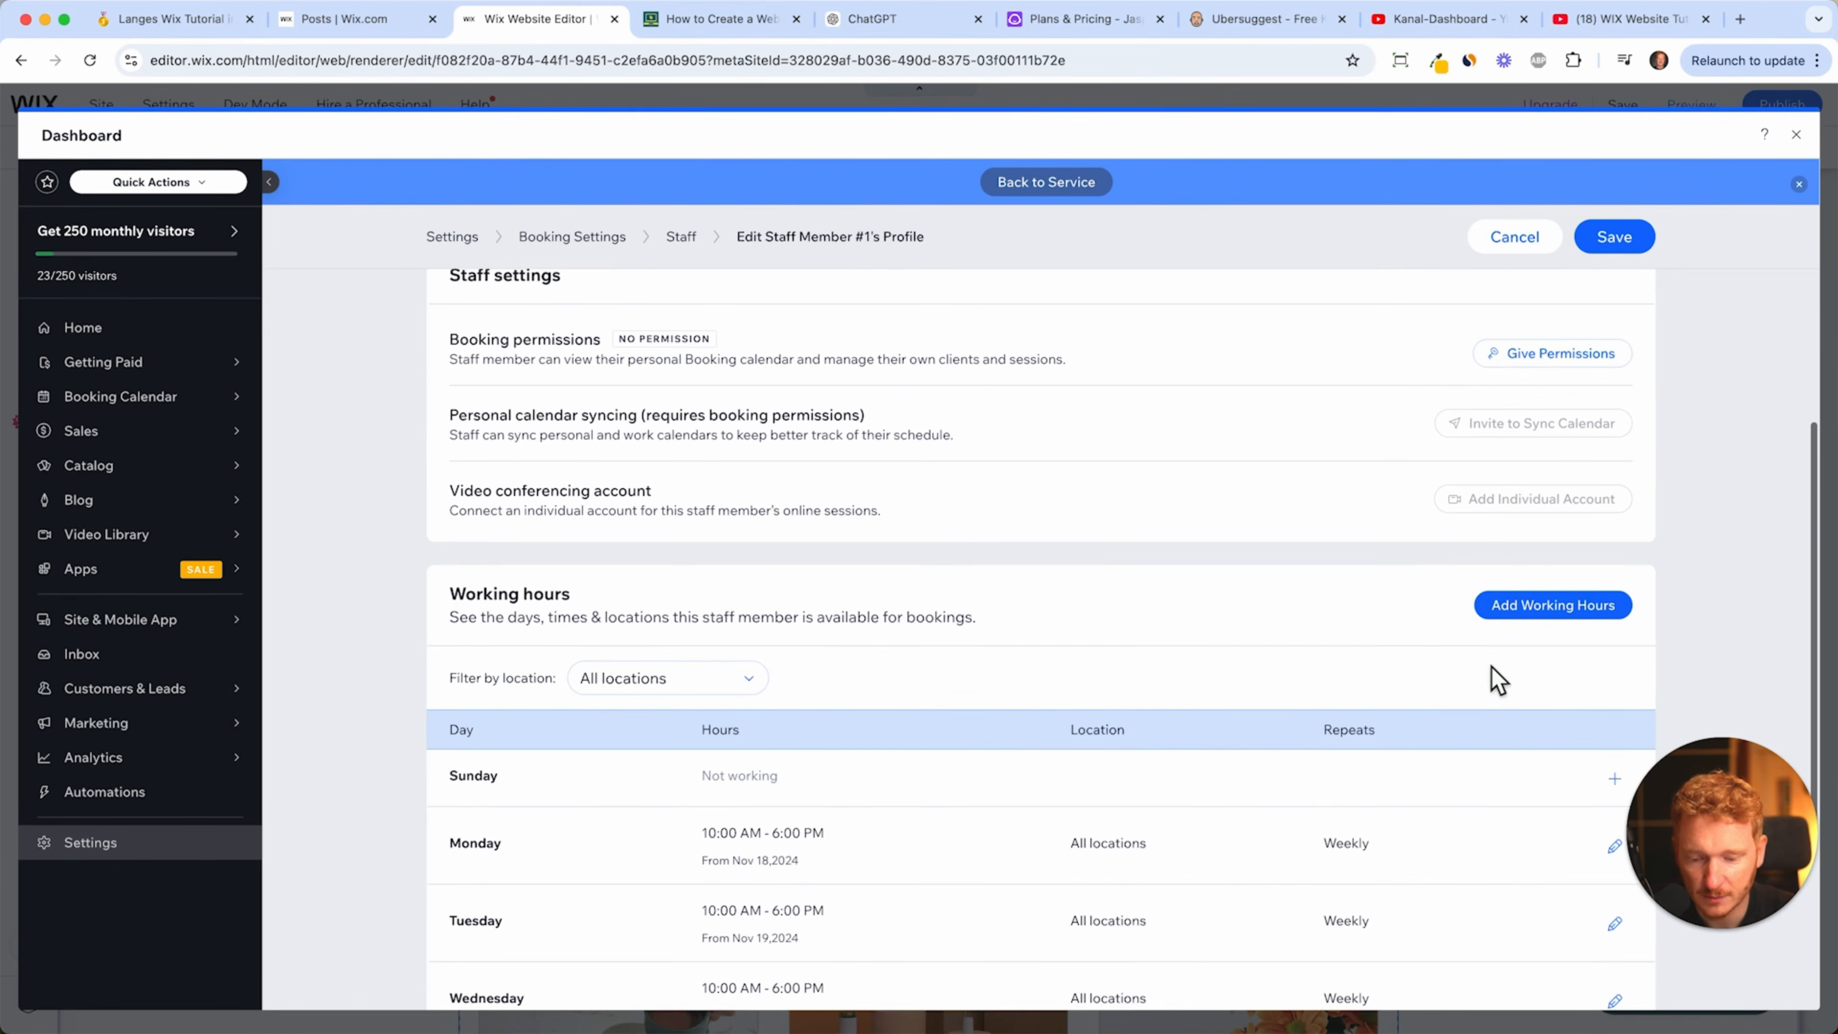
{"action": "scroll", "coordinate": [1501, 681], "scroll_direction": "down", "scroll_amount": 5}
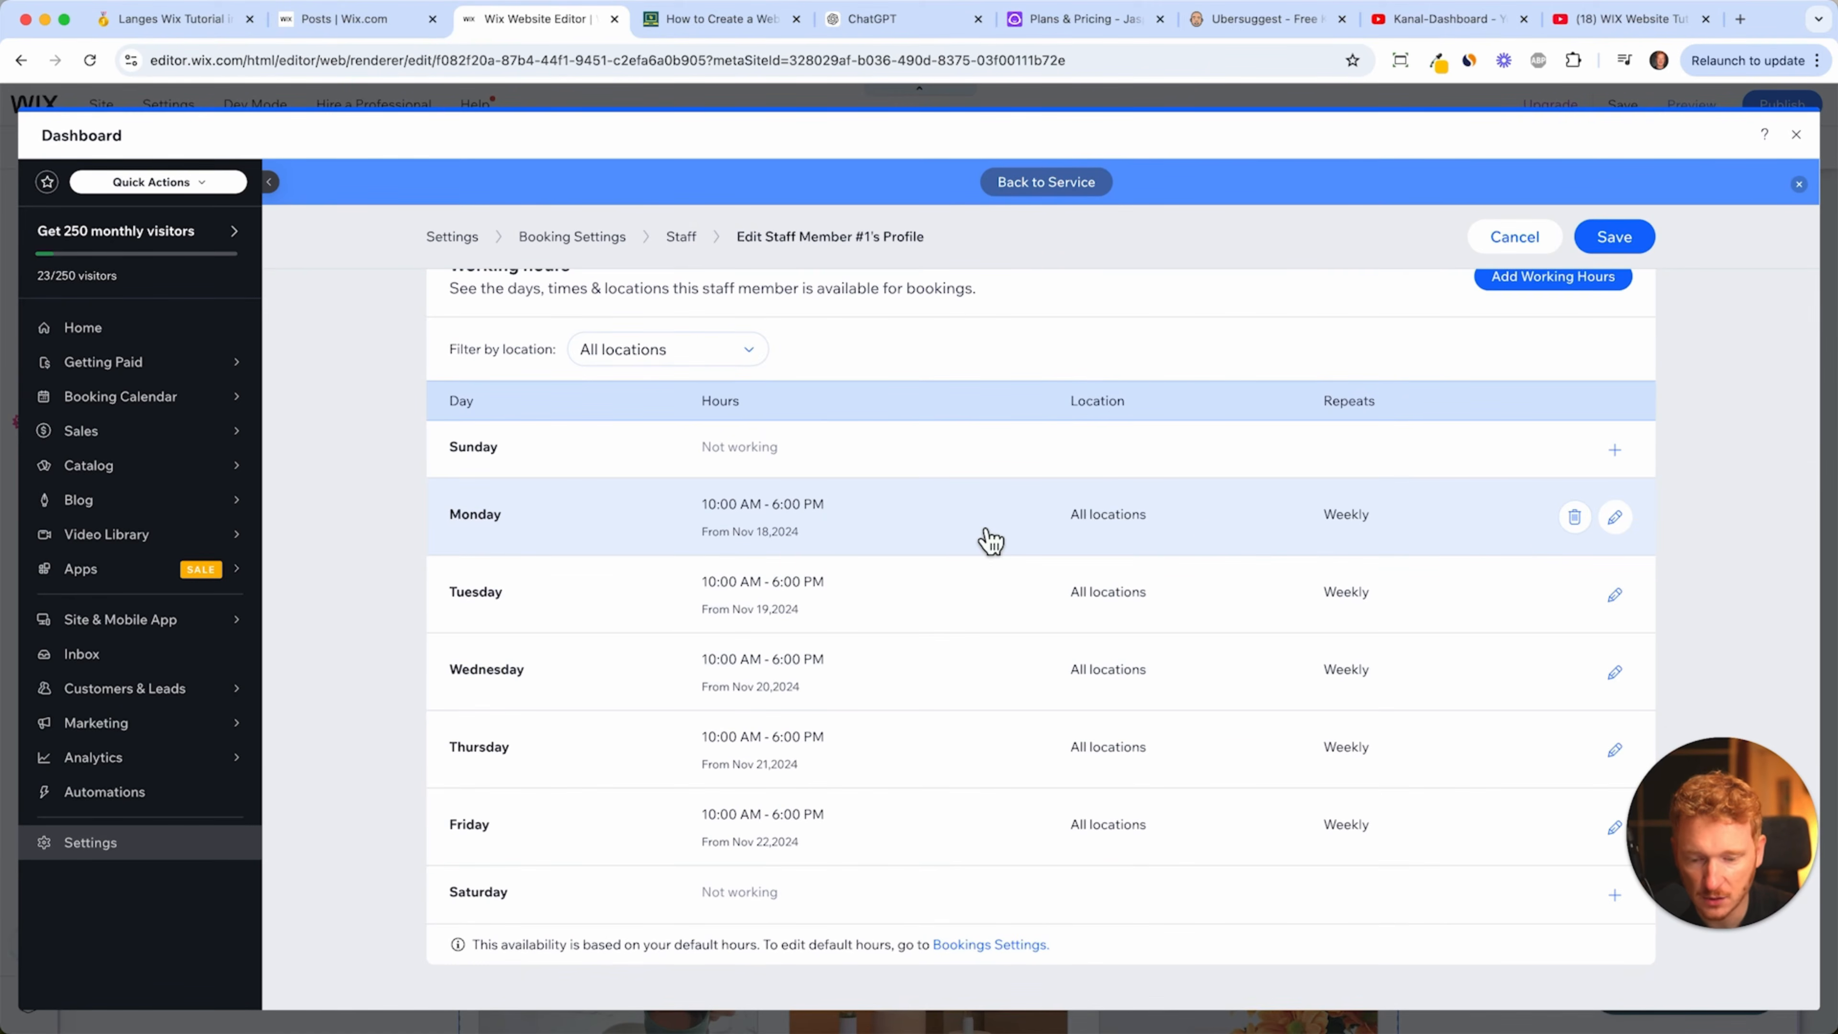
{"action": "left_click", "coordinate": [1575, 523]}
{"action": "left_click", "coordinate": [1036, 652]}
{"action": "left_click", "coordinate": [1574, 525]}
{"action": "left_click", "coordinate": [1090, 637]}
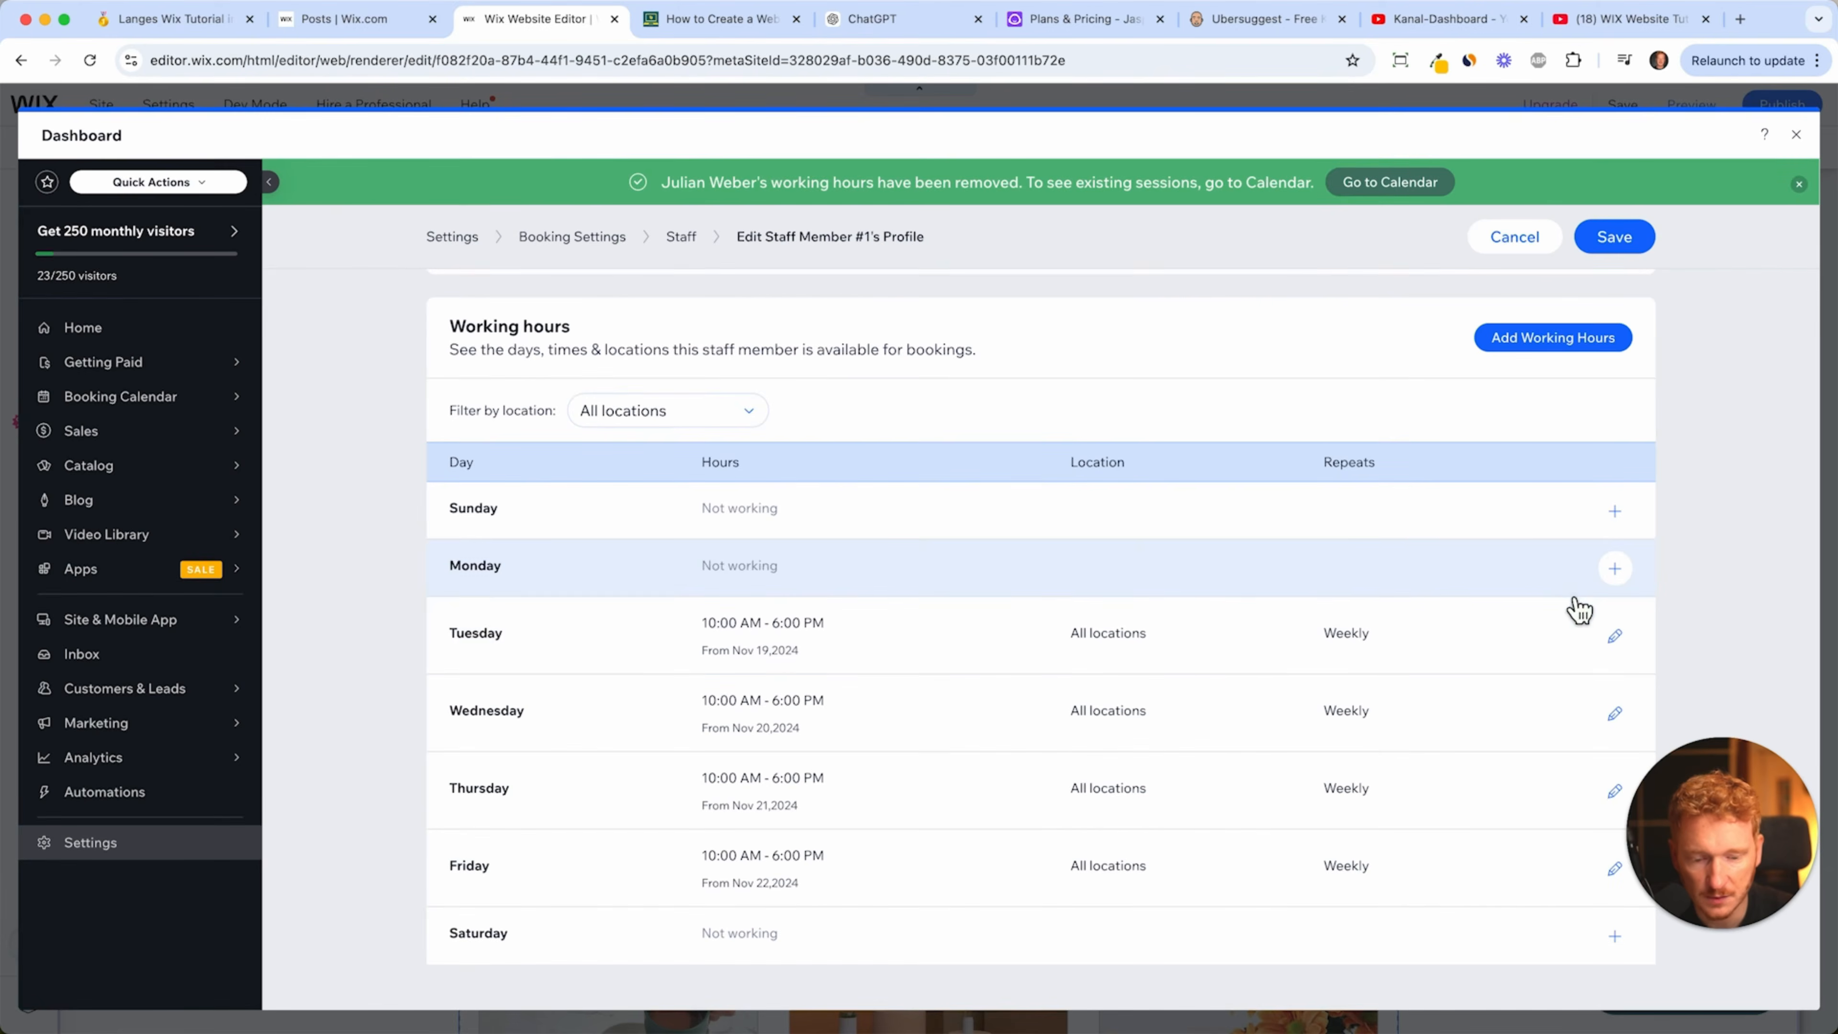
{"action": "left_click", "coordinate": [1574, 637]}
{"action": "left_click", "coordinate": [1092, 650]}
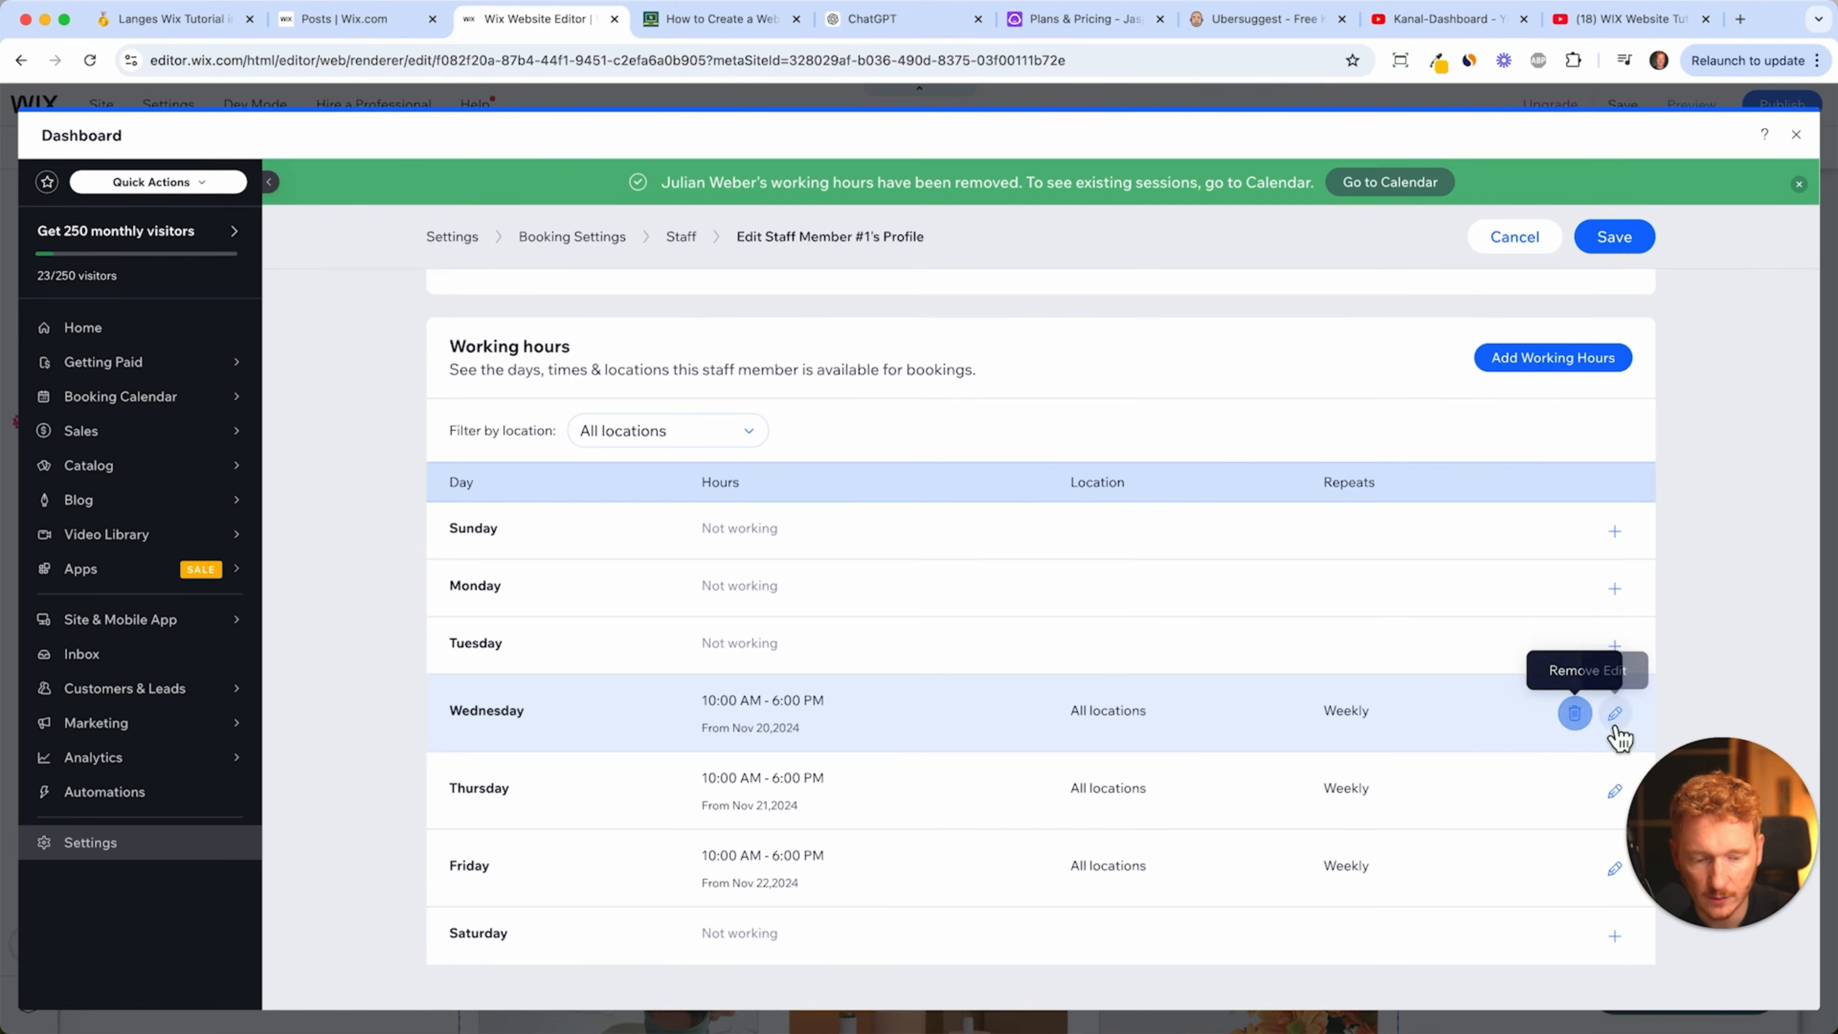
- Set the staff member's weekly Wednesday working hours to 1:00 PM–5:00 PM and save the profile
{"action": "left_click", "coordinate": [1614, 715]}
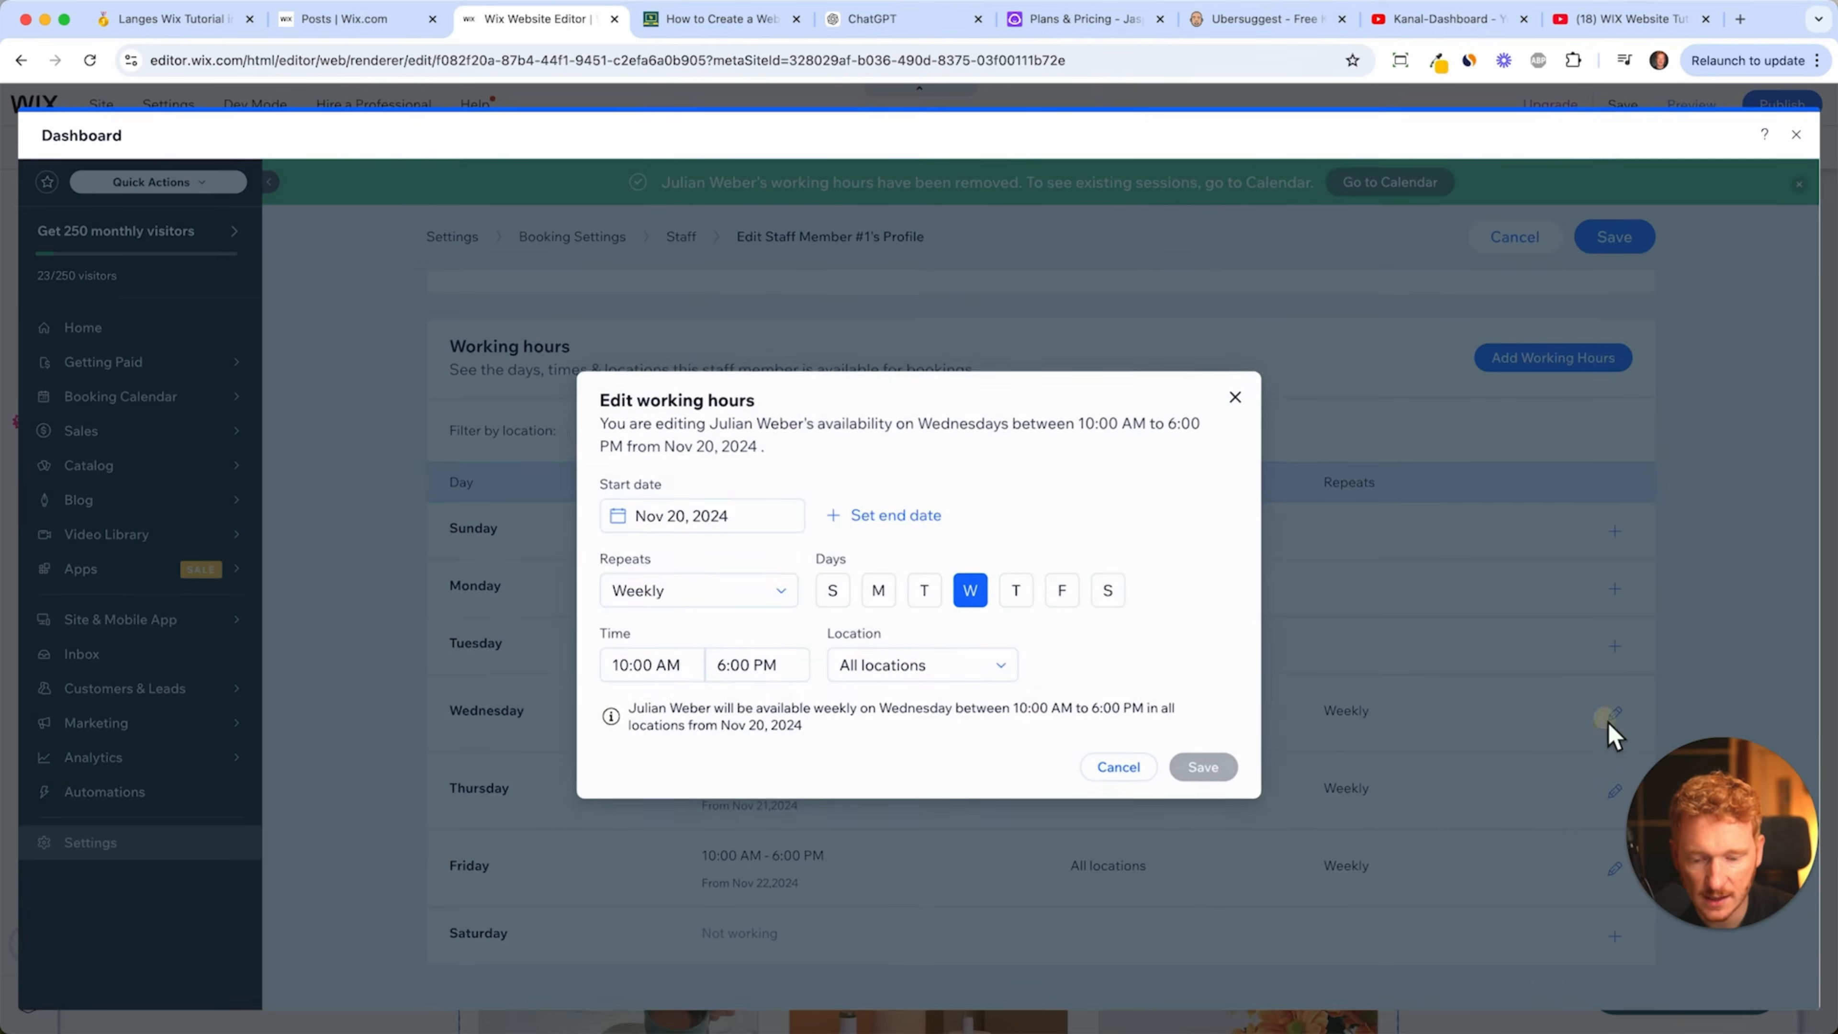
{"action": "left_click", "coordinate": [636, 675]}
{"action": "scroll", "coordinate": [677, 767], "scroll_direction": "down", "scroll_amount": 5}
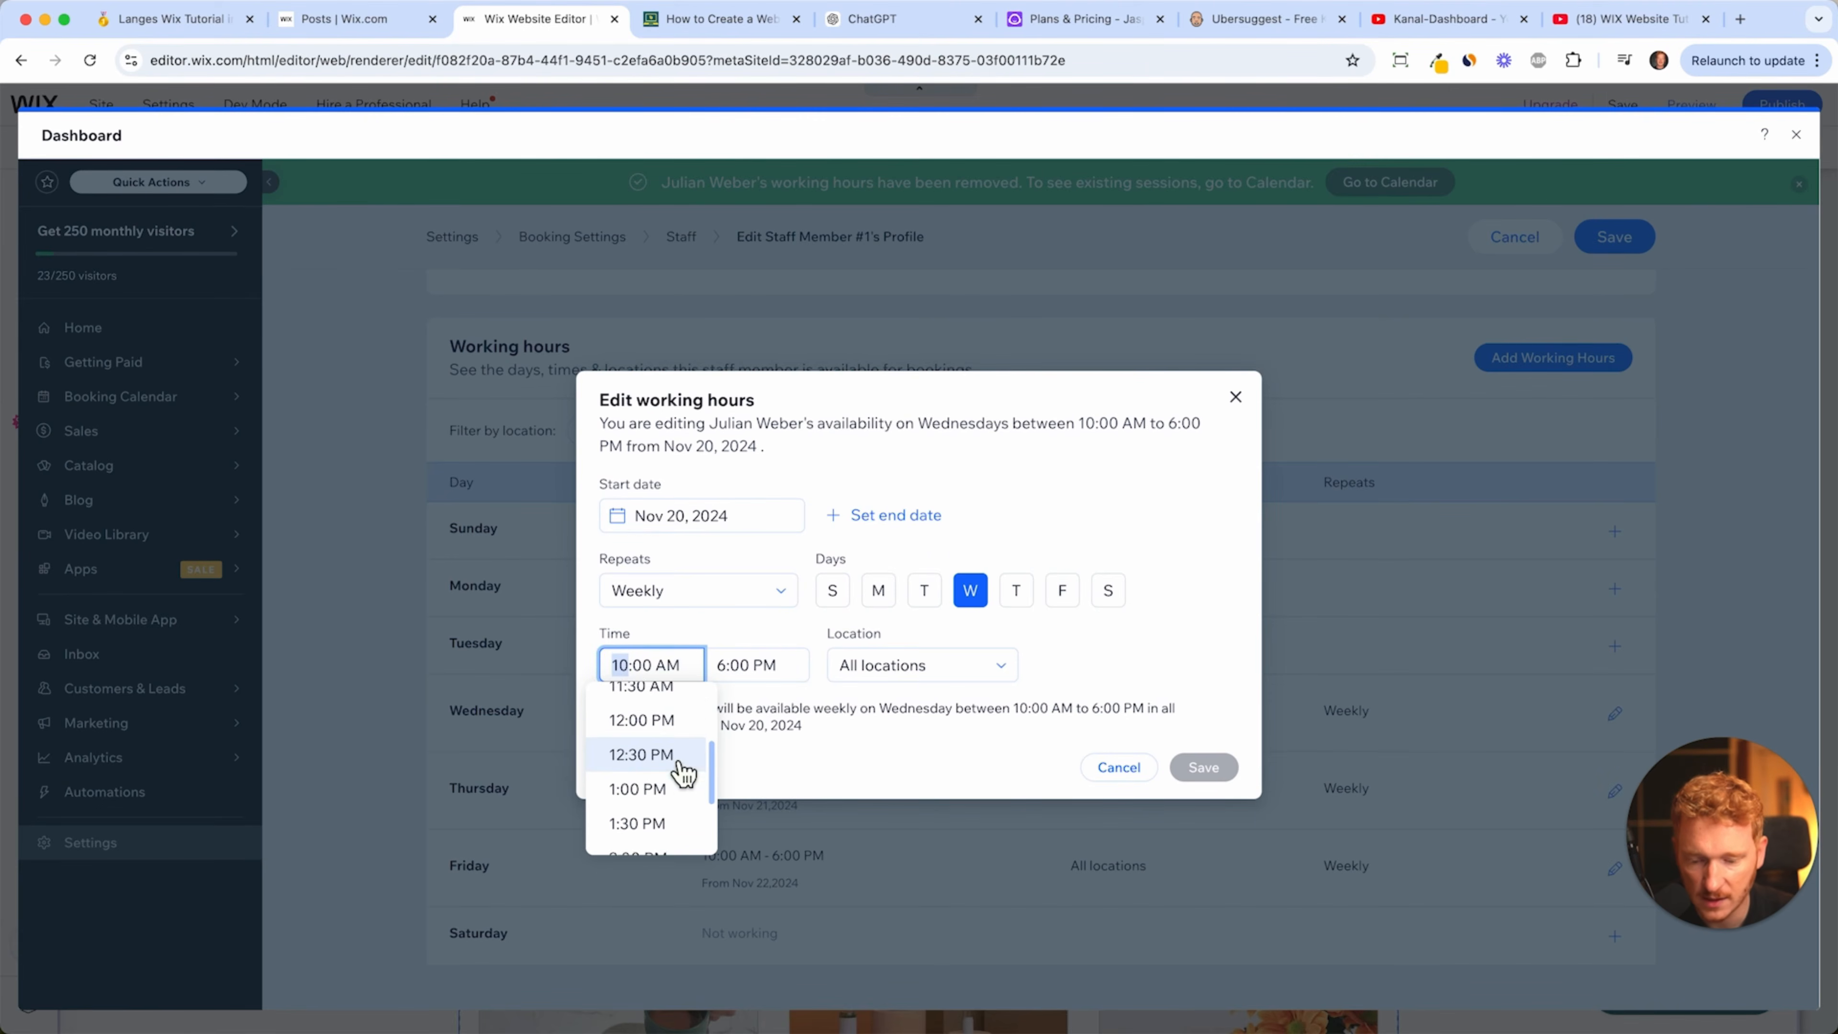
{"action": "left_click", "coordinate": [661, 777]}
{"action": "left_click", "coordinate": [732, 672]}
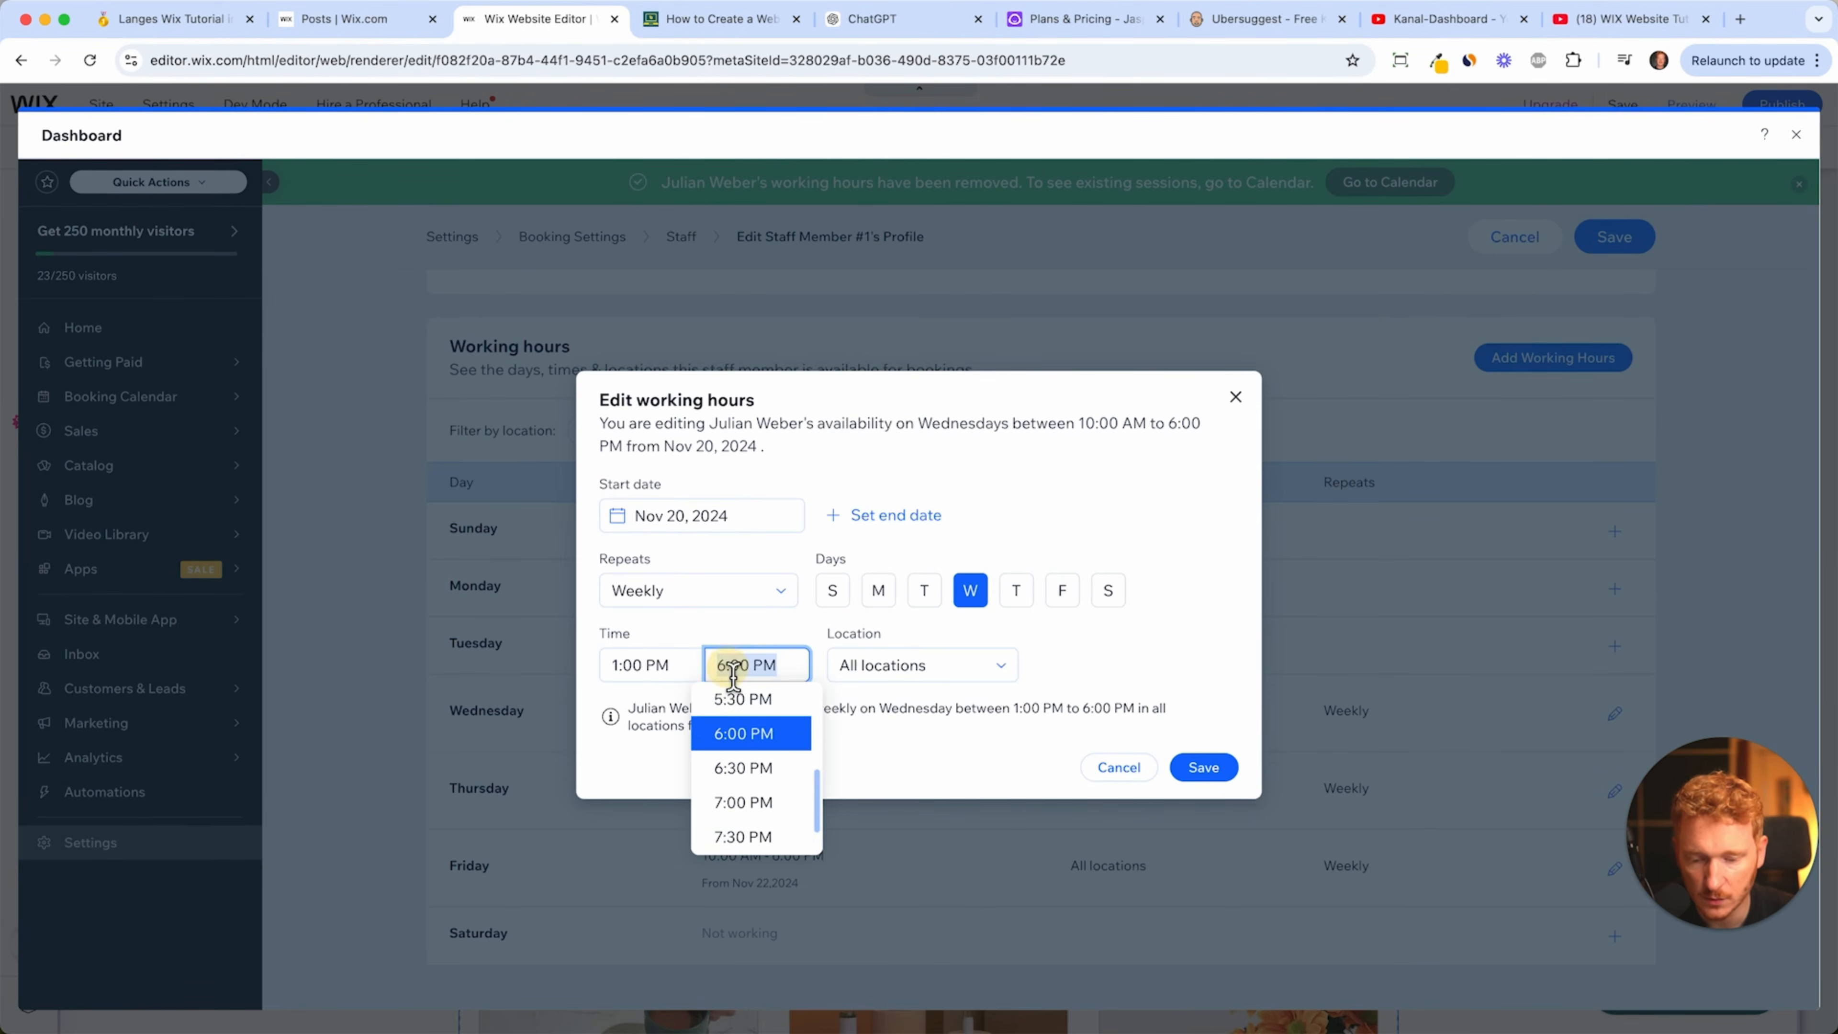
{"action": "left_click", "coordinate": [743, 711]}
{"action": "left_click", "coordinate": [1201, 767]}
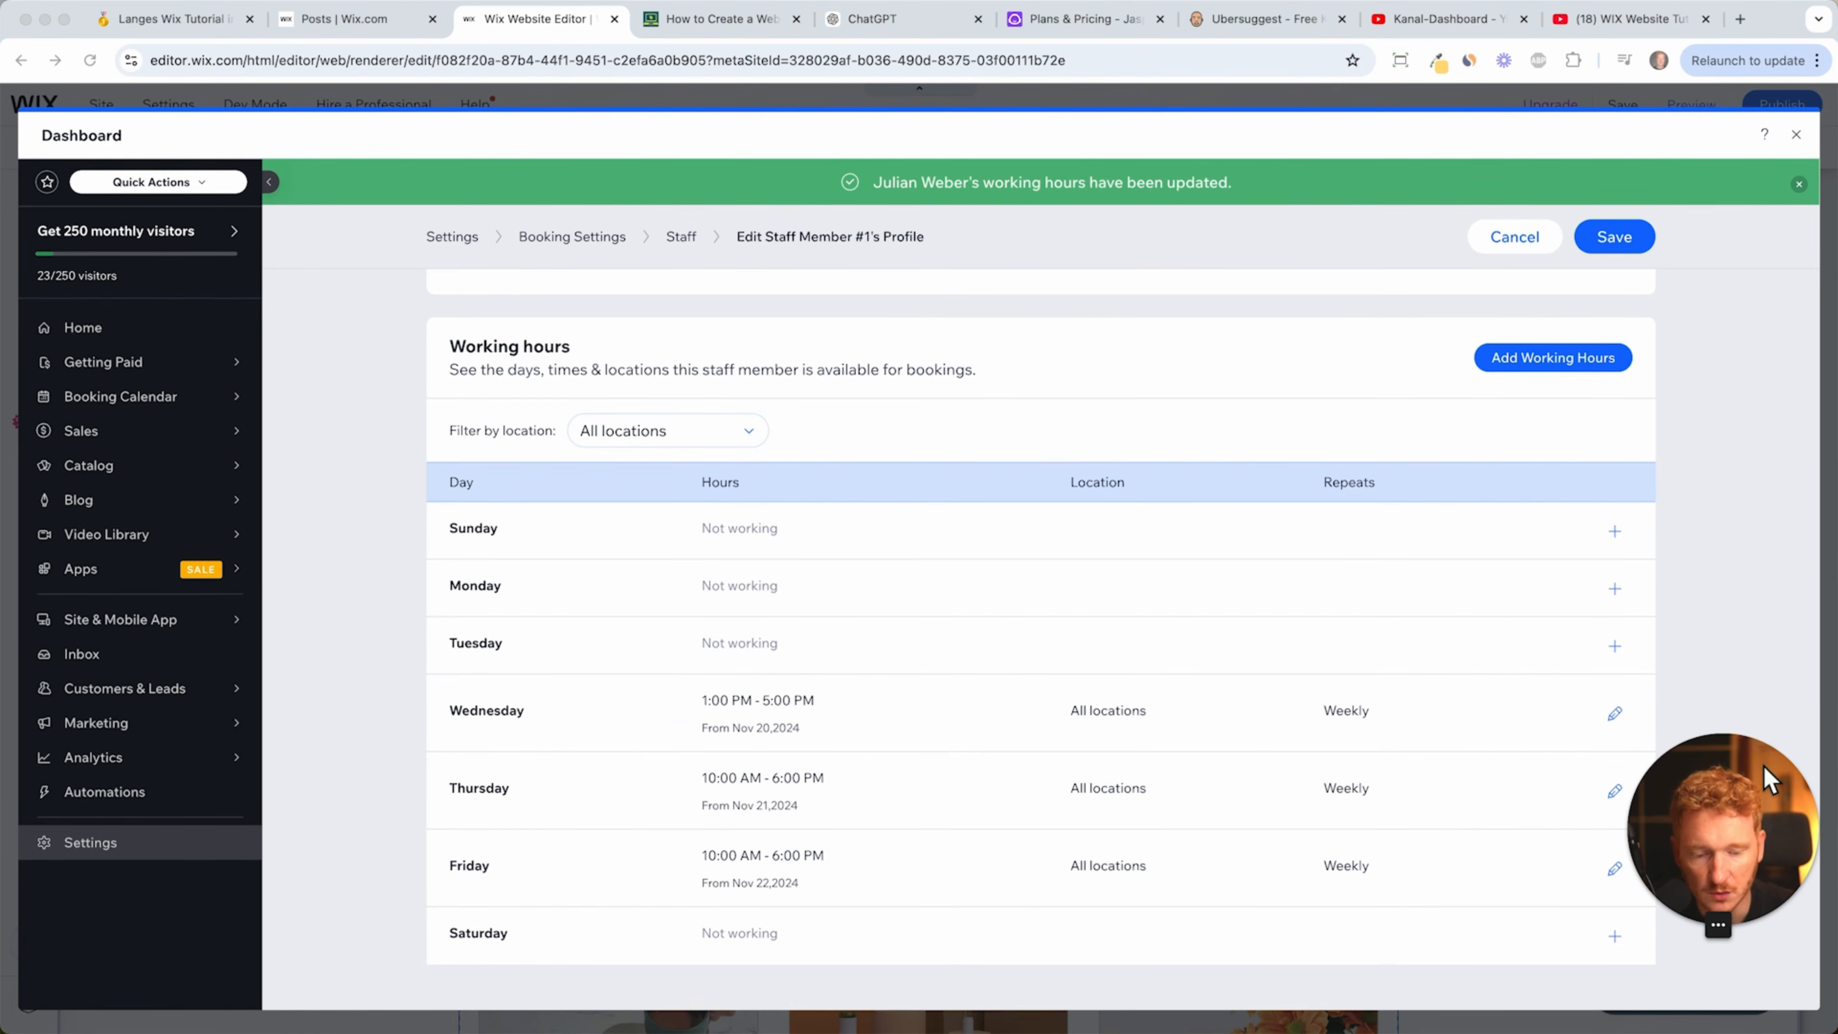
{"action": "left_click", "coordinate": [1621, 244]}
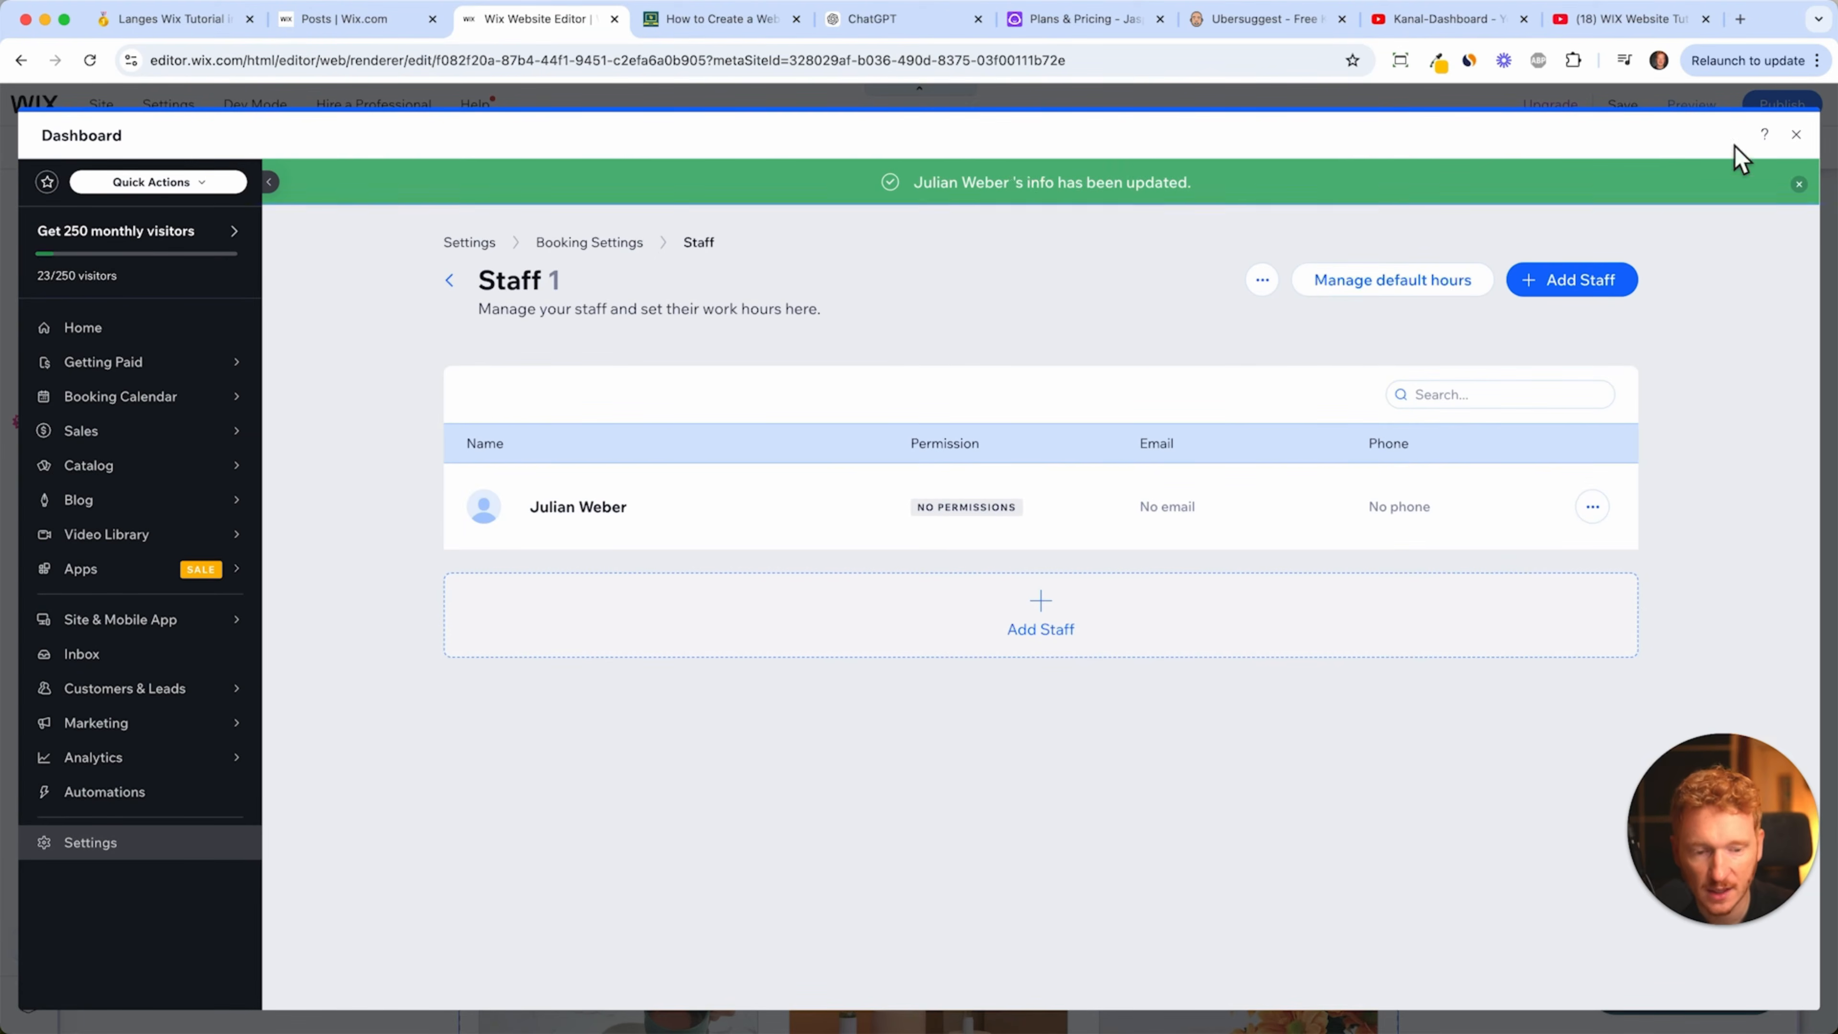
- Close the dashboard and publish the site with the new SEO Audit service
{"action": "left_click", "coordinate": [1796, 134]}
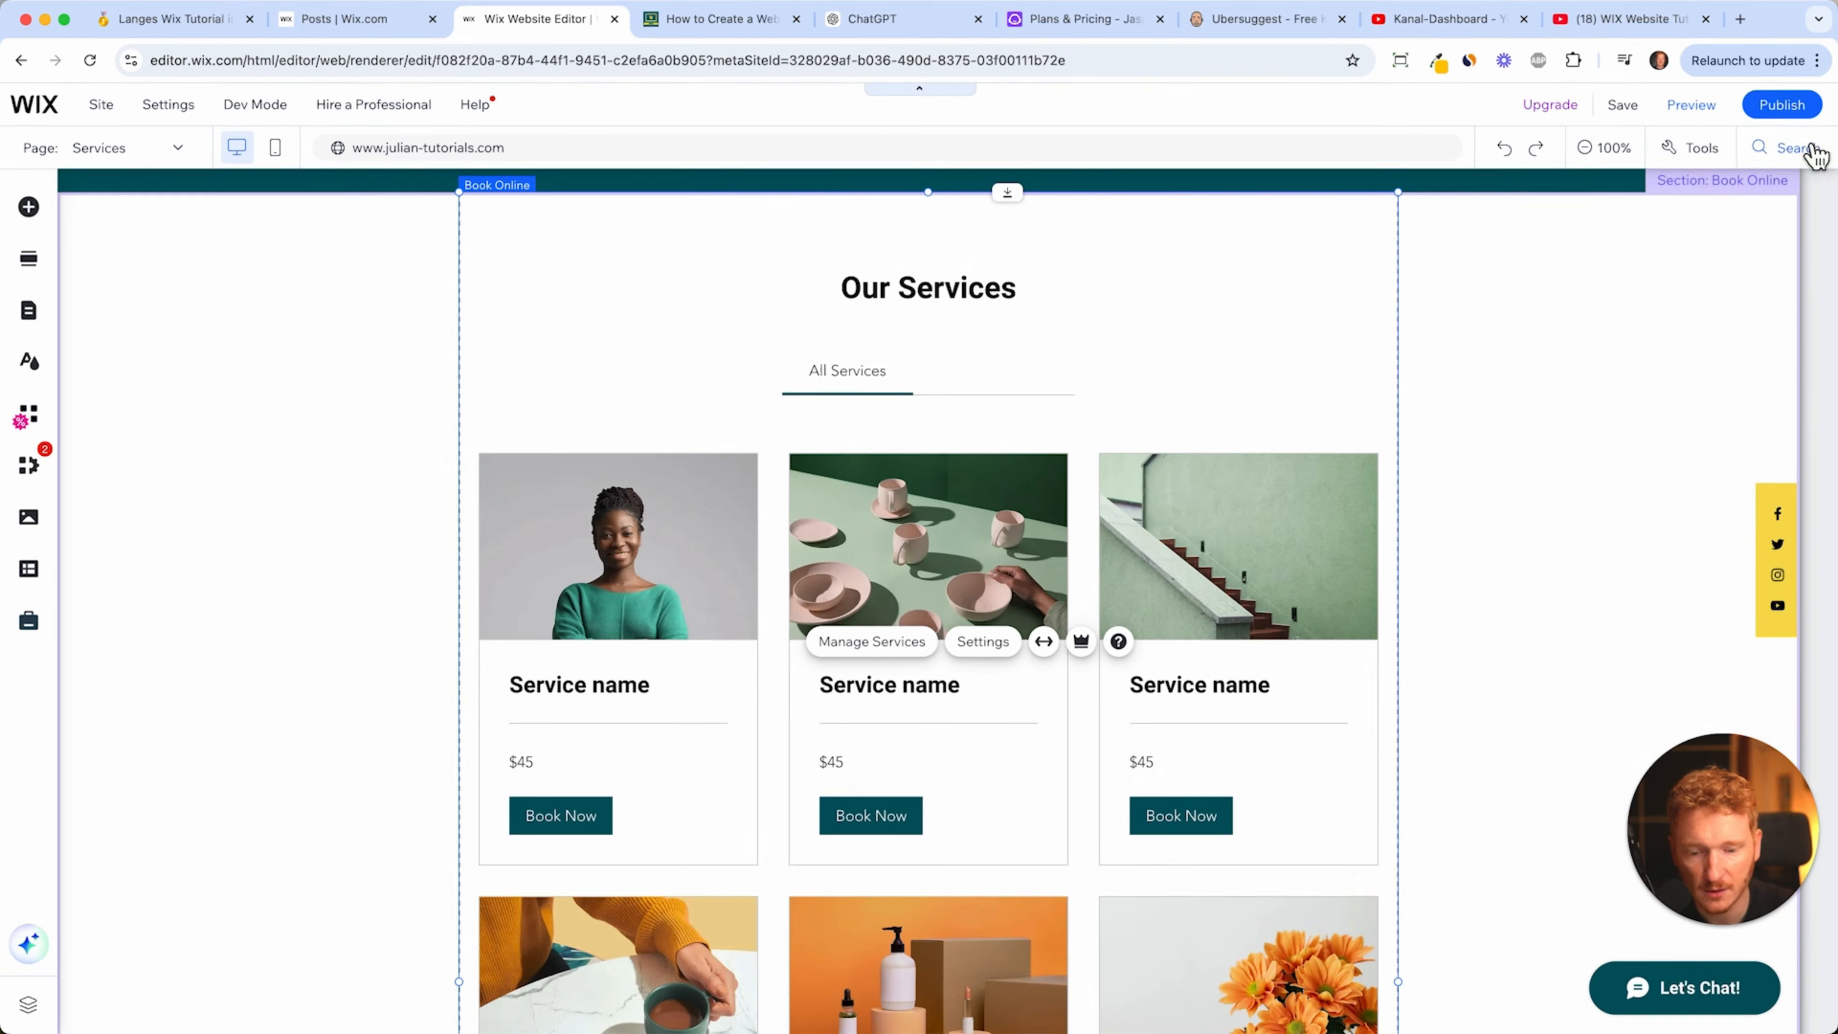
{"action": "left_click", "coordinate": [1780, 105]}
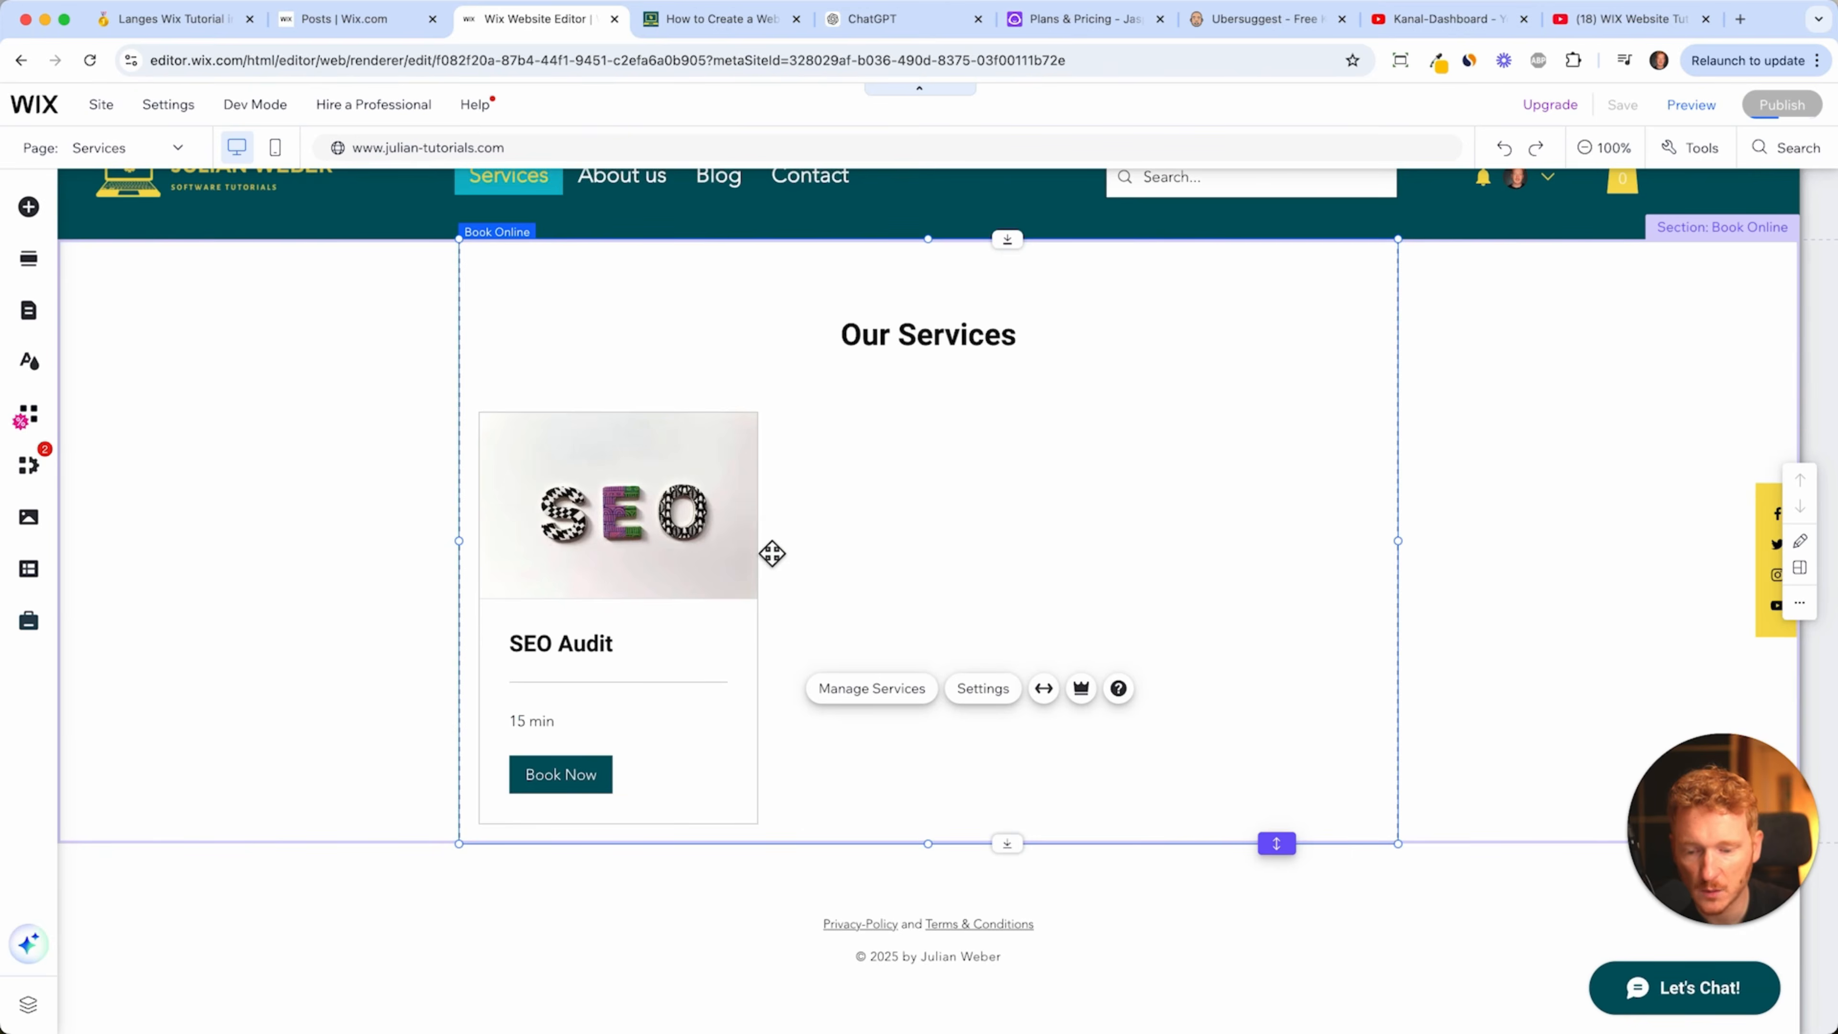
{"action": "left_click", "coordinate": [1215, 368]}
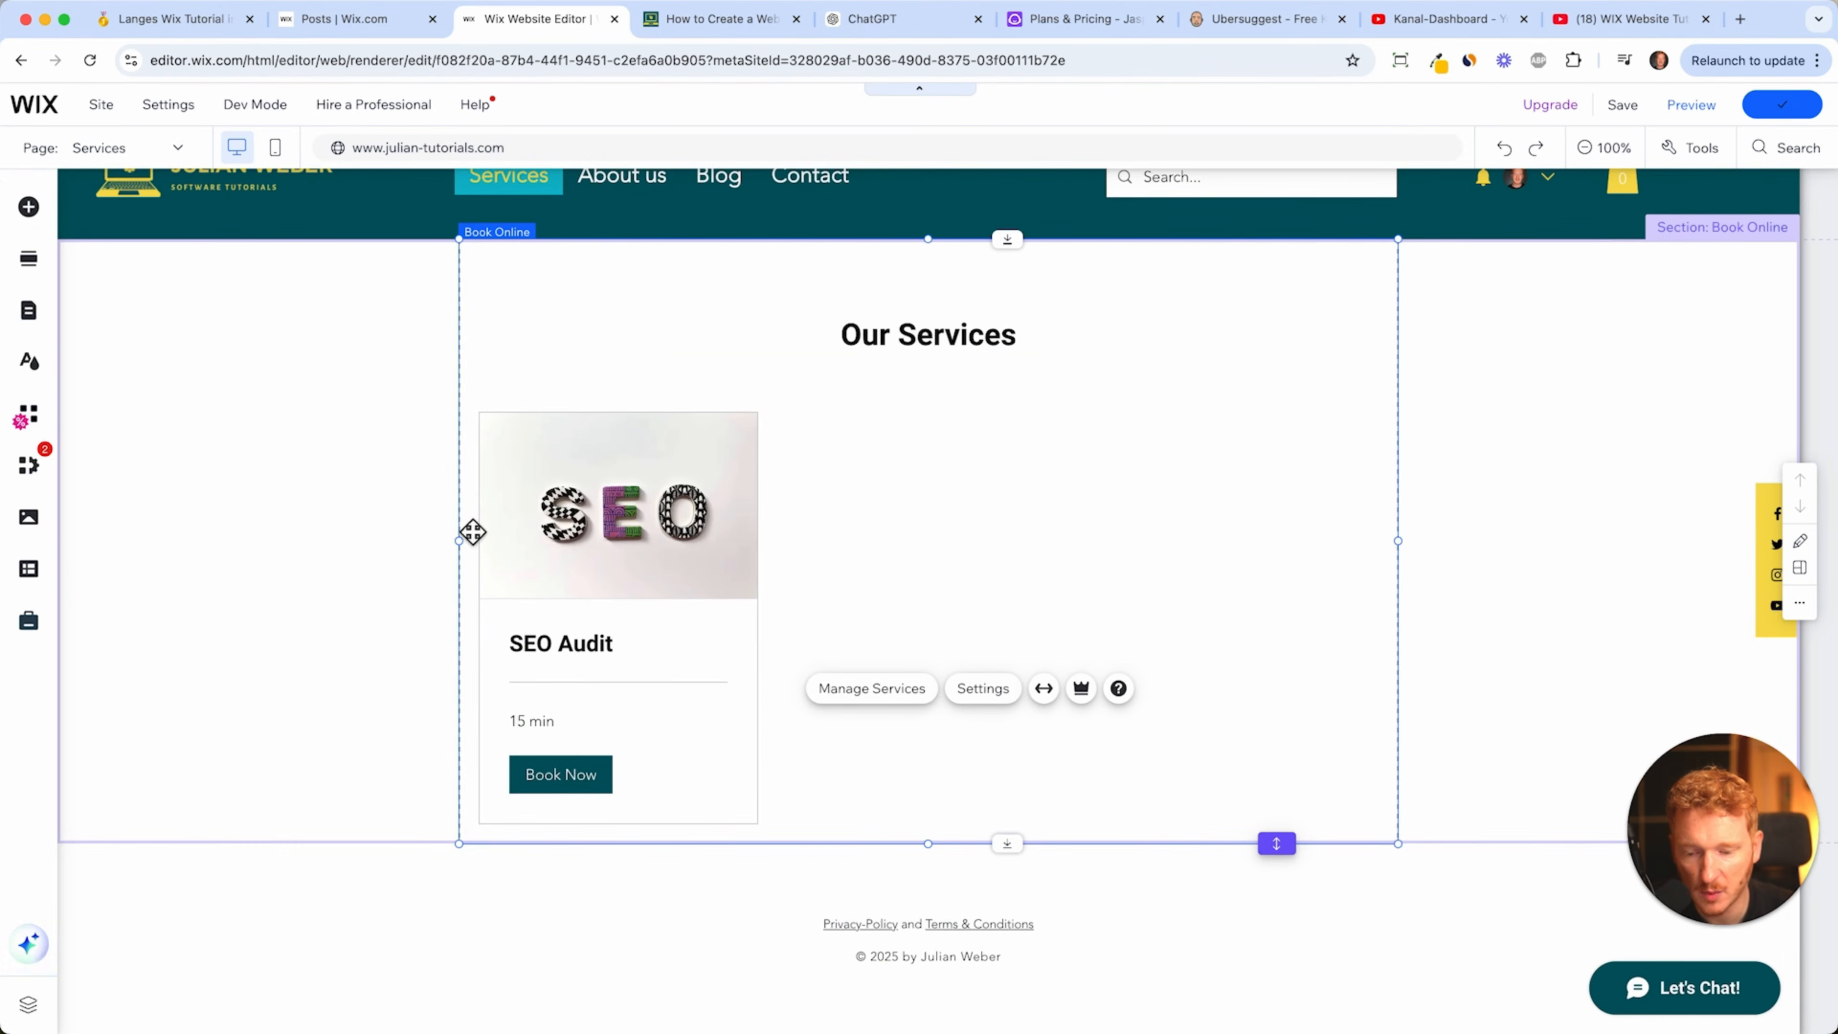
{"action": "scroll", "coordinate": [619, 316], "scroll_direction": "up", "scroll_amount": 1}
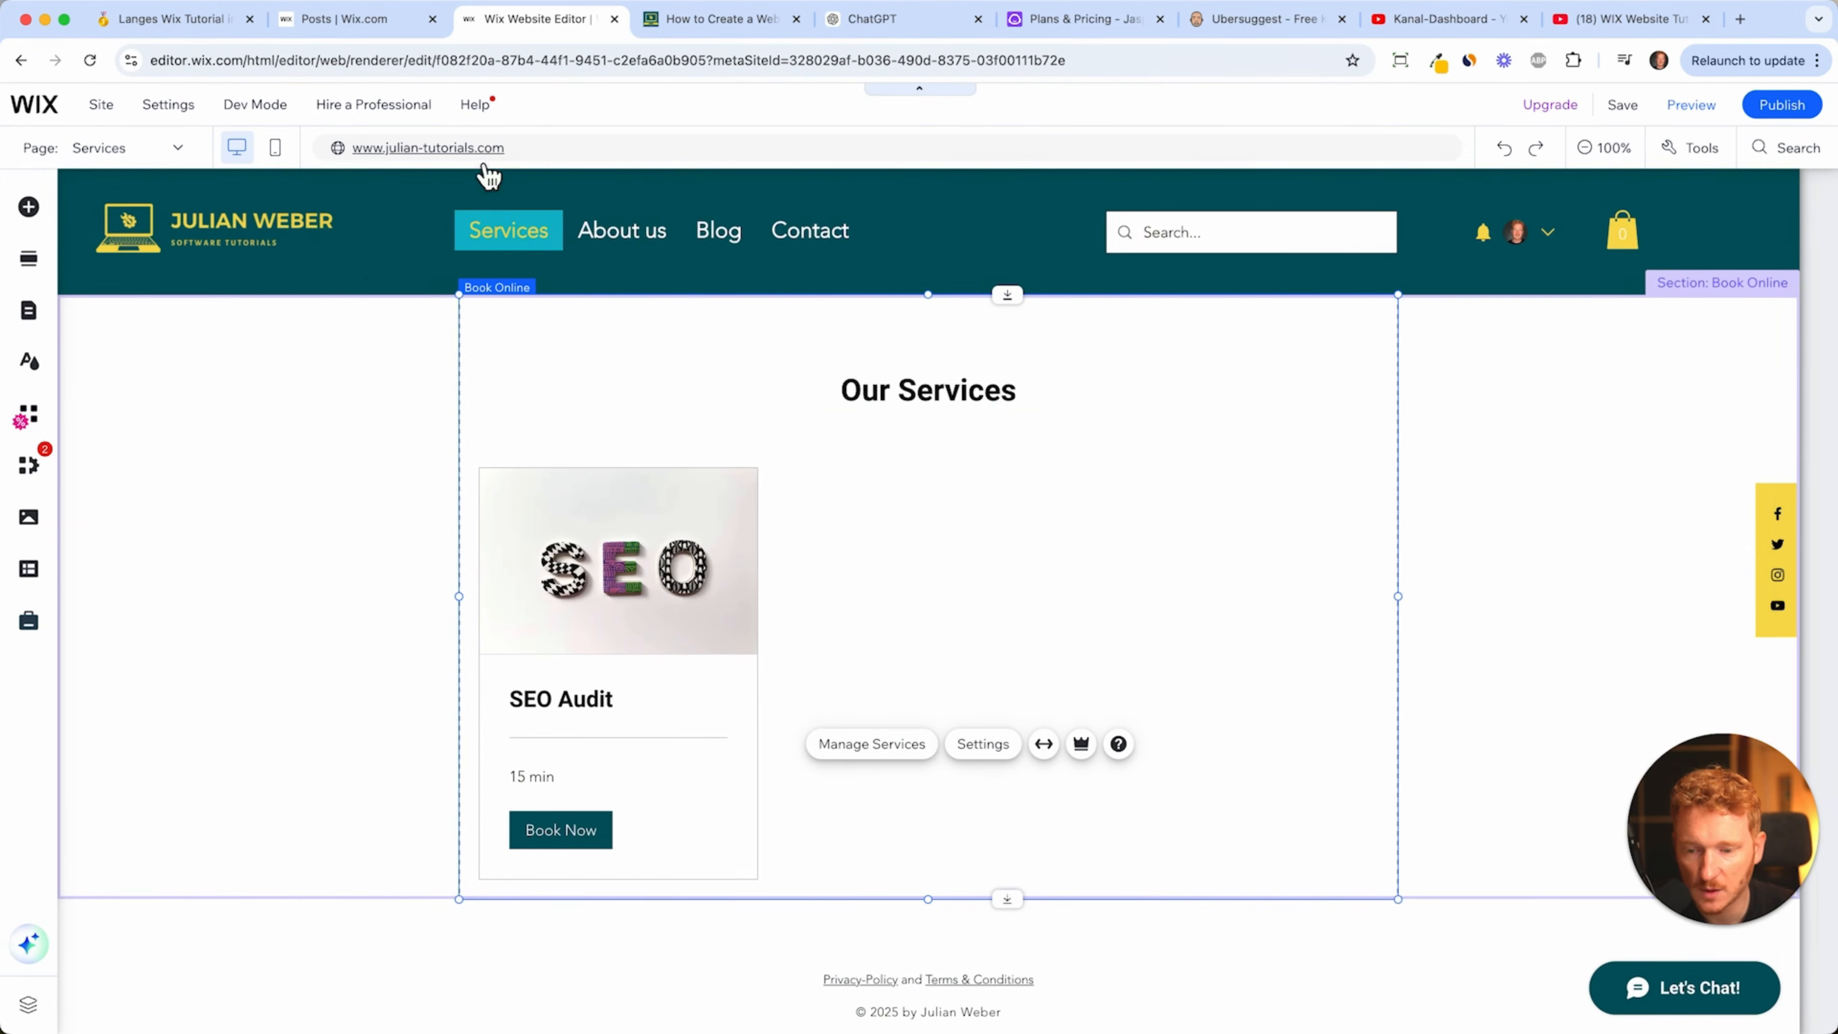
- On the live site's Services page, start booking the SEO Audit and check all available time slots for November 20 and 21
{"action": "left_click", "coordinate": [492, 149]}
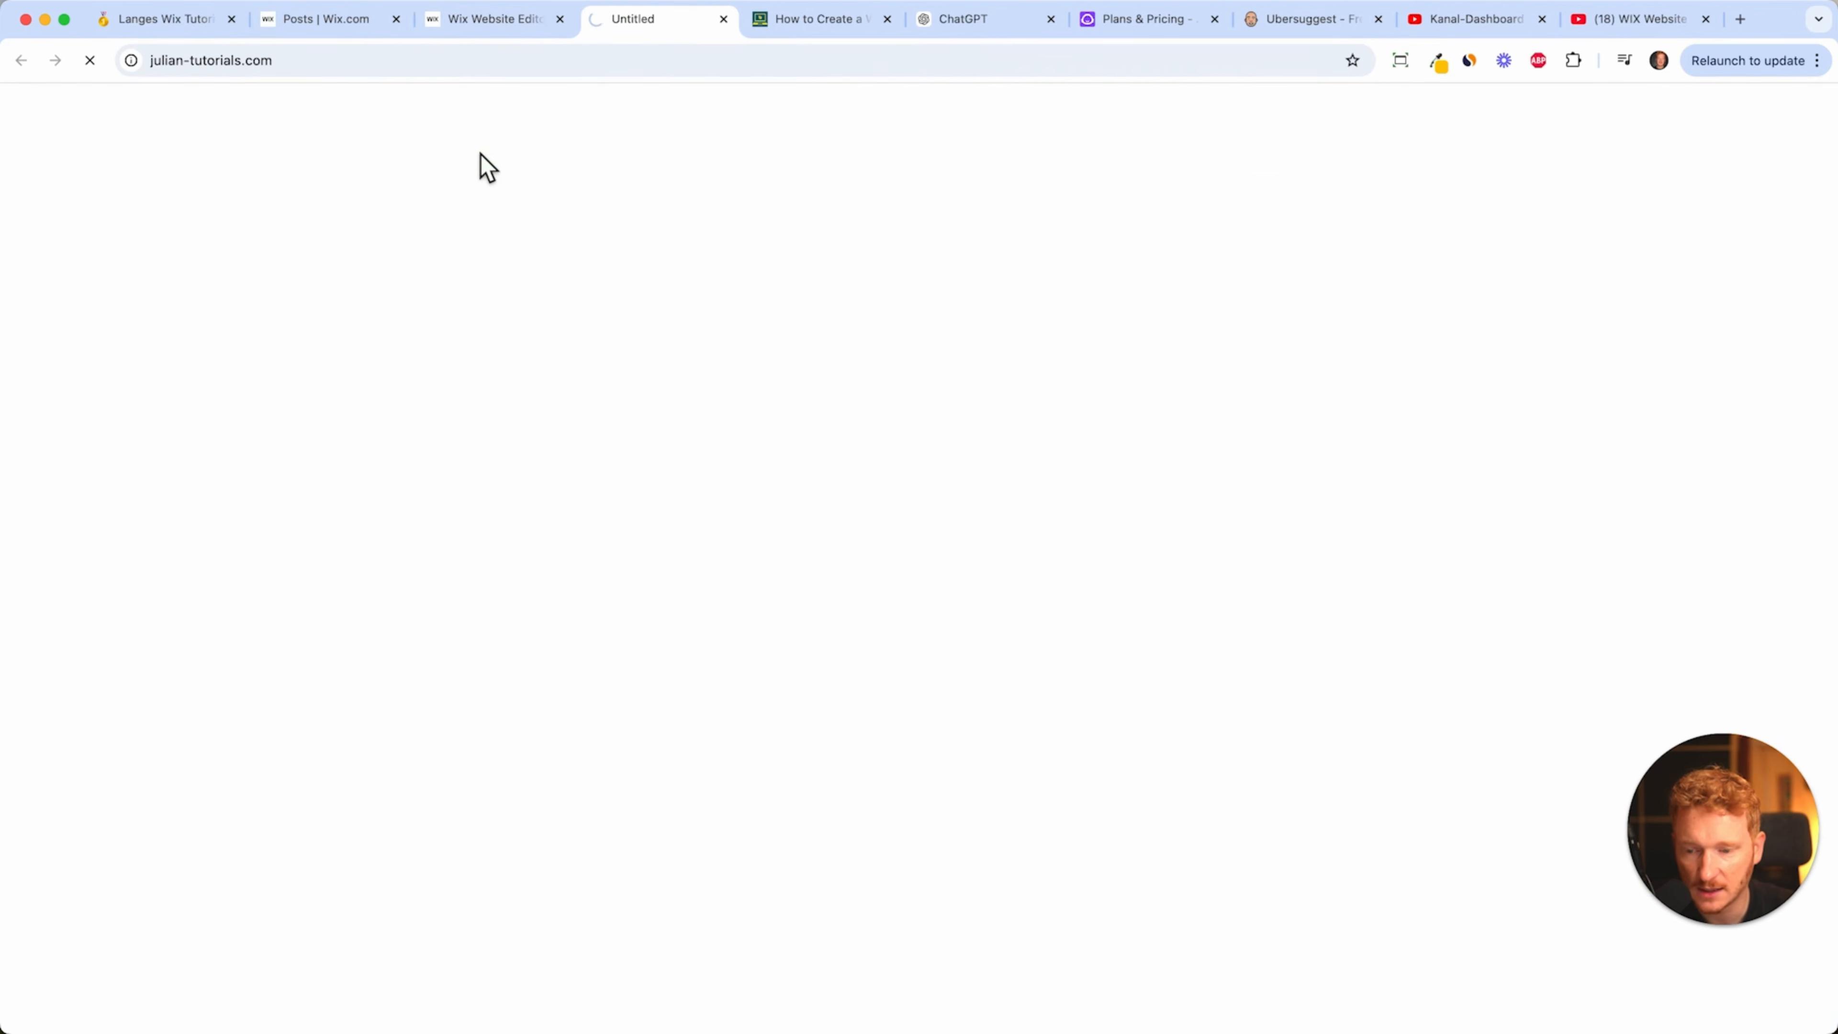
{"action": "left_click", "coordinate": [442, 180]}
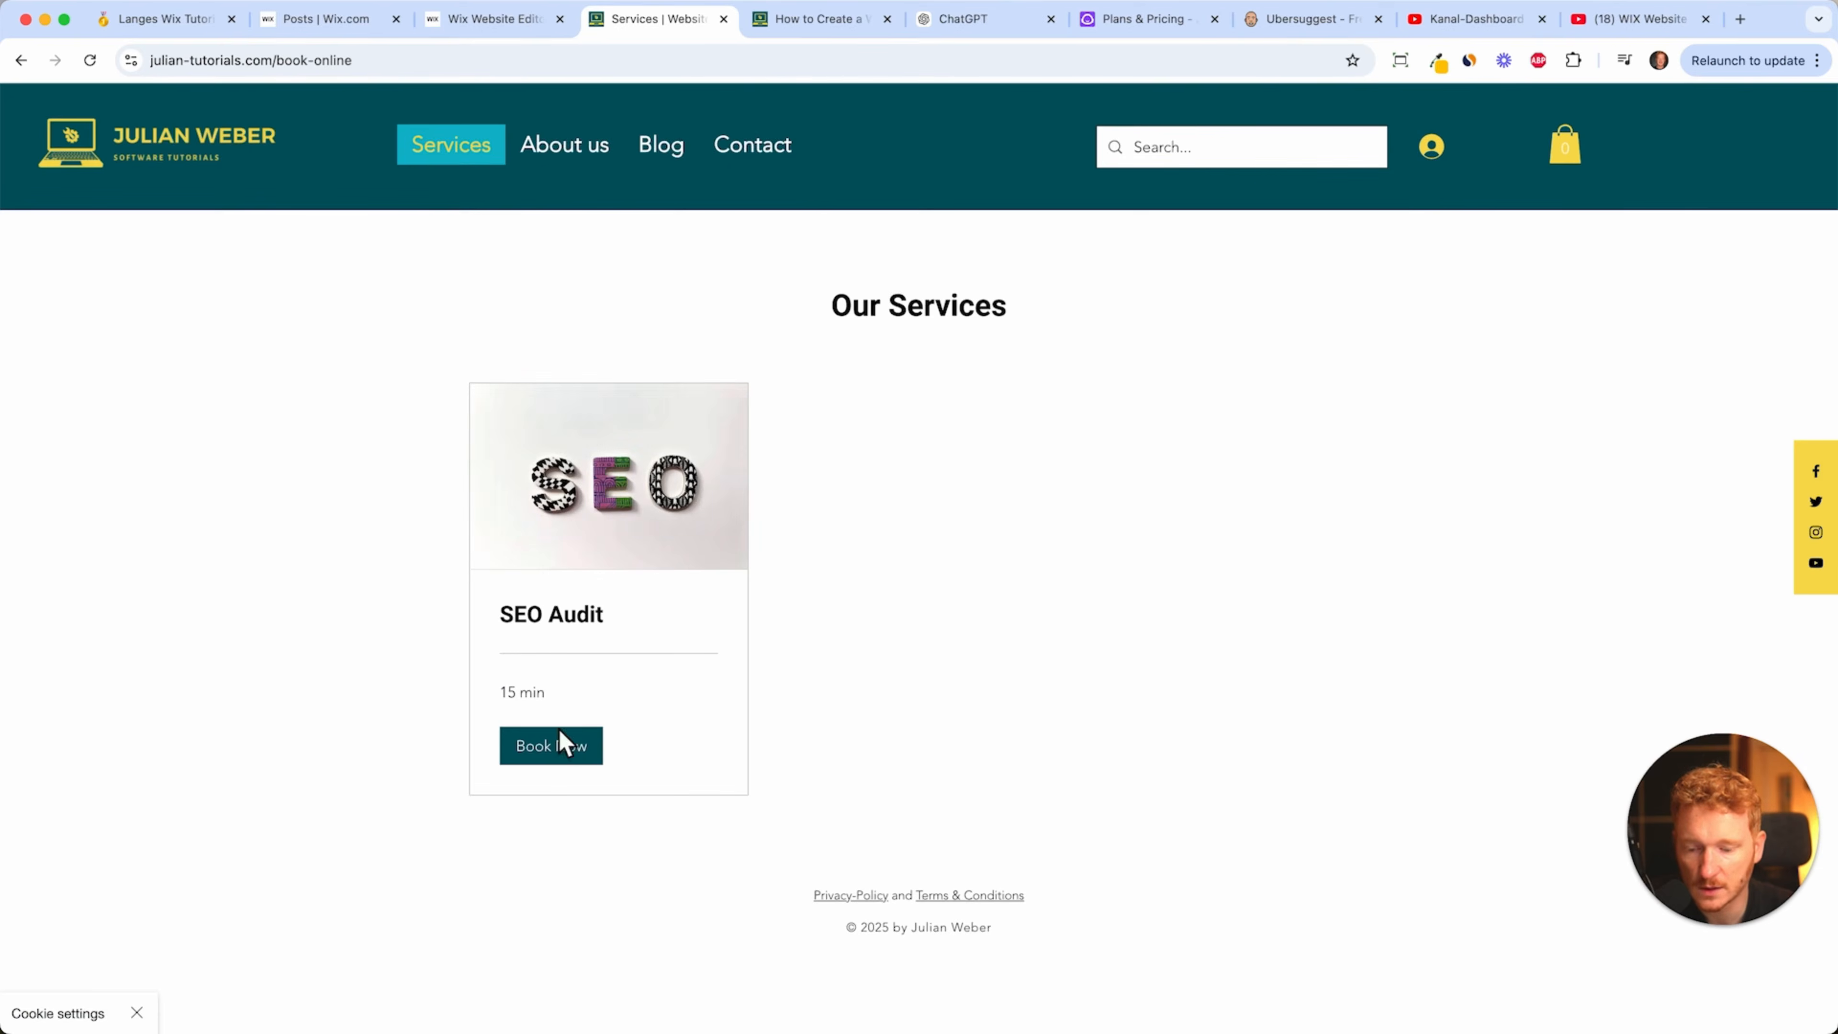
{"action": "left_click", "coordinate": [558, 745]}
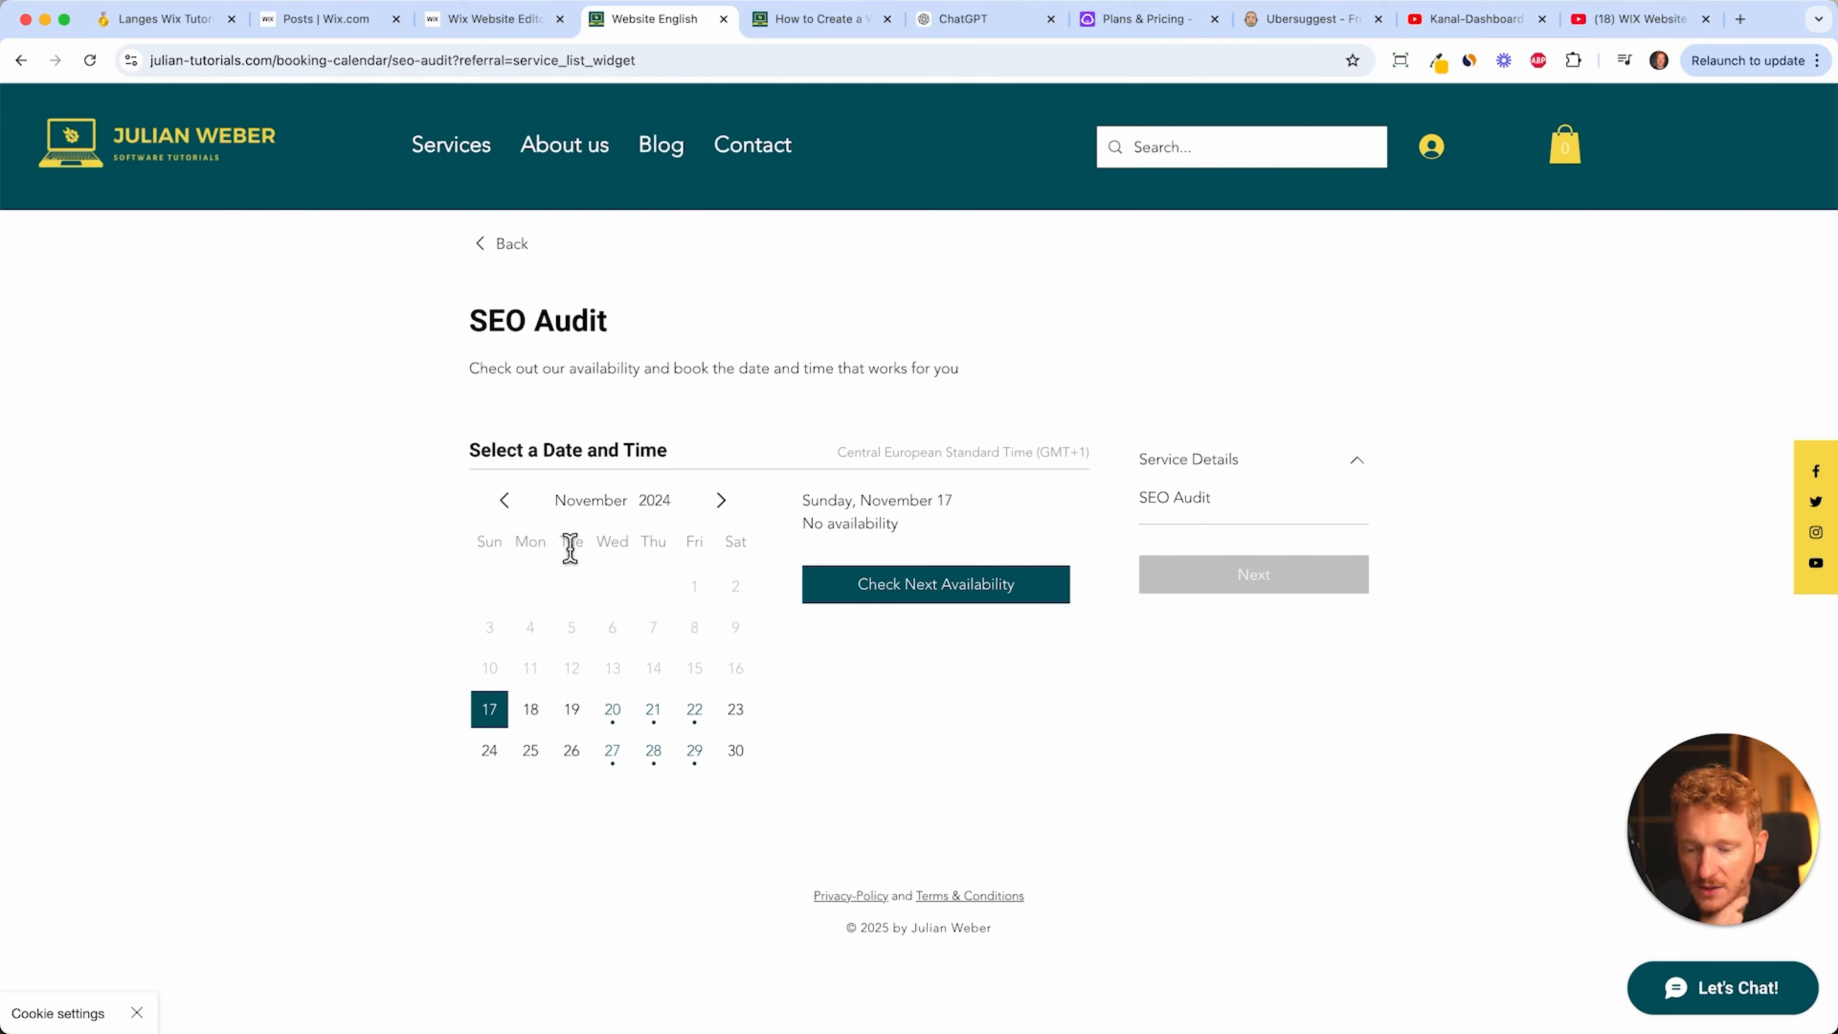
{"action": "left_click", "coordinate": [612, 712]}
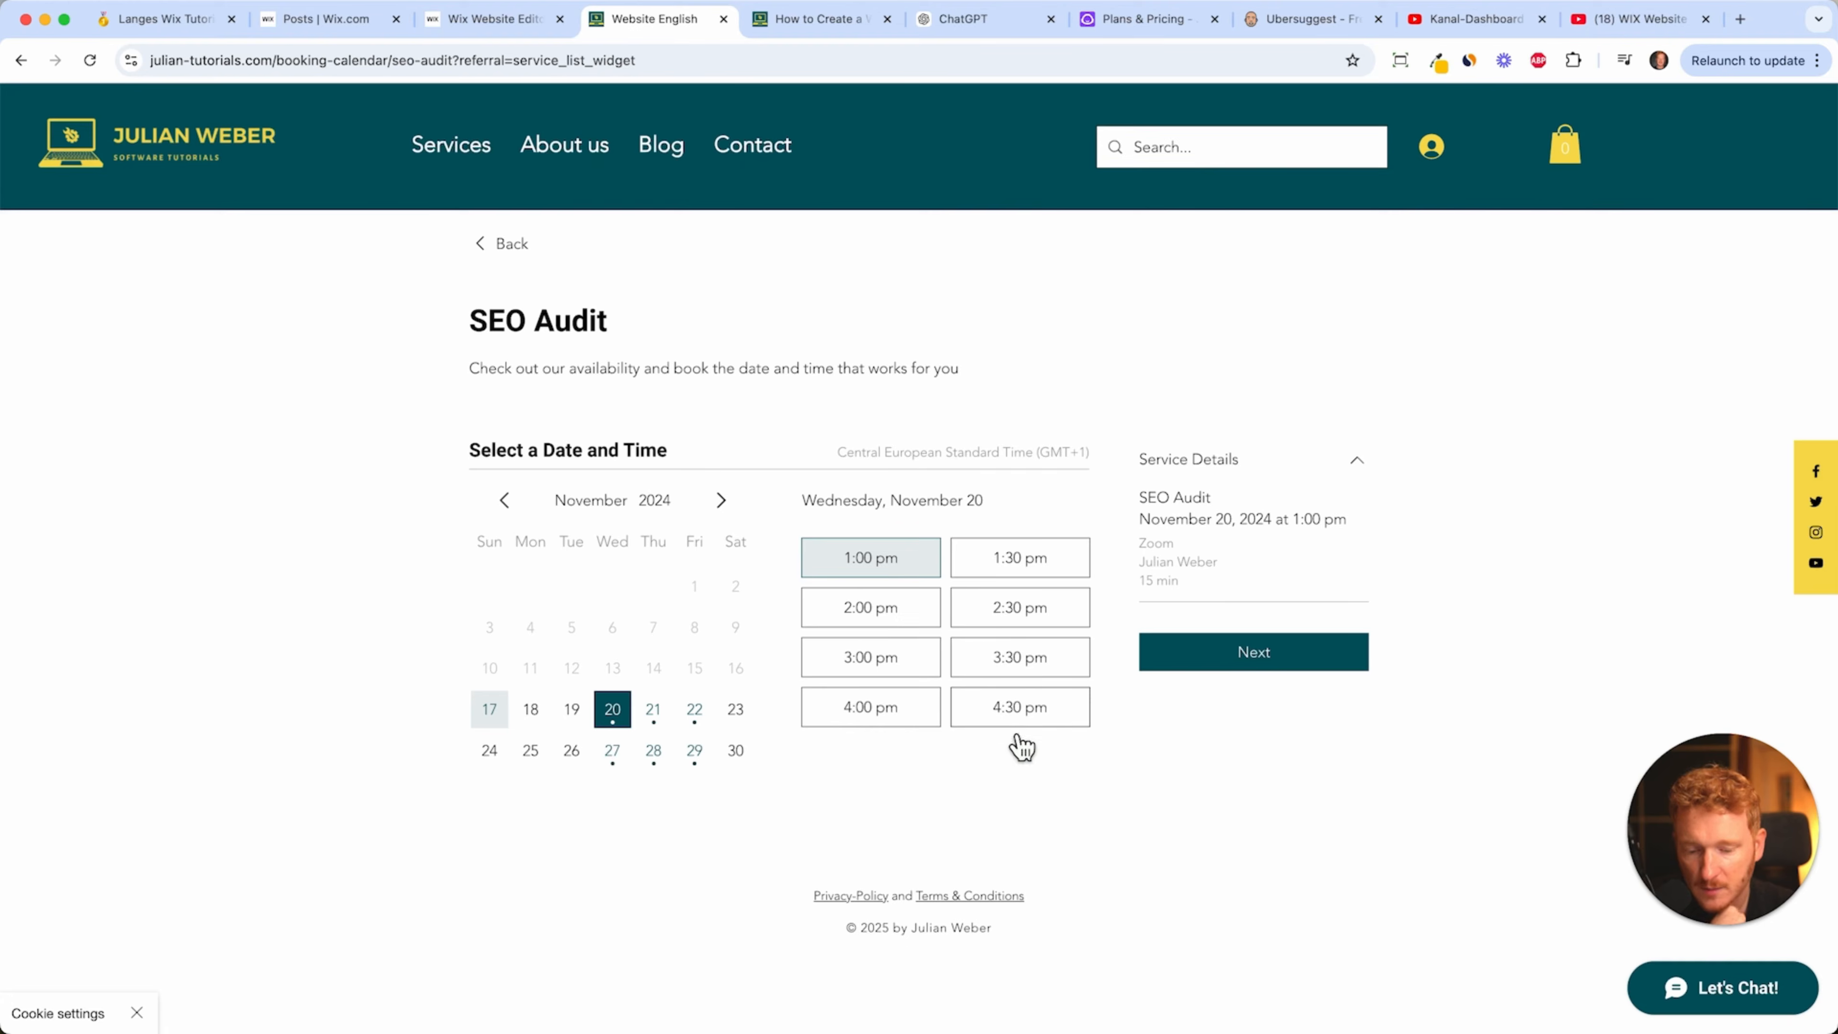
{"action": "left_click", "coordinate": [672, 728]}
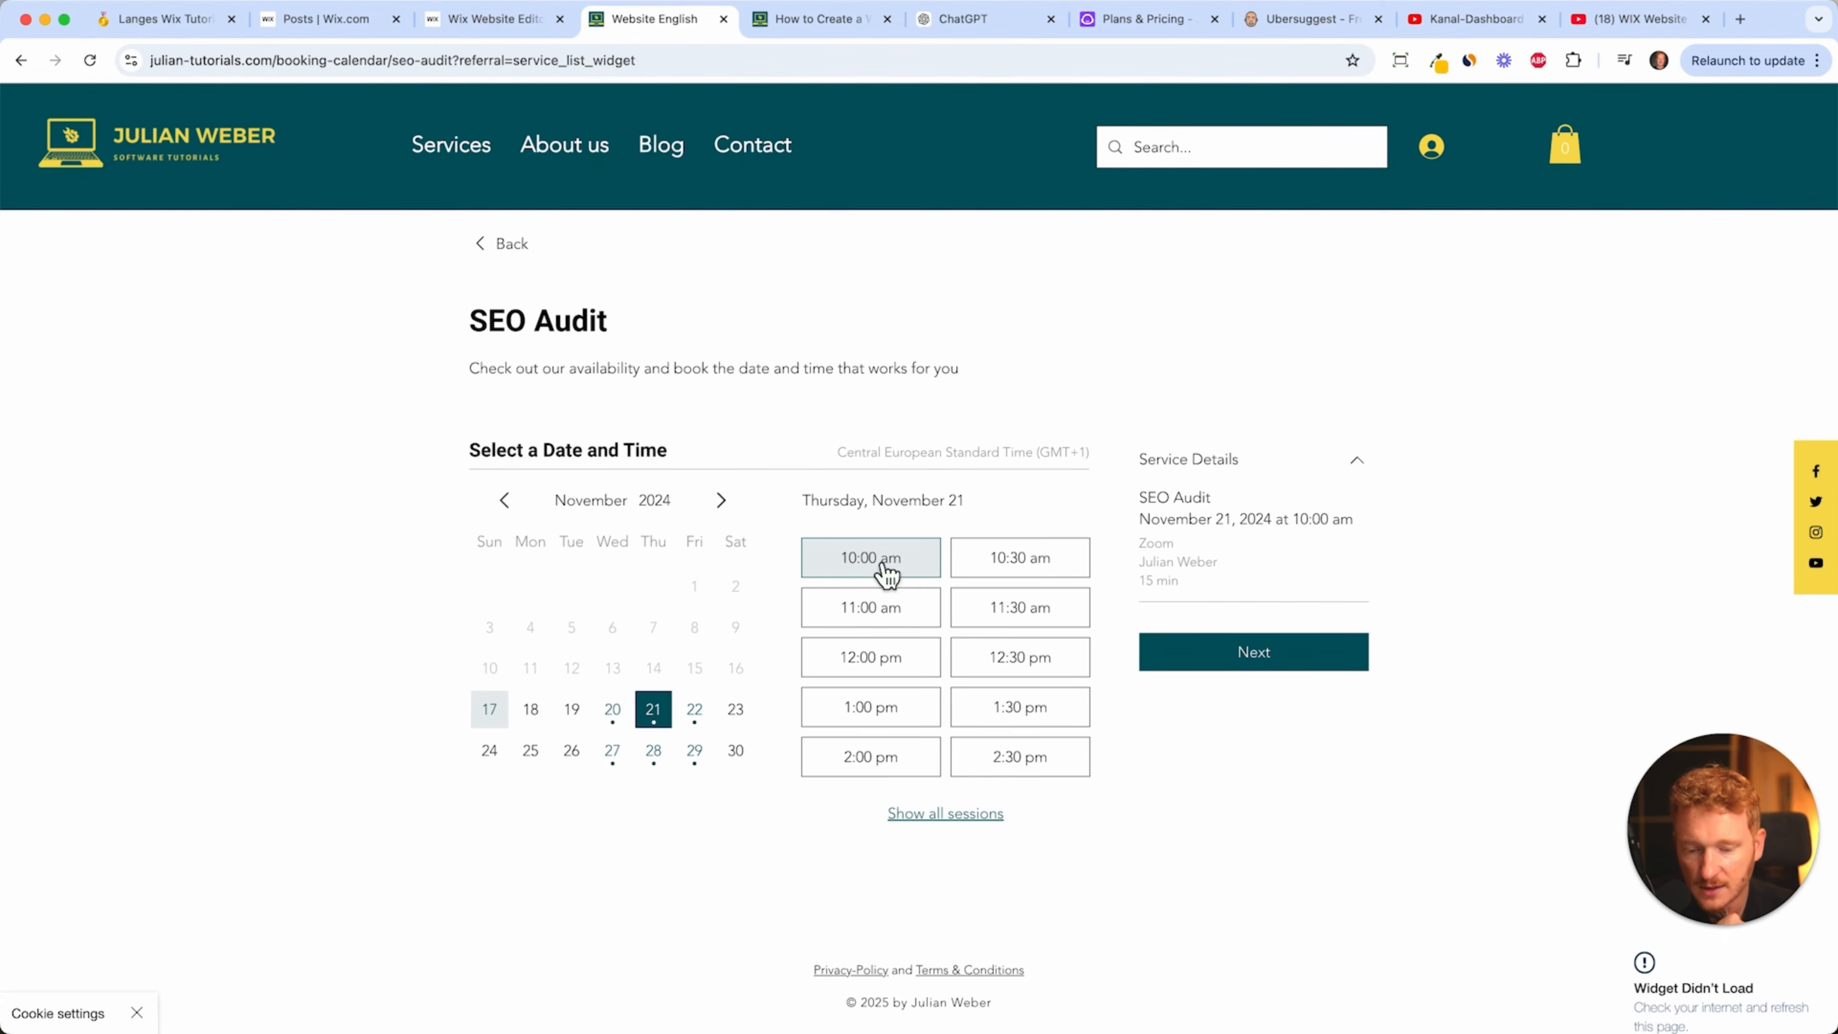
{"action": "left_click", "coordinate": [952, 822]}
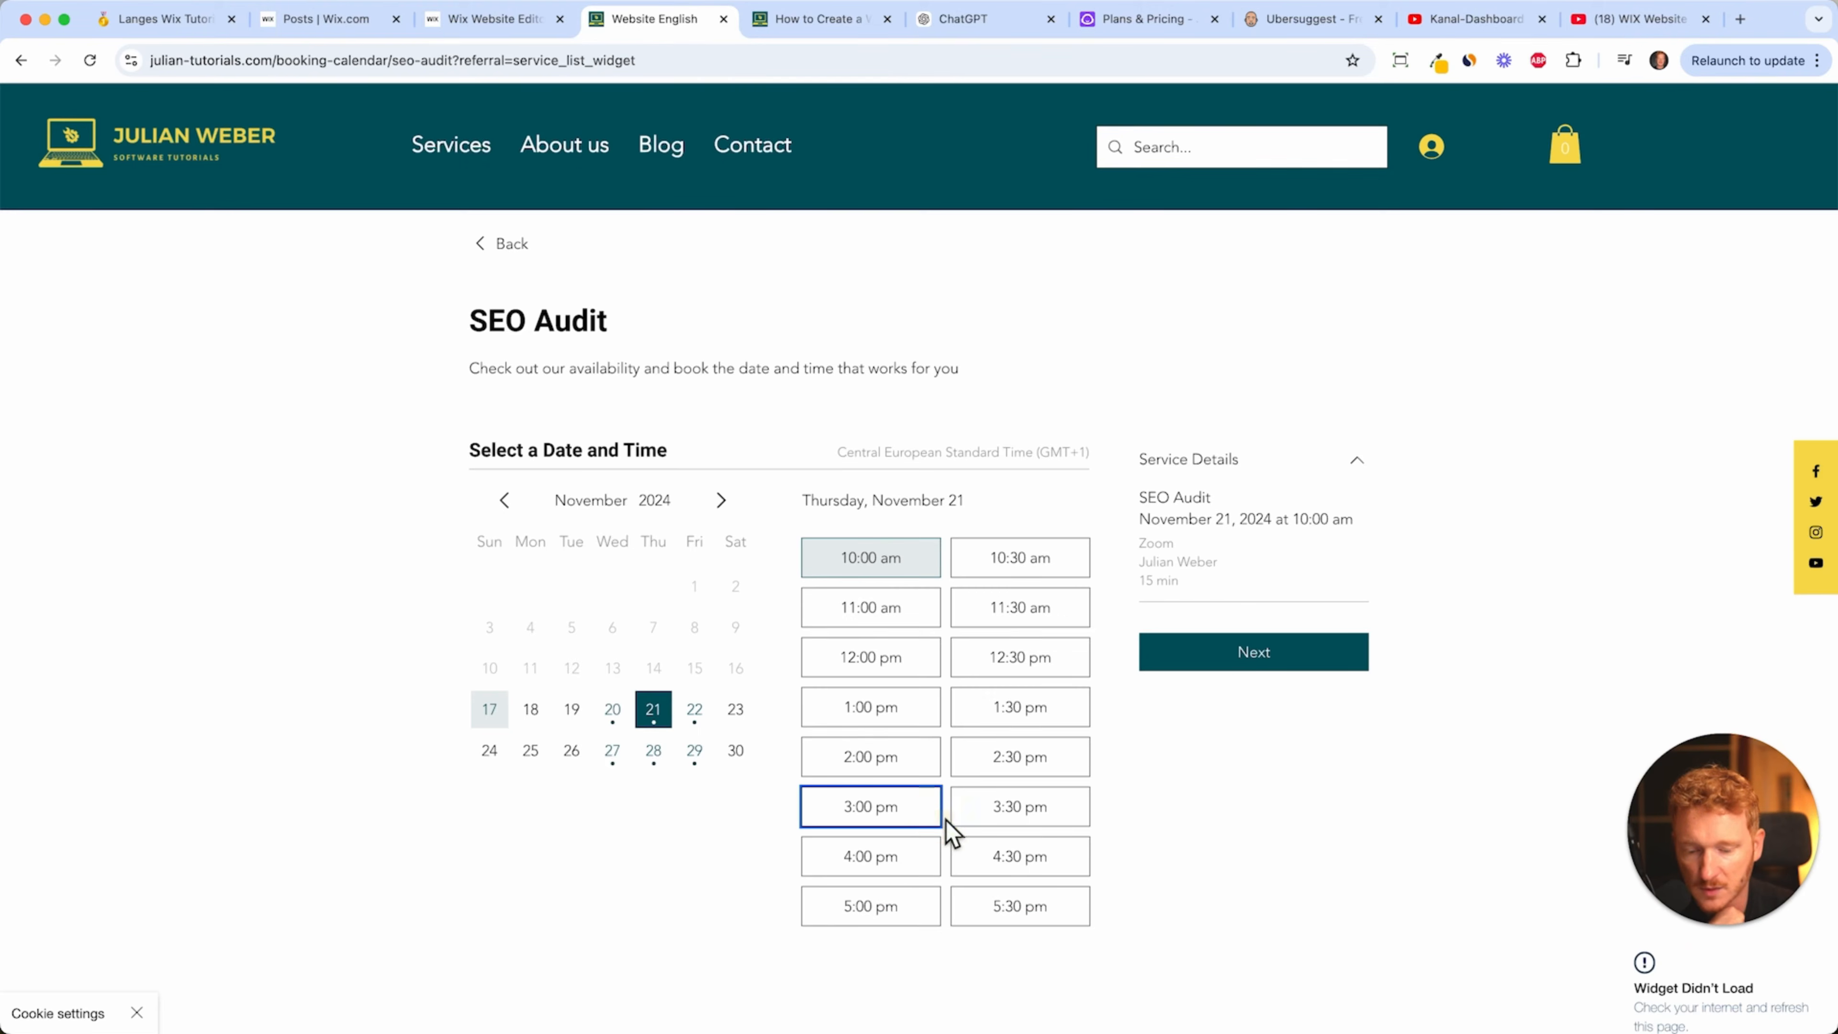
{"action": "left_click", "coordinate": [664, 724]}
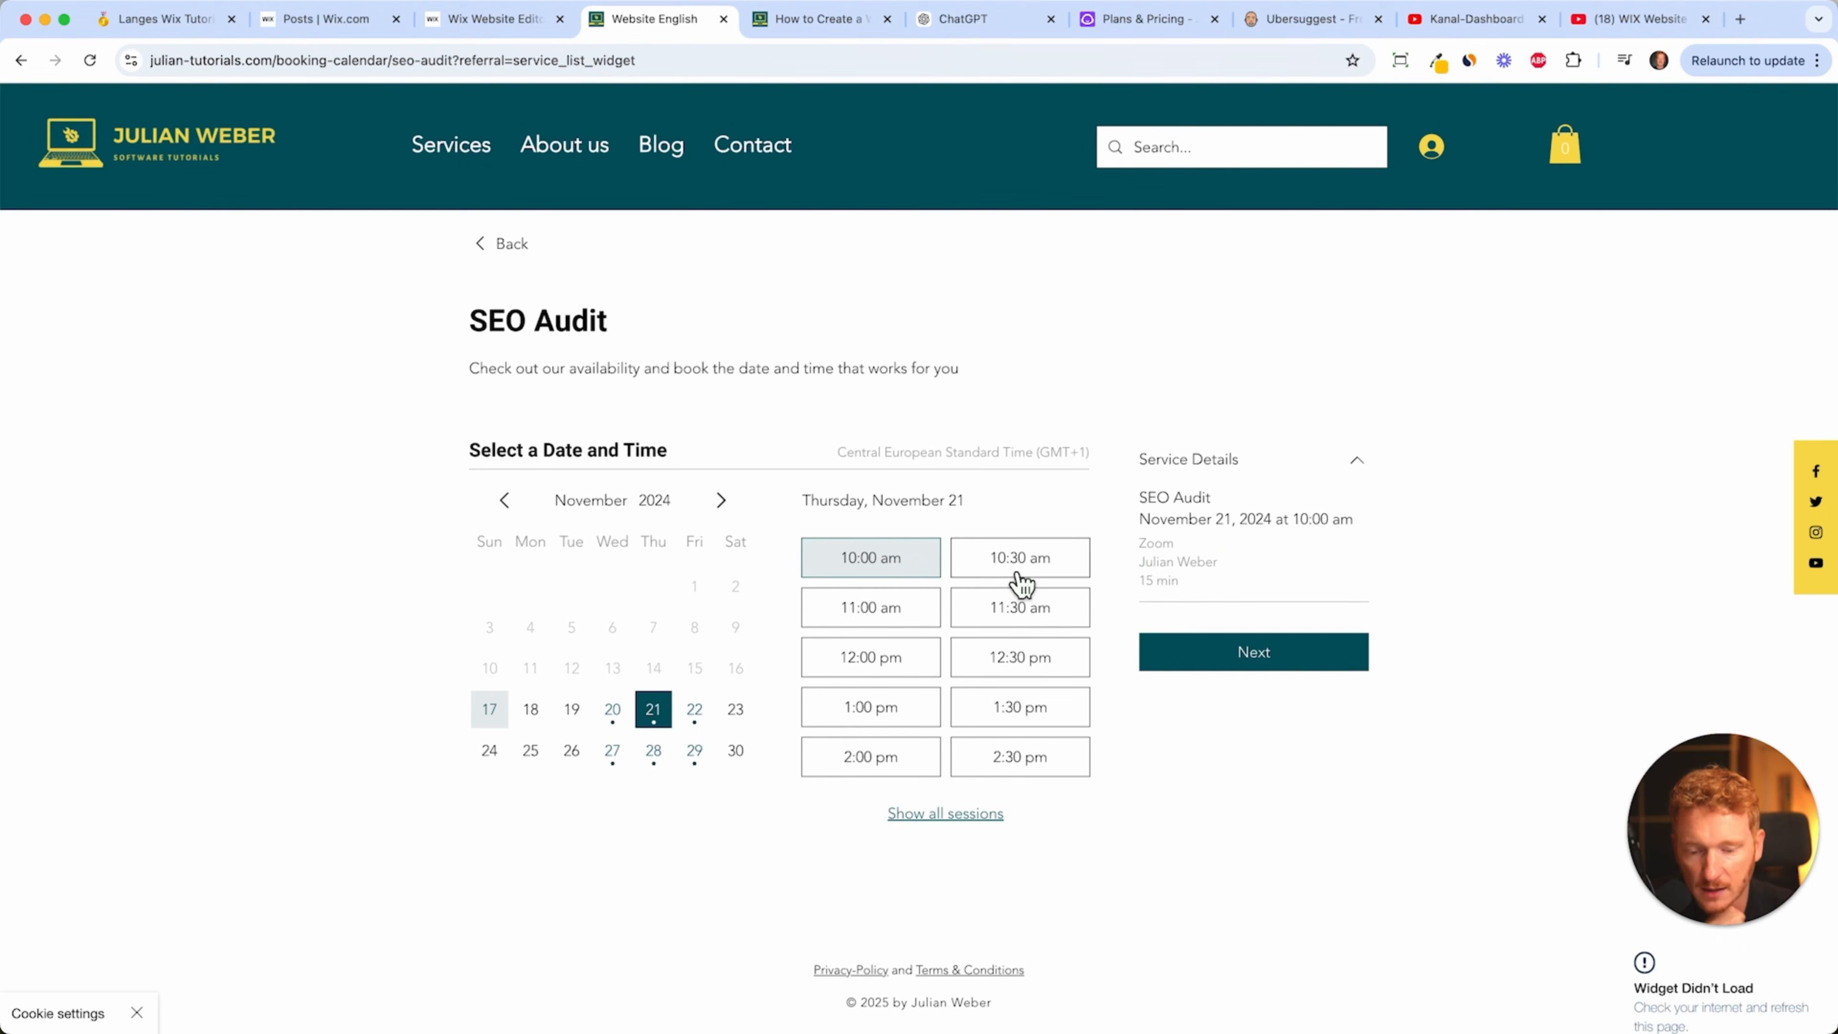
- Choose the 11:00 am slot on November 21 and review the booking form, including the Your Domain Name field
{"action": "left_click", "coordinate": [881, 624]}
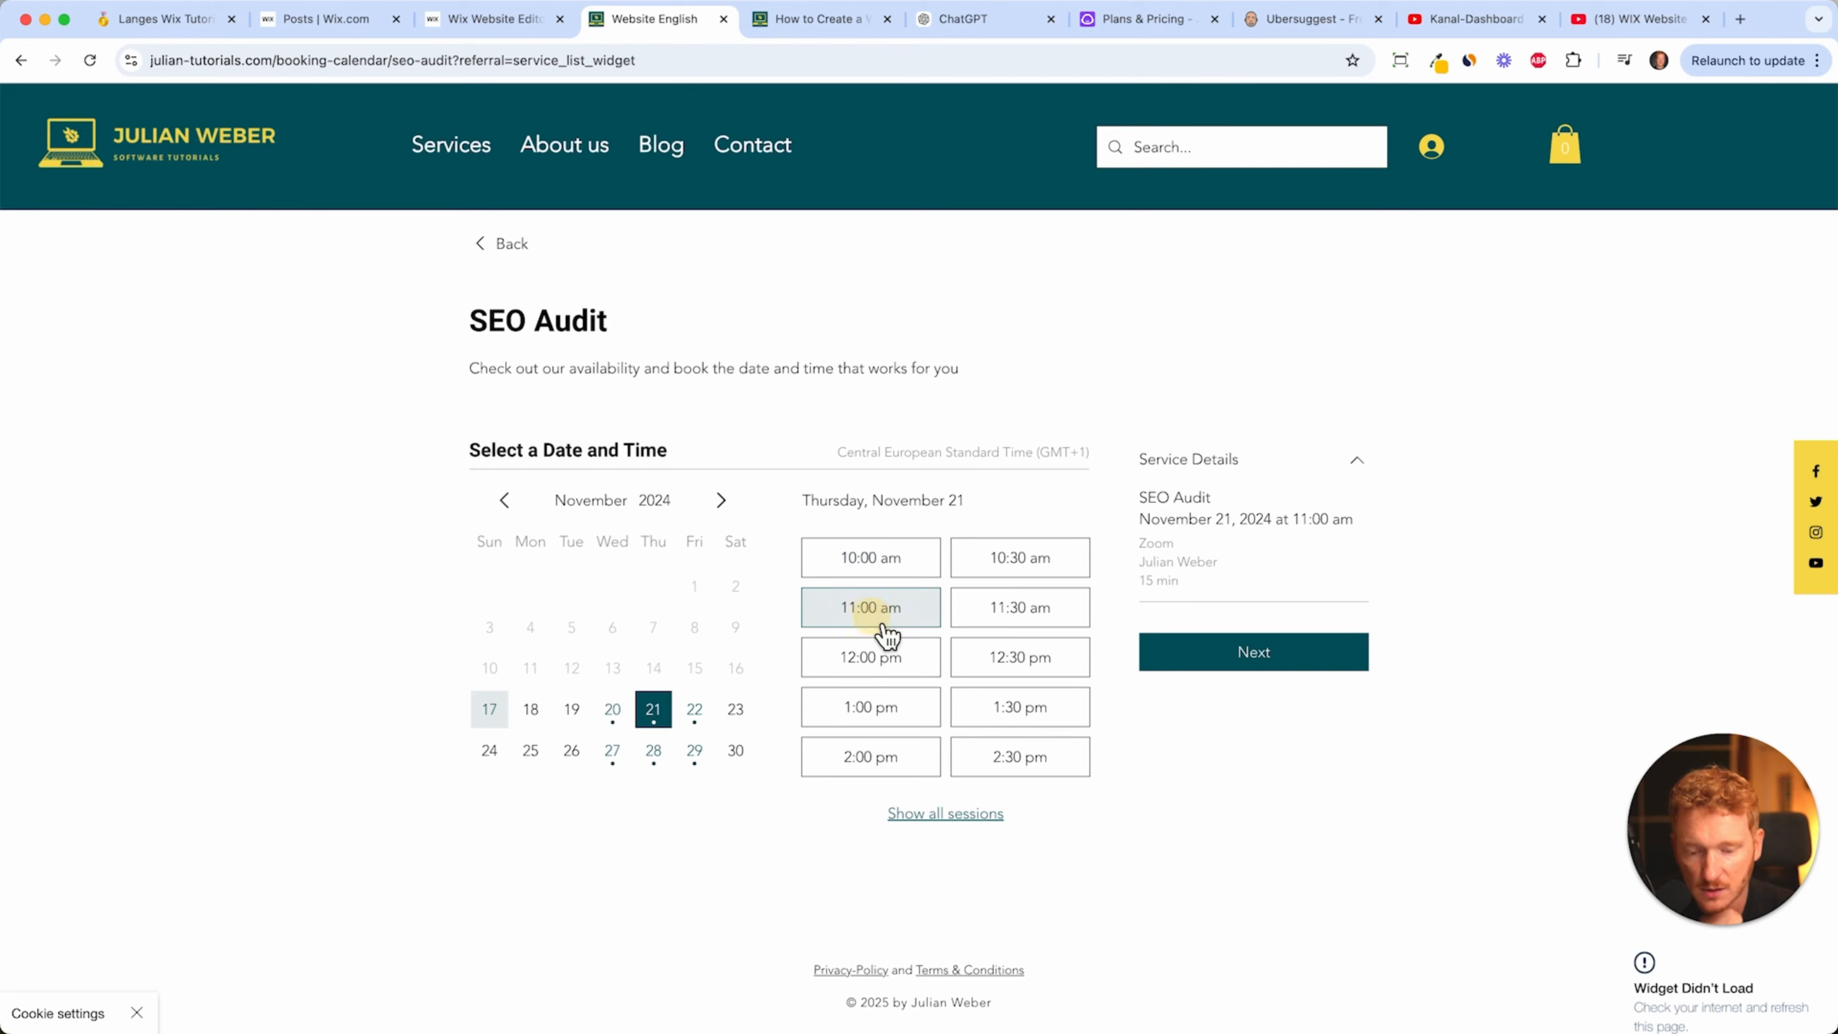
{"action": "left_click", "coordinate": [1318, 660]}
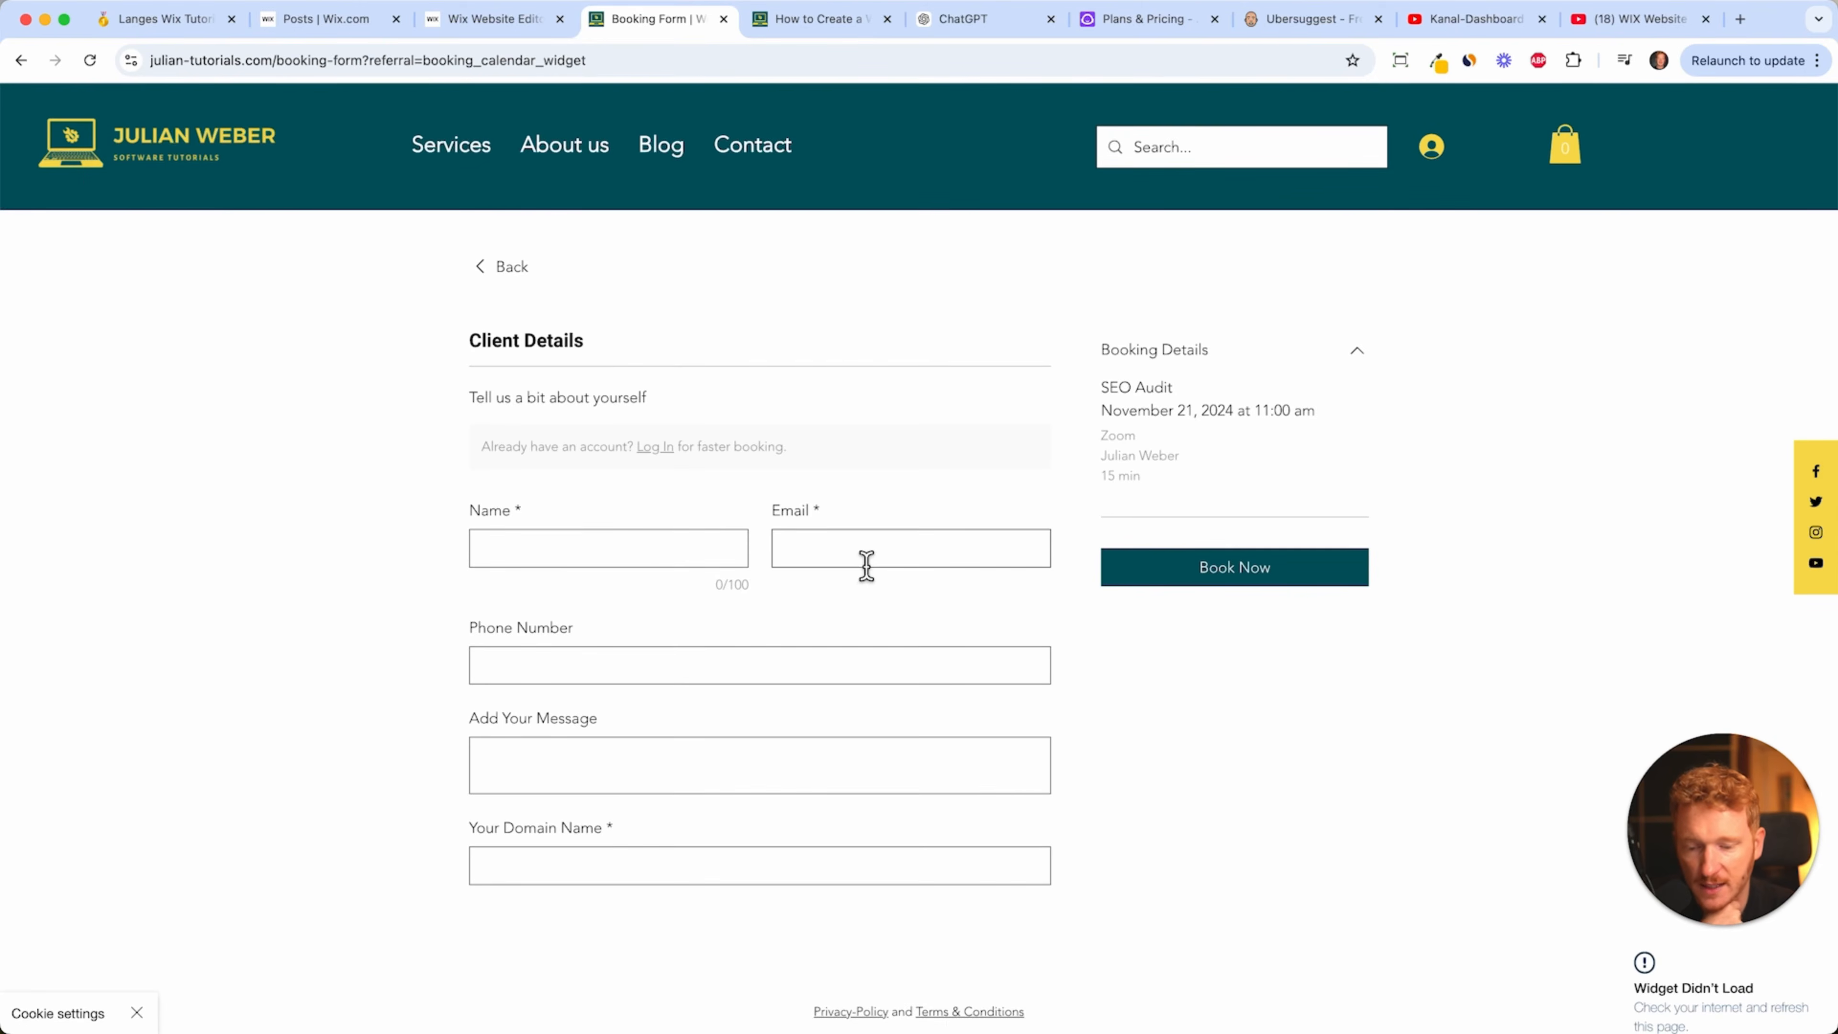
{"action": "scroll", "coordinate": [862, 568], "scroll_direction": "down", "scroll_amount": 2}
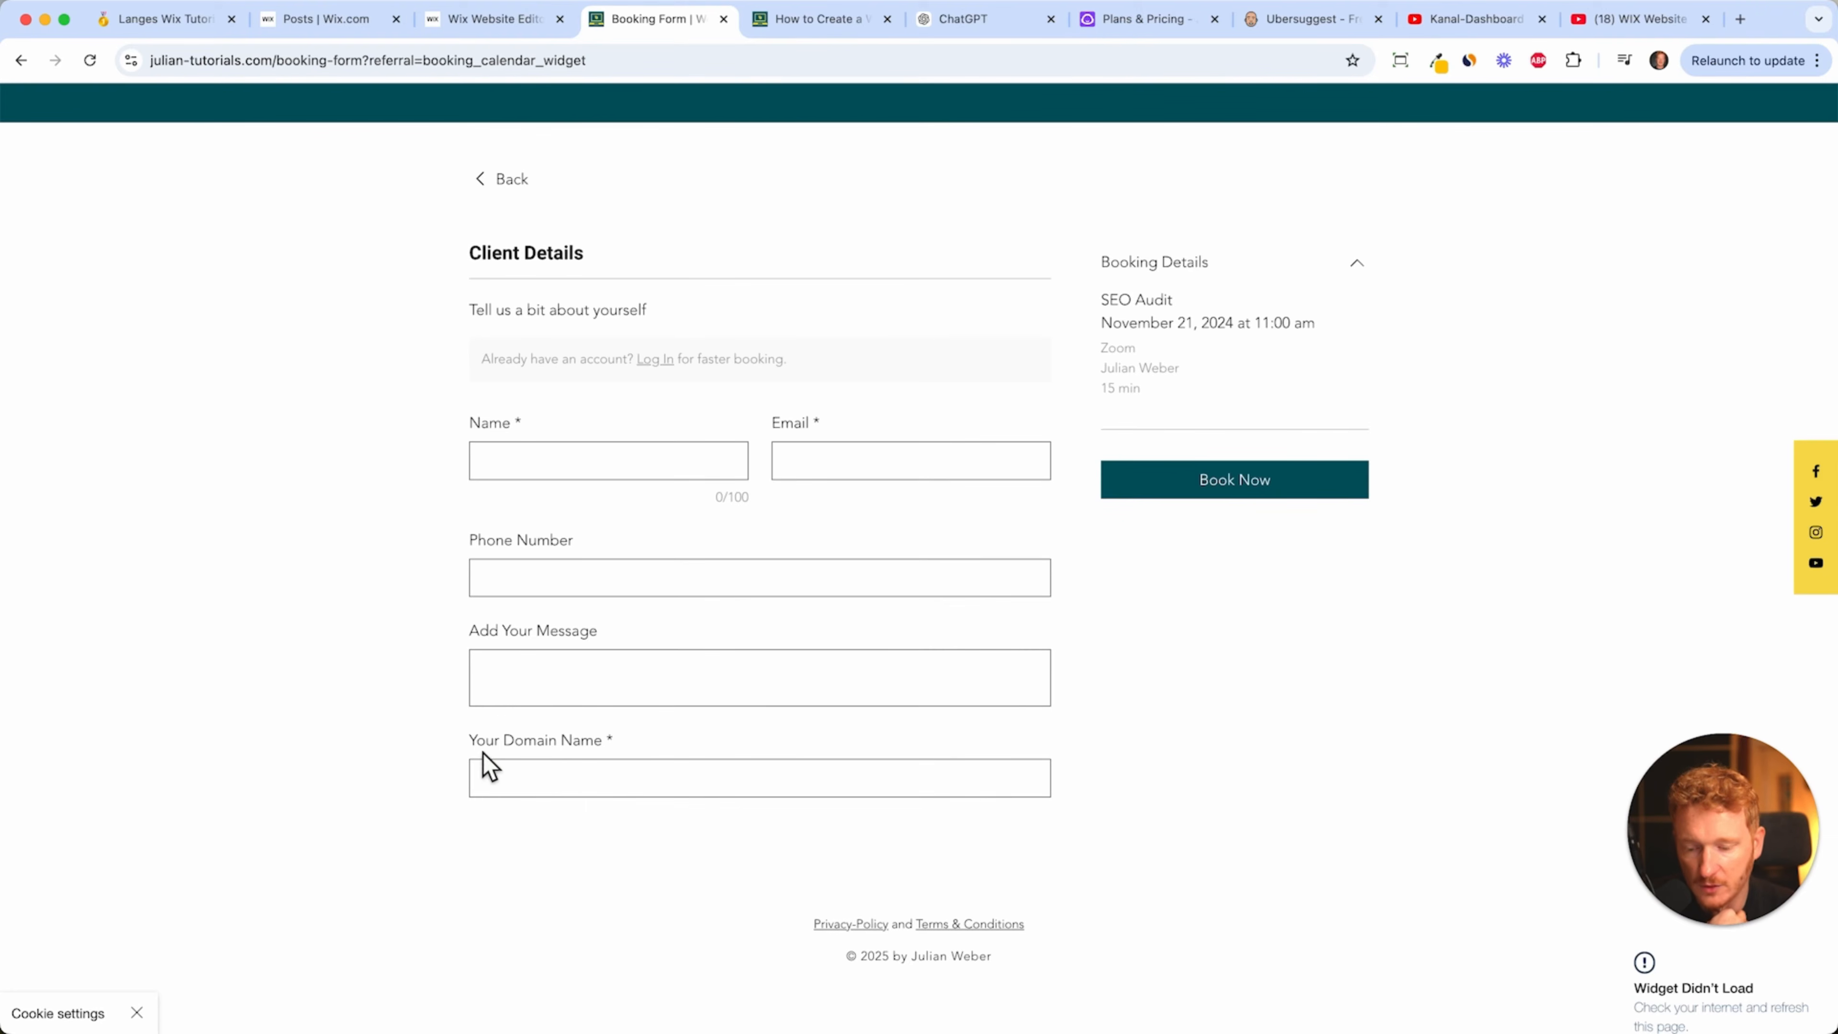
{"action": "double_click", "coordinate": [615, 750]}
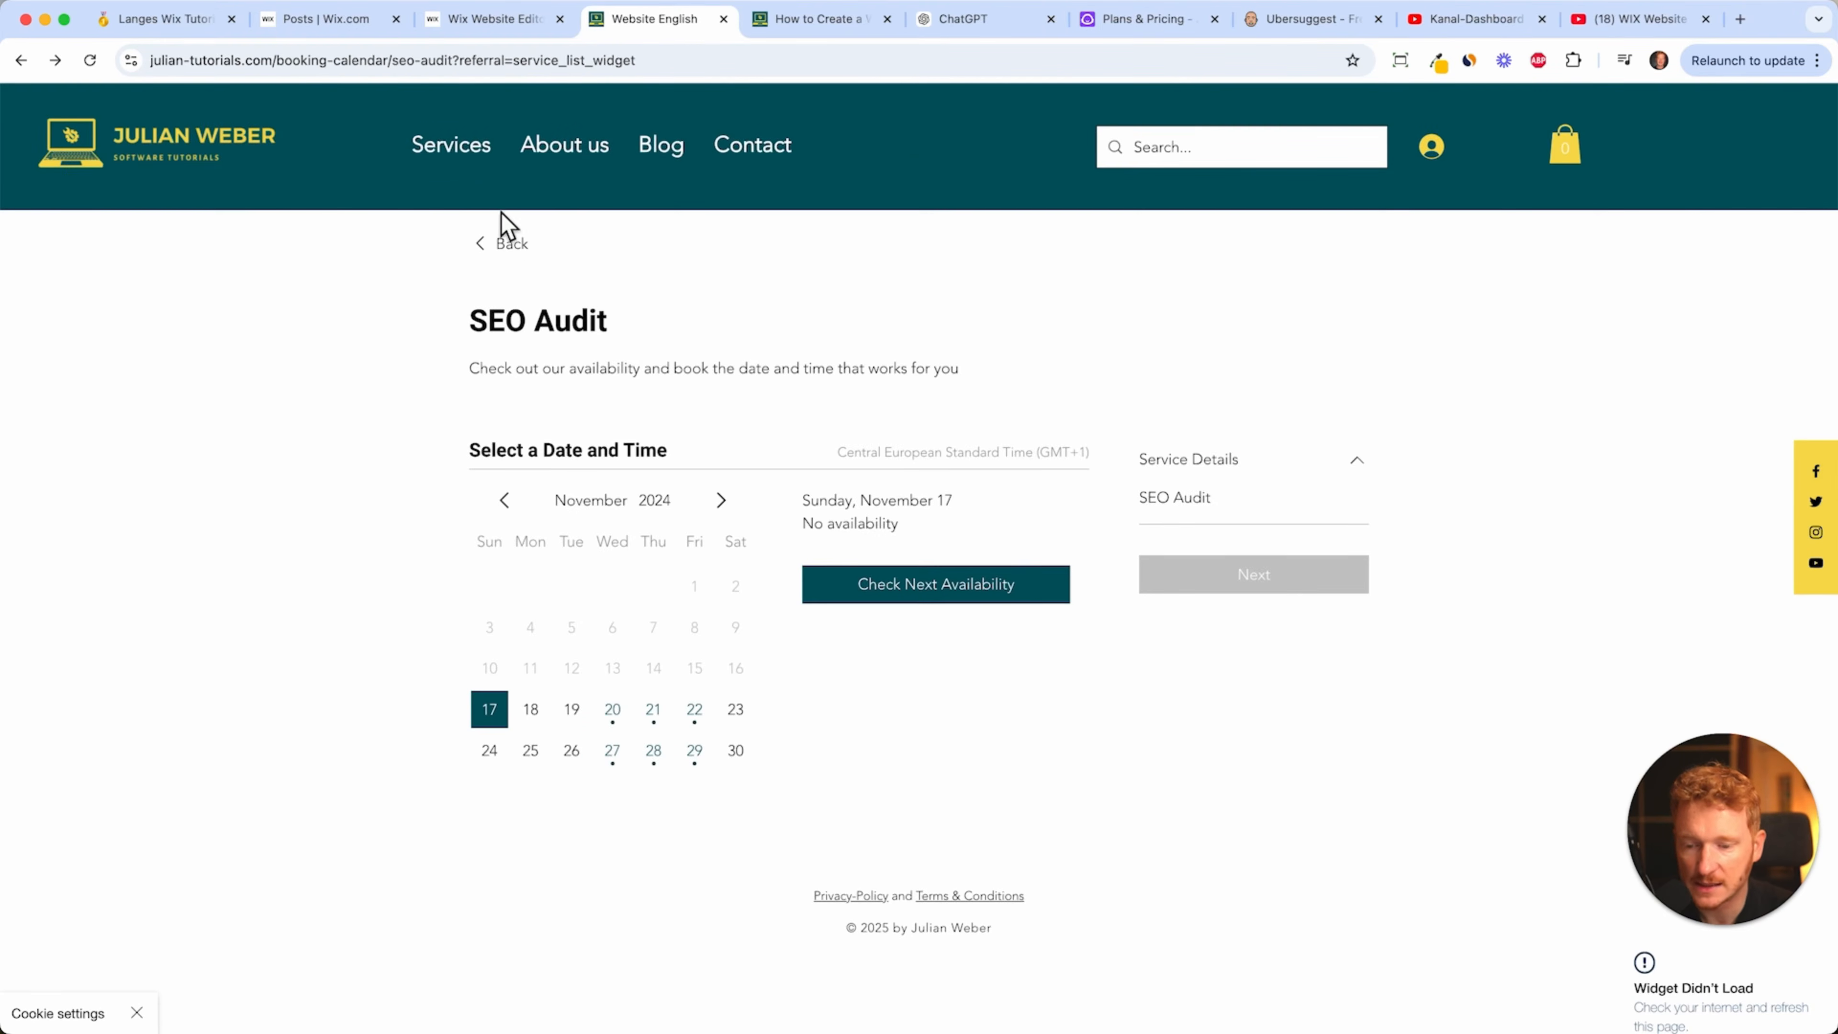
- Leave the booking without completing it, revisit the live Services page and look through the home page's sections
{"action": "left_click", "coordinate": [471, 158]}
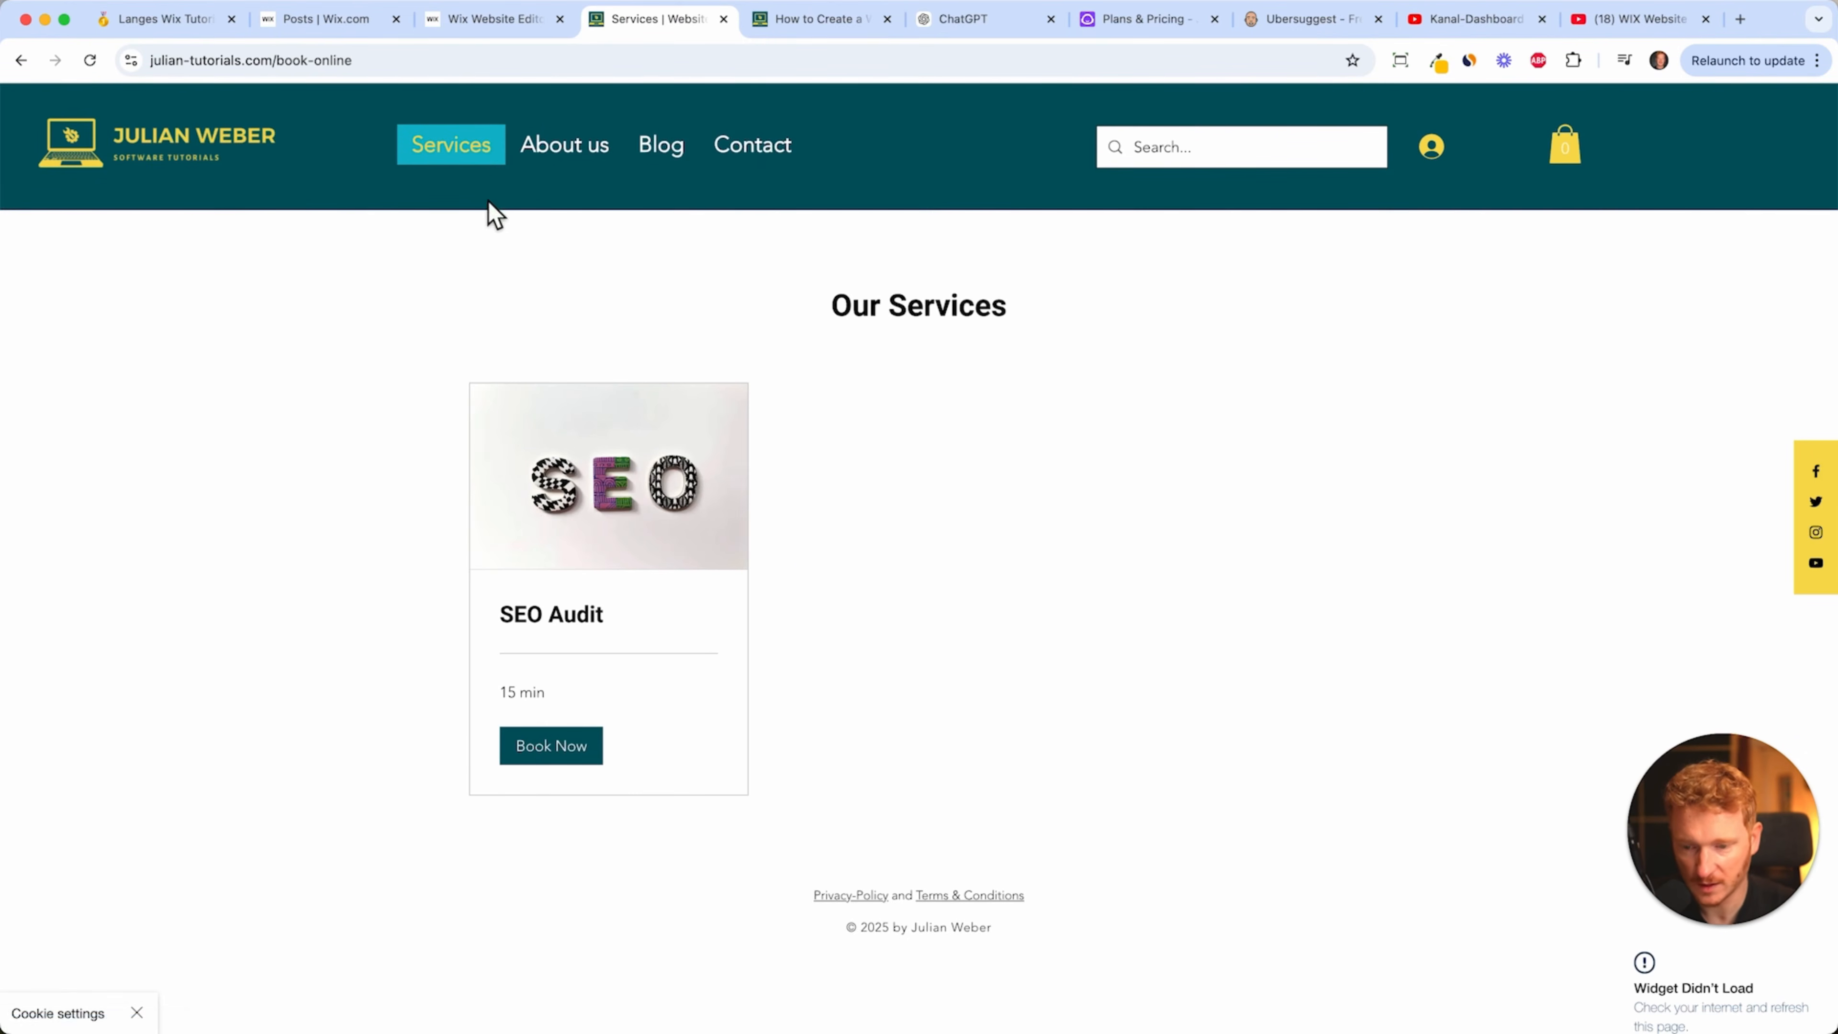
{"action": "left_click", "coordinate": [241, 158]}
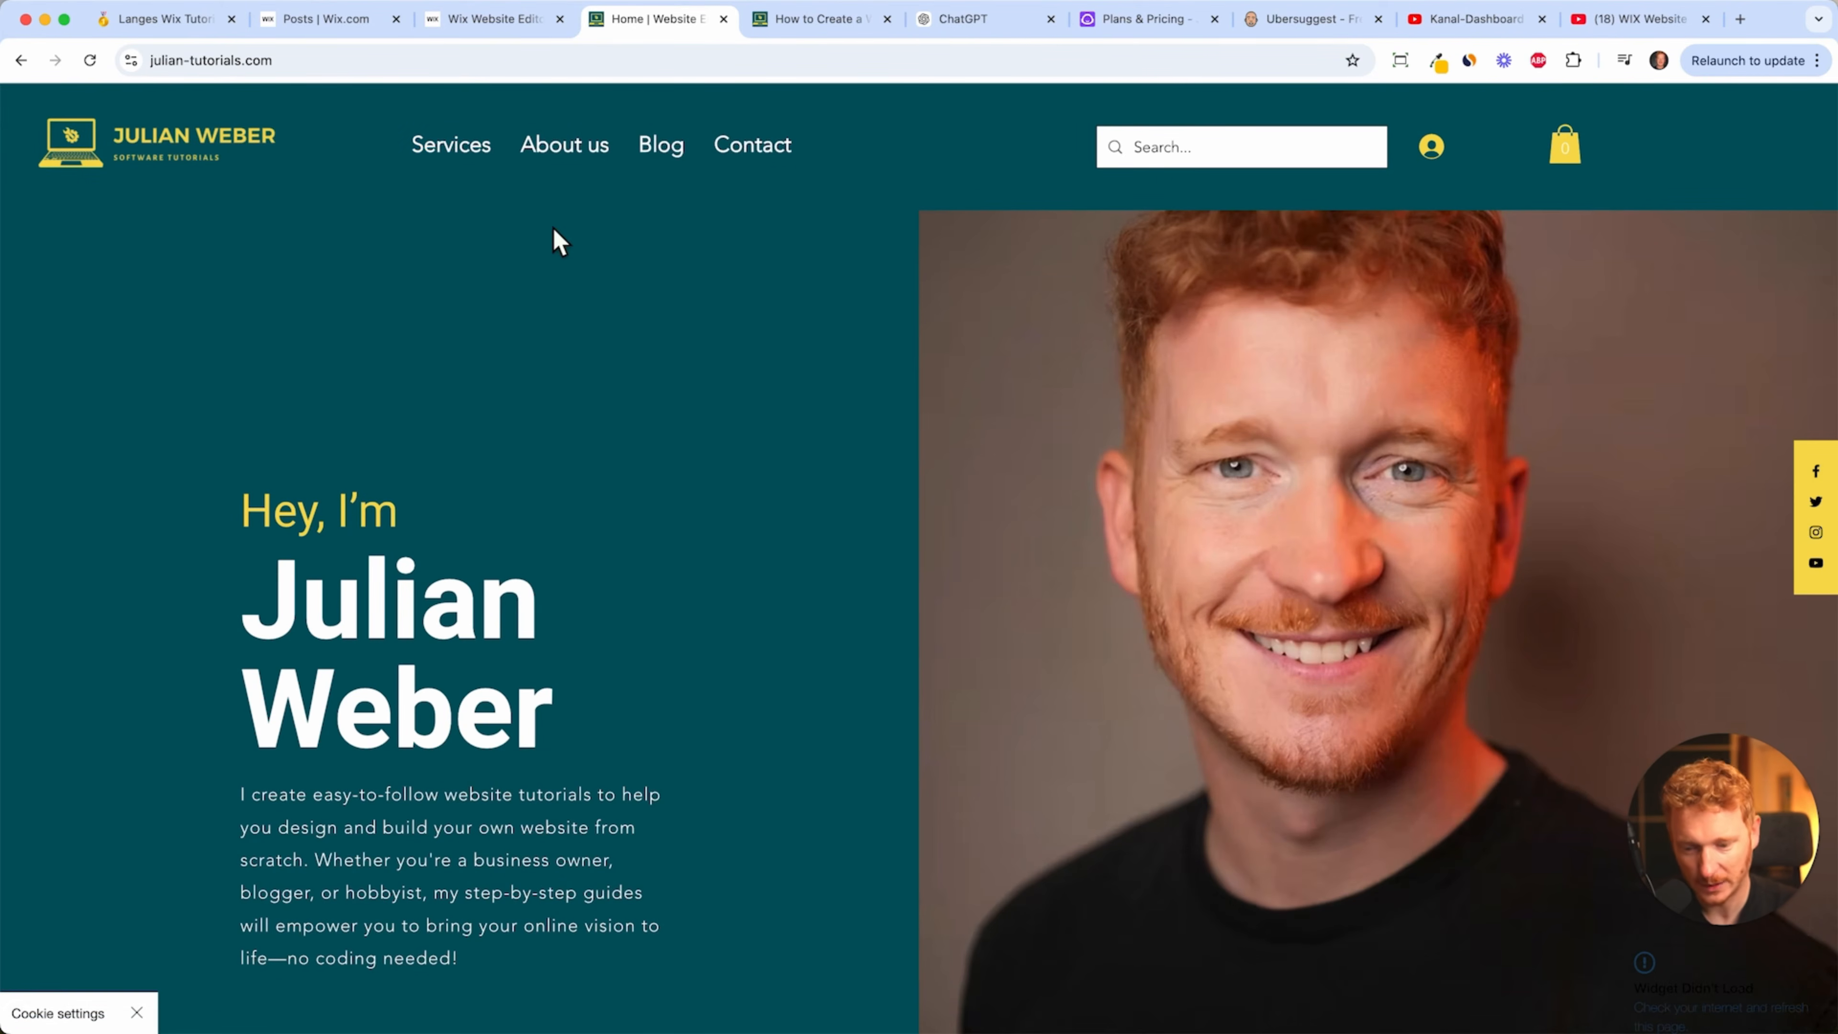
{"action": "scroll", "coordinate": [659, 383], "scroll_direction": "down", "scroll_amount": 2}
{"action": "scroll", "coordinate": [659, 384], "scroll_direction": "down", "scroll_amount": 20}
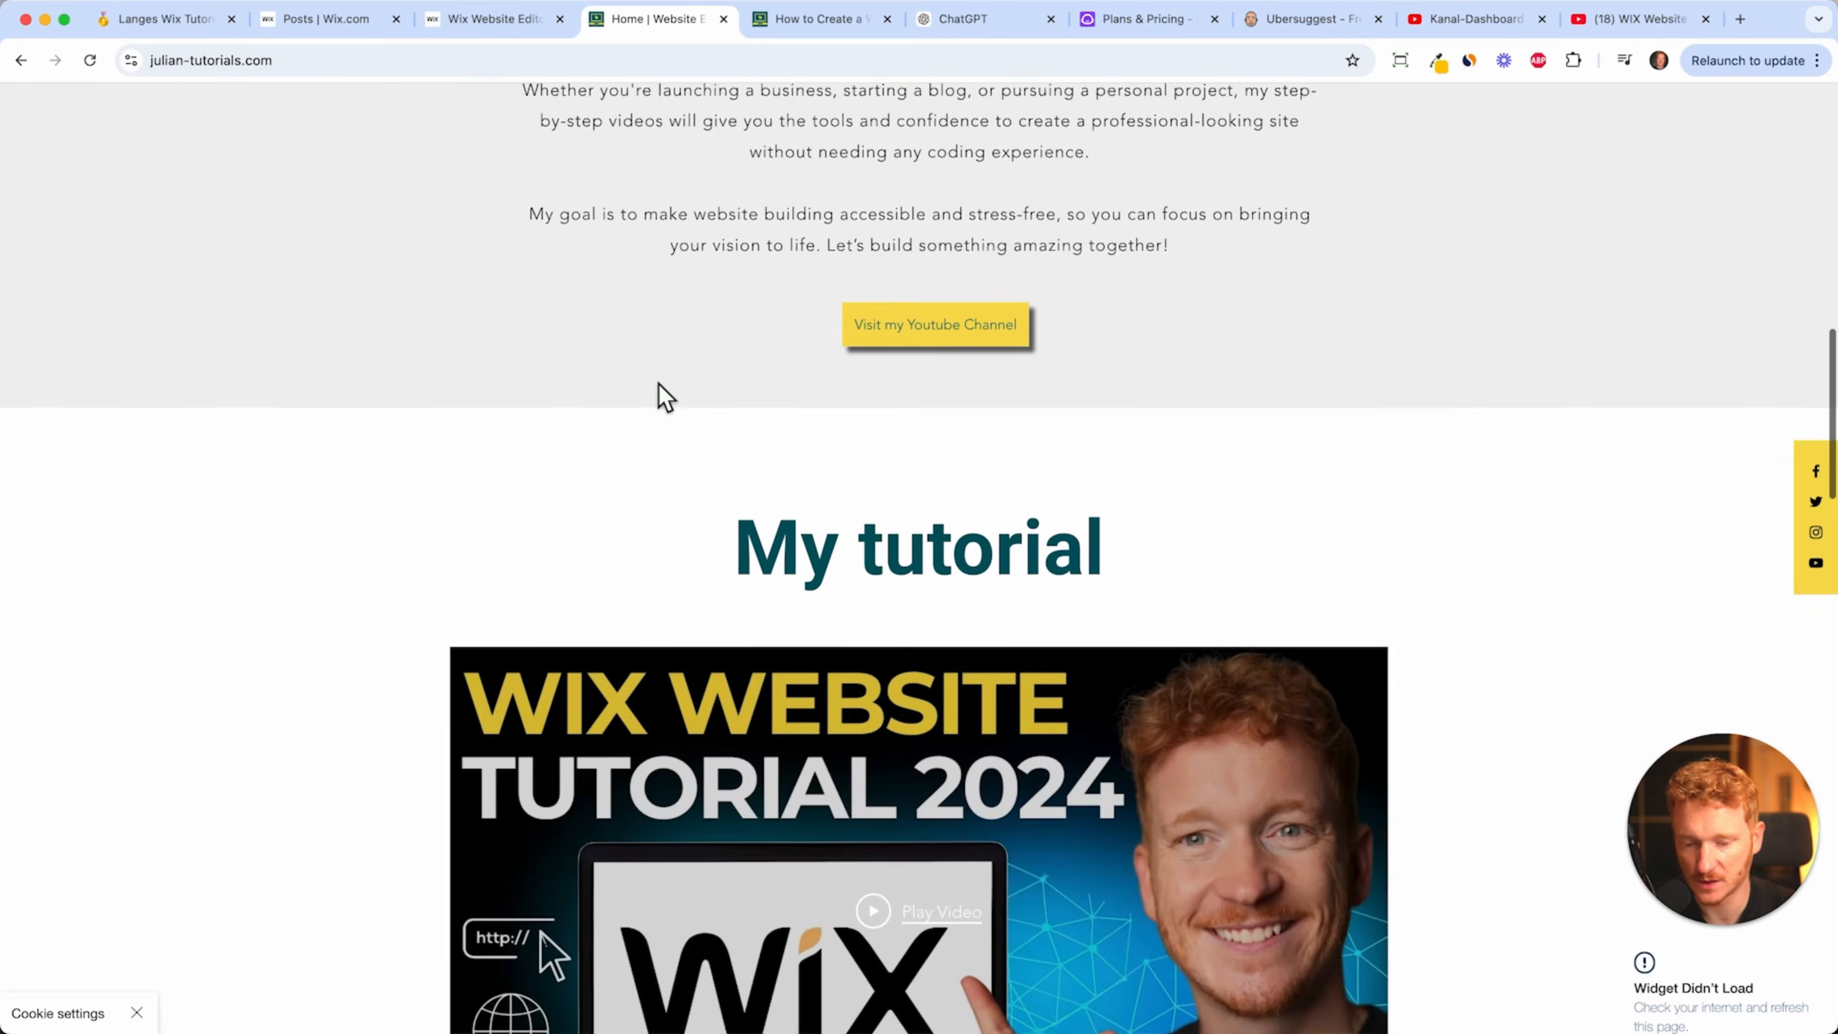
{"action": "scroll", "coordinate": [659, 384], "scroll_direction": "up", "scroll_amount": 15}
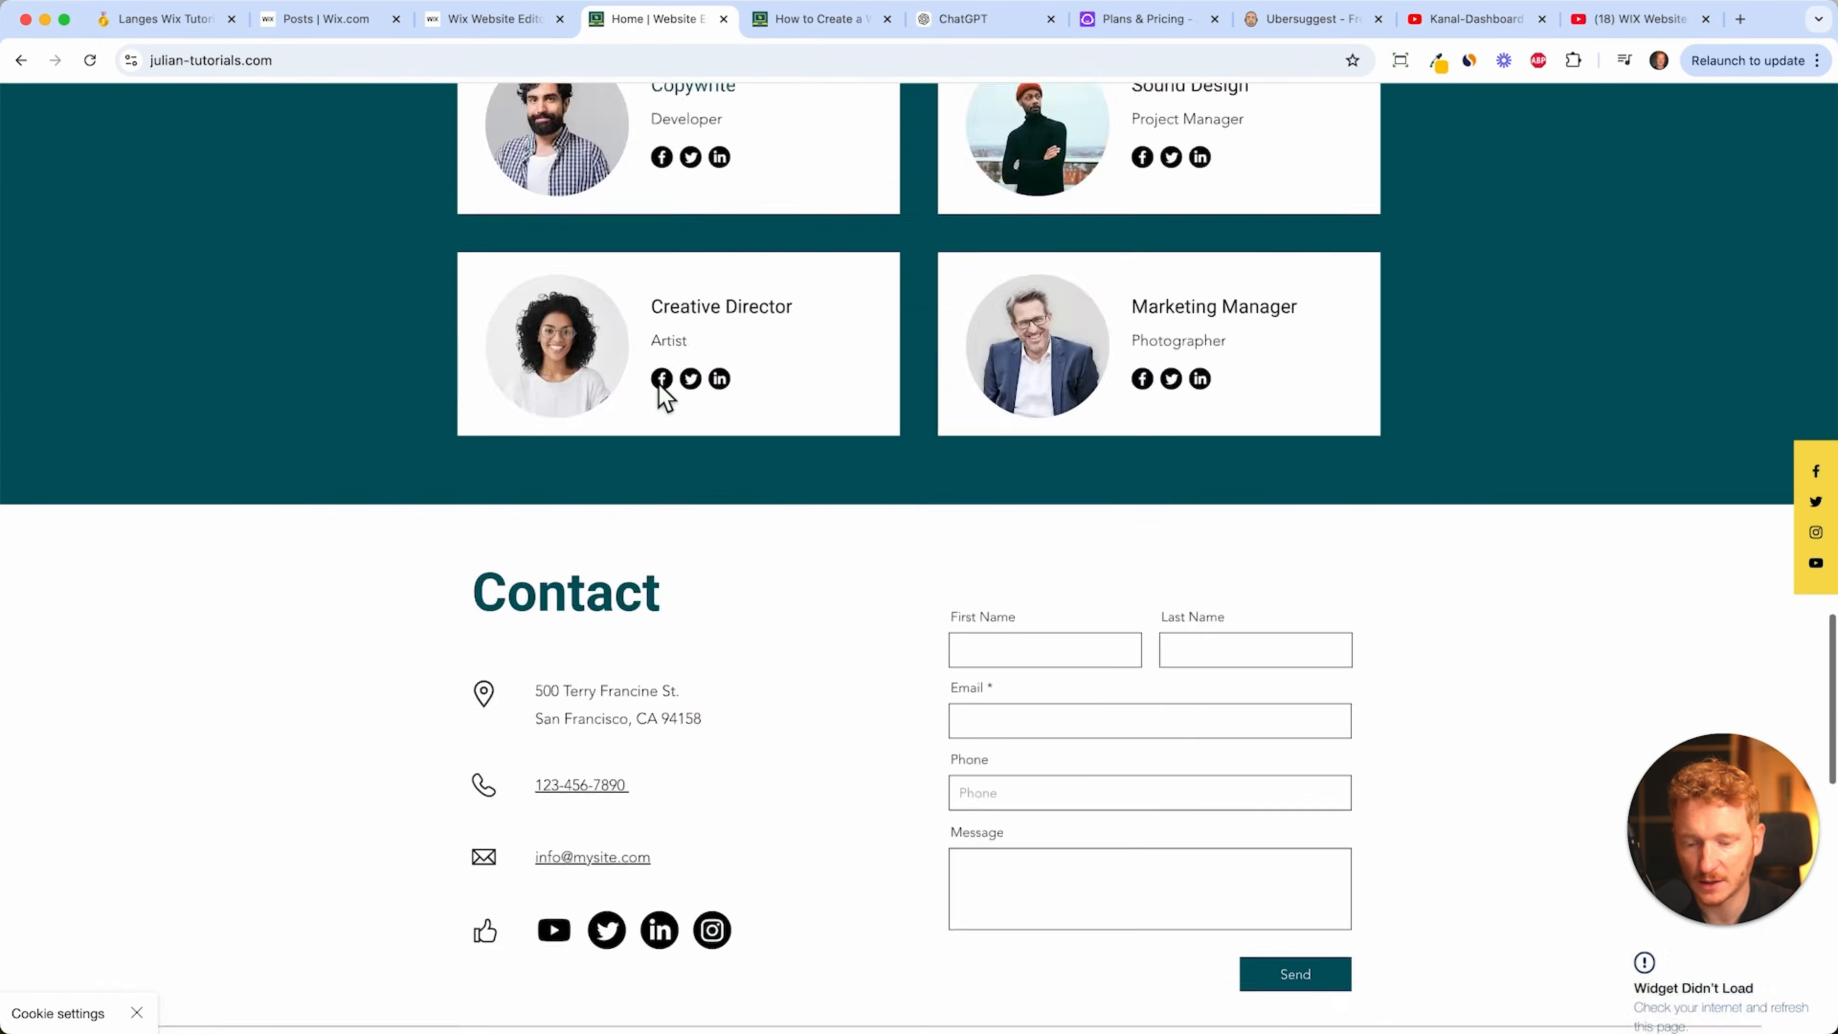
- Switch back to the editor's Home page and add a new section between the Meet Our Team and Contact sections
{"action": "left_click", "coordinate": [517, 36]}
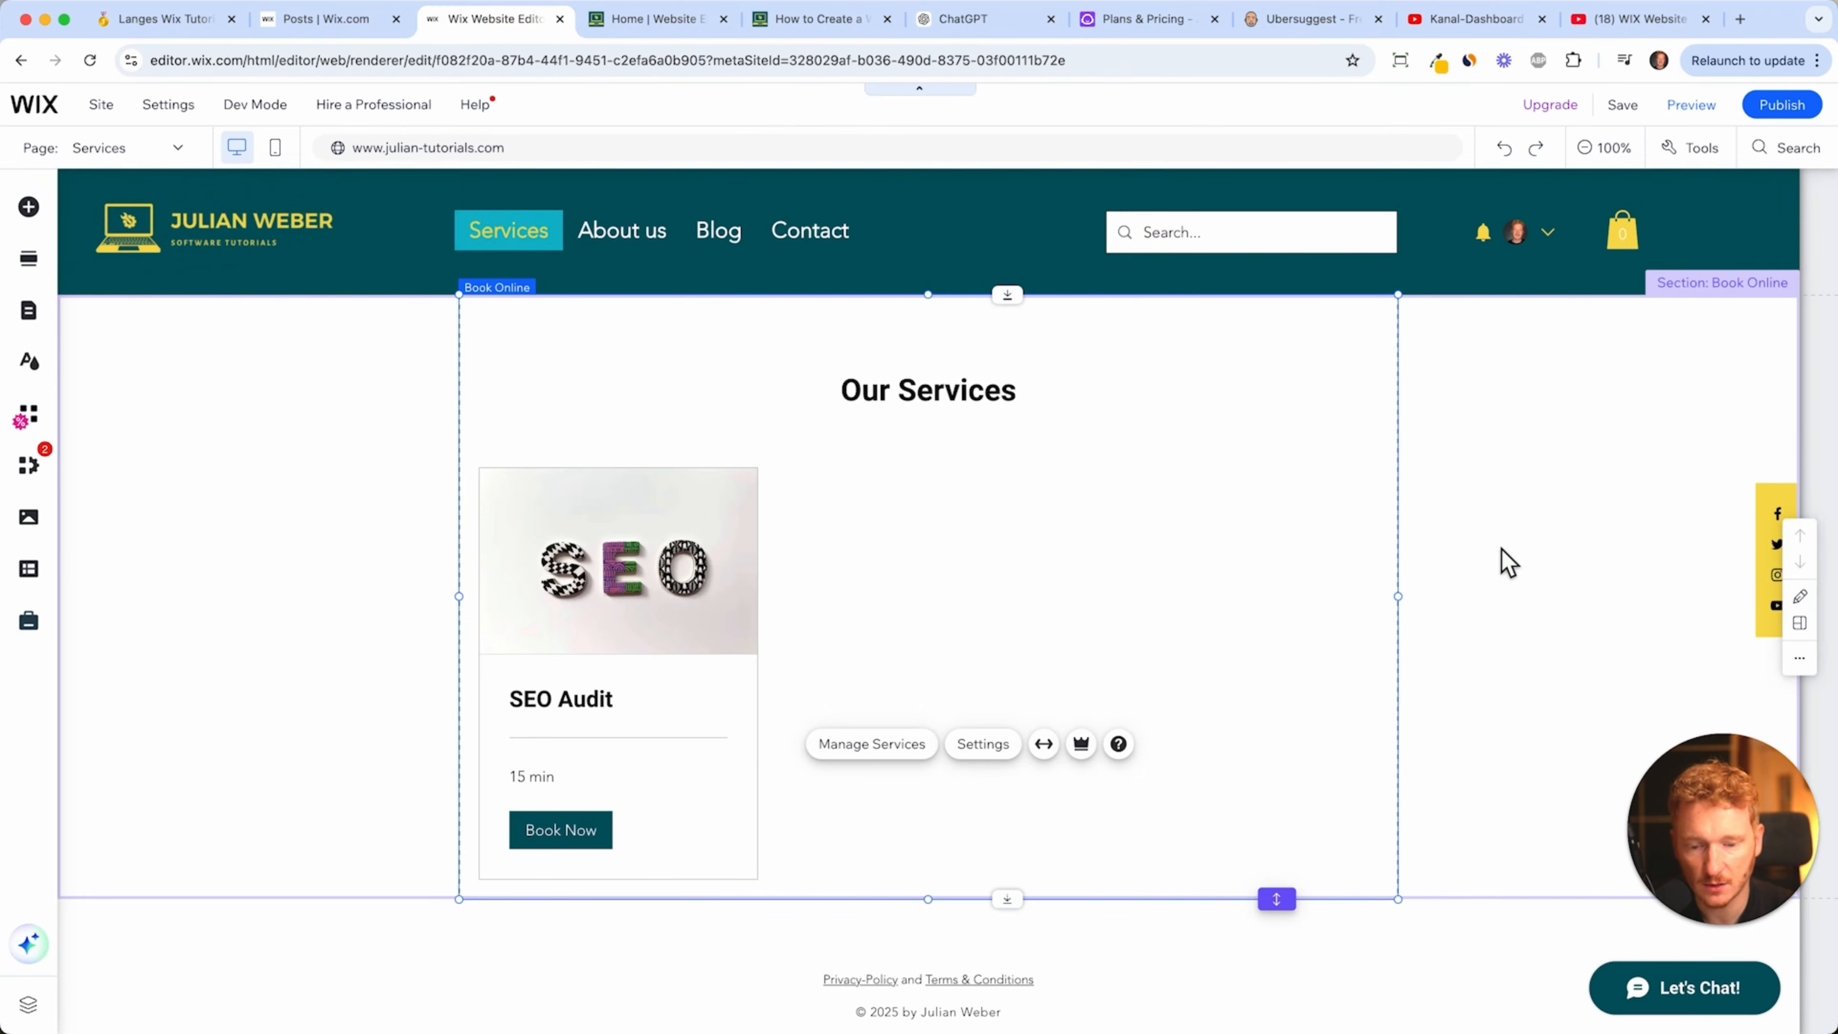
{"action": "left_click", "coordinate": [137, 152]}
{"action": "left_click", "coordinate": [87, 322]}
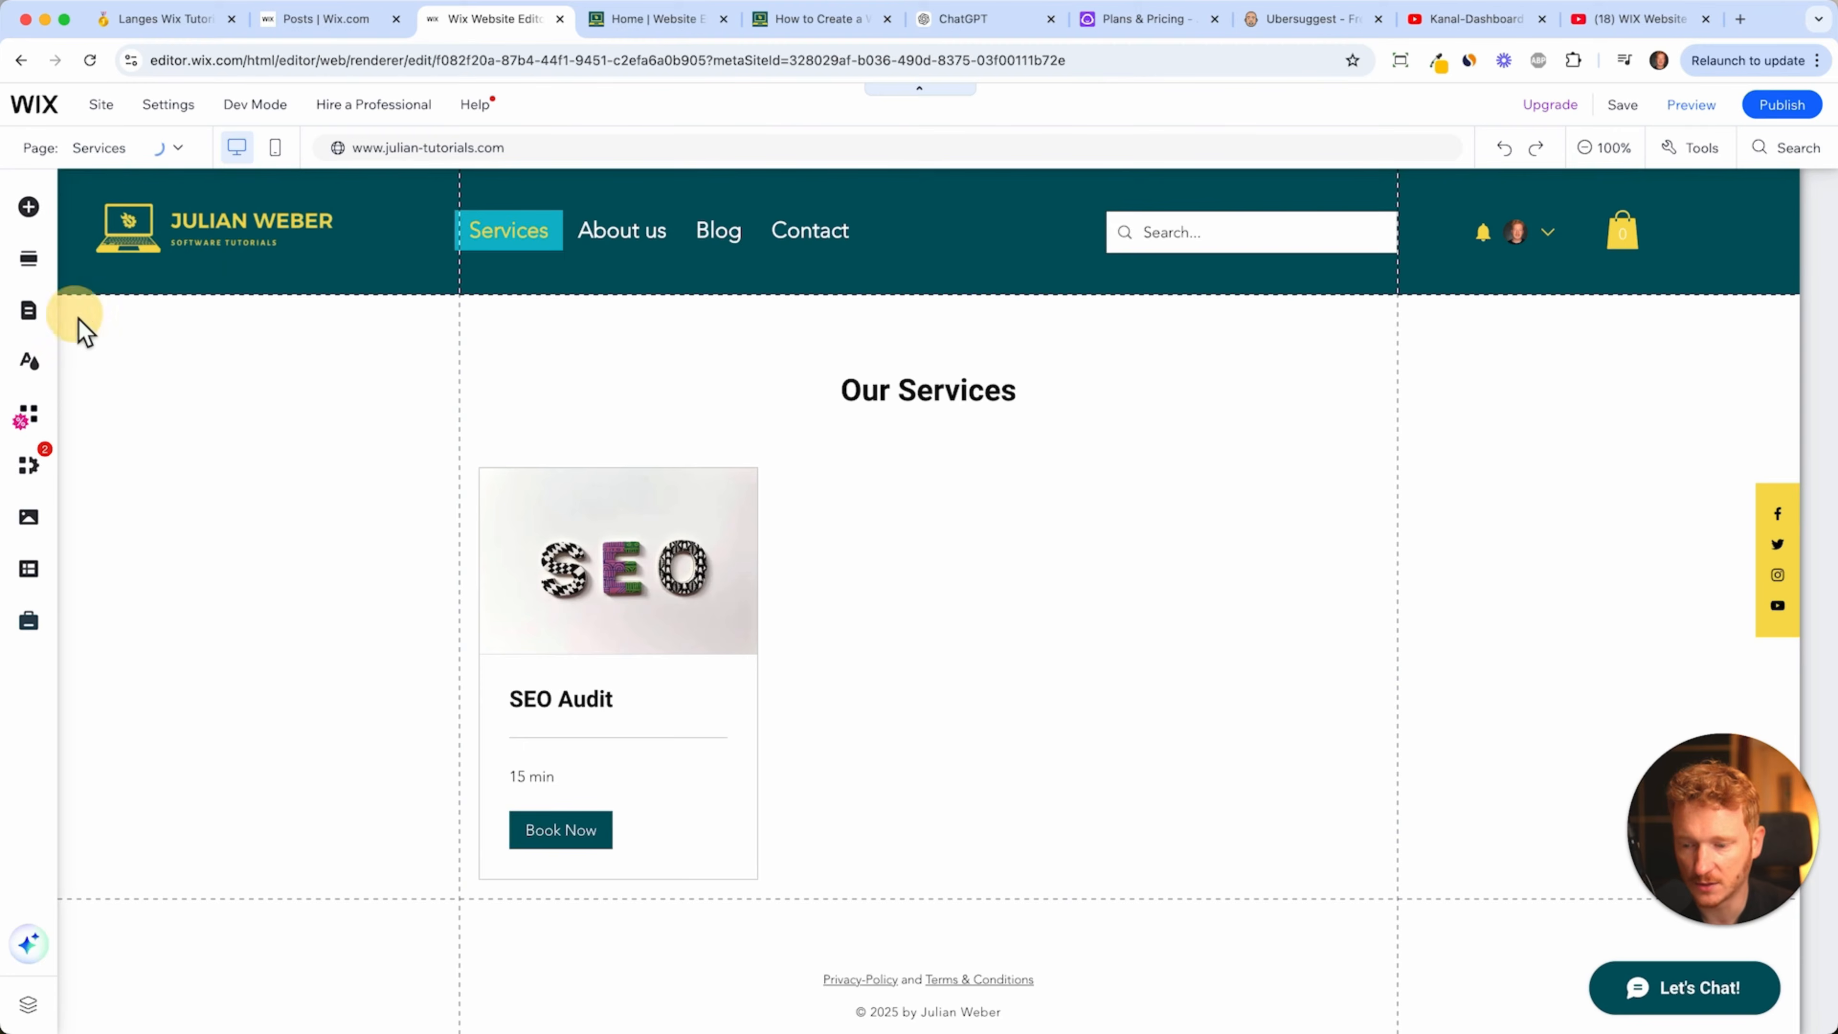
{"action": "scroll", "coordinate": [1123, 579], "scroll_direction": "down", "scroll_amount": 15}
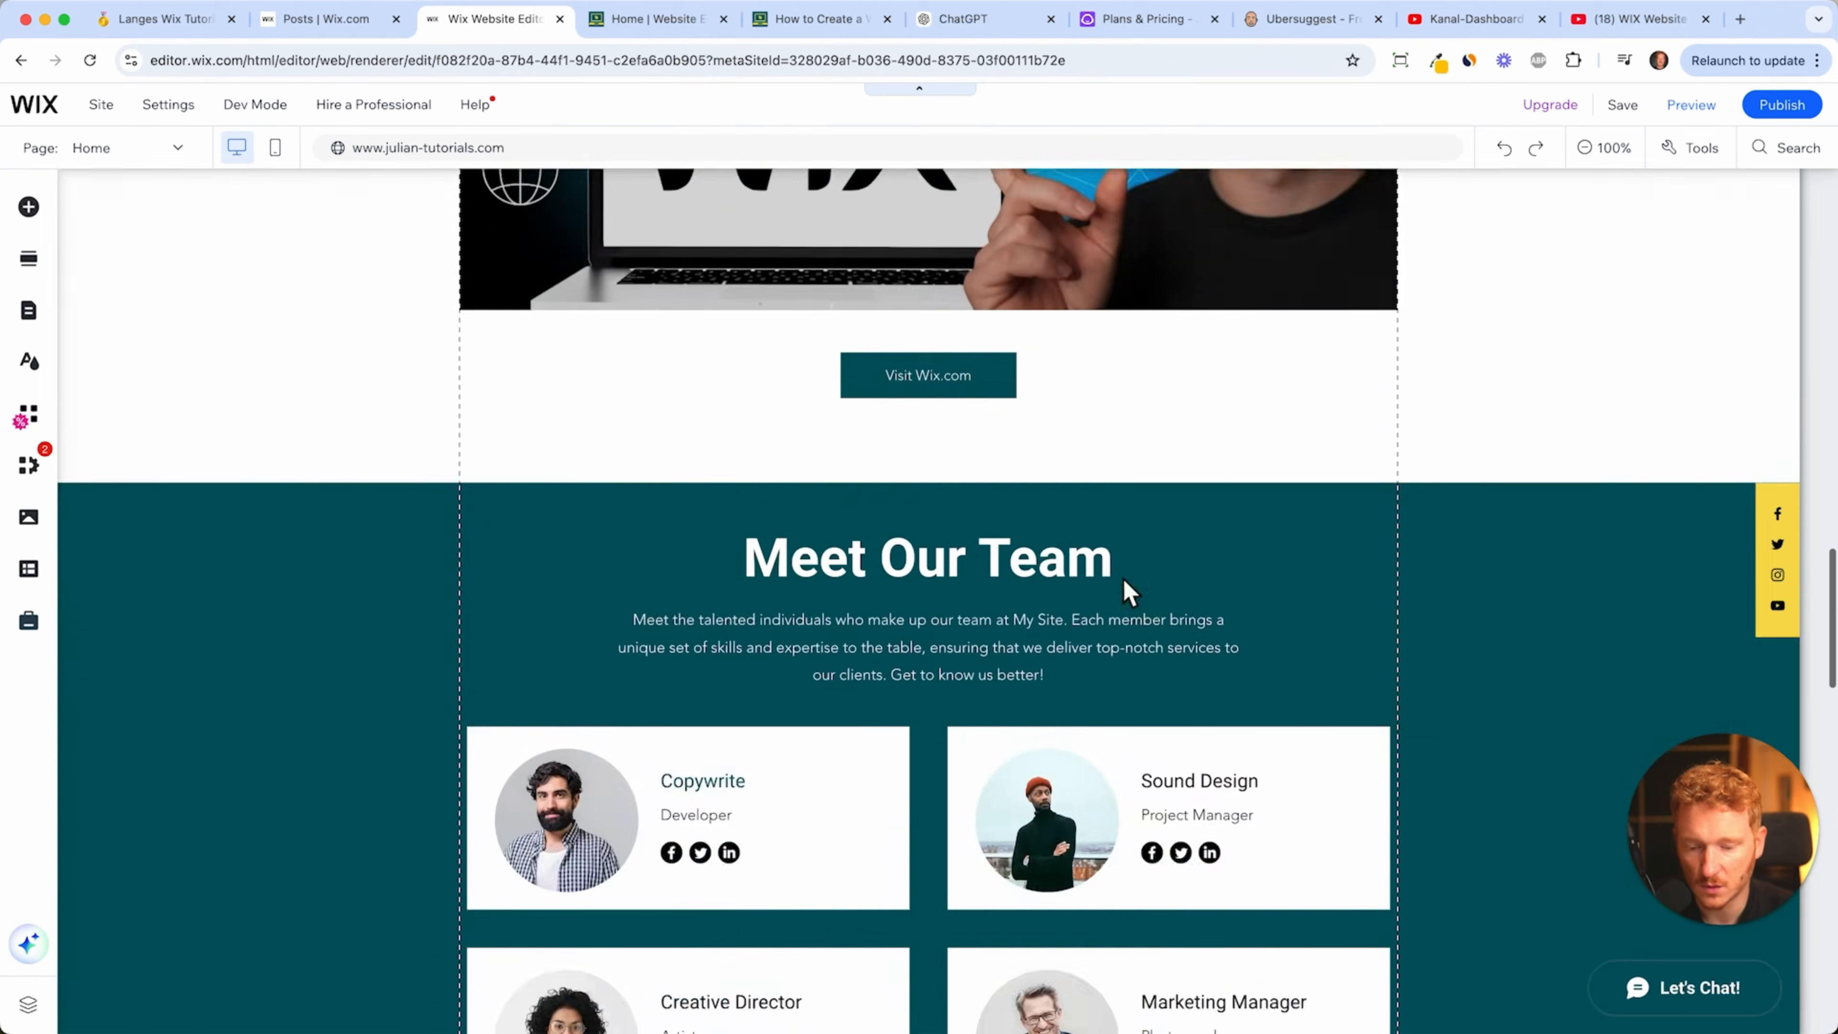
{"action": "scroll", "coordinate": [1129, 590], "scroll_direction": "up", "scroll_amount": 3}
{"action": "scroll", "coordinate": [1118, 587], "scroll_direction": "down", "scroll_amount": 10}
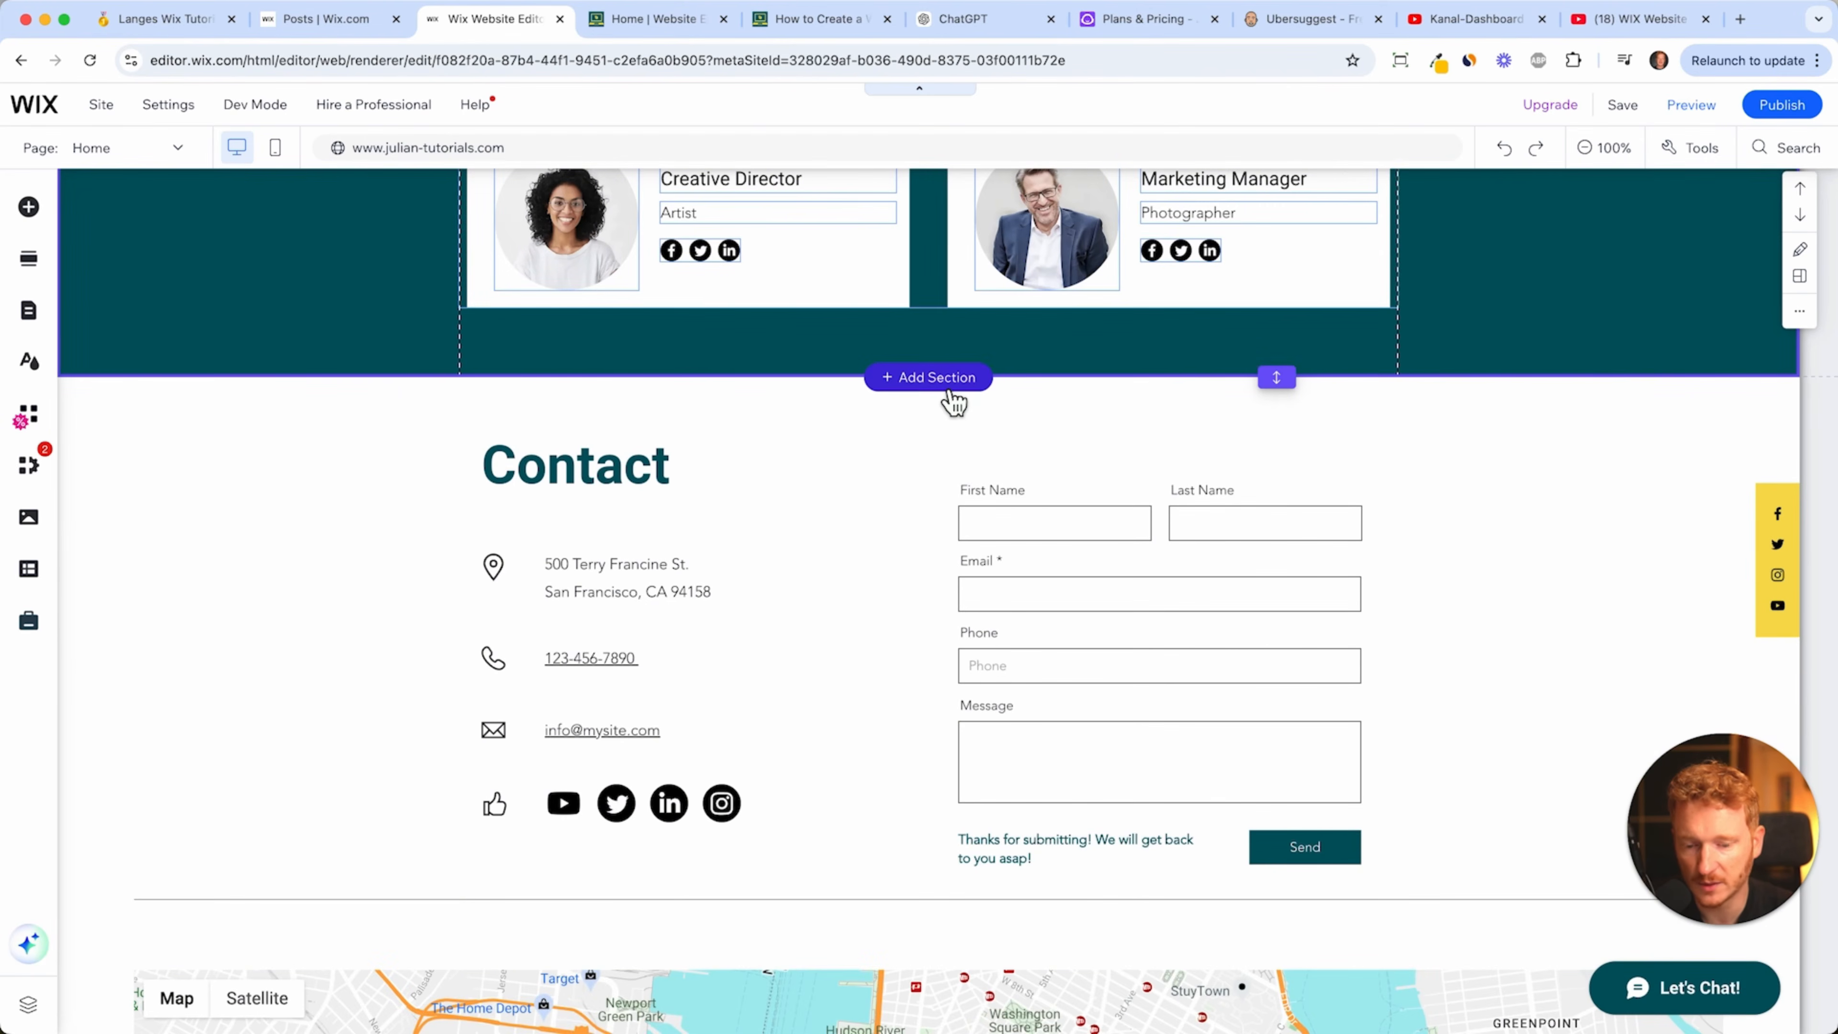
{"action": "left_click", "coordinate": [952, 393]}
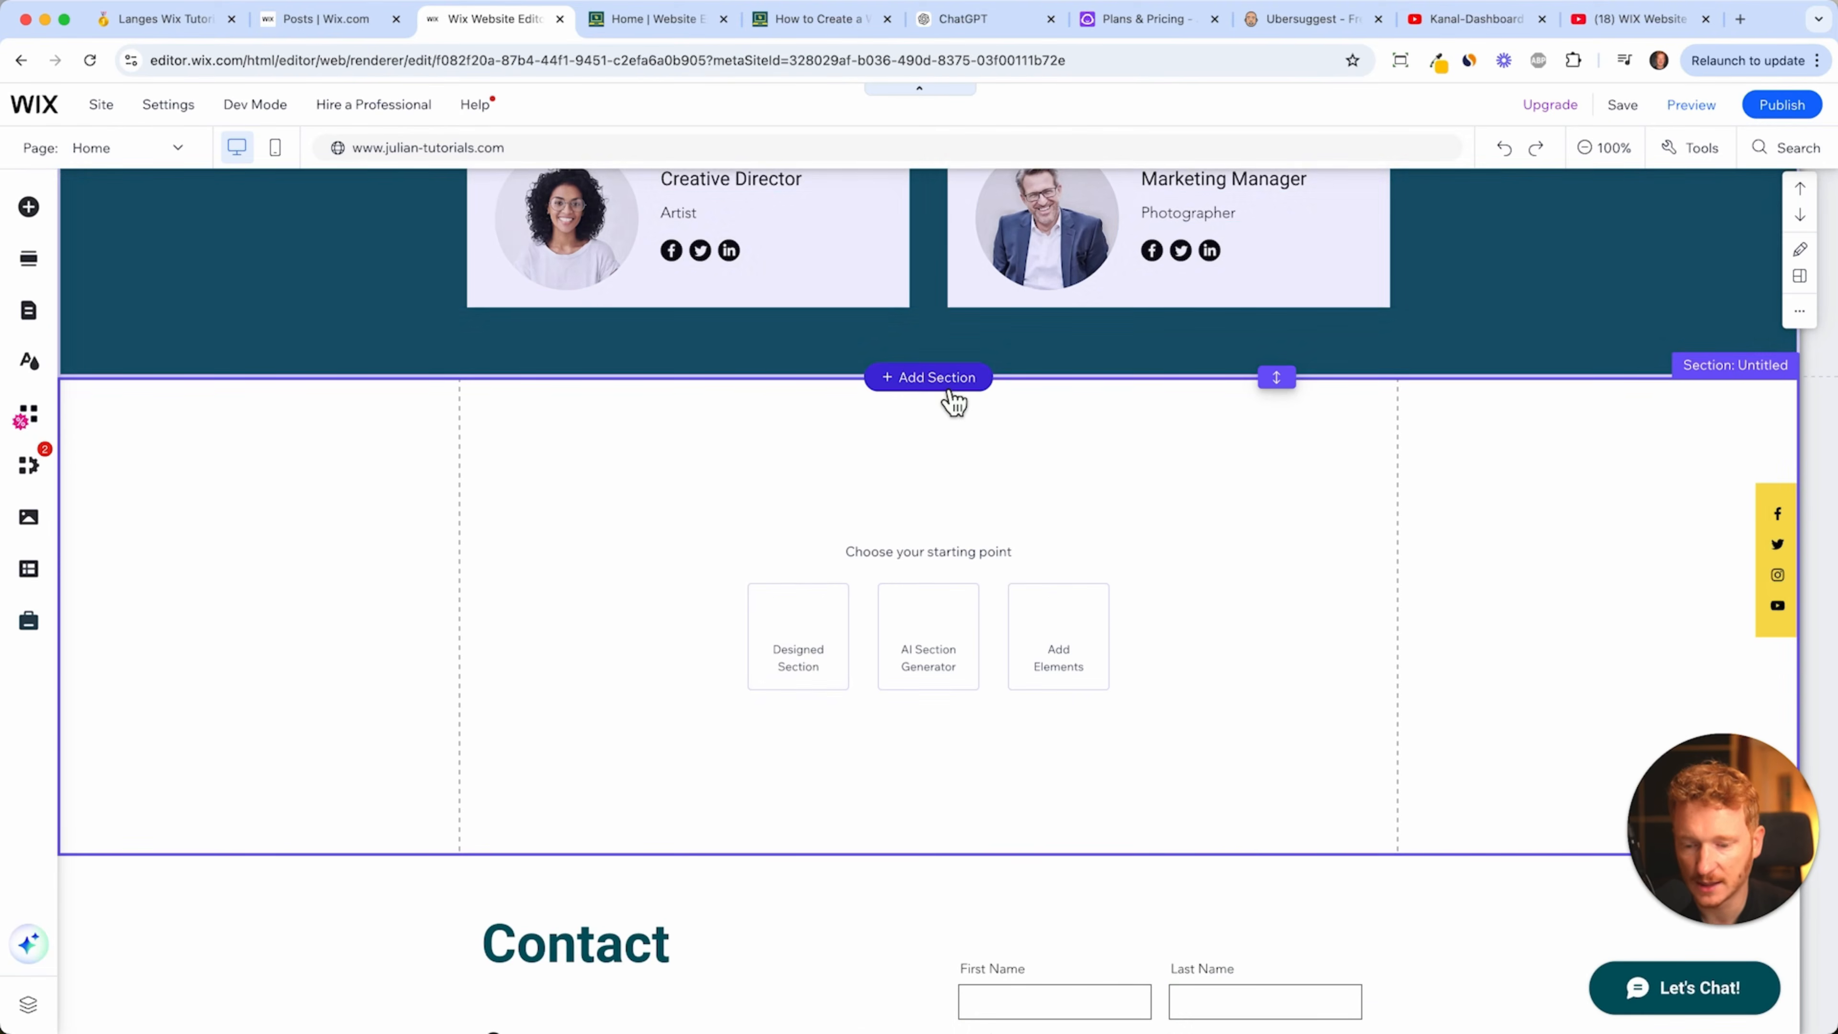
- Fill the new section with the Featured Service design from the Bookings designs
{"action": "left_click", "coordinate": [848, 615]}
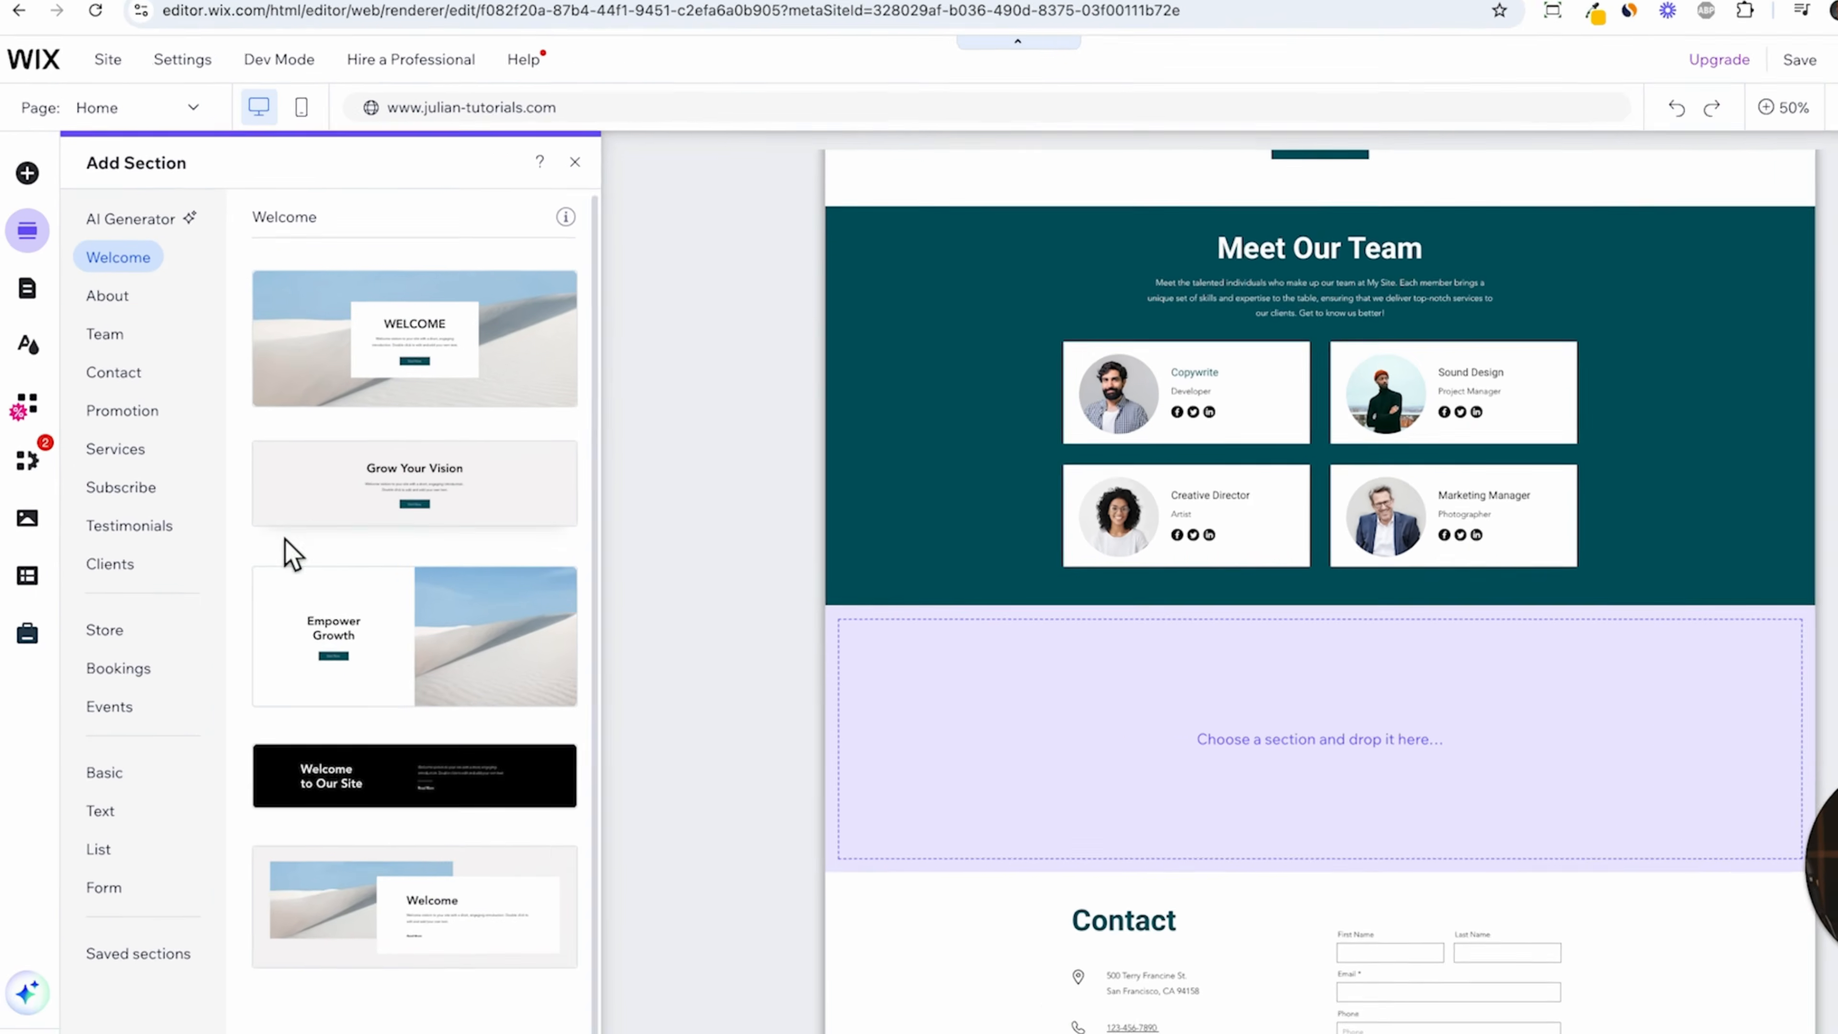
{"action": "left_click", "coordinate": [151, 679]}
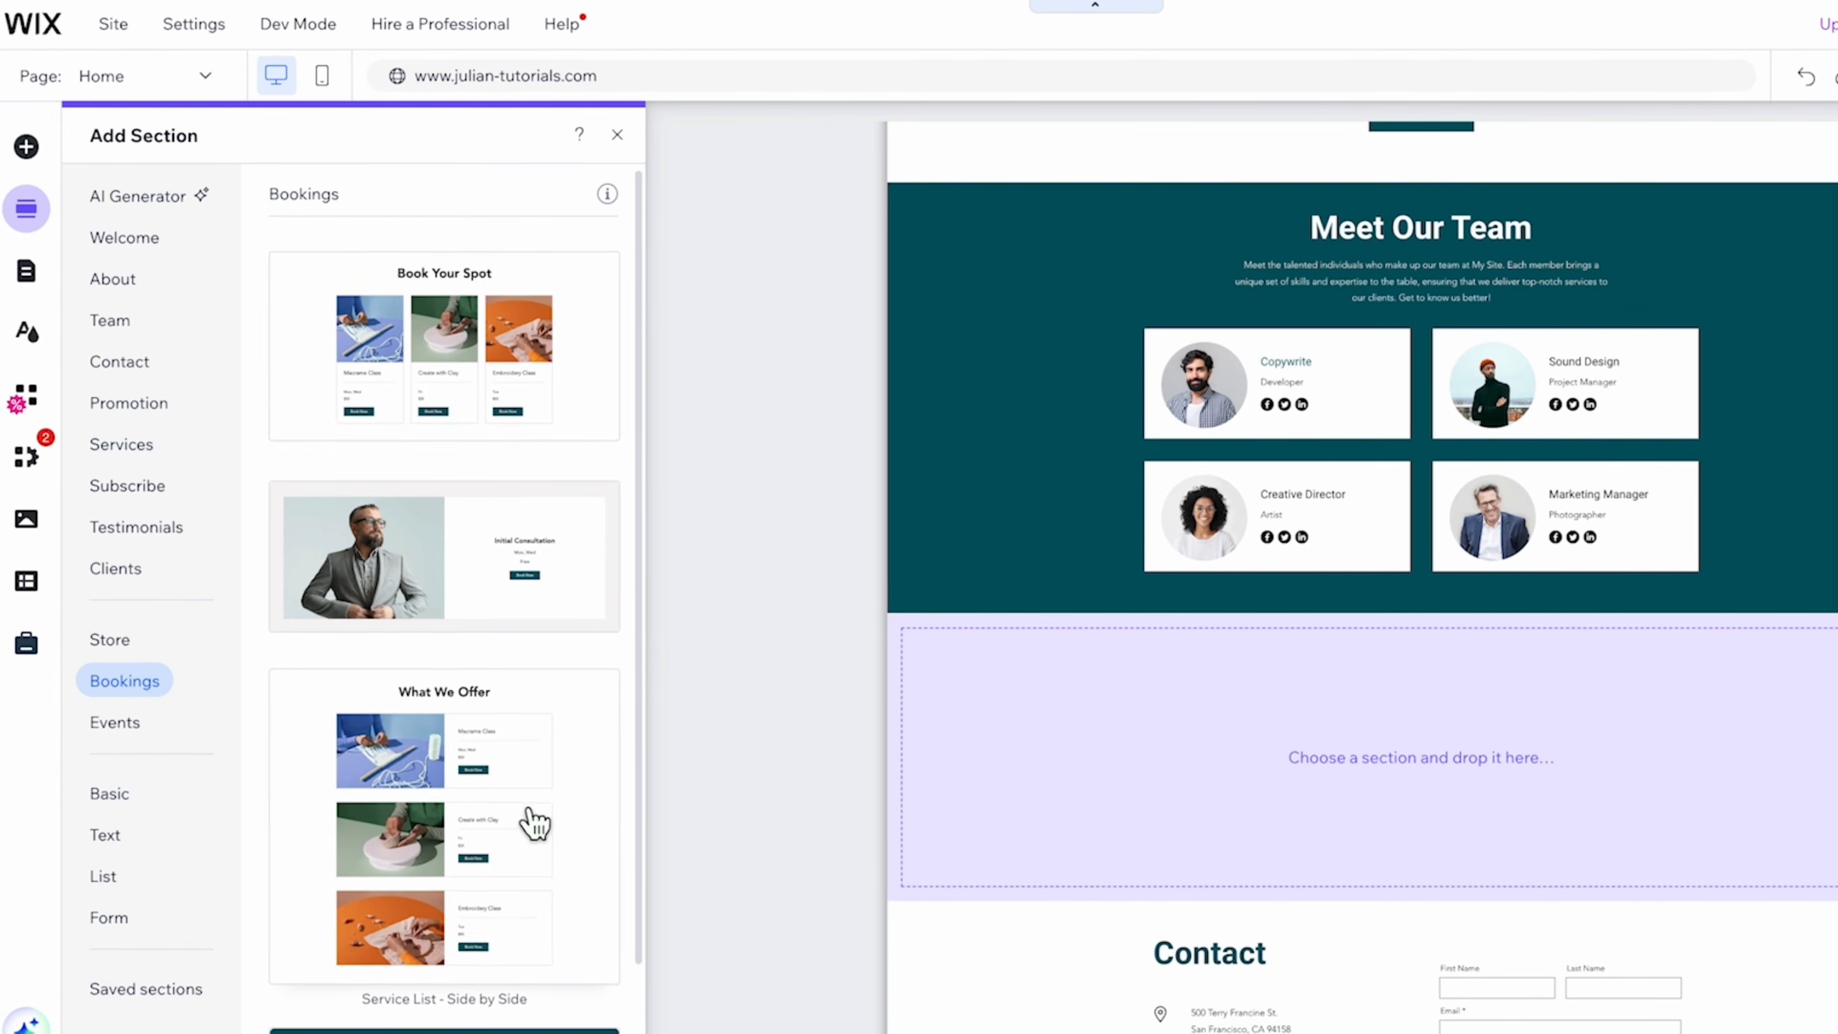
{"action": "scroll", "coordinate": [434, 652], "scroll_direction": "down", "scroll_amount": 2}
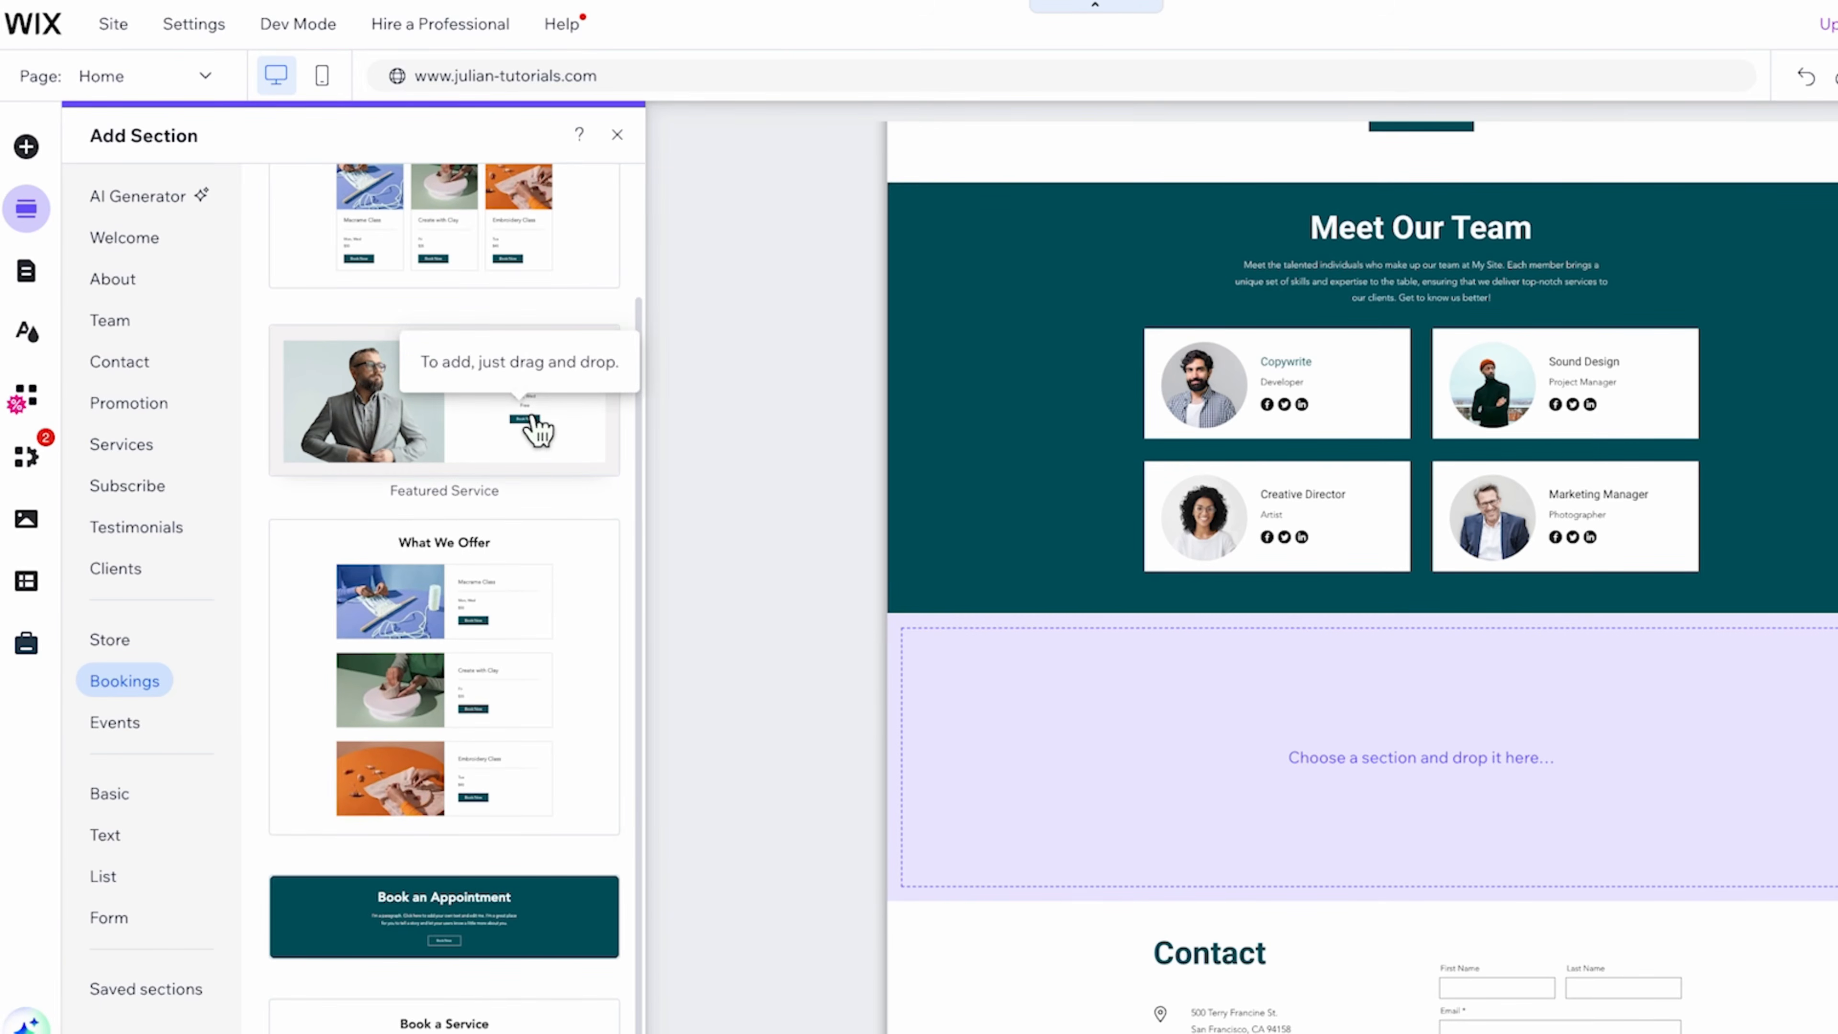
{"action": "left_click", "coordinate": [486, 417]}
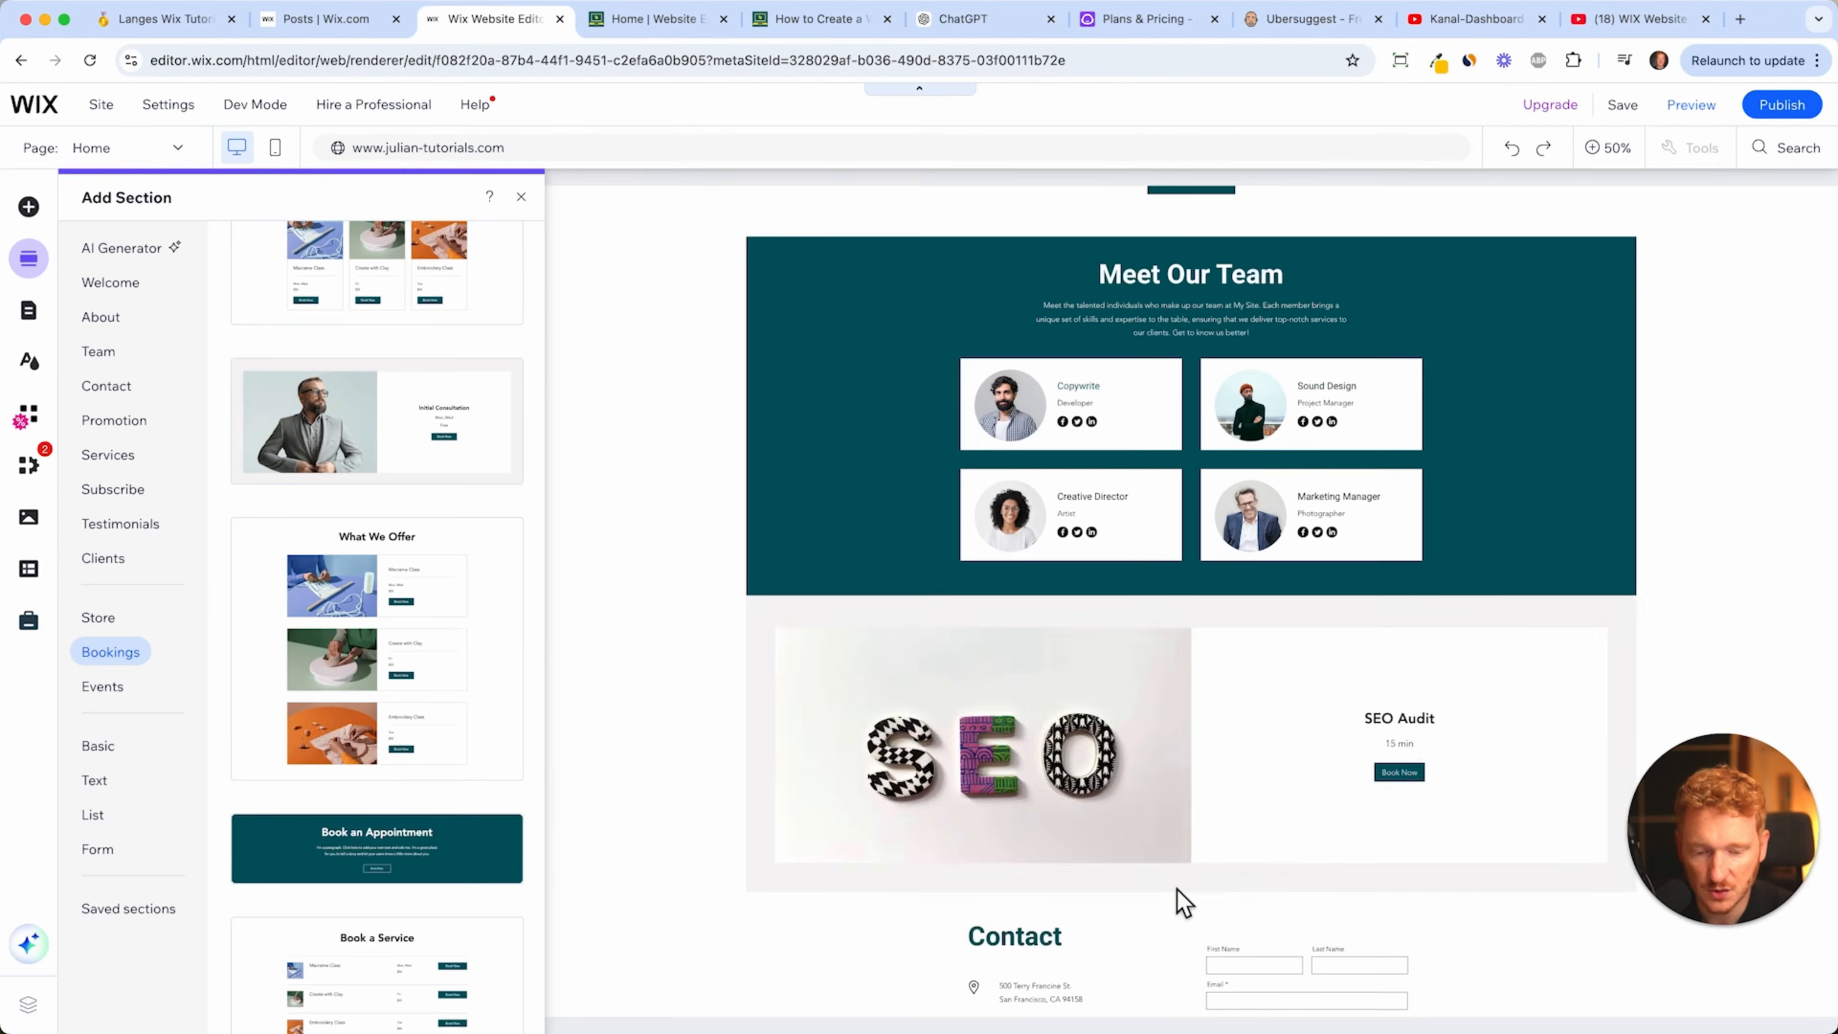
{"action": "left_click", "coordinate": [1184, 901]}
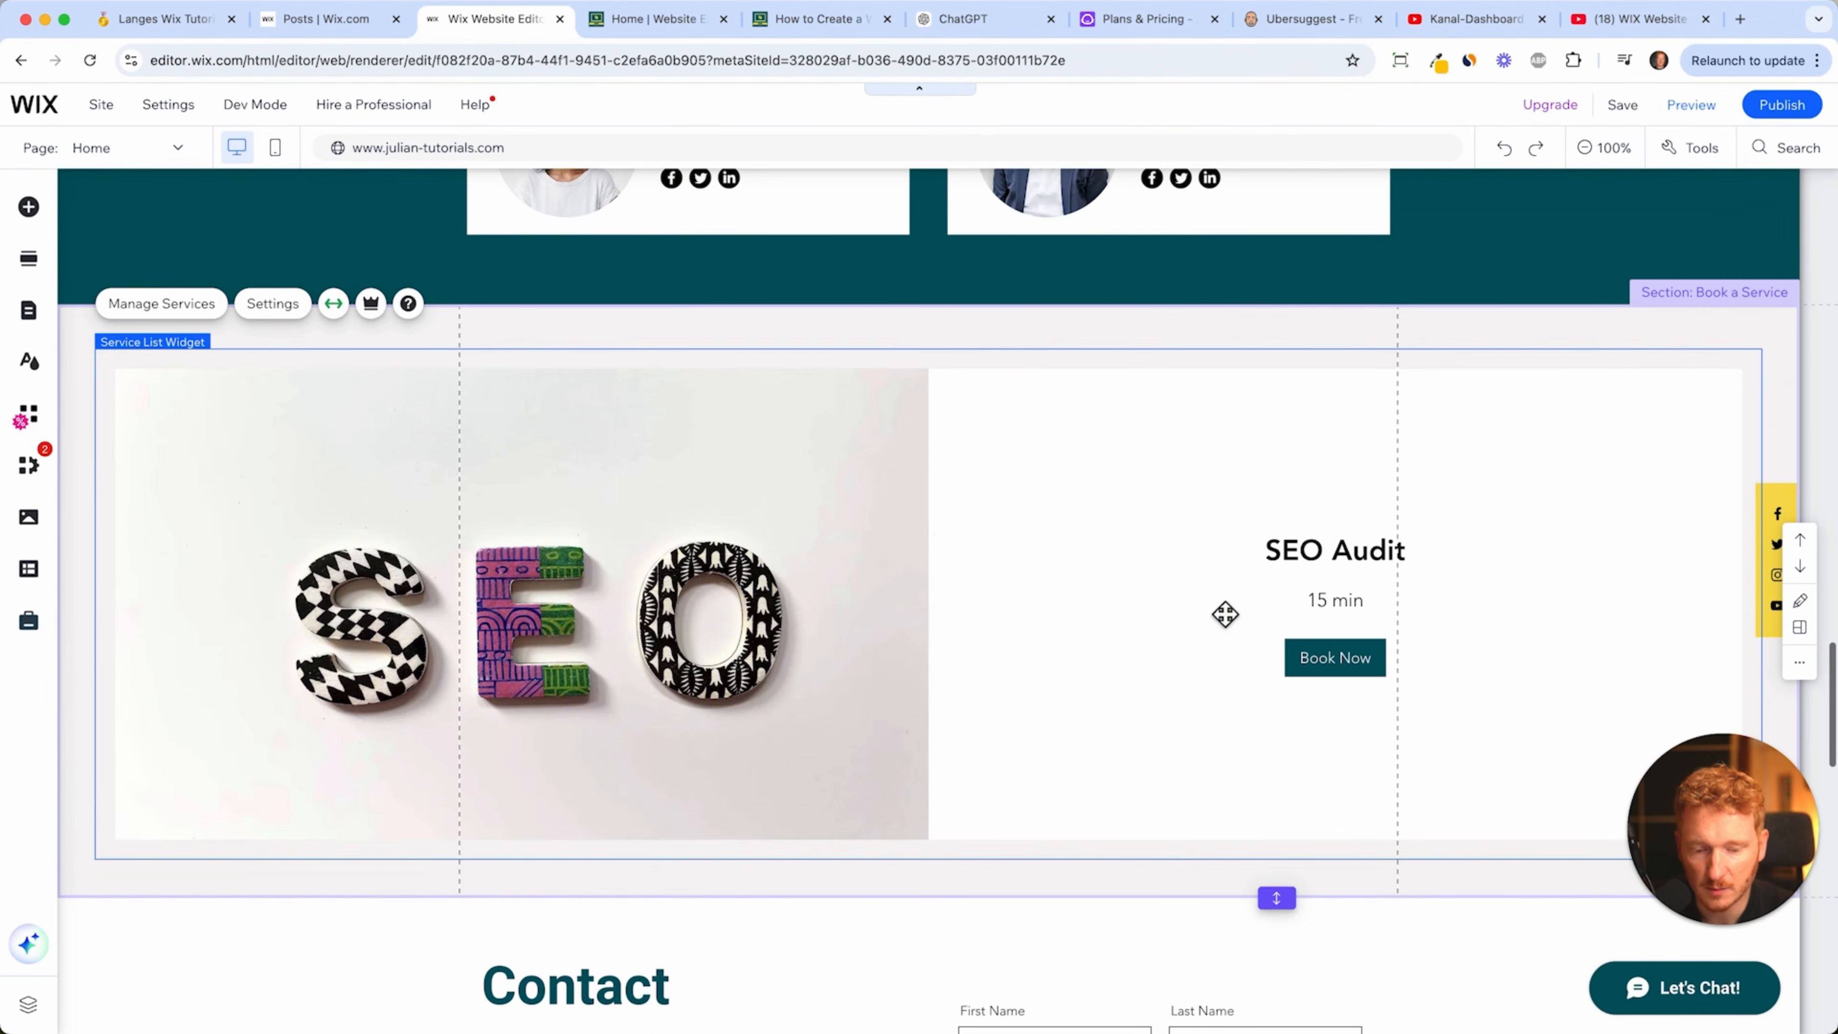
- Turn off stretching to full width for the SEO Audit service widget
{"action": "left_click", "coordinate": [1223, 614]}
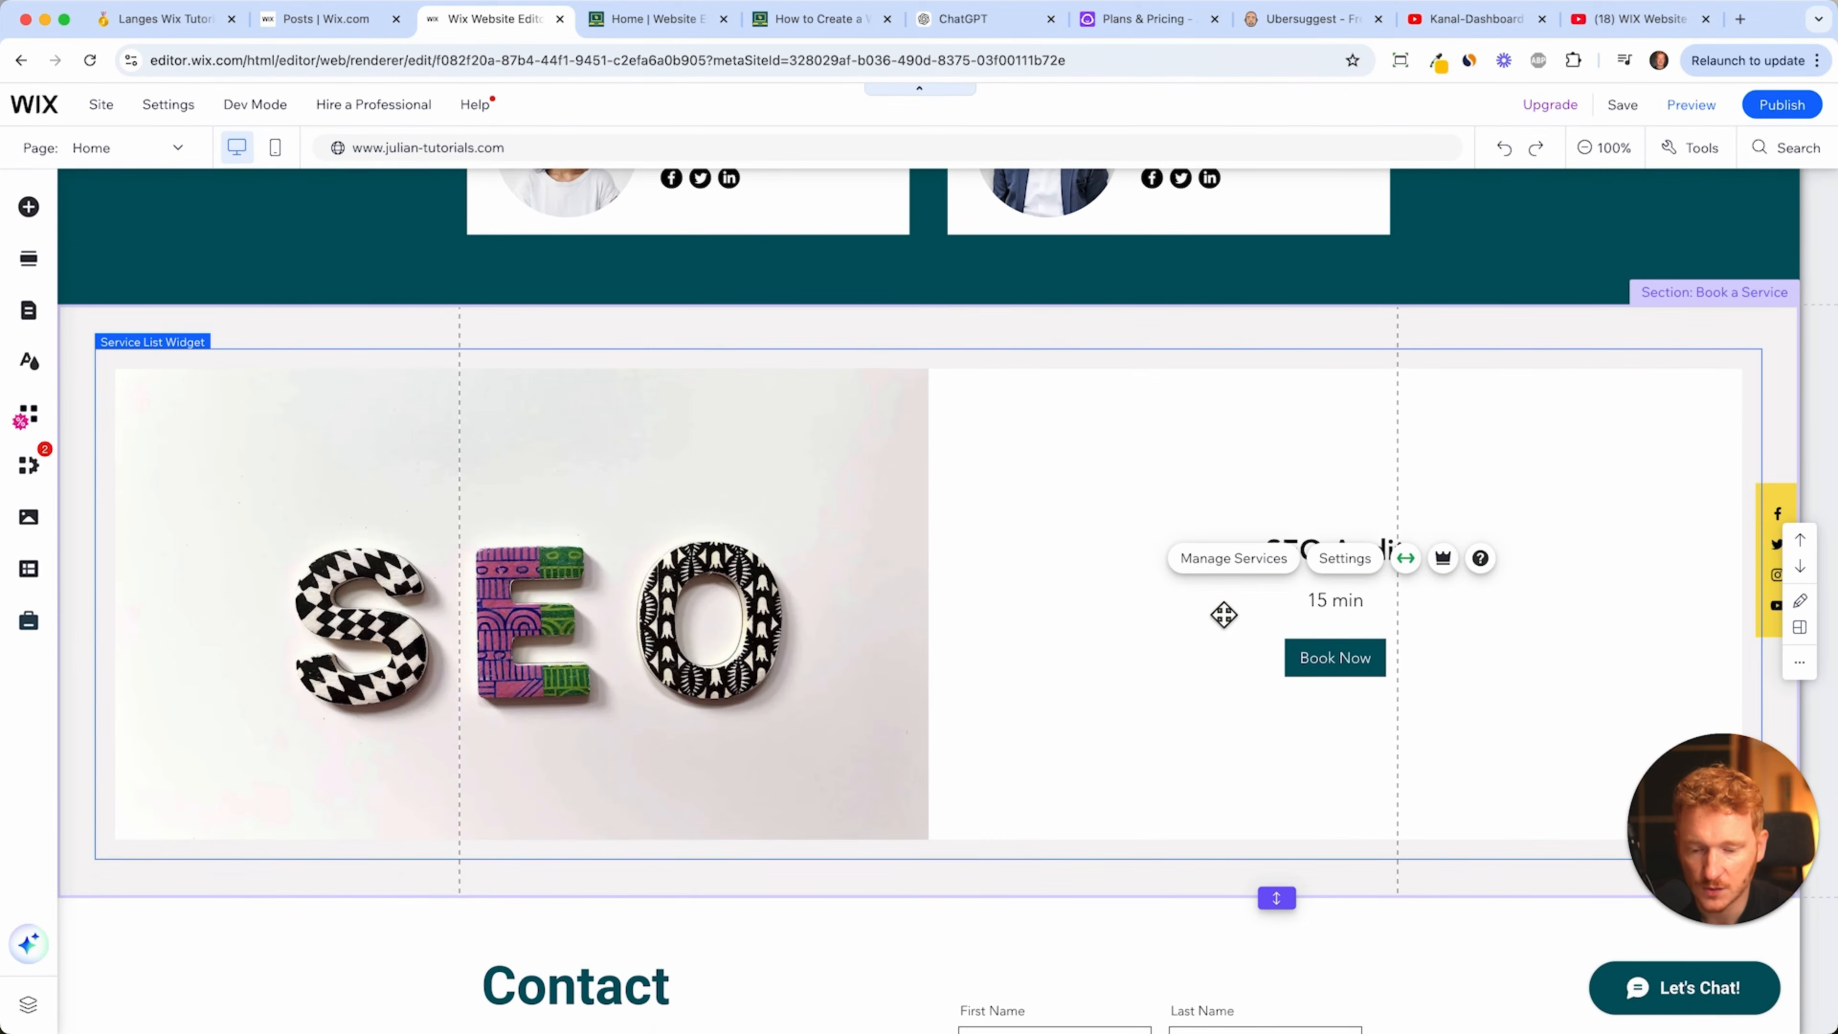
{"action": "left_click", "coordinate": [1251, 520]}
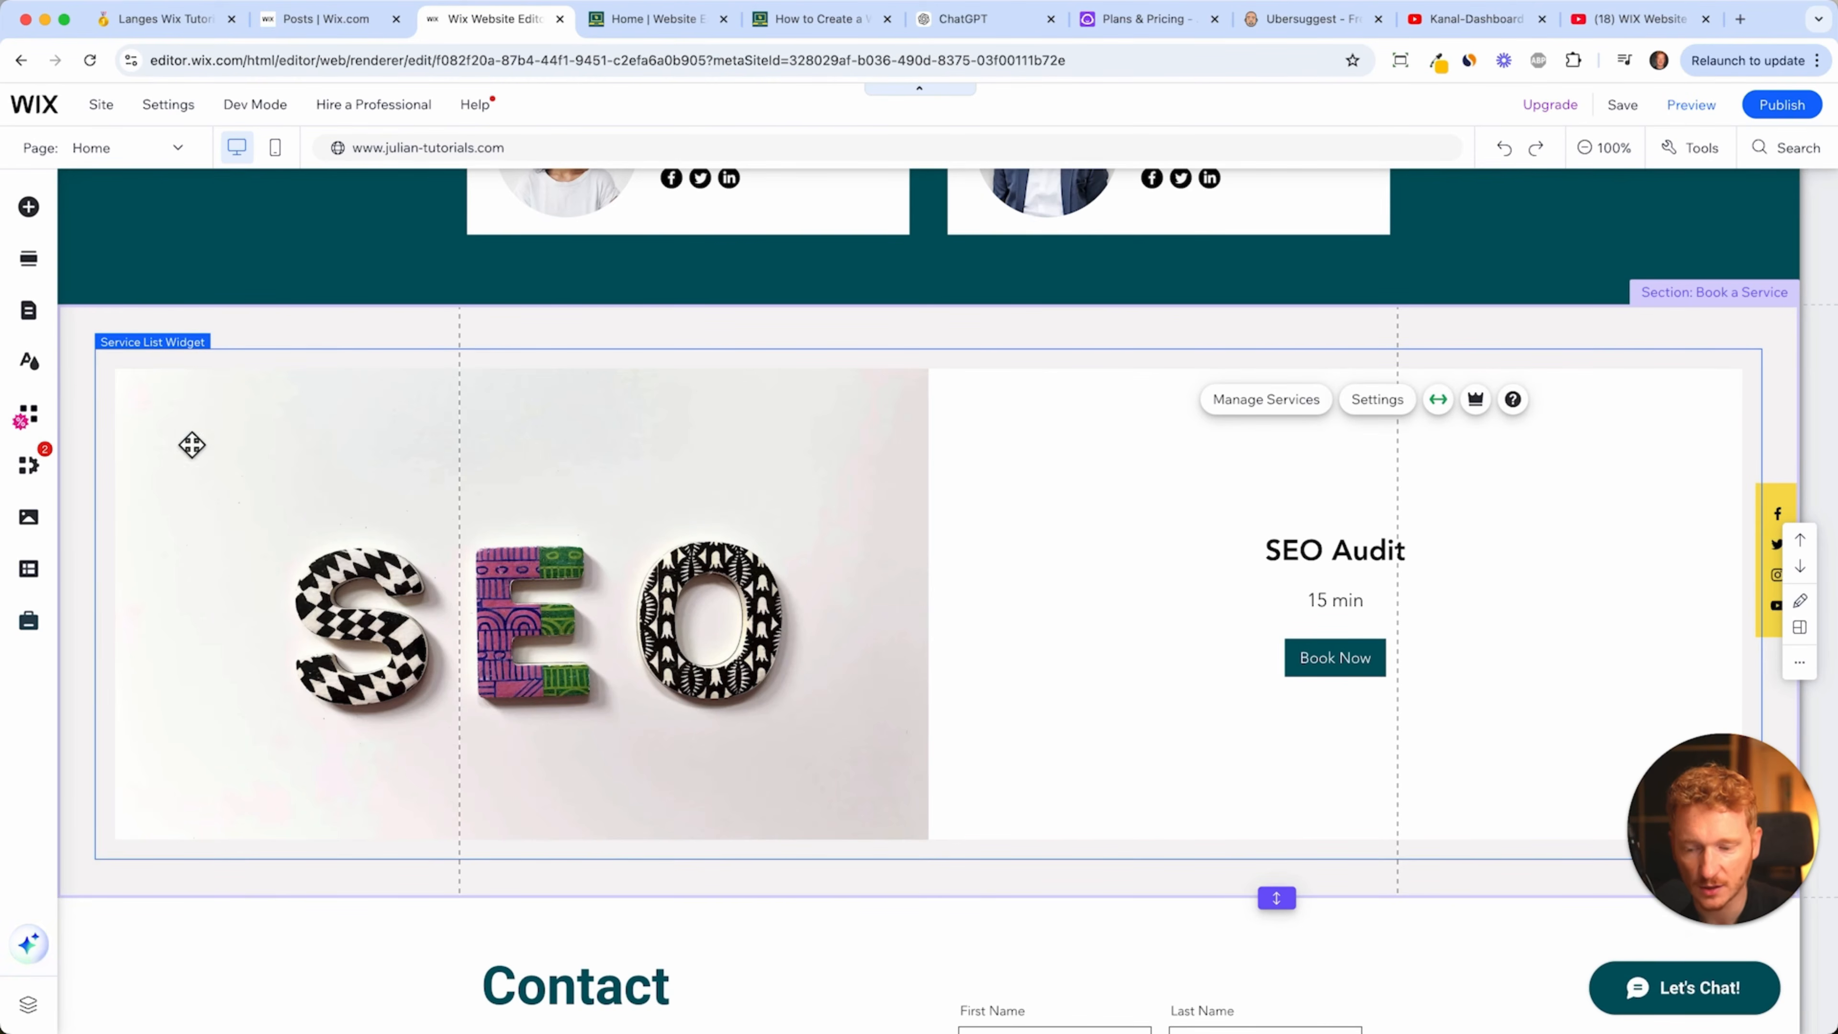
{"action": "left_click", "coordinate": [1444, 405]}
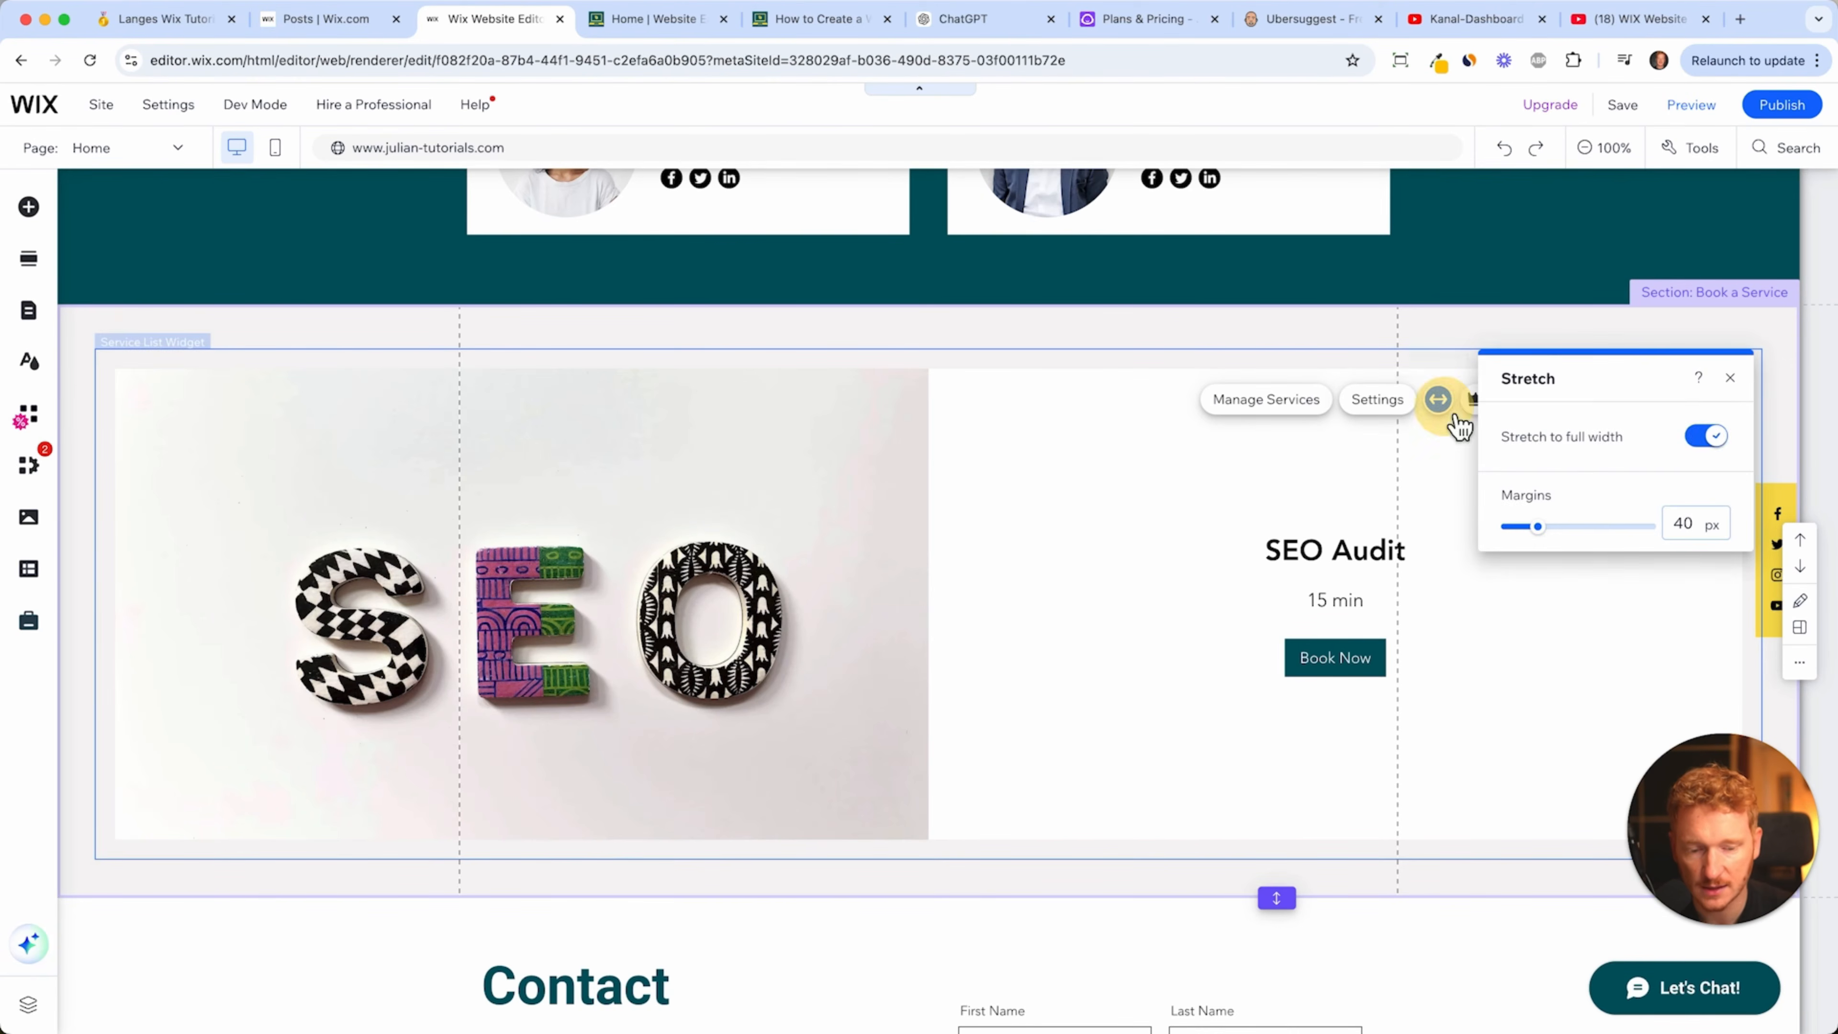
{"action": "left_click", "coordinate": [1729, 453]}
{"action": "left_click", "coordinate": [1571, 620]}
- Center the SEO Audit widget within the gridlines, extend the section downward and lower the widget to leave room above it
{"action": "left_click_drag", "start_coordinate": [1149, 616], "coordinate": [1078, 610]}
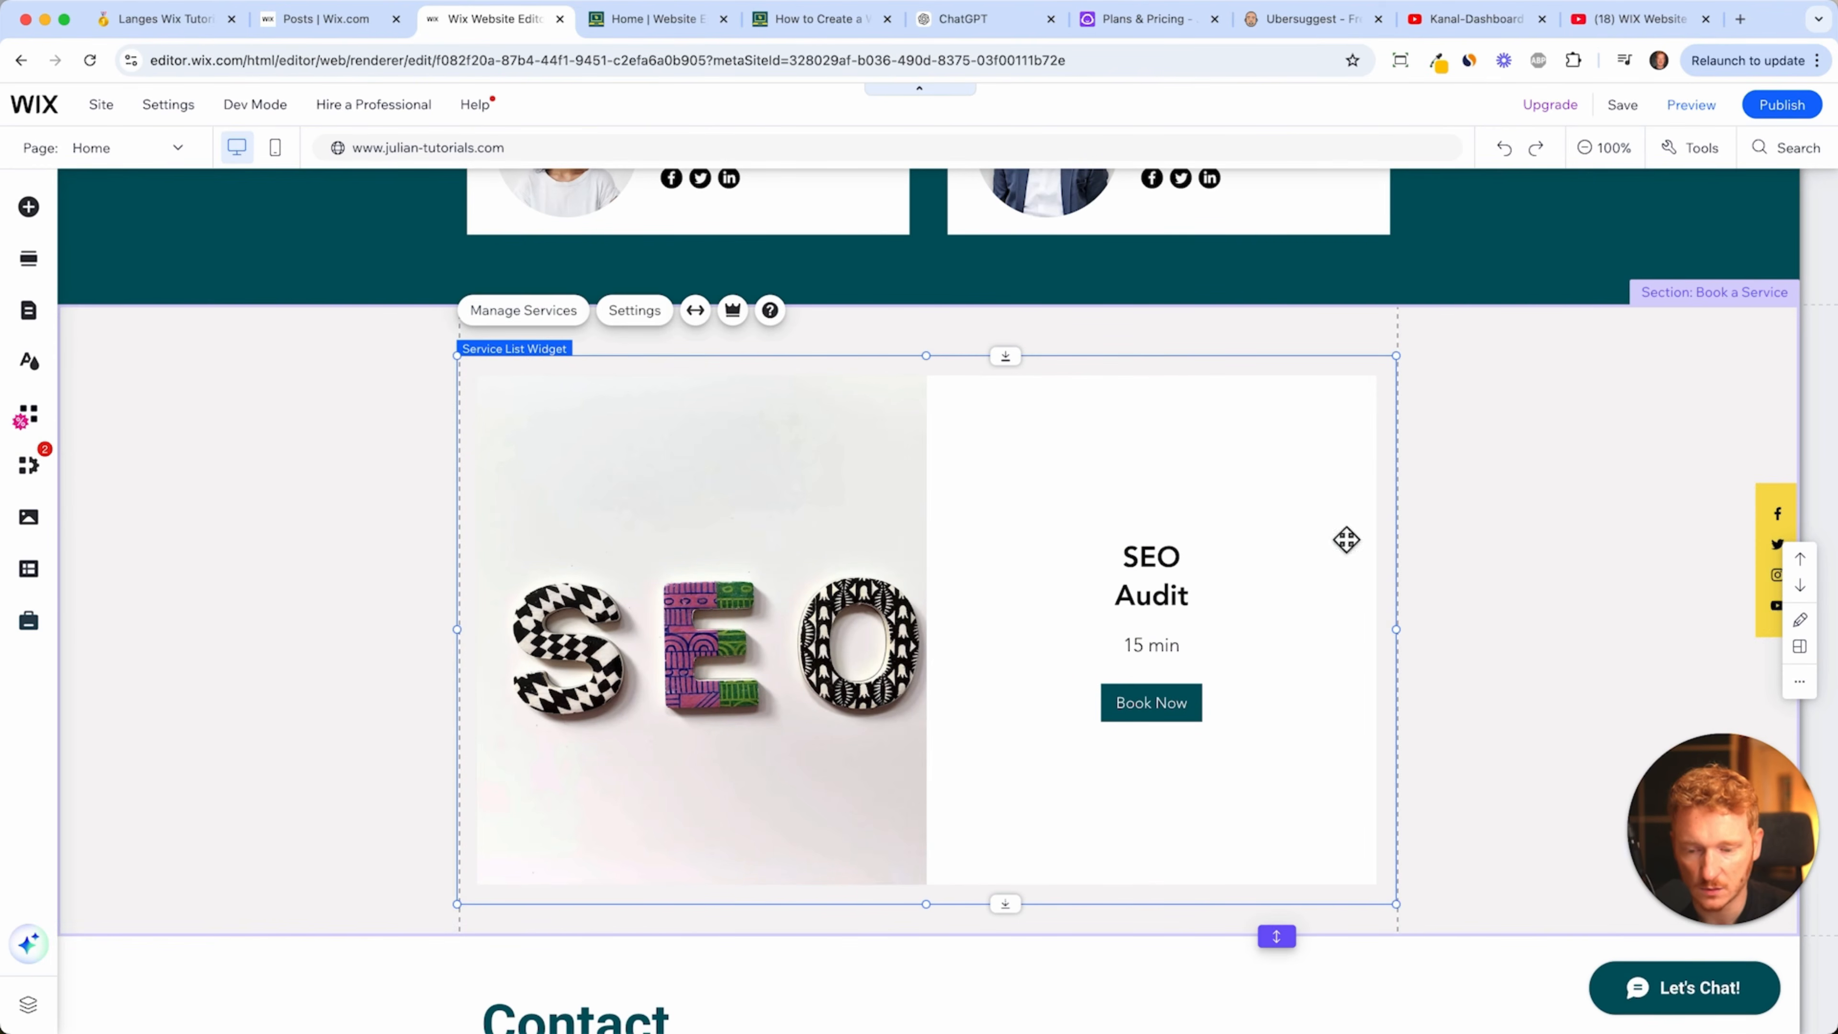
{"action": "left_click_drag", "start_coordinate": [1277, 936], "coordinate": [1279, 1013]}
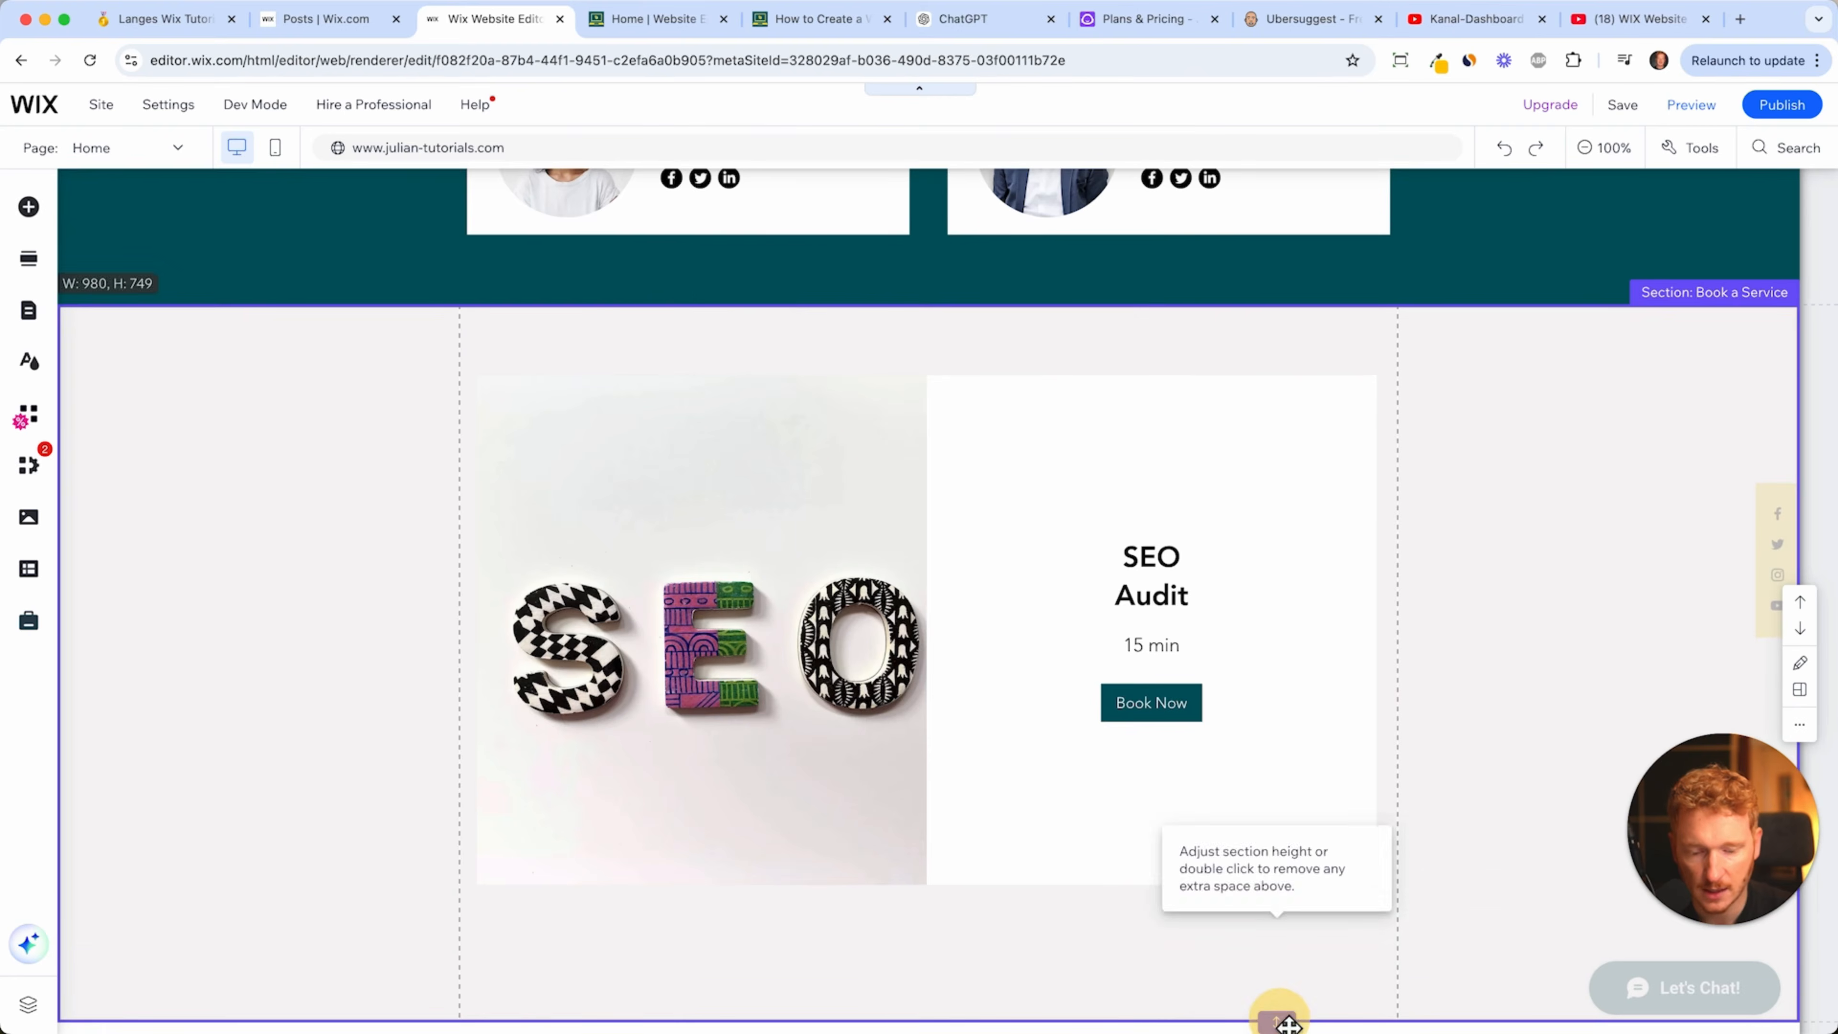
{"action": "left_click_drag", "start_coordinate": [1137, 674], "coordinate": [1136, 764]}
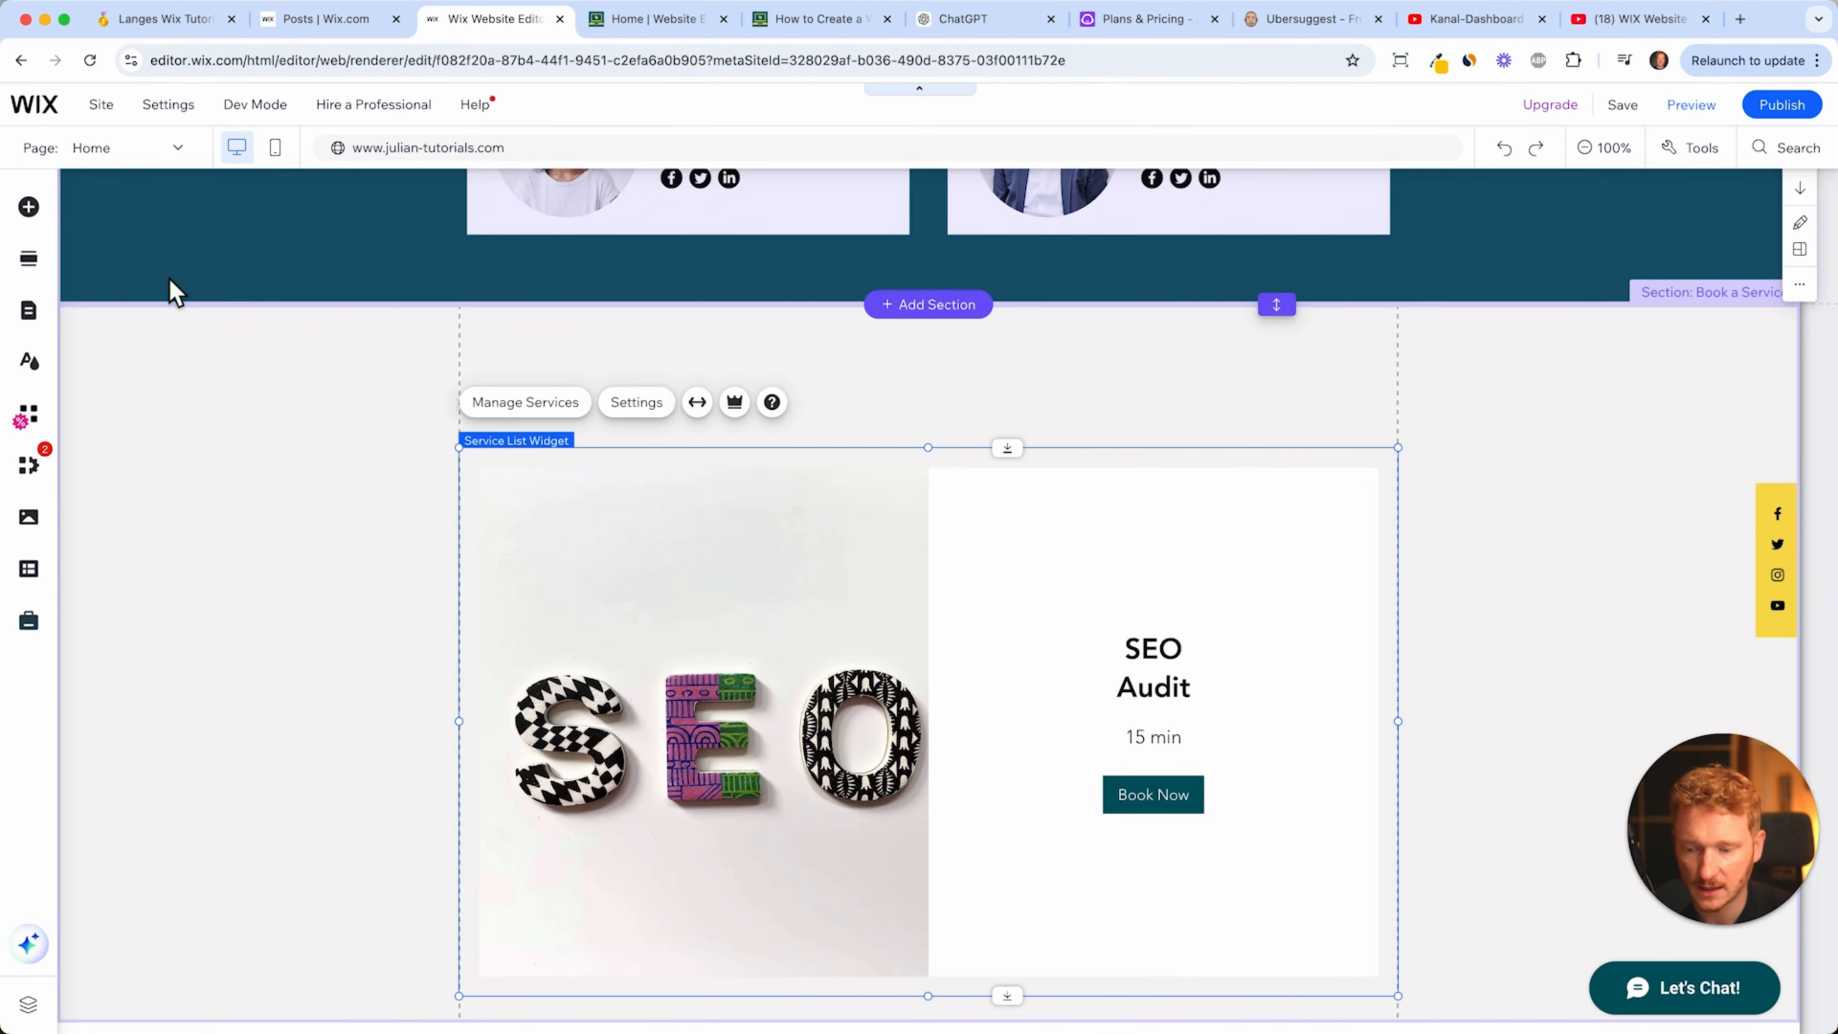
- Add a Heading 2 text above the SEO Audit widget reading "Get a free SEO Audit from us:"
{"action": "left_click", "coordinate": [29, 208]}
{"action": "left_click_drag", "start_coordinate": [469, 397], "coordinate": [830, 537]}
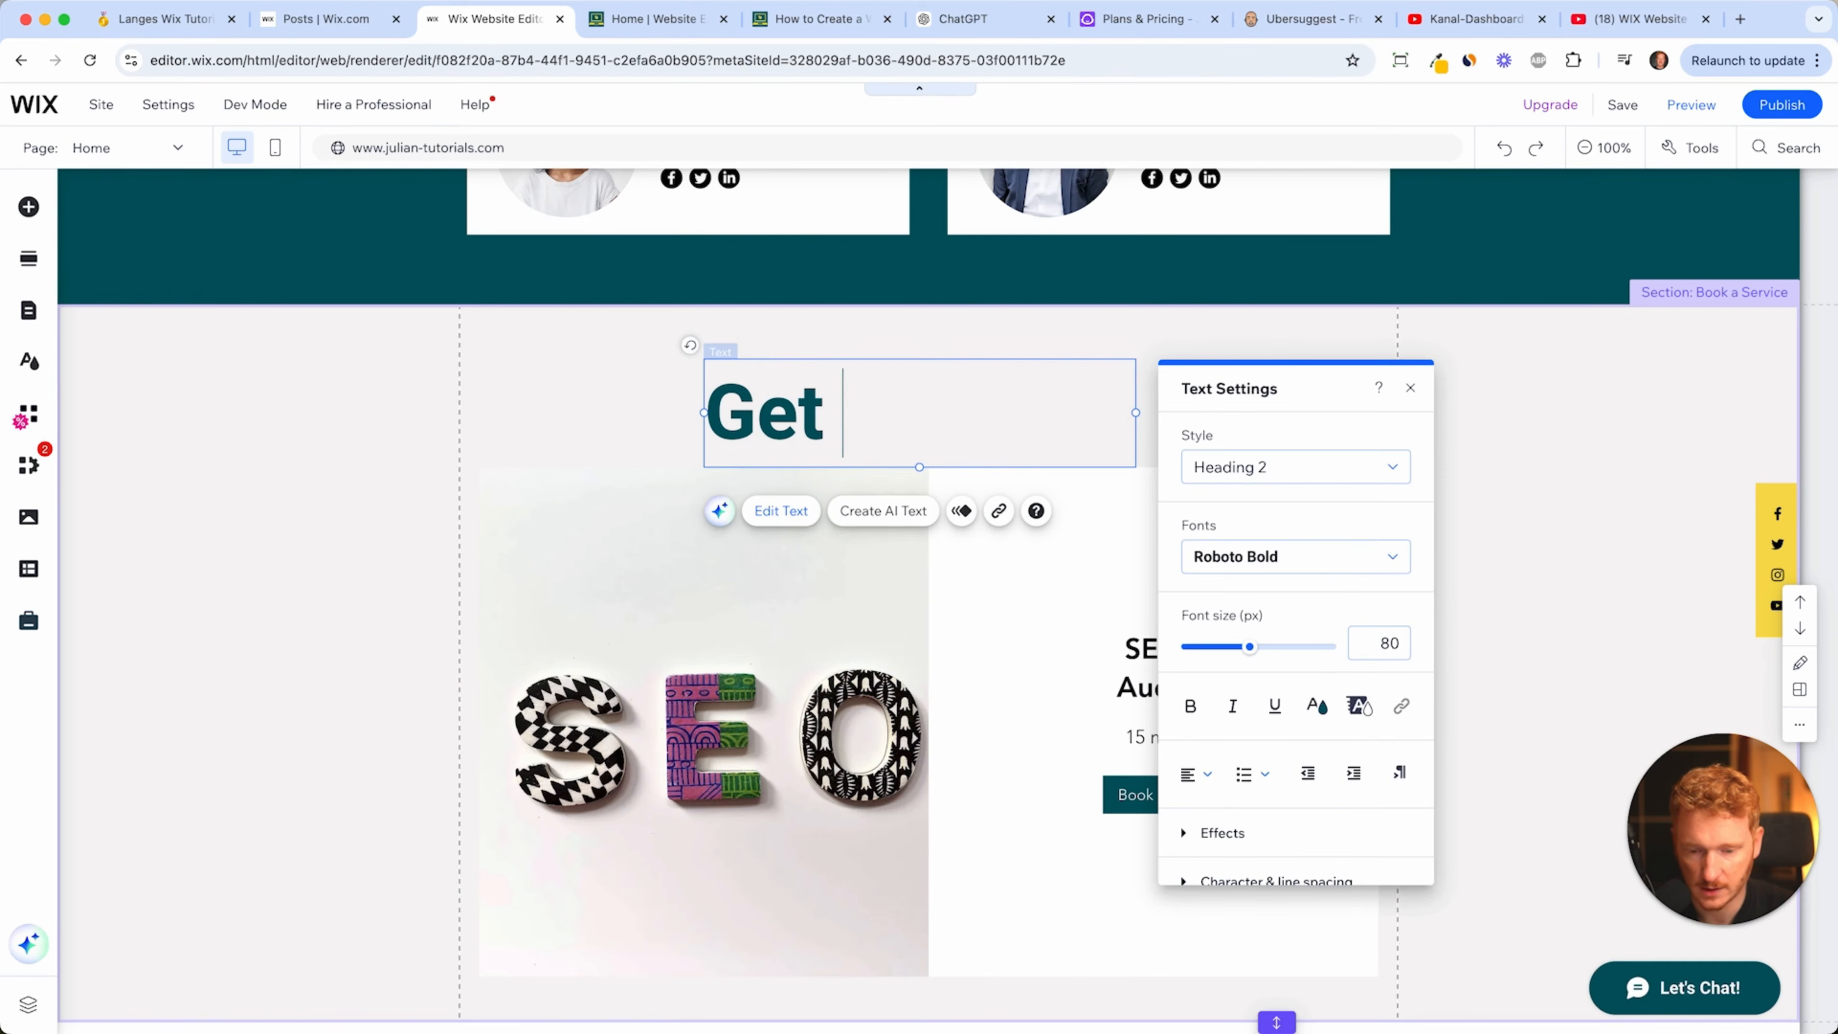
{"action": "type", "text": "a "}
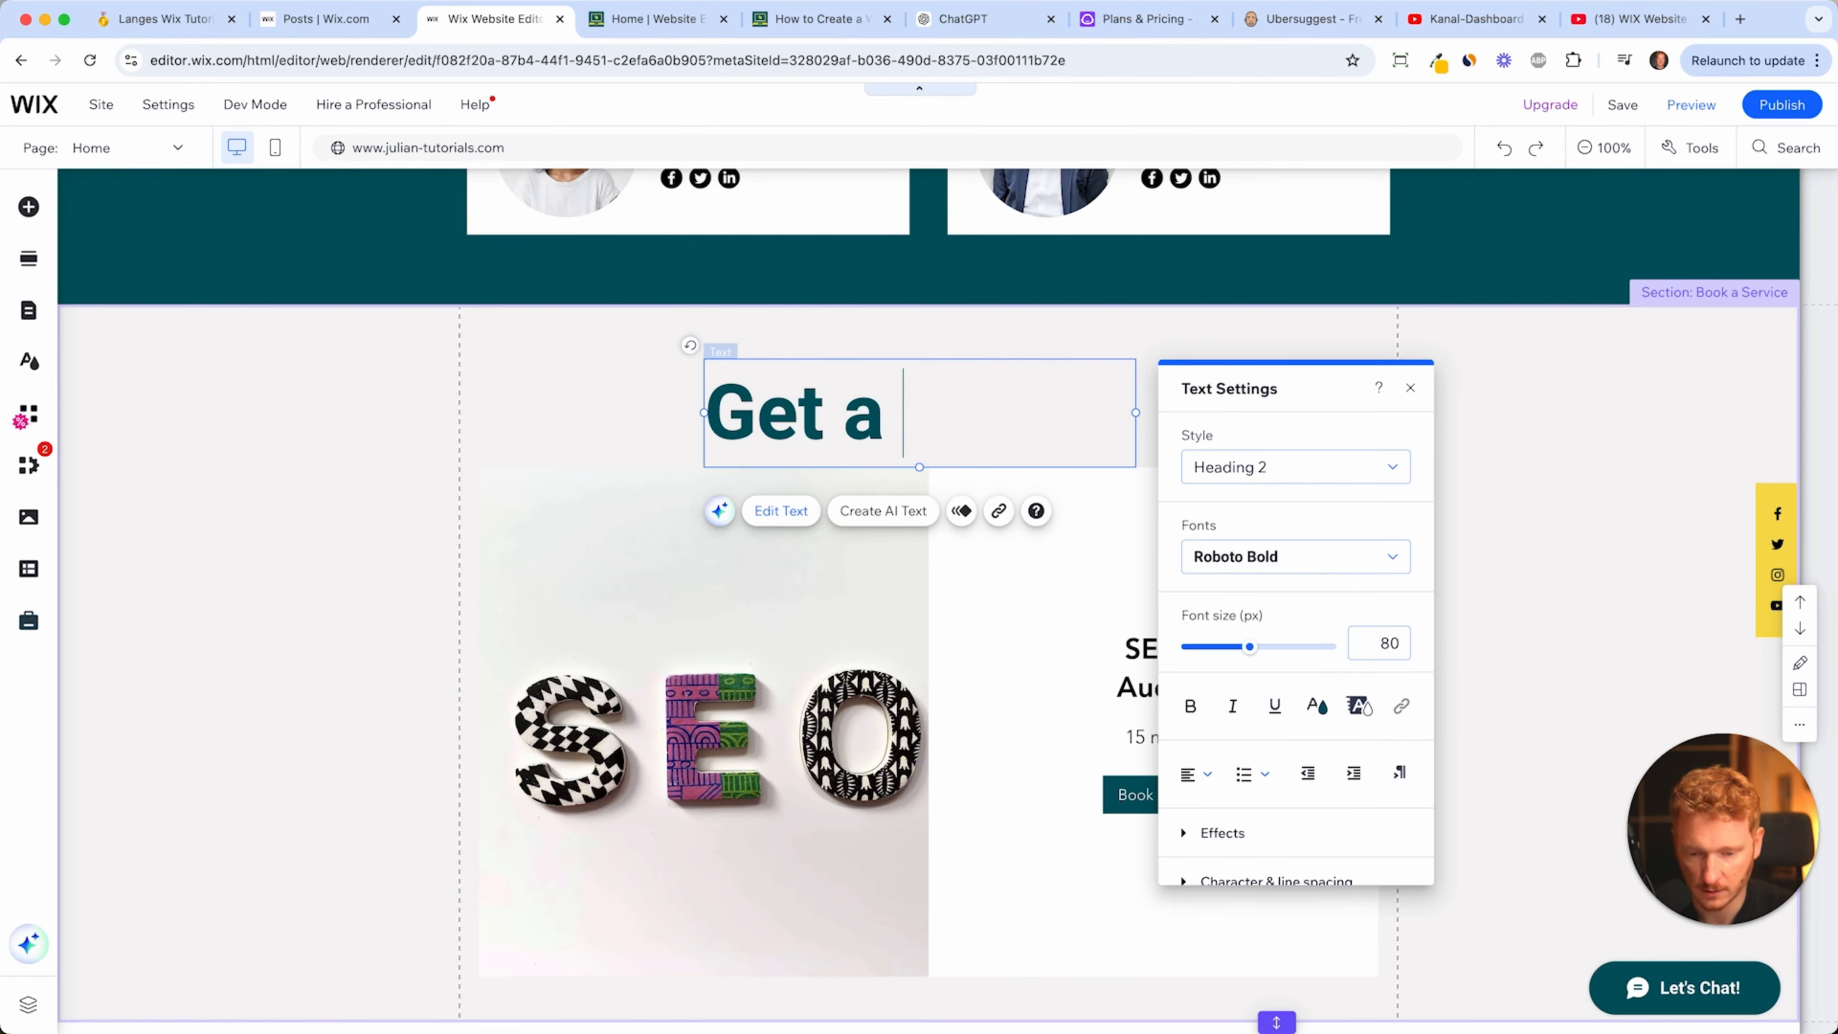
{"action": "type", "text": "free SEO"}
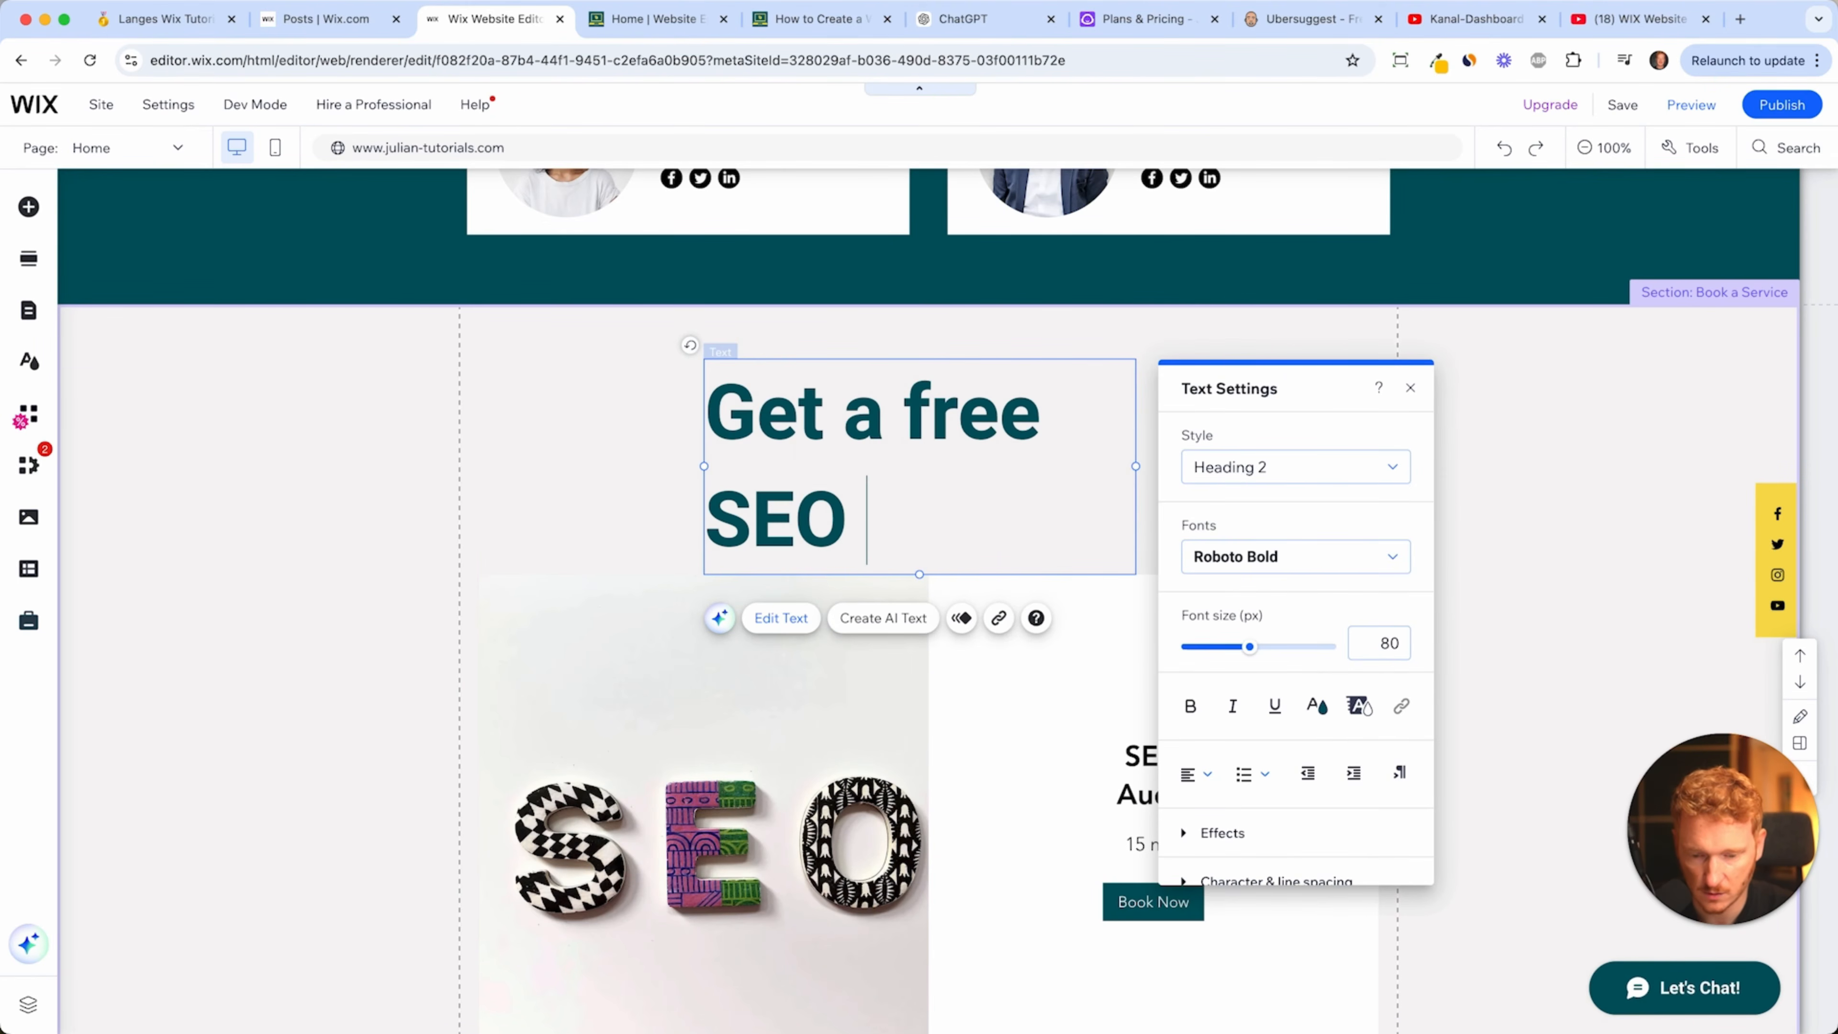
{"action": "type", "text": " Audit"}
{"action": "key", "text": "Return"}
{"action": "type", "text": "from us:"}
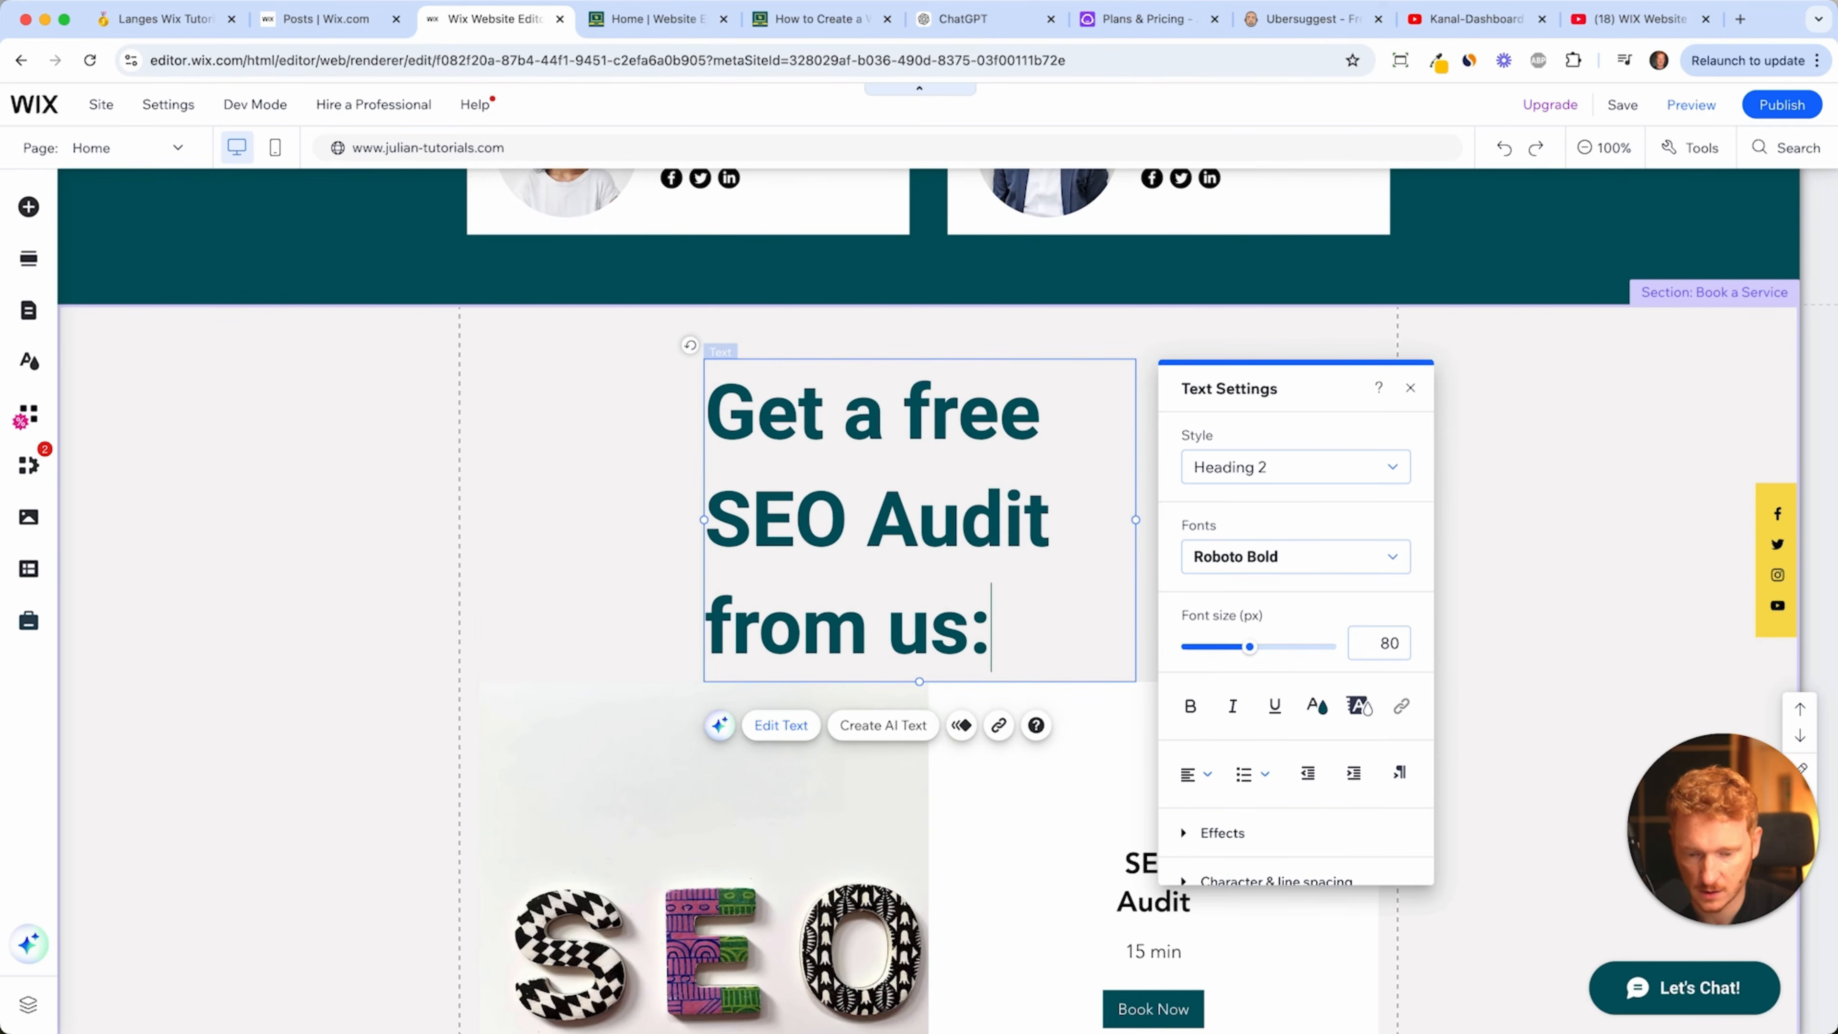
{"action": "key", "text": "Escape"}
- Widen the heading's text box so the text fits on one line and place it above the widget
{"action": "left_click", "coordinate": [892, 457]}
{"action": "left_click_drag", "start_coordinate": [1144, 529], "coordinate": [1760, 474]}
{"action": "left_click_drag", "start_coordinate": [1243, 381], "coordinate": [987, 402]}
- Set the heading's font size to 60 px
{"action": "left_click", "coordinate": [541, 503]}
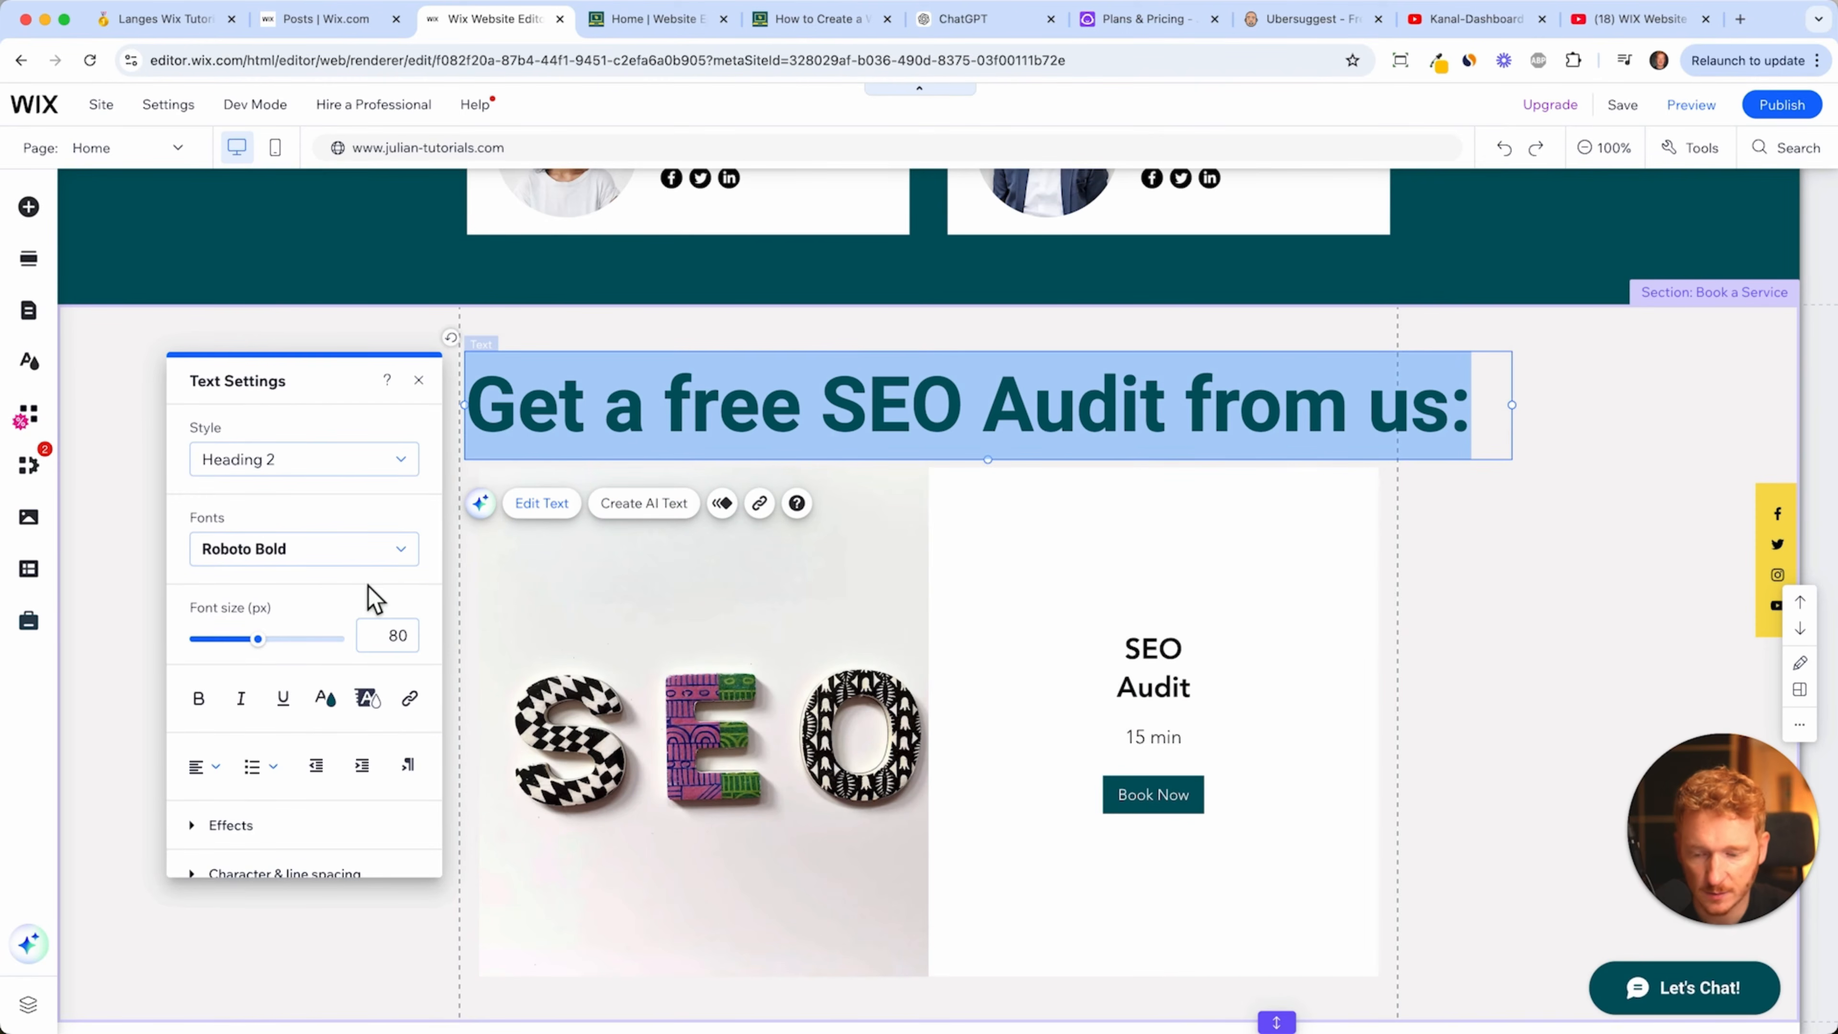
{"action": "left_click", "coordinate": [388, 637]}
{"action": "type", "text": "60"}
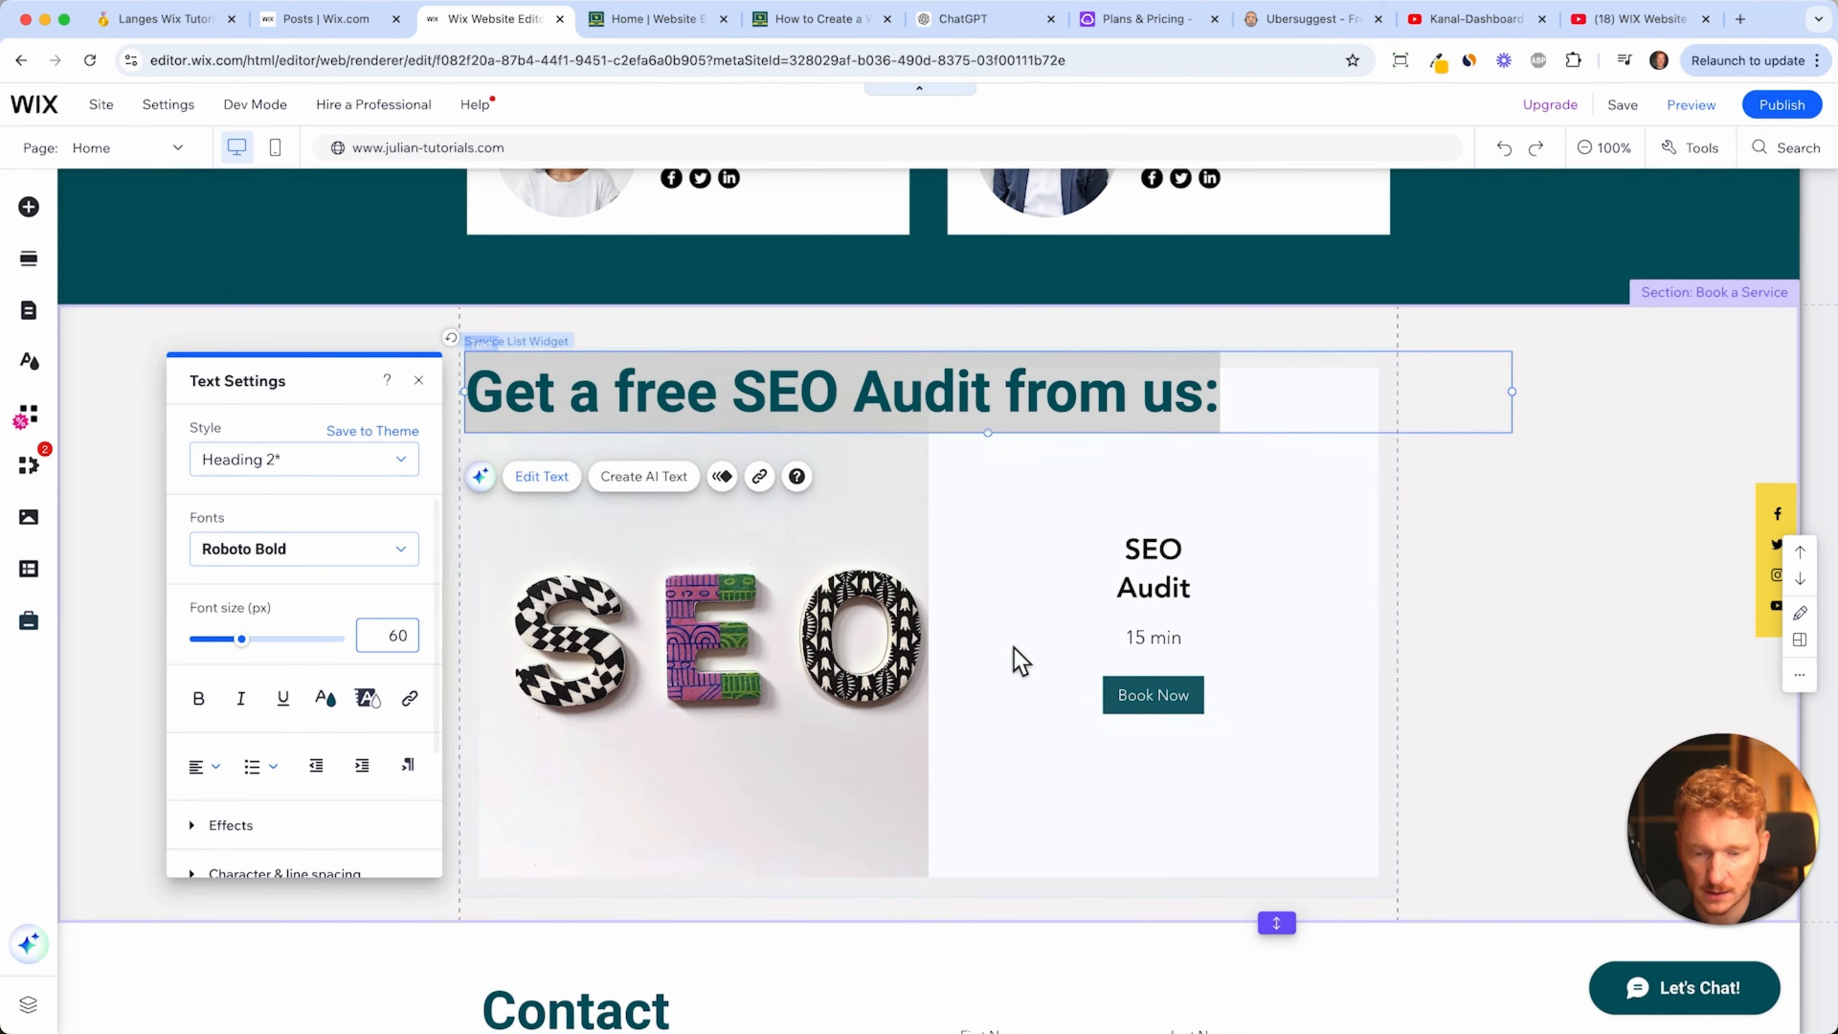
- Align the heading closely above the SEO Audit widget and leave some extra space at the bottom of the section
{"action": "left_click_drag", "start_coordinate": [977, 434], "coordinate": [1009, 403]}
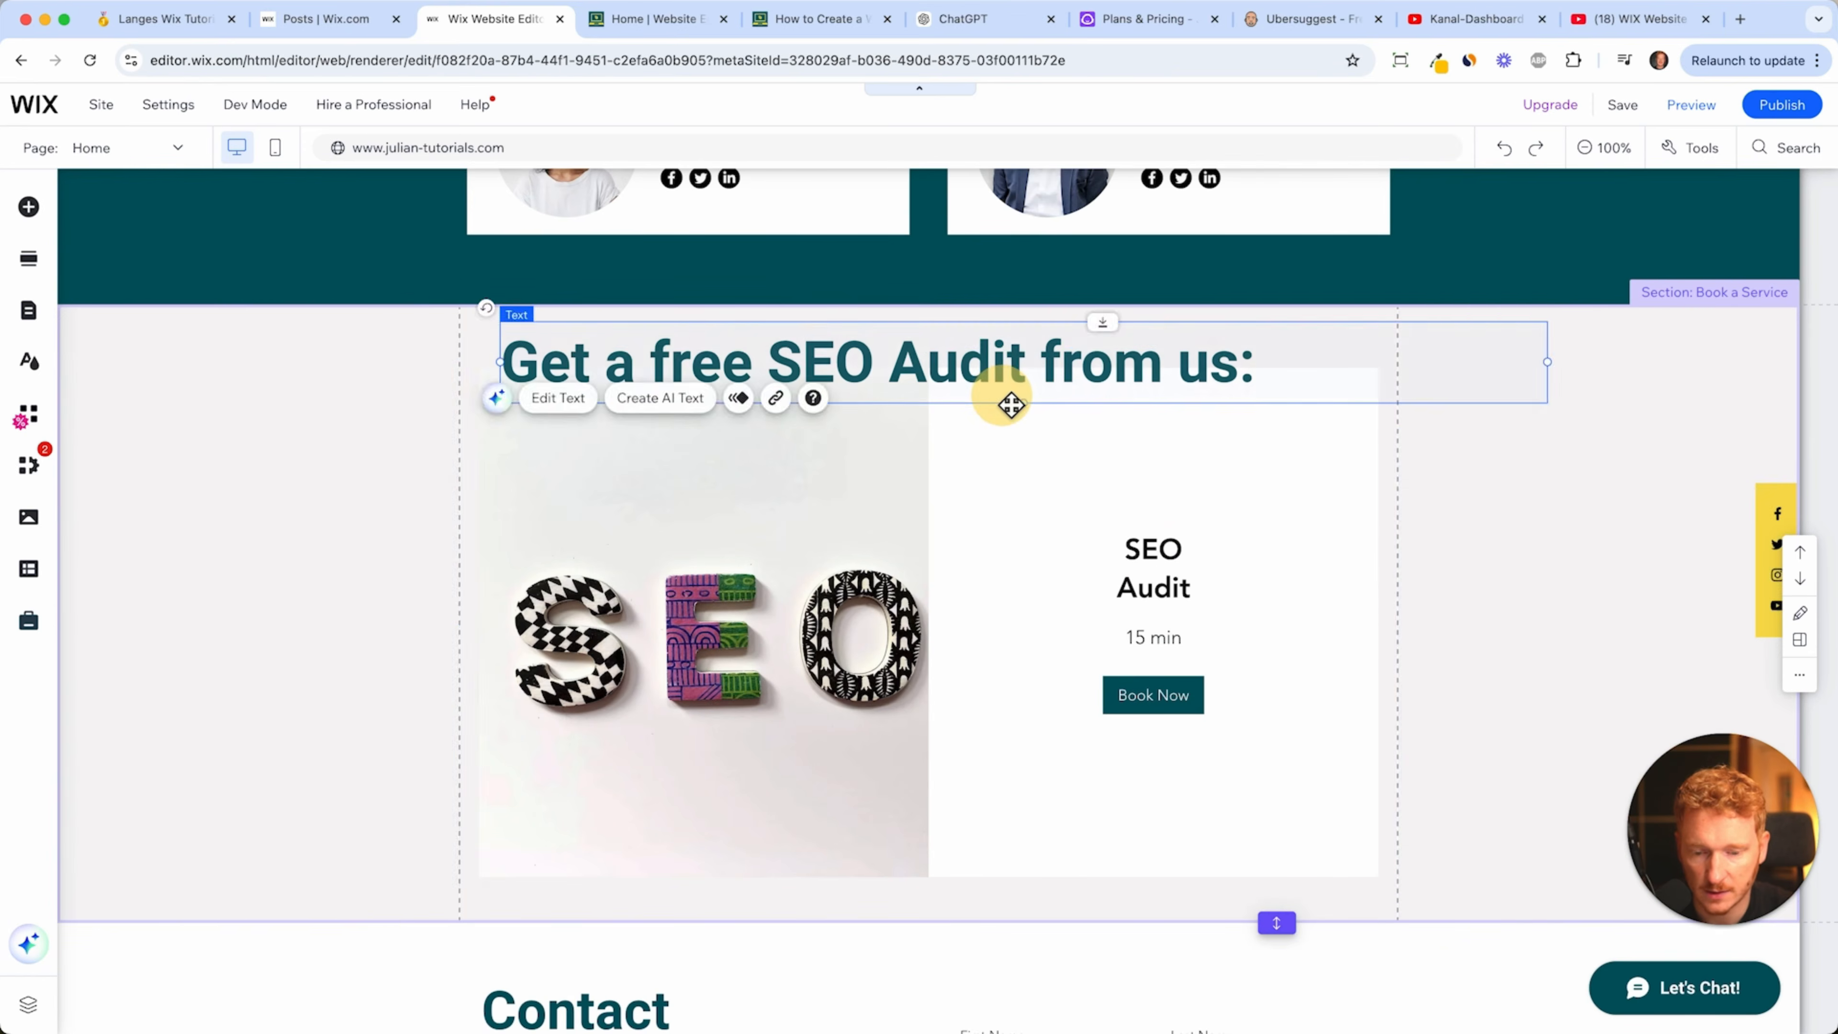
{"action": "left_click", "coordinate": [976, 510]}
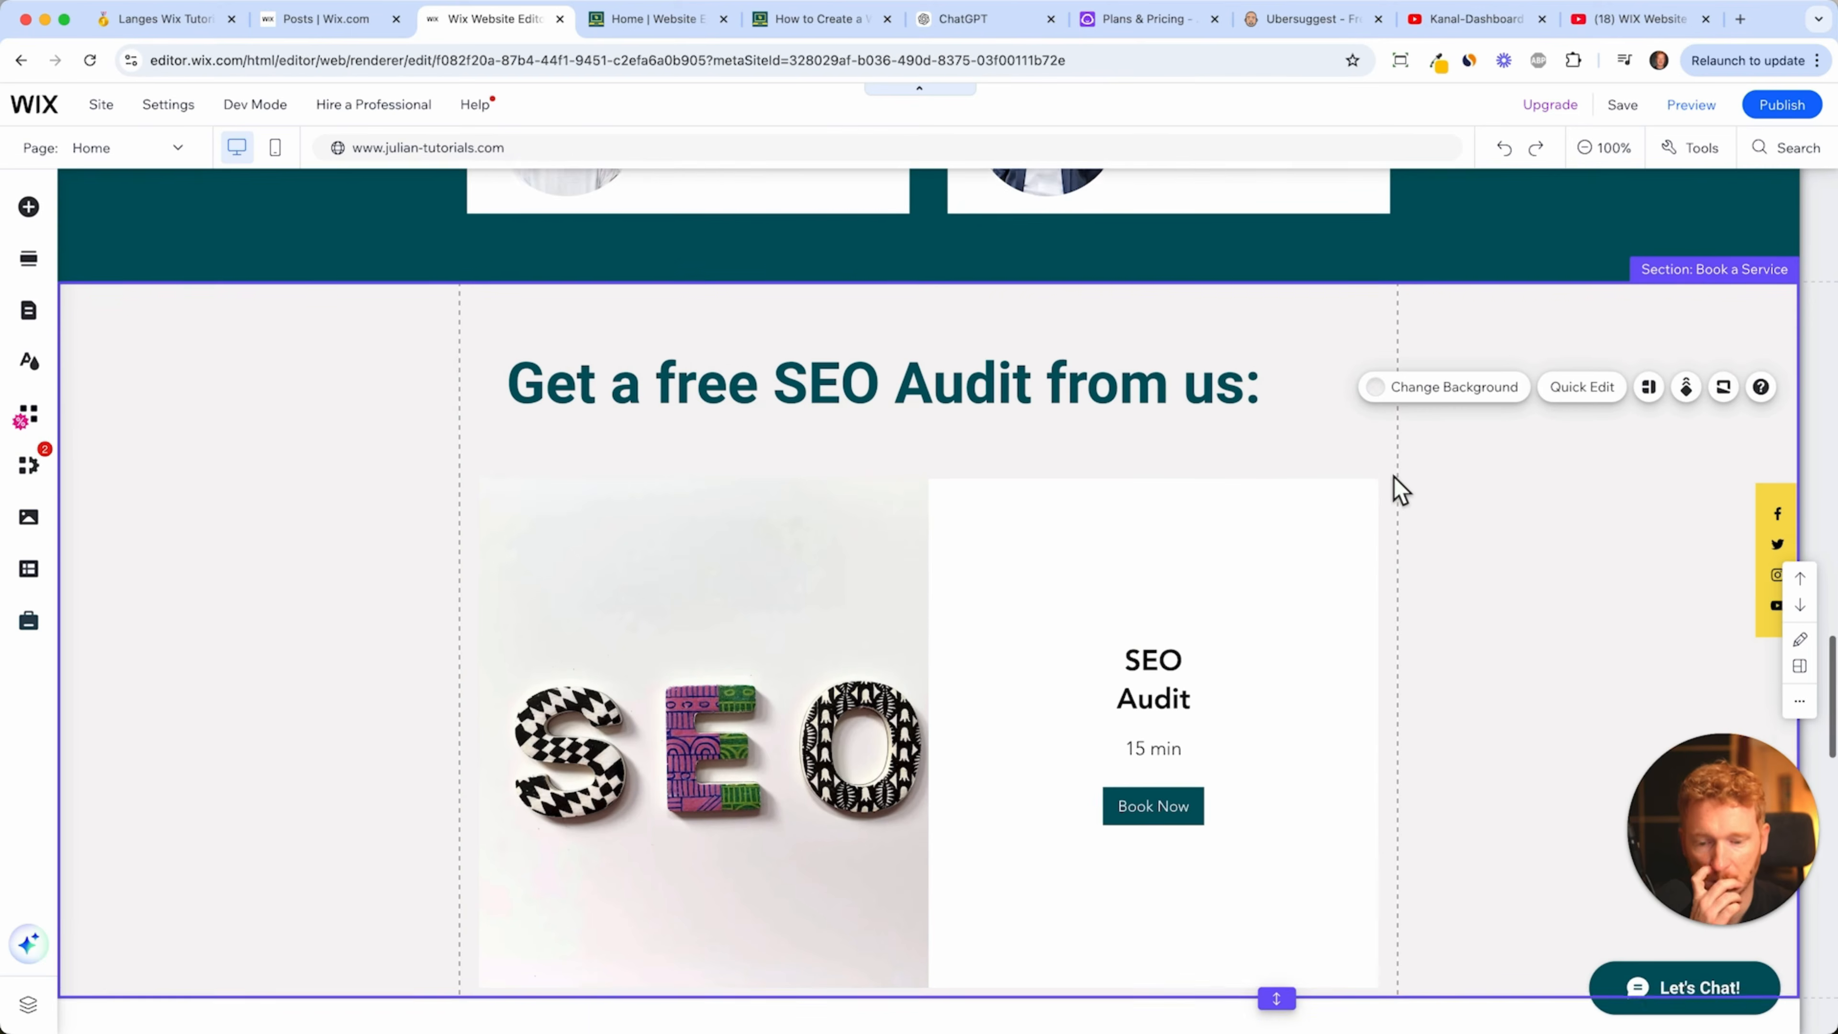
{"action": "scroll", "coordinate": [1395, 489], "scroll_direction": "down", "scroll_amount": 1}
{"action": "mouse_move", "coordinate": [1073, 360]}
{"action": "left_mouse_down"}
{"action": "mouse_move", "coordinate": [1073, 376]}
{"action": "mouse_move", "coordinate": [1059, 358]}
{"action": "left_mouse_up"}
{"action": "left_click", "coordinate": [1055, 567]}
{"action": "left_click_drag", "start_coordinate": [1054, 566], "coordinate": [1059, 538]}
{"action": "left_click", "coordinate": [1449, 597]}
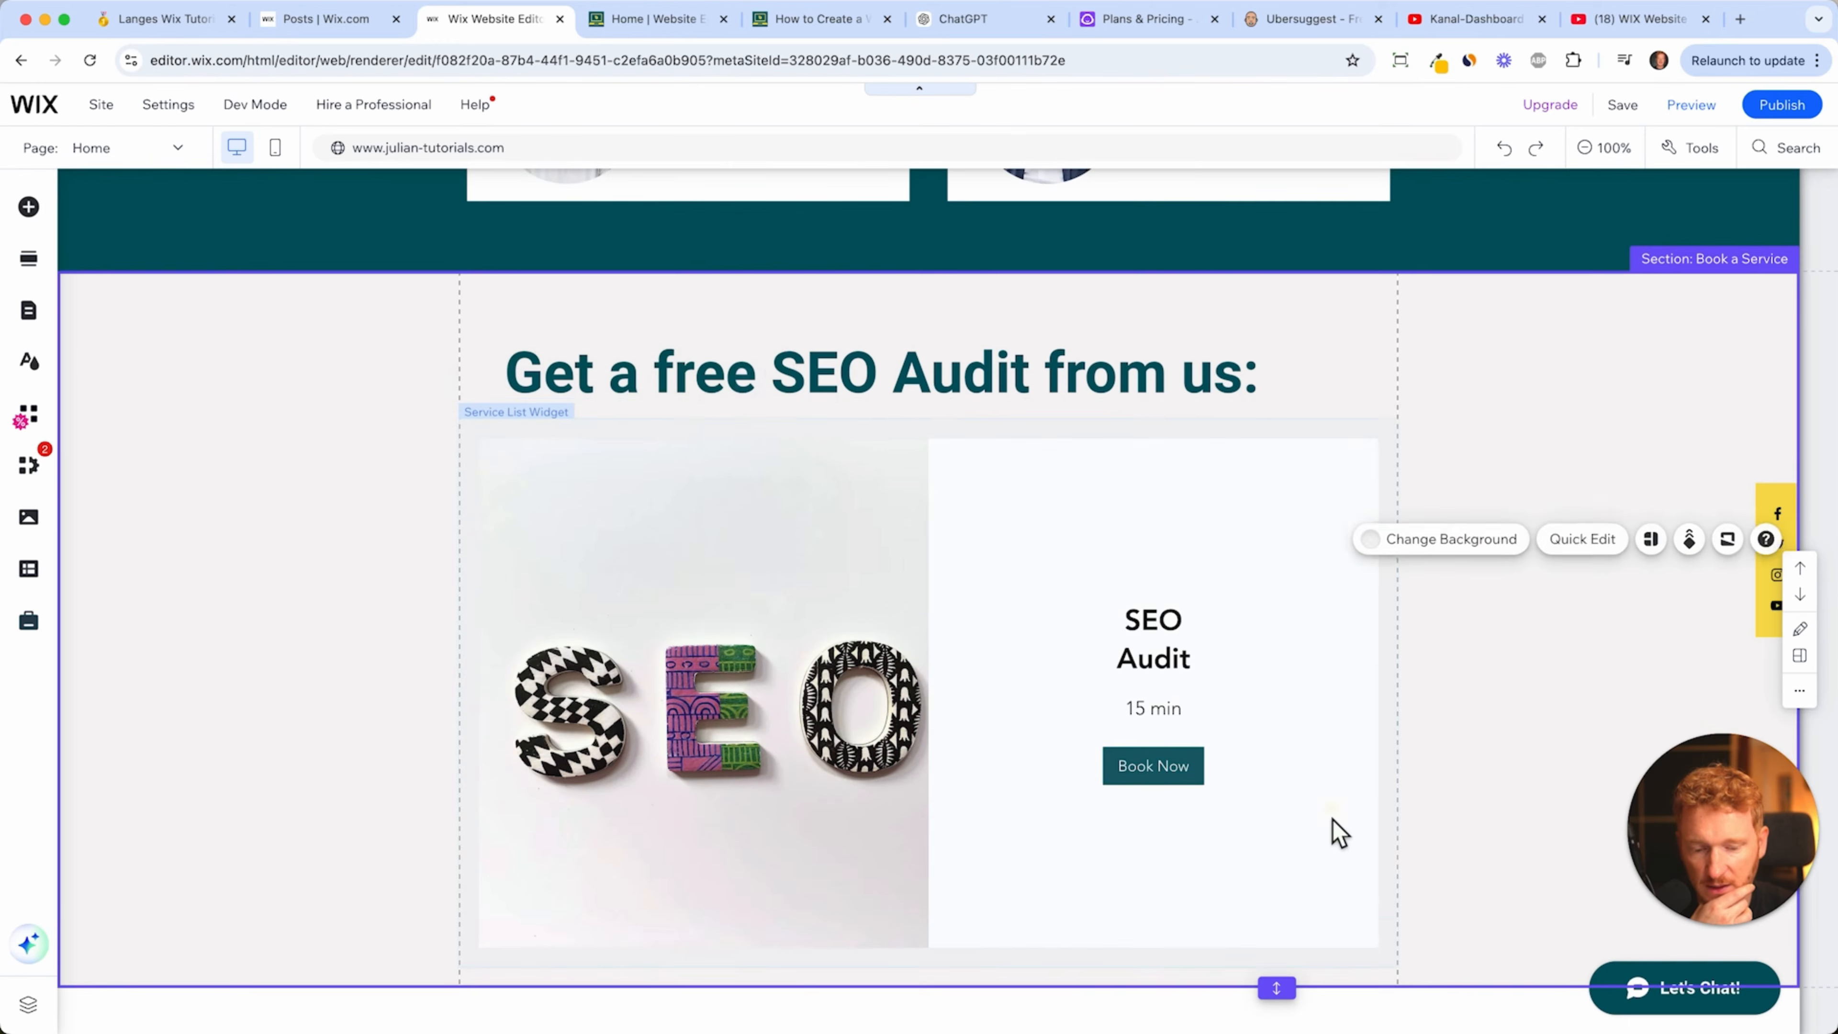
{"action": "scroll", "coordinate": [1333, 834], "scroll_direction": "down", "scroll_amount": 2}
{"action": "left_click_drag", "start_coordinate": [1285, 835], "coordinate": [1295, 883]}
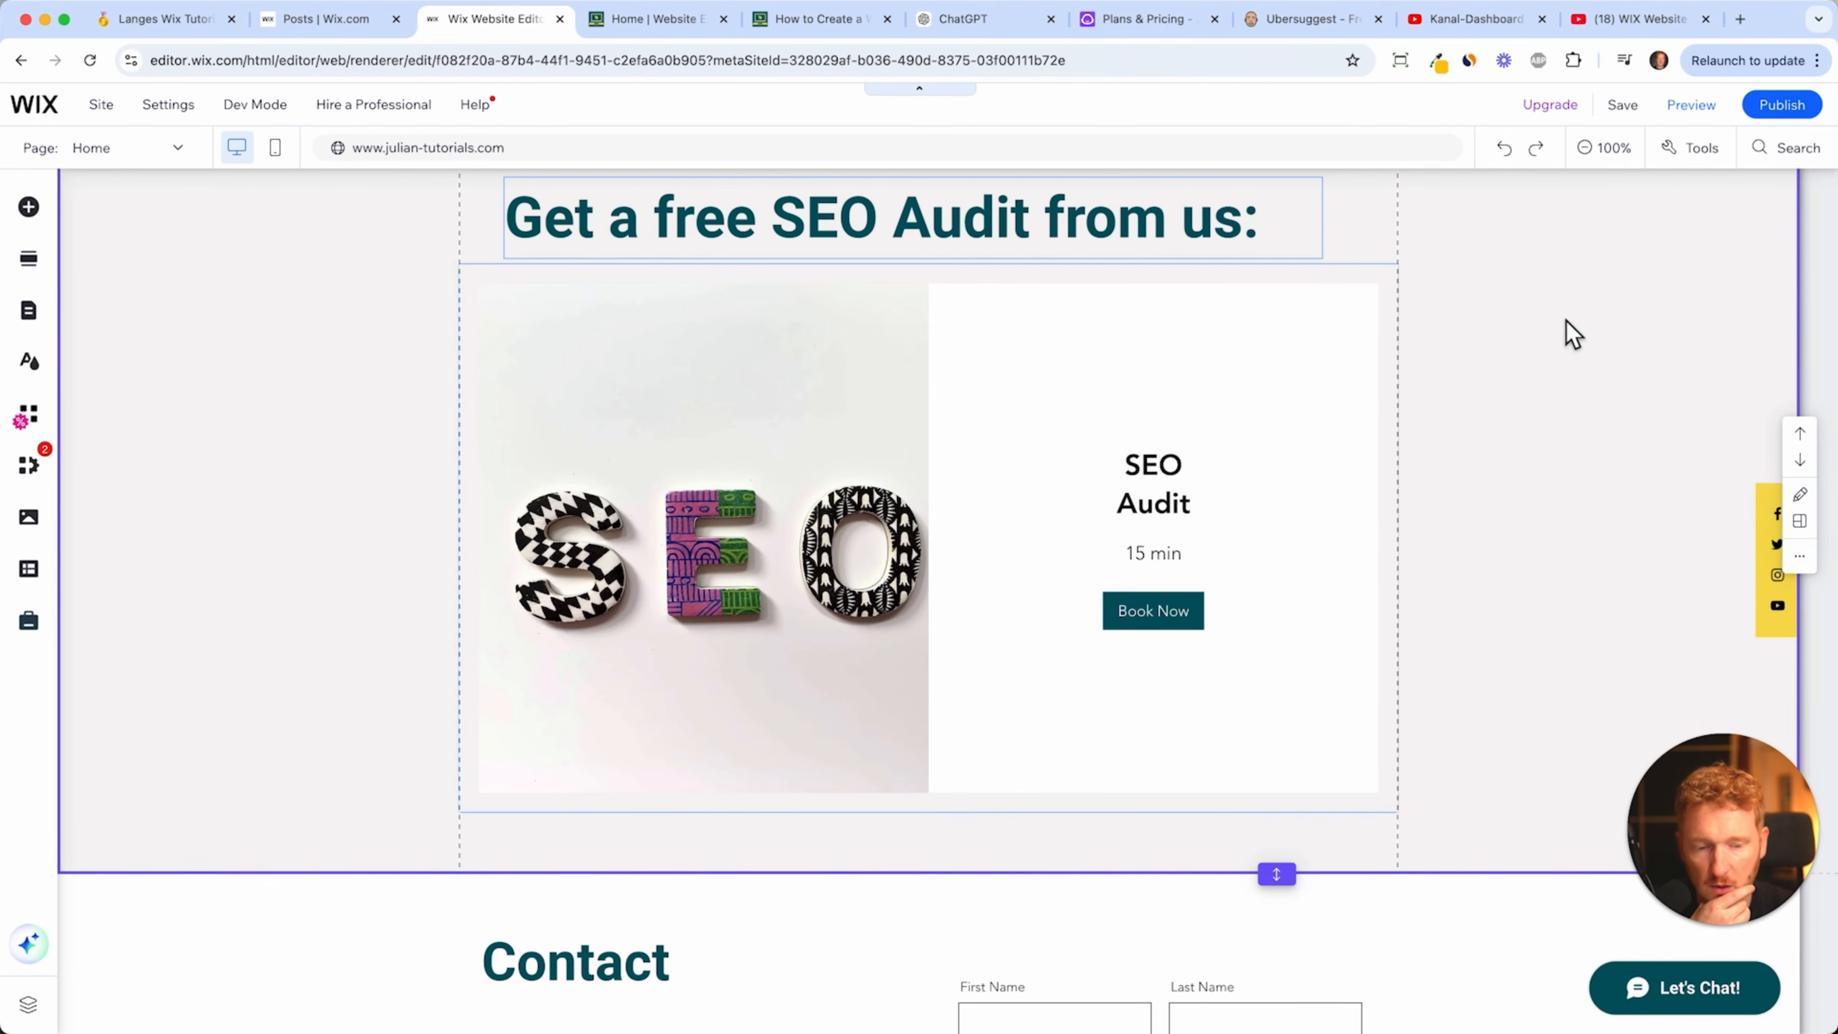
- Publish the site, view the new section on the live home page and open the SEO Audit booking calendar from it
{"action": "left_click", "coordinate": [1752, 110]}
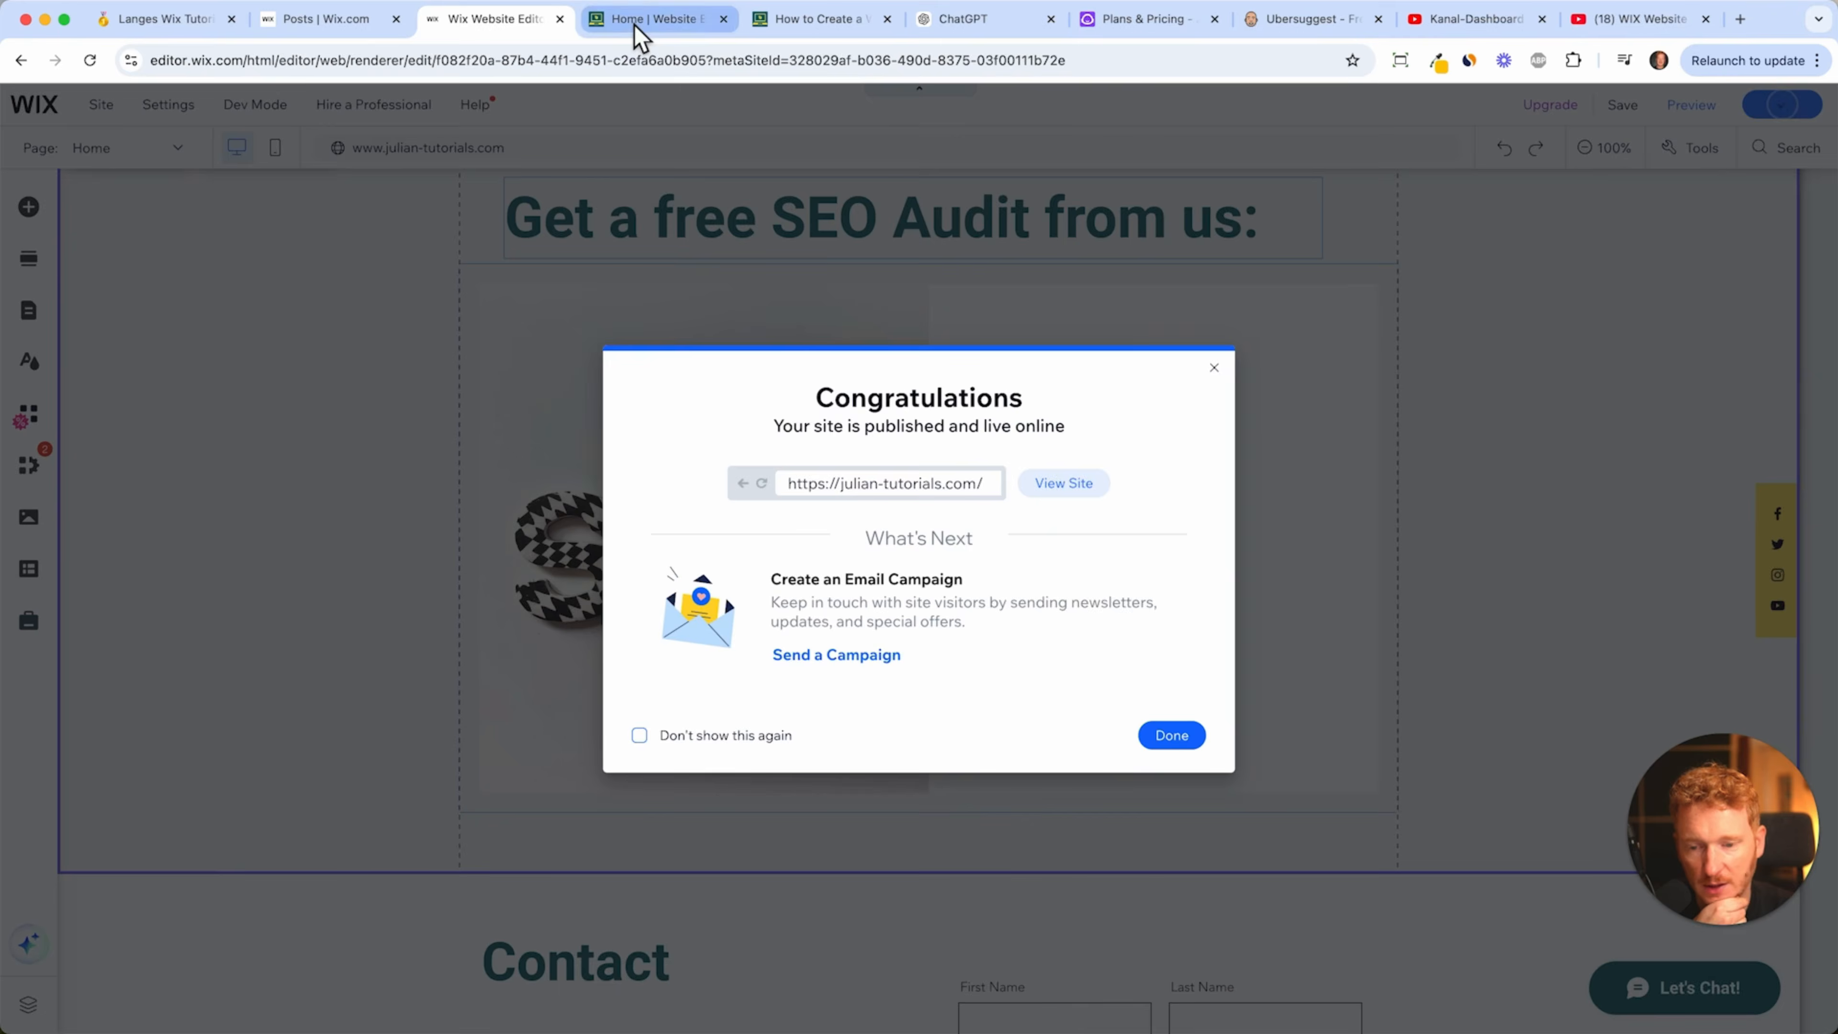
{"action": "left_click", "coordinate": [1062, 484]}
{"action": "scroll", "coordinate": [818, 380], "scroll_direction": "down", "scroll_amount": 20}
{"action": "scroll", "coordinate": [820, 388], "scroll_direction": "down", "scroll_amount": 10}
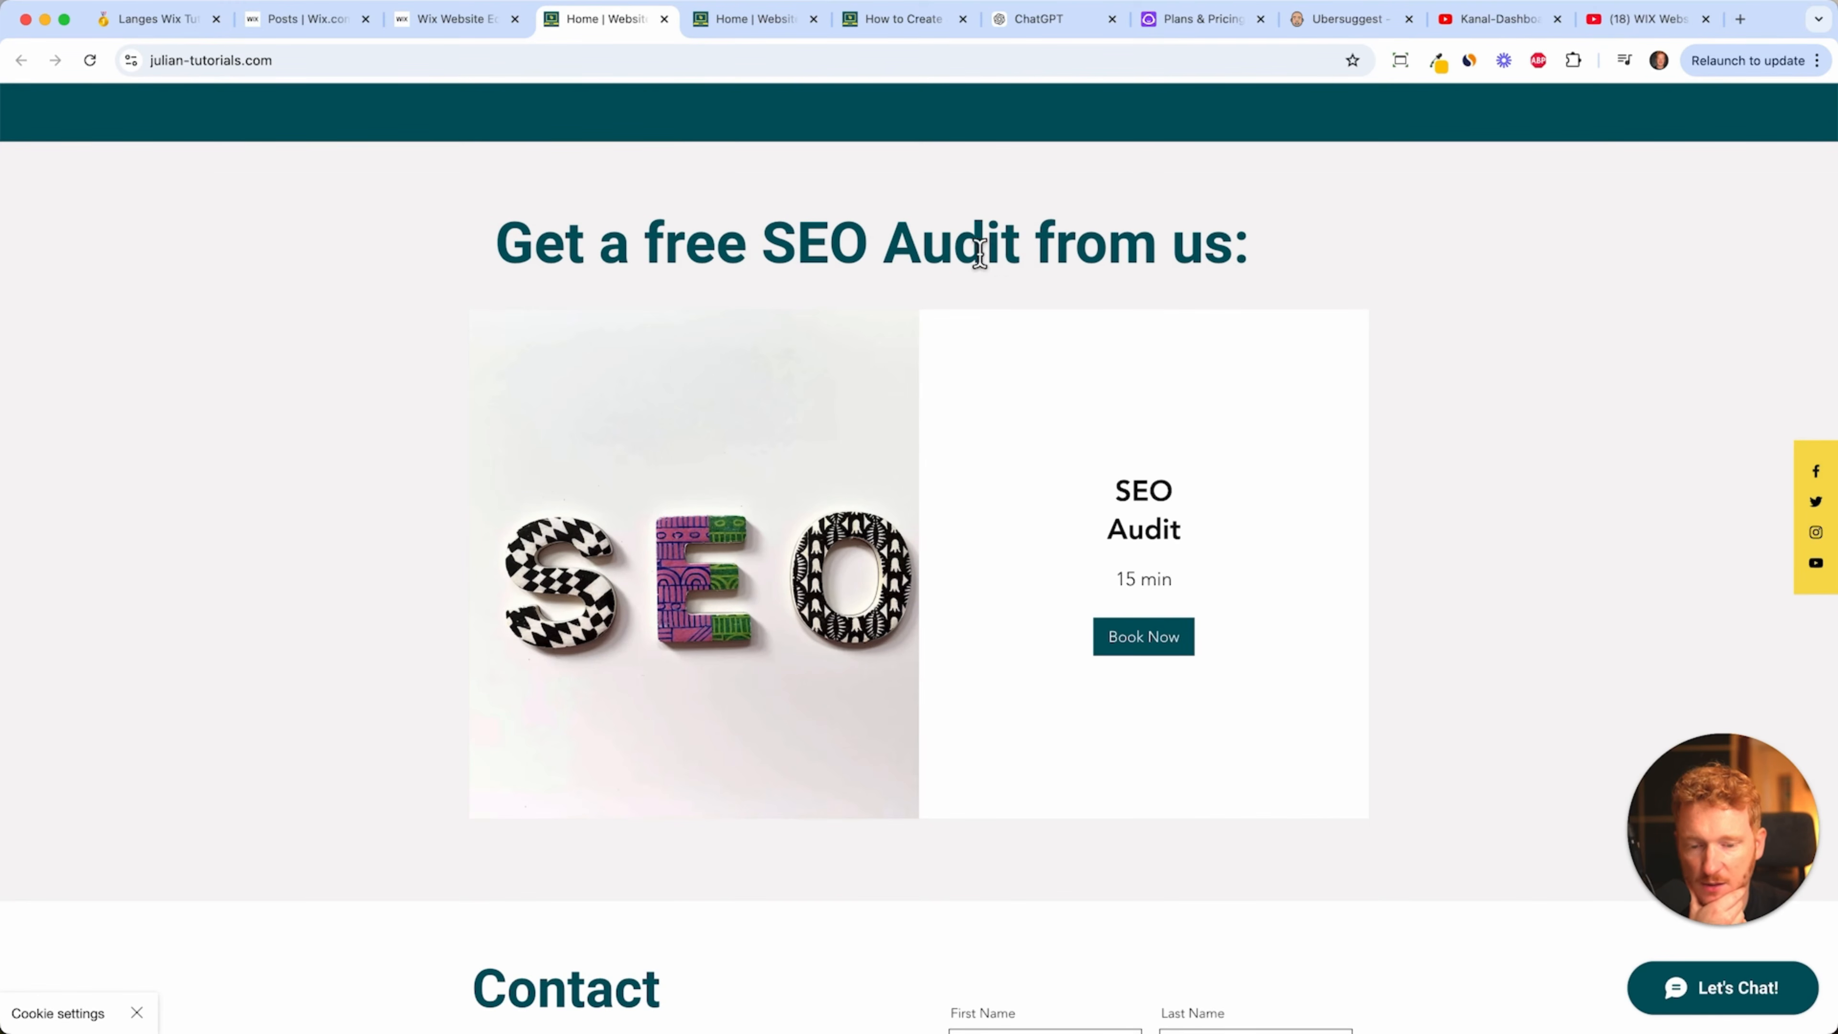
{"action": "scroll", "coordinate": [1158, 543], "scroll_direction": "down", "scroll_amount": 3}
{"action": "left_click", "coordinate": [1170, 517]}
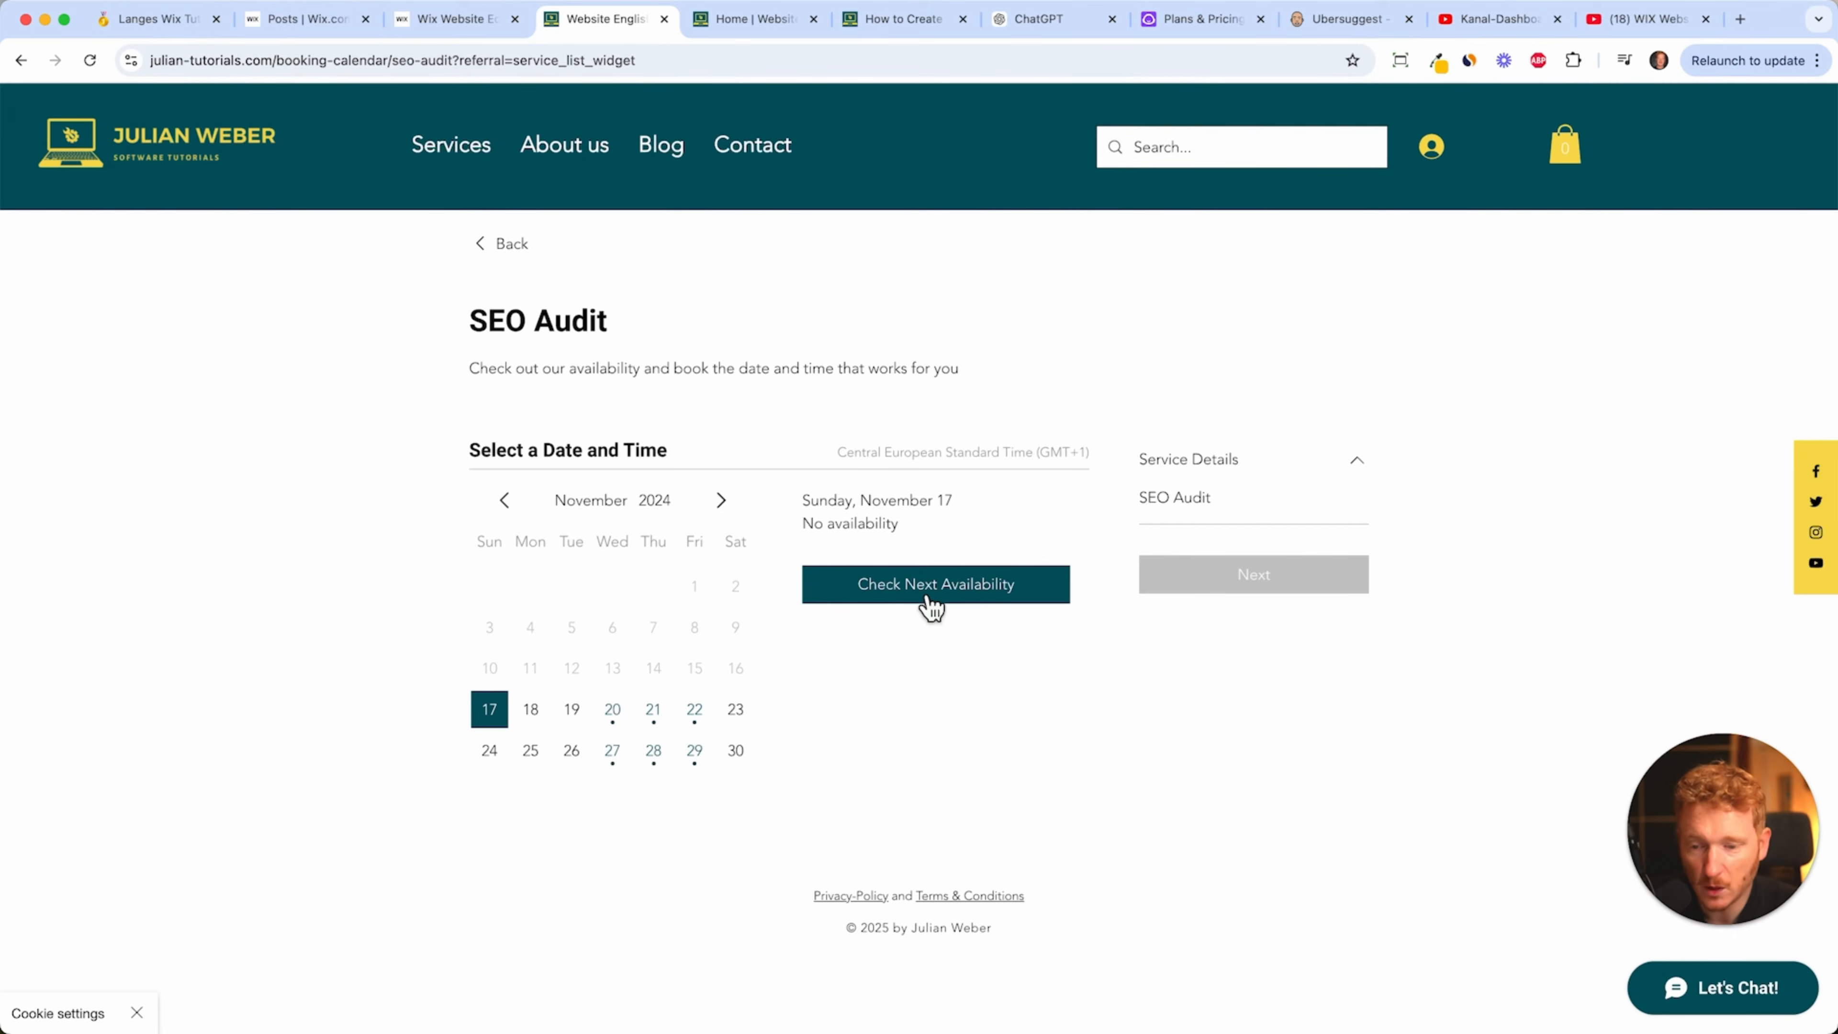
- Dismiss the publish confirmation in the editor and revisit the live SEO Audit booking calendar
{"action": "left_click", "coordinate": [447, 33]}
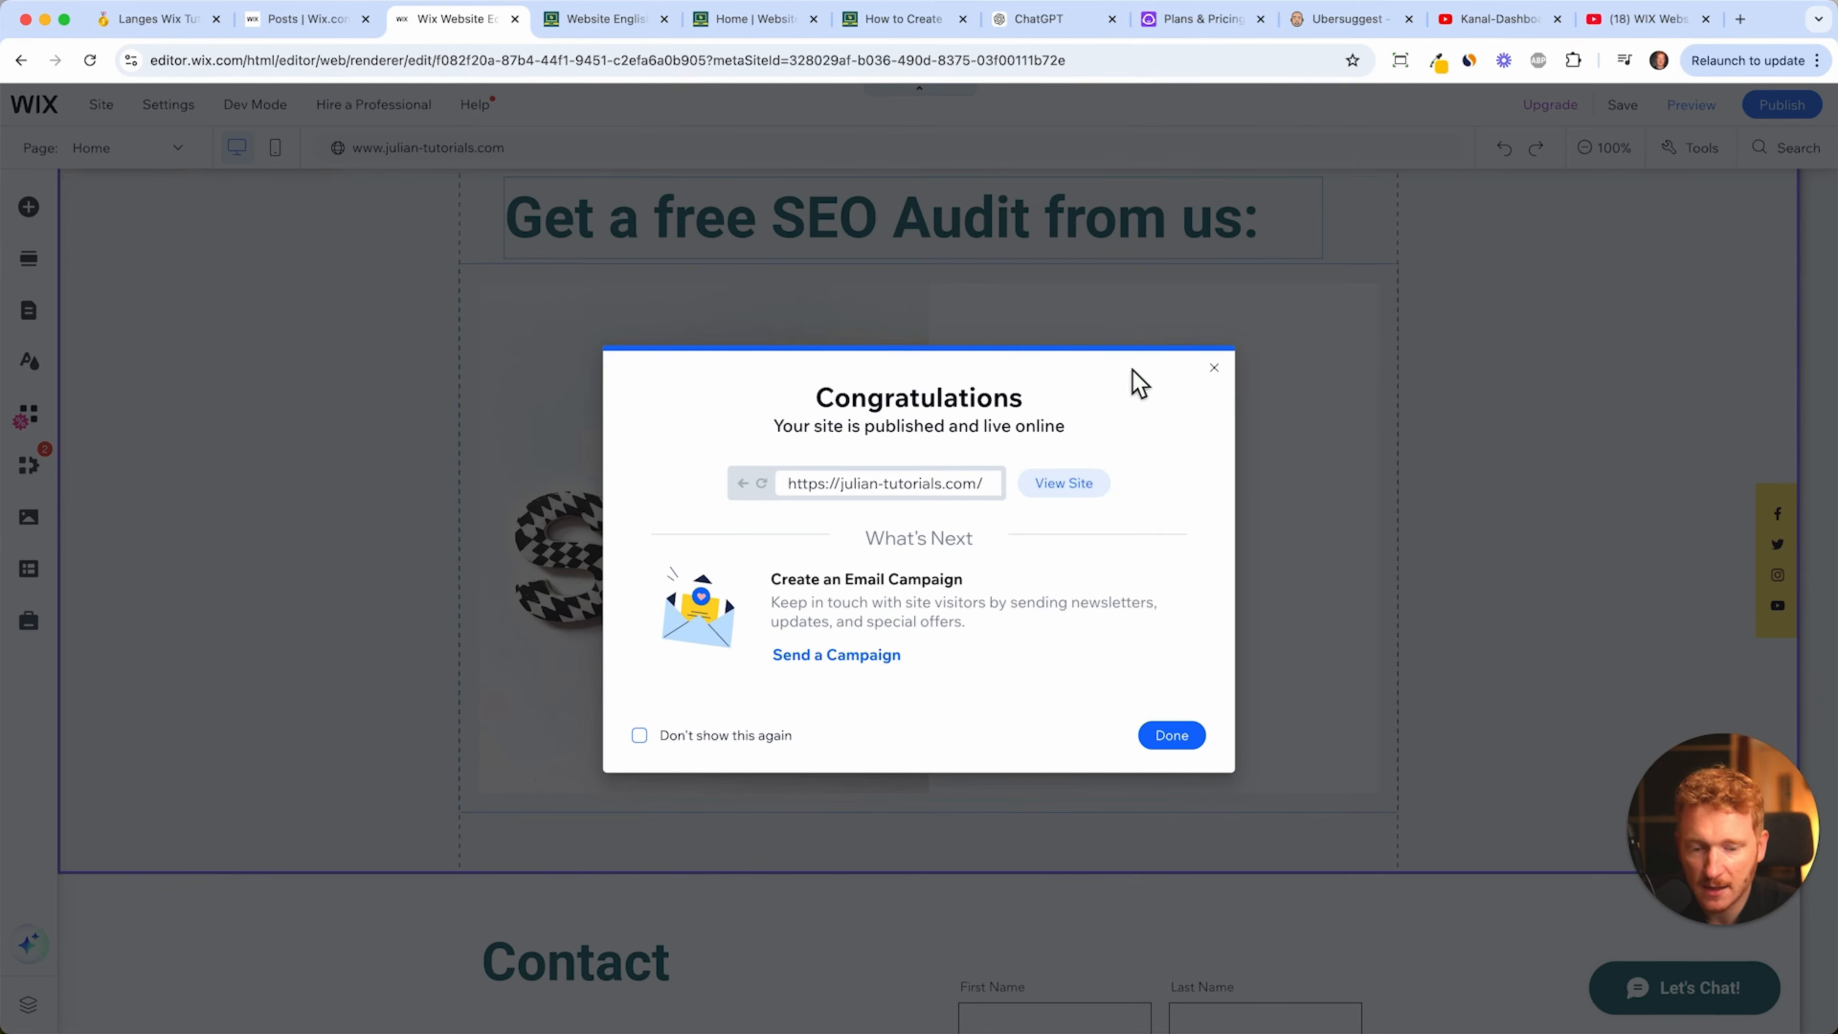
{"action": "left_click", "coordinate": [1215, 368]}
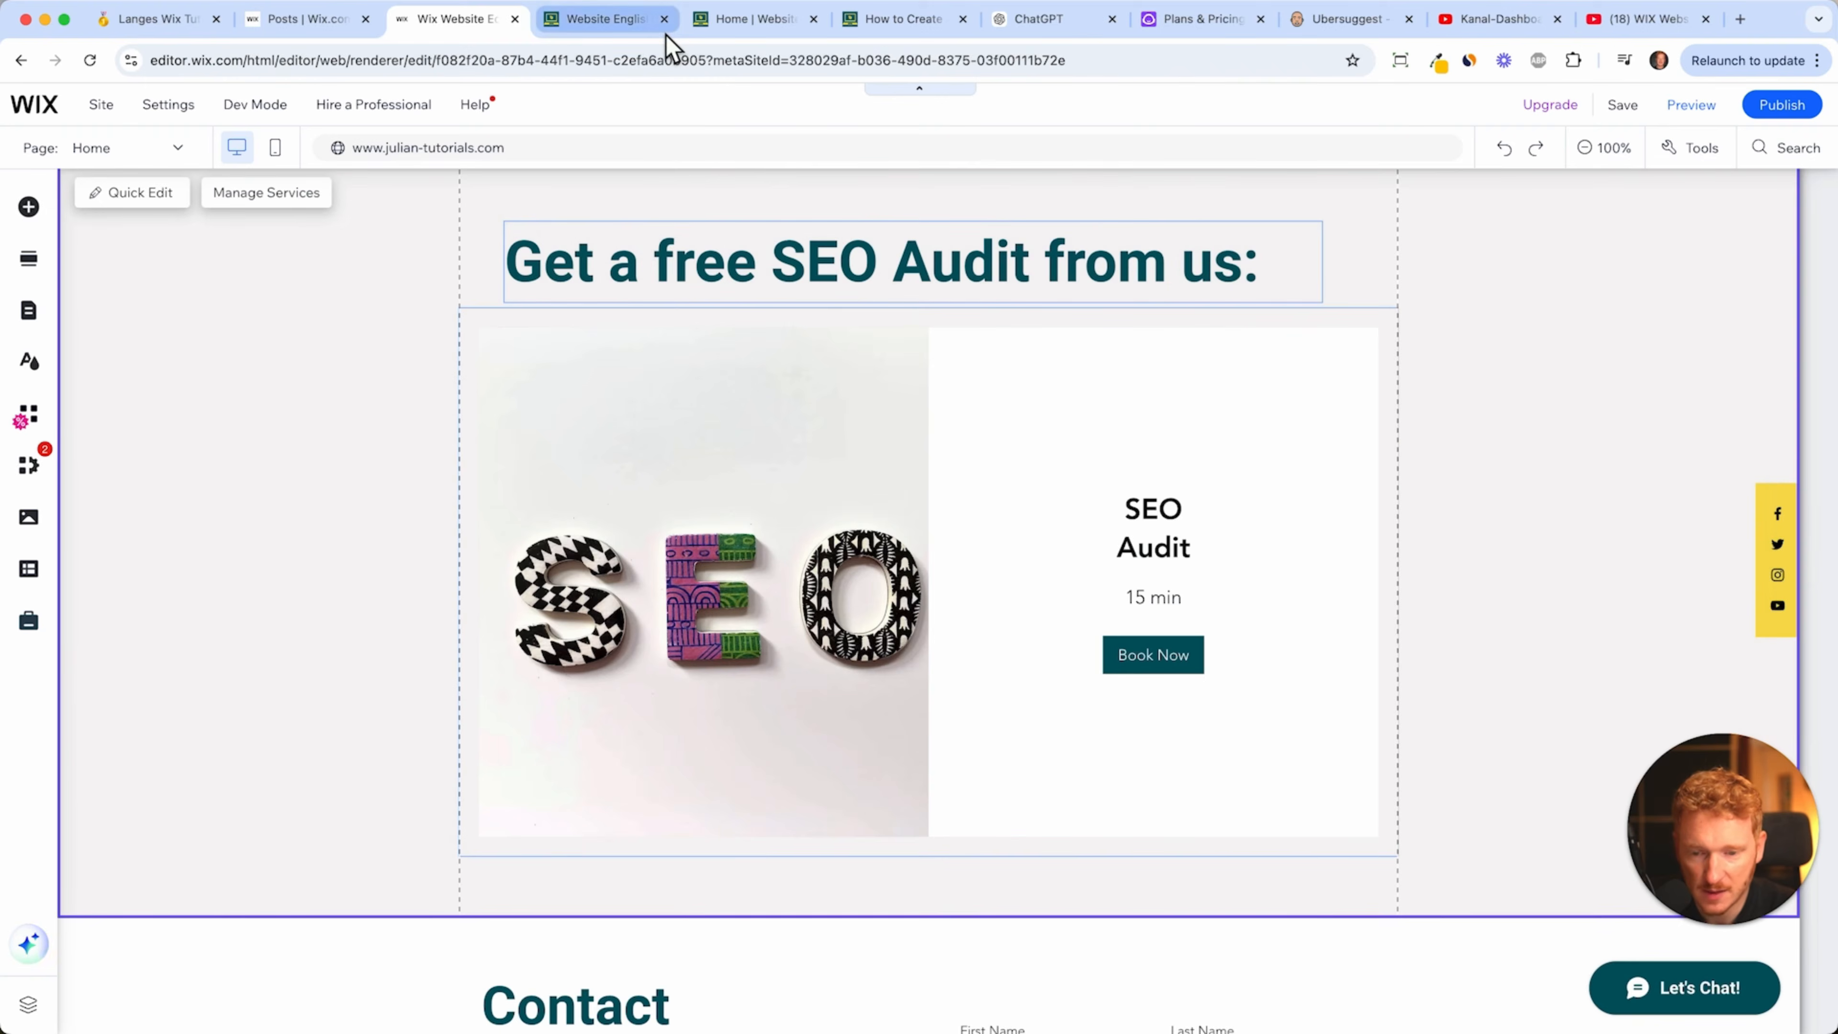
{"action": "left_click", "coordinate": [651, 29]}
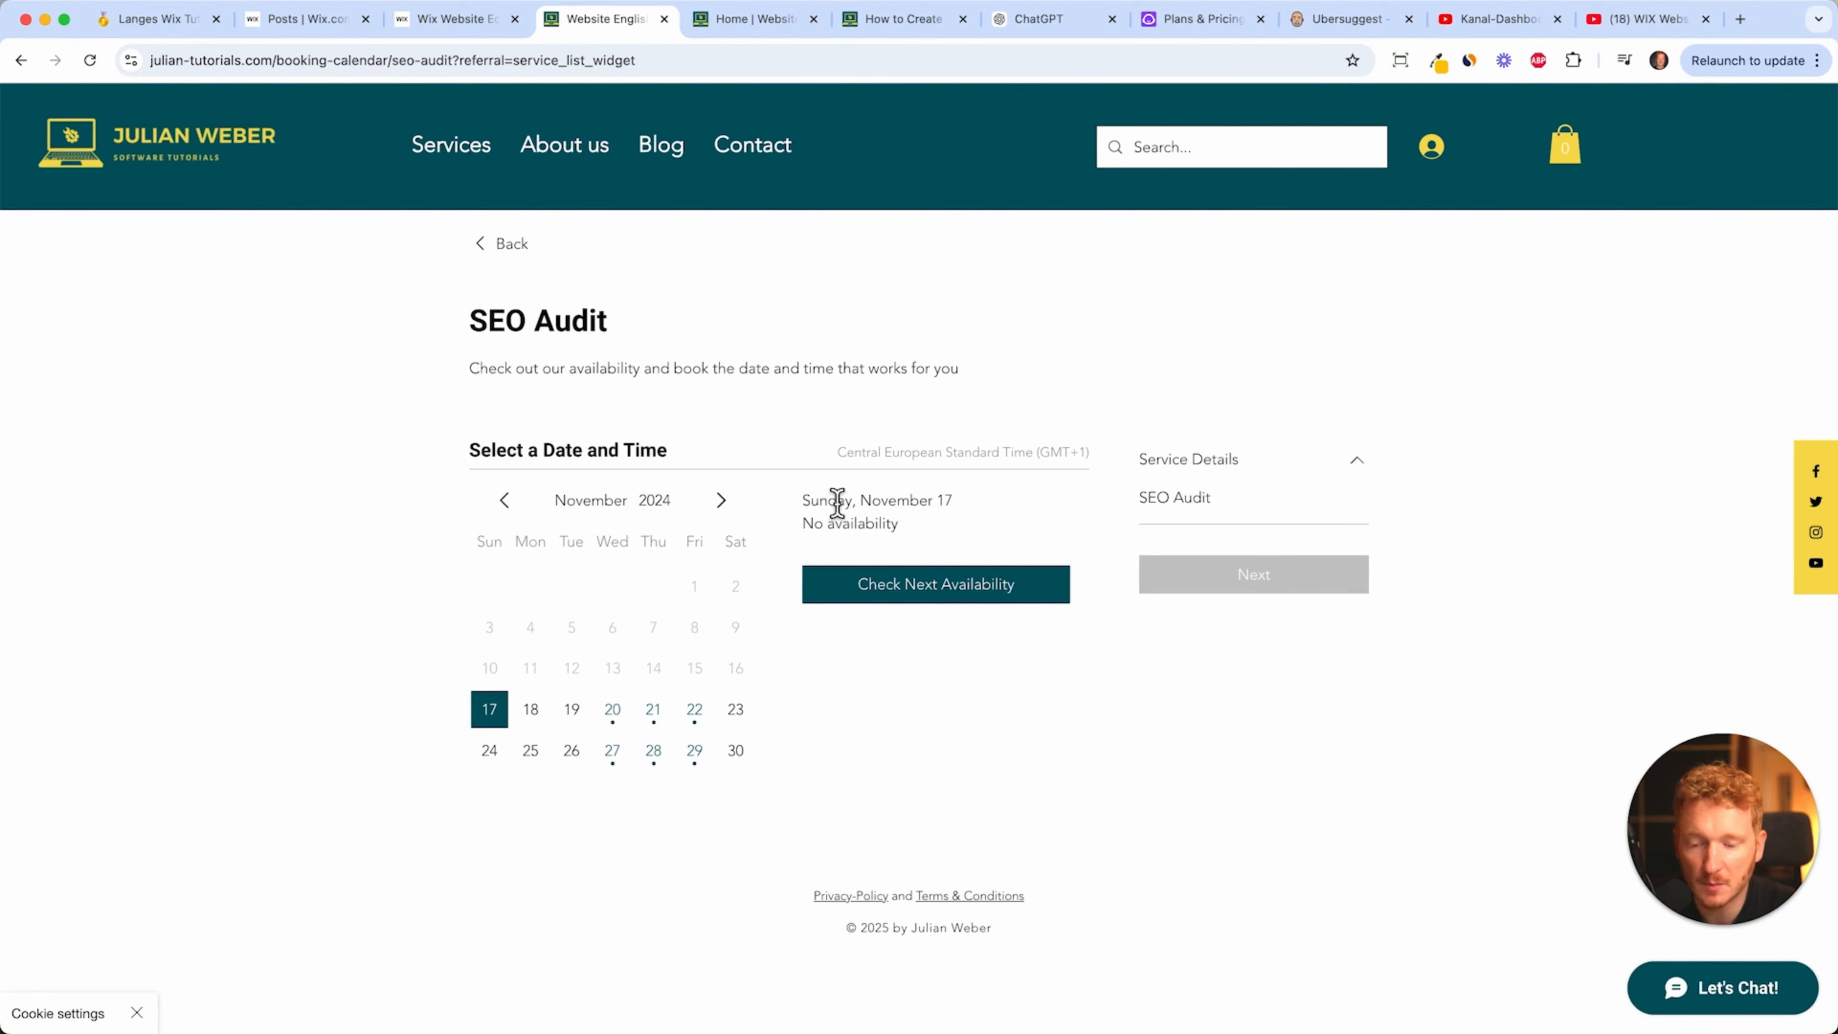
- Return to the Wix editor and add the Wix Stores app to the site from the available business apps
{"action": "left_click", "coordinate": [434, 22]}
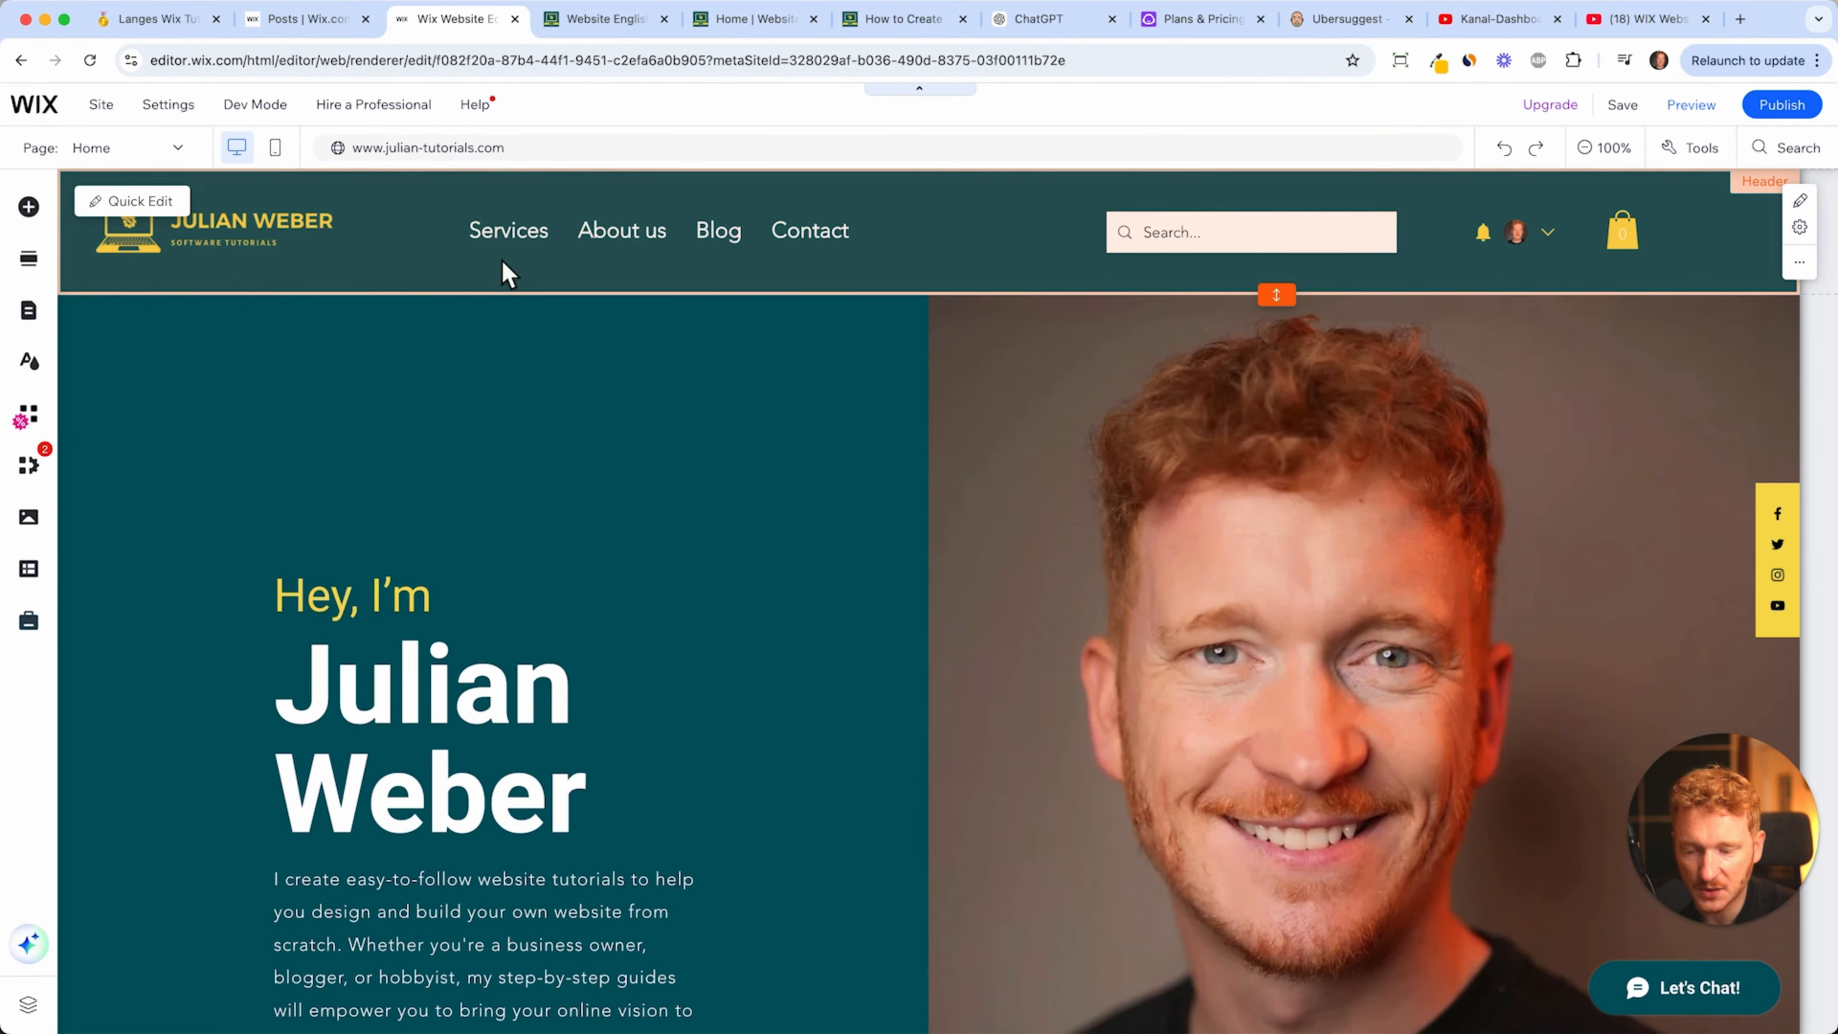
{"action": "left_click", "coordinate": [28, 465]}
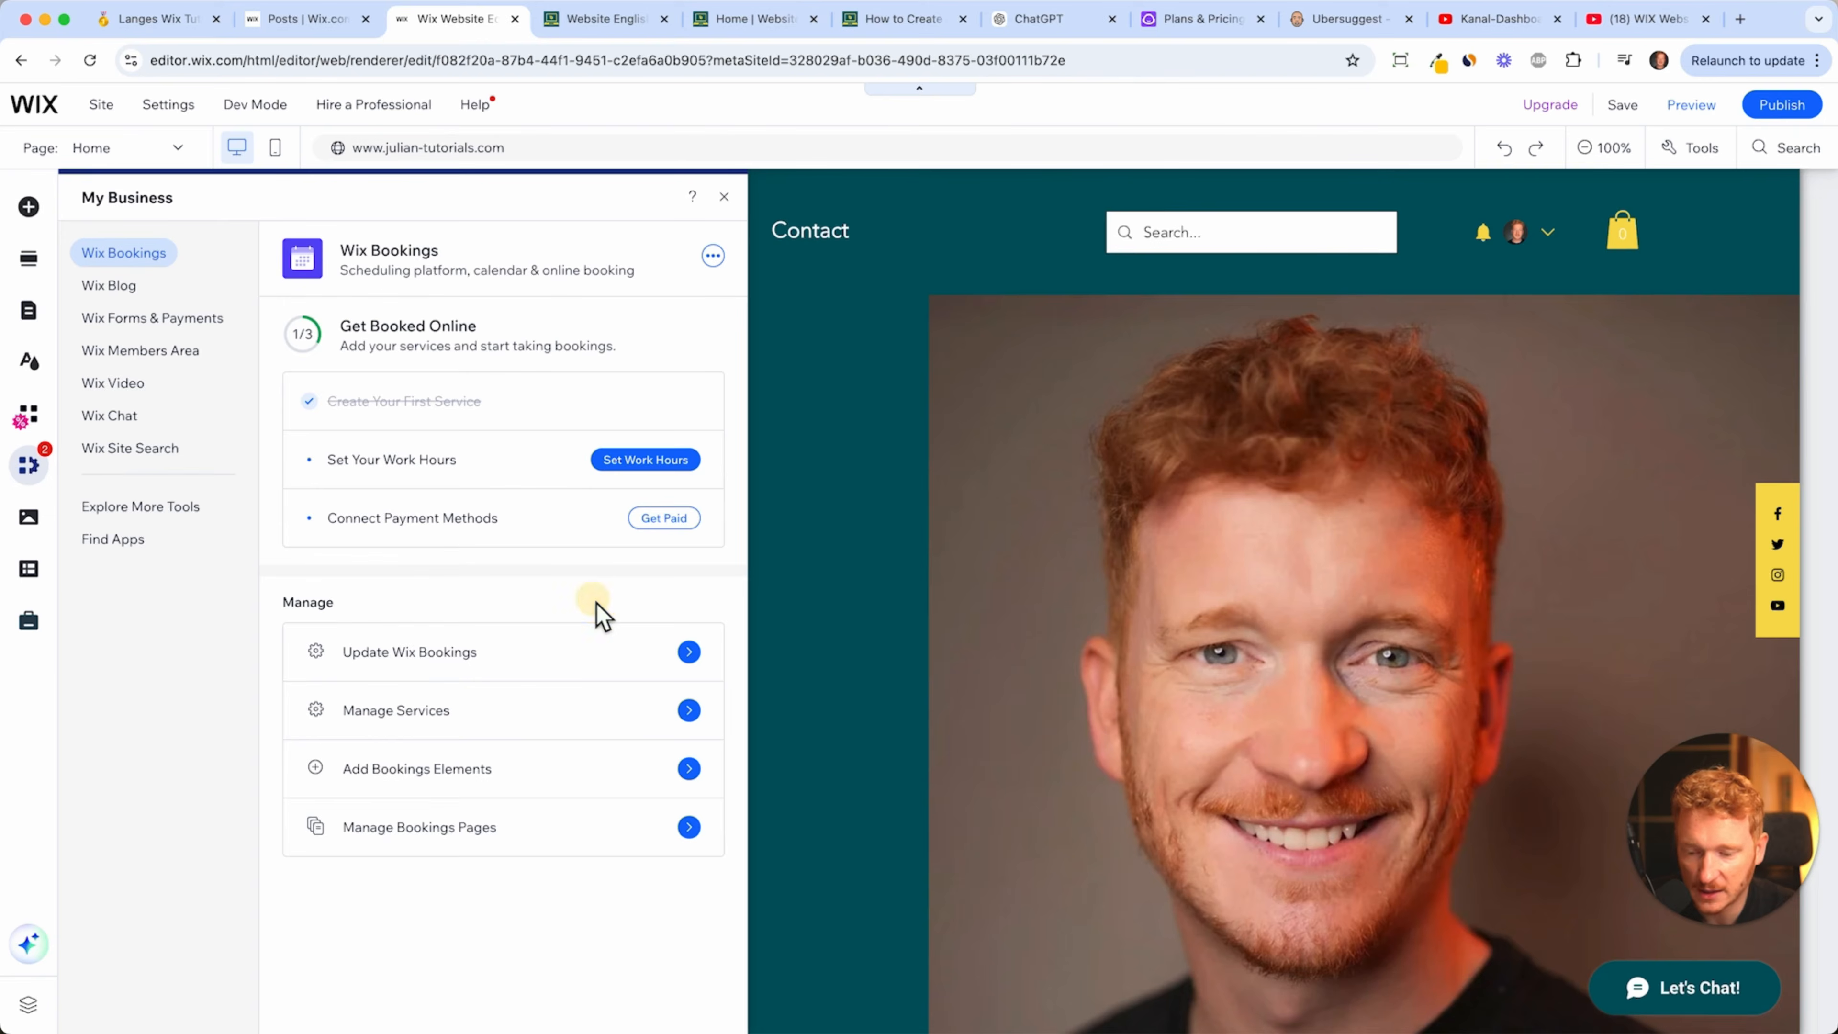
{"action": "left_click", "coordinate": [116, 539]}
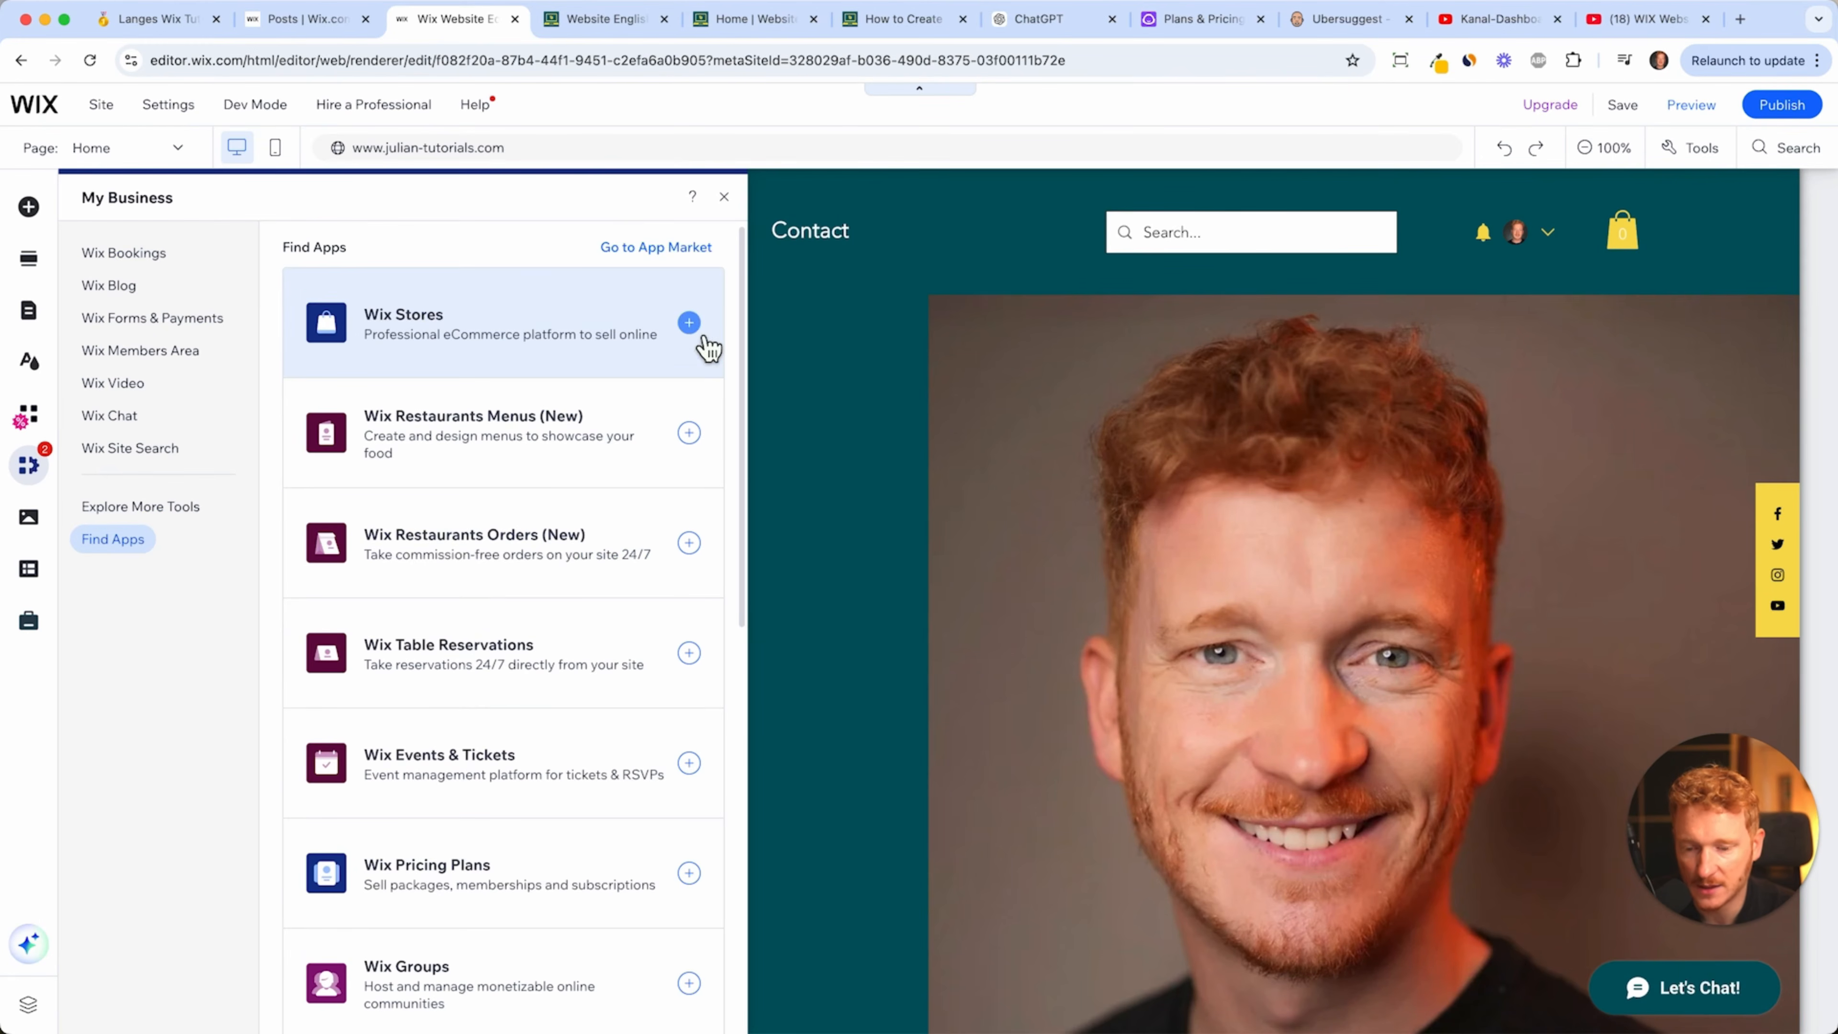
{"action": "left_click", "coordinate": [688, 323]}
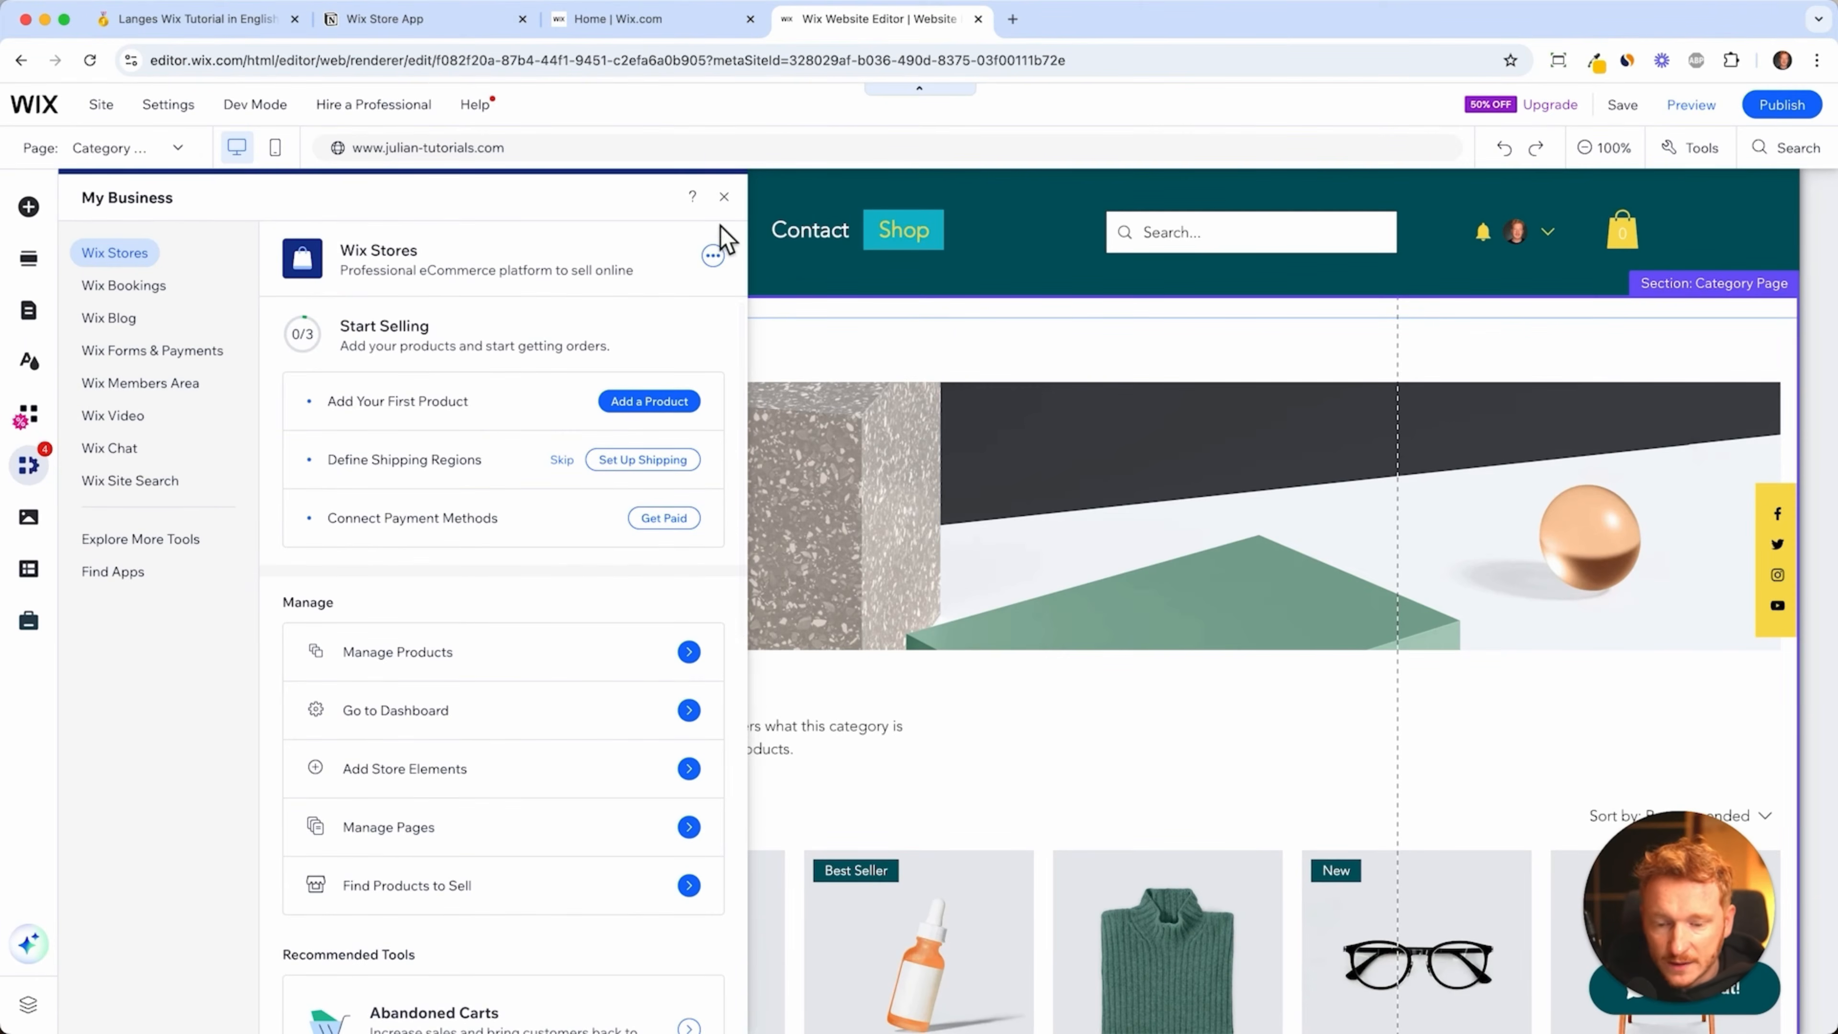
{"action": "left_click", "coordinate": [724, 197]}
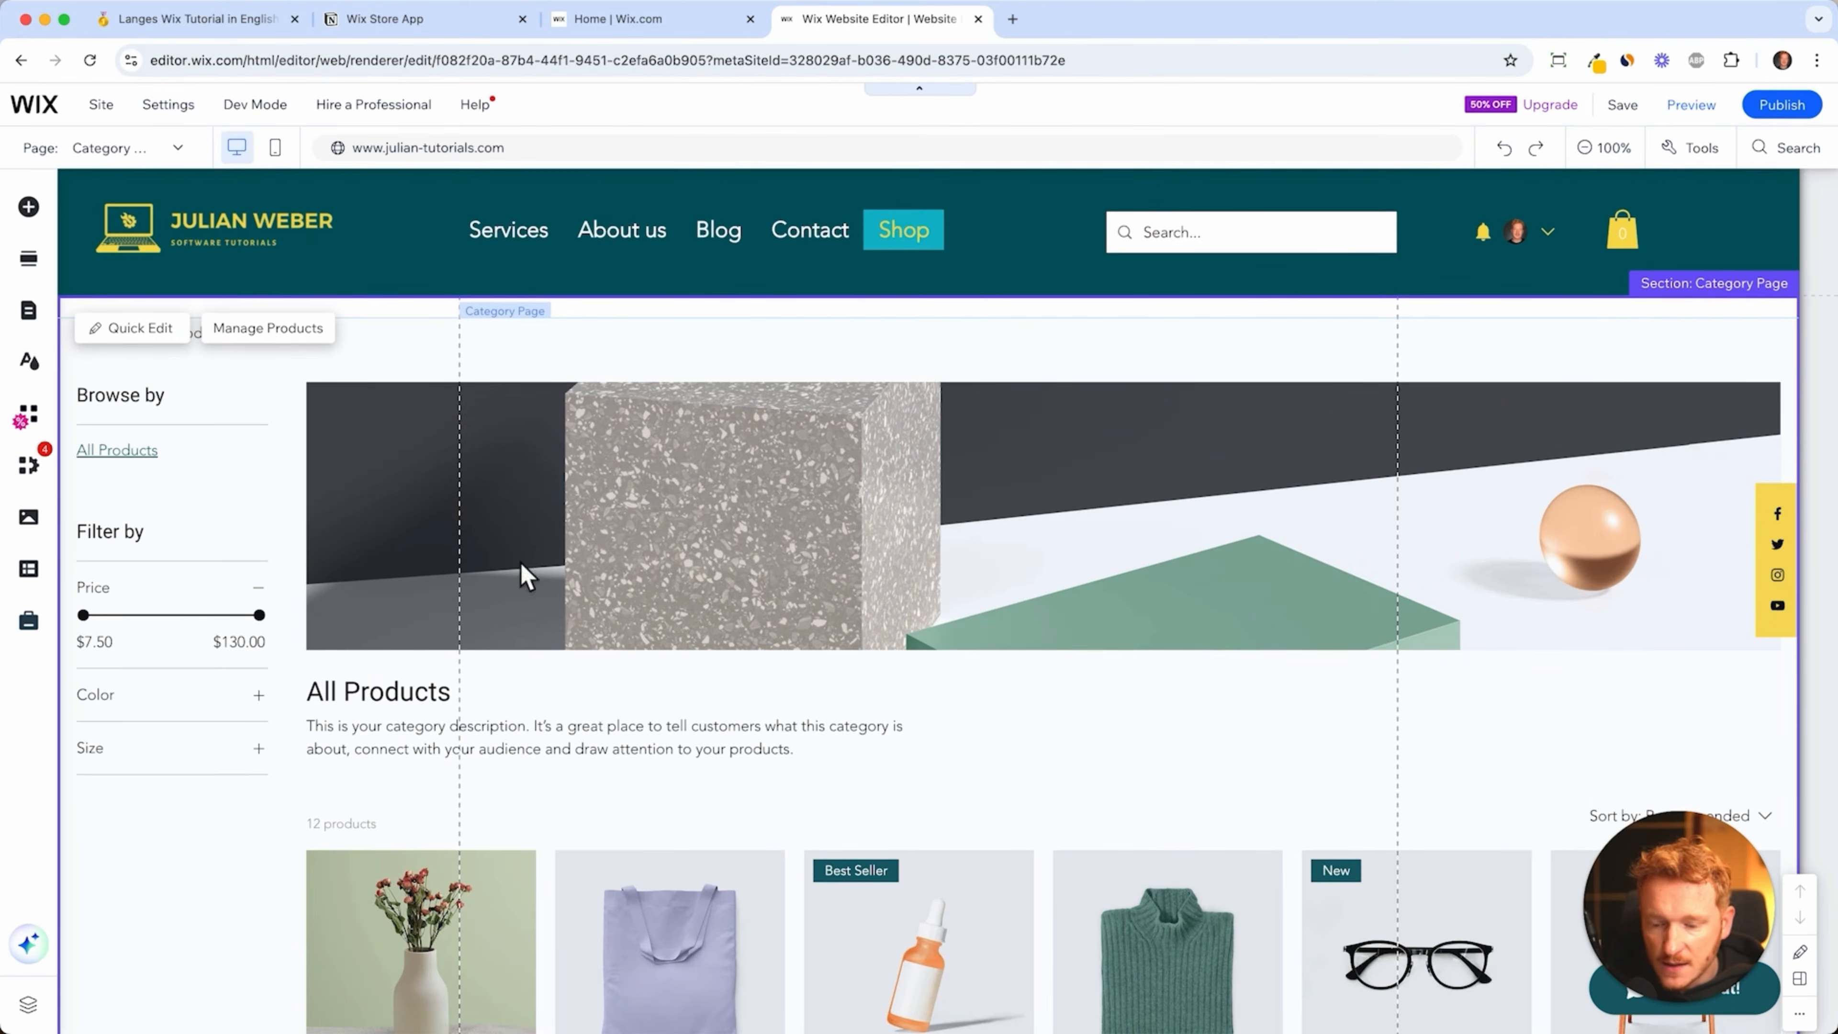
- Look over the sample products on the store's category page, open the gallery's product management and dismiss the tip about physical or digital products
{"action": "scroll", "coordinate": [855, 615], "scroll_direction": "down", "scroll_amount": 5}
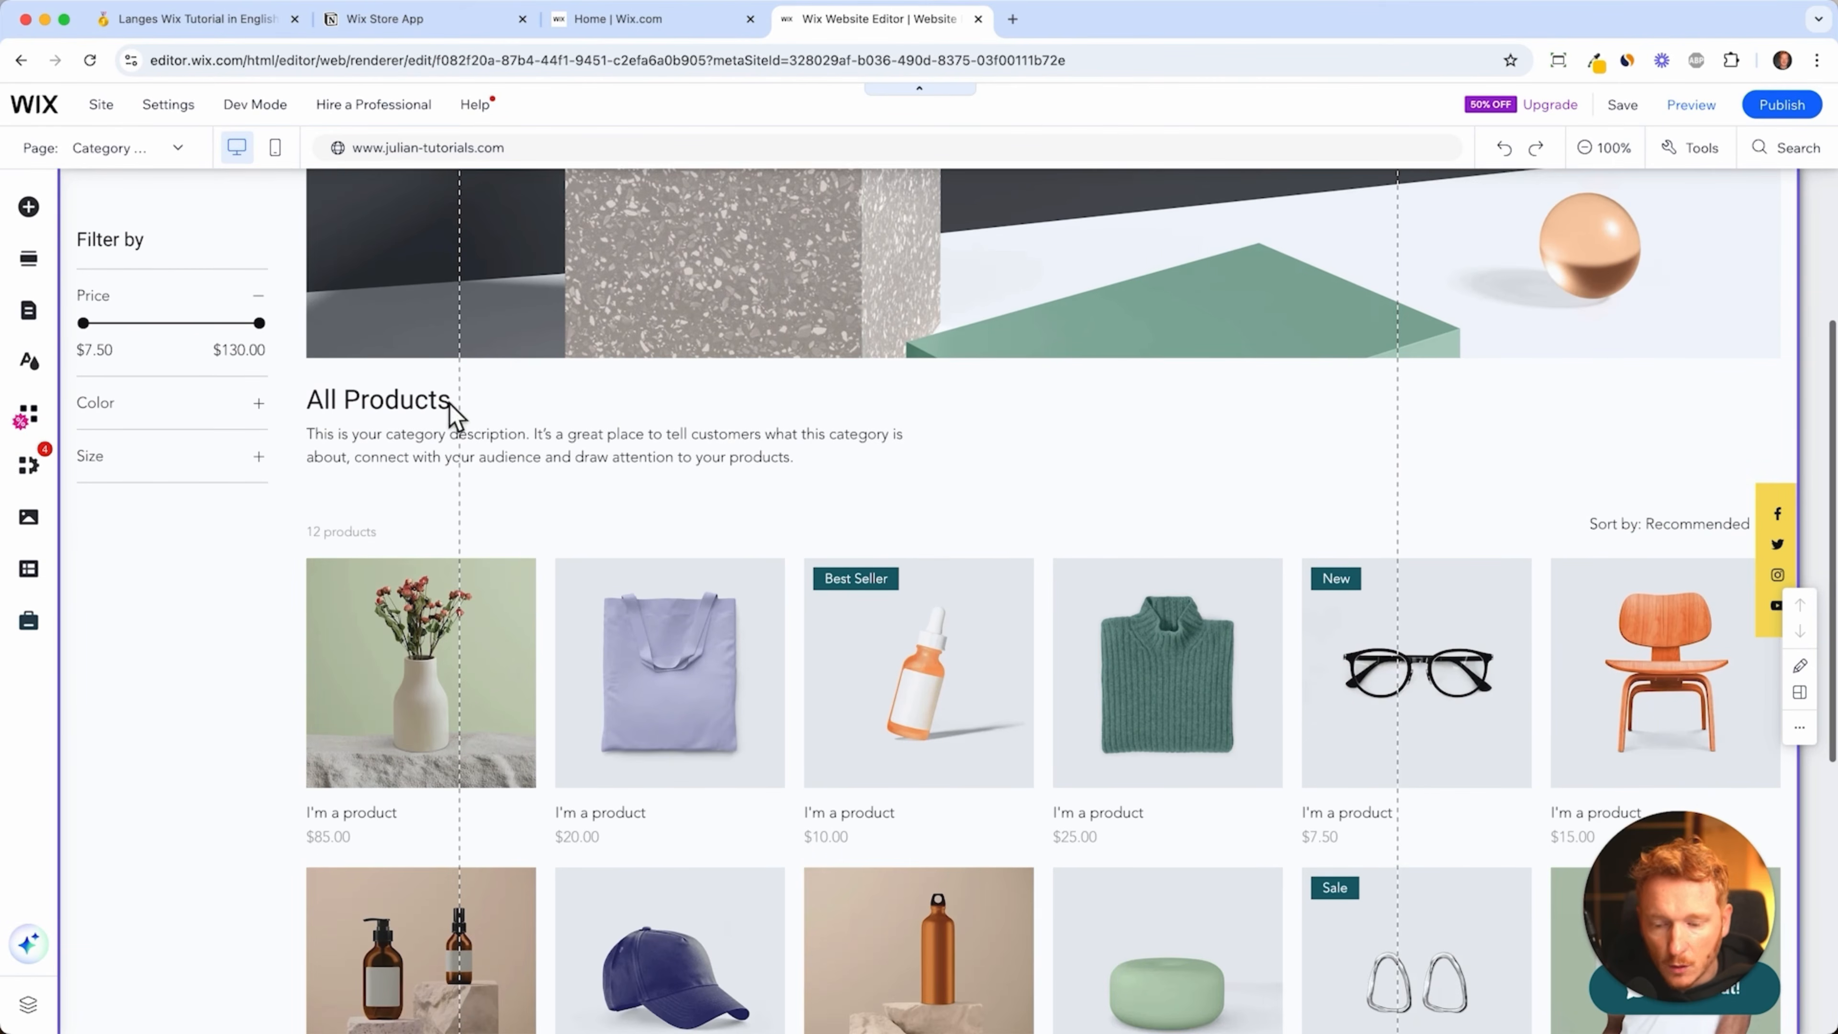
{"action": "scroll", "coordinate": [795, 600], "scroll_direction": "down", "scroll_amount": 3}
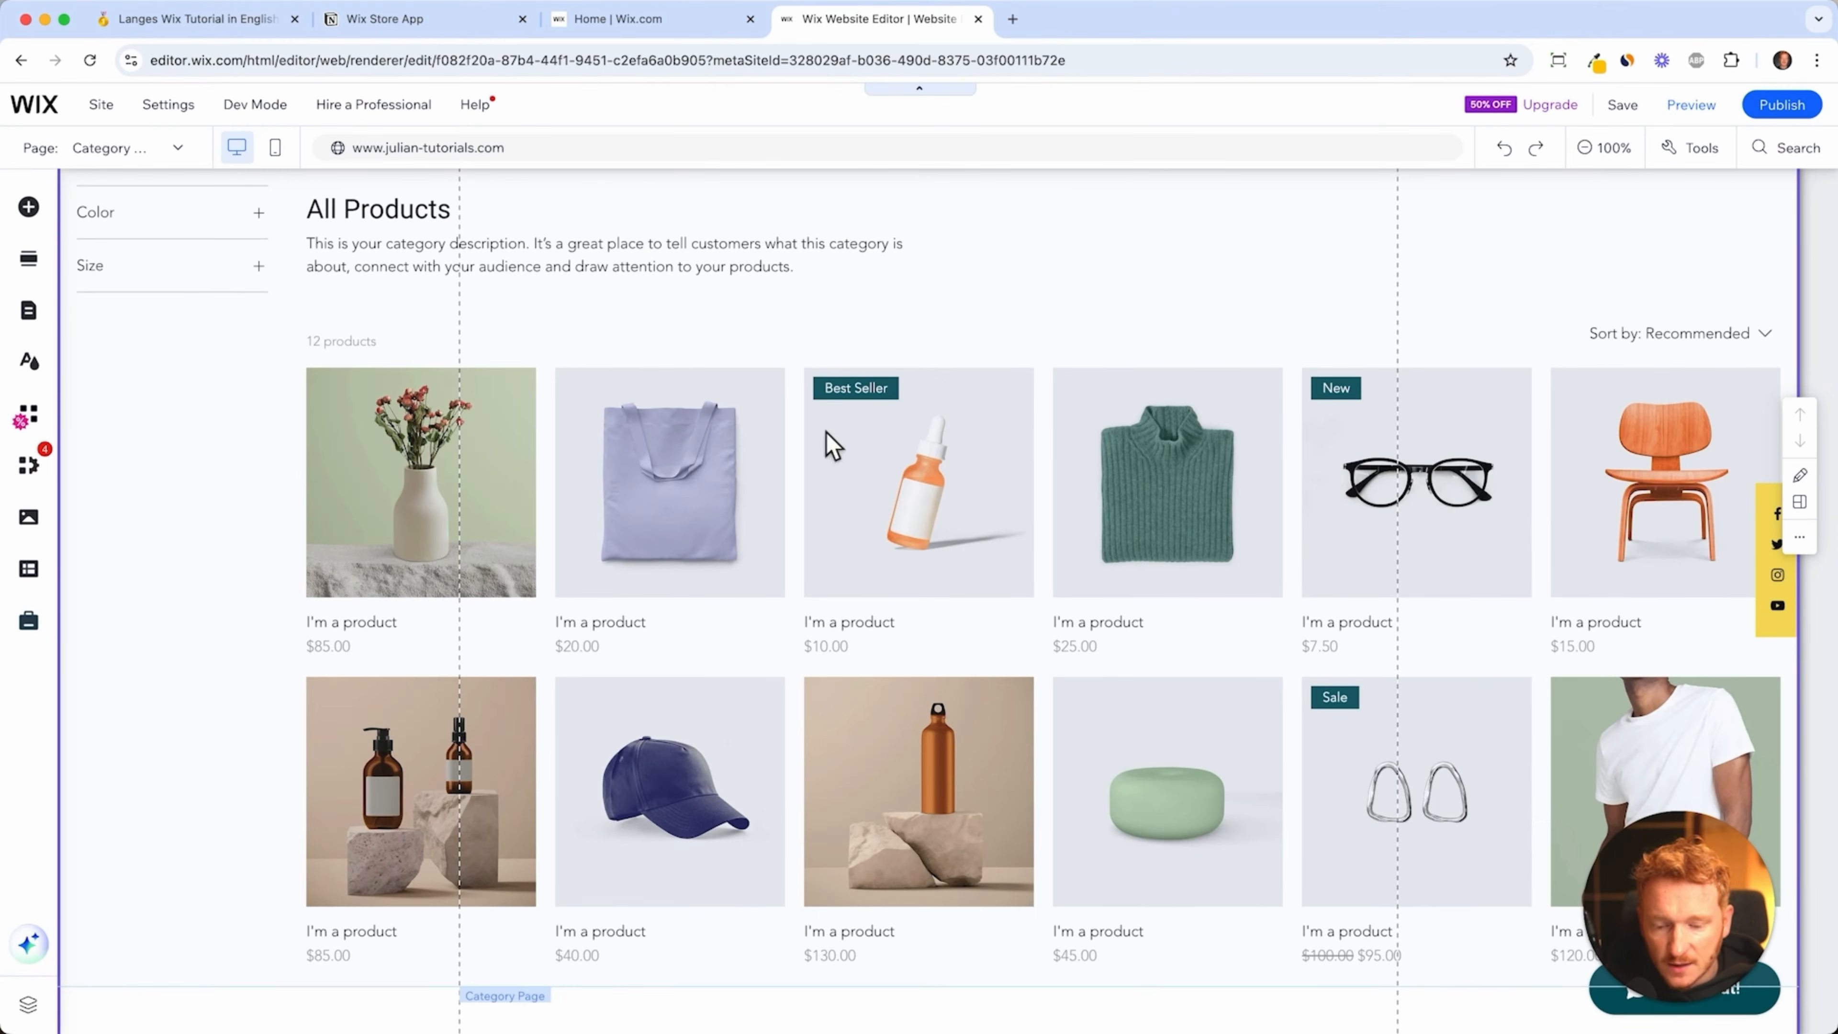
{"action": "scroll", "coordinate": [655, 443], "scroll_direction": "up", "scroll_amount": 4}
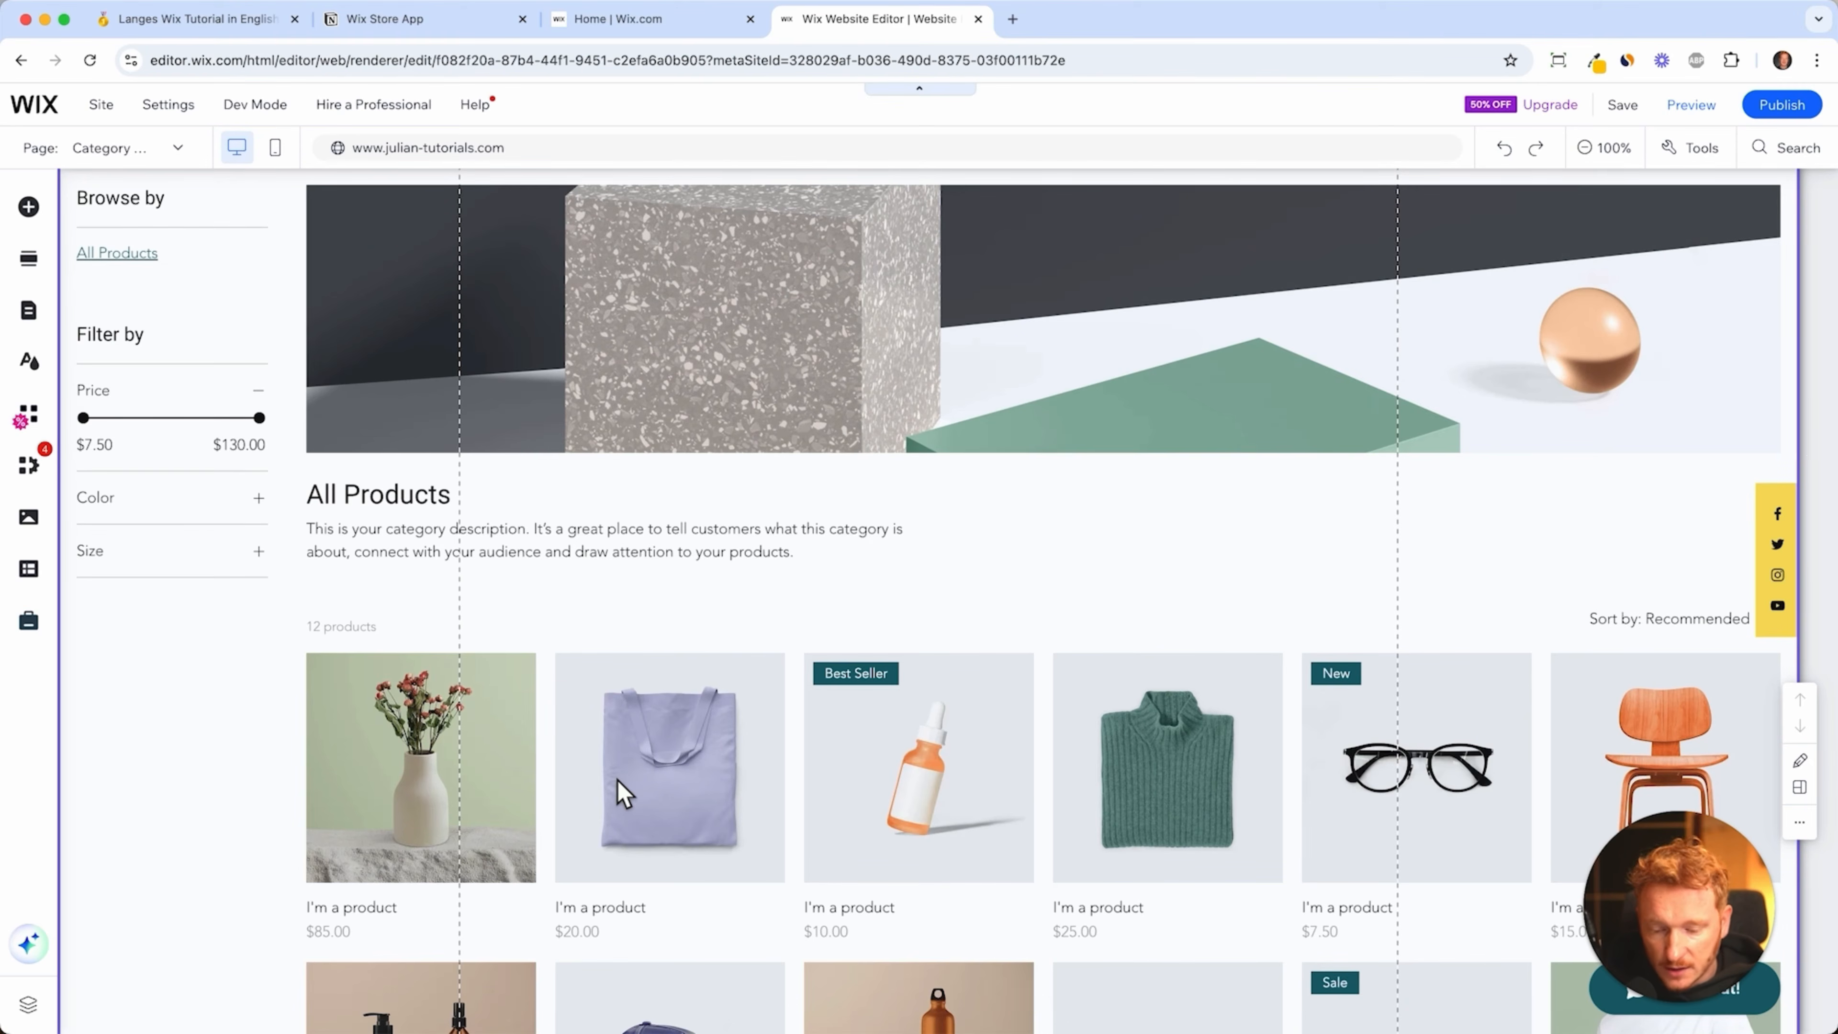
{"action": "left_click", "coordinate": [622, 794]}
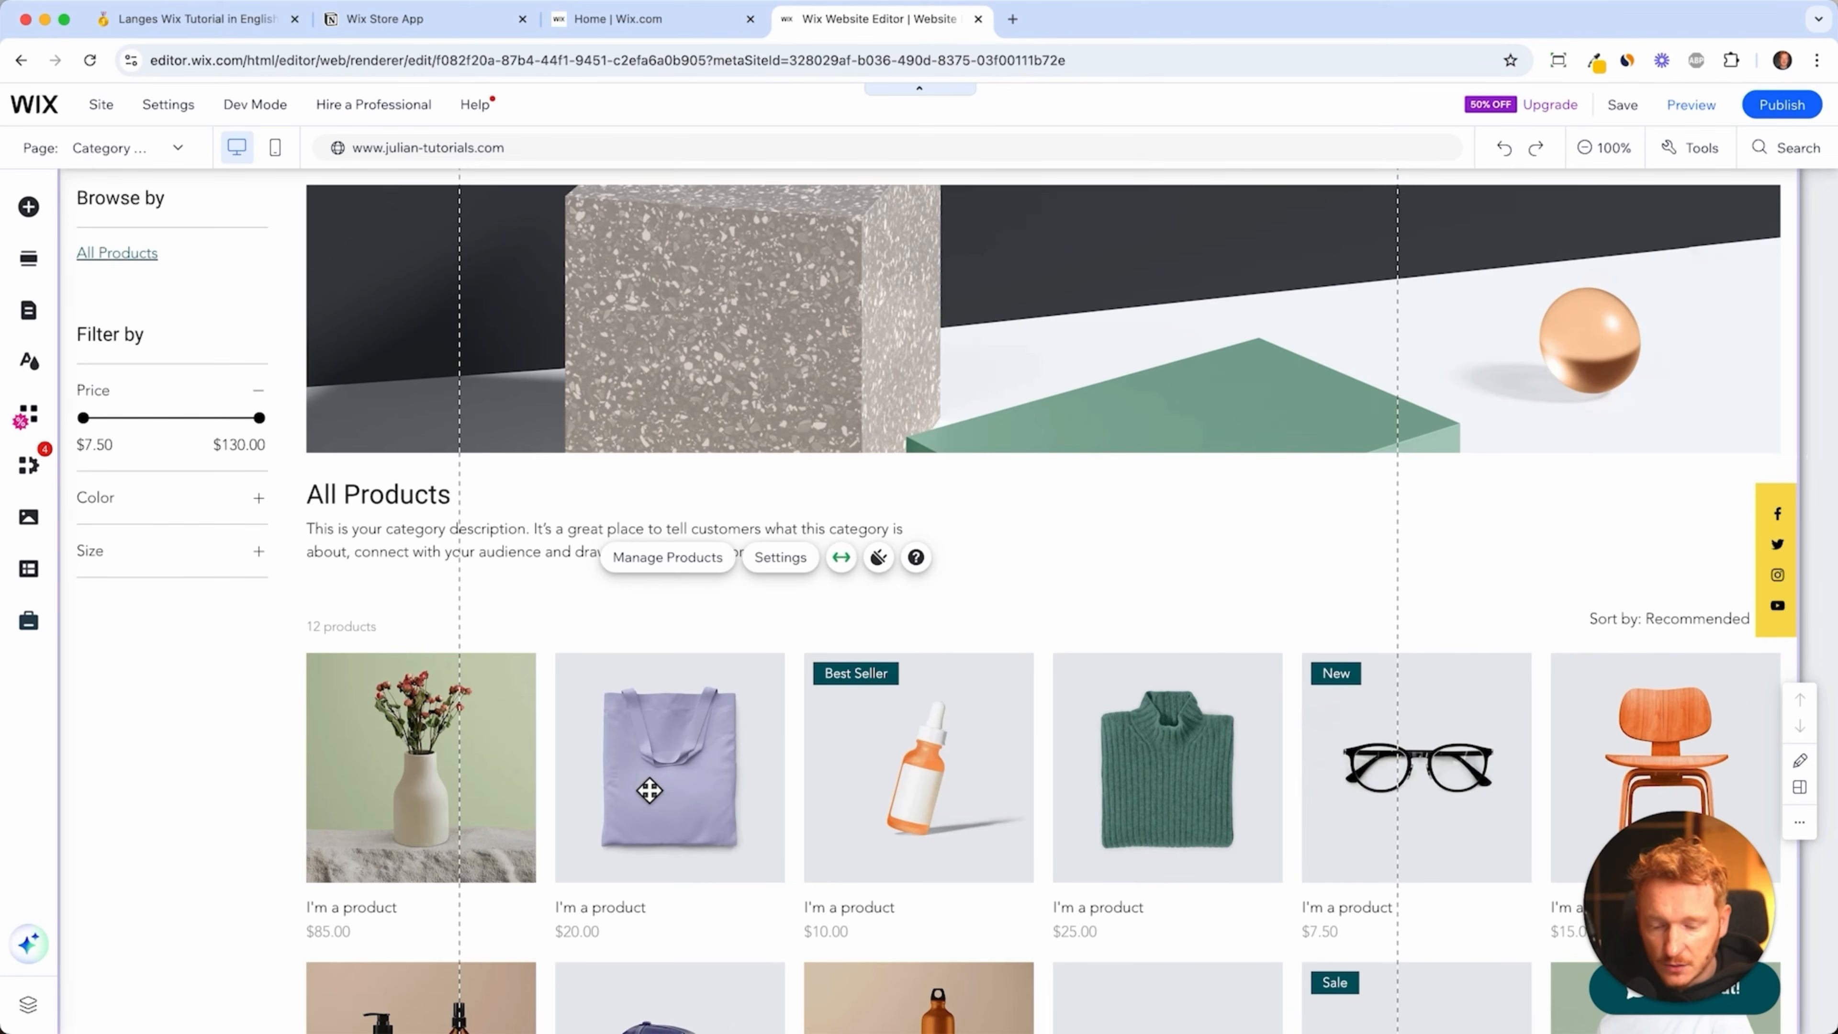
{"action": "left_click", "coordinate": [649, 791]}
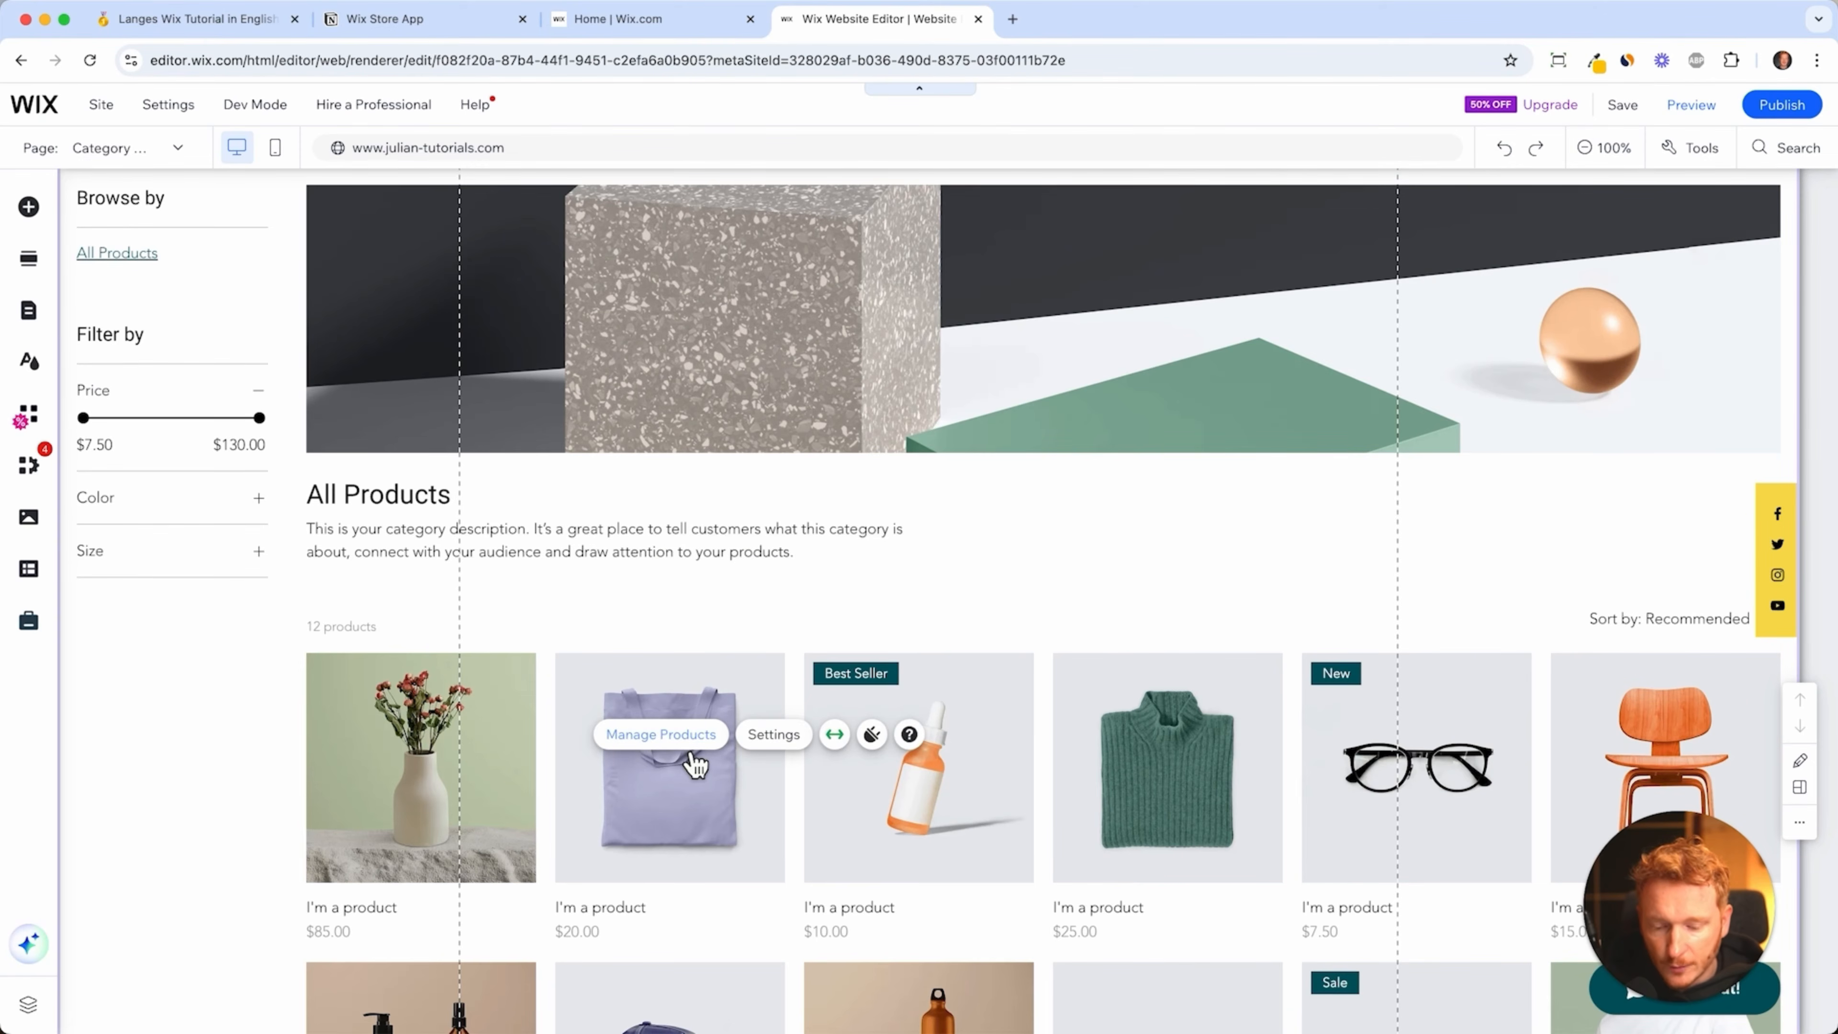
{"action": "left_click", "coordinate": [660, 734]}
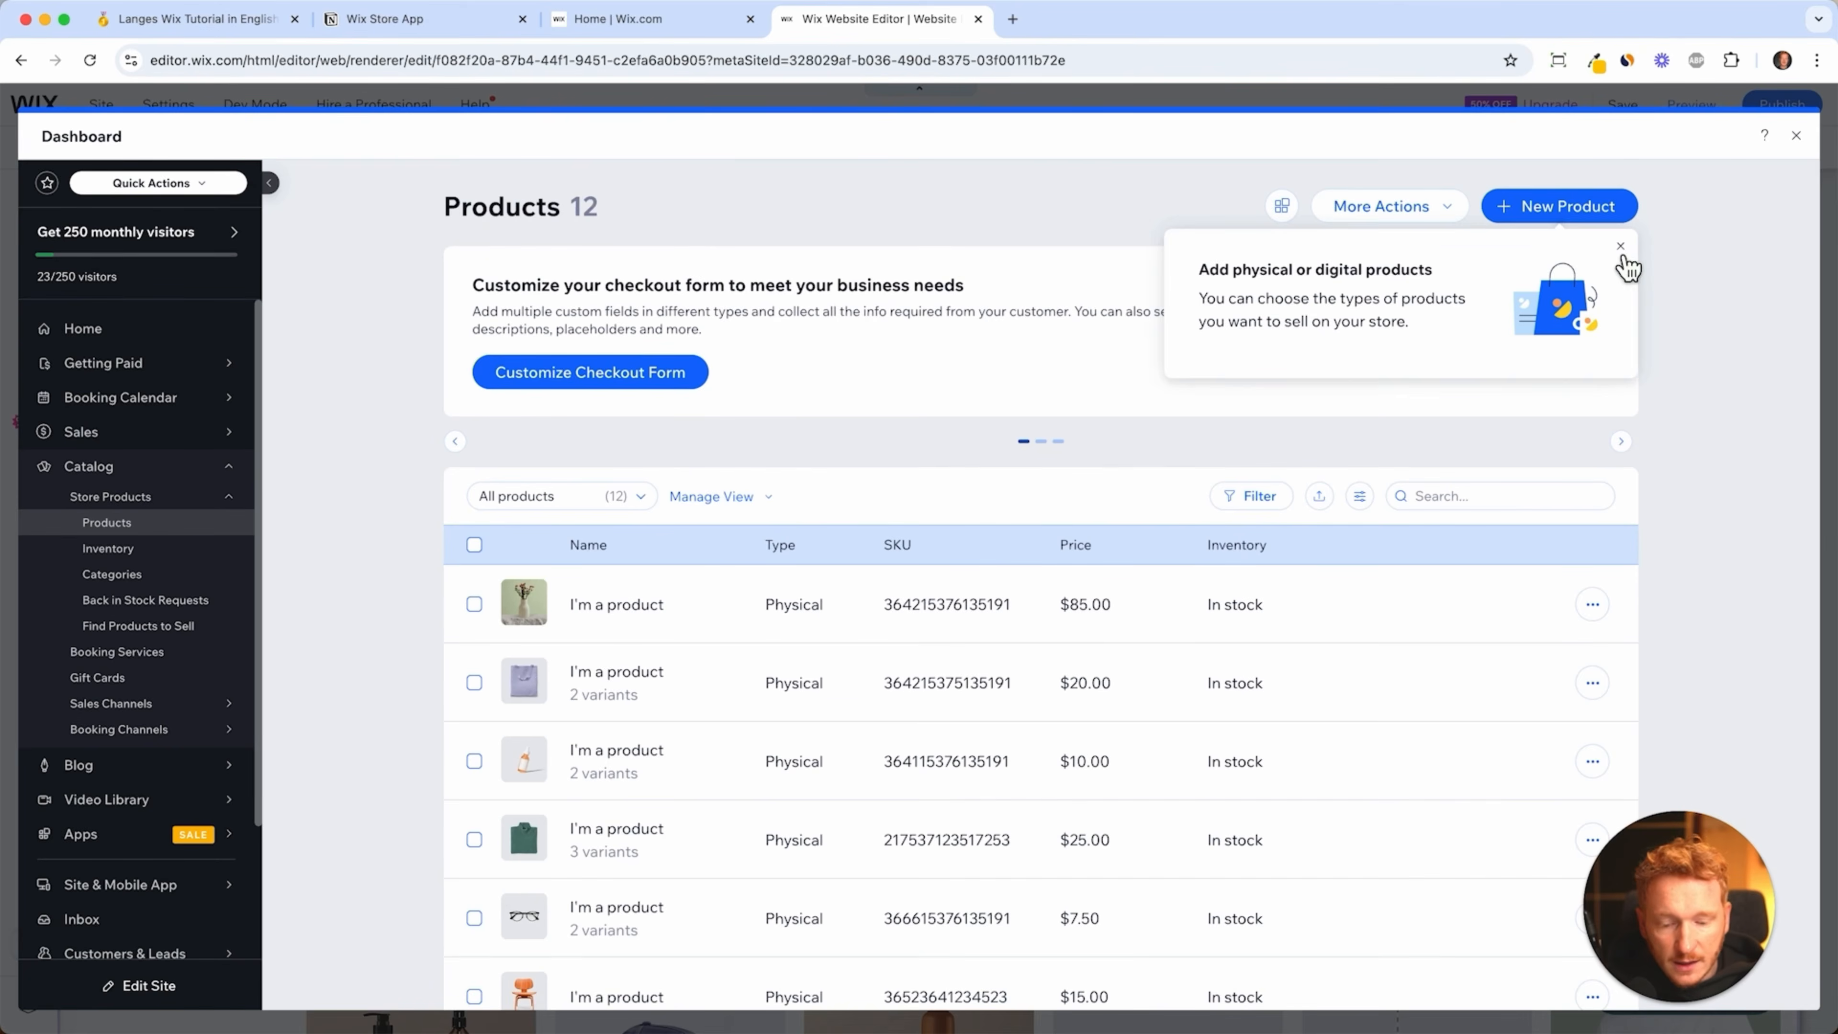
{"action": "left_click", "coordinate": [1621, 247]}
- Delete the sample dropper bottle priced $10.00 and the sample glasses priced $7.50 from the store's products
{"action": "scroll", "coordinate": [1579, 716], "scroll_direction": "down", "scroll_amount": 5}
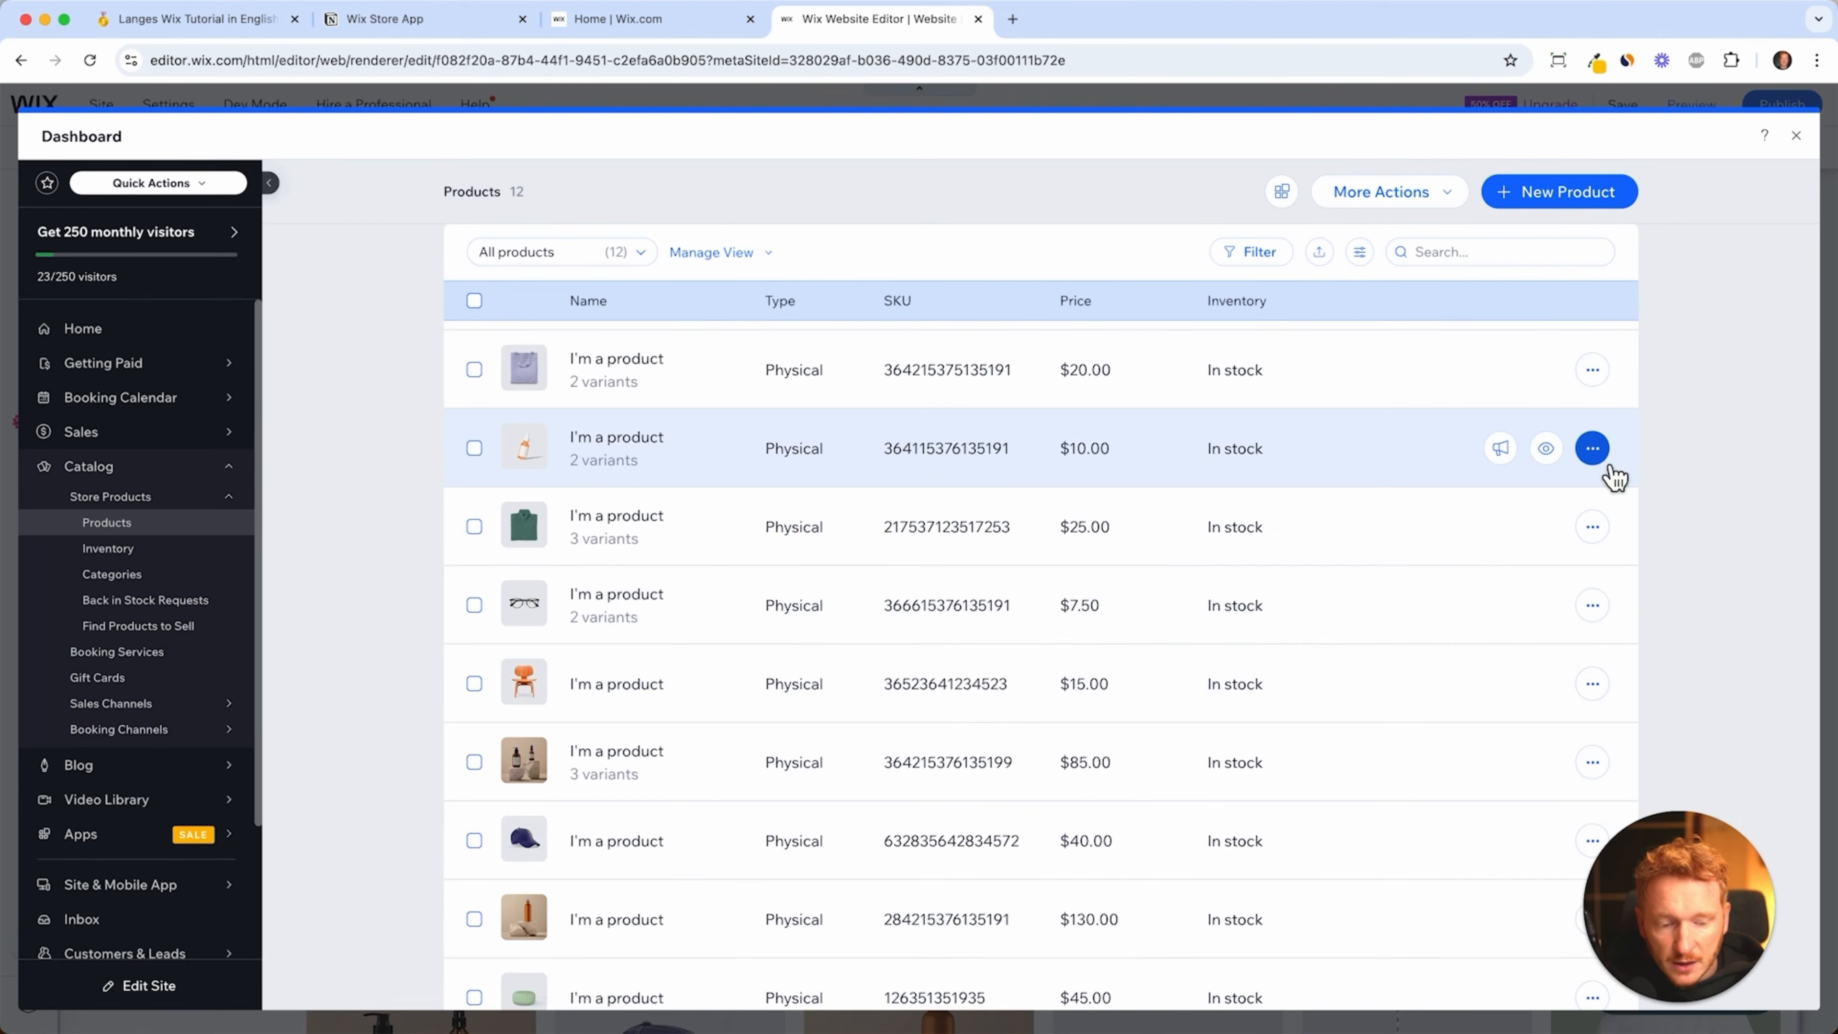
{"action": "left_click", "coordinate": [1592, 448]}
{"action": "left_click", "coordinate": [1476, 493]}
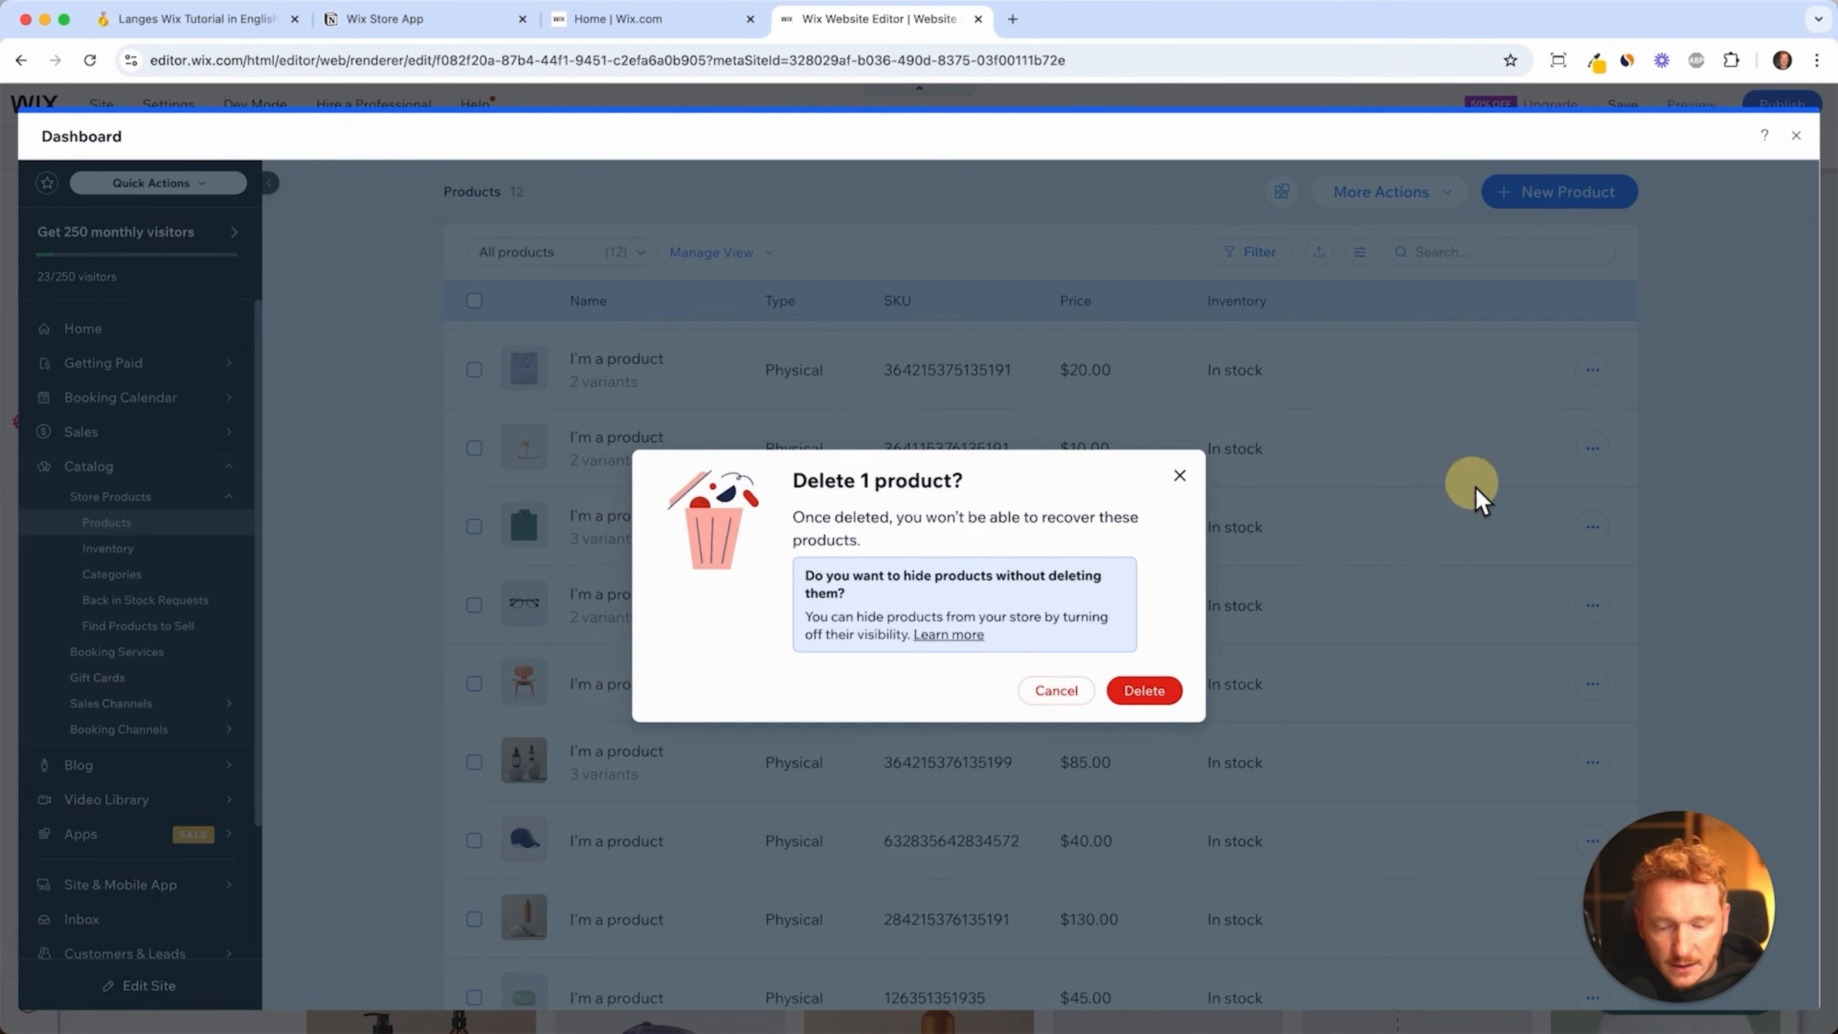
{"action": "left_click", "coordinate": [1144, 690]}
{"action": "left_click", "coordinate": [1592, 527]}
{"action": "left_click", "coordinate": [1495, 573]}
{"action": "left_click", "coordinate": [1142, 691]}
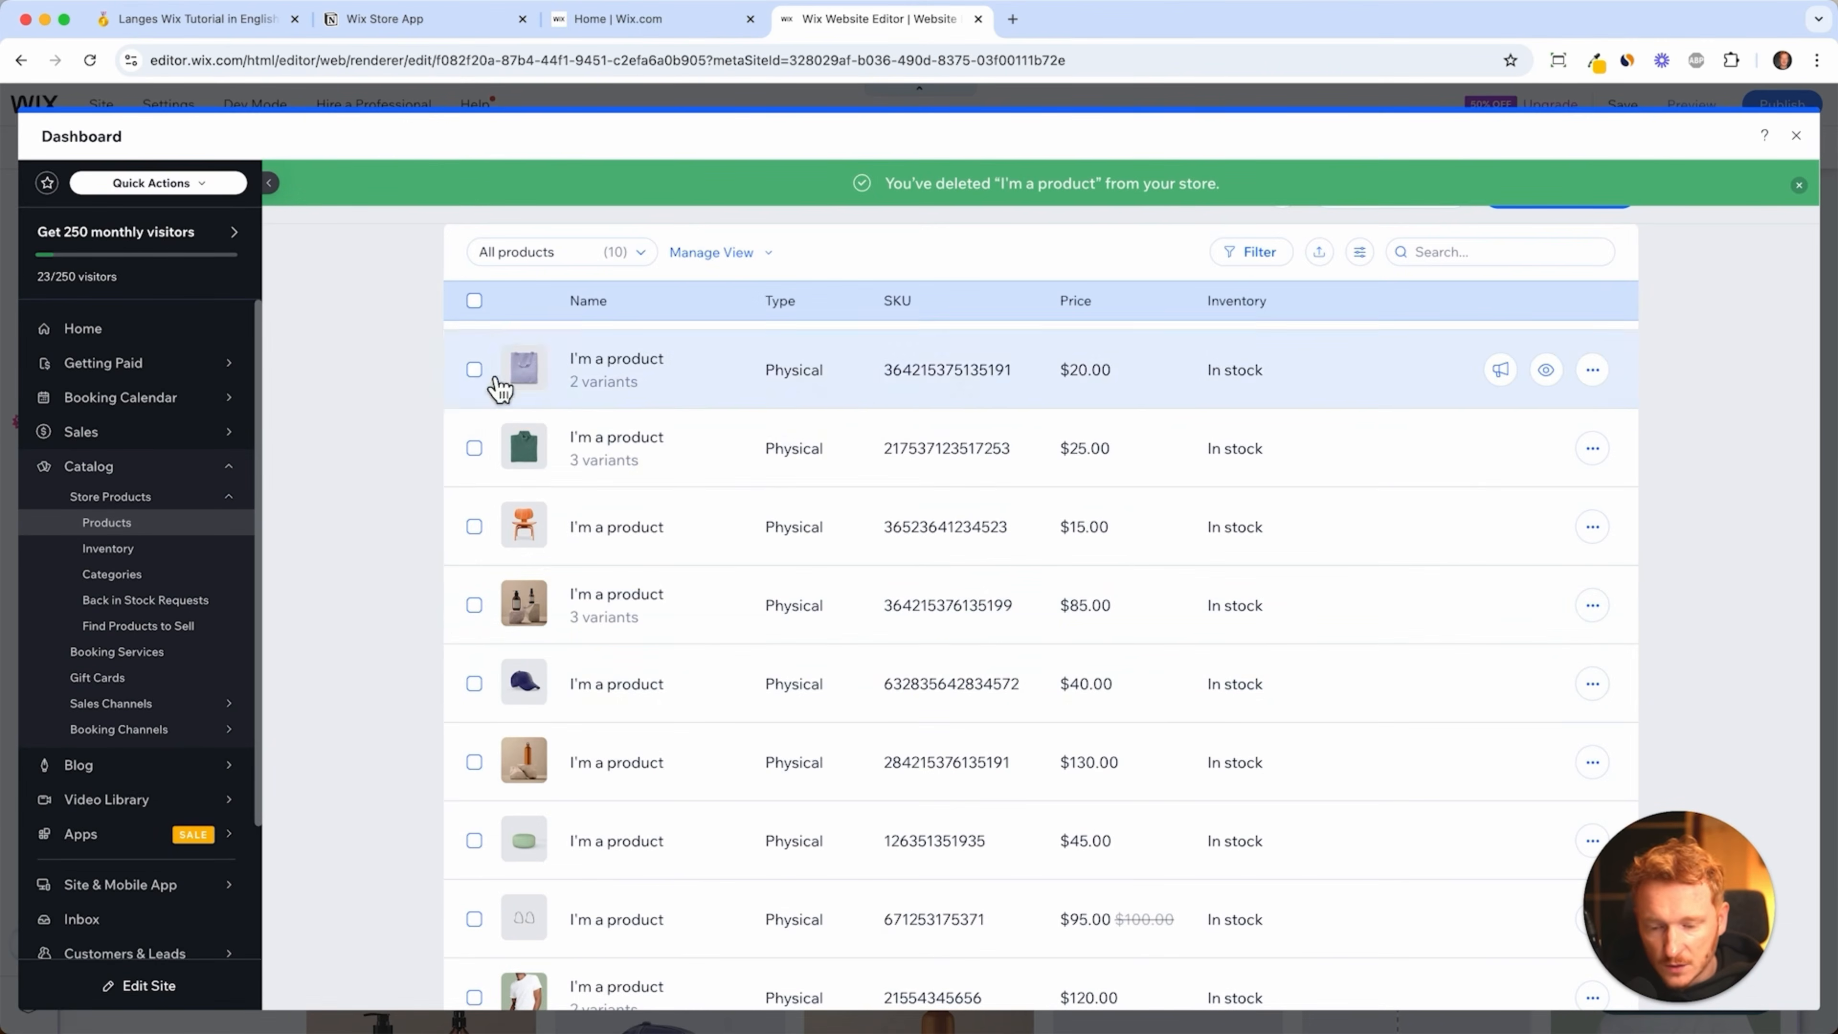
{"action": "scroll", "coordinate": [874, 464], "scroll_direction": "up", "scroll_amount": 5}
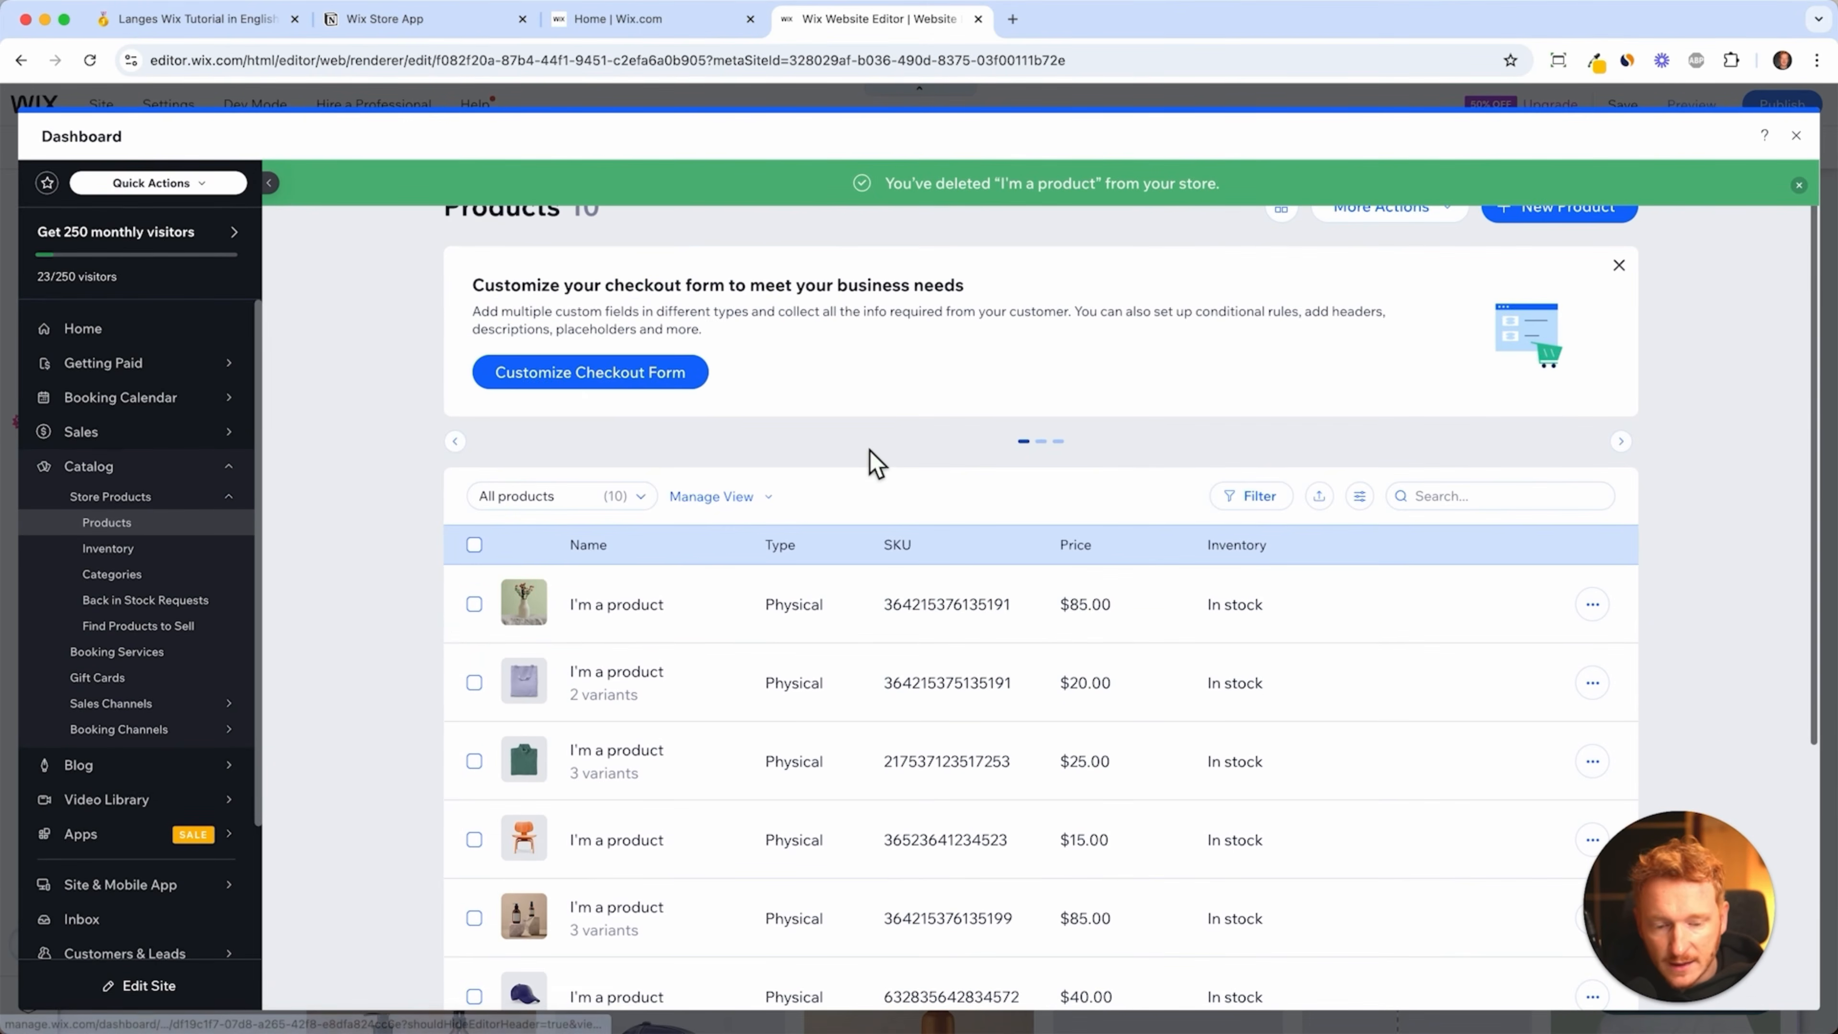
{"action": "left_click", "coordinate": [1798, 187]}
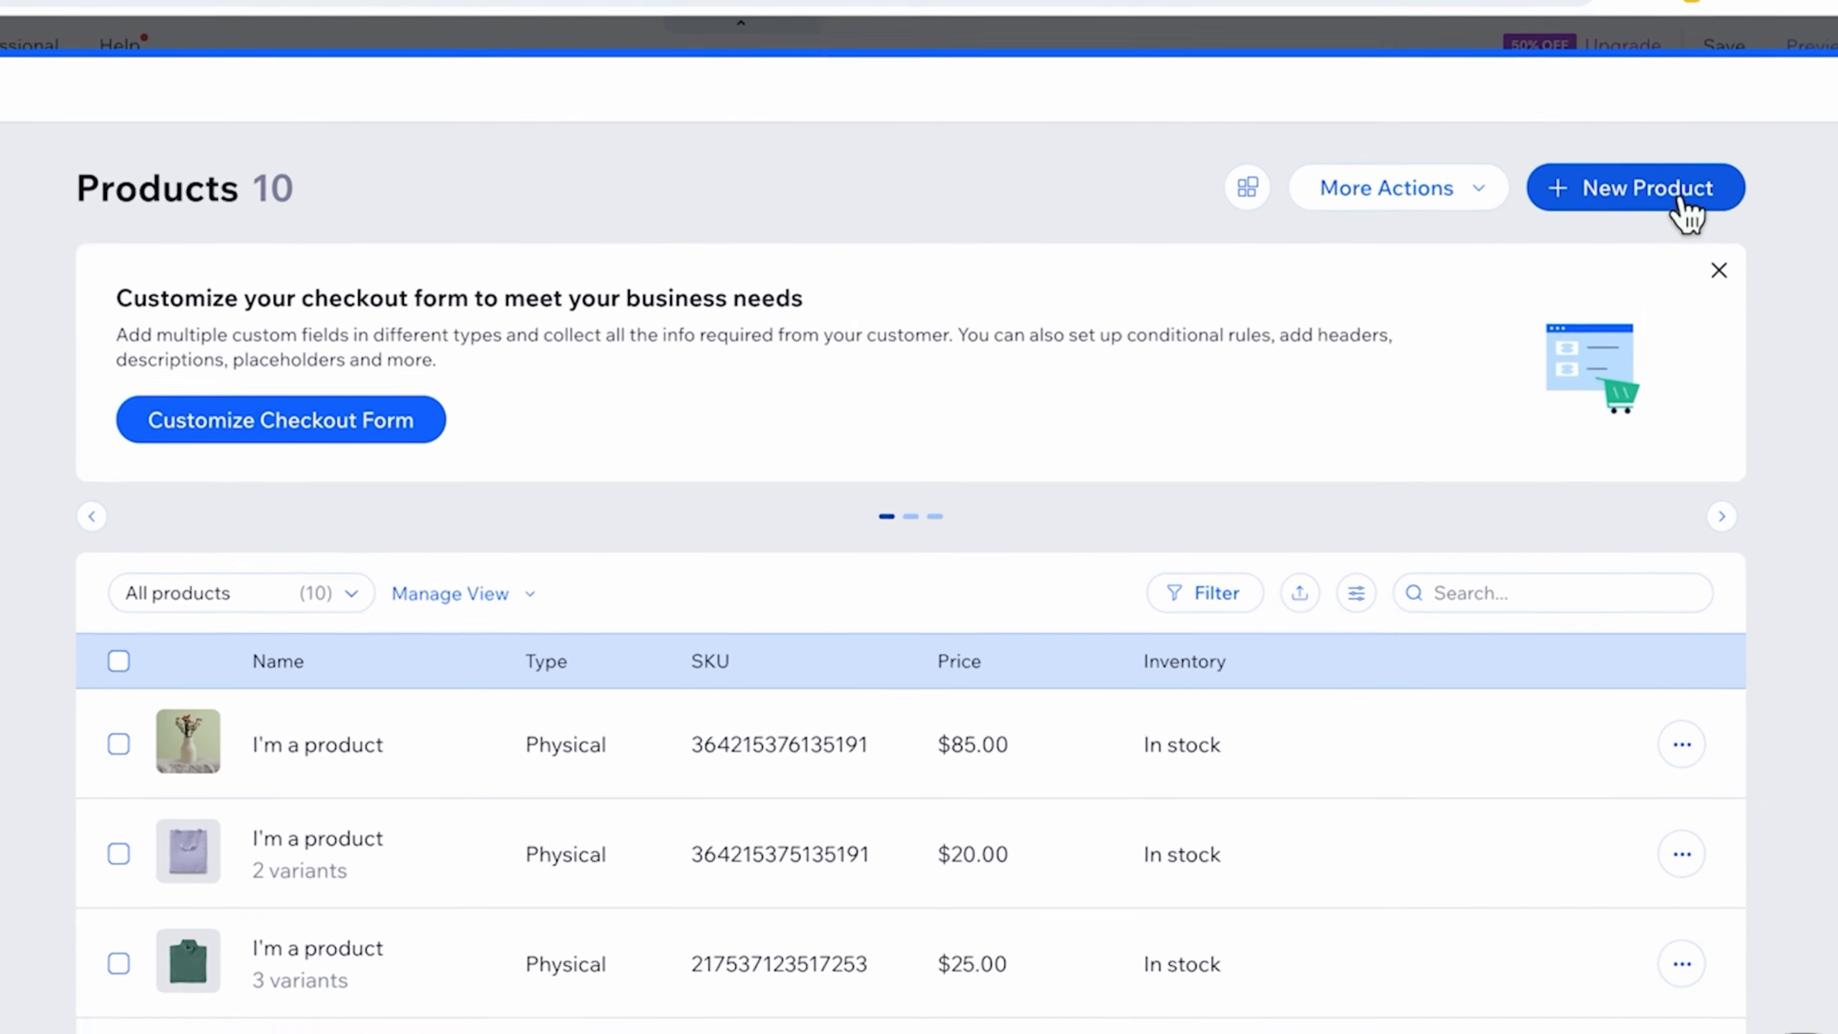
- Create a new physical product and name it T-Shirts
{"action": "left_click", "coordinate": [1682, 204]}
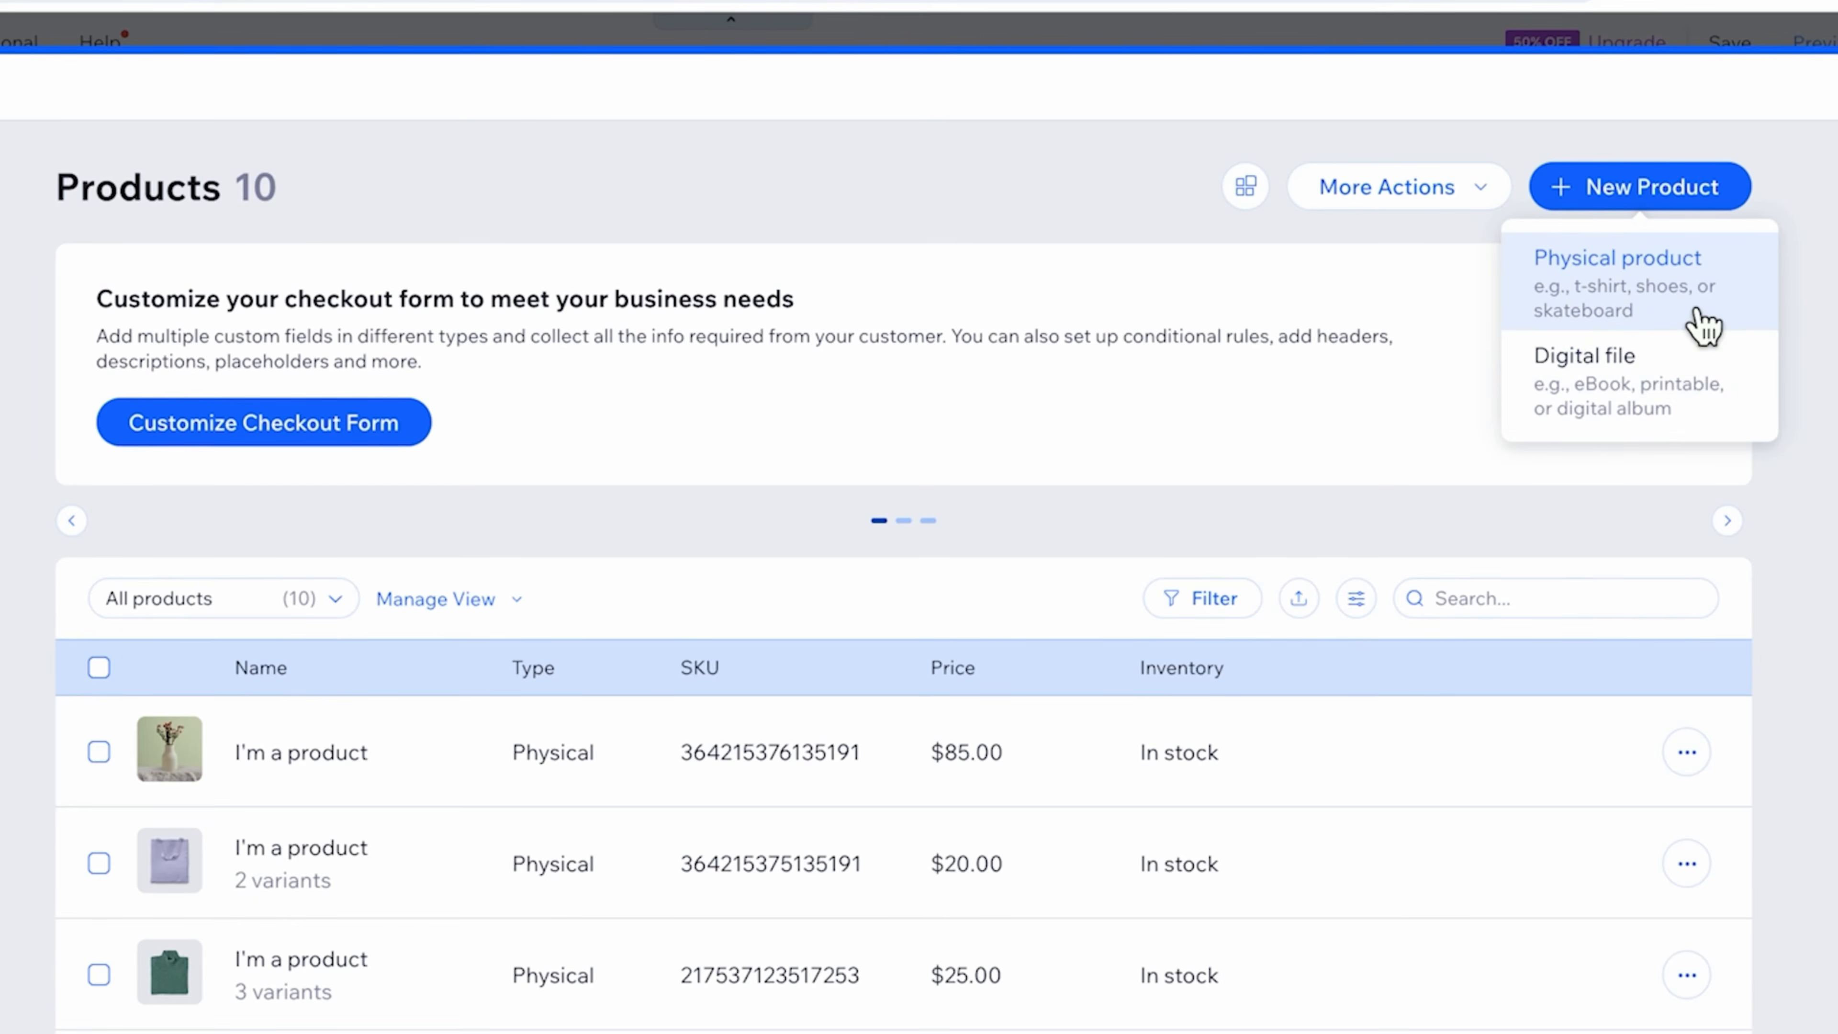
{"action": "left_click", "coordinate": [1653, 296]}
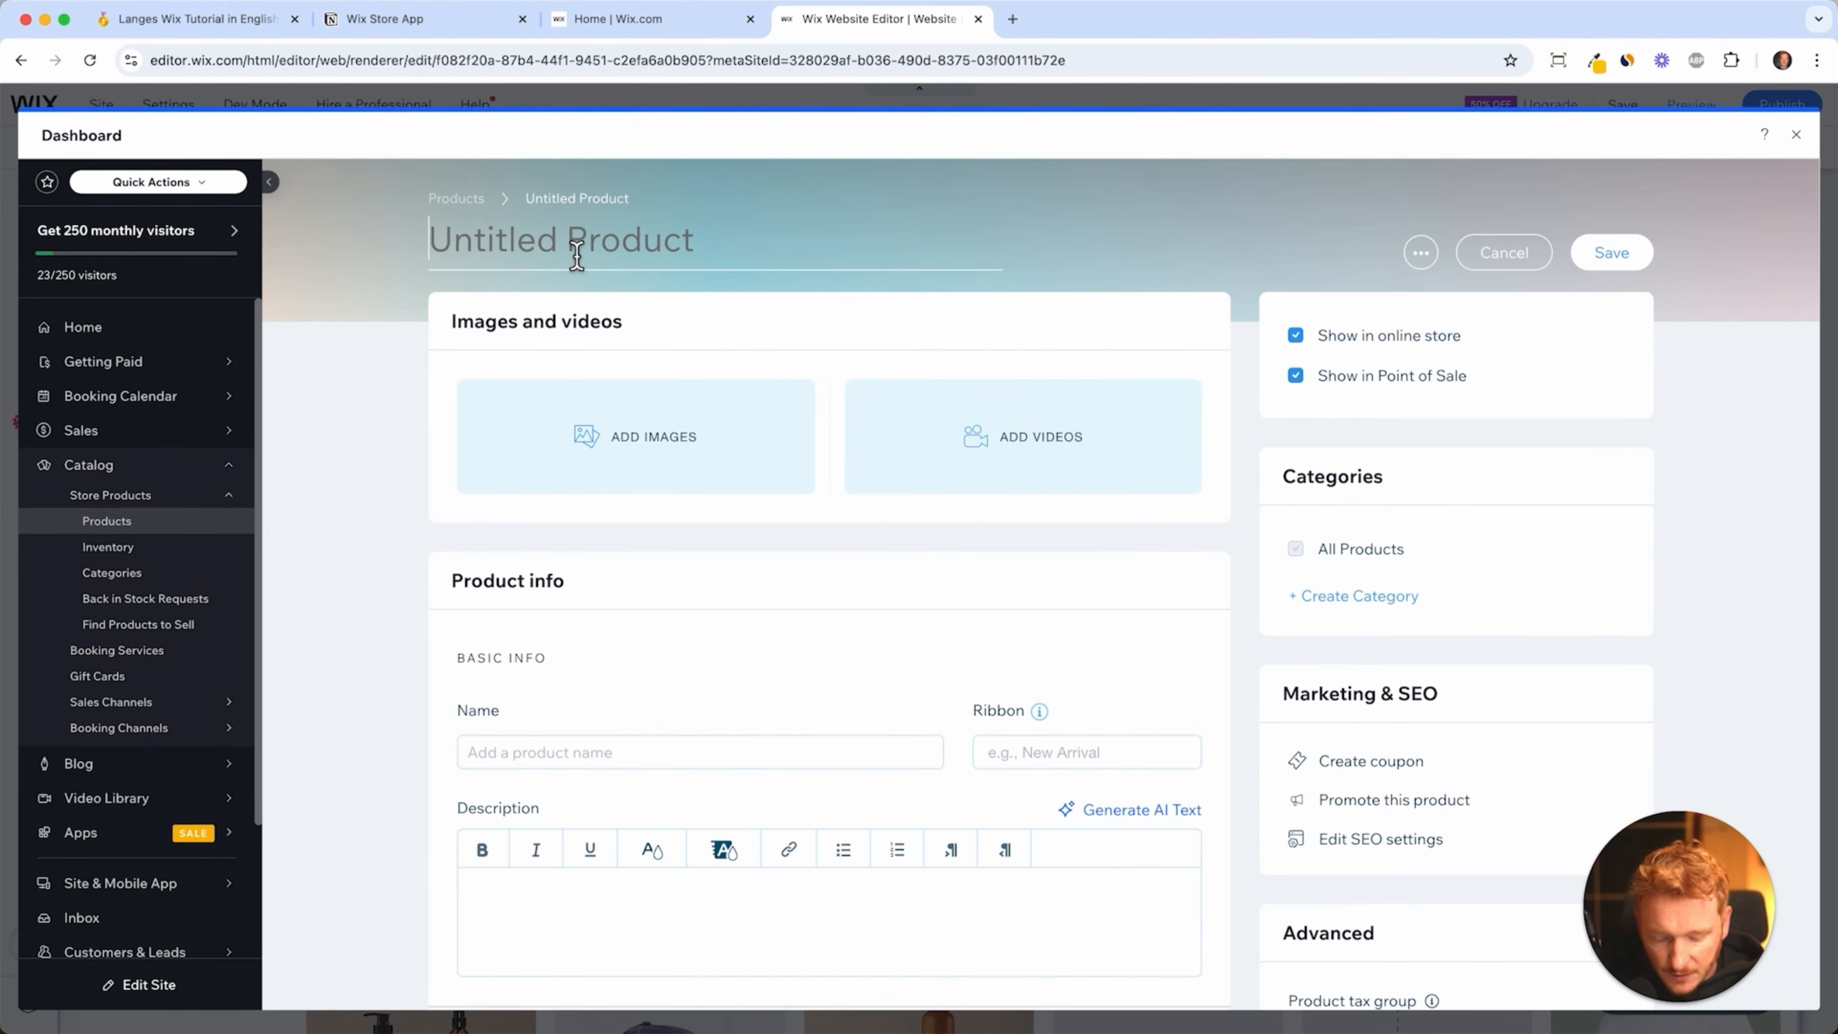
{"action": "type", "text": "T-Shirts"}
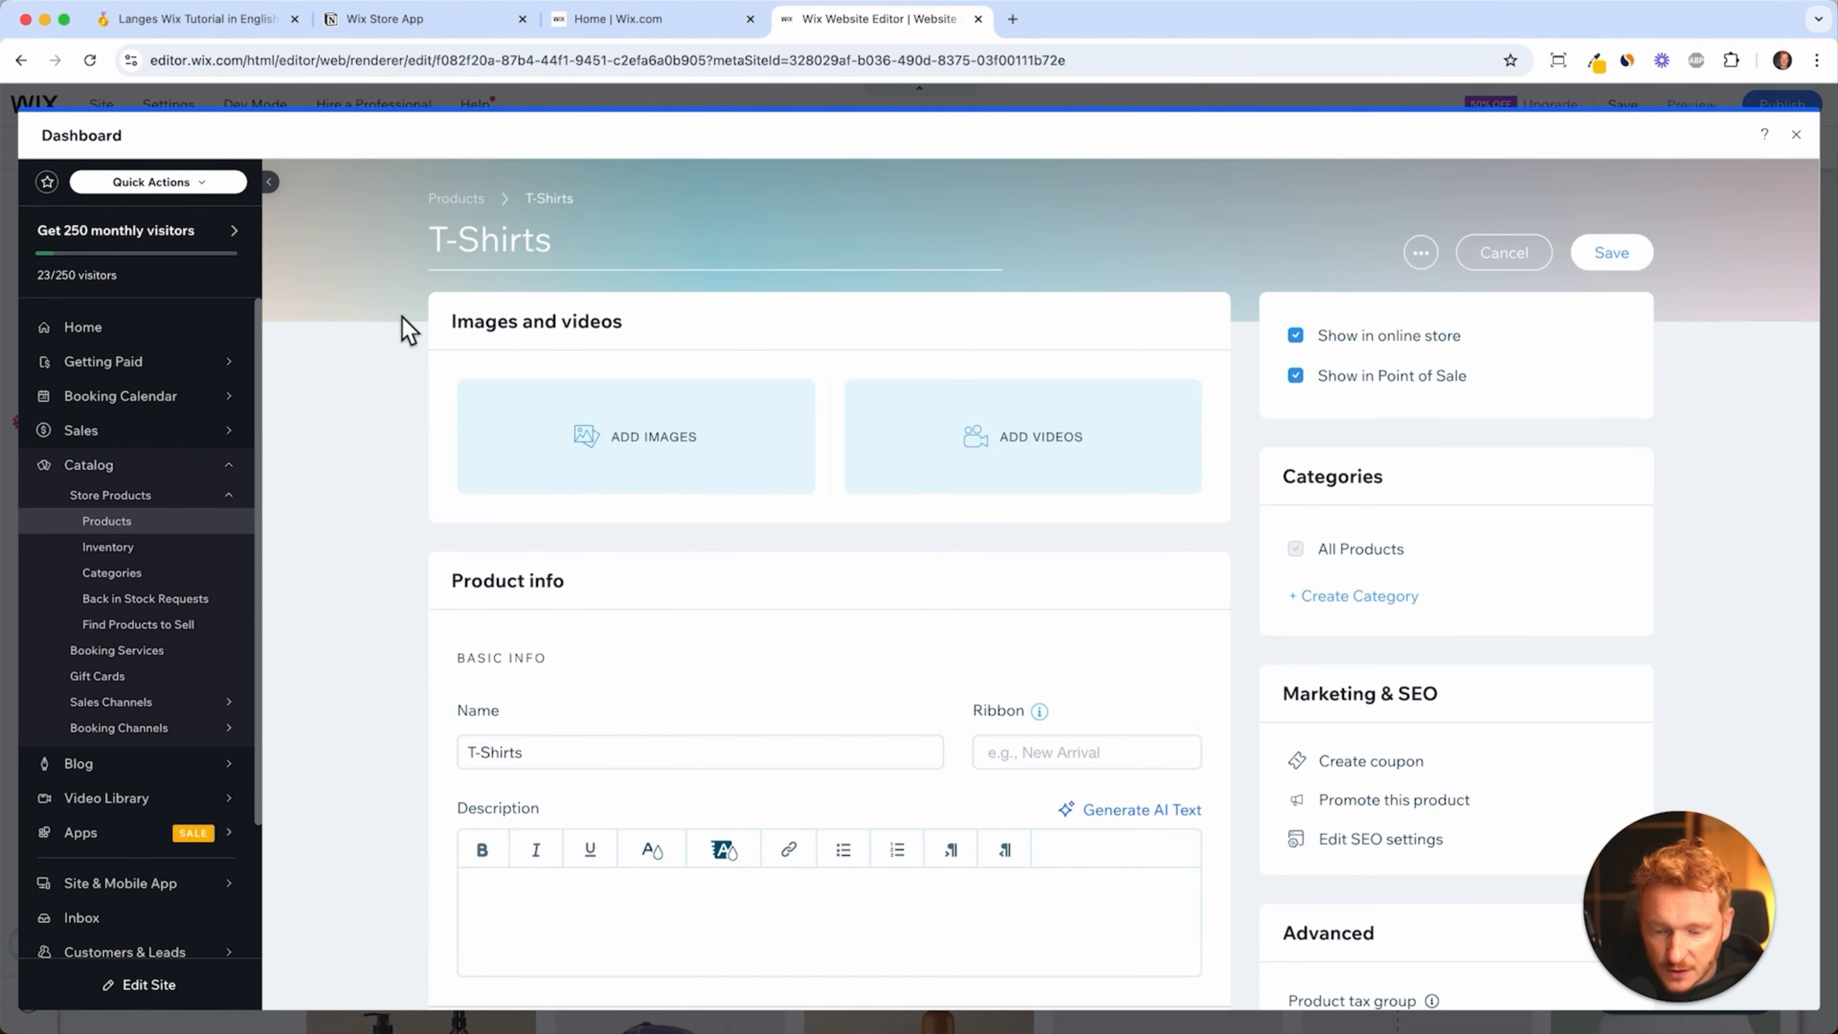
{"action": "left_click", "coordinate": [402, 316]}
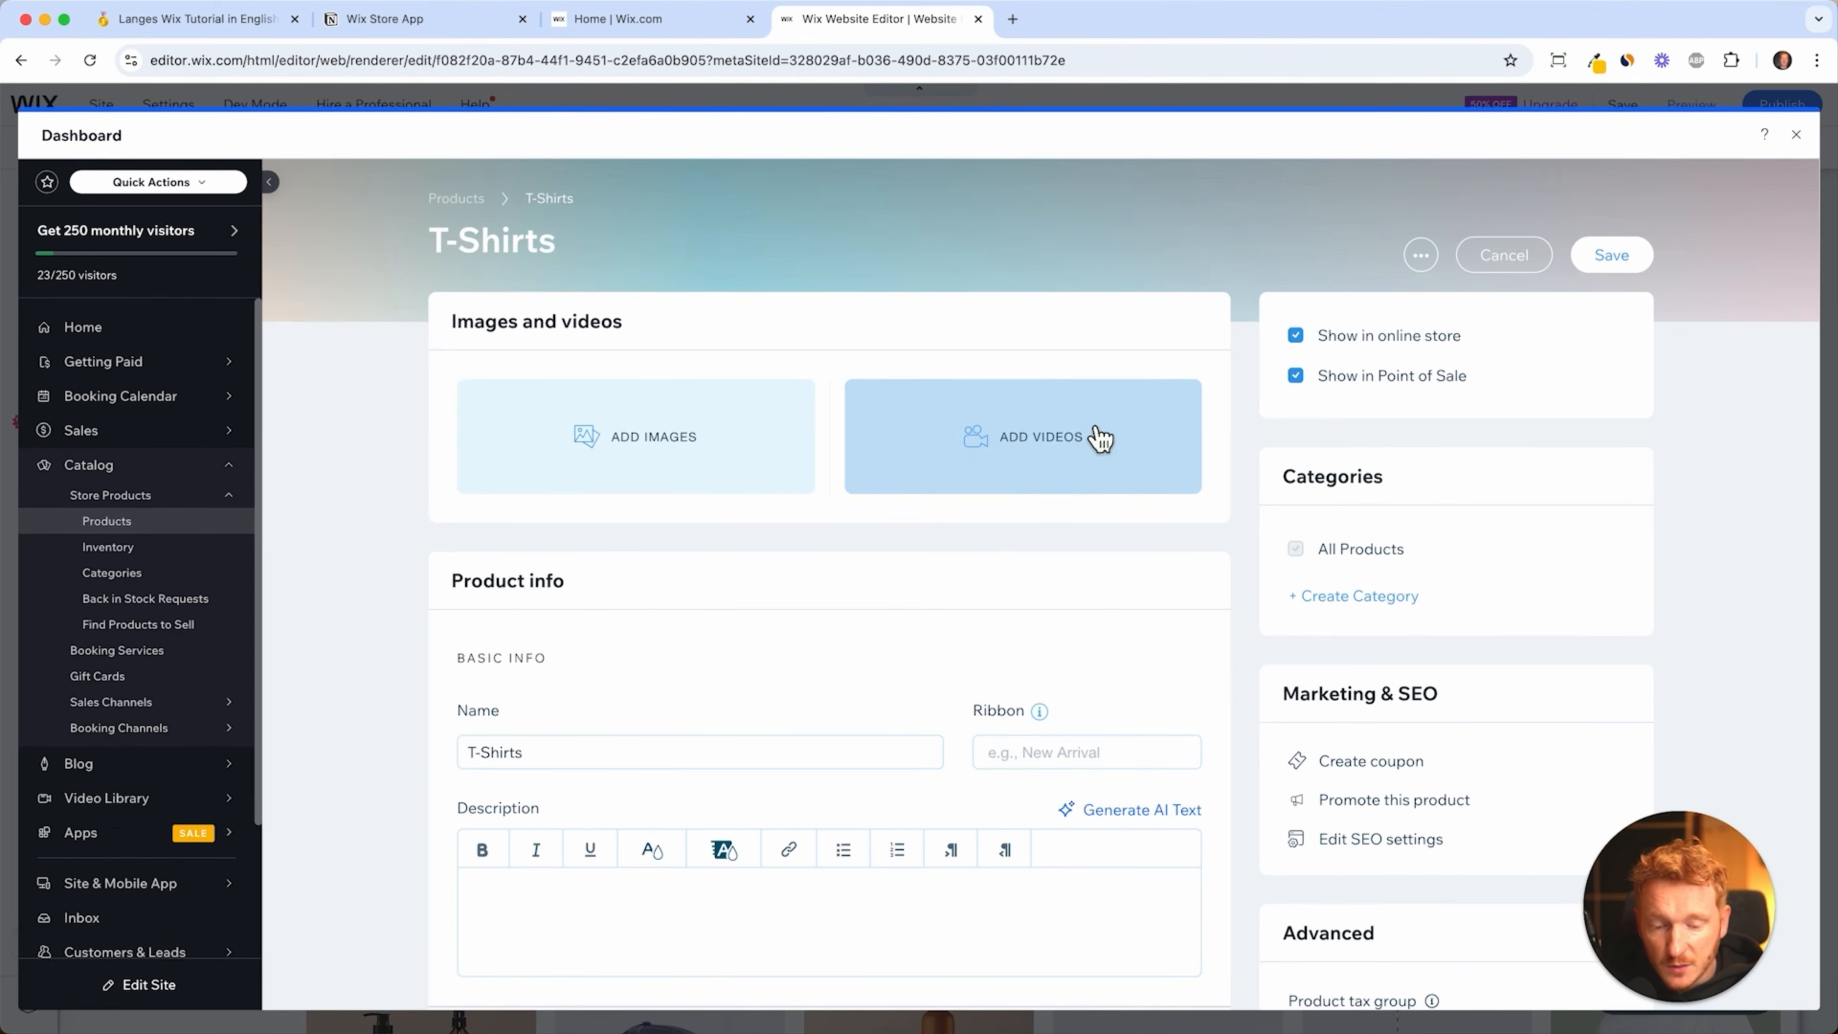
- Search Unsplash for "t-shirt" and add the photo of the red 1UP shirt as the product image
{"action": "left_click", "coordinate": [738, 454]}
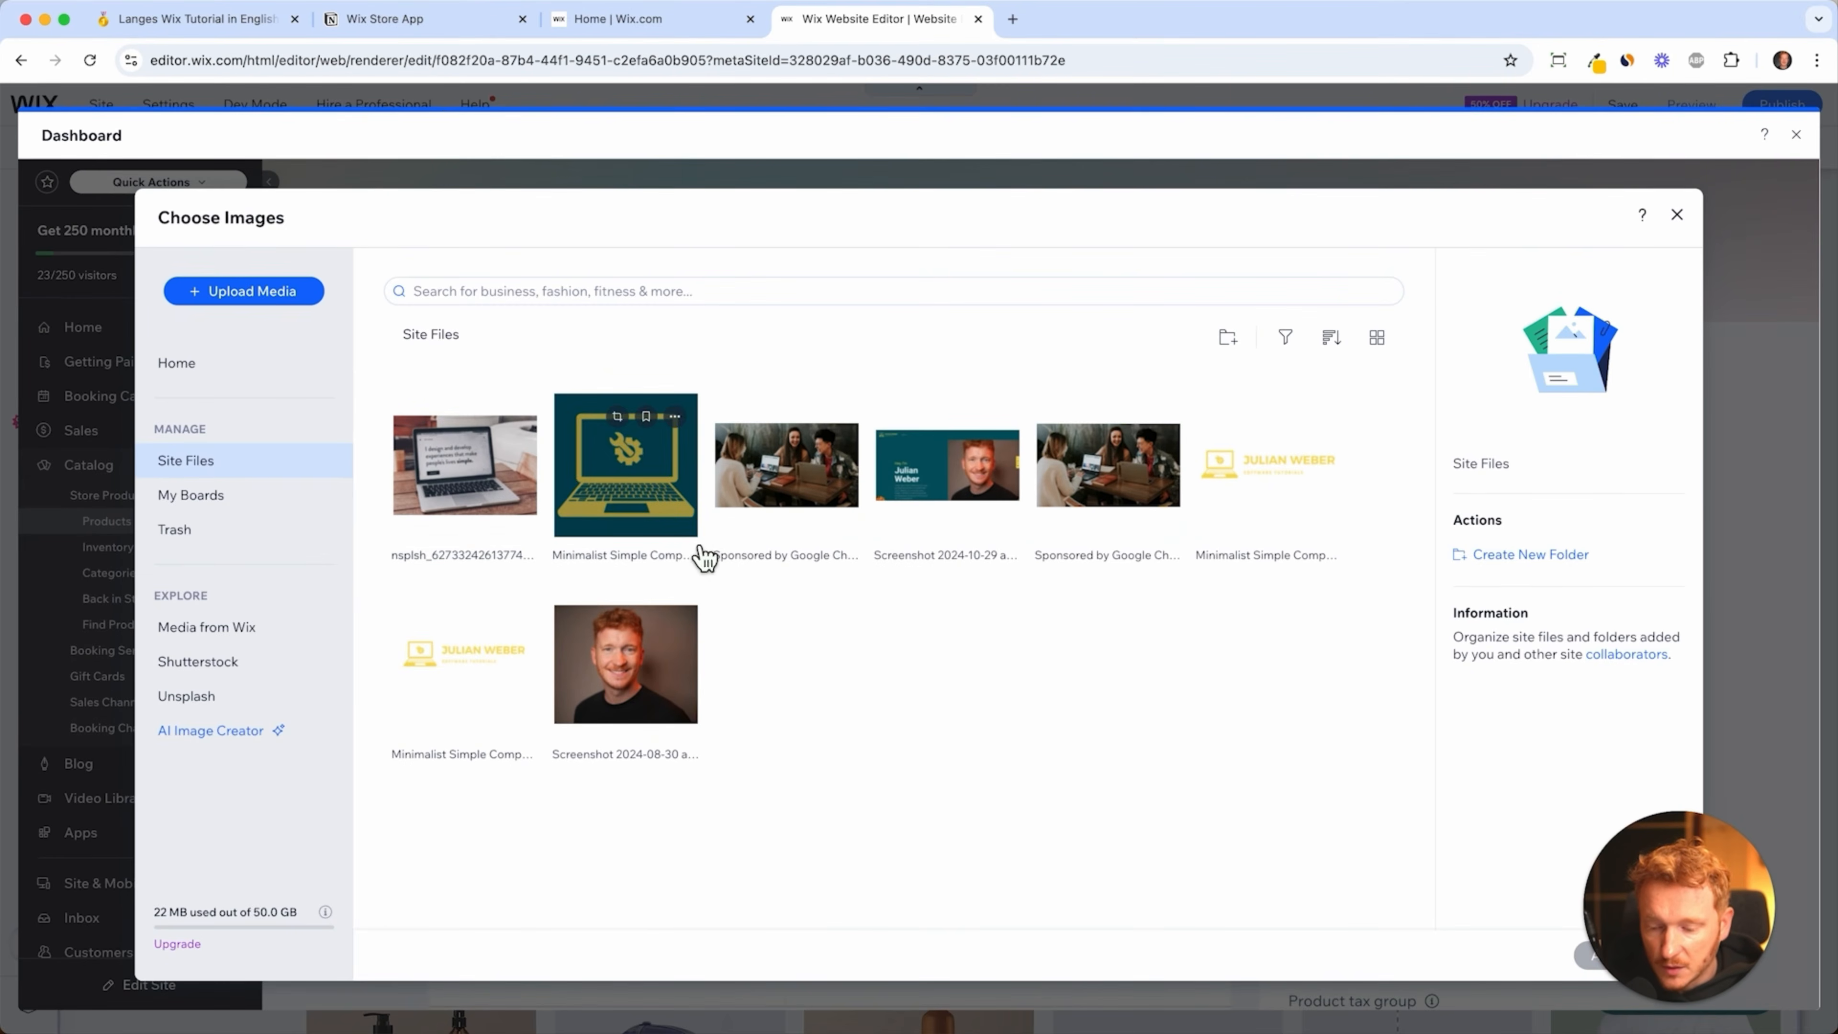
{"action": "left_click", "coordinate": [233, 706]}
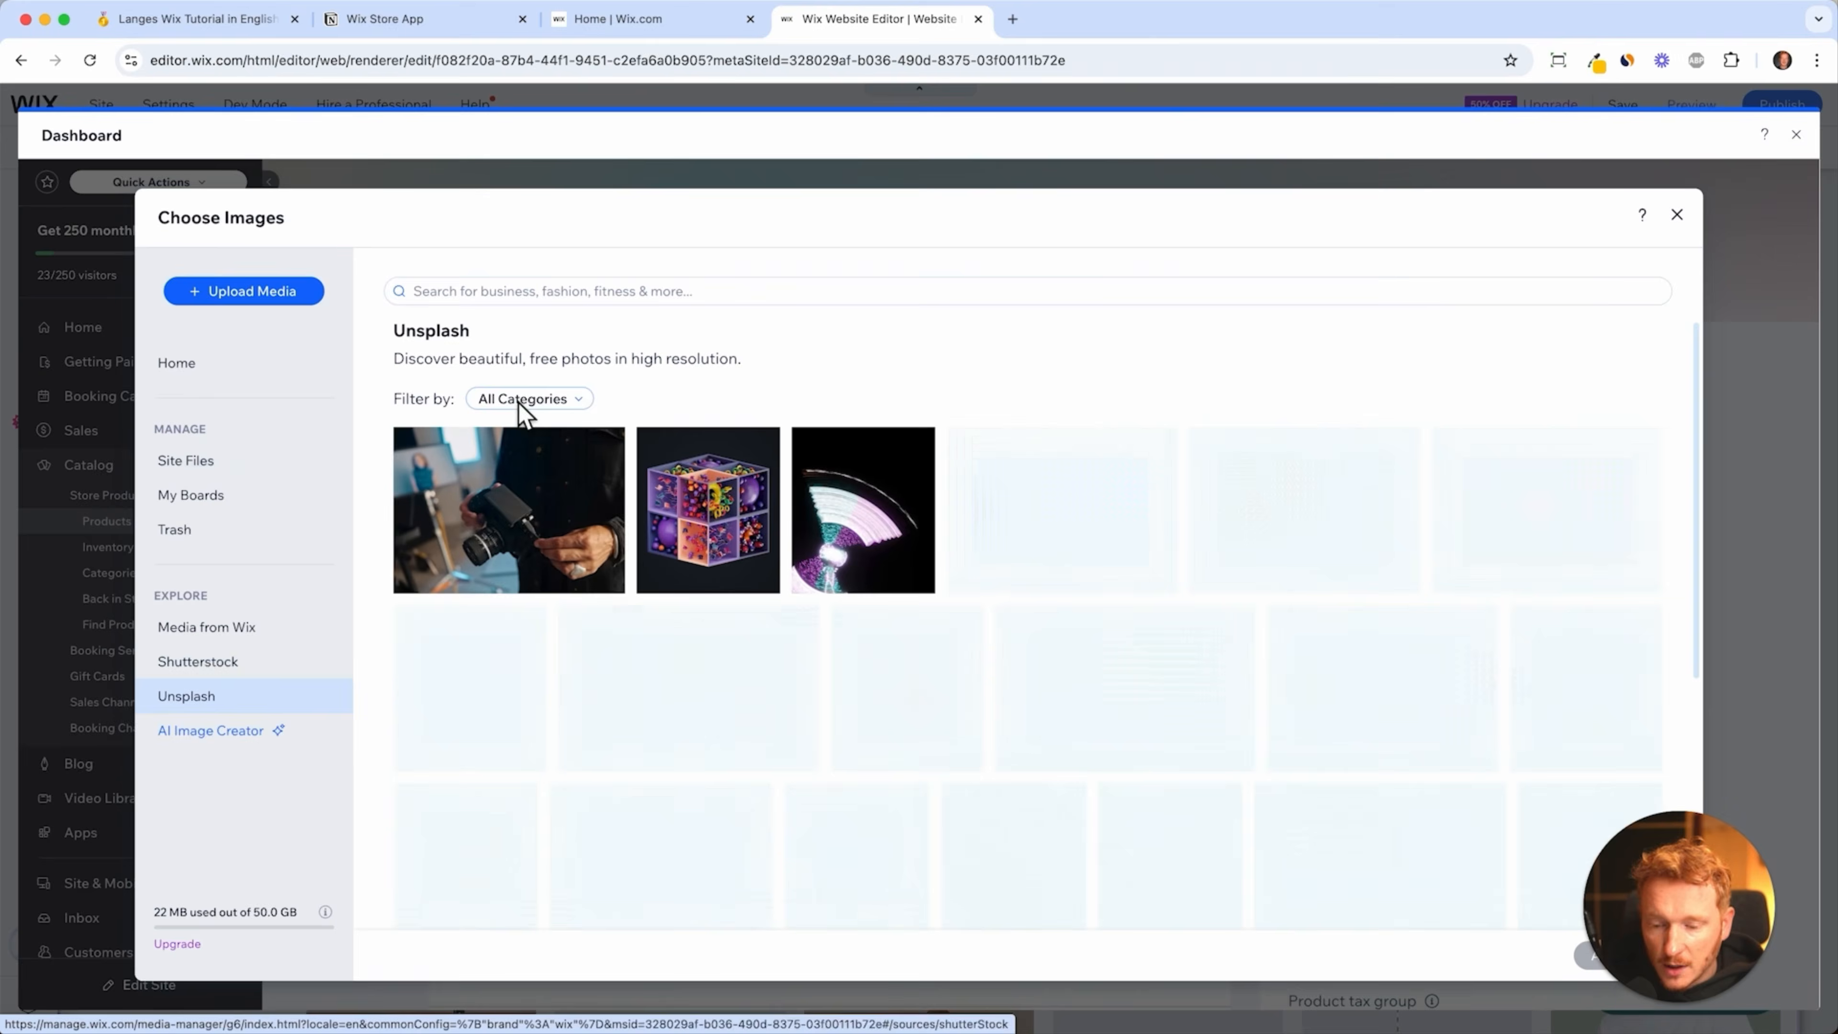
{"action": "left_click", "coordinate": [545, 291]}
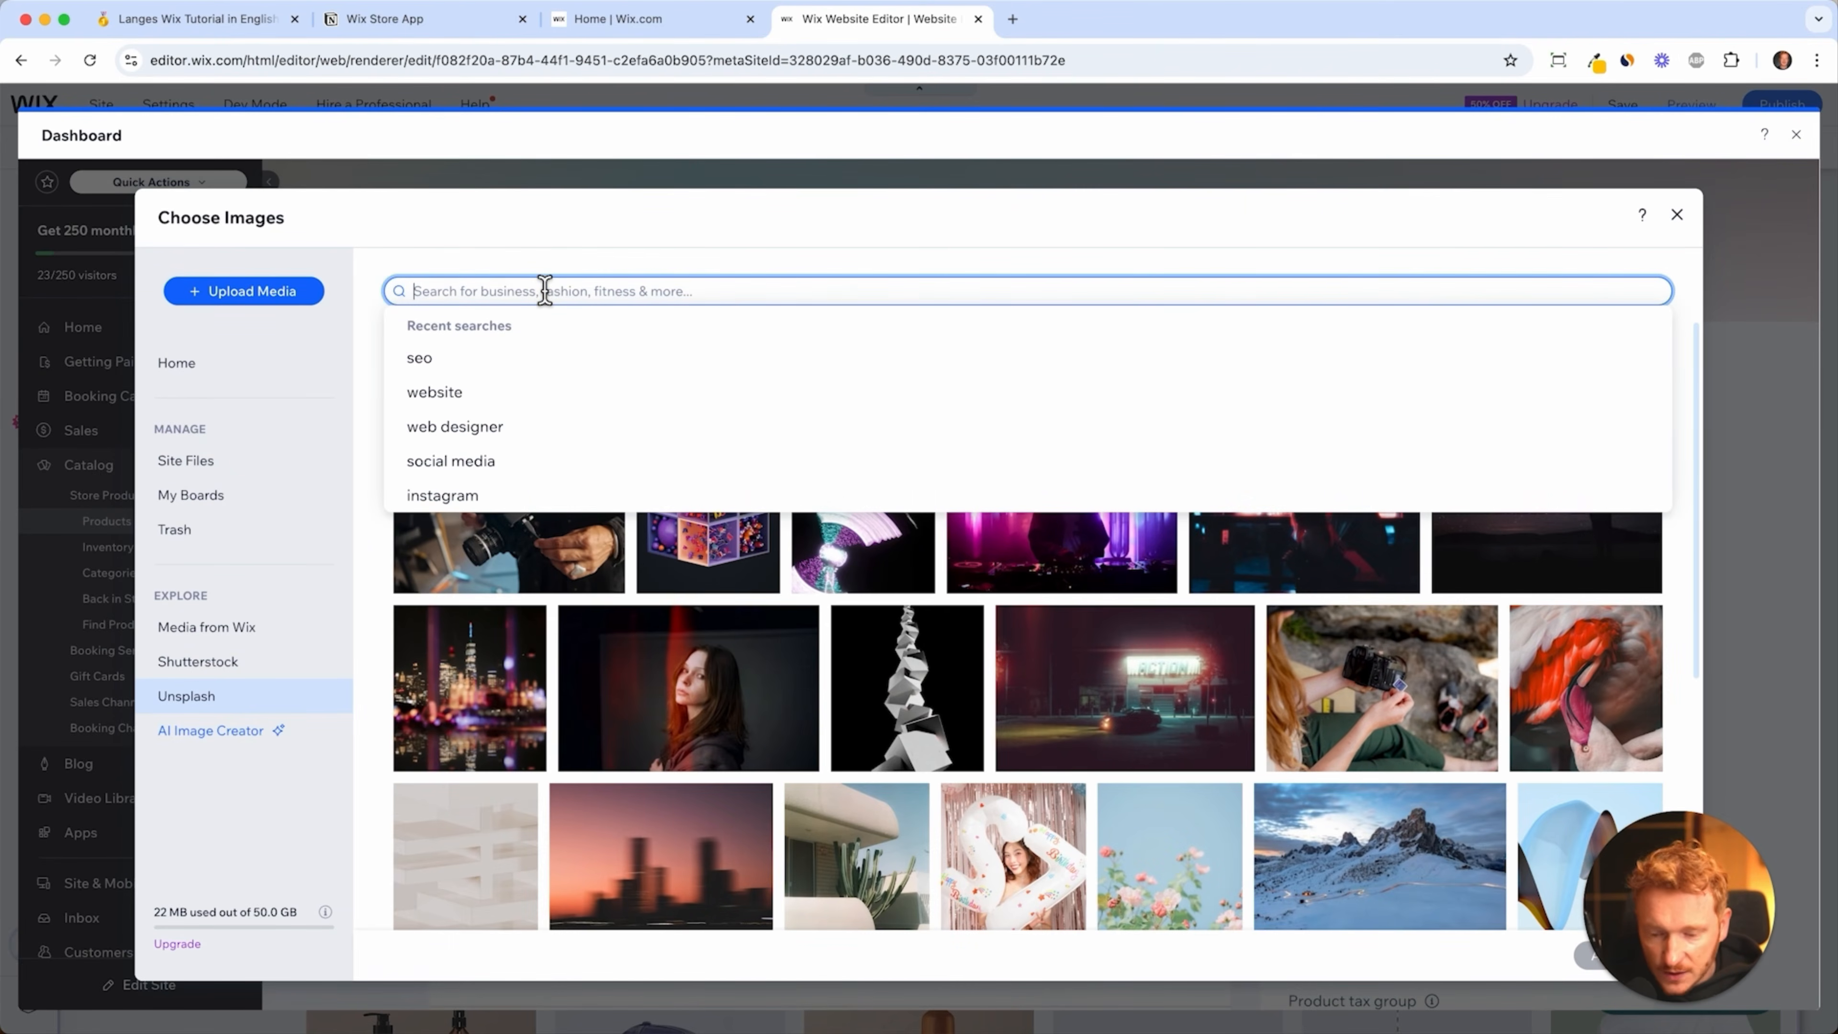
{"action": "type", "text": "t-shirt"}
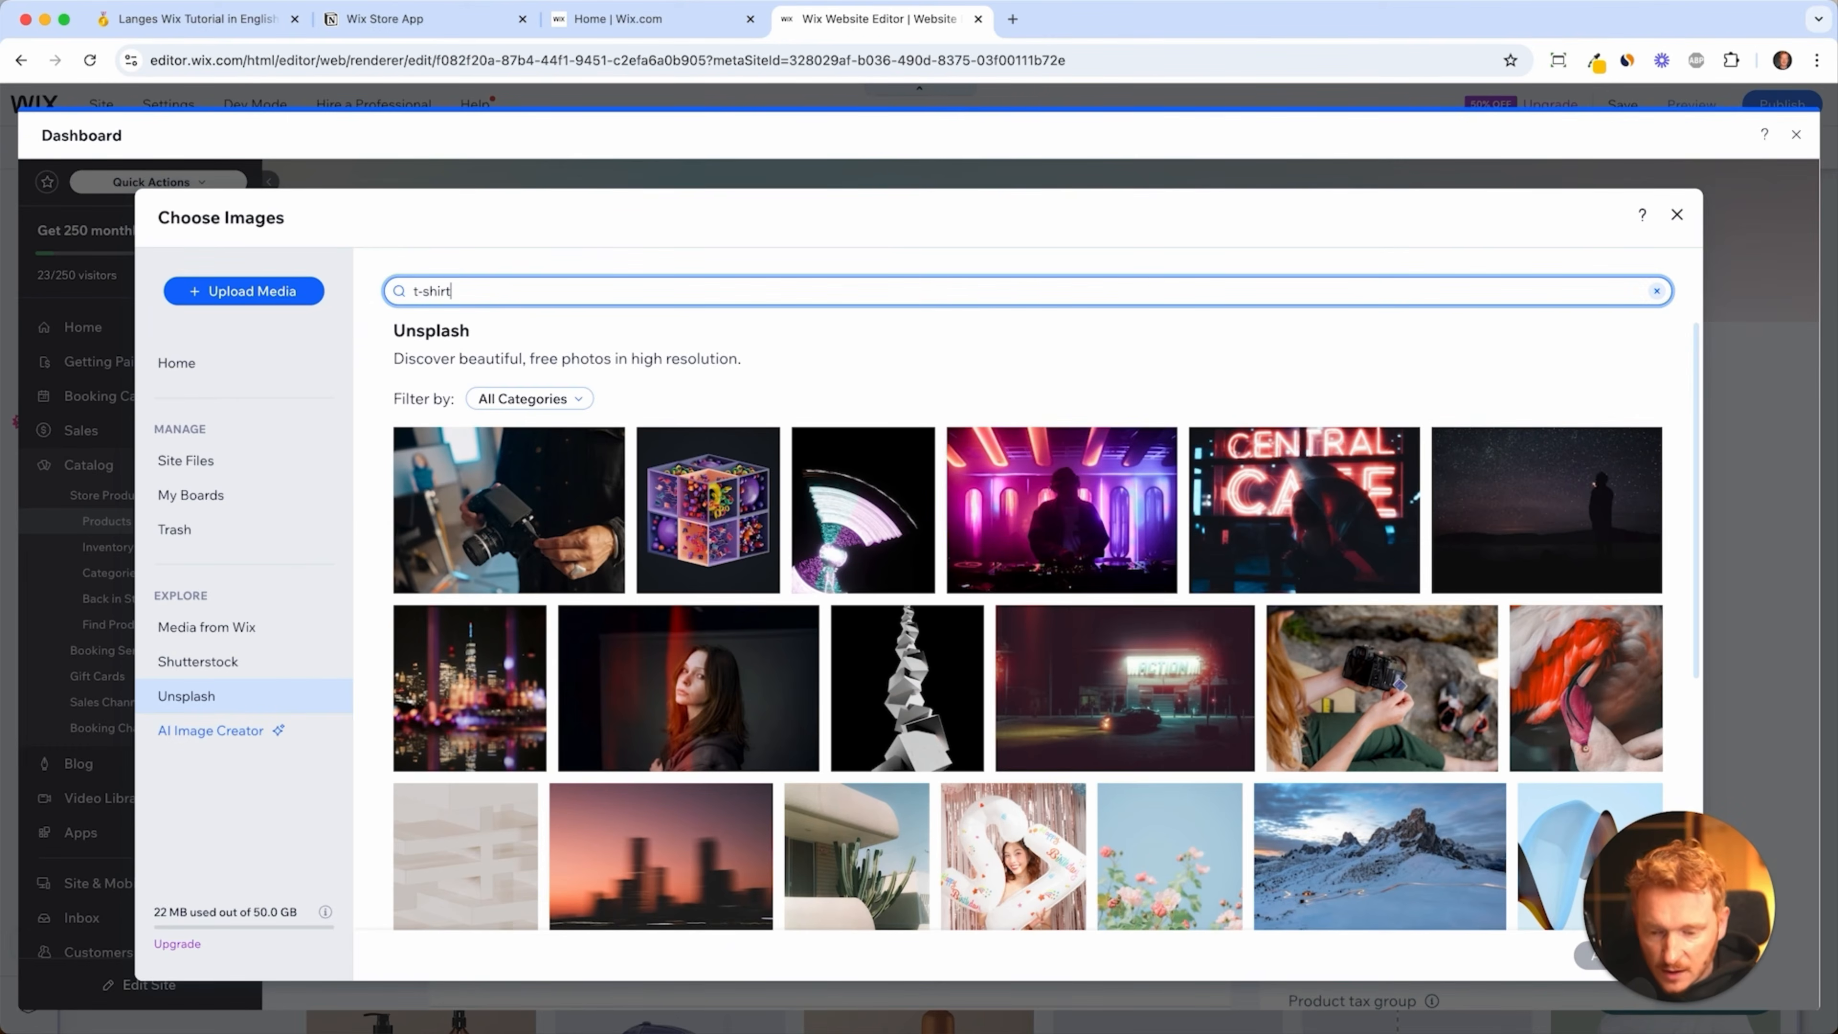
{"action": "key", "text": "Return"}
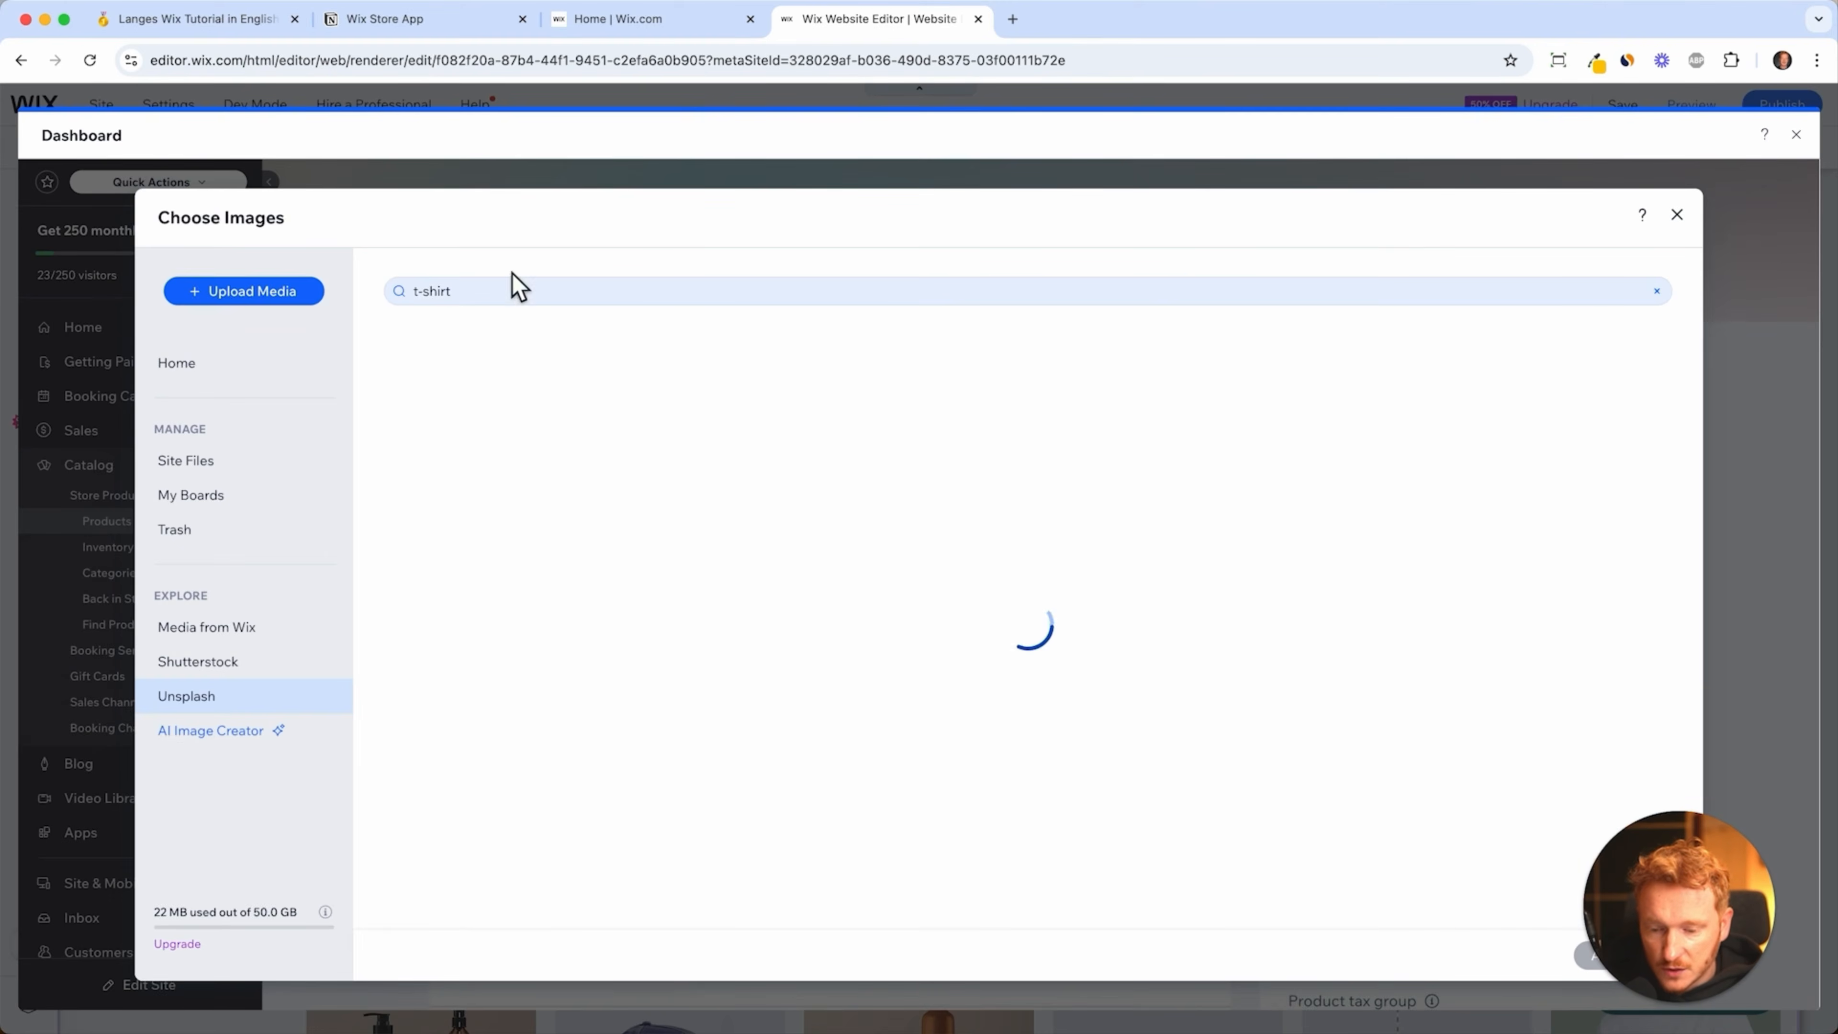
{"action": "scroll", "coordinate": [571, 481], "scroll_direction": "down", "scroll_amount": 2}
{"action": "scroll", "coordinate": [568, 477], "scroll_direction": "down", "scroll_amount": 8}
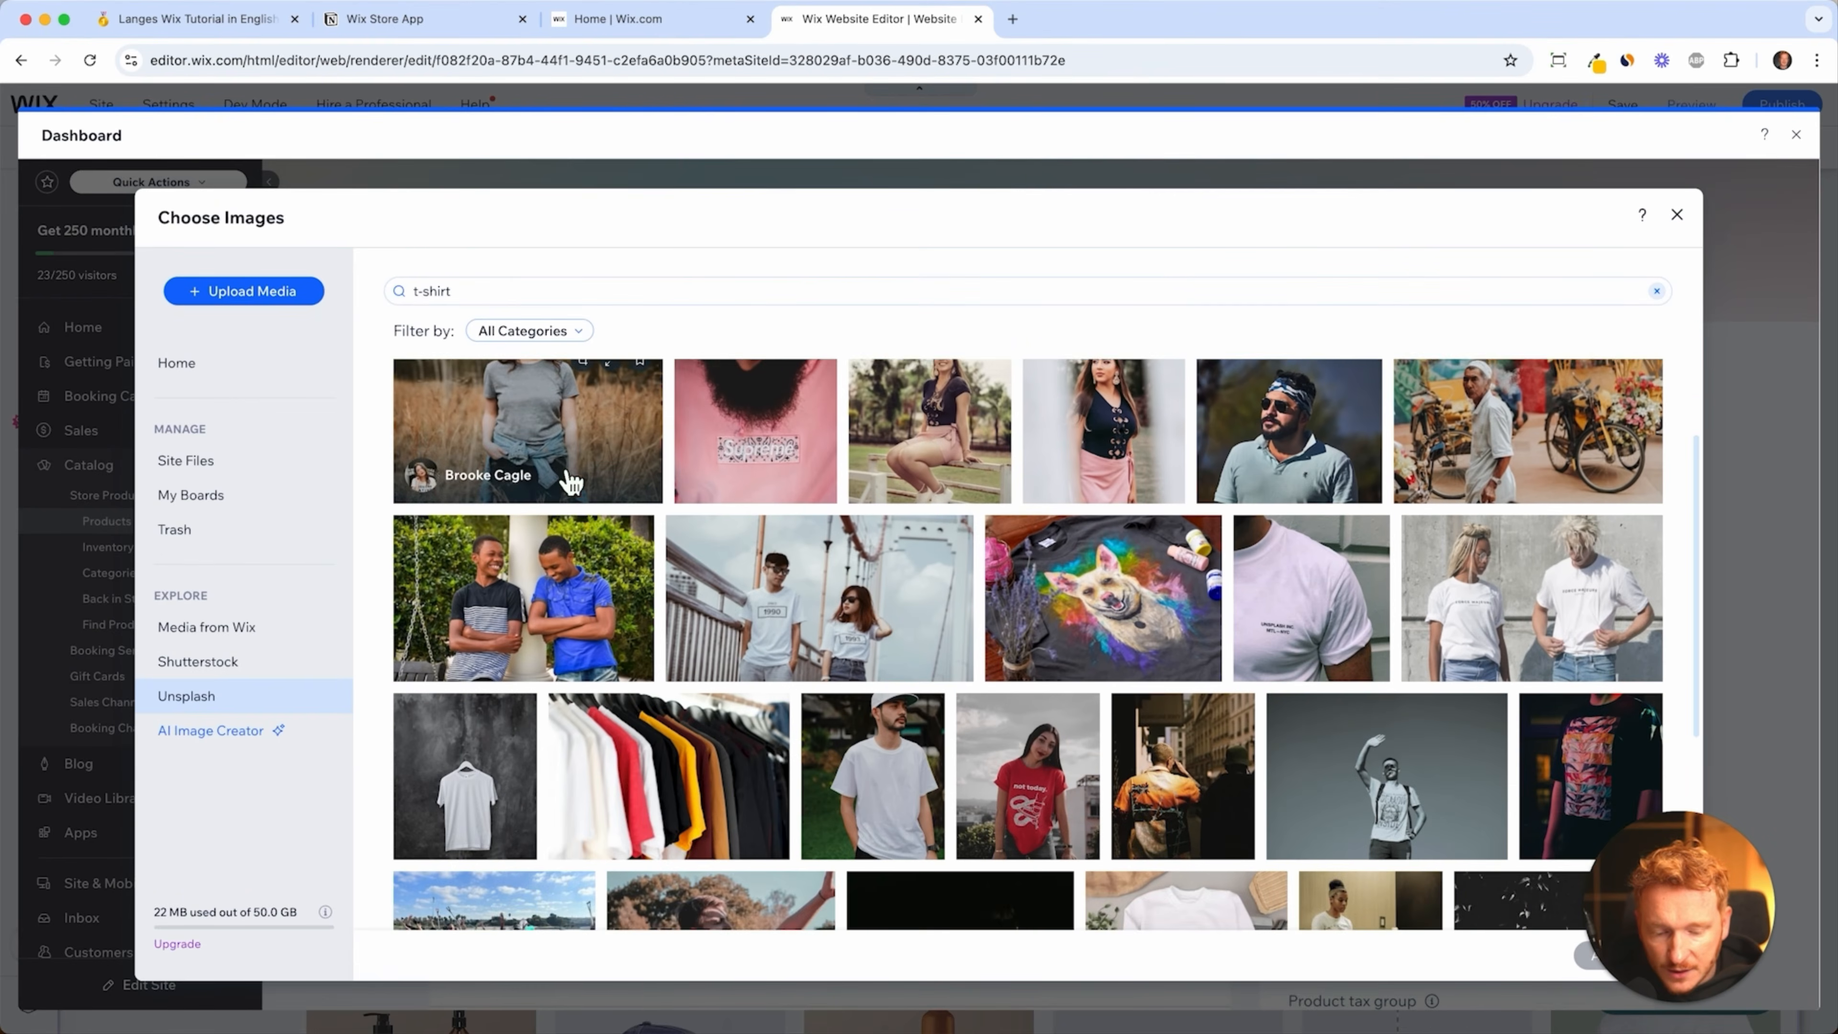
{"action": "scroll", "coordinate": [803, 520], "scroll_direction": "down", "scroll_amount": 7}
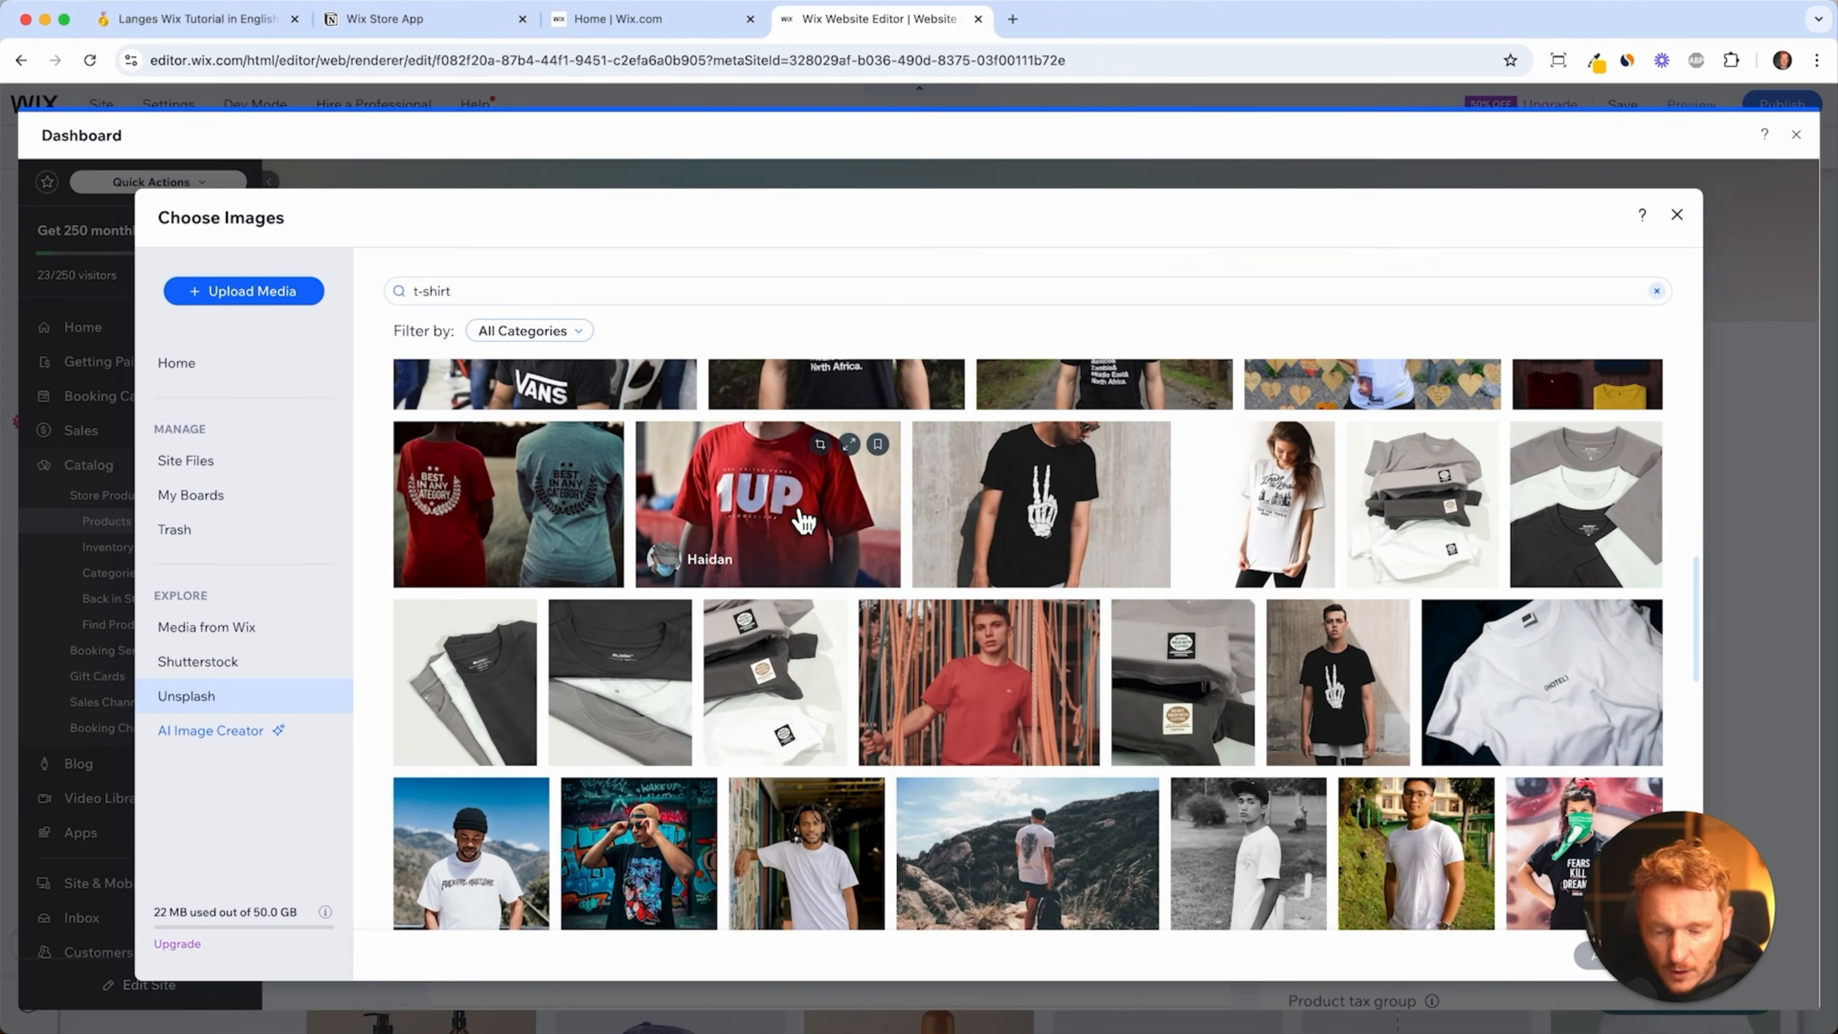
{"action": "left_click", "coordinate": [799, 512]}
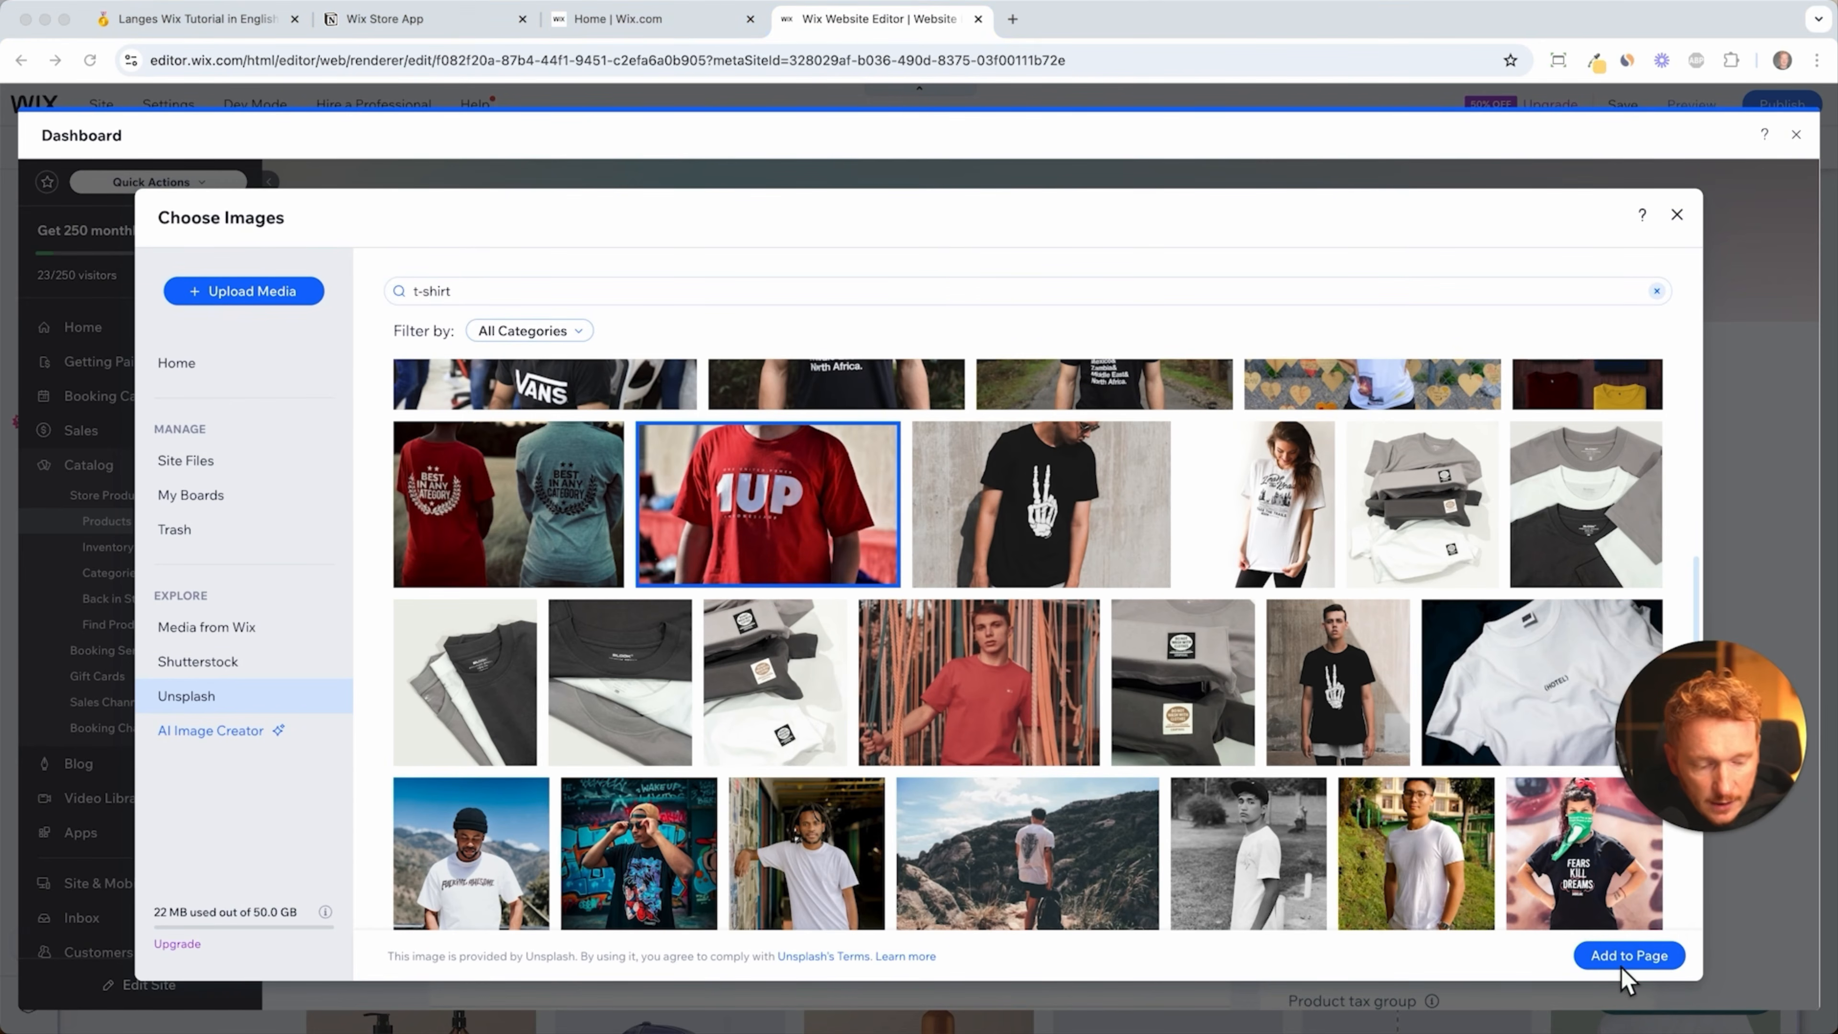
{"action": "left_click", "coordinate": [1632, 976]}
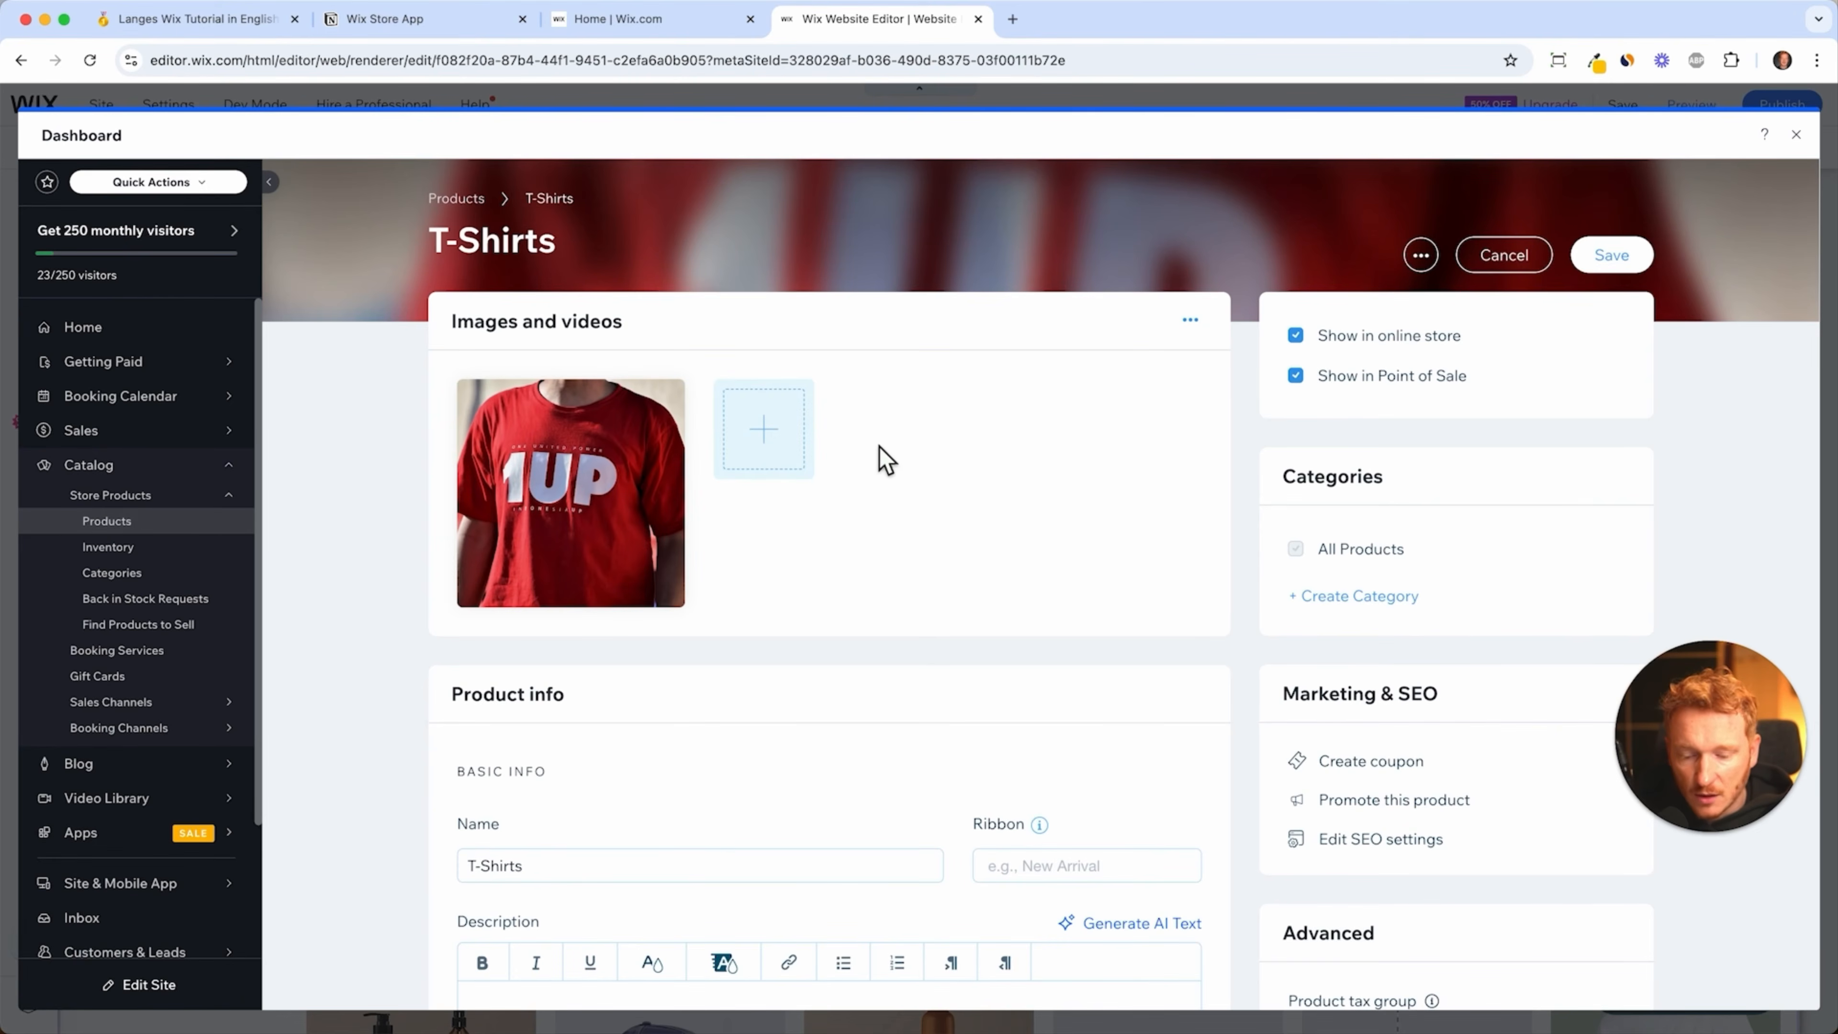
- Change the product name to "Merch T-Shirts" in the basic info
{"action": "scroll", "coordinate": [901, 507], "scroll_direction": "down", "scroll_amount": 2}
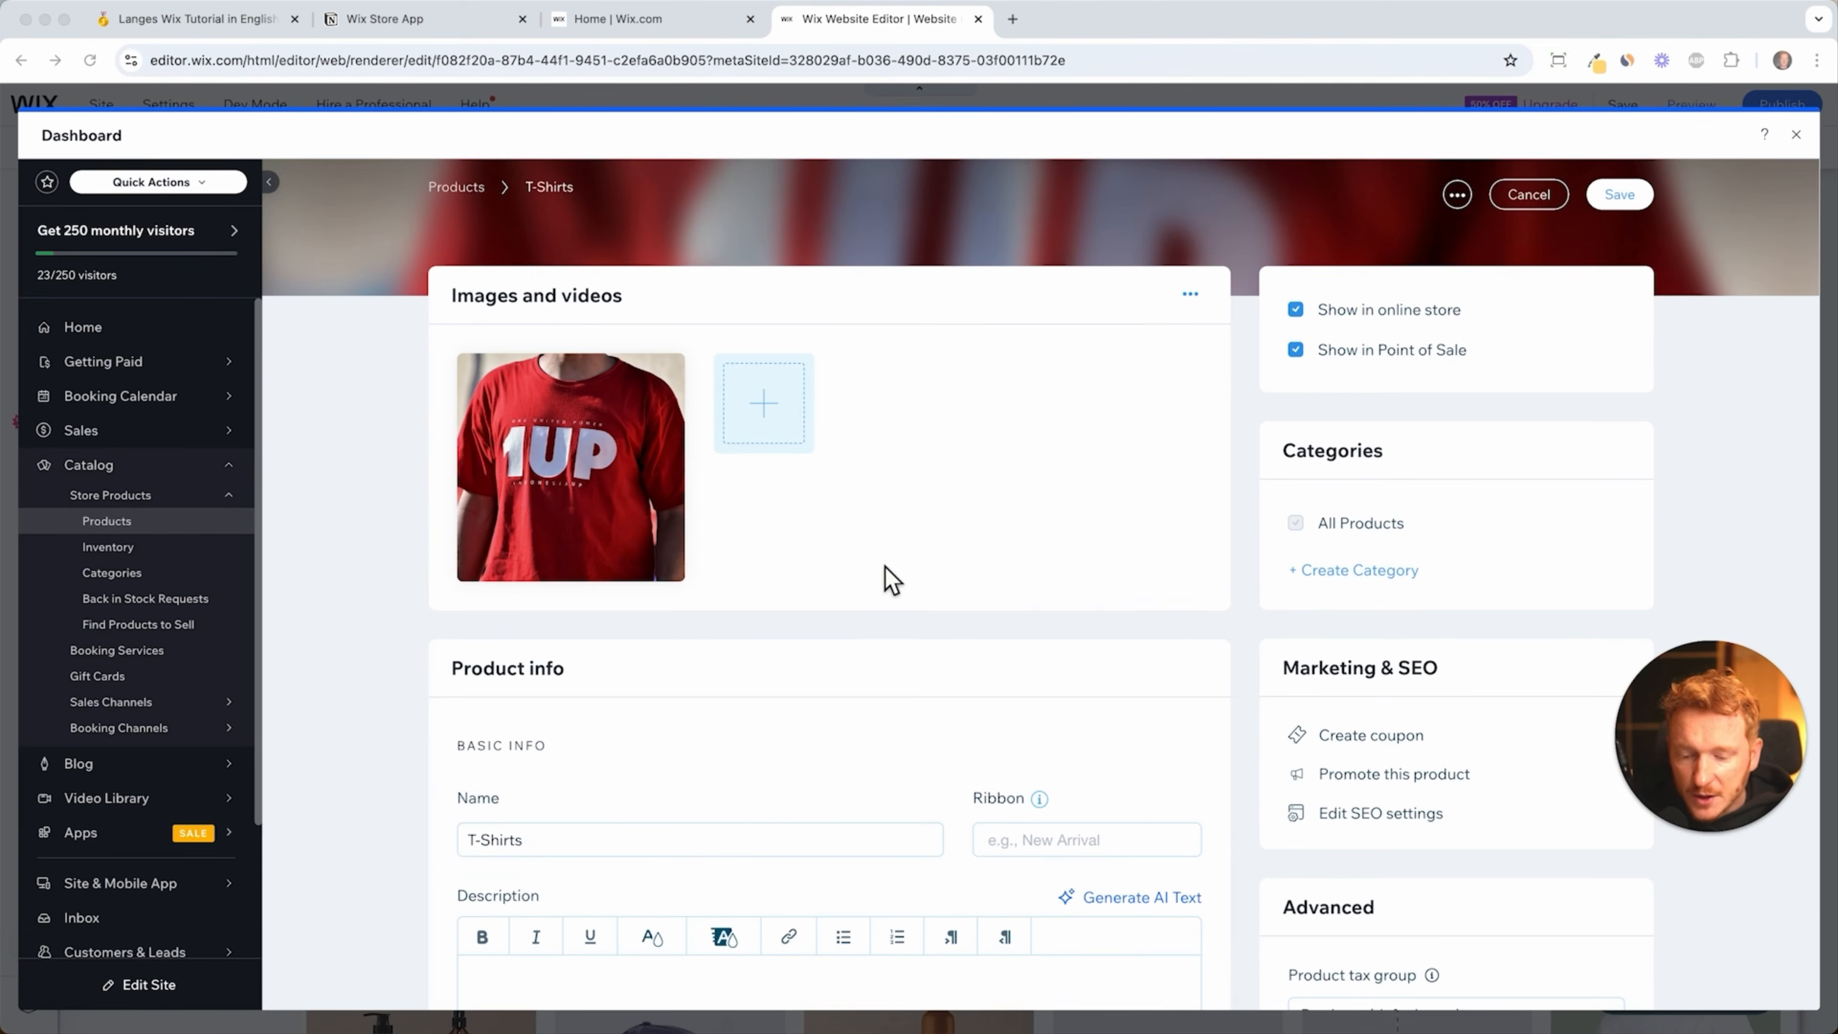
{"action": "scroll", "coordinate": [891, 579], "scroll_direction": "down", "scroll_amount": 5}
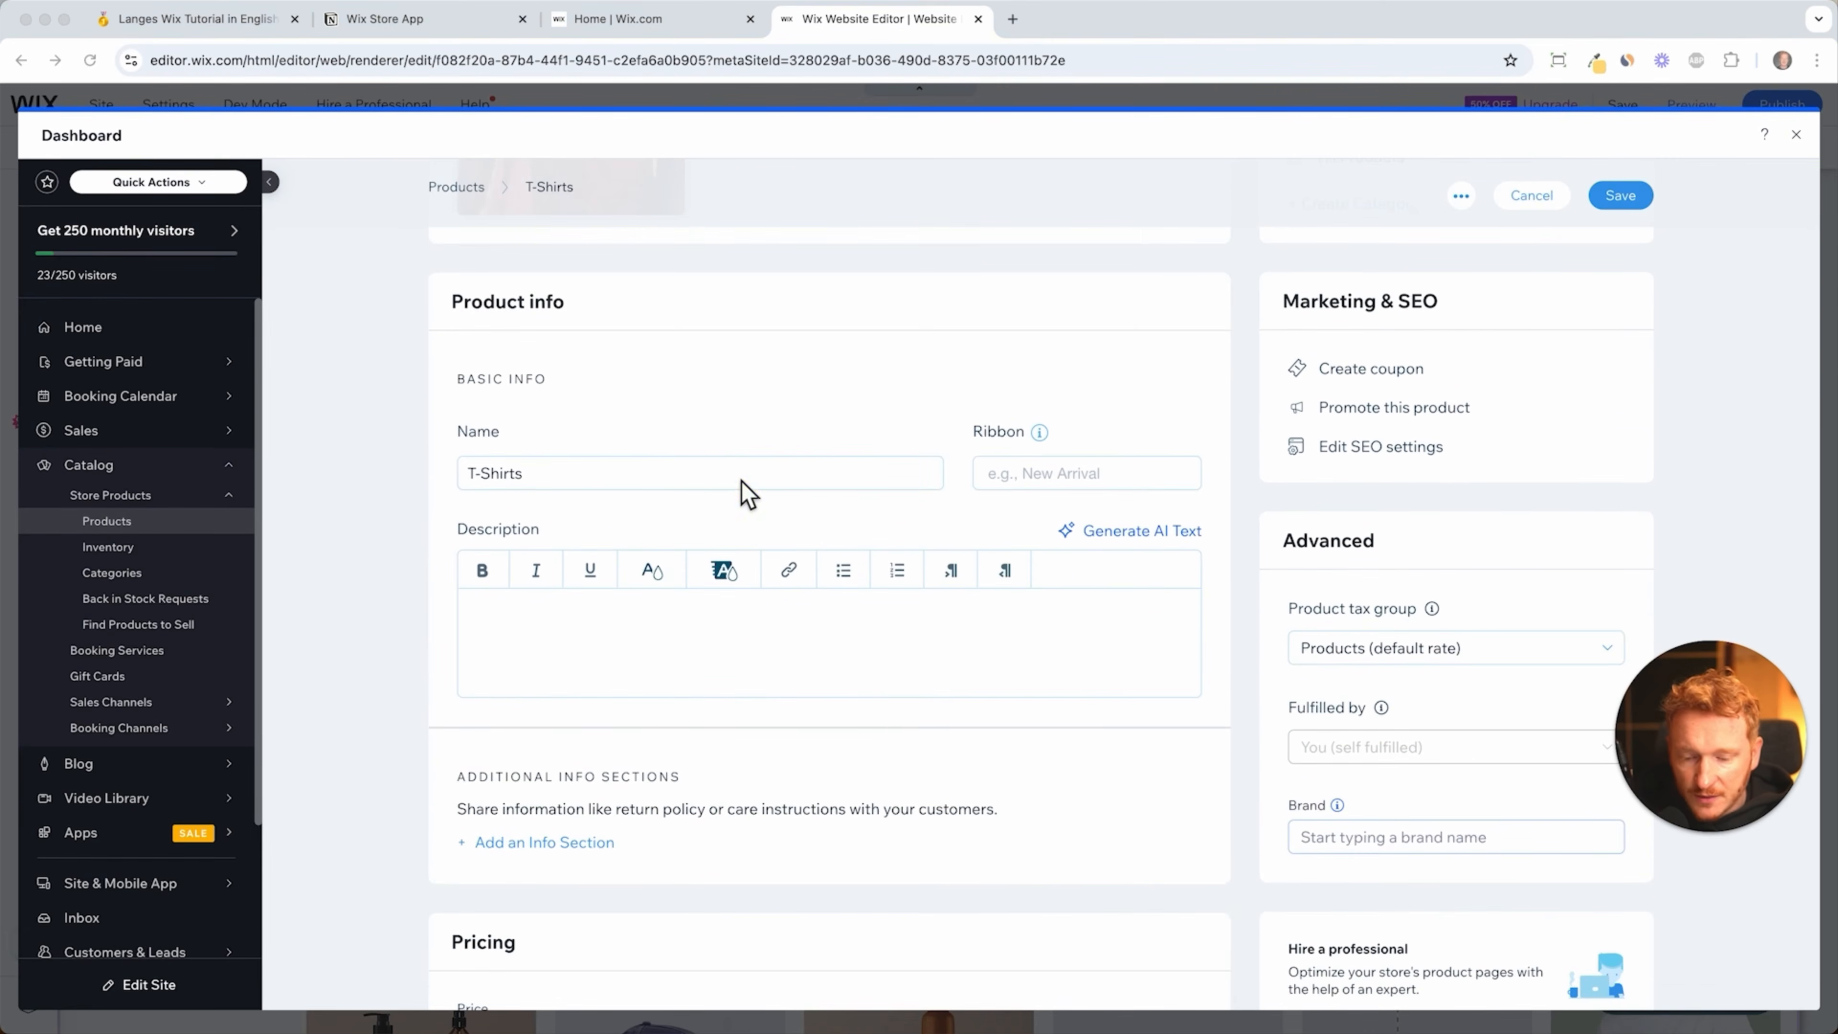
{"action": "triple_click", "coordinate": [666, 473]}
{"action": "key", "text": "Left"}
{"action": "type", "text": "Merch"}
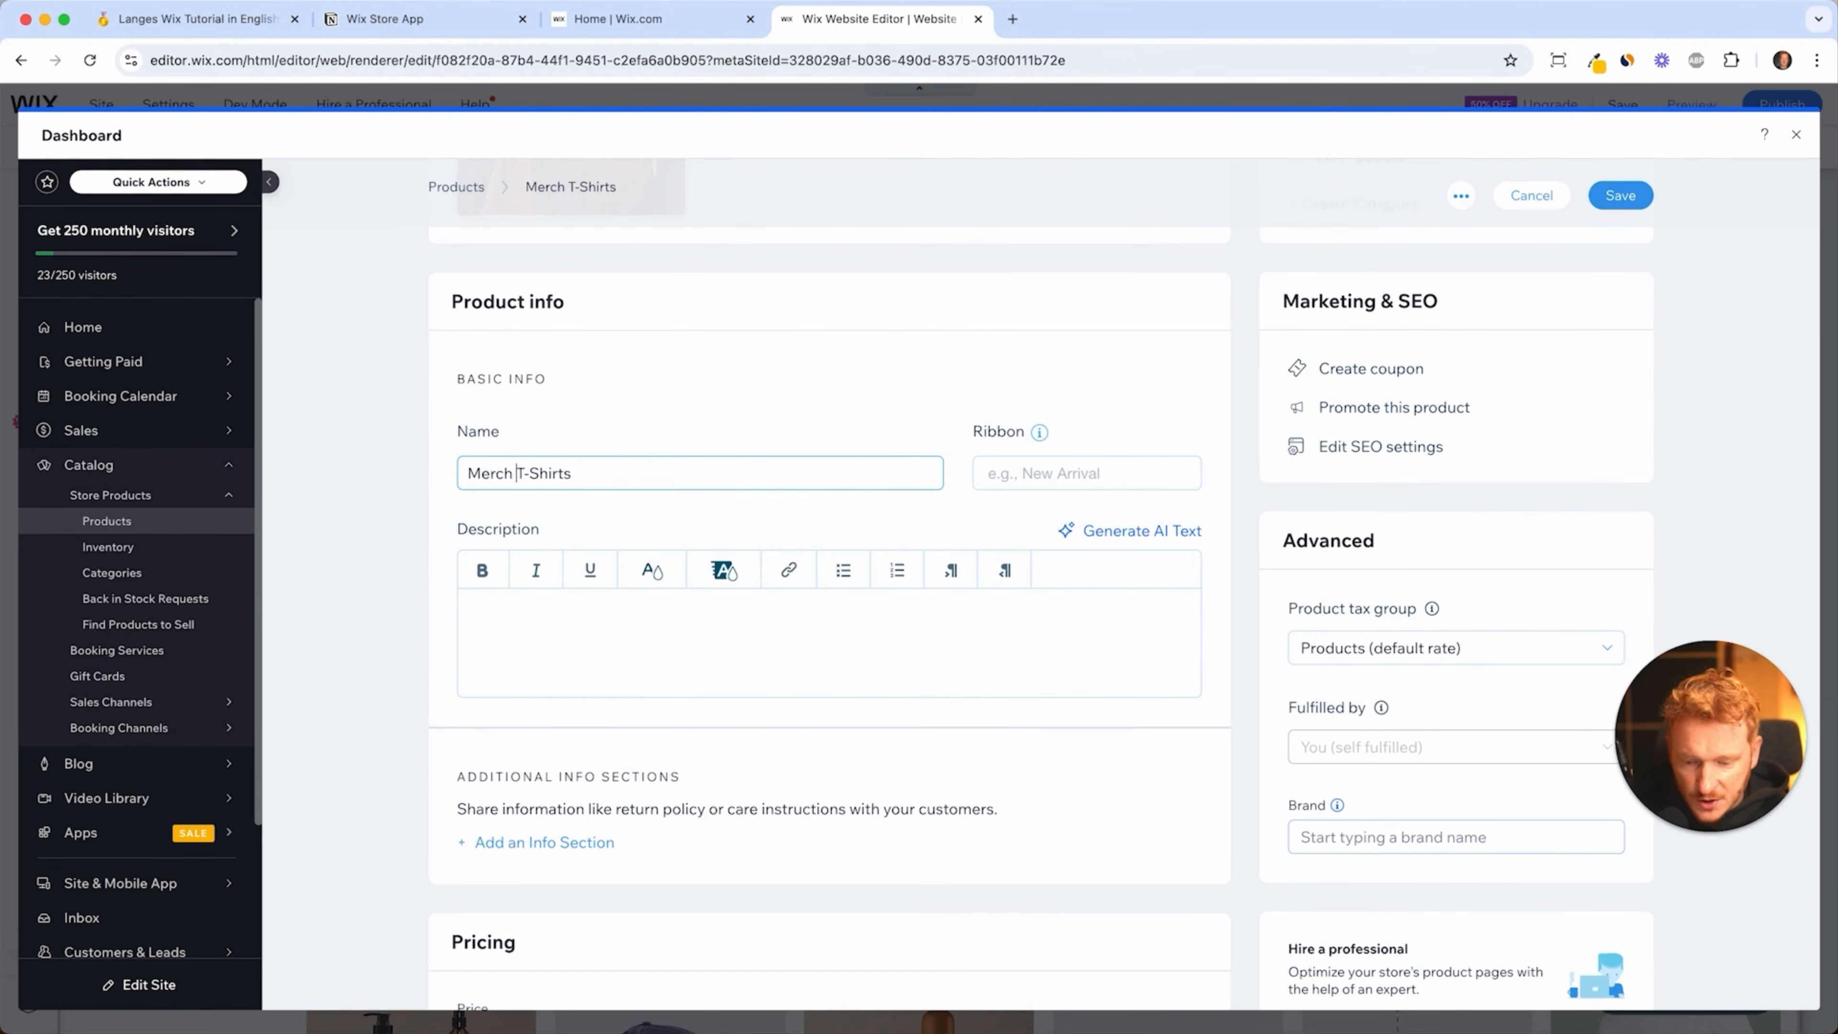
- Enter "New" as the ribbon for the Merch T-Shirts product
{"action": "left_click", "coordinate": [1034, 472]}
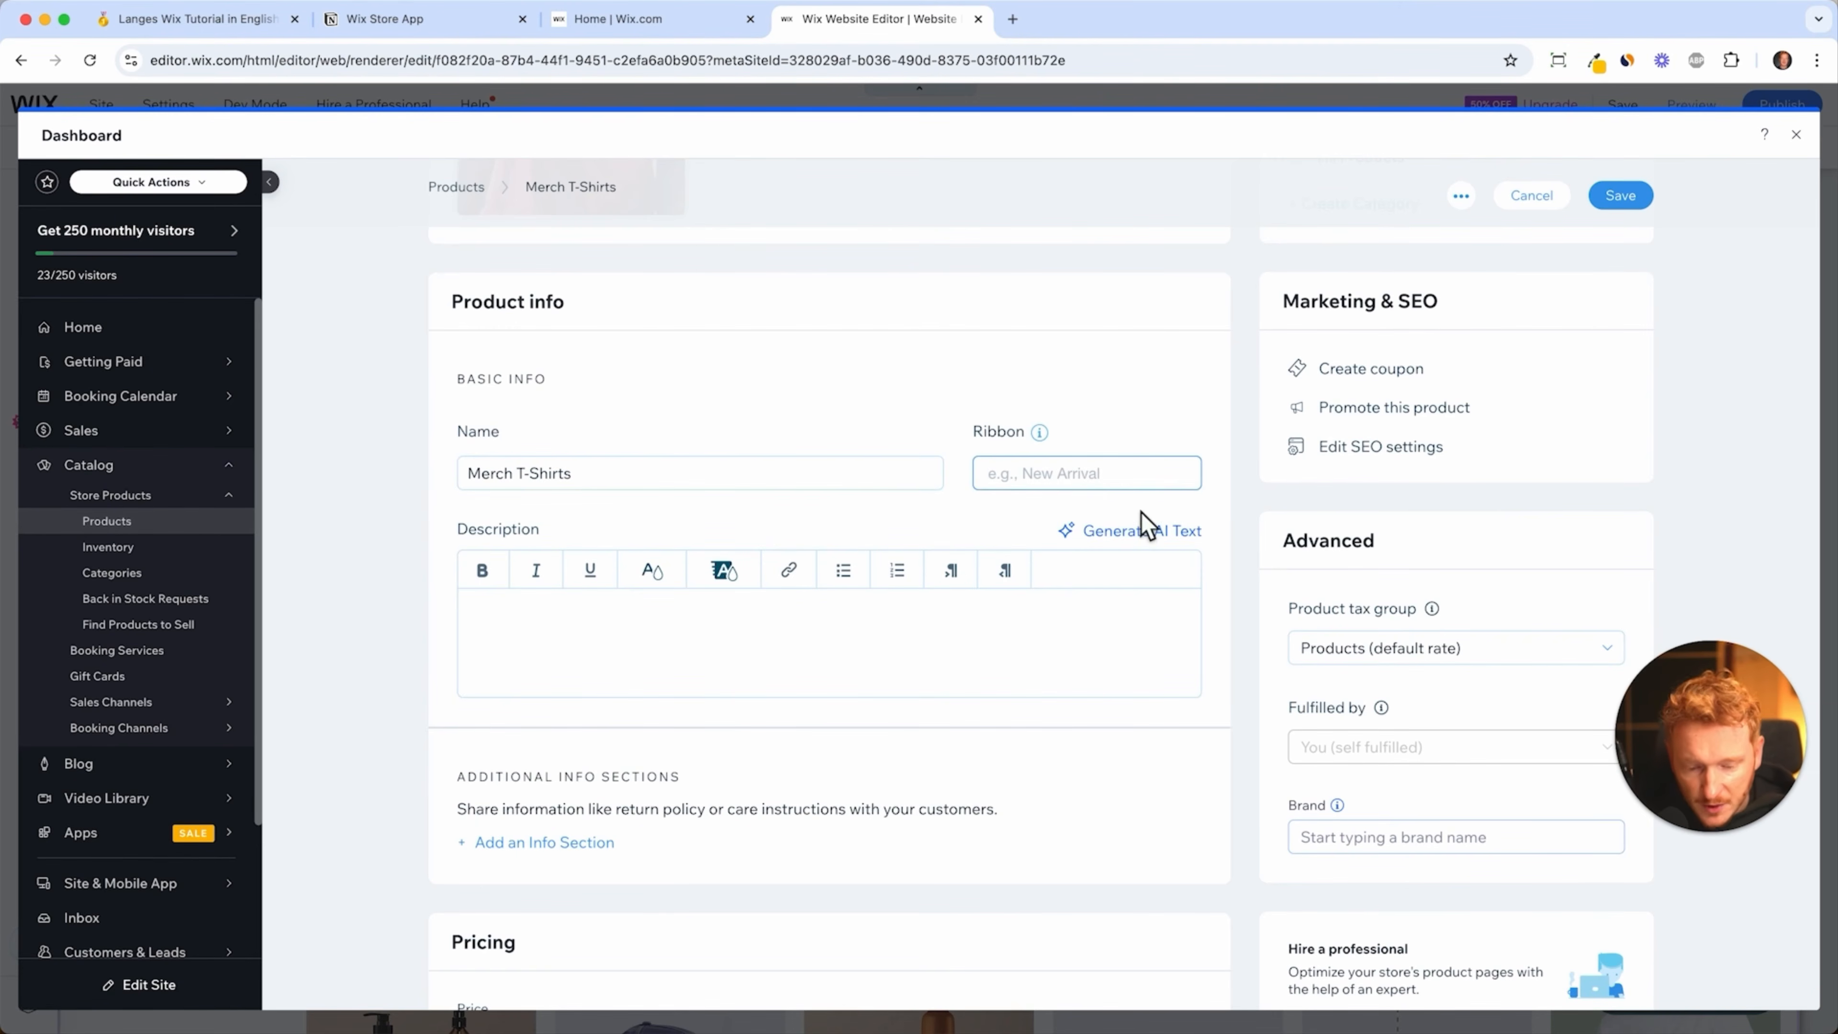
{"action": "type", "text": "New"}
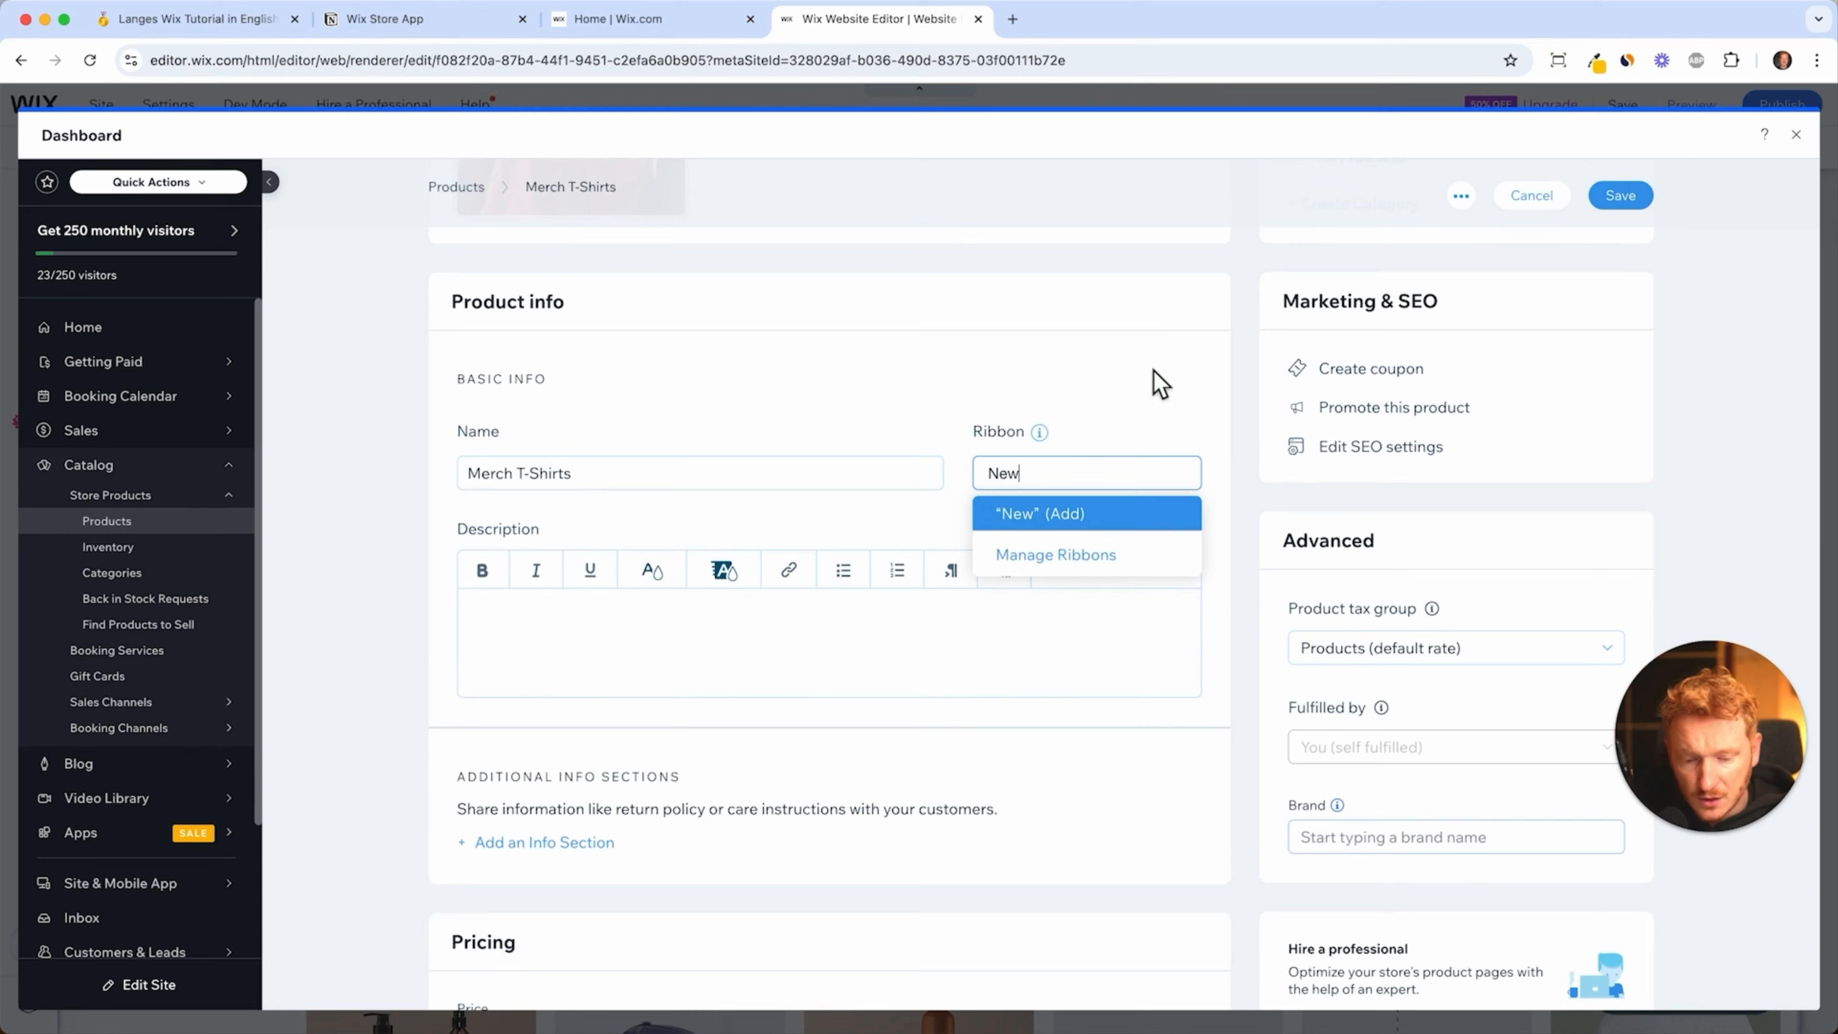
{"action": "left_click", "coordinate": [1135, 350]}
{"action": "scroll", "coordinate": [1176, 564], "scroll_direction": "down", "scroll_amount": 1}
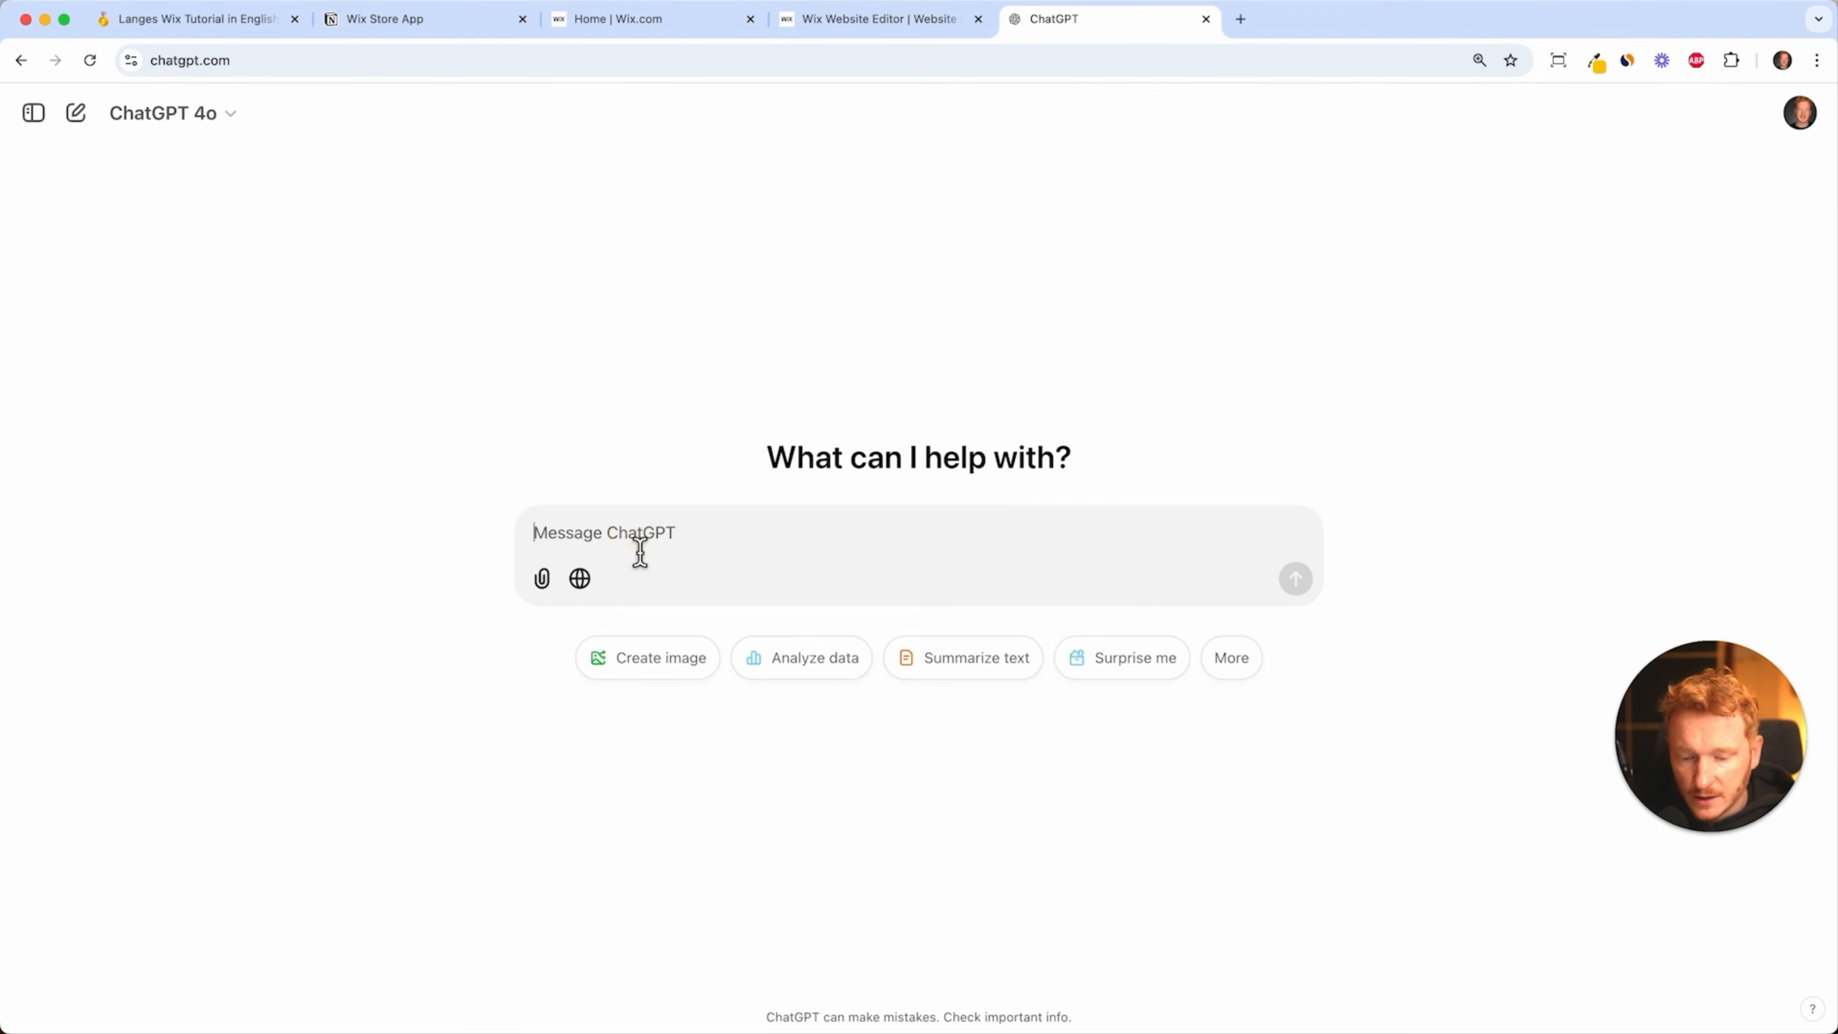
- Ask ChatGPT for a product description of a 100% cotton shirt and copy the answer from Comfort Meets Style to the end
{"action": "type", "text": "Please give m a product description of a the shirt 100% cotton"}
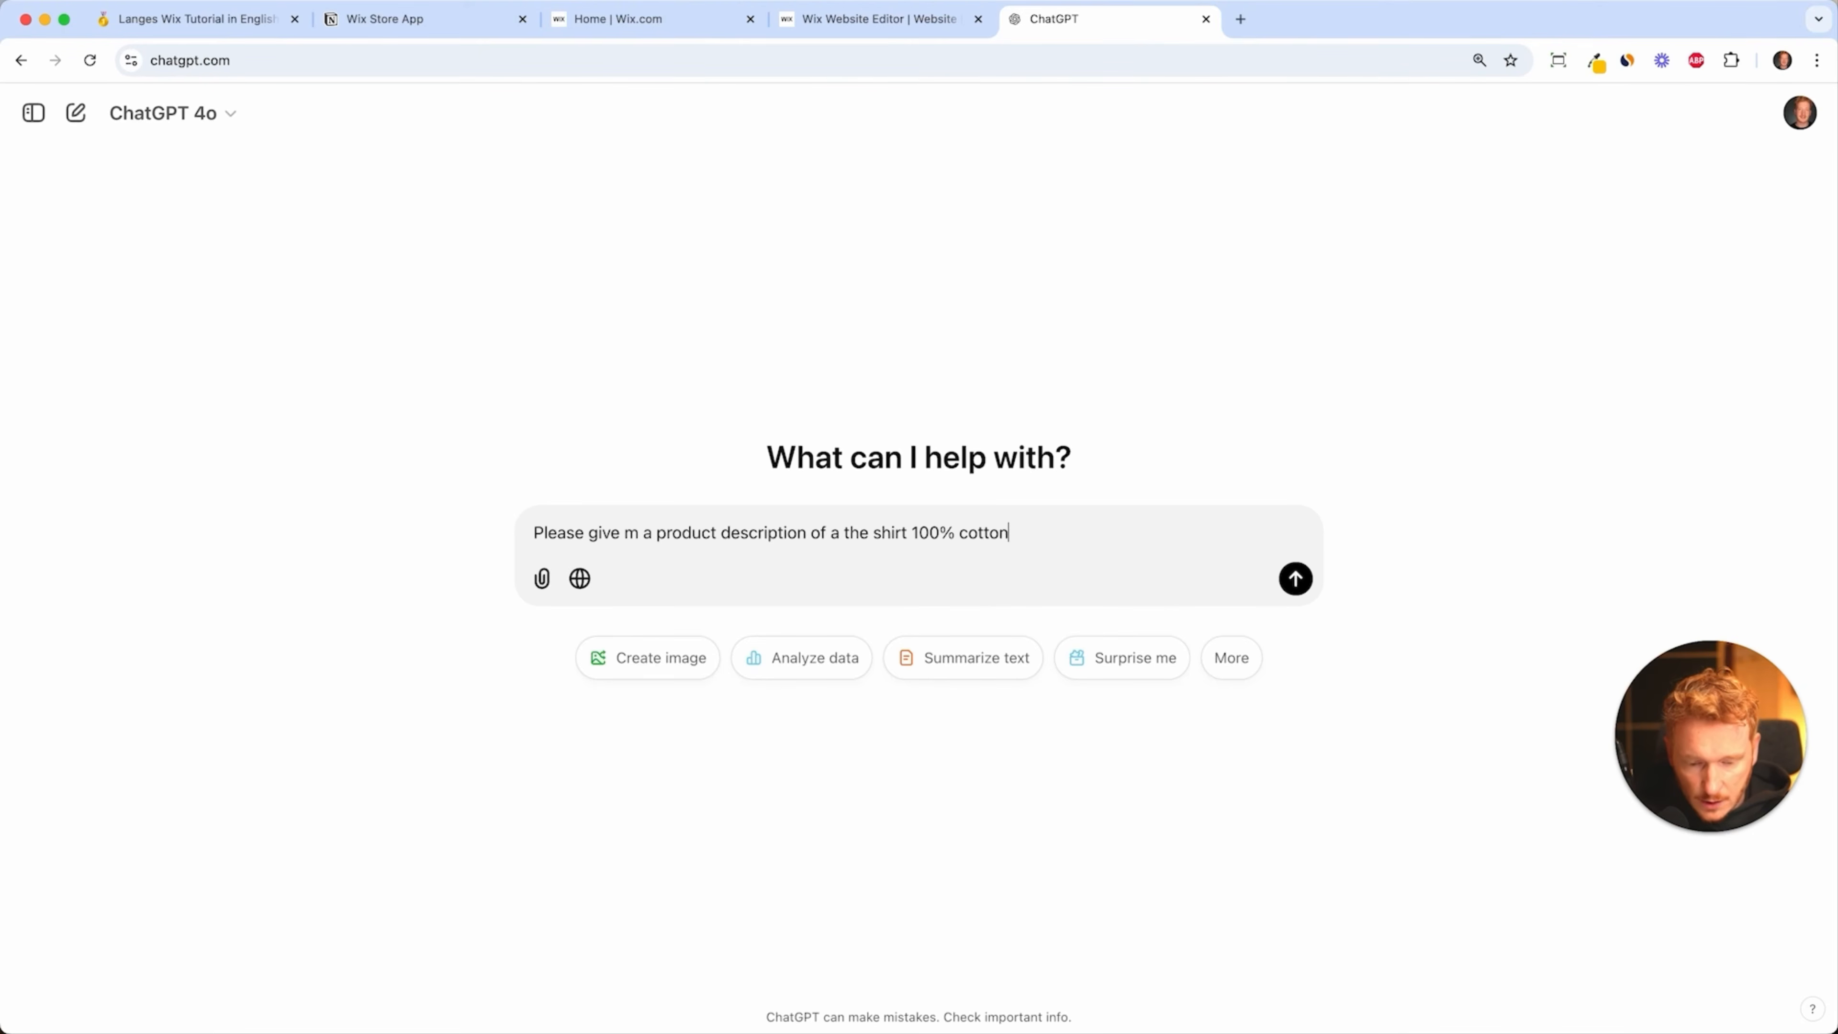
{"action": "key", "text": "Return"}
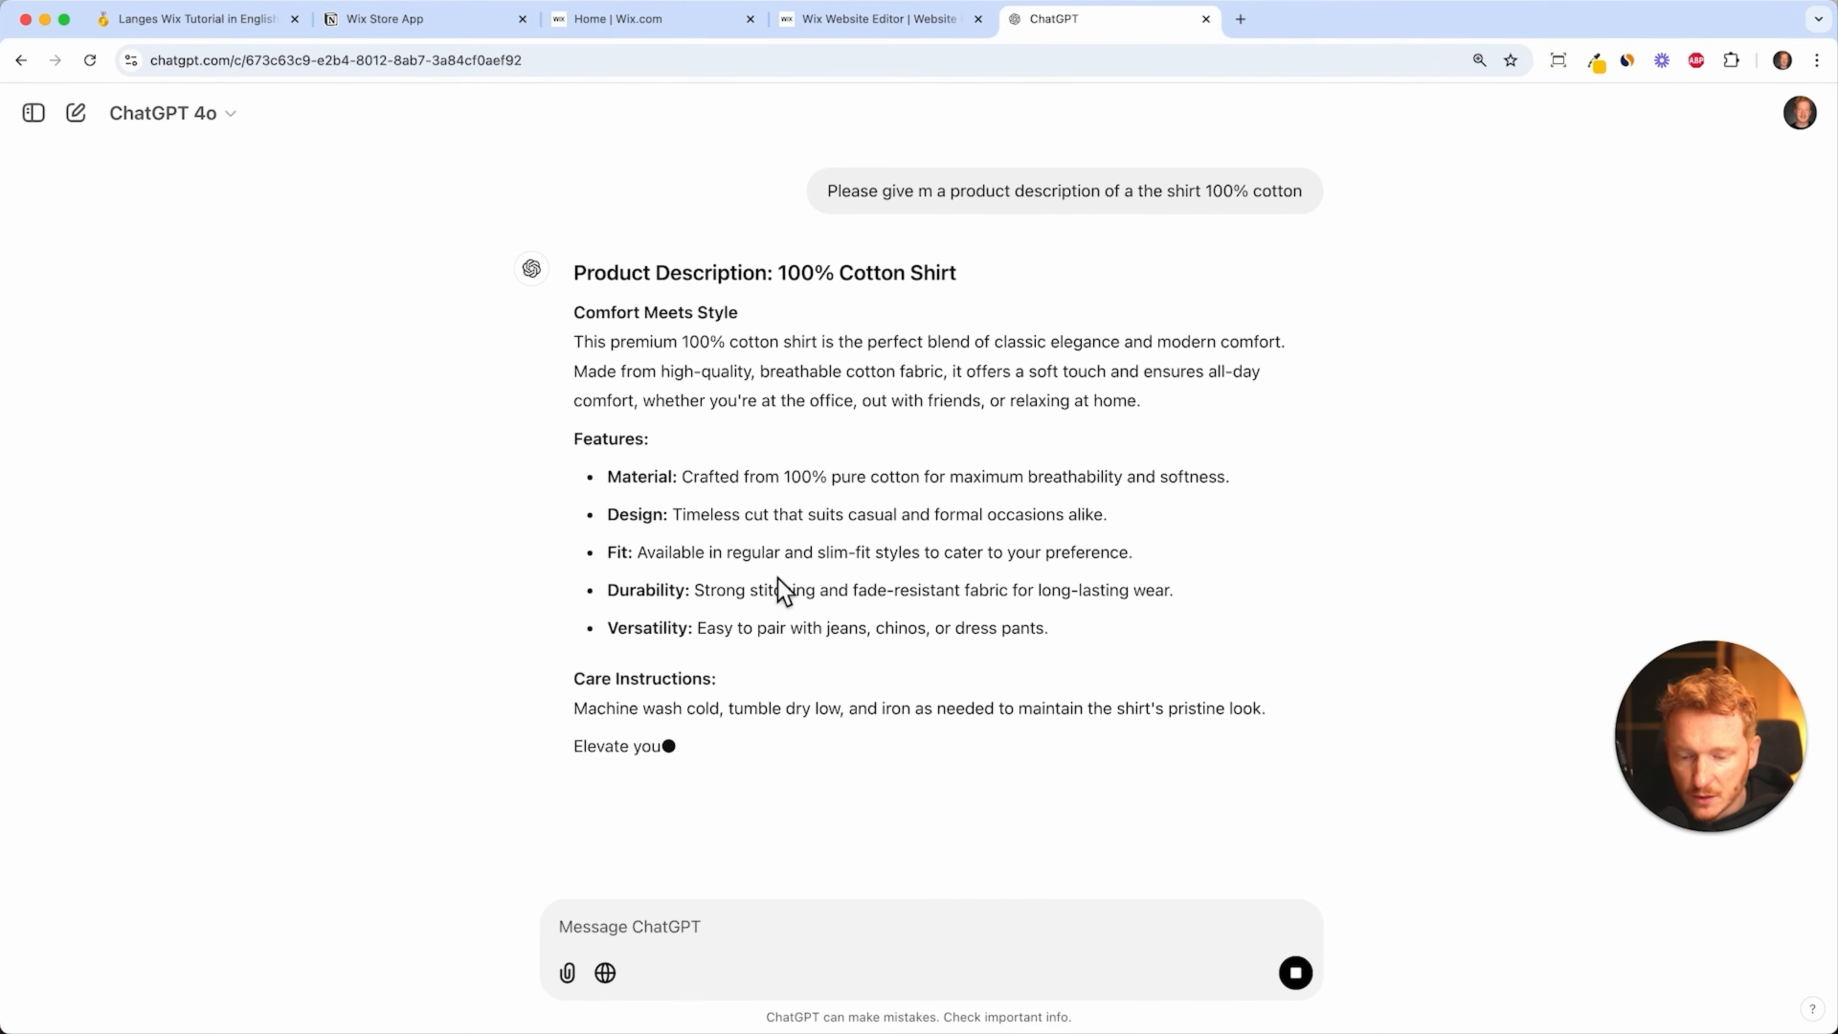
{"action": "left_click_drag", "start_coordinate": [756, 778], "coordinate": [573, 320]}
{"action": "key", "text": "super+c"}
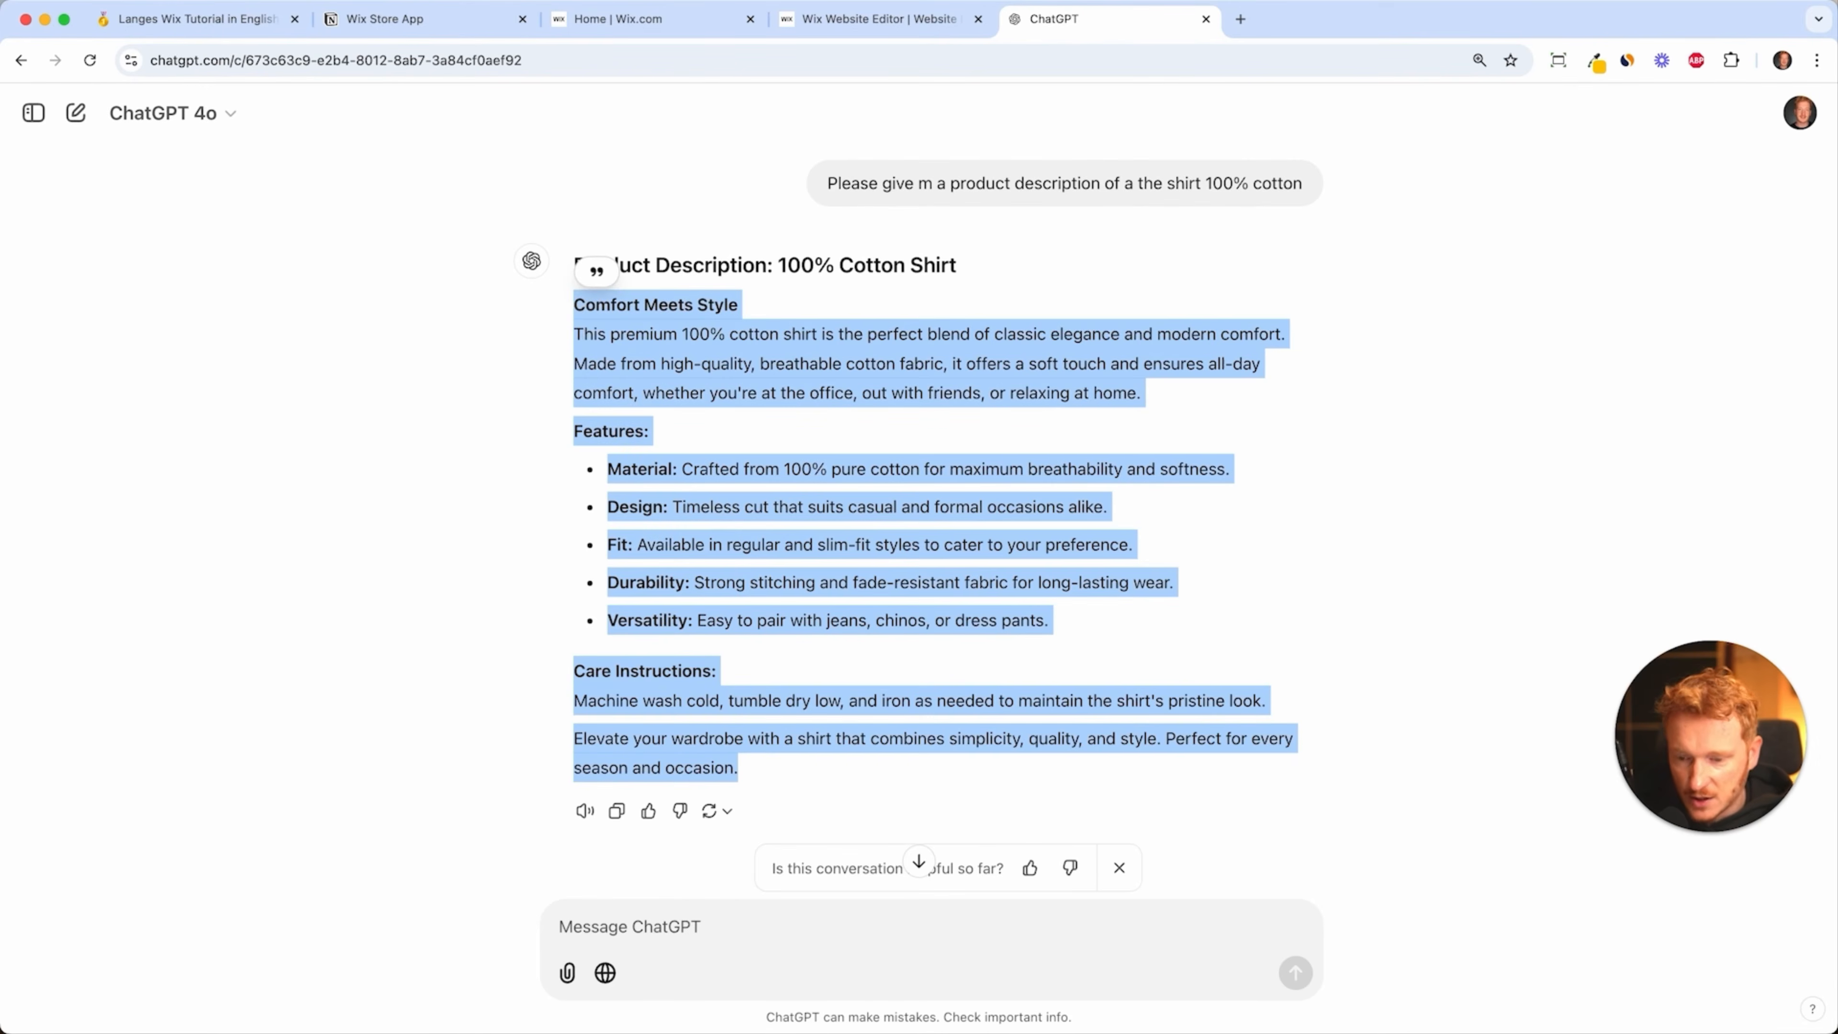
- Switch to the Wix Website Editor and paste the copied text into the Merch T-Shirts description
{"action": "left_click", "coordinate": [626, 21]}
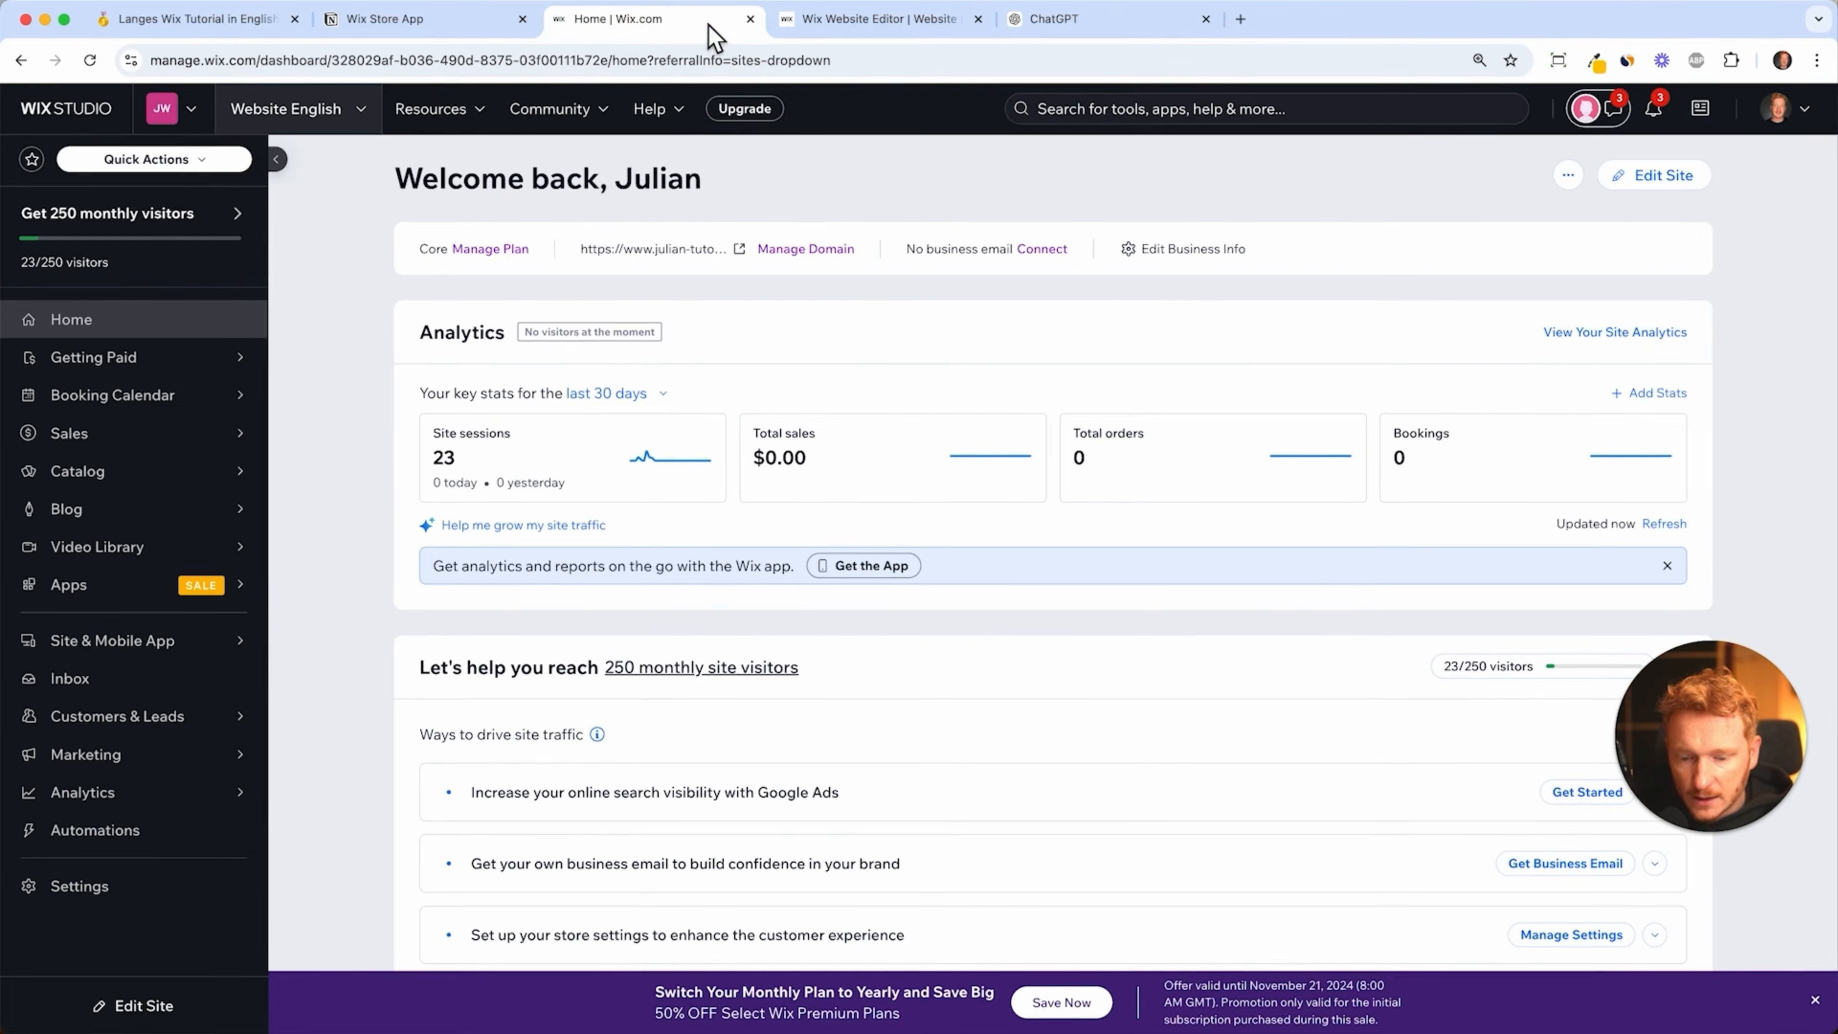
{"action": "left_click", "coordinate": [805, 22]}
{"action": "left_click", "coordinate": [669, 553]}
{"action": "key", "text": "super+v"}
{"action": "scroll", "coordinate": [813, 623], "scroll_direction": "up", "scroll_amount": 8}
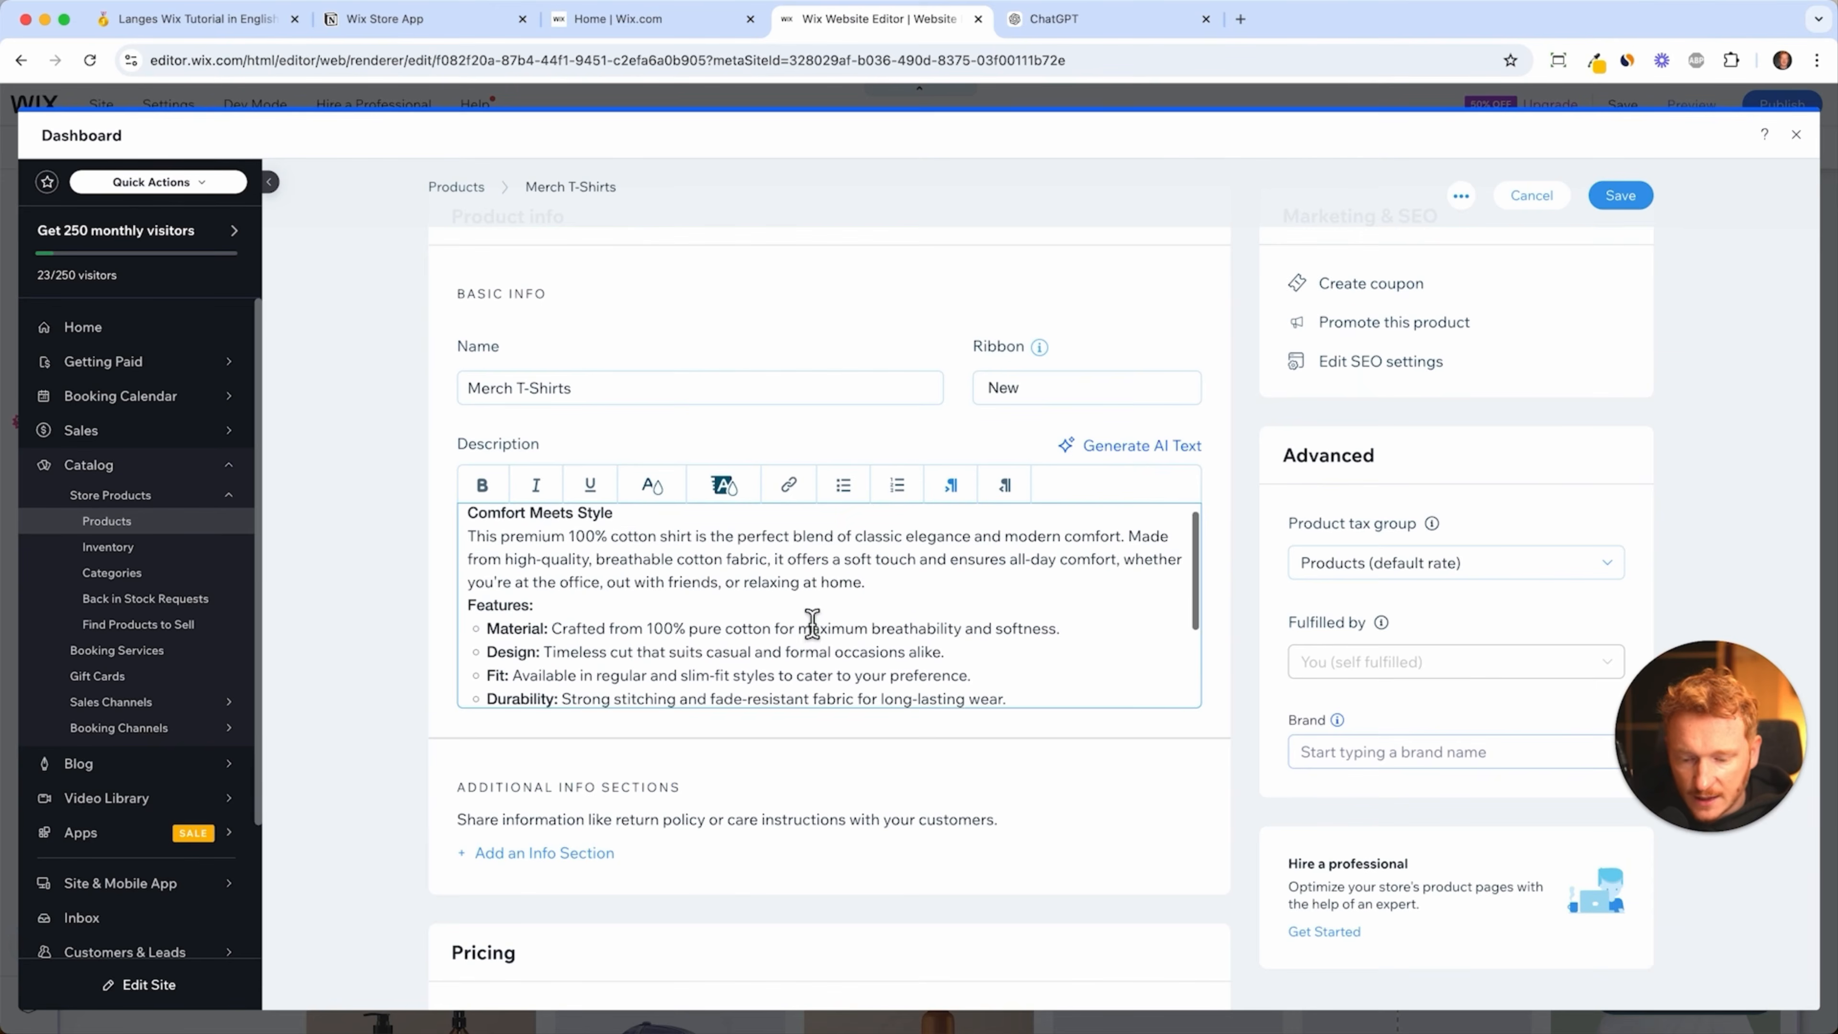
- Insert a blank line before the Features and Care Instructions headings in the product description
{"action": "left_click", "coordinate": [908, 611]}
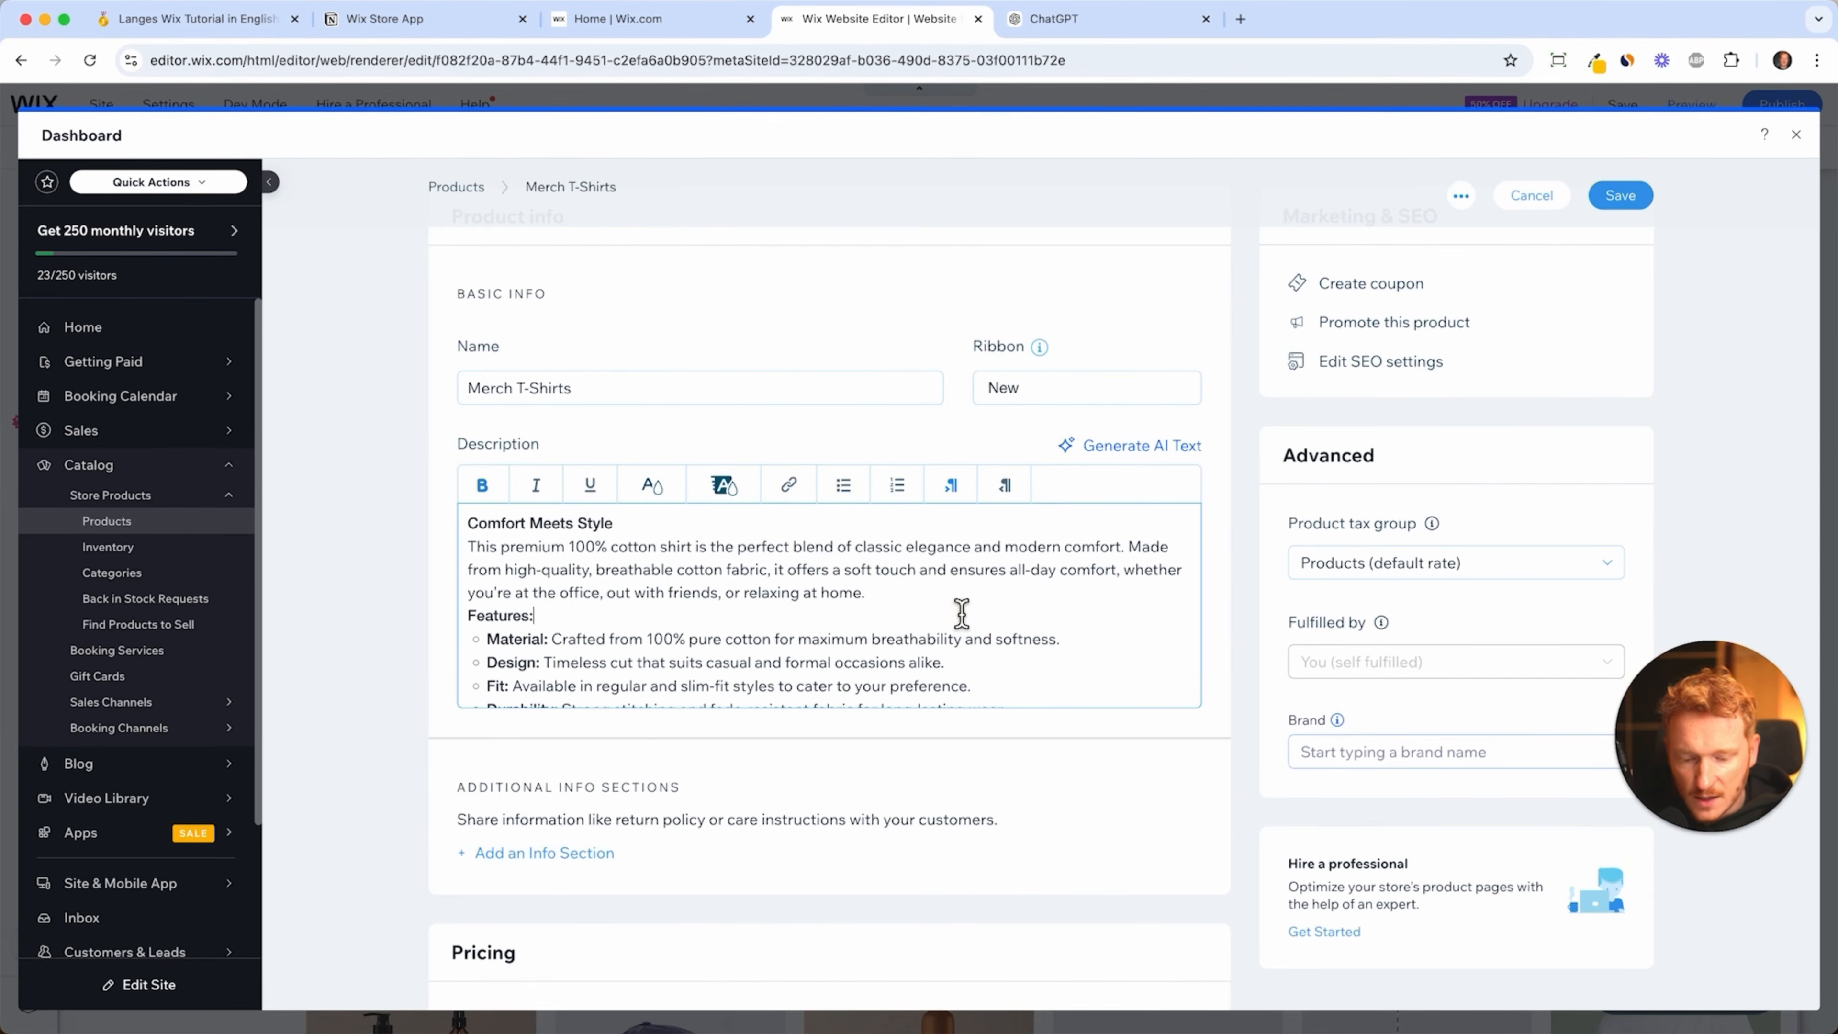
{"action": "left_click", "coordinate": [927, 587]}
{"action": "key", "text": "Return"}
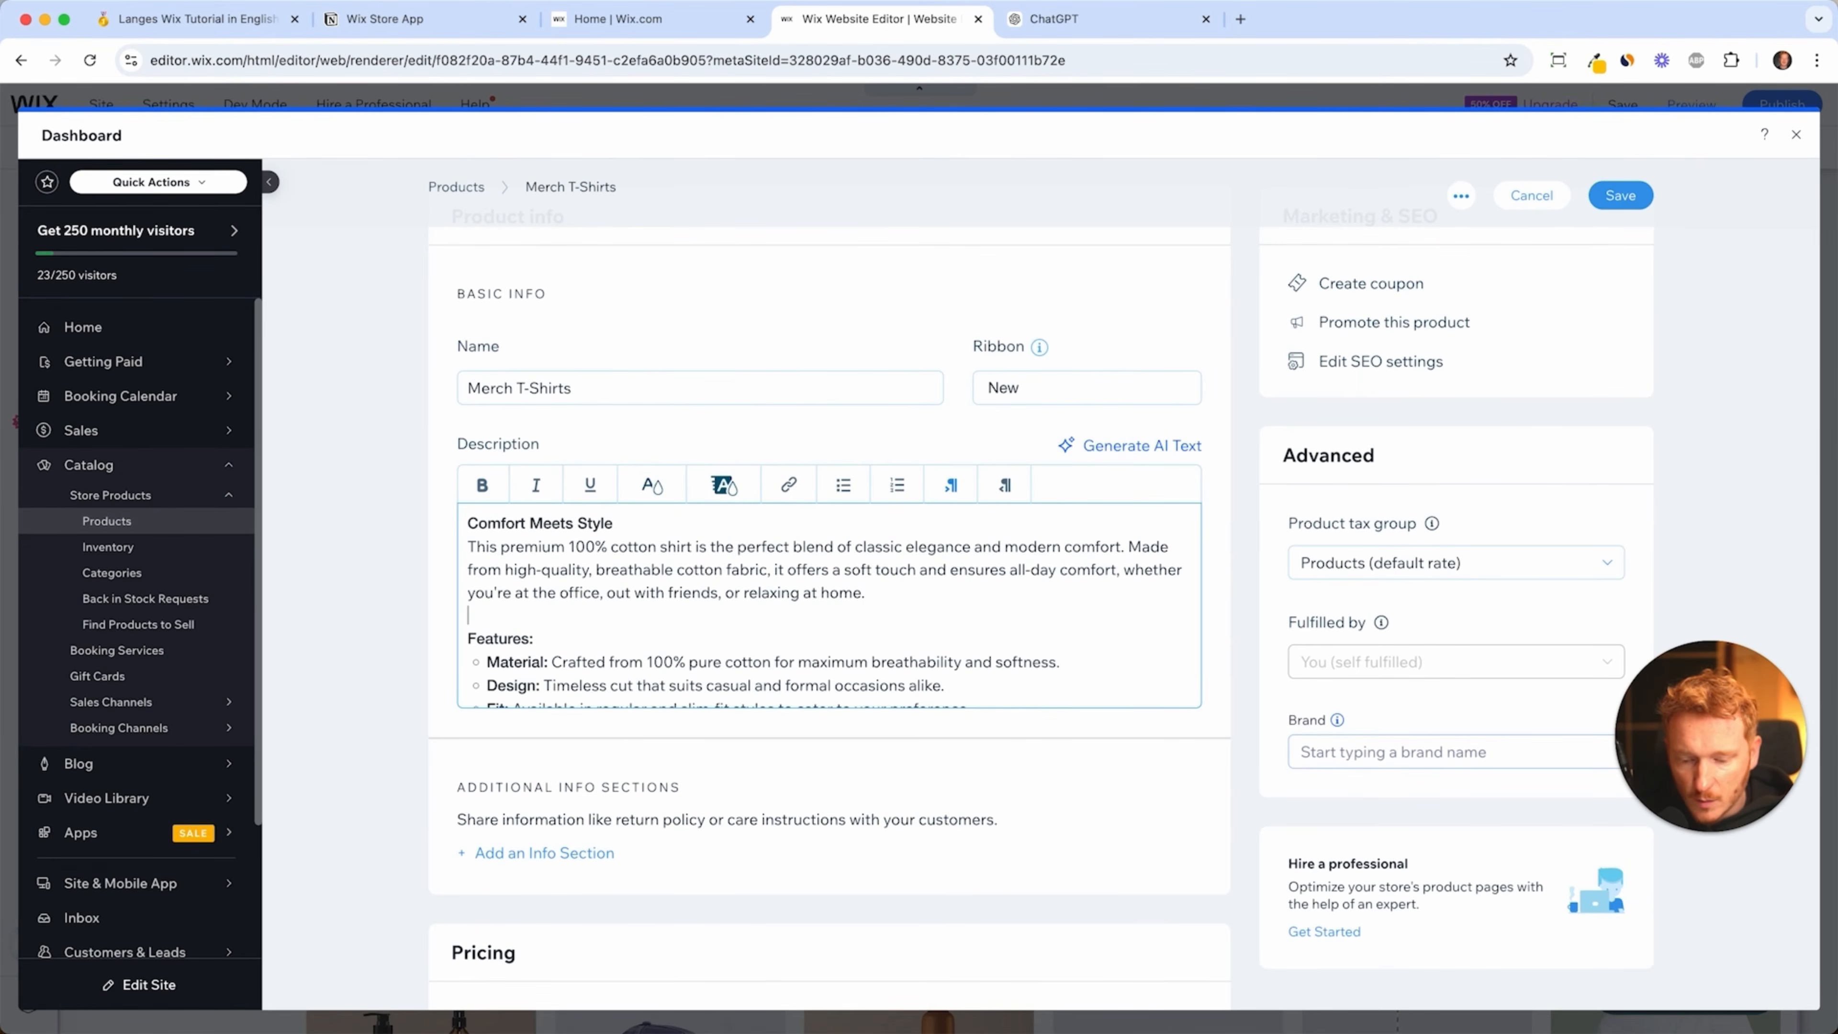
{"action": "scroll", "coordinate": [865, 526], "scroll_direction": "down", "scroll_amount": 3}
{"action": "left_click", "coordinate": [966, 599]}
{"action": "key", "text": "Return"}
{"action": "scroll", "coordinate": [697, 622], "scroll_direction": "up", "scroll_amount": 3}
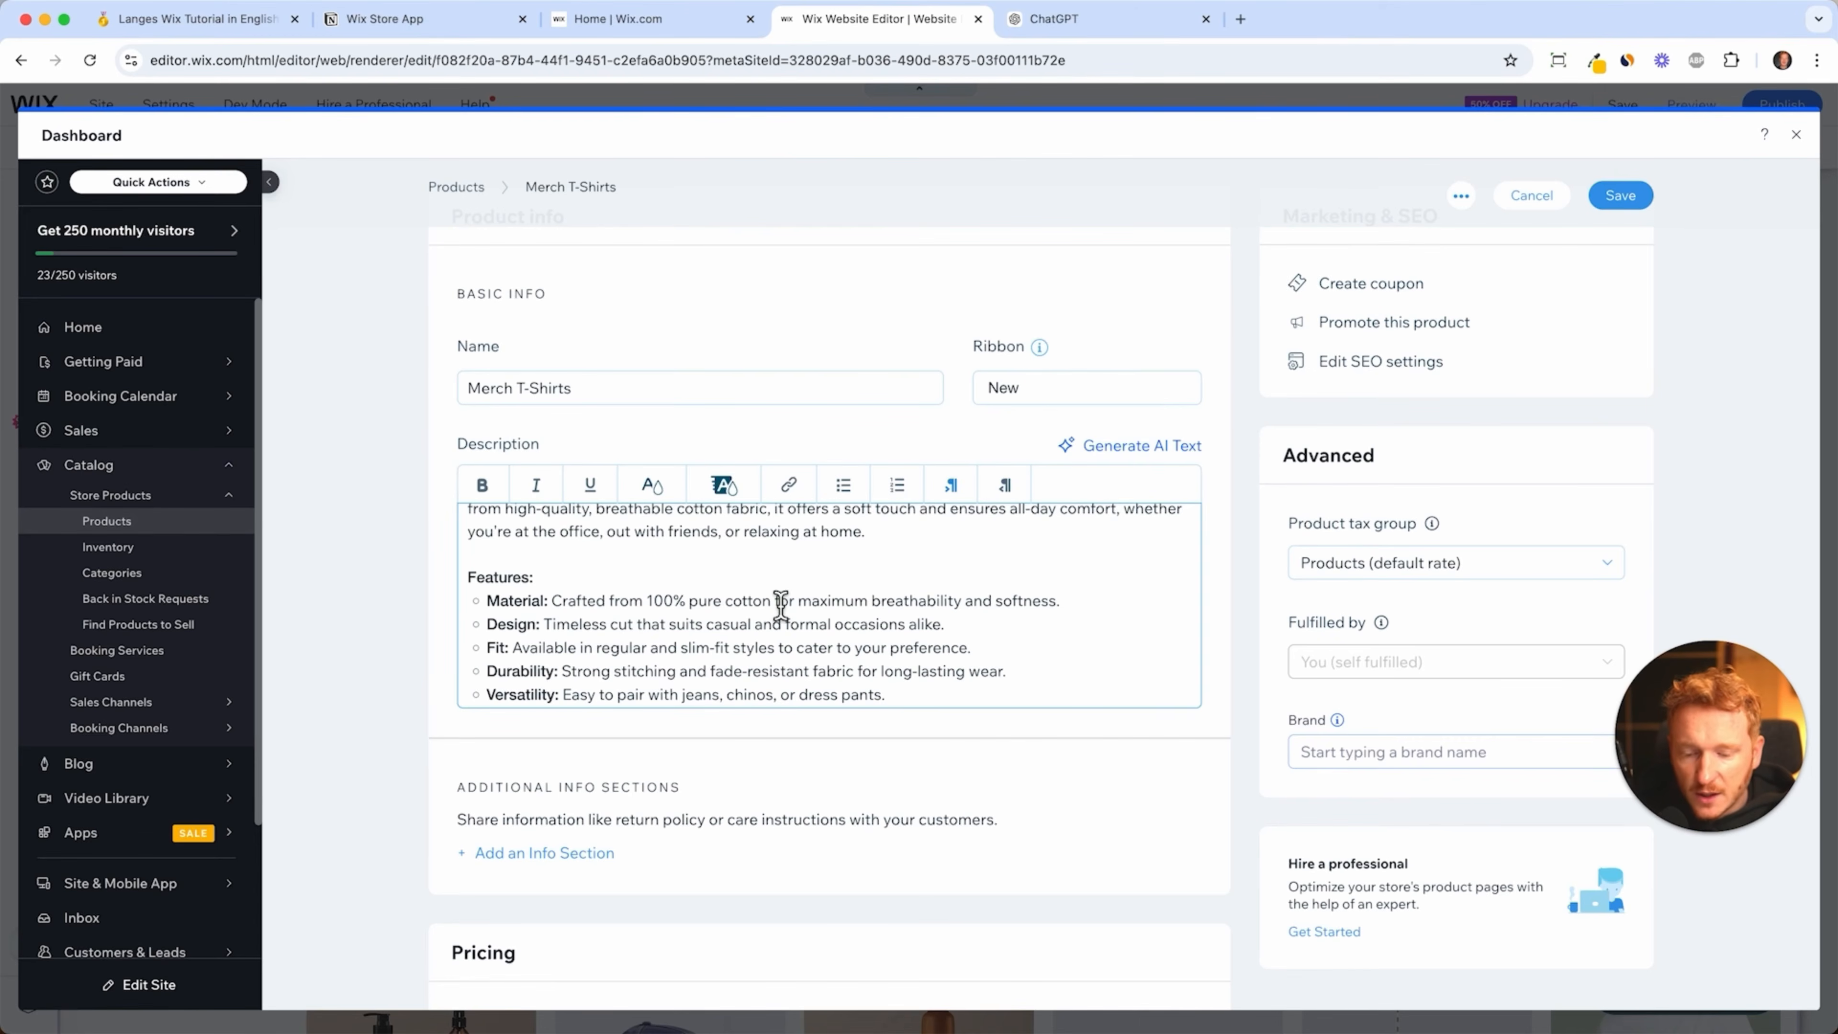
{"action": "scroll", "coordinate": [780, 607], "scroll_direction": "up", "scroll_amount": 2}
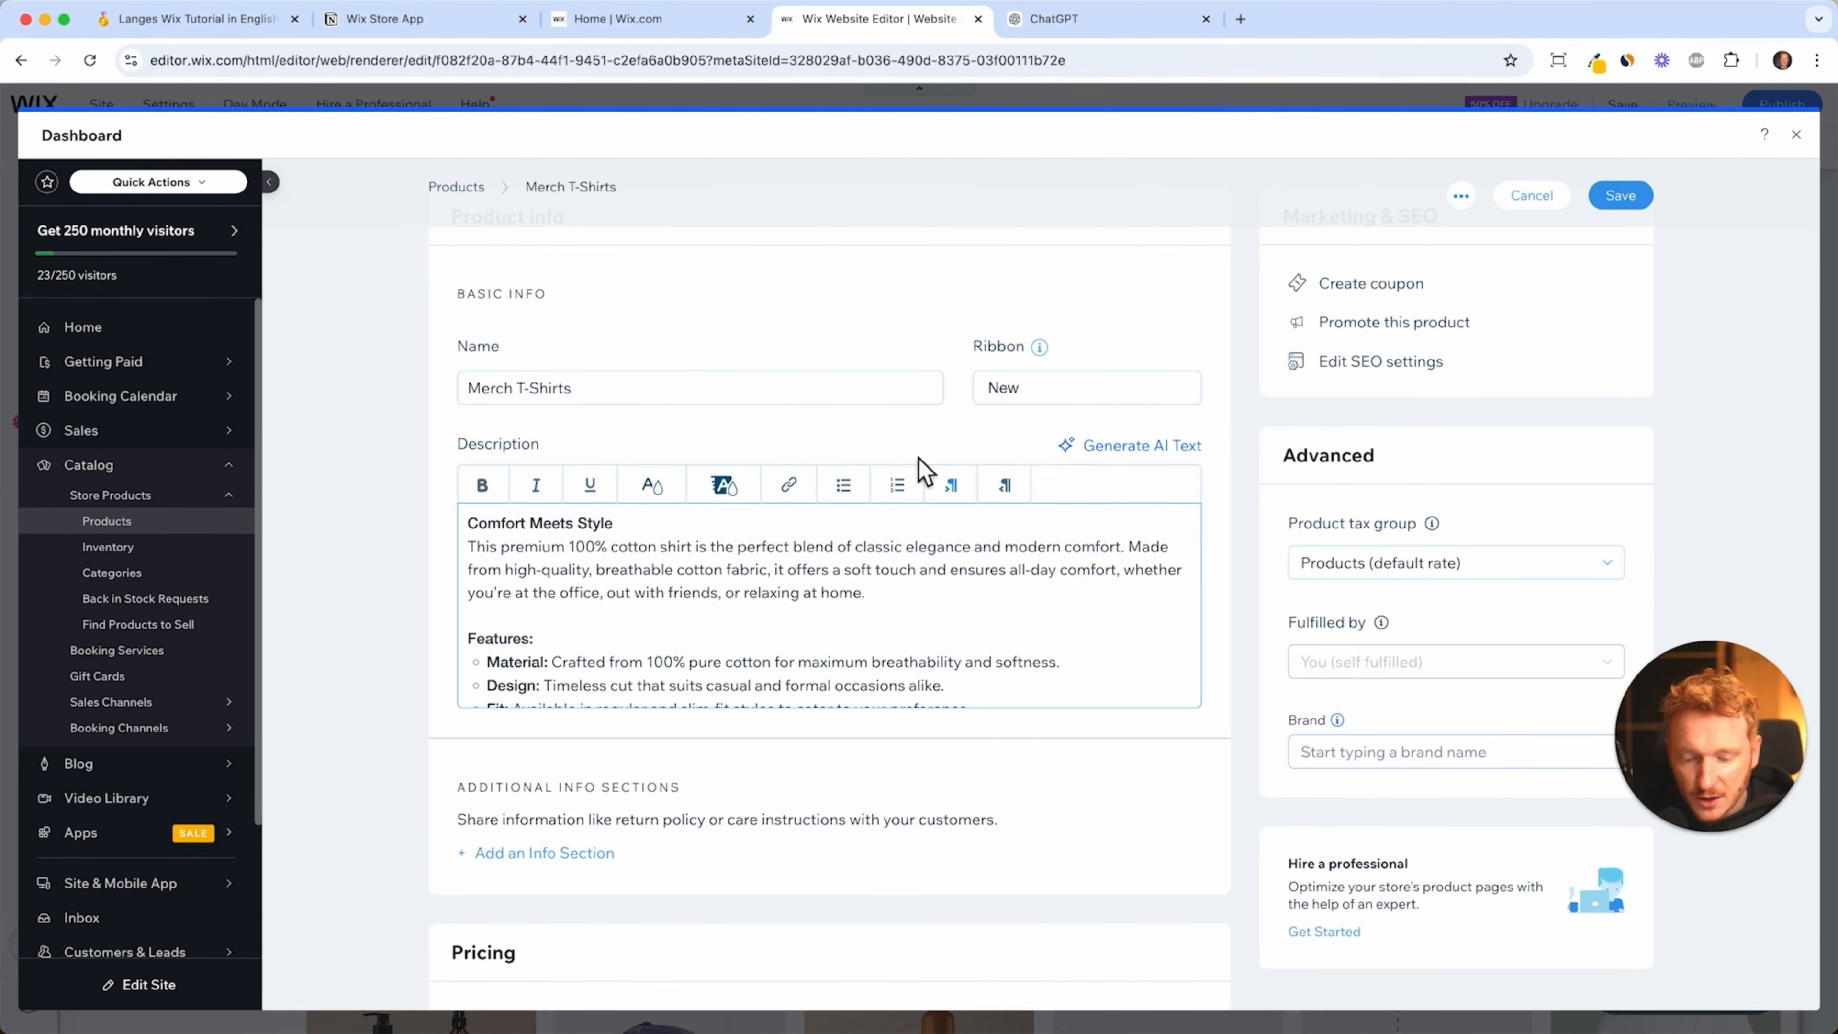
{"action": "scroll", "coordinate": [997, 533], "scroll_direction": "down", "scroll_amount": 2}
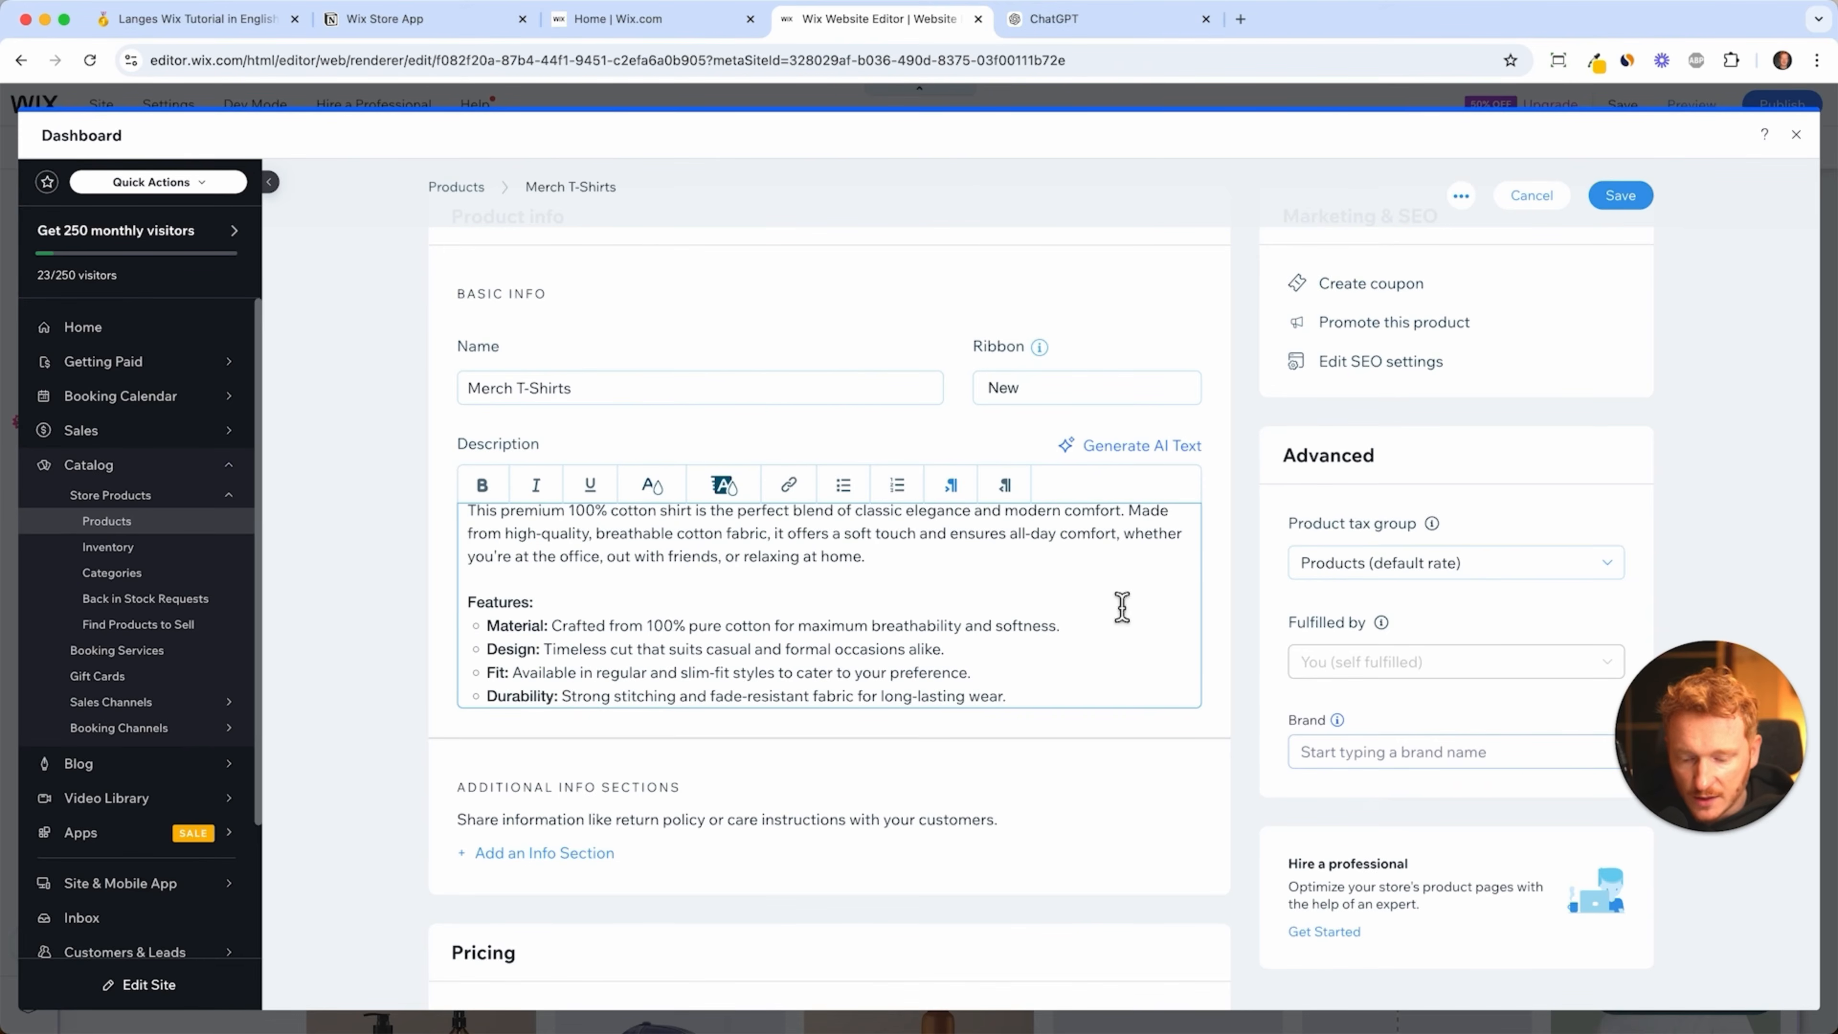
{"action": "scroll", "coordinate": [1121, 607], "scroll_direction": "down", "scroll_amount": 8}
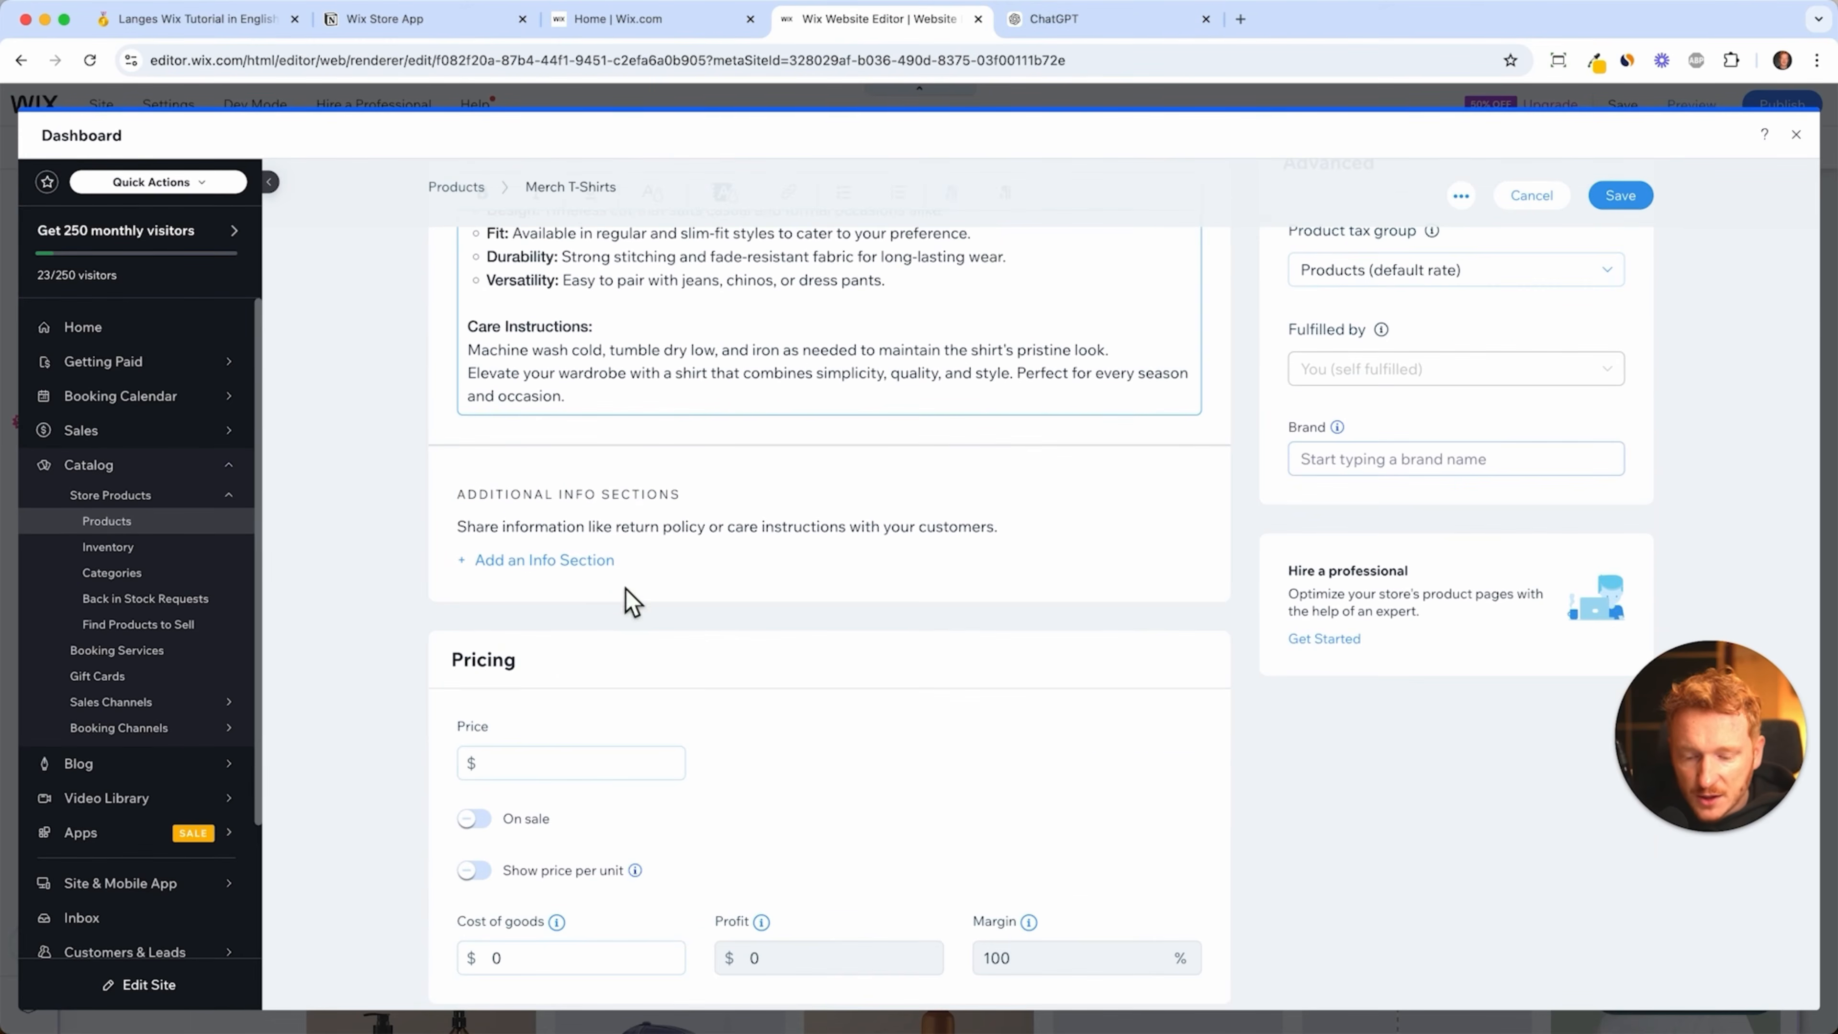
{"action": "left_click", "coordinate": [580, 561]}
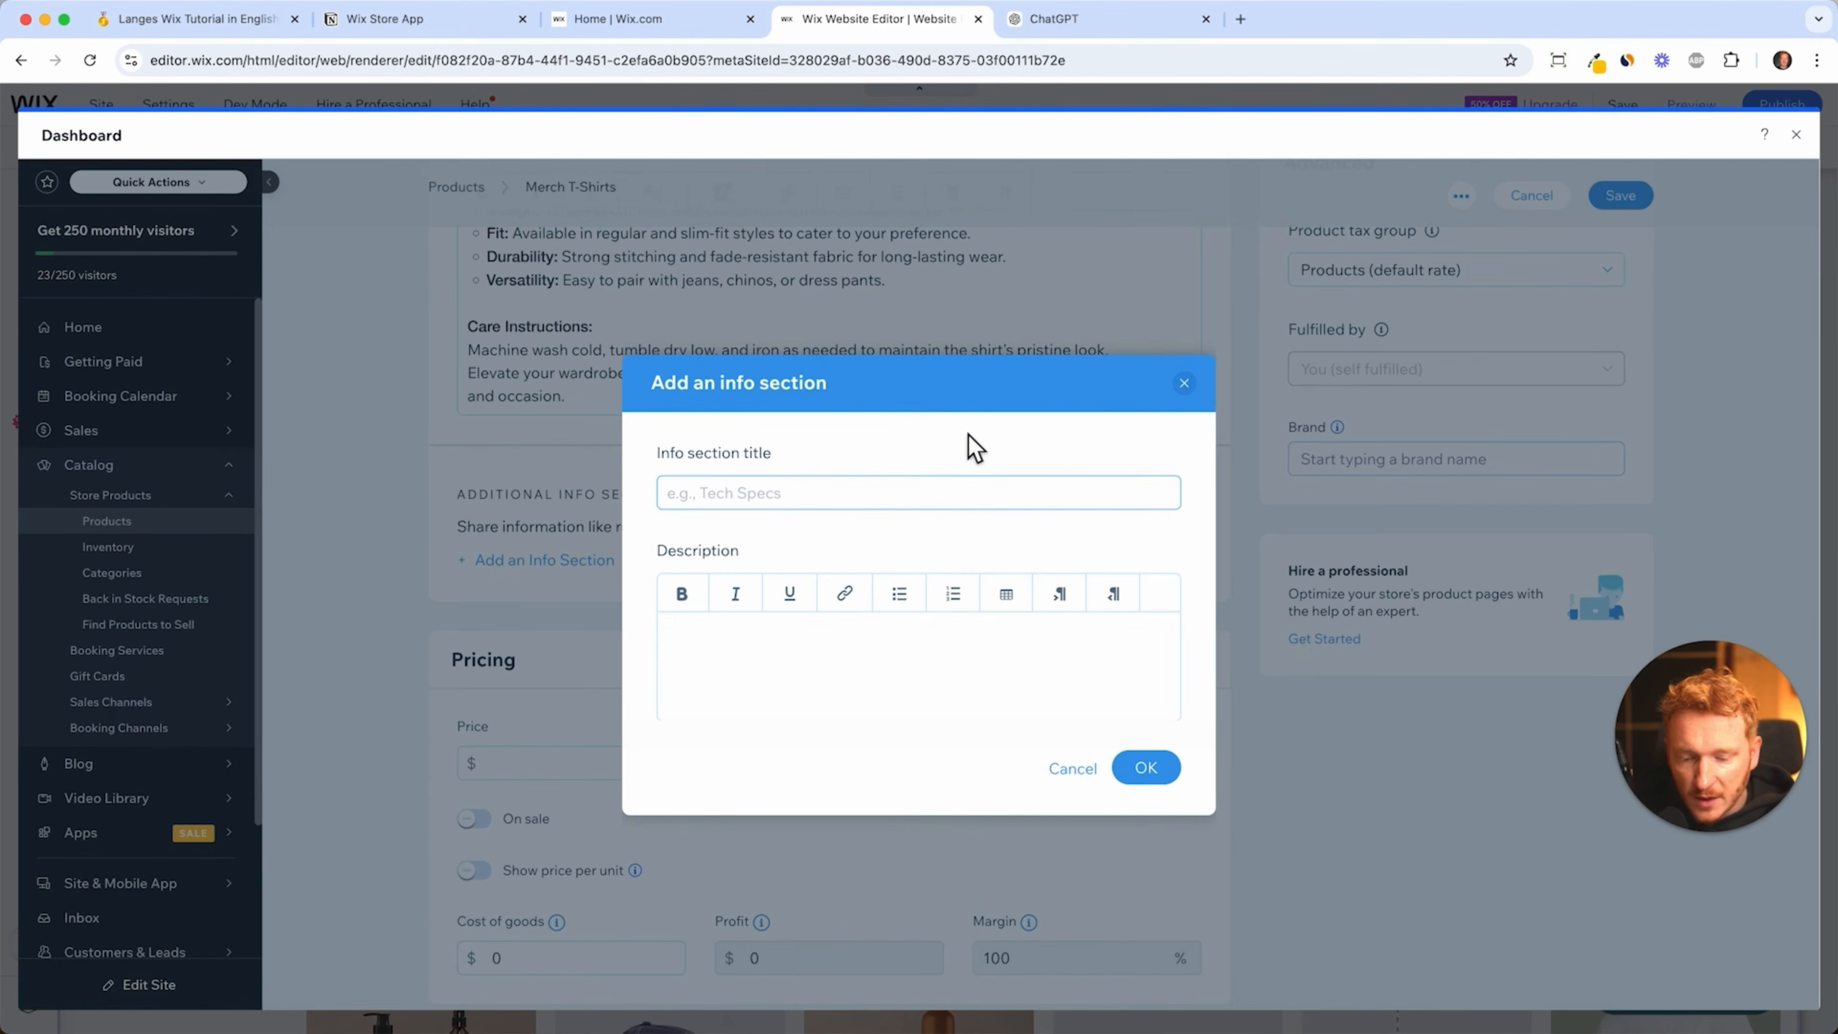
{"action": "left_click", "coordinate": [1183, 384]}
- Set the price of the Merch T-Shirts product to $35
{"action": "scroll", "coordinate": [723, 601], "scroll_direction": "down", "scroll_amount": 5}
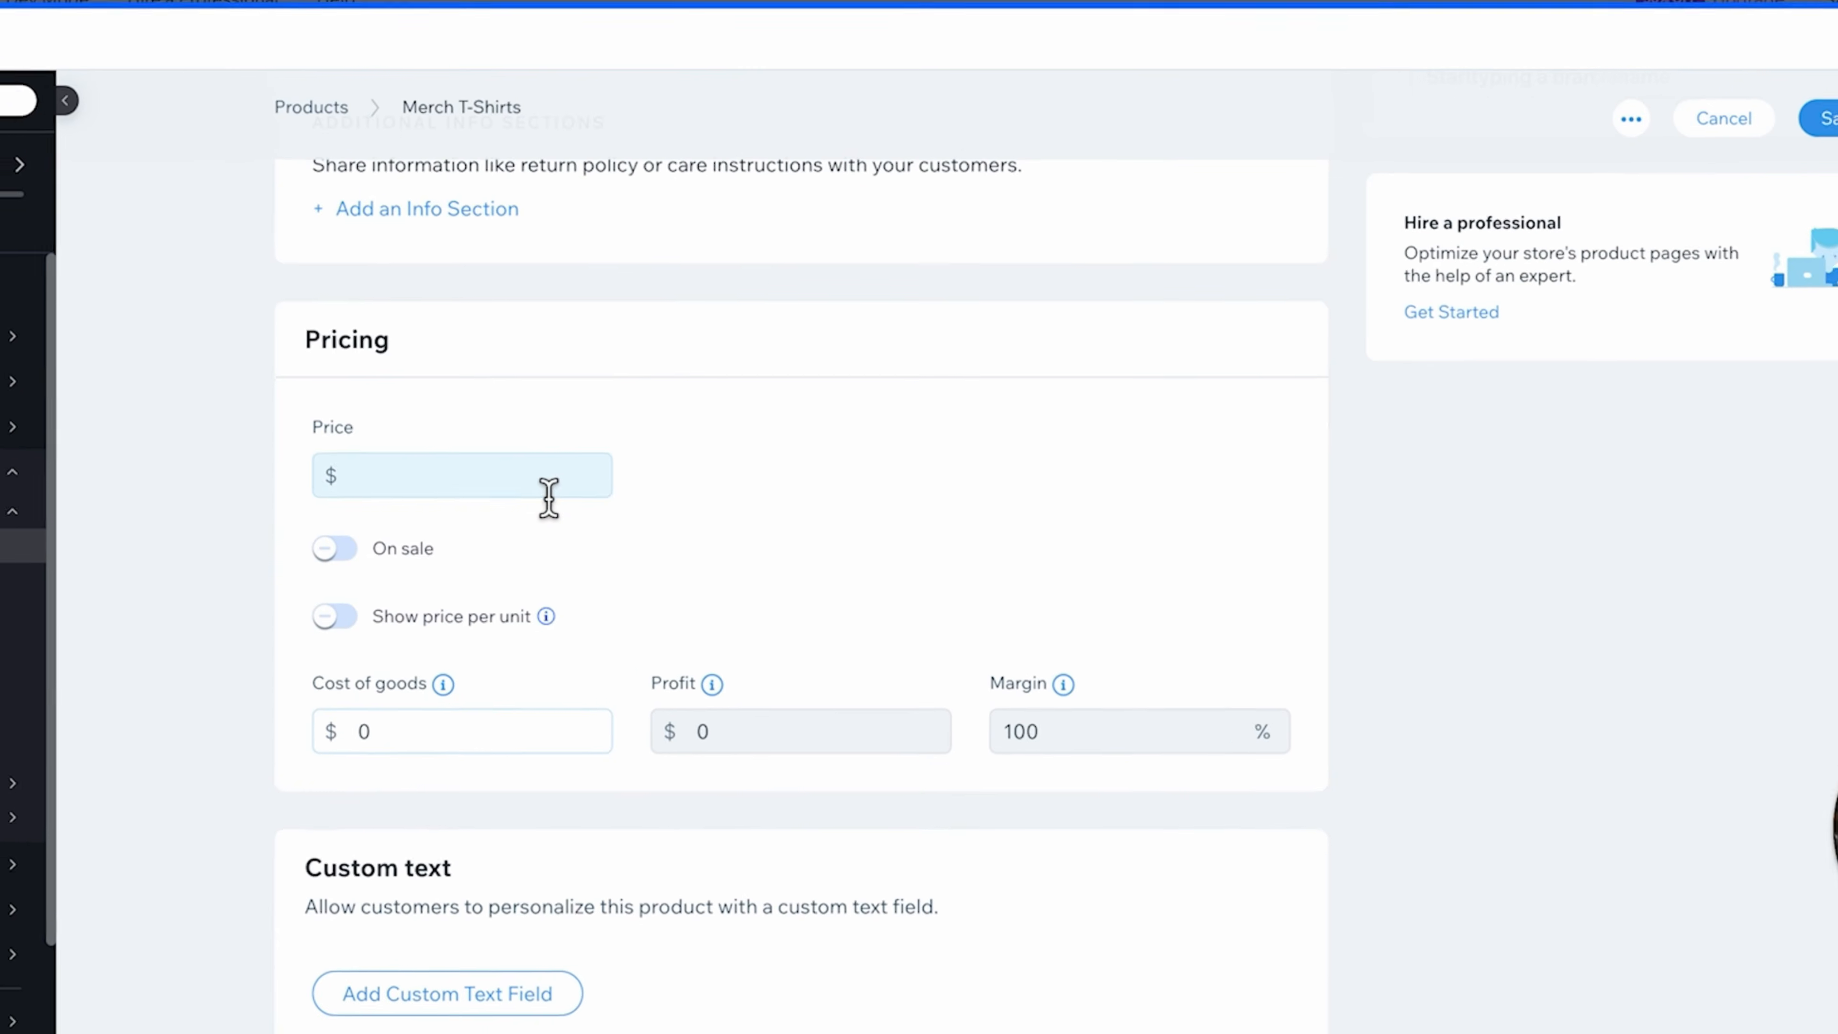
{"action": "left_click", "coordinate": [614, 487]}
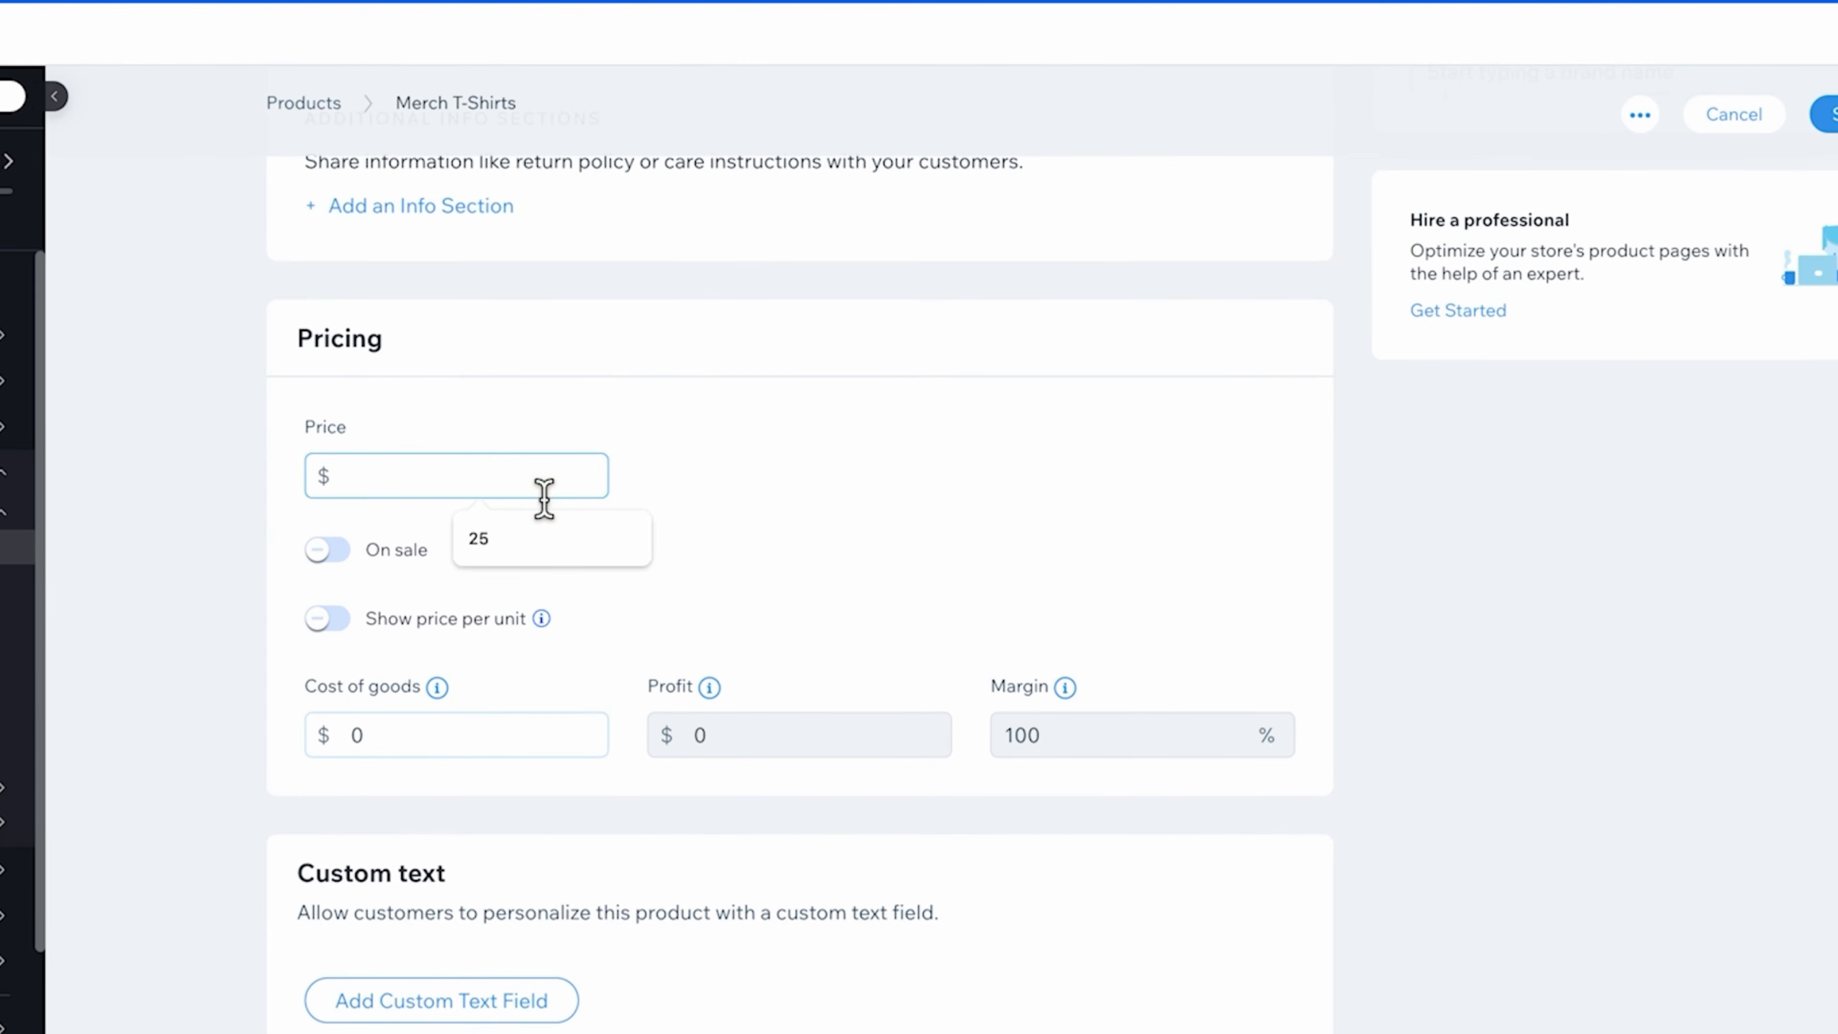
{"action": "type", "text": "35"}
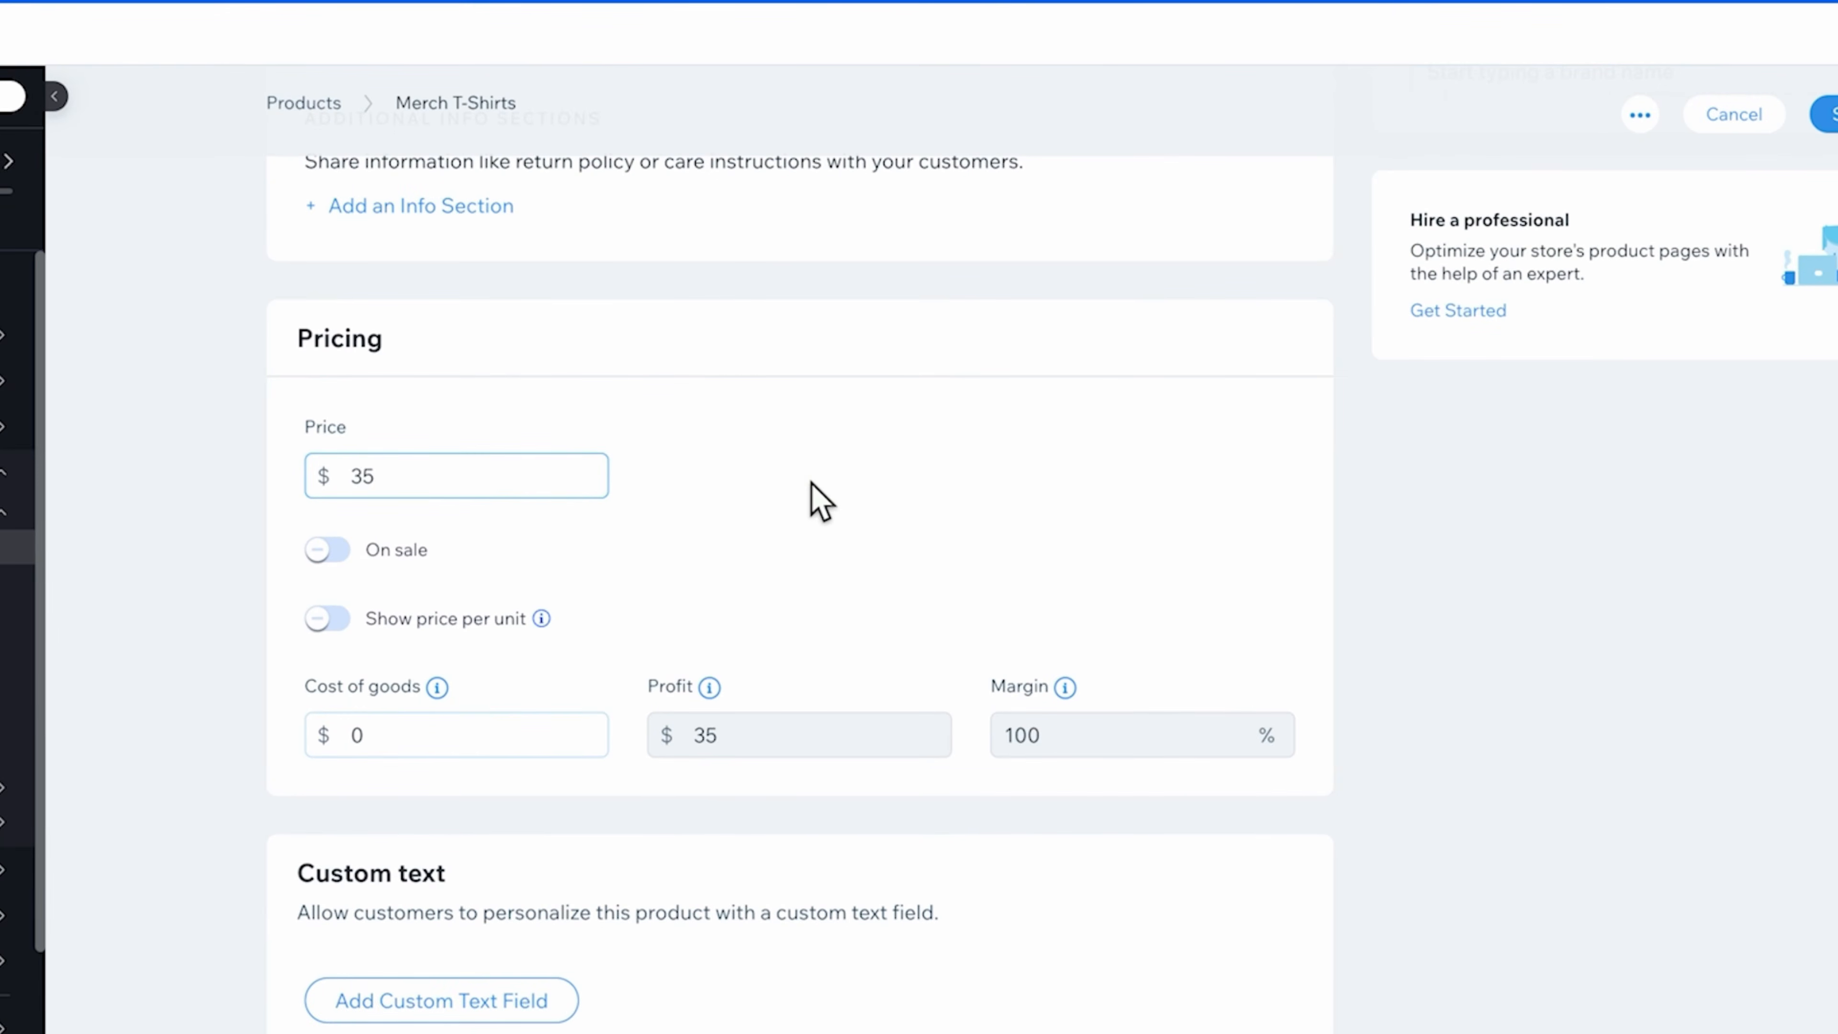
- Put the product on sale with a 10% discount
{"action": "left_click", "coordinate": [324, 552]}
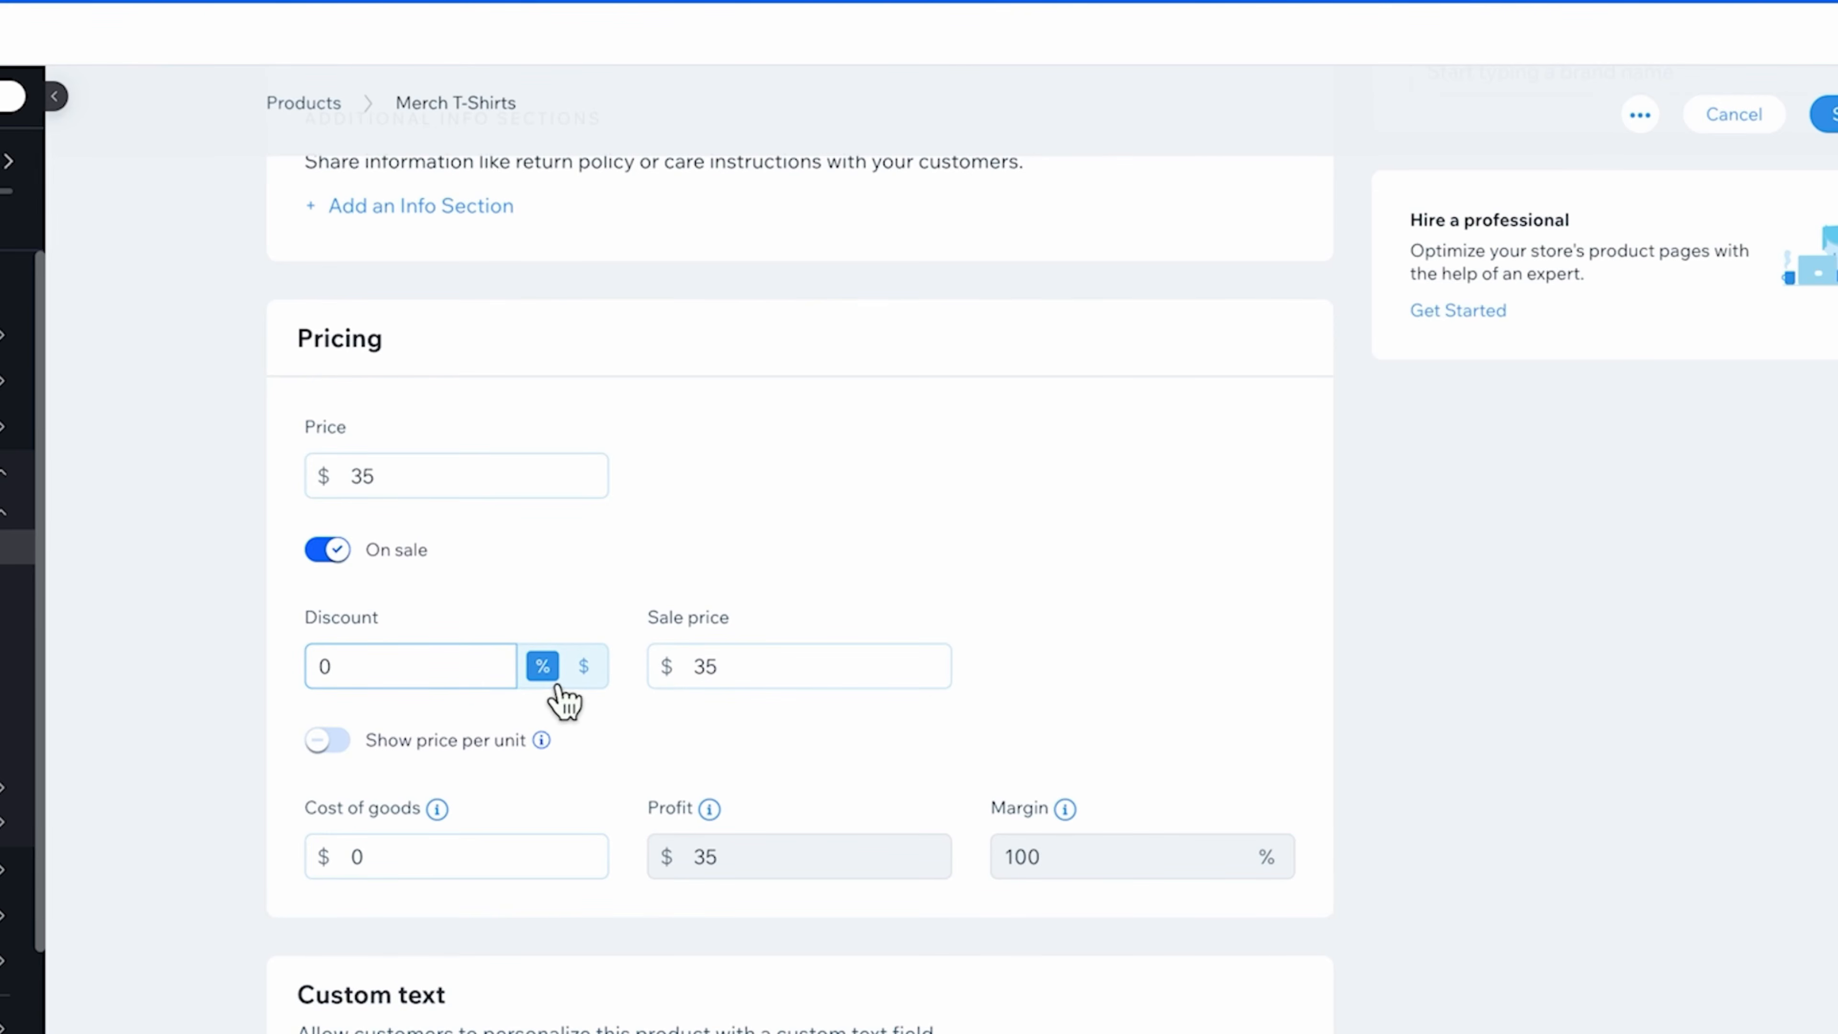
{"action": "left_click", "coordinate": [594, 686]}
{"action": "left_click", "coordinate": [544, 668]}
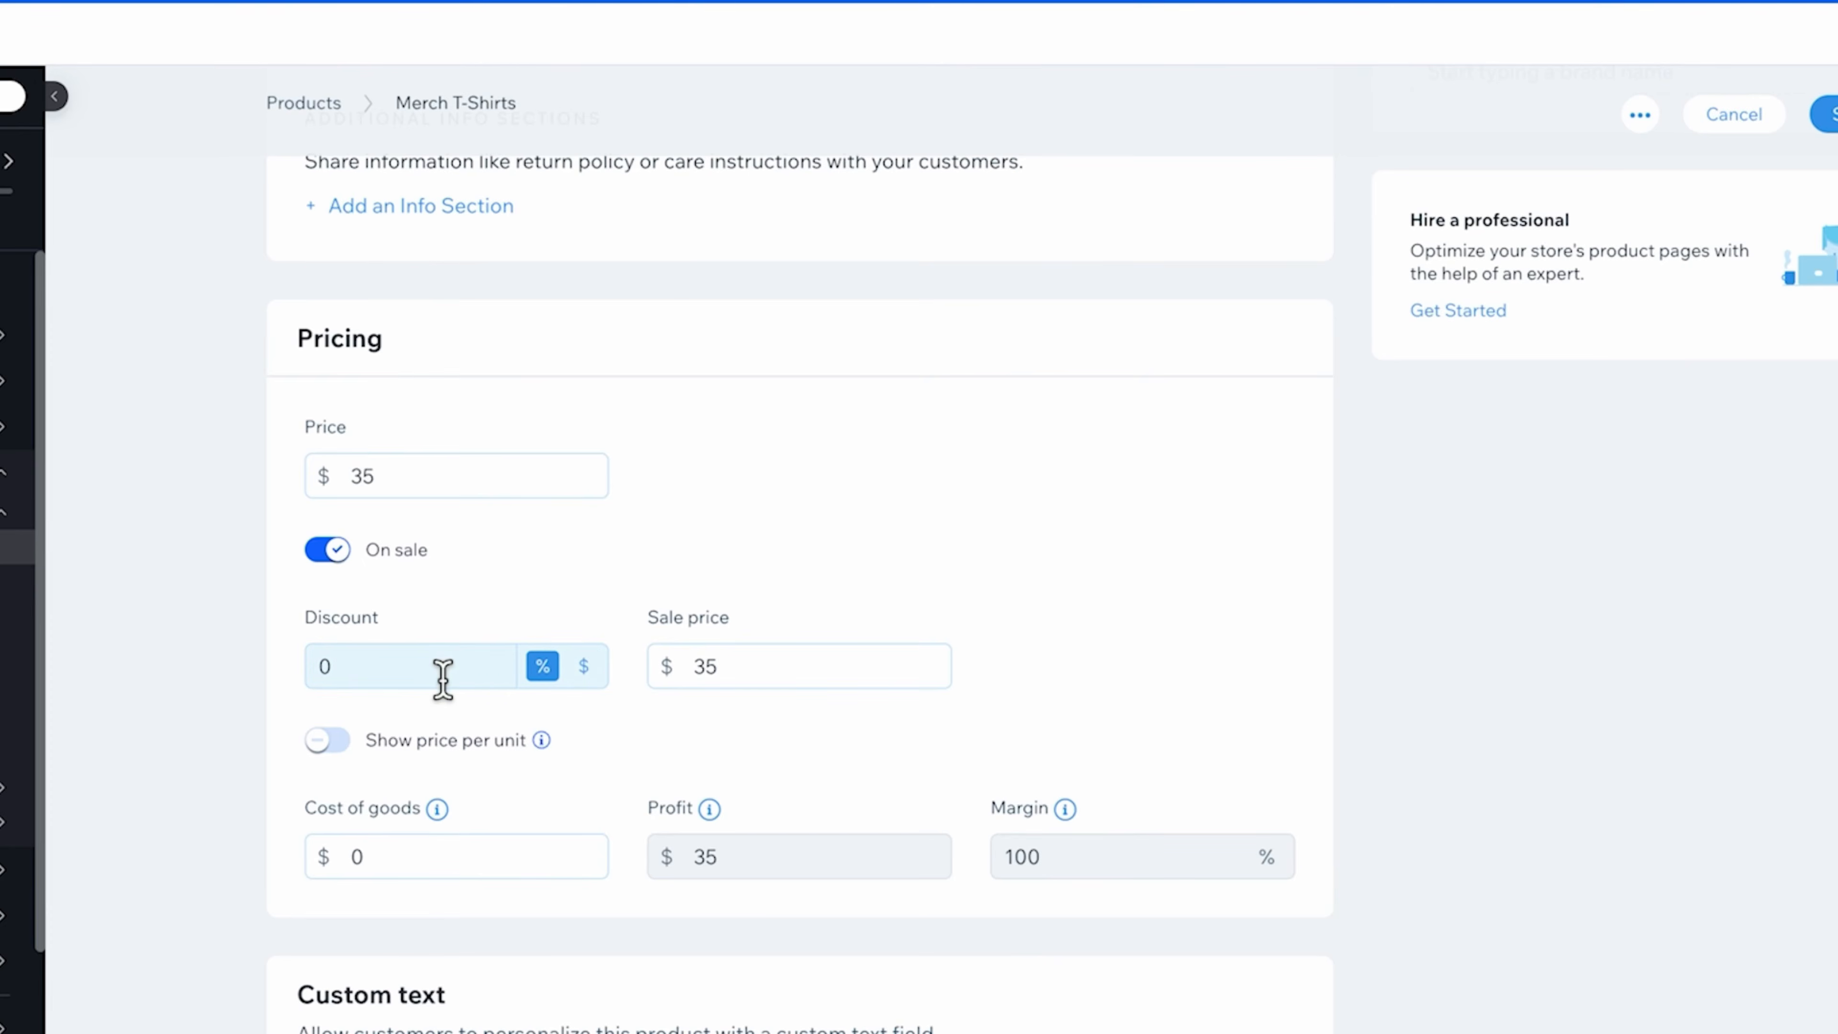
{"action": "left_click", "coordinate": [356, 679]}
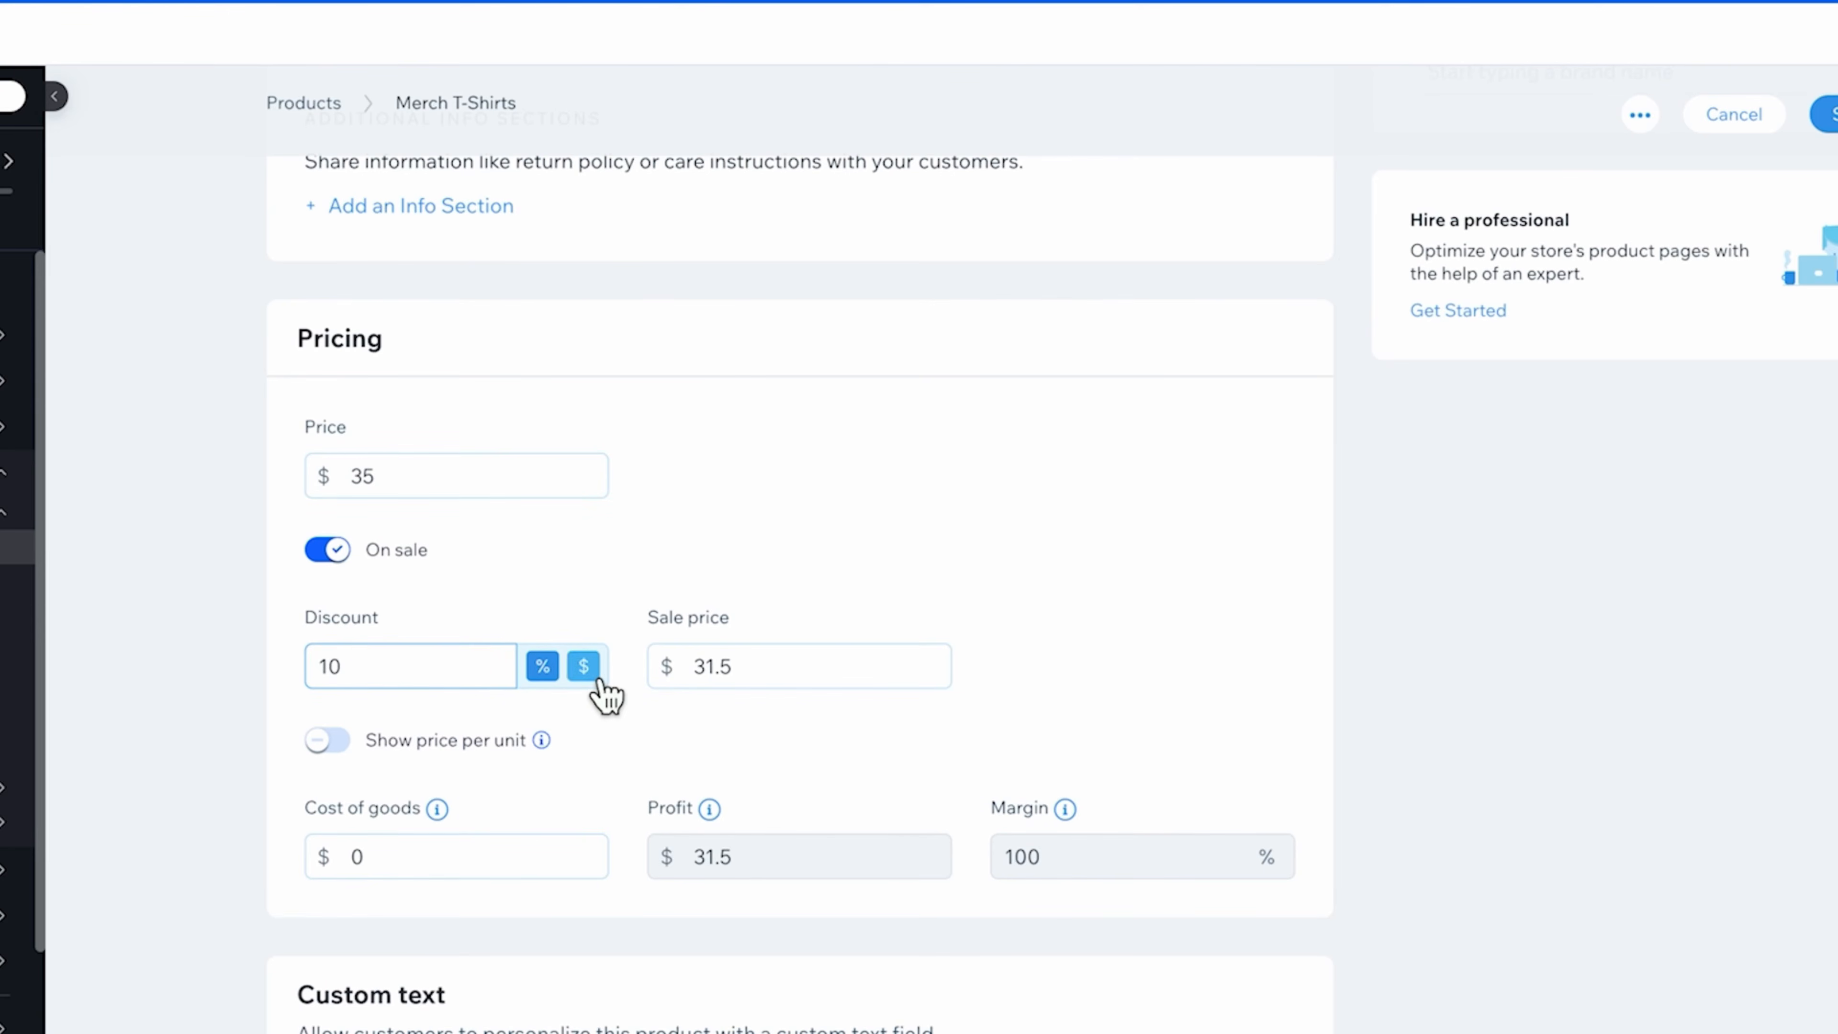
- Try a fixed dollar discount with the price raised to $350, and switch the discount back to a percentage
{"action": "left_click", "coordinate": [584, 666]}
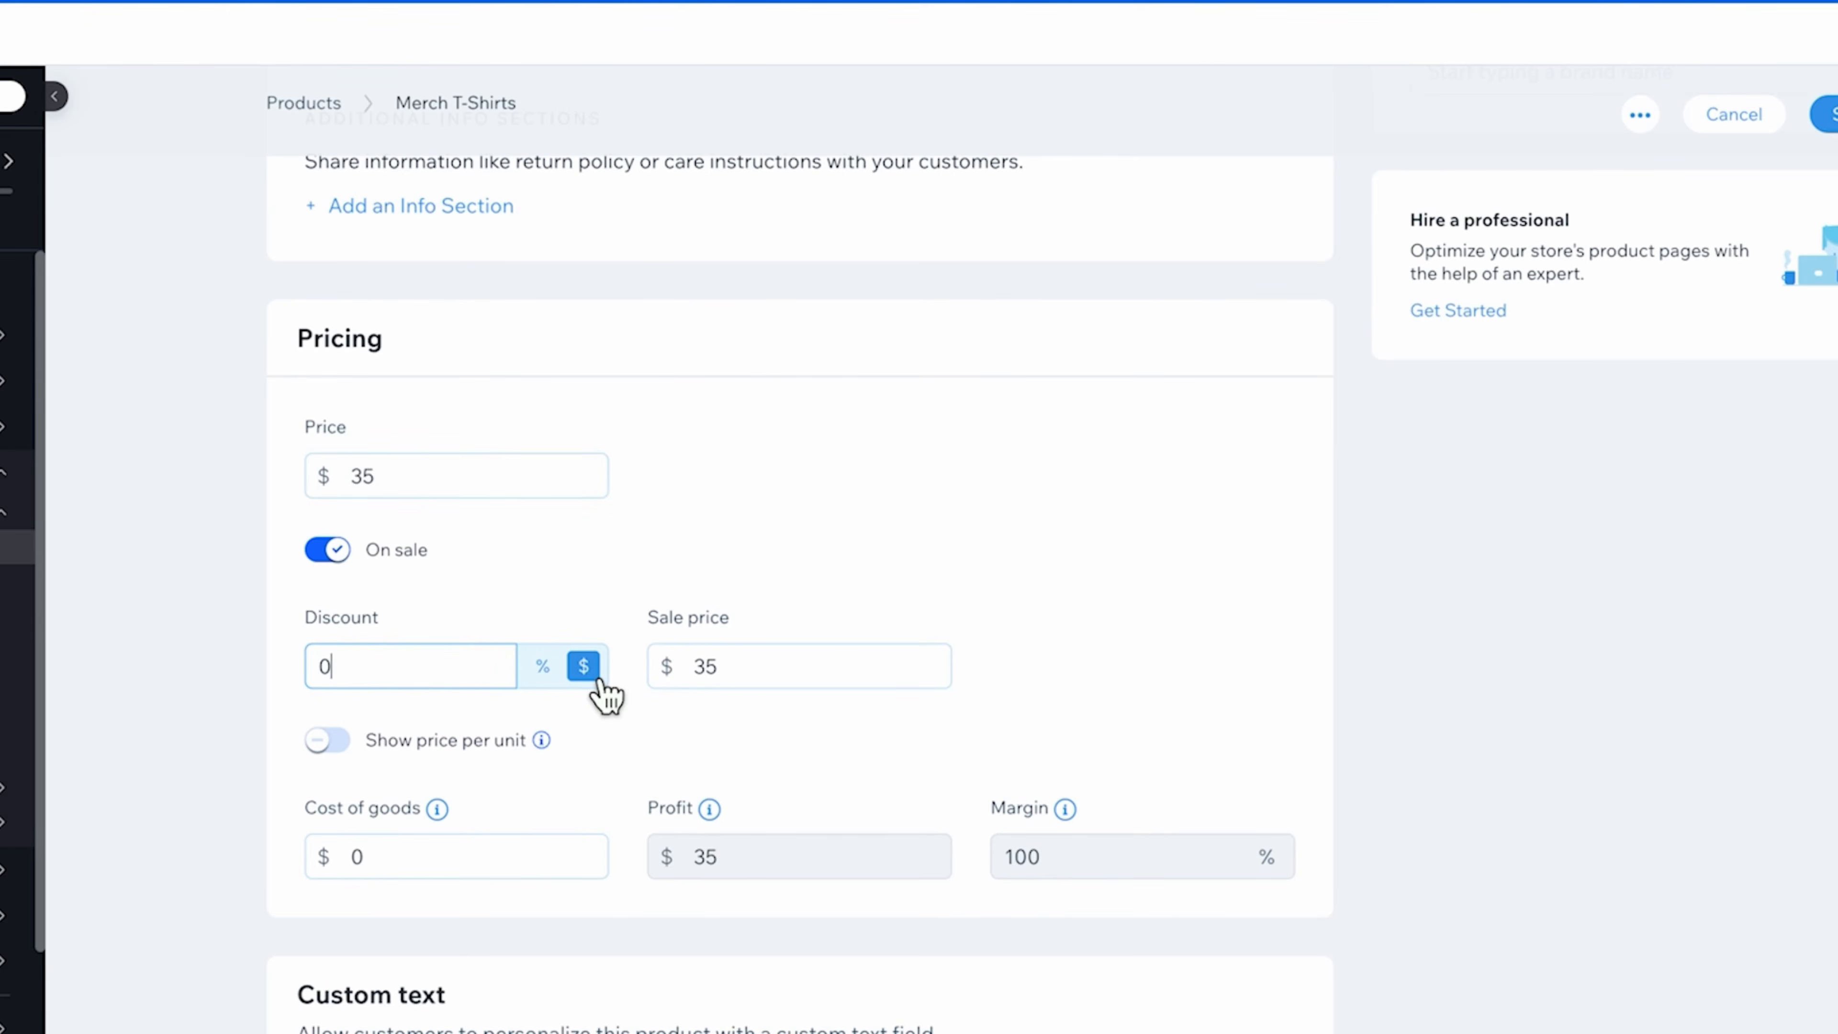
{"action": "left_click", "coordinate": [468, 491]}
{"action": "type", "text": "0"}
{"action": "left_click", "coordinate": [365, 684]}
{"action": "left_click_drag", "start_coordinate": [461, 687], "coordinate": [180, 677]}
{"action": "type", "text": "1"}
{"action": "left_click", "coordinate": [542, 666]}
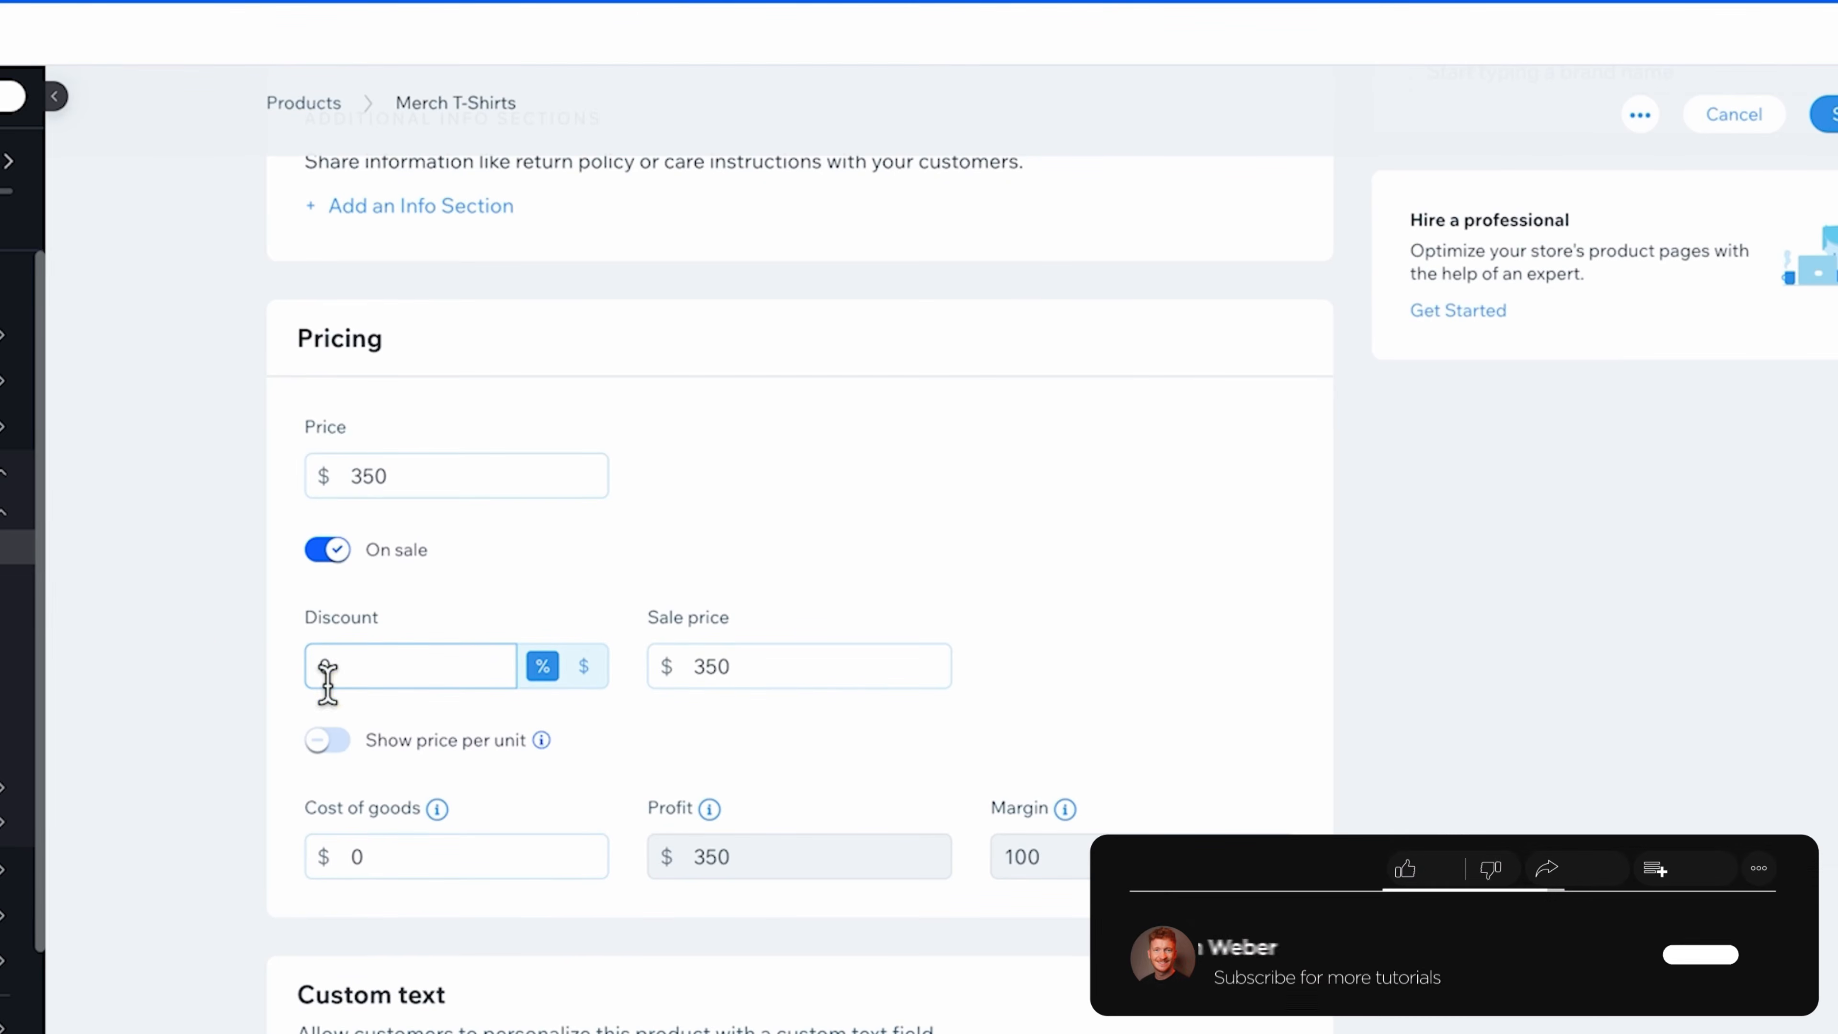
- Set the discount to 10% and return the product price to $35
{"action": "type", "text": "10"}
{"action": "left_click", "coordinate": [570, 604]}
{"action": "left_click", "coordinate": [396, 479]}
{"action": "key", "text": "BackSpace"}
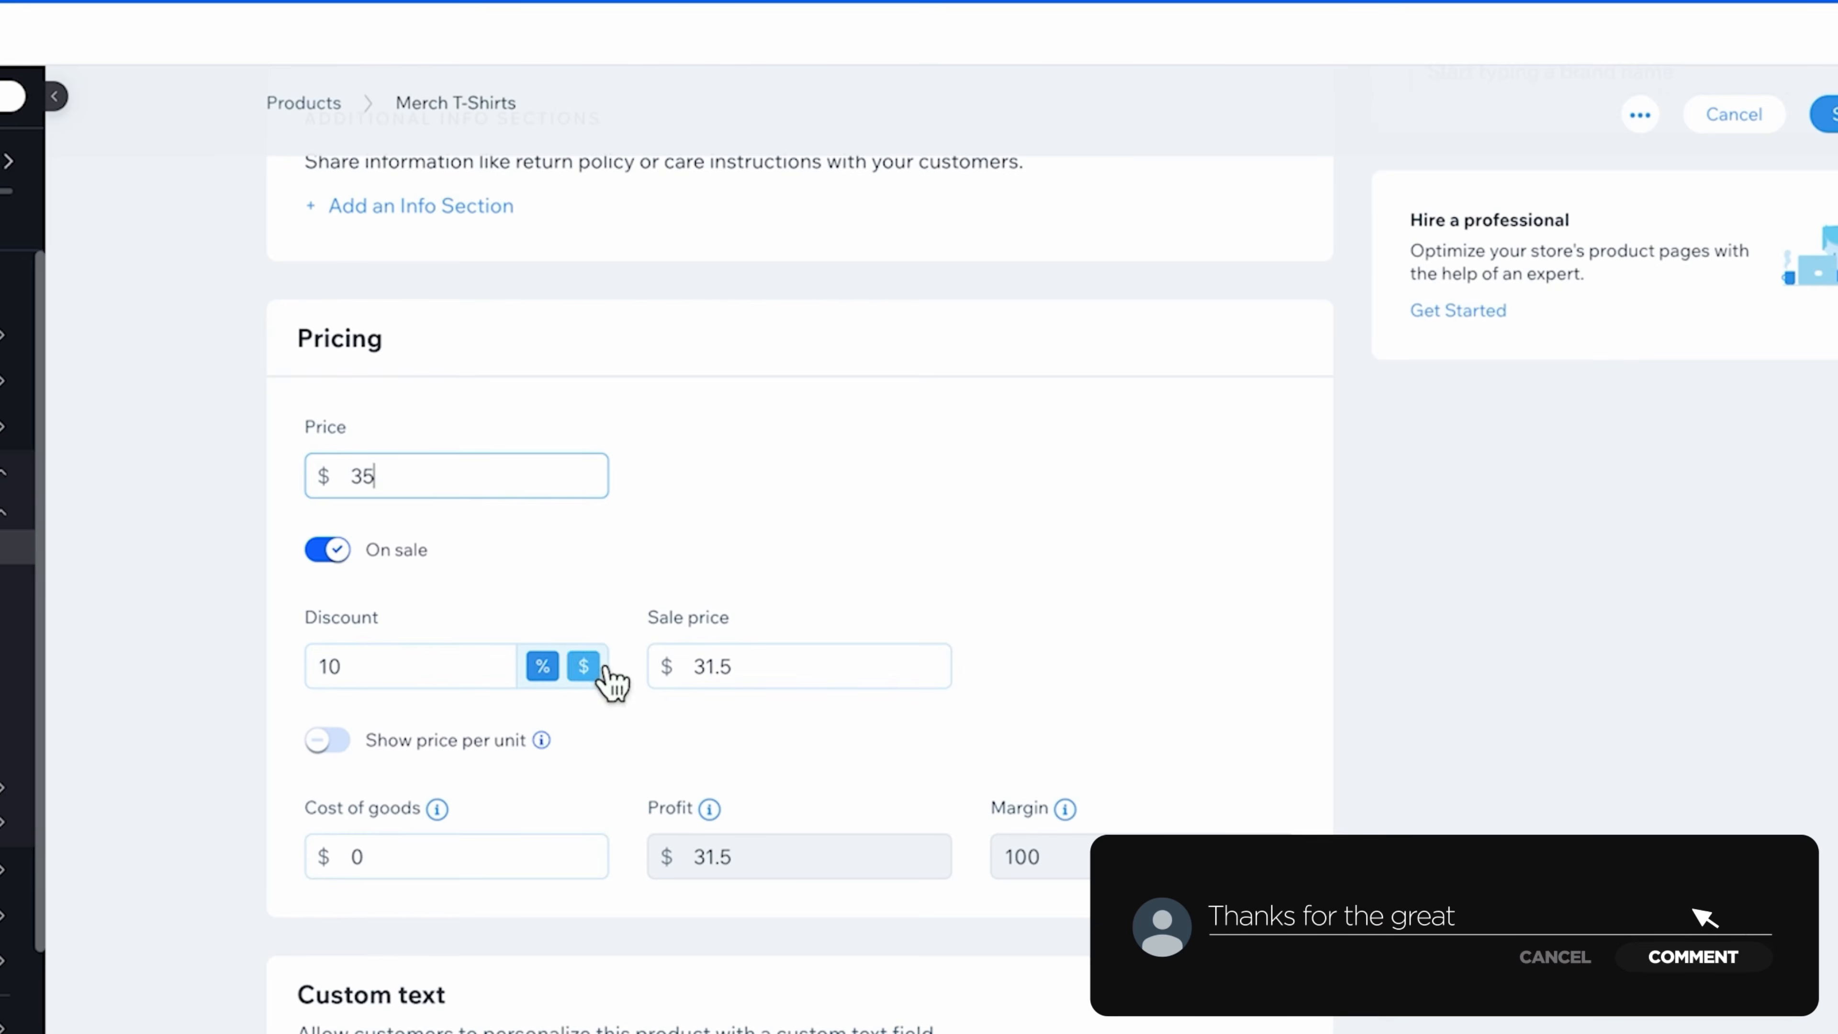
- Try the price-per-unit display, look through its measurement units, and turn it off again
{"action": "scroll", "coordinate": [746, 738], "scroll_direction": "down", "scroll_amount": 3}
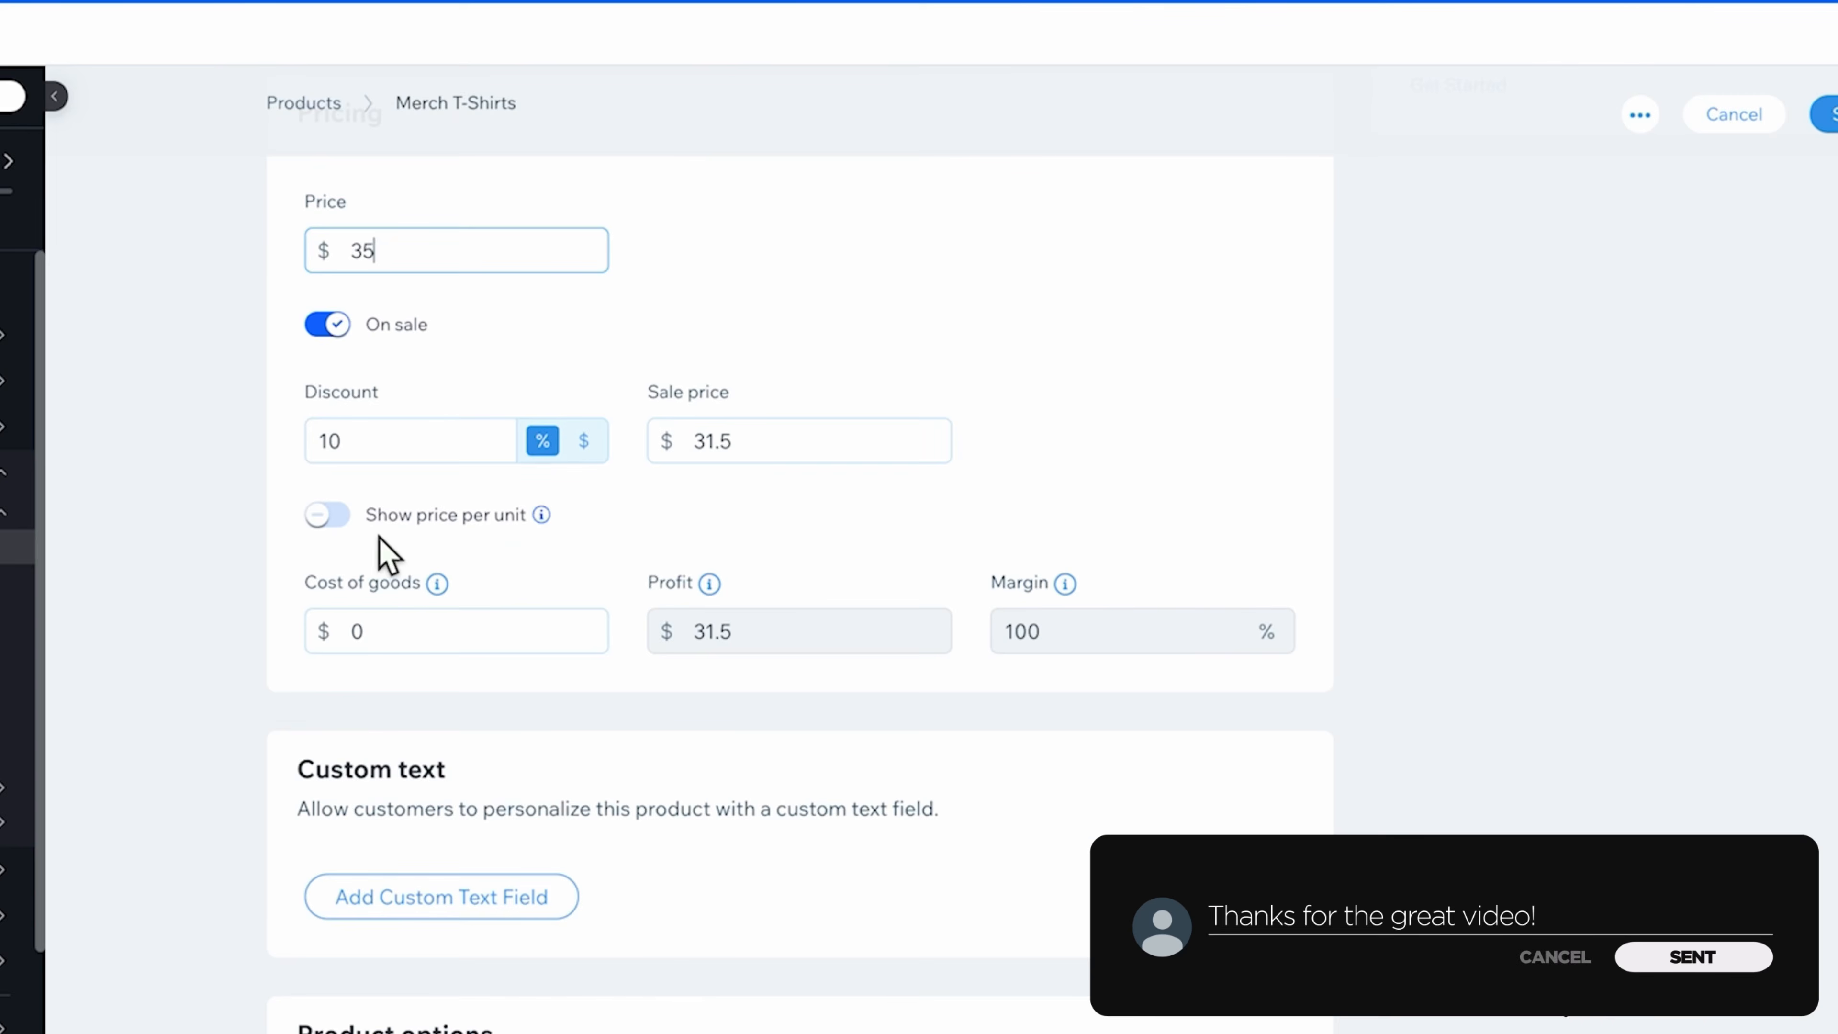
{"action": "left_click", "coordinate": [342, 533]}
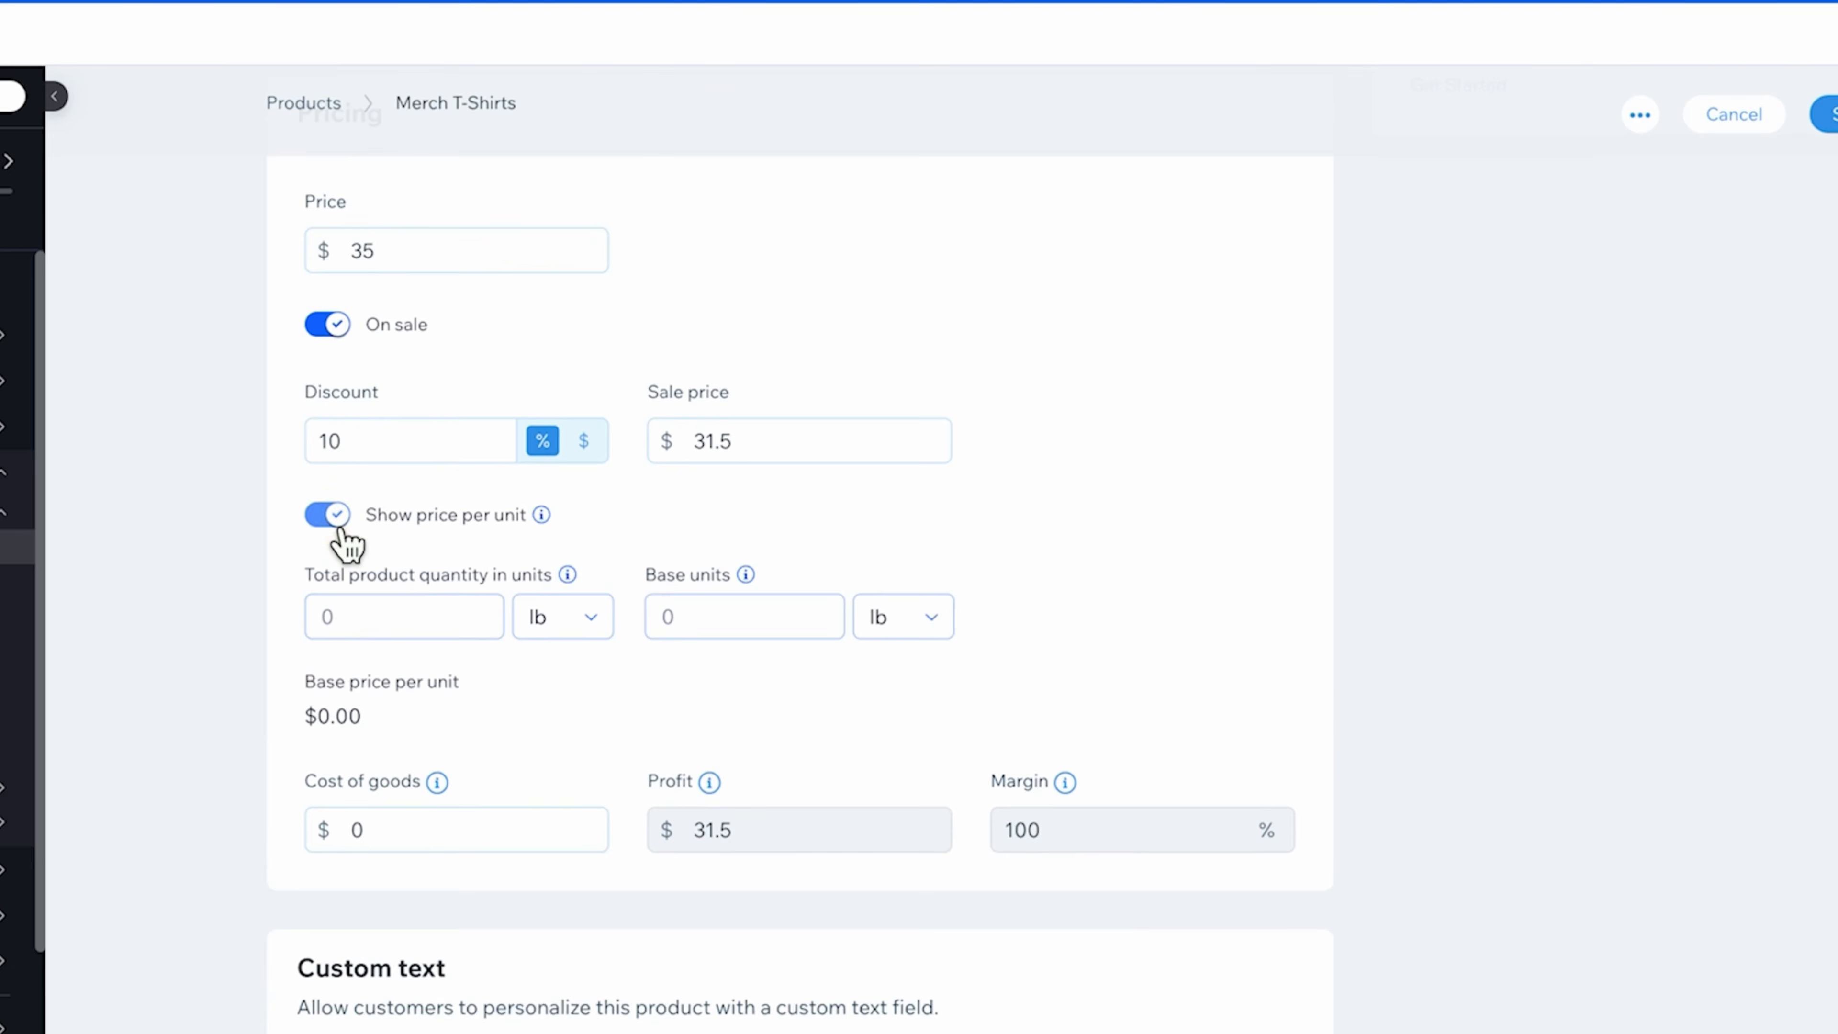
{"action": "scroll", "coordinate": [515, 739], "scroll_direction": "down", "scroll_amount": 2}
{"action": "left_click", "coordinate": [601, 514]}
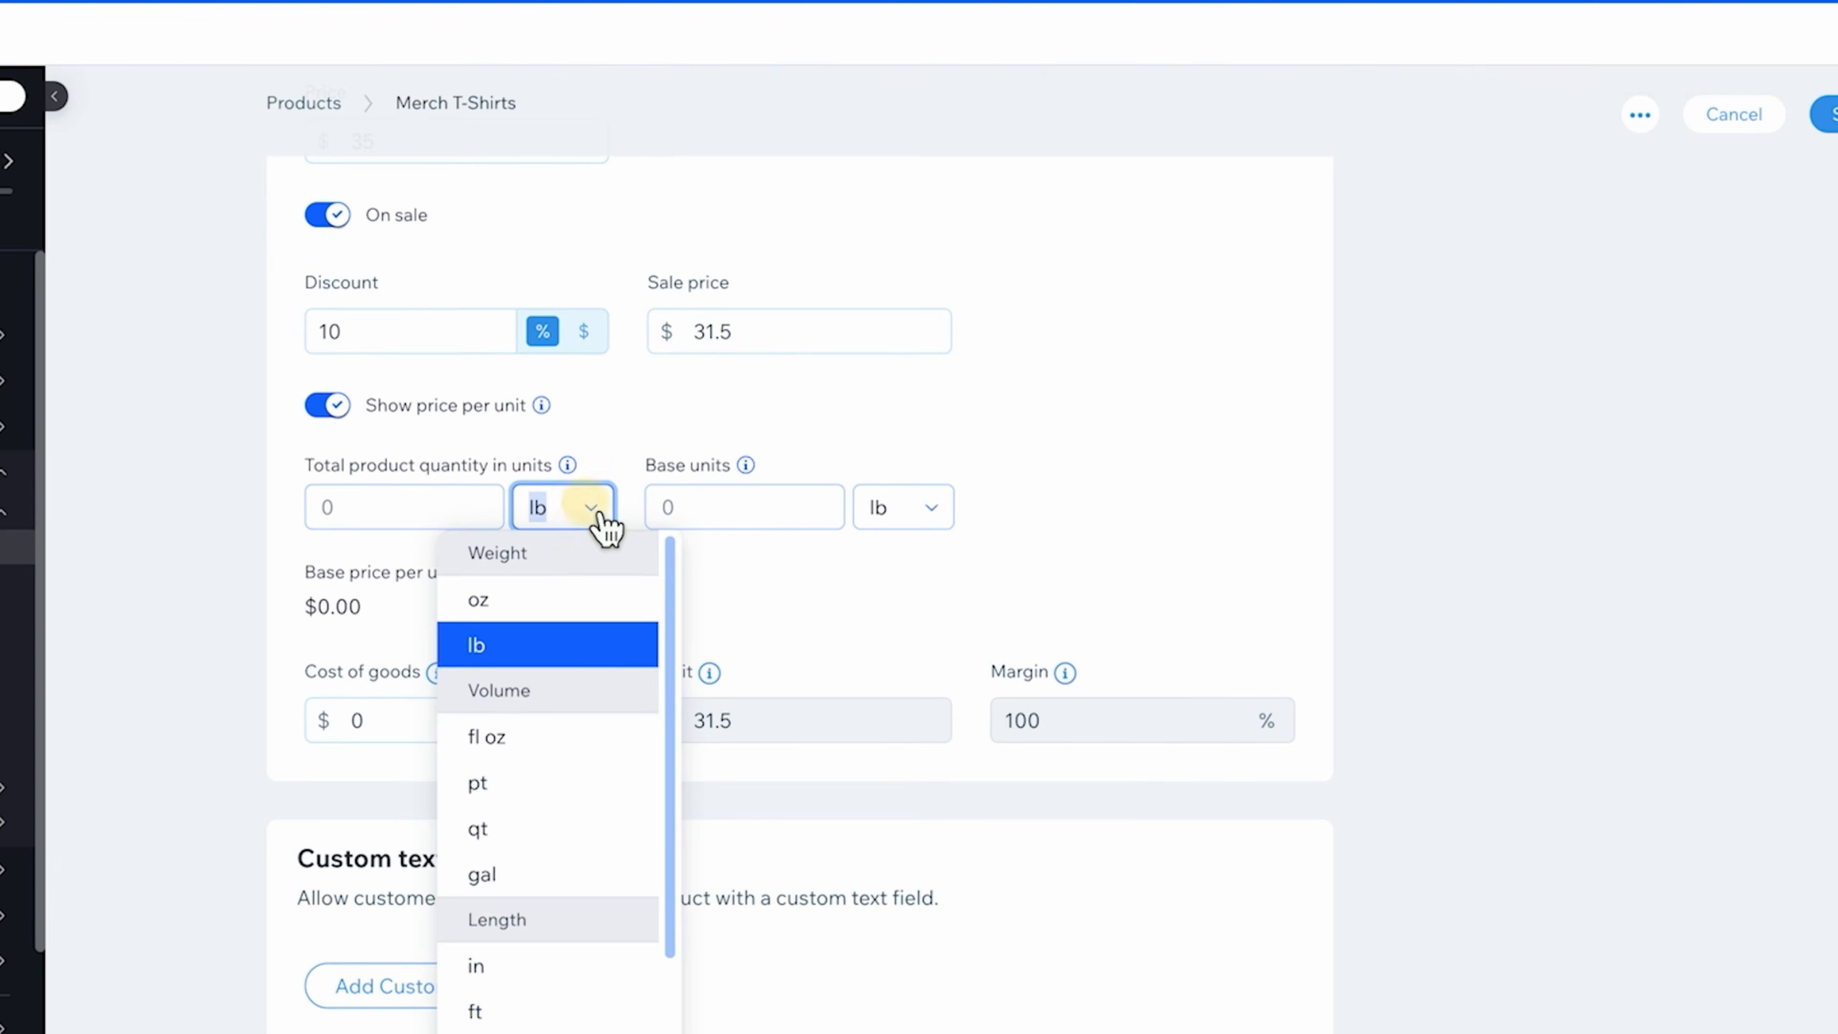
{"action": "scroll", "coordinate": [554, 973], "scroll_direction": "down", "scroll_amount": 2}
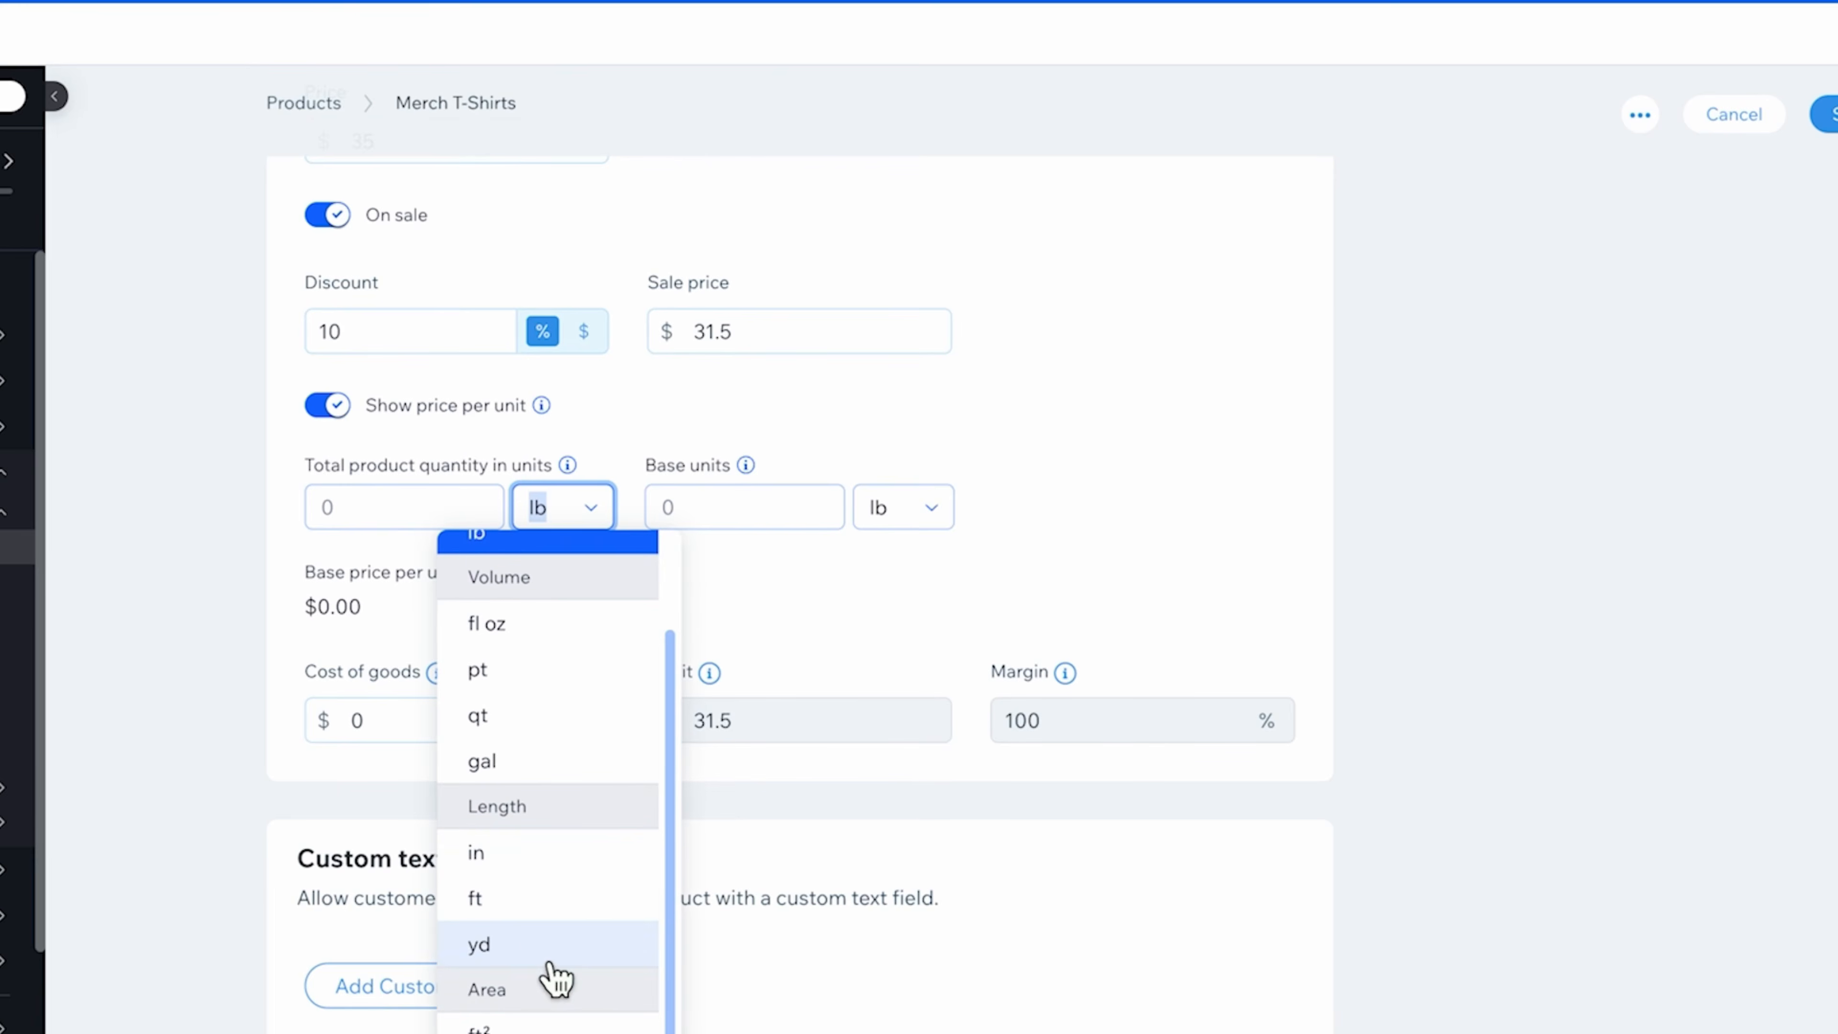
{"action": "scroll", "coordinate": [574, 813], "scroll_direction": "up", "scroll_amount": 2}
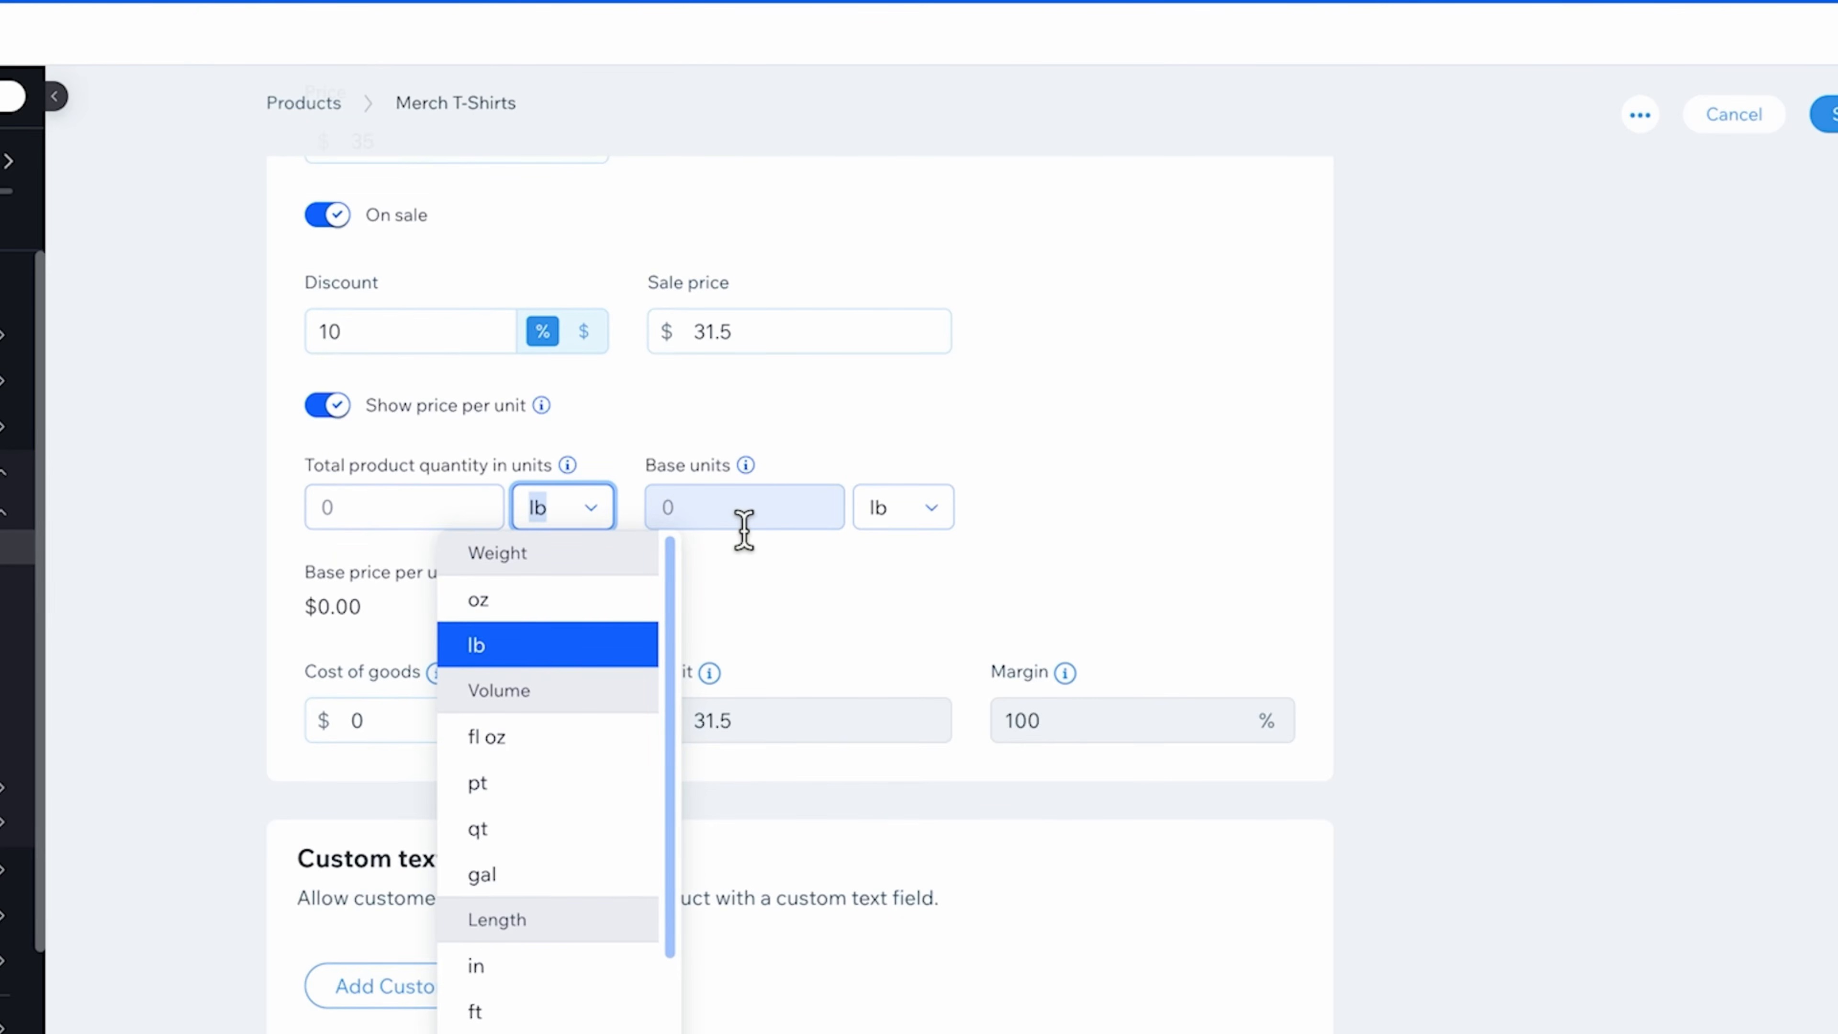
{"action": "left_click", "coordinate": [340, 407]}
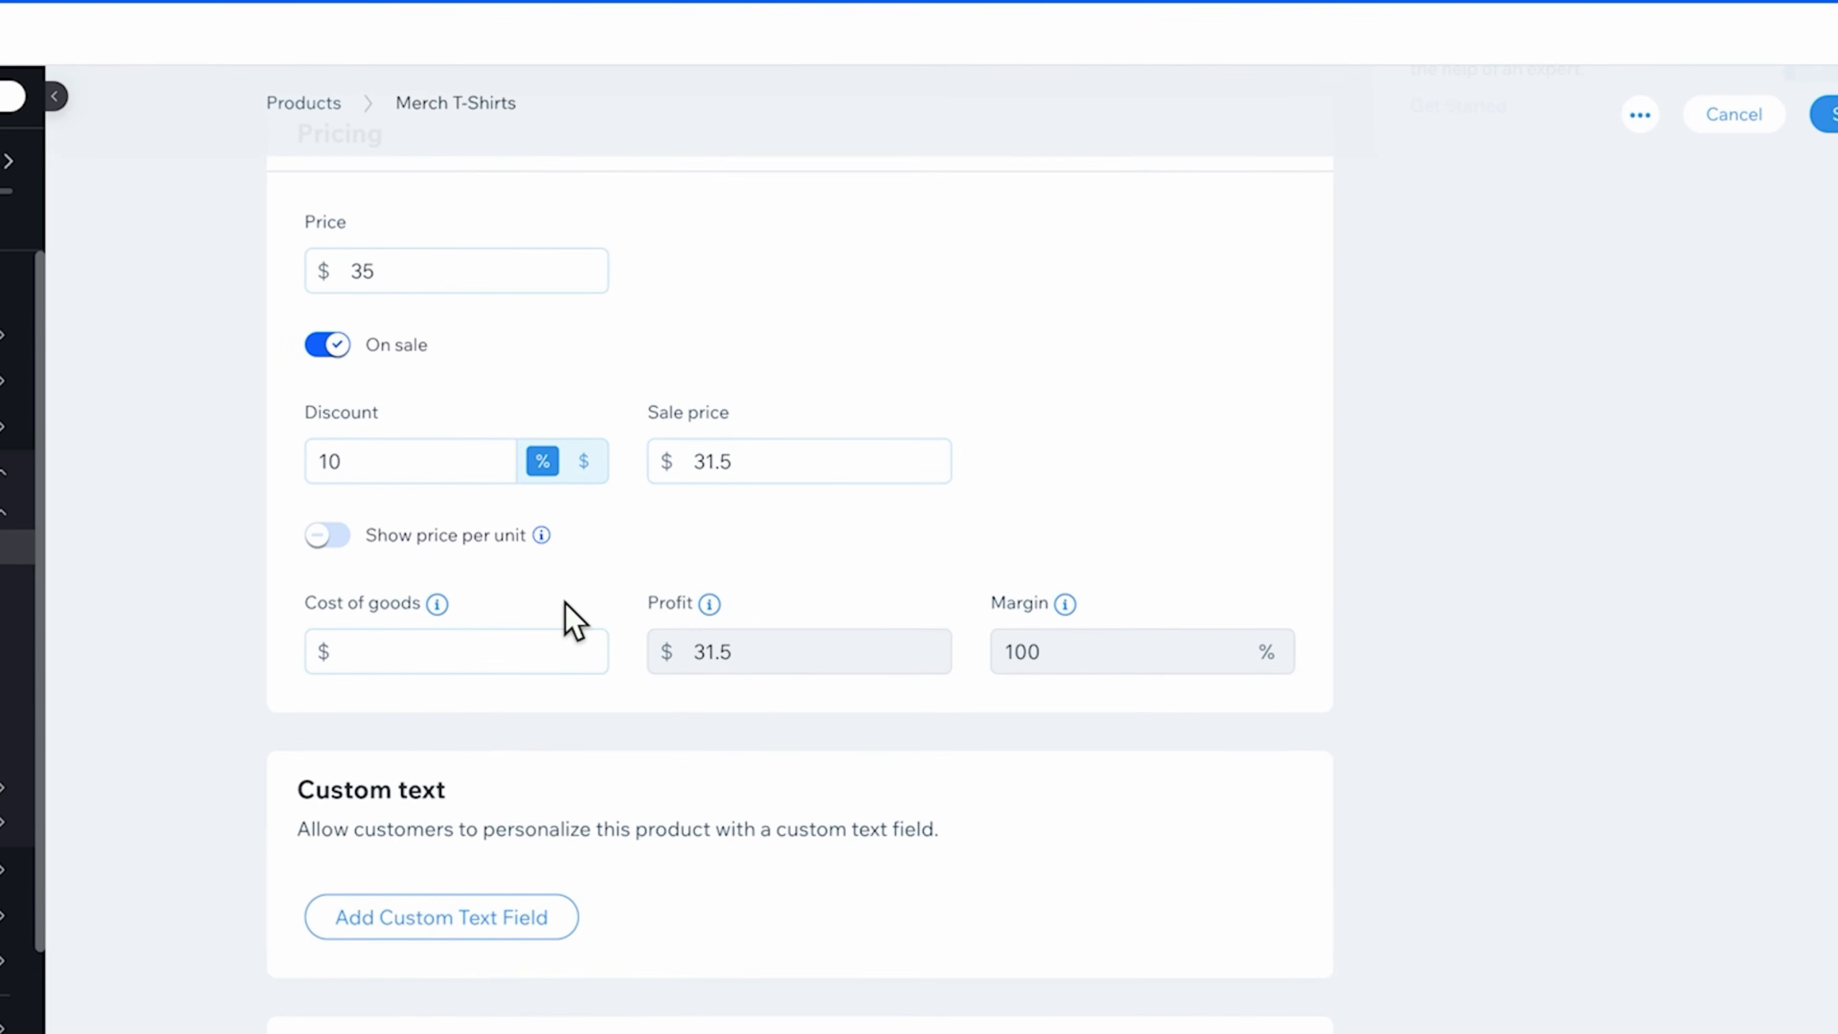
- Try a cost of goods of $10 to check profit and margin, and clear the field again
{"action": "left_click", "coordinate": [512, 651]}
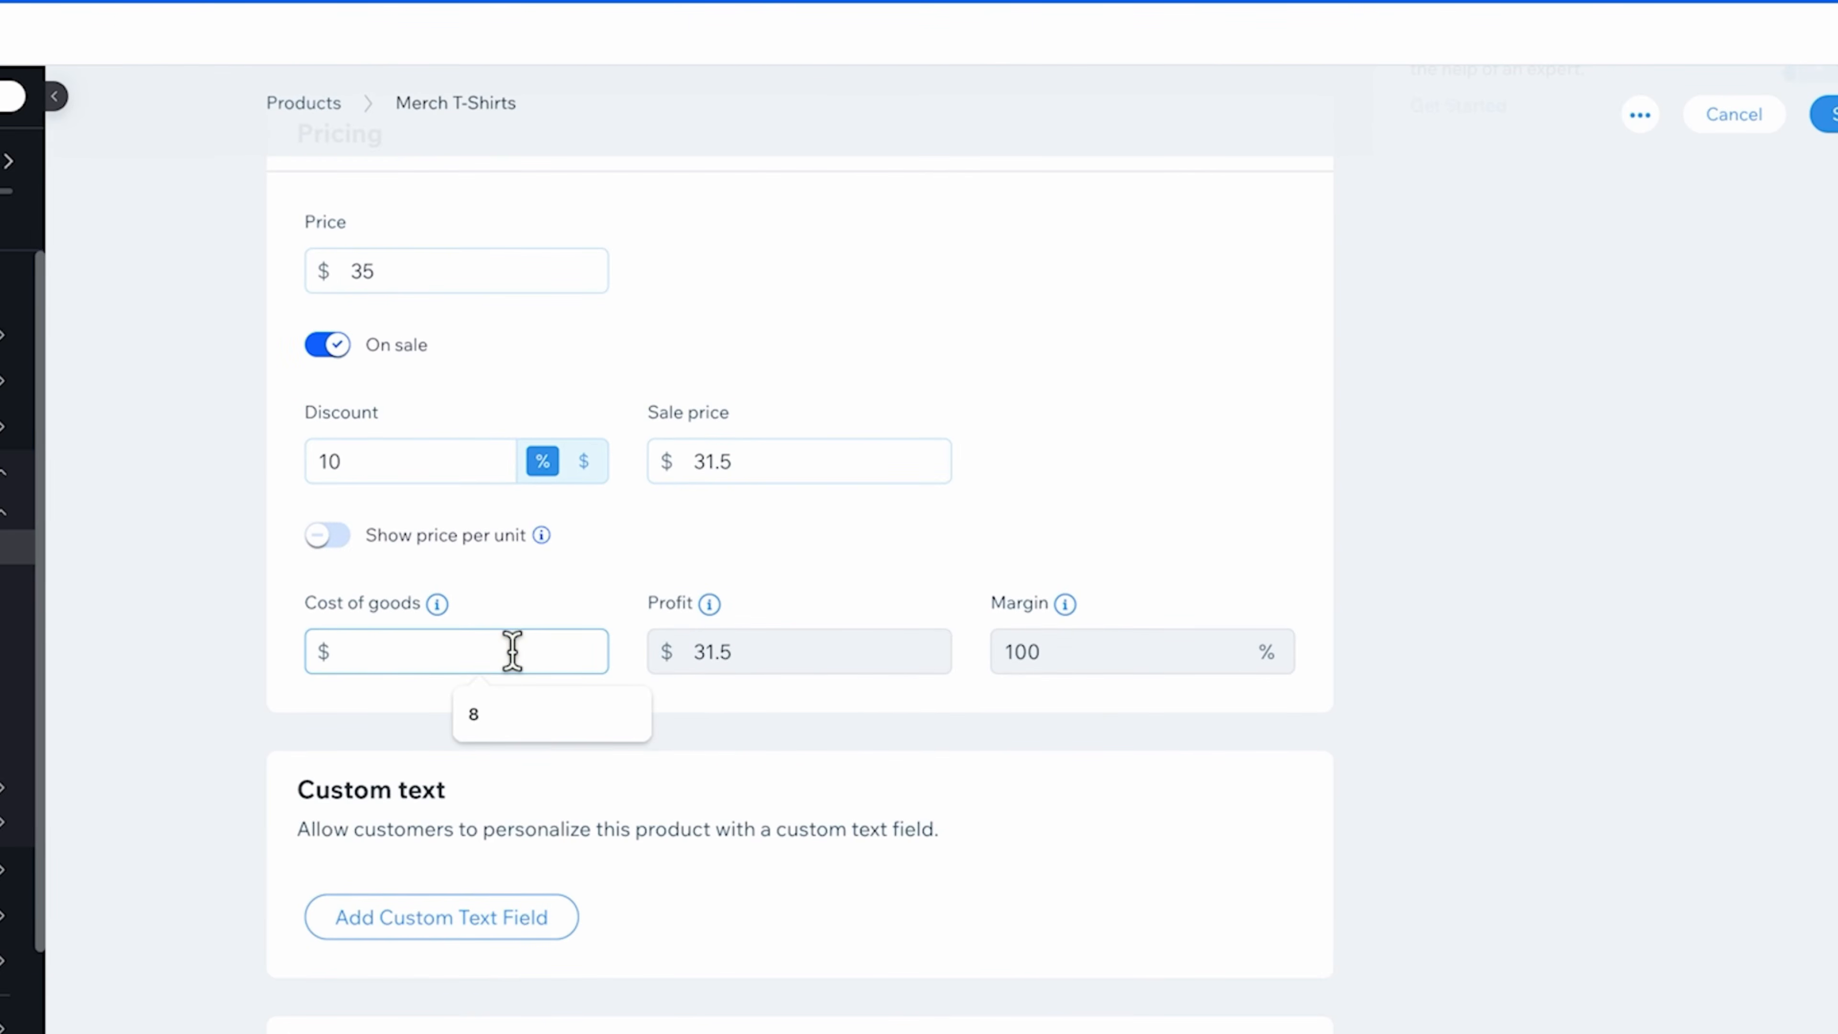
{"action": "type", "text": "10"}
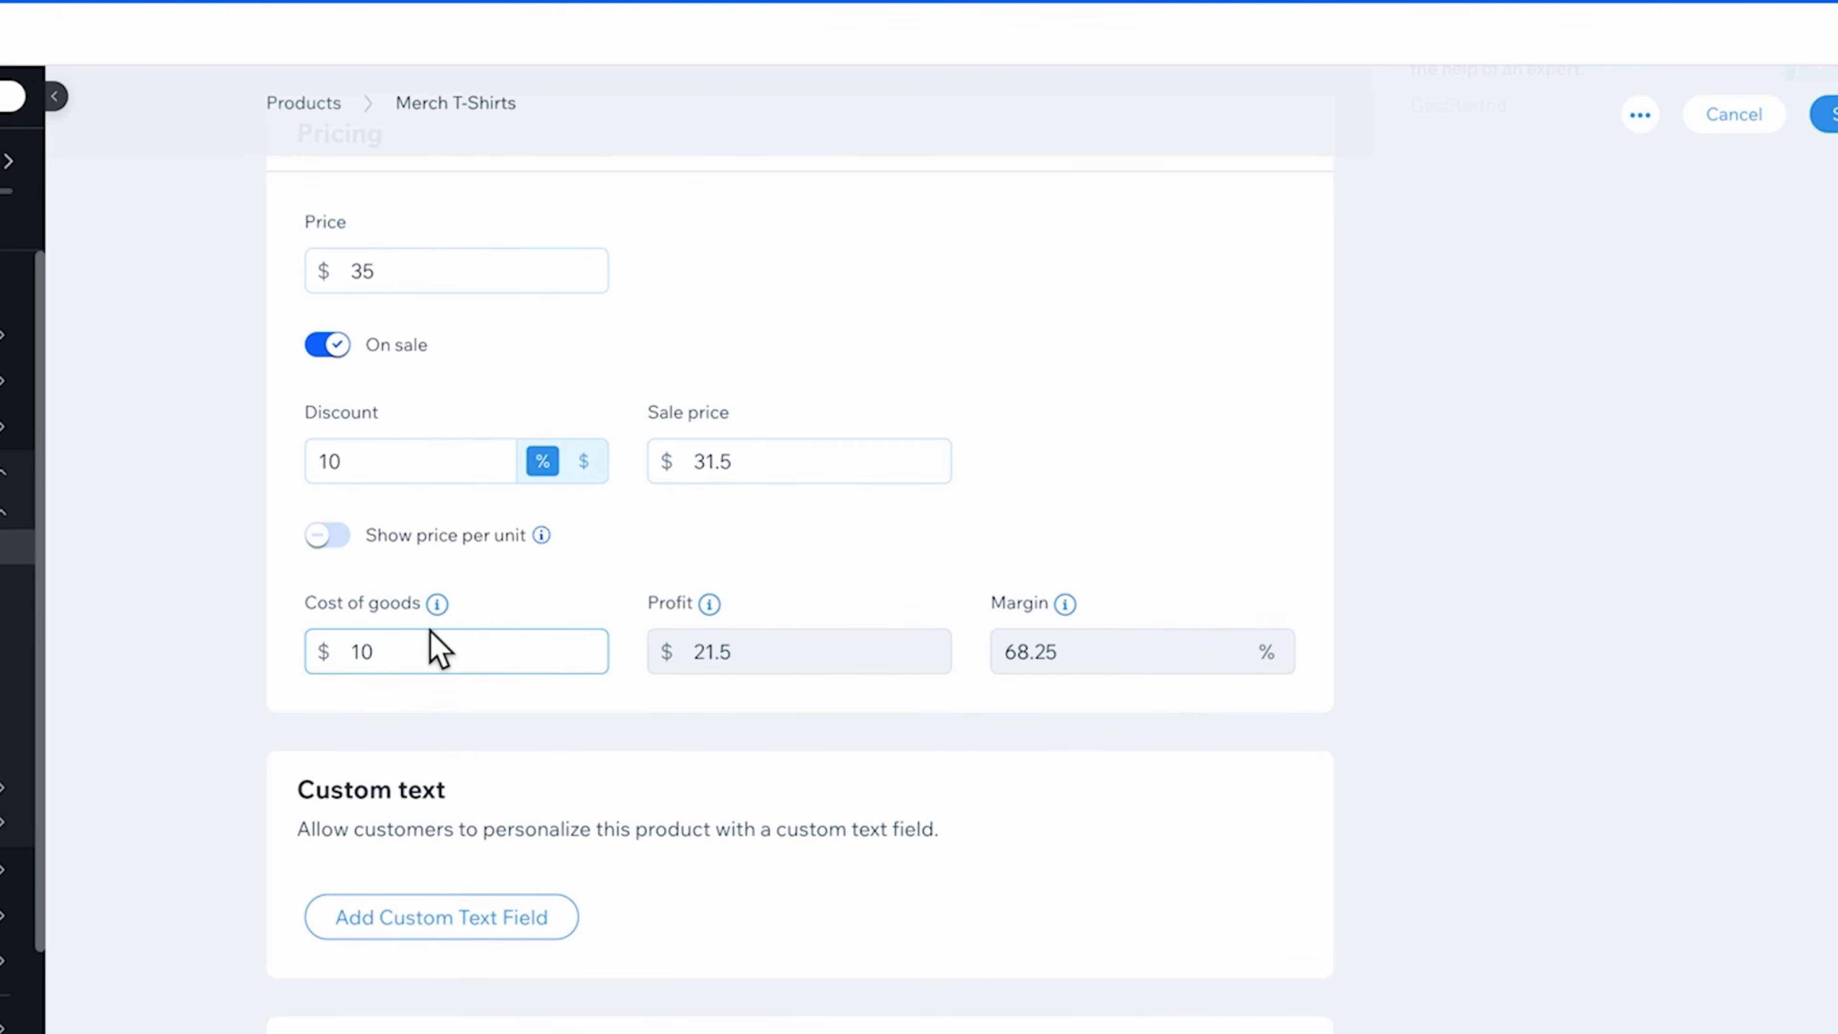
{"action": "scroll", "coordinate": [438, 646], "scroll_direction": "down", "scroll_amount": 1}
{"action": "scroll", "coordinate": [601, 495], "scroll_direction": "up", "scroll_amount": 1}
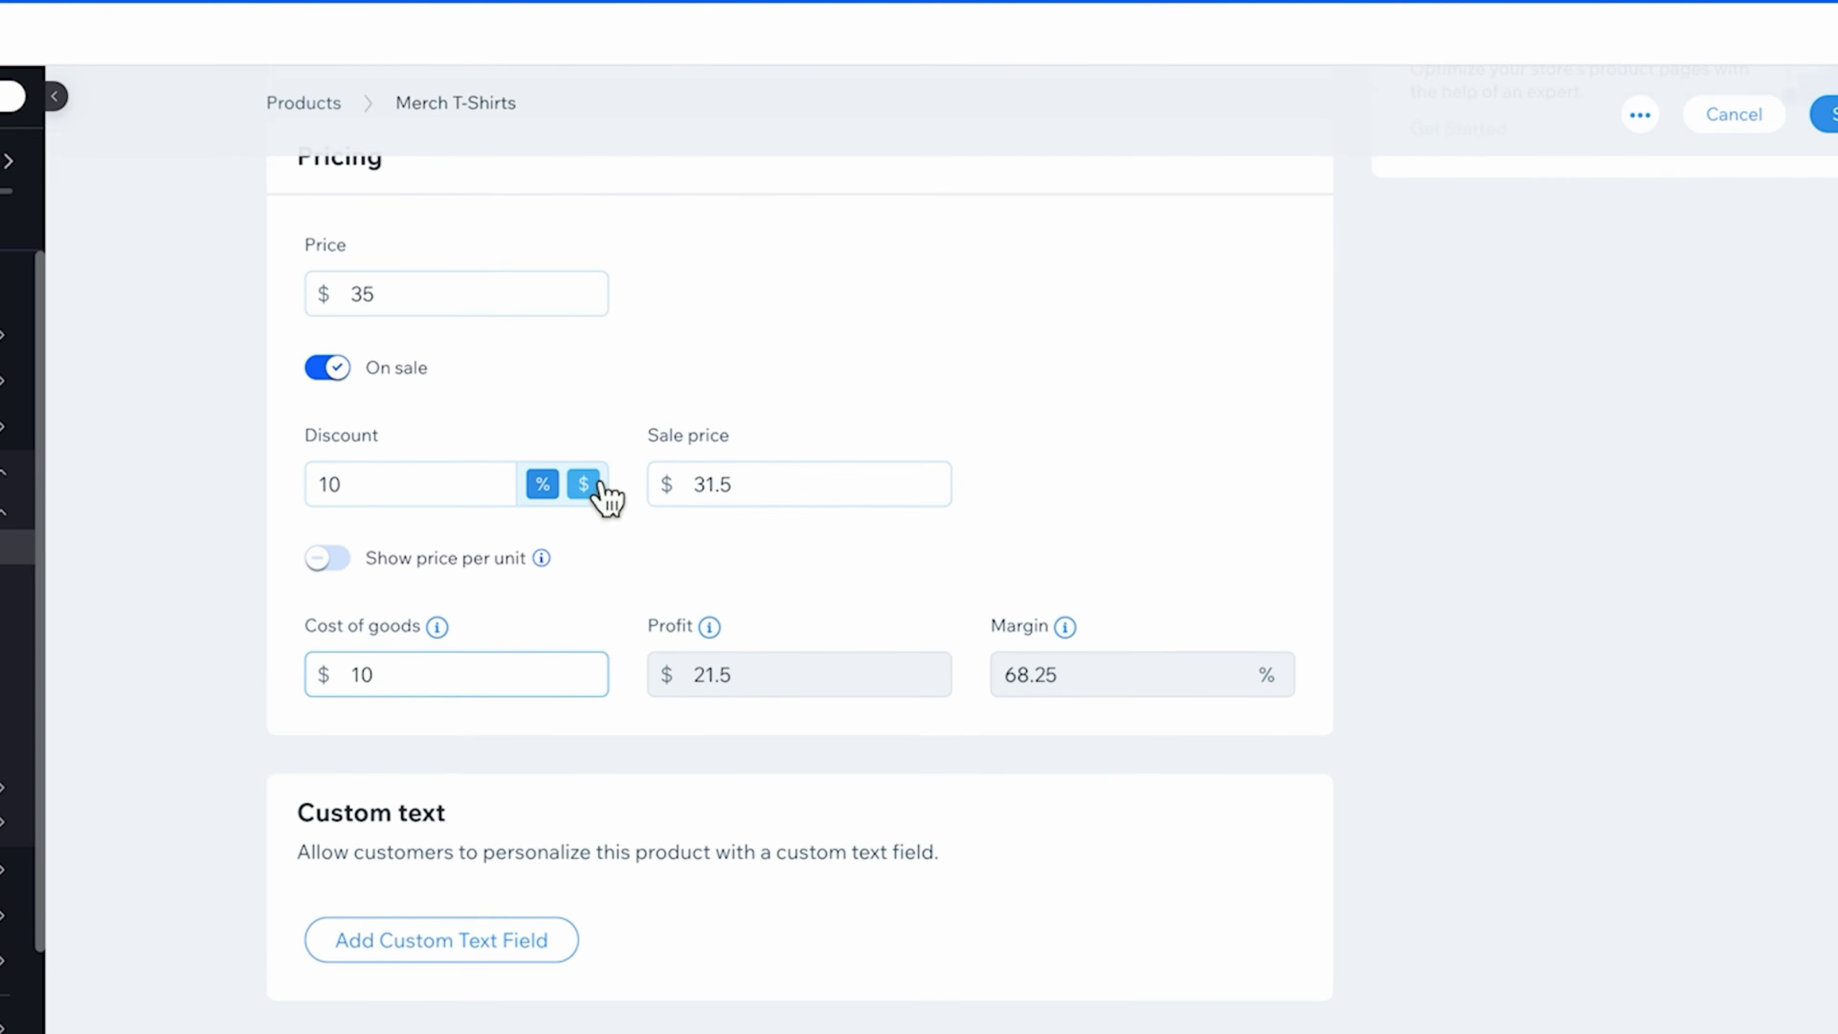
{"action": "key", "text": "BackSpace"}
{"action": "key", "text": "BackSpace"}
{"action": "left_click", "coordinate": [770, 563]}
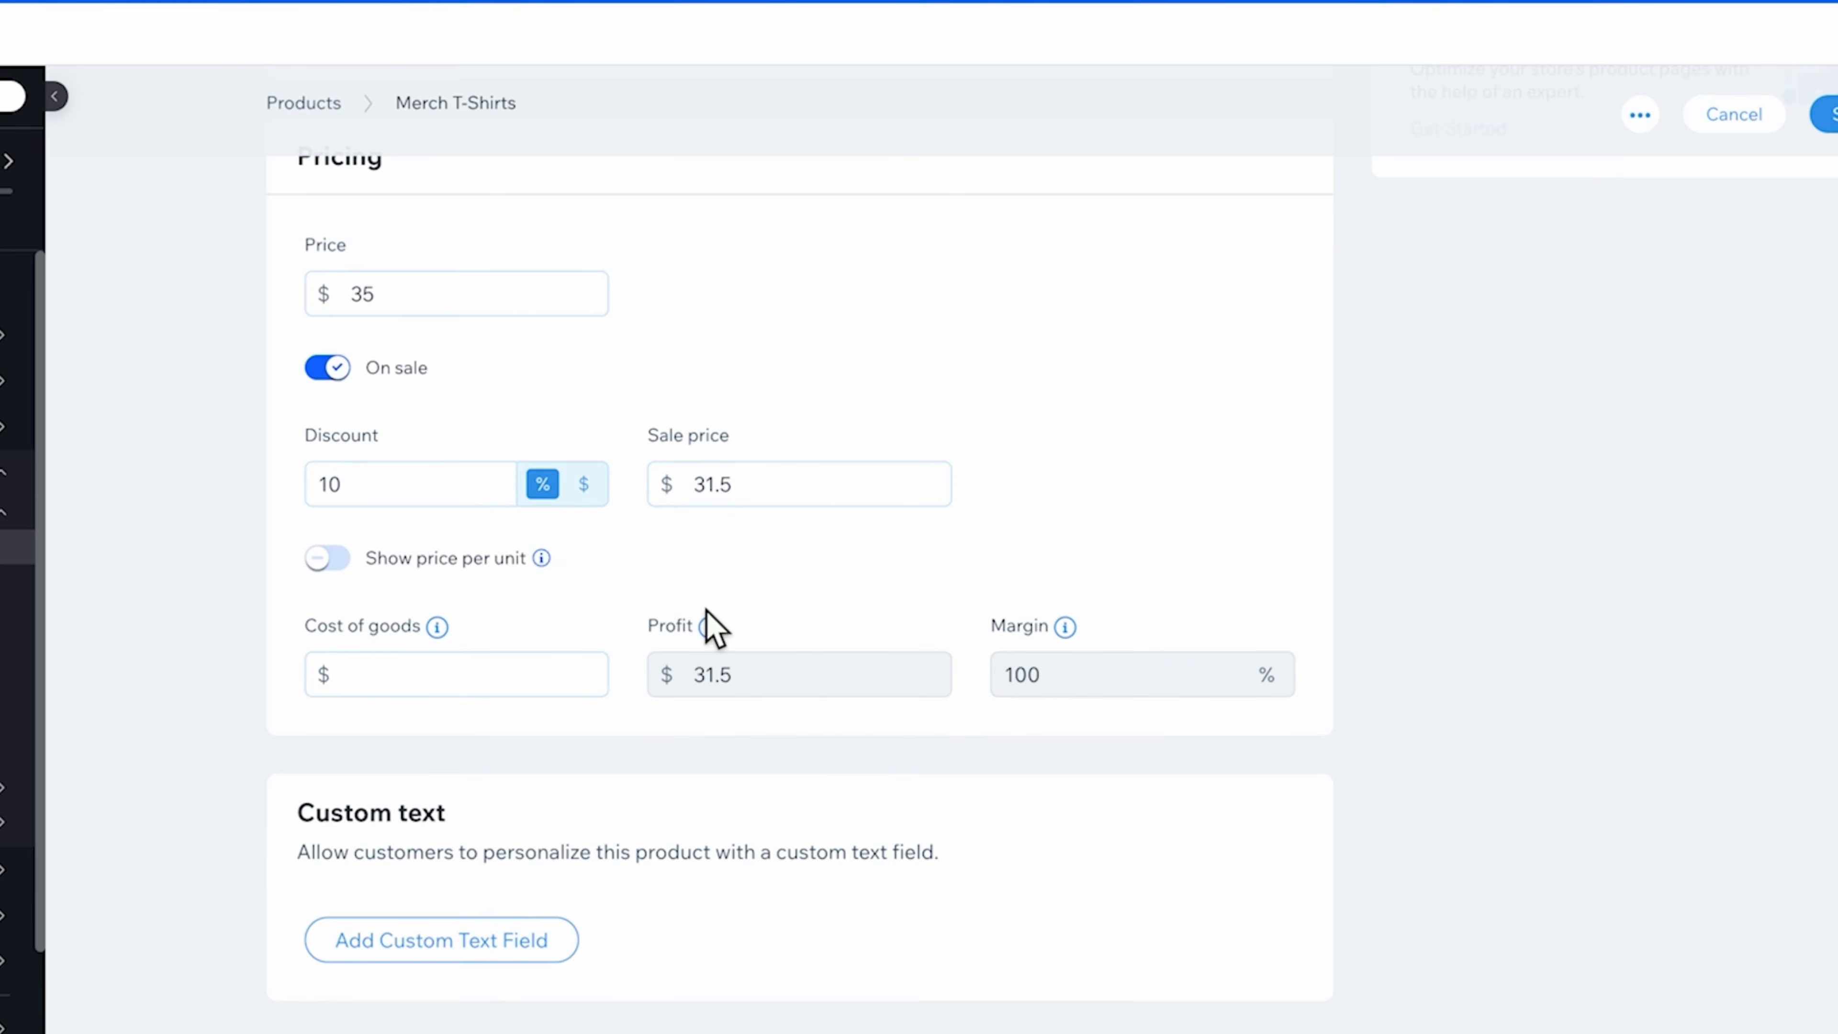
- Take the Merch T-Shirts product off sale
{"action": "scroll", "coordinate": [846, 817], "scroll_direction": "down", "scroll_amount": 1}
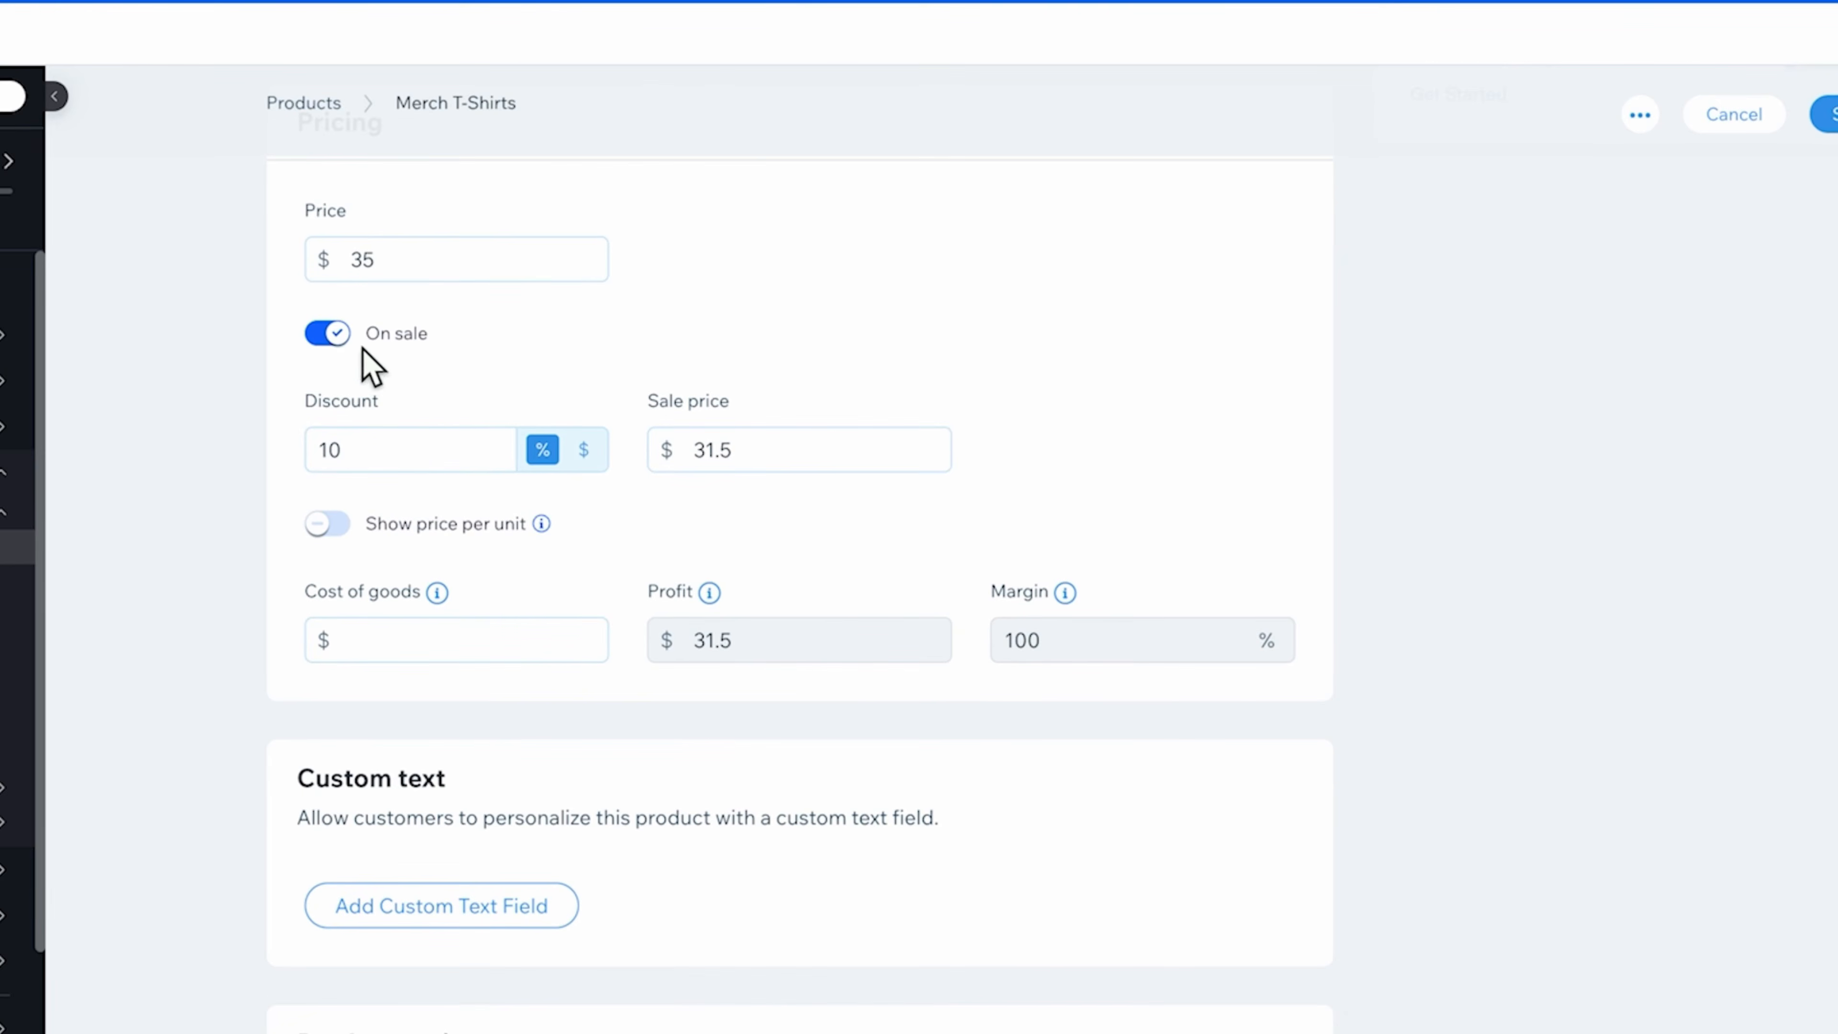
{"action": "left_click", "coordinate": [343, 339]}
{"action": "scroll", "coordinate": [526, 381], "scroll_direction": "up", "scroll_amount": 3}
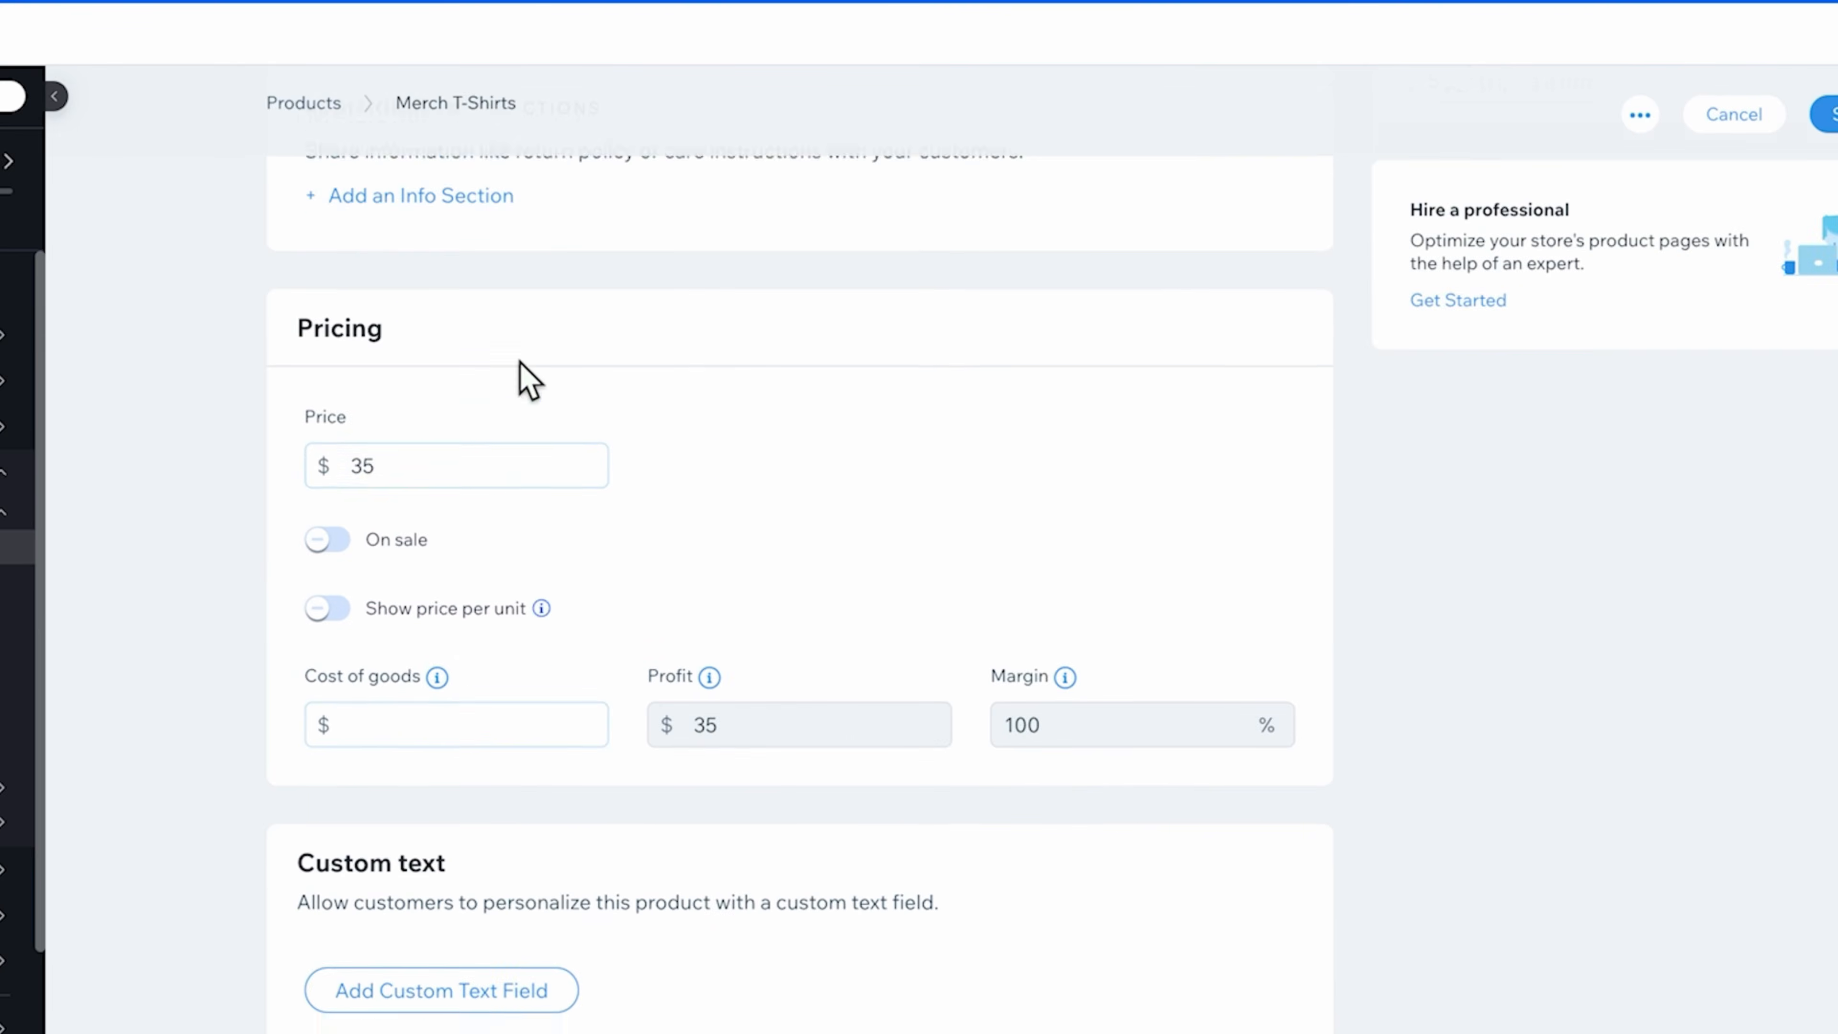
- Try adding a custom text field to the product, and delete it again
{"action": "scroll", "coordinate": [705, 644], "scroll_direction": "down", "scroll_amount": 5}
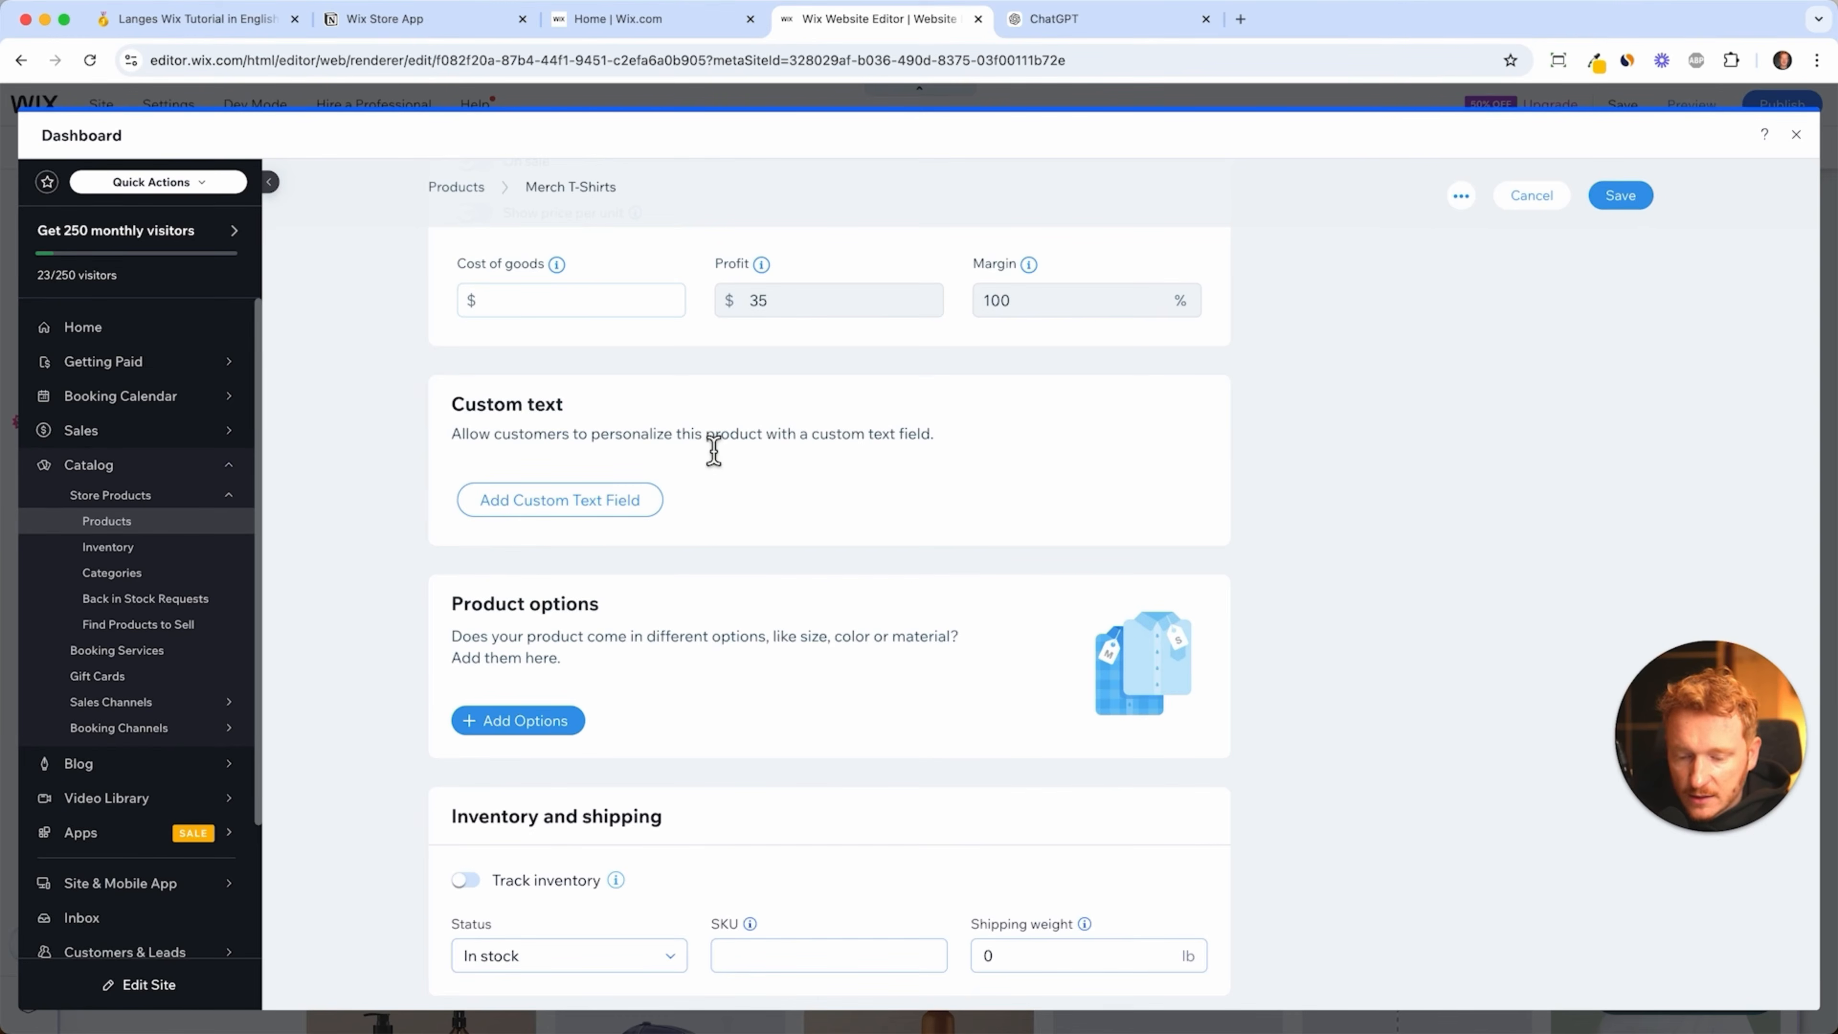
{"action": "left_click", "coordinate": [534, 510]}
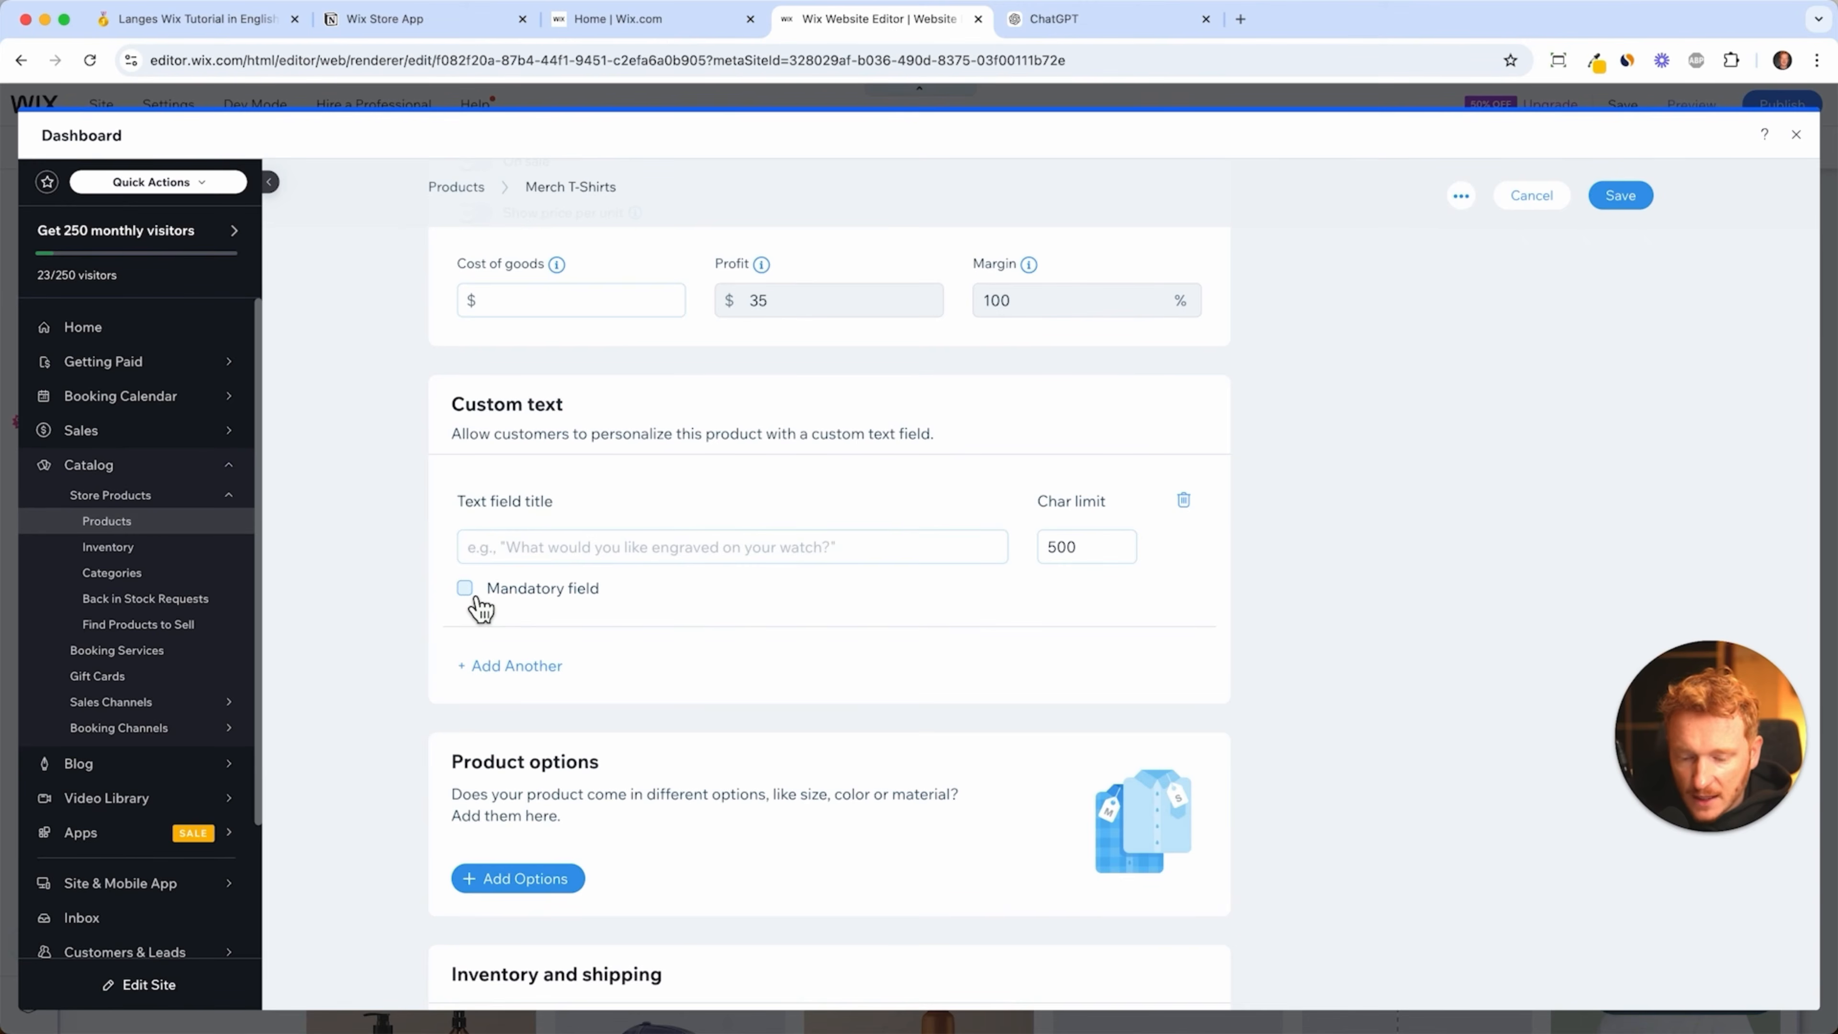
{"action": "left_click", "coordinate": [1195, 508]}
- Start a new product option named Size for the Merch T-Shirts
{"action": "scroll", "coordinate": [757, 490], "scroll_direction": "down", "scroll_amount": 3}
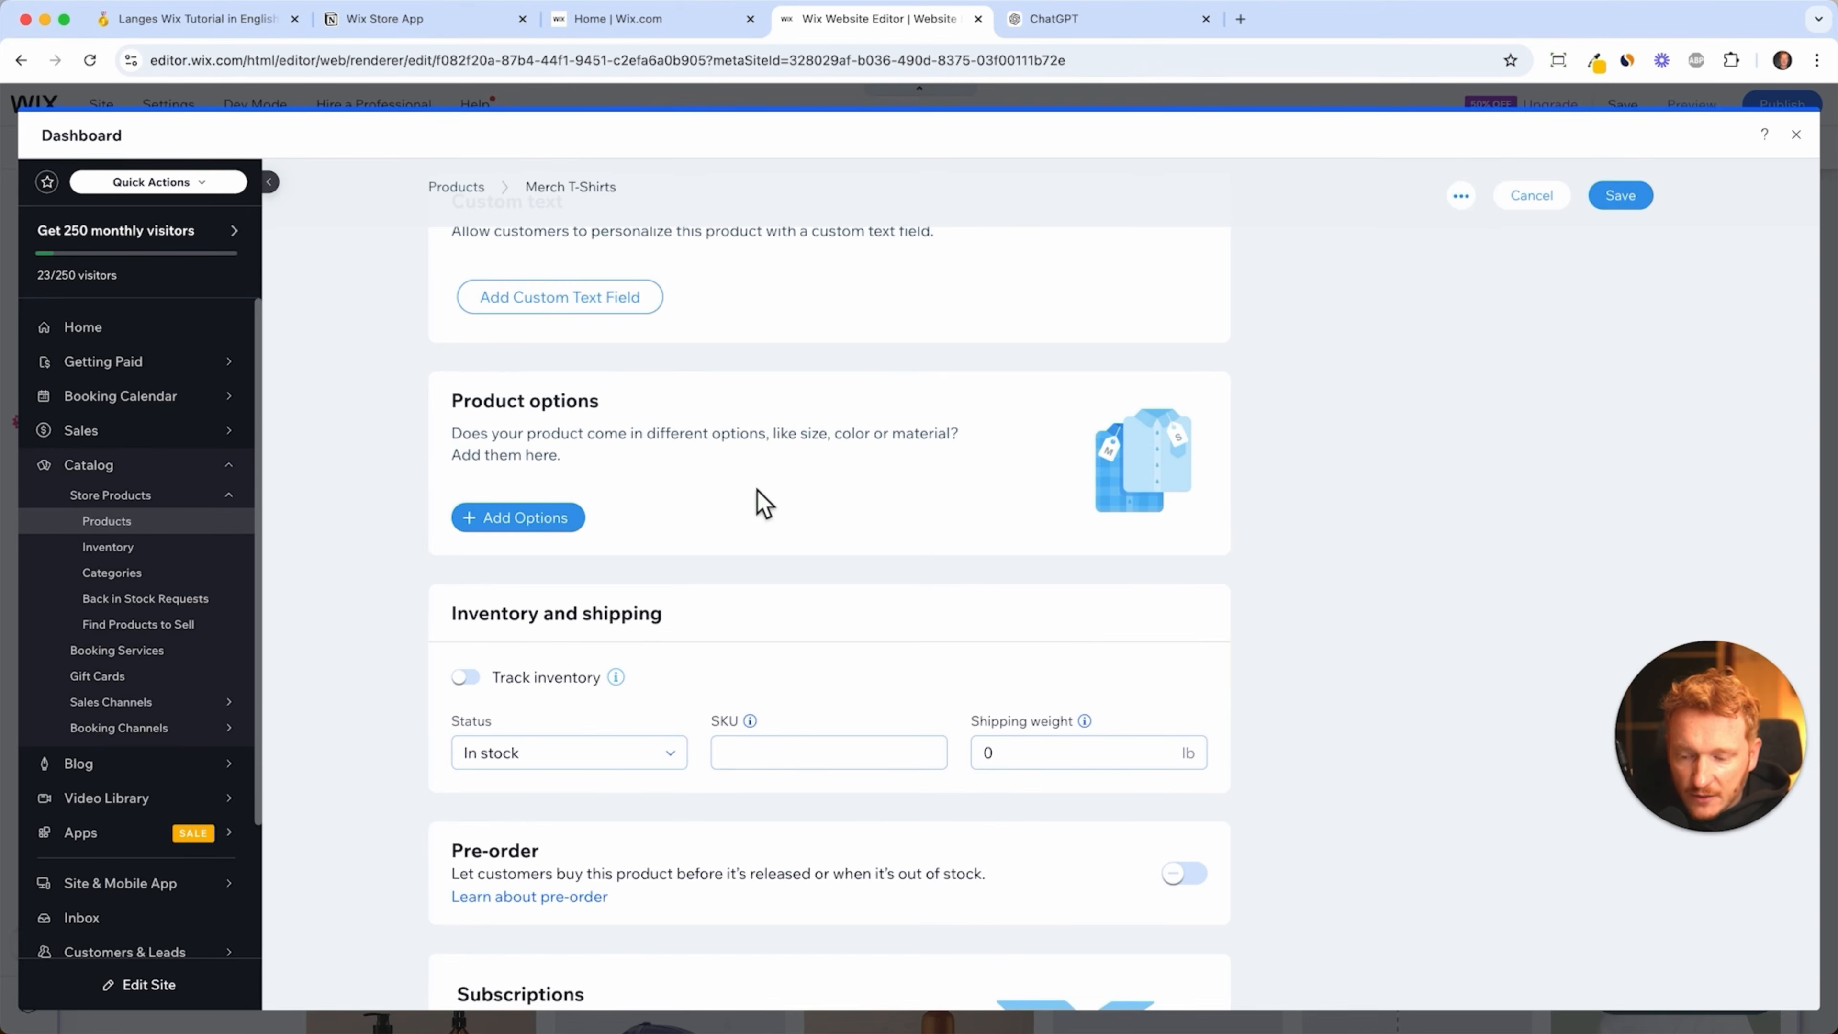
{"action": "left_click", "coordinate": [561, 523]}
{"action": "left_click", "coordinate": [783, 536]}
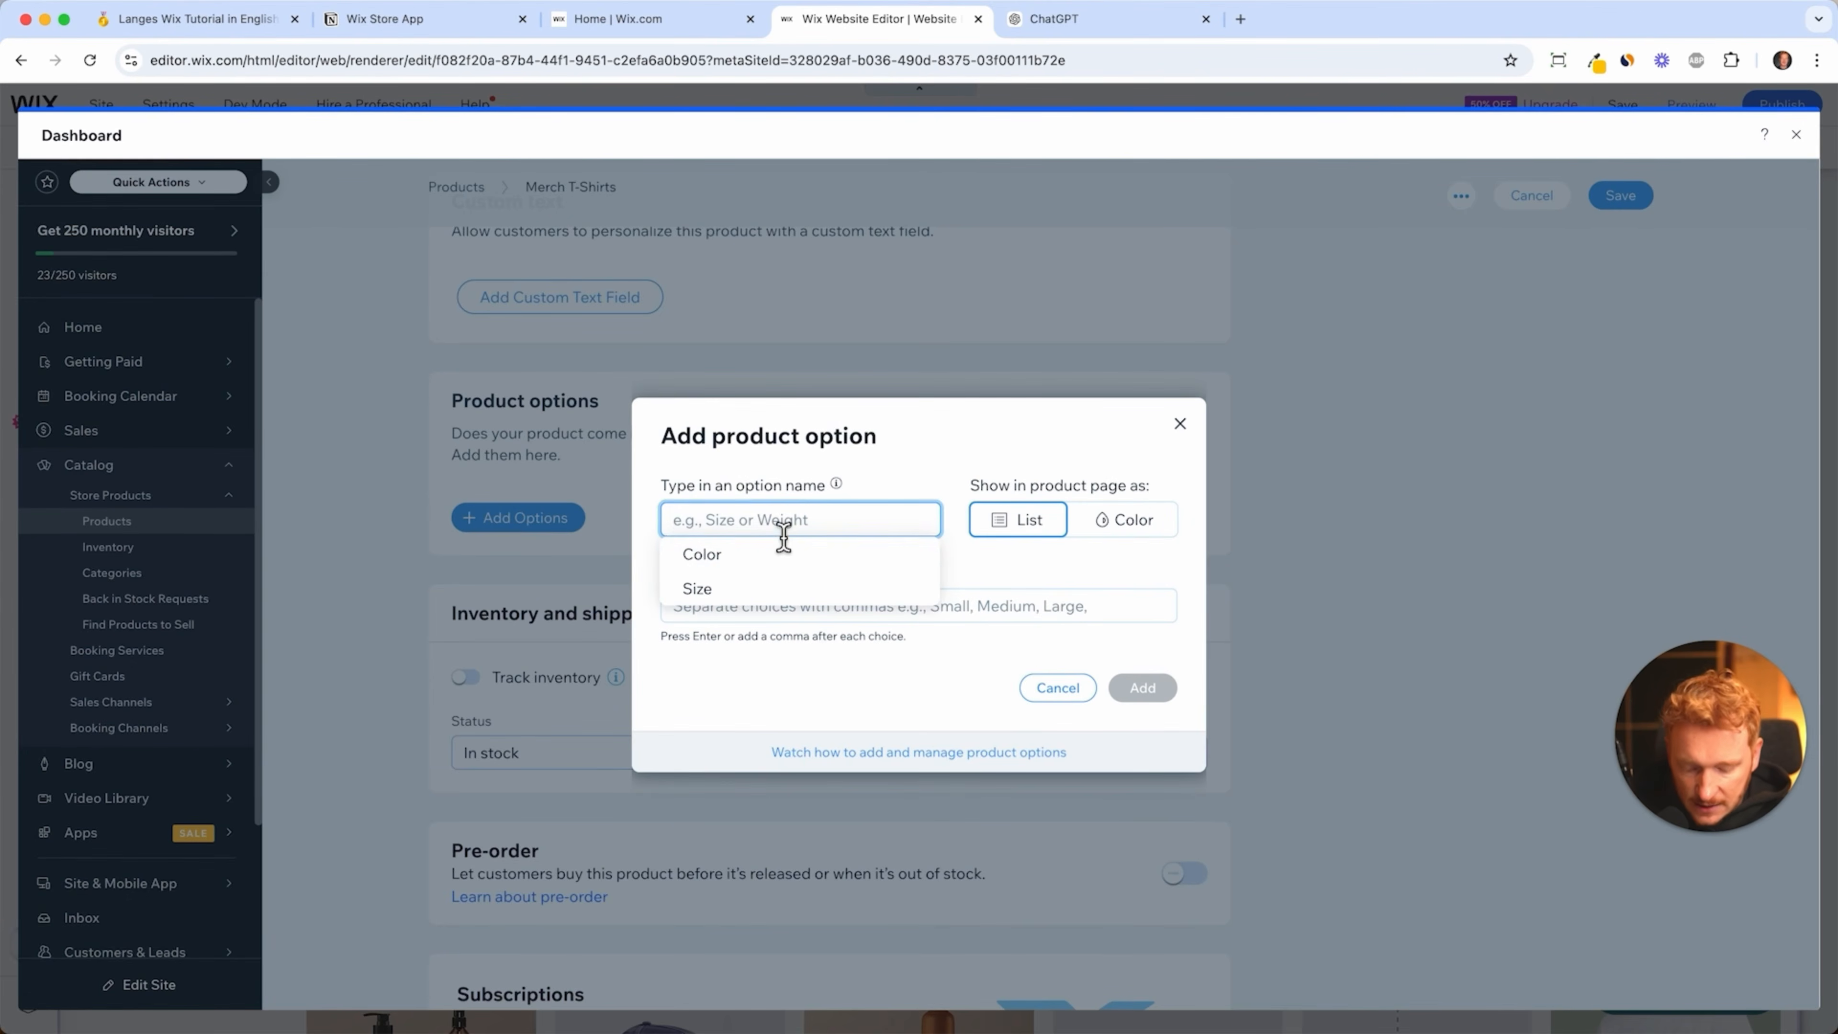
{"action": "left_click", "coordinate": [730, 589]}
- Give the Size option the choices small, medium, large and extra large, and add it to the product
{"action": "left_click", "coordinate": [794, 619]}
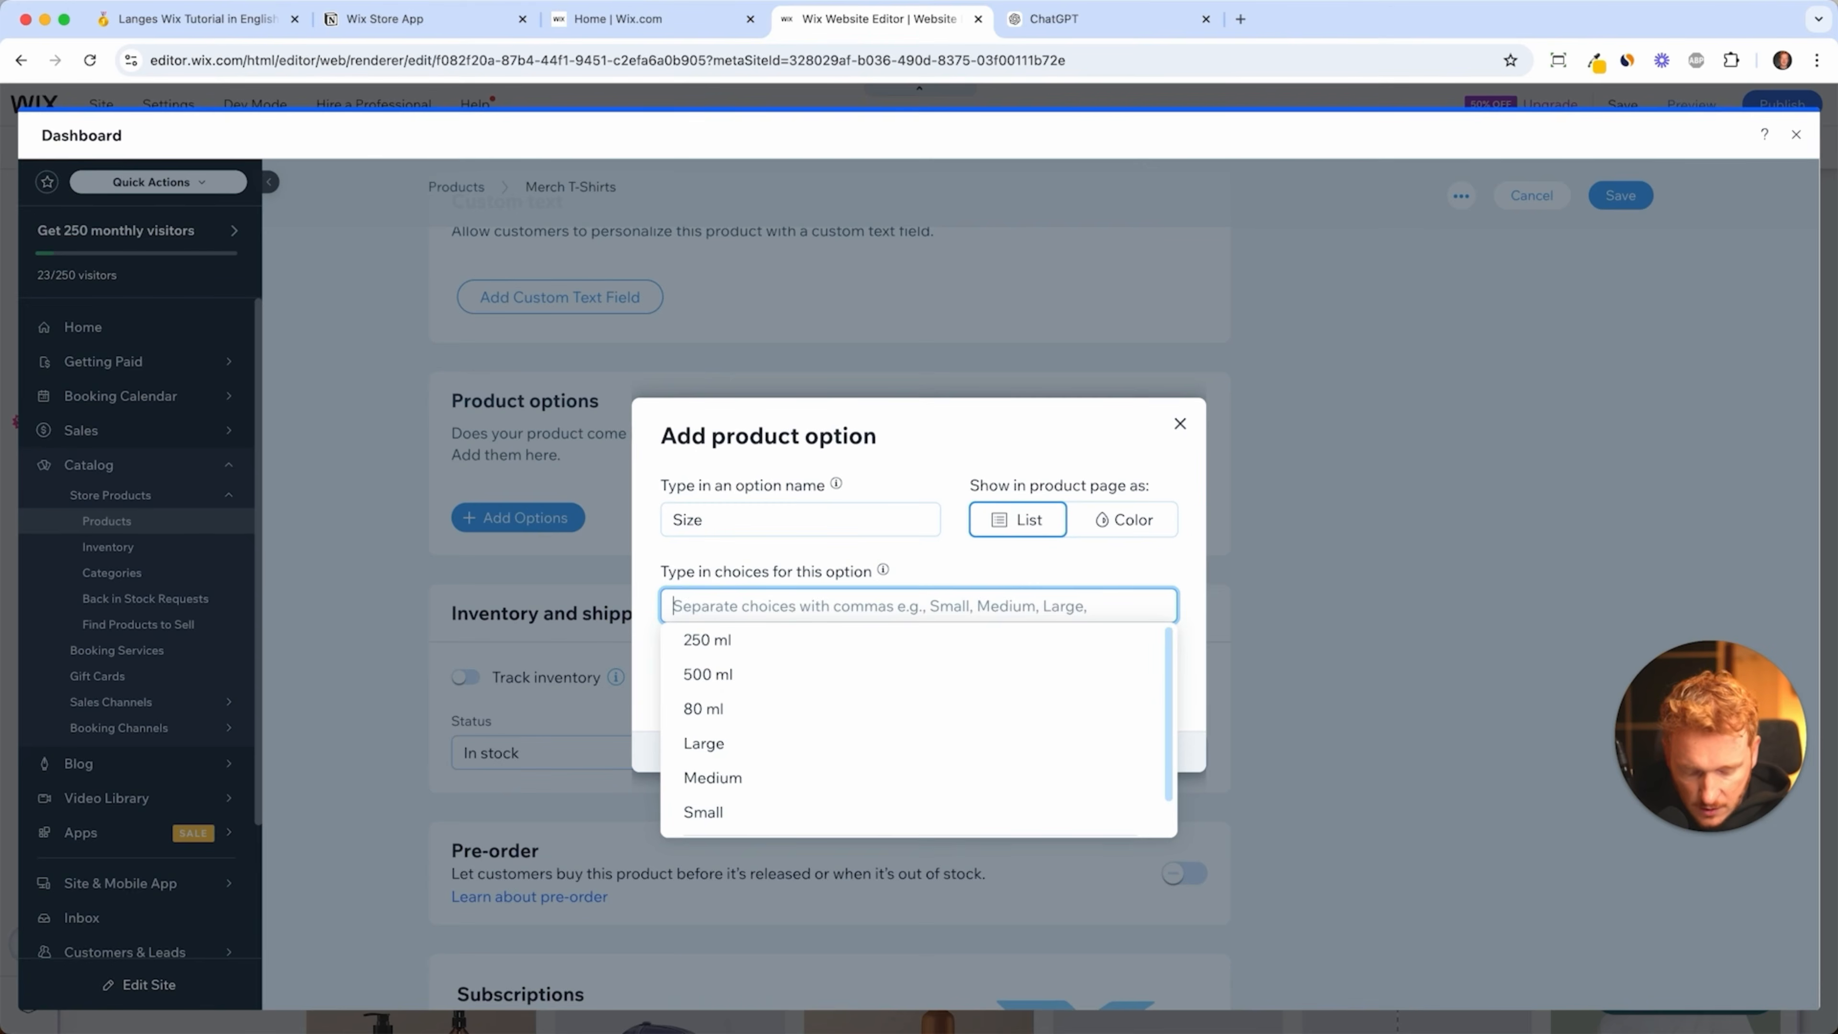
{"action": "type", "text": "small"}
{"action": "key", "text": "Return"}
{"action": "type", "text": "medium"}
{"action": "key", "text": "Return"}
{"action": "type", "text": "large"}
{"action": "key", "text": "Return"}
{"action": "type", "text": "e"}
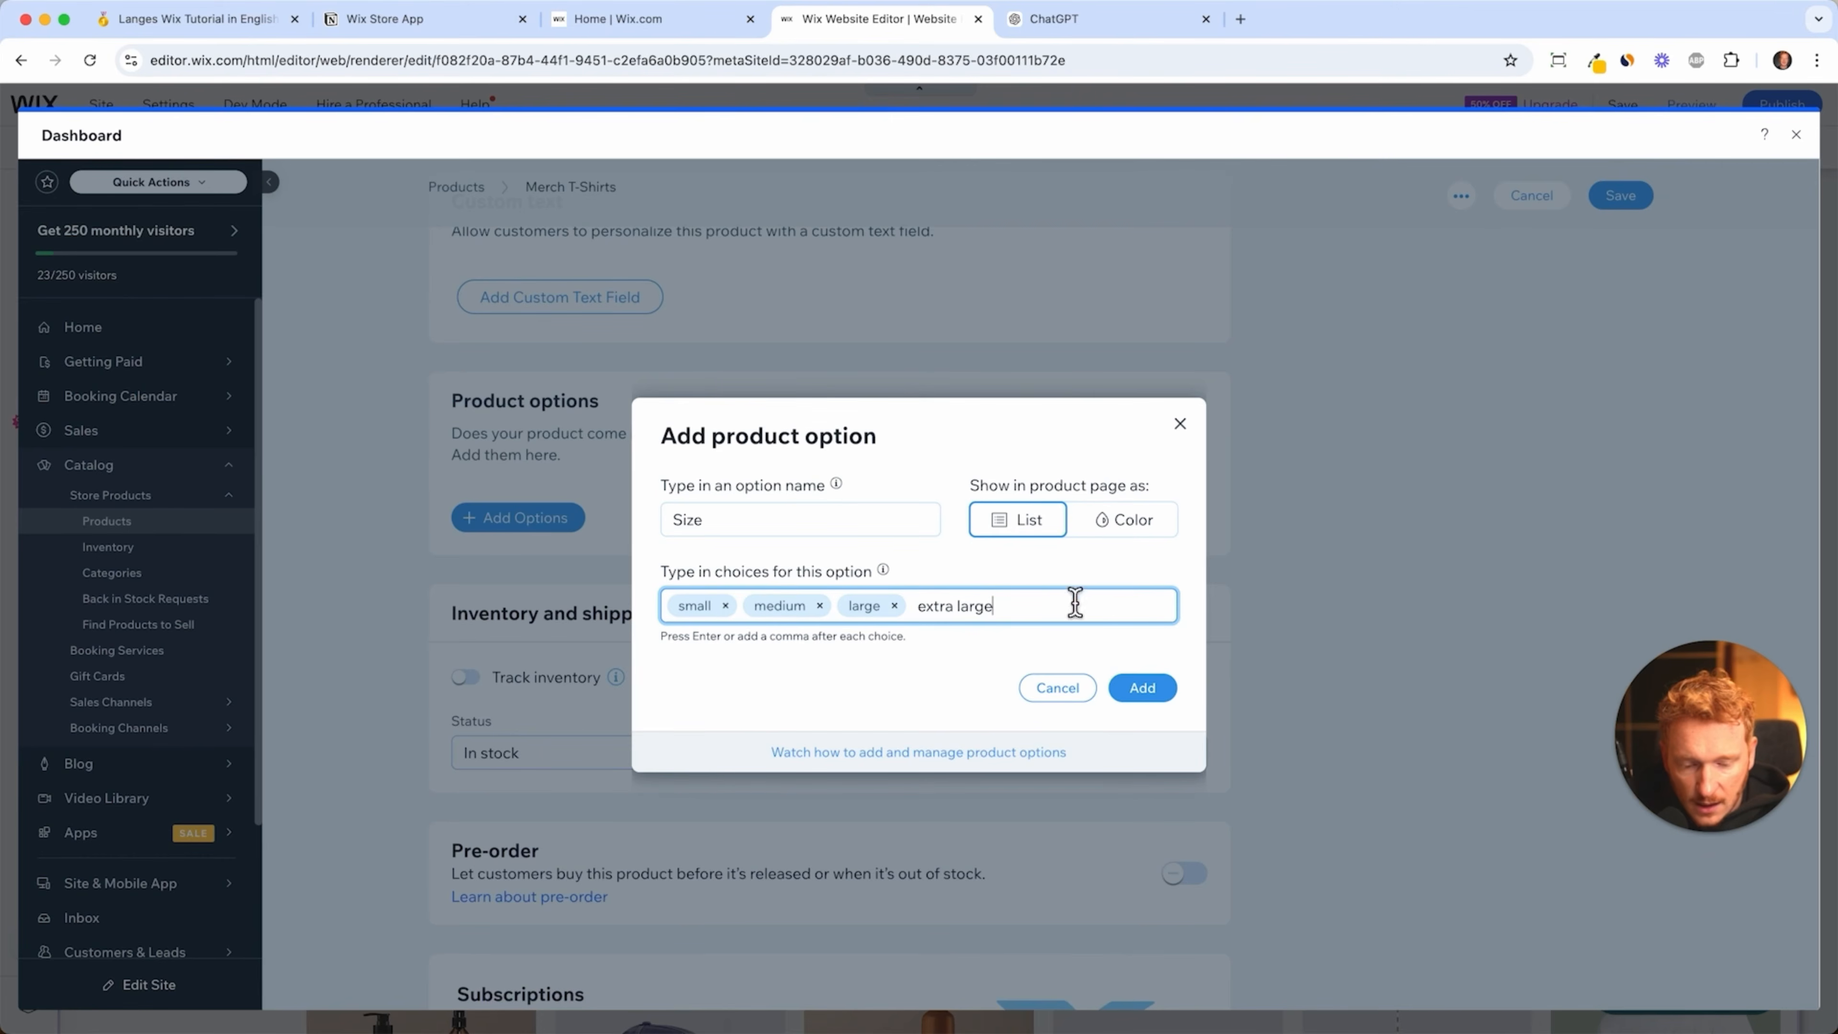
{"action": "key", "text": "Return"}
{"action": "left_click", "coordinate": [1156, 688]}
- Open the product variants and set the price difference to -5 for small and +5 for extra large
{"action": "left_click", "coordinate": [478, 636]}
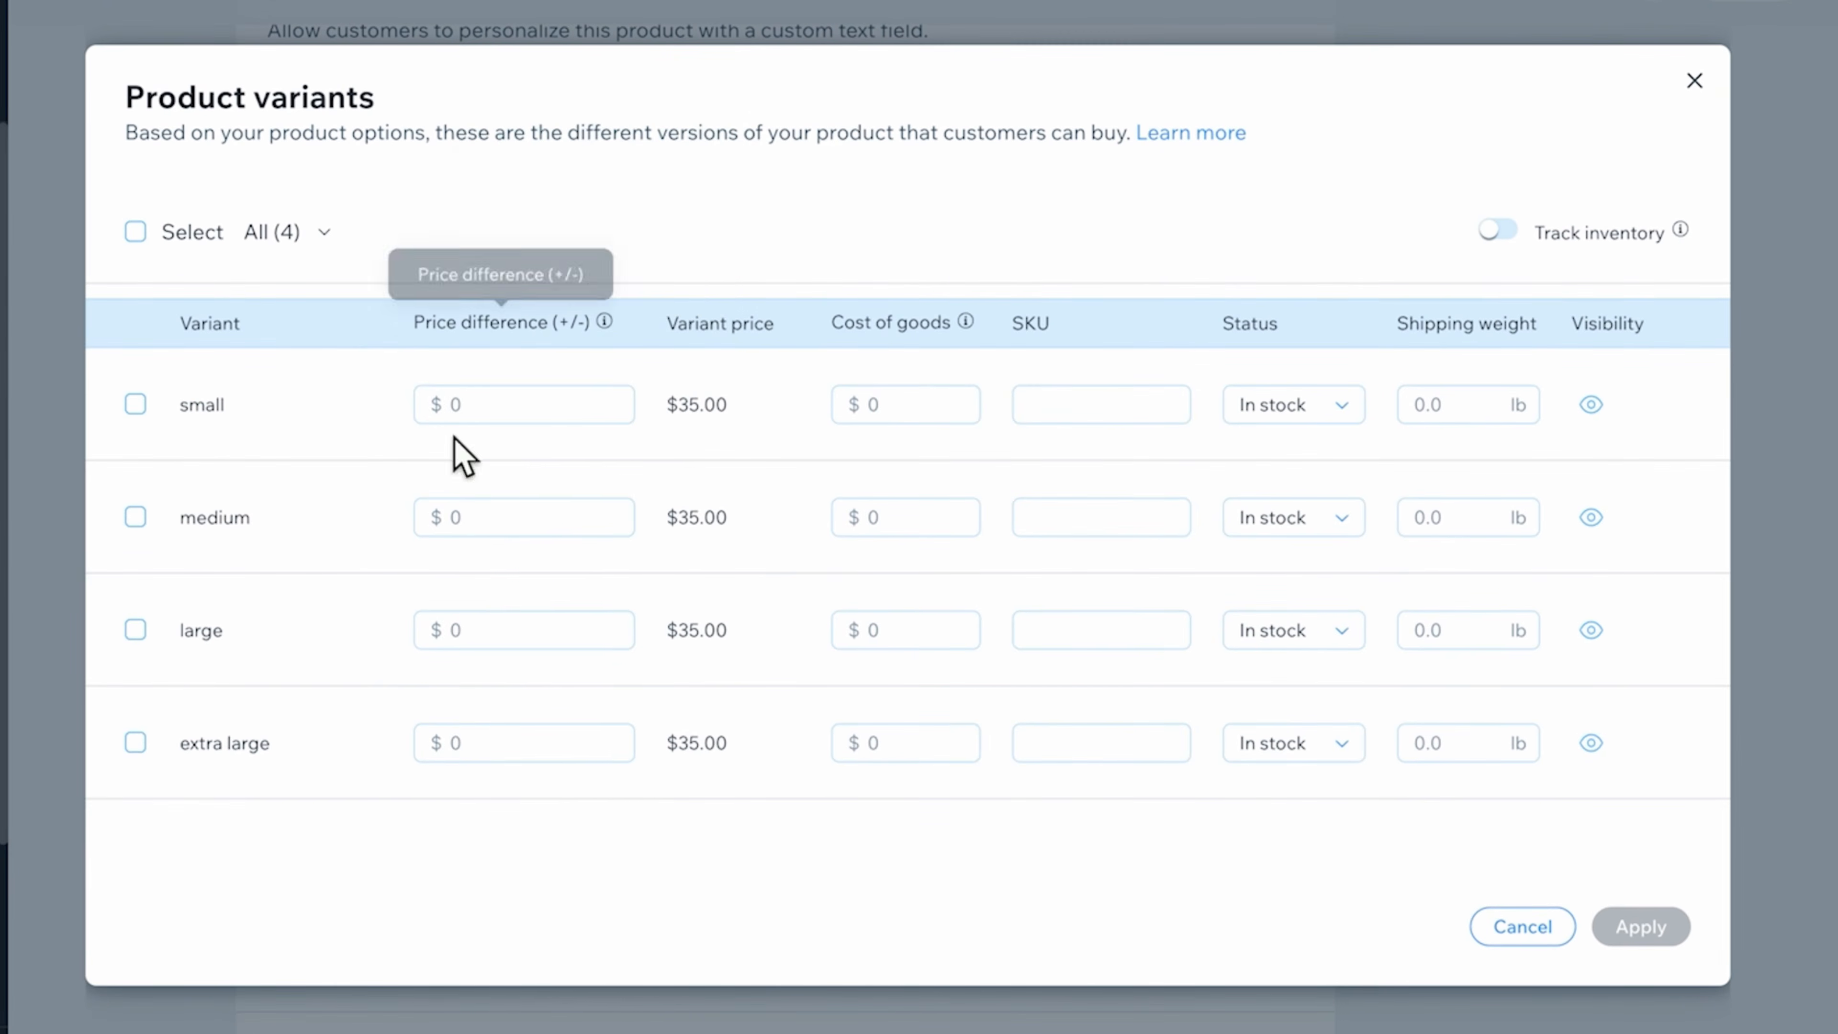
{"action": "left_click", "coordinate": [512, 410]}
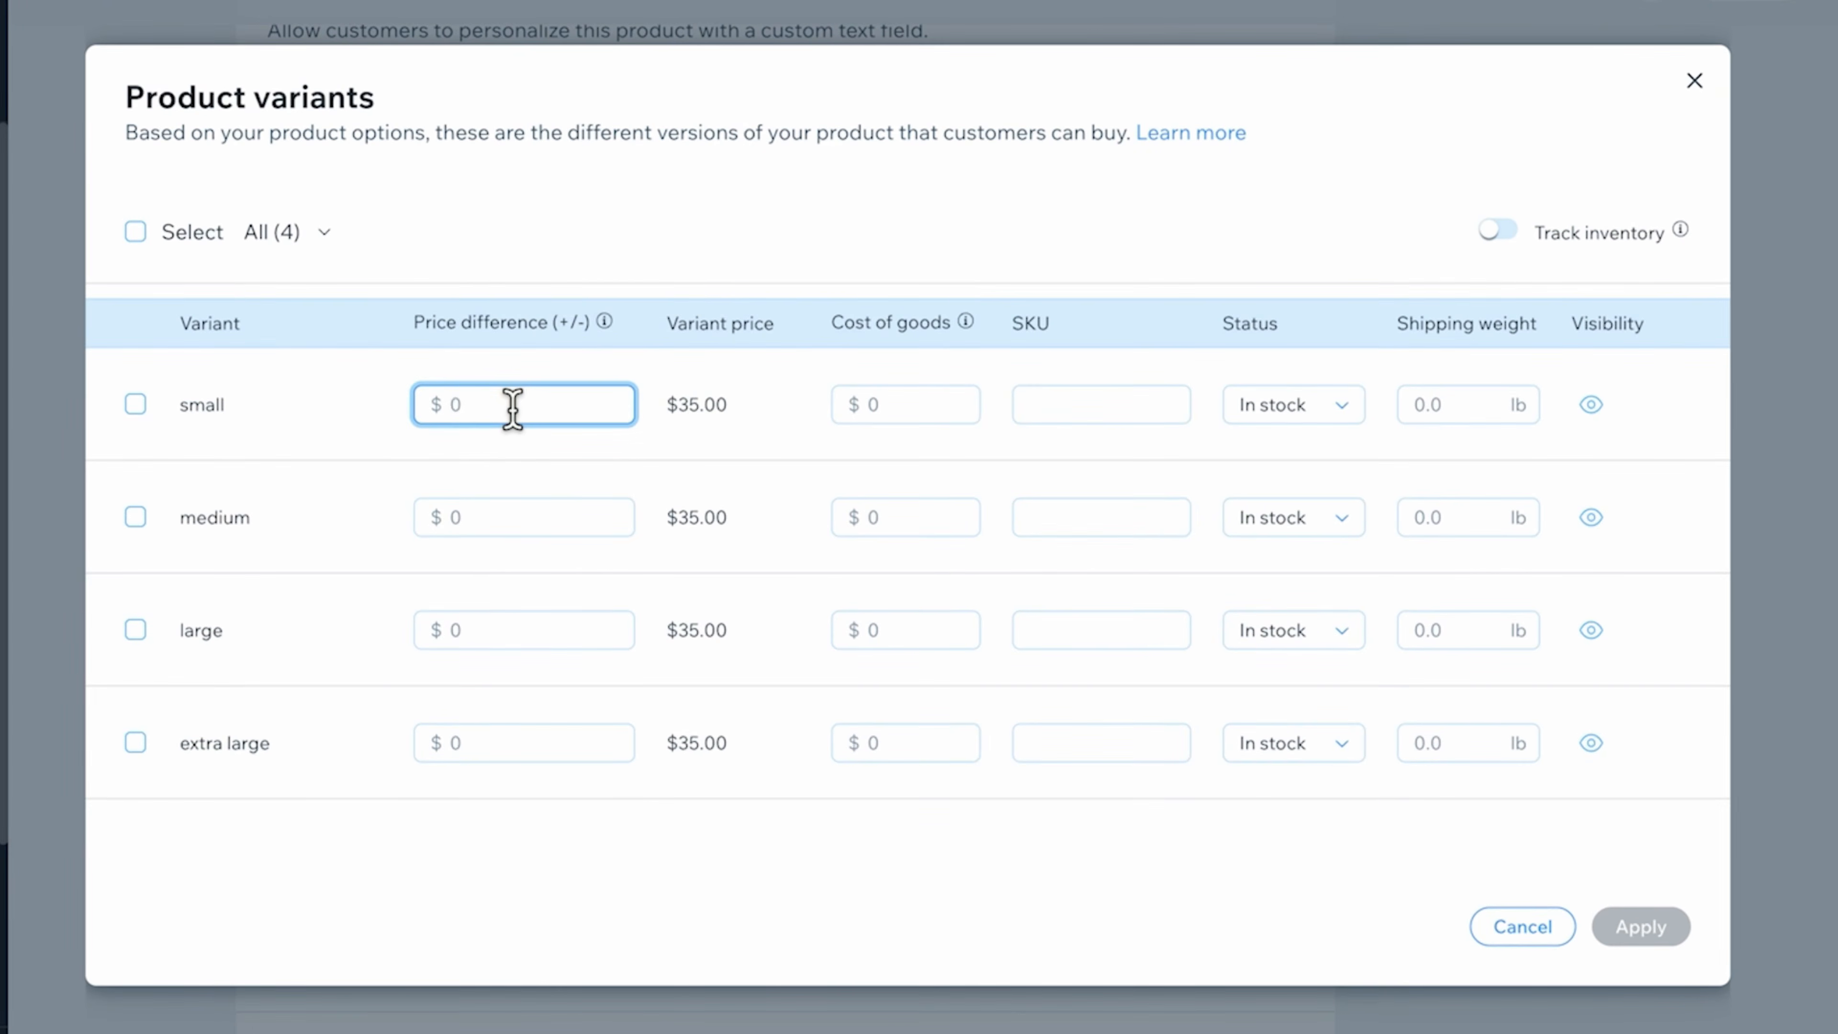
{"action": "type", "text": "-5"}
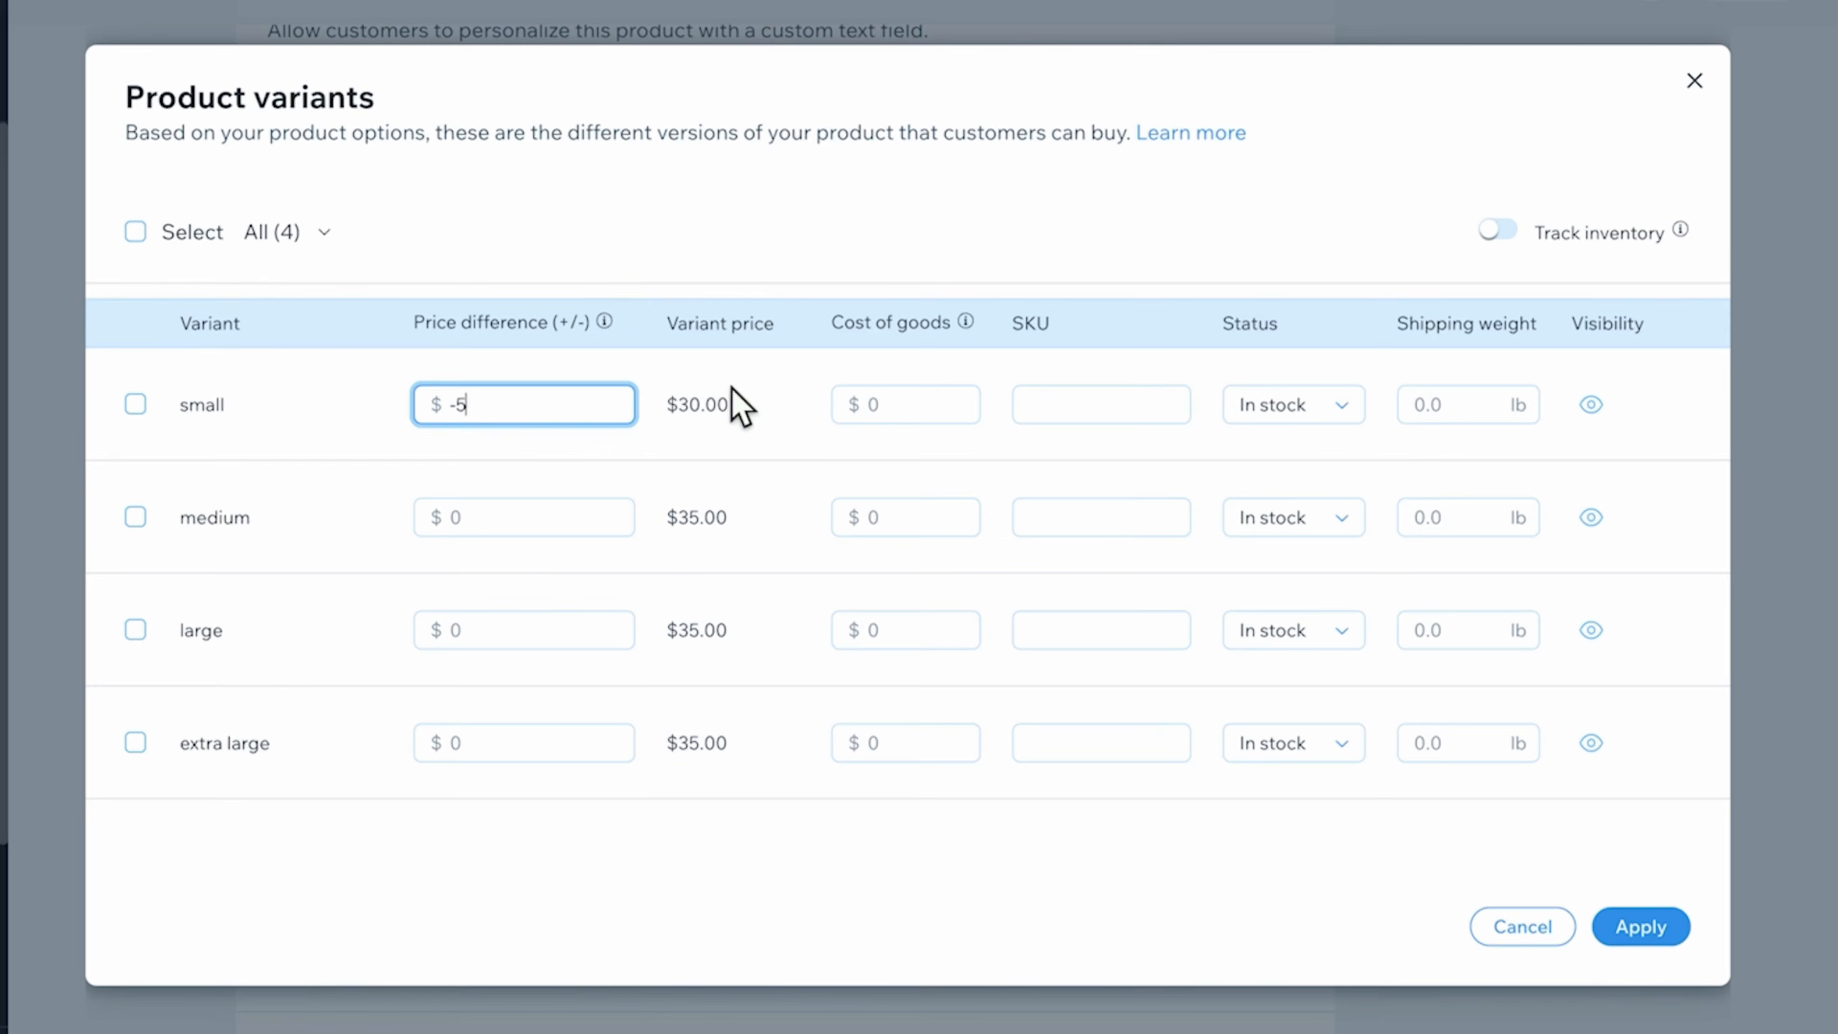
{"action": "left_click", "coordinate": [527, 750]}
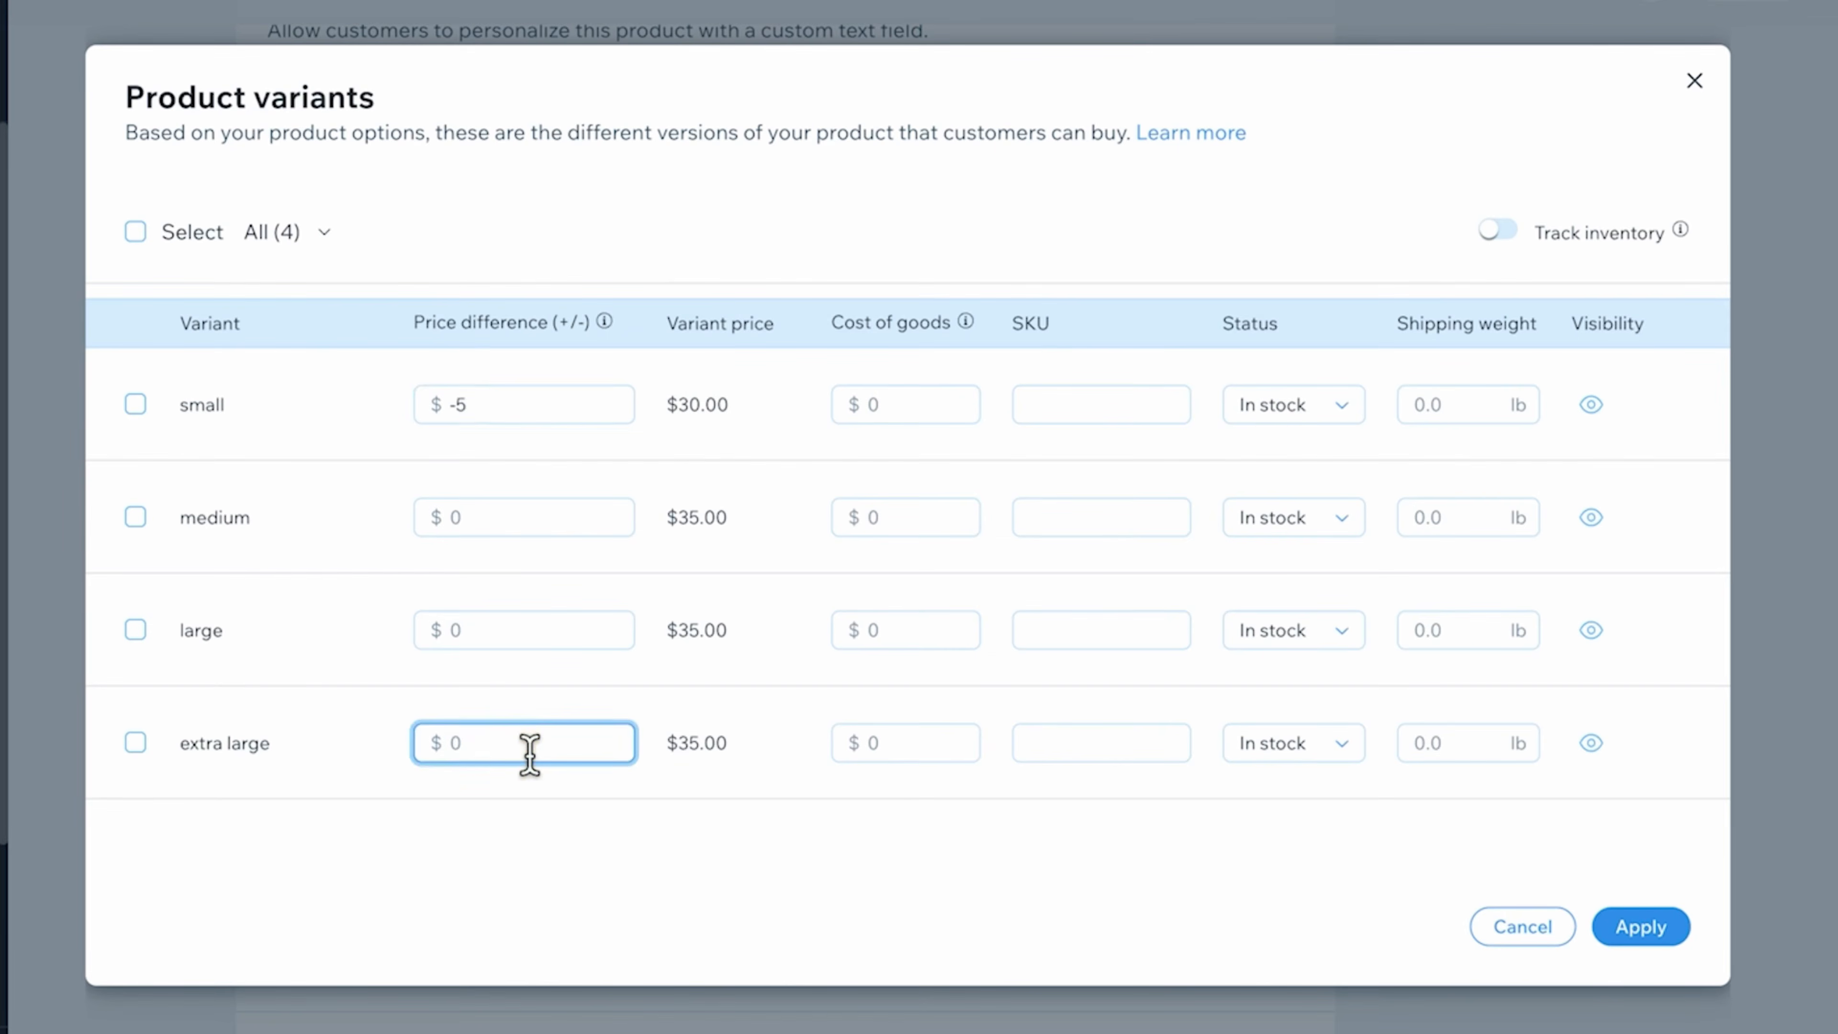
{"action": "type", "text": "+5"}
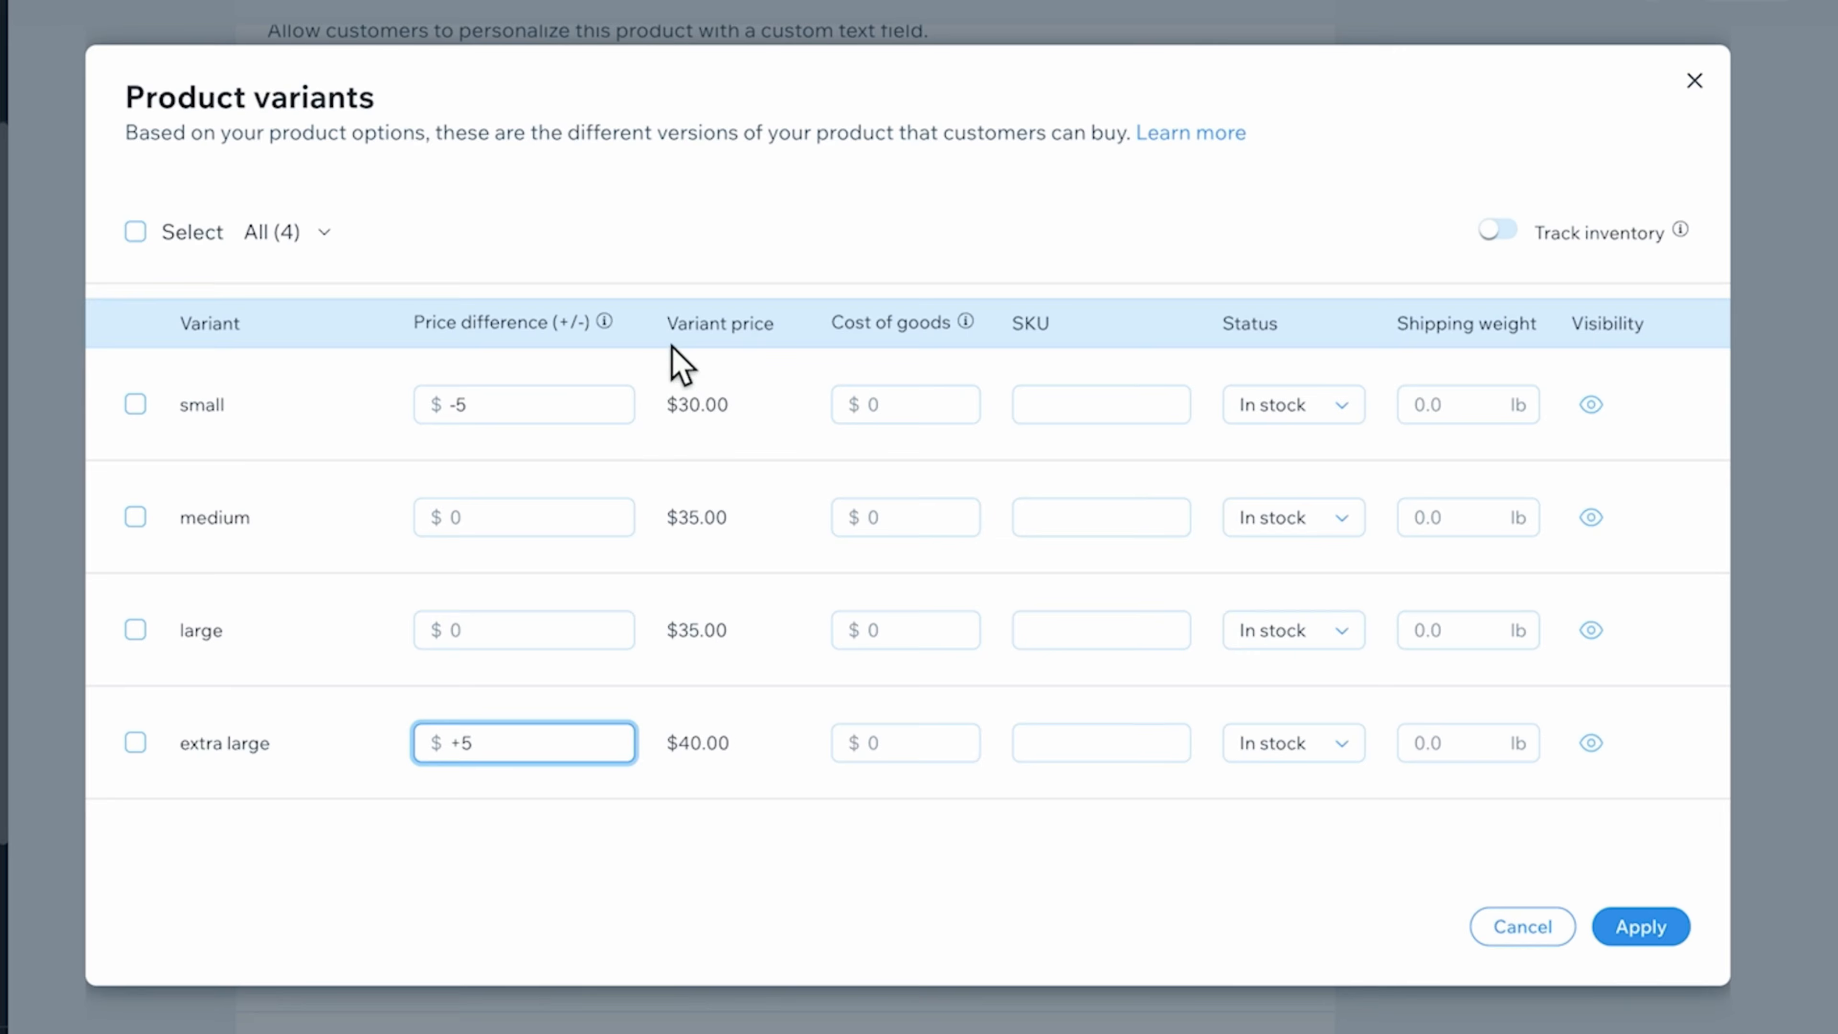
{"action": "left_click", "coordinate": [875, 404]}
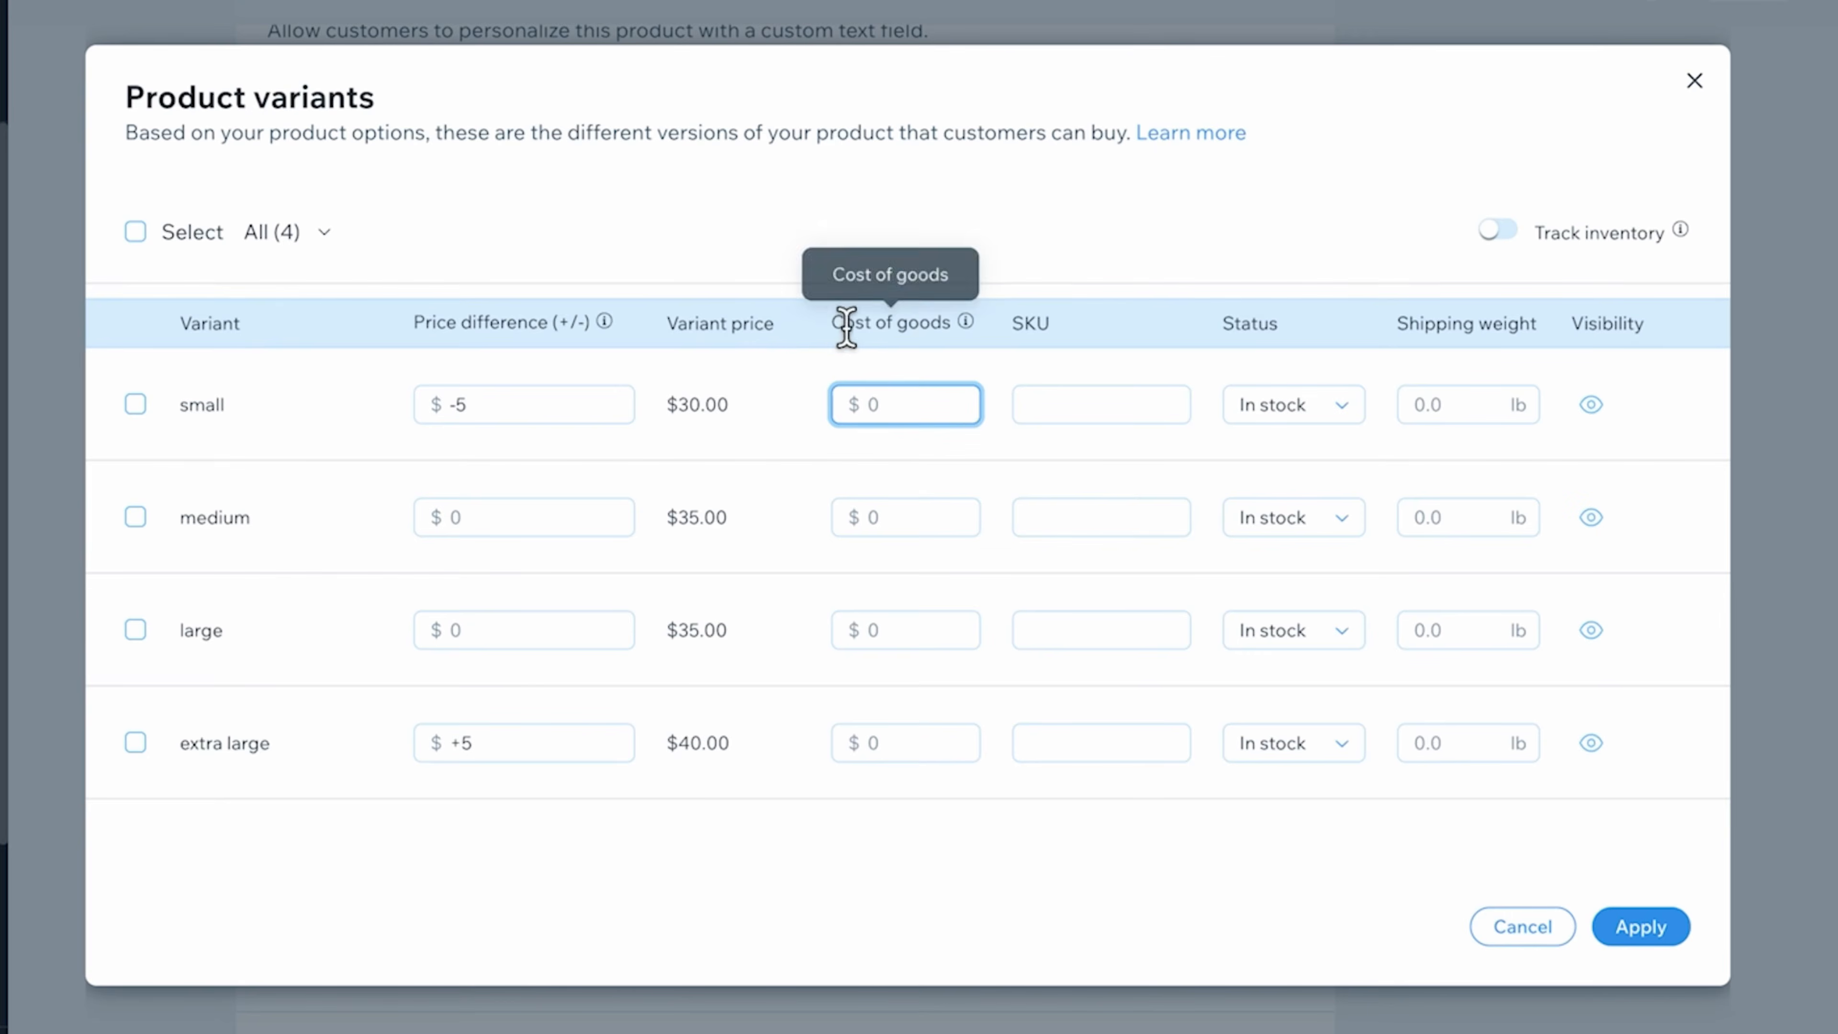
{"action": "left_click", "coordinate": [894, 744]}
{"action": "left_click", "coordinate": [910, 416]}
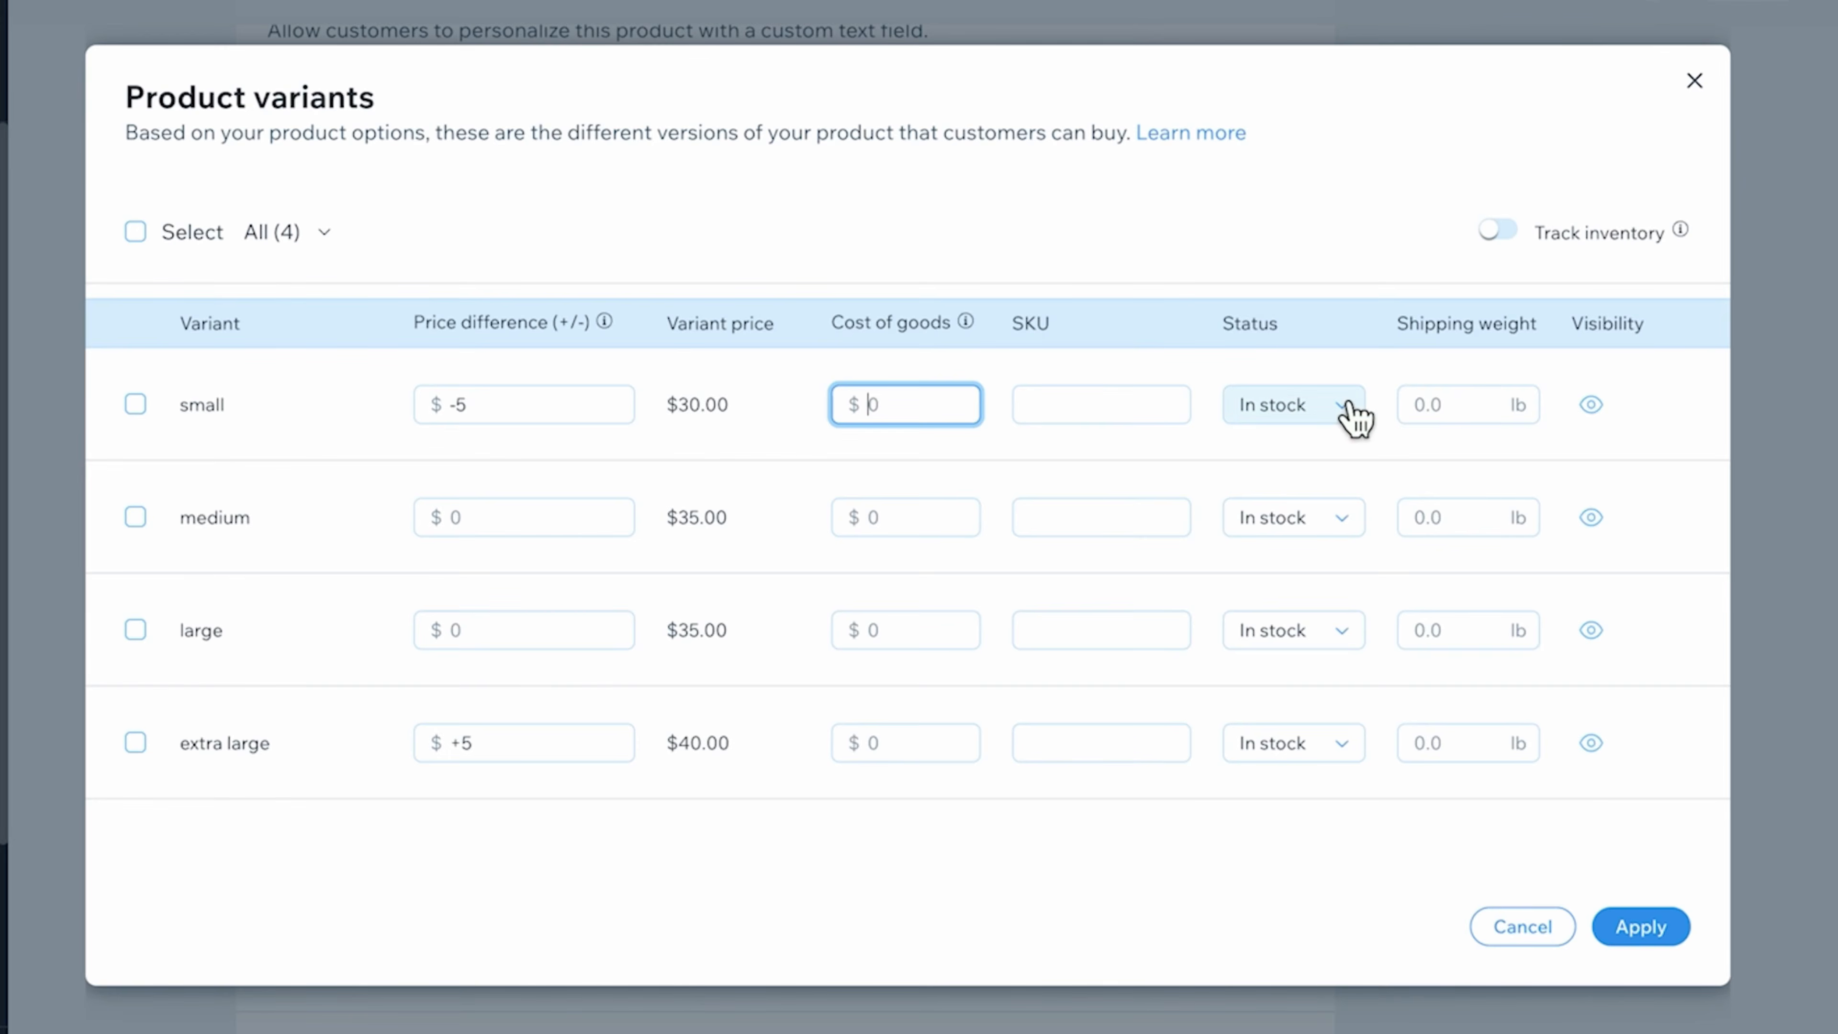
{"action": "left_click", "coordinate": [1335, 416]}
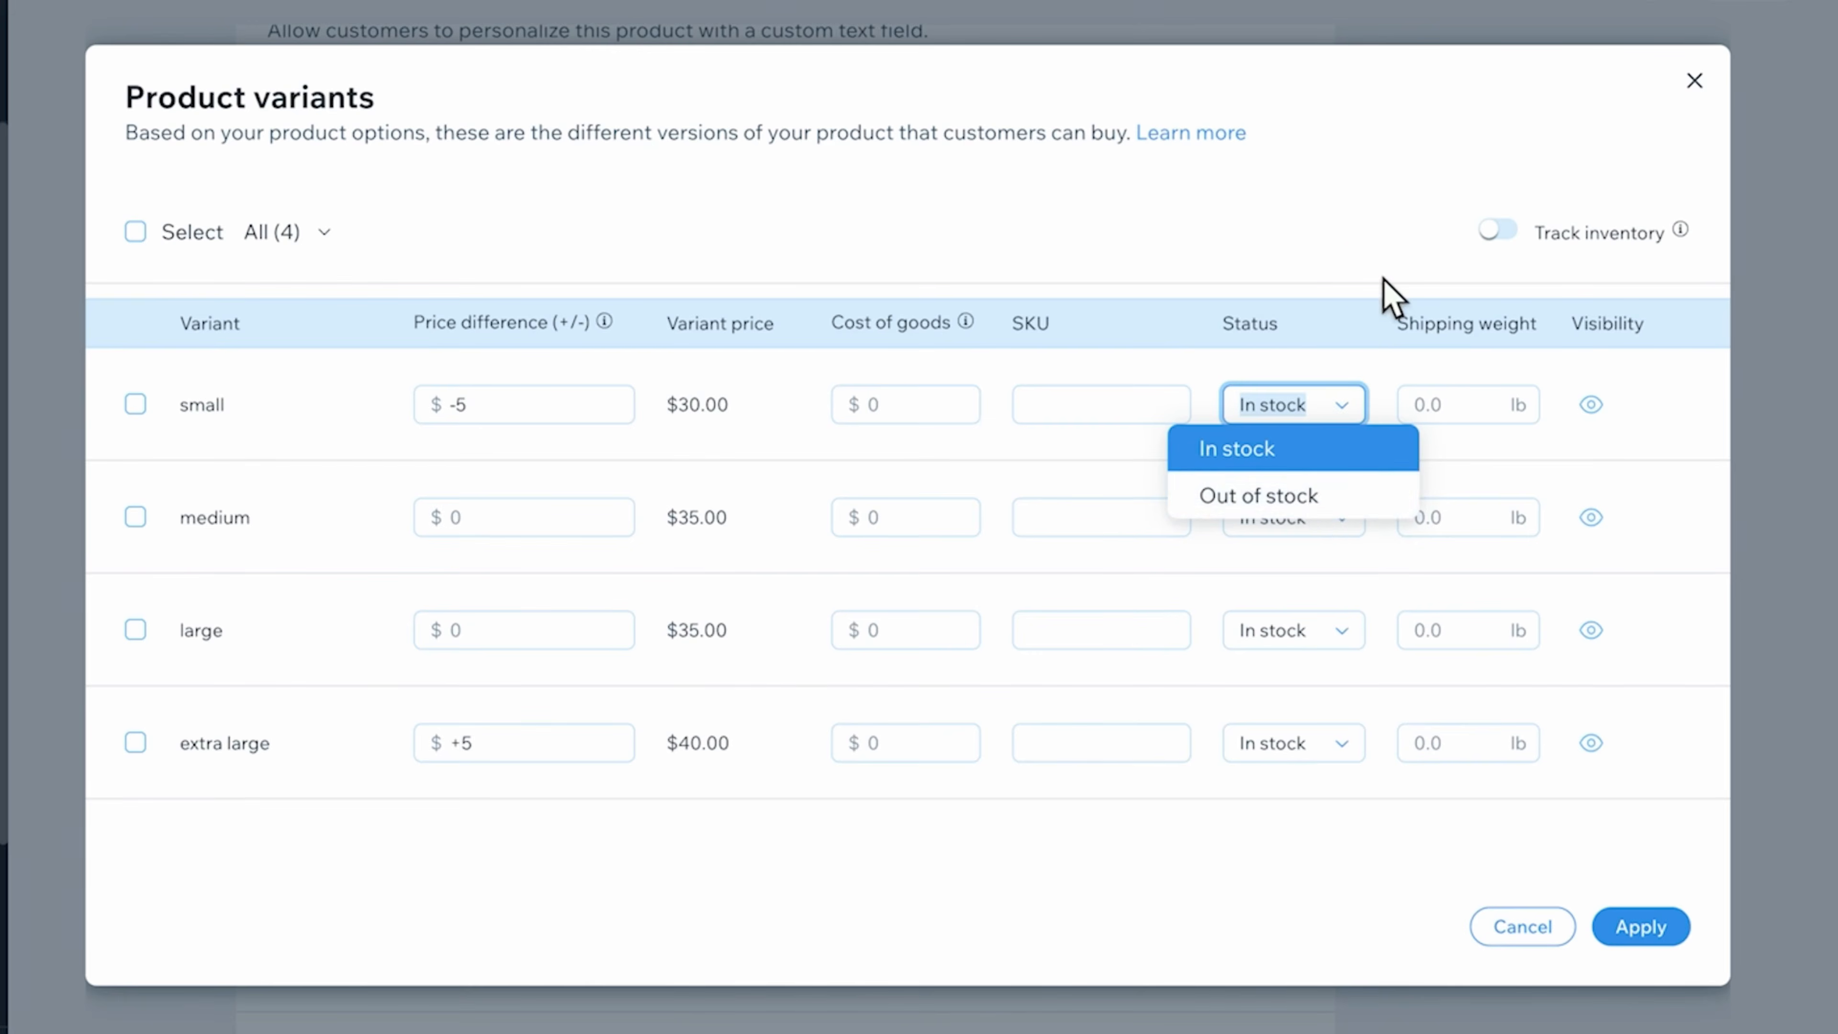
{"action": "left_click", "coordinate": [1395, 293]}
- Turn on inventory tracking and set the stock to 3 for small, 5 for medium, 6 for large and 2 for extra large
{"action": "left_click", "coordinate": [1507, 239]}
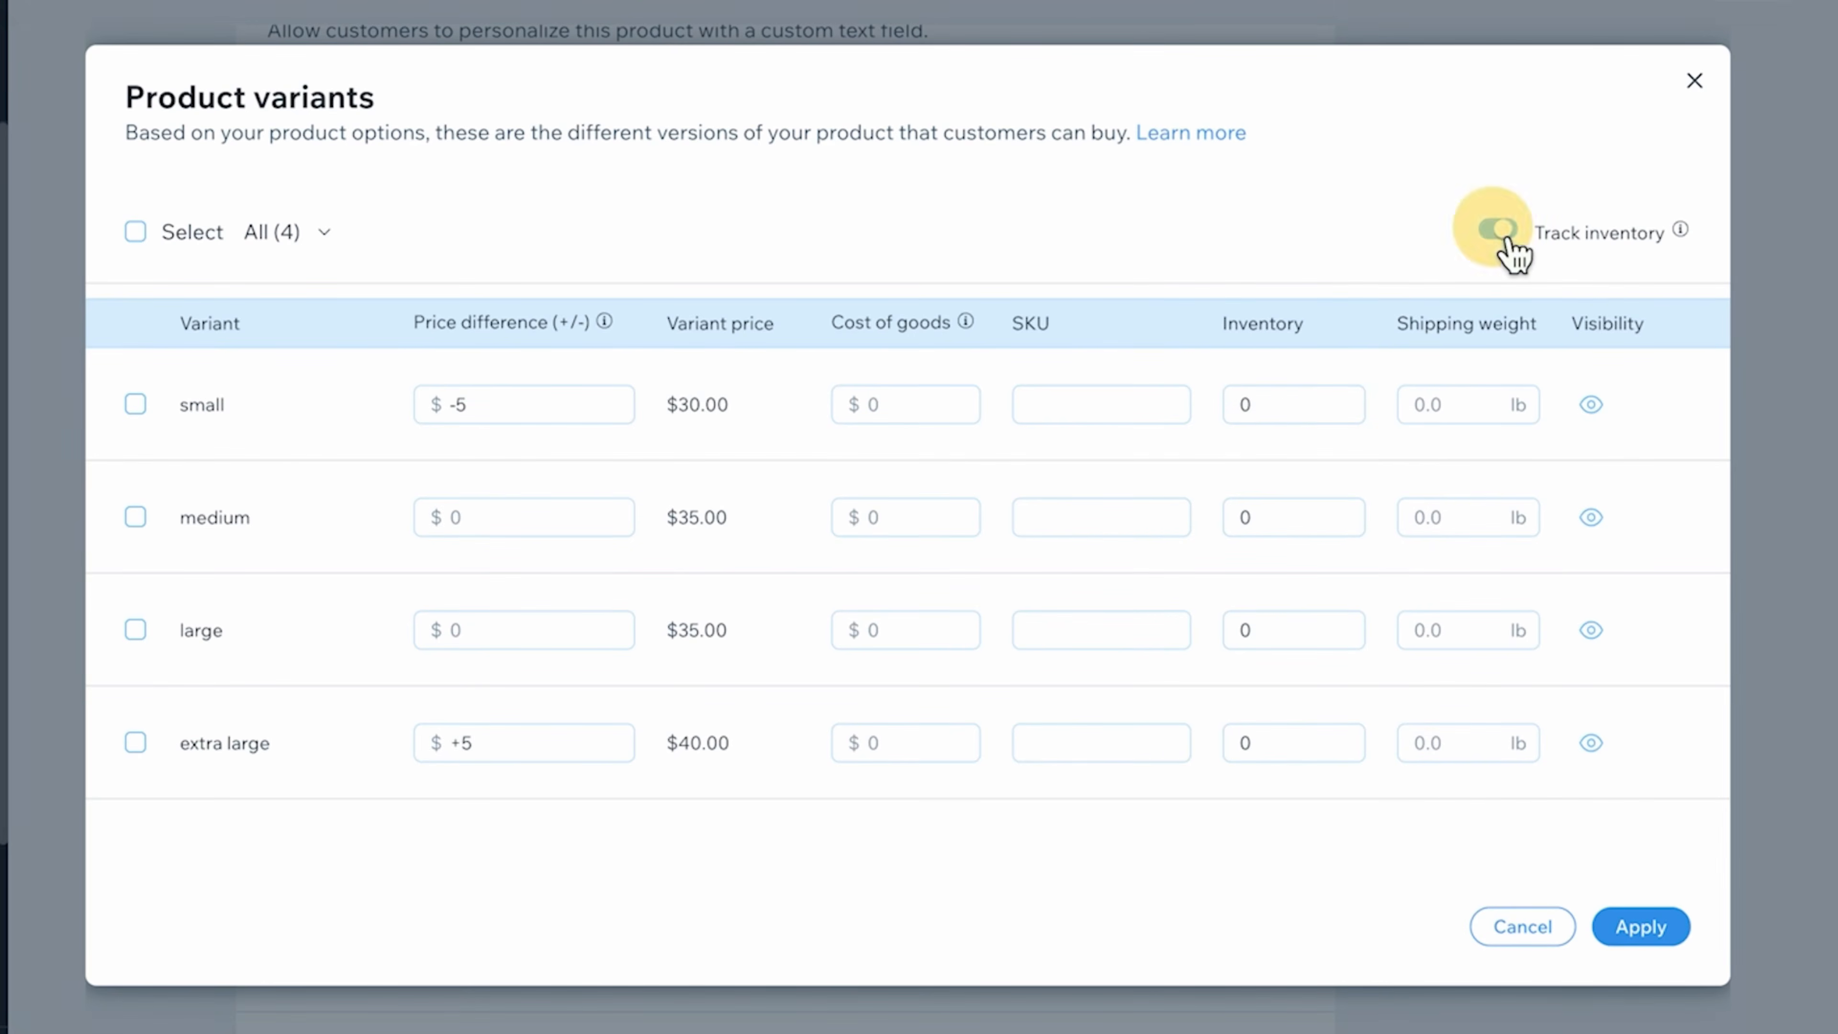
{"action": "left_click", "coordinate": [1270, 422]}
{"action": "type", "text": "3"}
{"action": "left_click", "coordinate": [1276, 533]}
{"action": "type", "text": "5"}
{"action": "left_click", "coordinate": [1263, 637]}
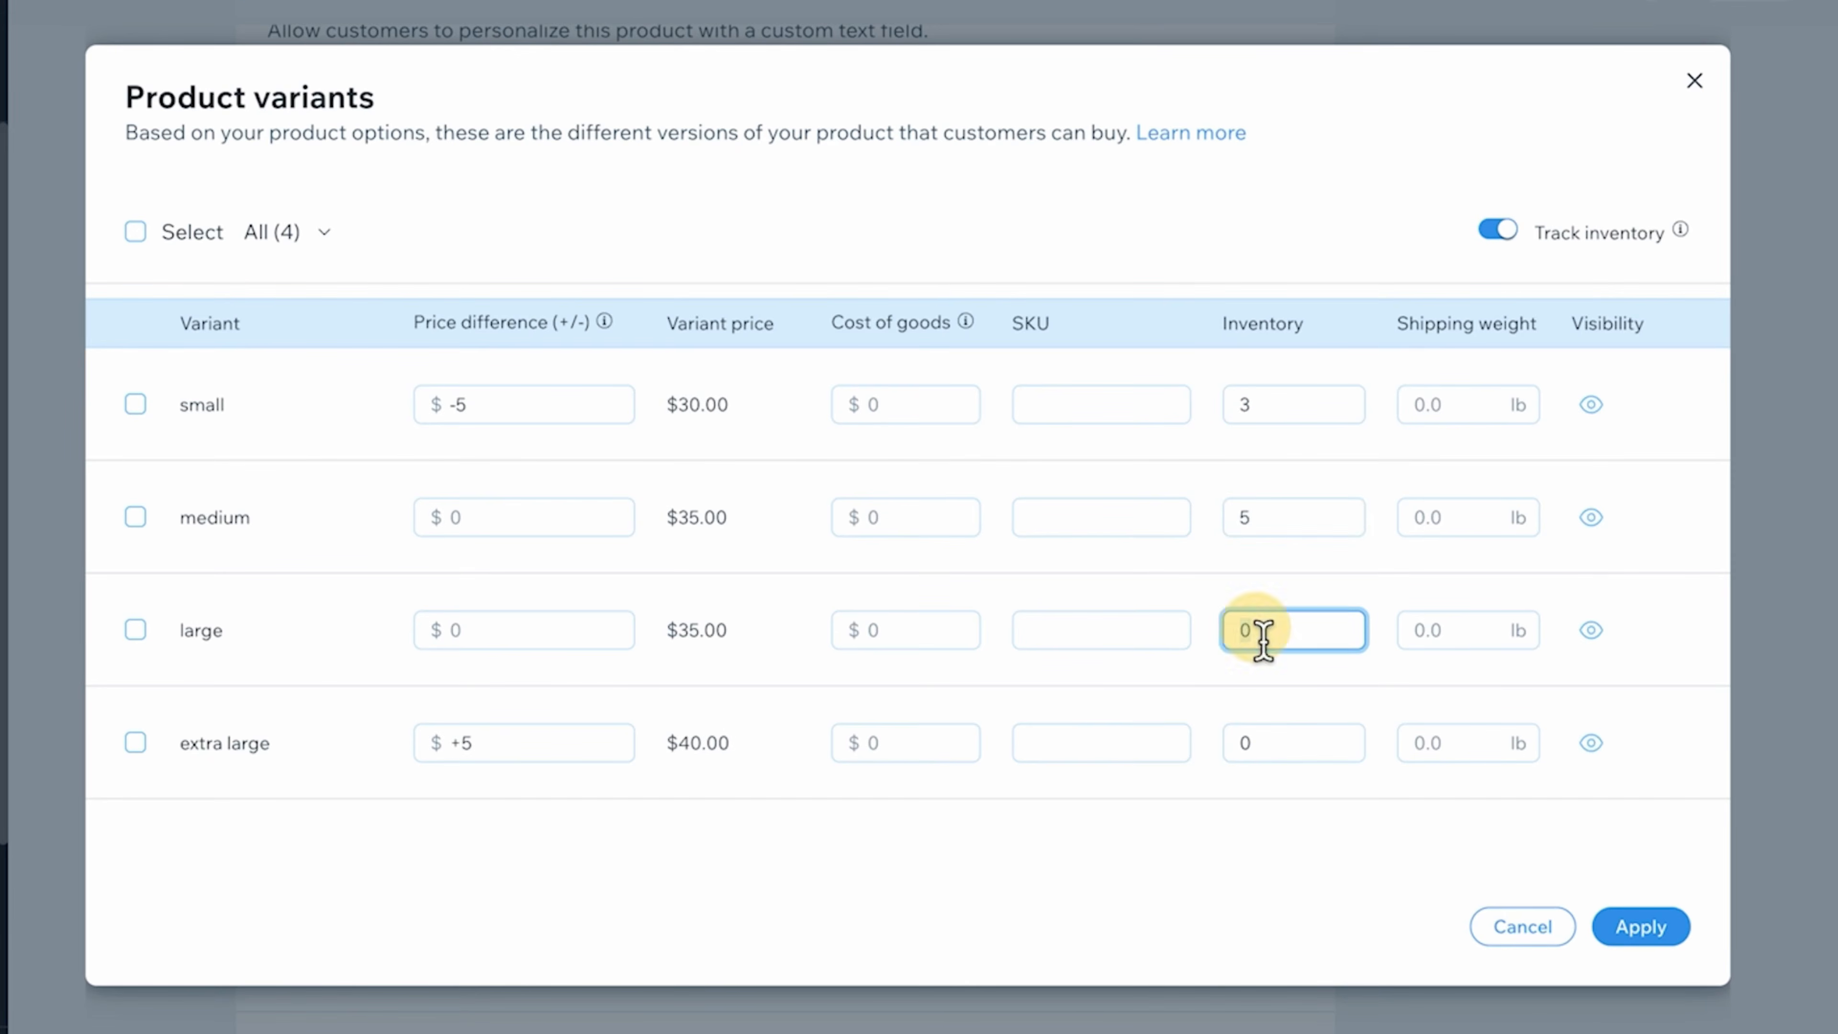
{"action": "type", "text": "6"}
{"action": "left_click", "coordinate": [1268, 742]}
{"action": "type", "text": "2"}
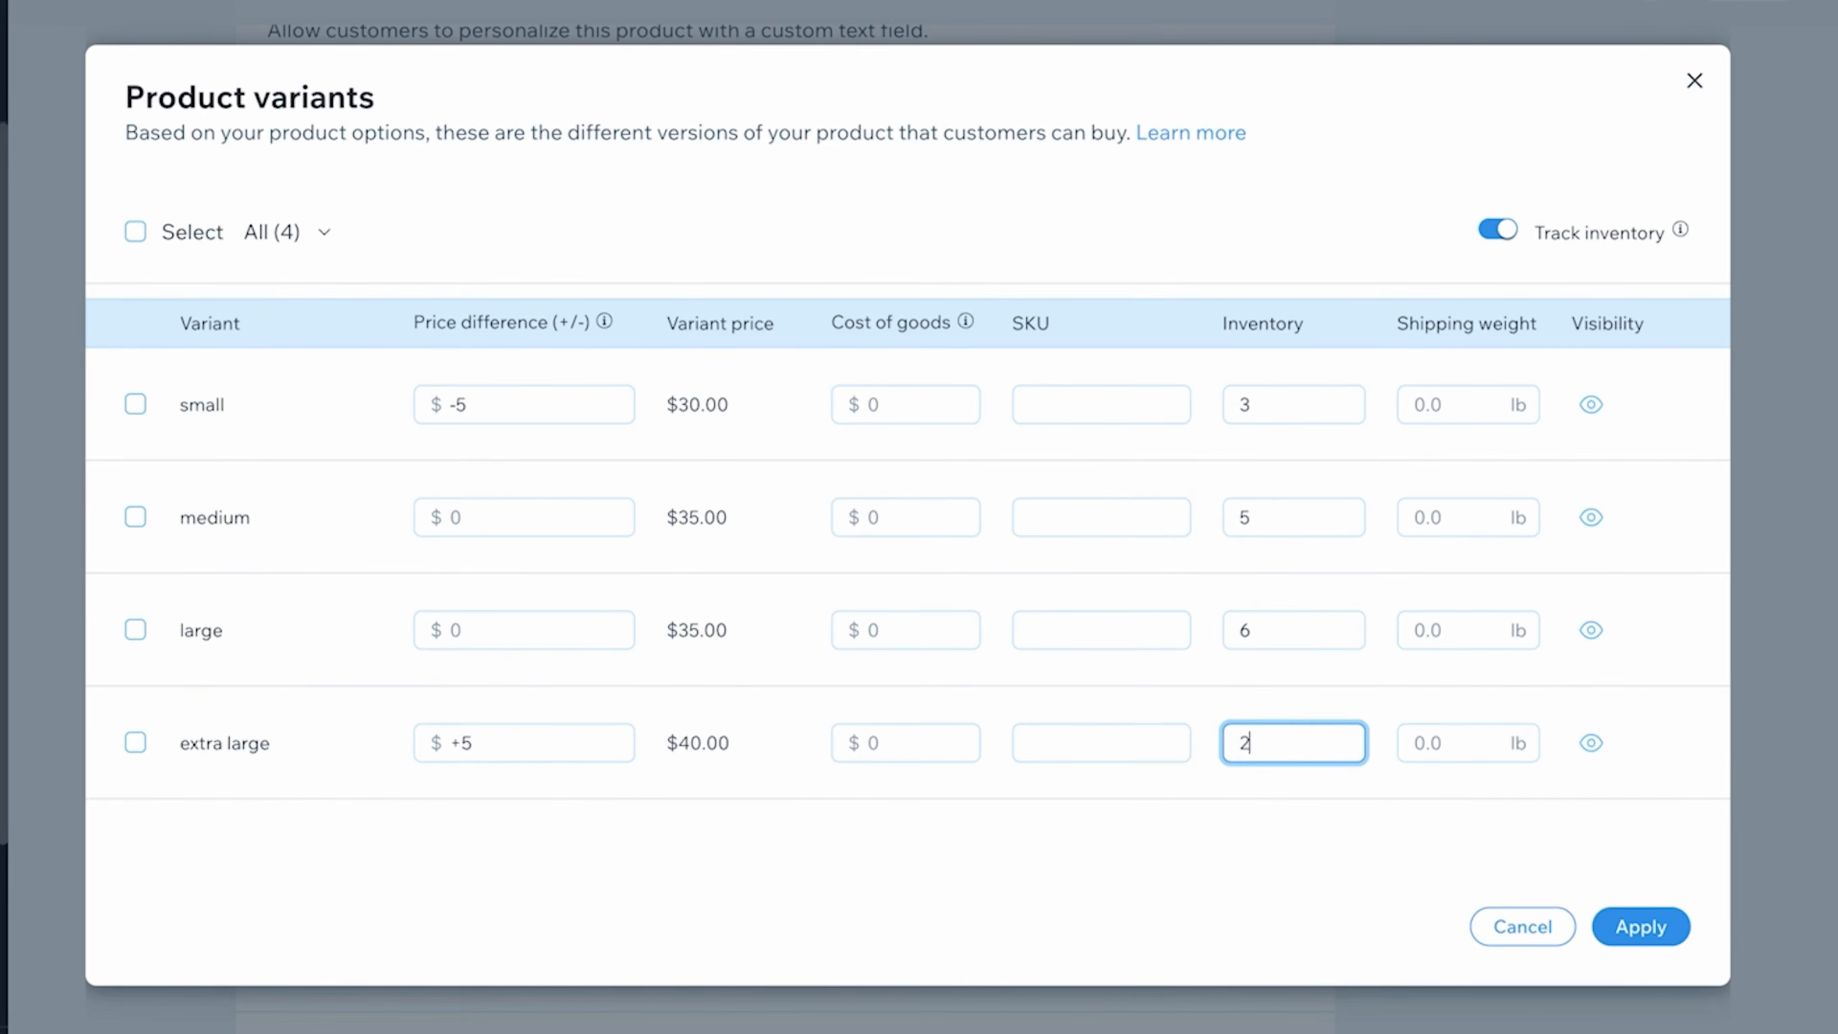
{"action": "left_click", "coordinate": [1258, 855]}
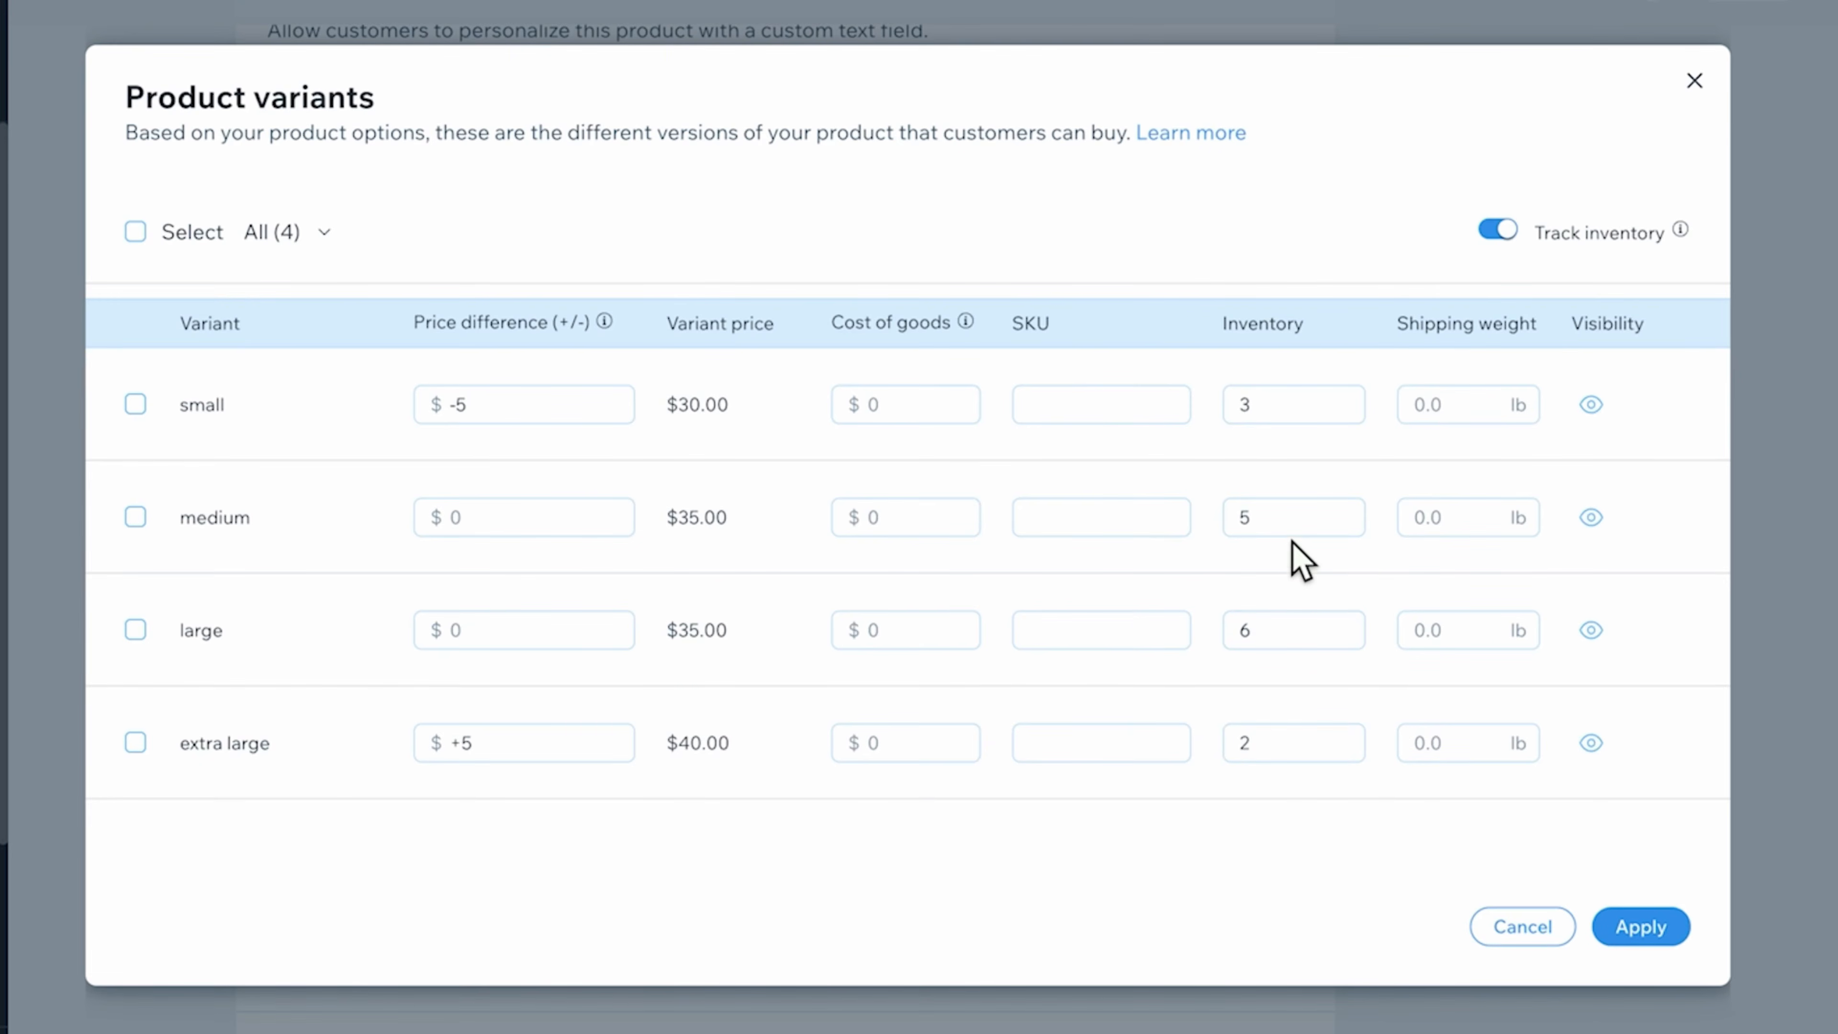
- Set the small variant's inventory to 2 and apply the variant settings
{"action": "left_click", "coordinate": [1299, 411]}
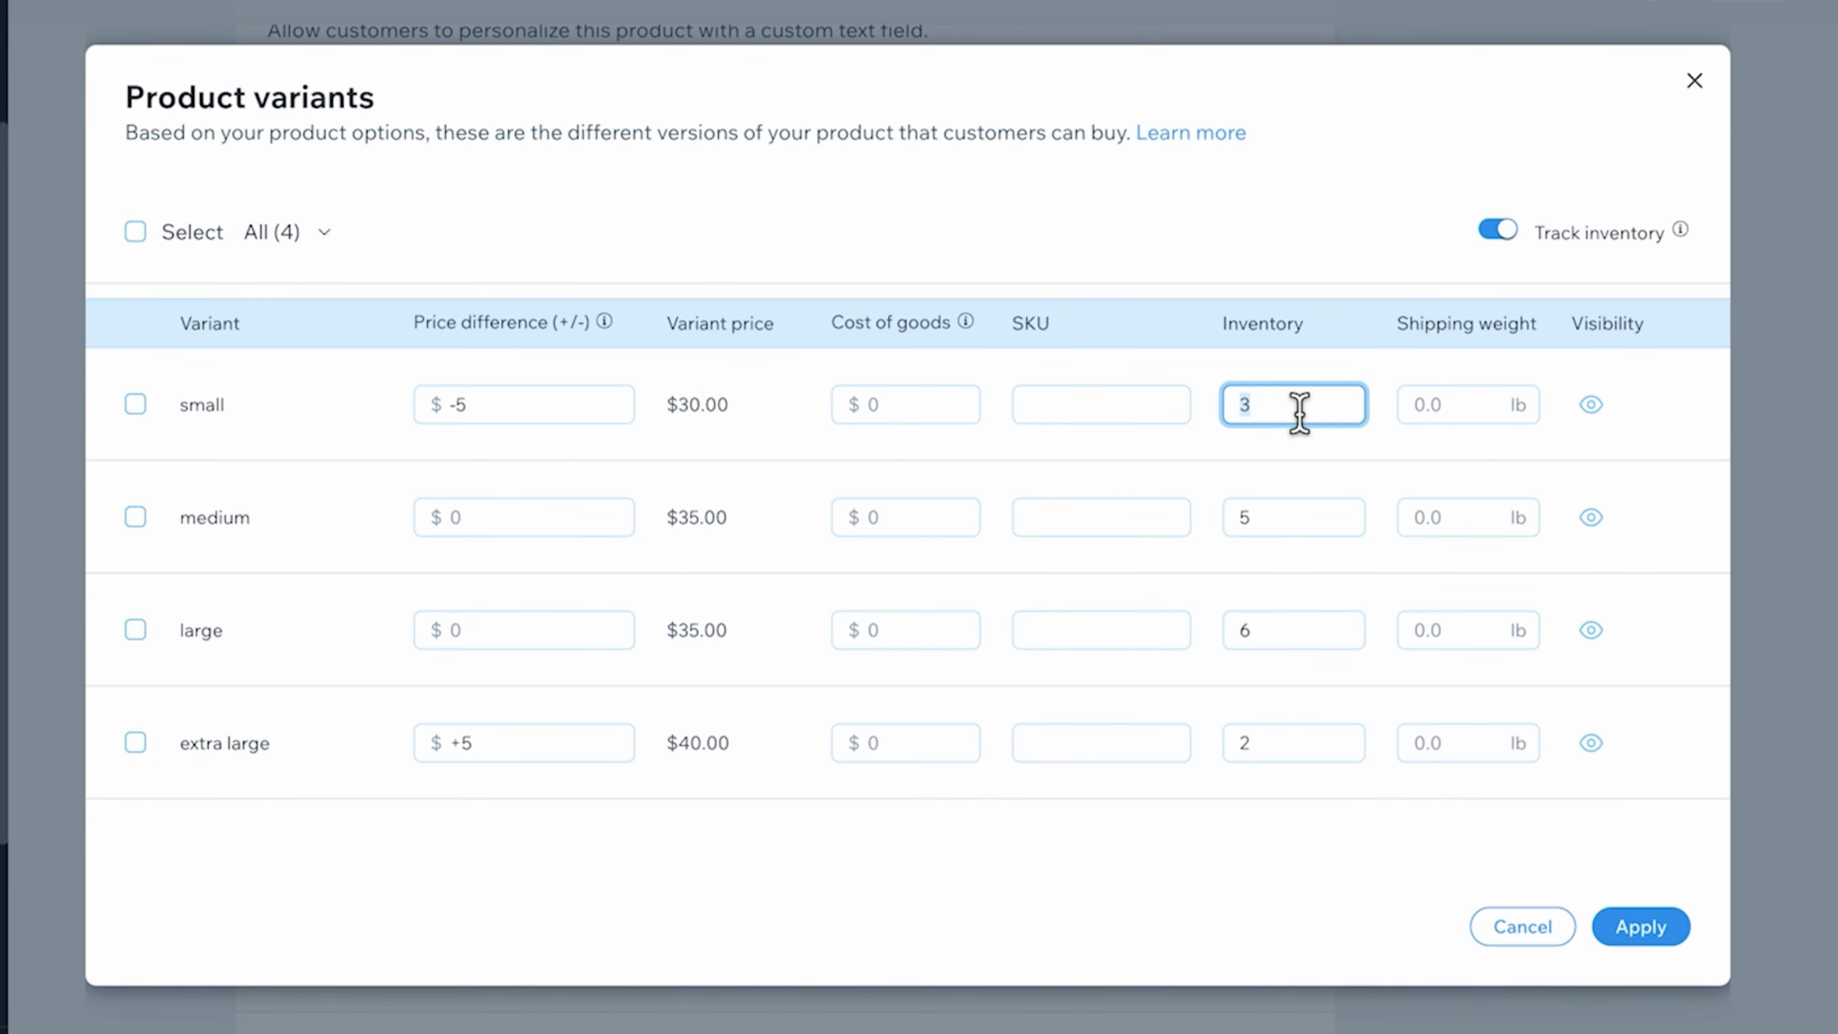
{"action": "type", "text": "2"}
{"action": "left_click", "coordinate": [1303, 239]}
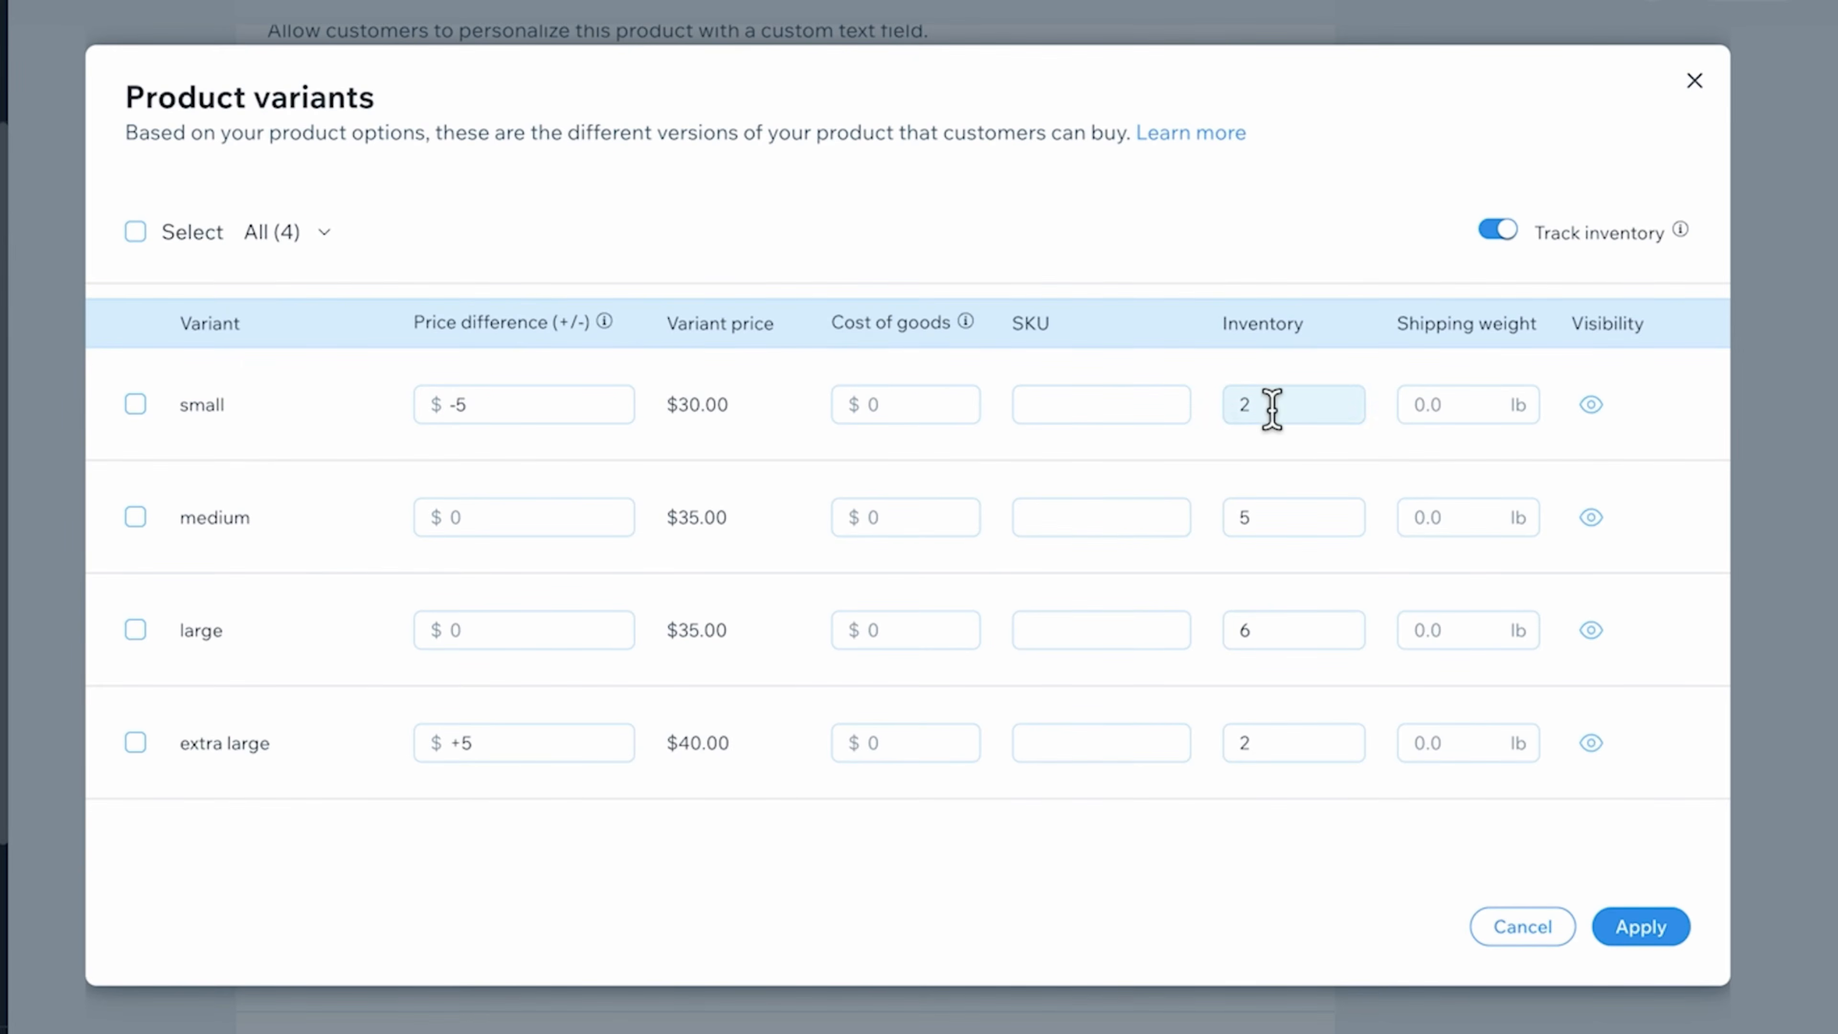
{"action": "left_click", "coordinate": [1657, 941]}
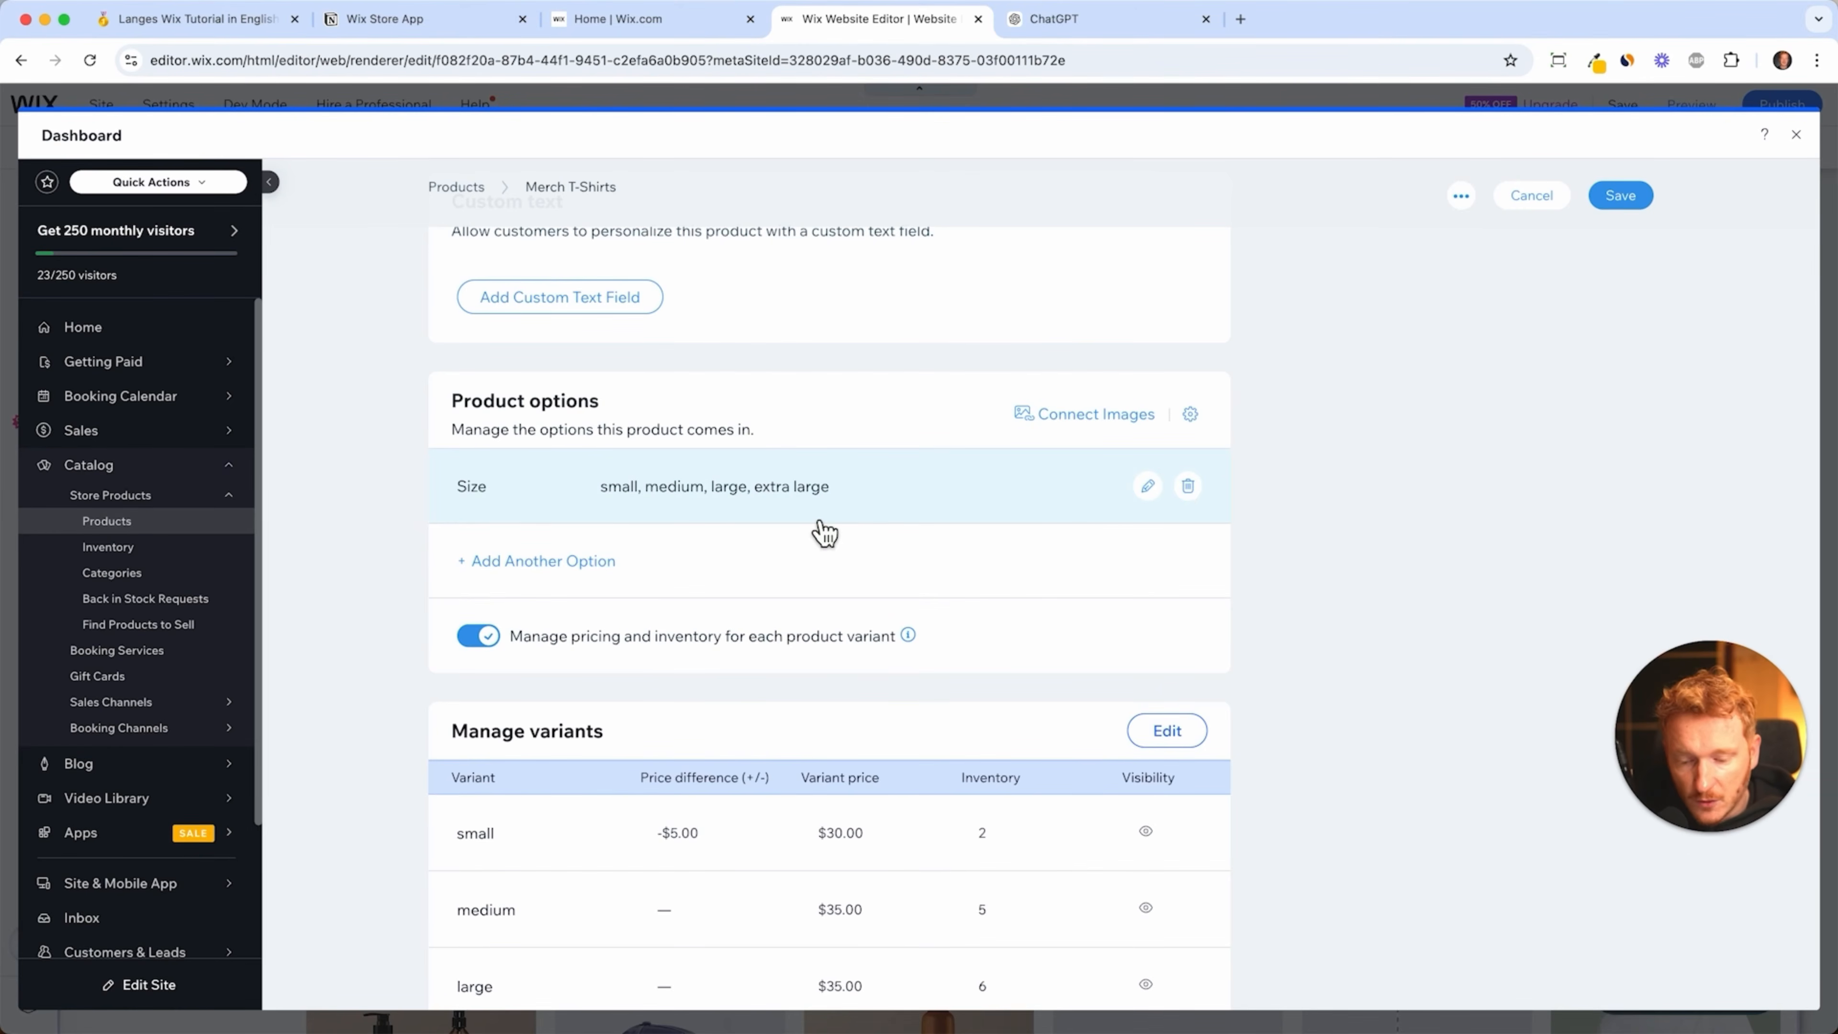
- Try out the product's pre-order option to review its message and limit settings, and switch it off again
{"action": "scroll", "coordinate": [824, 533], "scroll_direction": "down", "scroll_amount": 5}
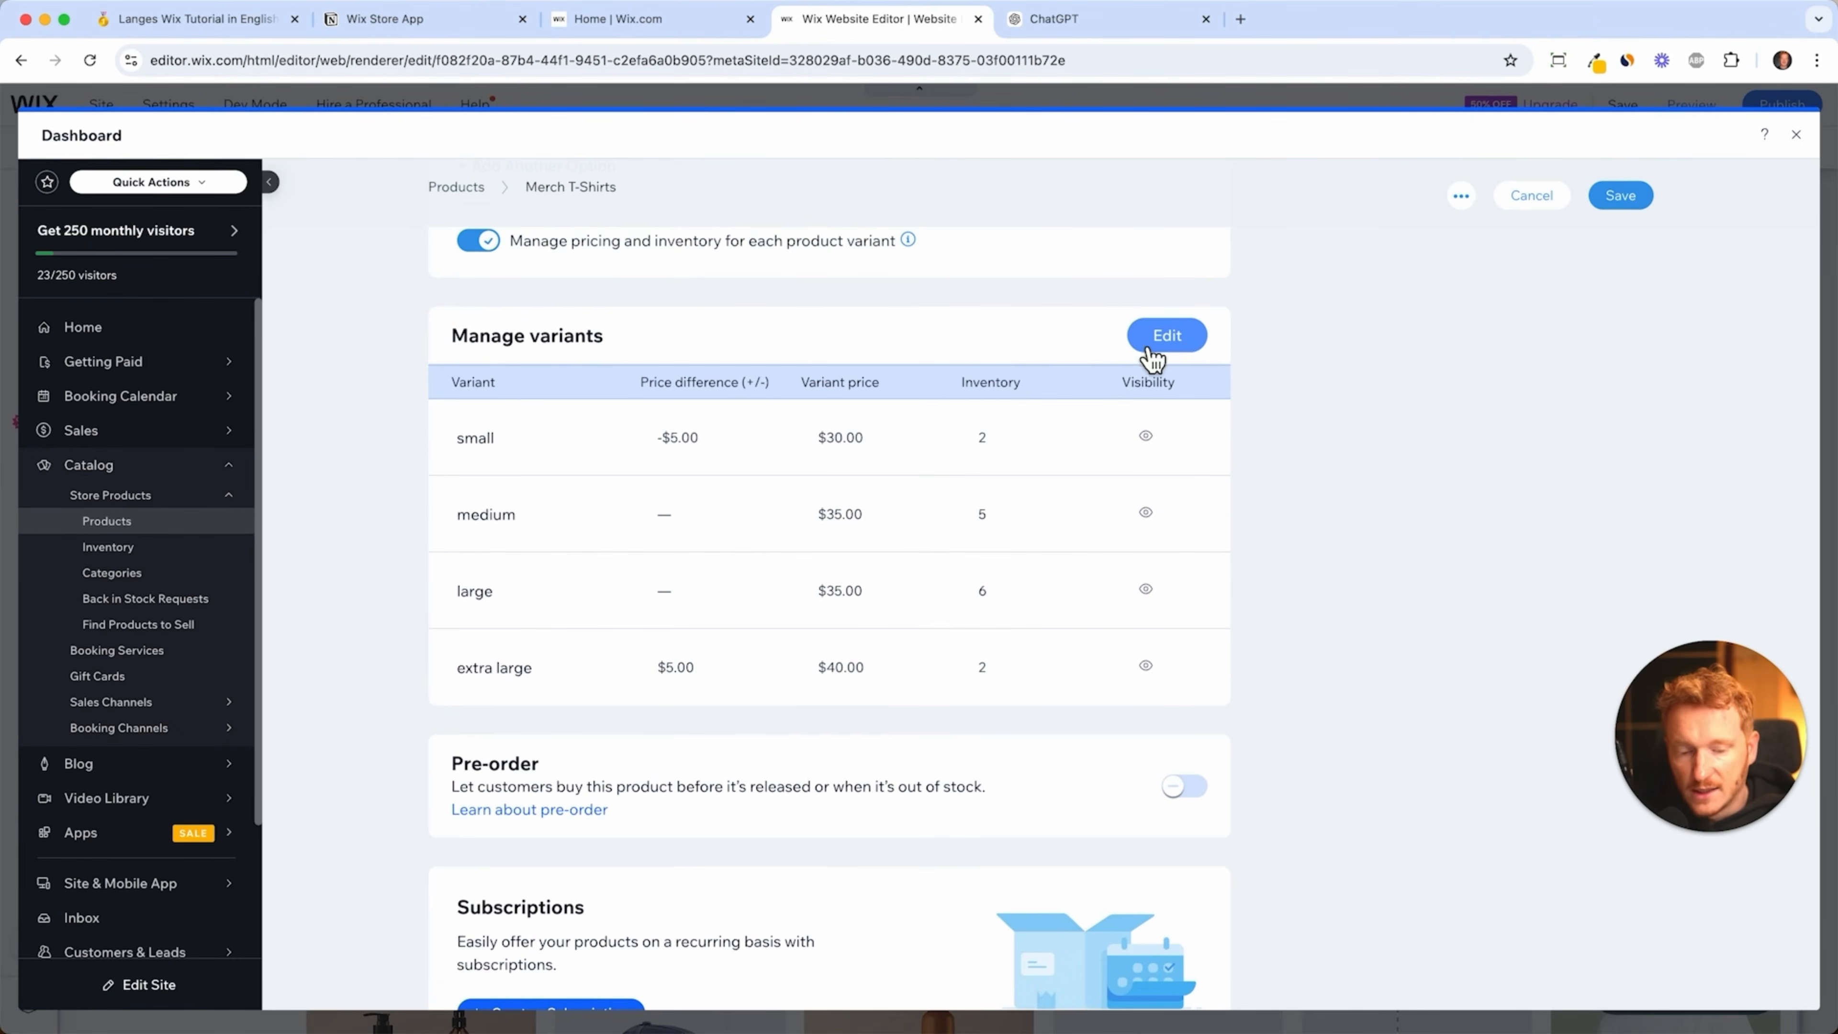
{"action": "scroll", "coordinate": [1299, 600], "scroll_direction": "down", "scroll_amount": 2}
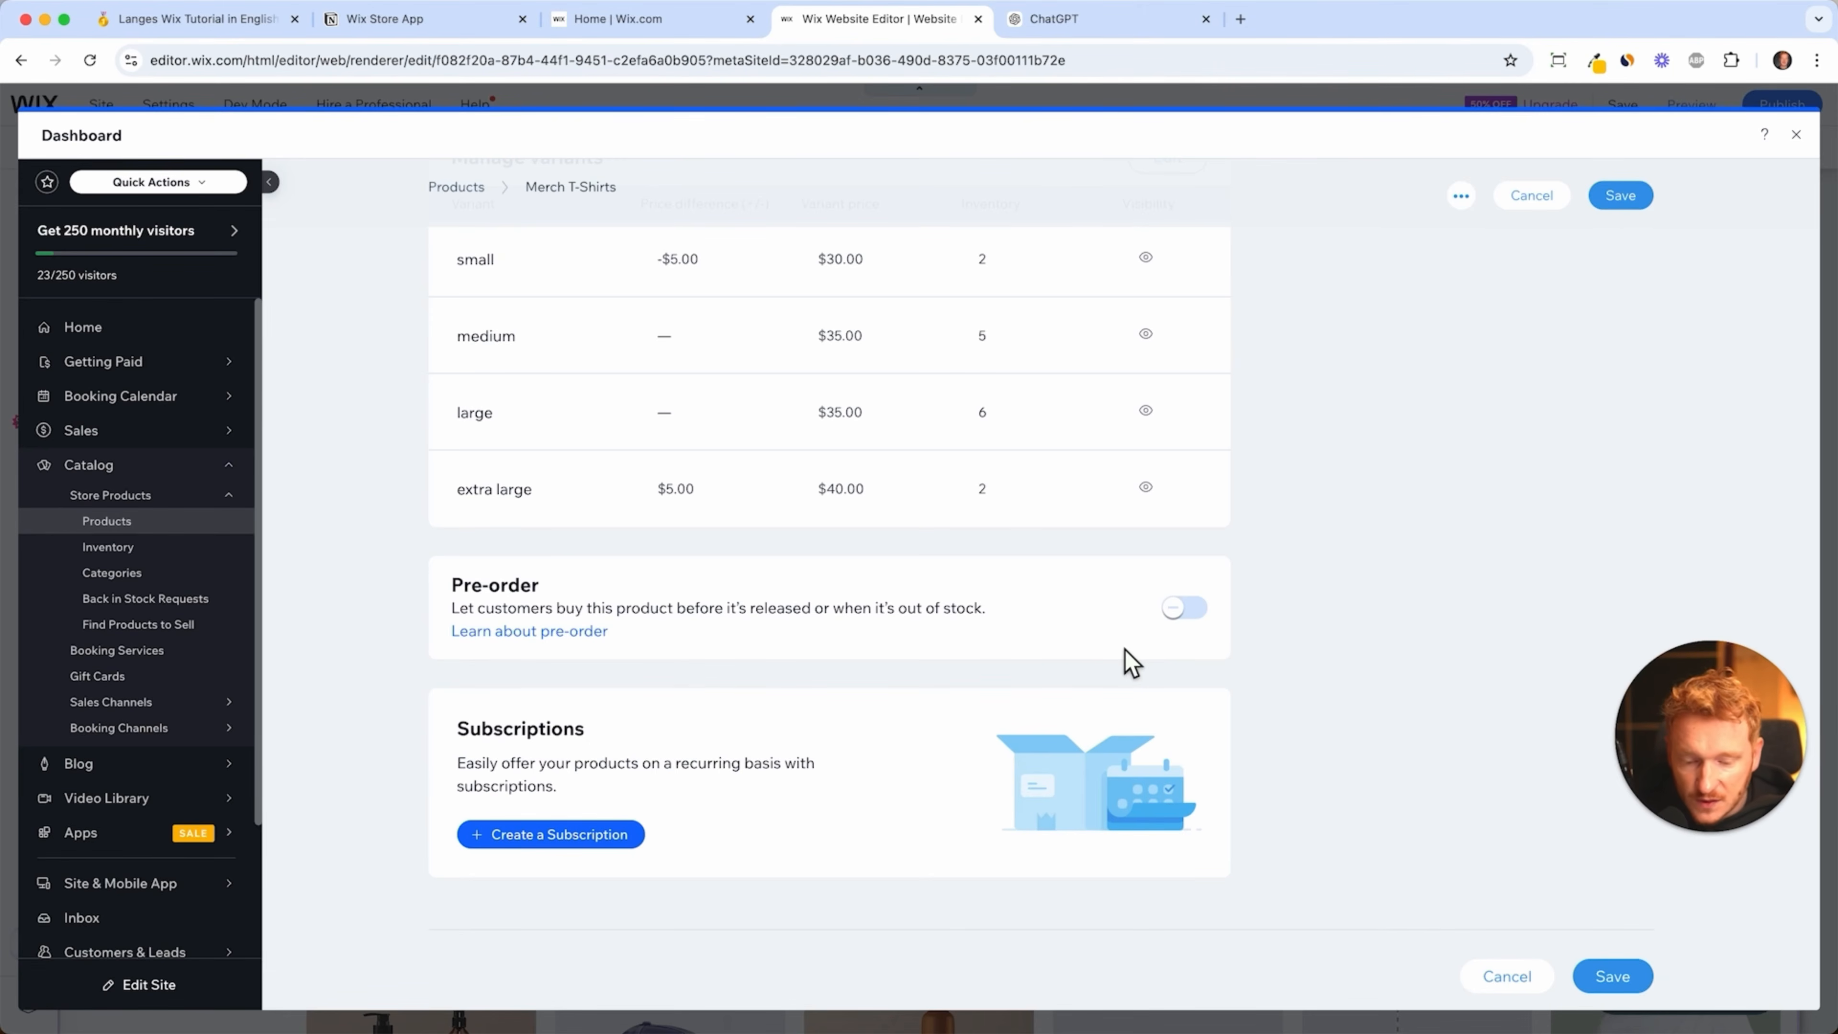
{"action": "left_click", "coordinate": [1193, 611]}
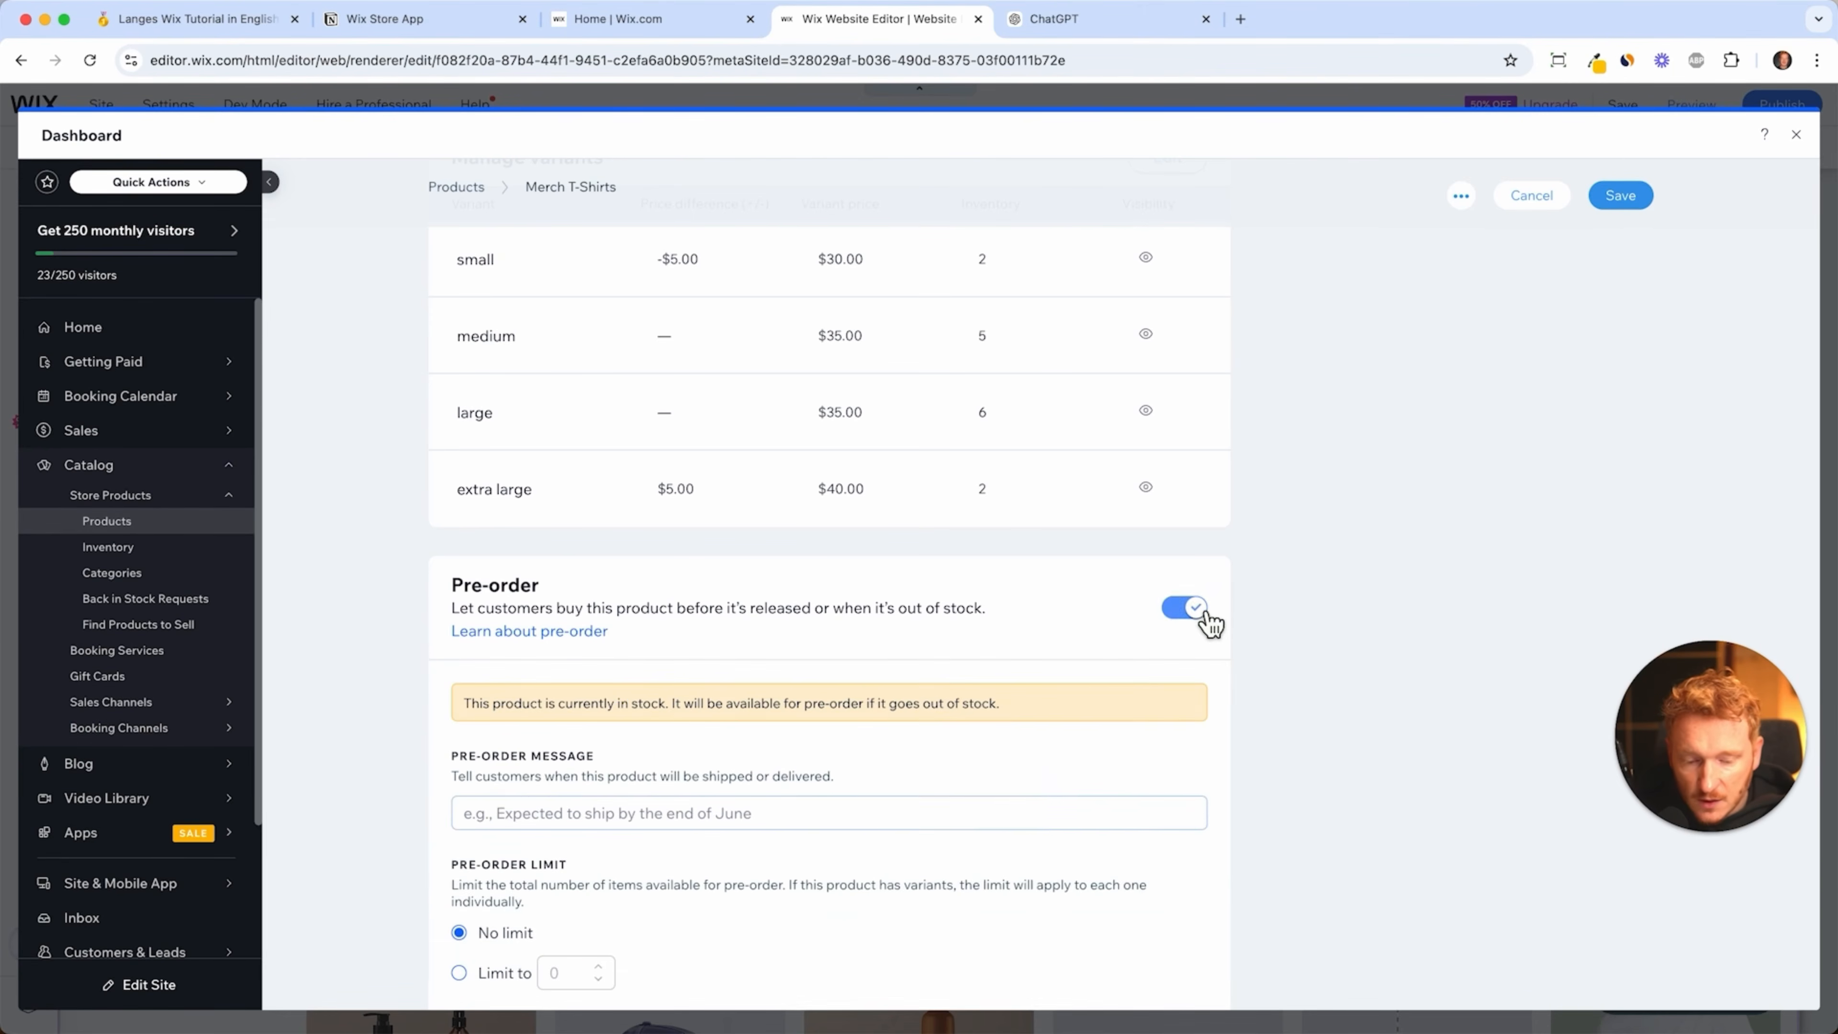
{"action": "scroll", "coordinate": [840, 781], "scroll_direction": "down", "scroll_amount": 3}
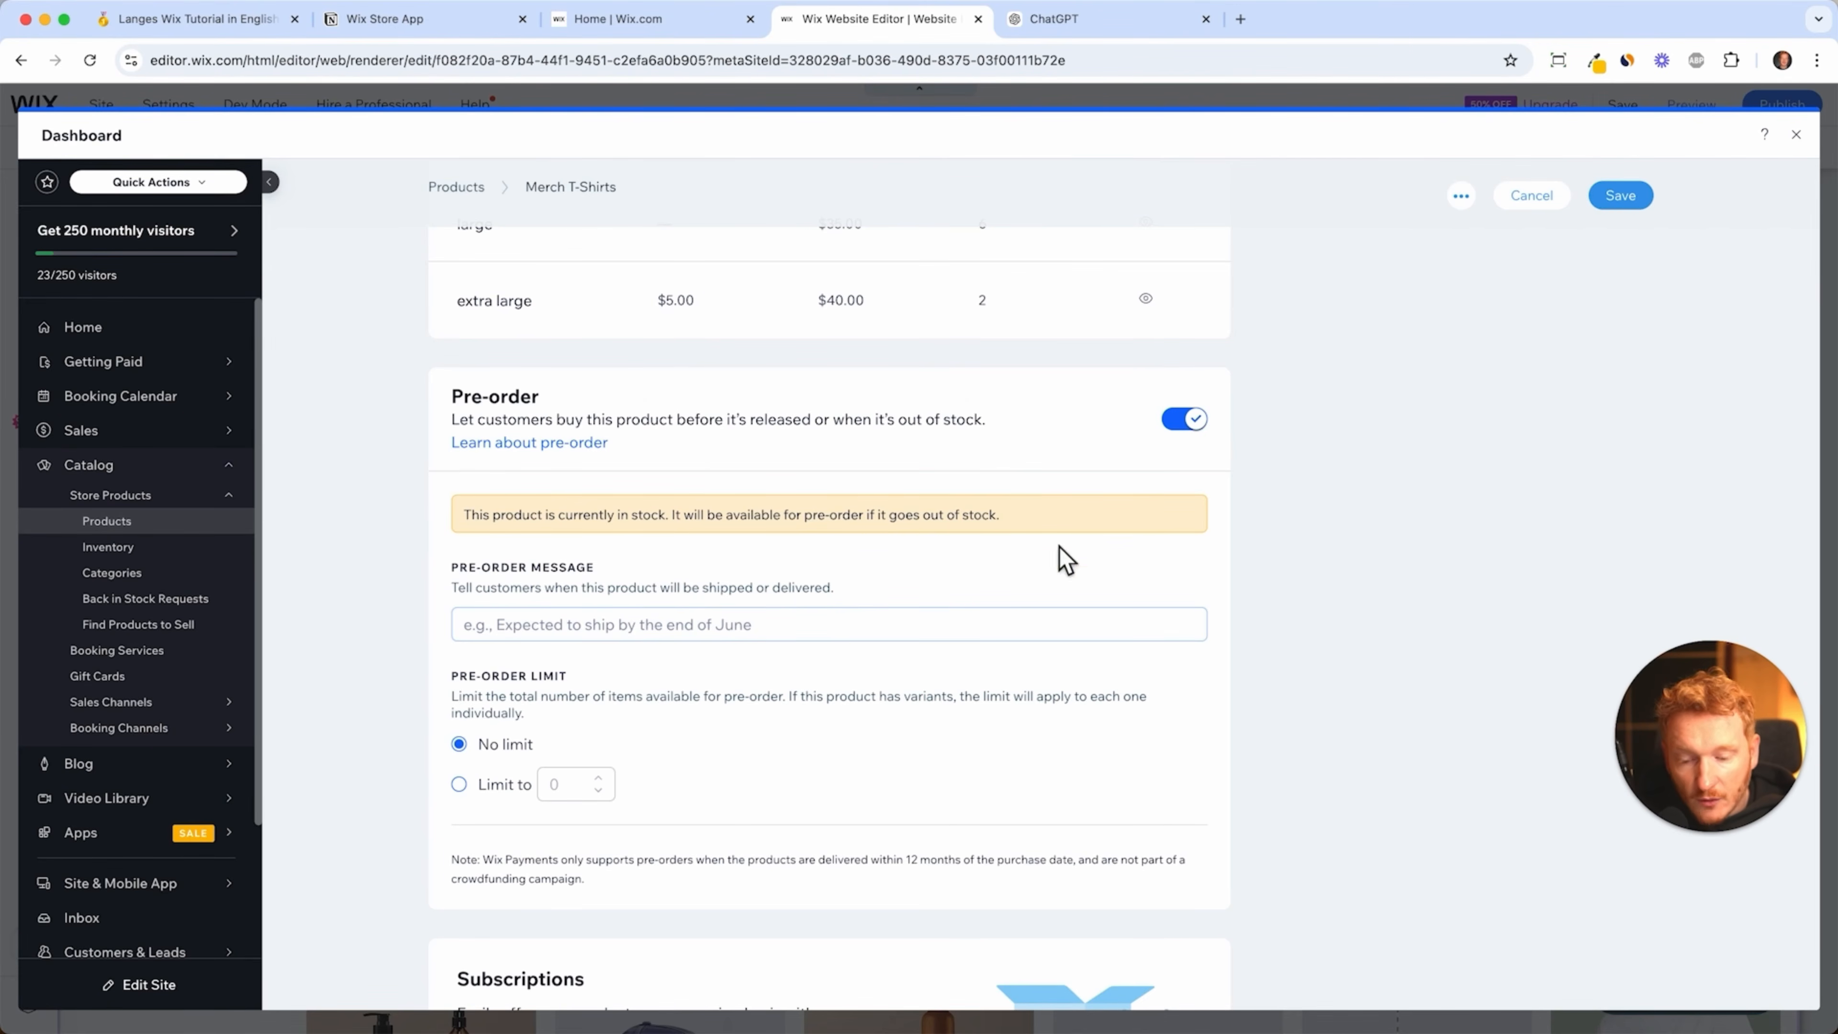
{"action": "left_click", "coordinate": [1188, 427]}
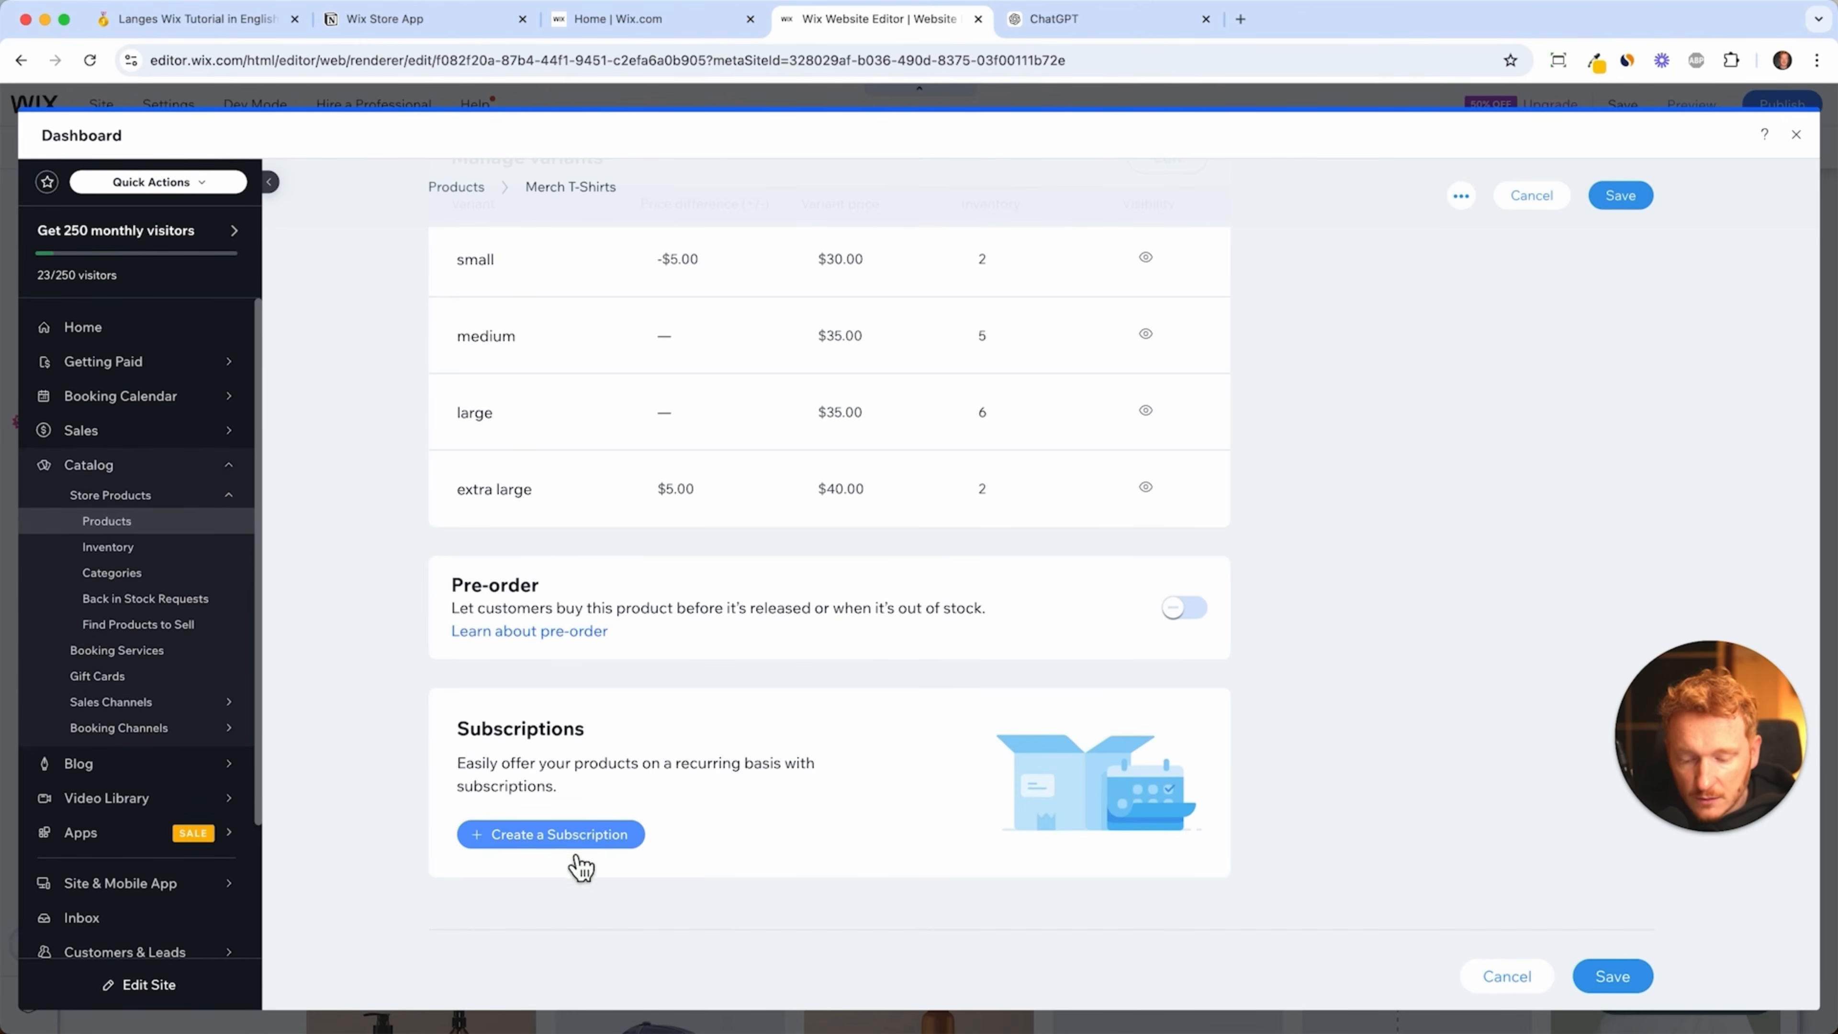
- Create a product category named T-Shirts and assign this product to it
{"action": "scroll", "coordinate": [875, 829], "scroll_direction": "up", "scroll_amount": 1}
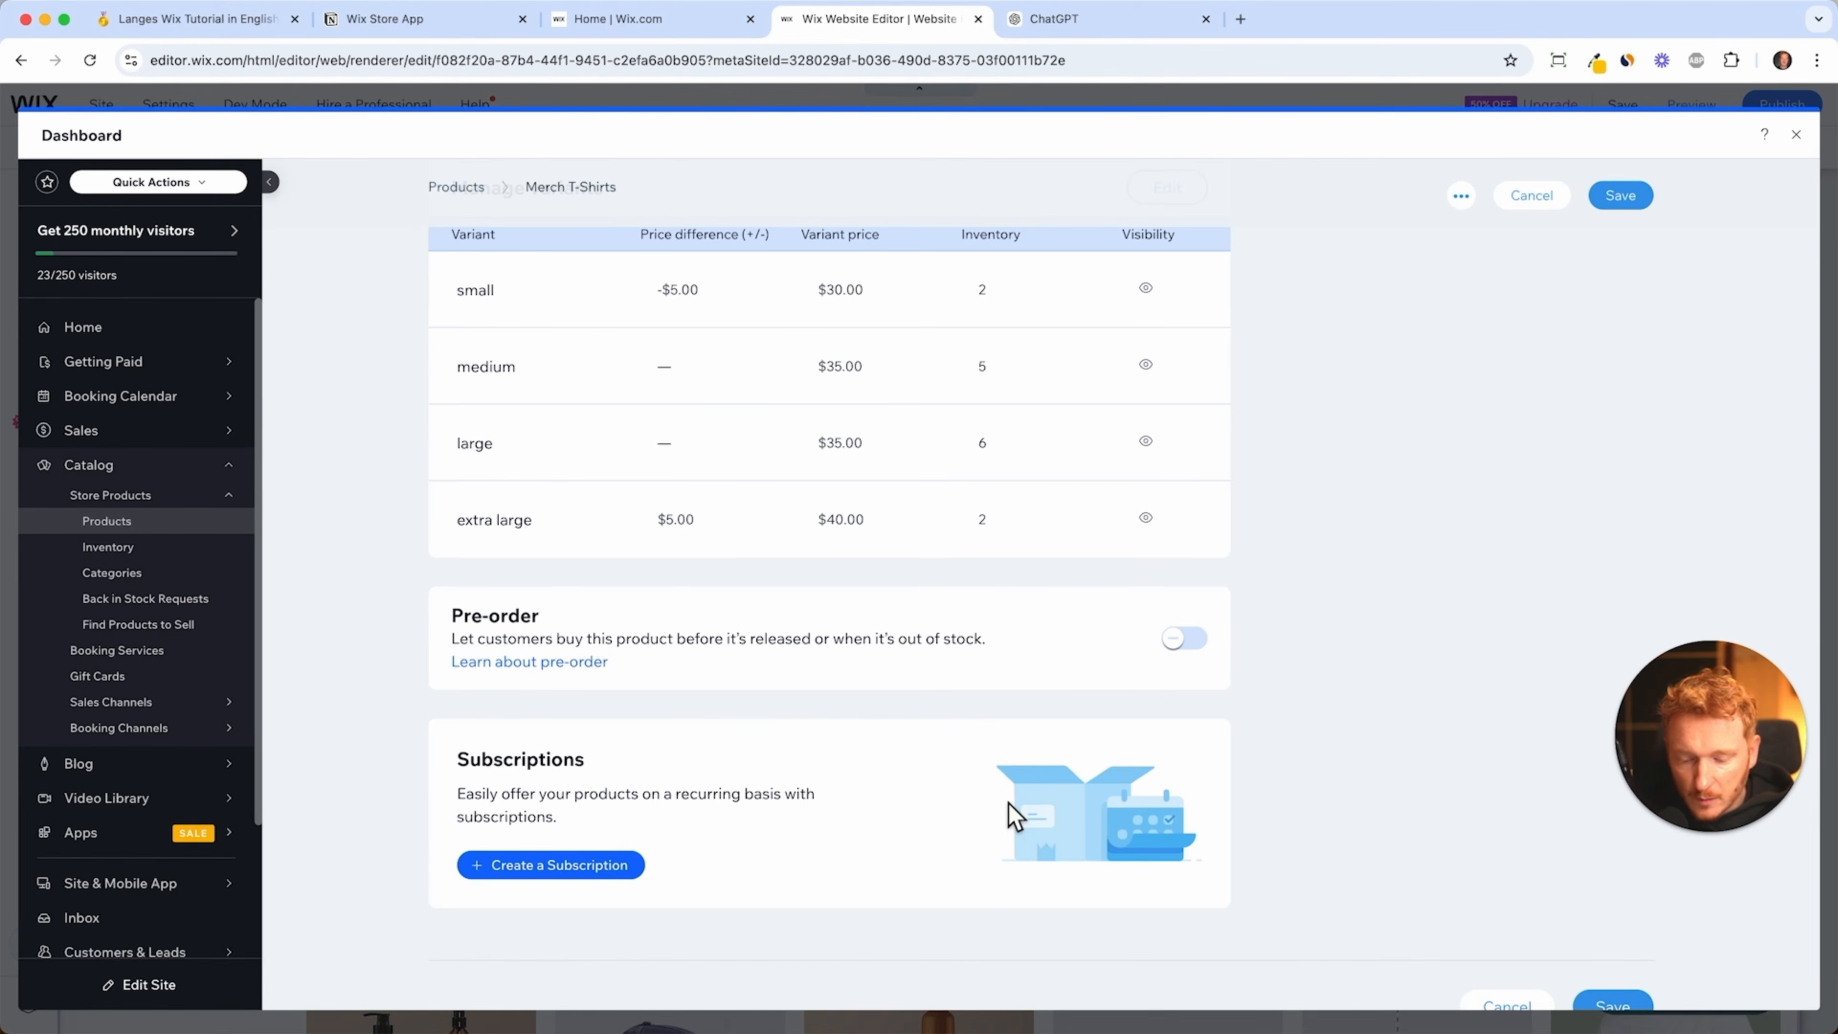
{"action": "scroll", "coordinate": [1108, 792], "scroll_direction": "up", "scroll_amount": 10}
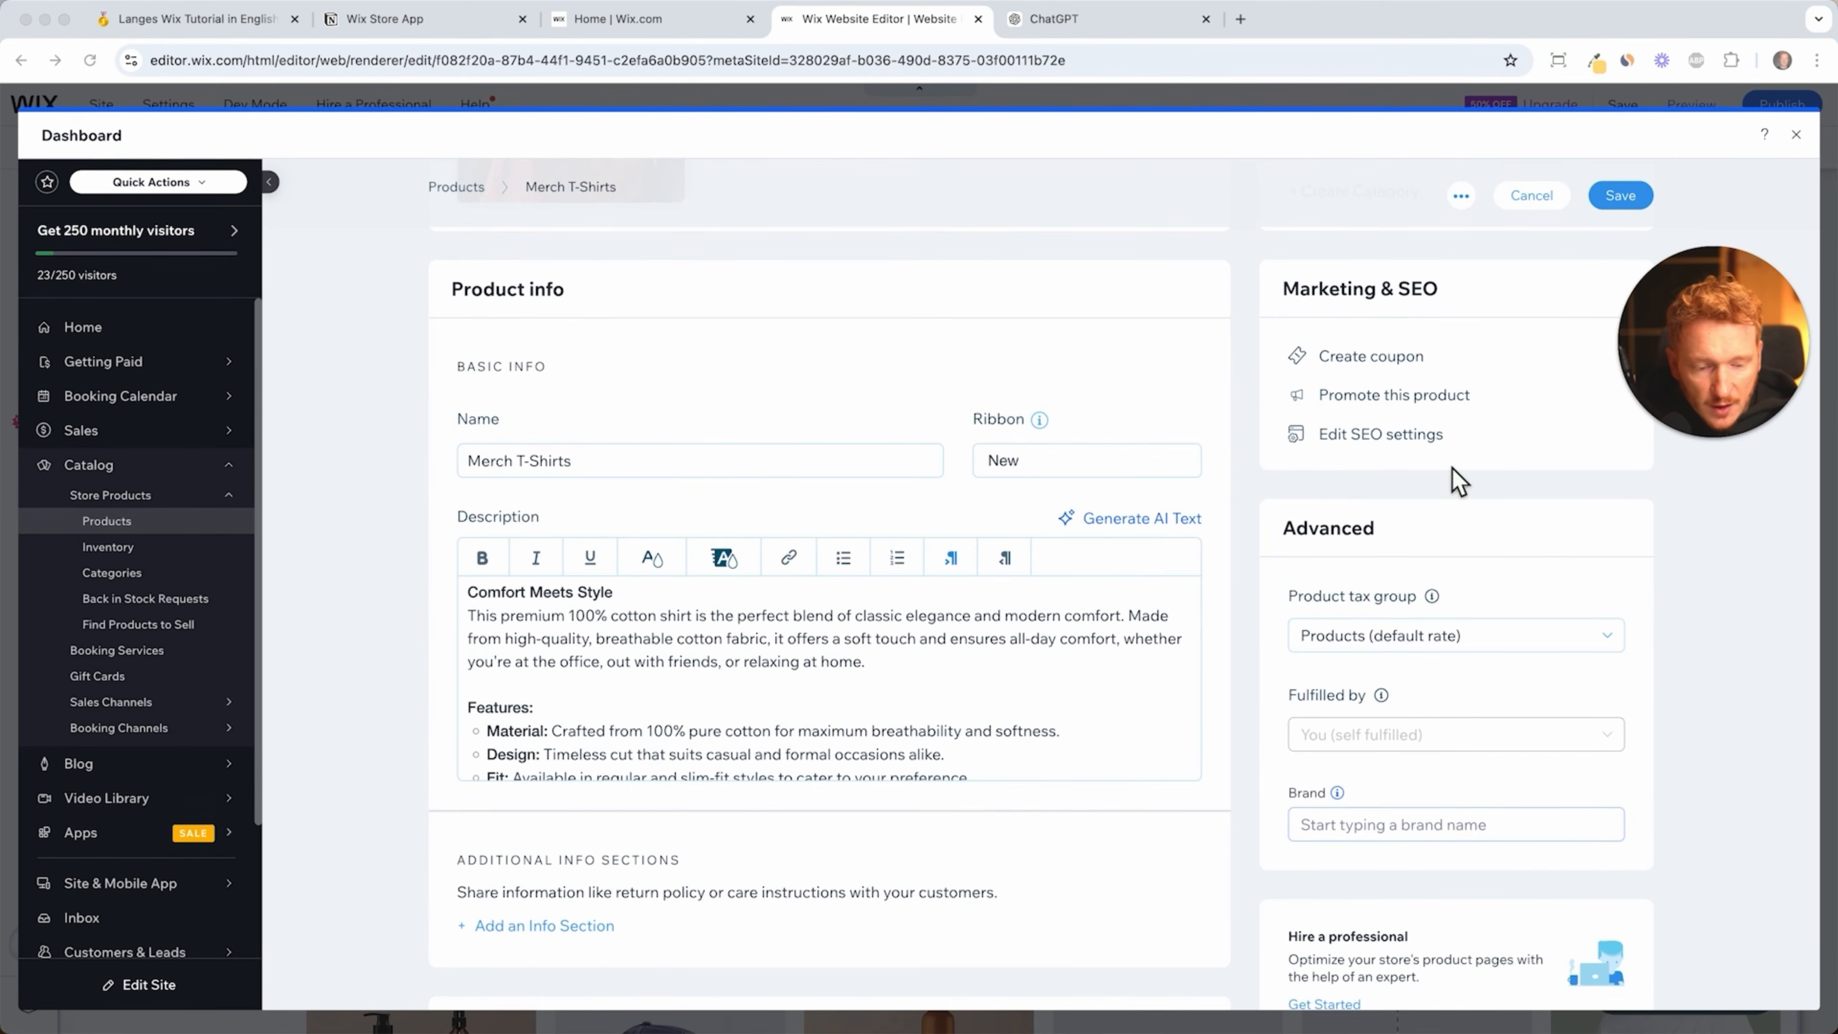
{"action": "scroll", "coordinate": [1458, 395], "scroll_direction": "up", "scroll_amount": 3}
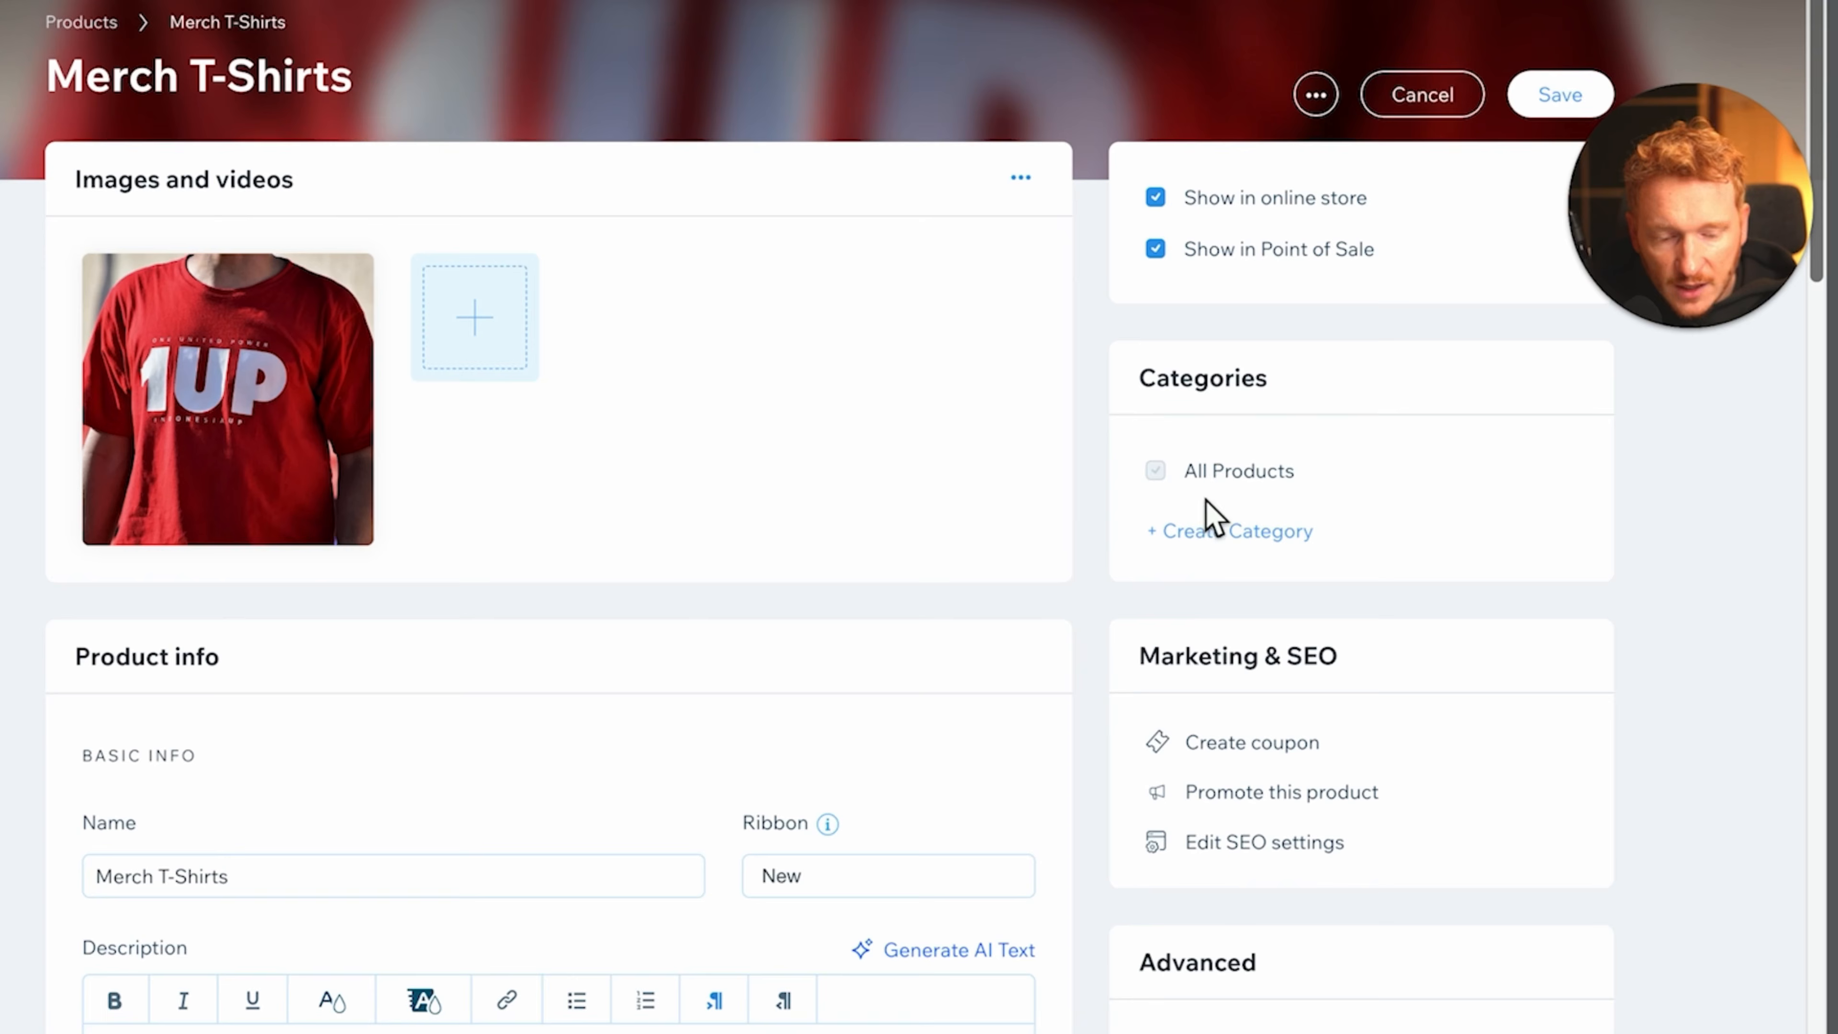
{"action": "left_click", "coordinate": [1238, 534]}
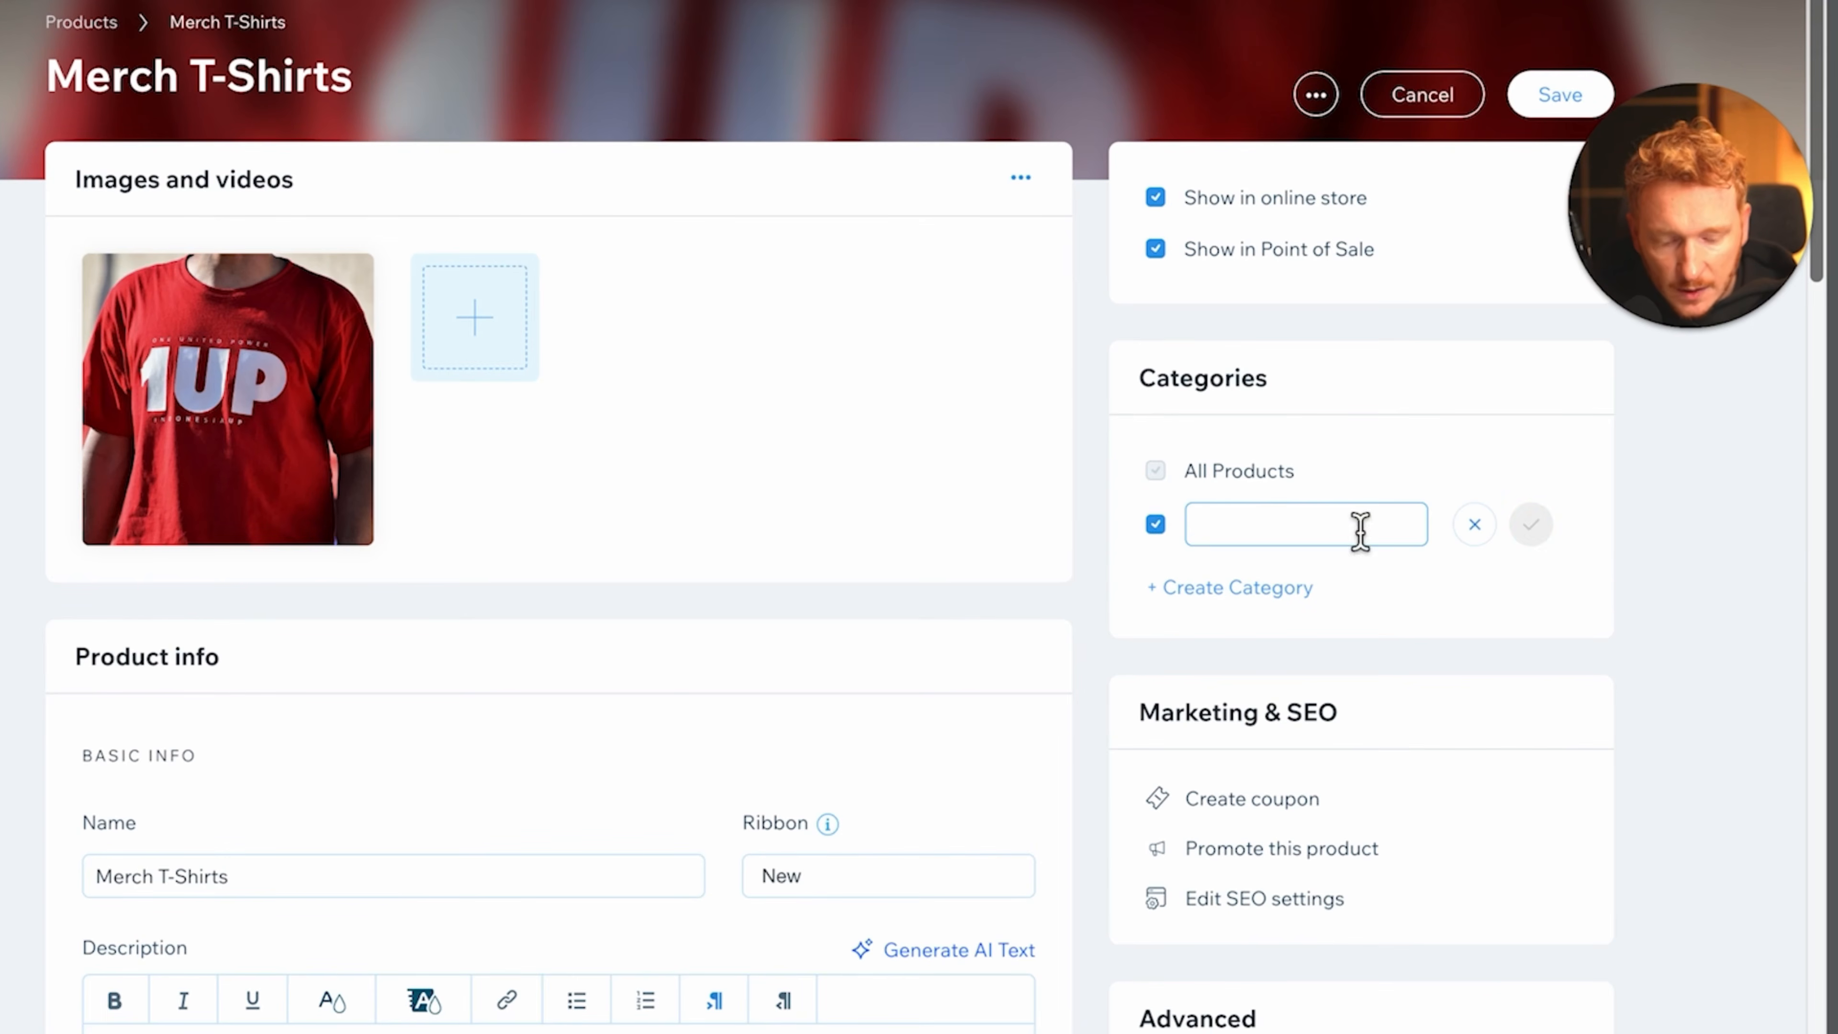
{"action": "type", "text": "T"}
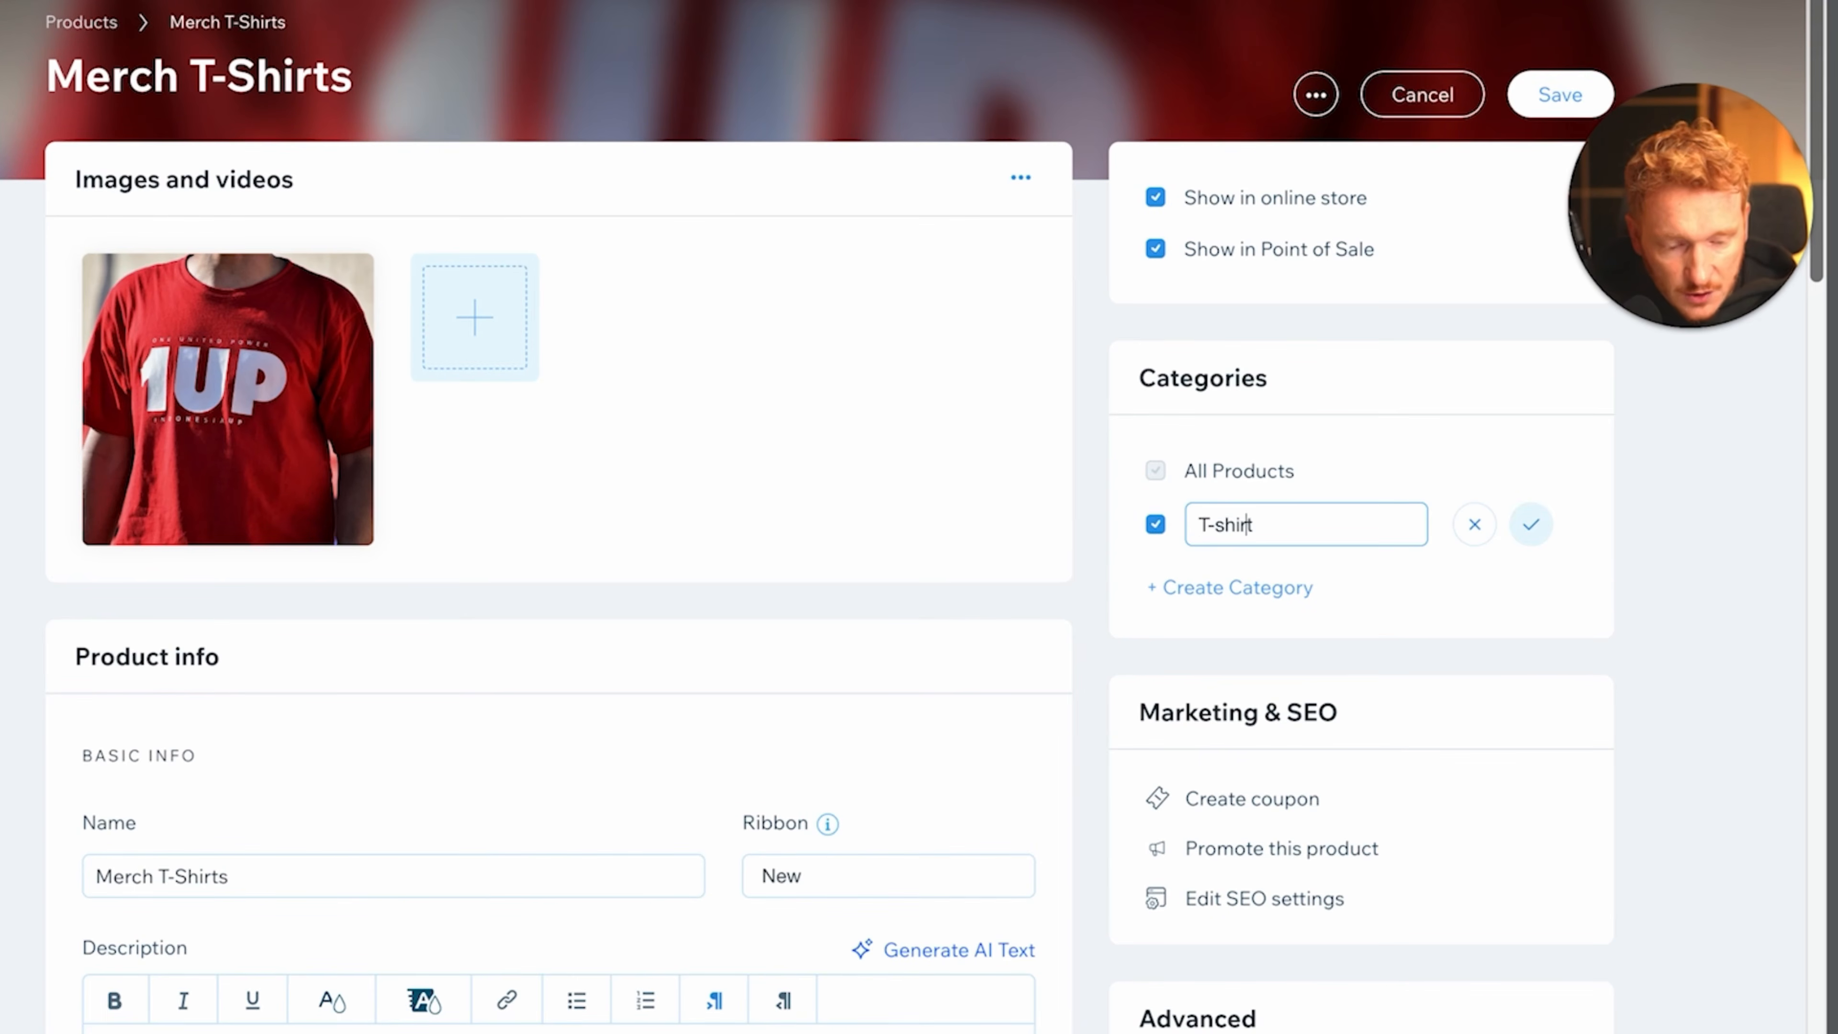
{"action": "type", "text": "-Shirts"}
{"action": "left_click", "coordinate": [1532, 529]}
- Create a second category named Hoodies and remove this product from it
{"action": "left_click", "coordinate": [1300, 588]}
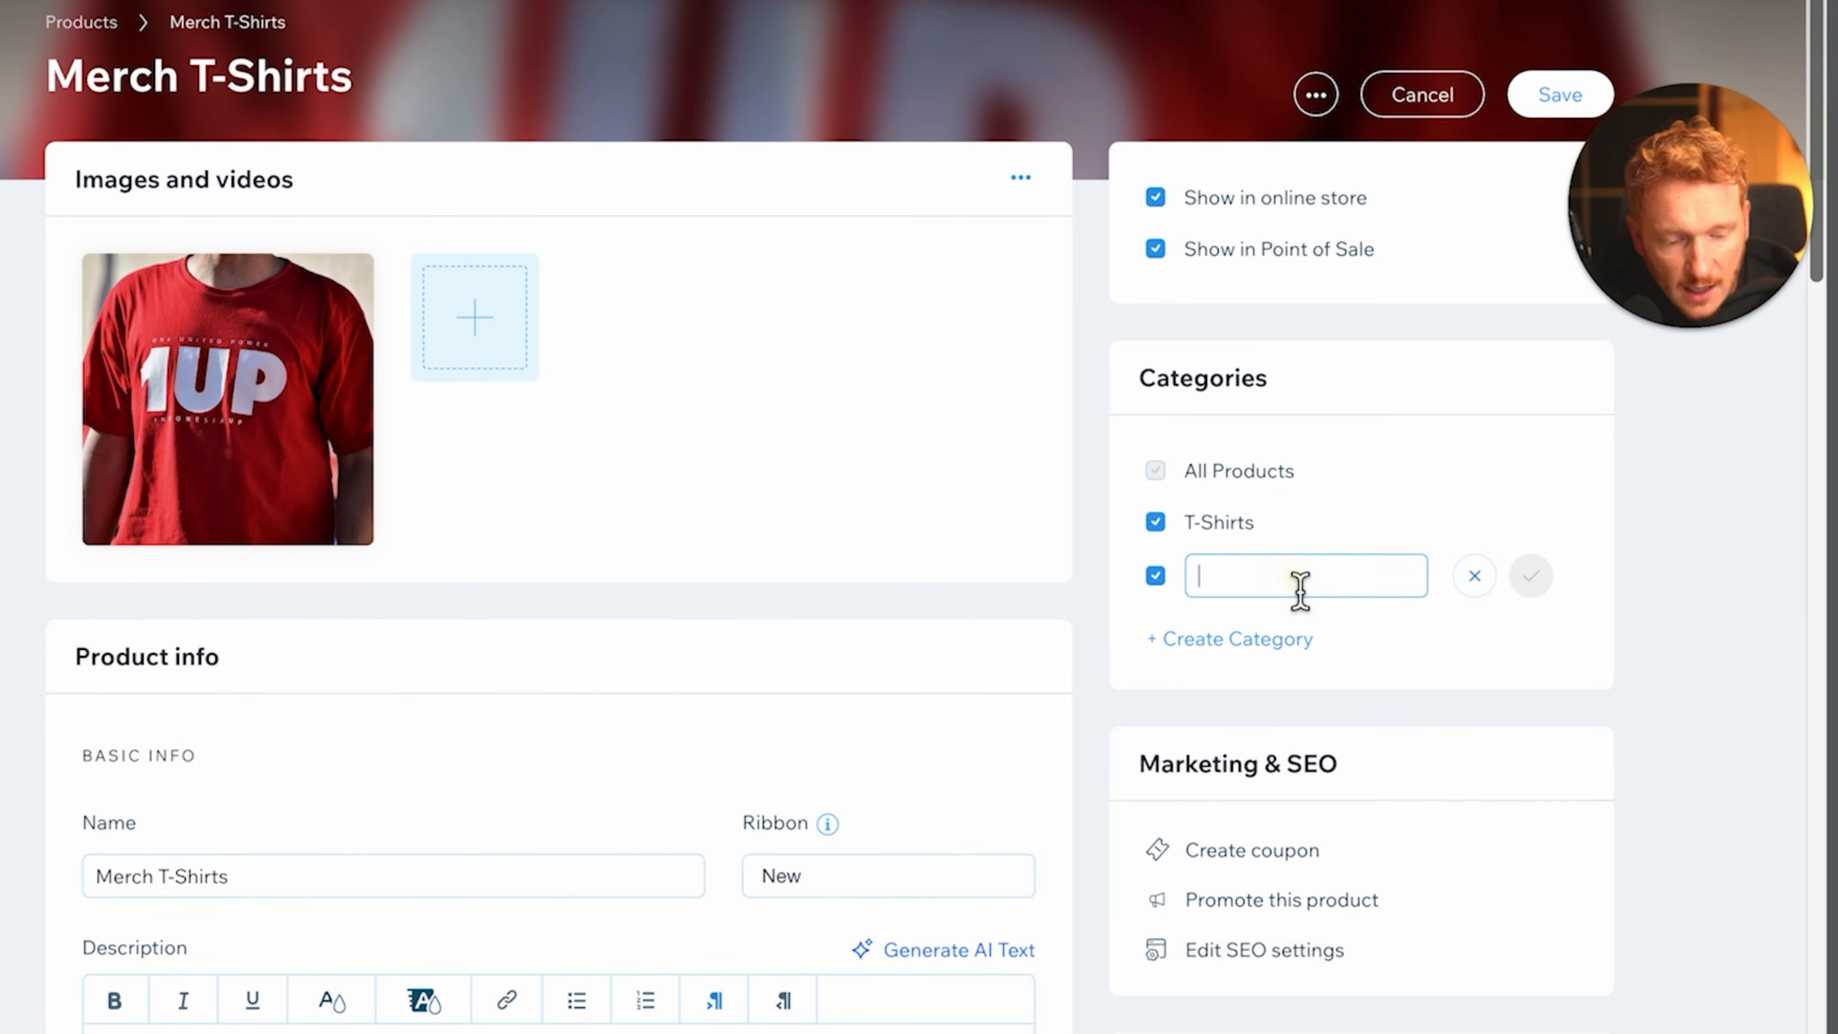
{"action": "type", "text": "Hod"}
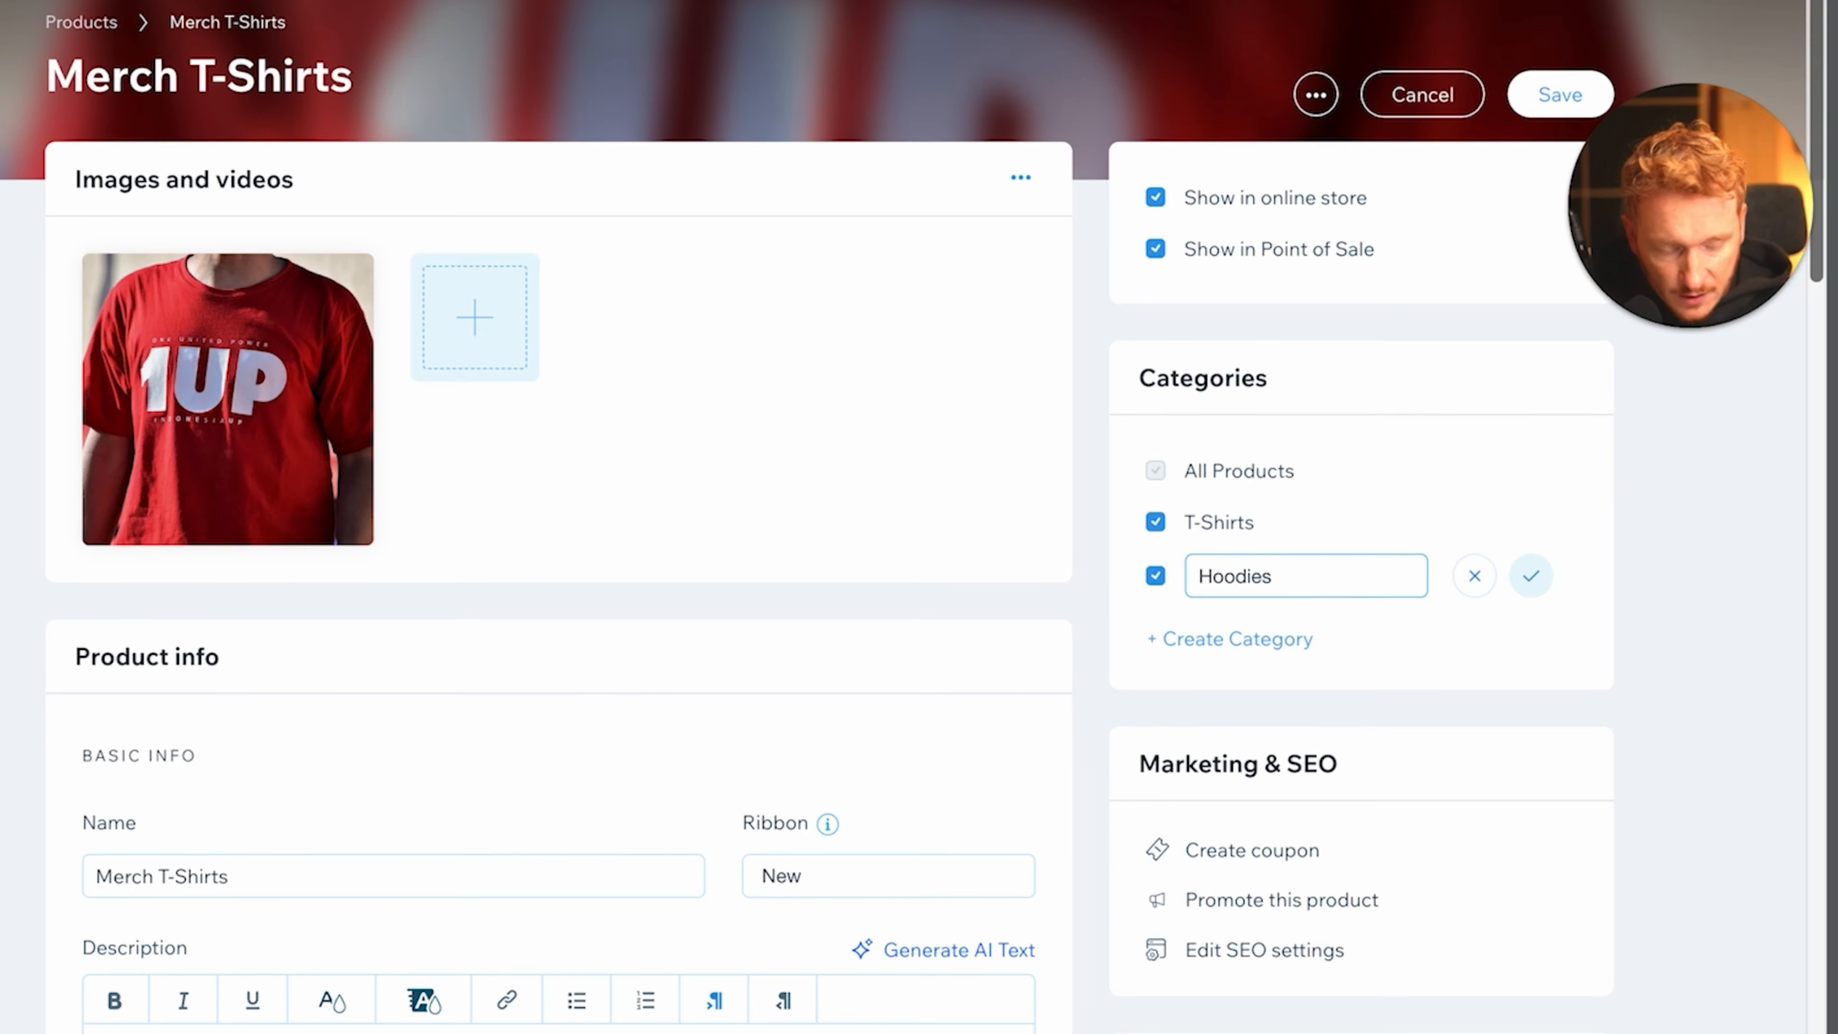
{"action": "left_click", "coordinate": [1536, 576]}
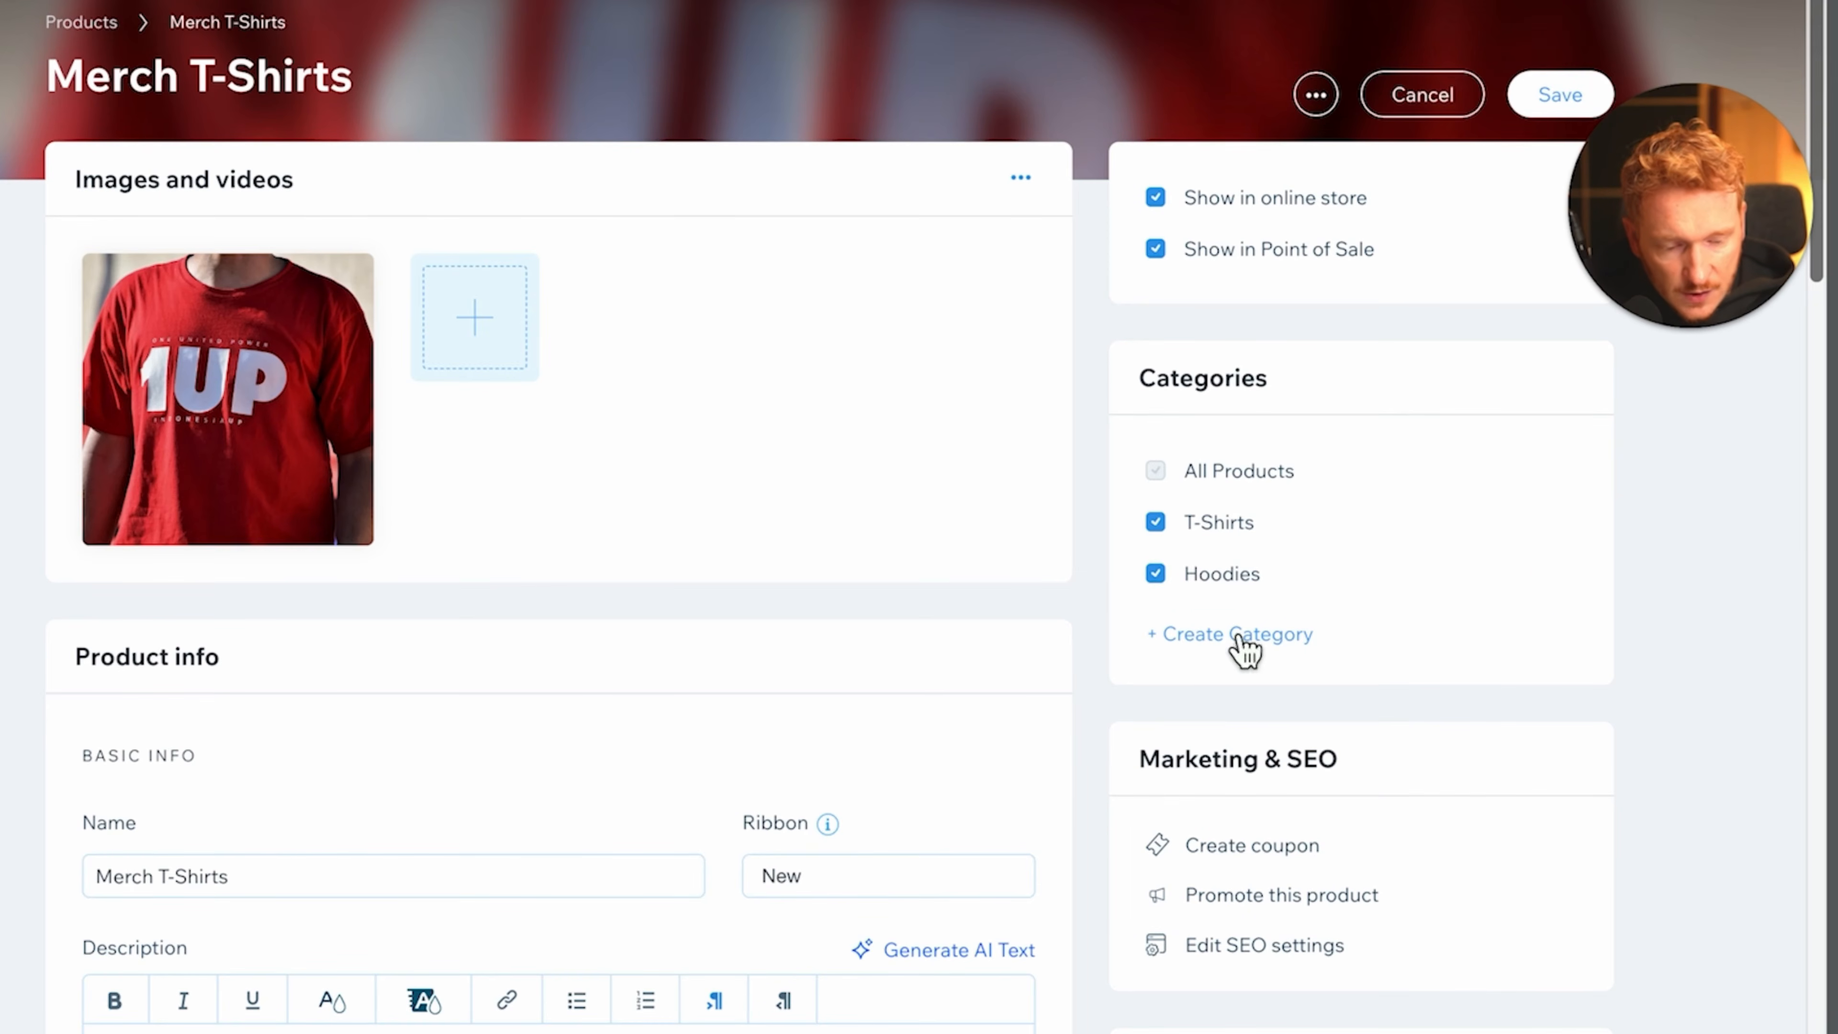
{"action": "left_click", "coordinate": [1159, 580]}
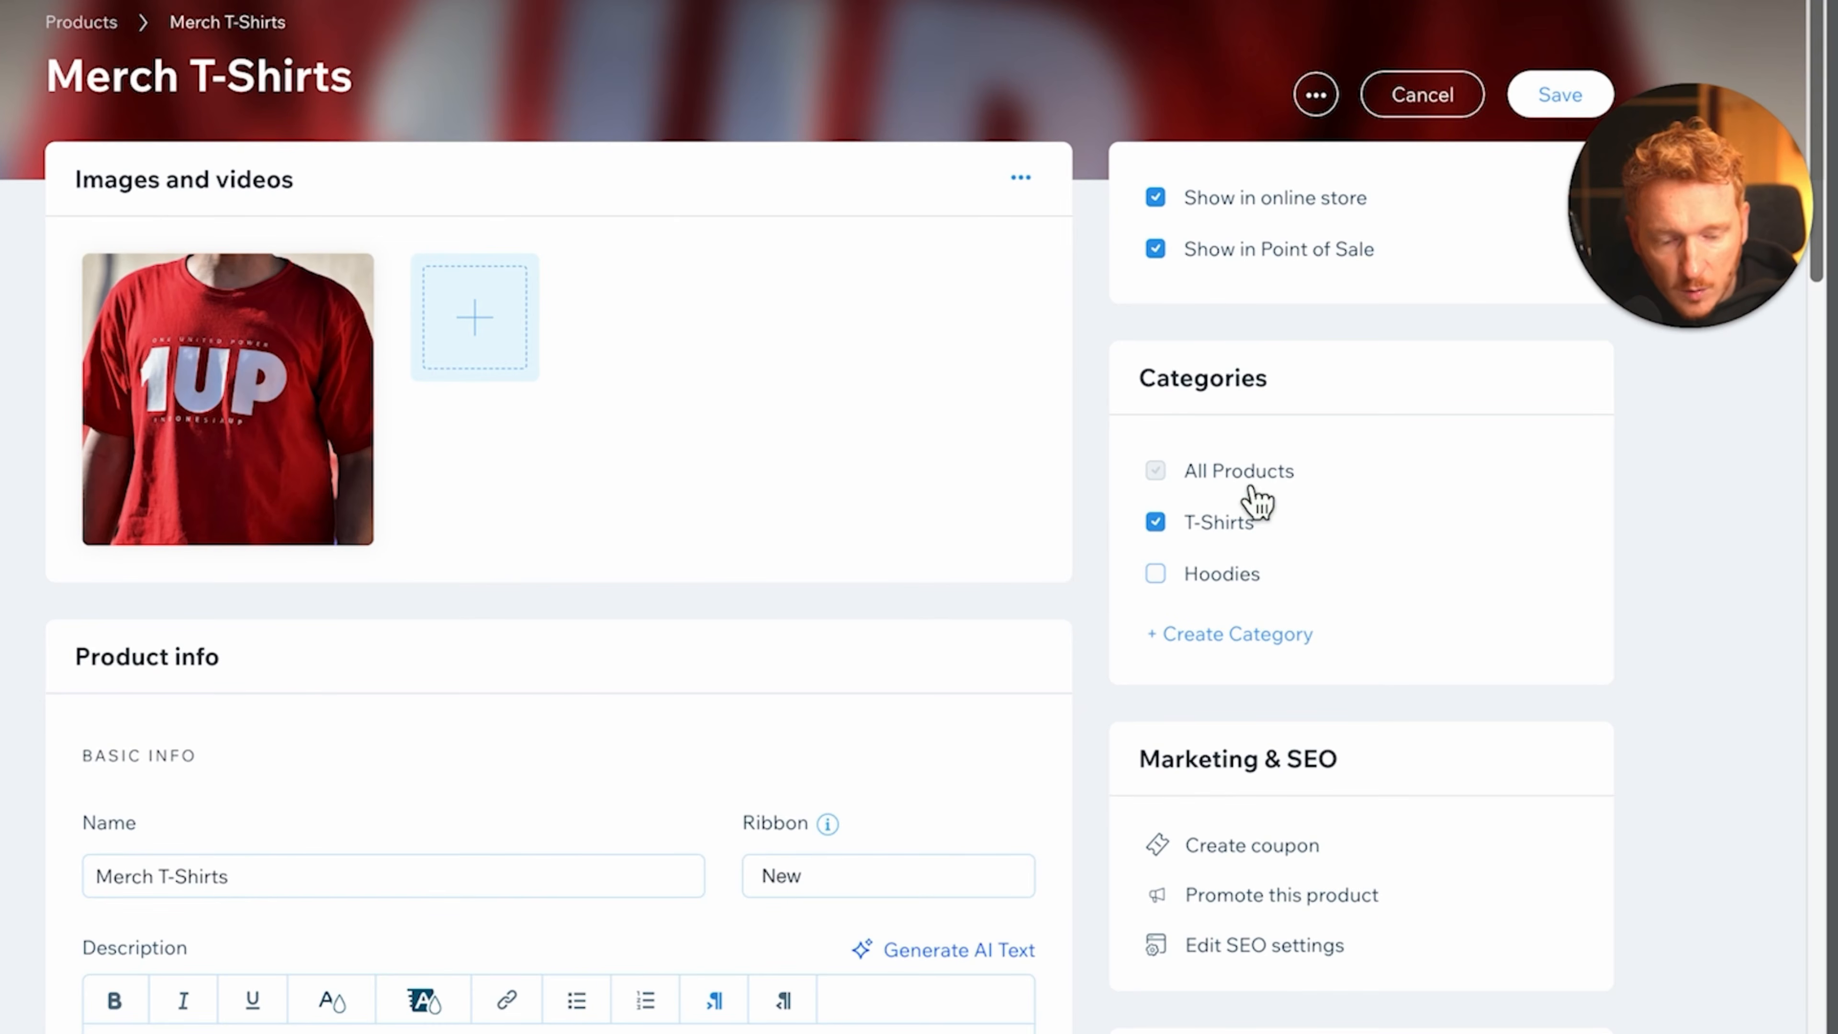
- Examine the product's Marketing & SEO options and its advanced settings for tax group, fulfilment and brand
{"action": "scroll", "coordinate": [1378, 764], "scroll_direction": "down", "scroll_amount": 3}
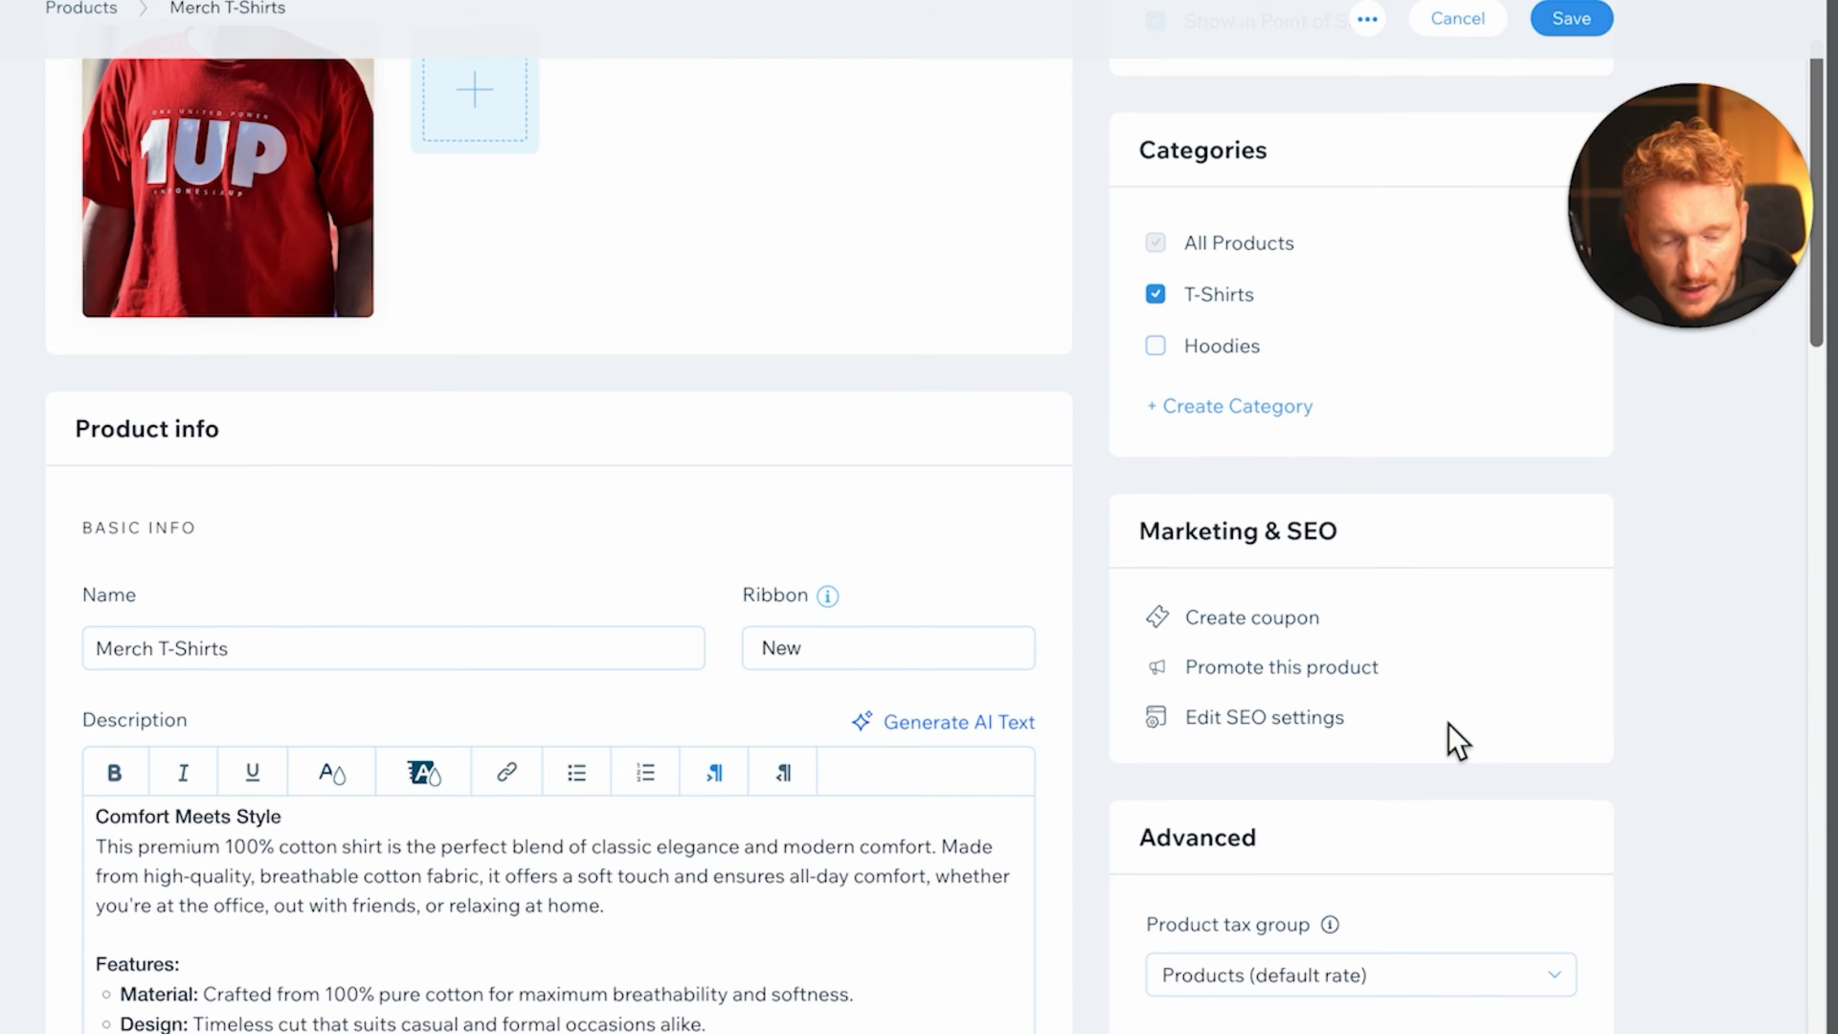
{"action": "scroll", "coordinate": [1457, 741], "scroll_direction": "down", "scroll_amount": 2}
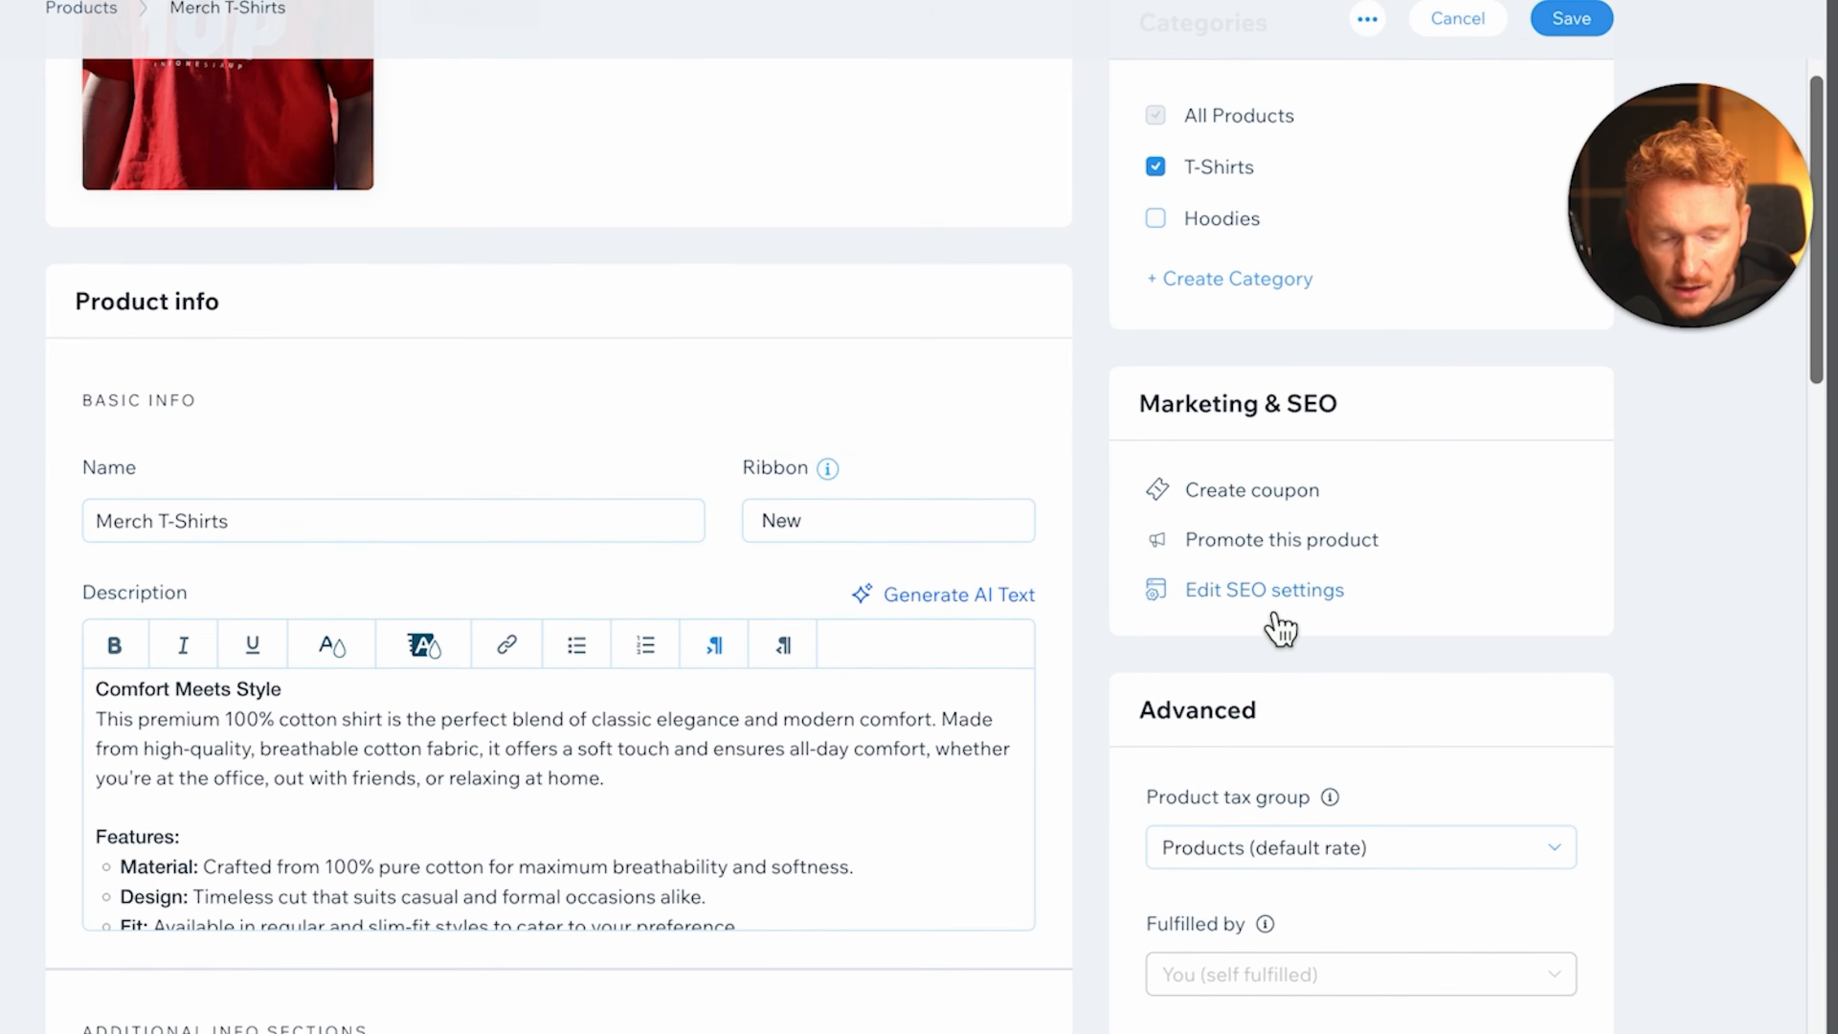
{"action": "left_click", "coordinate": [1275, 614]}
{"action": "left_click", "coordinate": [1002, 411]}
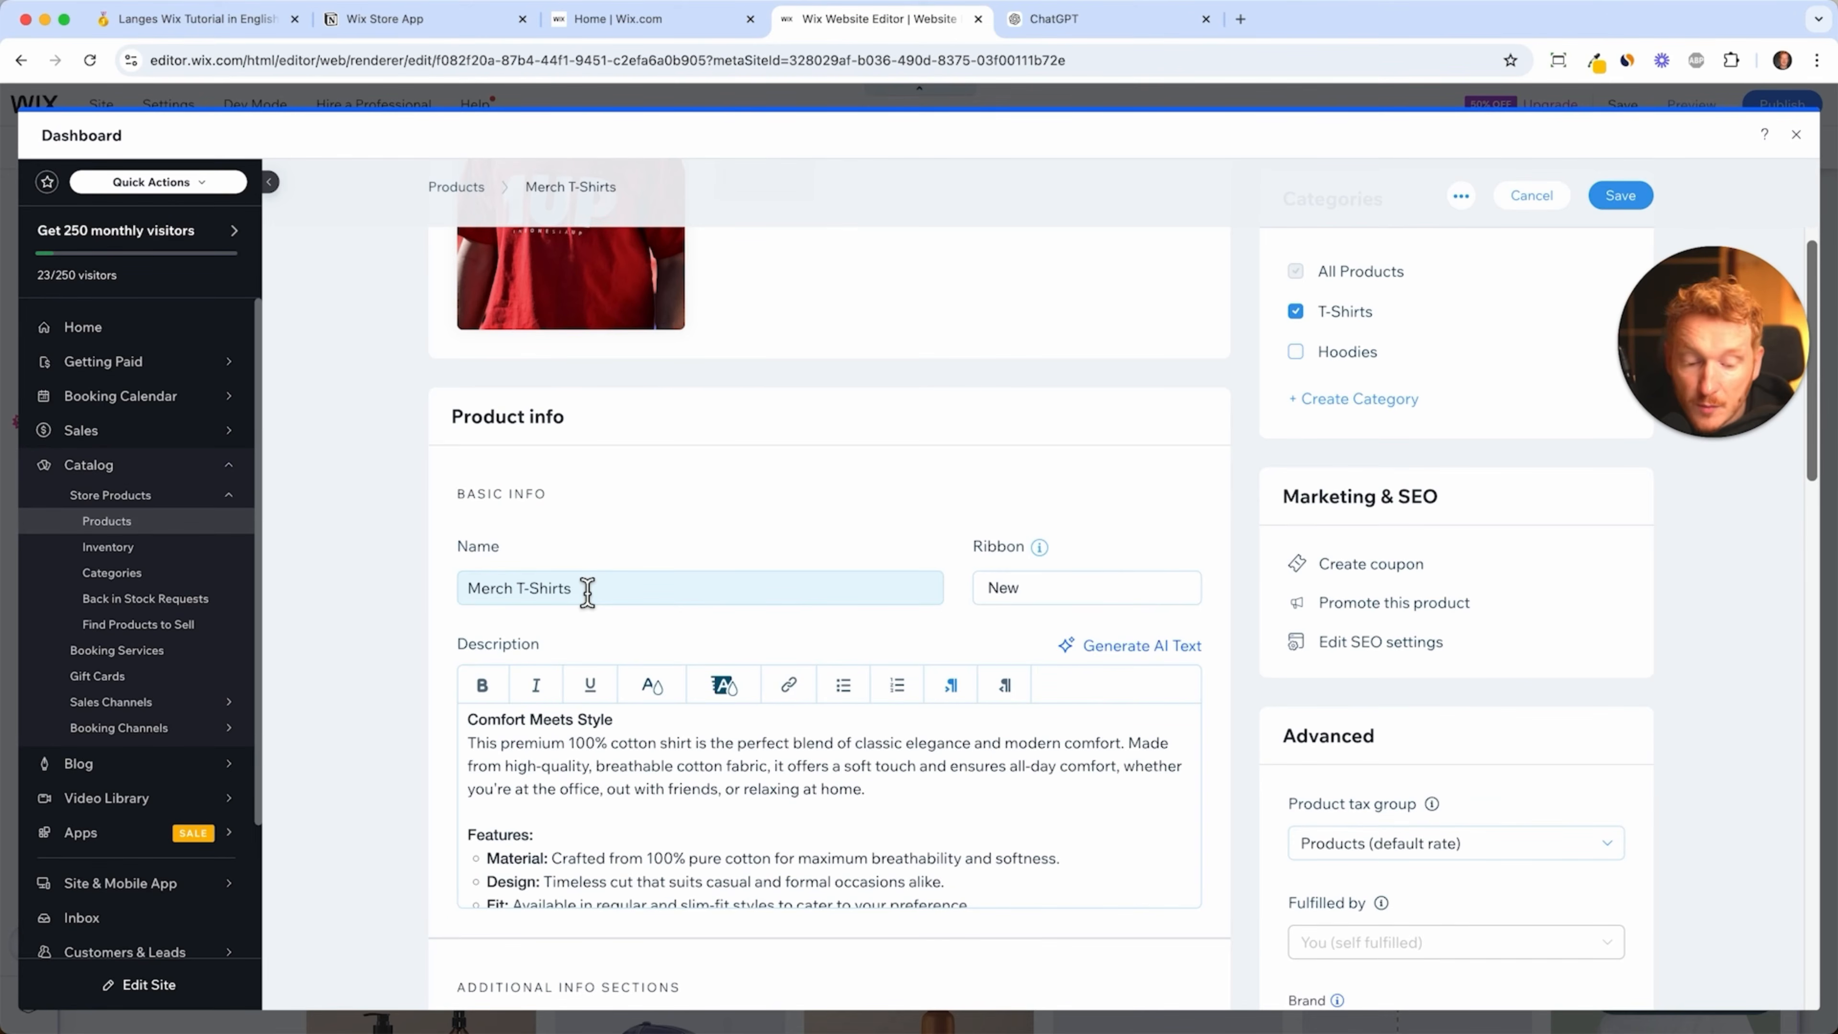
{"action": "left_click_drag", "start_coordinate": [1706, 343], "coordinate": [1666, 579]}
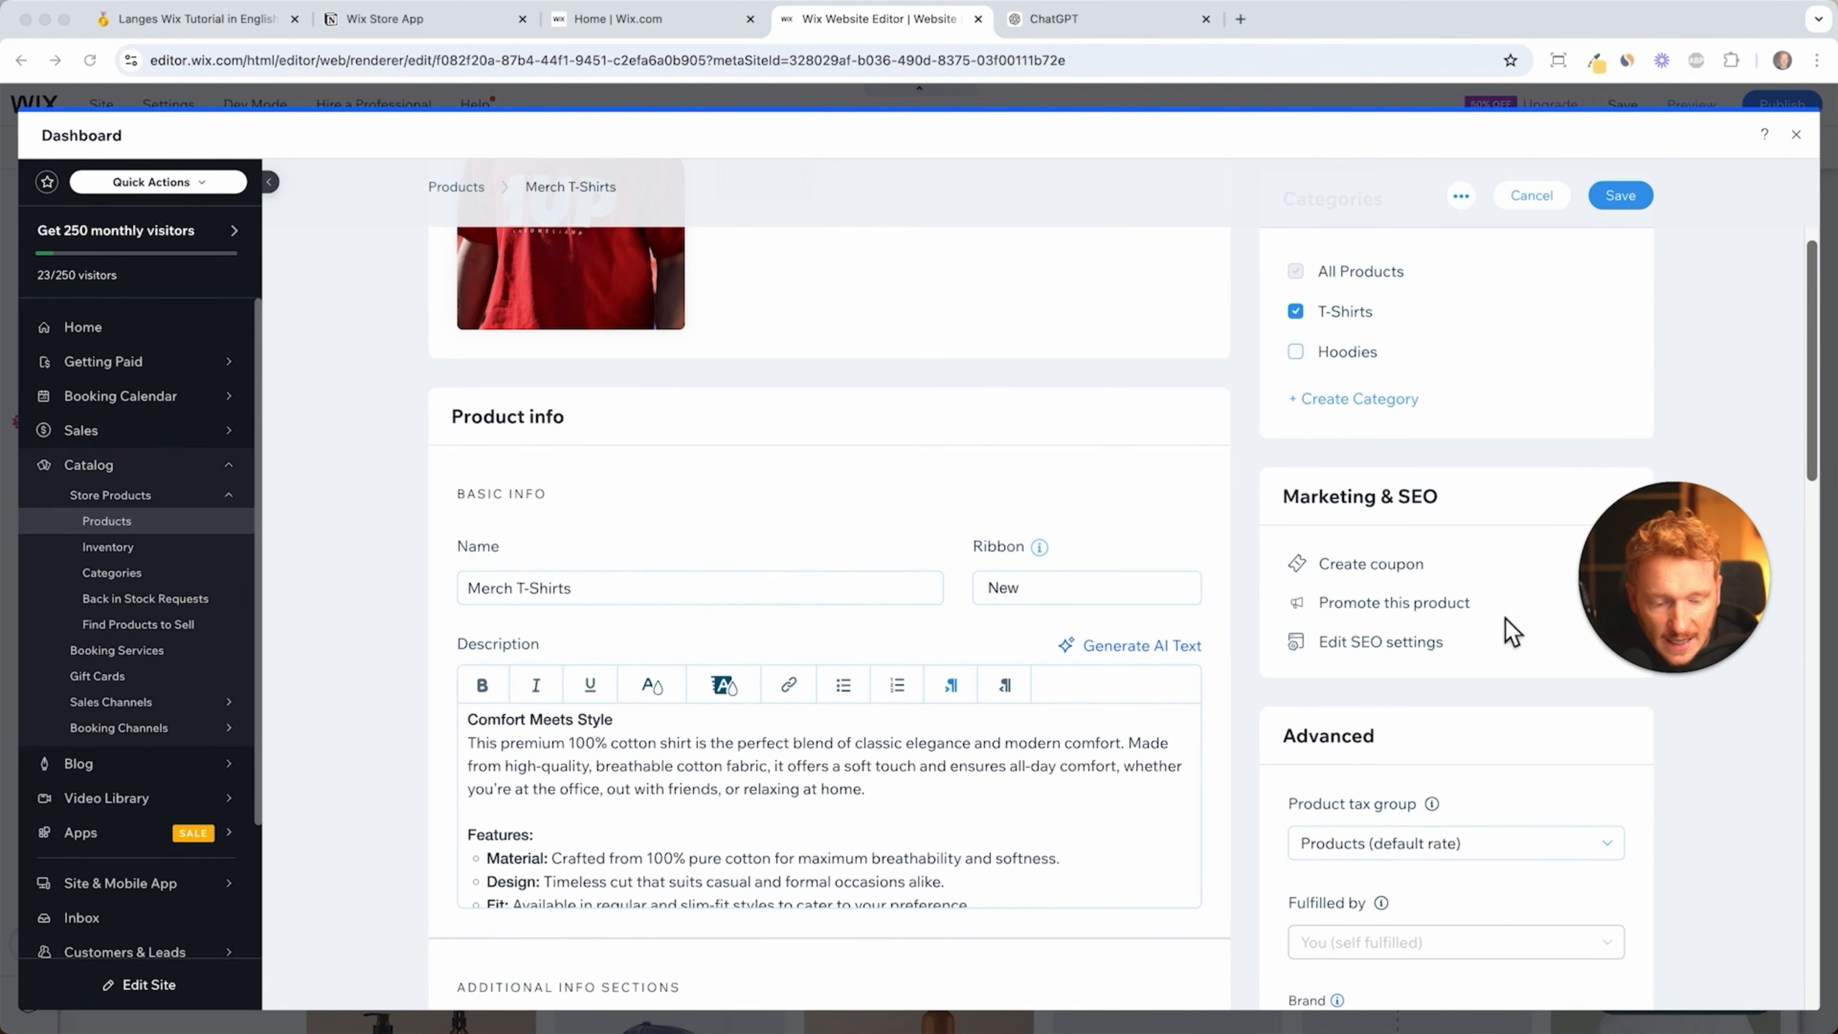
{"action": "scroll", "coordinate": [1267, 691], "scroll_direction": "down", "scroll_amount": 2}
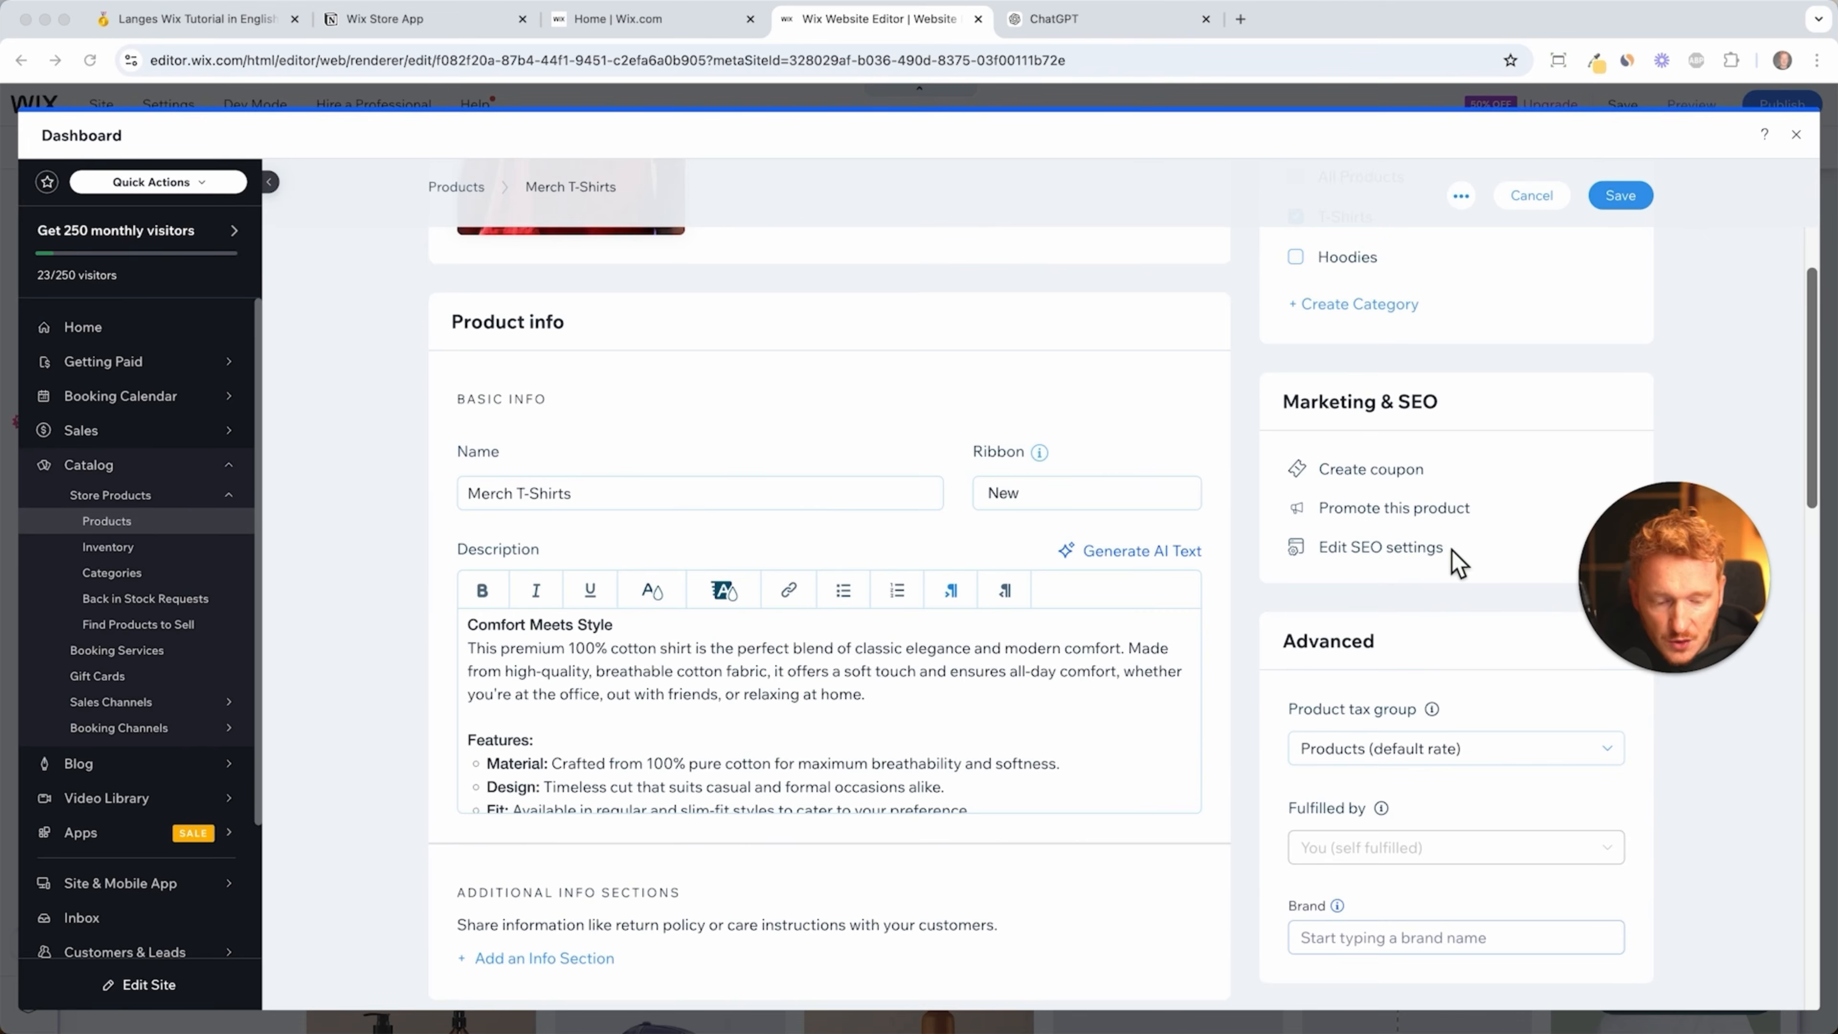
{"action": "scroll", "coordinate": [1458, 564], "scroll_direction": "down", "scroll_amount": 5}
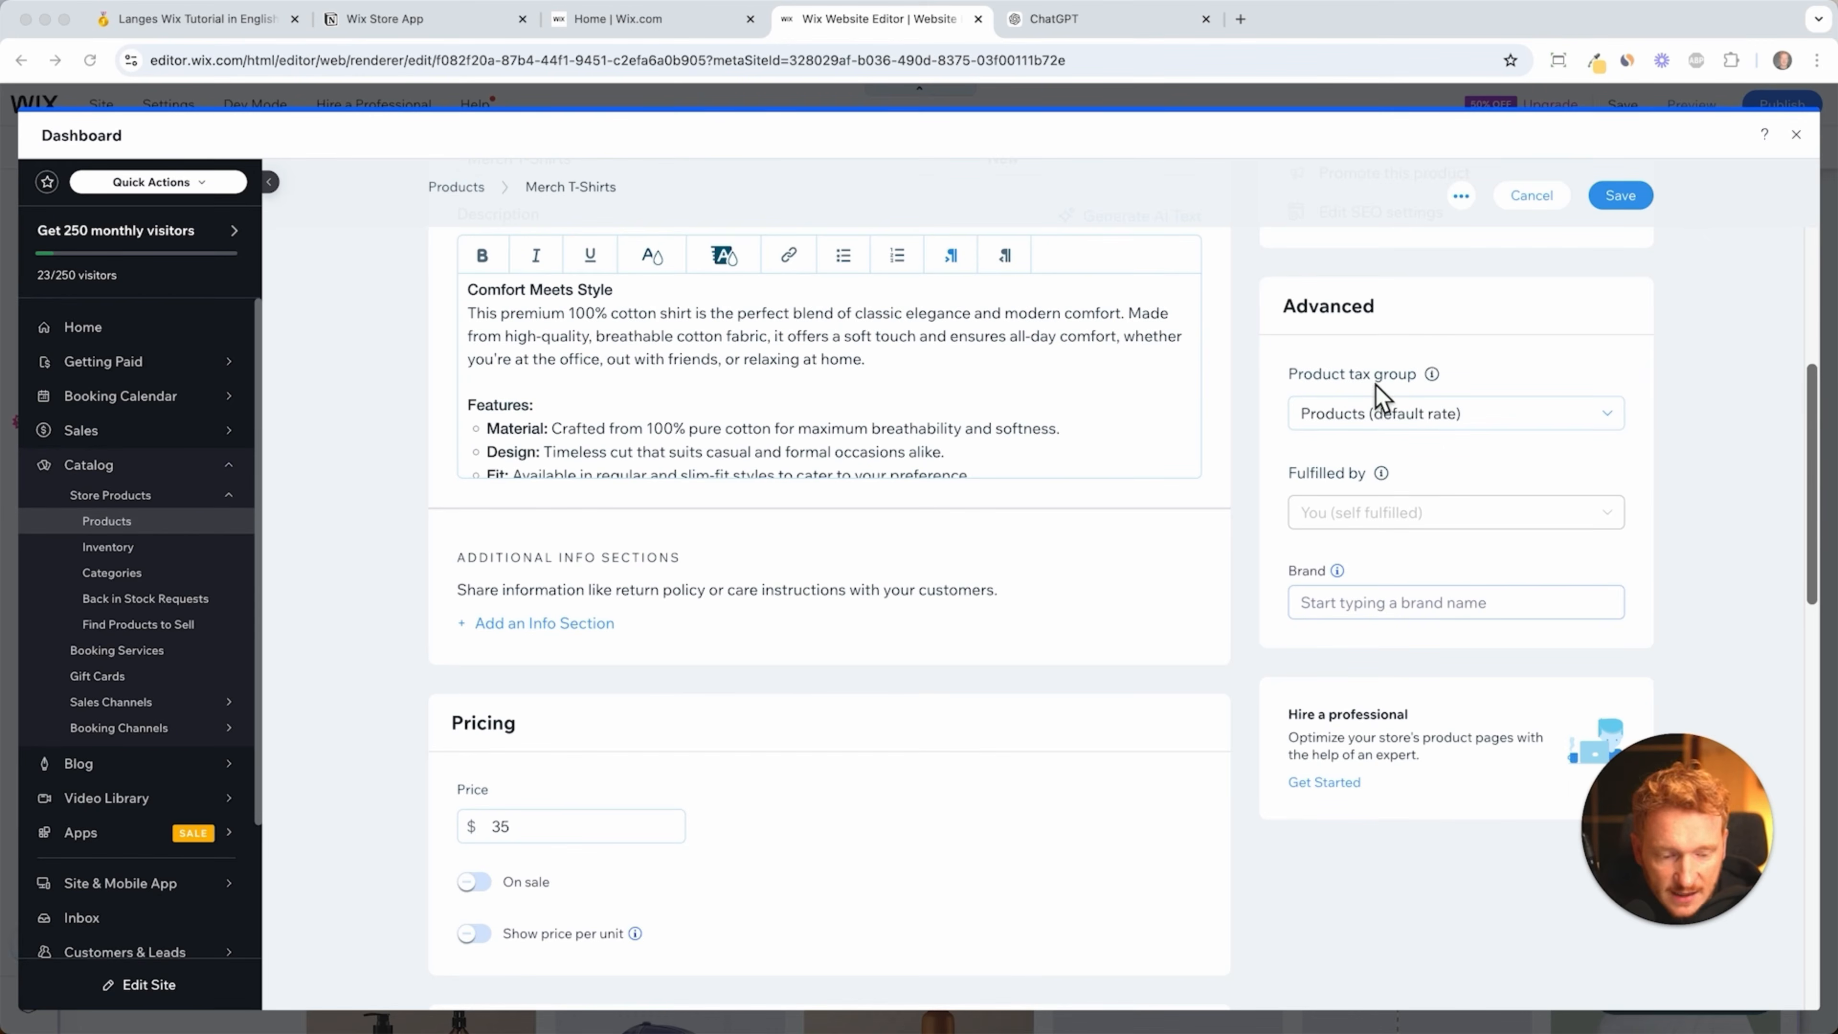
{"action": "scroll", "coordinate": [1542, 609], "scroll_direction": "down", "scroll_amount": 2}
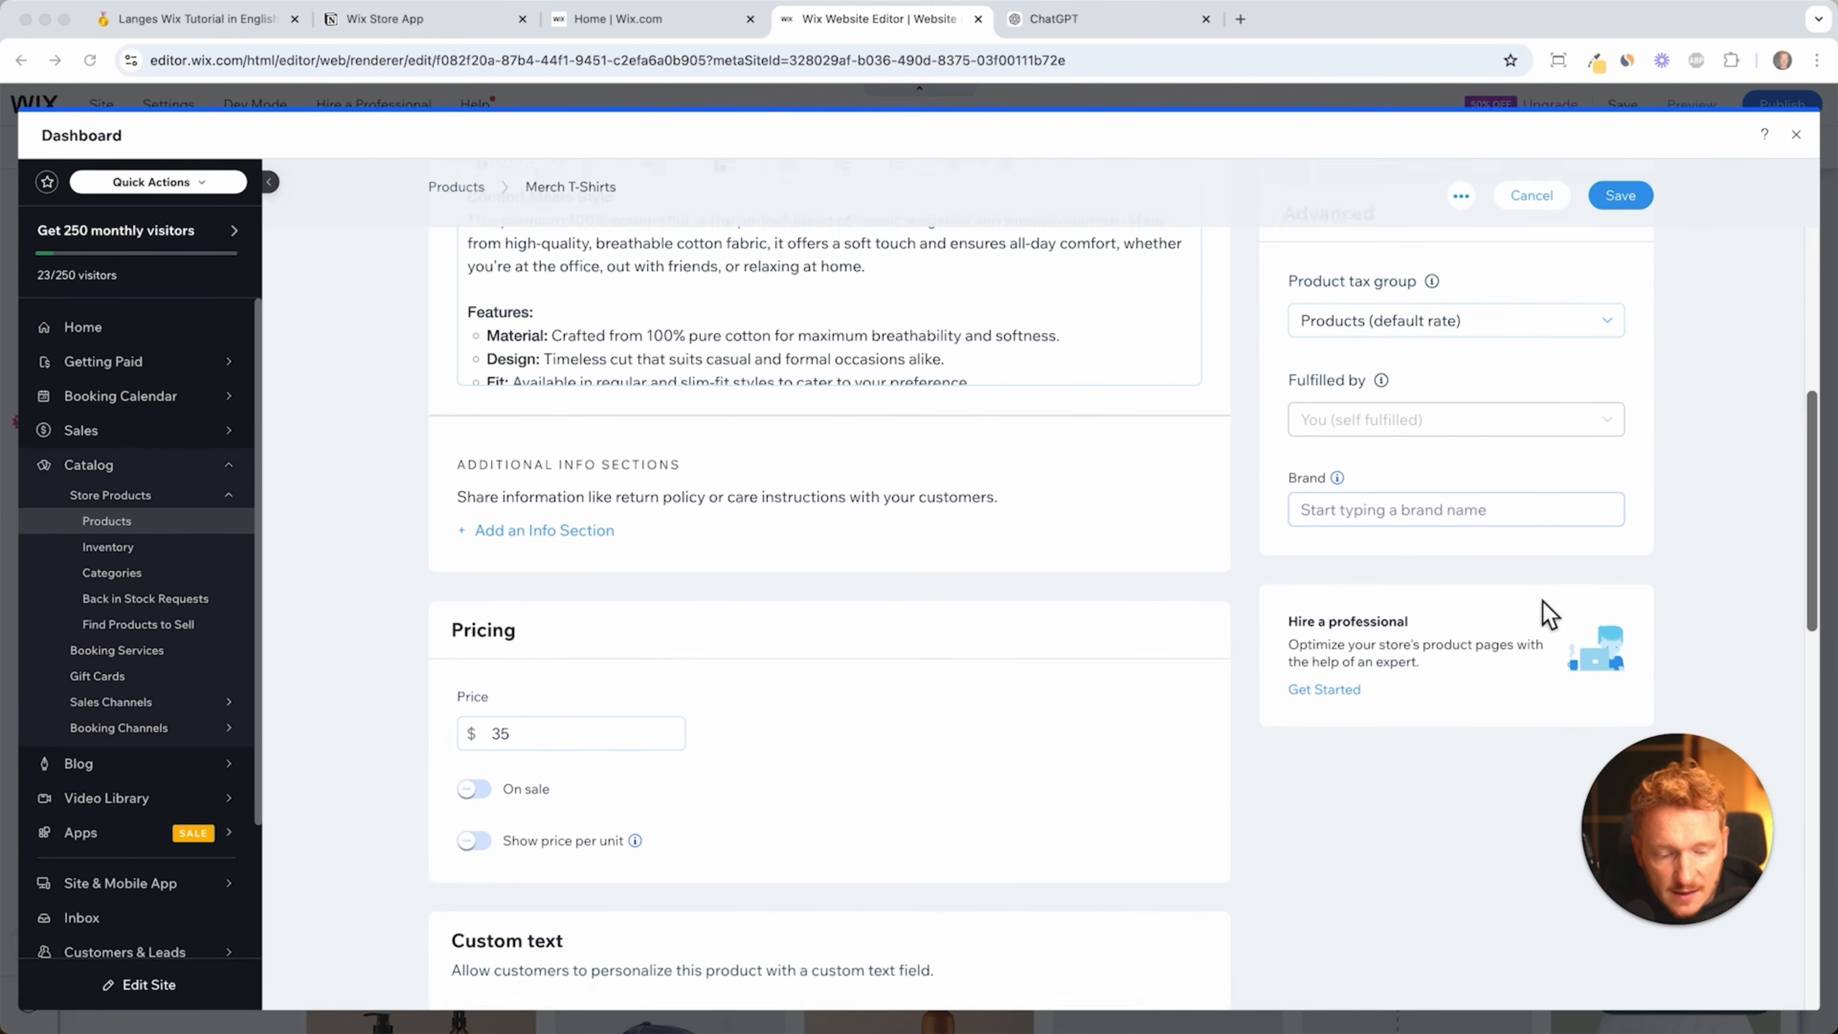
{"action": "scroll", "coordinate": [1545, 612], "scroll_direction": "down", "scroll_amount": 2}
- Save the Merch T-Shirts product
{"action": "scroll", "coordinate": [1485, 288], "scroll_direction": "up", "scroll_amount": 15}
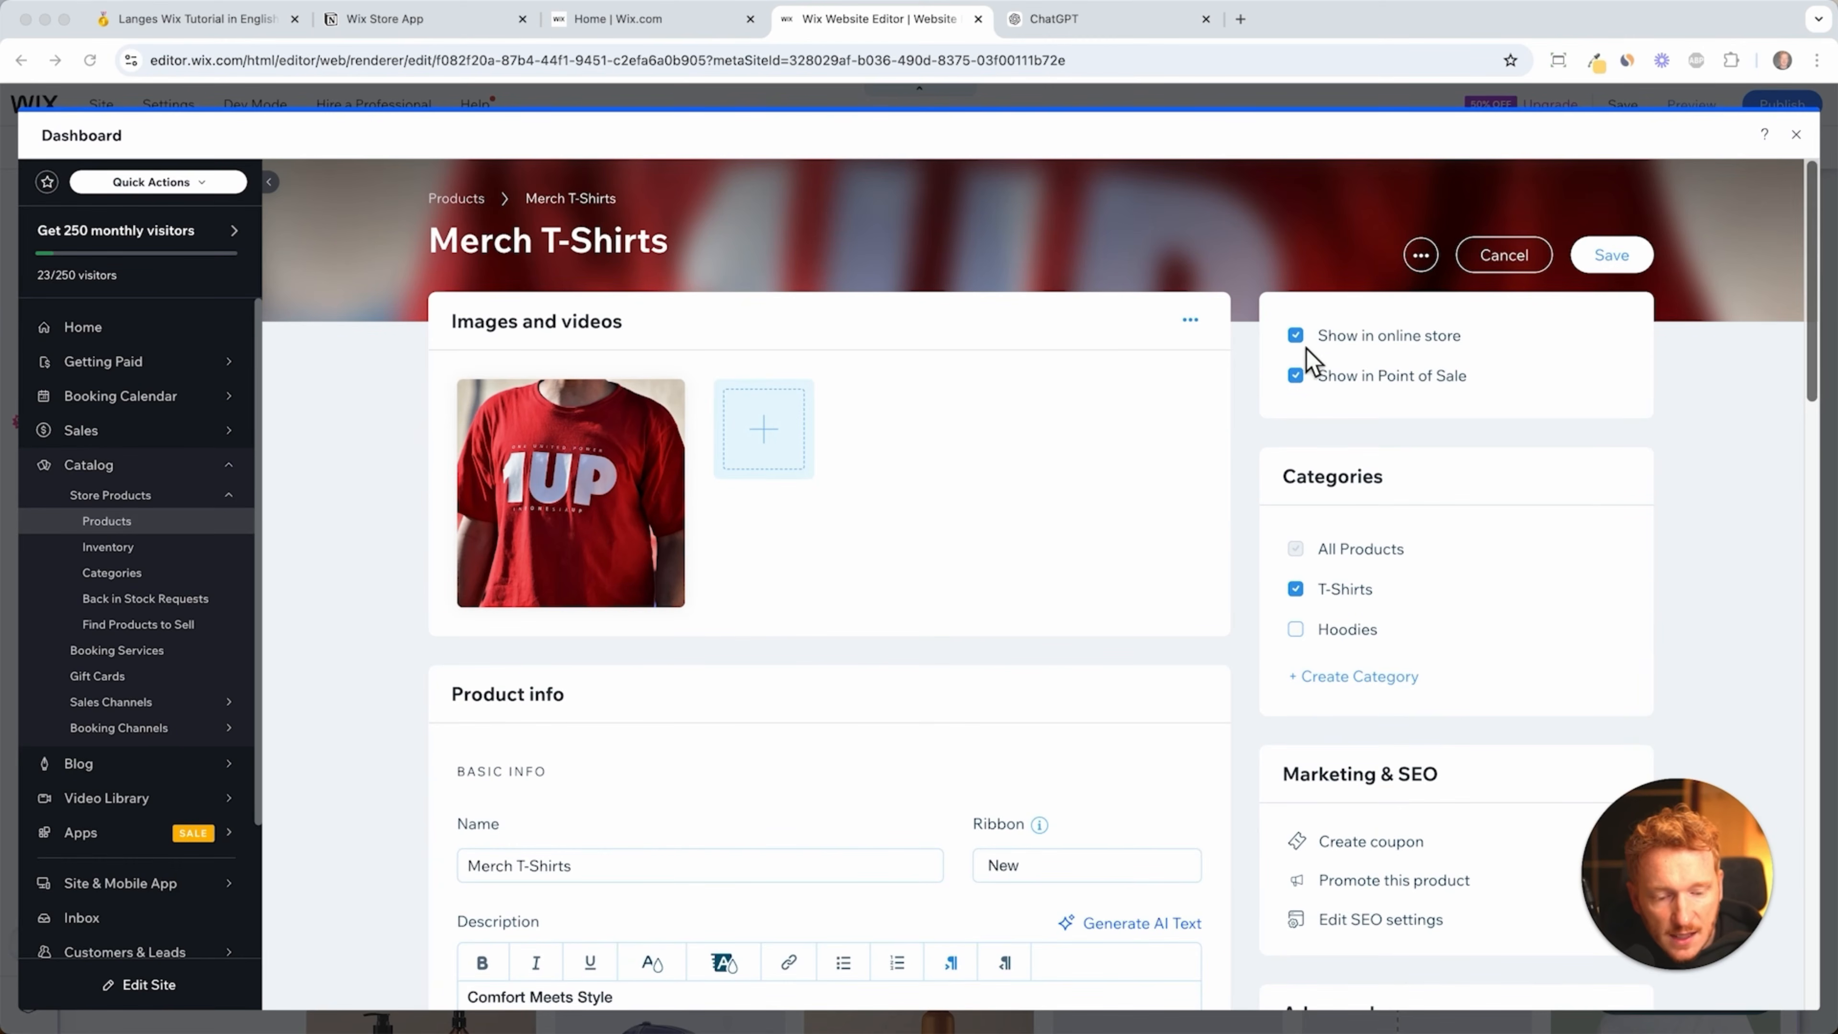
{"action": "left_click", "coordinate": [1589, 265]}
{"action": "left_click", "coordinate": [1613, 265]}
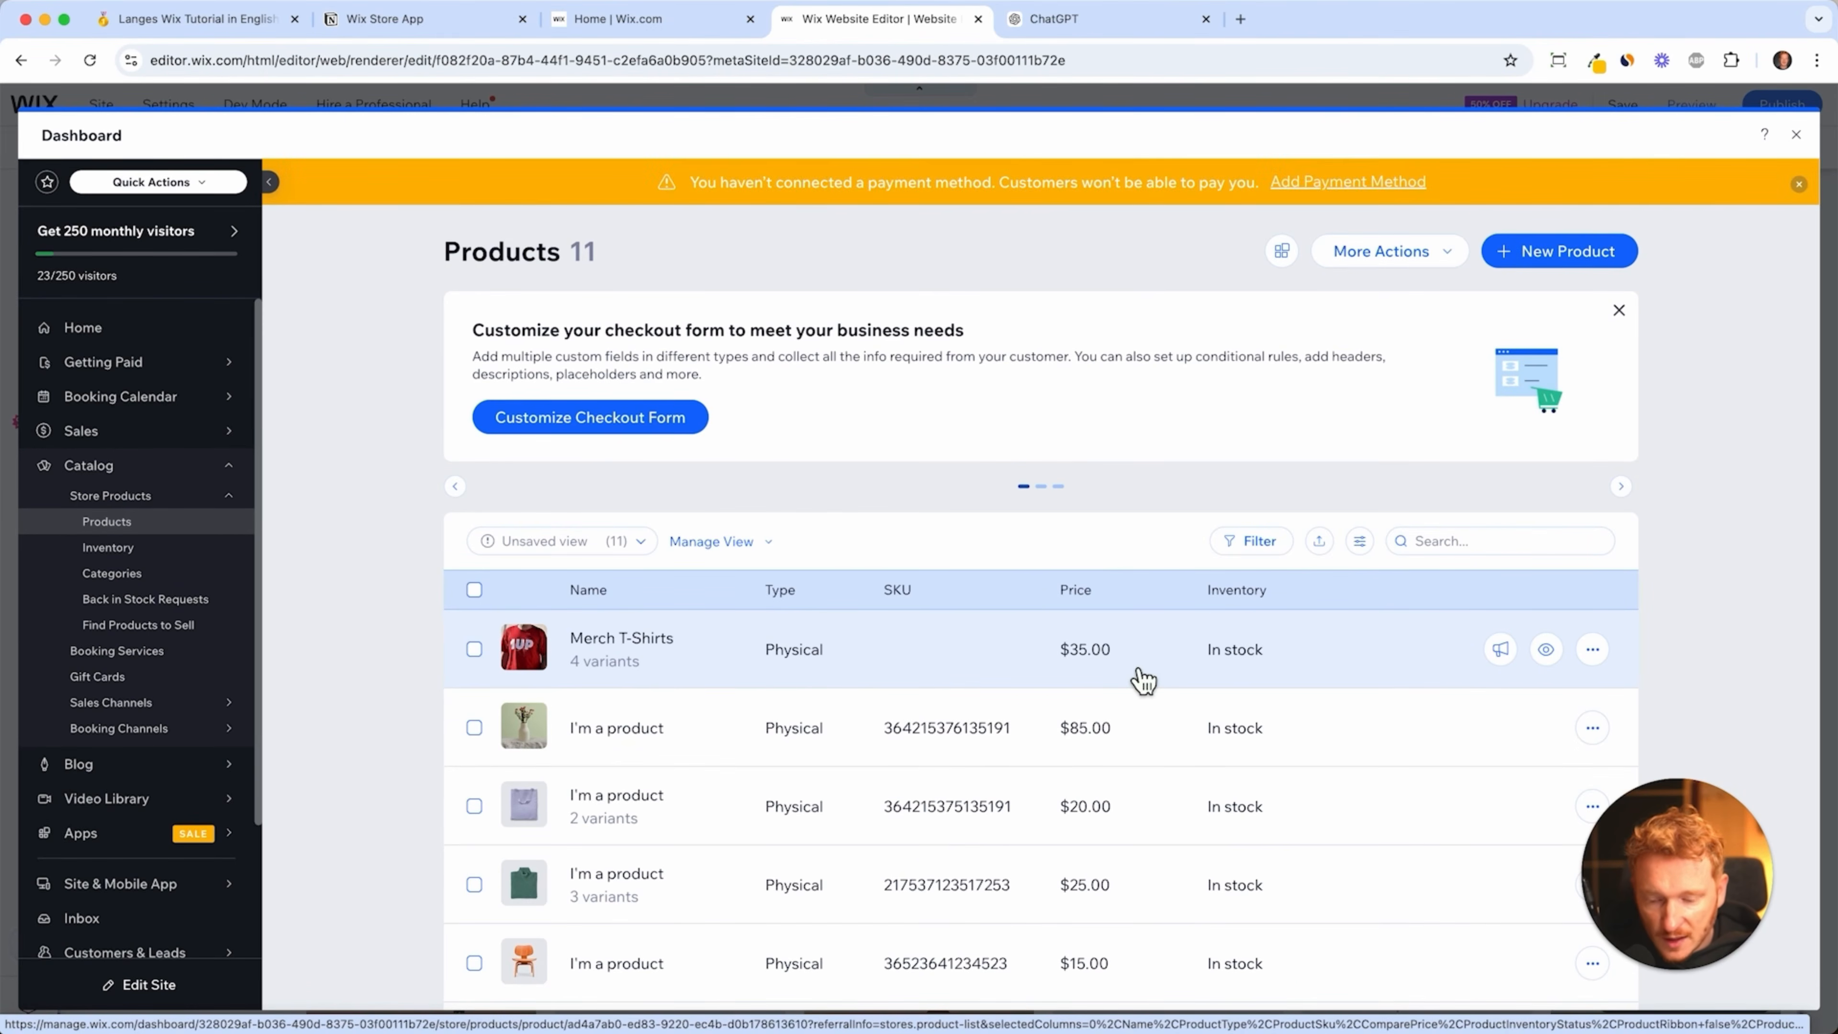
- Open the T-Shirts category for editing from the store's product categories
{"action": "left_click", "coordinate": [160, 595]}
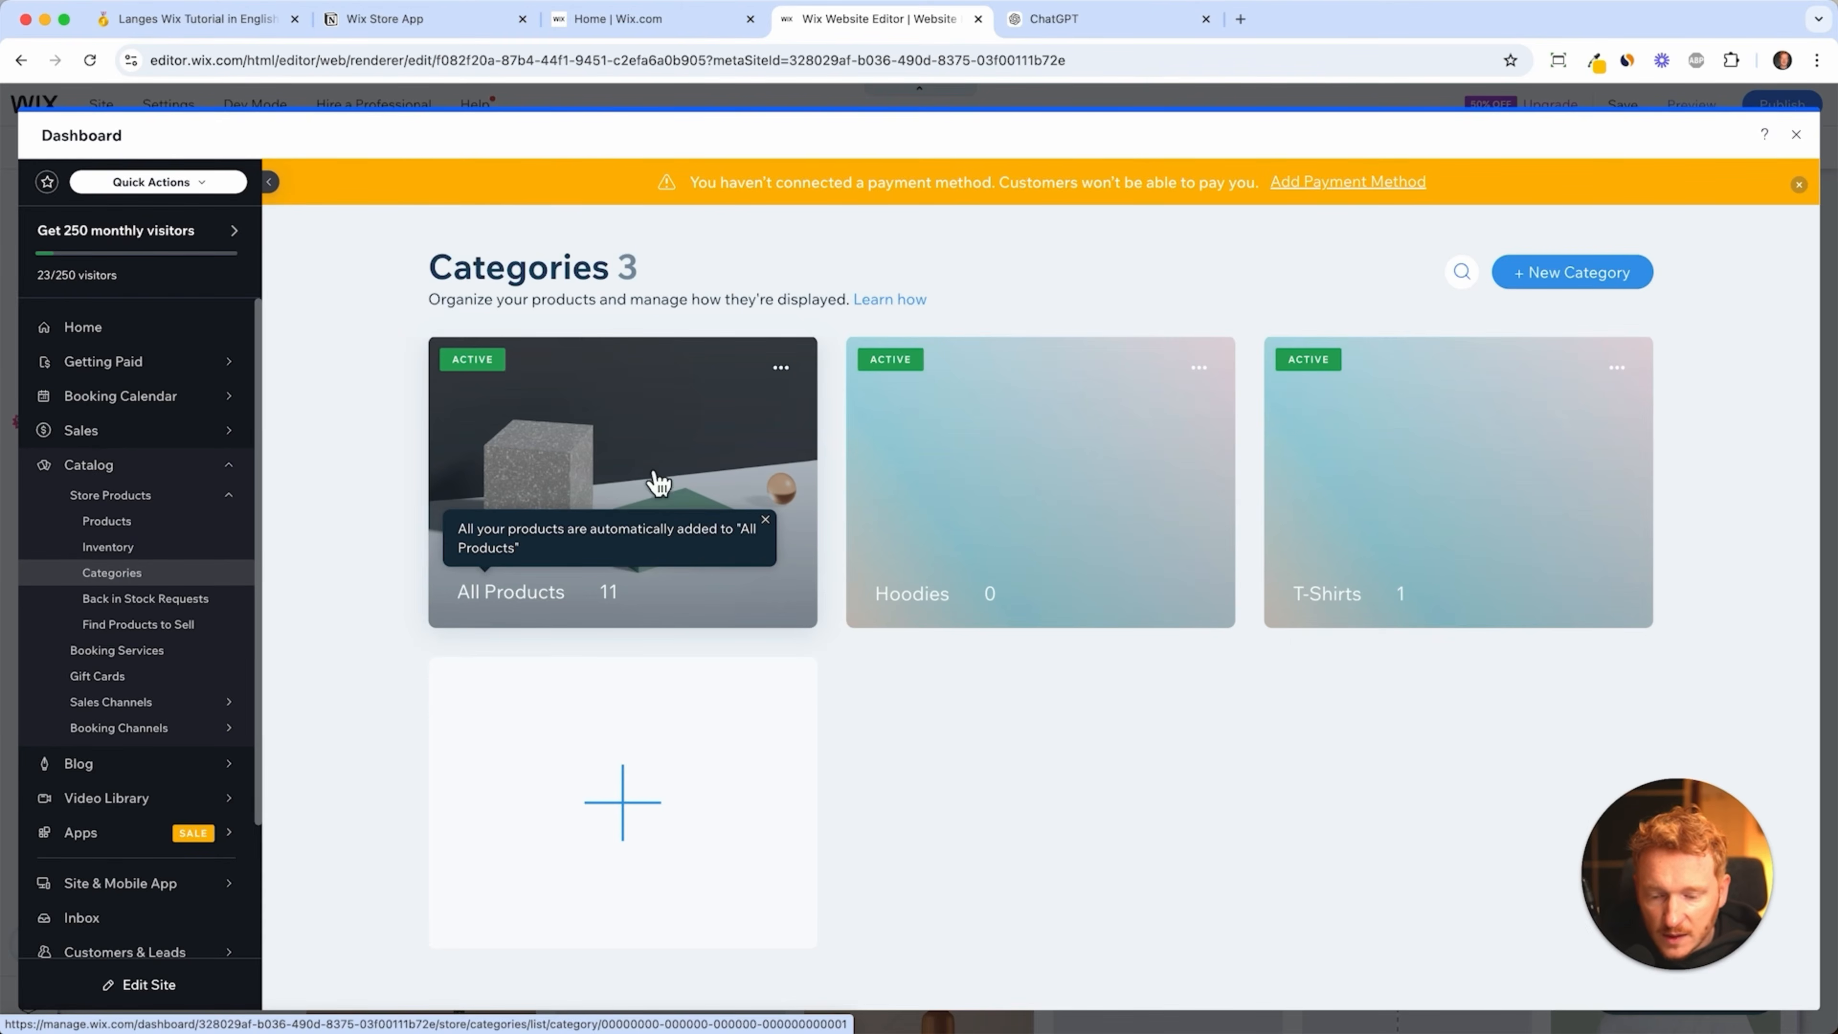
{"action": "left_click", "coordinate": [1408, 456]}
{"action": "left_click", "coordinate": [536, 604]}
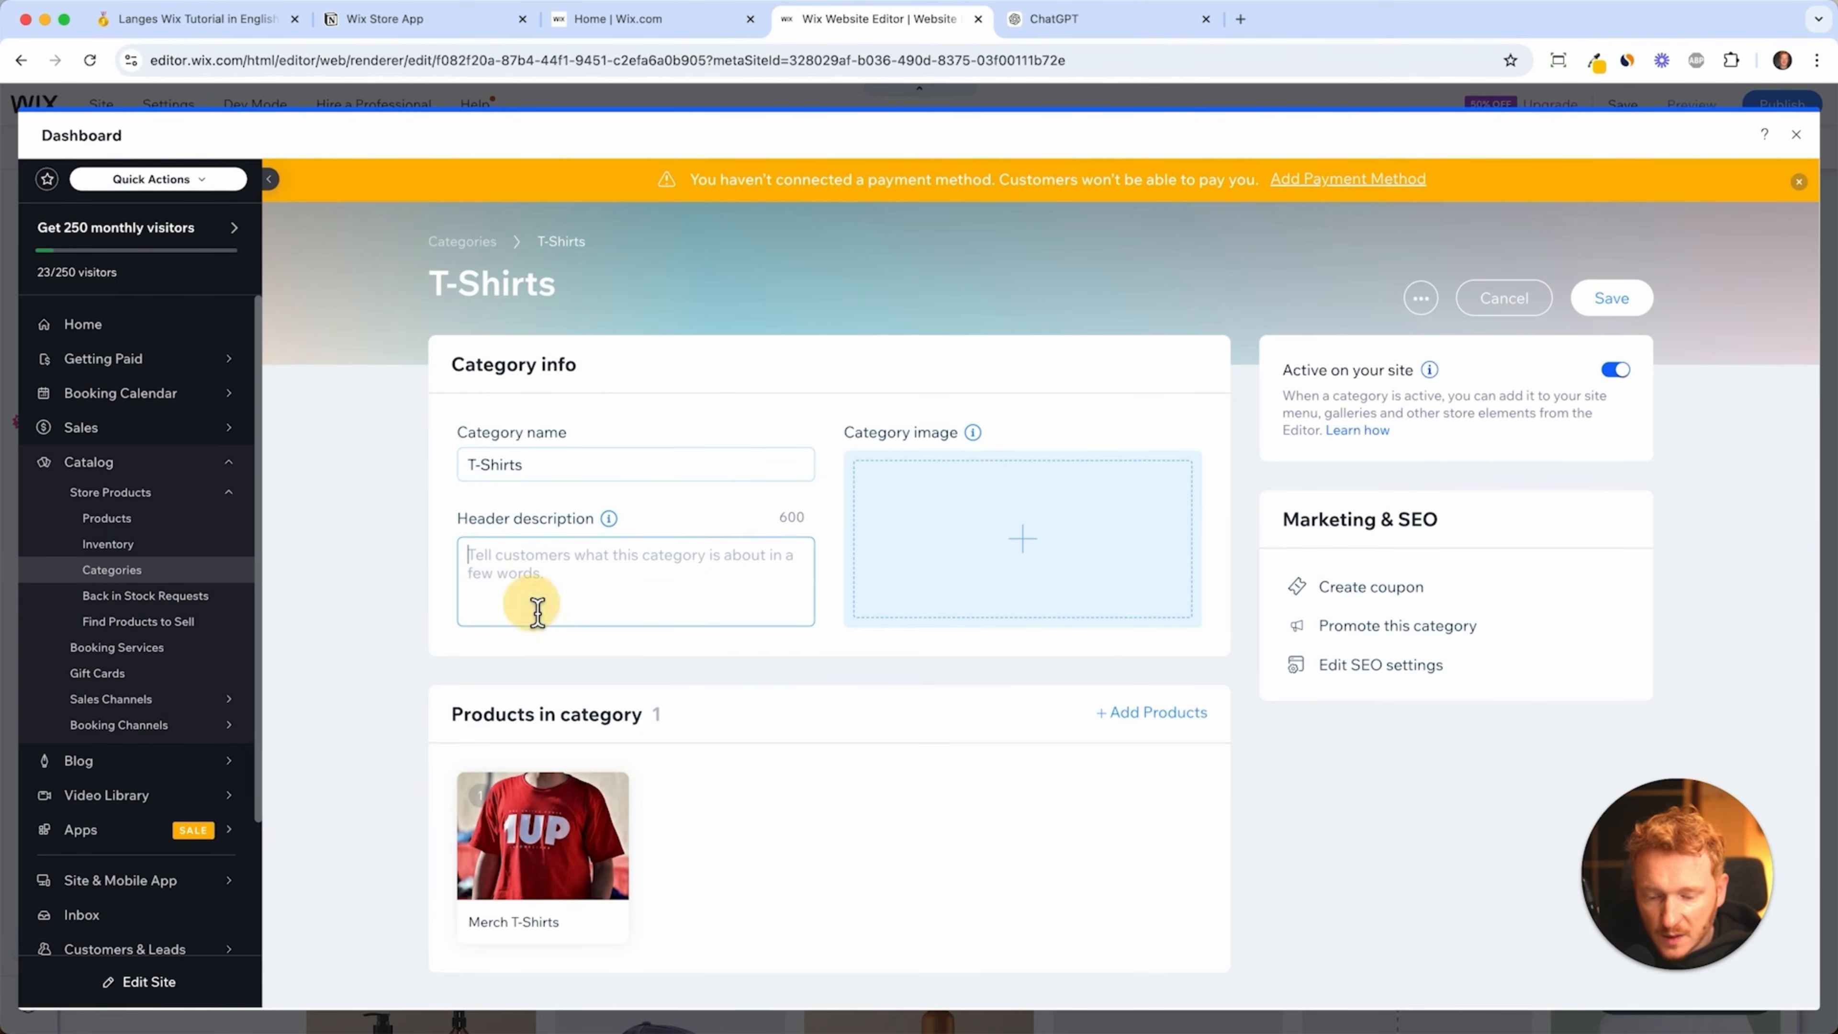
- Search Unsplash for "t-shirts", set the photo of colourful shirts on a rack as the category image, and save the category
{"action": "left_click", "coordinate": [997, 531]}
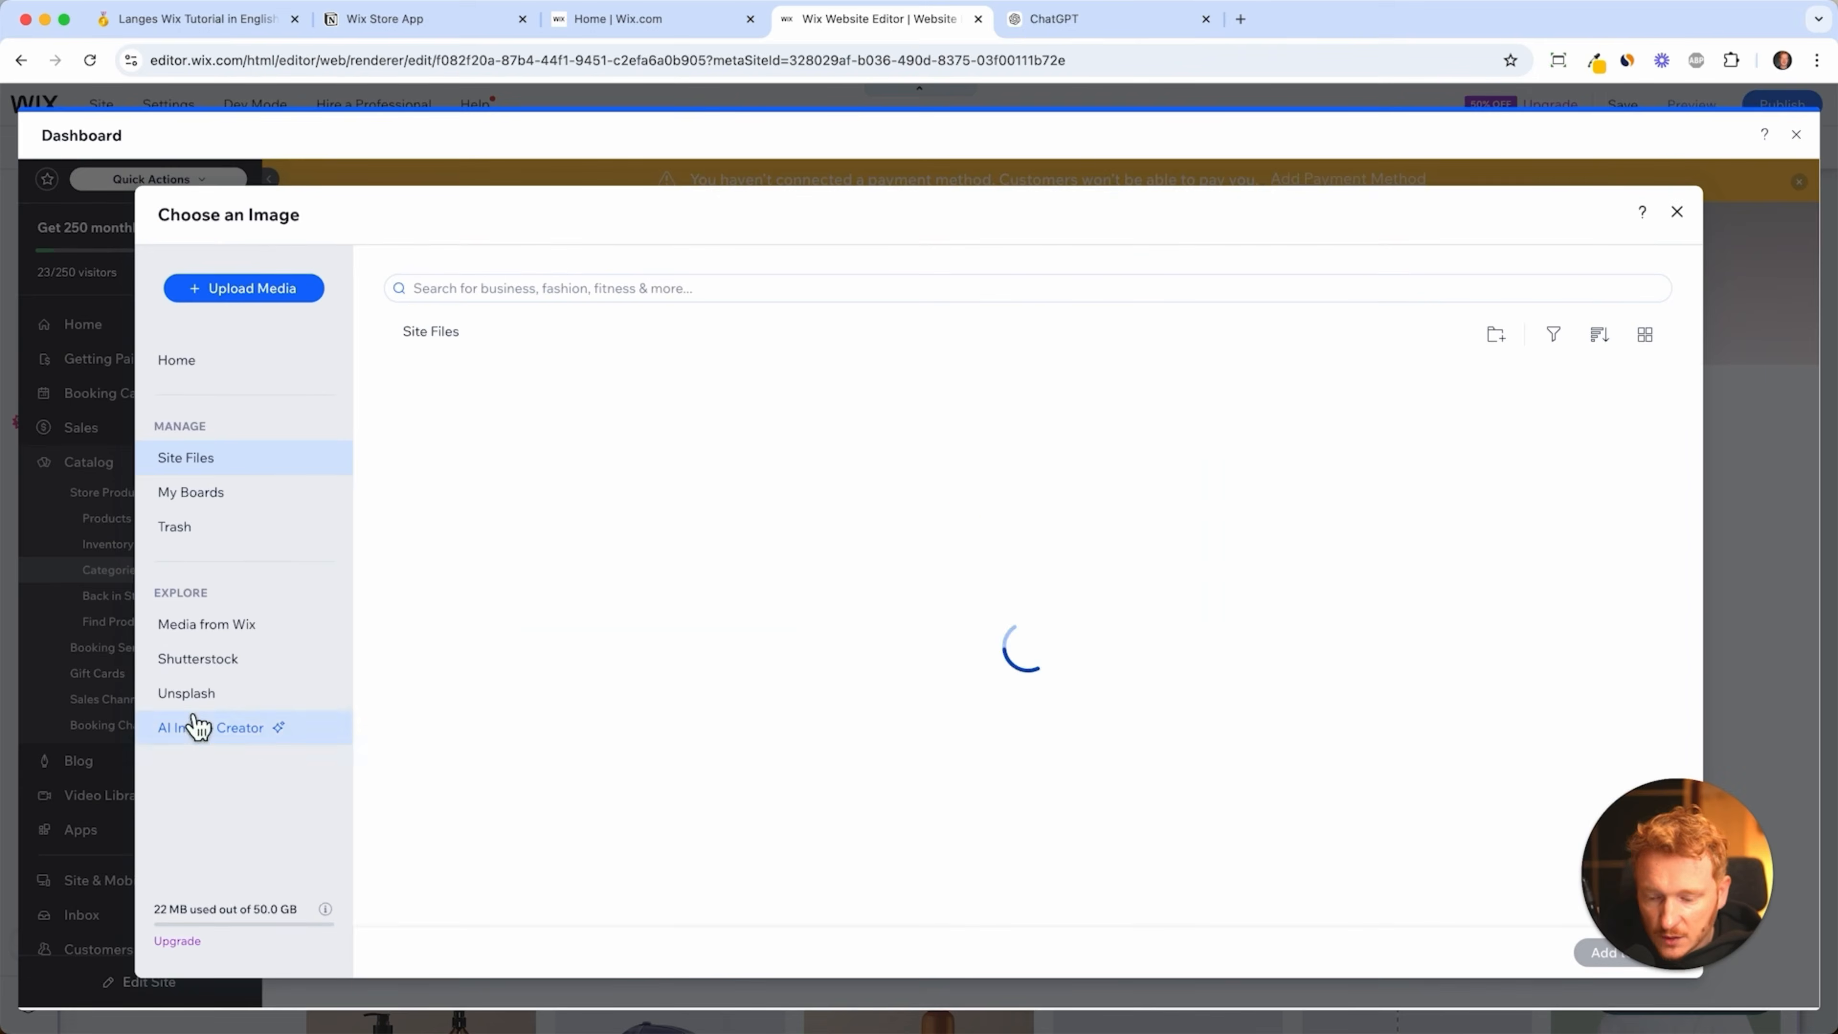
{"action": "left_click", "coordinate": [189, 694]}
{"action": "left_click", "coordinate": [533, 288]}
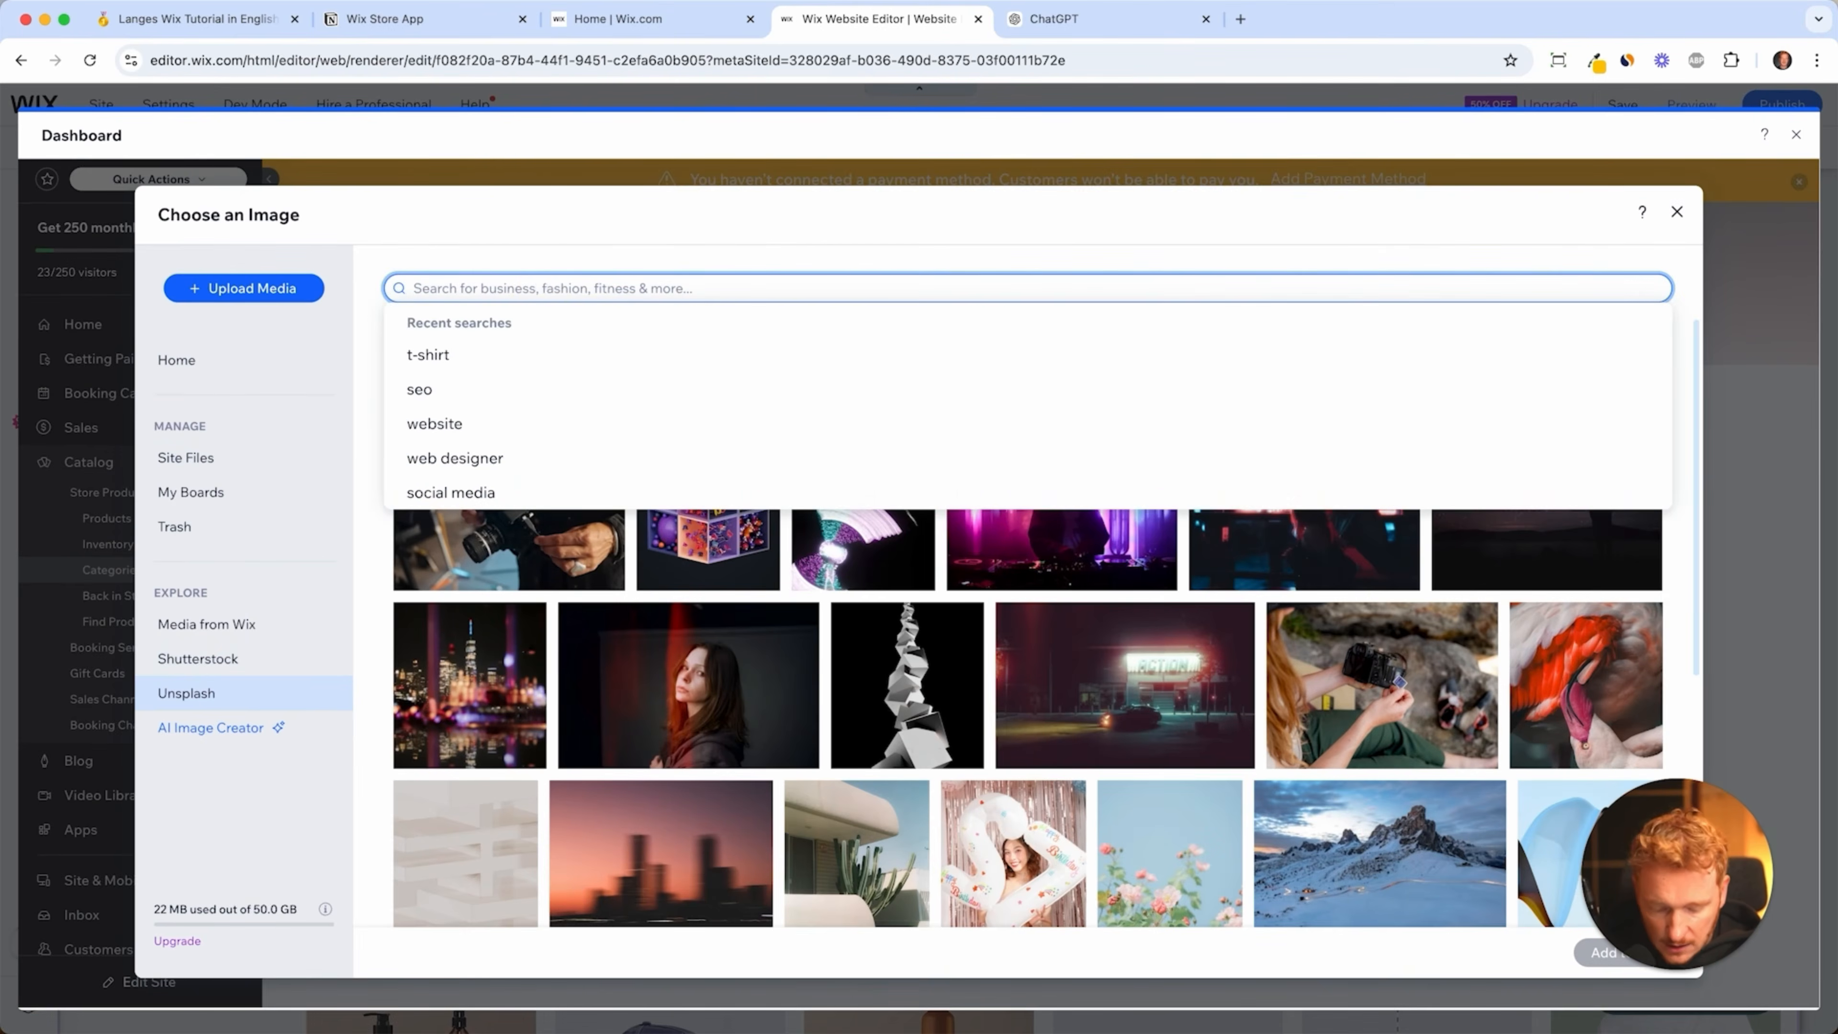
{"action": "type", "text": "t-shirts"}
{"action": "key", "text": "Return"}
{"action": "scroll", "coordinate": [571, 593], "scroll_direction": "down", "scroll_amount": 2}
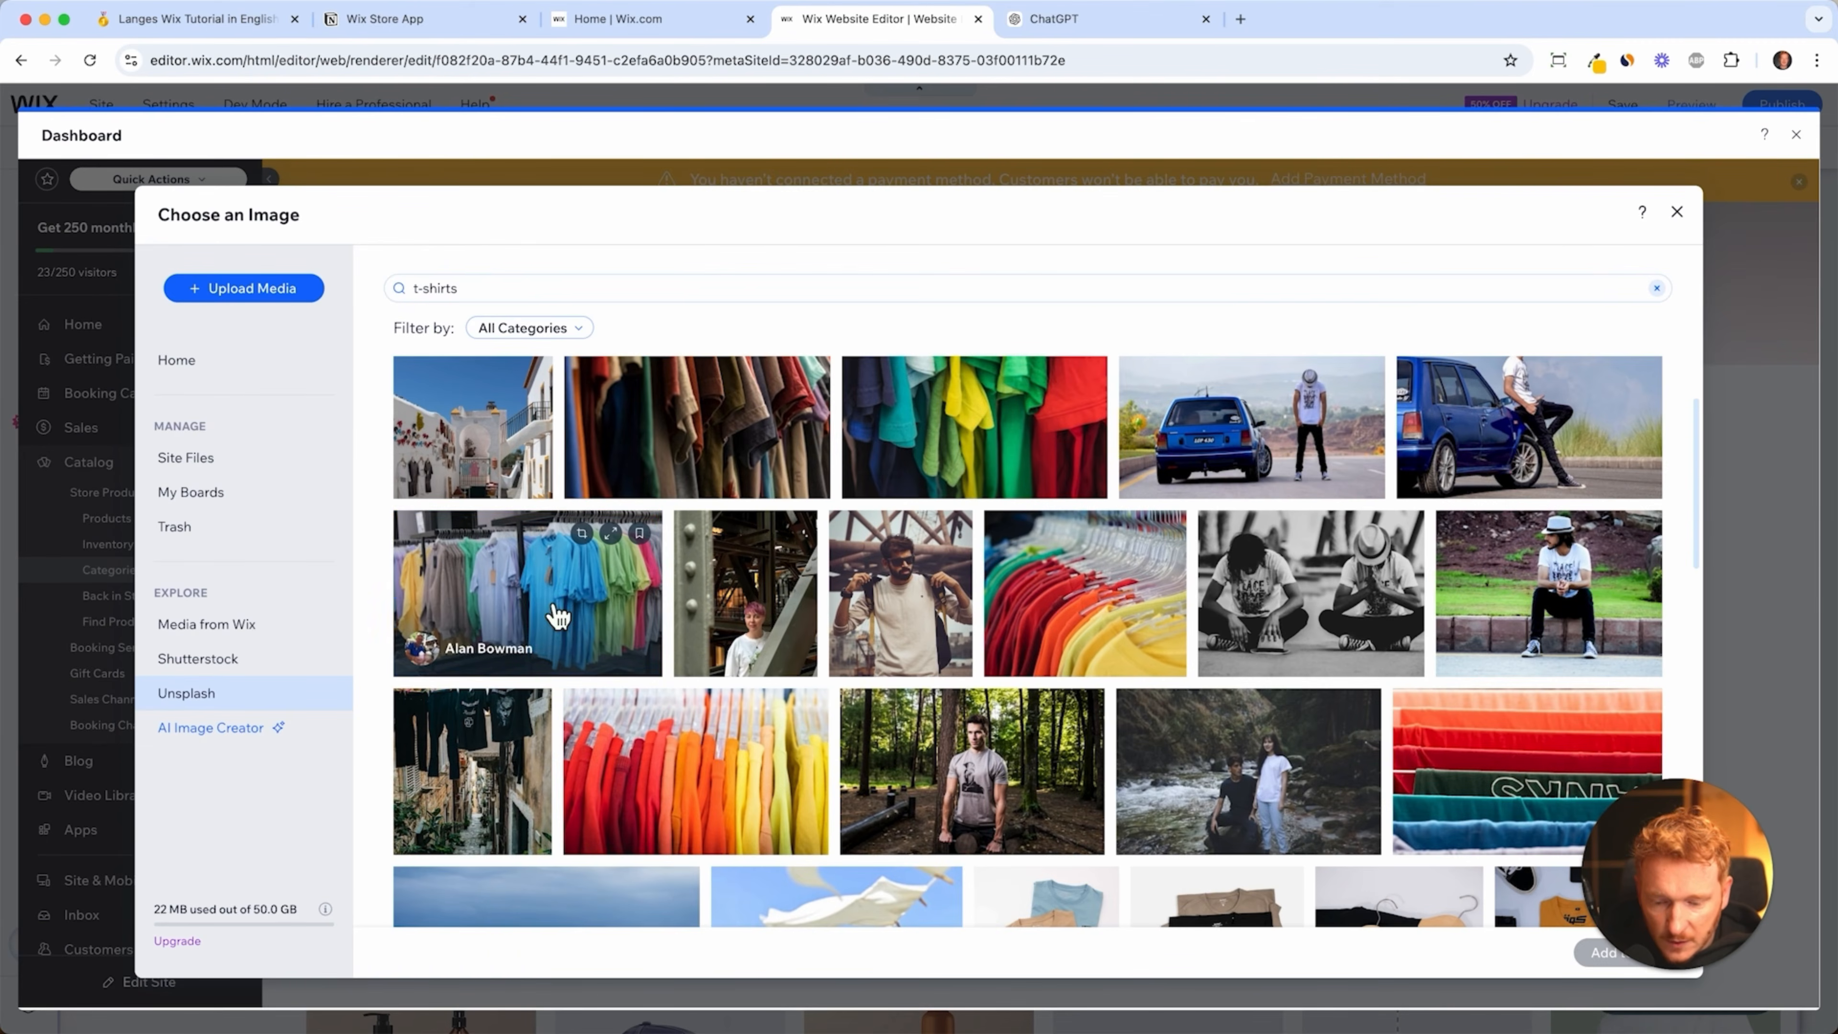
{"action": "left_click", "coordinate": [554, 616]}
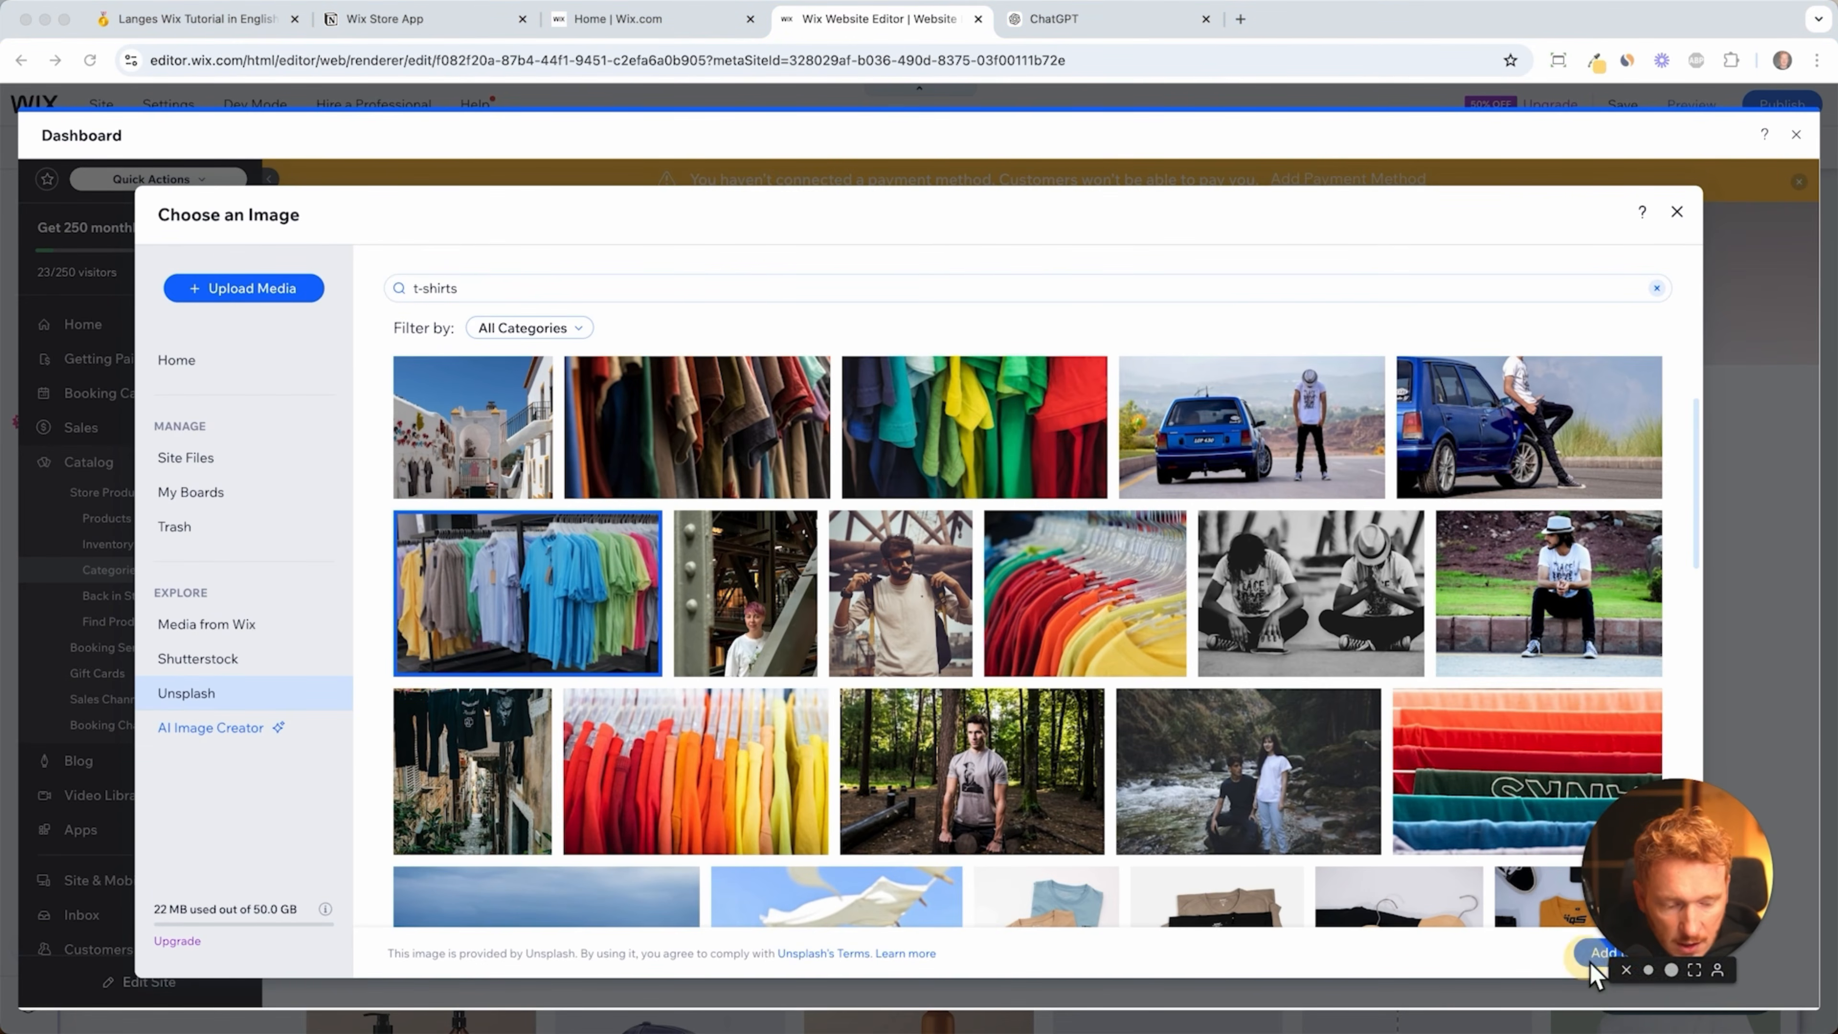
{"action": "left_click", "coordinate": [1604, 954]}
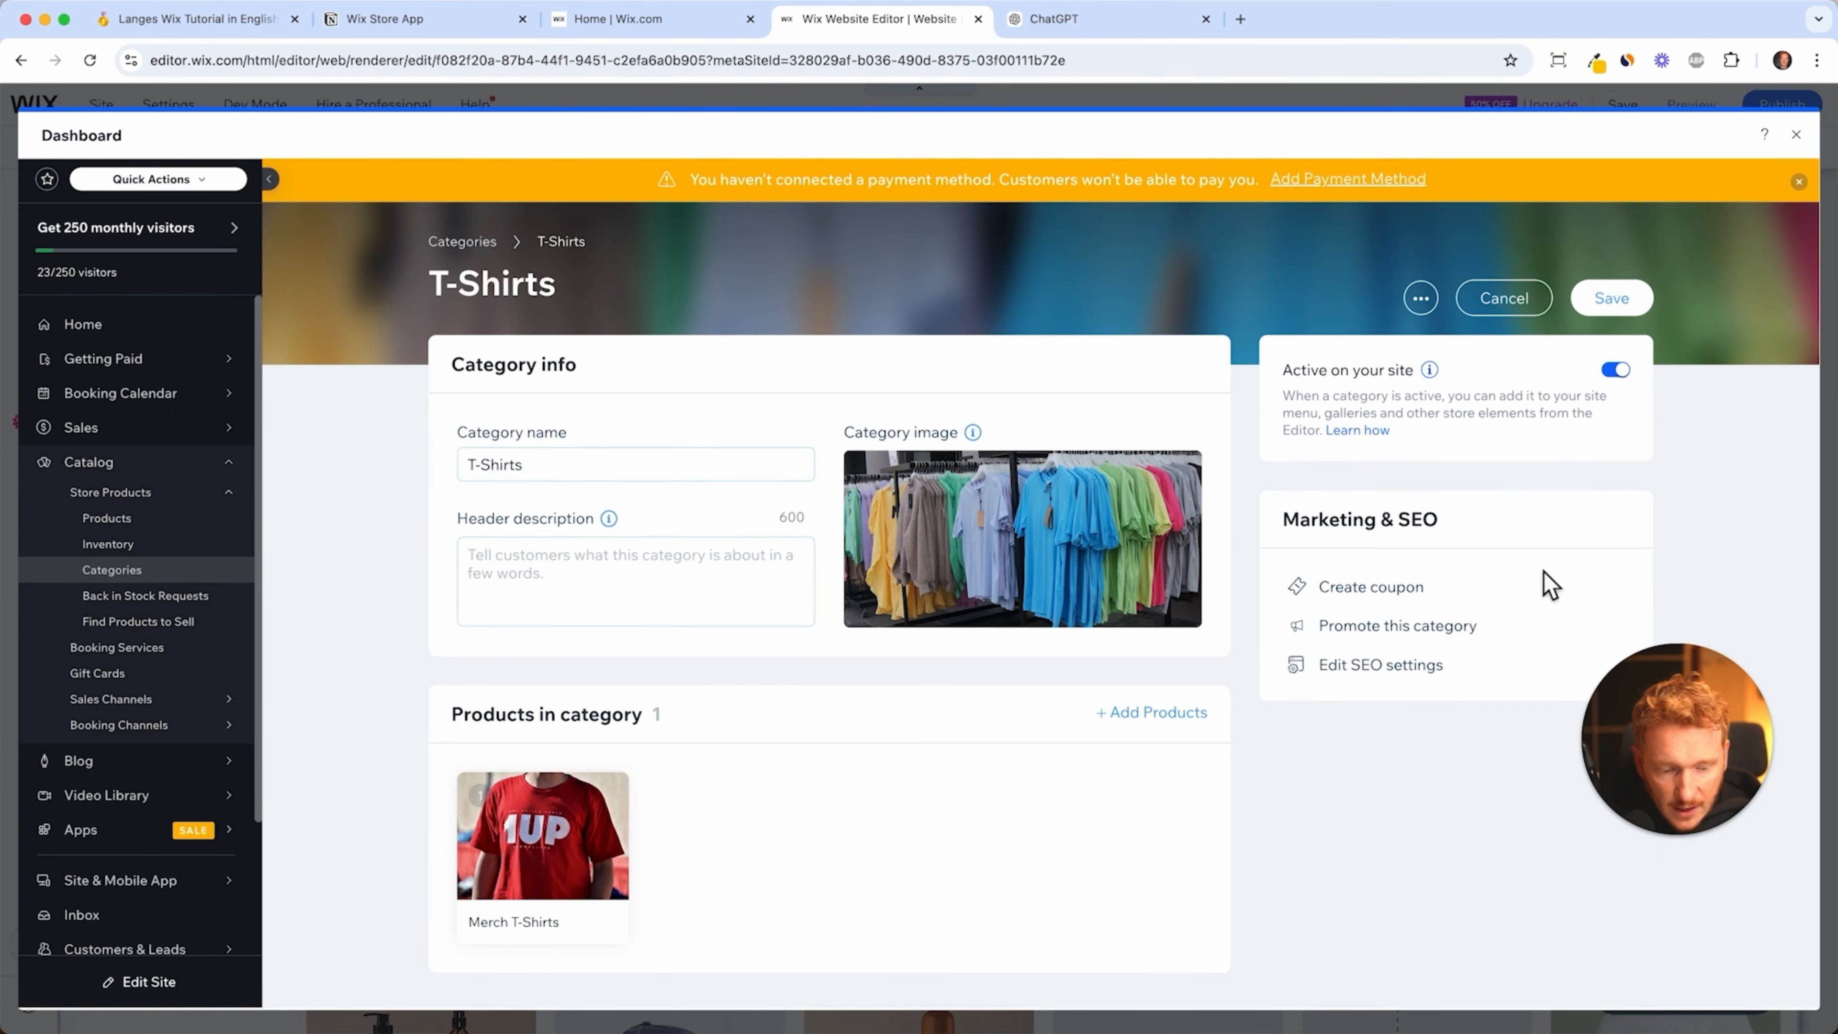
{"action": "left_click", "coordinate": [1617, 308]}
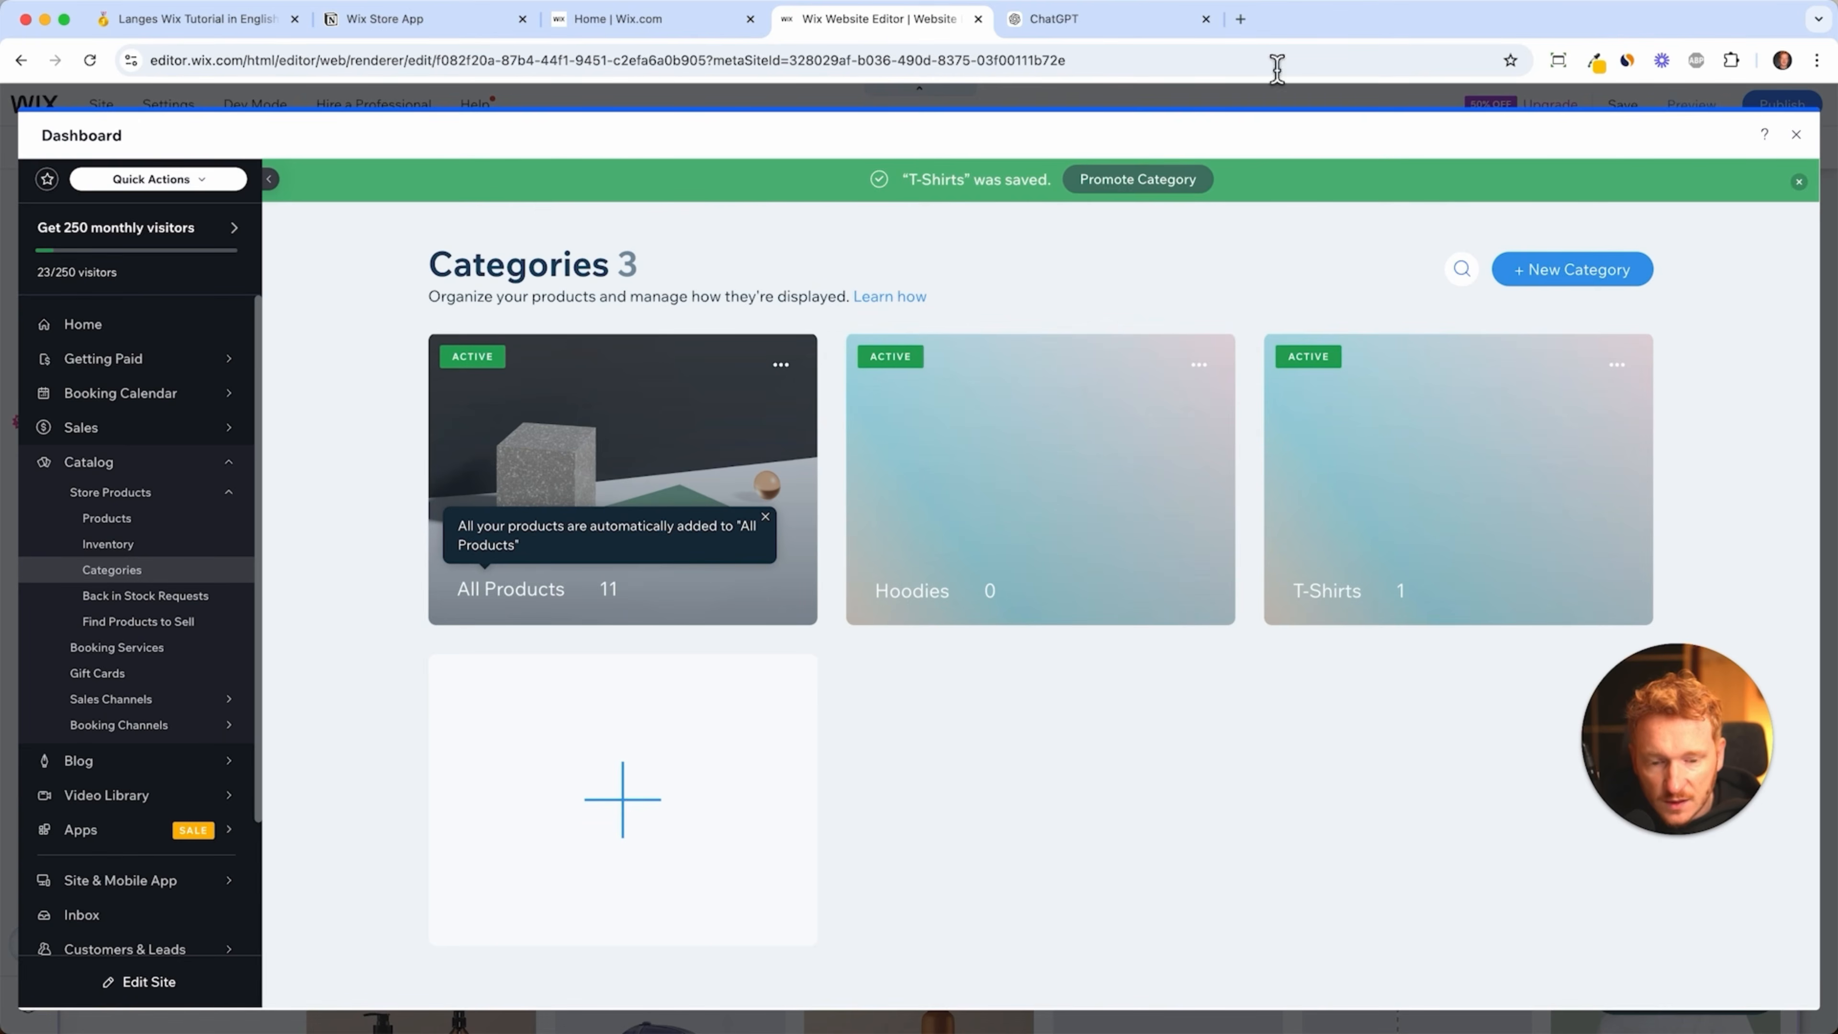
- Close the dashboard, publish the site changes, and open the live website
{"action": "left_click", "coordinate": [1796, 134]}
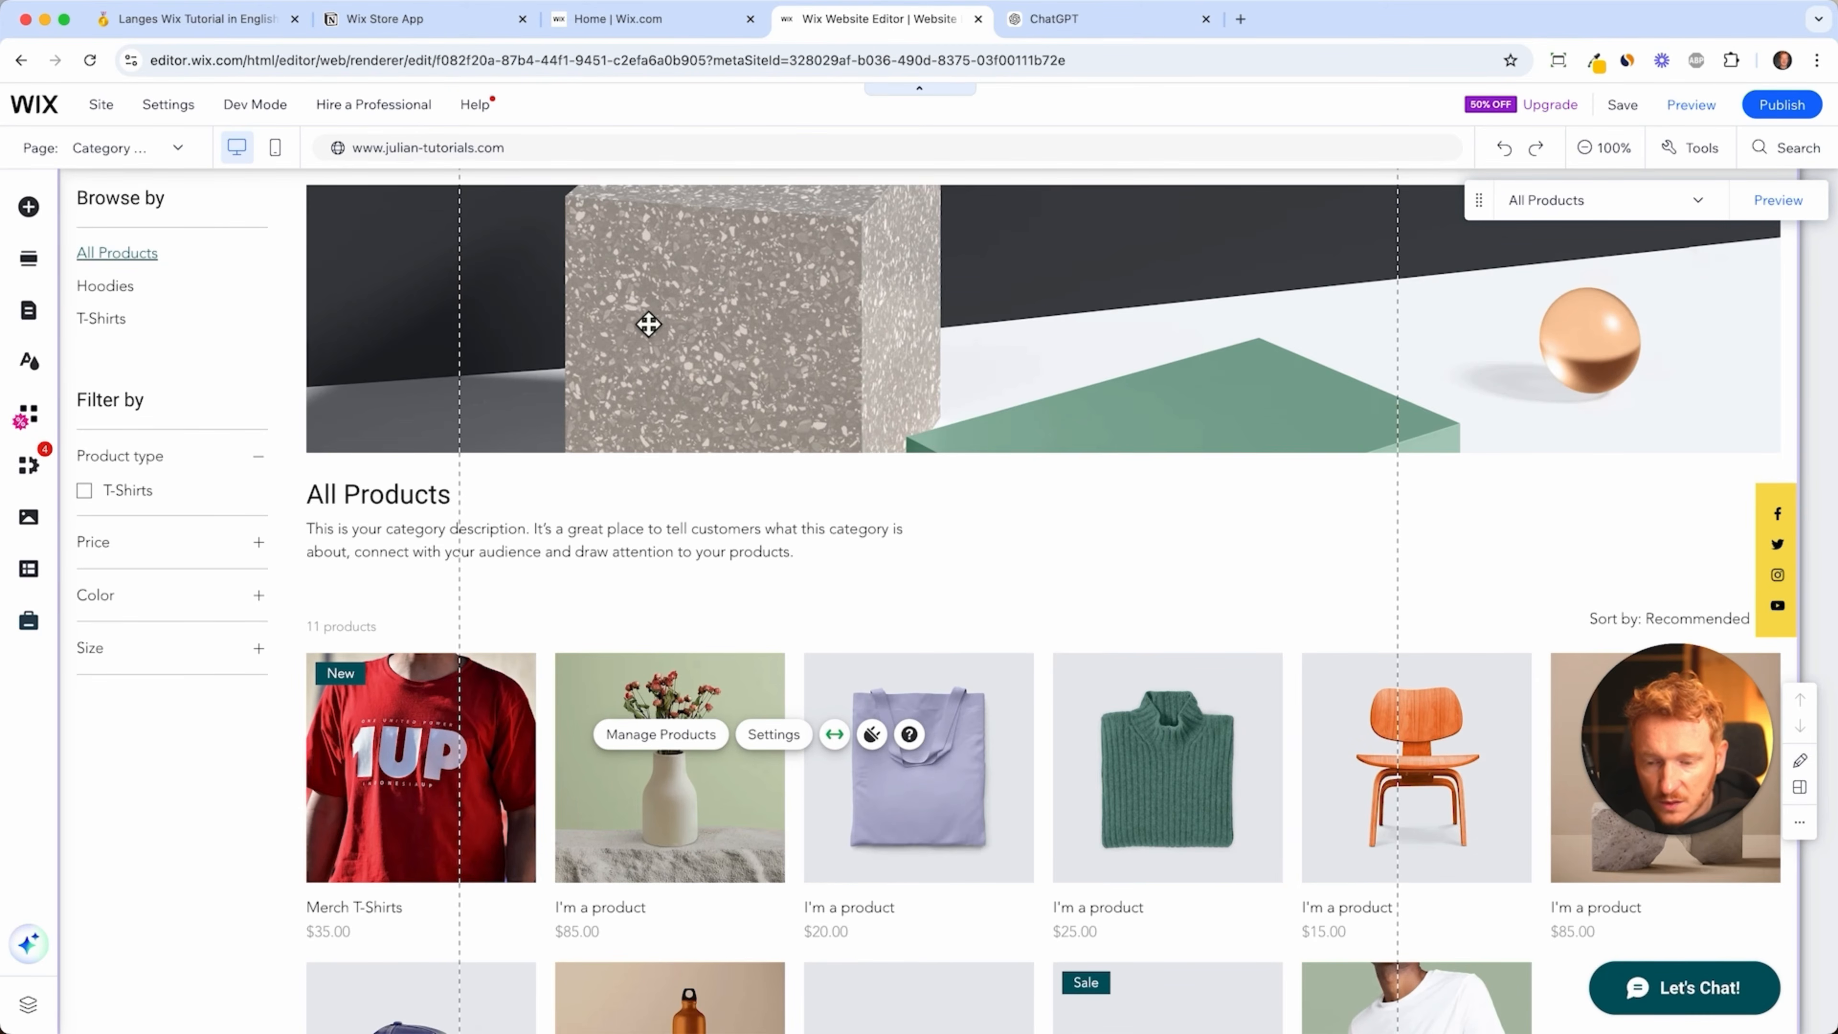
{"action": "scroll", "coordinate": [648, 324], "scroll_direction": "up", "scroll_amount": 3}
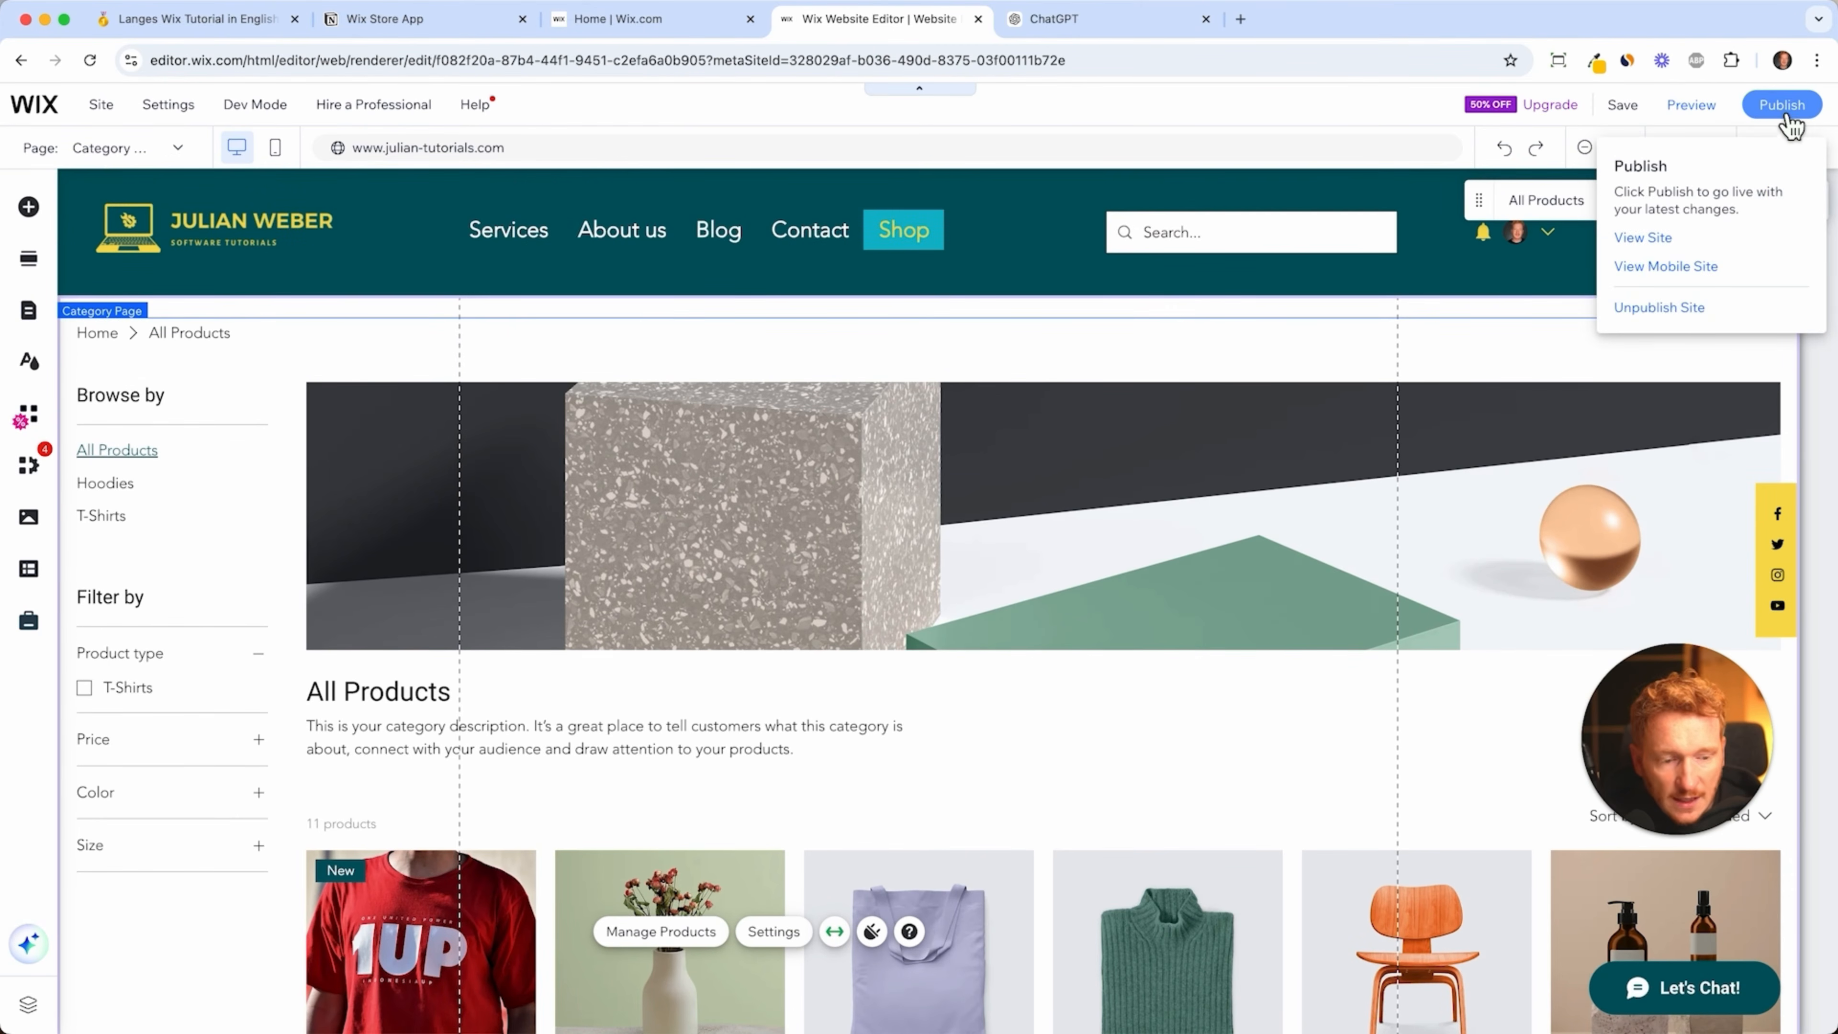
{"action": "left_click", "coordinate": [1788, 115]}
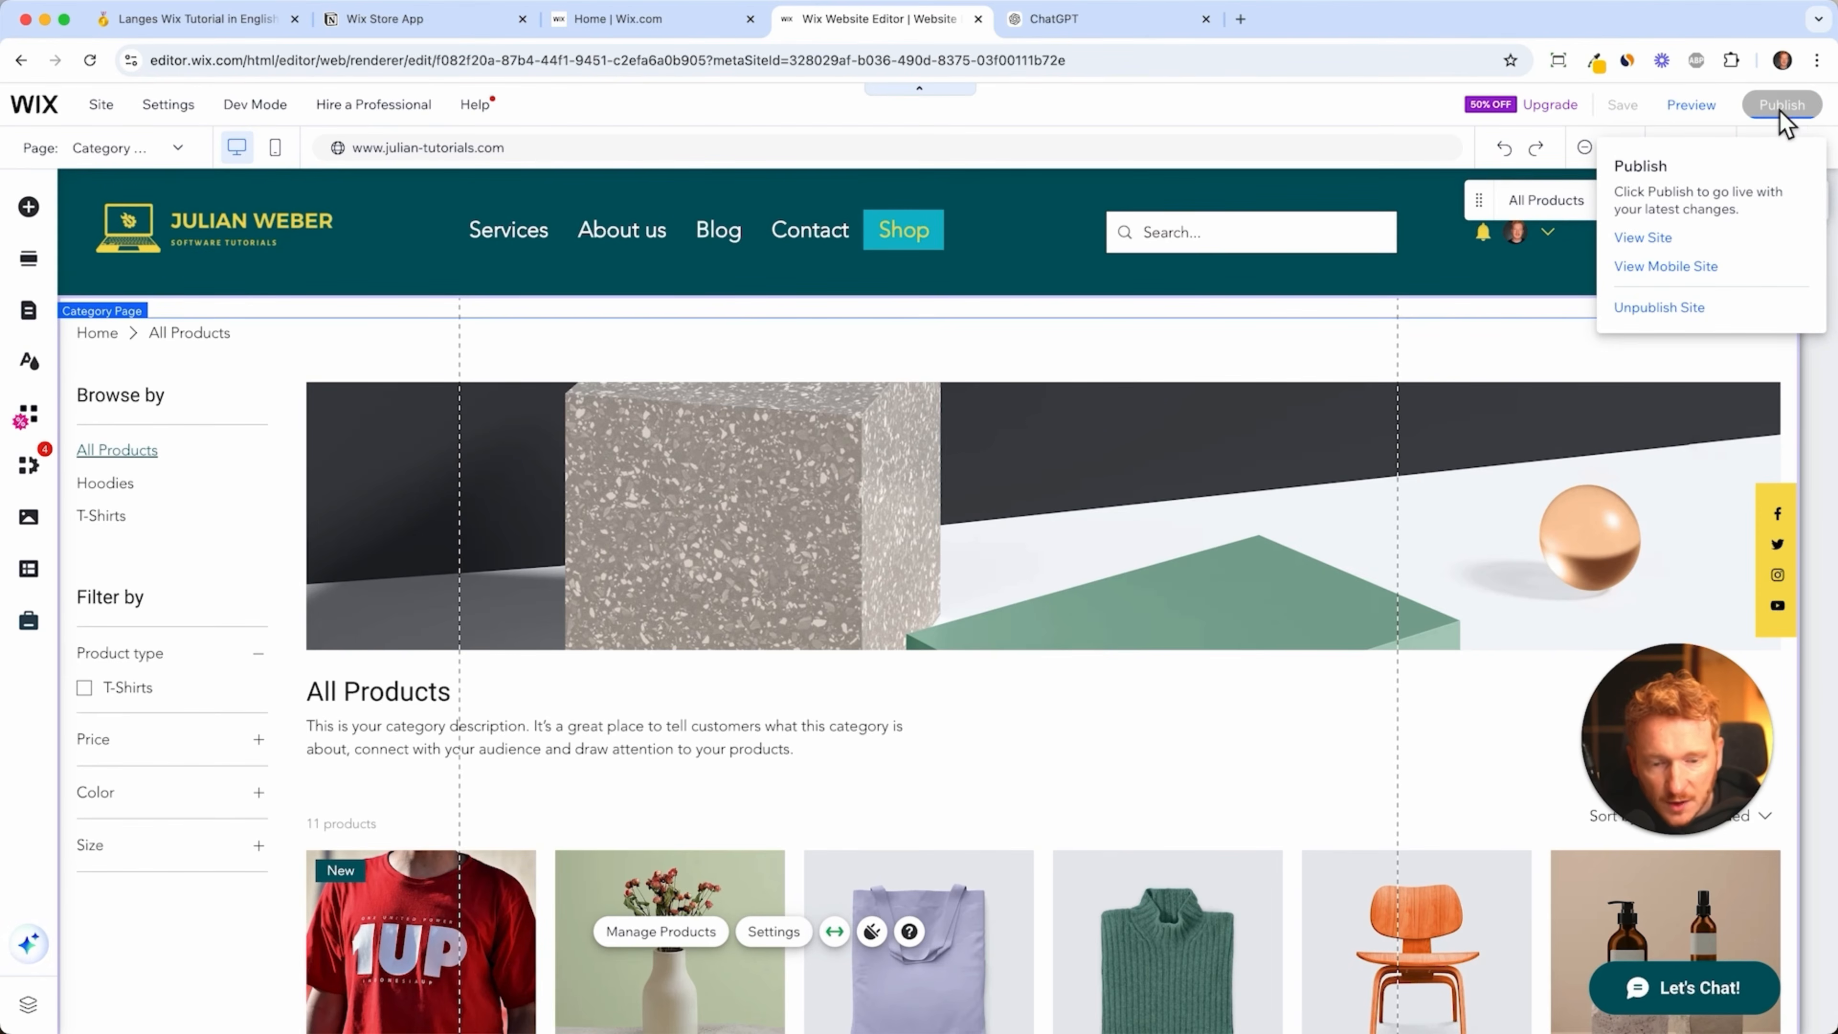
{"action": "left_click", "coordinate": [452, 152]}
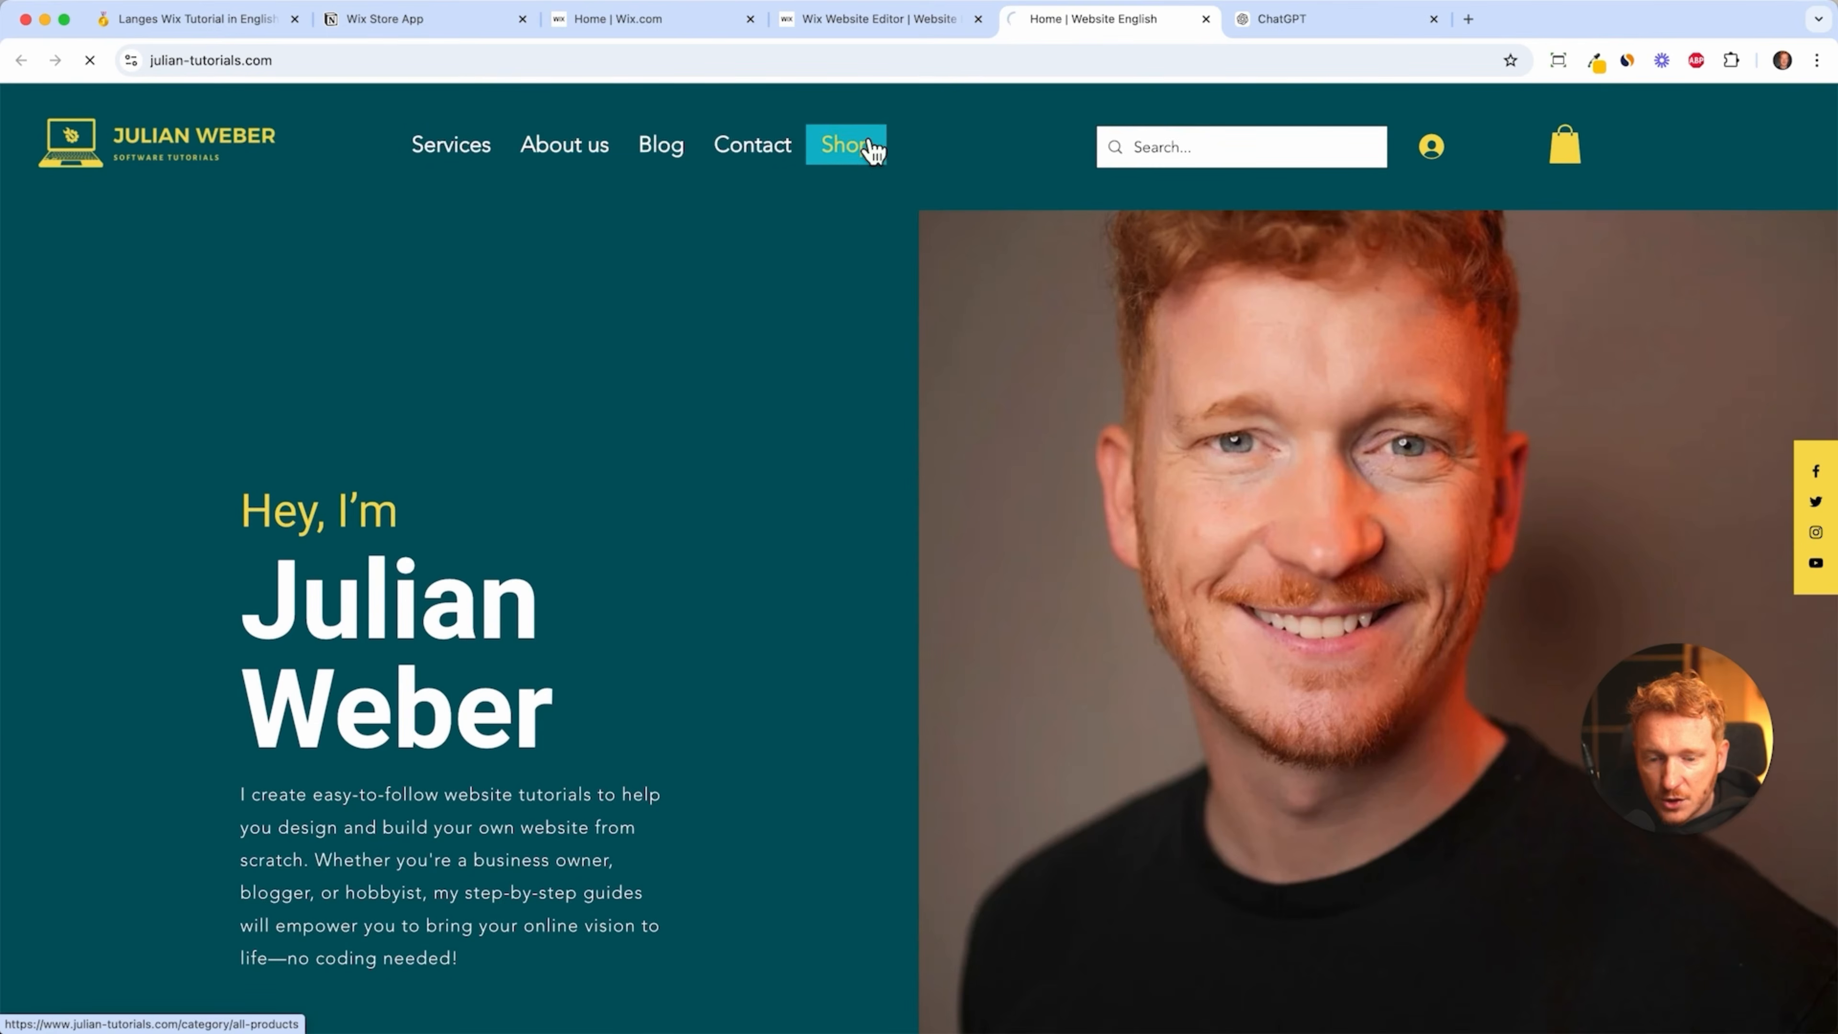
- Open the live shop's T-Shirts category page and check its header image and product listing
{"action": "left_click", "coordinate": [843, 145]}
{"action": "scroll", "coordinate": [397, 652], "scroll_direction": "down", "scroll_amount": 2}
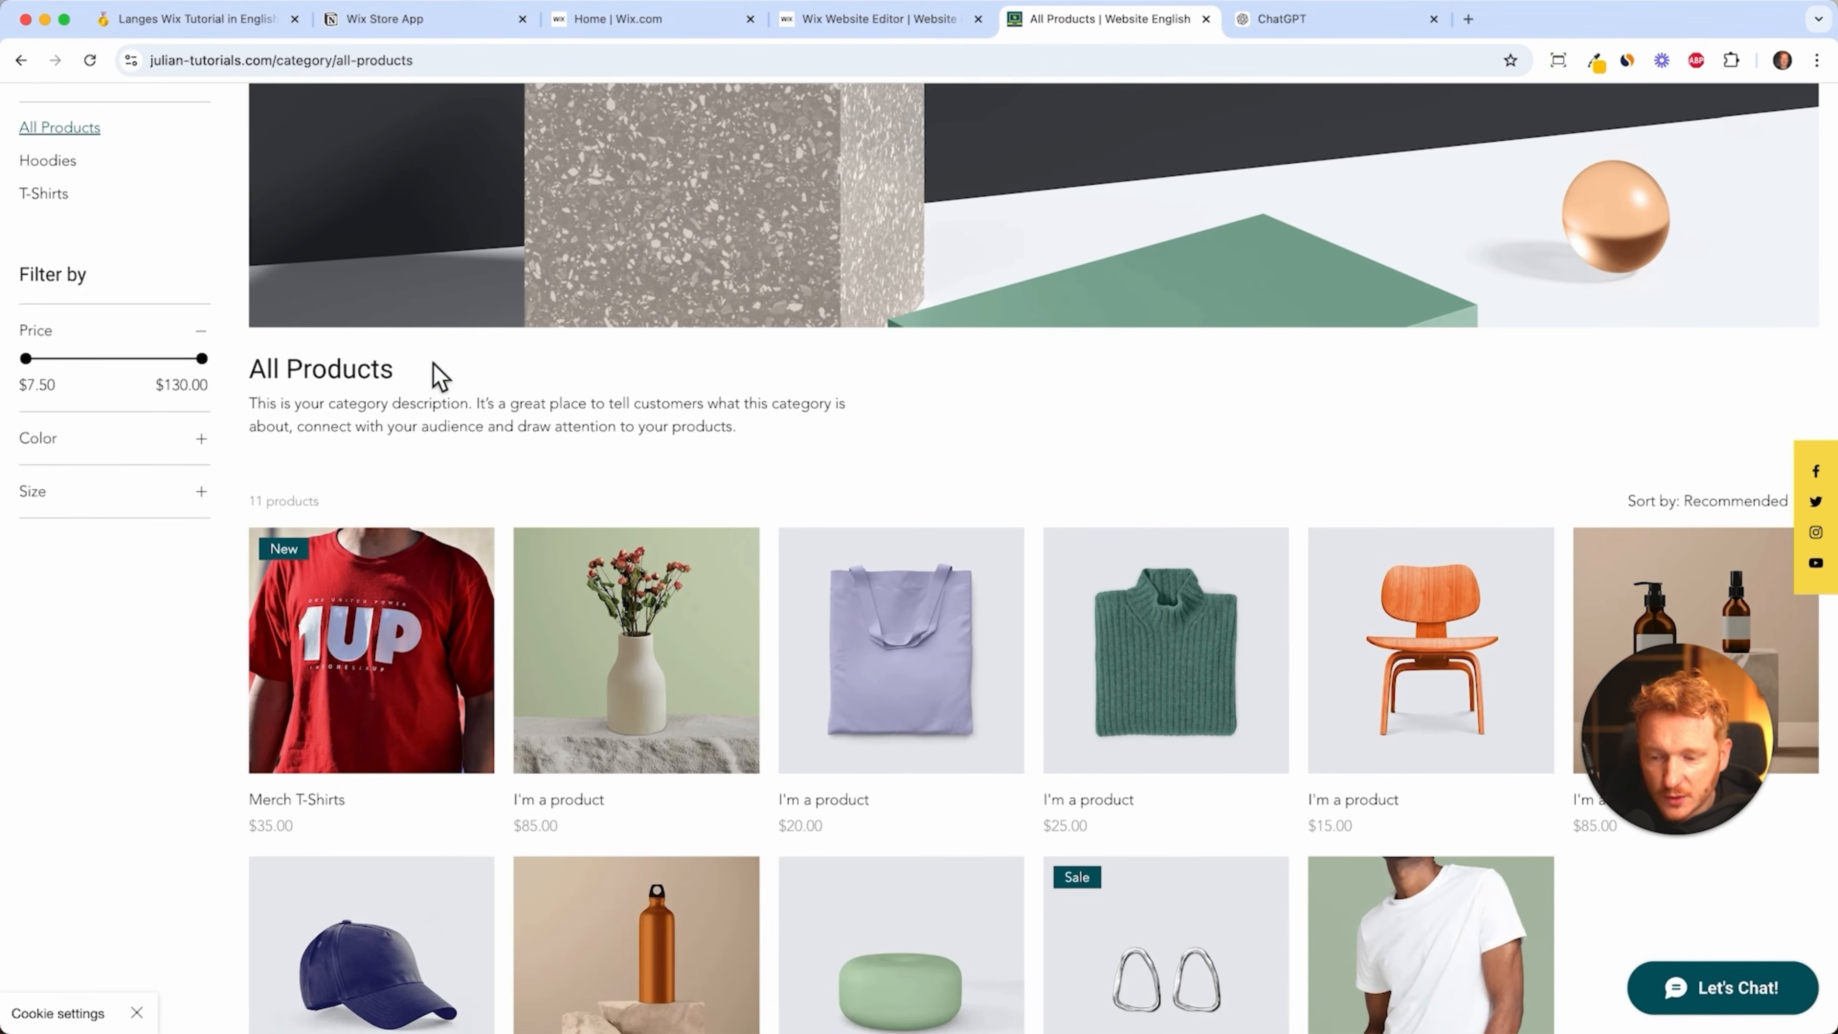
{"action": "left_click", "coordinate": [44, 210]}
{"action": "scroll", "coordinate": [492, 554], "scroll_direction": "down", "scroll_amount": 4}
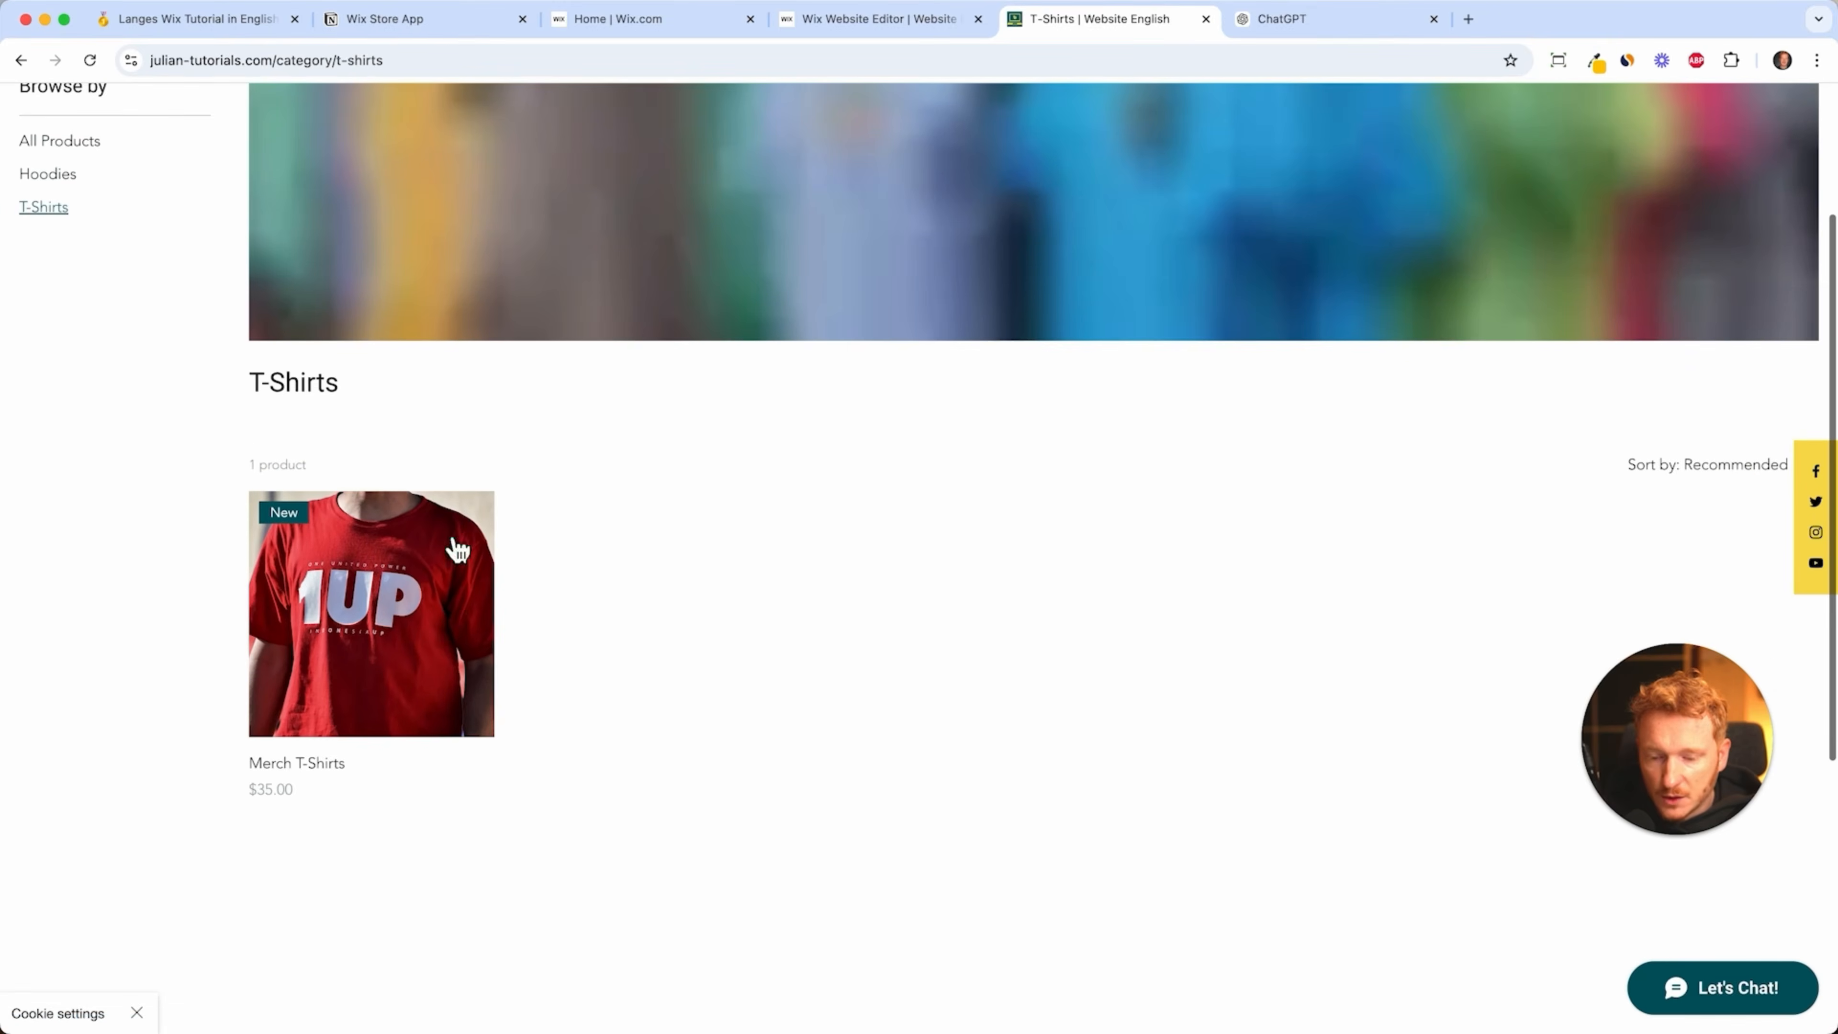
{"action": "scroll", "coordinate": [410, 603], "scroll_direction": "up", "scroll_amount": 5}
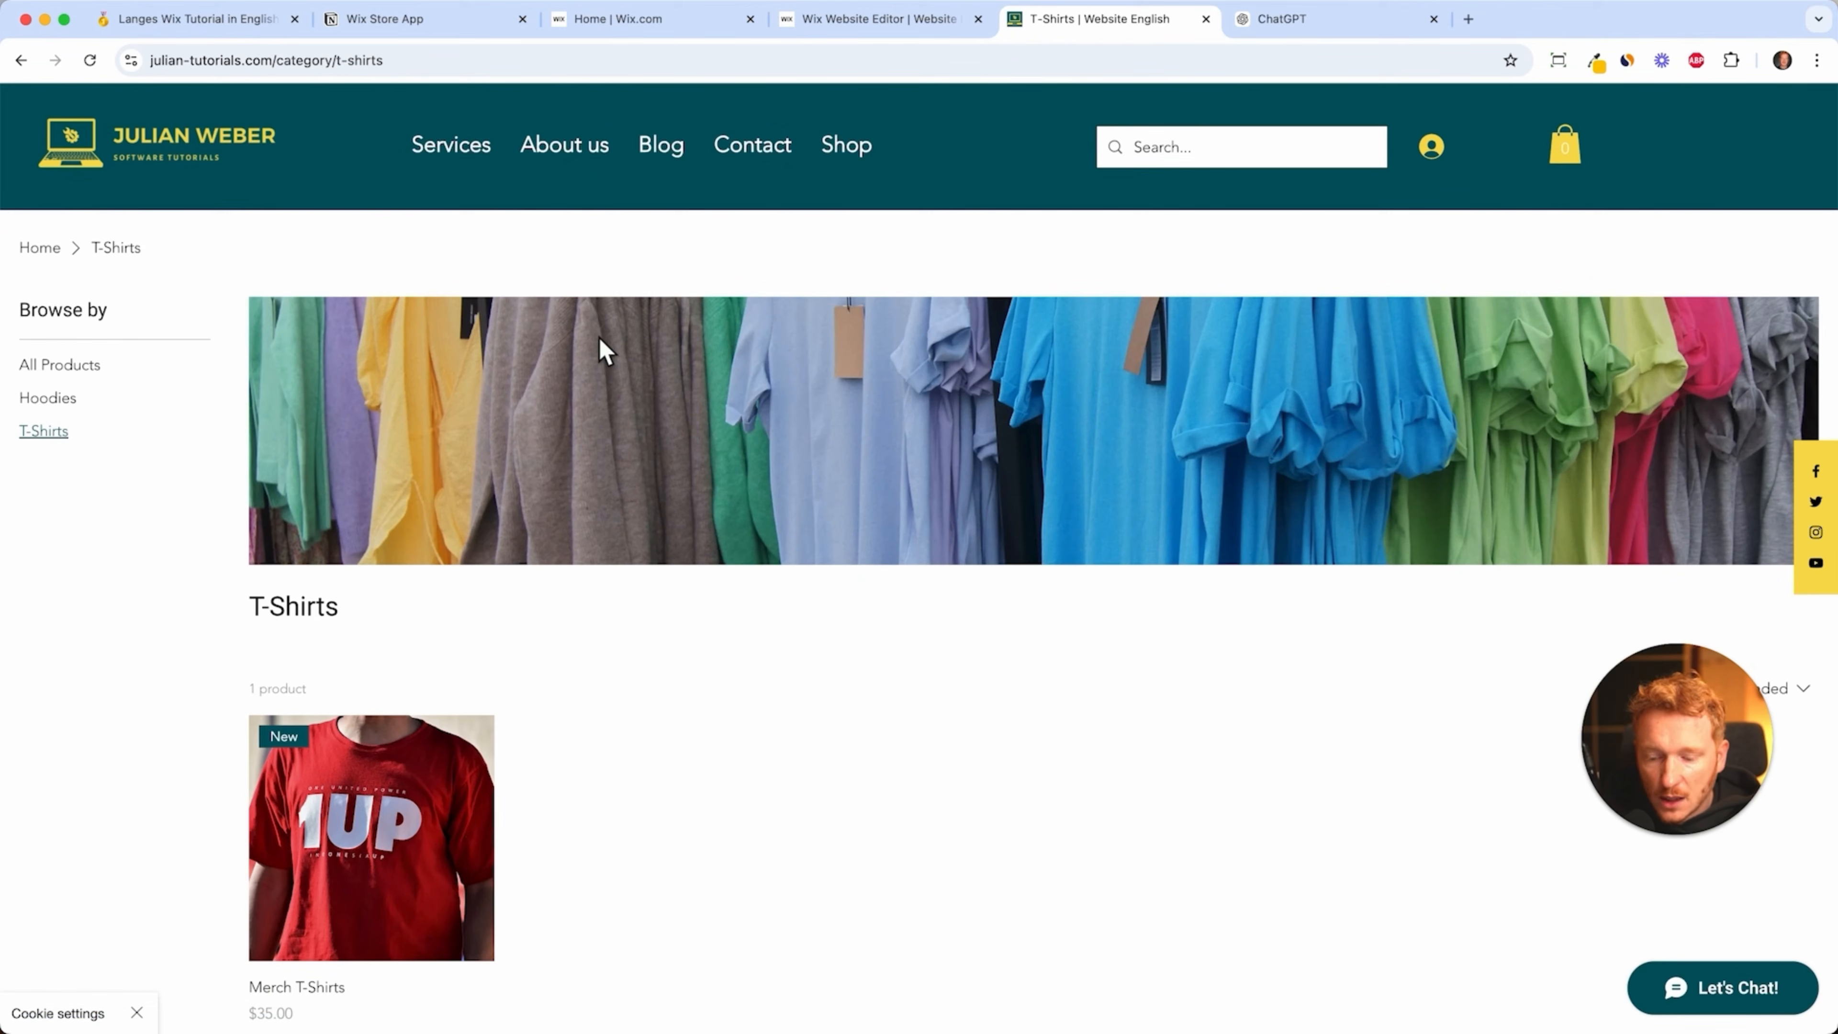
- Review the shop's All Products page and the Merch T-Shirts product page, including its description
{"action": "left_click", "coordinate": [861, 153]}
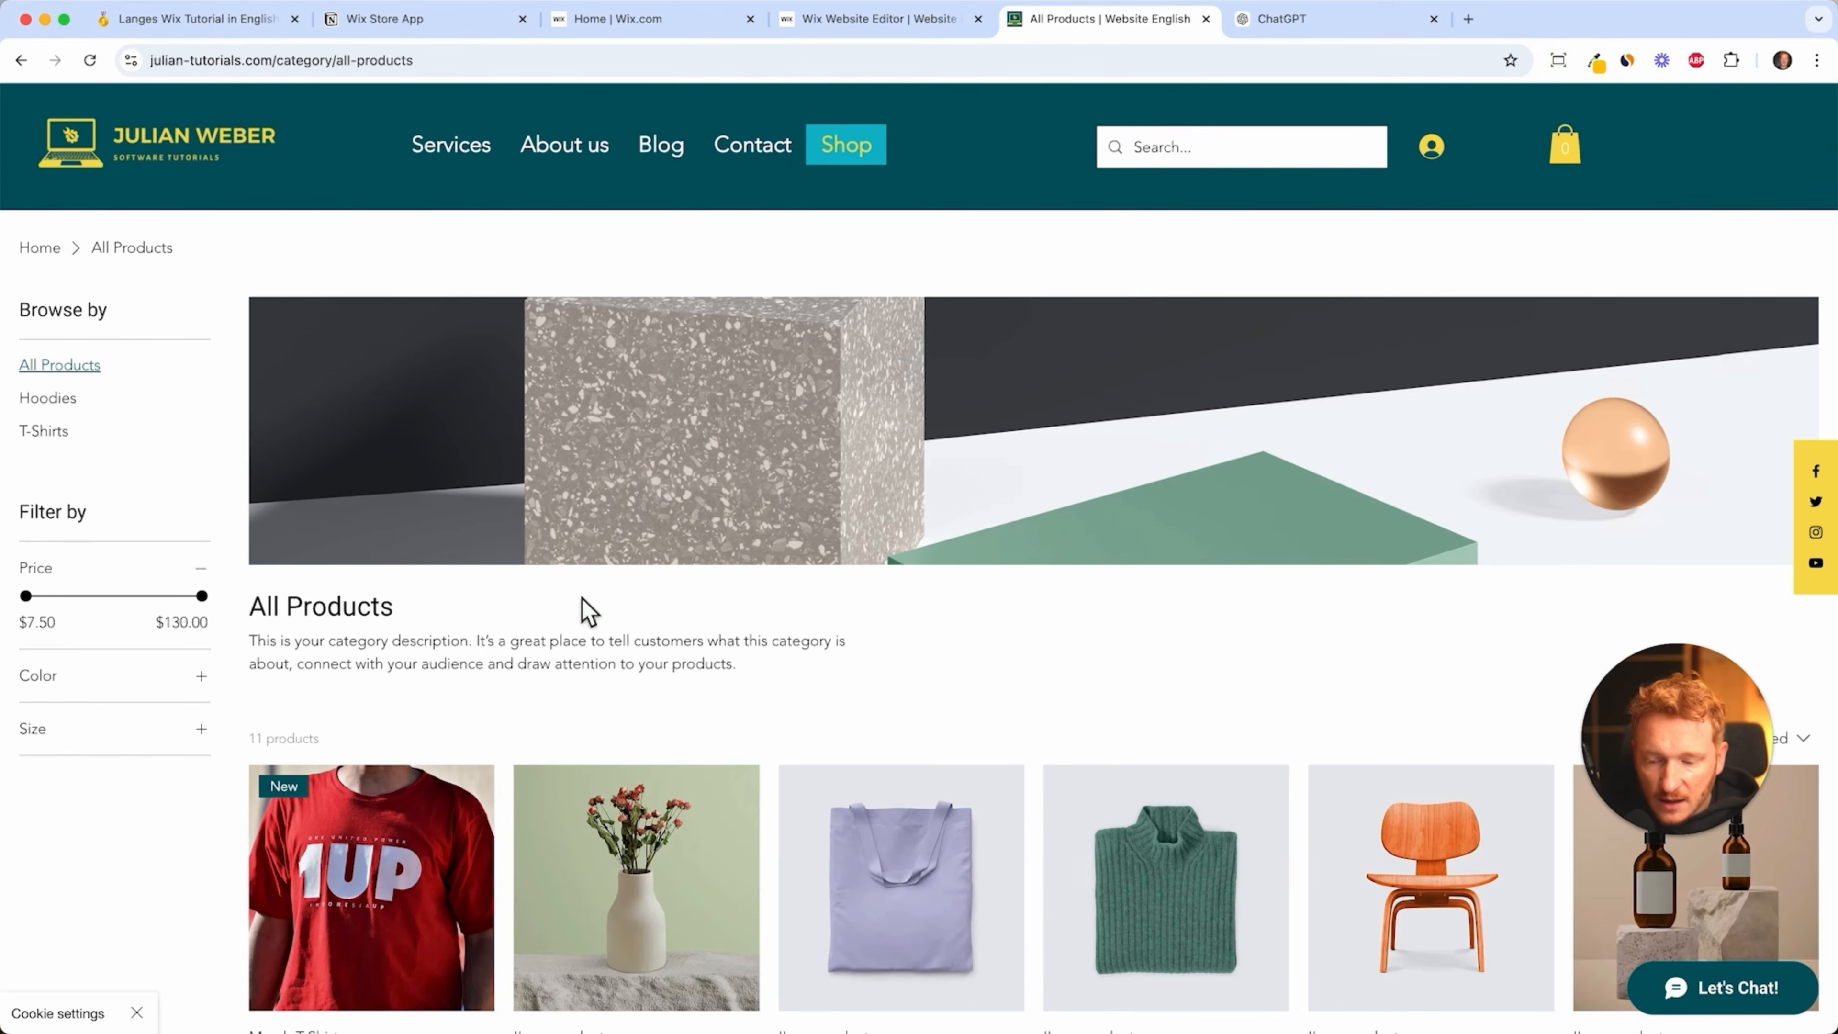
{"action": "scroll", "coordinate": [607, 664], "scroll_direction": "down", "scroll_amount": 7}
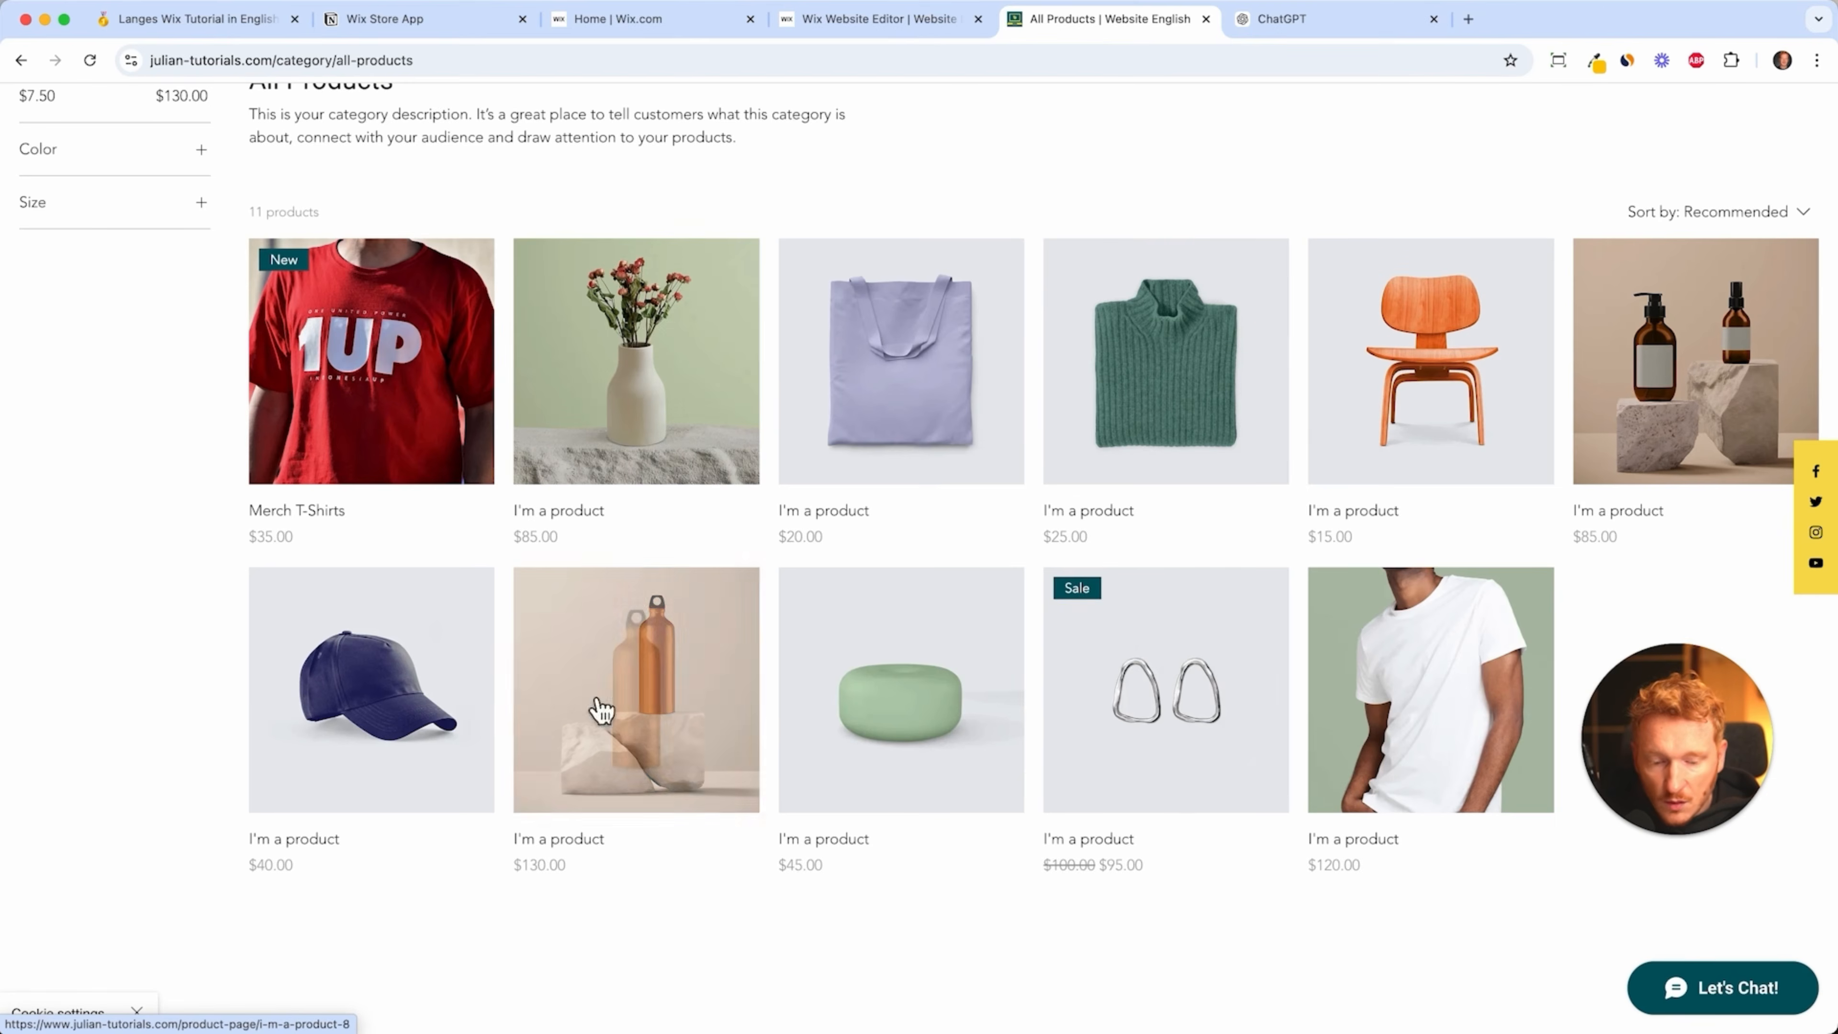
{"action": "scroll", "coordinate": [730, 275], "scroll_direction": "up", "scroll_amount": 7}
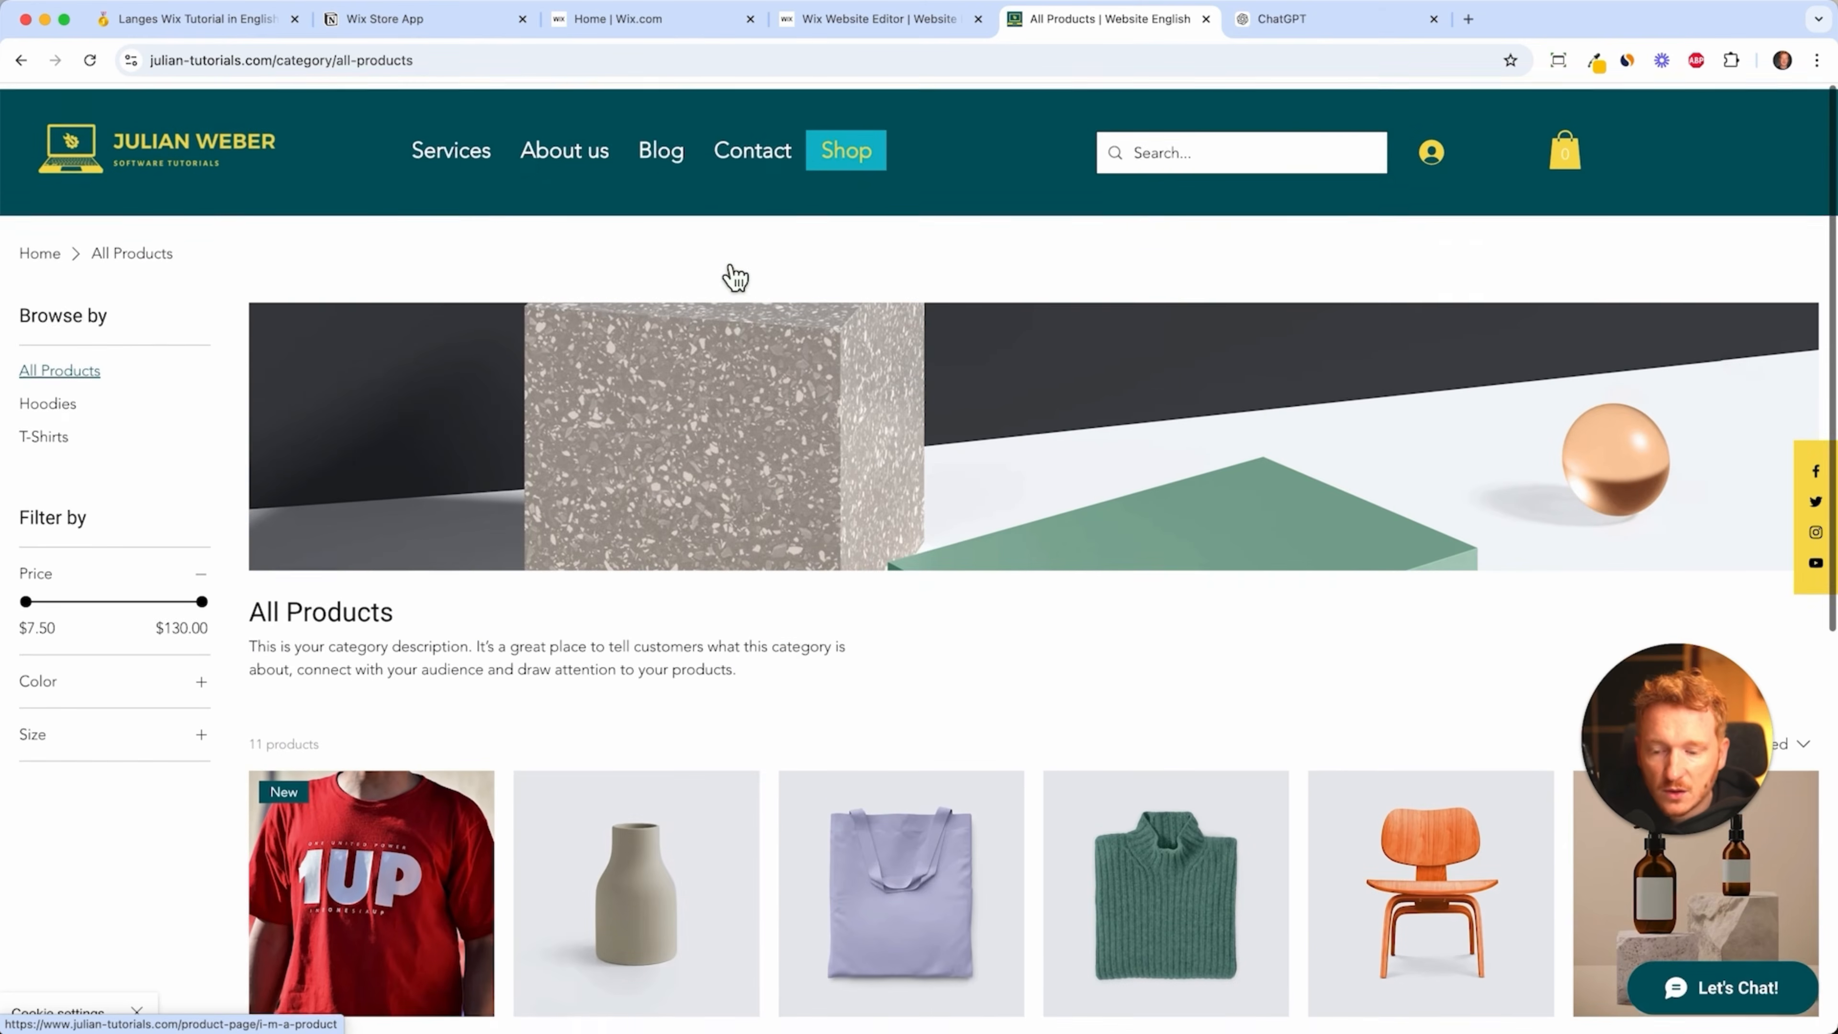
{"action": "scroll", "coordinate": [437, 839], "scroll_direction": "down", "scroll_amount": 5}
{"action": "left_click", "coordinate": [431, 547]}
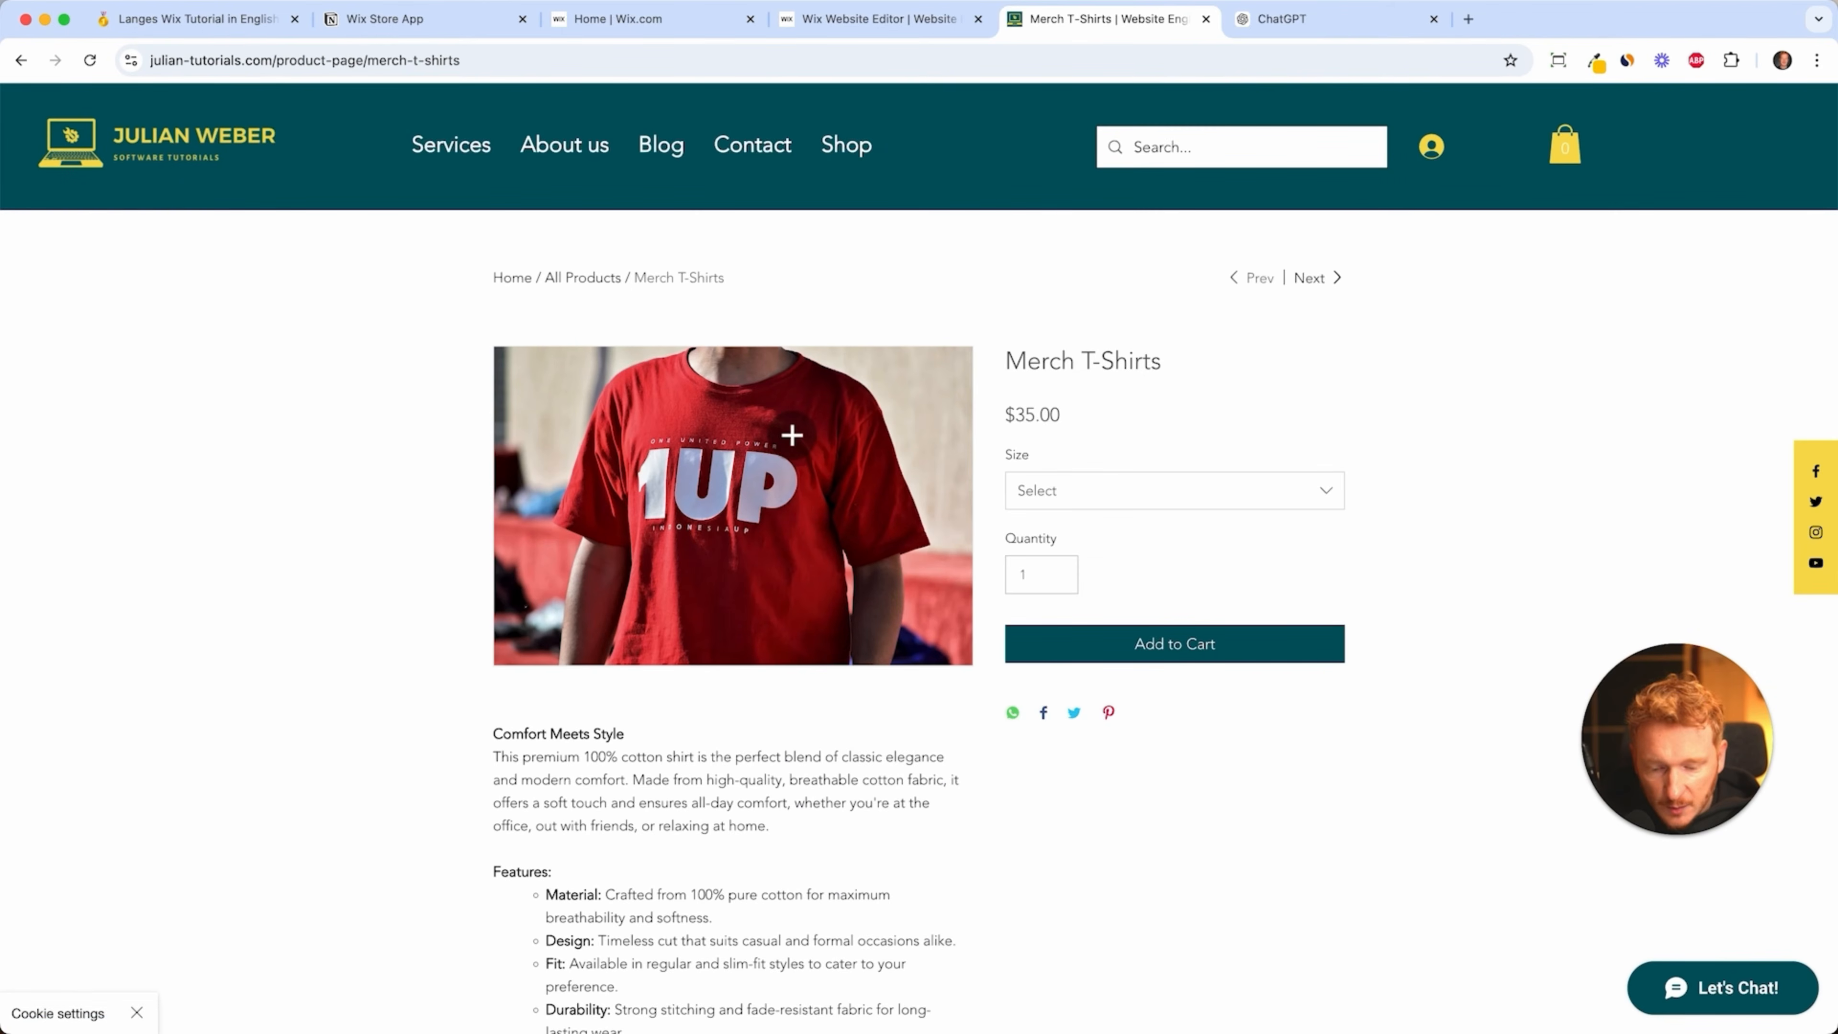
{"action": "scroll", "coordinate": [792, 435], "scroll_direction": "down", "scroll_amount": 5}
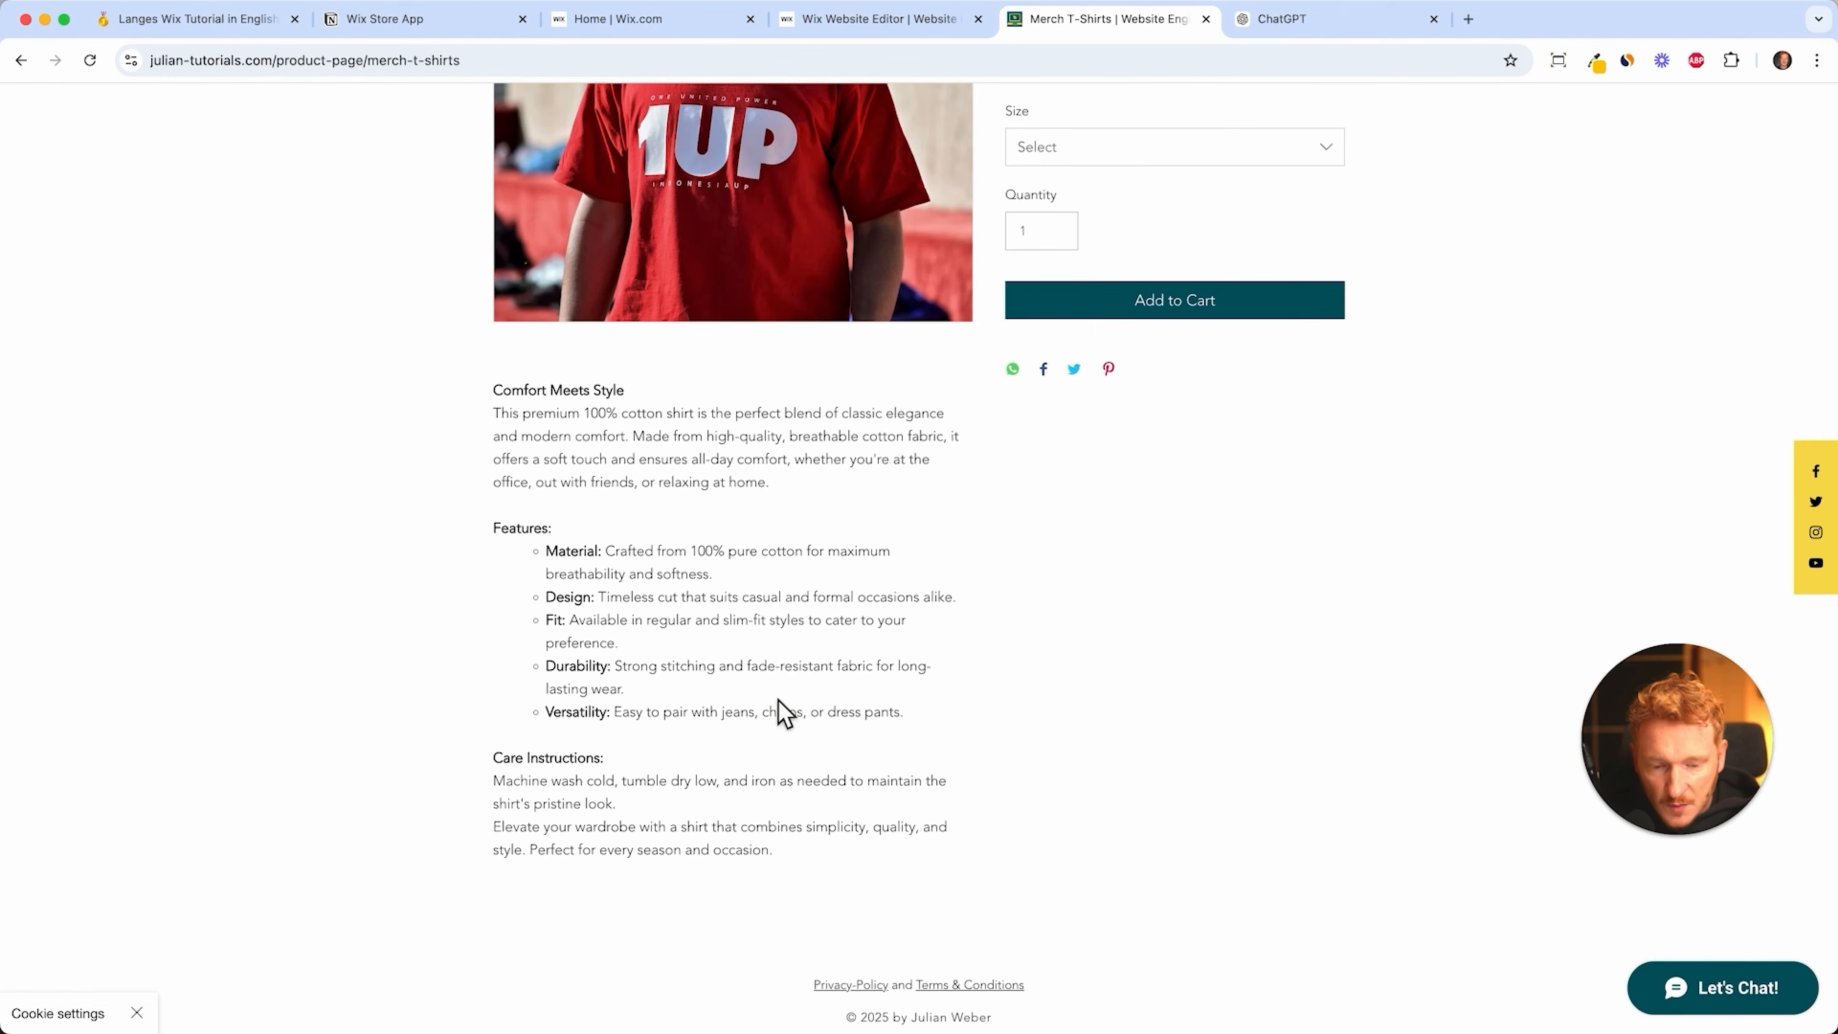
{"action": "scroll", "coordinate": [782, 713], "scroll_direction": "up", "scroll_amount": 5}
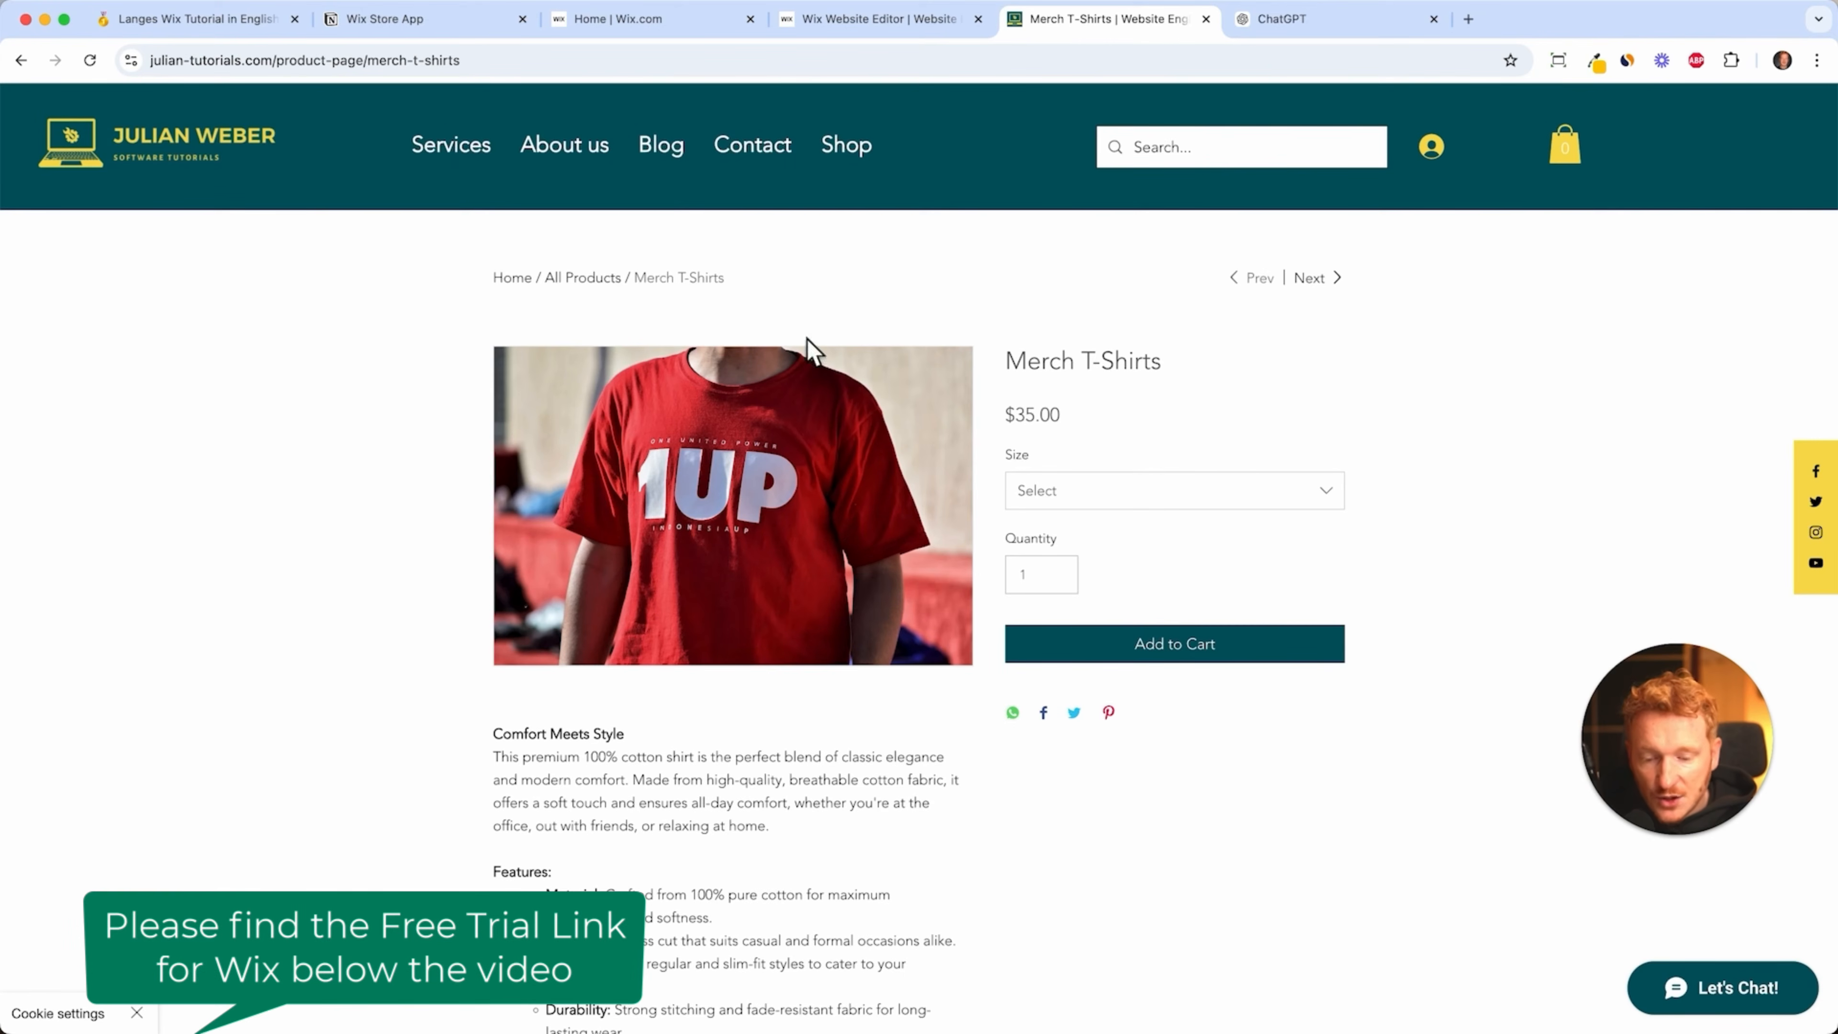
- Add the Merch T-Shirts product in size small to the cart and open the full cart page
{"action": "left_click", "coordinate": [1123, 500]}
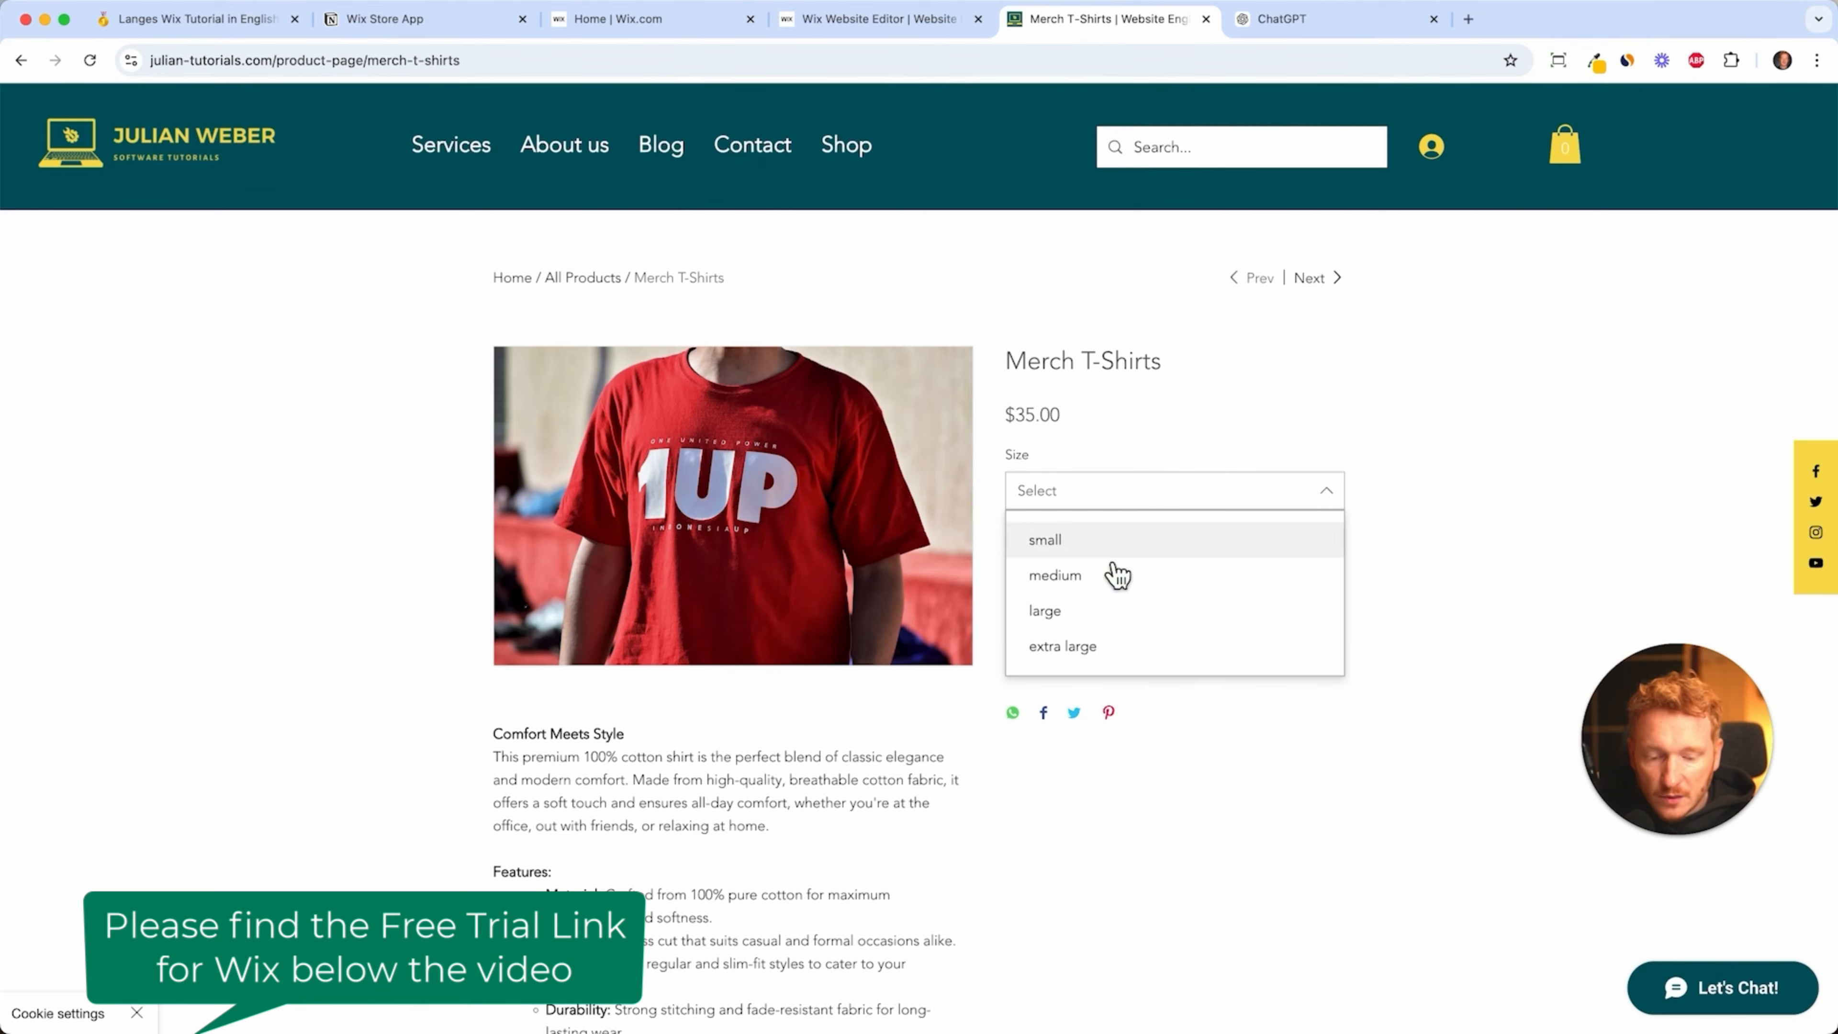
{"action": "left_click", "coordinate": [1091, 556]}
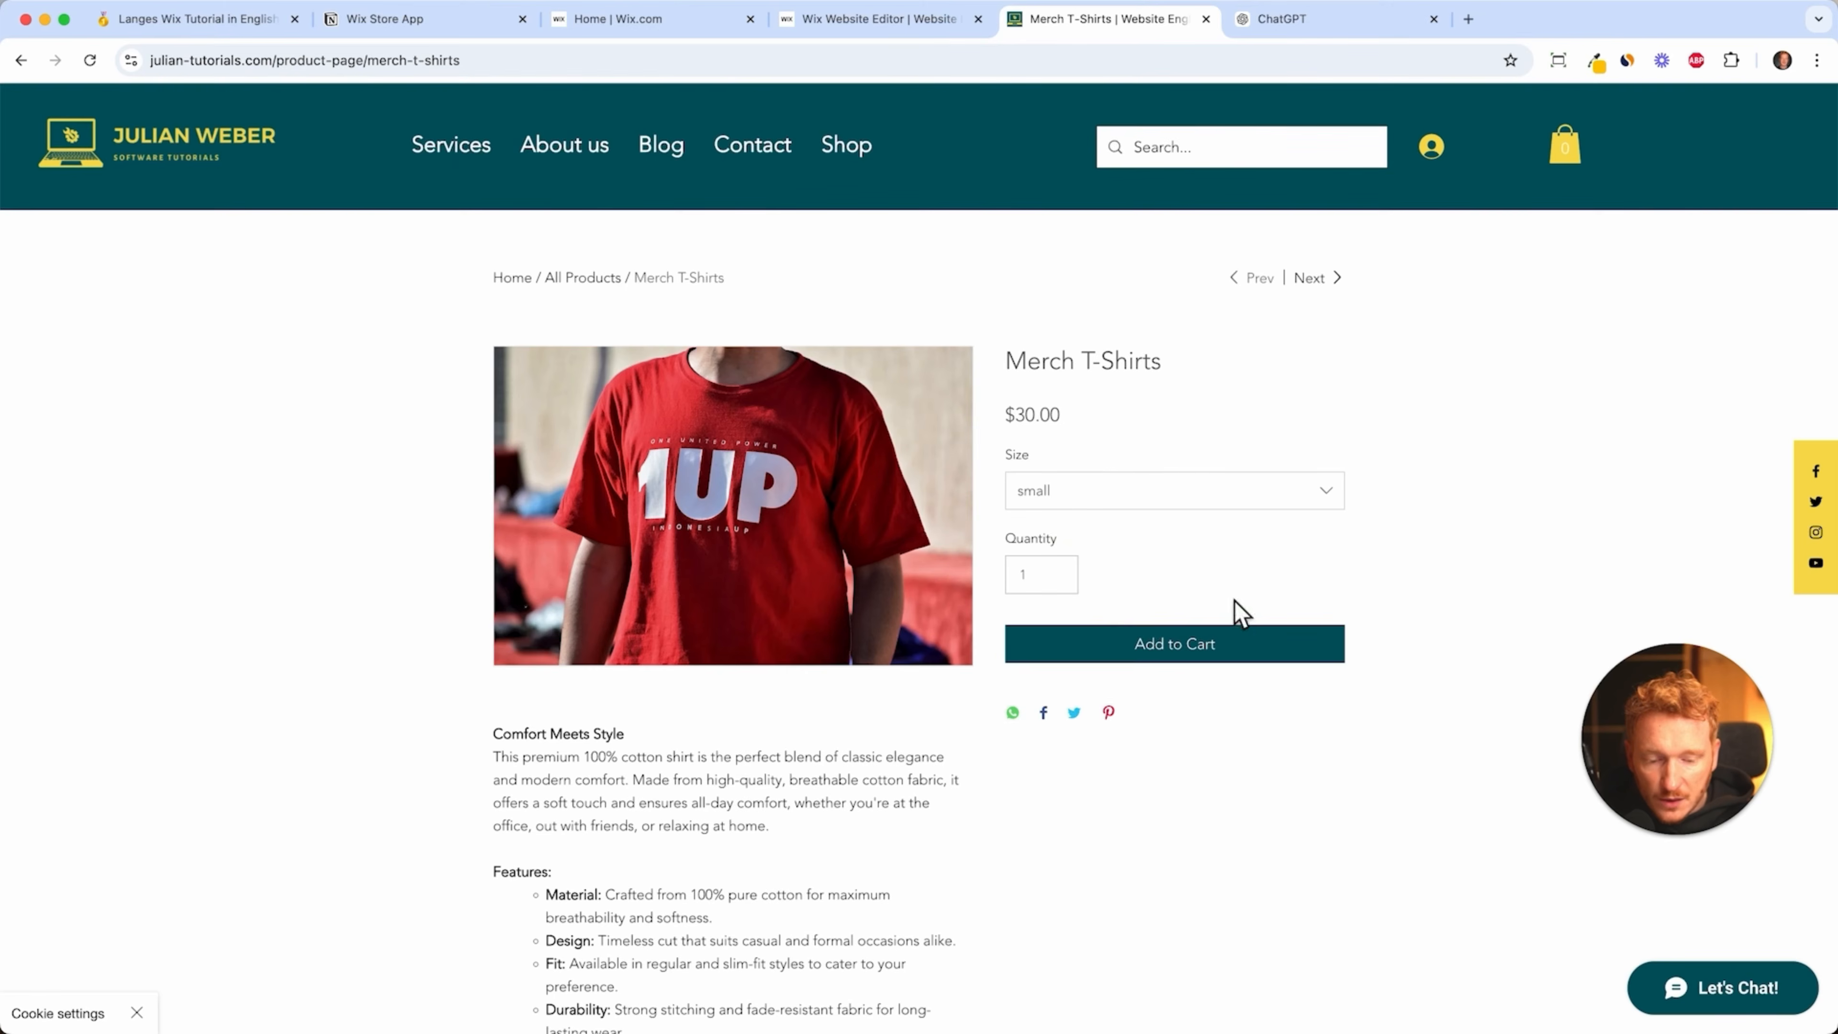
{"action": "left_click", "coordinate": [1189, 668]}
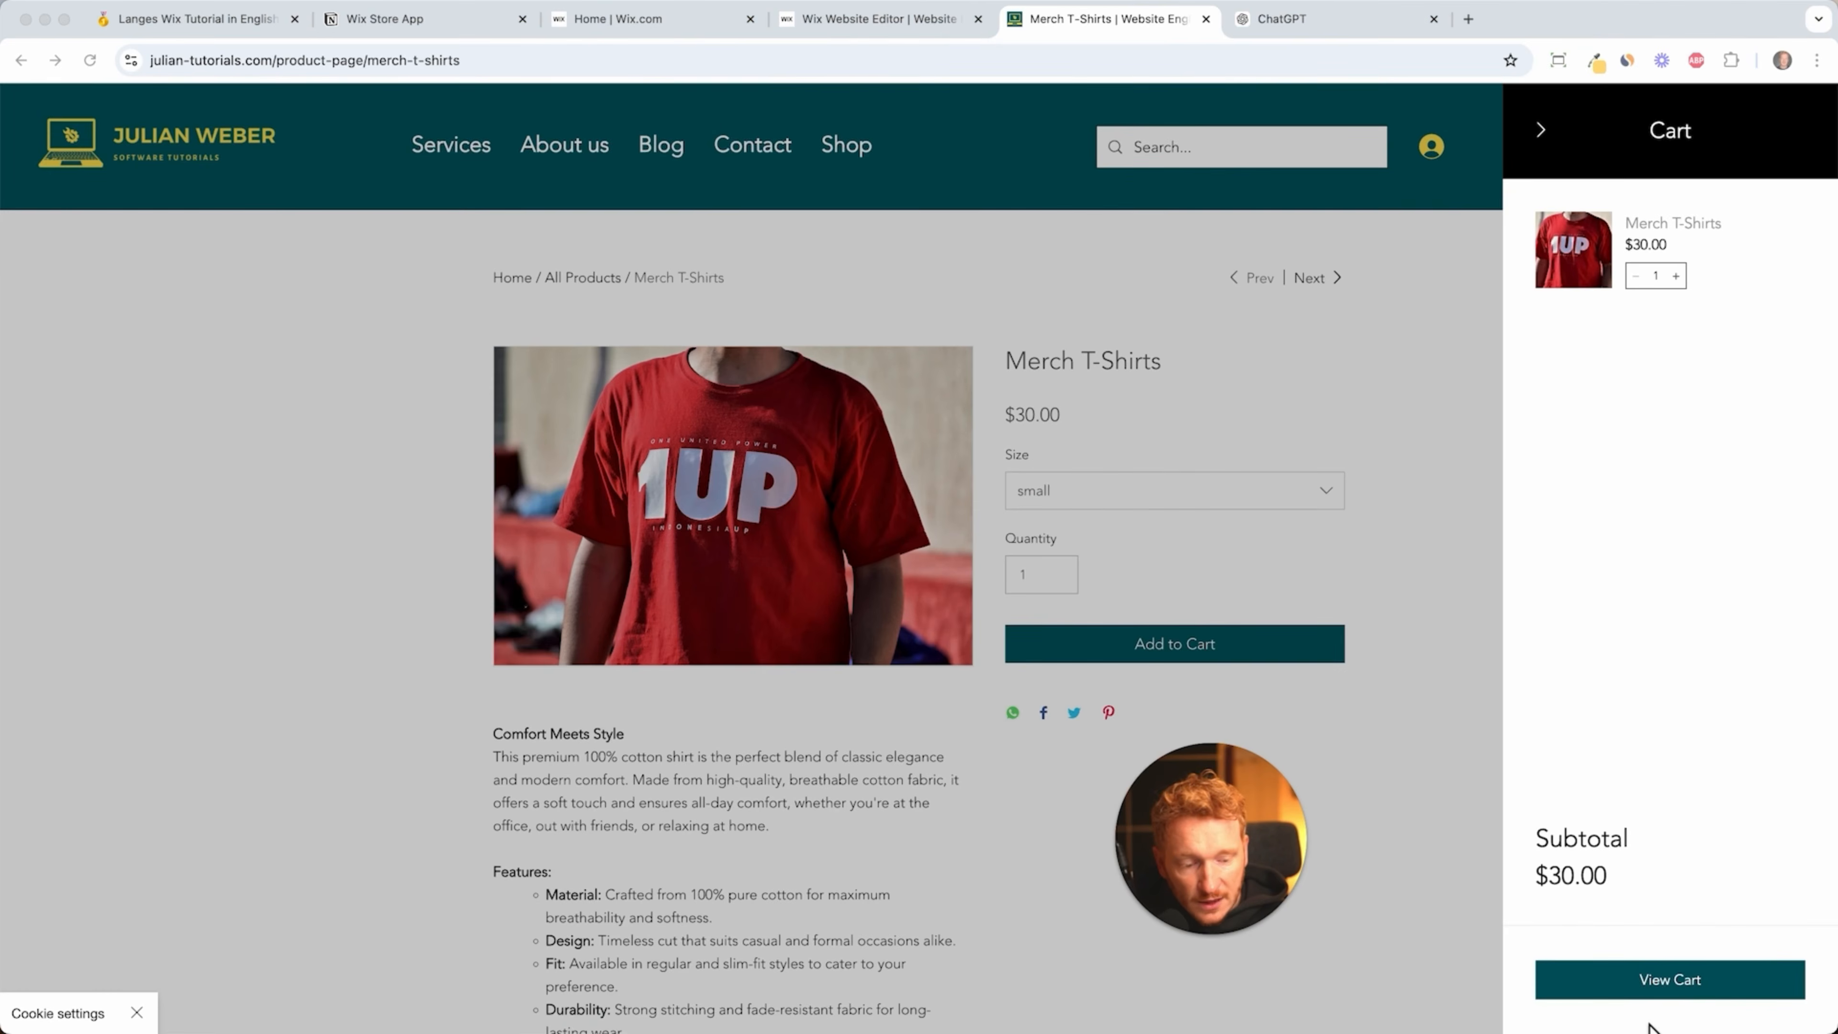
{"action": "left_click", "coordinate": [1664, 995]}
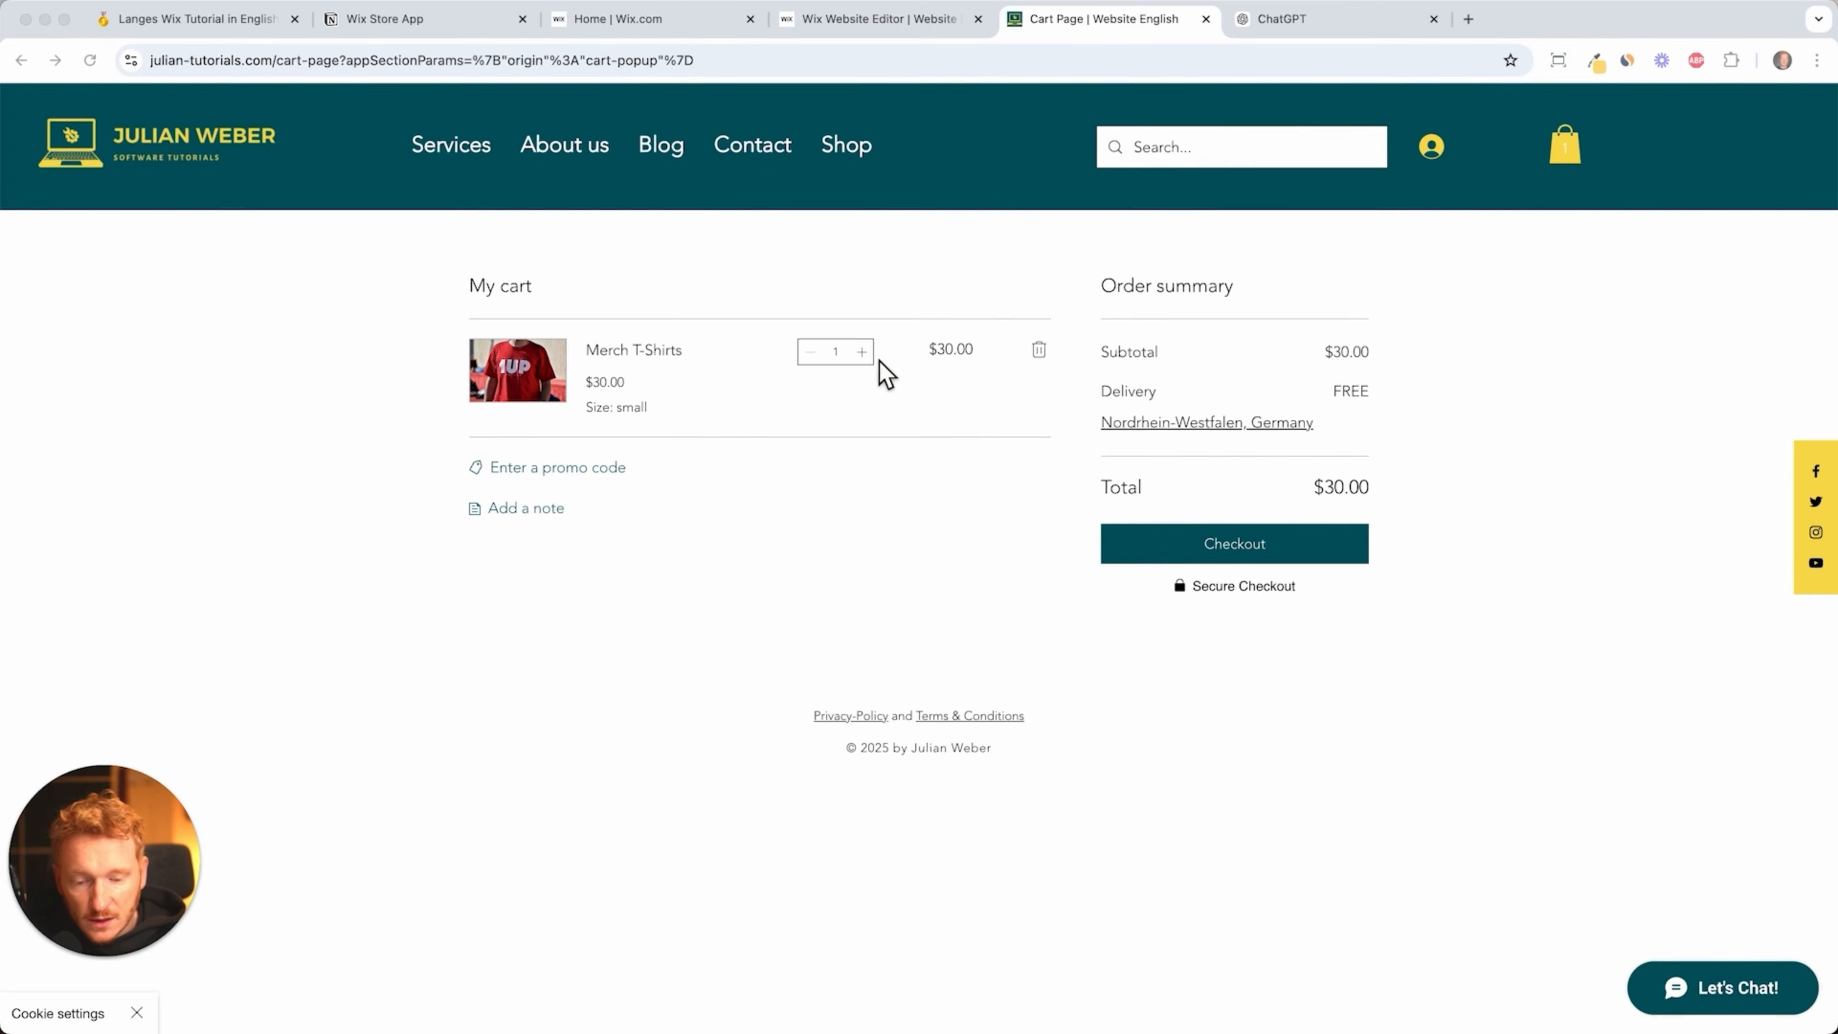
- Raise the Merch T-Shirts cart quantity to 2, try to check out, and dismiss the resulting dialog
{"action": "left_click", "coordinate": [862, 352]}
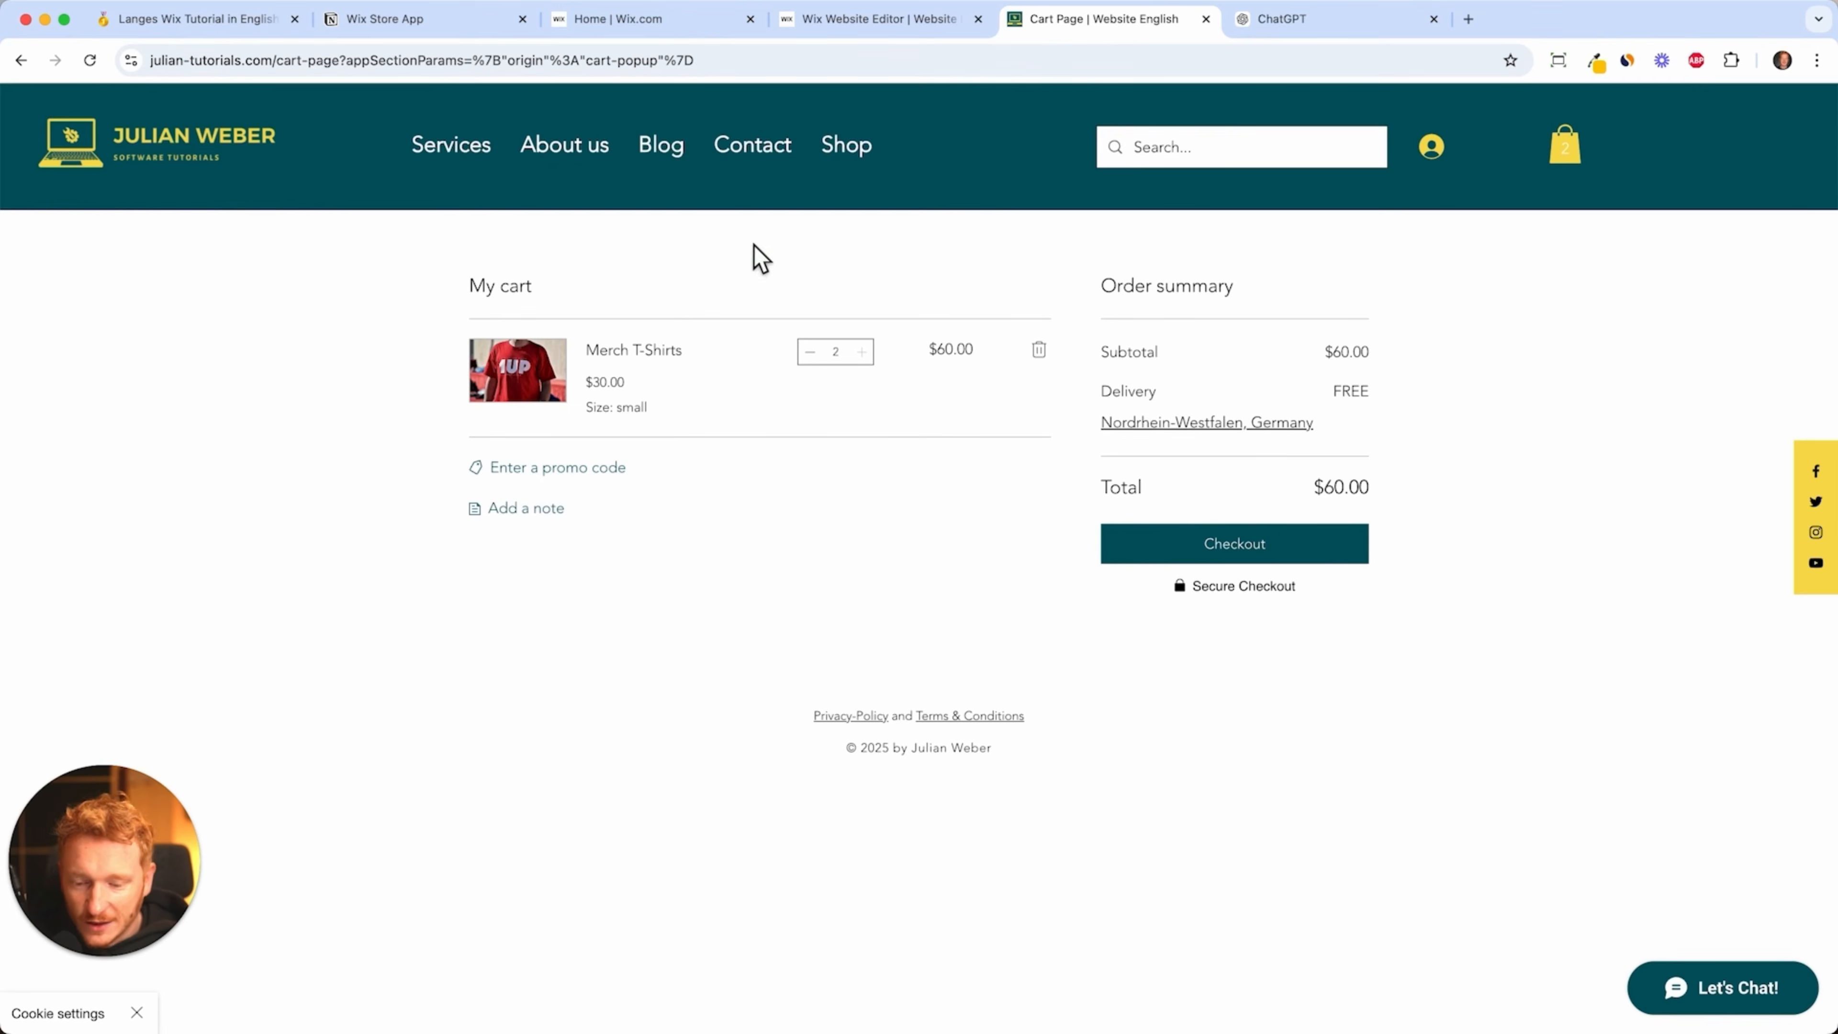
{"action": "left_click", "coordinate": [1198, 552]}
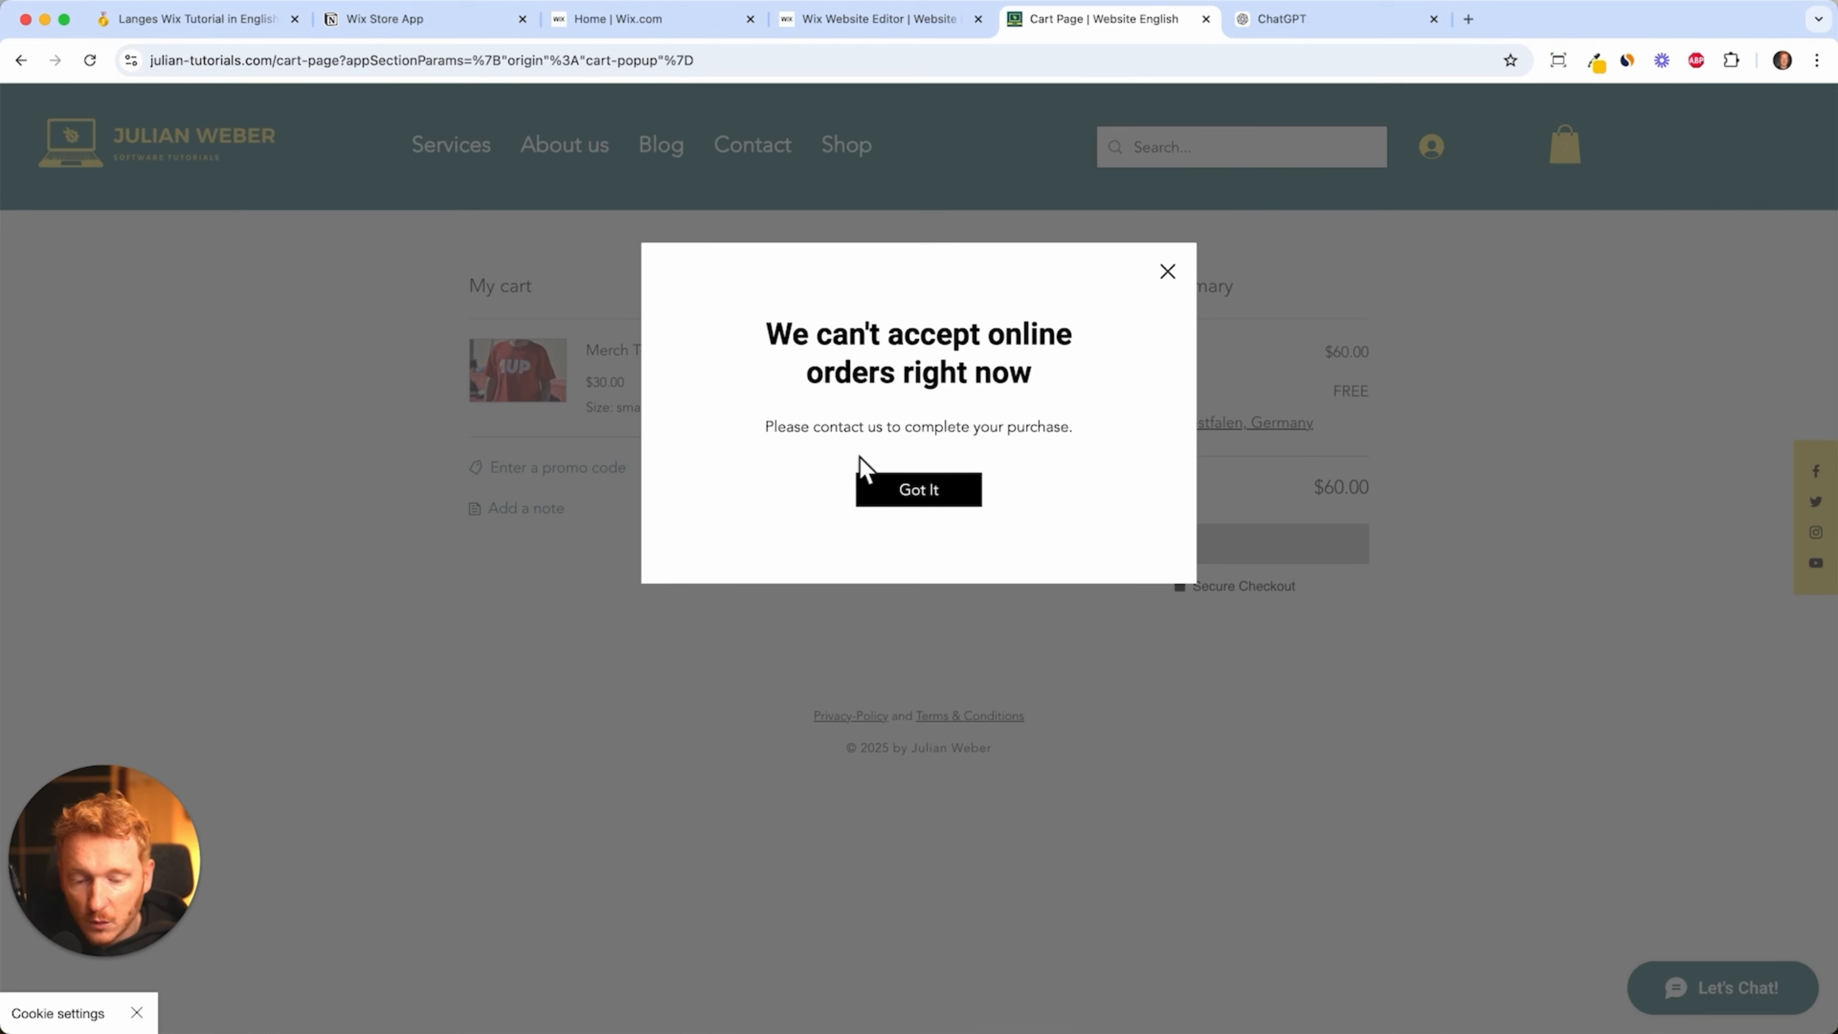
{"action": "left_click", "coordinate": [1182, 283]}
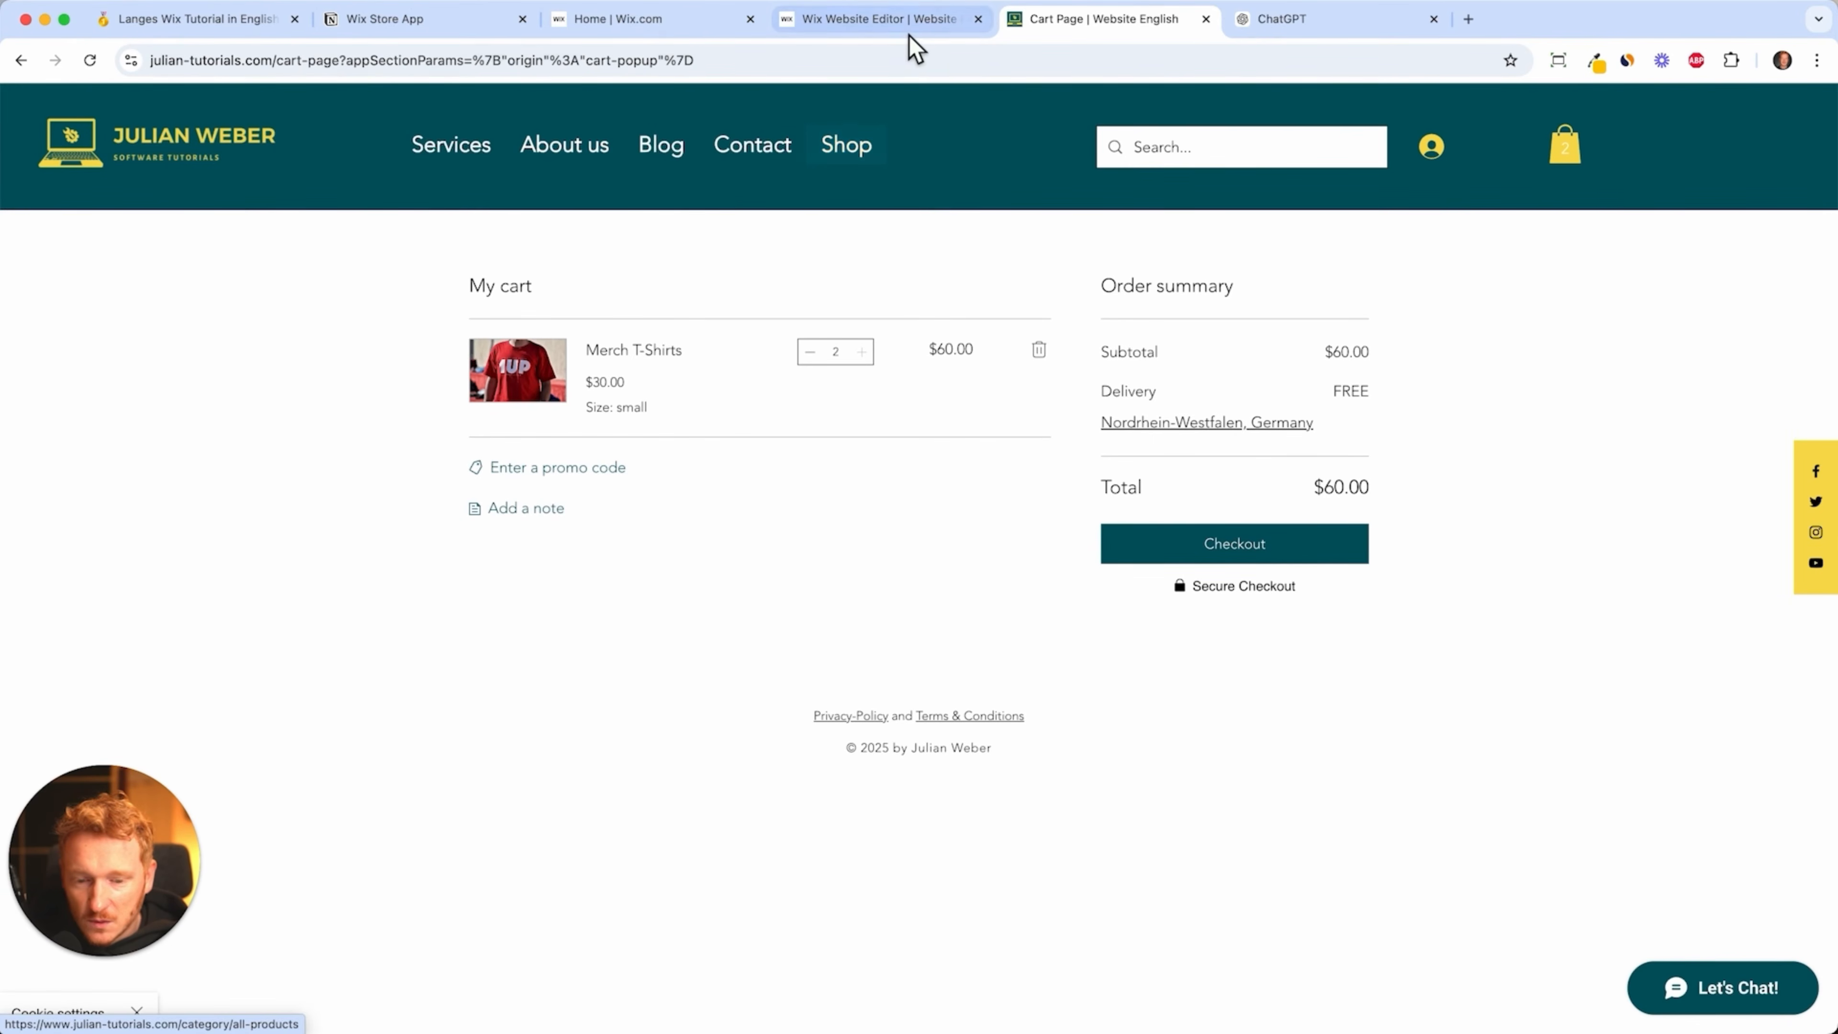
- Switch back to the Wix Editor, open the Wix Stores shipping setup, and disable the Domestic Germany region
{"action": "left_click", "coordinate": [890, 19]}
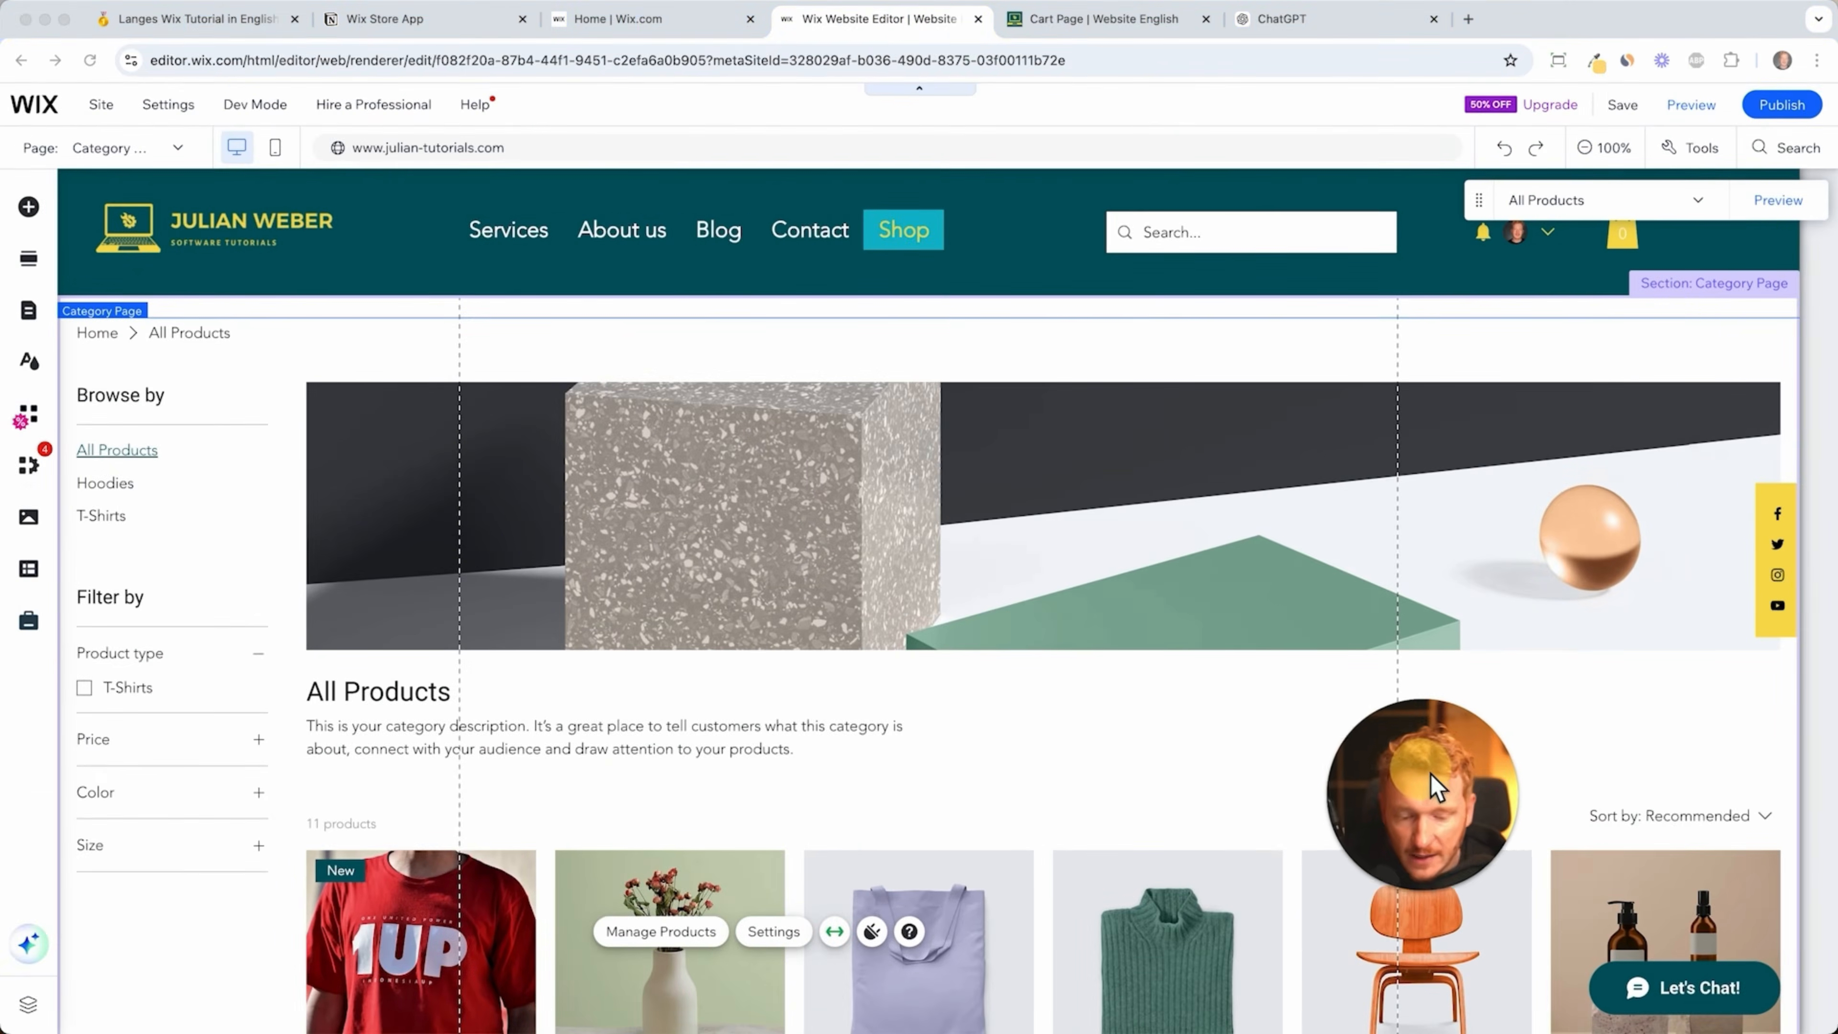
{"action": "left_click_drag", "start_coordinate": [1430, 774], "coordinate": [1666, 798]}
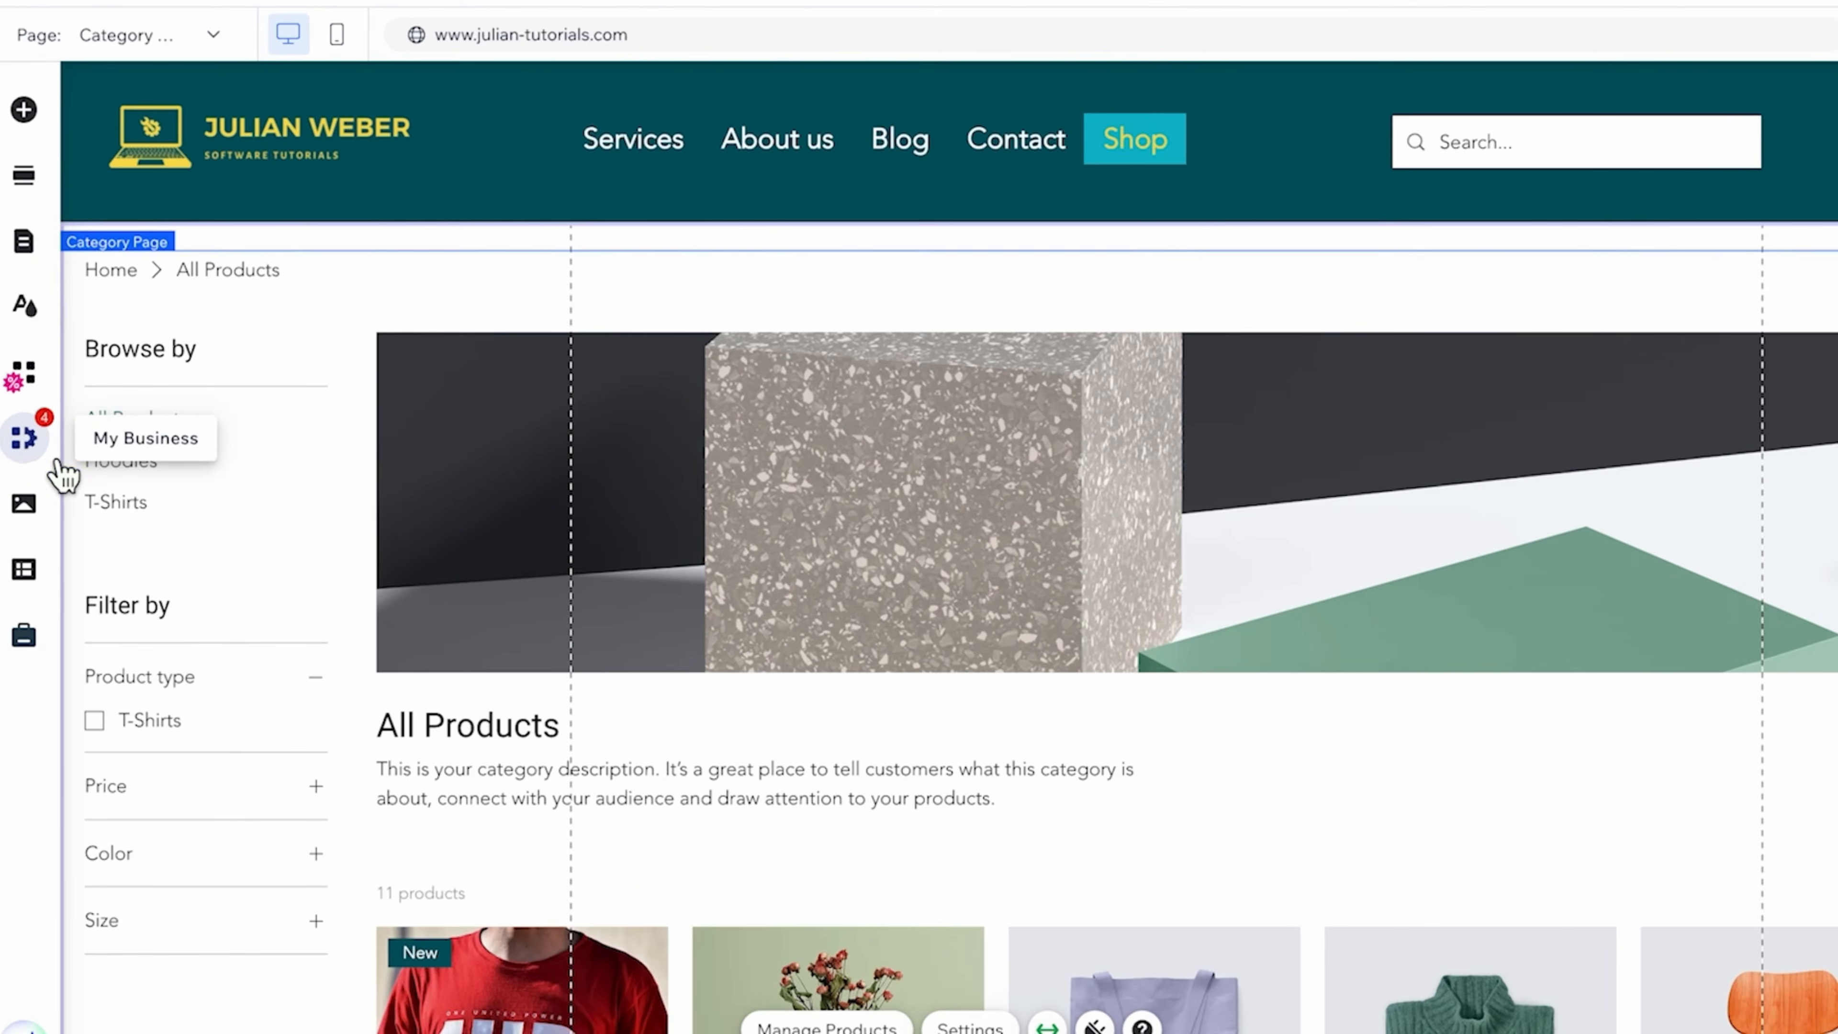
{"action": "left_click", "coordinate": [54, 464]}
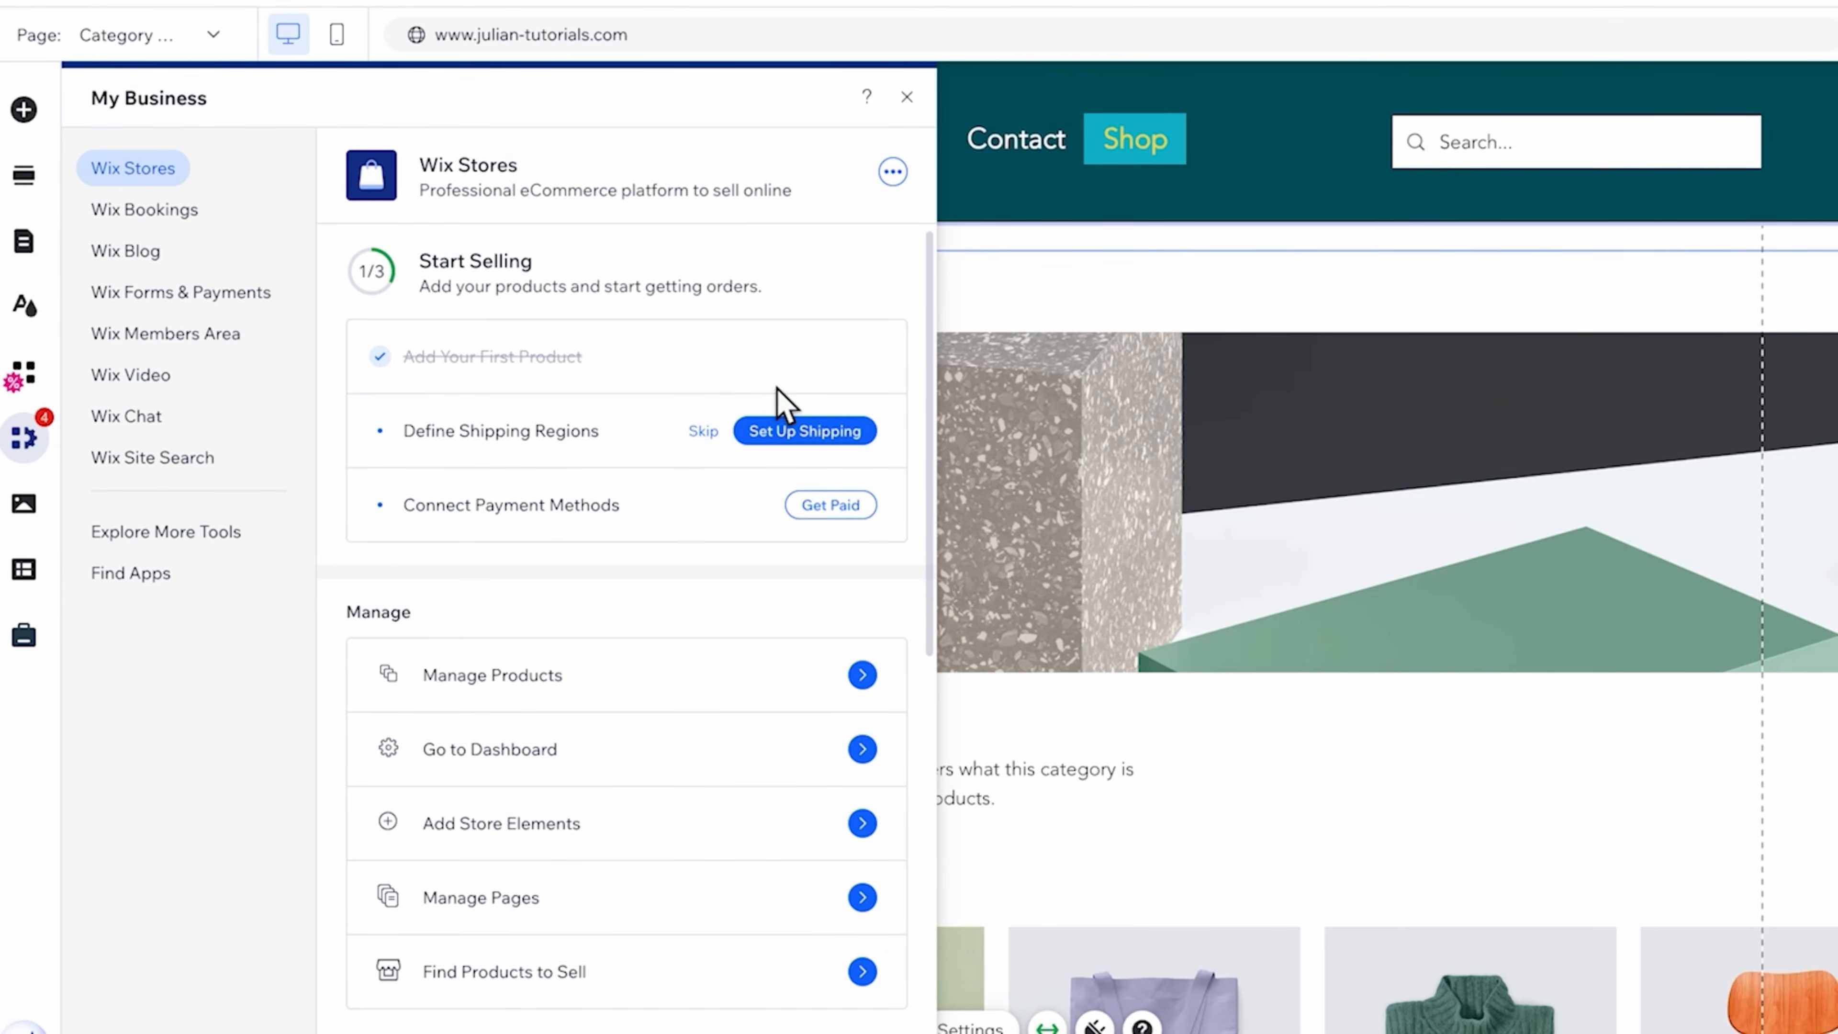
{"action": "left_click", "coordinate": [798, 445]}
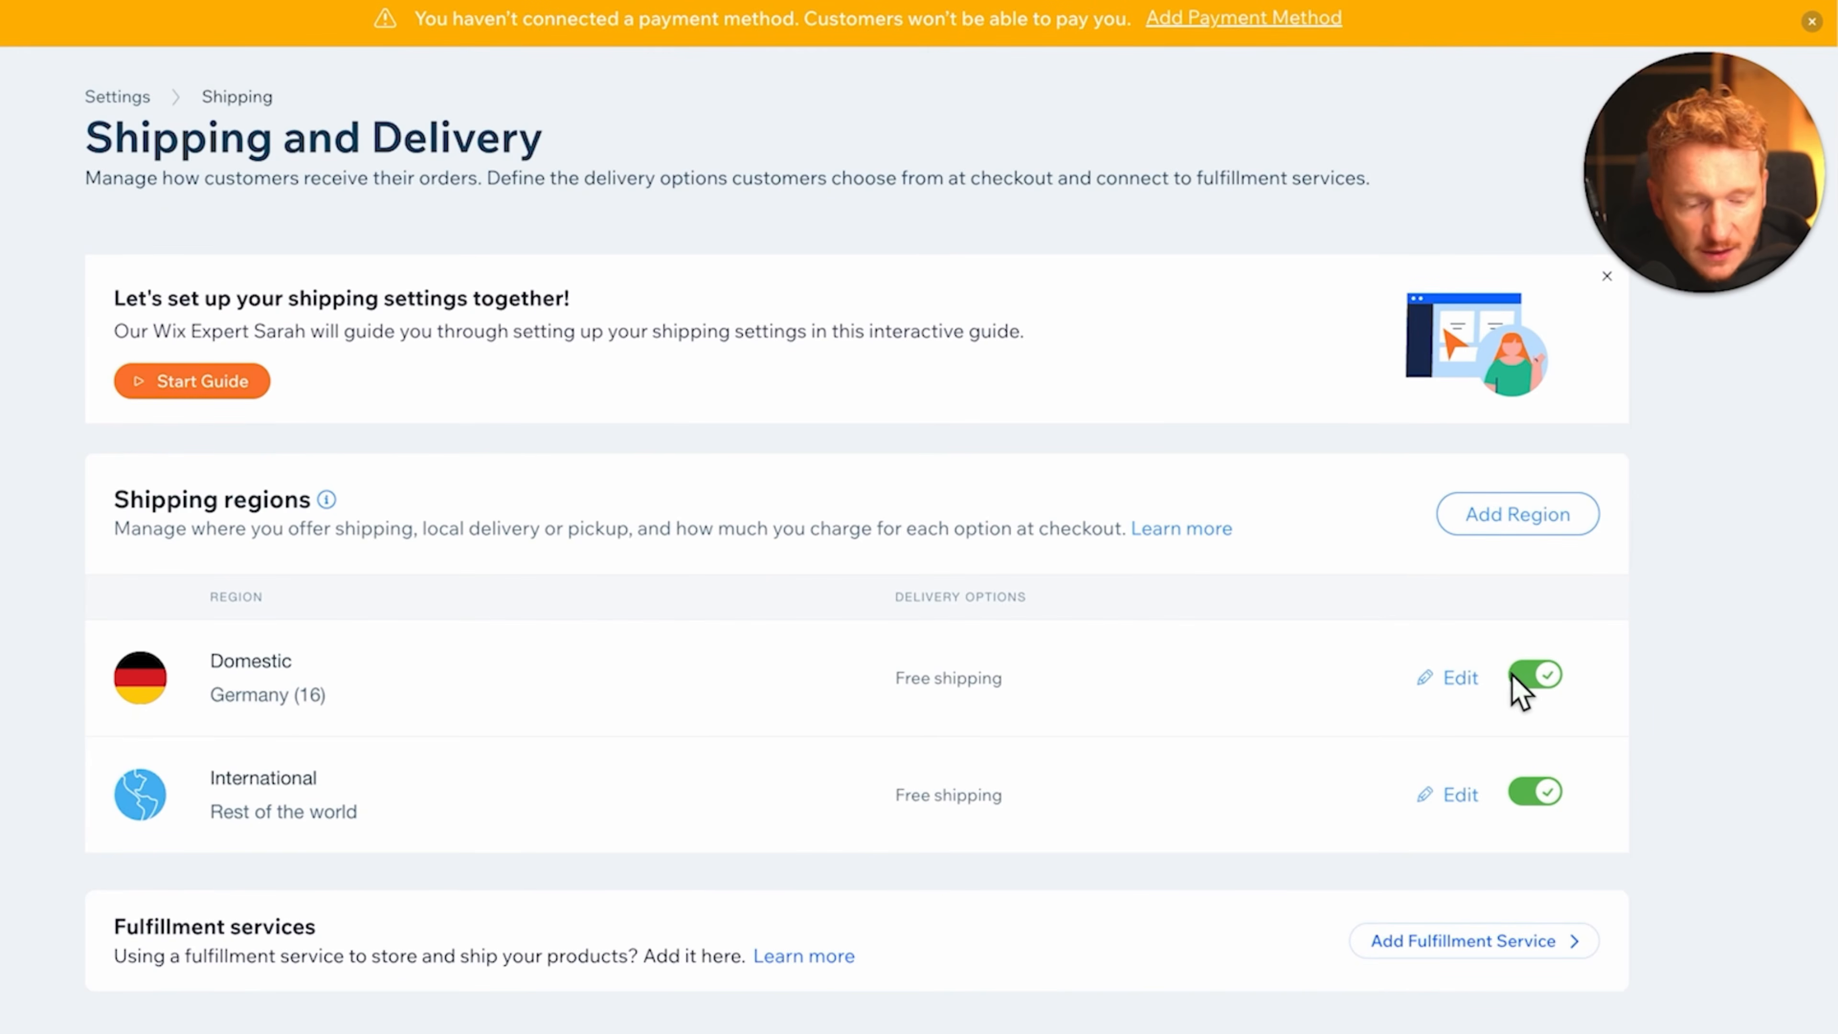
{"action": "left_click", "coordinate": [1553, 684]}
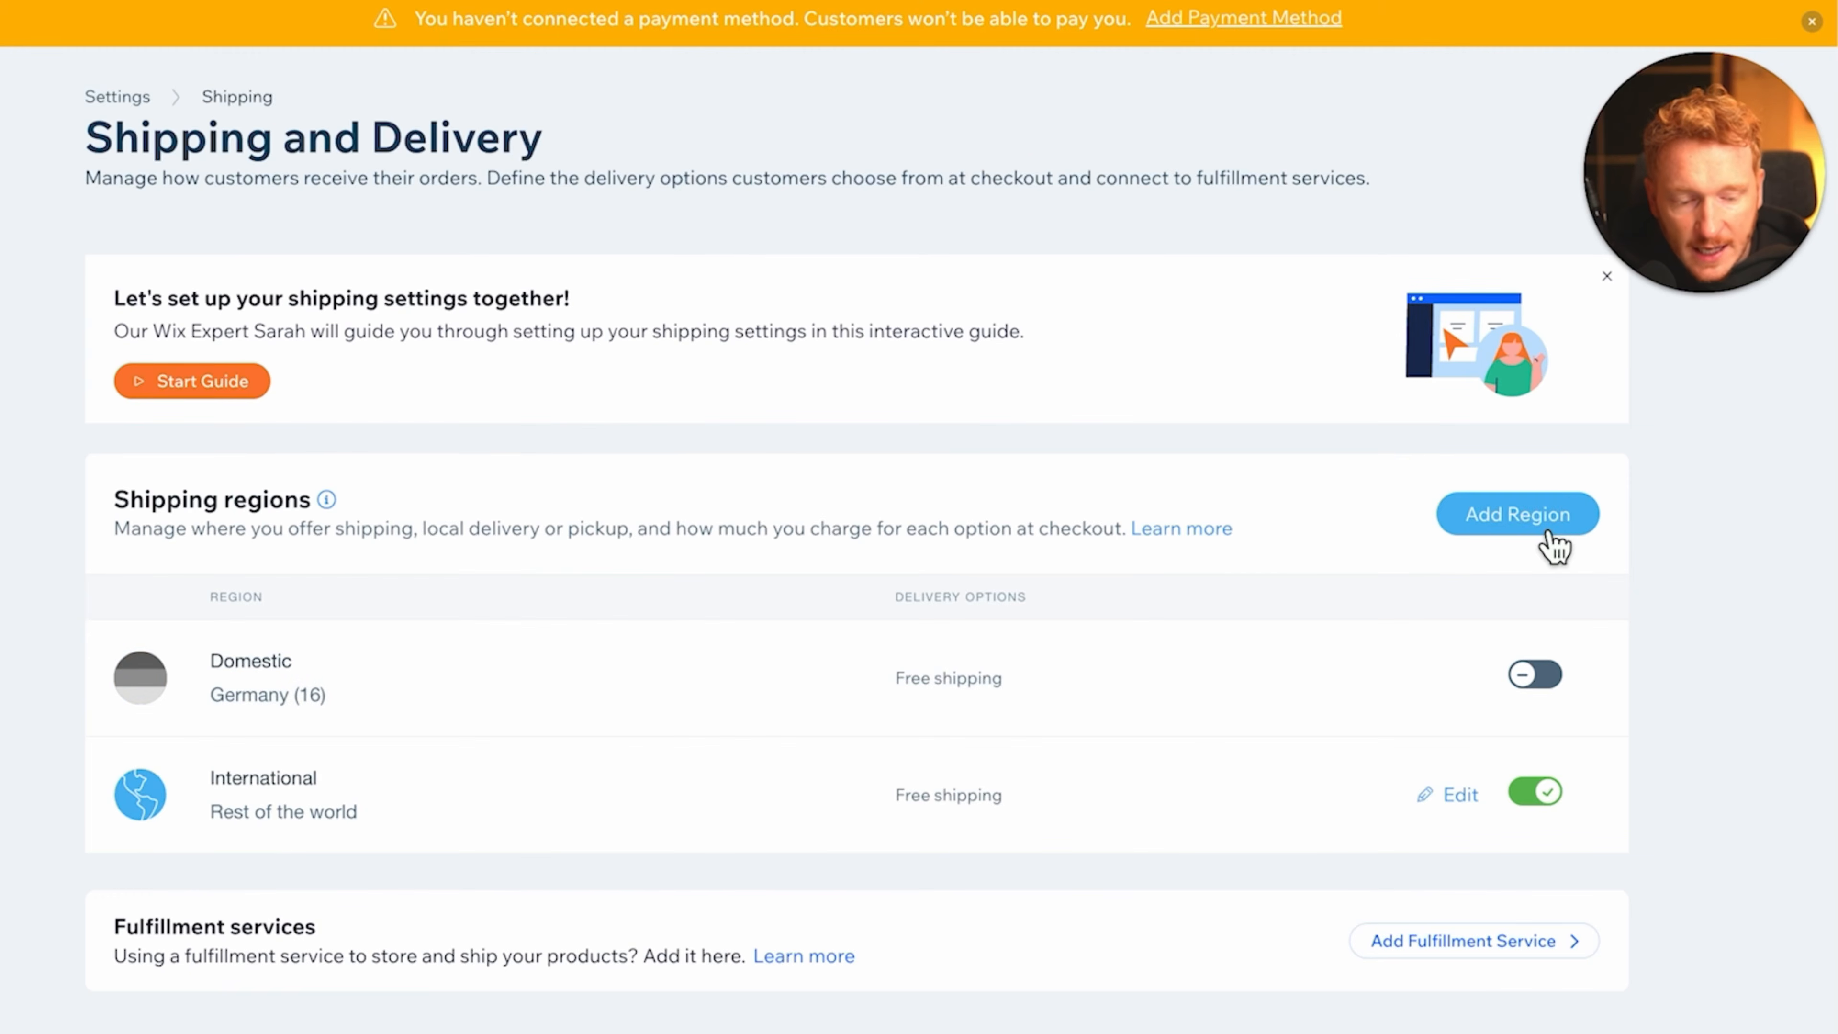
- Add a new shipping region with United States as its destination
{"action": "left_click", "coordinate": [1553, 547]}
{"action": "left_click", "coordinate": [250, 428]}
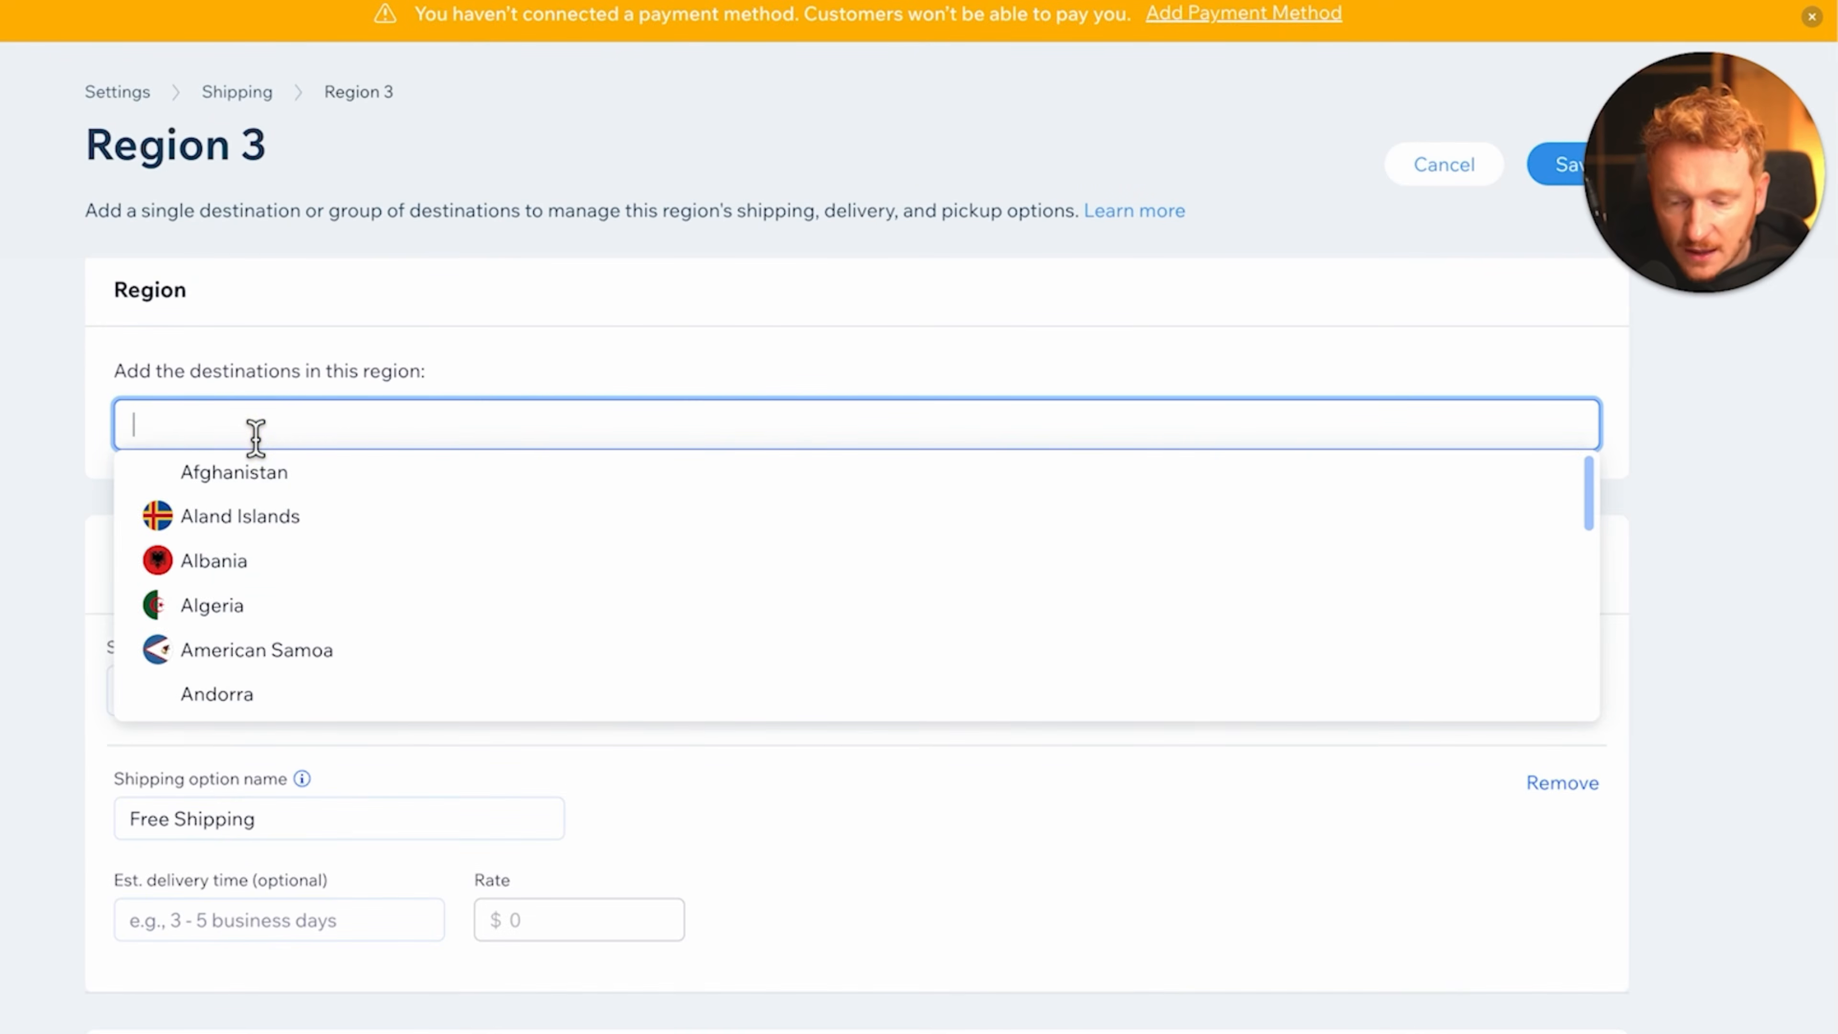
{"action": "type", "text": "united"}
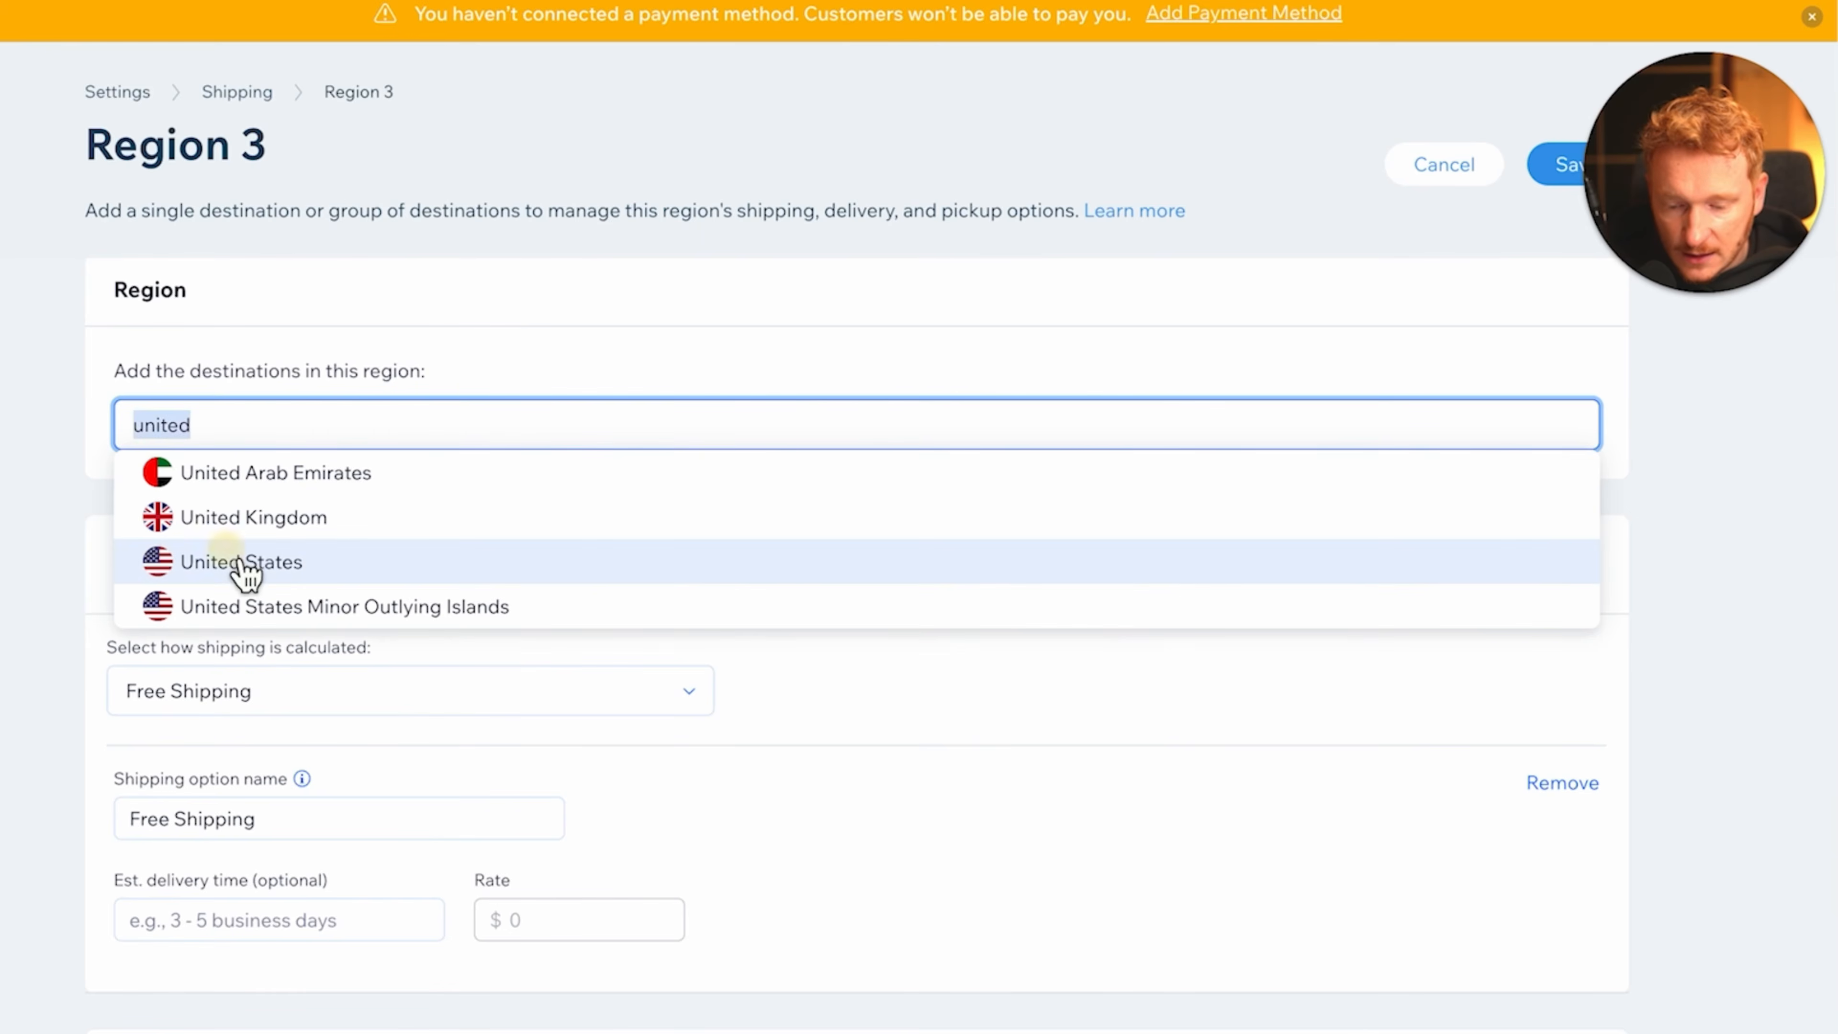
{"action": "left_click", "coordinate": [245, 563]}
- Set the United States region's shipping to Flat Rate, named Standard Shipping, at a rate of $6
{"action": "scroll", "coordinate": [627, 587], "scroll_direction": "down", "scroll_amount": 3}
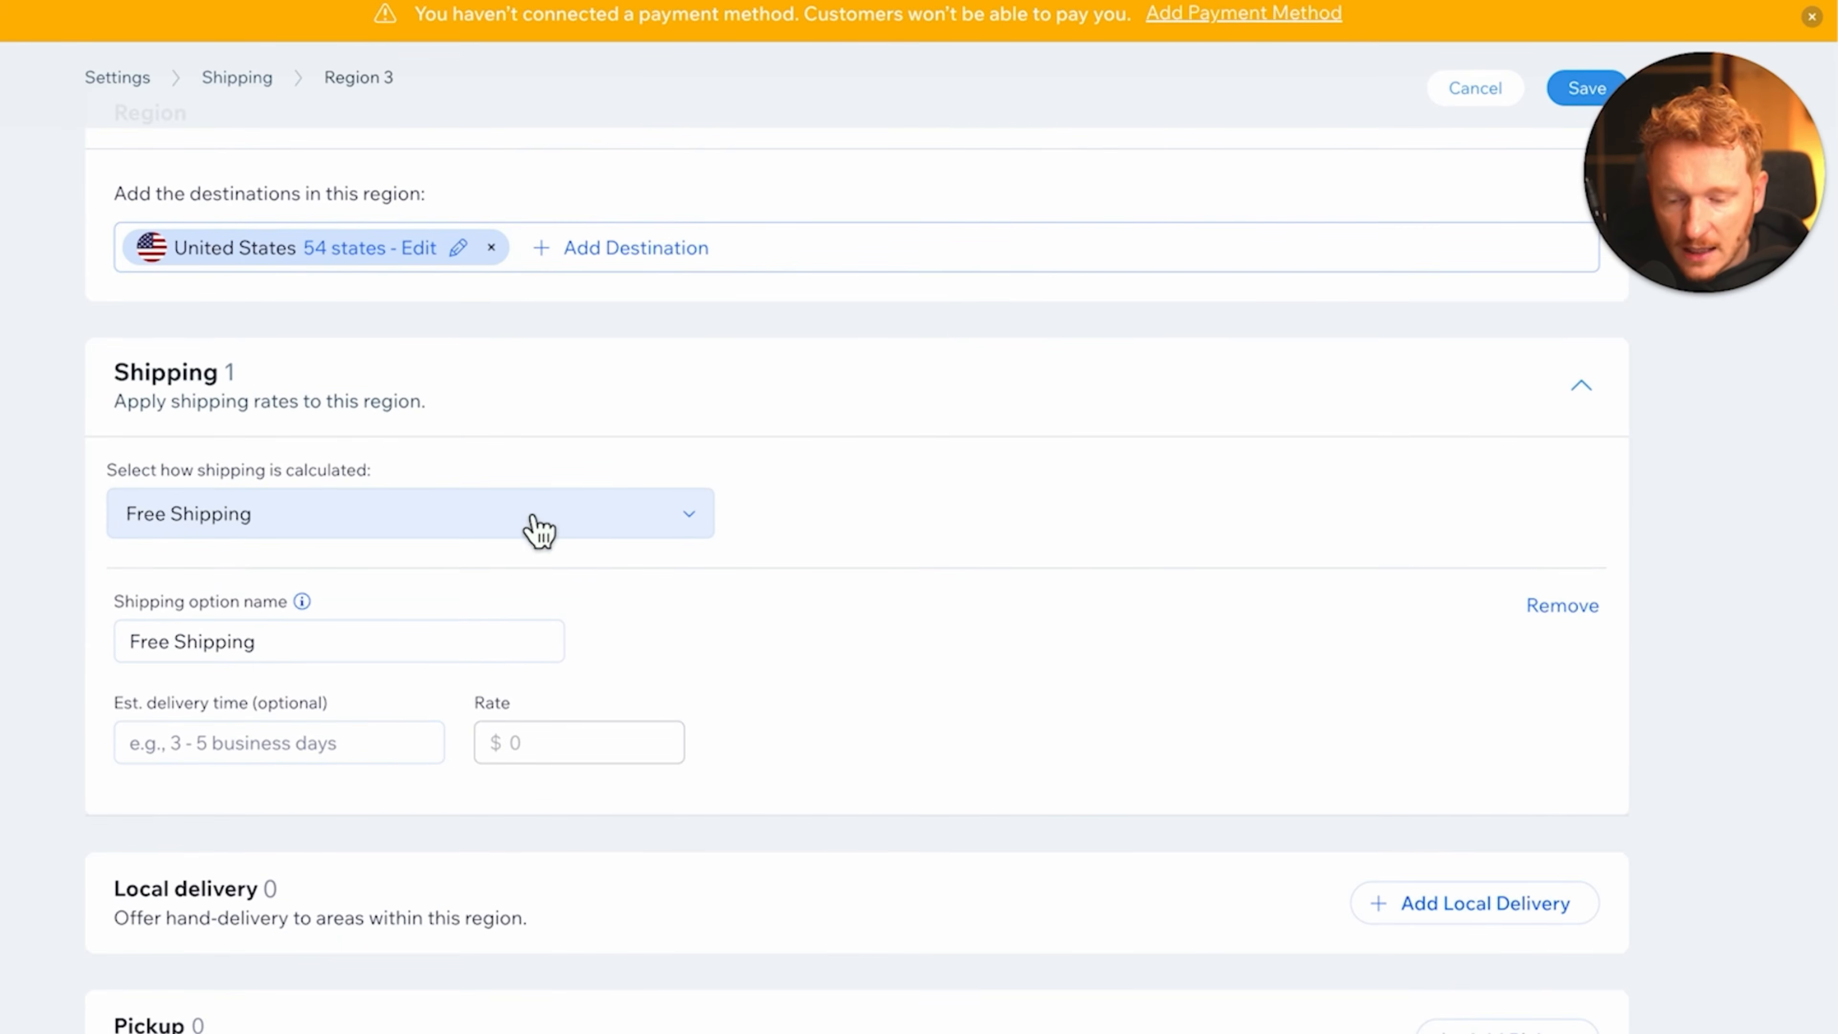
{"action": "left_click", "coordinate": [533, 518]}
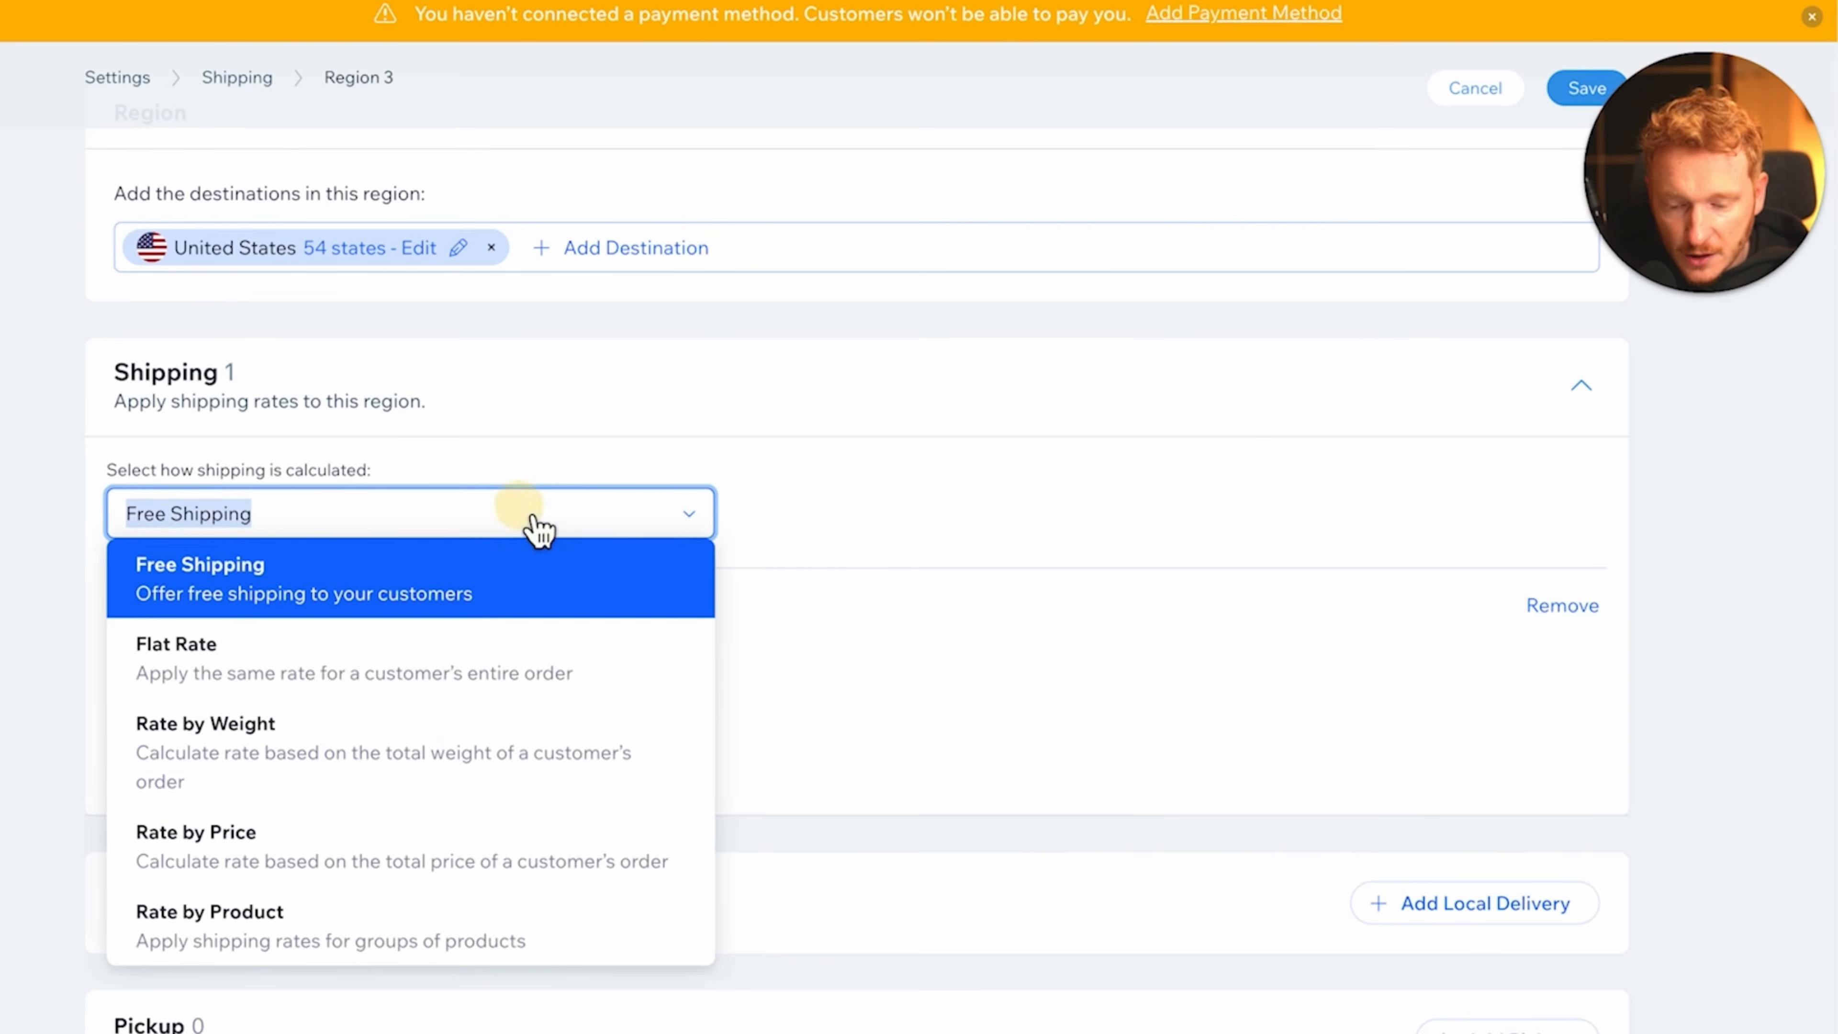
{"action": "left_click", "coordinate": [492, 684]}
{"action": "left_click", "coordinate": [509, 643]}
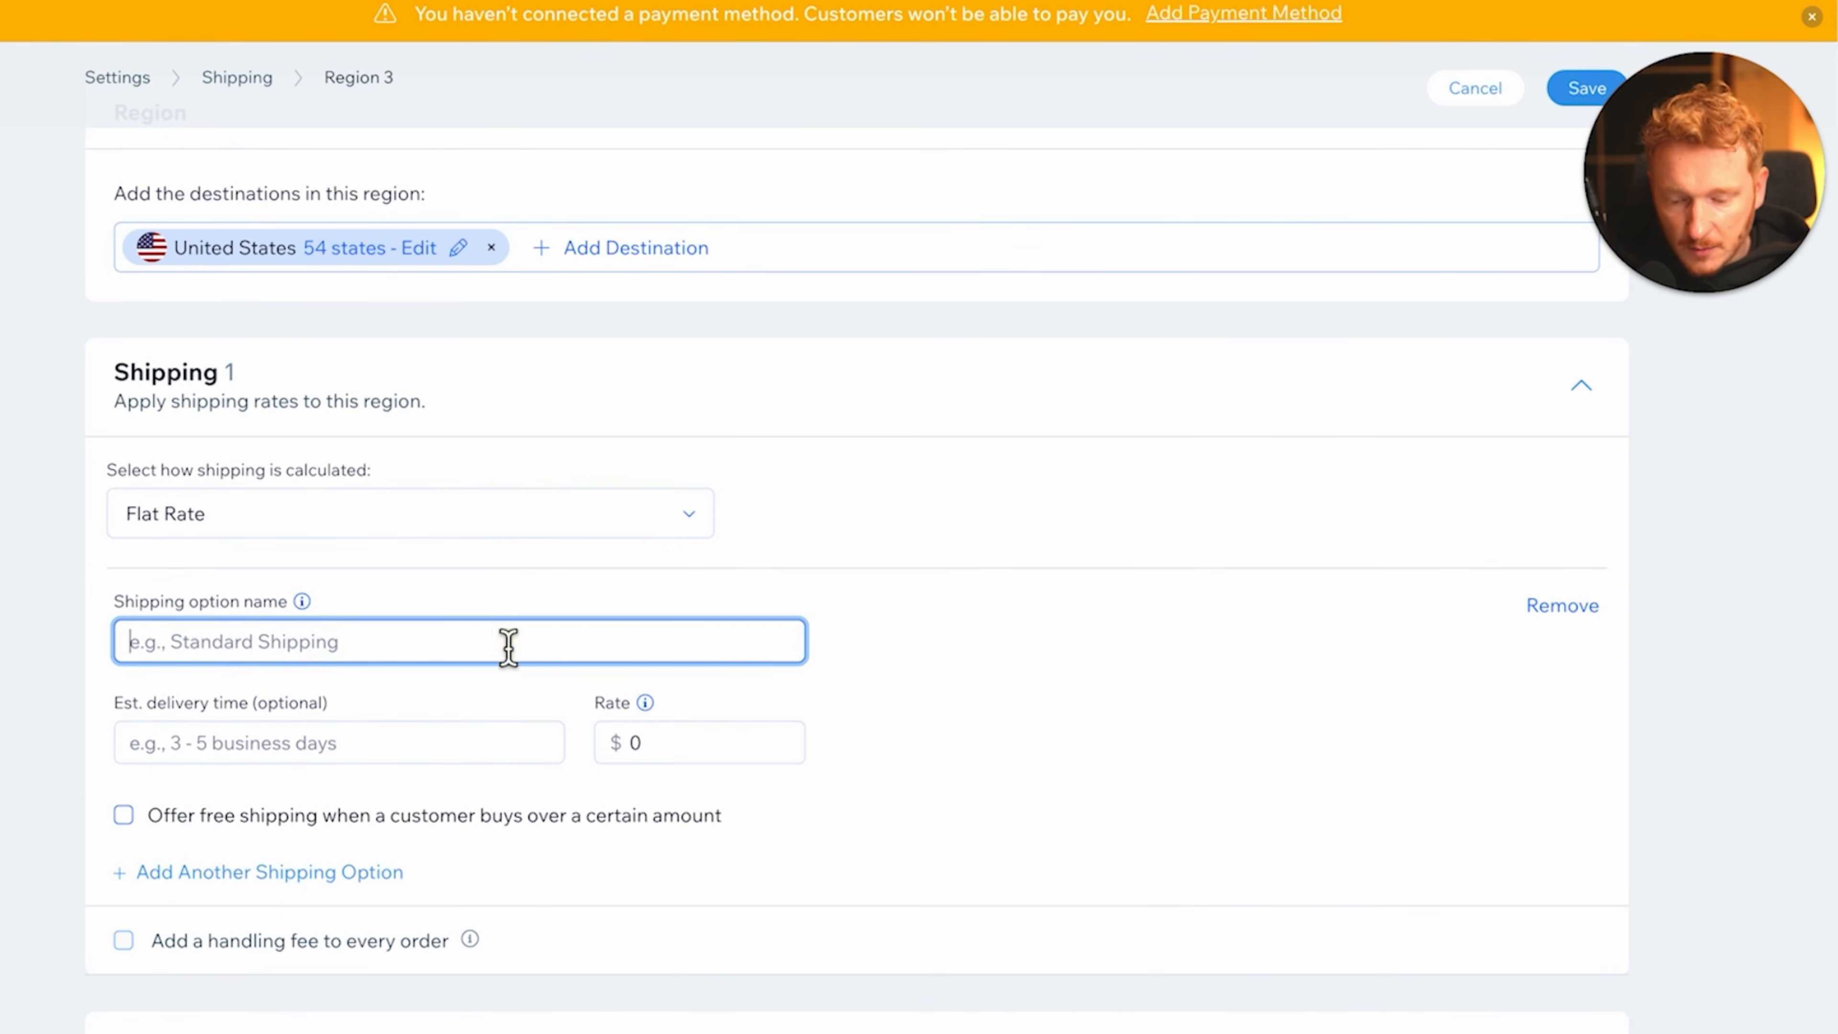
{"action": "type", "text": "Standard"}
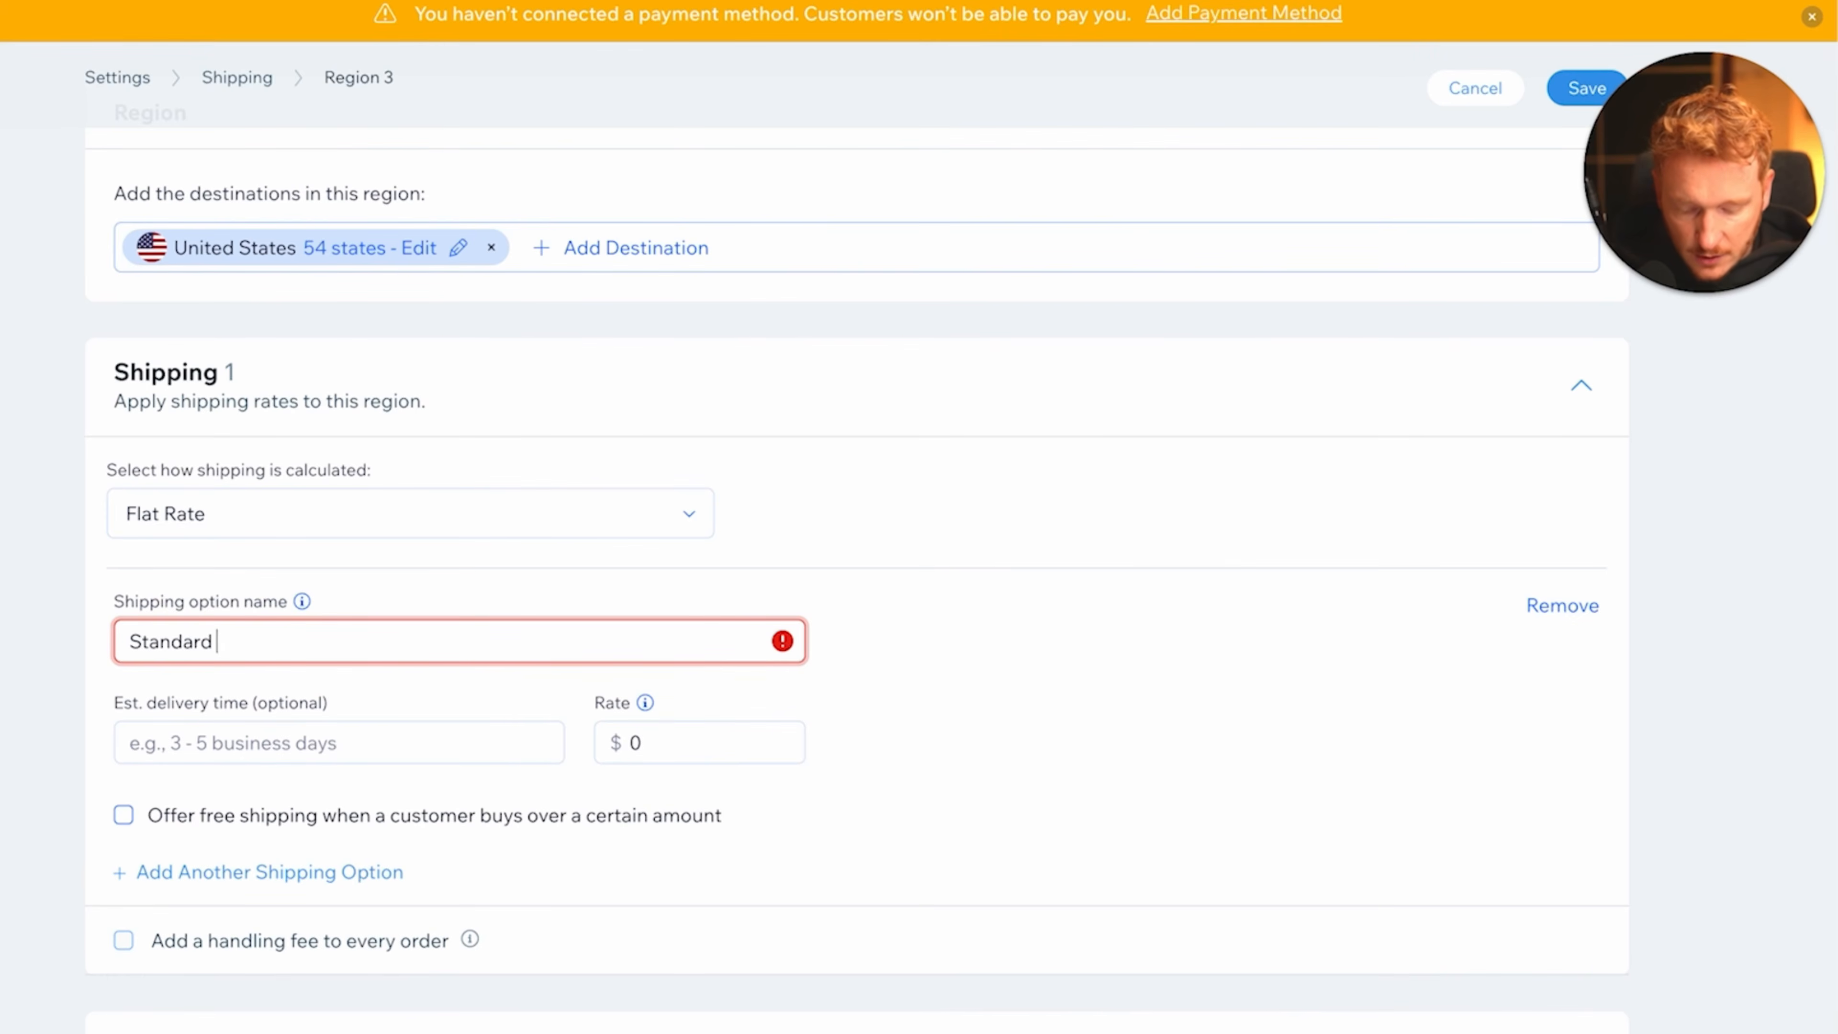
{"action": "type", "text": " Shipping"}
{"action": "left_click", "coordinate": [688, 760]}
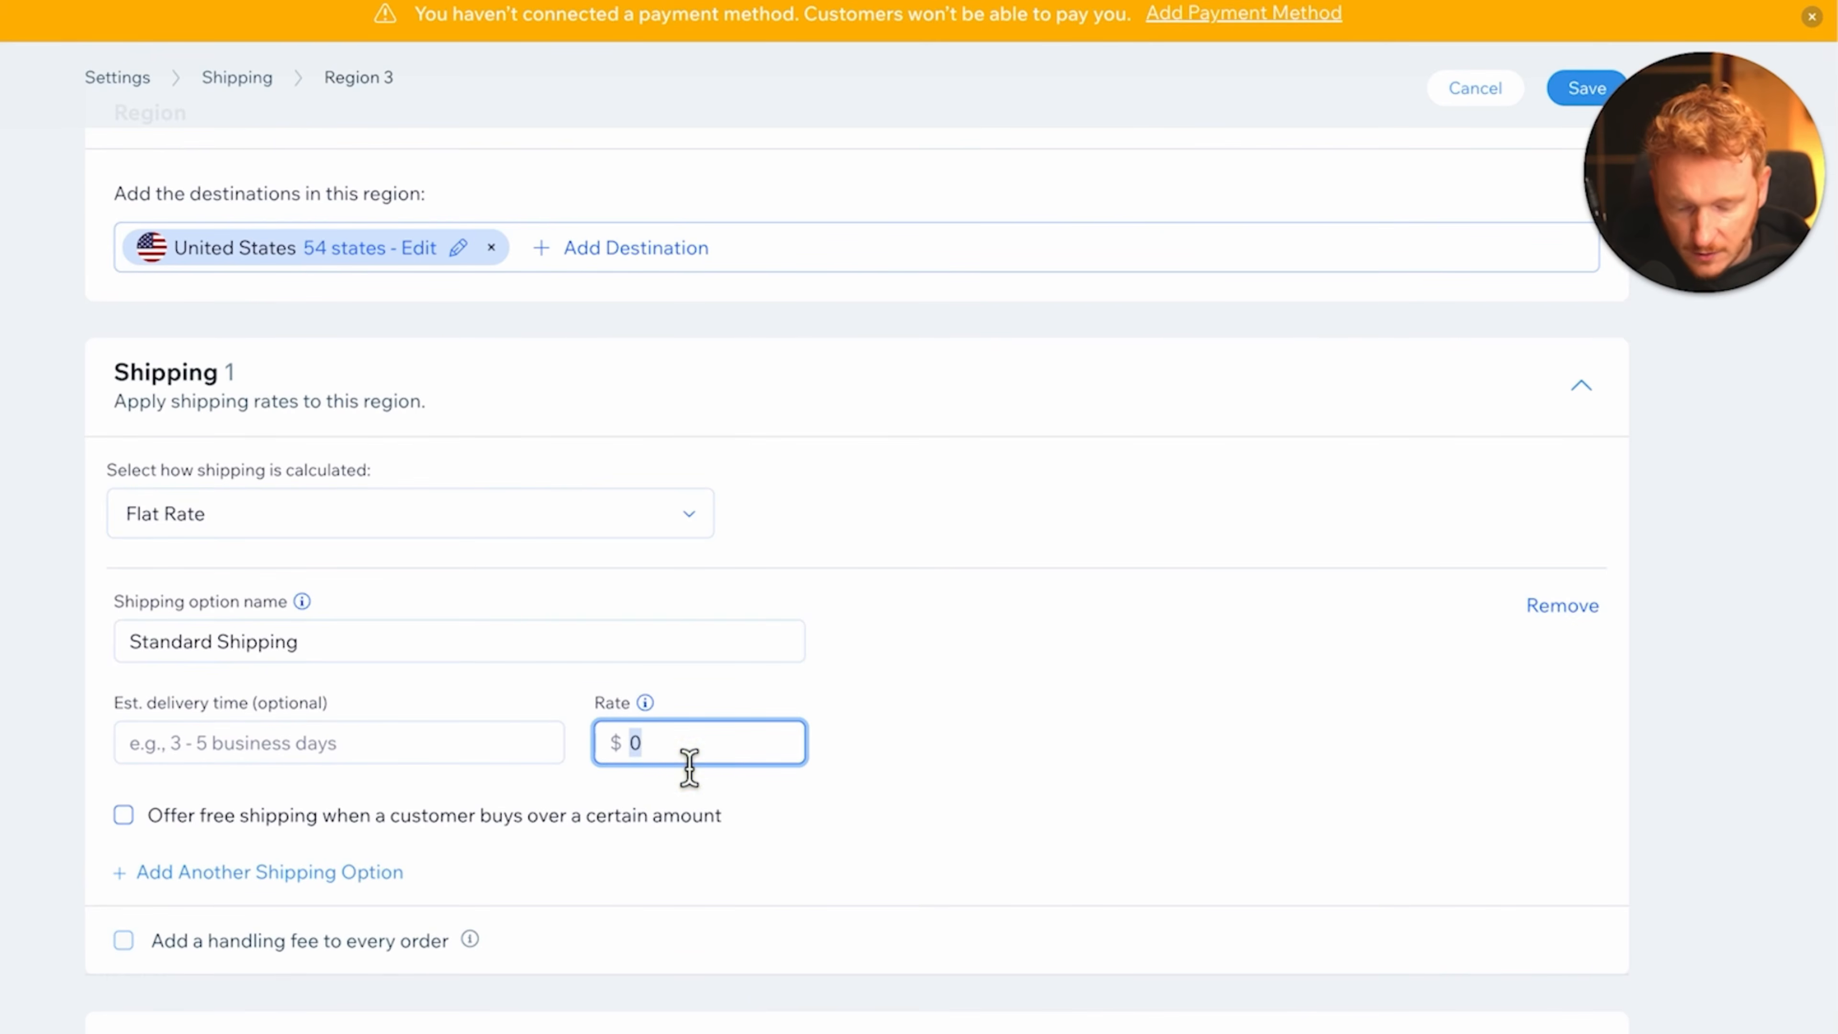
{"action": "left_click", "coordinate": [992, 697]}
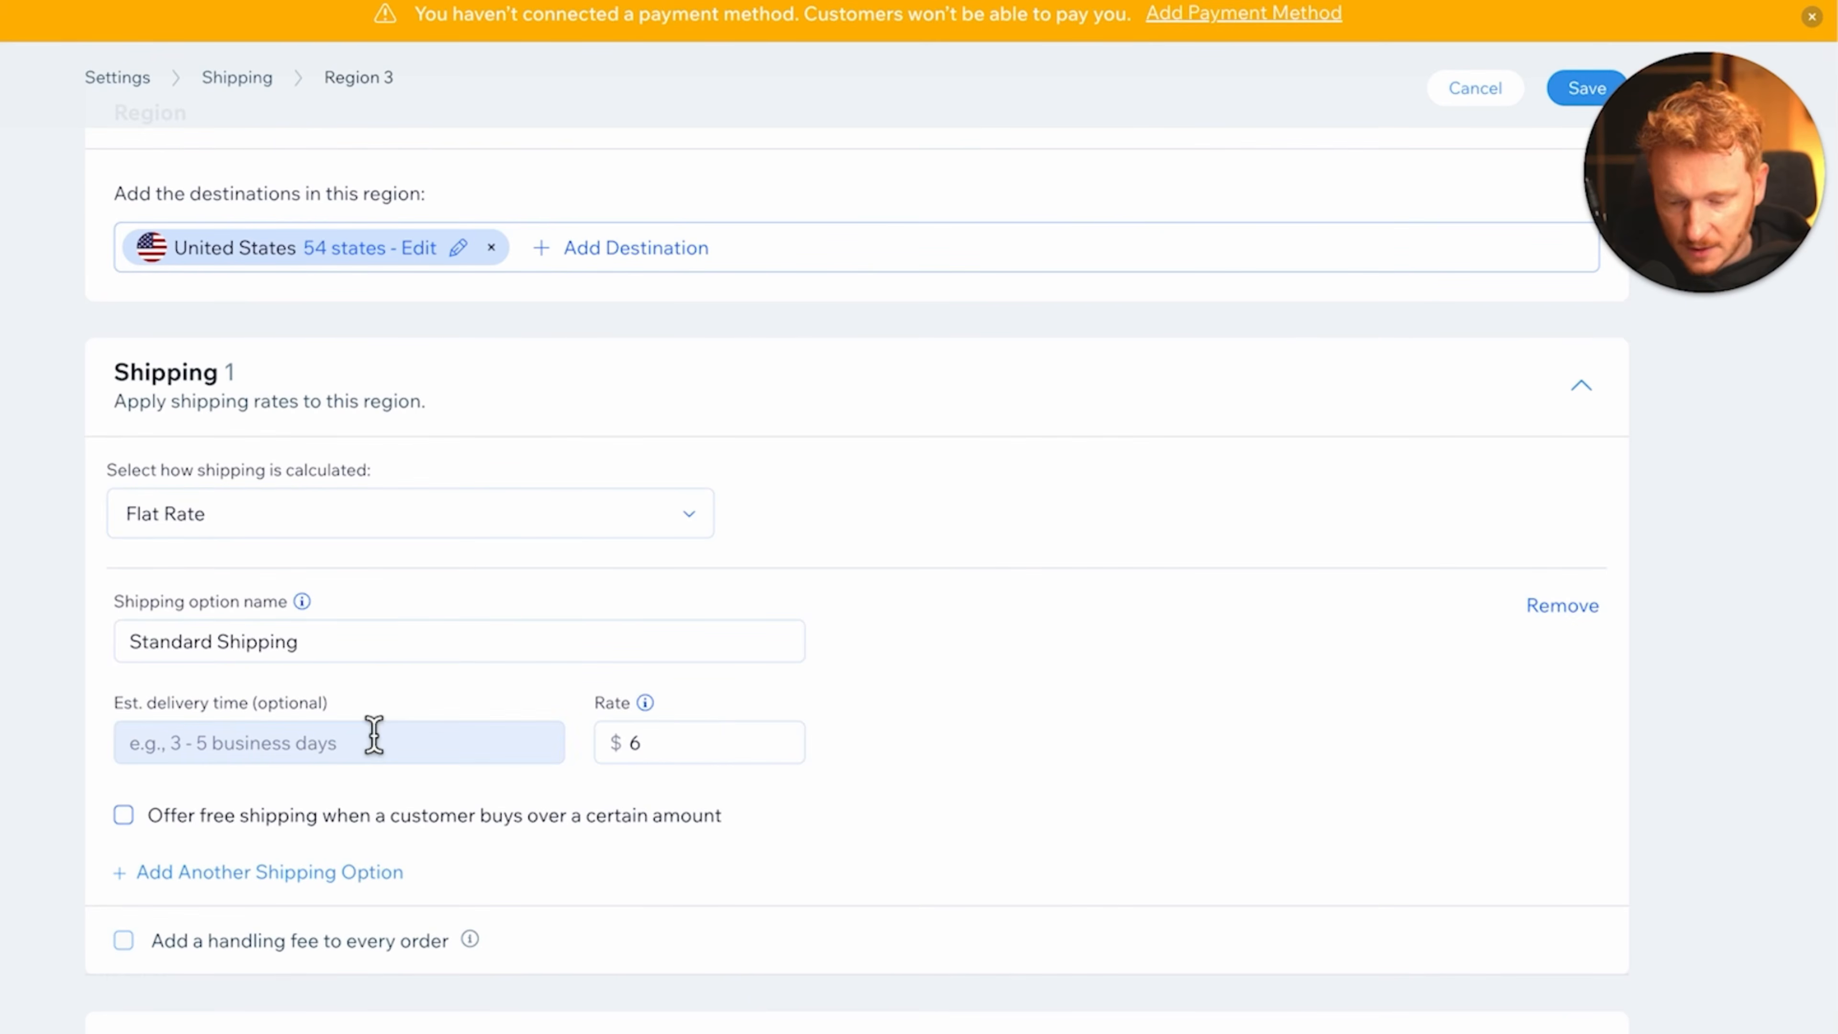
- Set the estimated delivery time to 3-4 days and offer free shipping on United States orders over $150
{"action": "left_click", "coordinate": [374, 735]}
{"action": "type", "text": "3-4 days"}
{"action": "key", "text": "Left"}
{"action": "key", "text": "Left"}
{"action": "key", "text": "Left"}
{"action": "key", "text": "Left"}
{"action": "left_click", "coordinate": [1251, 768]}
{"action": "scroll", "coordinate": [1256, 773], "scroll_direction": "down", "scroll_amount": 4}
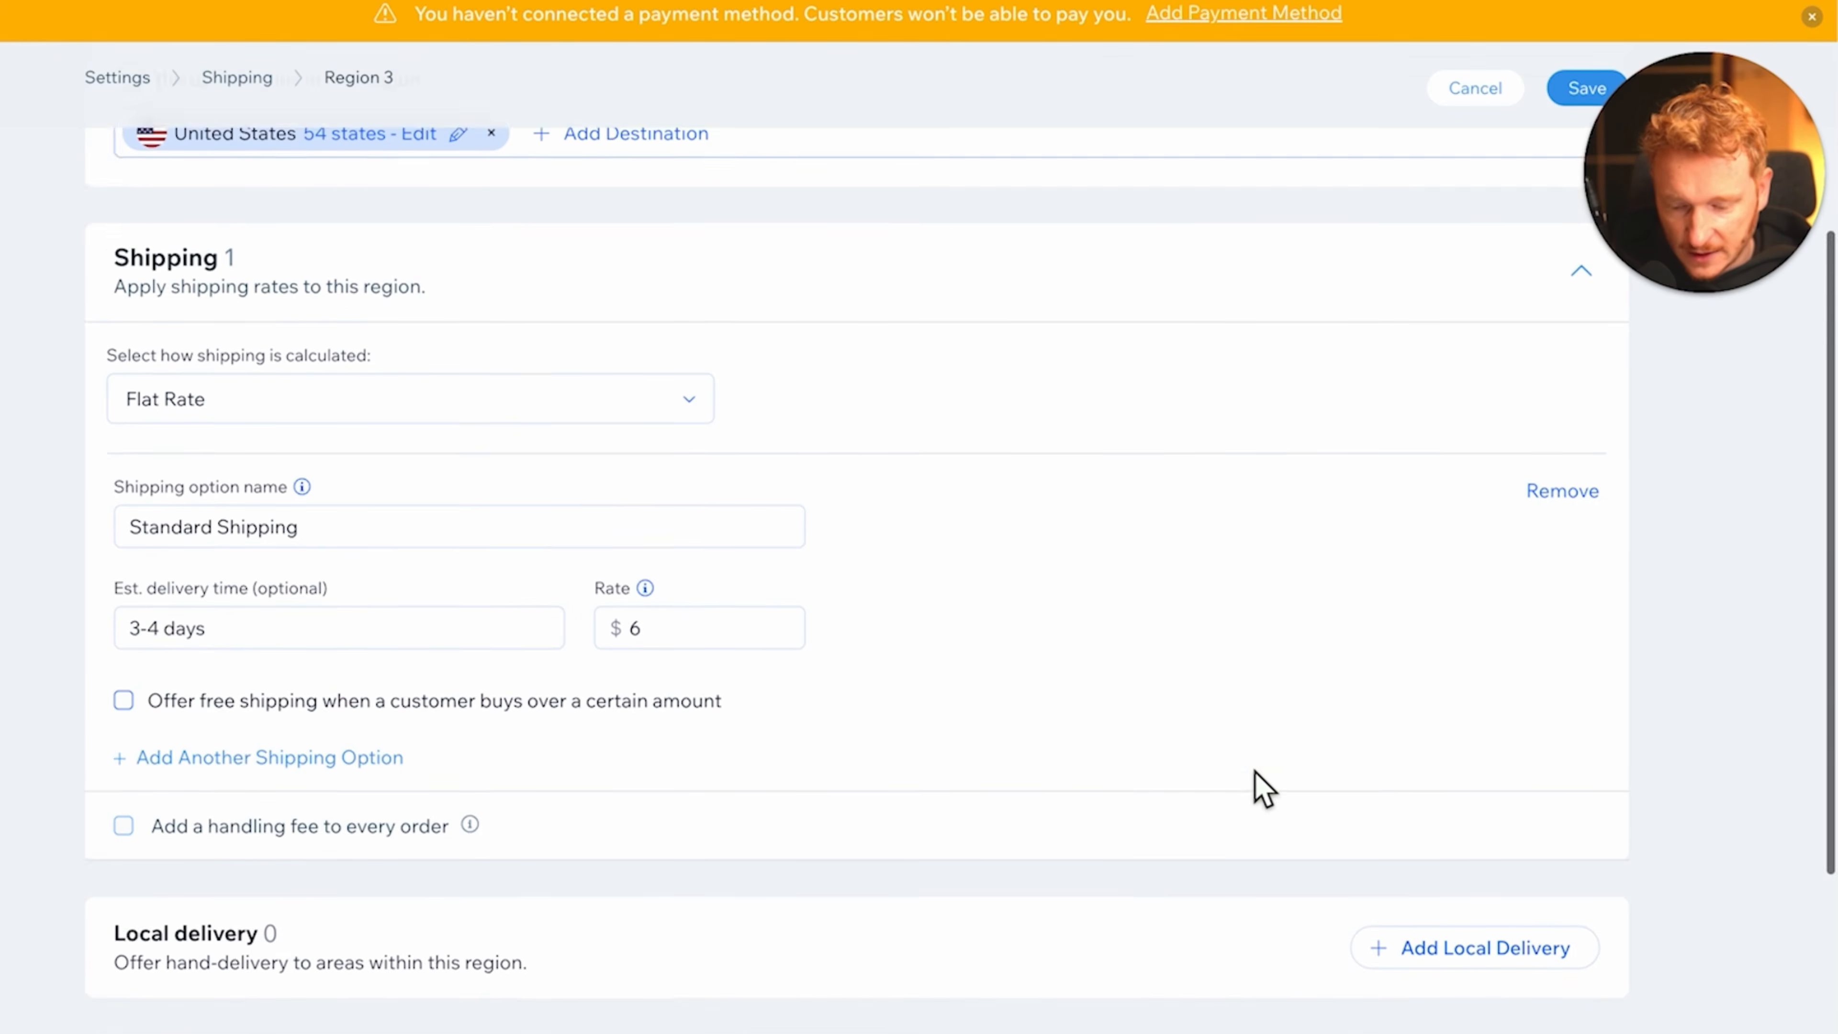
{"action": "left_click", "coordinate": [156, 532]}
{"action": "left_click", "coordinate": [190, 563]}
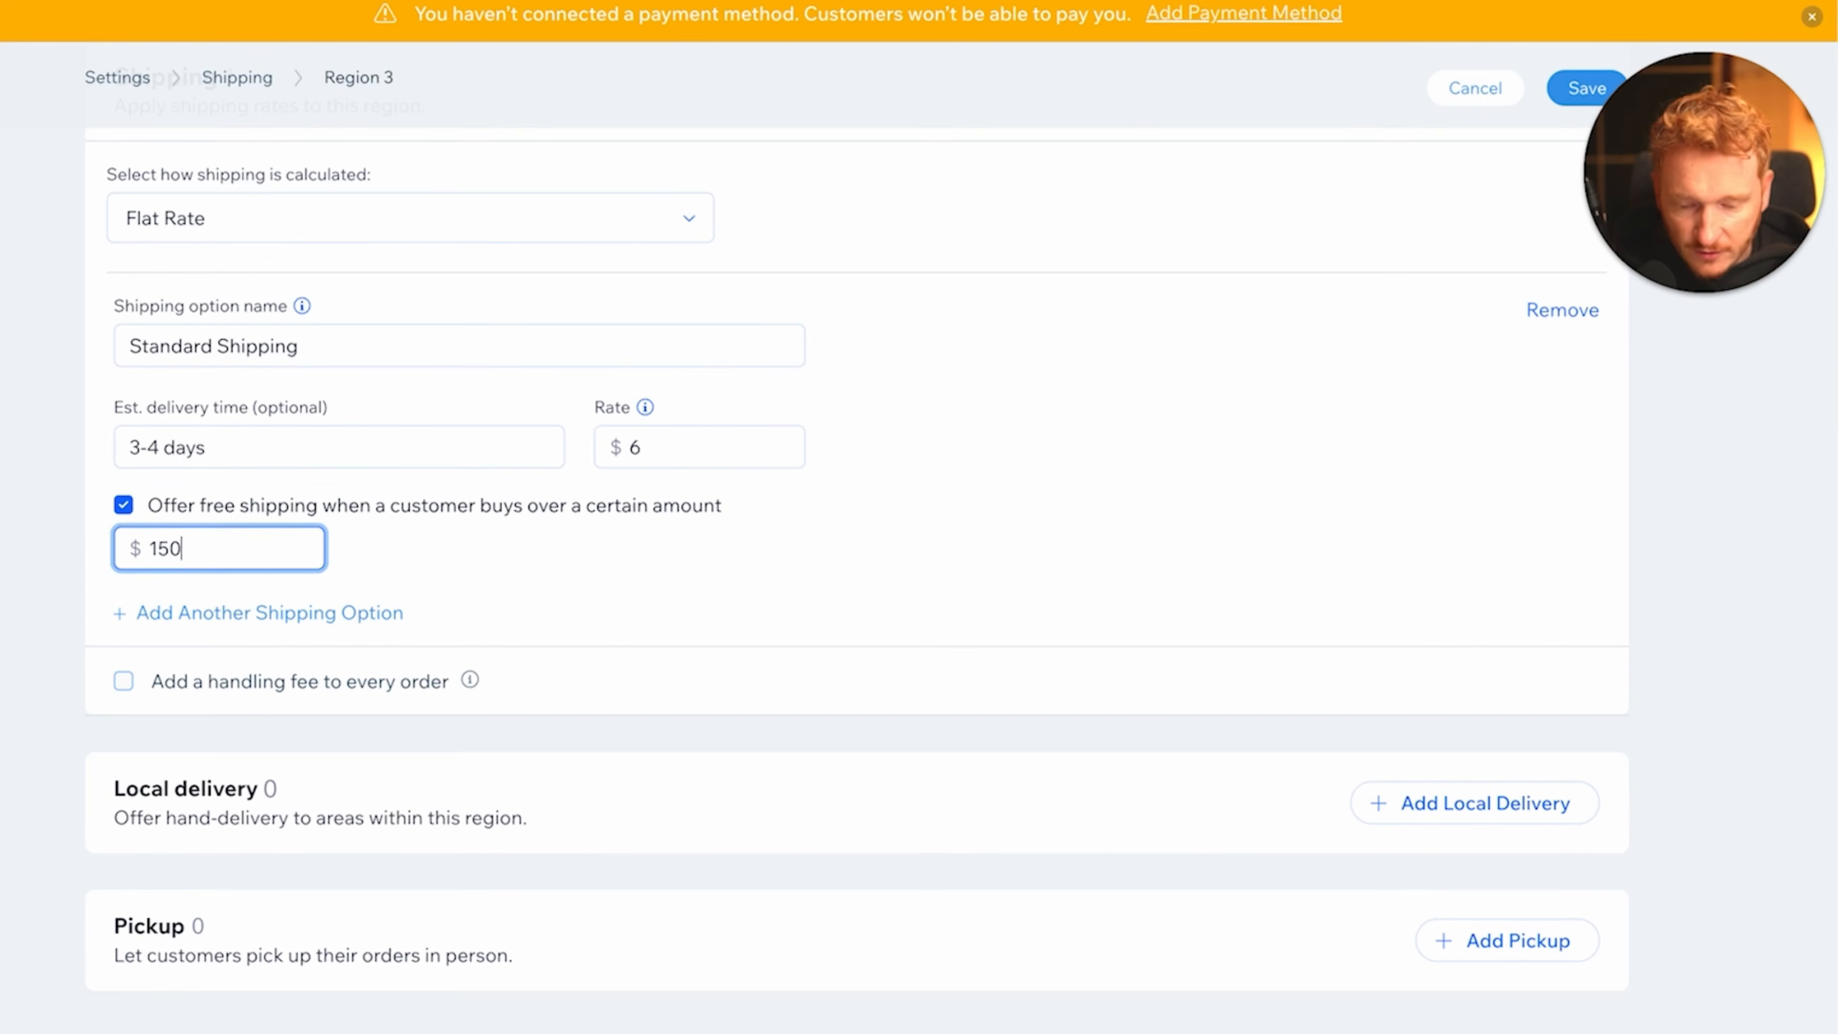
{"action": "left_click", "coordinate": [516, 554]}
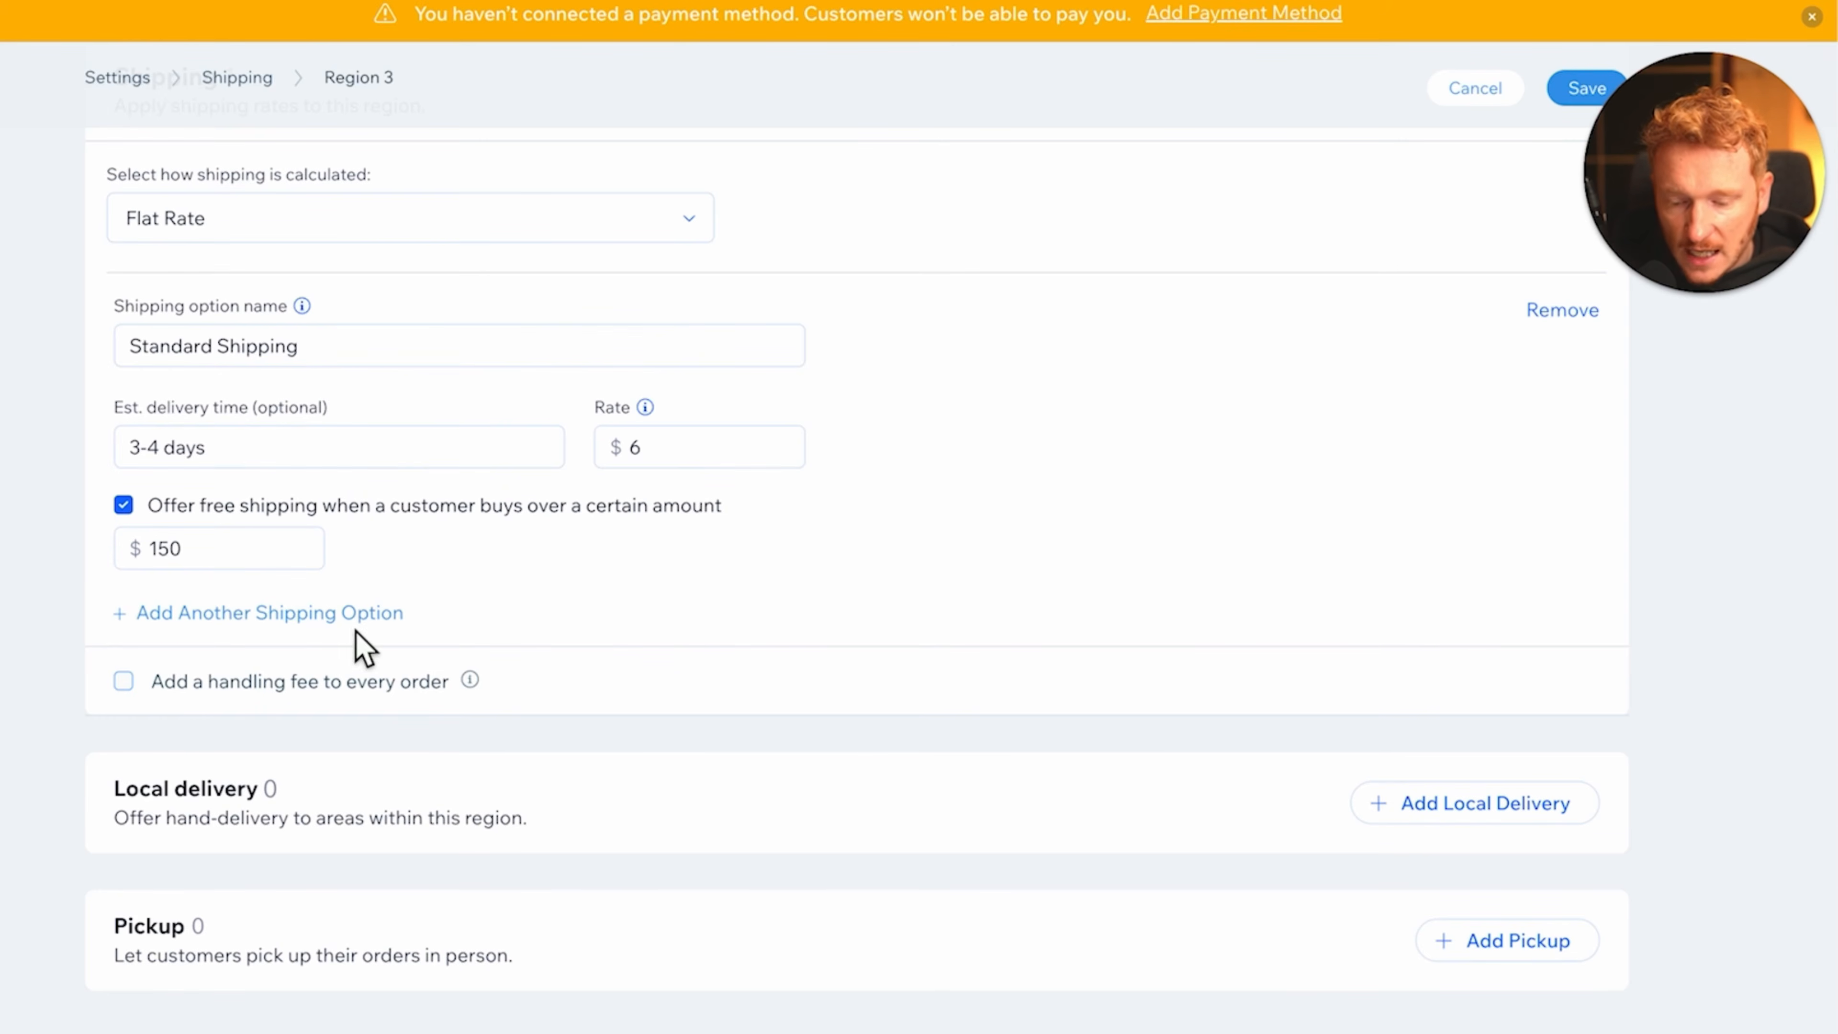
- Review the available shipping calculation methods for the United States region, keeping Flat Rate selected
{"action": "left_click", "coordinate": [573, 221]}
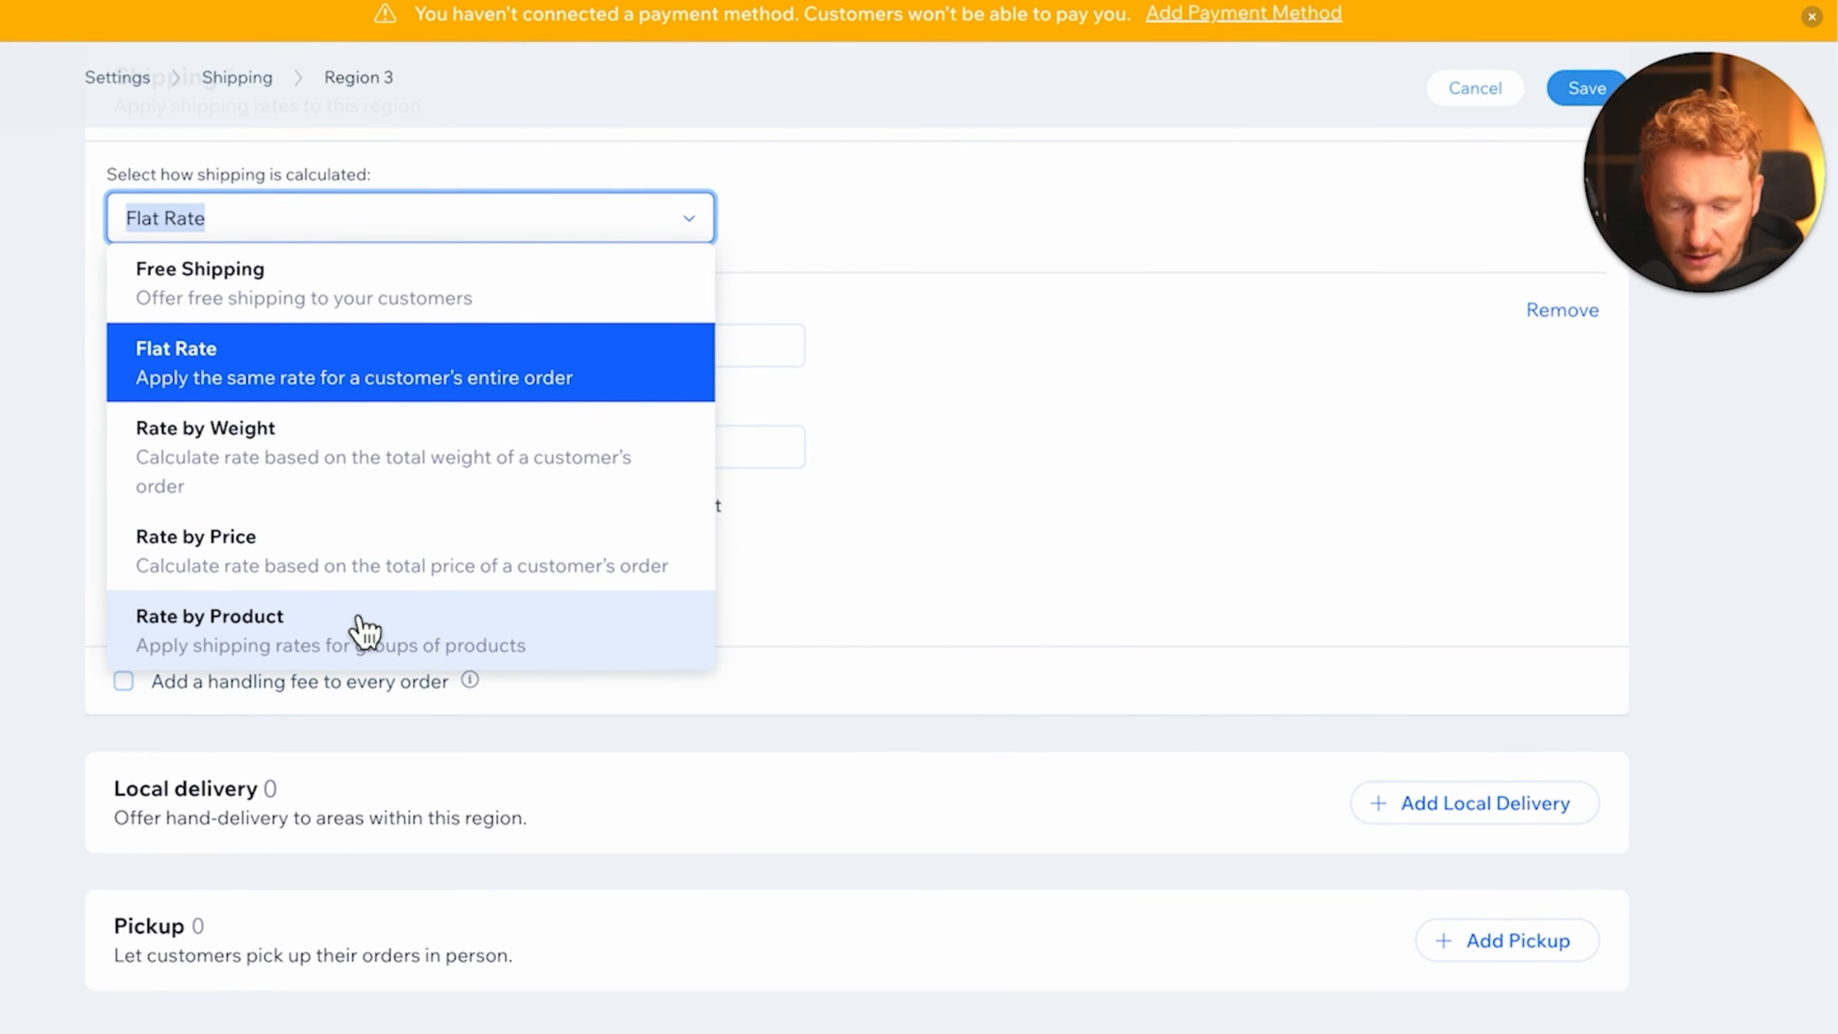
{"action": "scroll", "coordinate": [423, 405], "scroll_direction": "up", "scroll_amount": 2}
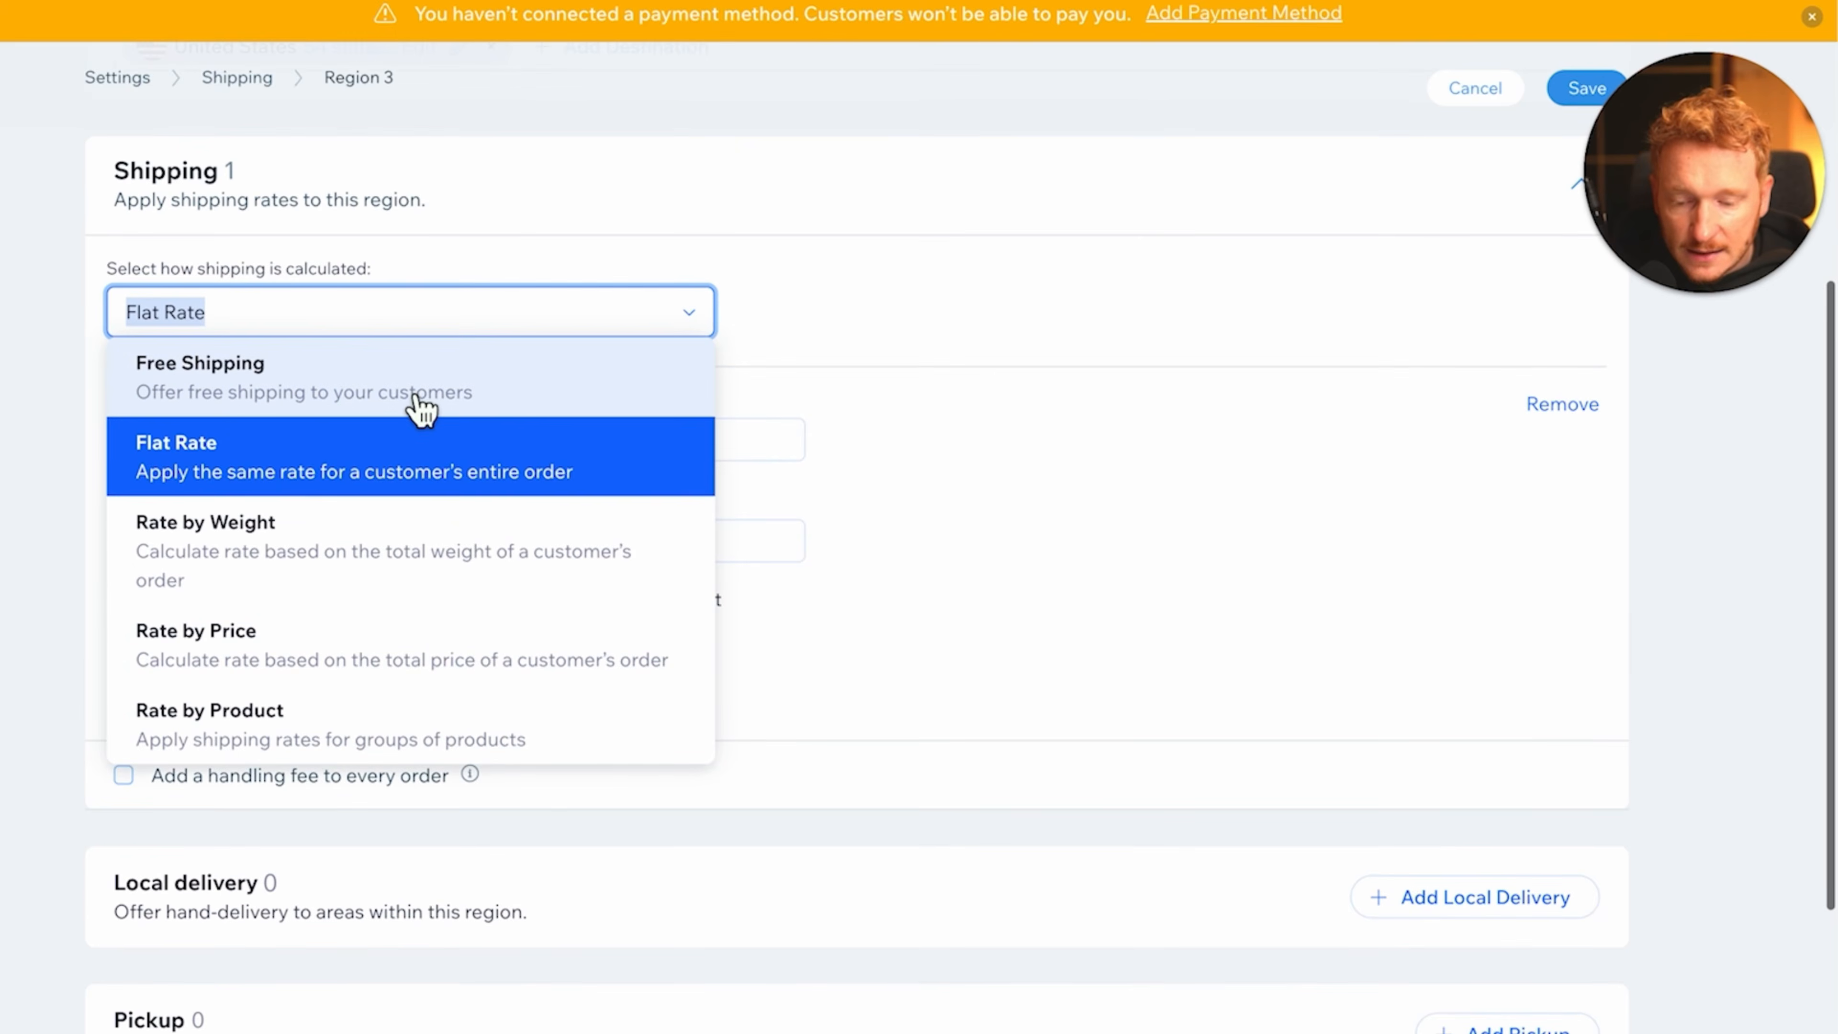
{"action": "left_click", "coordinate": [698, 317]}
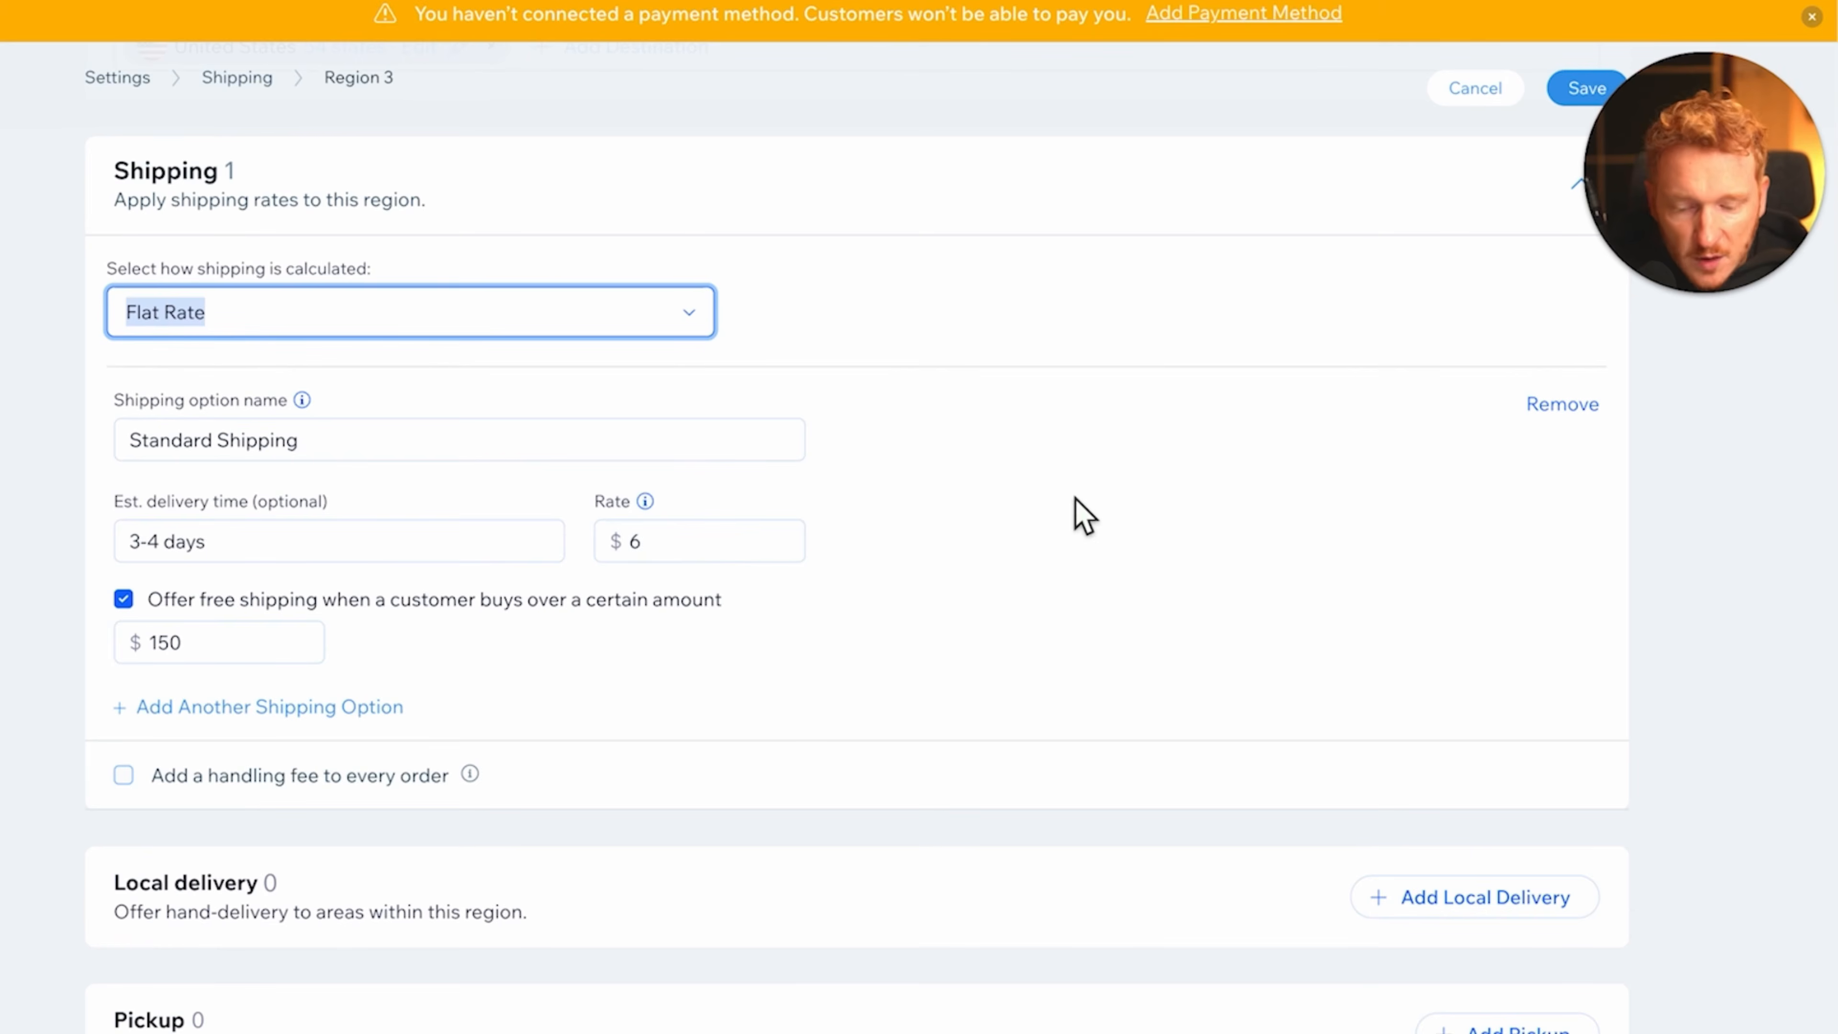
{"action": "left_click", "coordinate": [696, 319]}
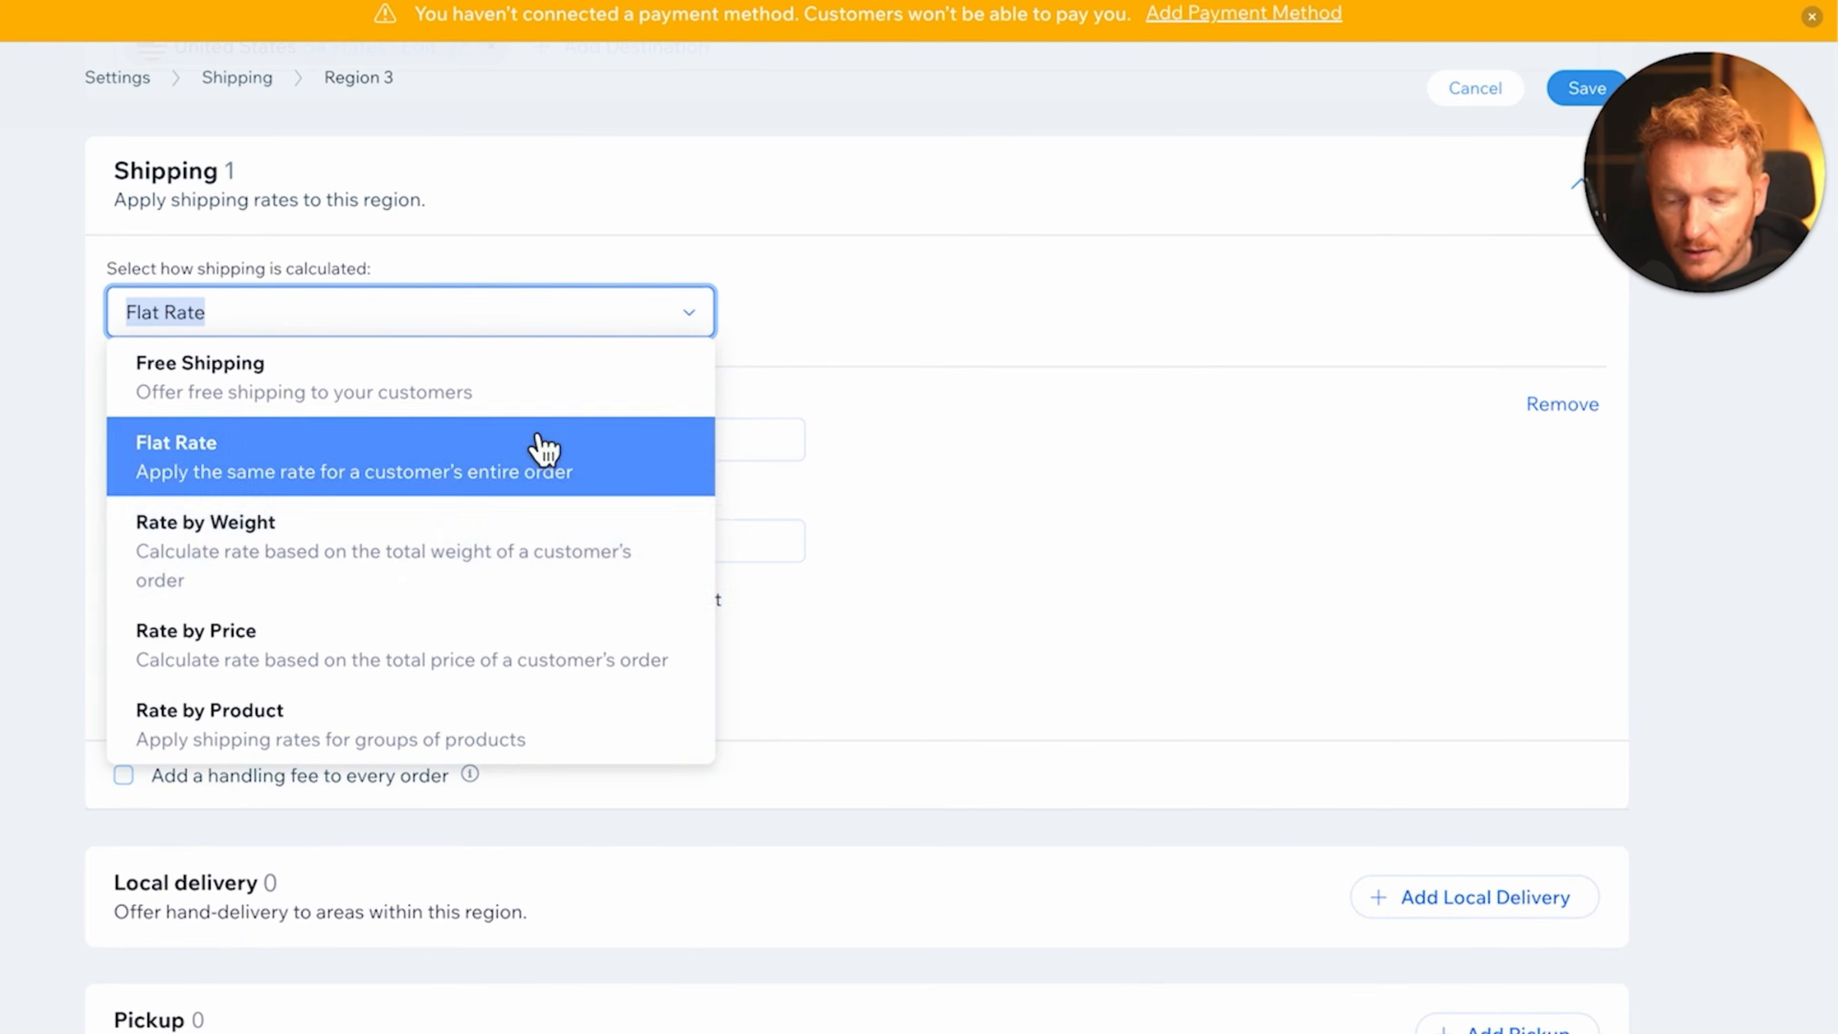
{"action": "left_click", "coordinate": [707, 332]}
- Check the United States region's remaining delivery and pickup options, and save the region
{"action": "scroll", "coordinate": [1302, 565], "scroll_direction": "down", "scroll_amount": 3}
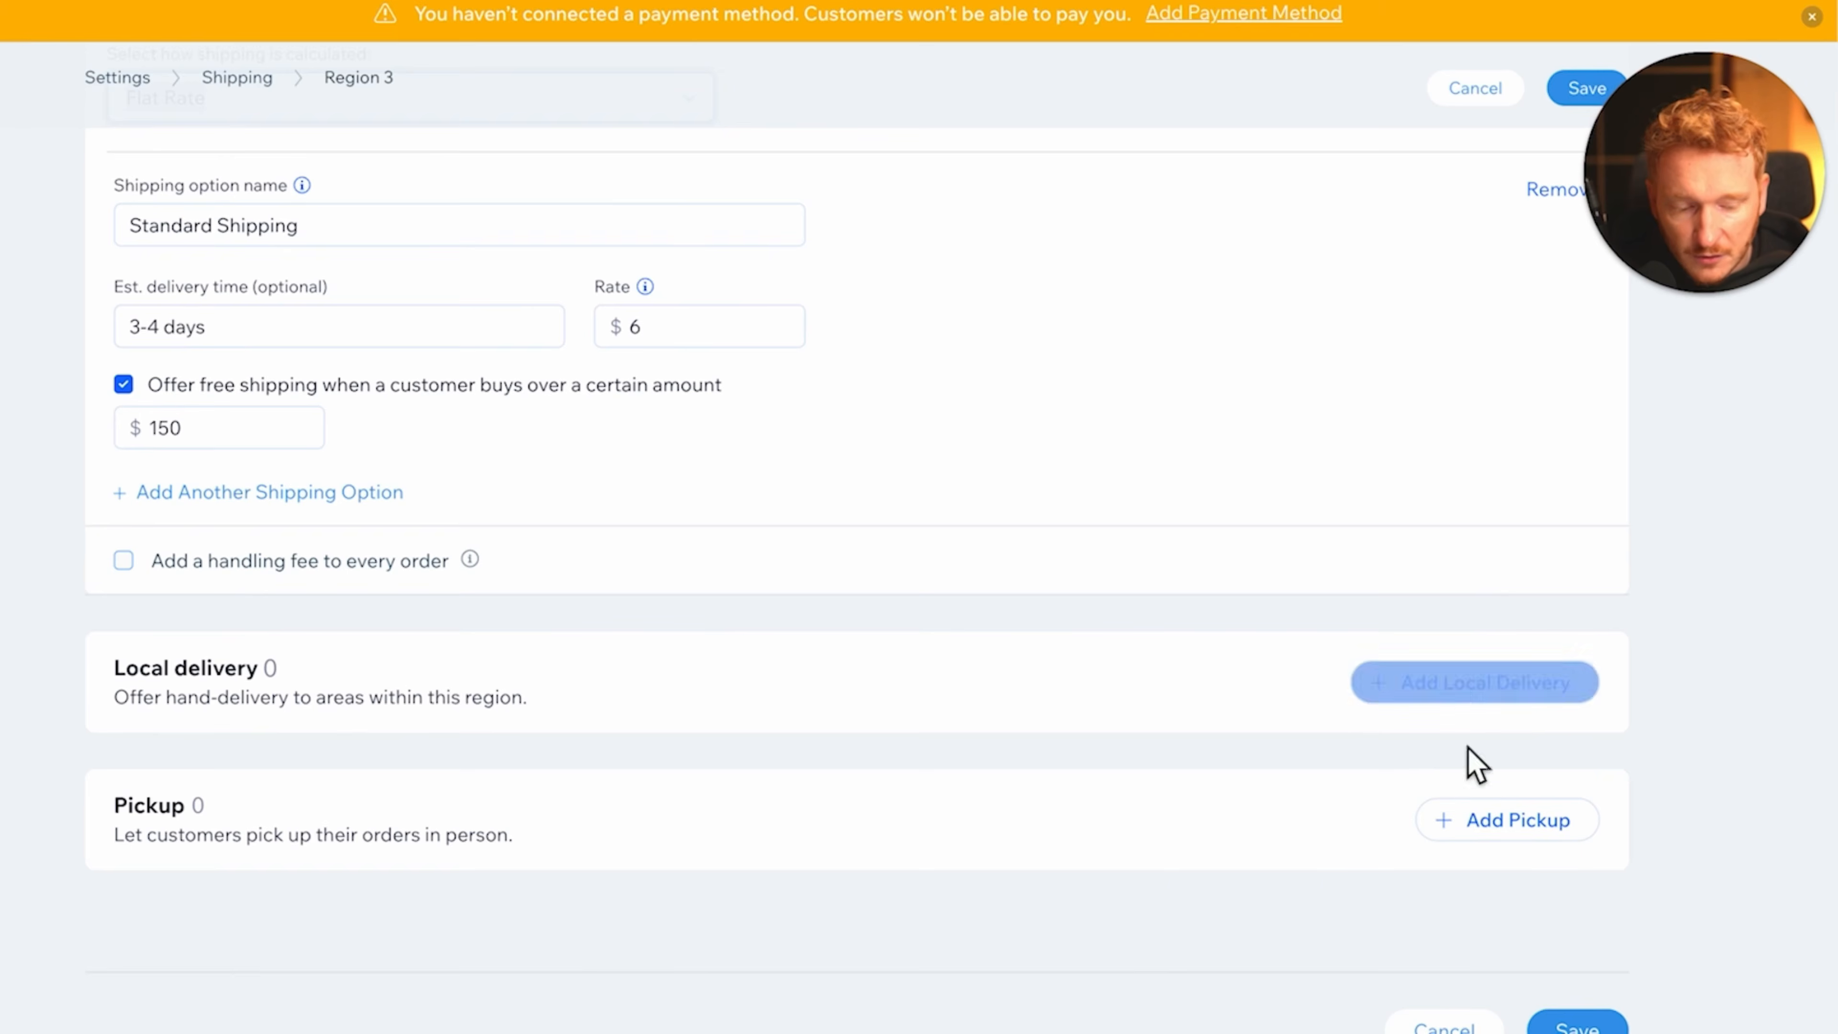
{"action": "scroll", "coordinate": [1587, 689], "scroll_direction": "up", "scroll_amount": 2}
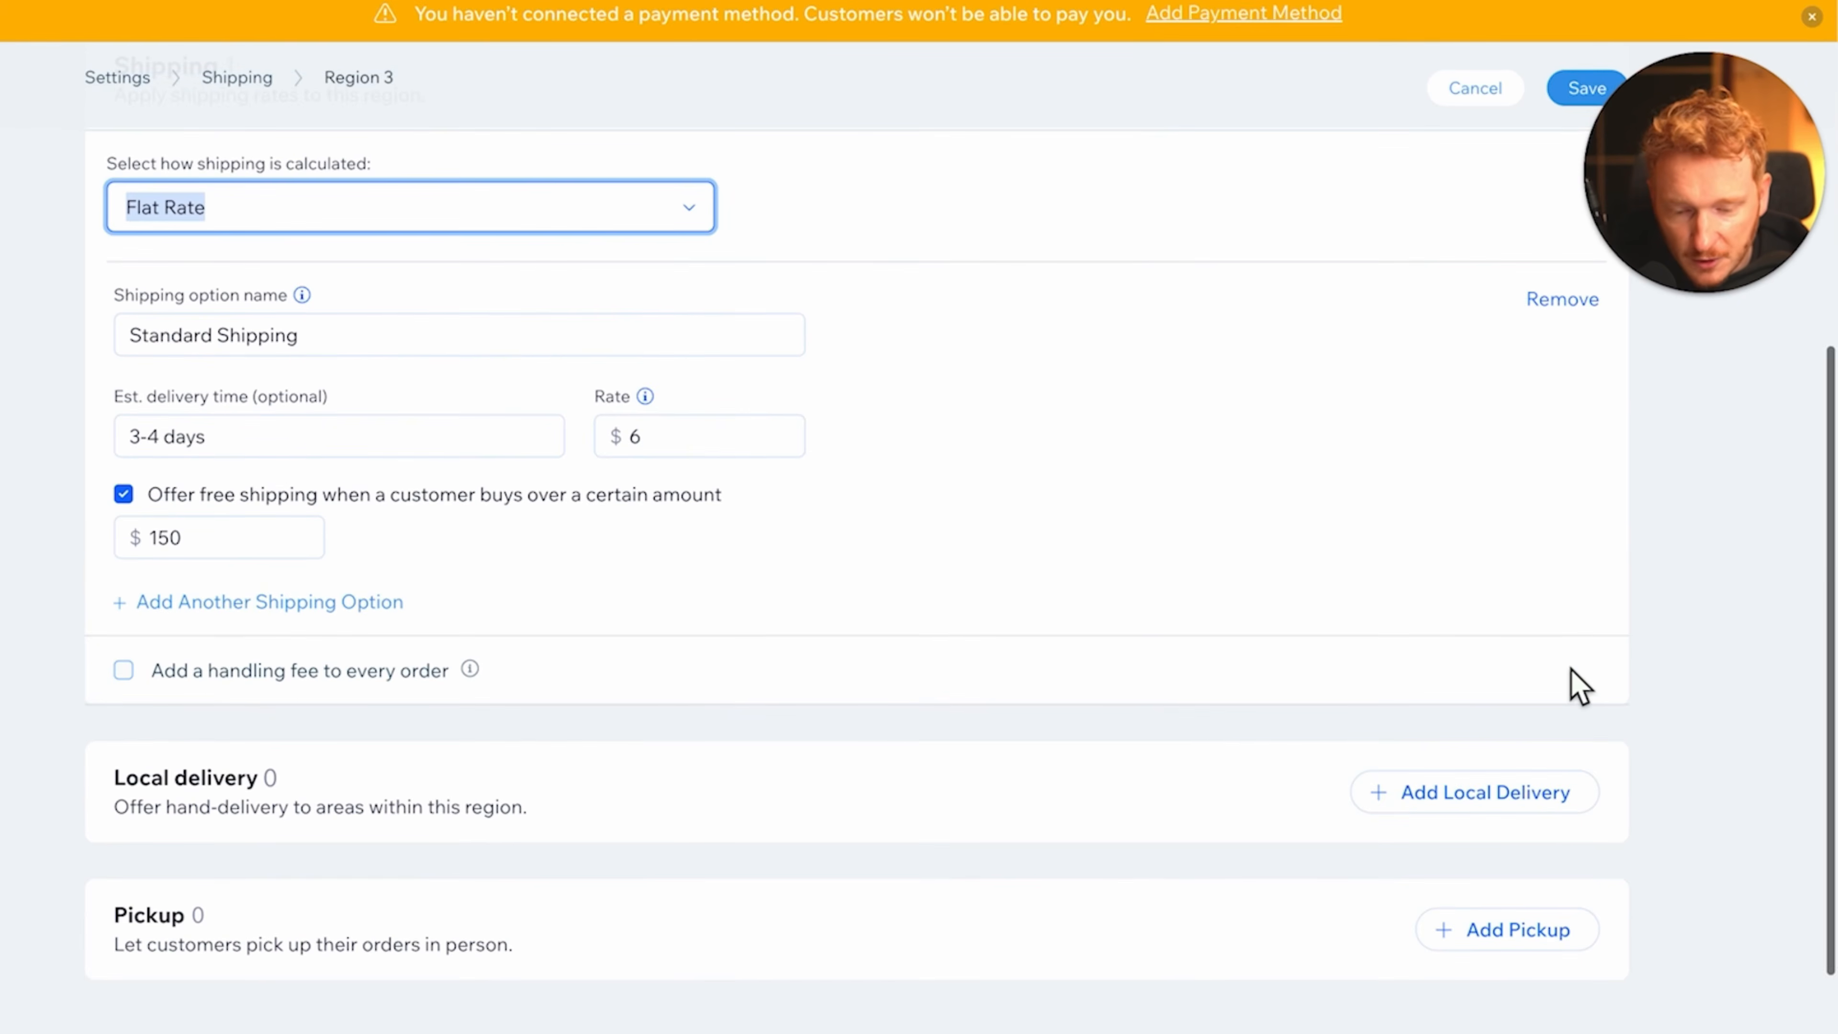
{"action": "scroll", "coordinate": [1571, 668], "scroll_direction": "up", "scroll_amount": 5}
{"action": "scroll", "coordinate": [1571, 668], "scroll_direction": "up", "scroll_amount": 2}
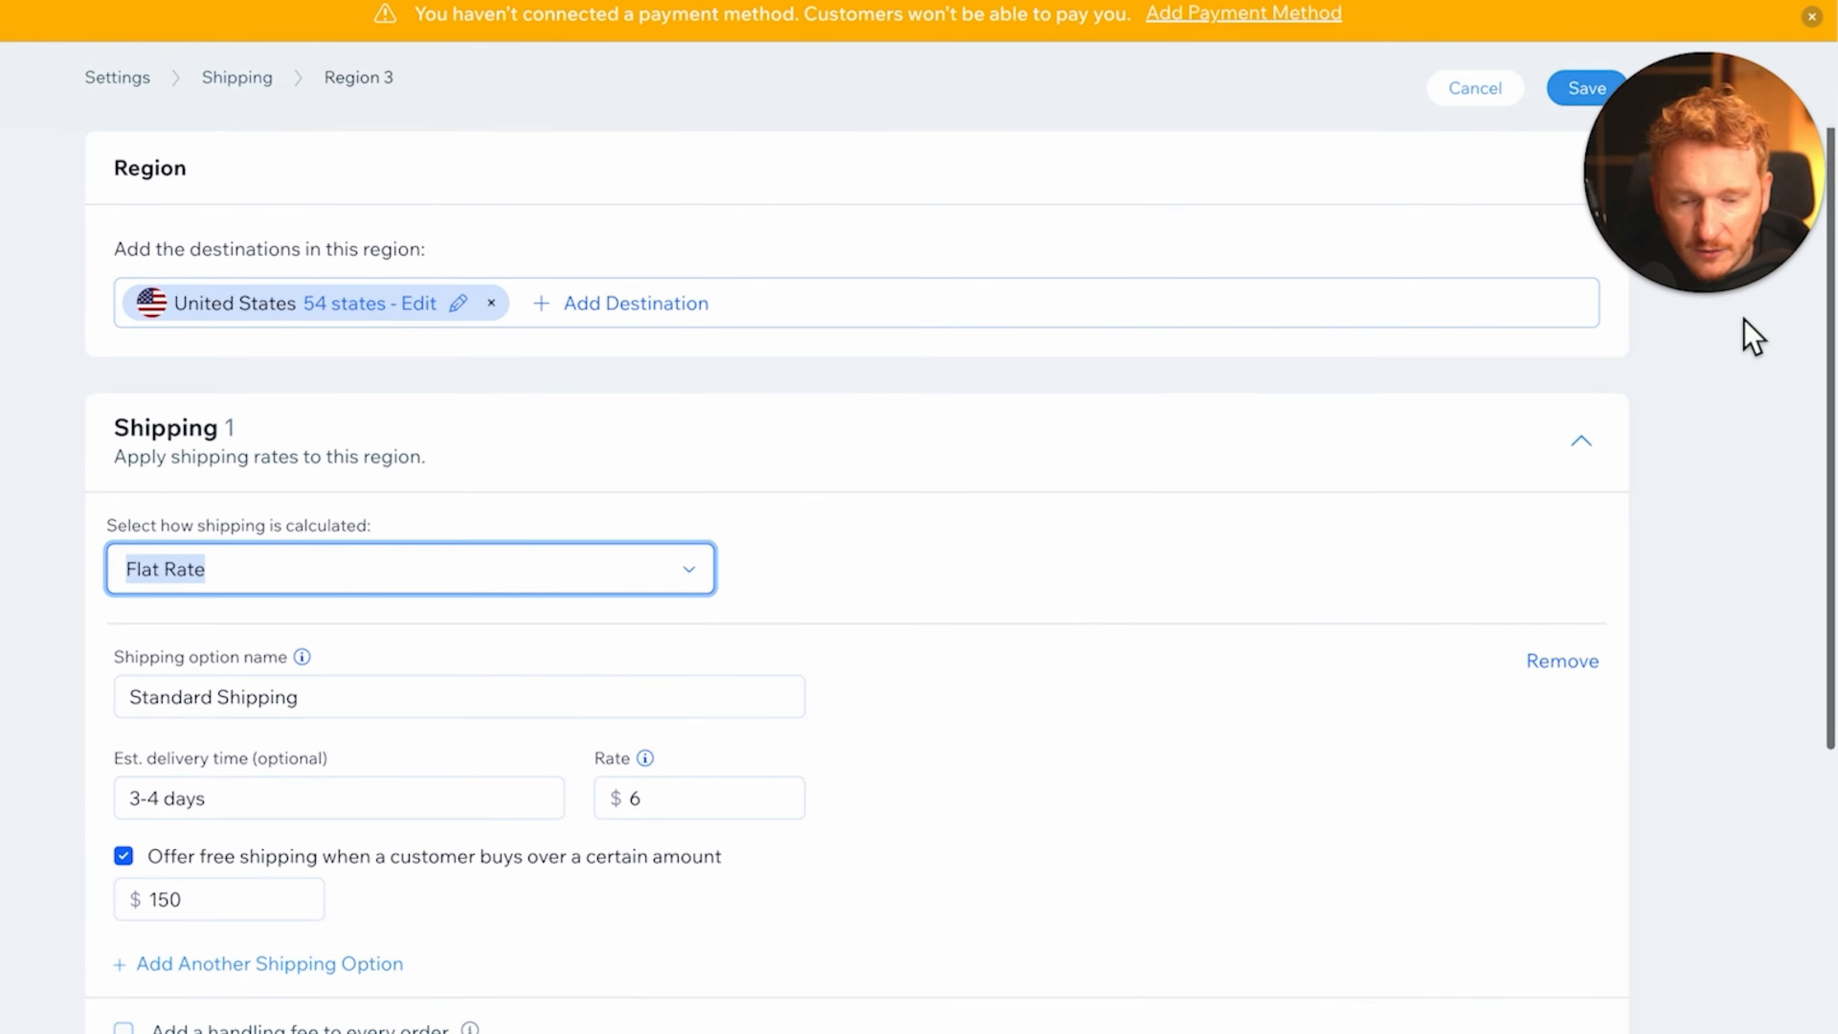
{"action": "left_click", "coordinate": [1621, 90]}
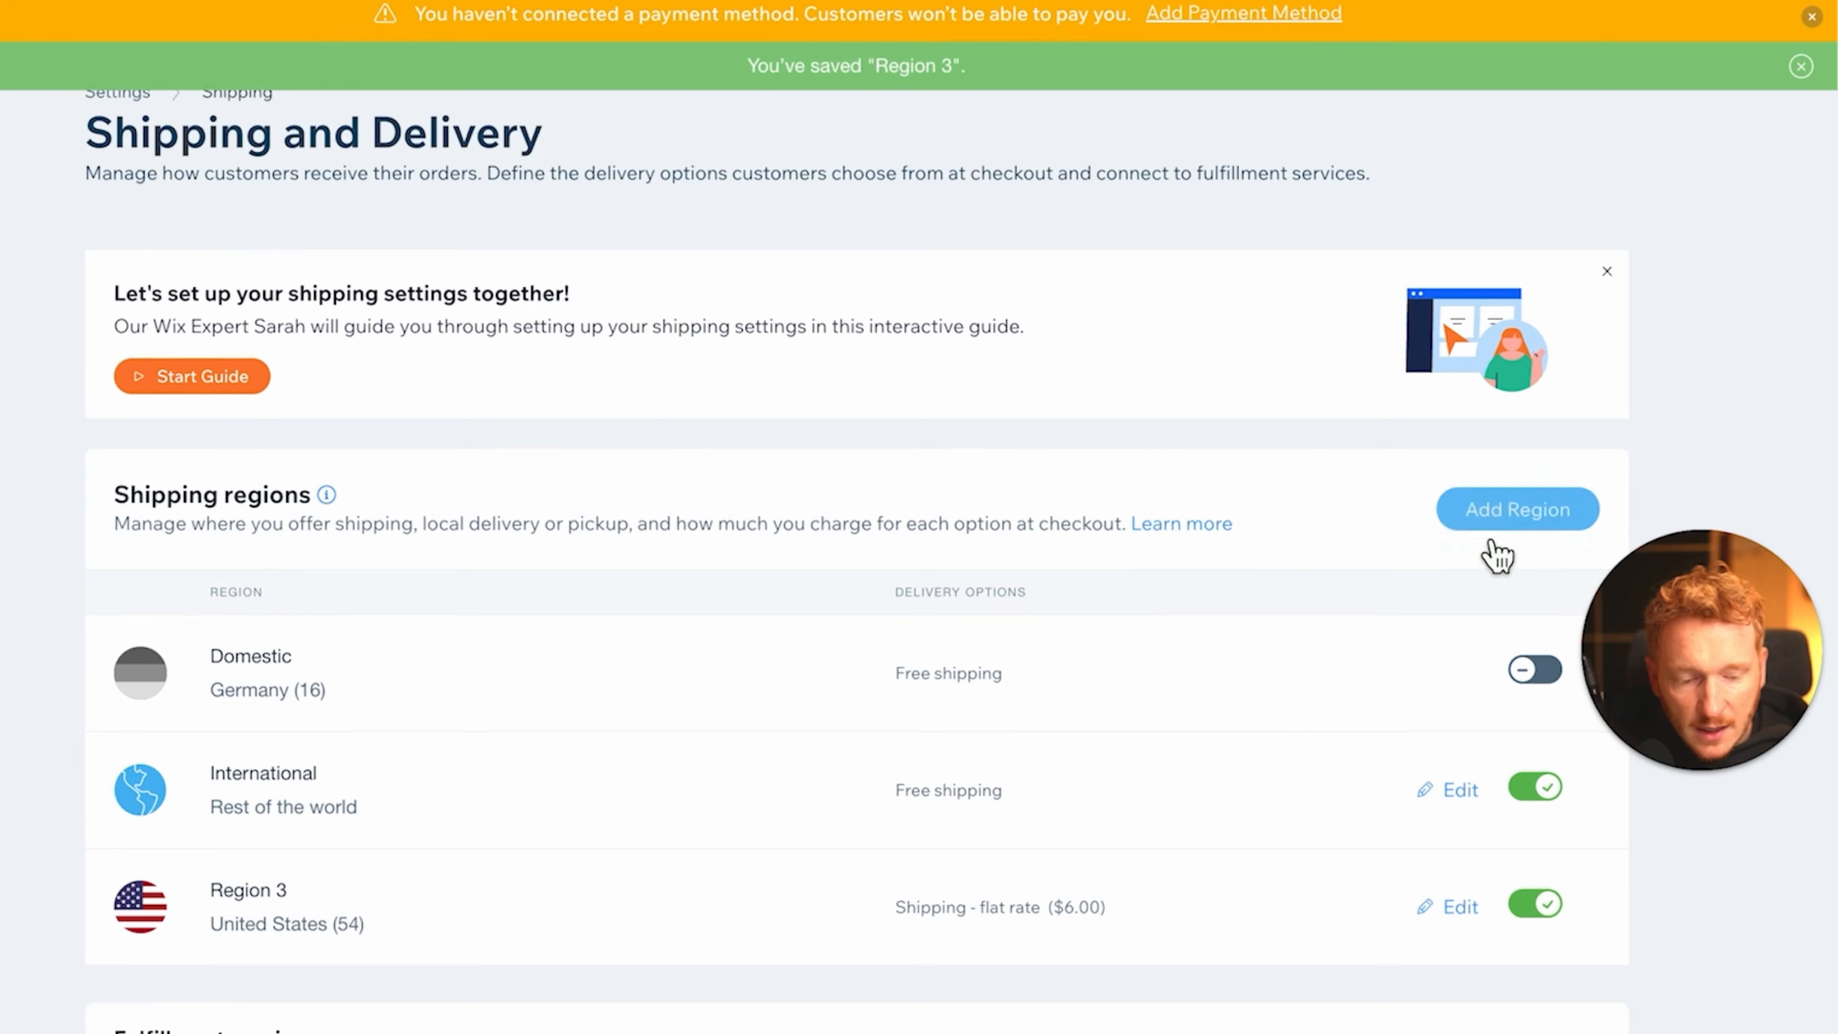
- Add another shipping region with Canada as its destination
{"action": "left_click", "coordinate": [1489, 525]}
{"action": "left_click", "coordinate": [805, 434]}
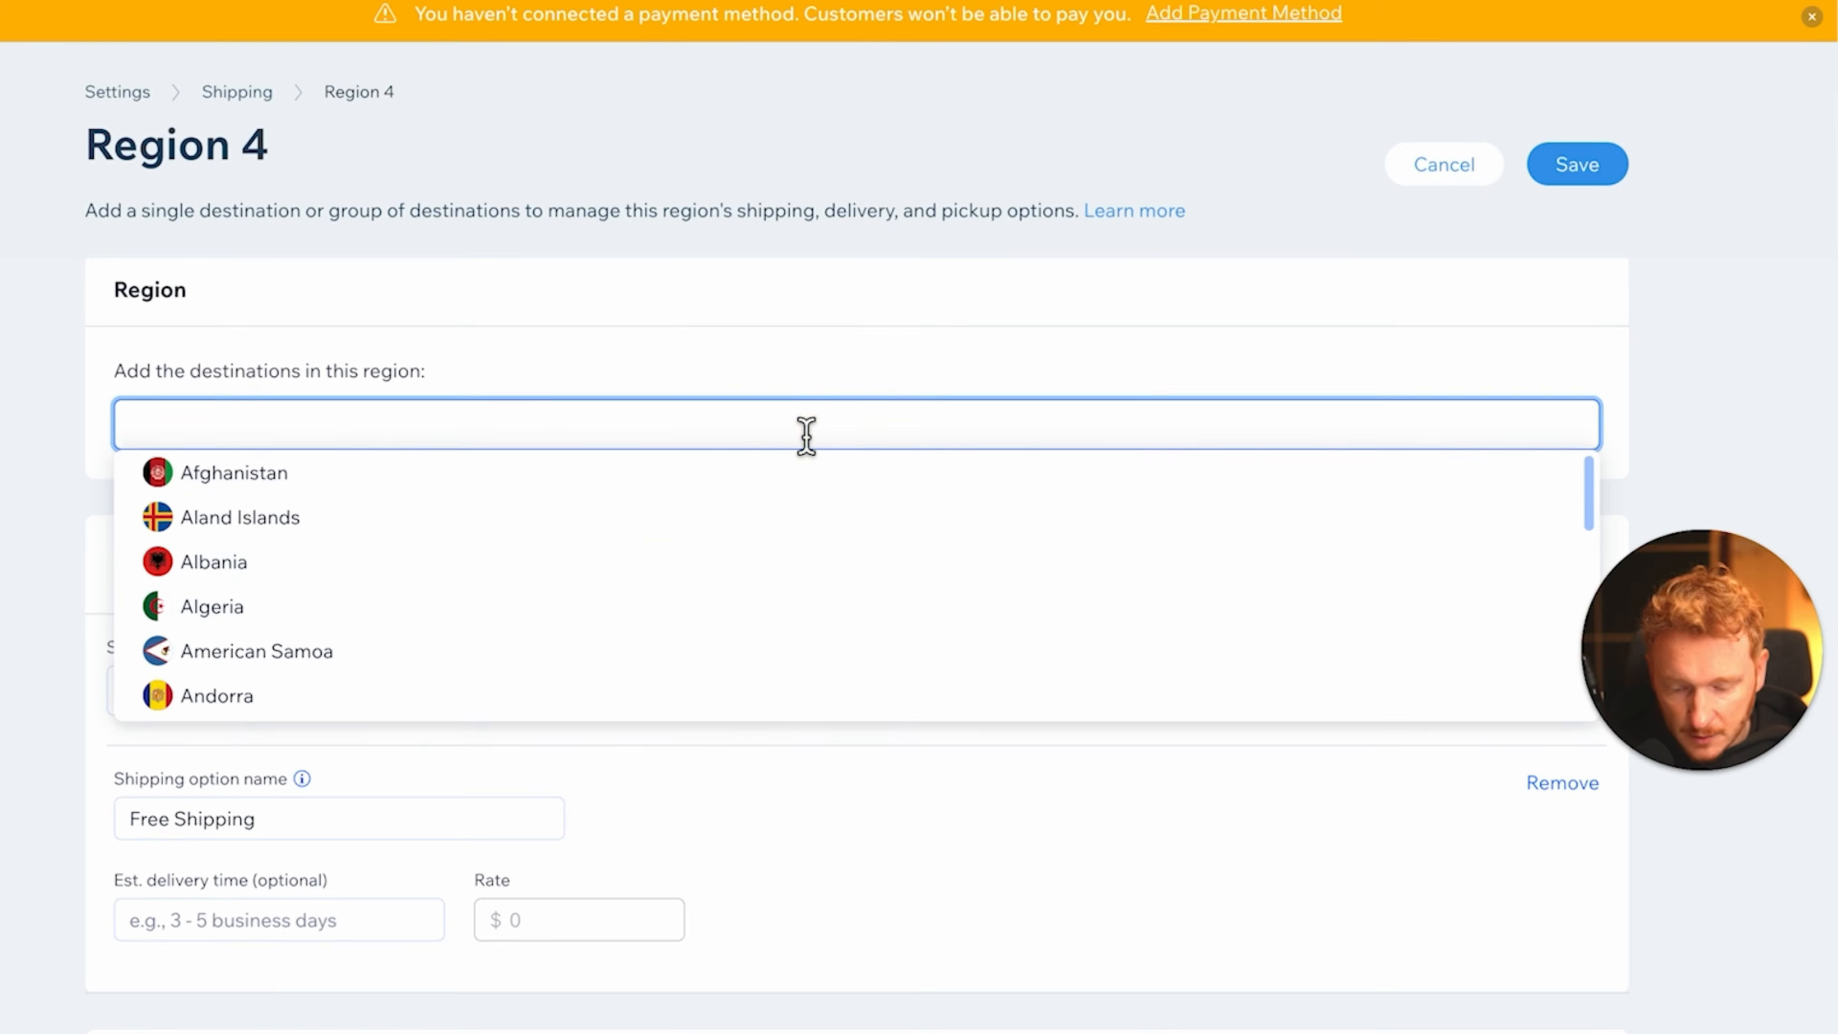
{"action": "type", "text": "can"}
{"action": "left_click", "coordinate": [447, 518]}
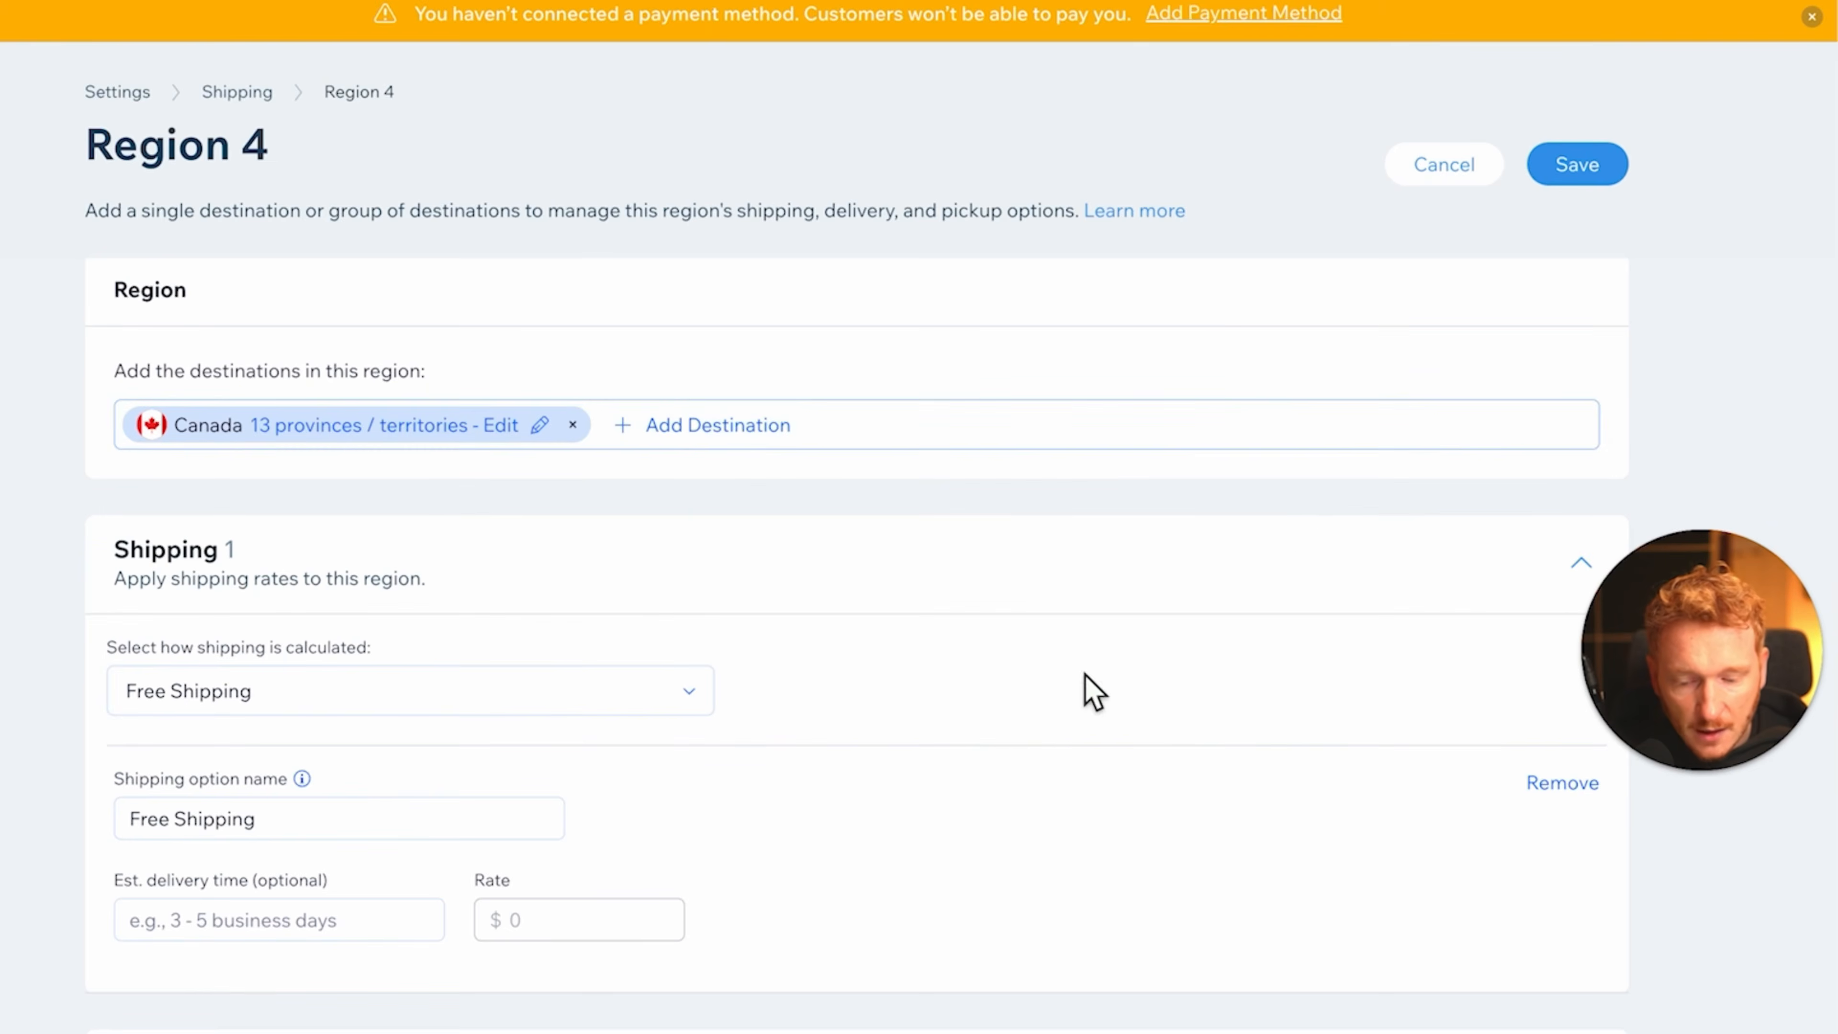
- Set the Canada region's shipping to Flat Rate at $8 and name the option Standard Shipping
{"action": "scroll", "coordinate": [1087, 689], "scroll_direction": "down", "scroll_amount": 3}
{"action": "left_click", "coordinate": [507, 517]}
{"action": "left_click", "coordinate": [431, 673]}
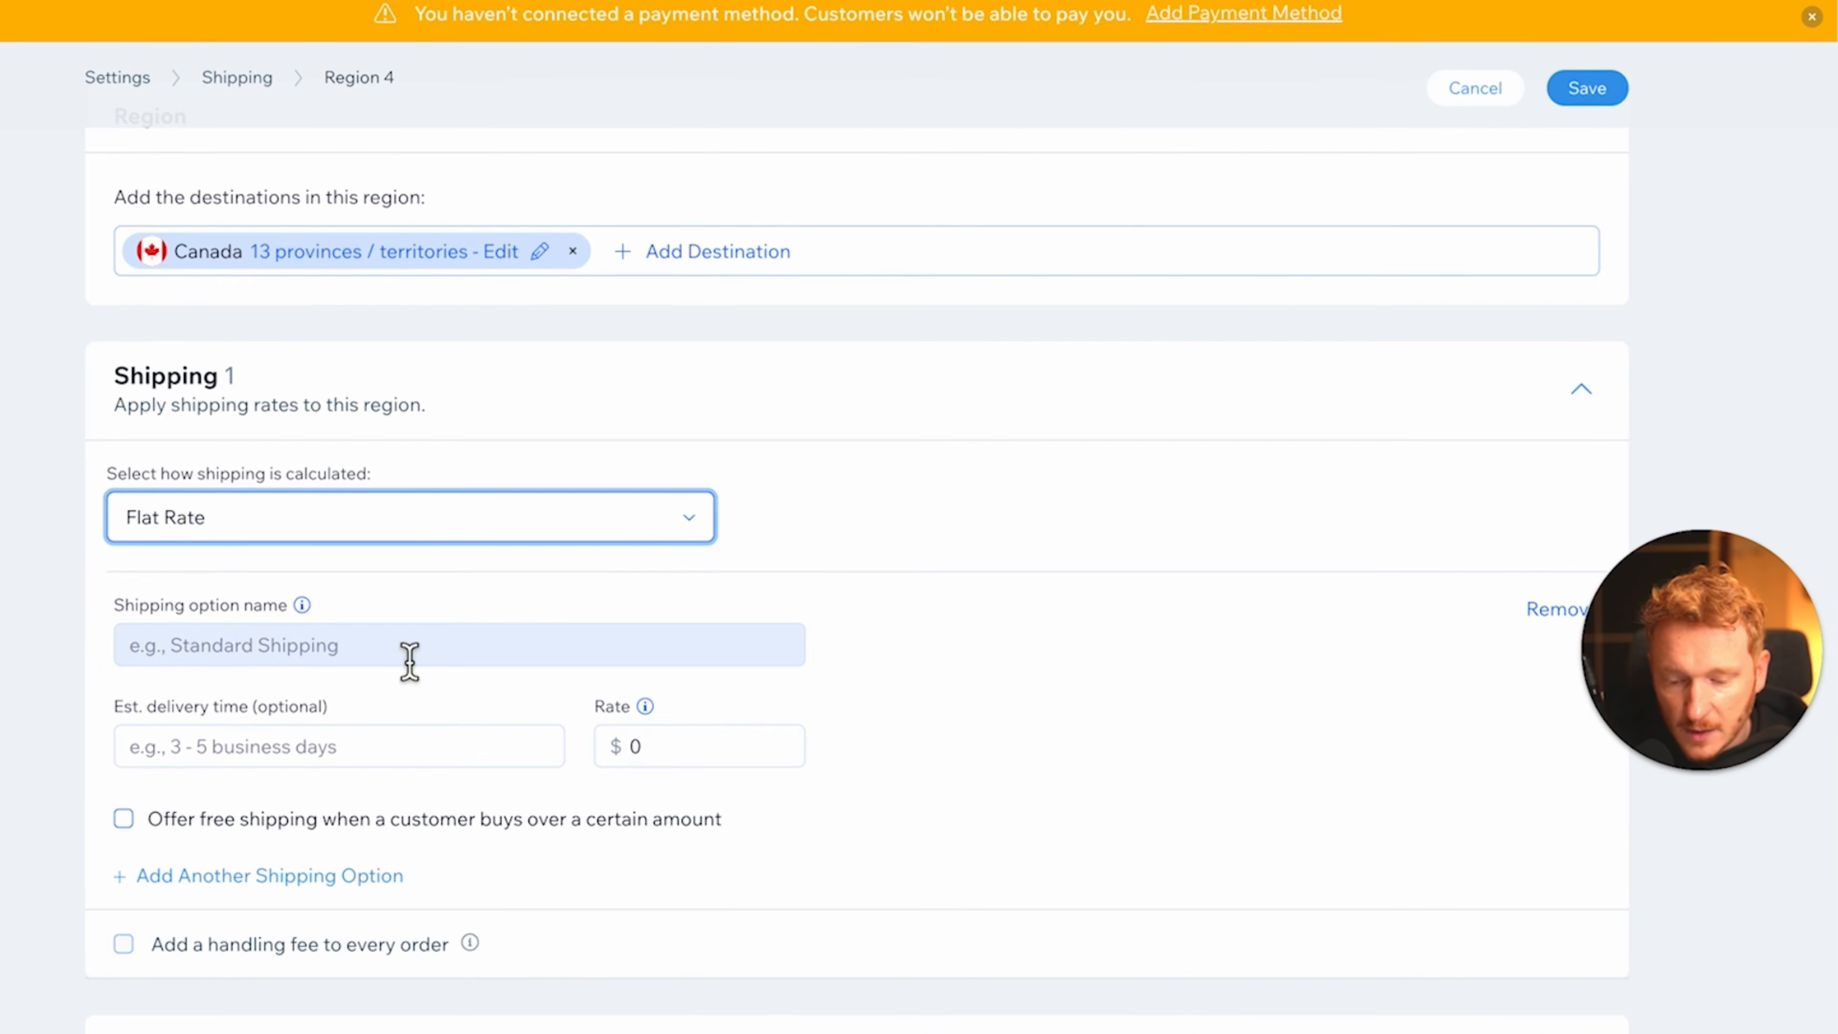
{"action": "left_click", "coordinate": [718, 751]}
{"action": "type", "text": "8"}
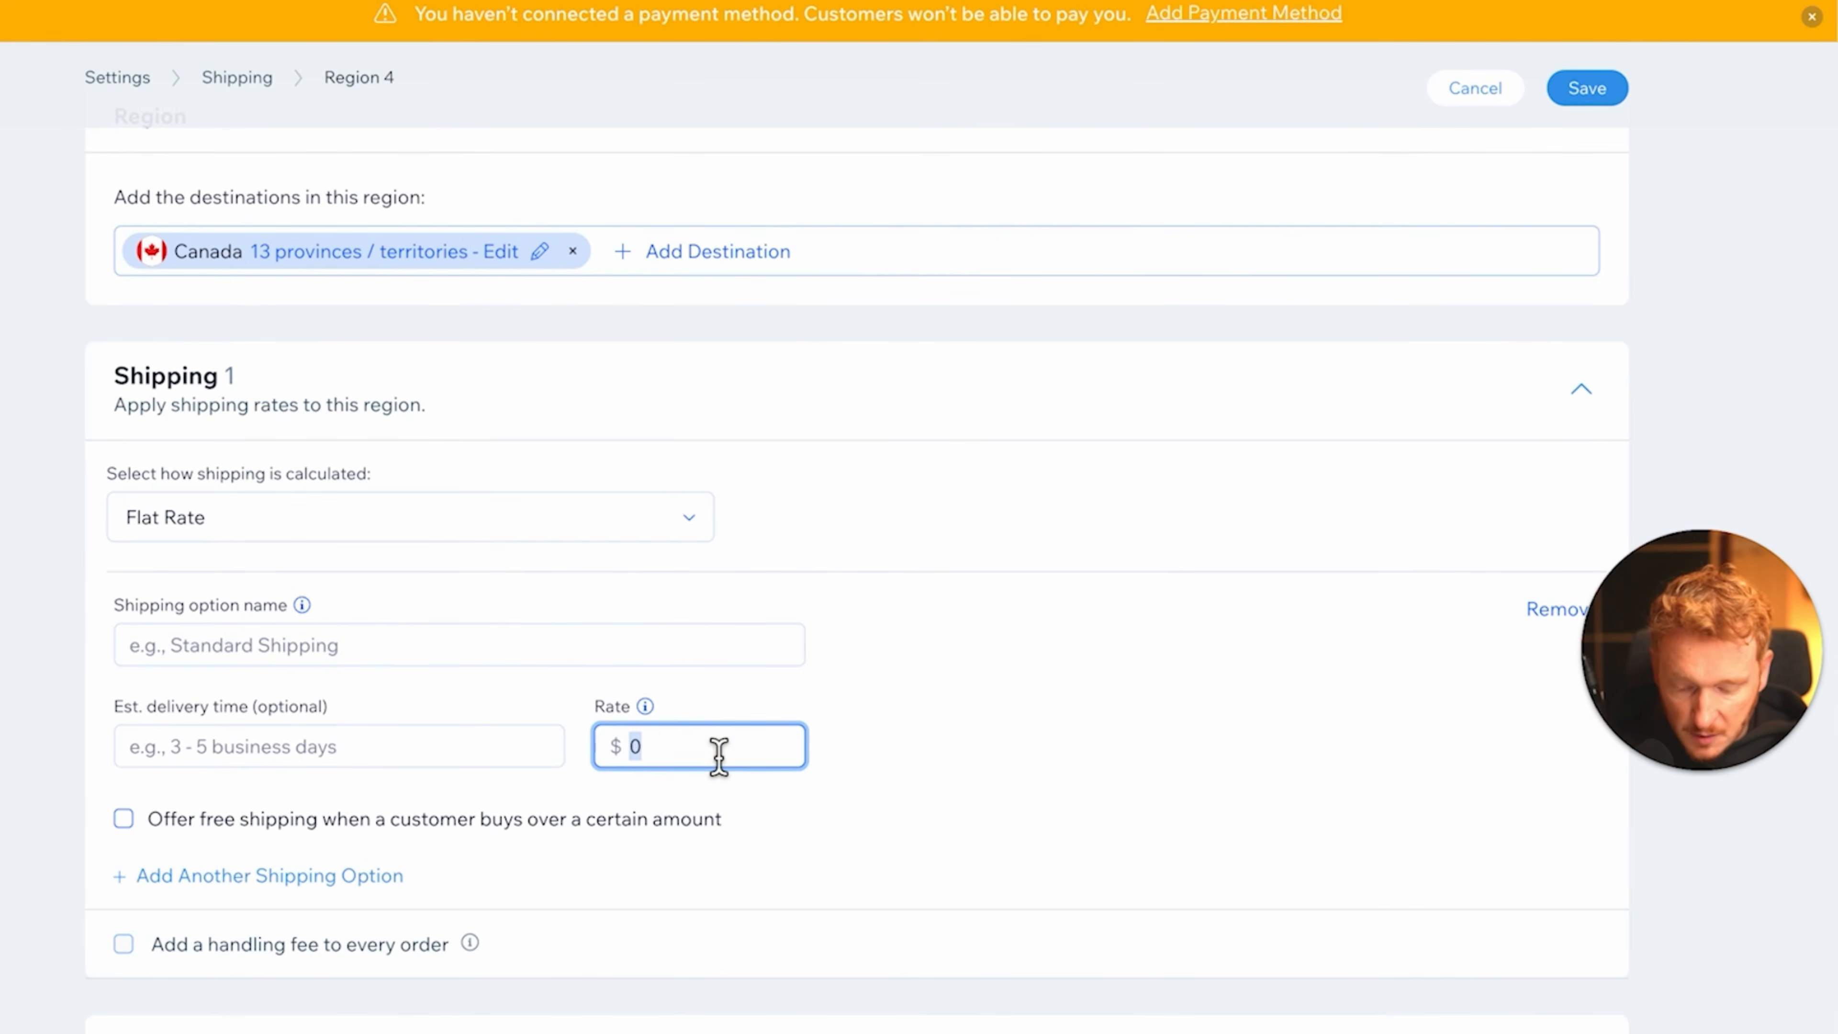
{"action": "left_click", "coordinate": [421, 661]}
{"action": "type", "text": "S"}
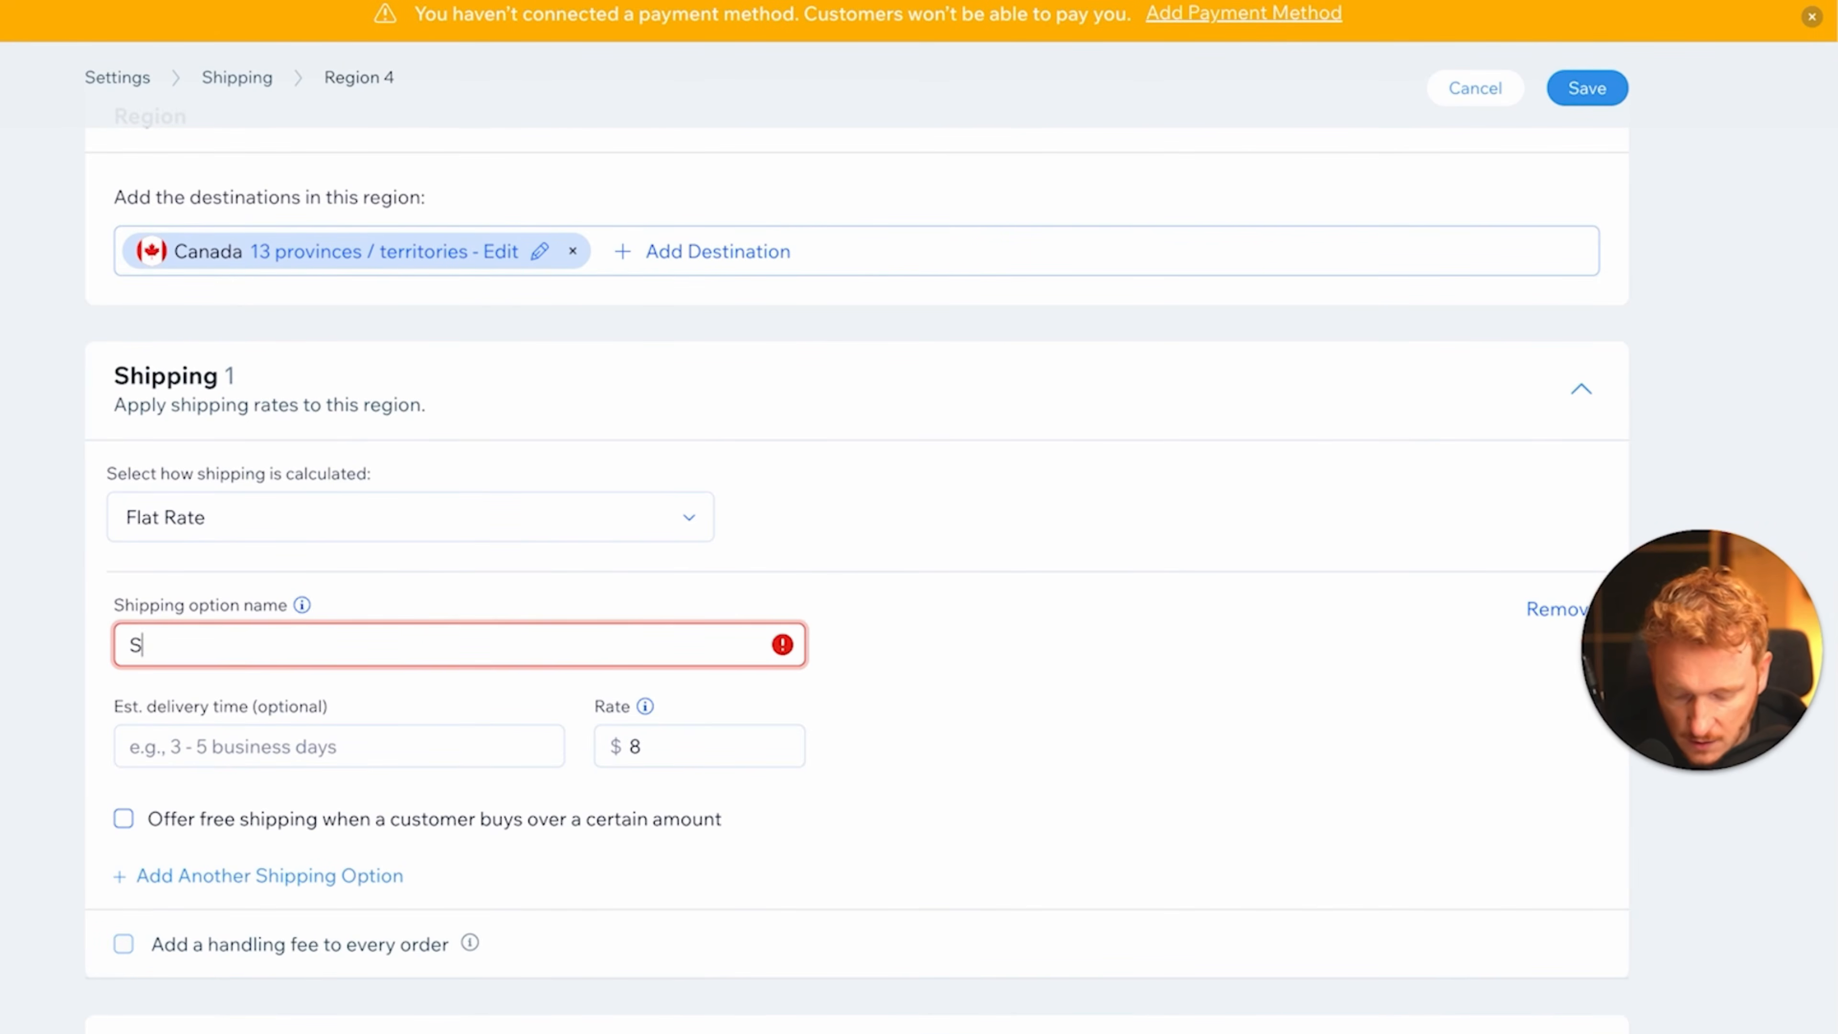
{"action": "type", "text": "tandard Shi"}
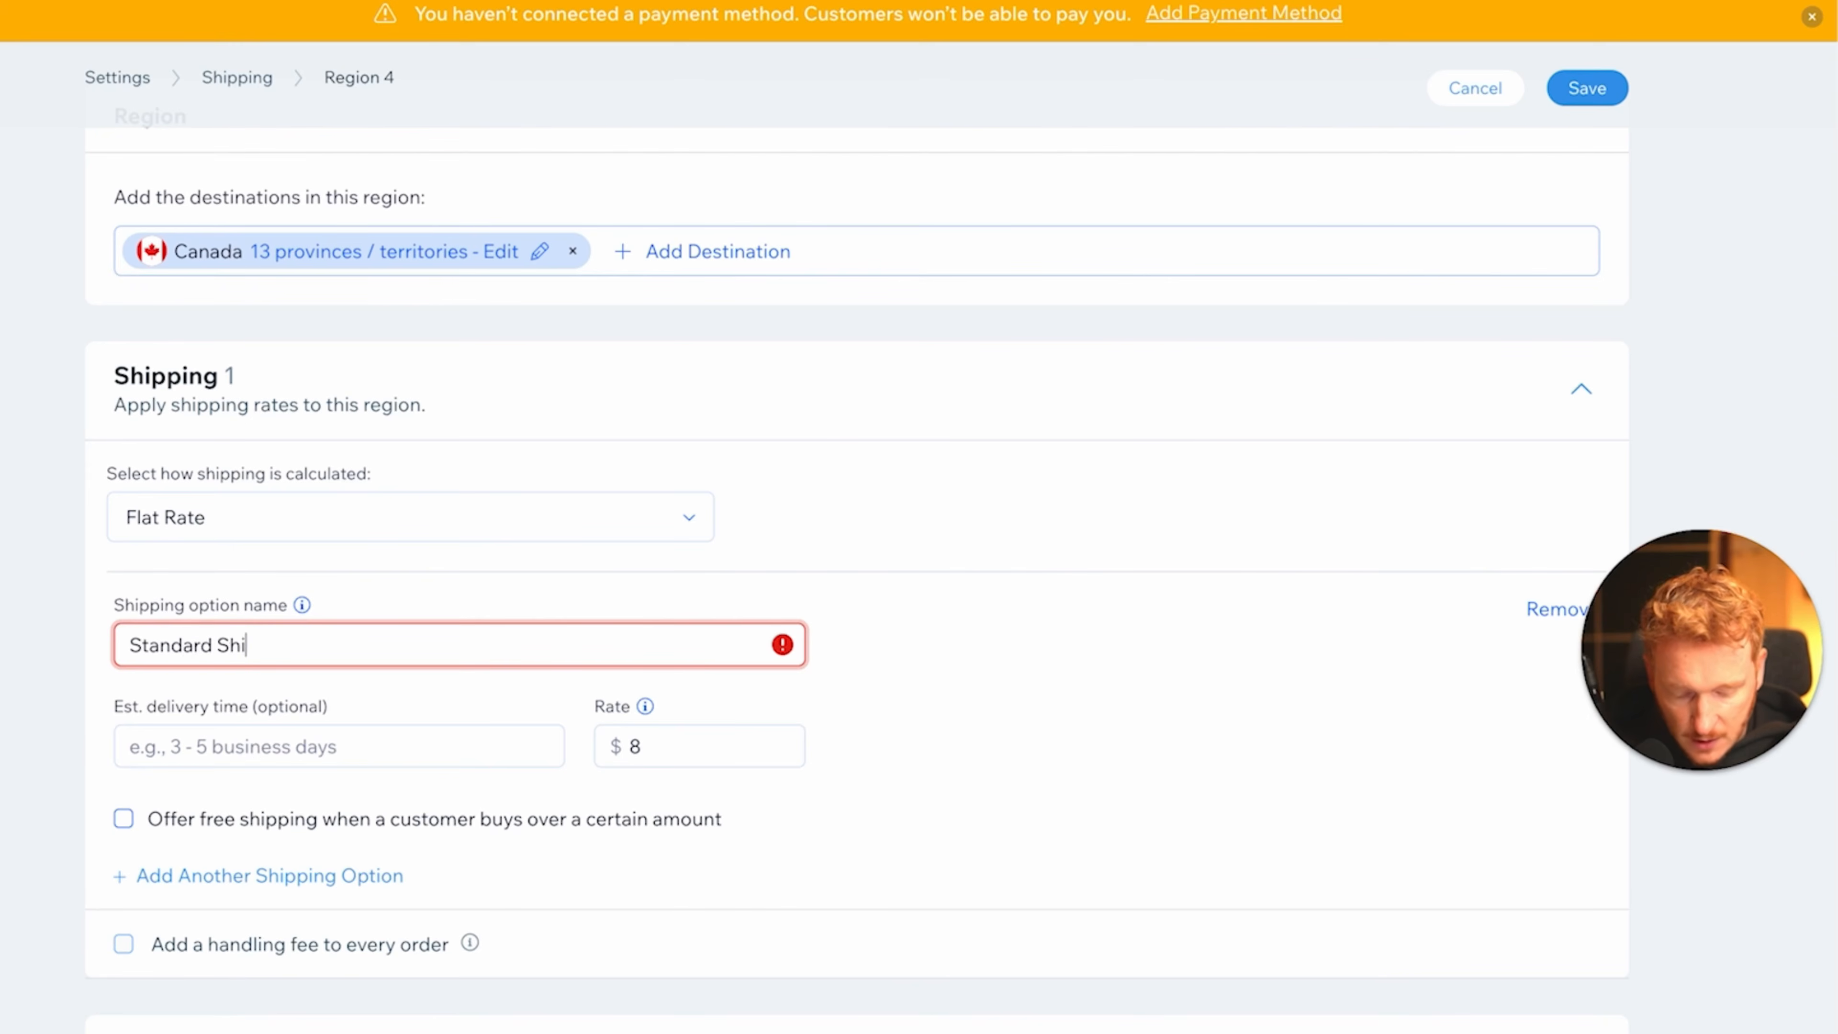
{"action": "type", "text": "pping"}
- Set Canada's estimated delivery time to 5-6 days and offer free shipping on orders over $200
{"action": "left_click", "coordinate": [369, 747]}
{"action": "type", "text": "5-6 days"}
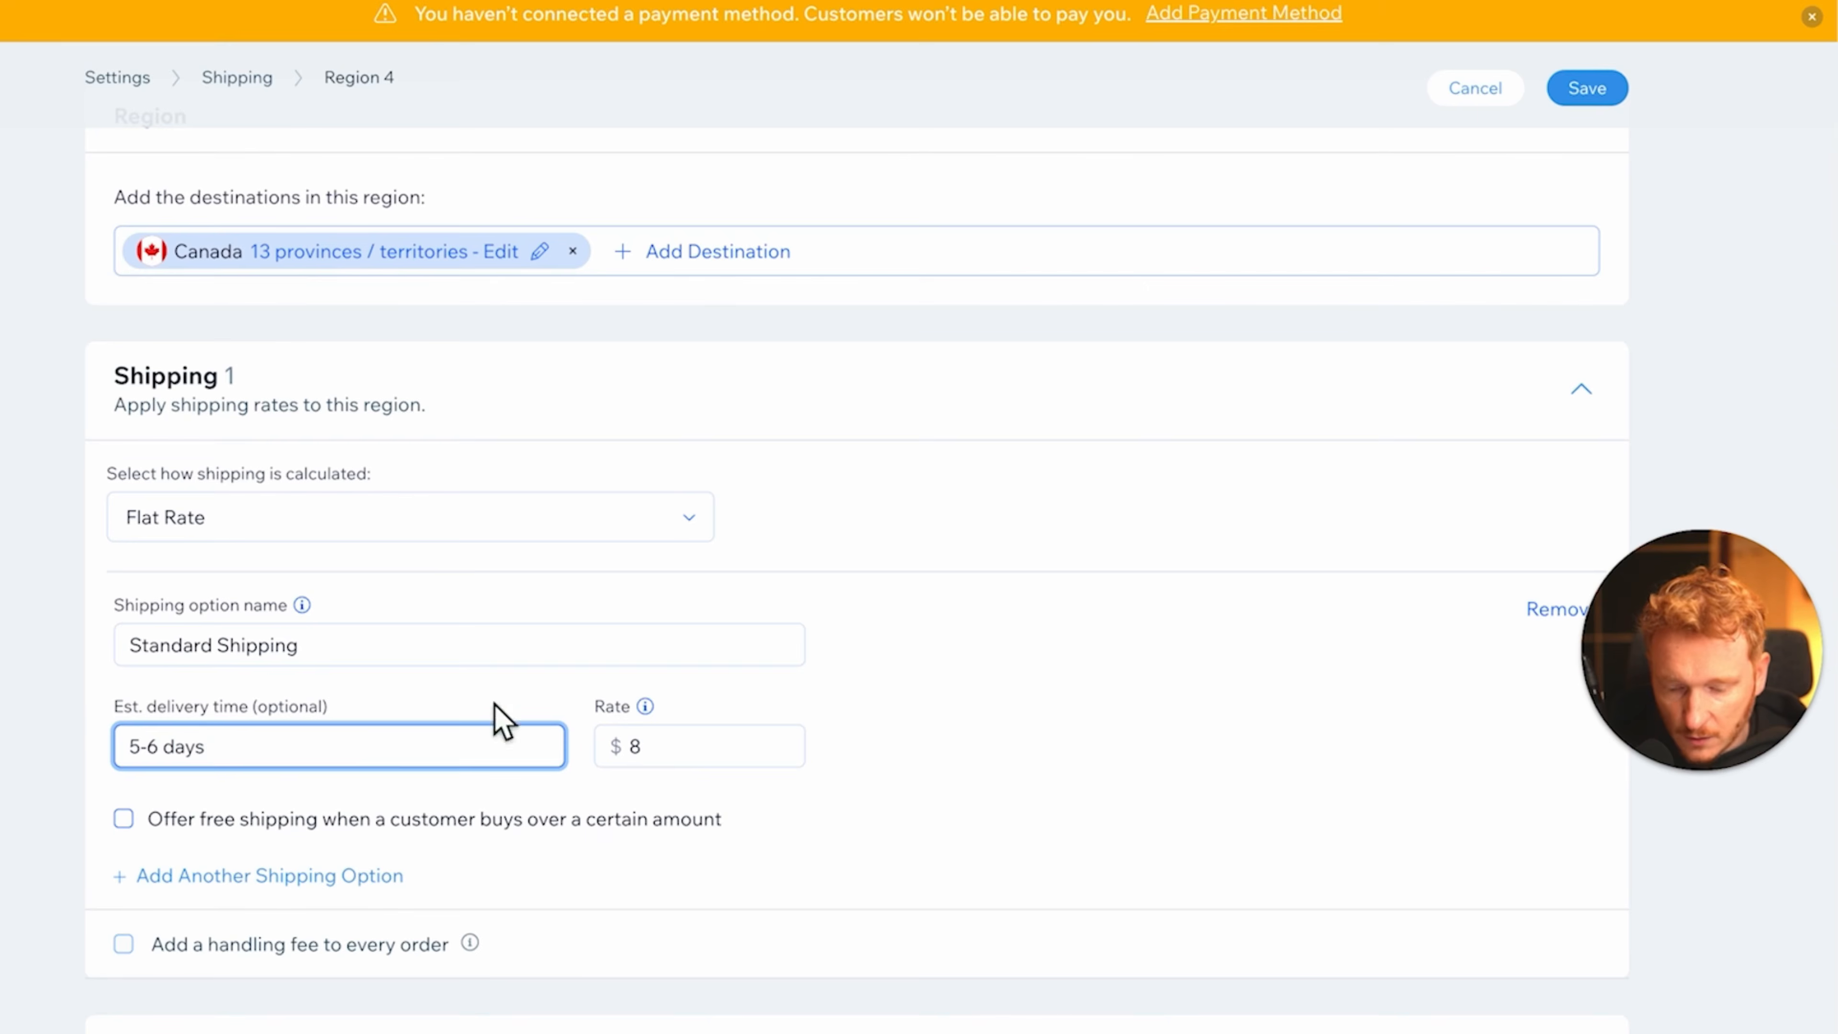
{"action": "left_click", "coordinate": [405, 819]}
{"action": "left_click", "coordinate": [197, 850]}
{"action": "type", "text": "2"}
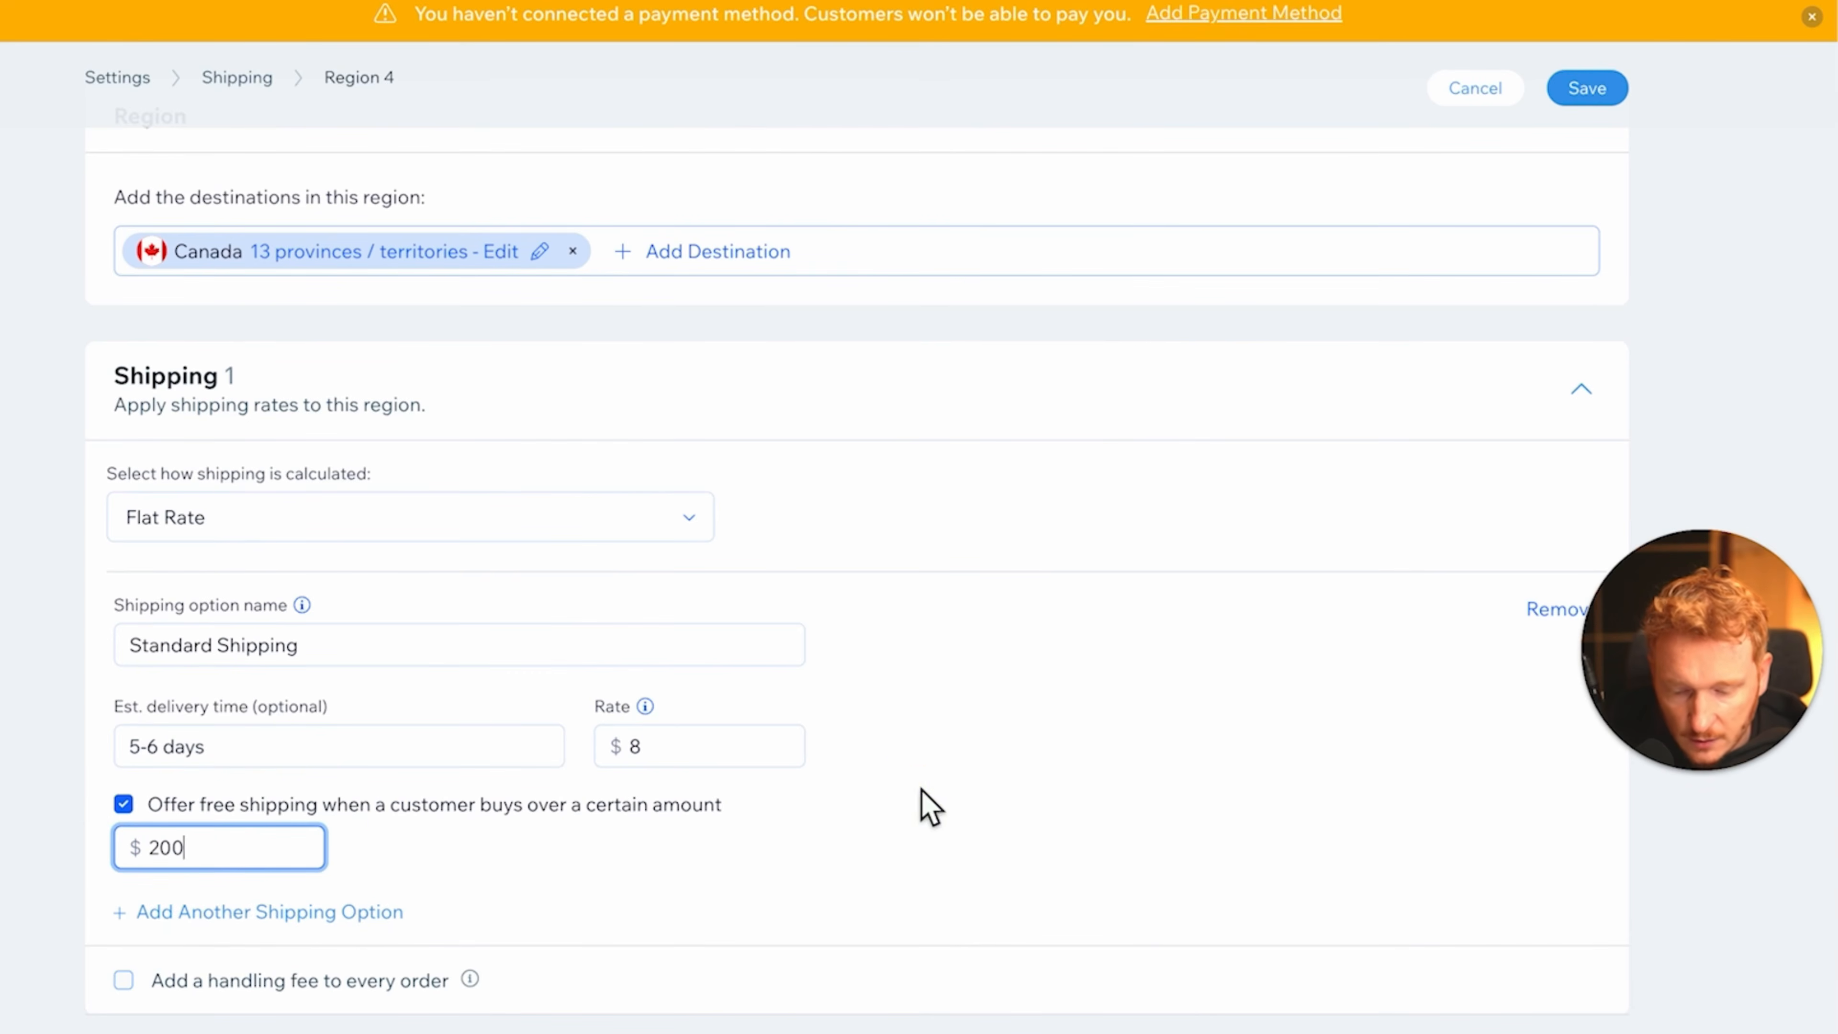
{"action": "type", "text": "00"}
- Save the Canada shipping region
{"action": "scroll", "coordinate": [927, 809], "scroll_direction": "down", "scroll_amount": 2}
{"action": "scroll", "coordinate": [928, 809], "scroll_direction": "up", "scroll_amount": 5}
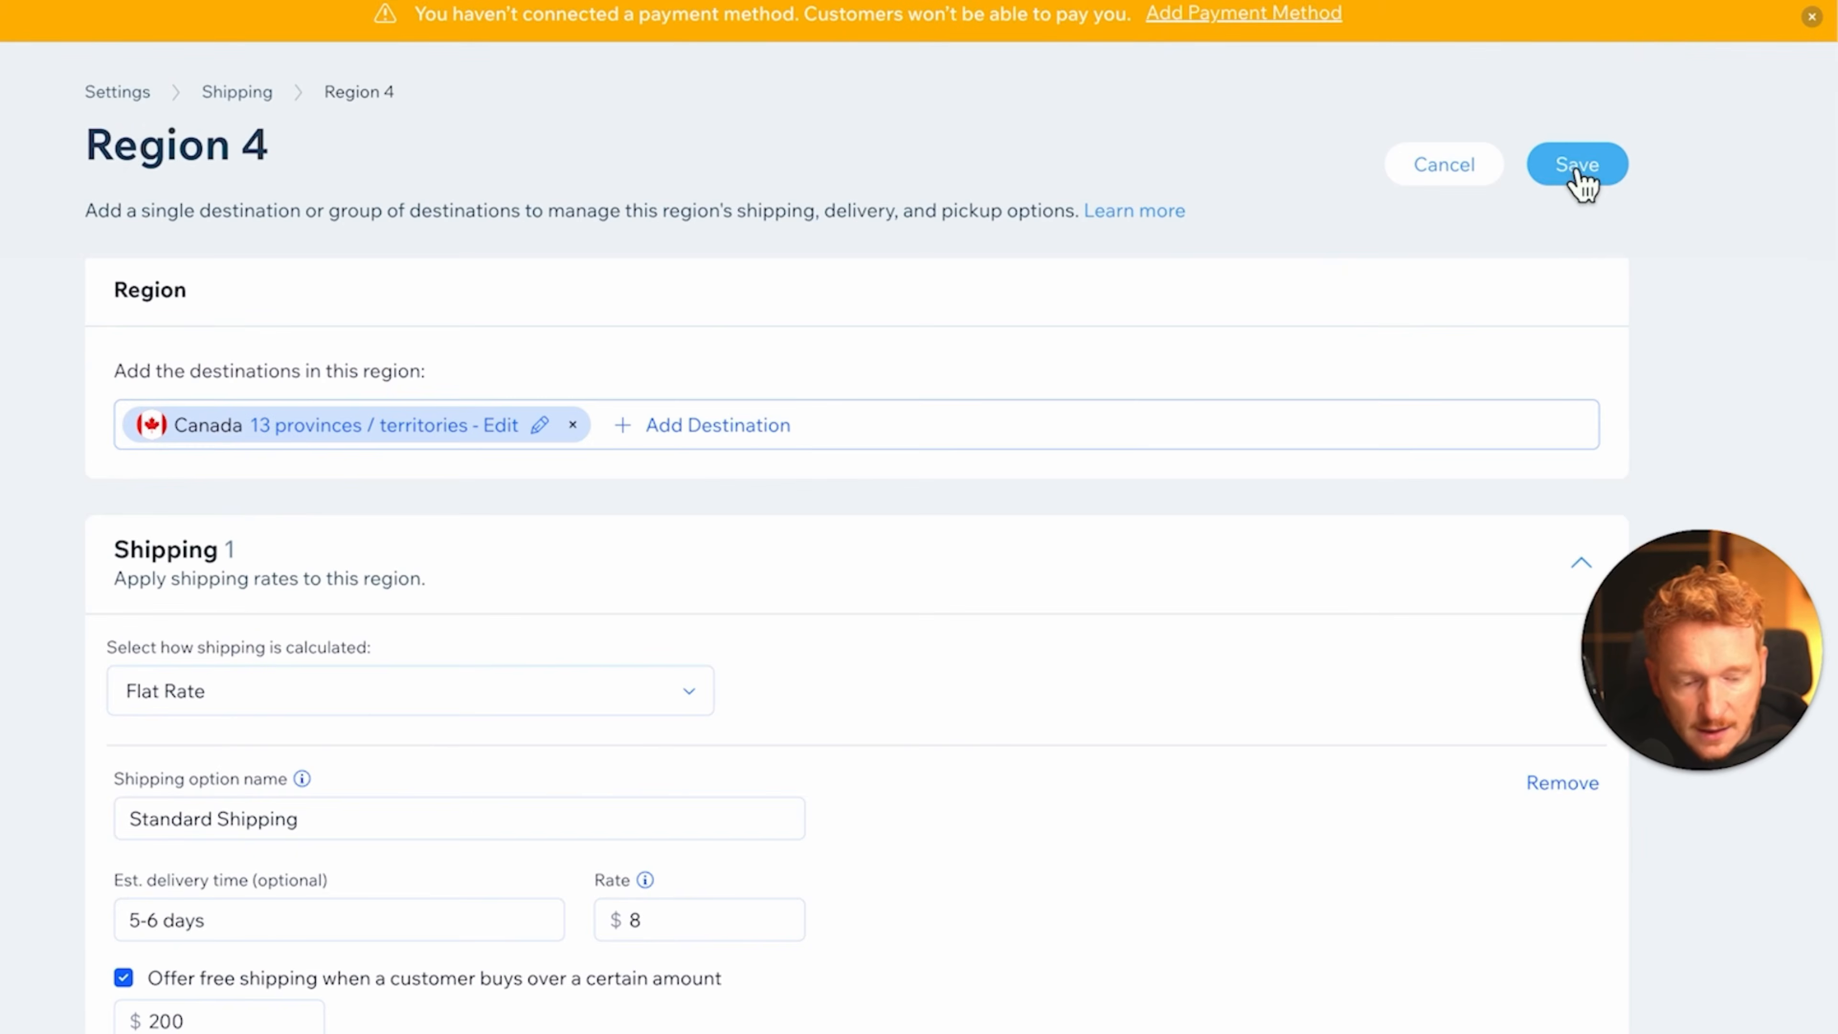
{"action": "left_click", "coordinate": [1579, 165]}
- Review the list of shipping regions and fulfillment services, and open the dashboard's general Settings overview
{"action": "scroll", "coordinate": [771, 710], "scroll_direction": "down", "scroll_amount": 3}
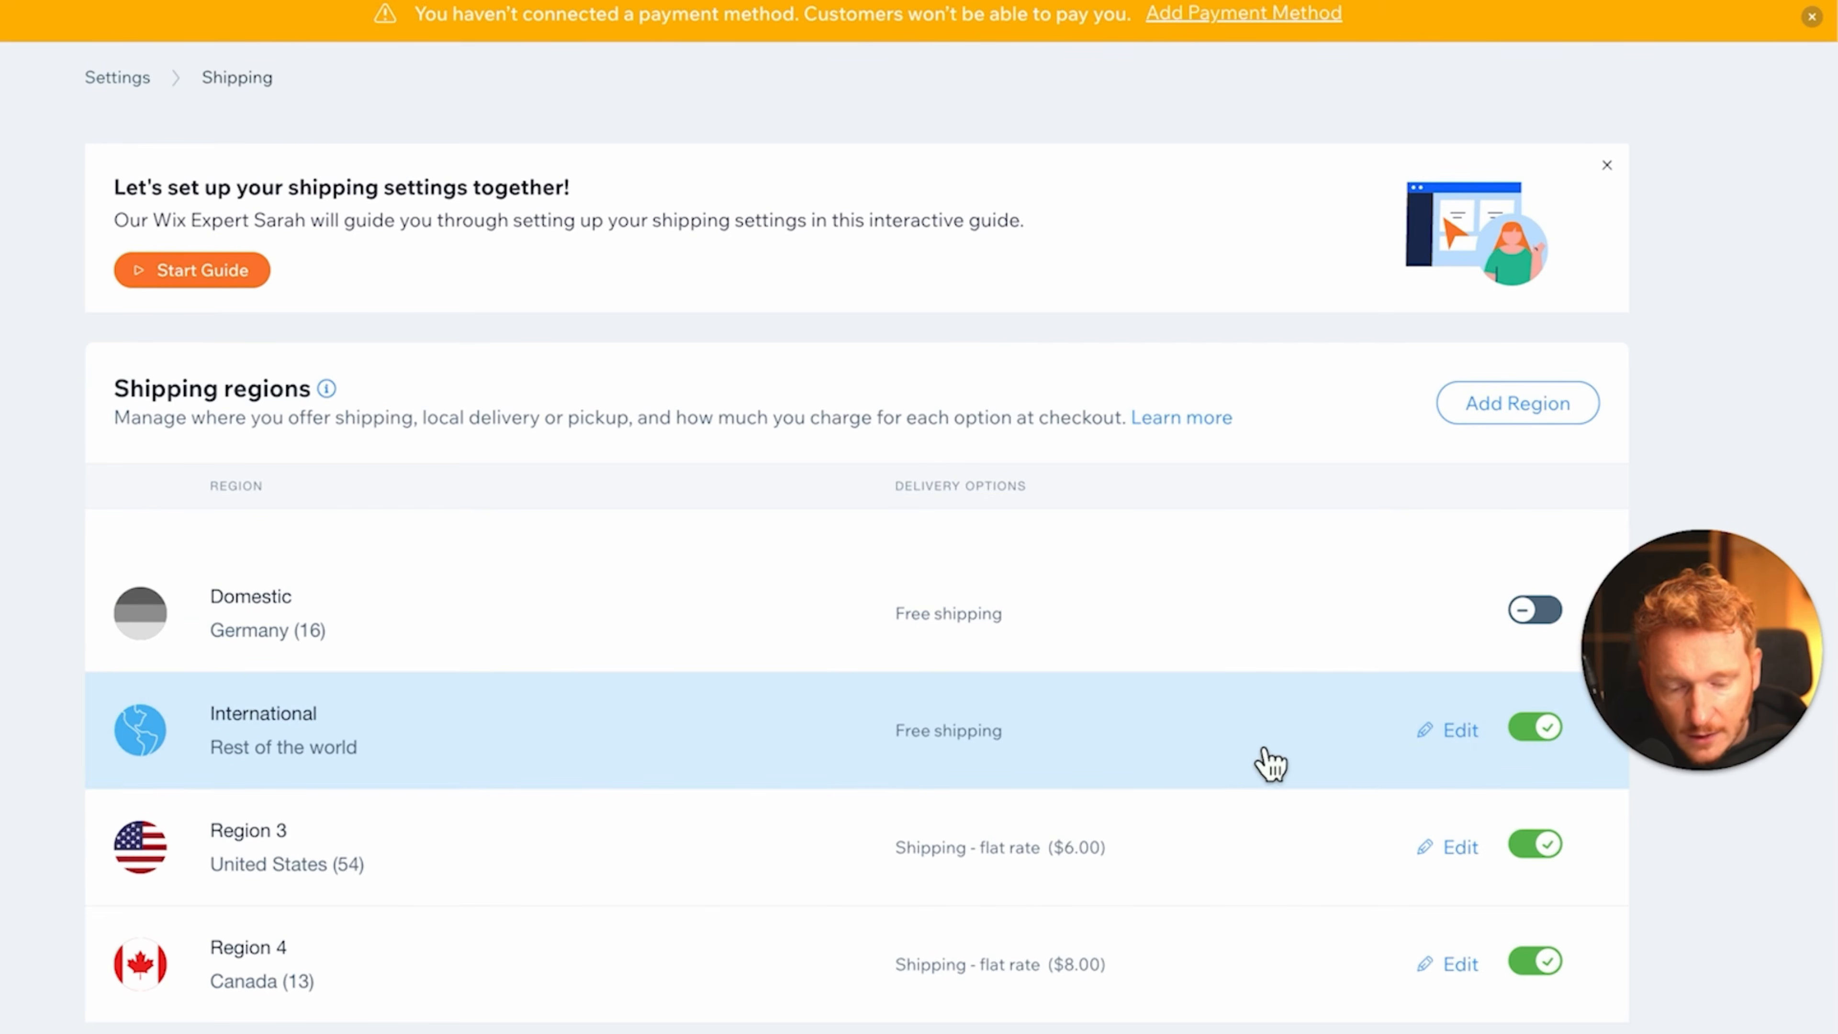
{"action": "scroll", "coordinate": [1190, 759], "scroll_direction": "down", "scroll_amount": 2}
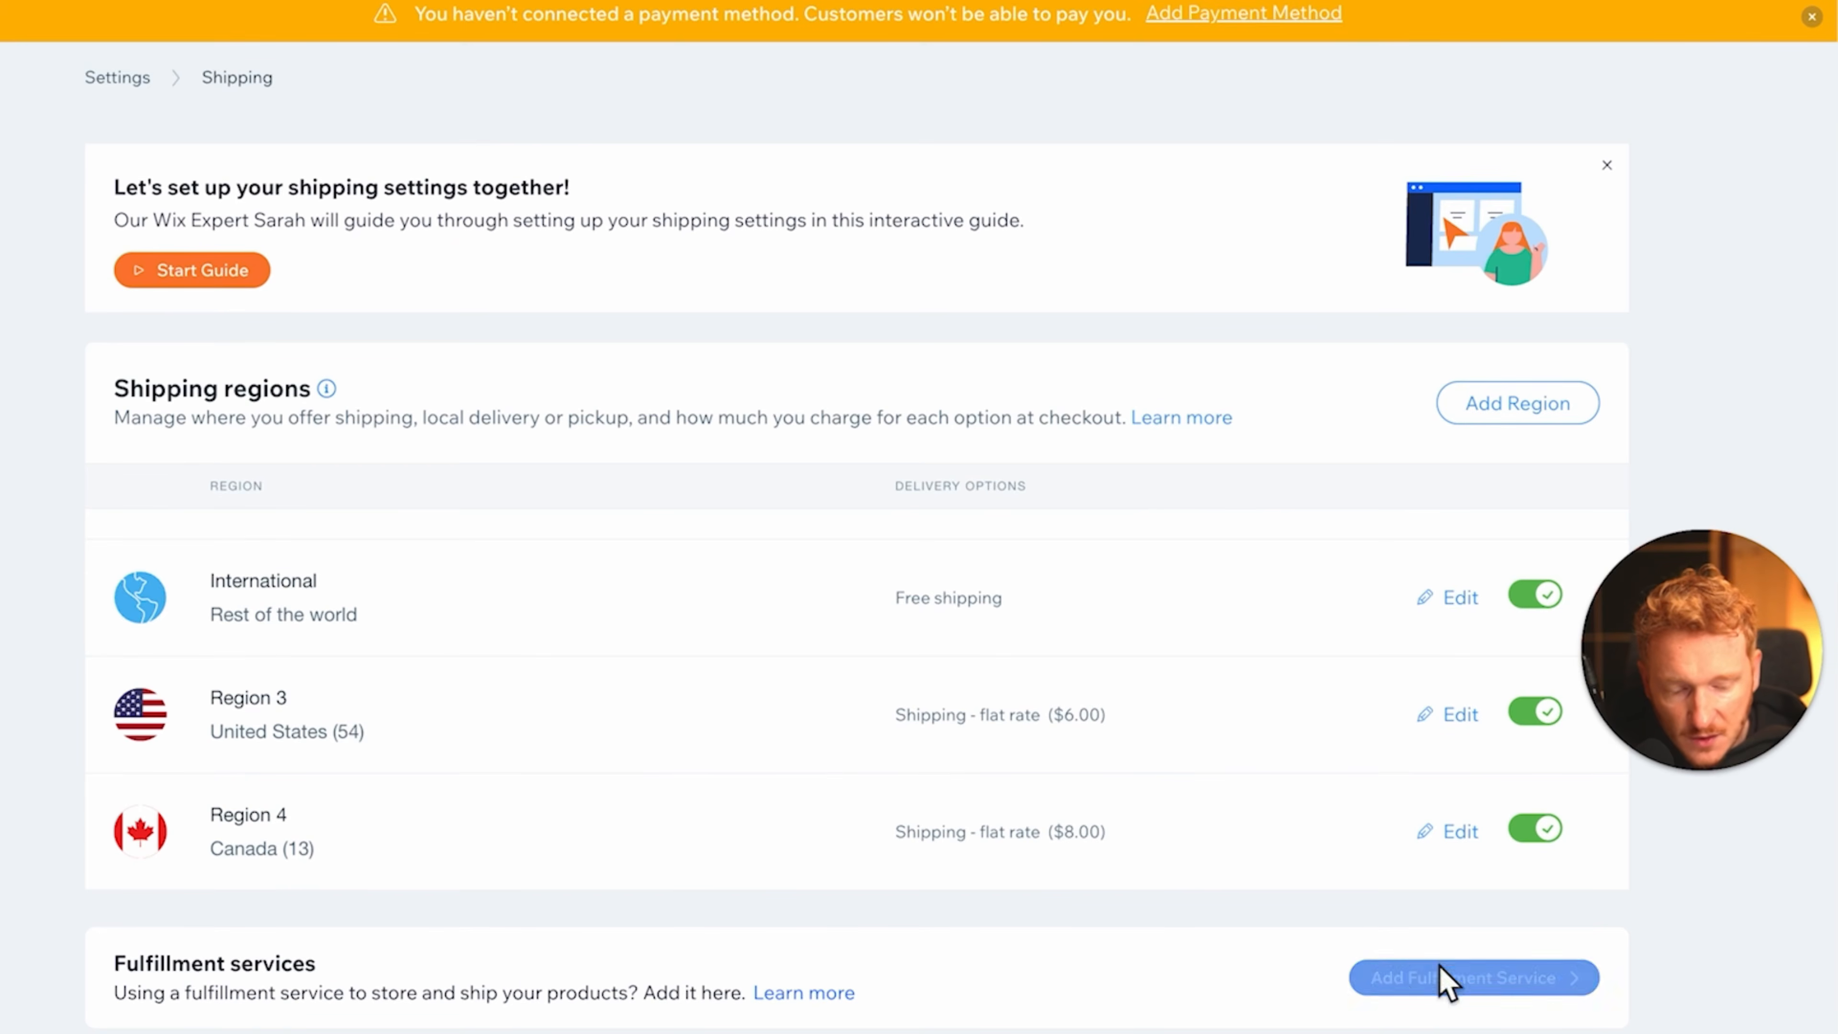
{"action": "left_click_drag", "start_coordinate": [1677, 710], "coordinate": [1733, 211]}
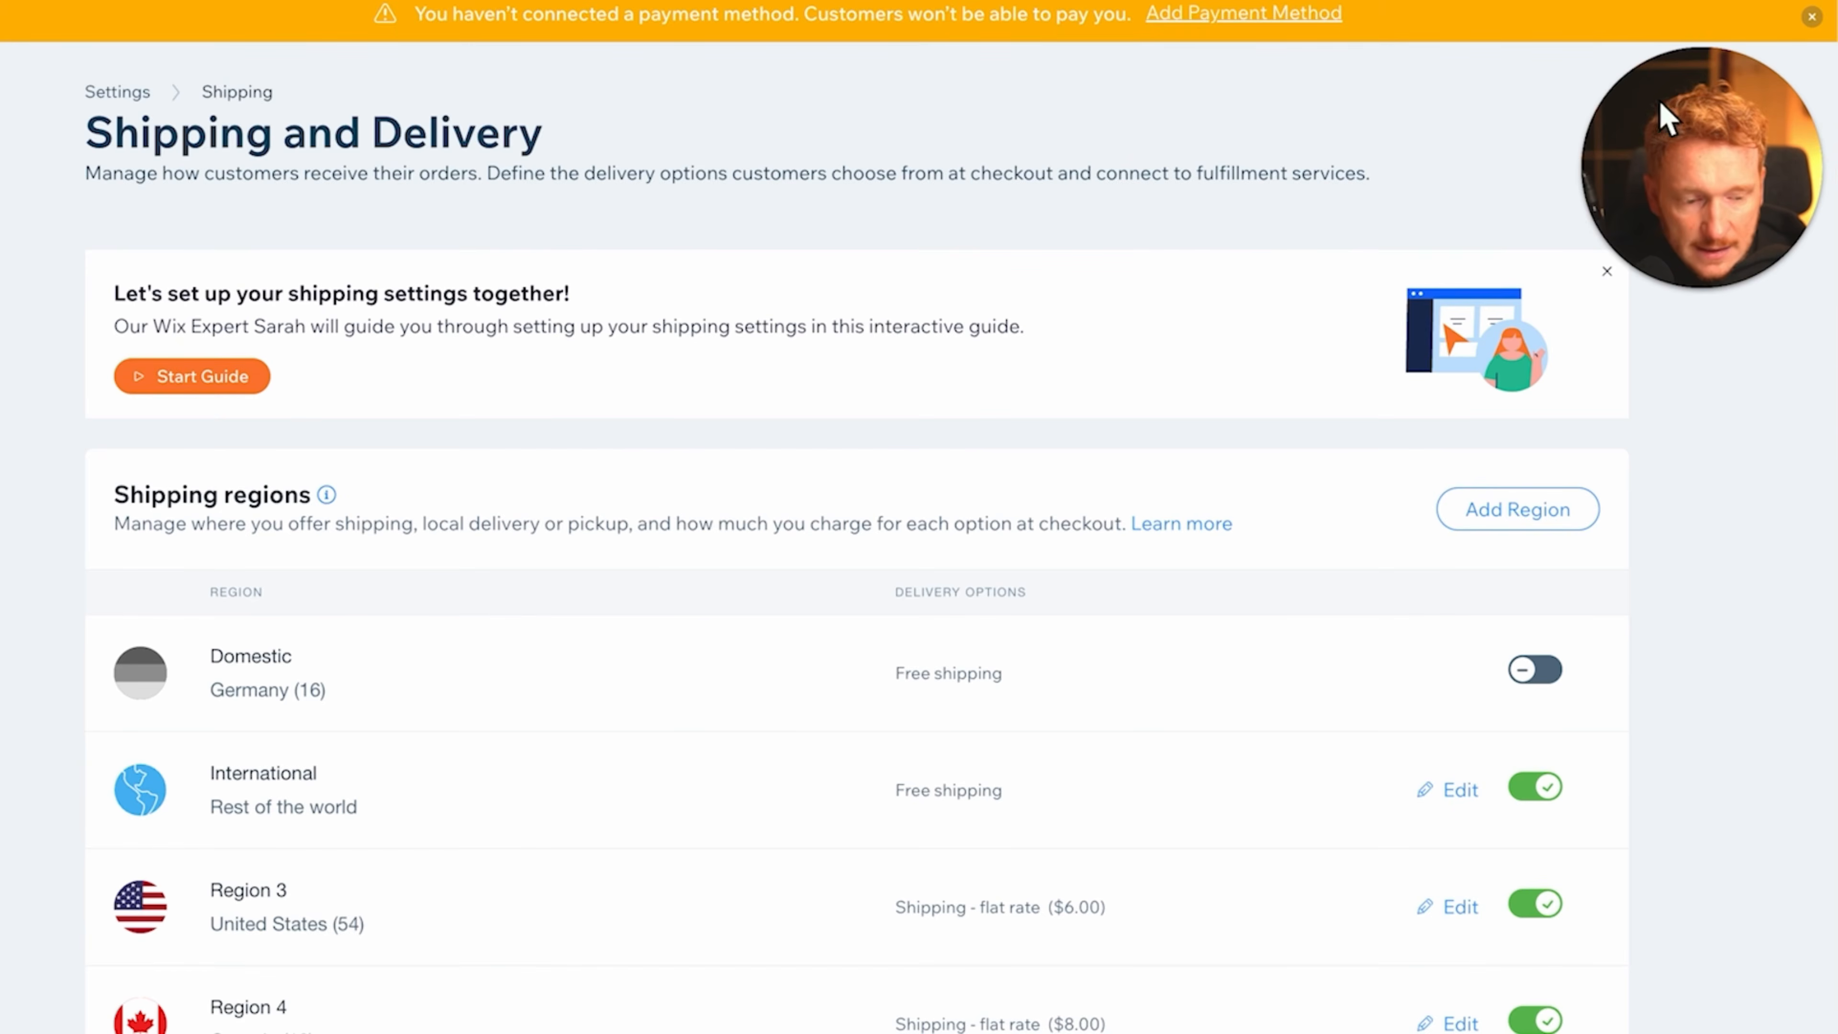
{"action": "left_click_drag", "start_coordinate": [1613, 210], "coordinate": [1617, 756]}
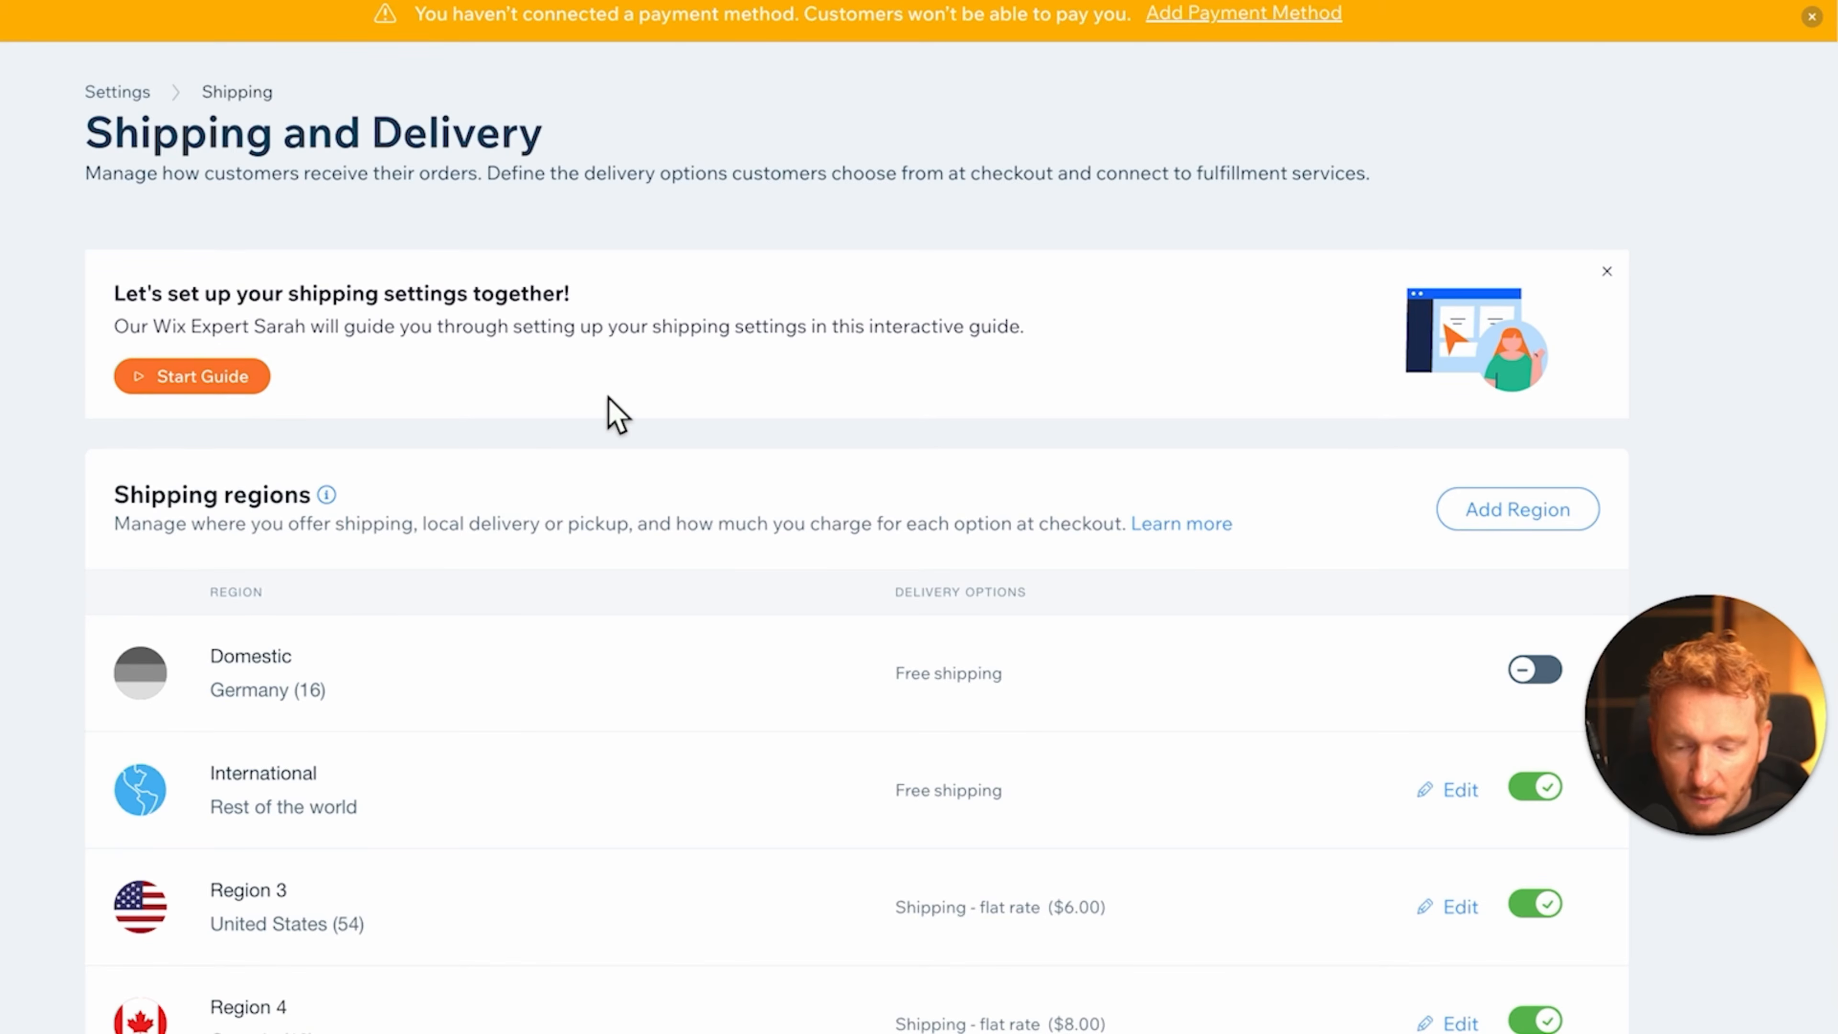
{"action": "scroll", "coordinate": [372, 753], "scroll_direction": "down", "scroll_amount": 2}
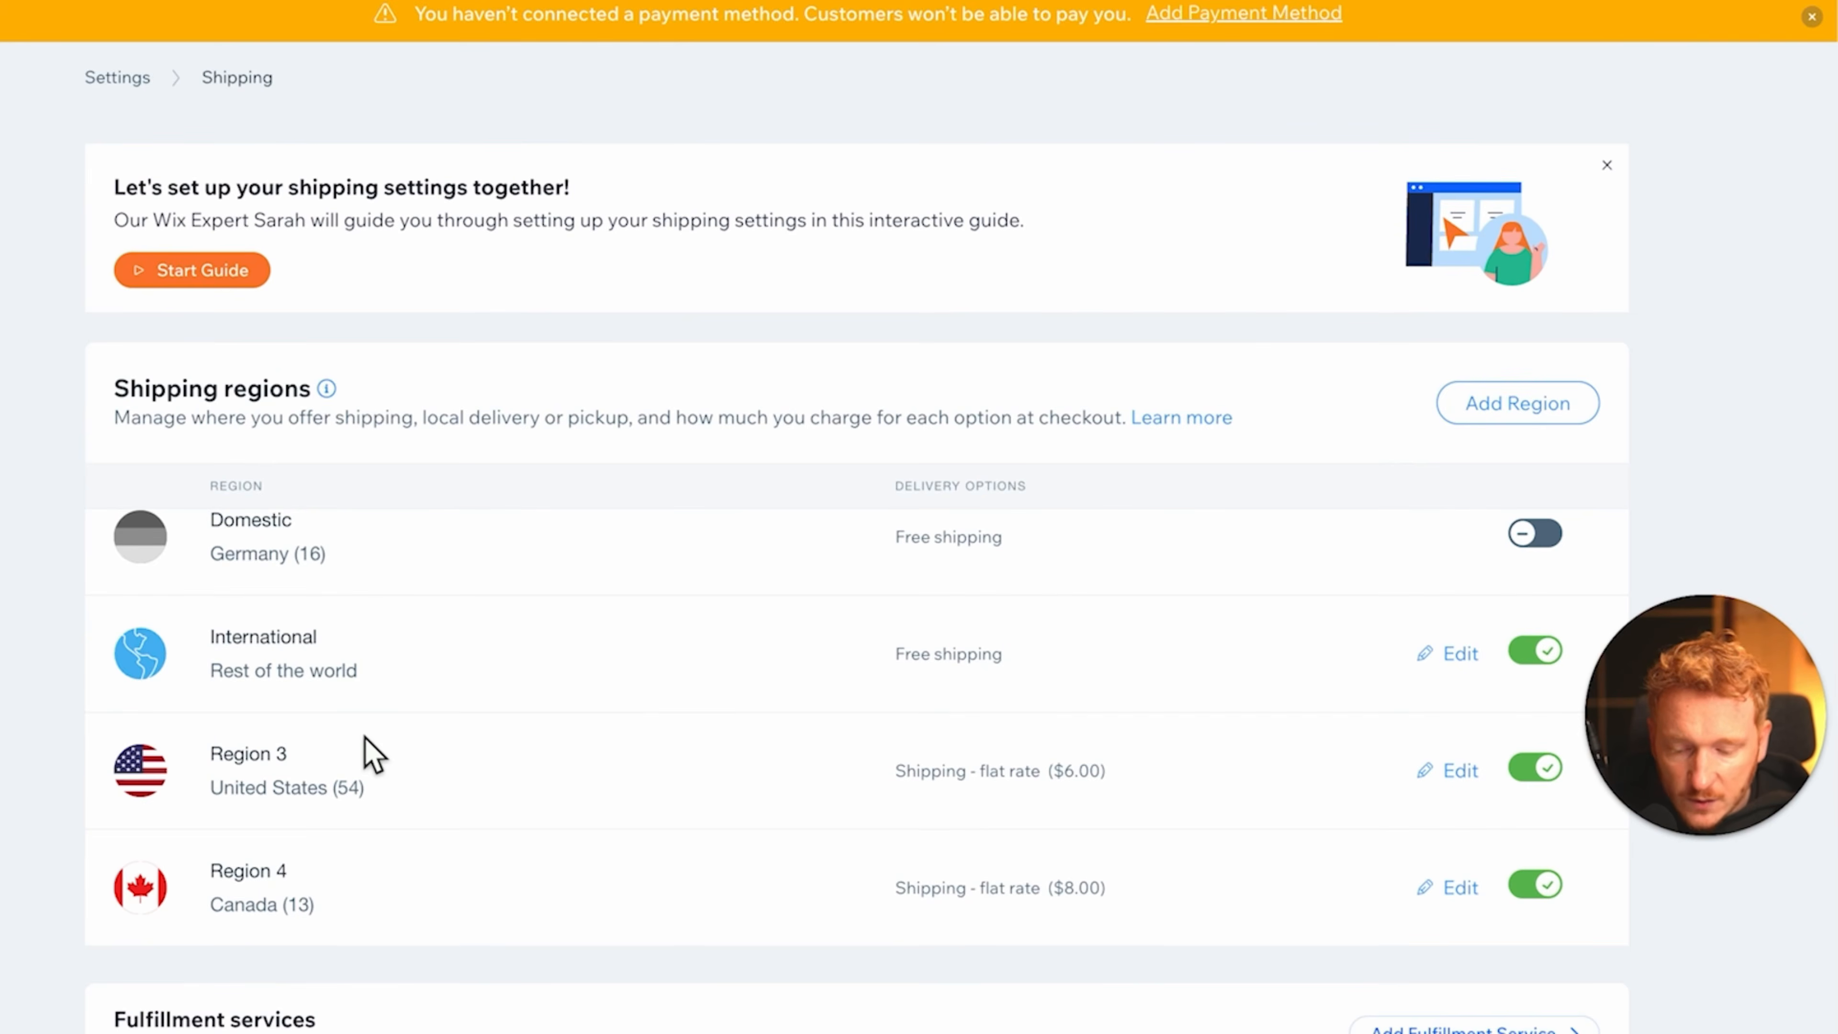
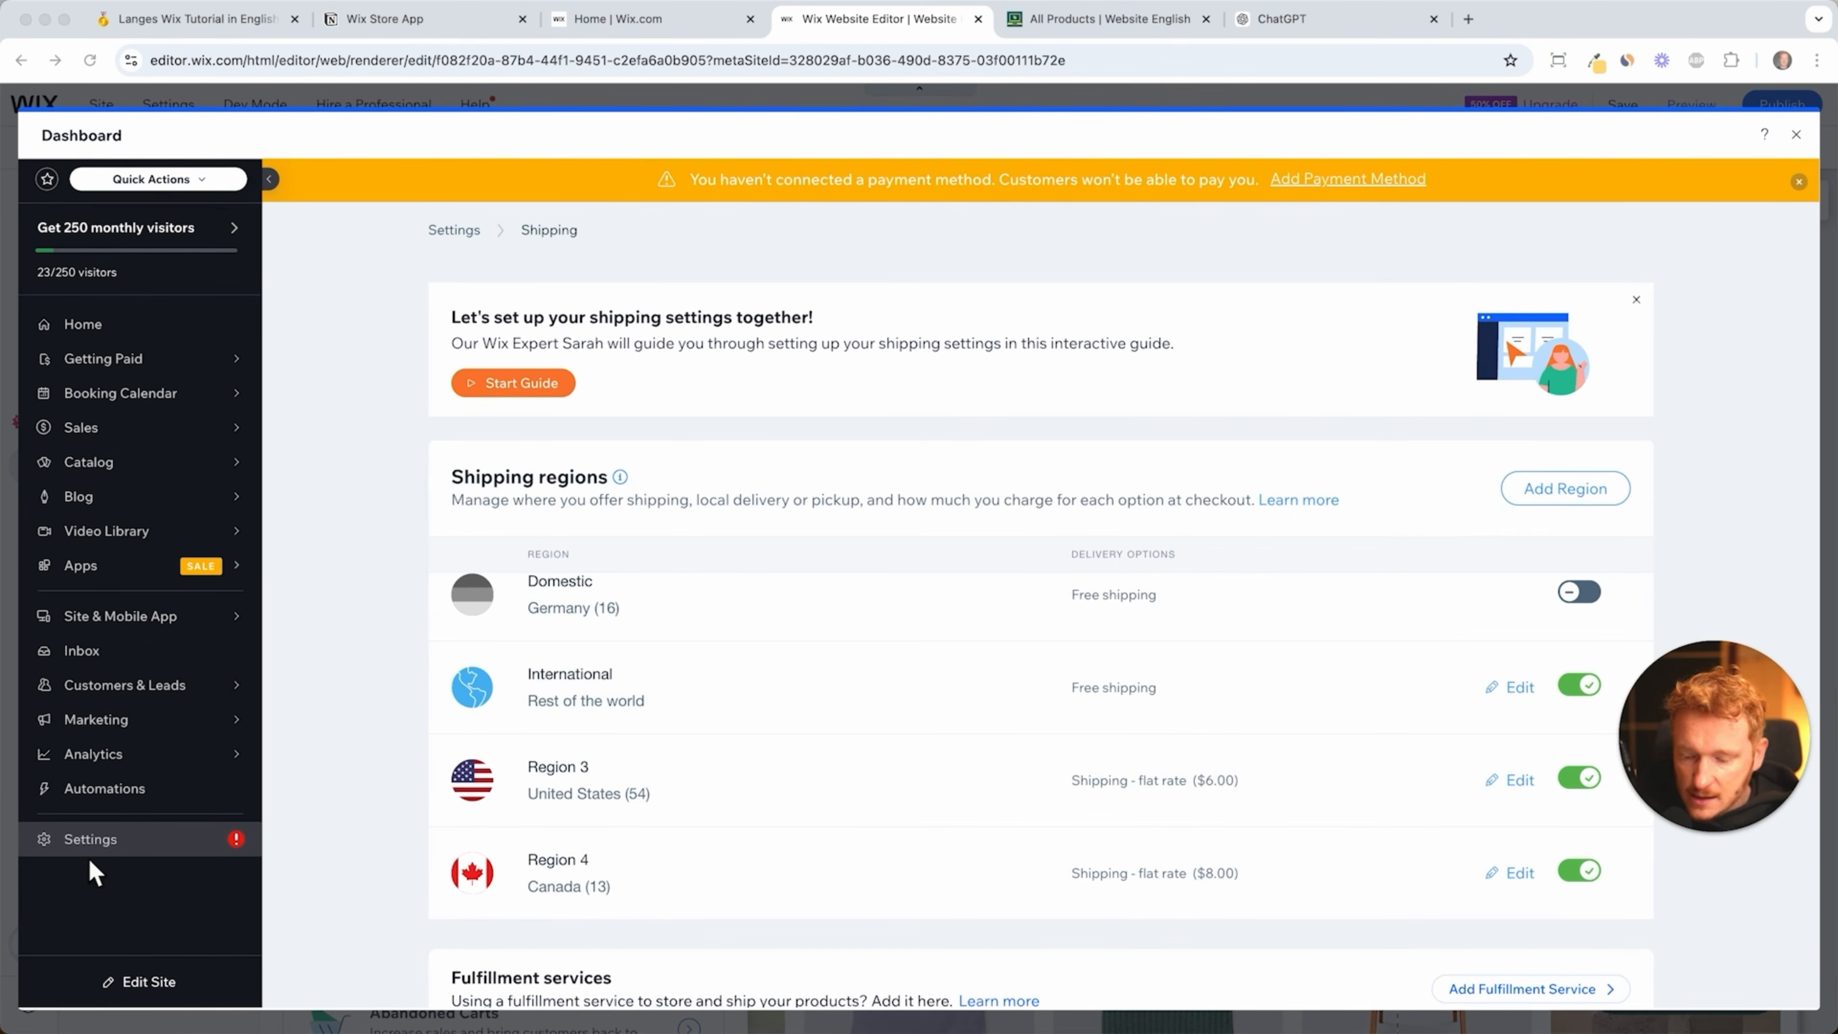
{"action": "left_click", "coordinate": [123, 858]}
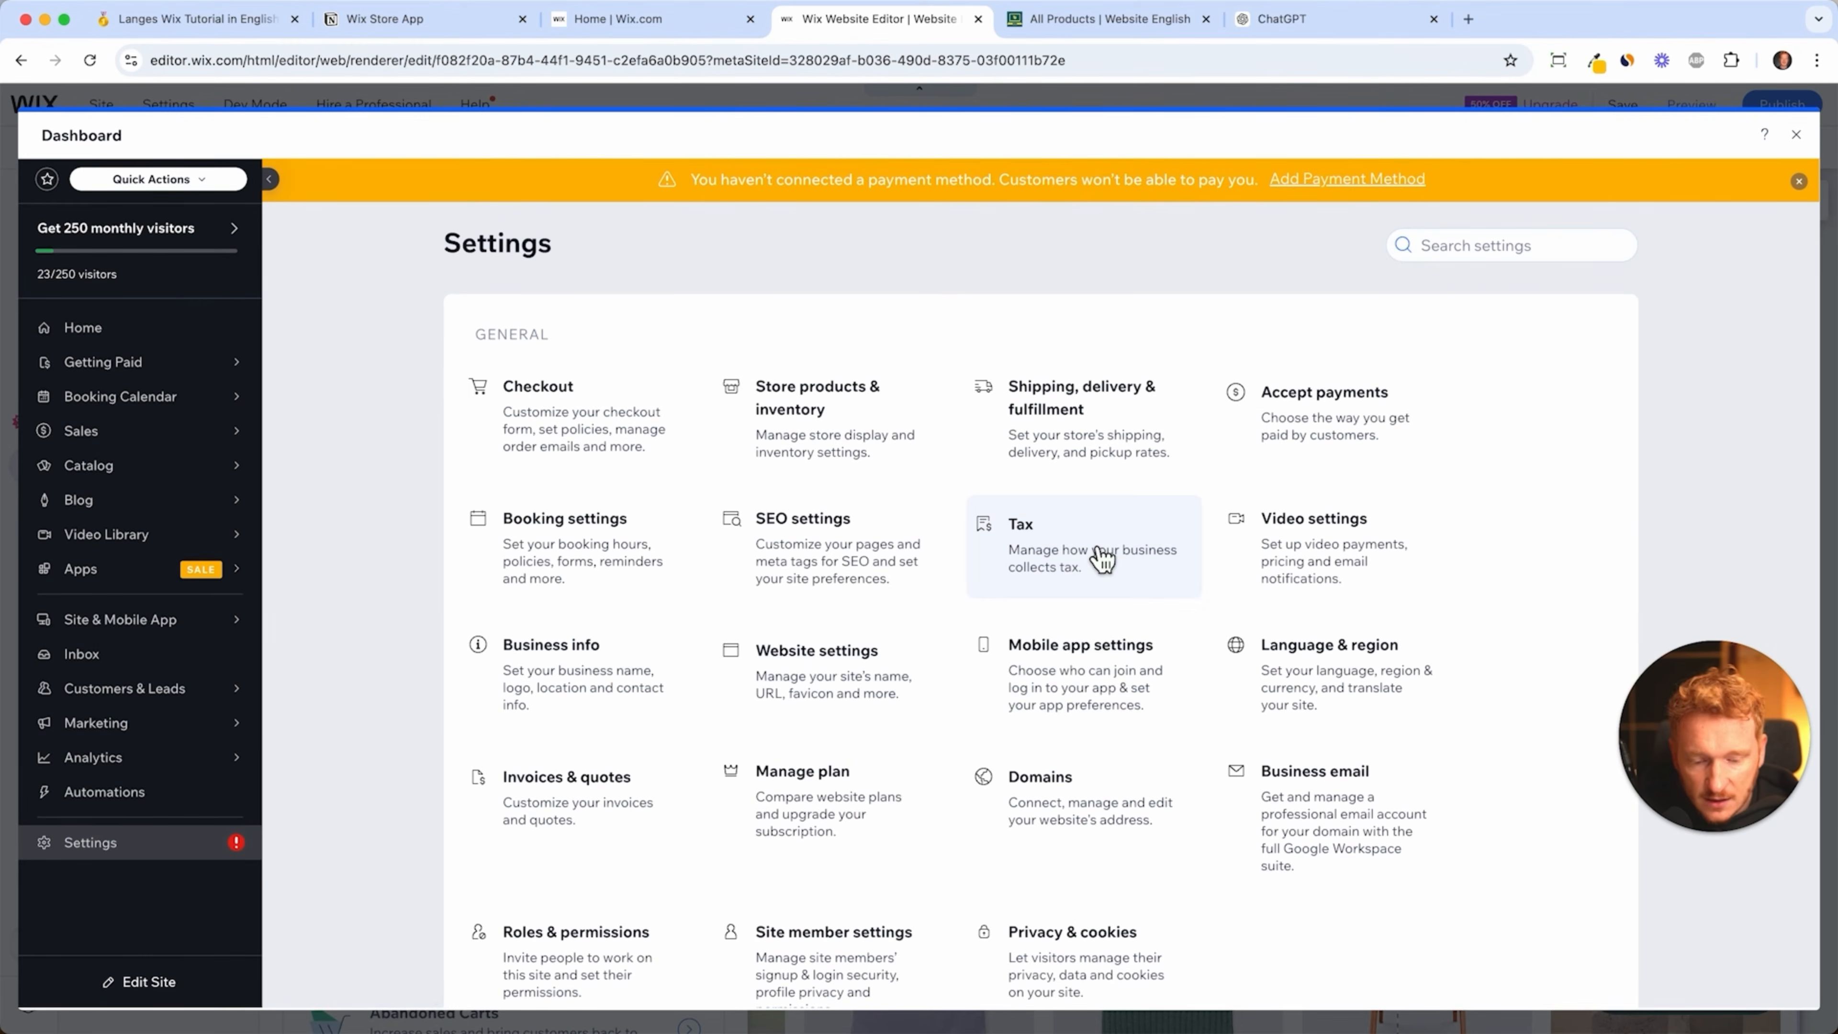
- Open the store's Tax settings and go to the tax locations section
{"action": "left_click", "coordinate": [1102, 558]}
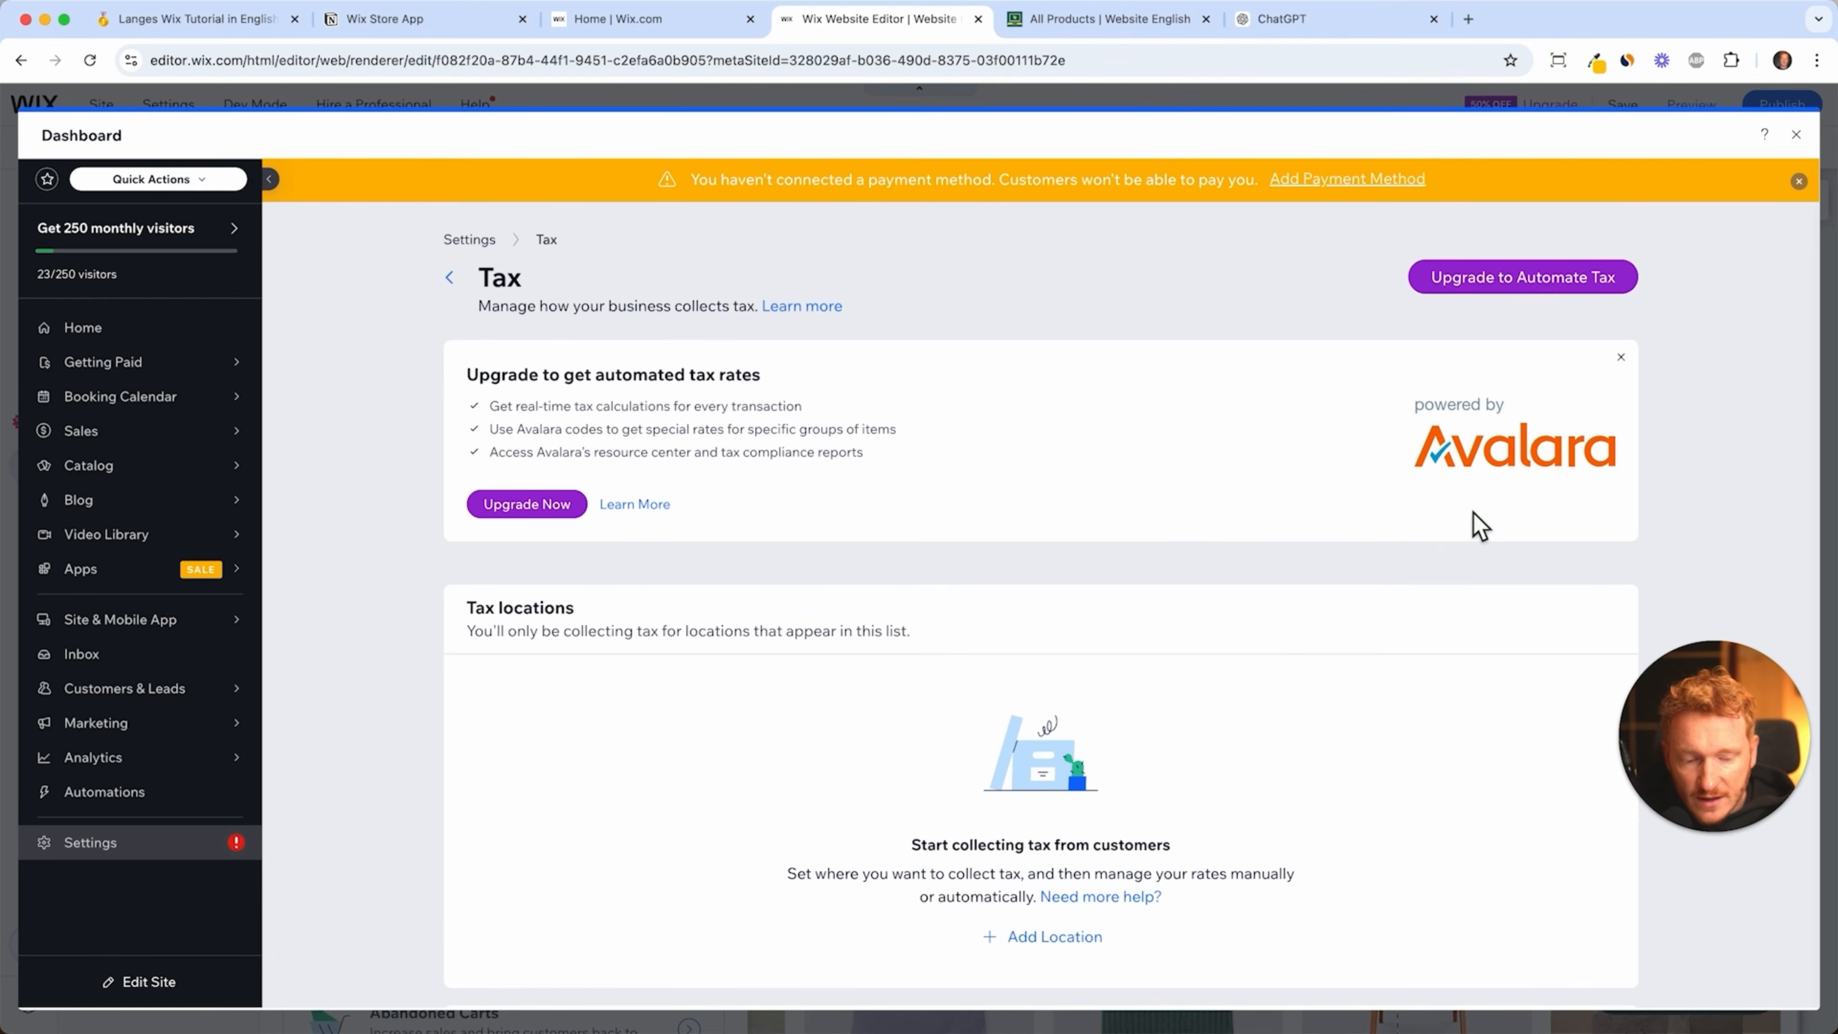
{"action": "scroll", "coordinate": [1476, 525], "scroll_direction": "down", "scroll_amount": 4}
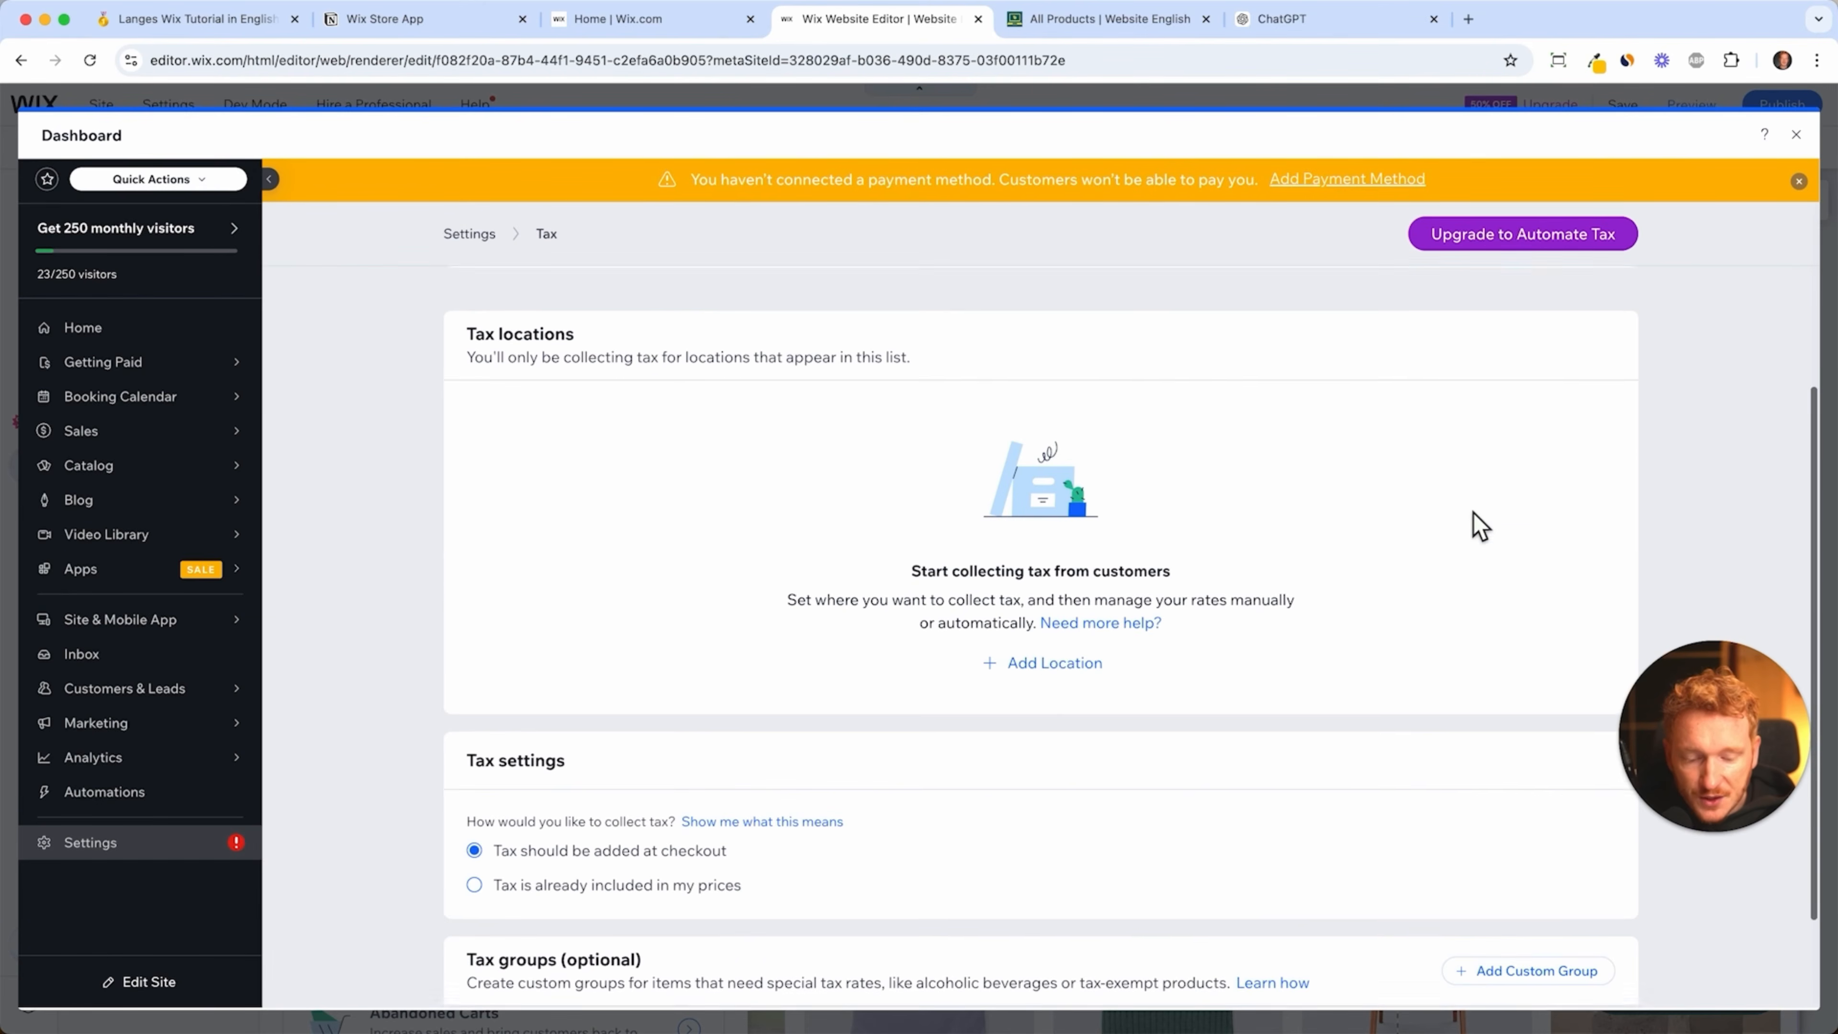
- Add a tax location for the state of California in the United States
{"action": "left_click", "coordinate": [1055, 656]}
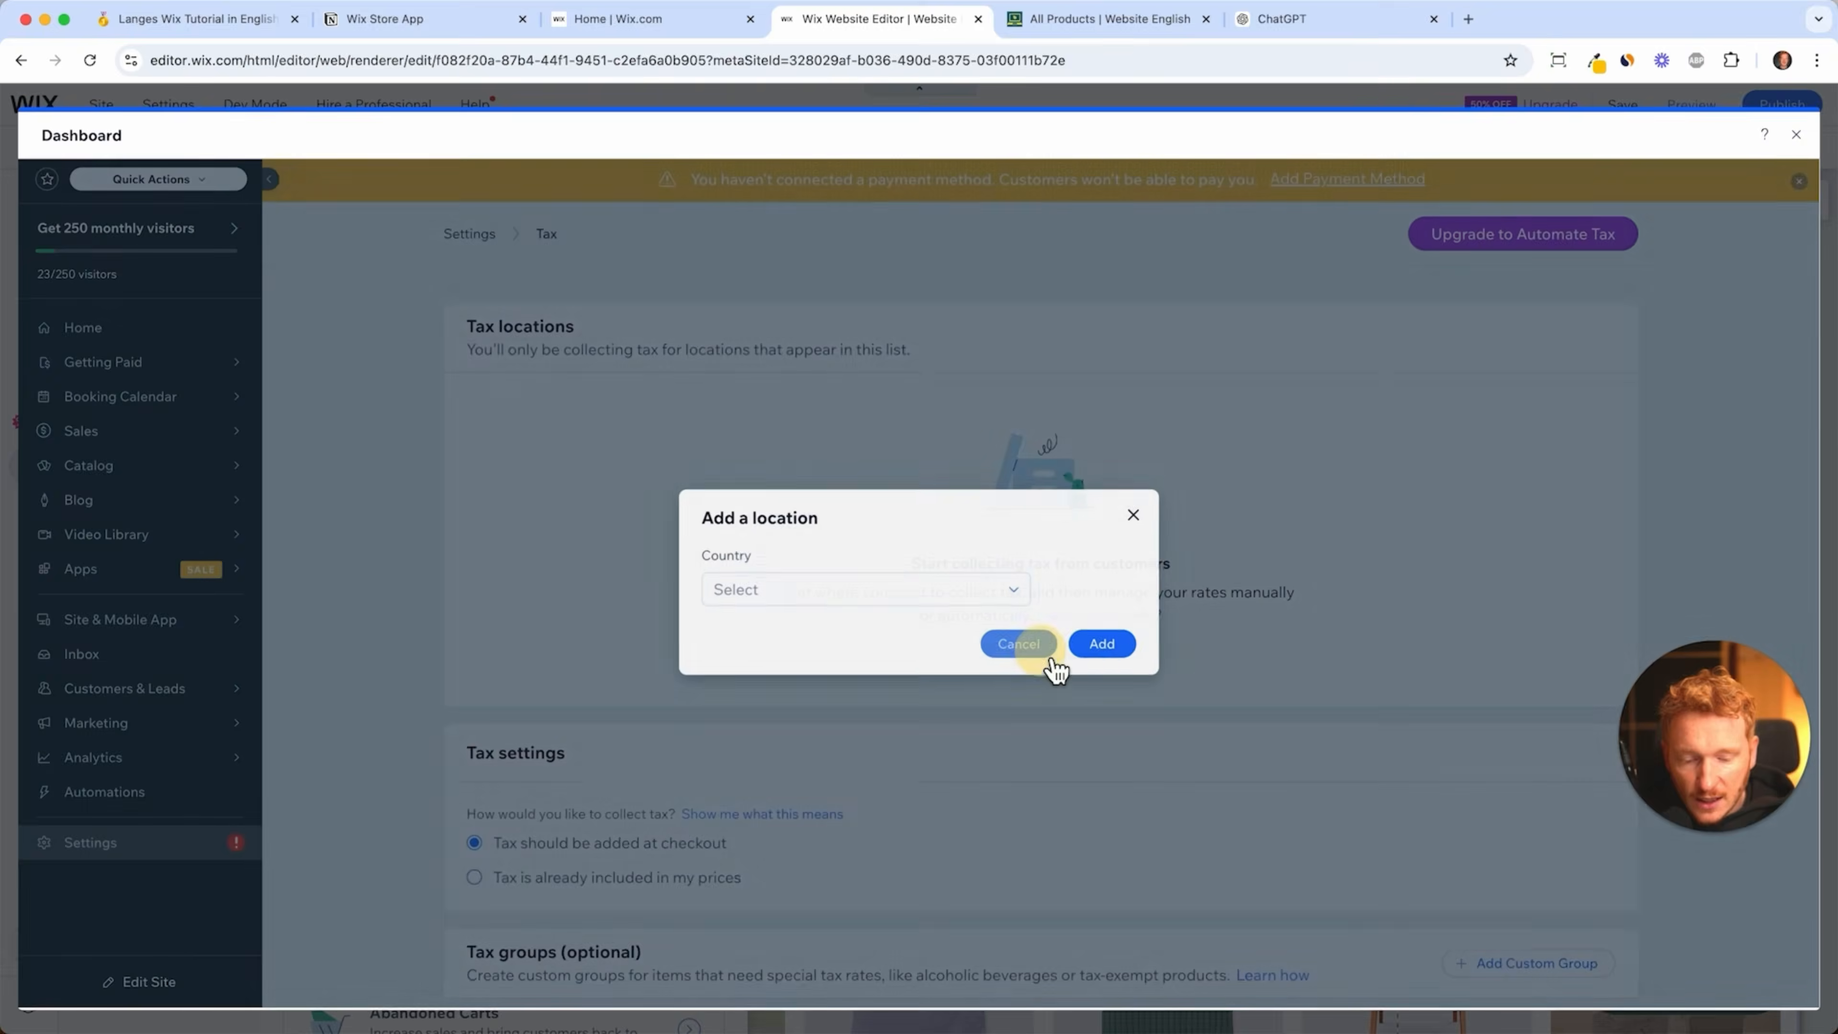
{"action": "left_click", "coordinate": [957, 589]}
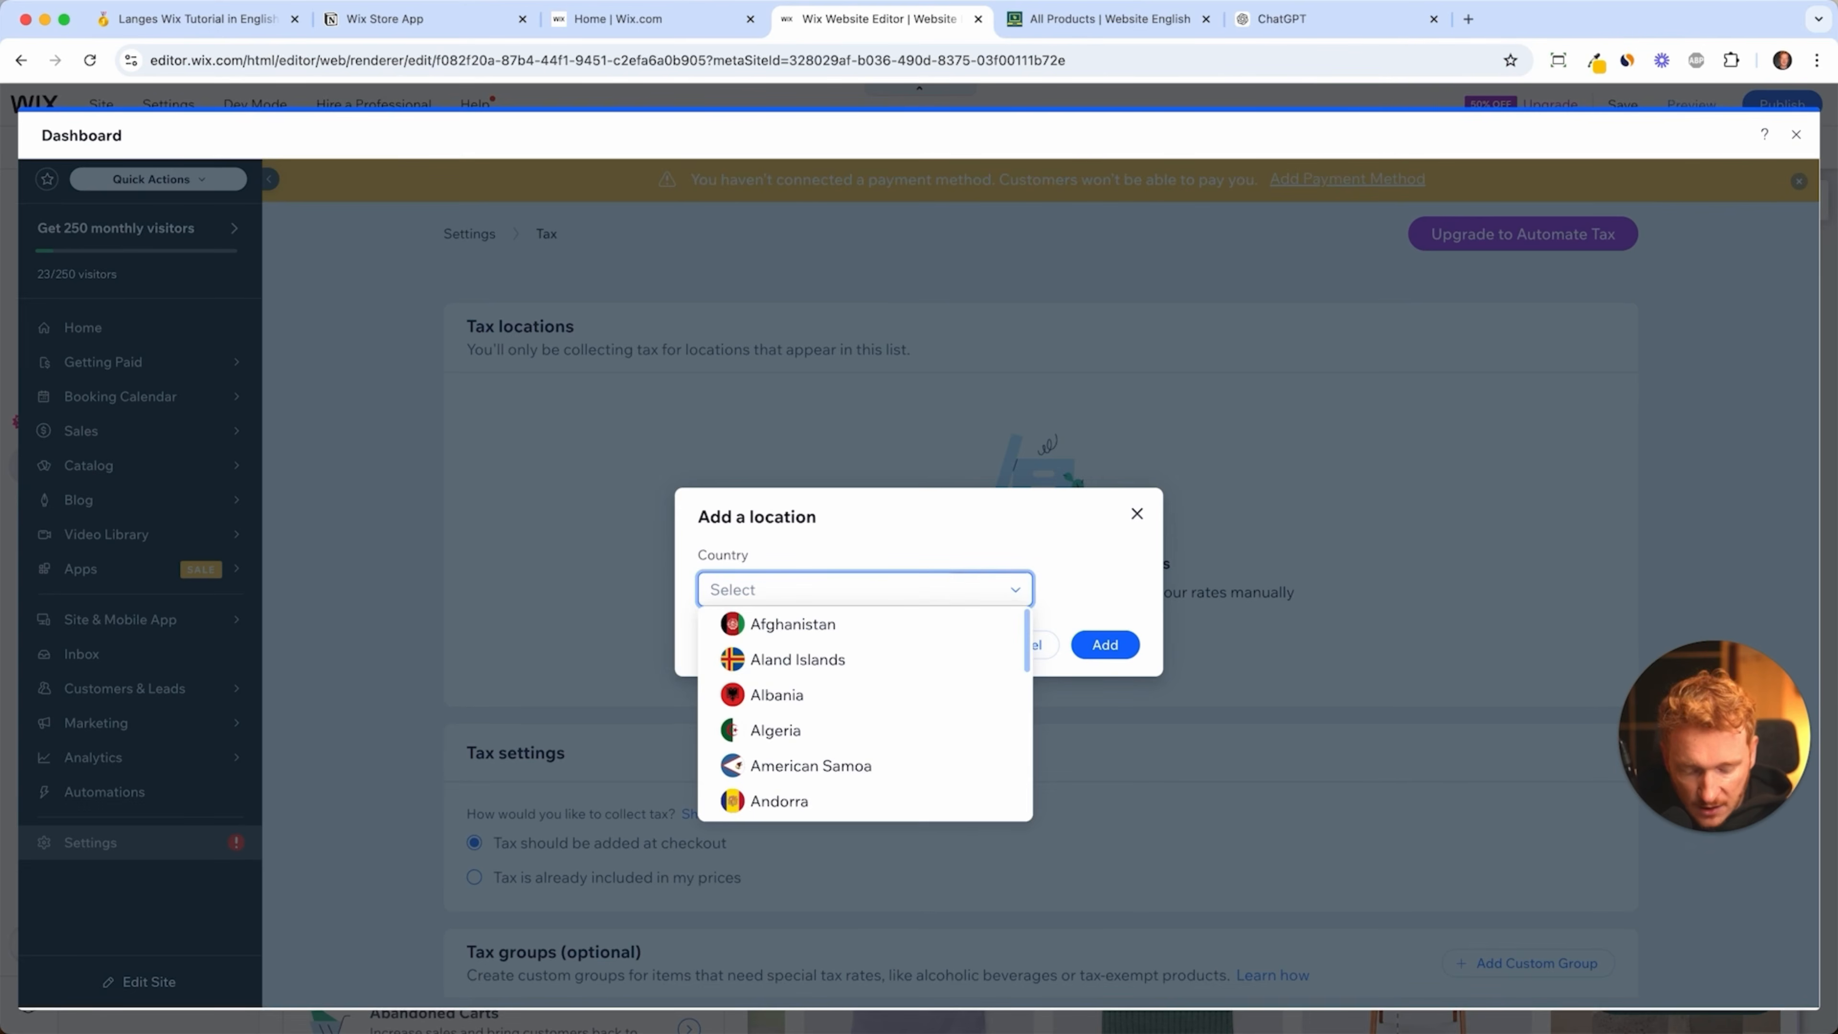
{"action": "type", "text": "uni"}
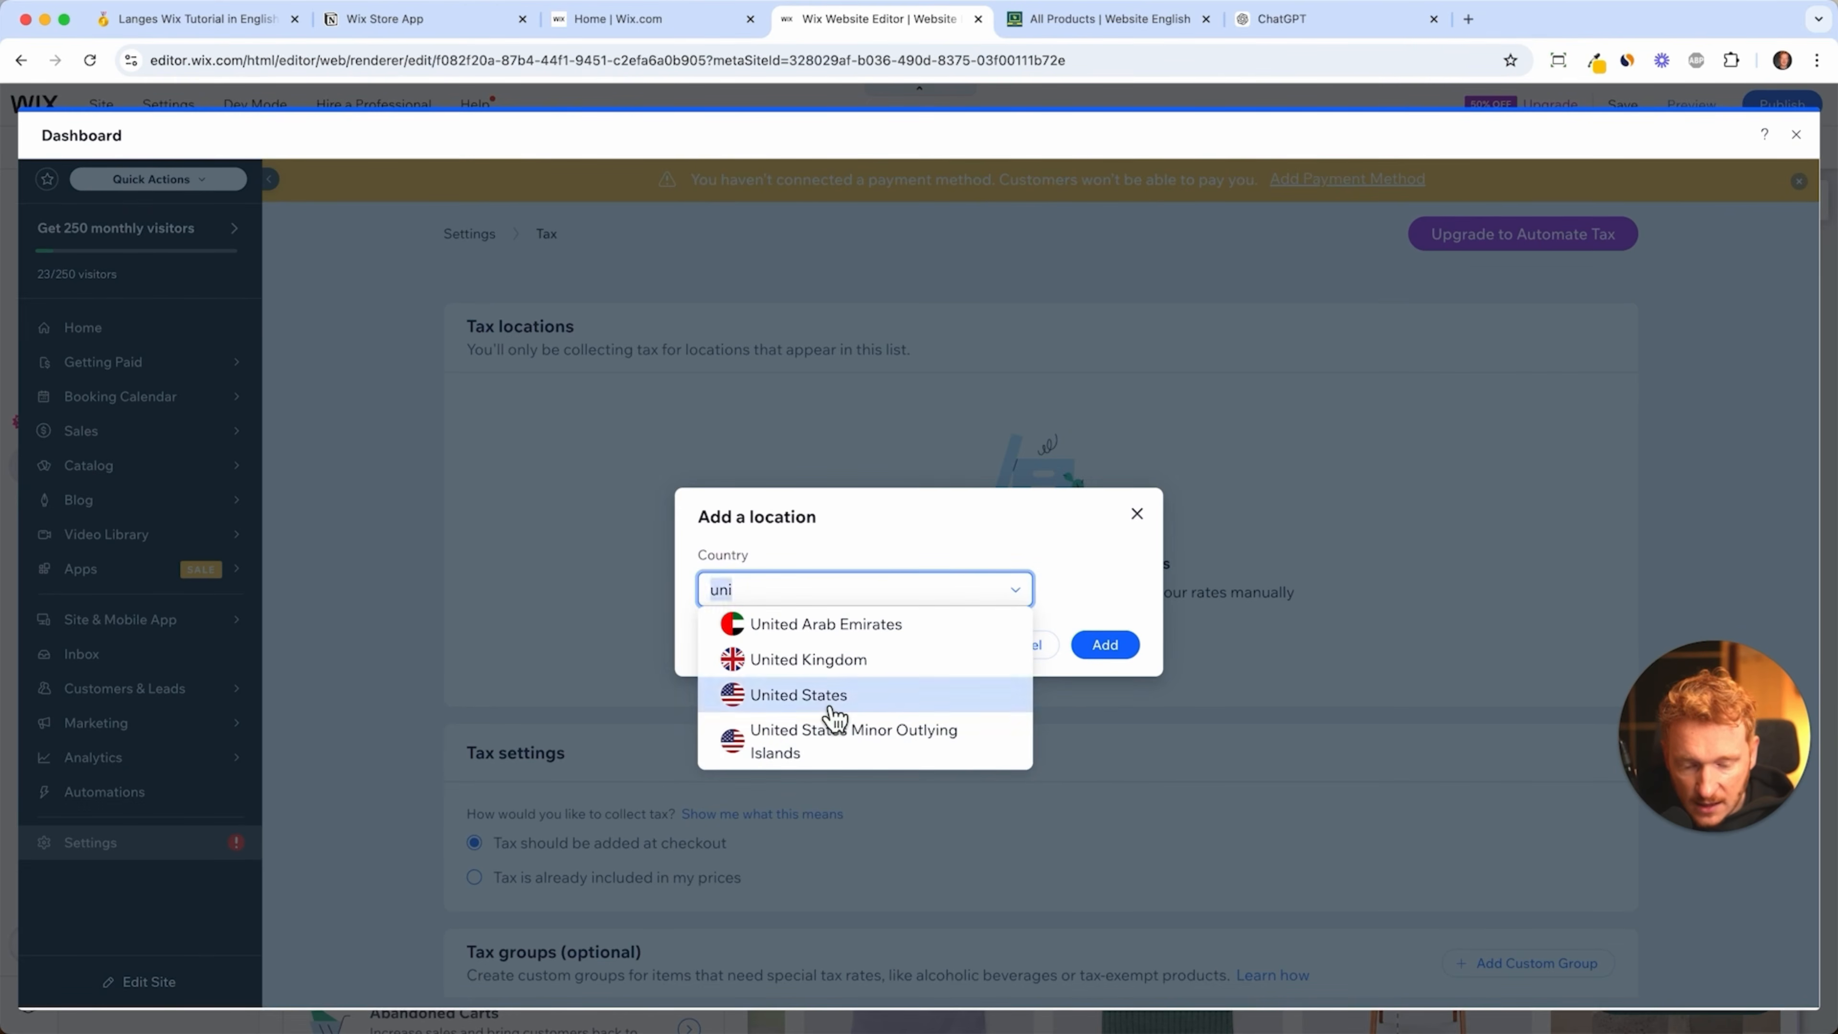
{"action": "left_click", "coordinate": [834, 706]}
{"action": "left_click", "coordinate": [930, 634]}
{"action": "scroll", "coordinate": [869, 767], "scroll_direction": "down", "scroll_amount": 2}
{"action": "left_click", "coordinate": [835, 746]}
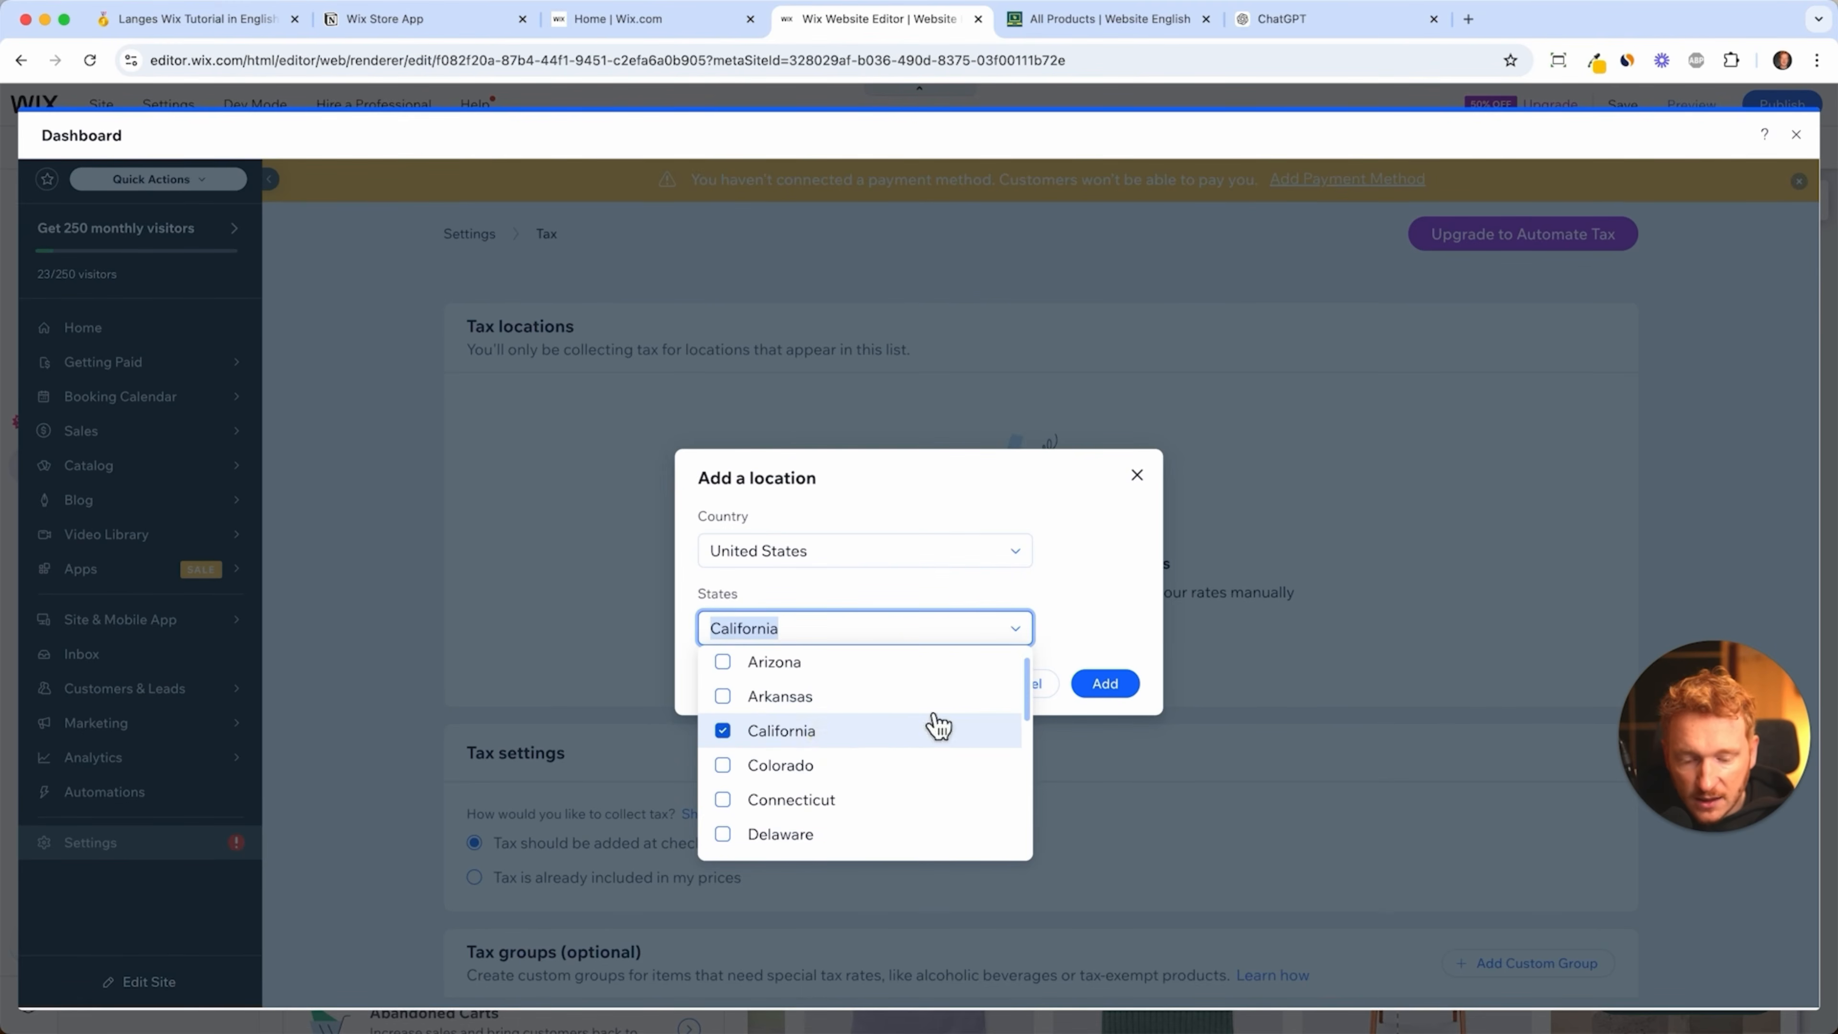
{"action": "left_click", "coordinate": [1114, 688]}
- Set California's default tax rates for products and services to 10% each
{"action": "left_click", "coordinate": [739, 465]}
{"action": "type", "text": "1"}
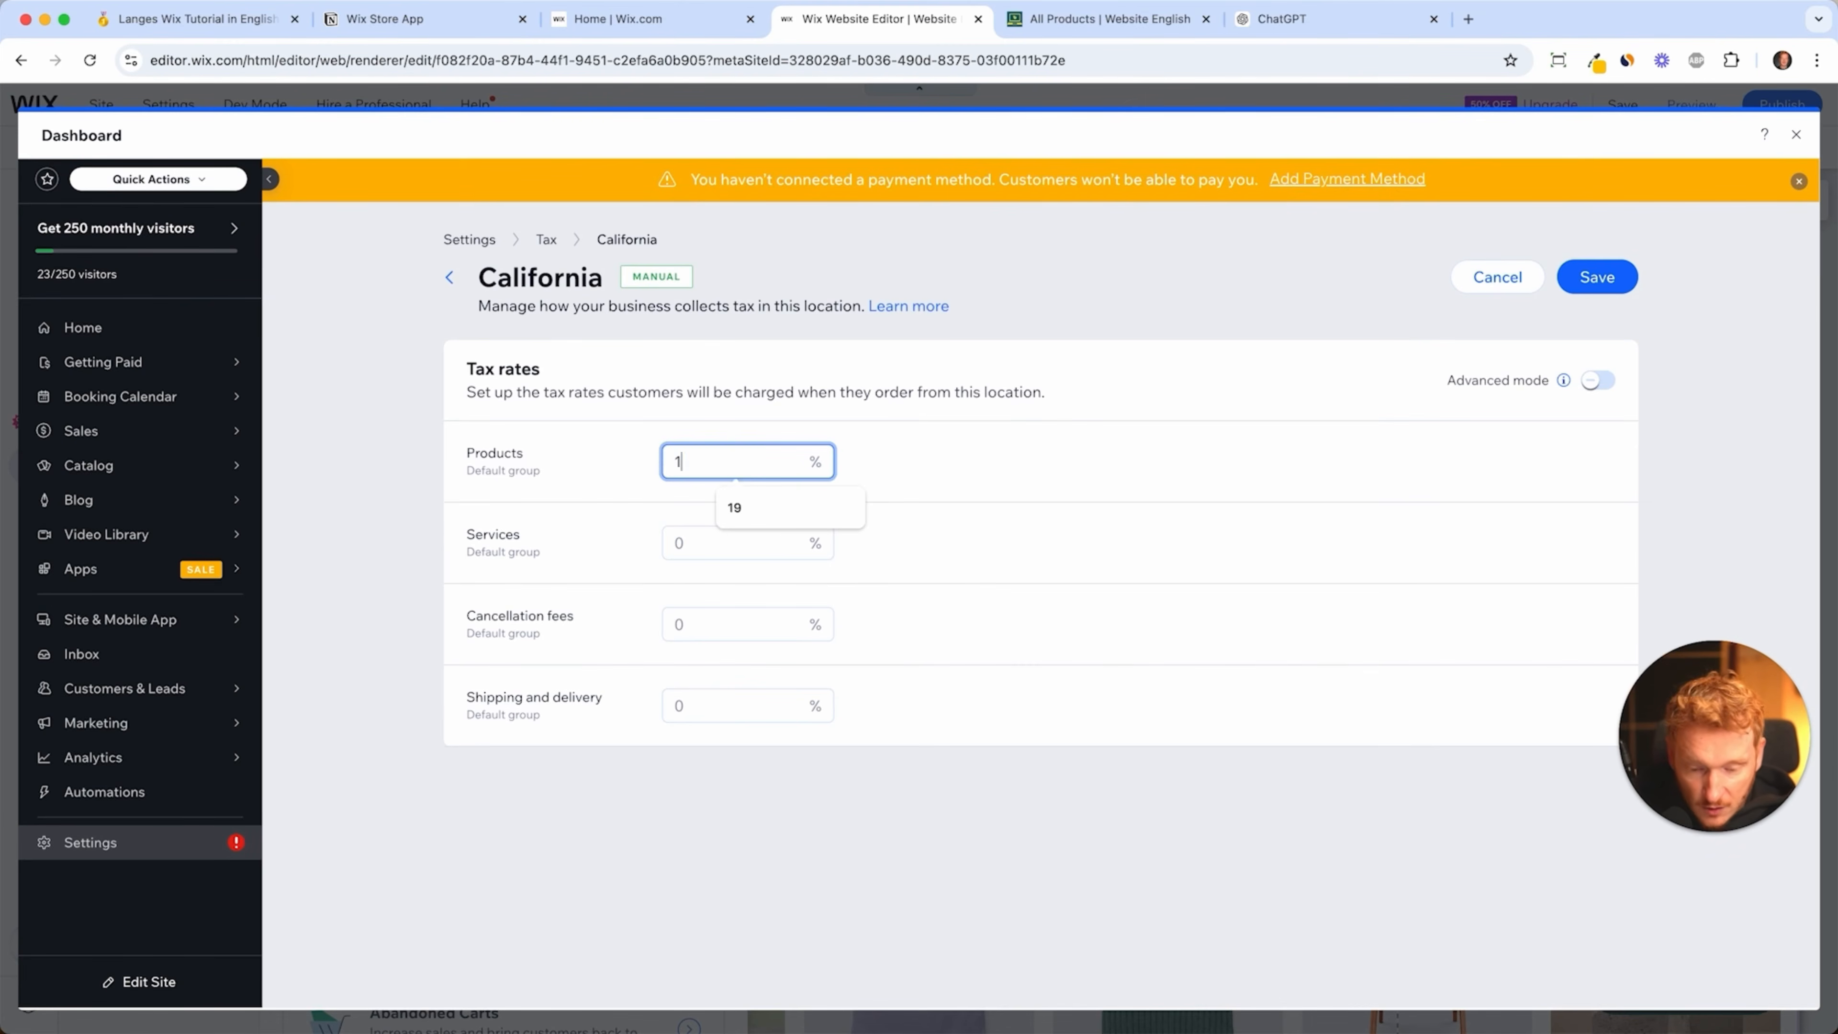
{"action": "type", "text": "0"}
{"action": "left_click", "coordinate": [700, 558]}
{"action": "type", "text": "10"}
{"action": "left_click", "coordinate": [997, 603]}
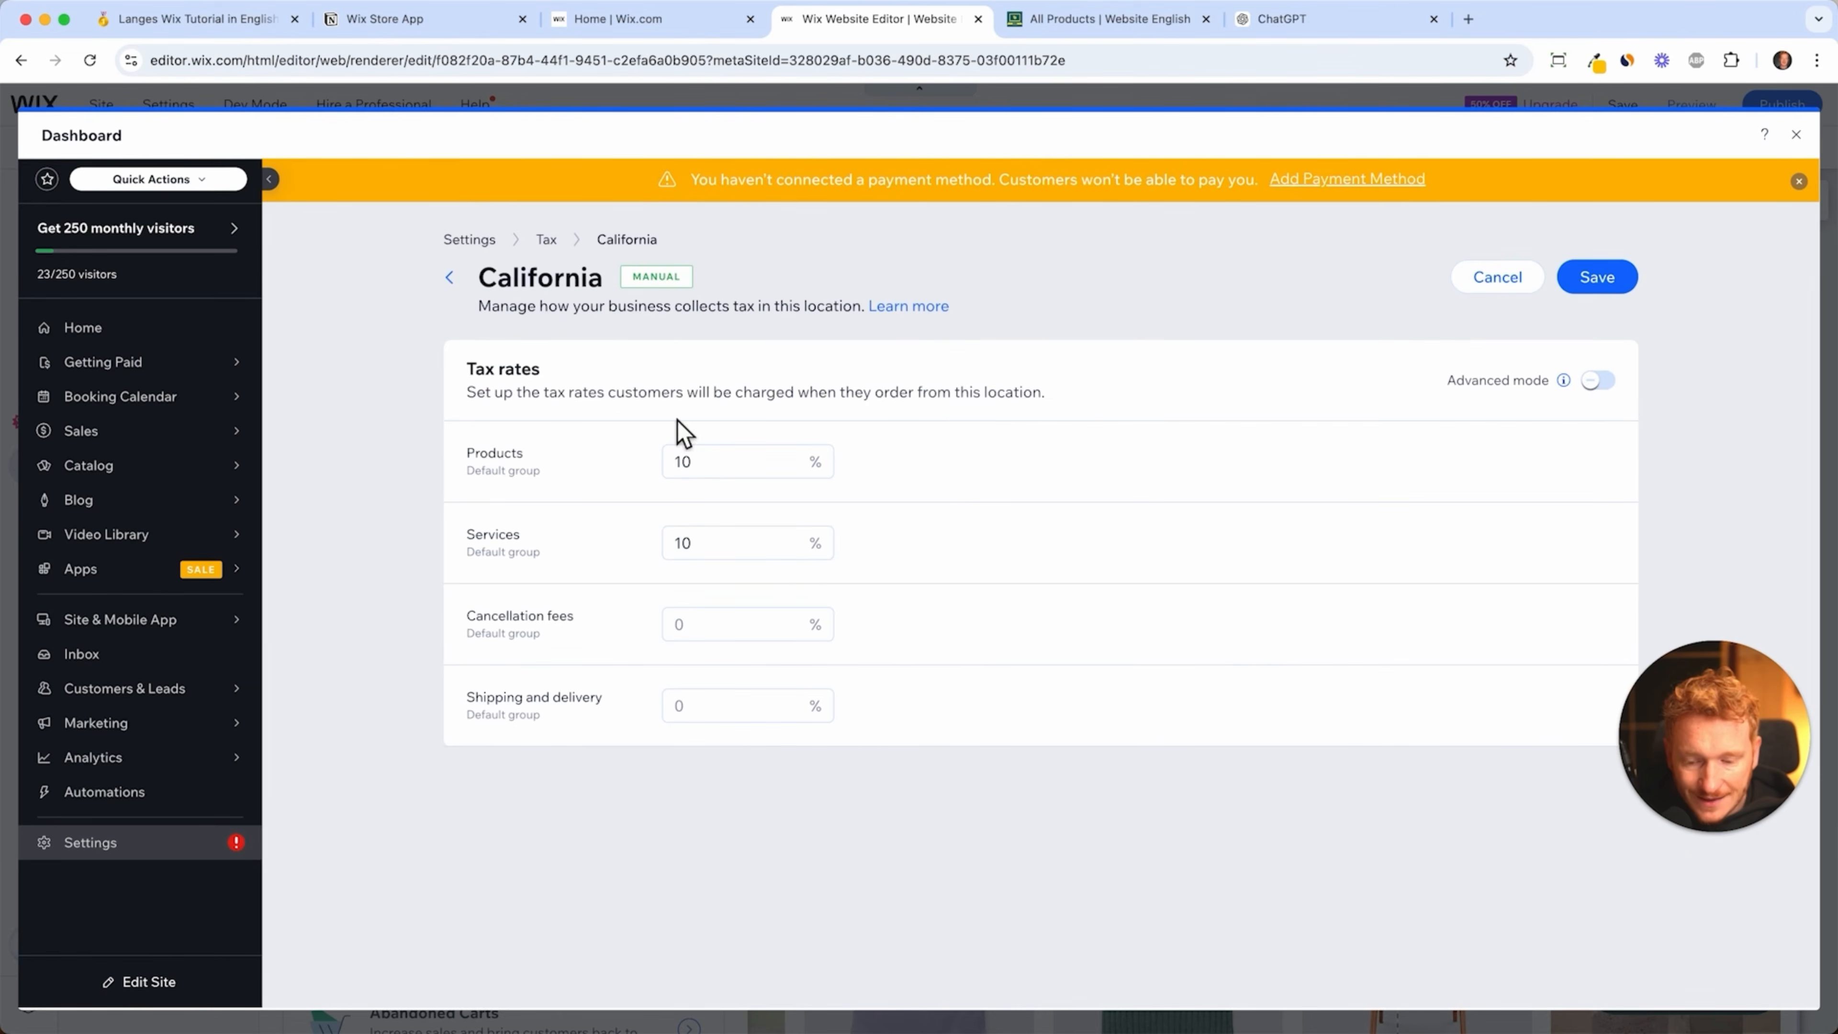
- Check California's tax rates in advanced mode, switch back to the simple view, and discard the location's changes
{"action": "left_click", "coordinate": [1598, 380]}
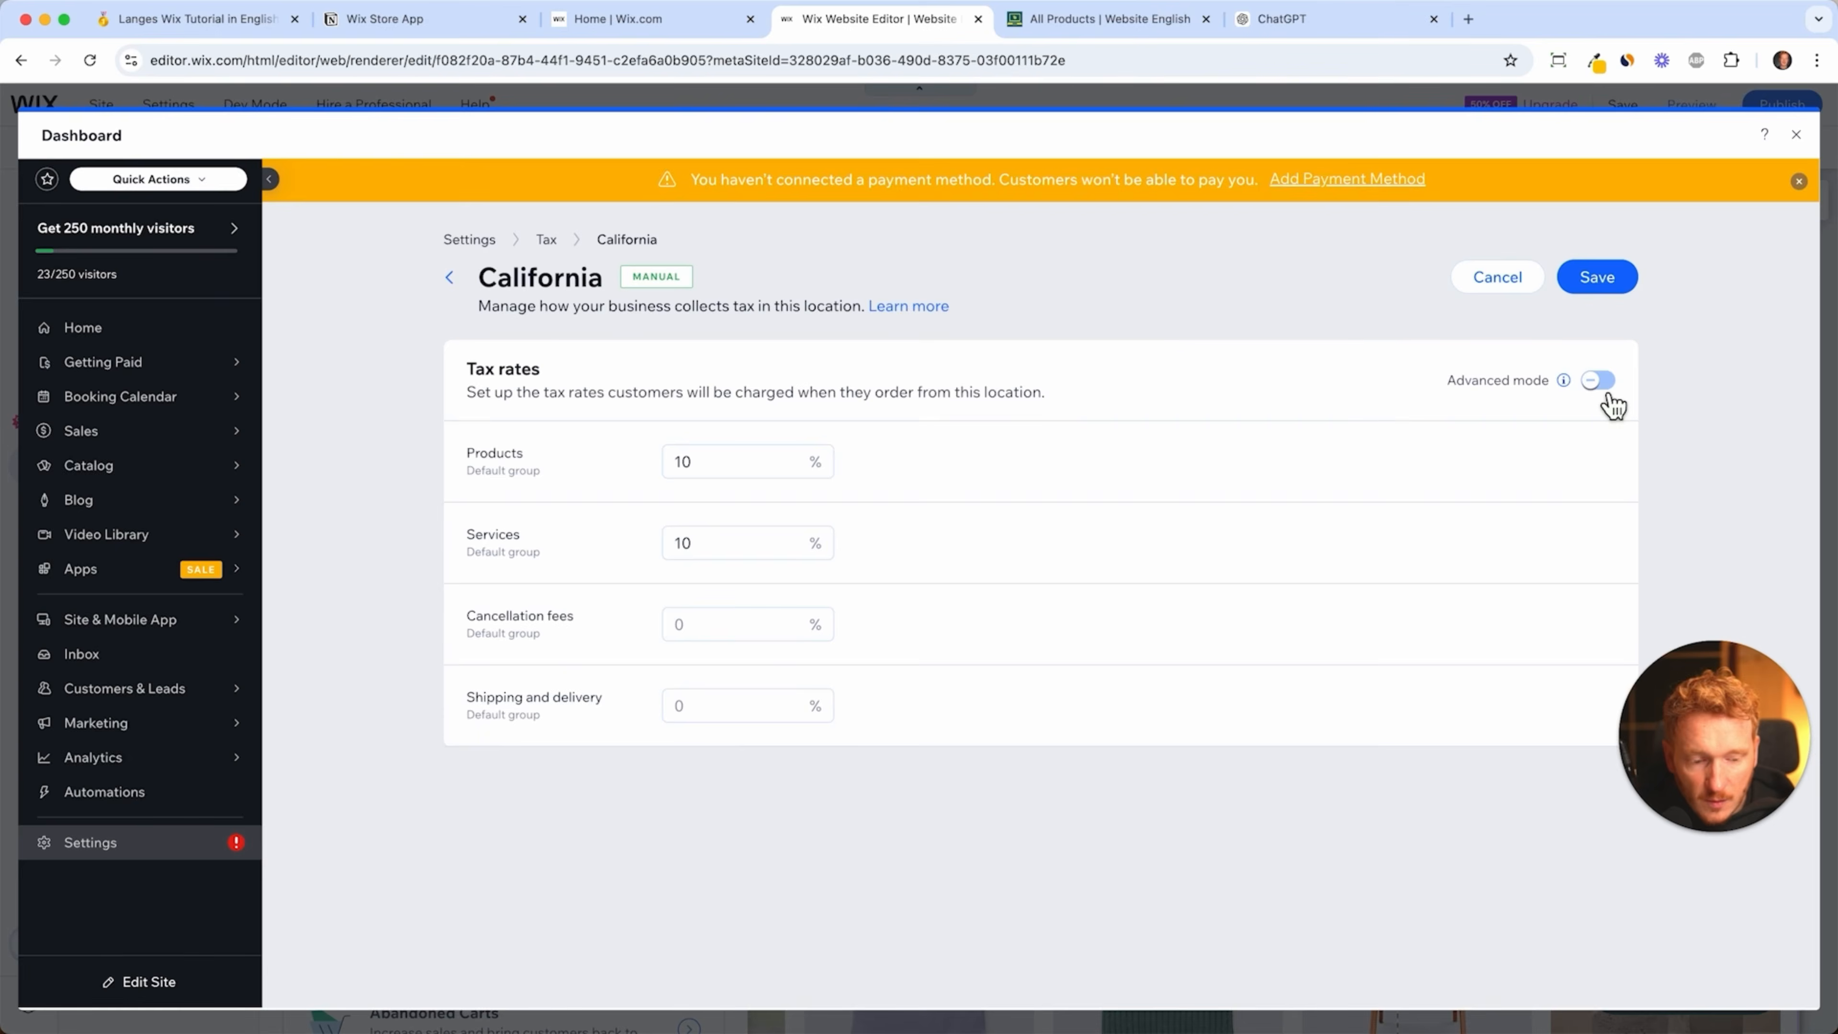
{"action": "scroll", "coordinate": [1301, 623], "scroll_direction": "down", "scroll_amount": 1}
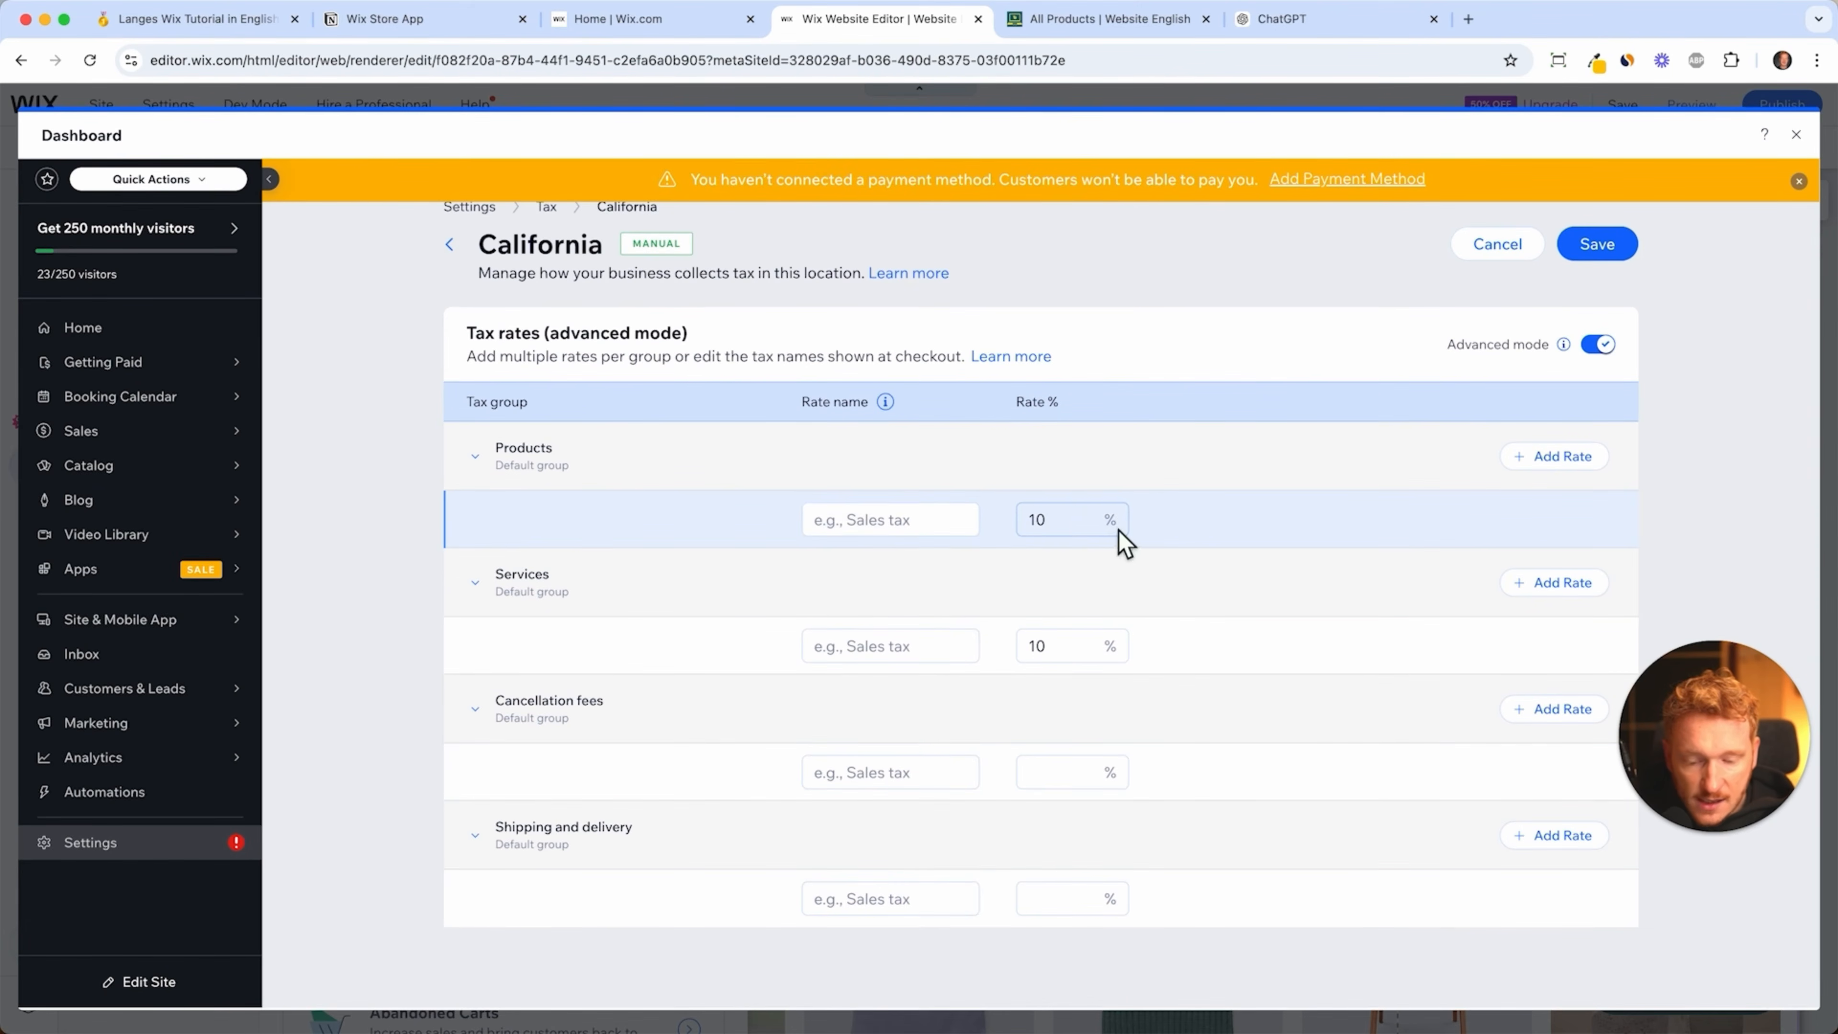
{"action": "left_click", "coordinate": [1599, 345]}
{"action": "left_click", "coordinate": [1545, 299]}
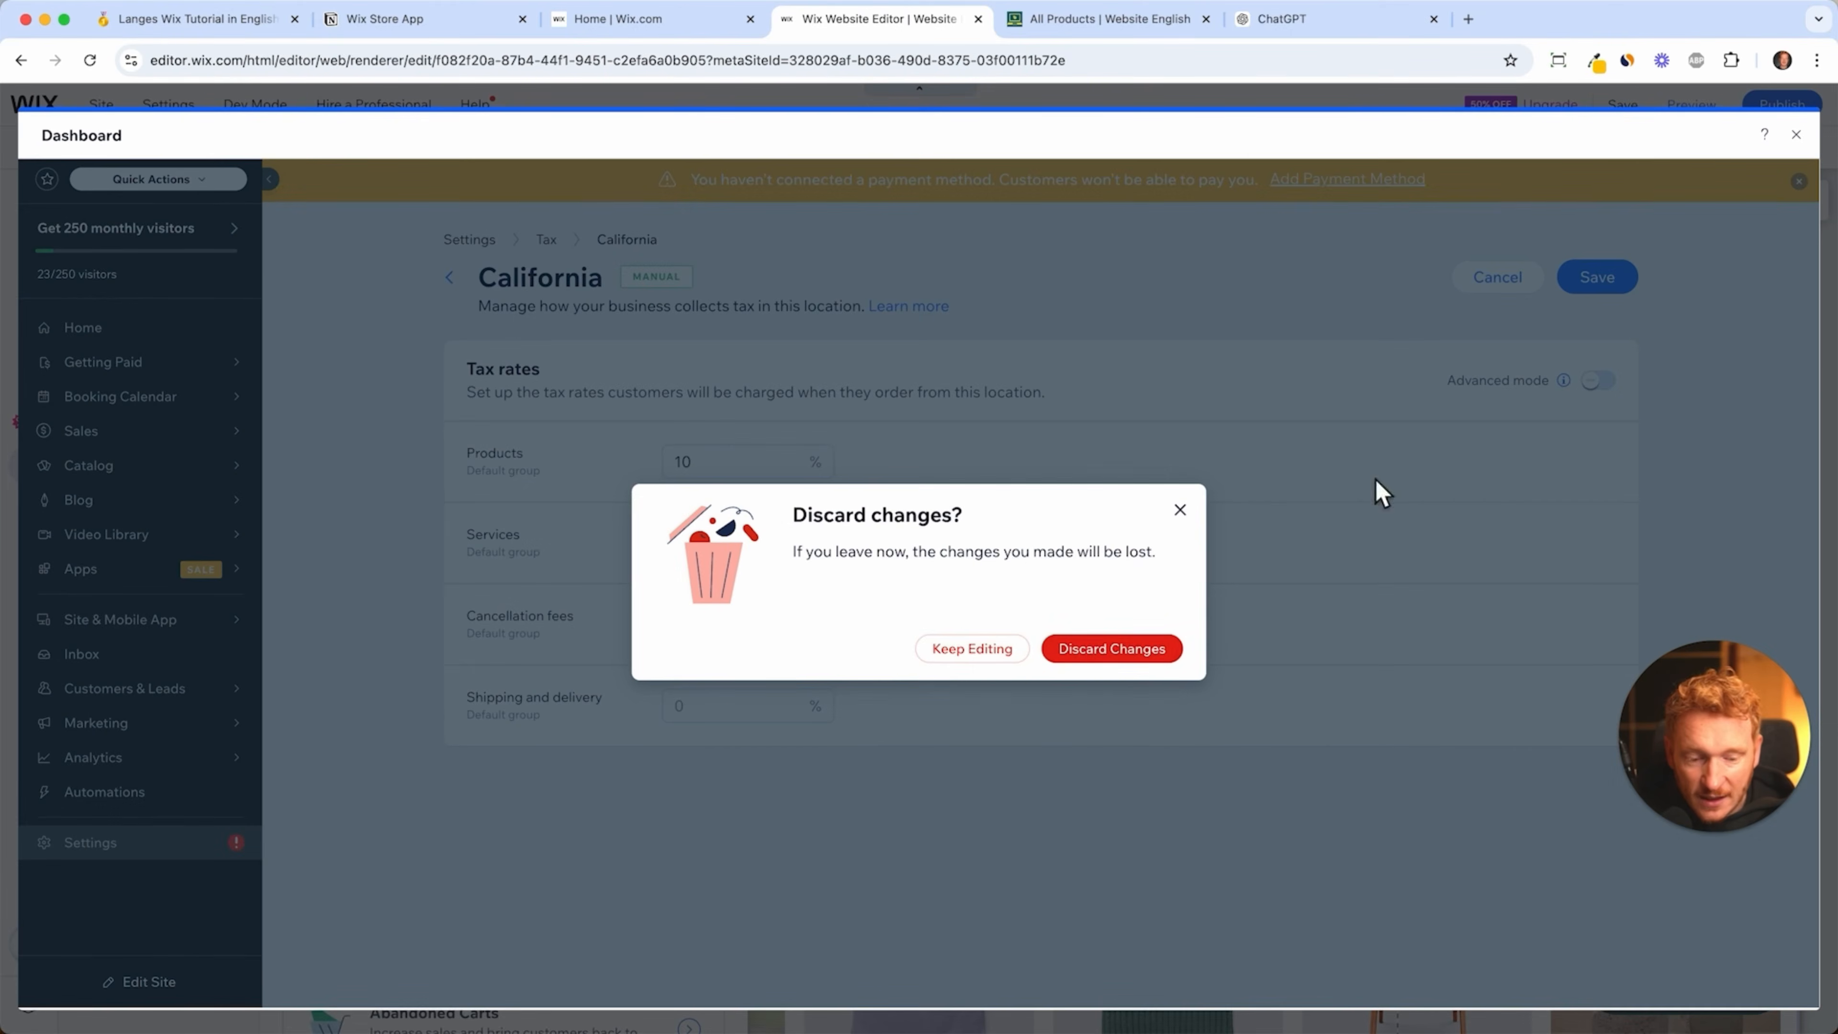
{"action": "left_click", "coordinate": [1115, 650]}
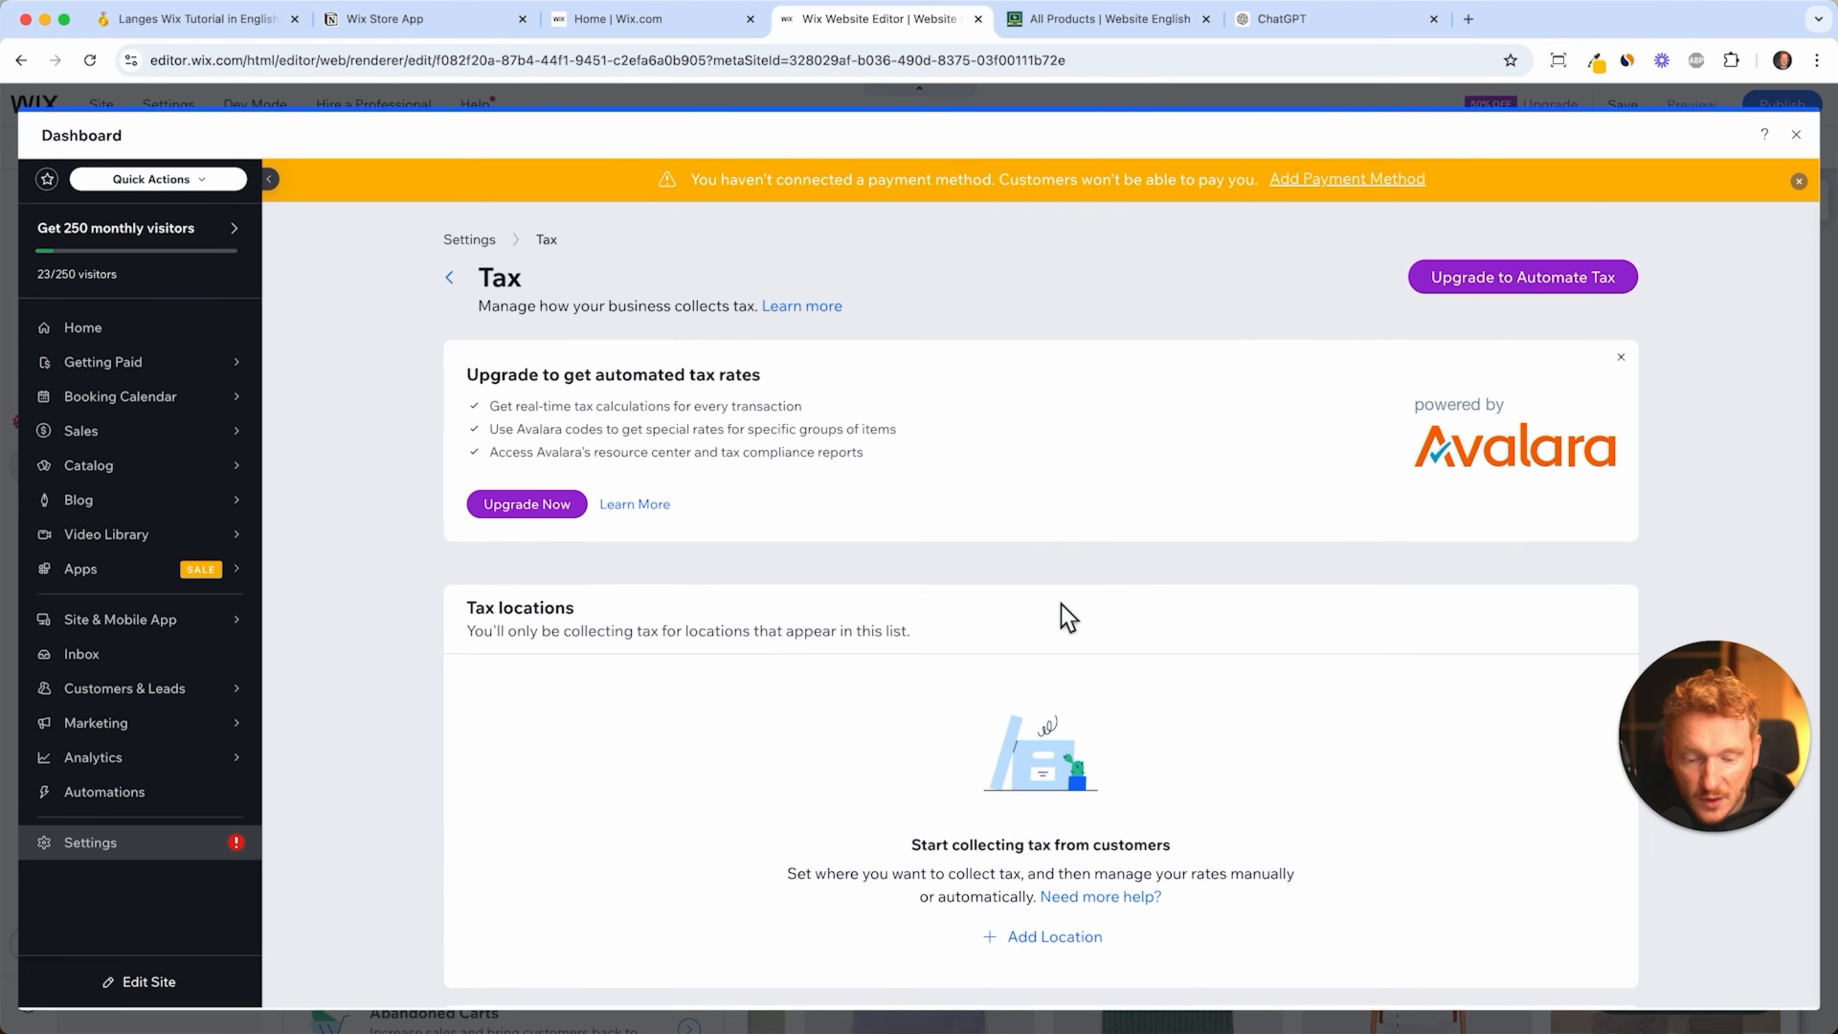
- Add Germany as a tax location without setting up tax for every state individually
{"action": "scroll", "coordinate": [1062, 615], "scroll_direction": "down", "scroll_amount": 3}
{"action": "left_click", "coordinate": [1060, 782]}
{"action": "left_click", "coordinate": [906, 597]}
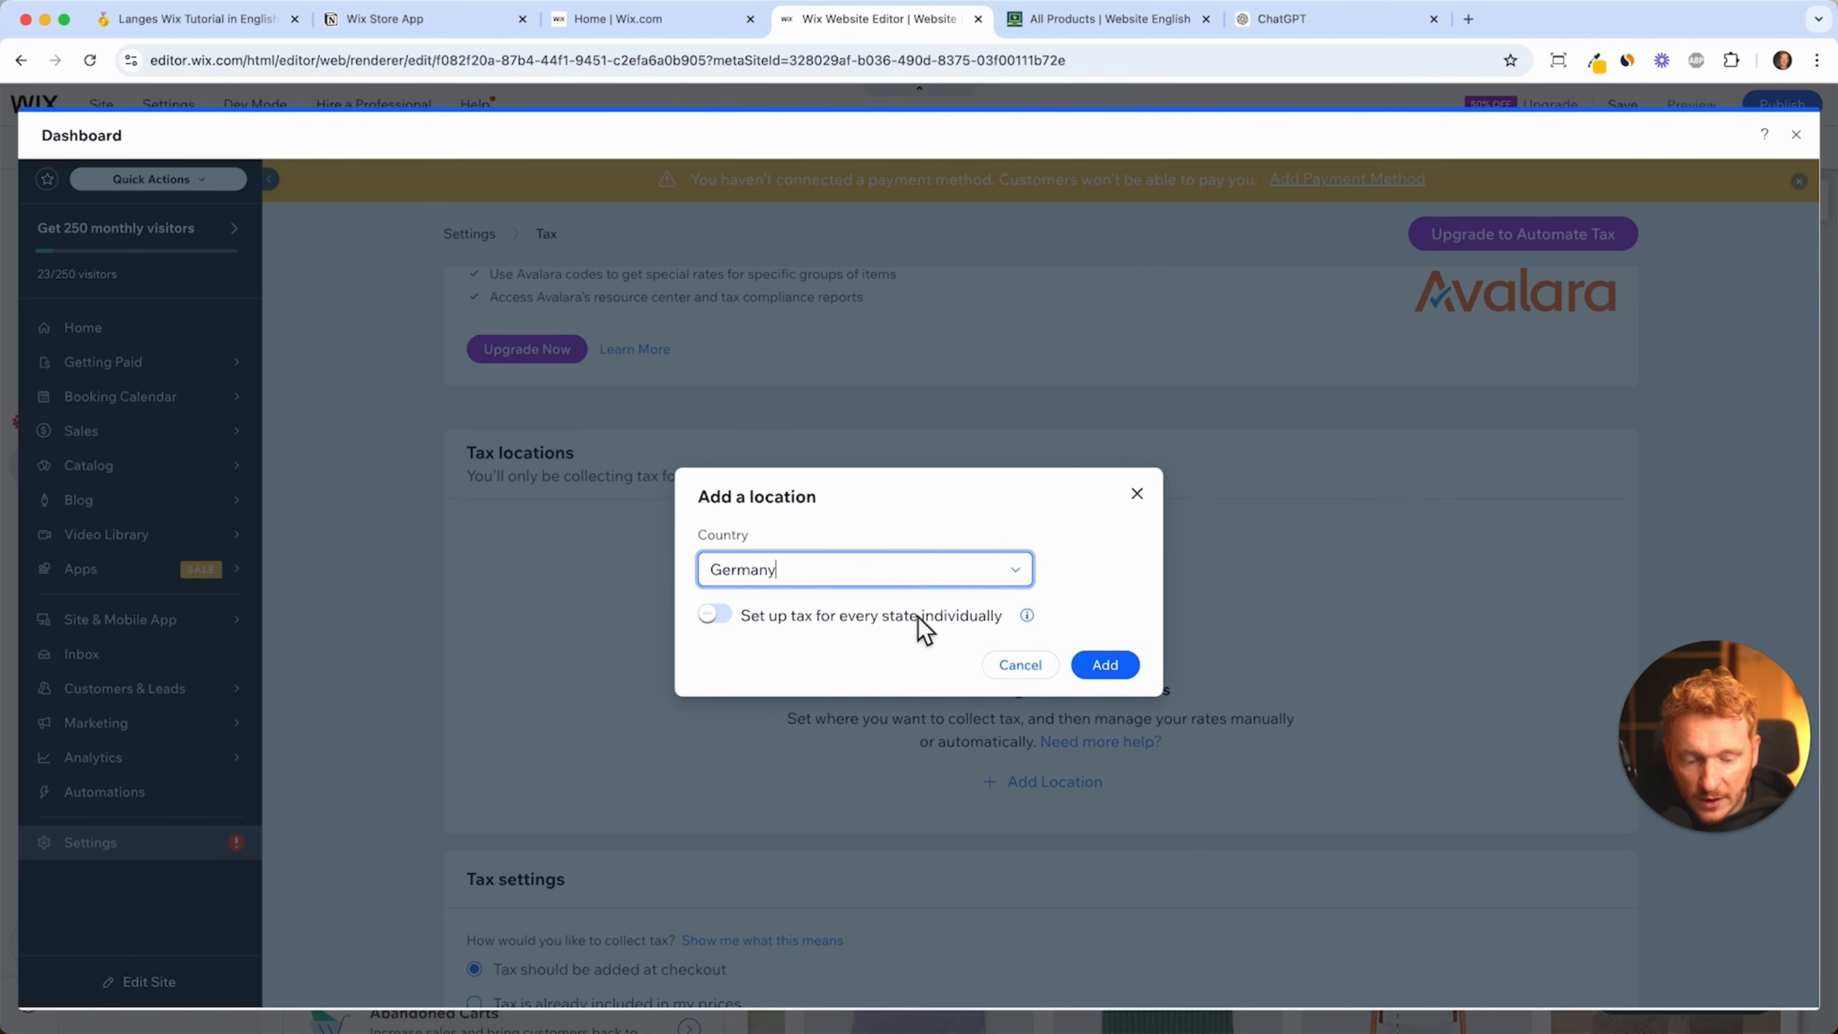
{"action": "left_click", "coordinate": [1105, 666]}
- Set Germany's tax rates for products, services, cancellation fees, and shipping and delivery to 19% each, and save the location
{"action": "left_click", "coordinate": [730, 471]}
{"action": "left_click", "coordinate": [733, 507]}
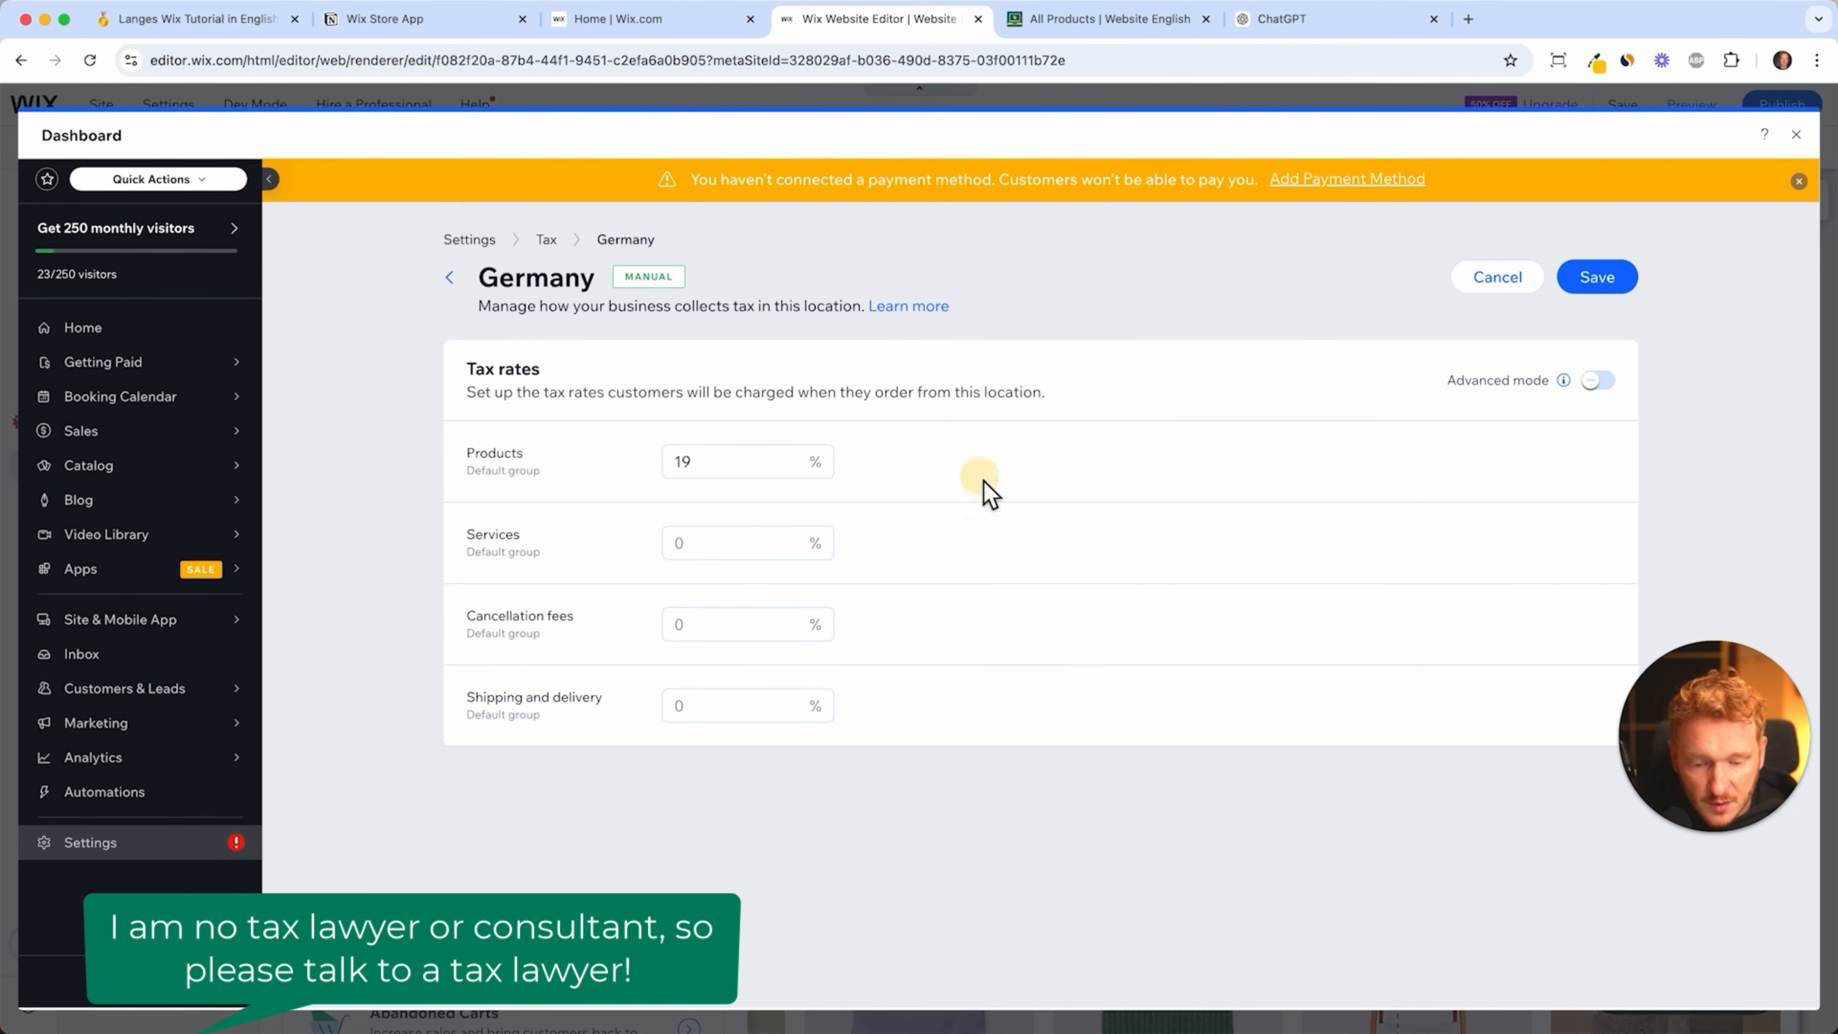
{"action": "left_click", "coordinate": [1599, 285]}
{"action": "left_click", "coordinate": [736, 548]}
{"action": "type", "text": "19"}
{"action": "left_click", "coordinate": [710, 626]}
{"action": "type", "text": "19"}
{"action": "left_click", "coordinate": [698, 708]}
{"action": "type", "text": "109"}
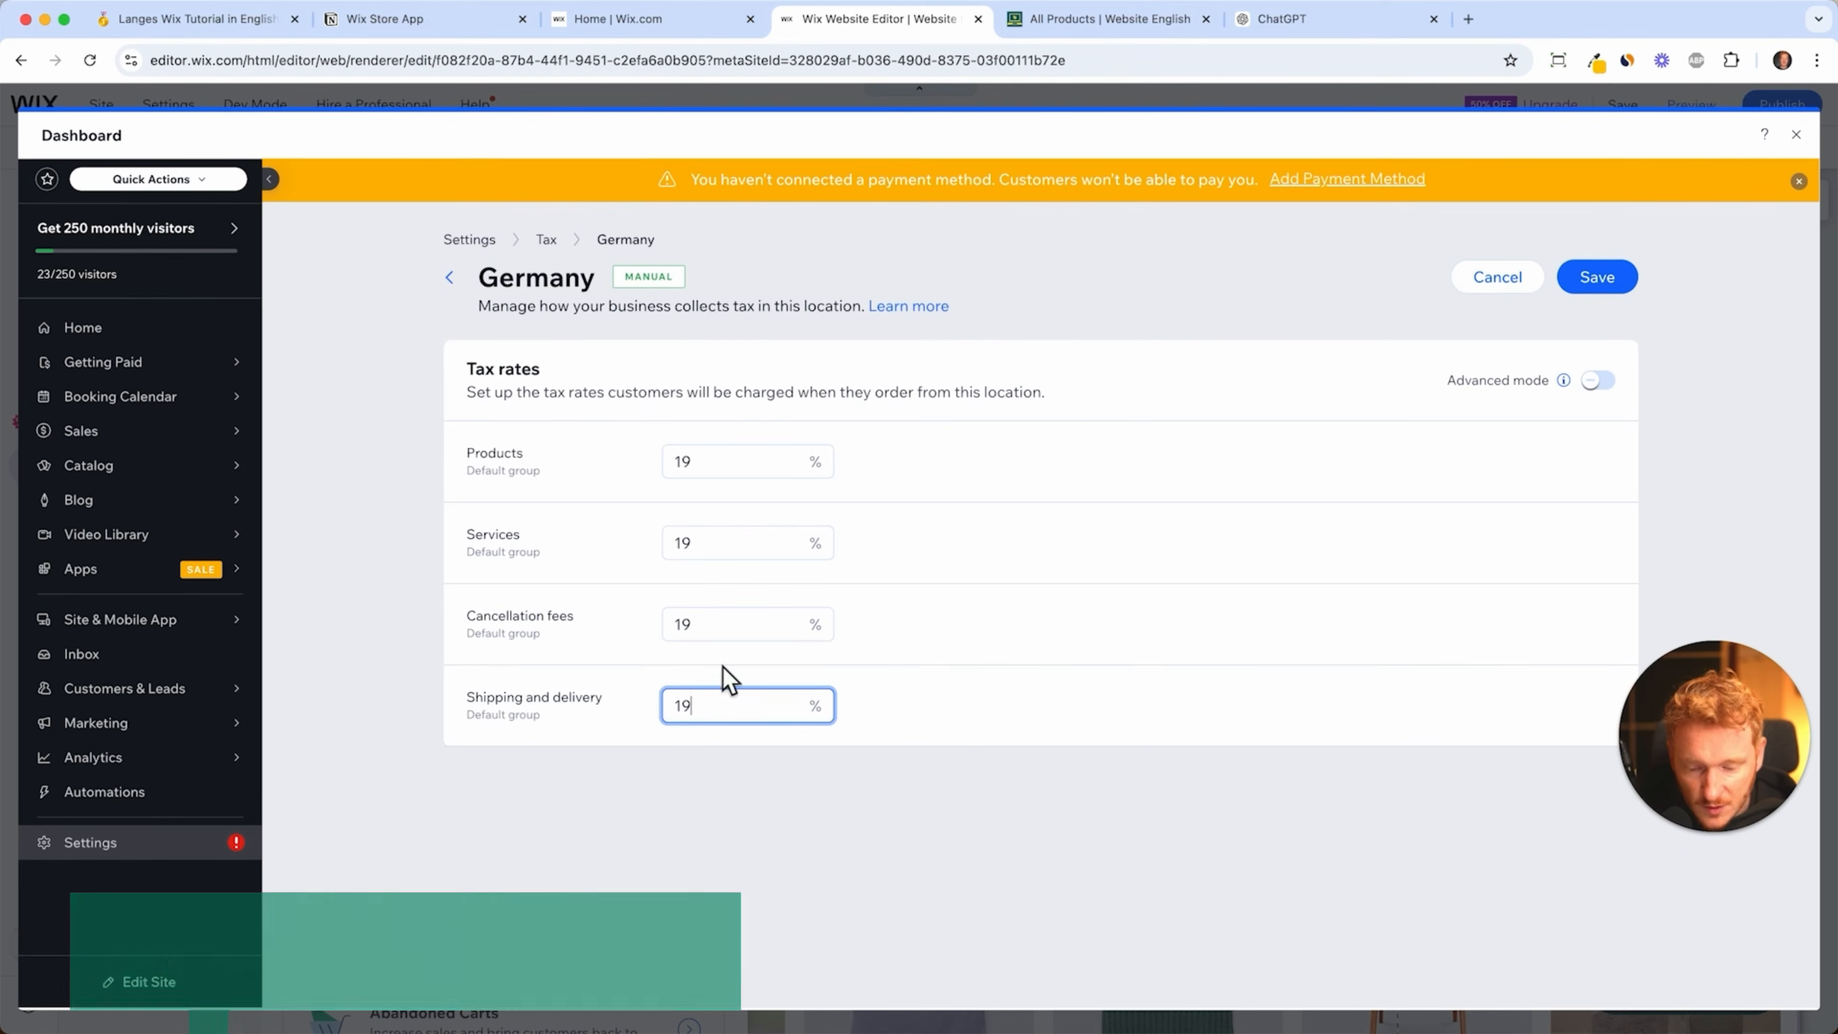
{"action": "left_click", "coordinate": [1599, 279]}
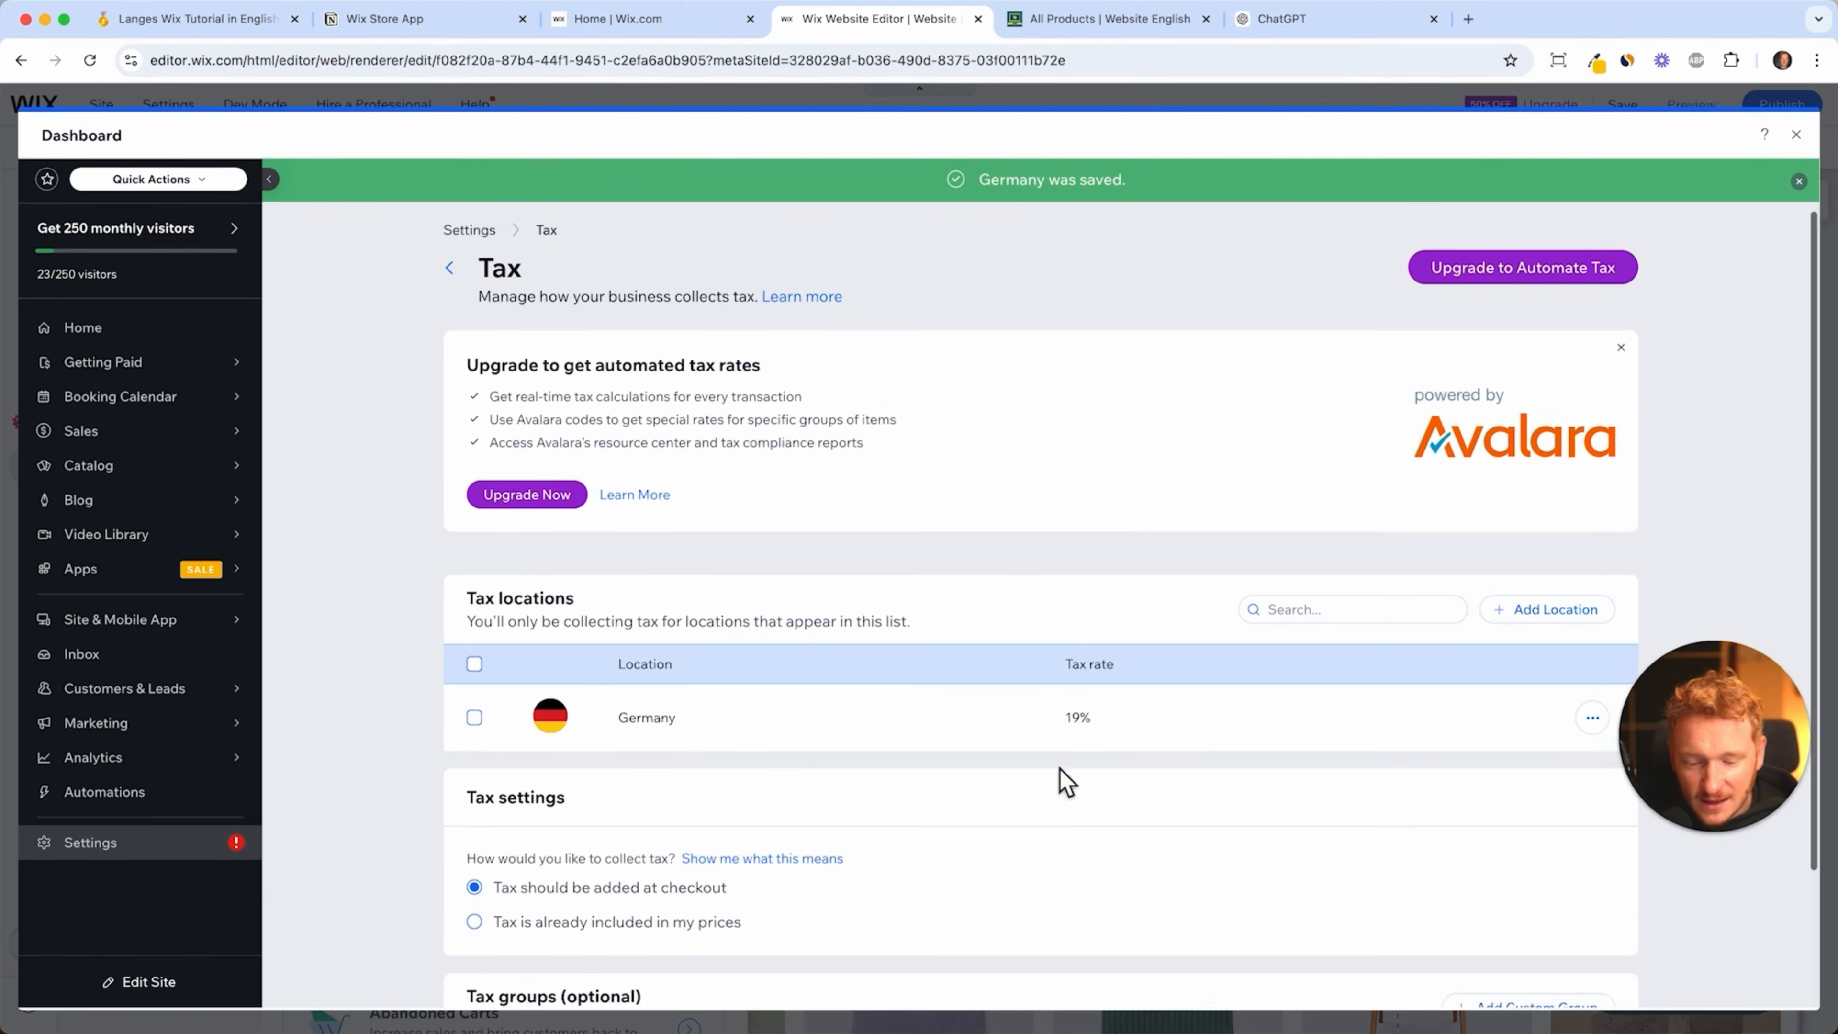
- Set the tax collection method to tax already included in the prices
{"action": "scroll", "coordinate": [911, 509], "scroll_direction": "down", "scroll_amount": 3}
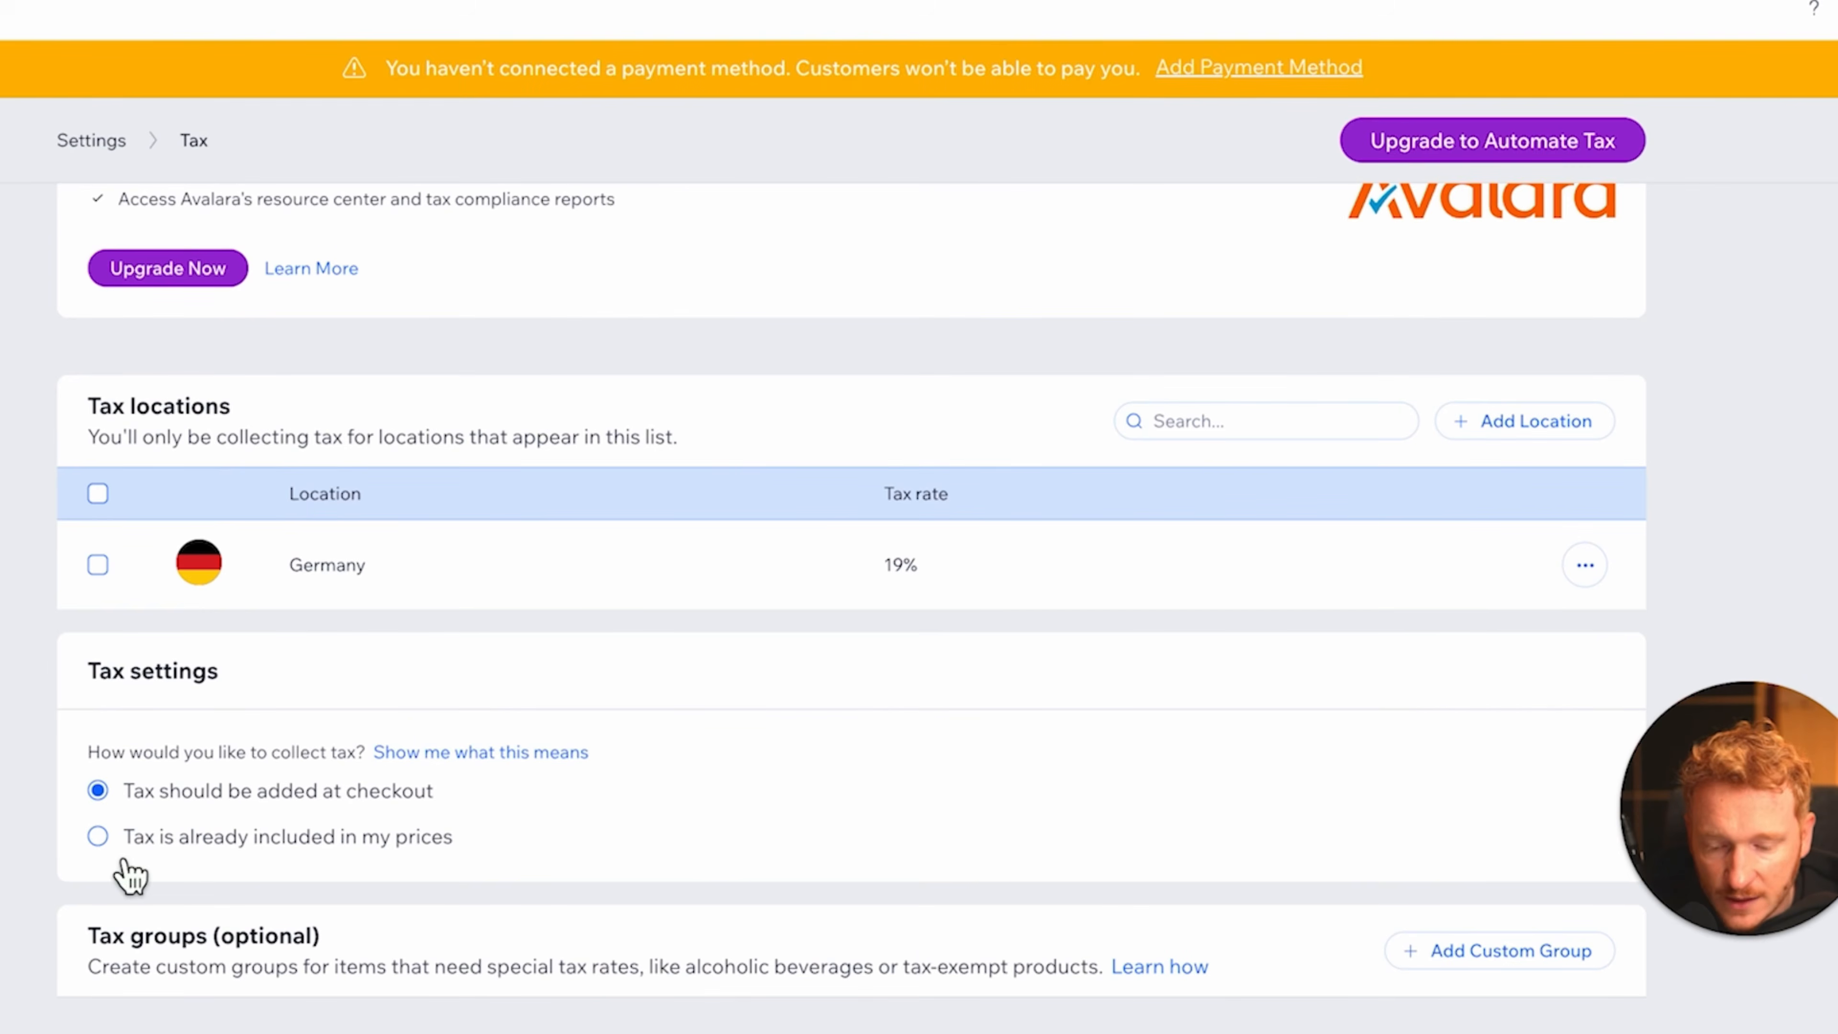
{"action": "left_click", "coordinate": [97, 838]}
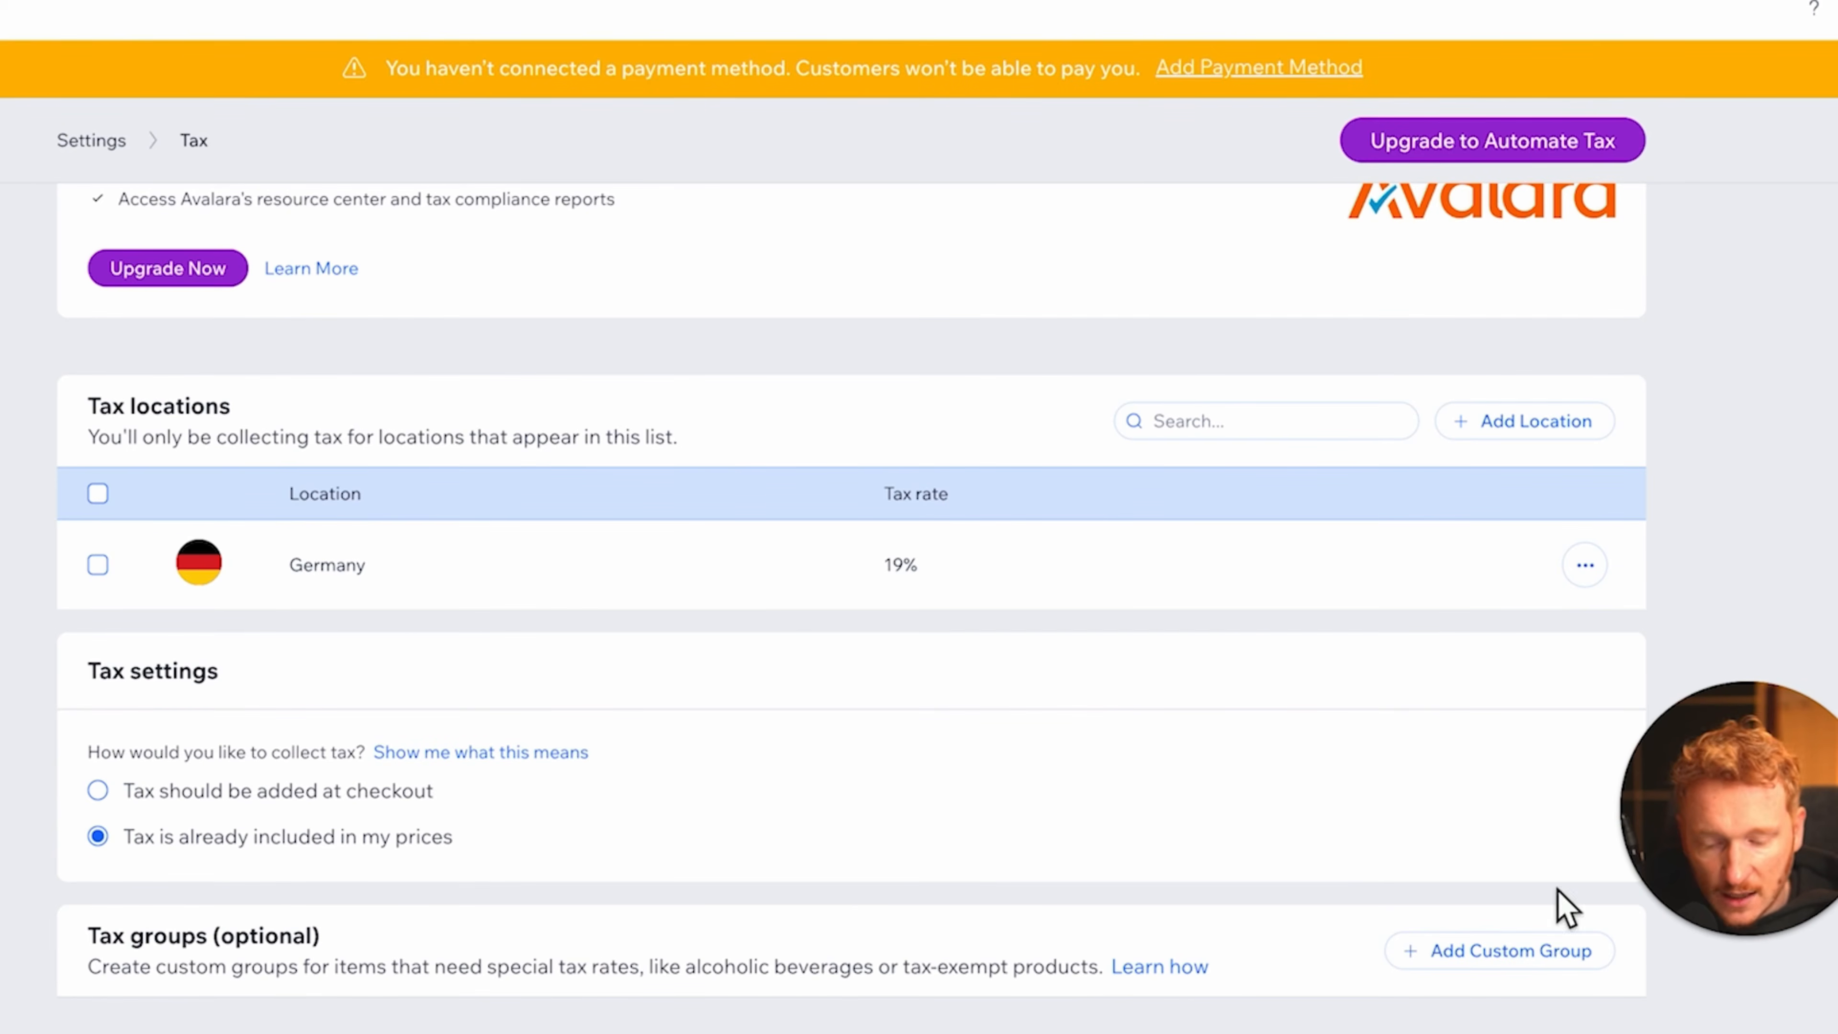
{"action": "scroll", "coordinate": [1502, 878], "scroll_direction": "up", "scroll_amount": 2}
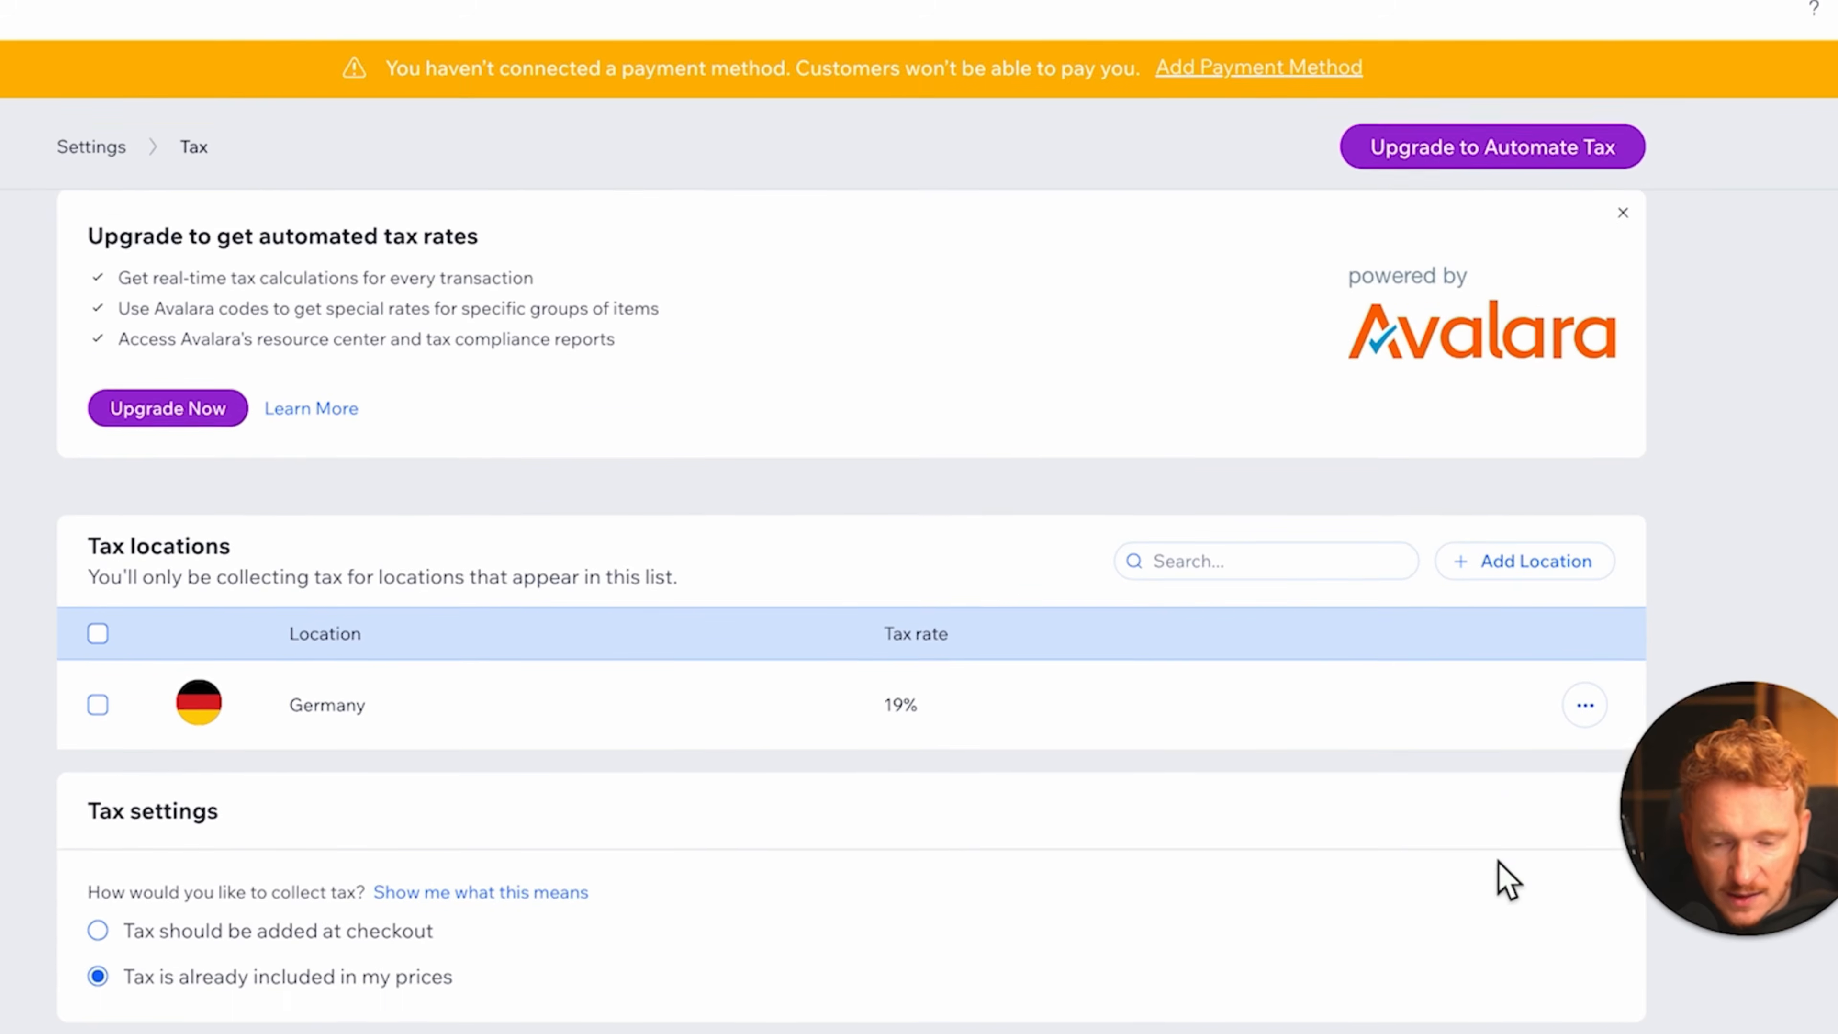
{"action": "scroll", "coordinate": [1505, 880], "scroll_direction": "up", "scroll_amount": 2}
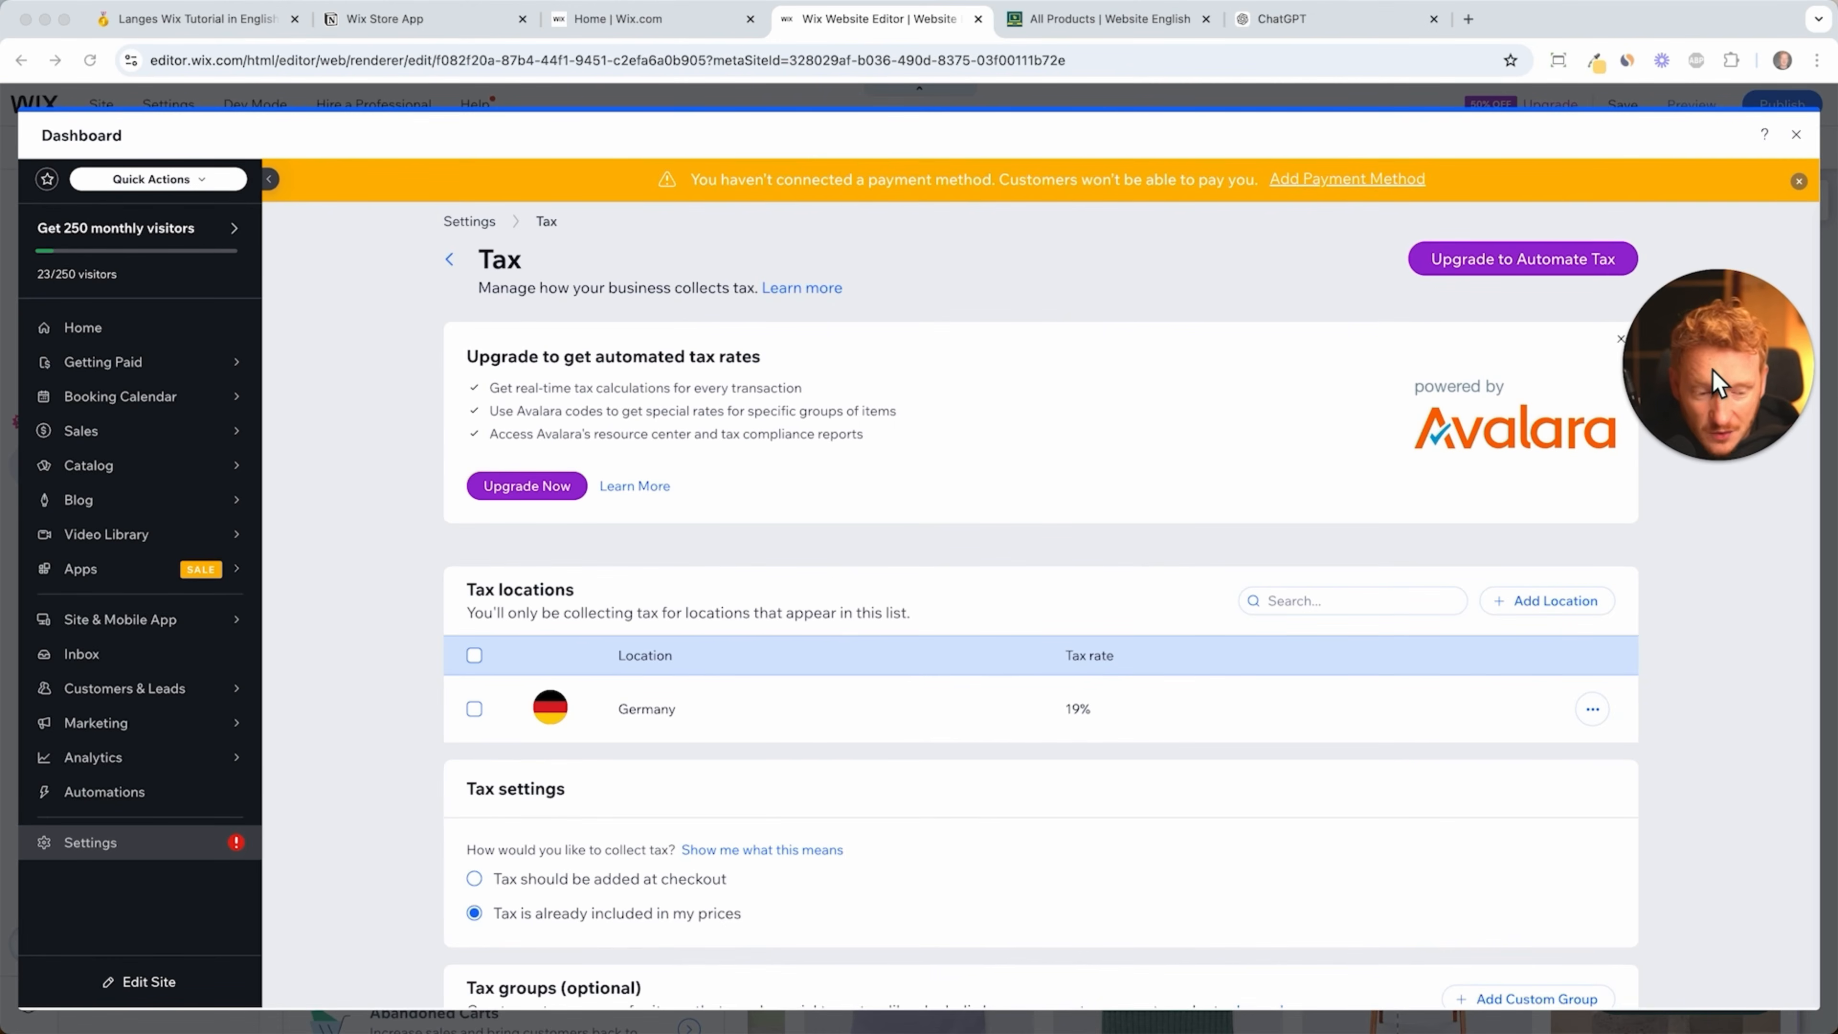
- Remove Germany from the tax locations and confirm the removal
{"action": "left_click", "coordinate": [1592, 709]}
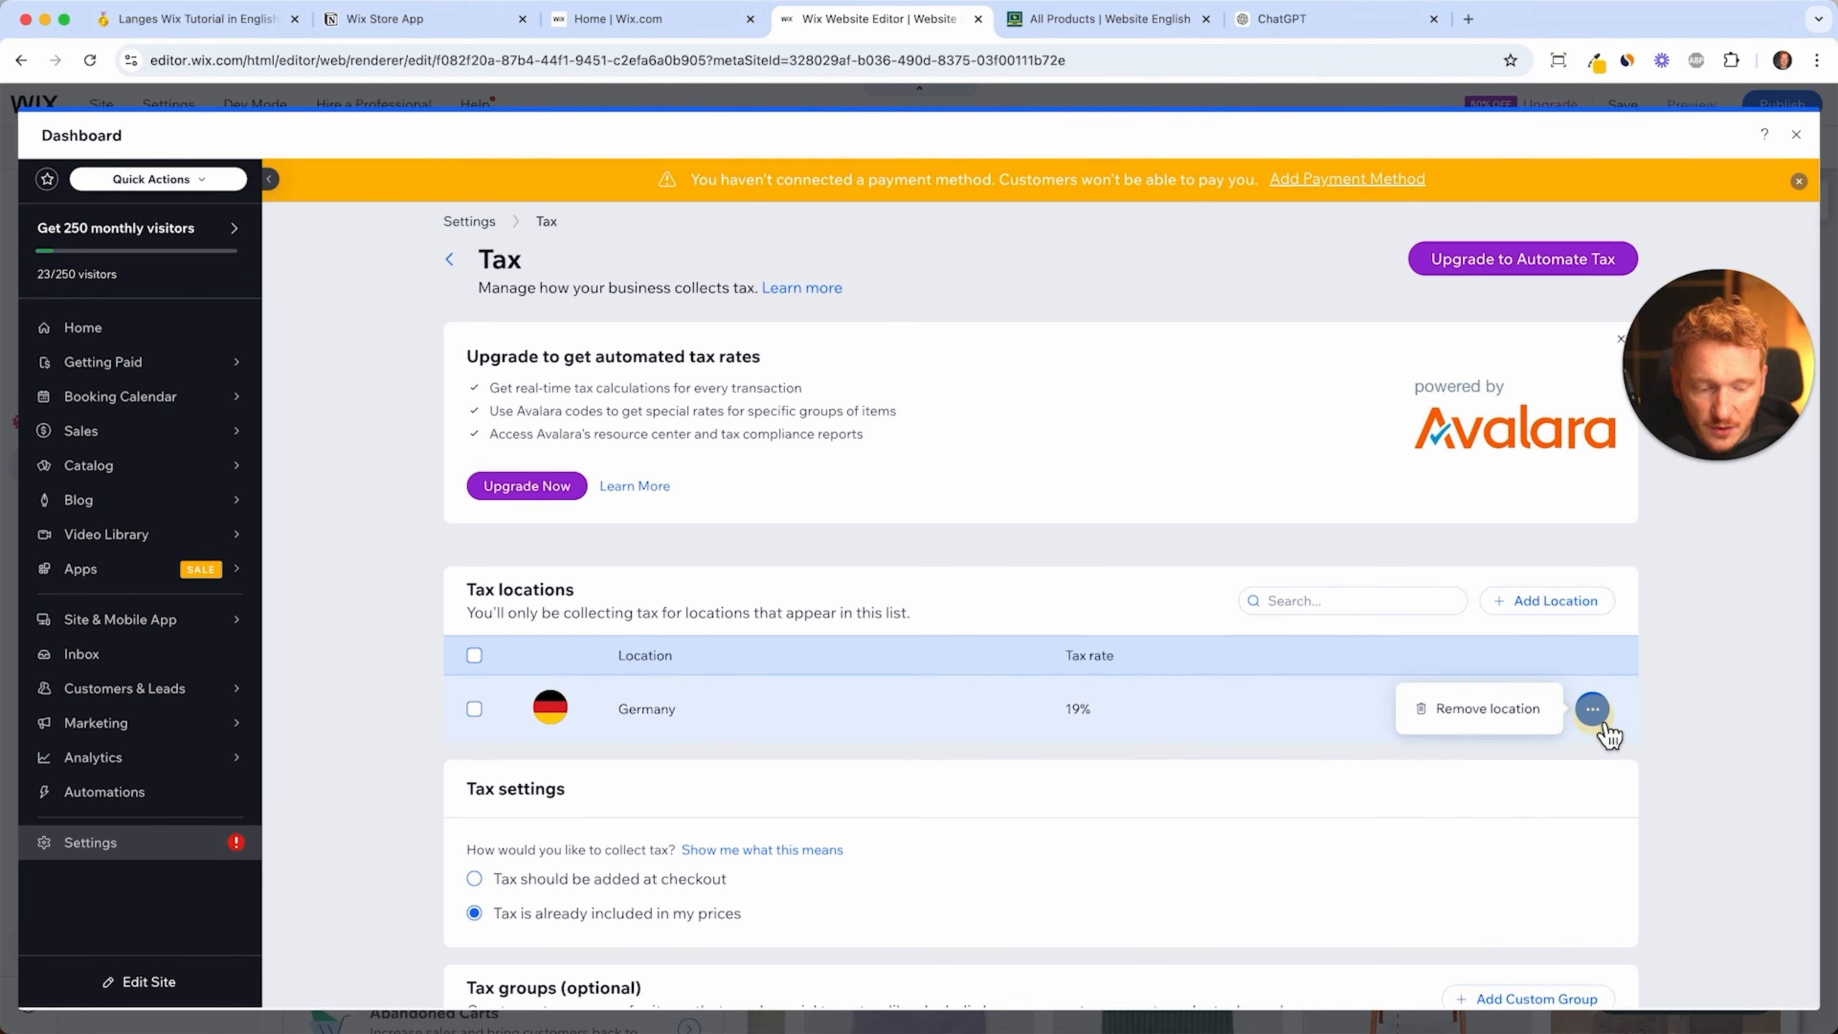
{"action": "left_click", "coordinate": [1491, 716]}
{"action": "left_click", "coordinate": [1125, 649]}
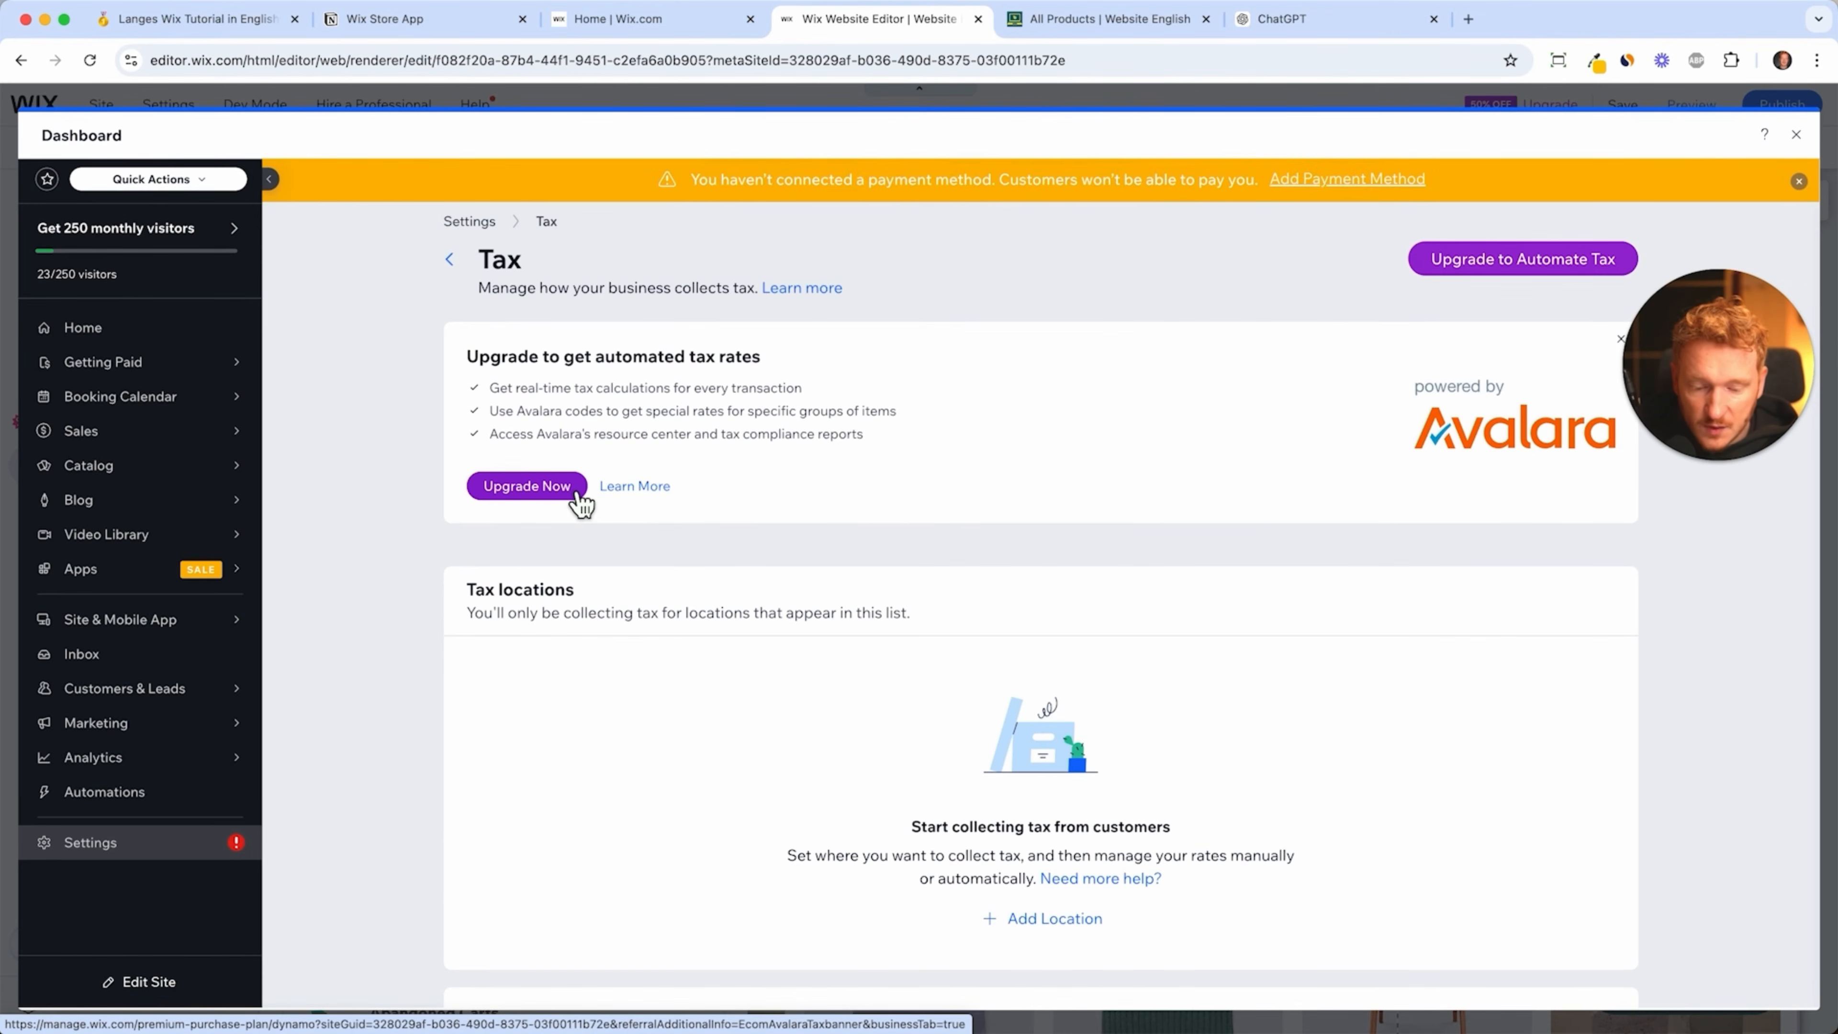
{"action": "left_click", "coordinate": [1055, 919]}
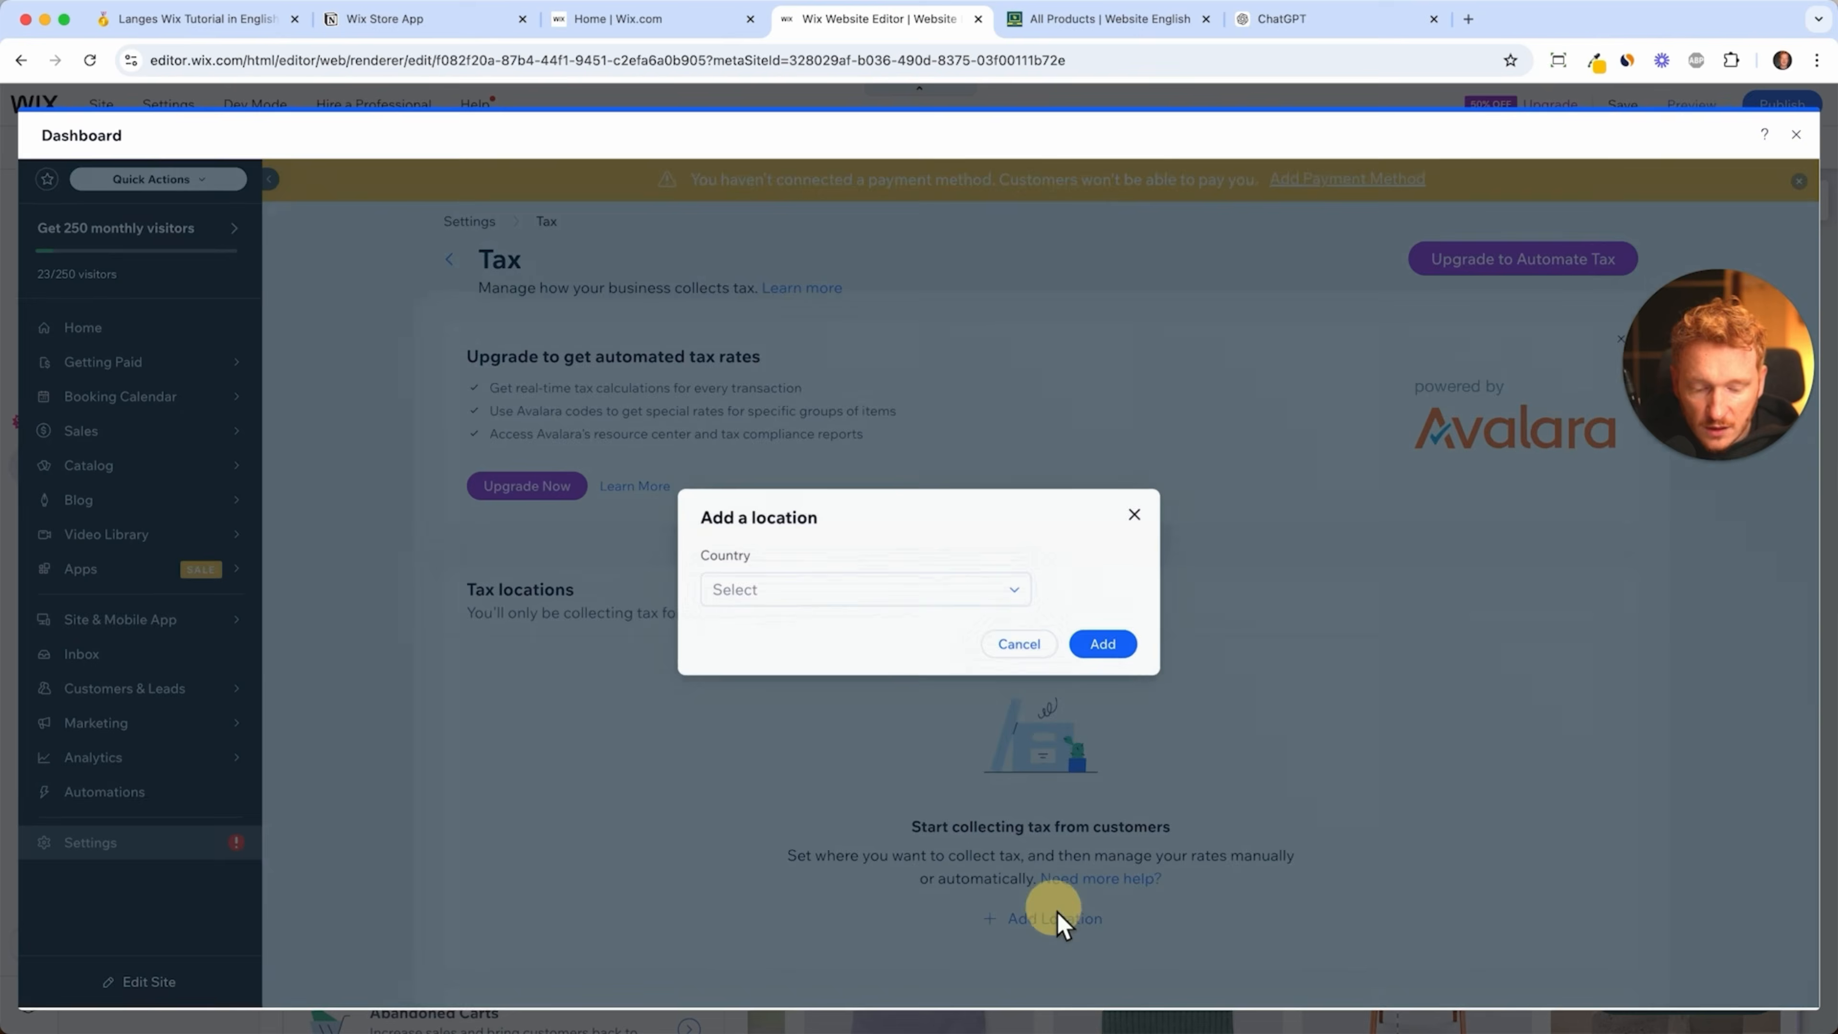
{"action": "left_click", "coordinate": [892, 600]}
{"action": "type", "text": "uni"}
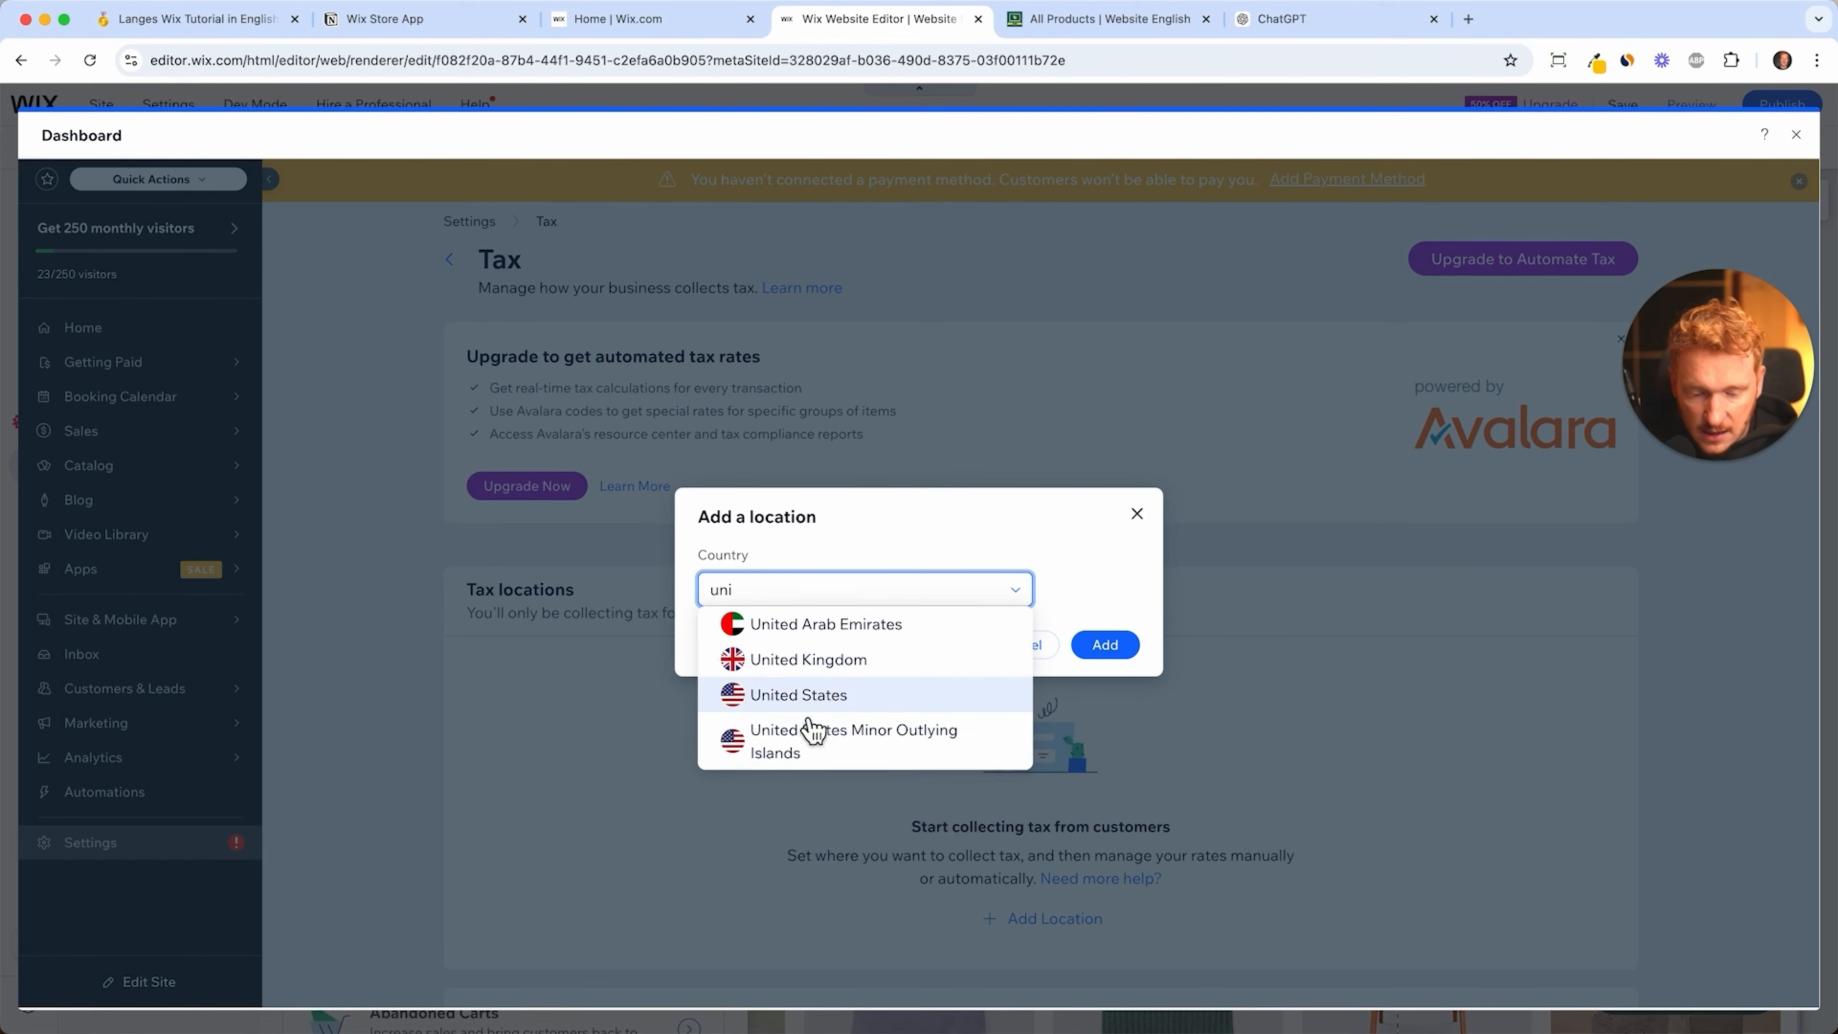
{"action": "left_click", "coordinate": [809, 711]}
{"action": "left_click", "coordinate": [893, 631]}
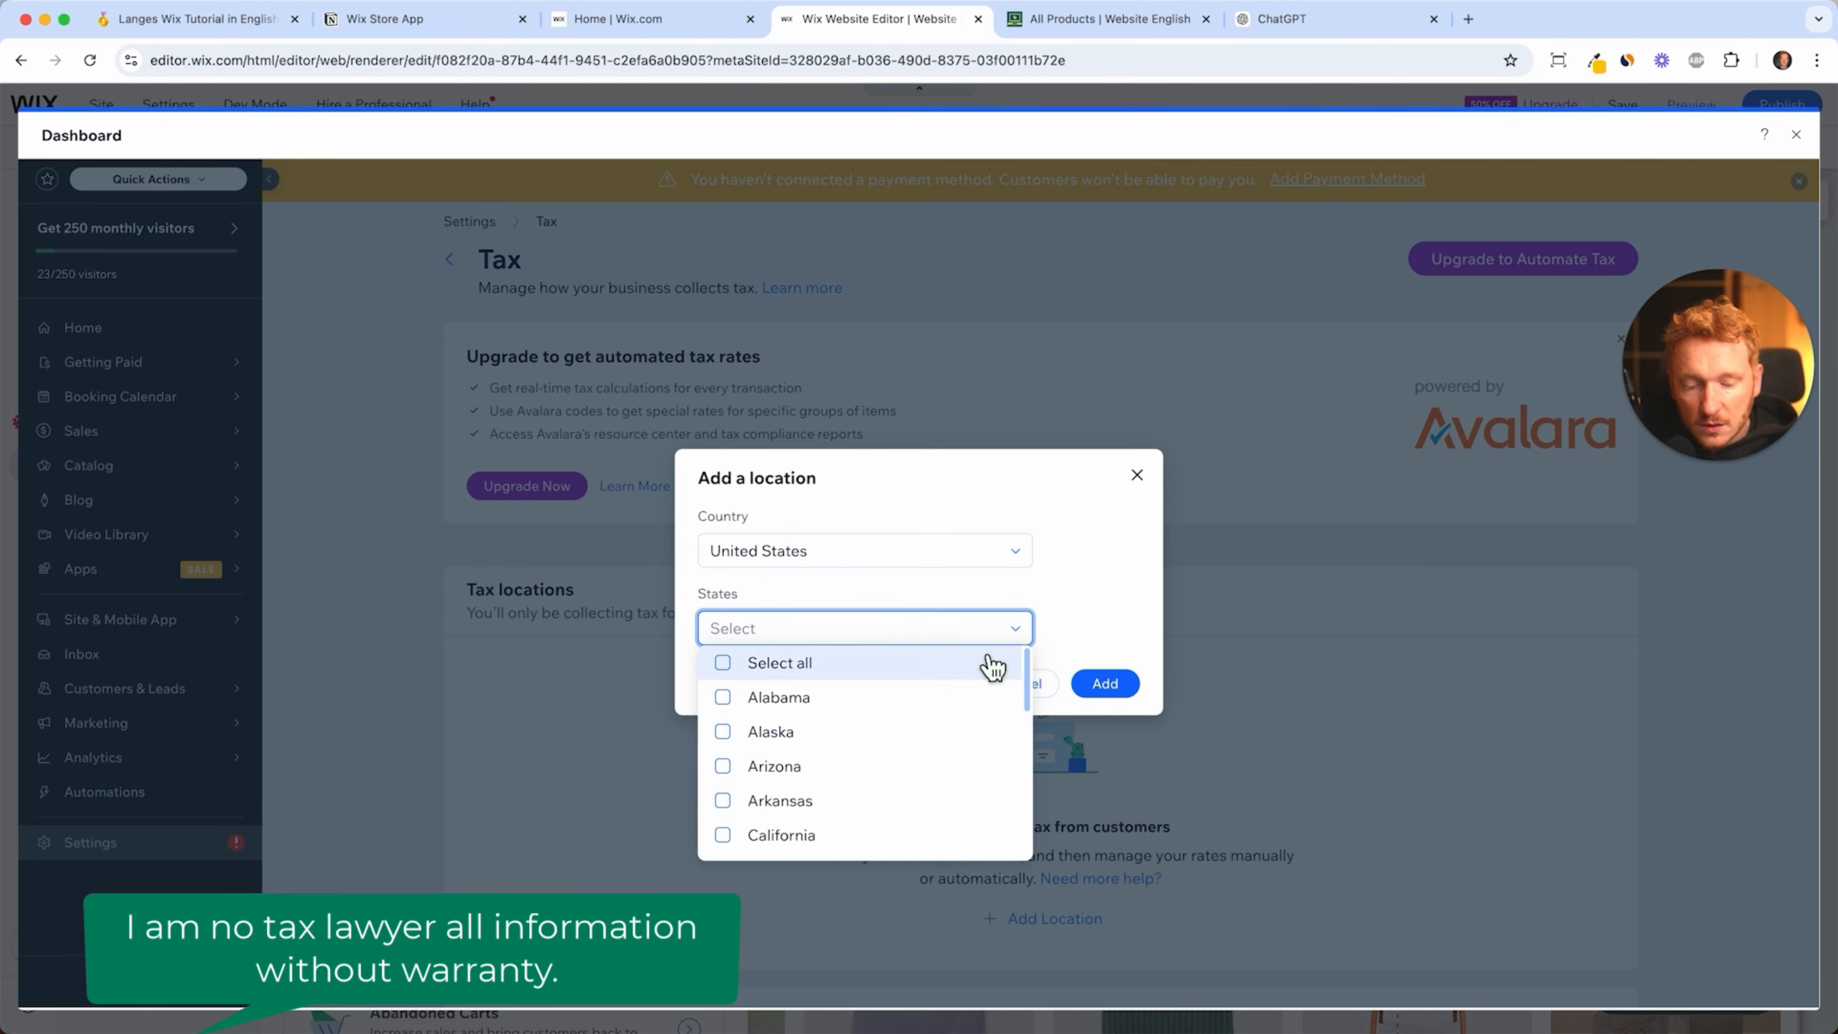
{"action": "left_click", "coordinate": [1137, 476]}
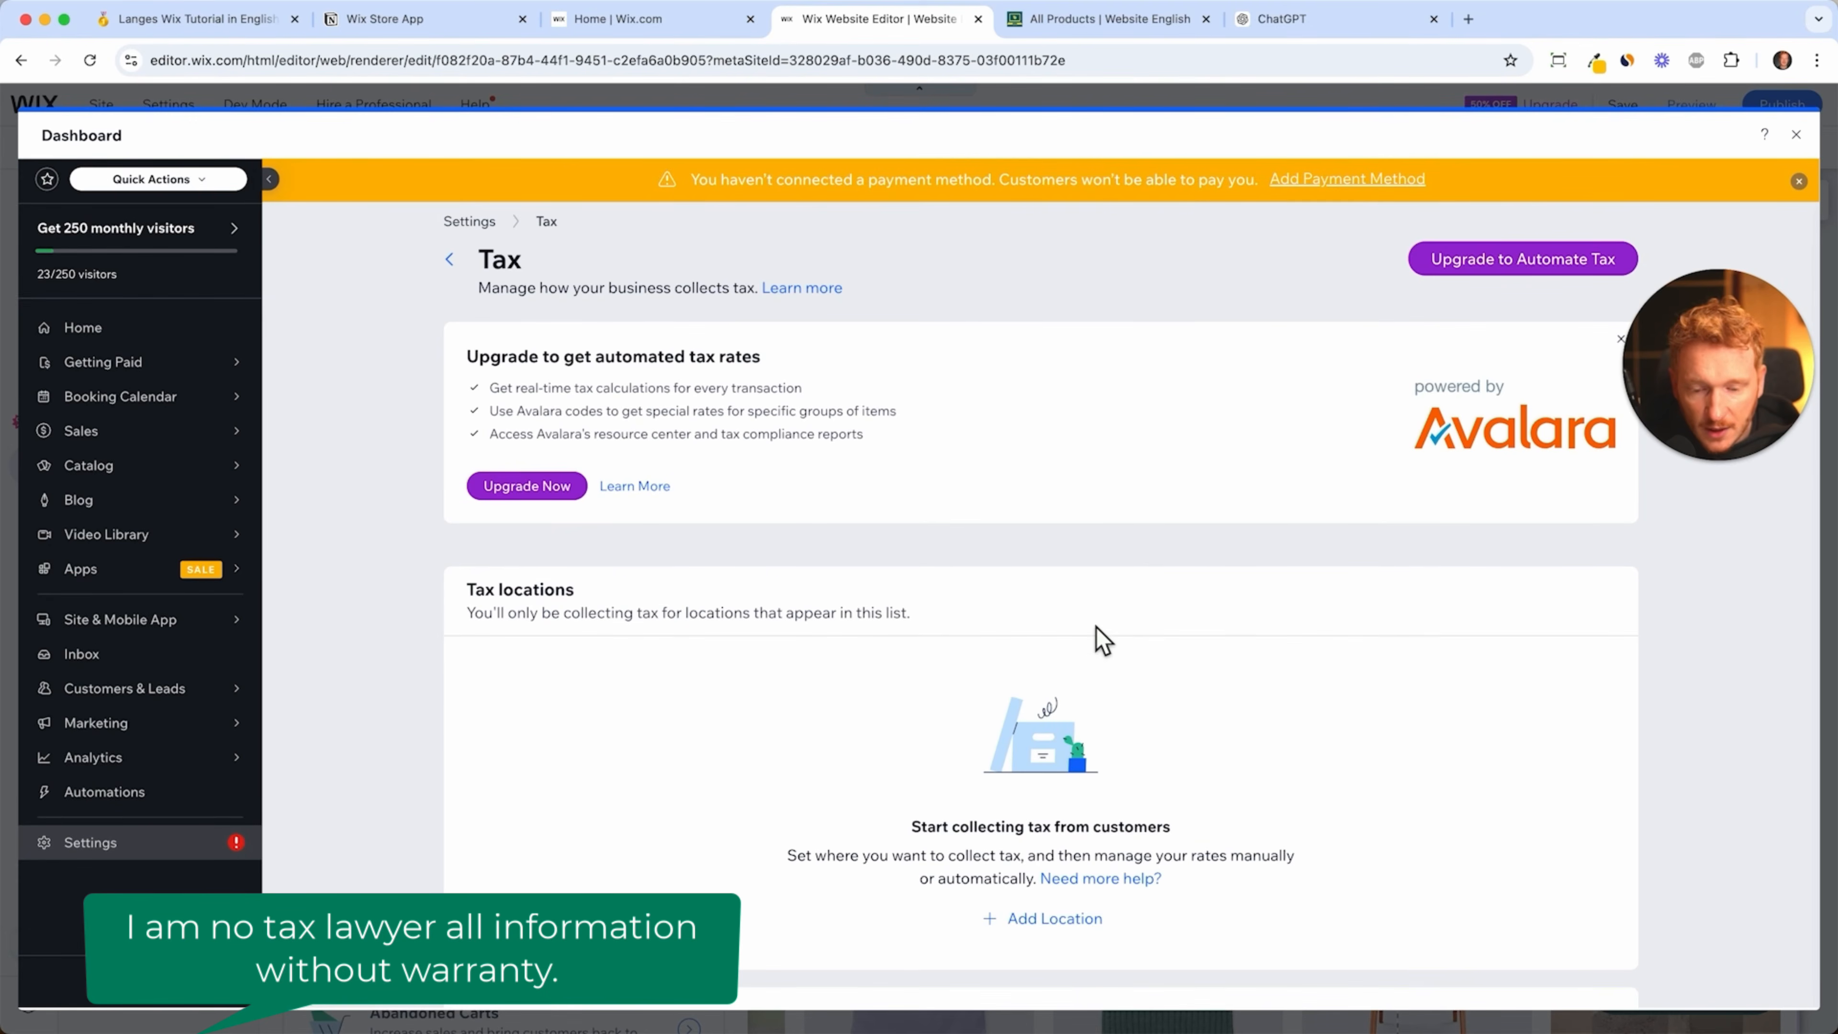
- Change the business location in the Accept Payments settings to United States
{"action": "scroll", "coordinate": [1095, 627], "scroll_direction": "up", "scroll_amount": 1}
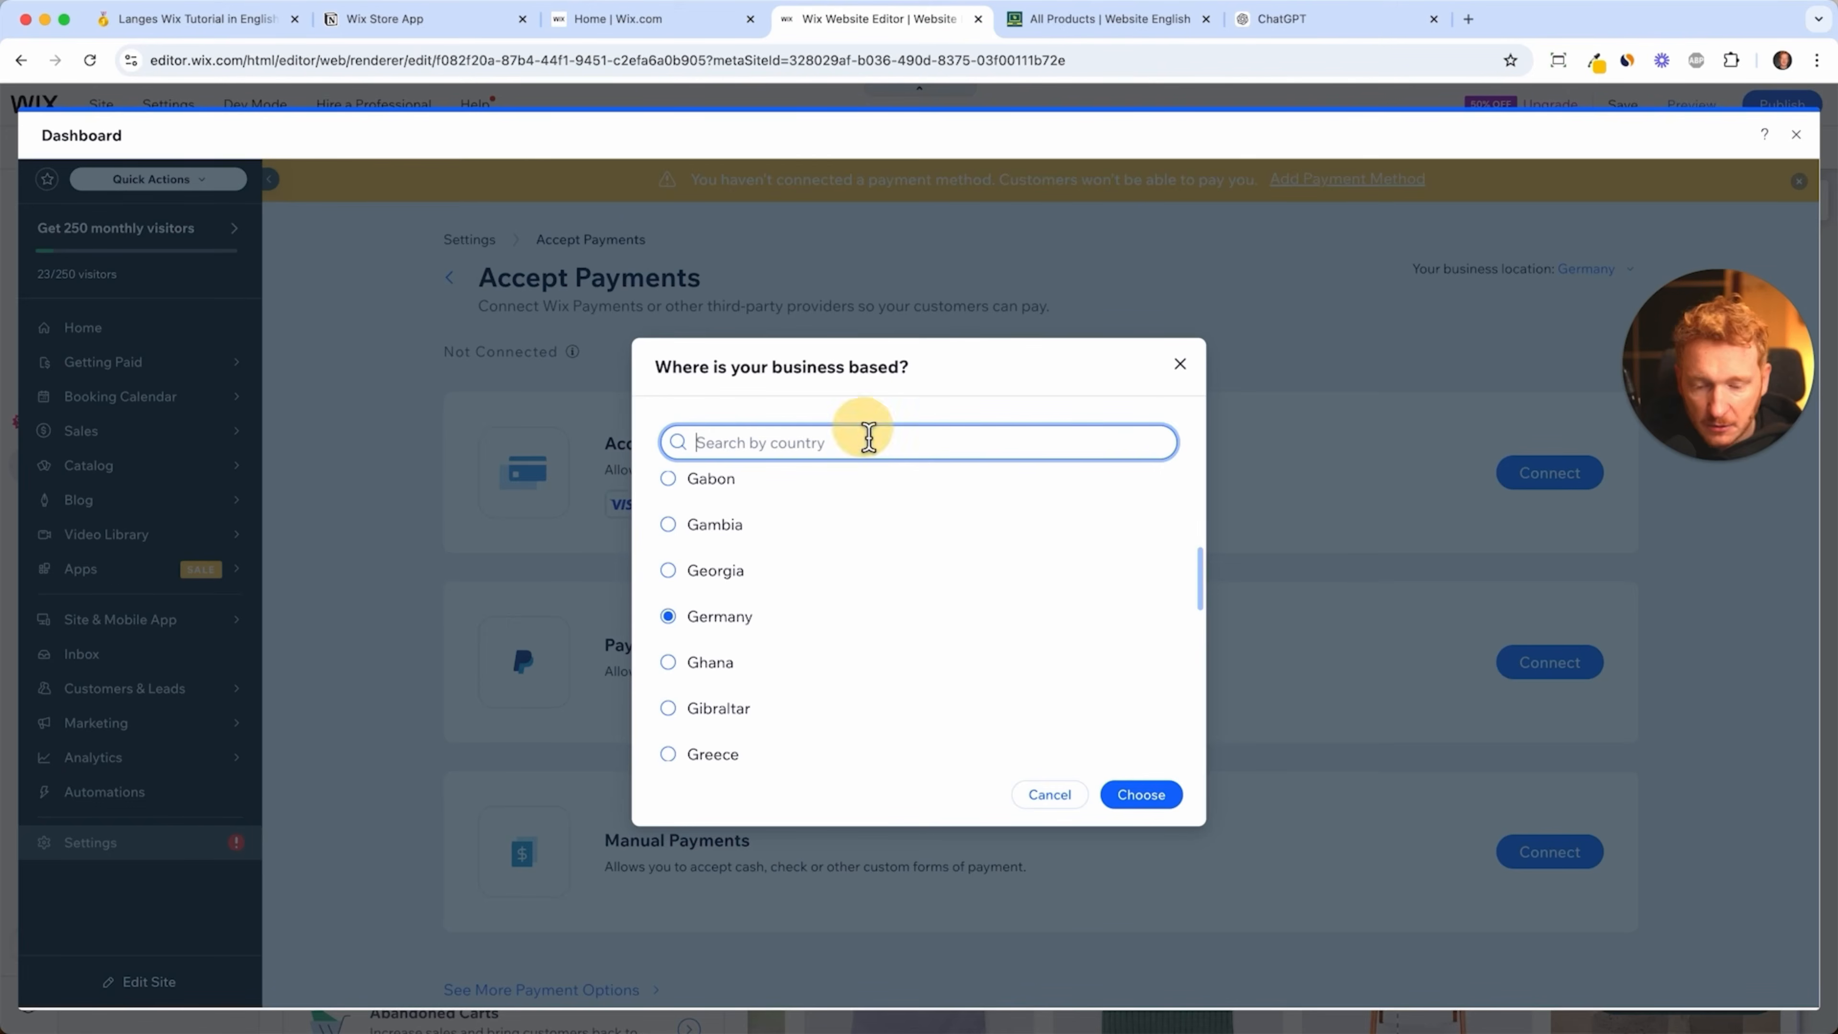
{"action": "type", "text": "united"}
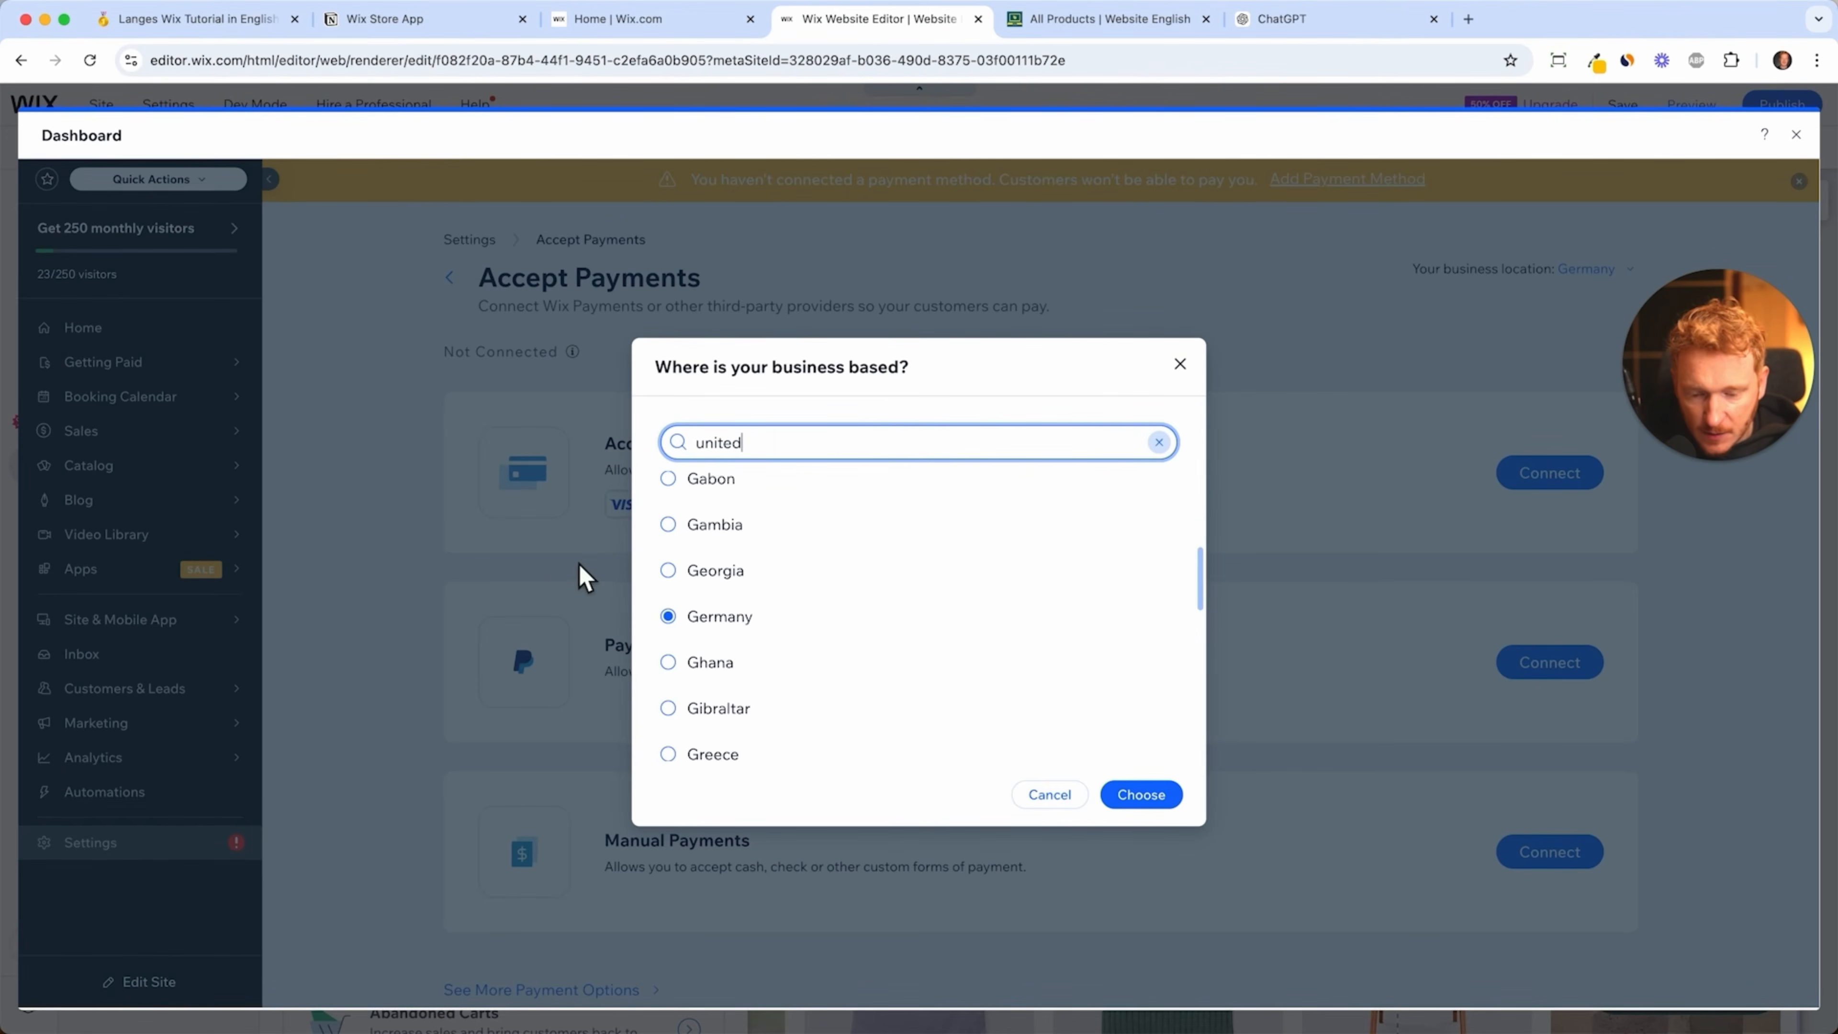
{"action": "left_click", "coordinate": [781, 605]}
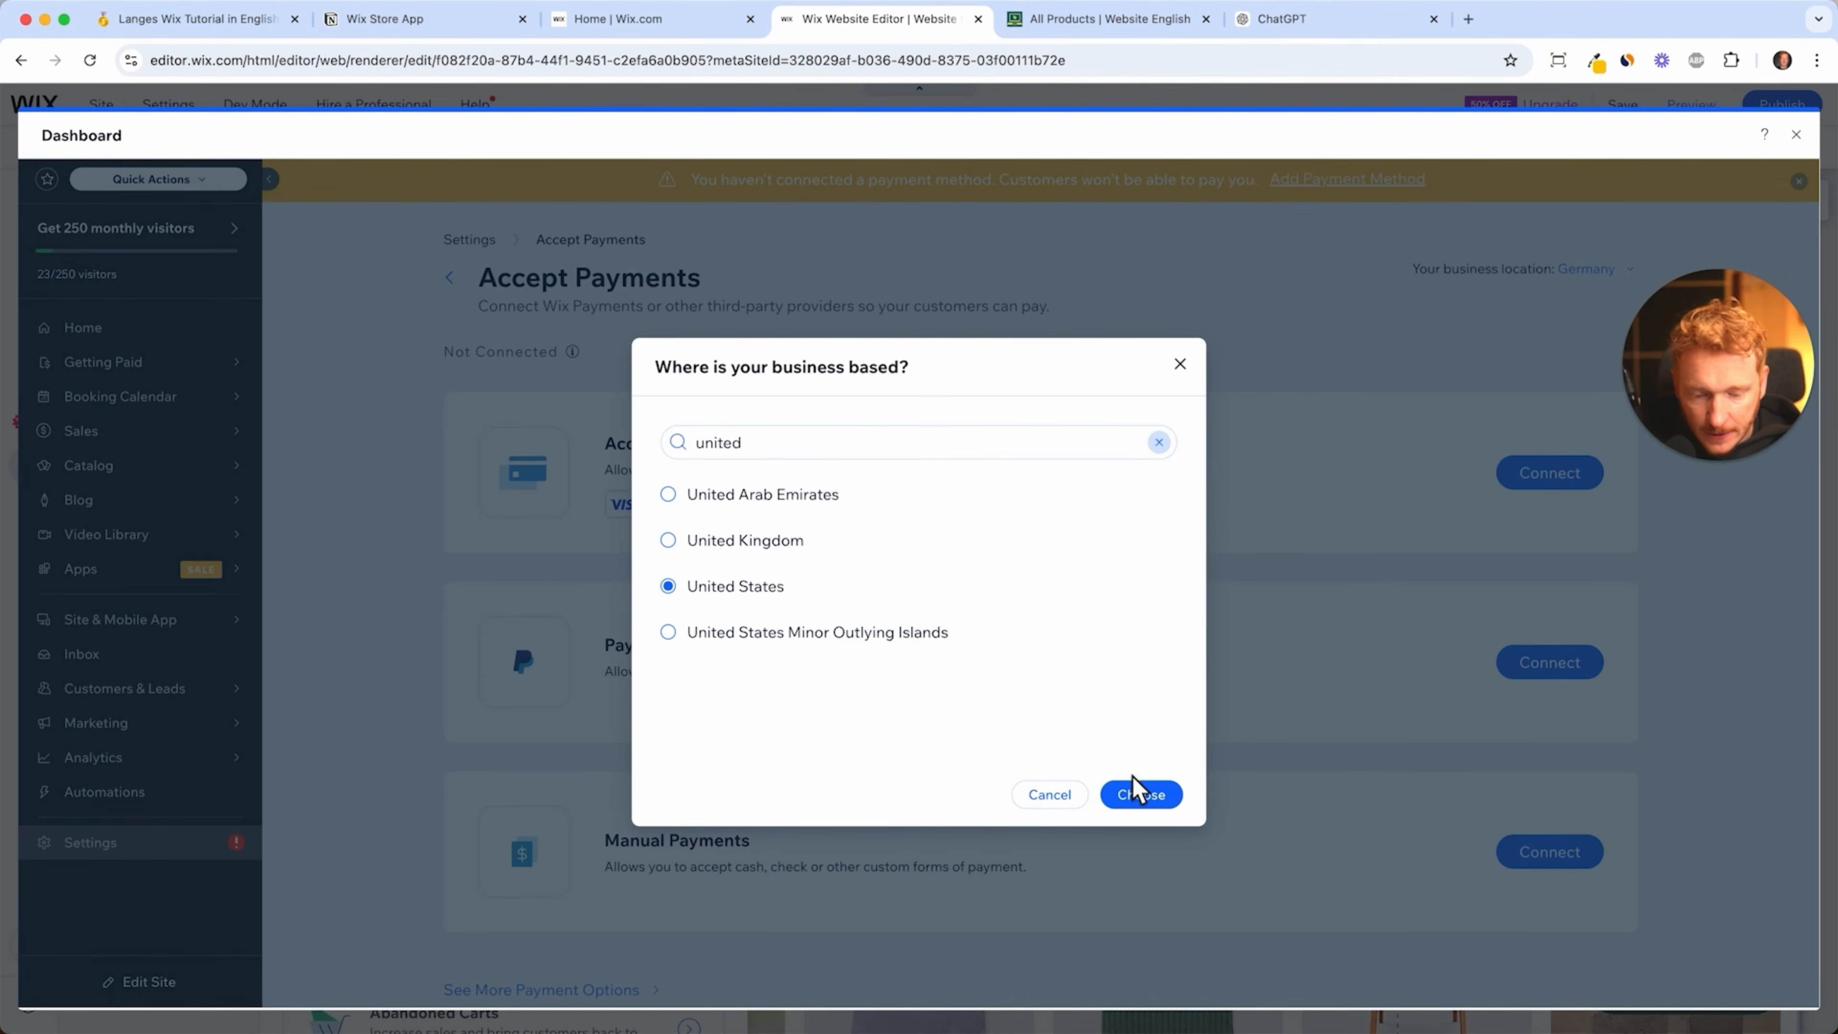
{"action": "left_click", "coordinate": [1141, 794]}
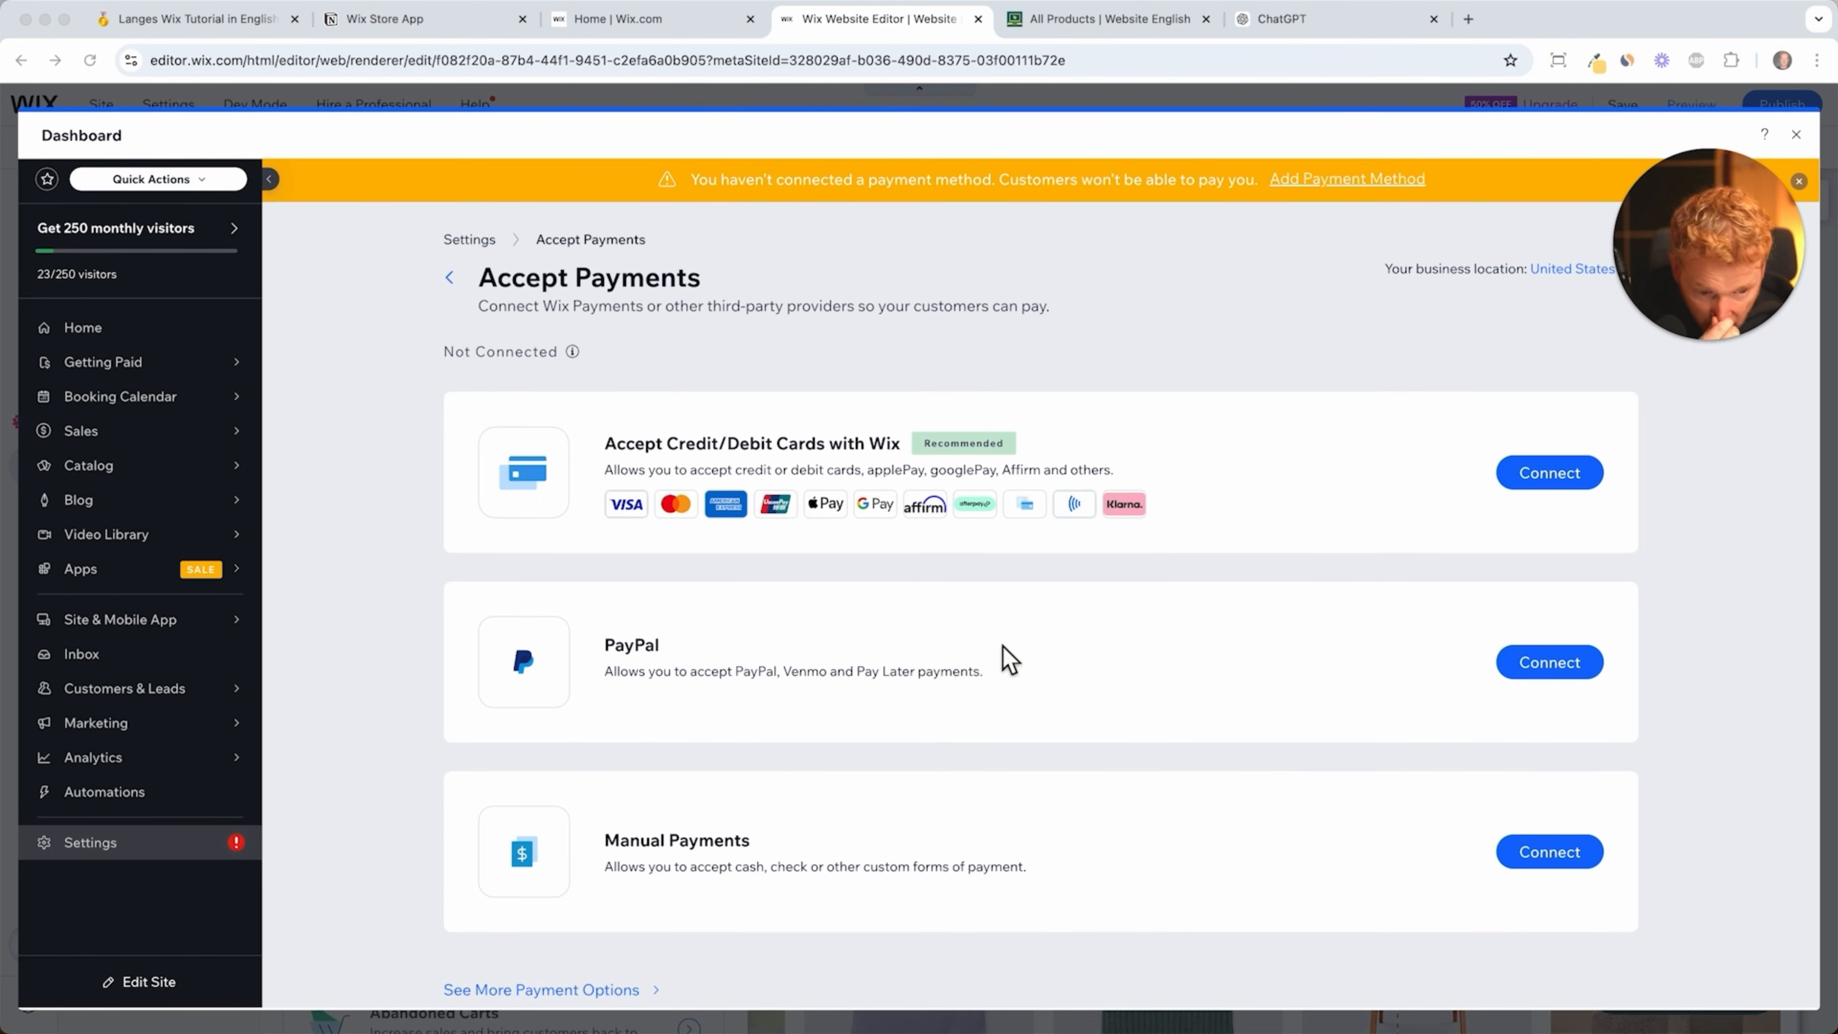
- Start connecting credit/debit card payments with Wix, declare that no prohibited products or services are sold, and accept the terms
{"action": "left_click", "coordinate": [1537, 480]}
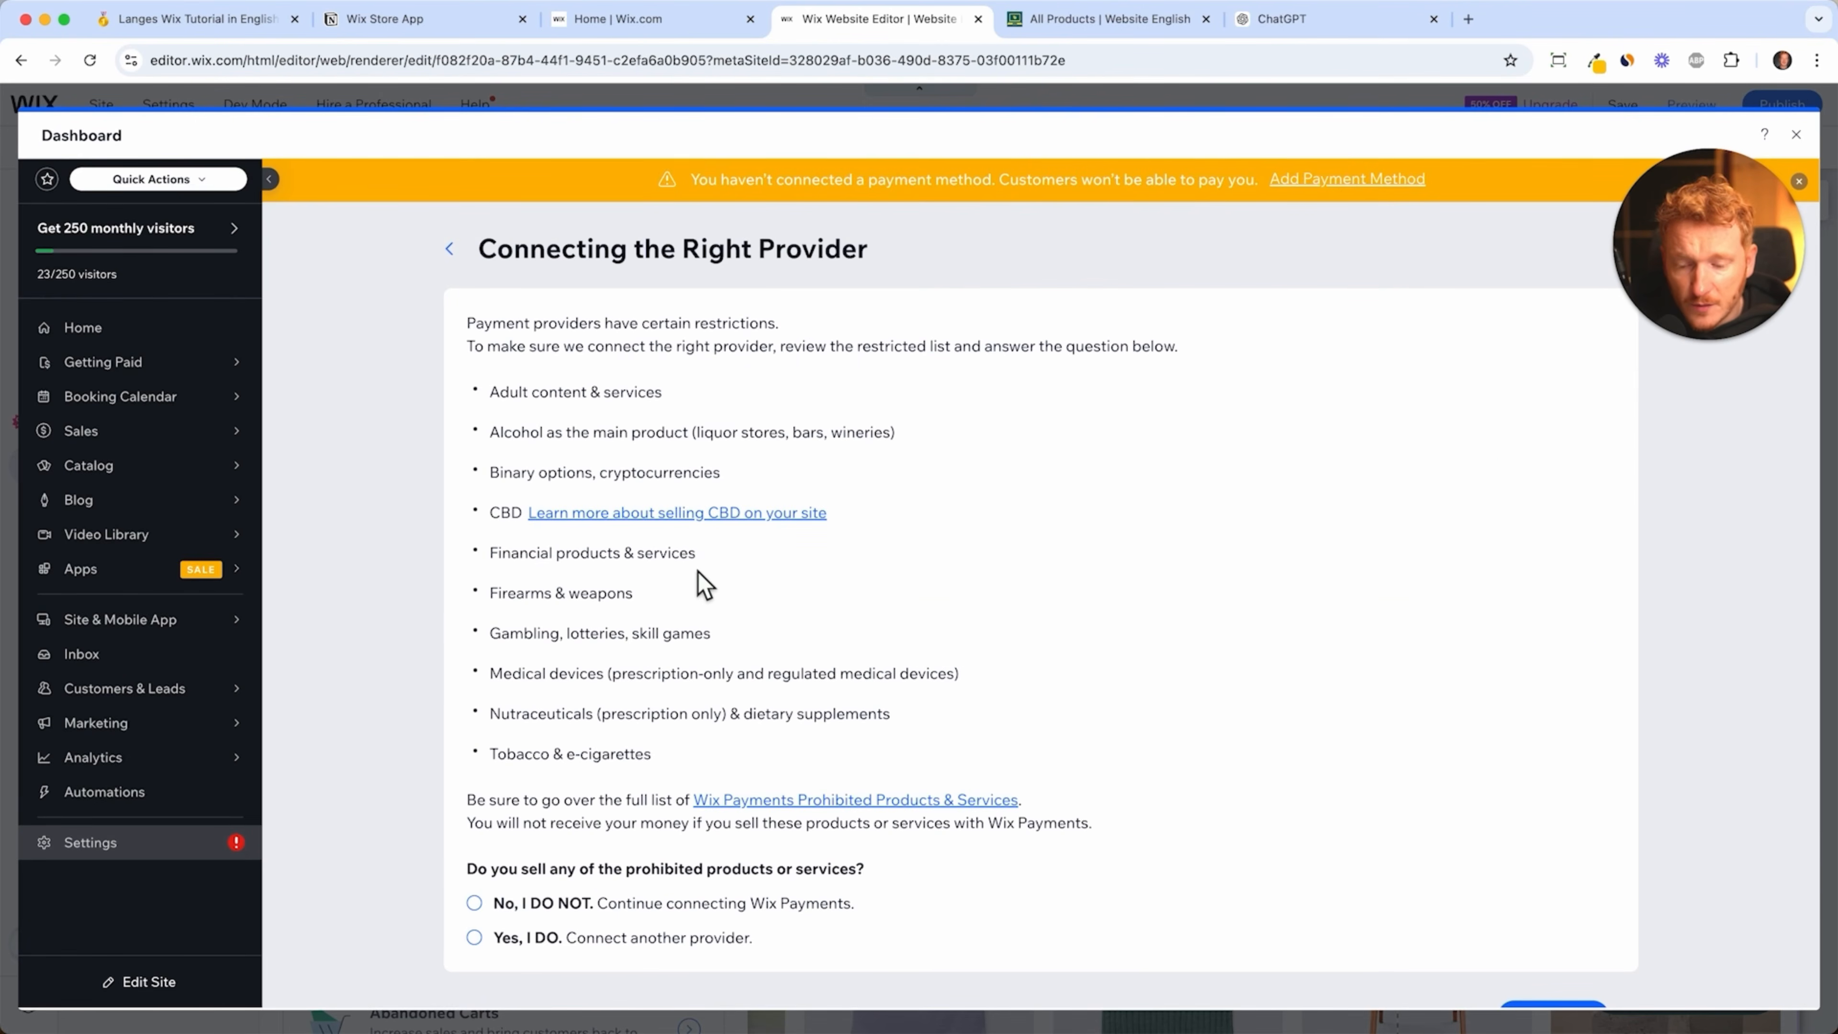
{"action": "scroll", "coordinate": [564, 732], "scroll_direction": "down", "scroll_amount": 2}
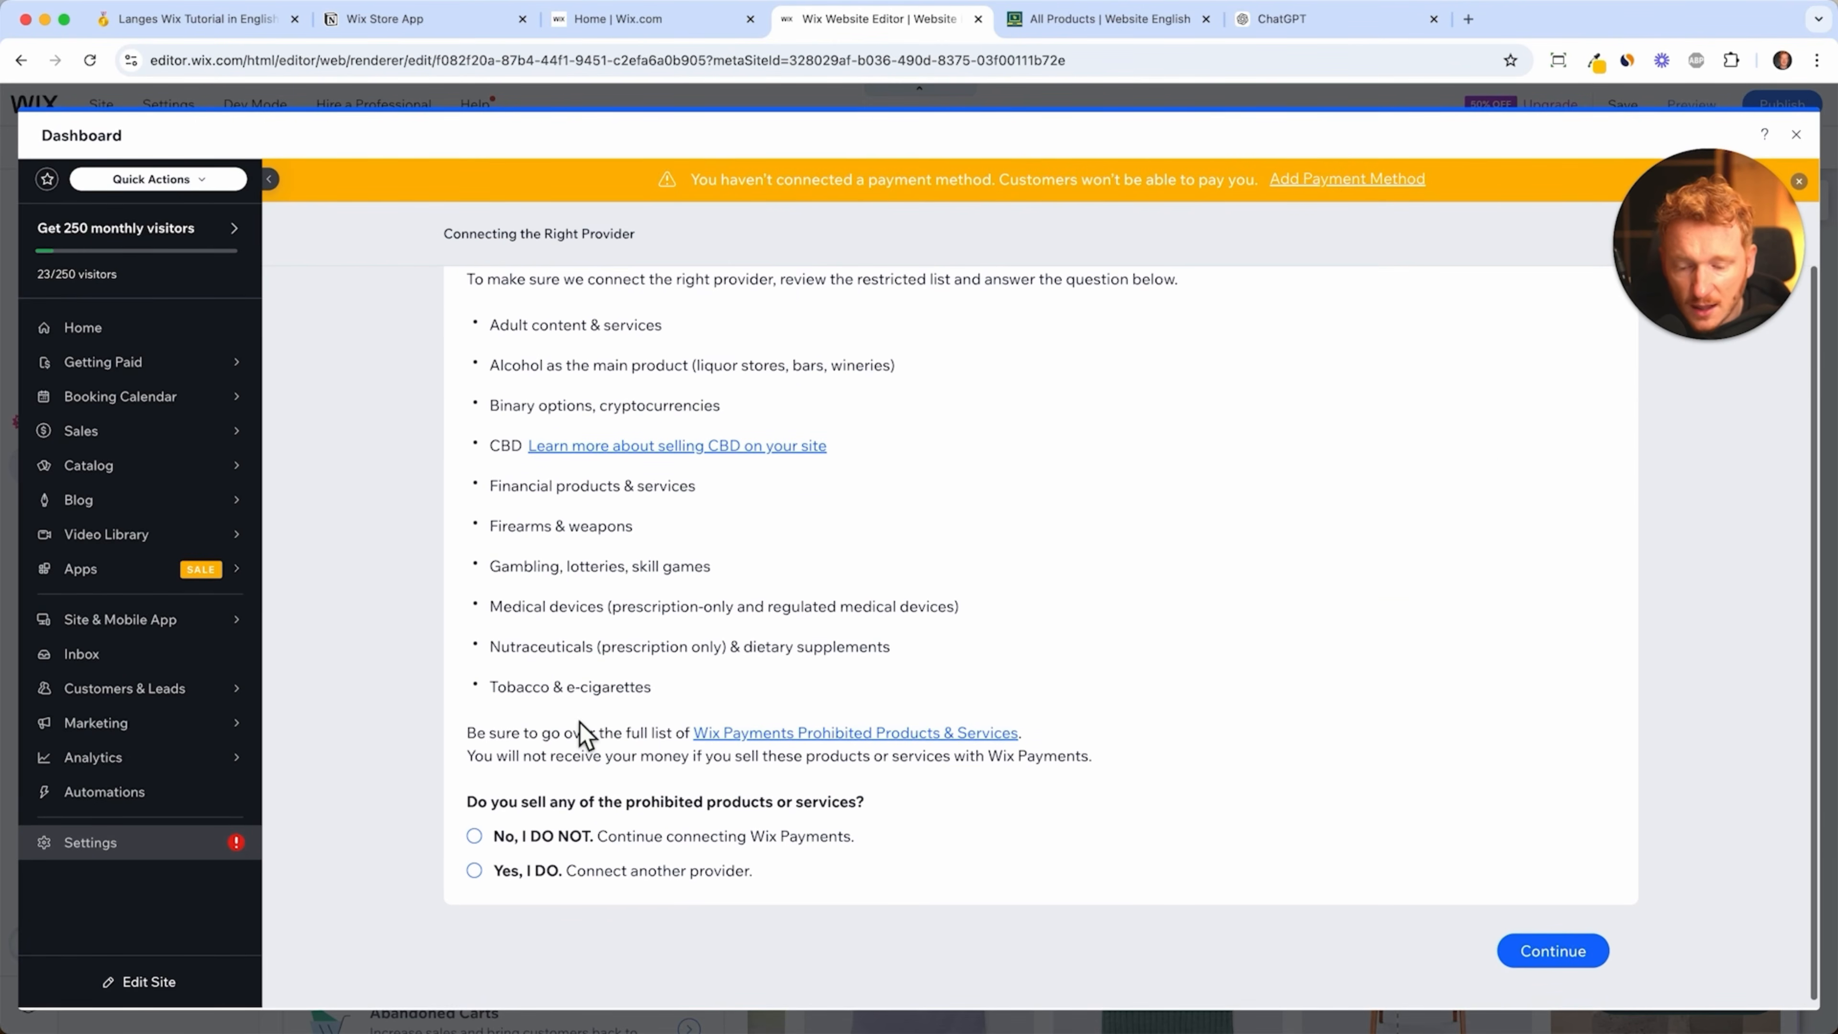
{"action": "left_click", "coordinate": [477, 838]}
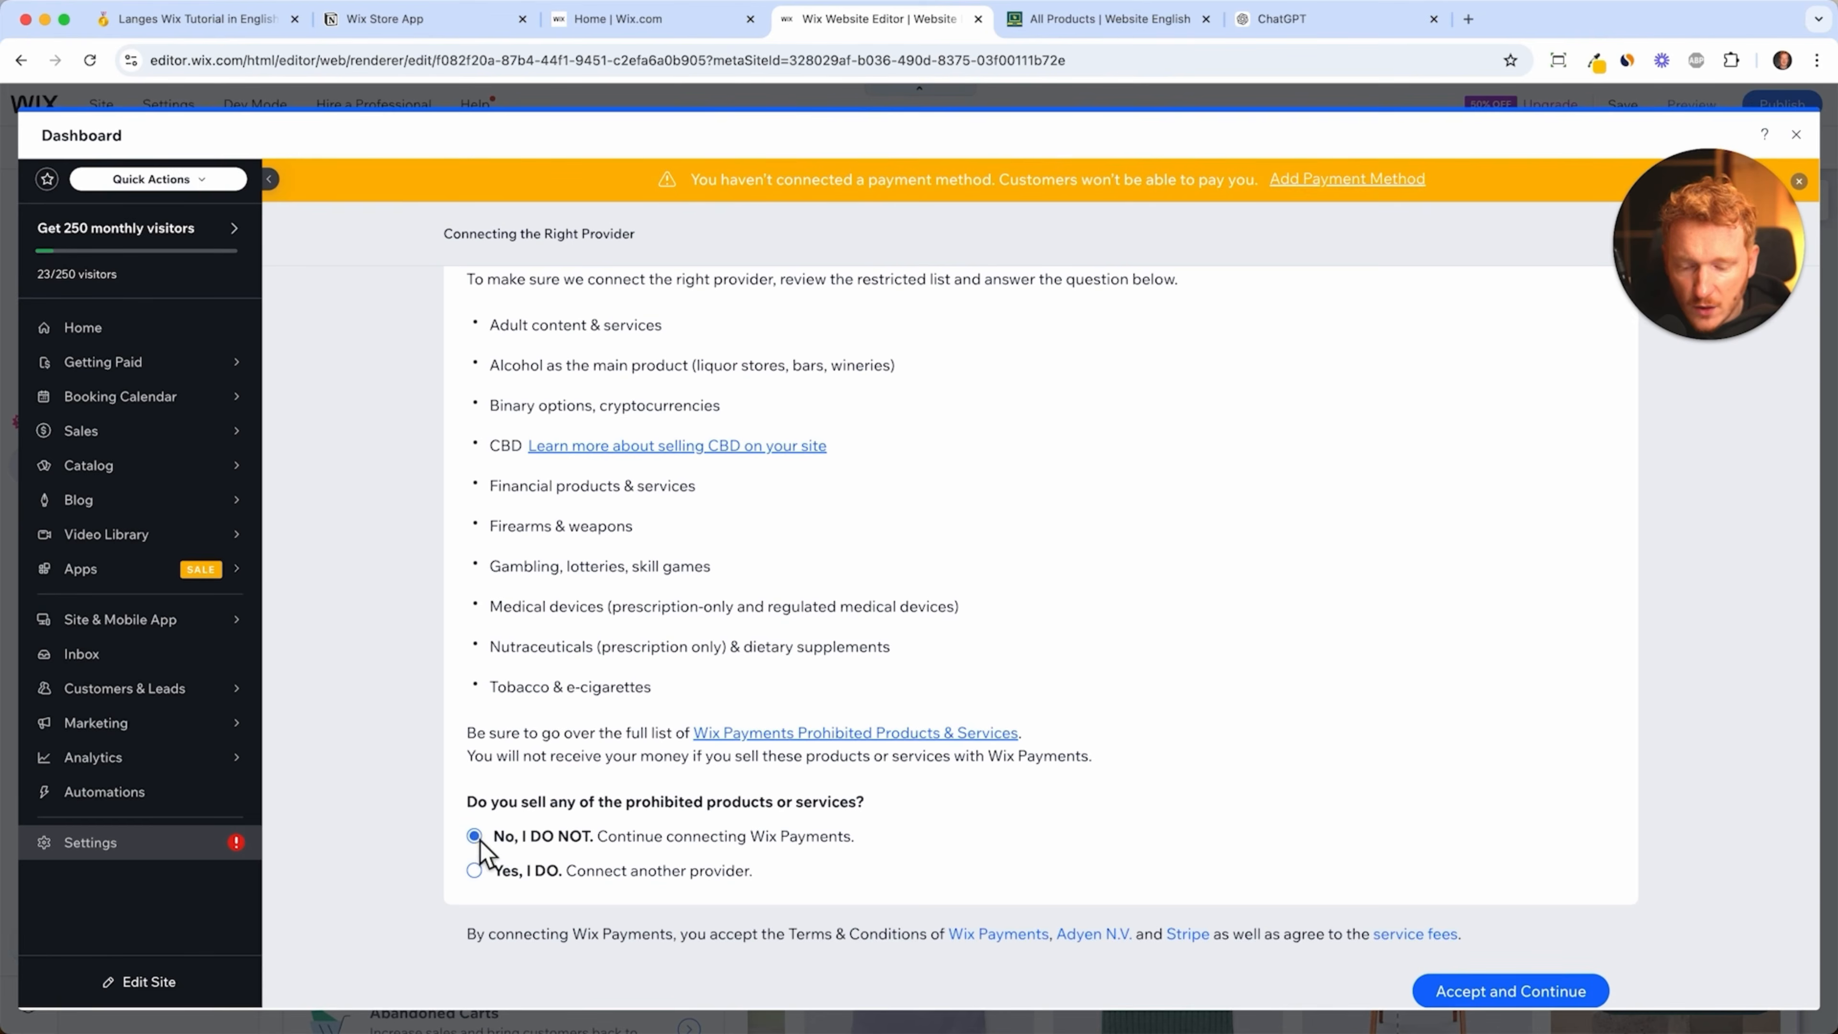
{"action": "left_click", "coordinate": [1554, 999]}
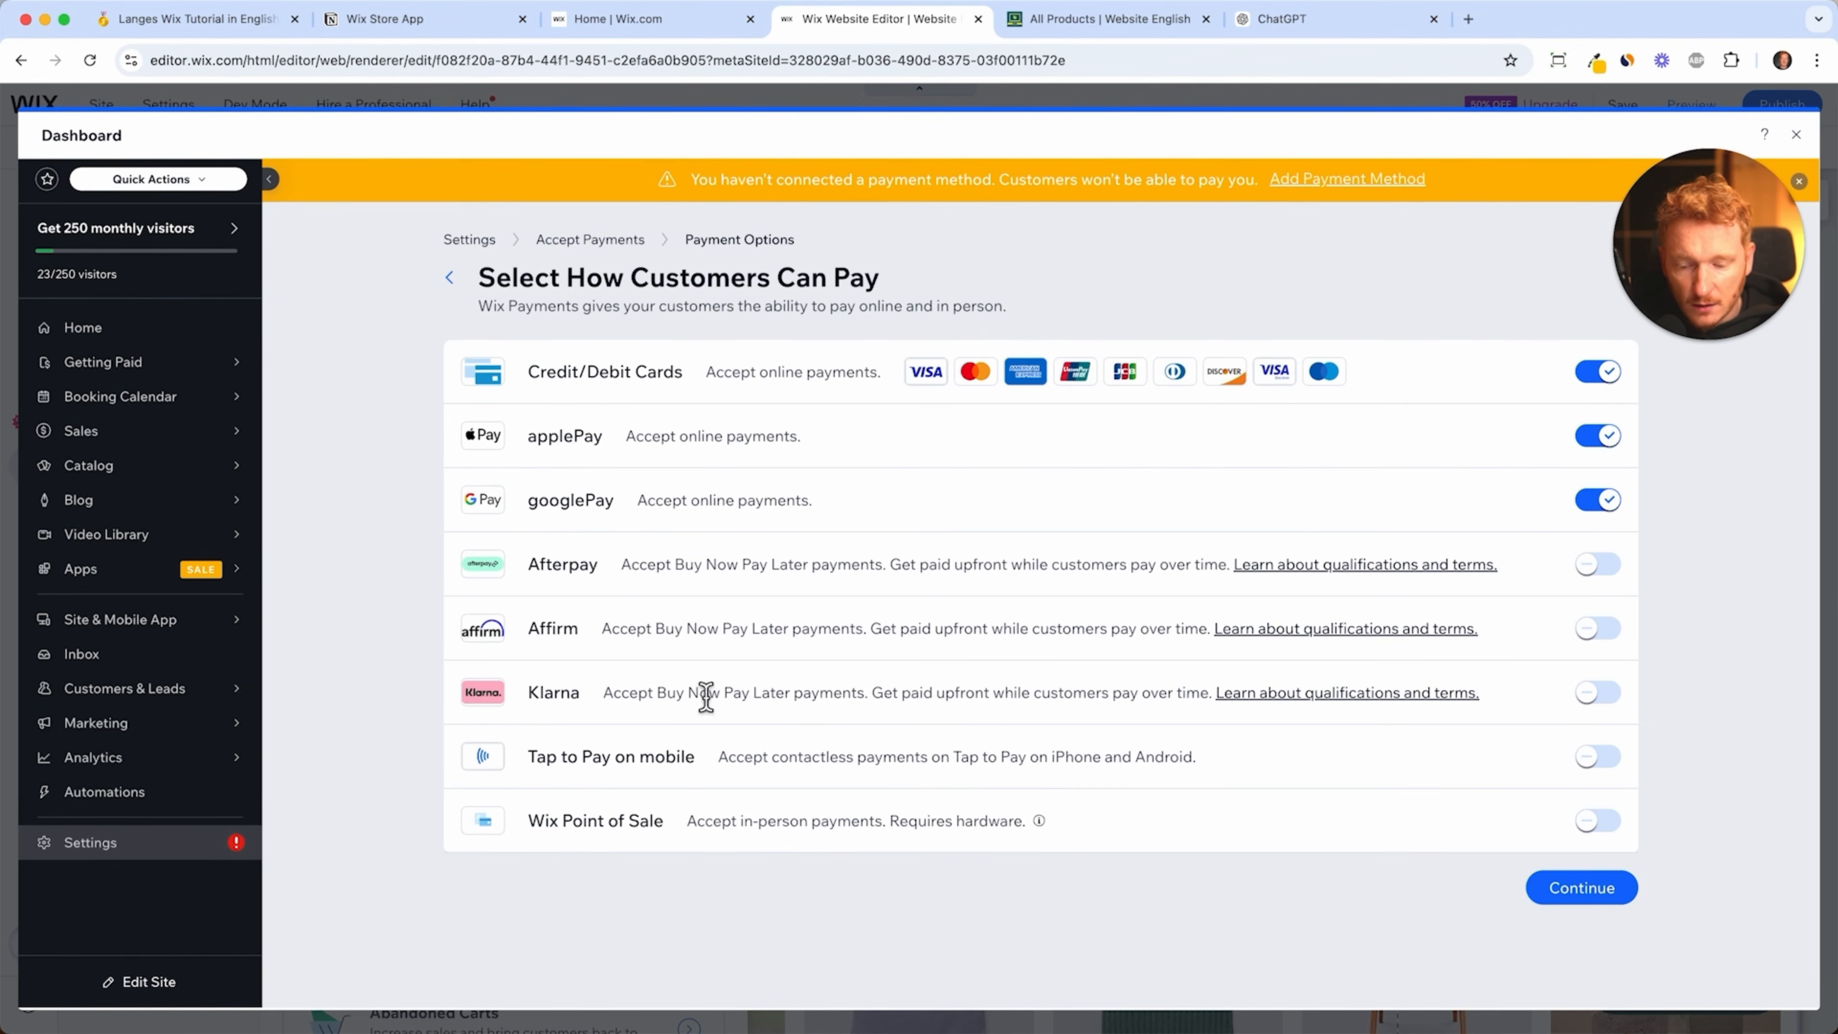
- Connect Wix Payments with credit/debit cards, applePay and googlePay as the accepted methods, and dismiss the offer to connect PayPal
{"action": "left_click", "coordinate": [1615, 700]}
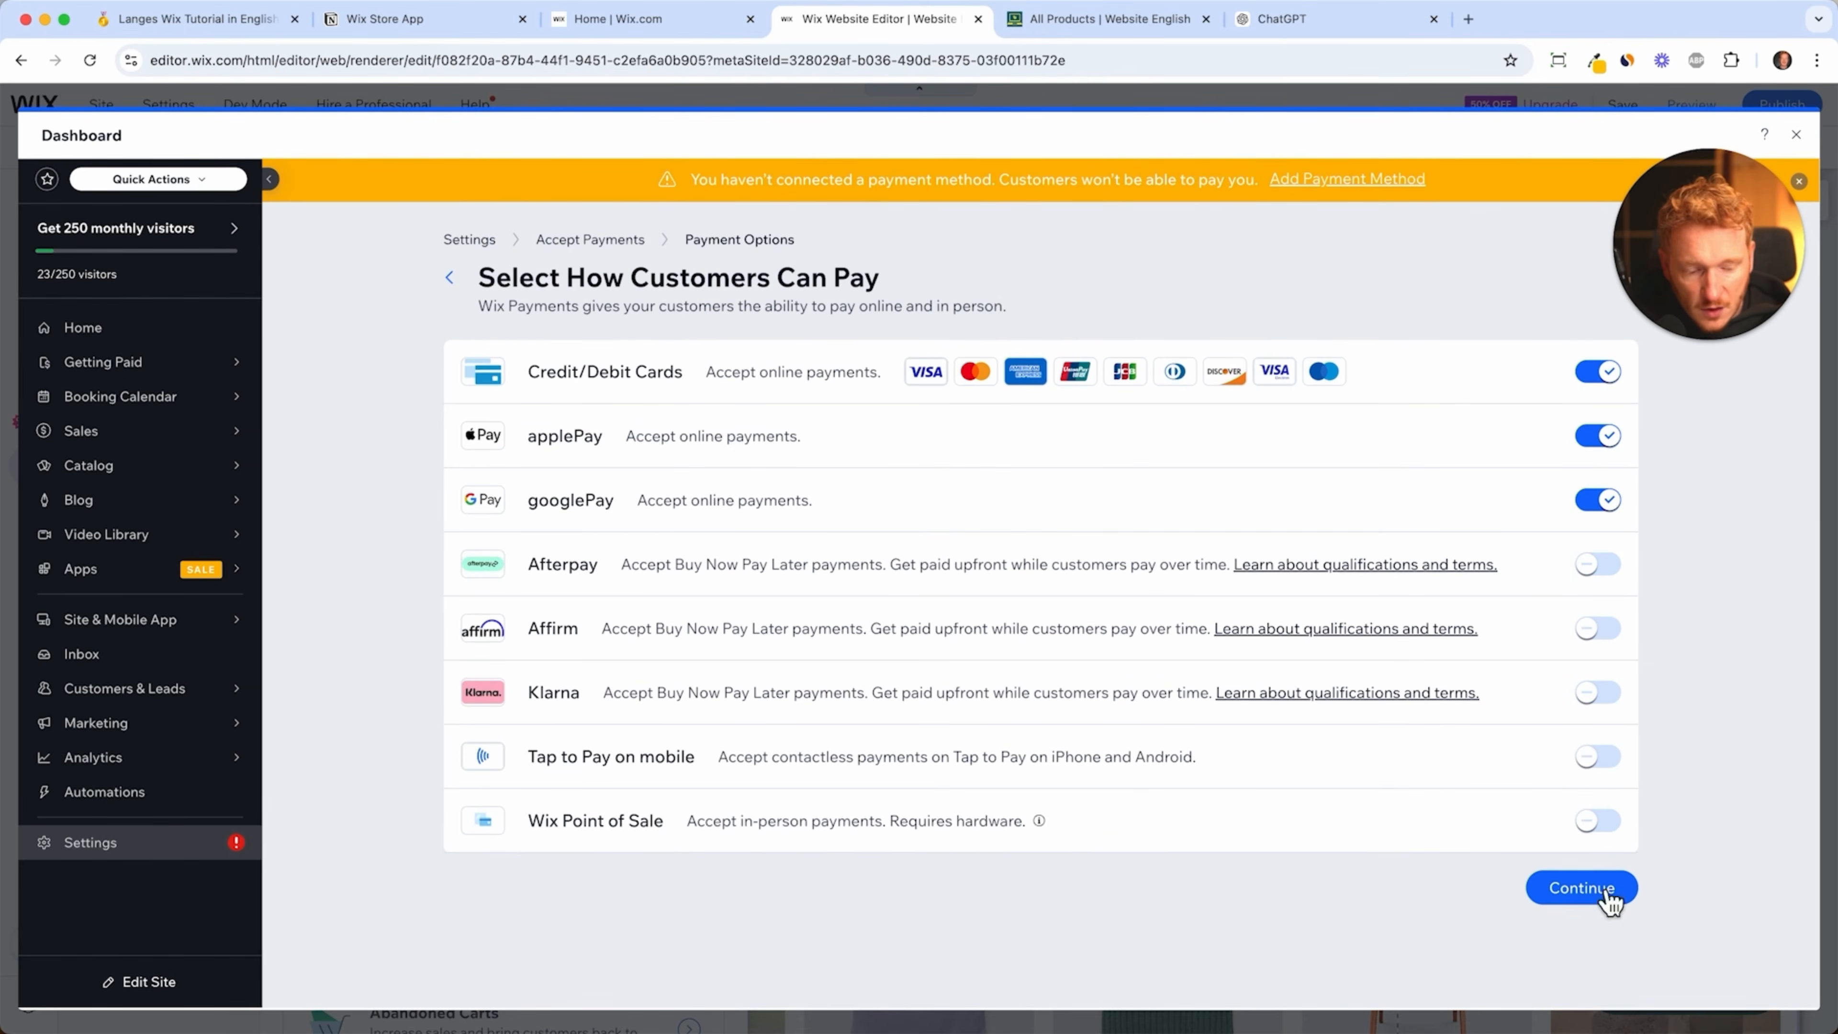
{"action": "left_click", "coordinate": [1598, 901]}
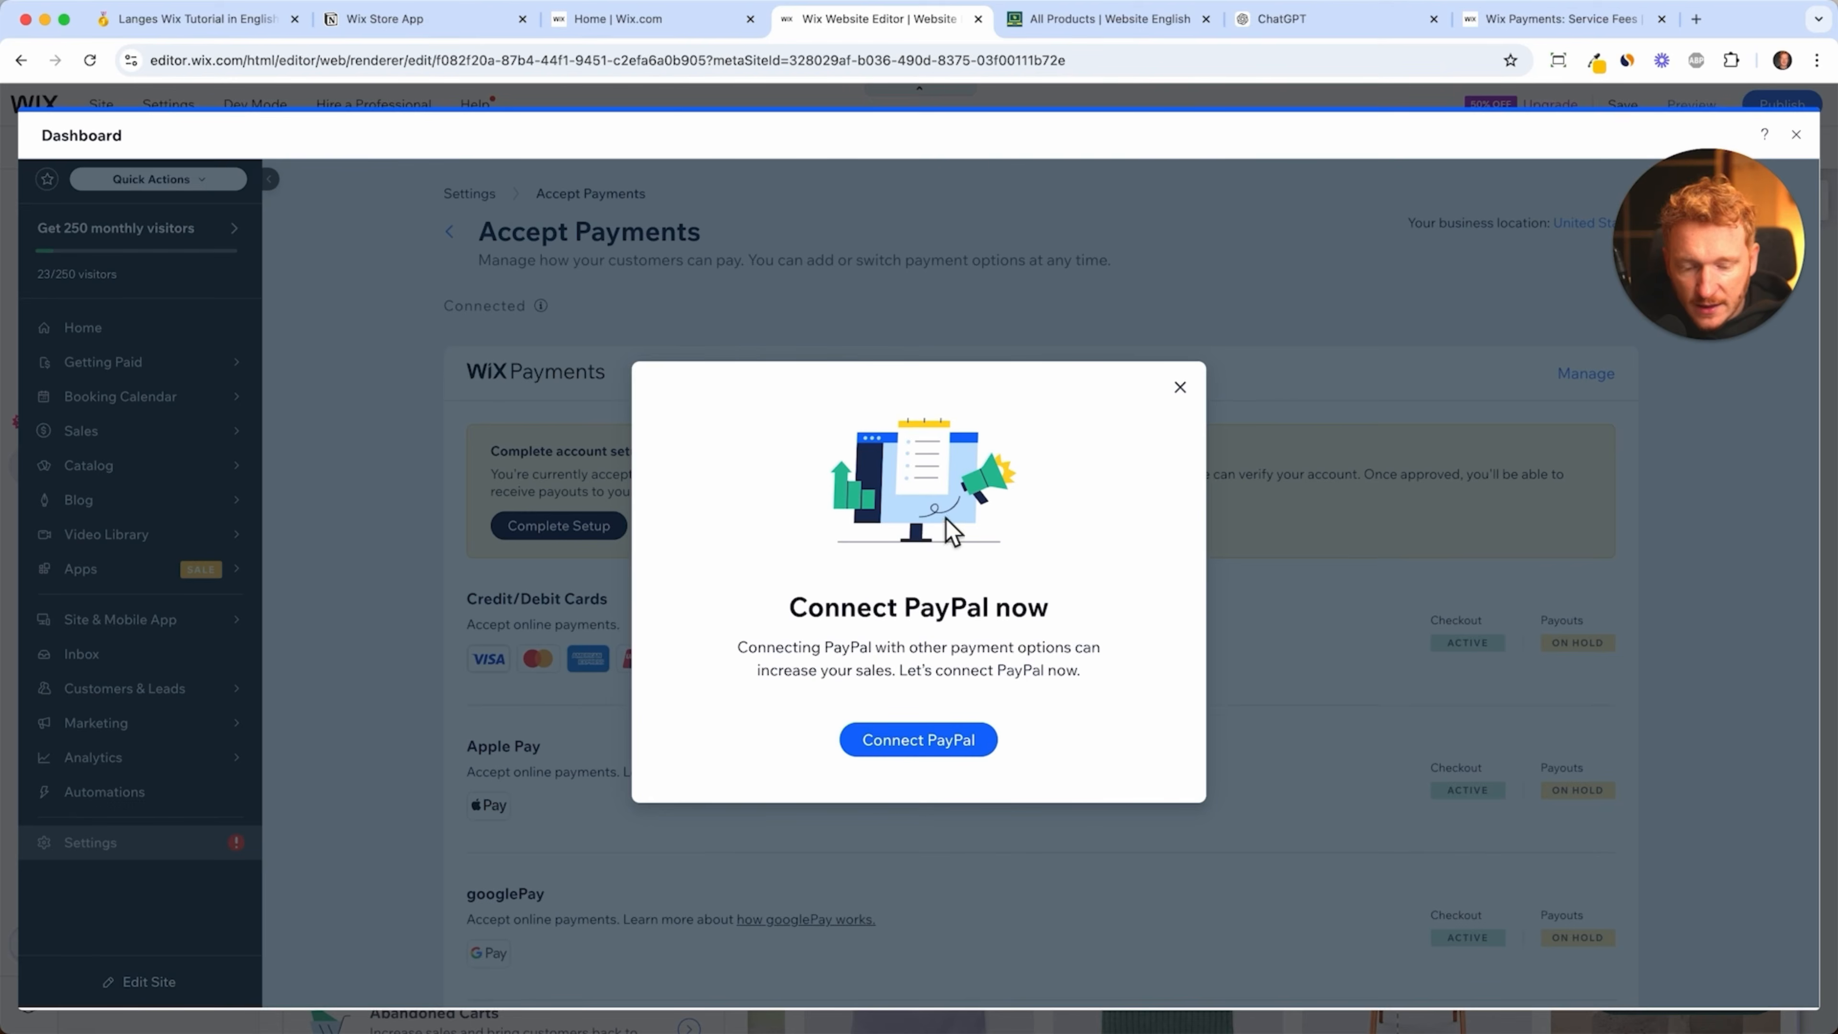
{"action": "left_click", "coordinate": [1180, 388]}
- Review the Wix Payments account setup form from business type through bank account details and terms, and return to Accept Payments without submitting
{"action": "scroll", "coordinate": [1151, 730], "scroll_direction": "down", "scroll_amount": 2}
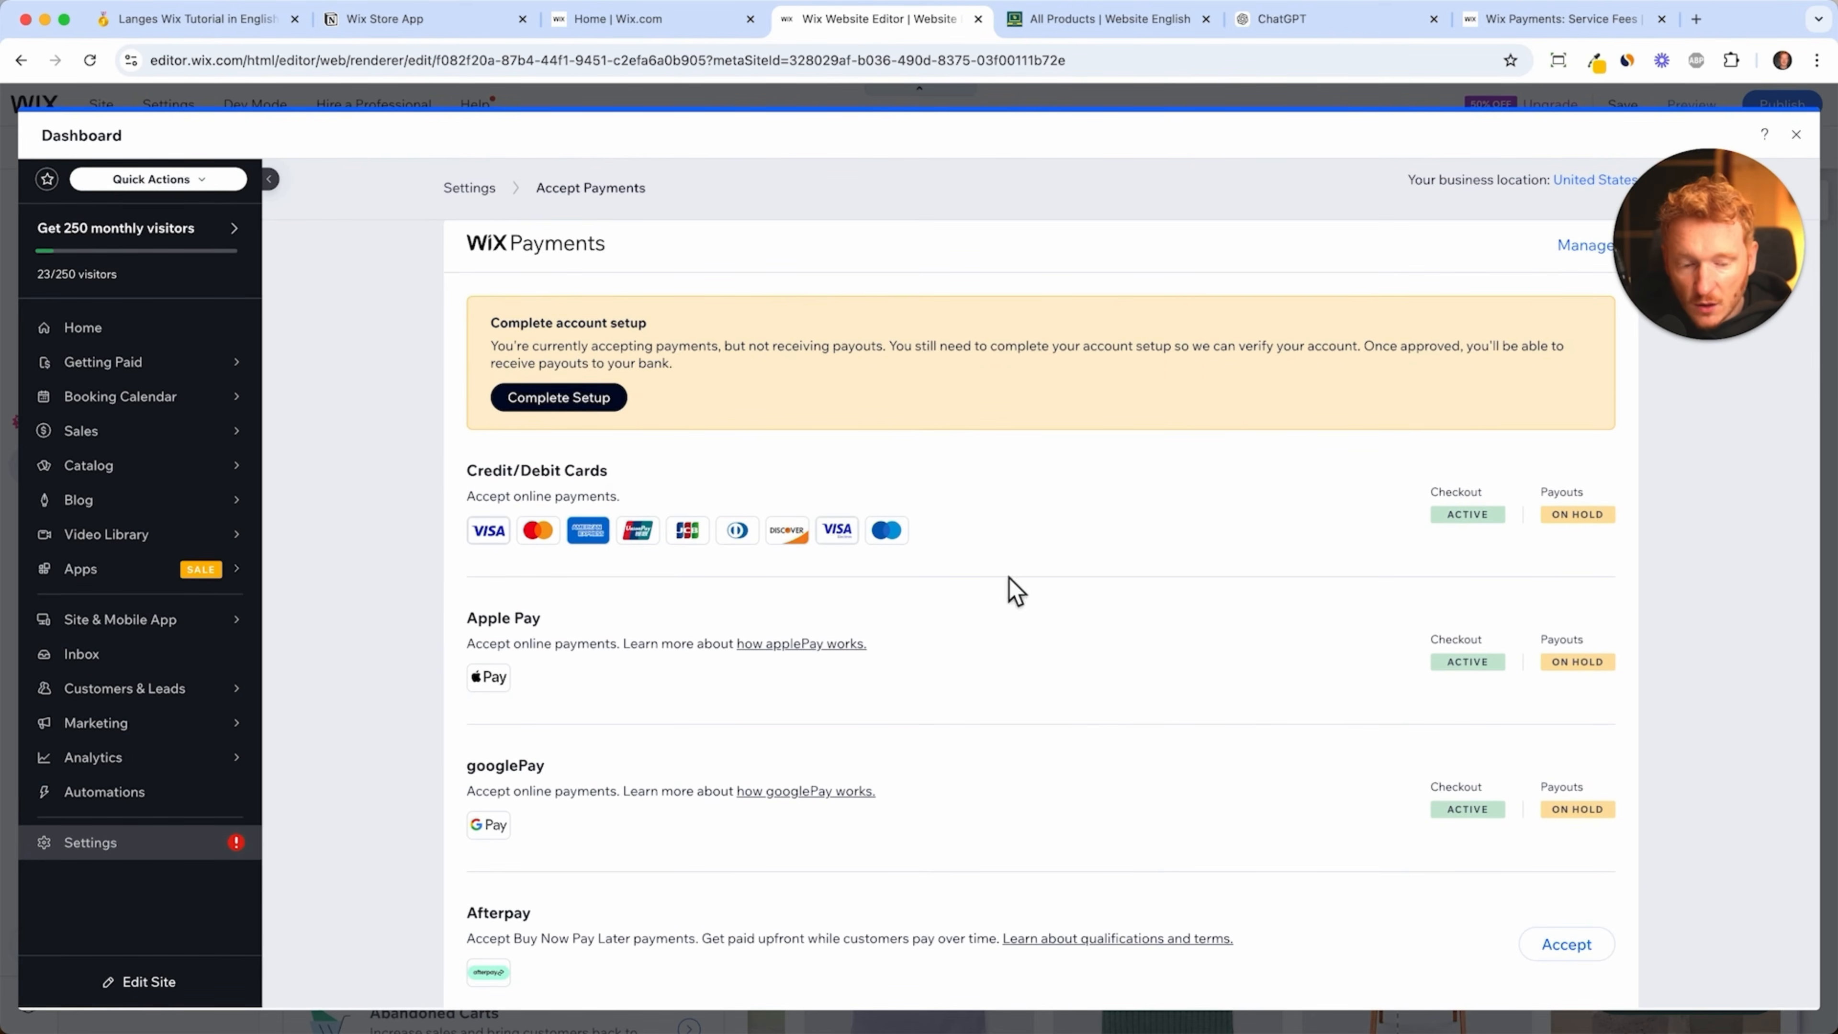
{"action": "scroll", "coordinate": [930, 689], "scroll_direction": "up", "scroll_amount": 2}
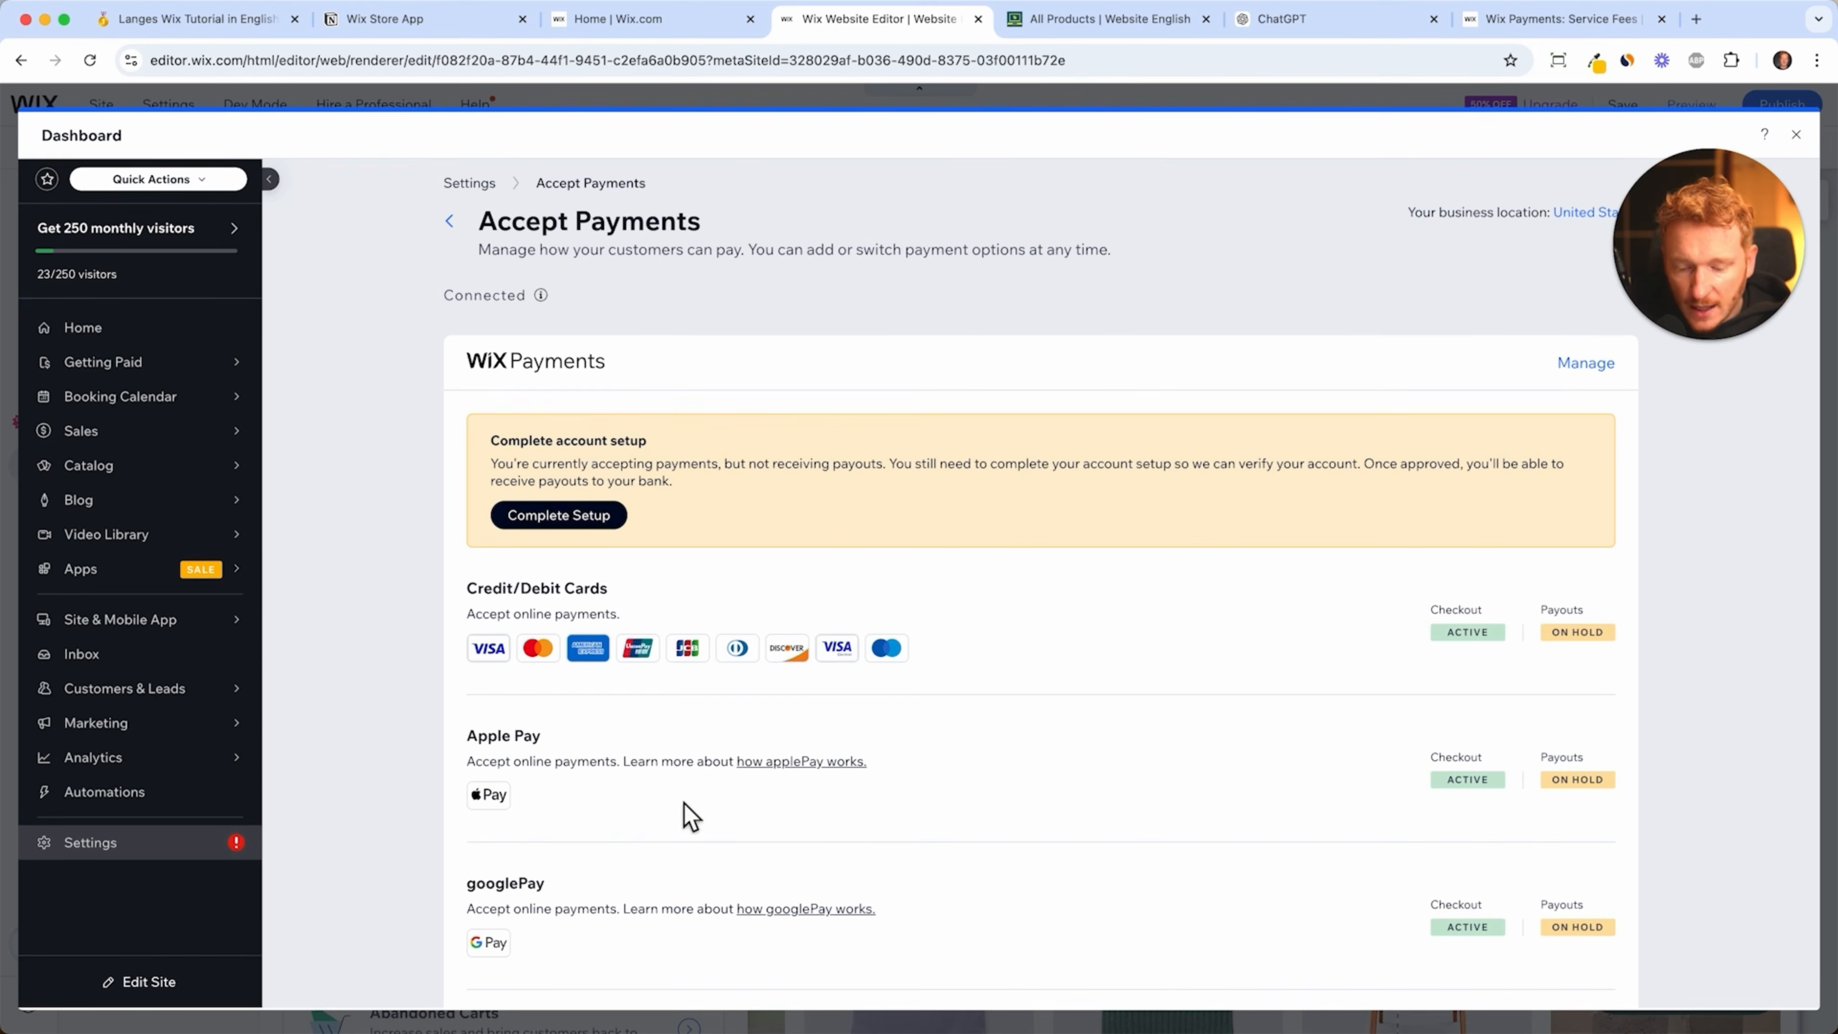
{"action": "left_click", "coordinate": [605, 539]}
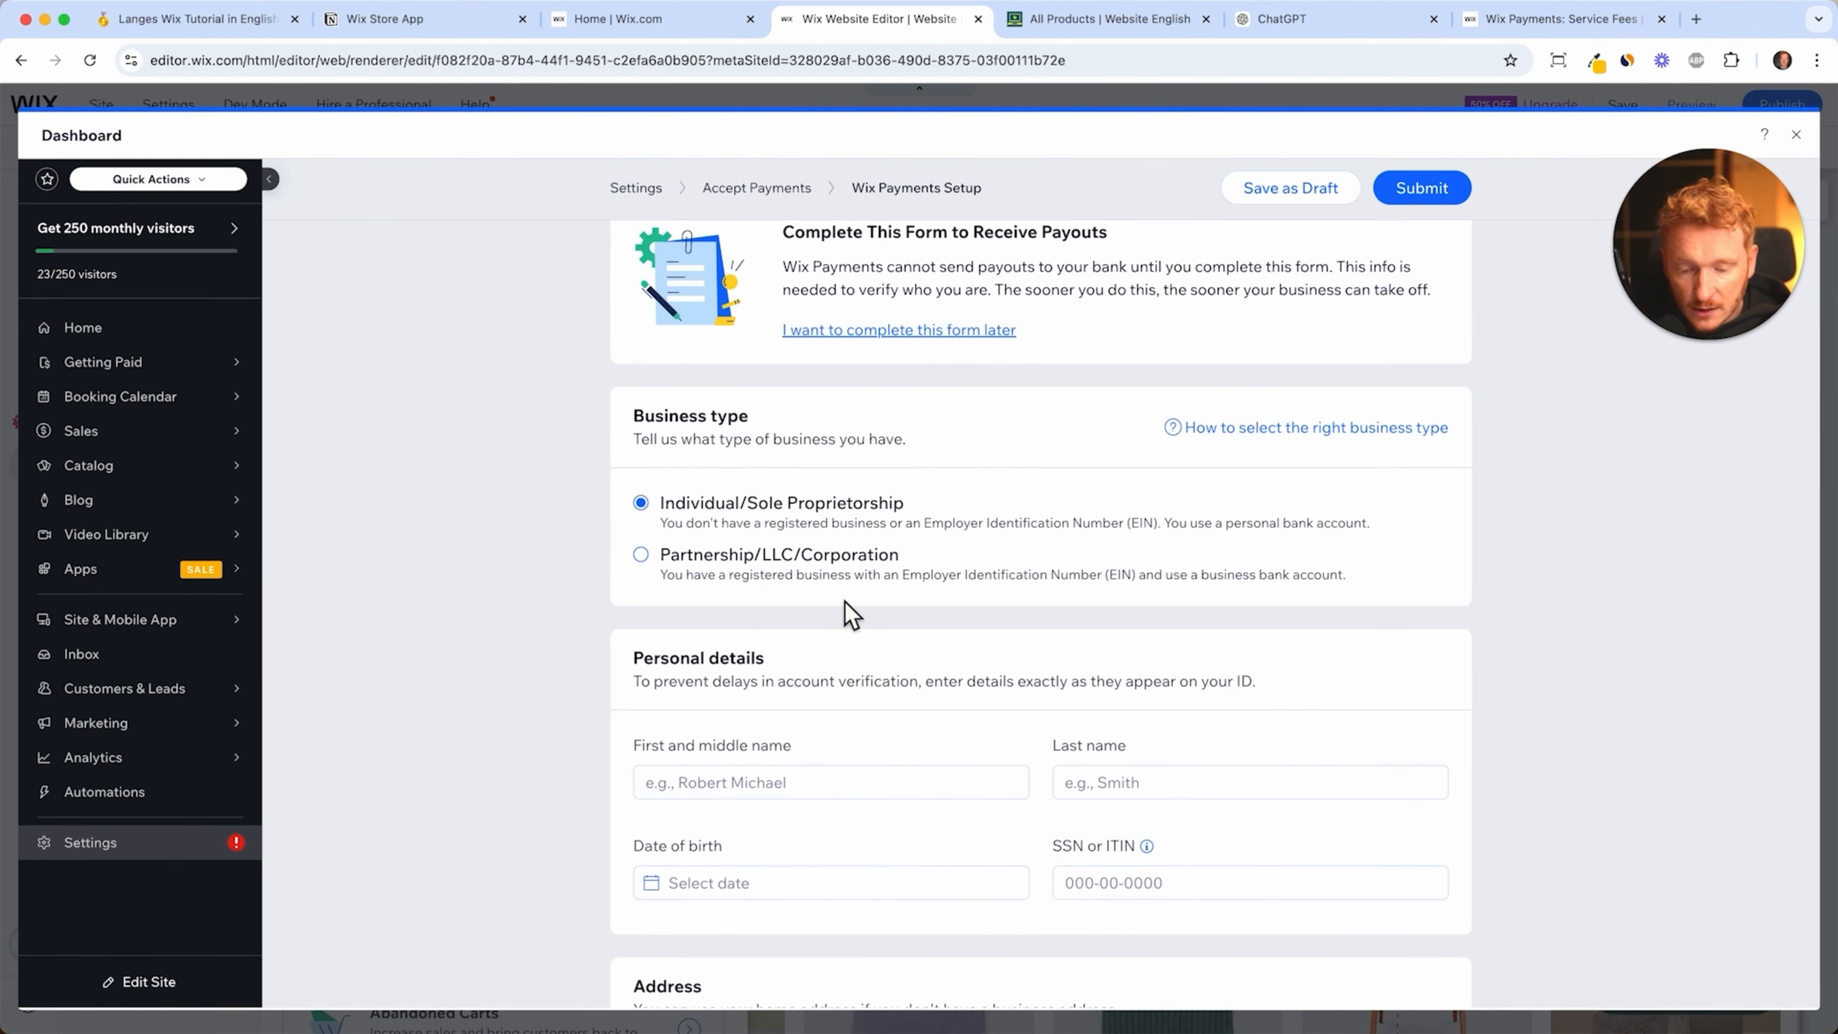
{"action": "scroll", "coordinate": [853, 614], "scroll_direction": "down", "scroll_amount": 1}
{"action": "scroll", "coordinate": [808, 554], "scroll_direction": "down", "scroll_amount": 4}
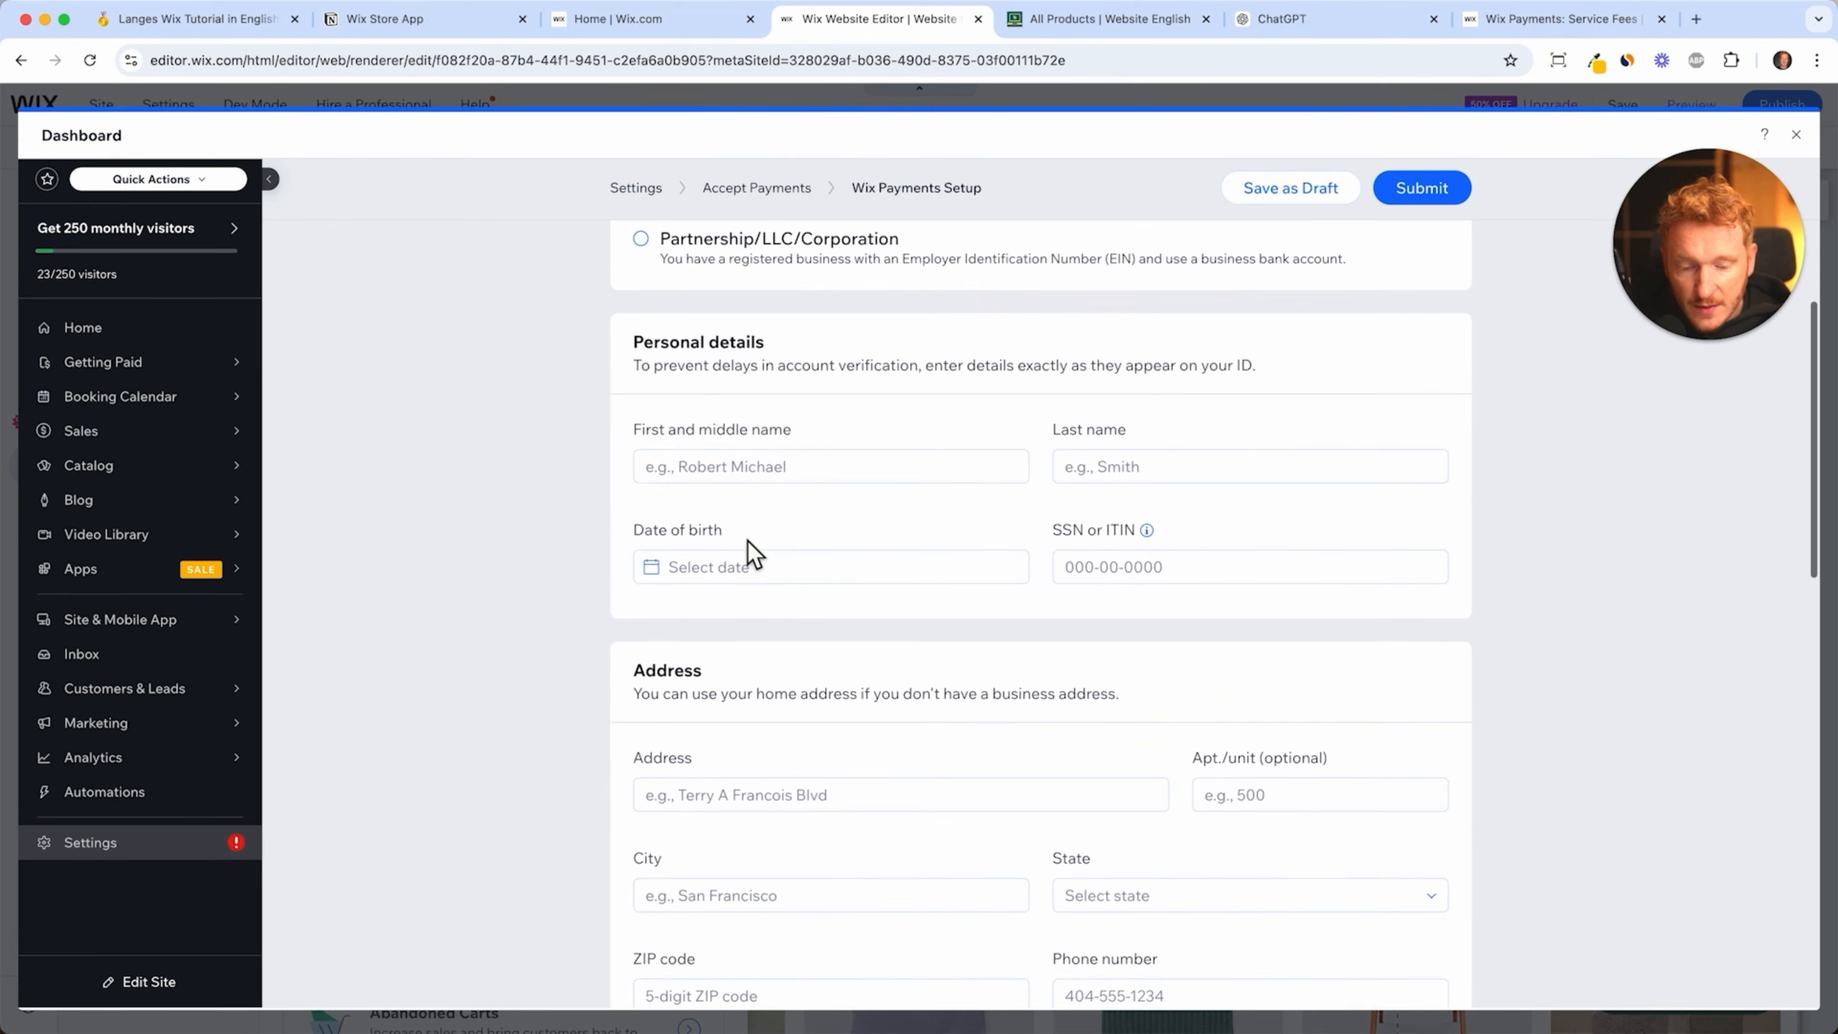
{"action": "scroll", "coordinate": [1049, 550], "scroll_direction": "down", "scroll_amount": 1}
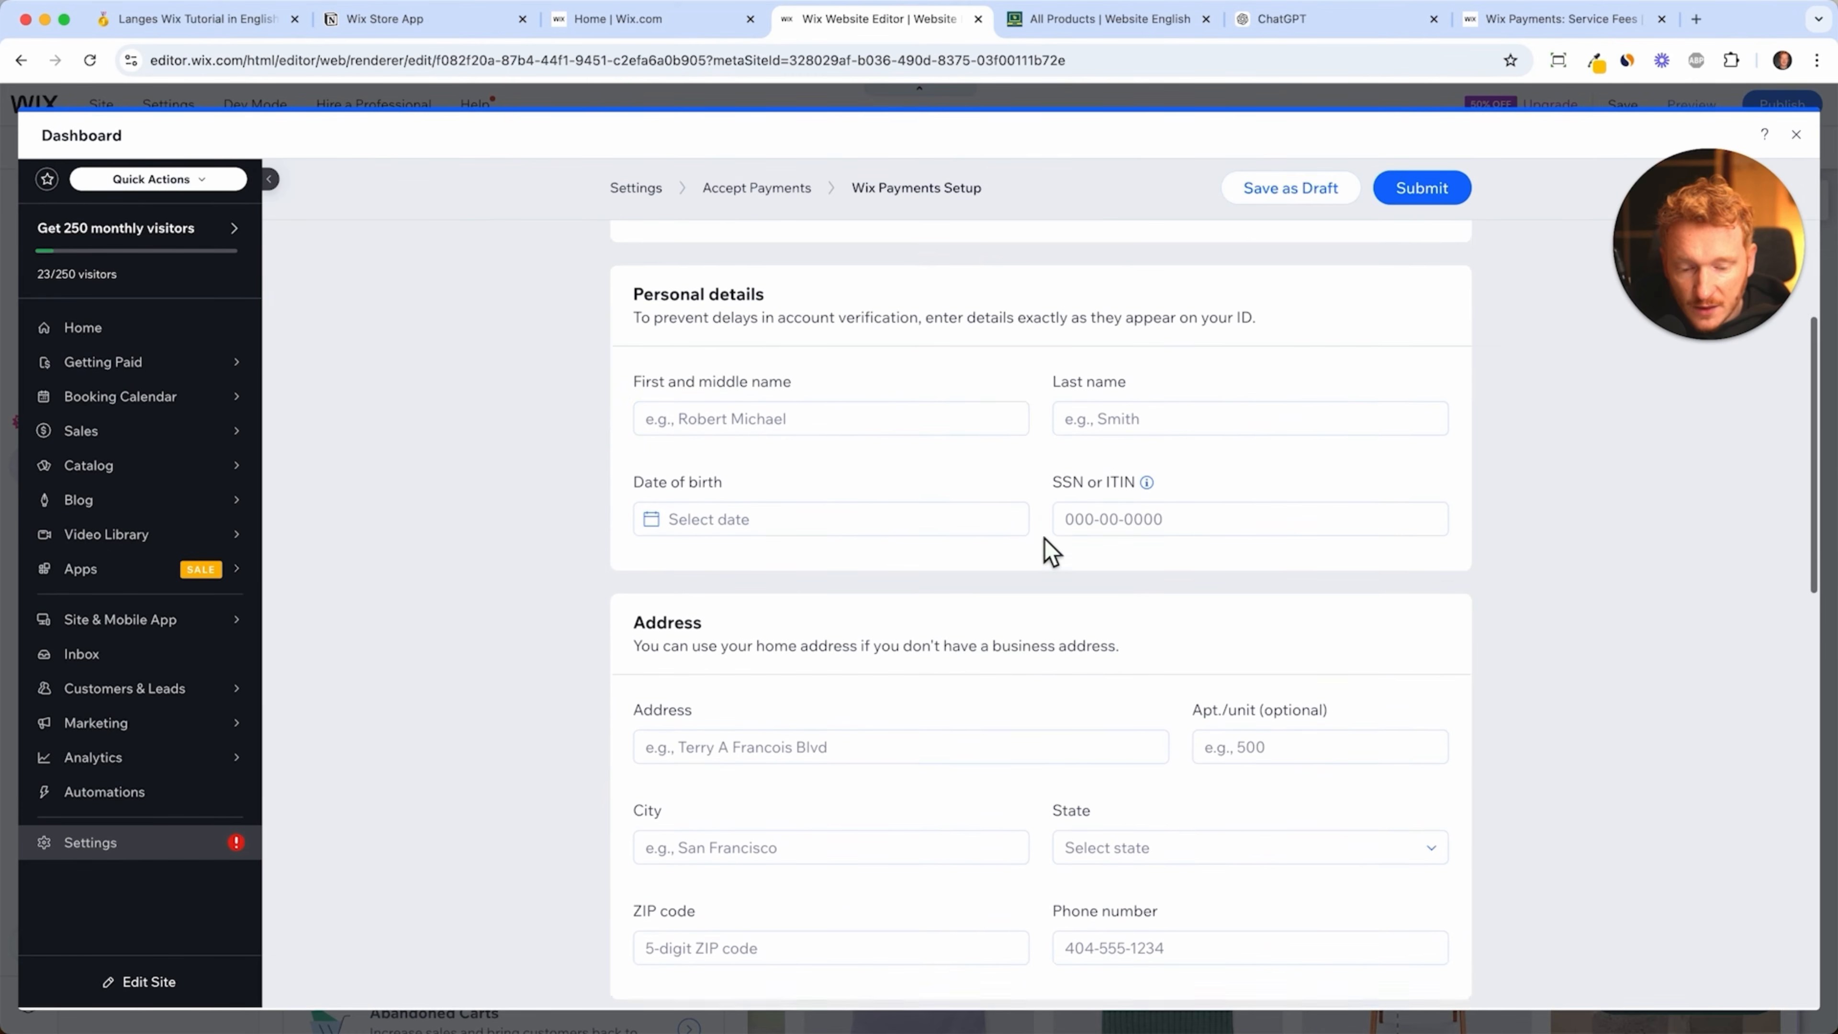
{"action": "scroll", "coordinate": [1049, 550], "scroll_direction": "down", "scroll_amount": 3}
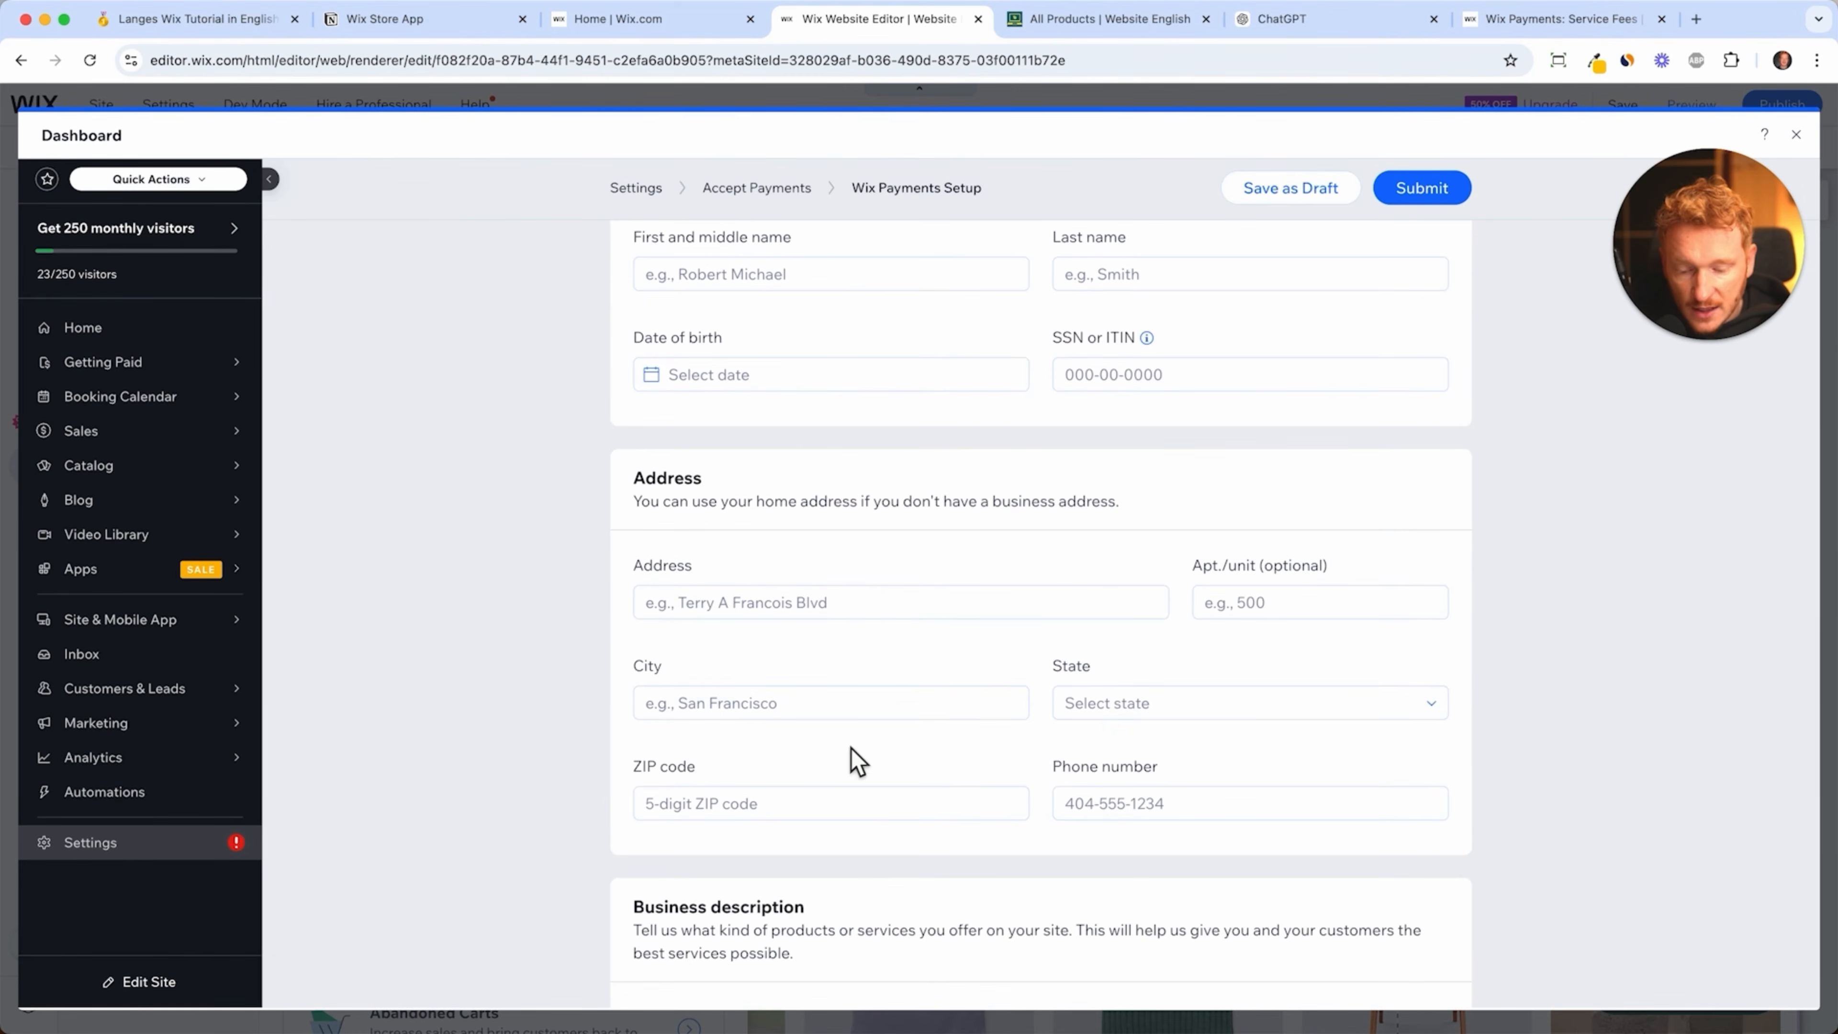
{"action": "scroll", "coordinate": [857, 695], "scroll_direction": "down", "scroll_amount": 7}
{"action": "scroll", "coordinate": [886, 799], "scroll_direction": "down", "scroll_amount": 2}
{"action": "scroll", "coordinate": [1002, 945], "scroll_direction": "down", "scroll_amount": 10}
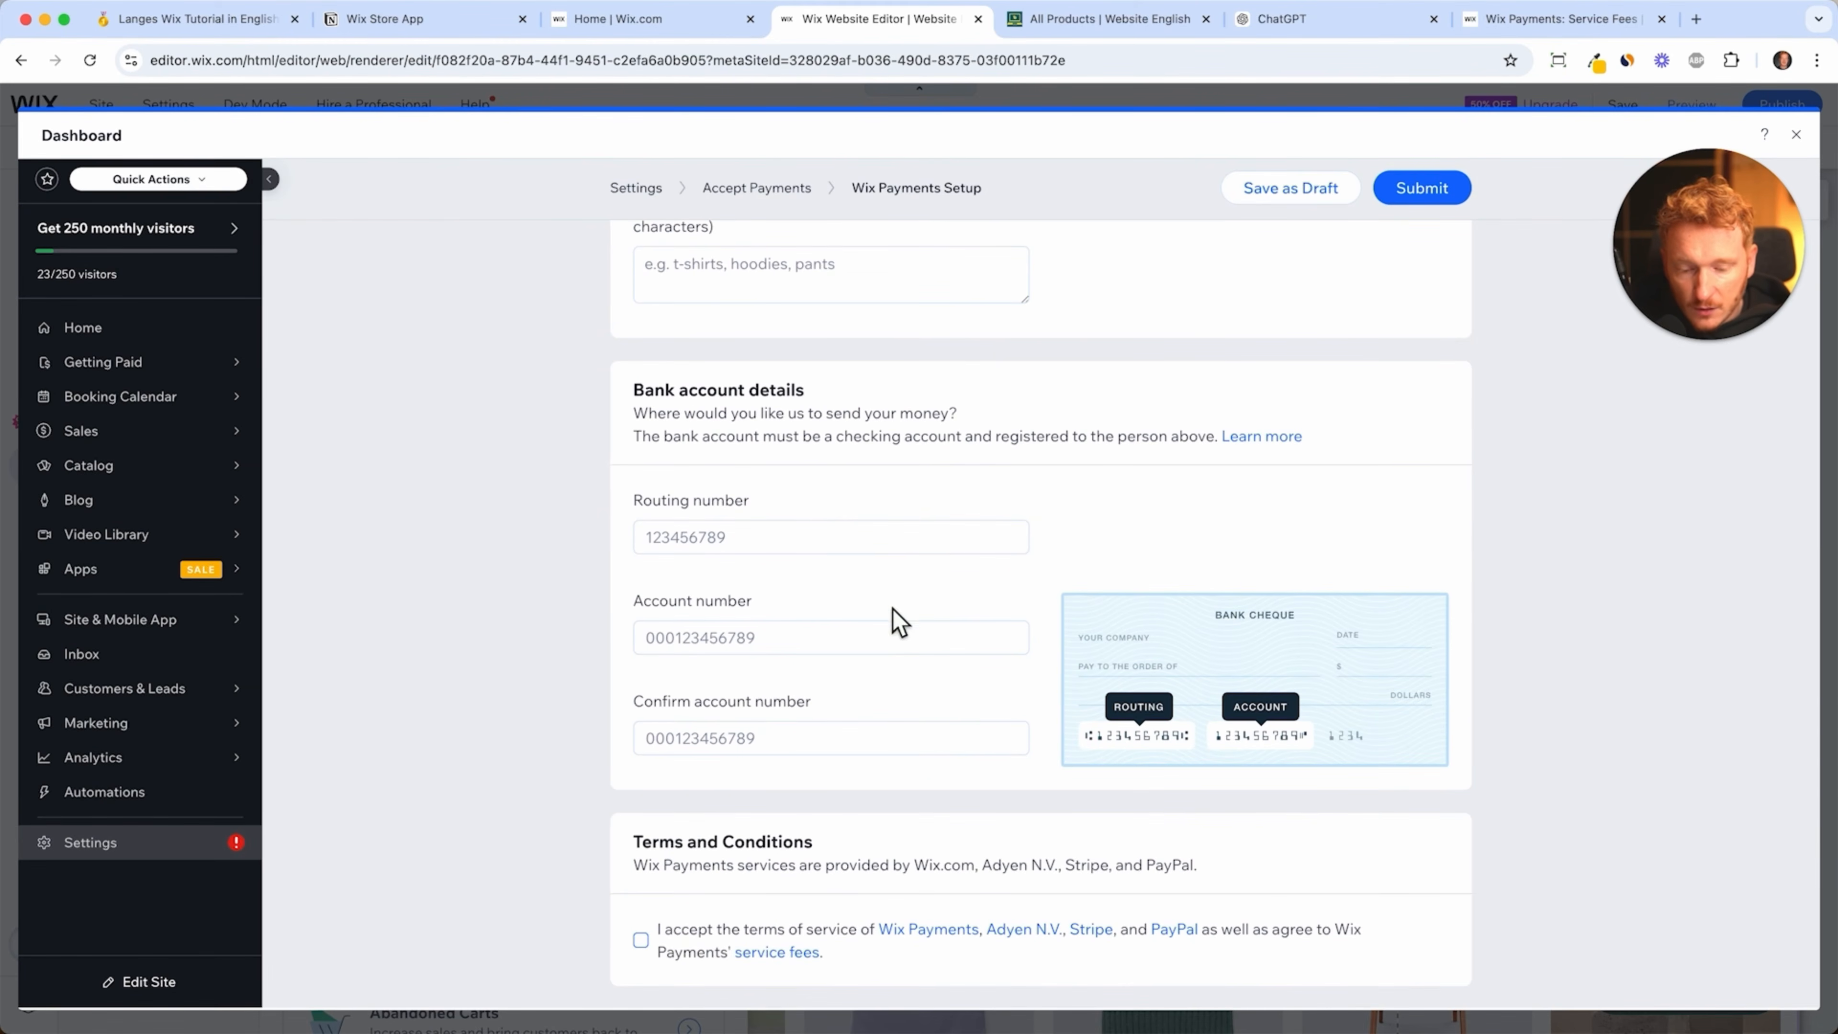
{"action": "scroll", "coordinate": [940, 681], "scroll_direction": "down", "scroll_amount": 2}
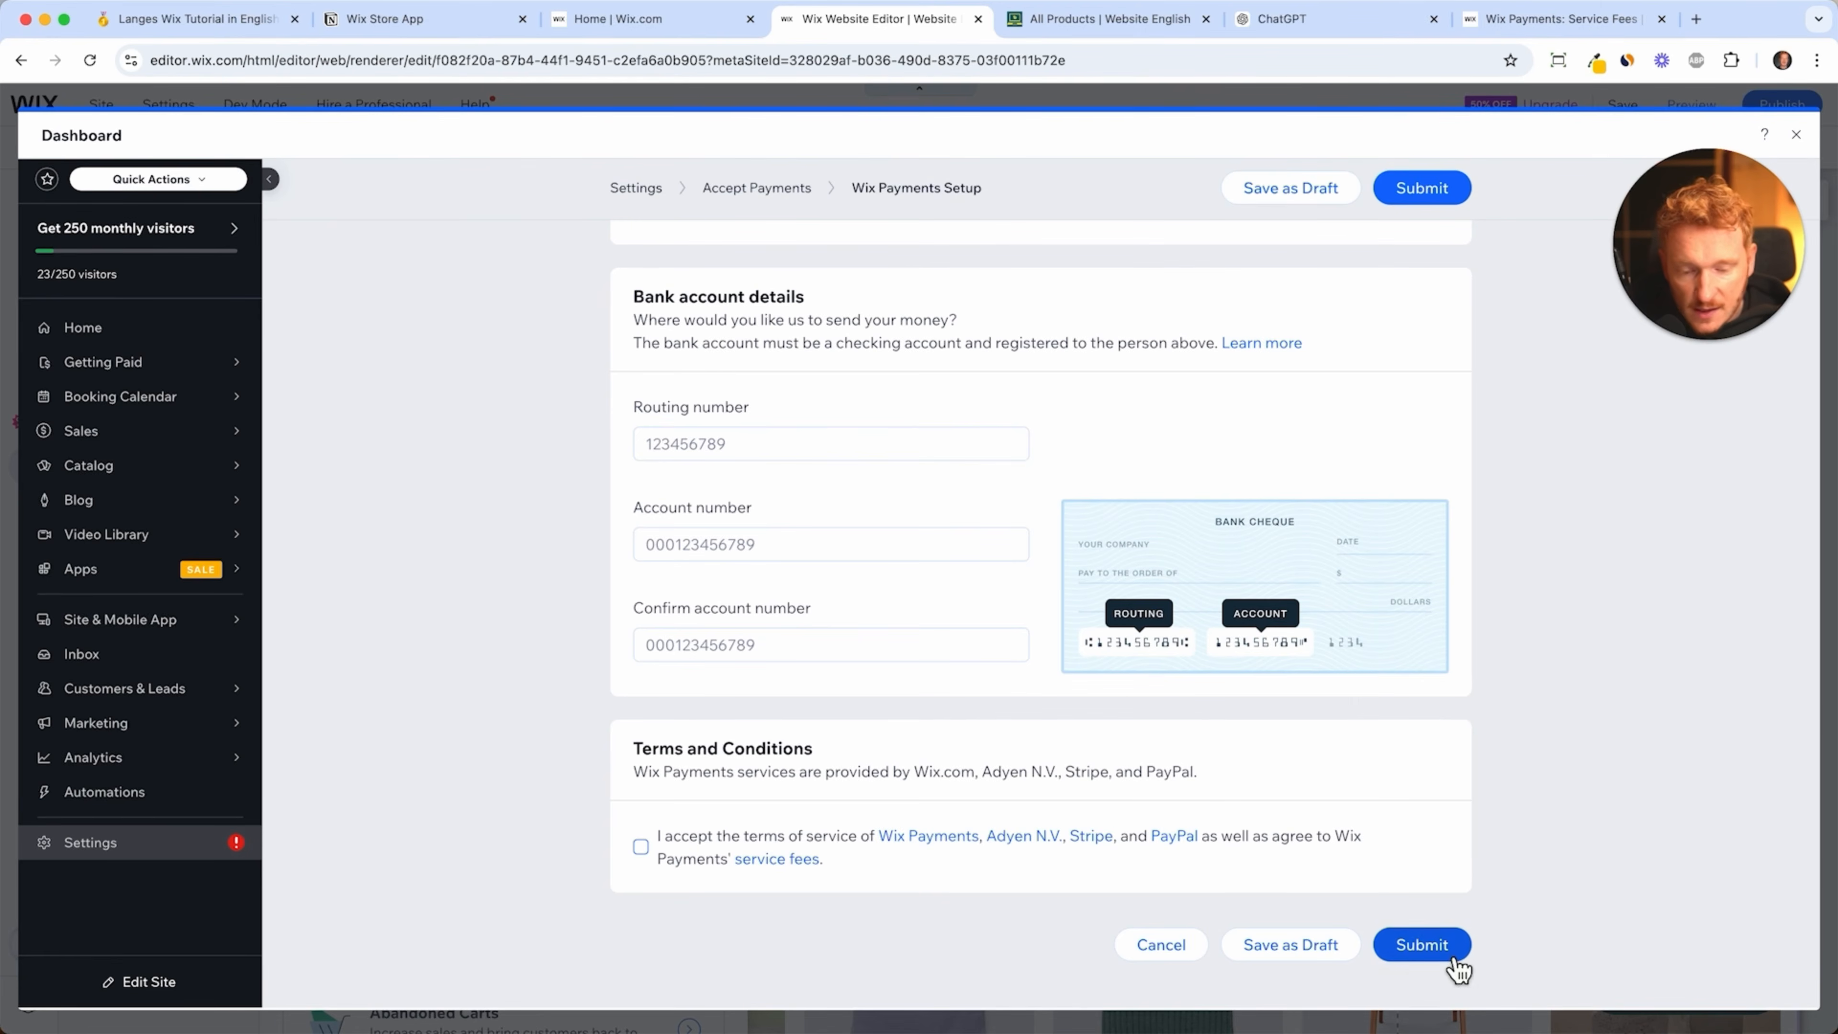
{"action": "scroll", "coordinate": [1147, 502], "scroll_direction": "up", "scroll_amount": 20}
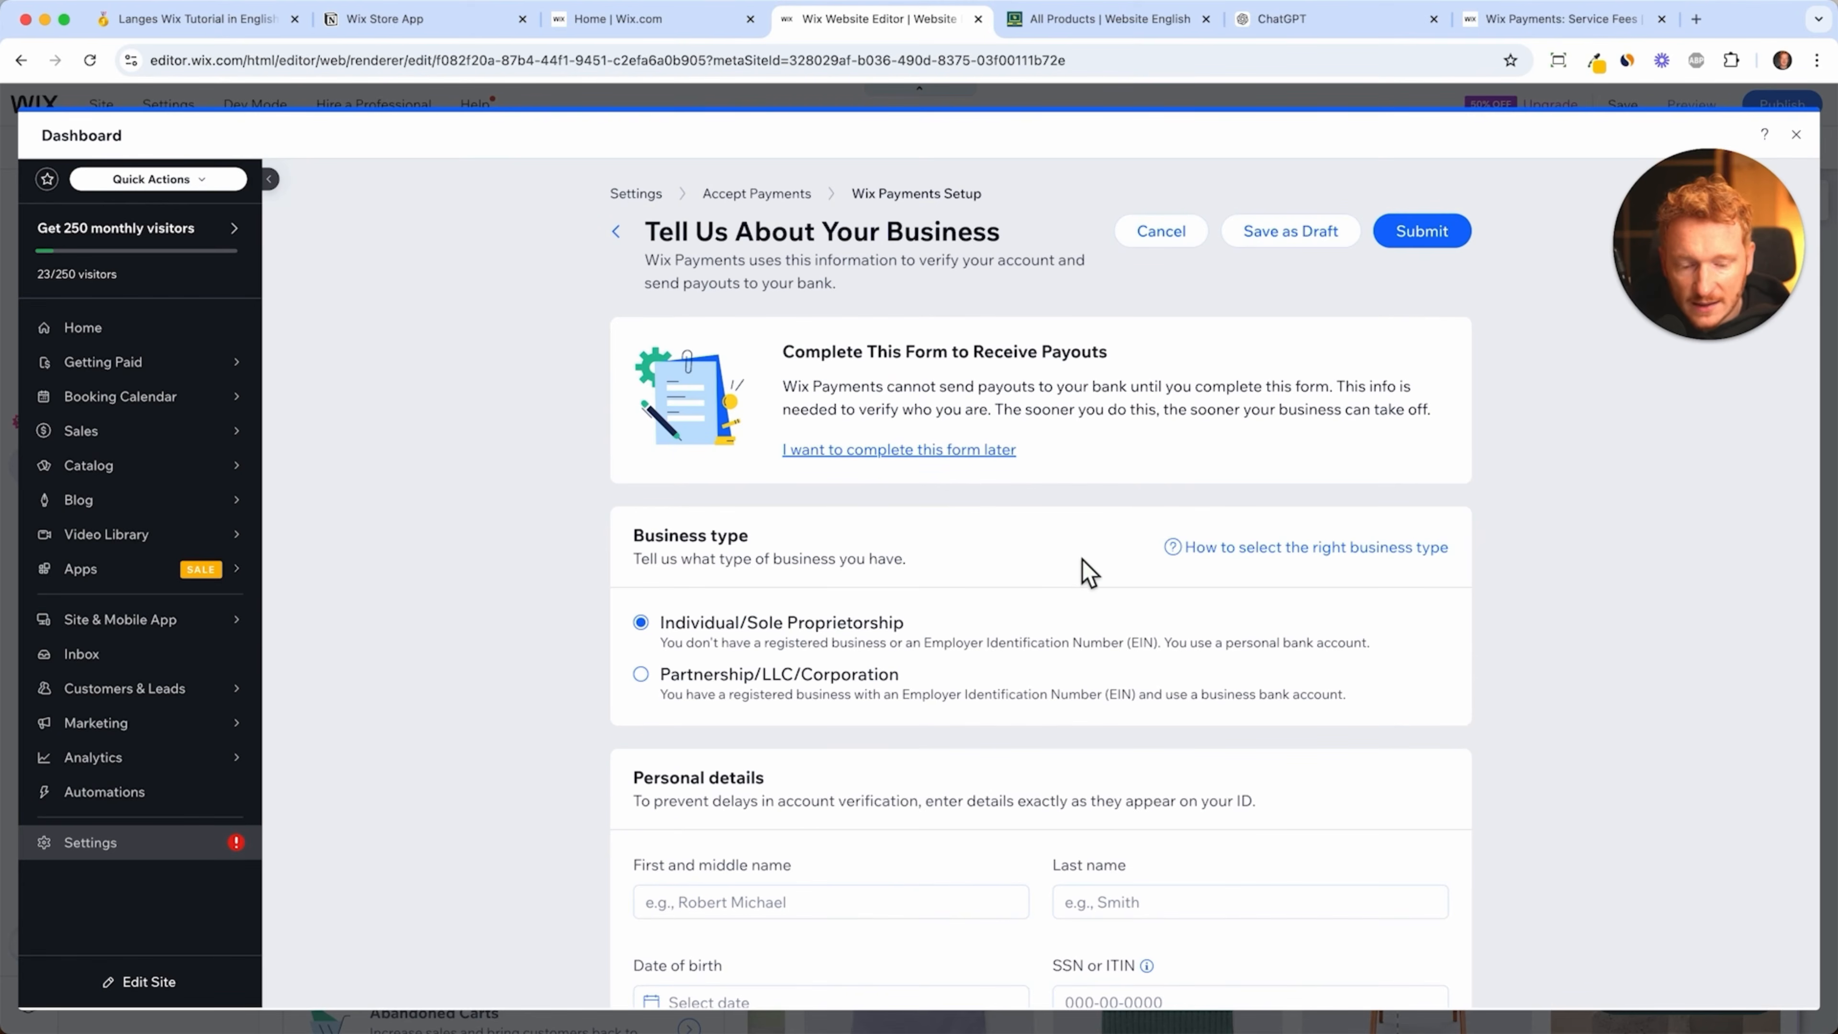
{"action": "scroll", "coordinate": [1085, 572], "scroll_direction": "down", "scroll_amount": 9}
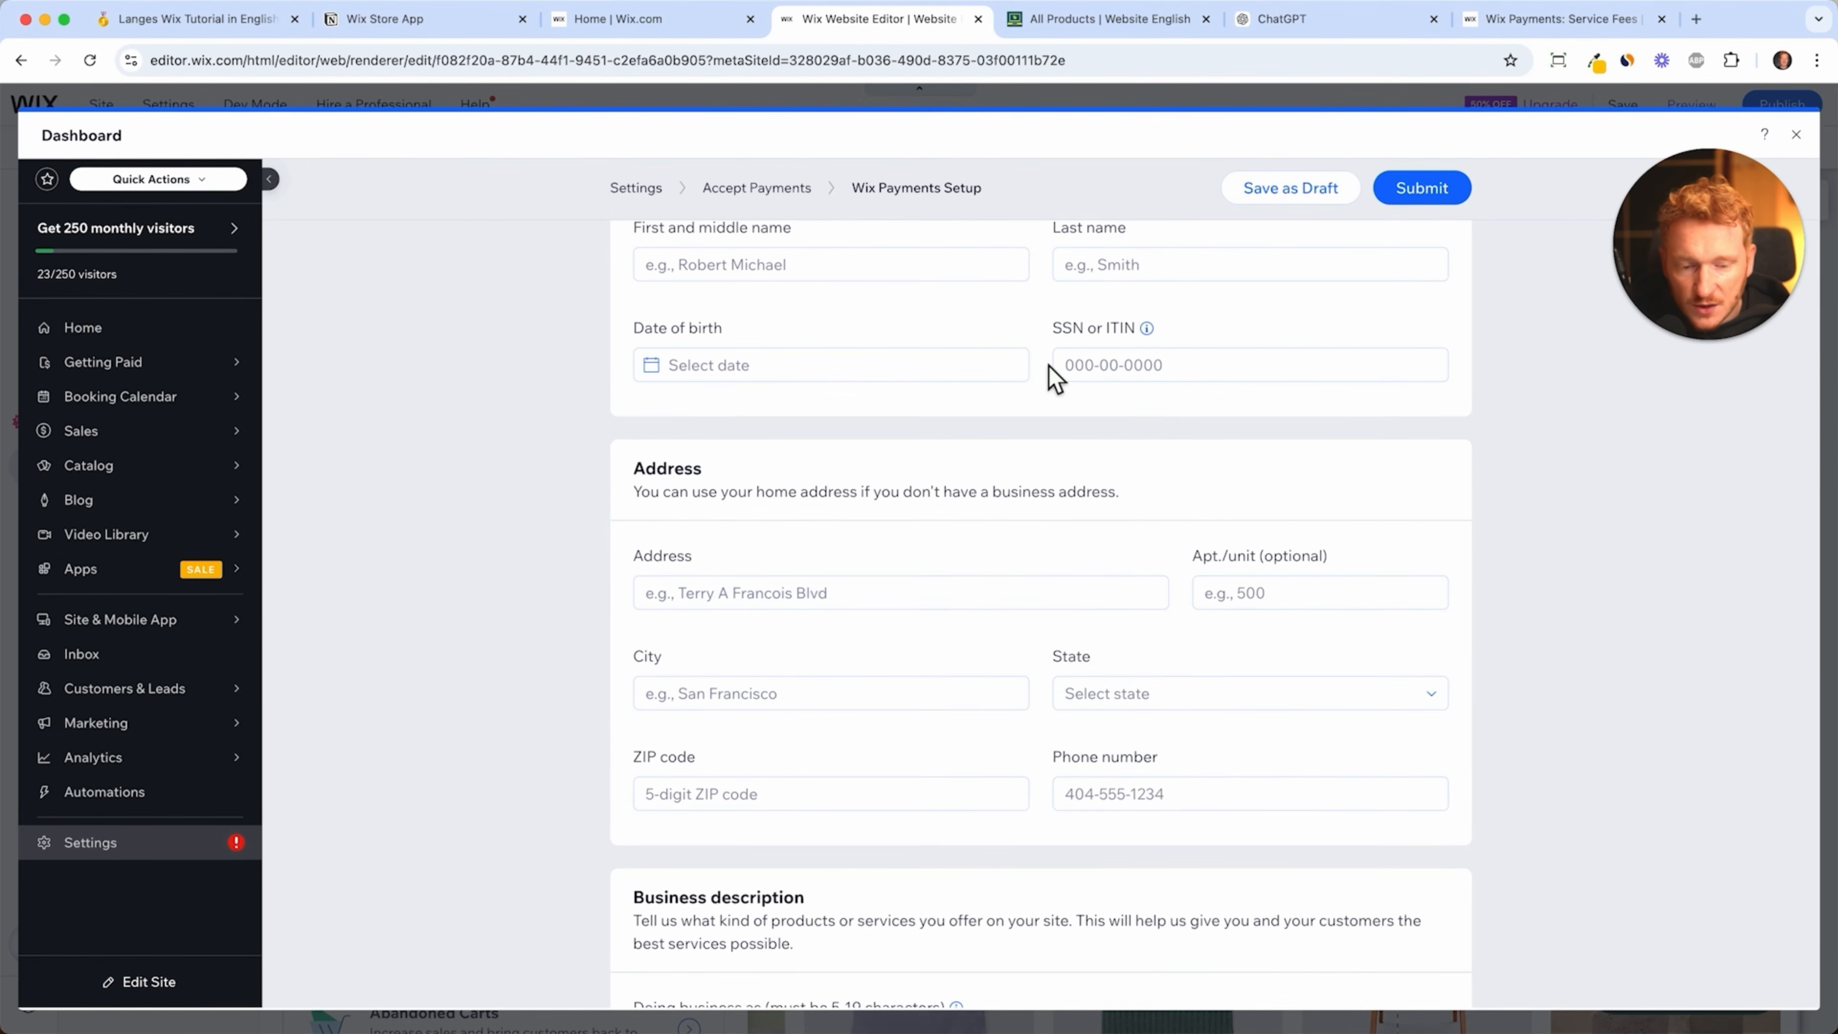
{"action": "scroll", "coordinate": [1286, 474], "scroll_direction": "up", "scroll_amount": 4}
{"action": "scroll", "coordinate": [1287, 474], "scroll_direction": "up", "scroll_amount": 5}
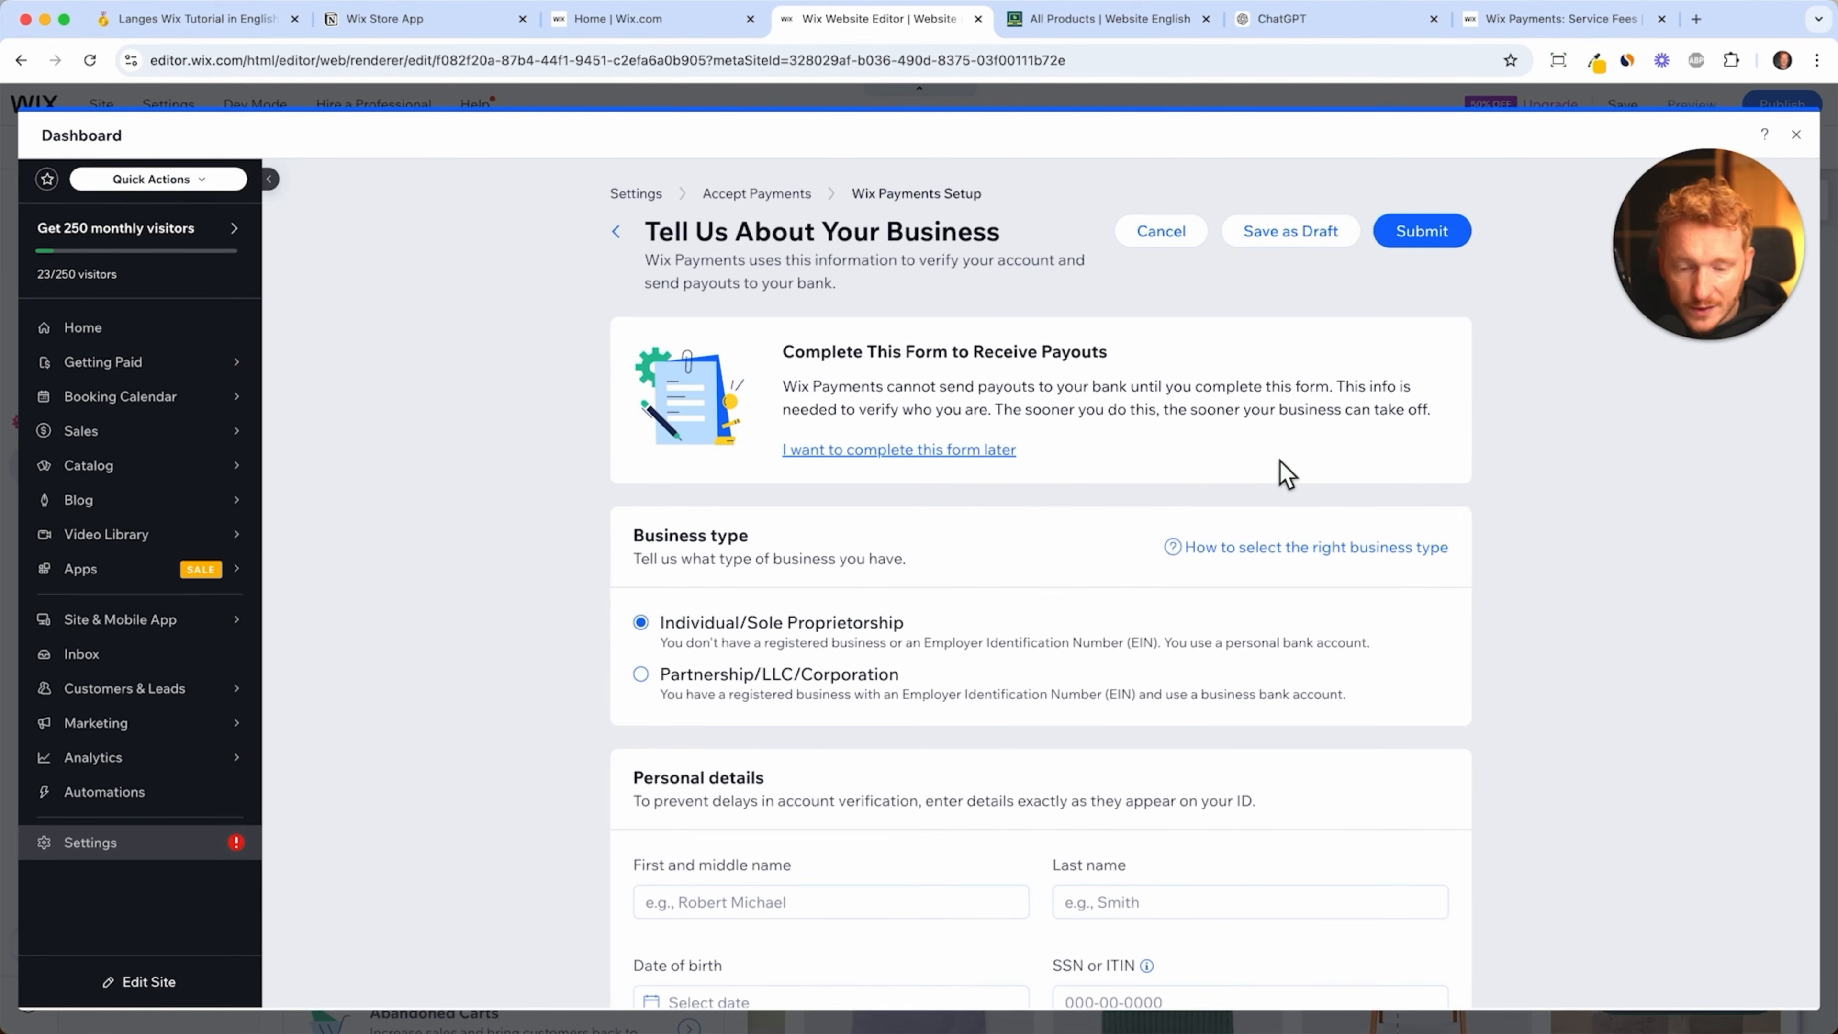
{"action": "left_click", "coordinate": [634, 246]}
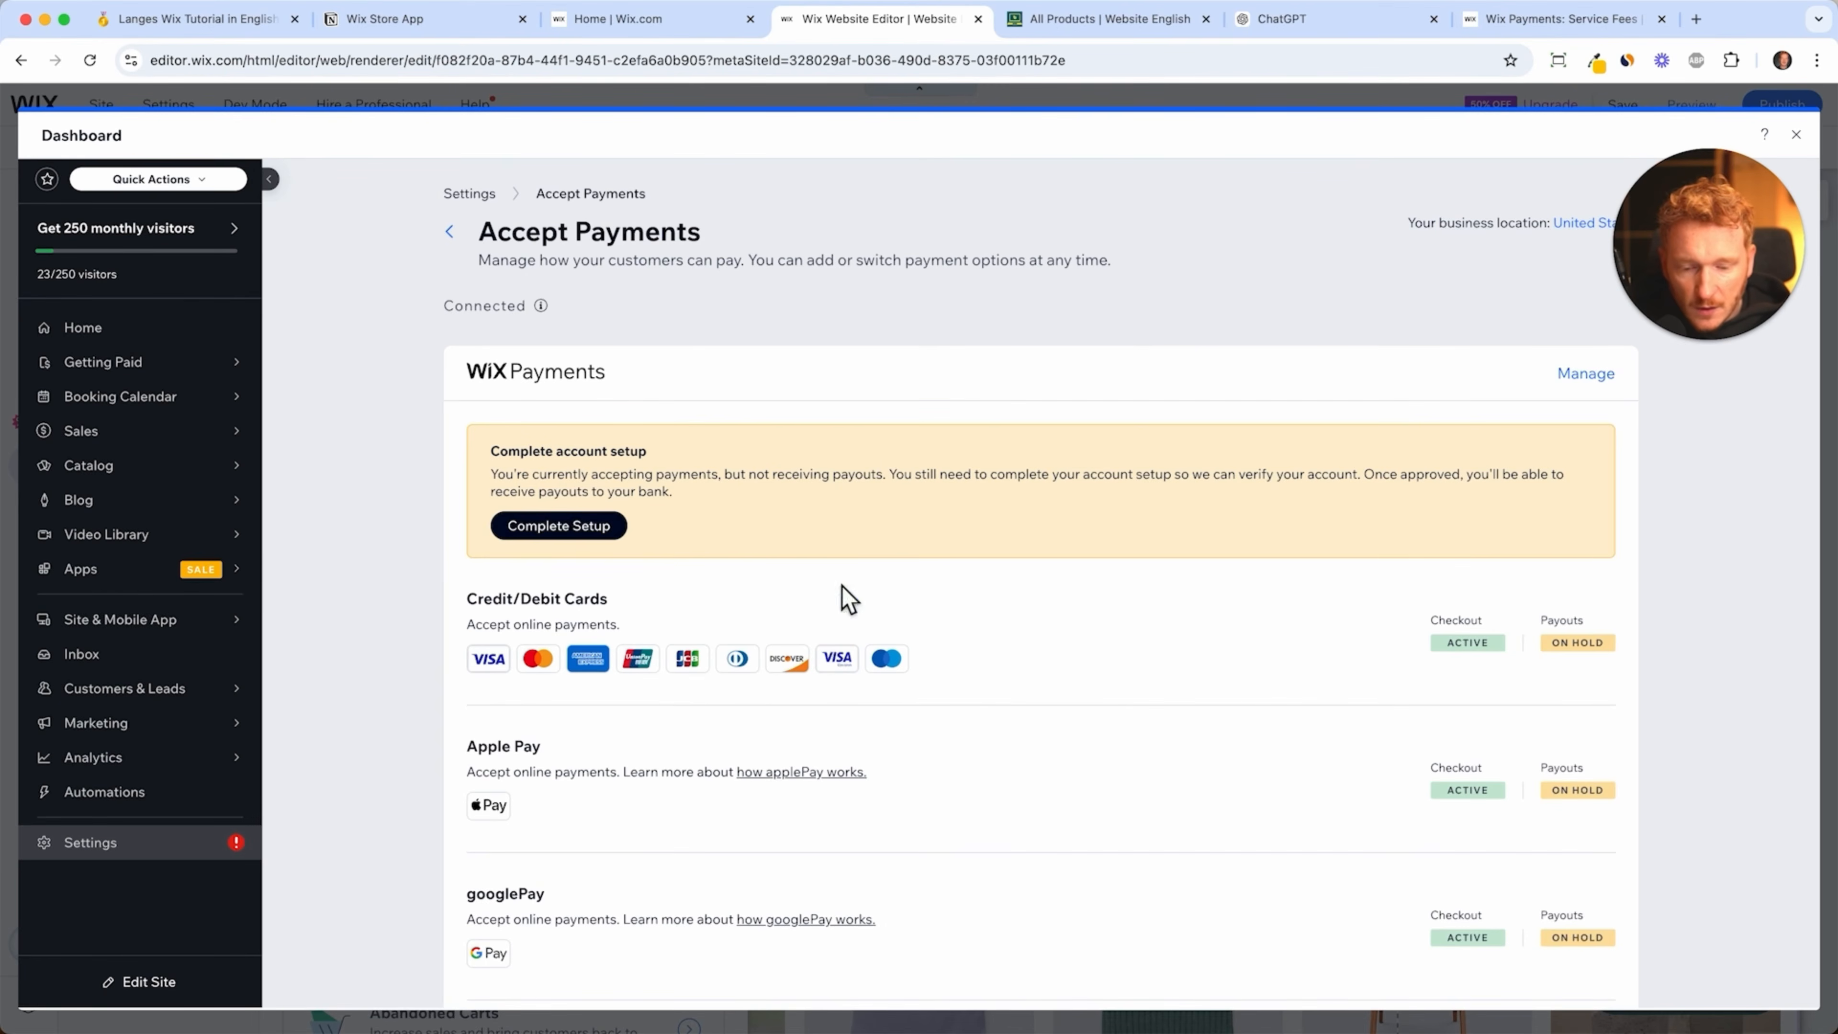
- Open the PayPal connection page from the unconnected payment providers and review its instructions, account information and fees
{"action": "scroll", "coordinate": [779, 543], "scroll_direction": "down", "scroll_amount": 6}
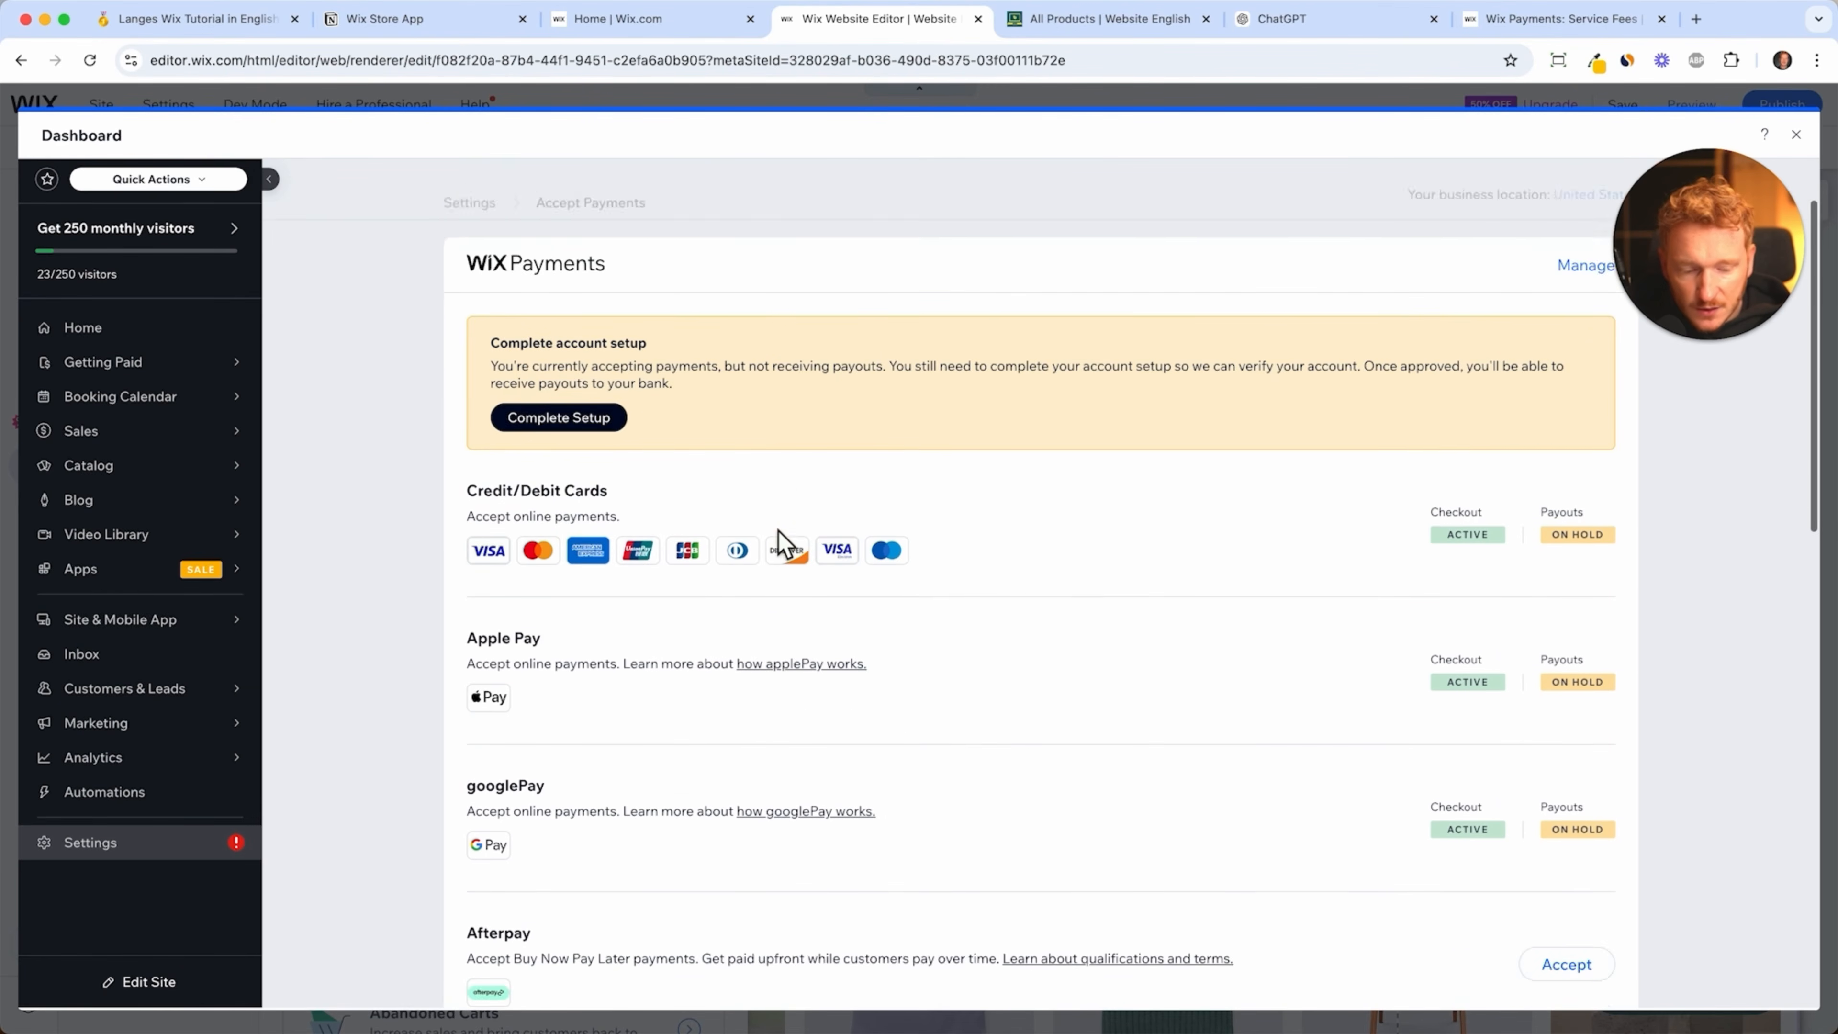
{"action": "scroll", "coordinate": [779, 531], "scroll_direction": "down", "scroll_amount": 10}
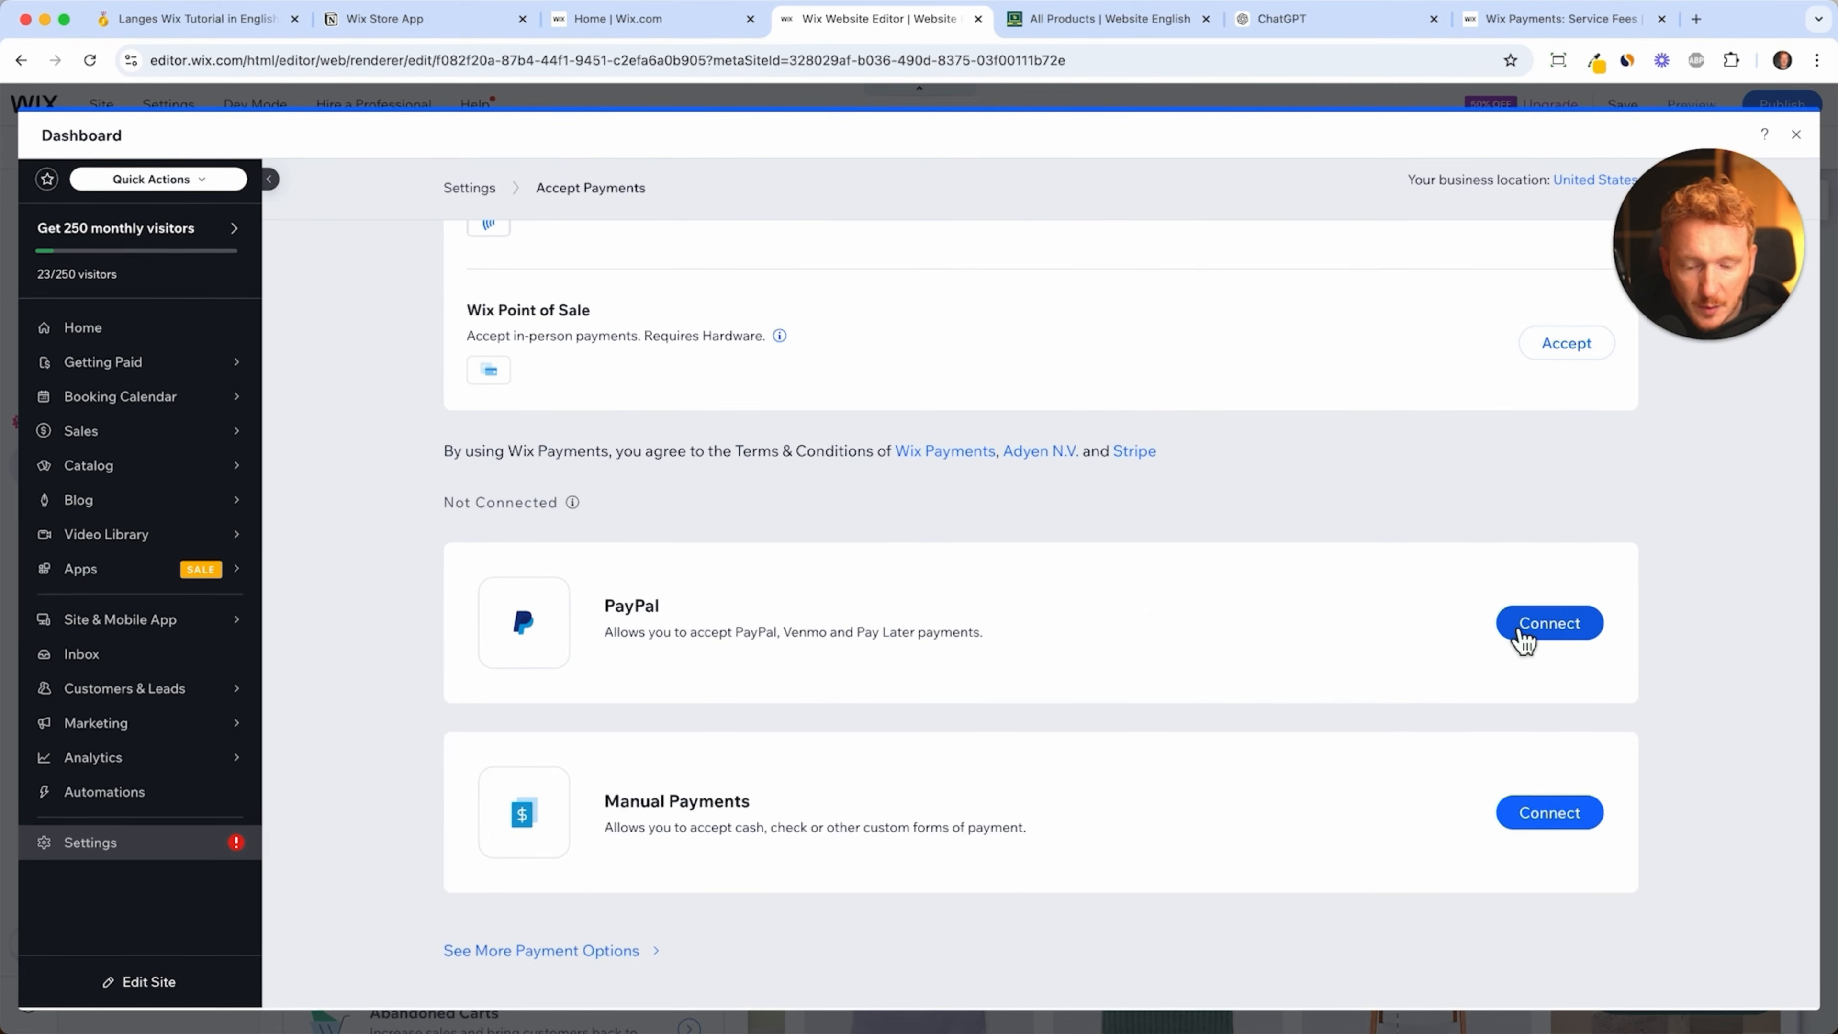
{"action": "left_click", "coordinate": [1521, 635]}
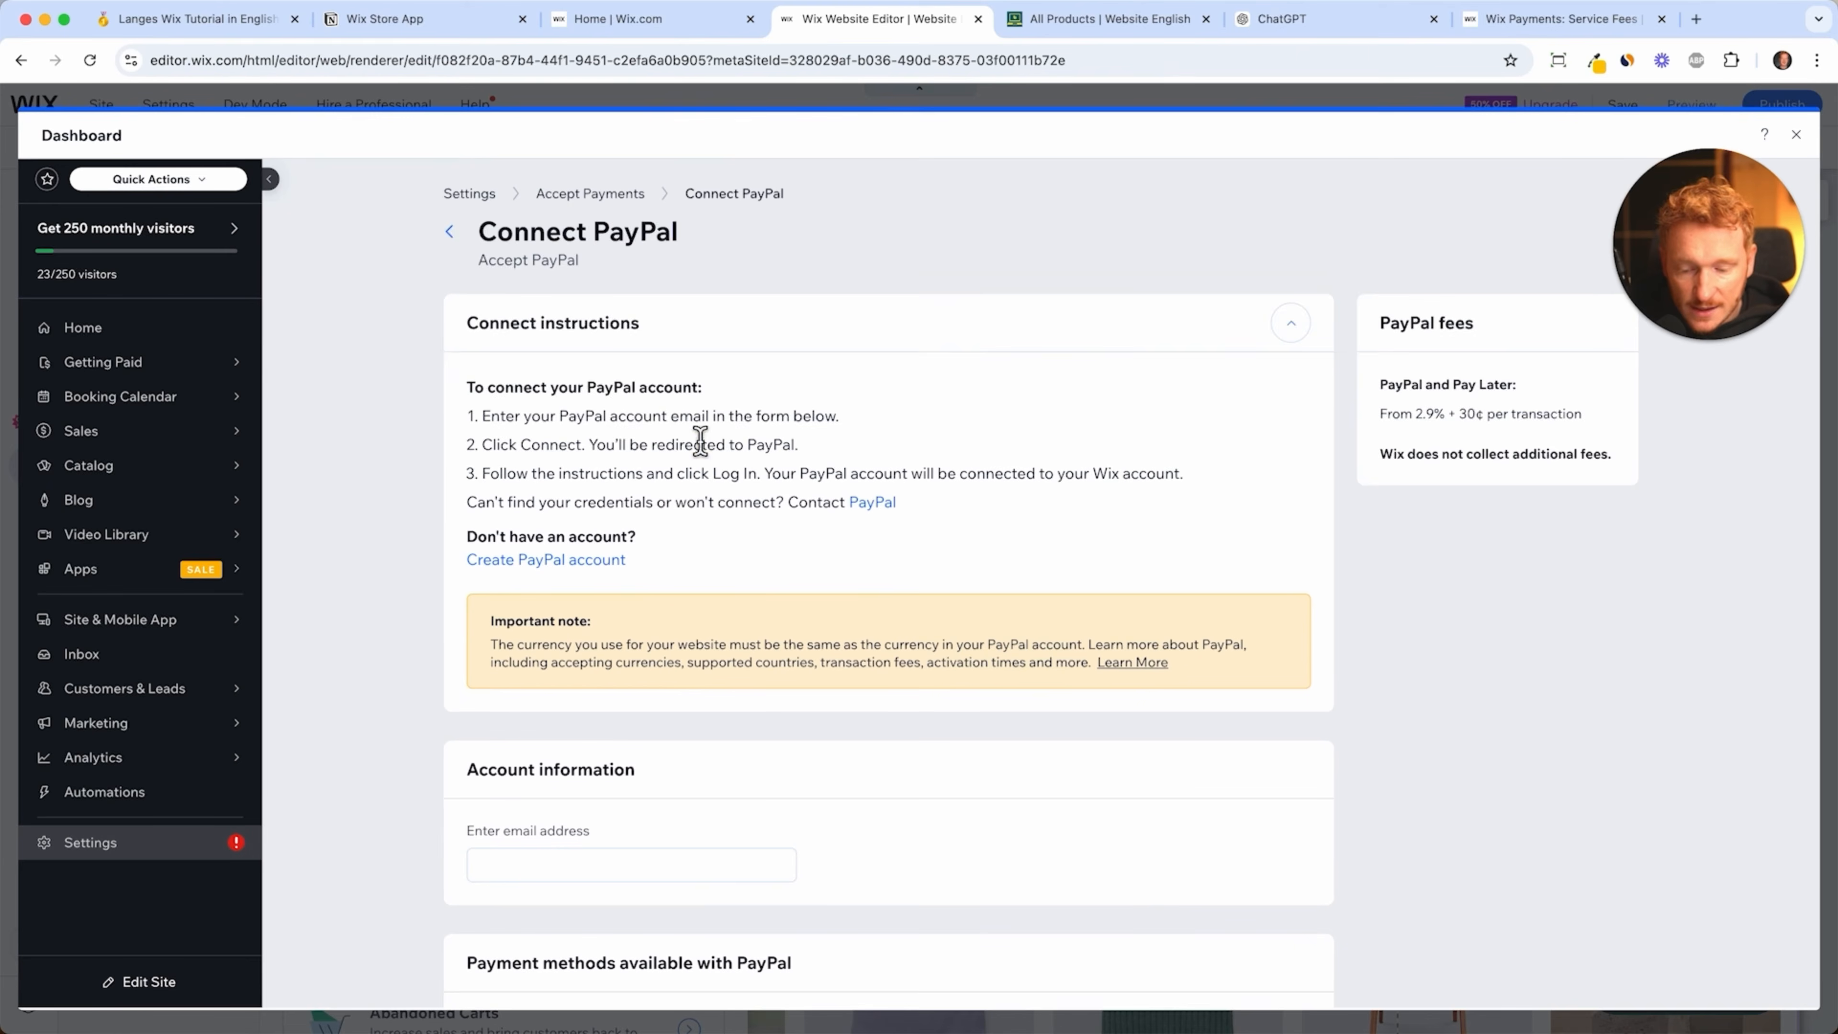
{"action": "scroll", "coordinate": [700, 442], "scroll_direction": "down", "scroll_amount": 5}
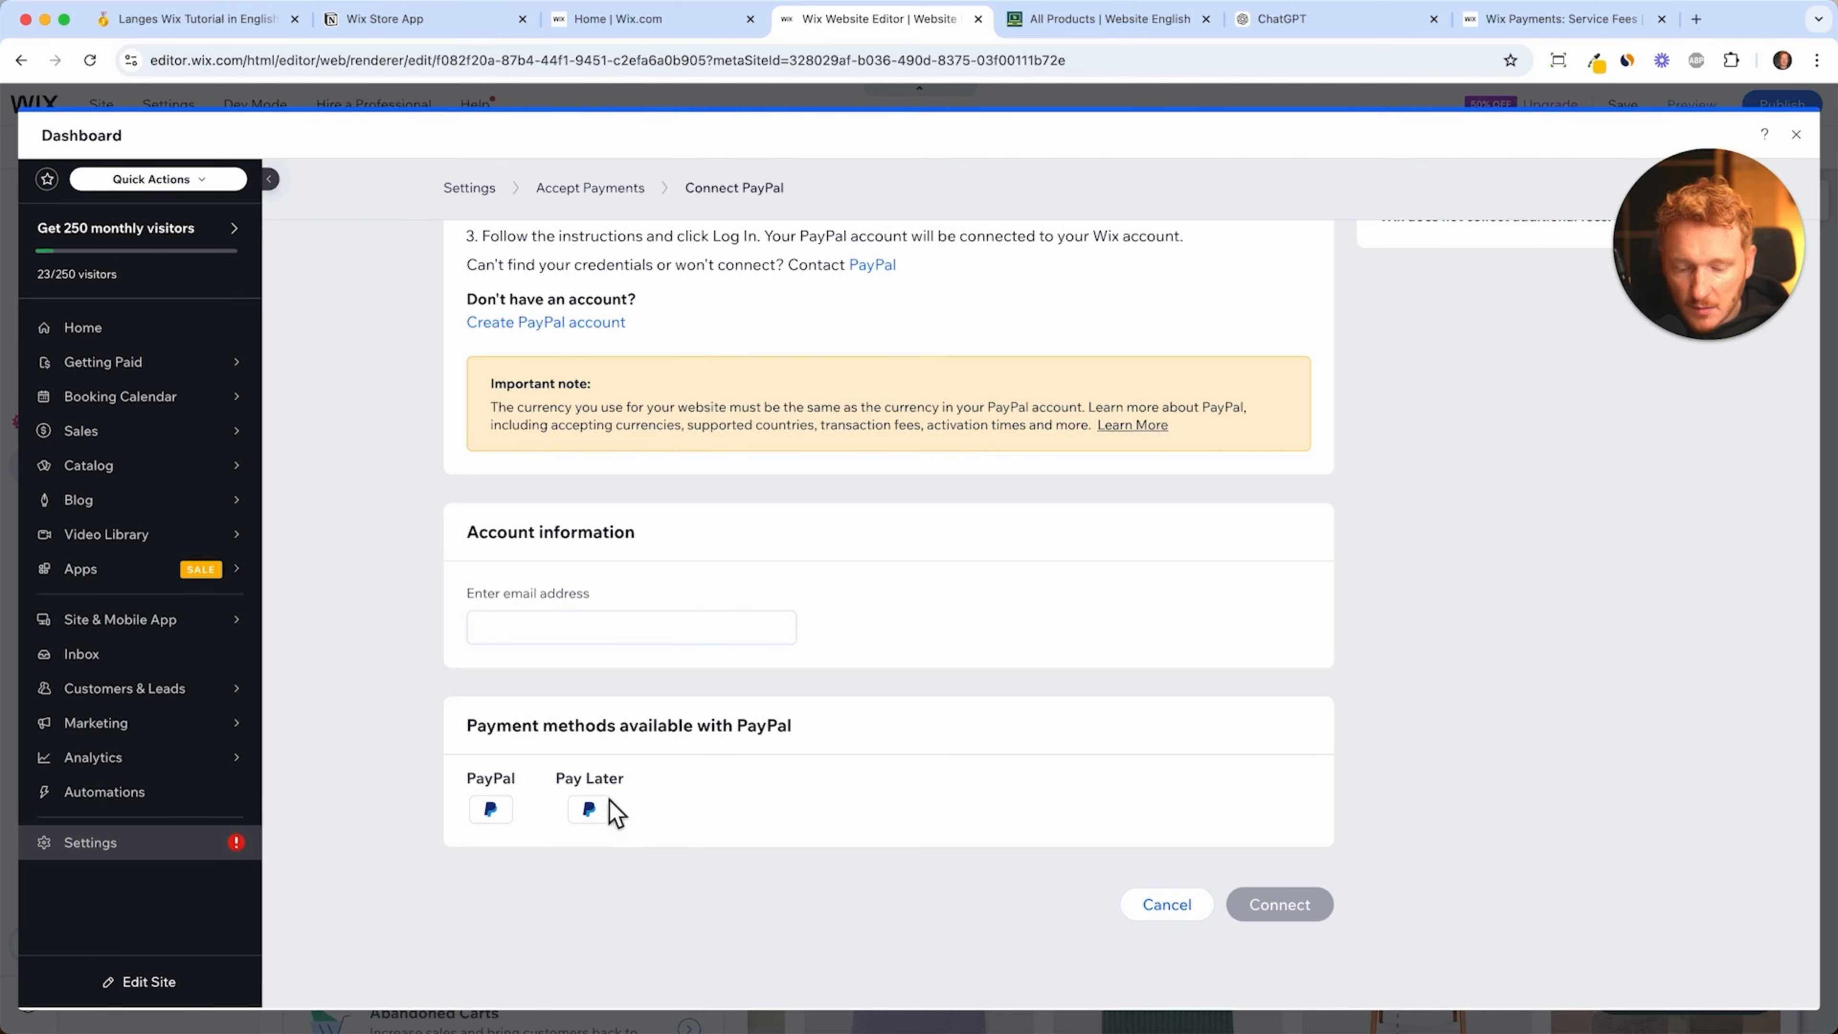
{"action": "scroll", "coordinate": [938, 617], "scroll_direction": "up", "scroll_amount": 5}
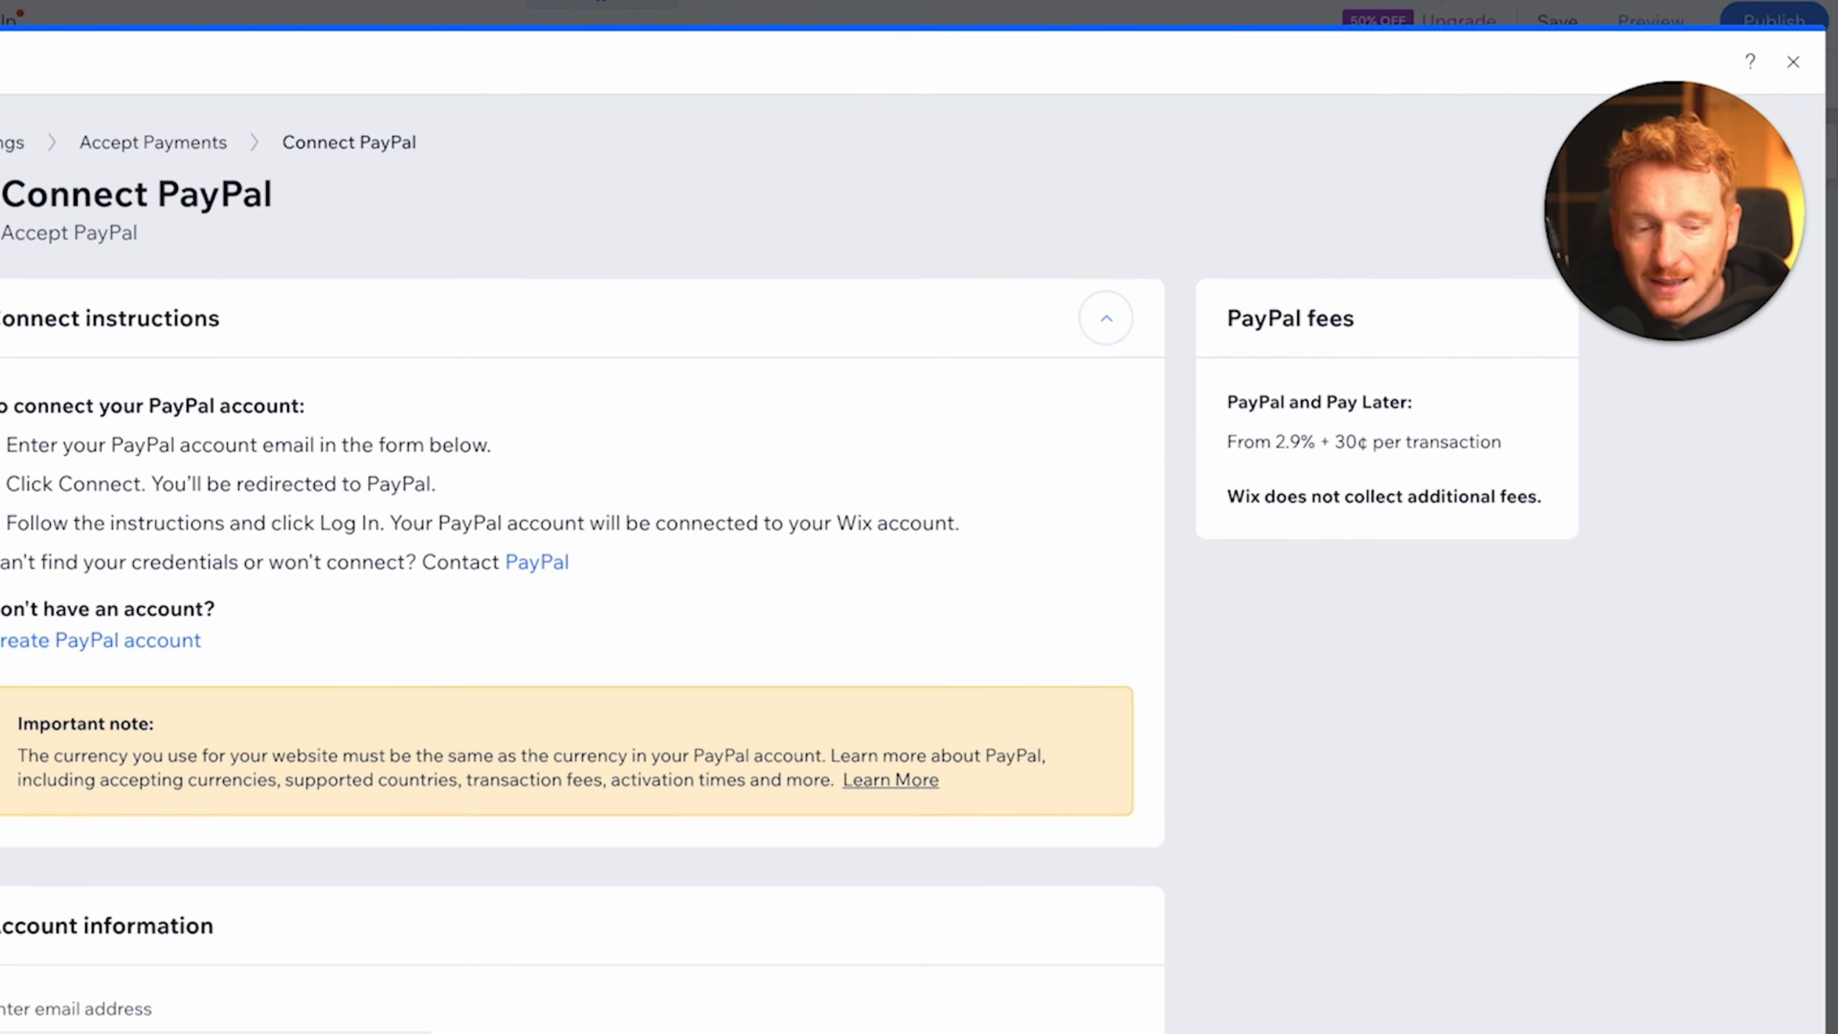
- Examine the Wix Payments service fees for the United States and EU countries in the Help Center article
{"action": "left_click", "coordinate": [1508, 29]}
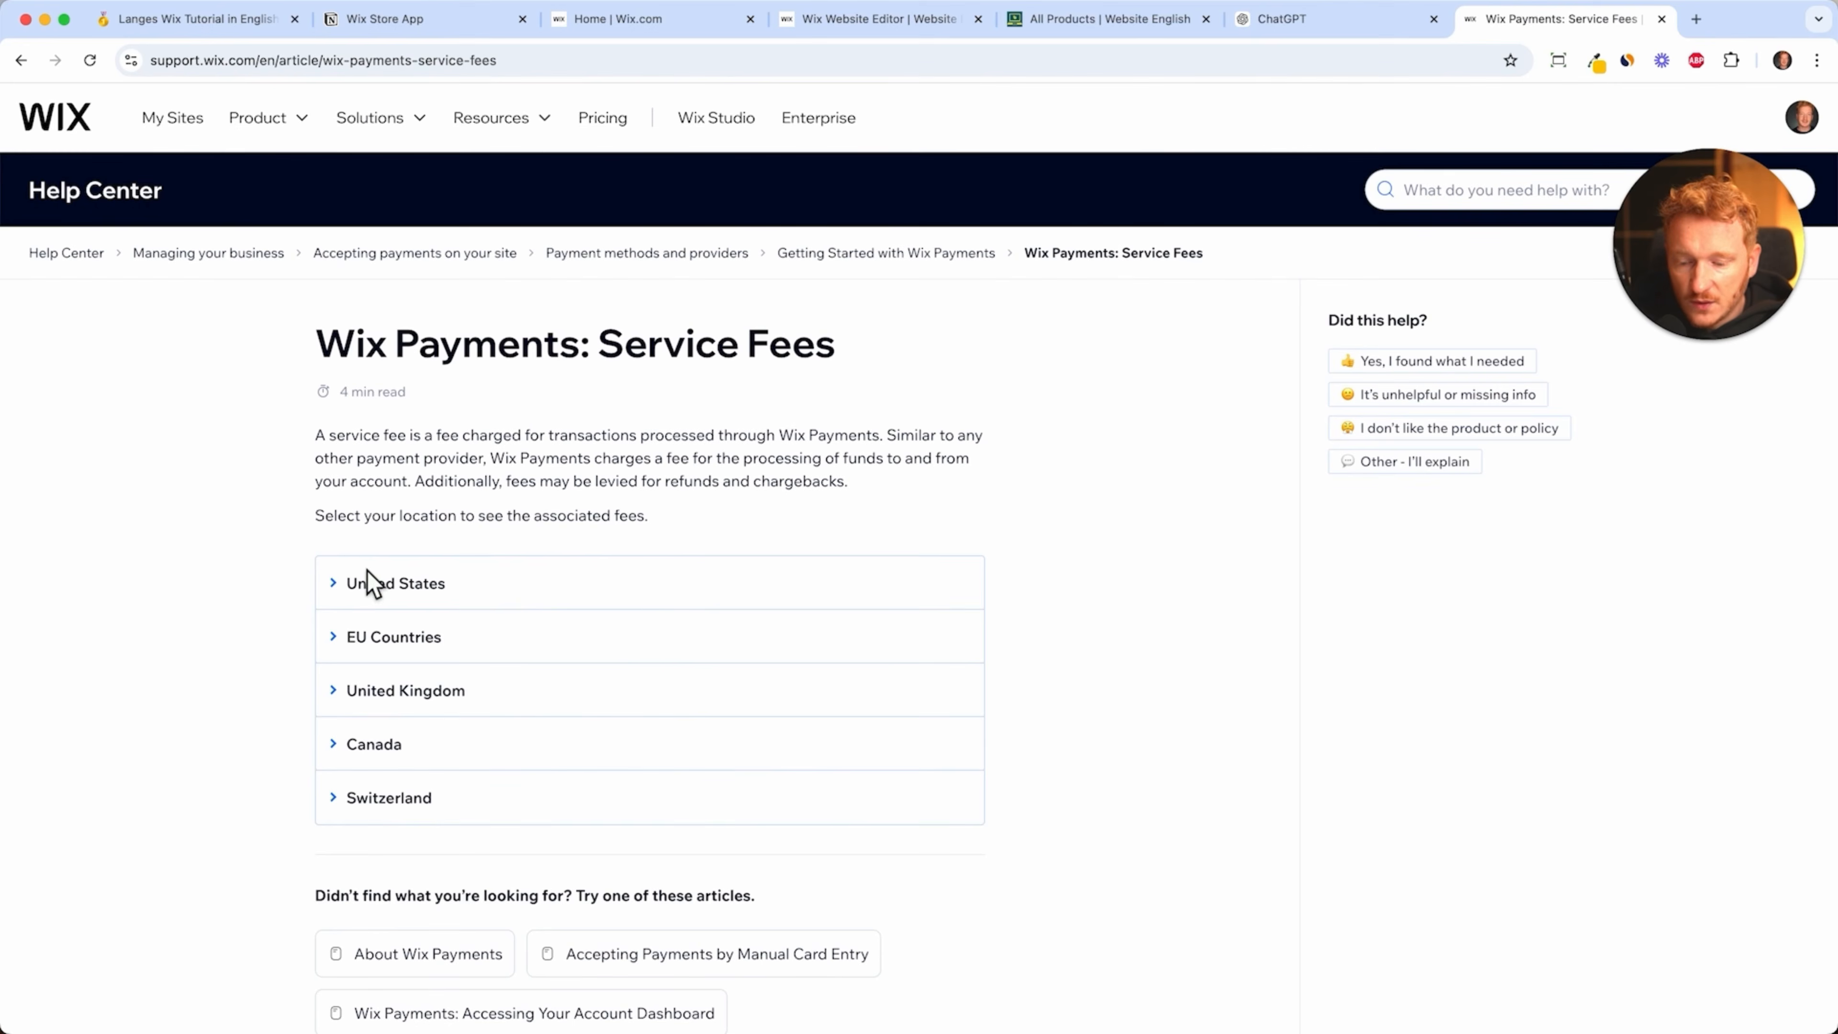
{"action": "left_click", "coordinate": [360, 584]}
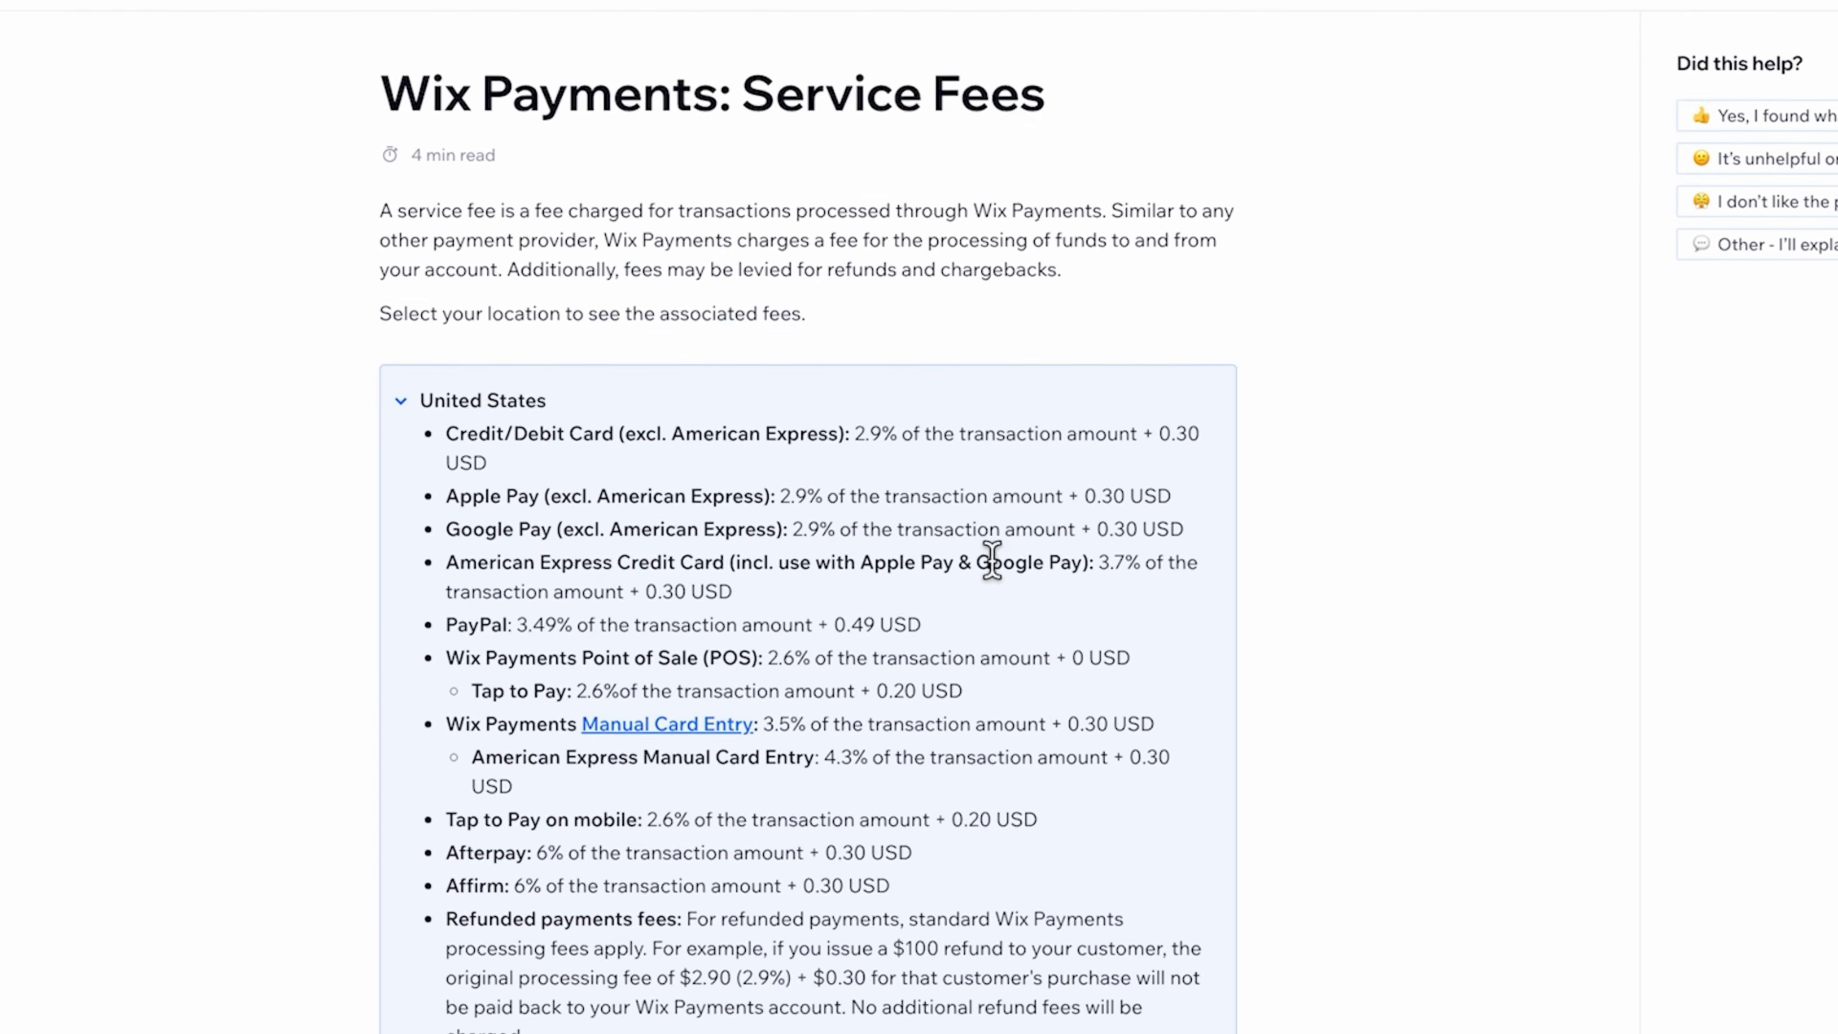
{"action": "scroll", "coordinate": [992, 560], "scroll_direction": "down", "scroll_amount": 2}
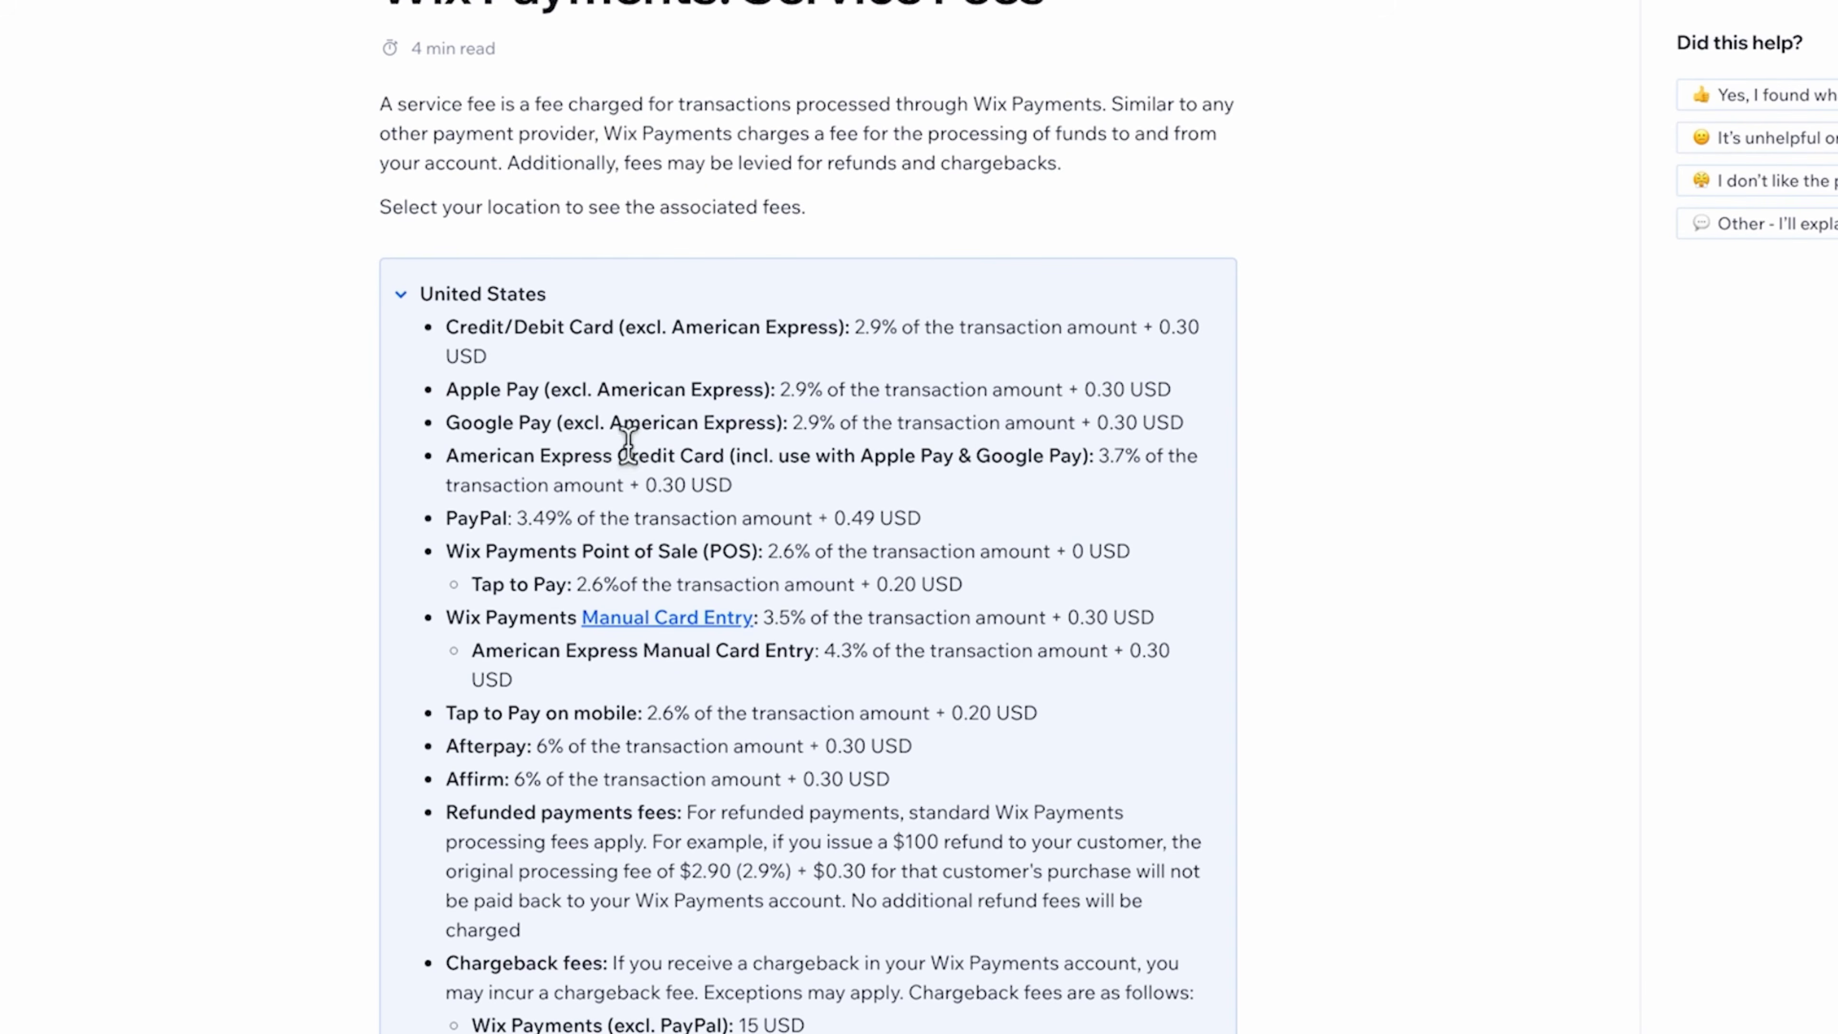
{"action": "scroll", "coordinate": [640, 577], "scroll_direction": "down", "scroll_amount": 3}
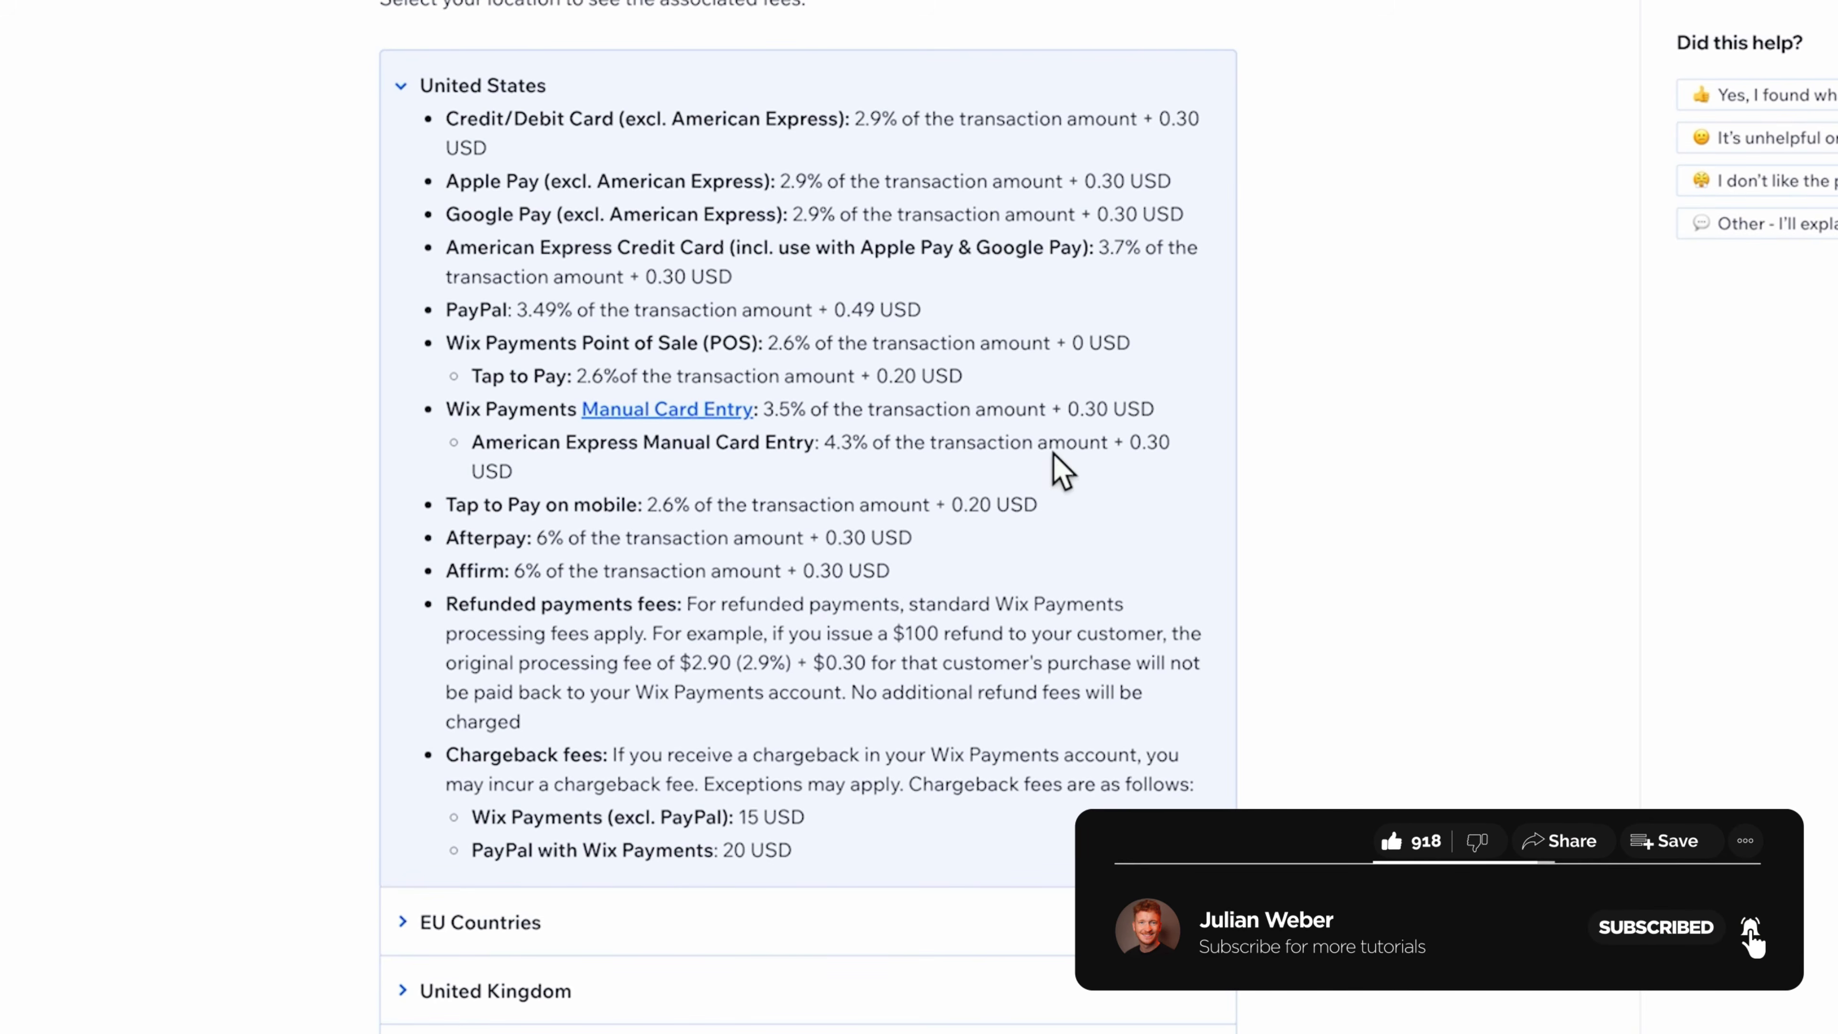
{"action": "scroll", "coordinate": [902, 658], "scroll_direction": "down", "scroll_amount": 1}
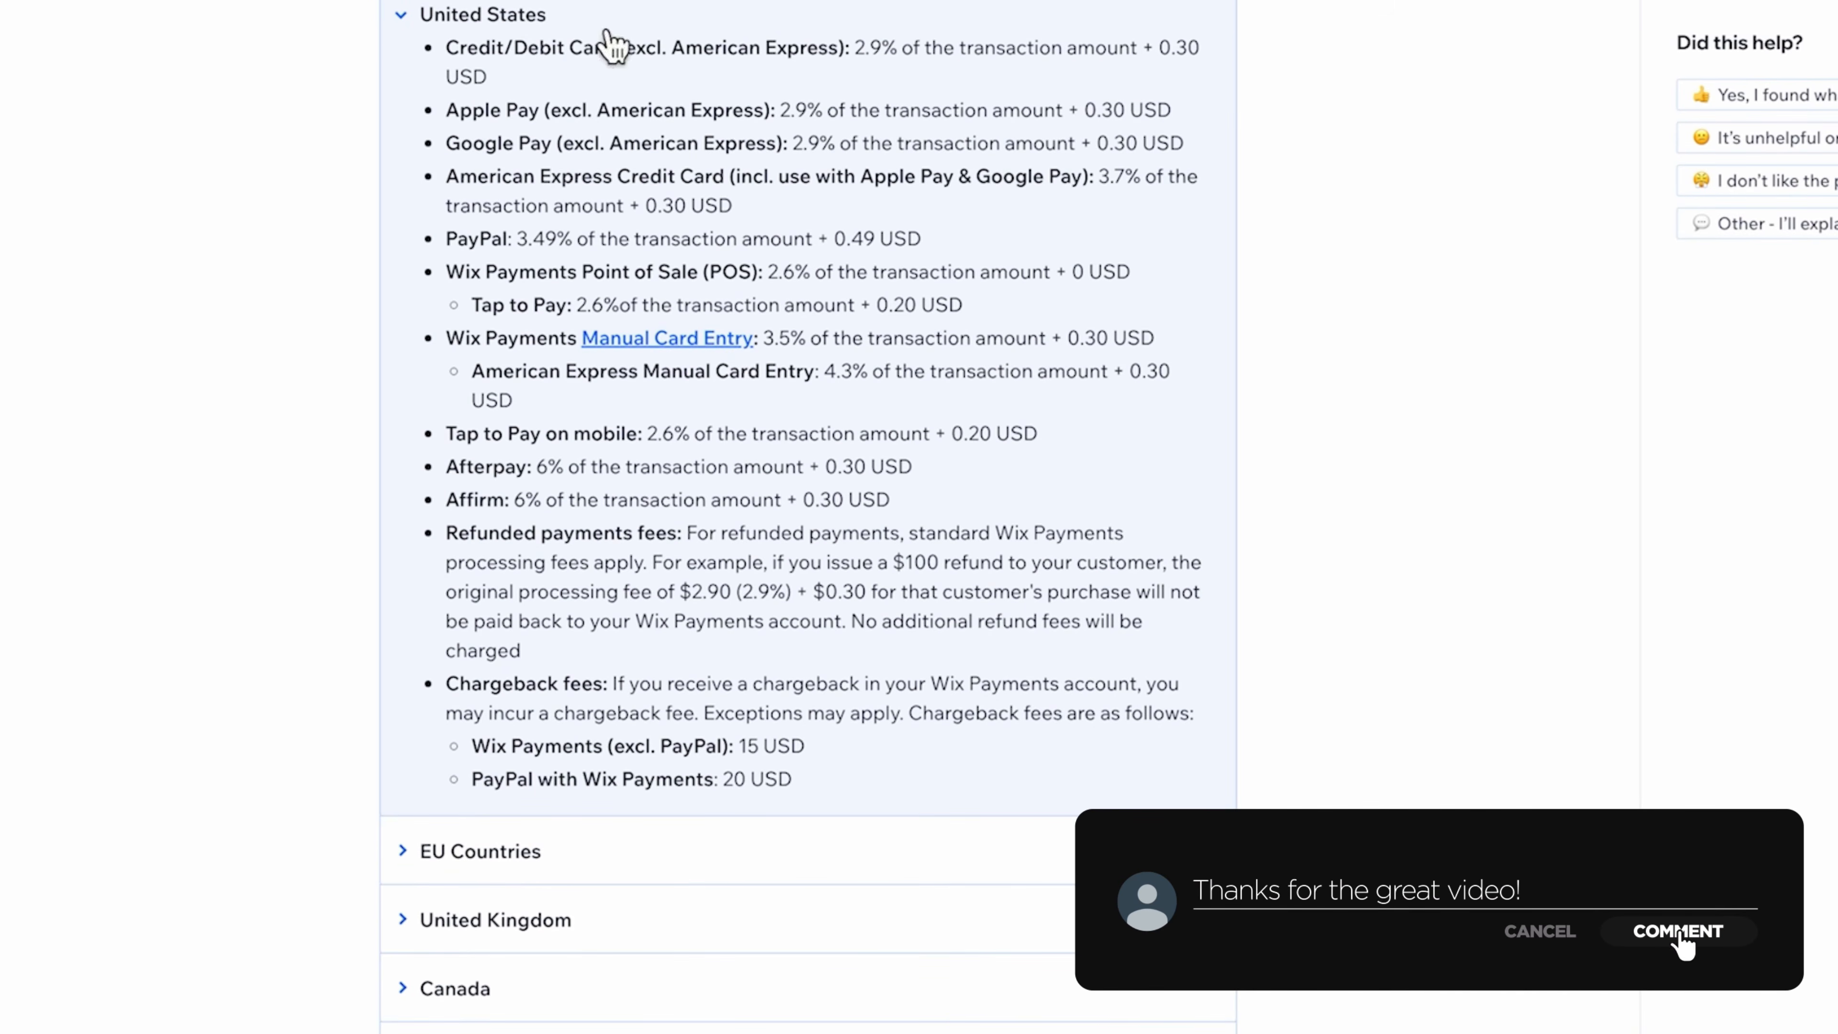
{"action": "left_click", "coordinate": [427, 865]}
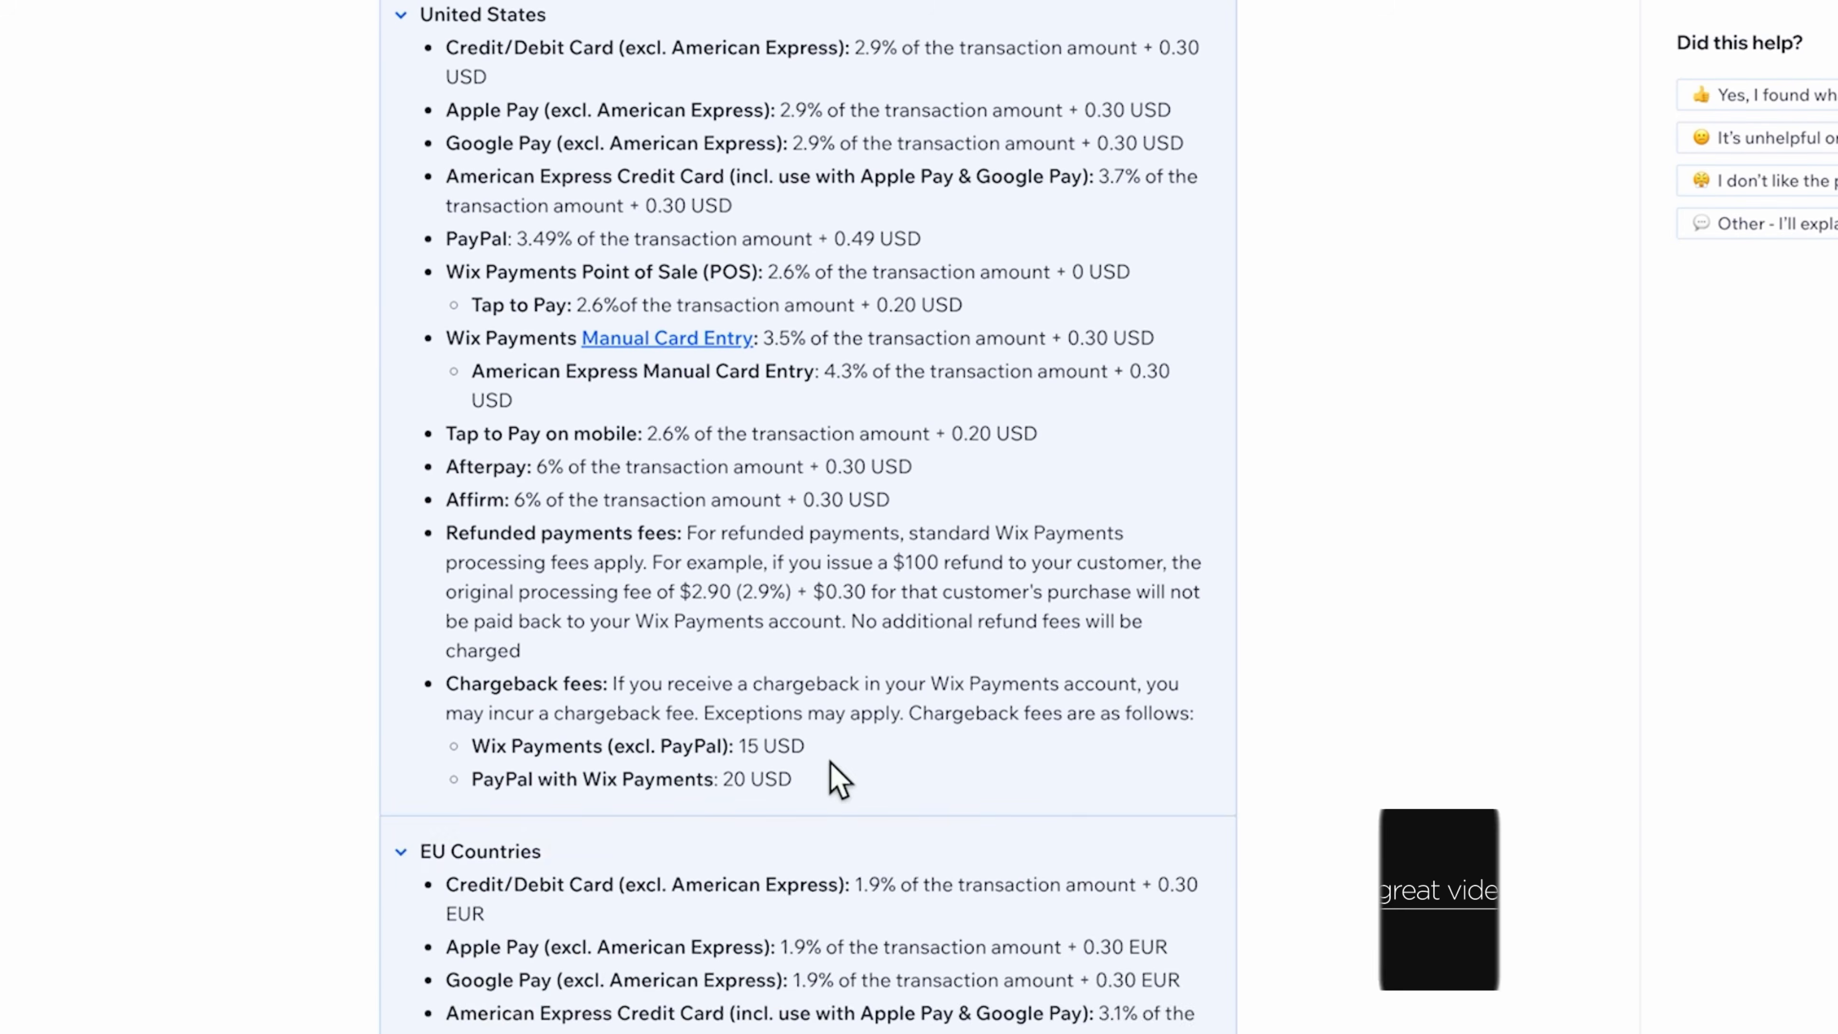
{"action": "scroll", "coordinate": [832, 774], "scroll_direction": "down", "scroll_amount": 7}
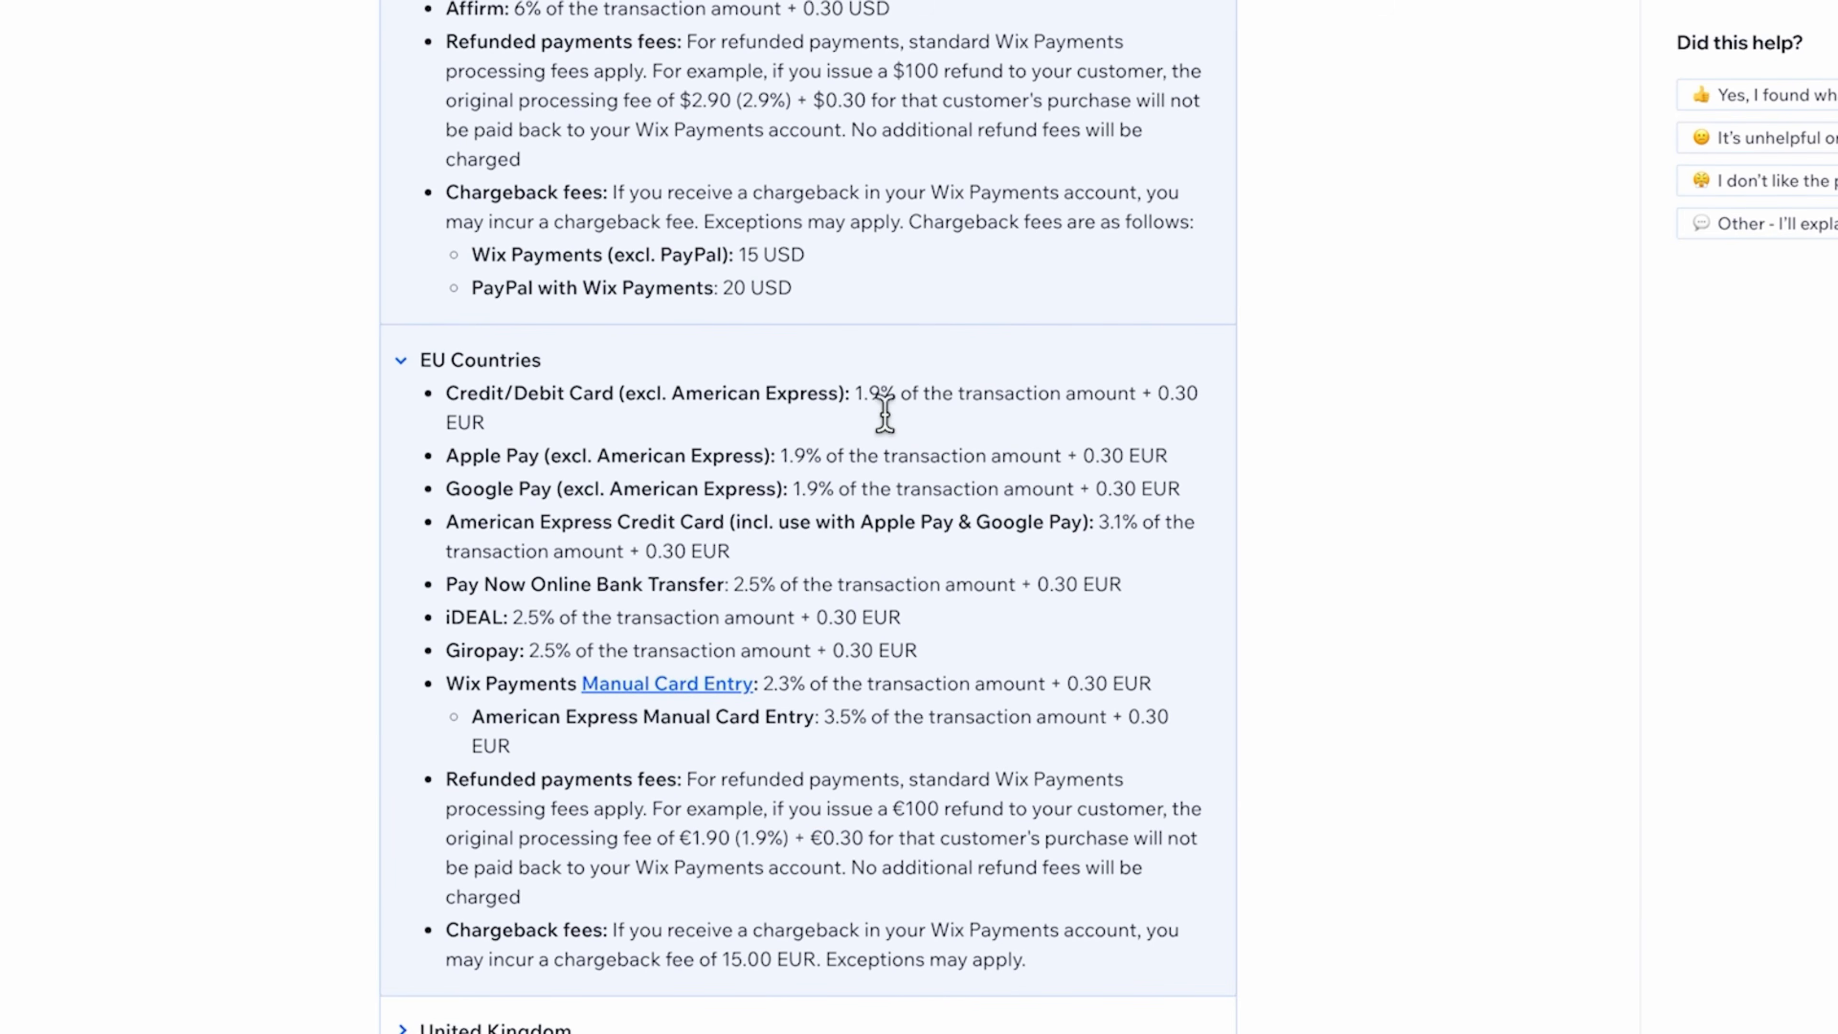
{"action": "scroll", "coordinate": [848, 326], "scroll_direction": "up", "scroll_amount": 6}
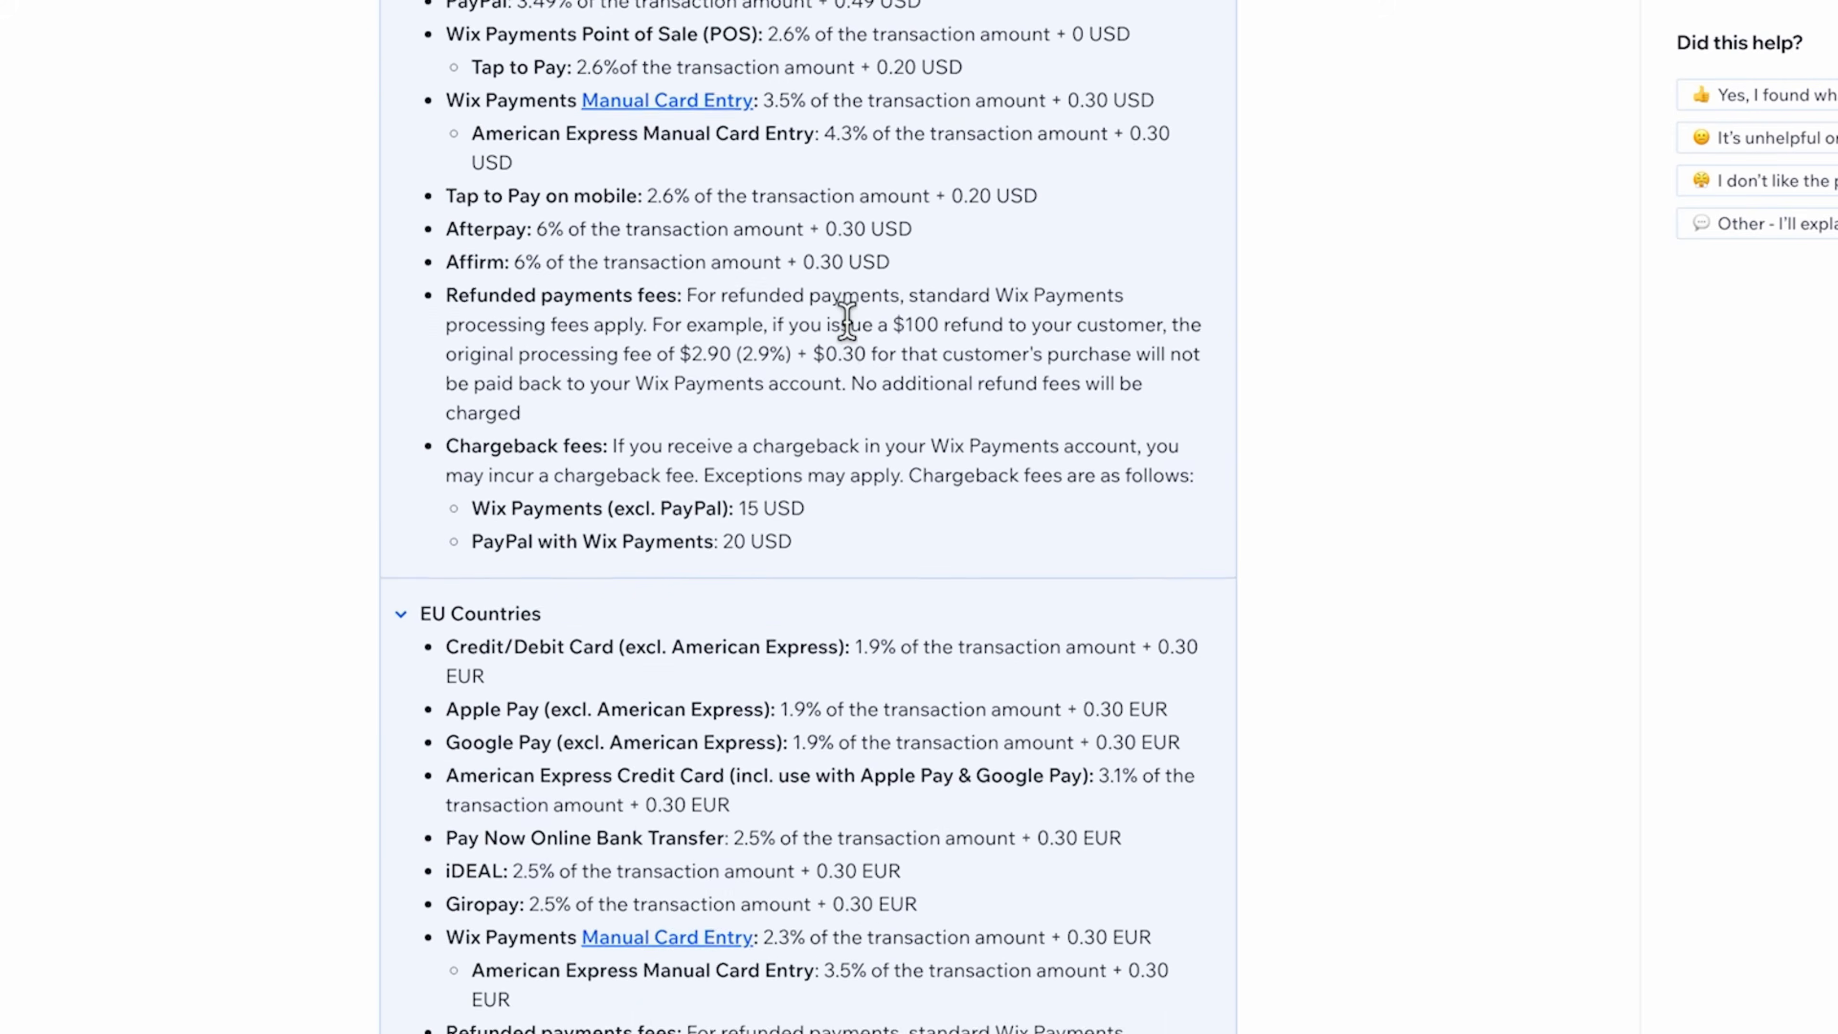
{"action": "scroll", "coordinate": [847, 322], "scroll_direction": "up", "scroll_amount": 2}
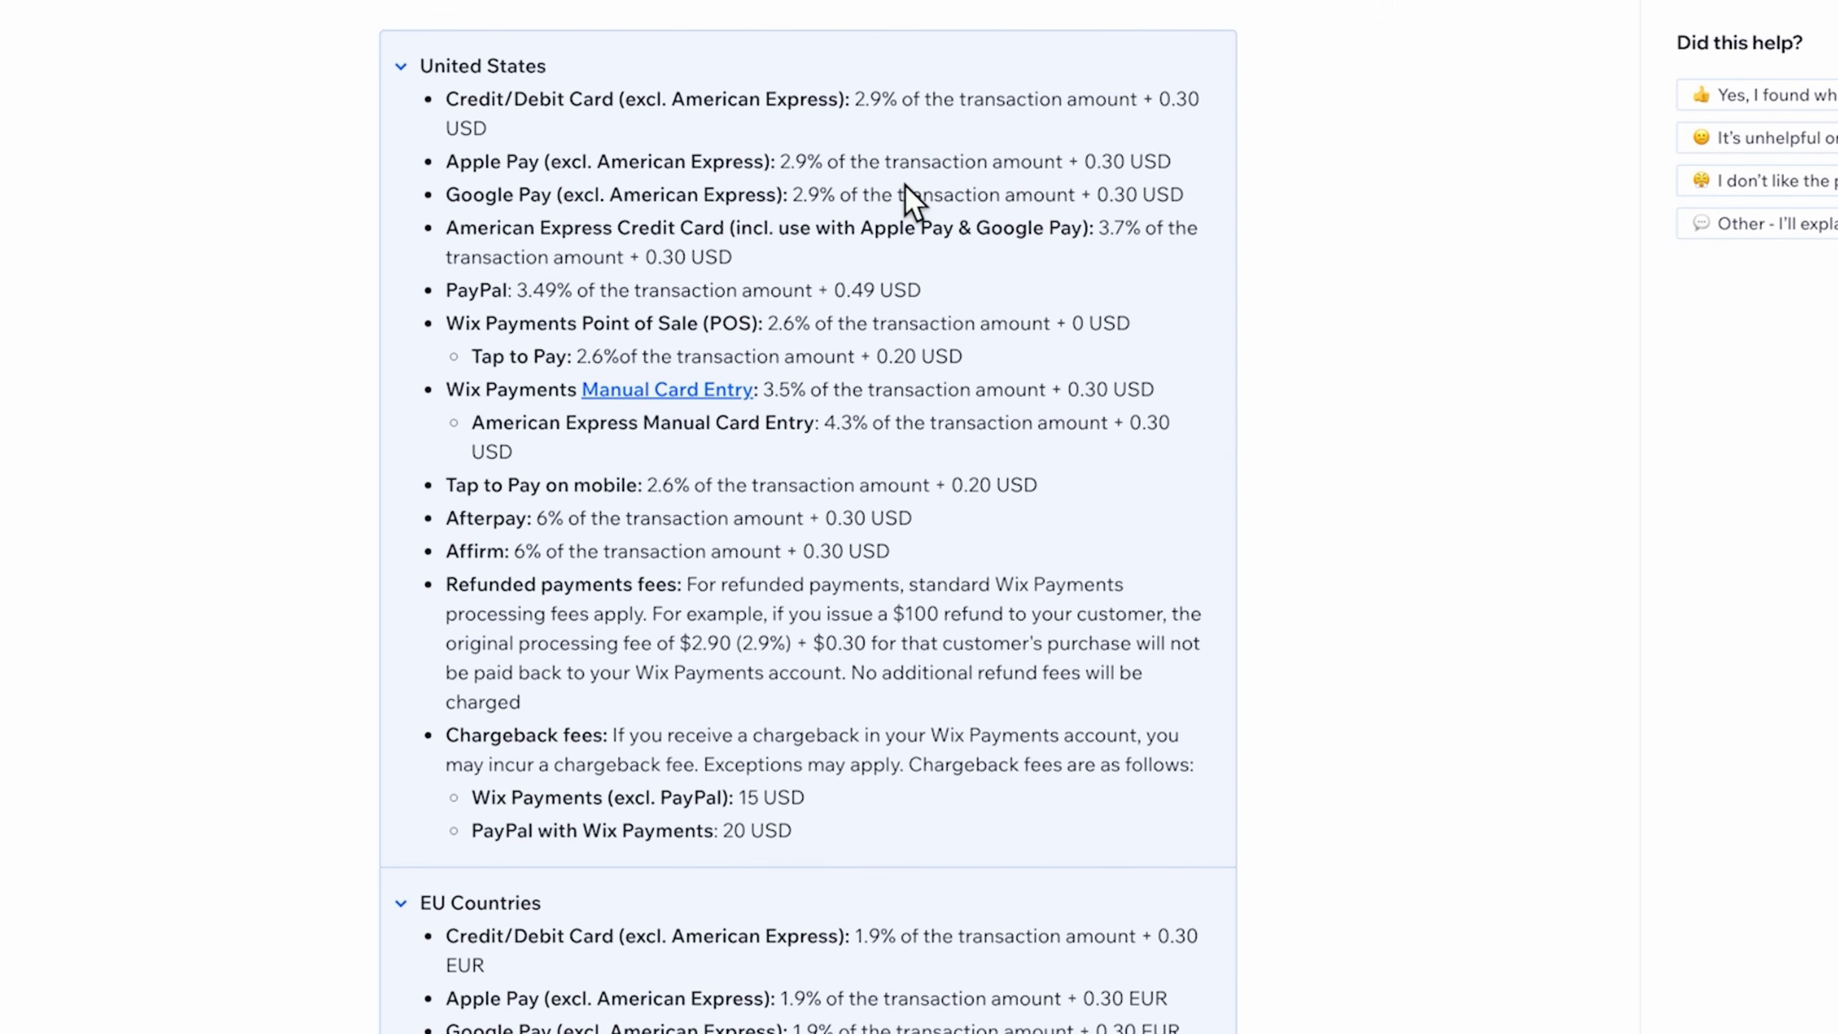
- Return to the PayPal connection page in the site dashboard and check the account email field and the account creation option
{"action": "left_click", "coordinate": [895, 20]}
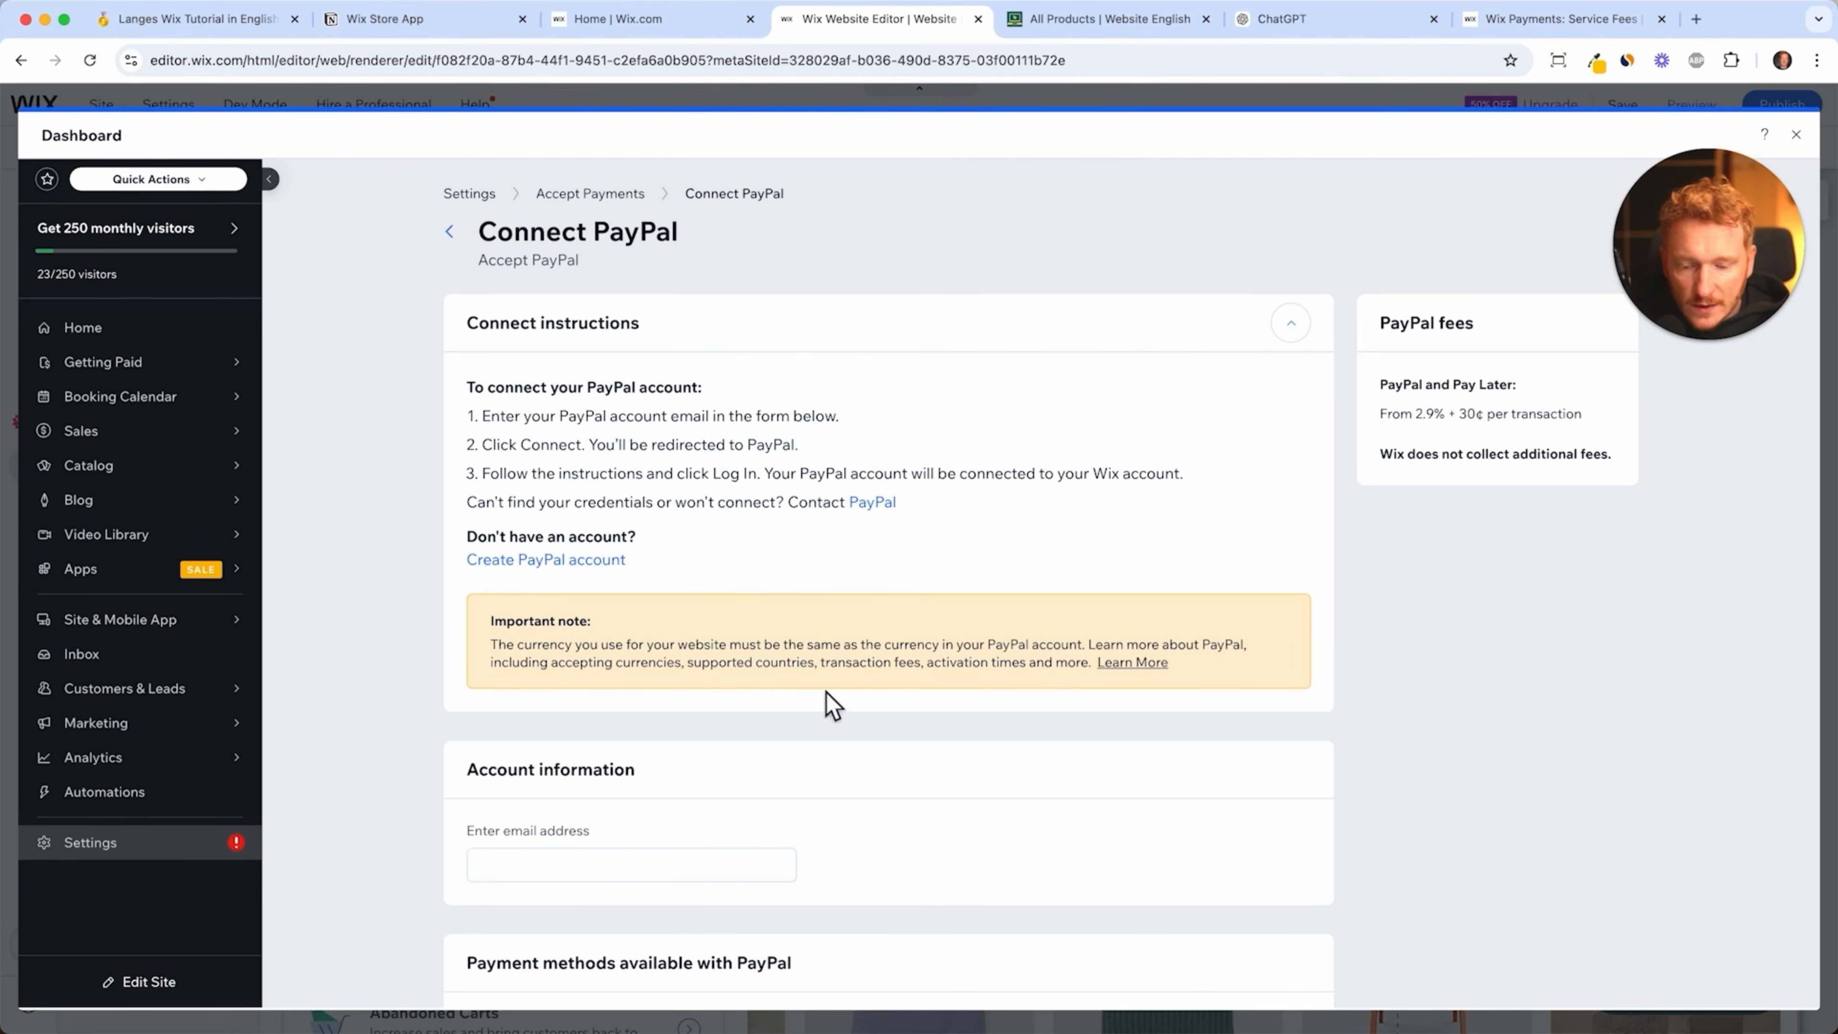
{"action": "scroll", "coordinate": [733, 586], "scroll_direction": "down", "scroll_amount": 4}
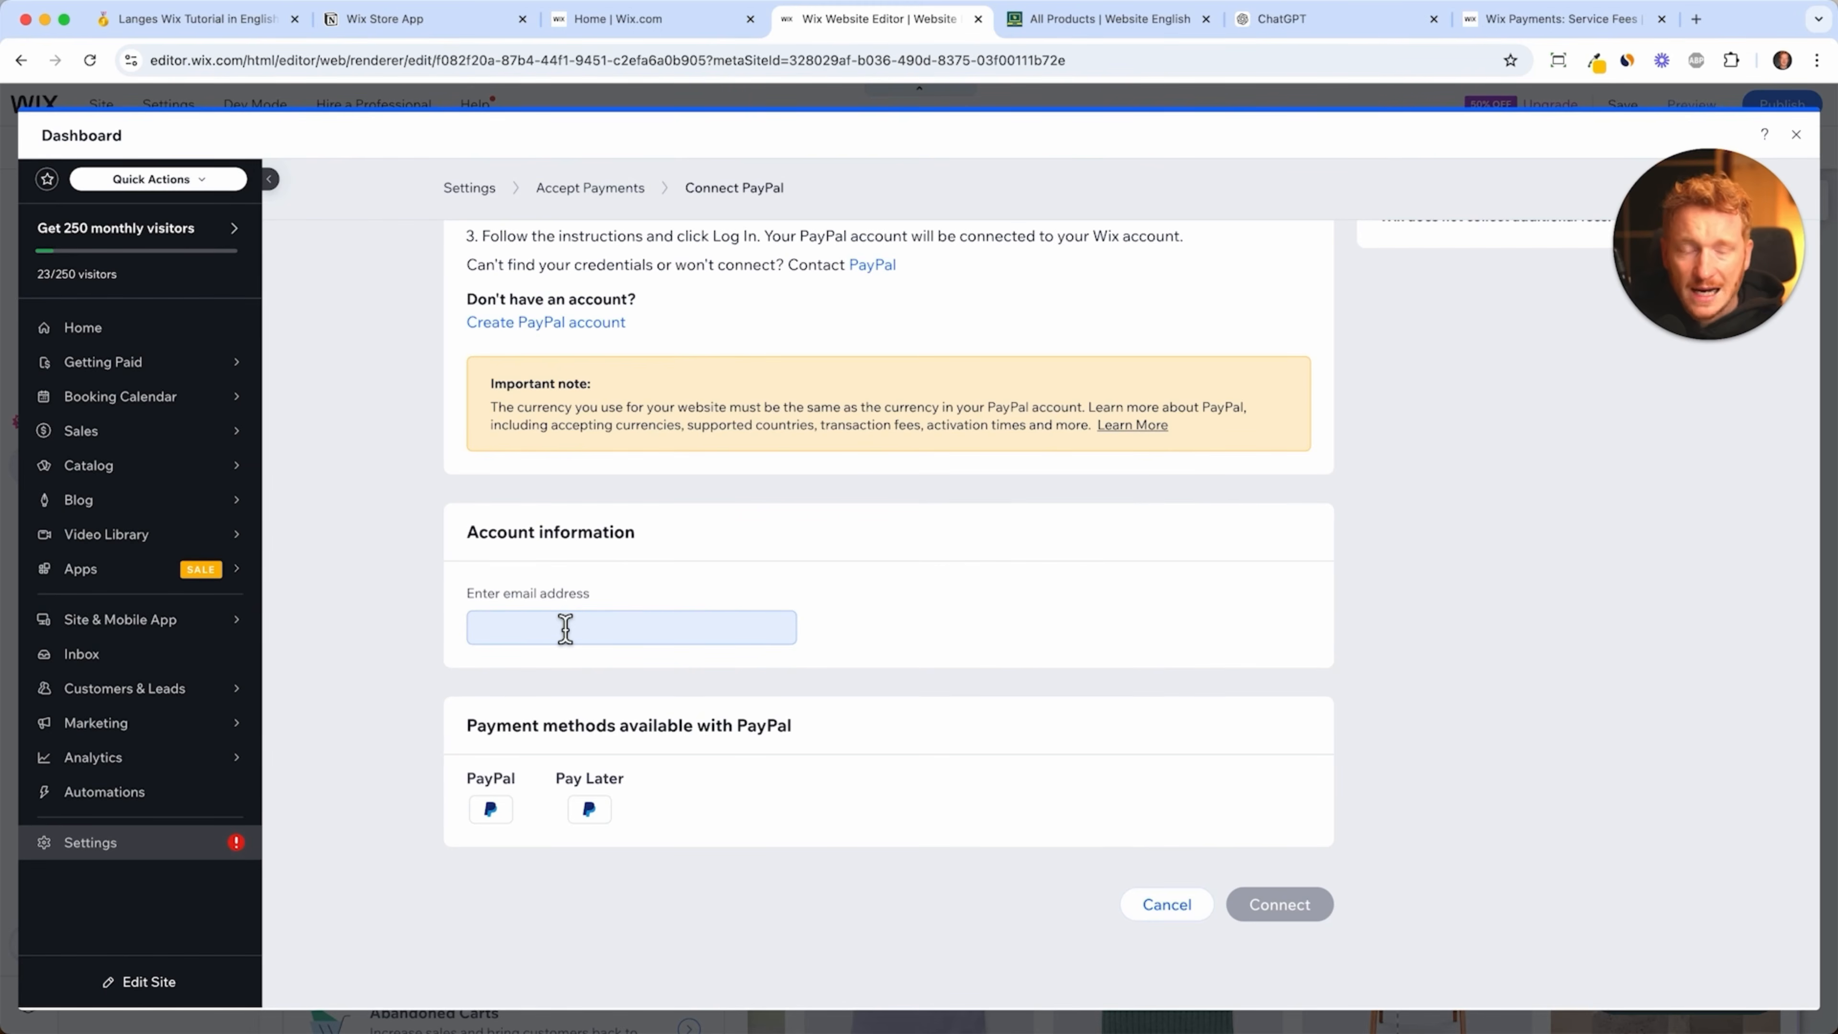
{"action": "scroll", "coordinate": [572, 463], "scroll_direction": "up", "scroll_amount": 2}
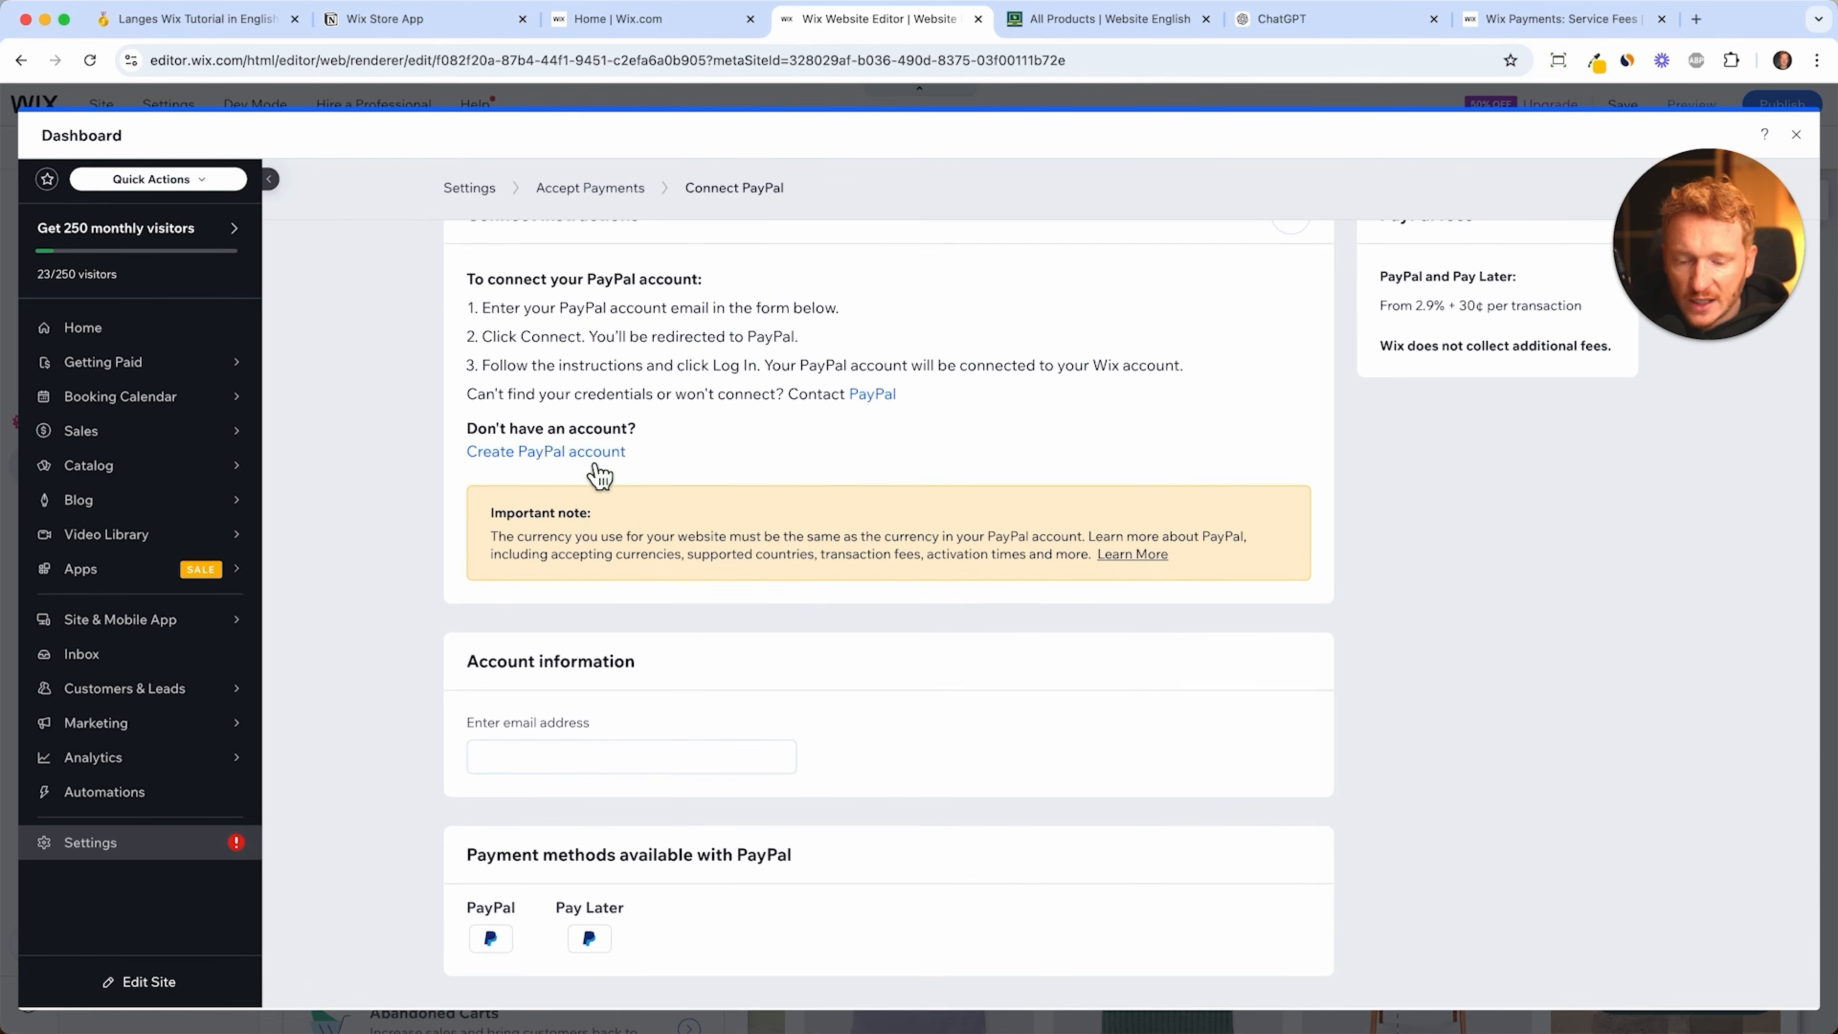
- Return to Accept Payments and review the Wix Payments methods, their checkout and payout statuses, and the unconnected providers
{"action": "scroll", "coordinate": [722, 400], "scroll_direction": "up", "scroll_amount": 2}
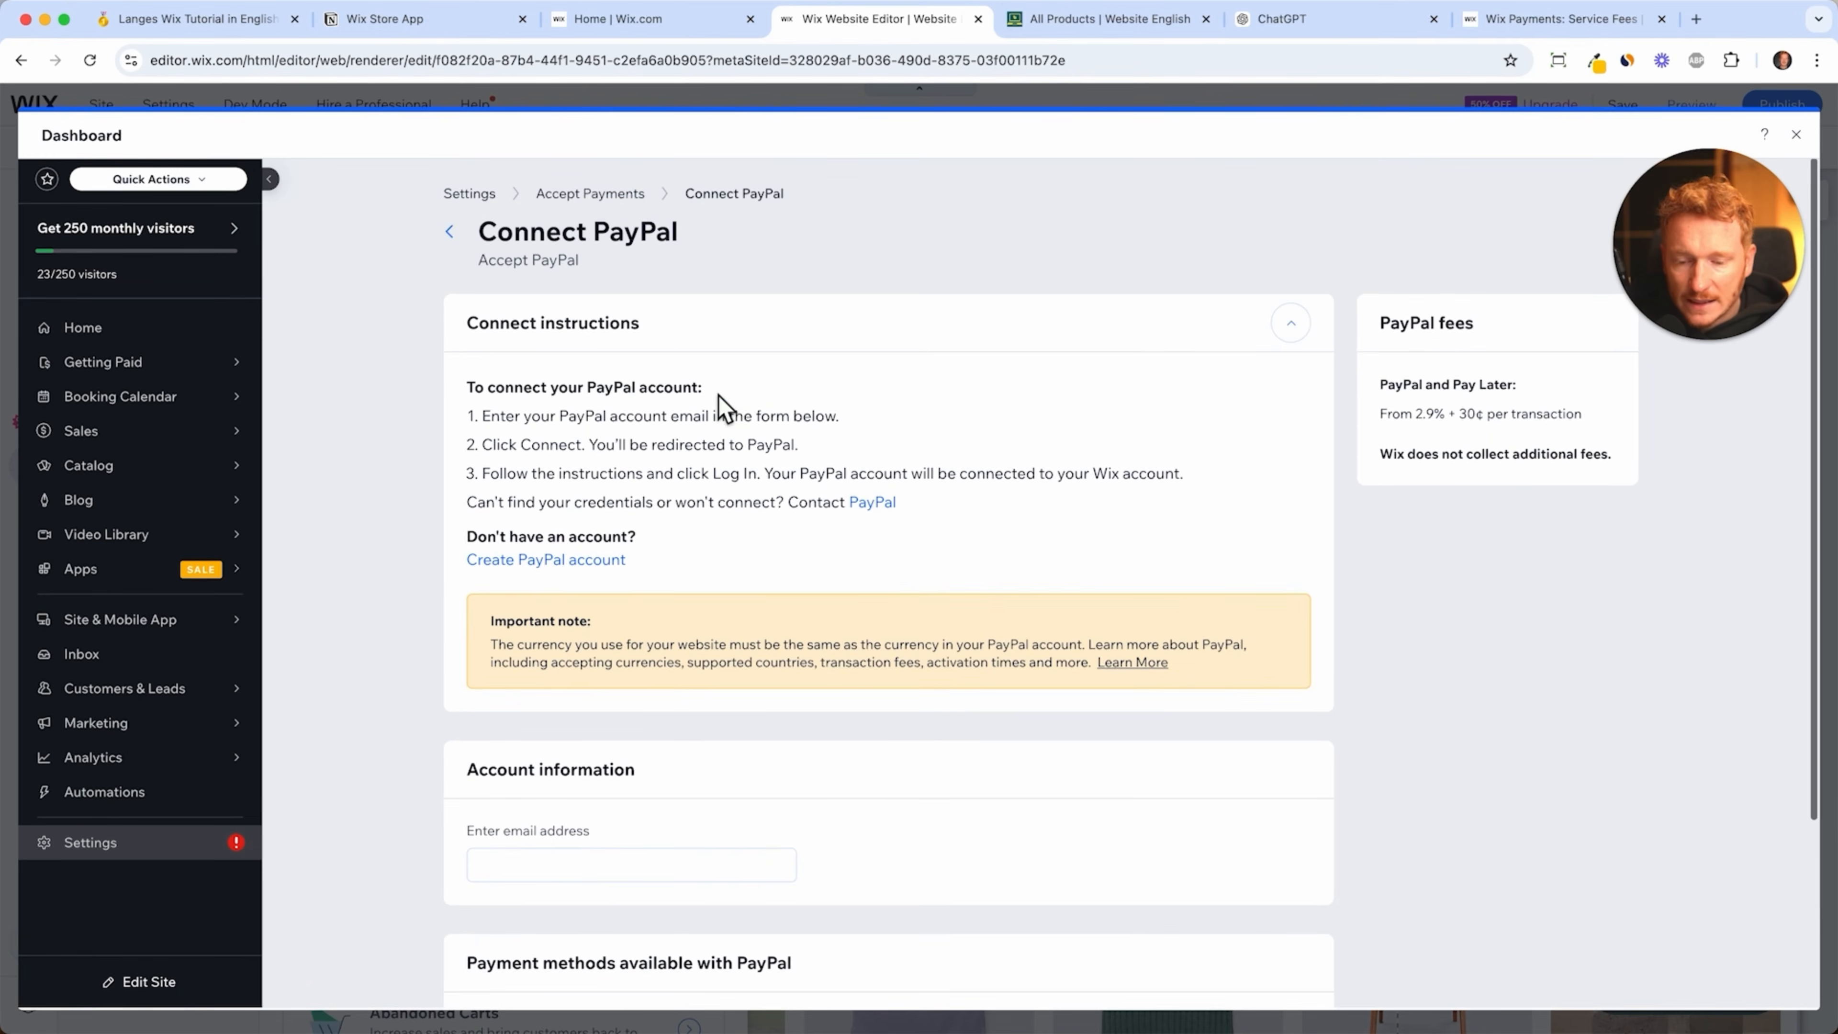
{"action": "left_click", "coordinate": [464, 245]}
{"action": "scroll", "coordinate": [841, 730], "scroll_direction": "down", "scroll_amount": 5}
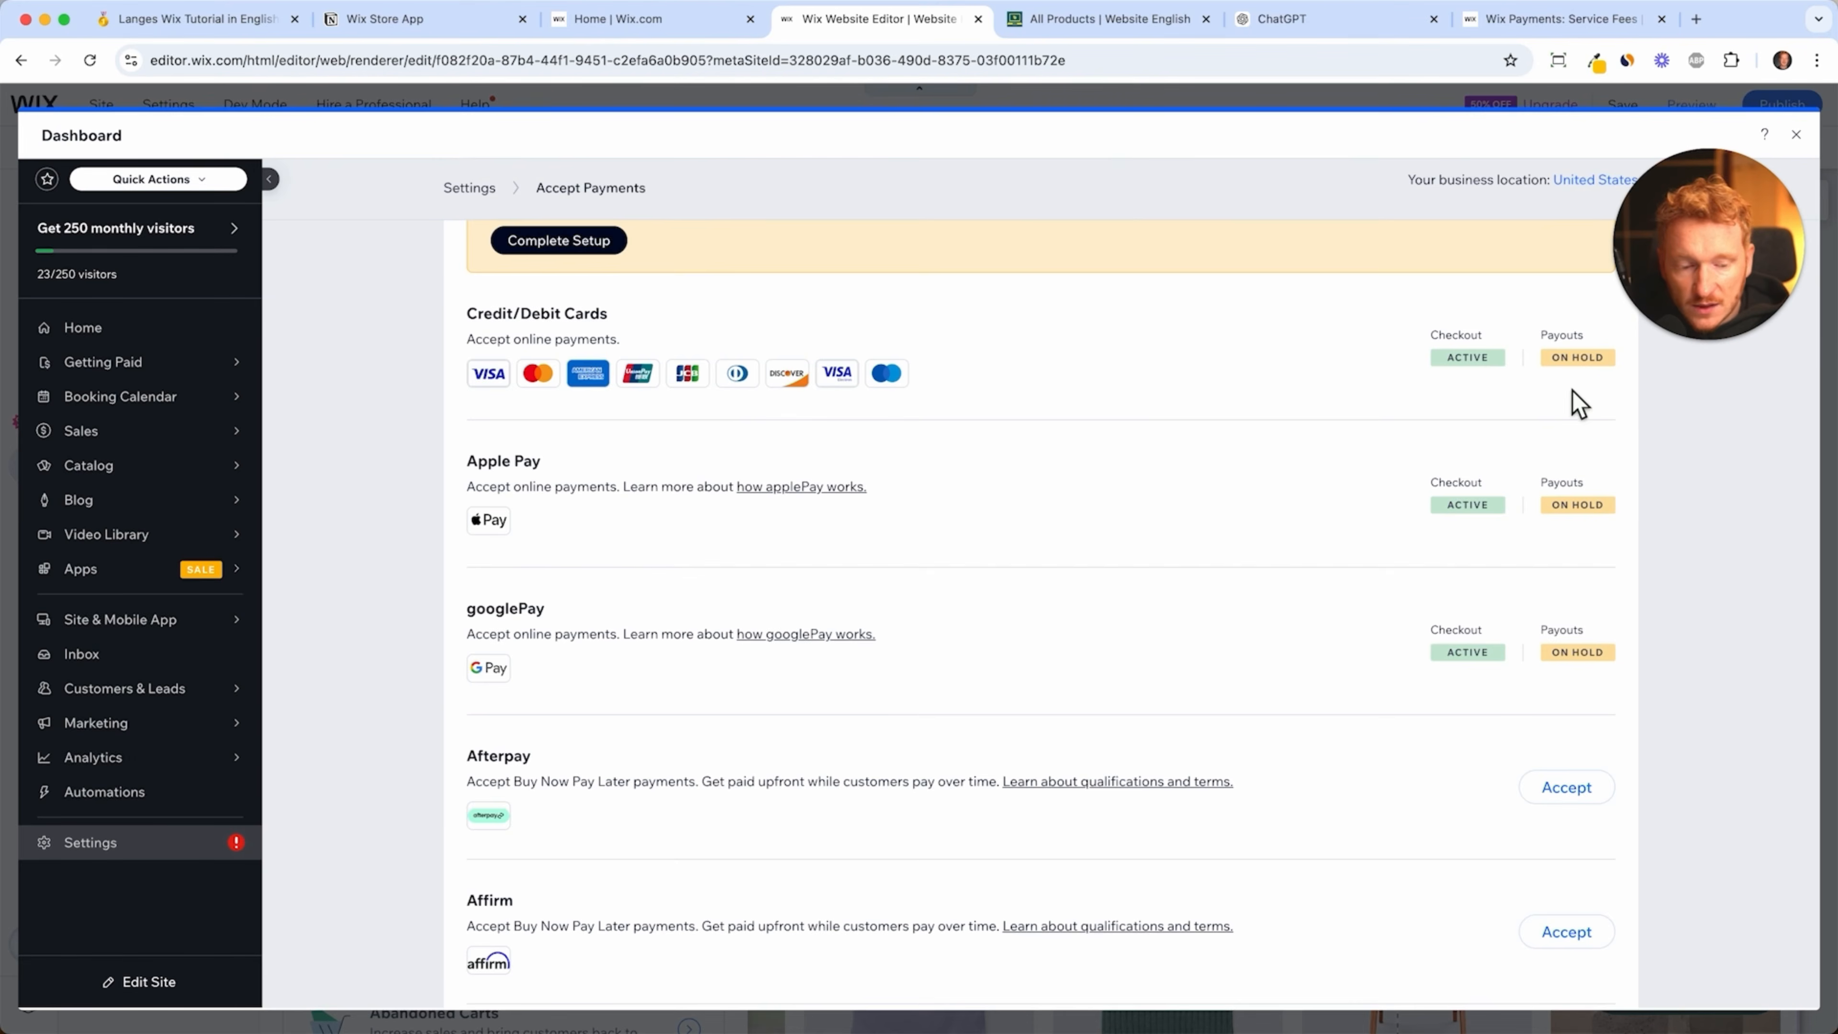
{"action": "scroll", "coordinate": [1577, 403], "scroll_direction": "up", "scroll_amount": 4}
{"action": "scroll", "coordinate": [943, 427], "scroll_direction": "down", "scroll_amount": 8}
{"action": "scroll", "coordinate": [947, 431], "scroll_direction": "down", "scroll_amount": 9}
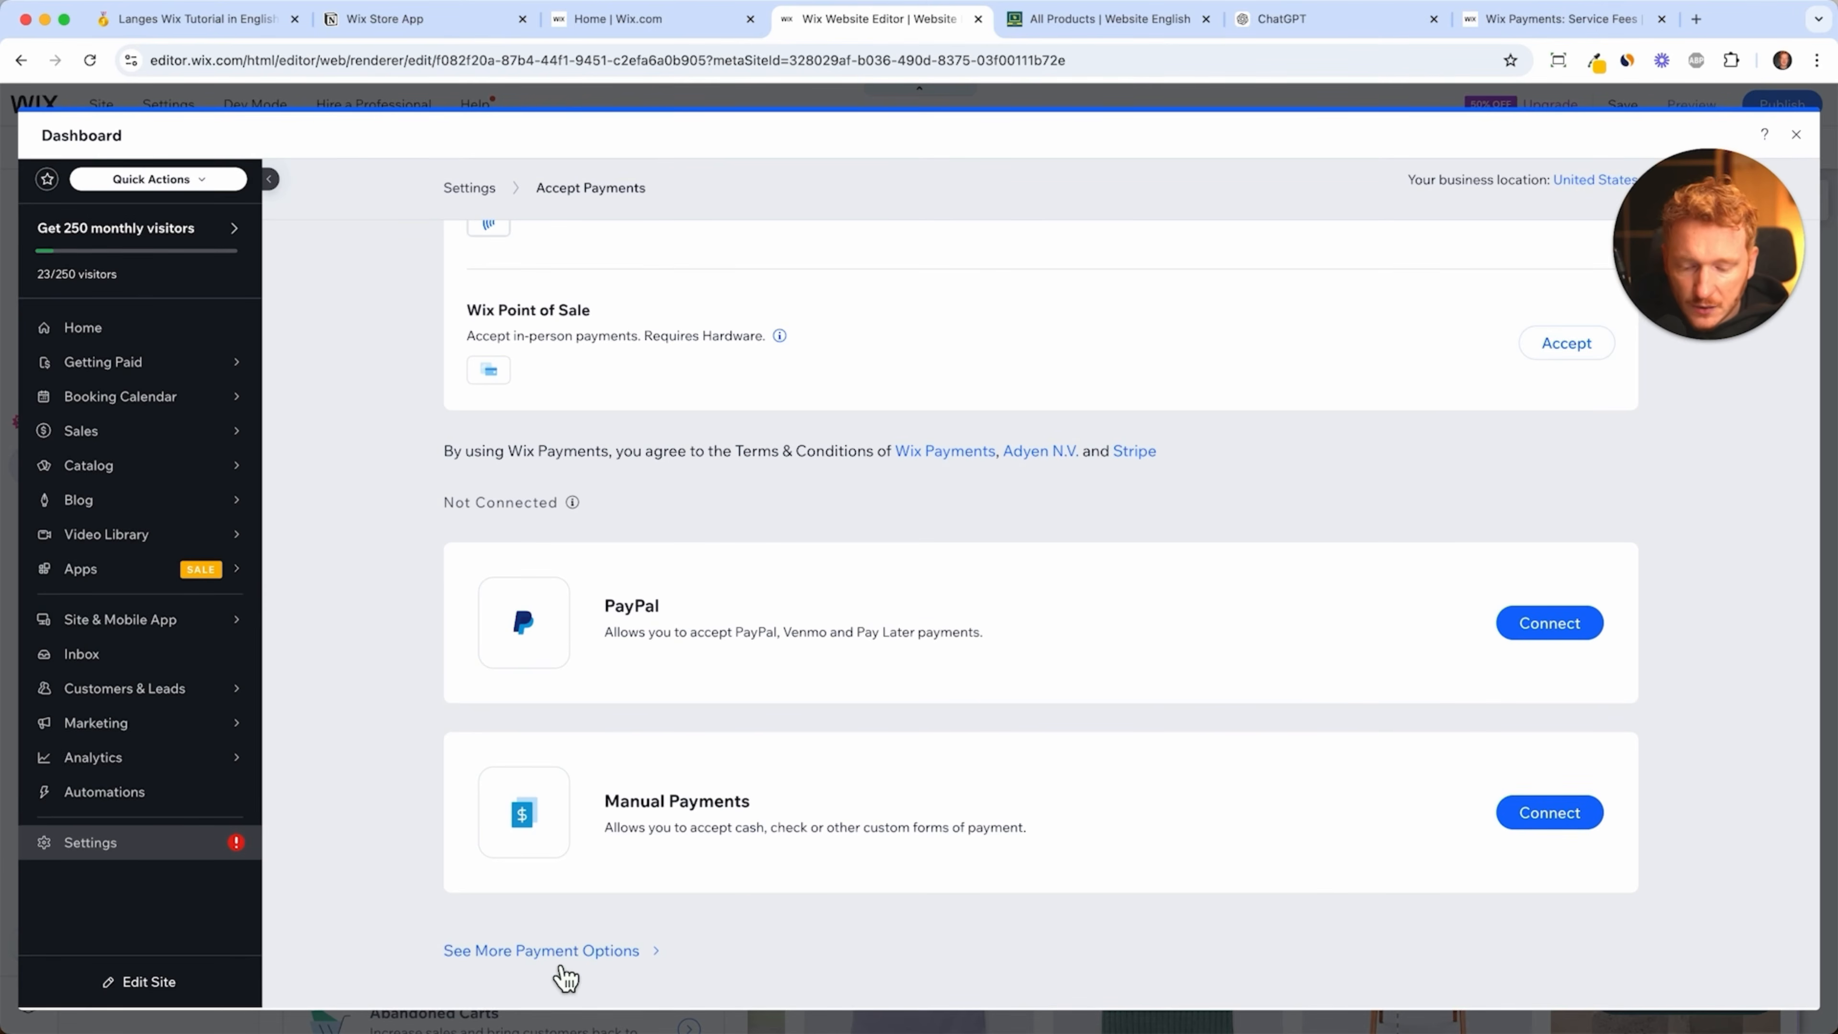
- Review the additional payment options through to the third-party credit/debit card providers, and return to Accept Payments
{"action": "left_click", "coordinate": [567, 950]}
{"action": "scroll", "coordinate": [894, 854], "scroll_direction": "down", "scroll_amount": 10}
{"action": "scroll", "coordinate": [897, 858], "scroll_direction": "down", "scroll_amount": 8}
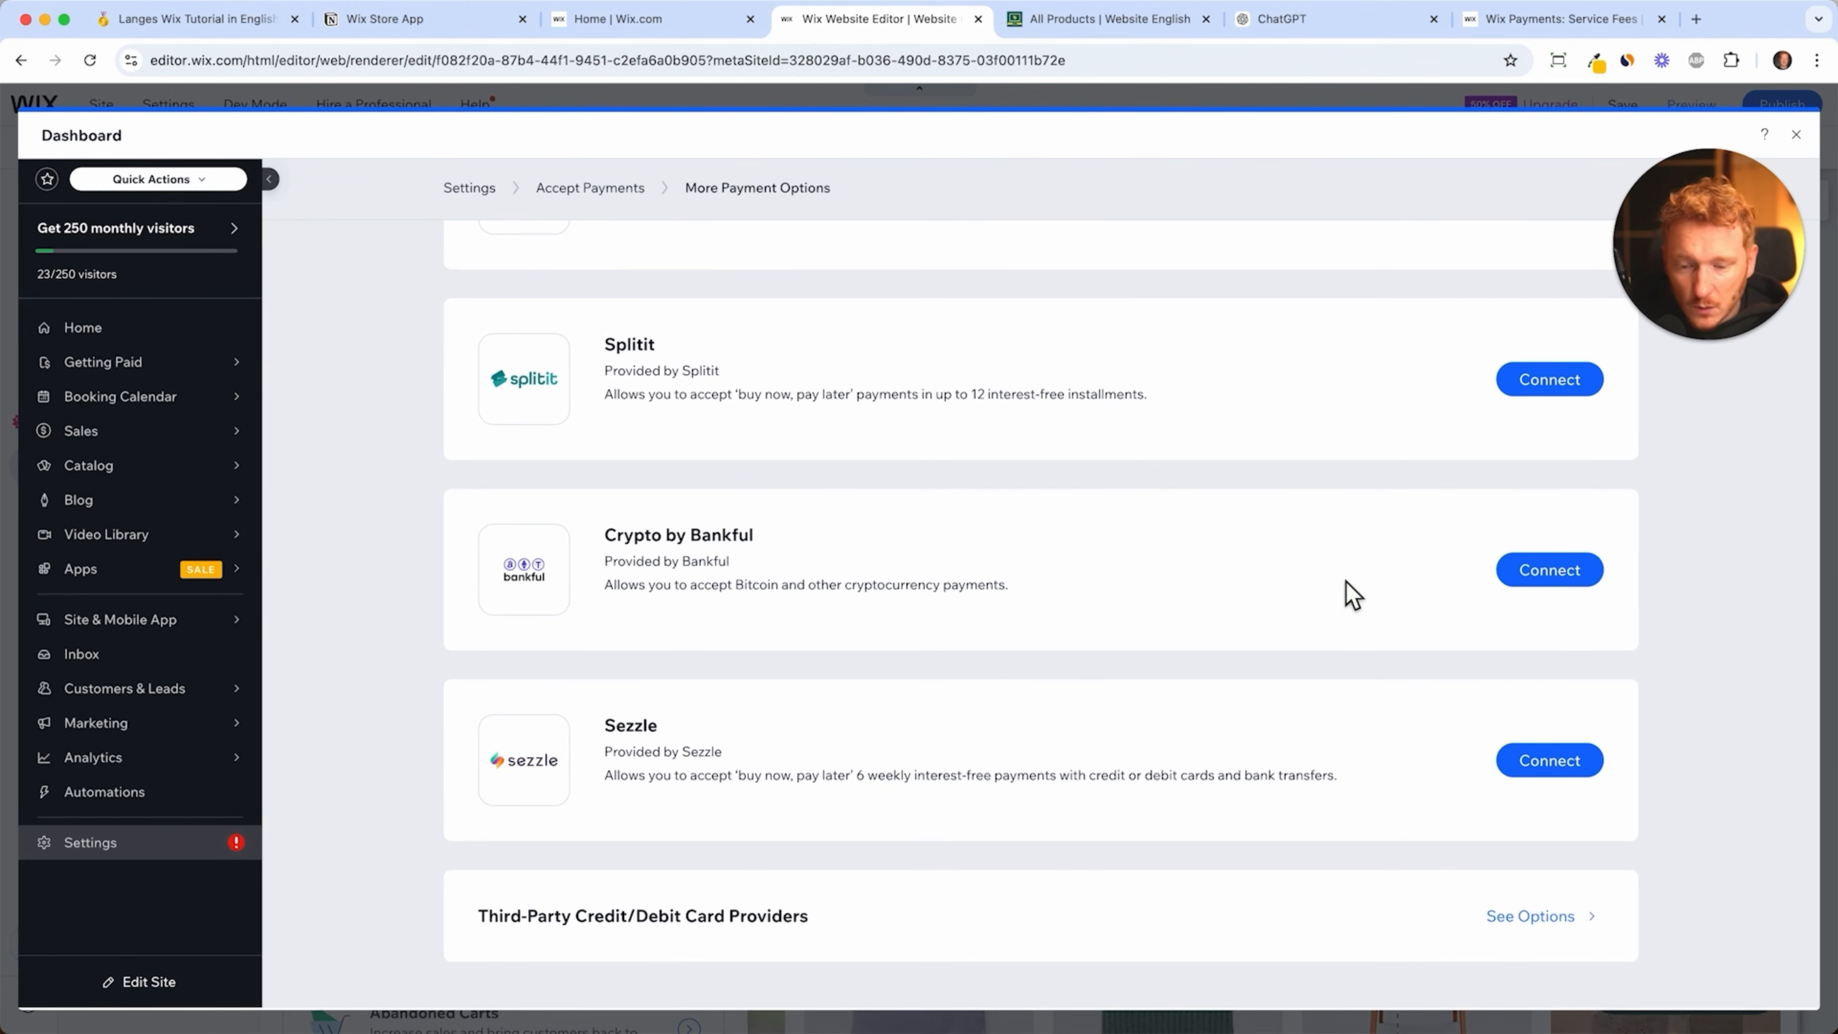
{"action": "scroll", "coordinate": [1351, 595], "scroll_direction": "up", "scroll_amount": 10}
{"action": "left_click", "coordinate": [445, 235]}
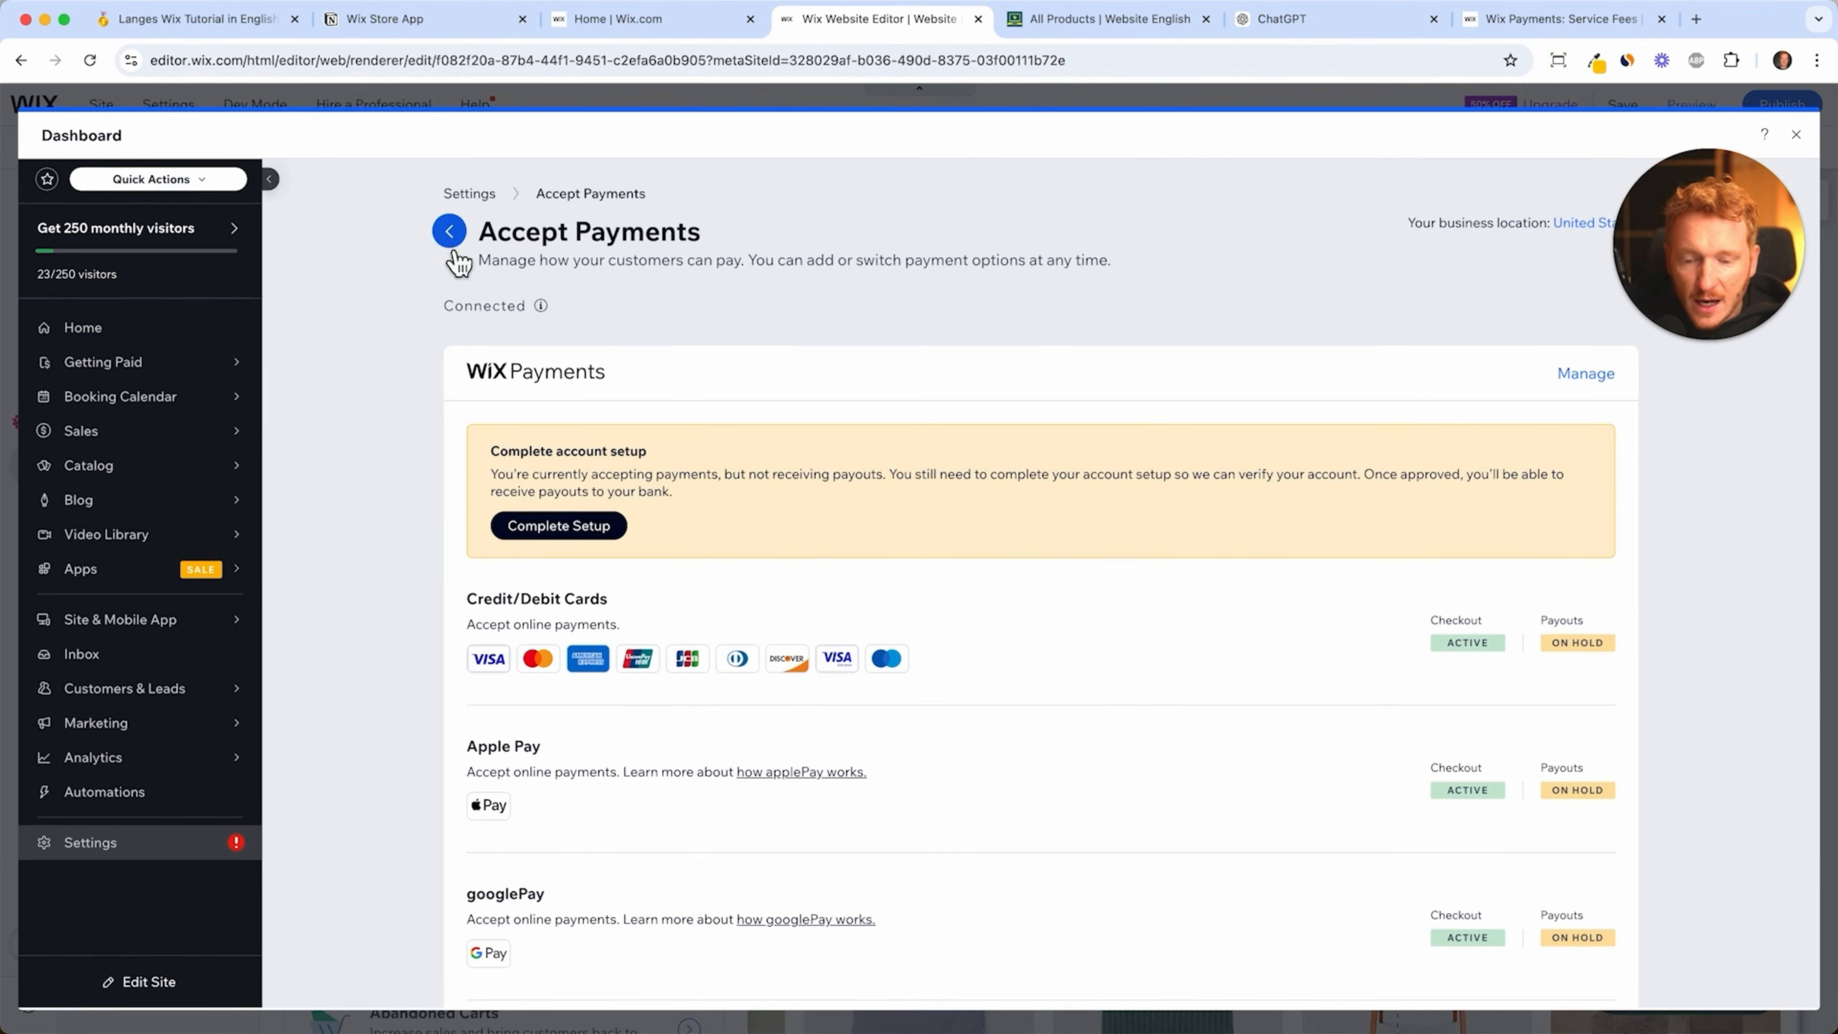
- Close the site dashboard and reload the live All Products page
{"action": "left_click", "coordinate": [1808, 152]}
{"action": "left_click", "coordinate": [1114, 21]}
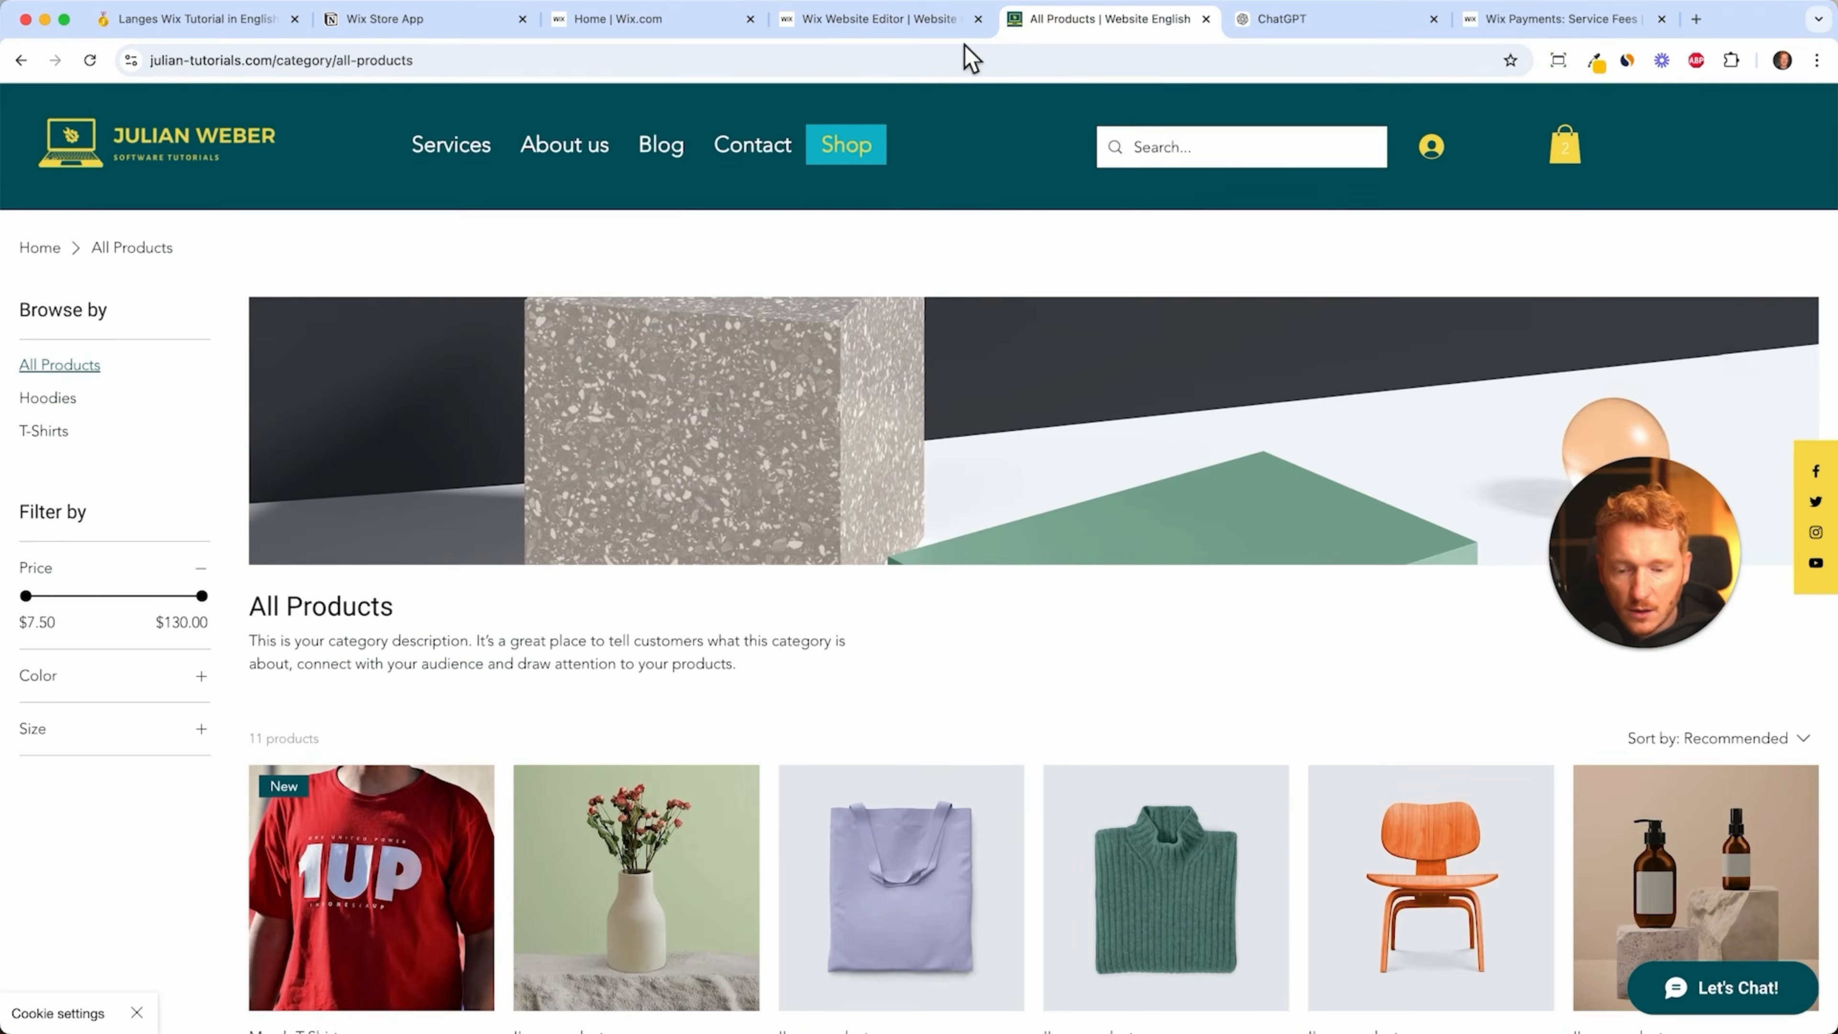
{"action": "left_click", "coordinate": [90, 61]}
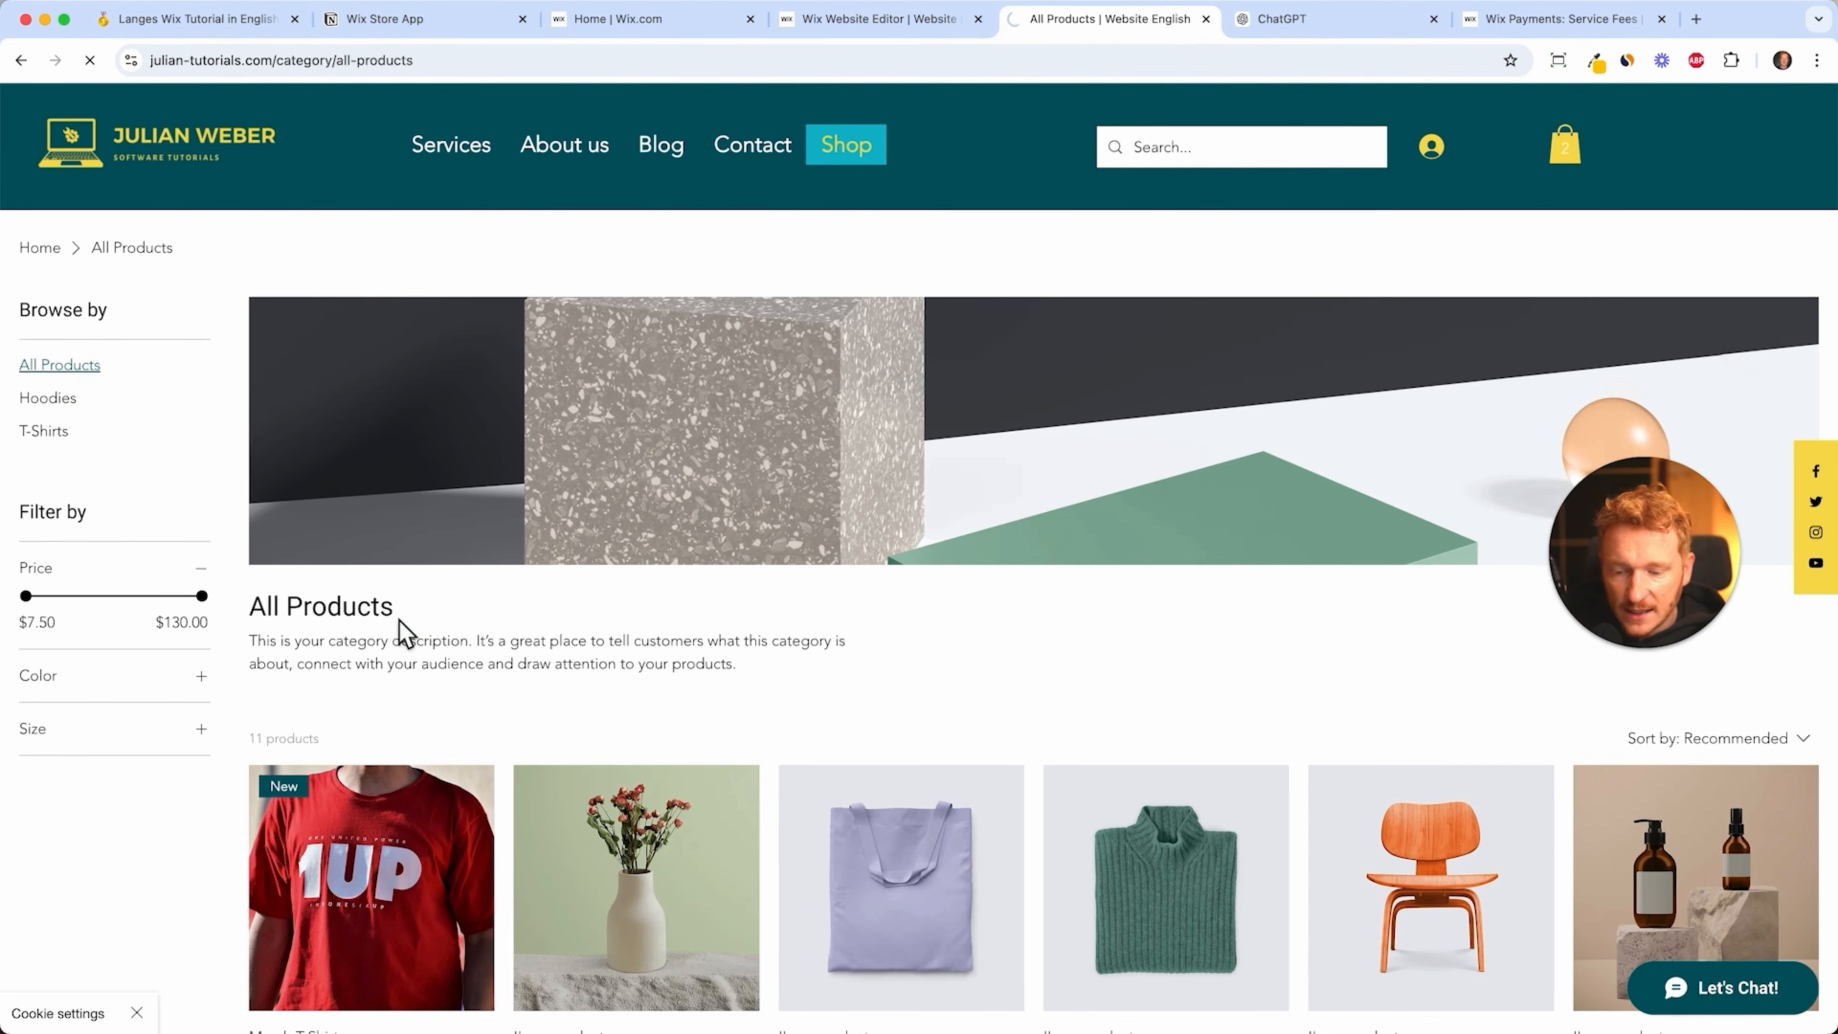
- Add one medium Merch T-Shirts item to the cart and proceed from the cart to the checkout
{"action": "scroll", "coordinate": [431, 763], "scroll_direction": "down", "scroll_amount": 3}
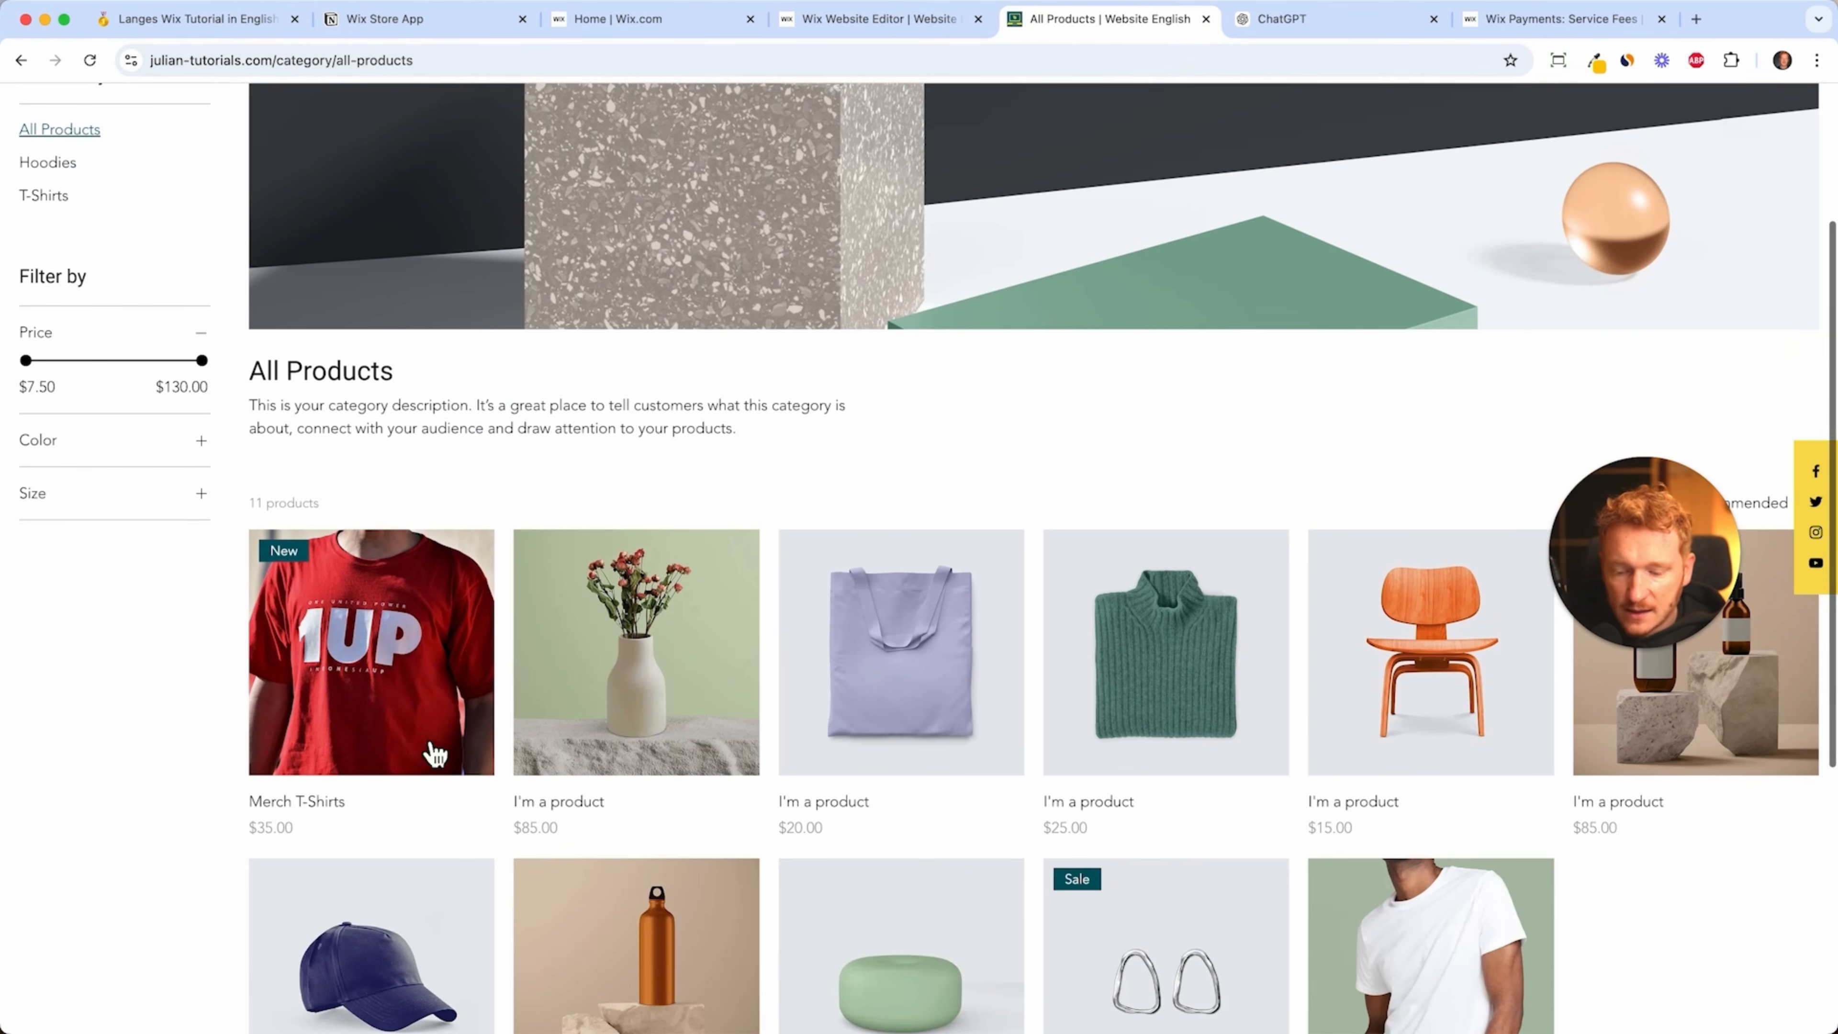
{"action": "left_click", "coordinate": [418, 697]}
{"action": "left_click", "coordinate": [1212, 494]}
{"action": "left_click", "coordinate": [1081, 578]}
{"action": "left_click", "coordinate": [1099, 643]}
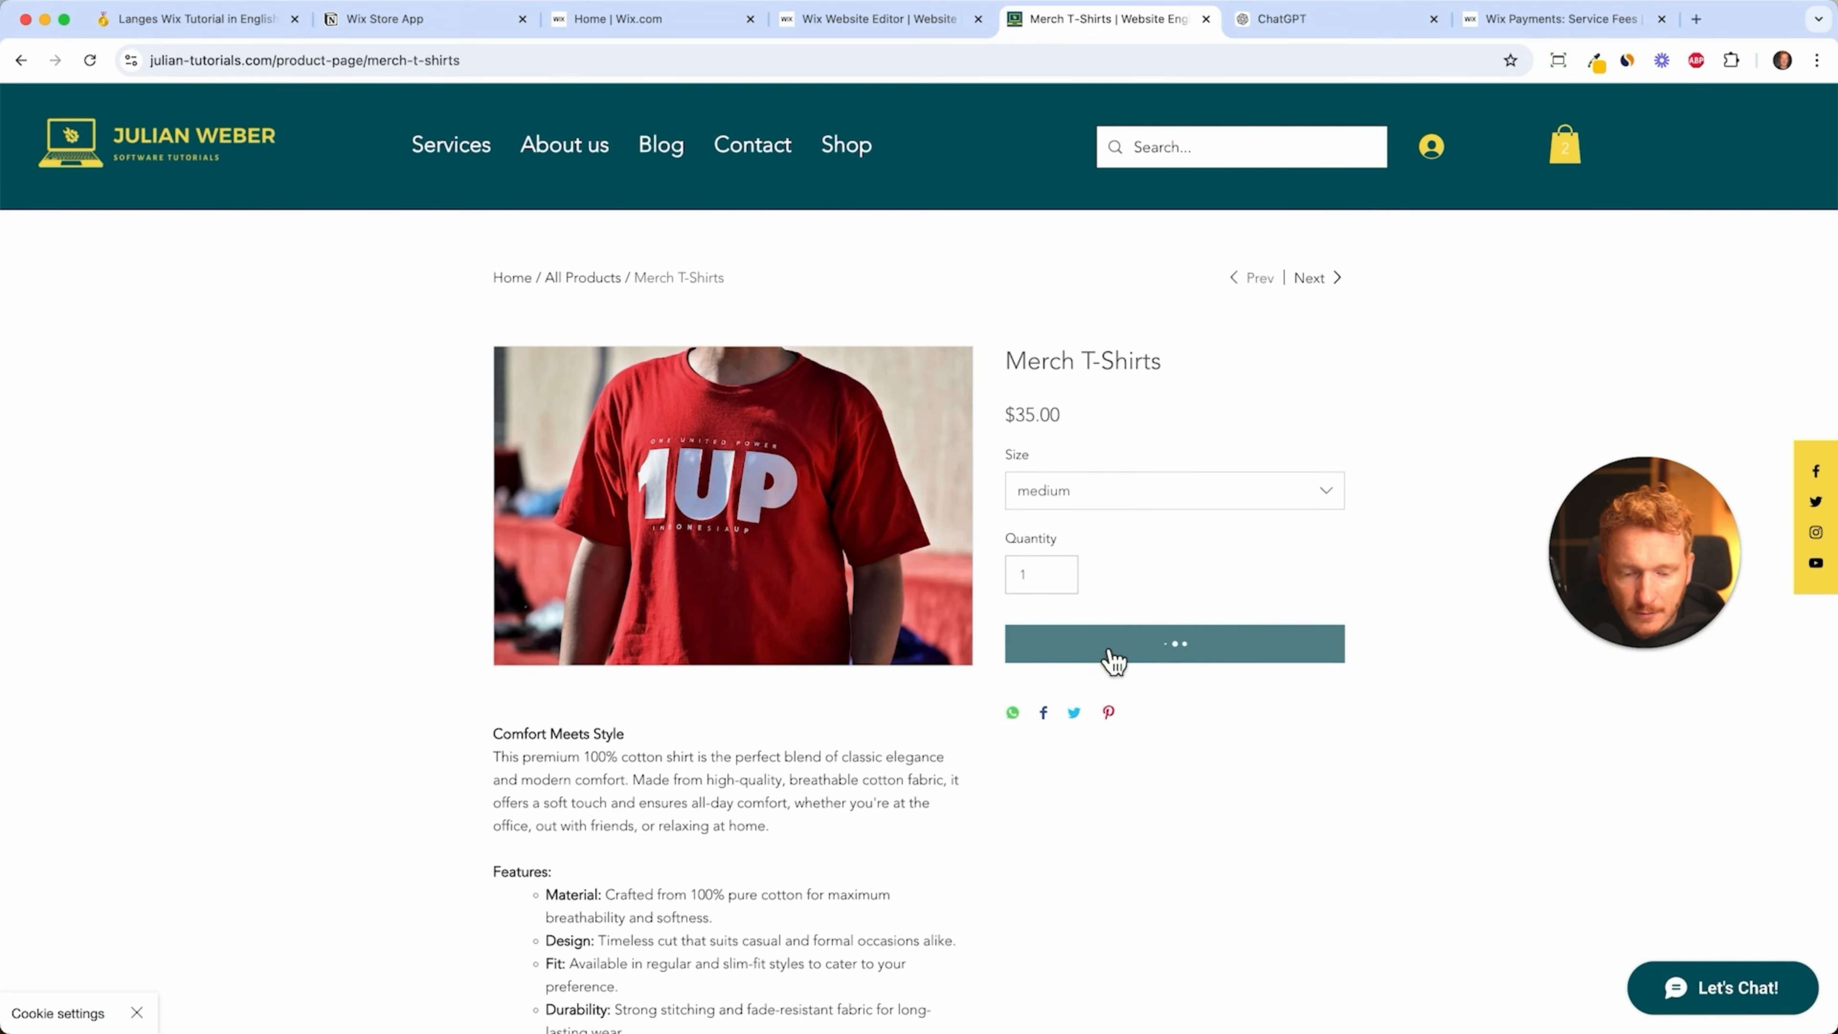
{"action": "left_click", "coordinate": [1695, 994]}
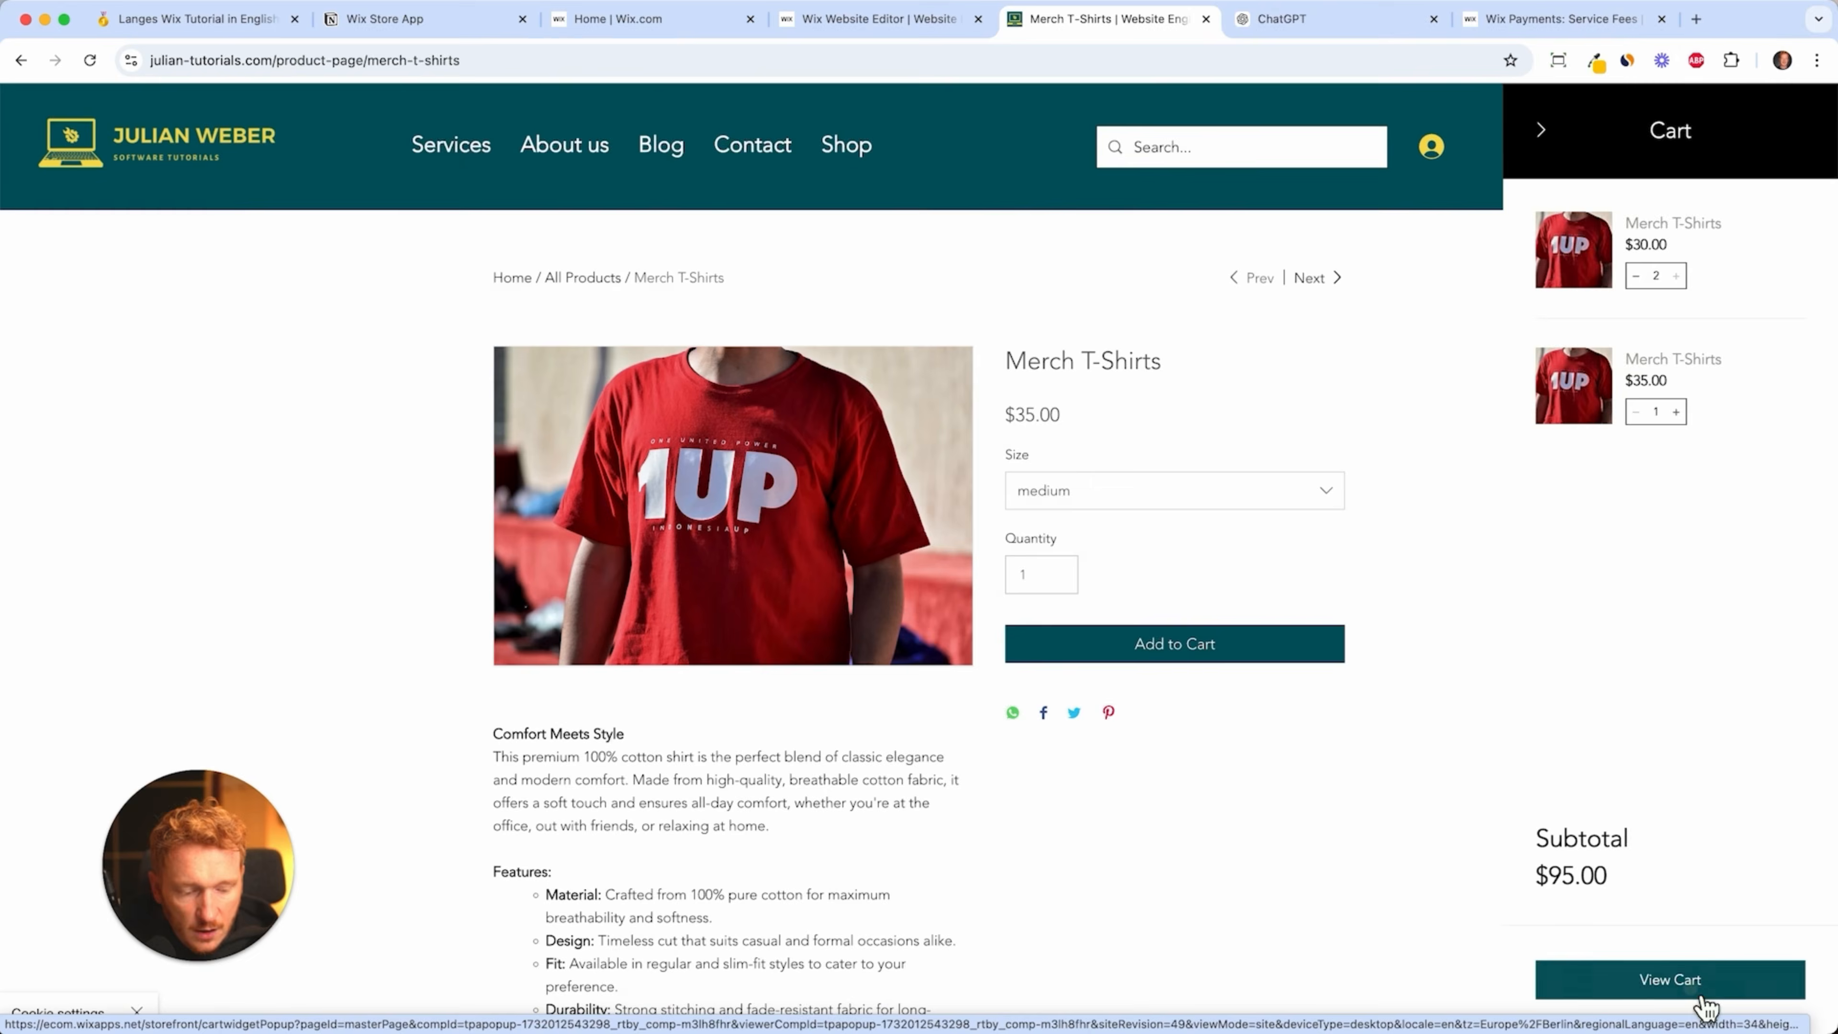
{"action": "left_click", "coordinate": [1319, 589]}
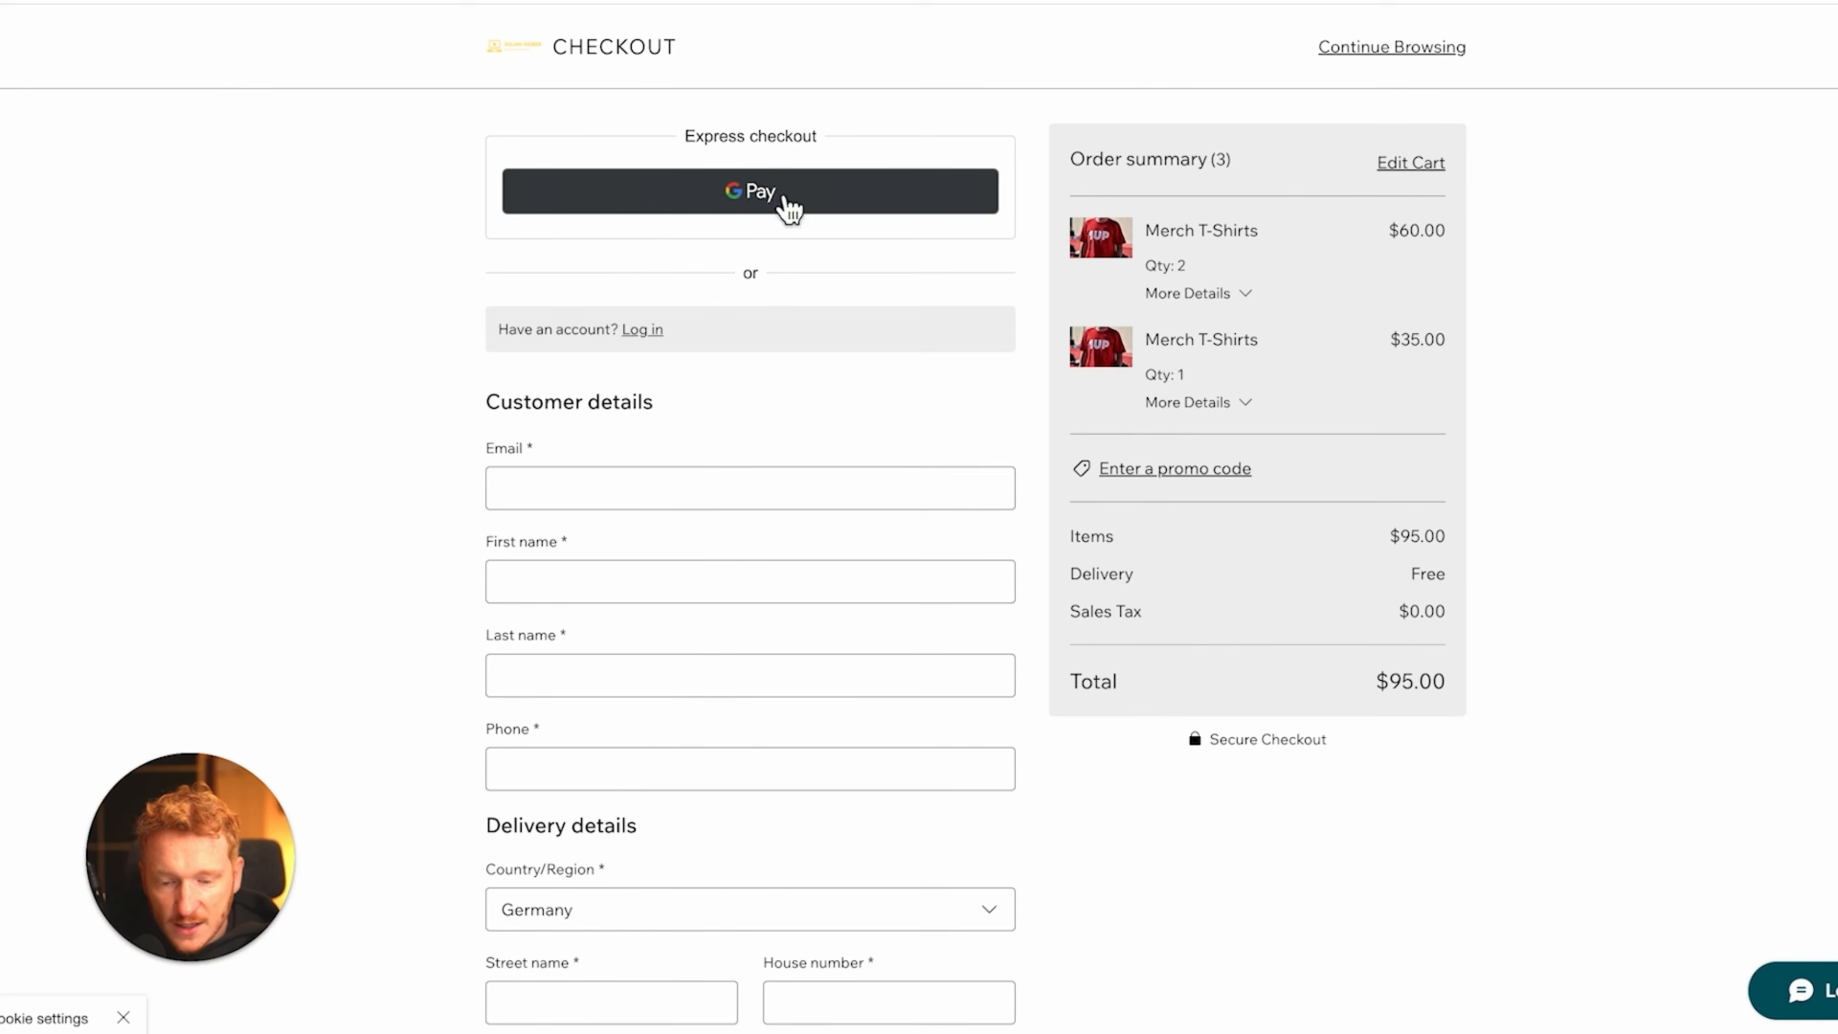
- Examine the checkout page's express payment option, customer and delivery fields, and the order summary
{"action": "scroll", "coordinate": [716, 427], "scroll_direction": "down", "scroll_amount": 1}
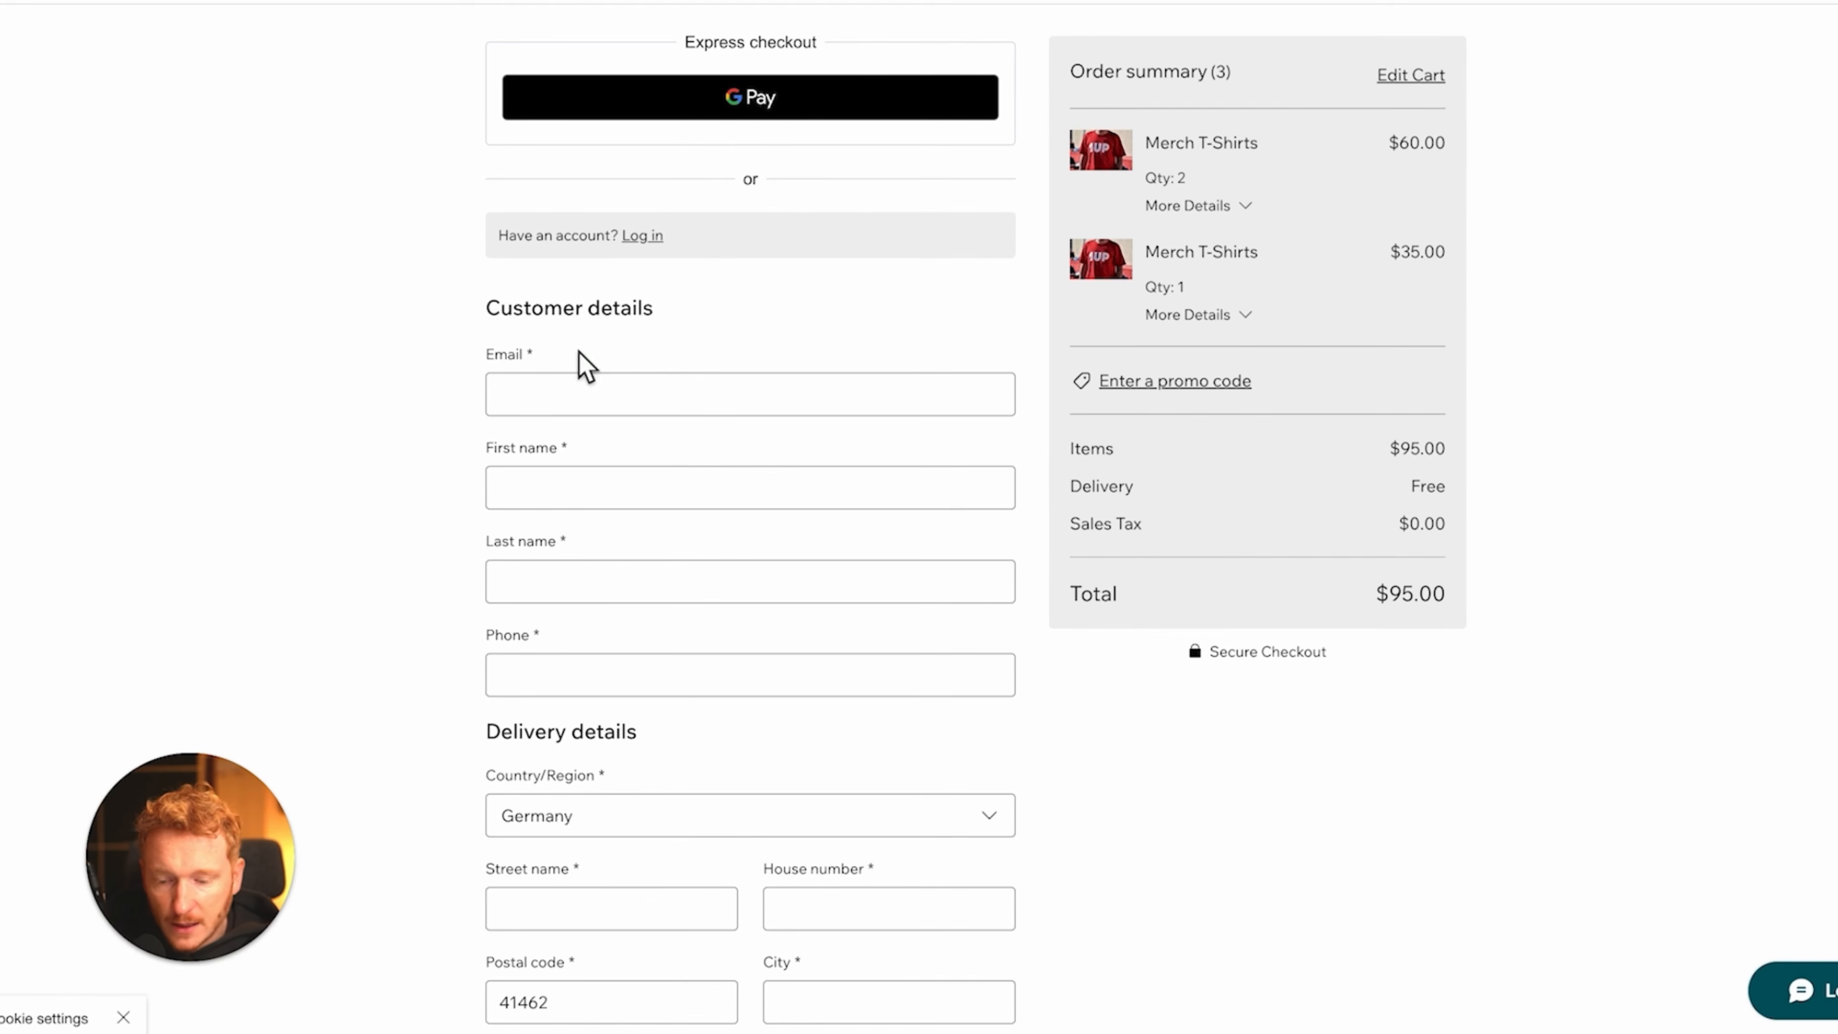
{"action": "scroll", "coordinate": [698, 579], "scroll_direction": "down", "scroll_amount": 4}
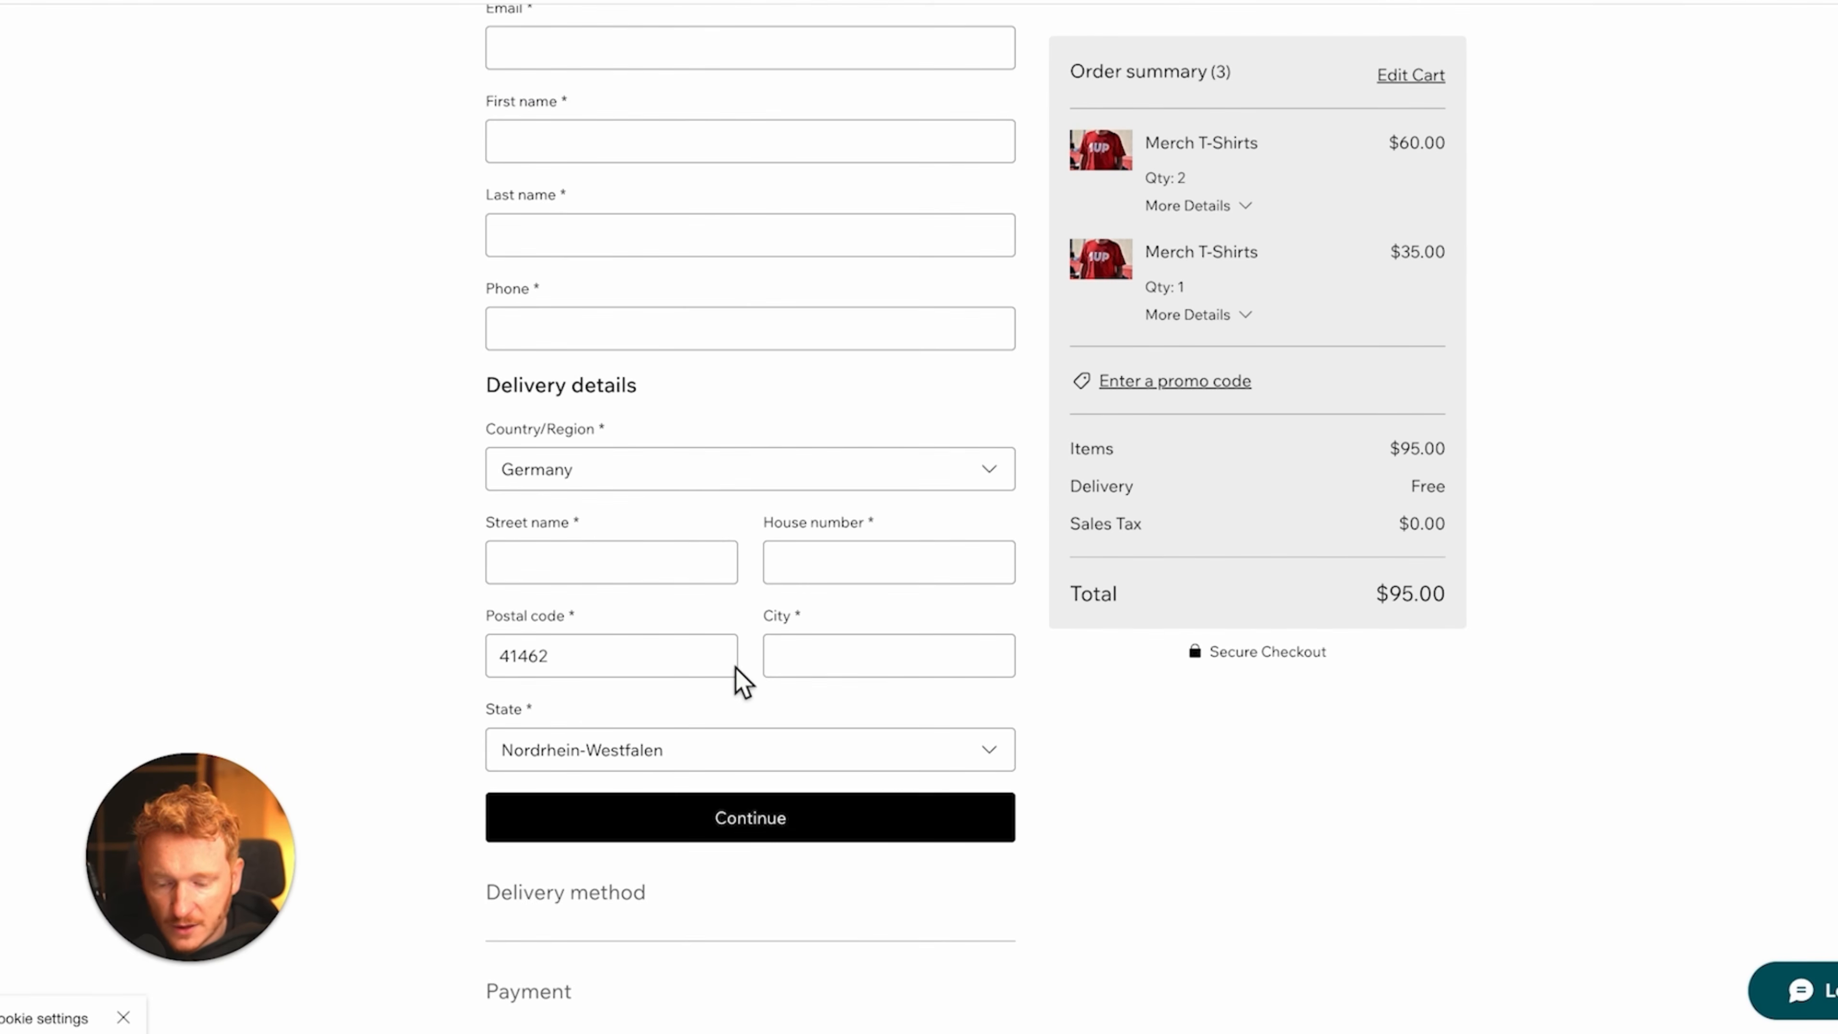
{"action": "scroll", "coordinate": [732, 451], "scroll_direction": "up", "scroll_amount": 5}
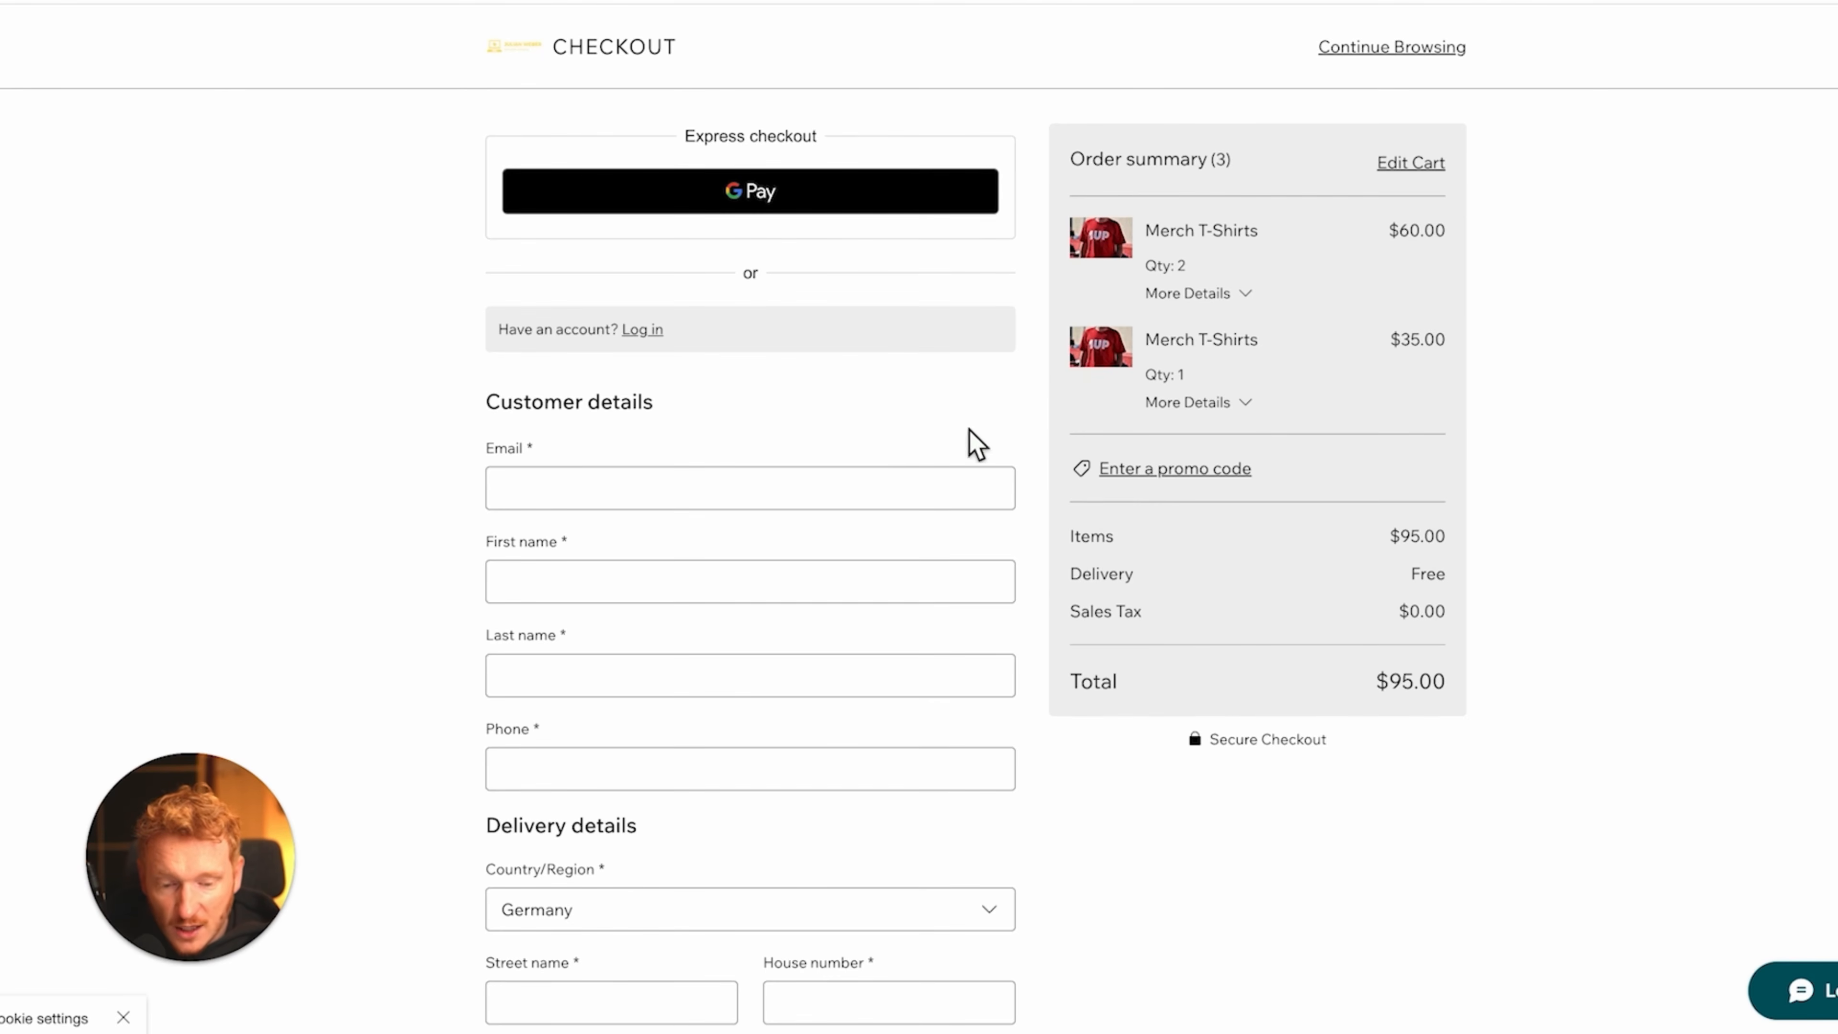
{"action": "scroll", "coordinate": [765, 467], "scroll_direction": "down", "scroll_amount": 5}
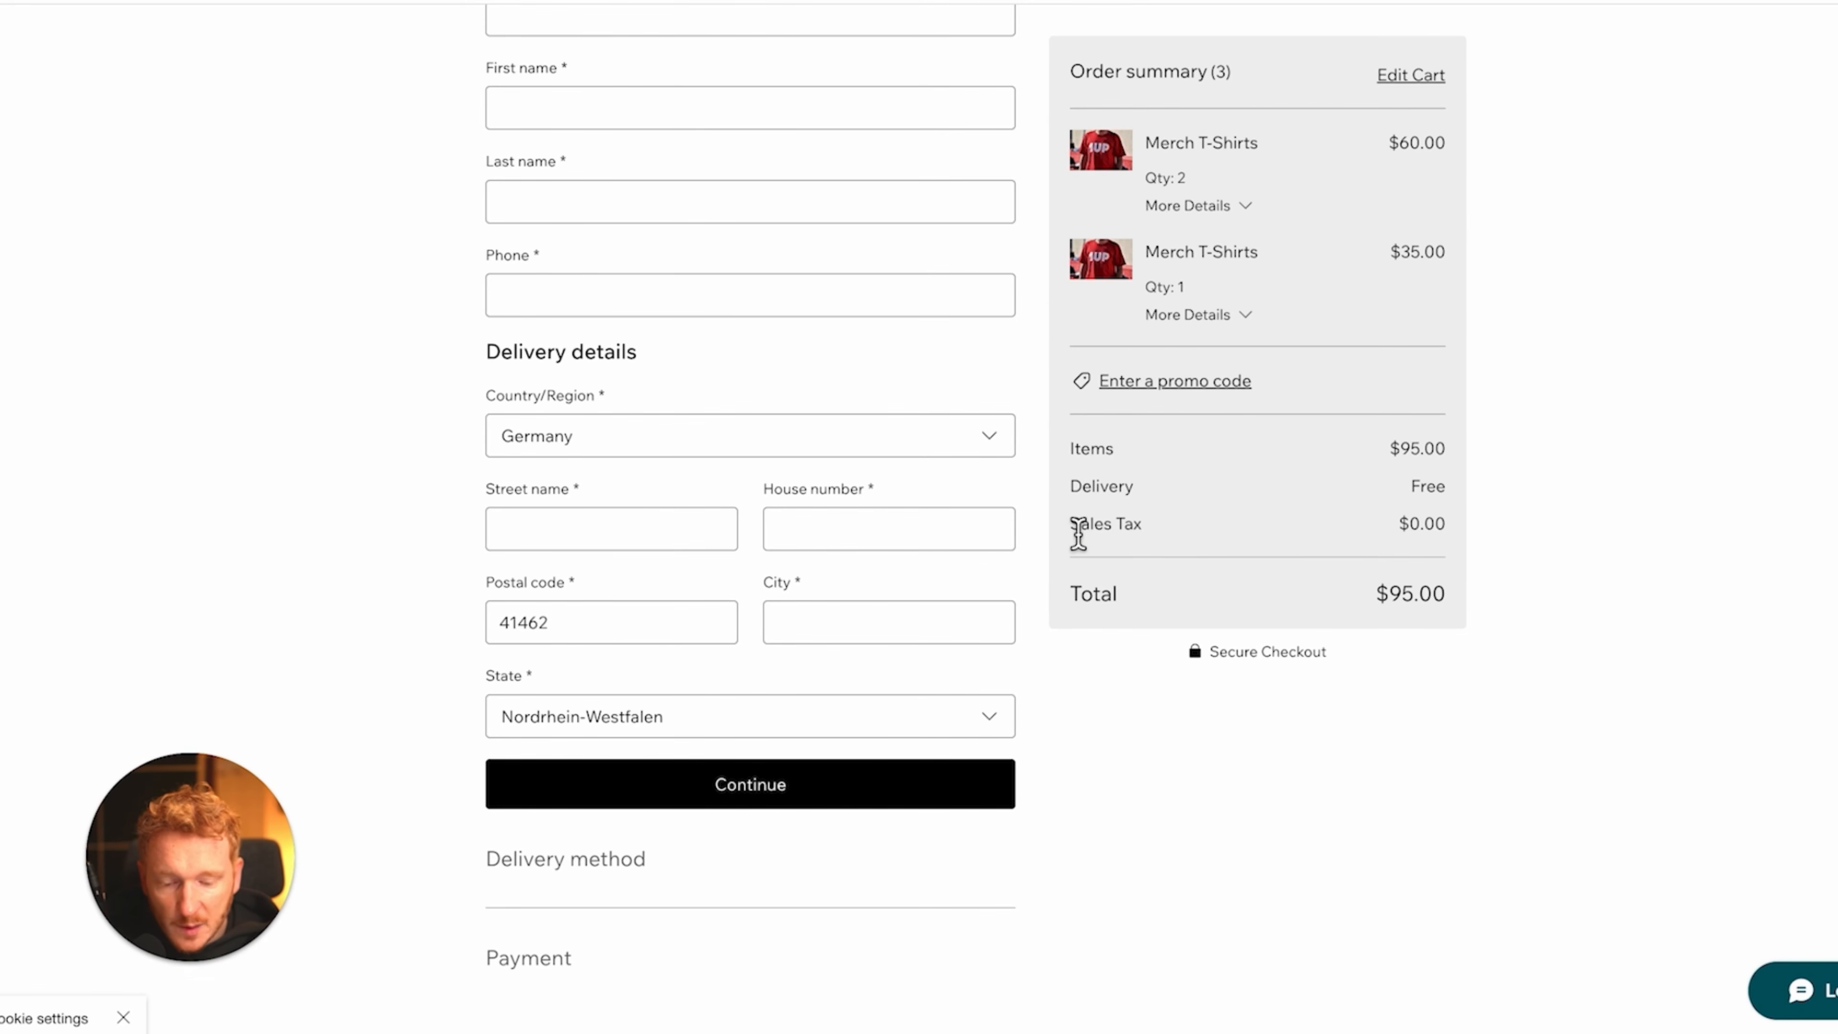
- Set the delivery country to United States and try to continue the checkout without customer details
{"action": "scroll", "coordinate": [1238, 423], "scroll_direction": "up", "scroll_amount": 6}
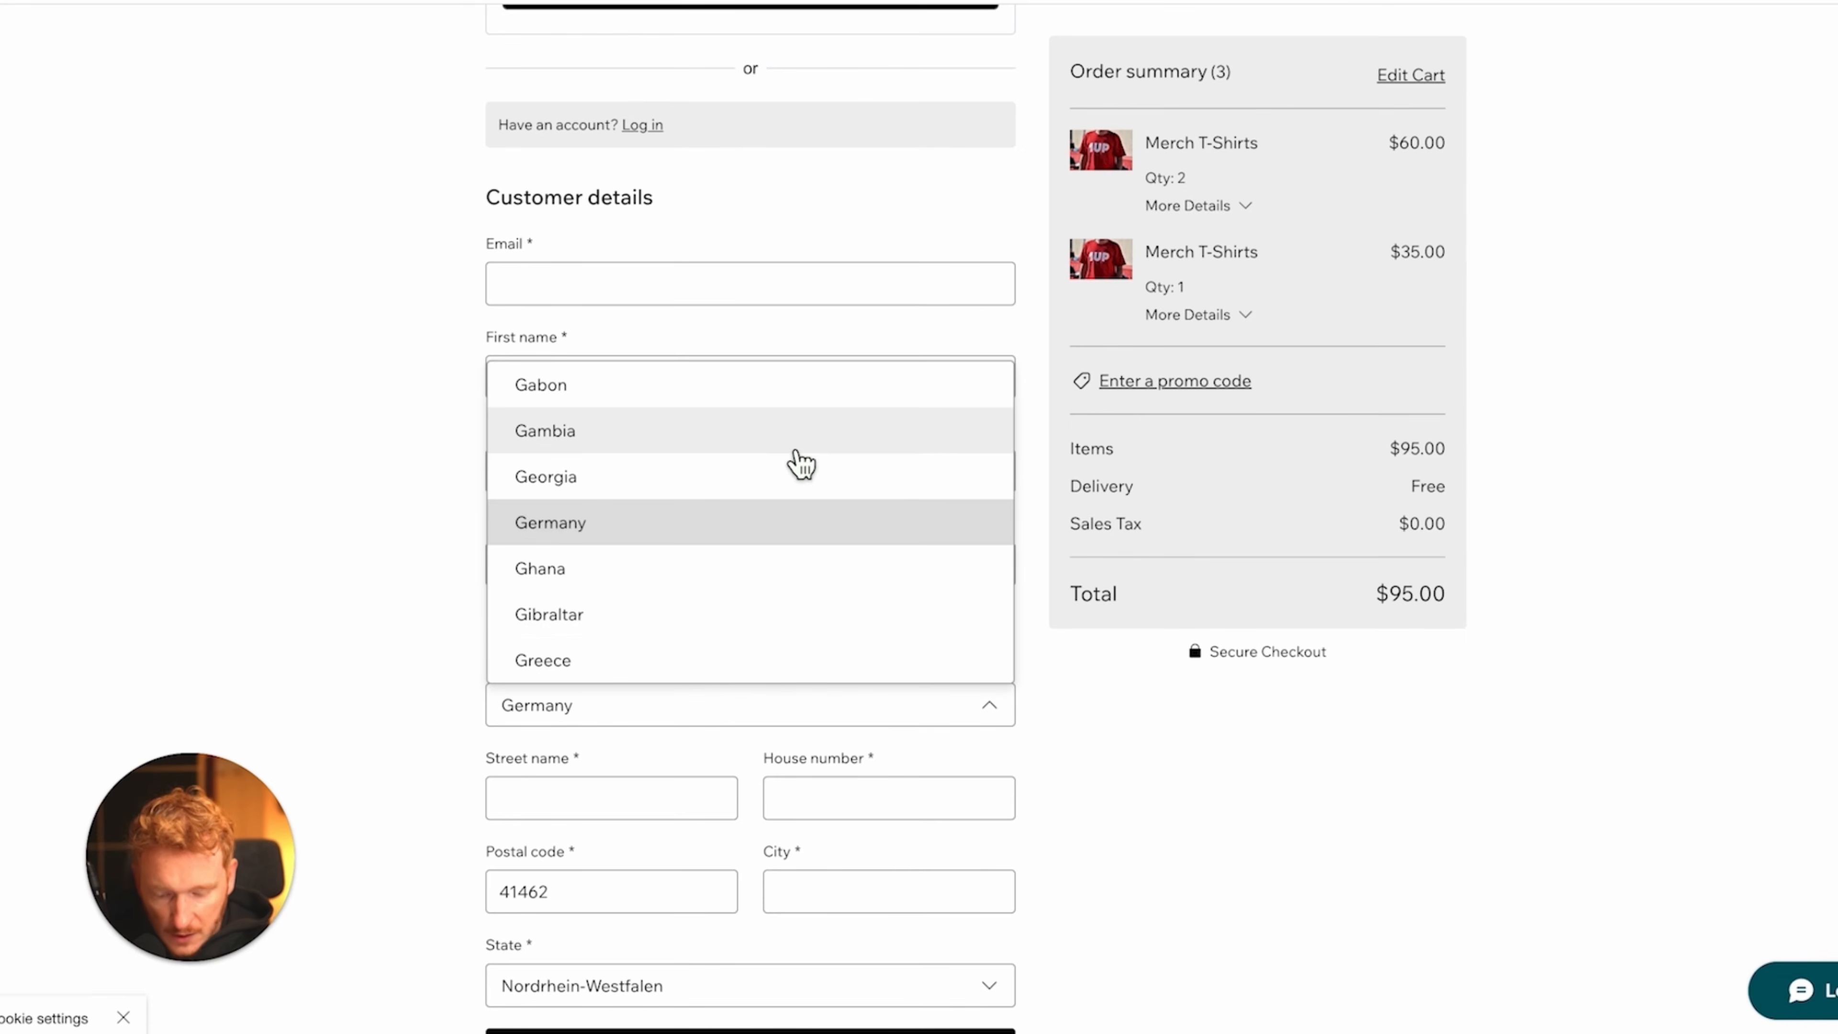
{"action": "scroll", "coordinate": [699, 623], "scroll_direction": "down", "scroll_amount": 20}
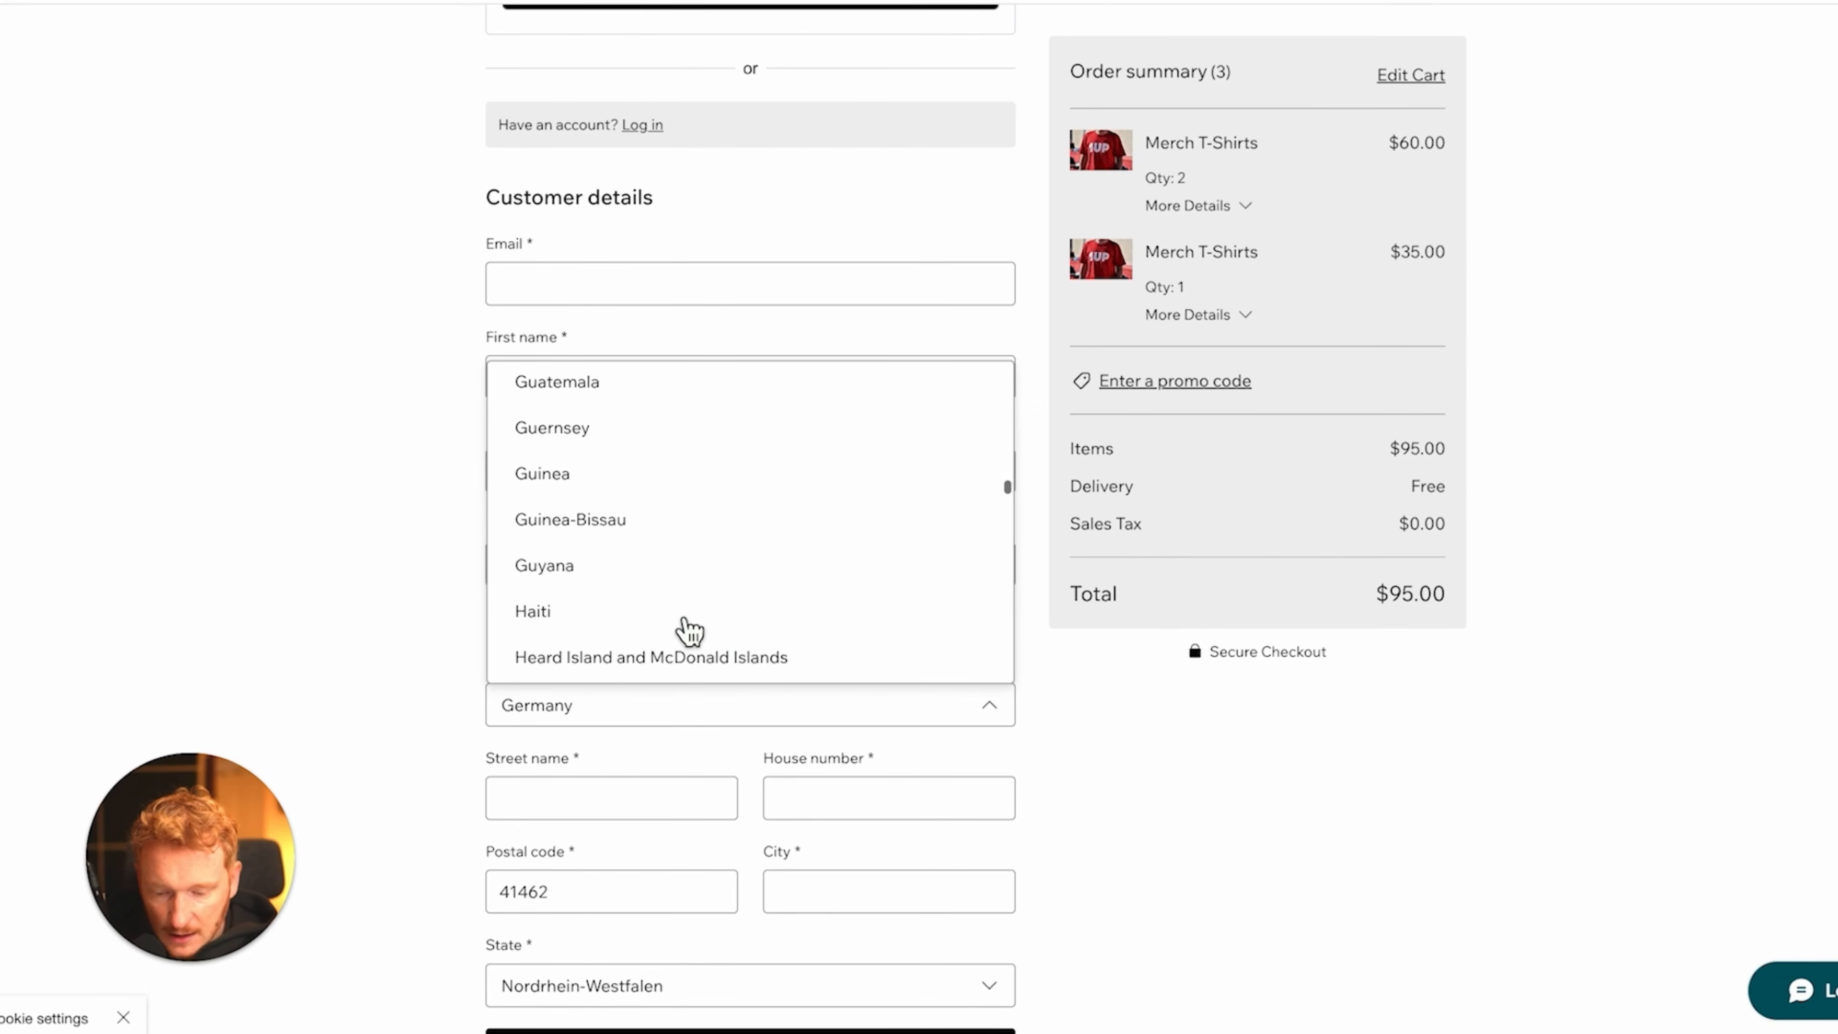
{"action": "scroll", "coordinate": [686, 623], "scroll_direction": "down", "scroll_amount": 15}
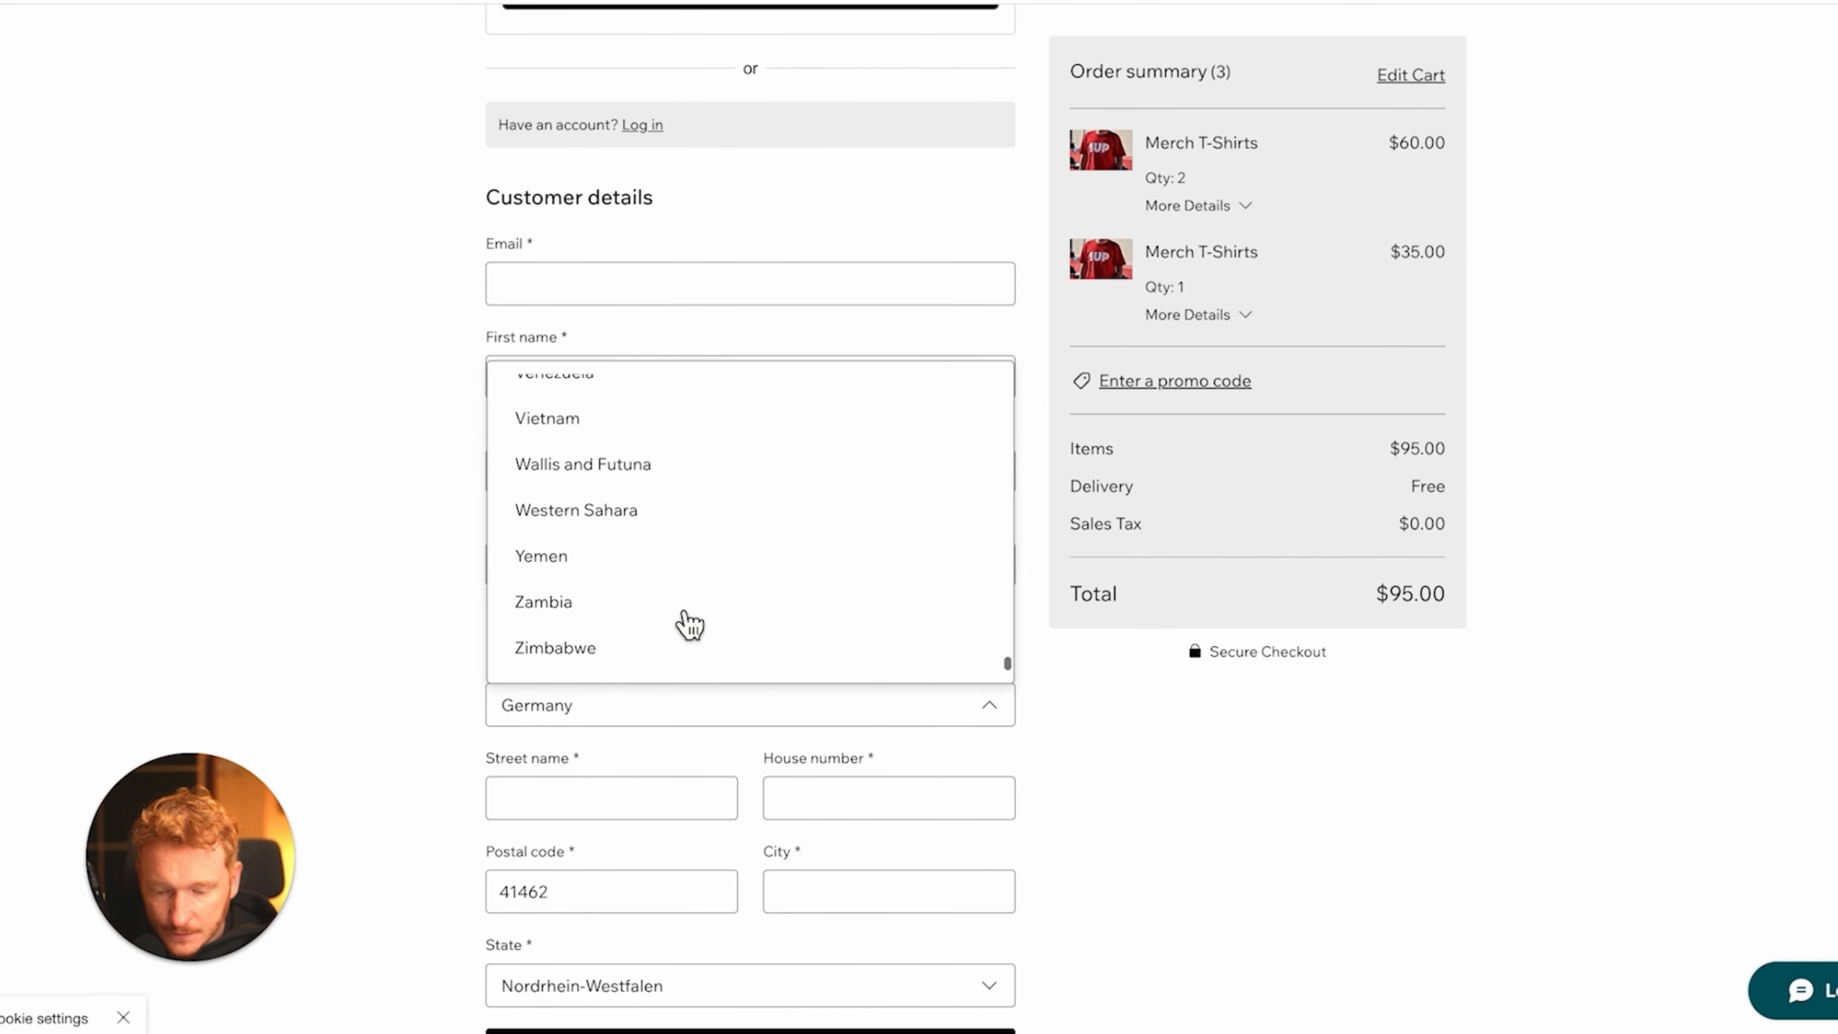
{"action": "scroll", "coordinate": [685, 622], "scroll_direction": "up", "scroll_amount": 4}
{"action": "left_click", "coordinate": [642, 464]}
{"action": "left_click", "coordinate": [826, 986]}
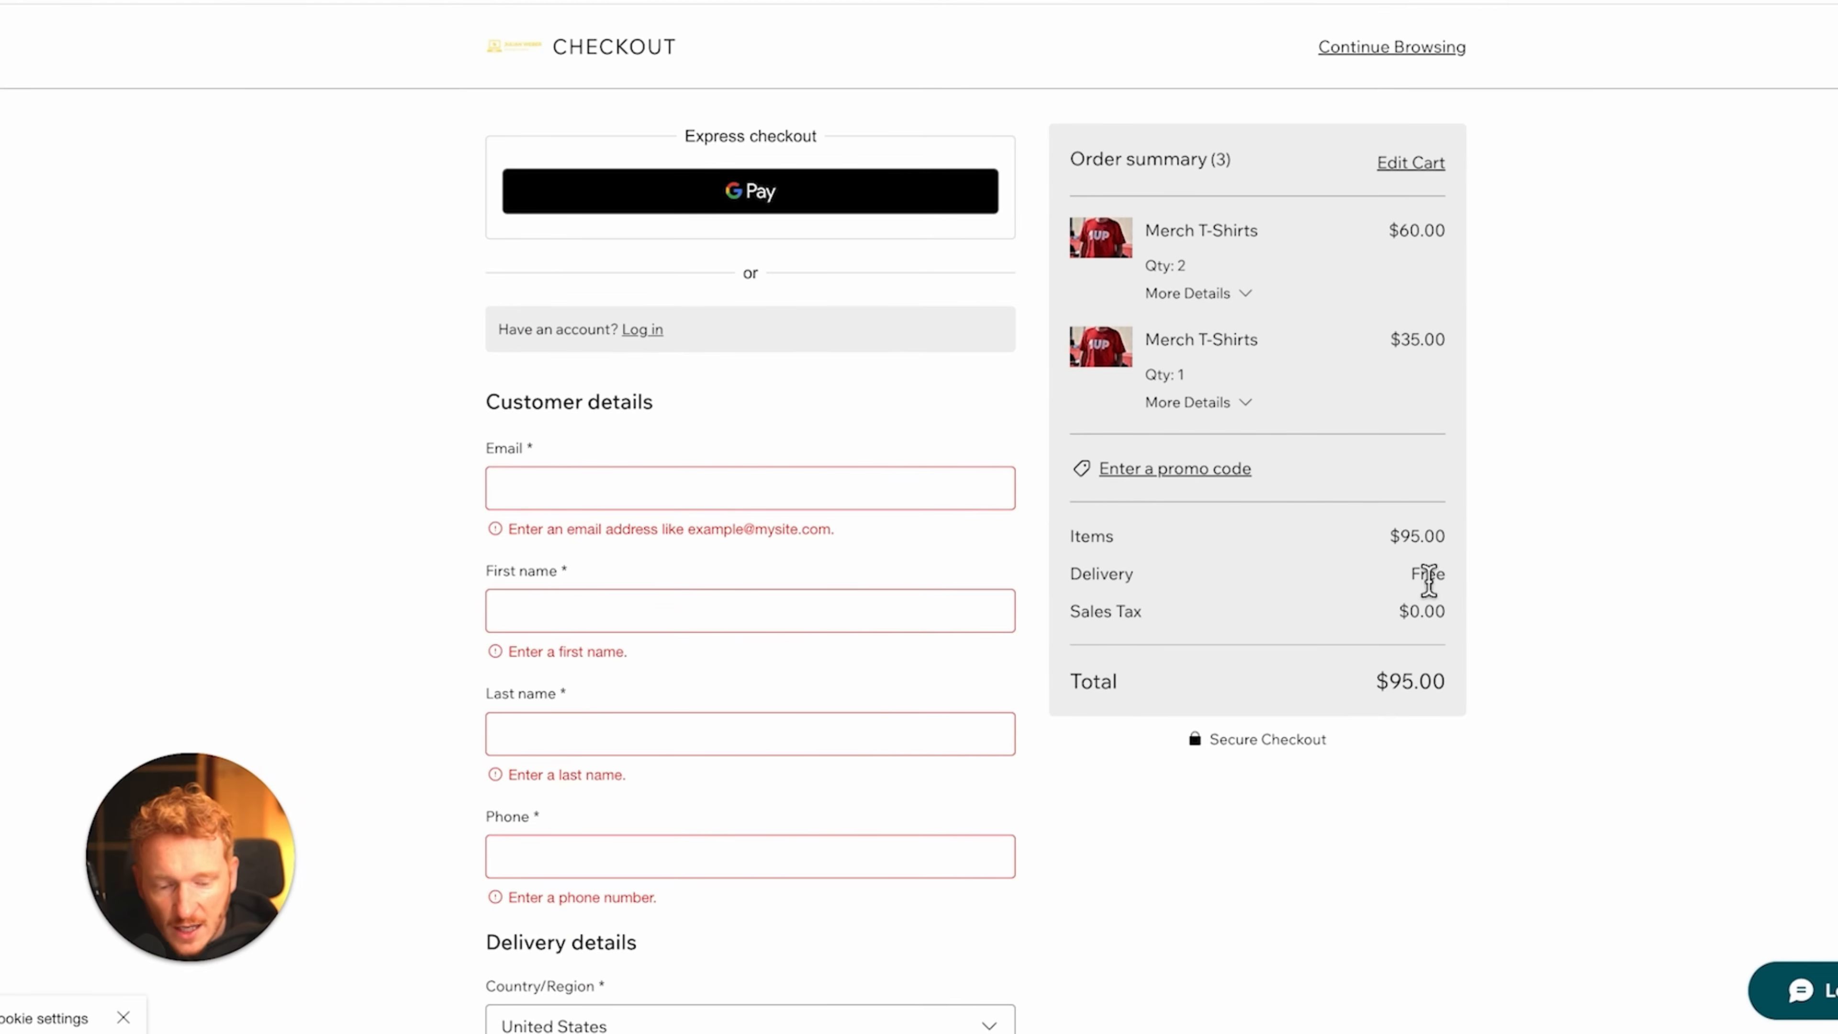
- Check the delivery cost and sales tax in the order summary, and return from the checkout to the Shop page
{"action": "scroll", "coordinate": [772, 797], "scroll_direction": "down", "scroll_amount": 6}
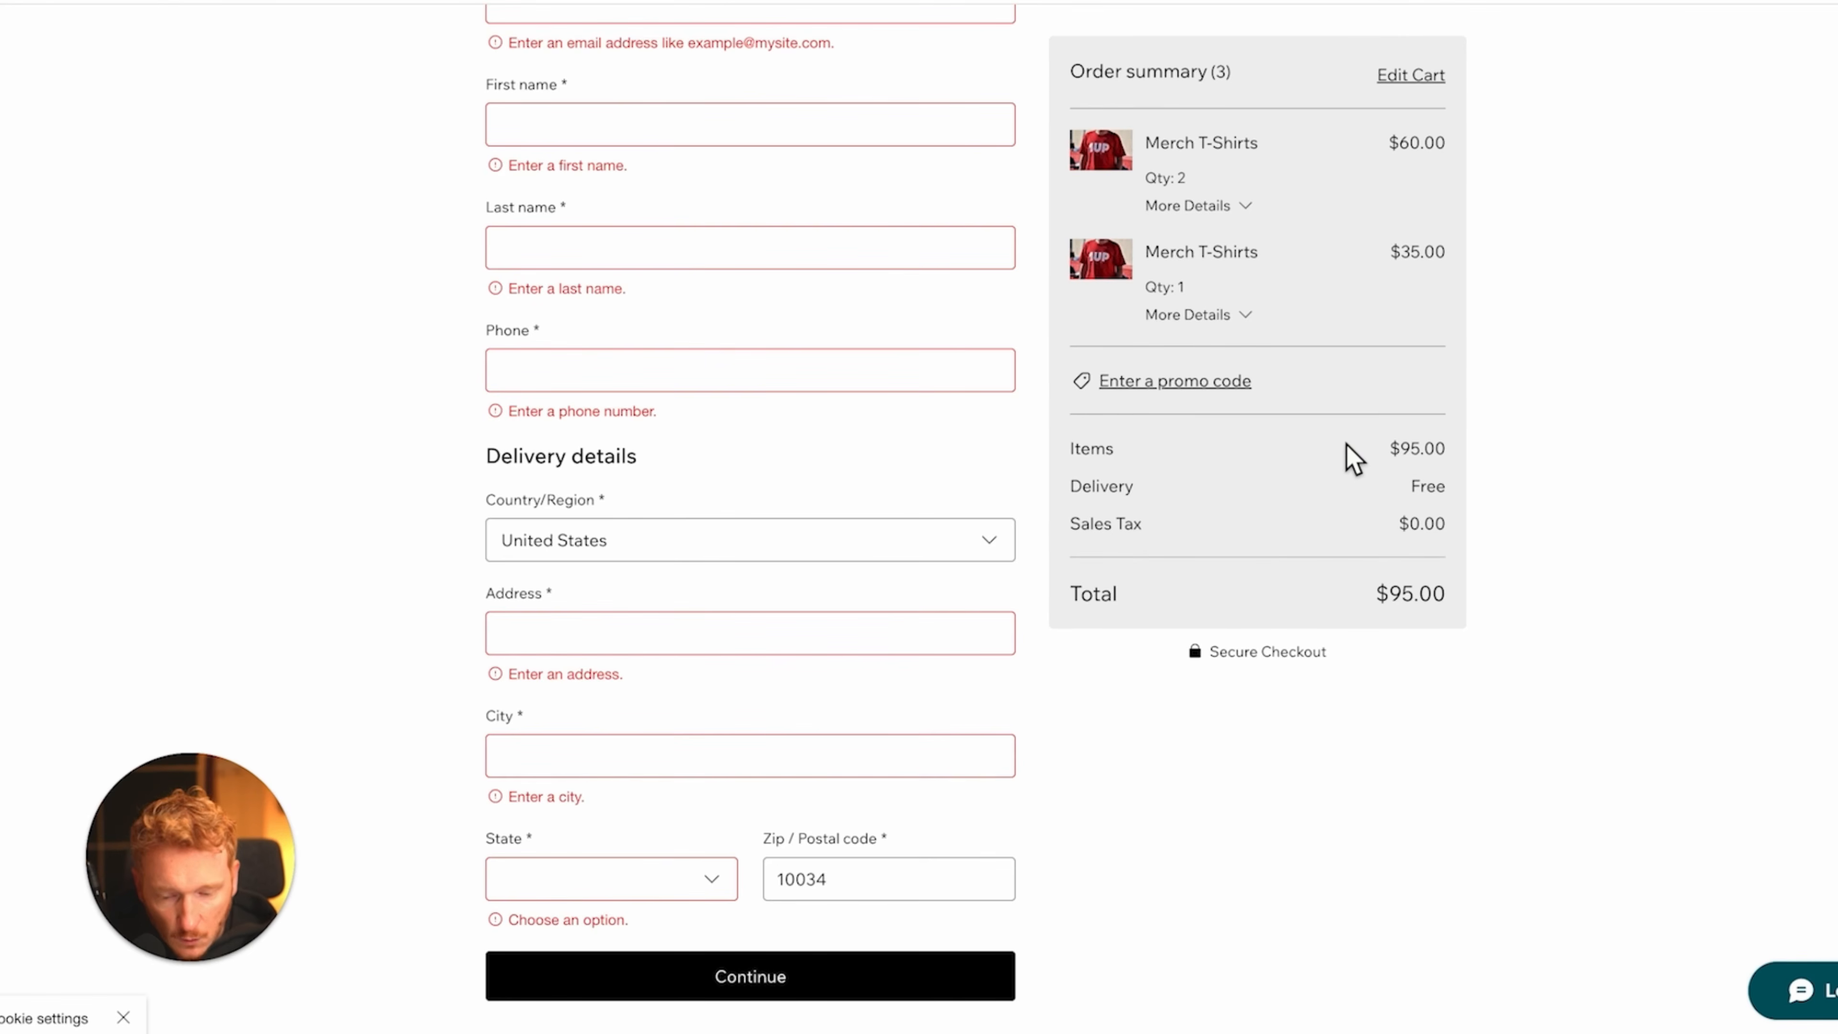
{"action": "scroll", "coordinate": [1281, 414], "scroll_direction": "up", "scroll_amount": 5}
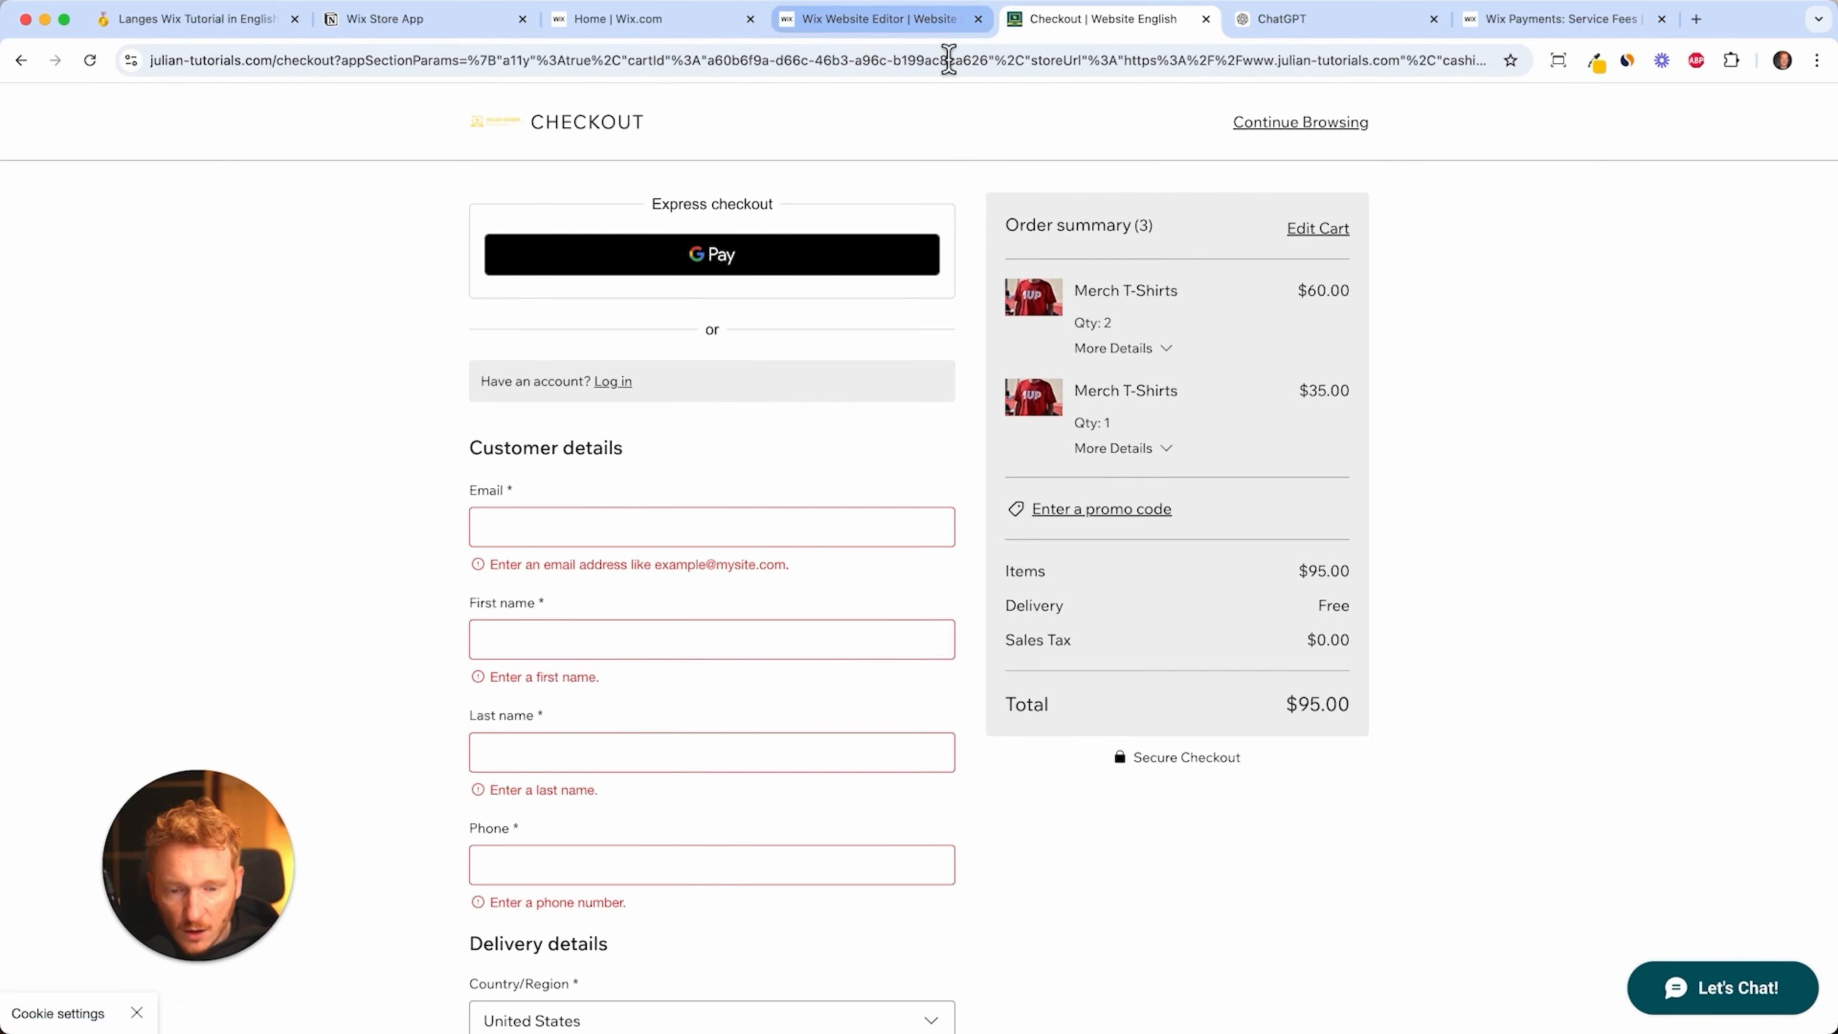
{"action": "left_click", "coordinate": [21, 61]}
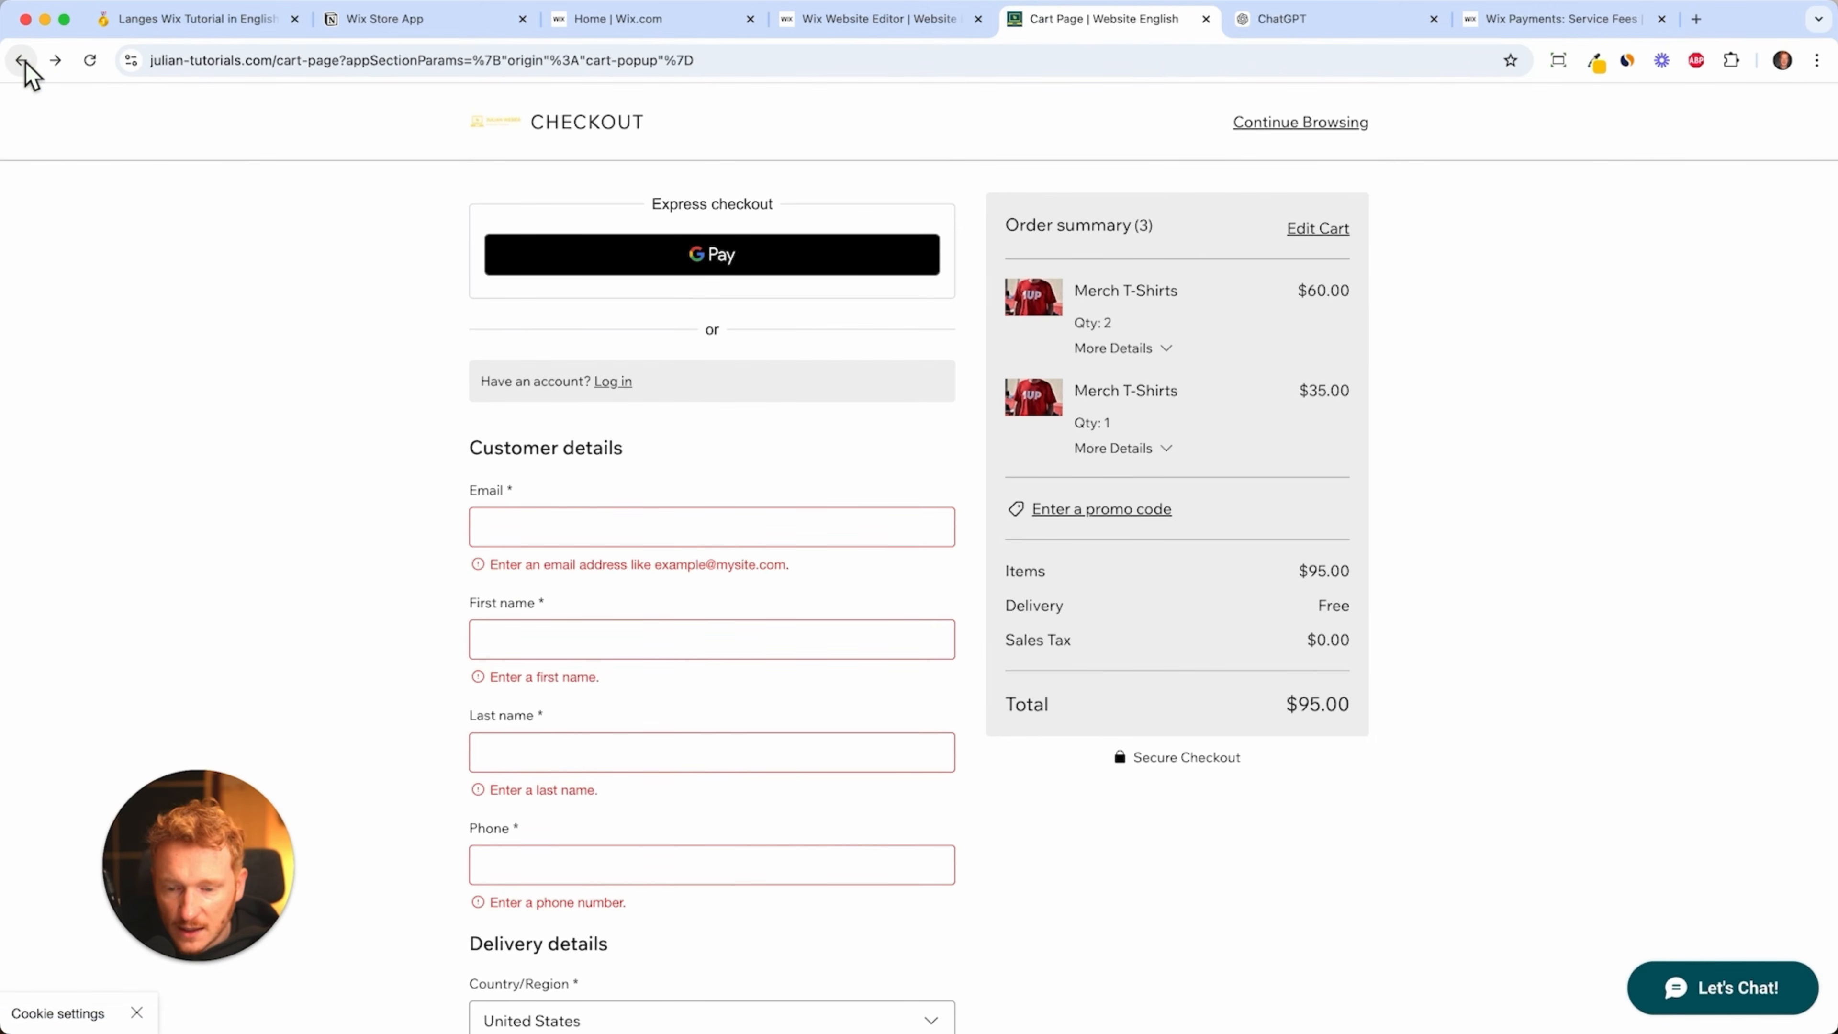
{"action": "left_click", "coordinate": [845, 144]}
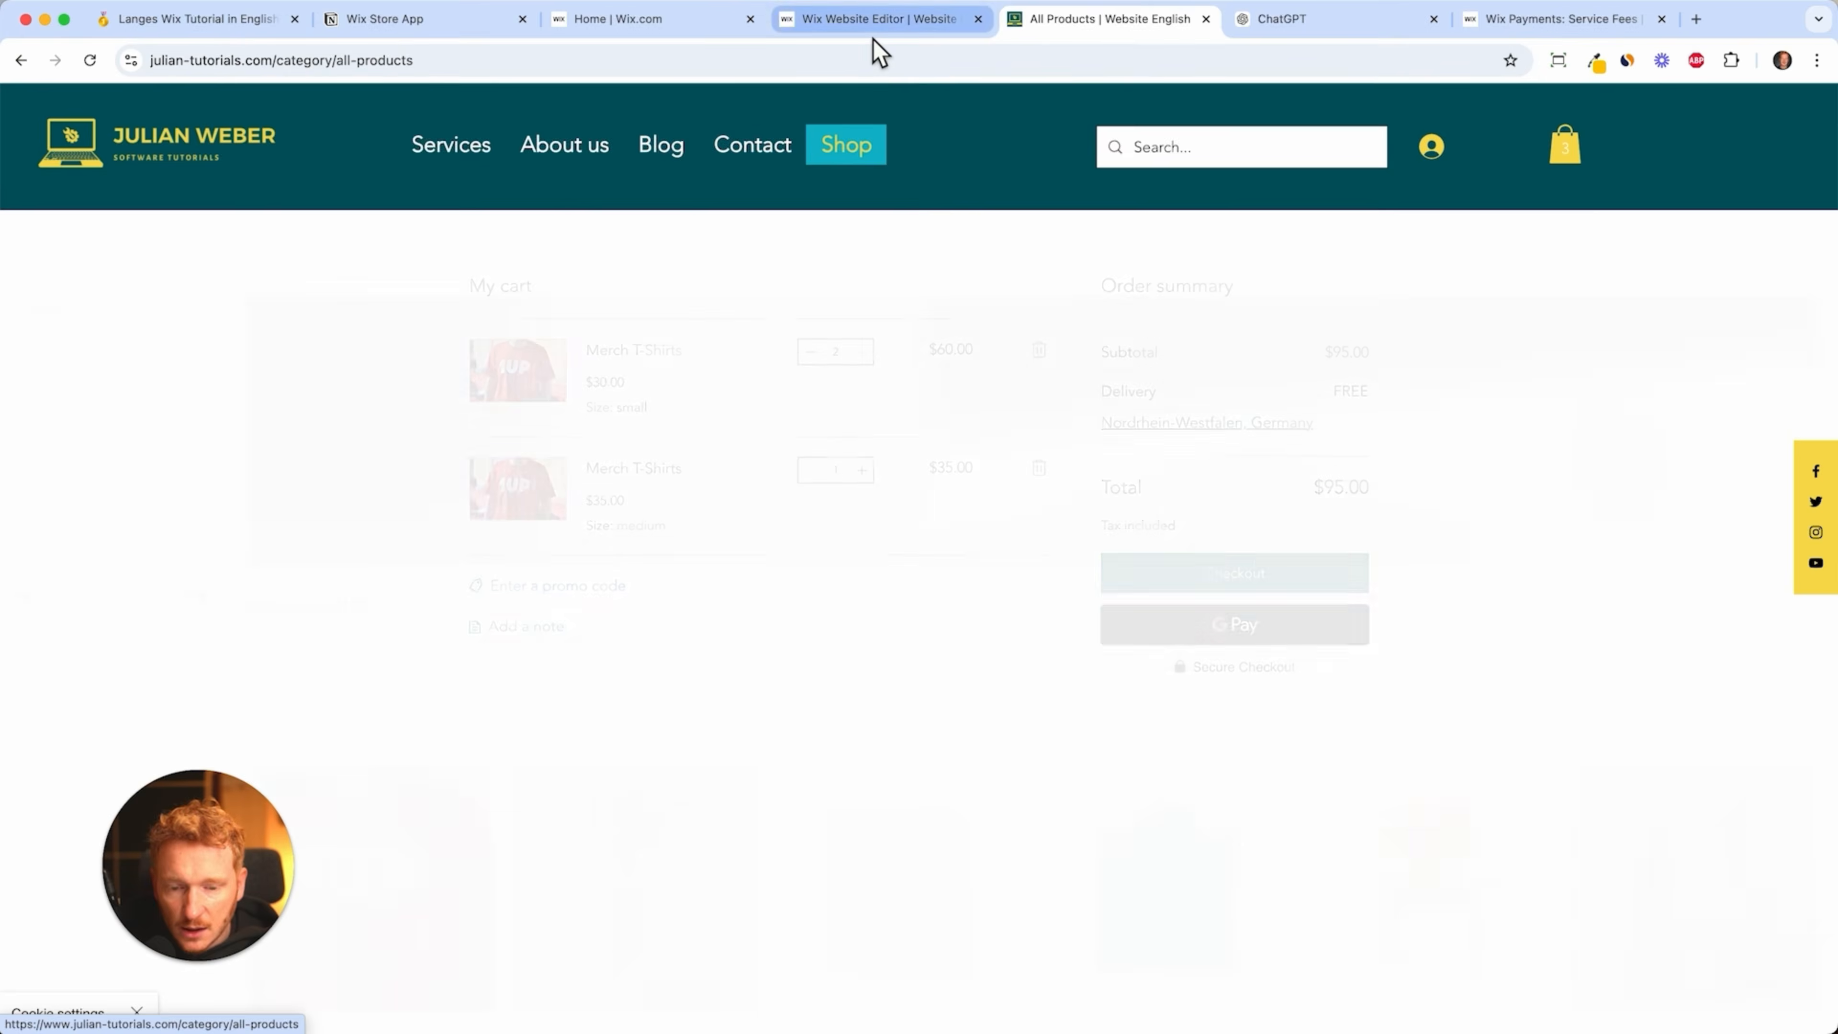
- In the Wix Editor, close the My Business window and move the Shop link directly above About us in the site menu
{"action": "left_click", "coordinate": [896, 27]}
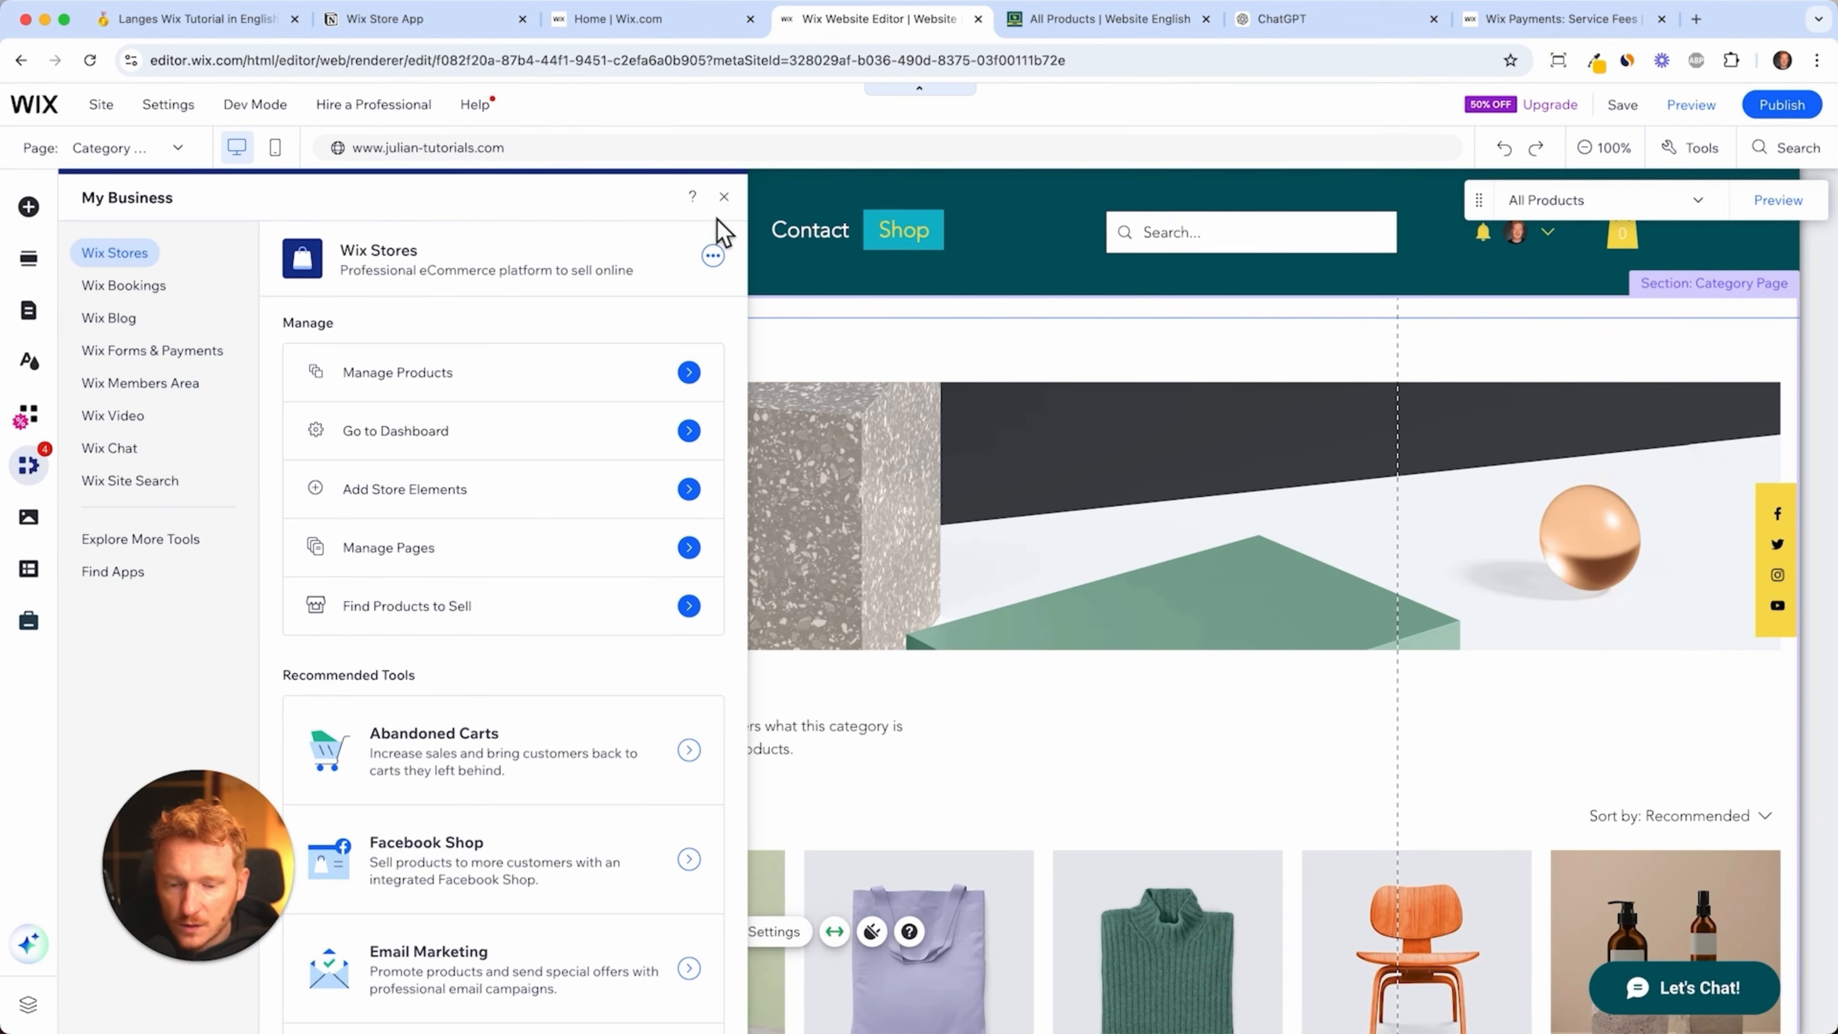
{"action": "left_click", "coordinate": [724, 196]}
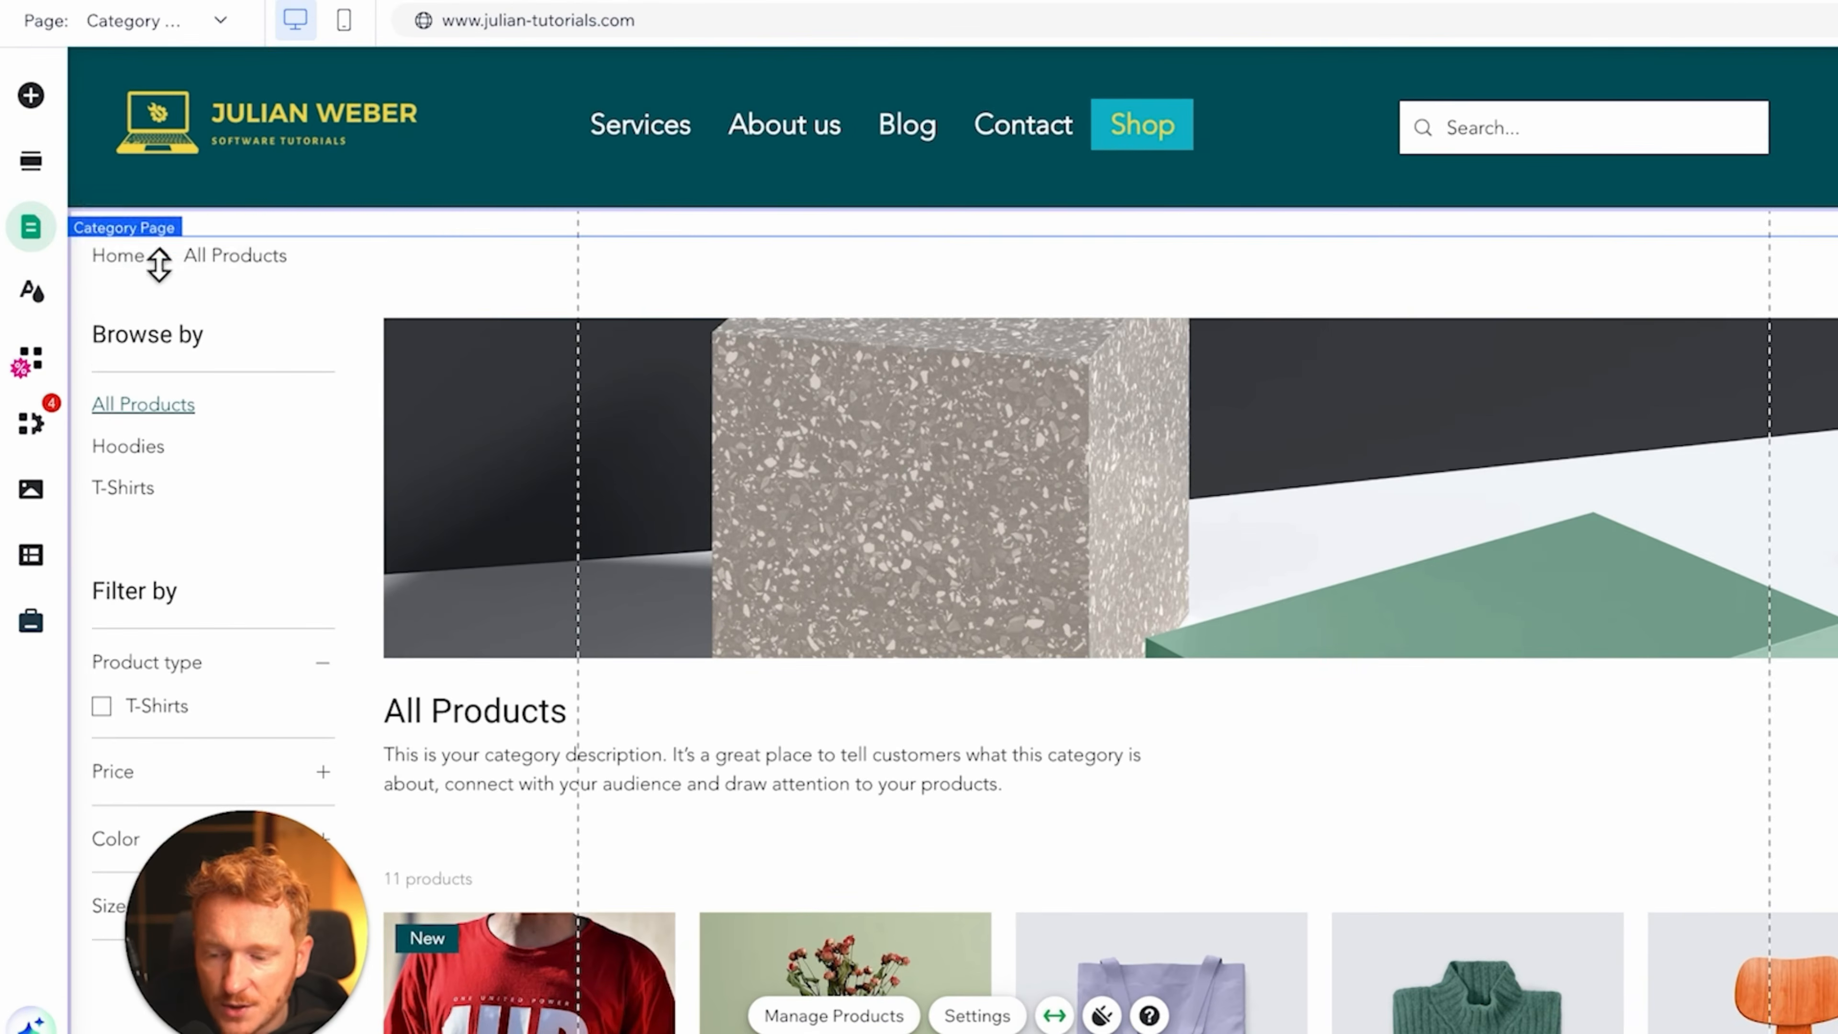
{"action": "left_click", "coordinate": [161, 155]}
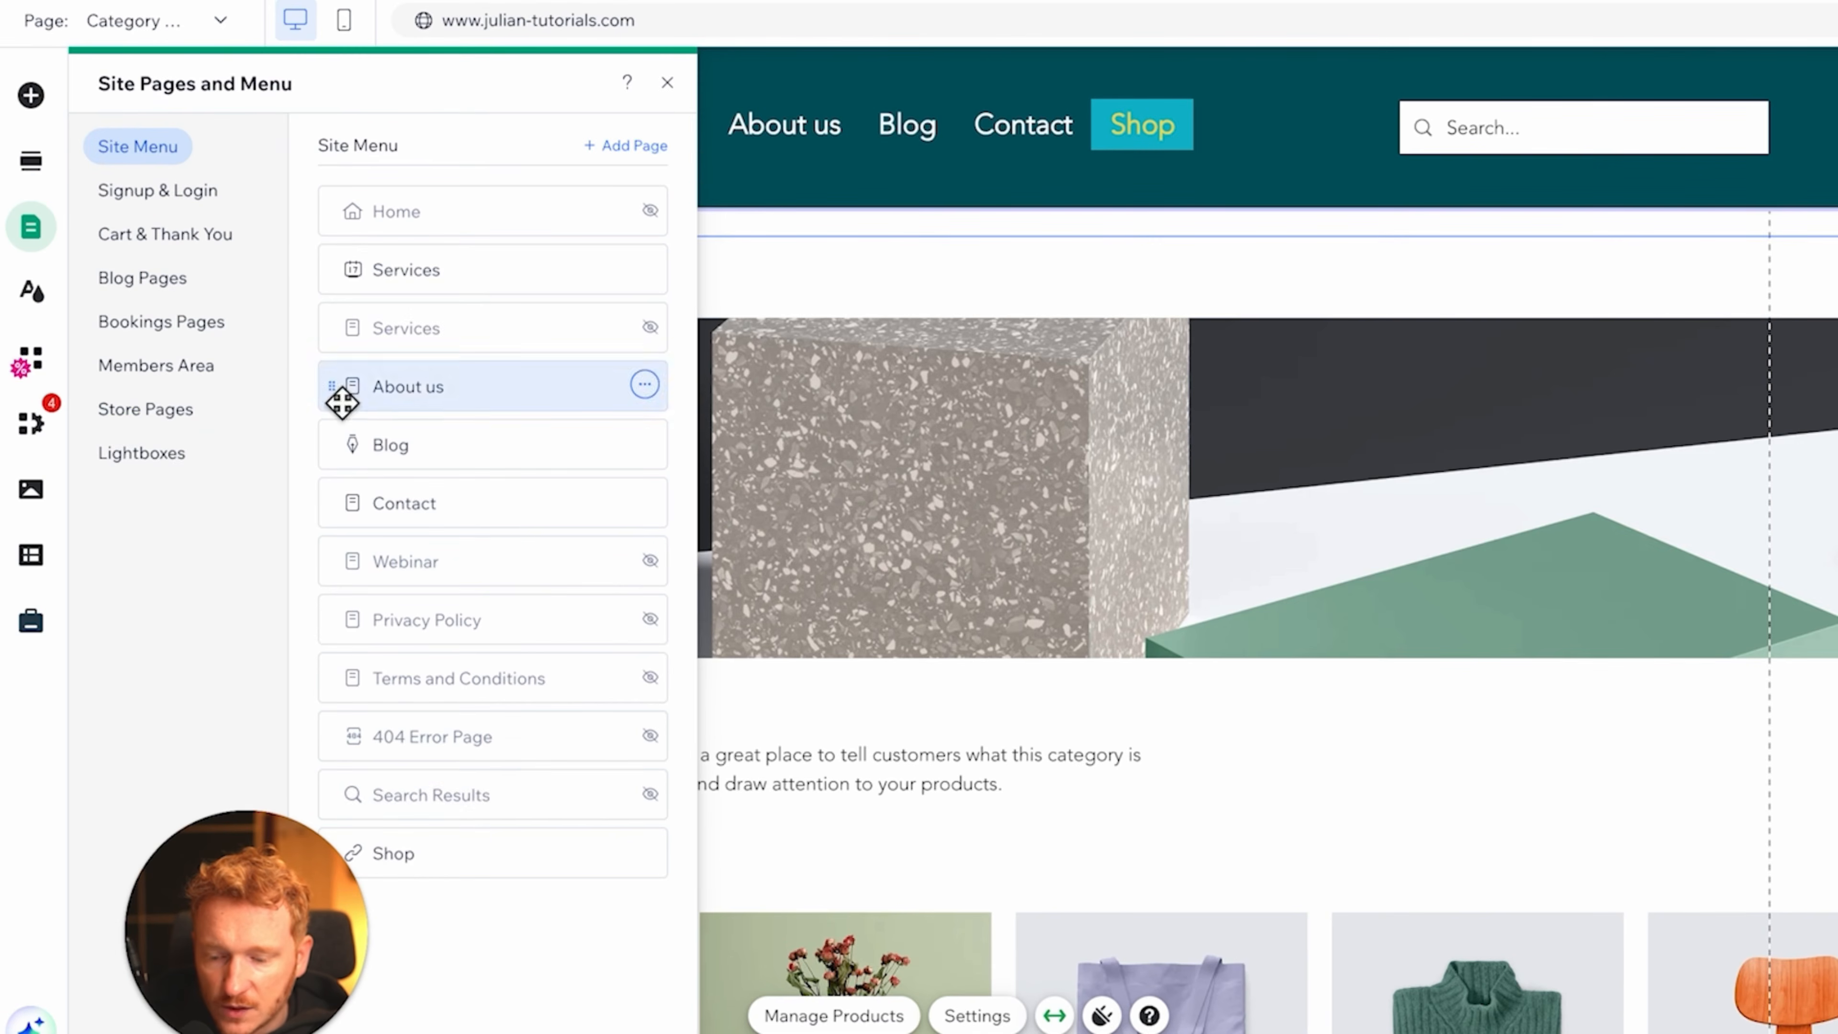
{"action": "left_click_drag", "start_coordinate": [430, 869], "coordinate": [437, 391]}
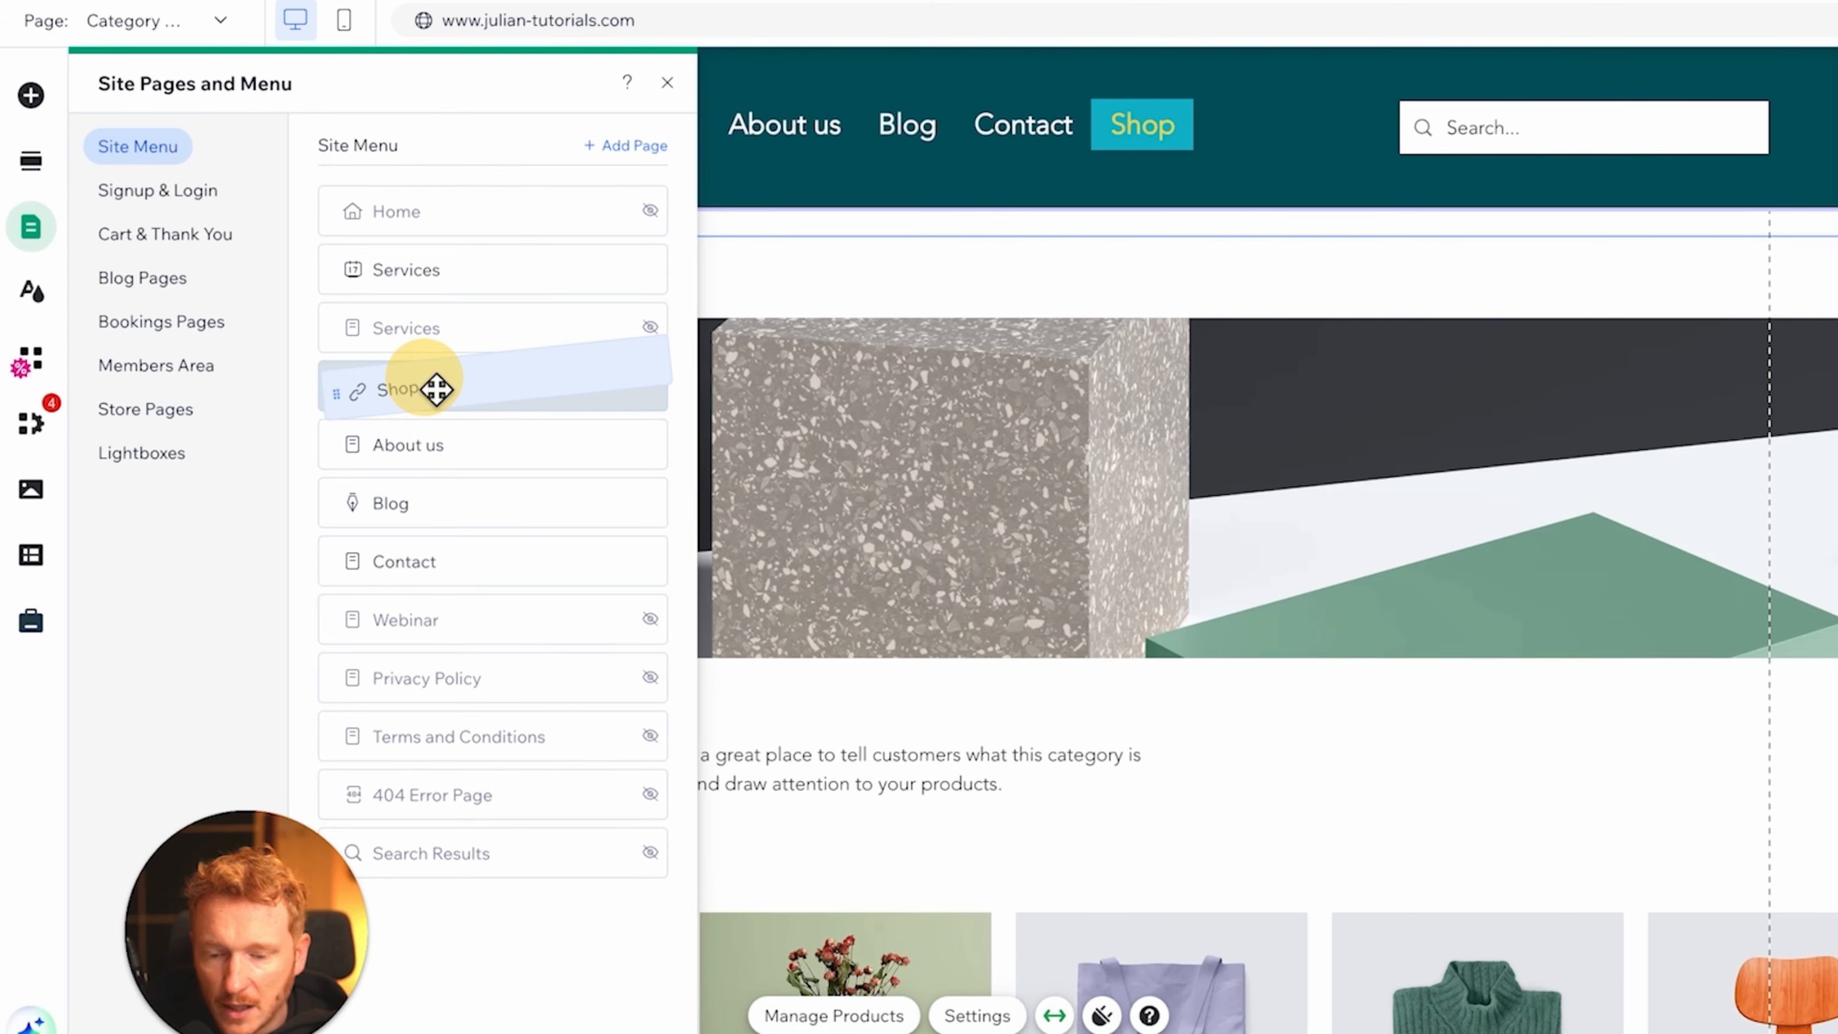
{"action": "left_click_drag", "start_coordinate": [437, 390], "coordinate": [436, 387]}
{"action": "left_click", "coordinate": [666, 83]}
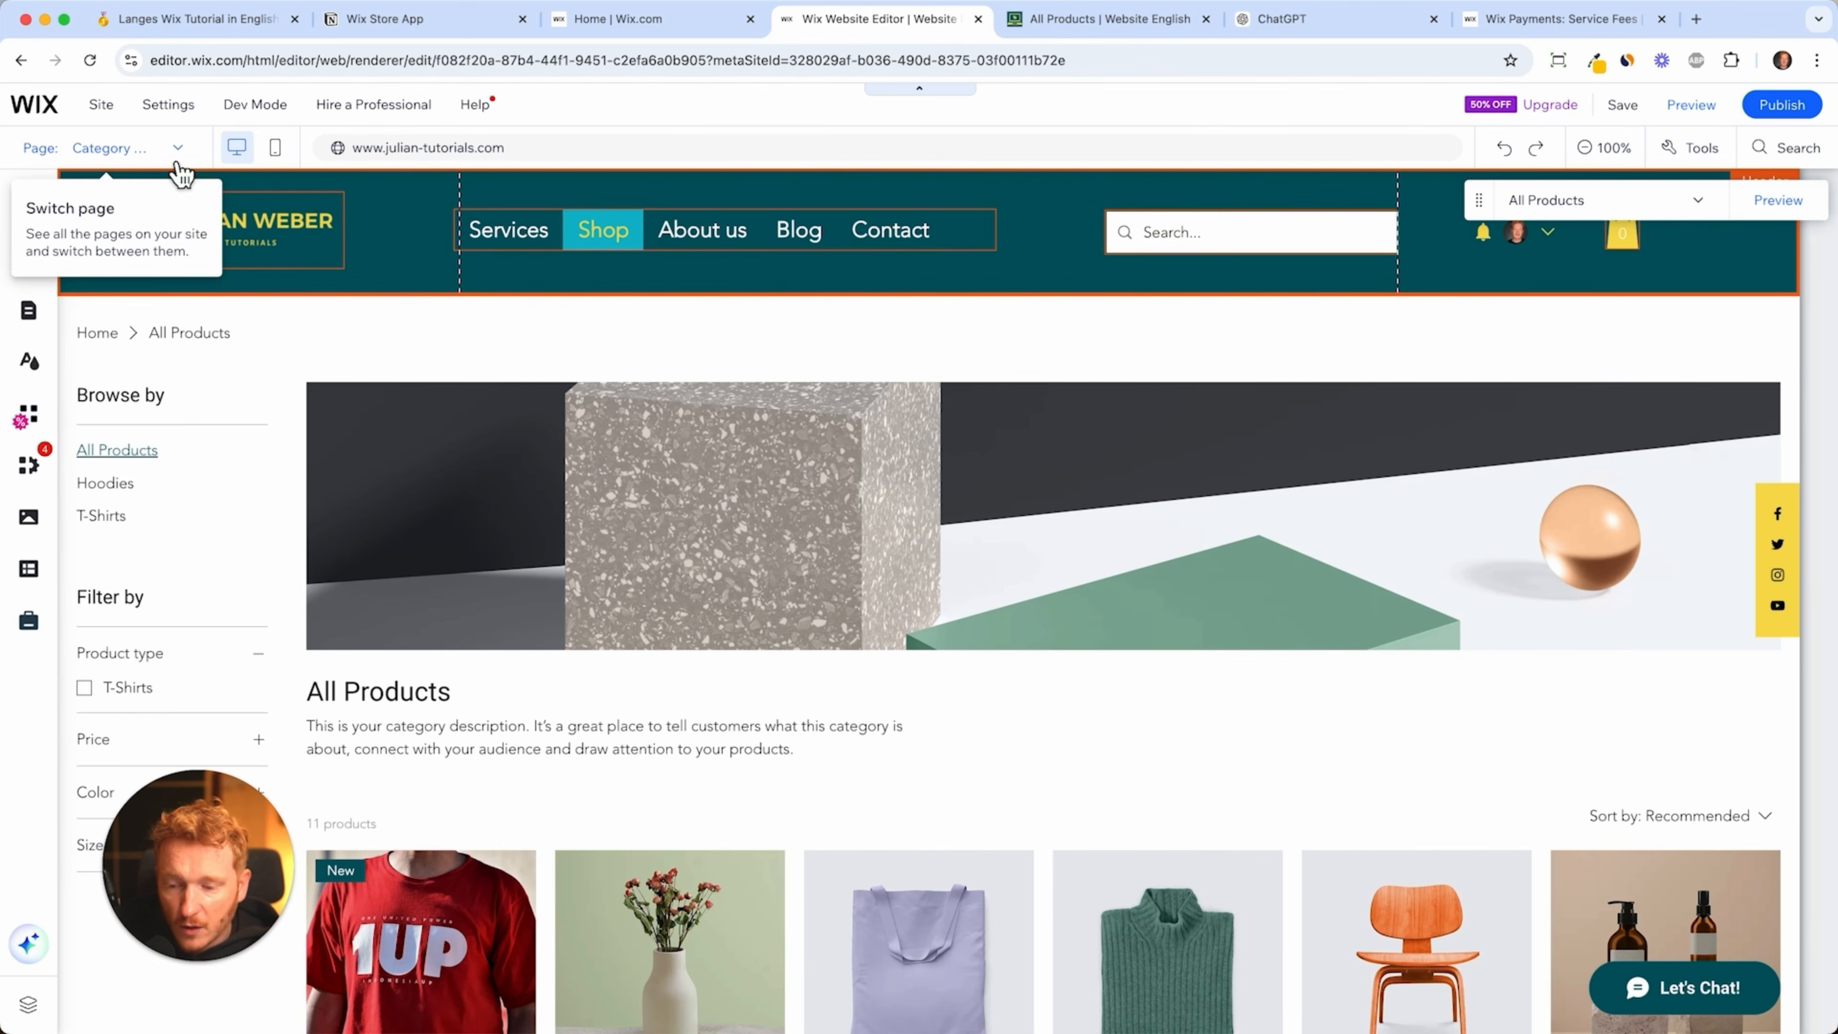
- Switch to the Home page and add a new section directly above the Newsletter section
{"action": "left_click", "coordinate": [148, 147]}
{"action": "left_click", "coordinate": [97, 319]}
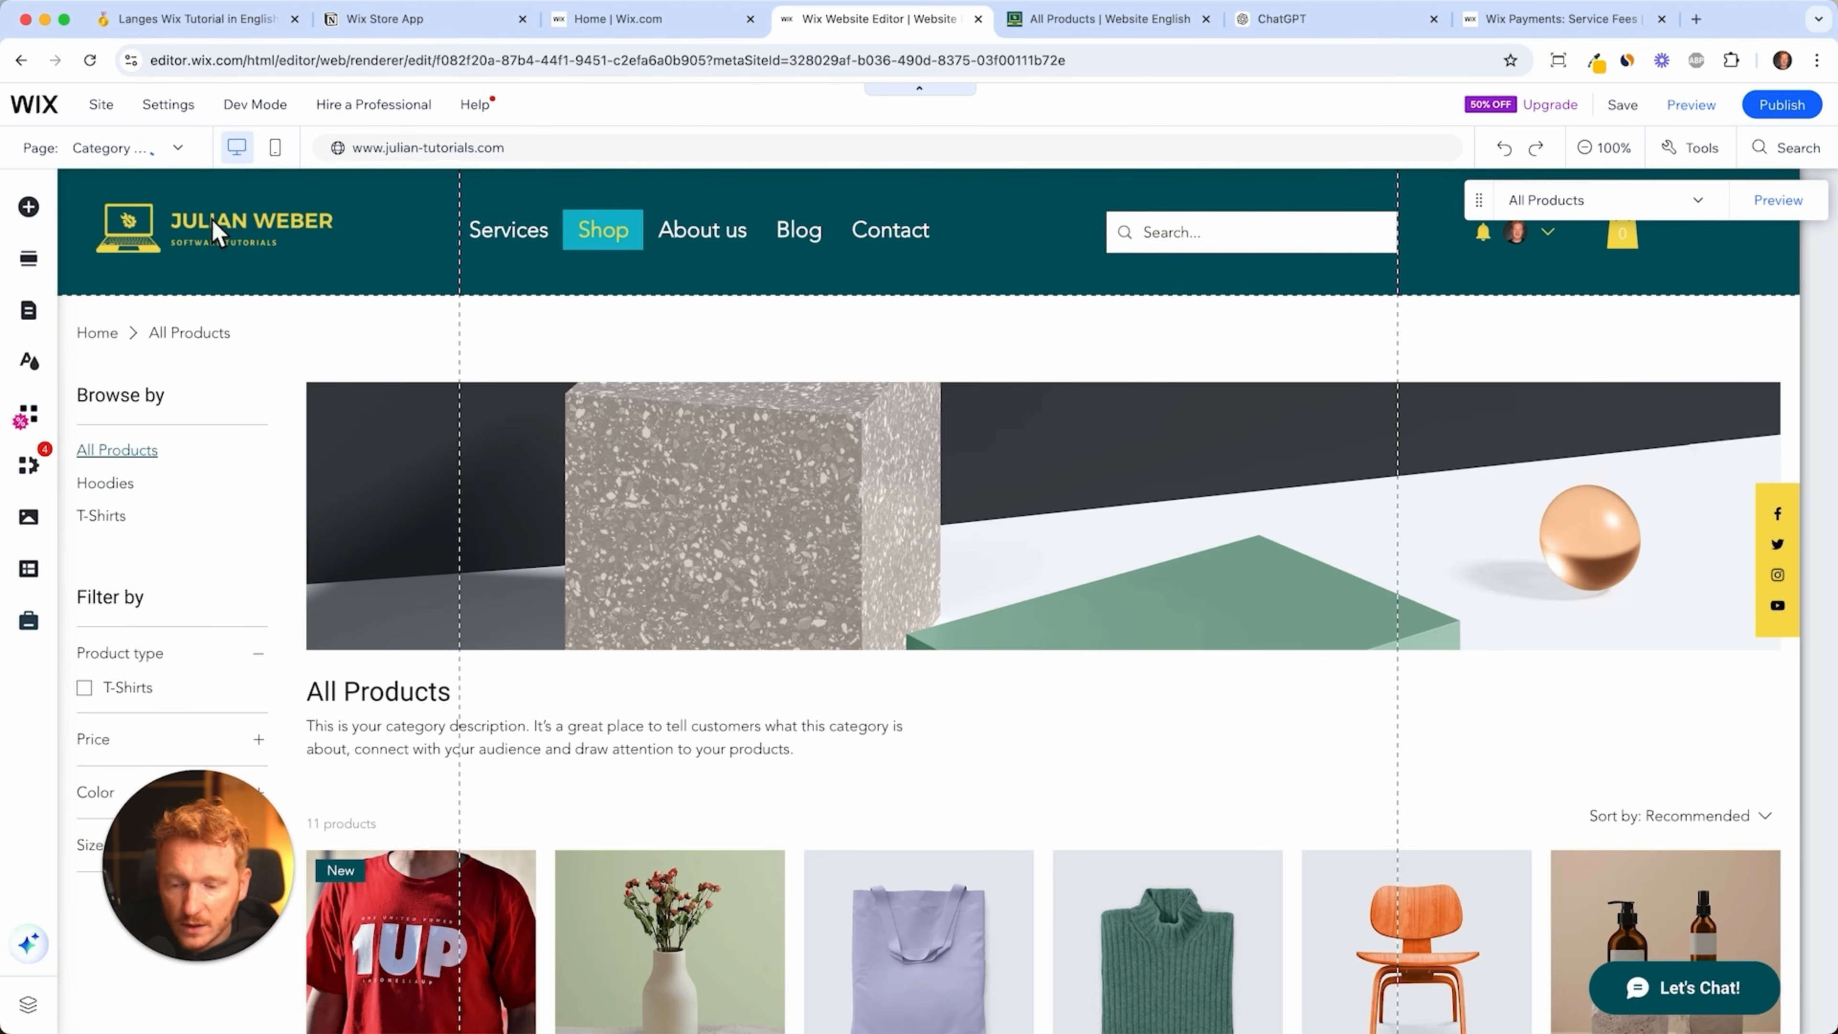
{"action": "scroll", "coordinate": [904, 521], "scroll_direction": "down", "scroll_amount": 15}
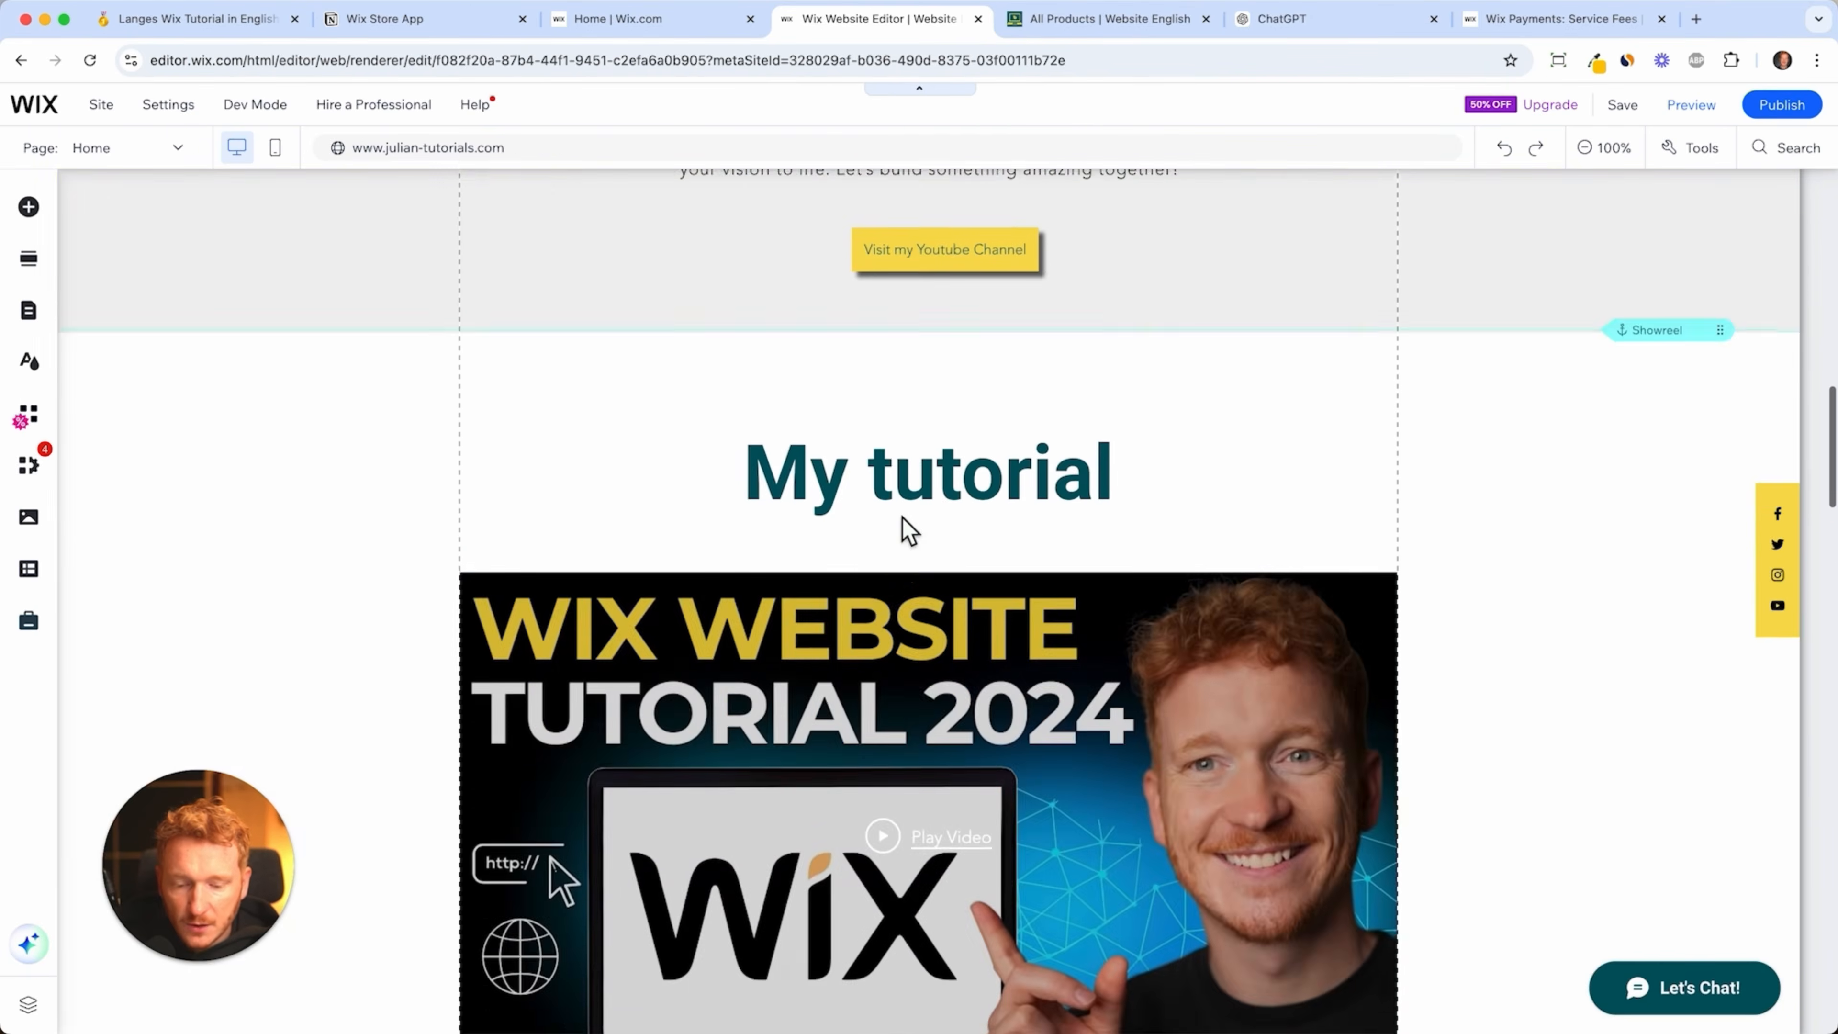
{"action": "scroll", "coordinate": [901, 516], "scroll_direction": "down", "scroll_amount": 10}
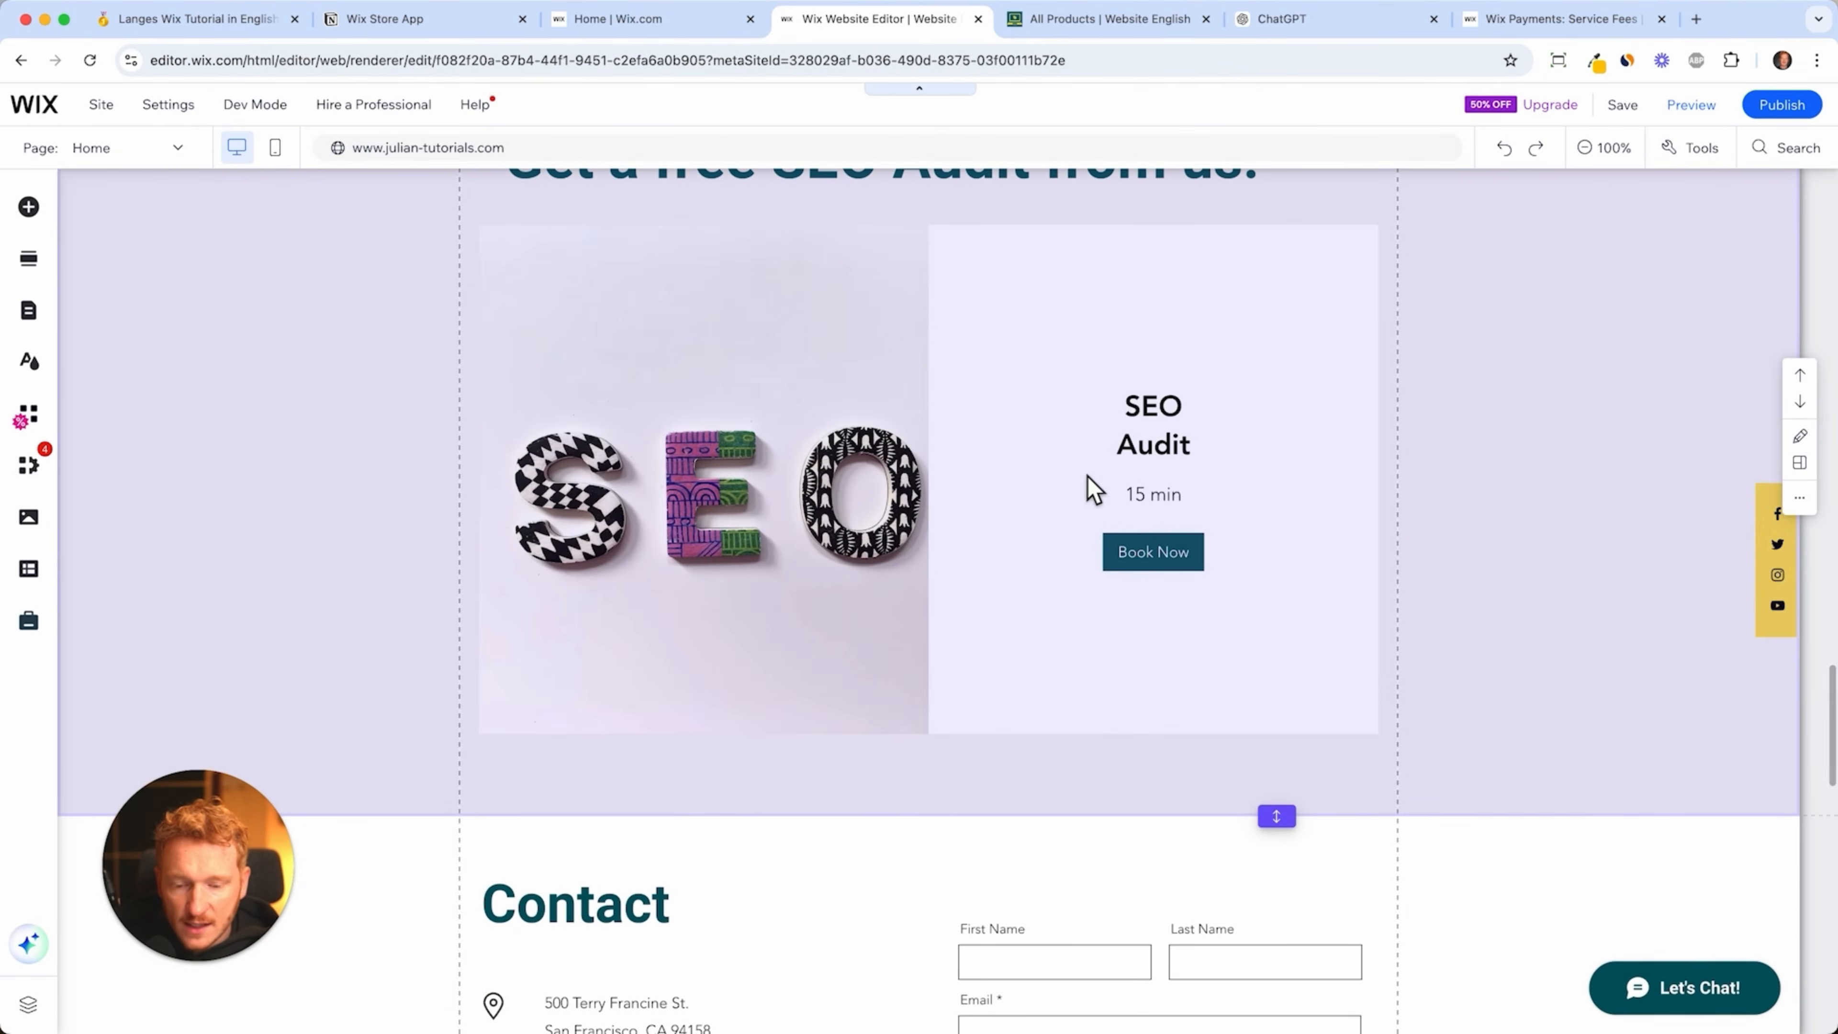
{"action": "scroll", "coordinate": [1091, 484], "scroll_direction": "up", "scroll_amount": 3}
{"action": "scroll", "coordinate": [877, 534], "scroll_direction": "down", "scroll_amount": 5}
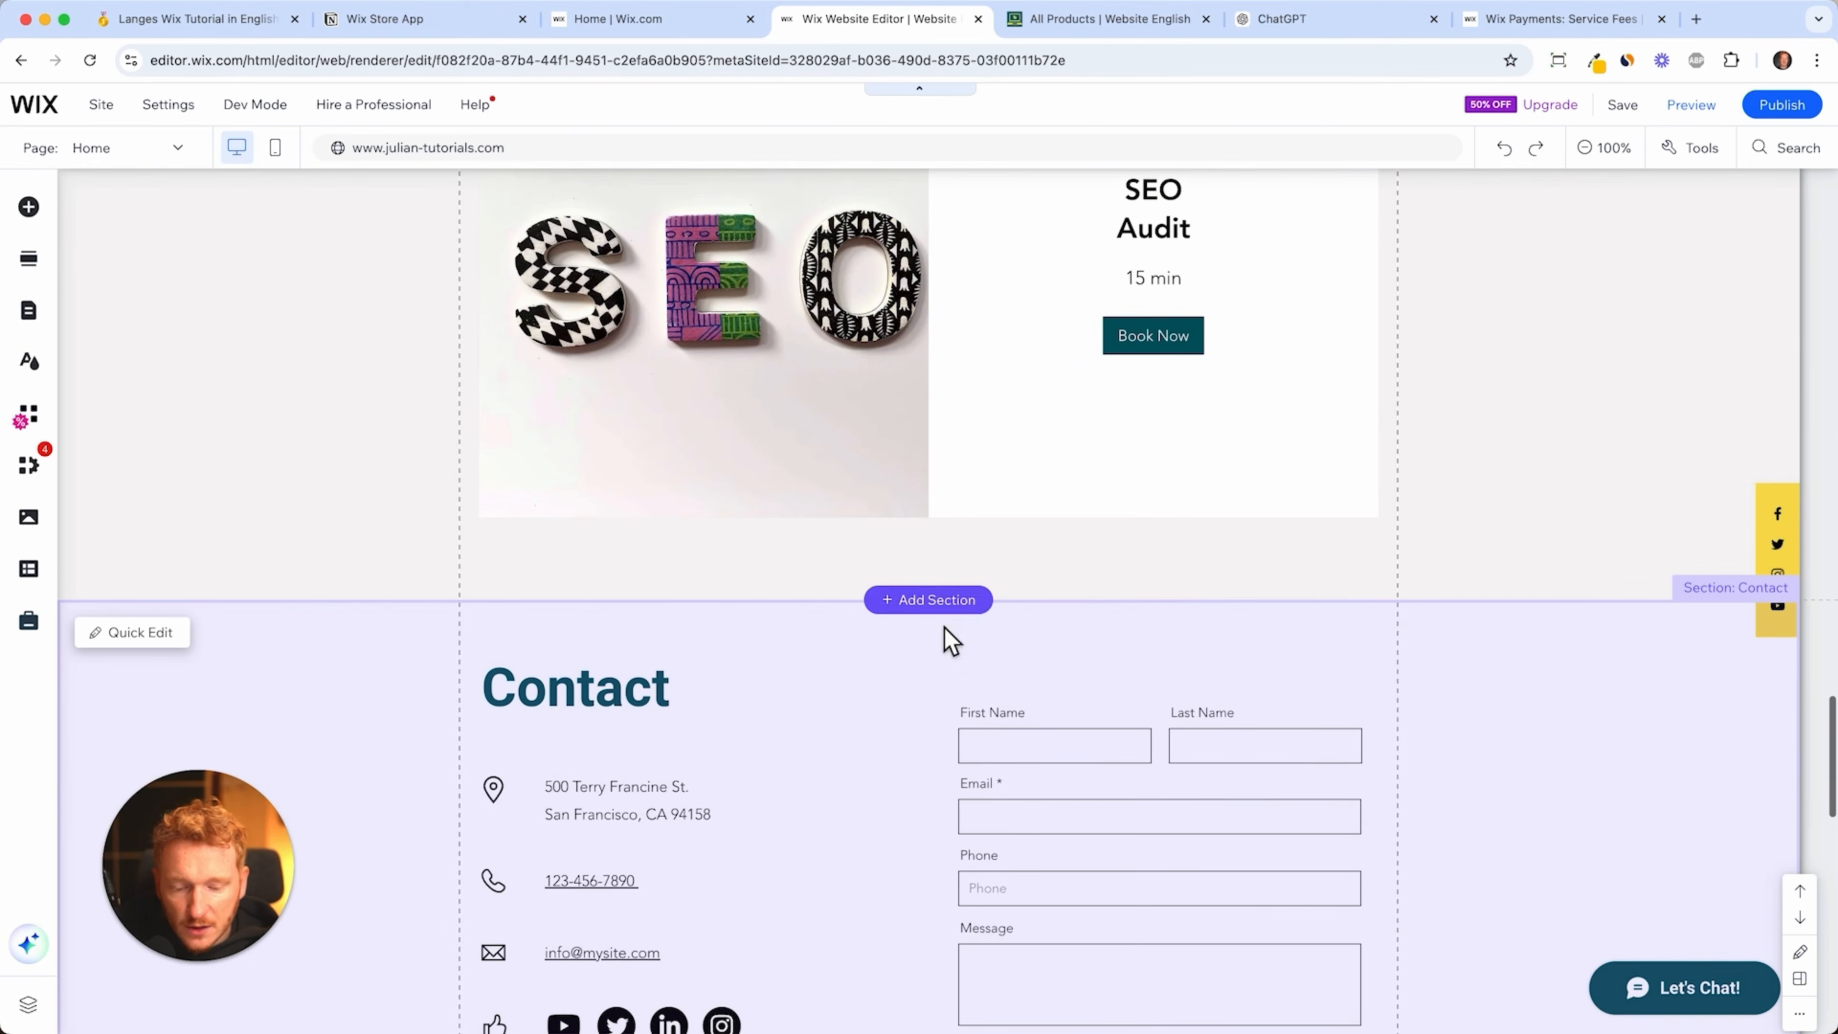
{"action": "scroll", "coordinate": [964, 616], "scroll_direction": "down", "scroll_amount": 15}
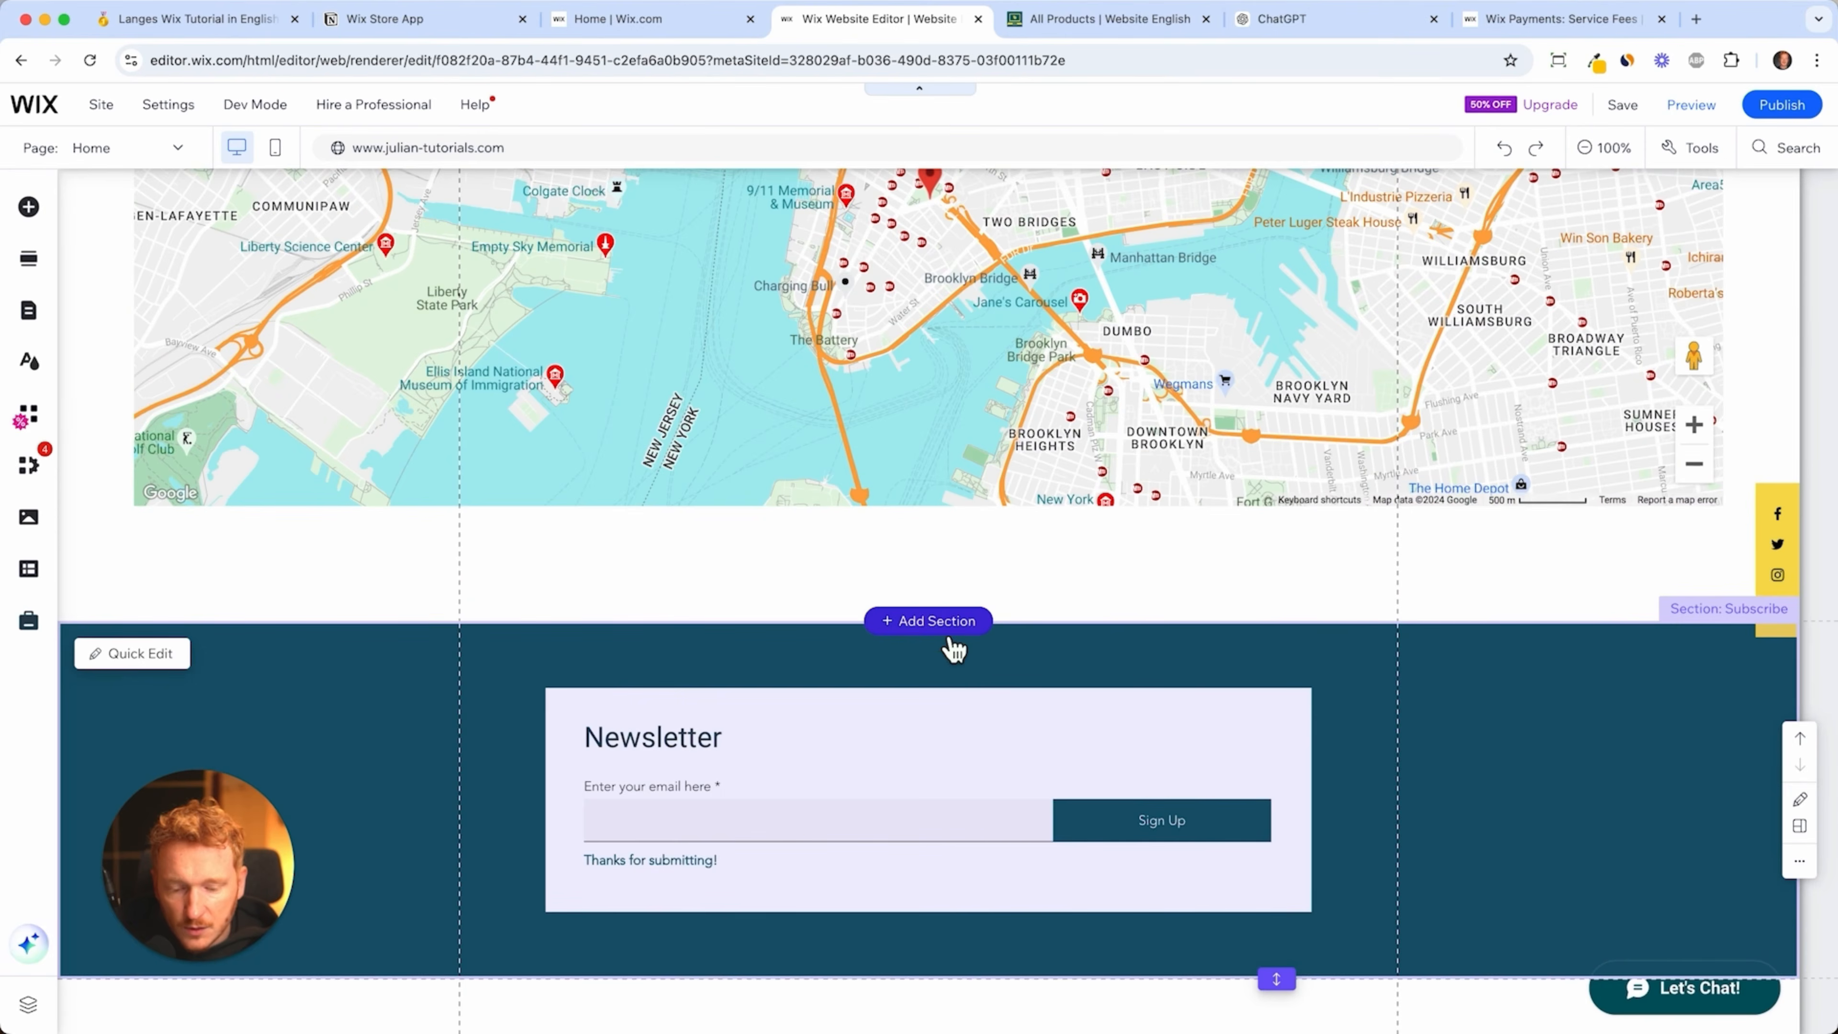
{"action": "left_click", "coordinate": [949, 635]}
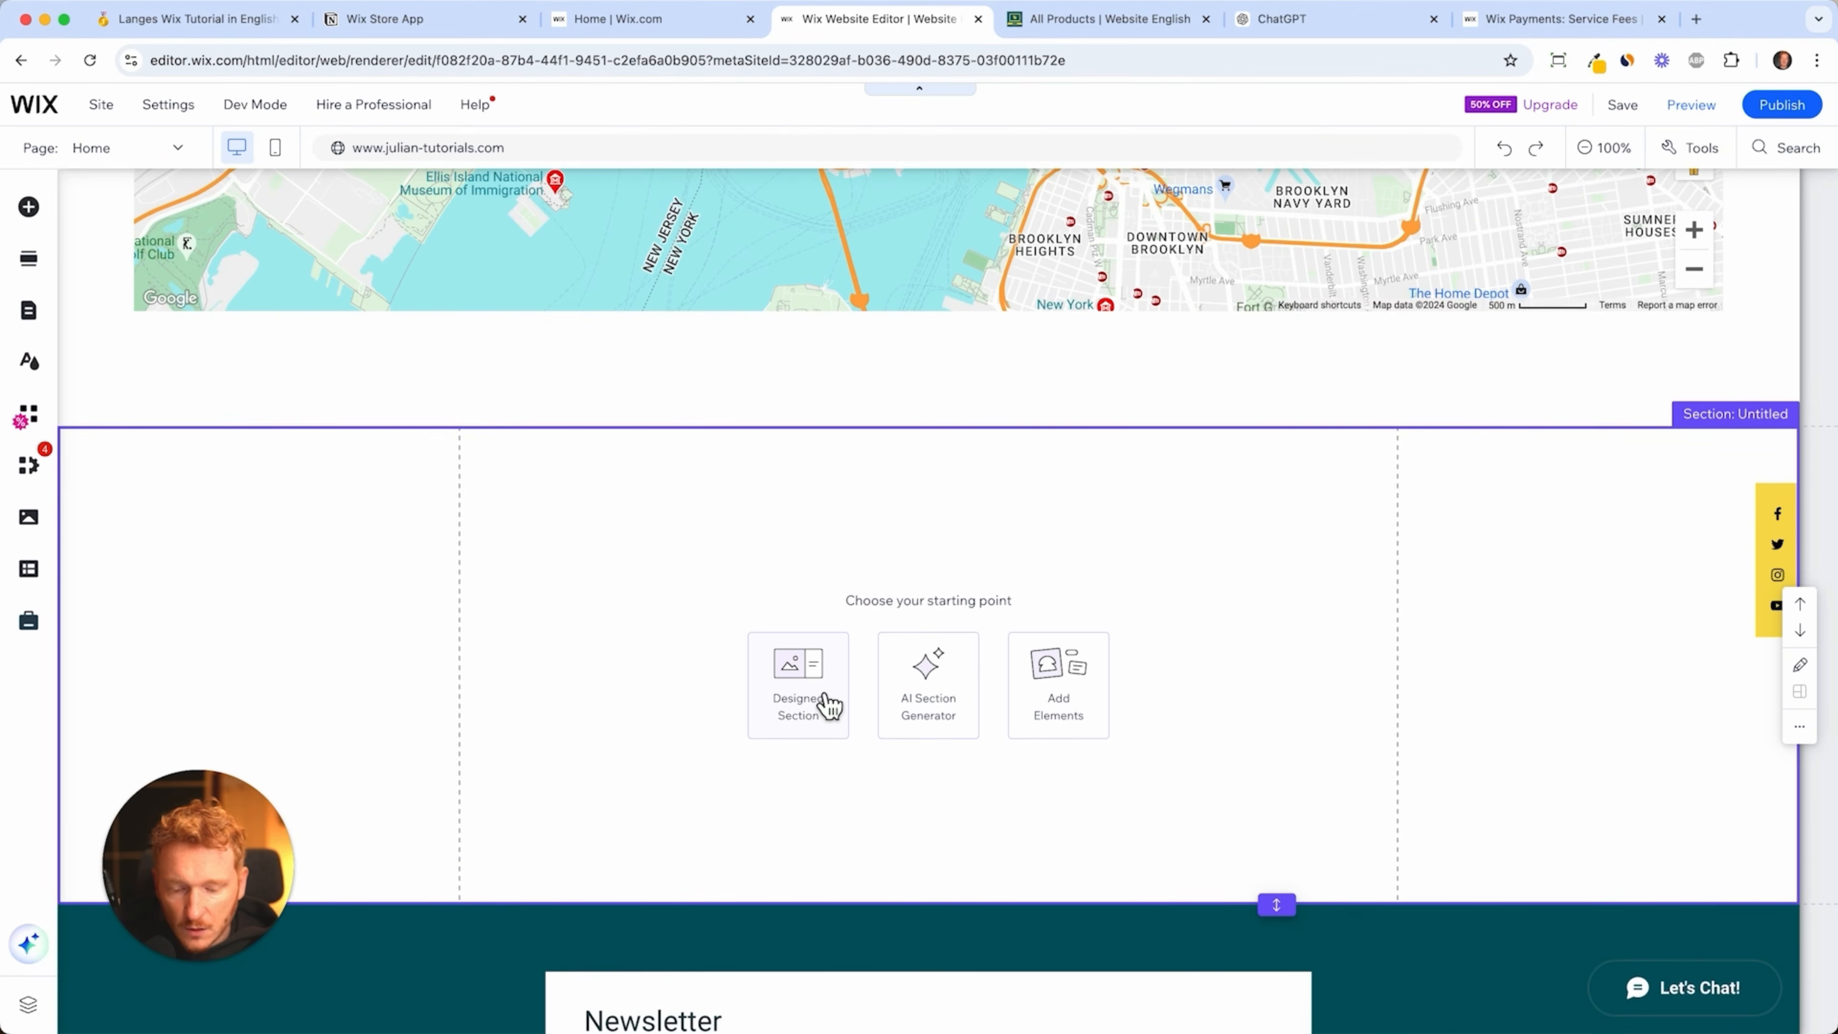
- Fill the new section with the Featured Products design from the Store section templates
{"action": "left_click", "coordinate": [798, 684]}
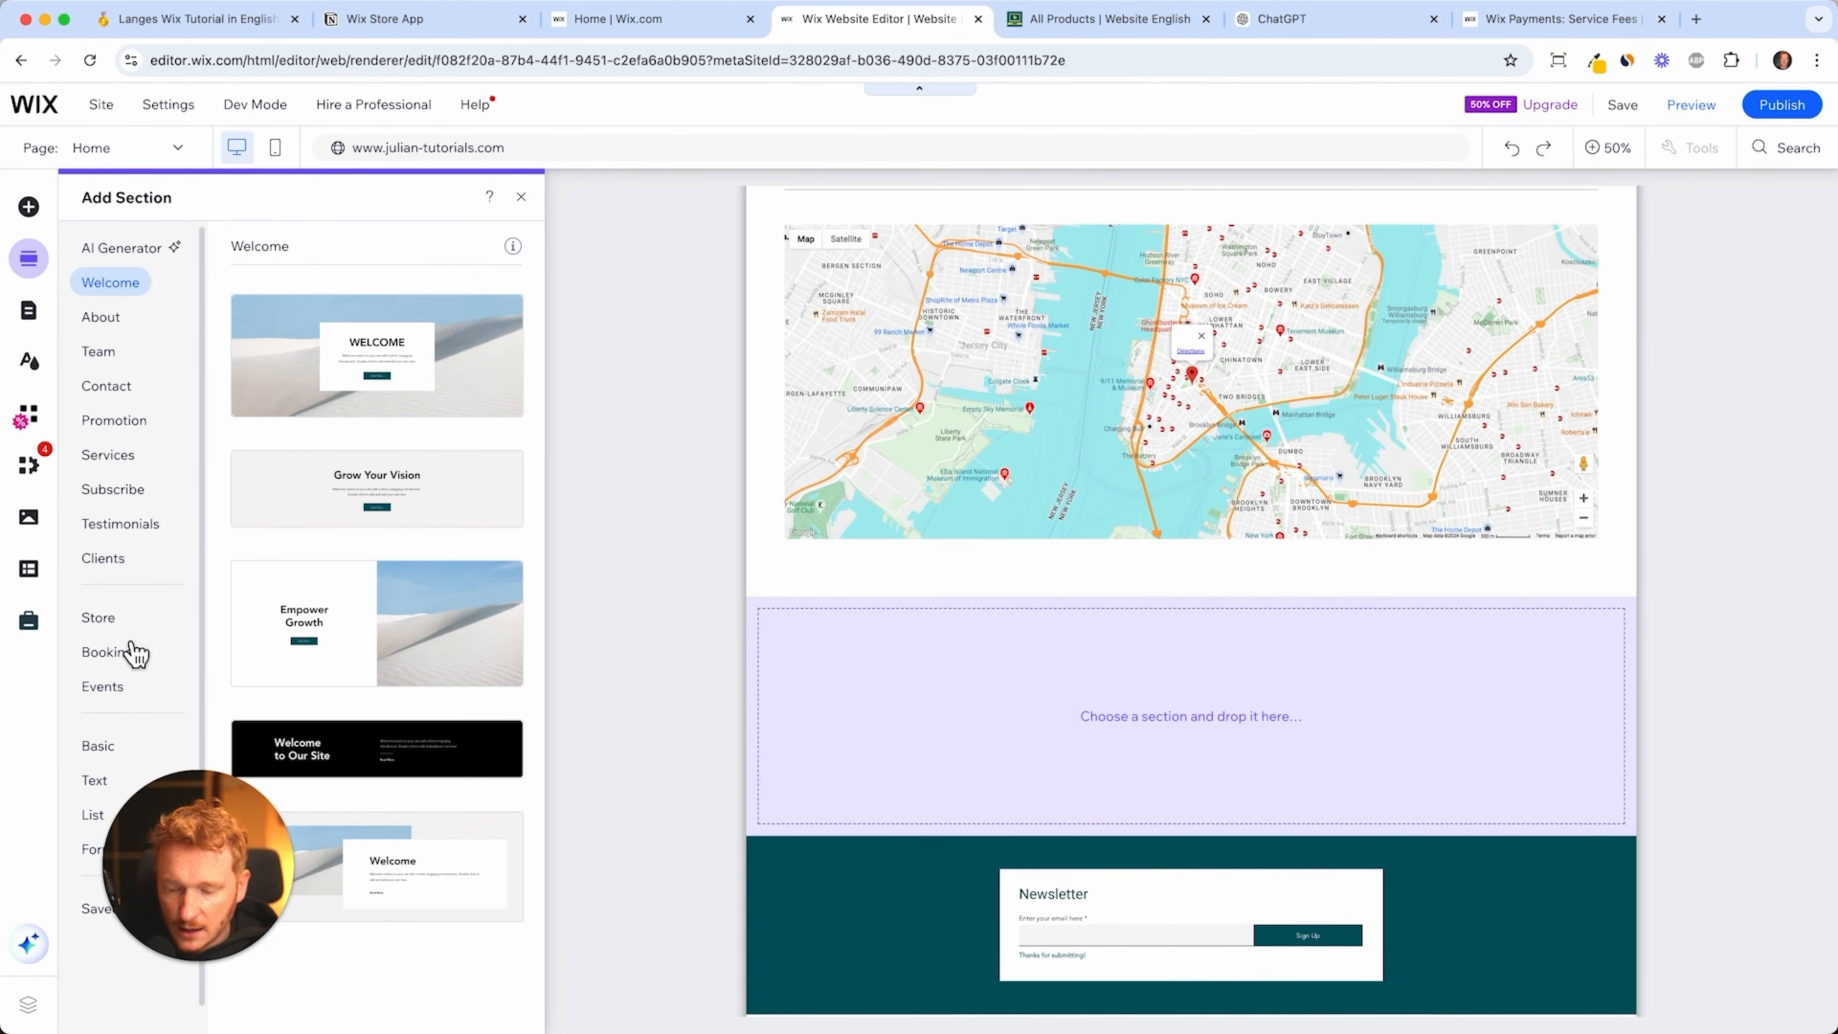
{"action": "left_click", "coordinate": [102, 619]}
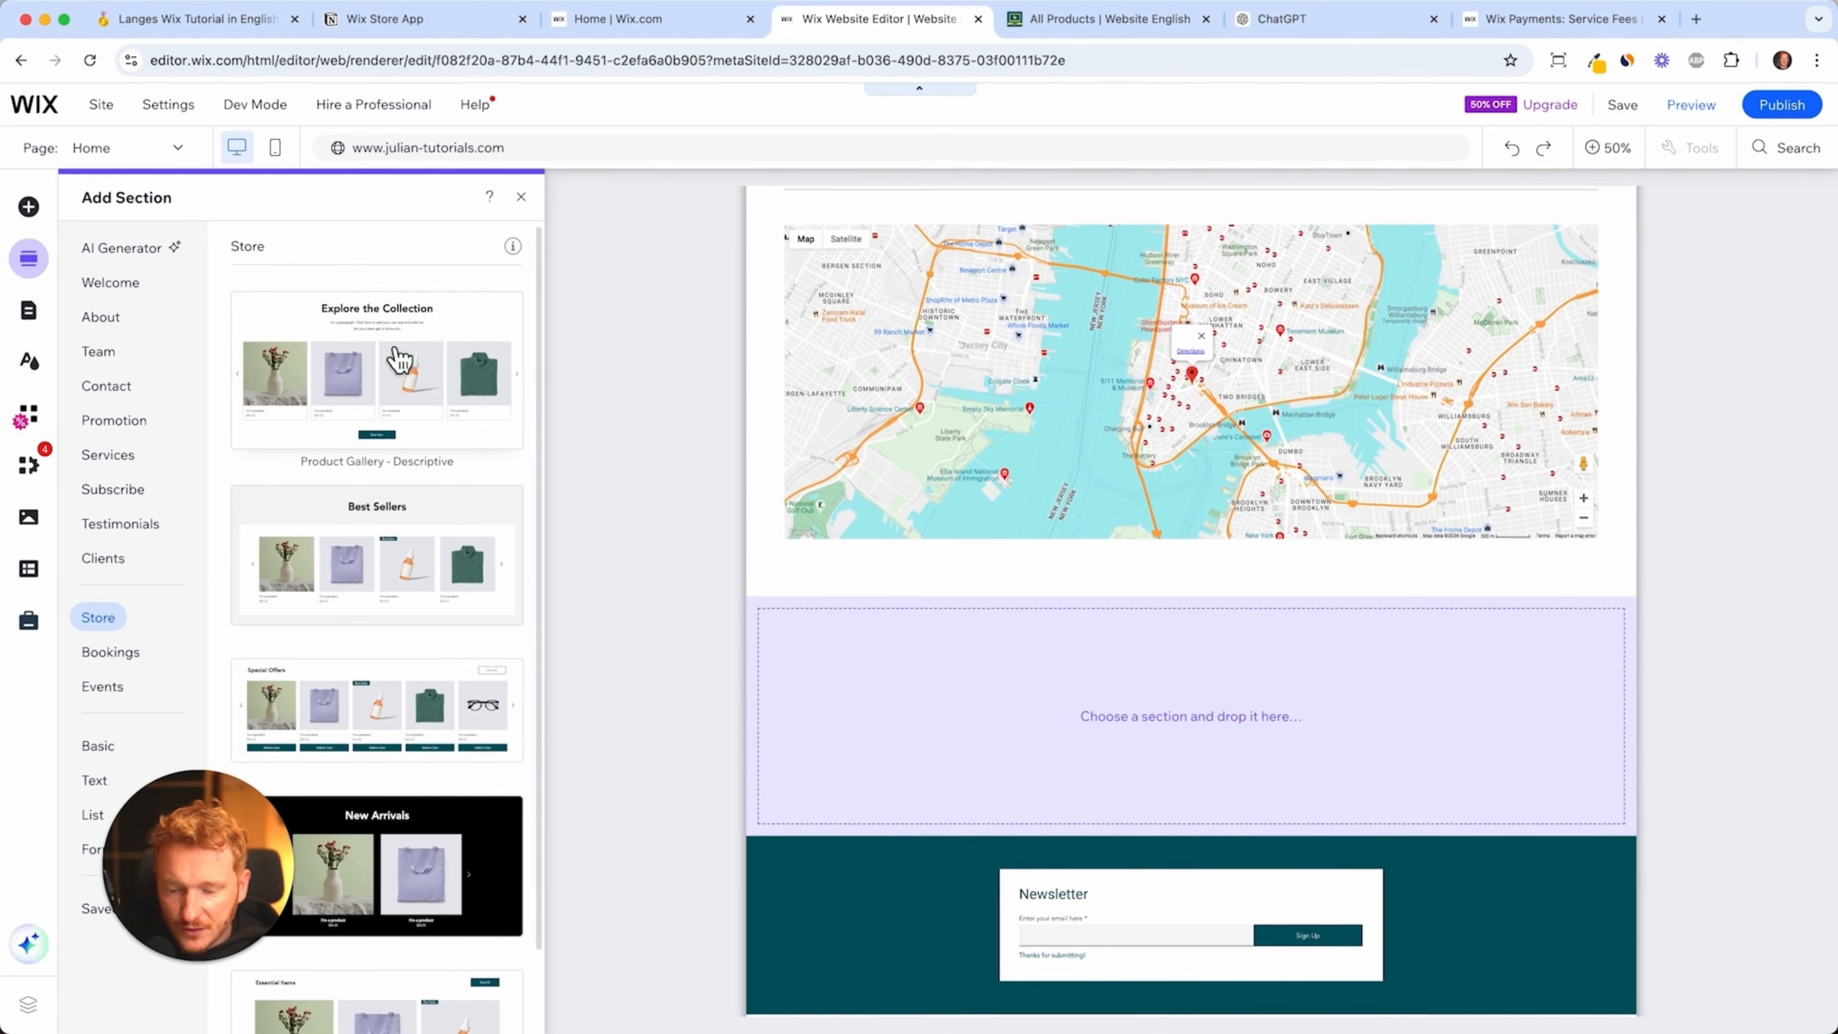
{"action": "scroll", "coordinate": [412, 484], "scroll_direction": "down", "scroll_amount": 2}
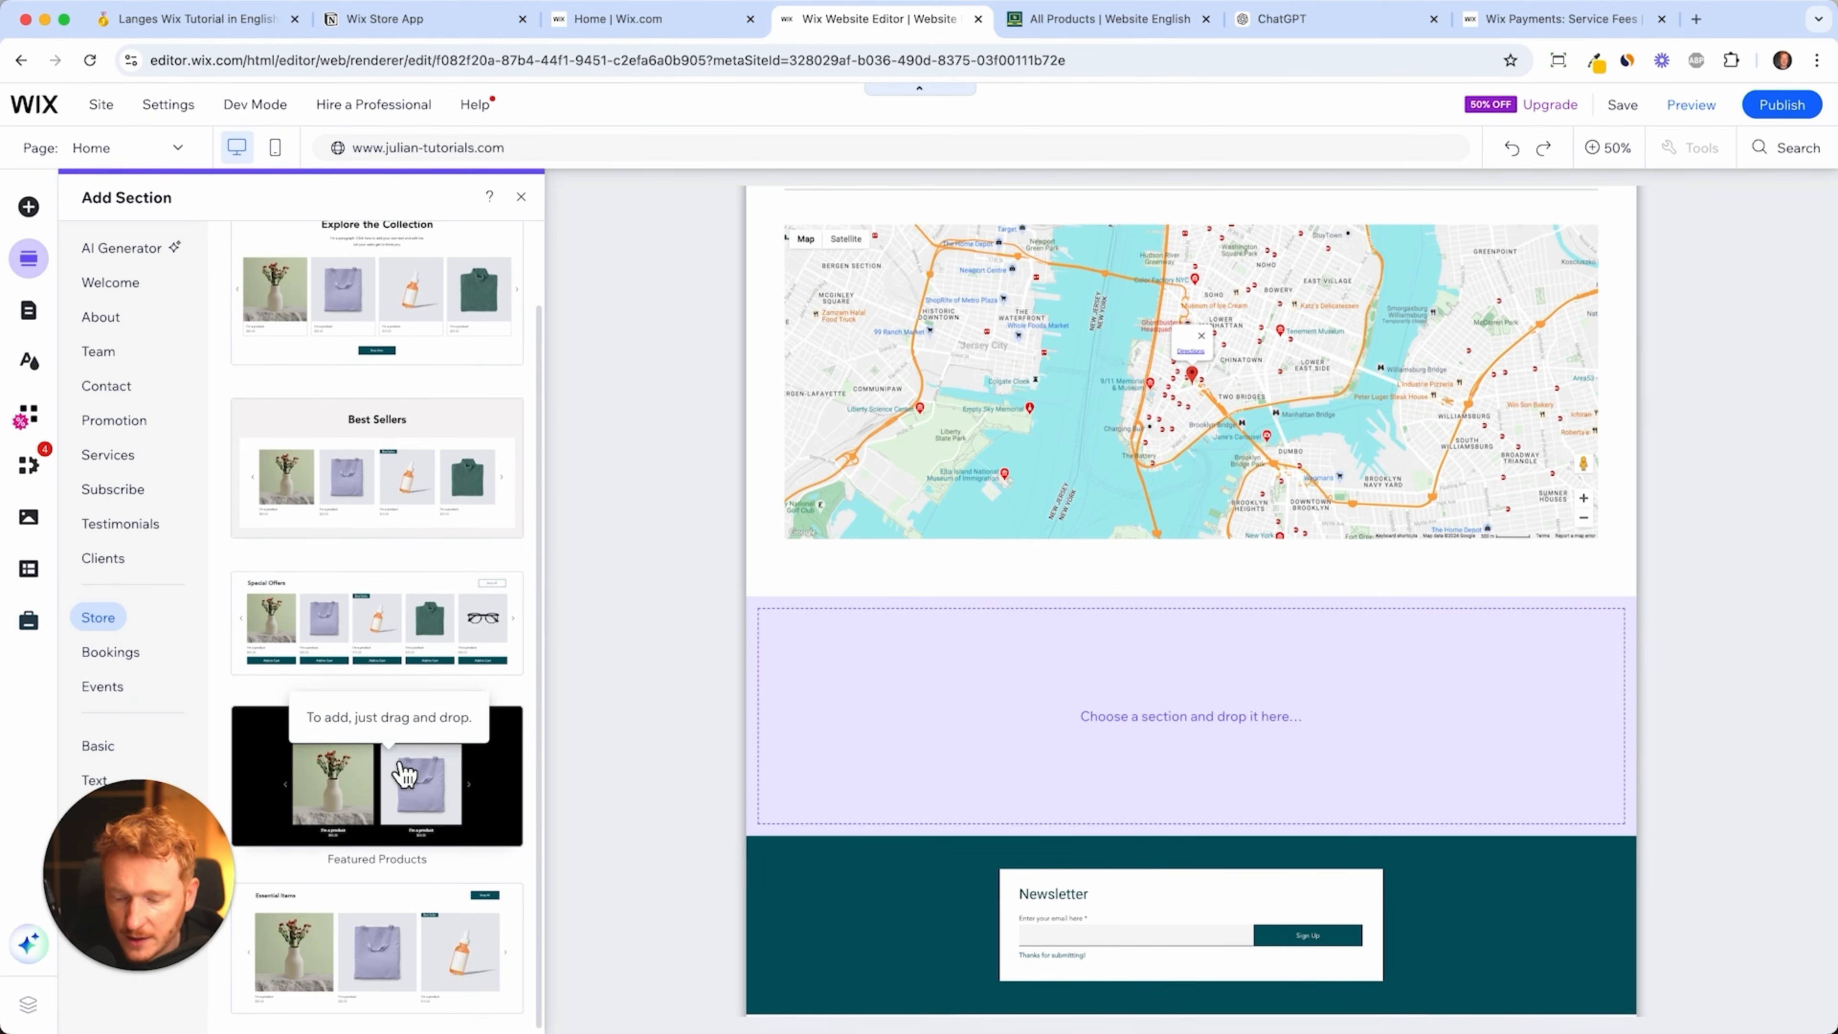
{"action": "left_click", "coordinate": [434, 805]}
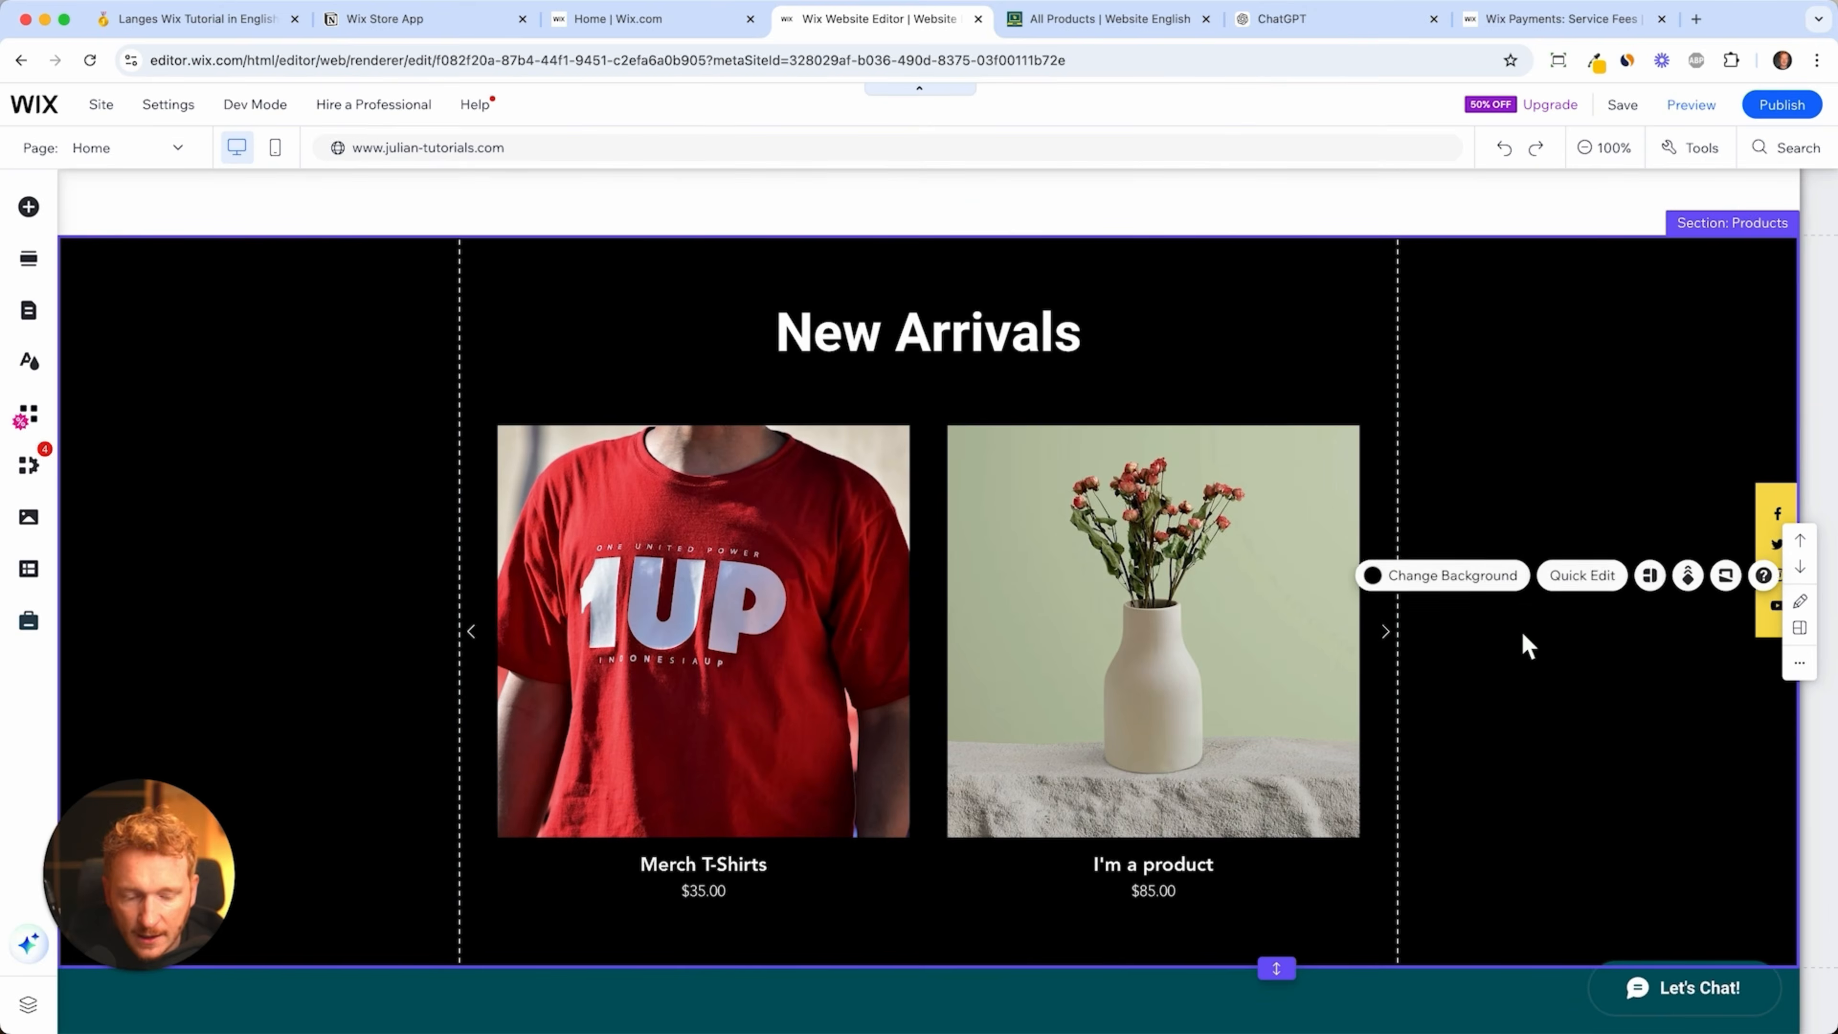
- Set the New Arrivals section's background to the dark teal theme color
{"action": "left_click", "coordinate": [1521, 633]}
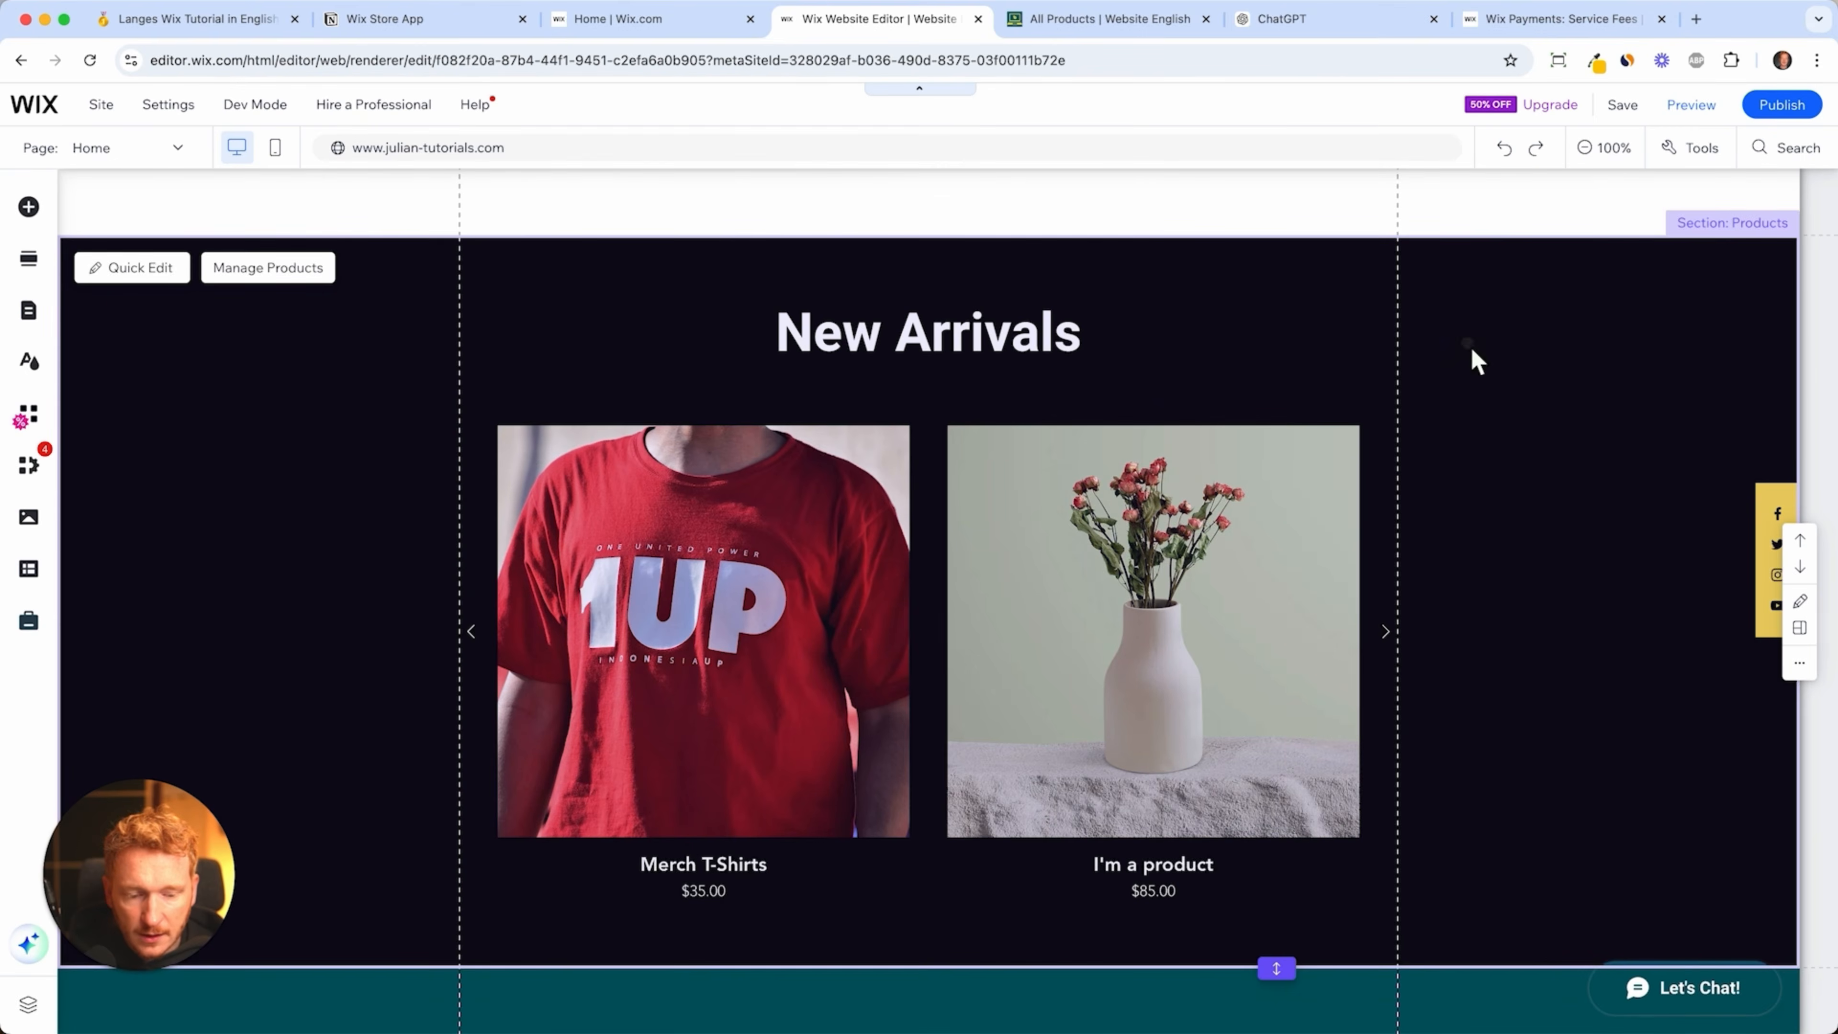
{"action": "left_click", "coordinate": [1469, 345]}
{"action": "scroll", "coordinate": [1468, 282], "scroll_direction": "up", "scroll_amount": 4}
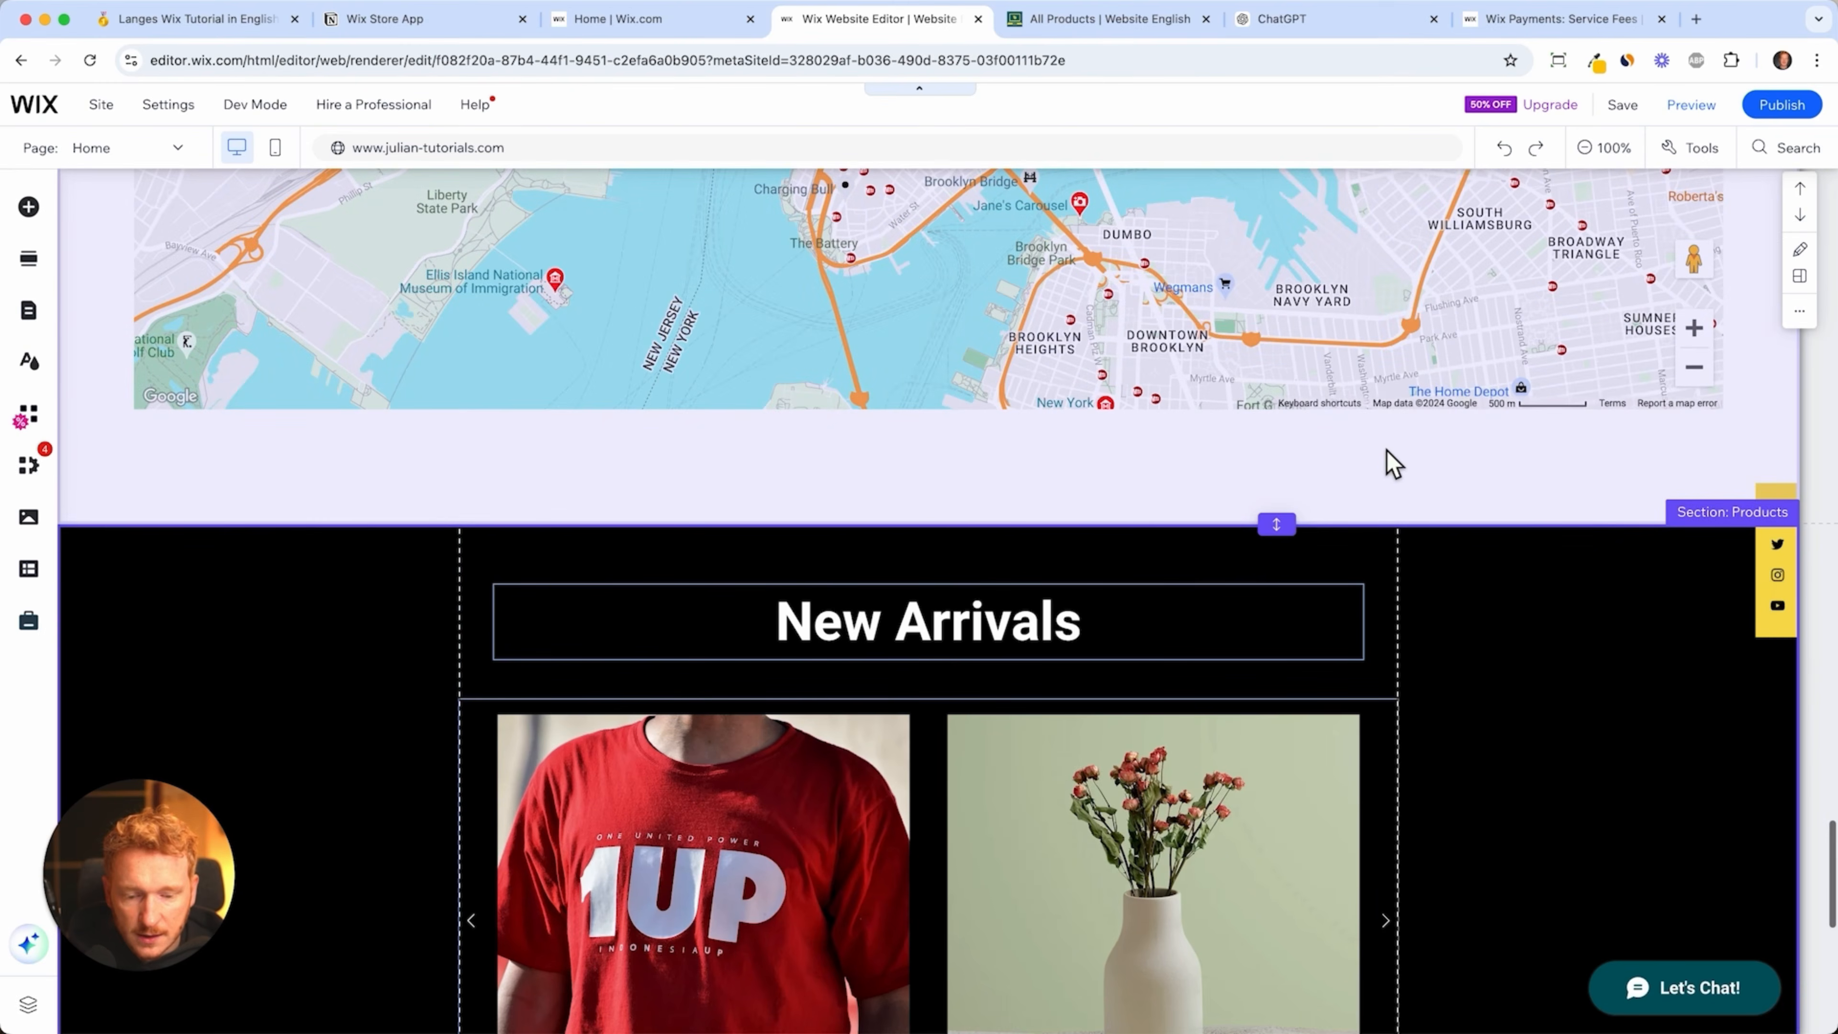
{"action": "scroll", "coordinate": [1403, 701], "scroll_direction": "down", "scroll_amount": 10}
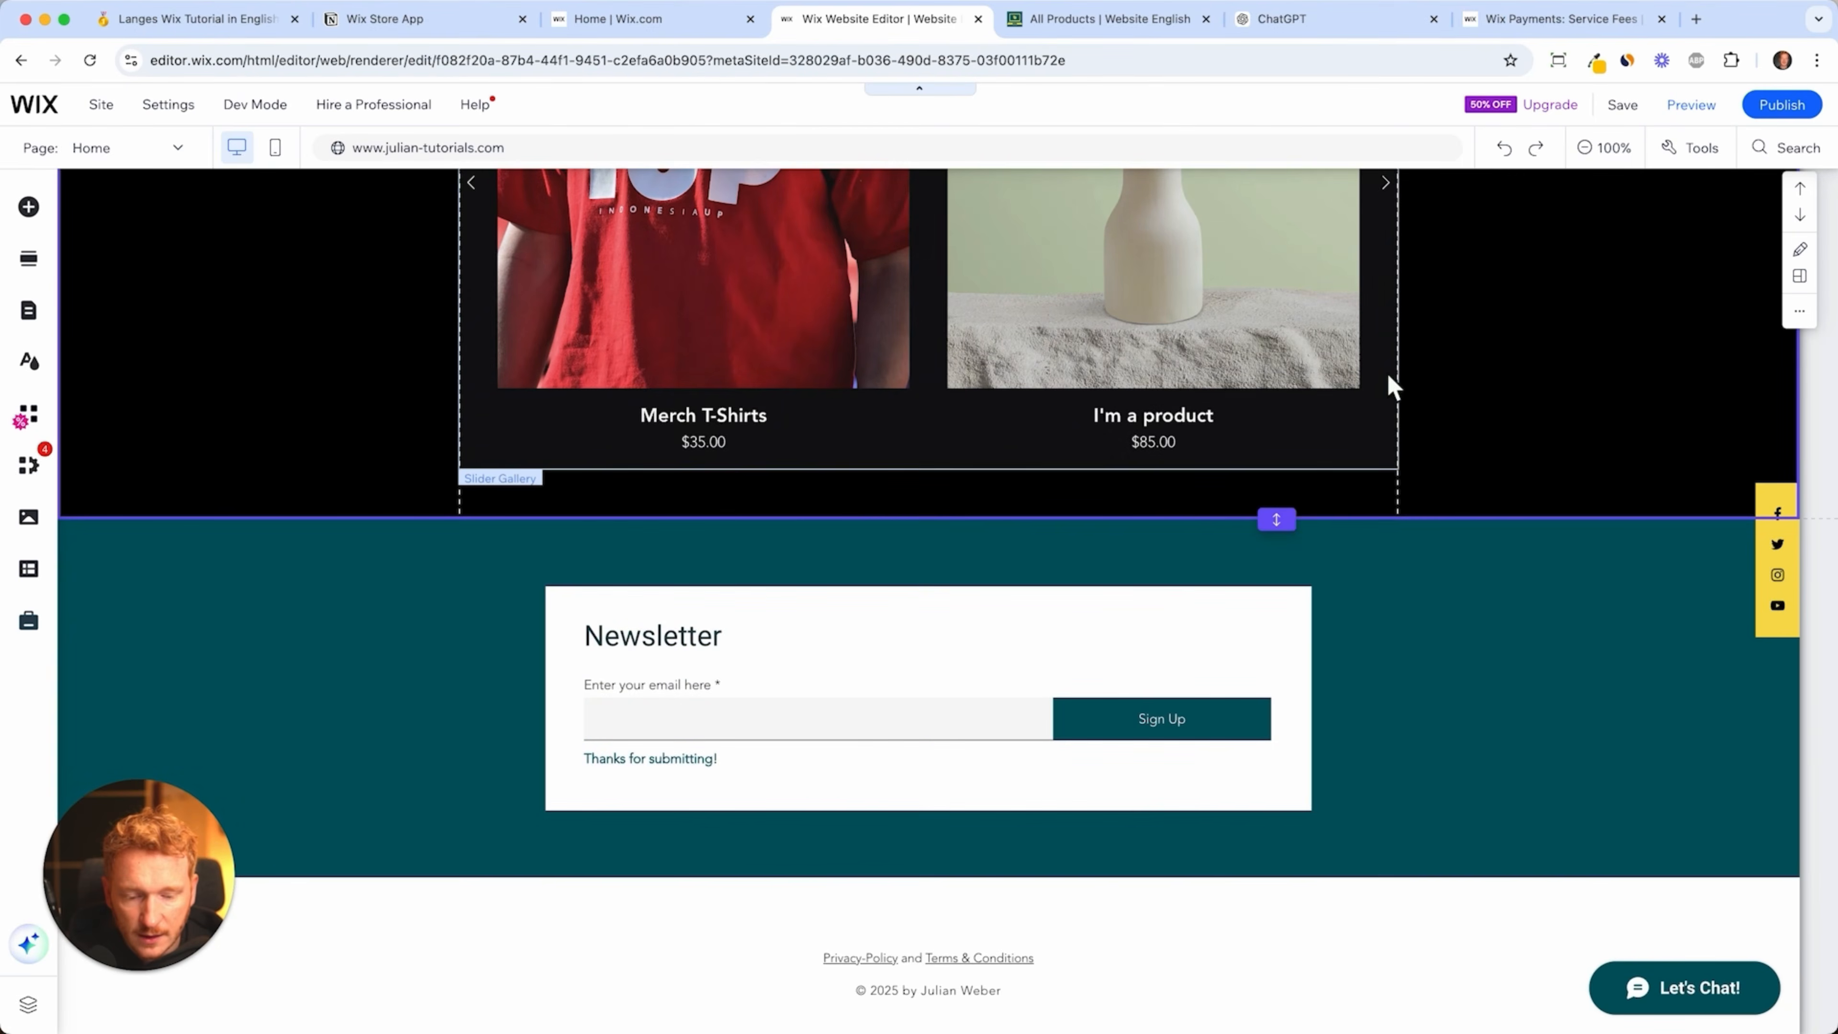
{"action": "scroll", "coordinate": [1492, 409], "scroll_direction": "up", "scroll_amount": 2}
{"action": "left_click", "coordinate": [1437, 460]}
{"action": "left_click", "coordinate": [1339, 617]}
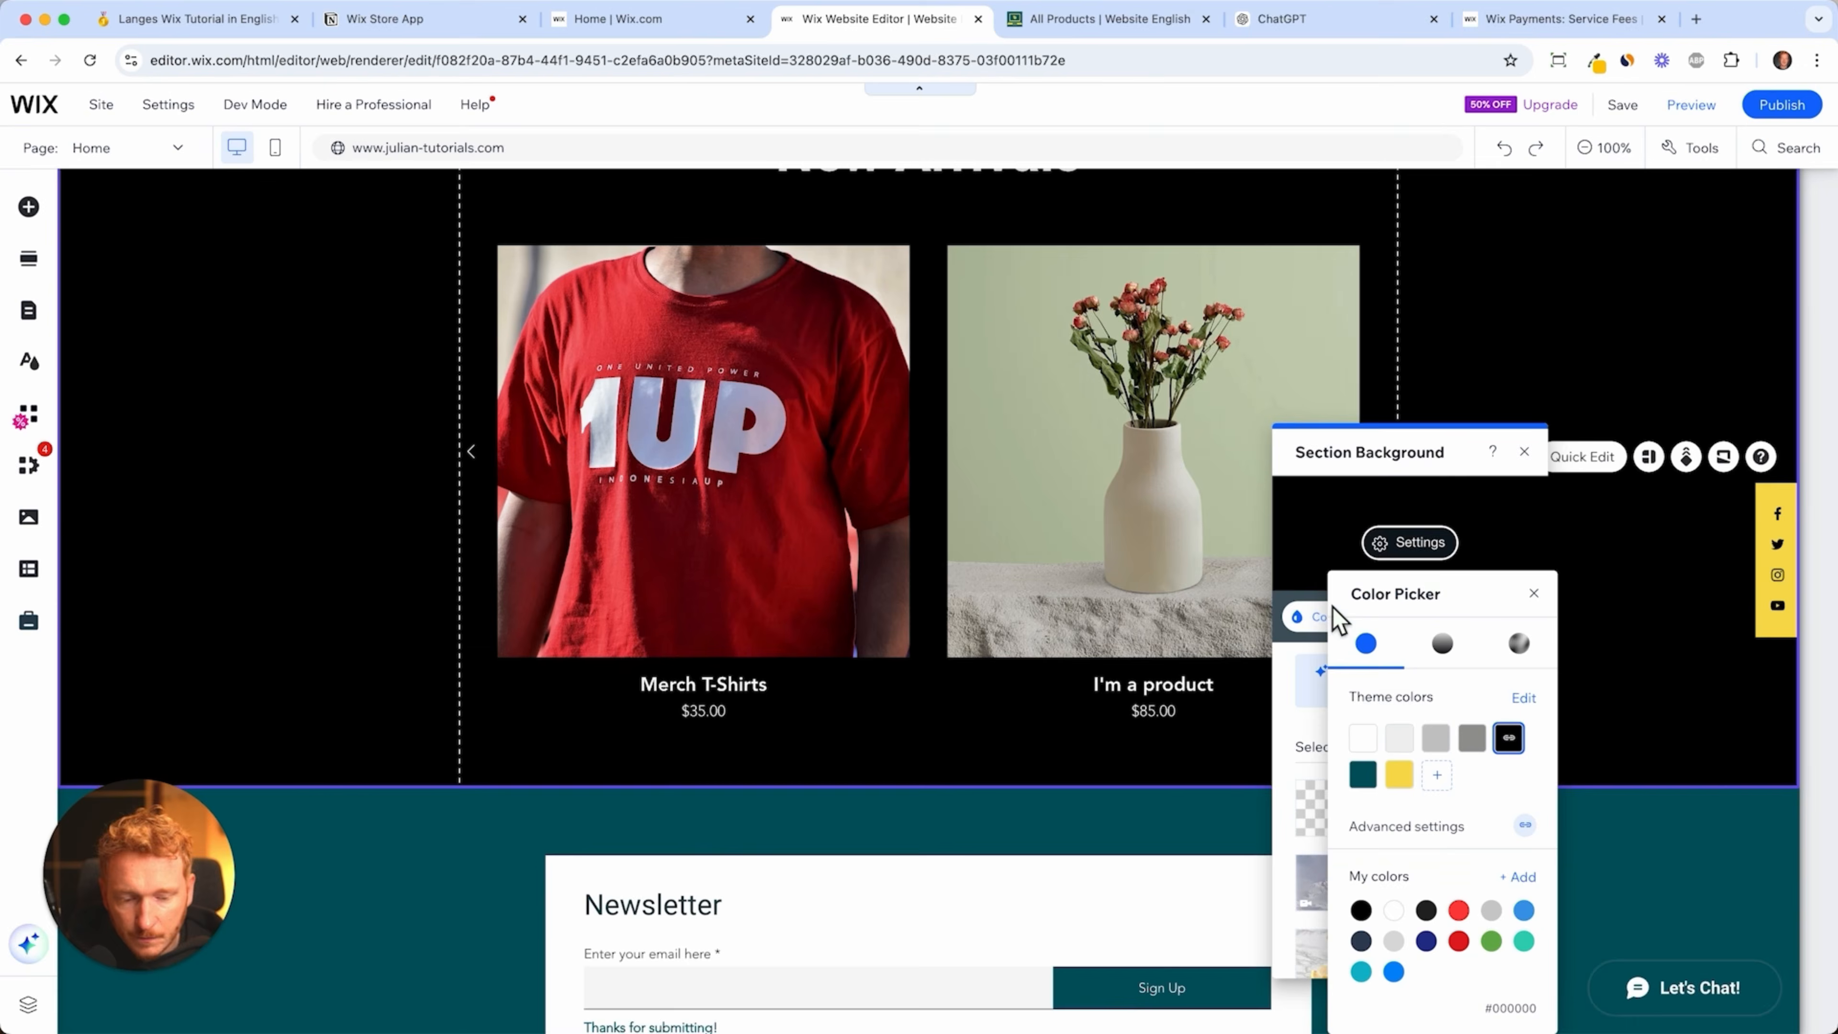
{"action": "left_click", "coordinate": [1374, 774]}
{"action": "left_click", "coordinate": [1382, 779]}
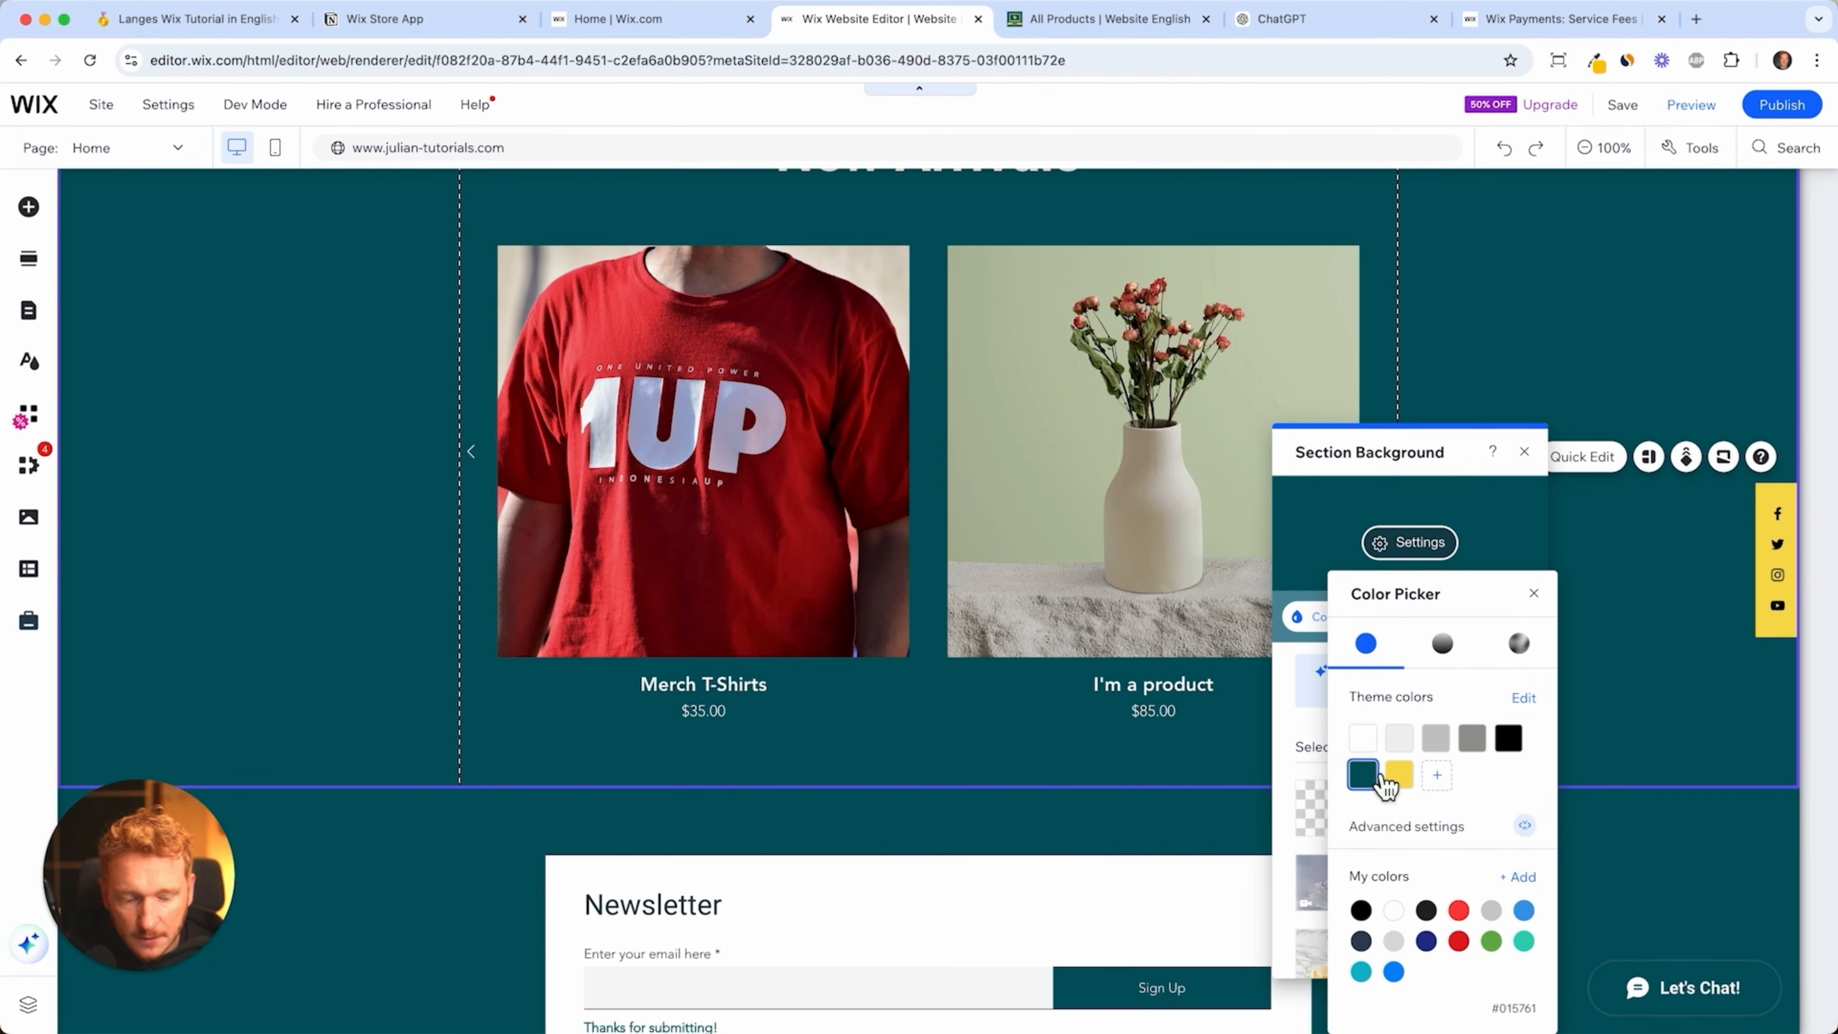
{"action": "left_click", "coordinate": [1548, 378]}
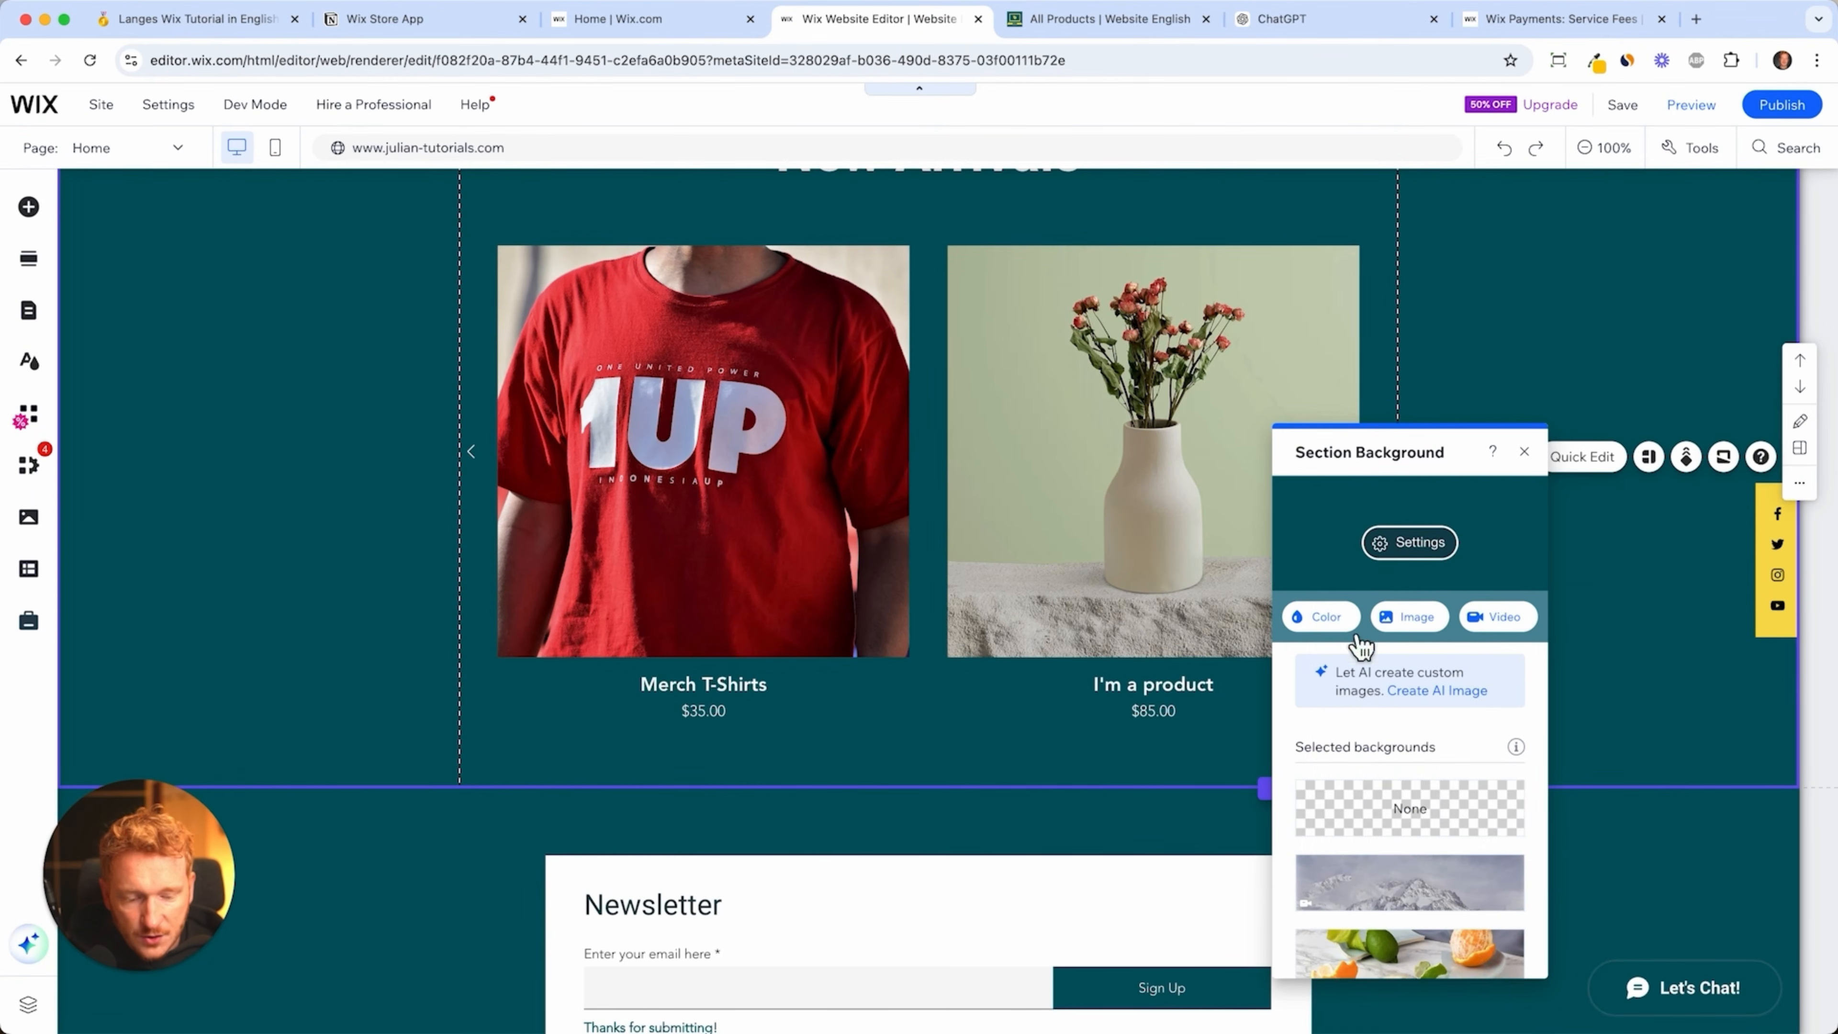
- Set the New Arrivals section's background to the white theme color
{"action": "left_click", "coordinate": [1346, 623]}
{"action": "left_click", "coordinate": [1382, 740]}
{"action": "left_click", "coordinate": [1545, 302]}
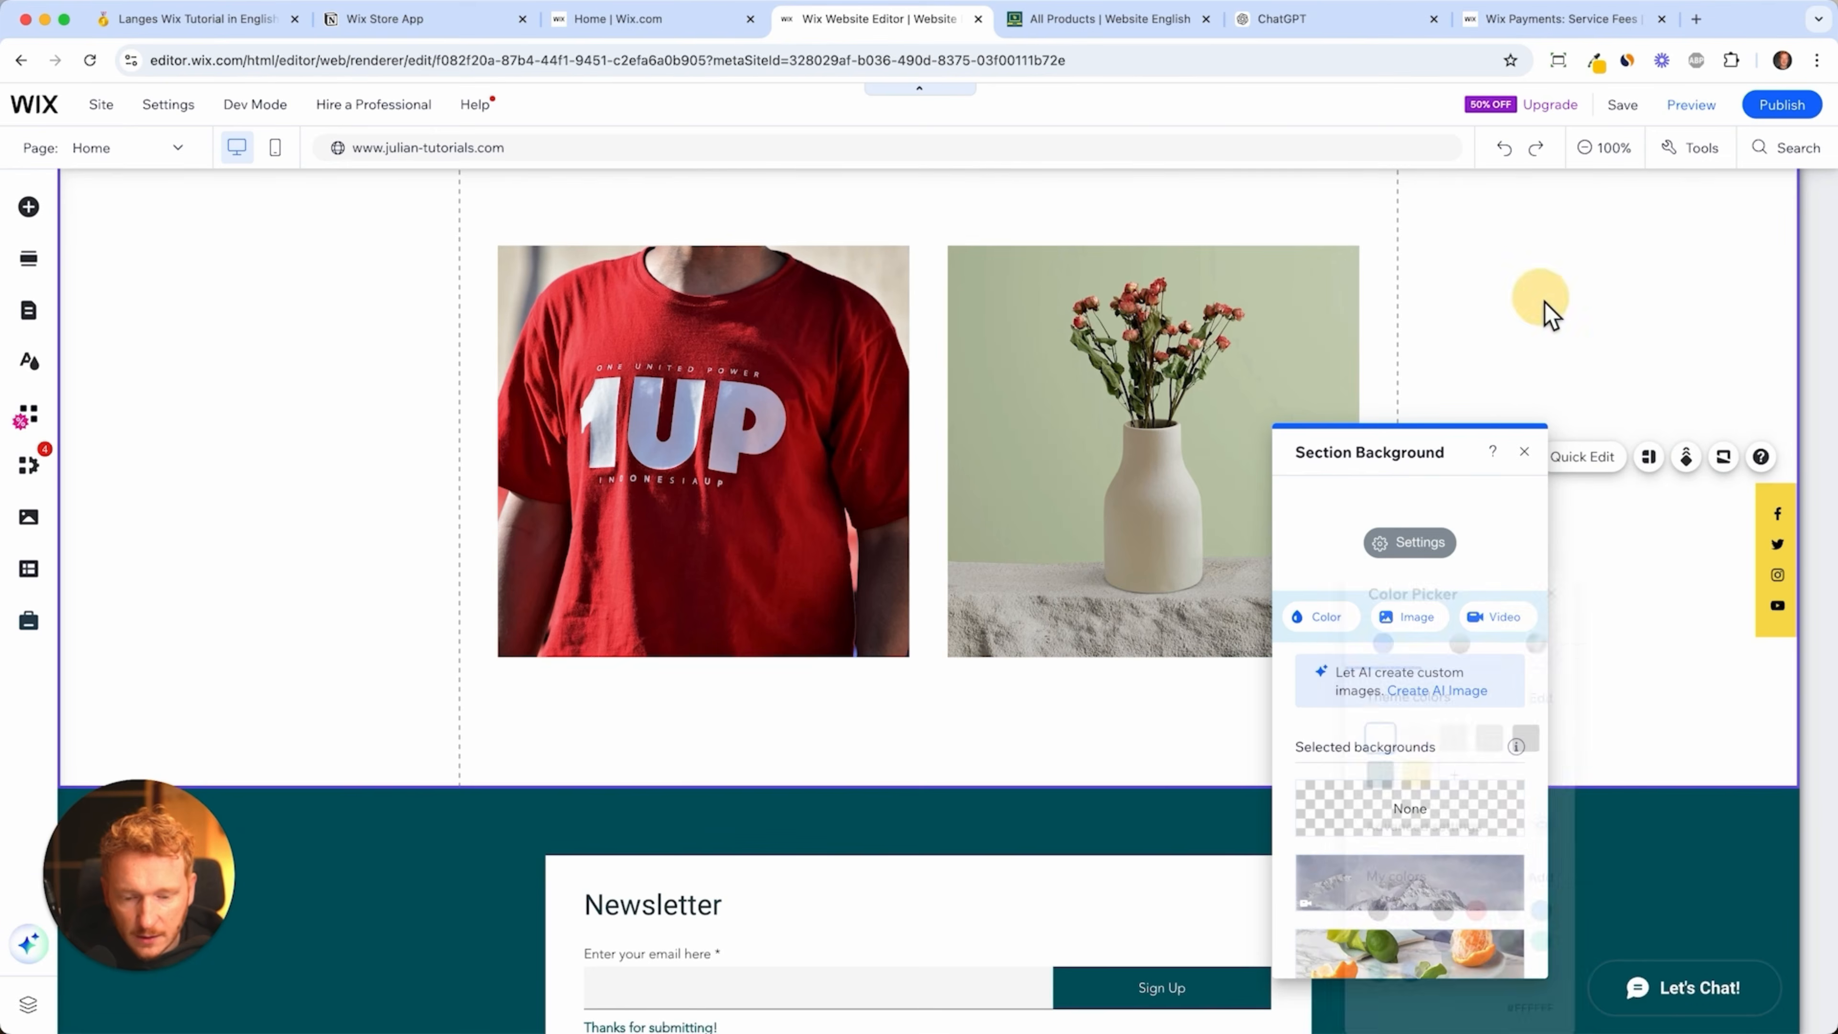
- In the slider gallery's product settings, choose T-Shirts as the specific category to display
{"action": "scroll", "coordinate": [1544, 308], "scroll_direction": "up", "scroll_amount": 3}
{"action": "left_click", "coordinate": [980, 608]}
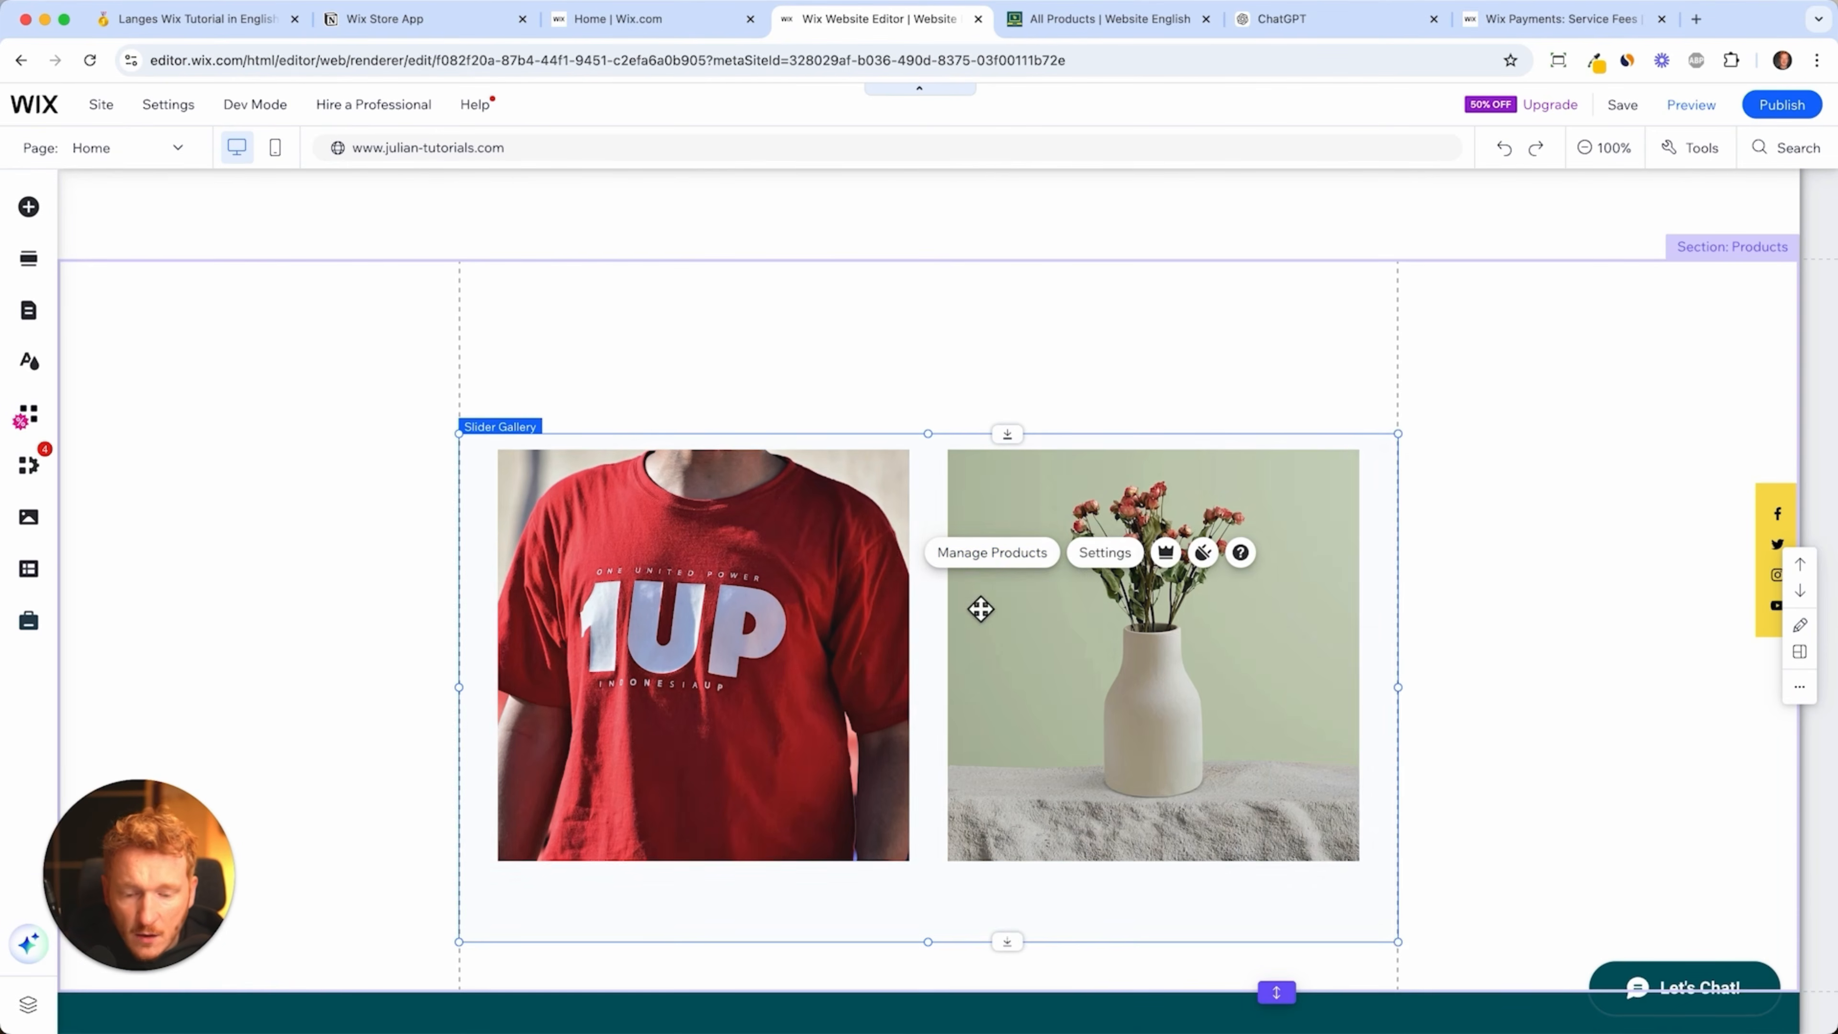
{"action": "left_click", "coordinate": [1107, 557]}
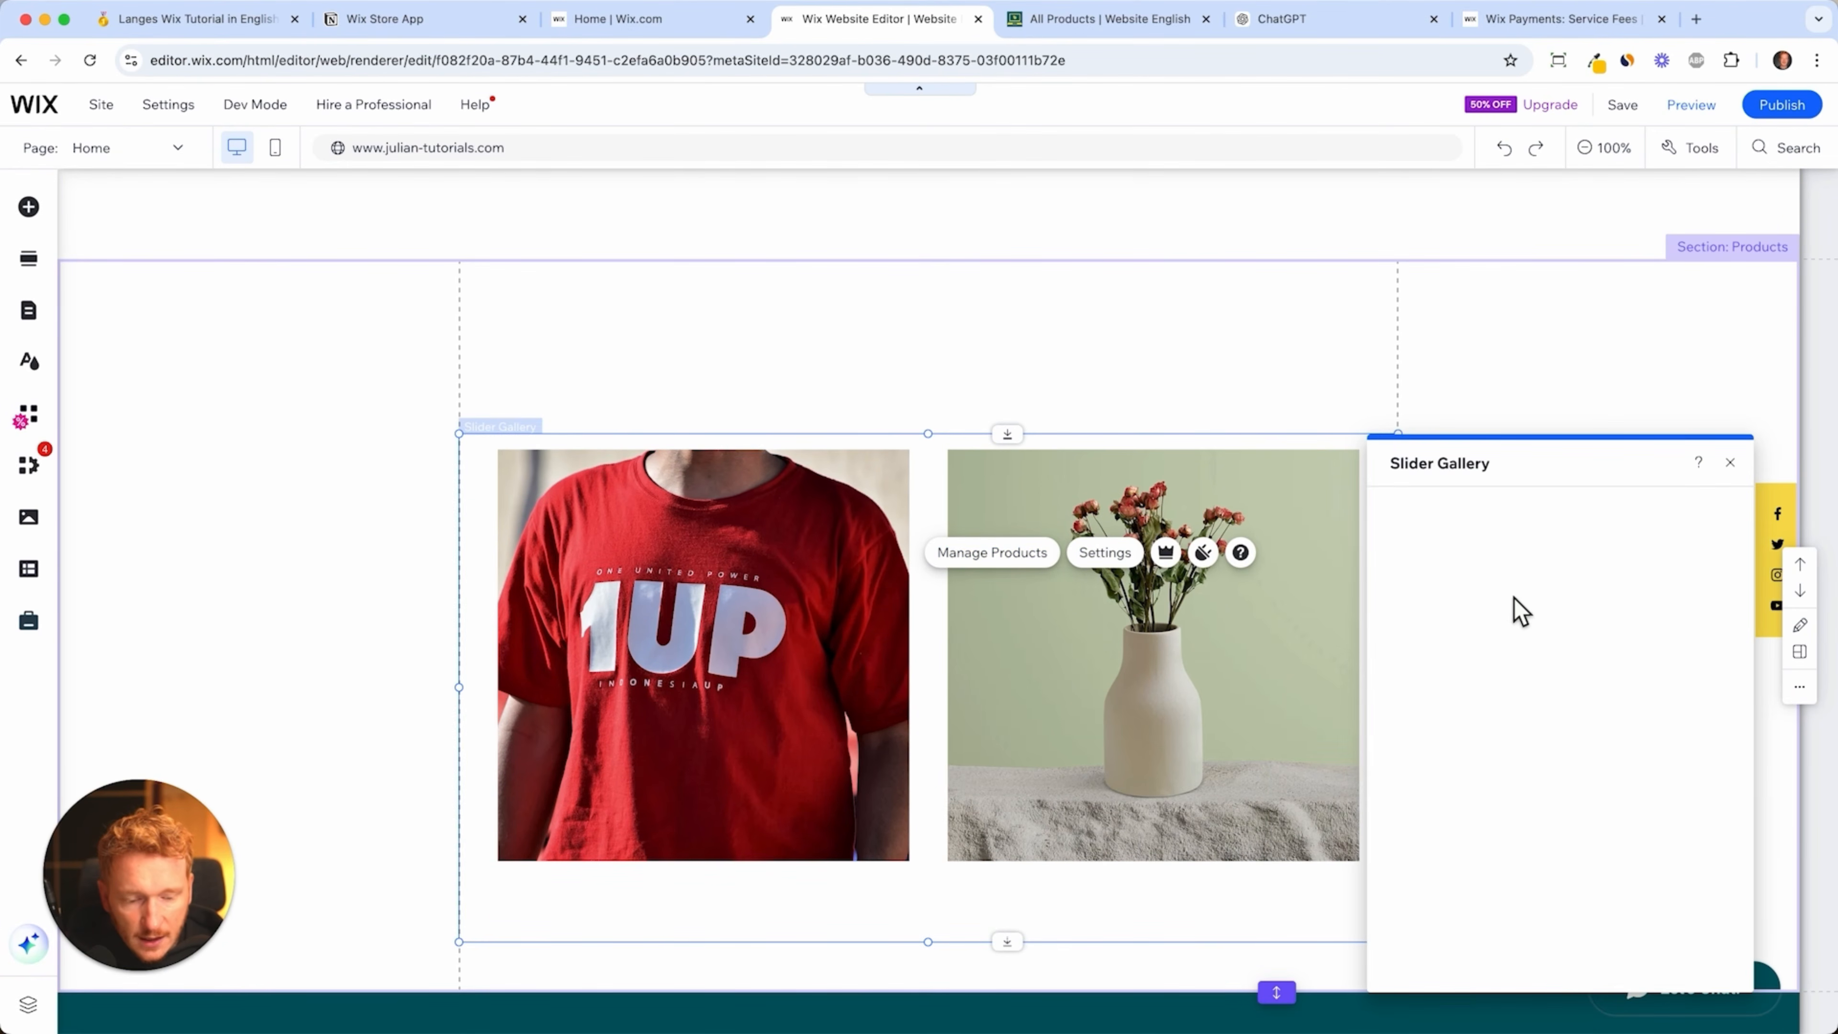
{"action": "left_click", "coordinate": [1420, 552]}
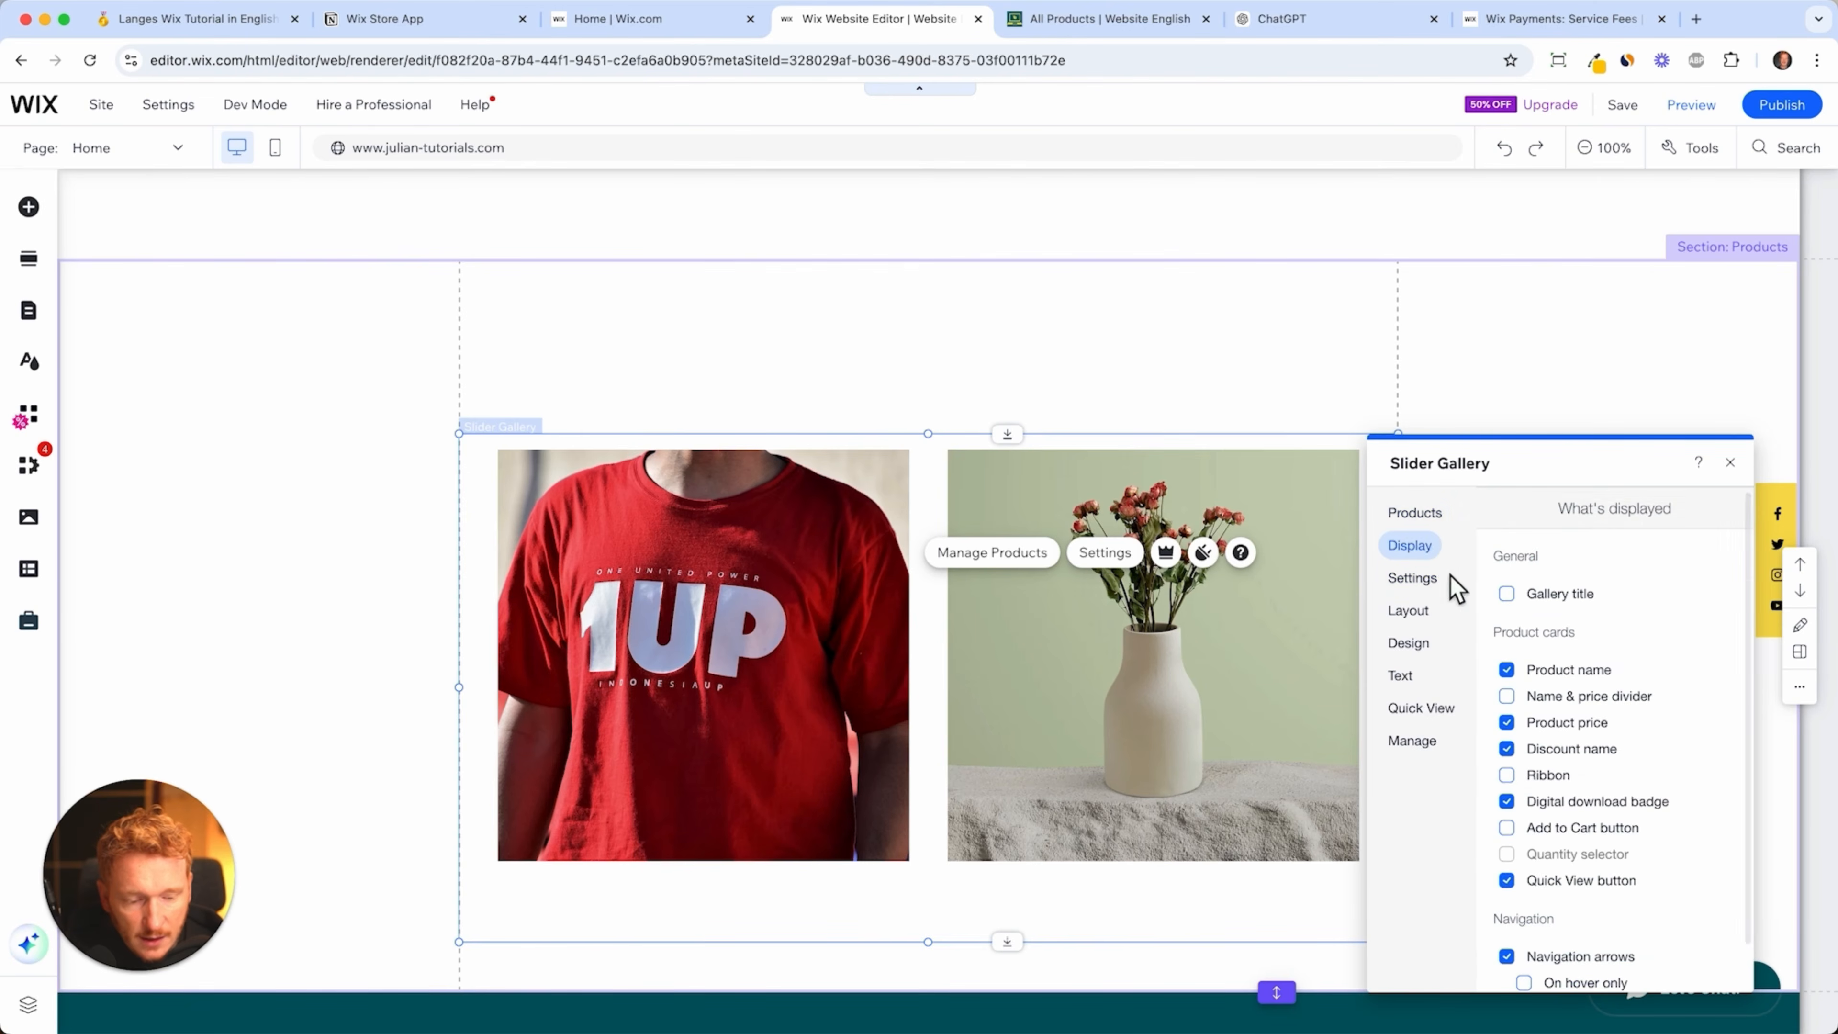
{"action": "left_click", "coordinate": [1445, 578]}
{"action": "left_click", "coordinate": [1435, 521]}
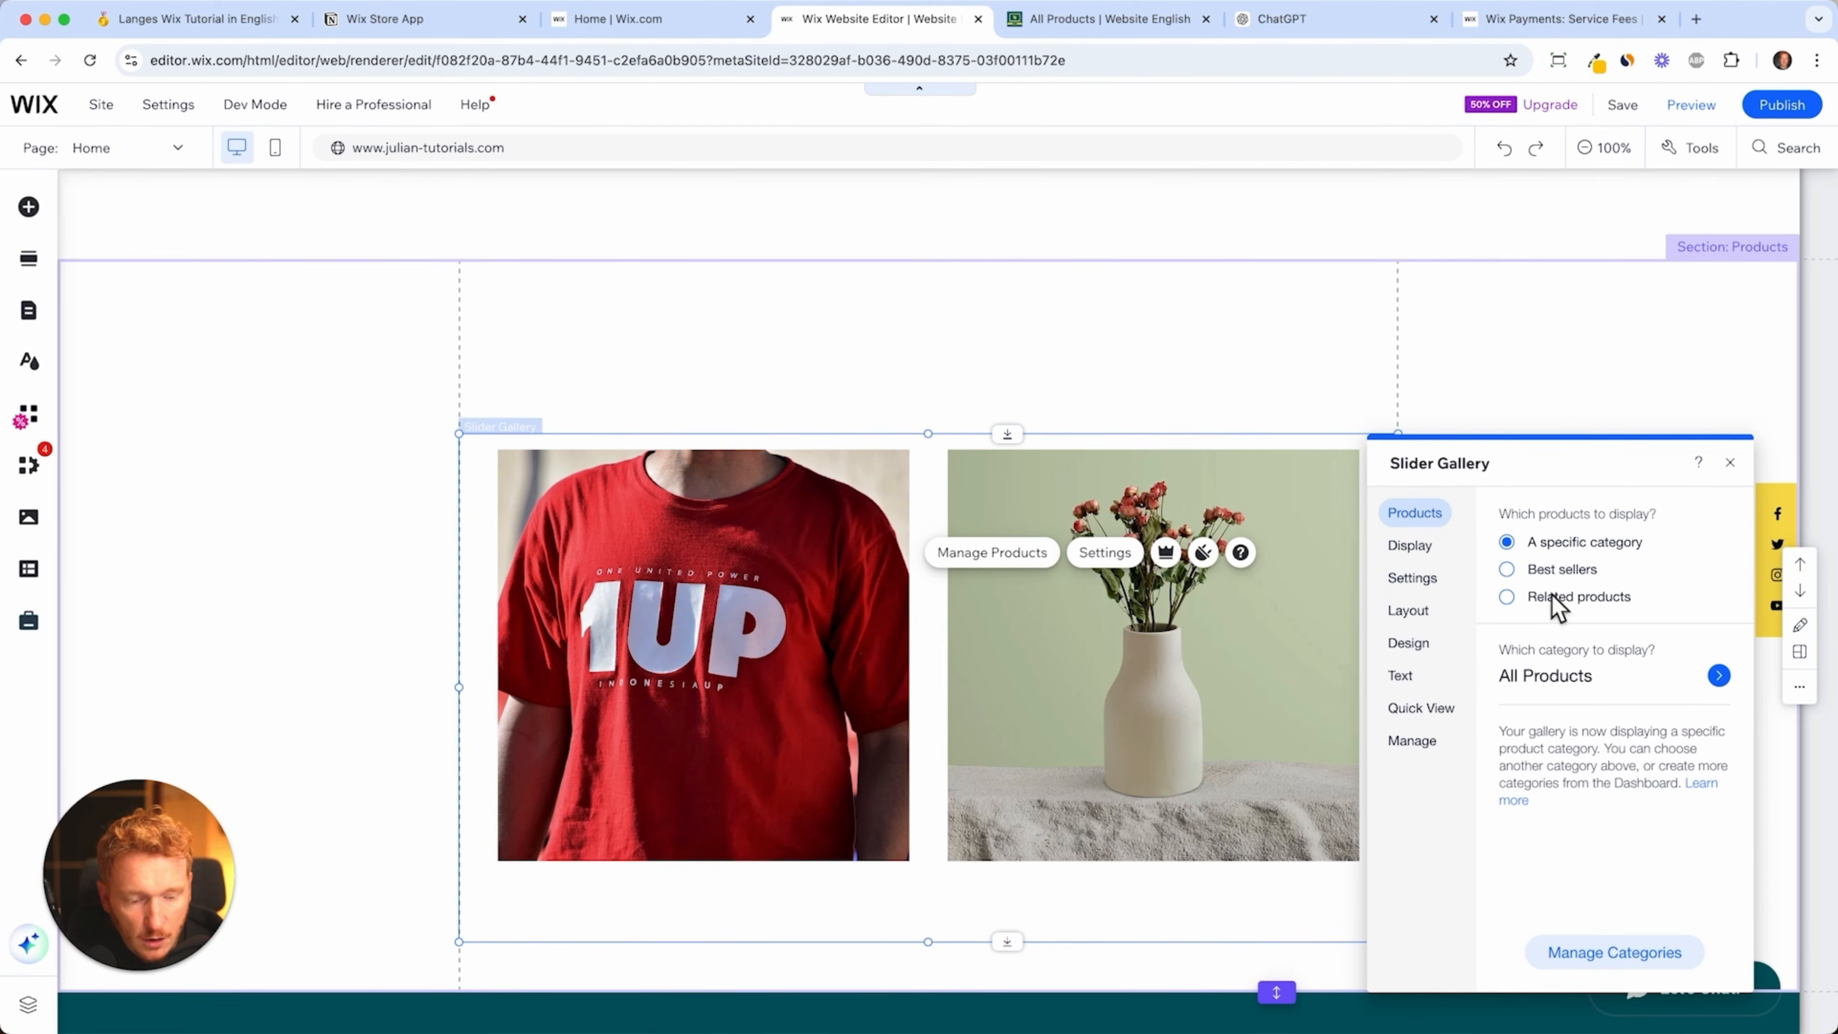
{"action": "left_click", "coordinate": [1600, 692]}
{"action": "left_click", "coordinate": [1571, 795]}
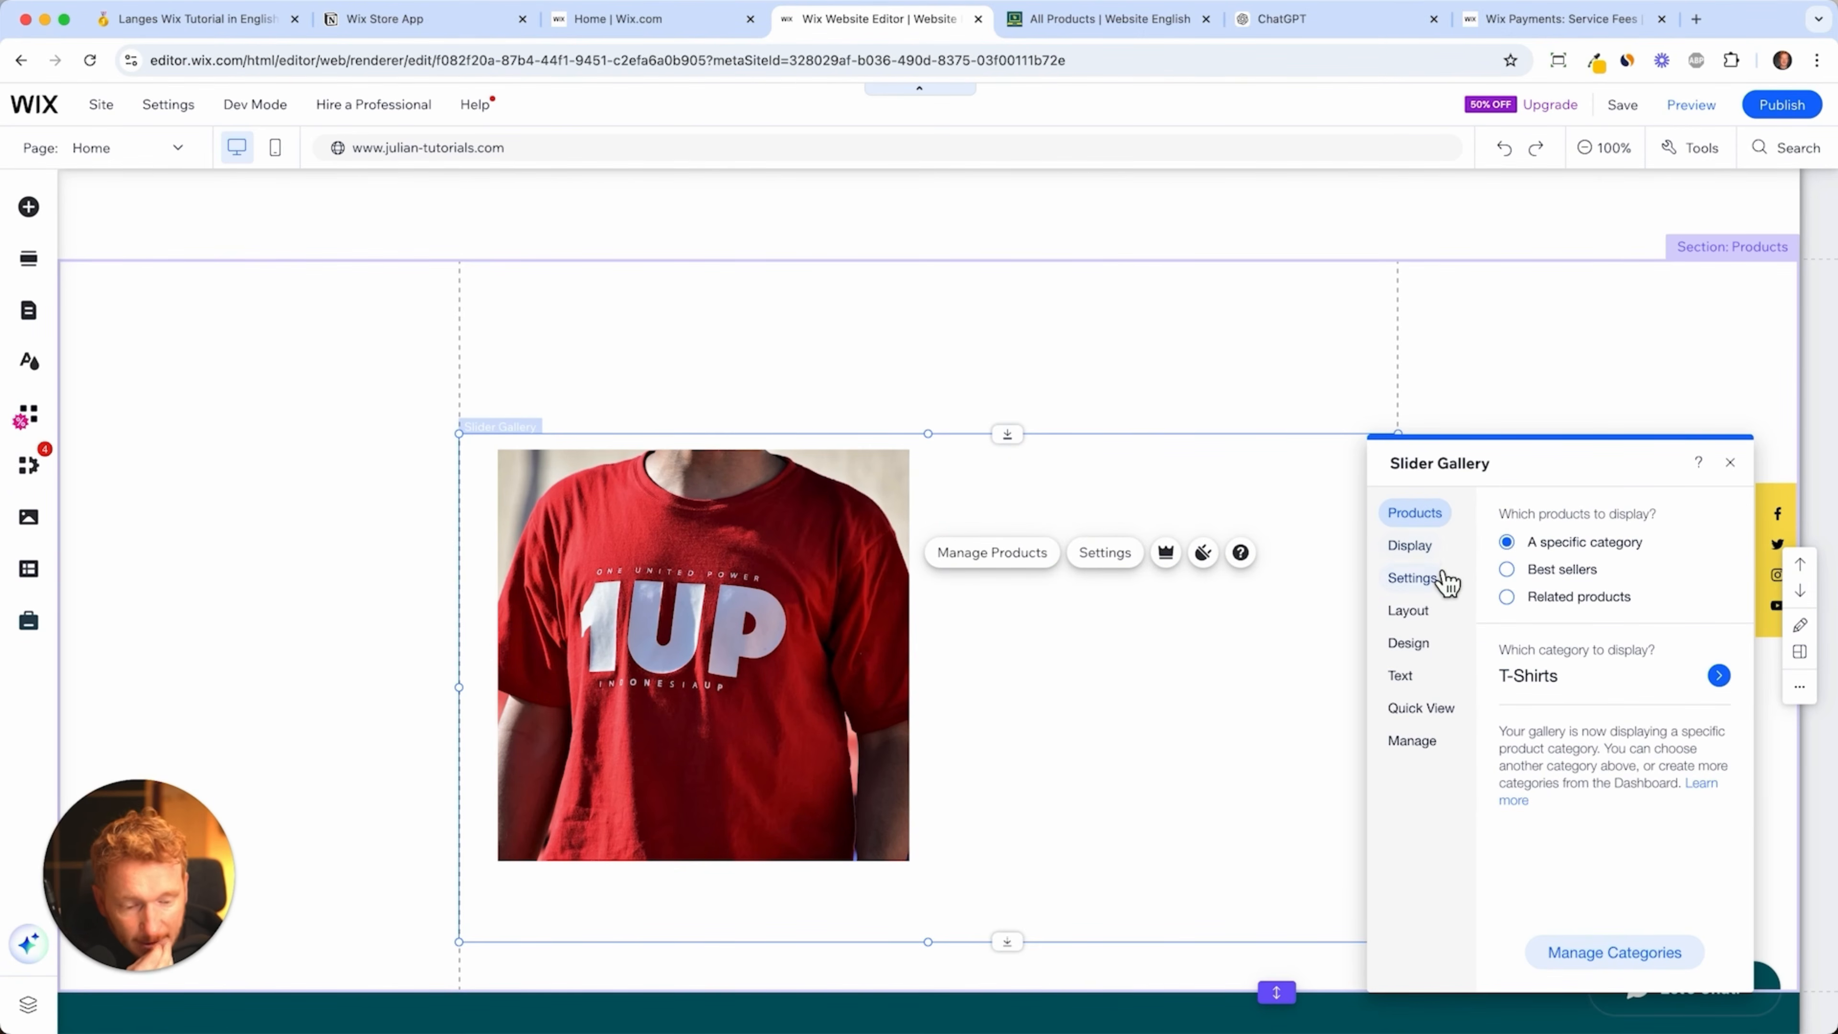
- Try stretching the slider gallery to full width, and turn the stretch option off again
{"action": "left_click", "coordinate": [1434, 608]}
{"action": "left_click", "coordinate": [1540, 539]}
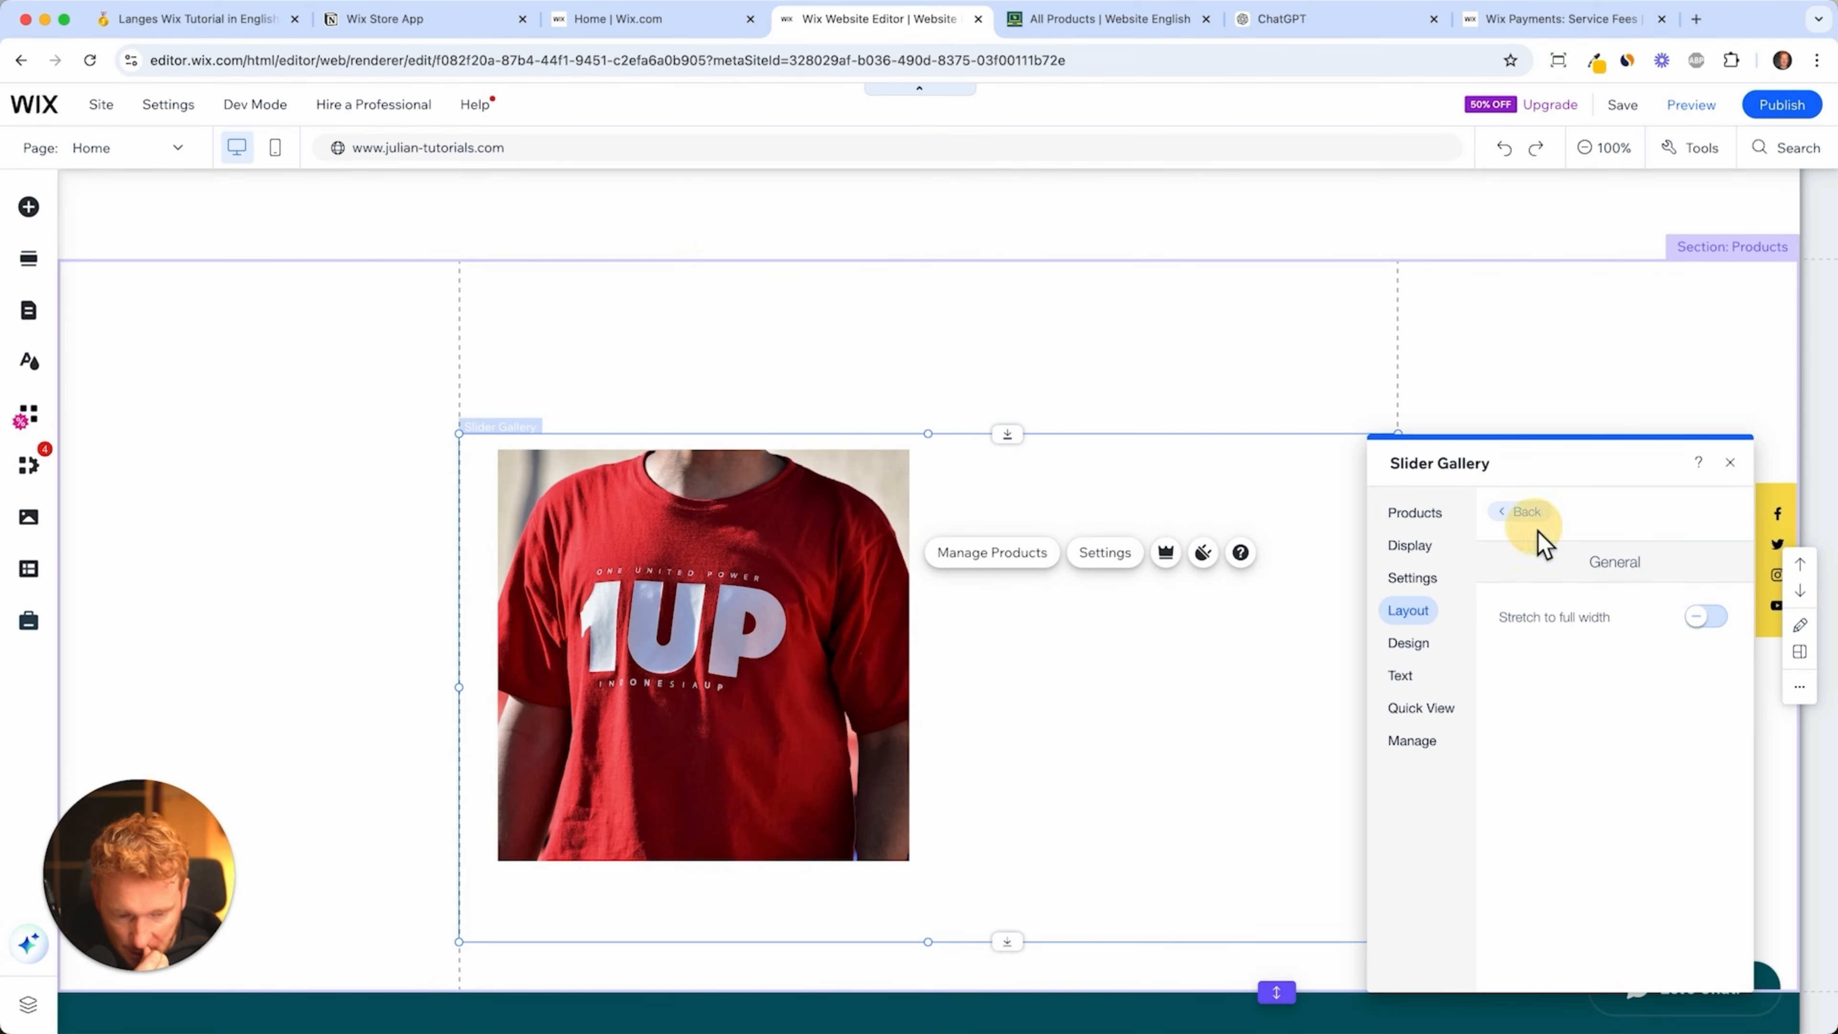
{"action": "left_click", "coordinate": [1712, 621]}
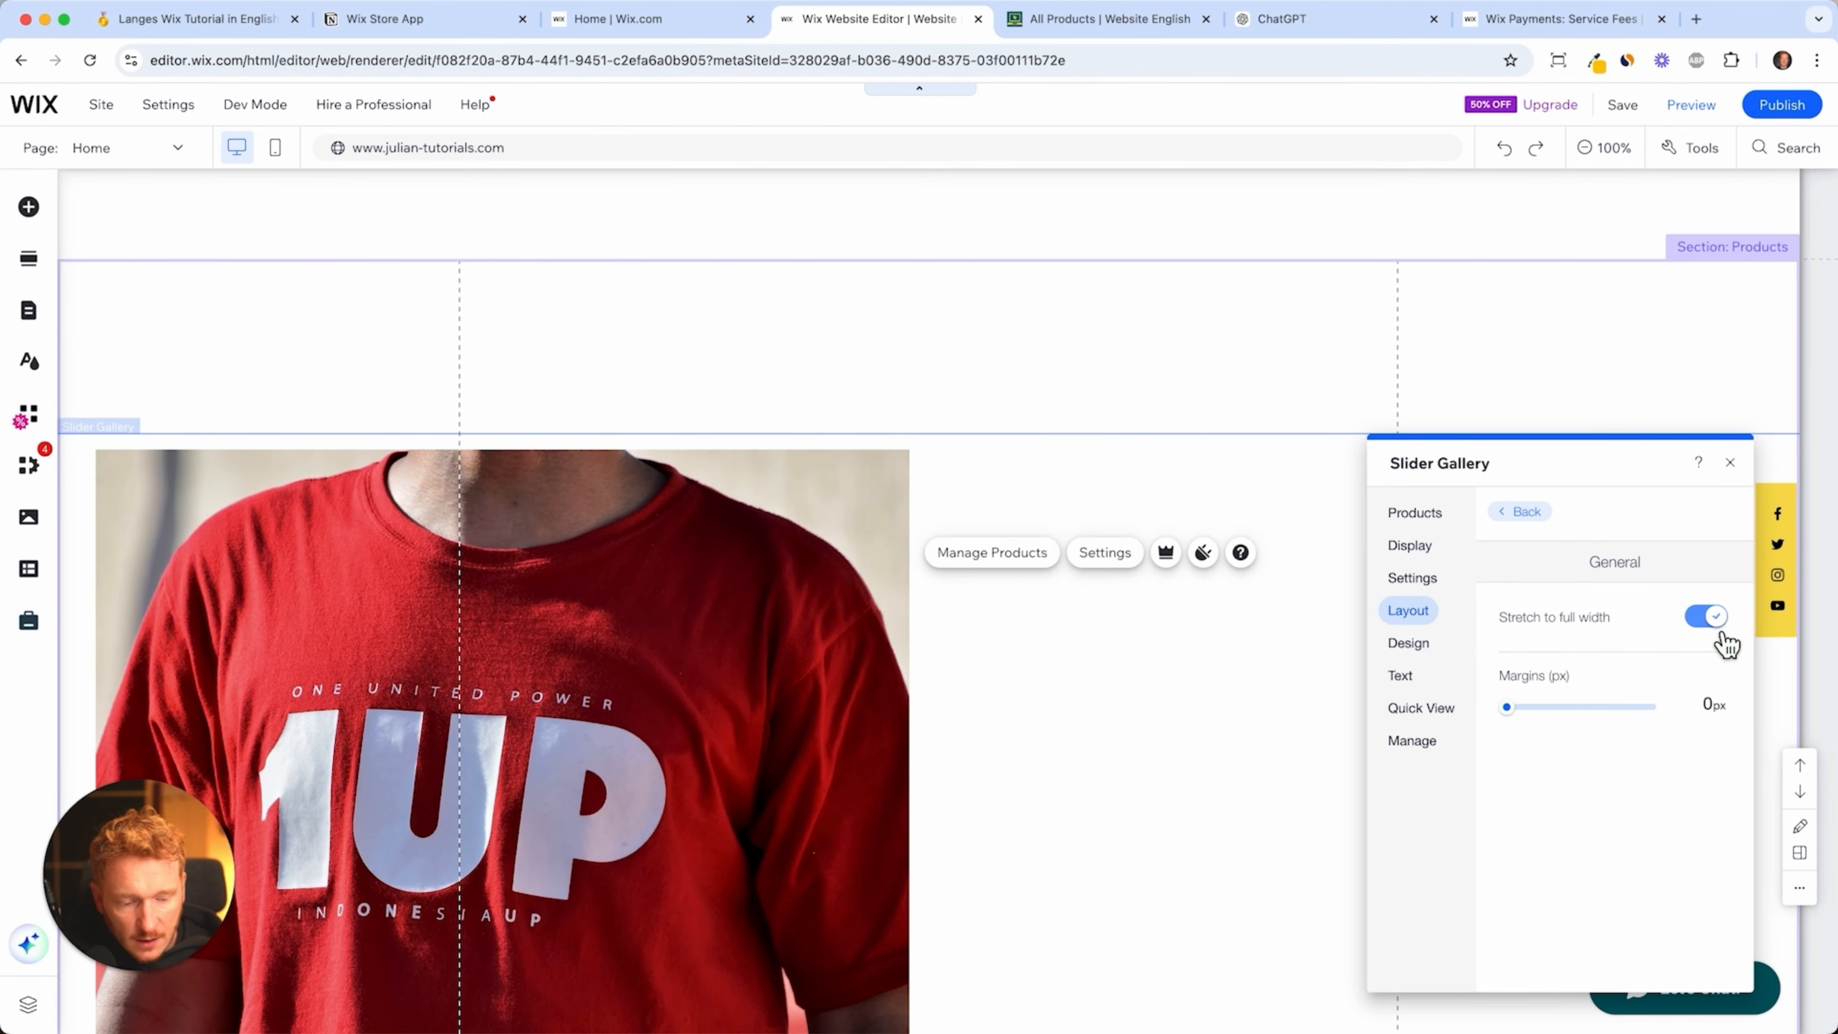
{"action": "left_click", "coordinate": [1721, 627]}
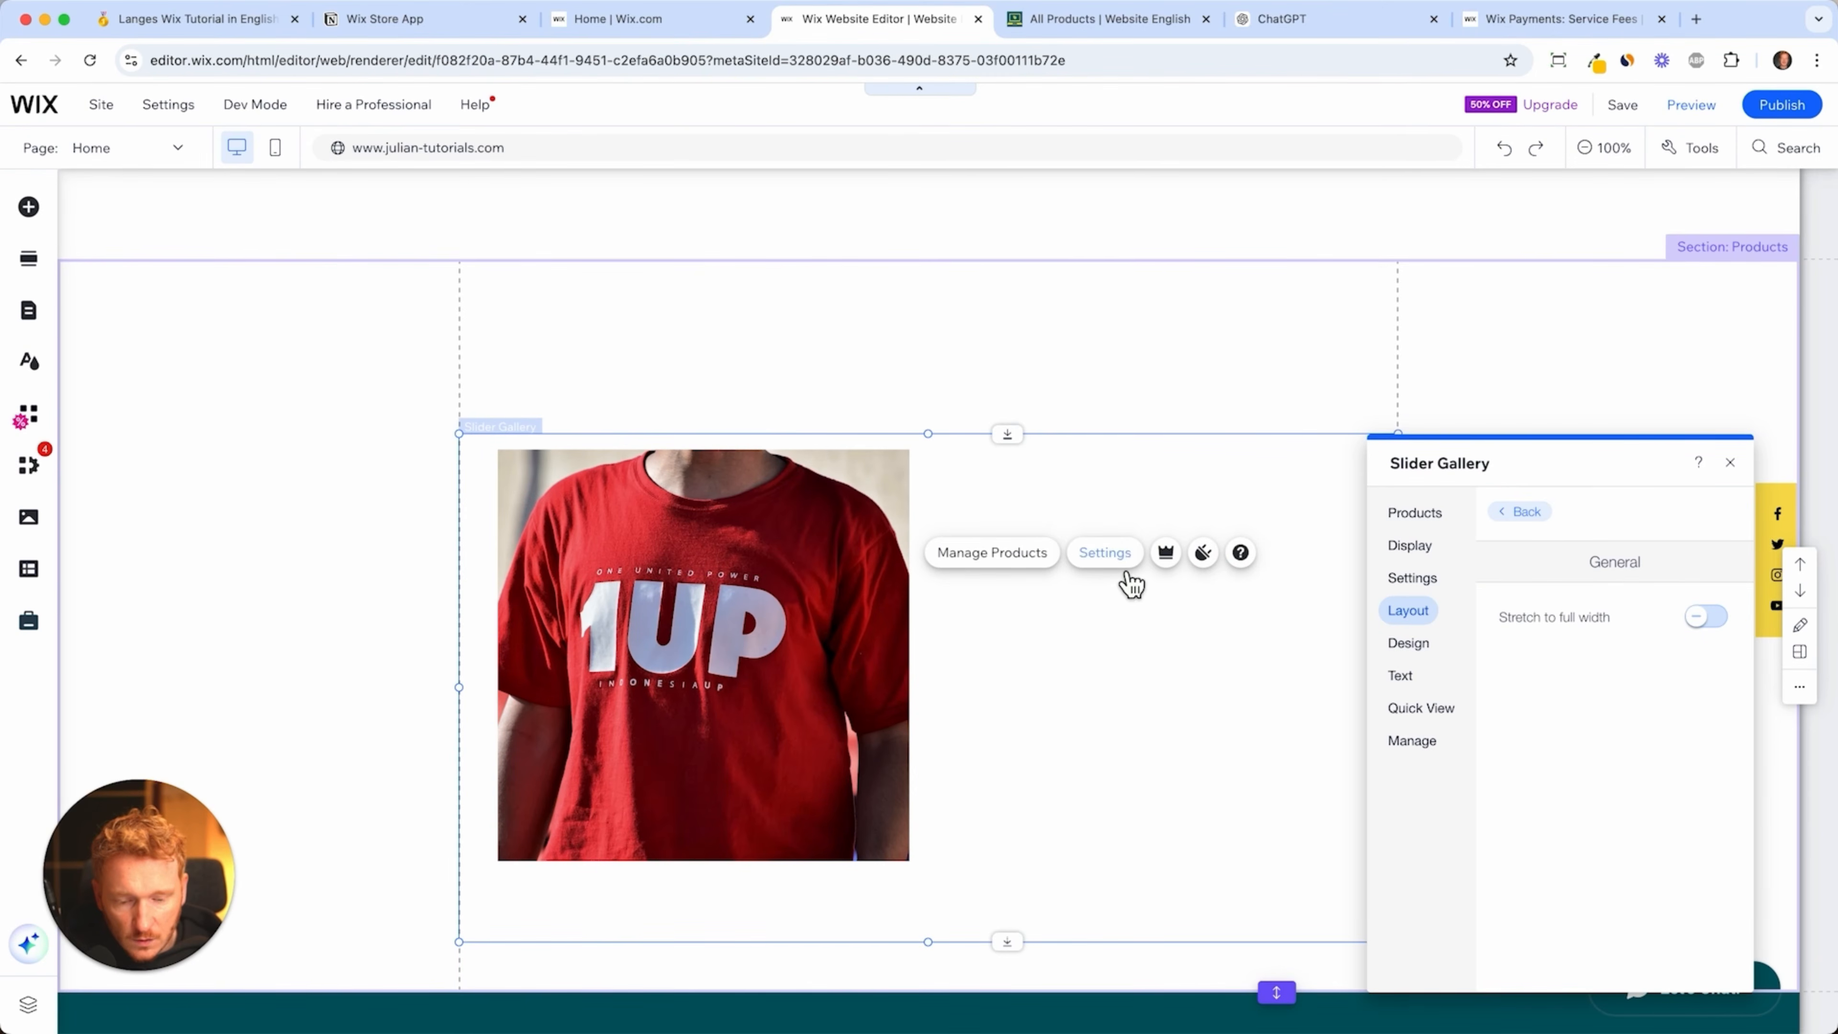
- Set the slider gallery's product grid to show 1 product, close its settings, and nudge the gallery slightly upward
{"action": "left_click", "coordinate": [1427, 621]}
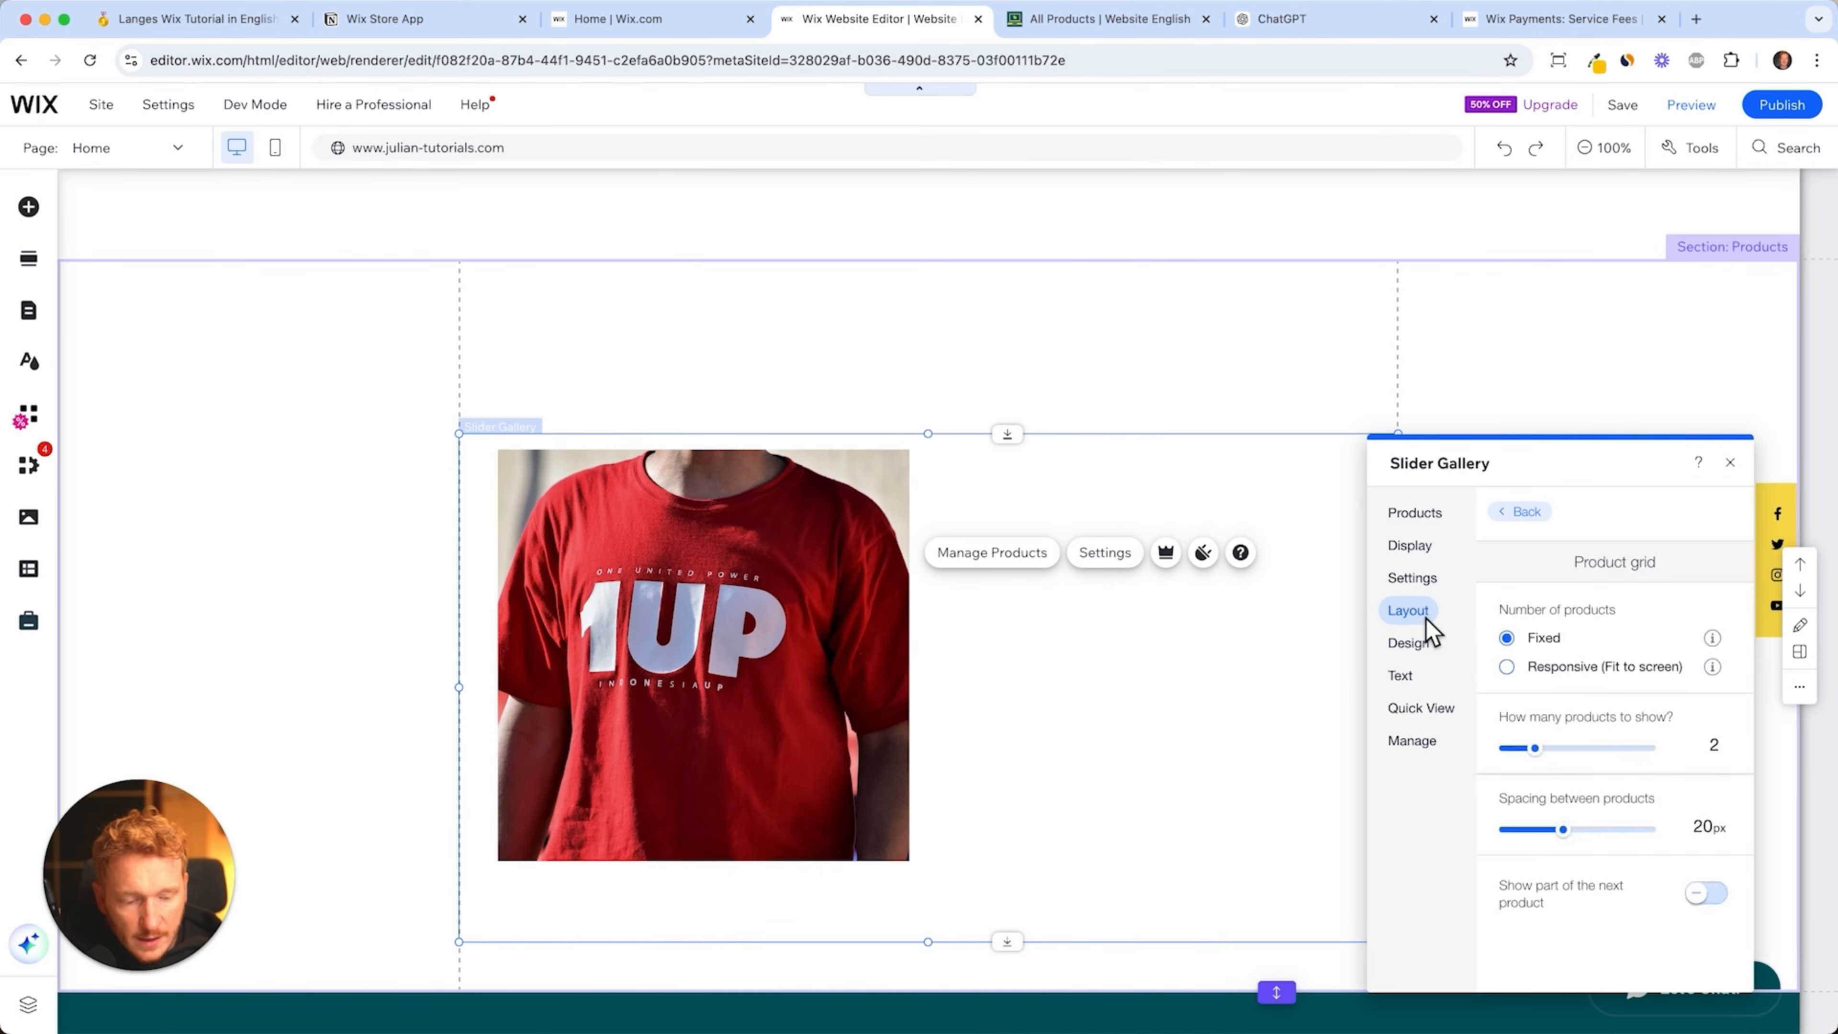
{"action": "left_click", "coordinate": [1545, 580]}
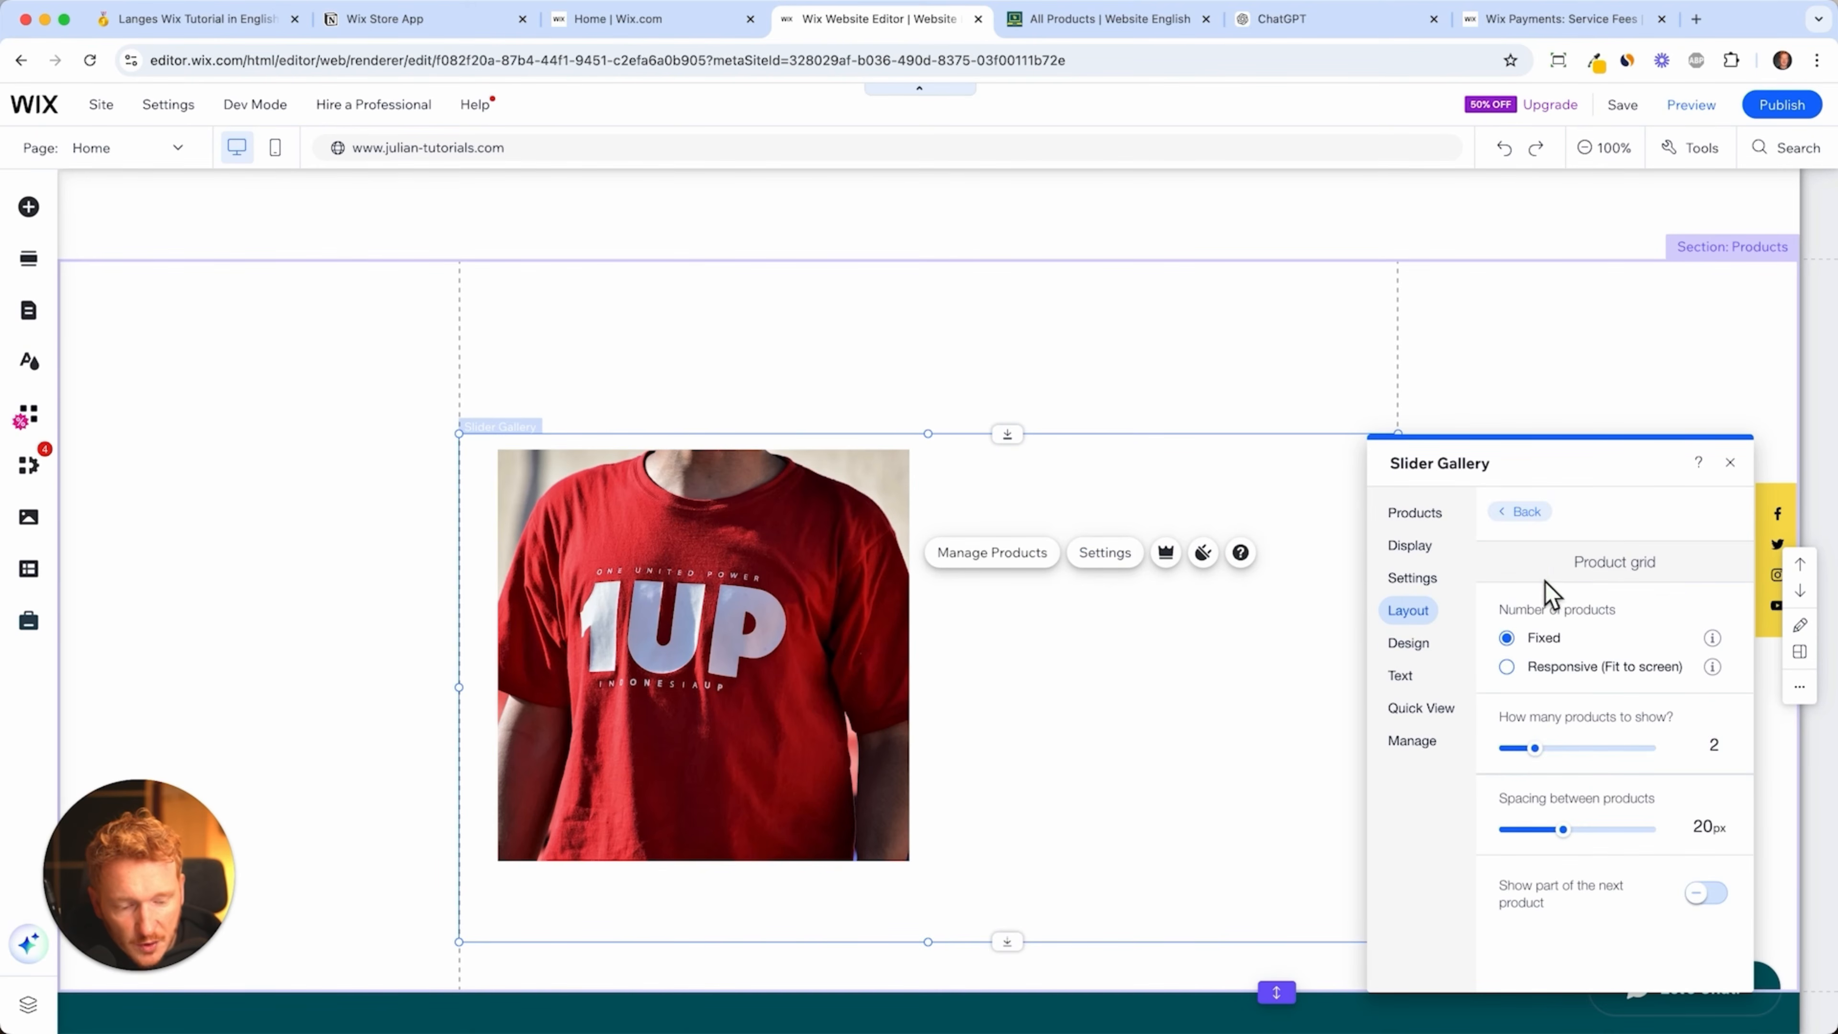
{"action": "left_click_drag", "start_coordinate": [1545, 759], "coordinate": [1519, 766]}
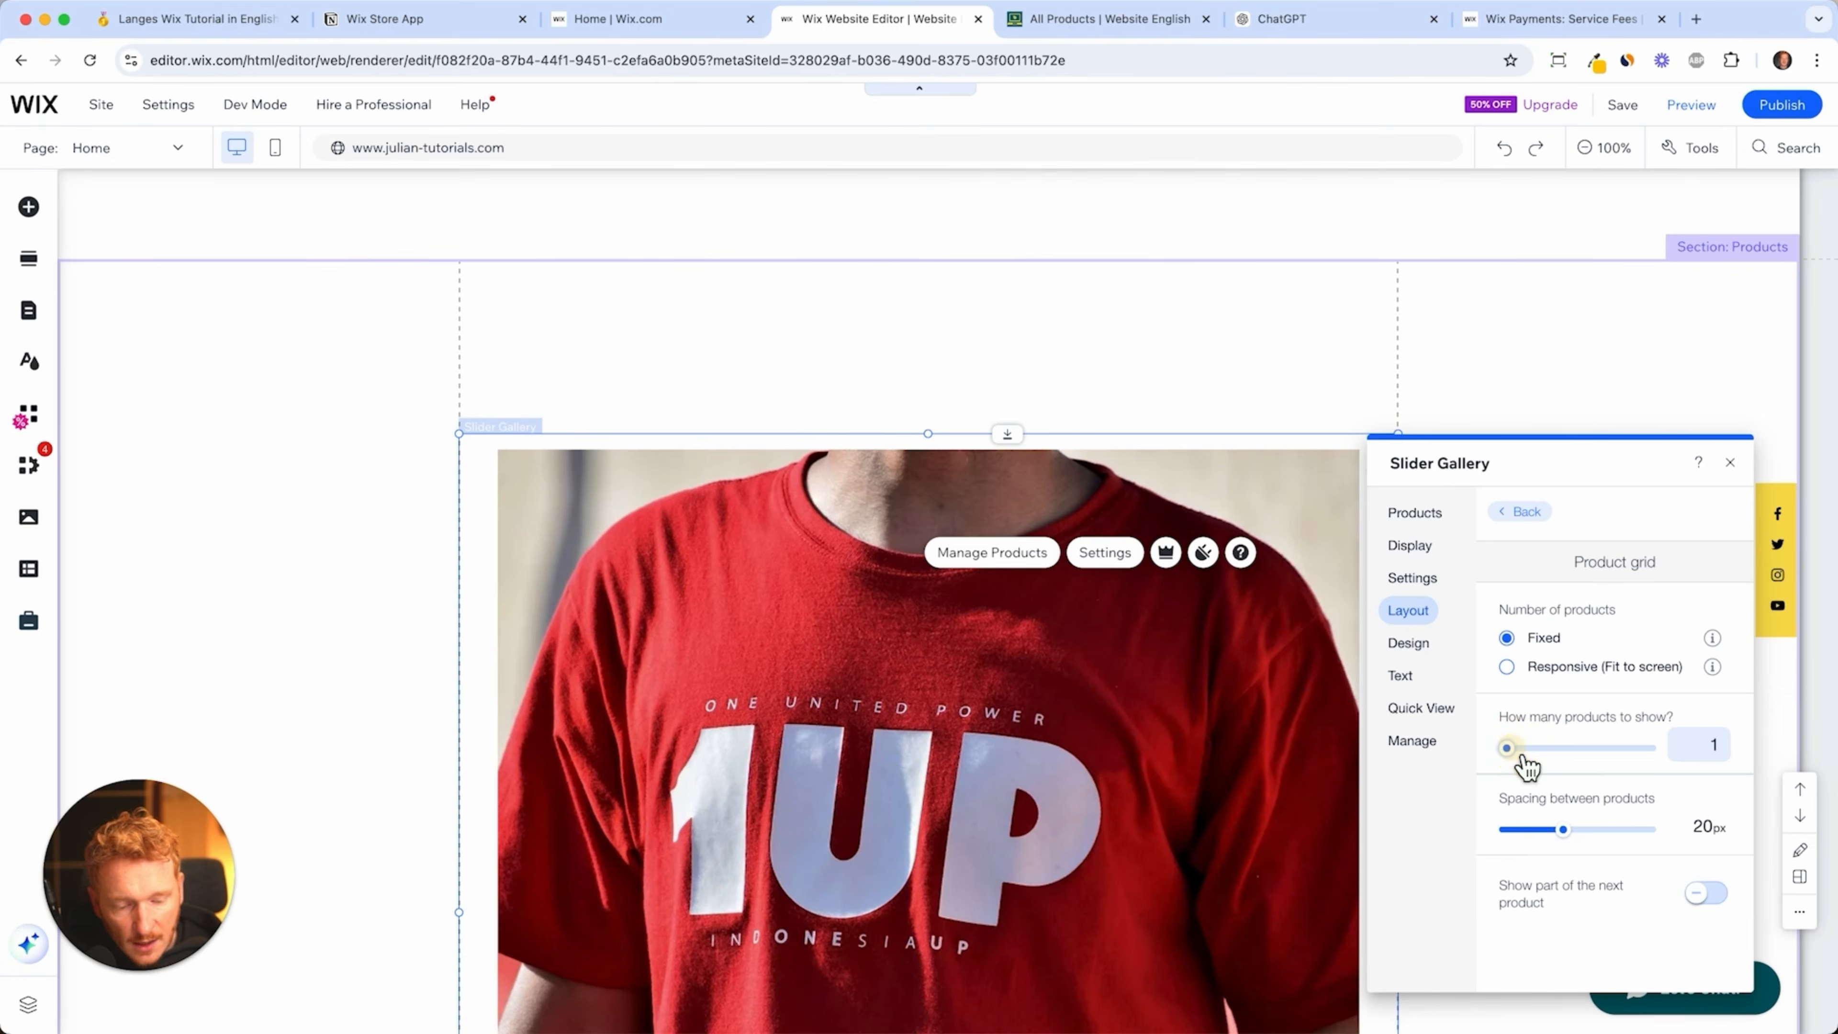
{"action": "left_click", "coordinate": [1750, 483]}
{"action": "left_click_drag", "start_coordinate": [1081, 665], "coordinate": [1190, 587]}
{"action": "scroll", "coordinate": [1190, 588], "scroll_direction": "up", "scroll_amount": 10}
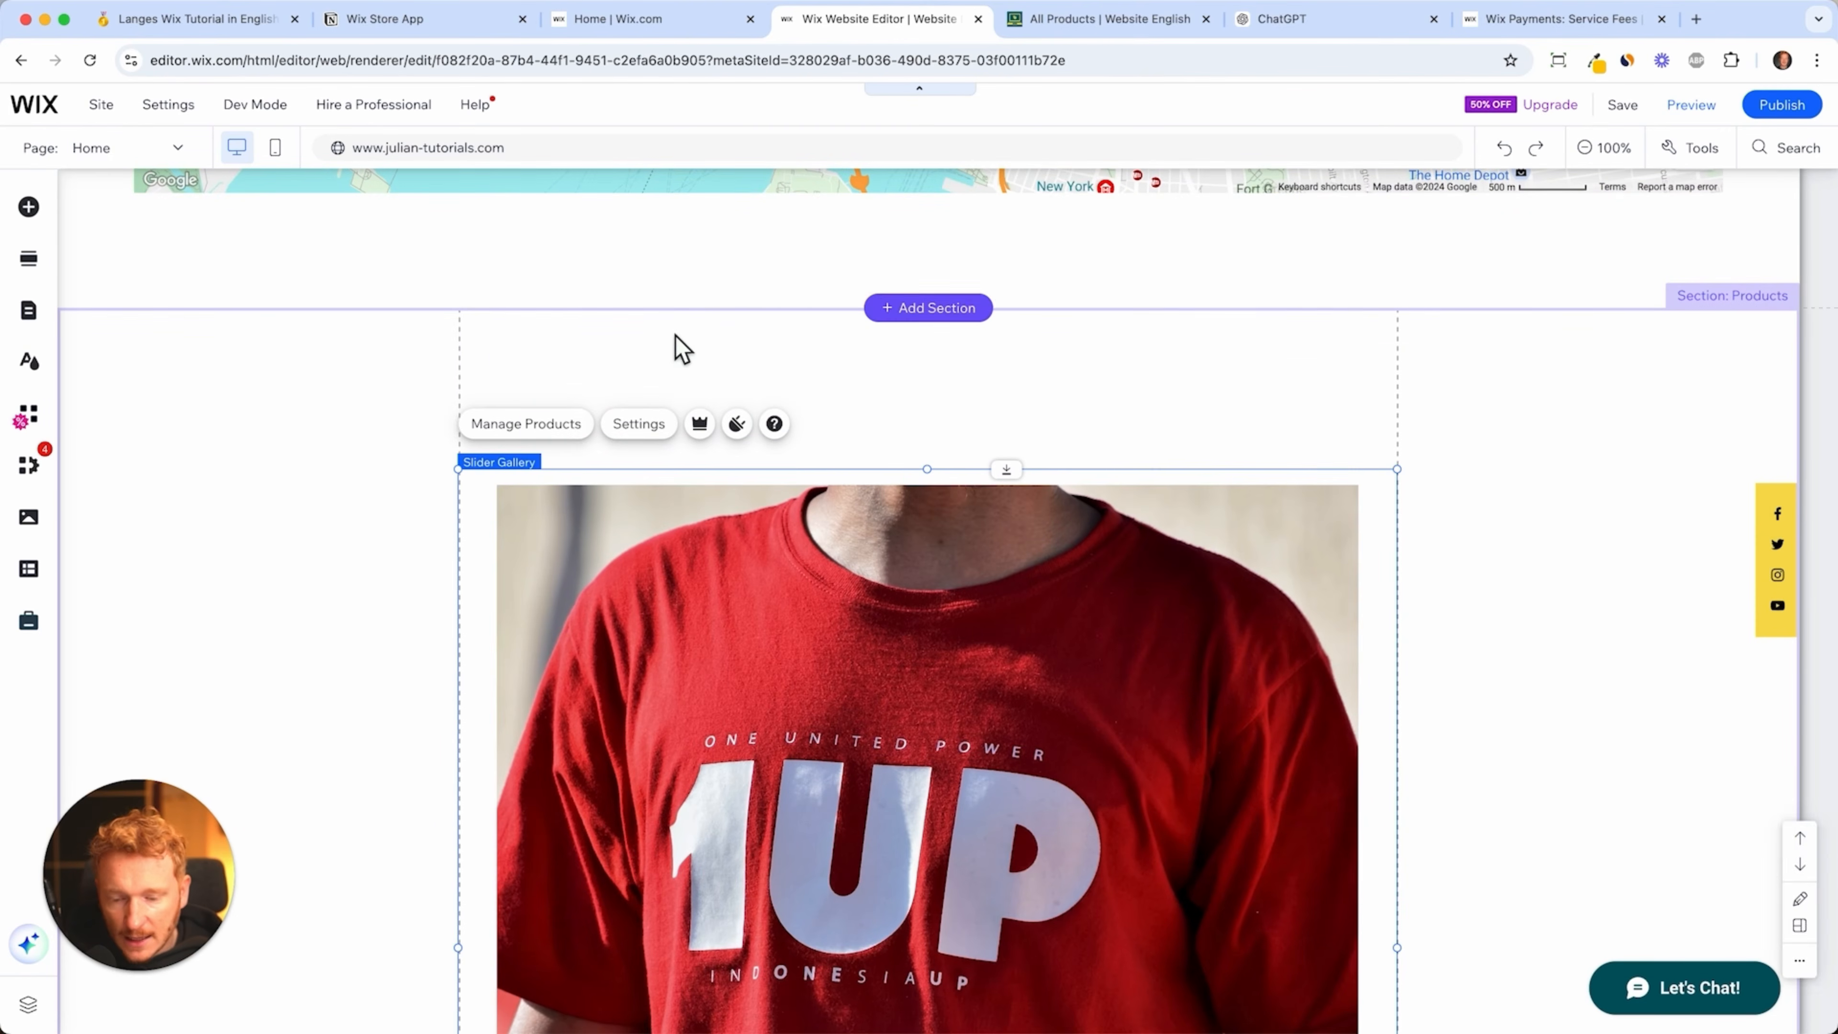
- Add a Heading 2 text element and place it above the T-shirt image in the products section
{"action": "left_click", "coordinate": [32, 211]}
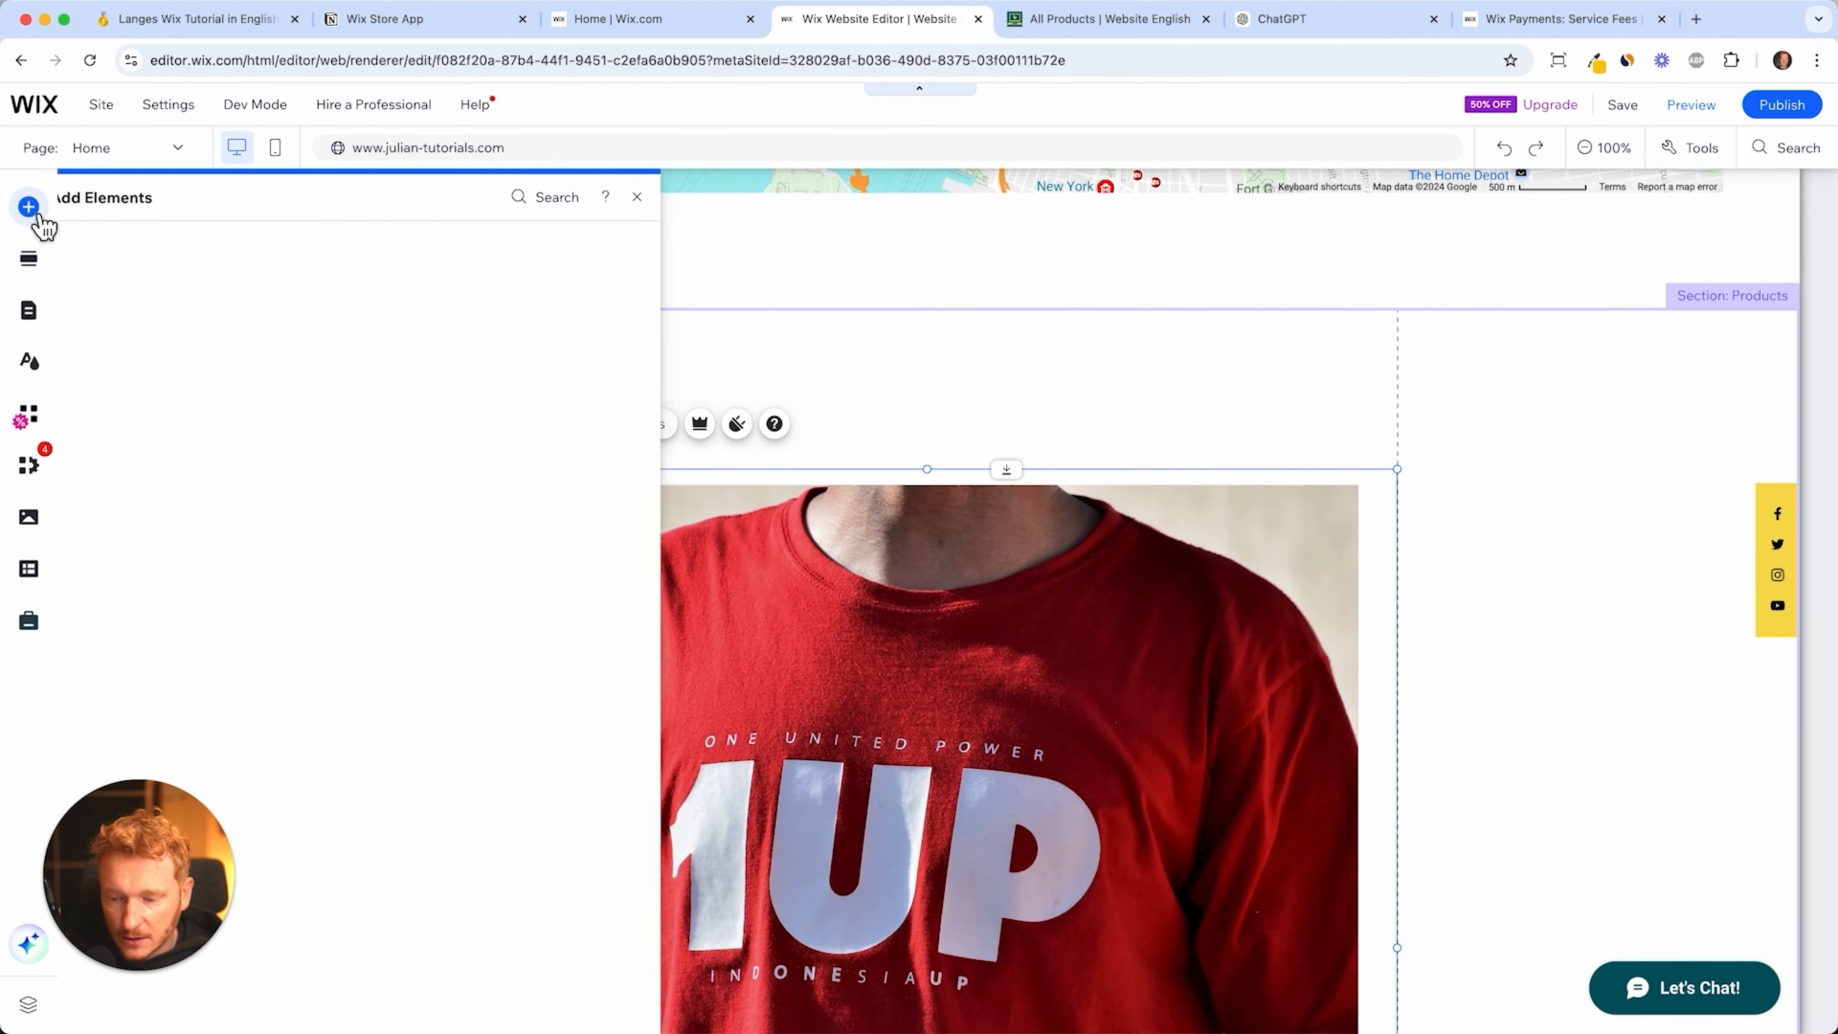
{"action": "left_click", "coordinate": [285, 329]}
{"action": "scroll", "coordinate": [450, 326], "scroll_direction": "up", "scroll_amount": 10}
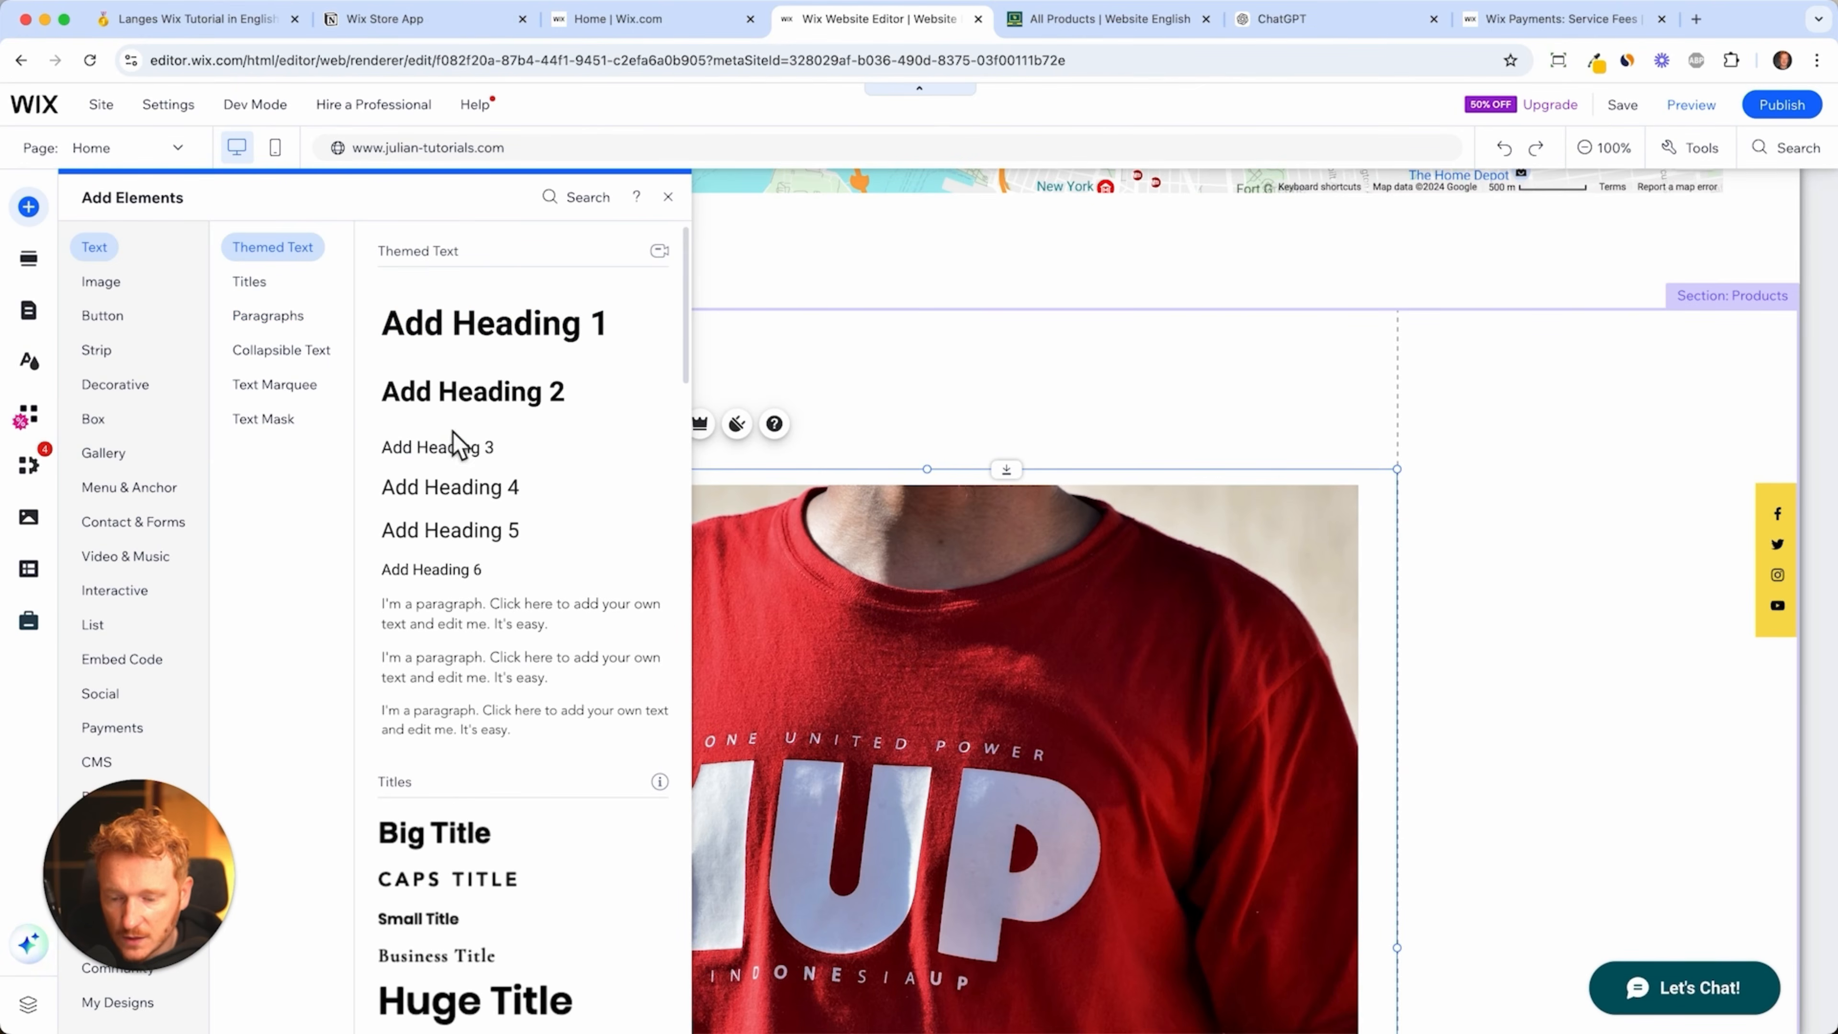
{"action": "left_click", "coordinate": [484, 415]}
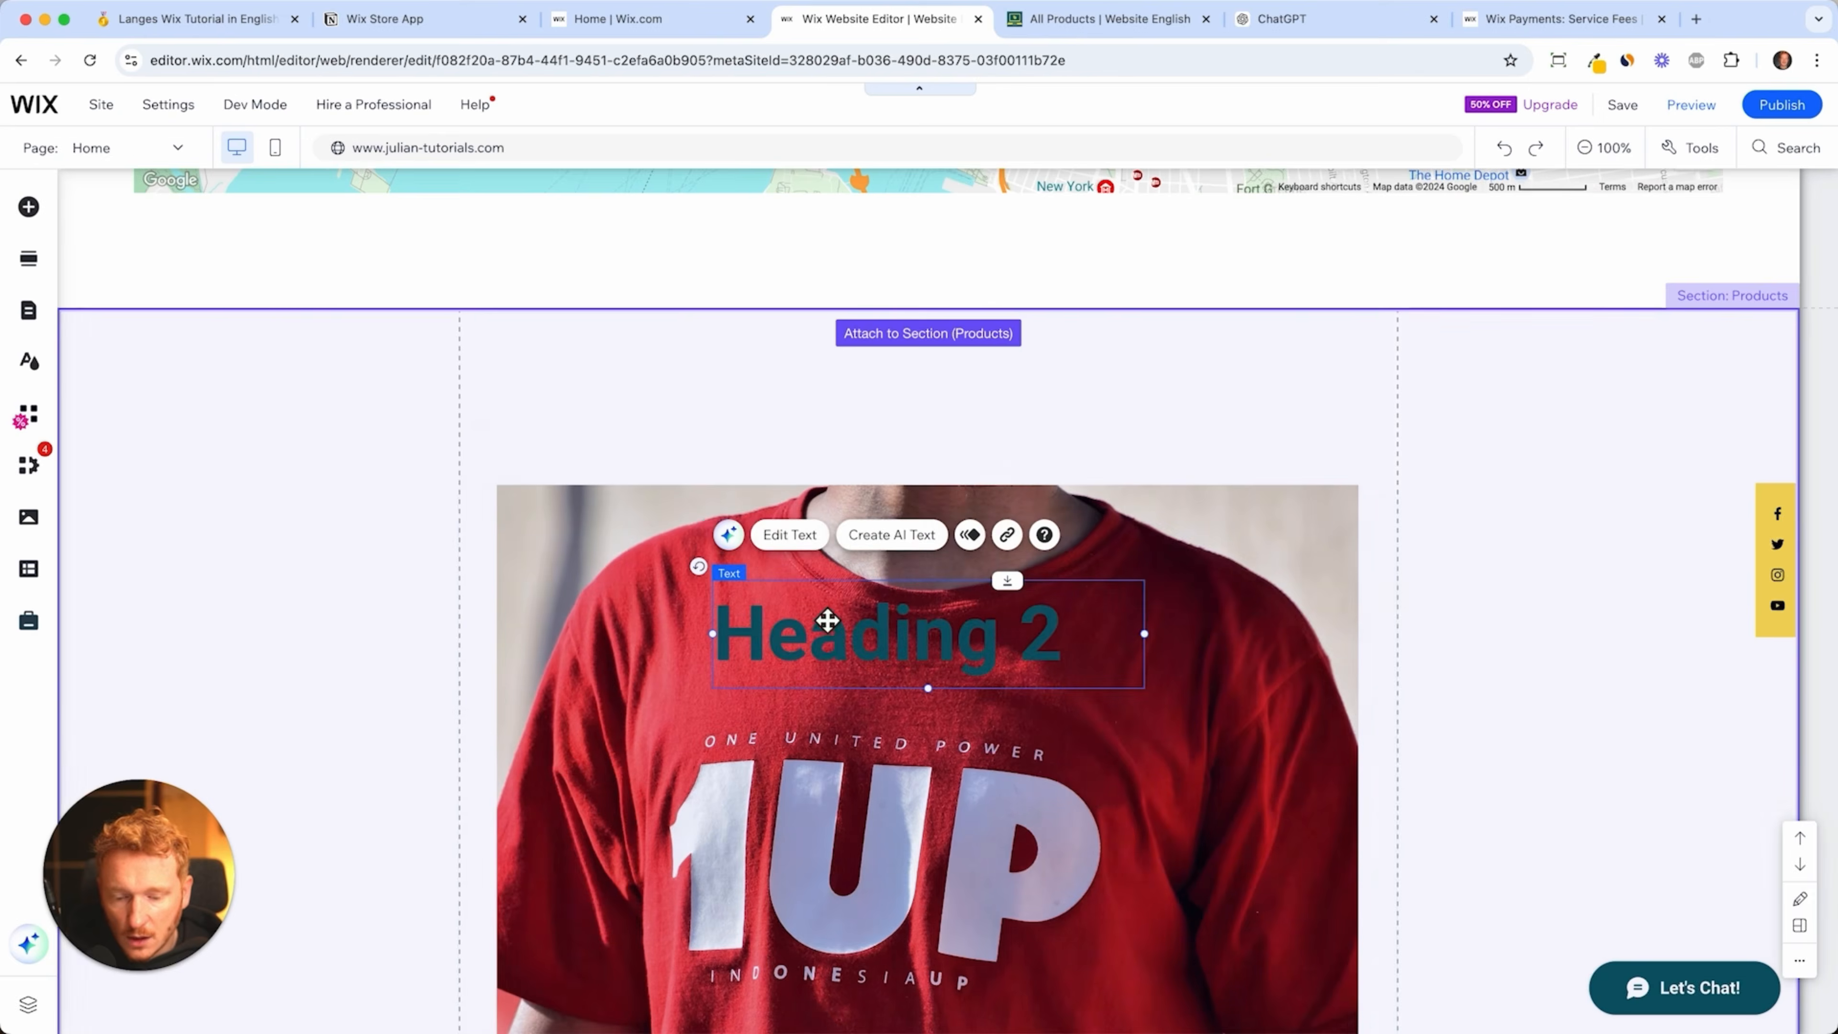
{"action": "left_click_drag", "start_coordinate": [820, 616], "coordinate": [807, 427]}
- Replace the heading's placeholder text with "My New Merch T-Shirt"
{"action": "type", "text": "My N"}
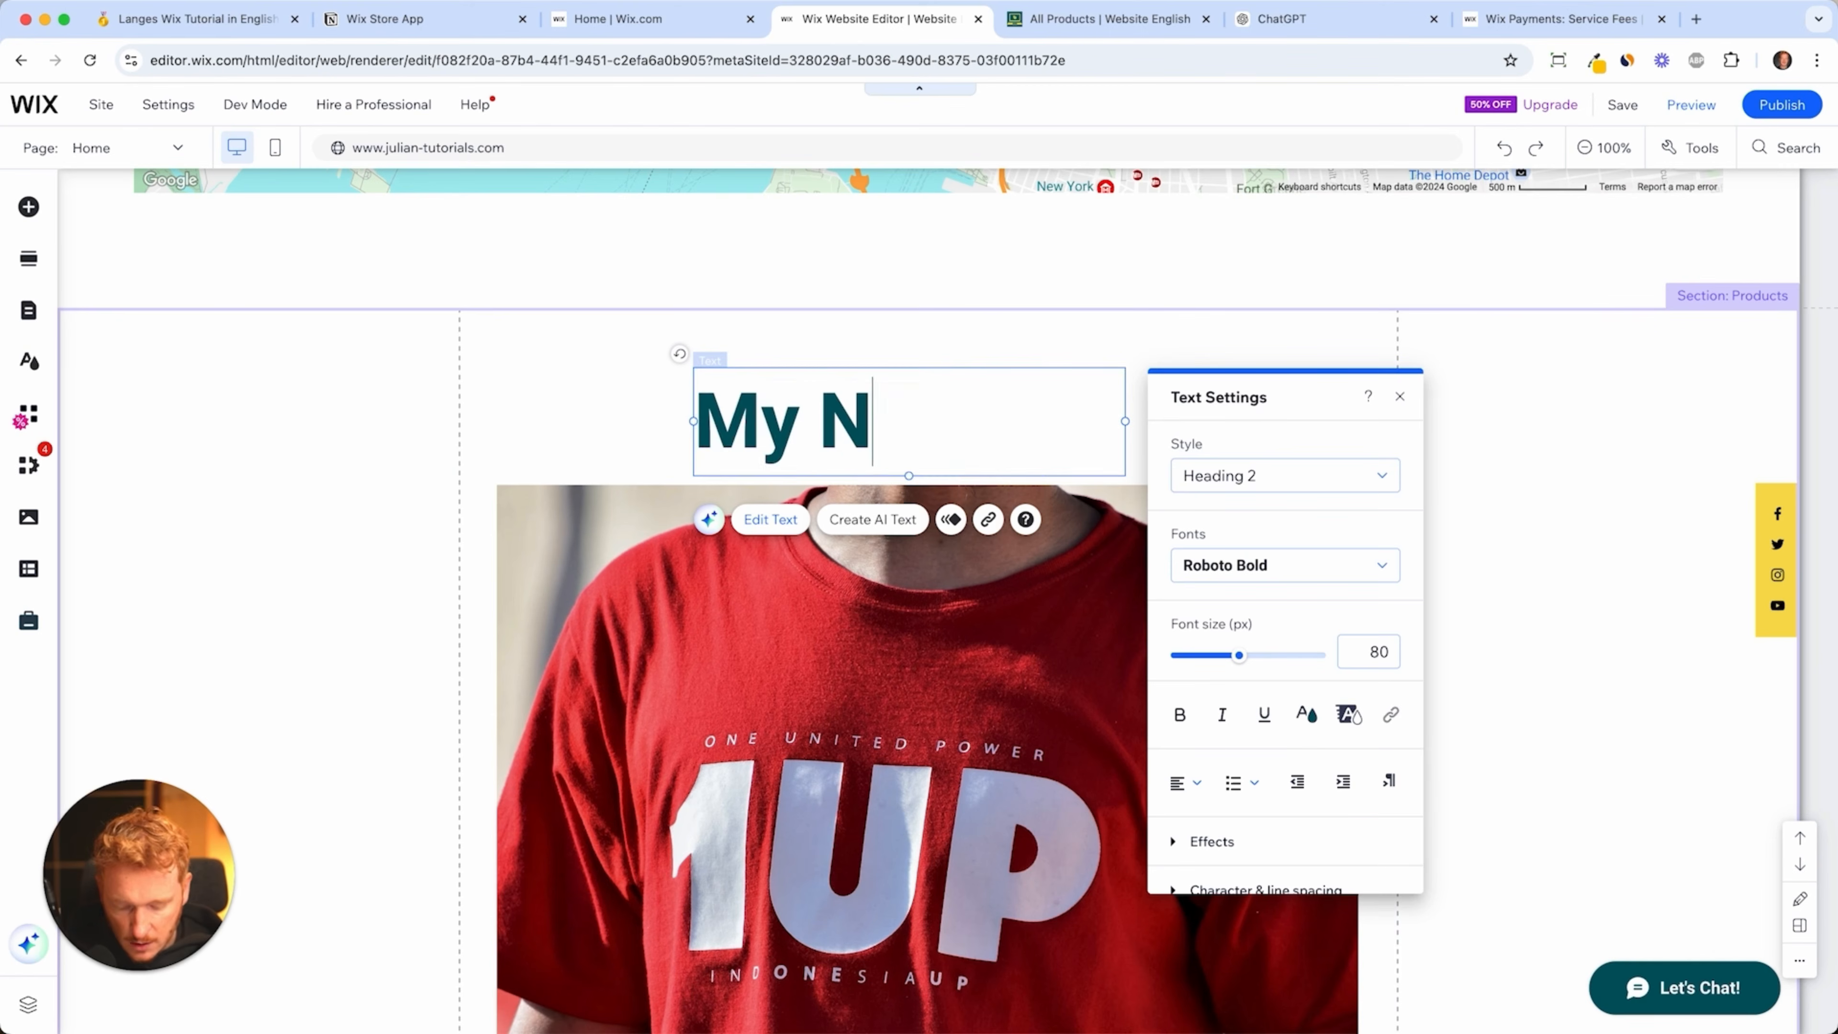
{"action": "type", "text": "ew Merch"}
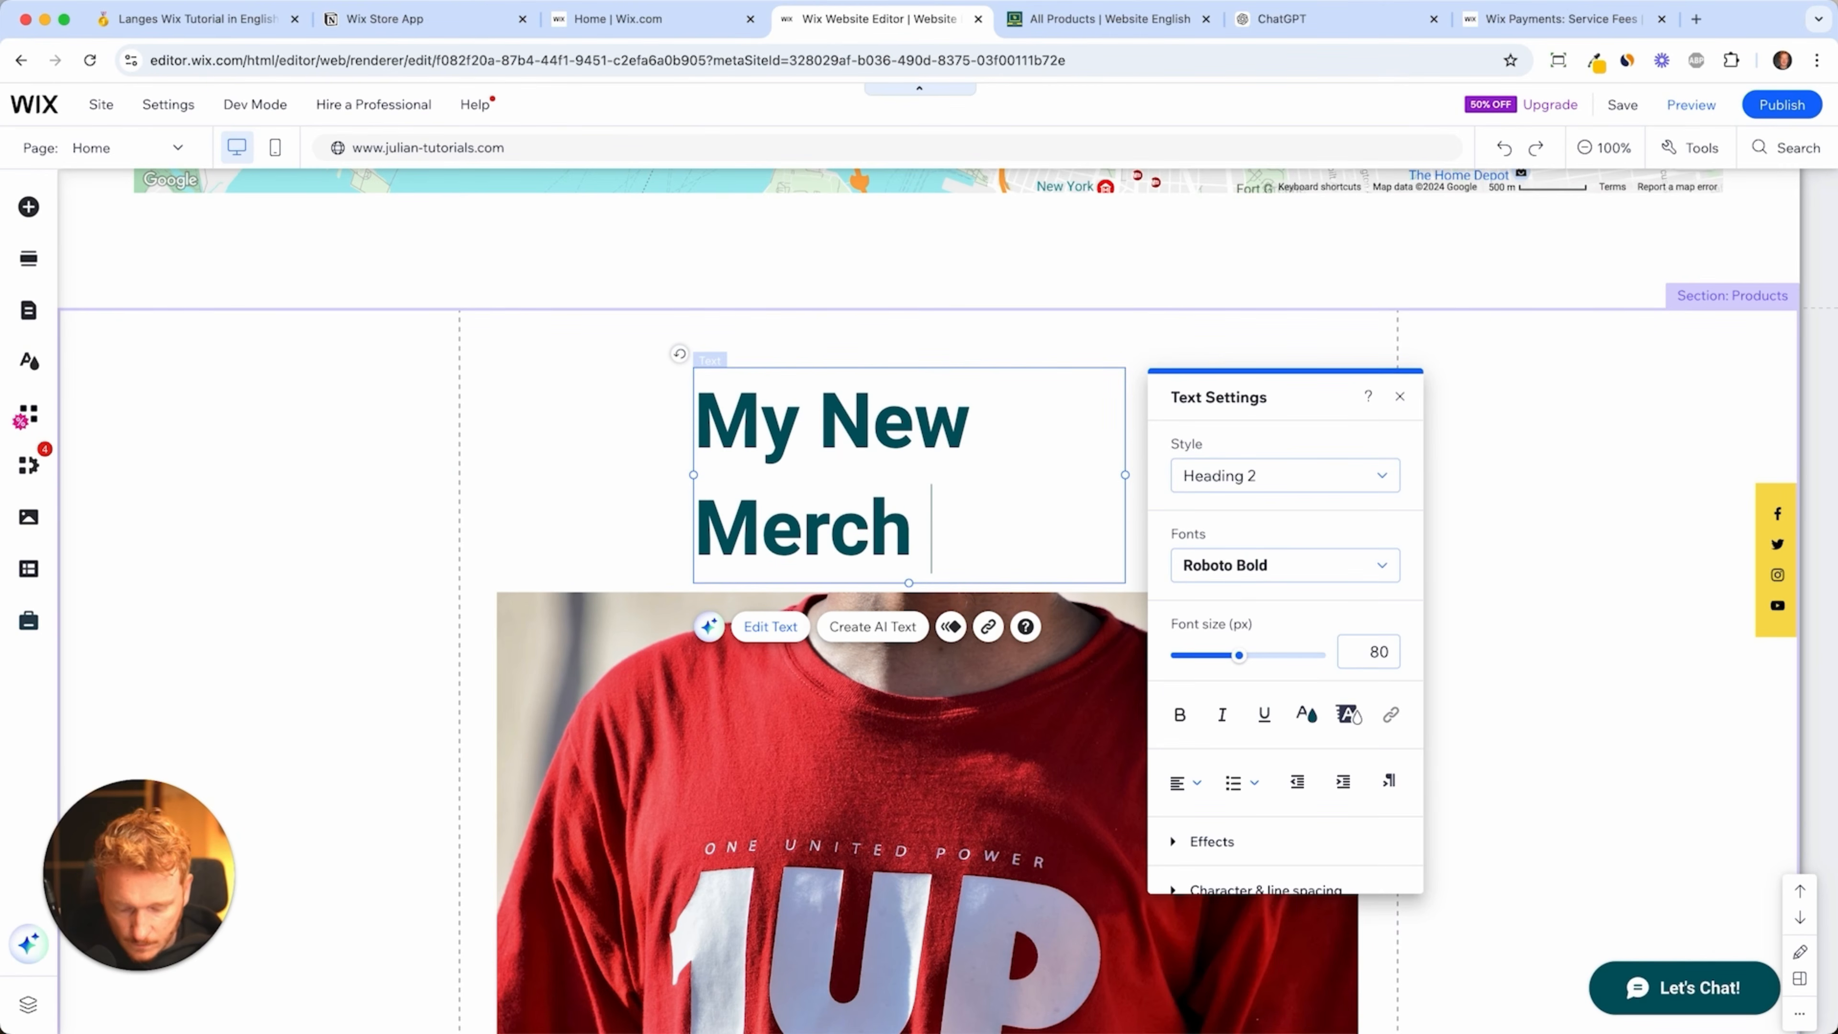
{"action": "type", "text": " T-Shirt"}
{"action": "key", "text": "Escape"}
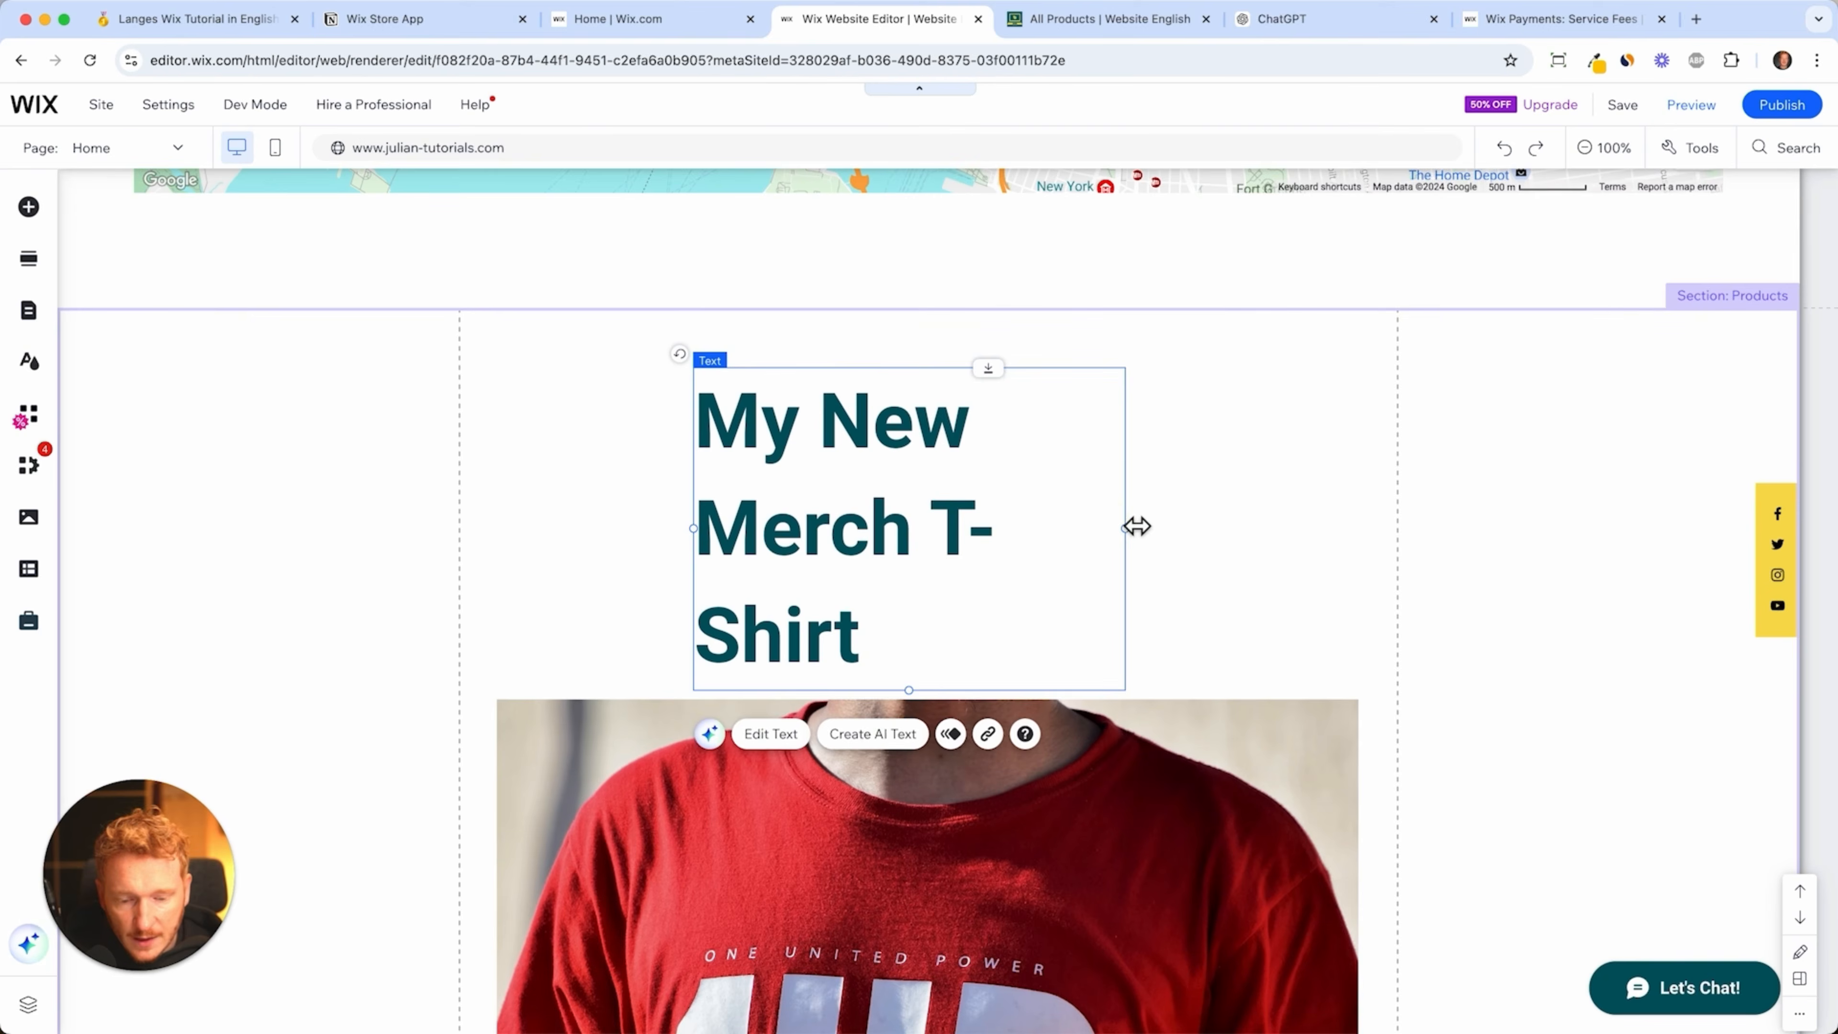
- Widen the "My New Merch T-Shirt" heading to fit on one line, center its text, and center the box above the T-shirt image
{"action": "left_click_drag", "start_coordinate": [1134, 528], "coordinate": [1505, 536]}
{"action": "left_click_drag", "start_coordinate": [1266, 453], "coordinate": [1112, 446]}
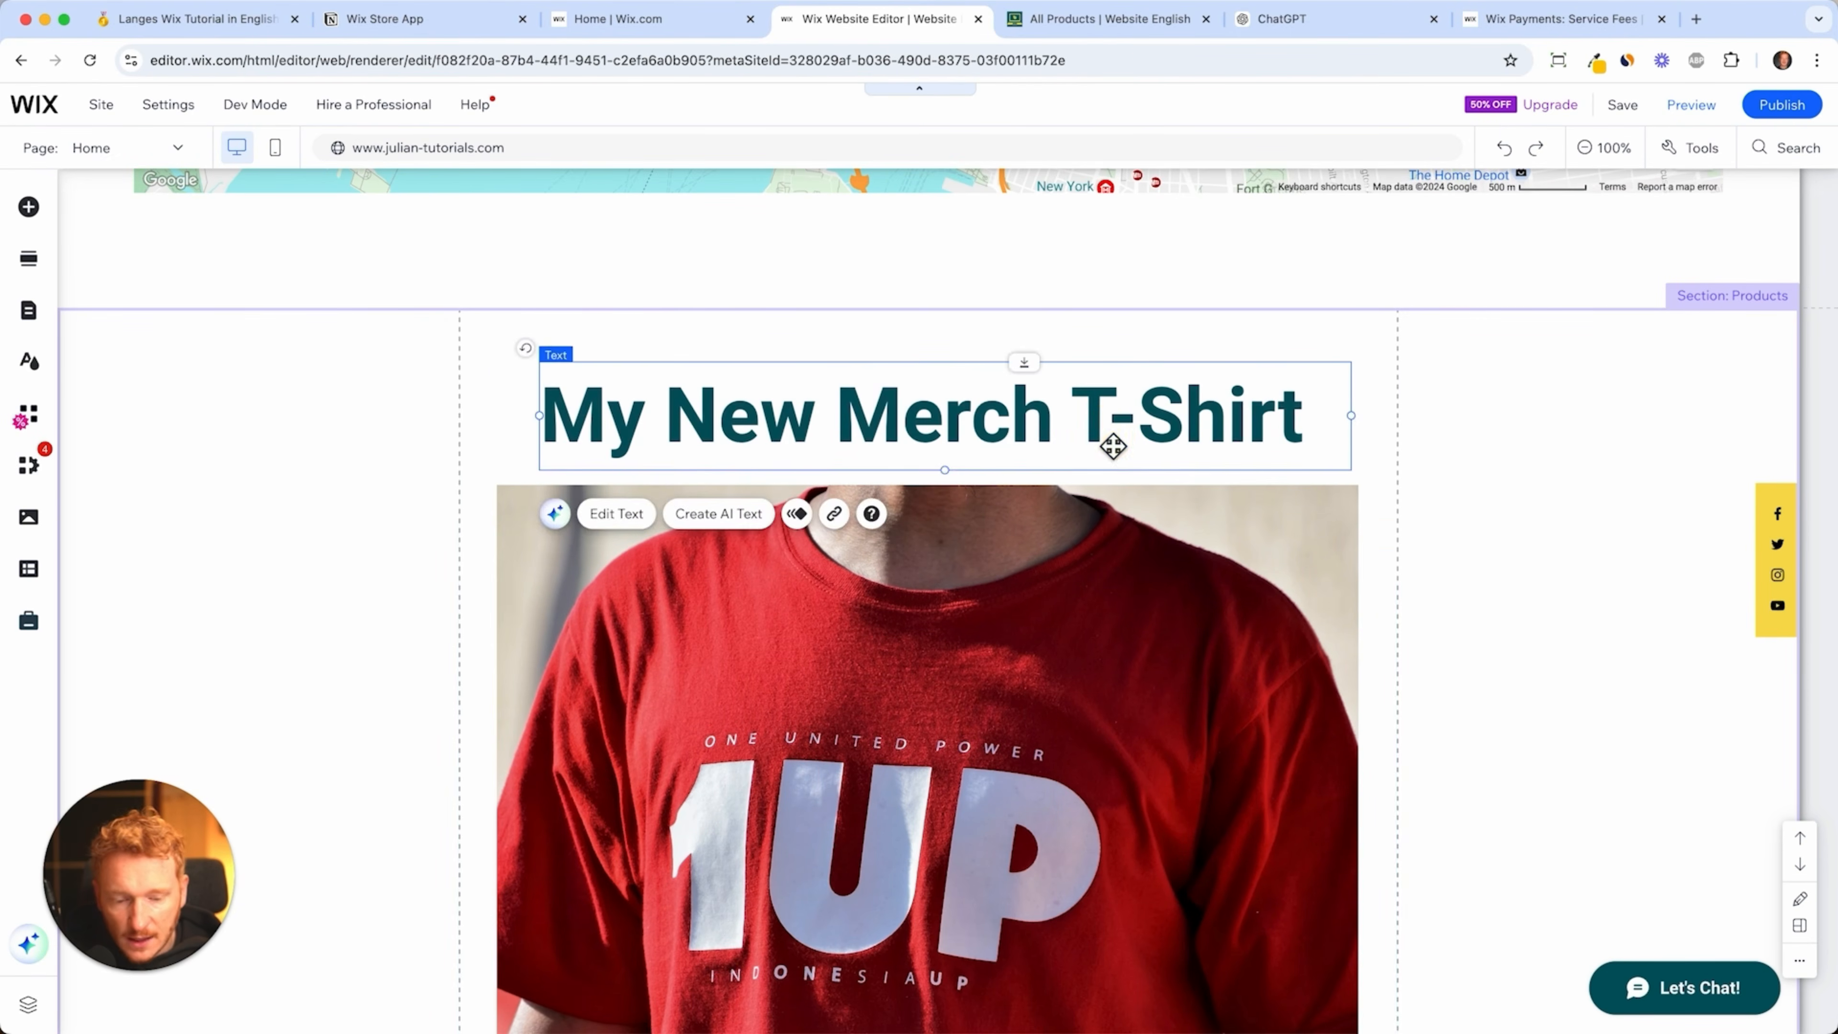
{"action": "left_click", "coordinate": [647, 523]}
{"action": "left_click", "coordinate": [1410, 776]}
{"action": "left_click", "coordinate": [1438, 810]}
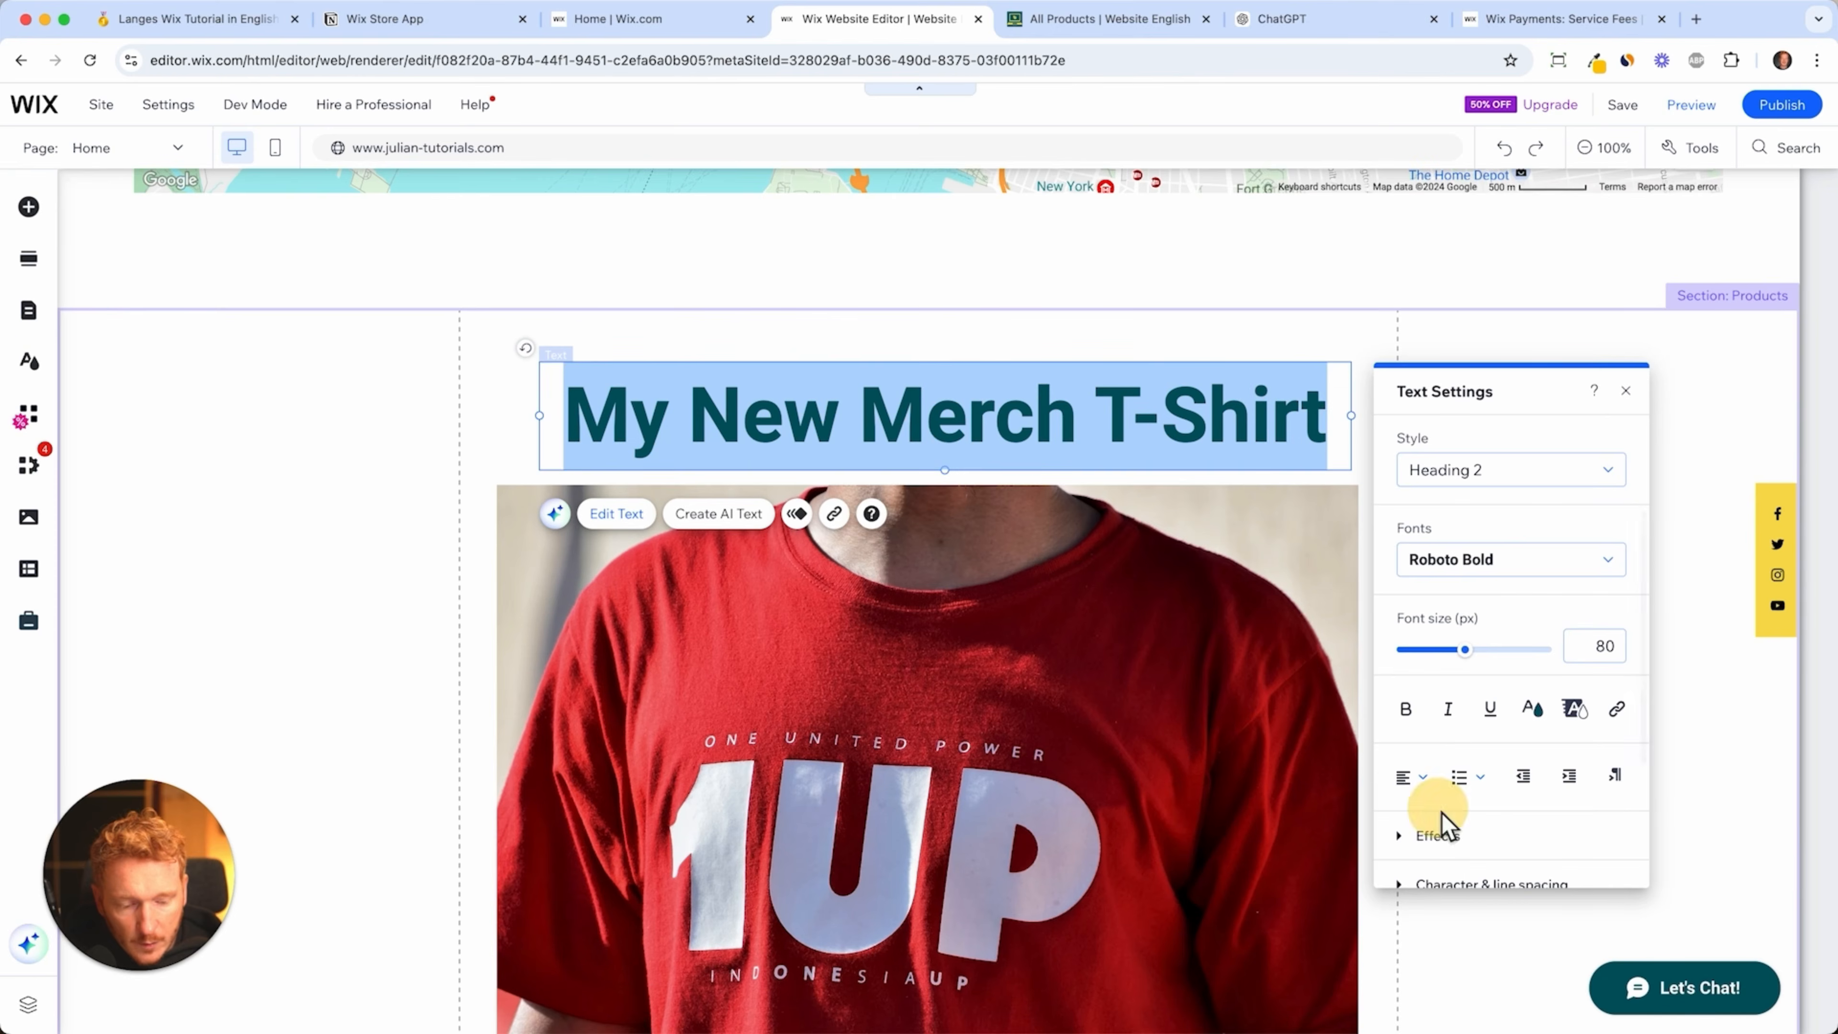
{"action": "left_click", "coordinate": [1557, 348]}
{"action": "left_click_drag", "start_coordinate": [1193, 374], "coordinate": [1176, 361]}
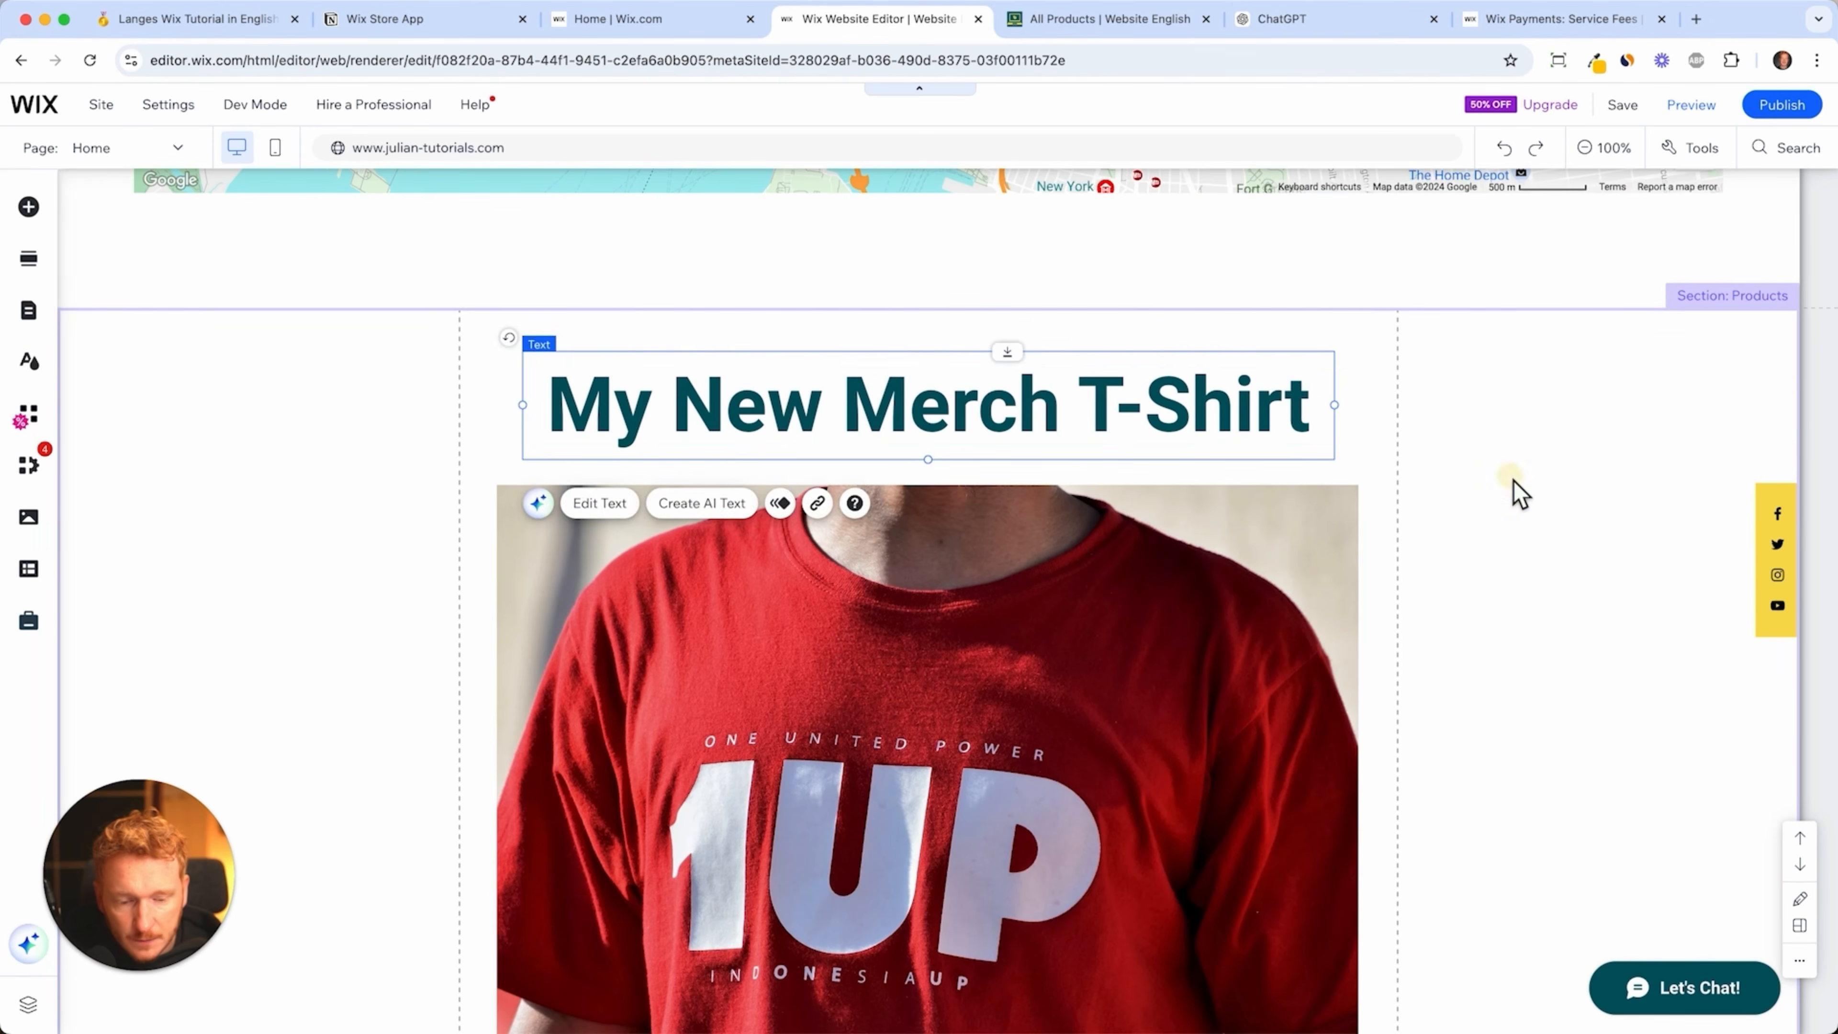
{"action": "left_click", "coordinate": [1520, 495]}
- Review the Home page's products section at 50% zoom, and view the Shop page through the site menu
{"action": "scroll", "coordinate": [1512, 498], "scroll_direction": "up", "scroll_amount": 1}
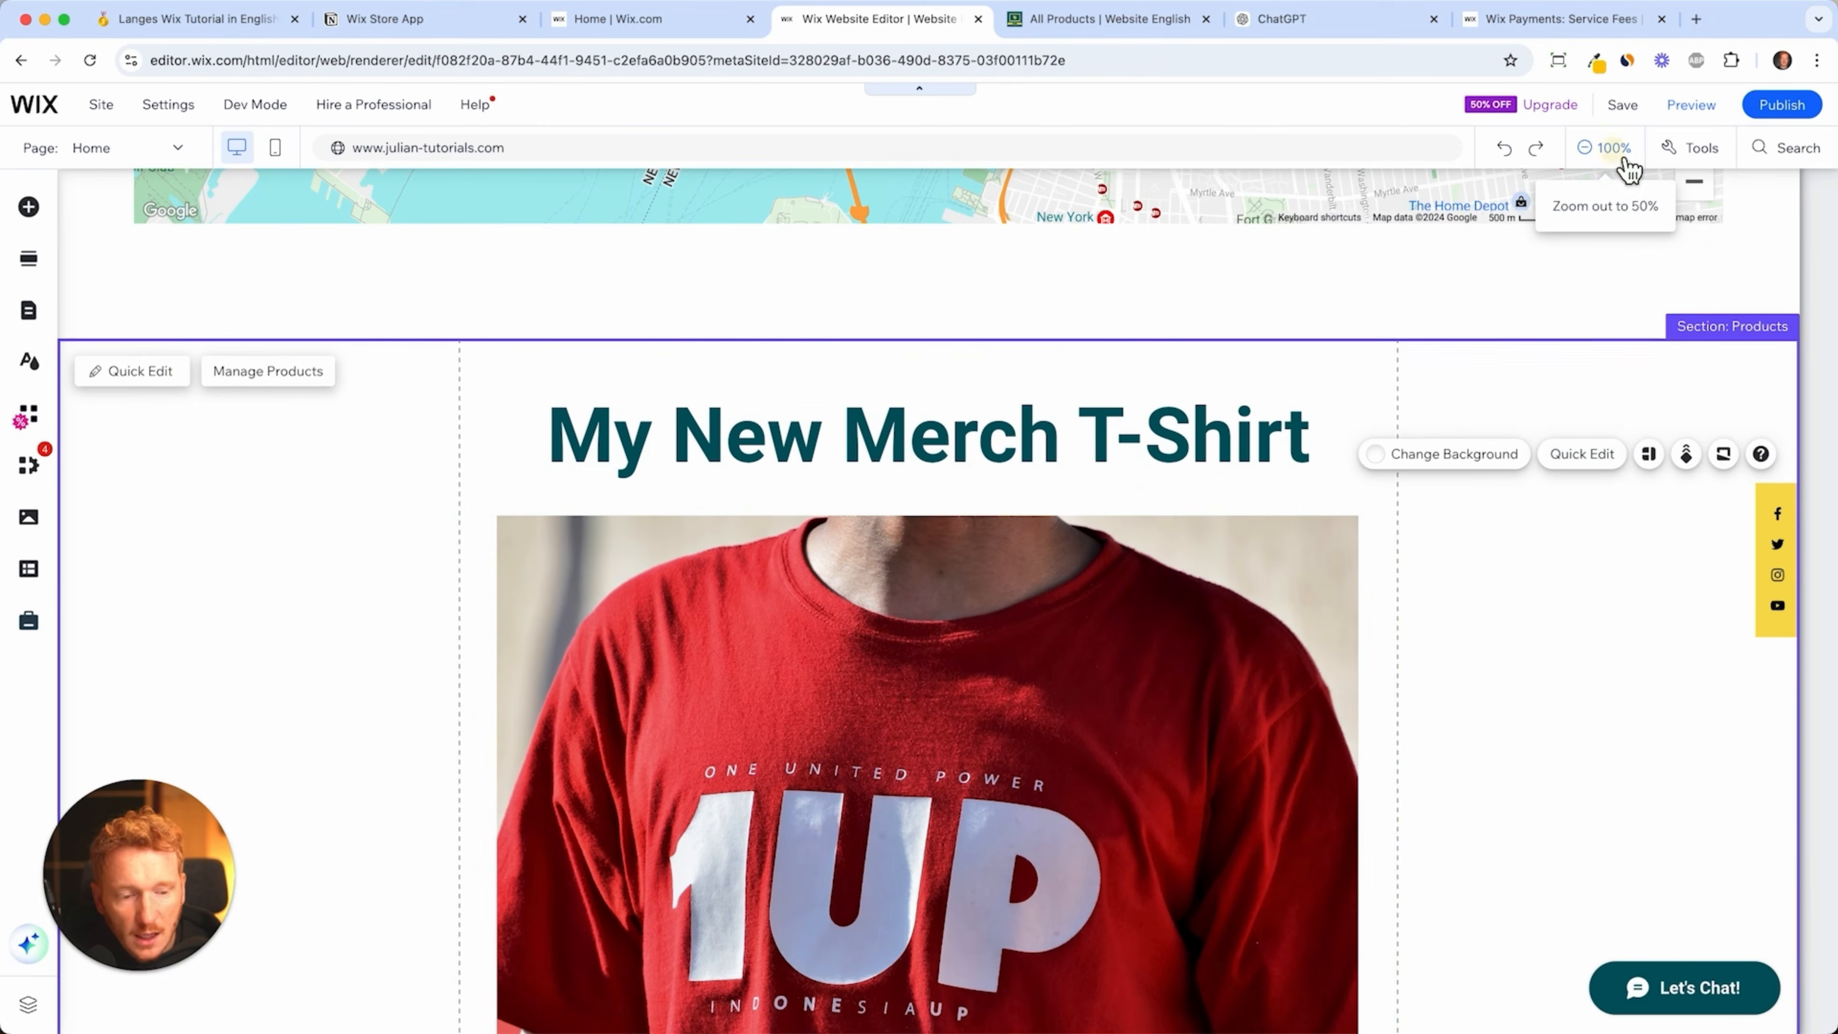
{"action": "left_click", "coordinate": [1622, 161]}
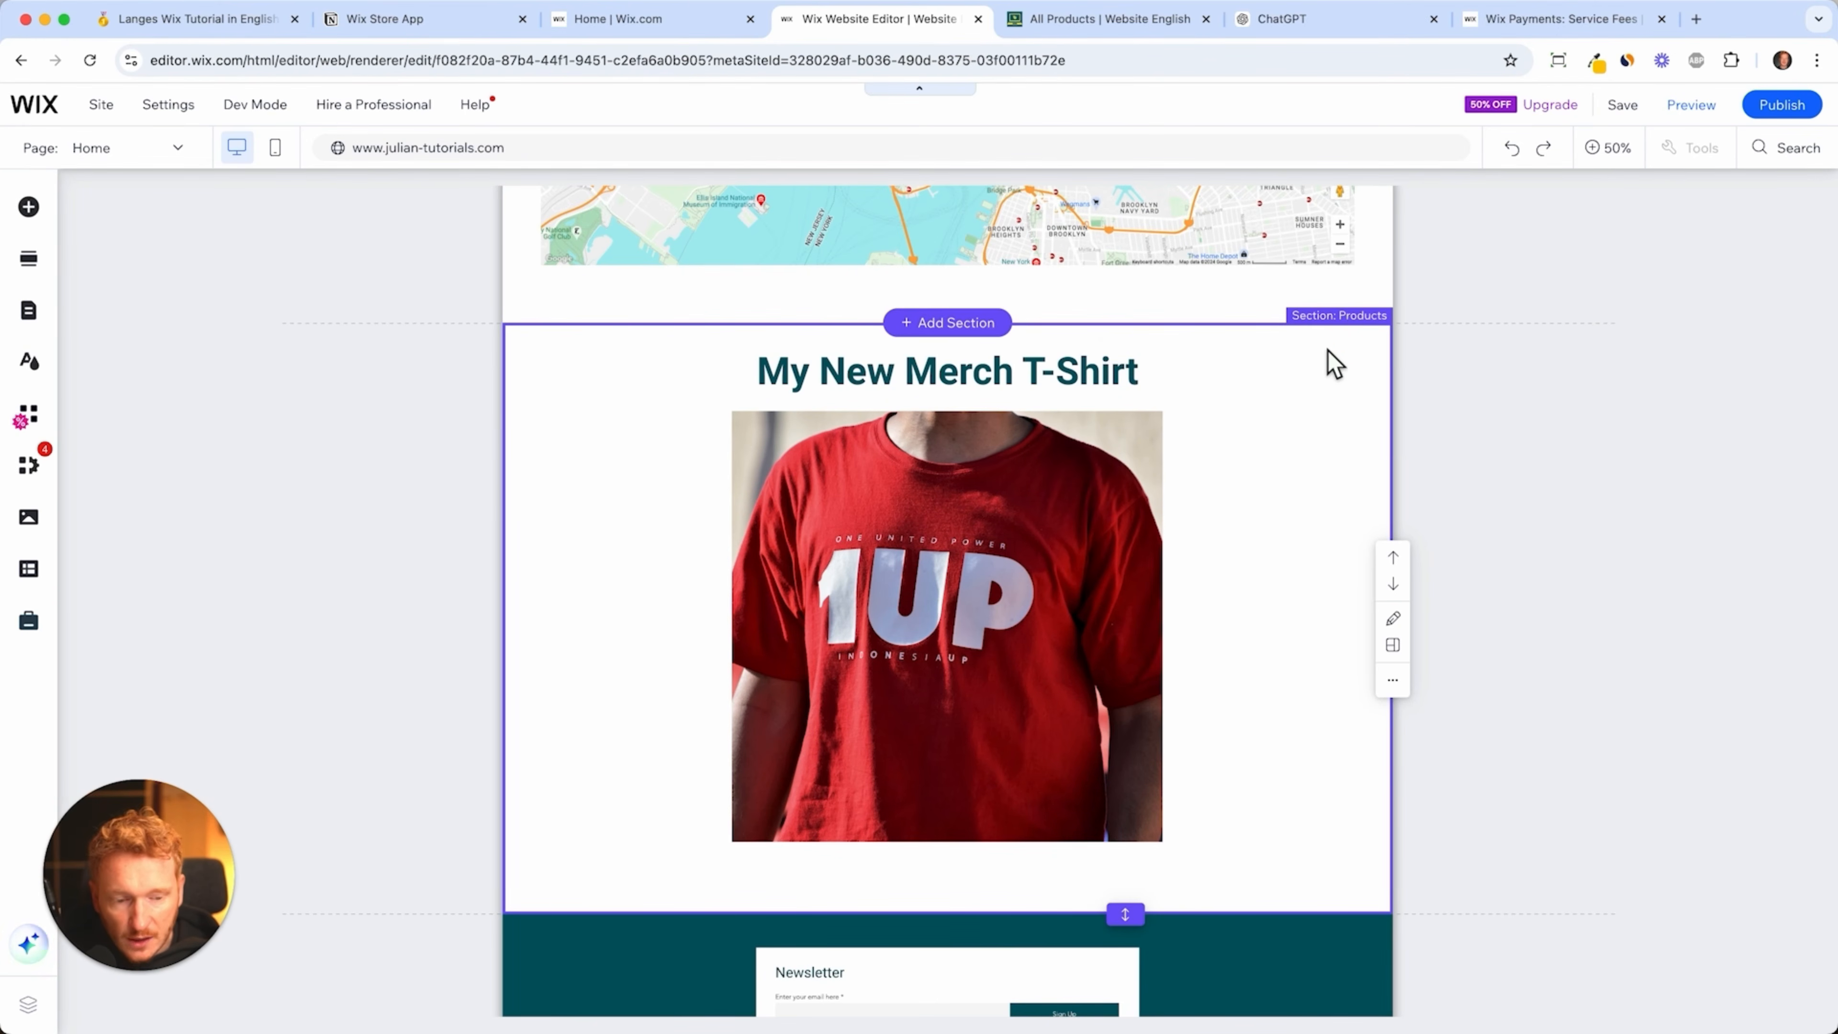
{"action": "left_click", "coordinate": [1617, 168]}
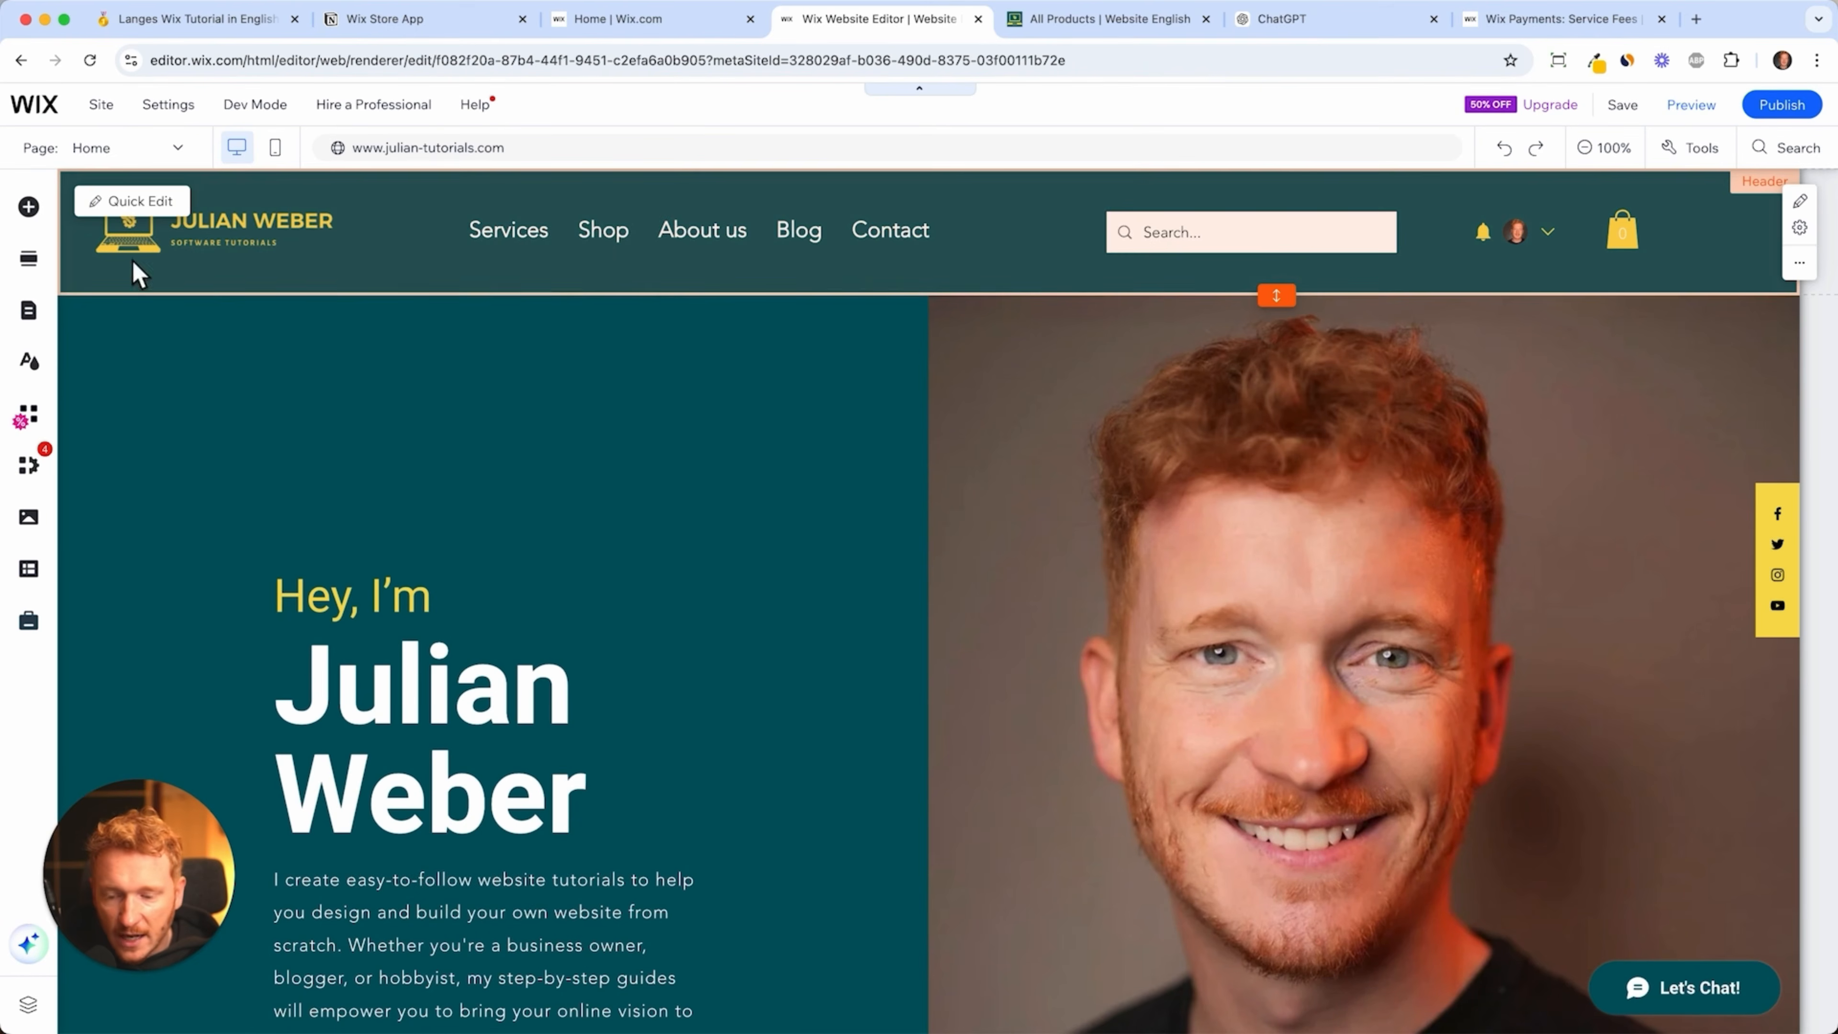
{"action": "left_click", "coordinate": [28, 310]}
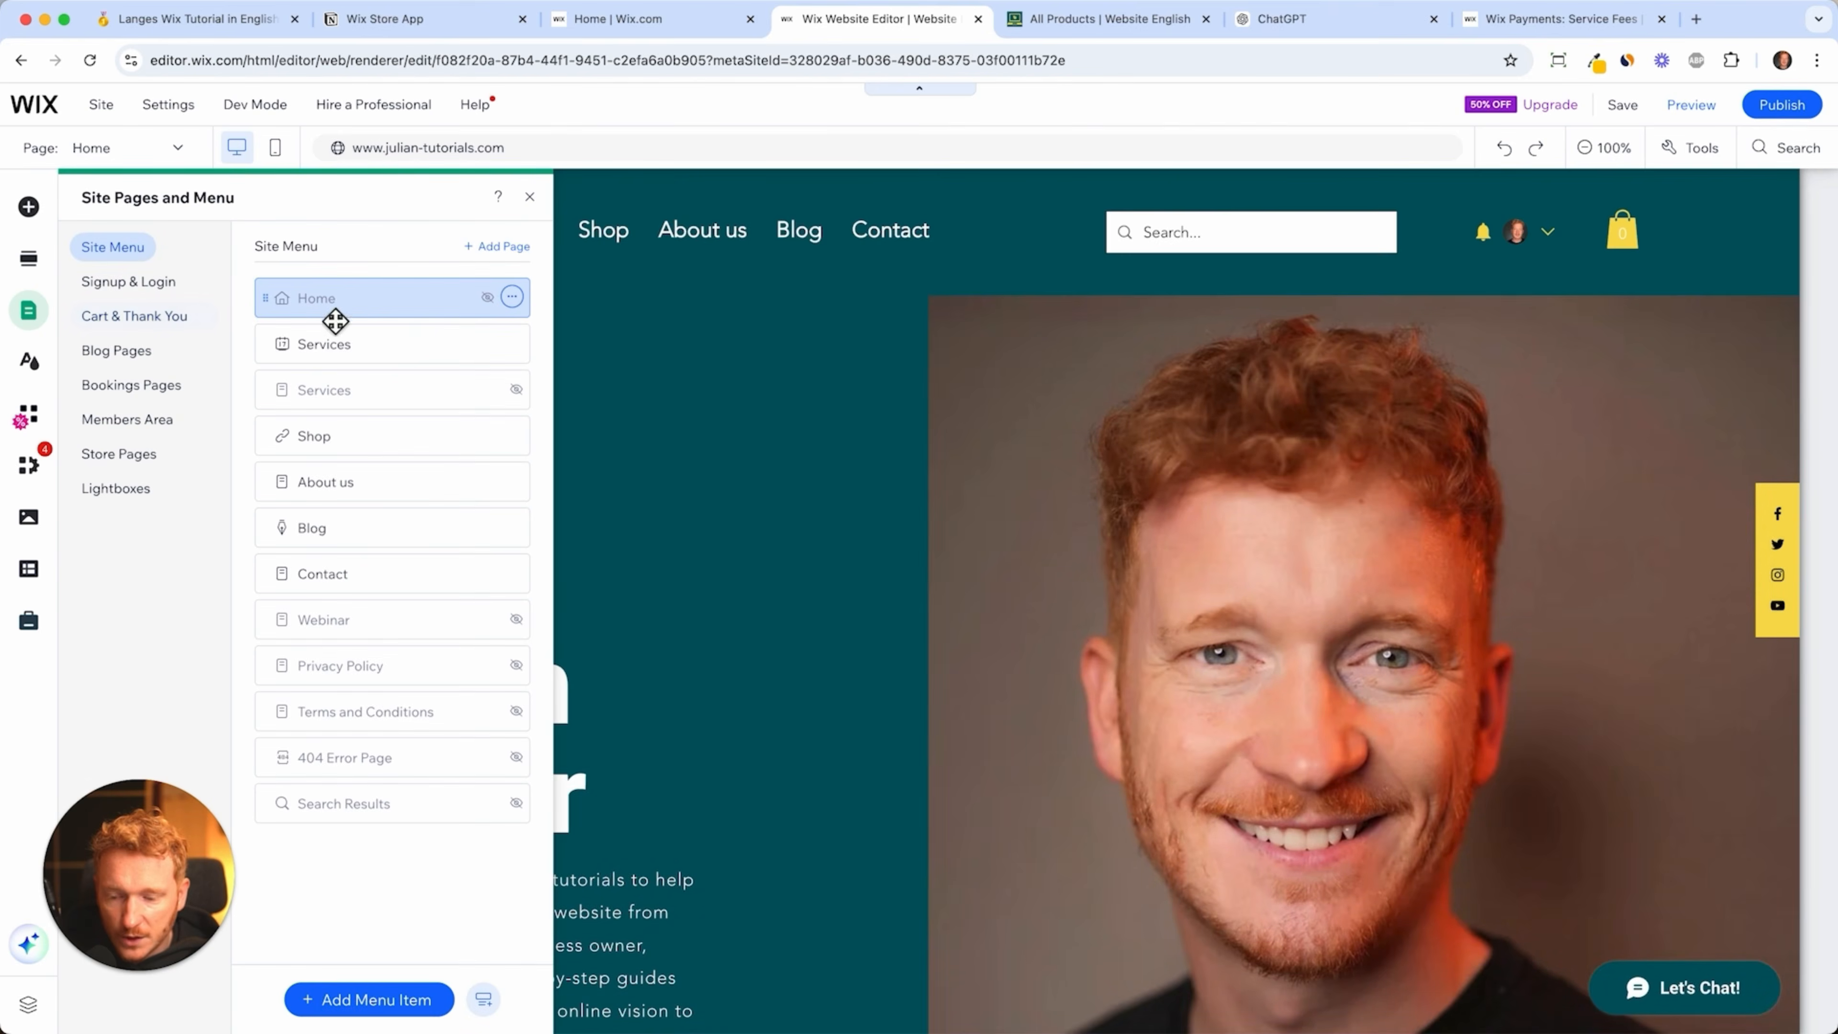
{"action": "left_click", "coordinate": [380, 434]}
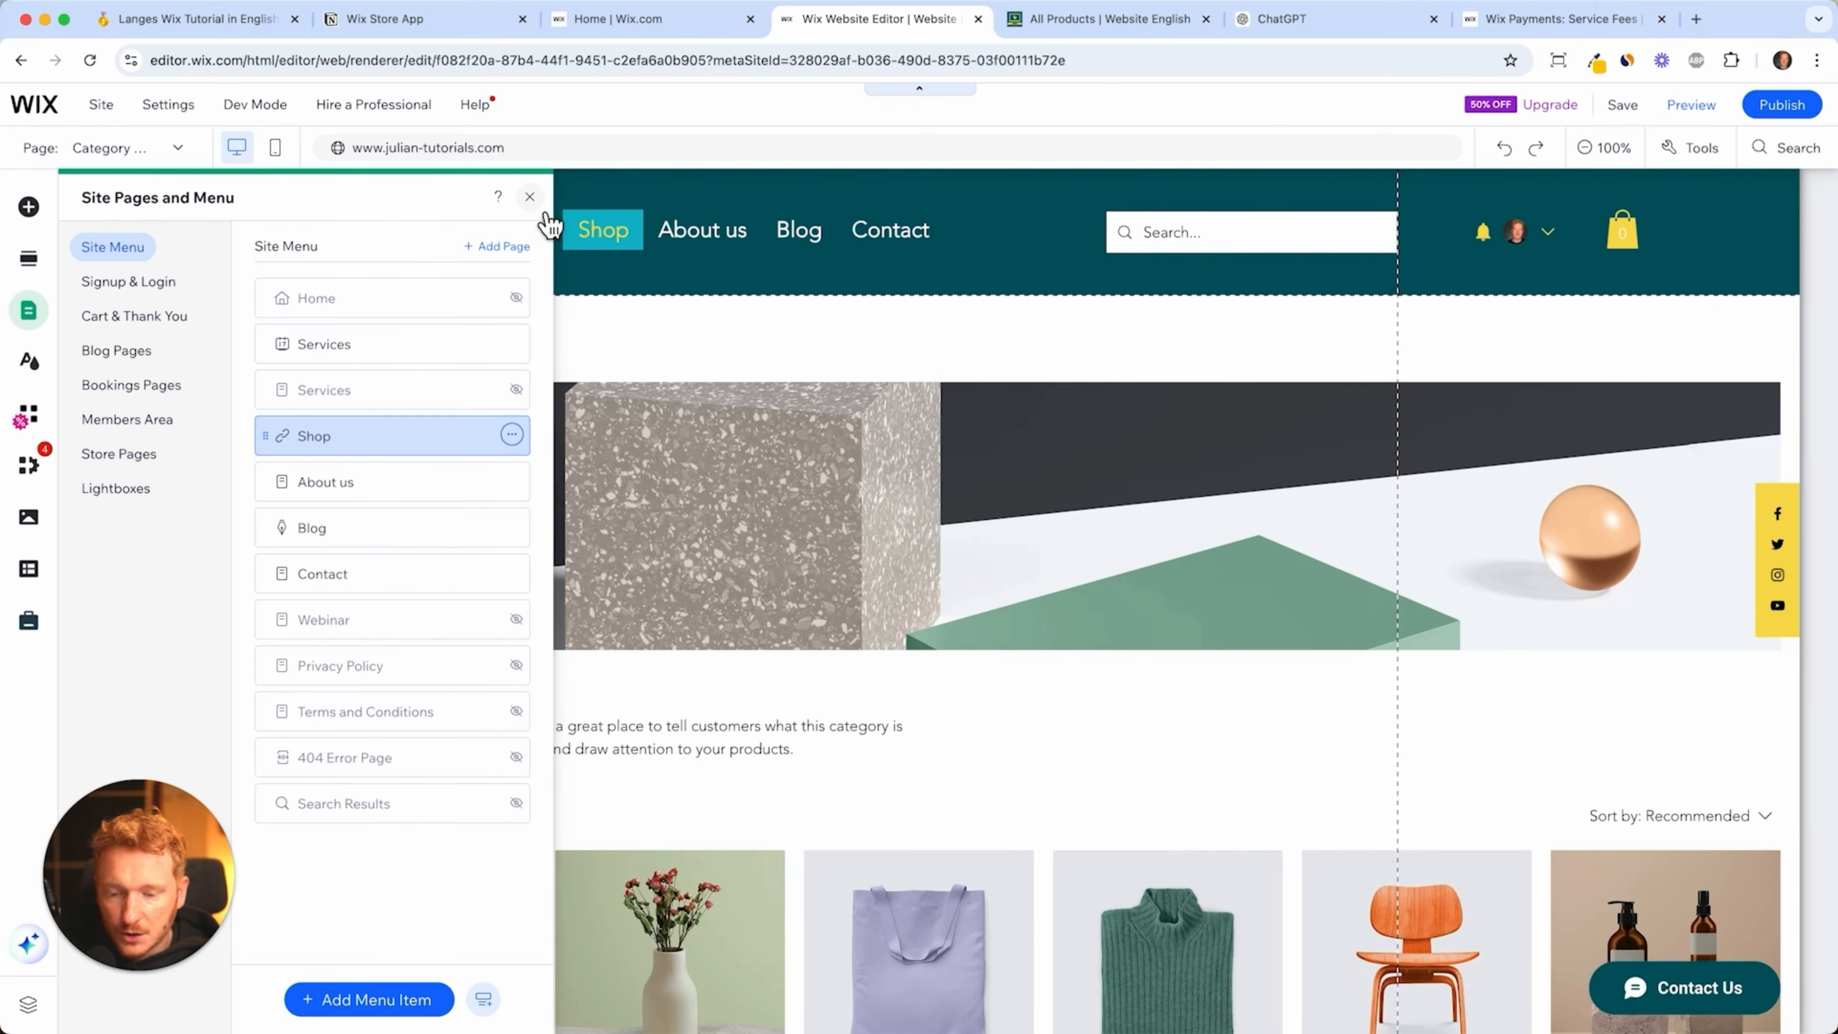
{"action": "left_click", "coordinate": [531, 197]}
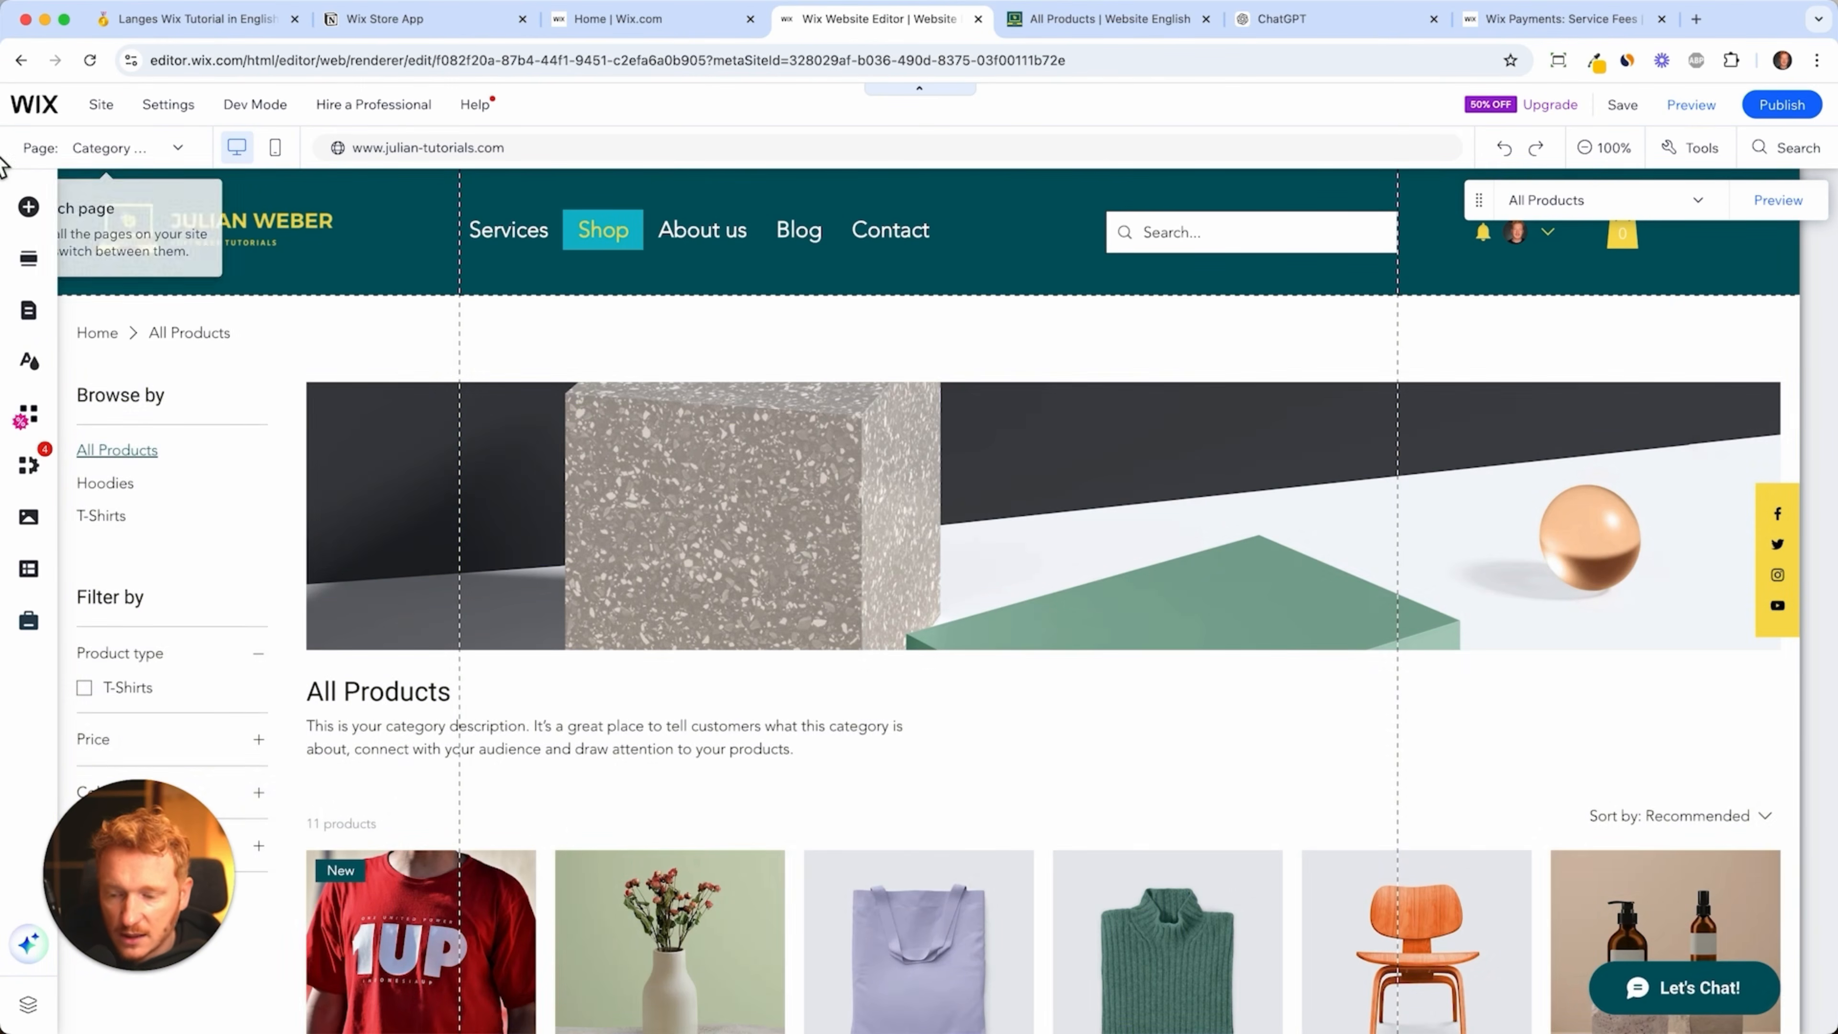
- Add a blank page named "T-Shirts" to the site menu and nest it as a subpage under Shop
{"action": "left_click", "coordinate": [28, 310]}
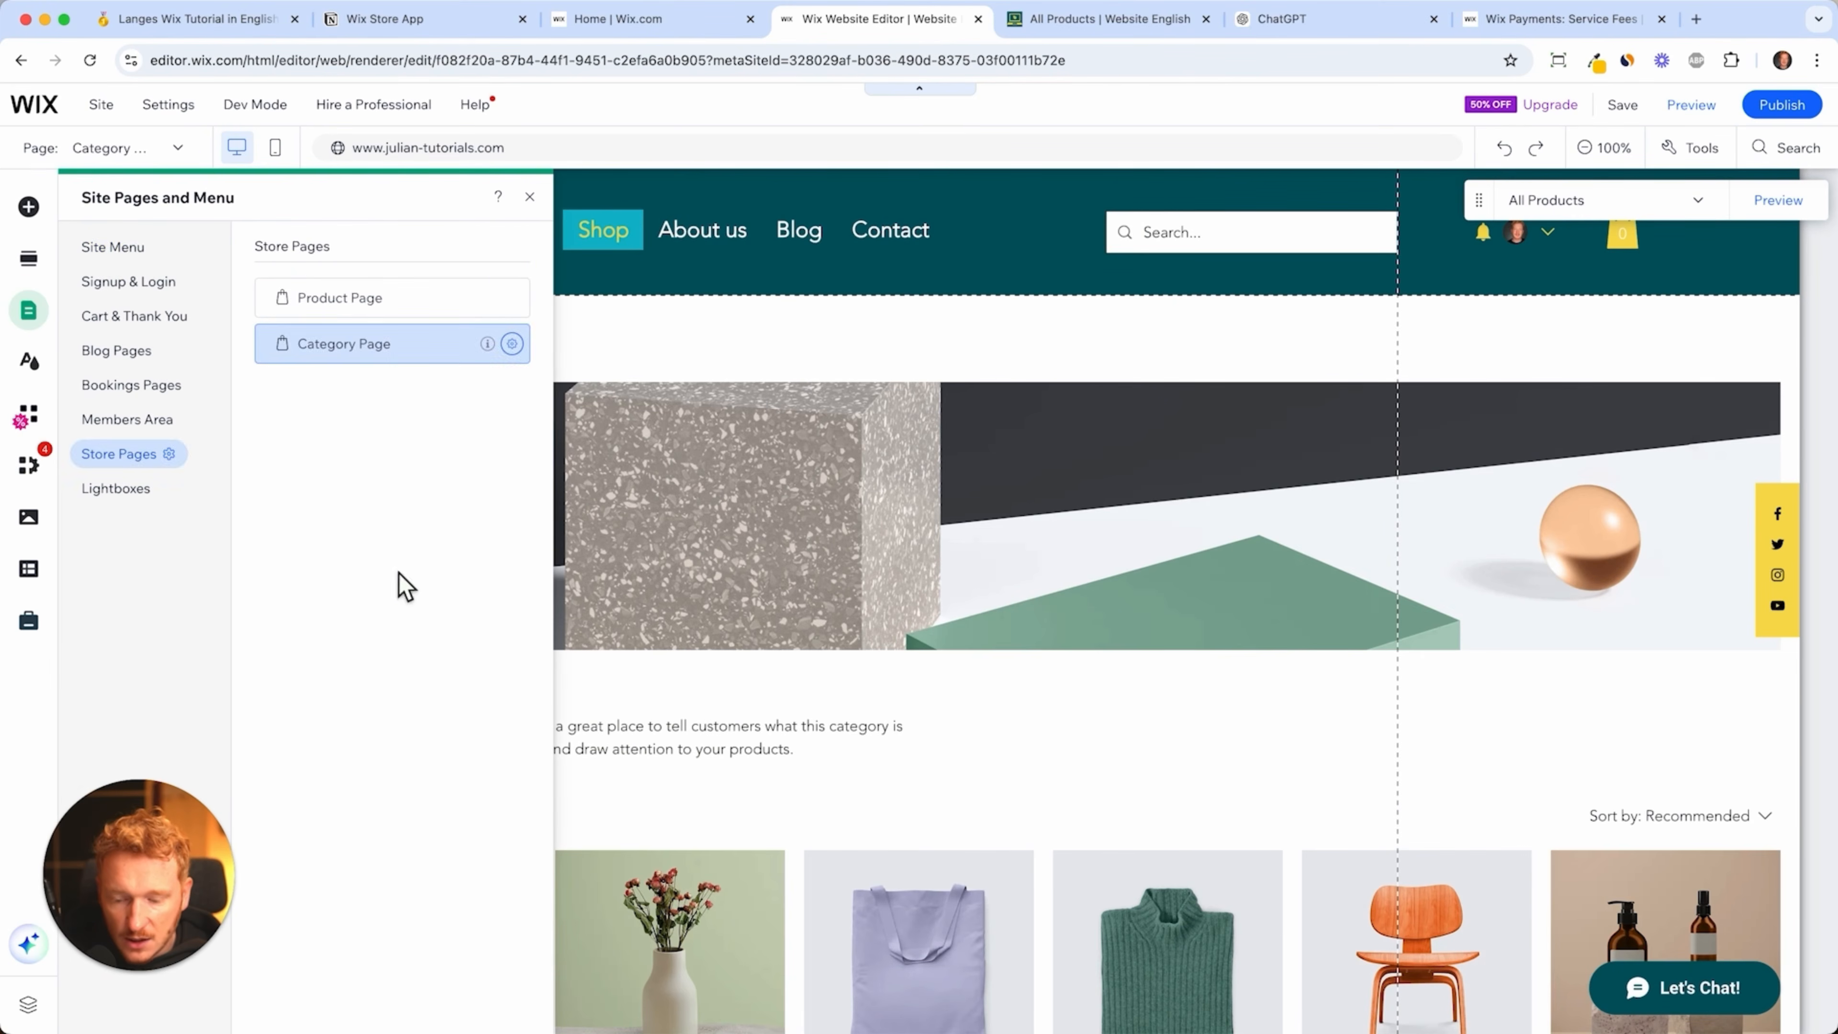
{"action": "left_click", "coordinate": [134, 259]}
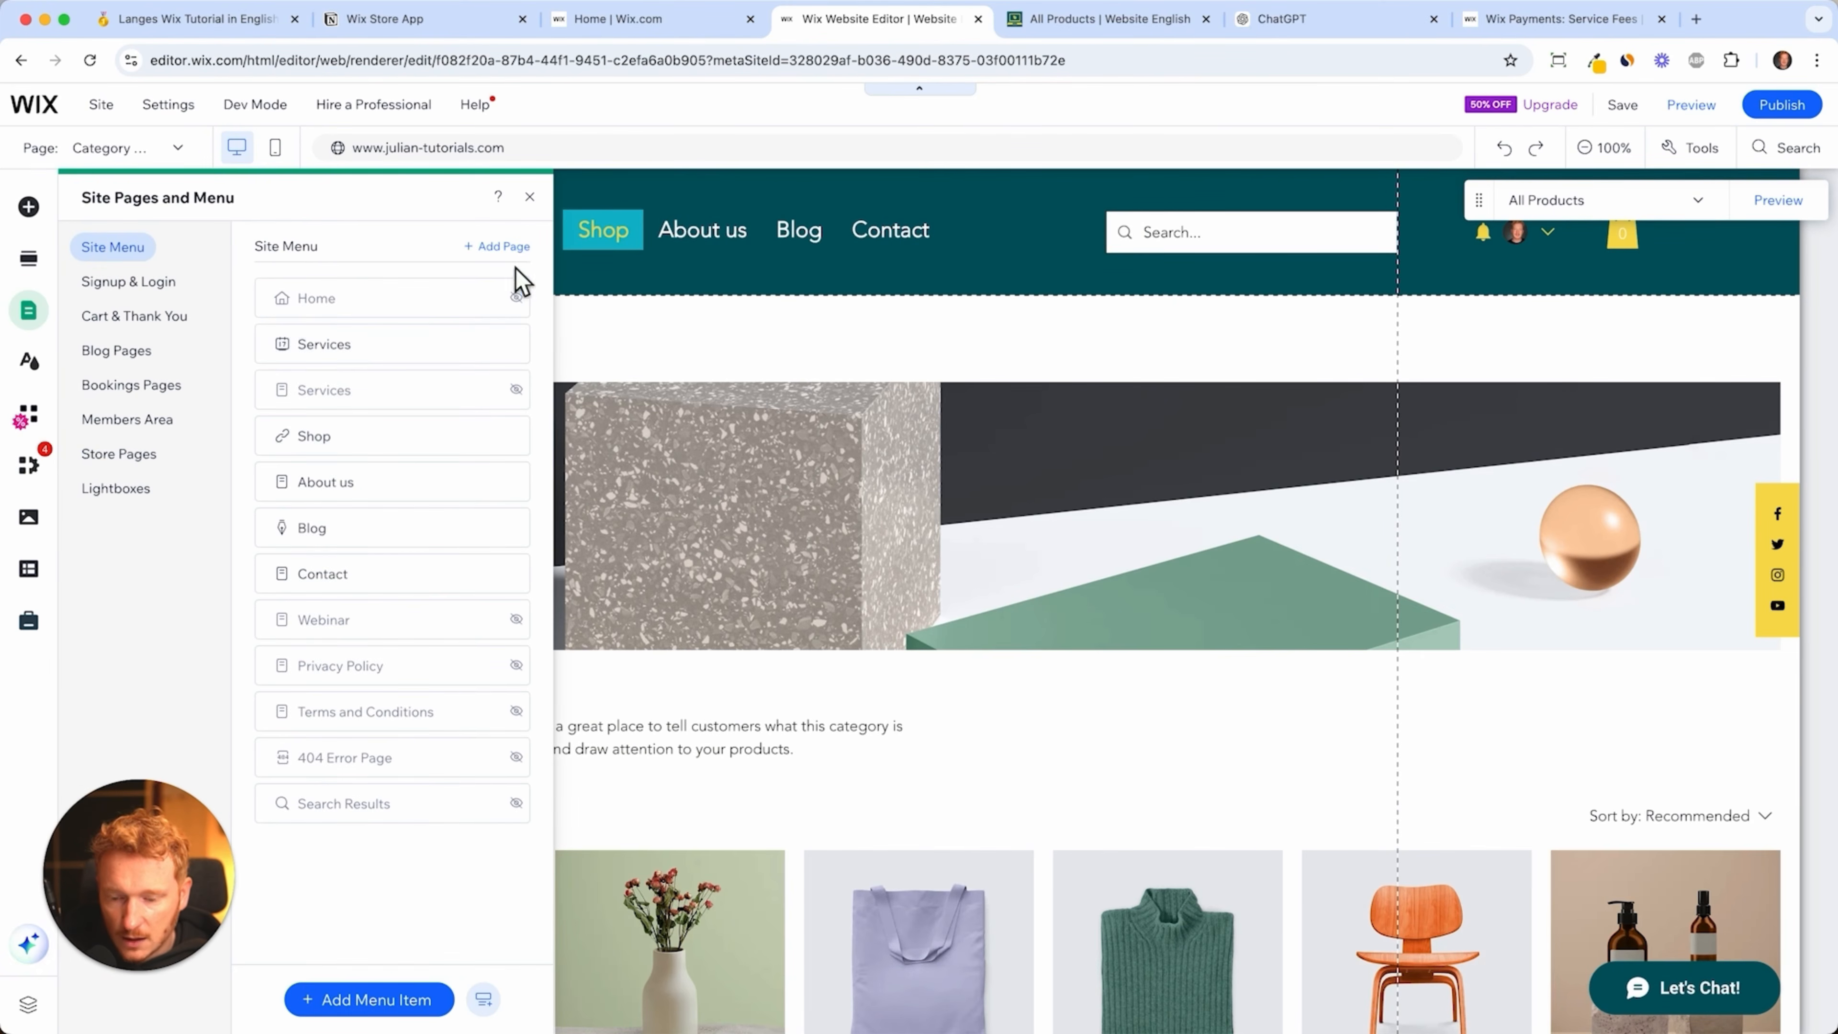
{"action": "left_click", "coordinate": [519, 255]}
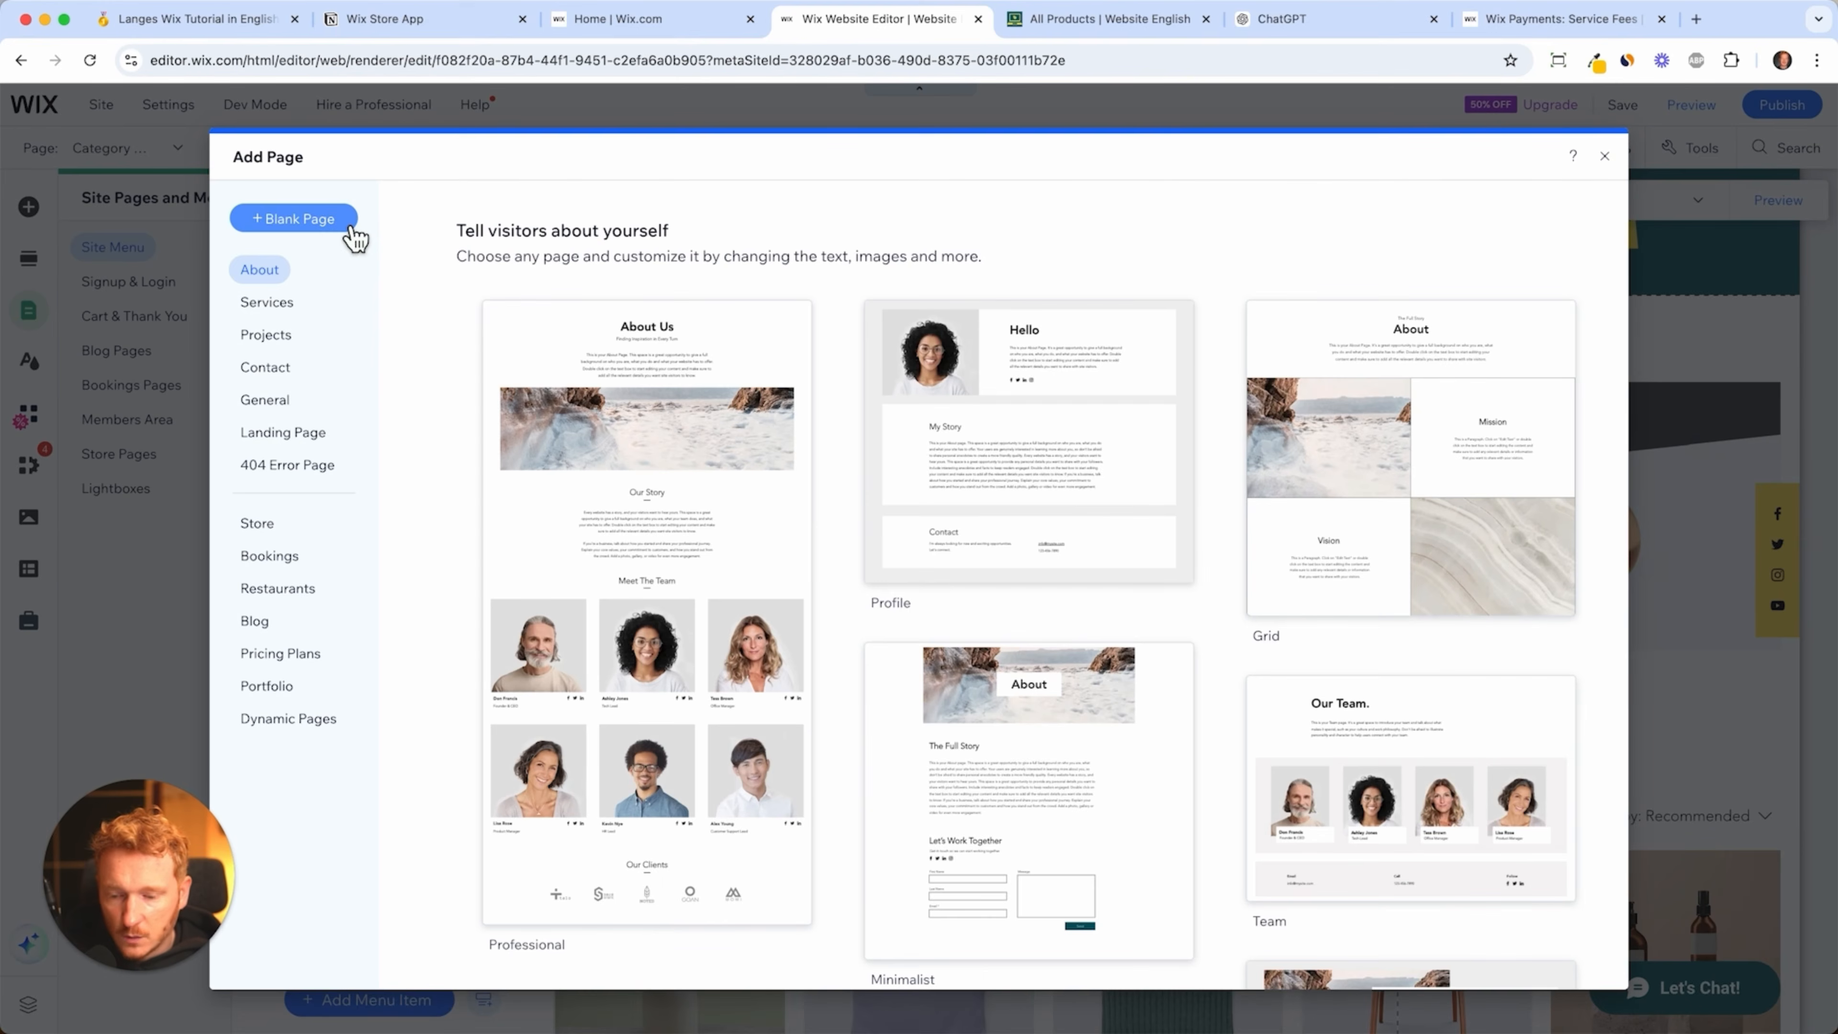
{"action": "left_click", "coordinate": [286, 530]}
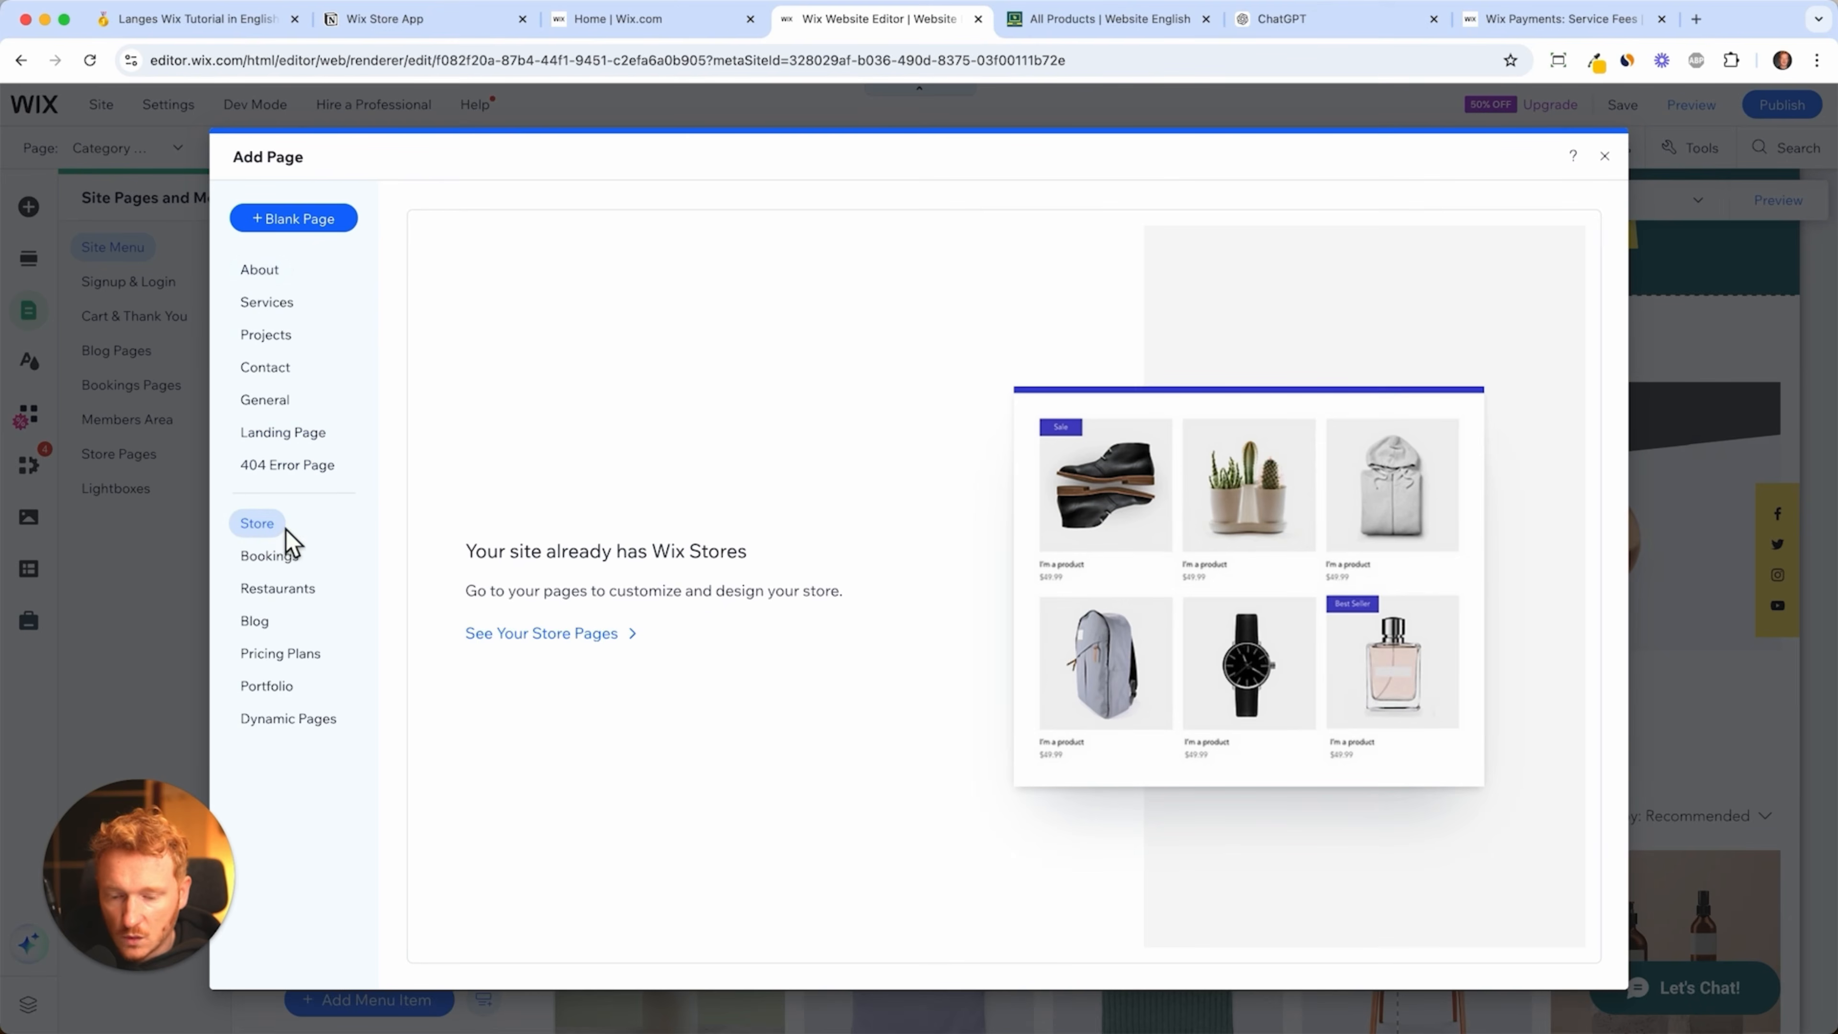
{"action": "left_click", "coordinate": [304, 219]}
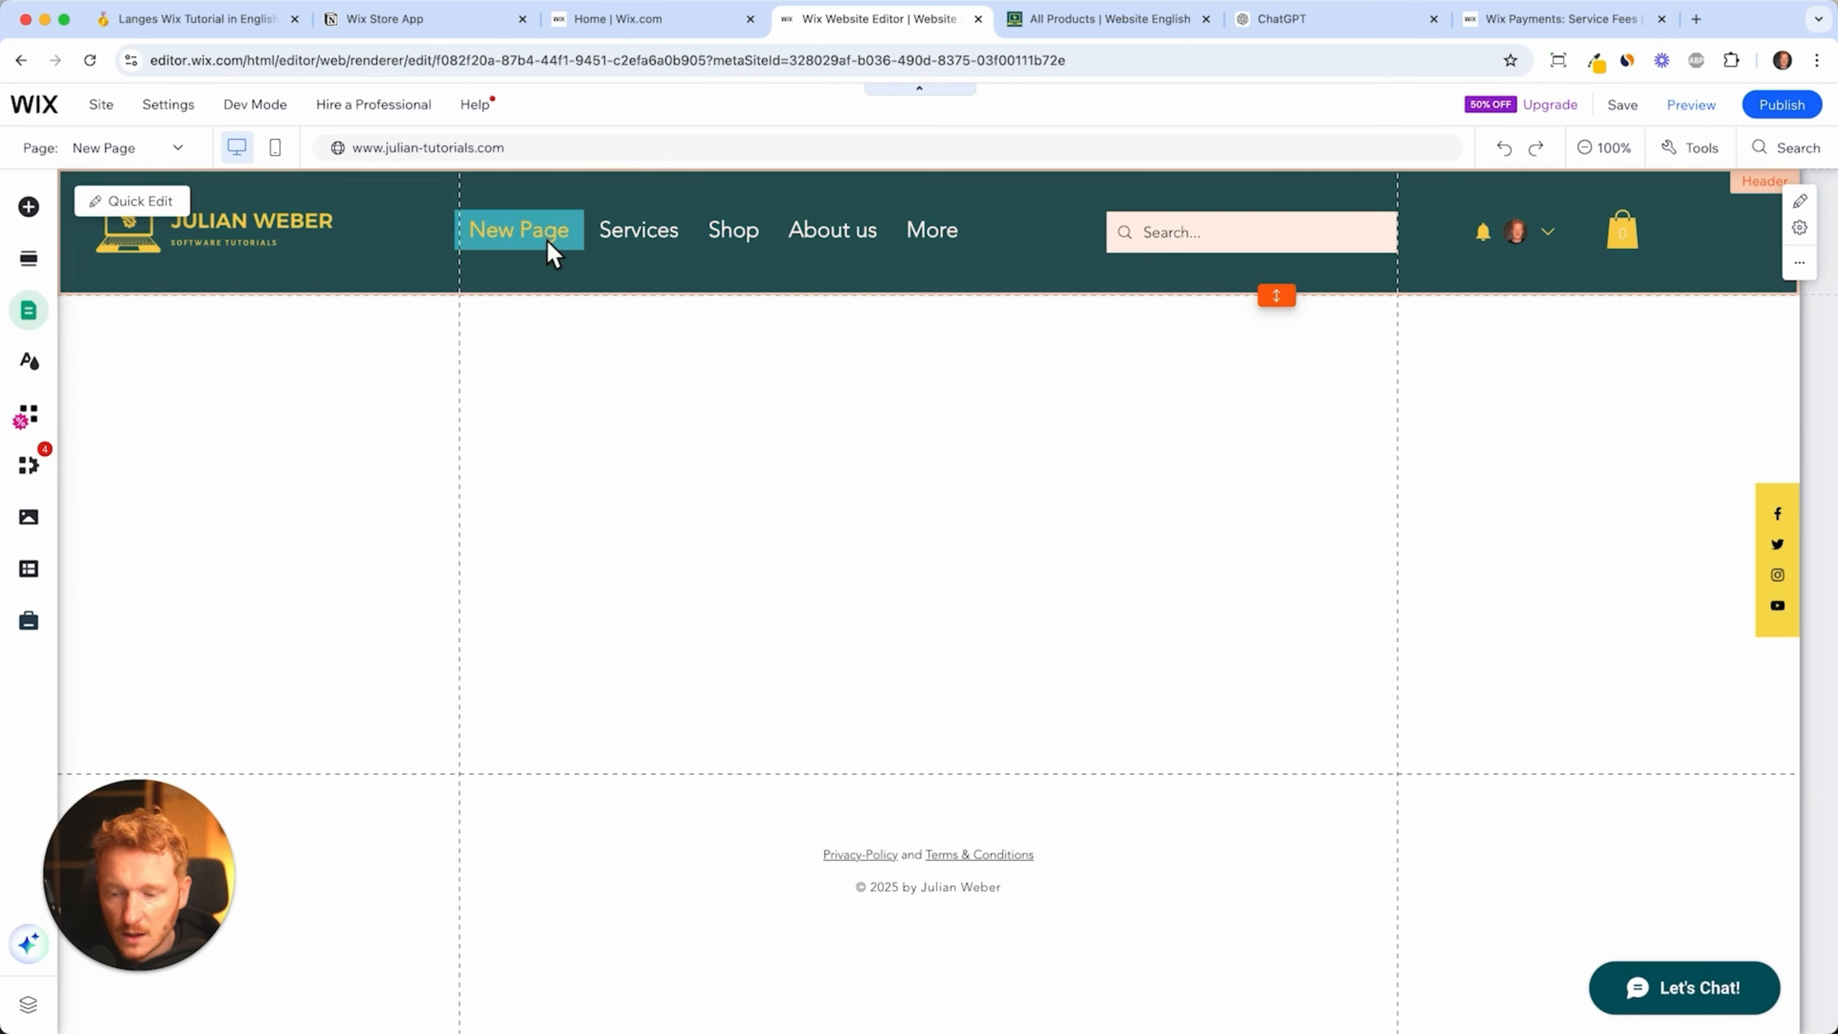
{"action": "type", "text": "T"}
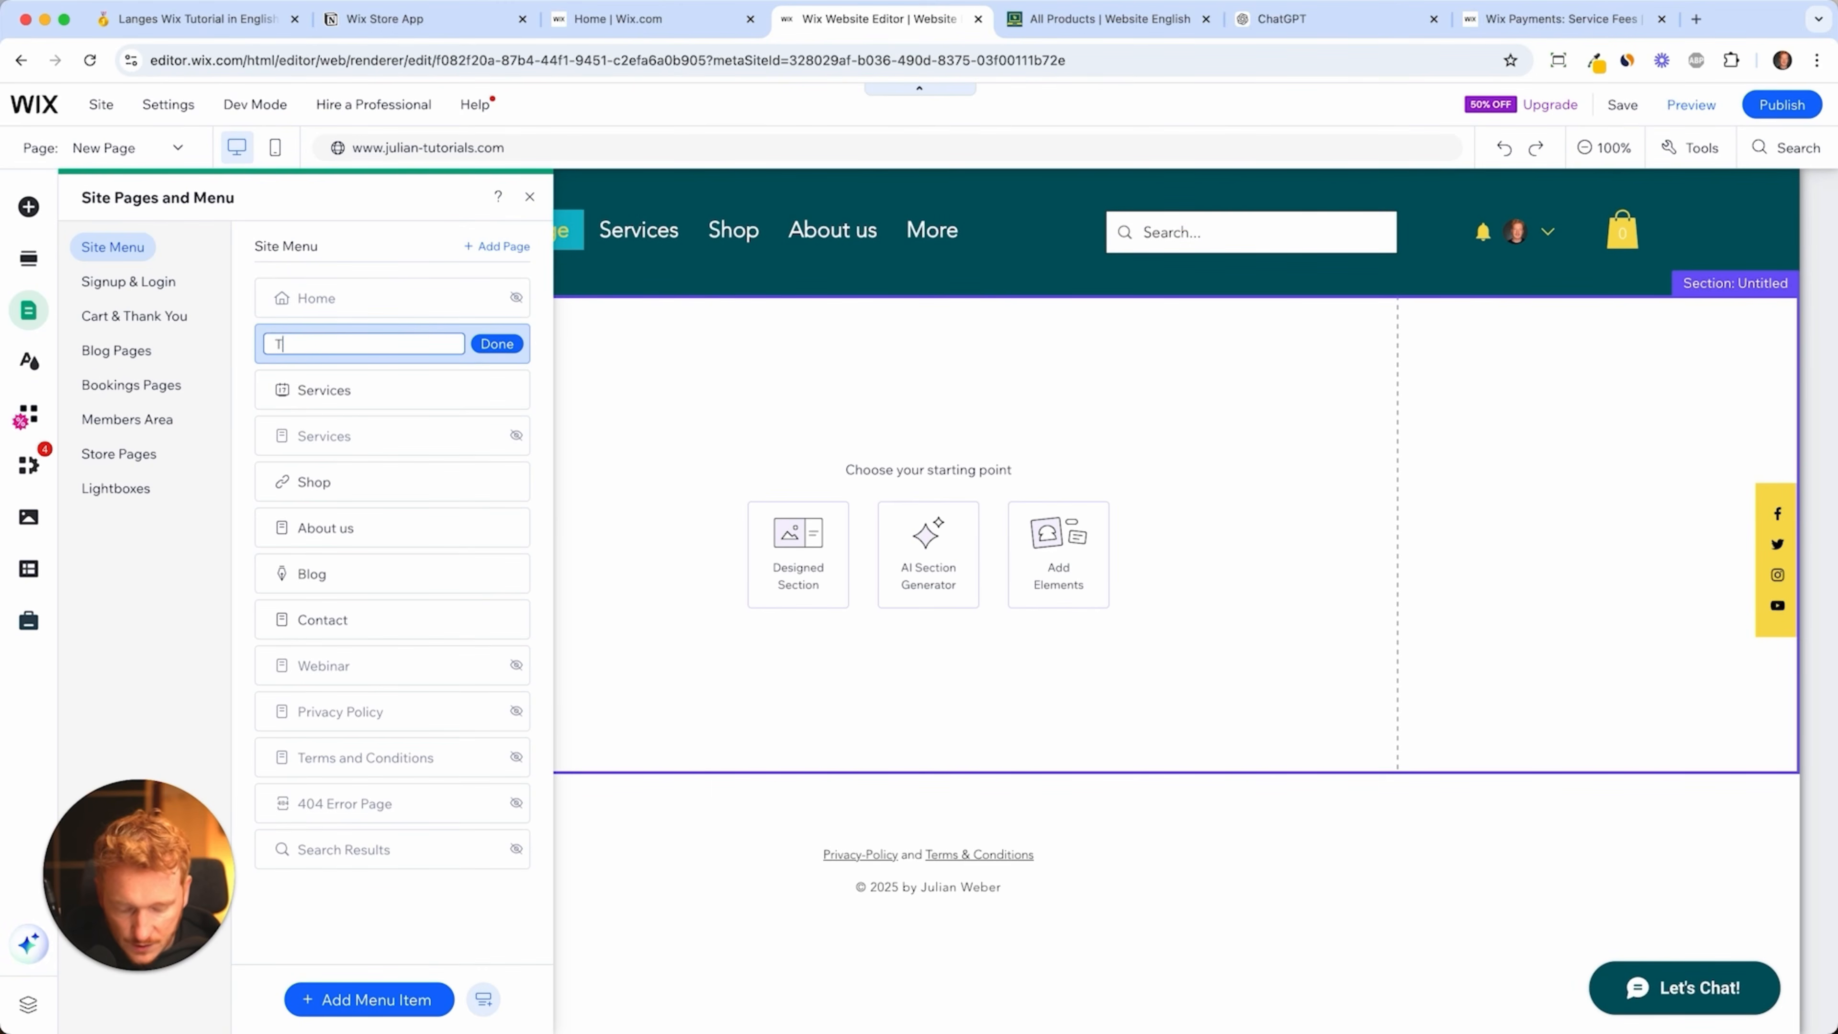
{"action": "type", "text": "-Shirts"}
{"action": "left_click", "coordinate": [498, 345]}
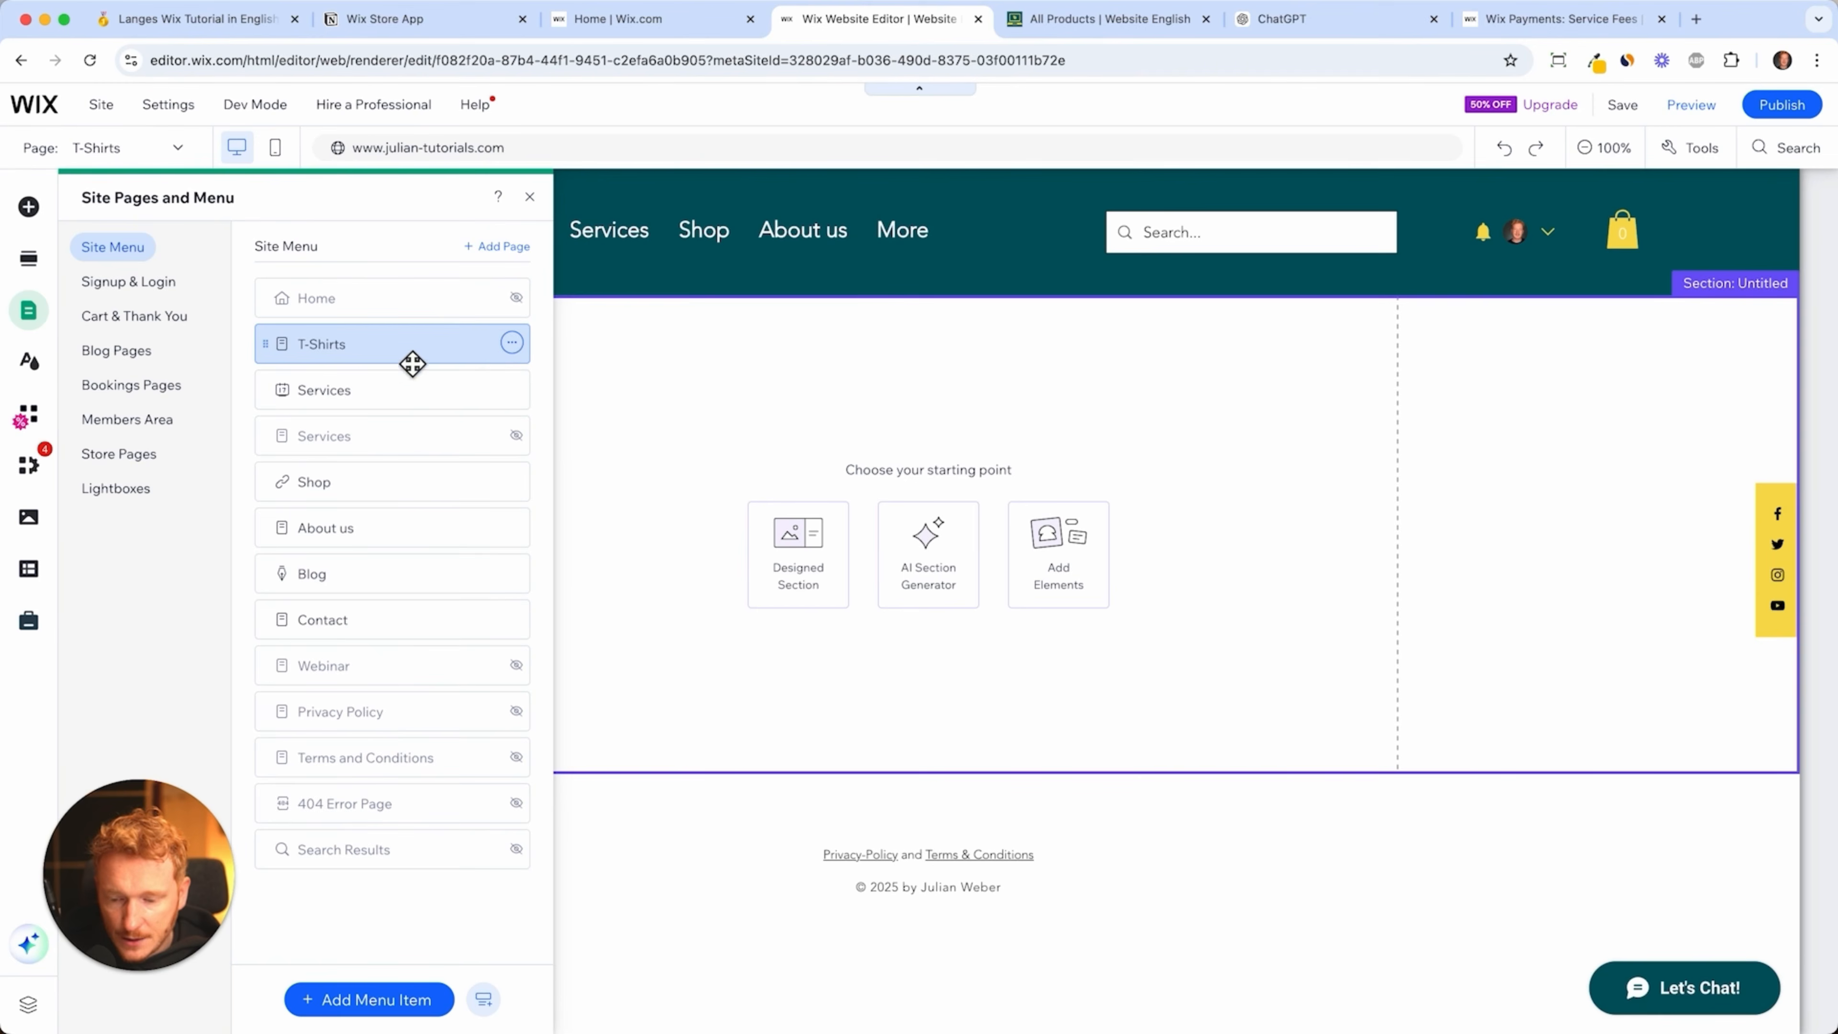
{"action": "left_click_drag", "start_coordinate": [392, 354], "coordinate": [393, 489]}
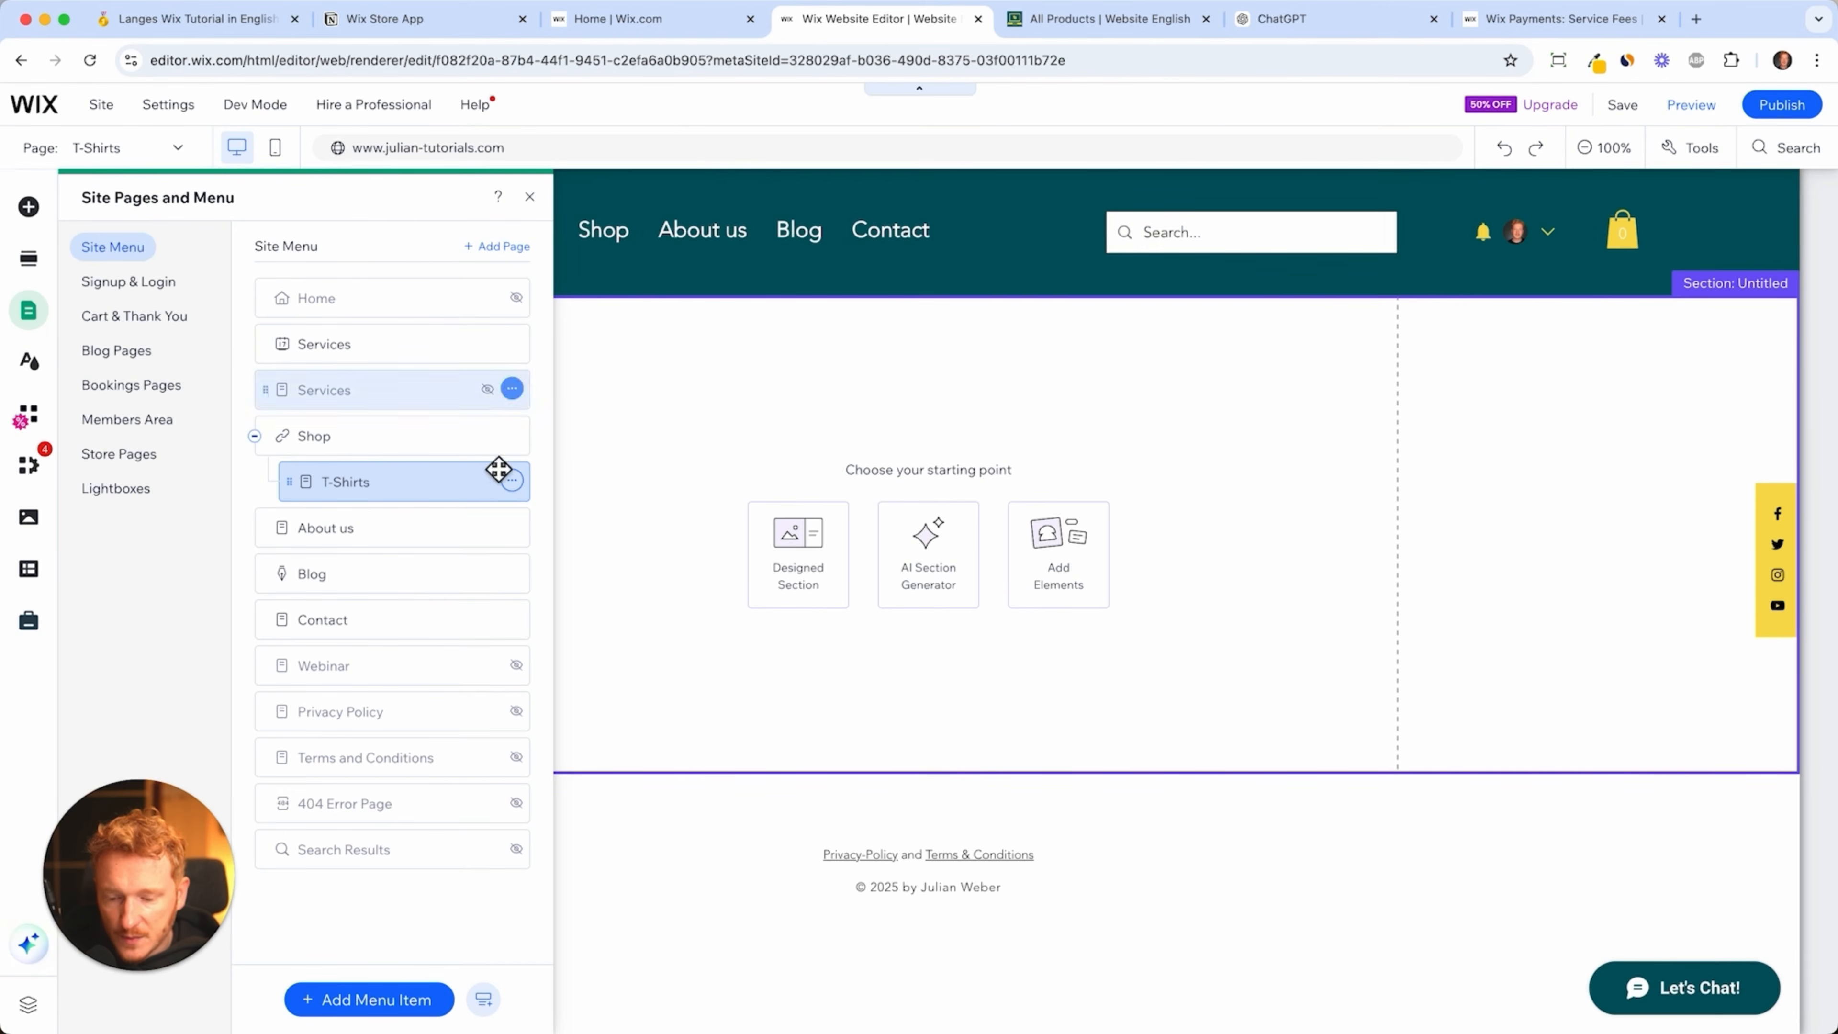
- Add the store section "Product Gallery - Descriptive" to the empty T-Shirts page
{"action": "left_click", "coordinate": [794, 565]}
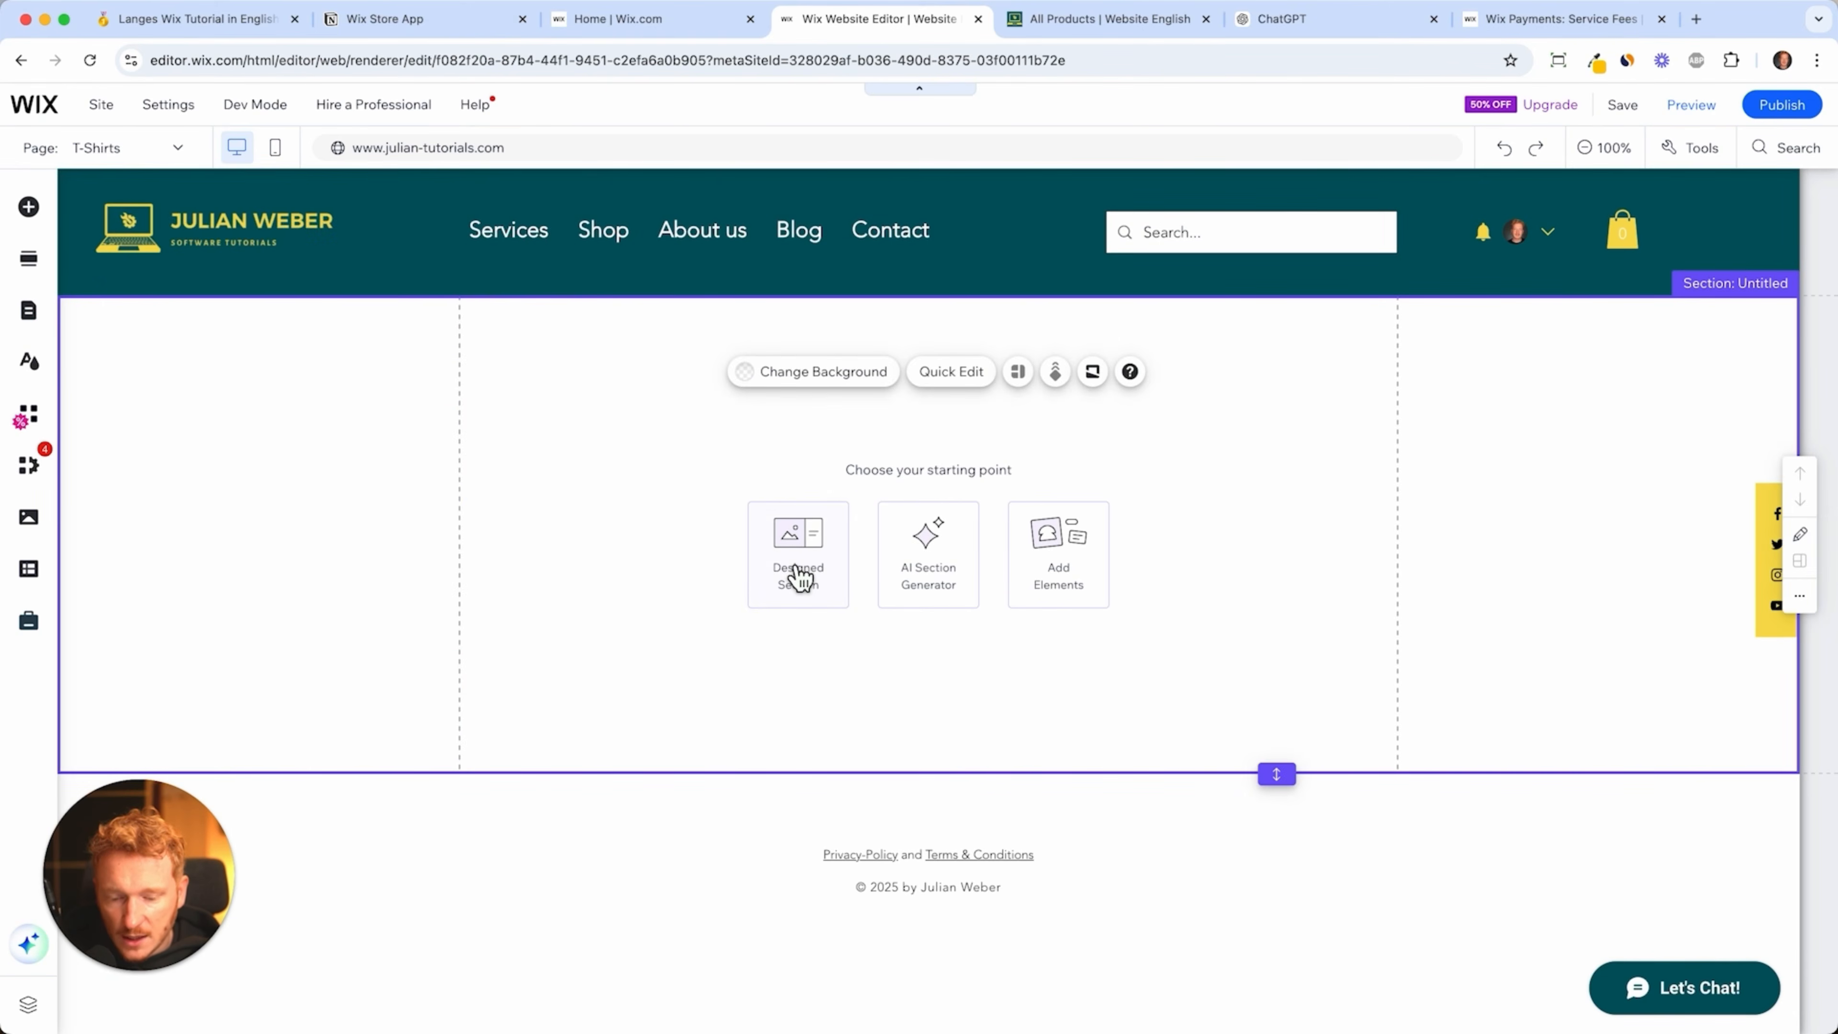
{"action": "left_click", "coordinate": [791, 565]}
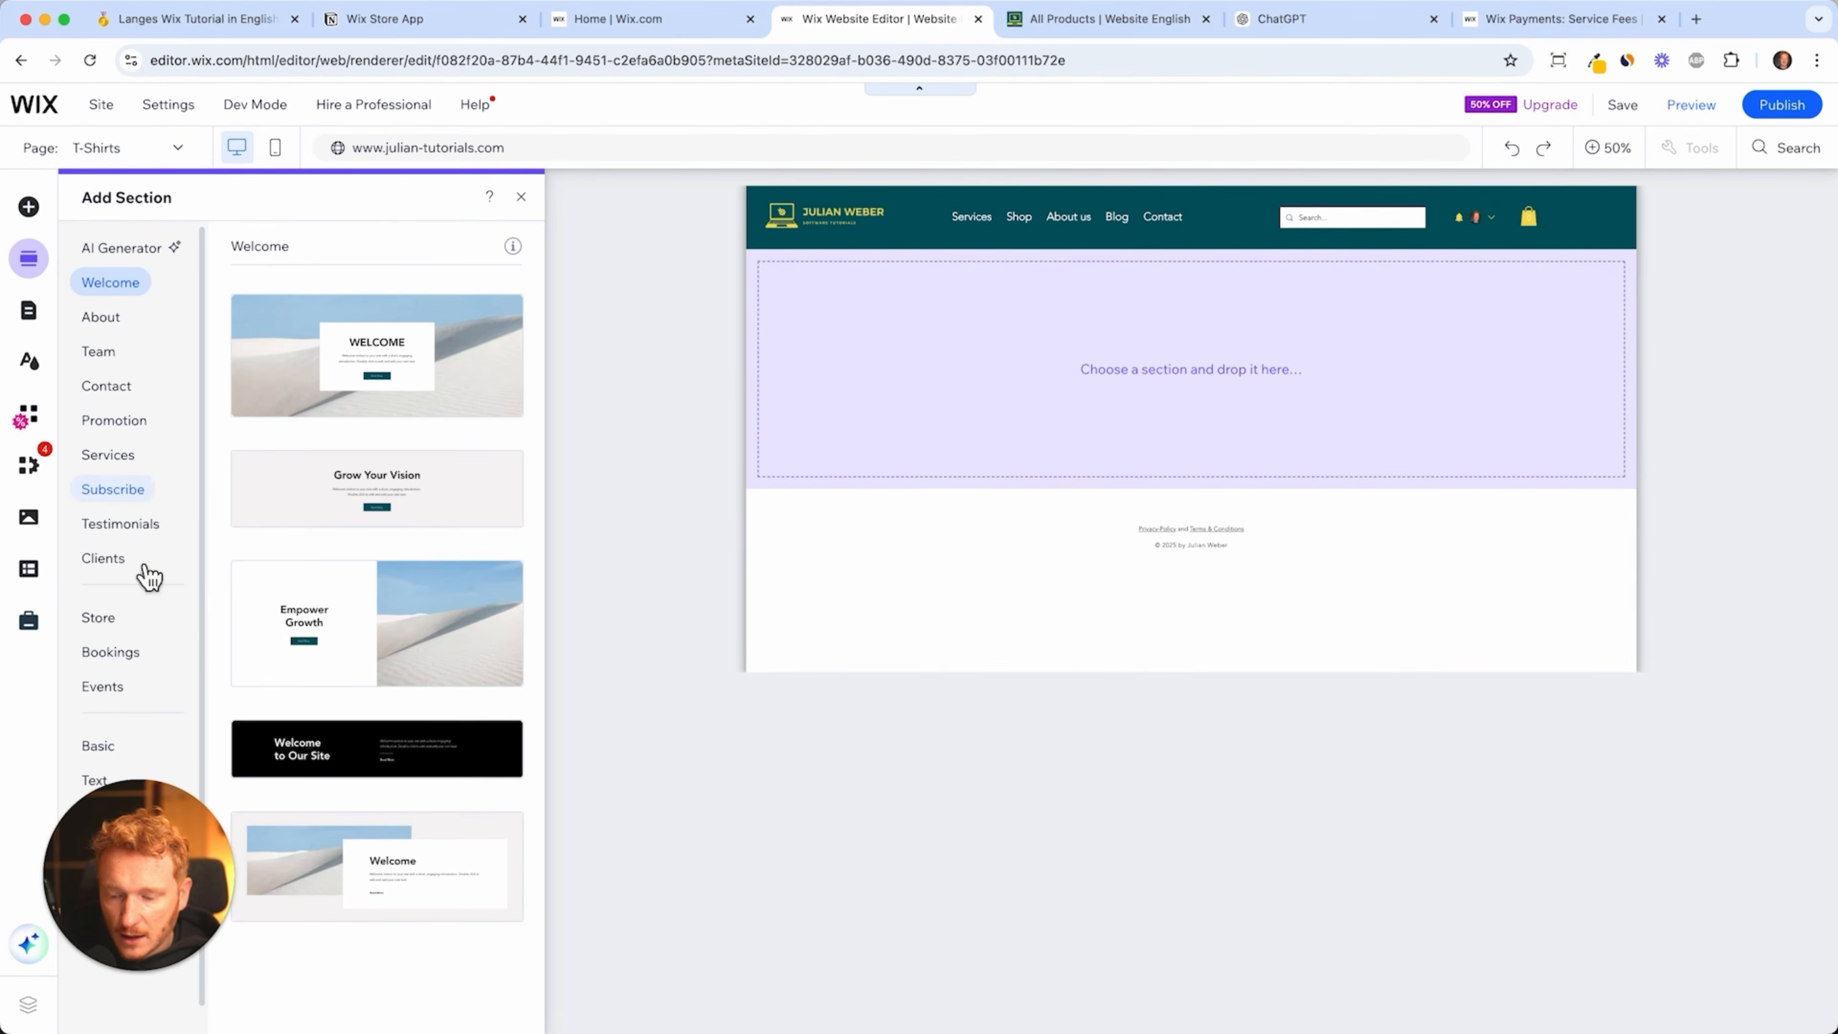
{"action": "left_click", "coordinate": [123, 623]}
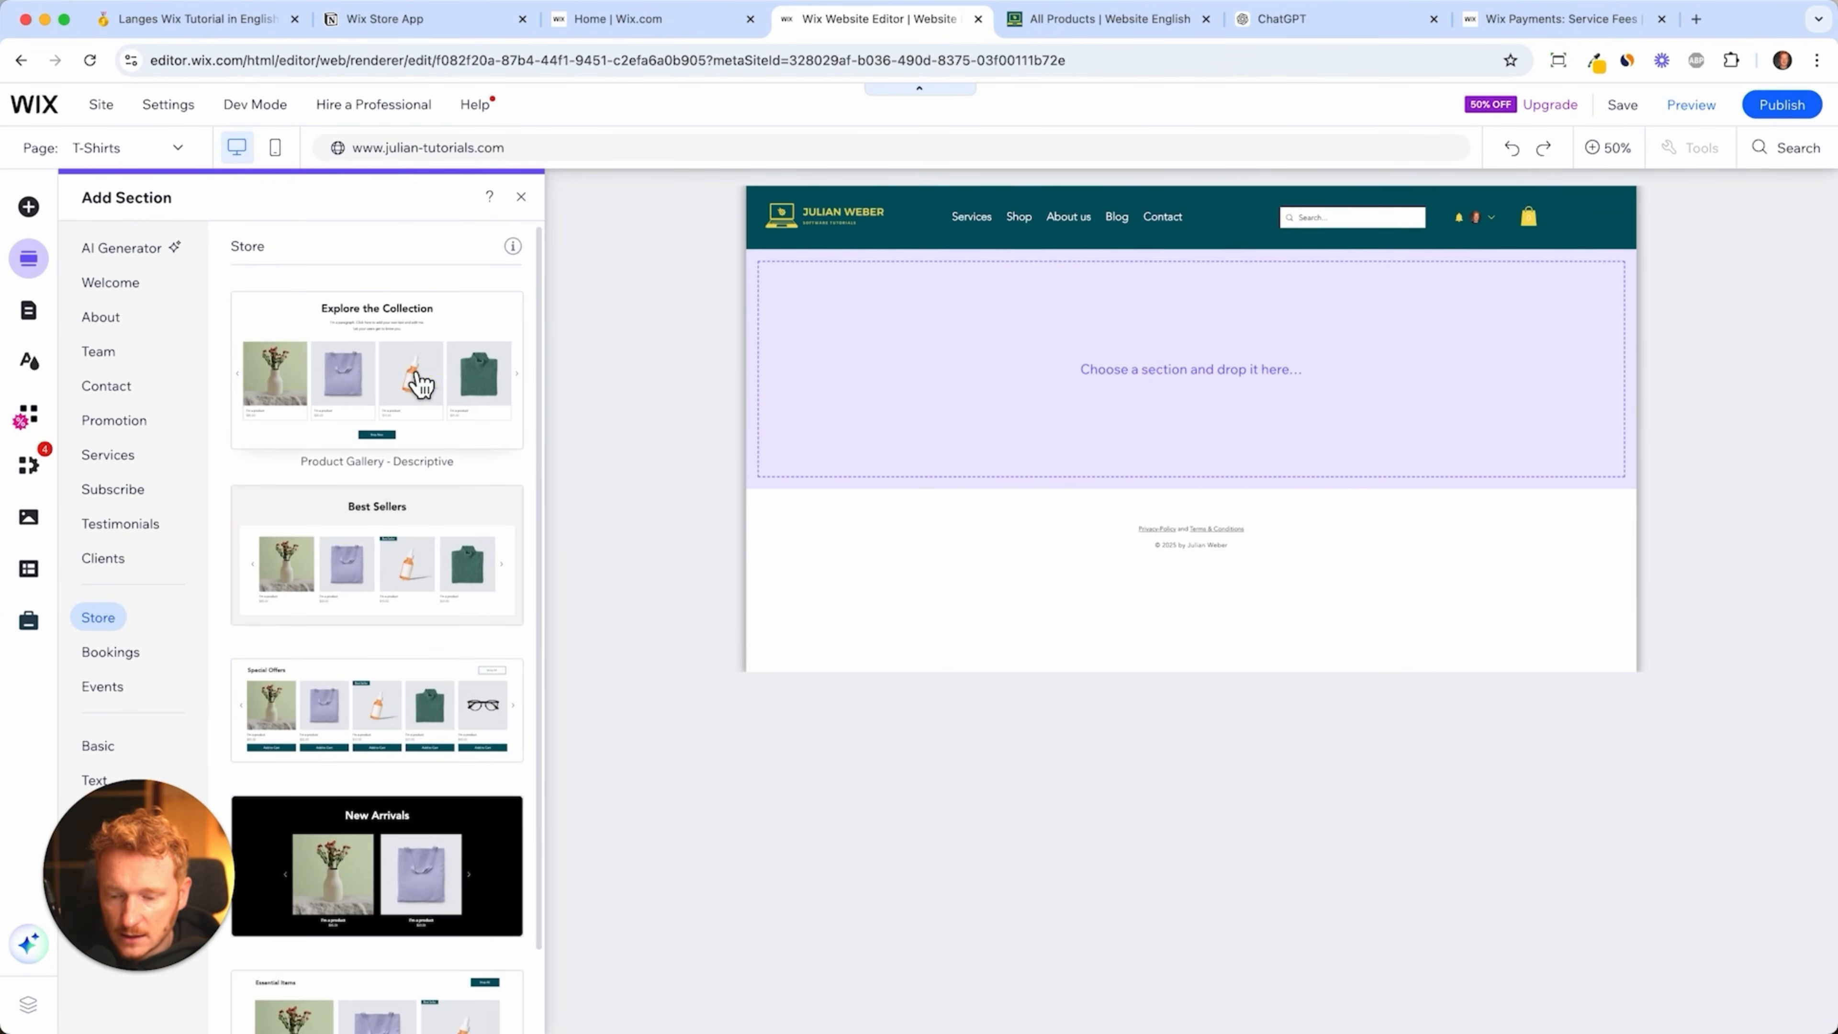
{"action": "left_click", "coordinate": [417, 376]}
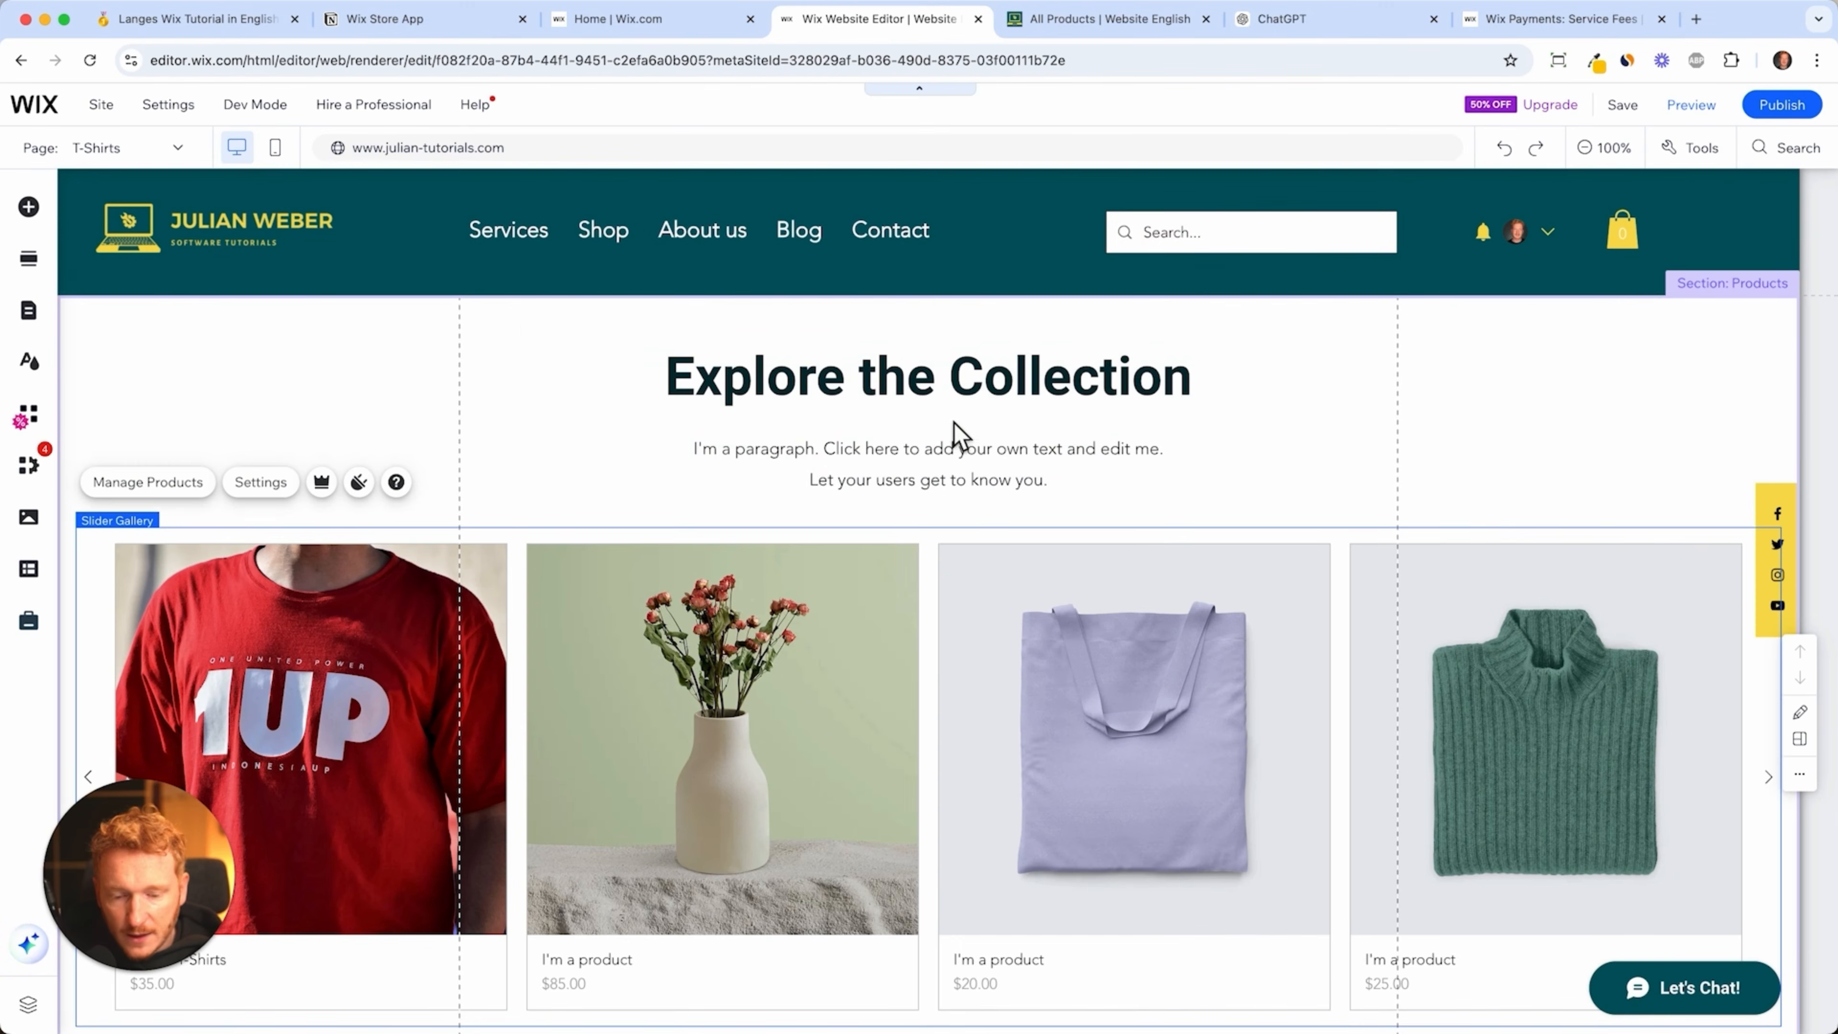
- Replace the section heading "Explore the Collection" with "T-Shirts"
{"action": "left_click", "coordinate": [943, 404]}
{"action": "left_click", "coordinate": [623, 470]}
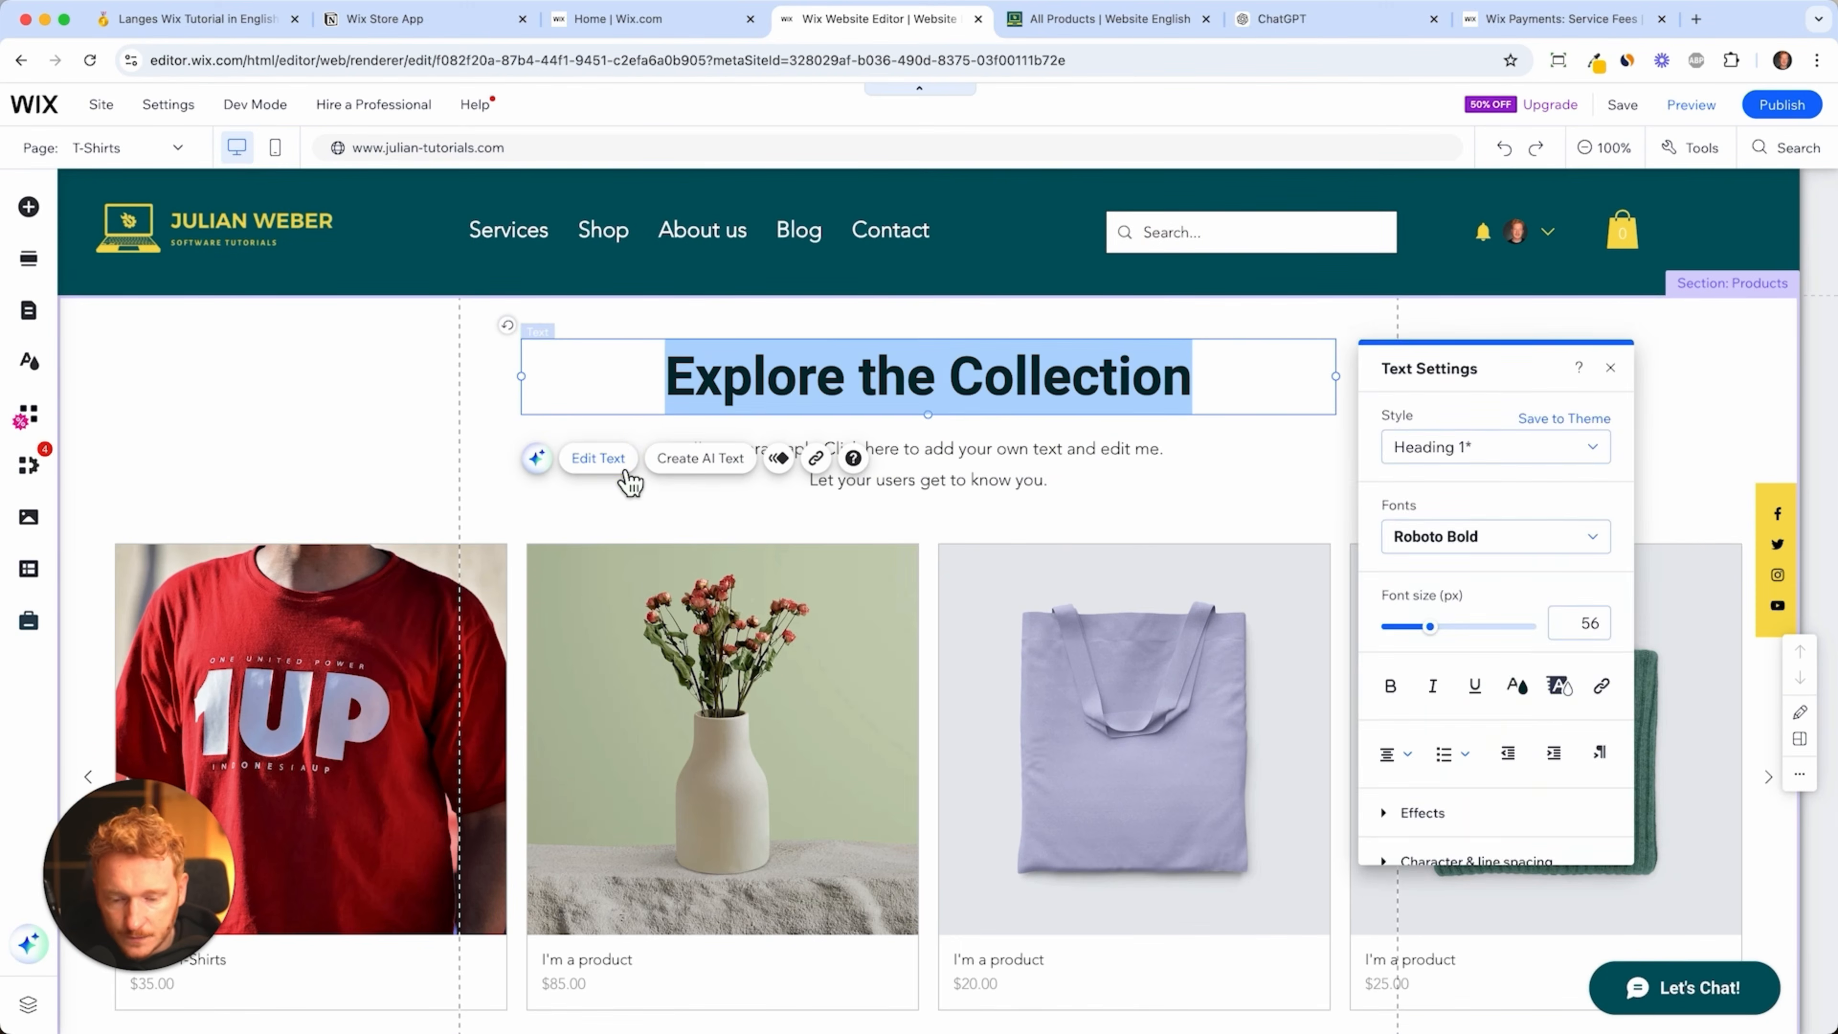
{"action": "type", "text": "T-Shirts"}
{"action": "left_click", "coordinate": [786, 487]}
- Set the T-Shirts page's slider gallery to display only the T-Shirts category, close its settings, and check the updated gallery
{"action": "scroll", "coordinate": [874, 546], "scroll_direction": "down", "scroll_amount": 4}
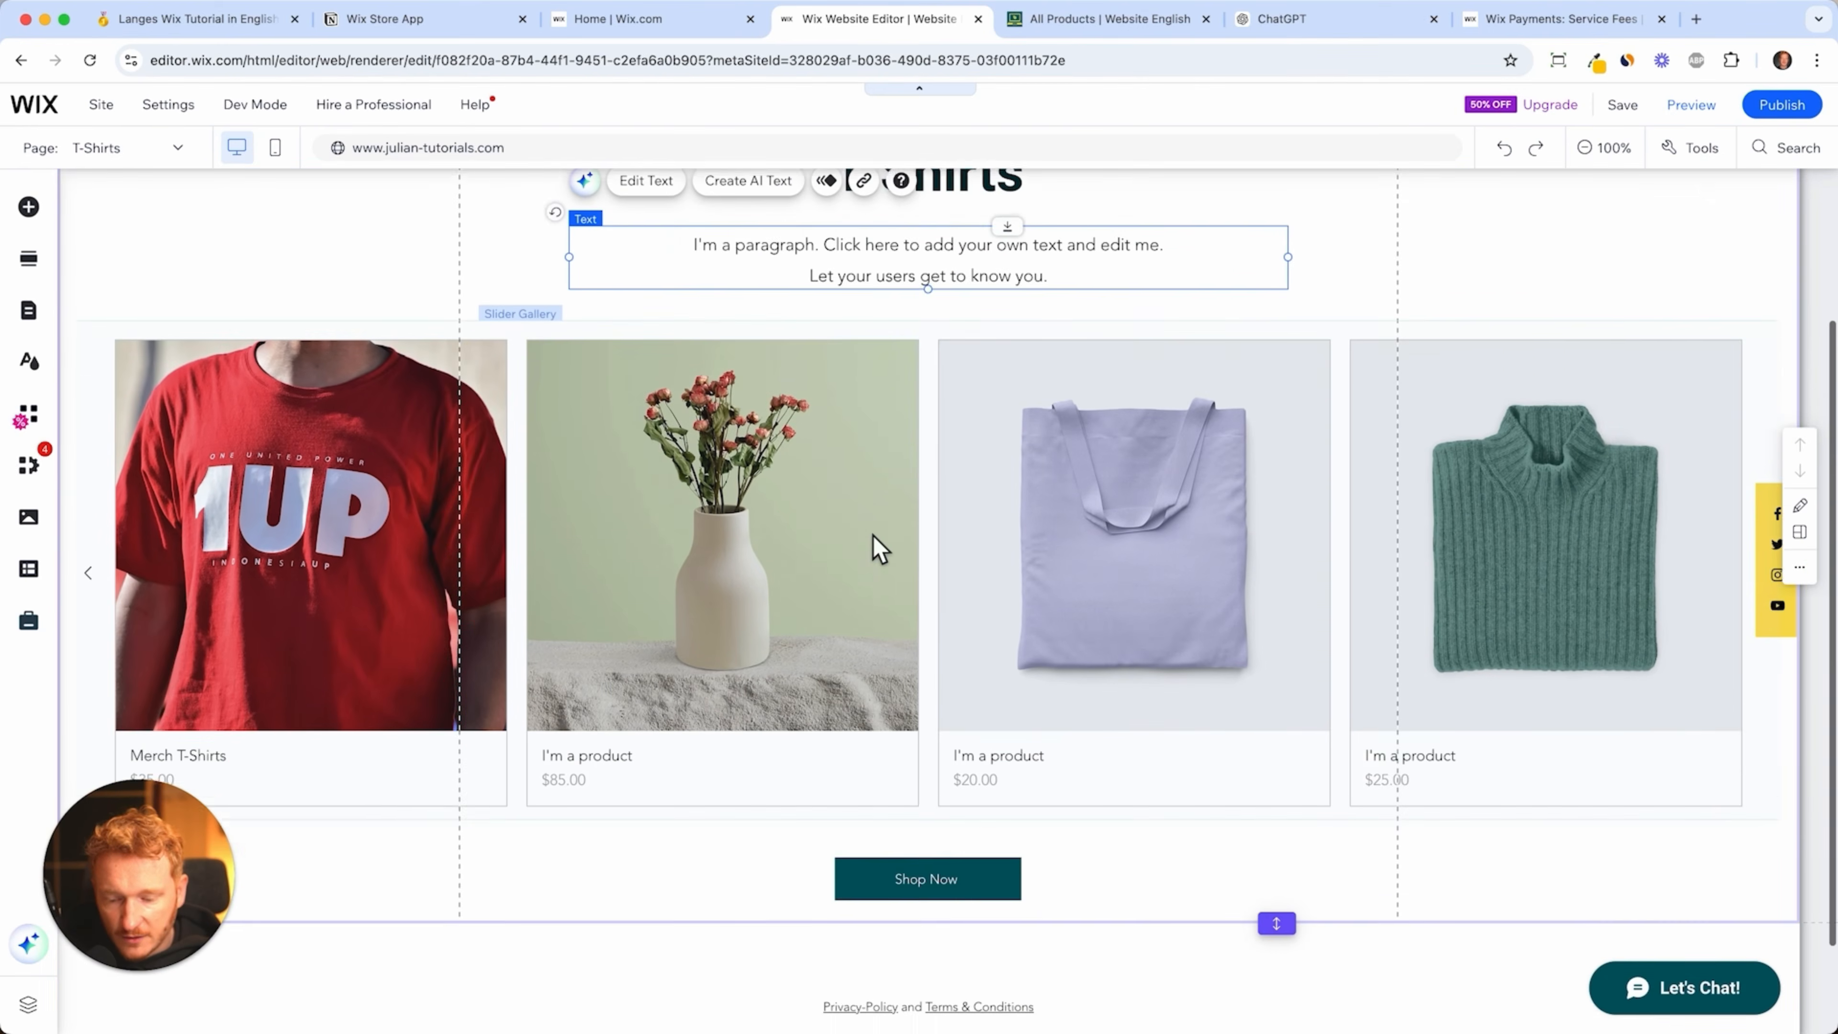
{"action": "left_click", "coordinate": [845, 565]}
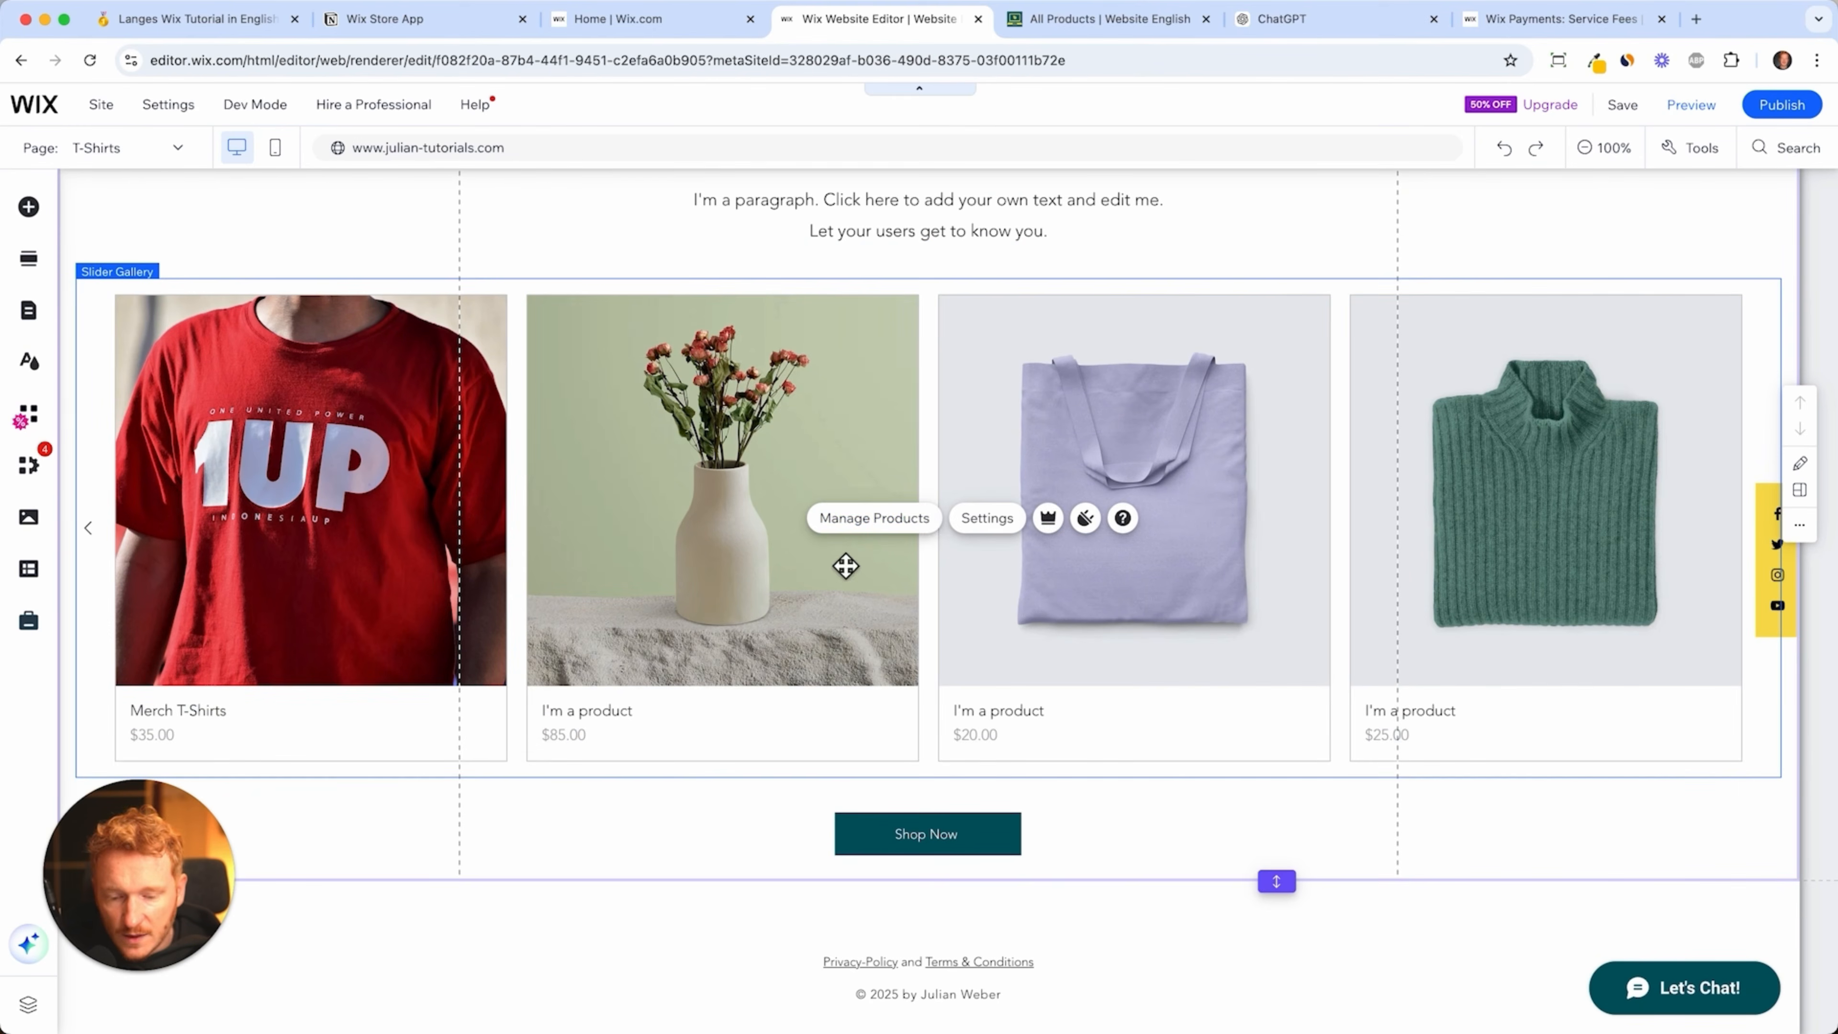
{"action": "left_click", "coordinate": [935, 536]}
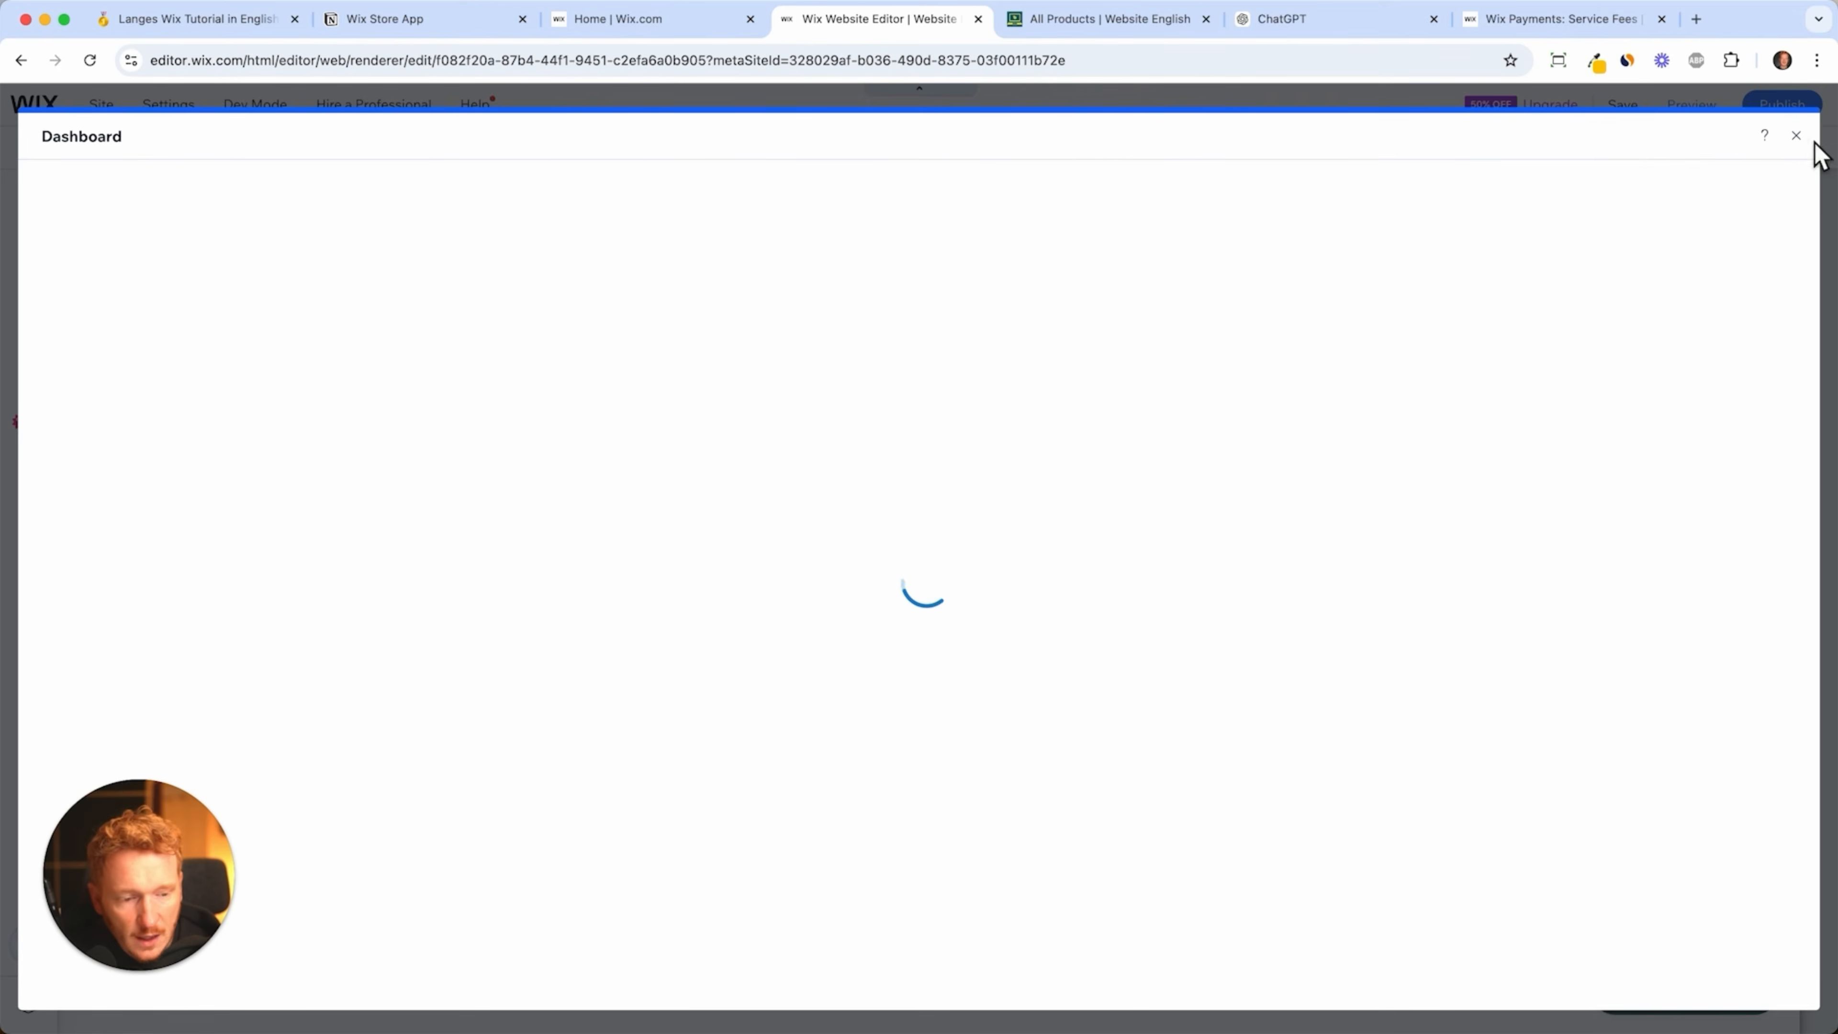
{"action": "left_click", "coordinate": [1796, 135]}
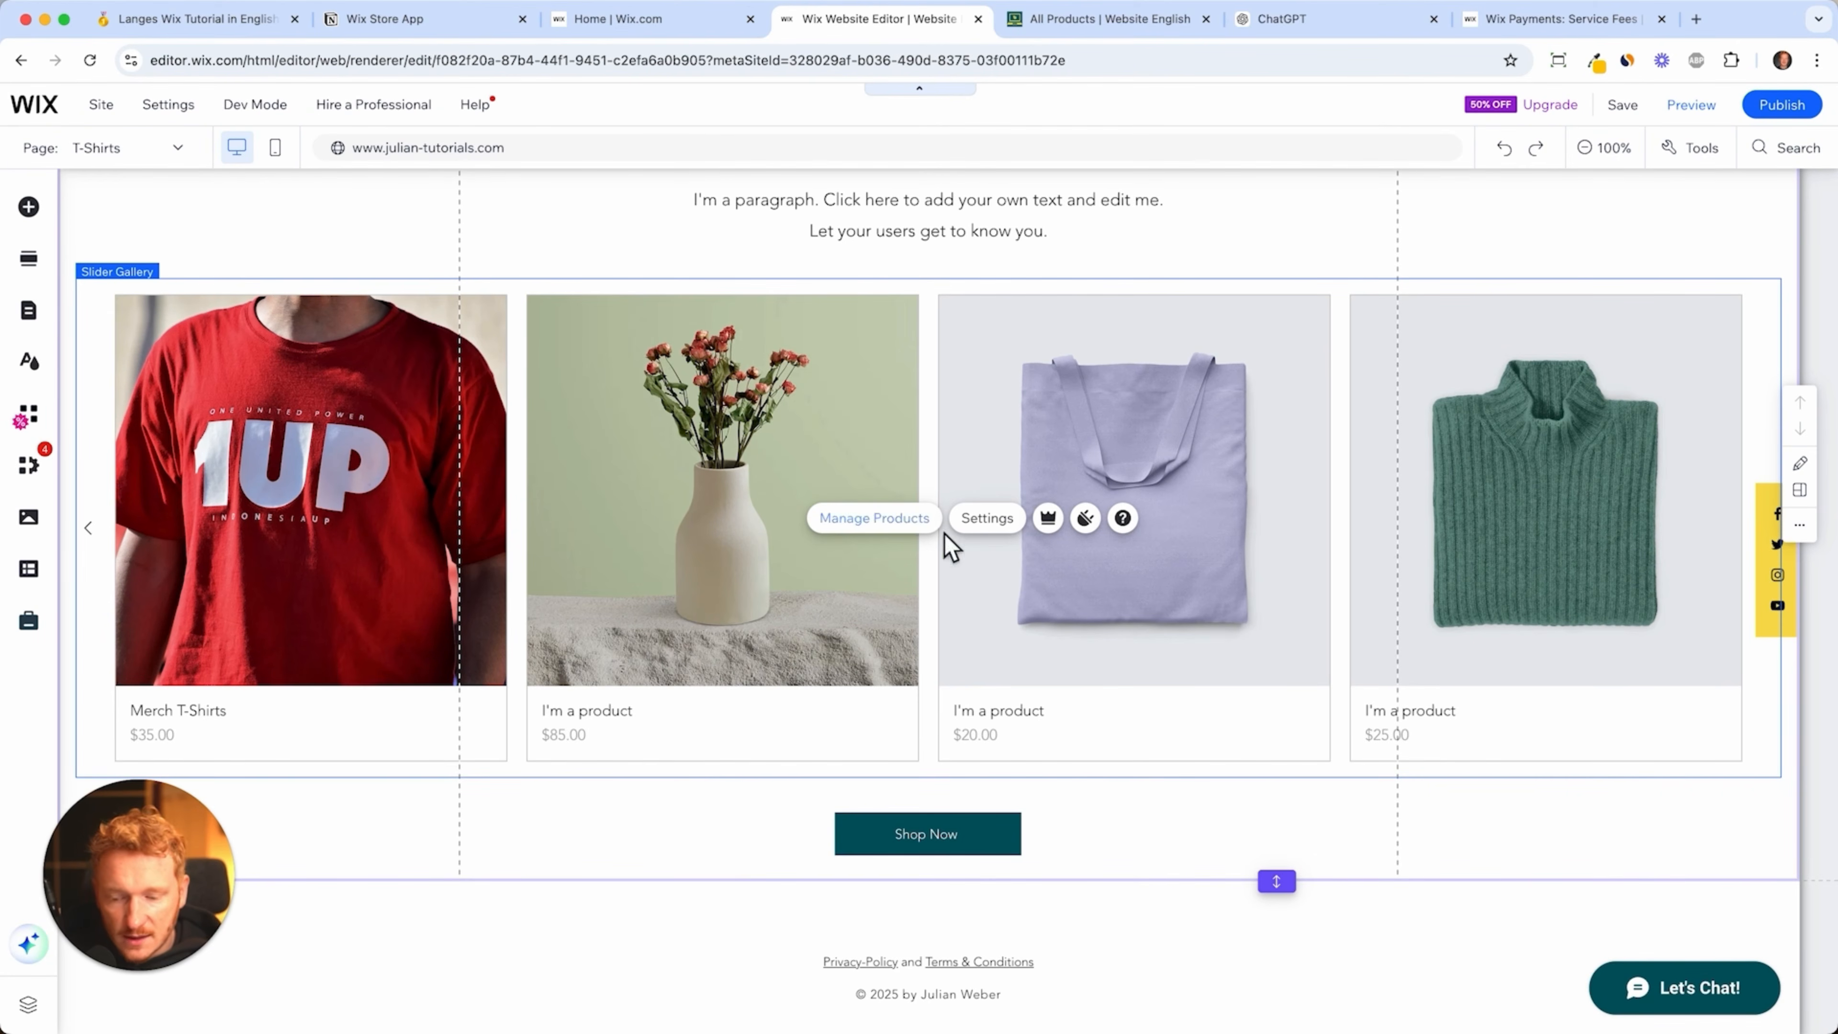
{"action": "left_click", "coordinate": [985, 549]}
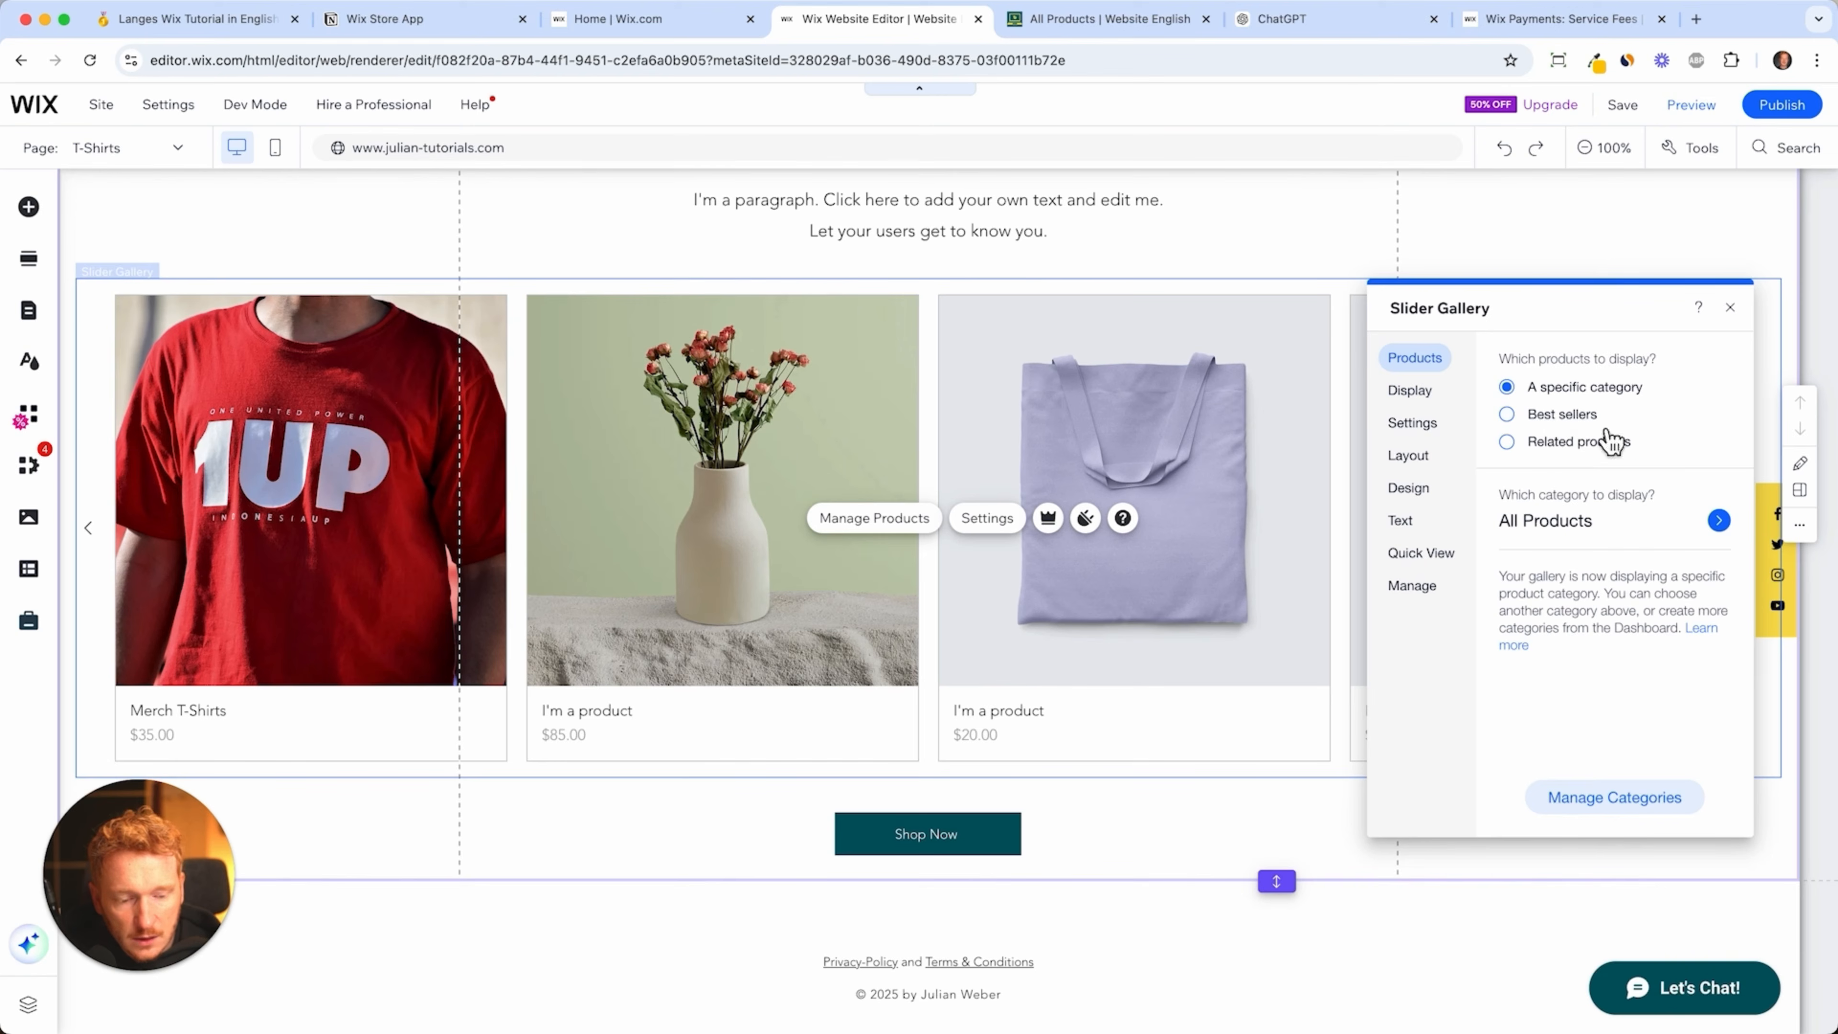
{"action": "left_click", "coordinate": [1628, 518]}
{"action": "left_click", "coordinate": [1573, 617]}
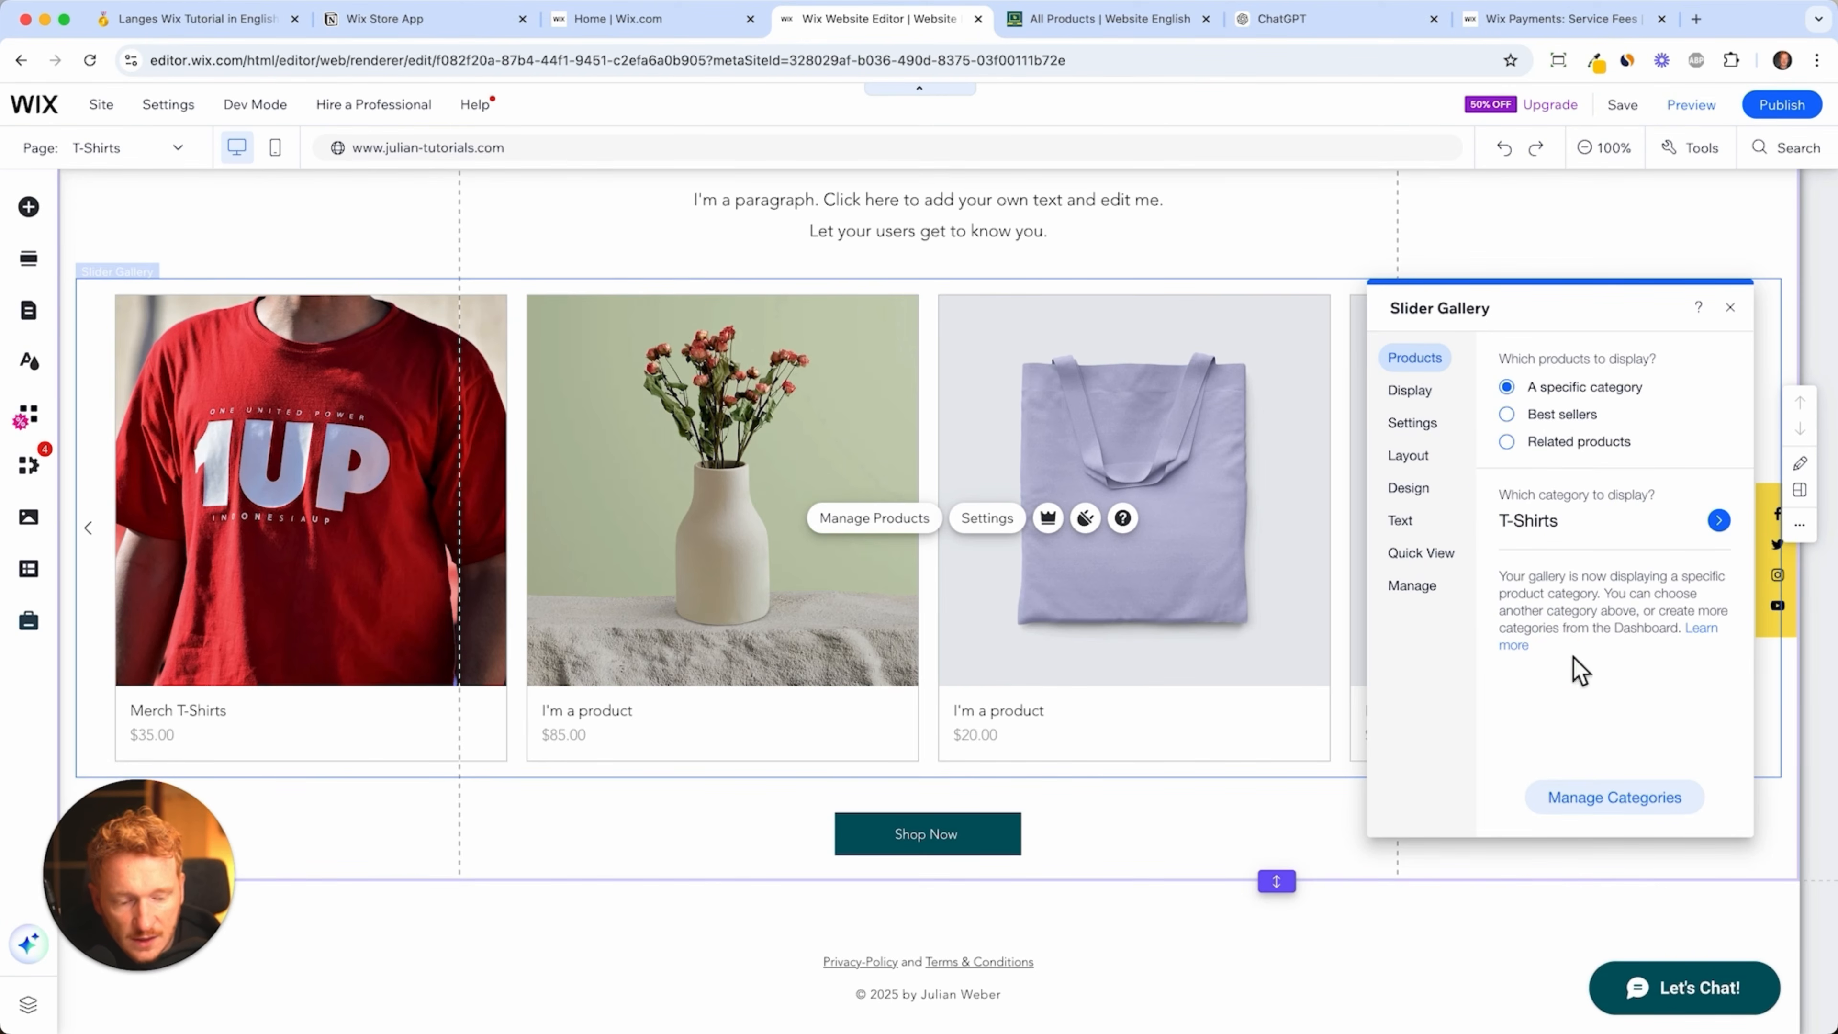
{"action": "left_click", "coordinate": [1729, 307]}
{"action": "left_click", "coordinate": [1592, 250]}
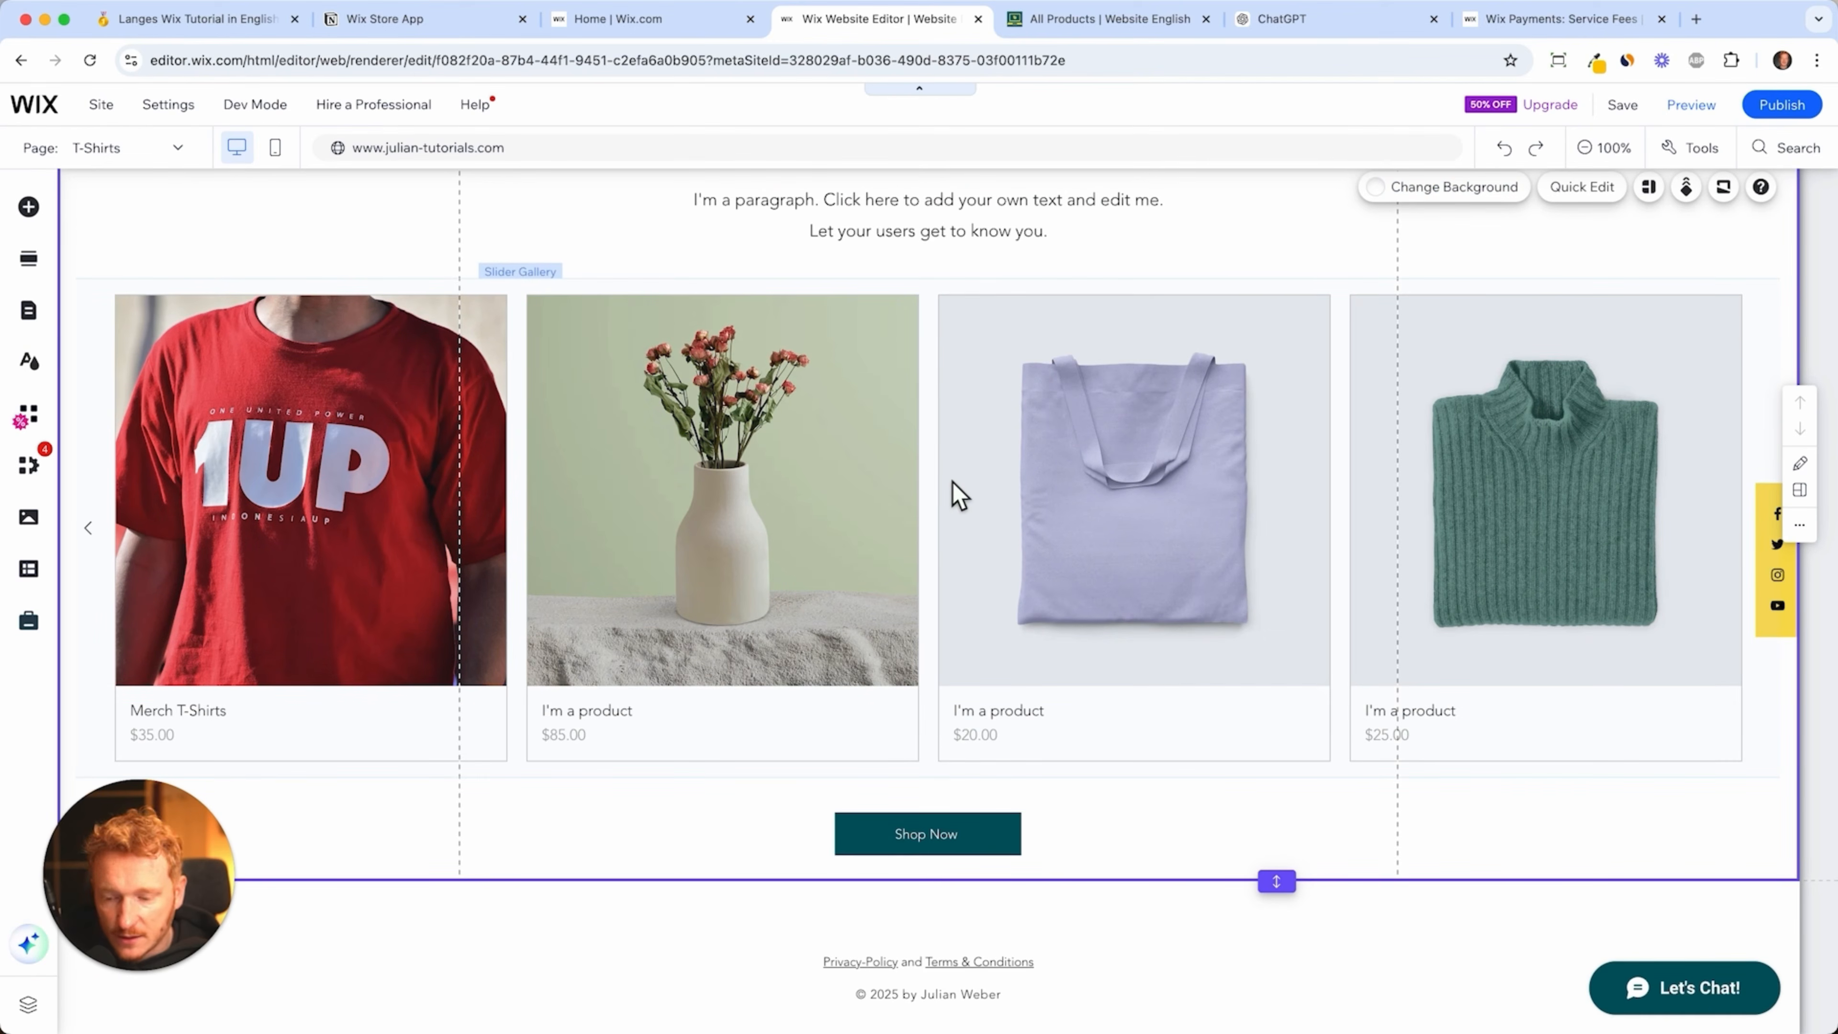
{"action": "left_click", "coordinate": [537, 481]}
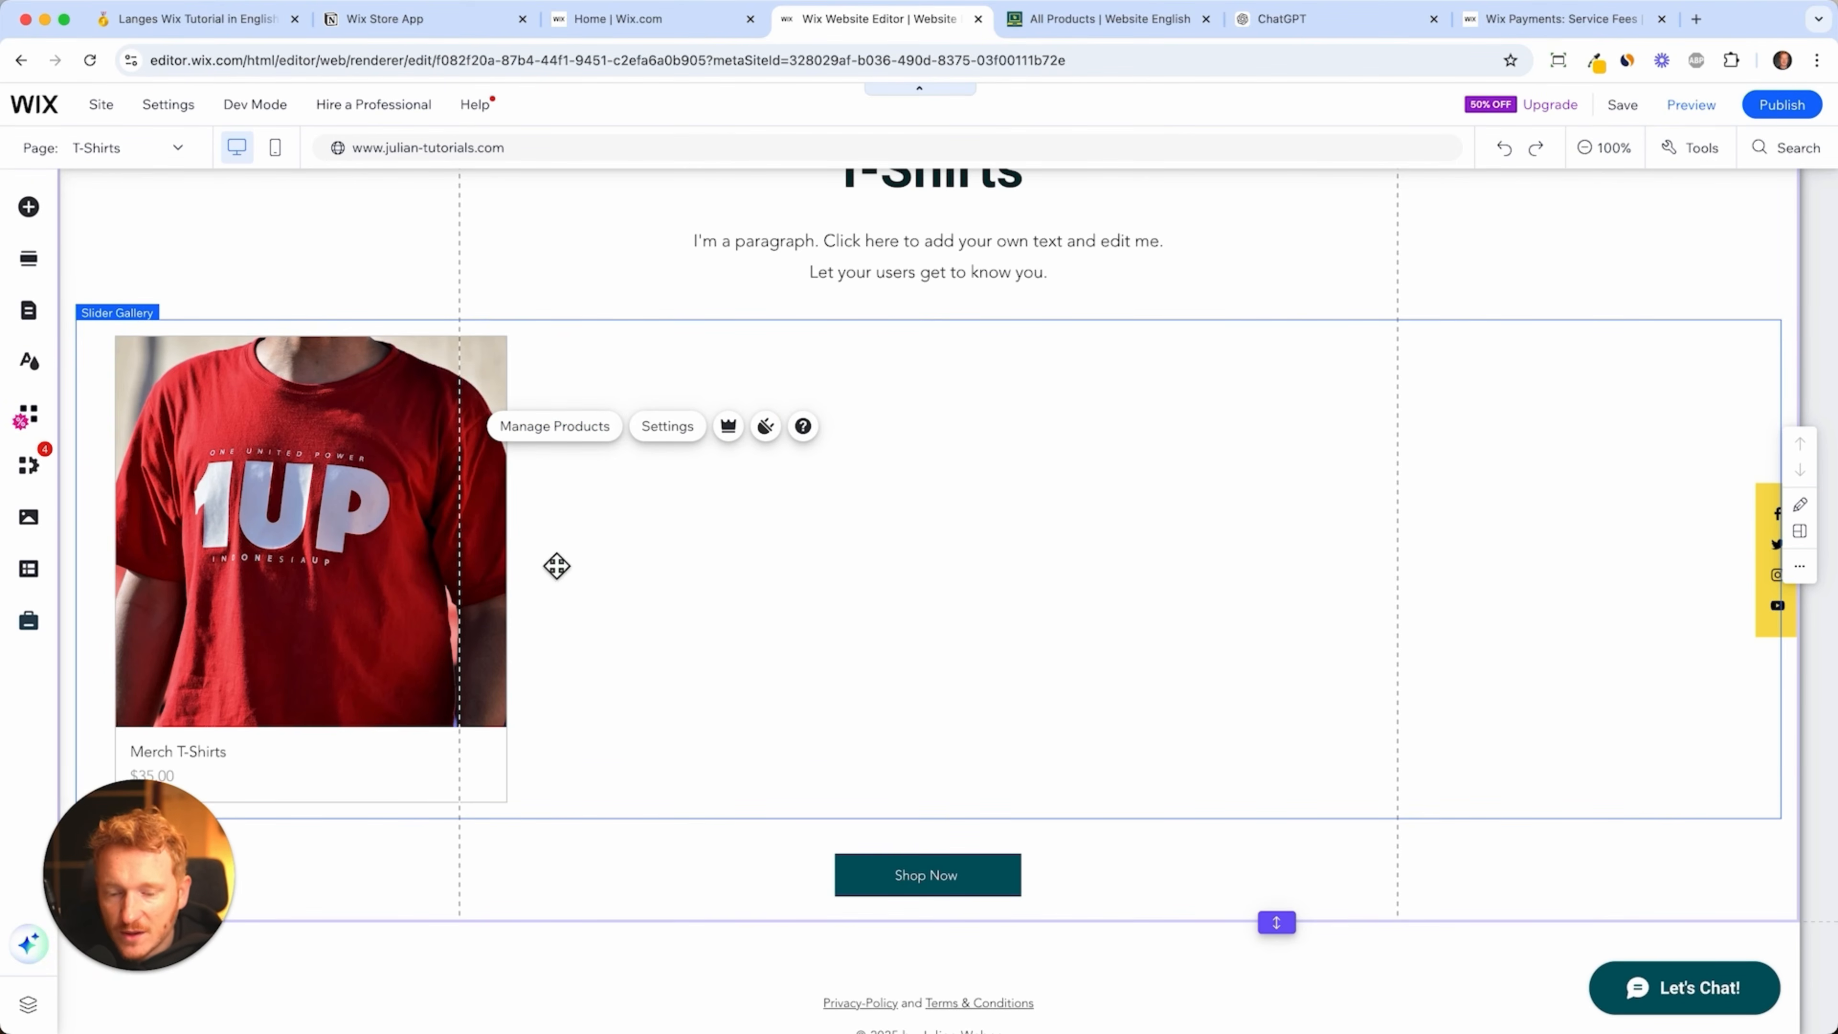
{"action": "scroll", "coordinate": [804, 392], "scroll_direction": "up", "scroll_amount": 3}
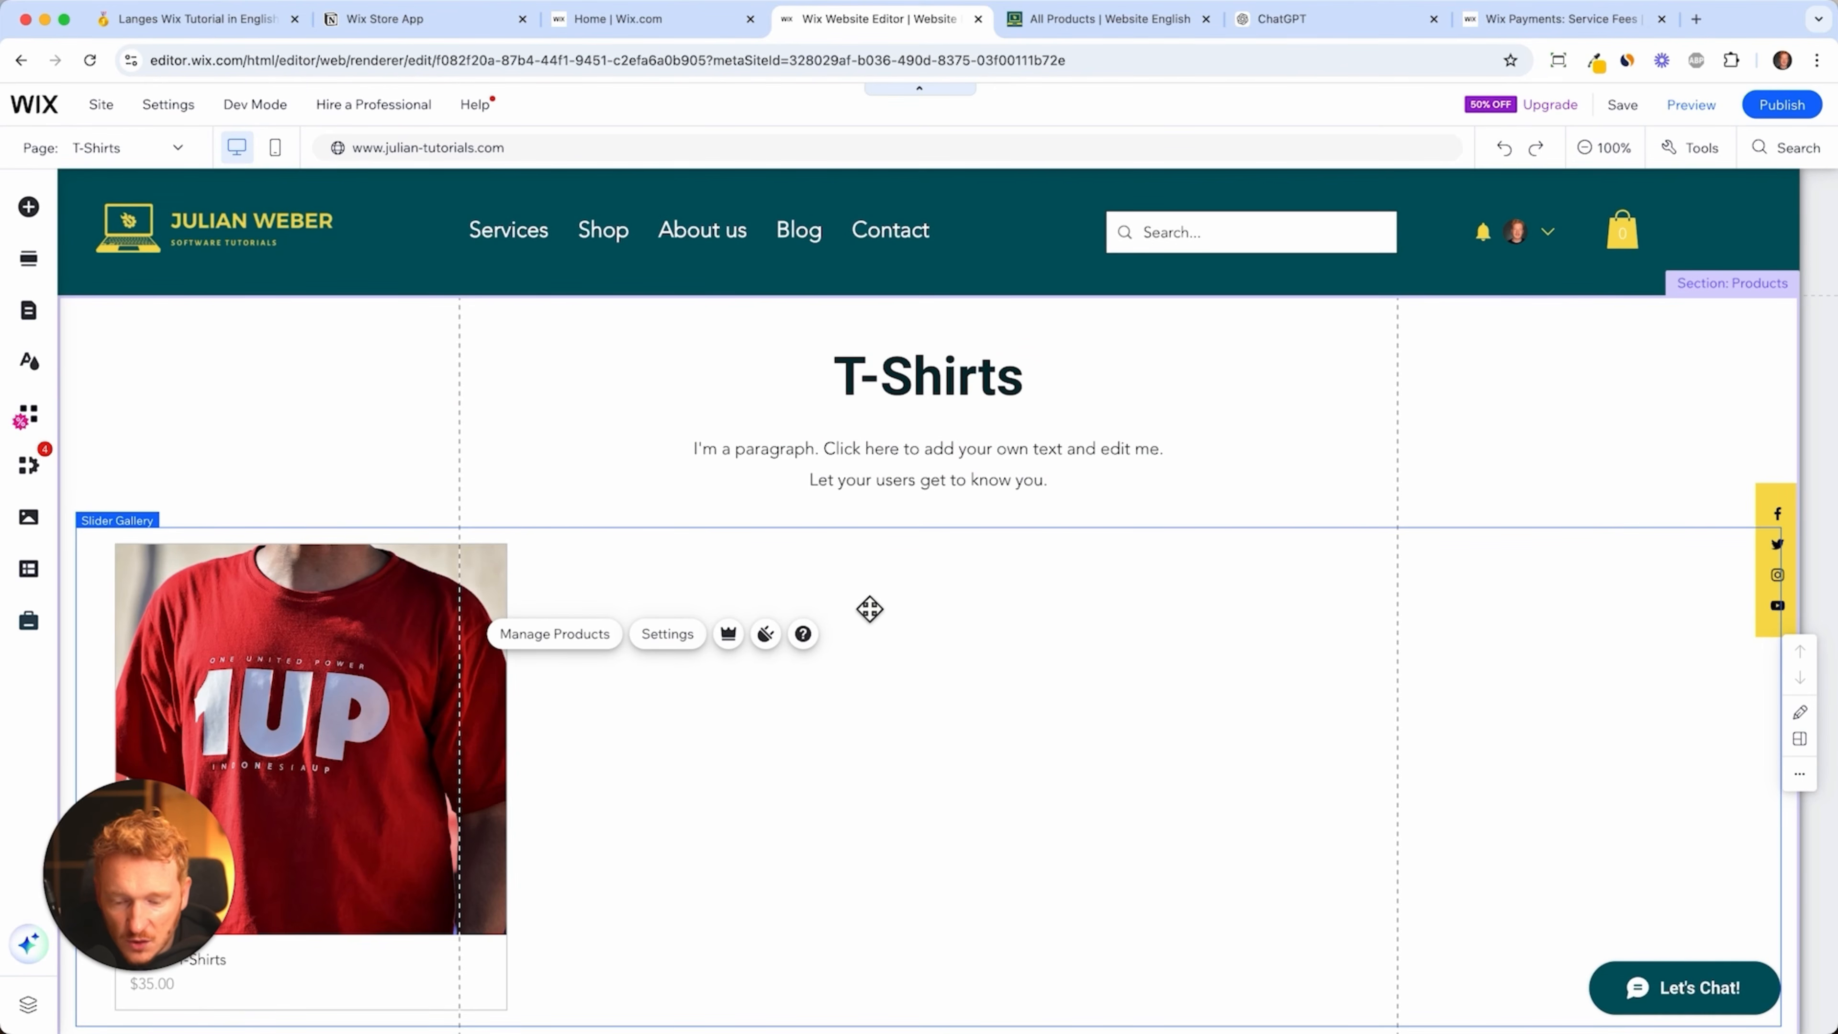
{"action": "scroll", "coordinate": [909, 563], "scroll_direction": "down", "scroll_amount": 1}
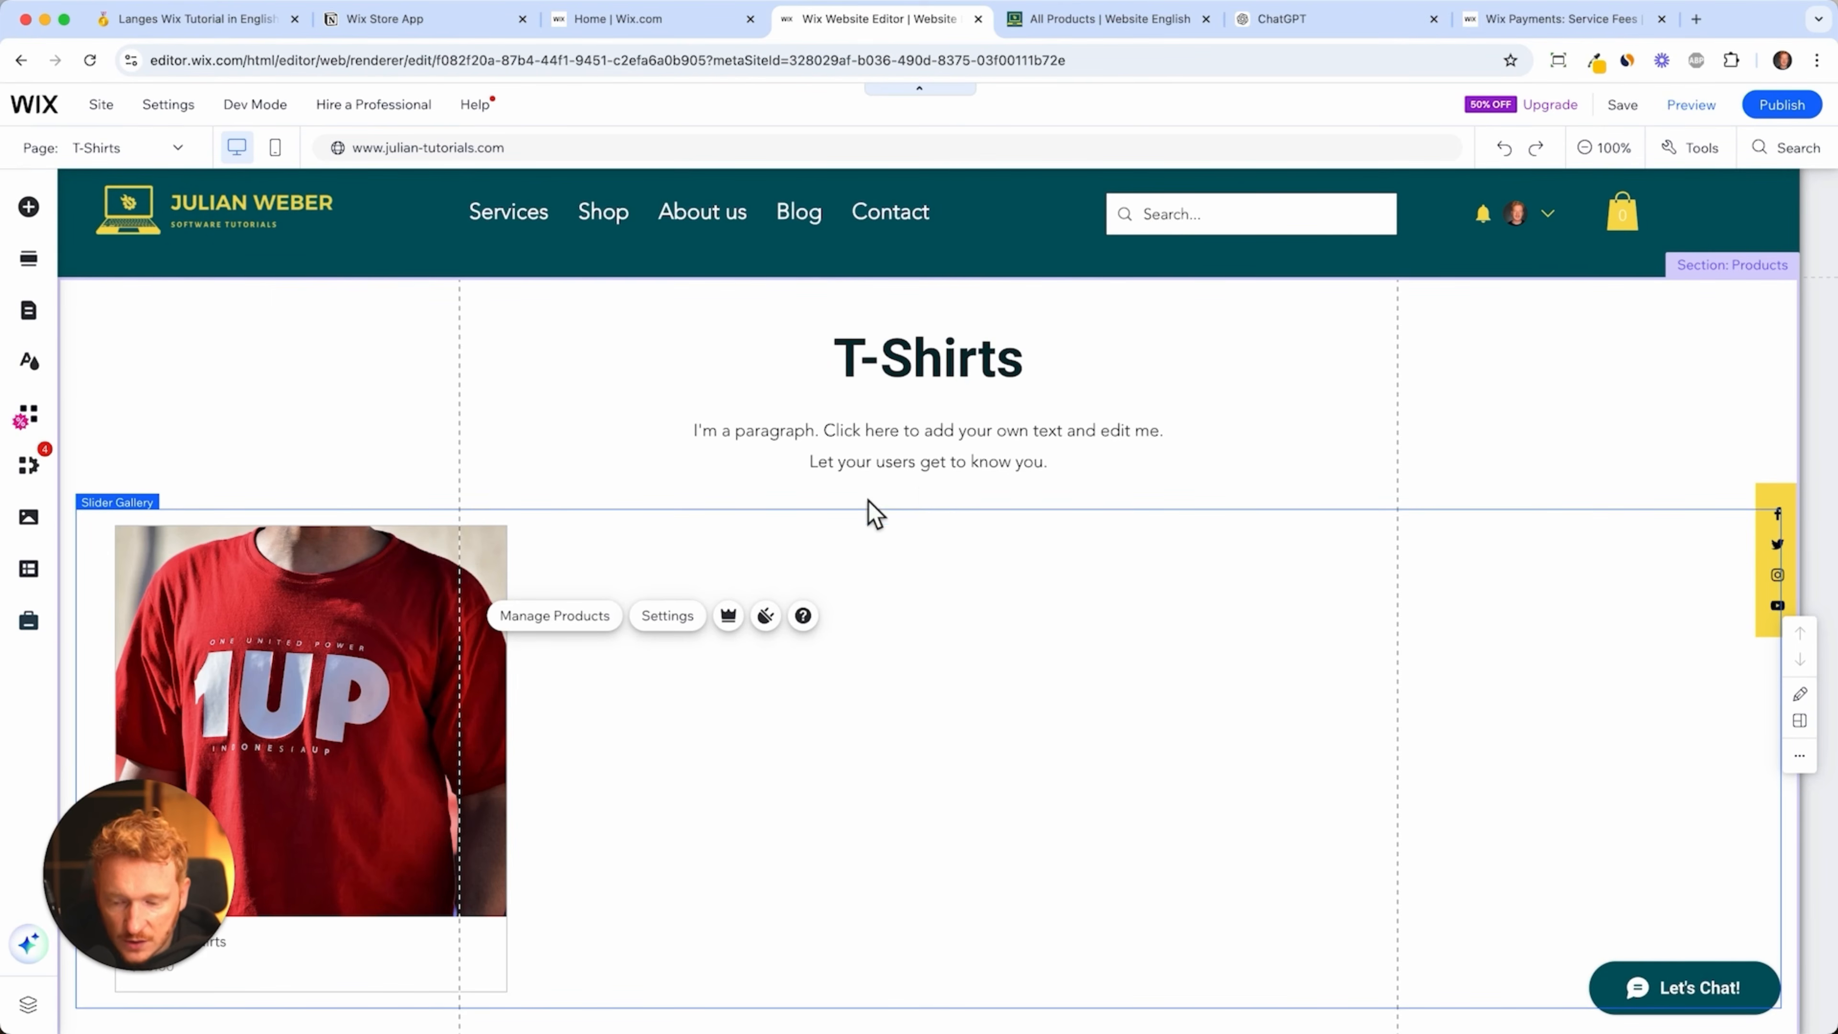
- Publish the site and check the T-Shirts subpage under Shop and its T-shirt product page on the live site
{"action": "left_click", "coordinate": [1780, 104]}
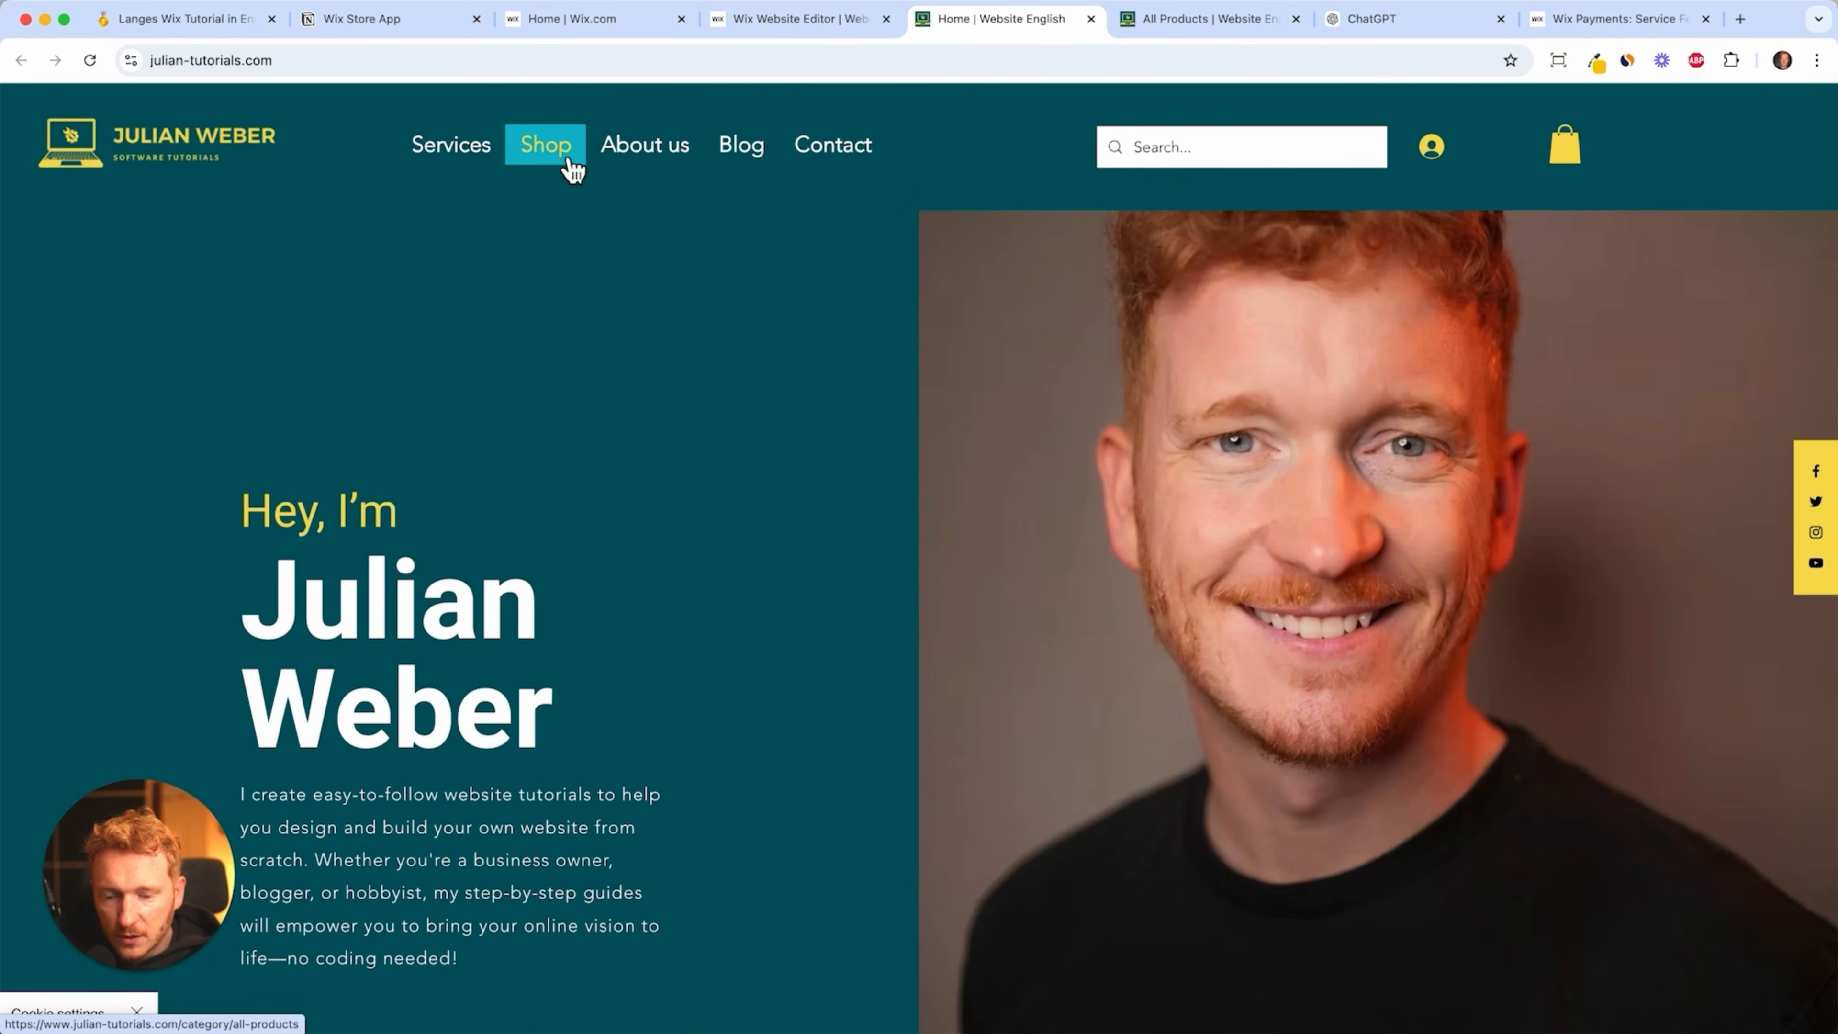
{"action": "left_click", "coordinate": [573, 171]}
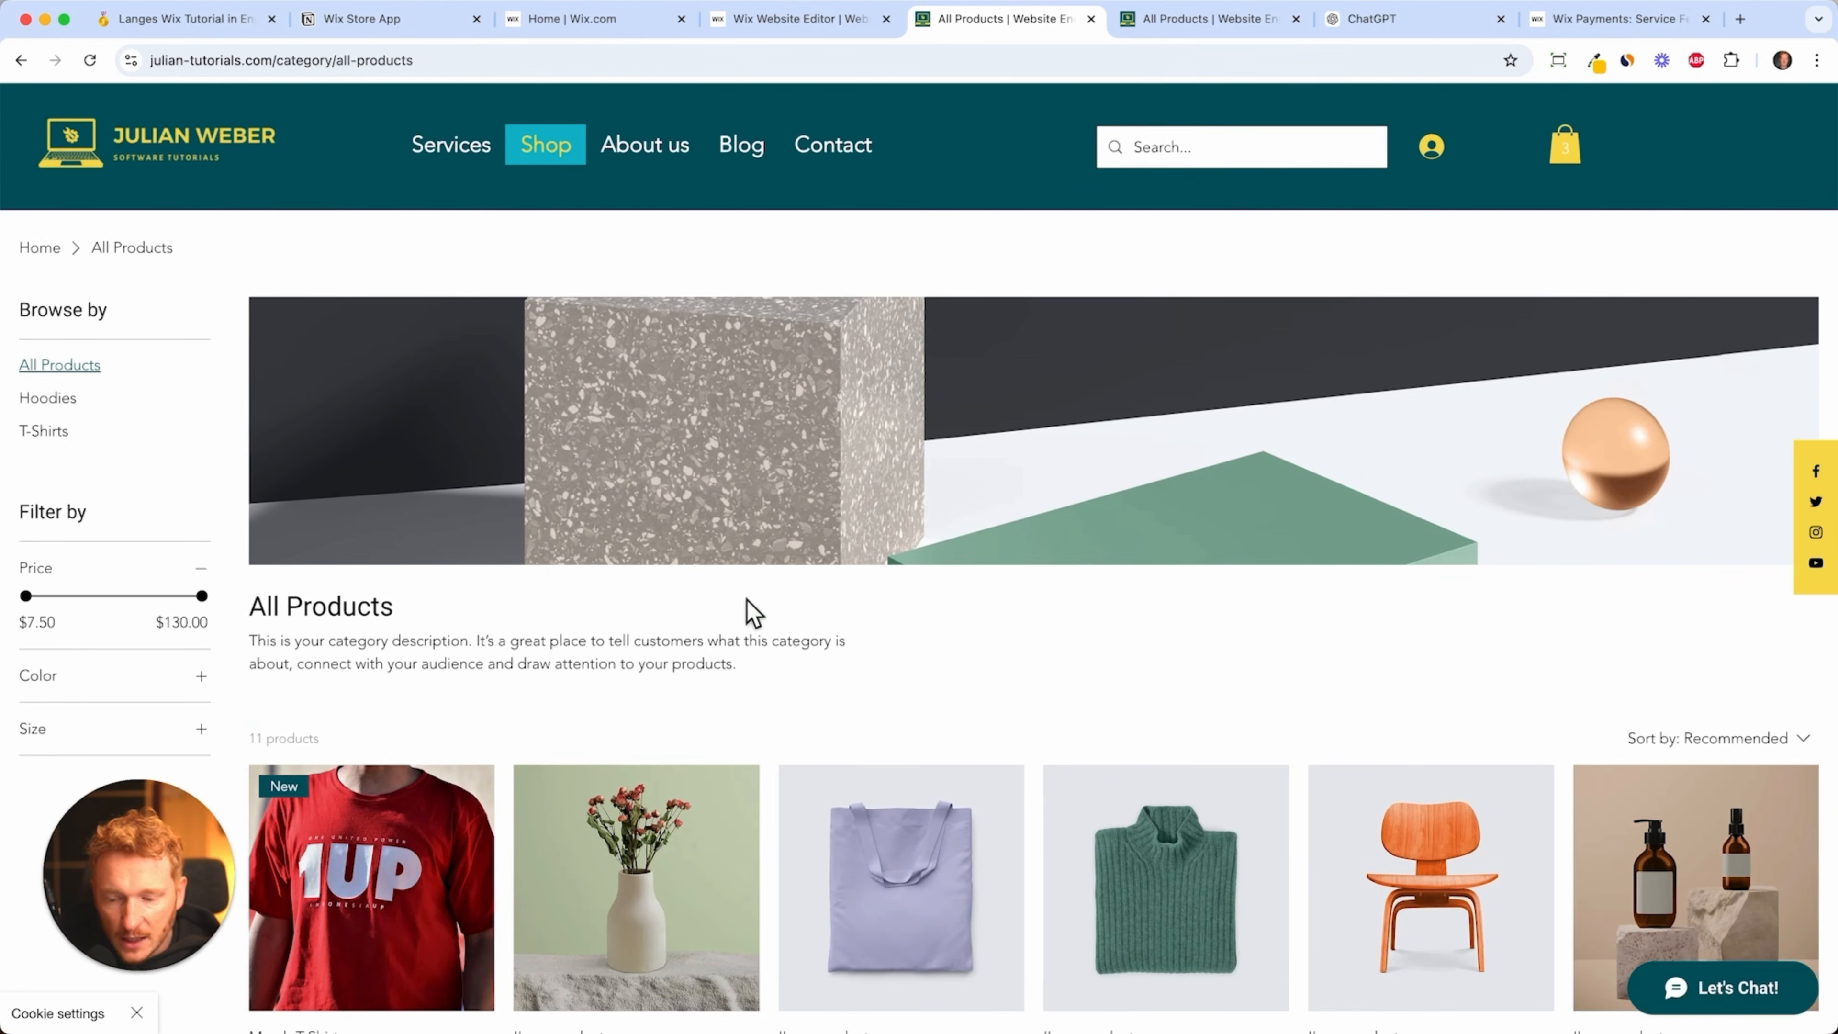
{"action": "mouse_move", "coordinate": [579, 174]}
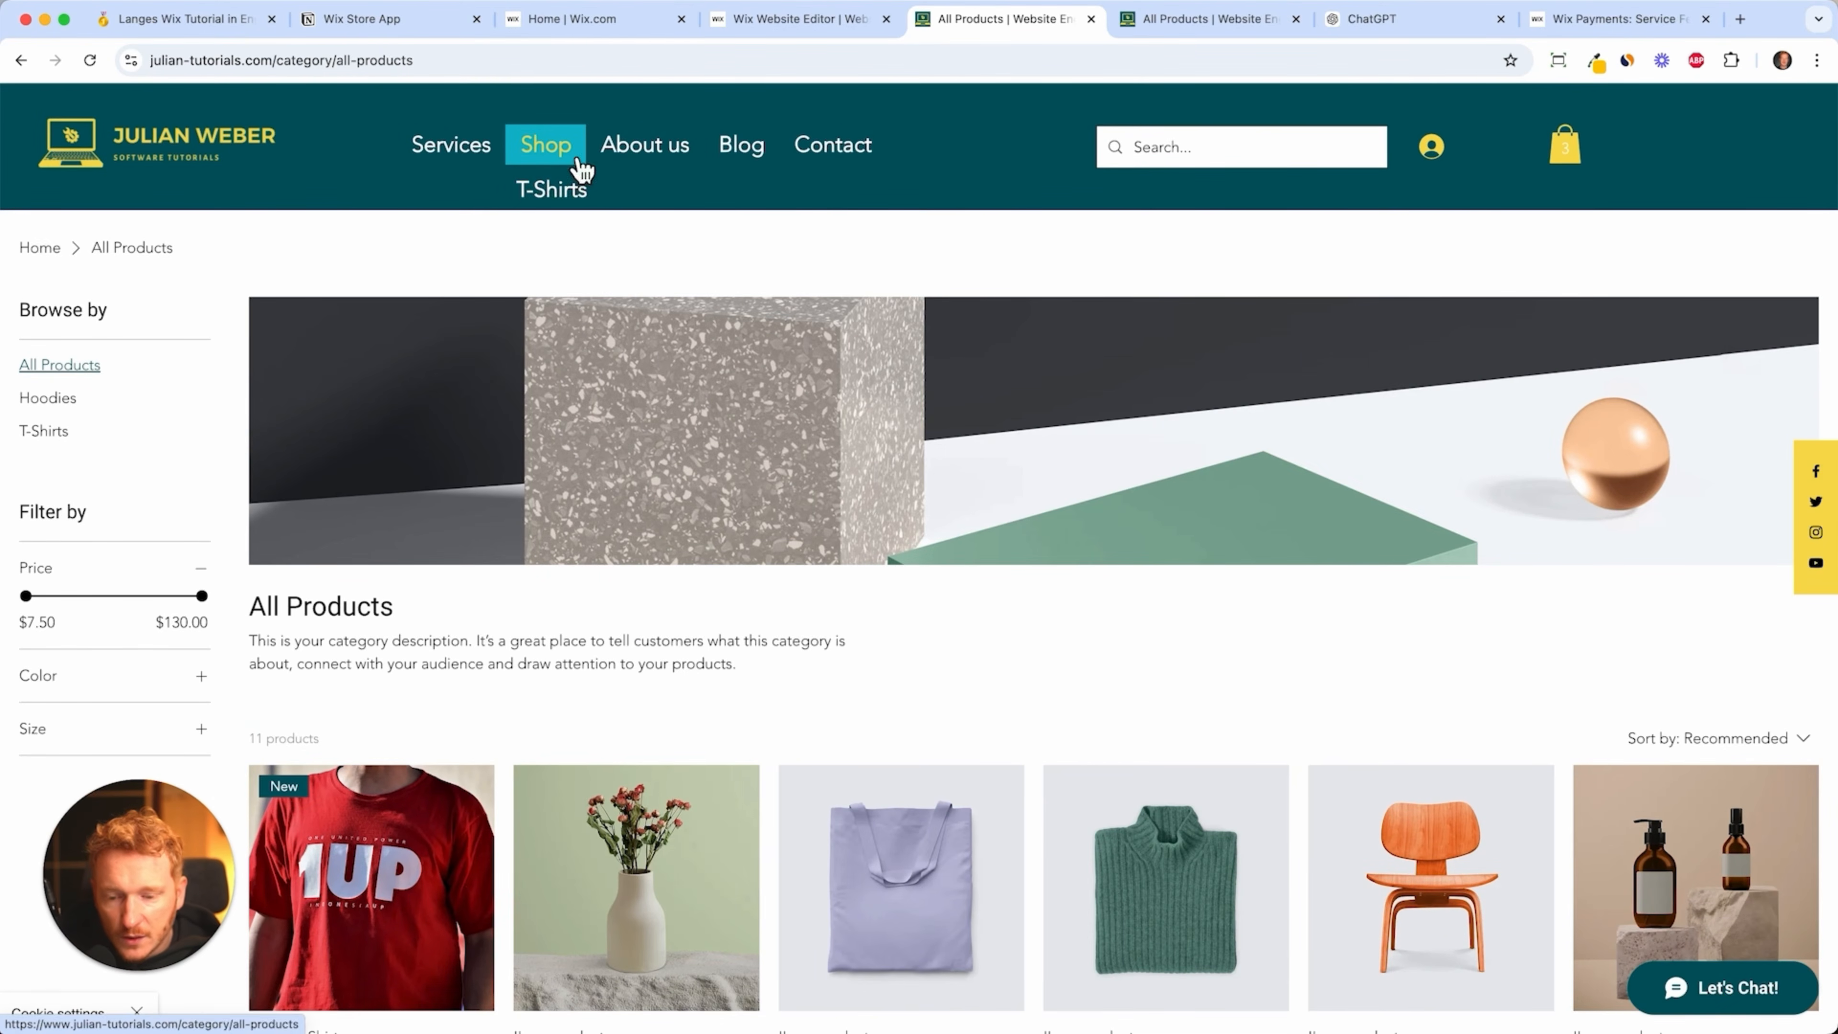
{"action": "left_click", "coordinate": [586, 205]}
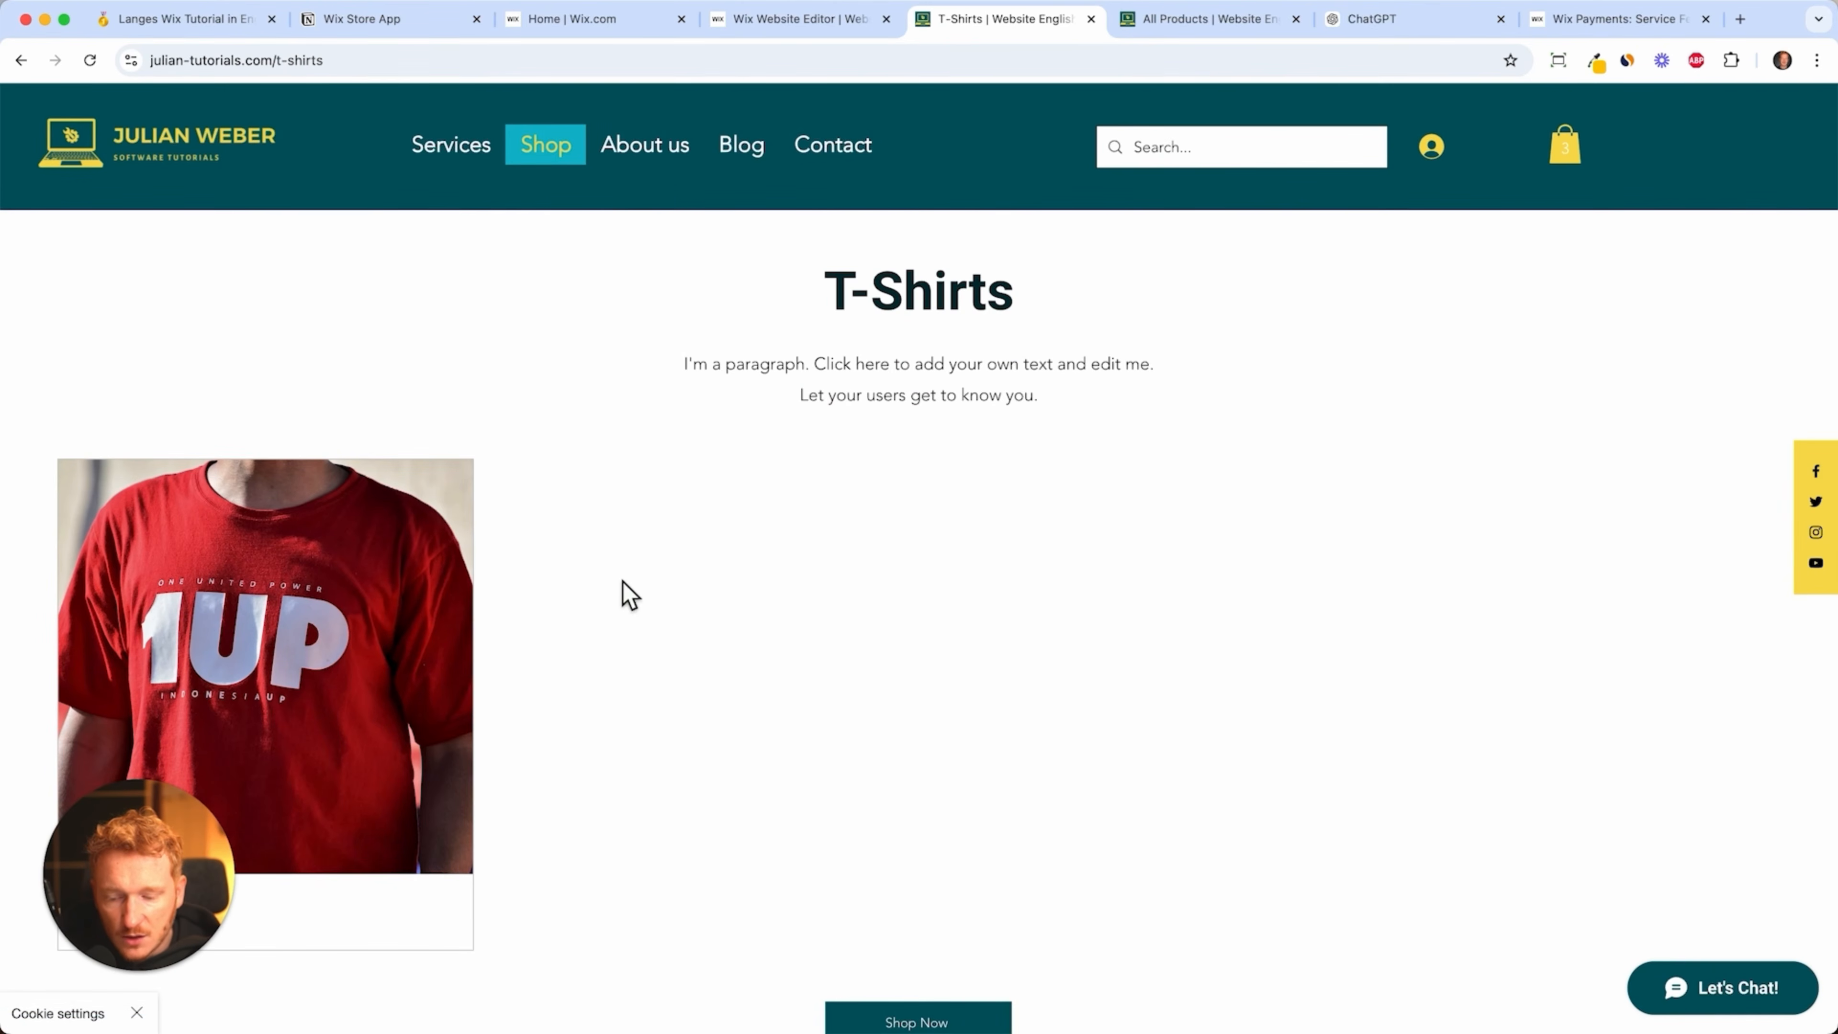
{"action": "left_click", "coordinate": [314, 637]}
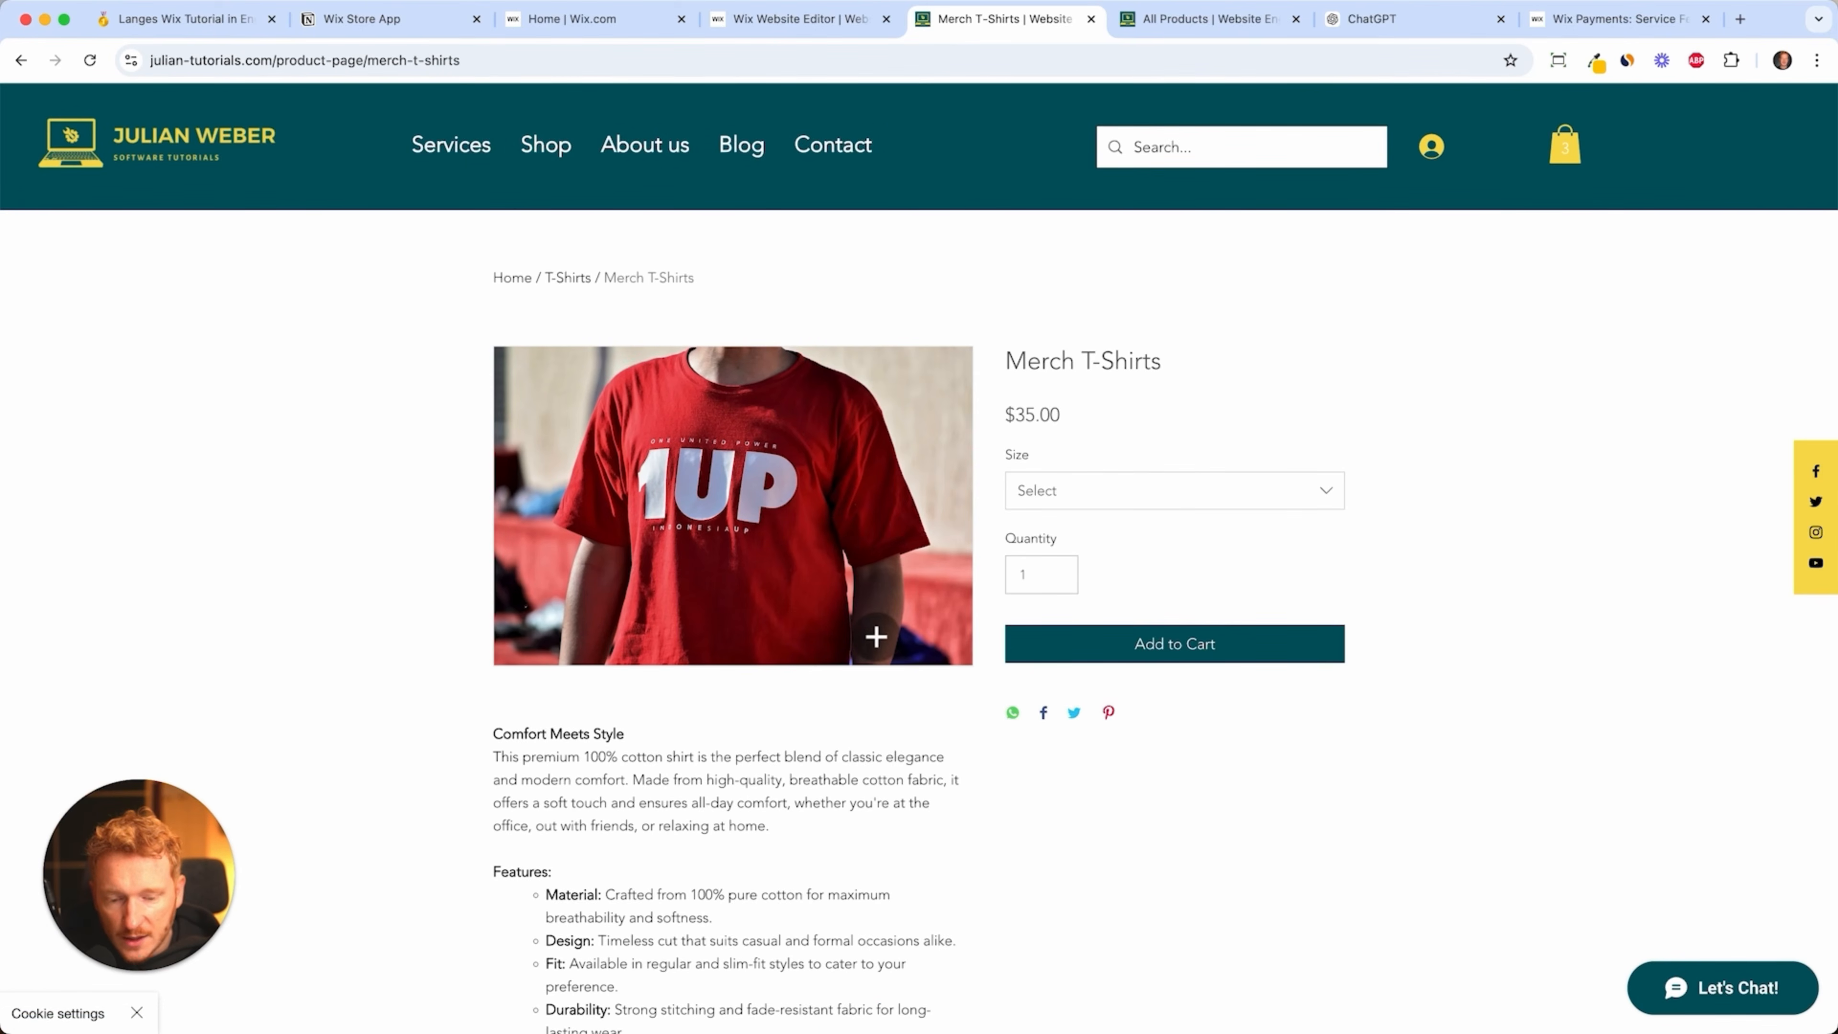
{"action": "key", "text": "super+bracketleft"}
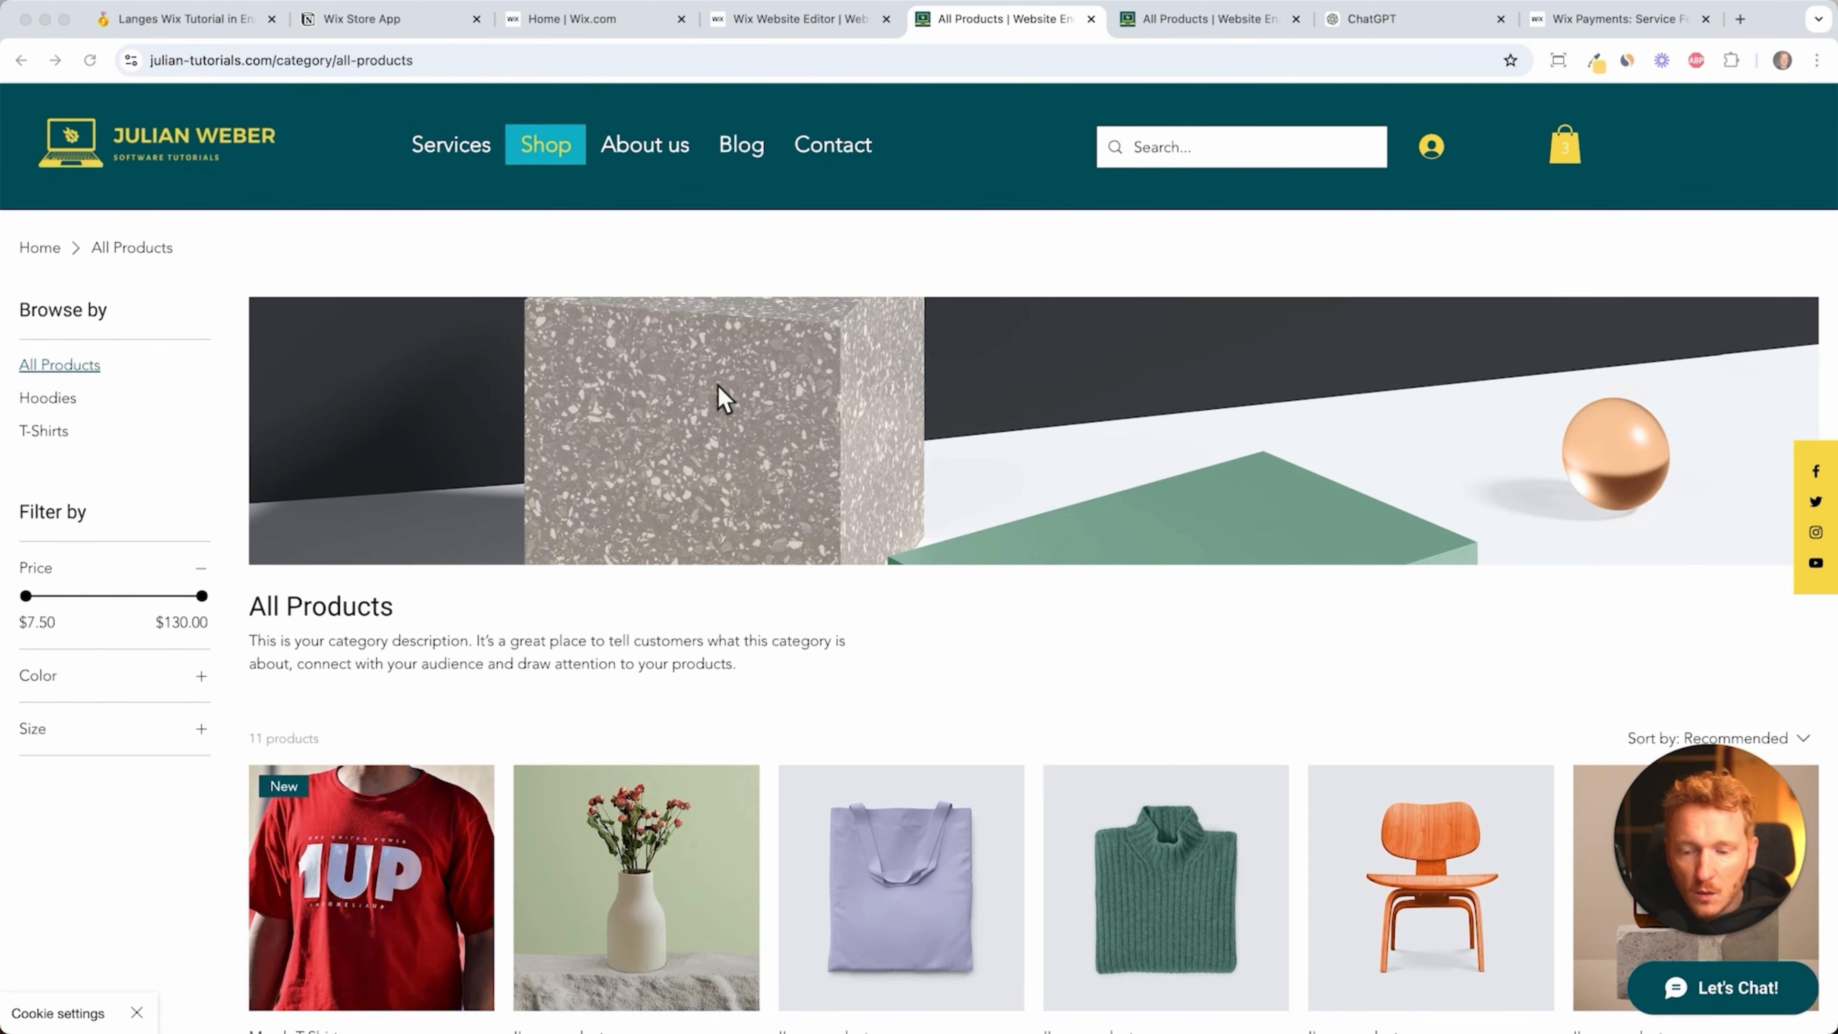
- Return to the site dashboard and start creating a new proposal under Getting Paid
{"action": "left_click", "coordinate": [839, 27]}
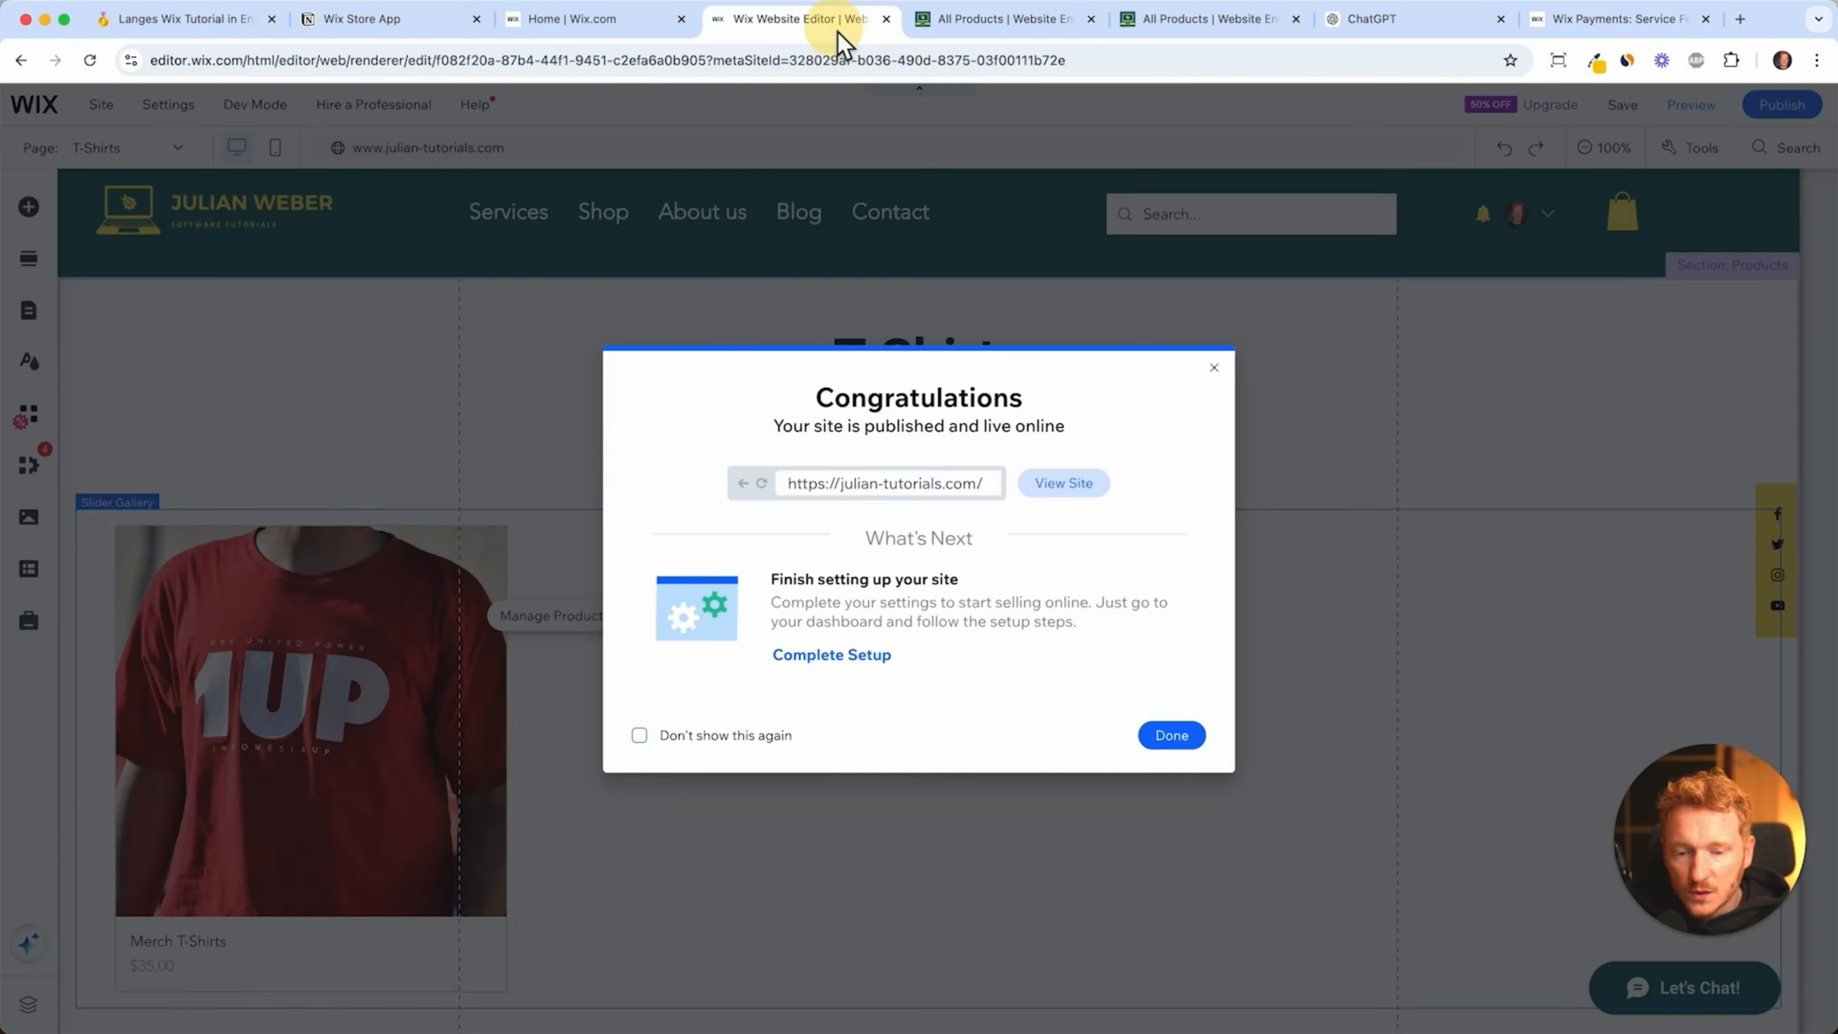
{"action": "left_click", "coordinate": [667, 276]}
{"action": "left_click", "coordinate": [642, 22]}
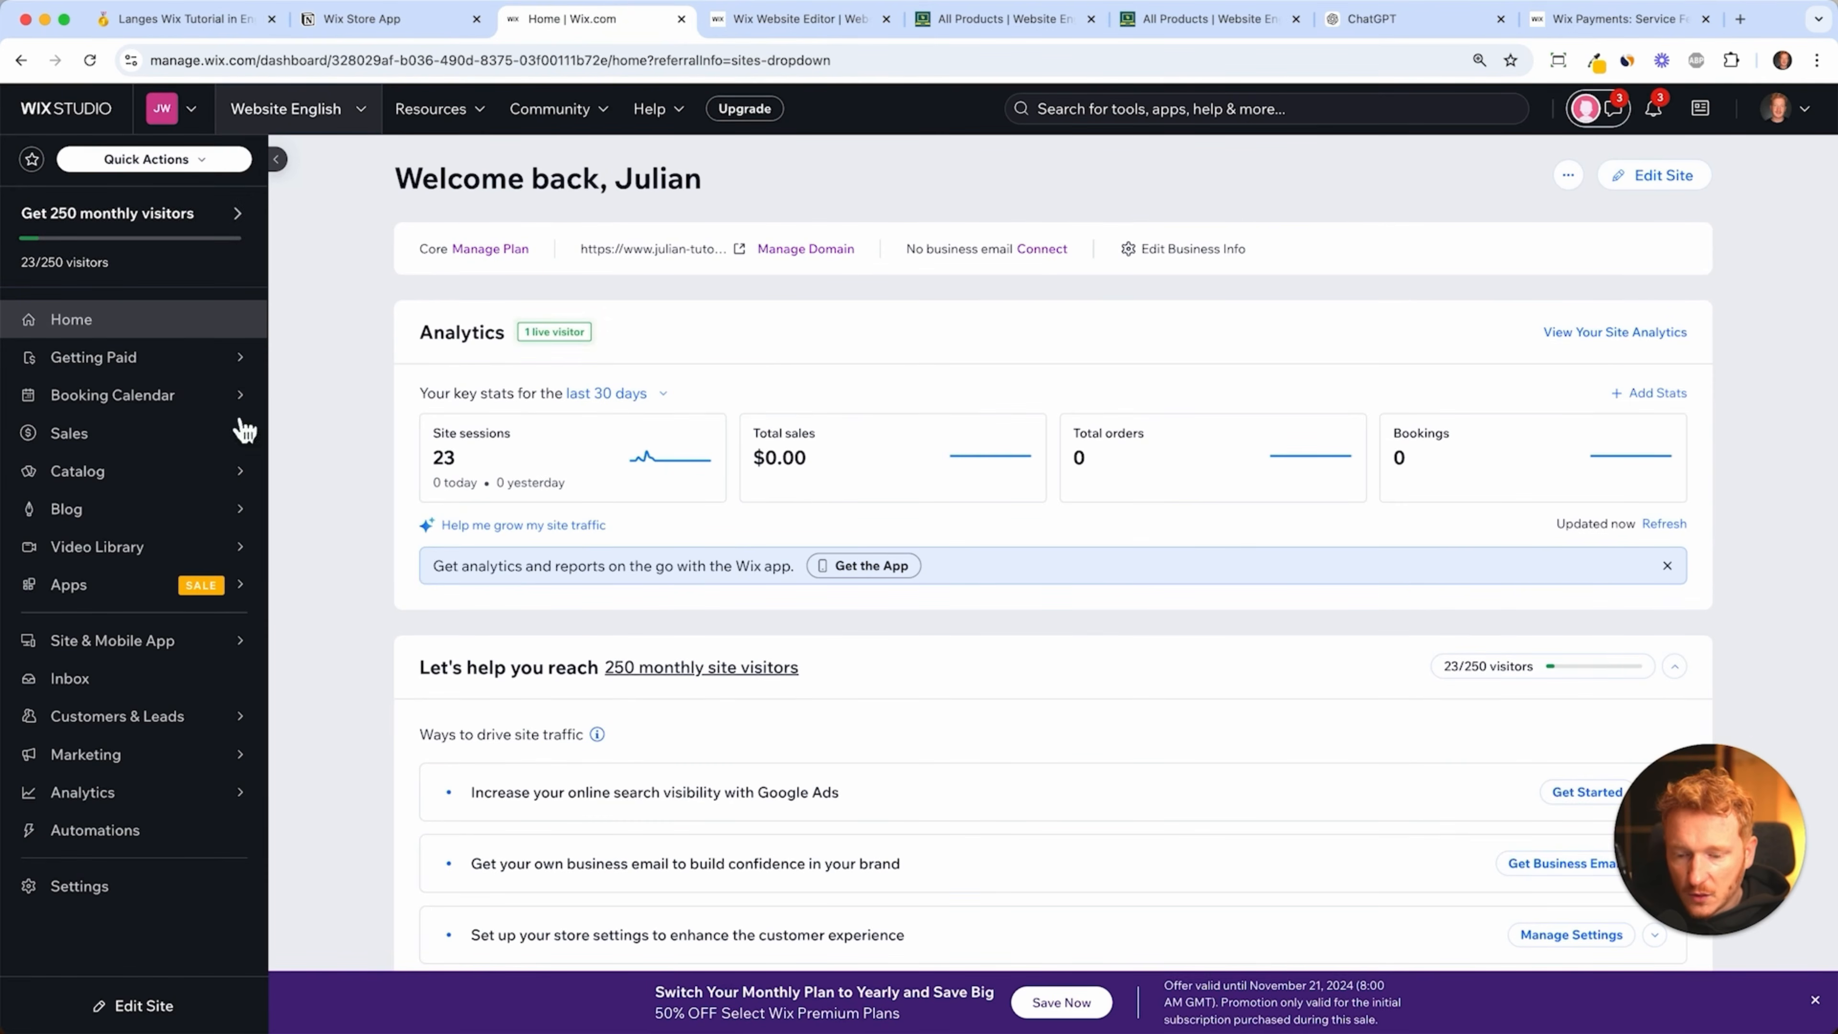
{"action": "mouse_move", "coordinate": [227, 375]}
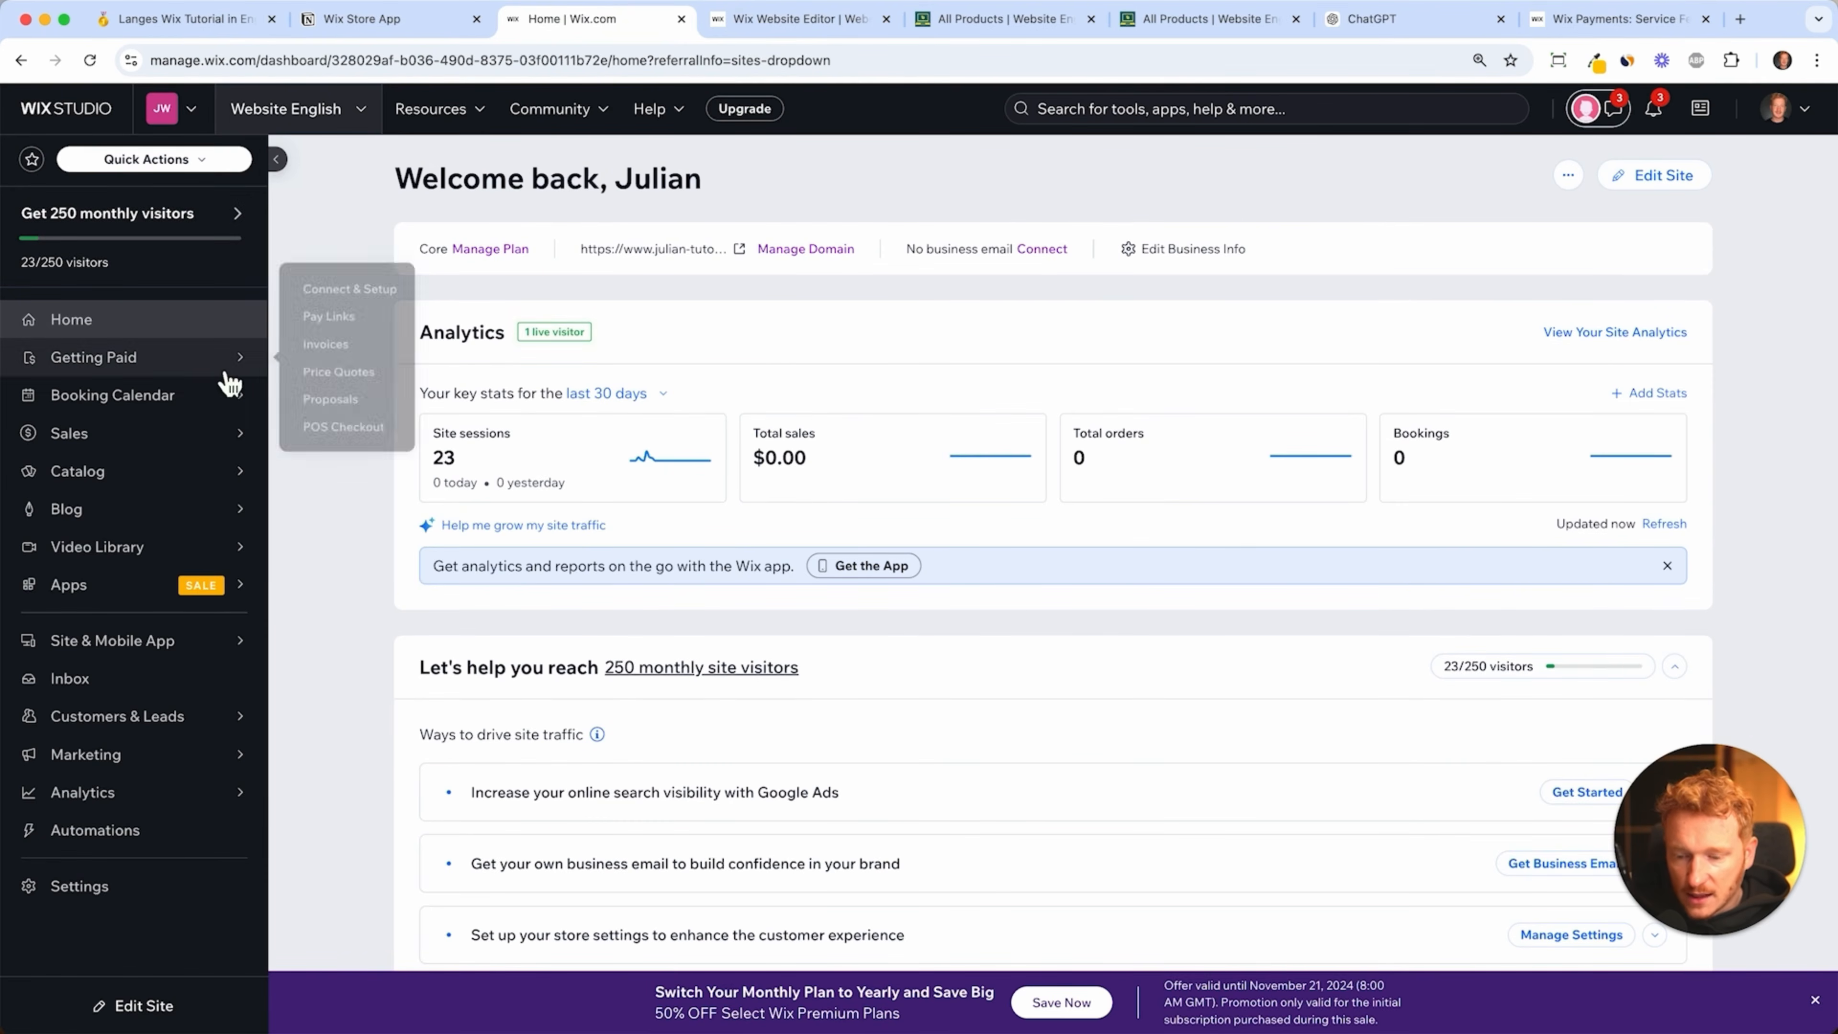
{"action": "left_click", "coordinate": [128, 373]}
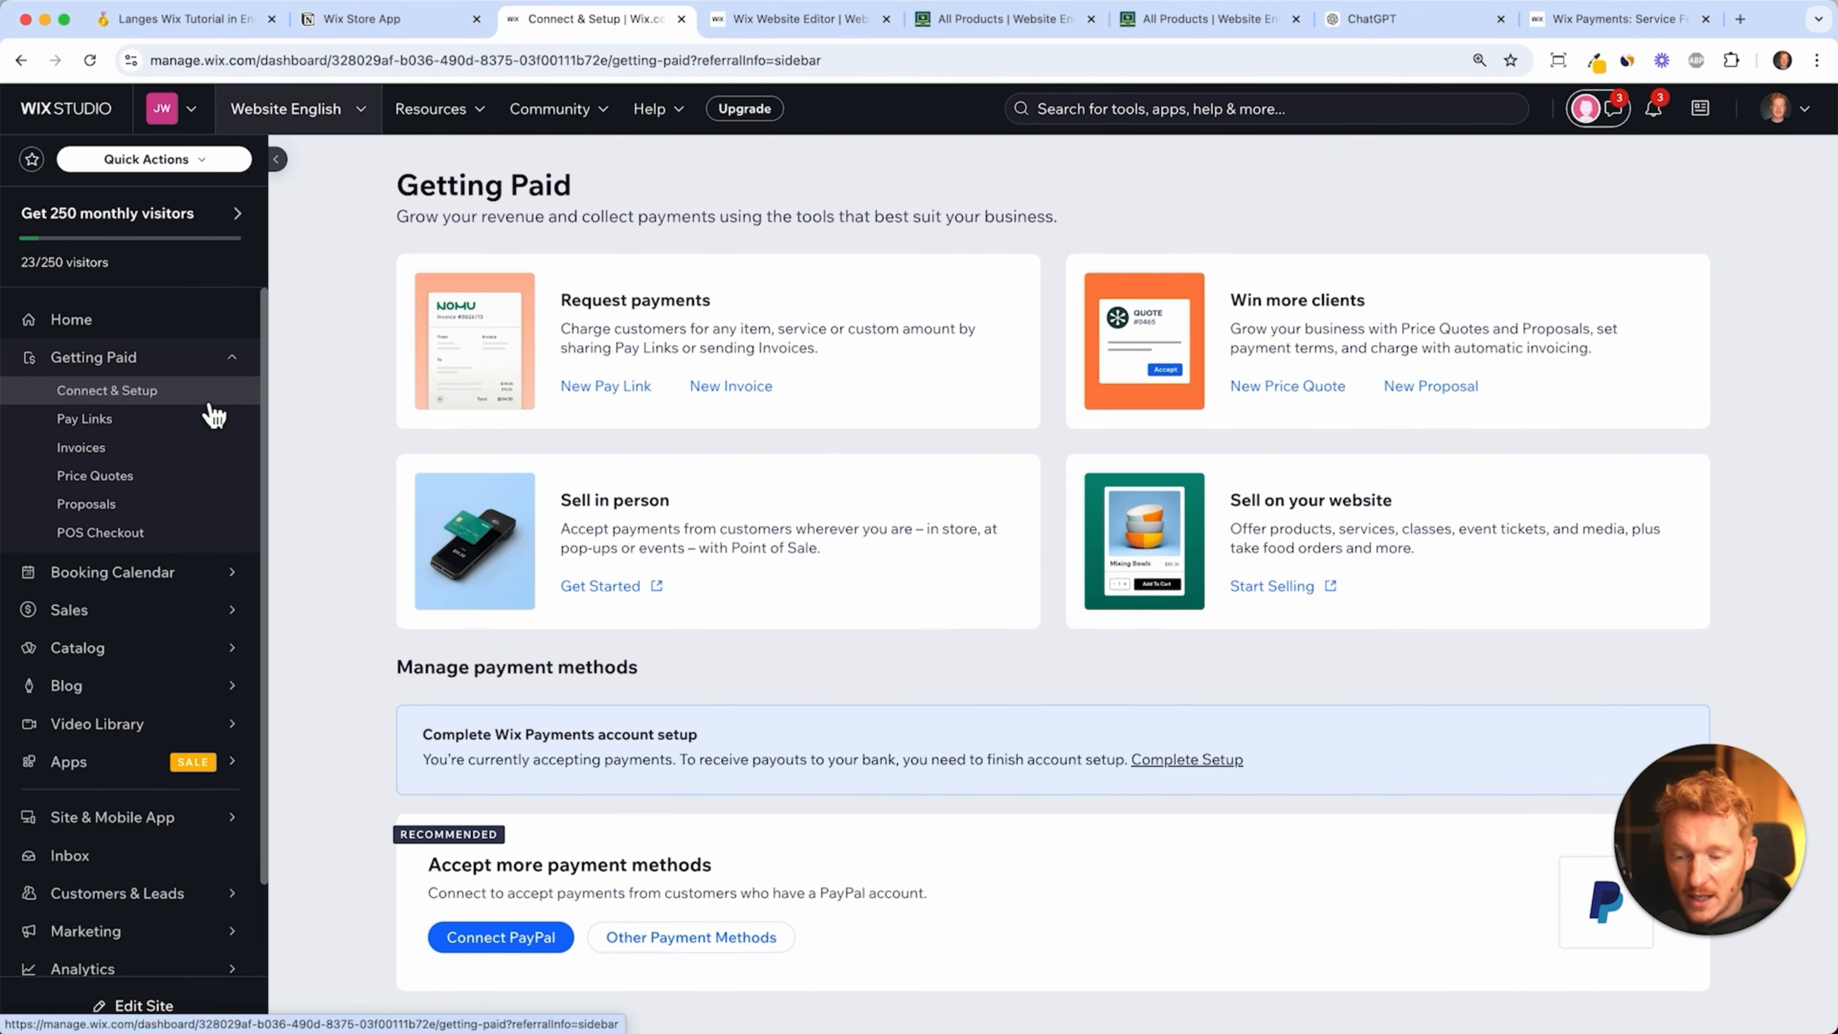
{"action": "left_click", "coordinate": [123, 511]}
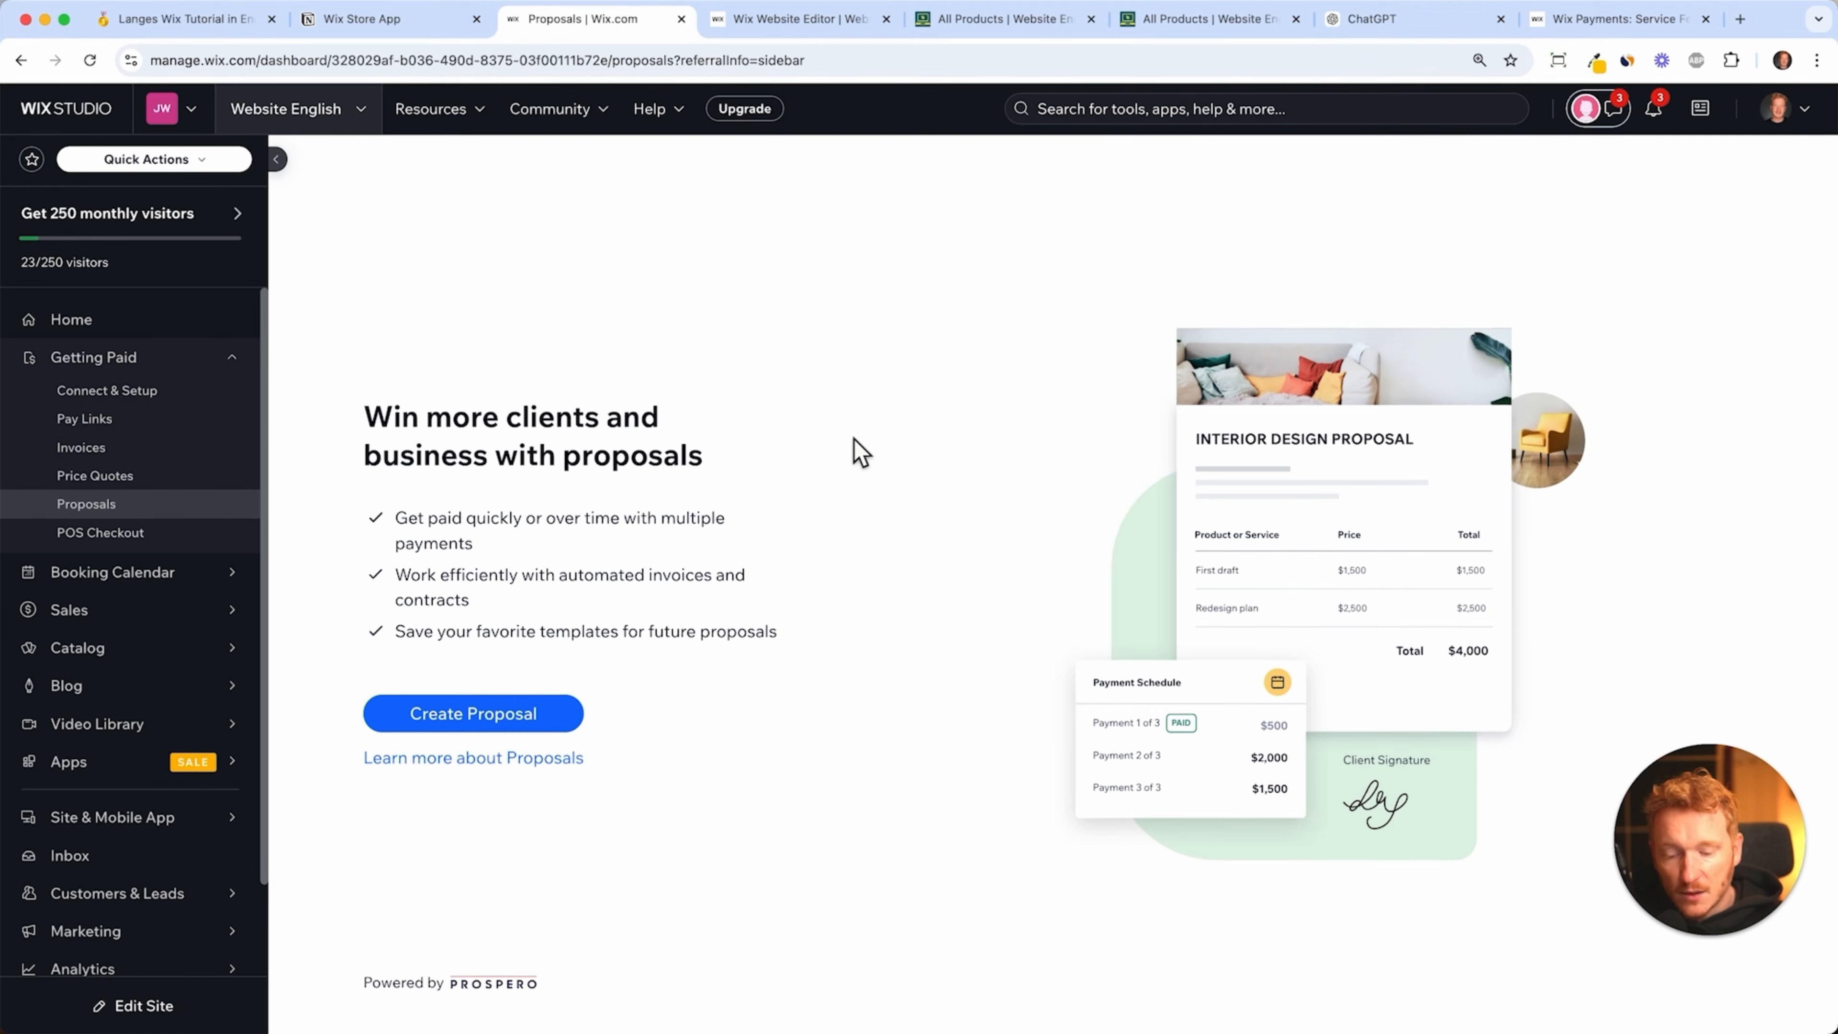
{"action": "left_click", "coordinate": [512, 726]}
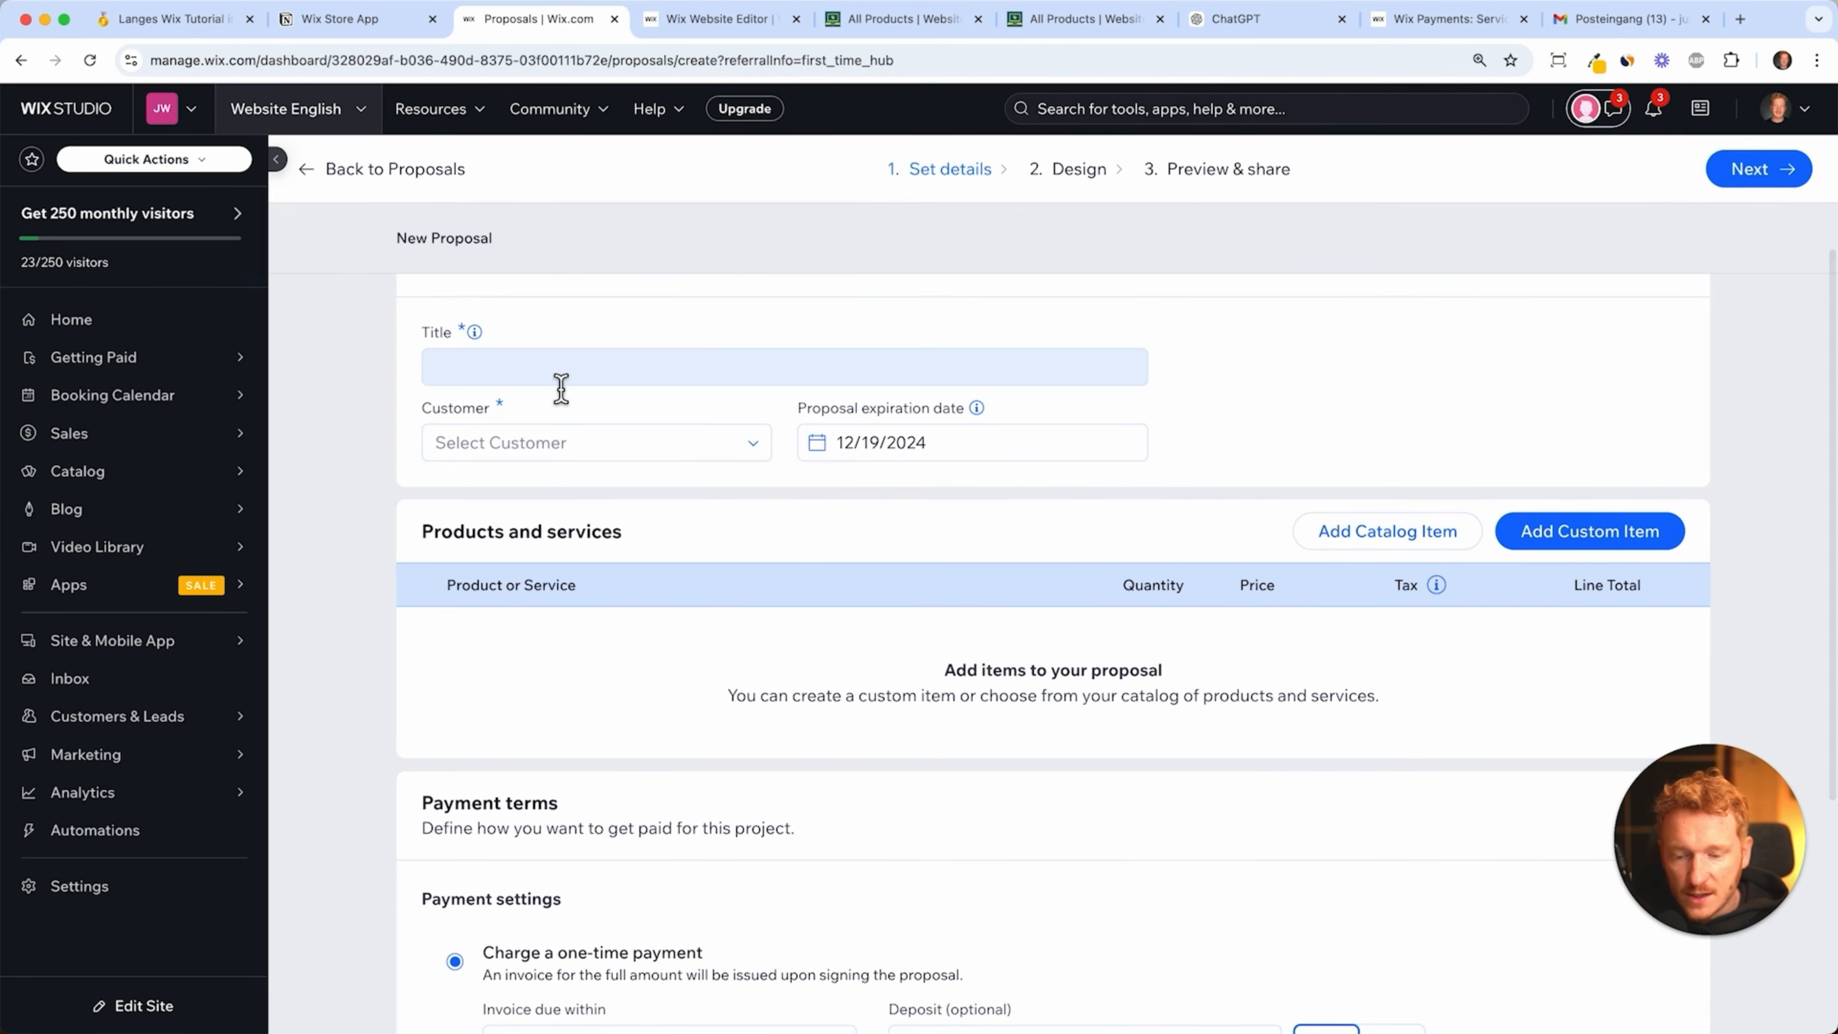
- Title the proposal "SEO Consultancy" and assign the existing contact as its customer
{"action": "left_click", "coordinate": [561, 384]}
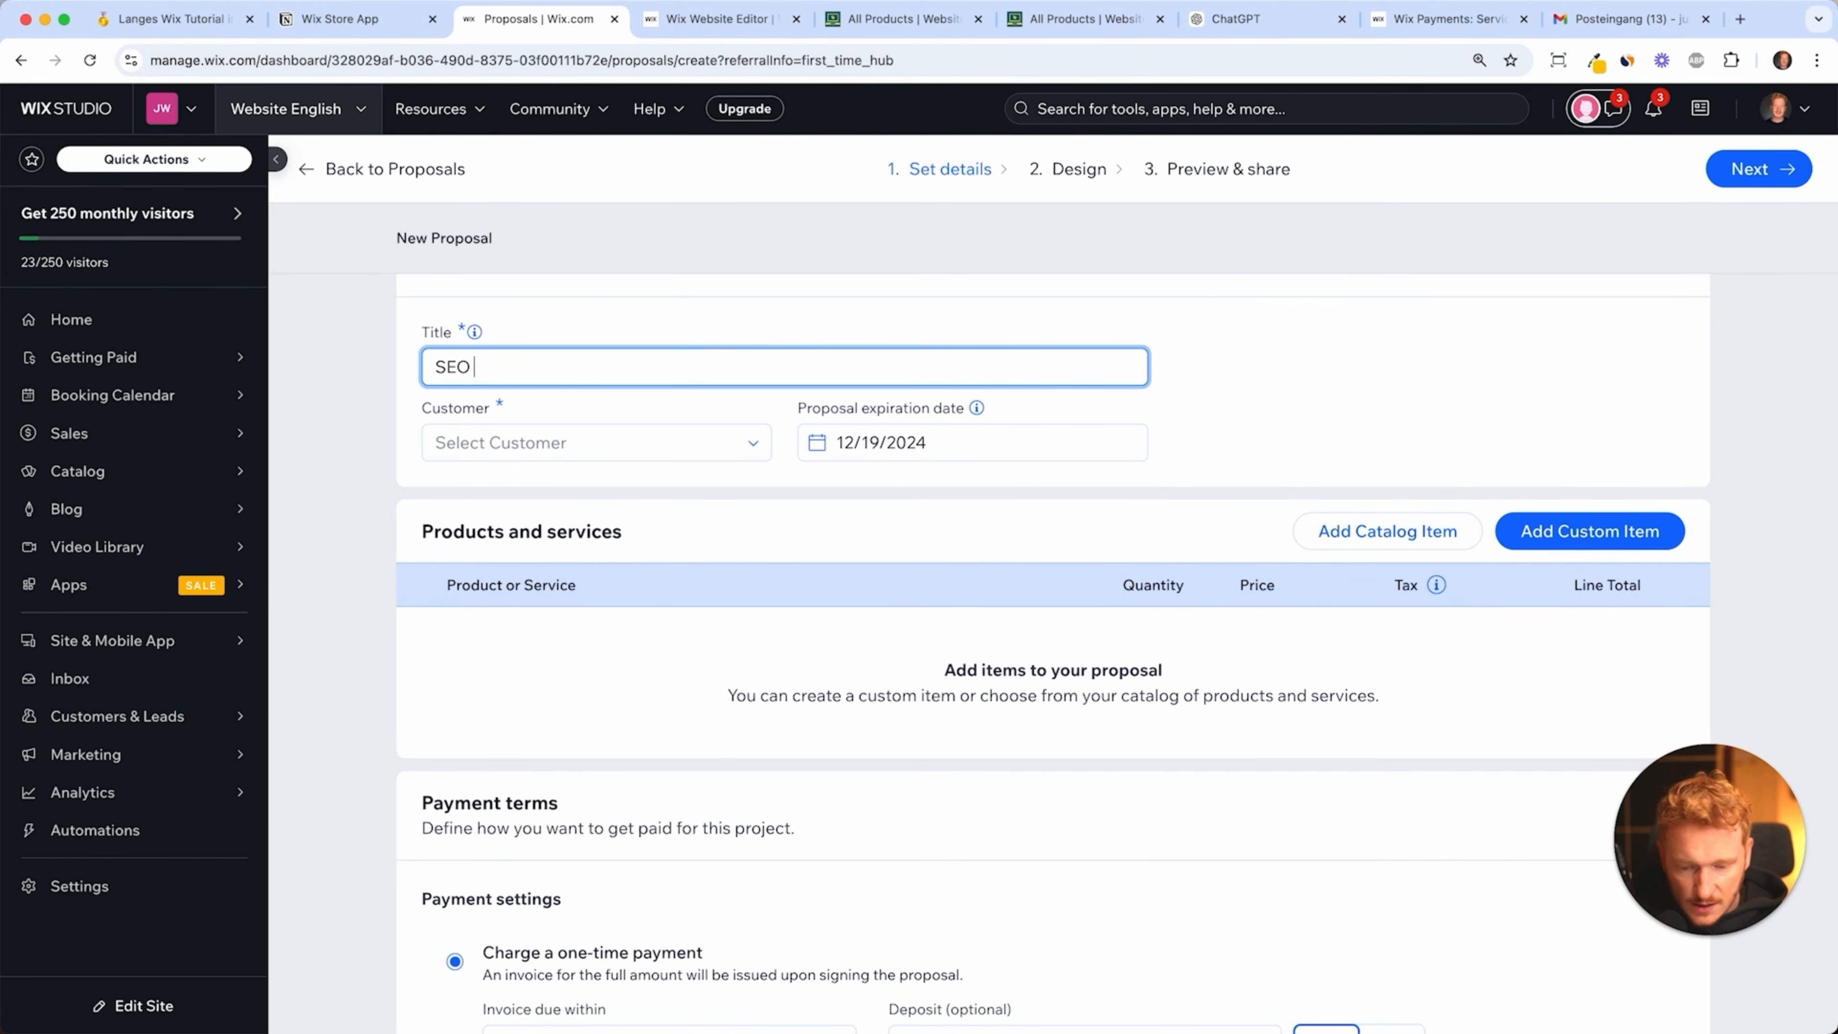
{"action": "type", "text": "SEO Consultancy"}
{"action": "left_click", "coordinate": [586, 452]}
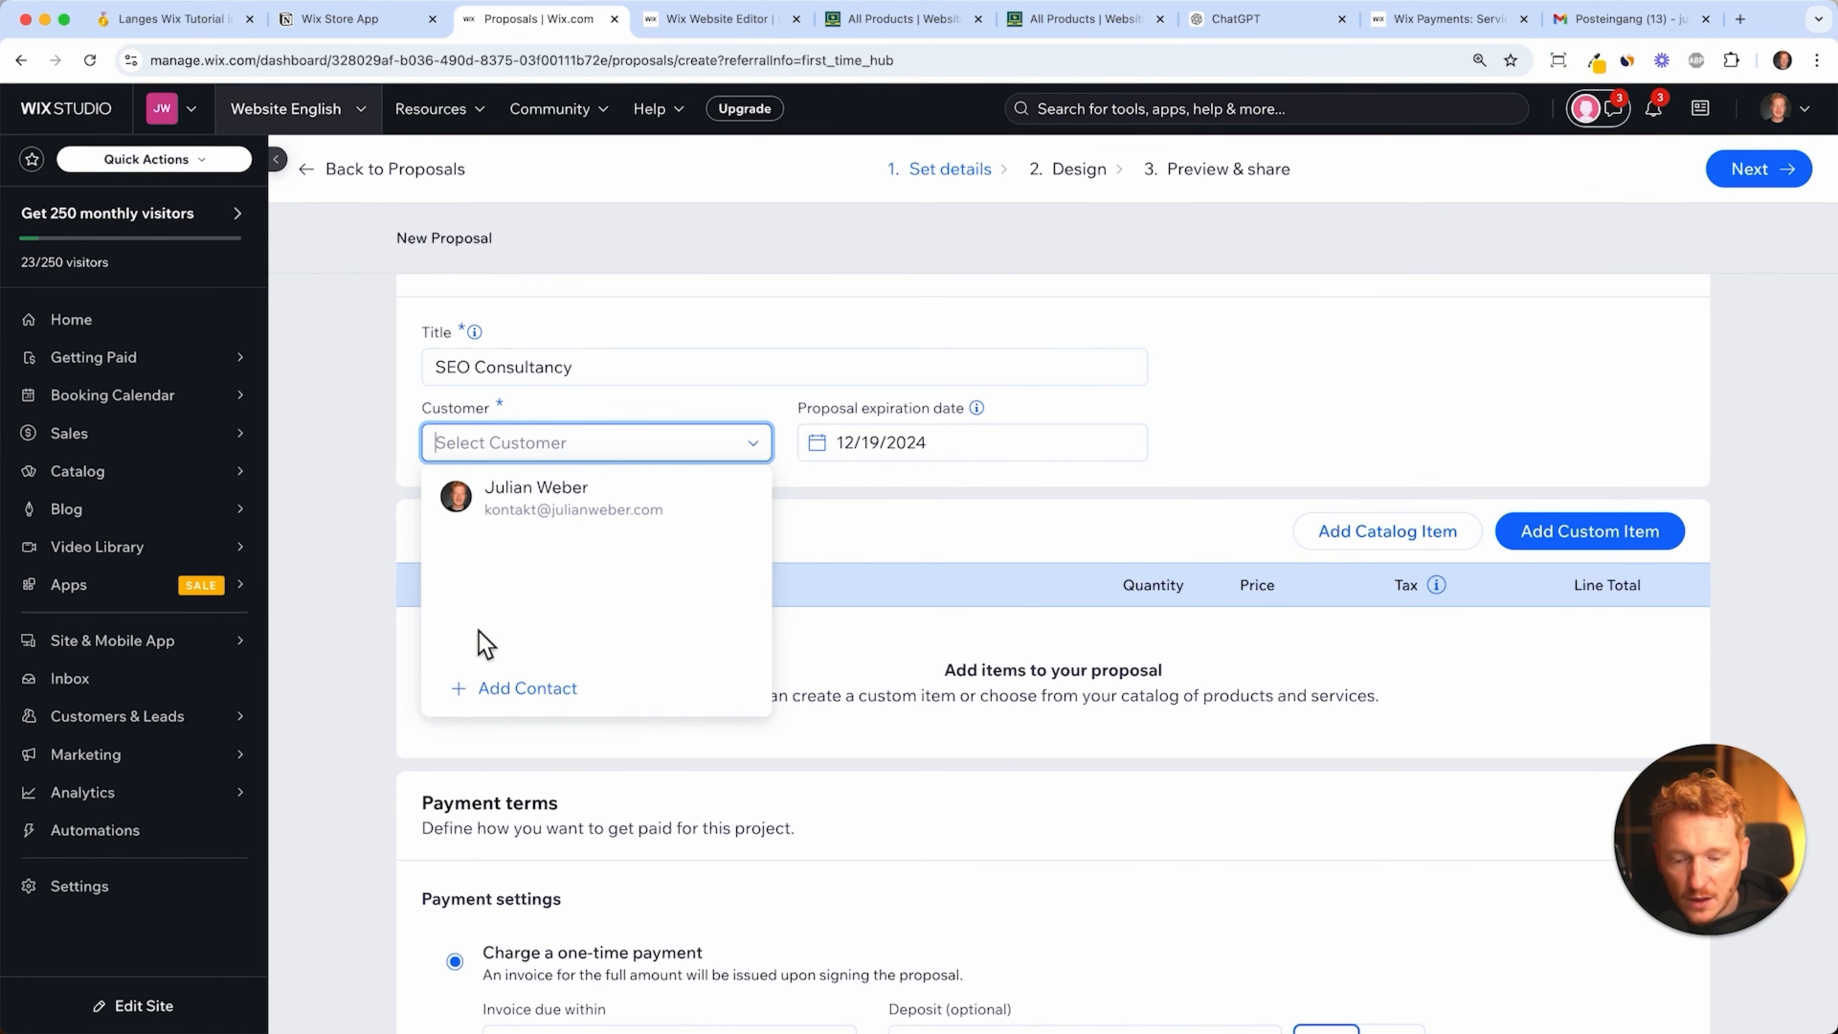
{"action": "left_click", "coordinate": [654, 510]}
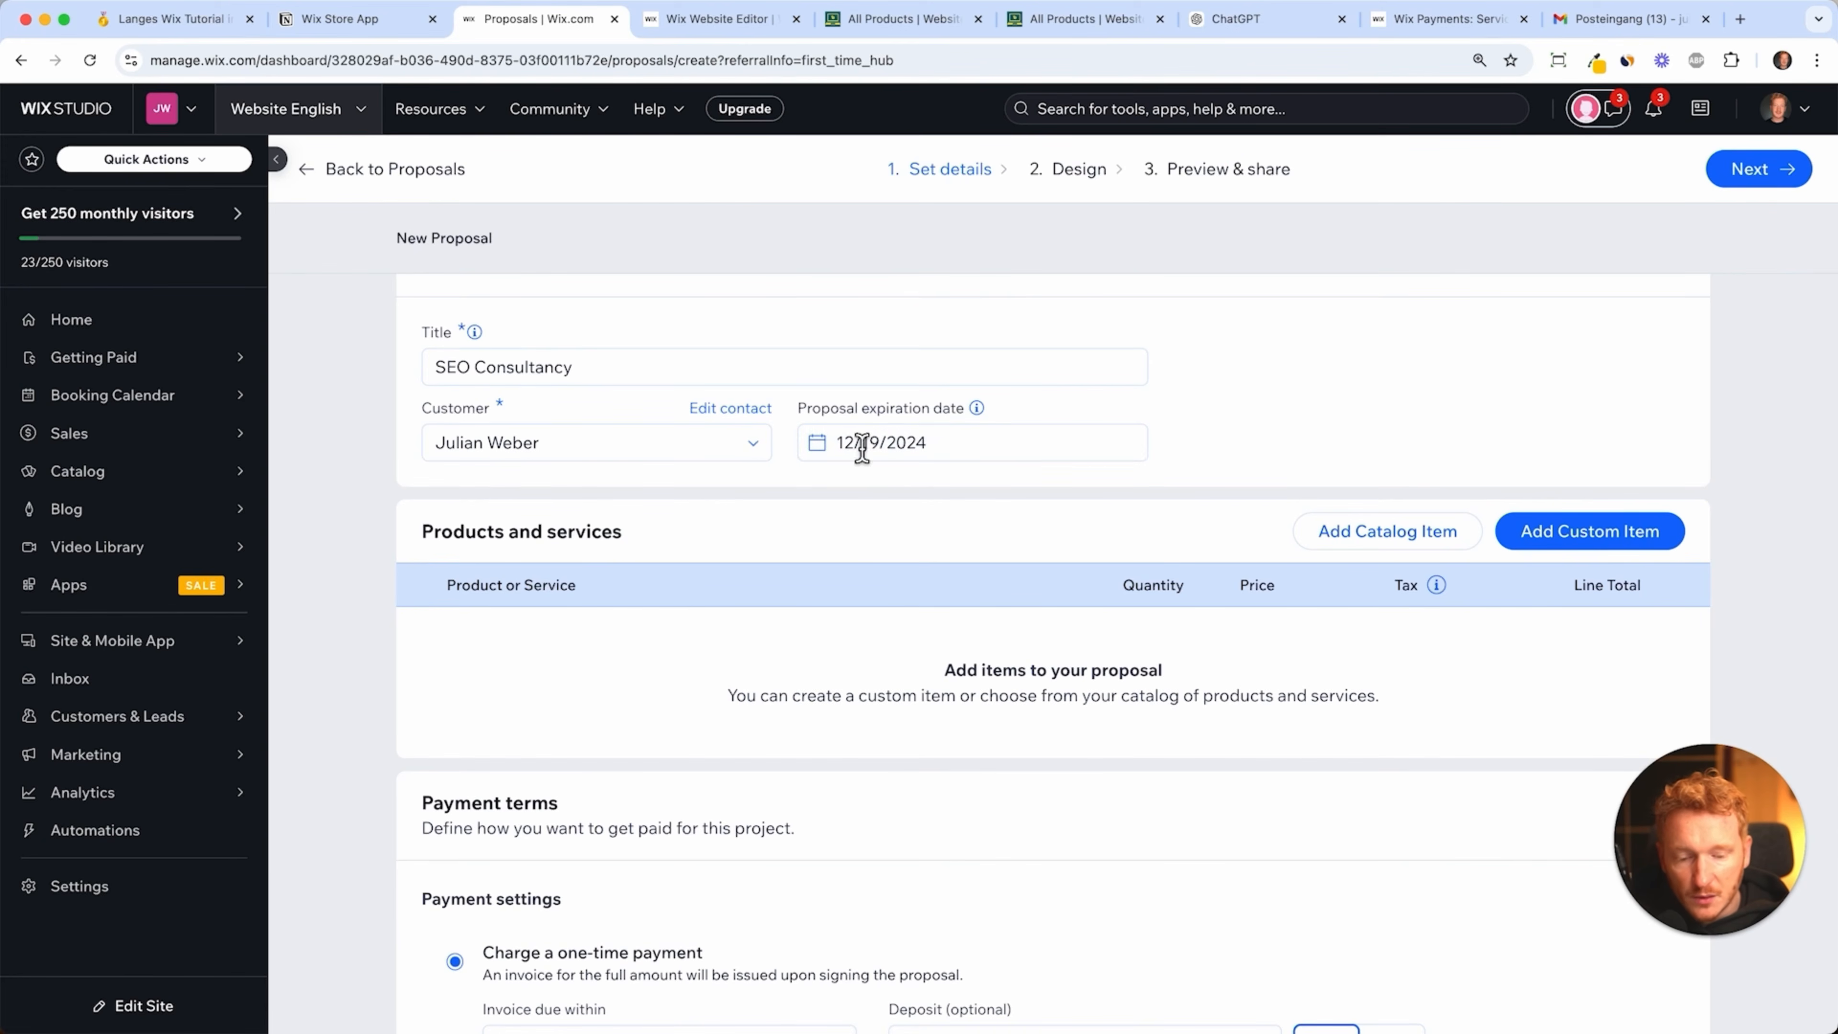
- Add a custom item "SEO Services" priced at $1200 to the proposal, with the Services tax group
{"action": "scroll", "coordinate": [1151, 565], "scroll_direction": "down", "scroll_amount": 1}
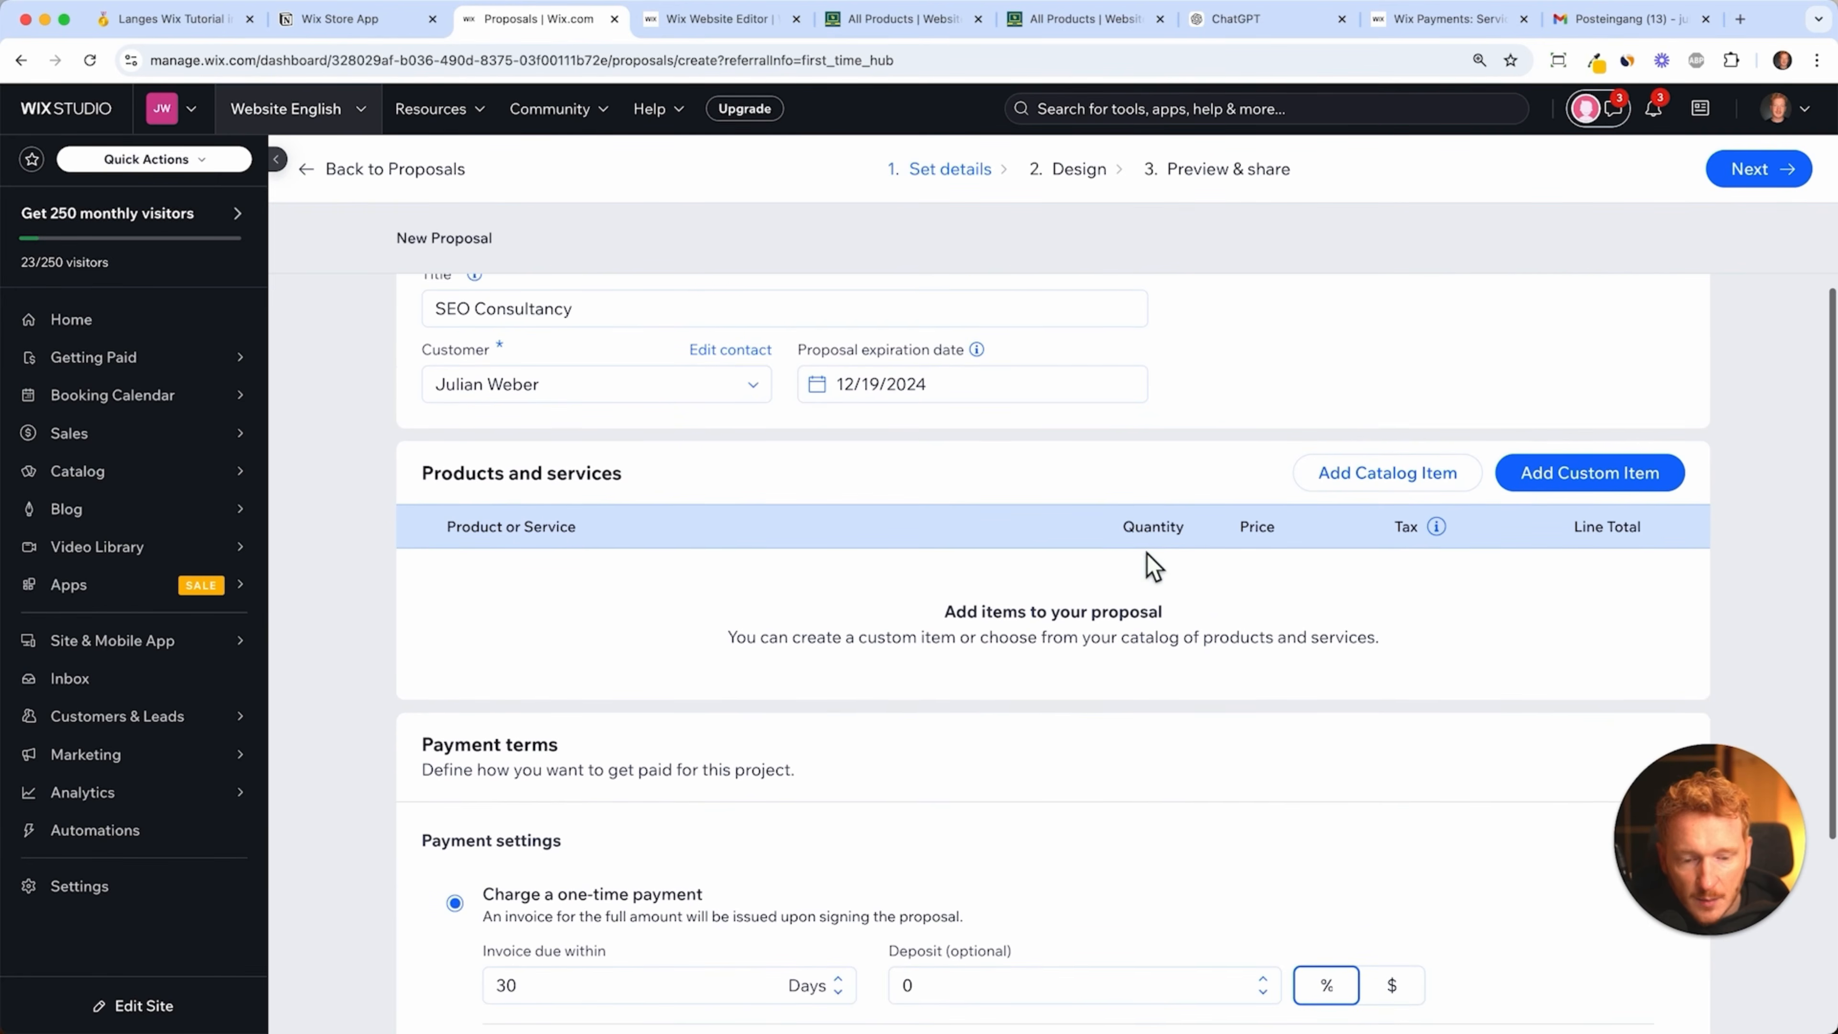
{"action": "scroll", "coordinate": [1411, 577], "scroll_direction": "down", "scroll_amount": 2}
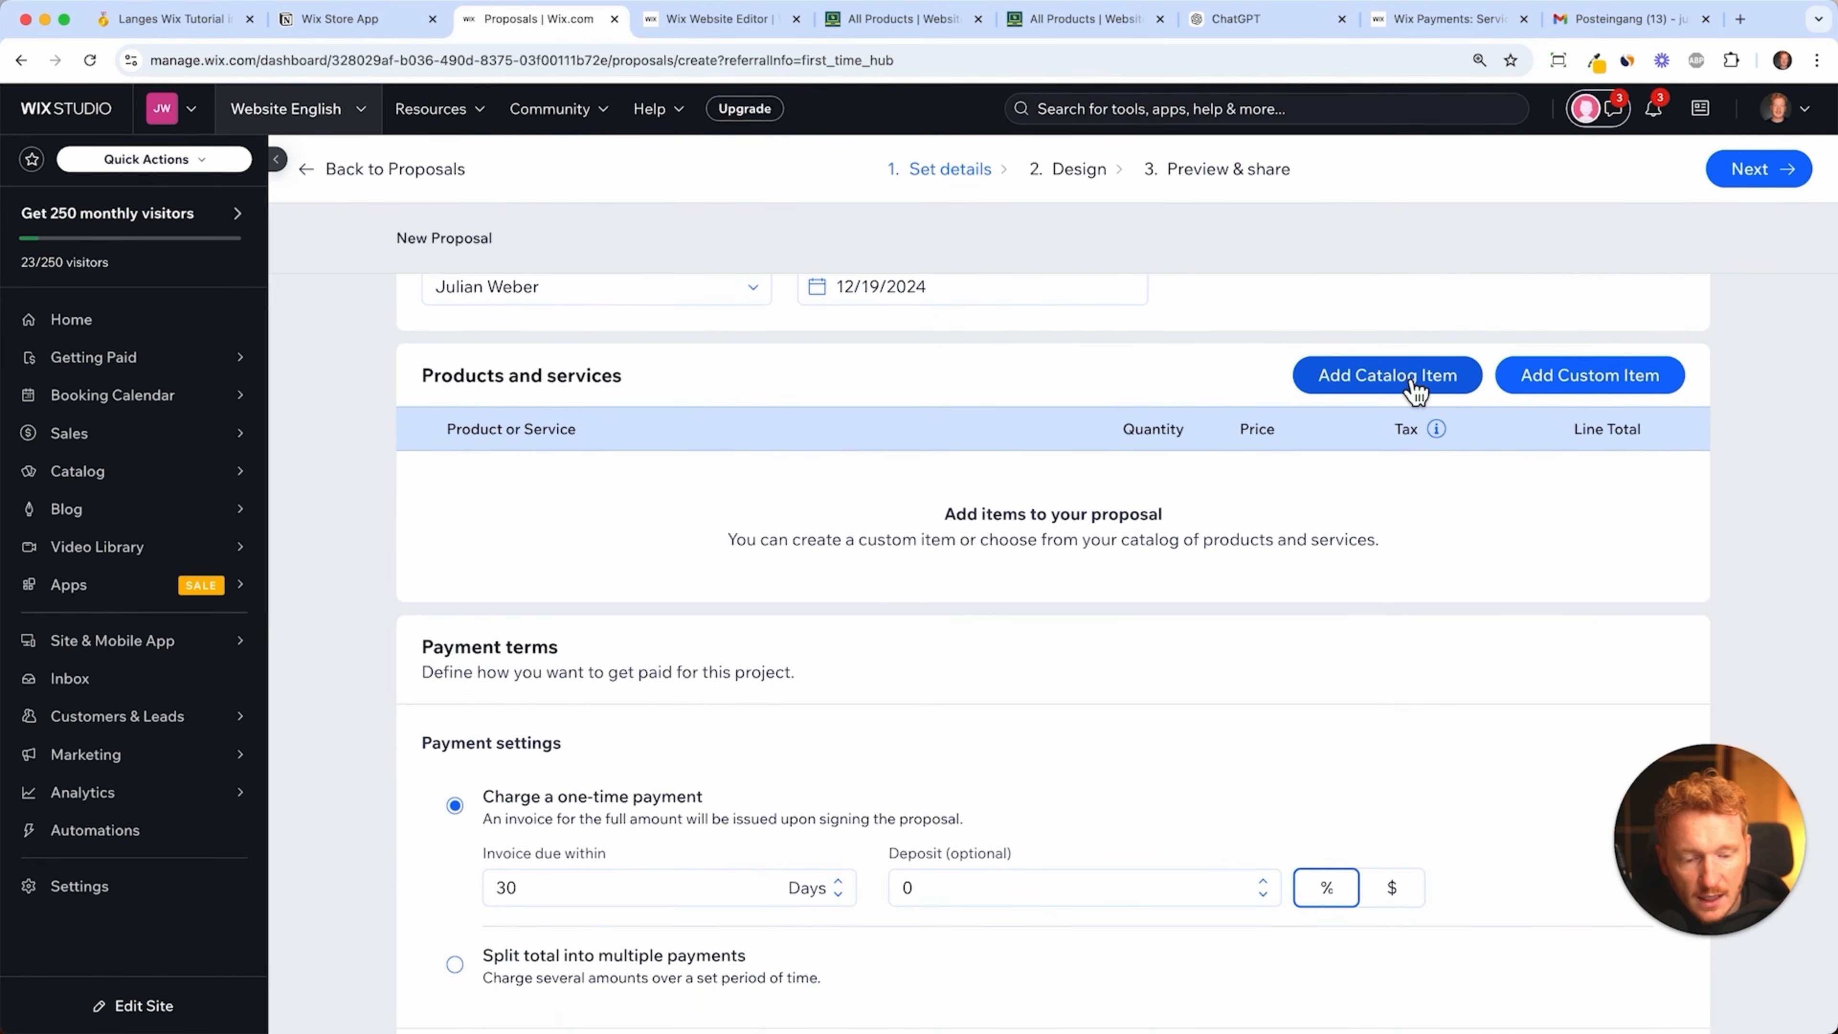
{"action": "left_click", "coordinate": [1571, 395]}
{"action": "type", "text": "S"}
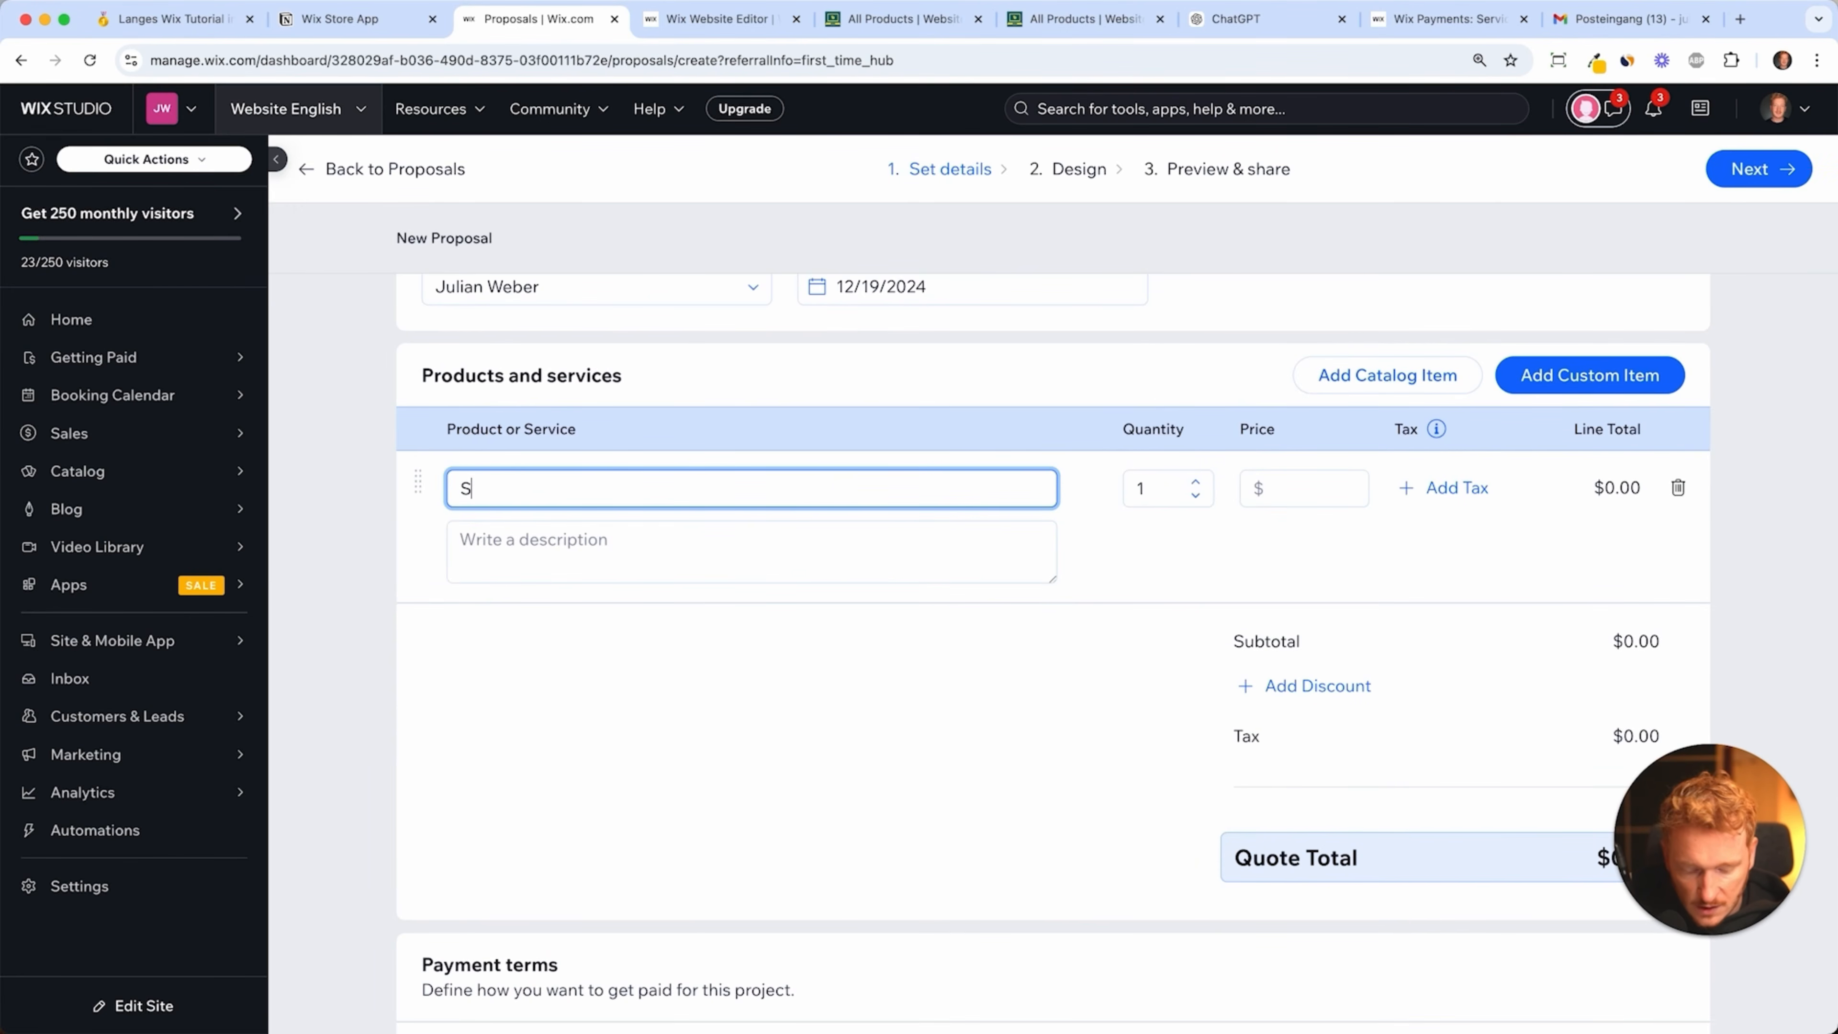
{"action": "type", "text": "EO Services"}
{"action": "left_click", "coordinate": [1301, 498]}
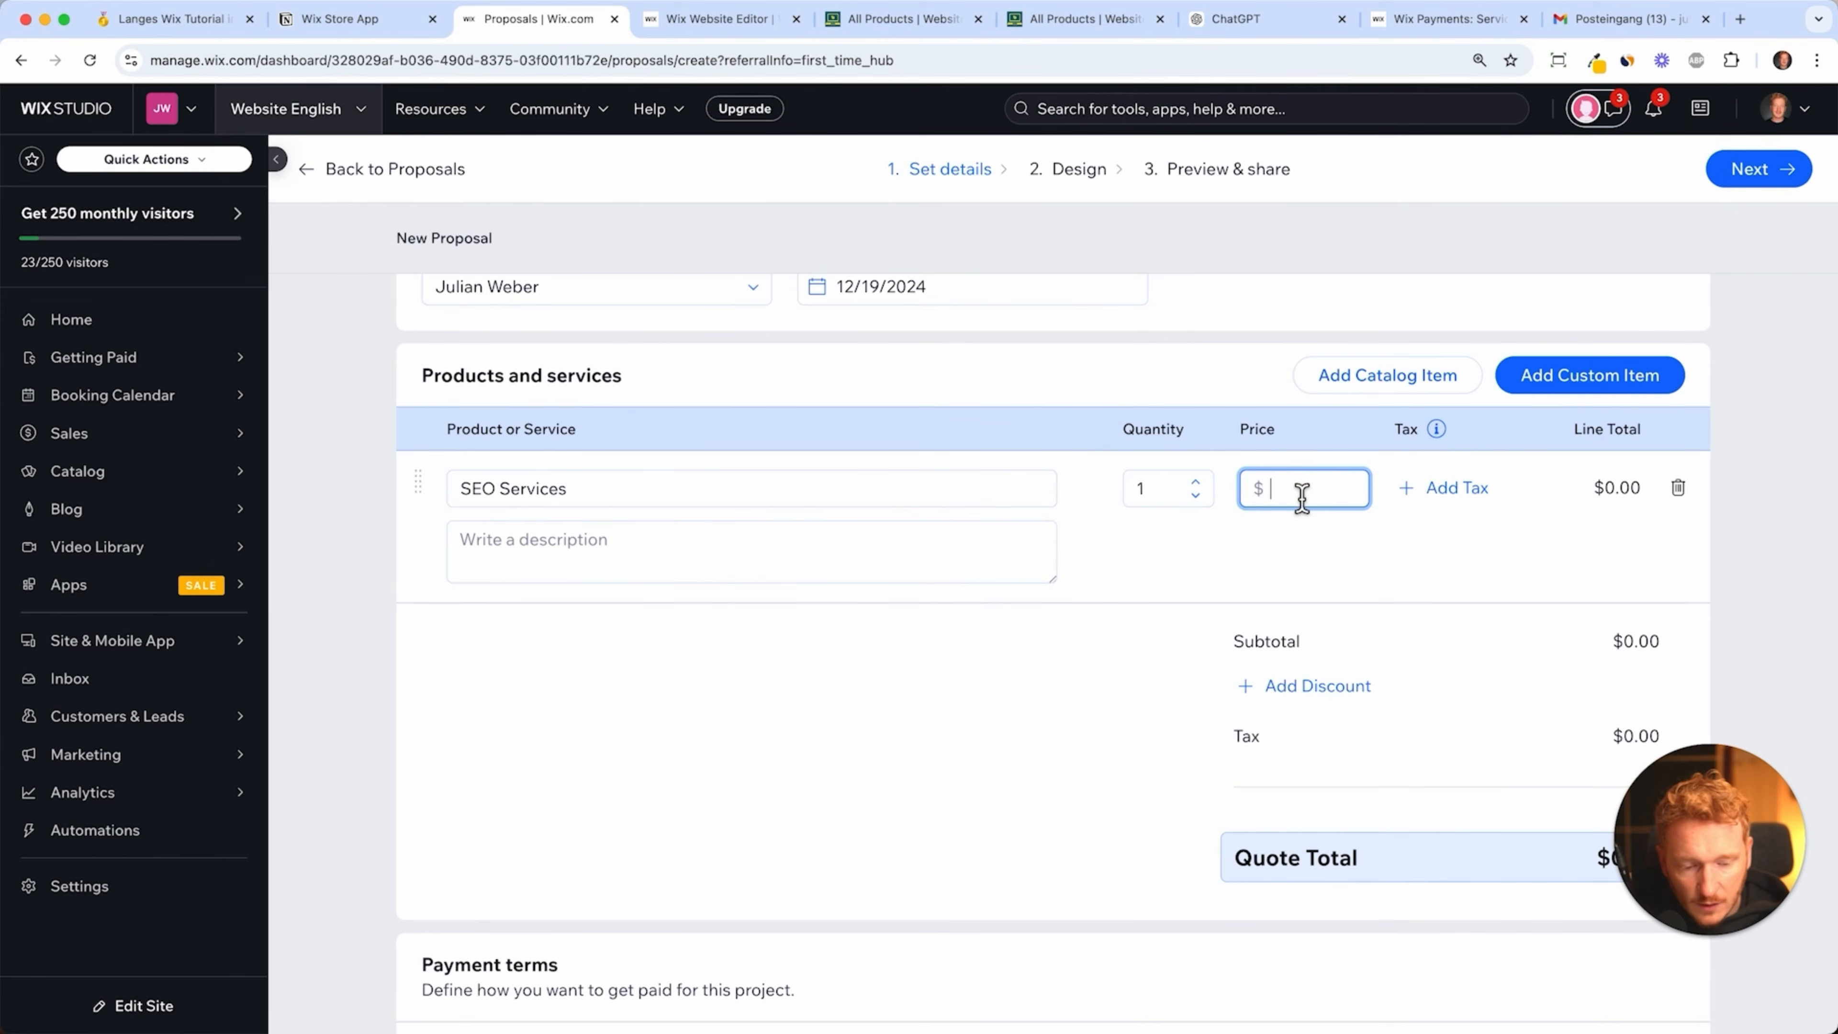
{"action": "type", "text": "1200"}
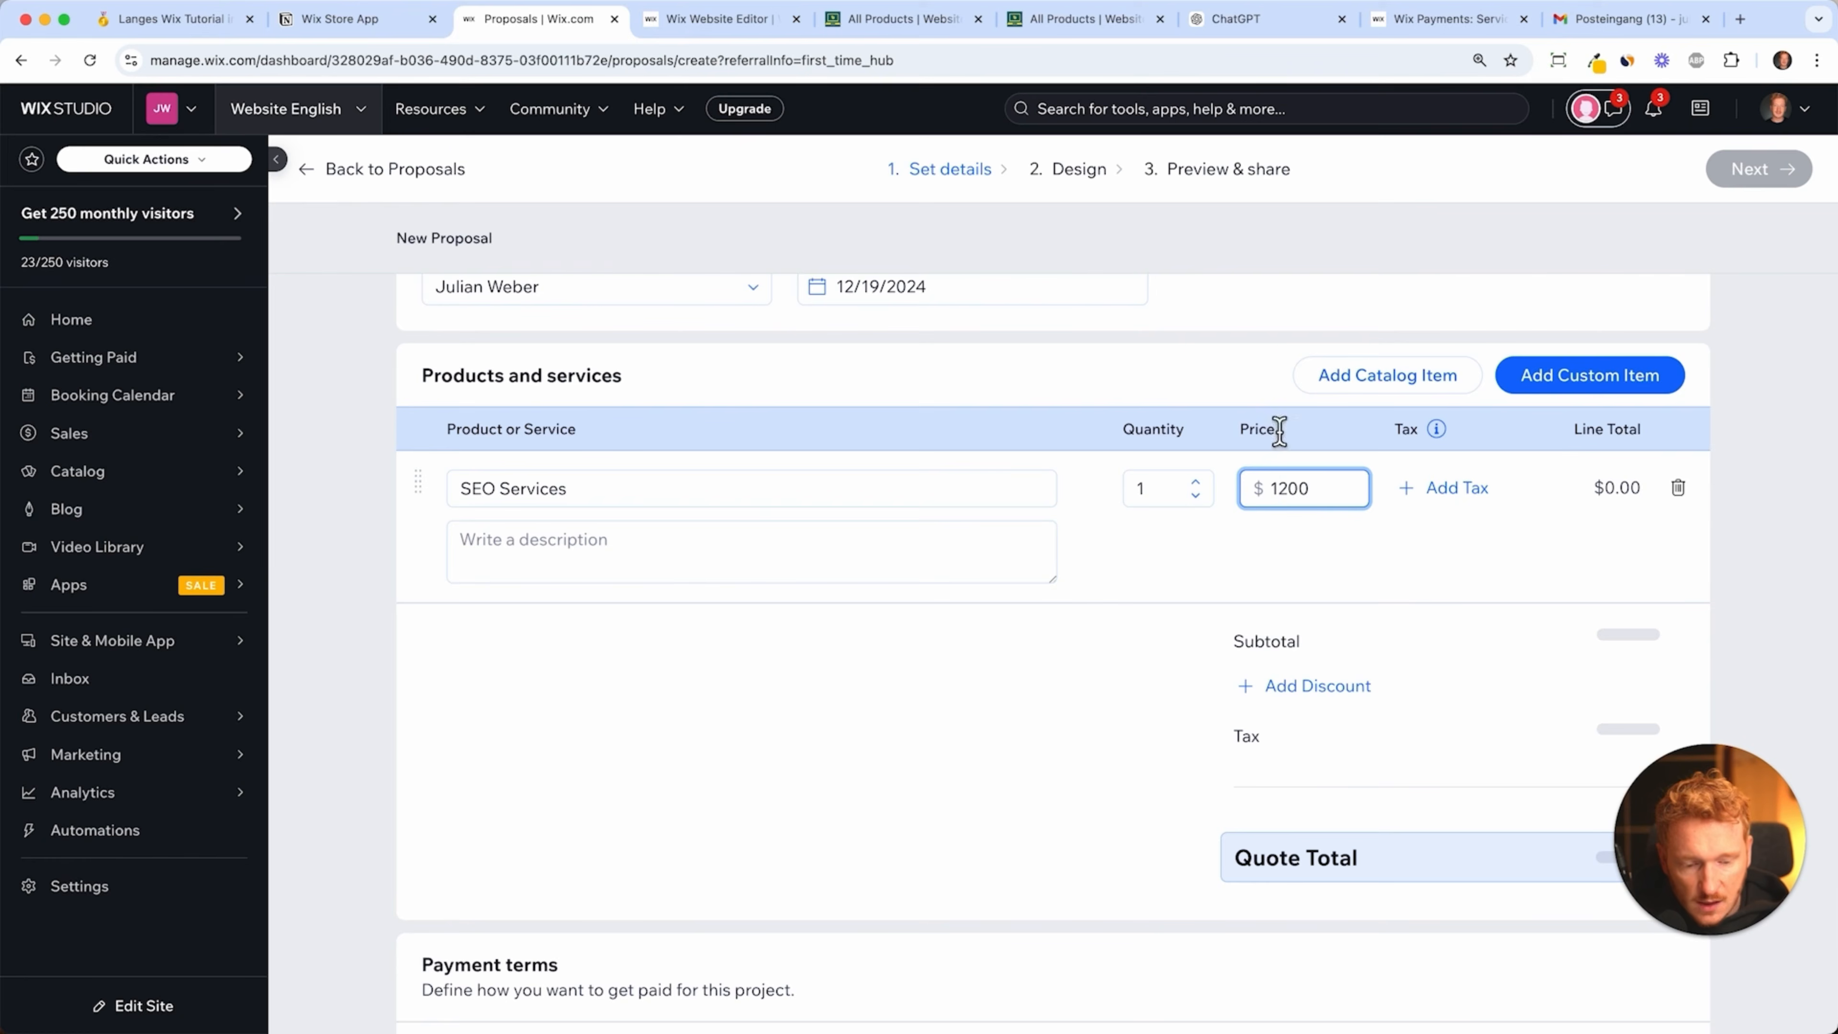
{"action": "left_click", "coordinate": [1459, 500]}
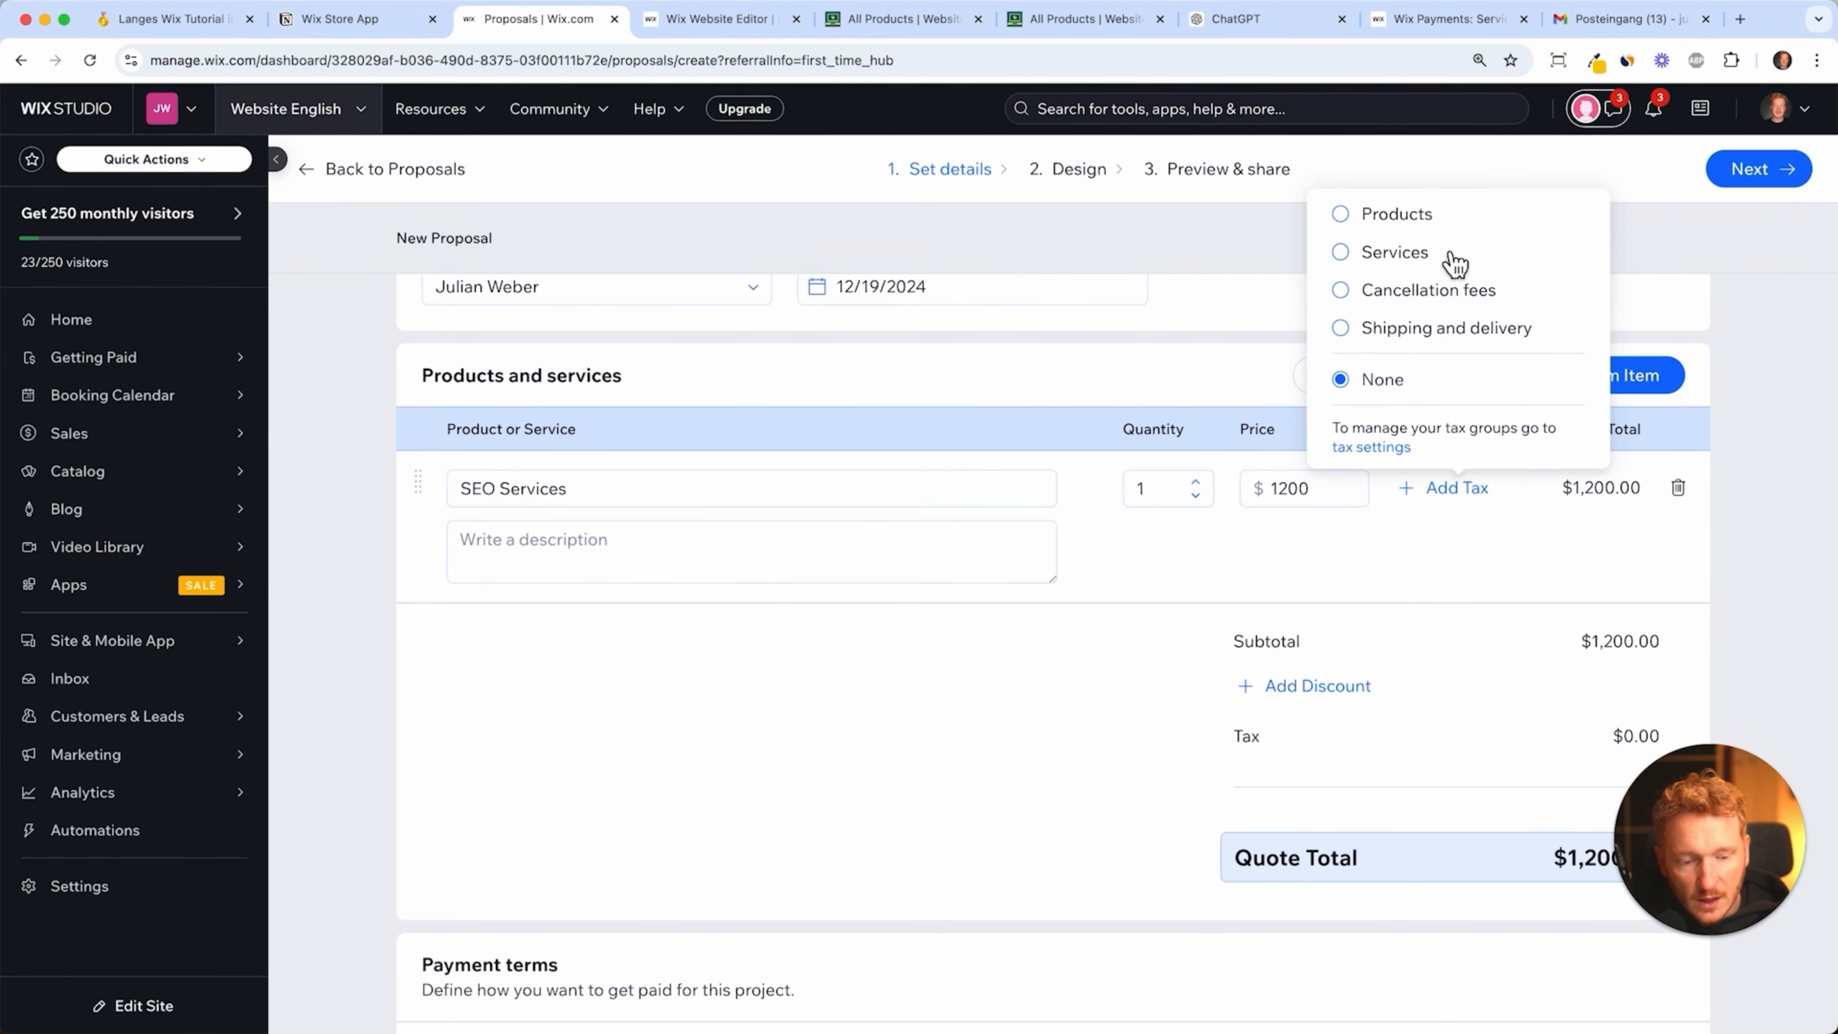
{"action": "left_click", "coordinate": [1396, 257]}
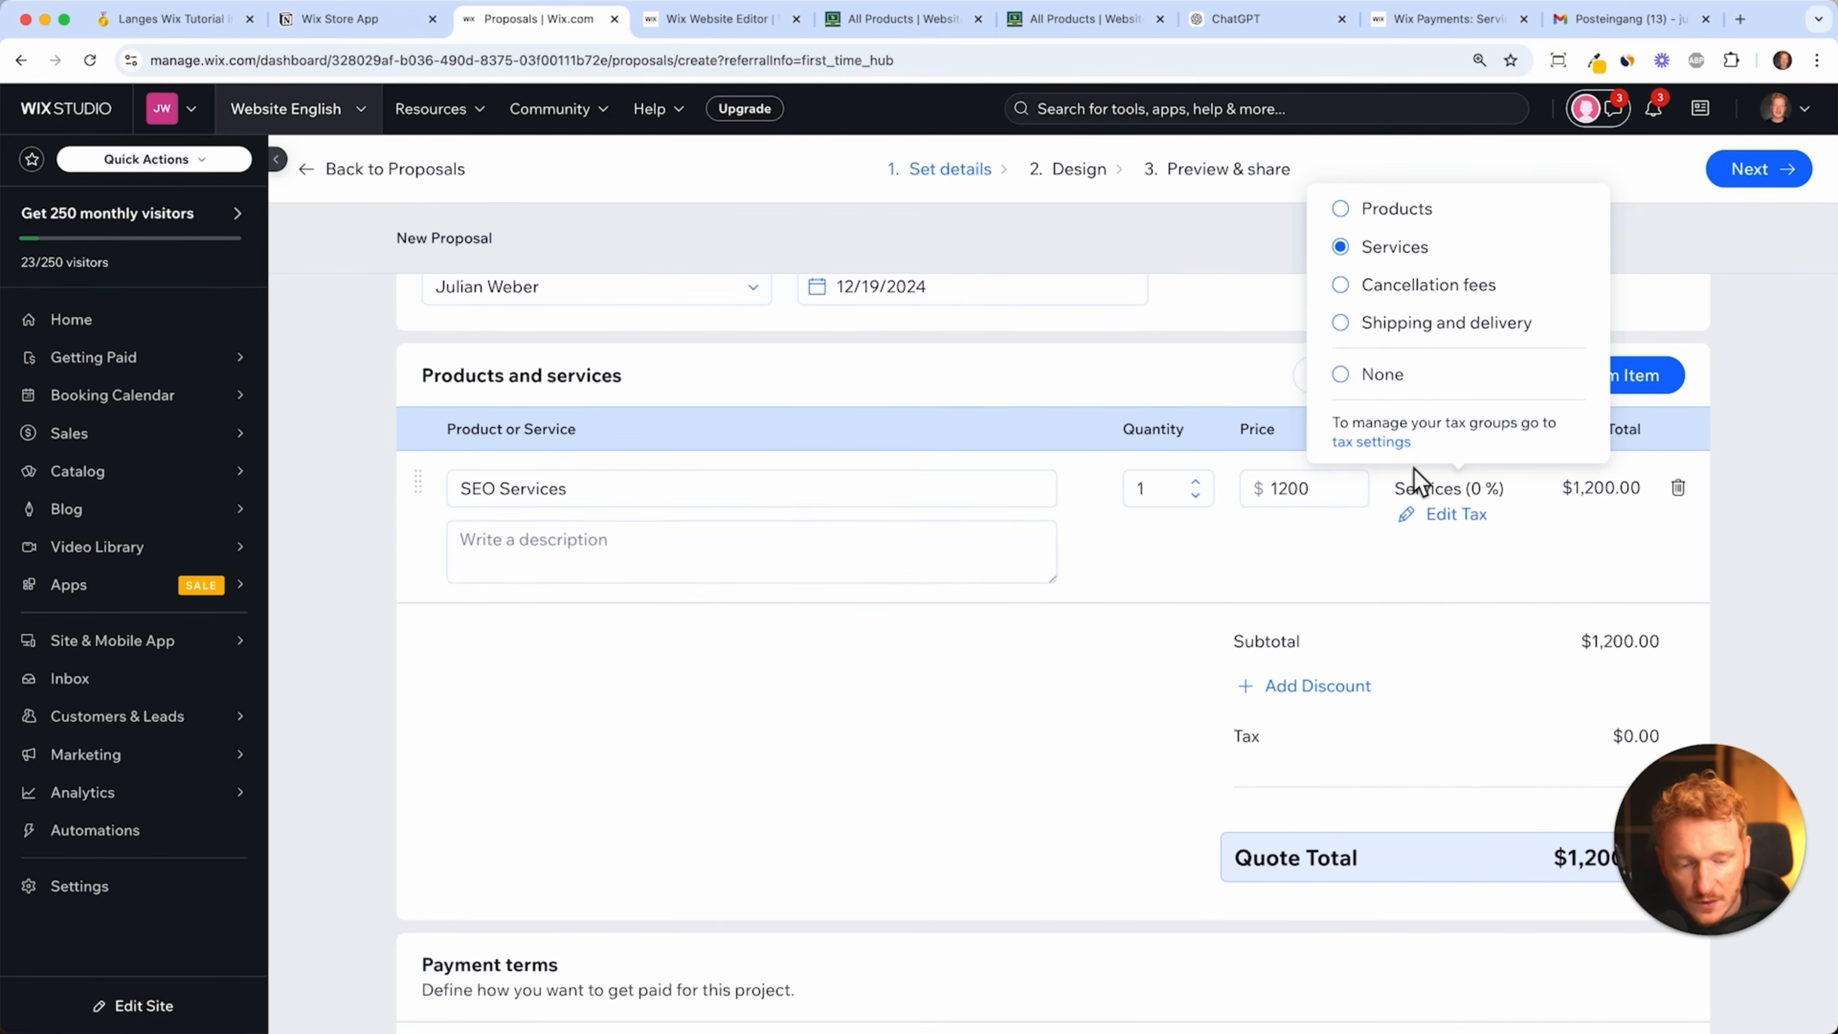
{"action": "left_click", "coordinate": [1511, 583]}
{"action": "left_click", "coordinate": [657, 544]}
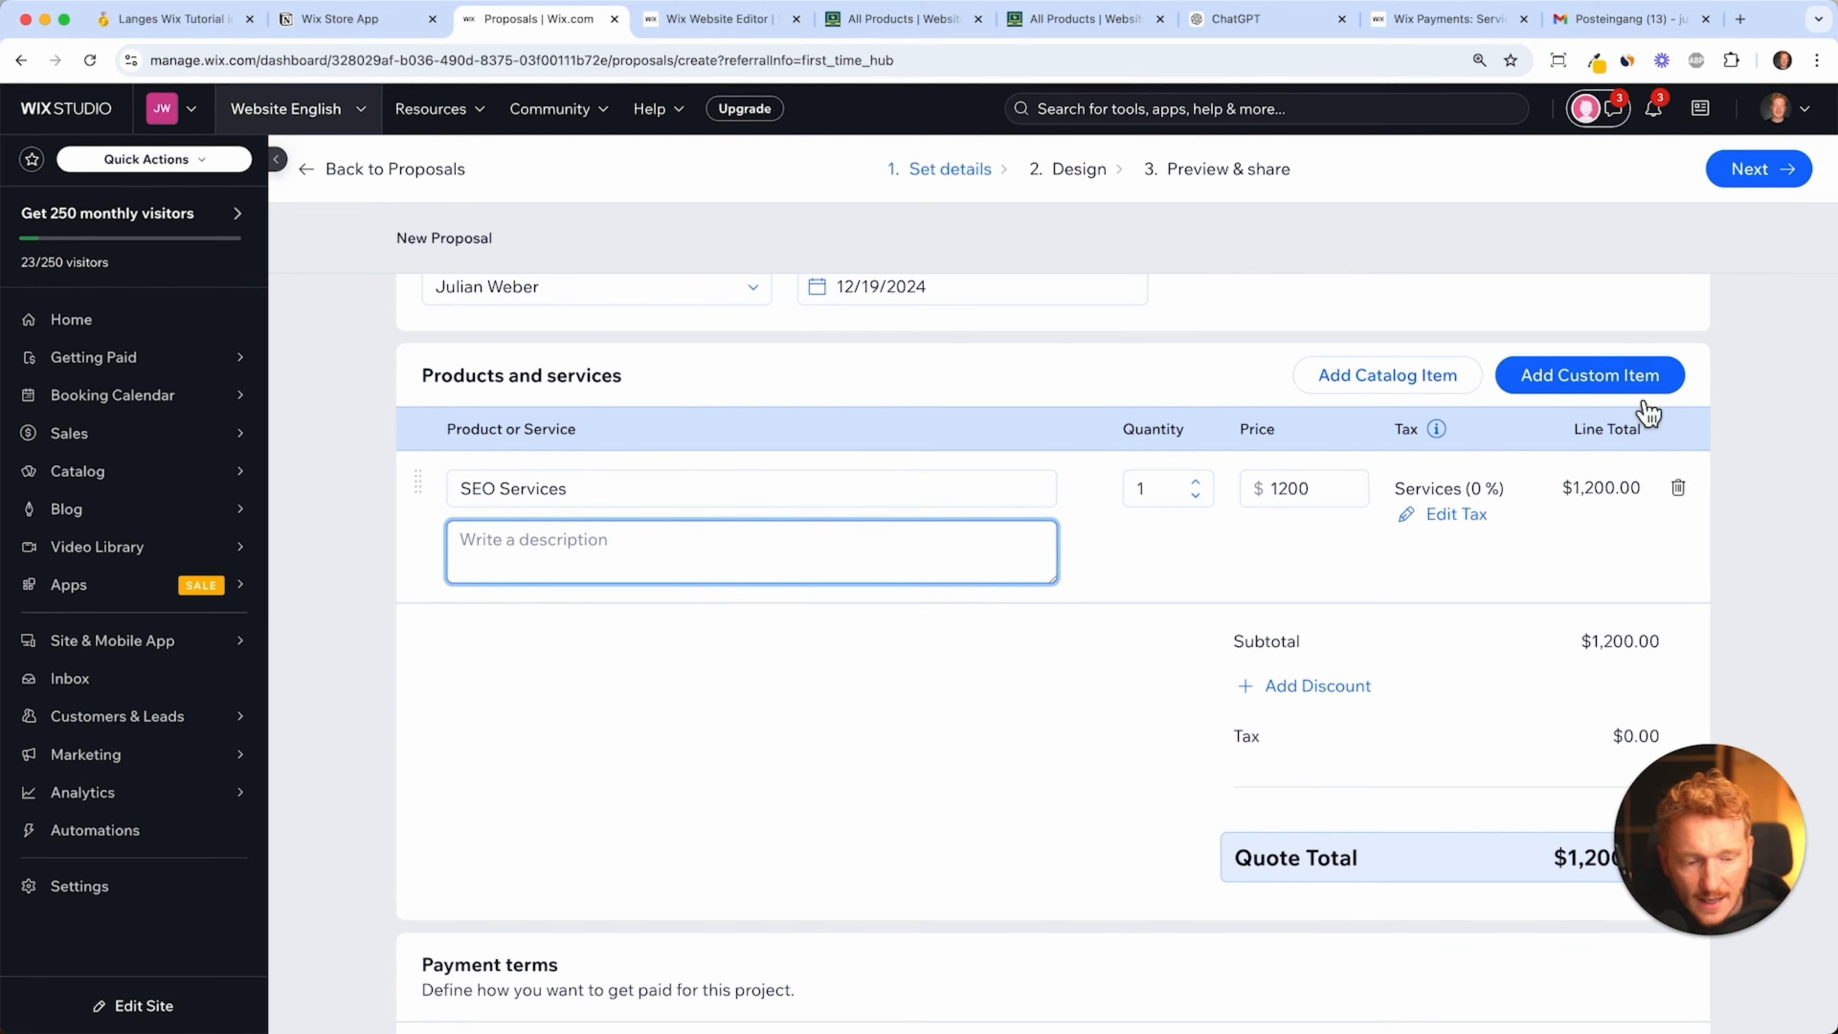
- Add a second custom item "Website Creation" priced at $2000, with the Services tax group
{"action": "left_click", "coordinate": [1621, 388]}
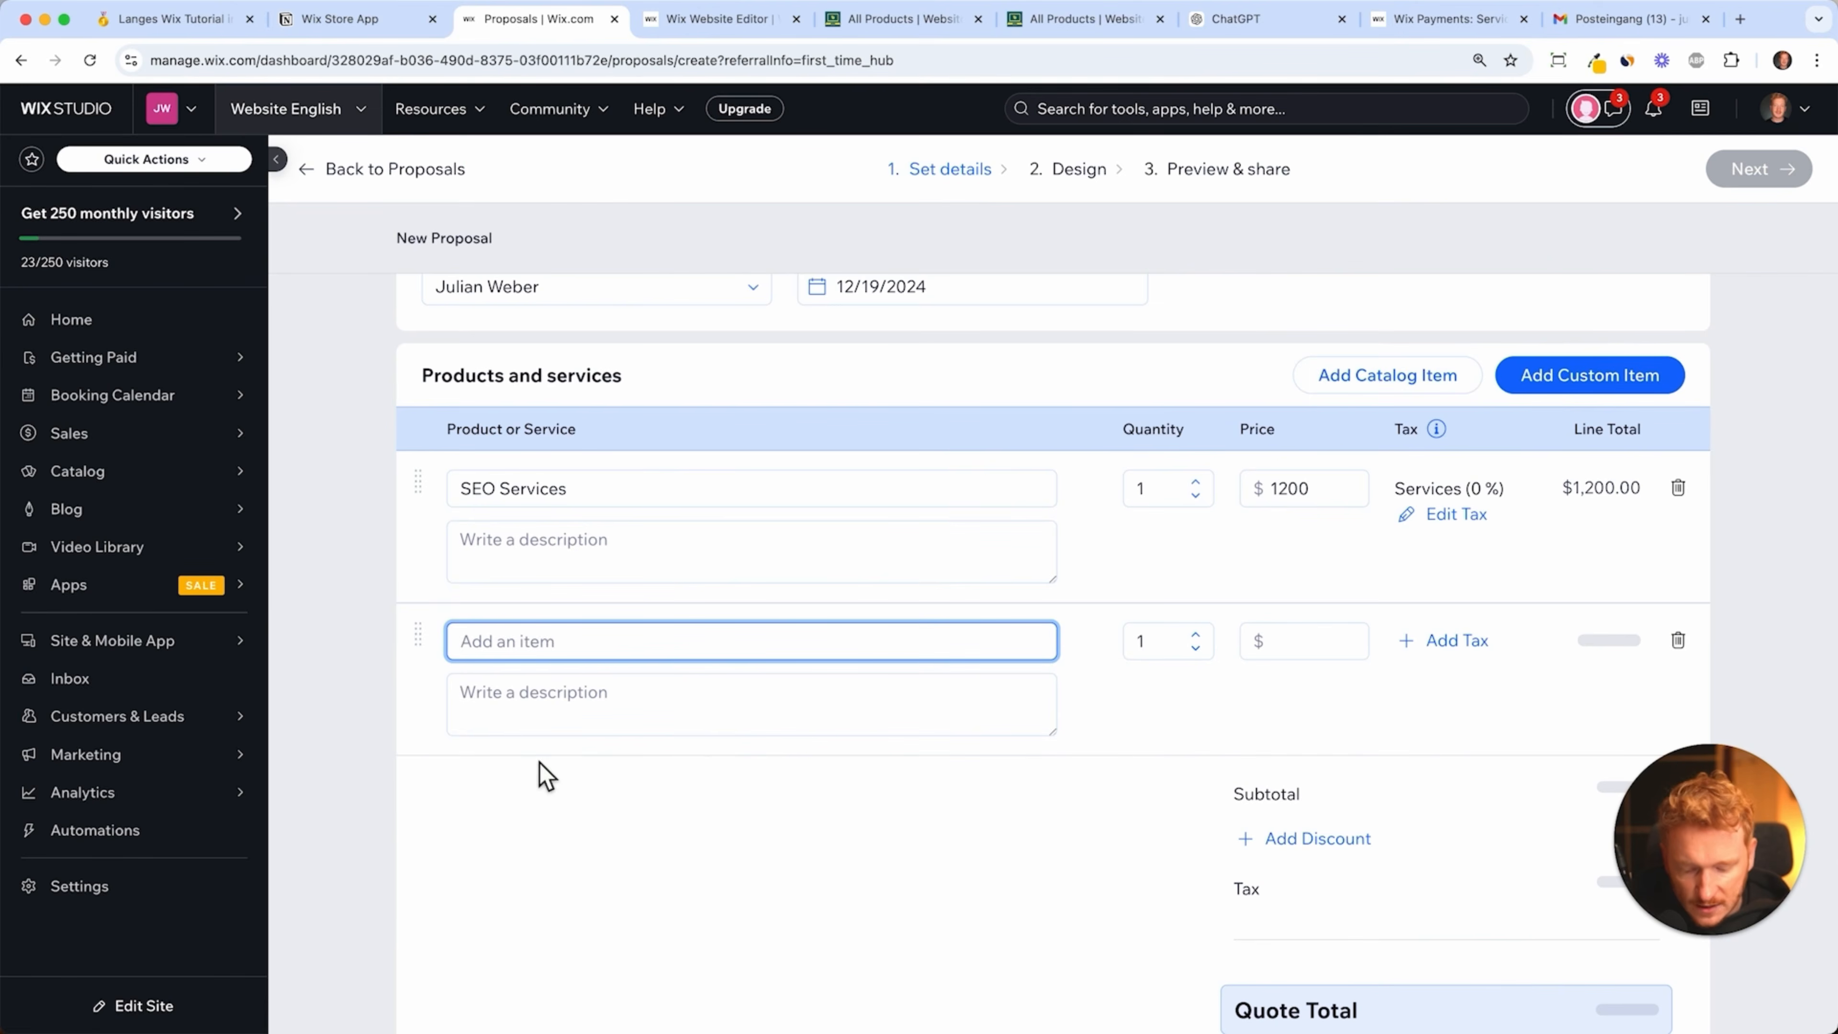
{"action": "type", "text": "Website Creatio"}
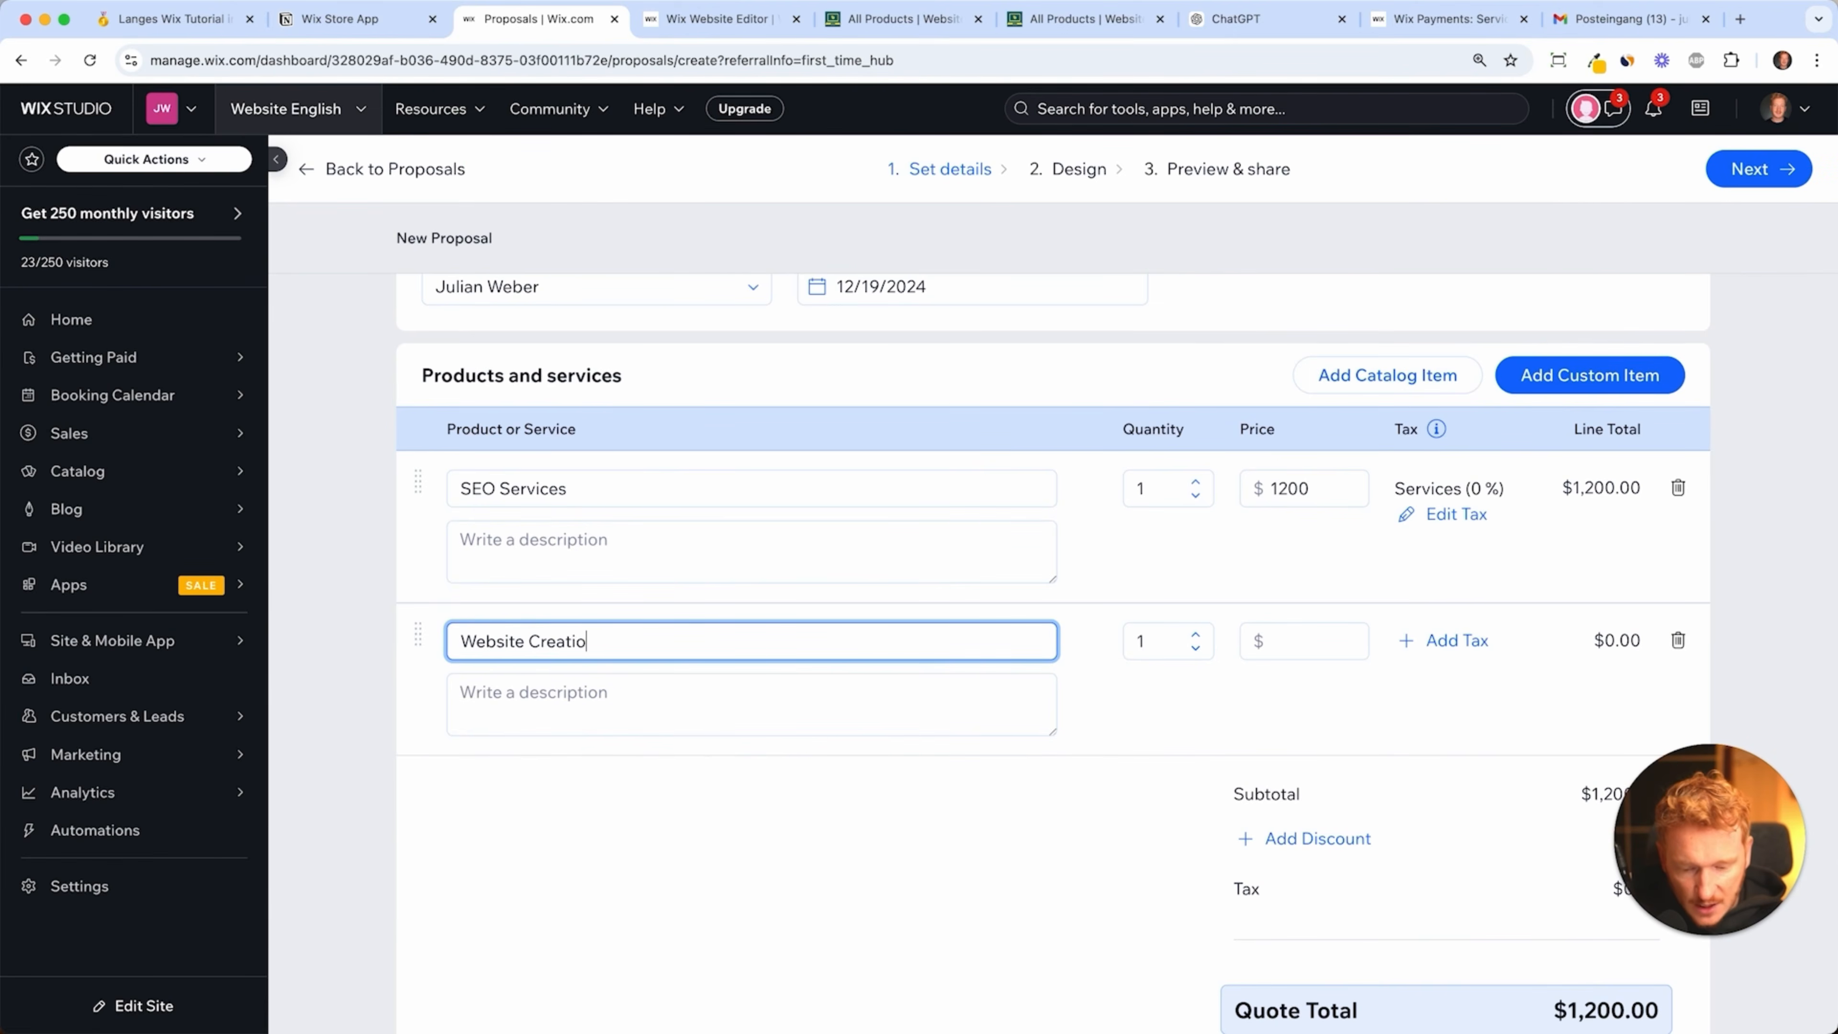
{"action": "type", "text": "n"}
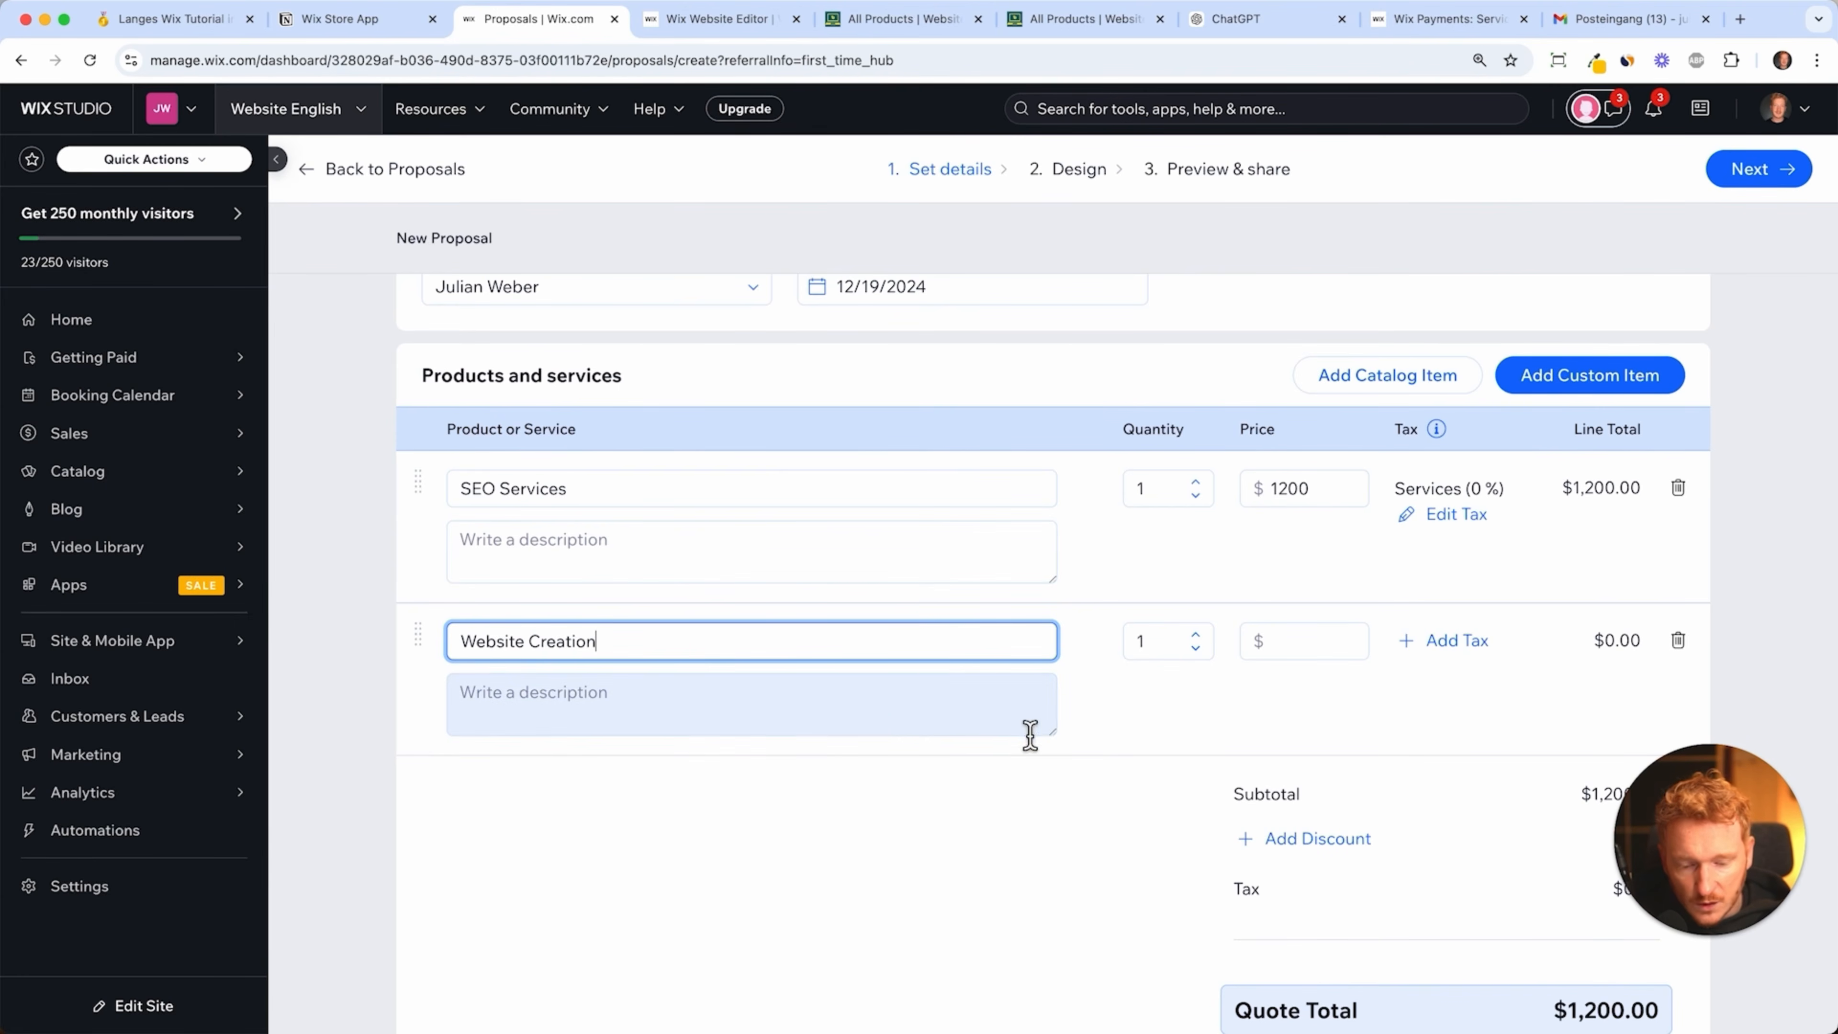
{"action": "left_click", "coordinate": [1280, 646]}
{"action": "type", "text": "2"}
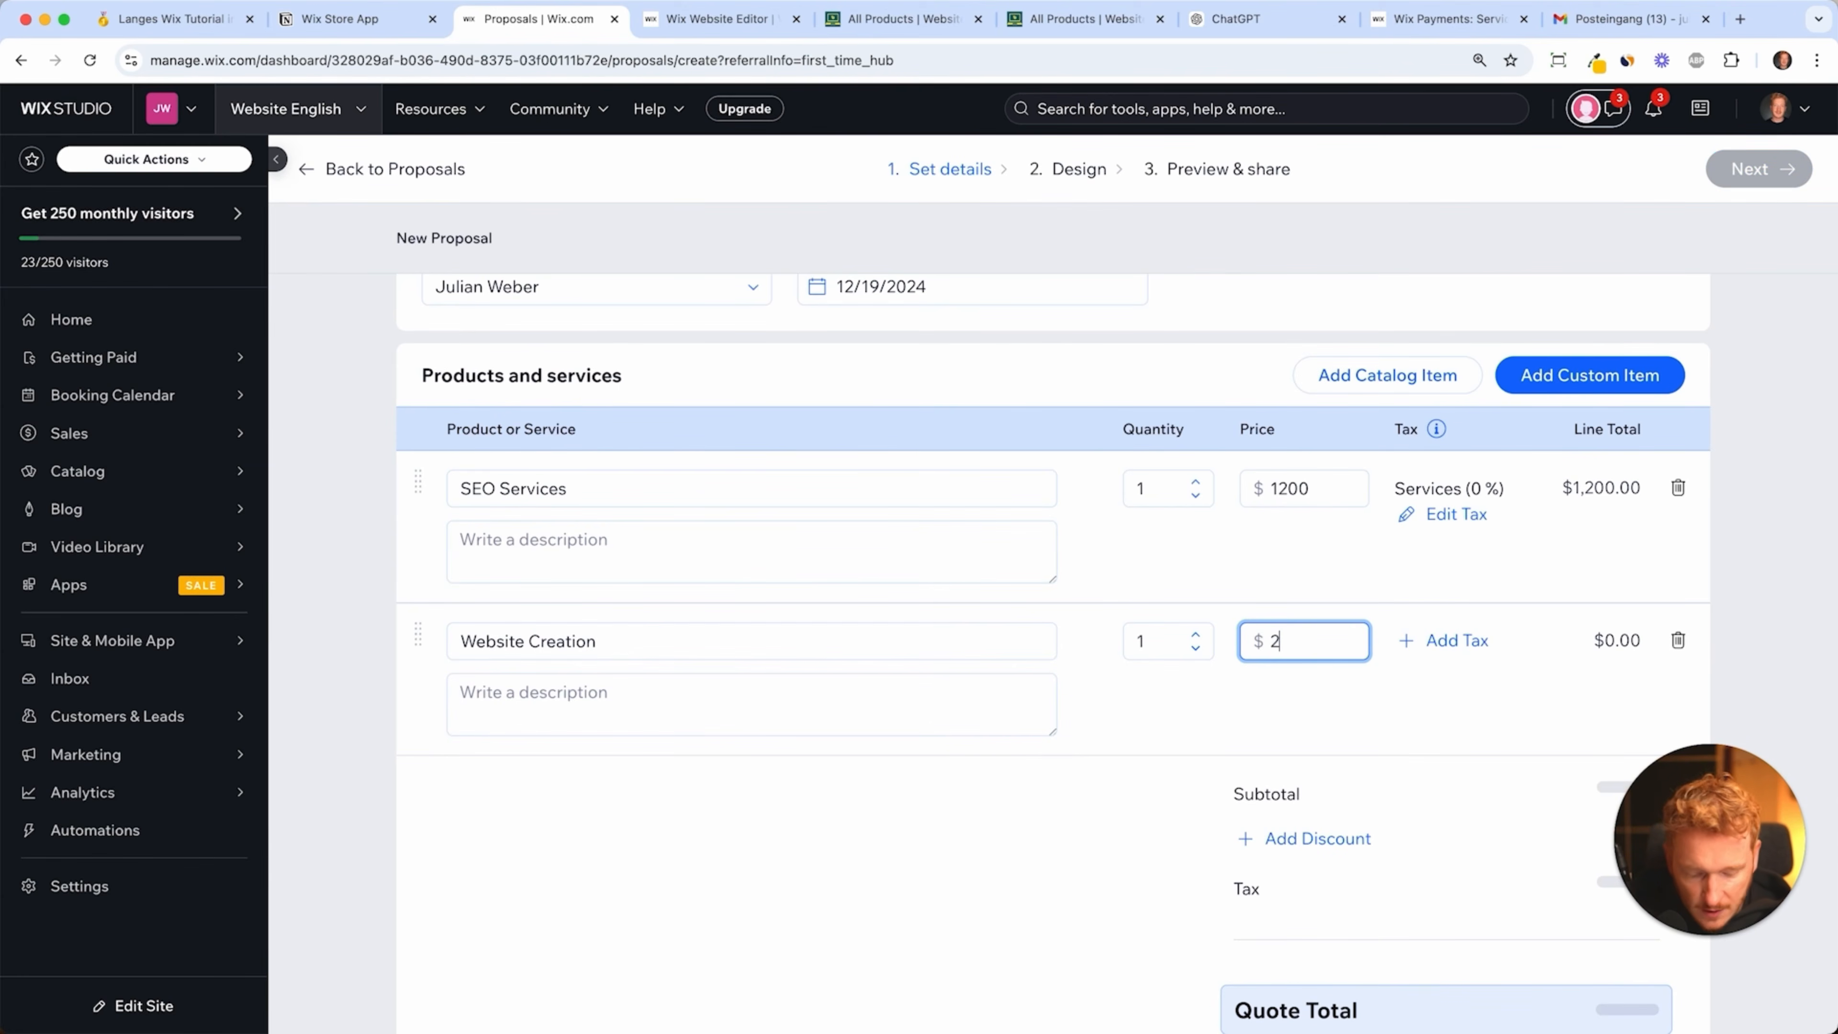
{"action": "type", "text": "000"}
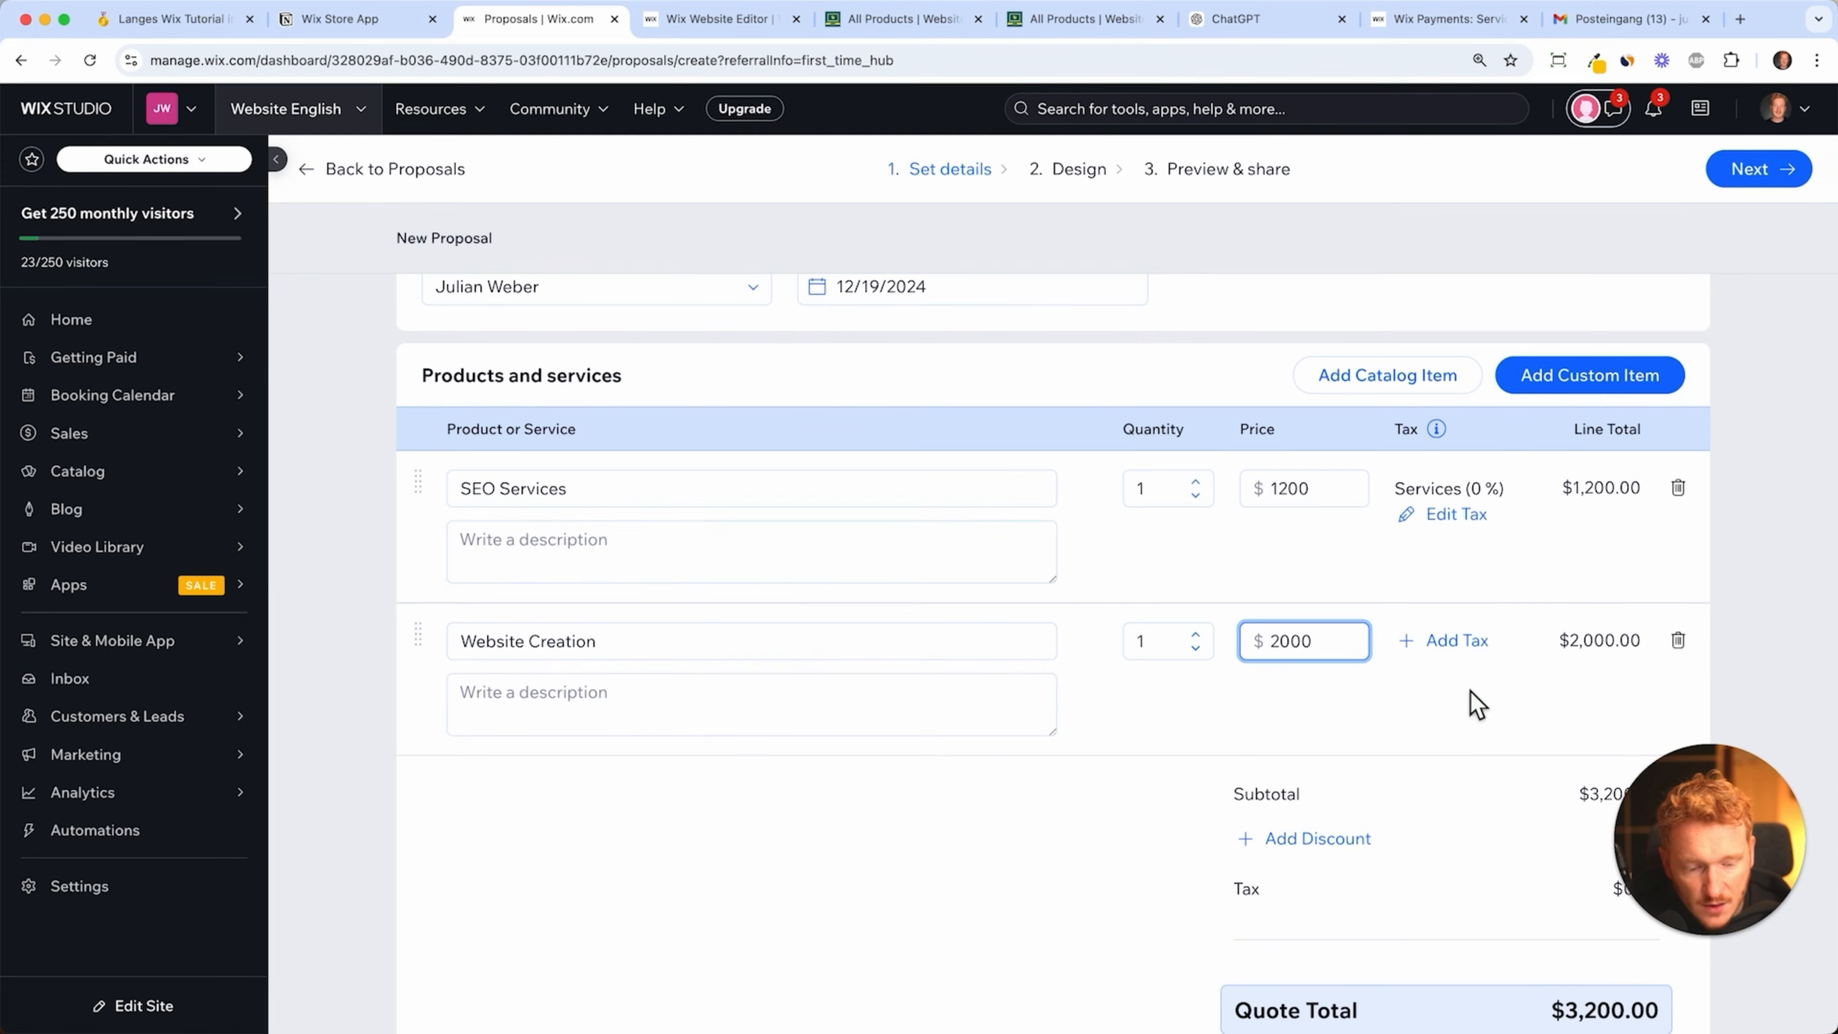
{"action": "left_click", "coordinate": [1469, 642]}
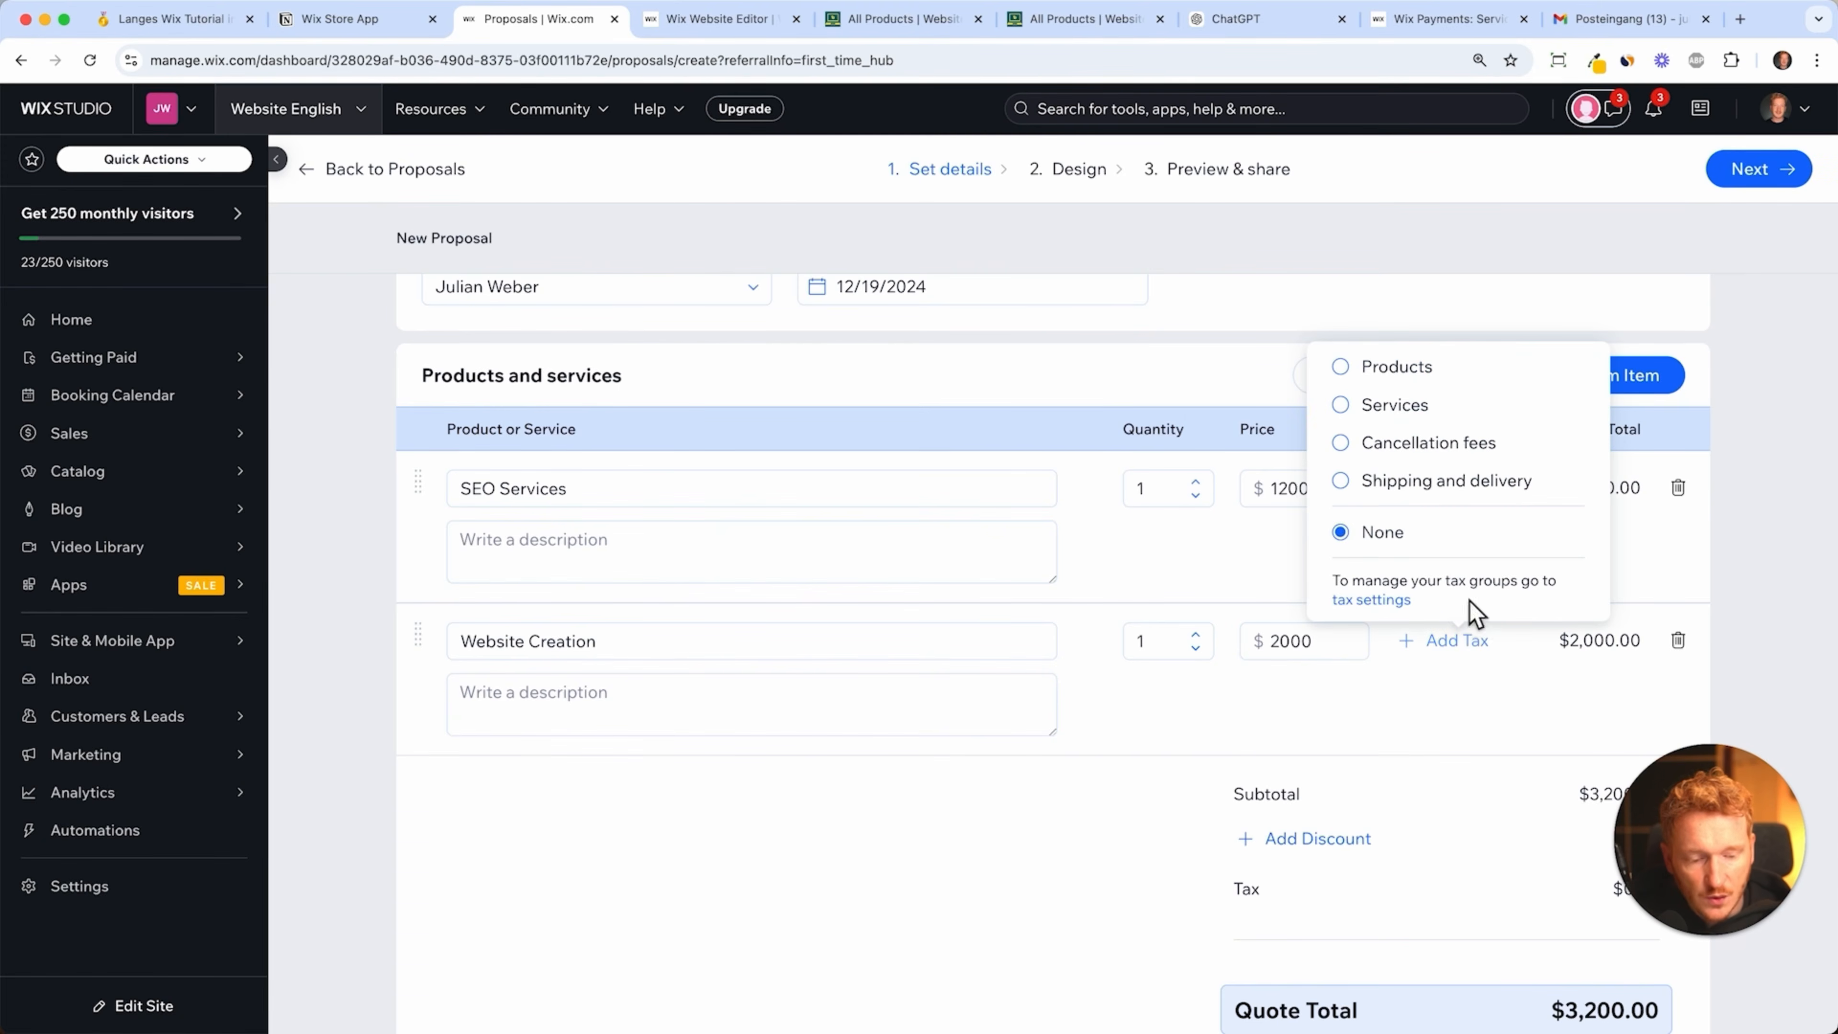
{"action": "left_click", "coordinate": [1410, 414]}
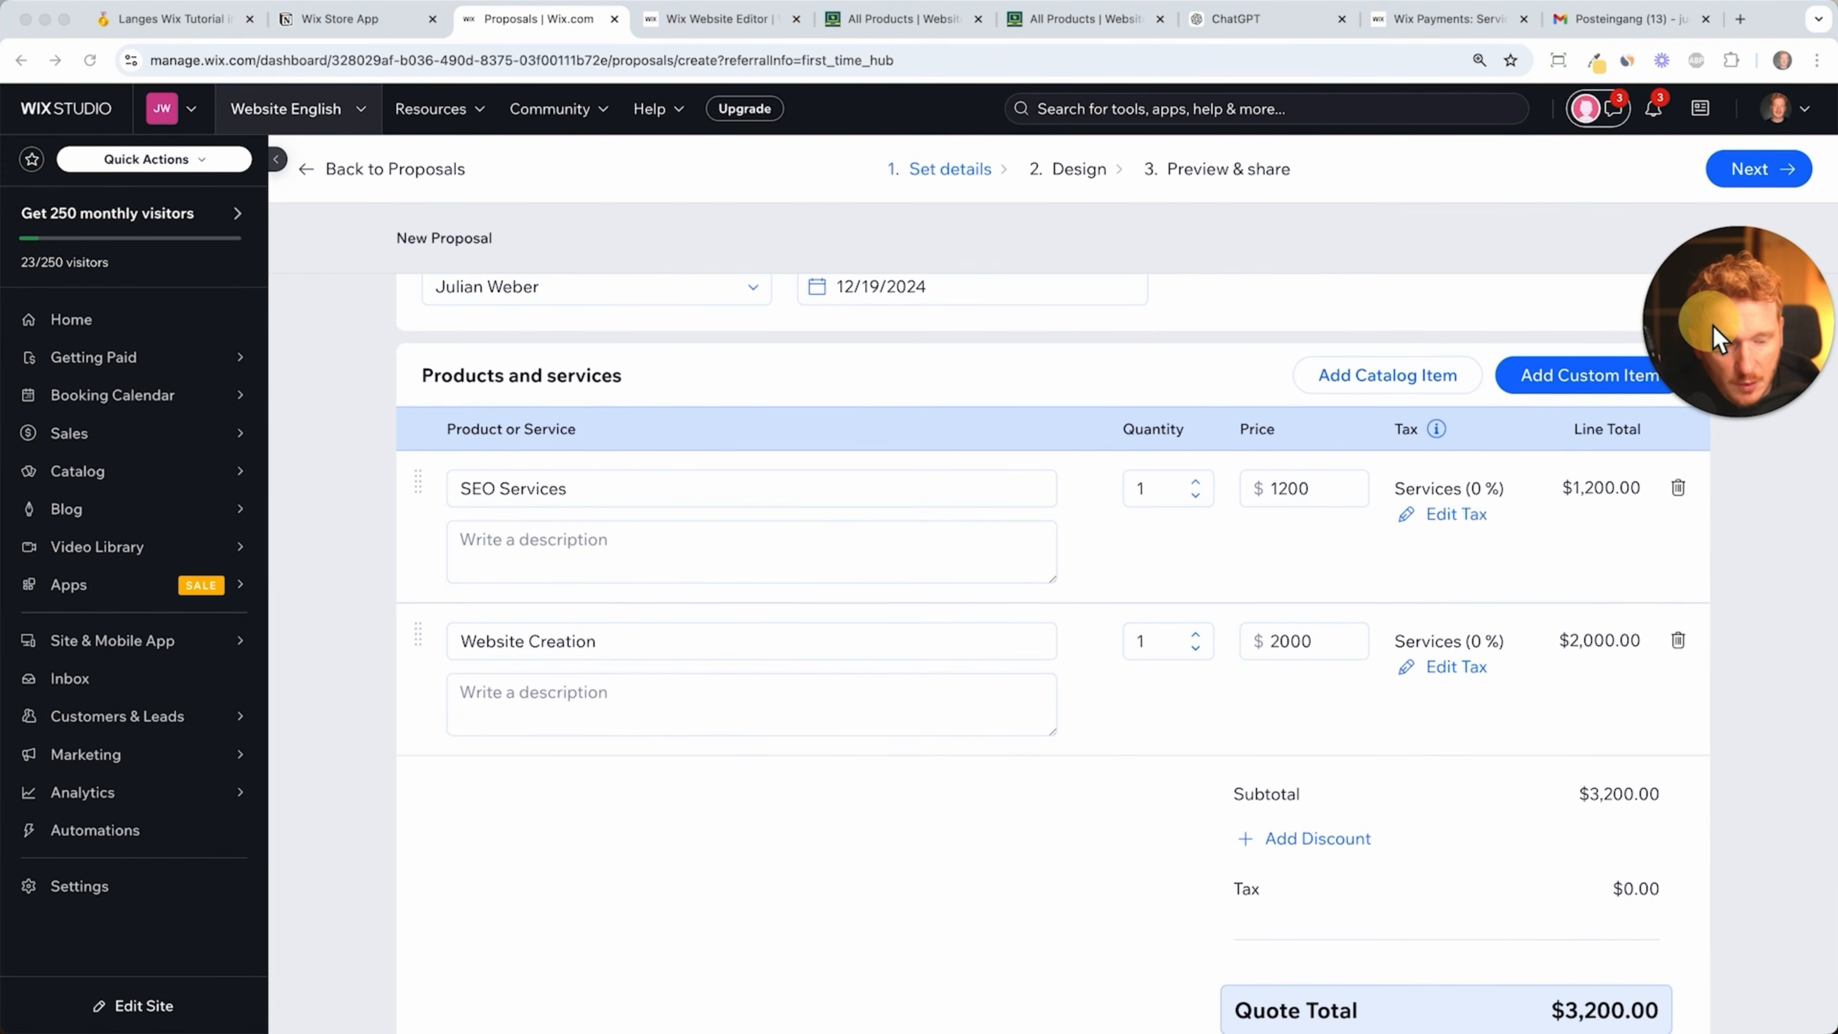
- Set the deposit for the proposal's one-time payment to 20%
{"action": "scroll", "coordinate": [1628, 674], "scroll_direction": "down", "scroll_amount": 6}
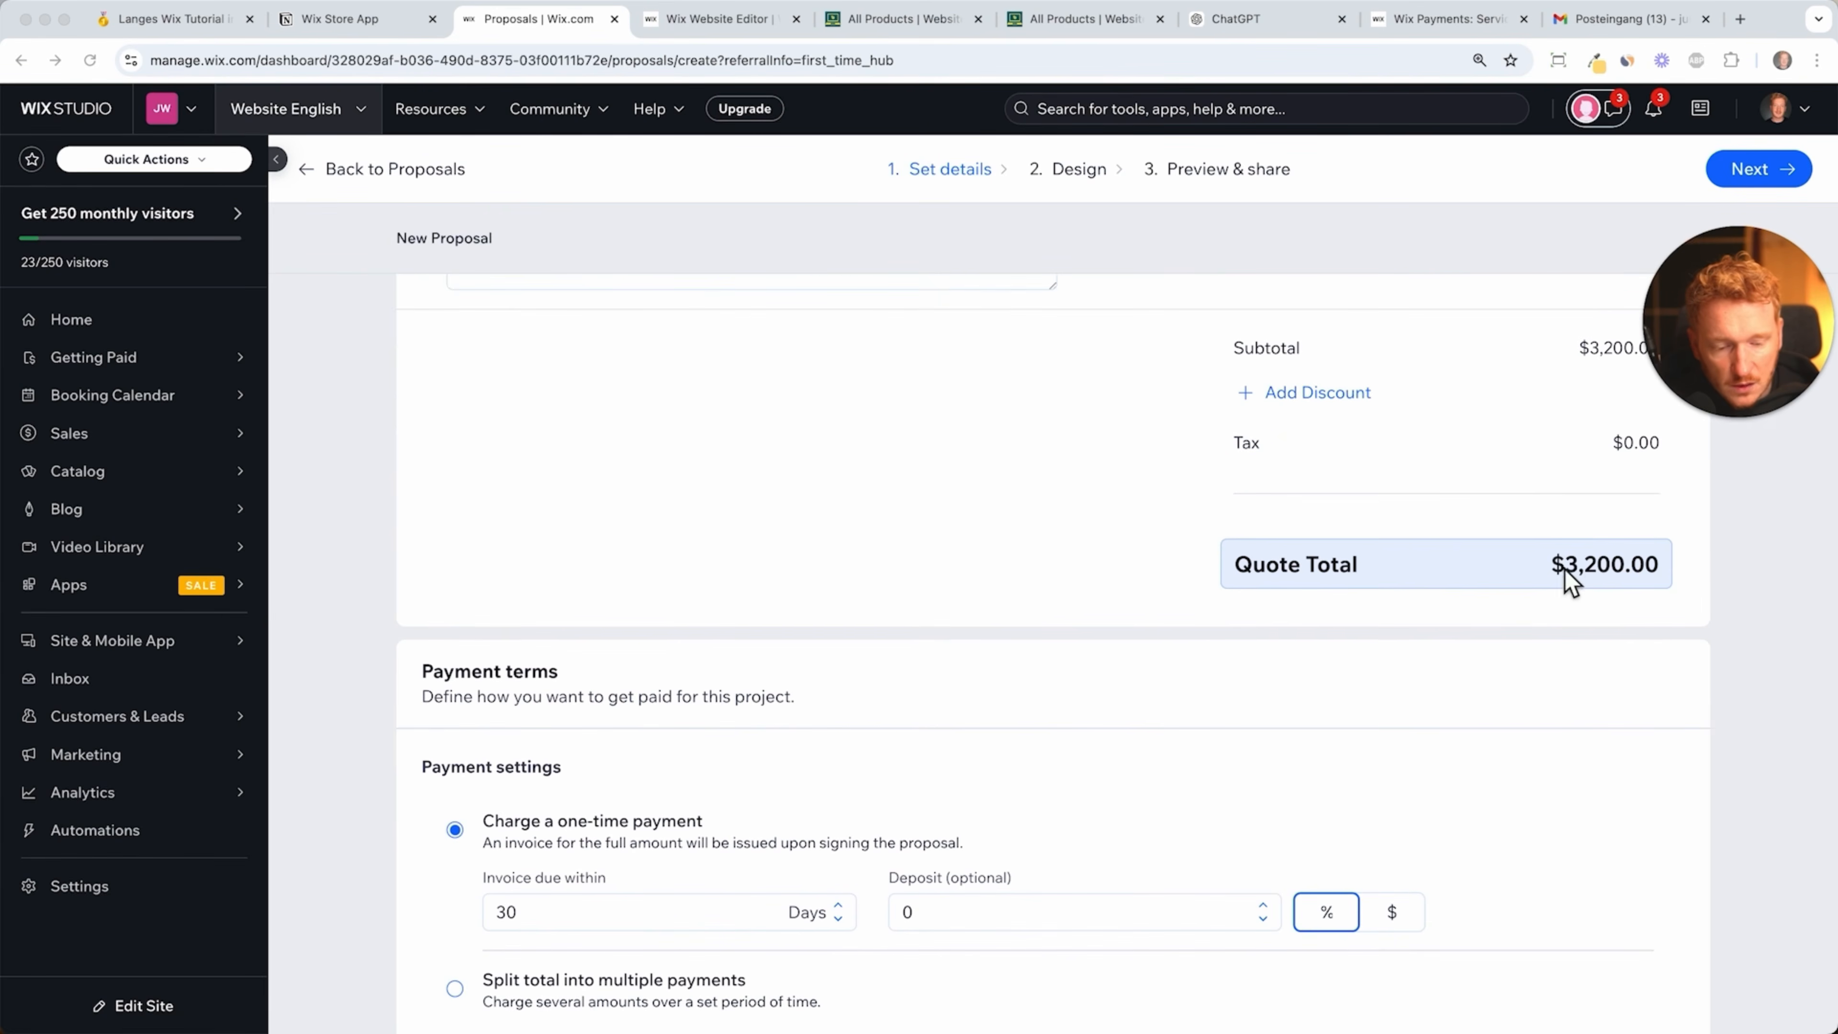
{"action": "scroll", "coordinate": [1565, 601], "scroll_direction": "up", "scroll_amount": 1}
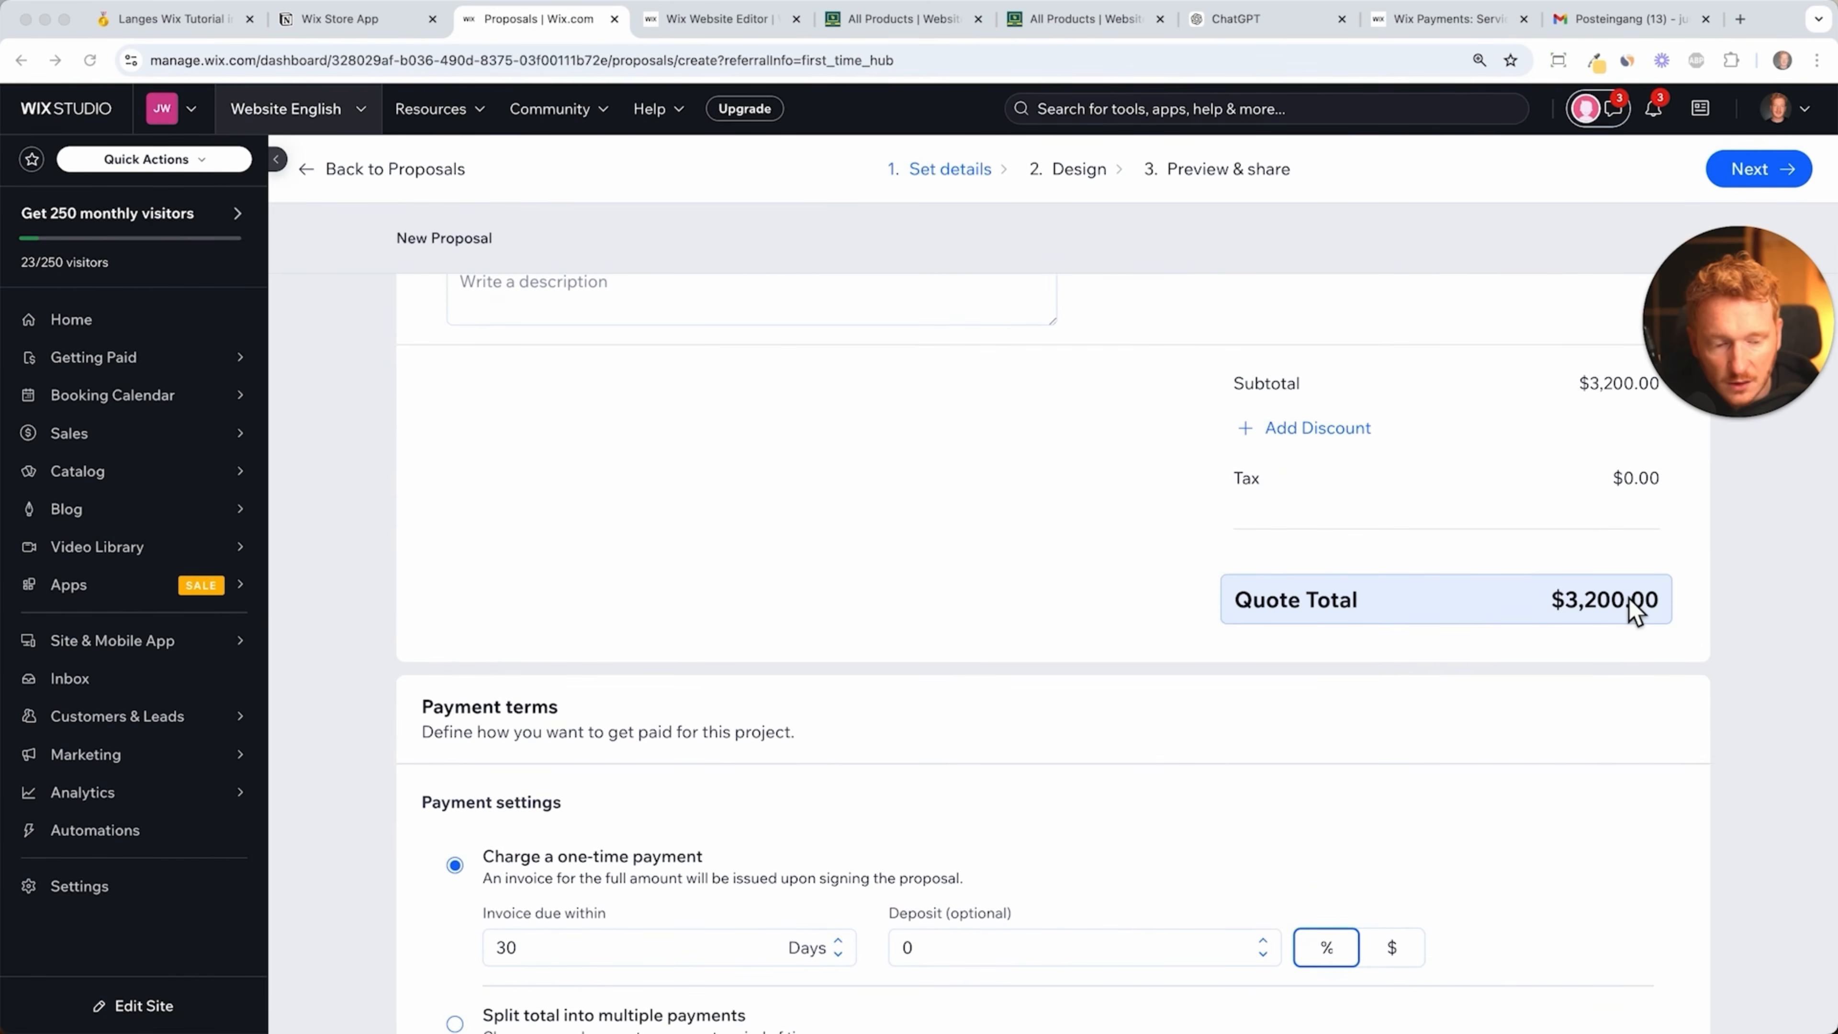
{"action": "scroll", "coordinate": [1231, 760], "scroll_direction": "down", "scroll_amount": 1}
{"action": "scroll", "coordinate": [1230, 760], "scroll_direction": "down", "scroll_amount": 2}
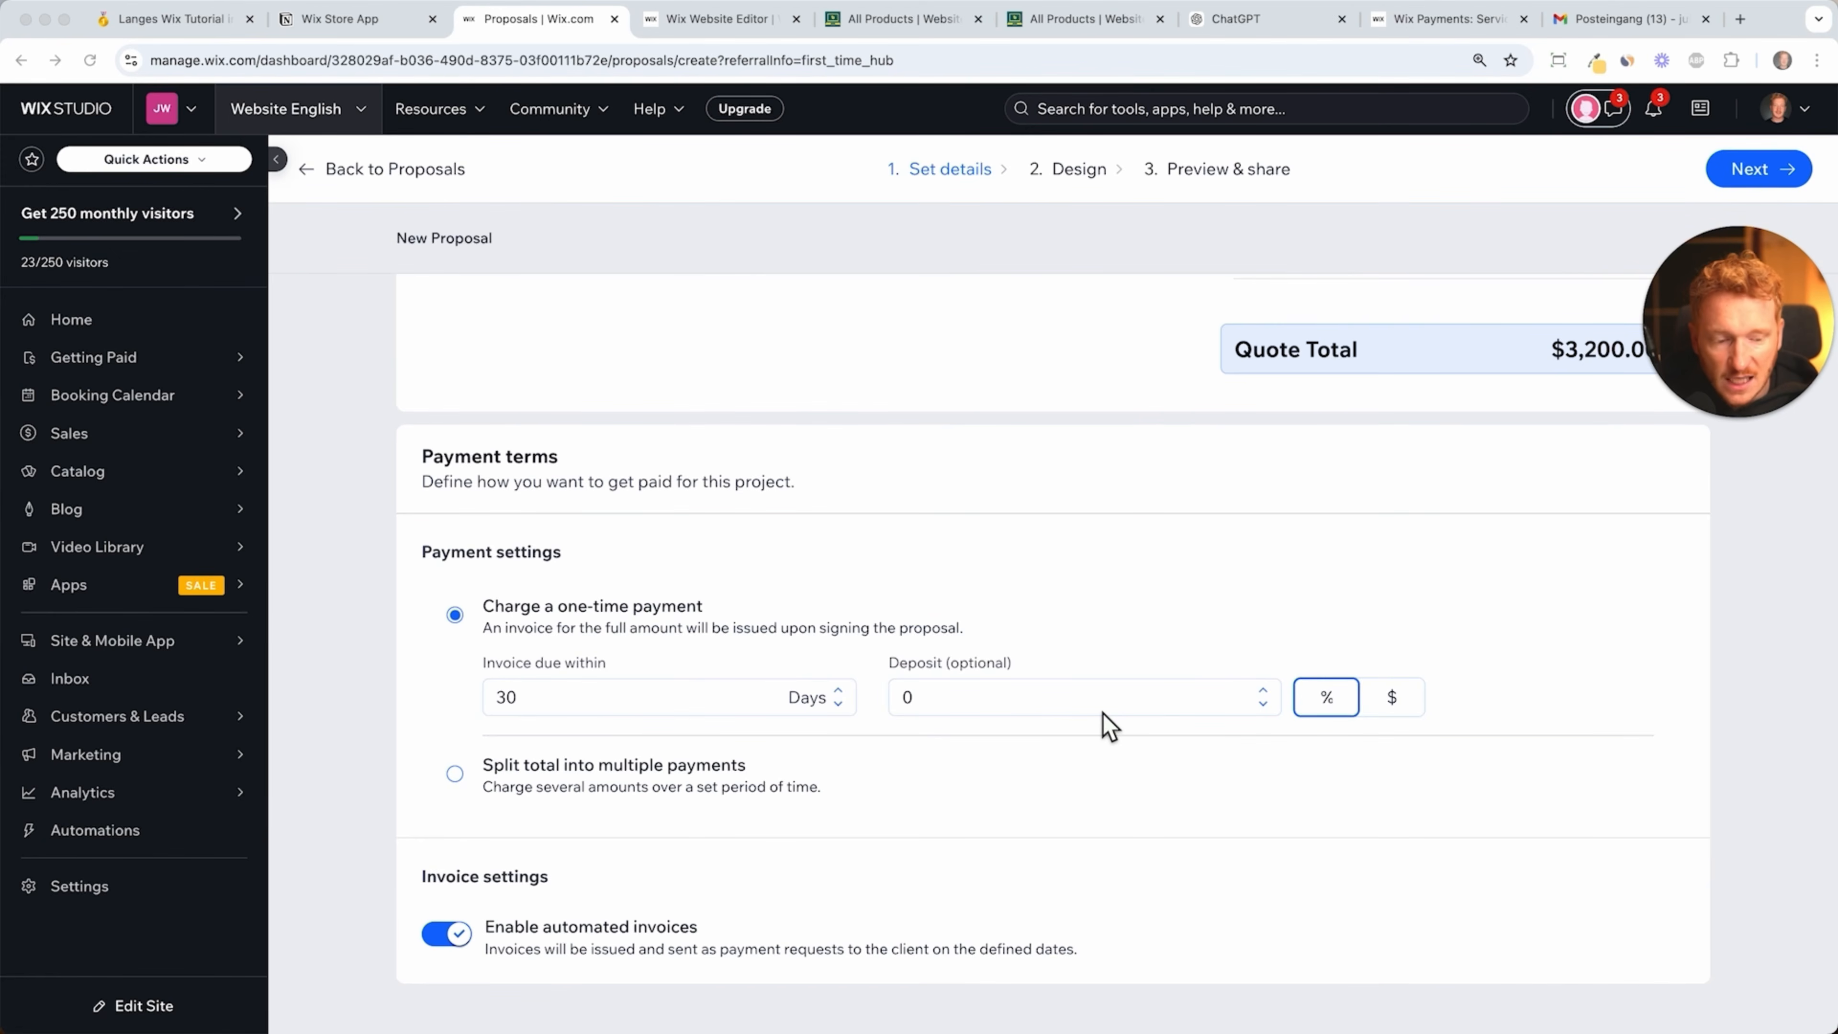
{"action": "left_click", "coordinate": [1145, 703]}
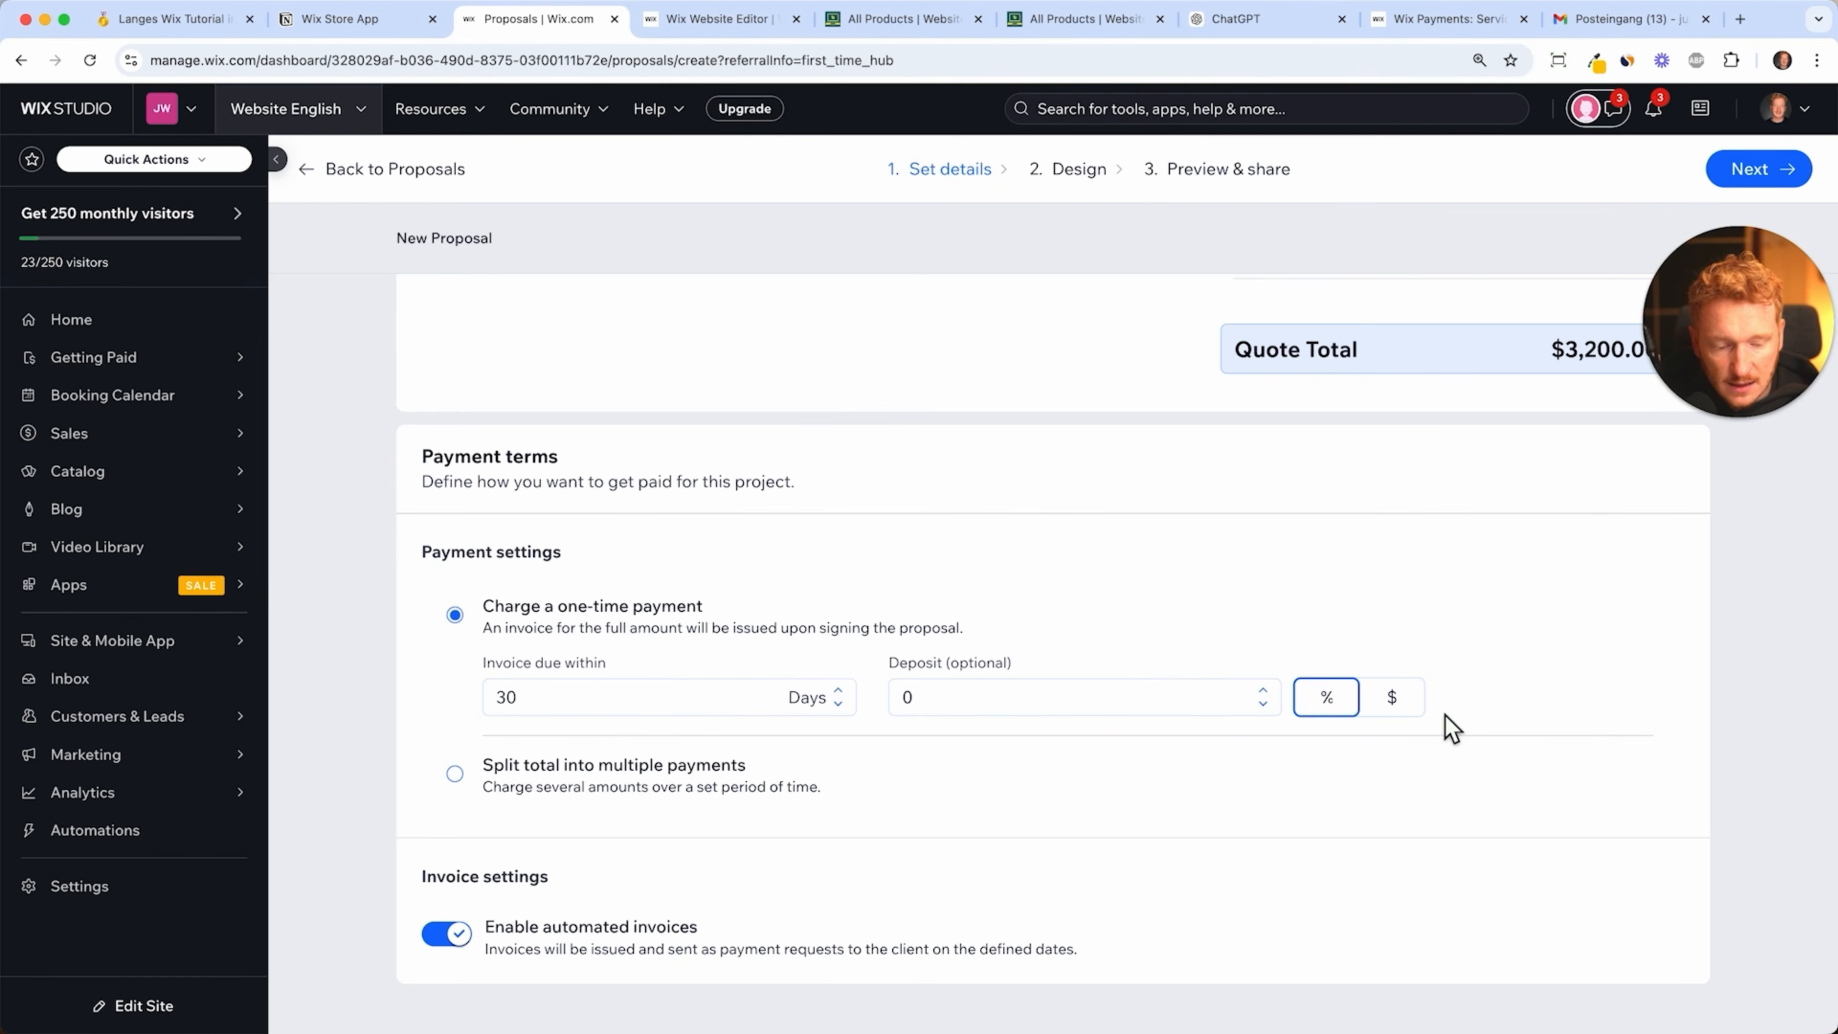
{"action": "left_click", "coordinate": [1227, 709]}
{"action": "left_click", "coordinate": [1366, 643]}
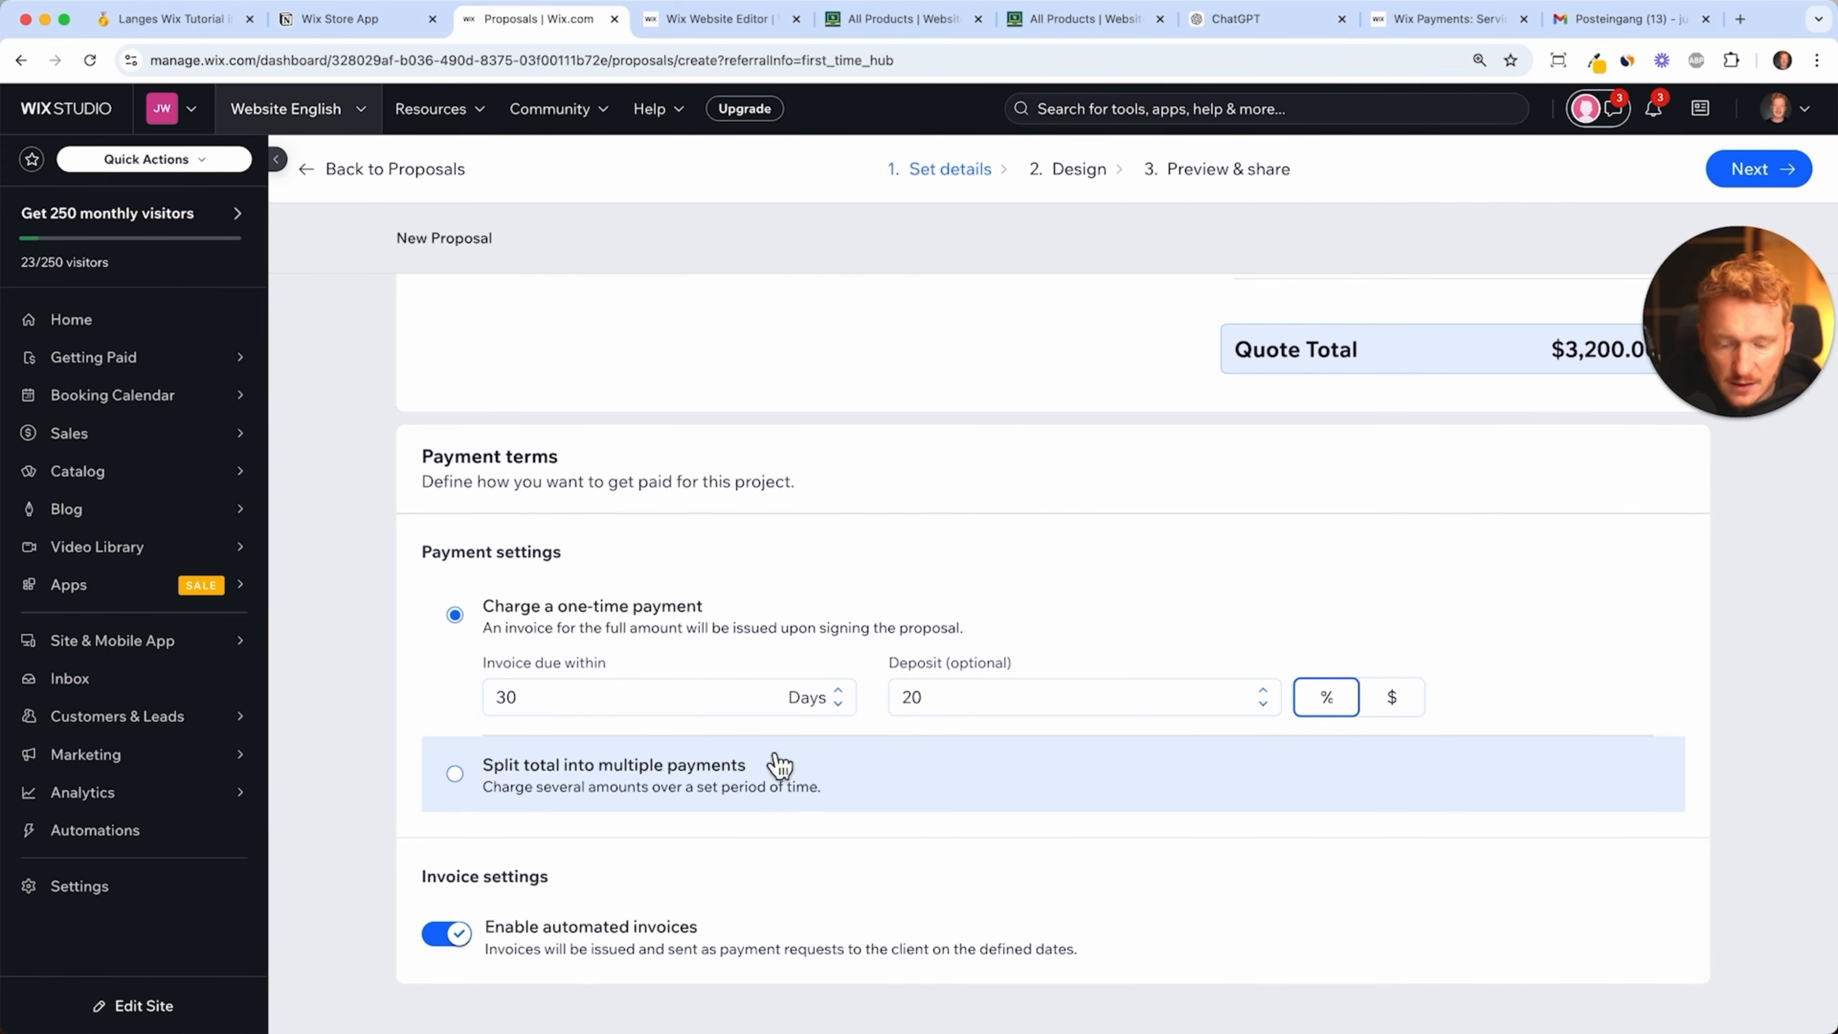
- Review the proposal's payment terms, invoice settings and line items, and proceed to the template selection
{"action": "scroll", "coordinate": [750, 669], "scroll_direction": "up", "scroll_amount": 1}
{"action": "scroll", "coordinate": [749, 660], "scroll_direction": "down", "scroll_amount": 1}
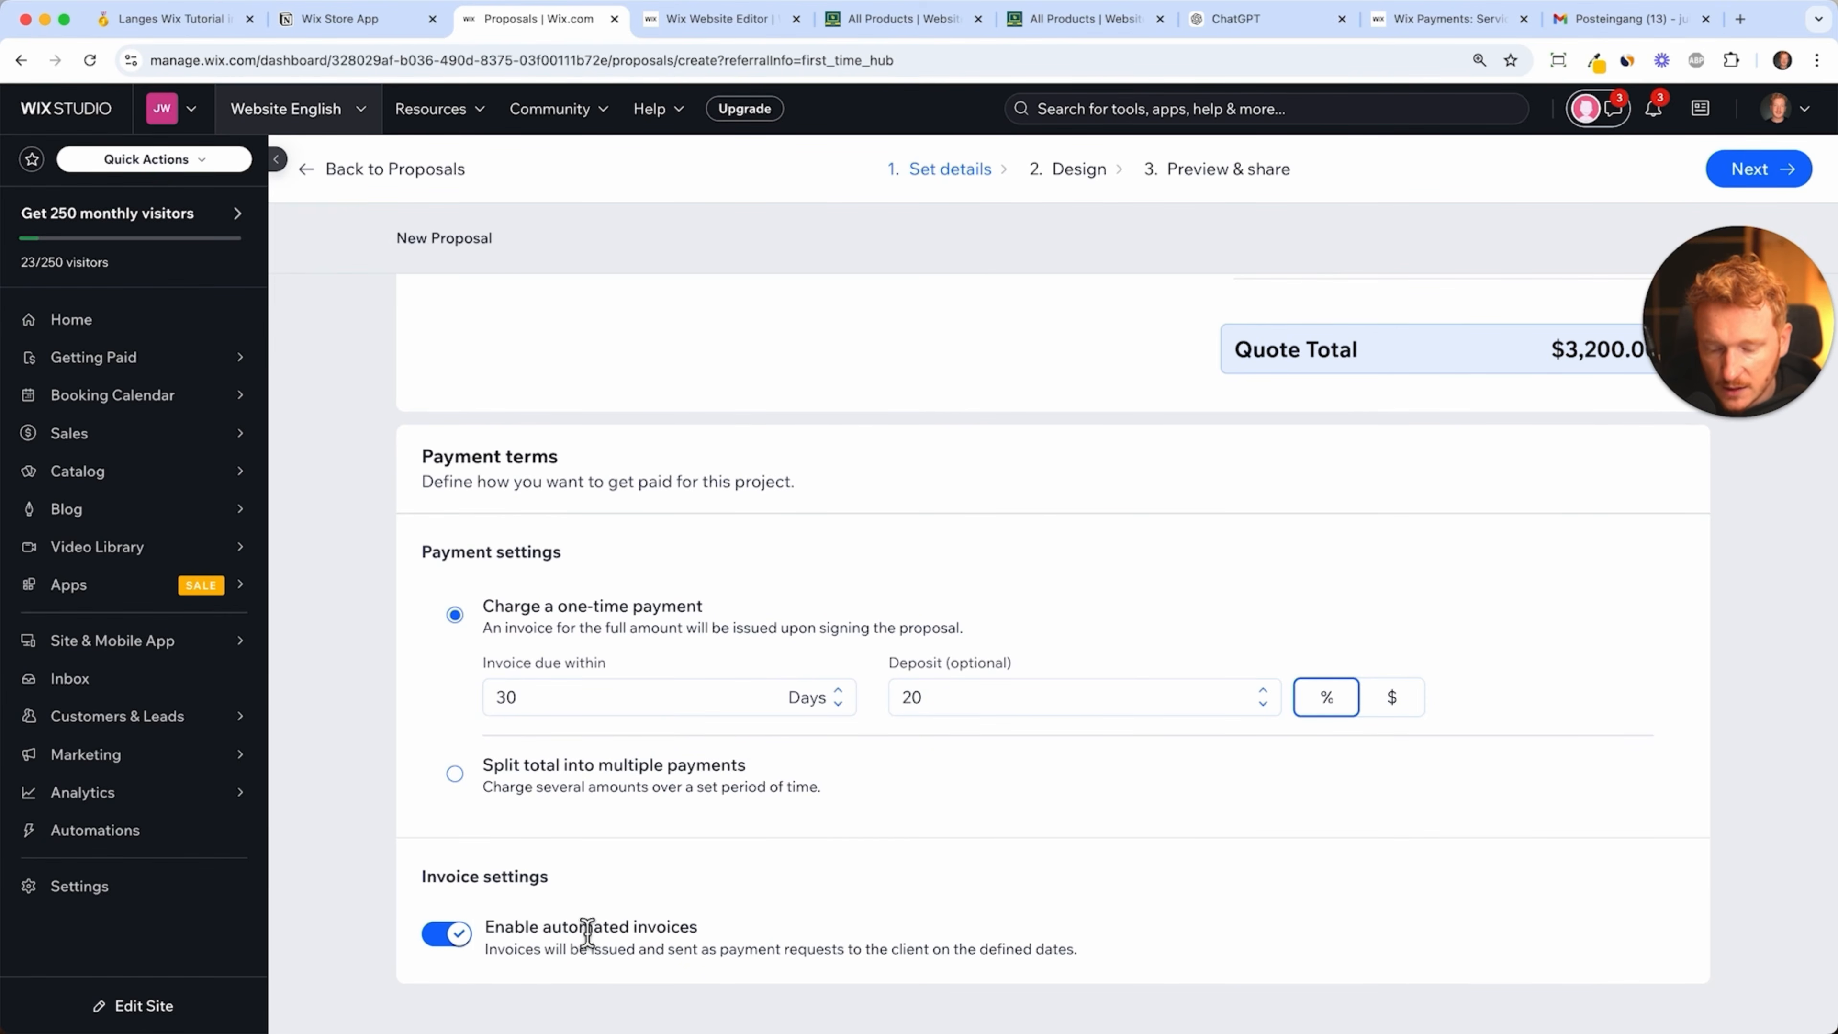
{"action": "scroll", "coordinate": [1042, 882], "scroll_direction": "up", "scroll_amount": 10}
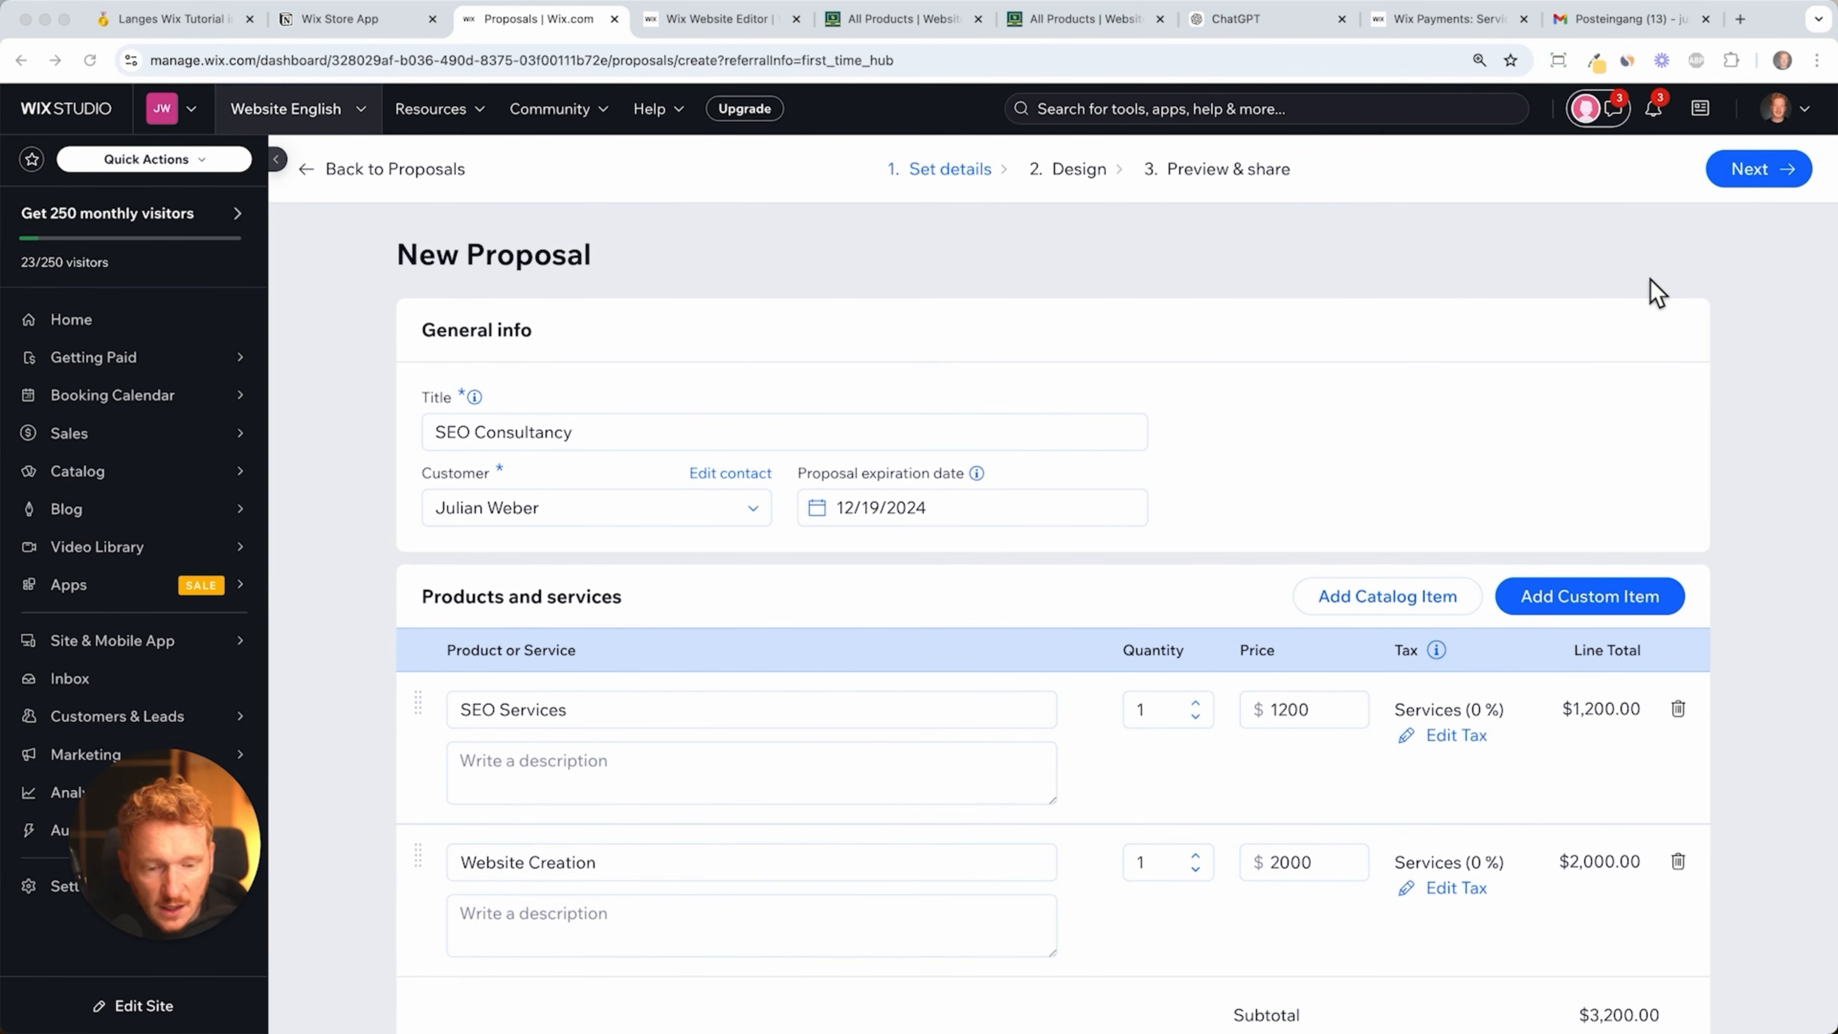
{"action": "left_click", "coordinate": [1764, 172]}
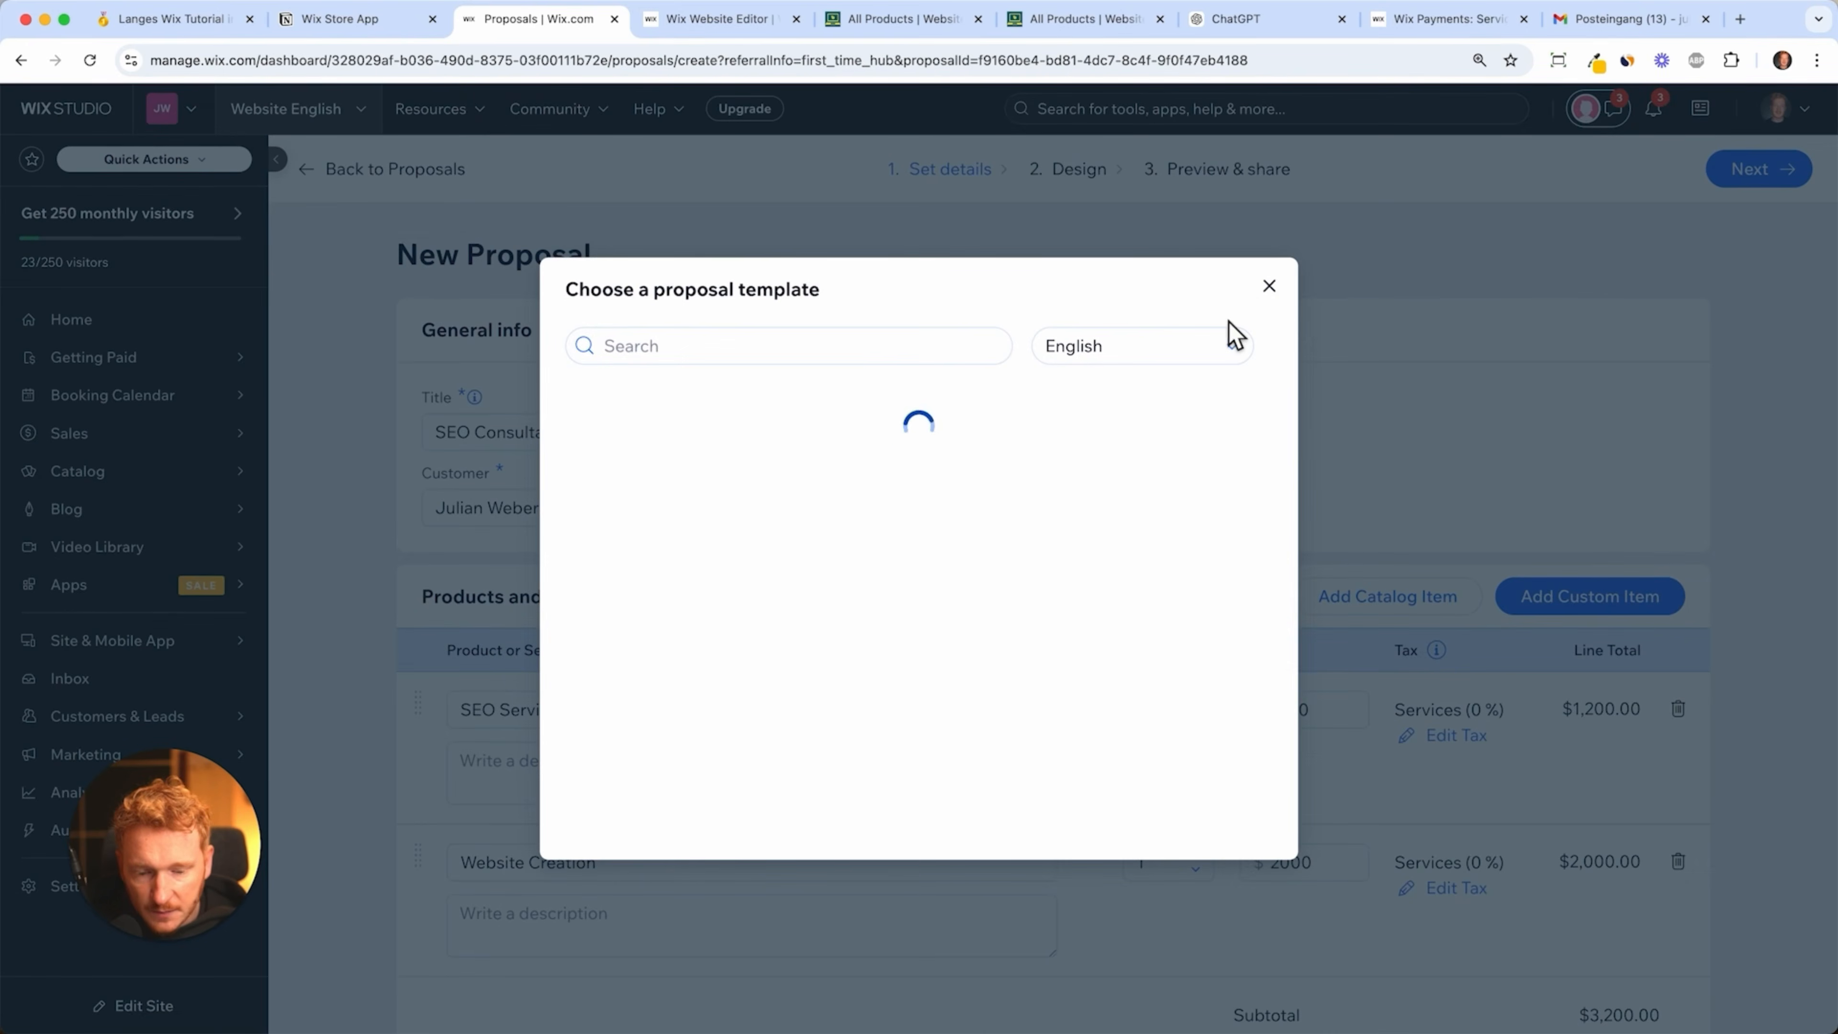
- Preview the Basic Proposal Template down to its signature section and apply it to the proposal
{"action": "mouse_move", "coordinate": [655, 507]}
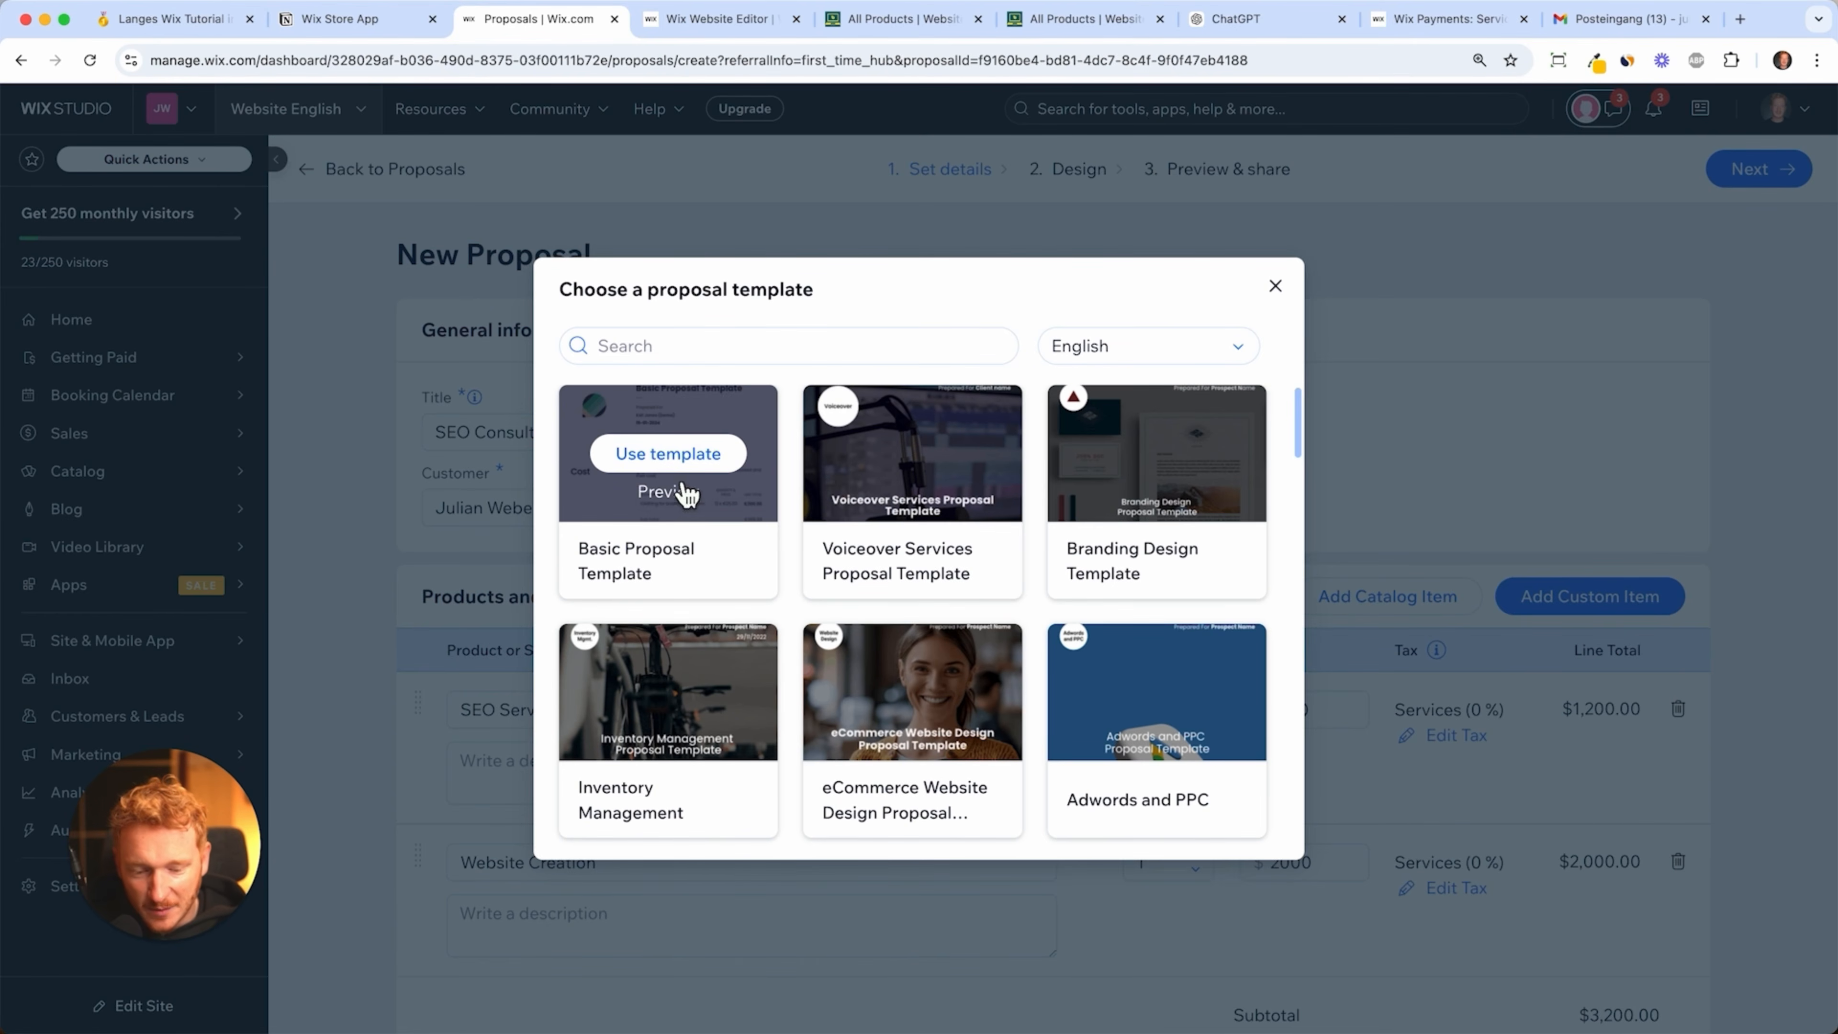
{"action": "mouse_move", "coordinate": [1197, 597]}
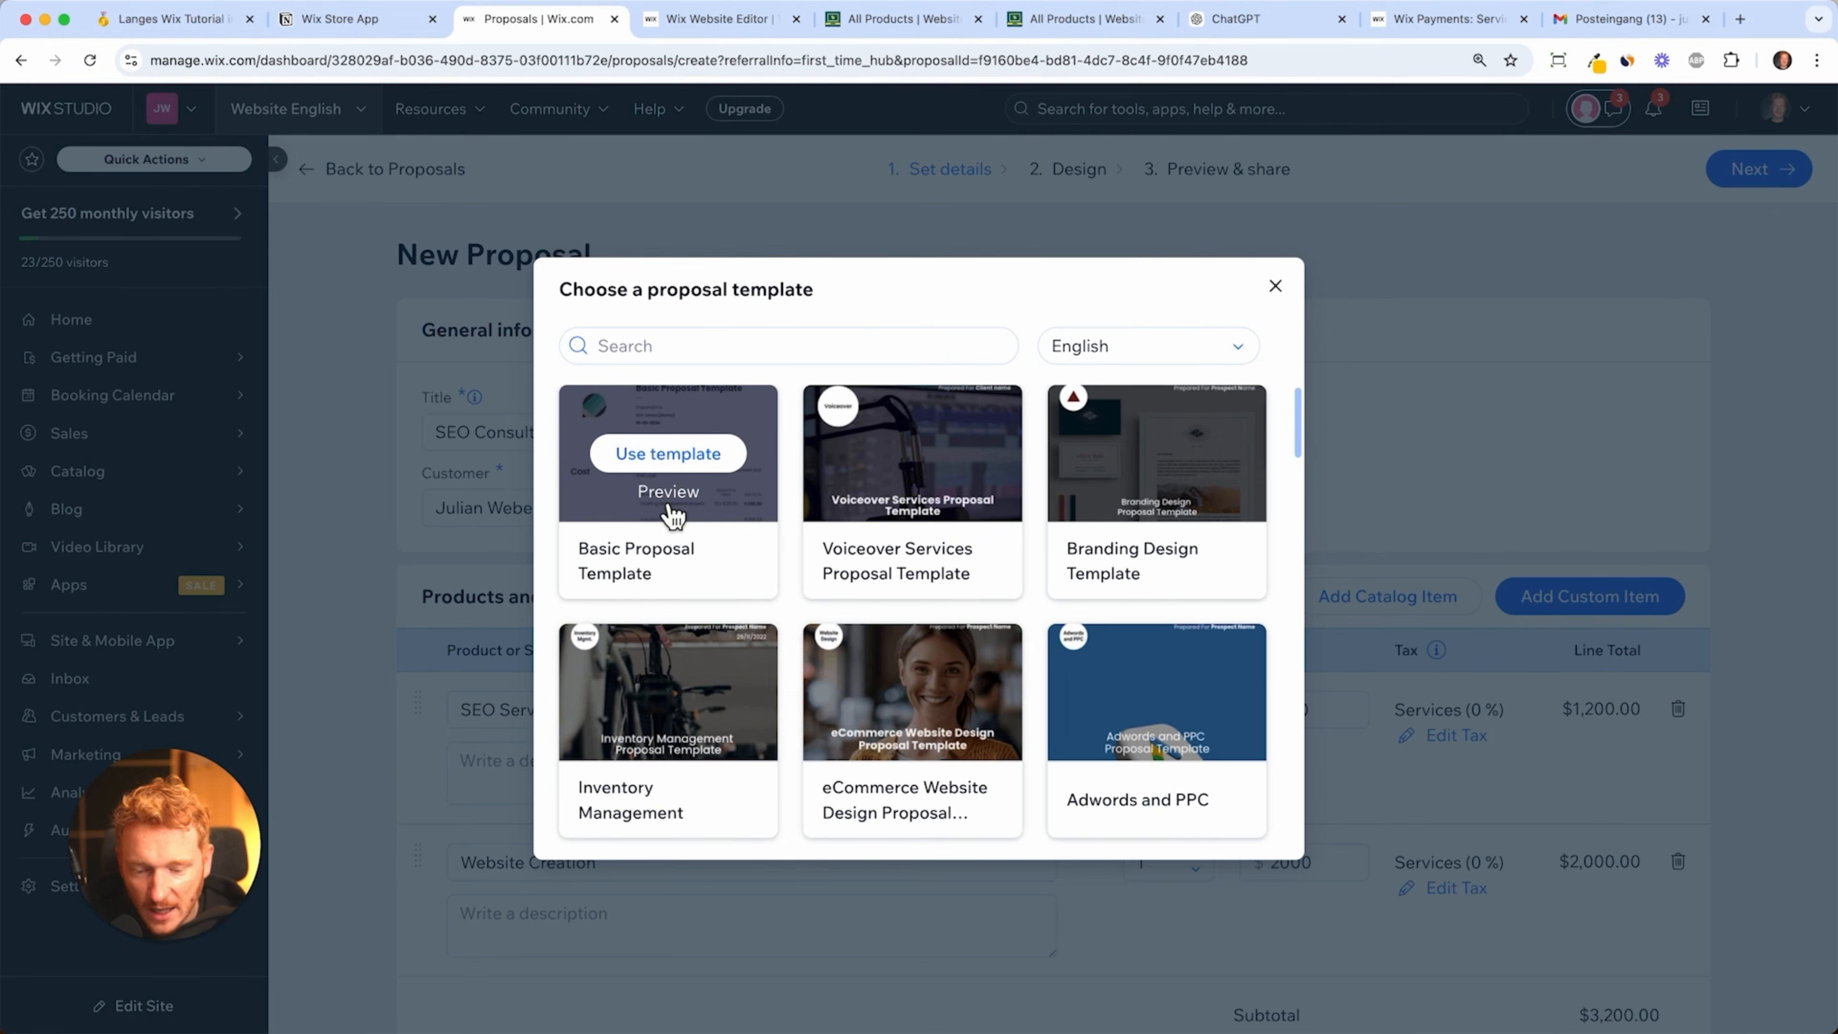
{"action": "left_click", "coordinate": [669, 493]}
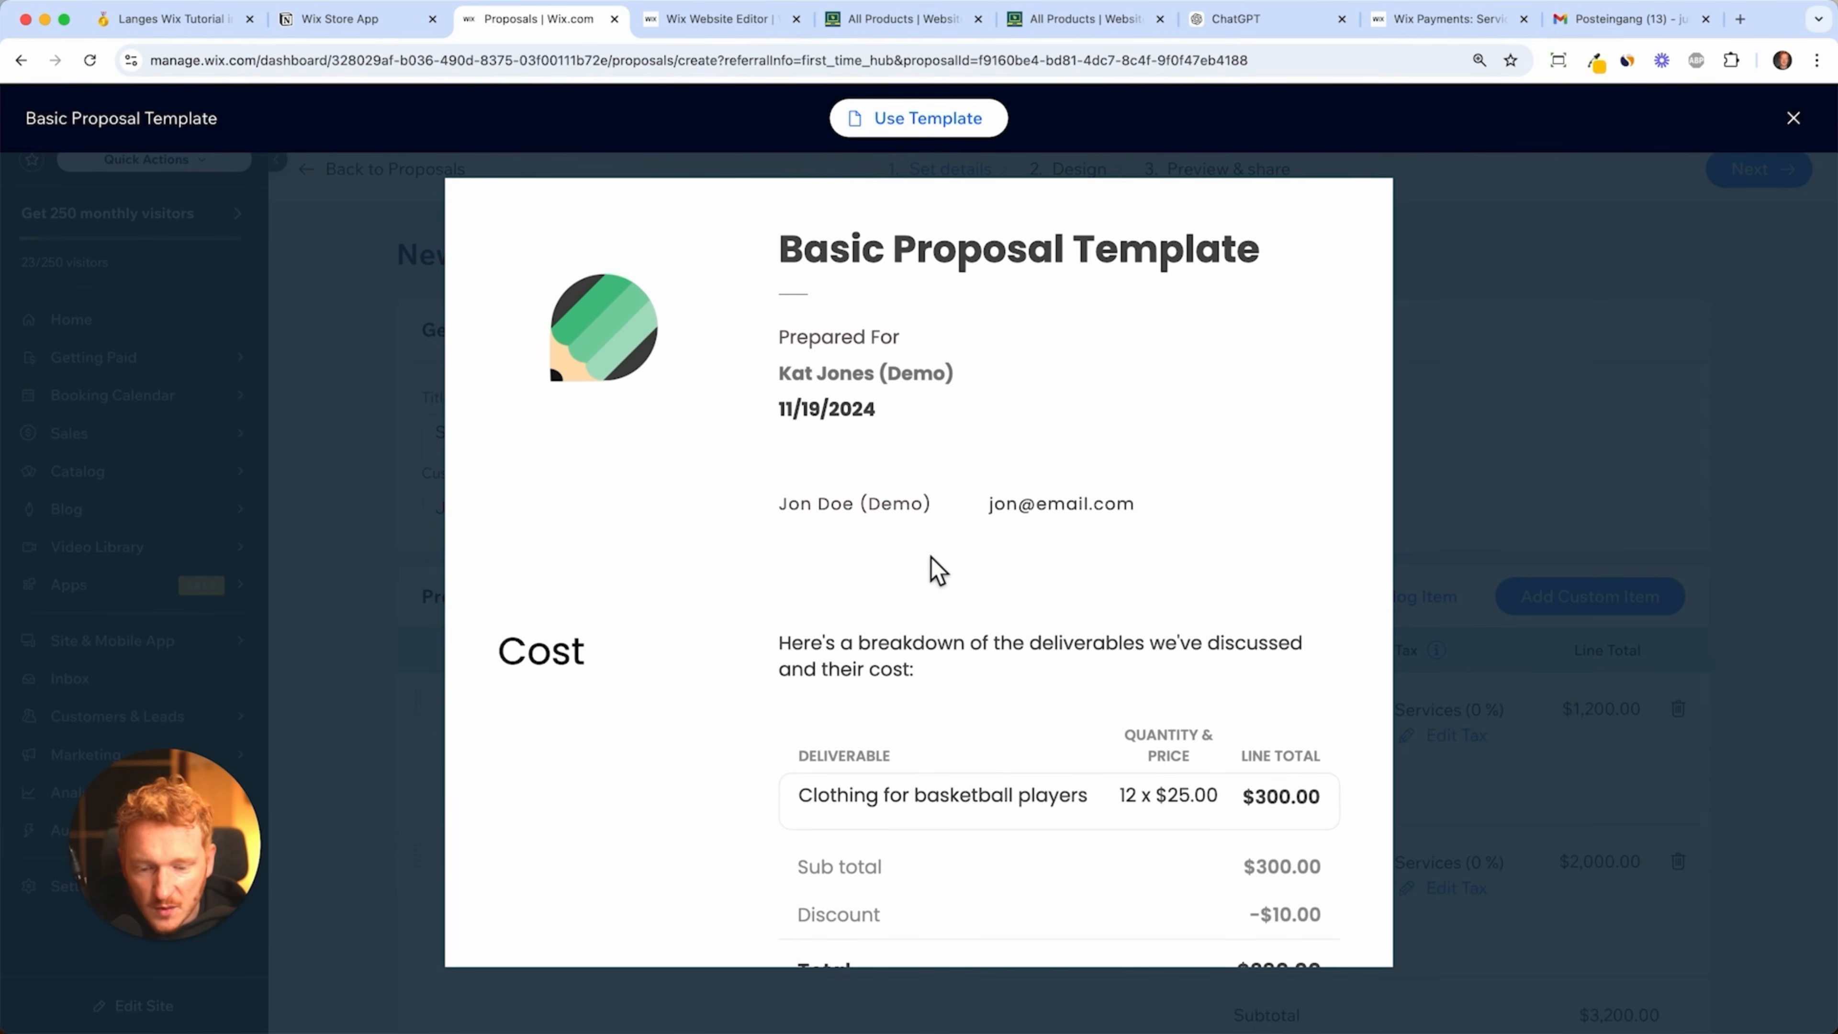
{"action": "scroll", "coordinate": [939, 572], "scroll_direction": "down", "scroll_amount": 4}
{"action": "scroll", "coordinate": [939, 572], "scroll_direction": "down", "scroll_amount": 9}
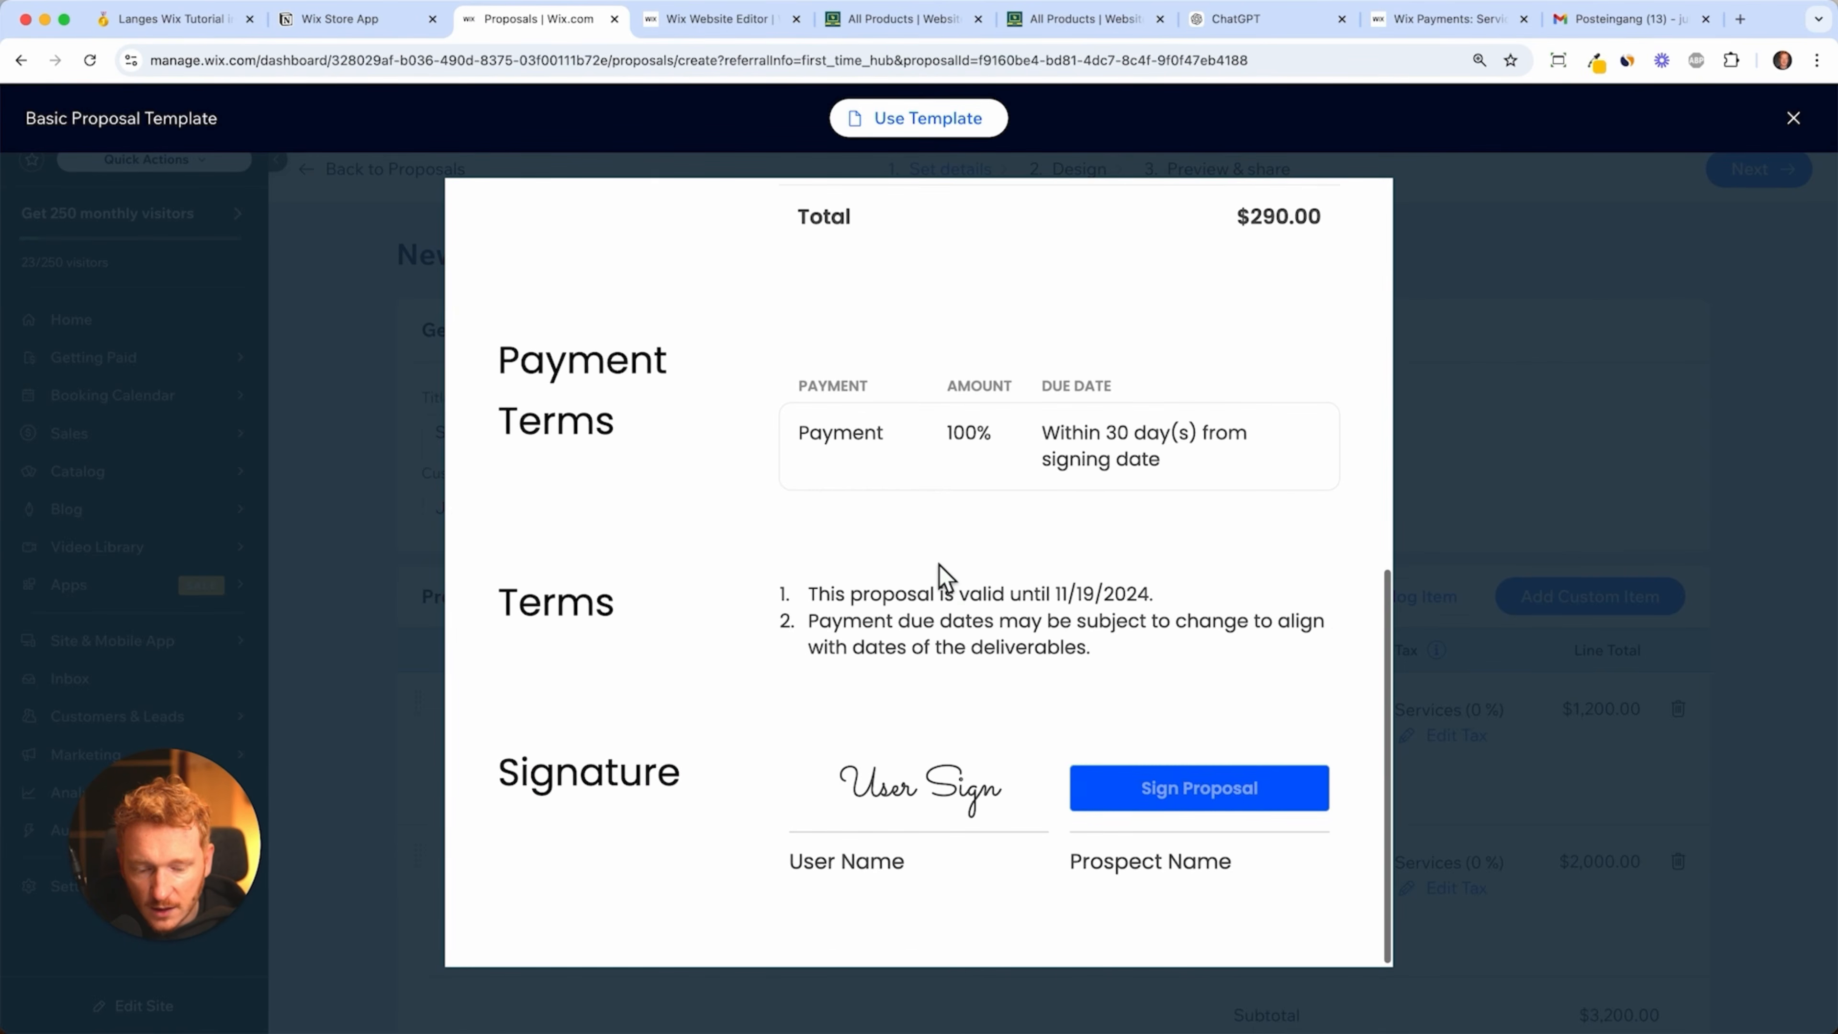
{"action": "scroll", "coordinate": [939, 572], "scroll_direction": "up", "scroll_amount": 13}
{"action": "left_click", "coordinate": [972, 123]}
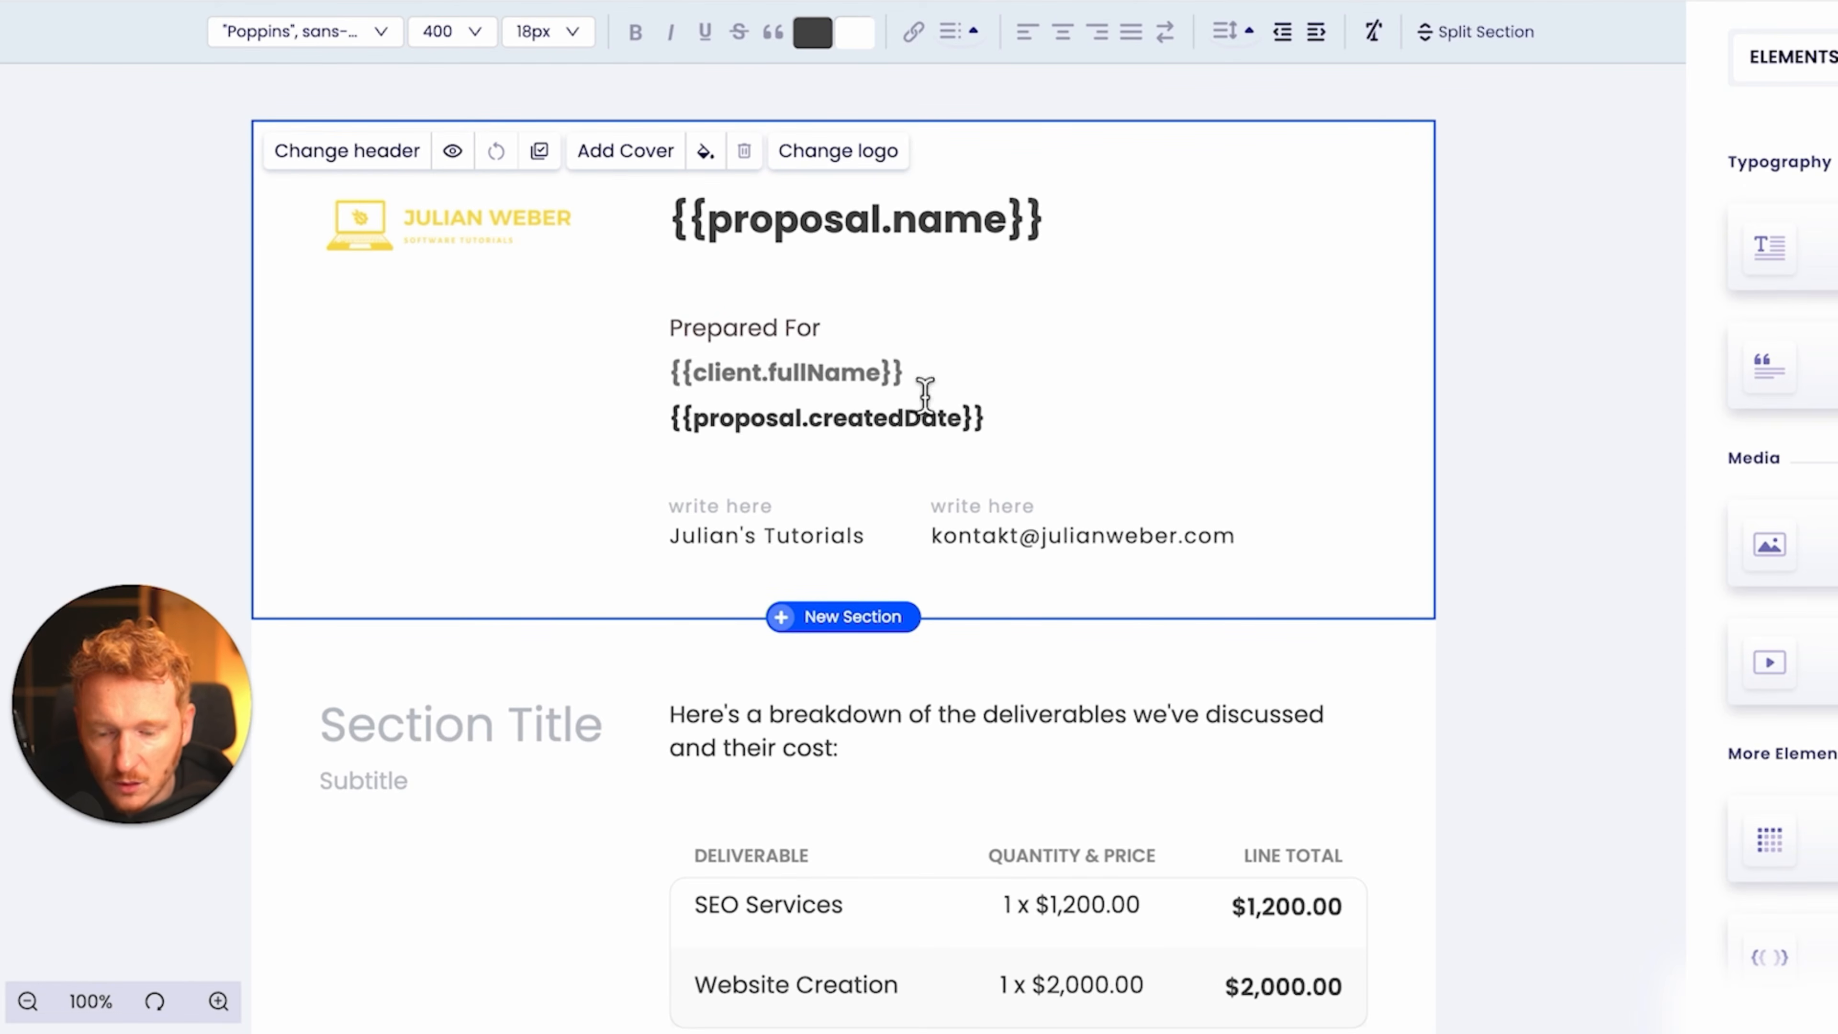
- Examine the proposal draft's header, cost breakdown, payment terms, general terms and signature sections
{"action": "scroll", "coordinate": [865, 604], "scroll_direction": "down", "scroll_amount": 1}
{"action": "scroll", "coordinate": [865, 605], "scroll_direction": "down", "scroll_amount": 1}
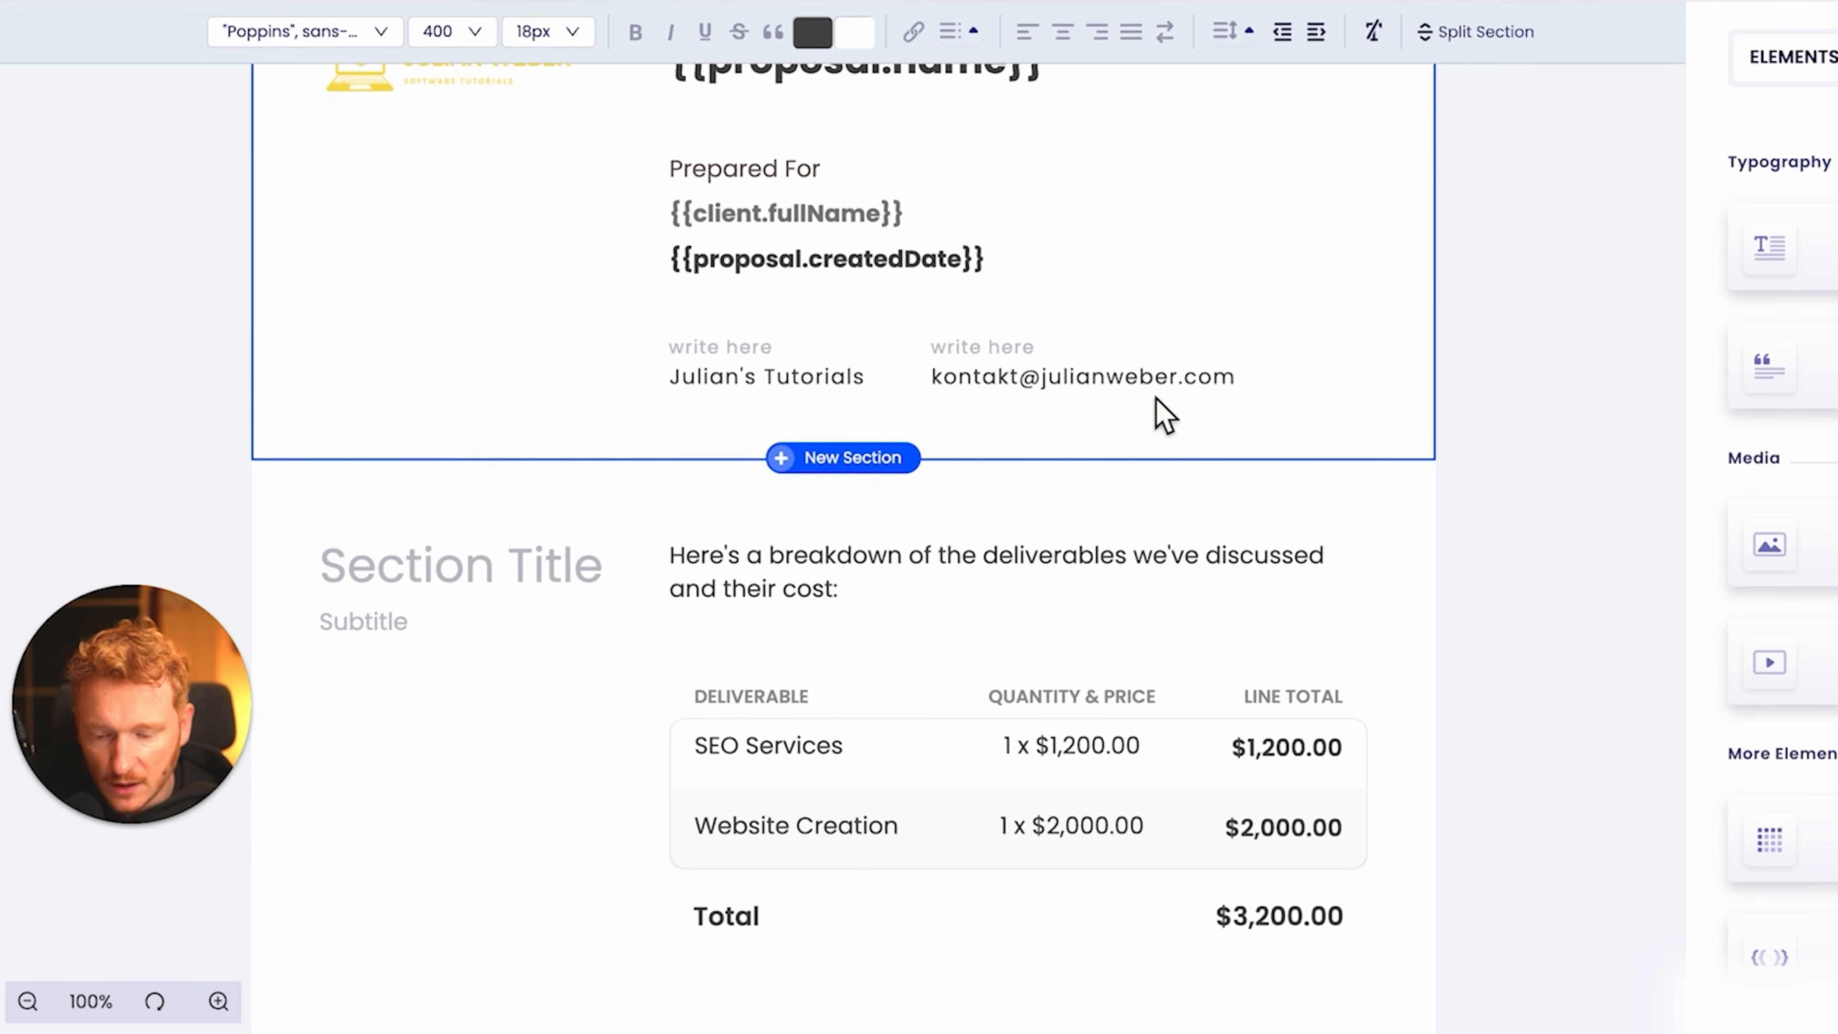
{"action": "scroll", "coordinate": [1238, 517], "scroll_direction": "down", "scroll_amount": 4}
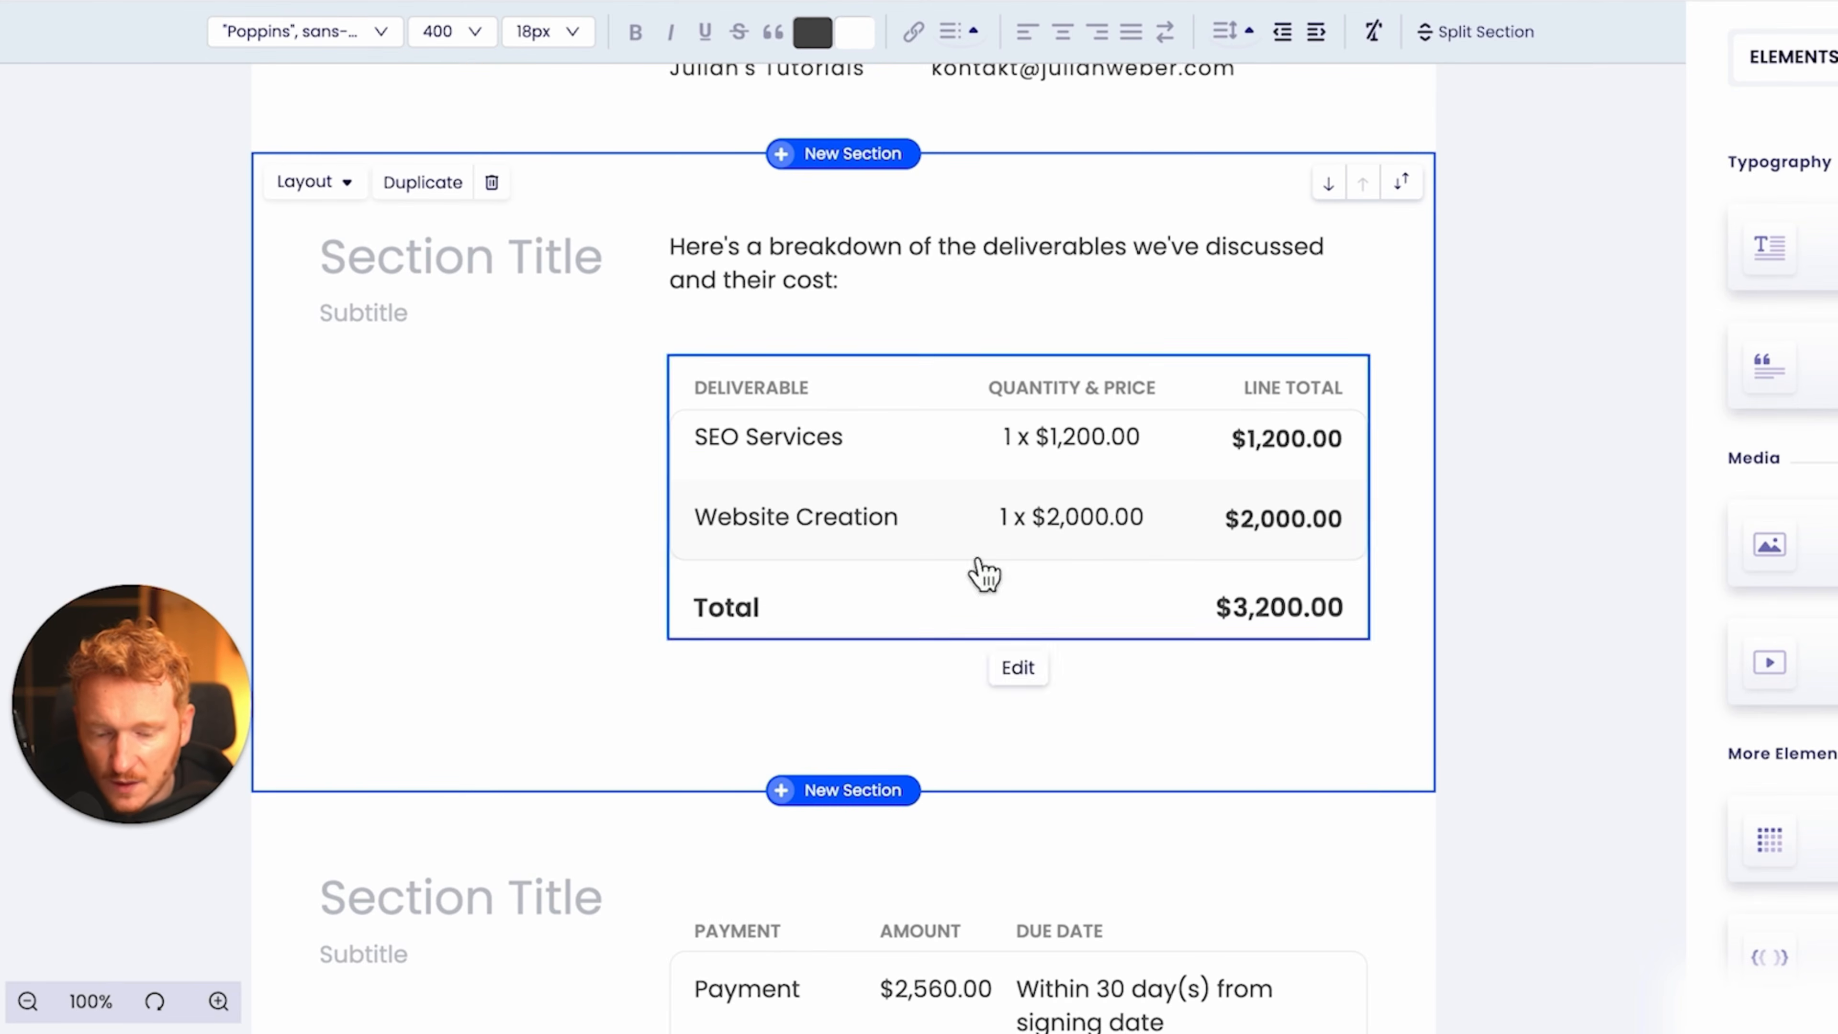
{"action": "left_click", "coordinate": [412, 281]}
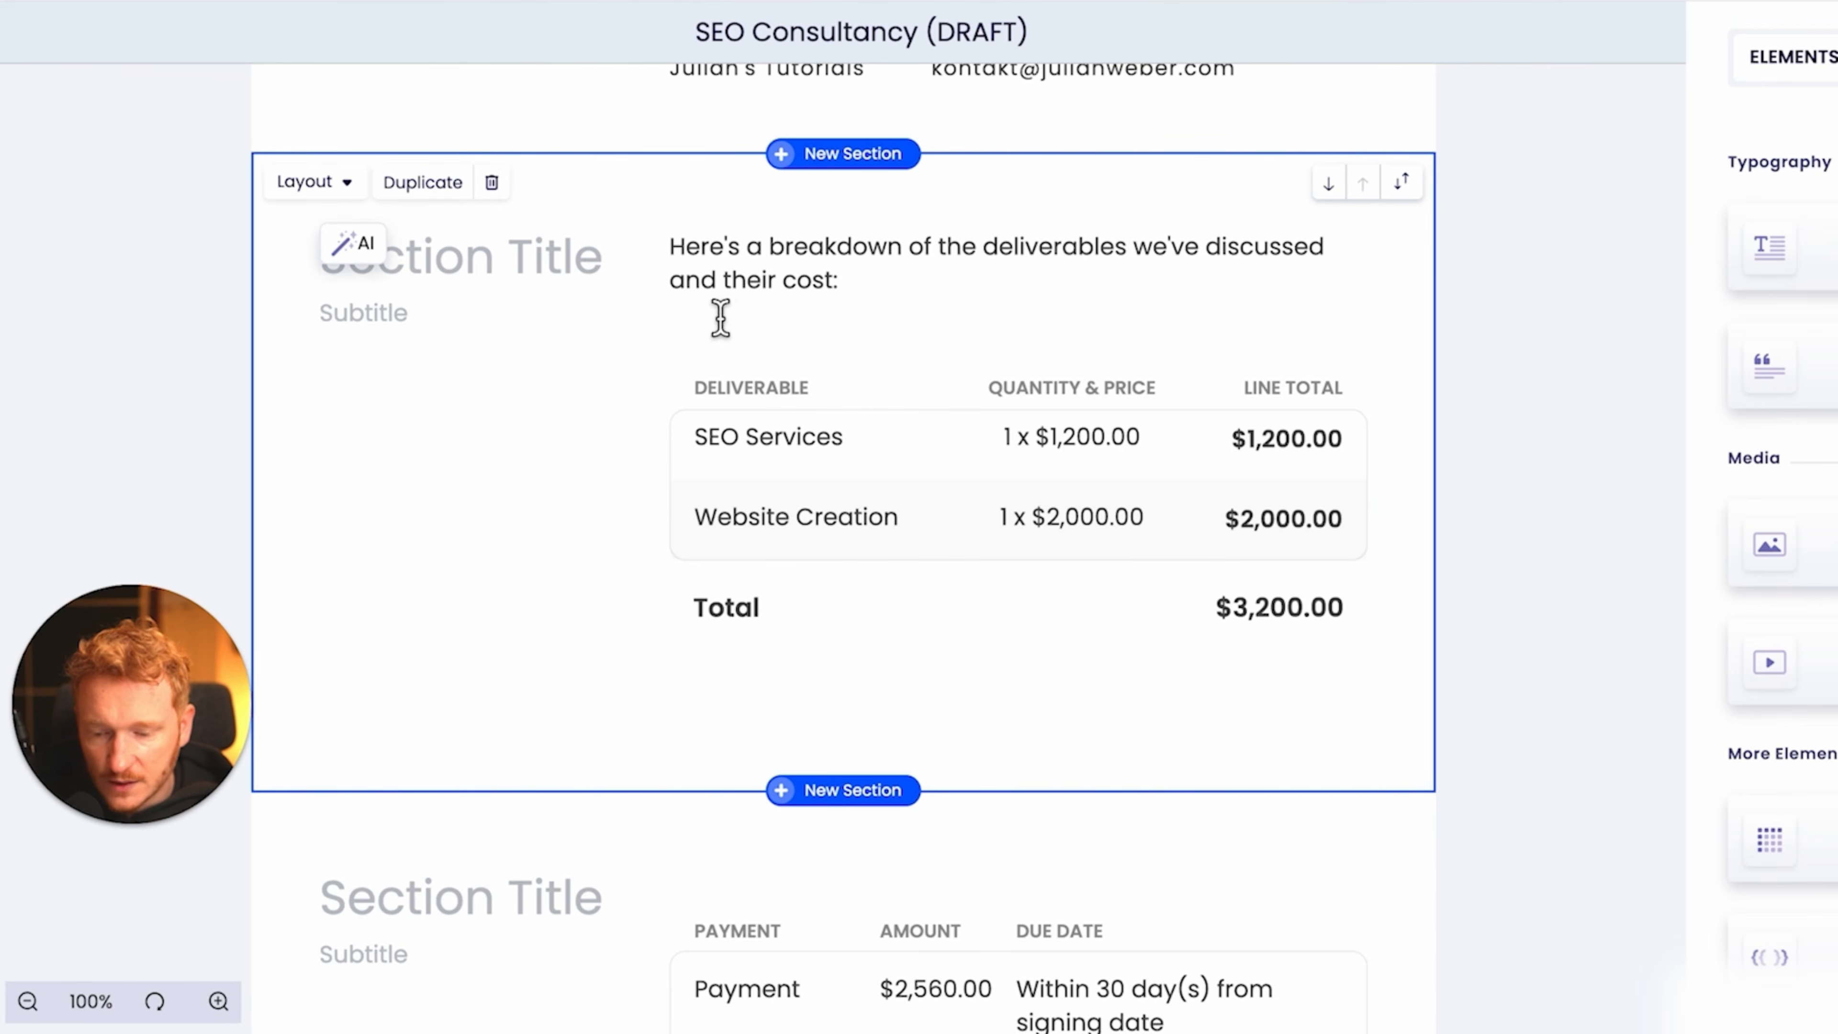
{"action": "scroll", "coordinate": [750, 530], "scroll_direction": "down", "scroll_amount": 7}
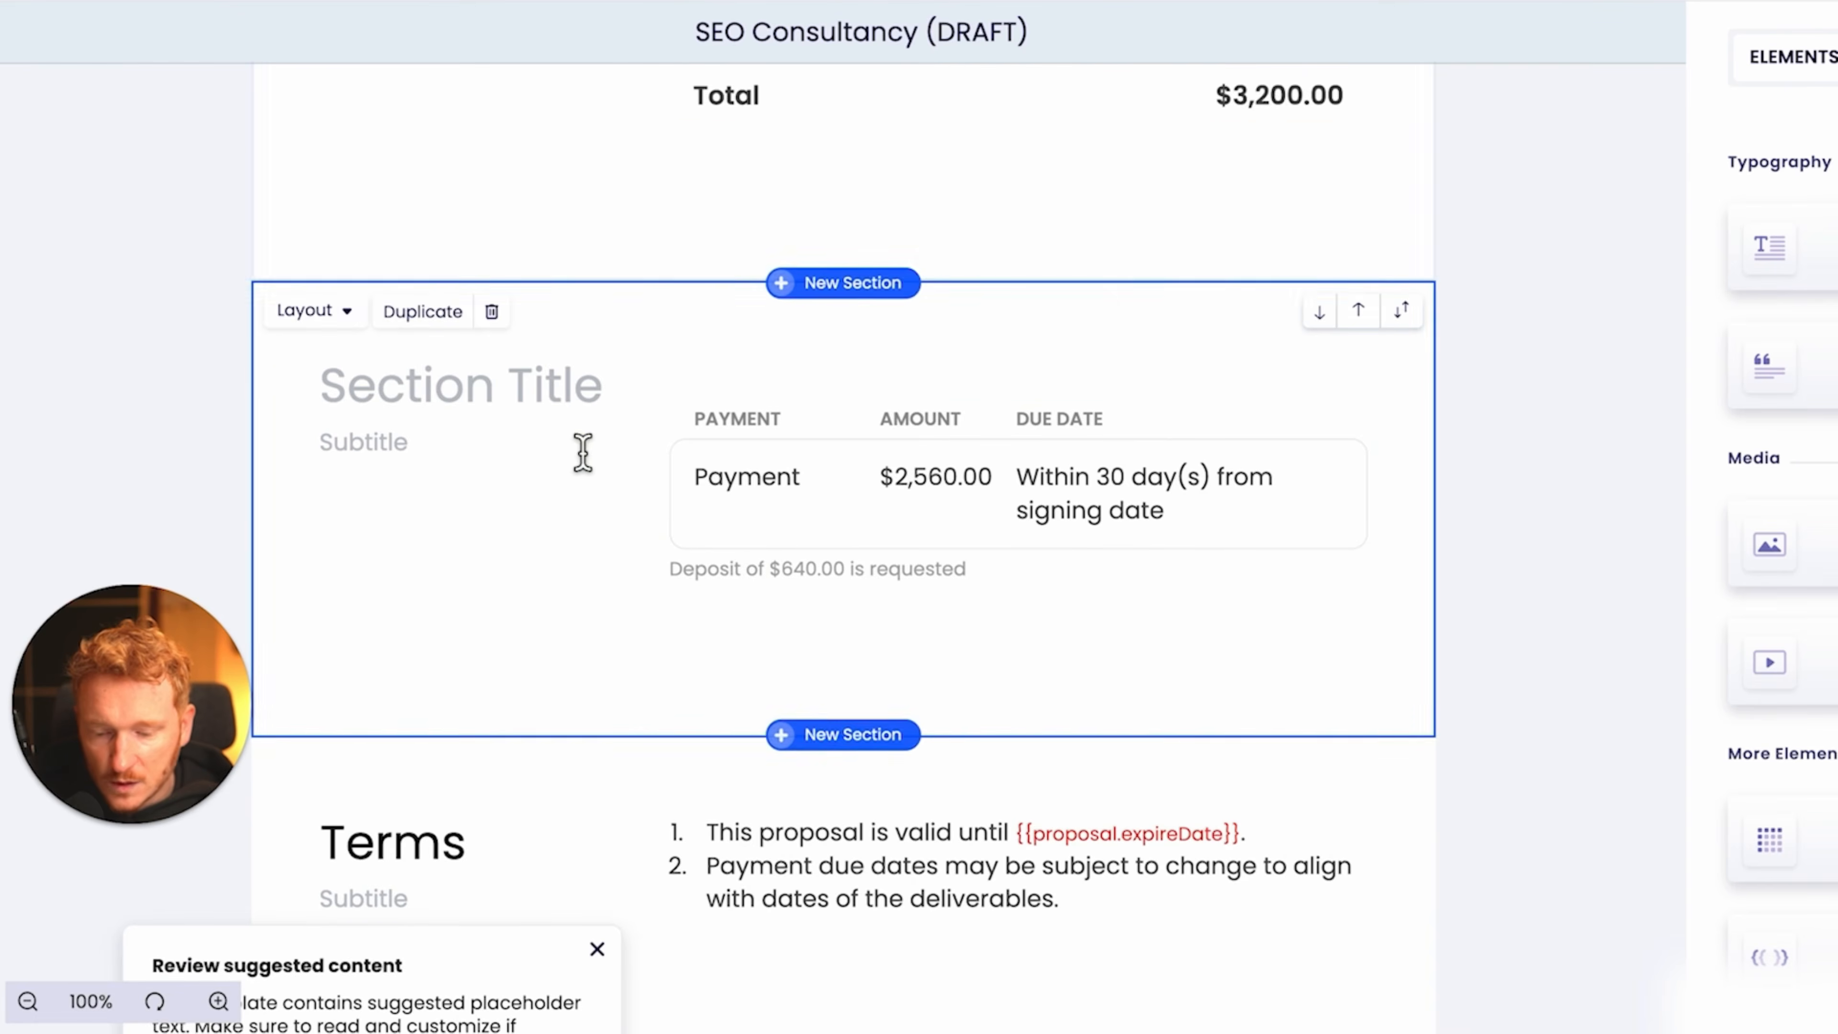
{"action": "left_click", "coordinate": [548, 418]}
{"action": "scroll", "coordinate": [694, 655], "scroll_direction": "up", "scroll_amount": 4}
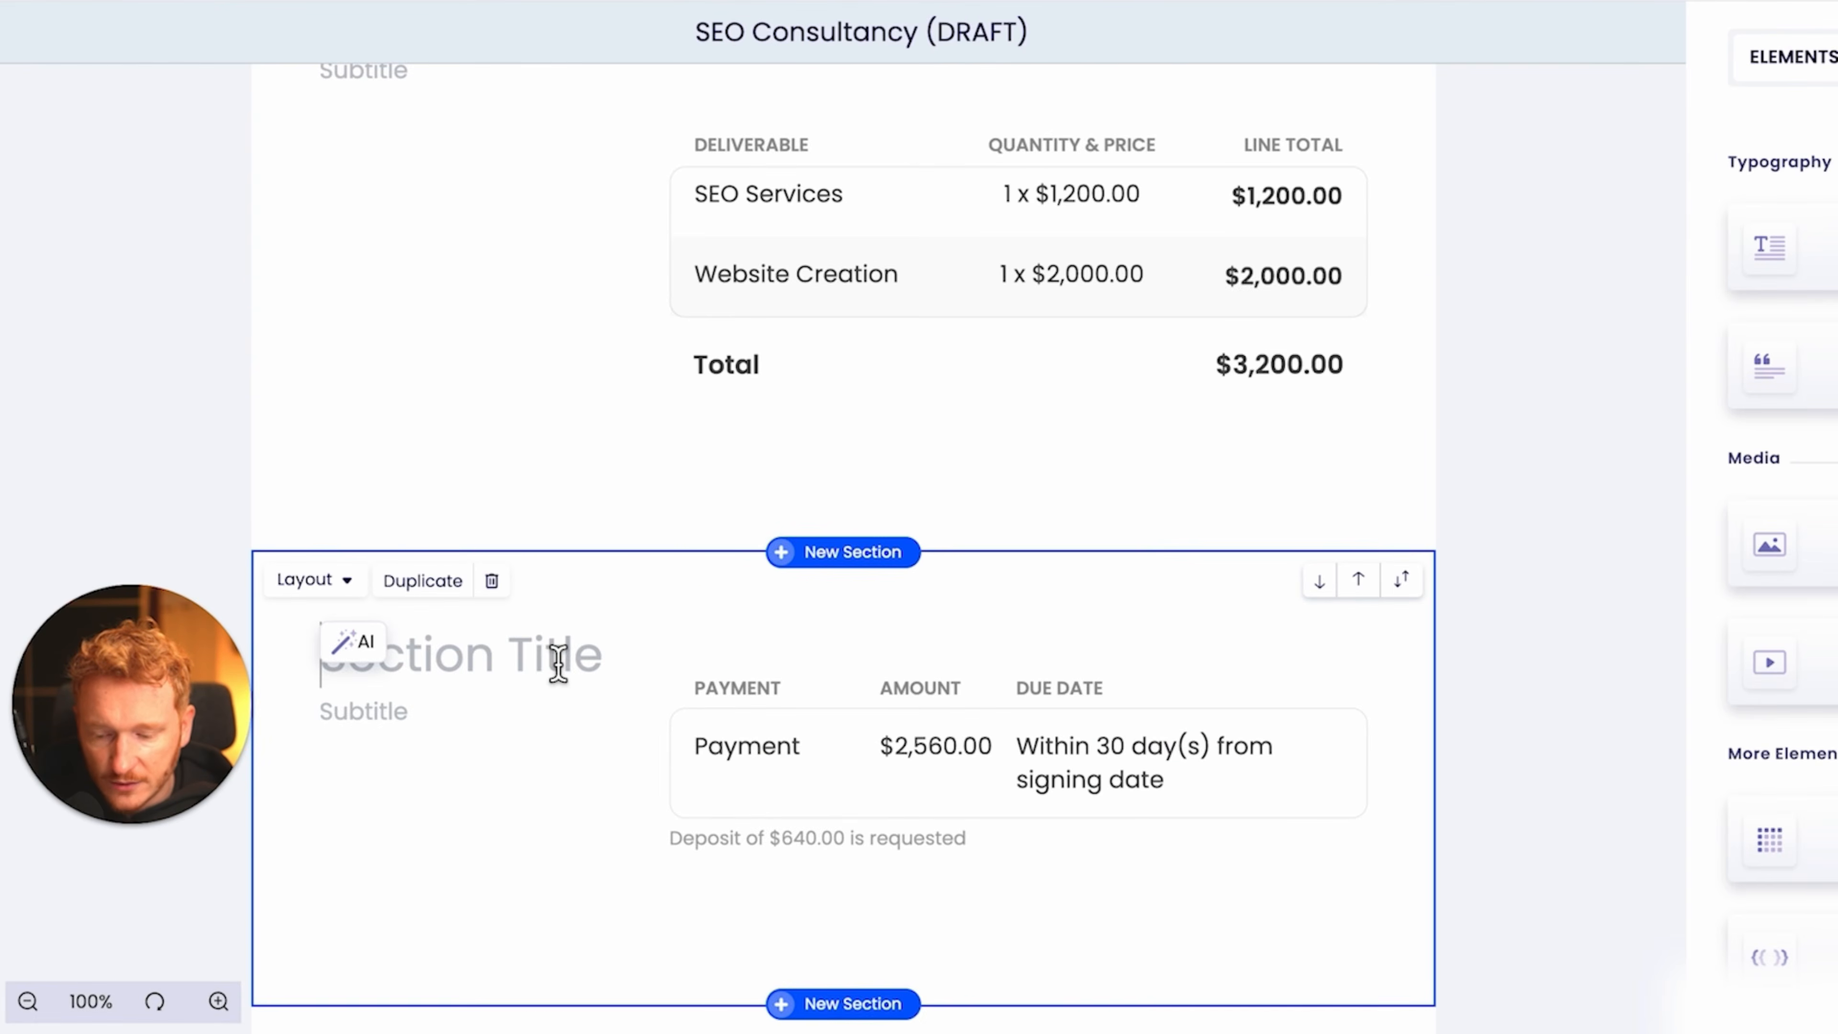
{"action": "scroll", "coordinate": [599, 641], "scroll_direction": "down", "scroll_amount": 9}
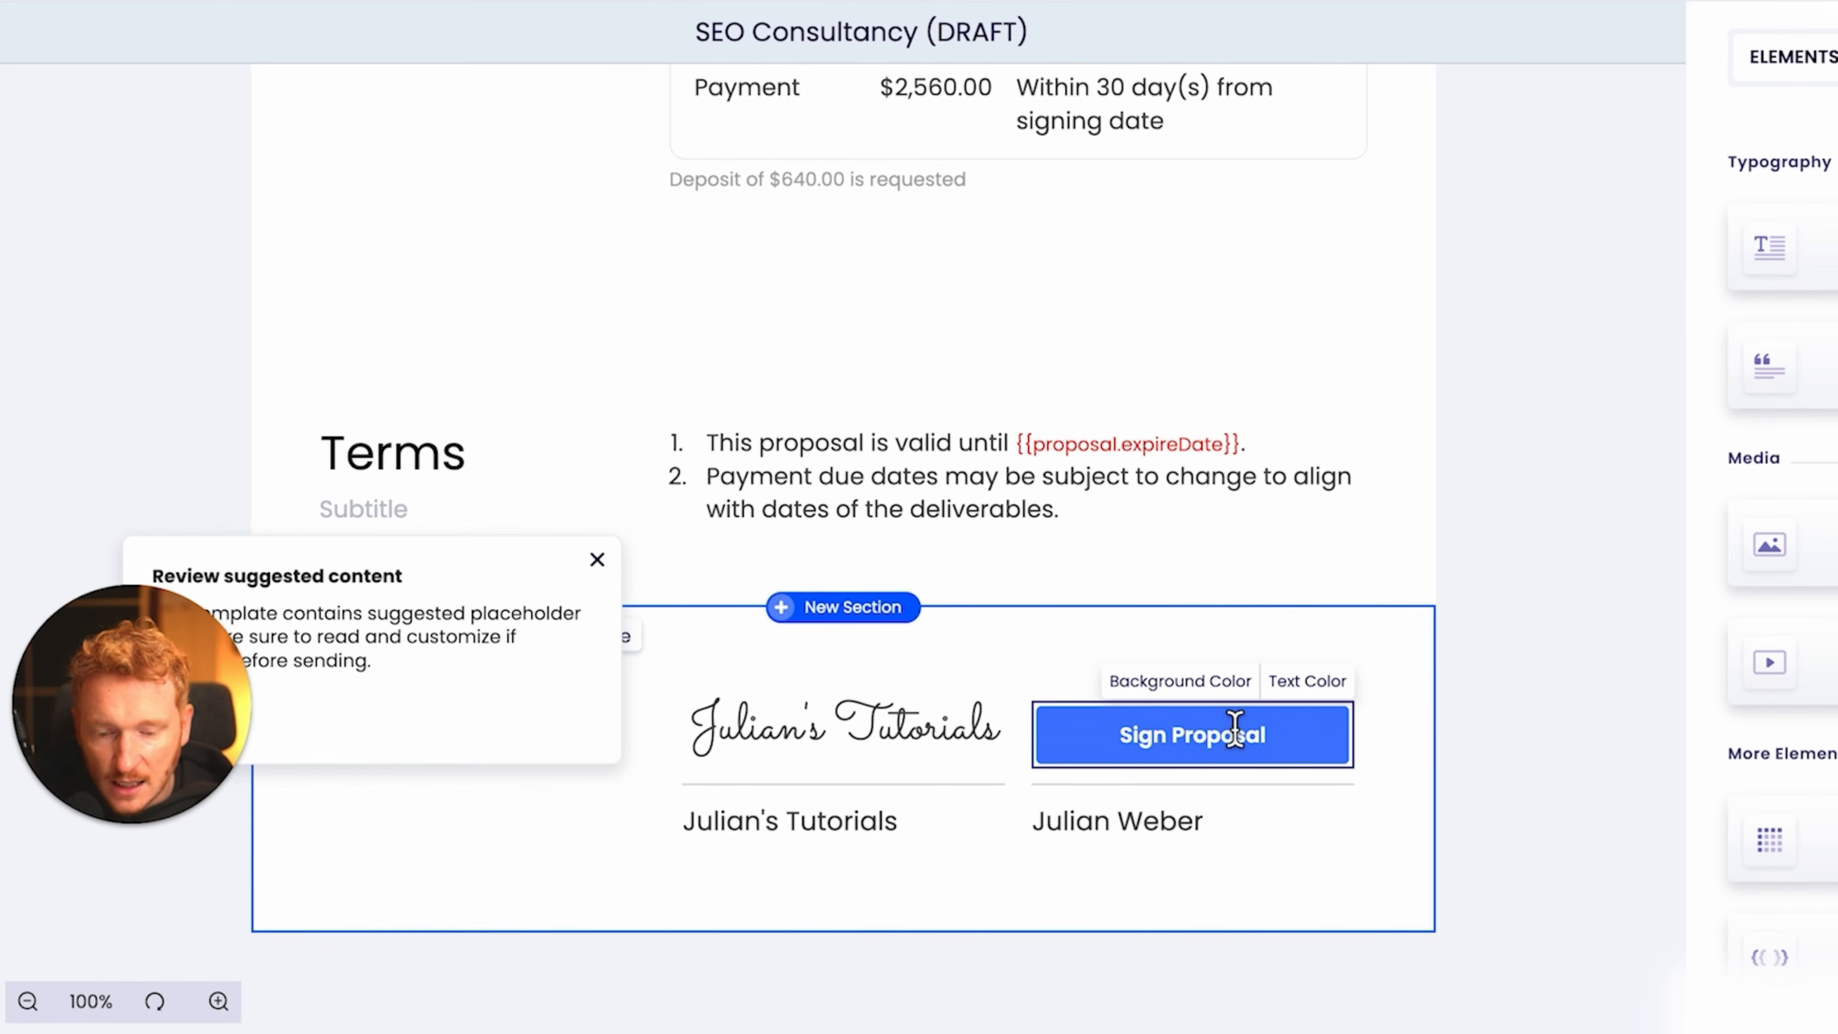
{"action": "scroll", "coordinate": [1233, 455], "scroll_direction": "up", "scroll_amount": 15}
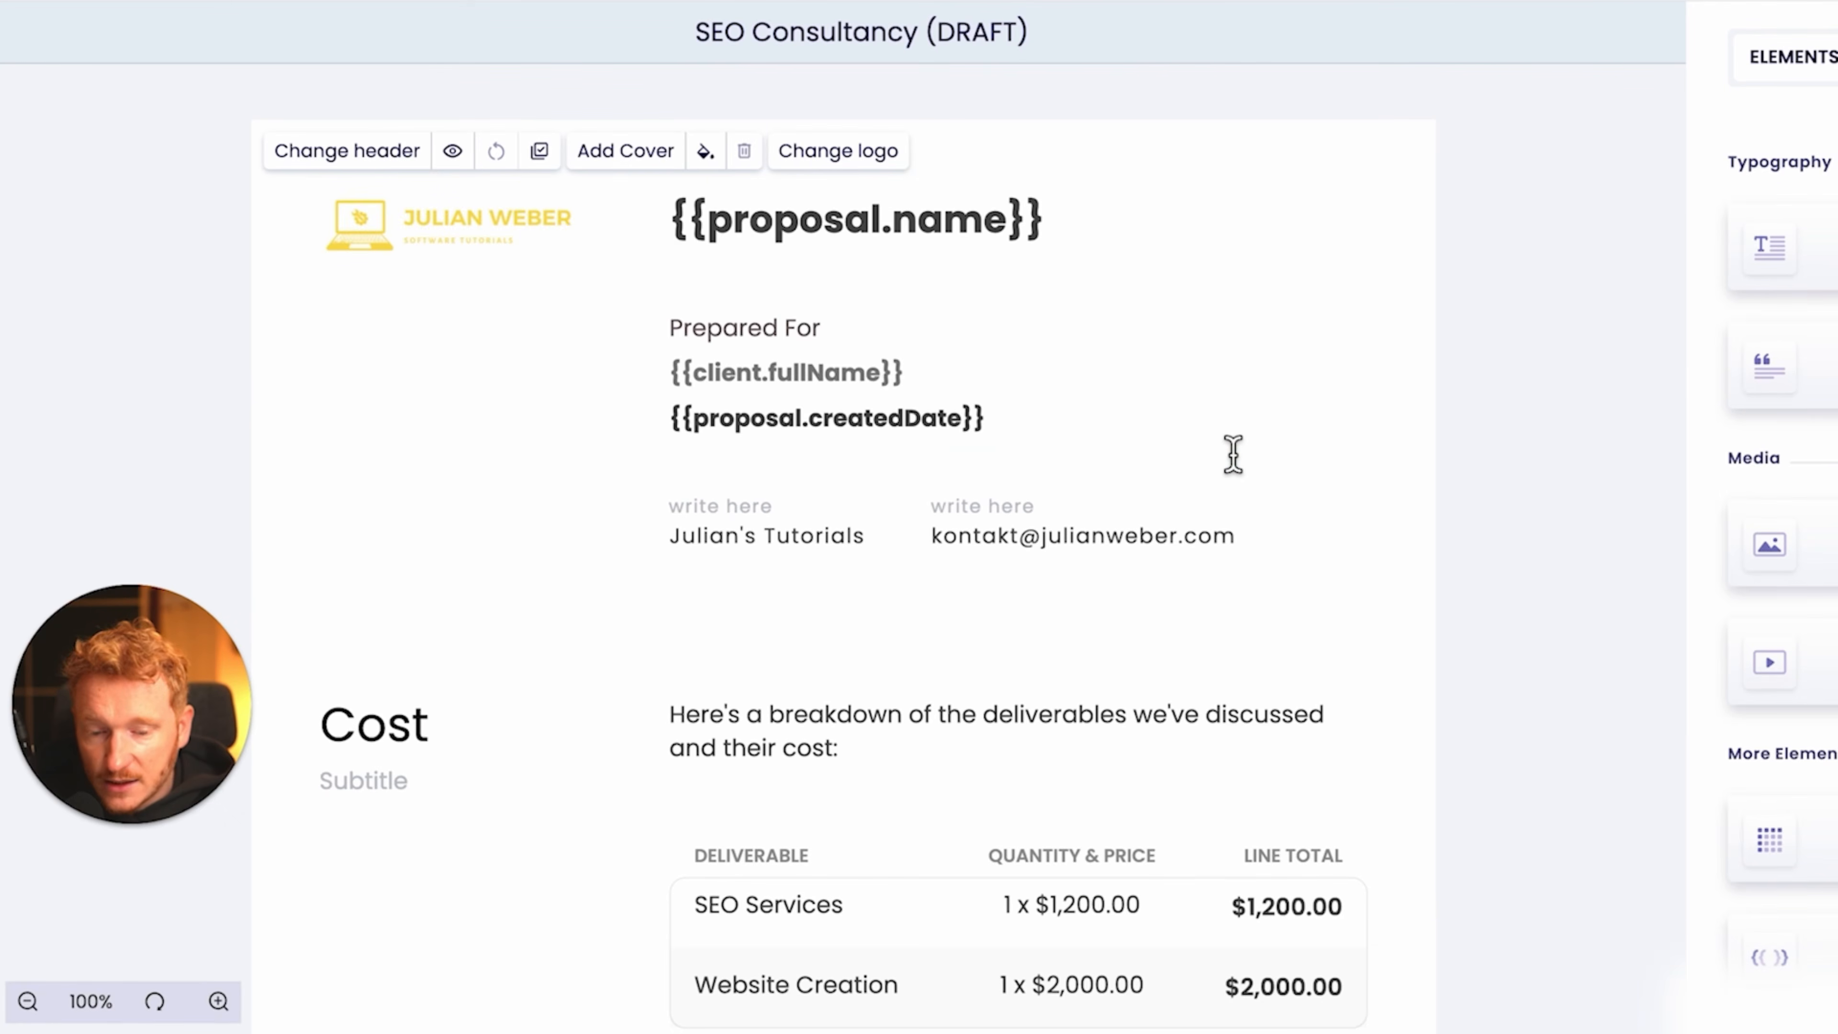
{"action": "scroll", "coordinate": [1233, 455], "scroll_direction": "down", "scroll_amount": 15}
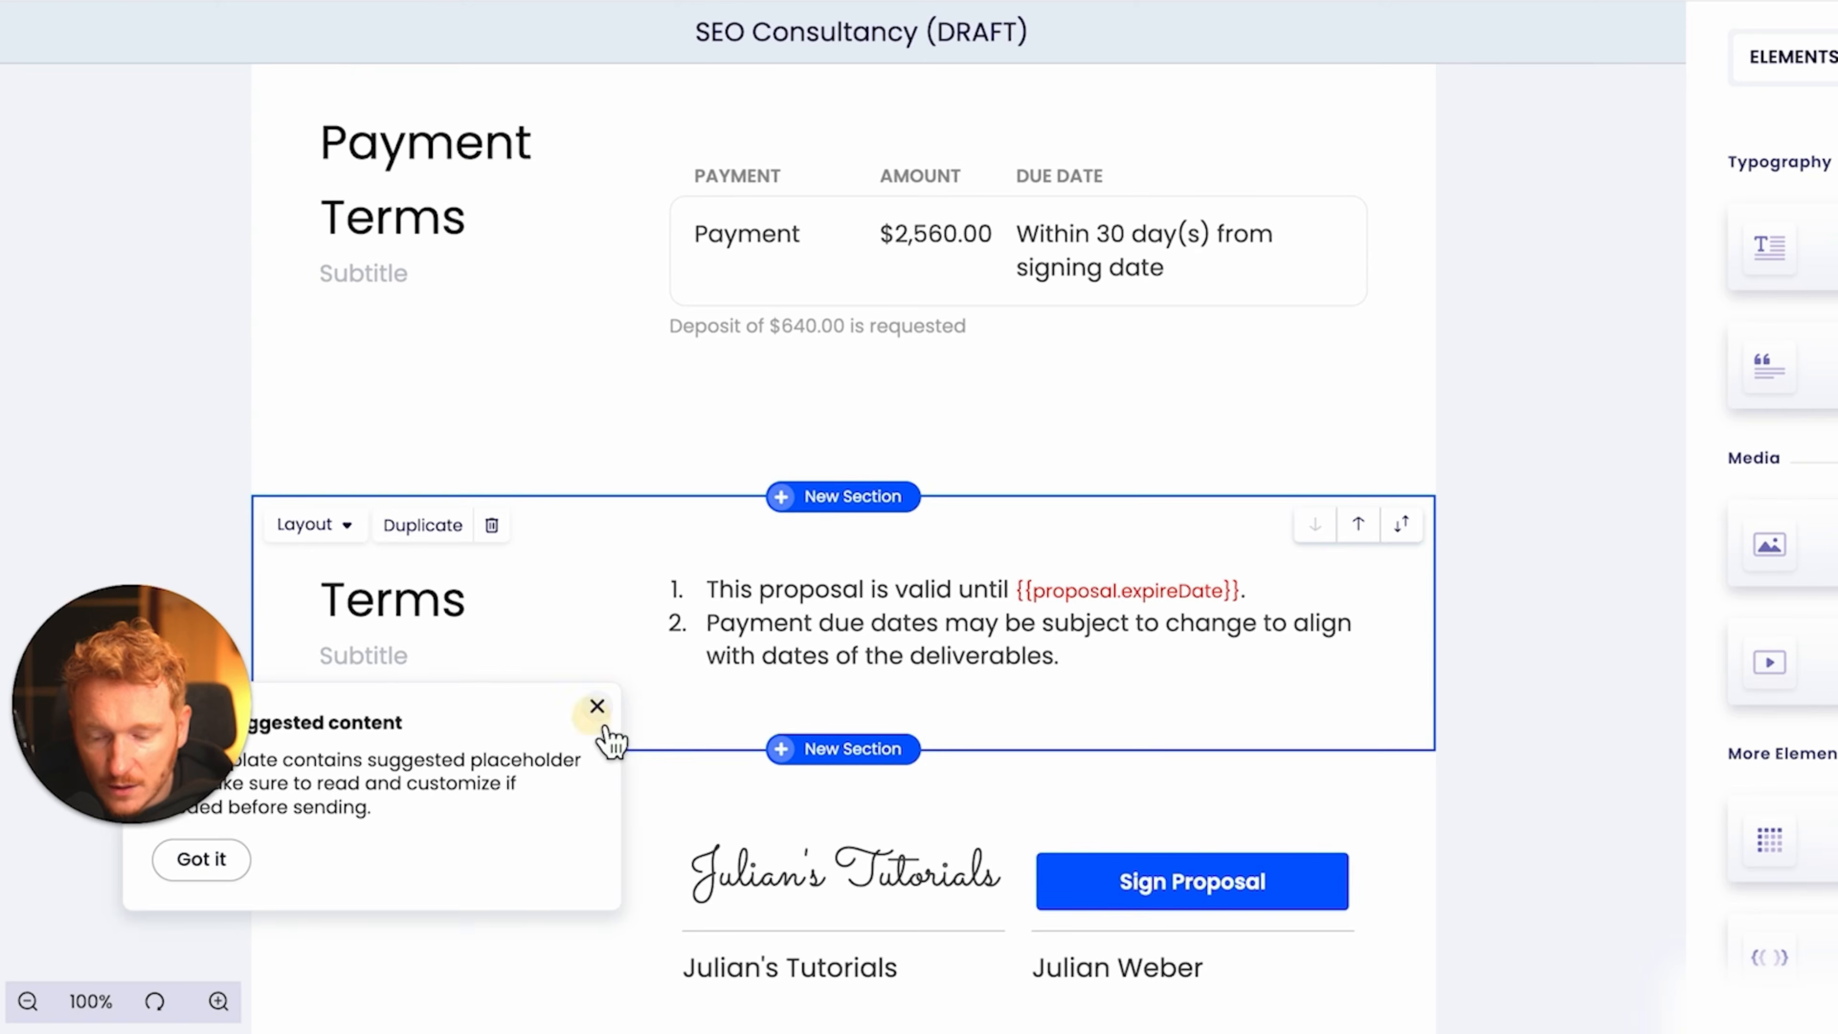
- Dismiss the suggested-content notice and check the payment, terms and signature sections of the draft again
{"action": "left_click", "coordinate": [597, 706]}
{"action": "scroll", "coordinate": [996, 263], "scroll_direction": "up", "scroll_amount": 2}
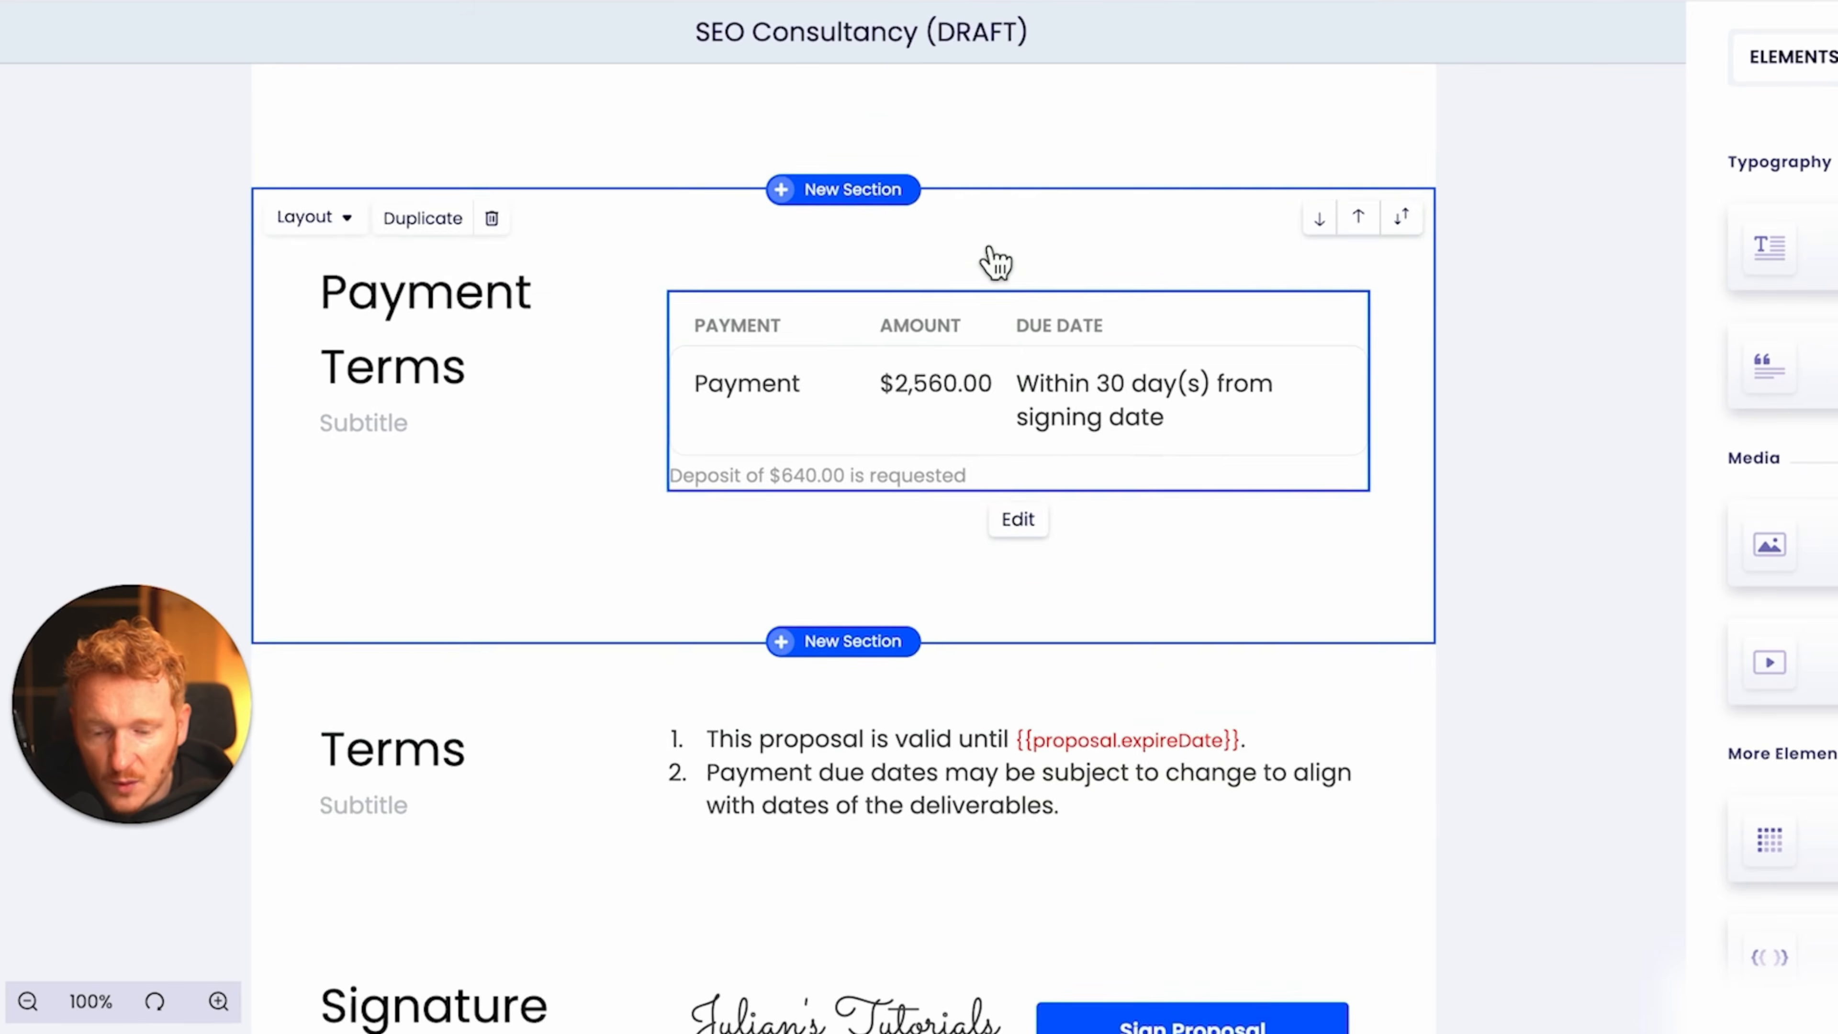
{"action": "scroll", "coordinate": [968, 431], "scroll_direction": "down", "scroll_amount": 4}
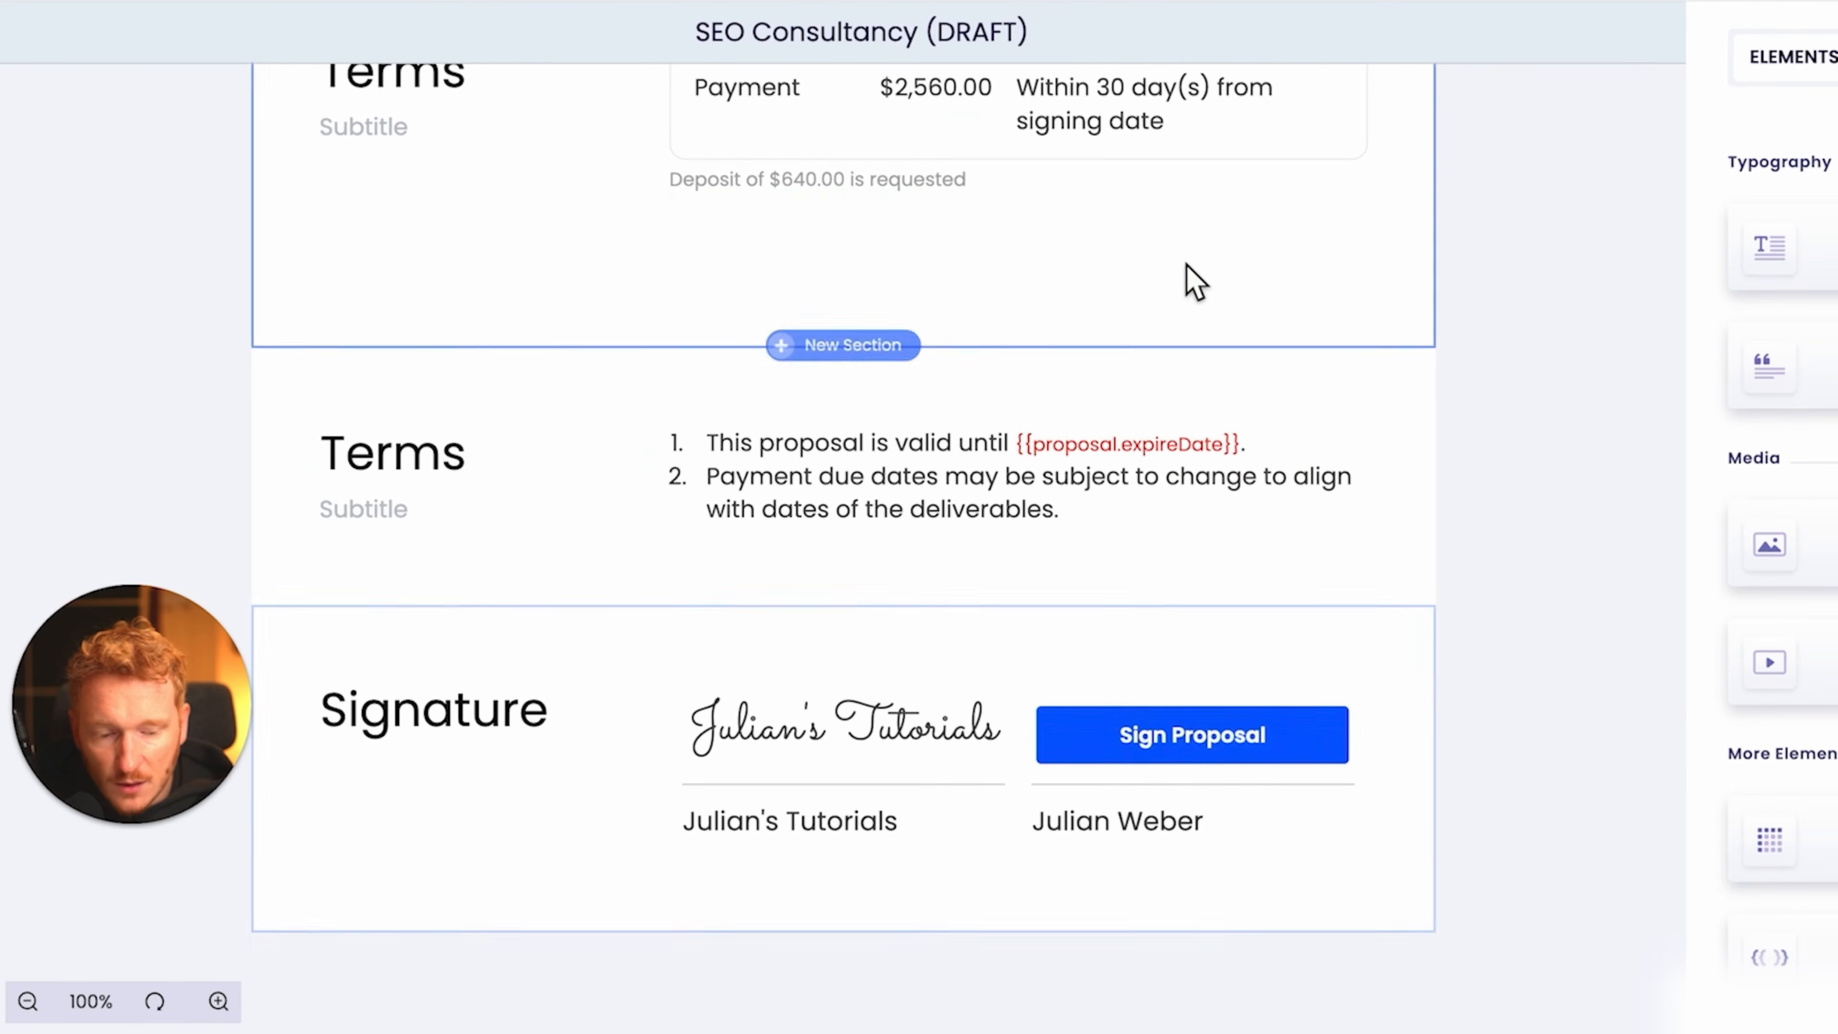
{"action": "scroll", "coordinate": [1189, 278], "scroll_direction": "up", "scroll_amount": 15}
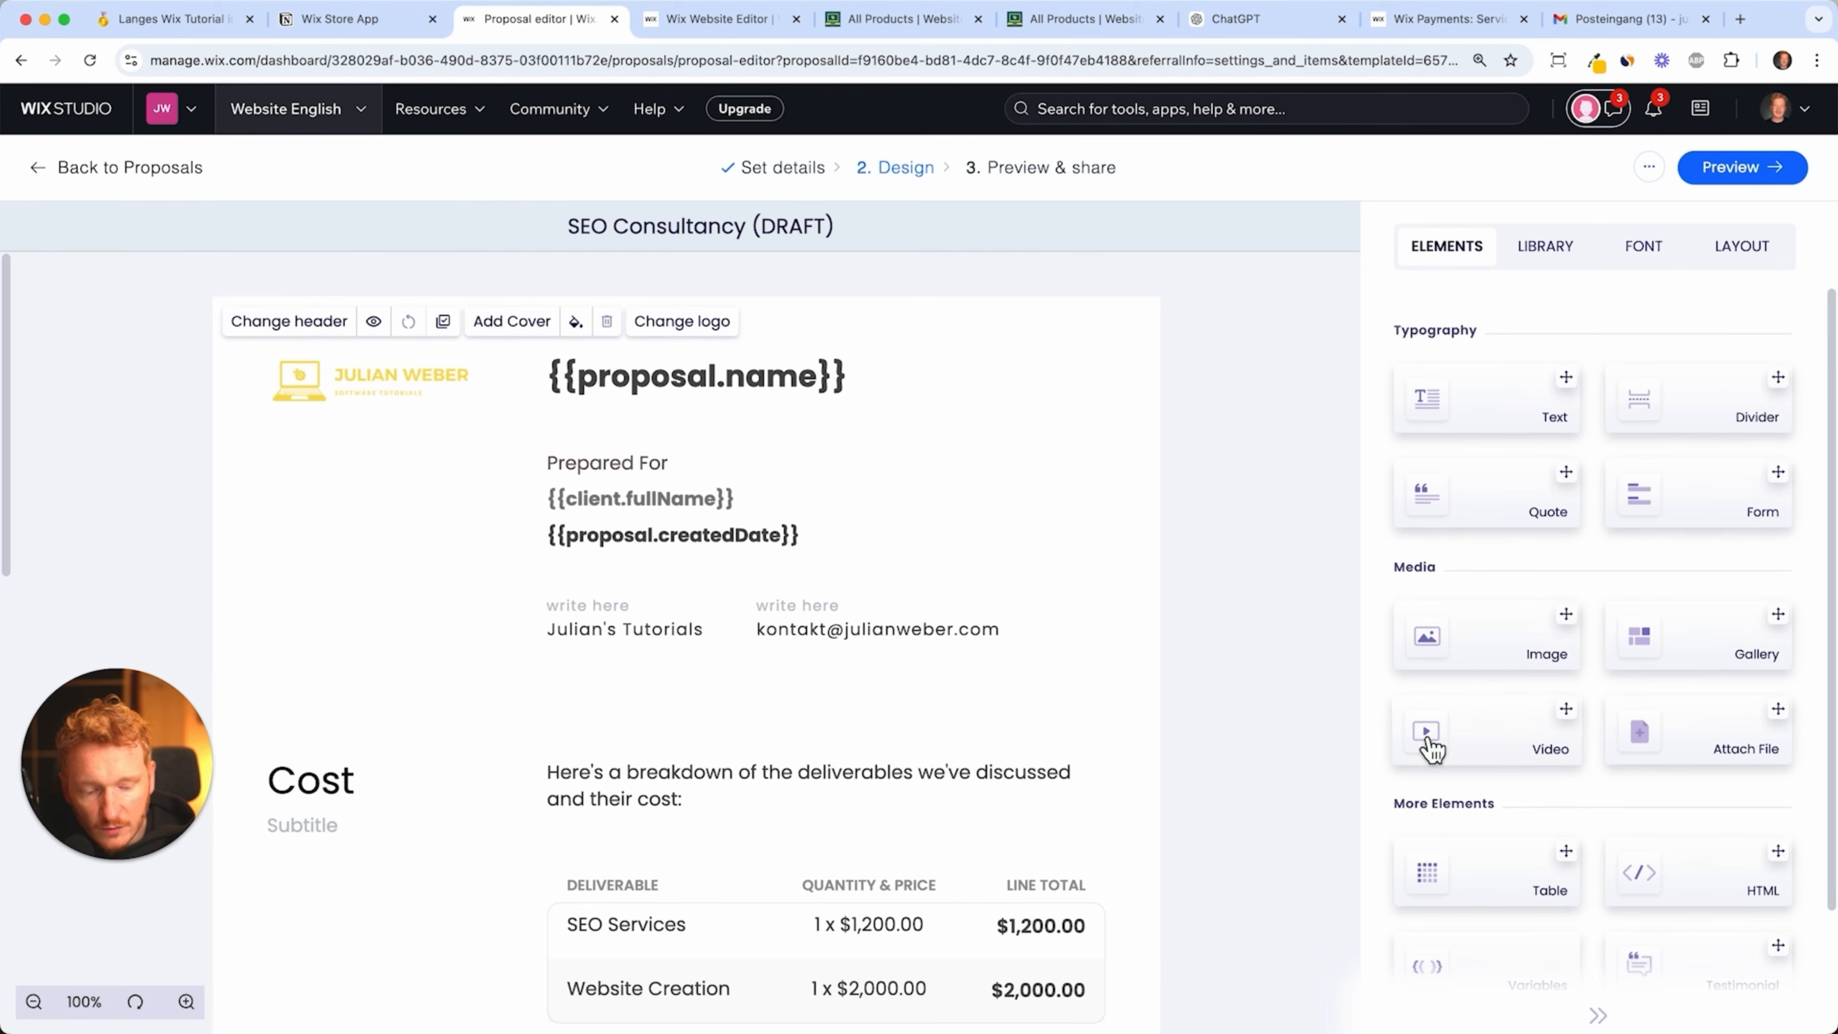
- Look through the elements that can be added to the proposal and show the variables behind the client full-name placeholder
{"action": "scroll", "coordinate": [1465, 812], "scroll_direction": "down", "scroll_amount": 2}
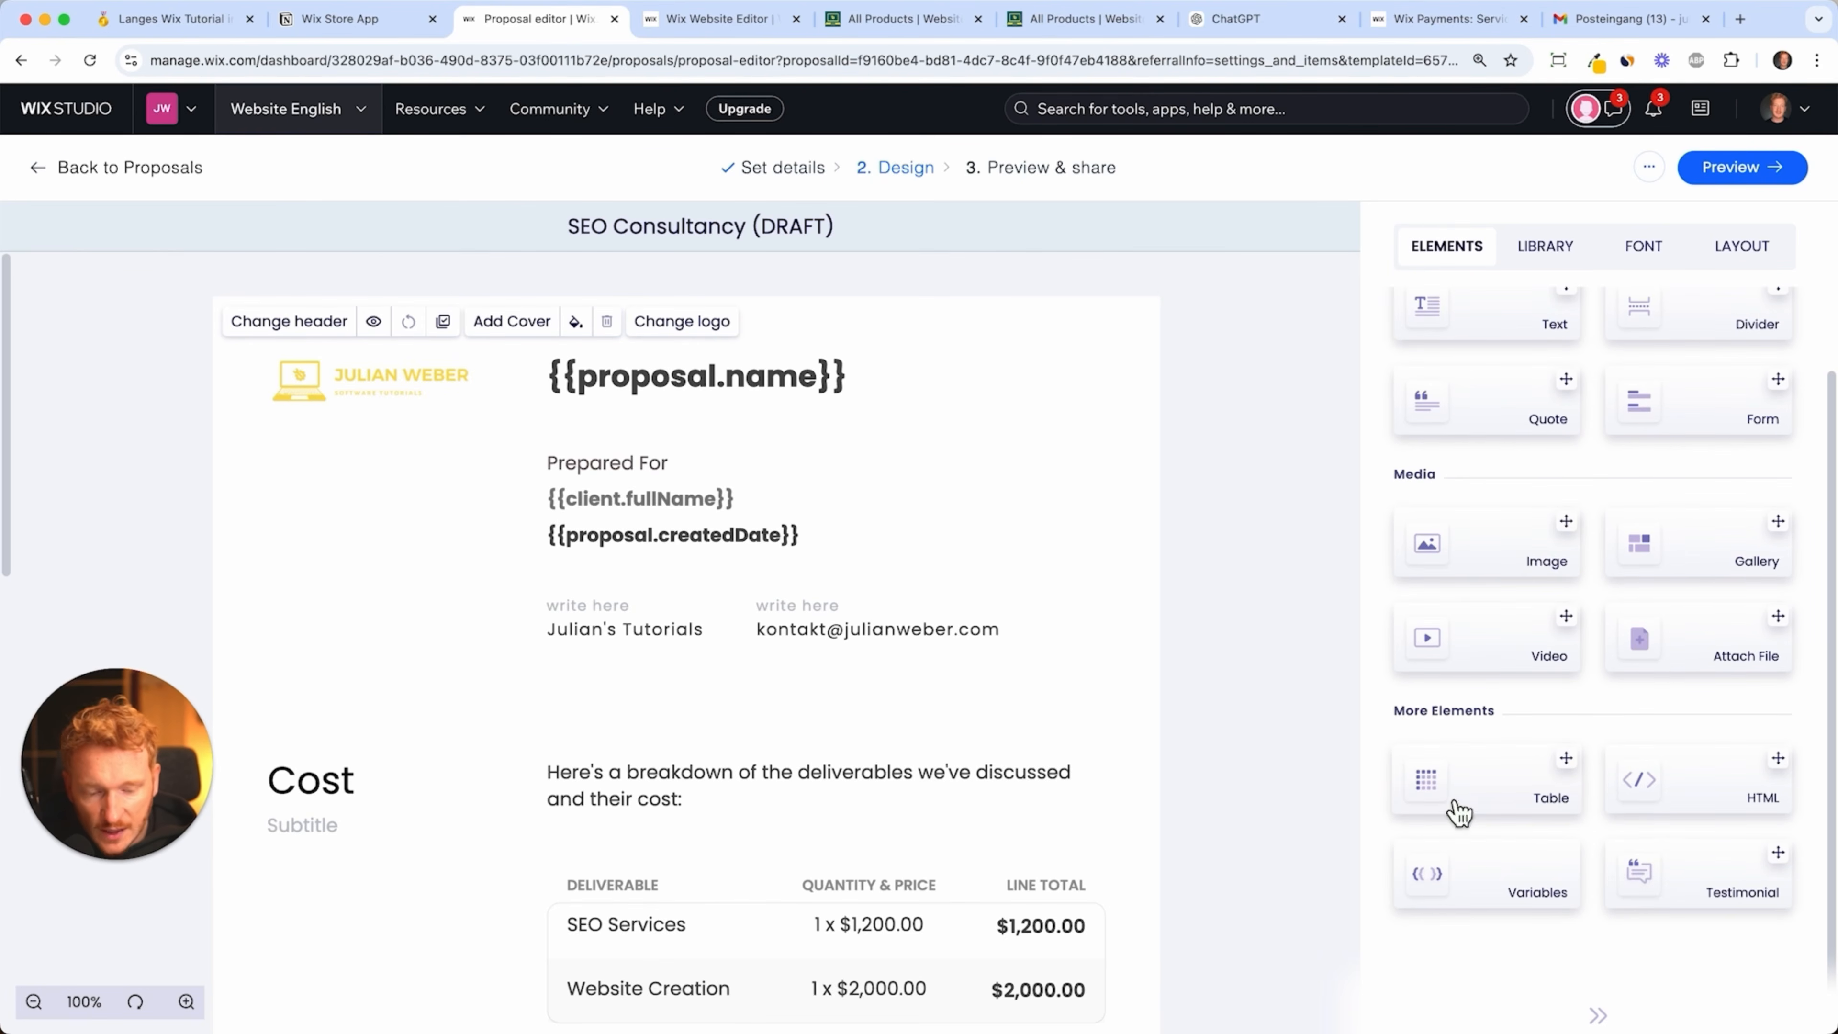
{"action": "scroll", "coordinate": [1534, 558], "scroll_direction": "up", "scroll_amount": 2}
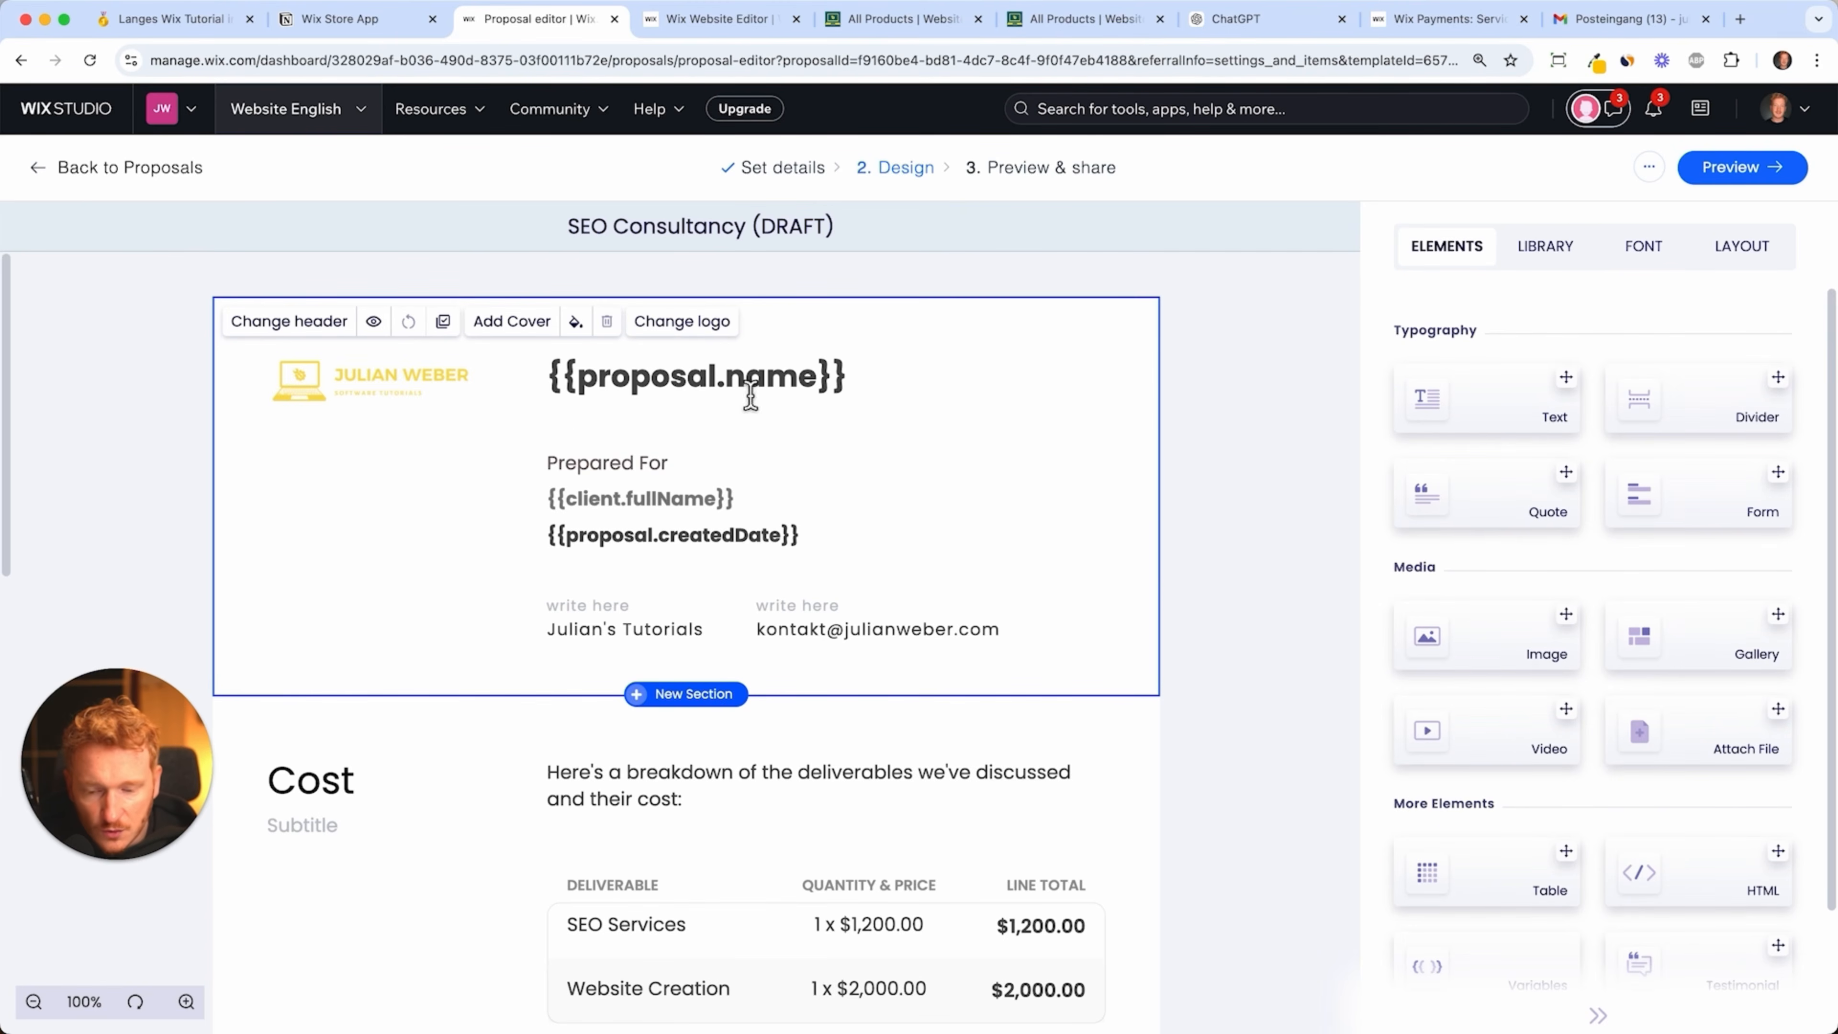
{"action": "left_click", "coordinate": [677, 513]}
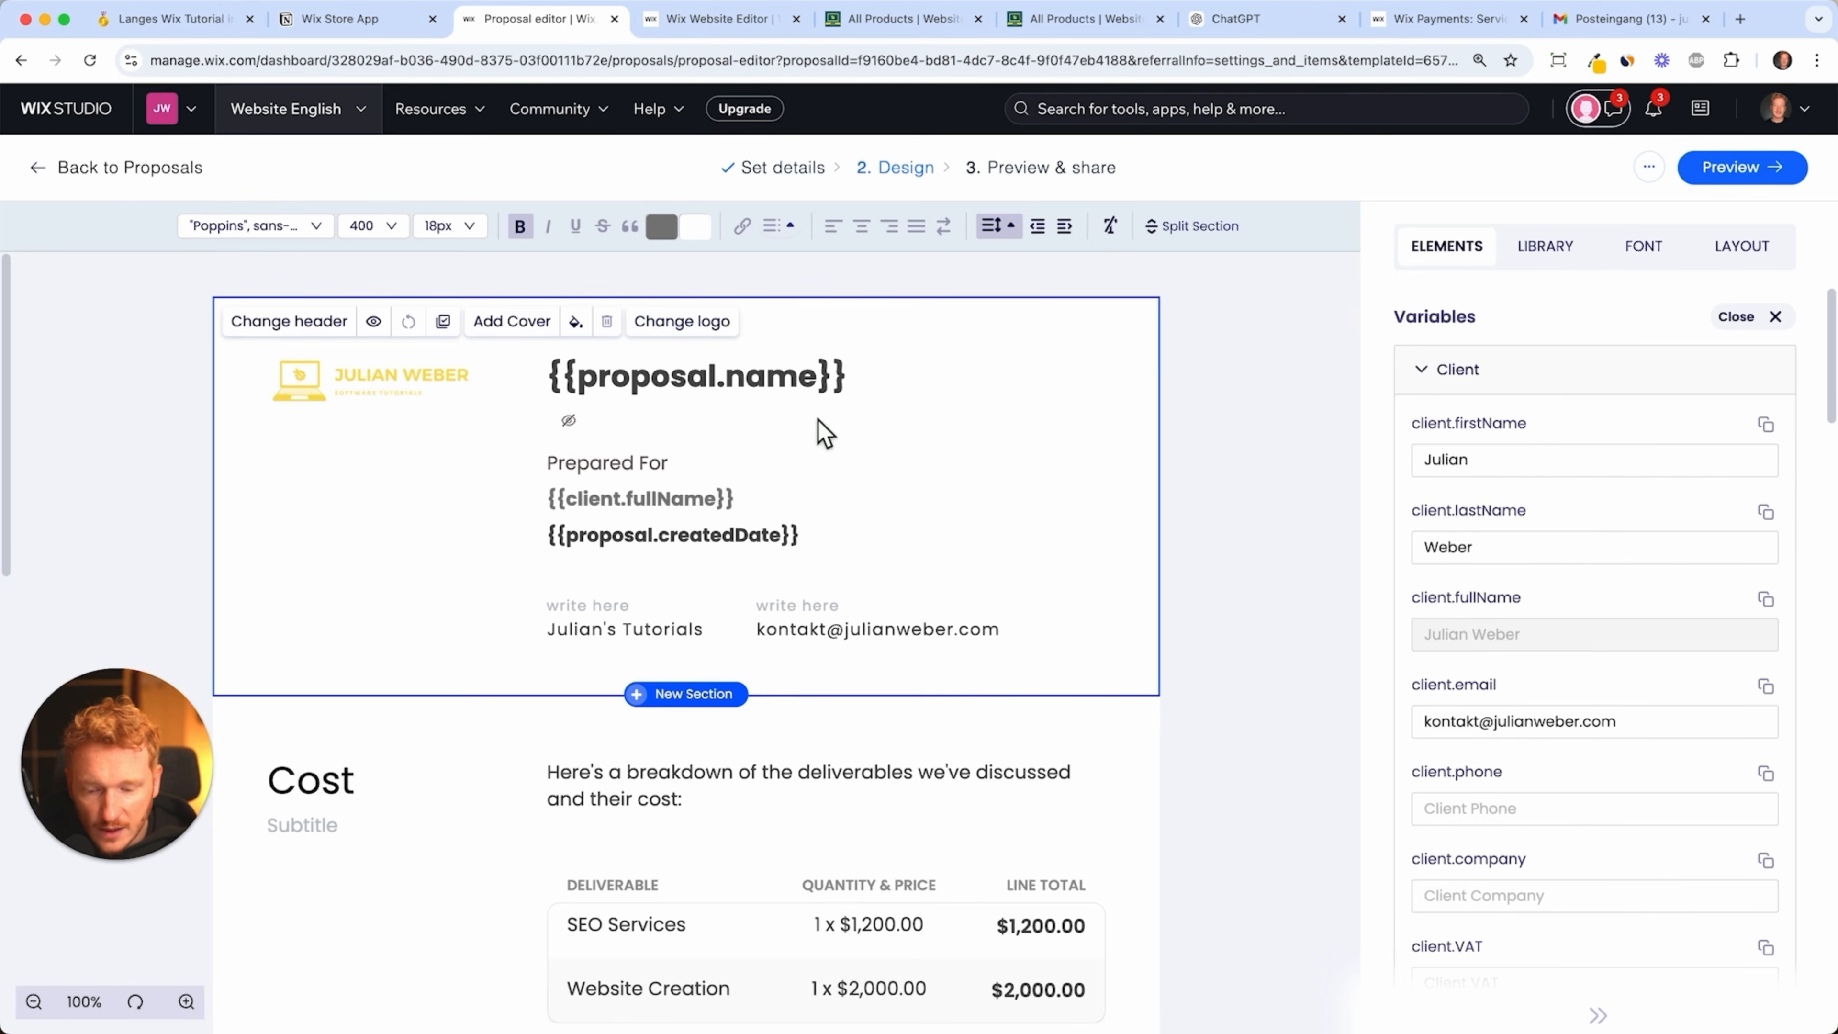
- Preview the finished proposal in desktop view, checking its header, costs, payment terms and signature area
{"action": "left_click", "coordinate": [1746, 182]}
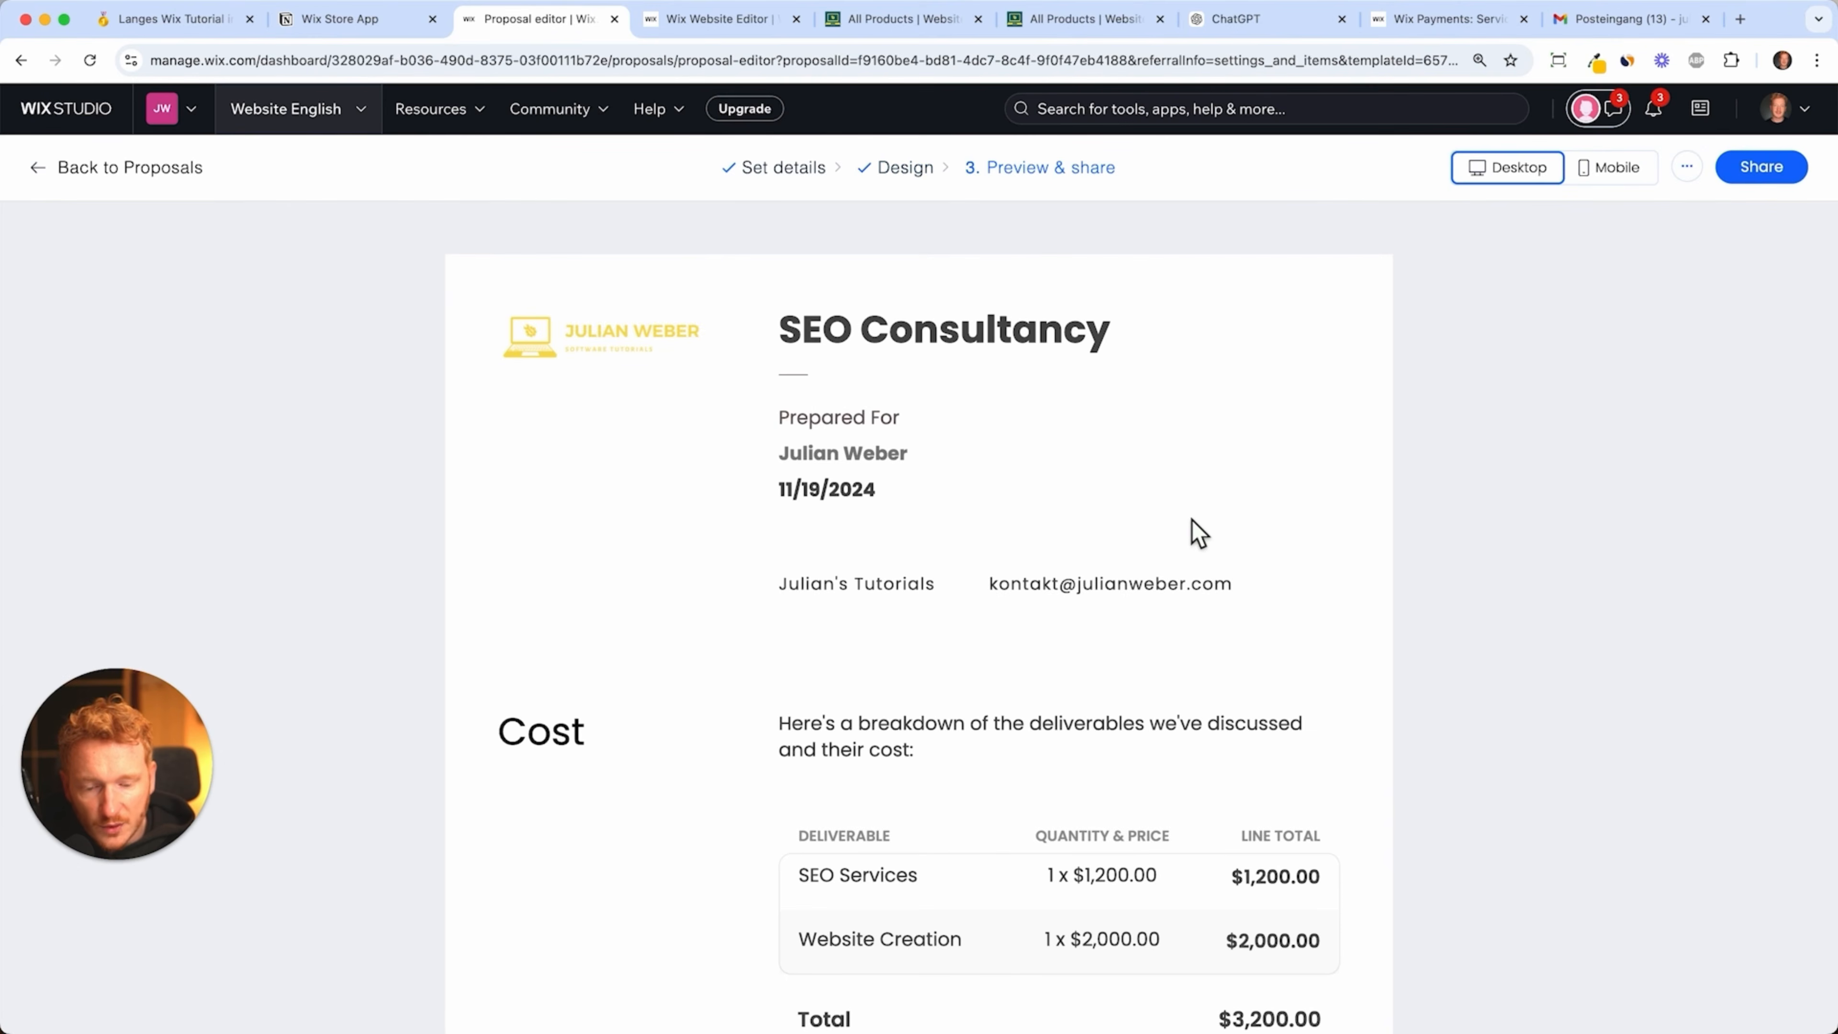
{"action": "scroll", "coordinate": [1198, 534], "scroll_direction": "down", "scroll_amount": 2}
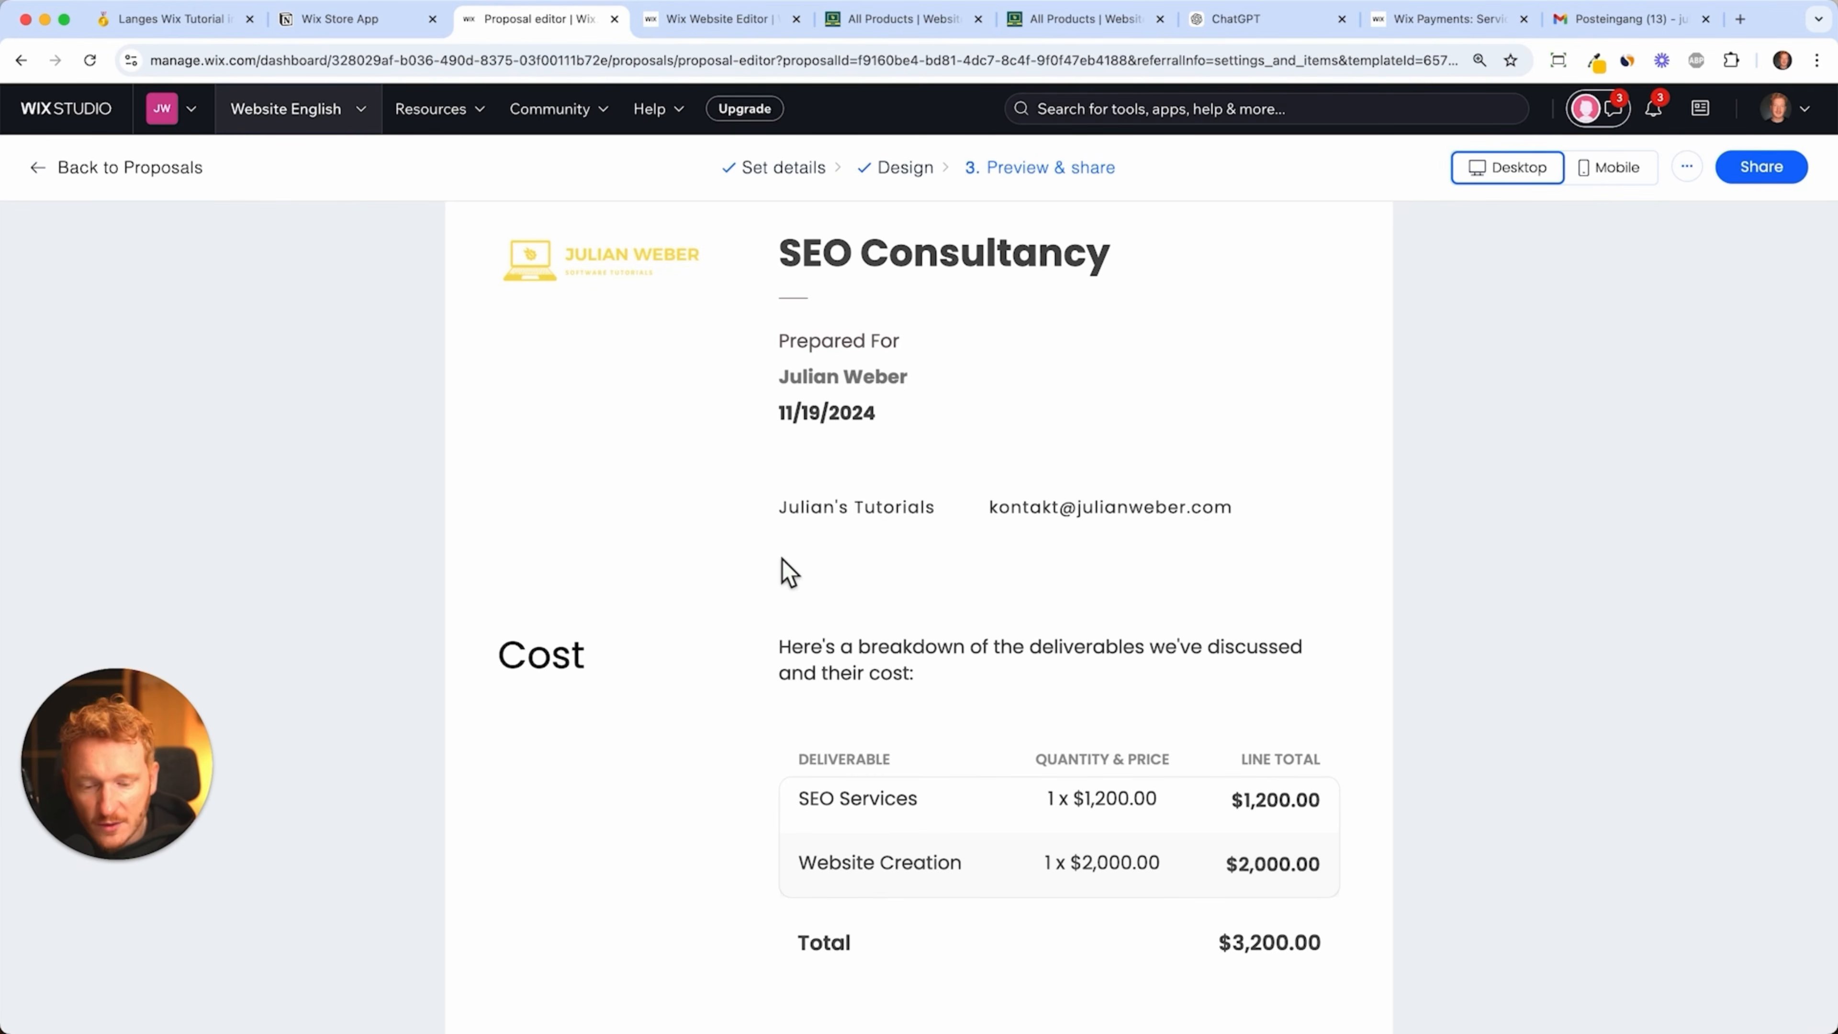
{"action": "scroll", "coordinate": [951, 629], "scroll_direction": "up", "scroll_amount": 1}
{"action": "scroll", "coordinate": [951, 629], "scroll_direction": "down", "scroll_amount": 3}
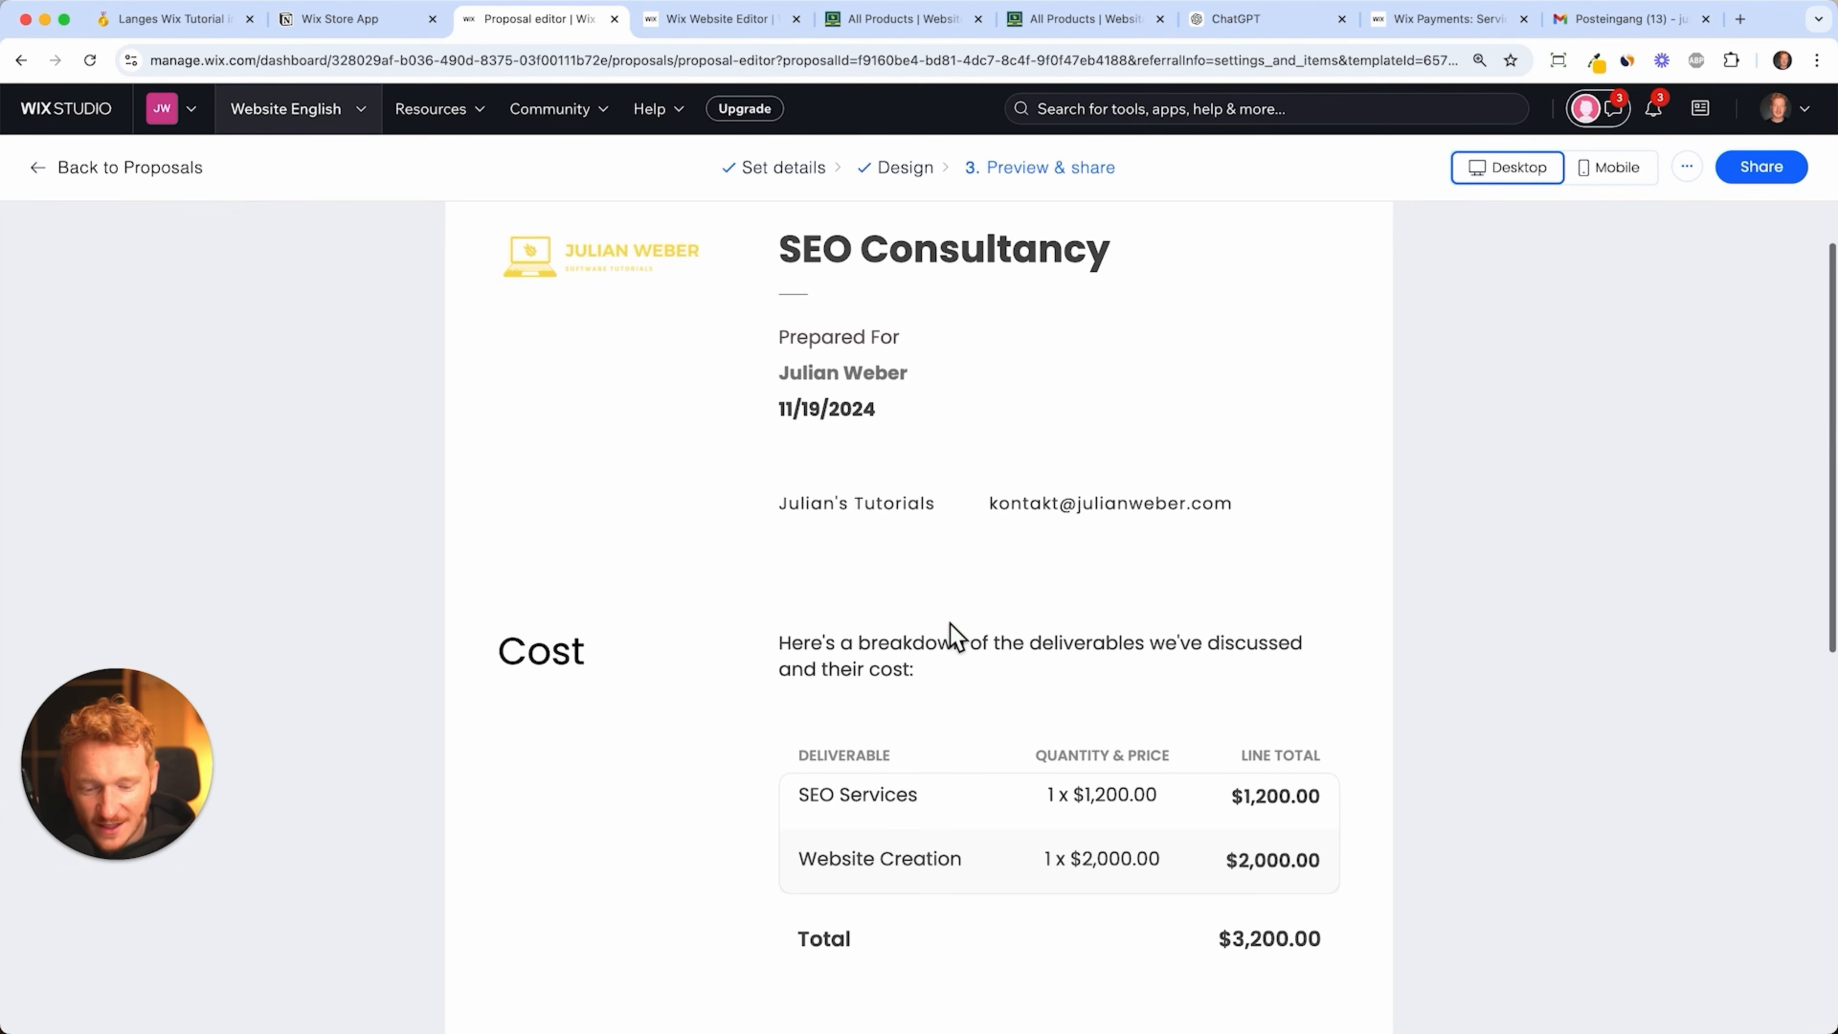
{"action": "scroll", "coordinate": [954, 636], "scroll_direction": "down", "scroll_amount": 8}
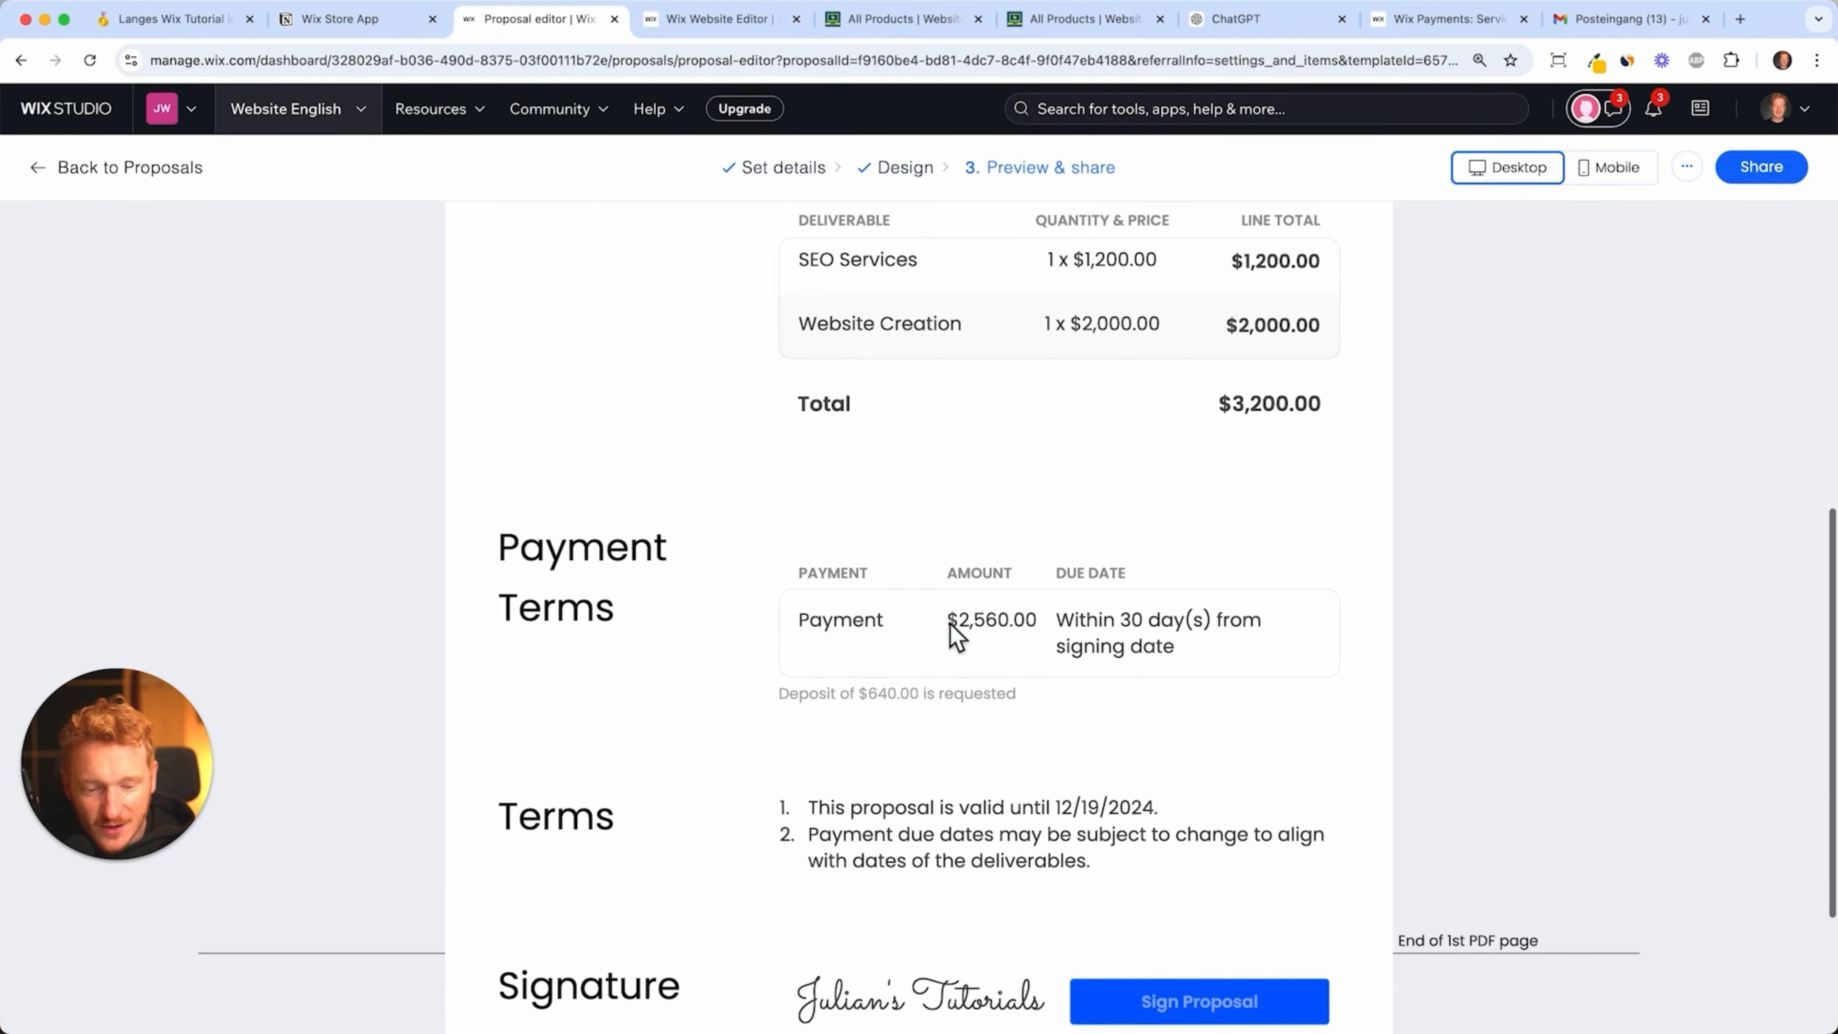
- Share the SEO Consultancy proposal by sending it to the customer's e-mail address
{"action": "scroll", "coordinate": [1009, 533], "scroll_direction": "up", "scroll_amount": 10}
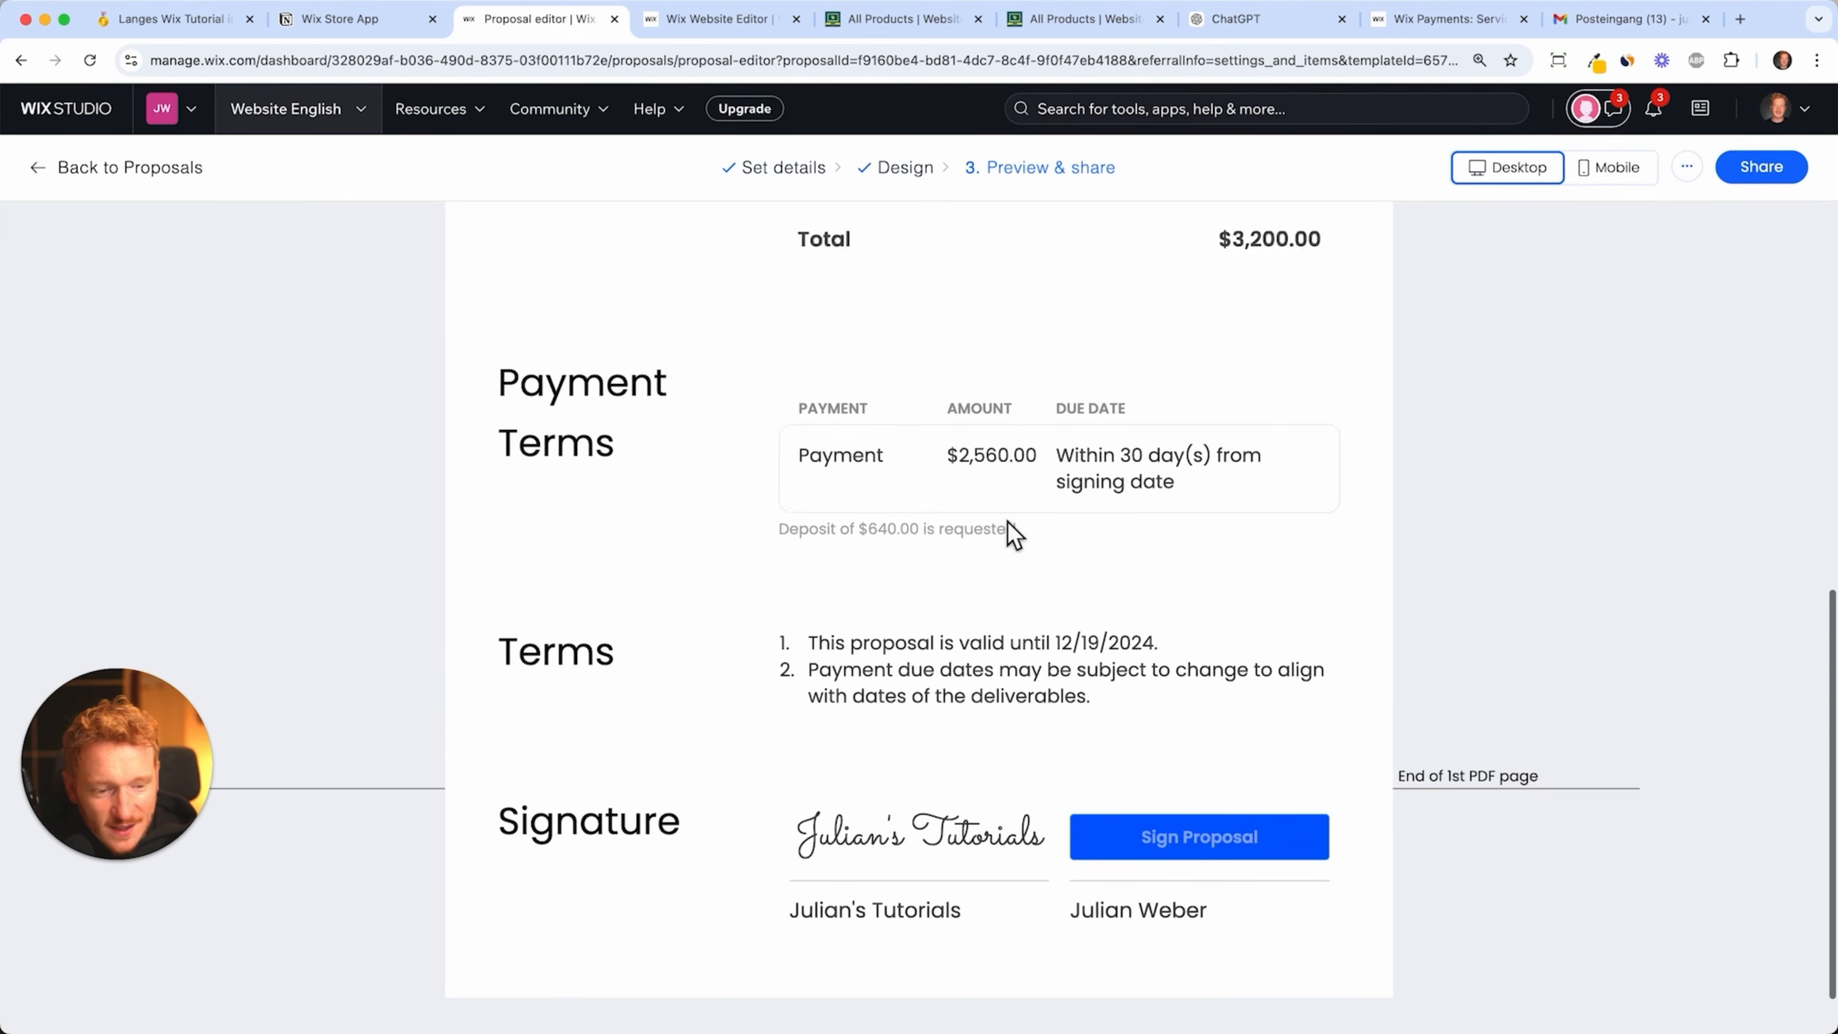
{"action": "left_click", "coordinate": [1763, 170]}
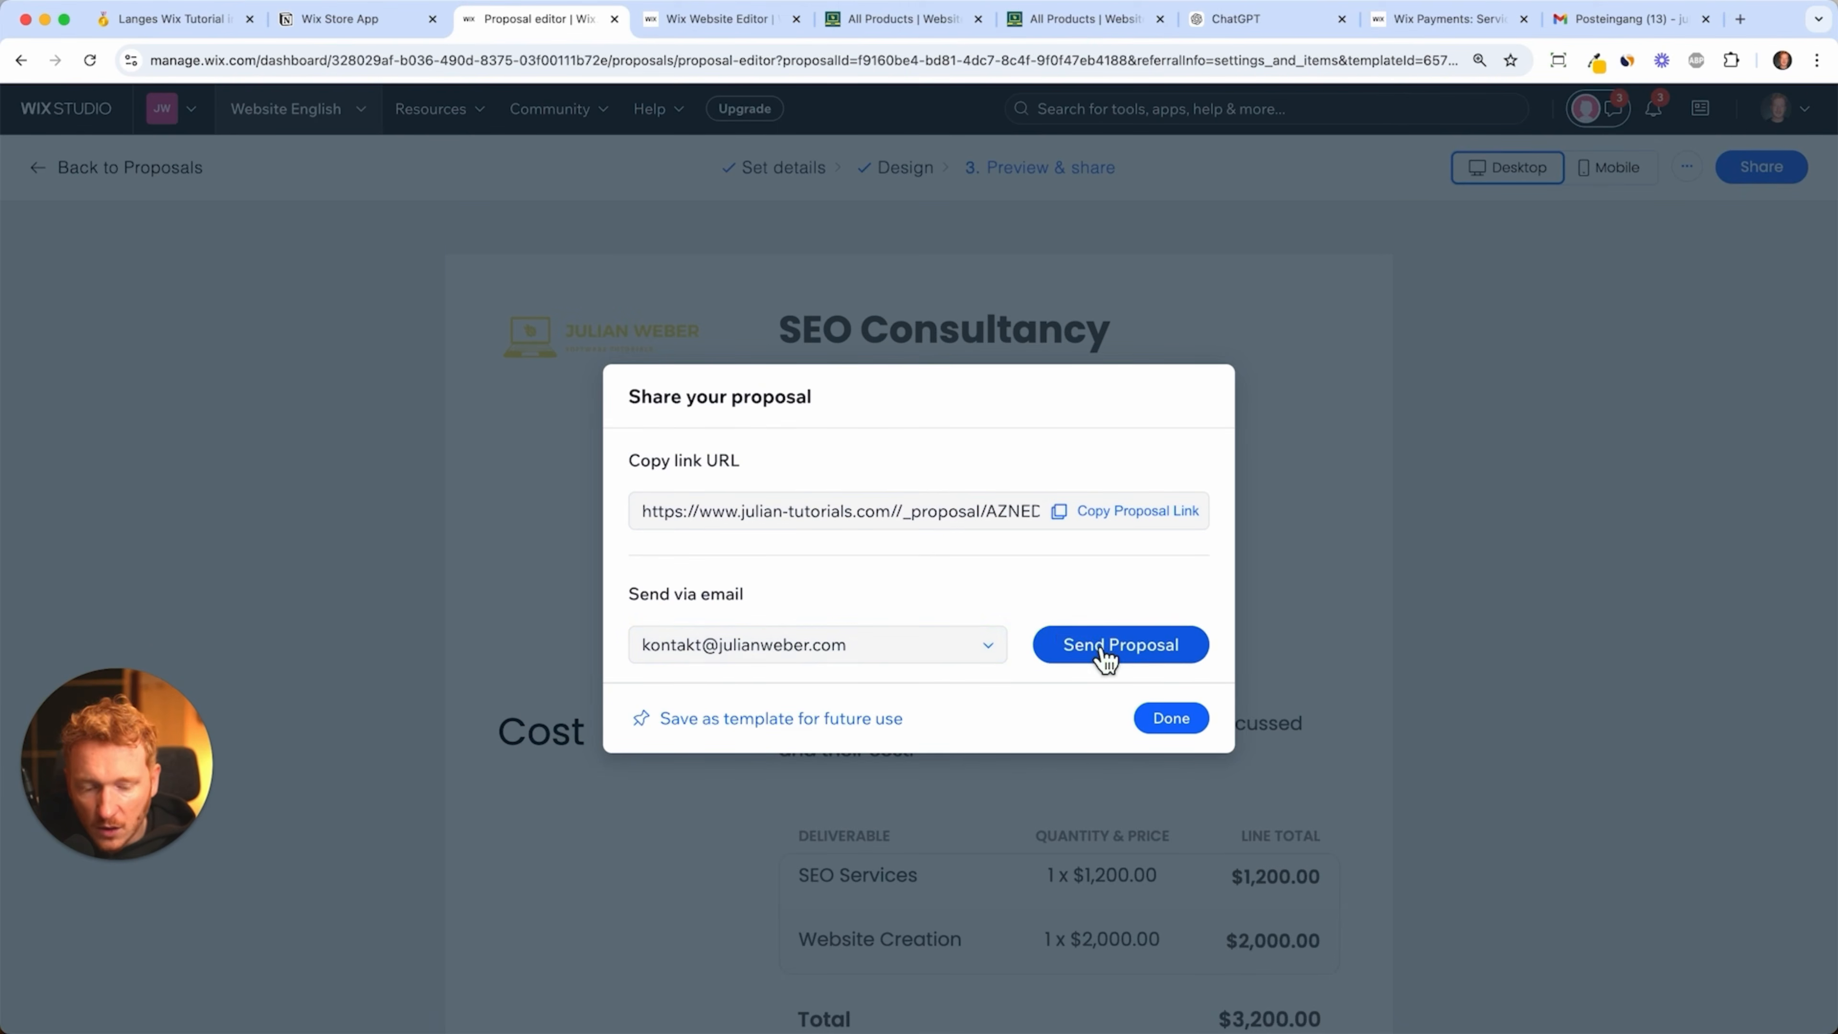
{"action": "left_click", "coordinate": [1141, 660]}
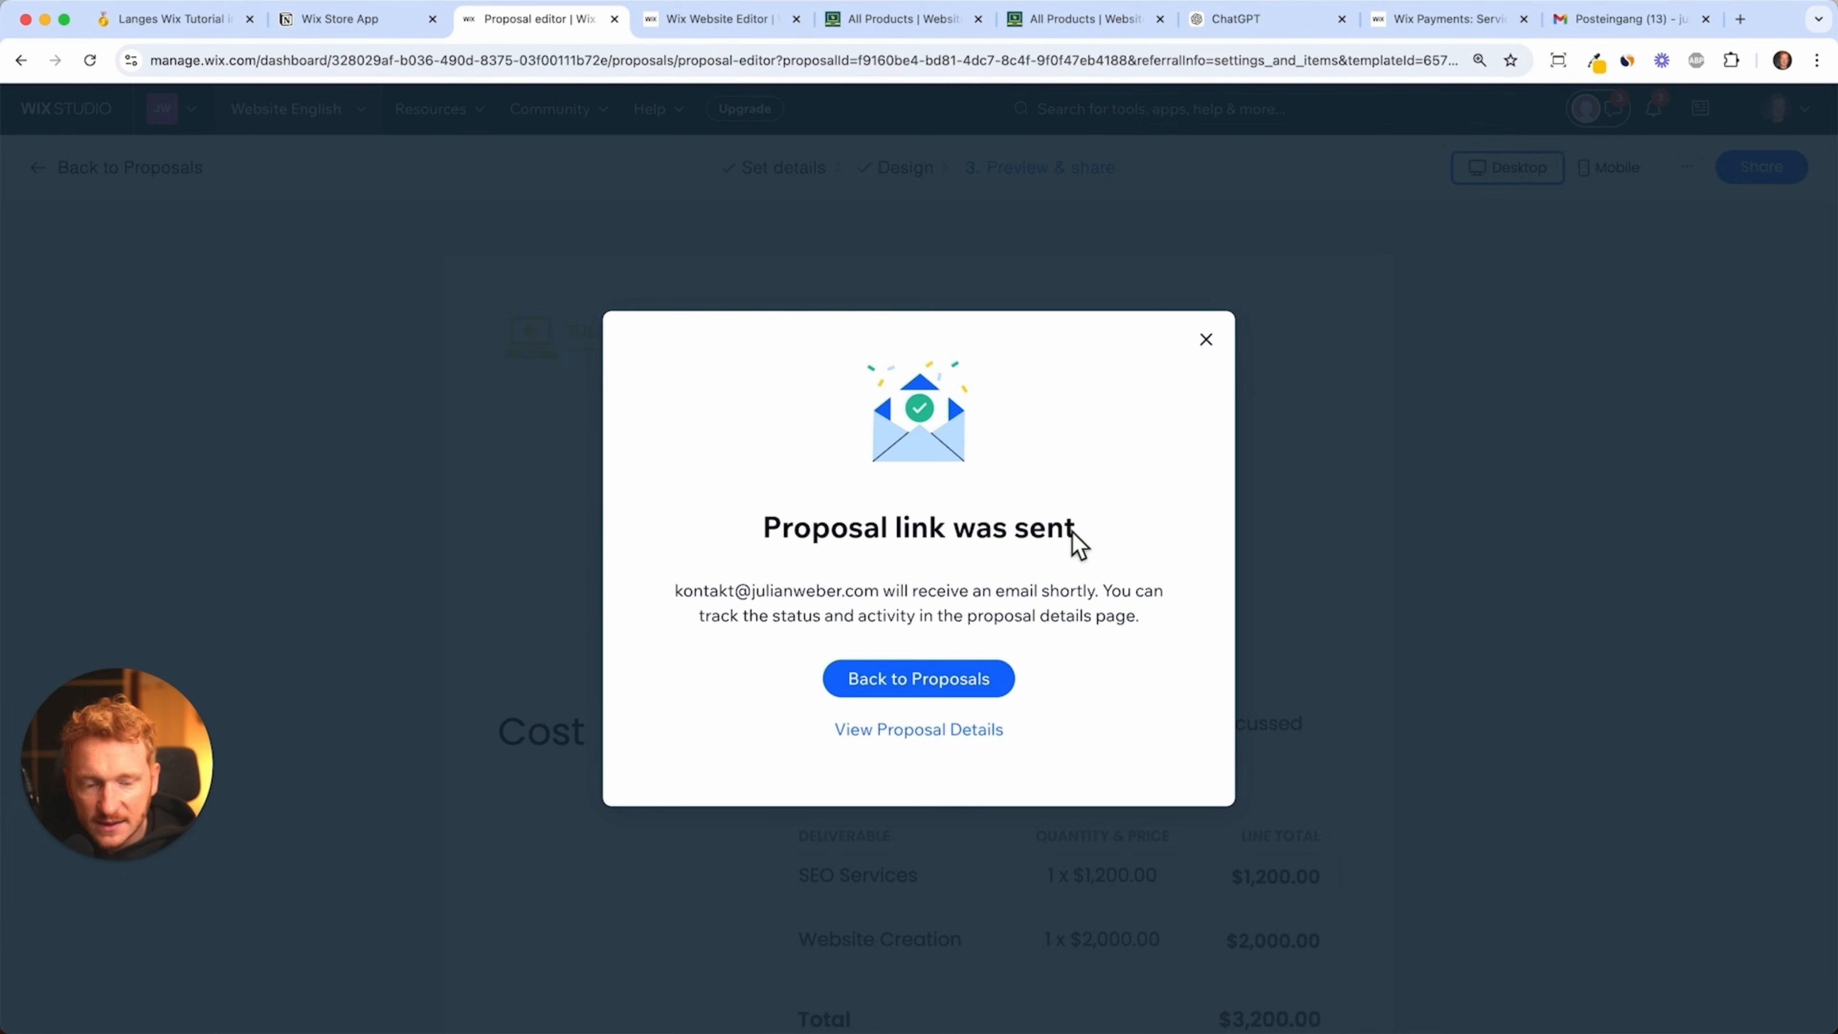
- Switch to Gmail and read the received SEO Consultancy proposal e-mail
{"action": "left_click", "coordinate": [1567, 21]}
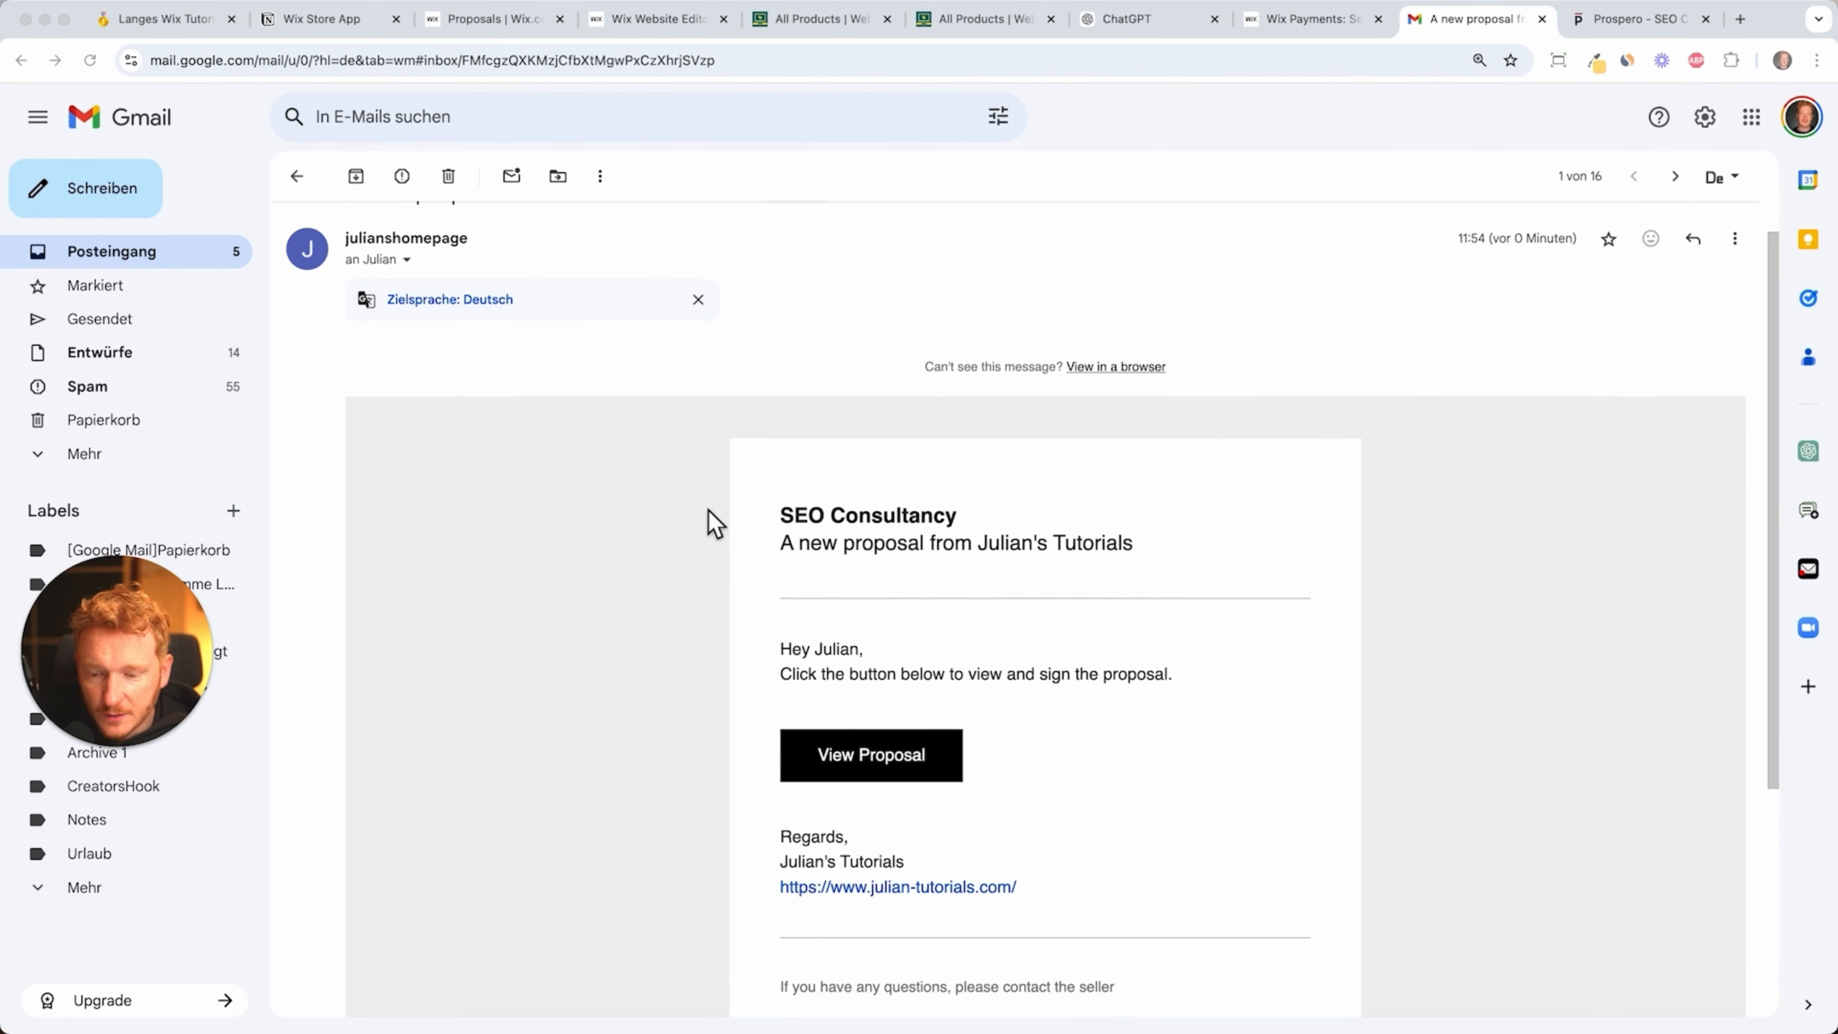
{"action": "scroll", "coordinate": [715, 522], "scroll_direction": "up", "scroll_amount": 1}
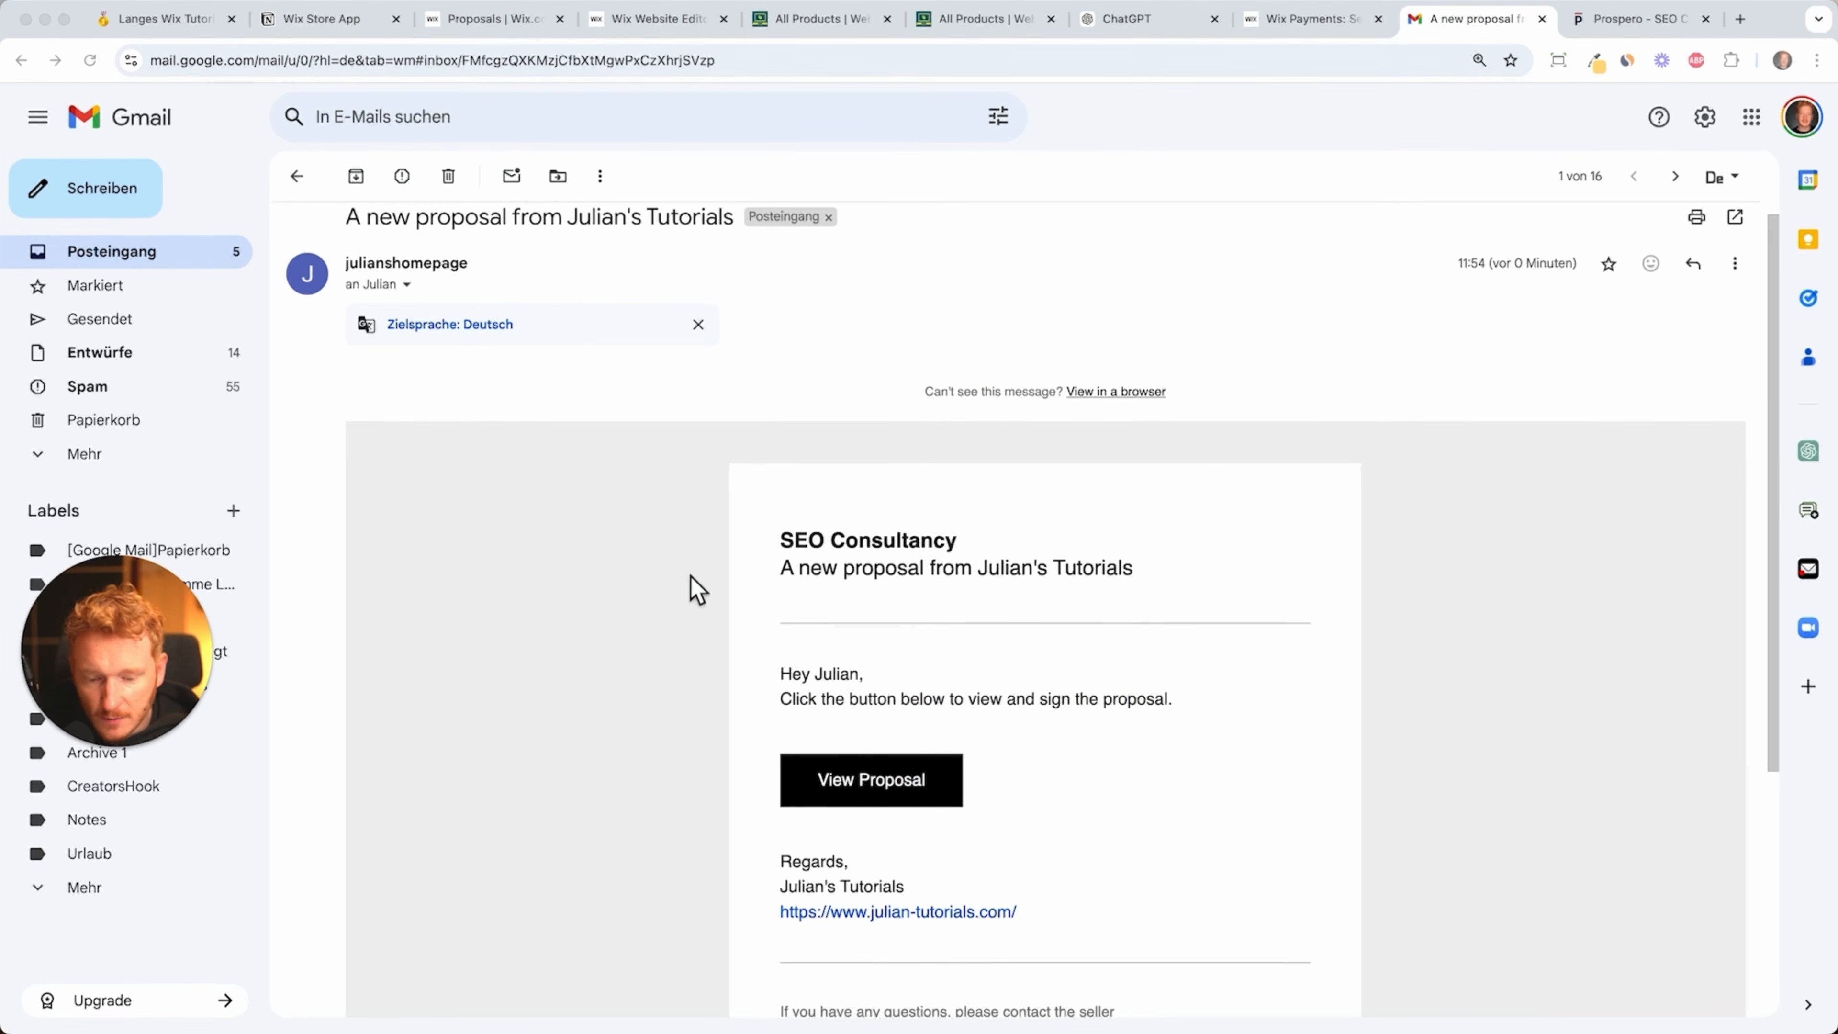
{"action": "scroll", "coordinate": [796, 571], "scroll_direction": "down", "scroll_amount": 3}
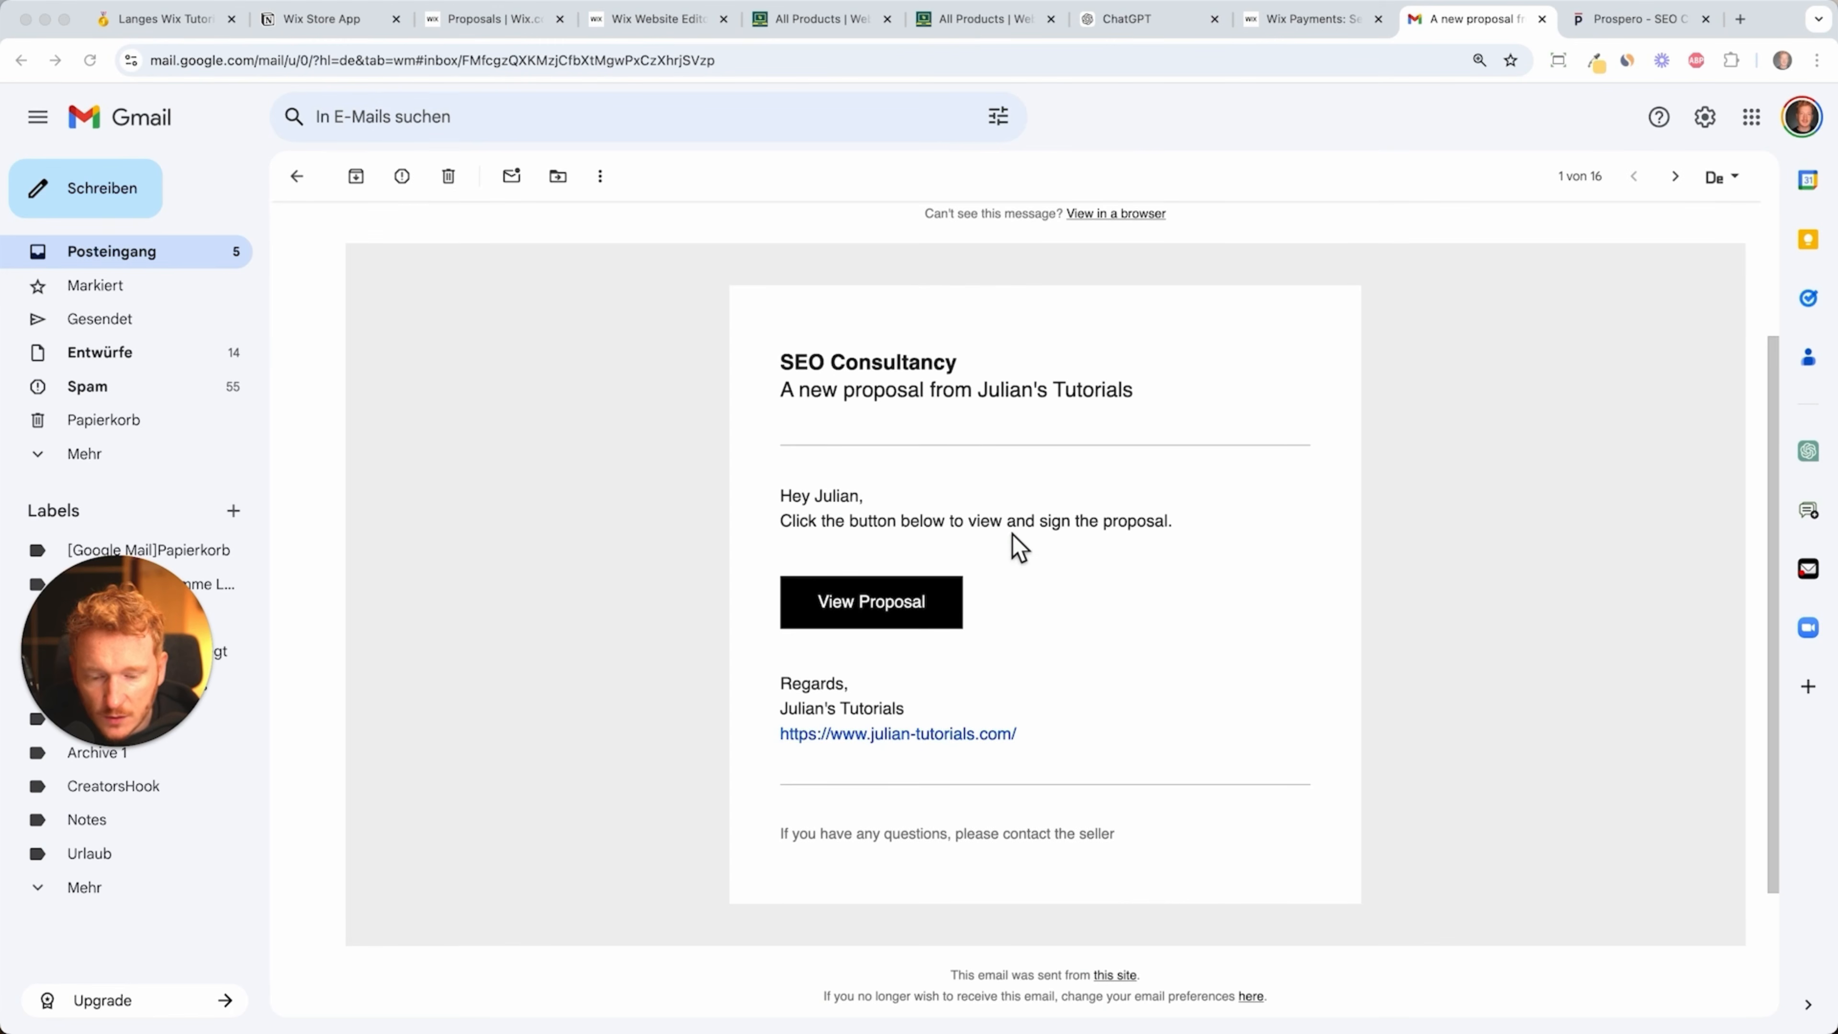
- View the proposal from the e-mail as the client, check its costs and terms, and show the options for contacting the seller
{"action": "left_click", "coordinate": [894, 607]}
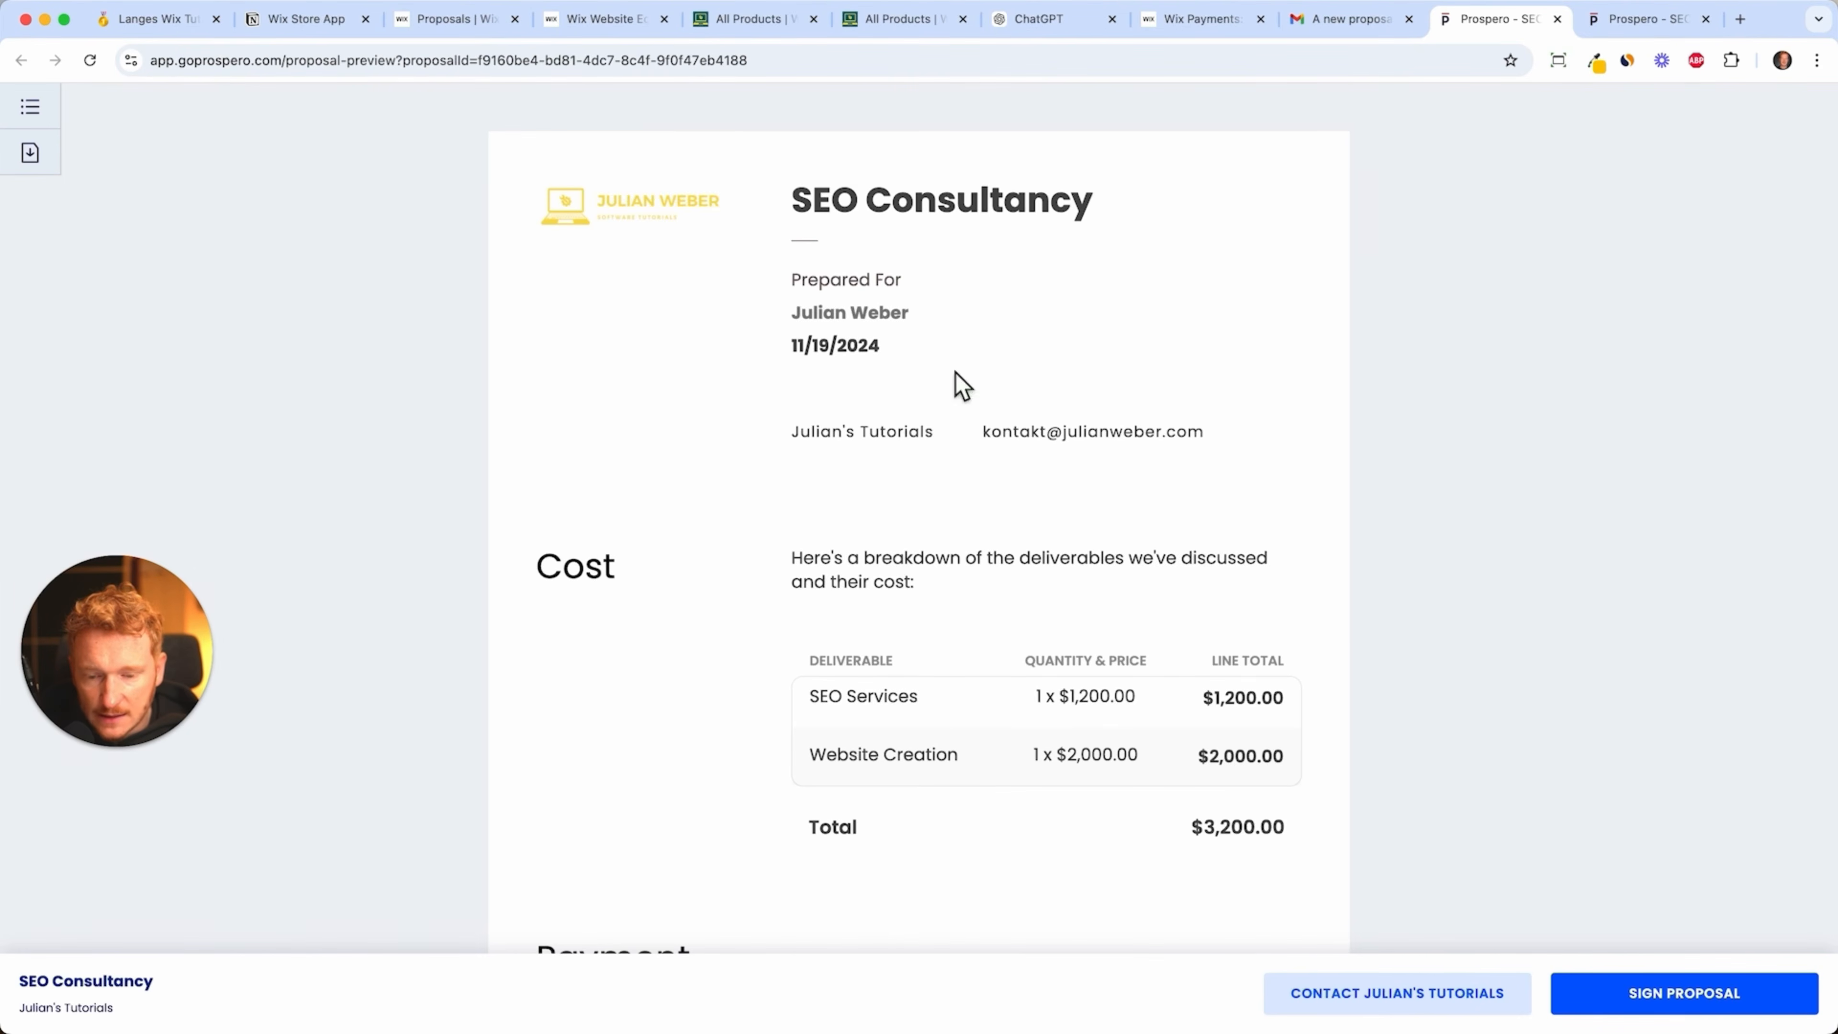
{"action": "scroll", "coordinate": [1091, 385], "scroll_direction": "down", "scroll_amount": 6}
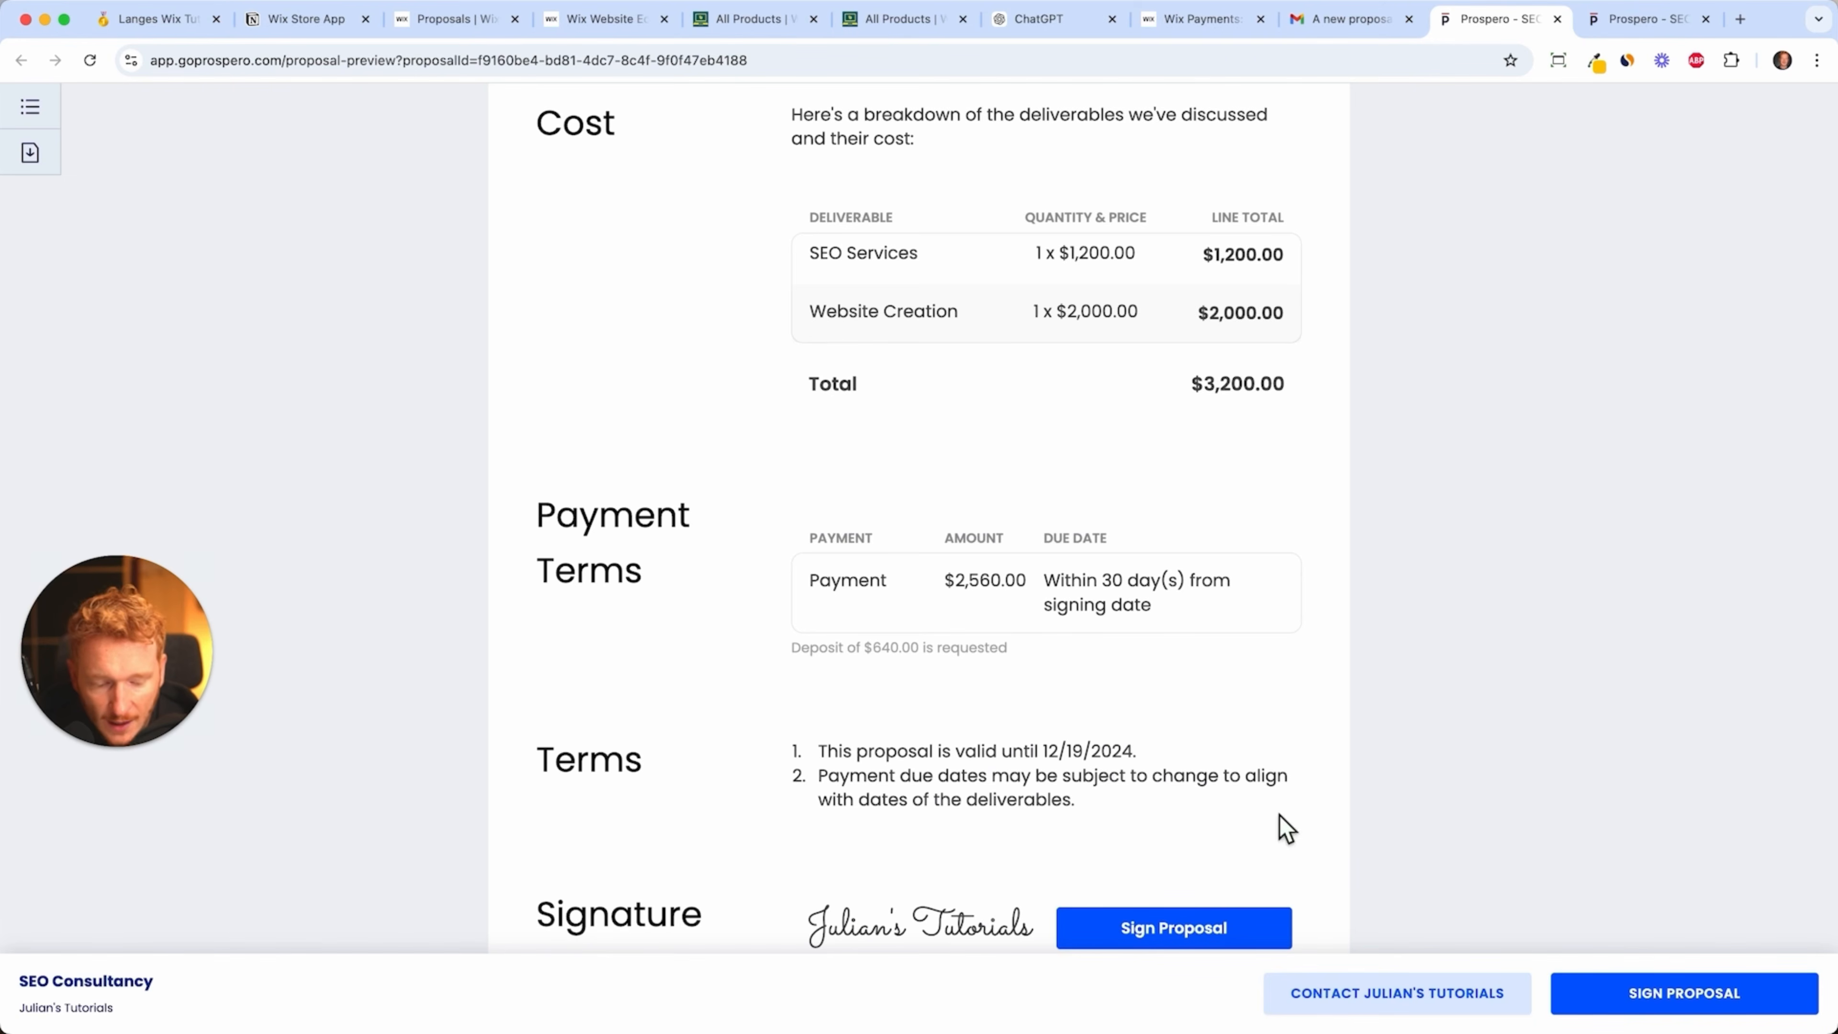
{"action": "left_click", "coordinate": [1440, 1015]}
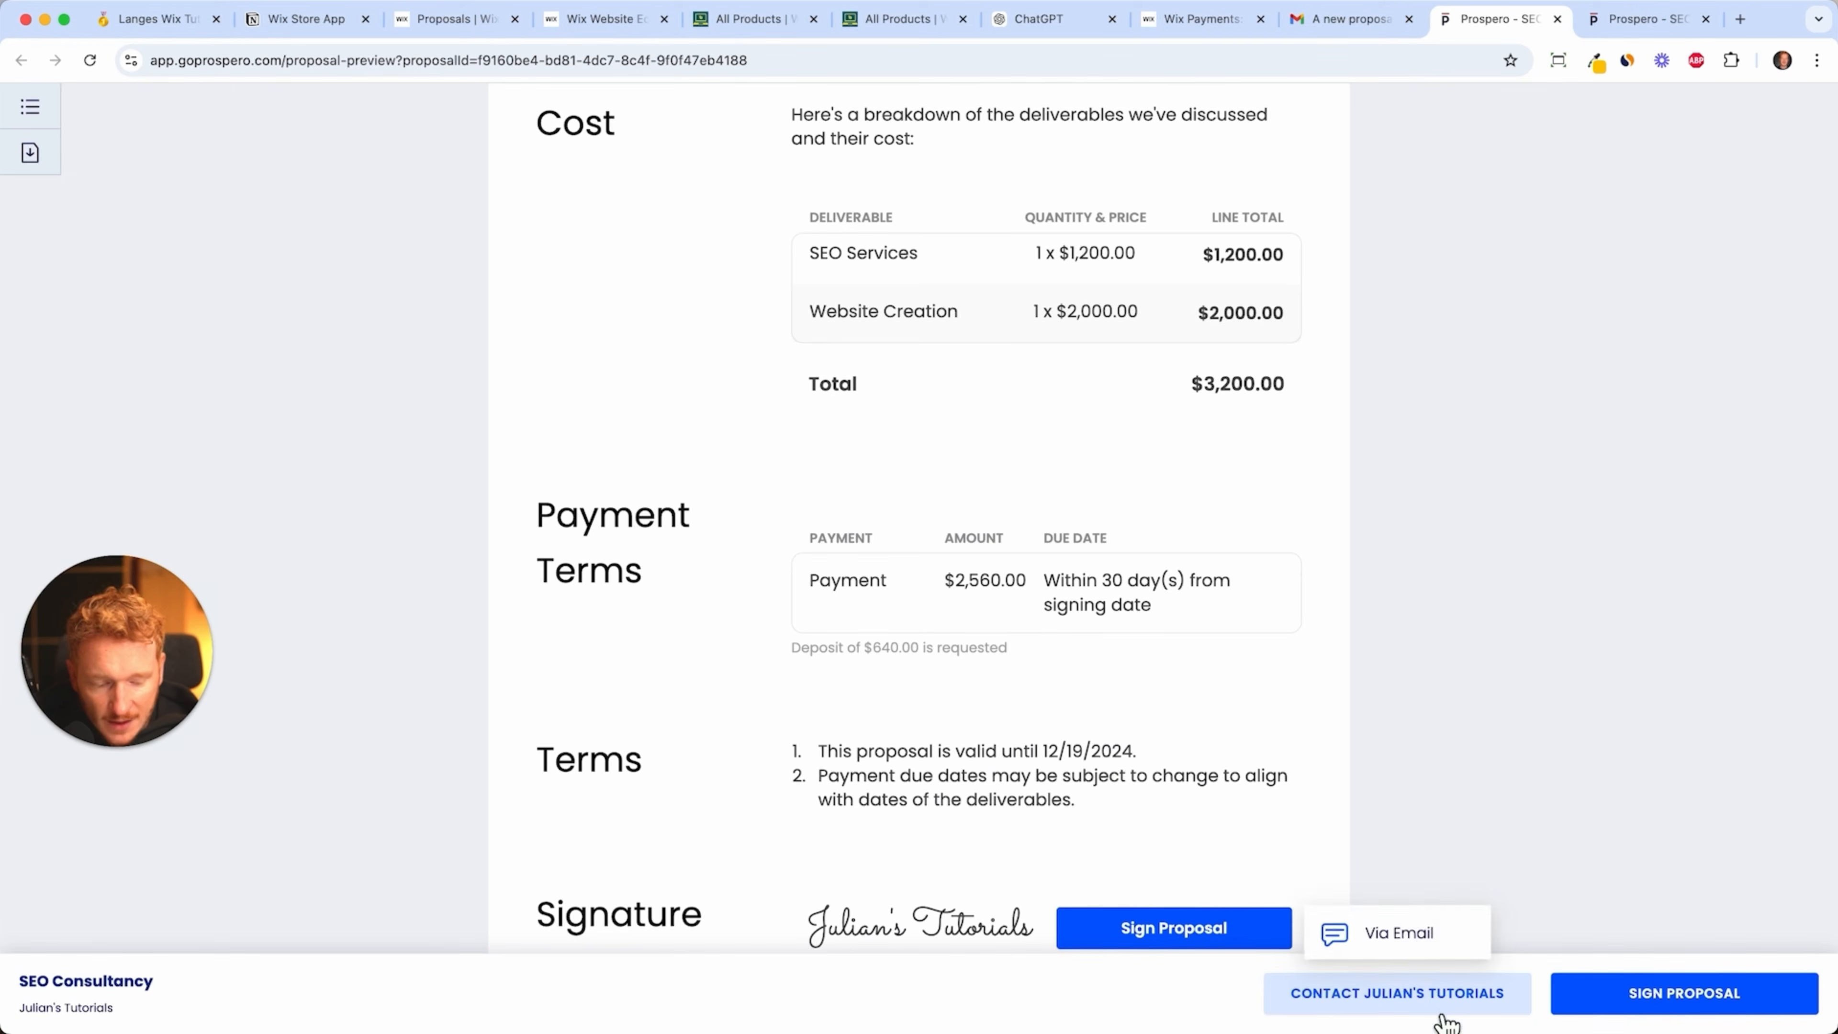
- Start signing the SEO Consultancy proposal as the client and fill in the client's full name as a typed signature
{"action": "left_click", "coordinate": [1411, 1010]}
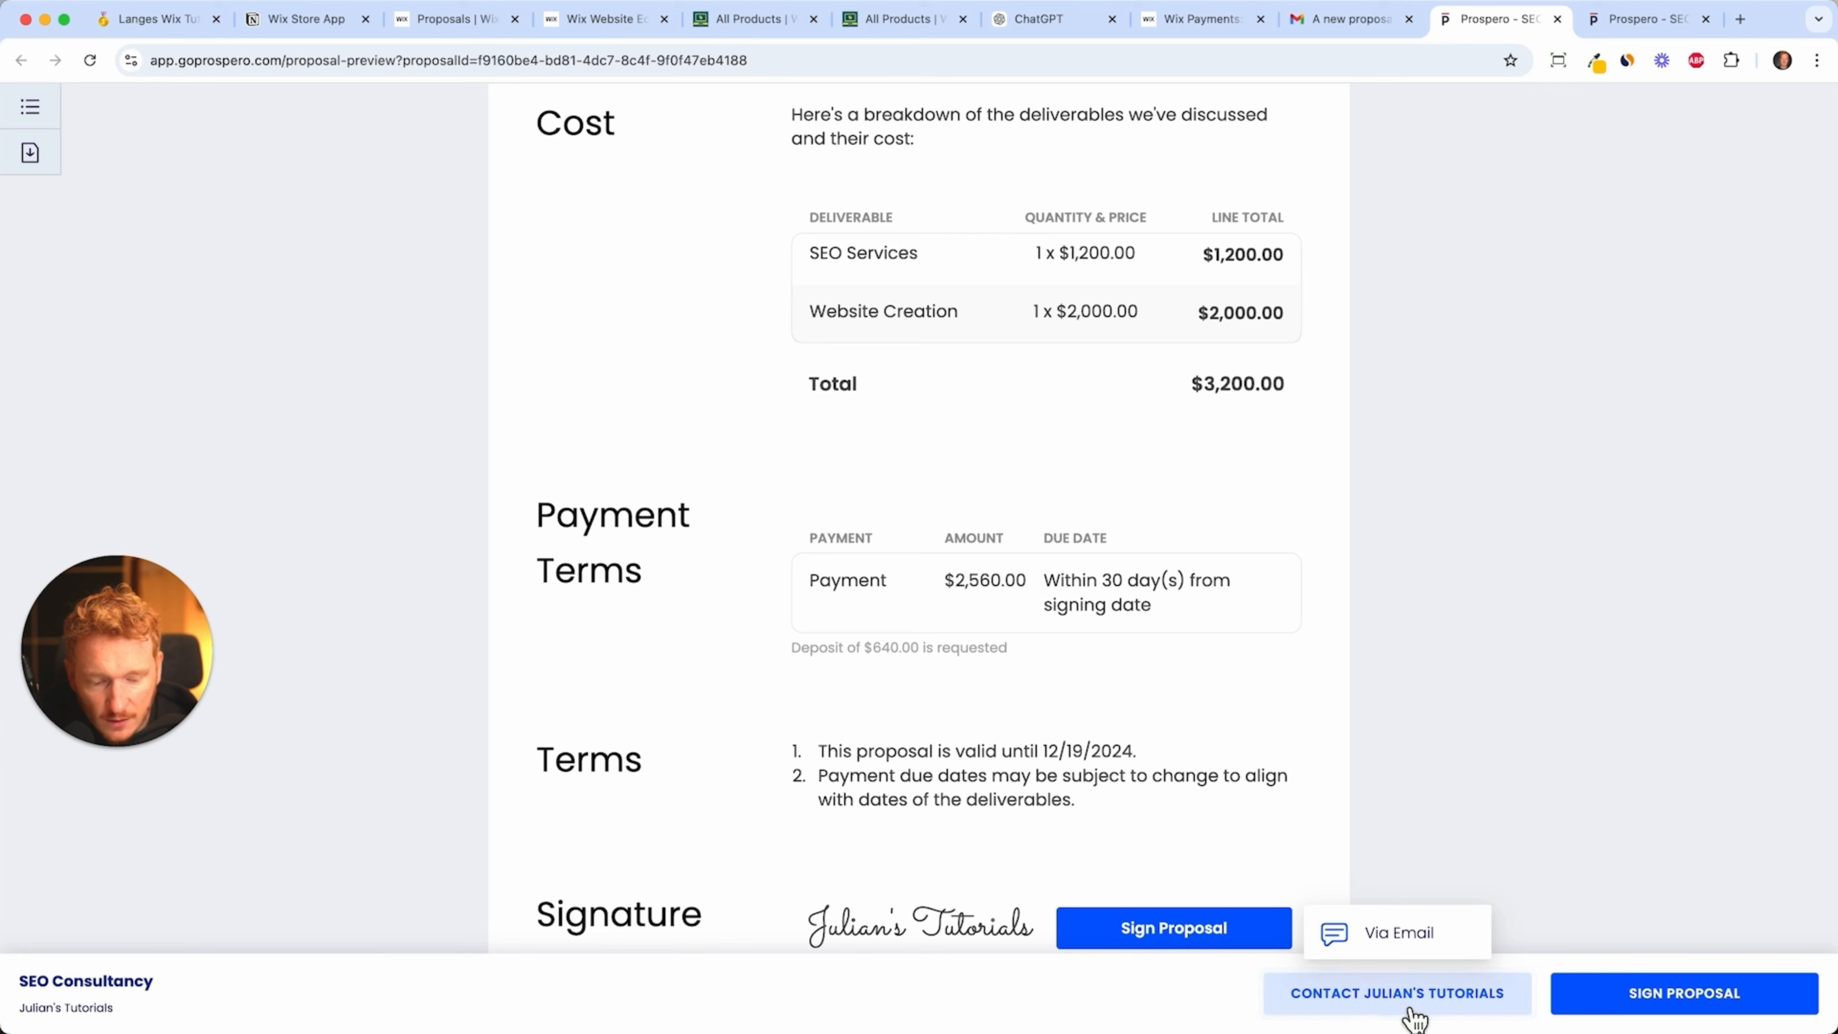
{"action": "left_click", "coordinate": [1700, 1004]}
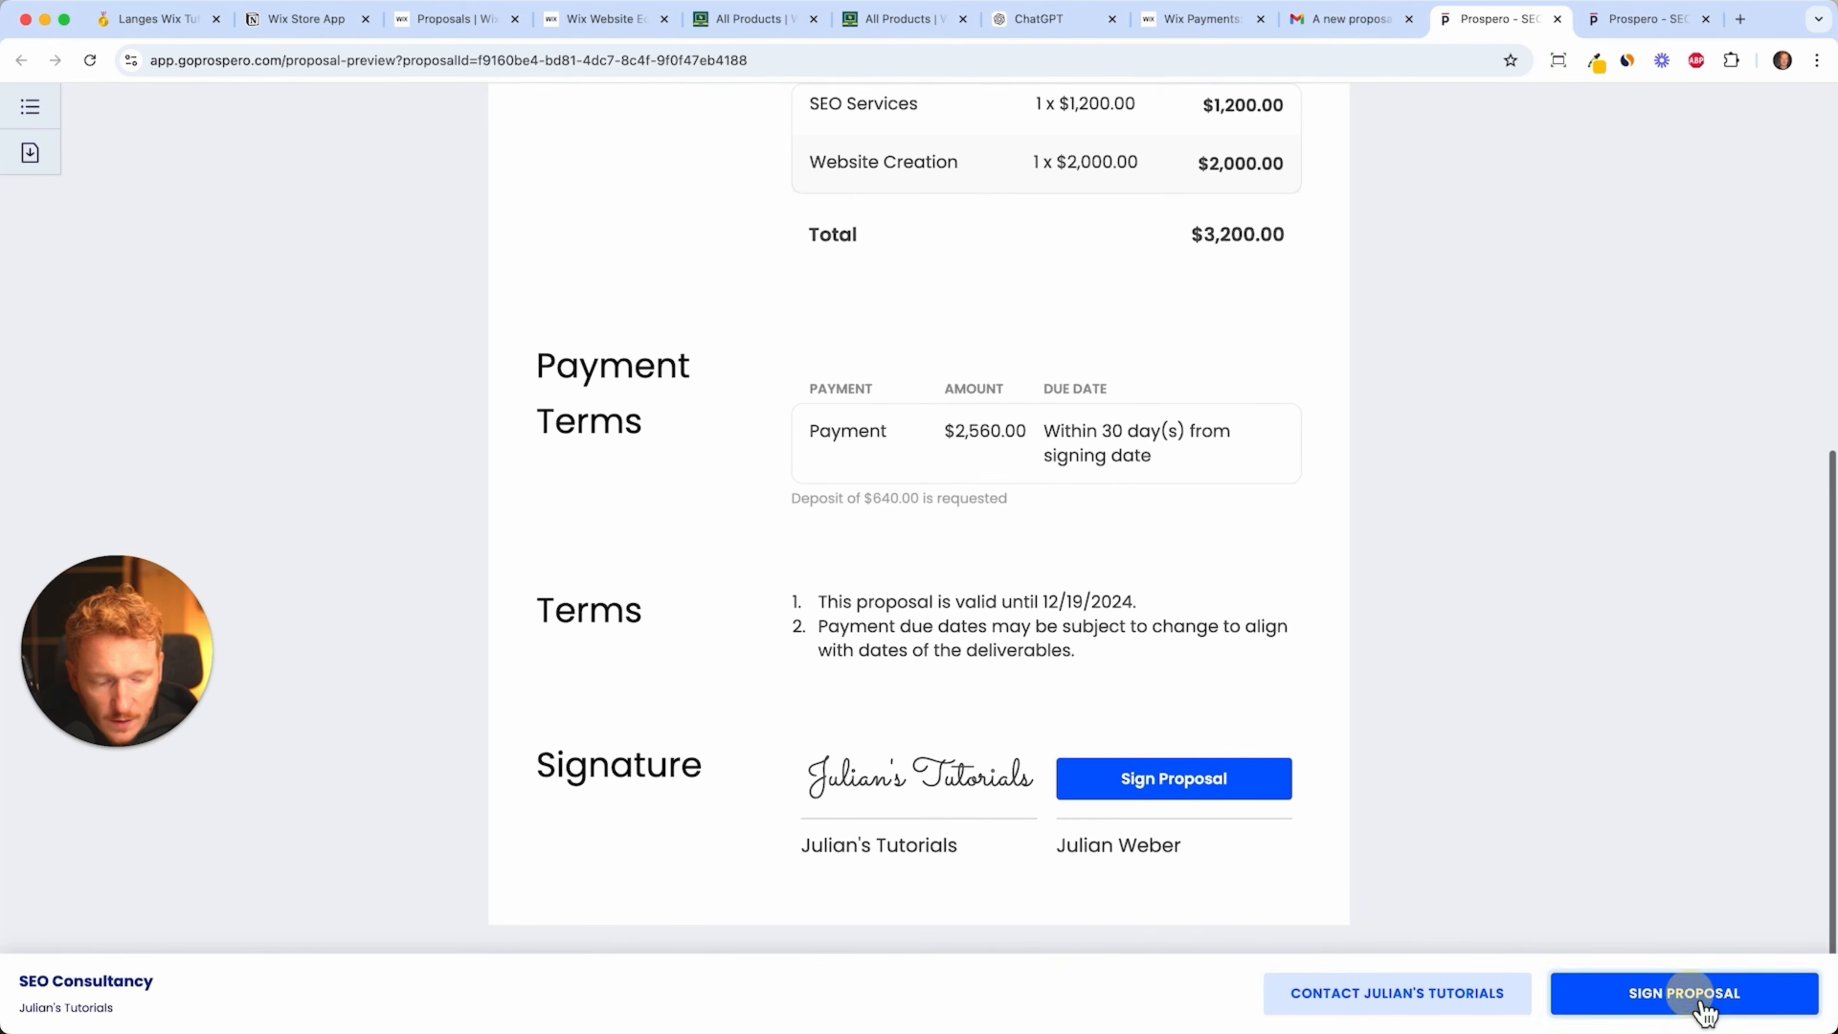
{"action": "left_click", "coordinate": [1700, 1004]}
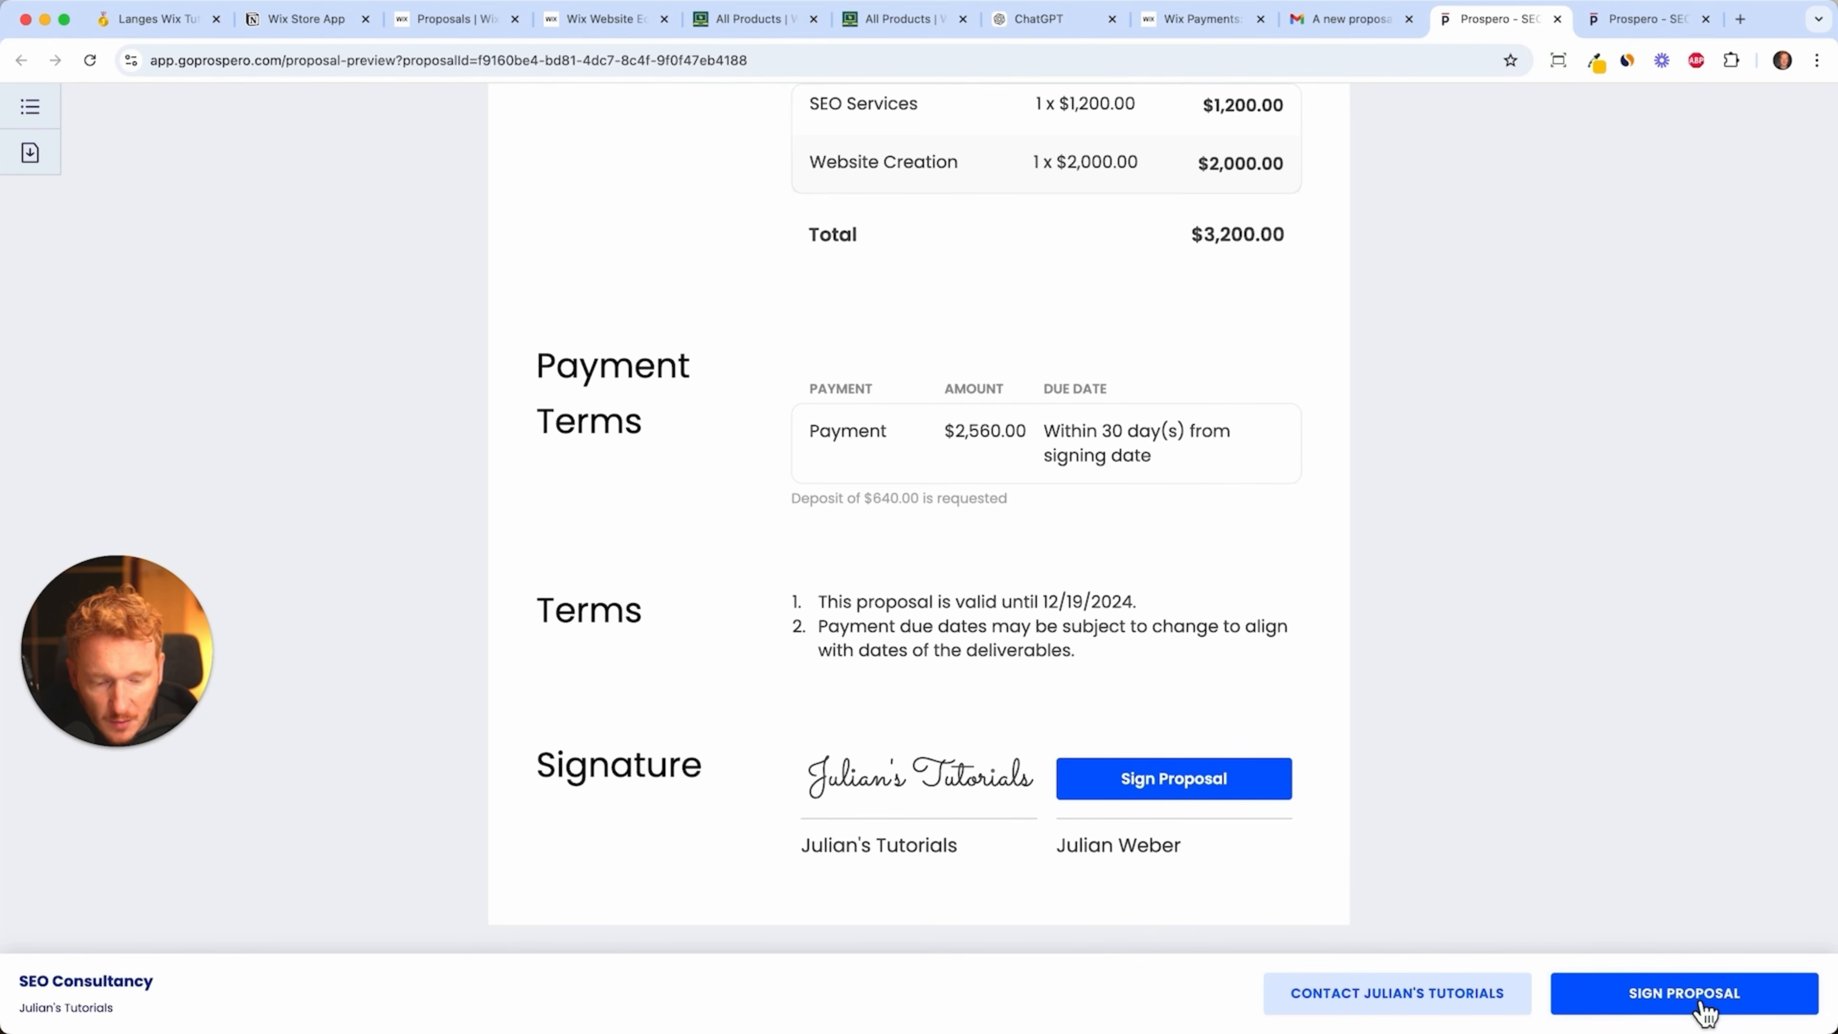
{"action": "left_click", "coordinate": [1277, 807]}
{"action": "left_click", "coordinate": [832, 484]}
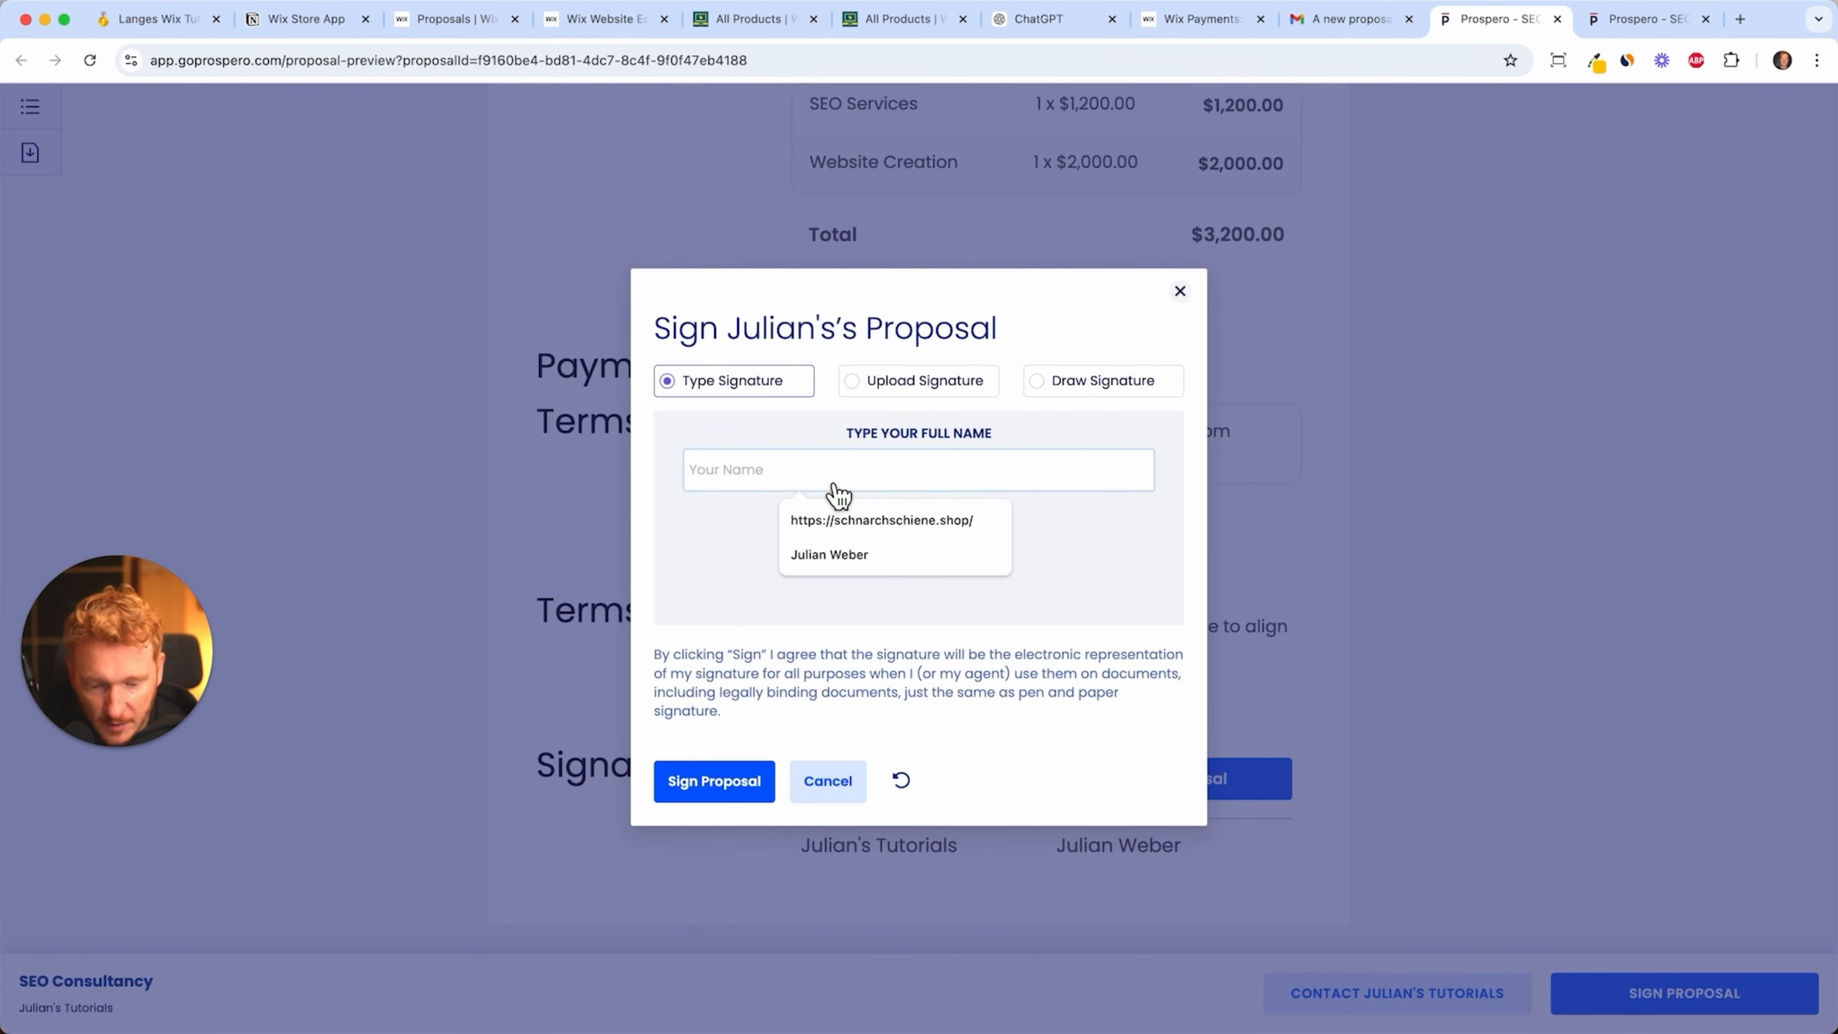
{"action": "left_click", "coordinate": [830, 554]}
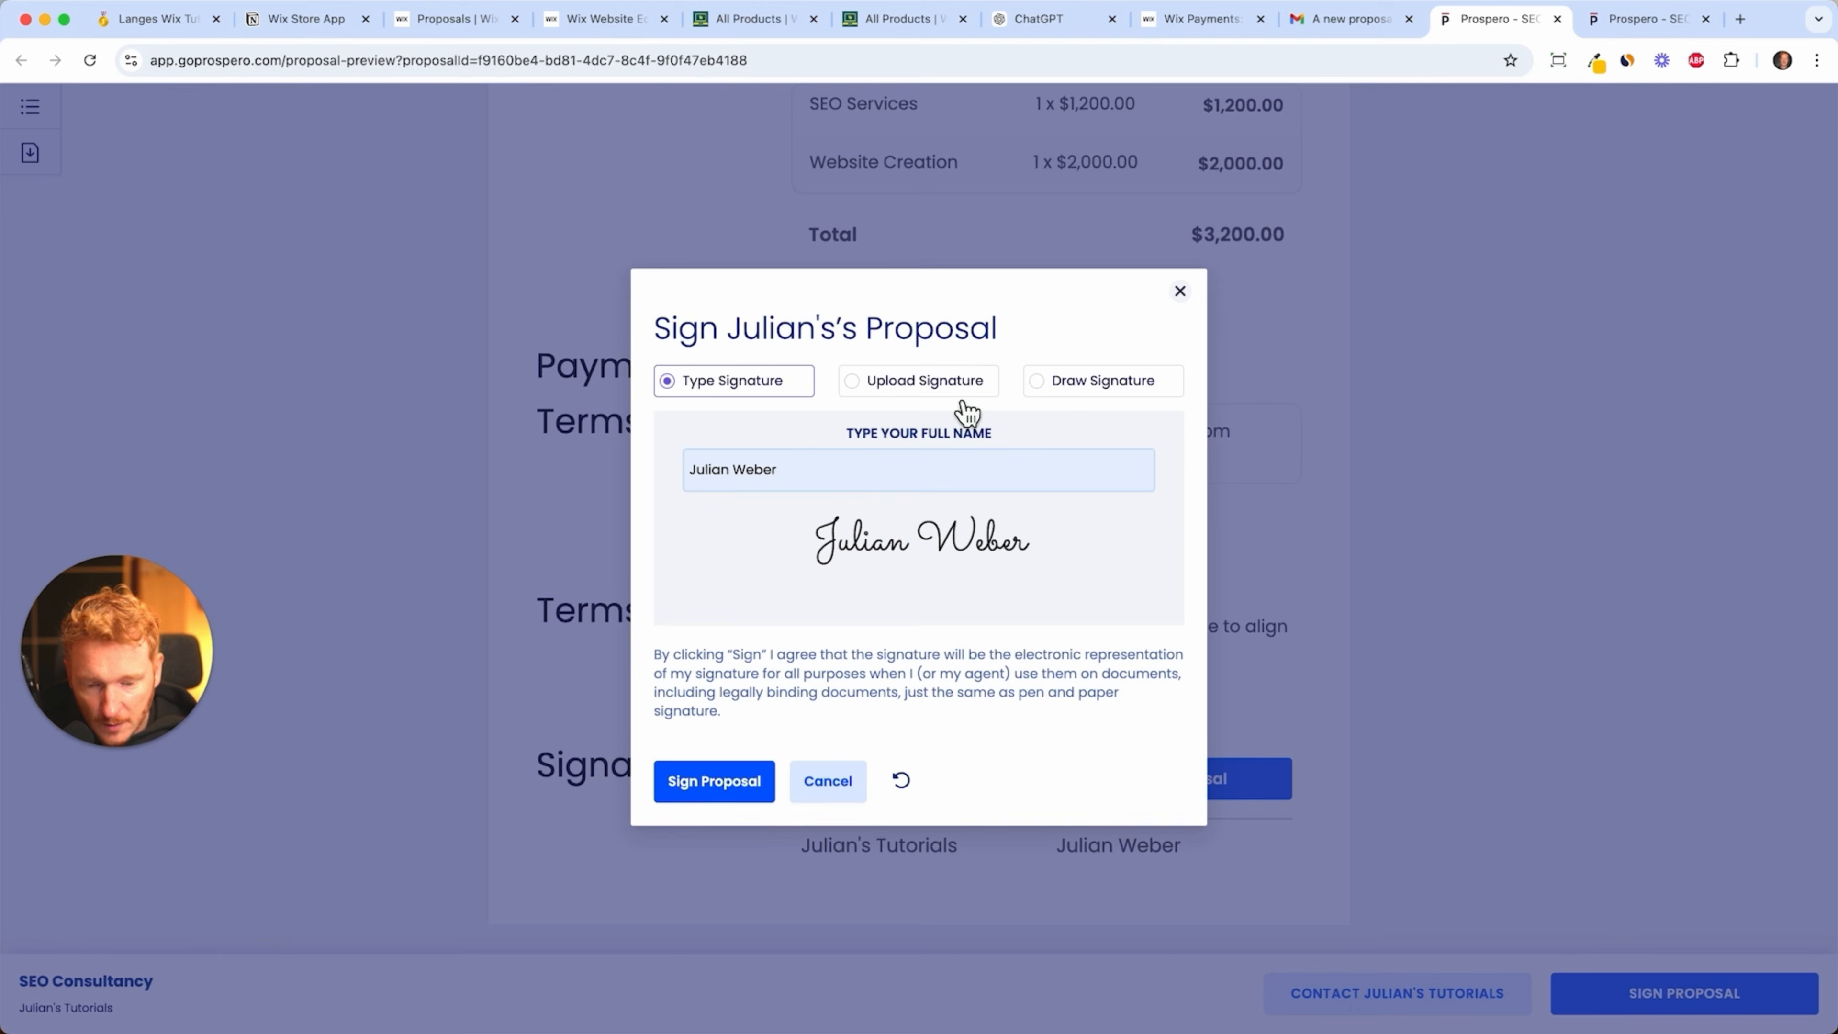
- Draw a handwritten signature of the client's first name instead and sign the proposal with it
{"action": "left_click", "coordinate": [1064, 383]}
{"action": "mouse_move", "coordinate": [738, 554]}
{"action": "left_mouse_down"}
{"action": "mouse_move", "coordinate": [808, 501]}
{"action": "mouse_move", "coordinate": [792, 566]}
{"action": "mouse_move", "coordinate": [985, 570]}
{"action": "mouse_move", "coordinate": [1061, 536]}
{"action": "left_mouse_up"}
{"action": "left_click", "coordinate": [931, 524]}
{"action": "mouse_move", "coordinate": [739, 566]}
{"action": "left_mouse_down"}
{"action": "mouse_move", "coordinate": [767, 546]}
{"action": "mouse_move", "coordinate": [796, 570]}
{"action": "mouse_move", "coordinate": [854, 568]}
{"action": "left_mouse_up"}
{"action": "left_click", "coordinate": [756, 785]}
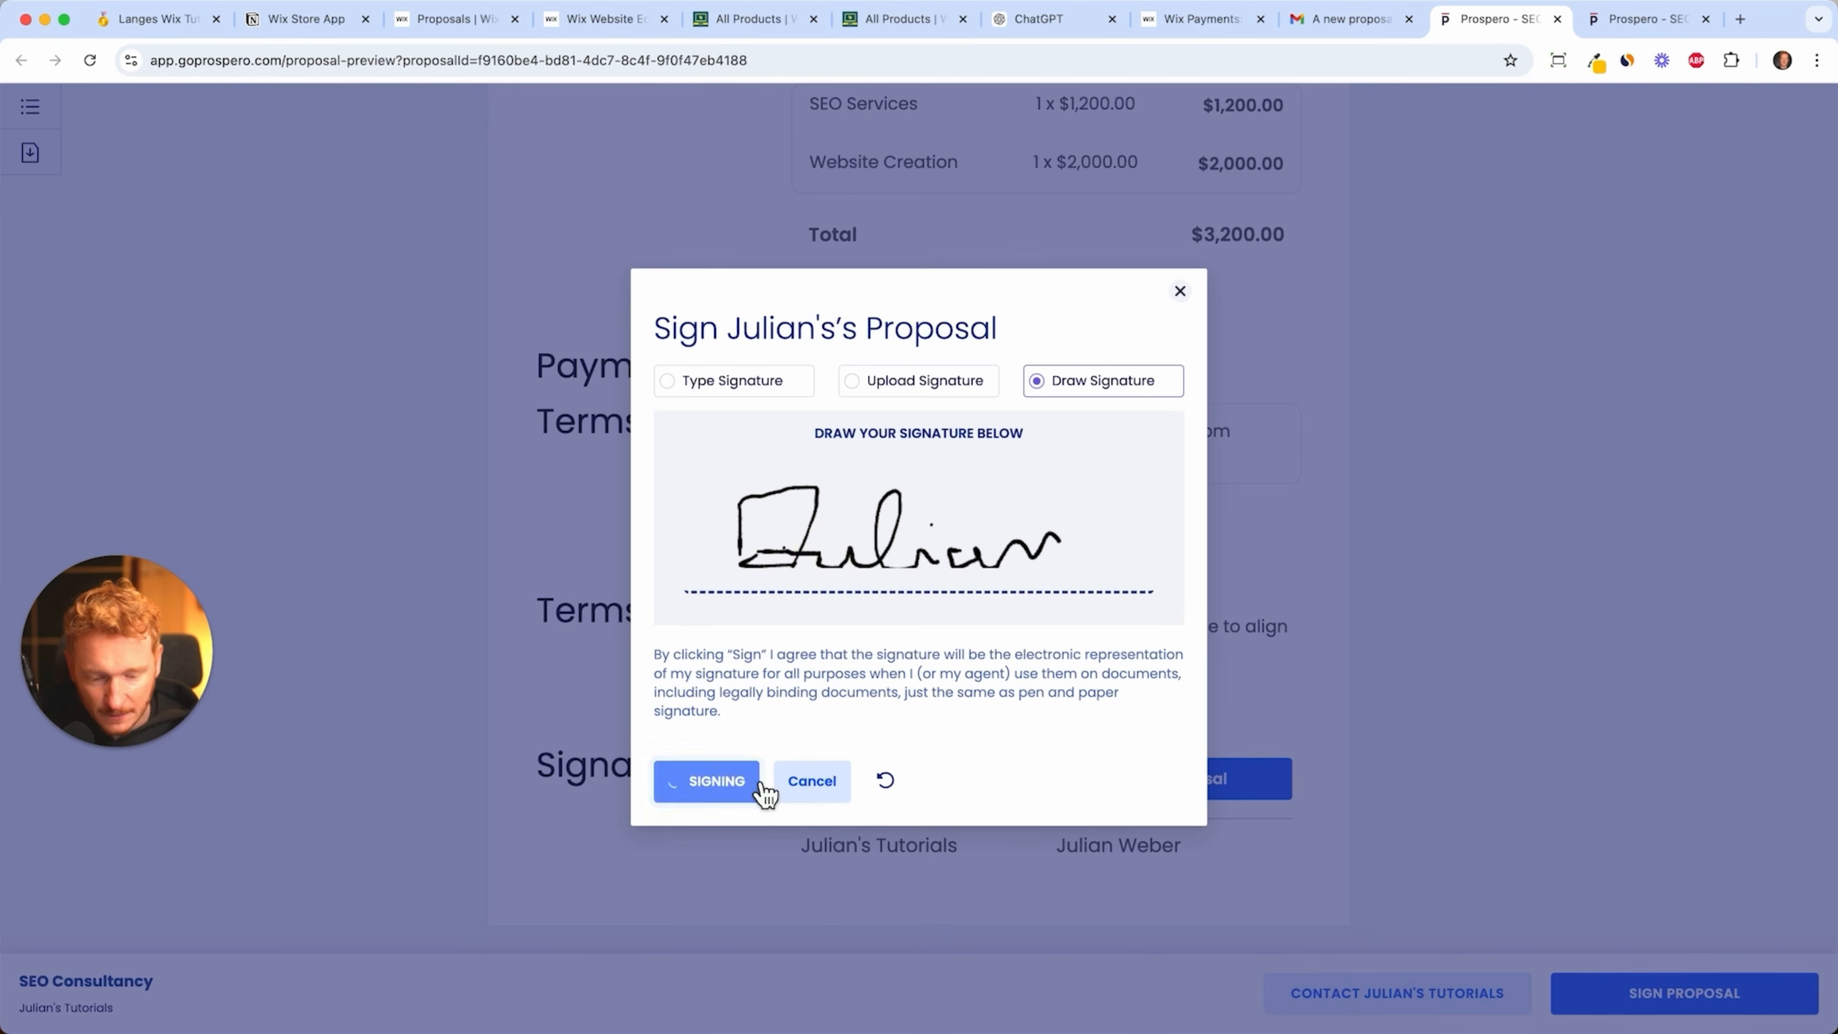
{"action": "left_click", "coordinate": [759, 797]}
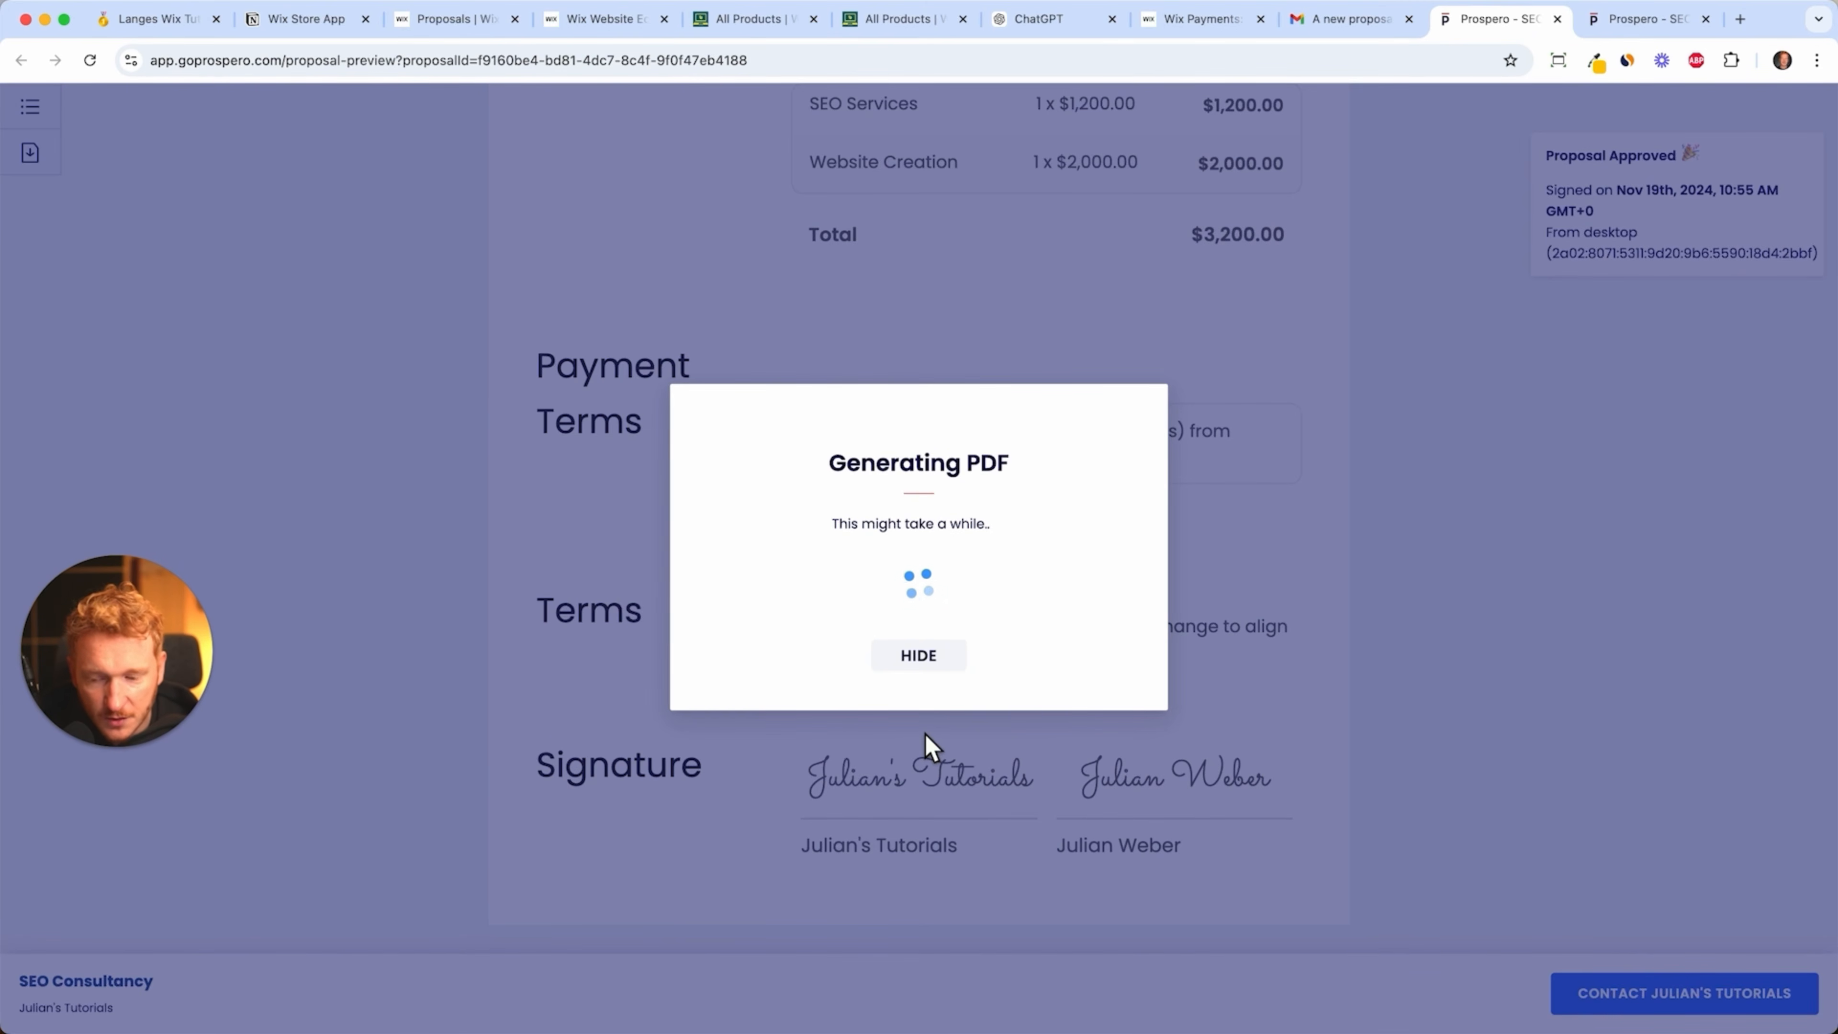
- Review the signed proposal's costs, payment terms and signatures, and highlight the deposit request
{"action": "scroll", "coordinate": [1071, 362], "scroll_direction": "up", "scroll_amount": 8}
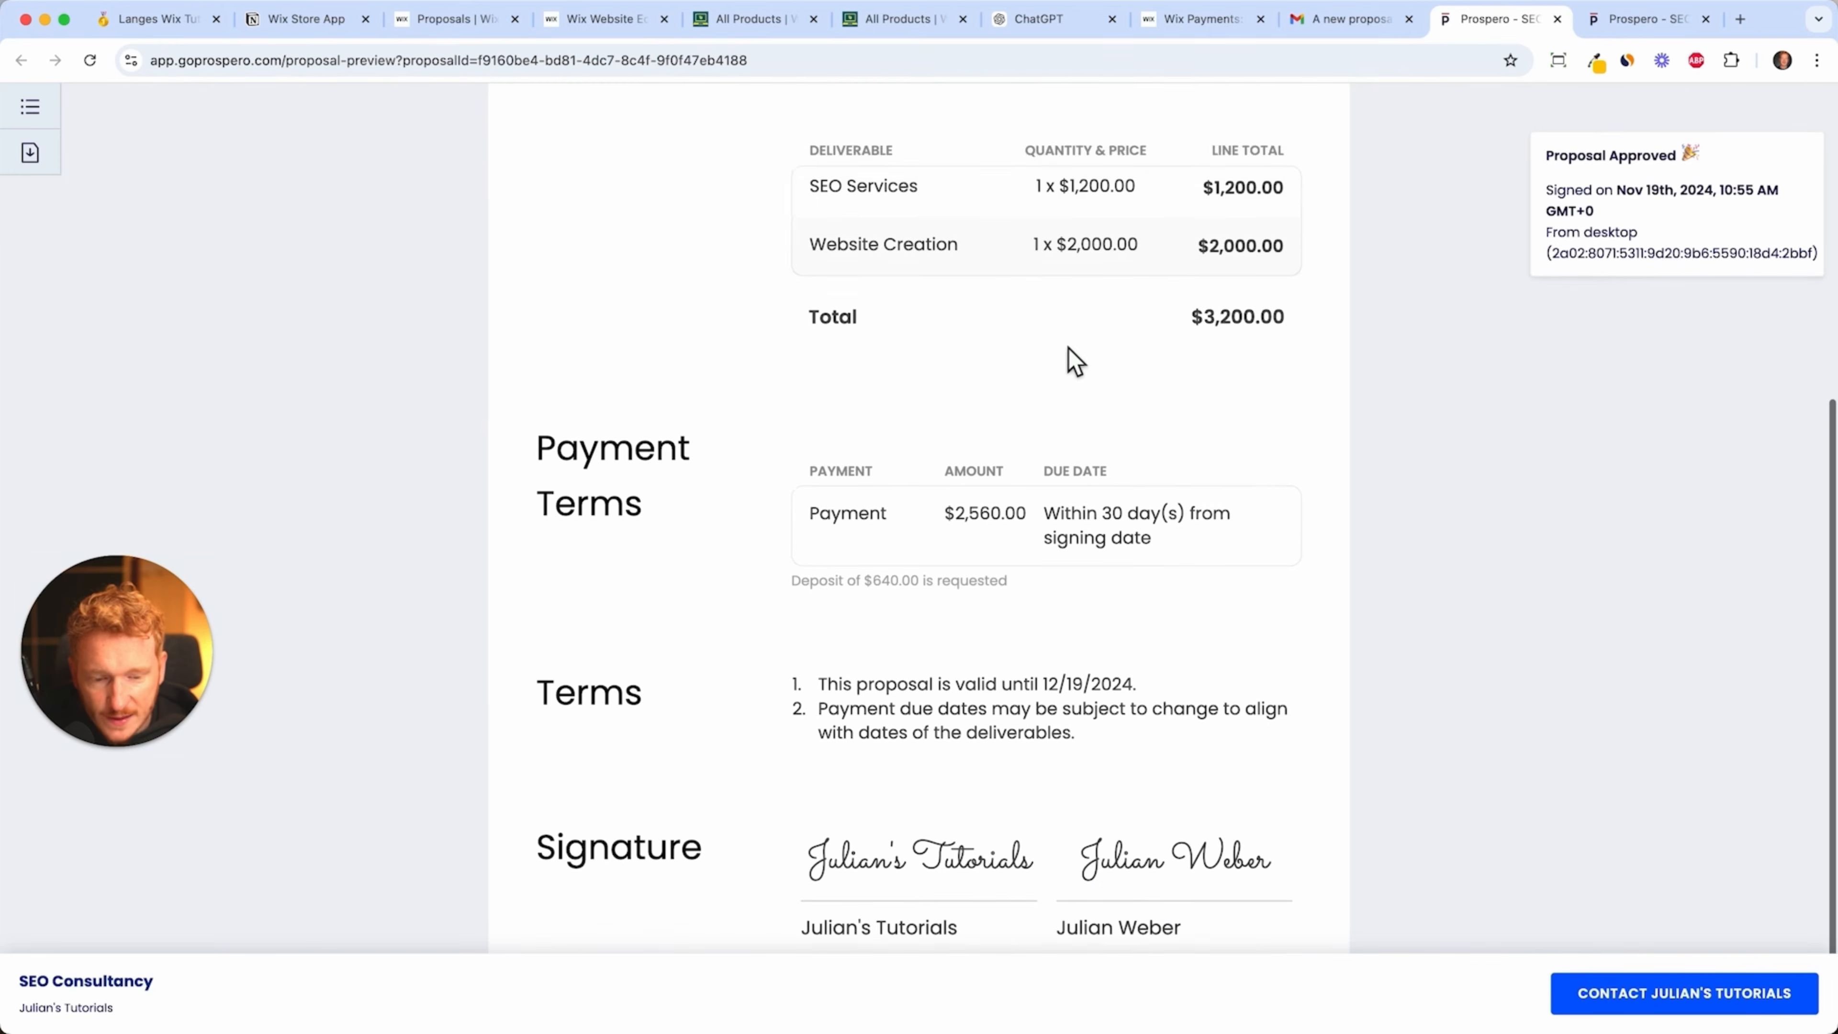
{"action": "scroll", "coordinate": [1076, 360], "scroll_direction": "down", "scroll_amount": 10}
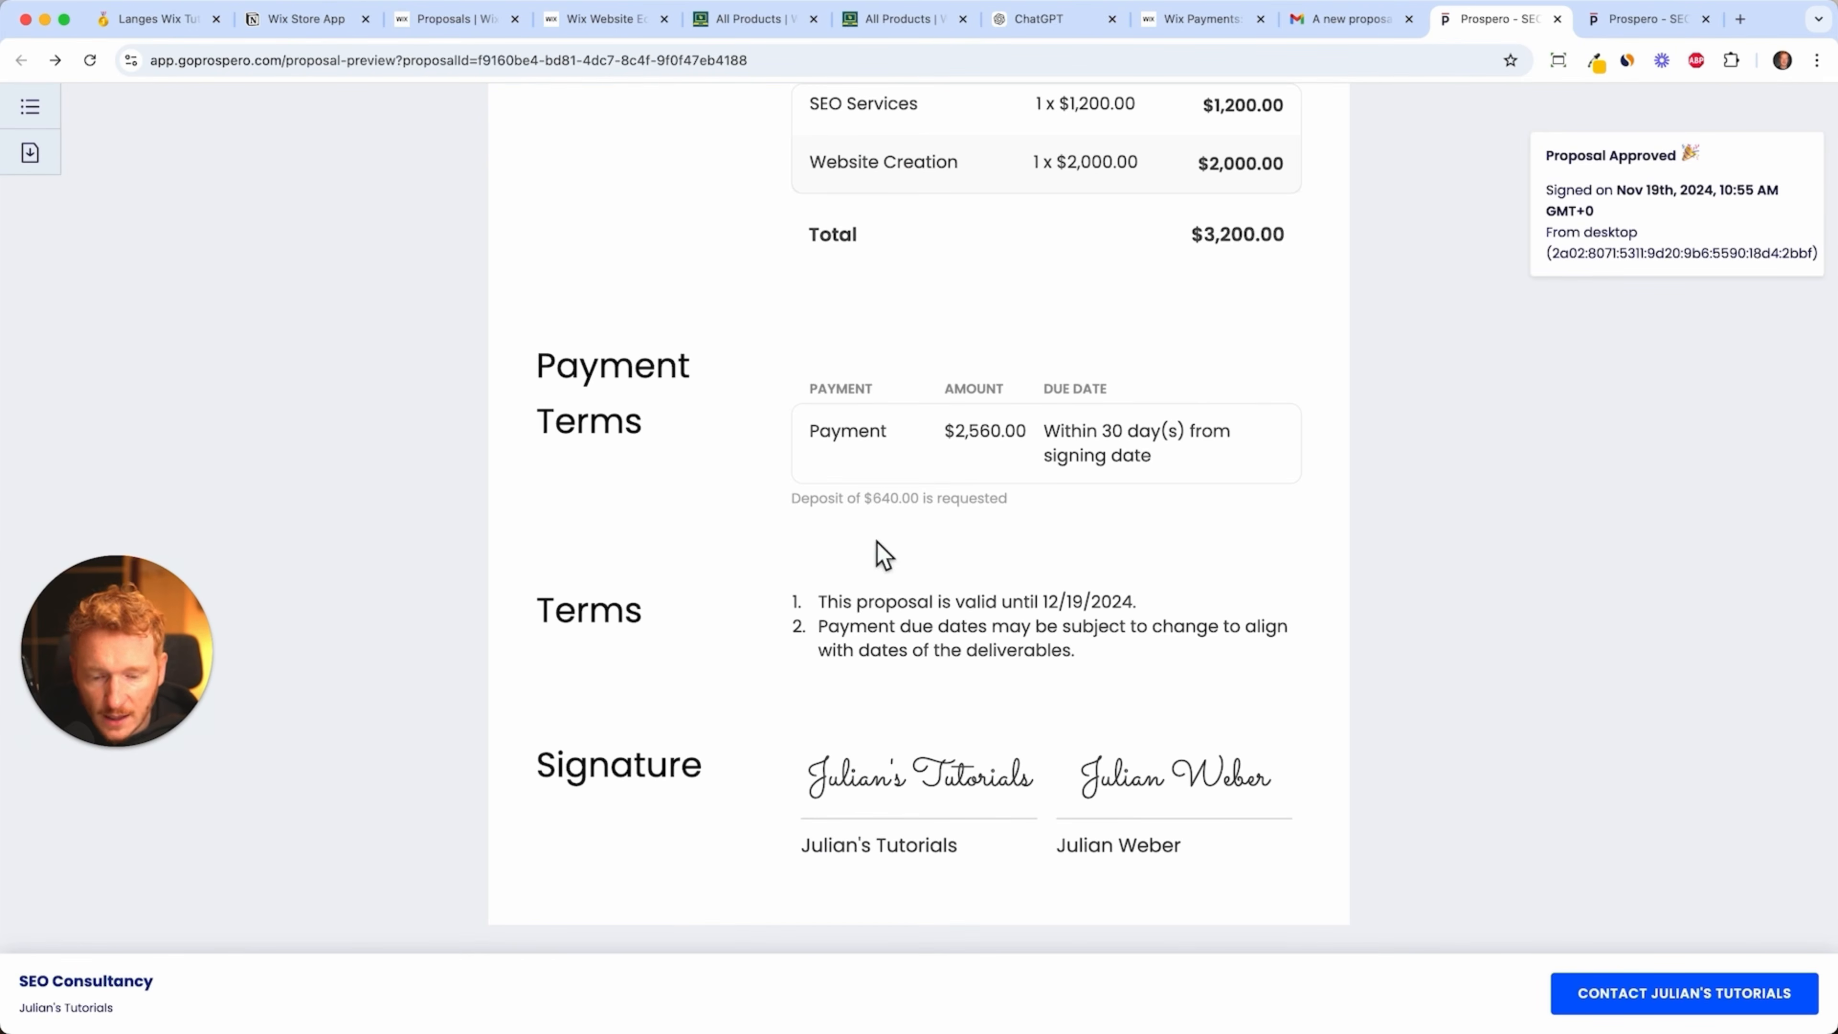
{"action": "left_click_drag", "start_coordinate": [791, 503], "coordinate": [1053, 518]}
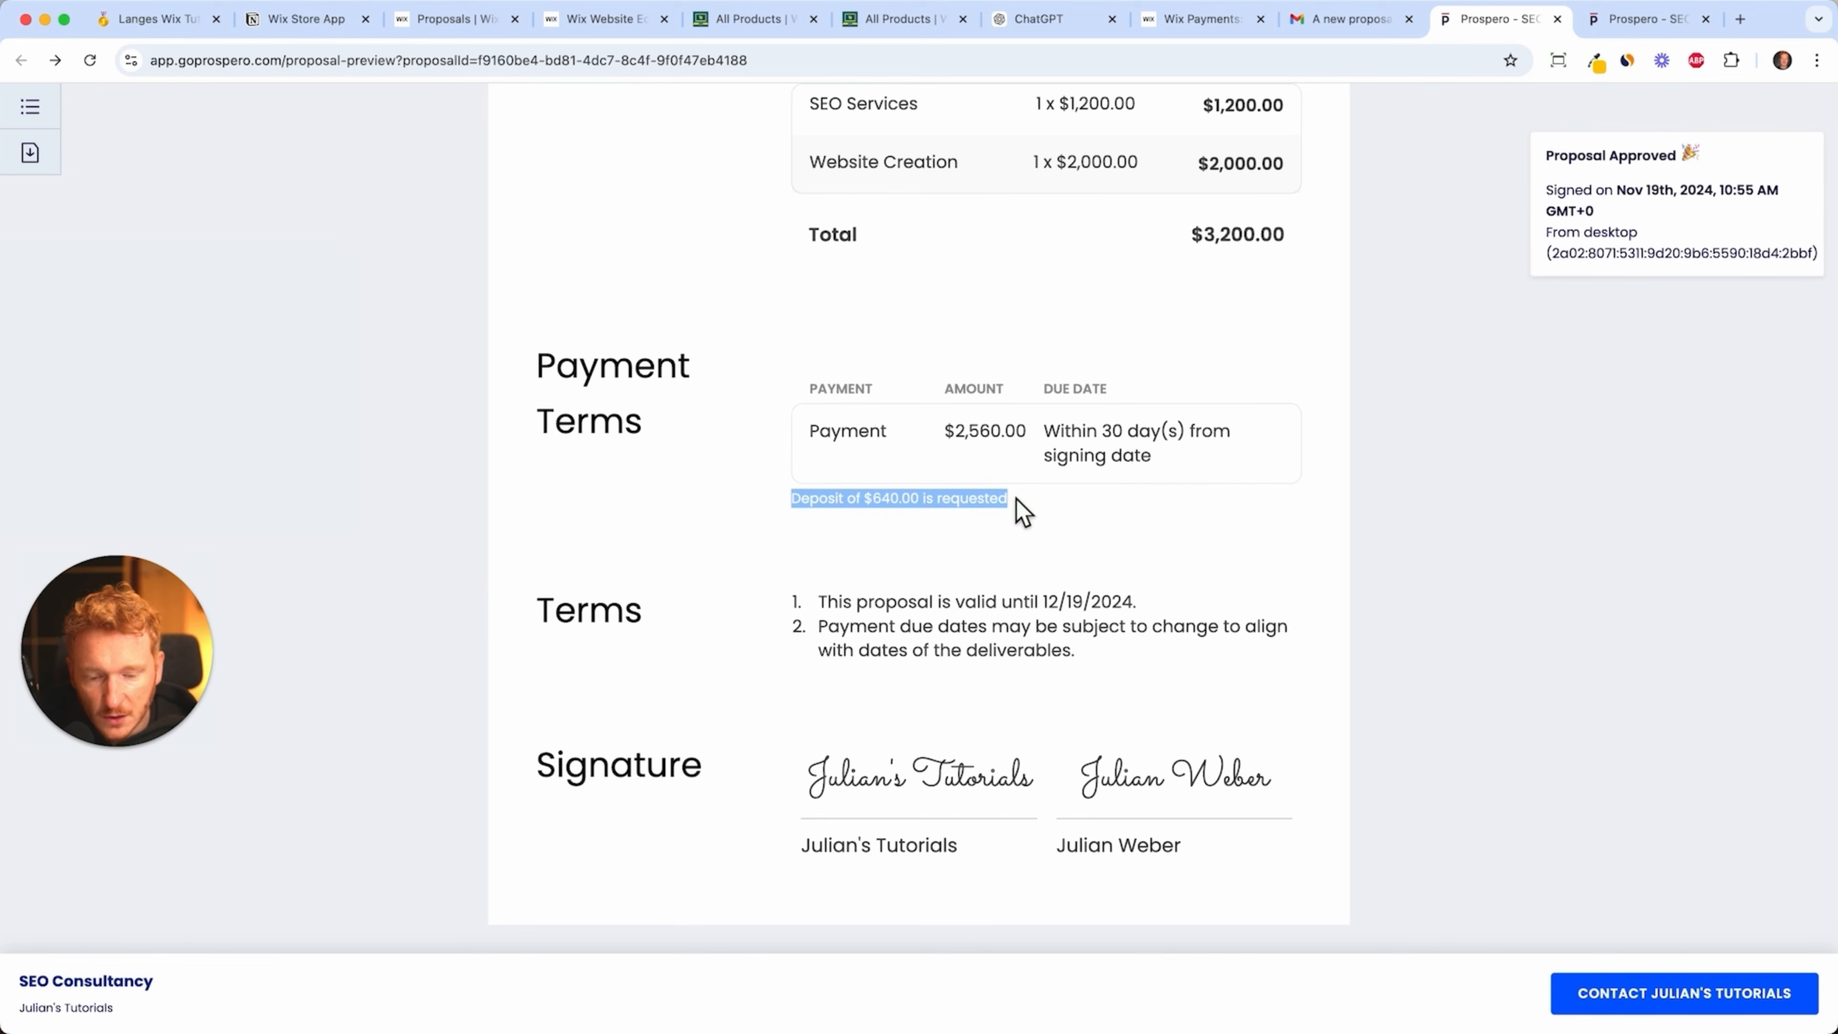
- Check the invoices list in the Wix dashboard and open the SEO Consultancy invoice from its e-mail in Gmail
{"action": "left_click", "coordinate": [471, 22]}
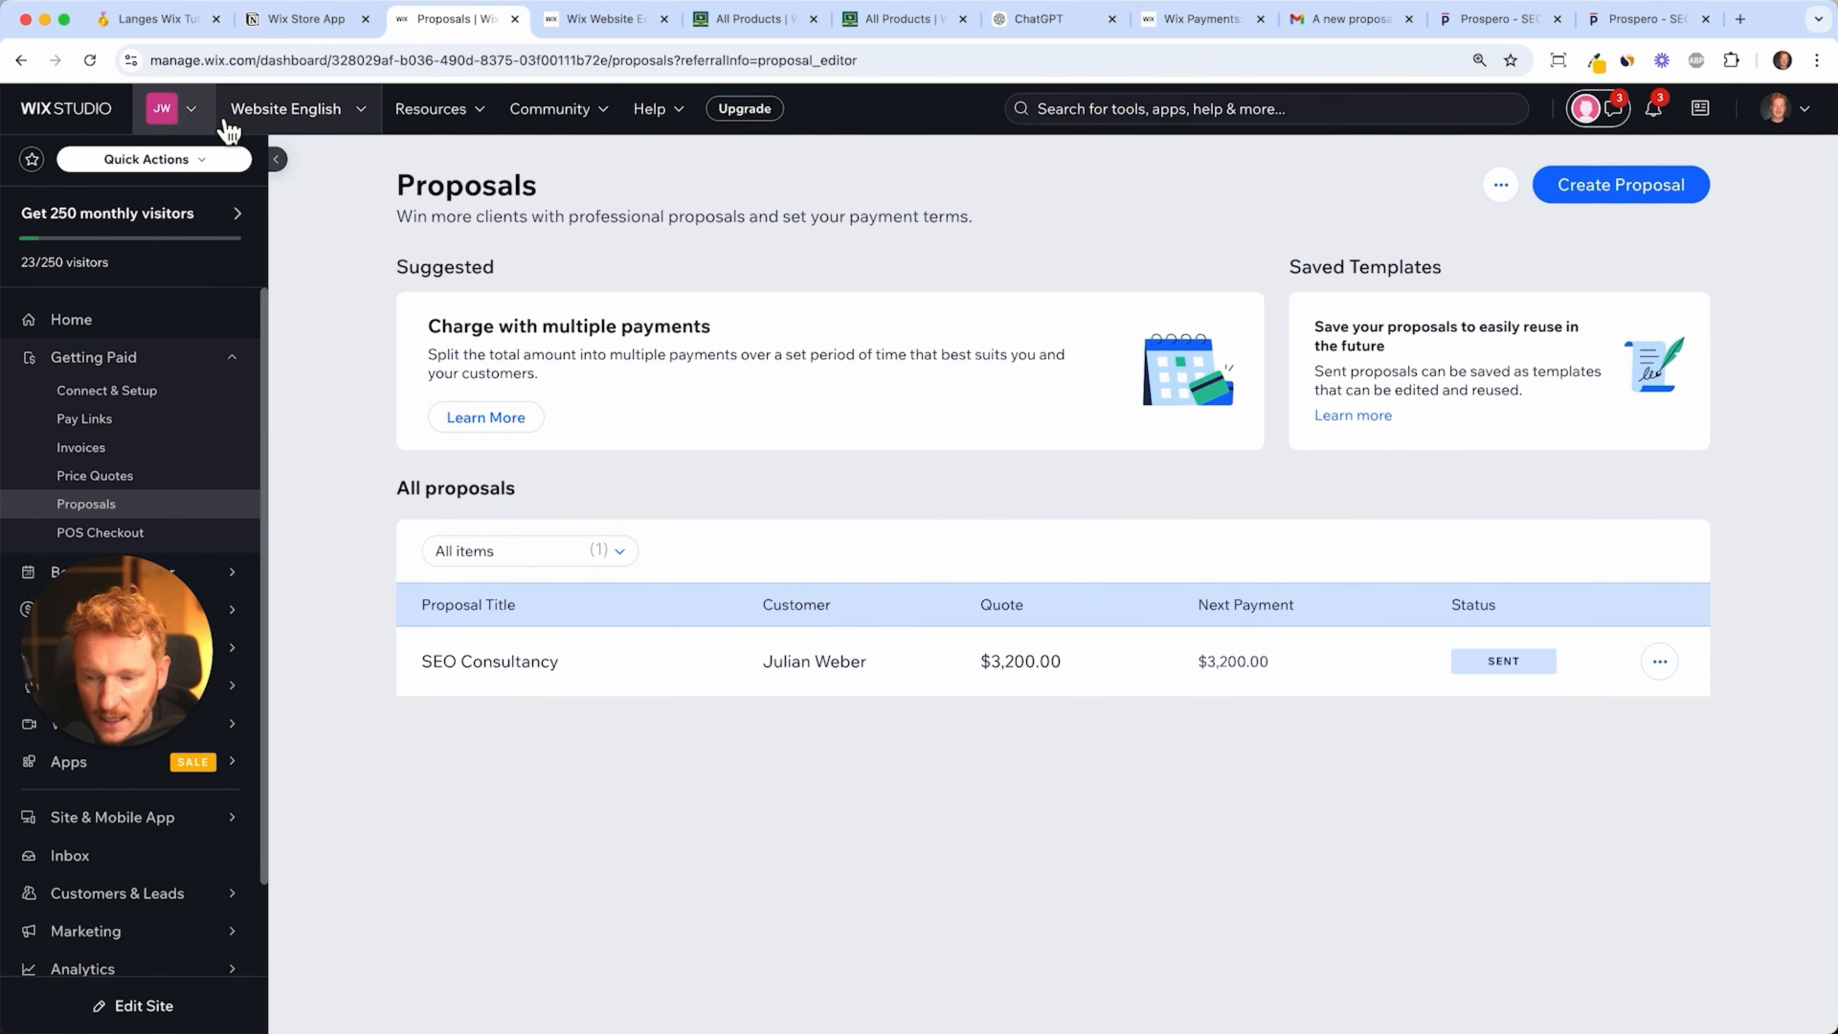
{"action": "left_click", "coordinate": [150, 469]}
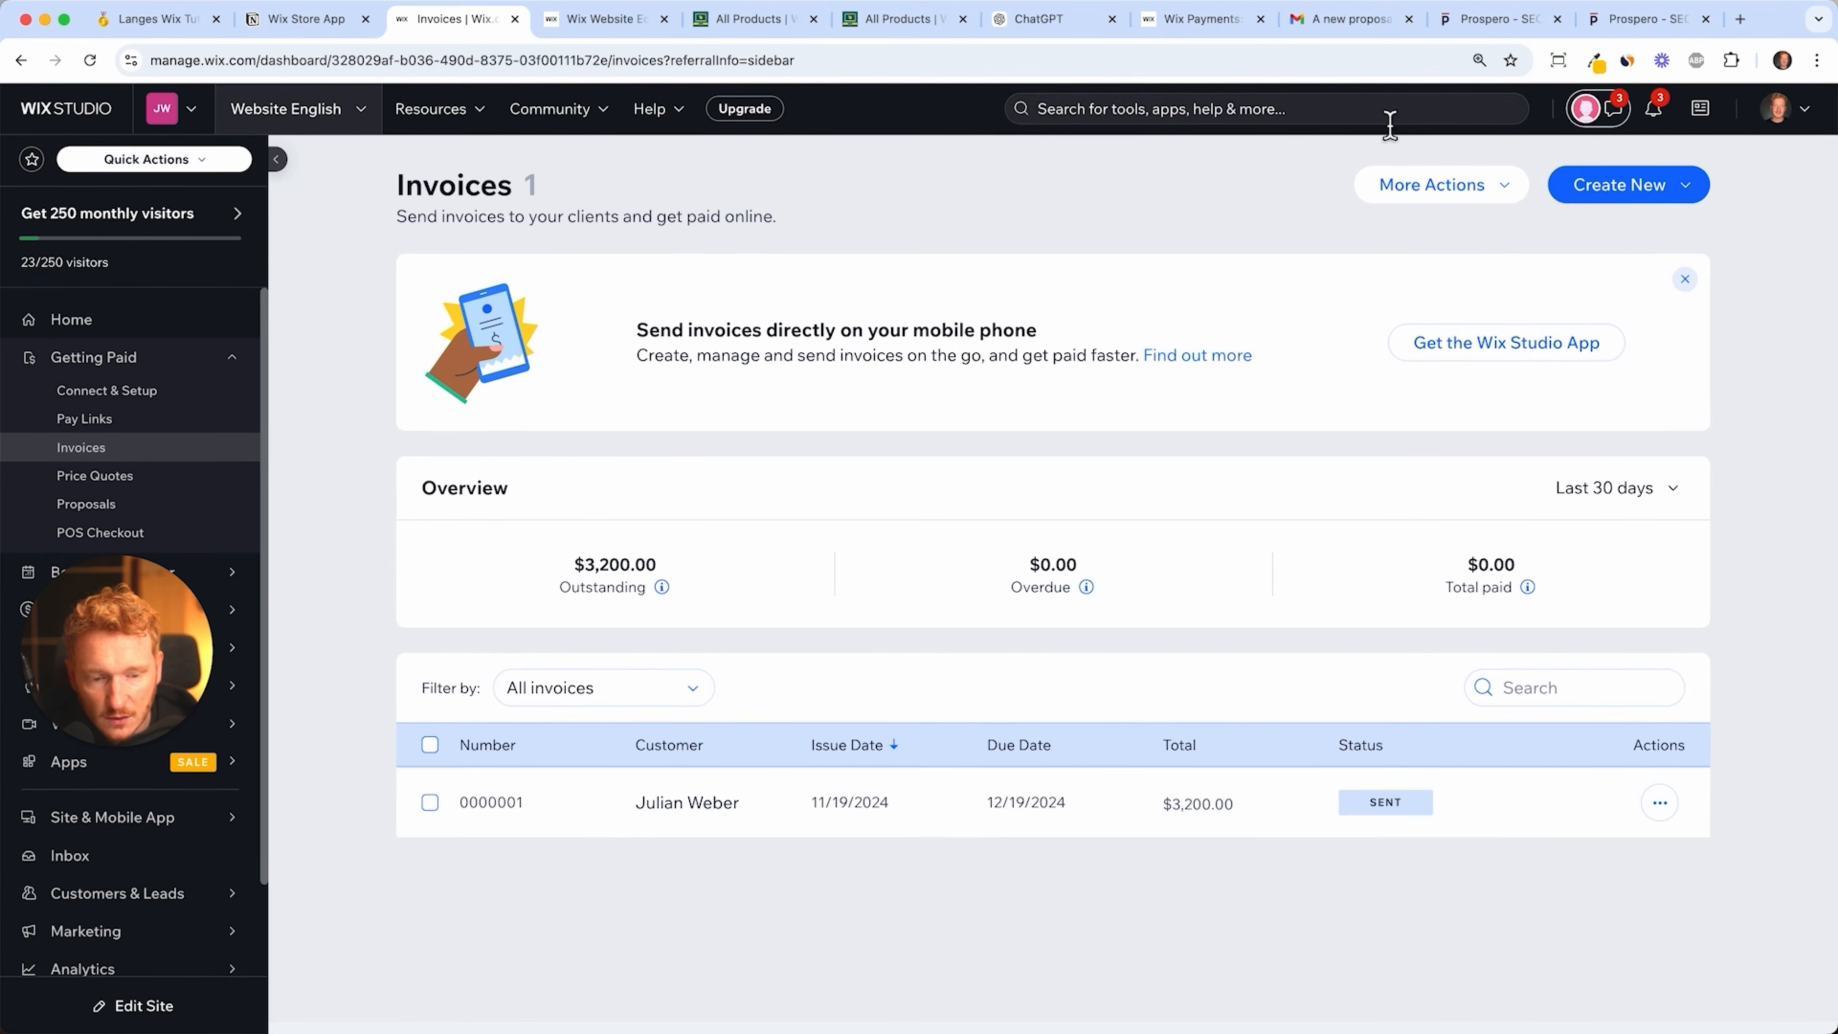
{"action": "left_click", "coordinate": [1352, 20]}
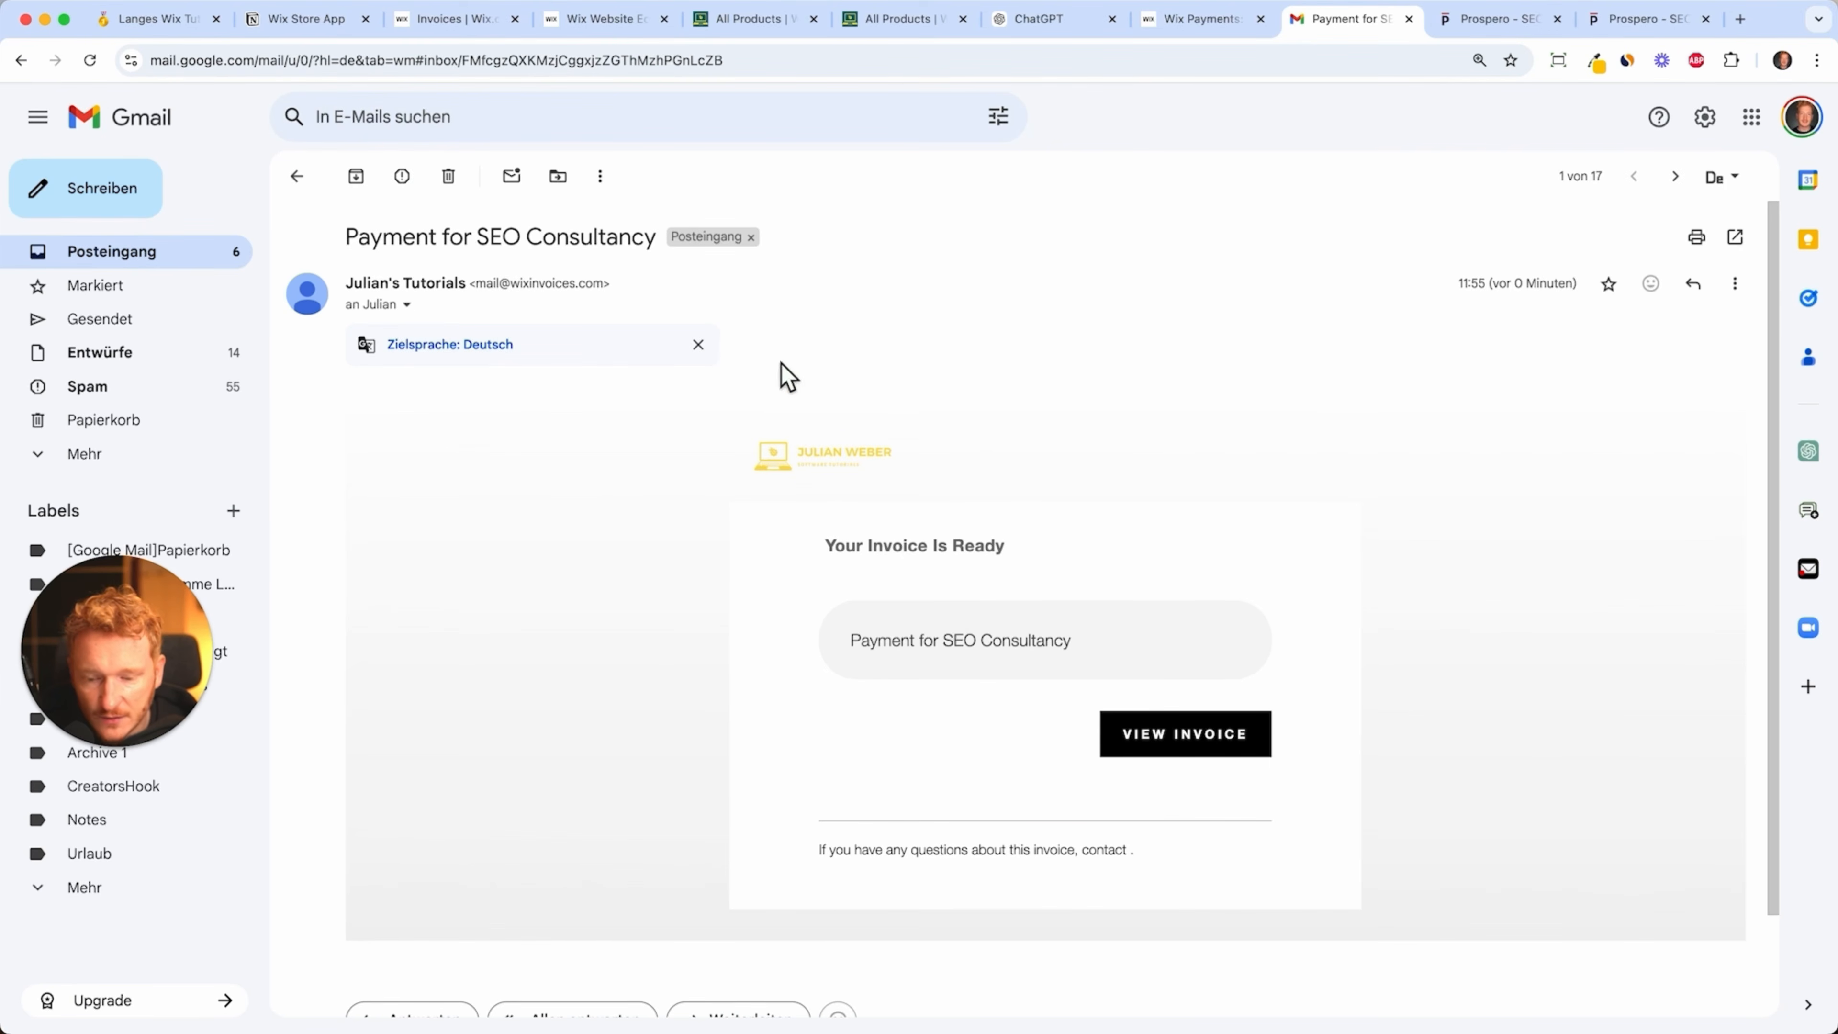
{"action": "left_click", "coordinate": [1217, 755]}
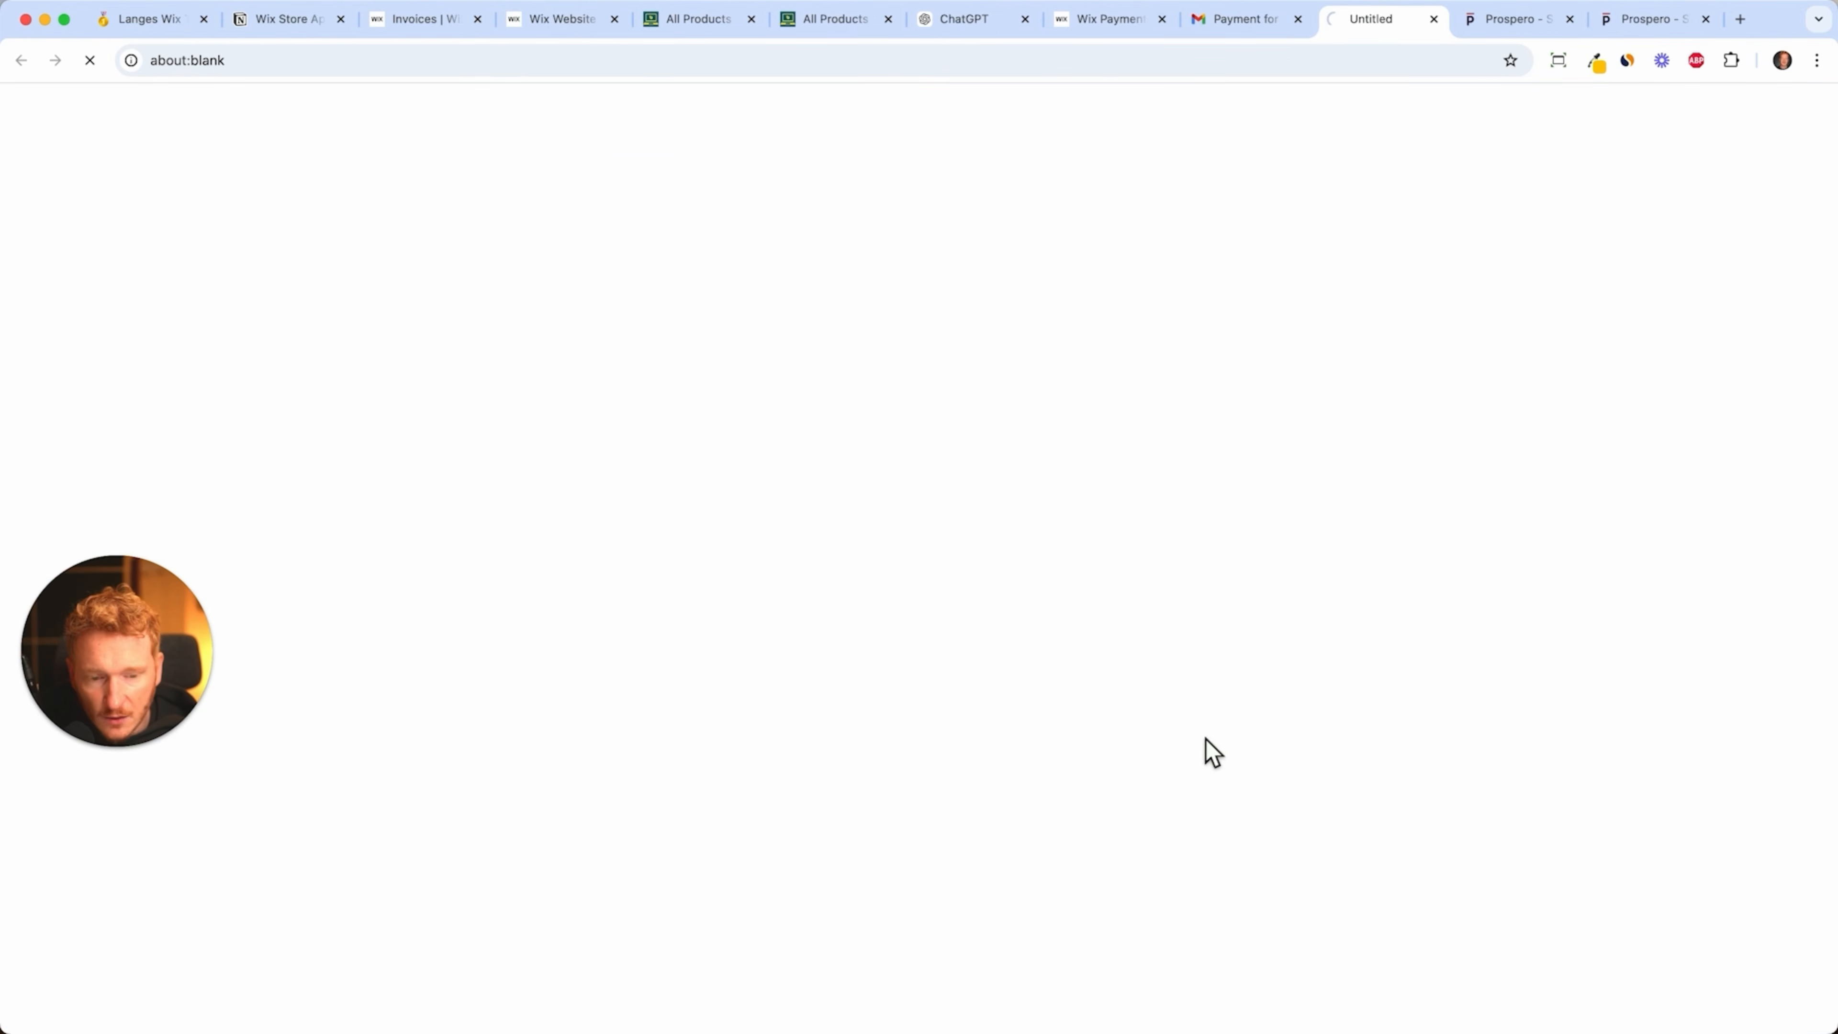
- Examine the invoice's line items, totals and deposit due, along with its download and payment options
{"action": "scroll", "coordinate": [1223, 607], "scroll_direction": "down", "scroll_amount": 1}
{"action": "scroll", "coordinate": [1223, 609], "scroll_direction": "up", "scroll_amount": 1}
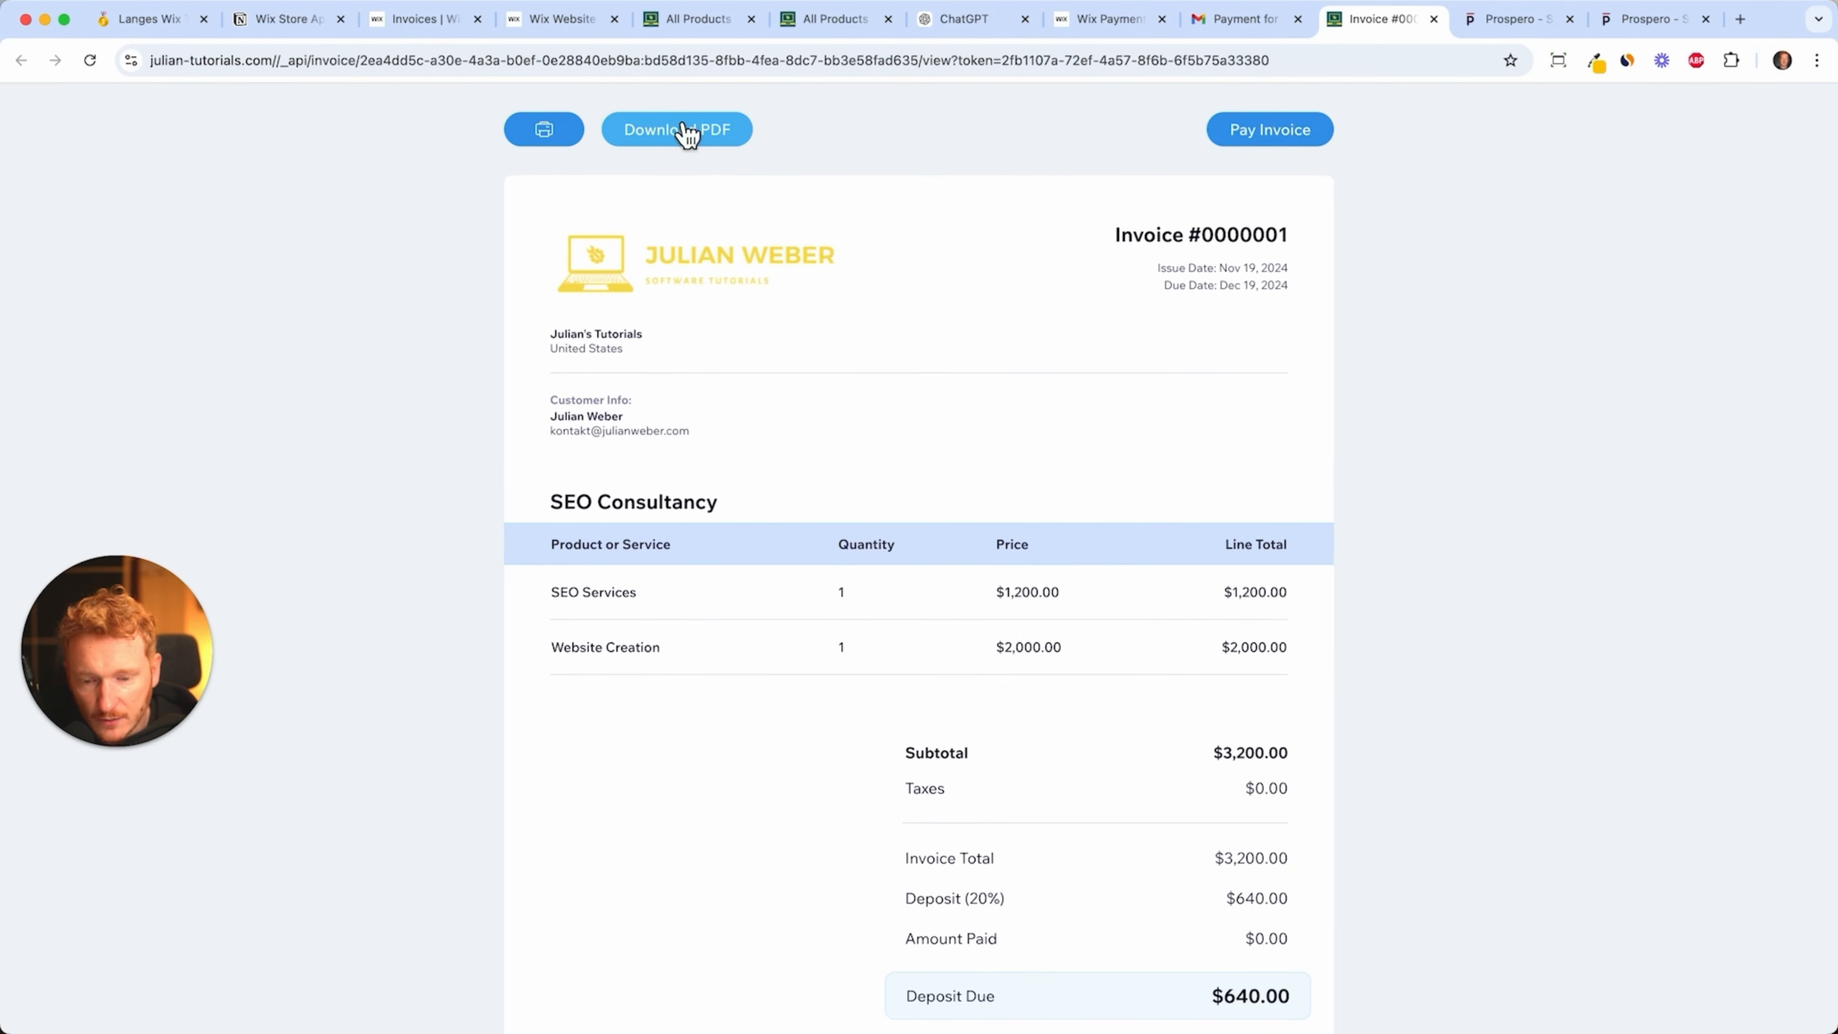
{"action": "scroll", "coordinate": [1301, 213], "scroll_direction": "down", "scroll_amount": 1}
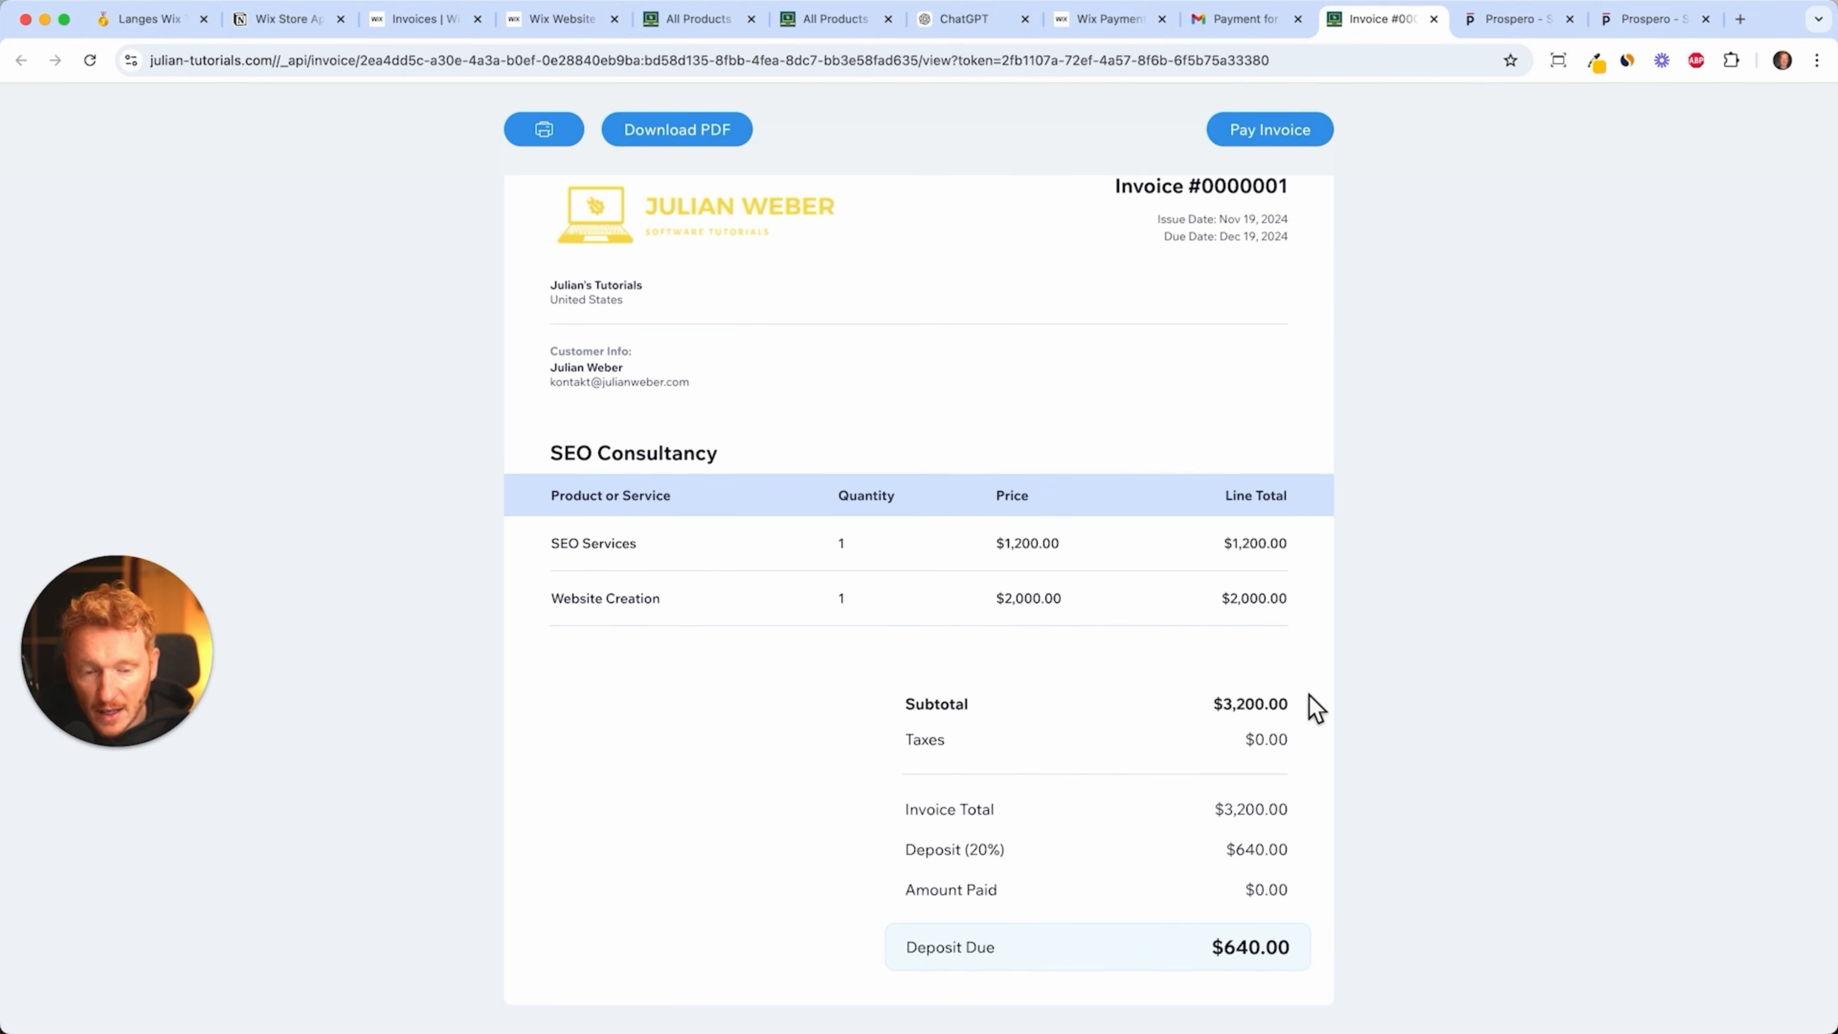
{"action": "scroll", "coordinate": [1286, 177], "scroll_direction": "up", "scroll_amount": 2}
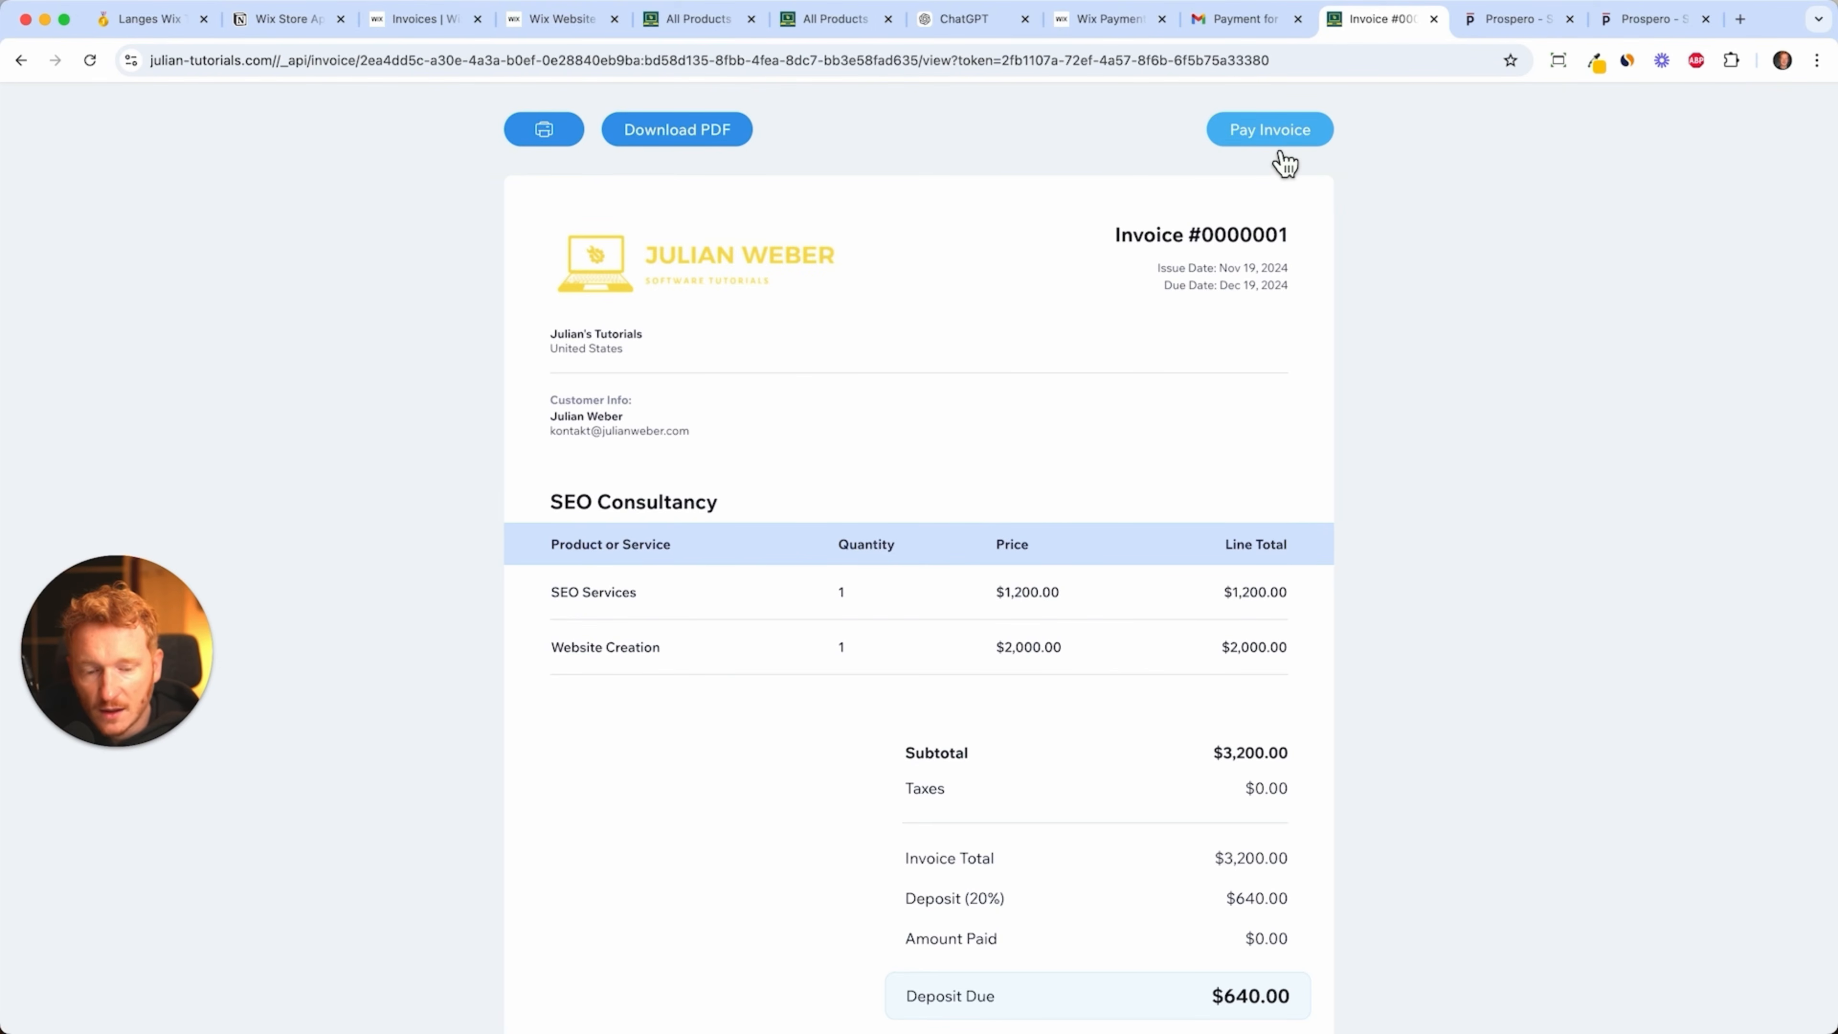
- Open the invoice's online payment page and check its card fields, customer details and payment summary
{"action": "left_click", "coordinate": [1284, 151]}
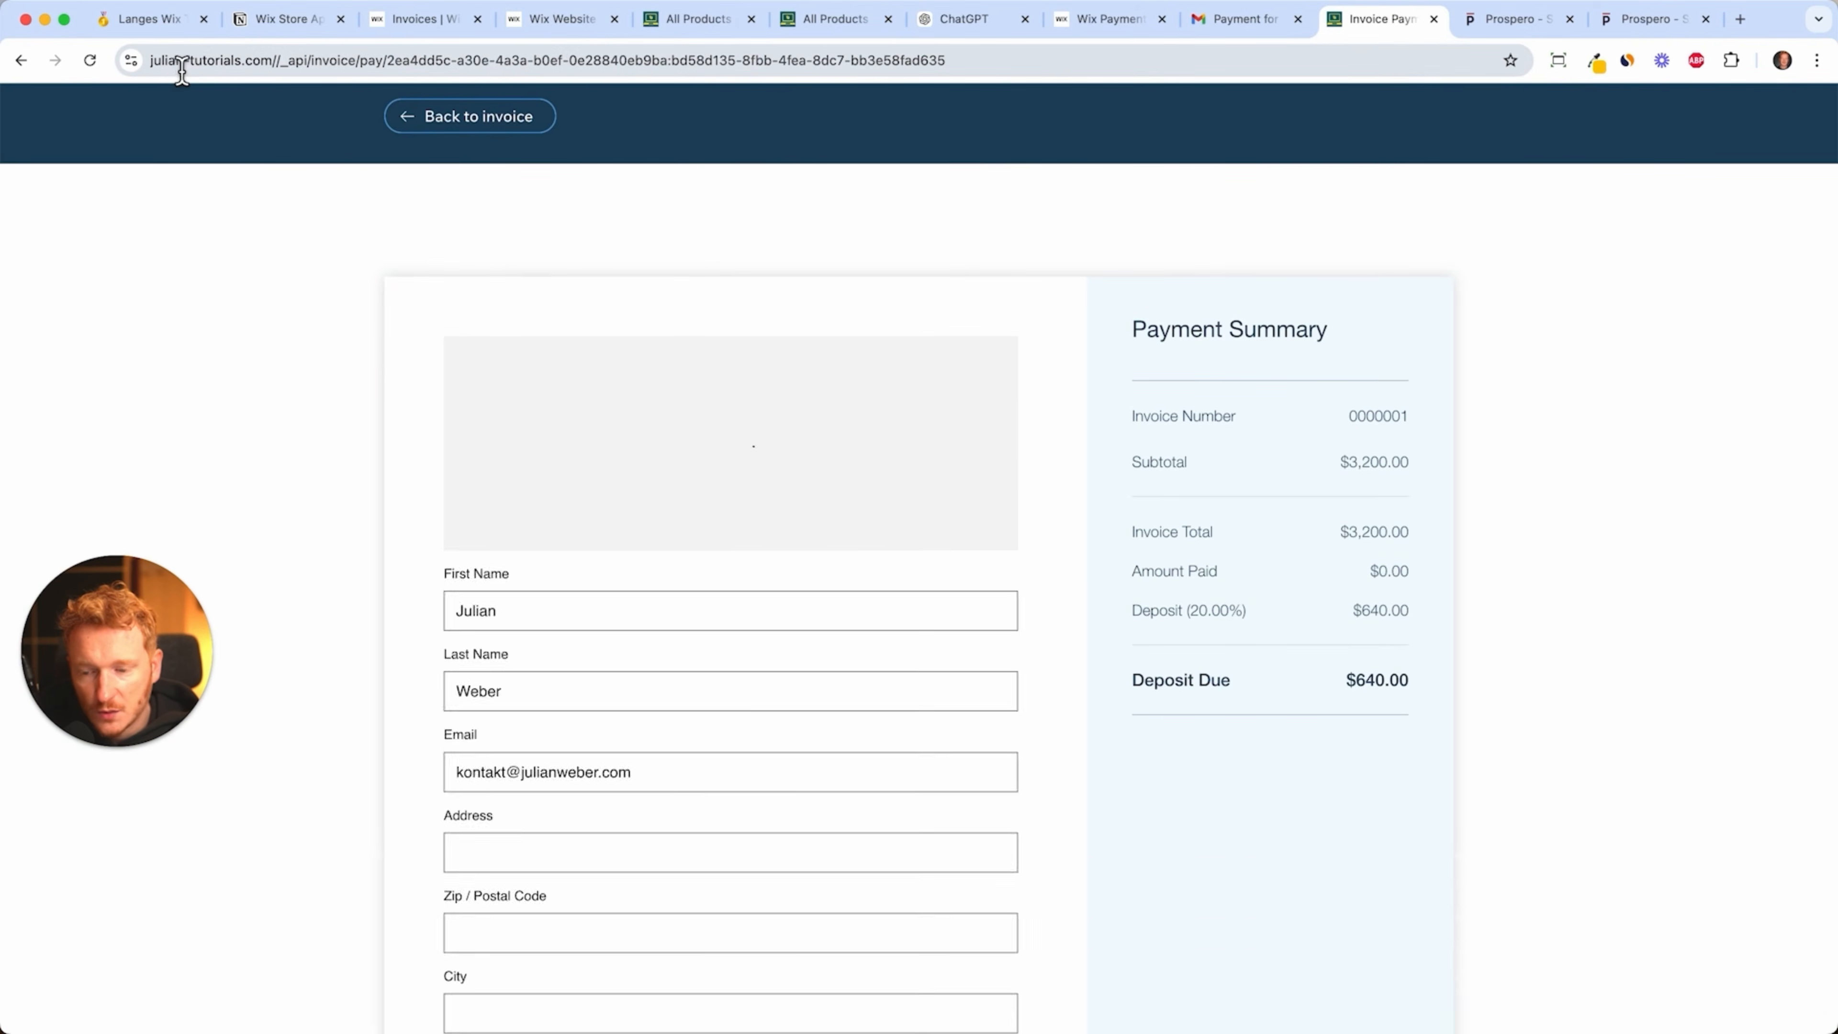
{"action": "scroll", "coordinate": [727, 283], "scroll_direction": "down", "scroll_amount": 1}
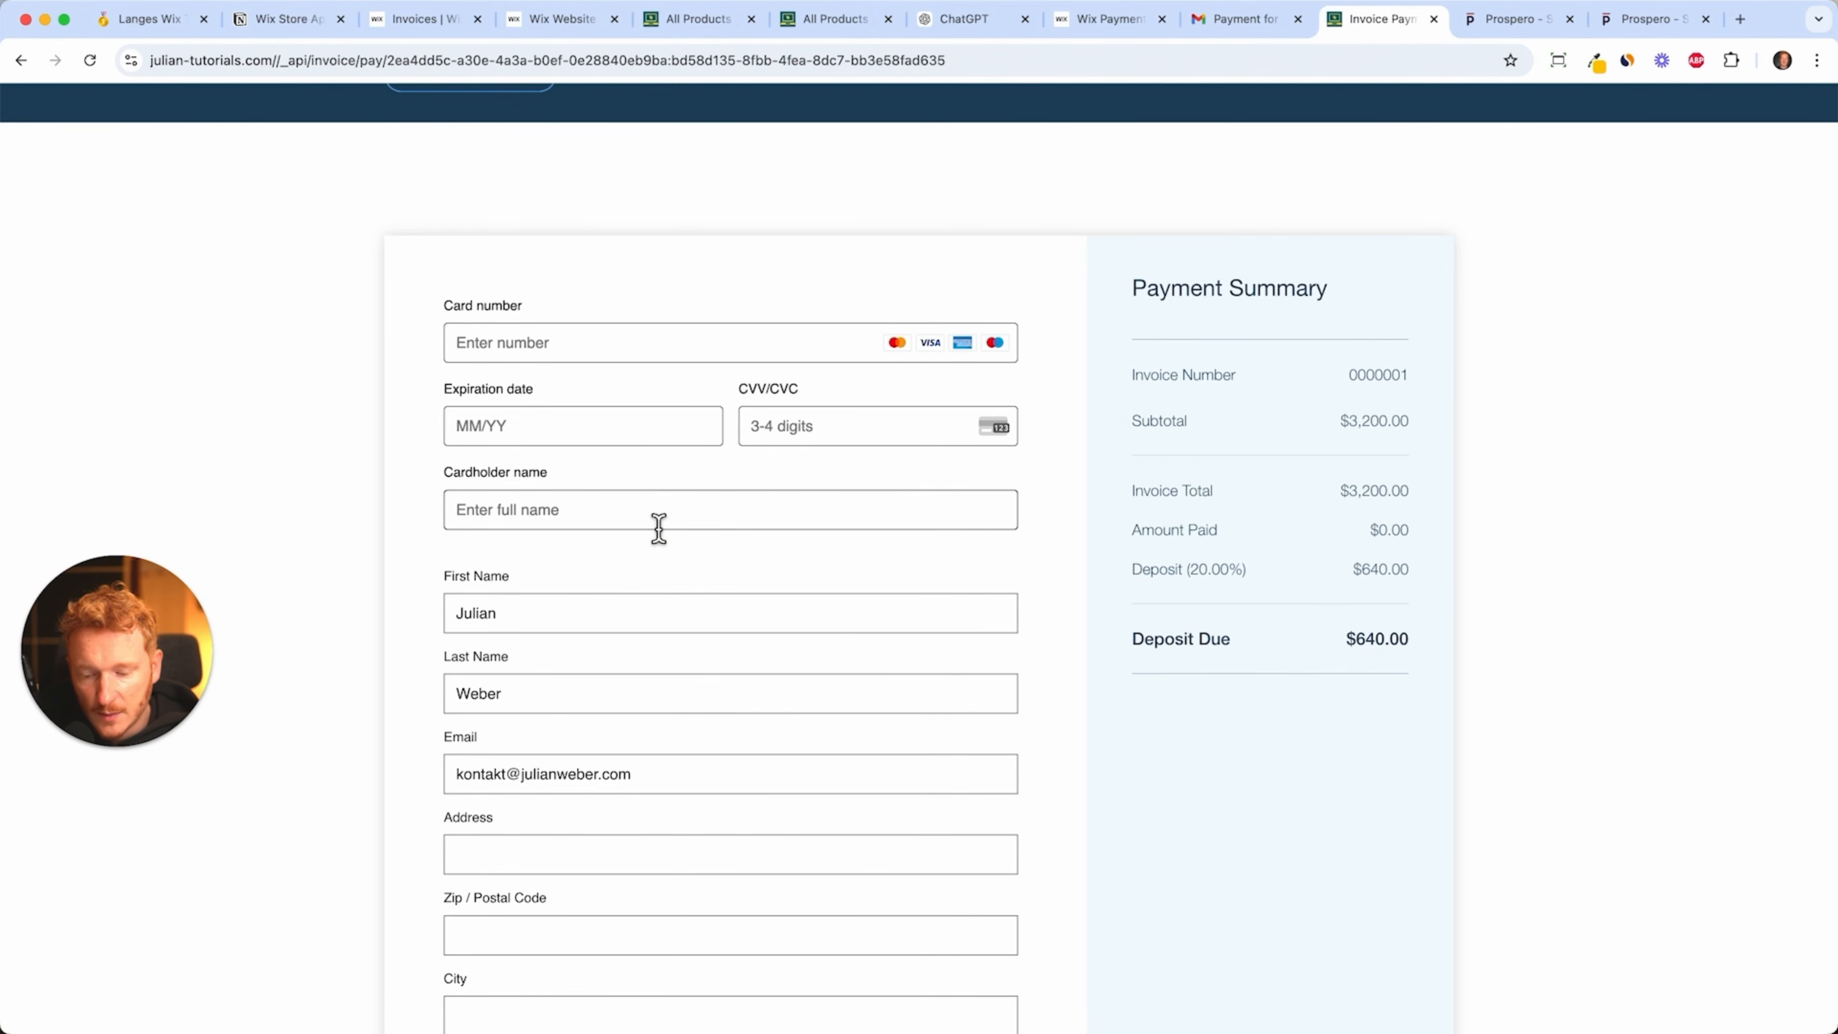
{"action": "scroll", "coordinate": [658, 529], "scroll_direction": "down", "scroll_amount": 5}
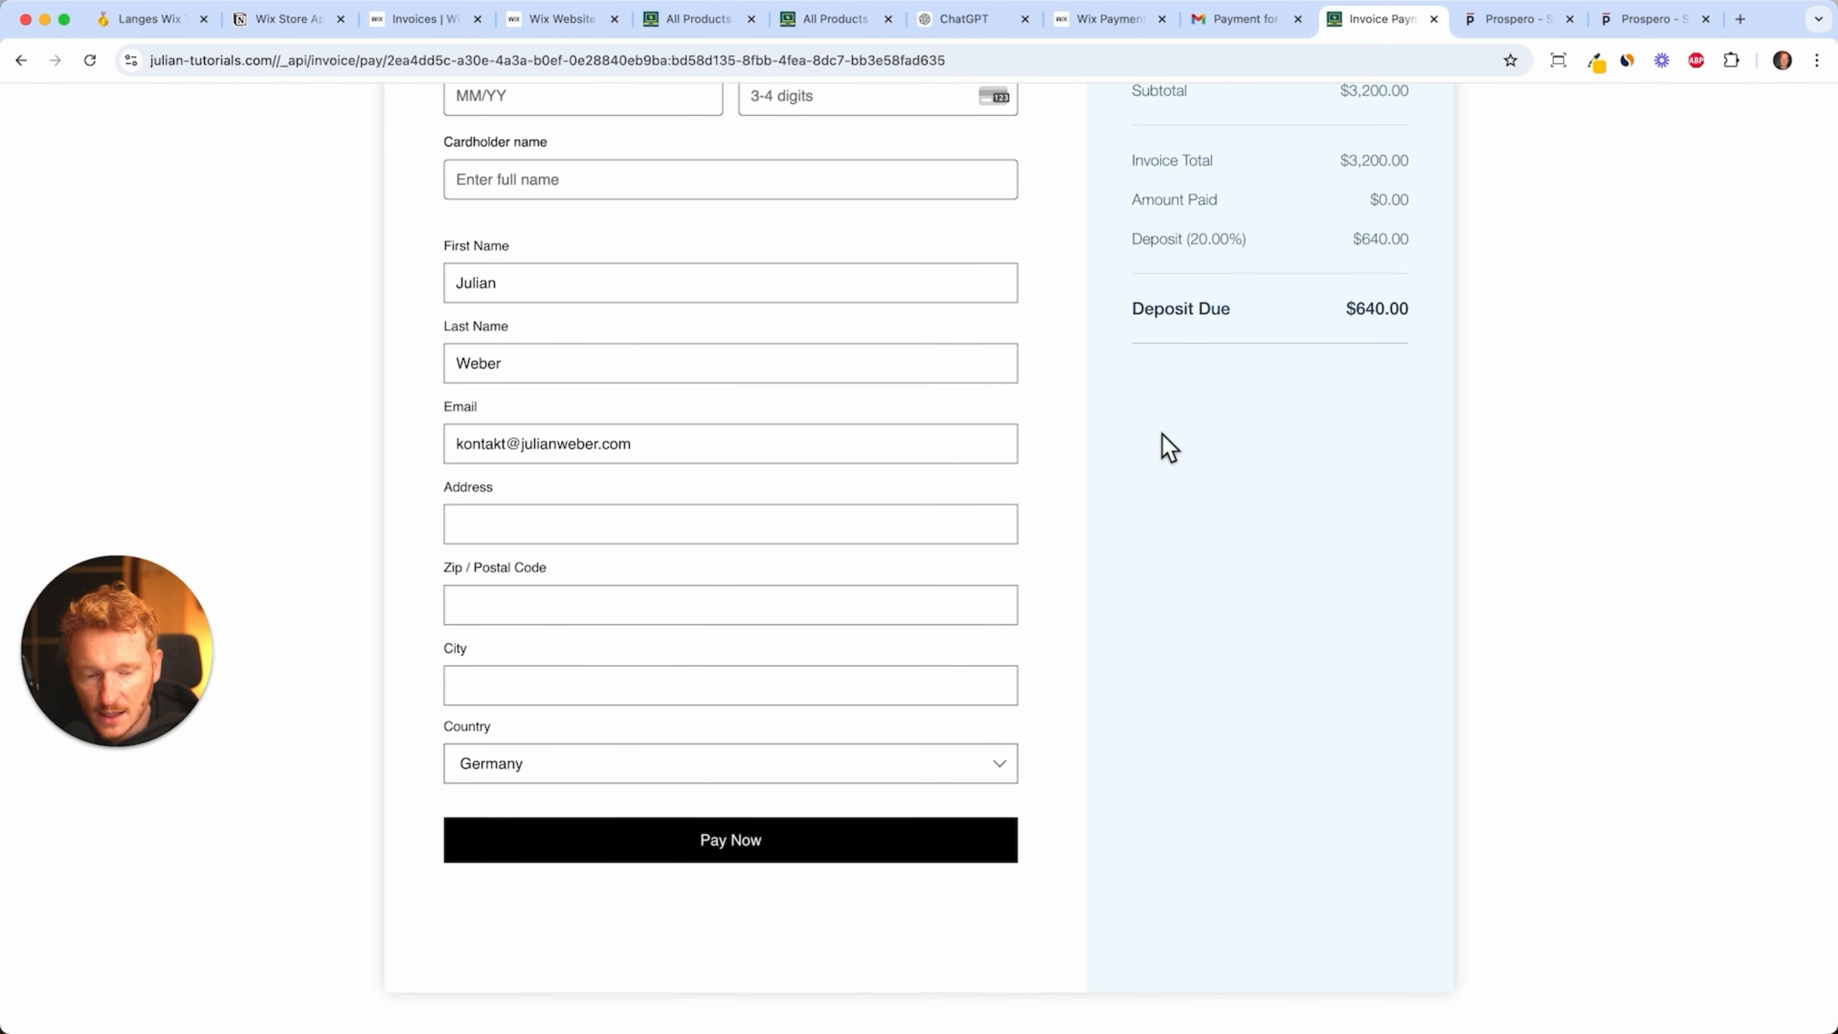
{"action": "scroll", "coordinate": [1165, 445], "scroll_direction": "up", "scroll_amount": 5}
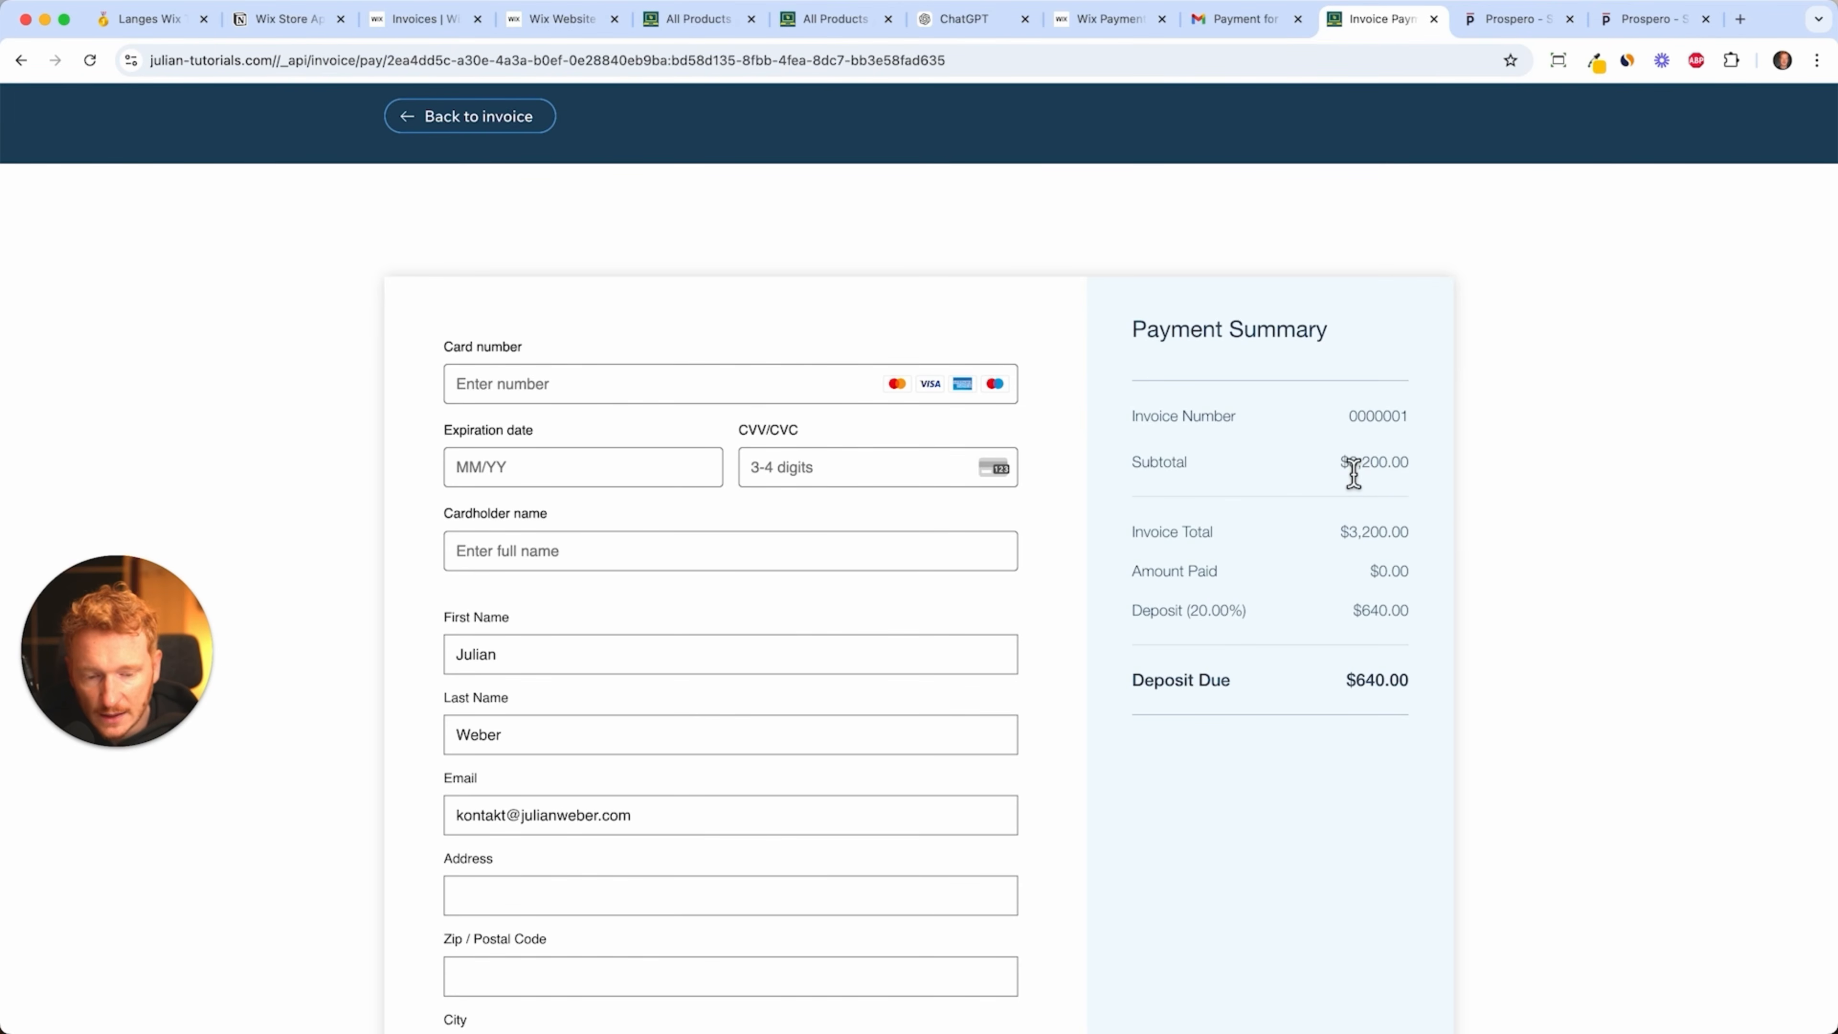
- Return to the Wix dashboard and check the SEO Consultancy status in the proposals and invoices lists
{"action": "left_click", "coordinate": [558, 20]}
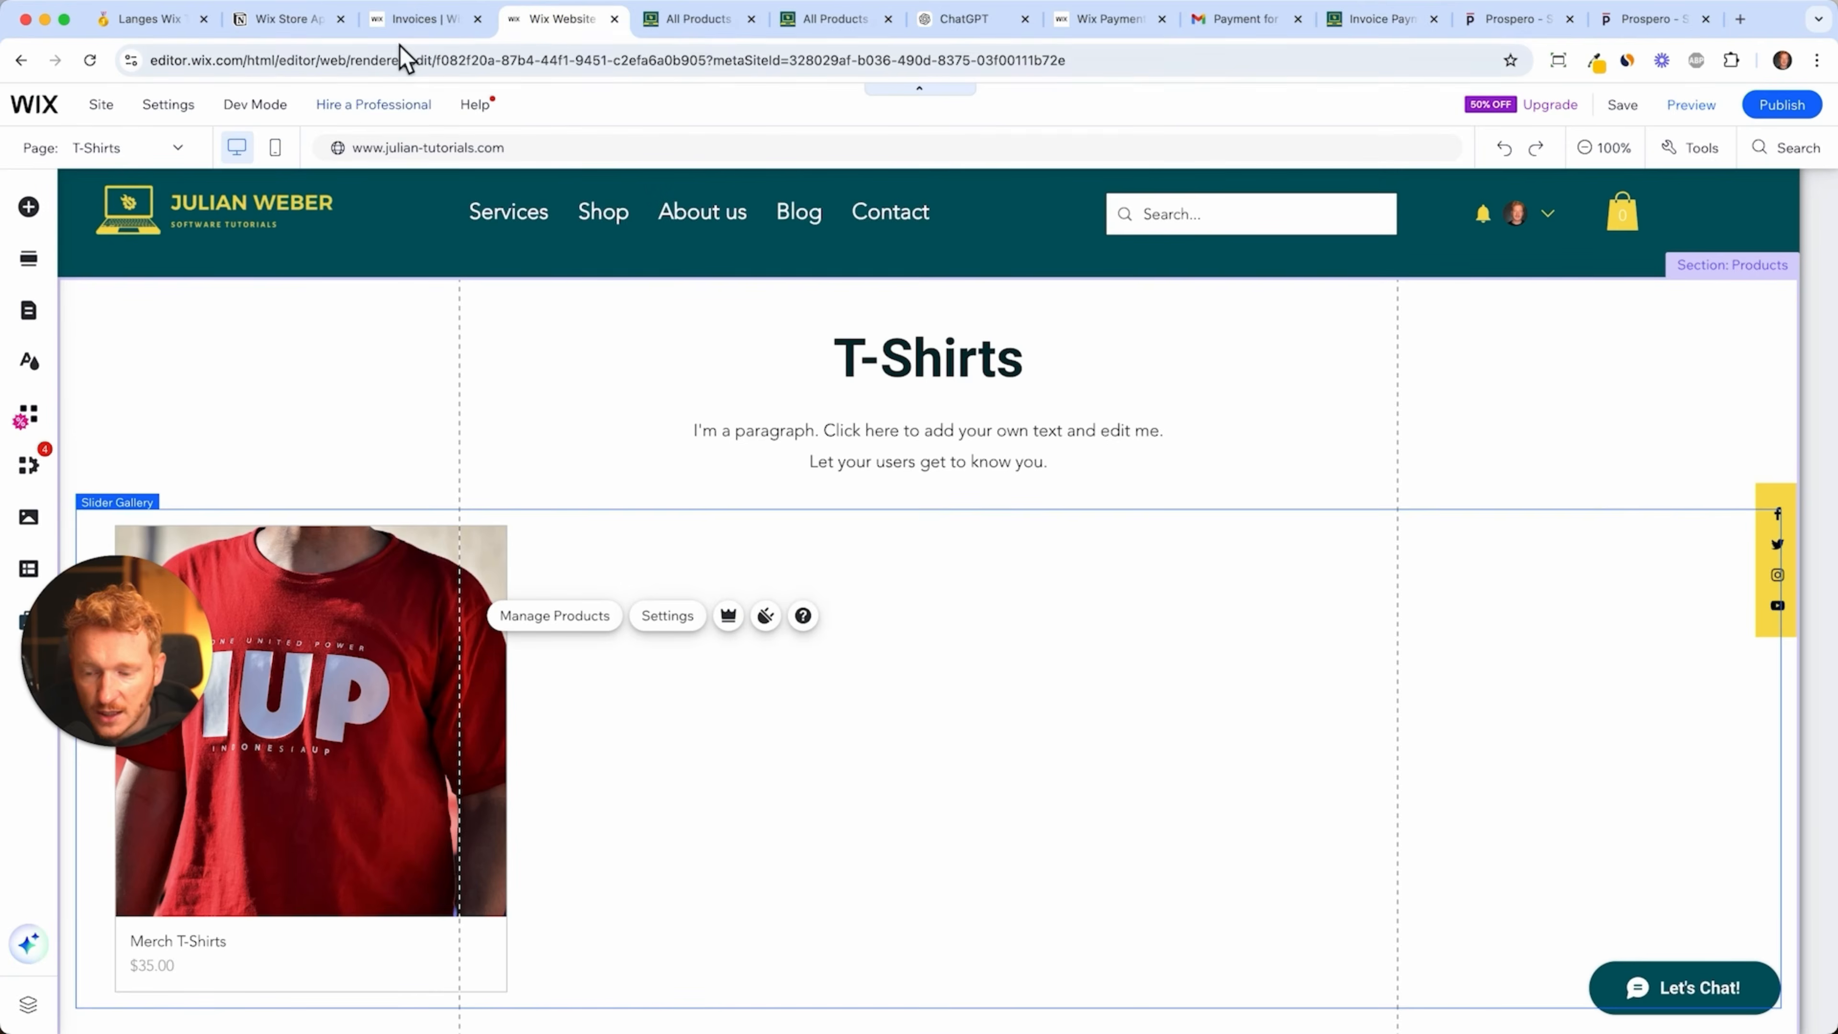
{"action": "left_click", "coordinate": [425, 20]}
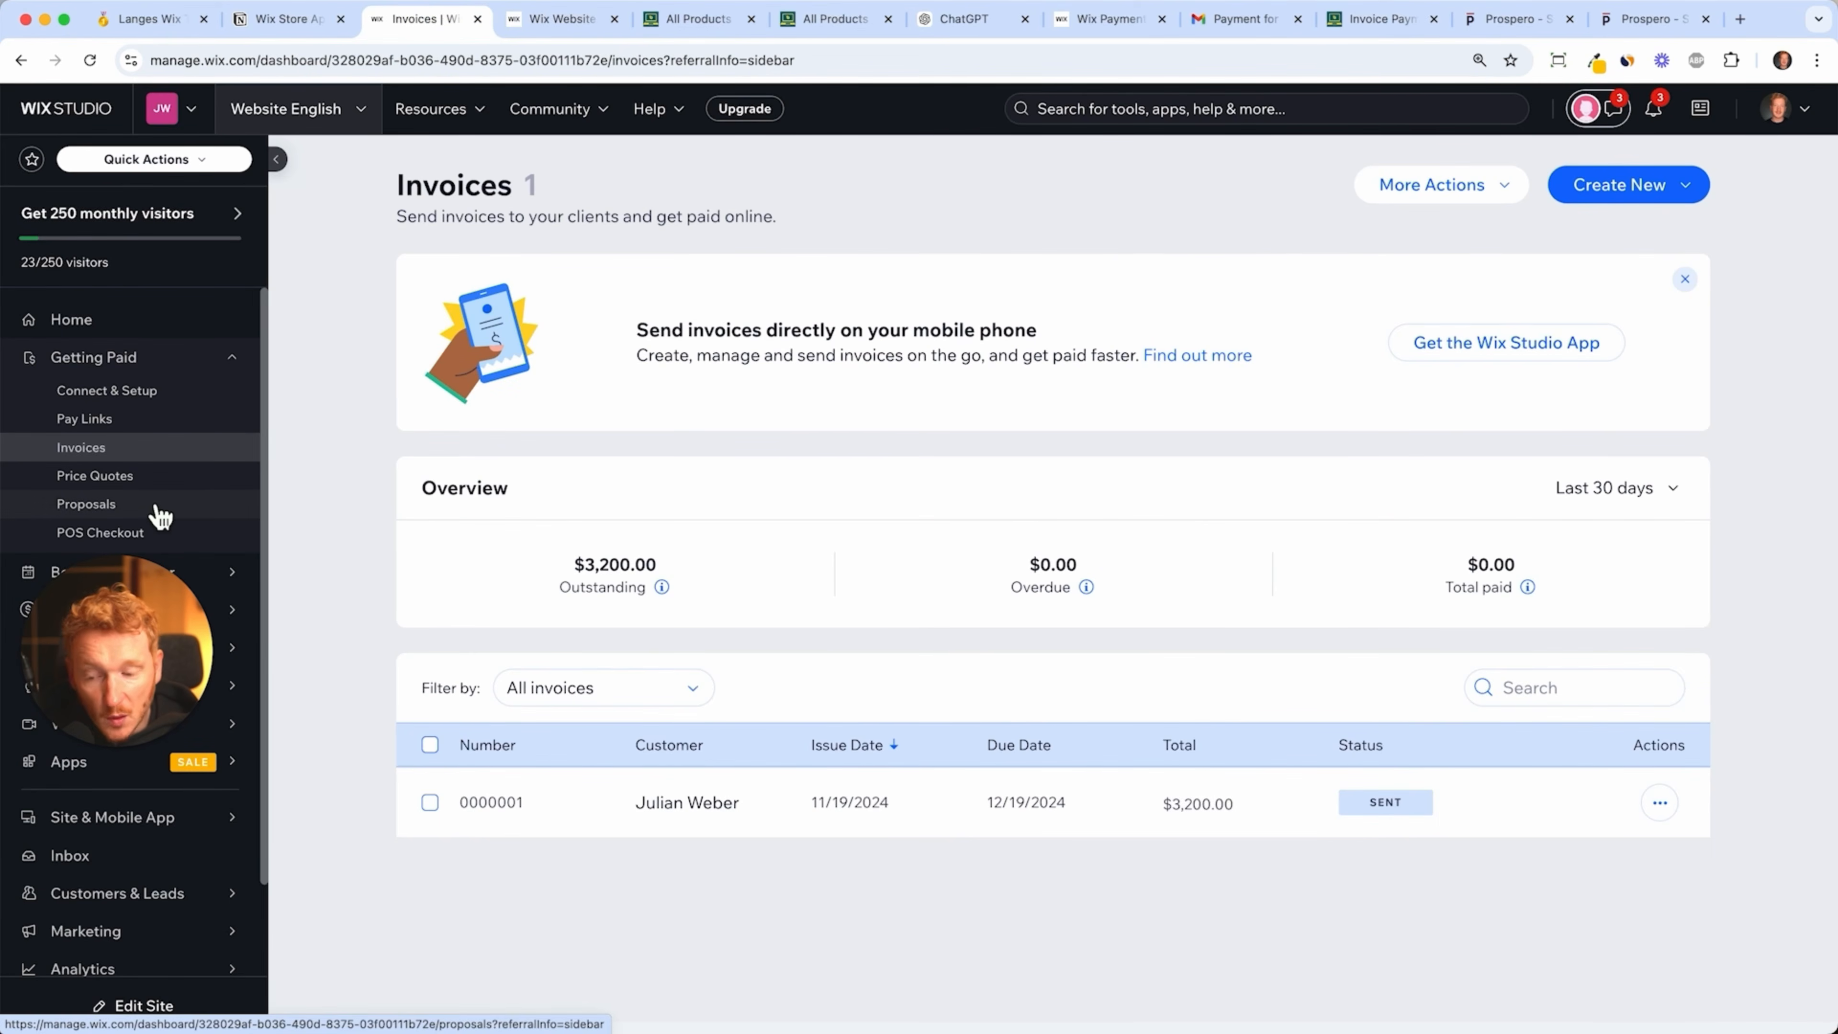
{"action": "left_click_drag", "start_coordinate": [130, 631], "coordinate": [184, 769]}
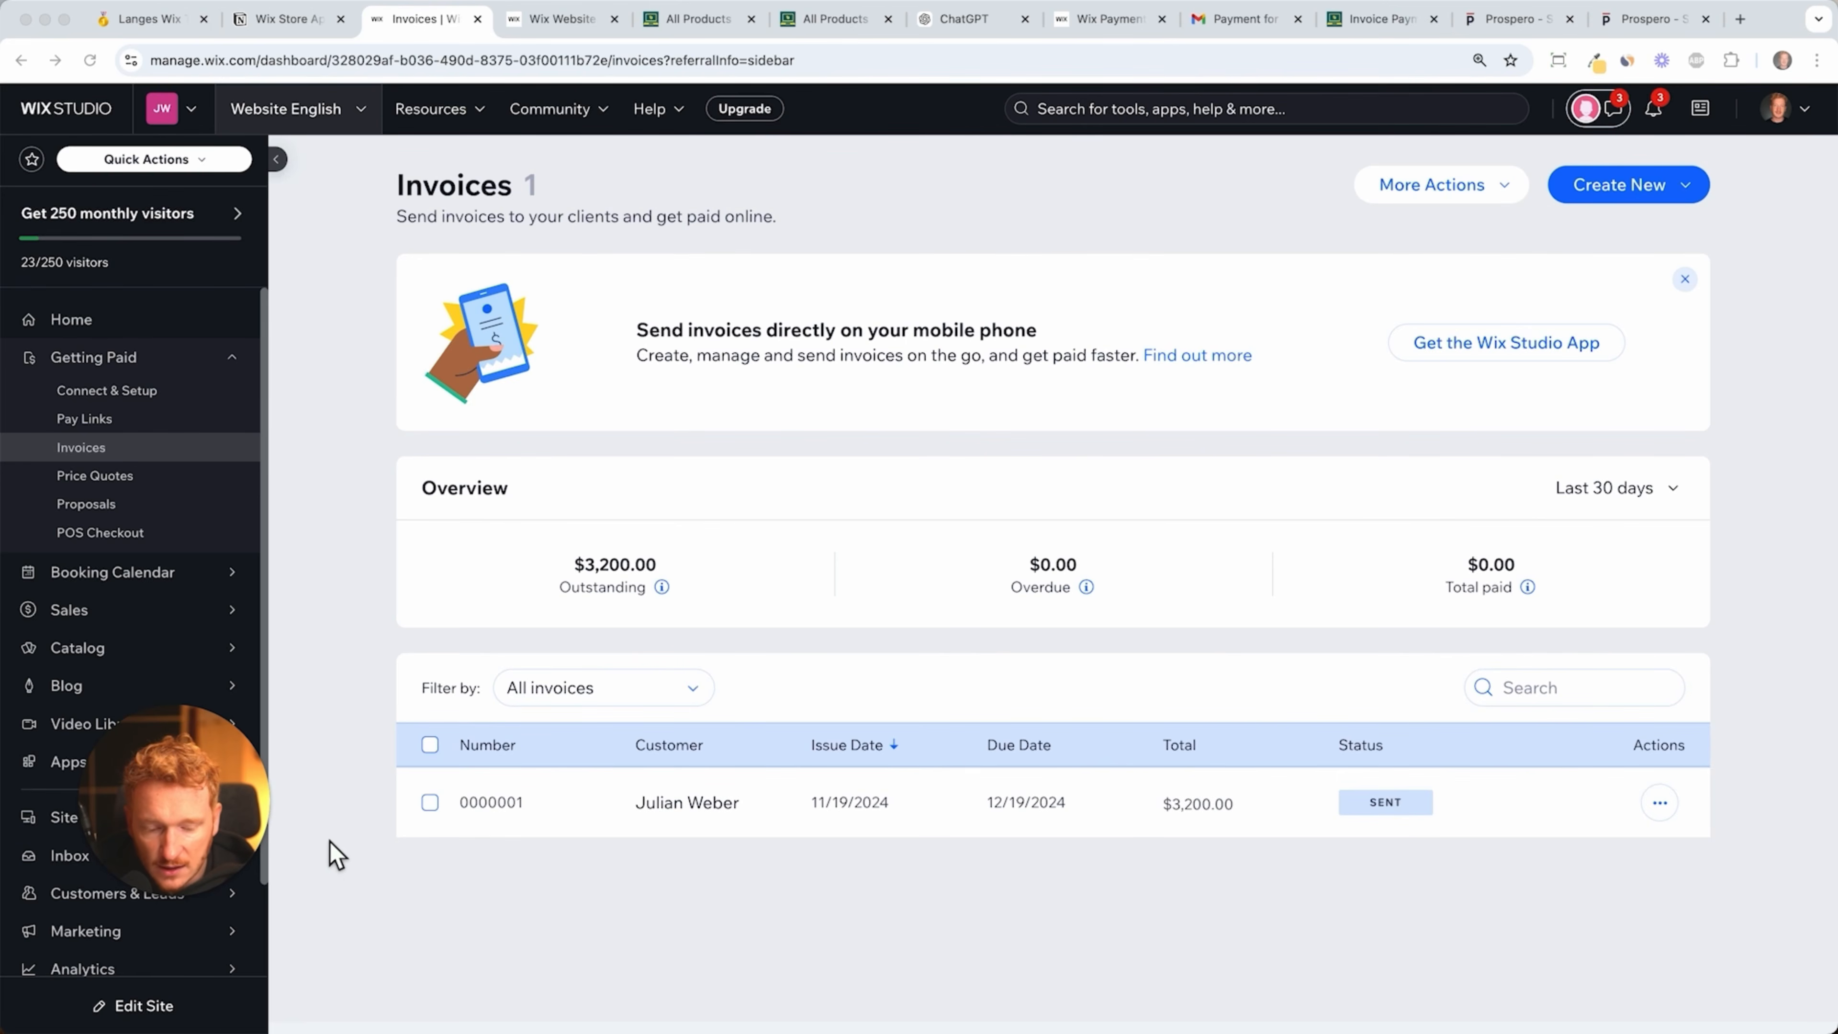
{"action": "left_click", "coordinate": [106, 512]}
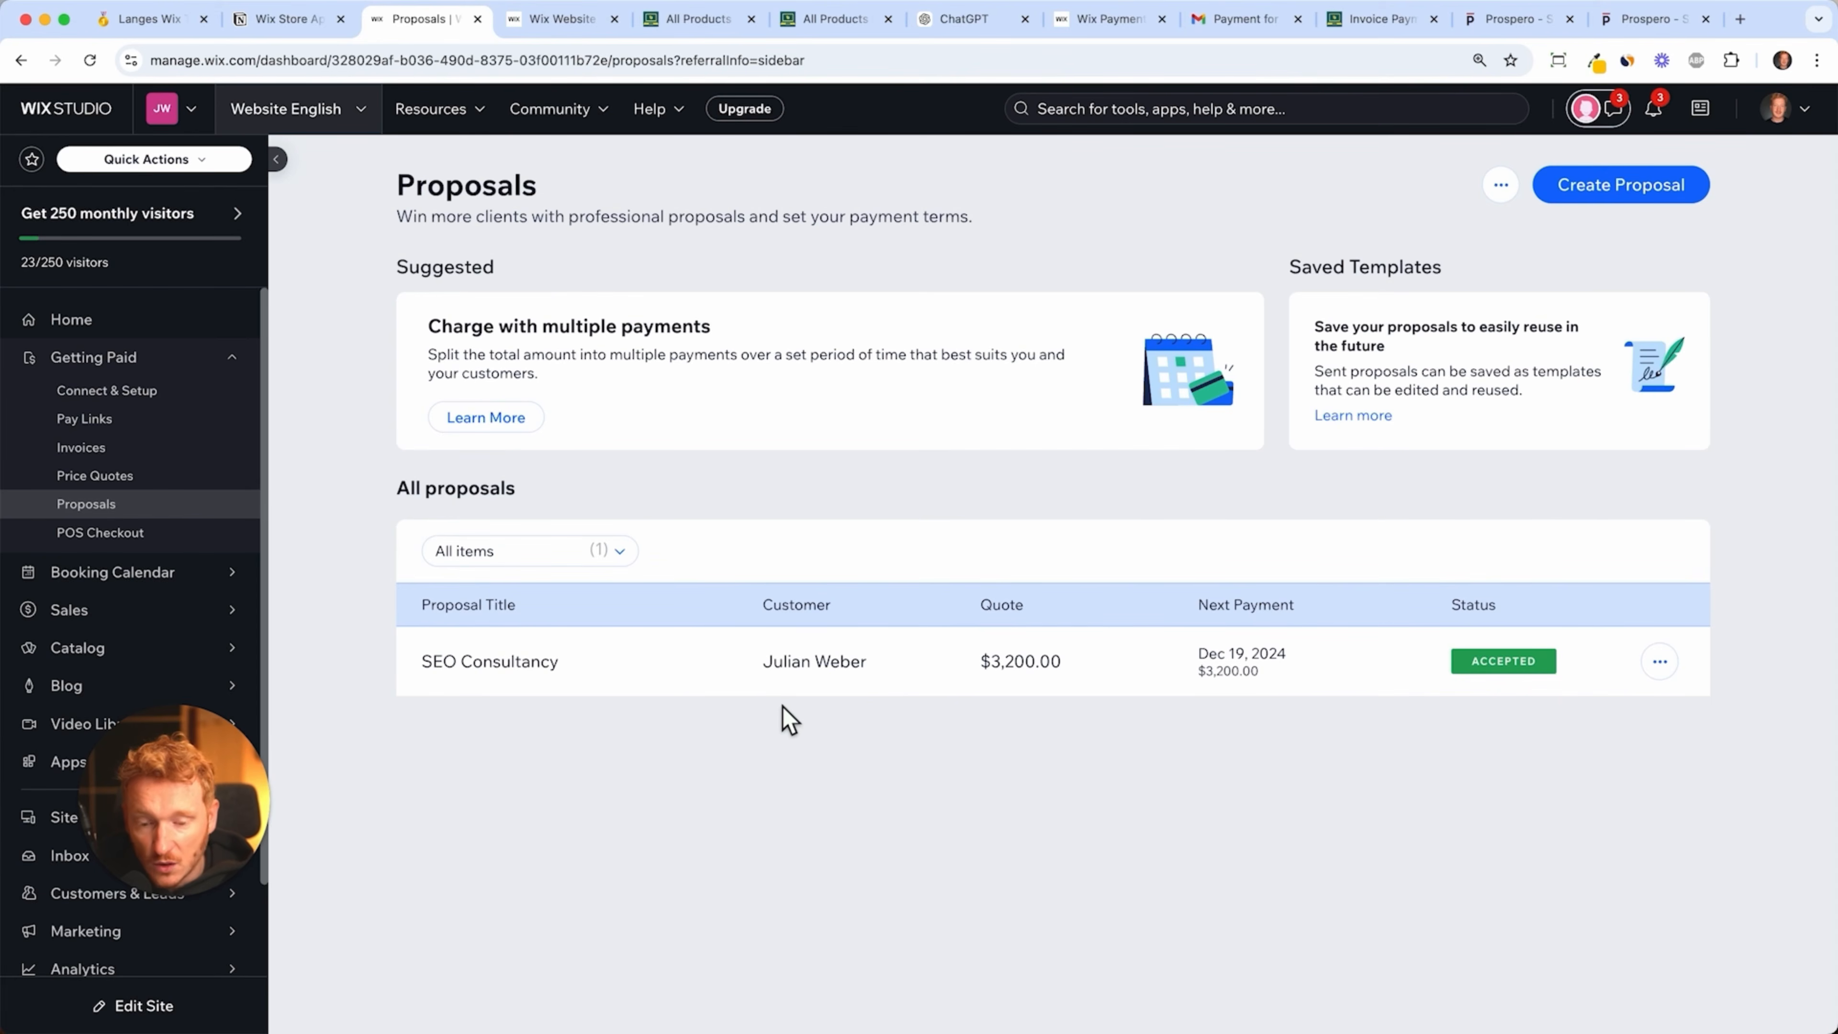
{"action": "left_click", "coordinate": [204, 455]}
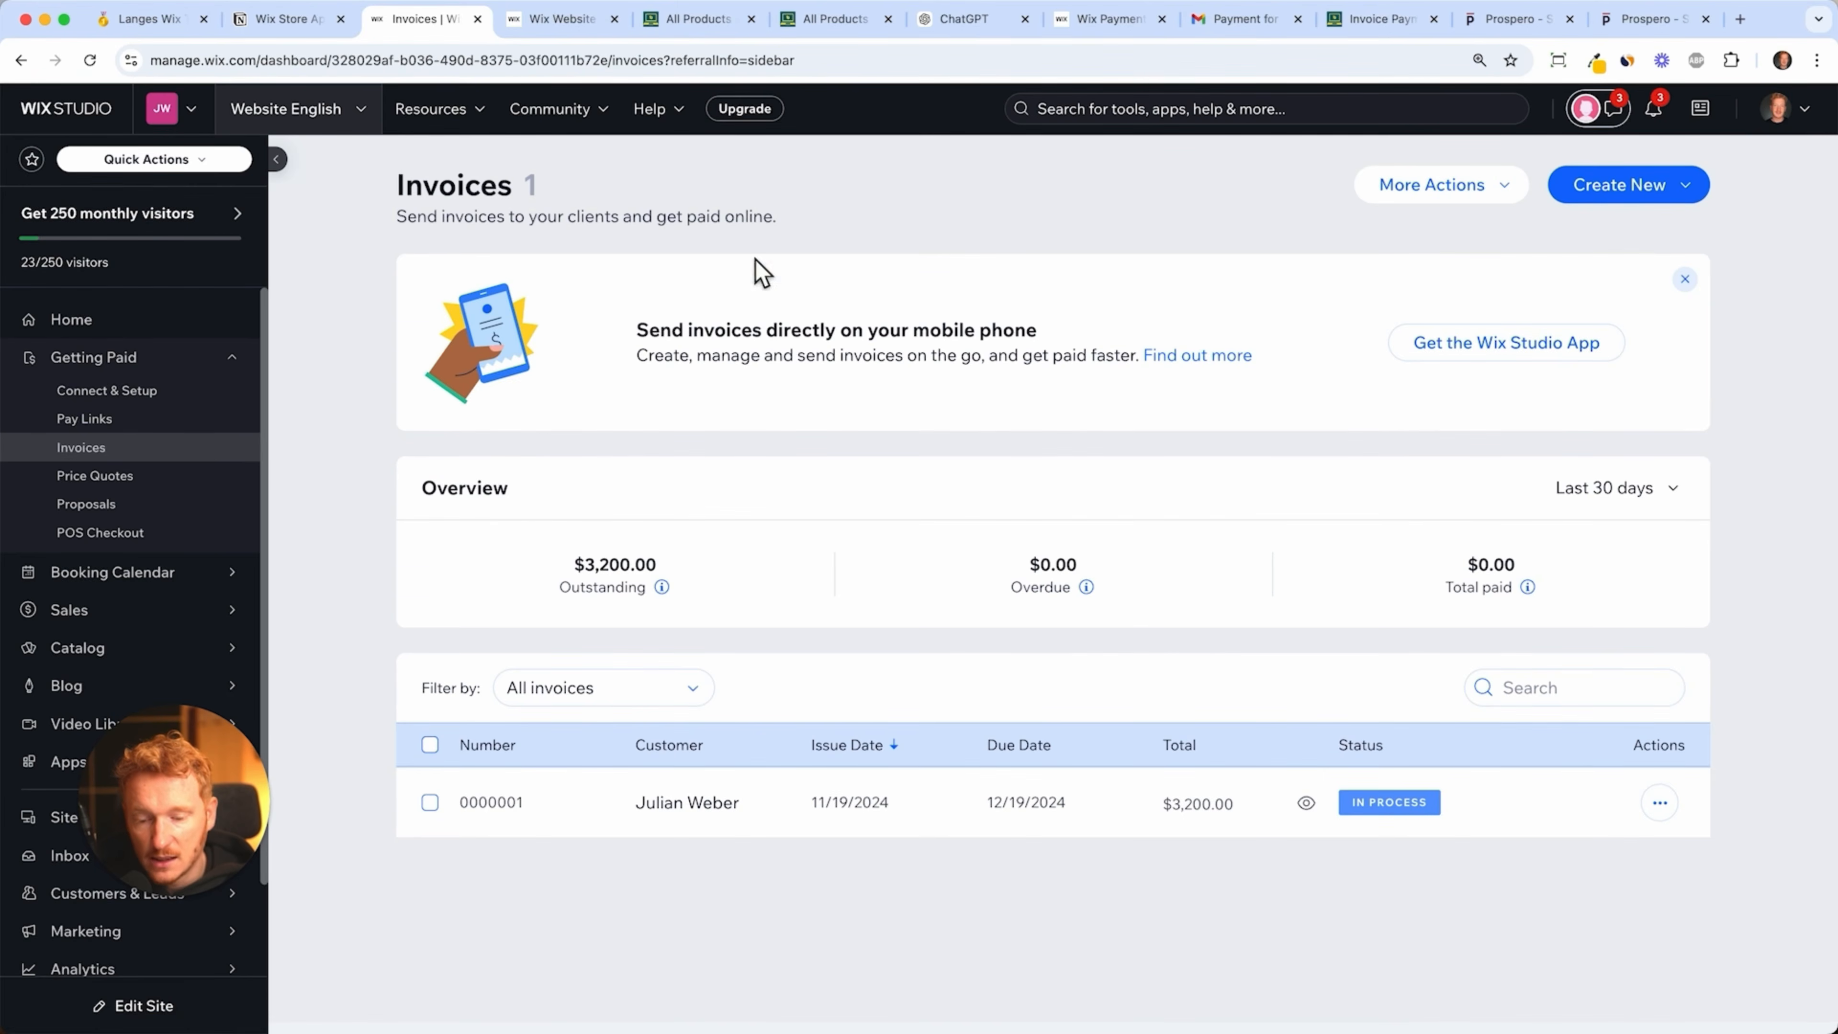
{"action": "left_click_drag", "start_coordinate": [628, 329], "coordinate": [1074, 336]}
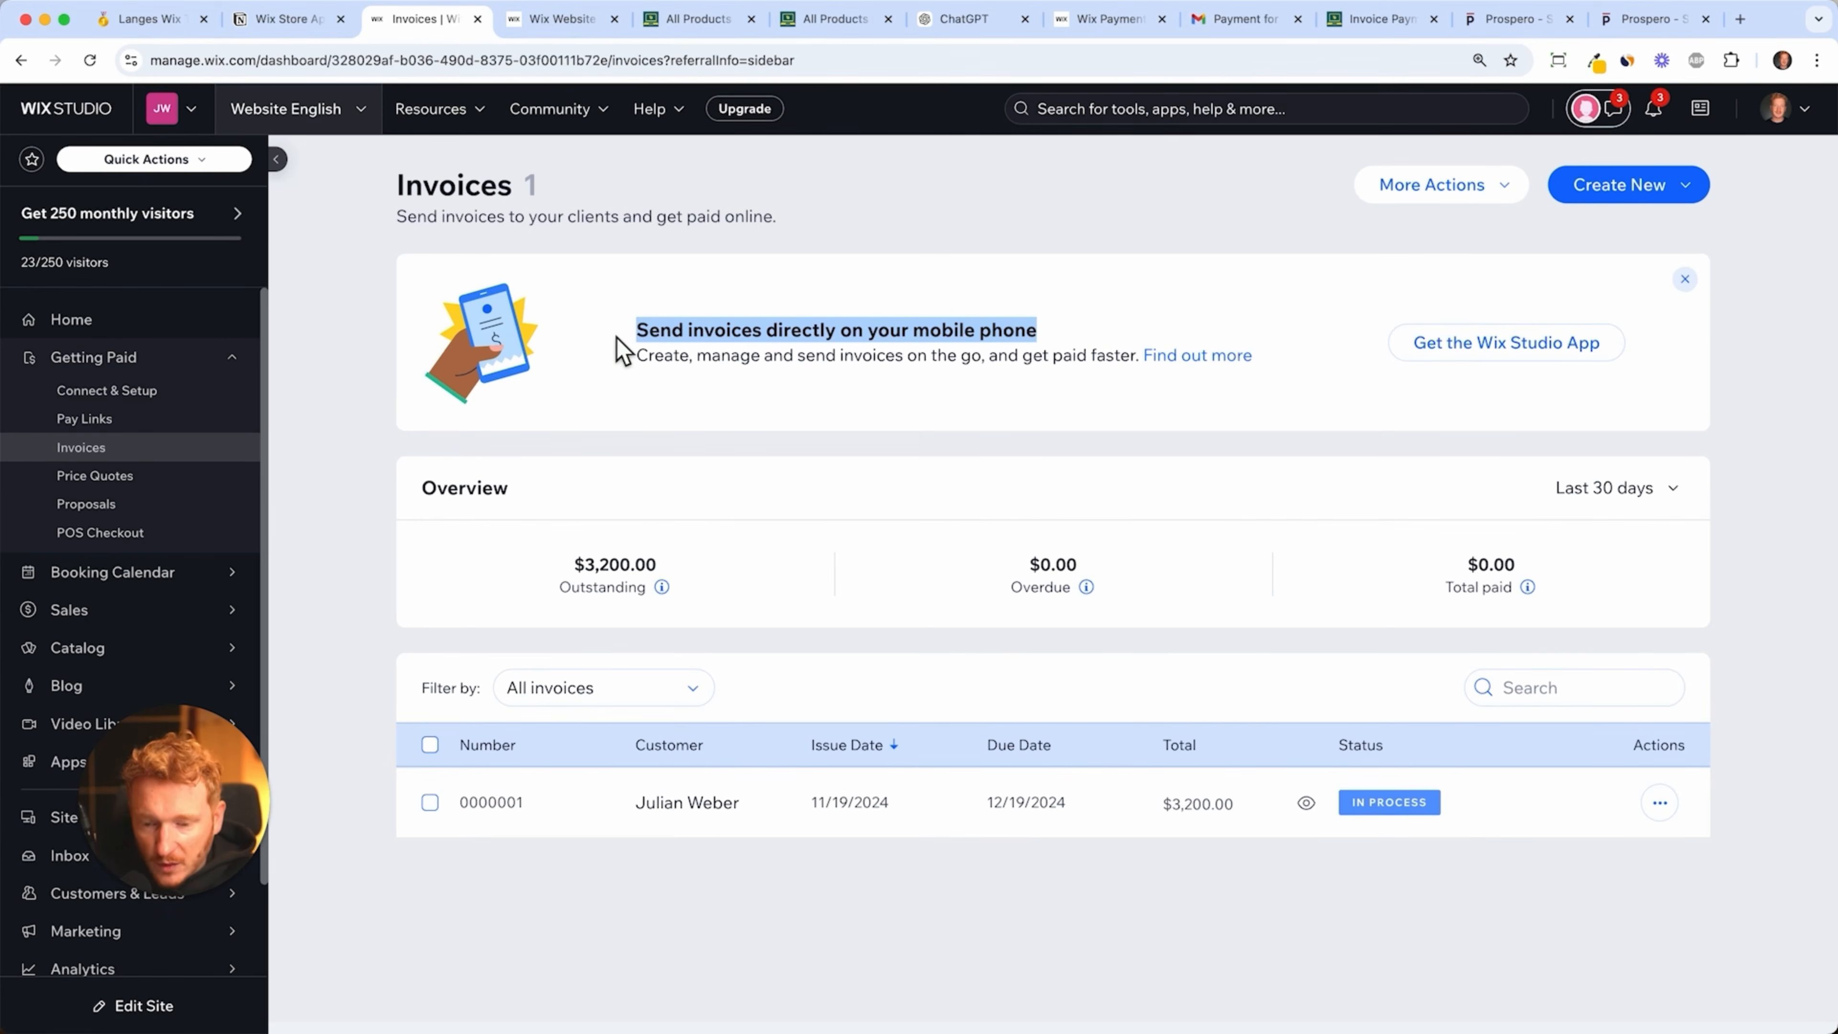
- Switch to the website editor and inspect the privacy policy and terms links in the T-Shirts page footer
{"action": "left_click", "coordinate": [563, 22]}
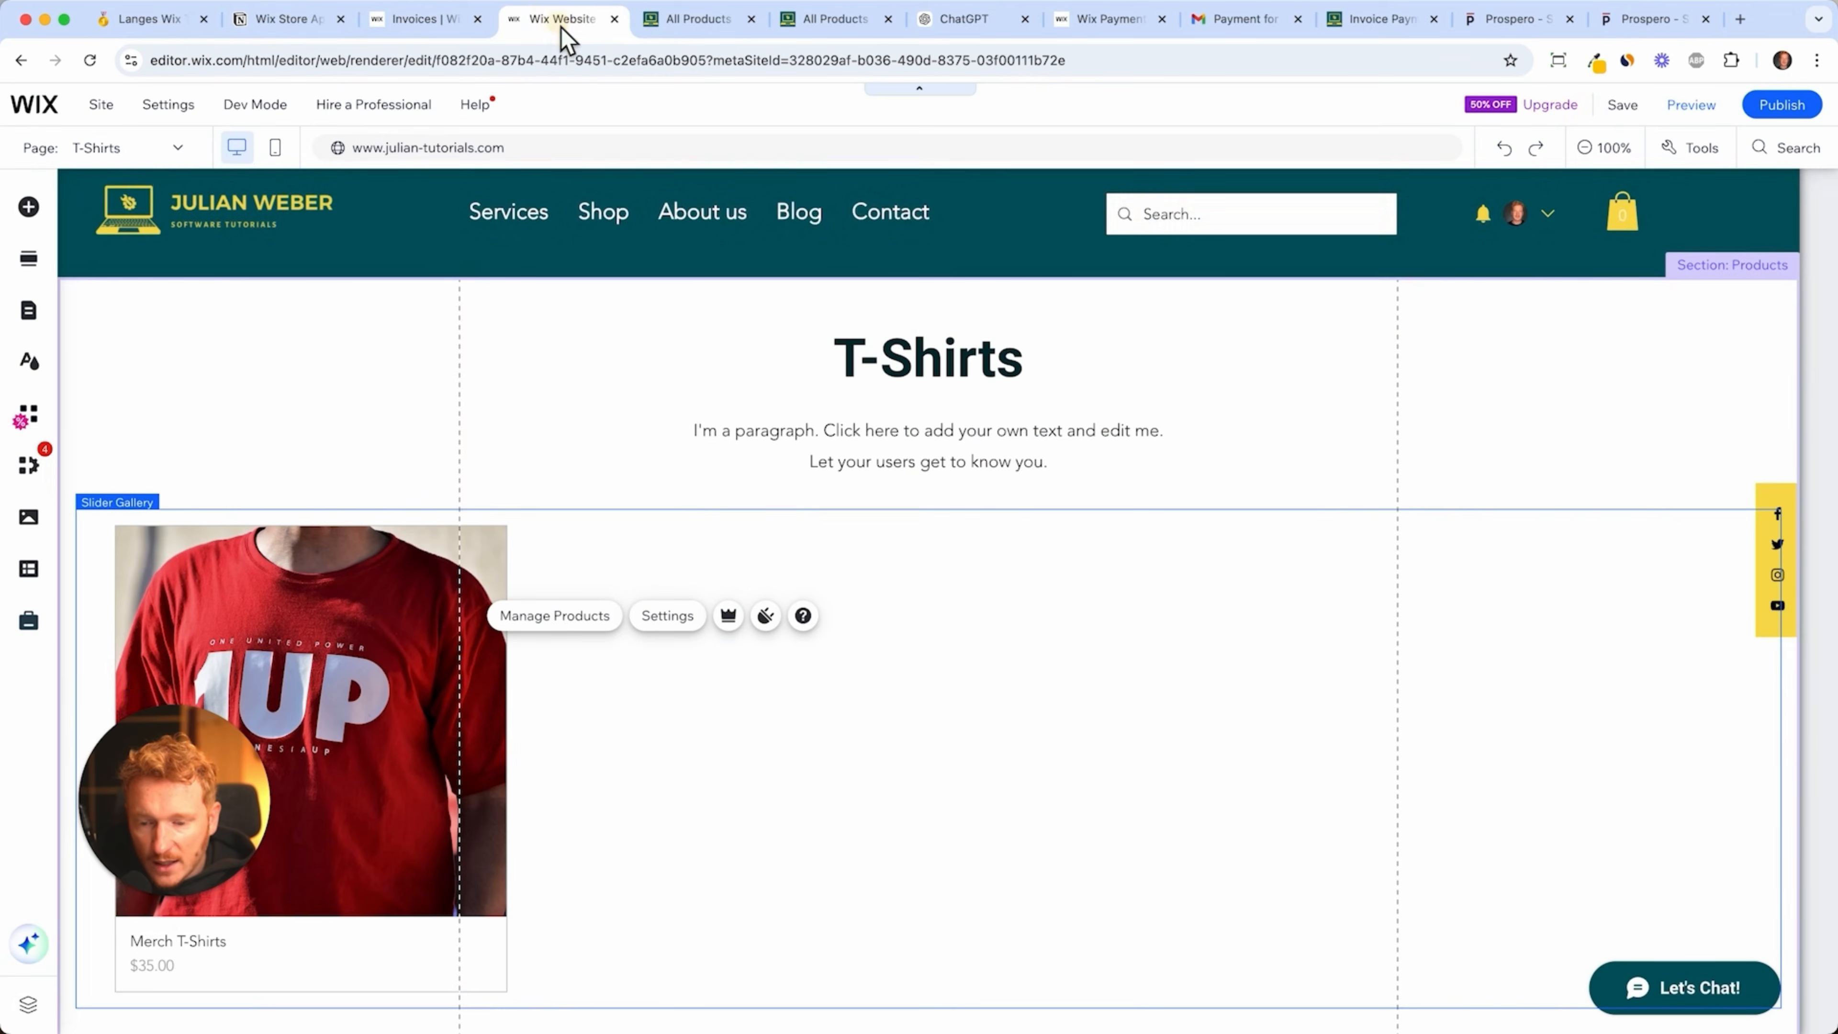
{"action": "scroll", "coordinate": [751, 441], "scroll_direction": "down", "scroll_amount": 5}
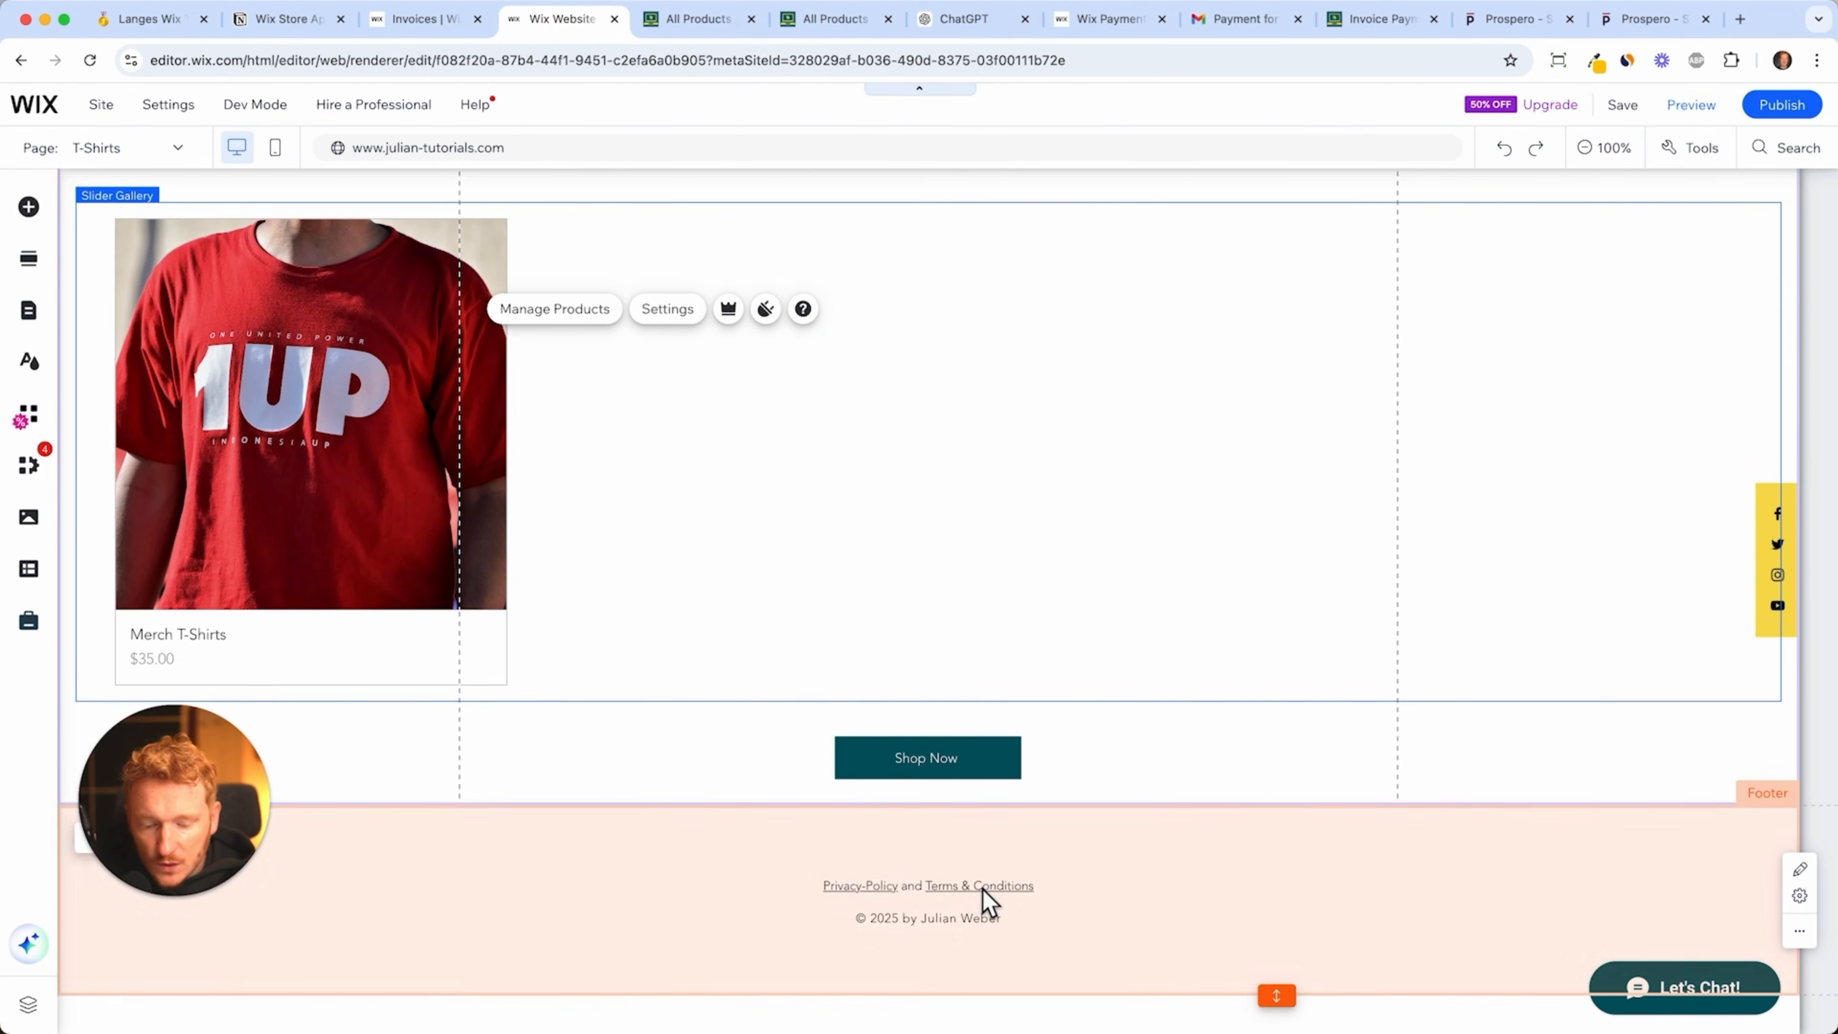
{"action": "left_click", "coordinate": [1015, 896]}
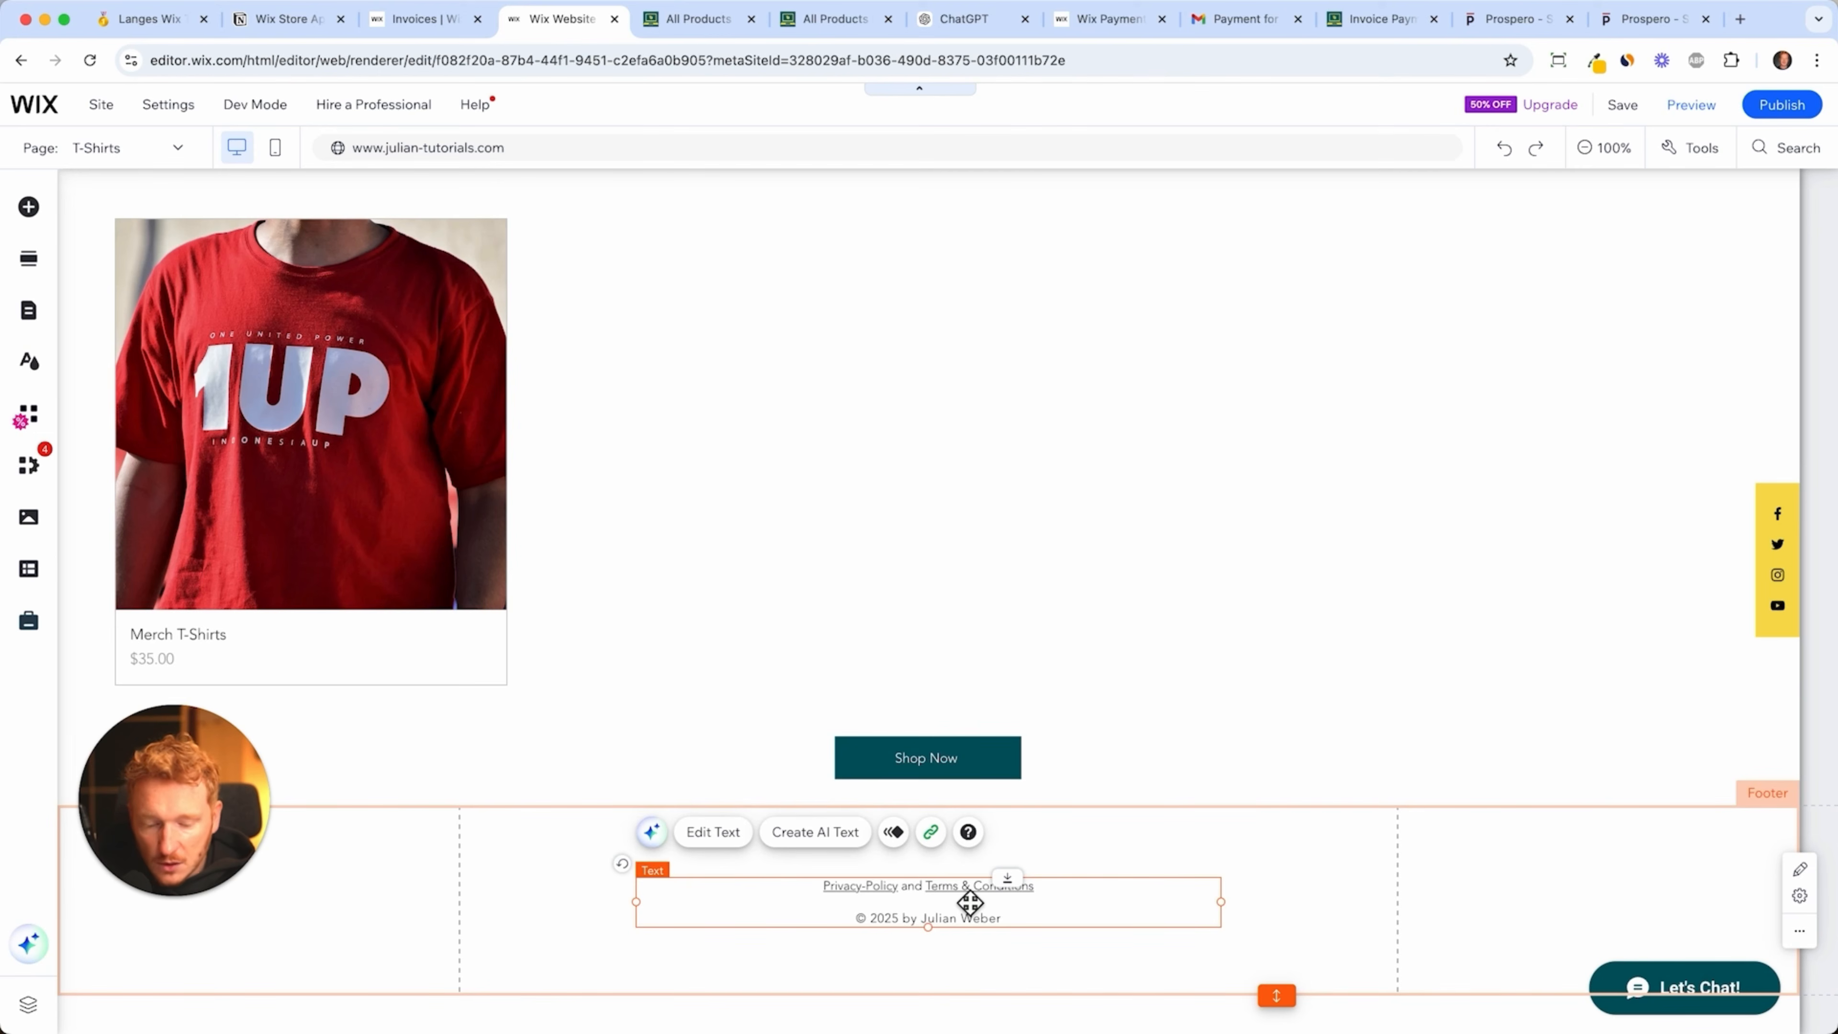
{"action": "left_click", "coordinate": [1091, 865]}
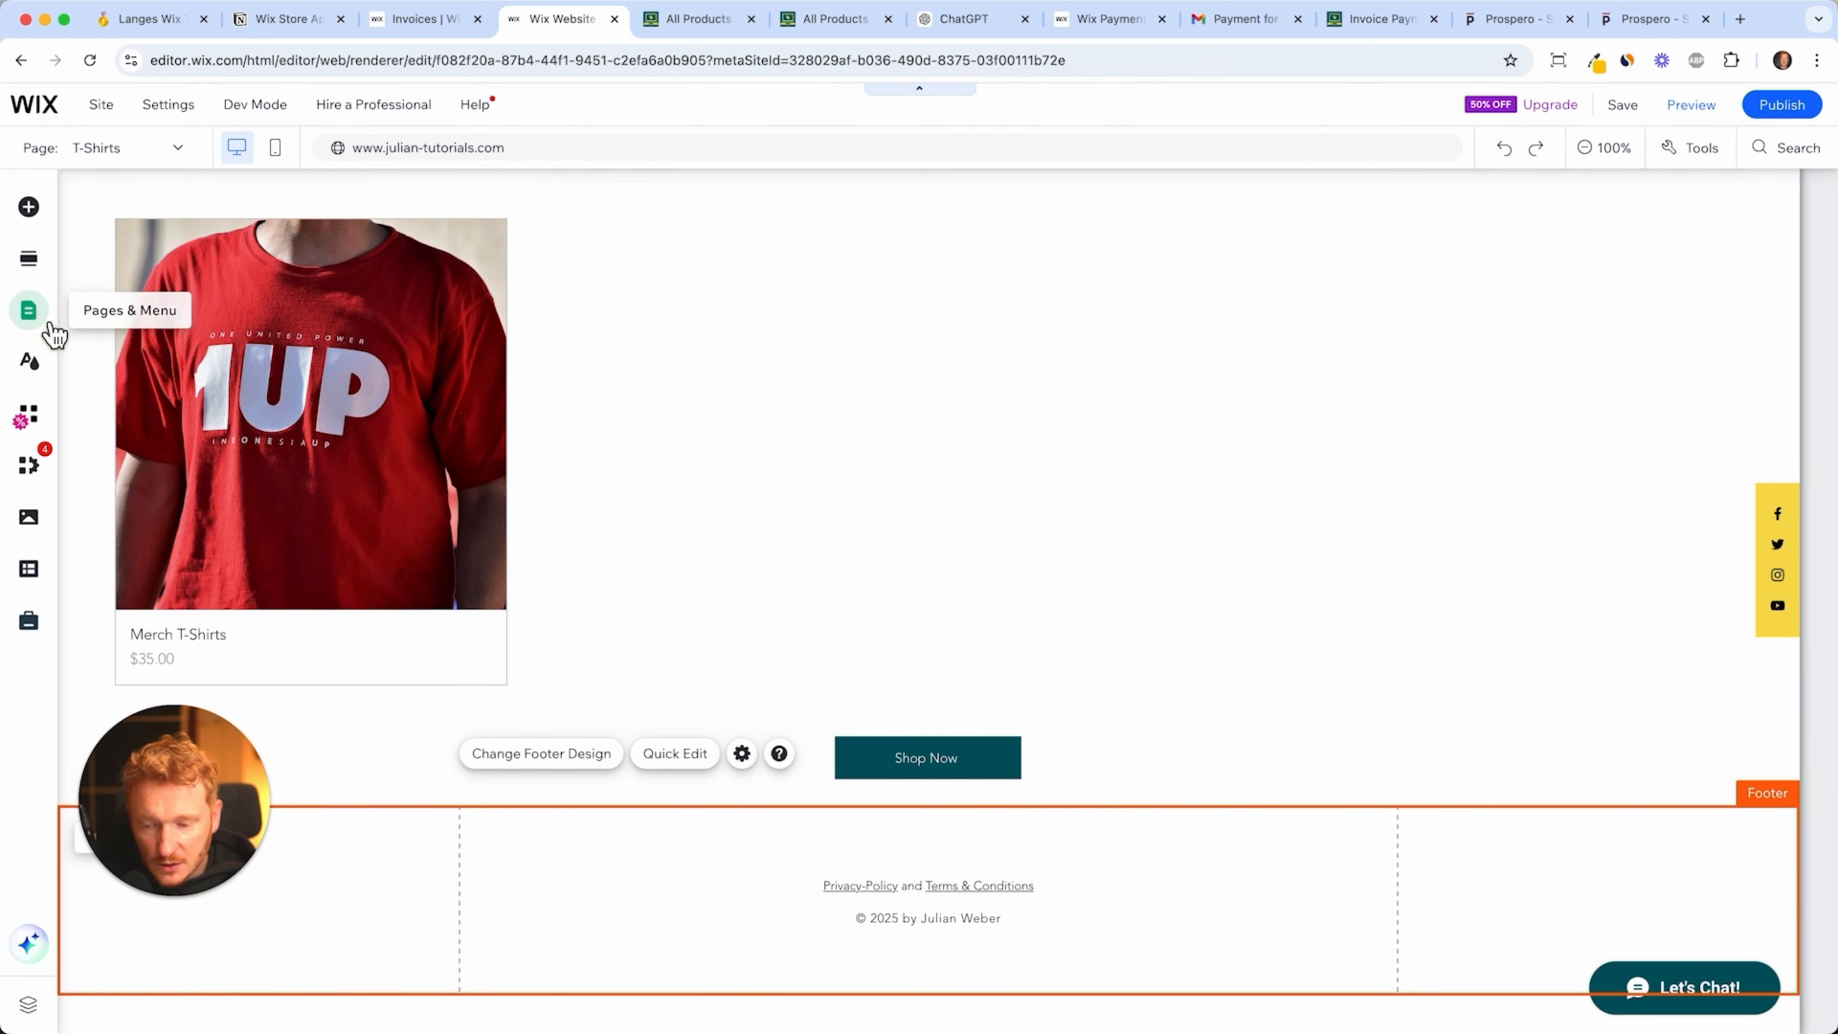
- Open the Terms and Conditions page in the editor and bring its heading and opening text into view
{"action": "left_click", "coordinate": [29, 309]}
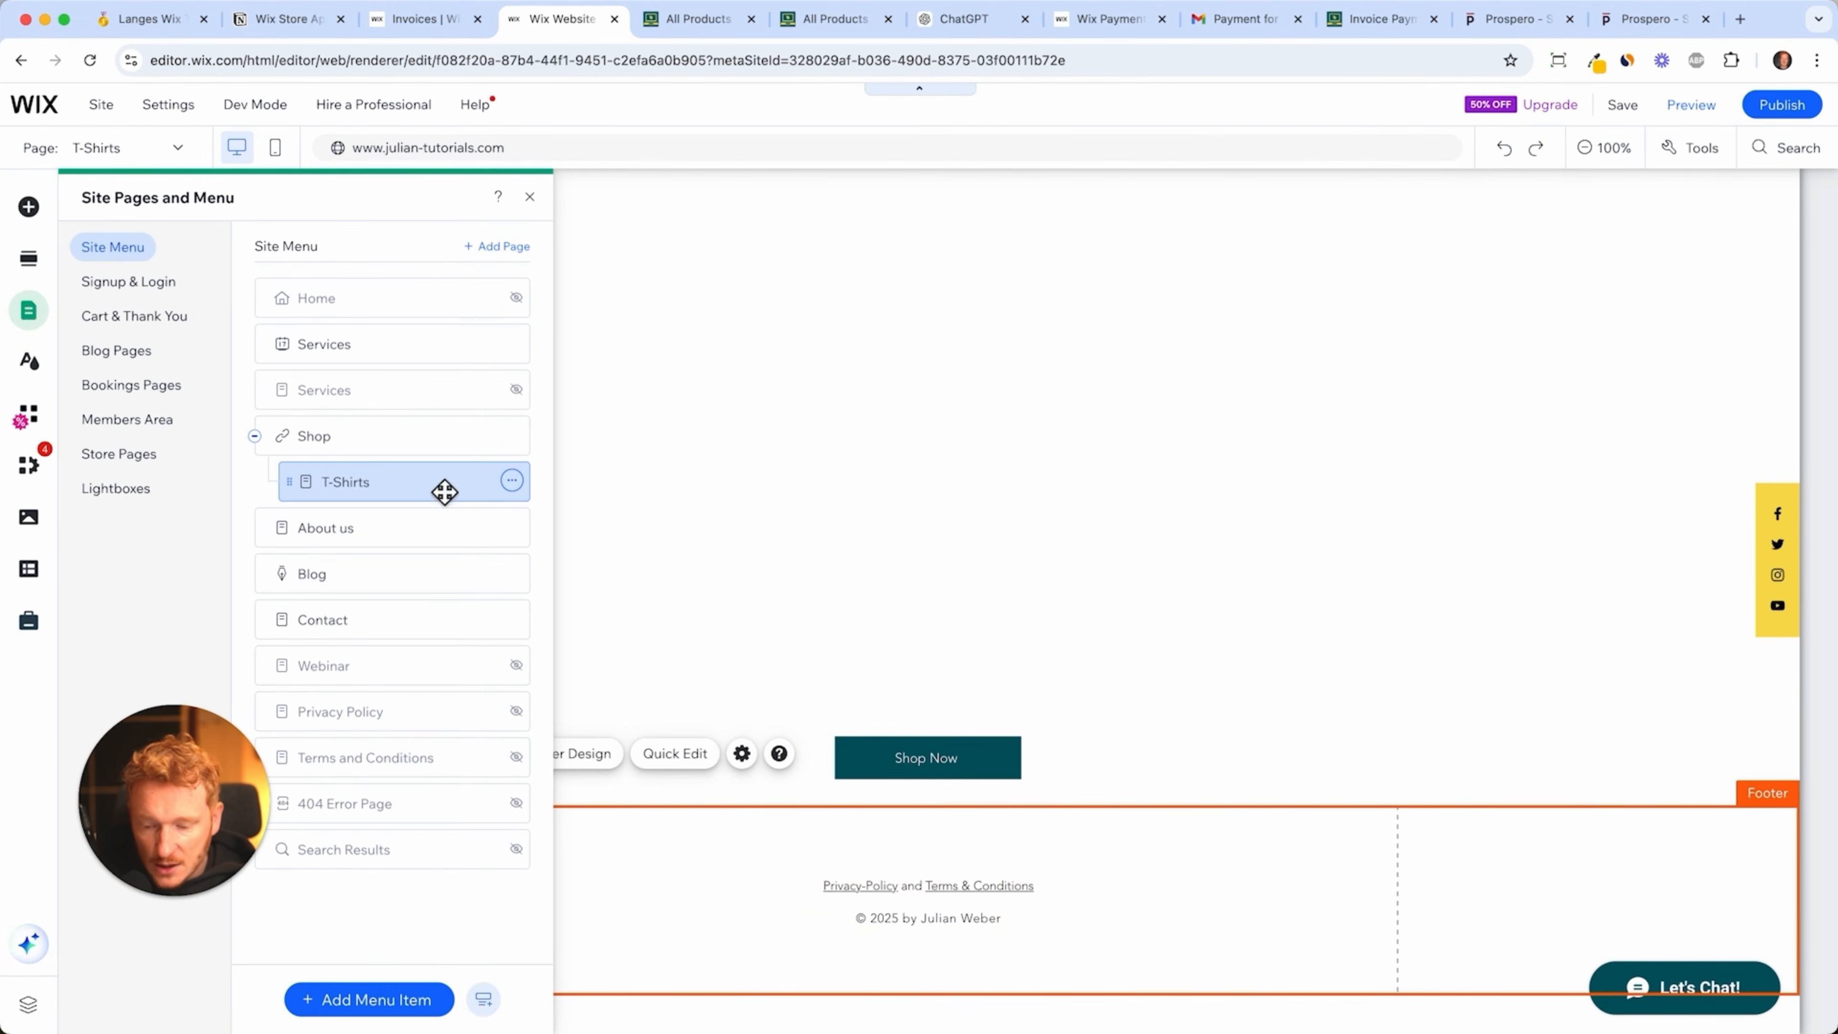
{"action": "left_click", "coordinate": [398, 757]}
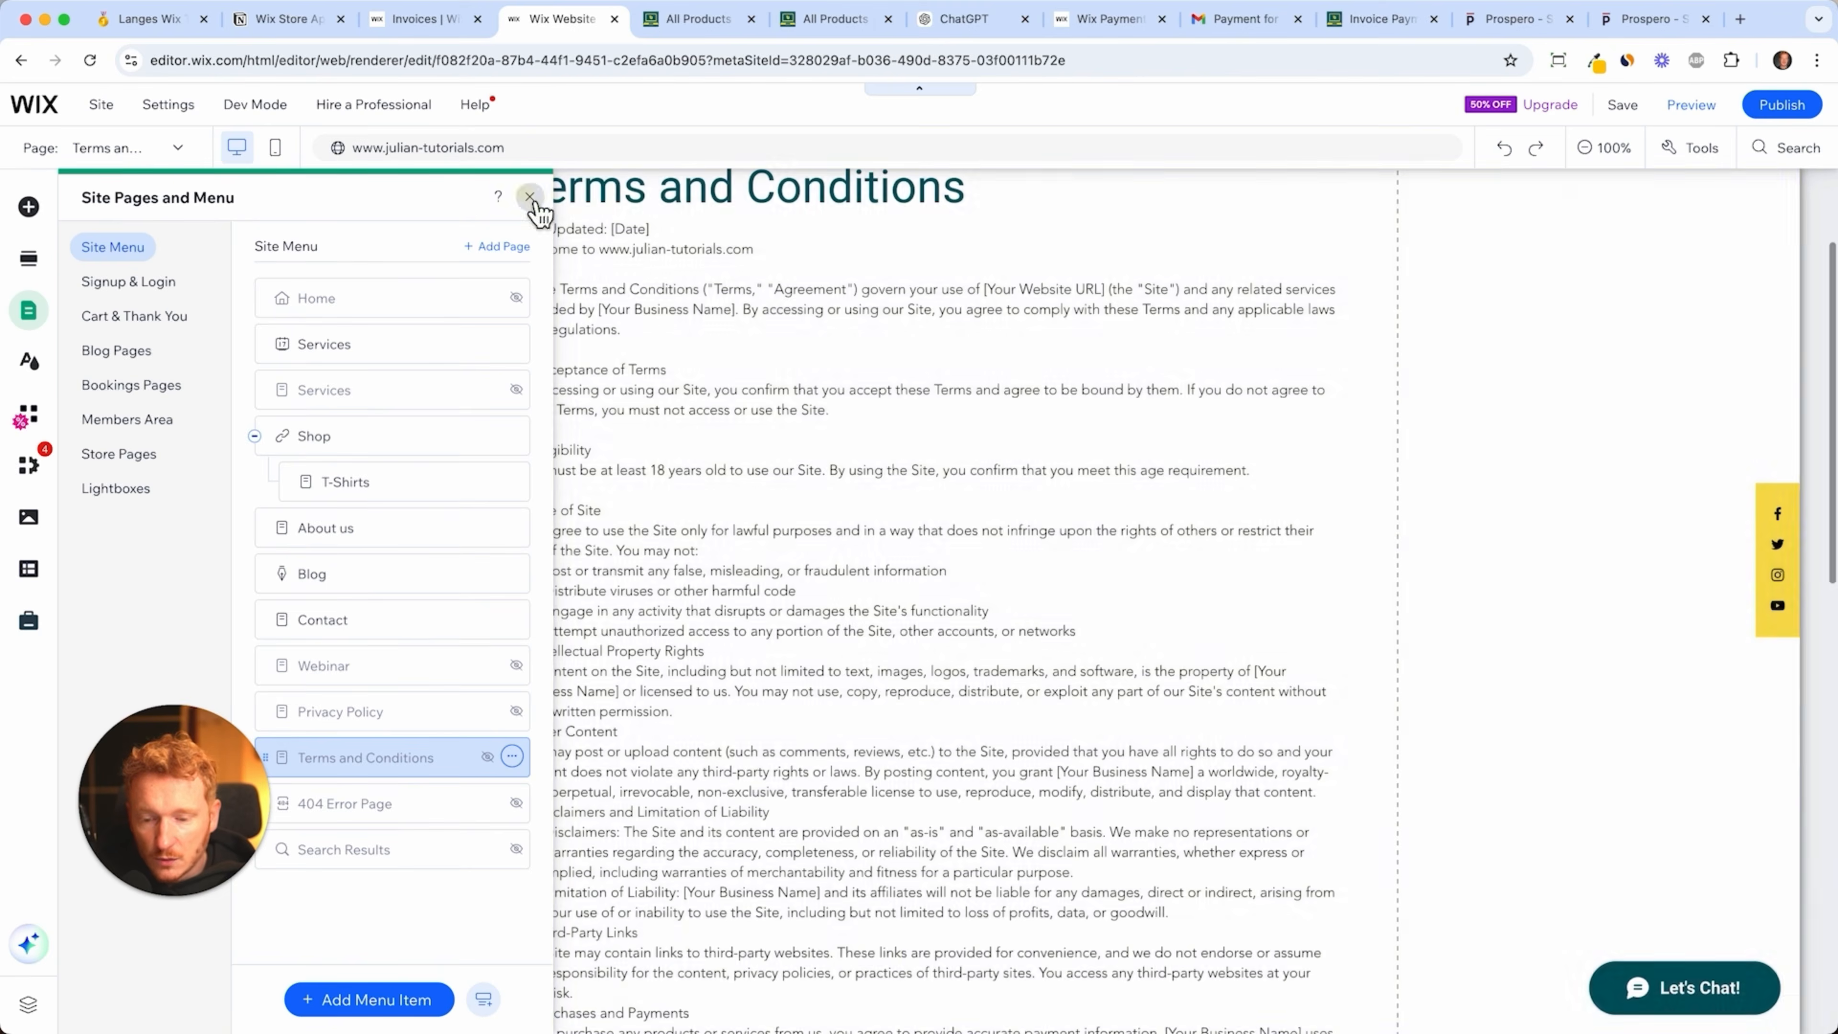
{"action": "left_click", "coordinate": [530, 196]}
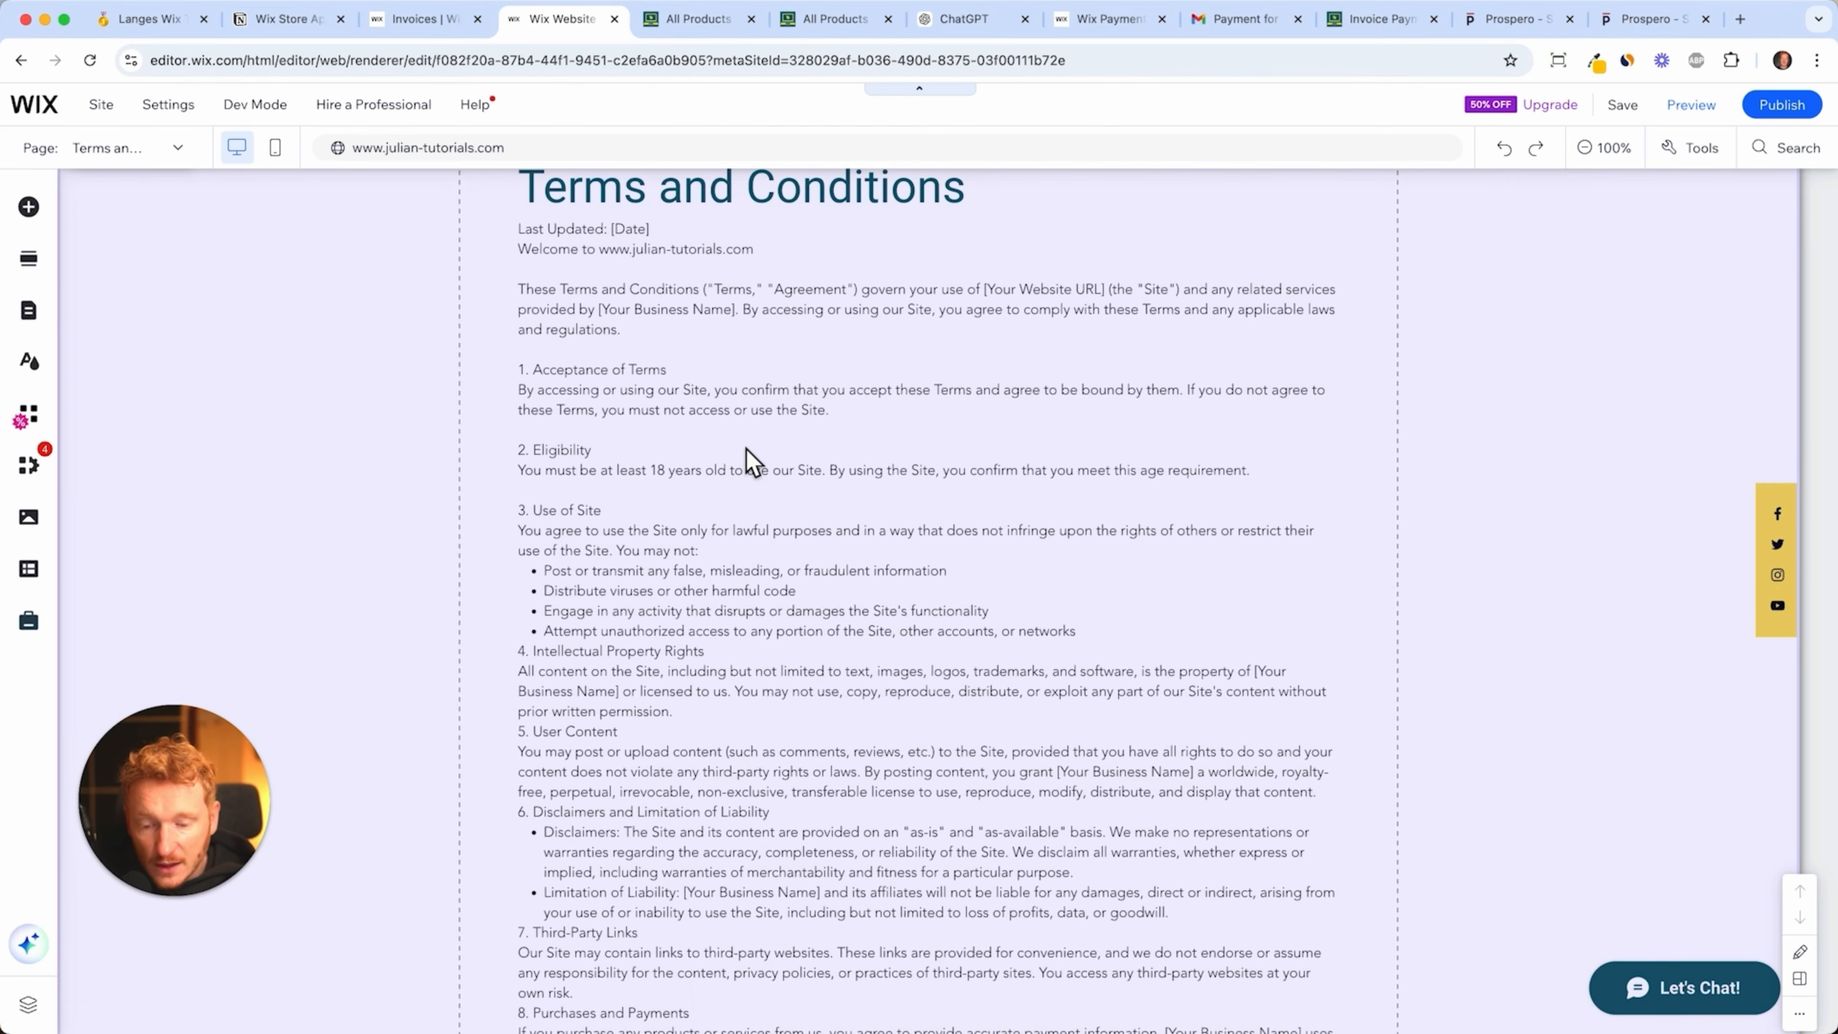
{"action": "scroll", "coordinate": [747, 449], "scroll_direction": "up", "scroll_amount": 3}
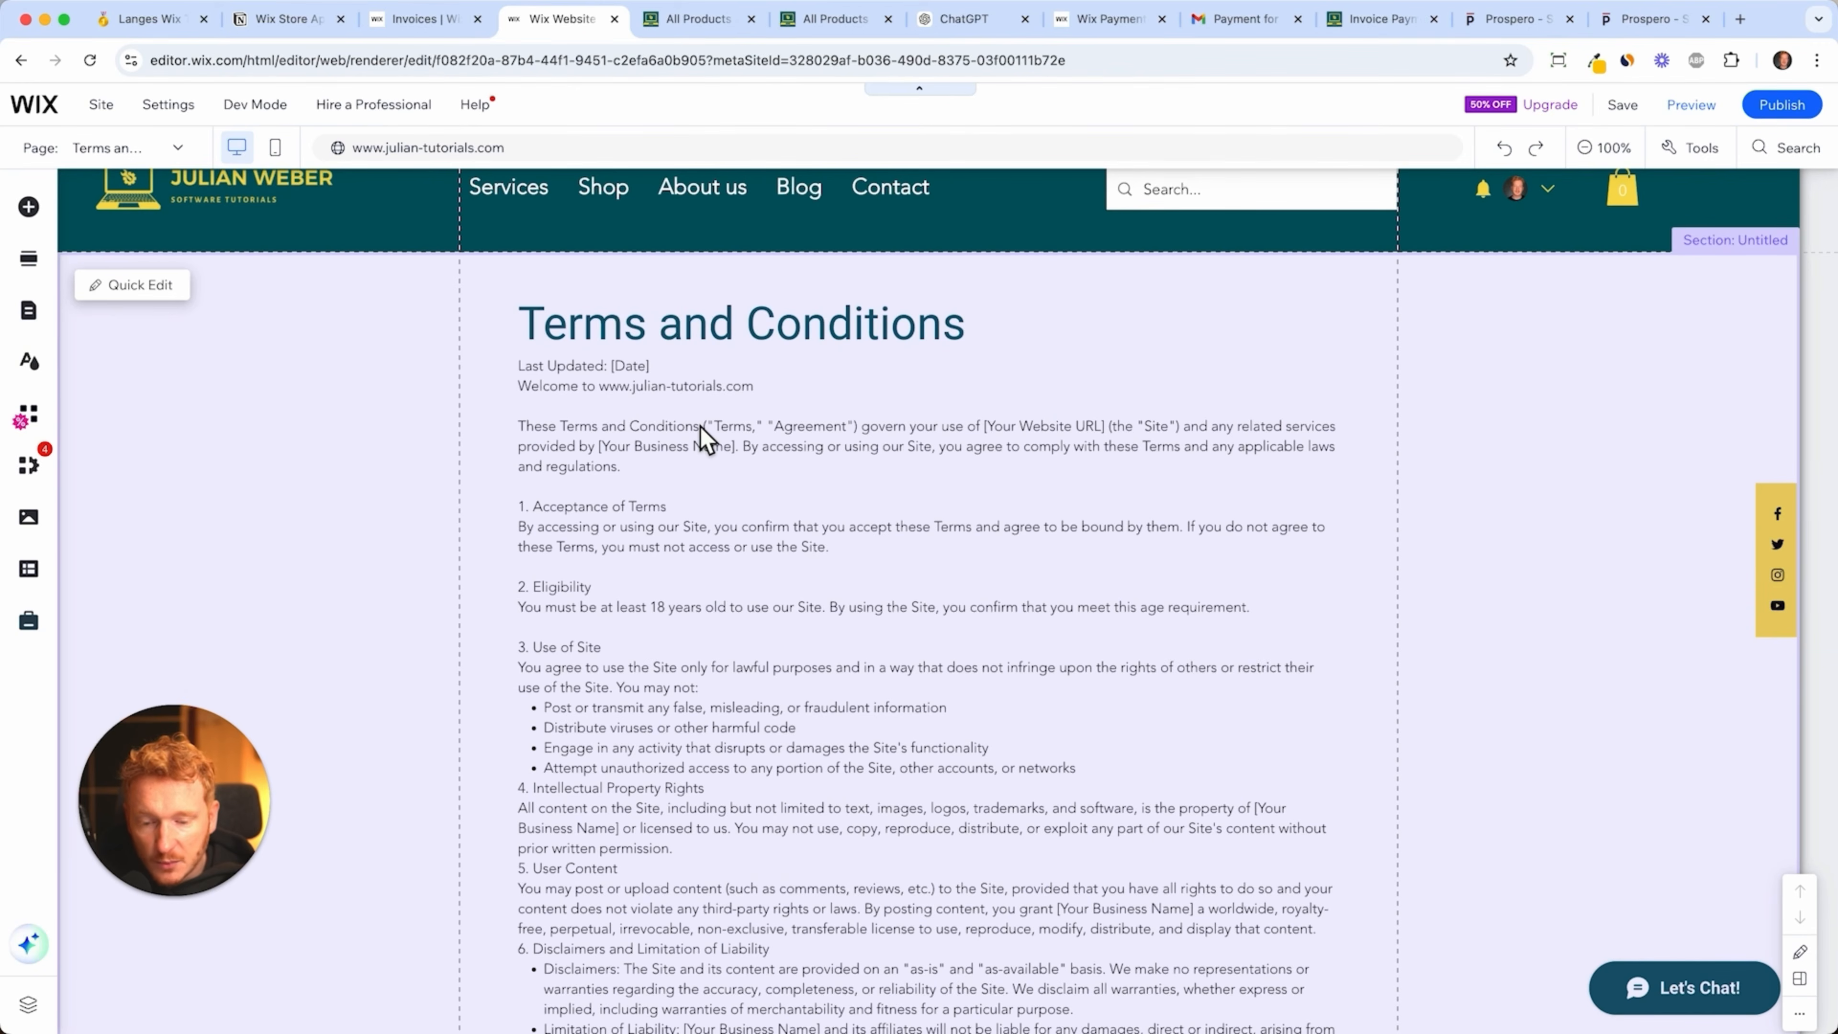
- Review the Terms and Conditions page from its opening text through the Contact Information section and footer, and return to the page header
{"action": "scroll", "coordinate": [705, 438], "scroll_direction": "down", "scroll_amount": 20}
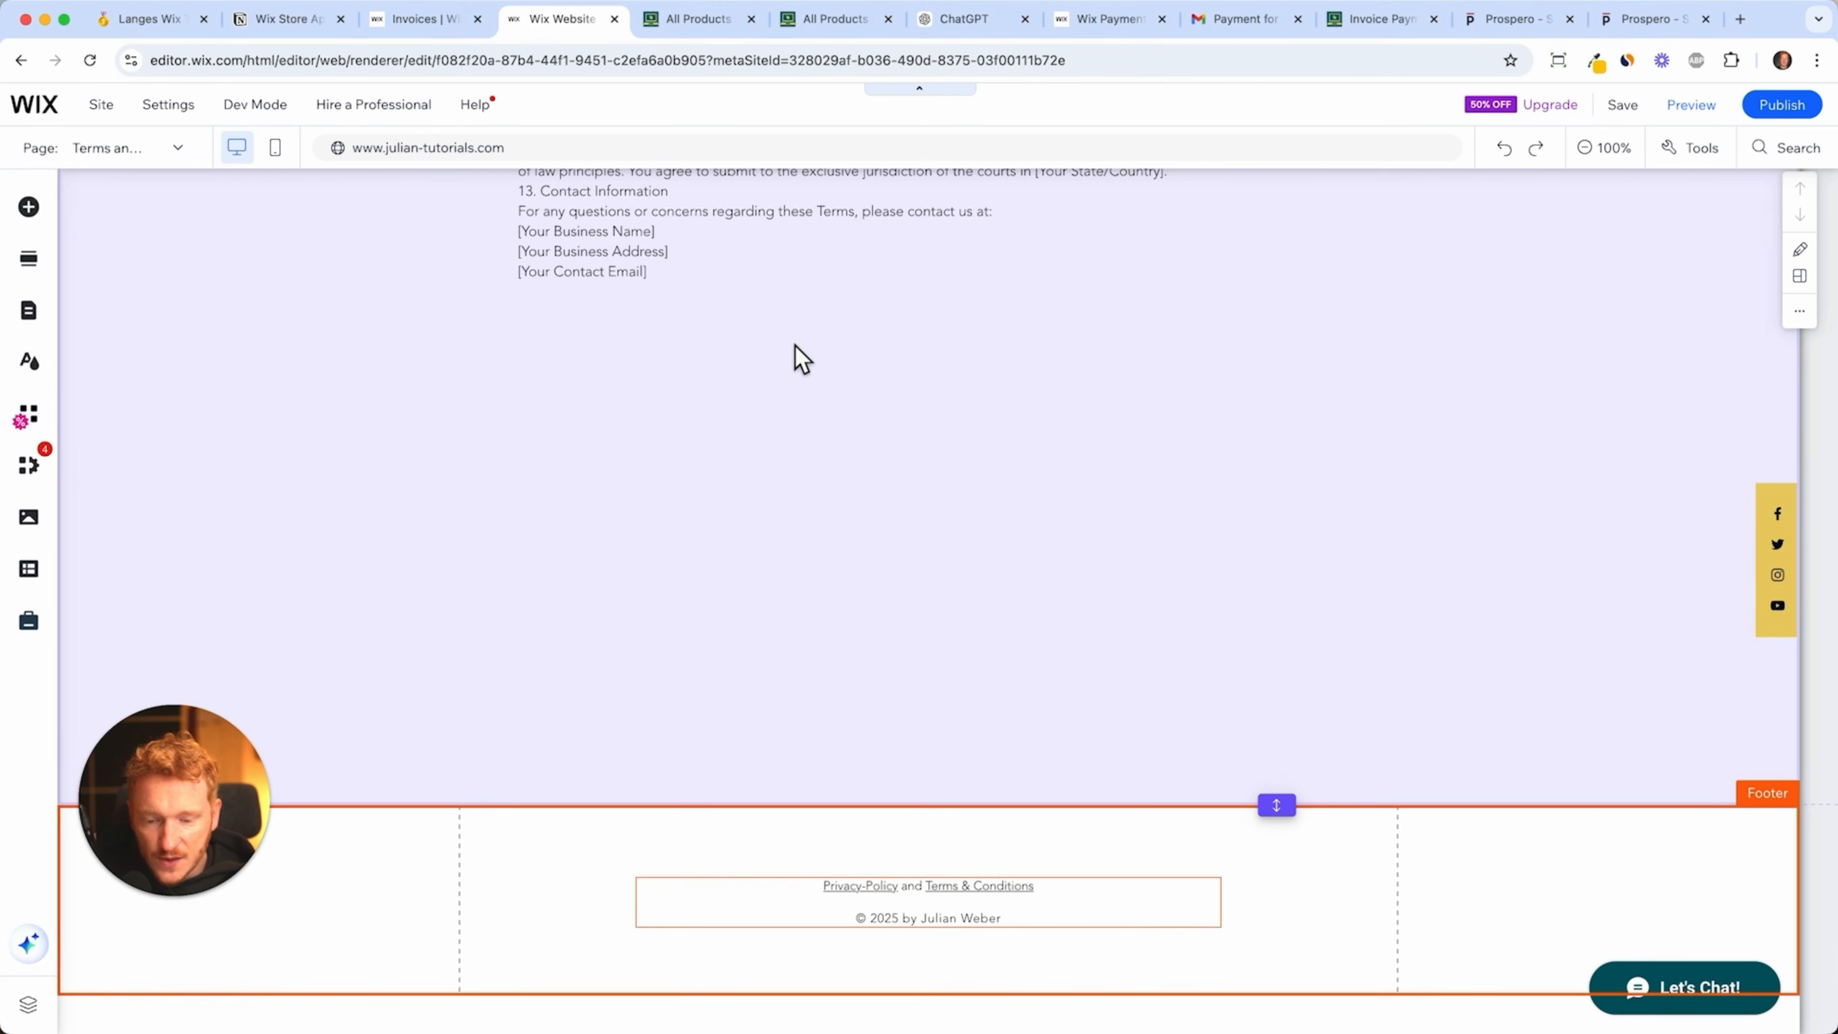
{"action": "scroll", "coordinate": [800, 355], "scroll_direction": "up", "scroll_amount": 4}
{"action": "scroll", "coordinate": [800, 354], "scroll_direction": "up", "scroll_amount": 9}
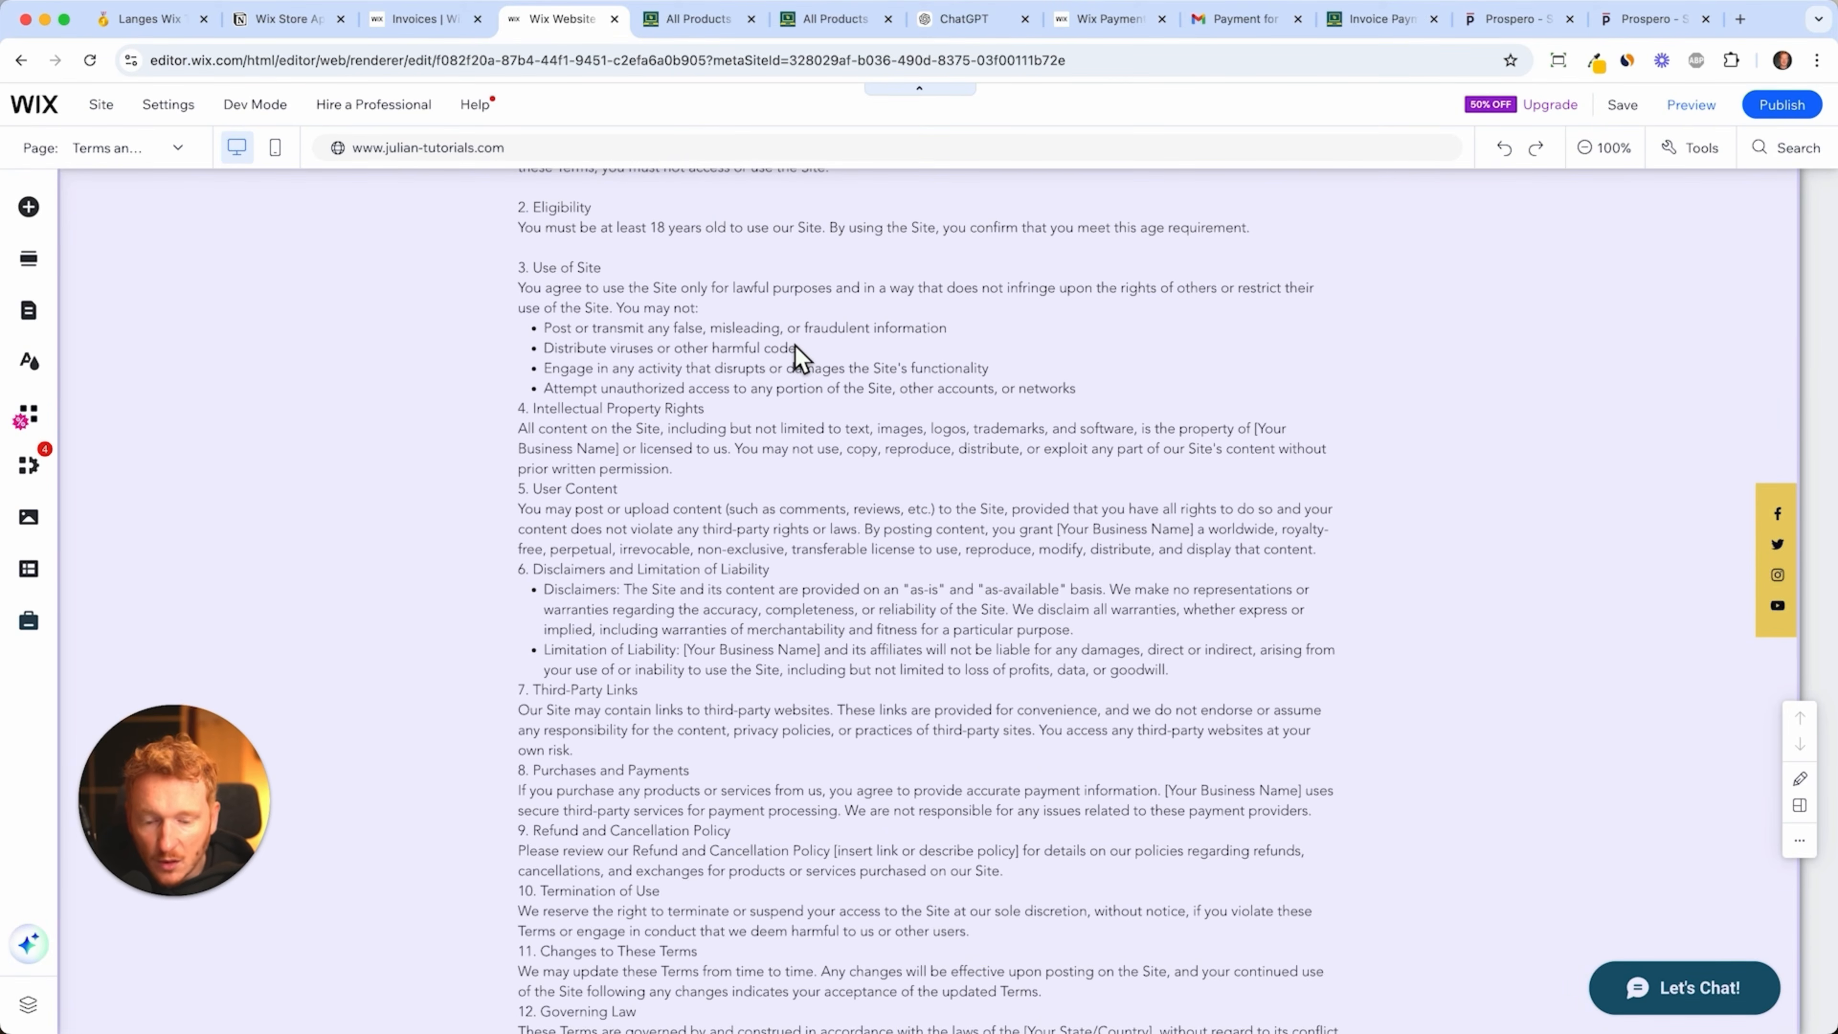
{"action": "scroll", "coordinate": [882, 510], "scroll_direction": "down", "scroll_amount": 12}
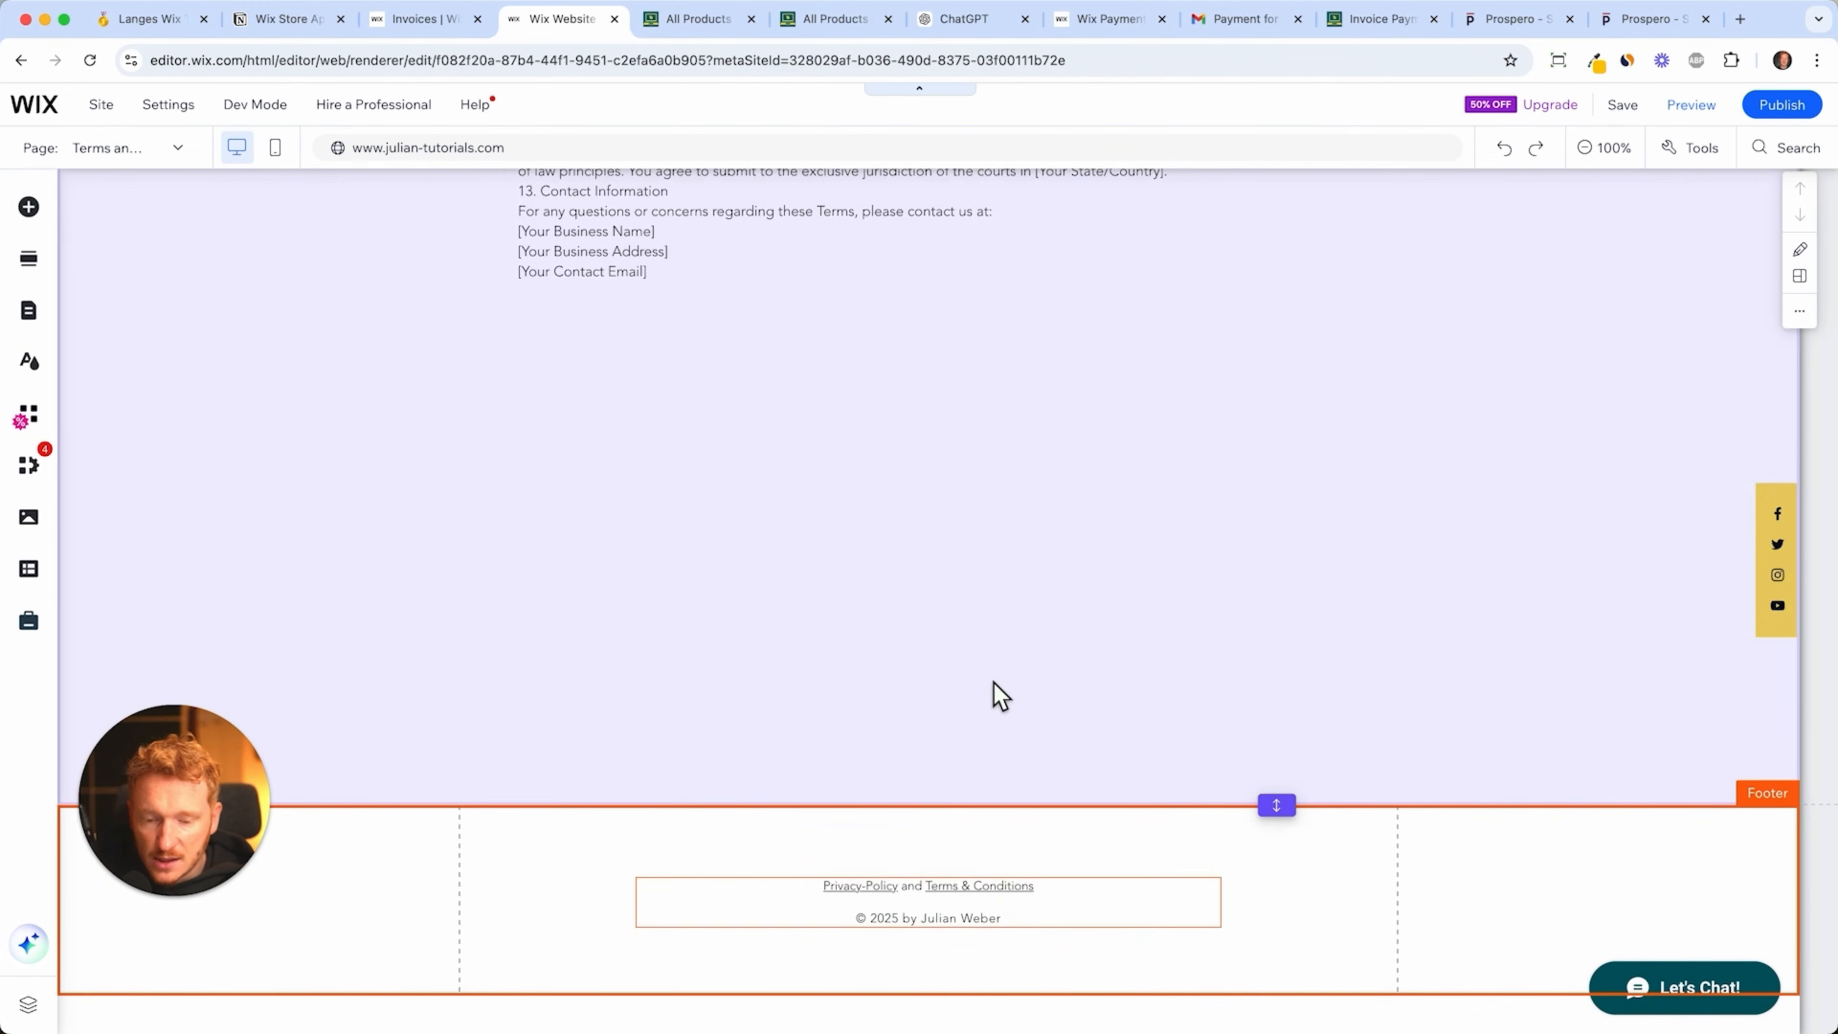
{"action": "scroll", "coordinate": [997, 693], "scroll_direction": "up", "scroll_amount": 12}
{"action": "scroll", "coordinate": [950, 539], "scroll_direction": "up", "scroll_amount": 5}
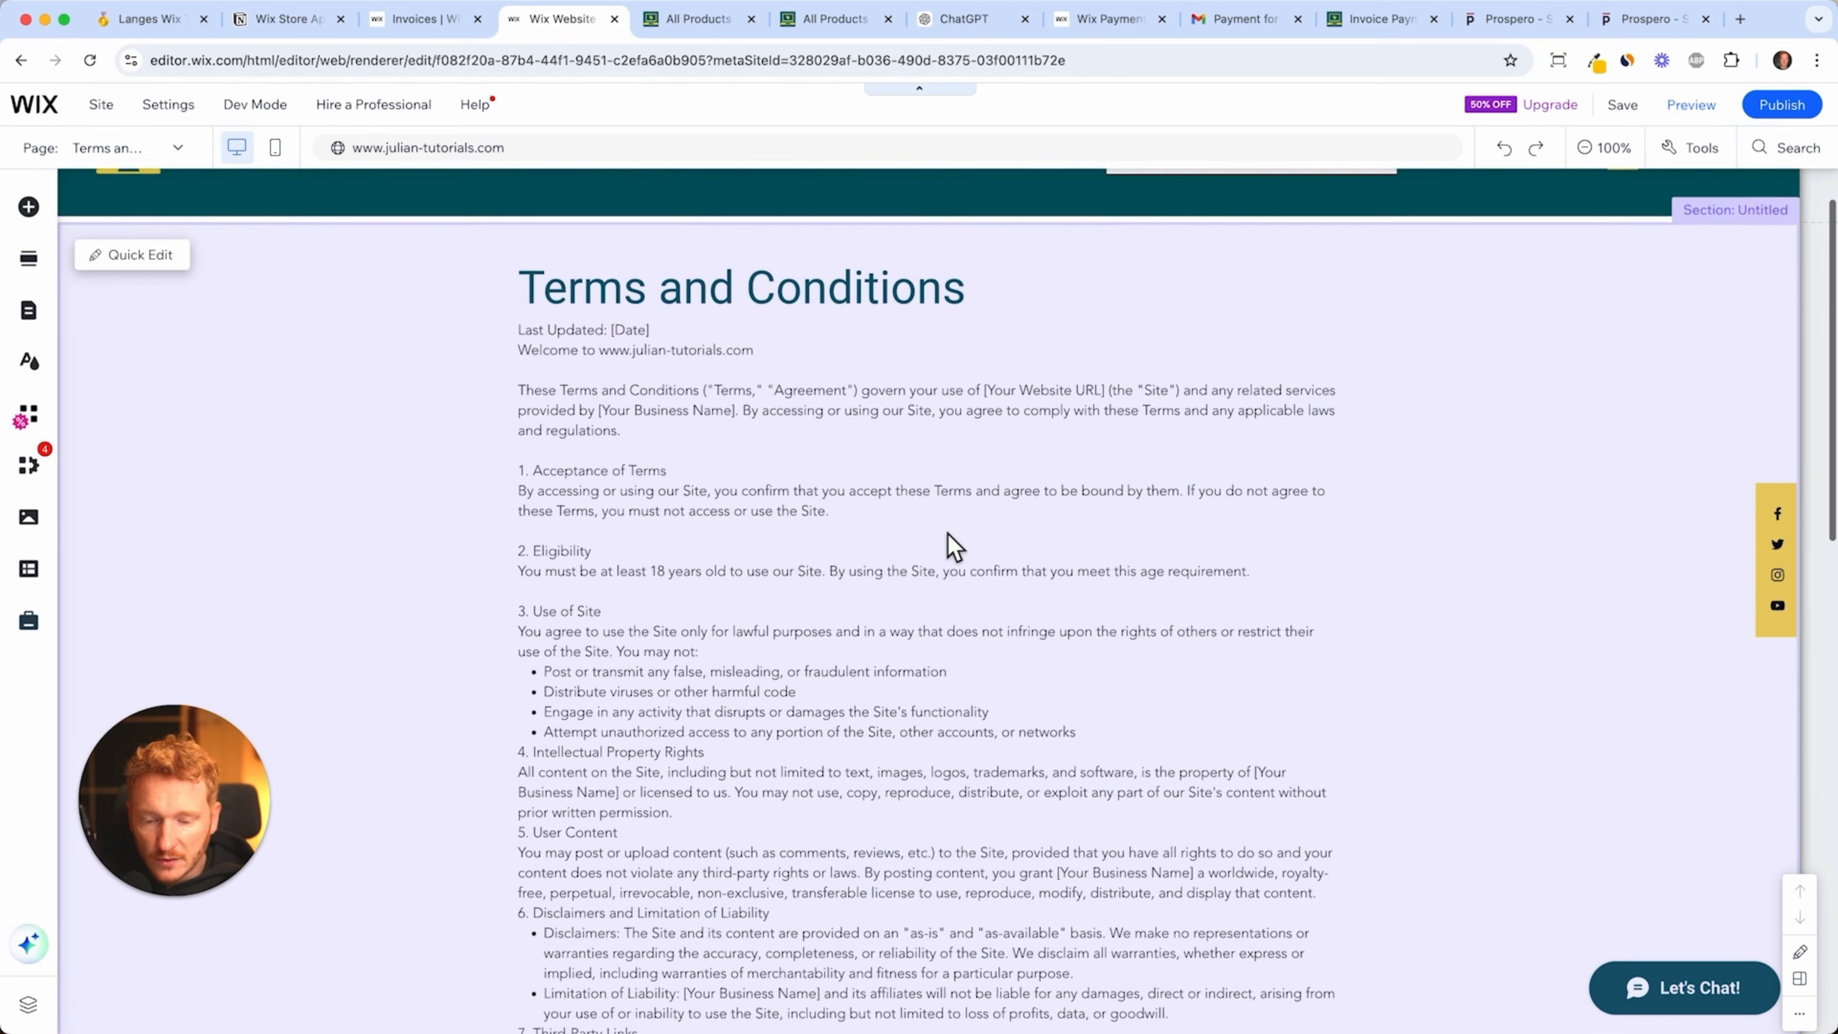
{"action": "left_click", "coordinate": [952, 544]}
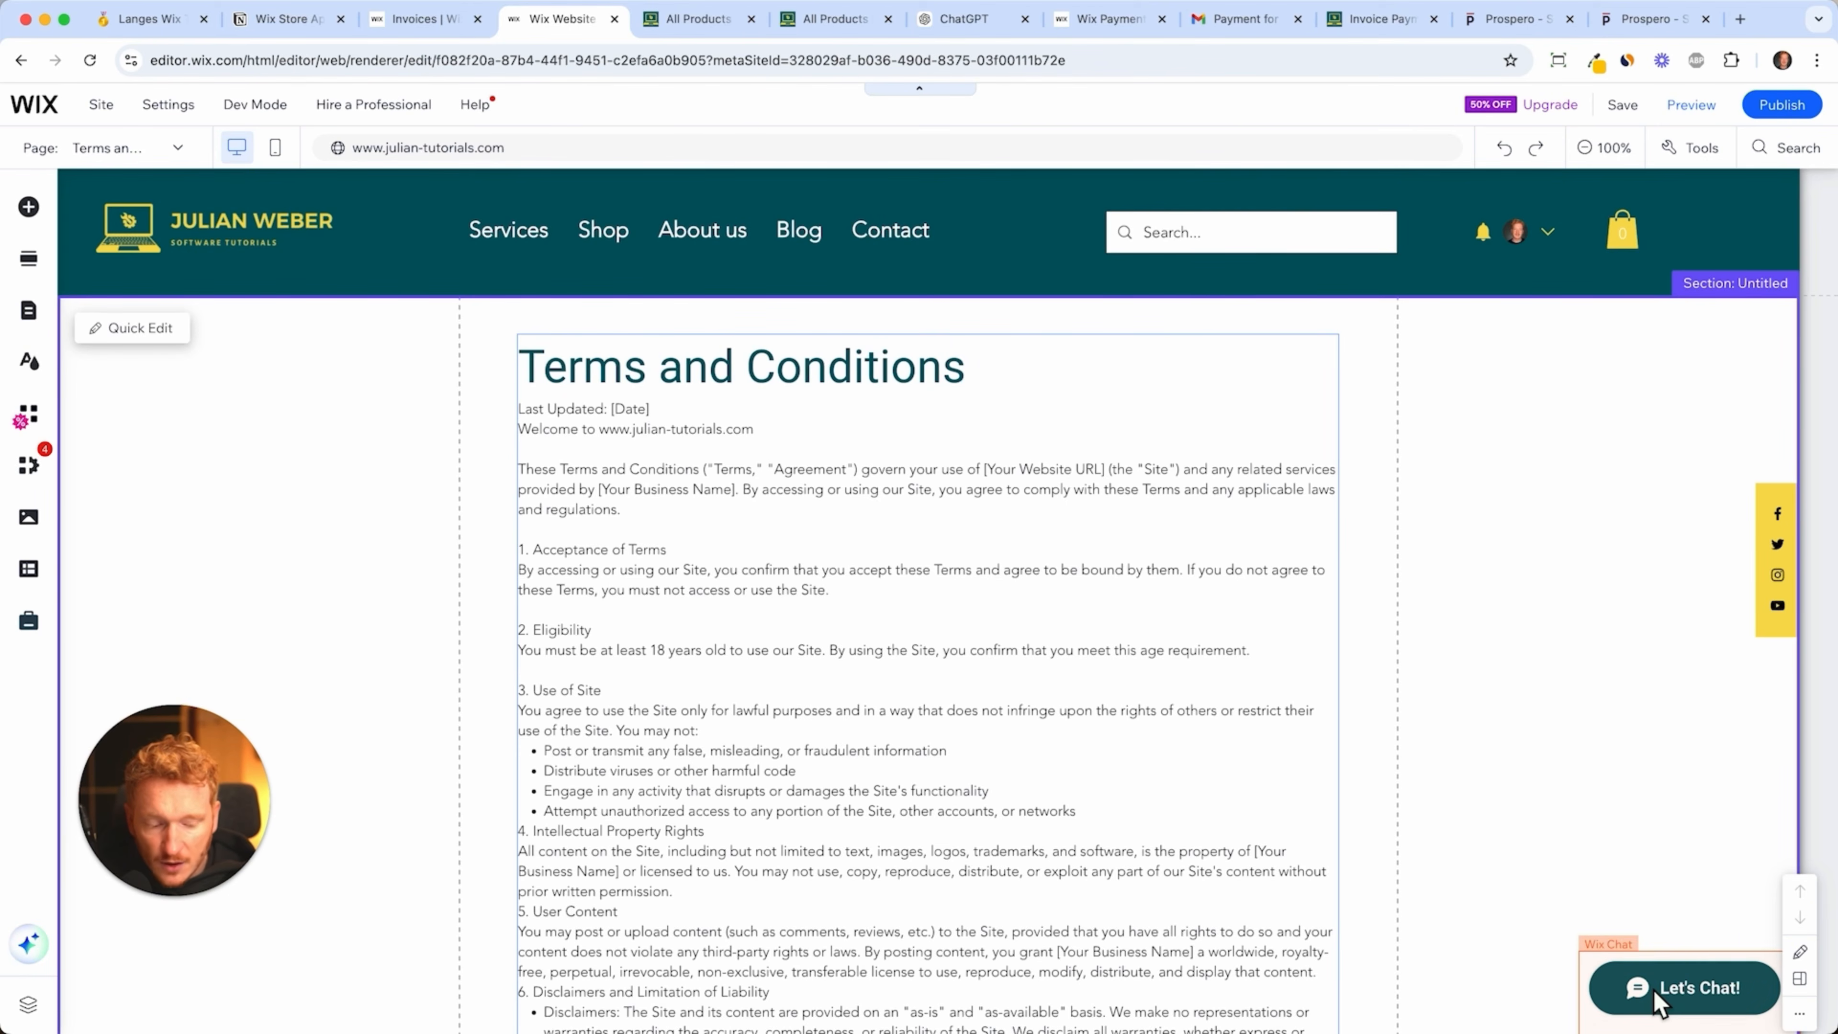
{"action": "left_click", "coordinate": [506, 228]}
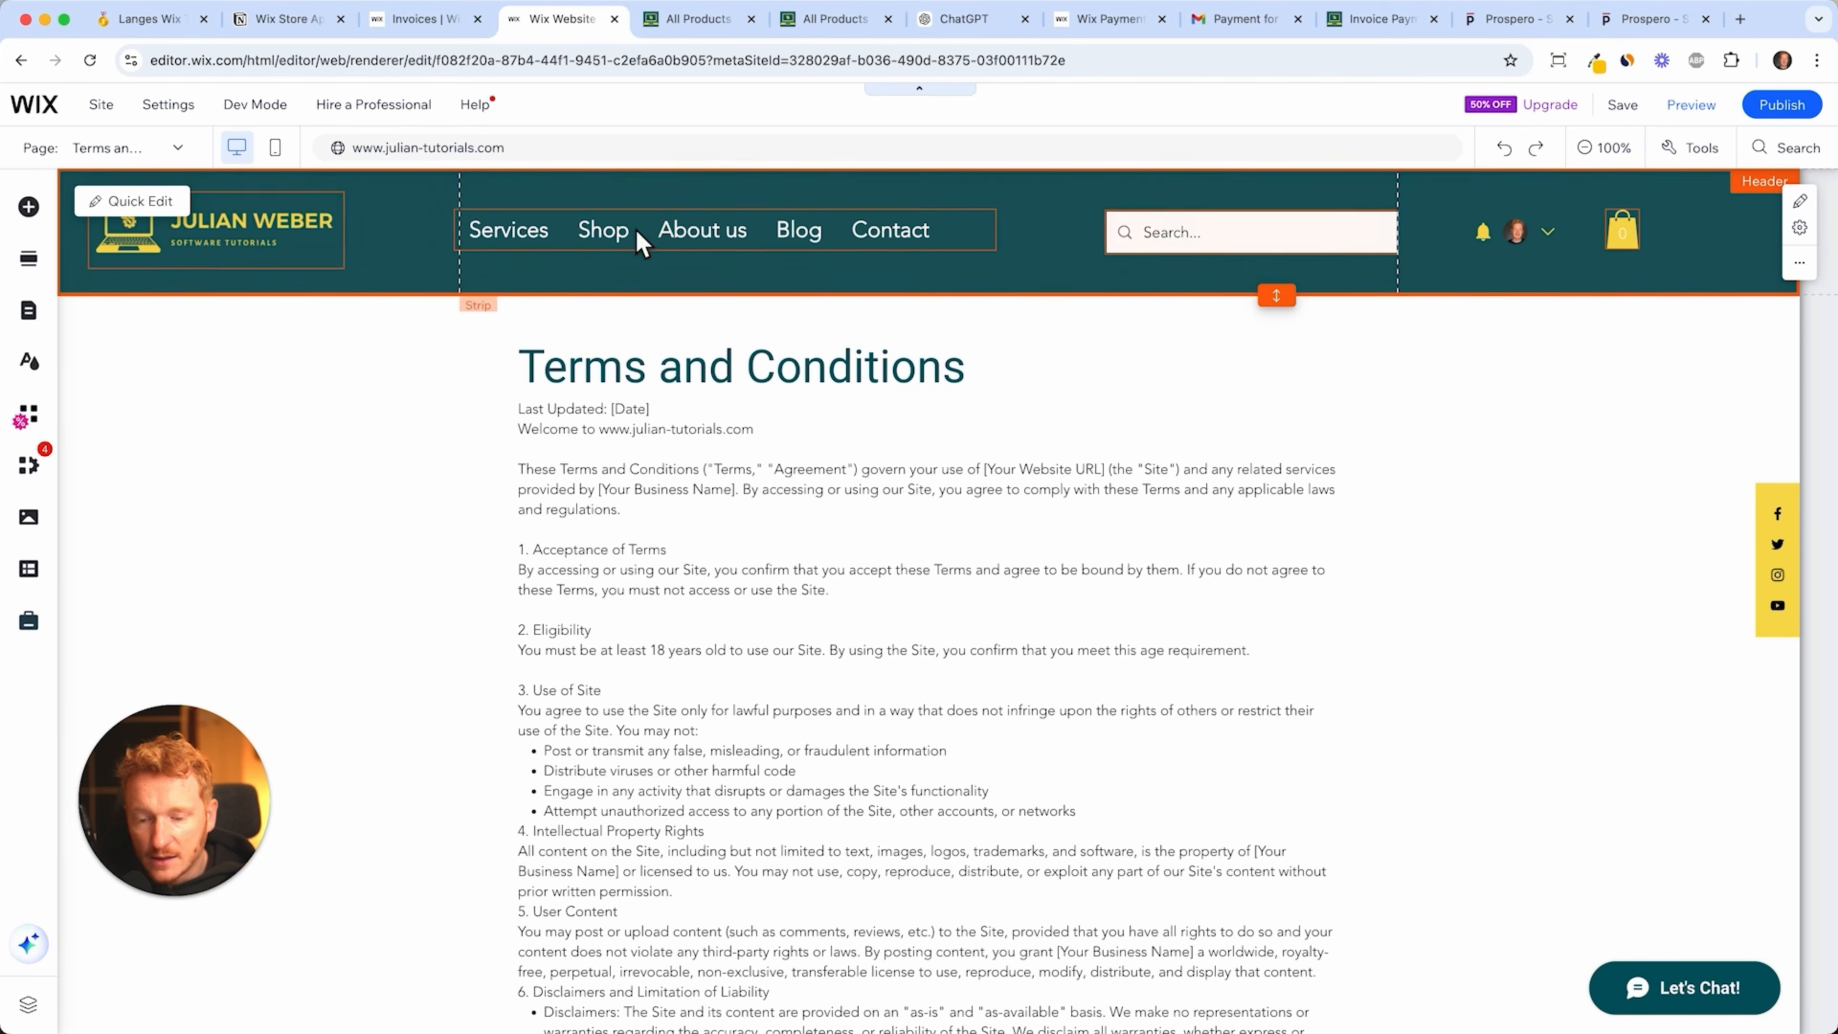
- Open the Wix App Market and look through its recommended, trending and Wix Business Solutions apps
{"action": "left_click", "coordinate": [28, 414]}
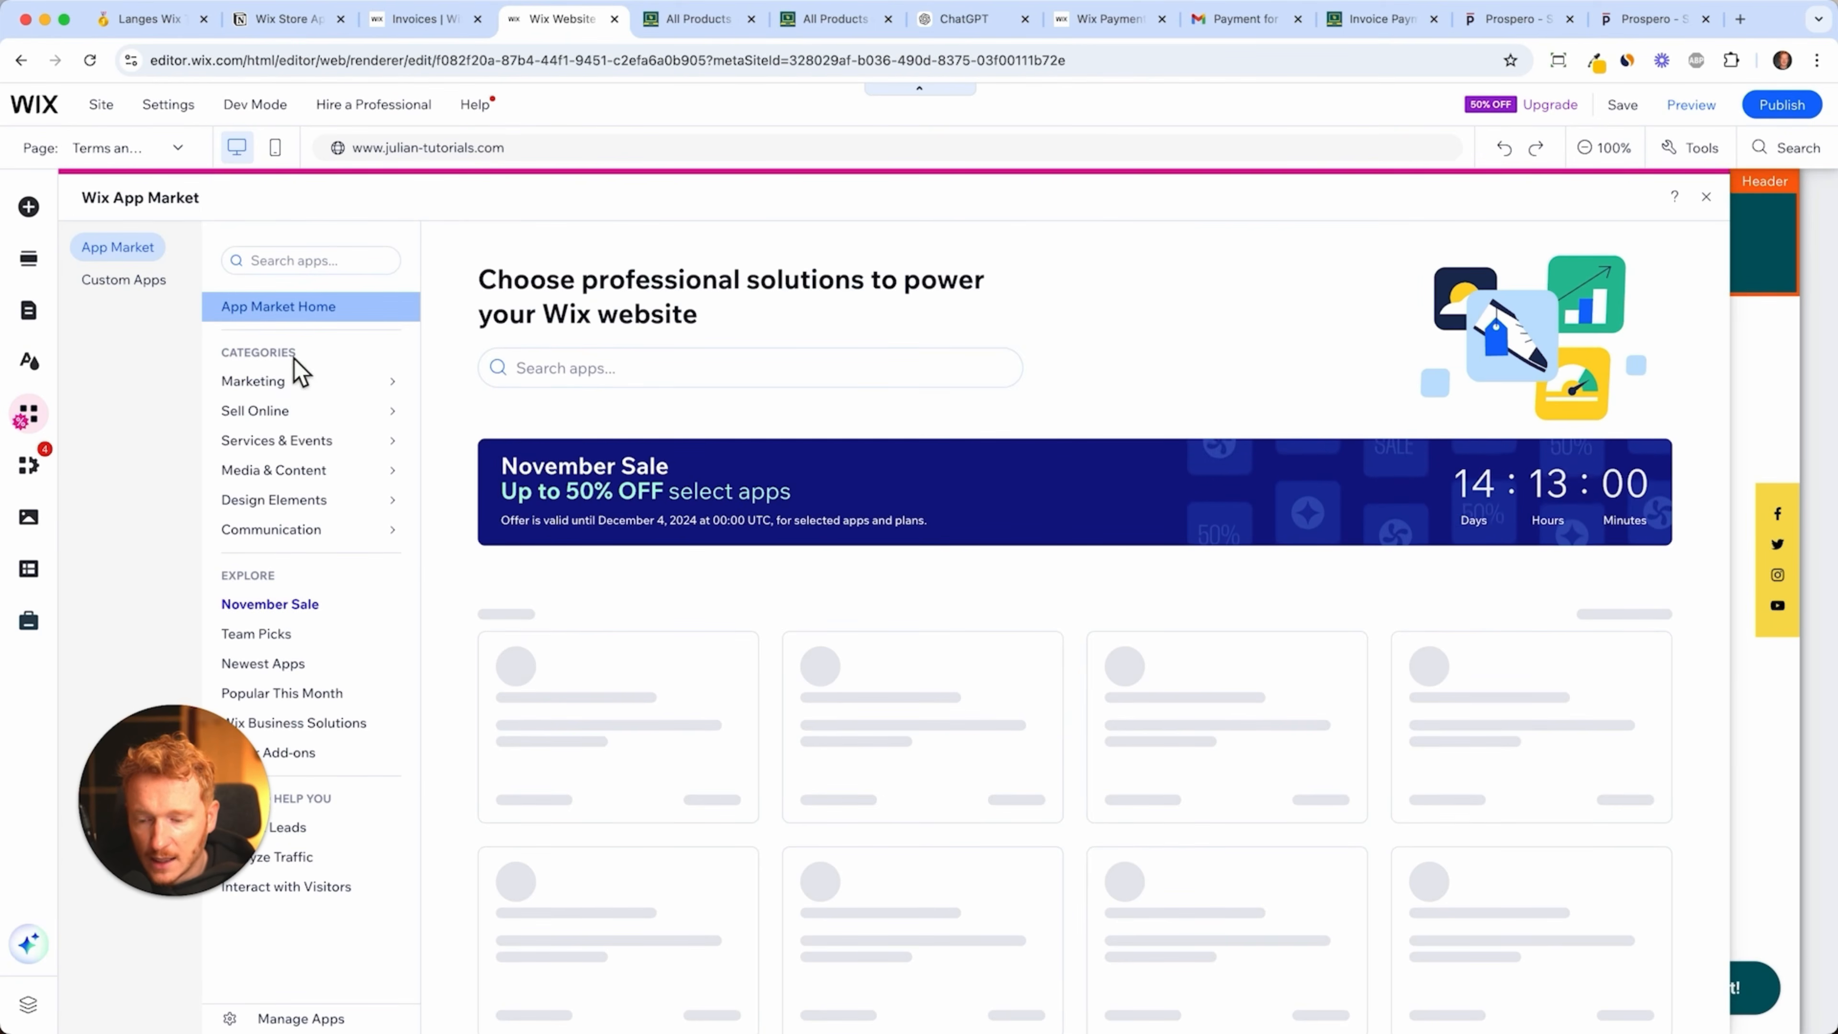
{"action": "scroll", "coordinate": [988, 719], "scroll_direction": "down", "scroll_amount": 3}
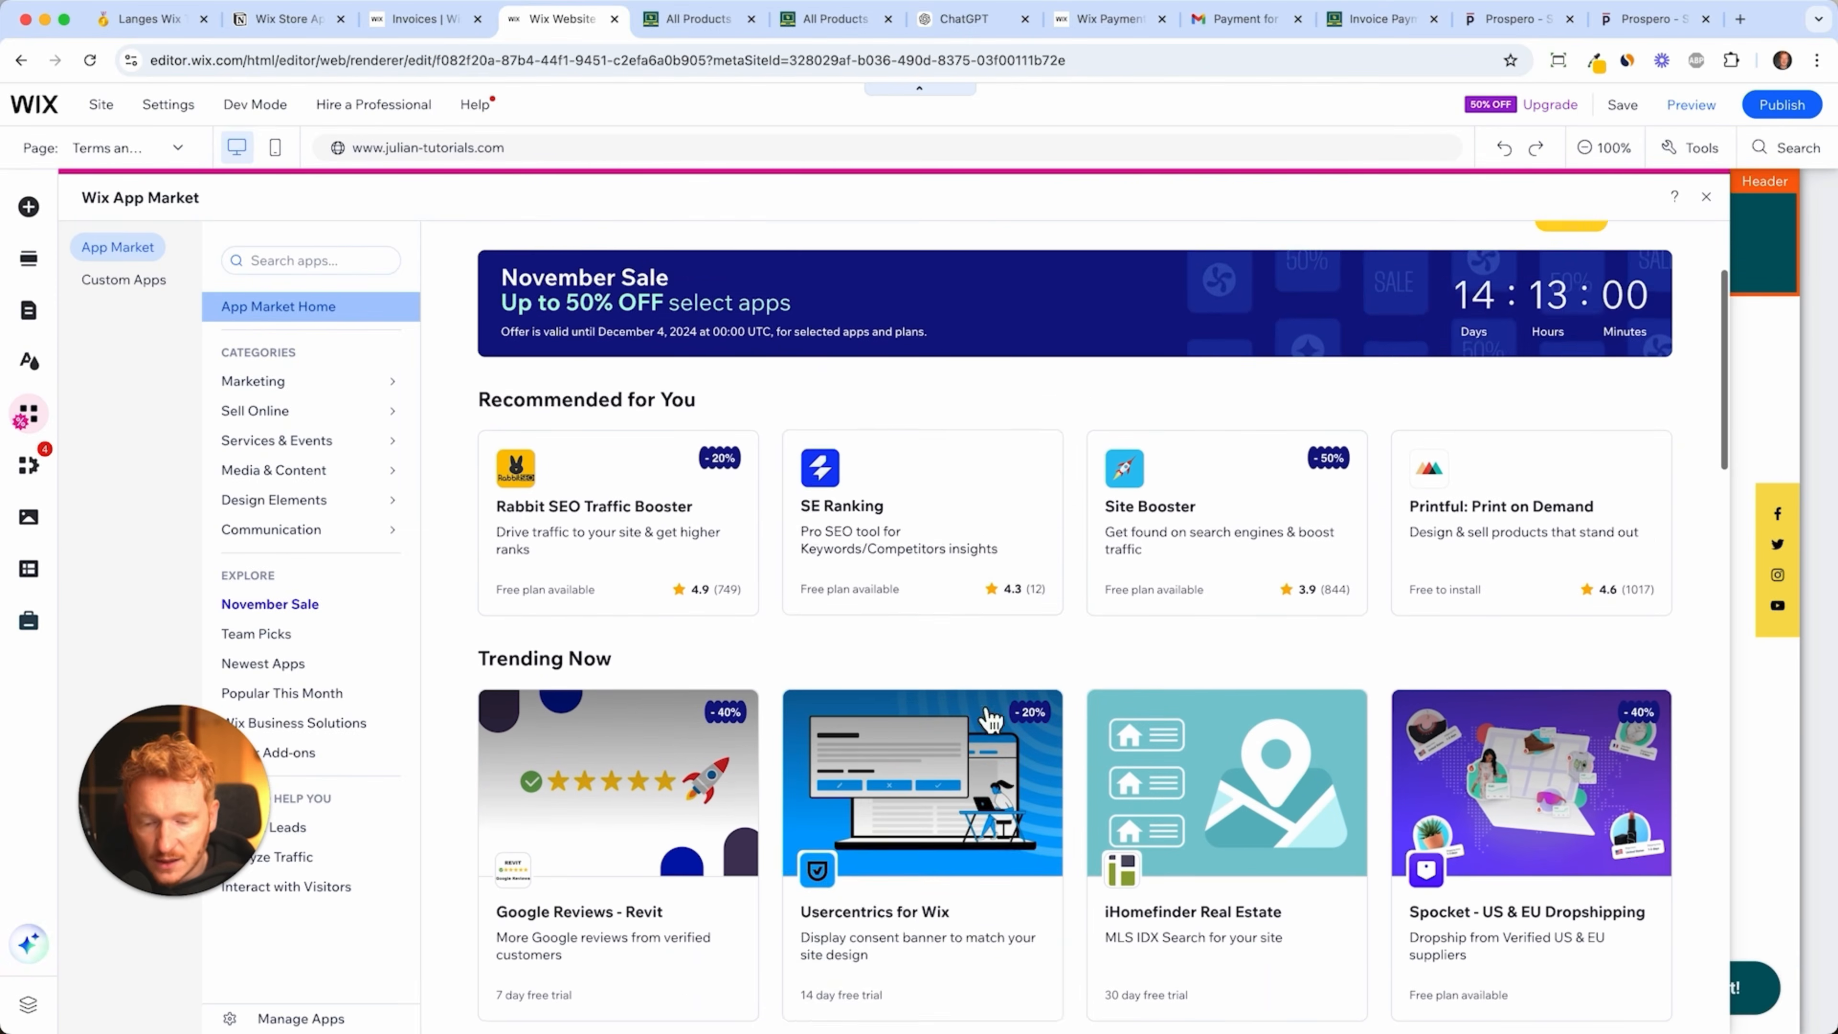
{"action": "scroll", "coordinate": [792, 288], "scroll_direction": "down", "scroll_amount": 3}
{"action": "scroll", "coordinate": [1028, 427], "scroll_direction": "down", "scroll_amount": 8}
{"action": "scroll", "coordinate": [1042, 449], "scroll_direction": "up", "scroll_amount": 2}
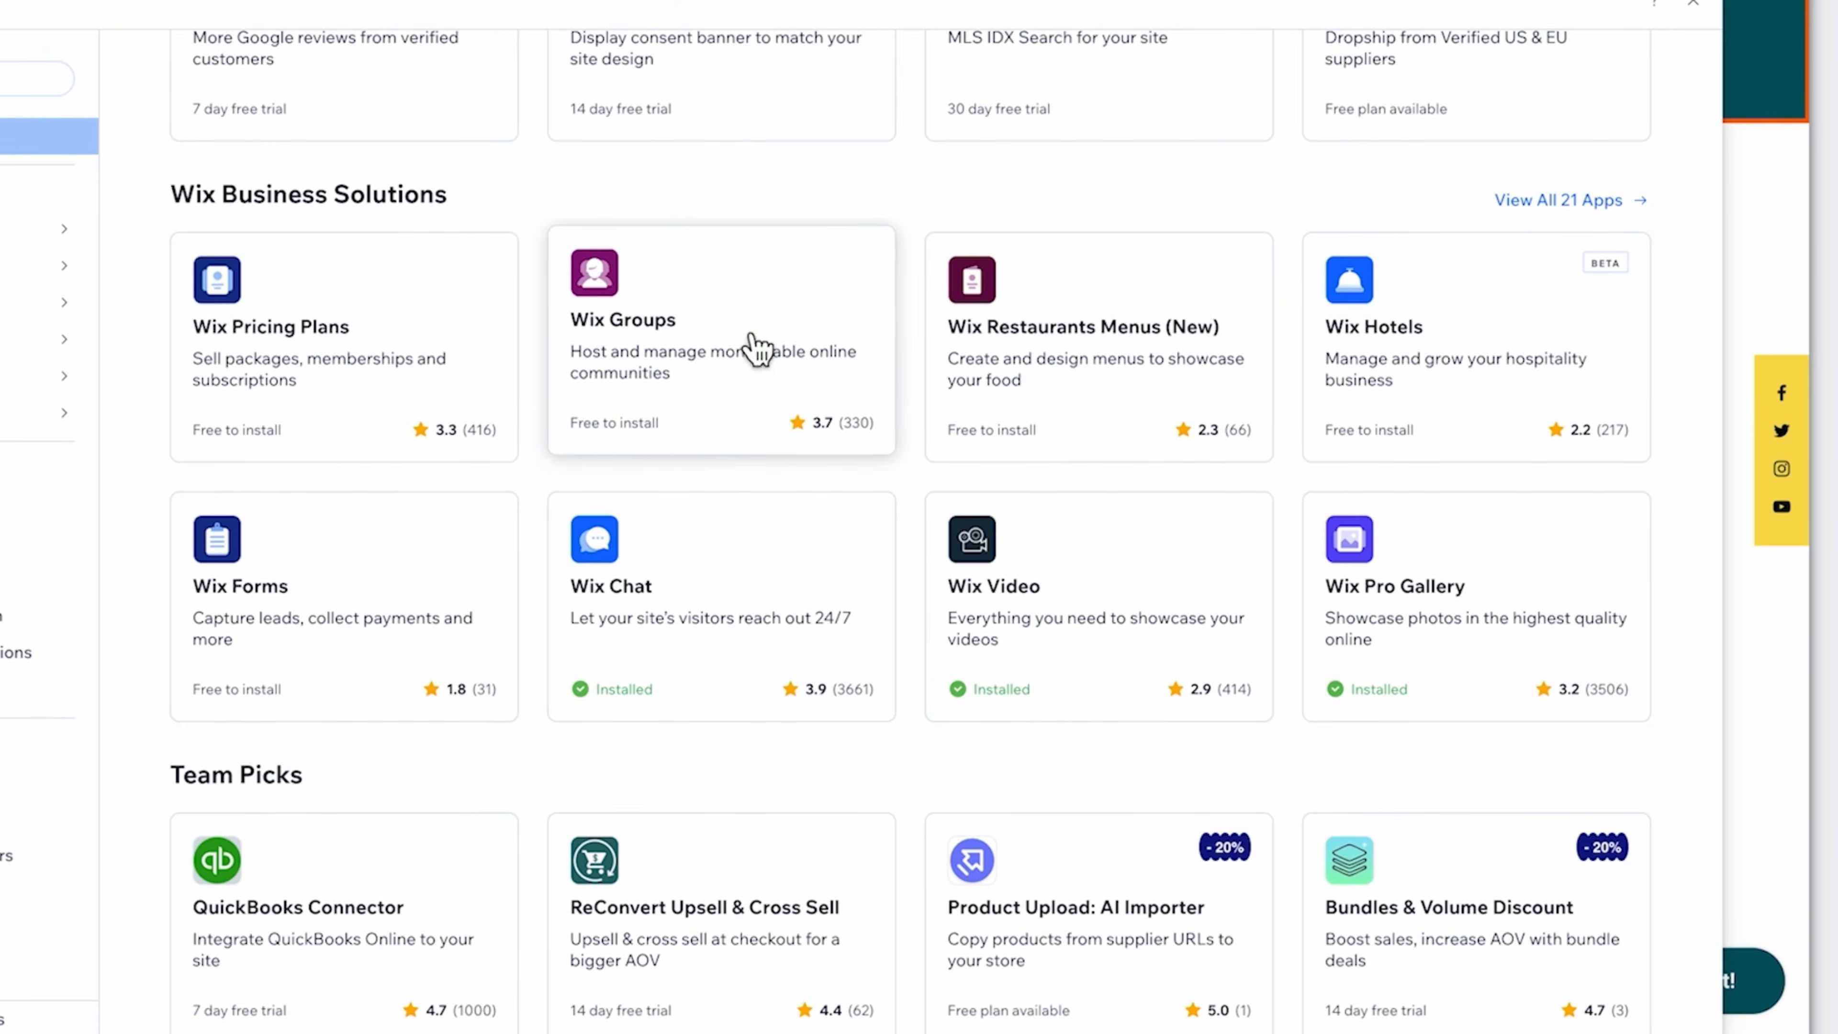
- Show all Wix Business Solutions apps, review the installed and available ones, and close the App Market
{"action": "left_click", "coordinate": [1533, 200]}
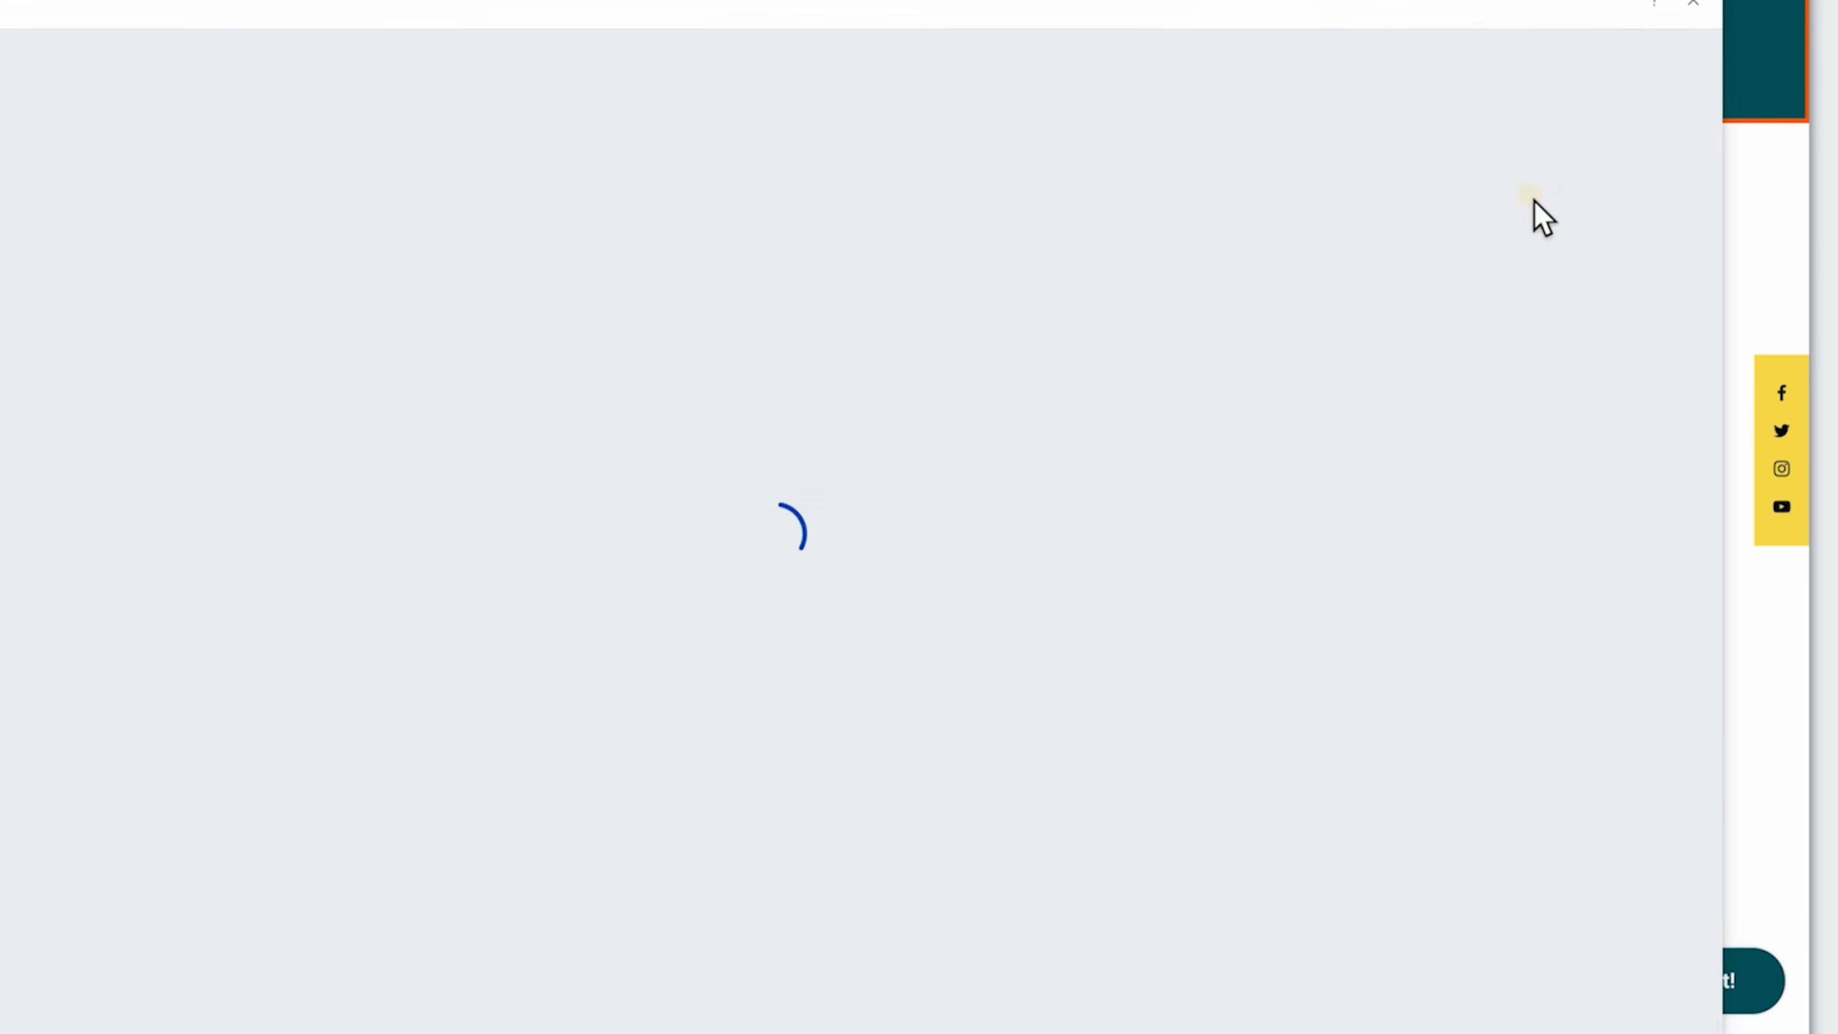
{"action": "scroll", "coordinate": [1070, 485], "scroll_direction": "down", "scroll_amount": 5}
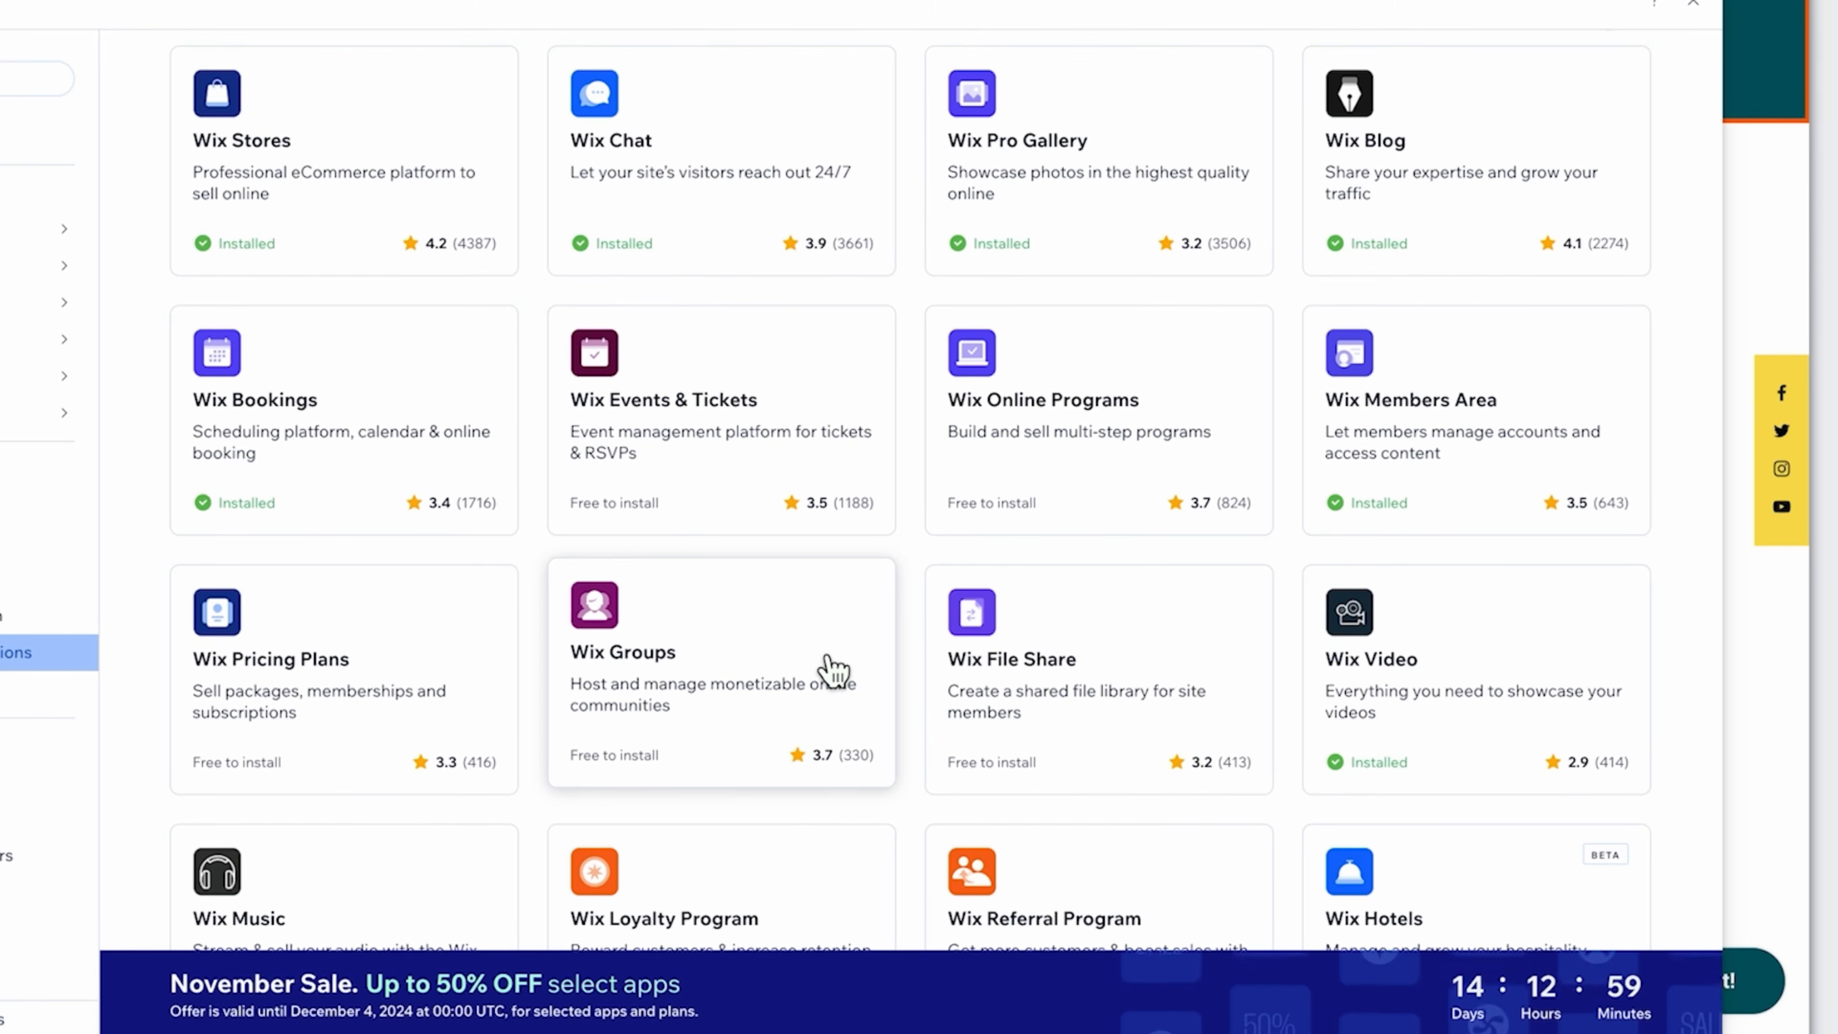
{"action": "scroll", "coordinate": [833, 670], "scroll_direction": "down", "scroll_amount": 3}
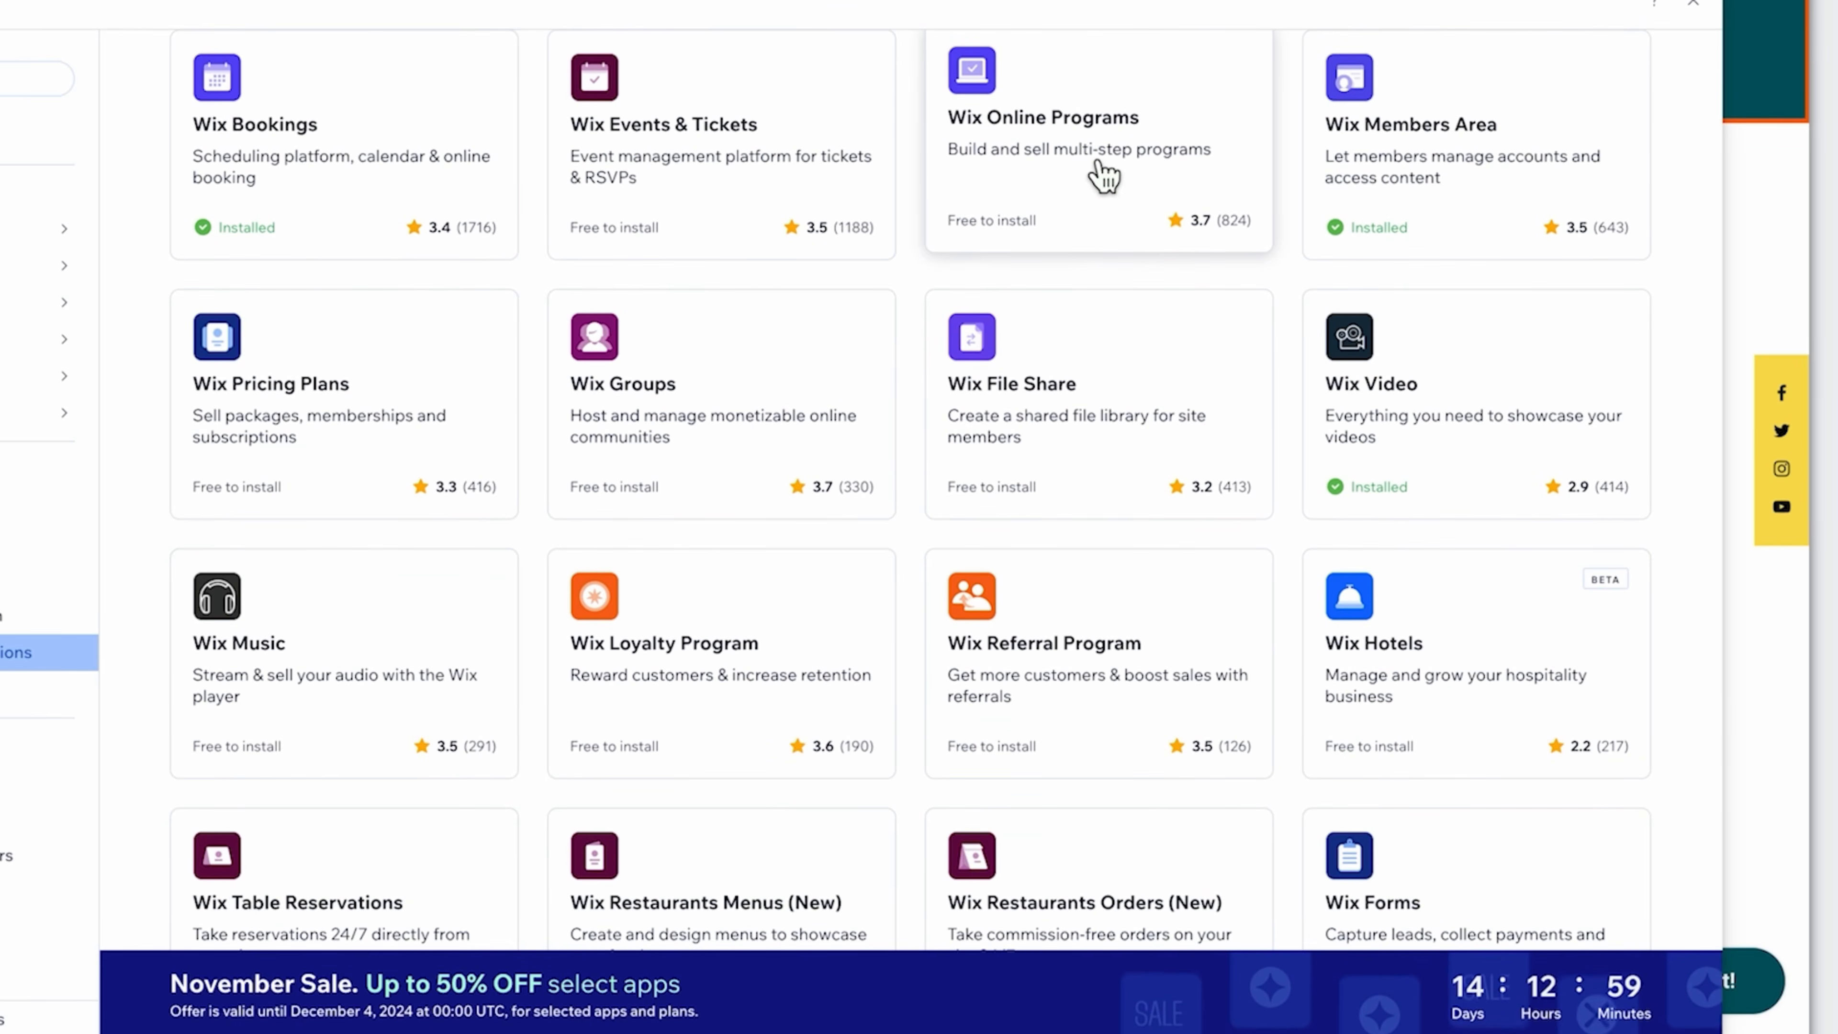
{"action": "scroll", "coordinate": [1079, 166], "scroll_direction": "up", "scroll_amount": 1}
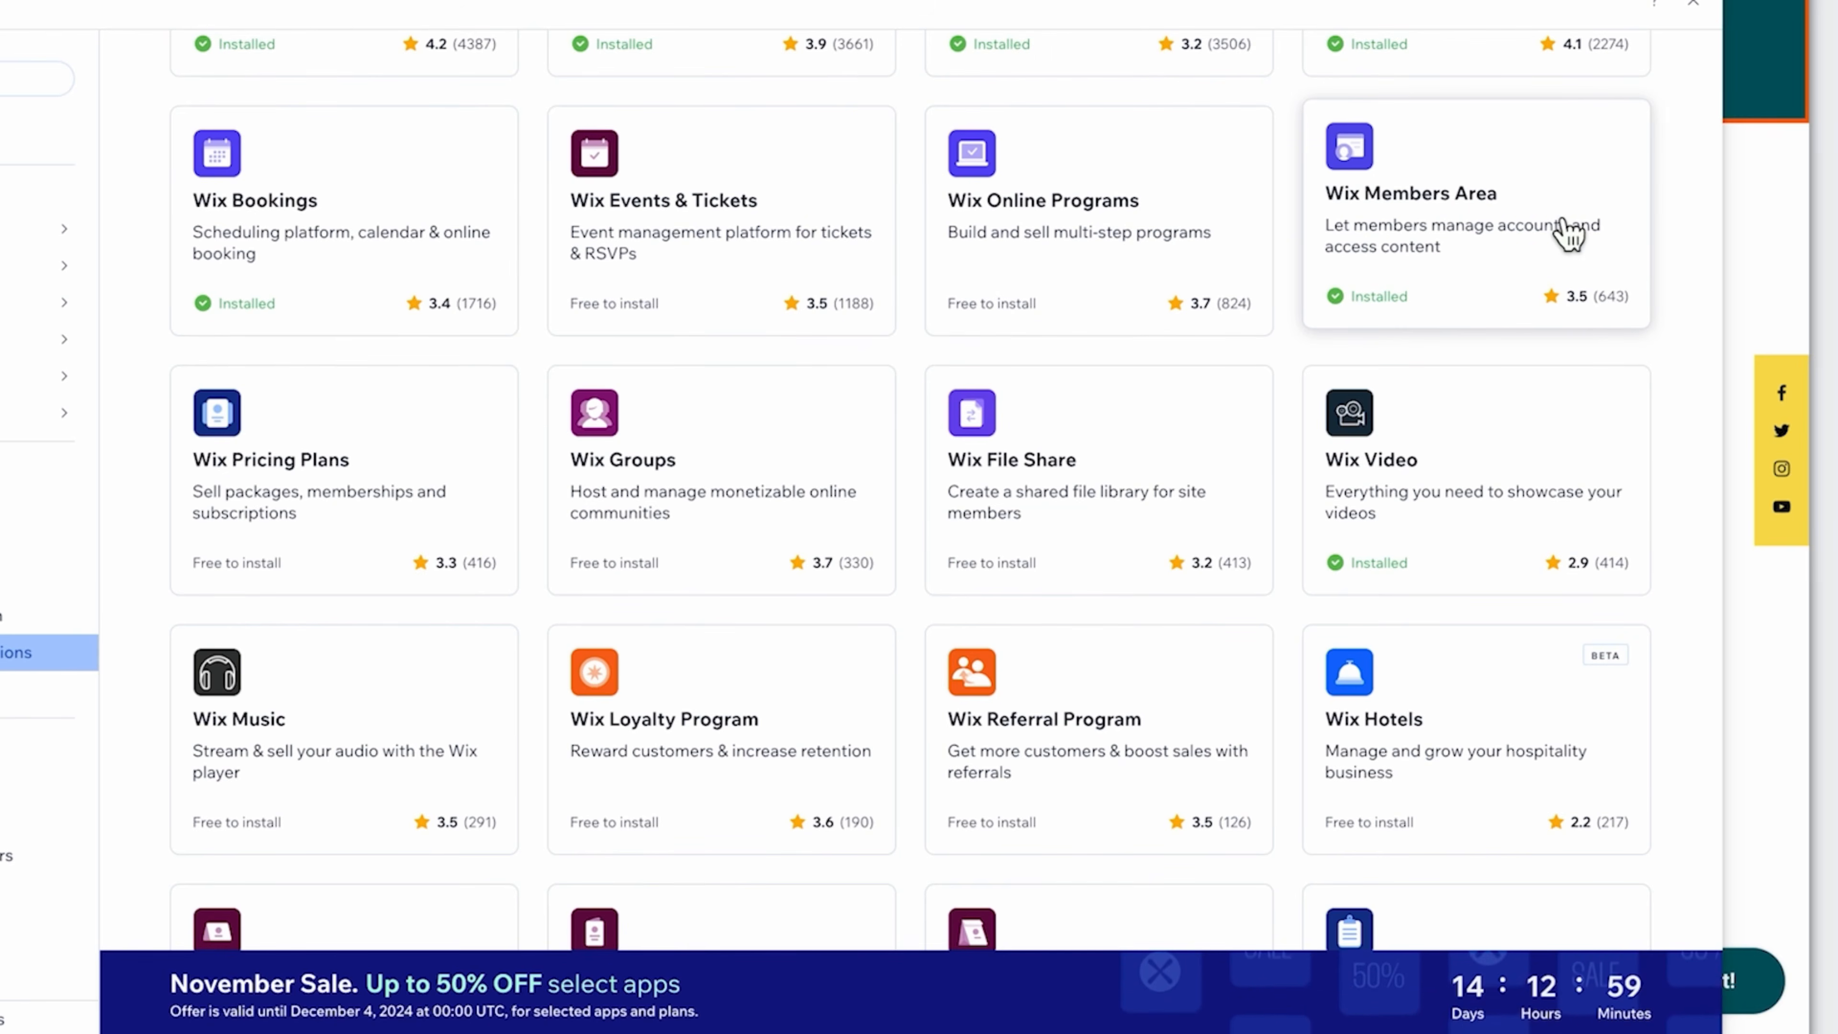
{"action": "scroll", "coordinate": [1567, 233], "scroll_direction": "up", "scroll_amount": 1}
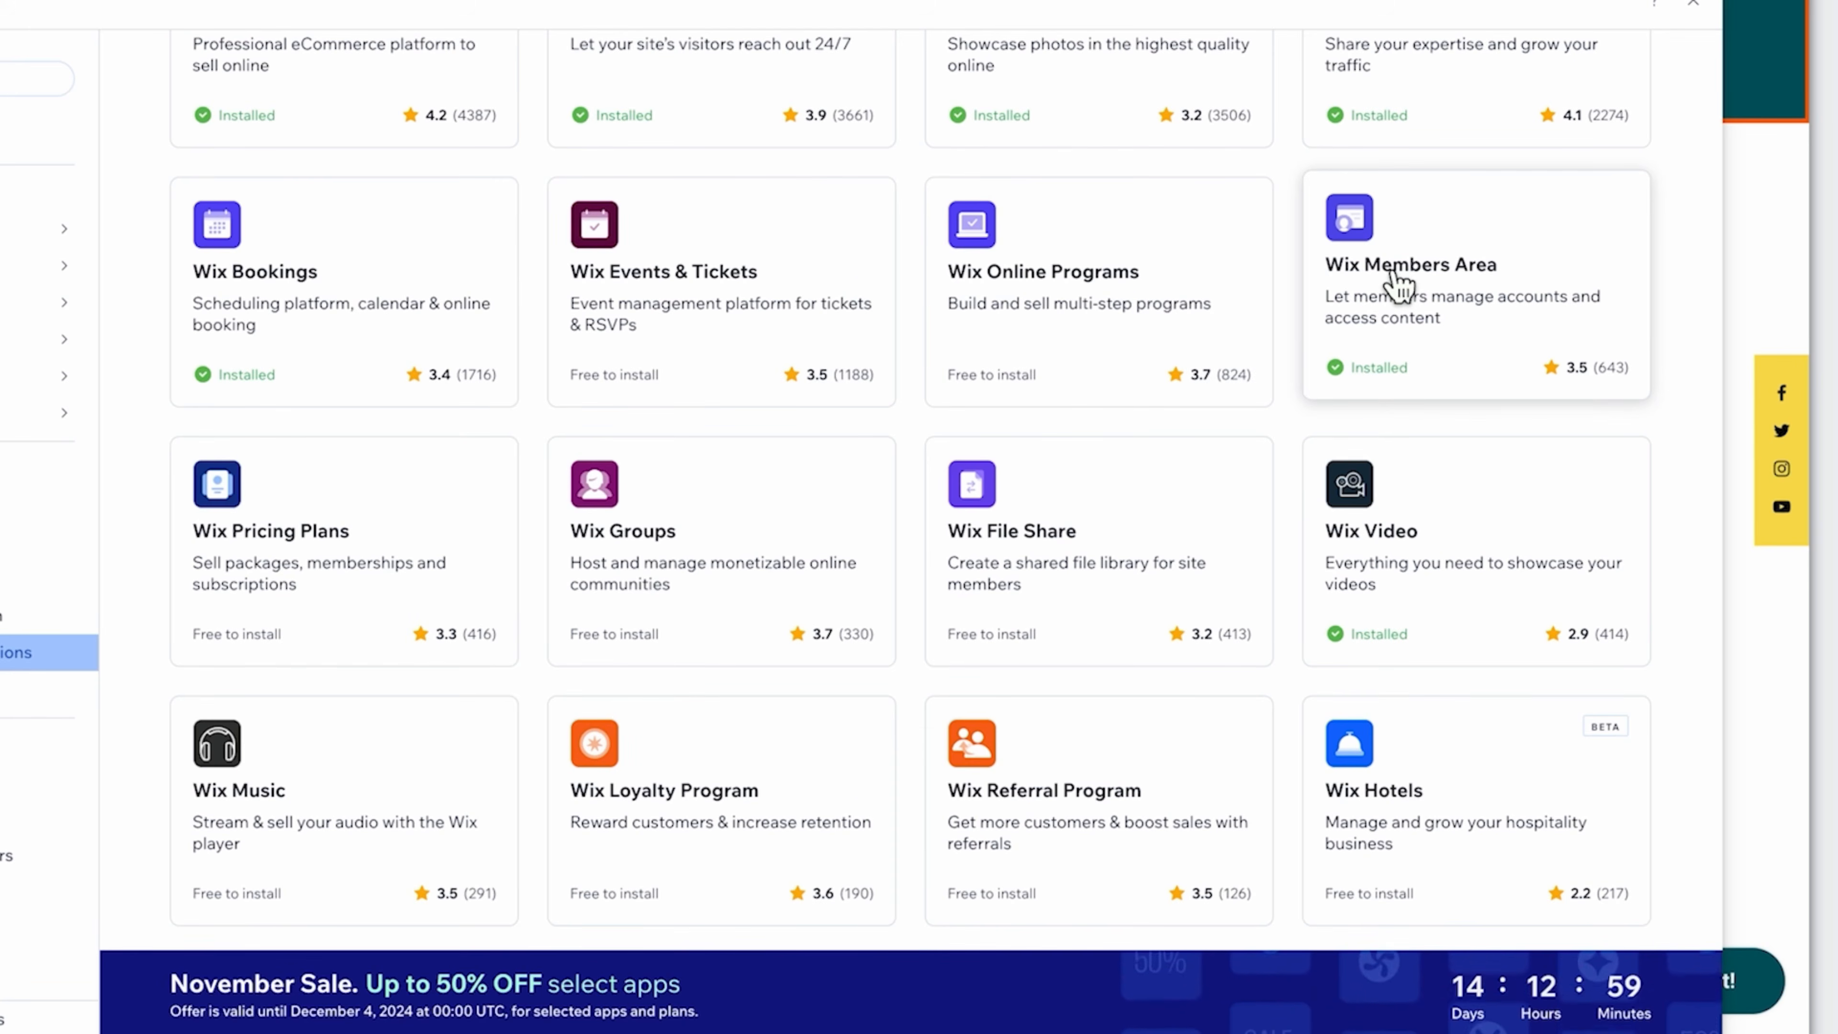
{"action": "scroll", "coordinate": [1366, 415], "scroll_direction": "up", "scroll_amount": 4}
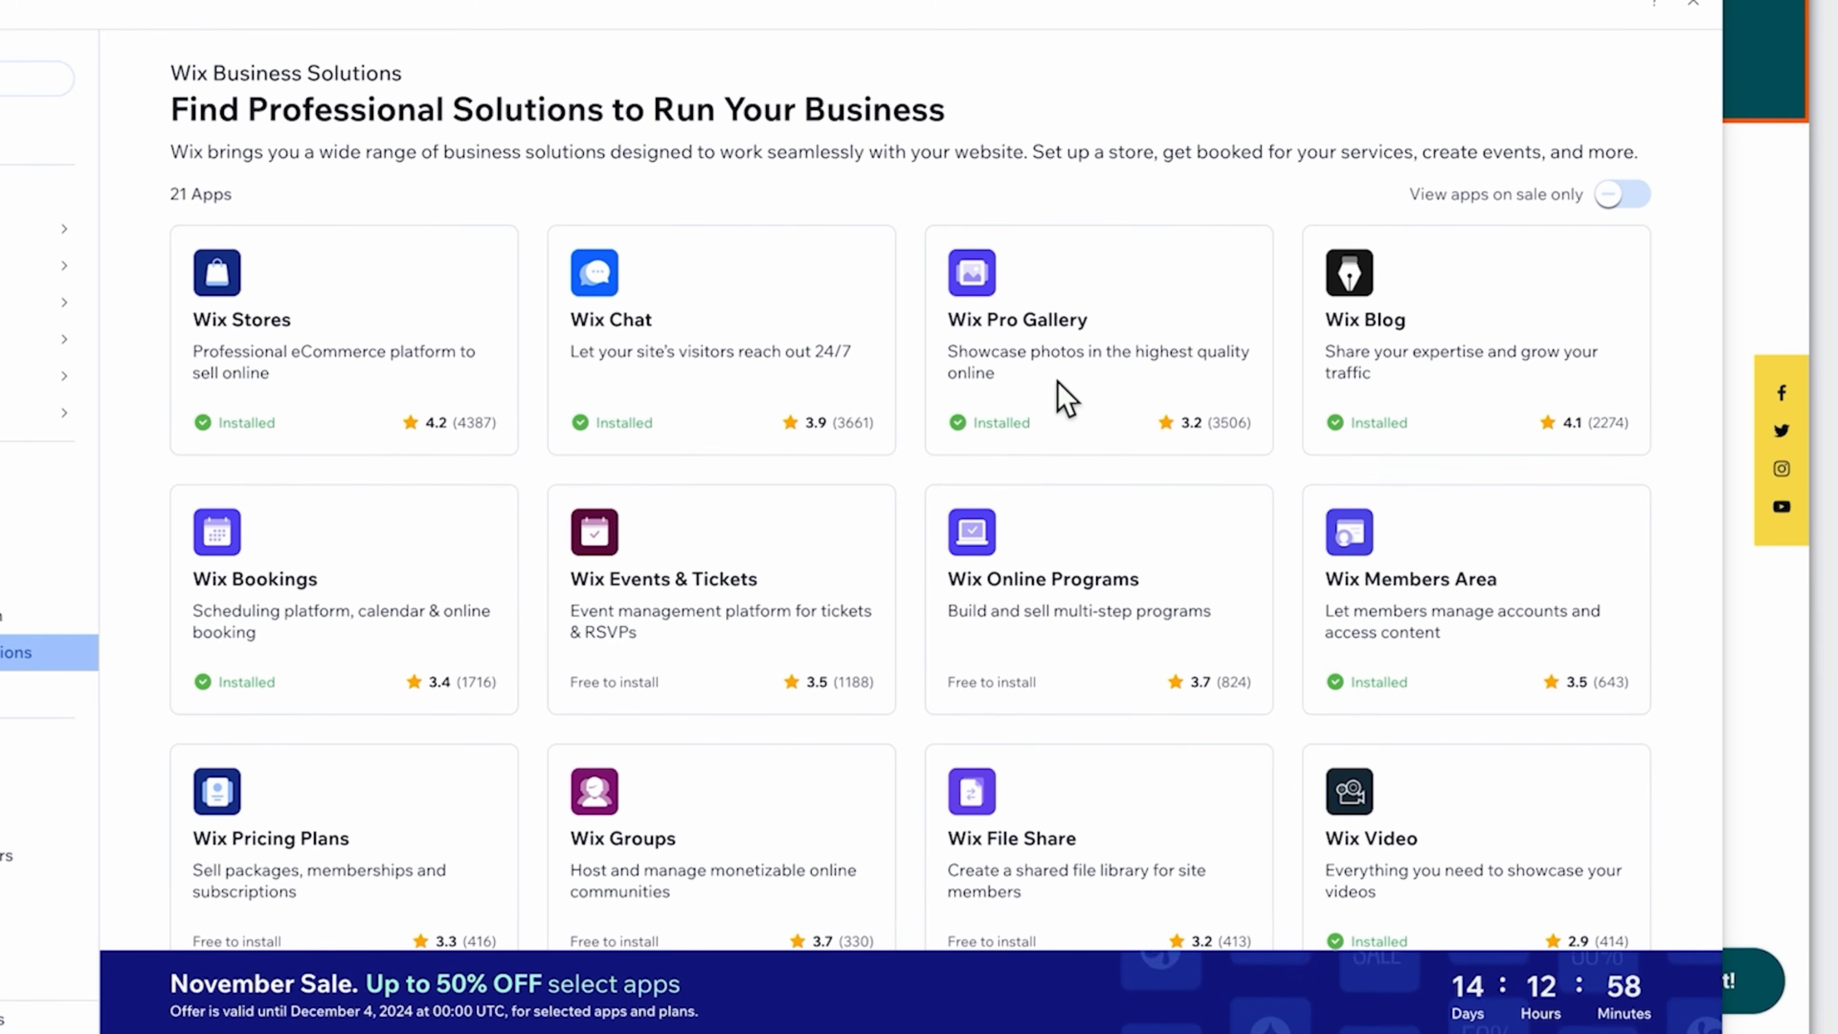
{"action": "scroll", "coordinate": [1060, 398], "scroll_direction": "down", "scroll_amount": 1}
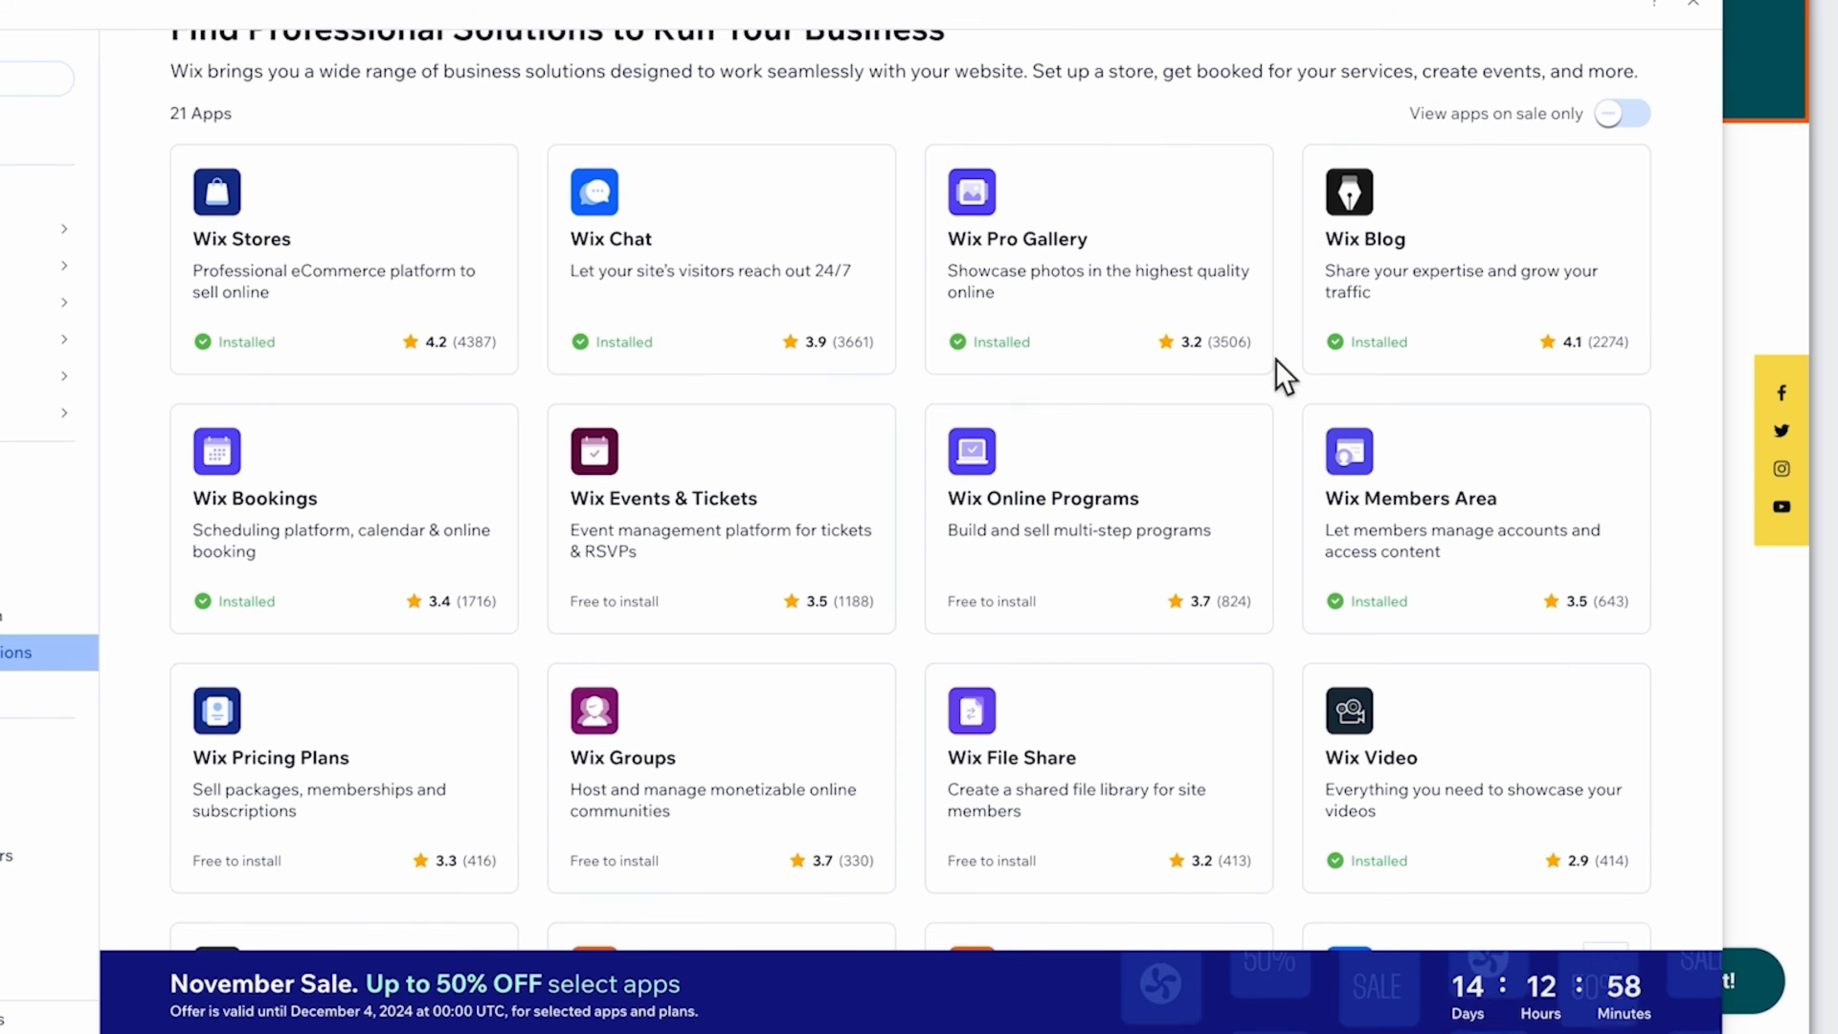
{"action": "scroll", "coordinate": [1284, 377], "scroll_direction": "up", "scroll_amount": 1}
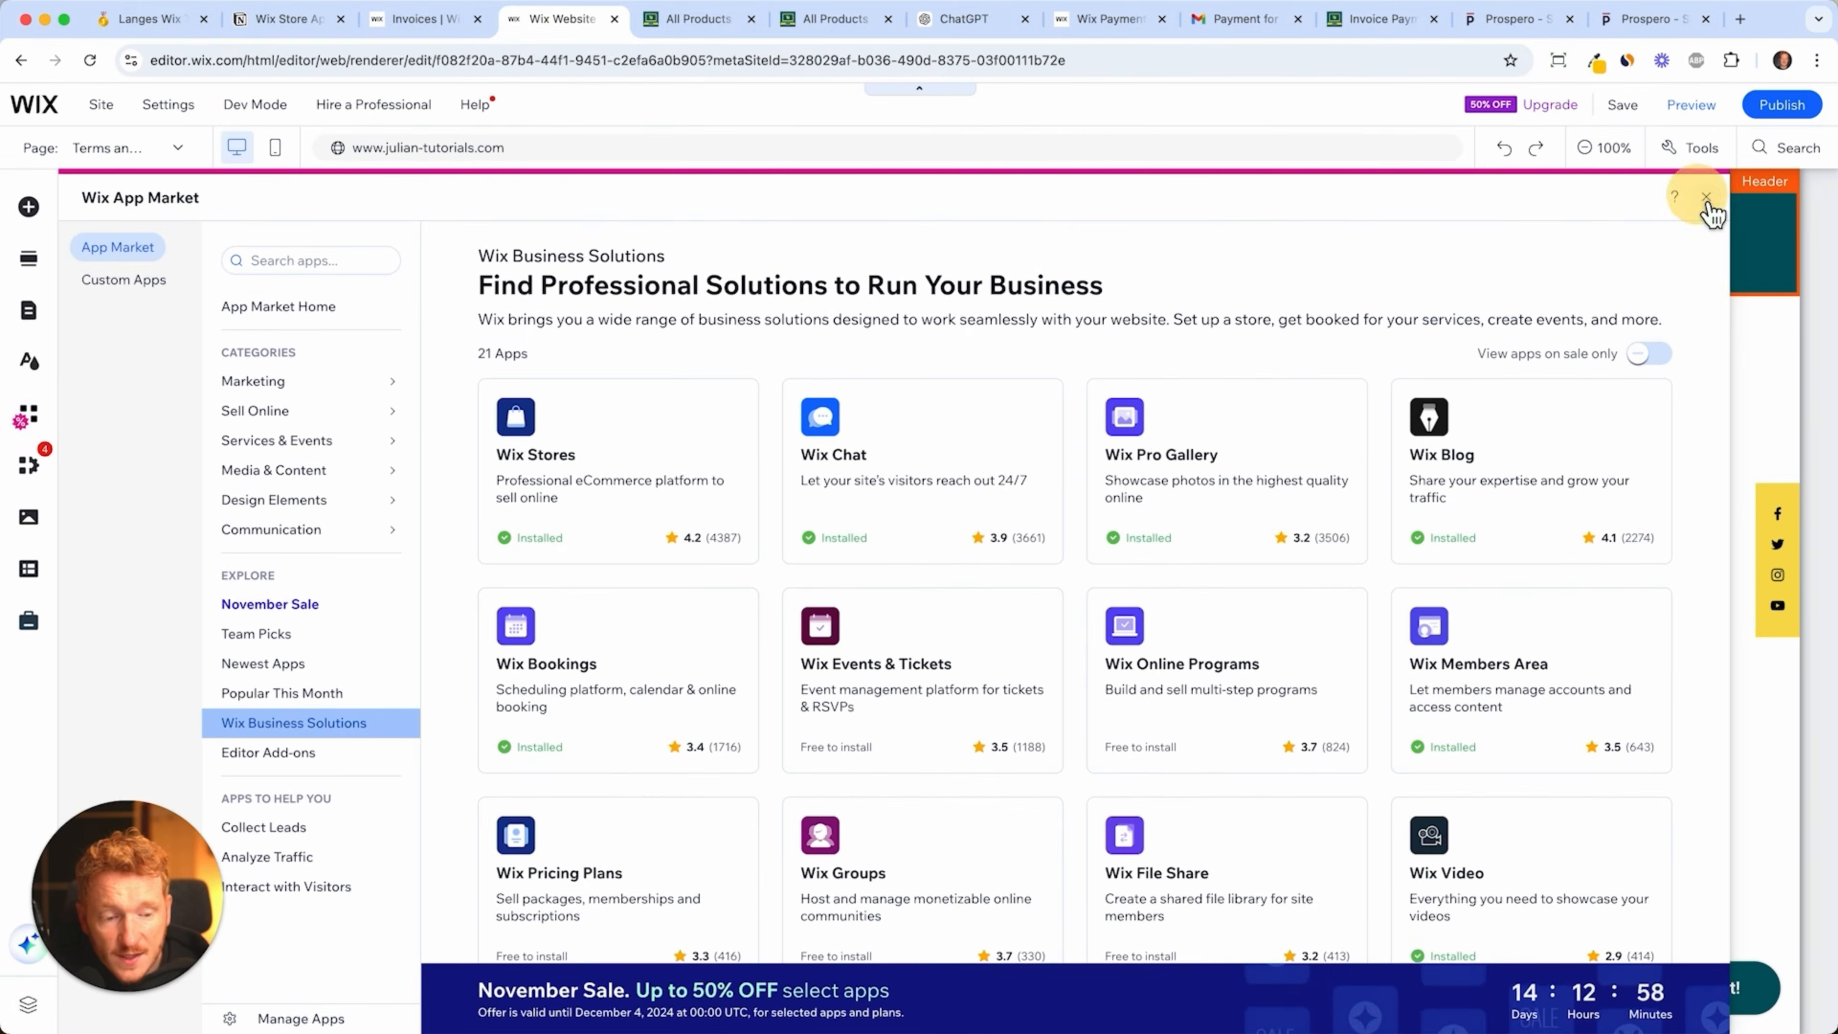
{"action": "left_click", "coordinate": [1693, 3]}
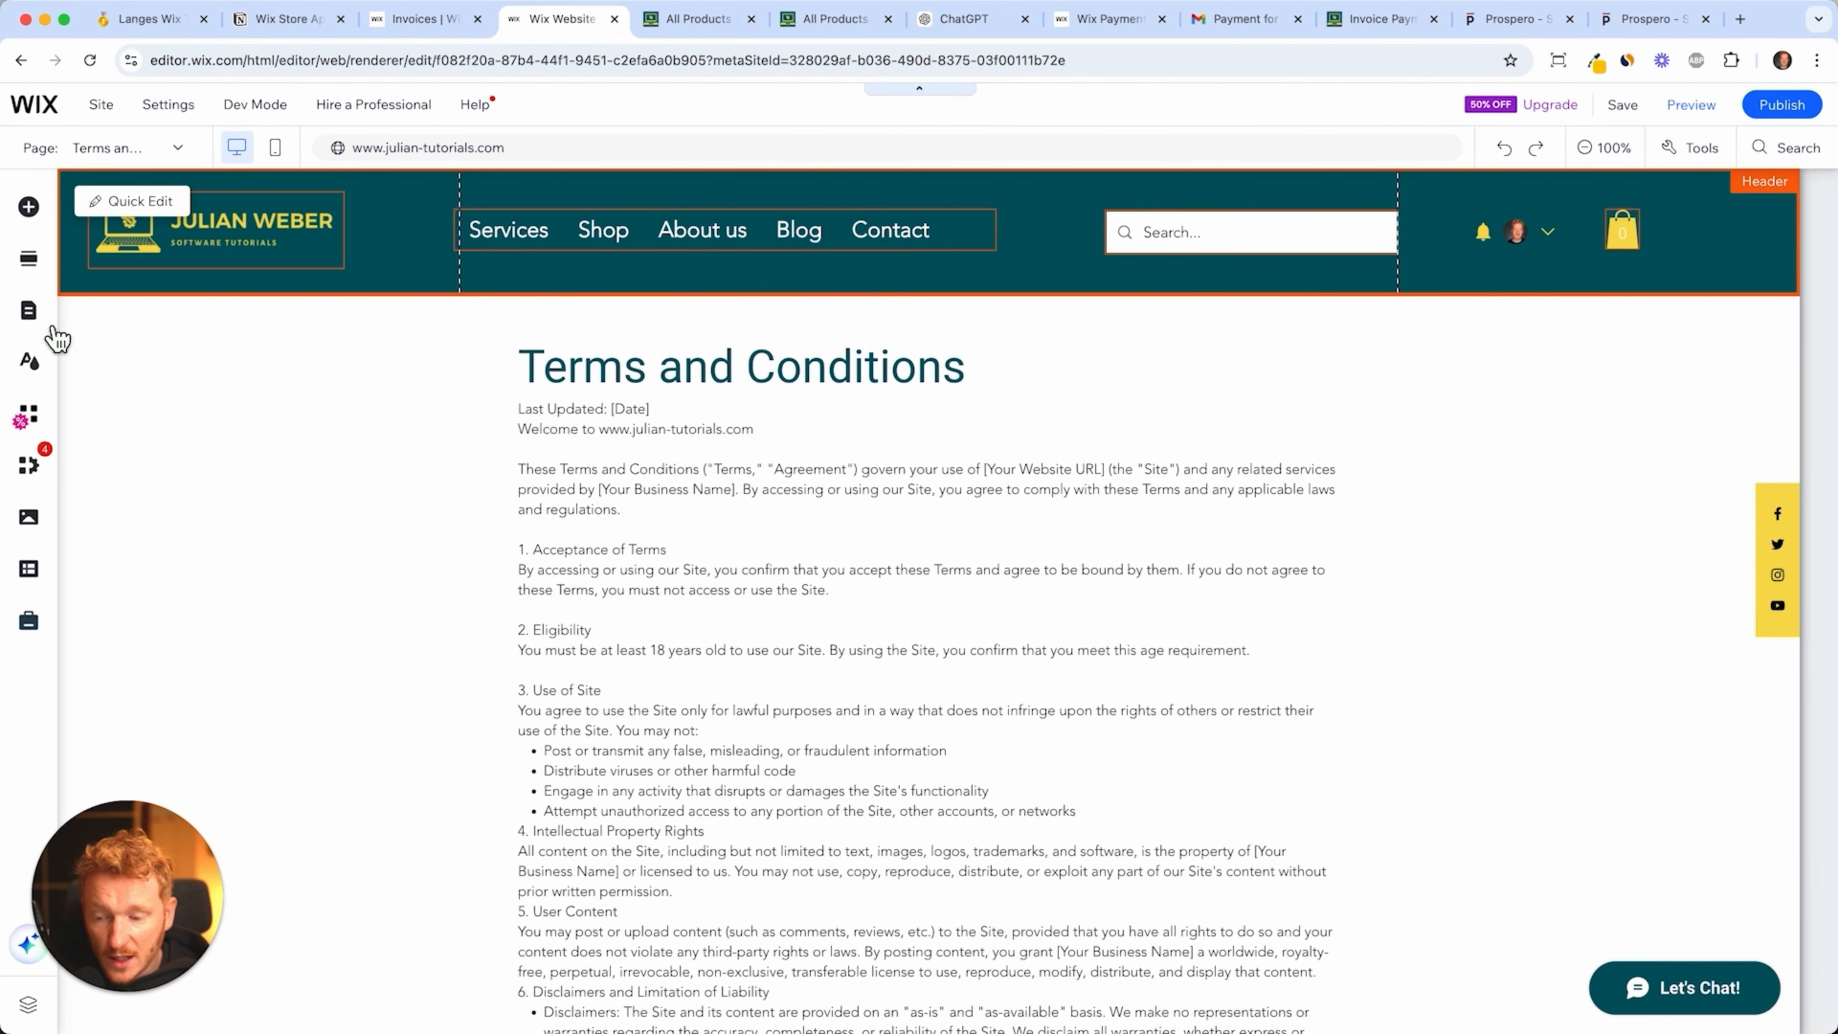
- Open the site's Home page in the editor and look over its Welcome and About Me sections
{"action": "left_click", "coordinate": [29, 310]}
{"action": "left_click", "coordinate": [316, 298]}
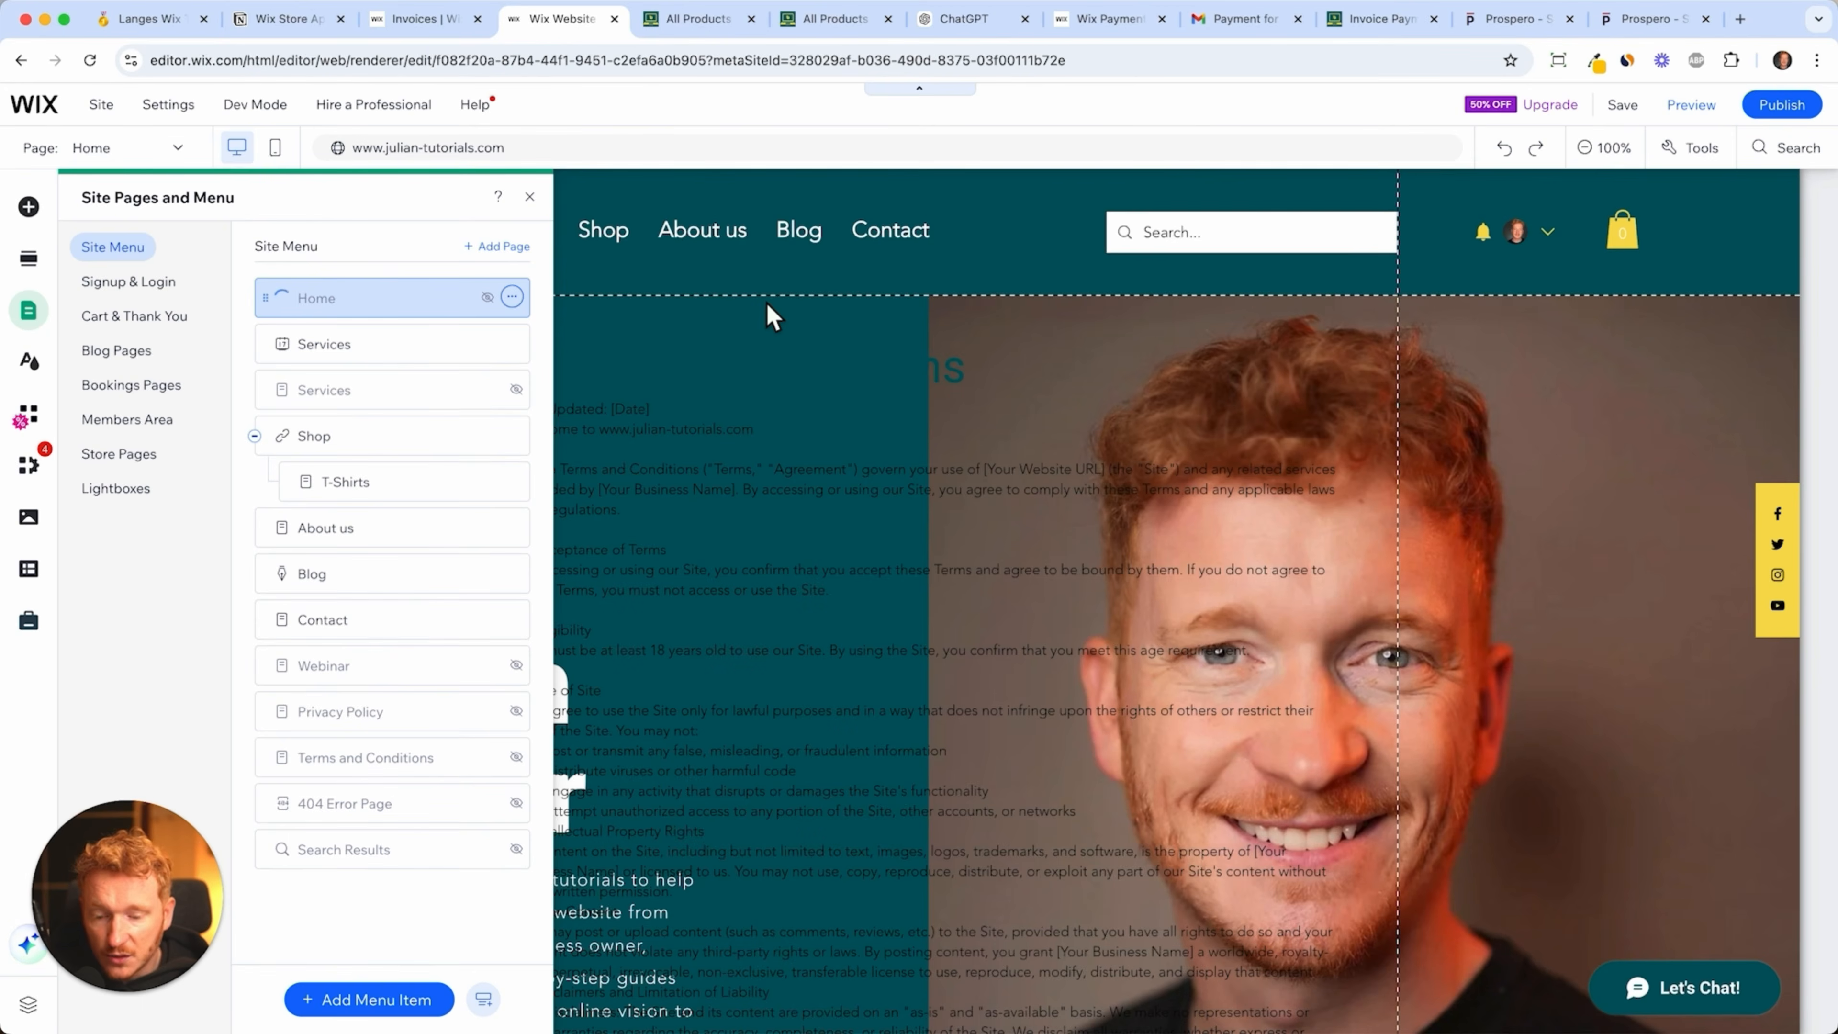
{"action": "left_click", "coordinate": [751, 521]}
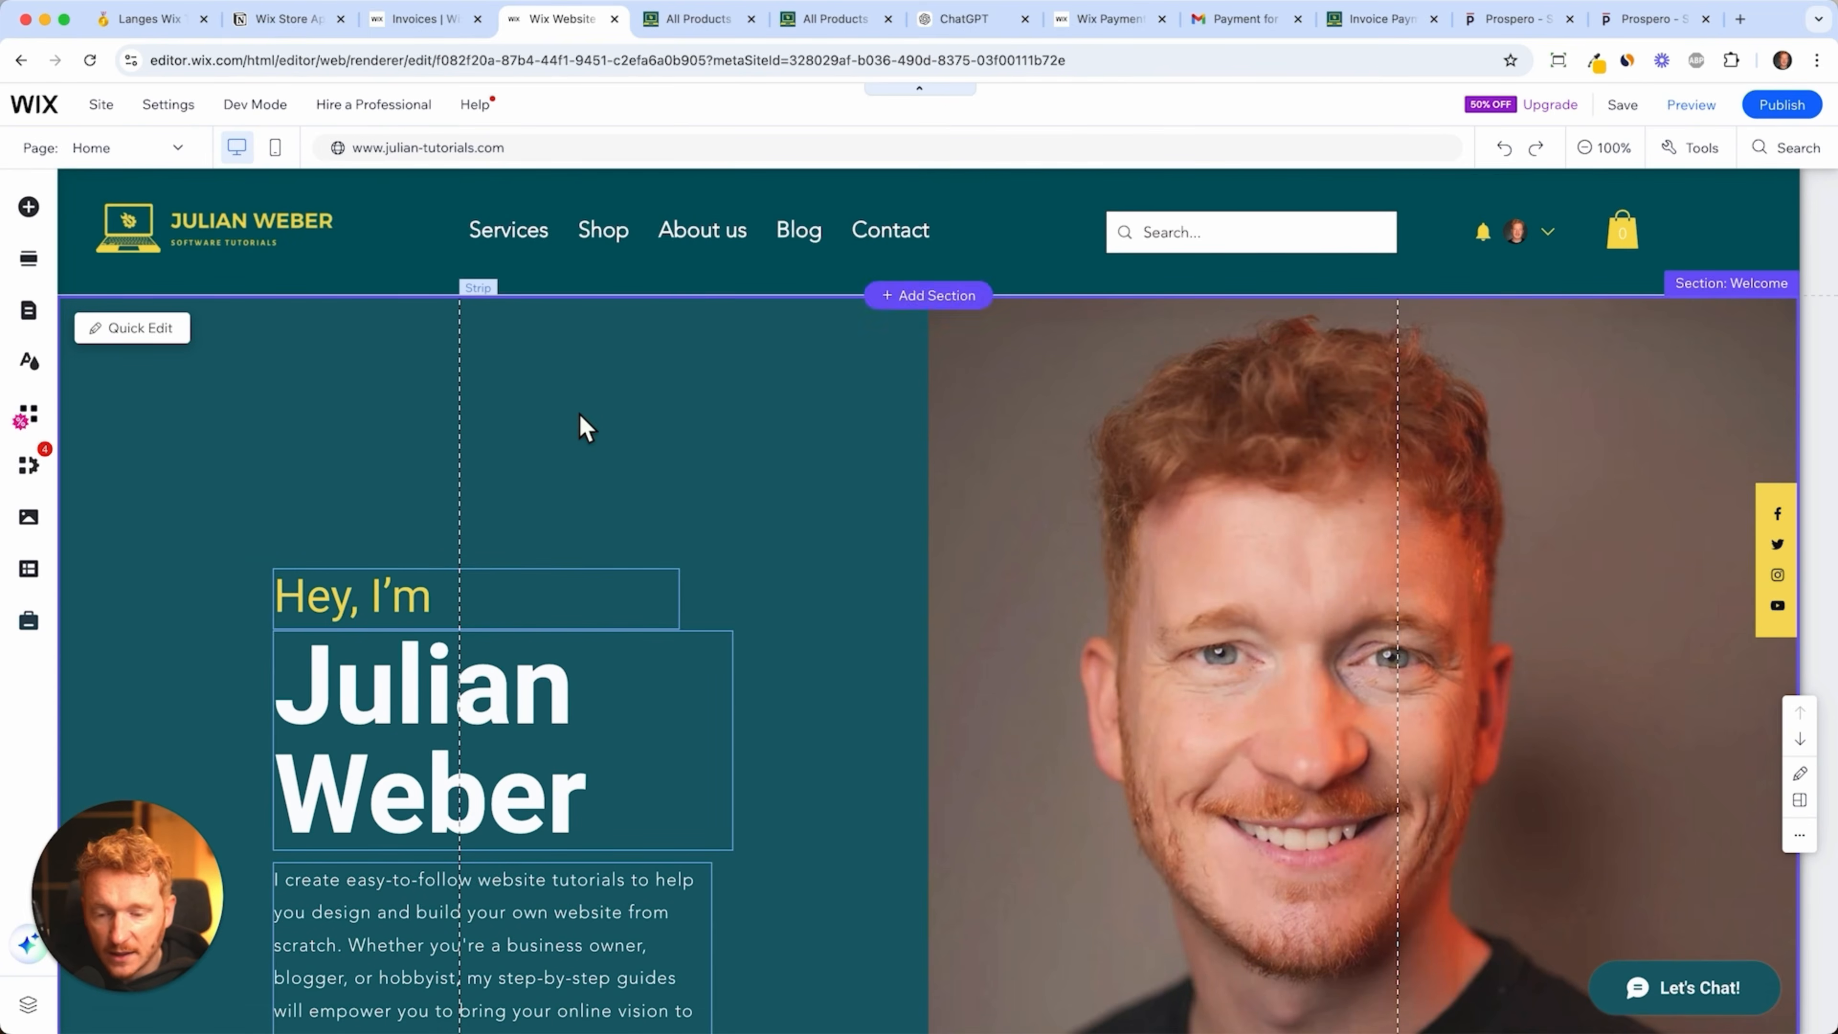
{"action": "scroll", "coordinate": [771, 692], "scroll_direction": "down", "scroll_amount": 10}
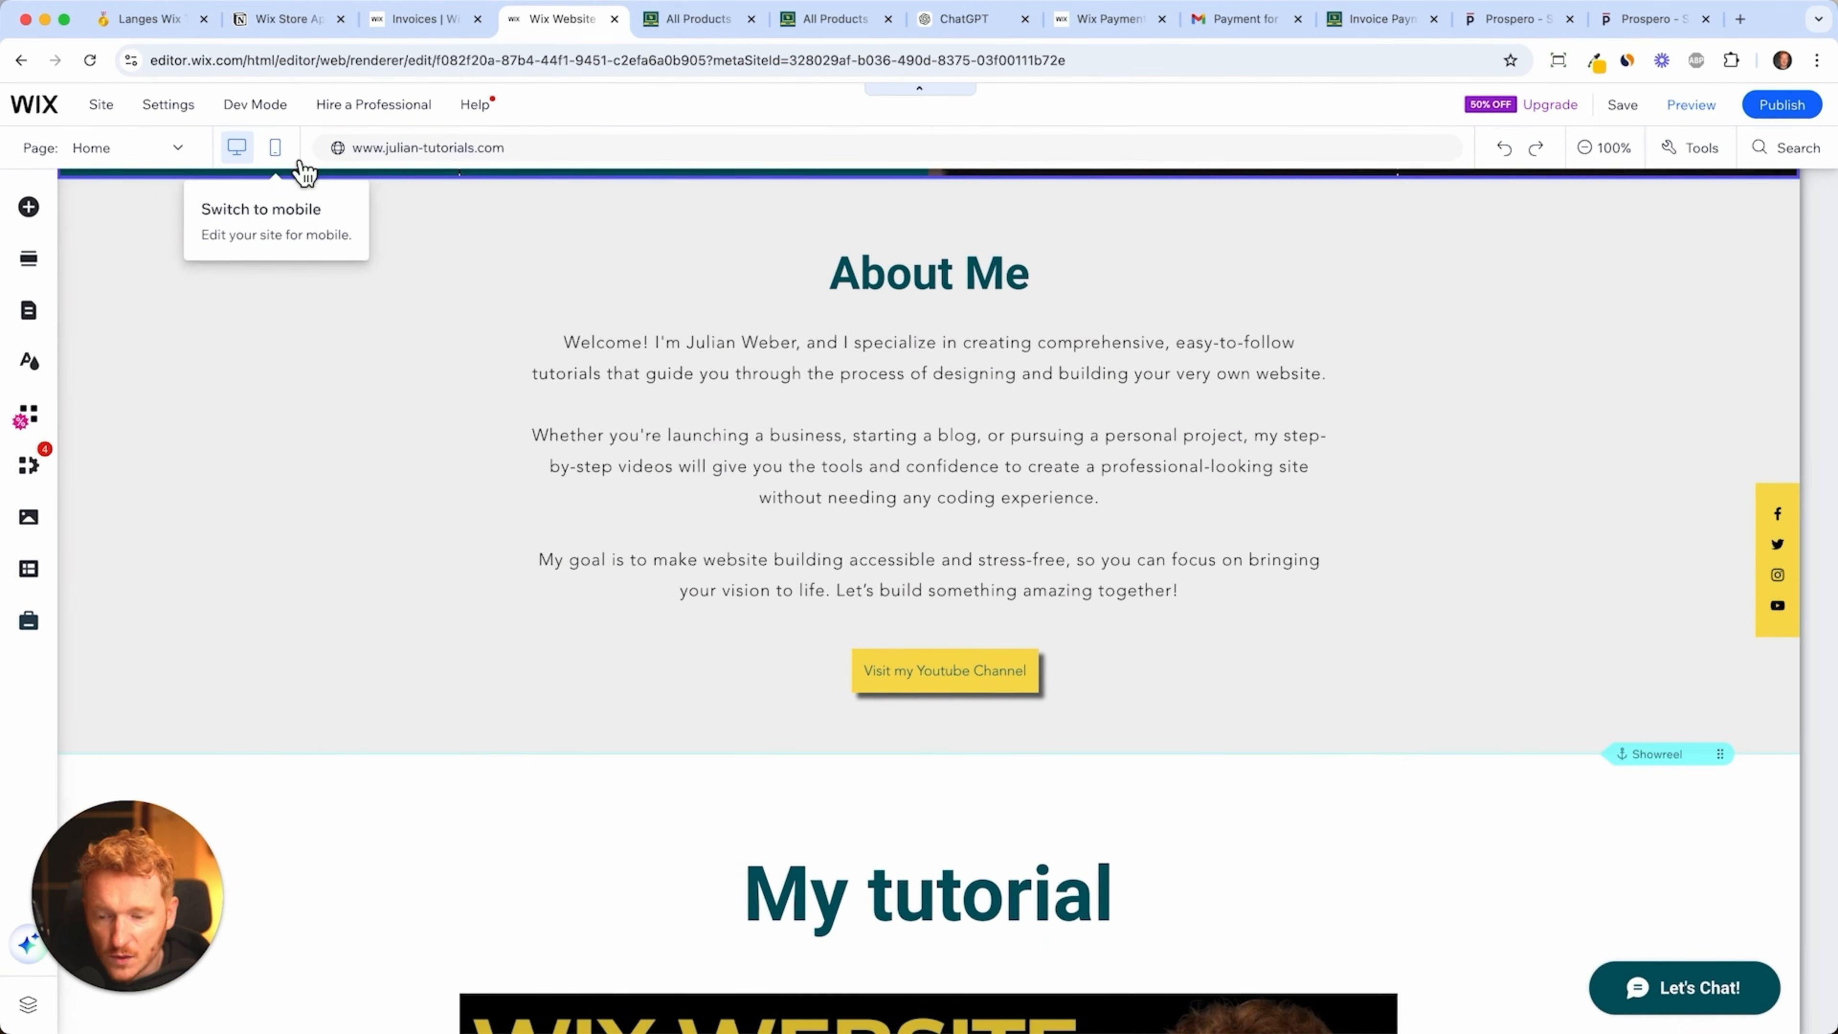
{"action": "scroll", "coordinate": [623, 308], "scroll_direction": "up", "scroll_amount": 10}
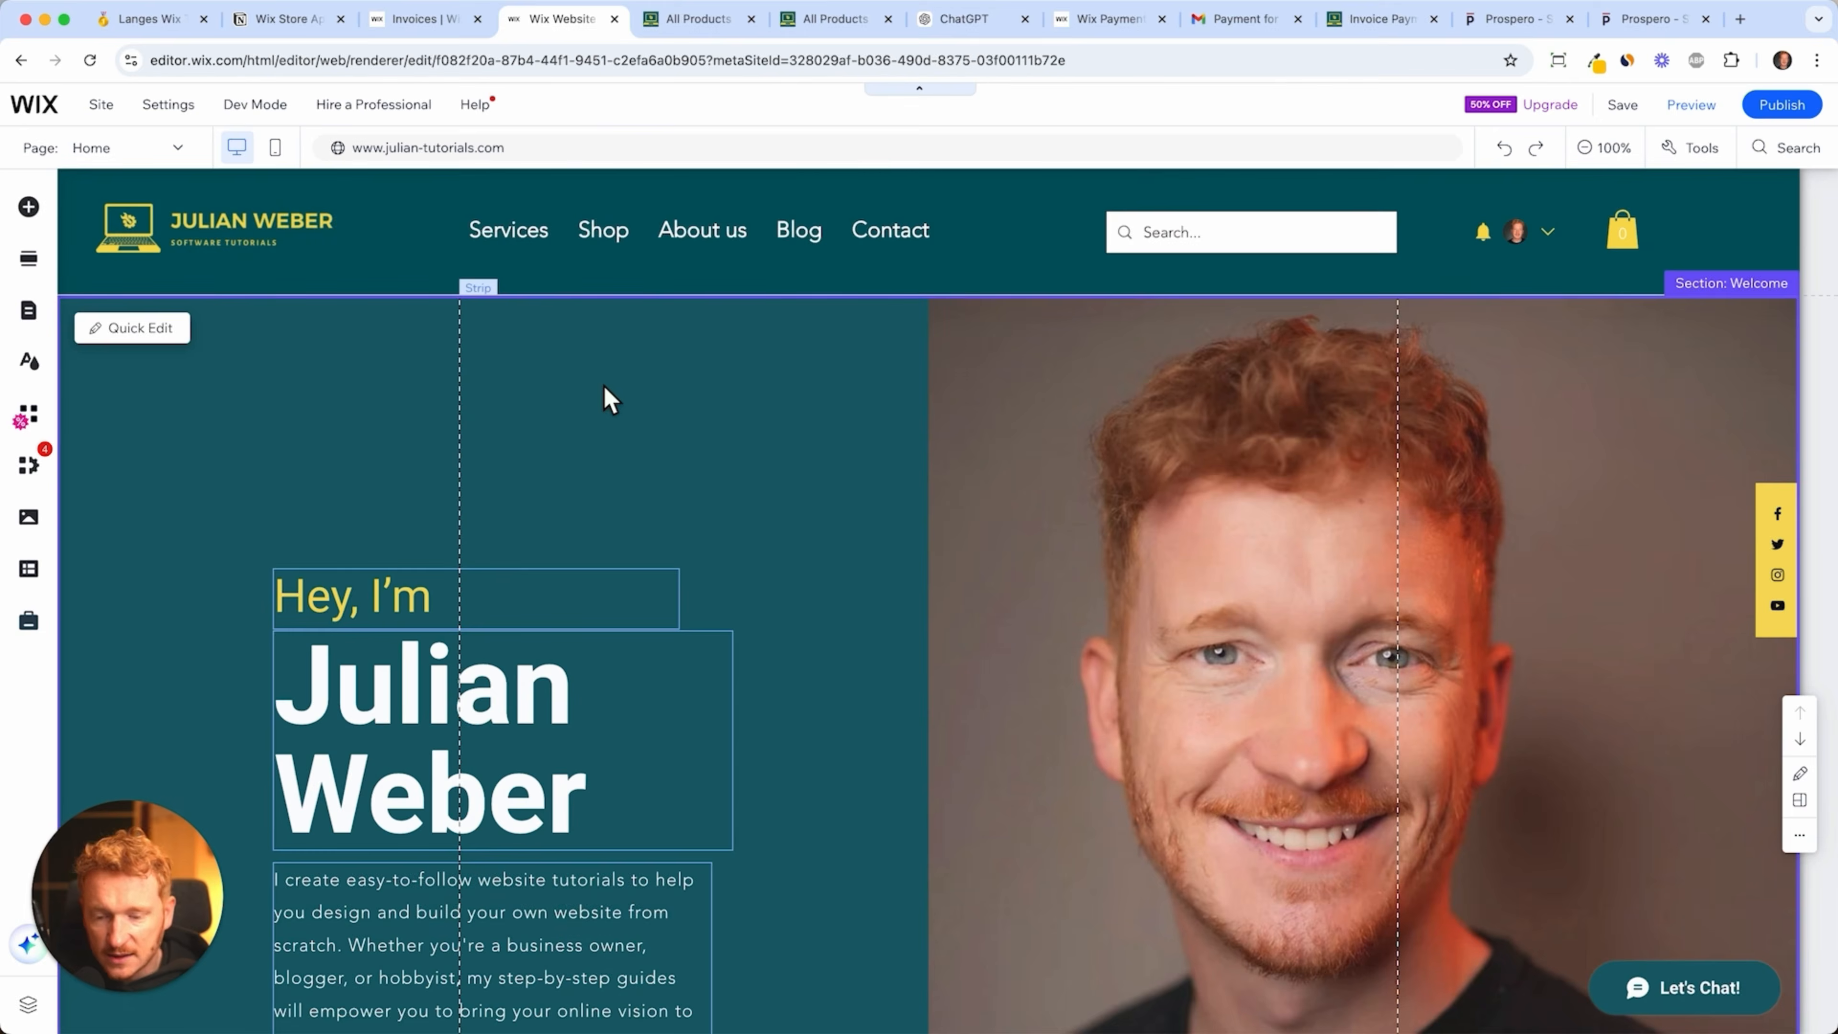